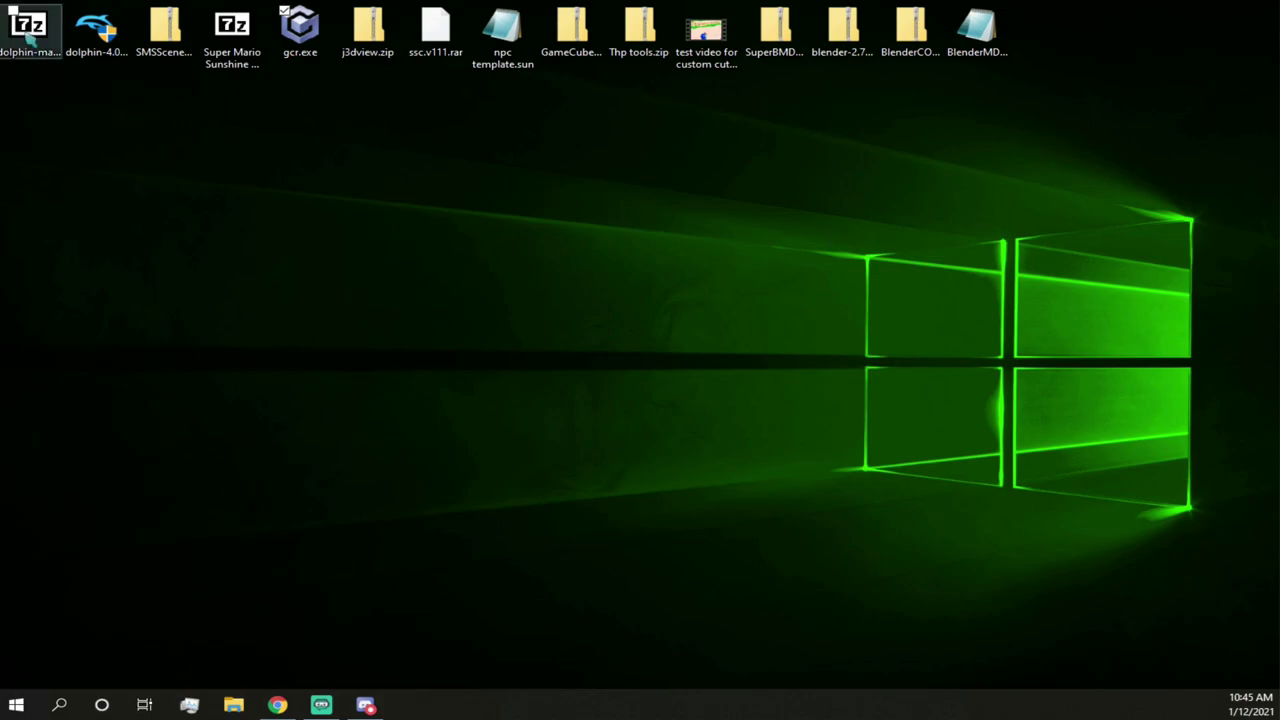
- Extract the Dolphin-x64 folder from the dolphin-master-5.0-13178-x64.7z archive onto an empty area of the desktop and close the archive
right_click(30, 32)
mouse_move(157, 94)
left_click(289, 100)
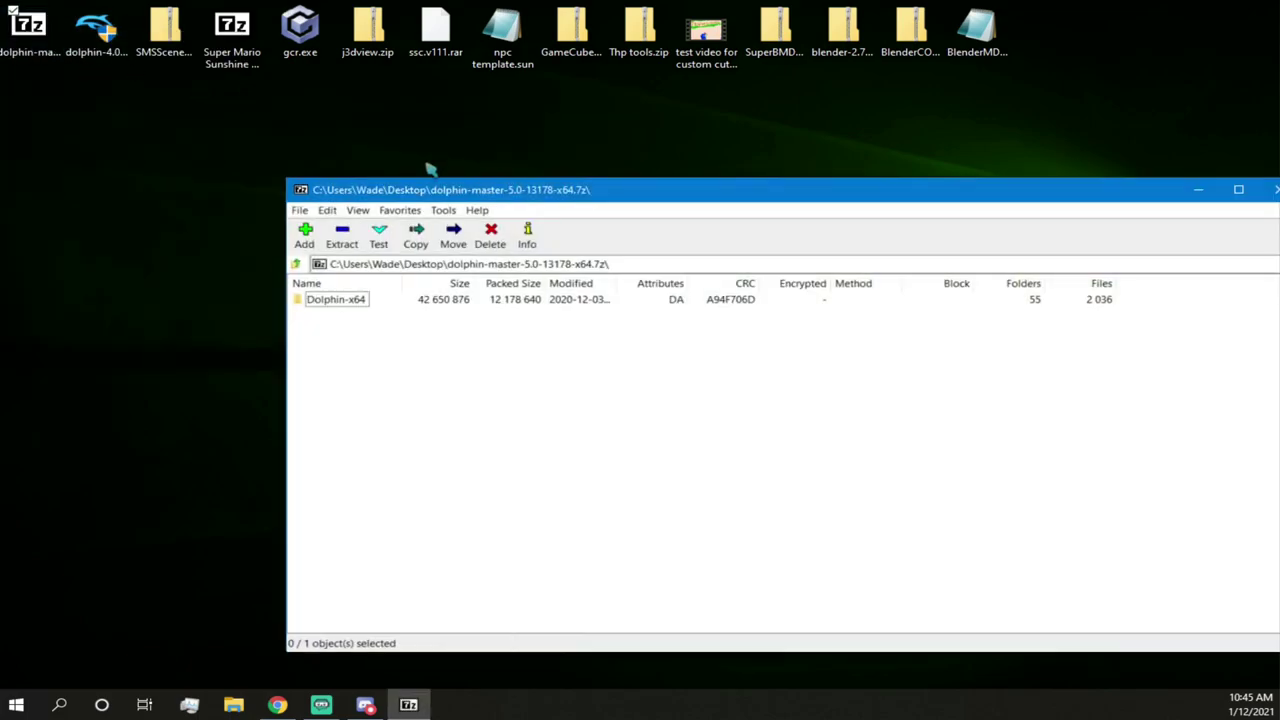
left_click_drag(428, 190, 549, 158)
left_click(463, 272)
left_click_drag(50, 615, 28, 648)
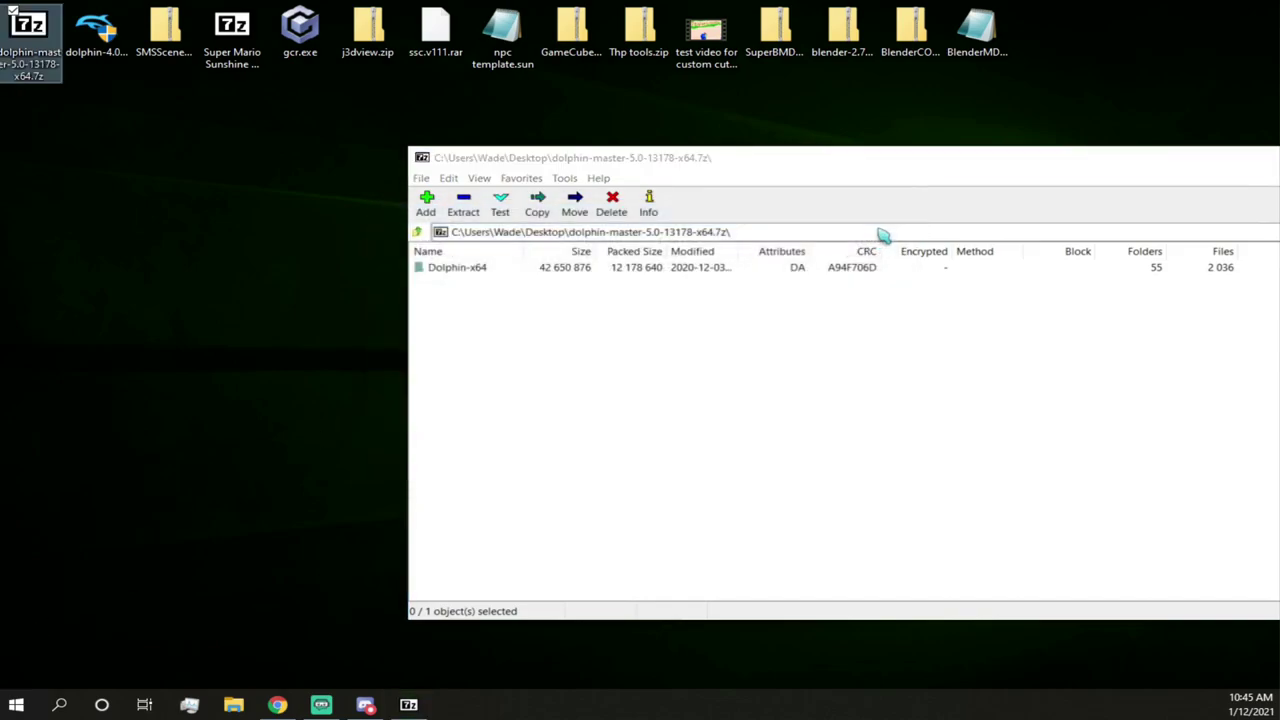
left_click_drag(1237, 171, 915, 181)
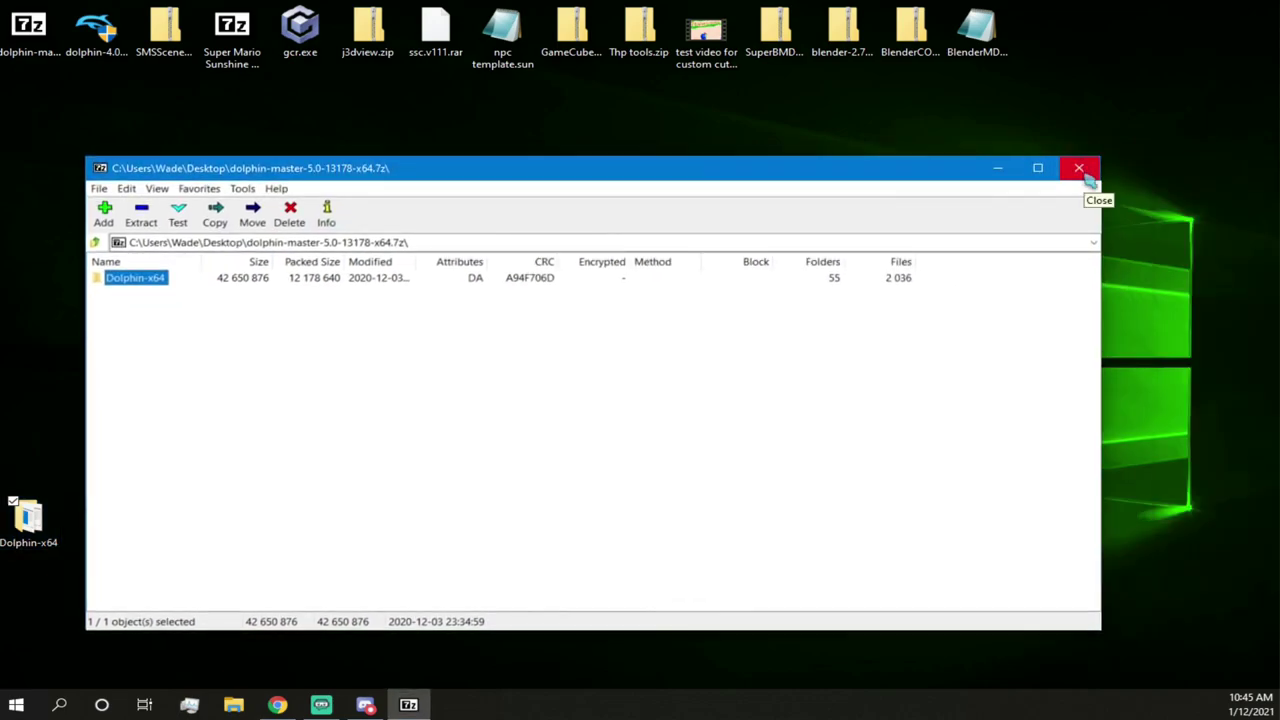
left_click(1087, 175)
left_click_drag(50, 532, 57, 640)
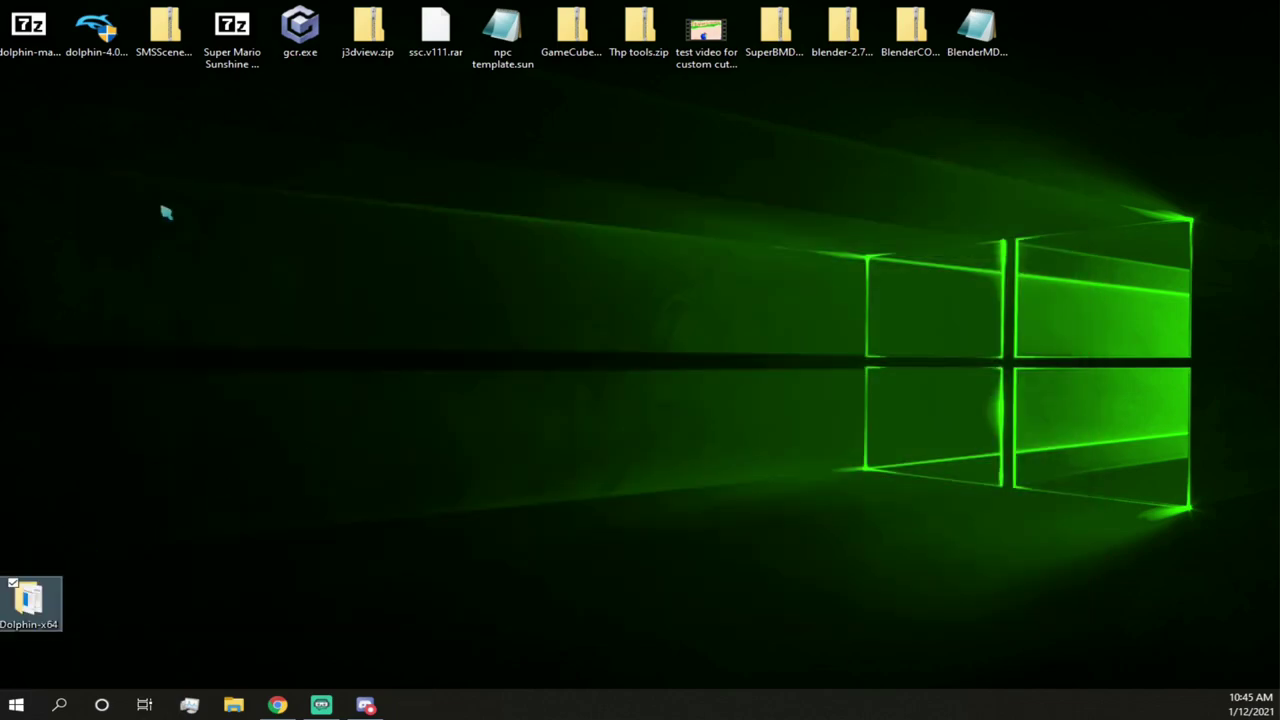
- Run the dolphin-4.0-x64.exe installer, accept its license agreement and keep the Base and DirectX Runtime components
left_click(96, 50)
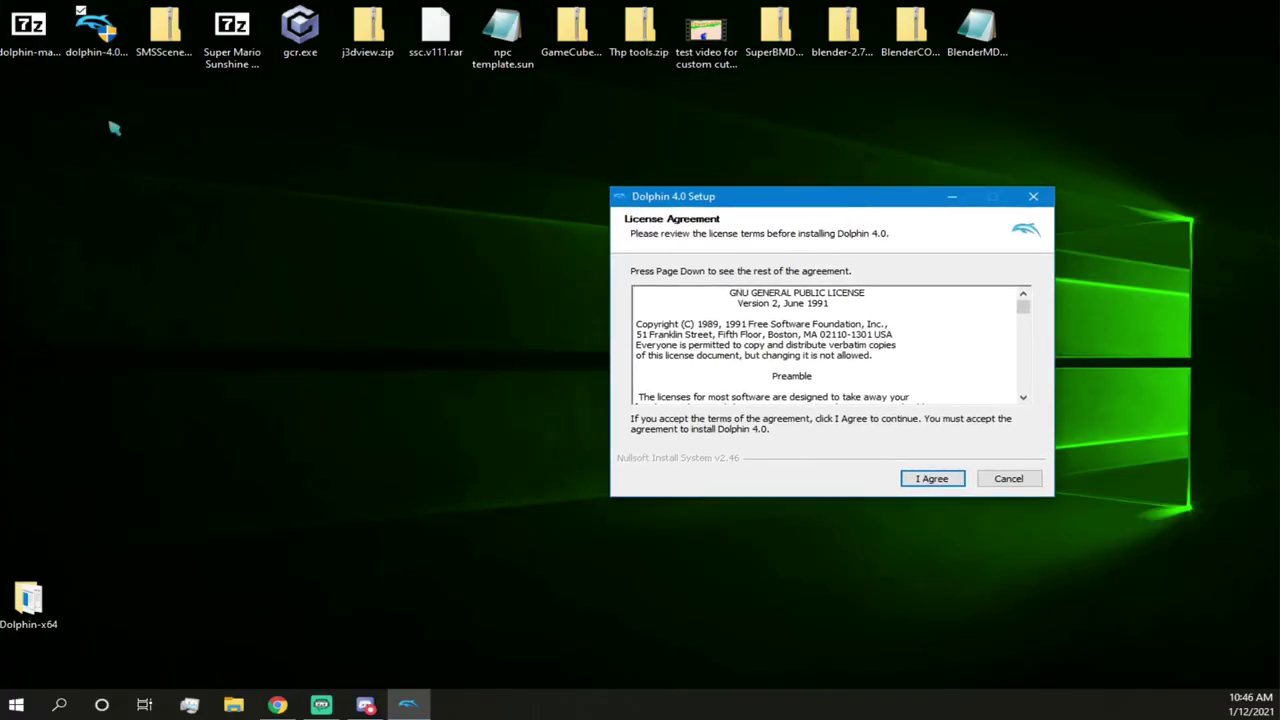
left_click(22, 38)
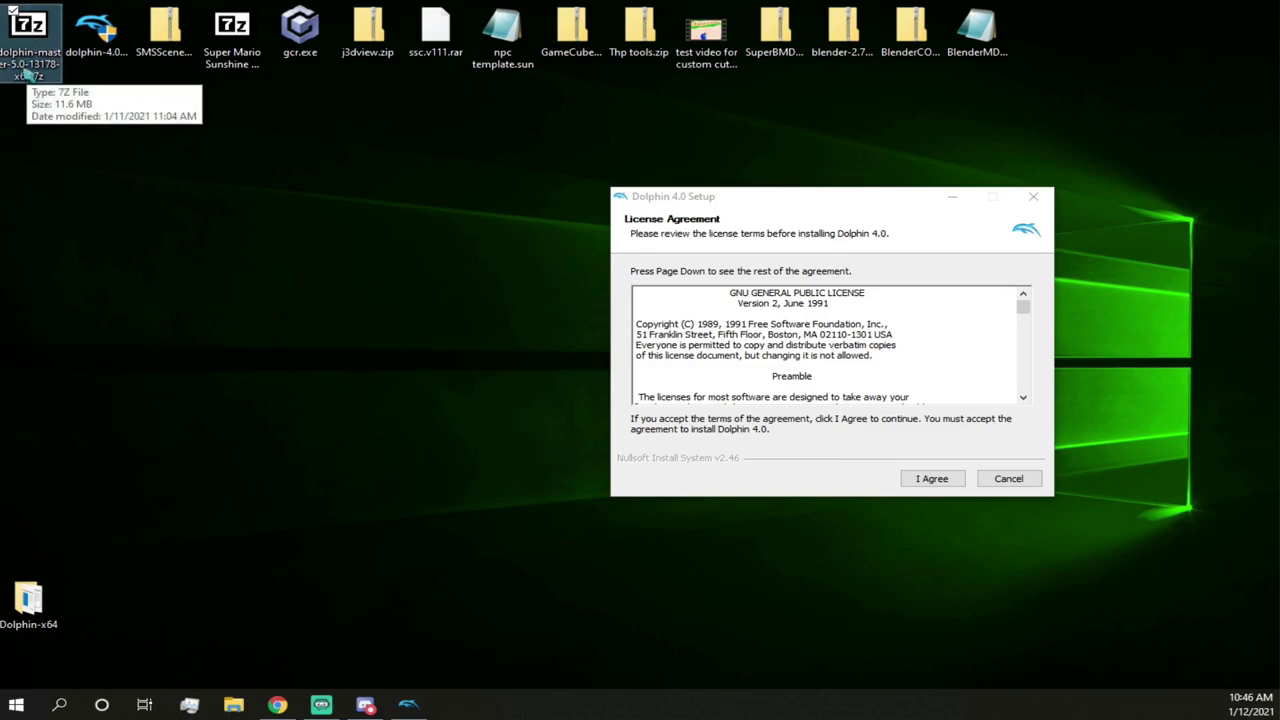
left_click(103, 58)
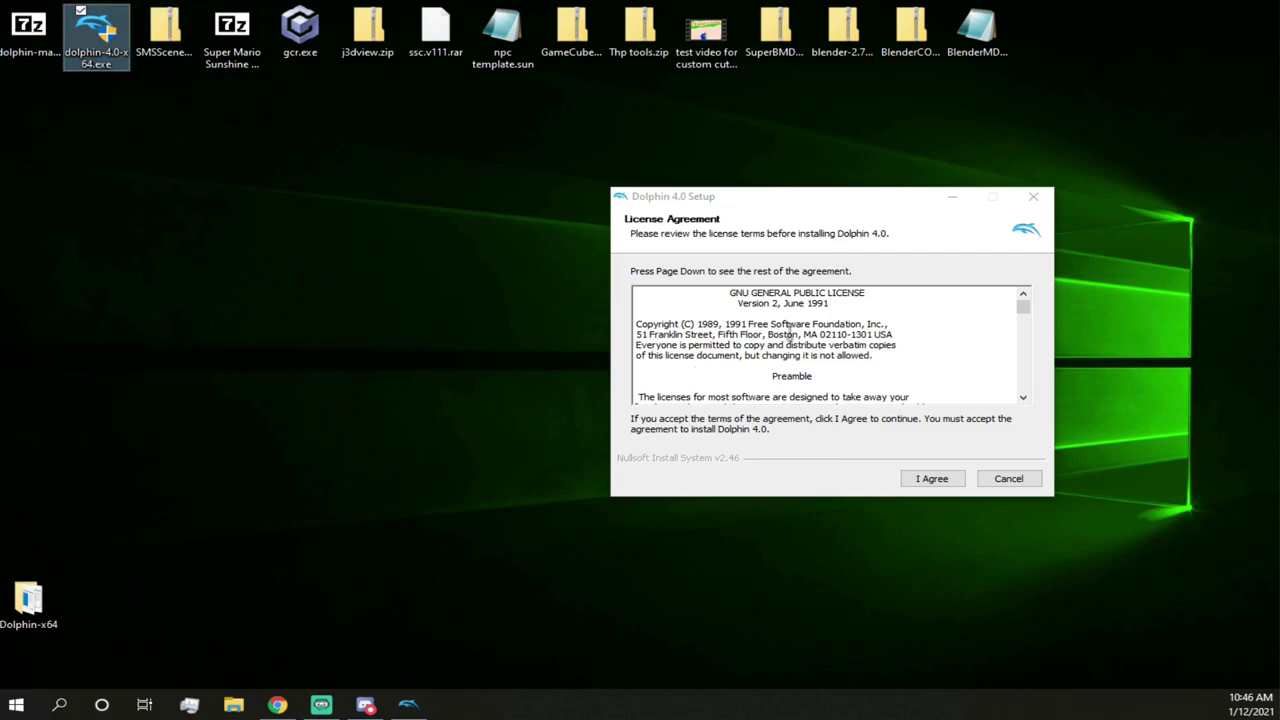
left_click(931, 480)
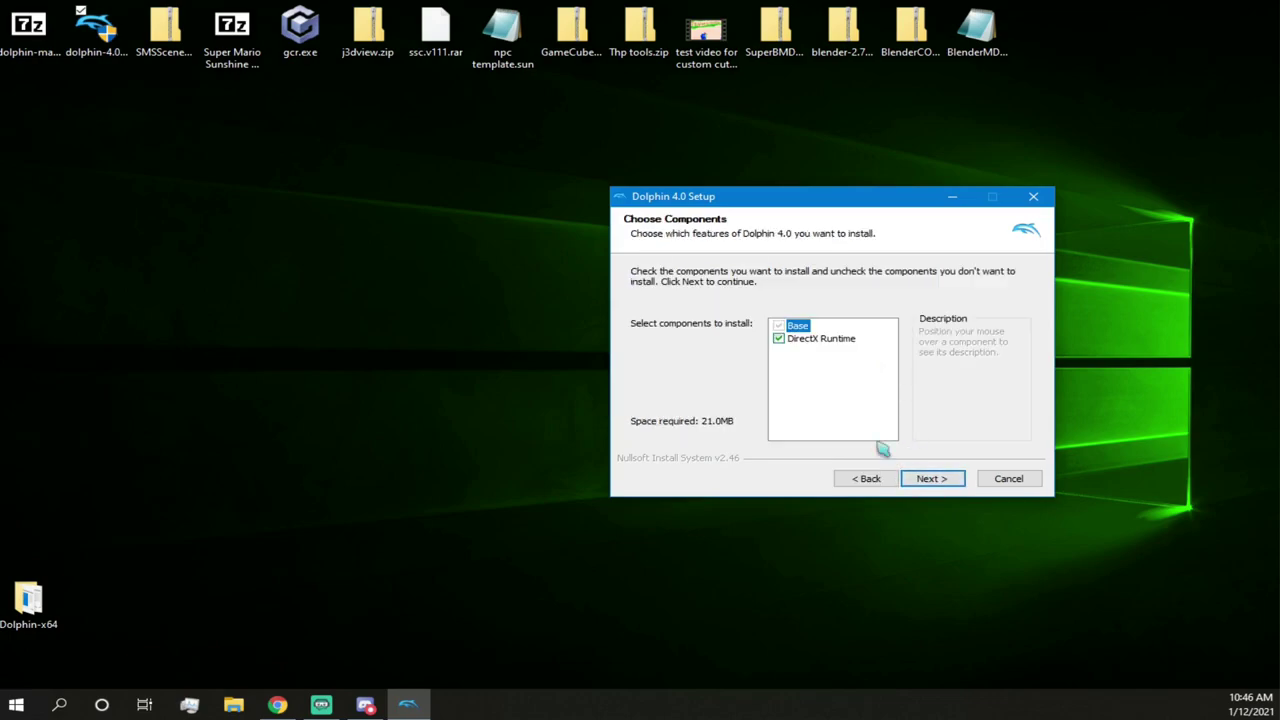
left_click(927, 478)
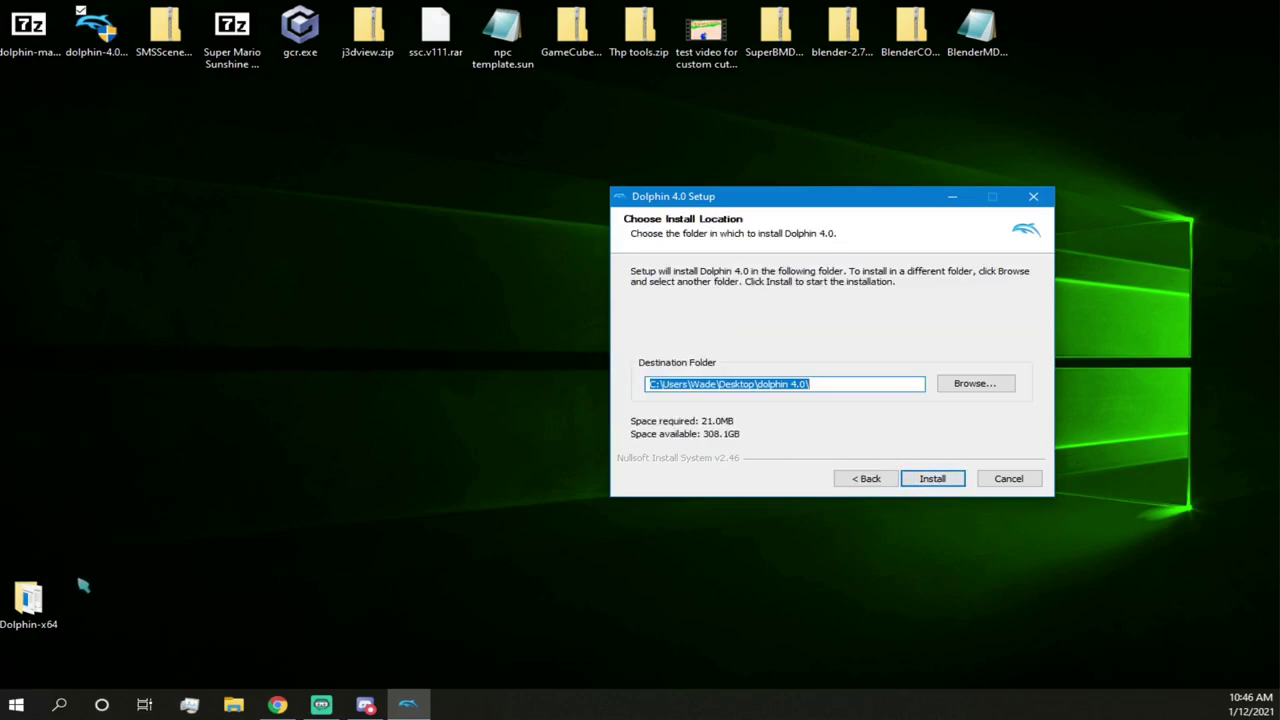
- Create a new folder named "dolphin 4.0" on the desktop
right_click(3, 600)
mouse_move(186, 552)
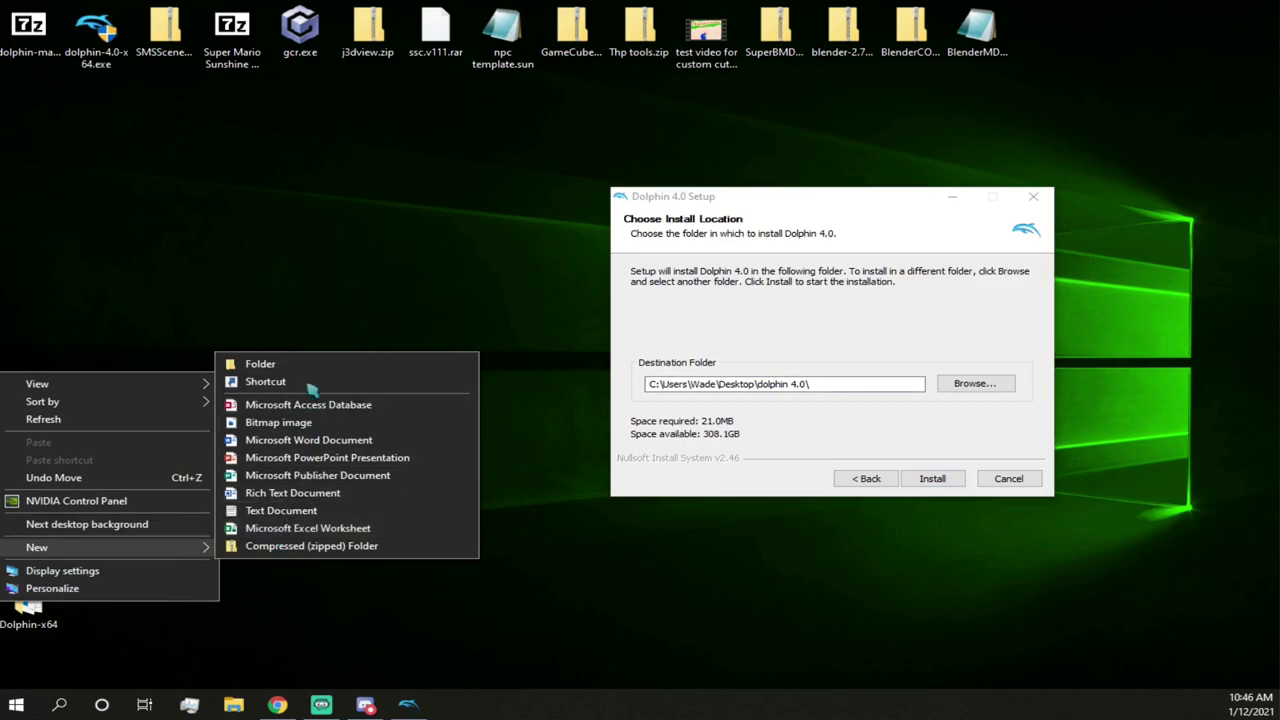
left_click(312, 366)
type("d")
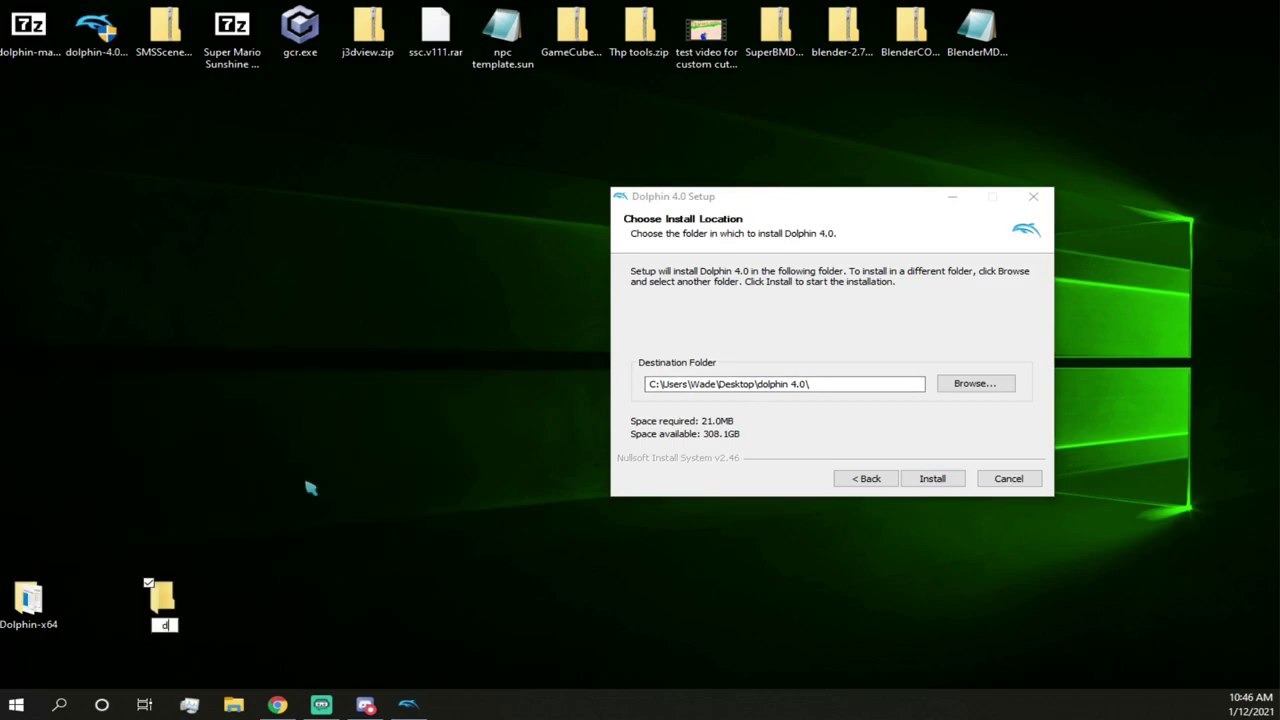
type("olphin 4.0")
key("Return")
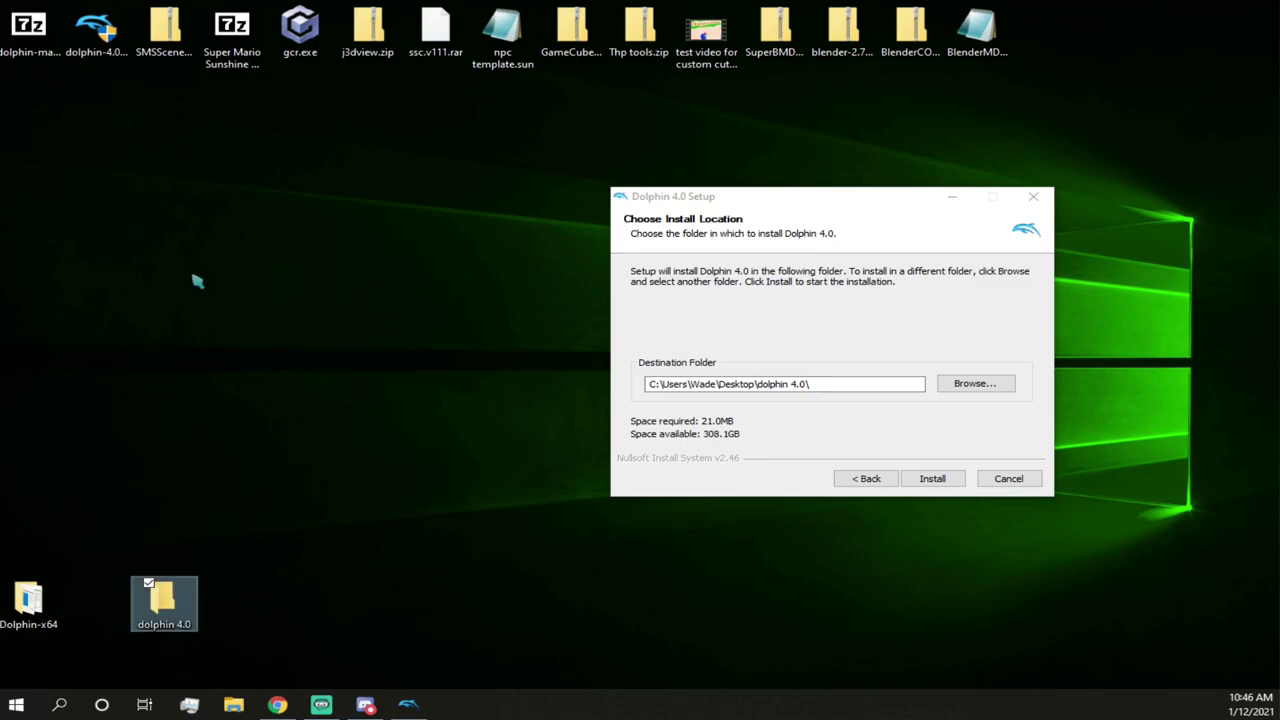
- Choose the desktop's dolphin 4.0 folder as the install destination and install Dolphin 4.0 there
left_click(966, 389)
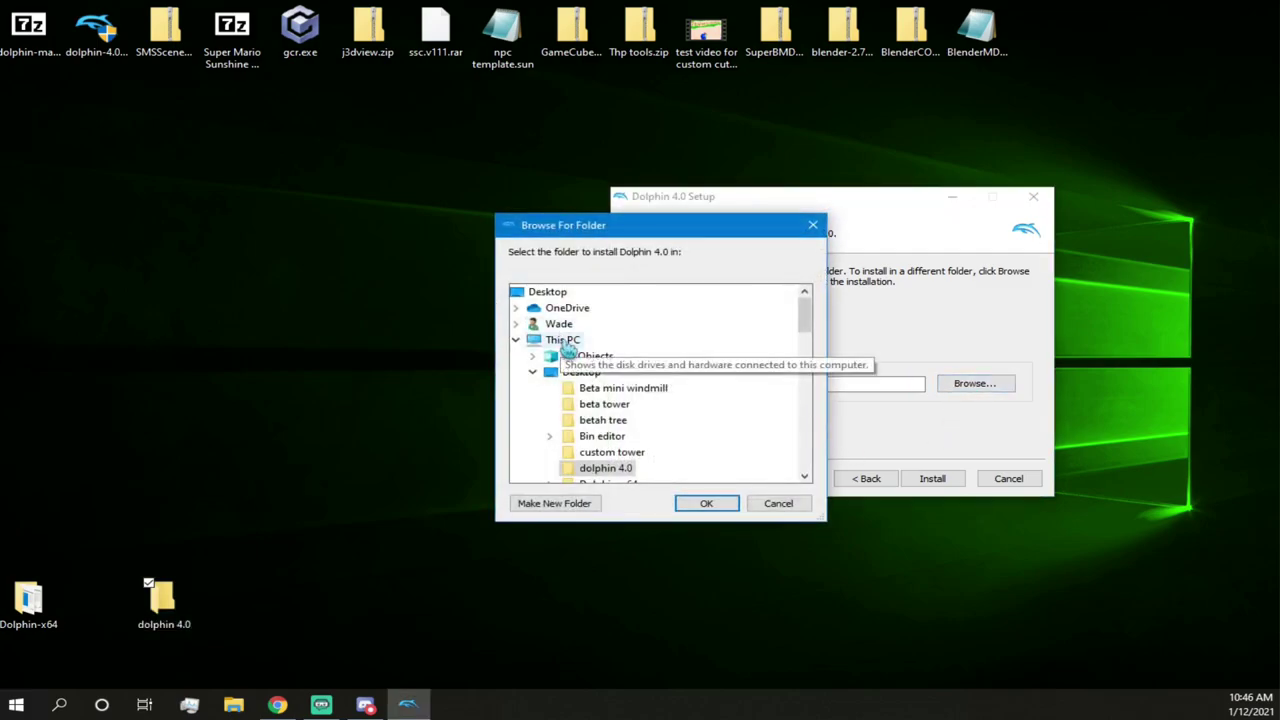
scroll(640, 370, "down", 10)
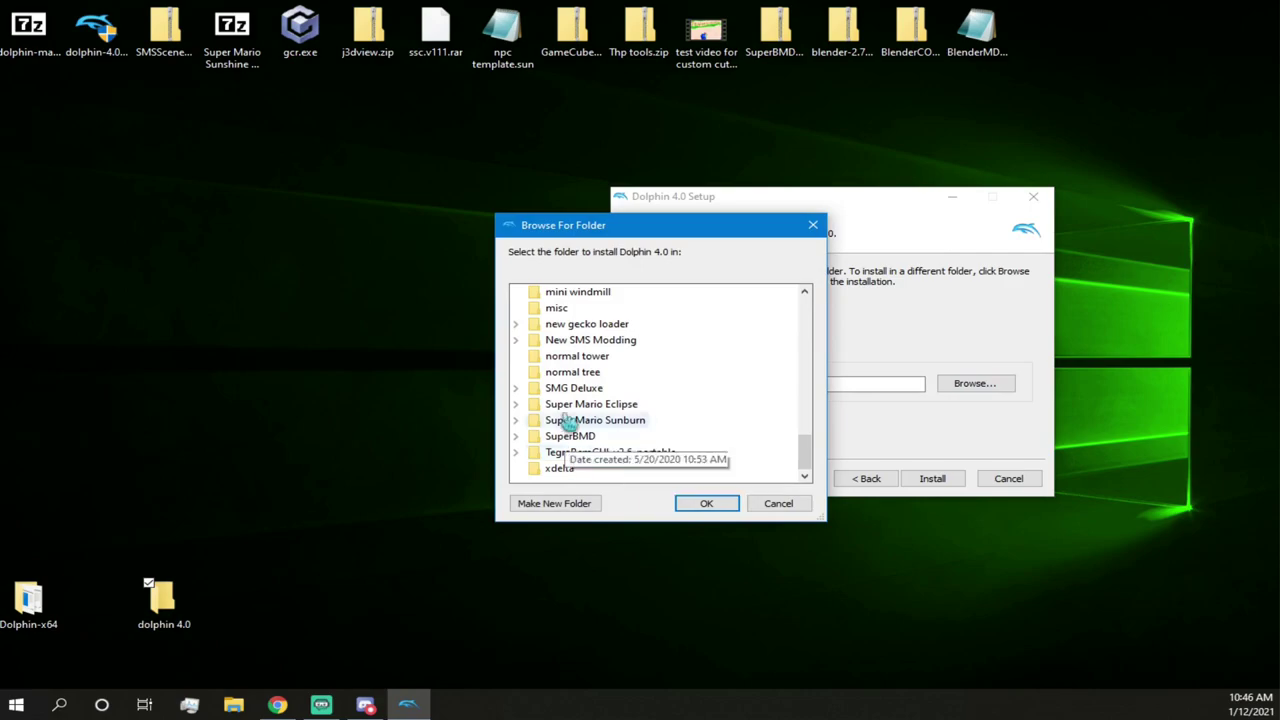
scroll(583, 397, "up", 2)
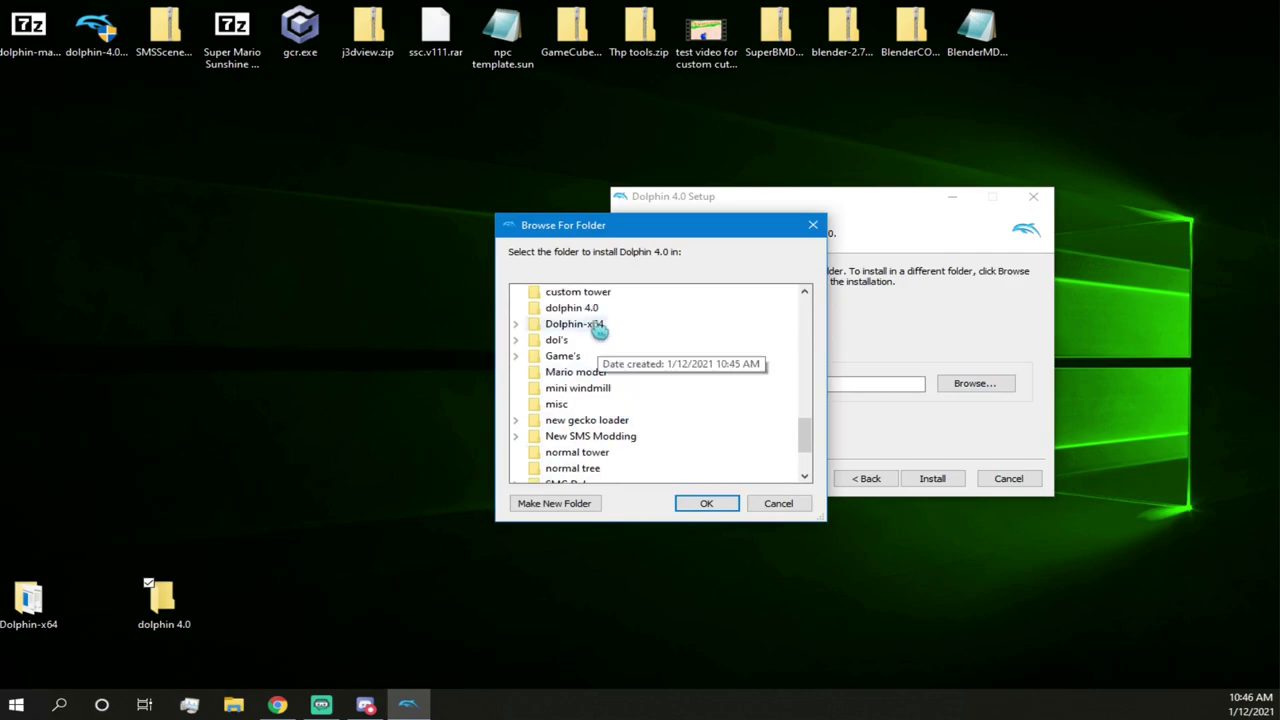
left_click(590, 312)
left_click(706, 503)
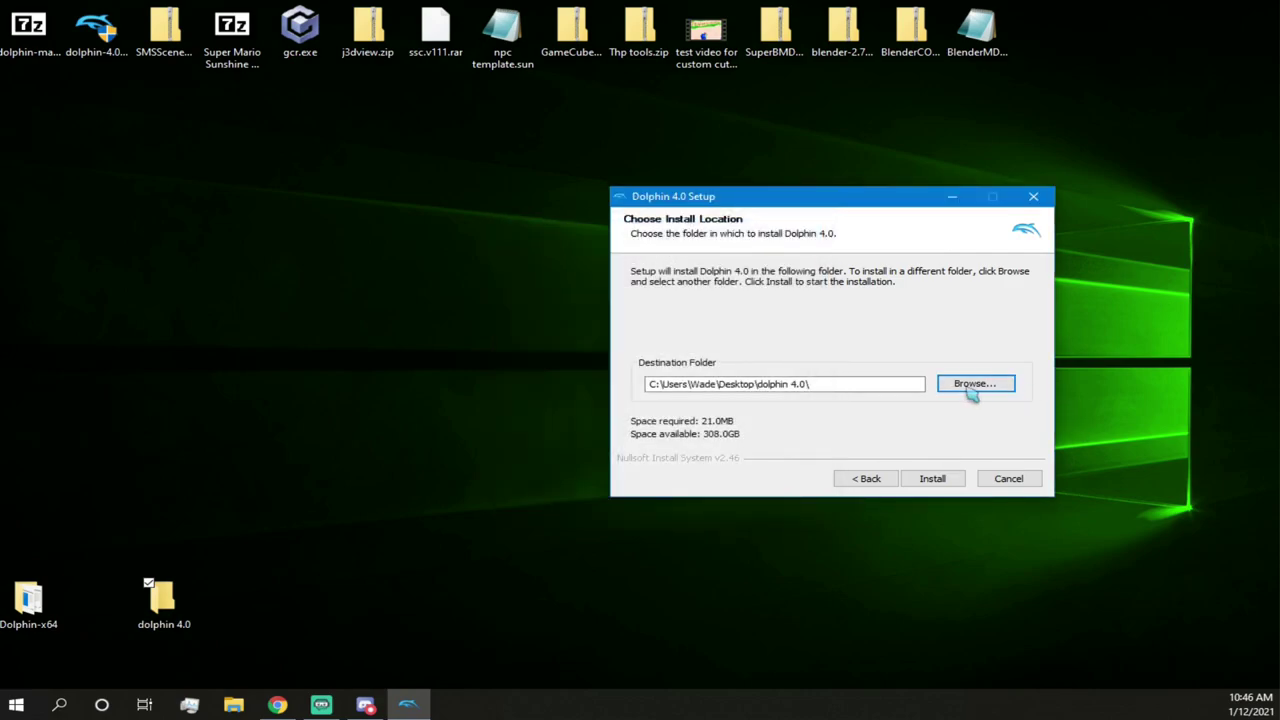
left_click(951, 480)
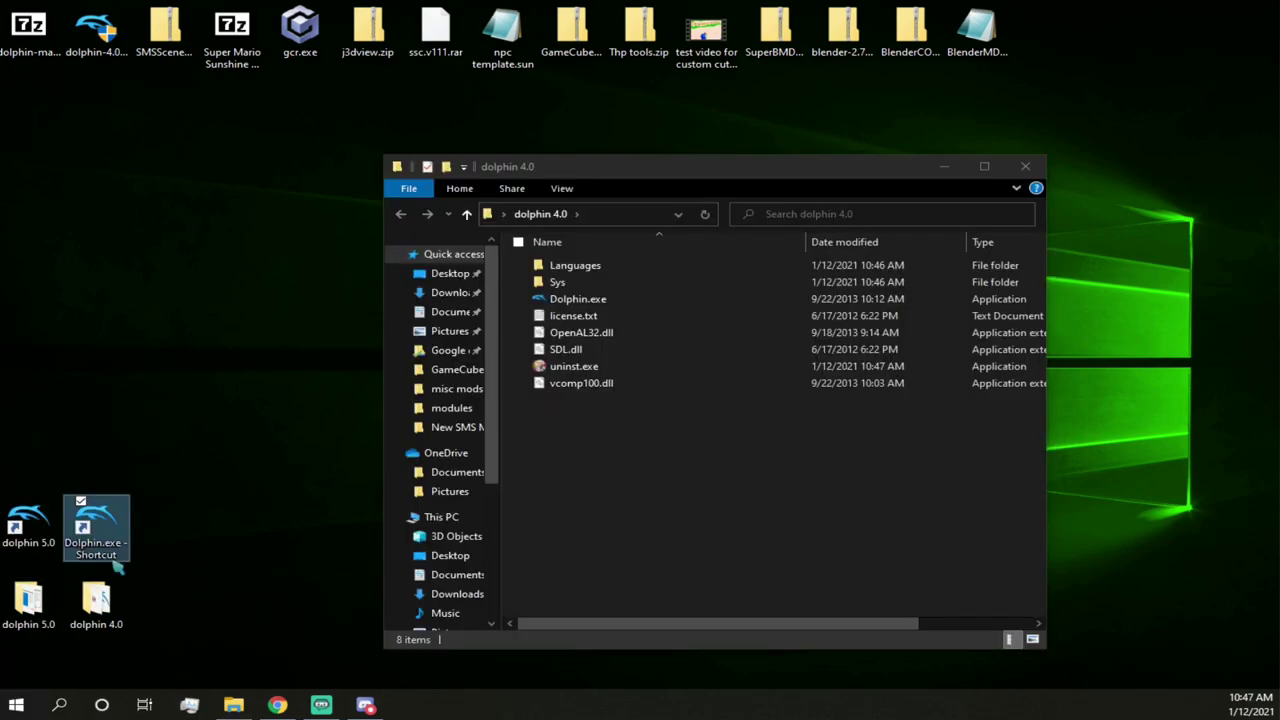
- Rename the desktop shortcut "Dolphin.exe - Shortcut" to "Dolphin 4.0" and close the dolphin 4.0 folder window
right_click(117, 562)
left_click(105, 507)
left_click(124, 557)
mouse_move(124, 555)
left_mouse_down()
mouse_move(101, 538)
mouse_move(113, 554)
left_mouse_up()
key("BackSpace")
key("BackSpace")
key("BackSpace")
key("BackSpace")
key("BackSpace")
key("BackSpace")
key("BackSpace")
key("BackSpace")
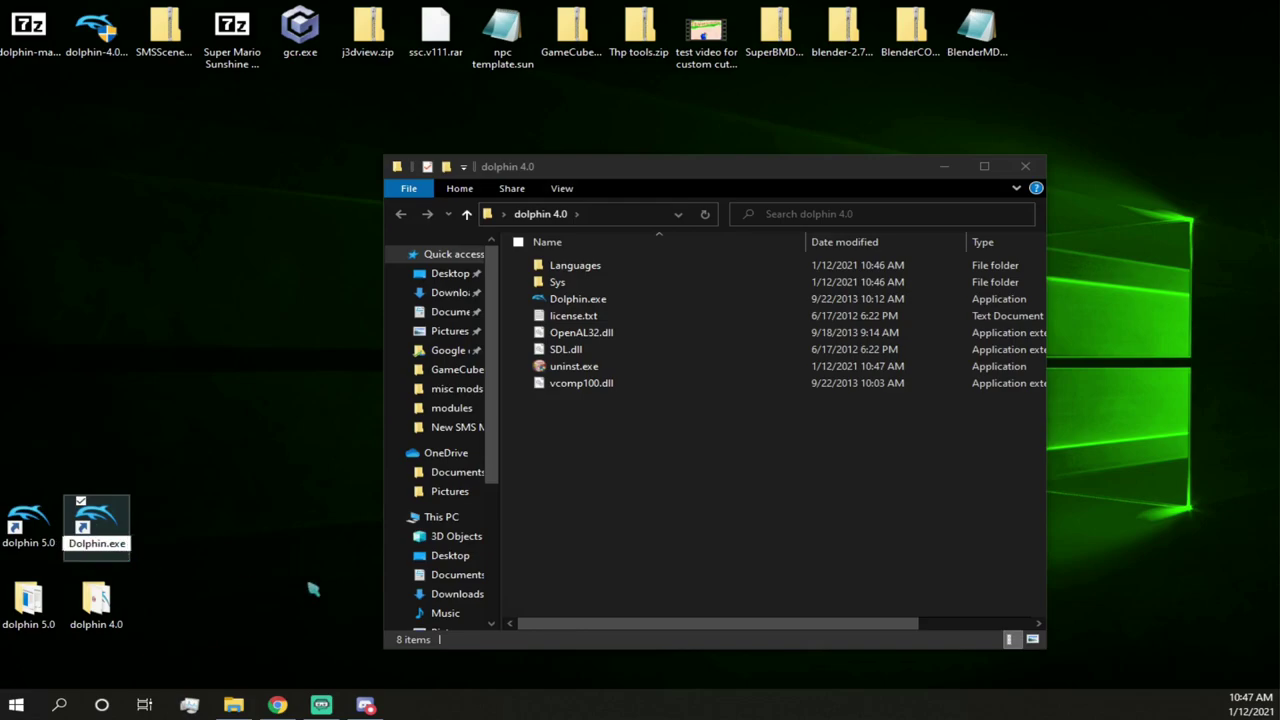
type("4.0")
key("Return")
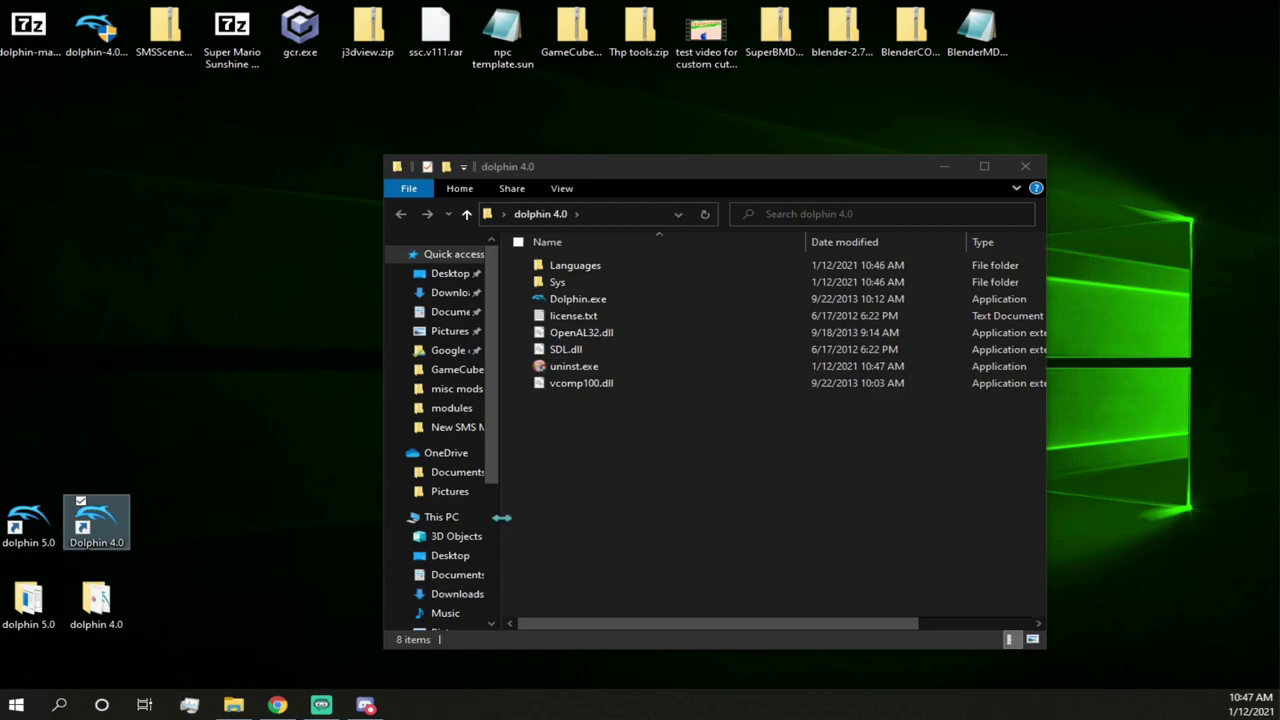
left_click(1022, 168)
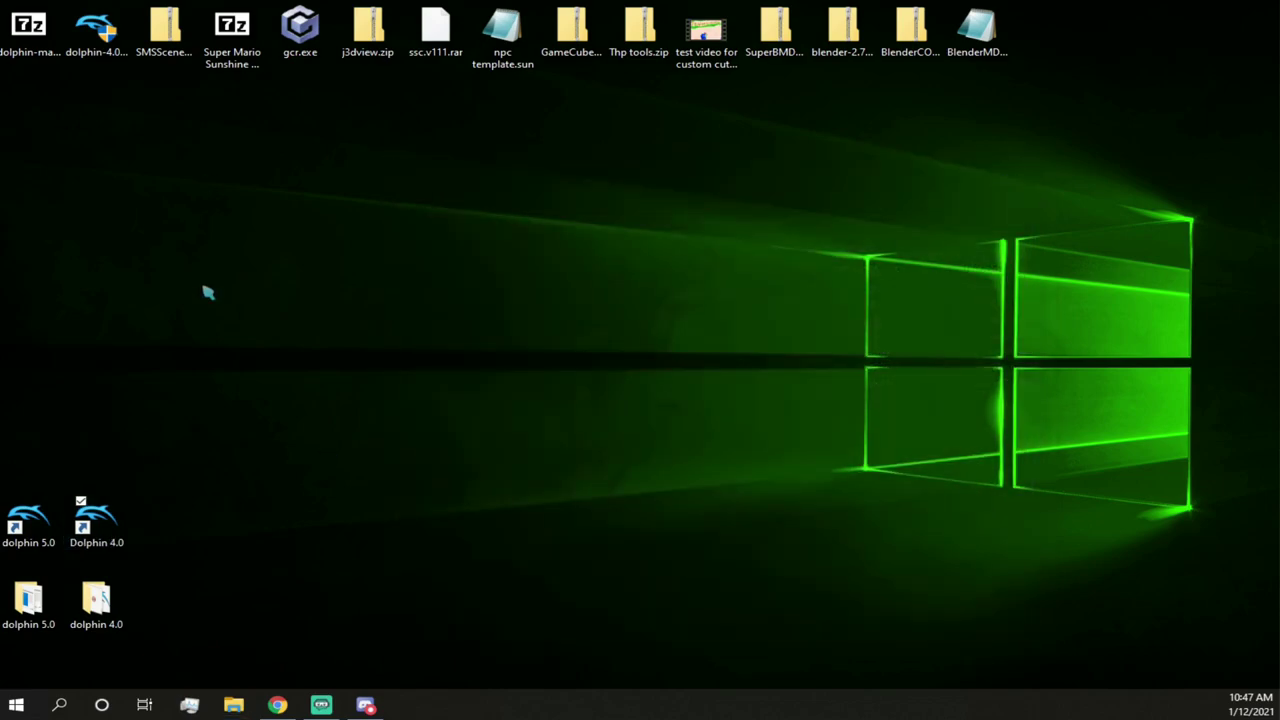
- Launch Dolphin 5.0 from its desktop shortcut and start Super Mario Sunshine.iso from the Games\GameCube folder on drive D:
left_click(40, 522)
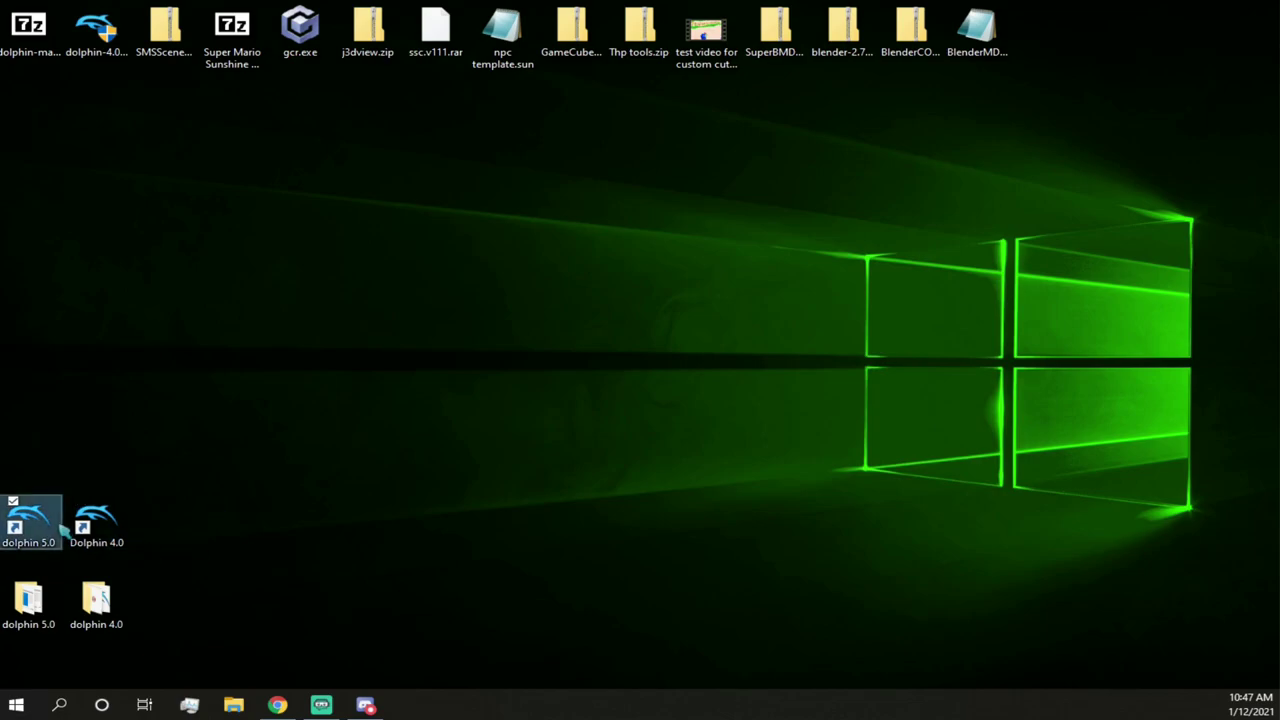
double_click(58, 525)
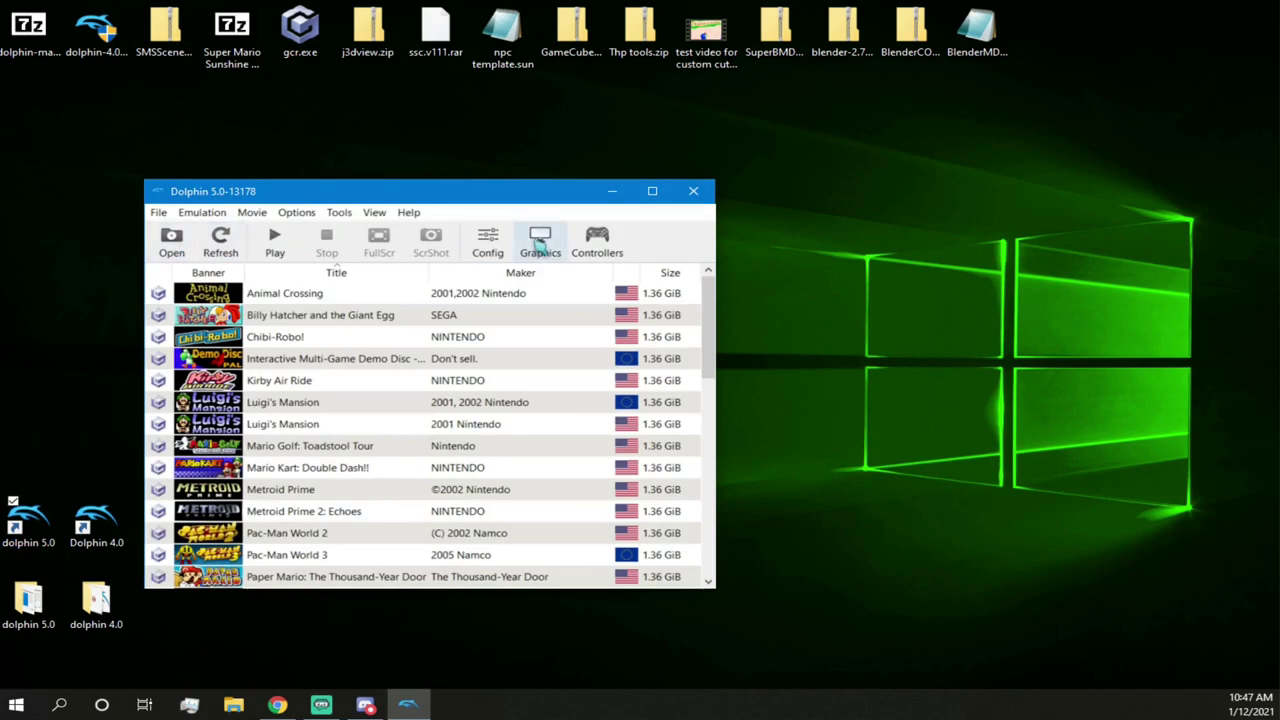
left_click(171, 242)
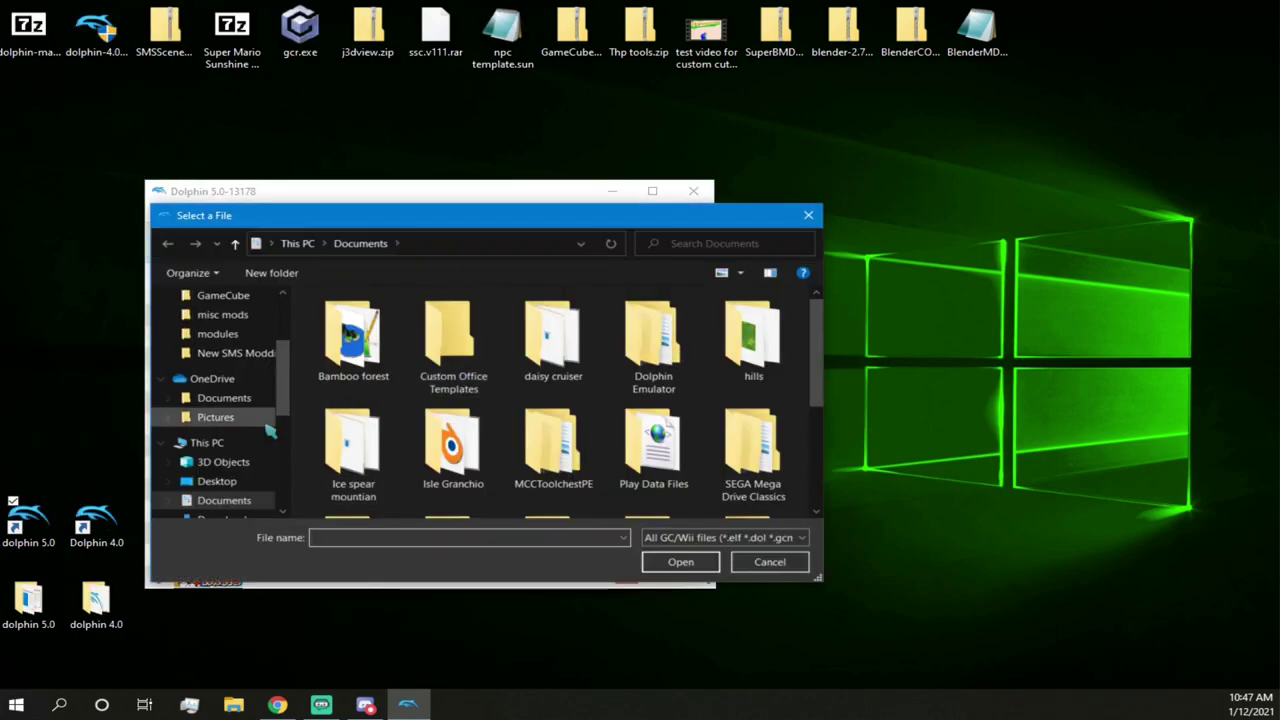
scroll(270, 430, "down", 5)
left_click(223, 378)
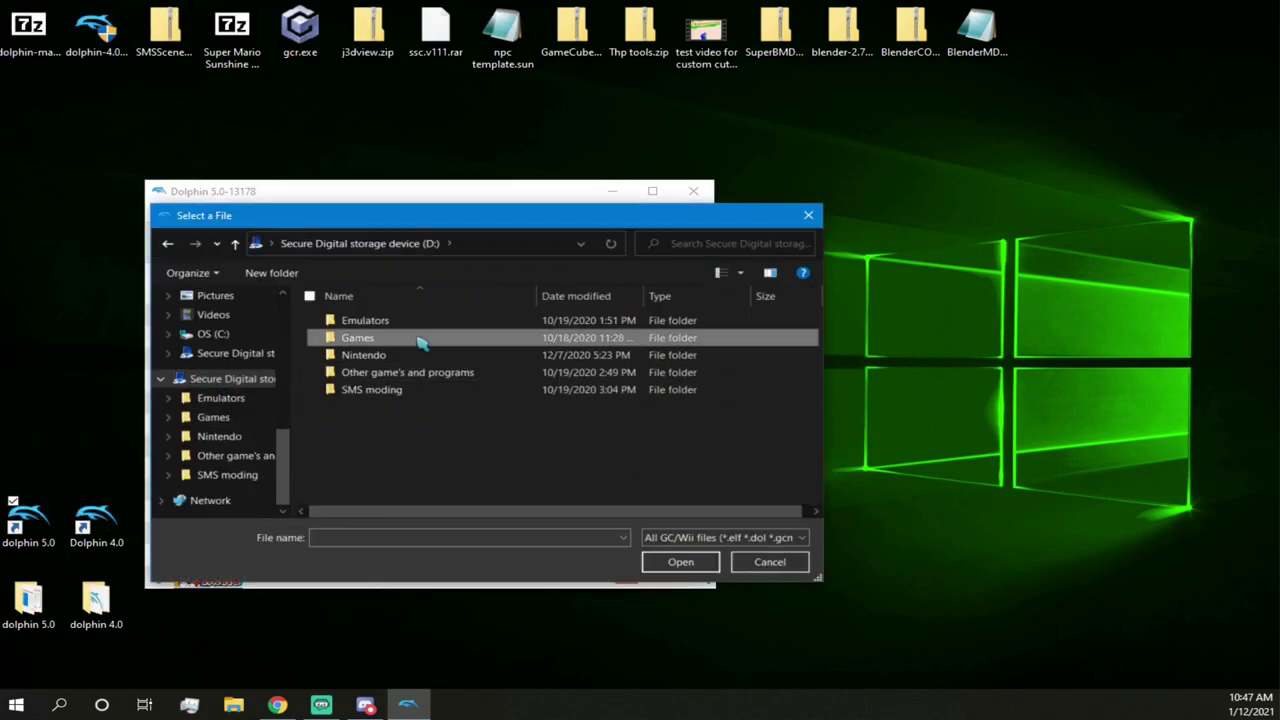
double_click(420, 342)
double_click(408, 354)
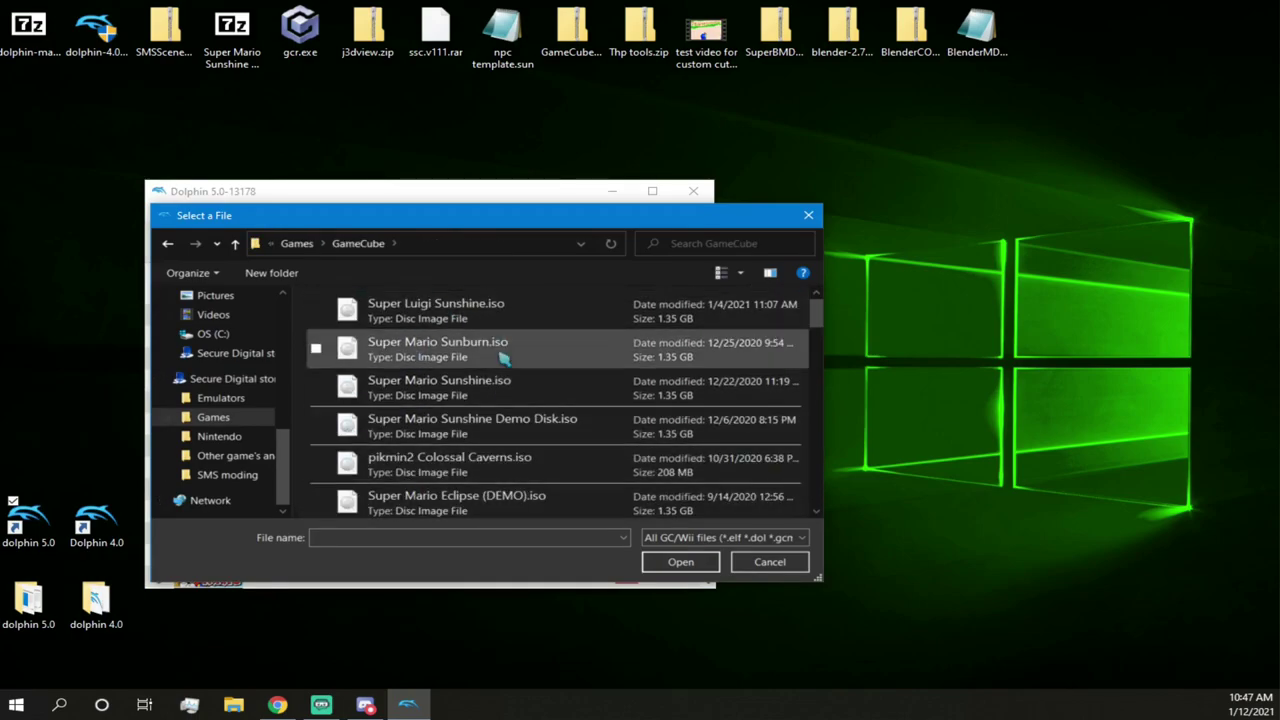
double_click(489, 387)
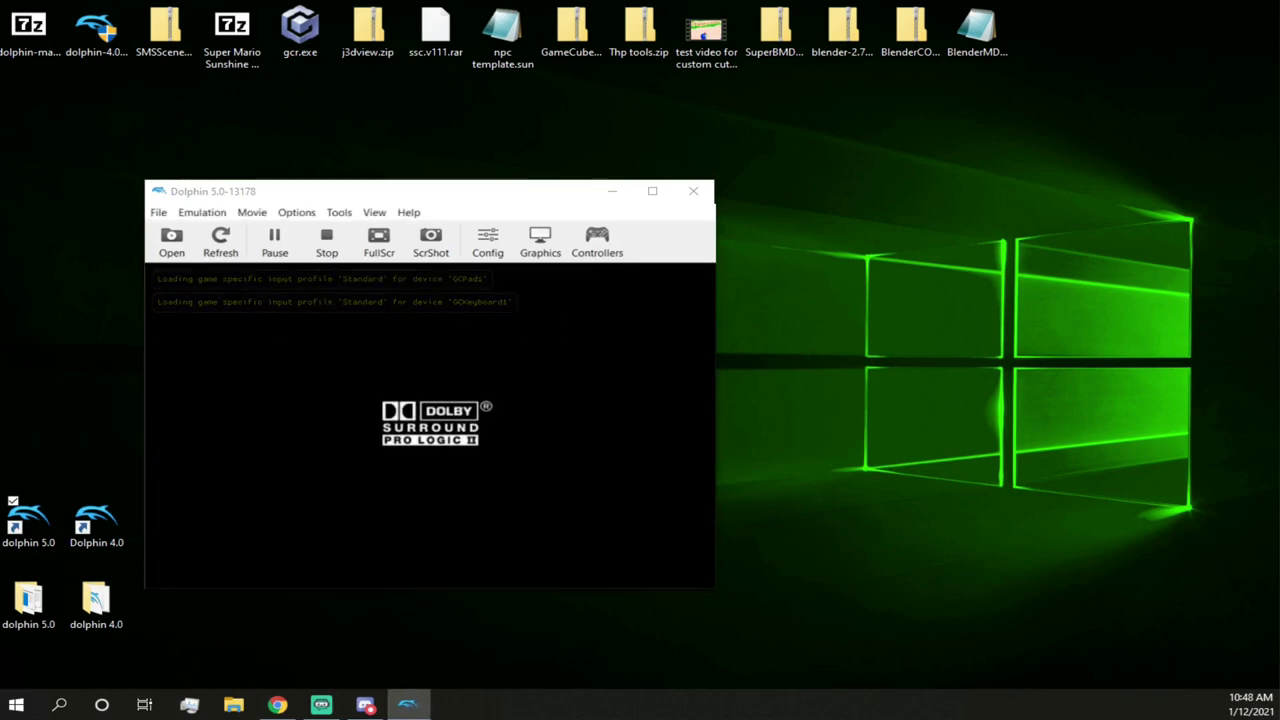
left_click_drag(400, 194, 588, 137)
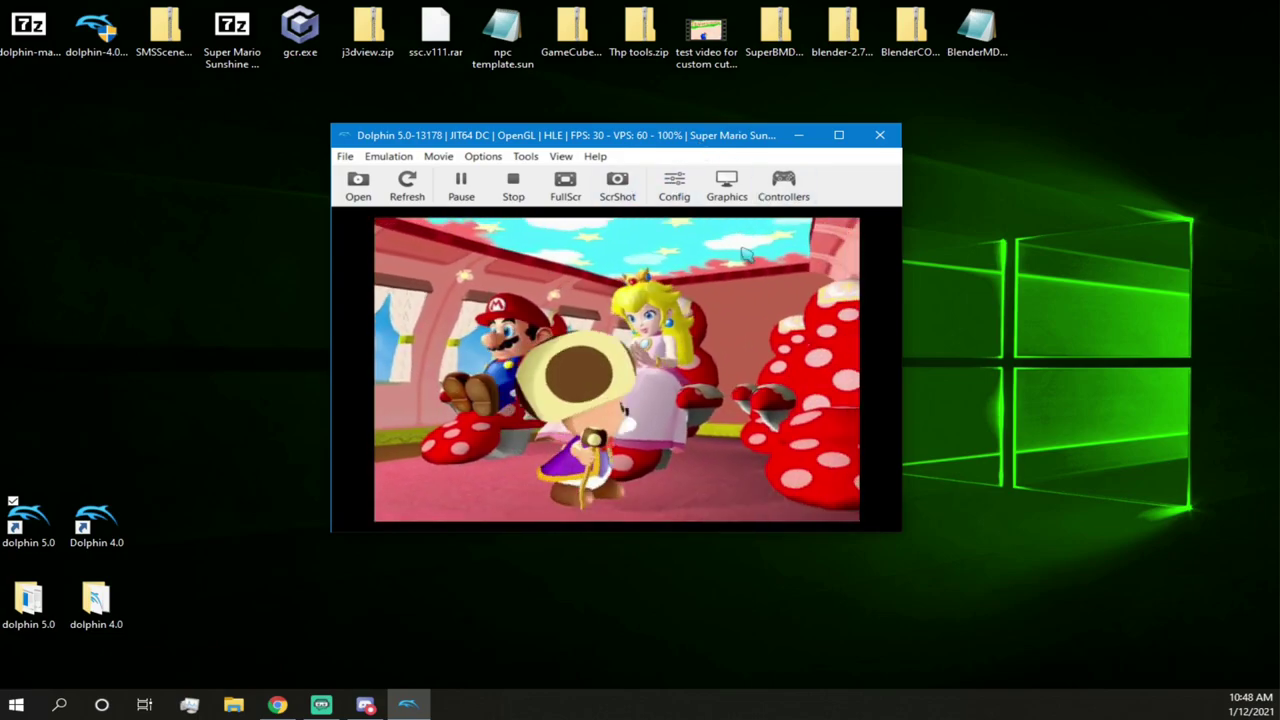
- Open the port 1 GameCube controller configuration, refresh the devices and select XInput/0/Gamepad as the input device
left_click(783, 185)
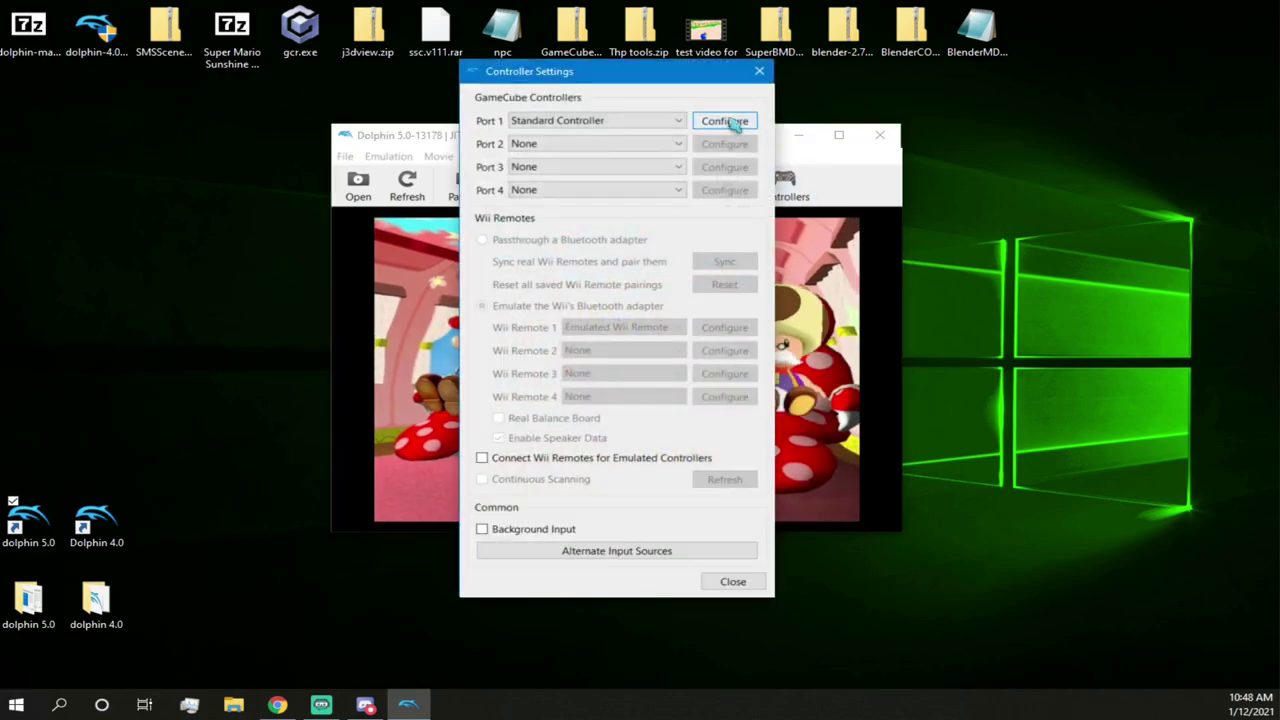
left_click(730, 121)
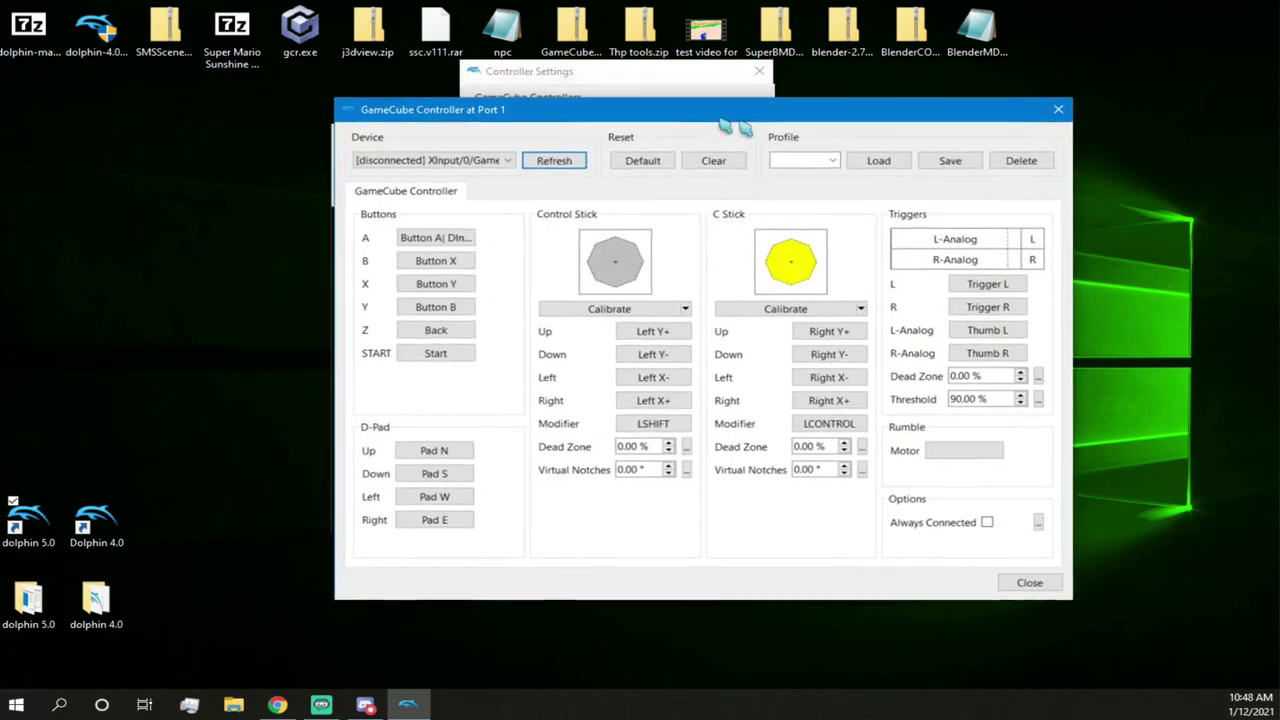
left_click_drag(724, 122, 898, 205)
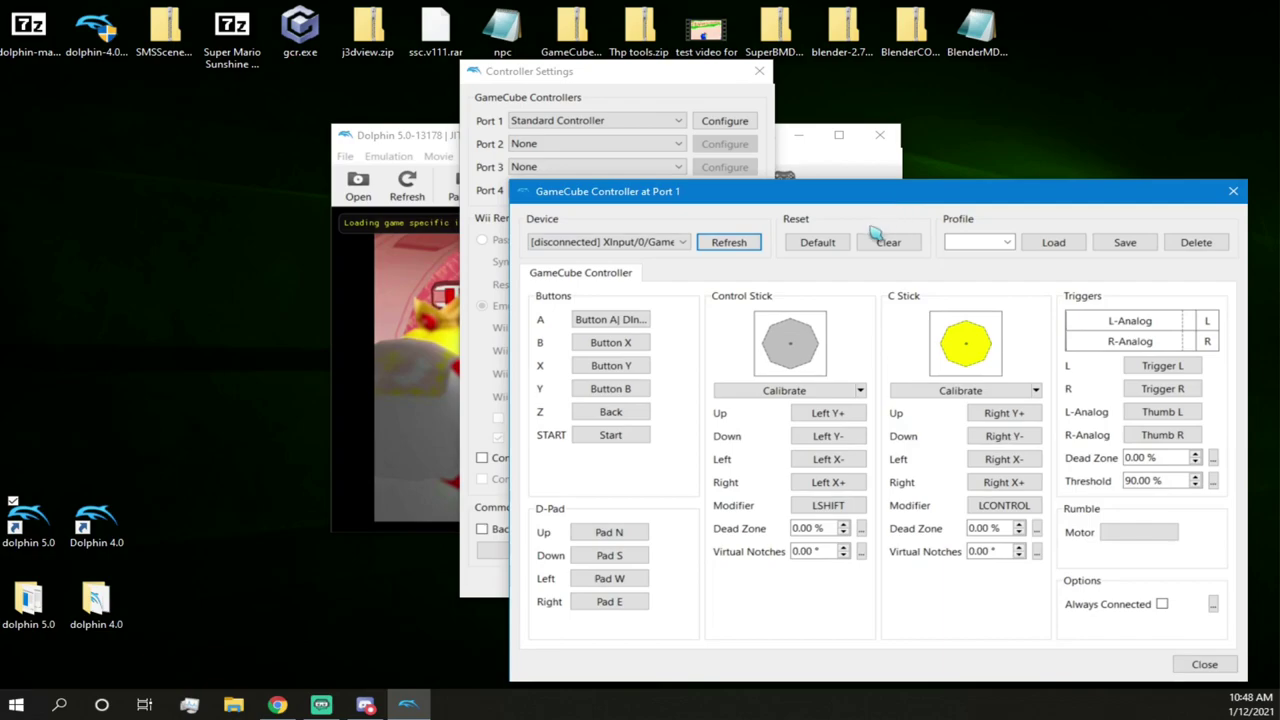
left_click(729, 243)
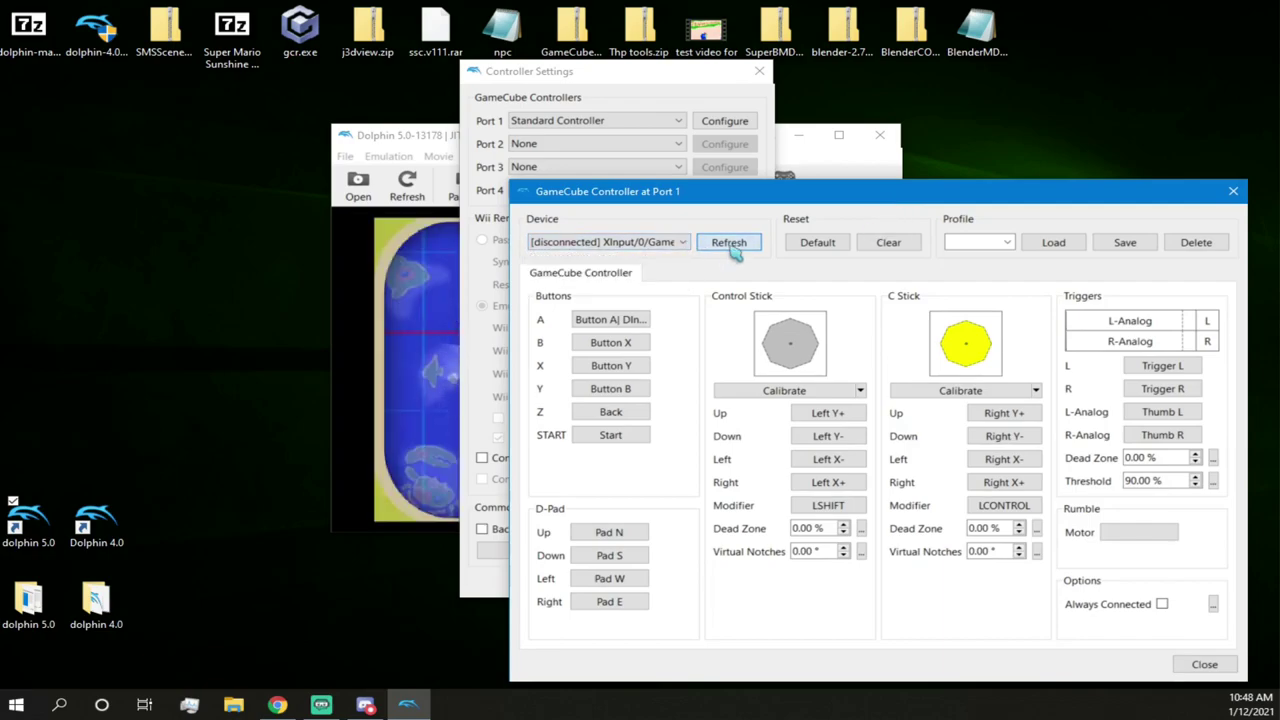
left_click(683, 242)
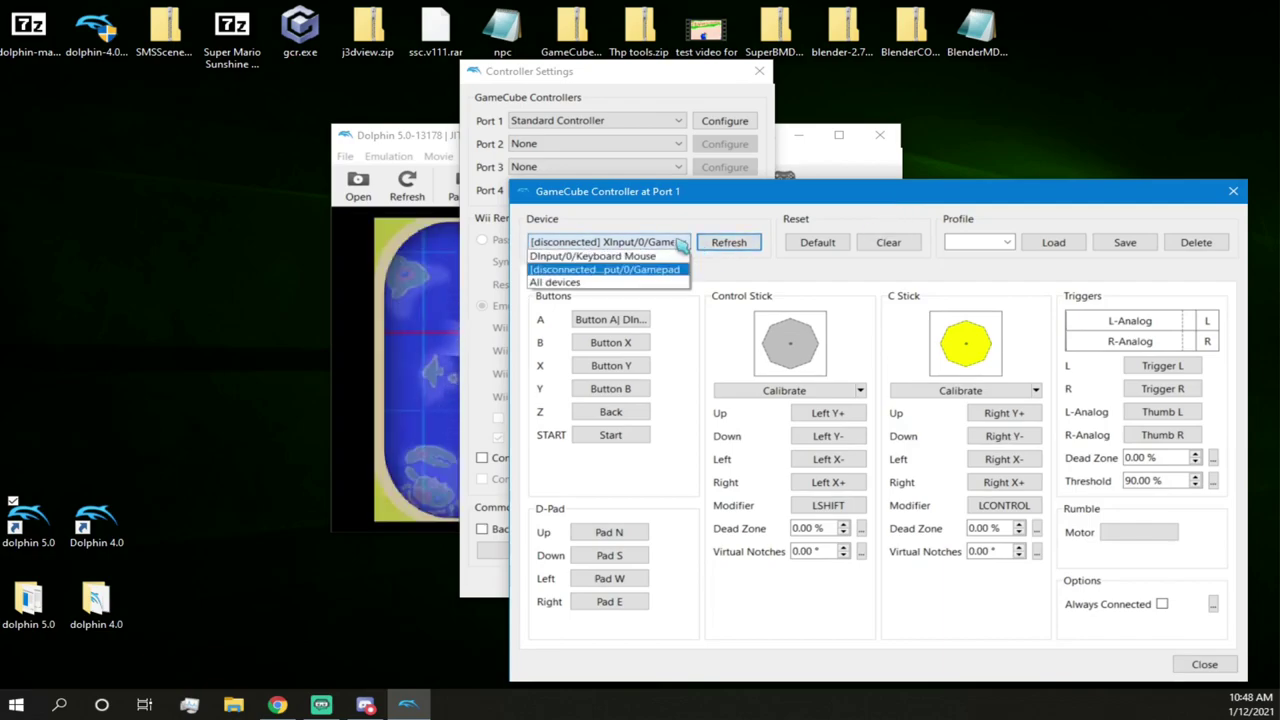
left_click(650, 272)
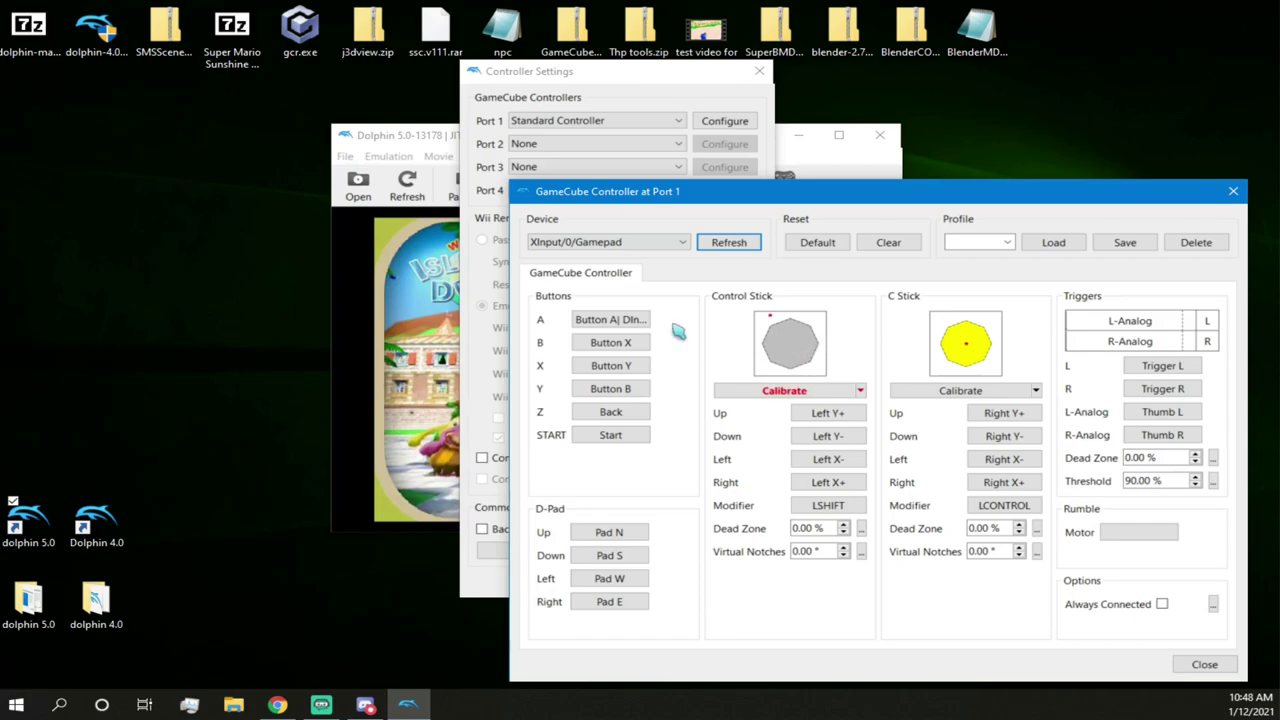
left_click(622, 368)
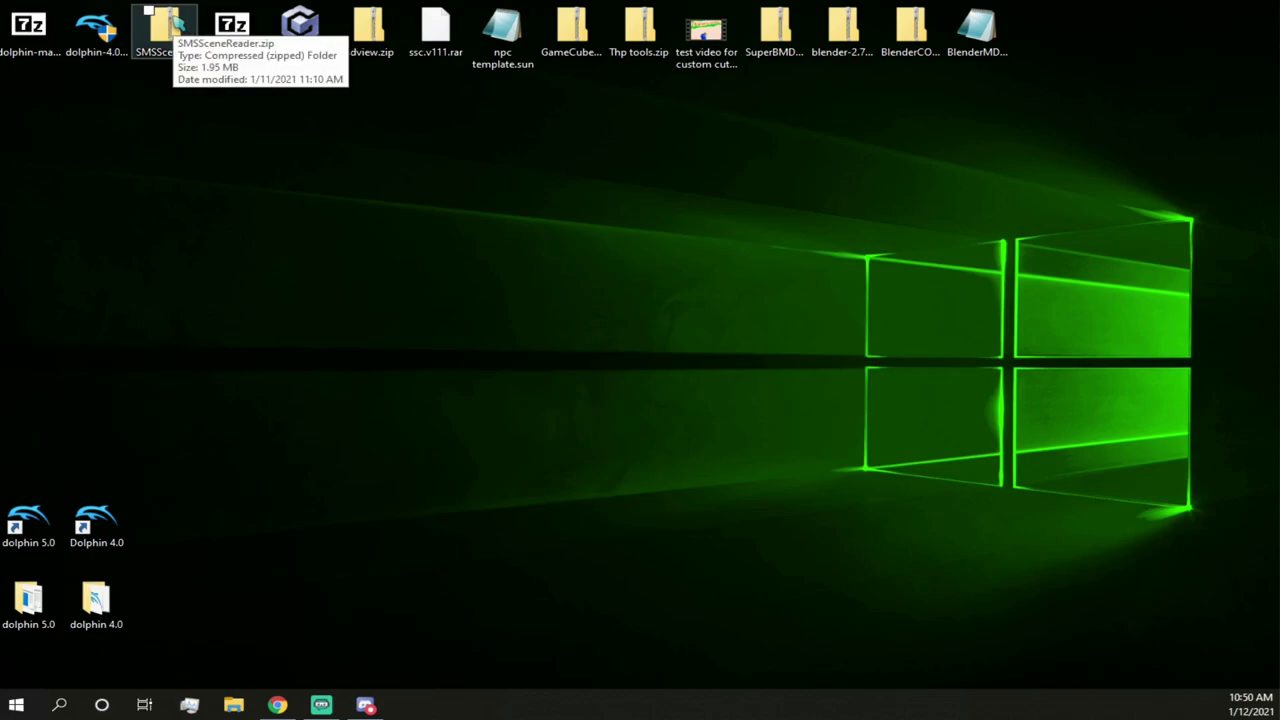
- Open SMSSceneReader.zip from the desktop and move its window aside to leave the desktop's lower area free
left_click(168, 24)
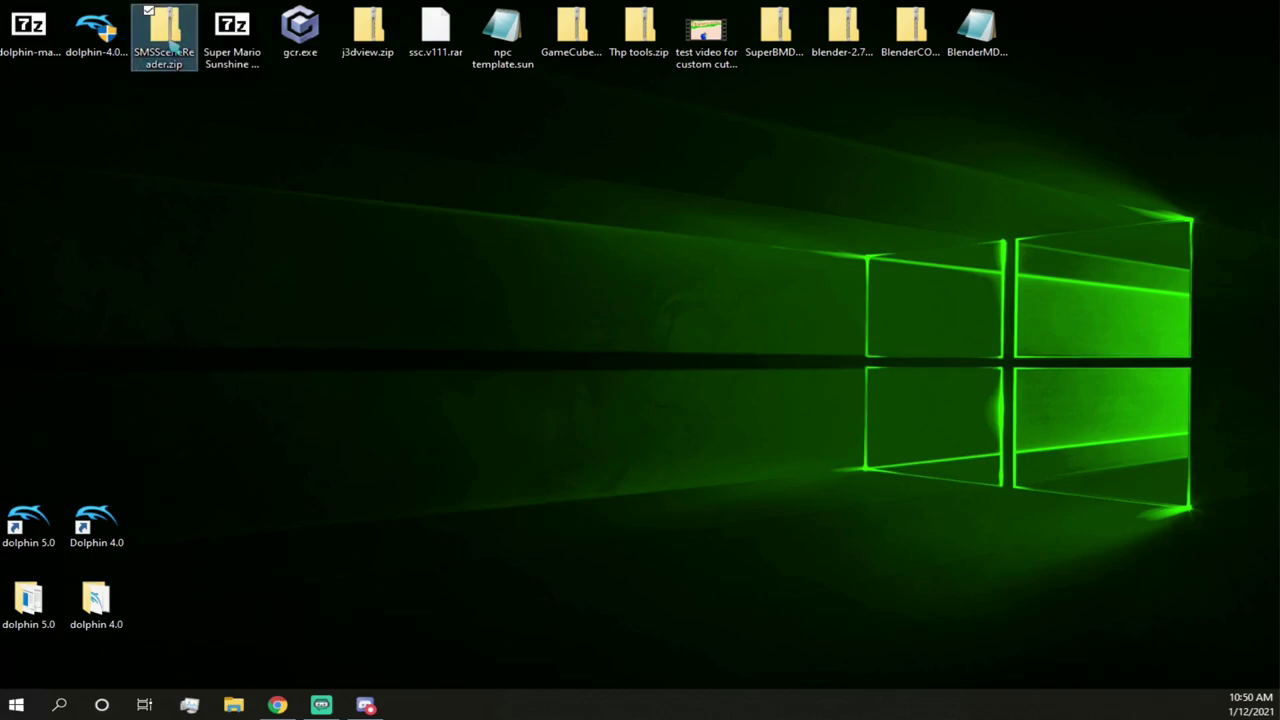
right_click(168, 42)
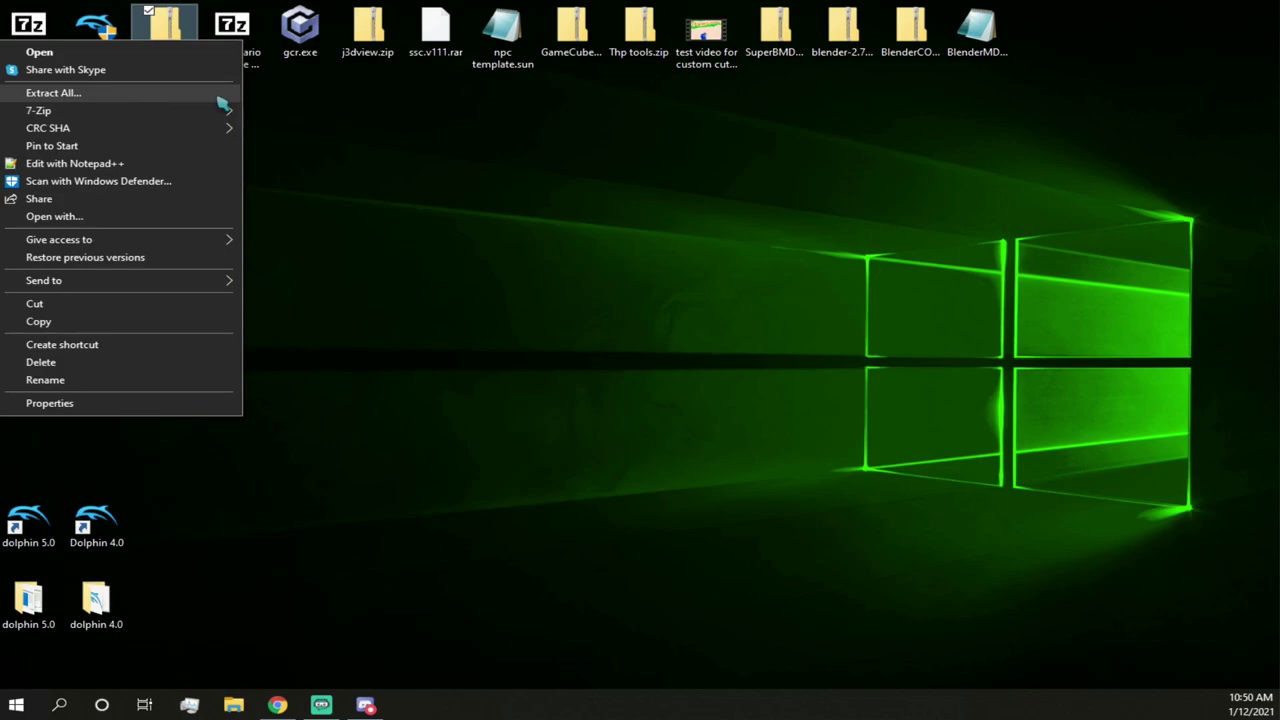
left_click(137, 52)
left_click_drag(776, 170, 1123, 105)
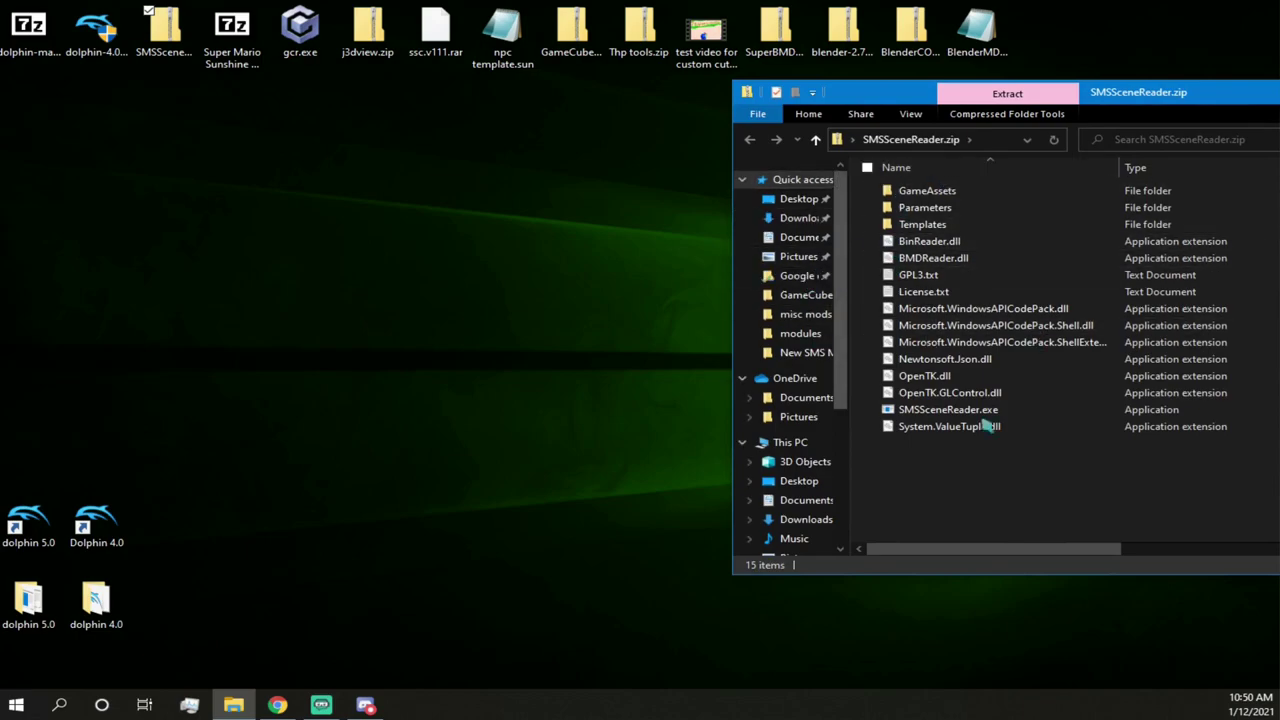
- Create a desktop folder named "tutorial bin editor" and open it beside the archive window
right_click(247, 465)
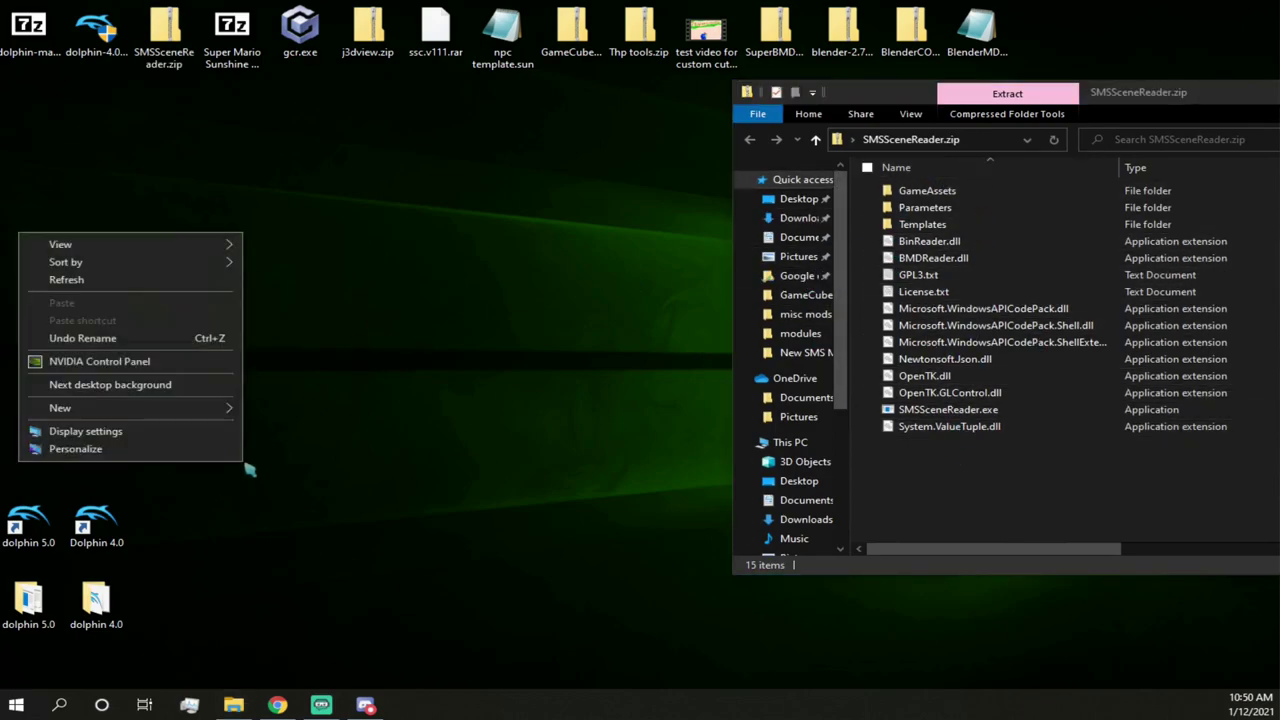
mouse_move(180, 408)
left_click(300, 409)
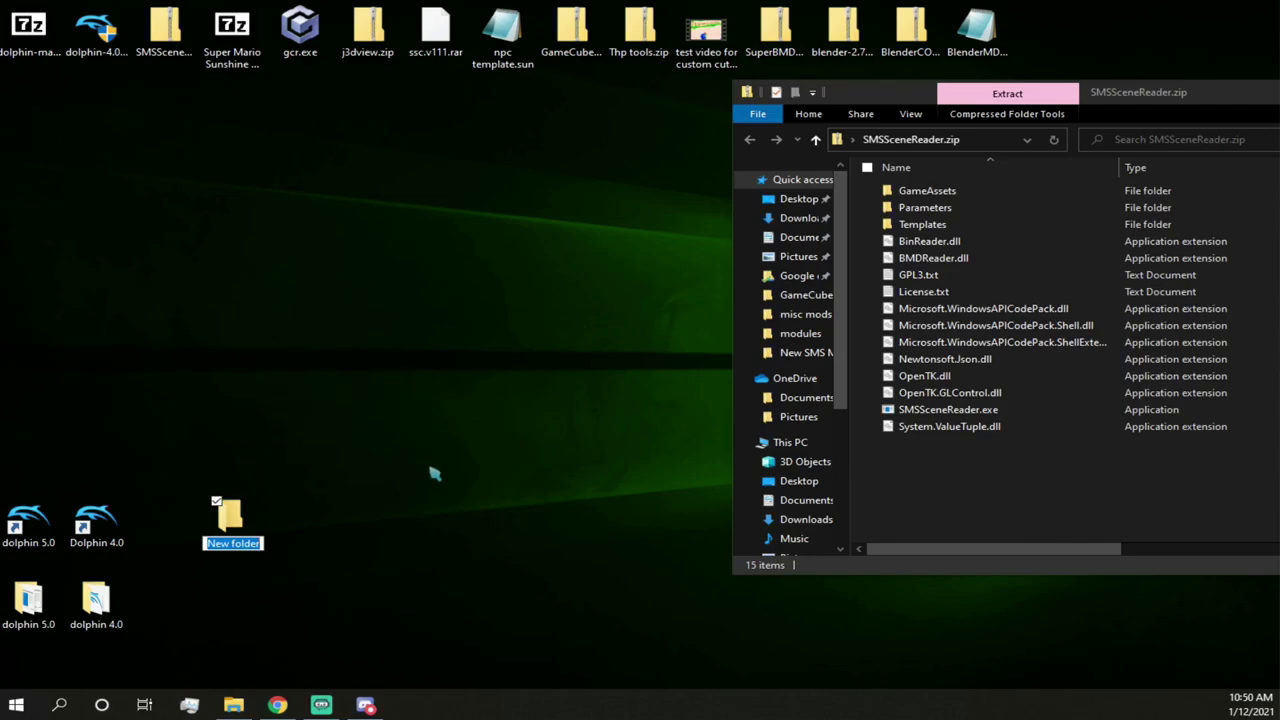
type("Bin editor")
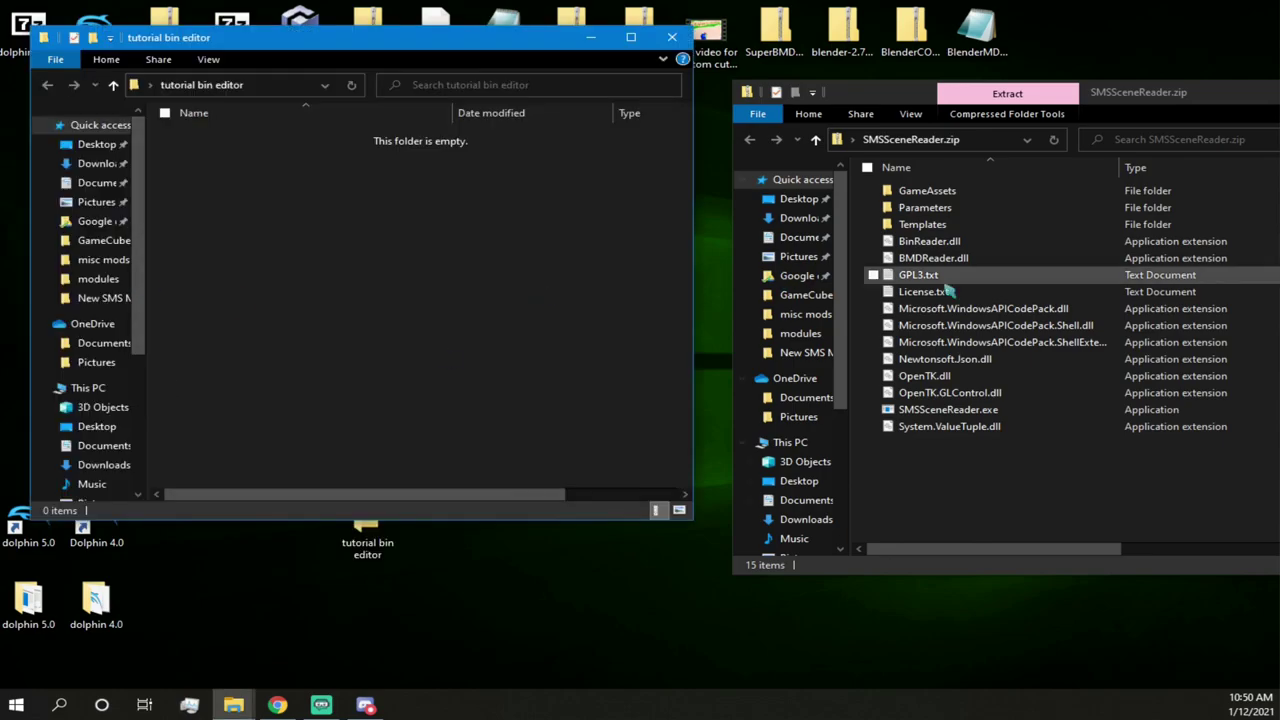
- Copy all contents of SMSSceneReader.zip into the tutorial bin editor folder, close the windows and set the folder aside on the desktop
left_click_drag(986, 495, 958, 192)
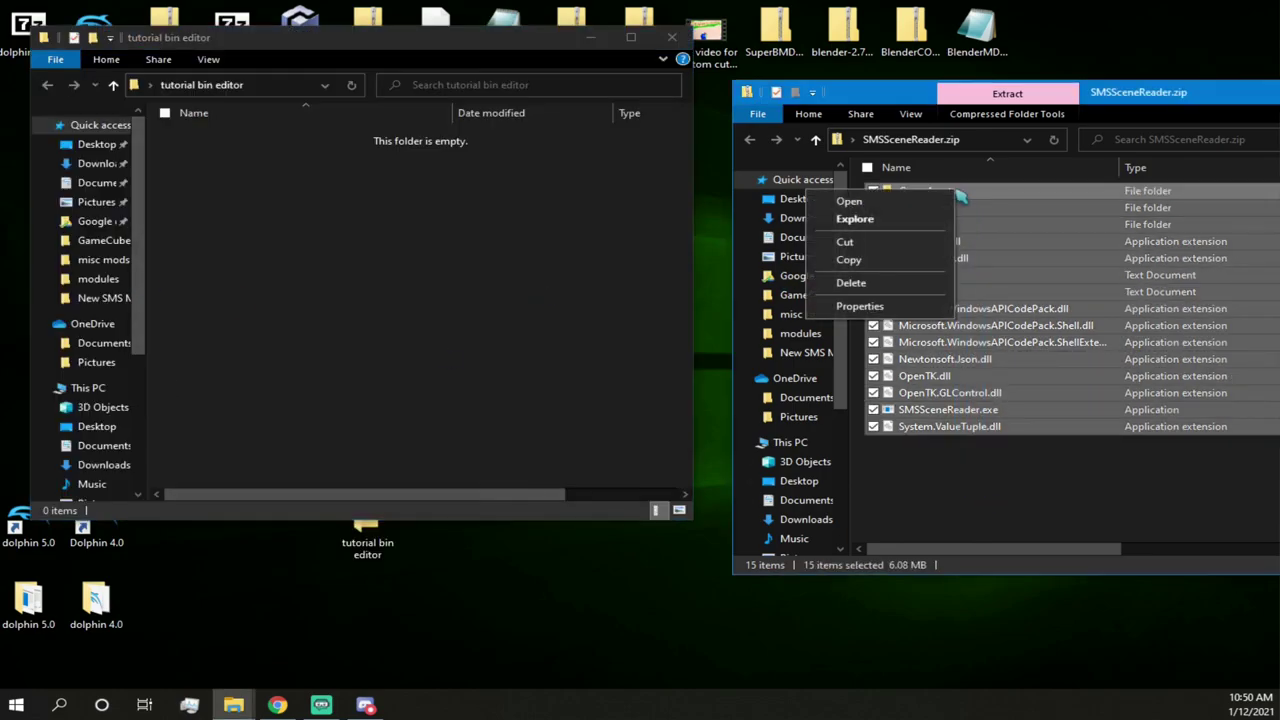
left_click(898, 262)
right_click(413, 256)
left_click(340, 366)
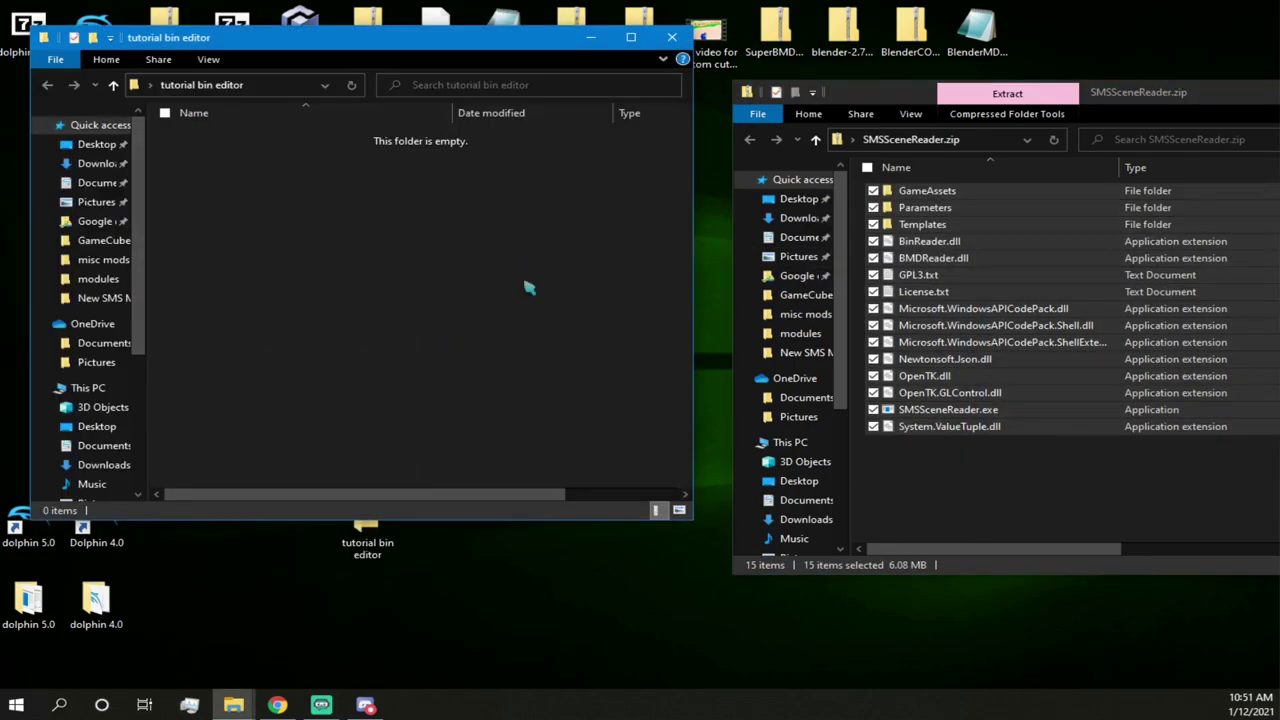
left_click_drag(1146, 93, 748, 117)
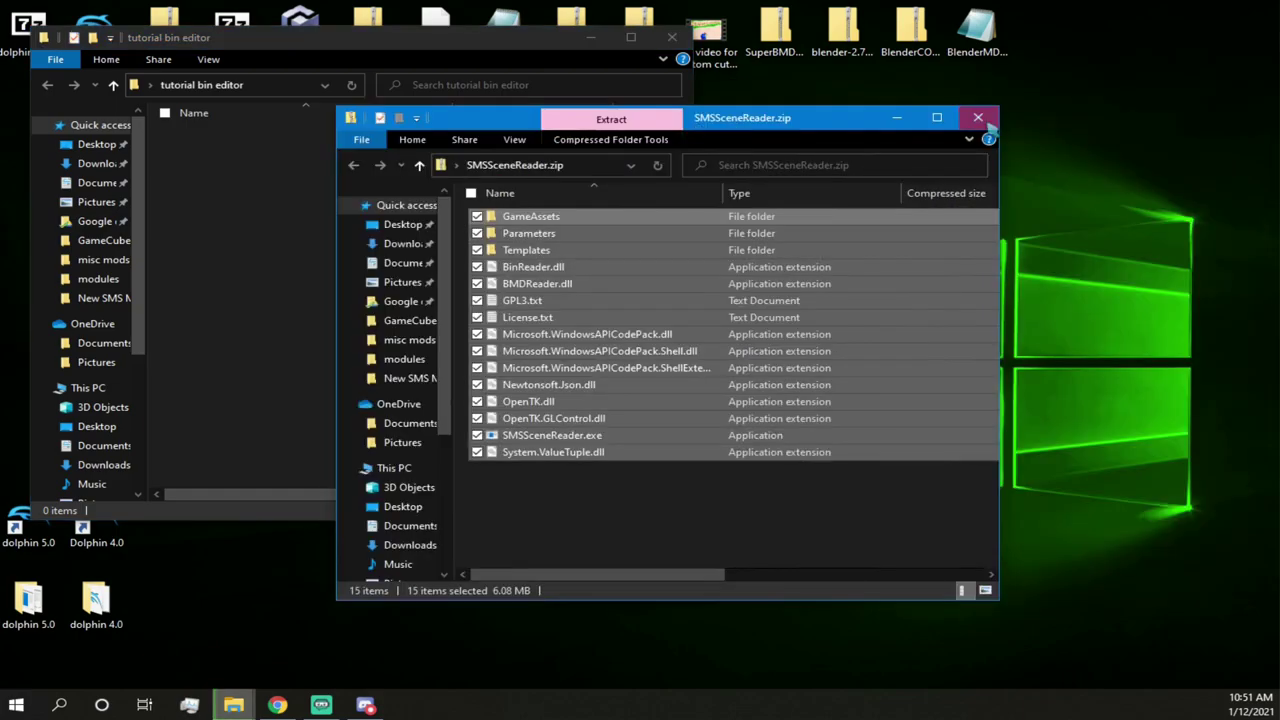
left_click(979, 118)
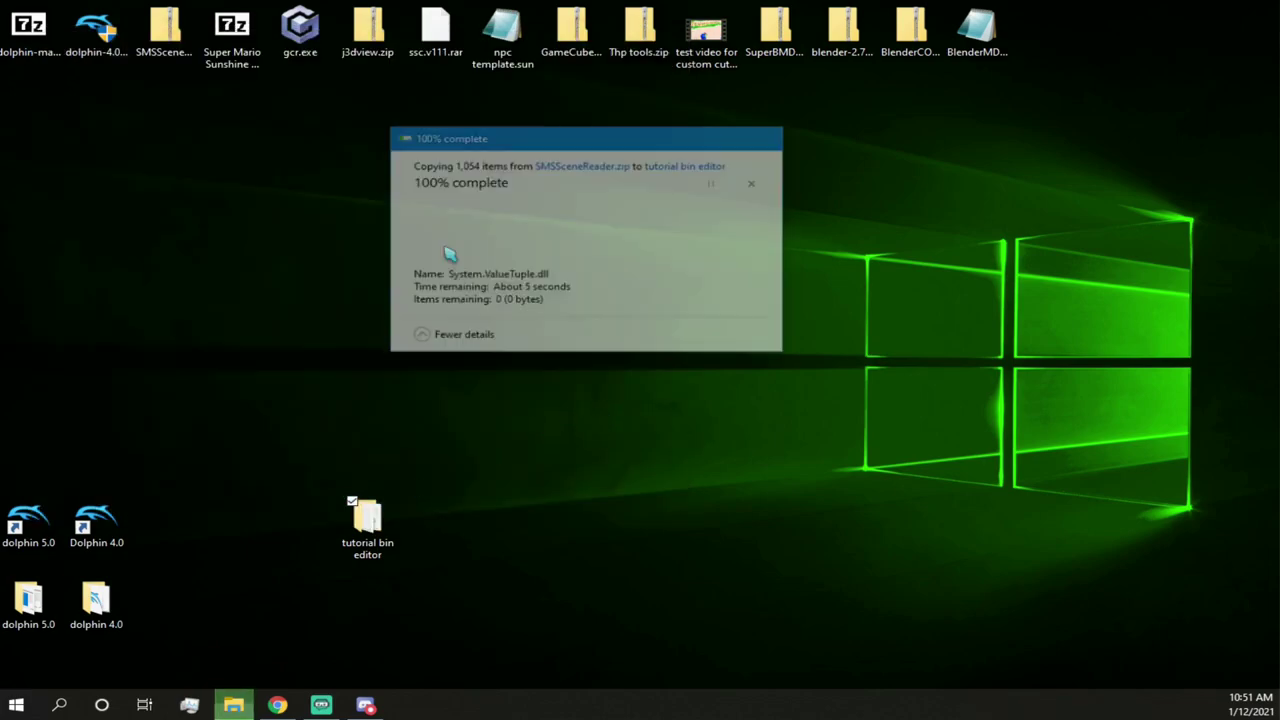
left_click_drag(387, 532, 1050, 530)
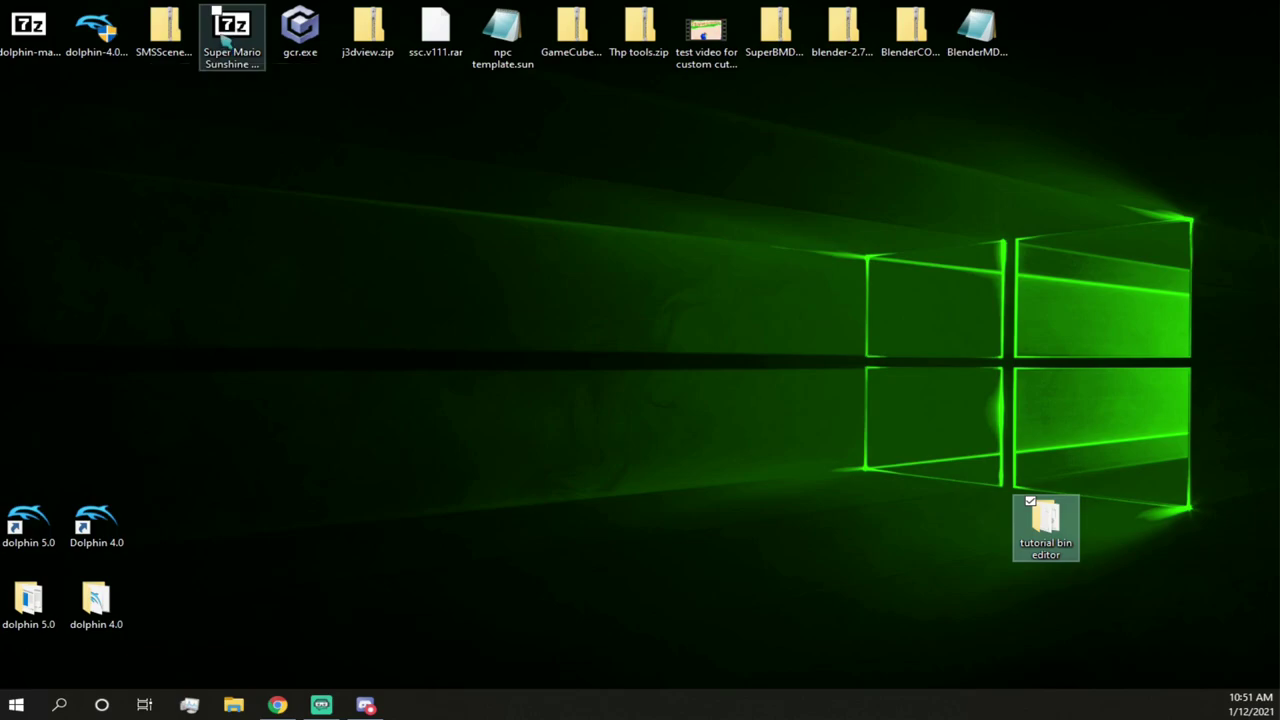
- Open Super Mario Sunshine Project Manager.7z in 7-Zip and move its window aside to free the desktop
left_click(229, 40)
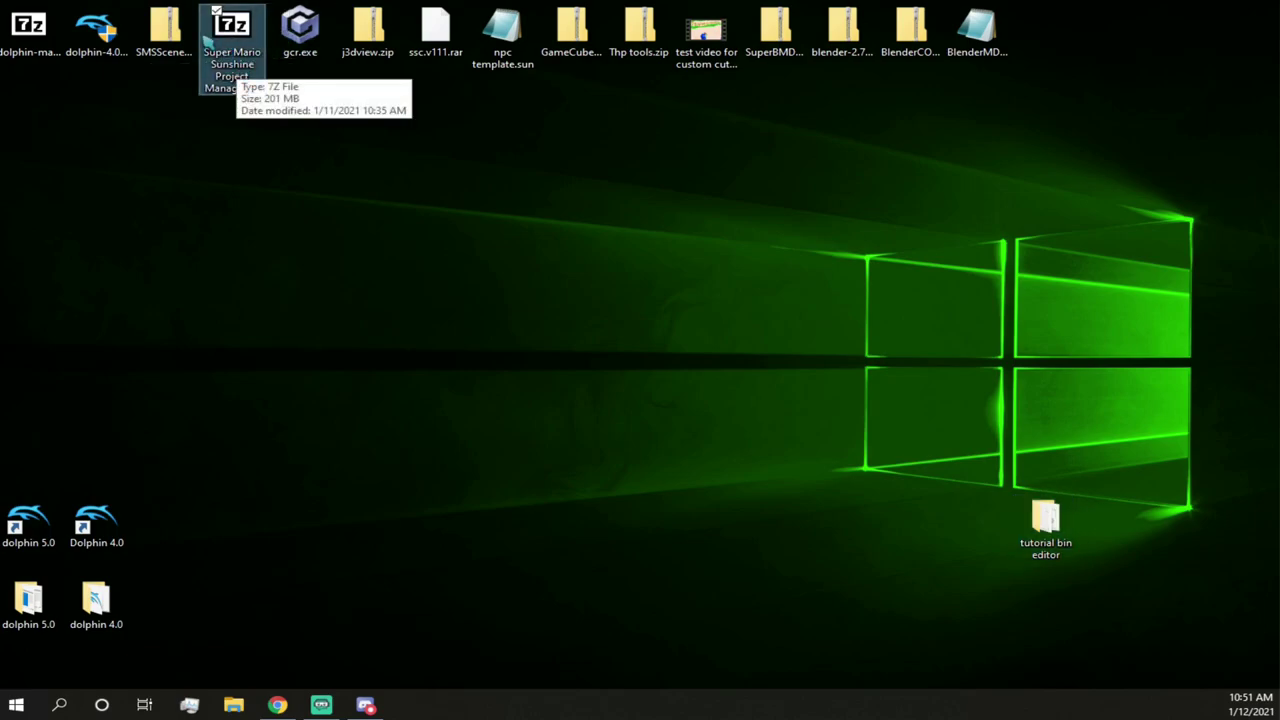
right_click(206, 40)
mouse_move(213, 106)
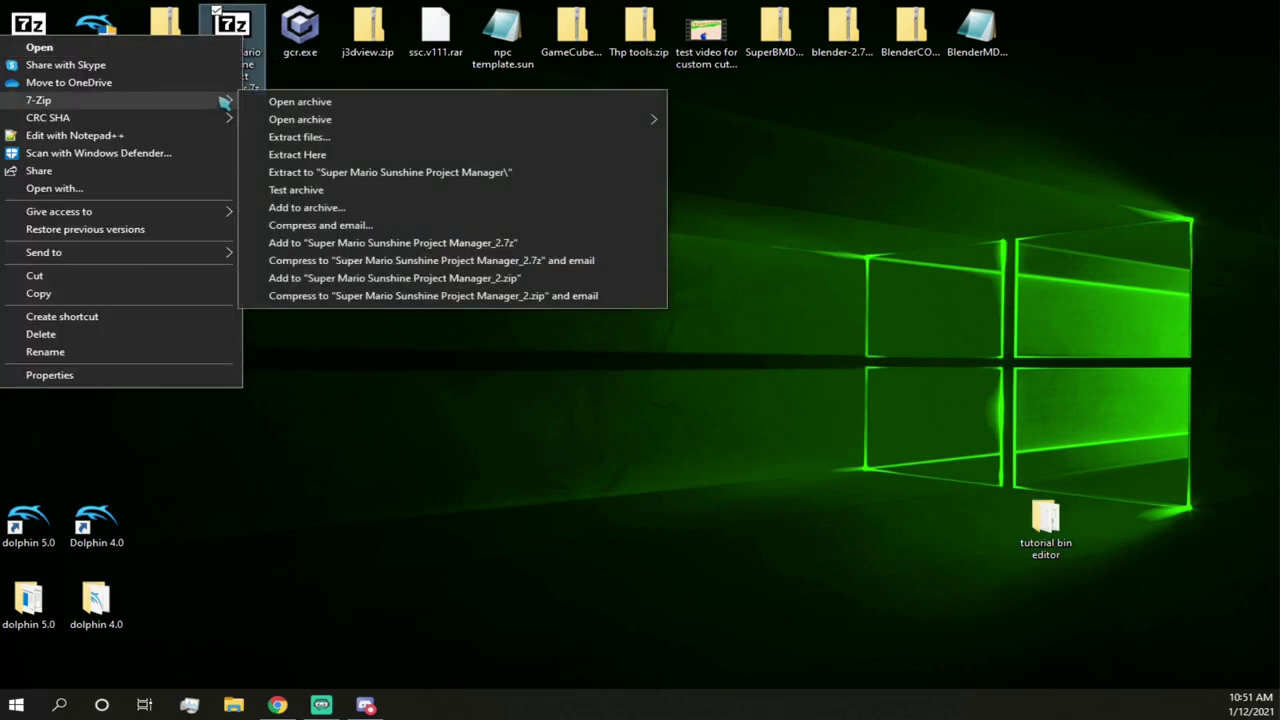
left_click(277, 107)
left_click_drag(444, 167, 998, 162)
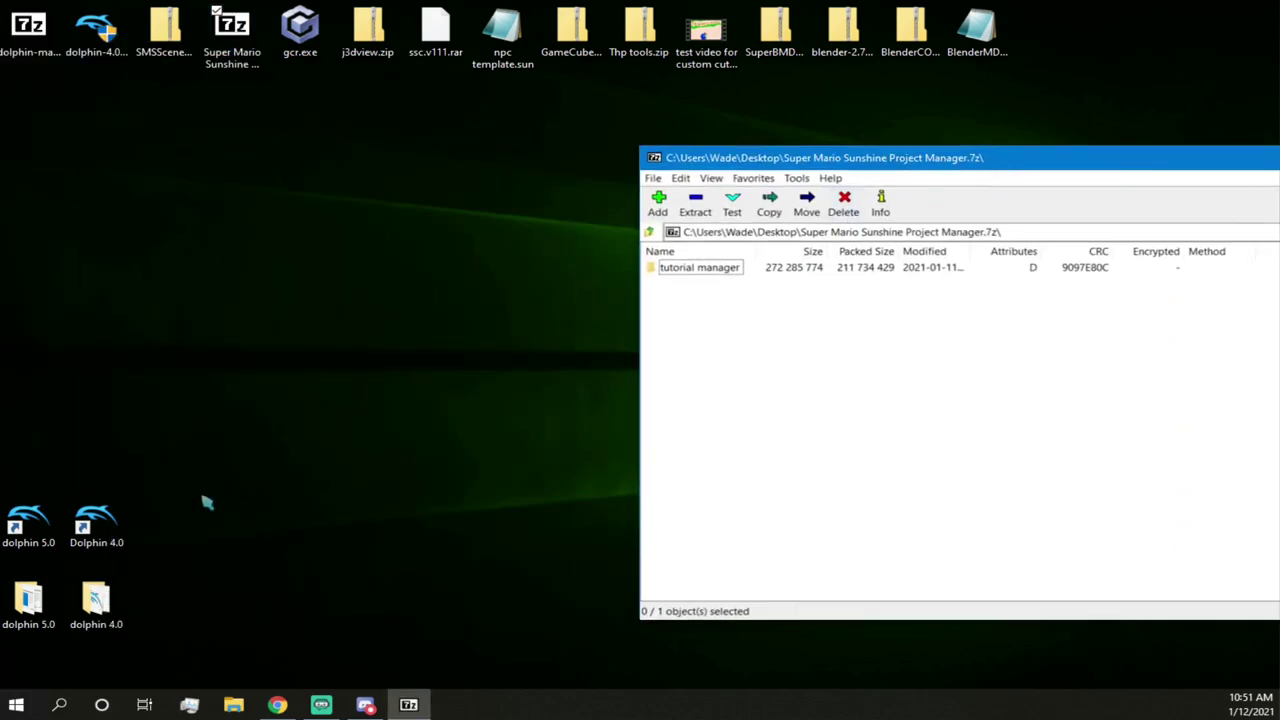
right_click(218, 522)
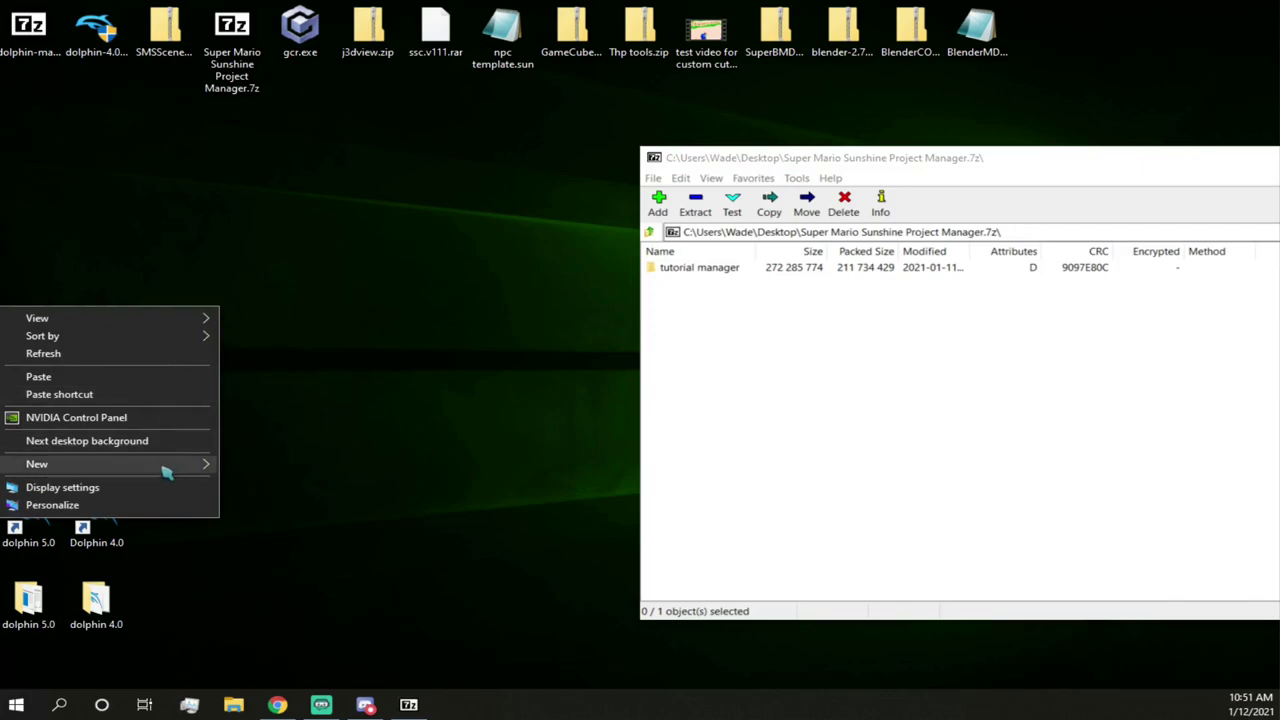
mouse_move(166, 468)
left_click(257, 466)
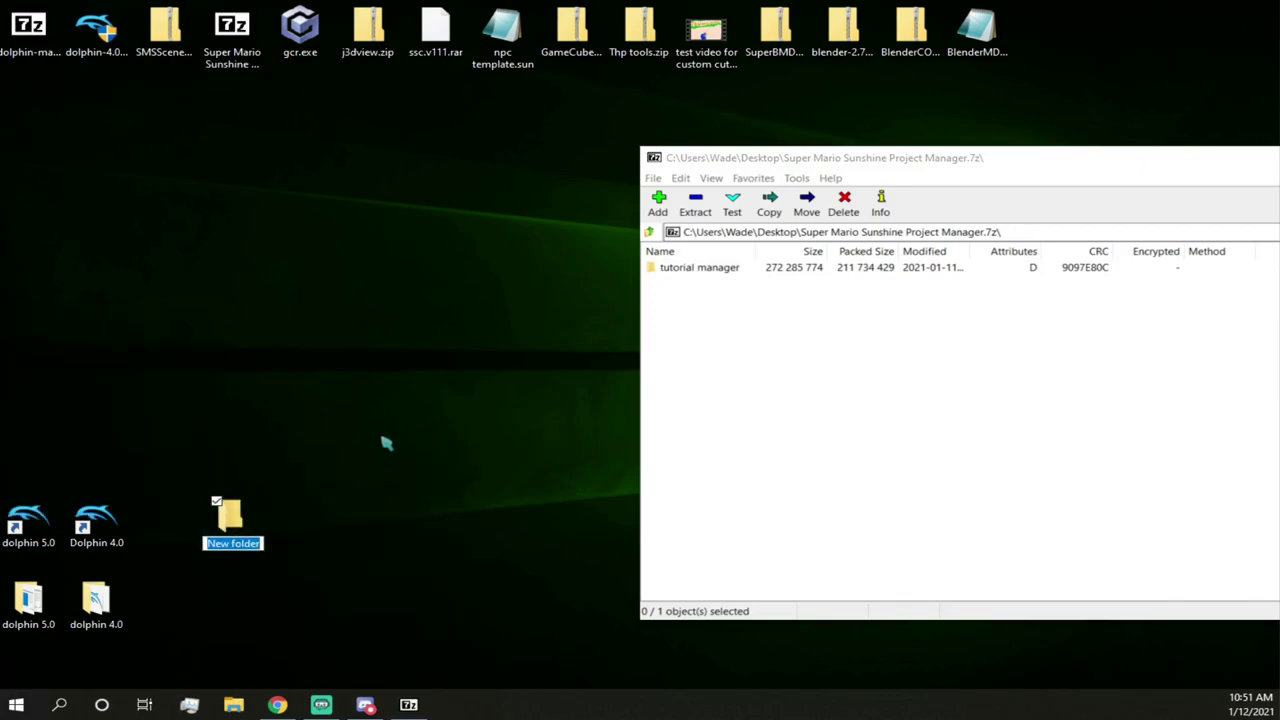
double_click(255, 516)
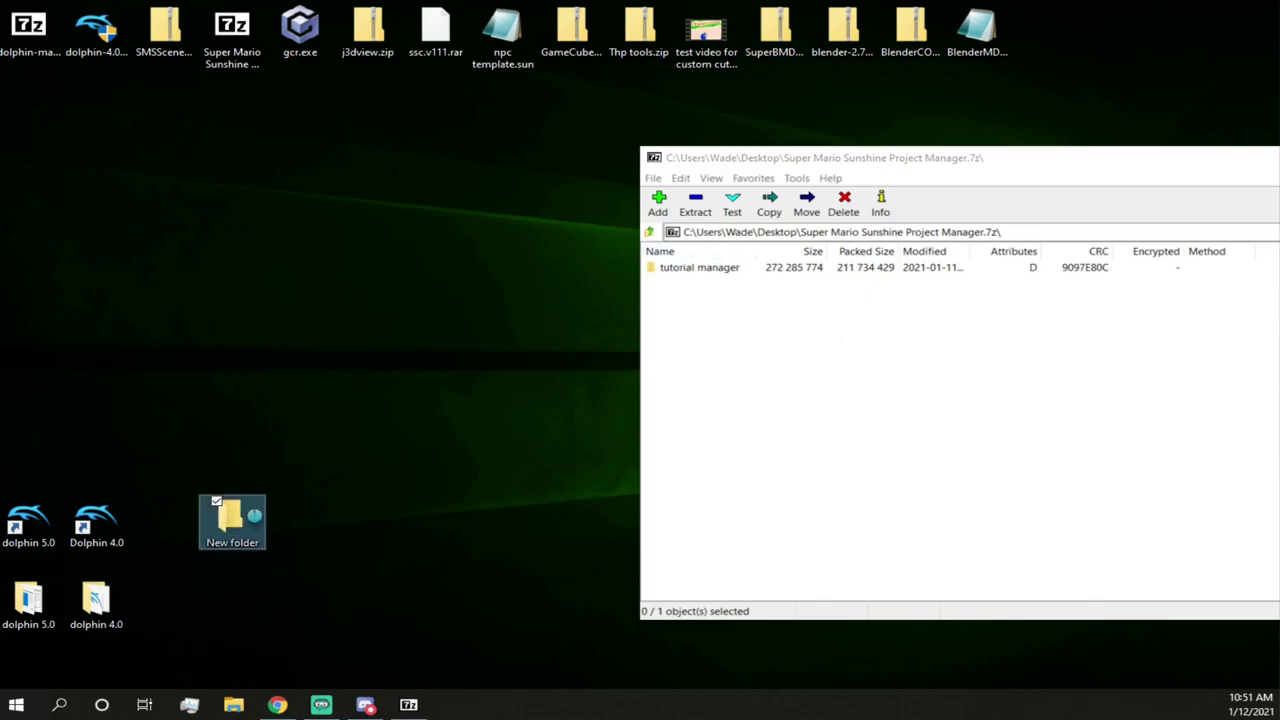
right_click(252, 516)
left_click(101, 461)
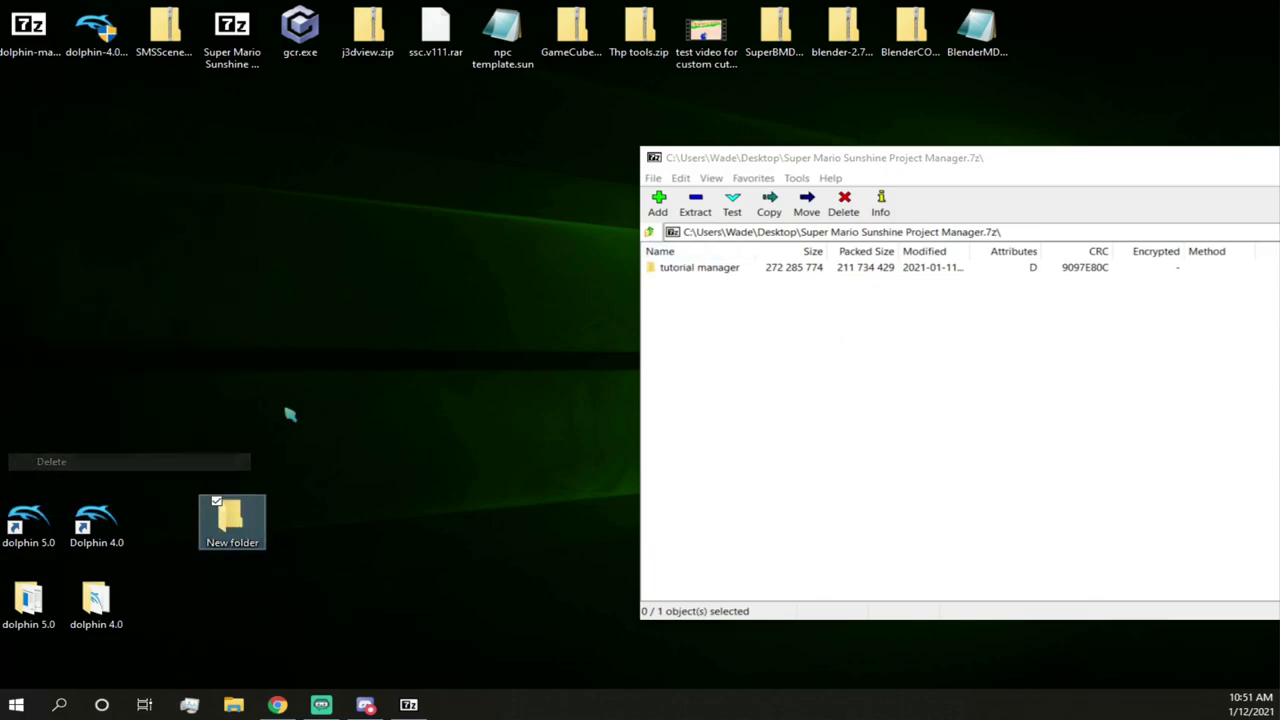
- Extract the tutorial manager folder from the archive to the desktop beside the dolphin 4.0 folder and close the archive window
left_click_drag(725, 270, 704, 267)
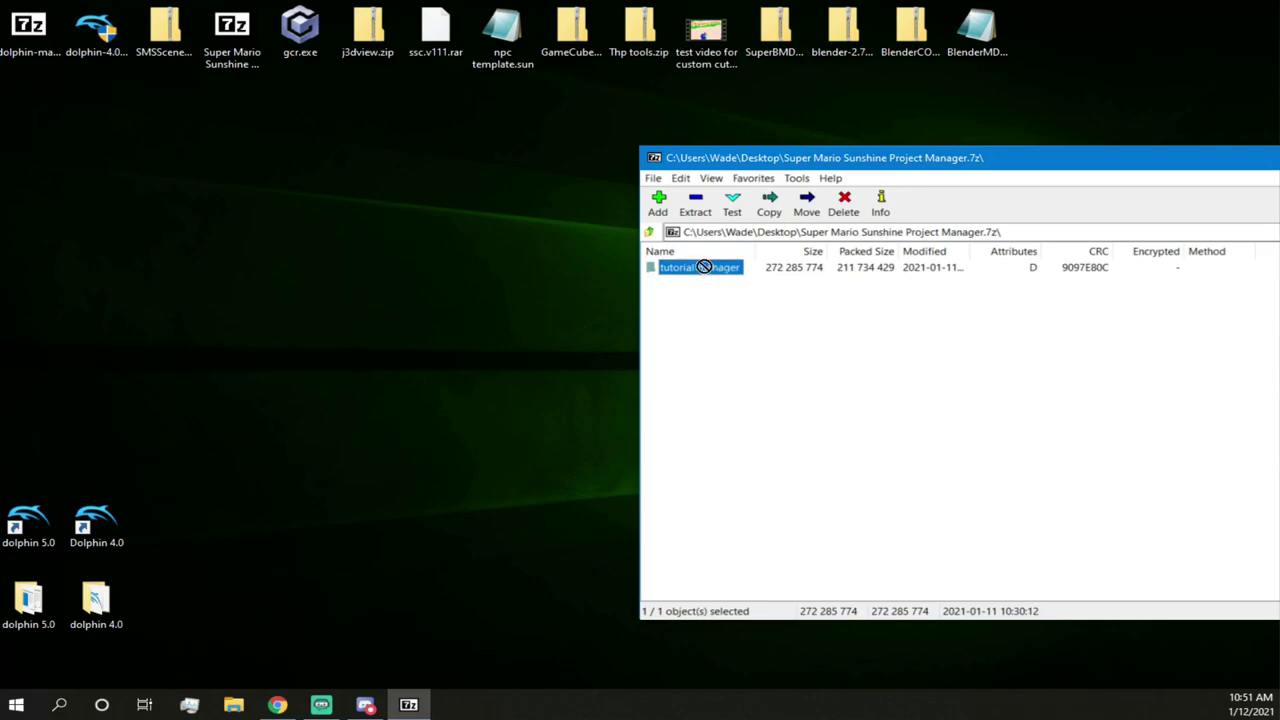
left_click_drag(256, 503, 224, 516)
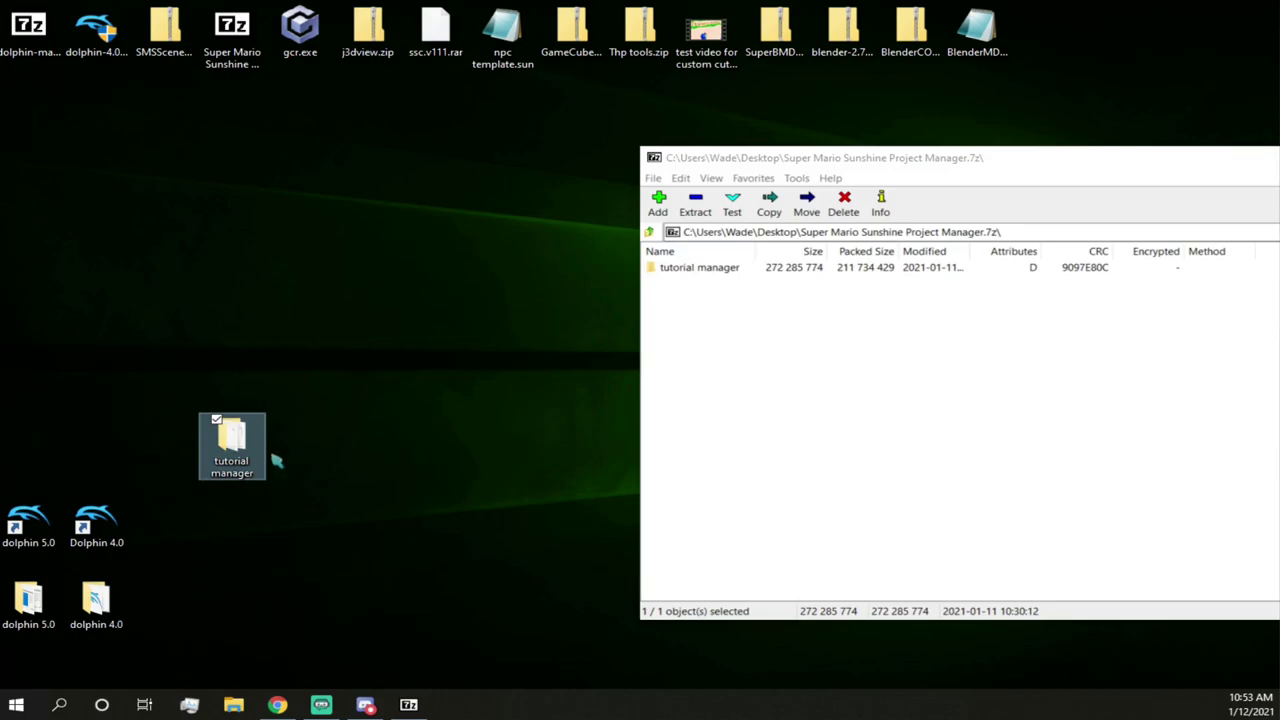
left_click_drag(232, 440, 165, 608)
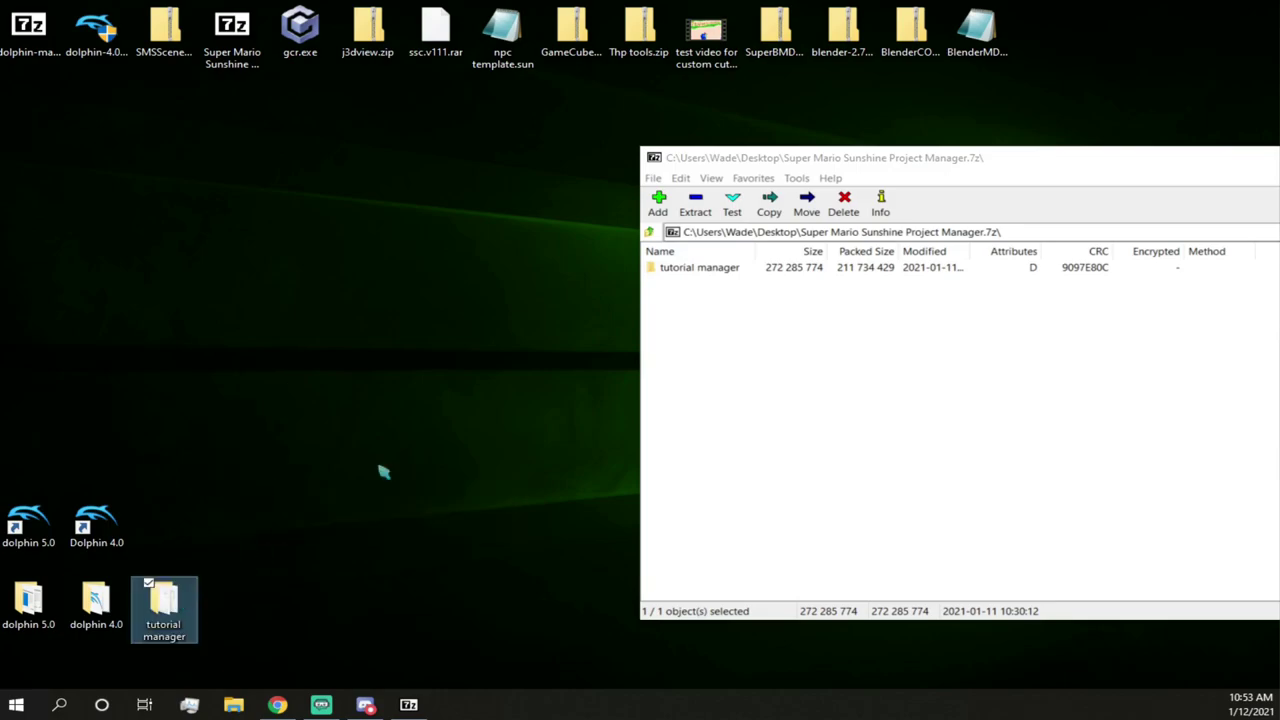
left_click_drag(780, 153, 468, 150)
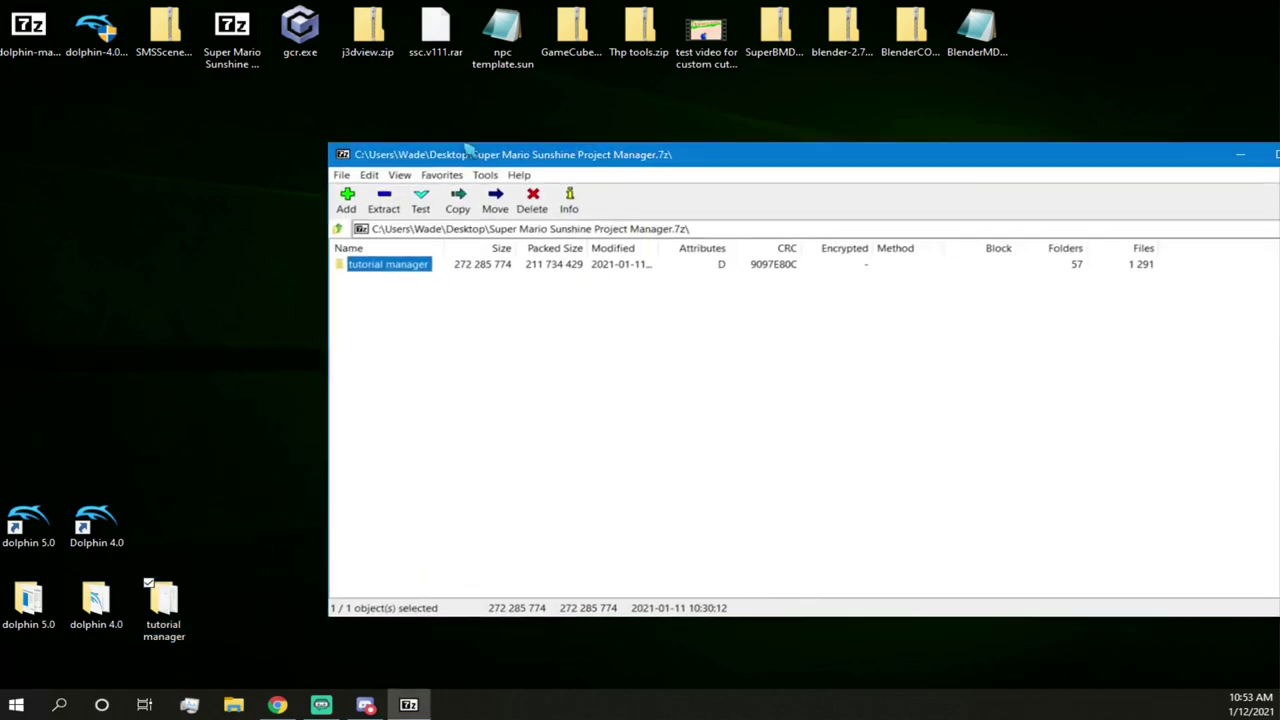
left_click(1160, 156)
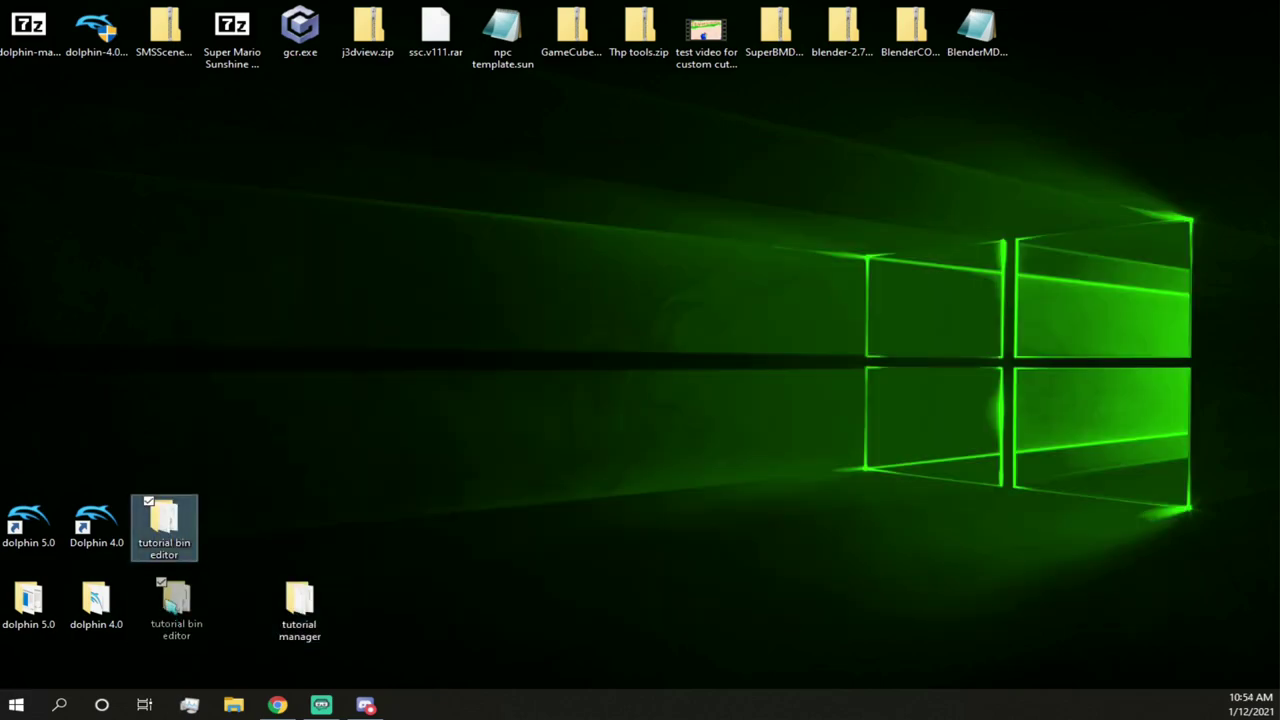
- Line up the tutorial bin editor and tutorial manager folders beside the dolphin 4.0 folder on the desktop
left_click_drag(170, 602, 168, 606)
left_click_drag(292, 606, 205, 612)
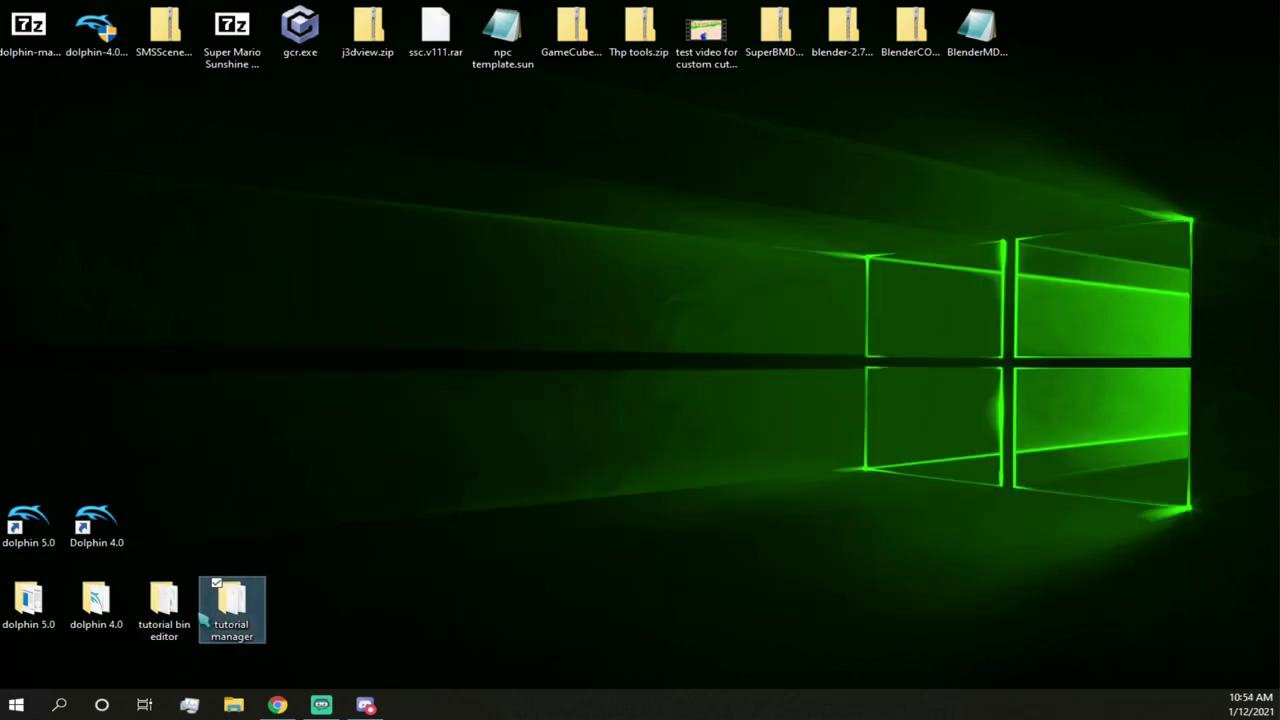
left_click(181, 606)
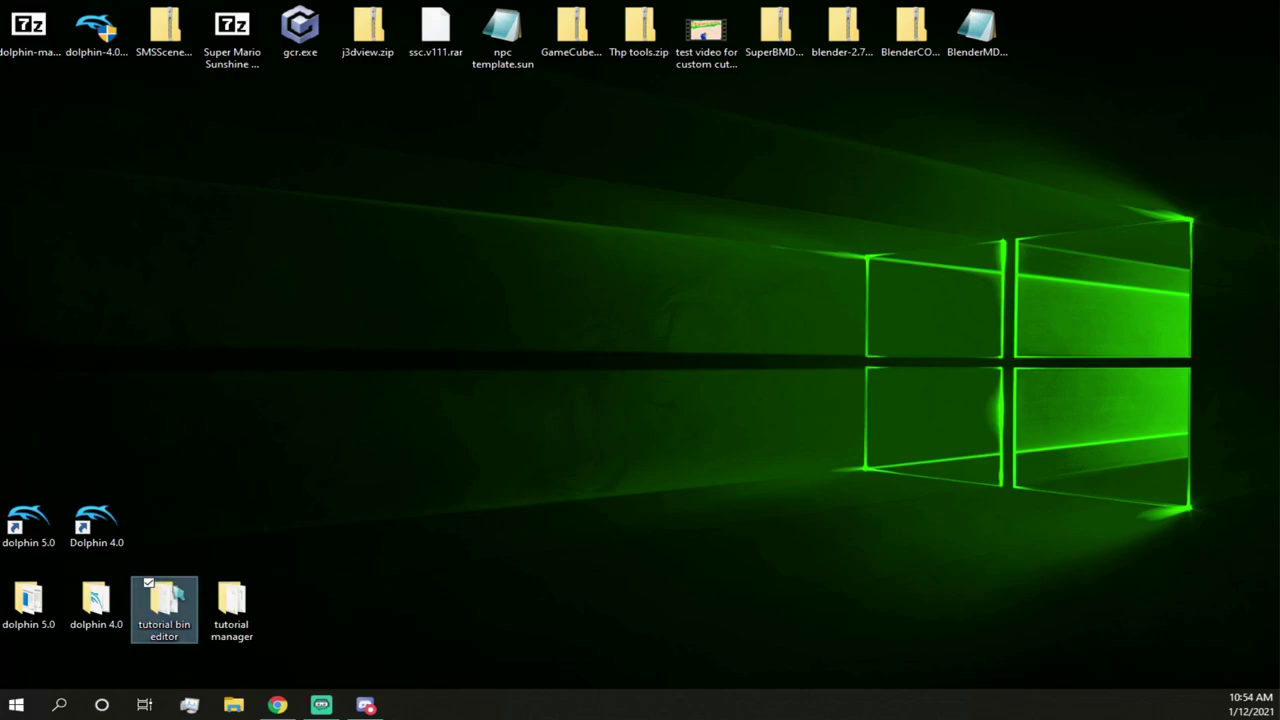
left_click(214, 640)
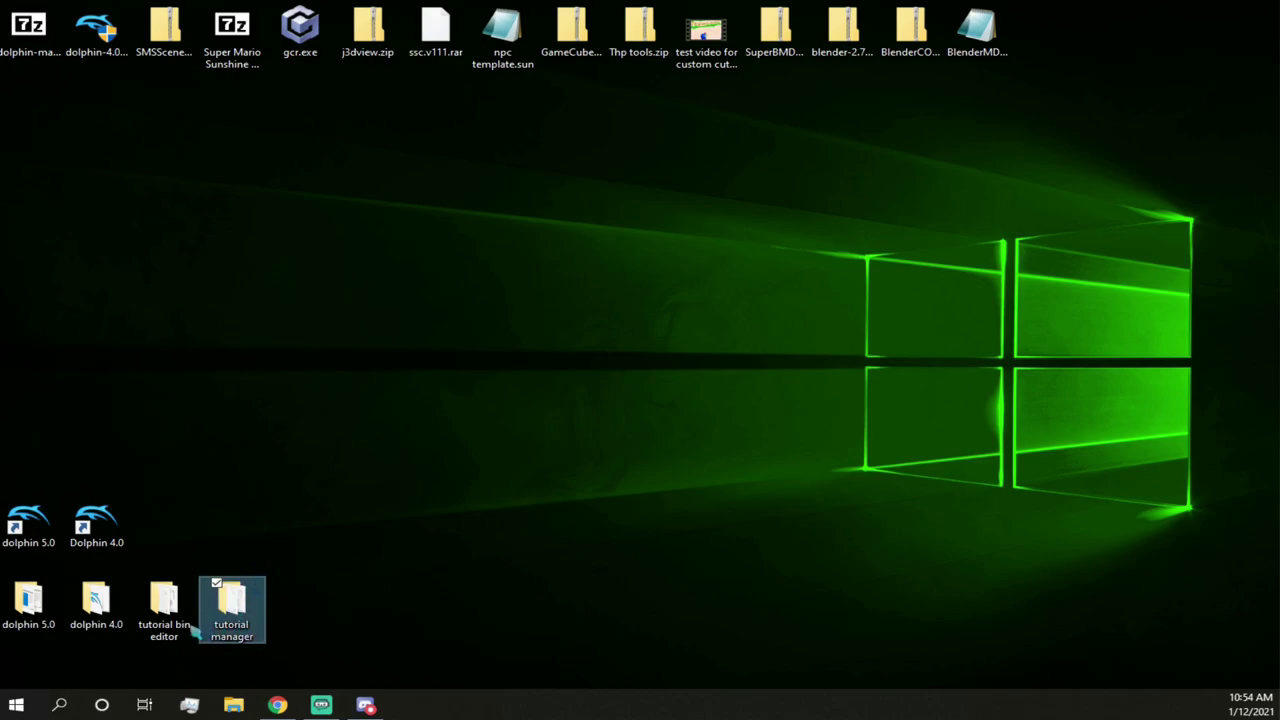
left_click(182, 577)
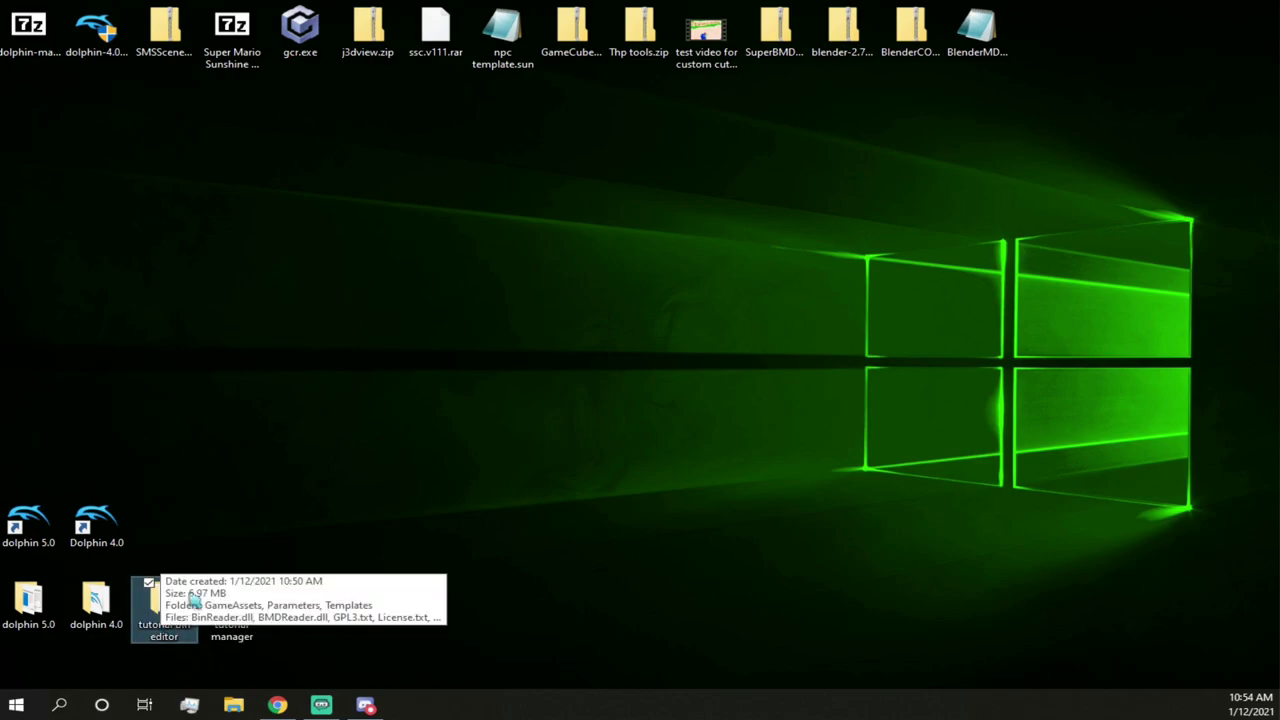
- Move the tutorial bin editor folder into the tutorial manager folder and place tutorial manager right beside dolphin 4.0
double_click(231, 600)
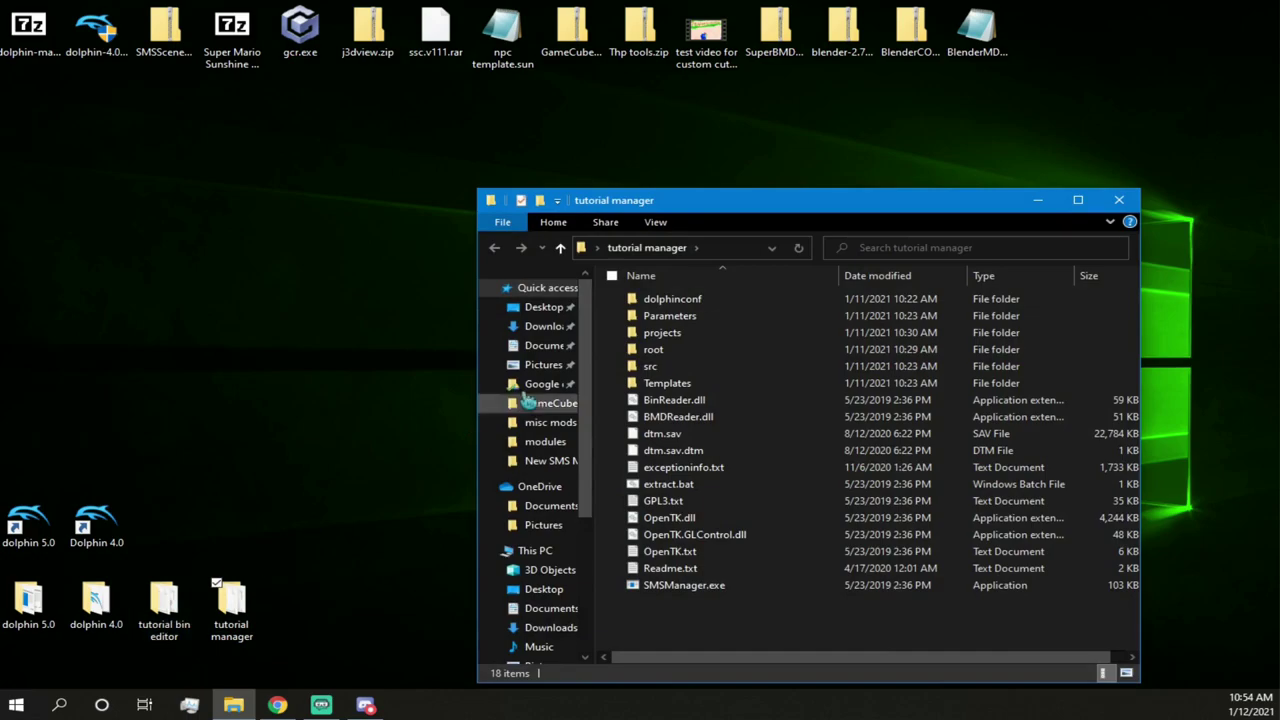
left_click_drag(168, 605, 665, 638)
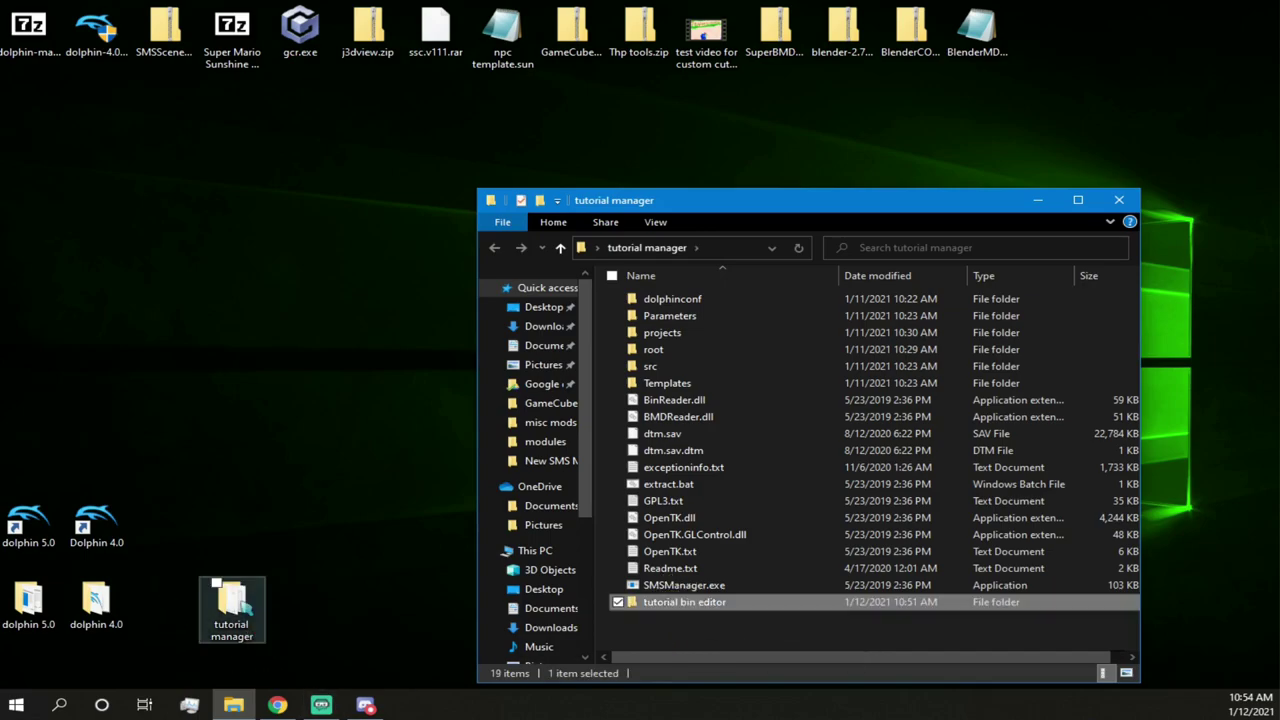
left_click_drag(231, 605, 164, 605)
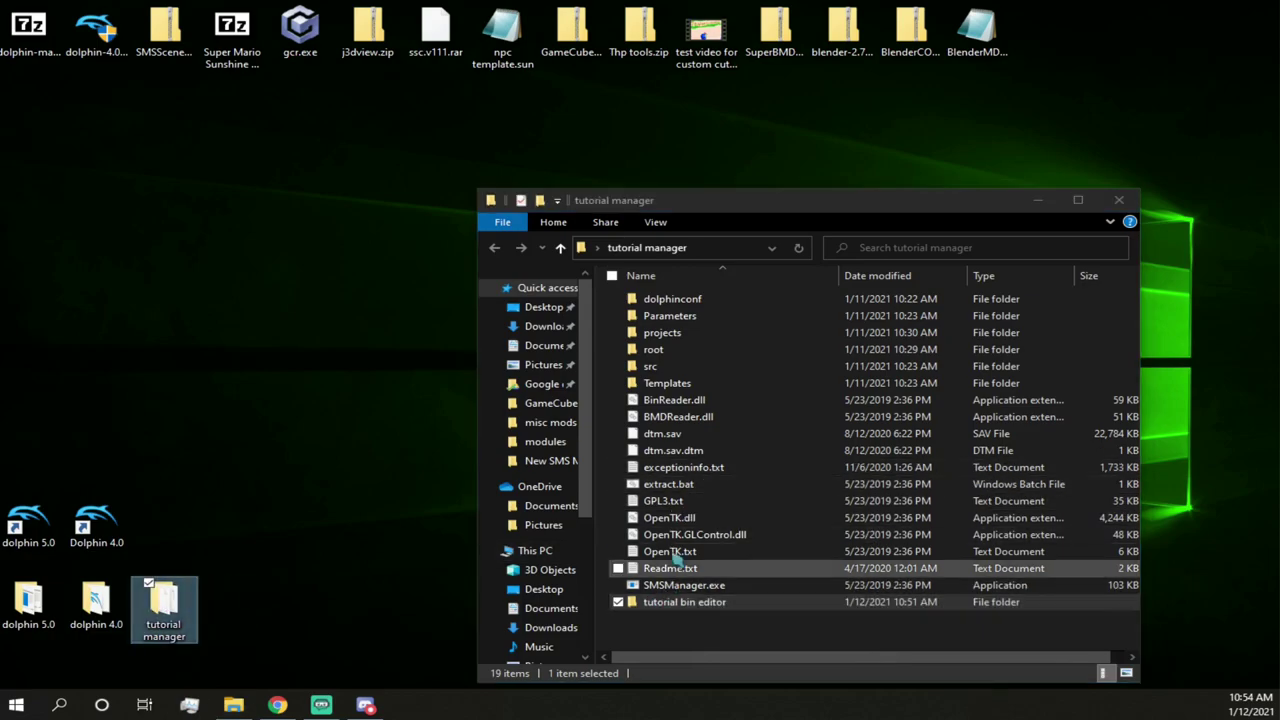
- Create desktop shortcuts "SMSManager" for SMSManager.exe and "bin editor" for SMSSceneReader.exe, and close the folder window
left_click(666, 587)
right_click(662, 586)
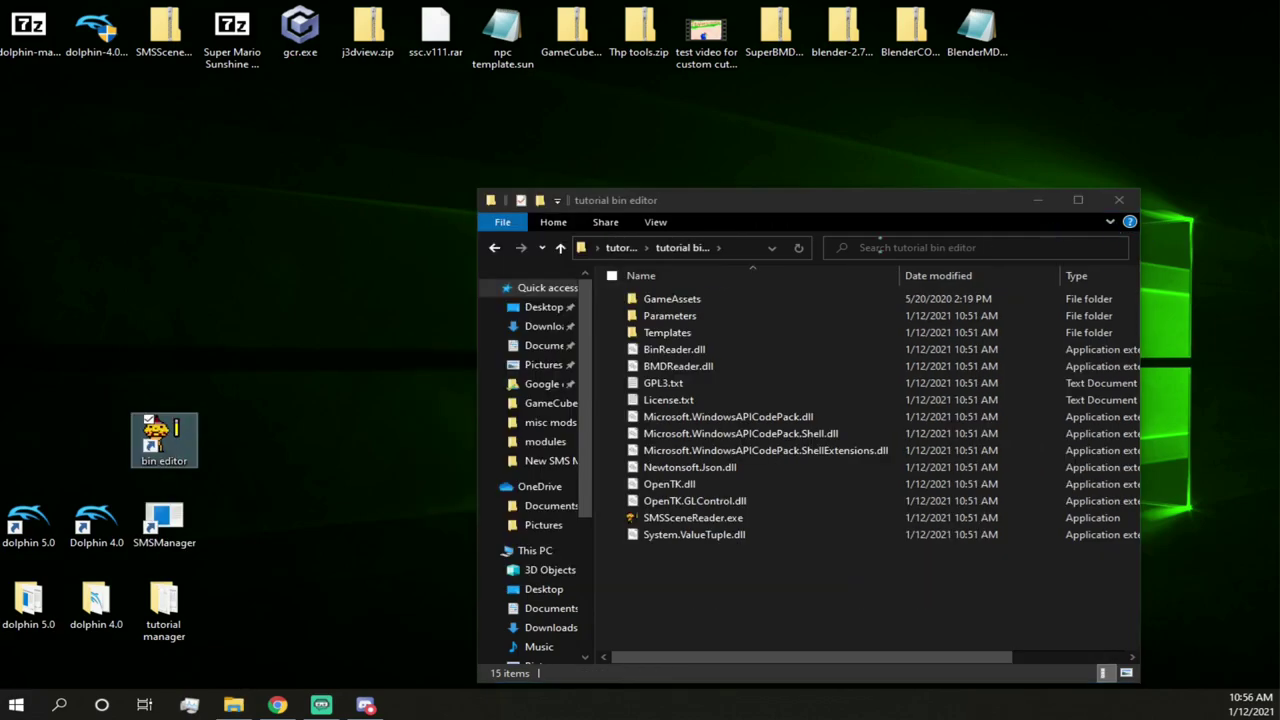
left_click(562, 250)
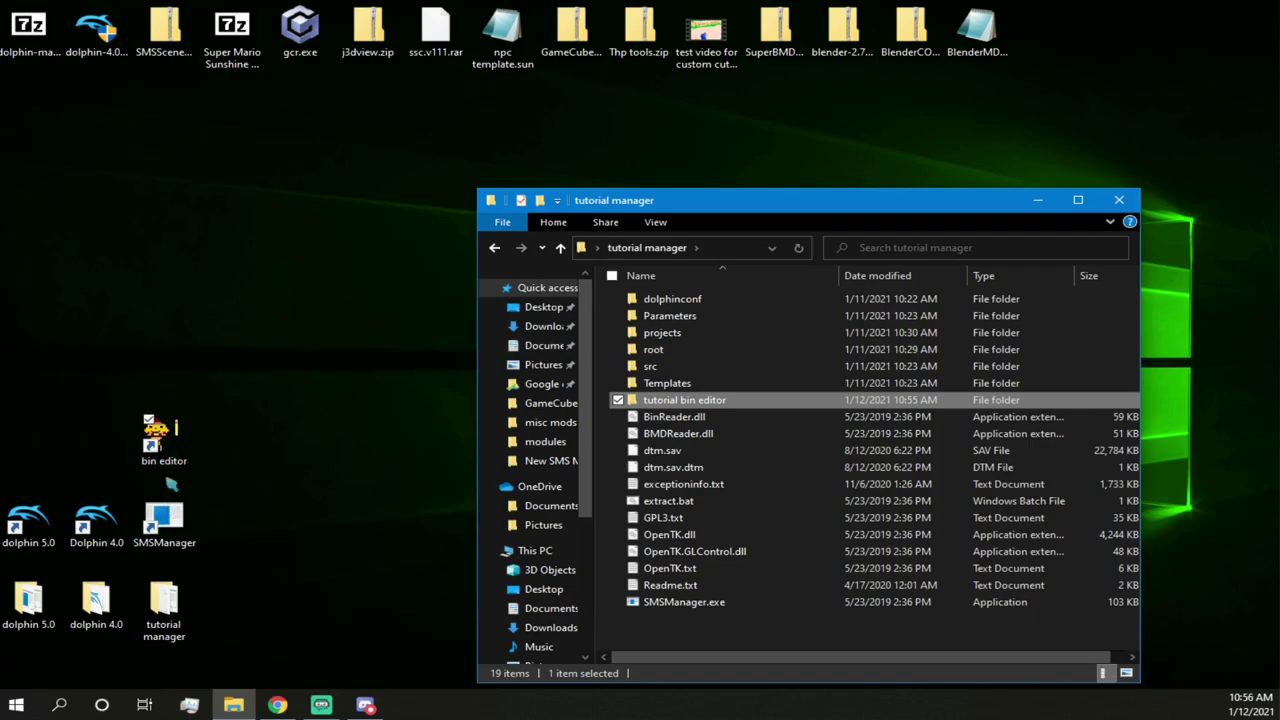
left_click(1119, 200)
- Launch SMS Project Manager from its desktop shortcut, move its window clear of the desktop shortcuts and open its settings
double_click(190, 518)
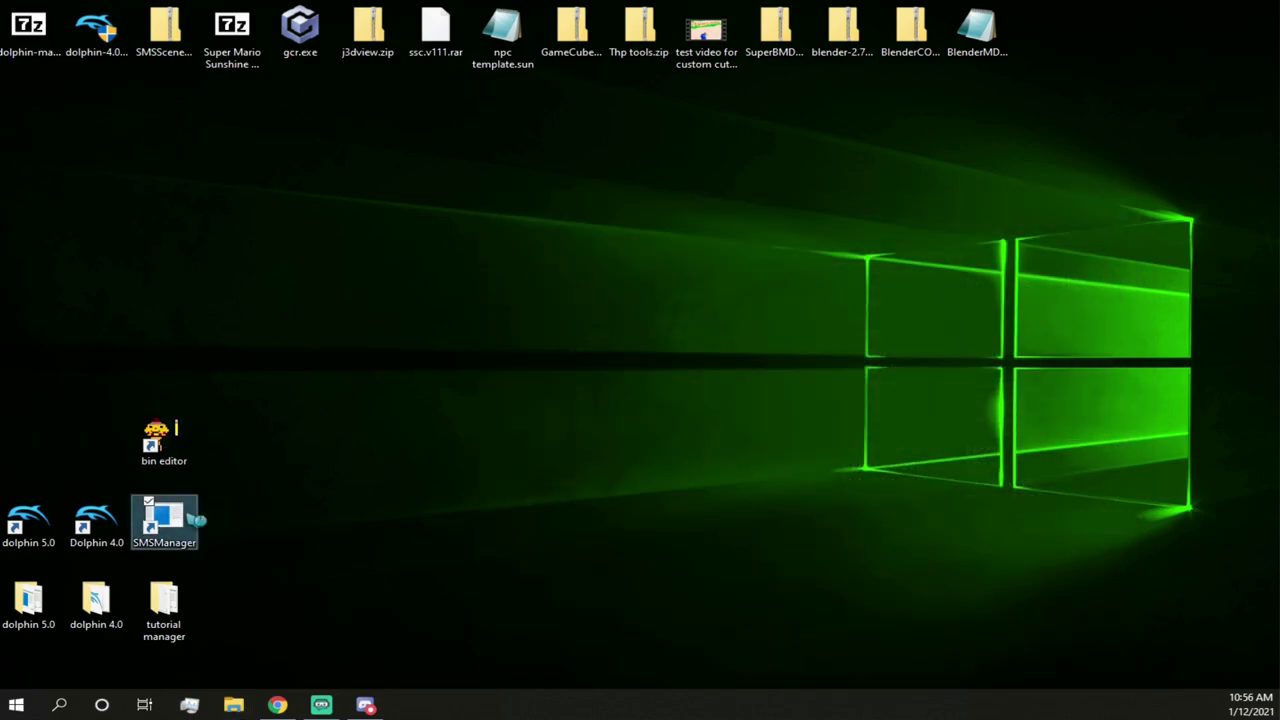
left_click_drag(313, 66, 651, 153)
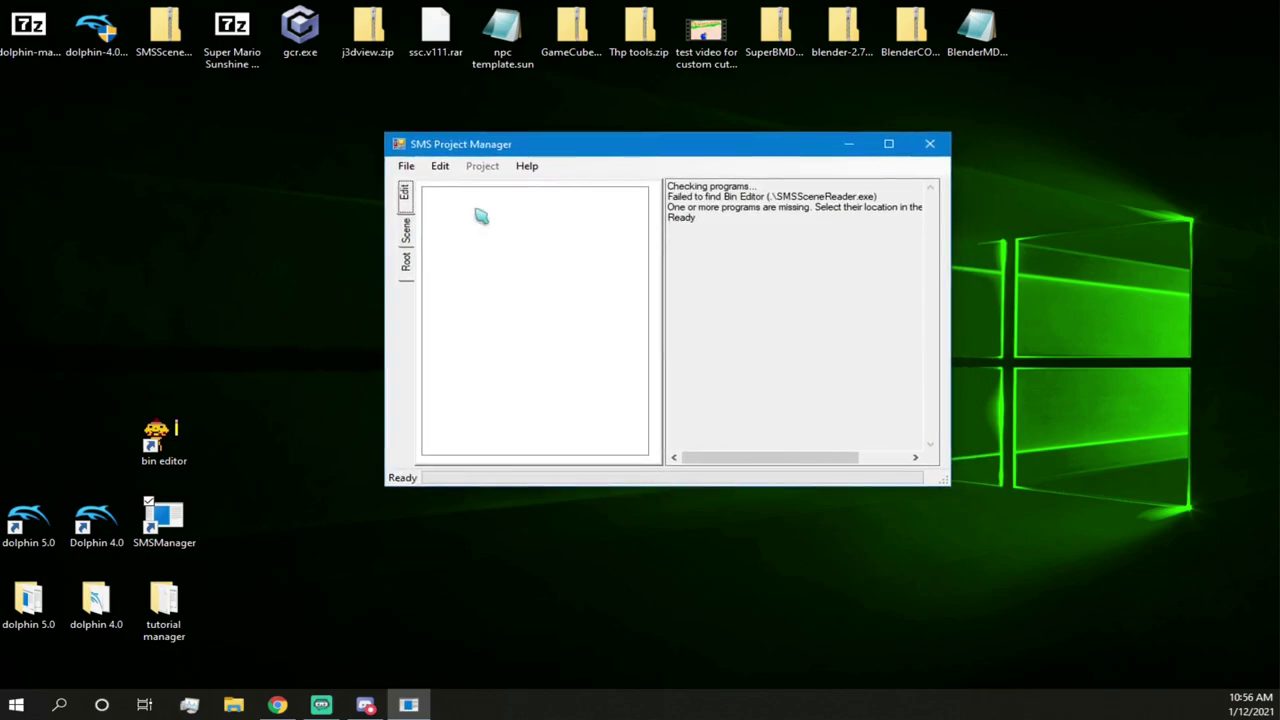
left_click(440, 166)
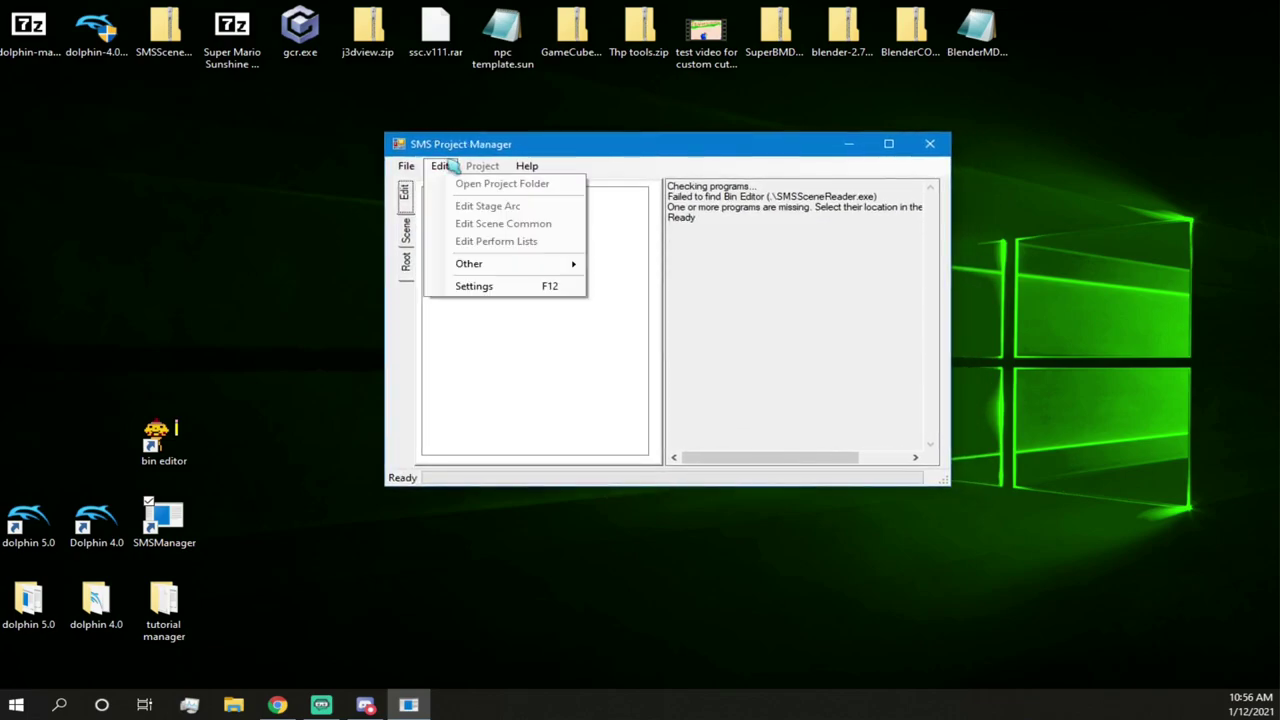
left_click(478, 287)
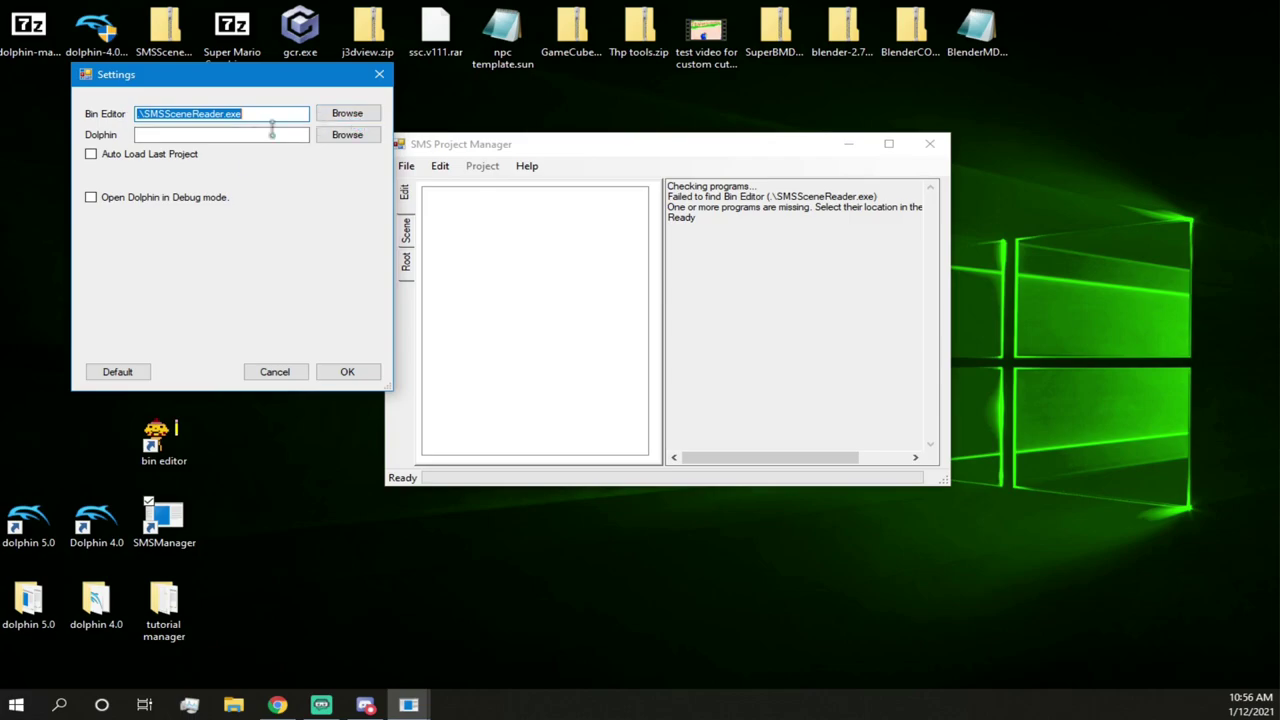
- Set the Bin Editor path to SMSSceneReader.exe in the desktop's tutorial manager > tutorial bin editor folder
left_click(347, 113)
left_click_drag(365, 112, 706, 130)
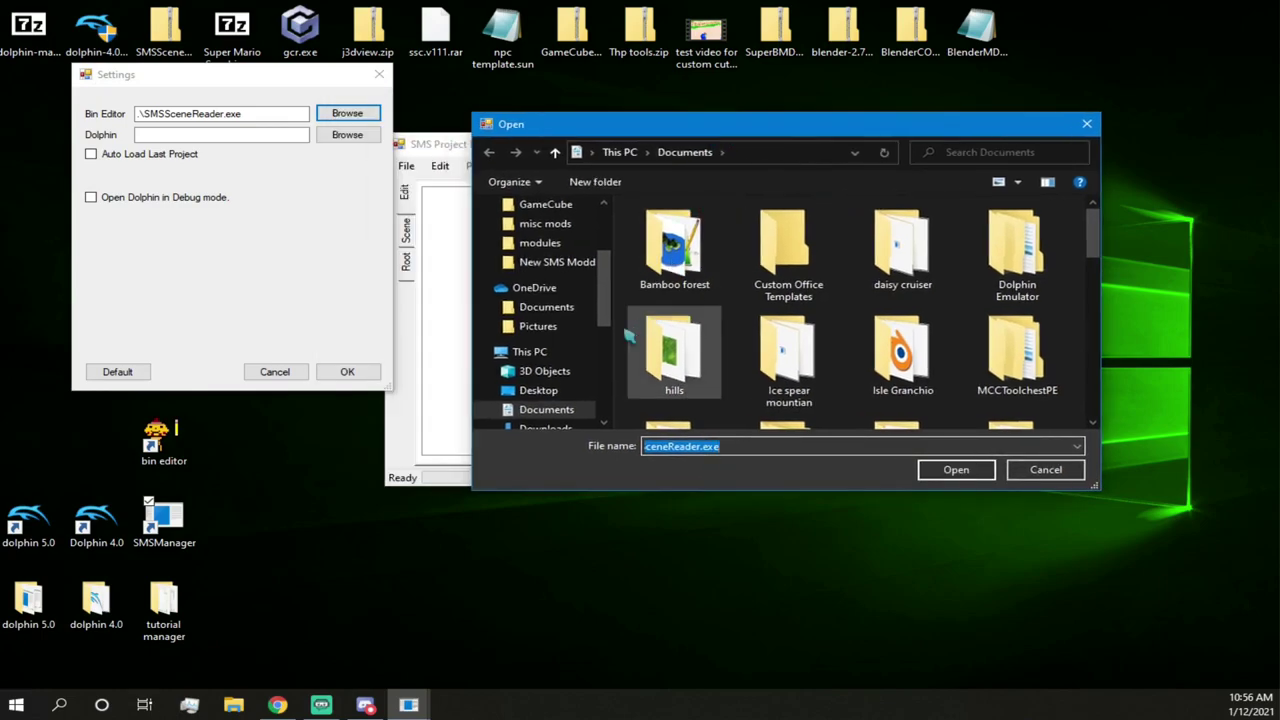
scroll(550, 330, "down", 3)
left_click(555, 358)
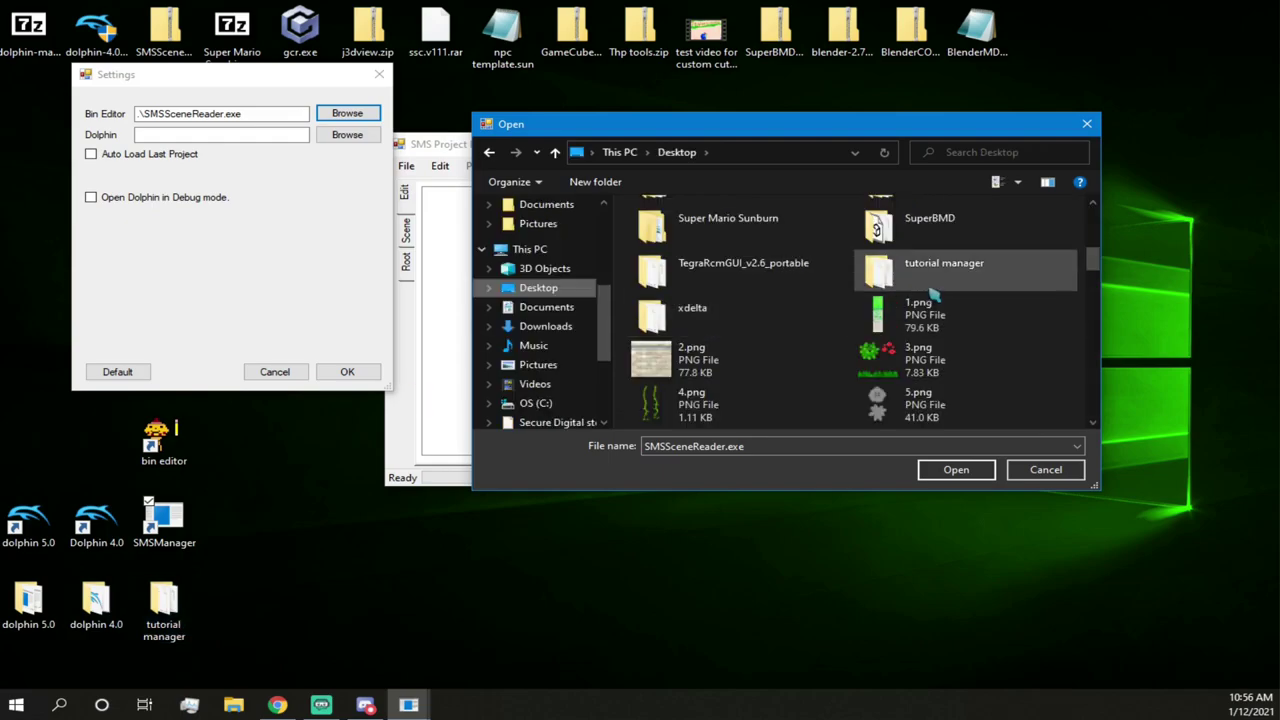
double_click(942, 272)
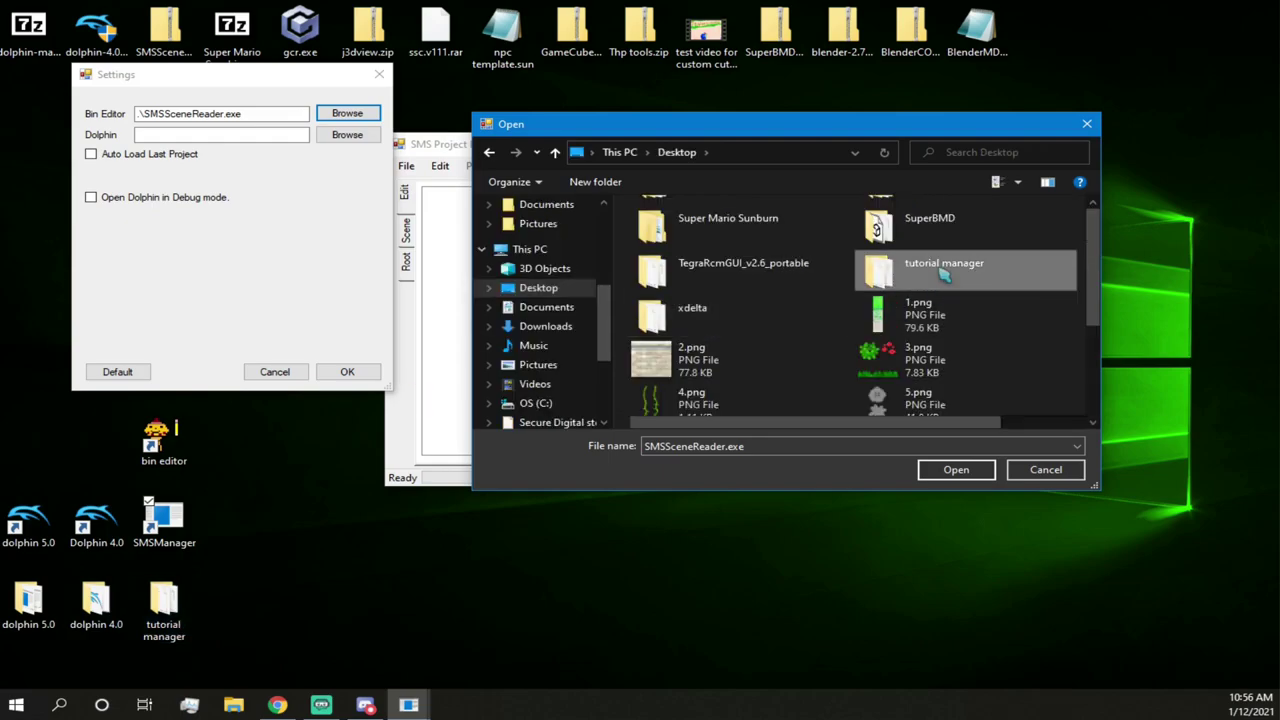
scroll(694, 347, "down", 1)
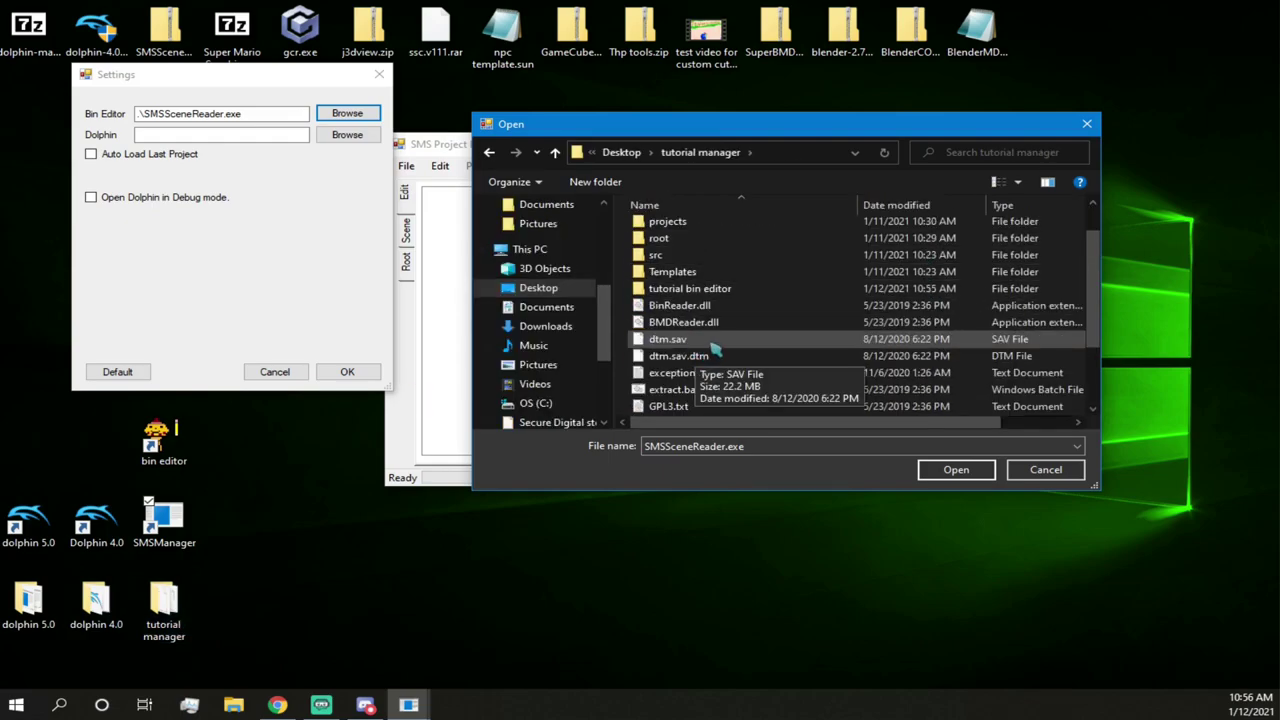
scroll(740, 330, "down", 1)
scroll(755, 320, "up", 1)
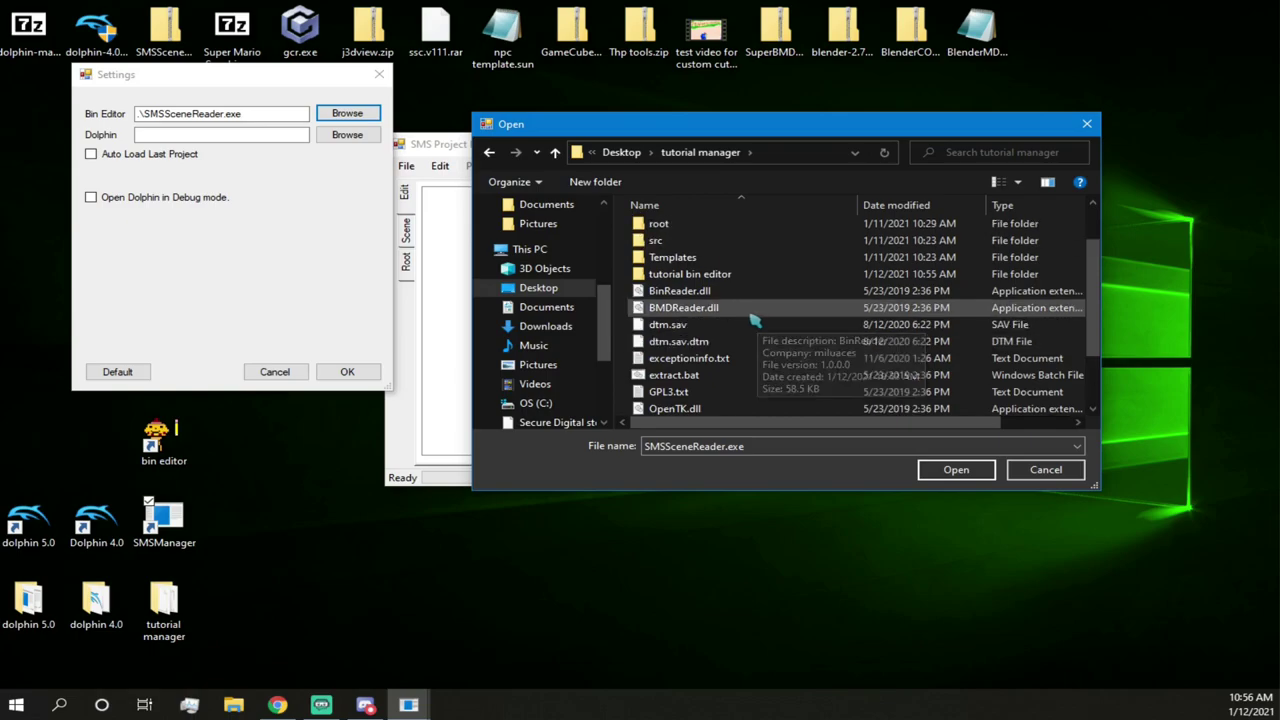
double_click(668, 276)
scroll(727, 343, "down", 1)
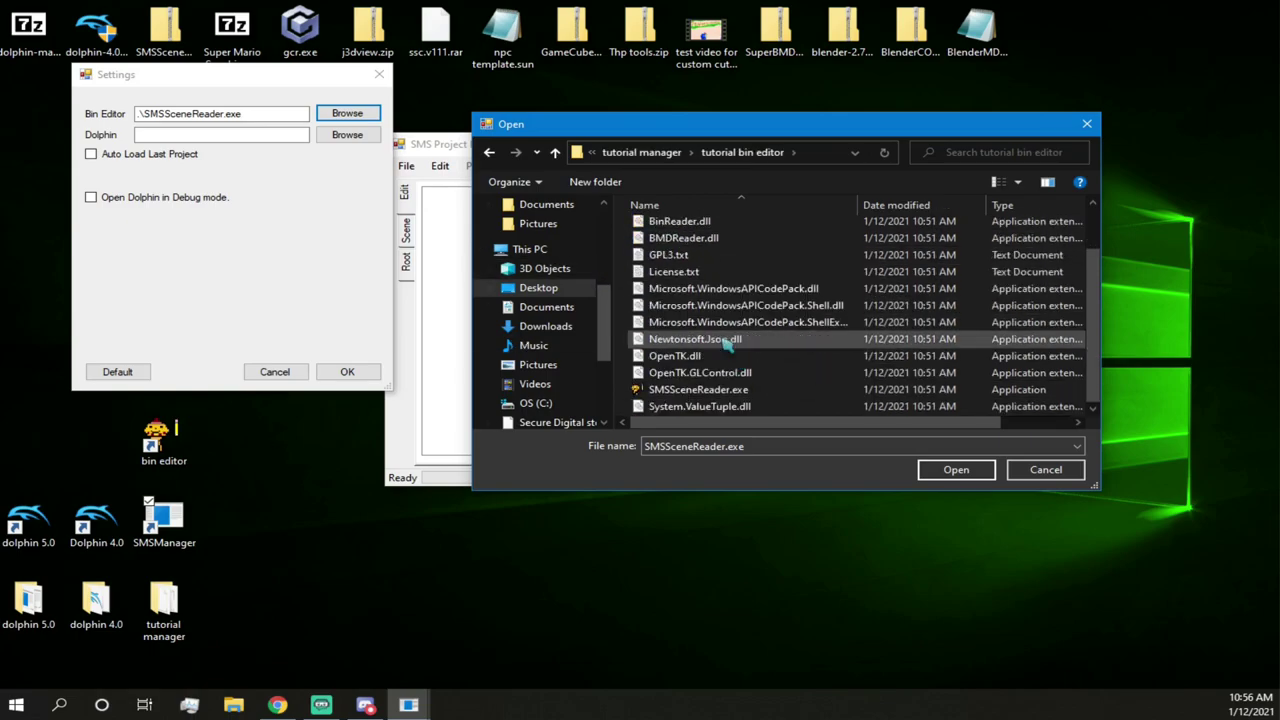
left_click(720, 390)
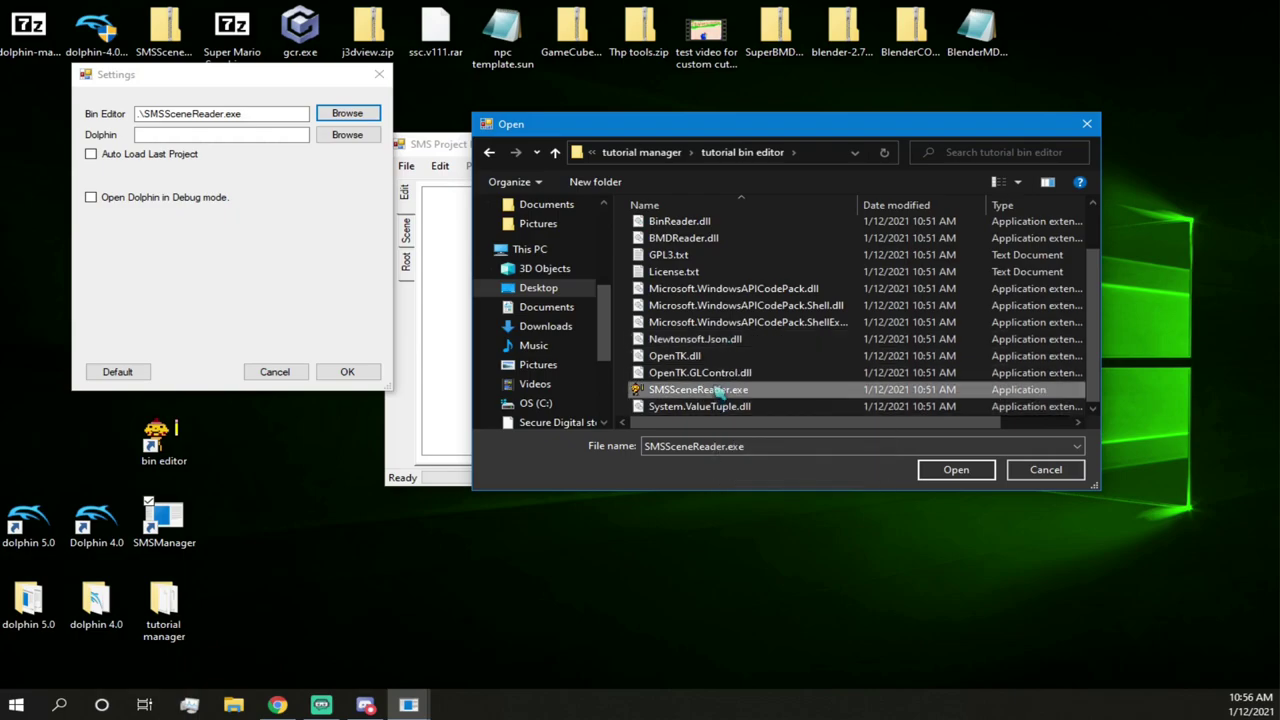
left_click(956, 472)
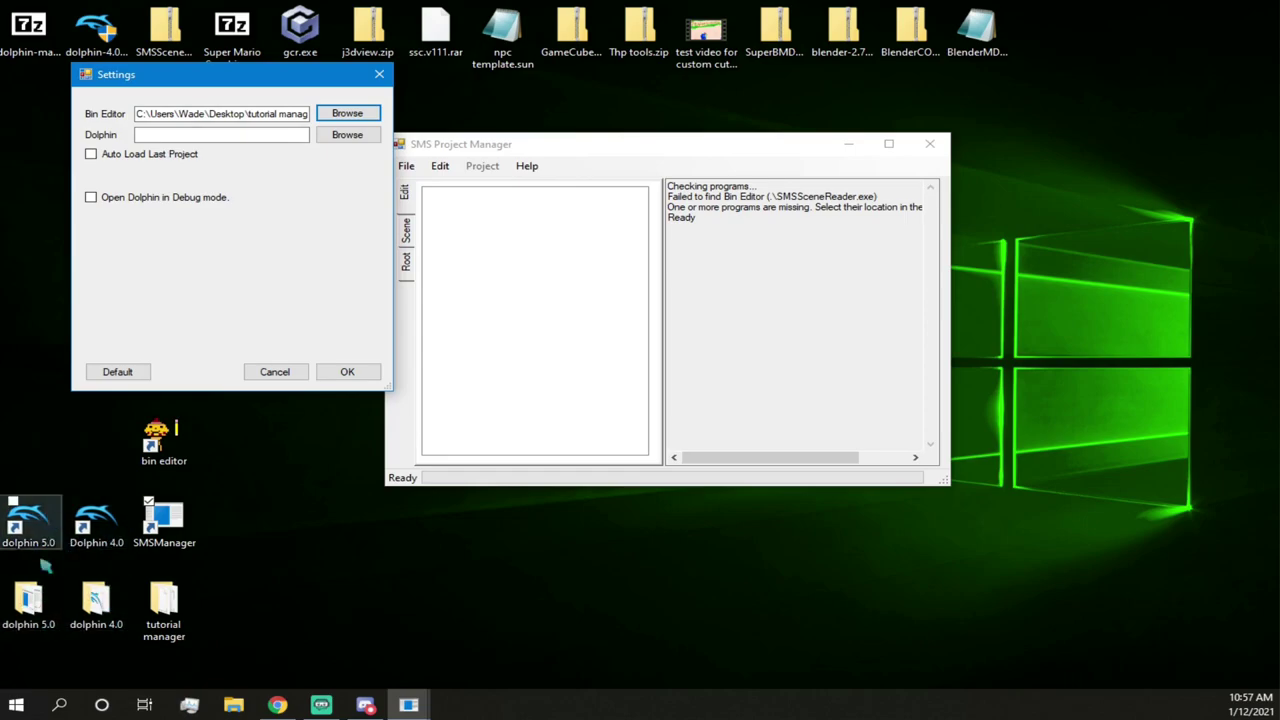
- Set the Dolphin path to Dolphin.exe in the dolphin 4.0 folder on the desktop
left_click(348, 134)
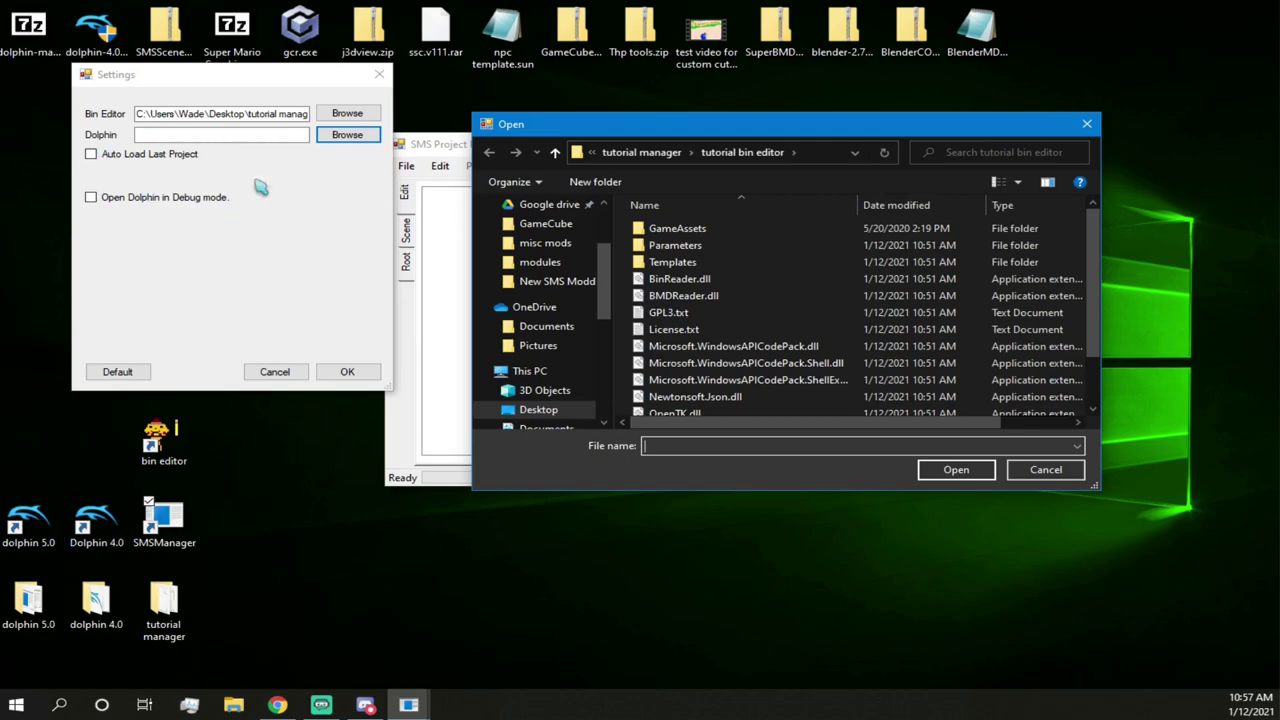
left_click(200, 83)
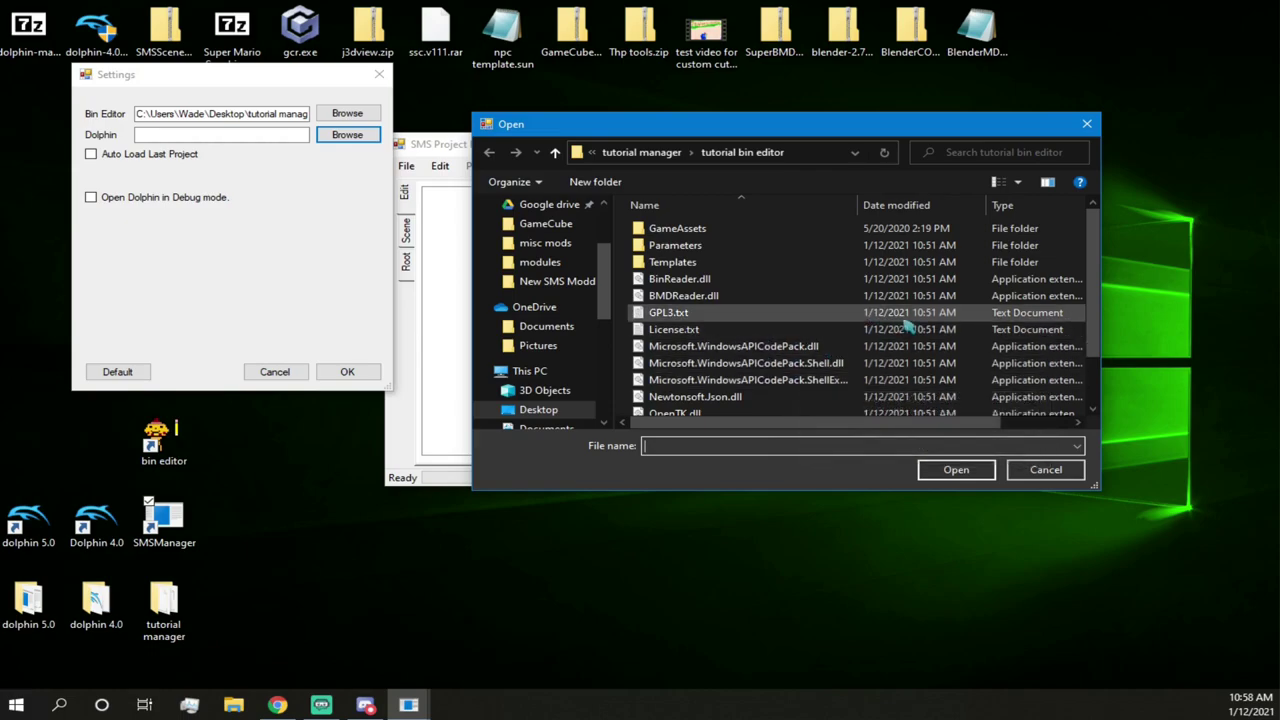
scroll(789, 350, "down", 1)
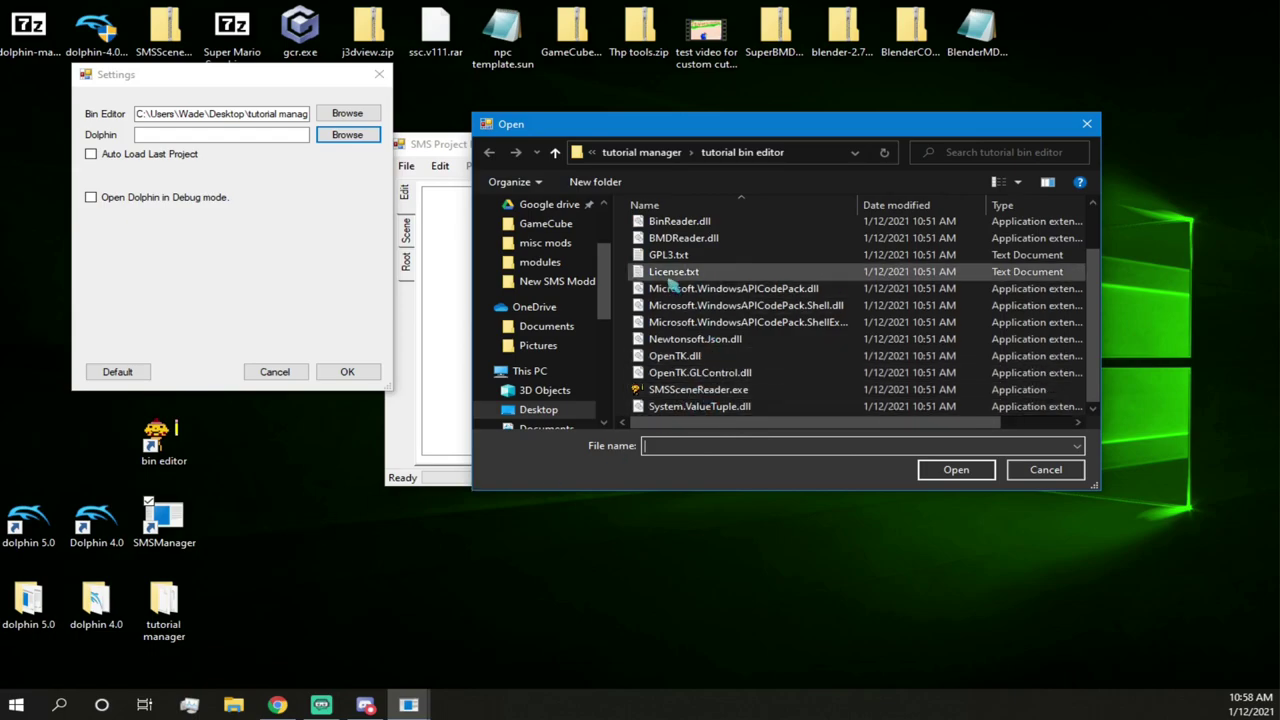
scroll(672, 283, "up", 2)
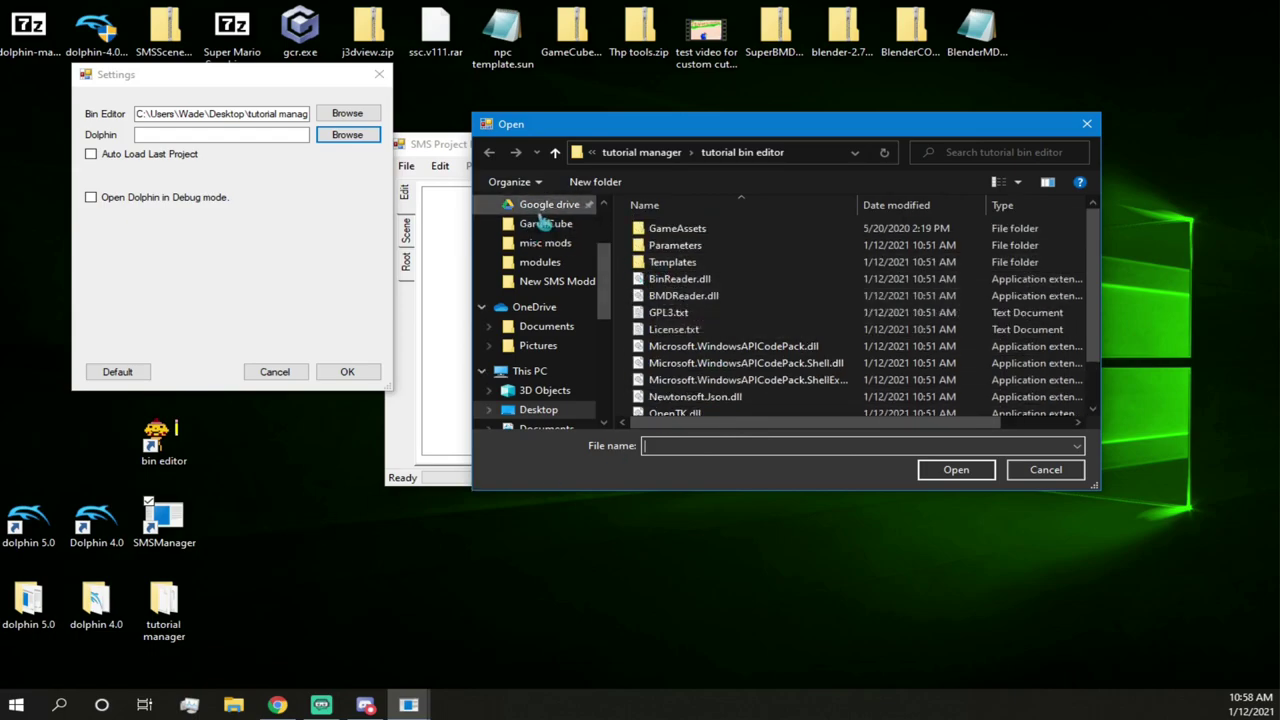
scroll(538, 218, "up", 2)
left_click(538, 236)
scroll(835, 292, "down", 3)
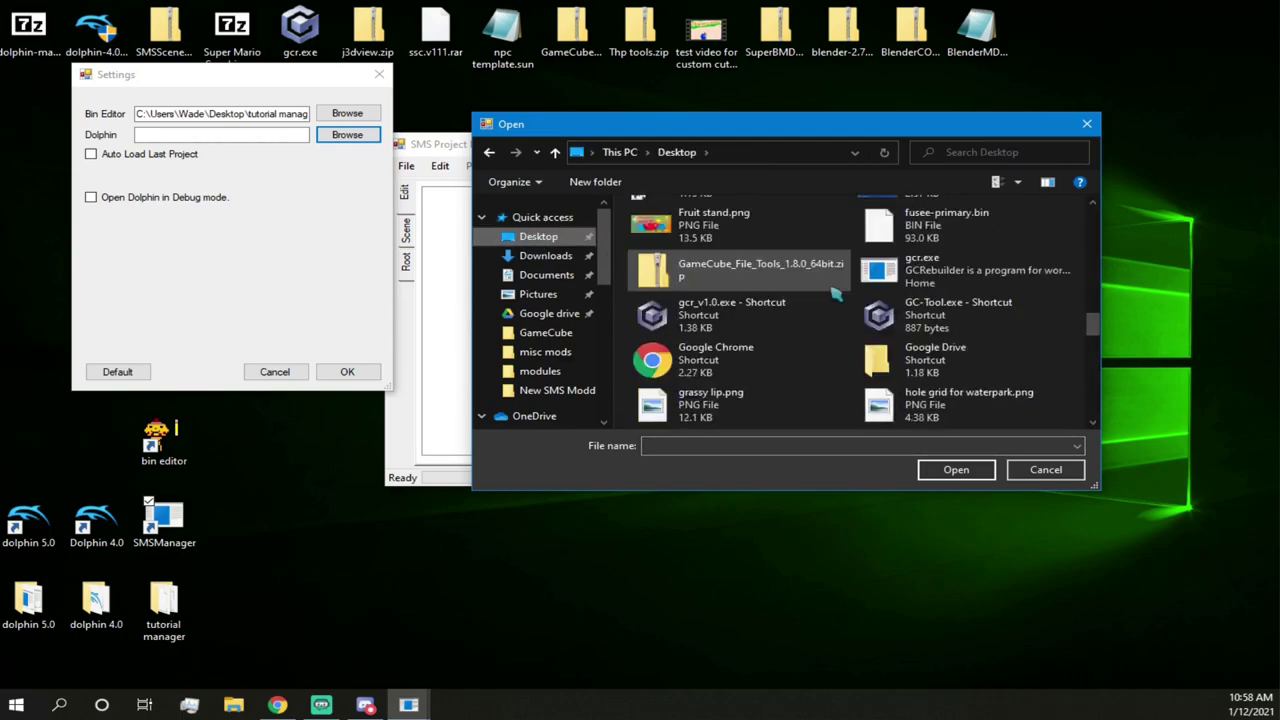
scroll(835, 292, "up", 5)
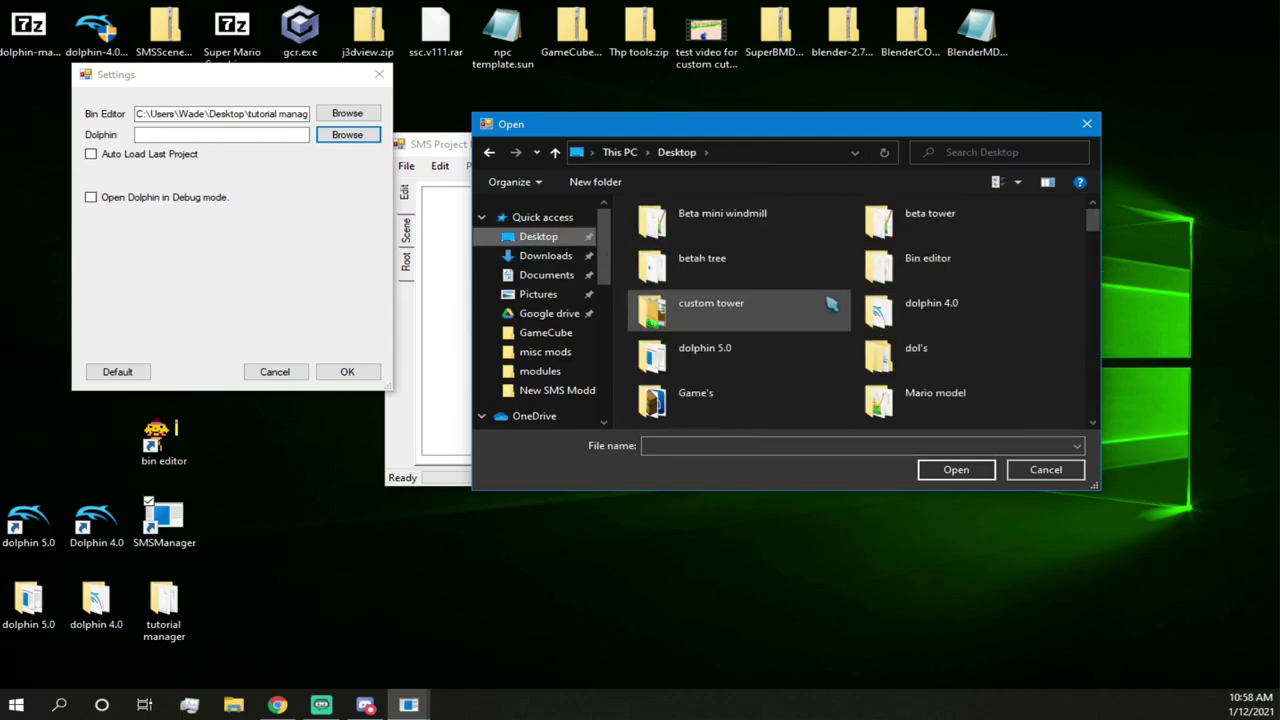
double_click(965, 322)
left_click(755, 265)
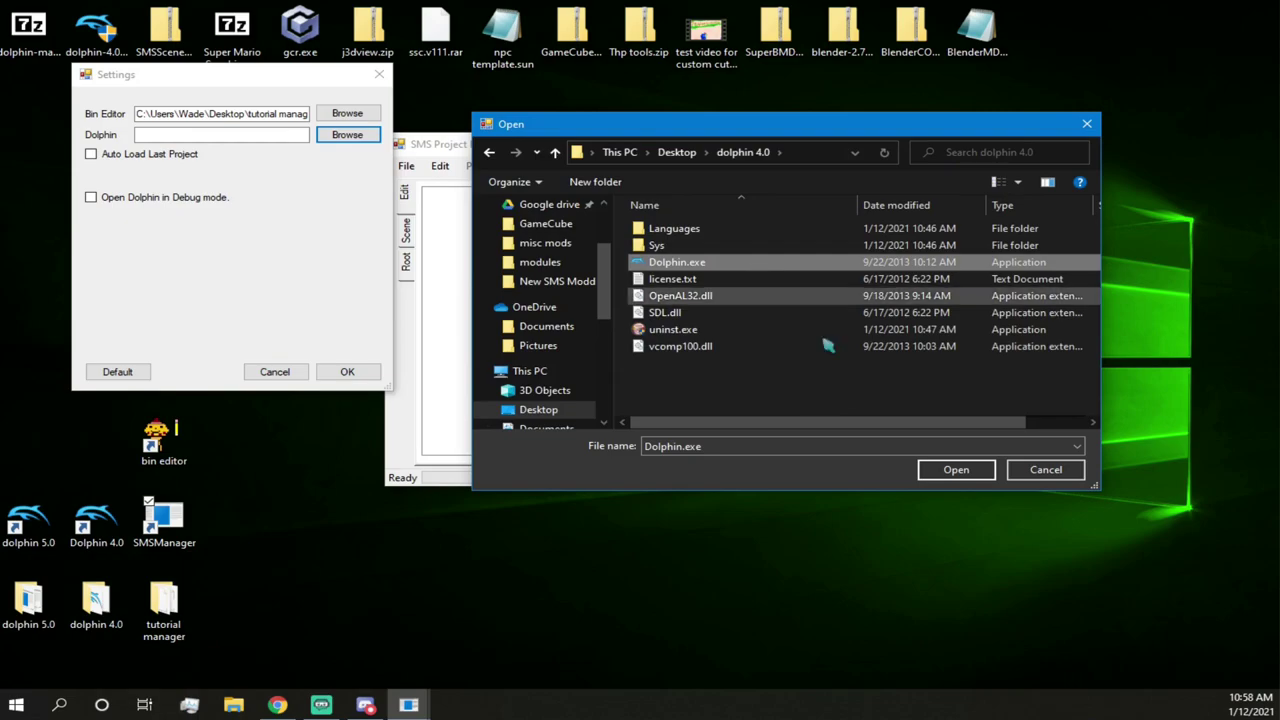
left_click(956, 470)
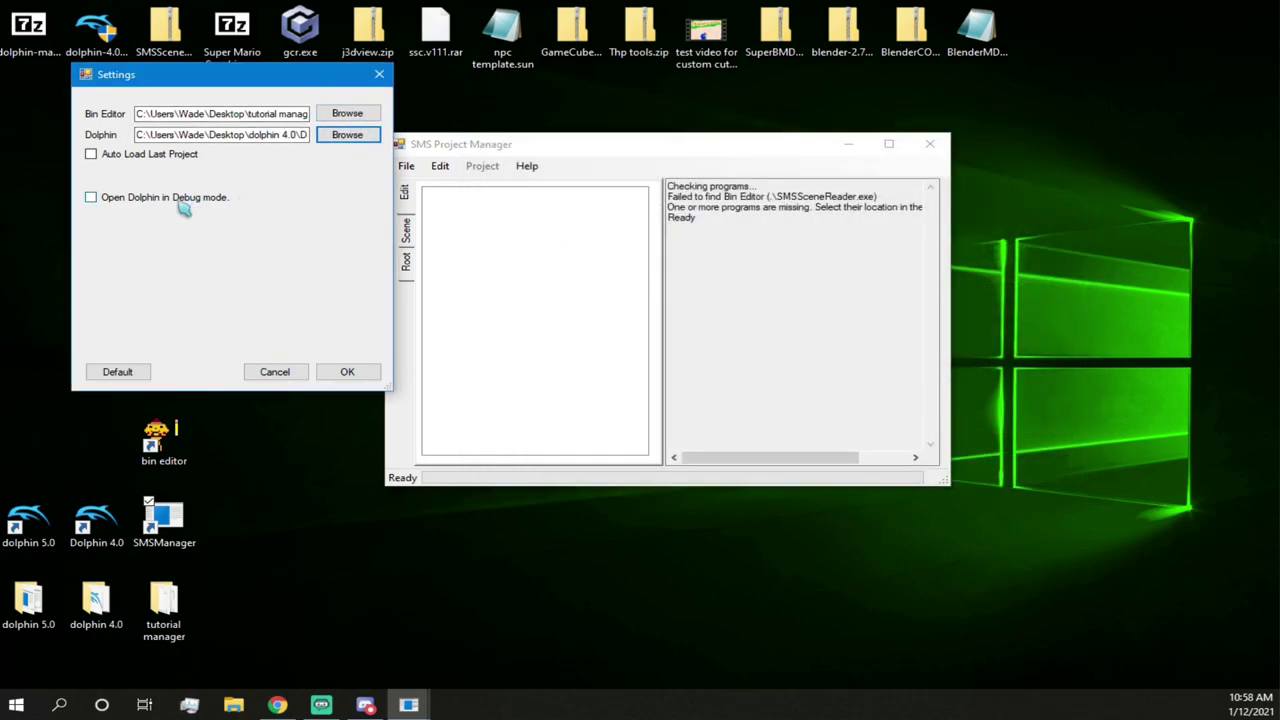
- Enable Auto Load Last Project, accept the settings and close SMS Project Manager
left_click(91, 155)
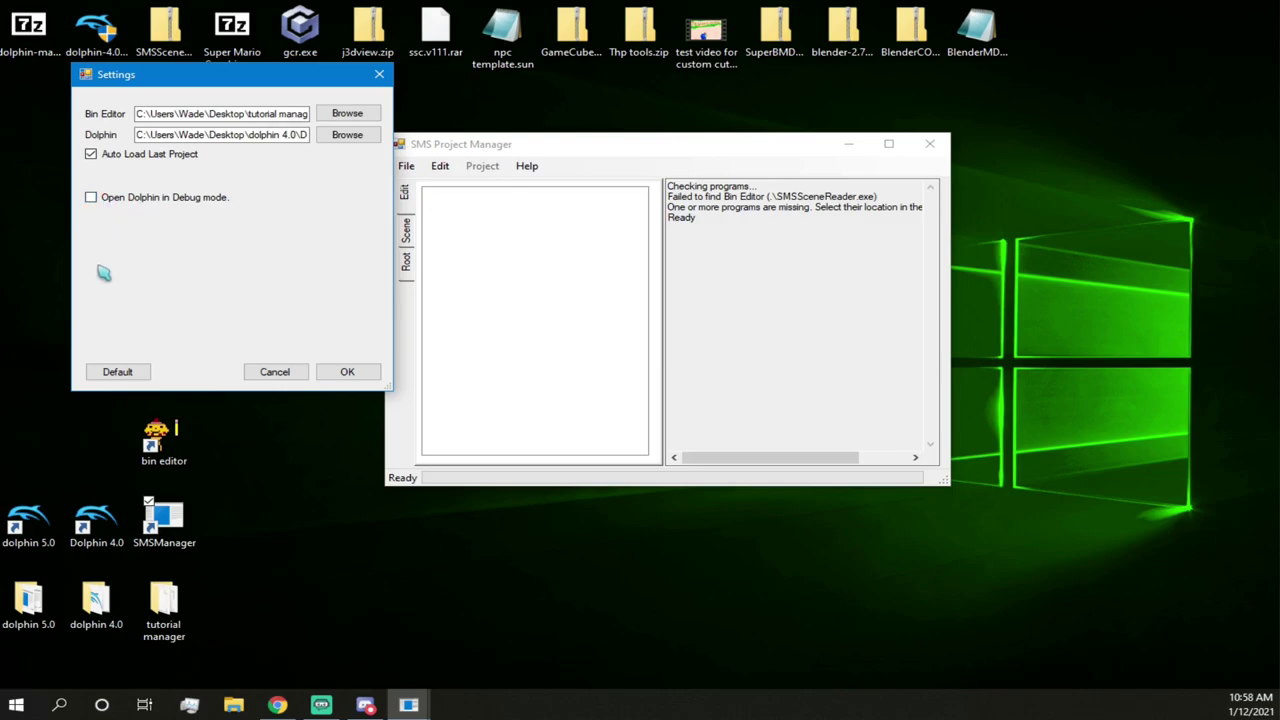
left_click(347, 372)
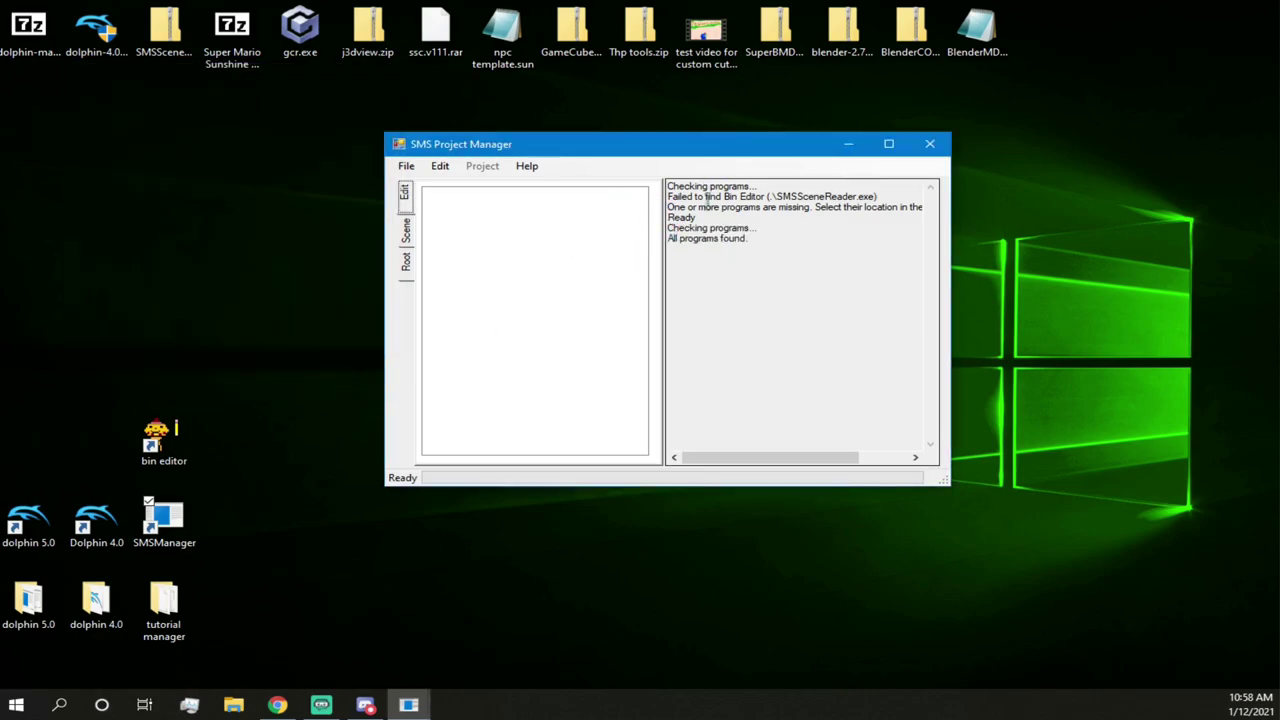
left_click(929, 143)
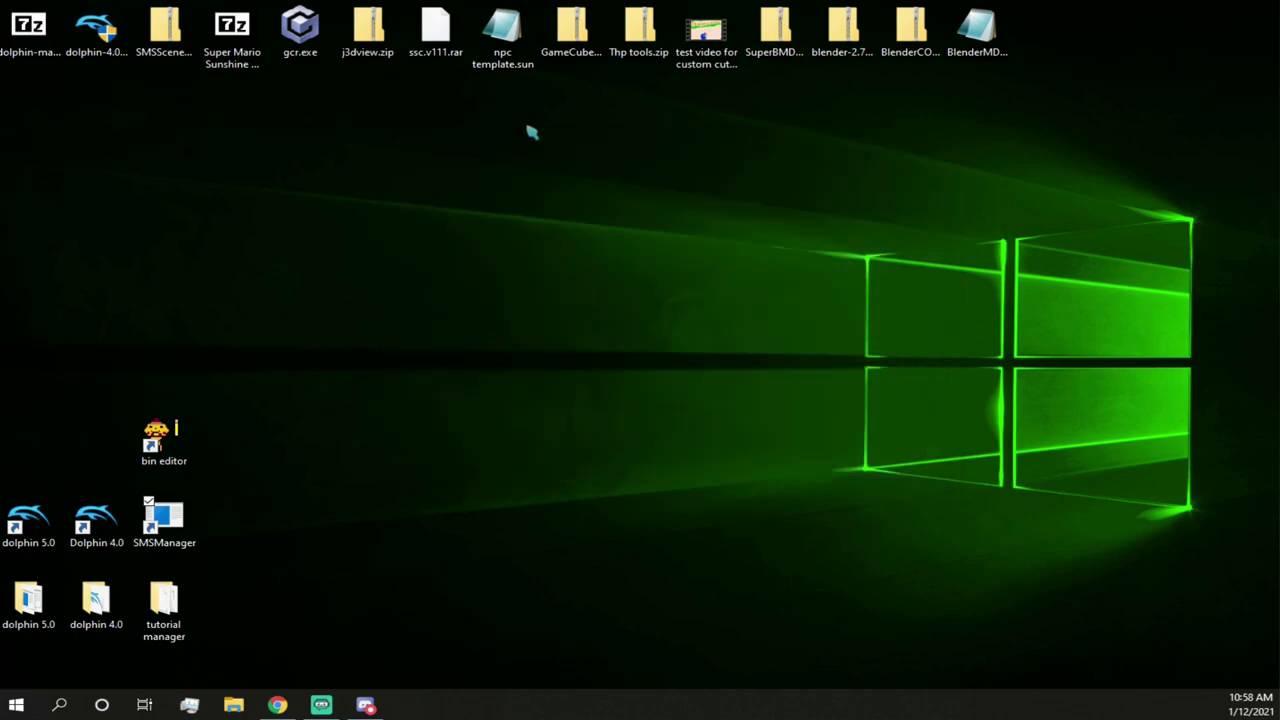
- Launch GCRebuilder from gcr.exe on the desktop and open the image Super Mario Sunshine.iso from the GameCube games folder
double_click(315, 53)
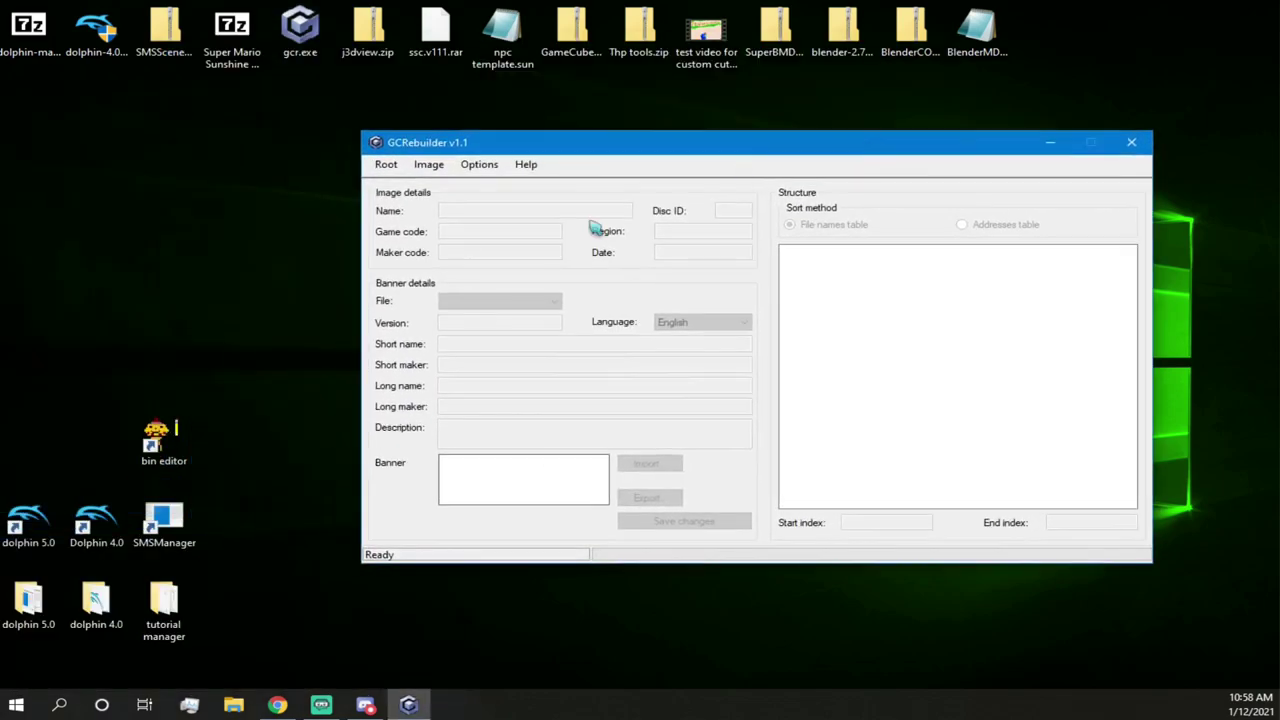
left_click_drag(123, 179, 205, 268)
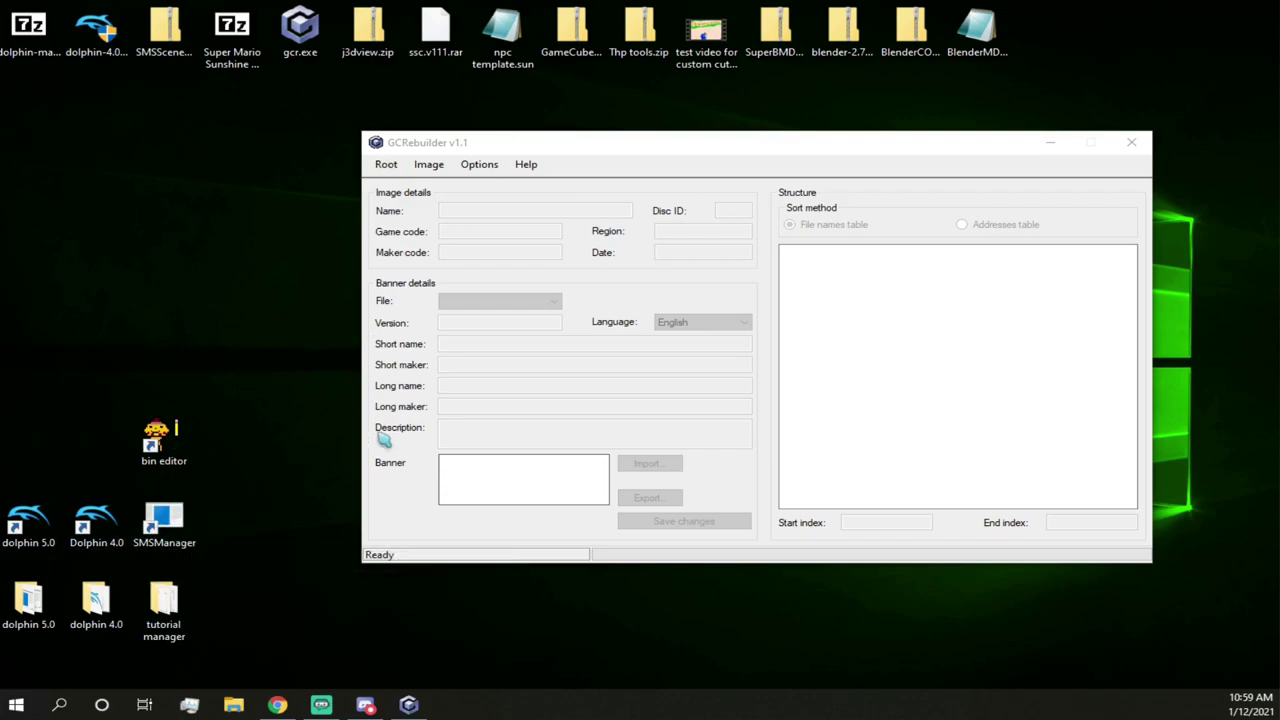
left_click(386, 164)
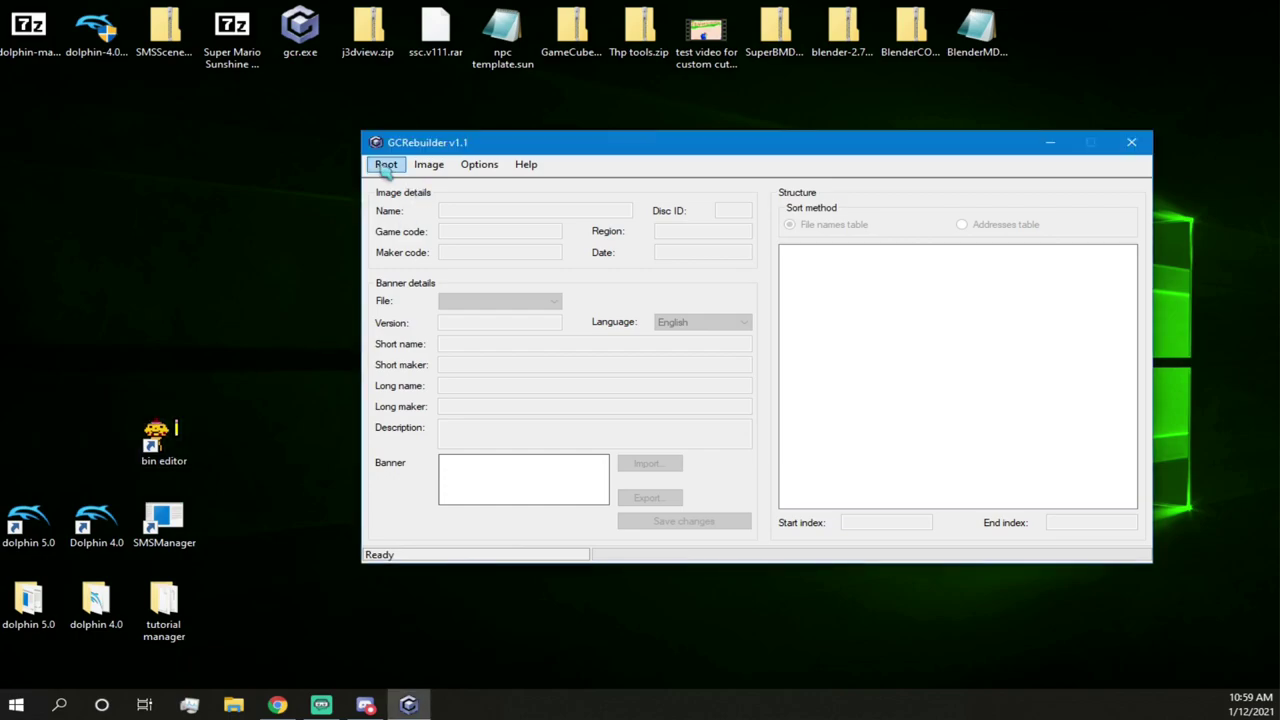
left_click(386, 164)
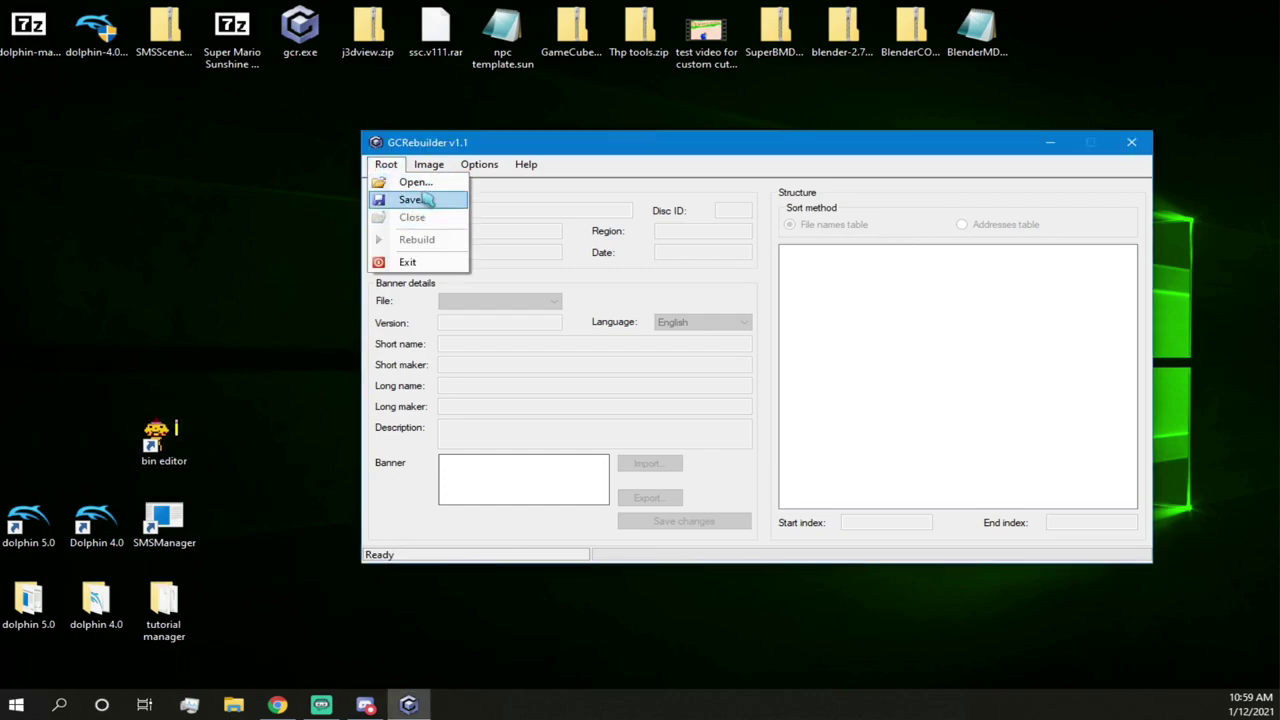
mouse_move(433, 172)
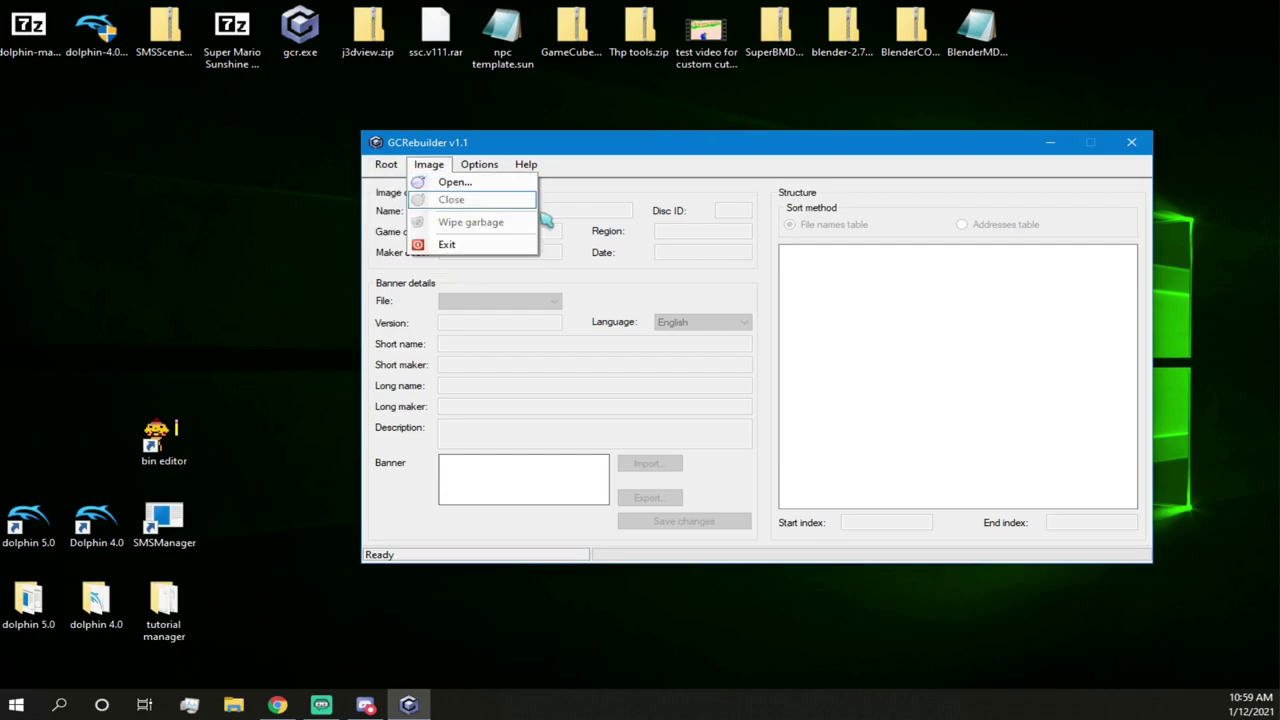
left_click(498, 190)
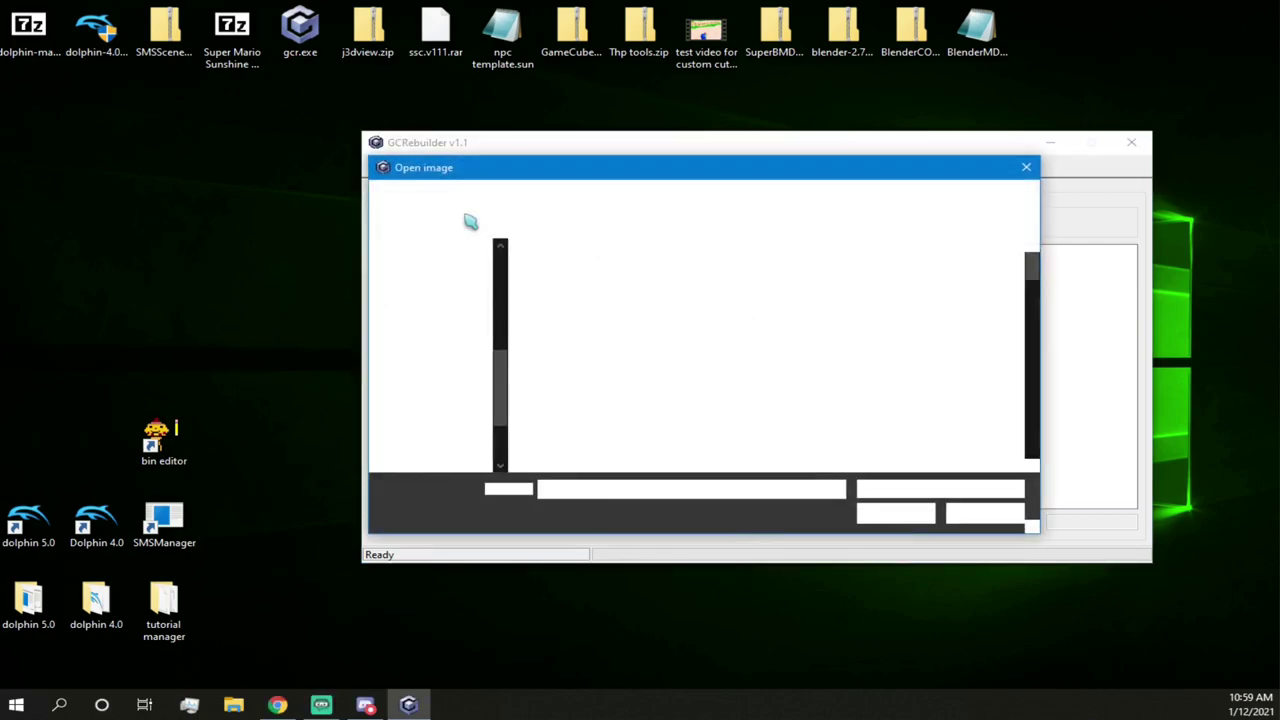
scroll(660, 322, "down", 3)
scroll(660, 322, "up", 3)
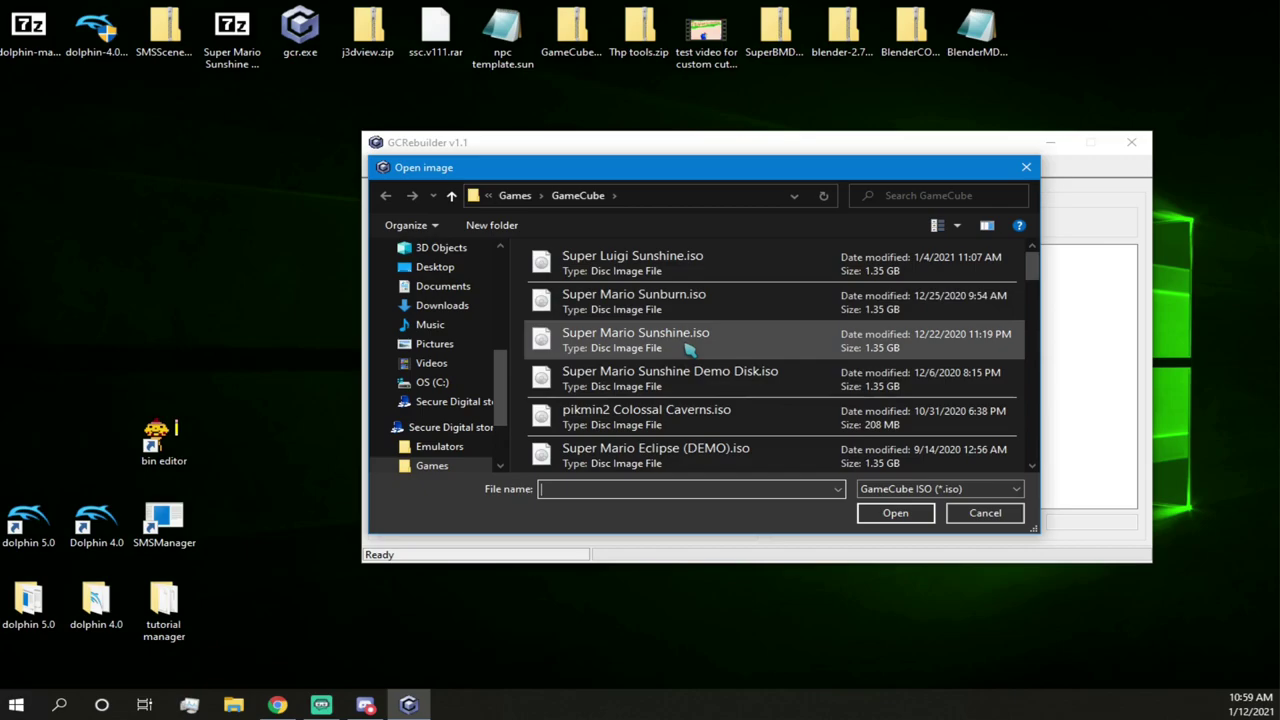
left_click(689, 347)
left_click(894, 513)
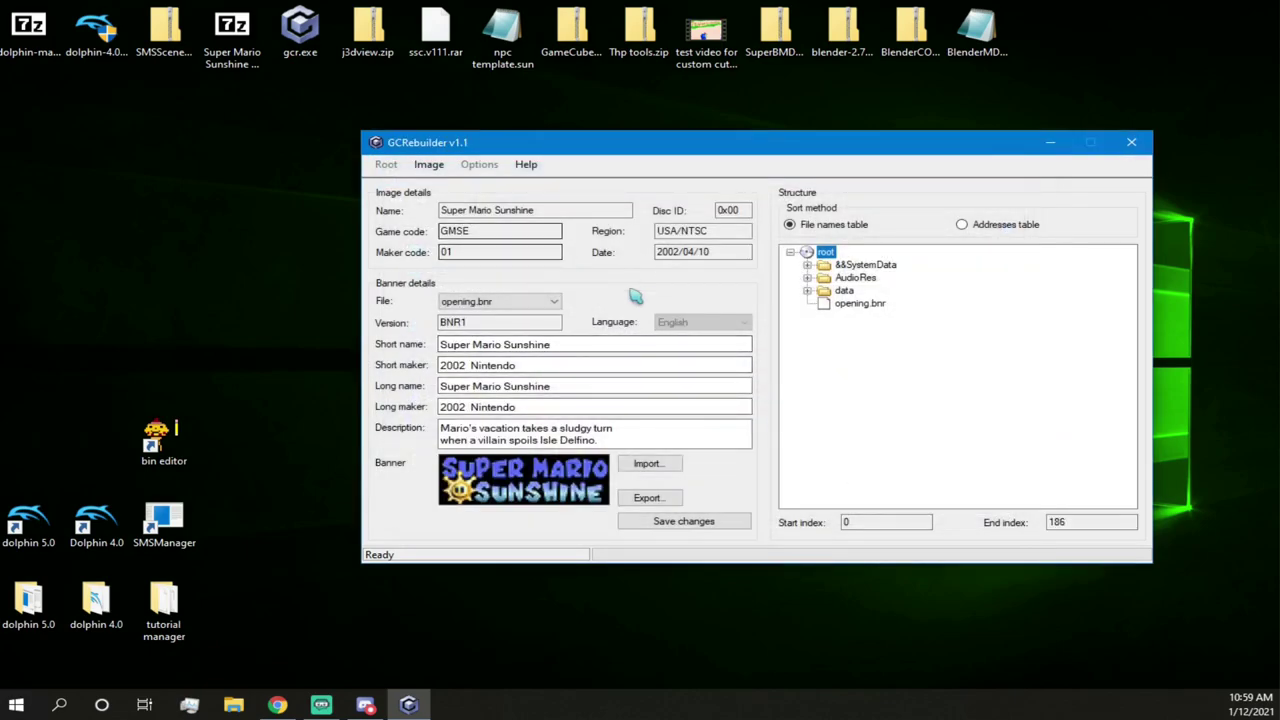
- Try "poopy but fart head" as the banner's short name, and restore it to "Super Mario Sunshine"
left_click(611, 344)
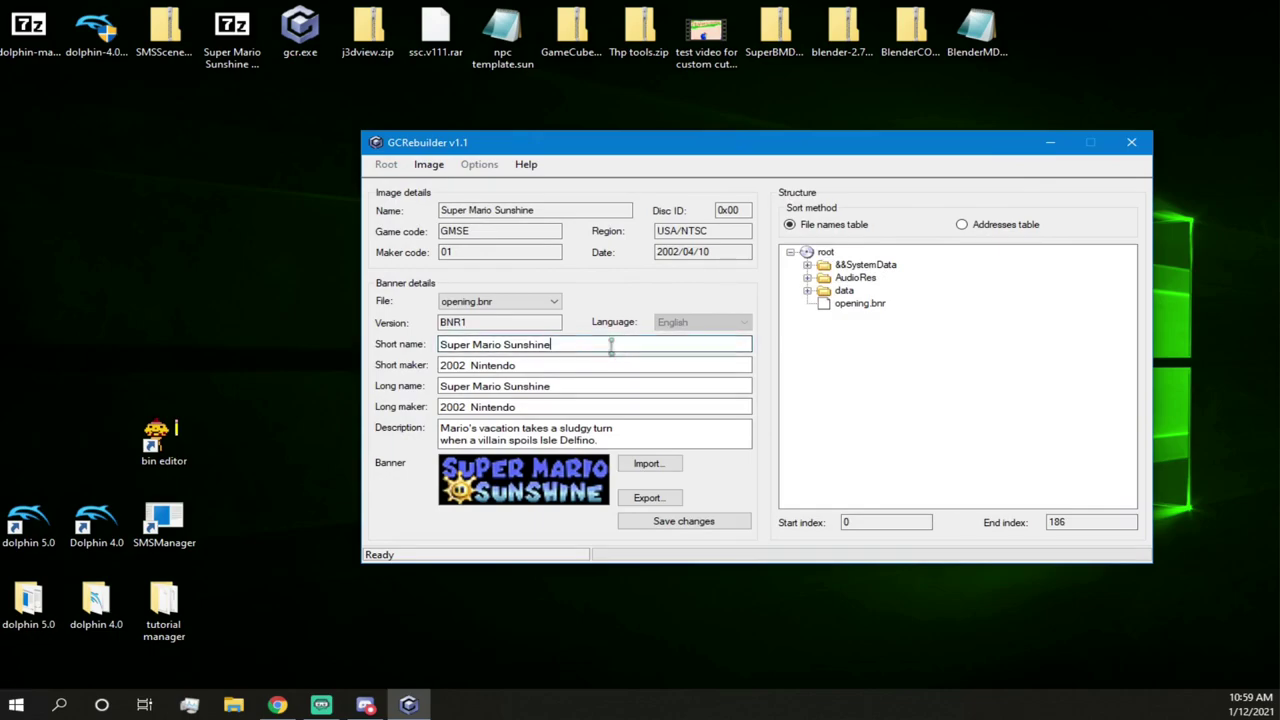
left_click_drag(611, 344, 388, 343)
key("ctrl+c")
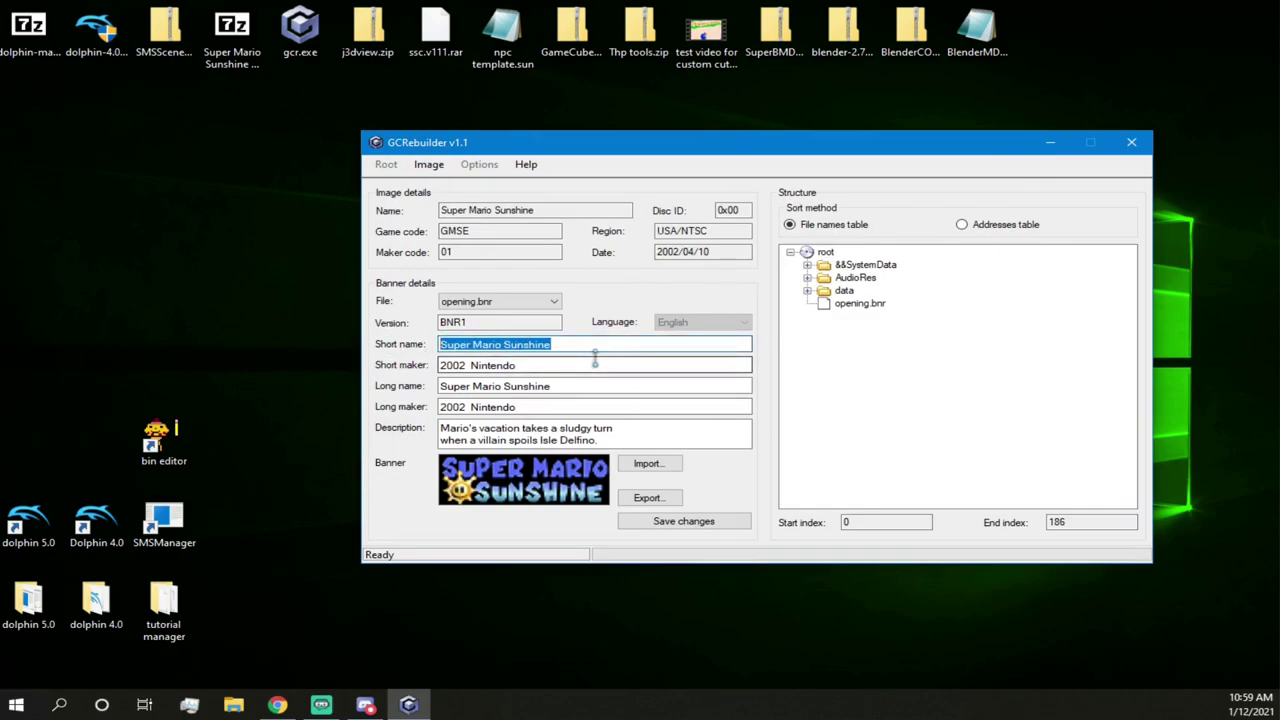
type("poopy but fart head")
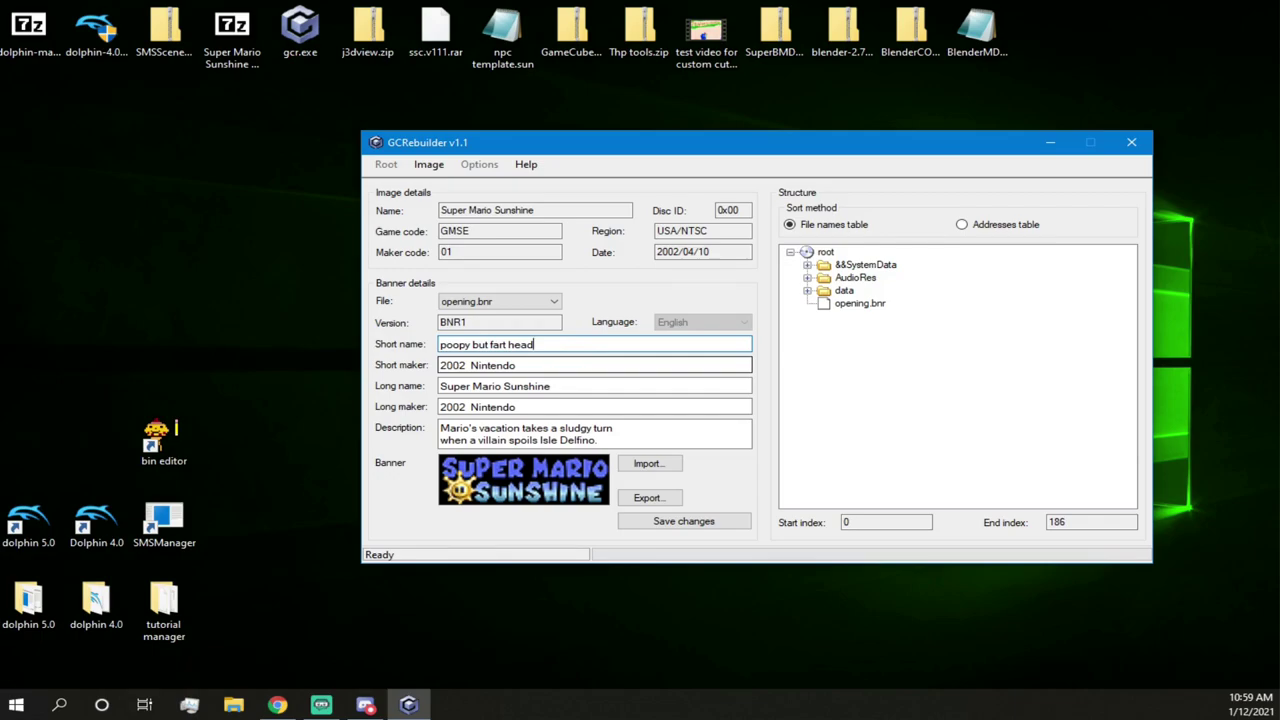
key("ctrl+a")
key("ctrl+v")
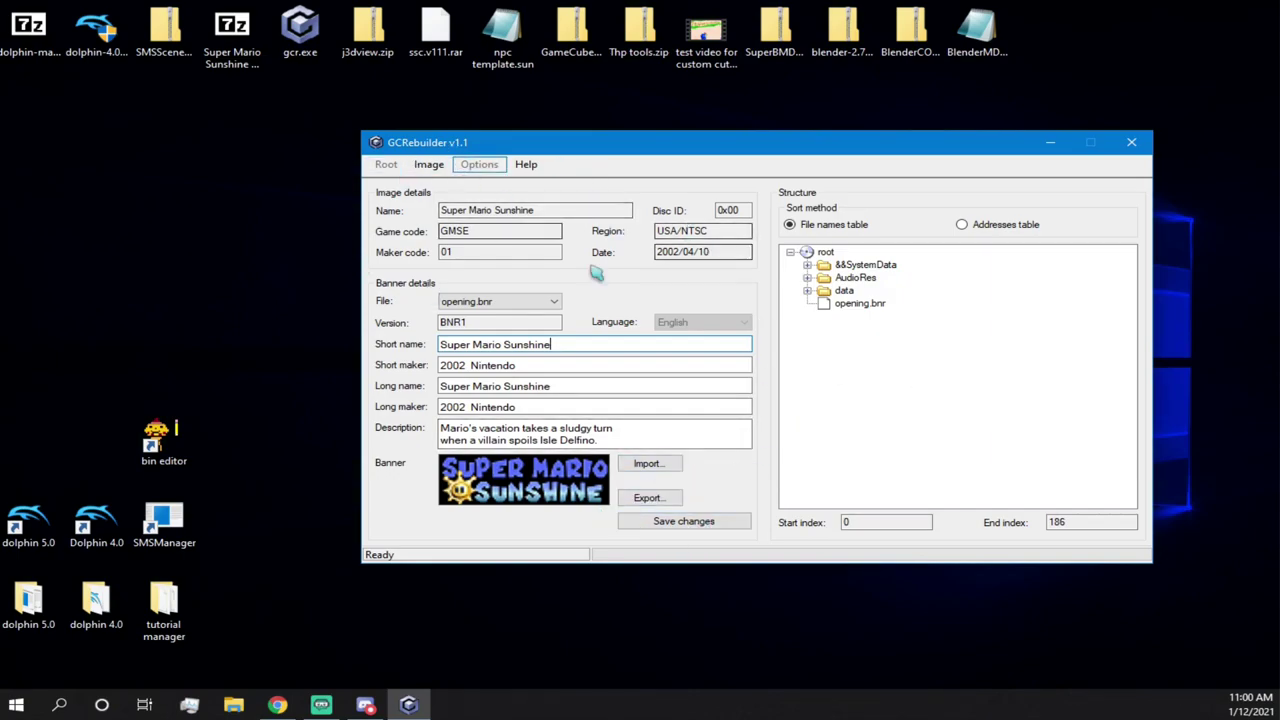
- Start exporting the image's root folder and create a desktop folder named "mario sunshine" as its destination
left_click(824, 252)
right_click(820, 254)
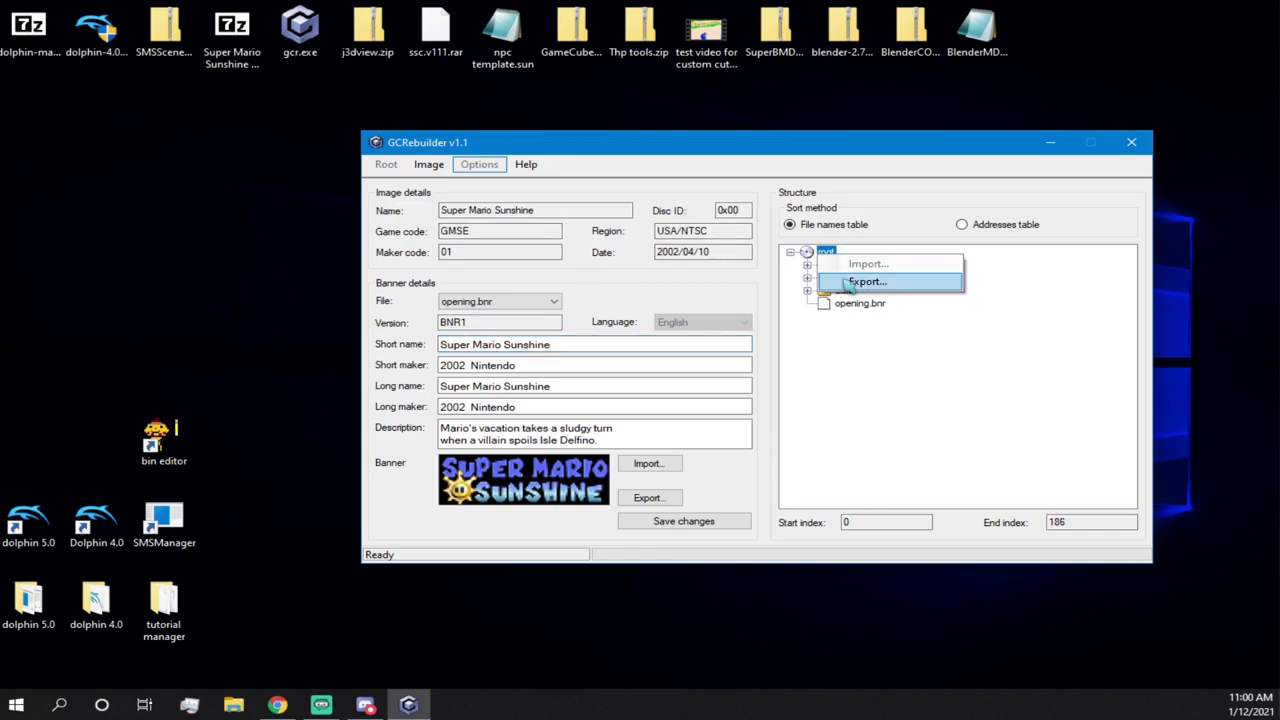
left_click(848, 284)
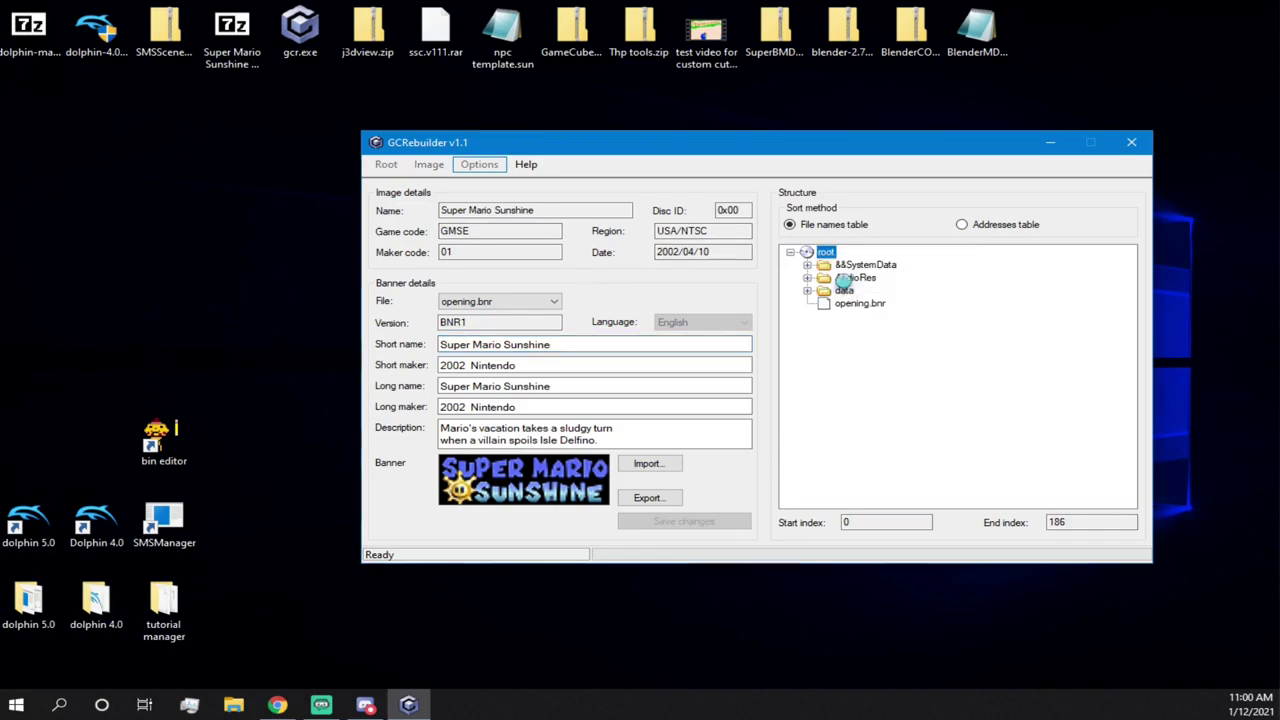
right_click(276, 311)
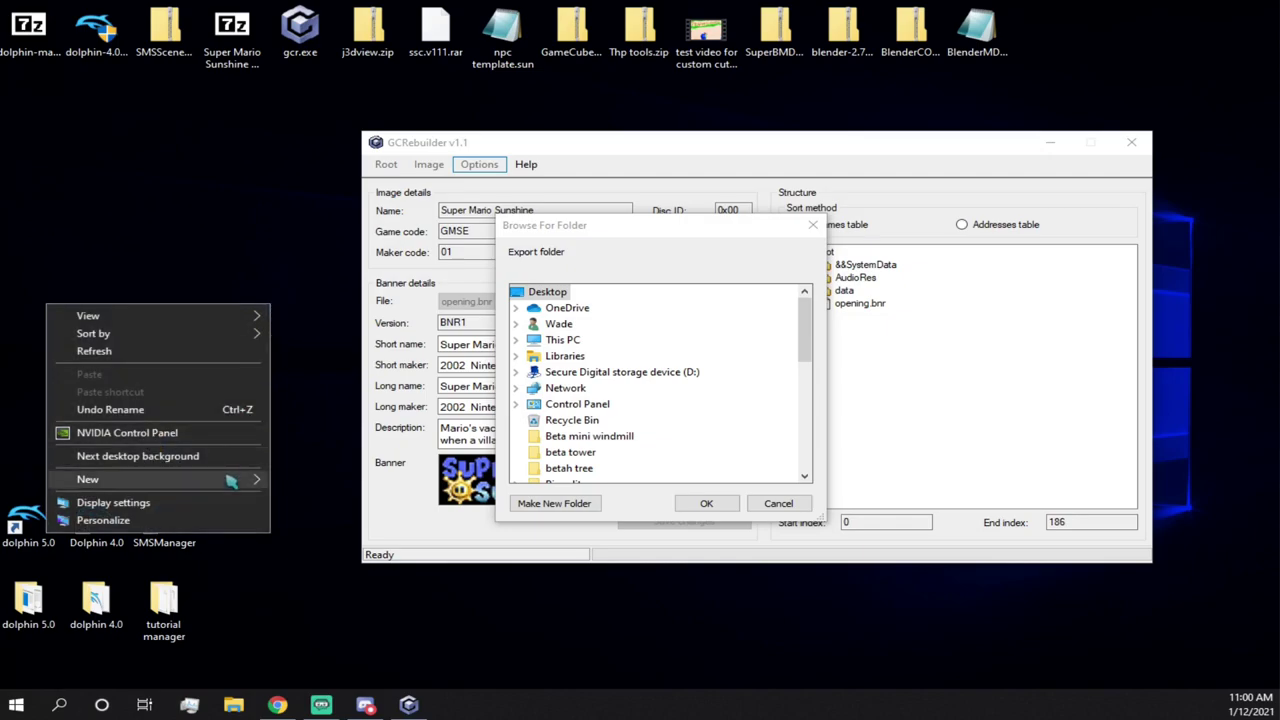
mouse_move(232, 482)
left_click(302, 482)
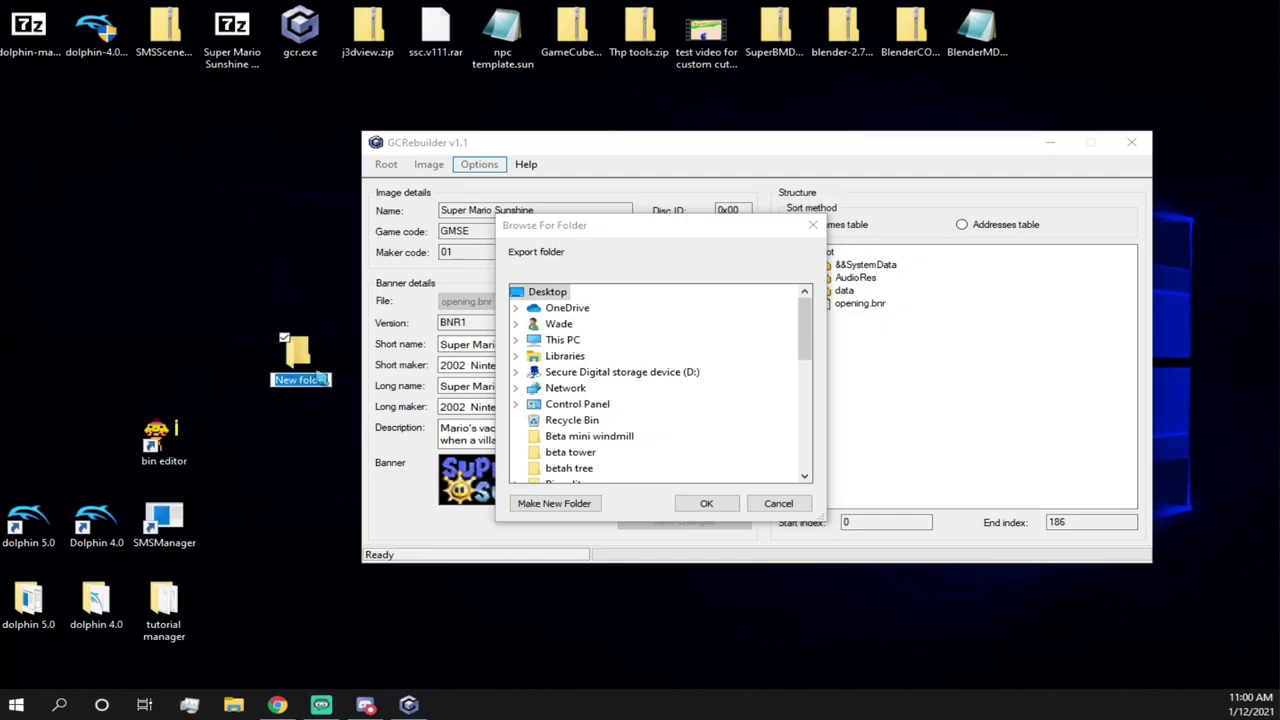
type("mario sunshine")
key("Return")
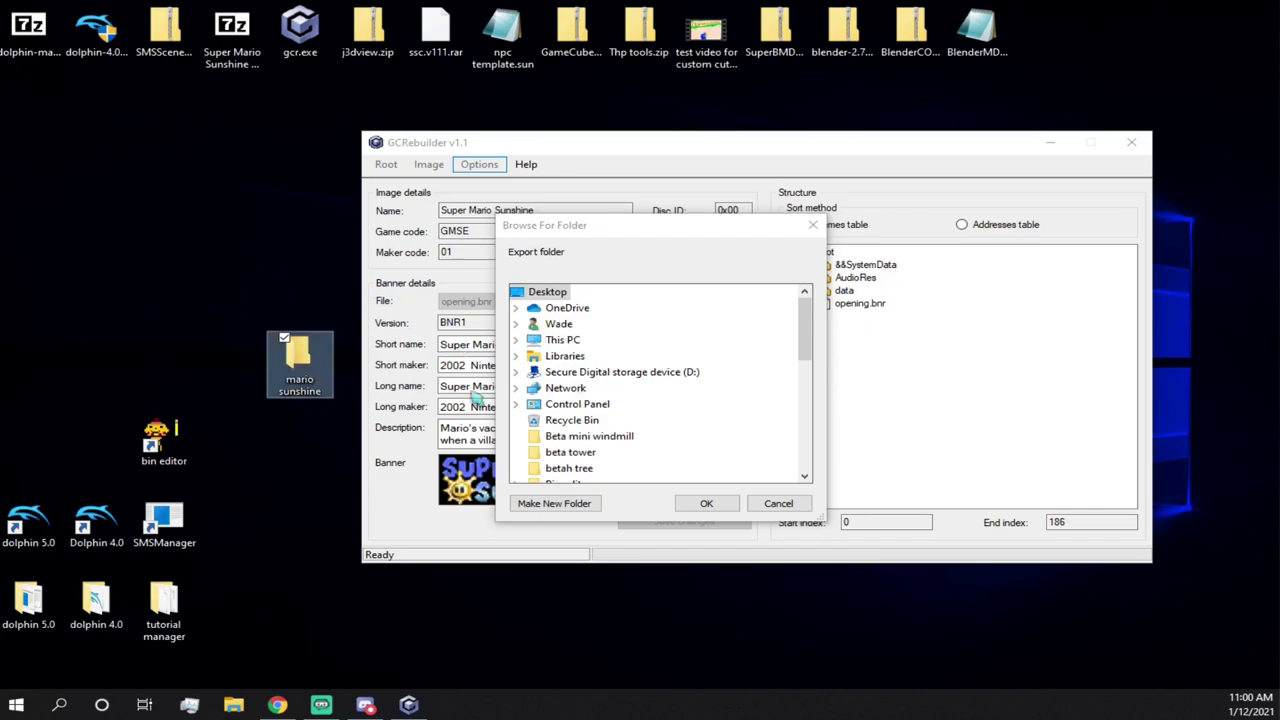
- Choose the mario sunshine folder on the desktop as the export destination and export the root into it
scroll(583, 408, "down", 3)
scroll(583, 408, "down", 1)
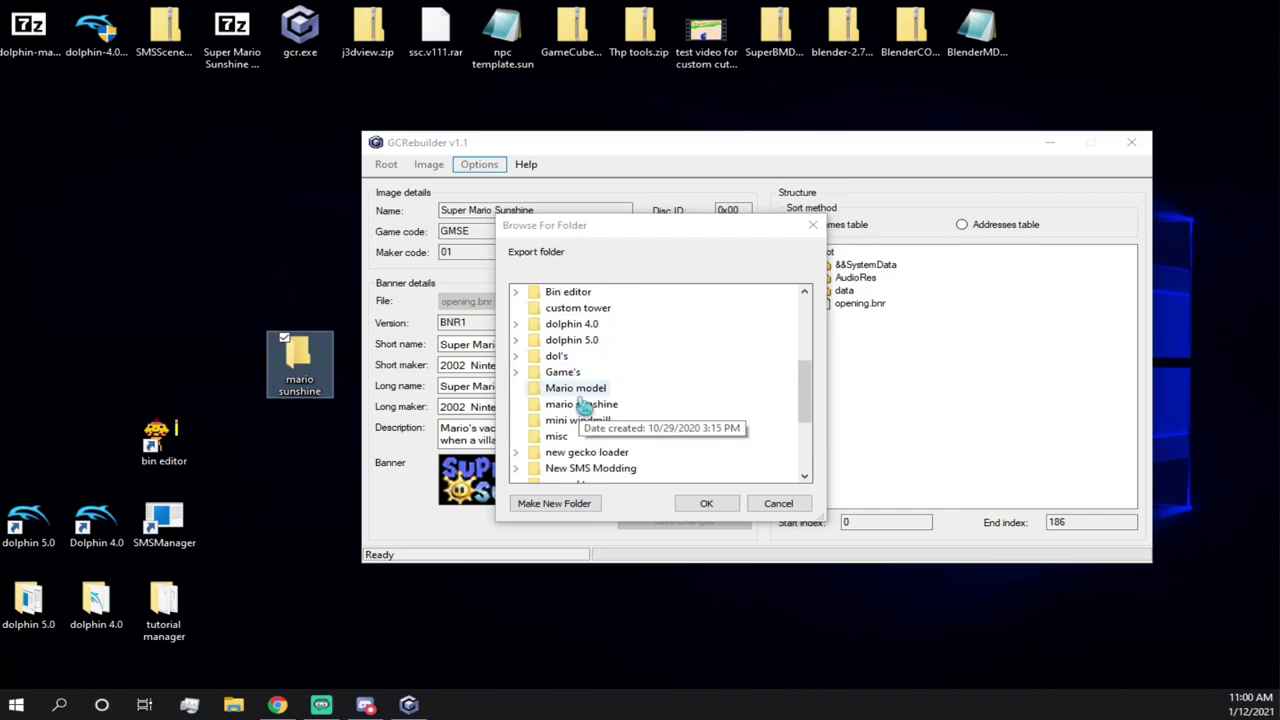
left_click(586, 410)
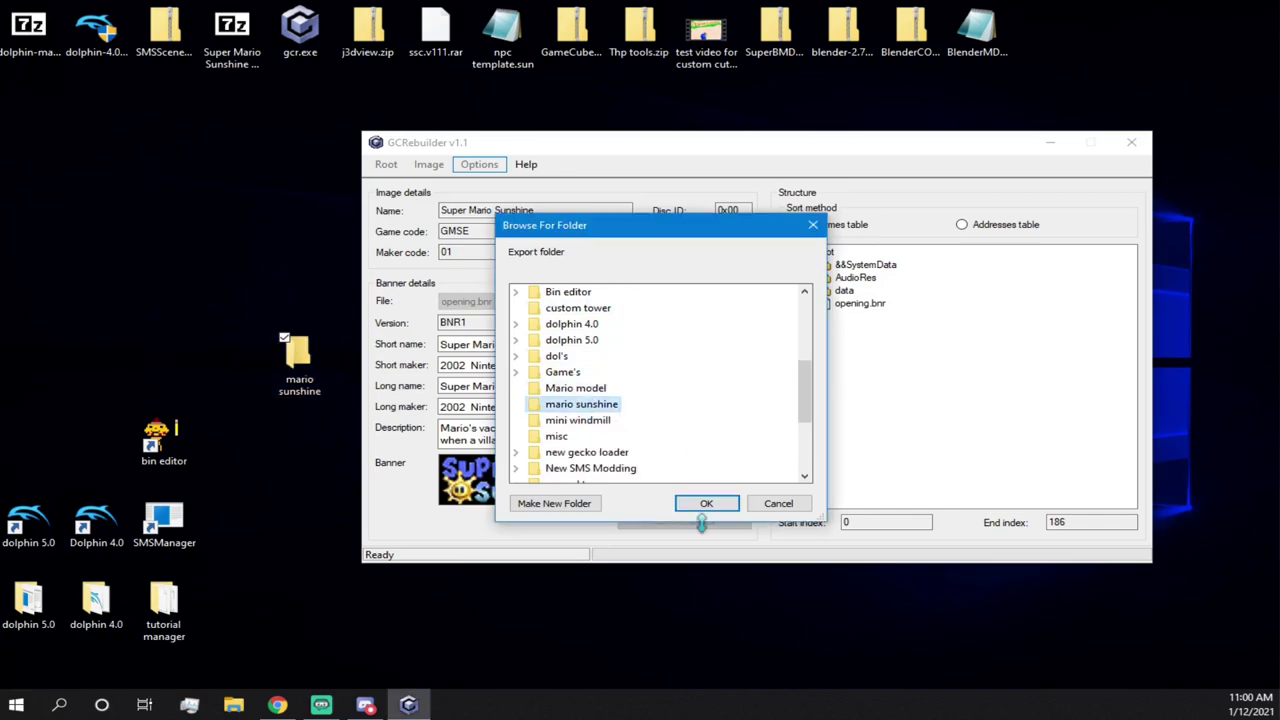
left_click(712, 505)
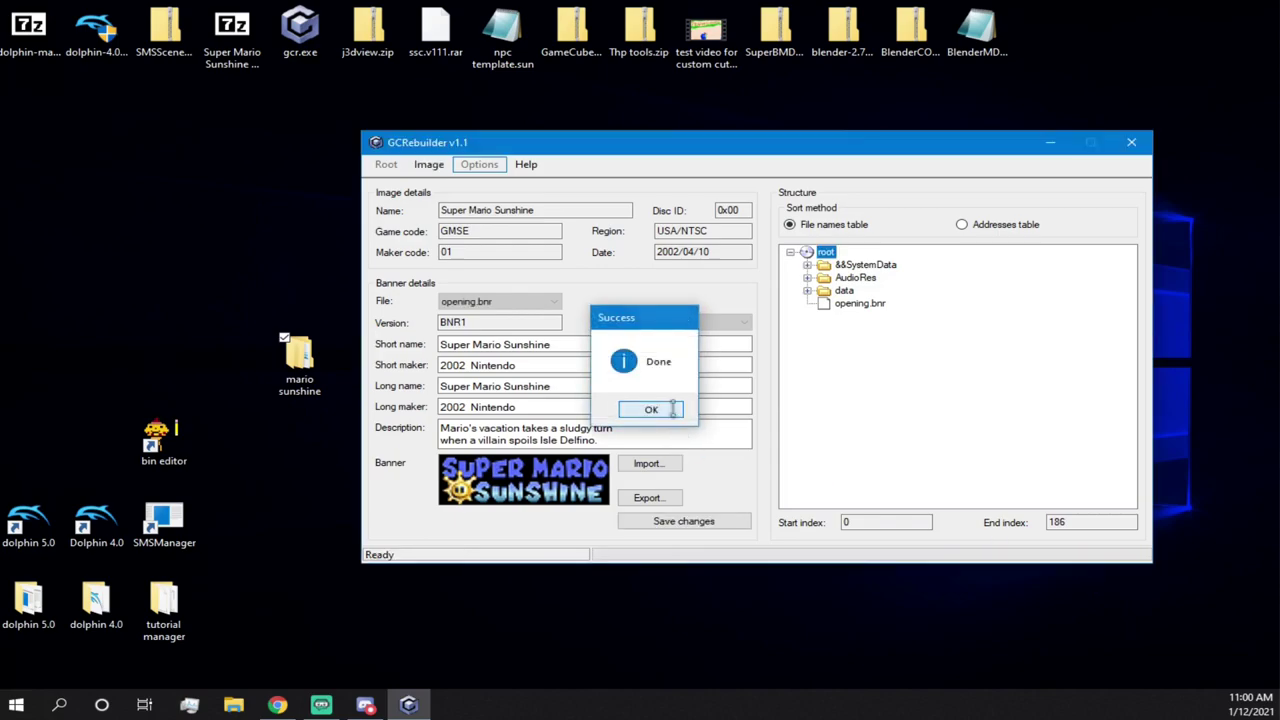
left_click(651, 409)
- Examine the game files in the exported root's data folder and its scene subfolder
double_click(292, 362)
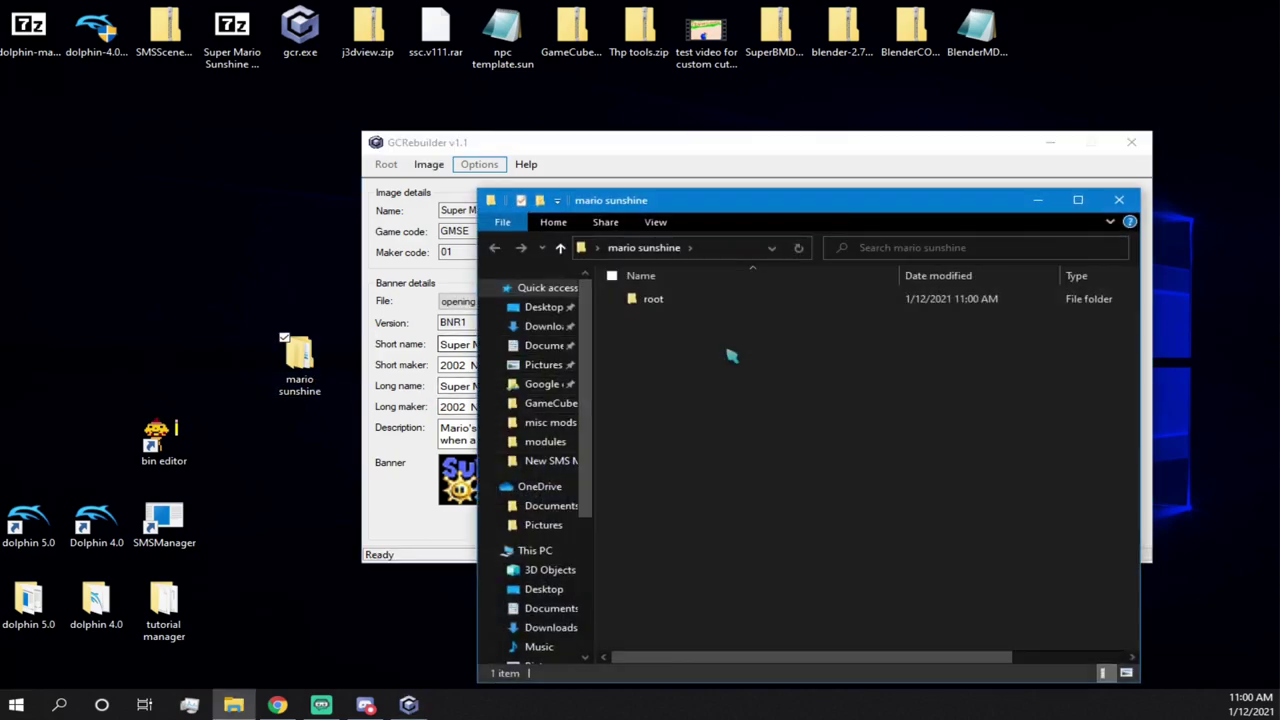
double_click(714, 298)
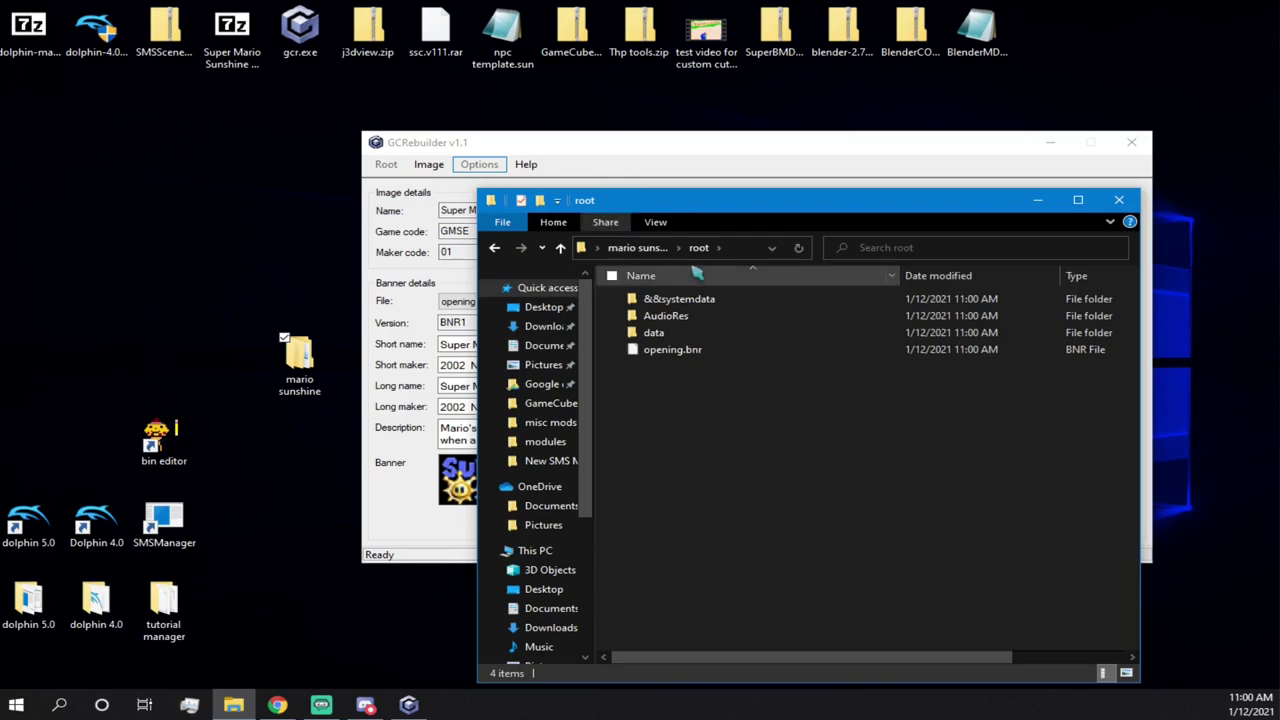
left_click(650, 336)
double_click(650, 336)
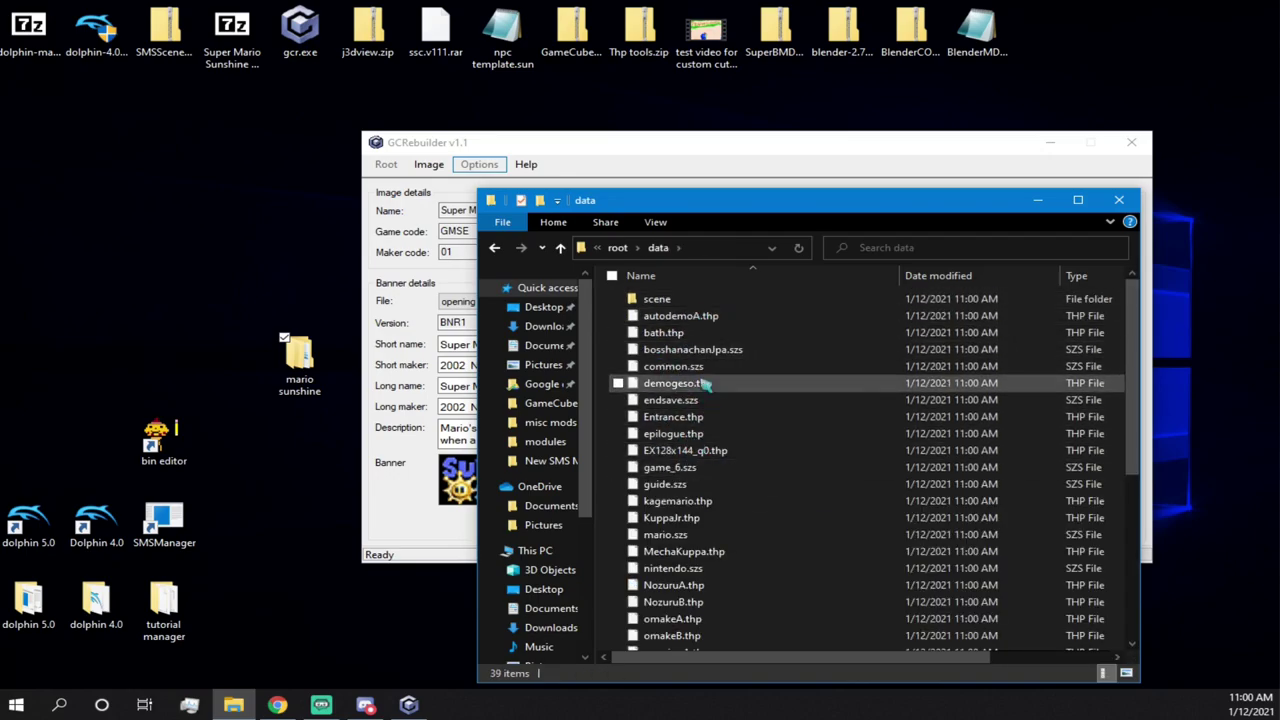
scroll(720, 517, "down", 5)
scroll(712, 530, "up", 5)
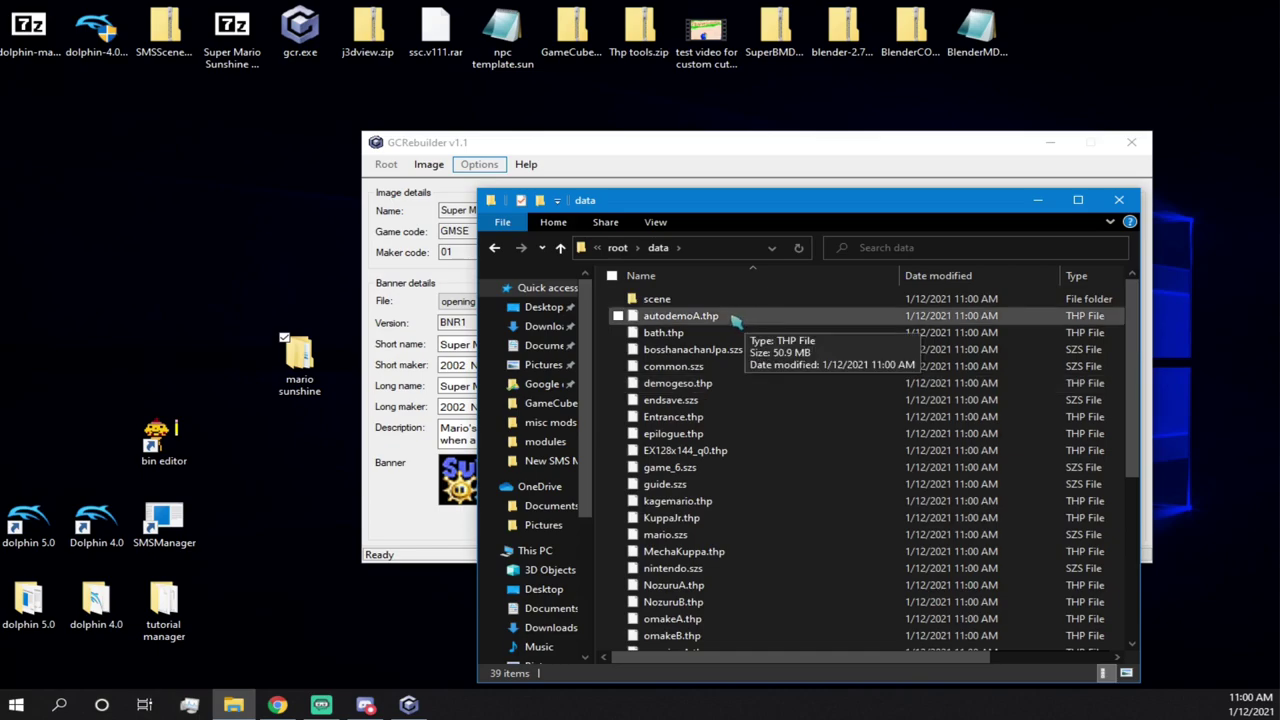
double_click(697, 298)
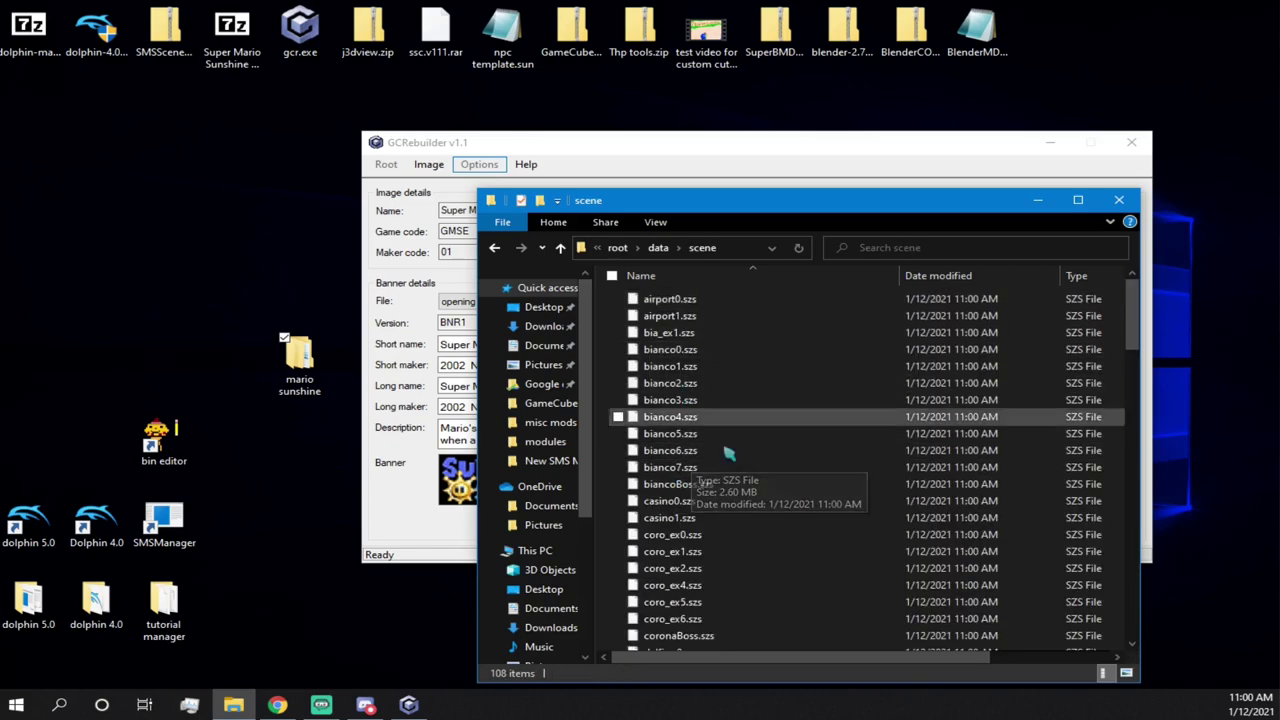
left_click(560, 248)
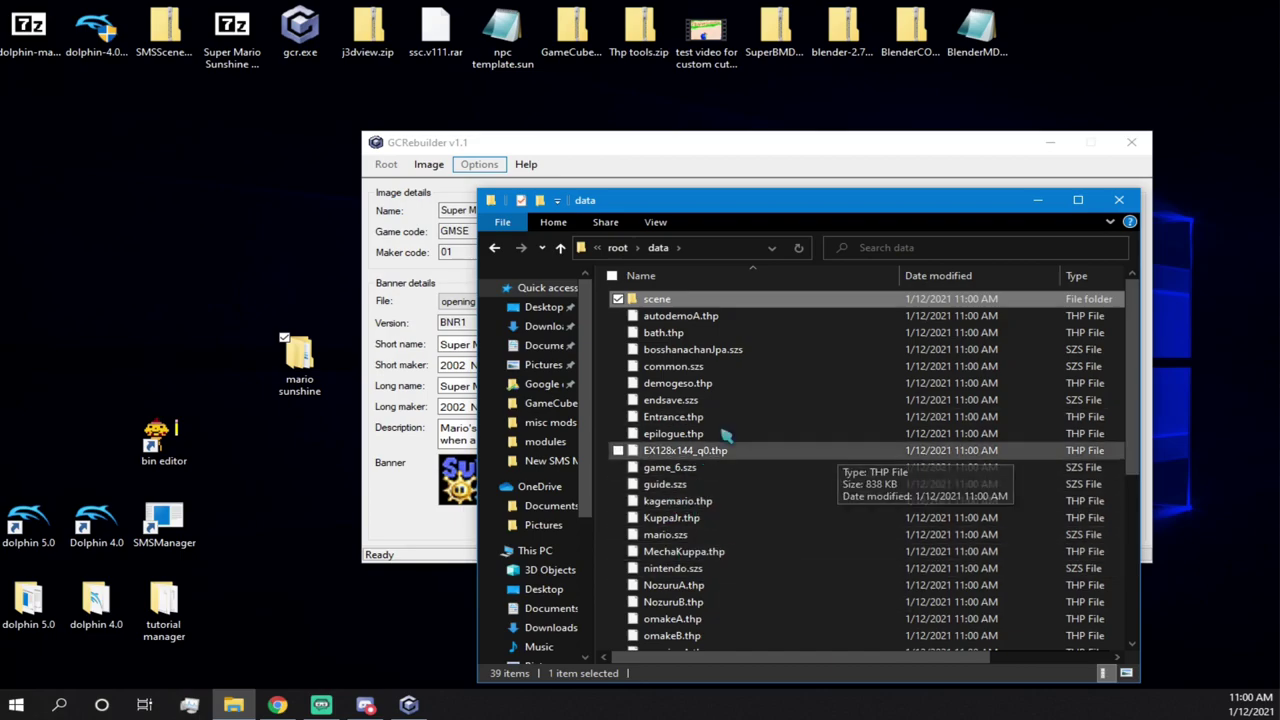
double_click(652, 300)
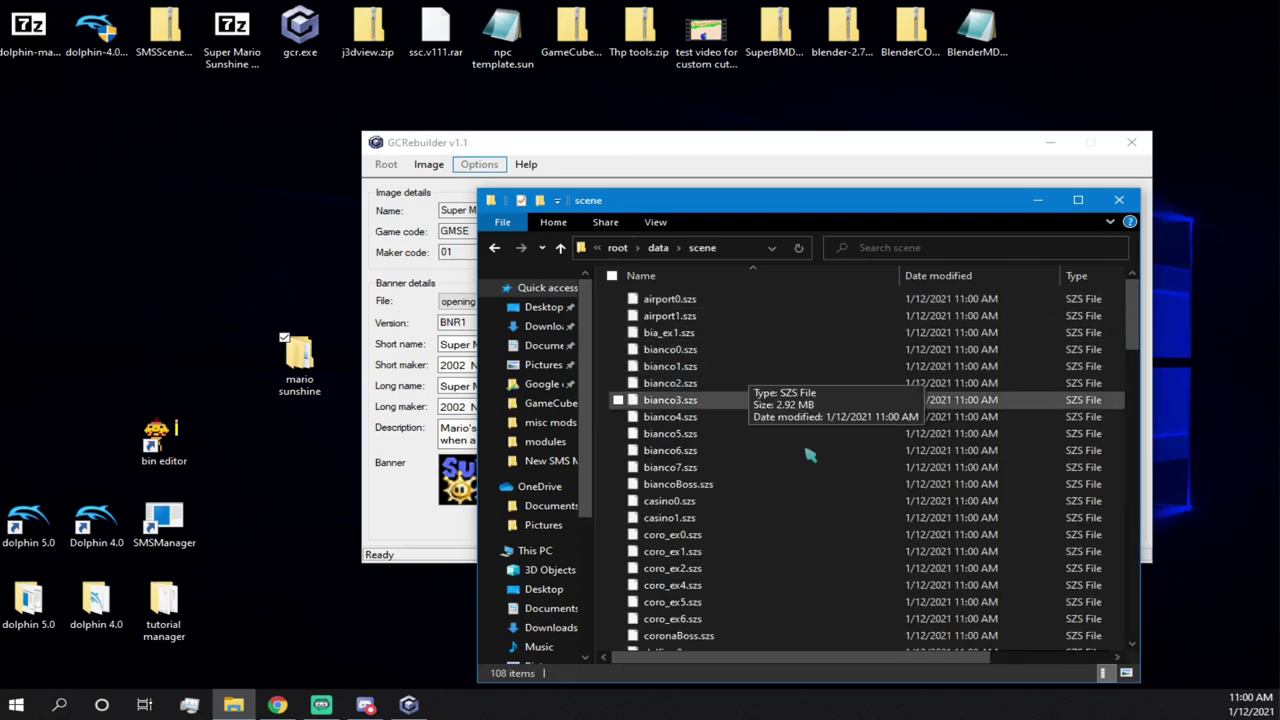
left_click(561, 248)
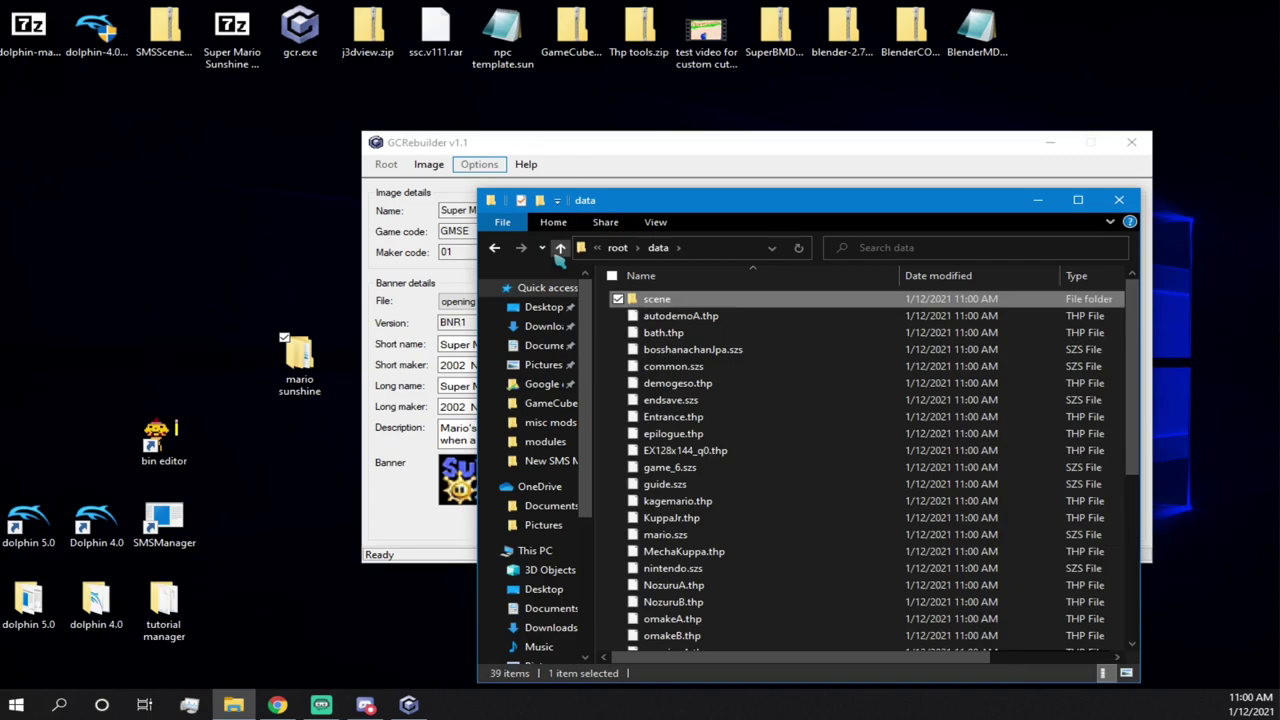
- Examine the contents of the exported root's AudioRes and &&systemdata folders
left_click(560, 249)
double_click(725, 316)
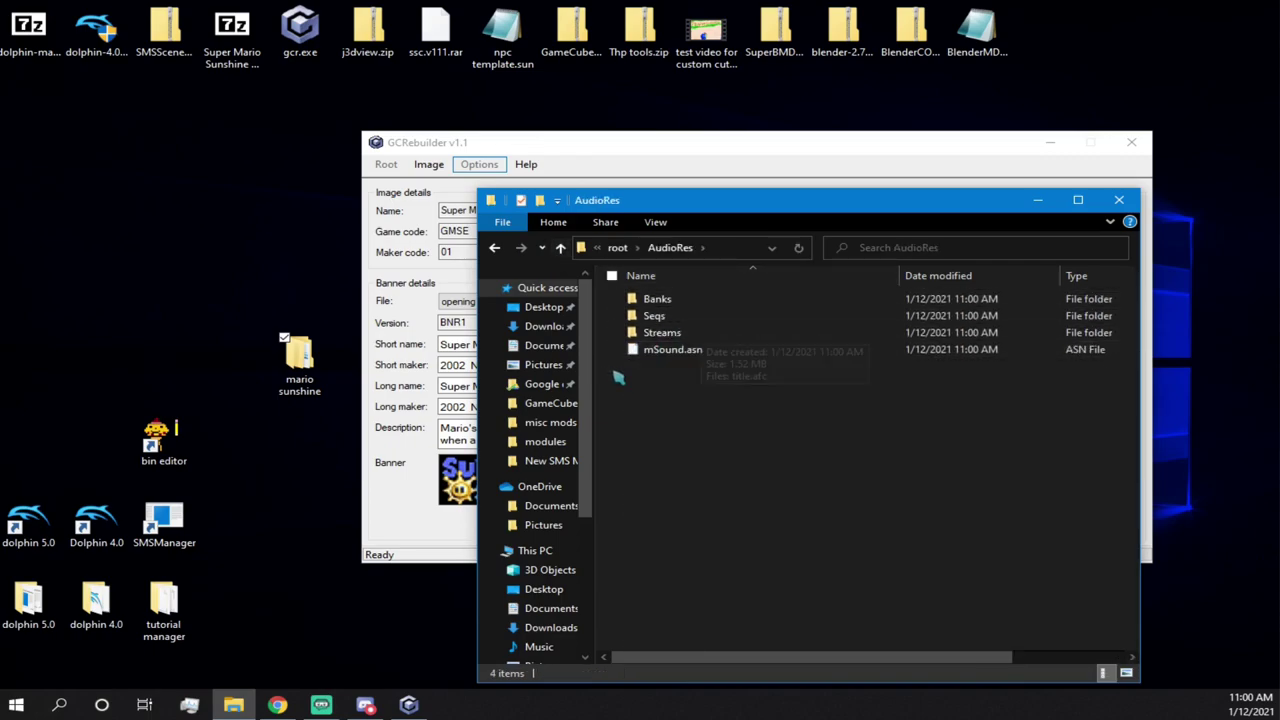
left_click(560, 248)
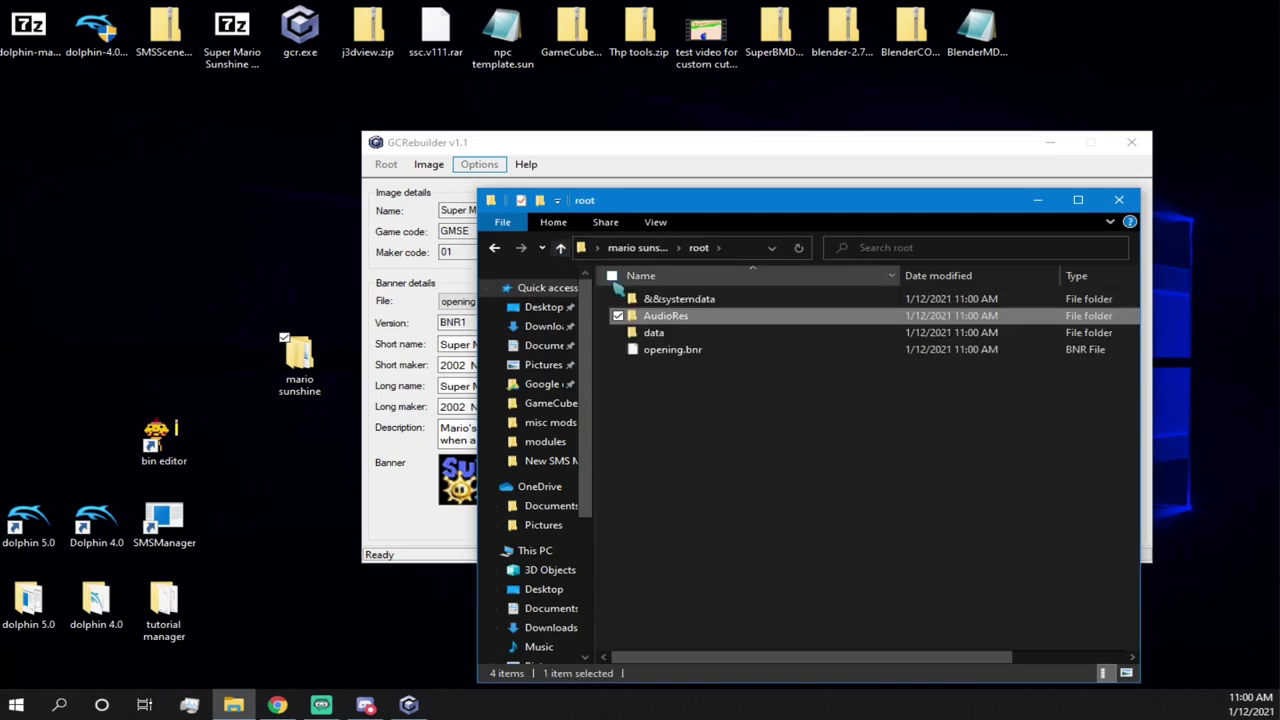
double_click(703, 300)
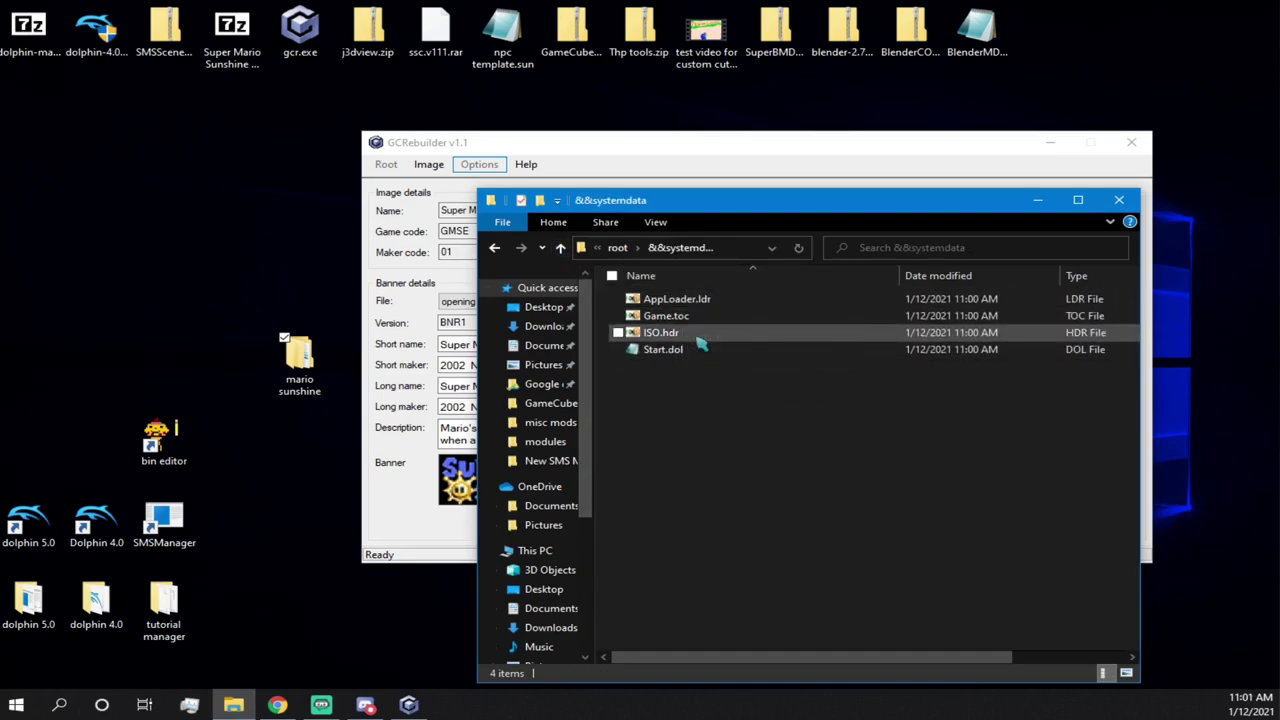
mouse_move(690, 341)
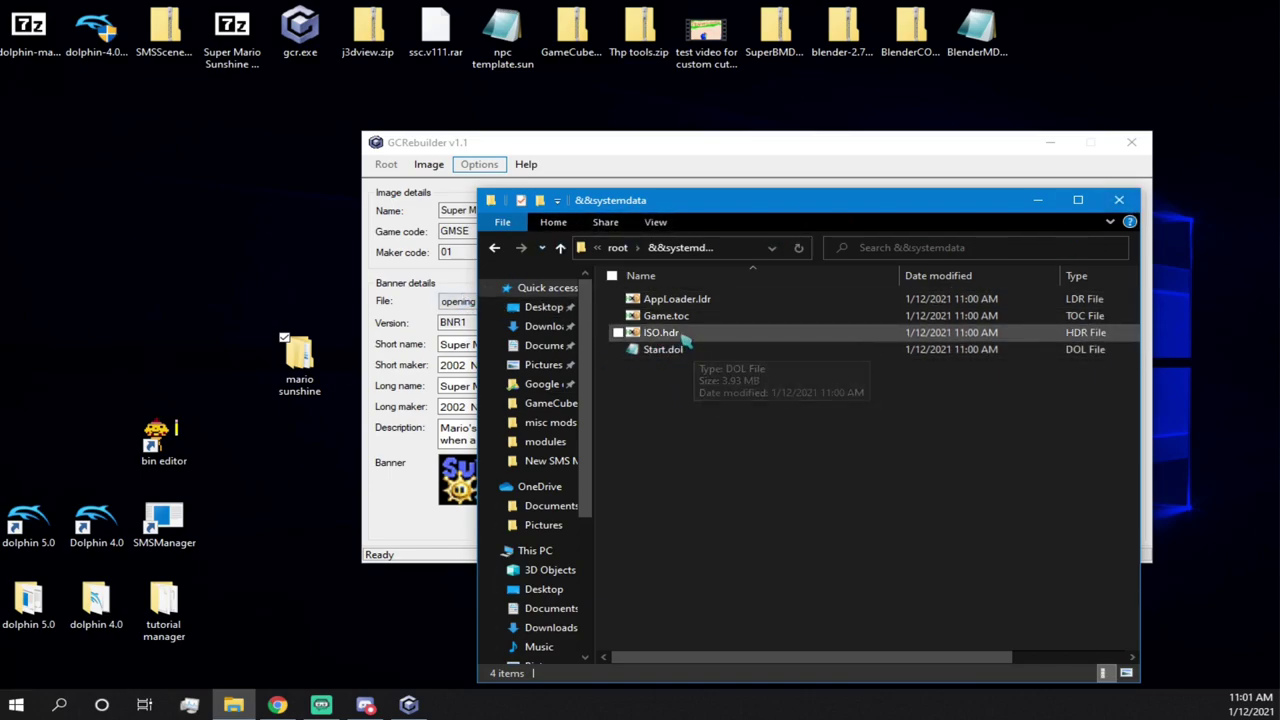
- Close the exported files' folder window and exit GCRebuilder
left_click(1119, 200)
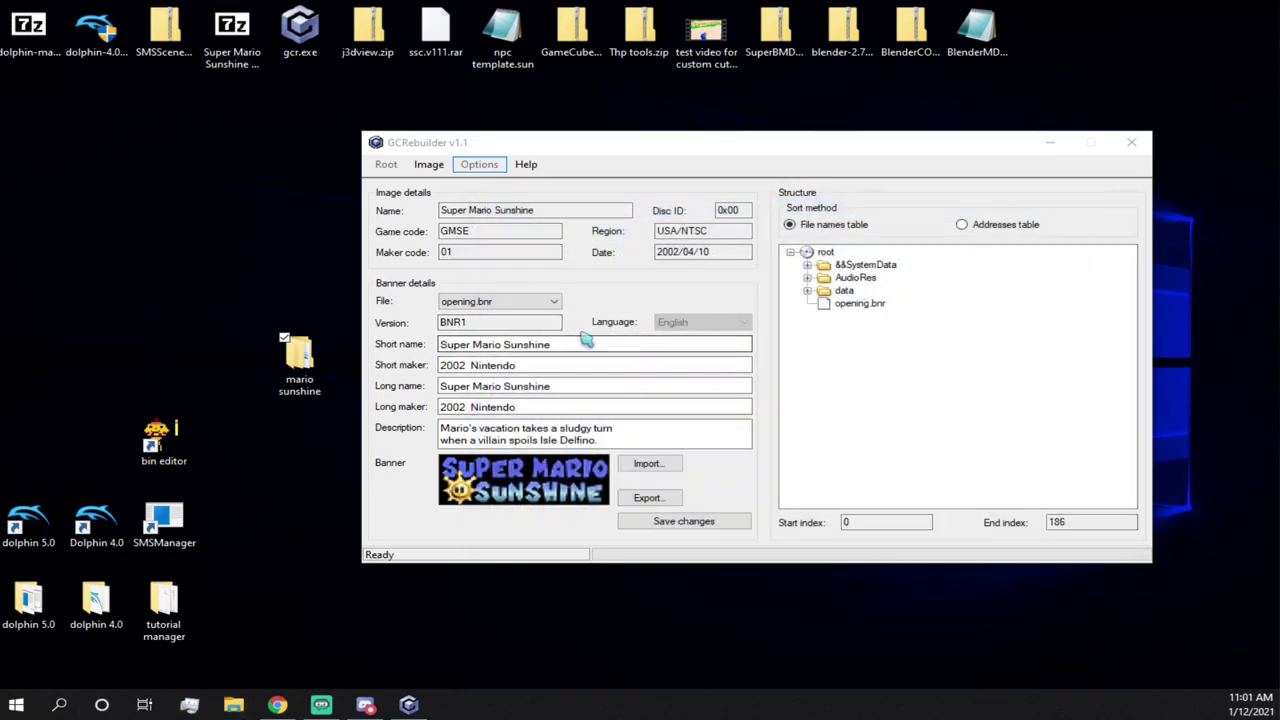
left_click(386, 165)
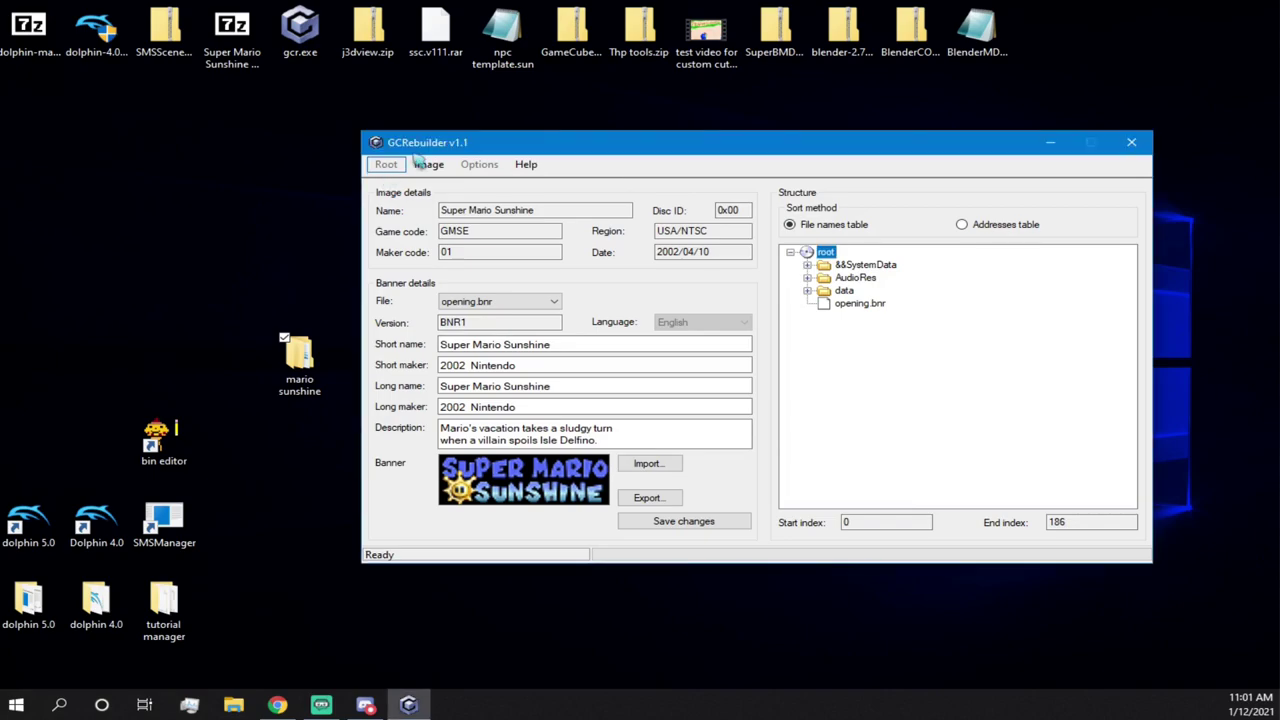
left_click(1131, 142)
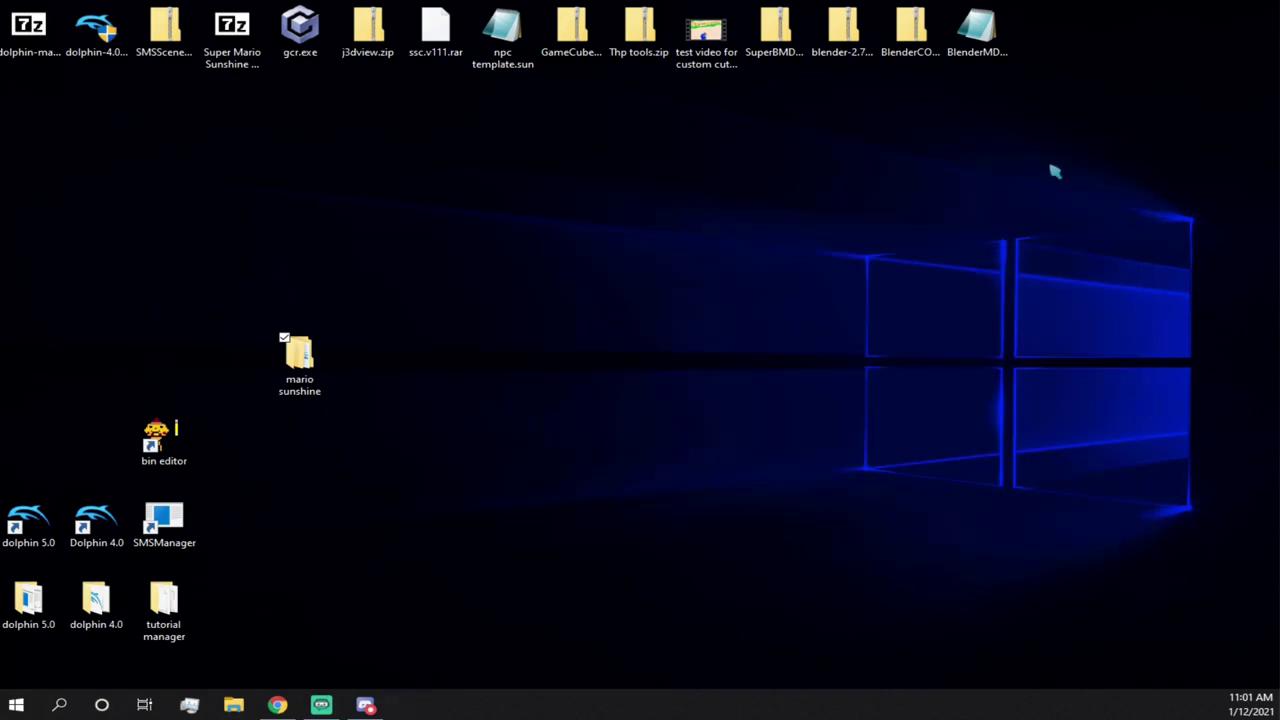
left_click(314, 56)
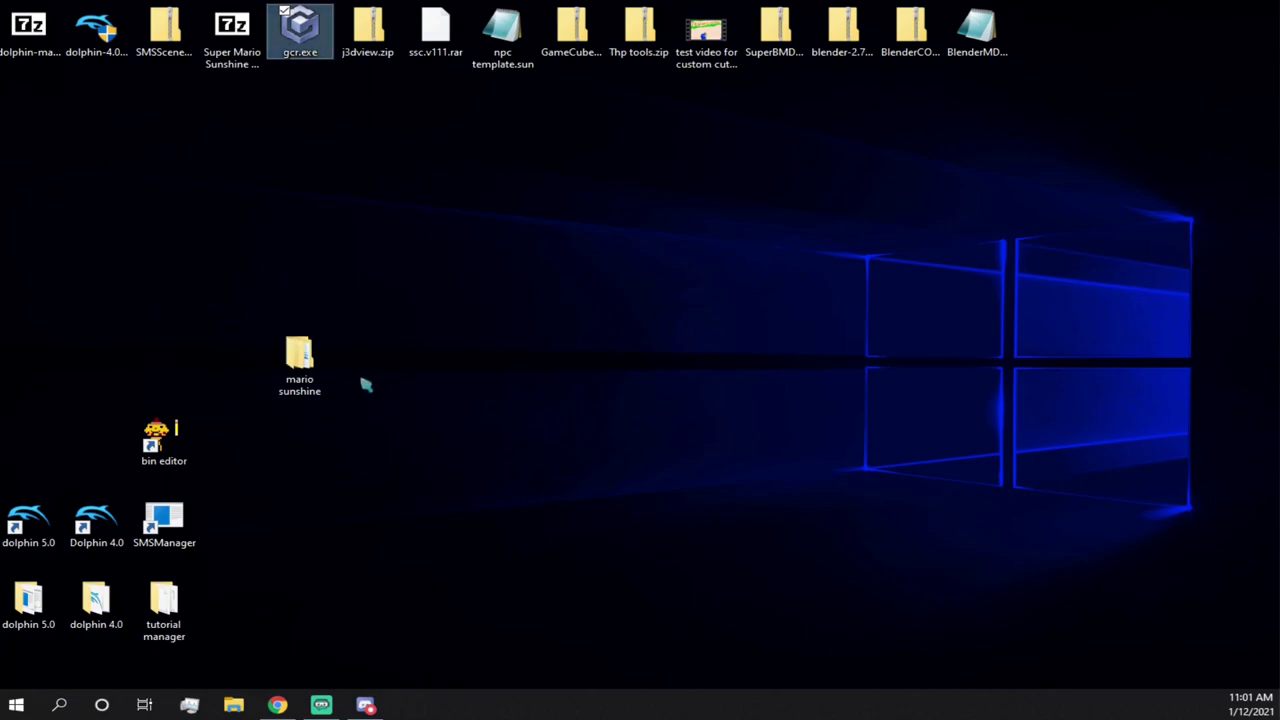
- Open the mario sunshine and tutorial manager folders from the desktop and arrange their windows side by side
double_click(296, 386)
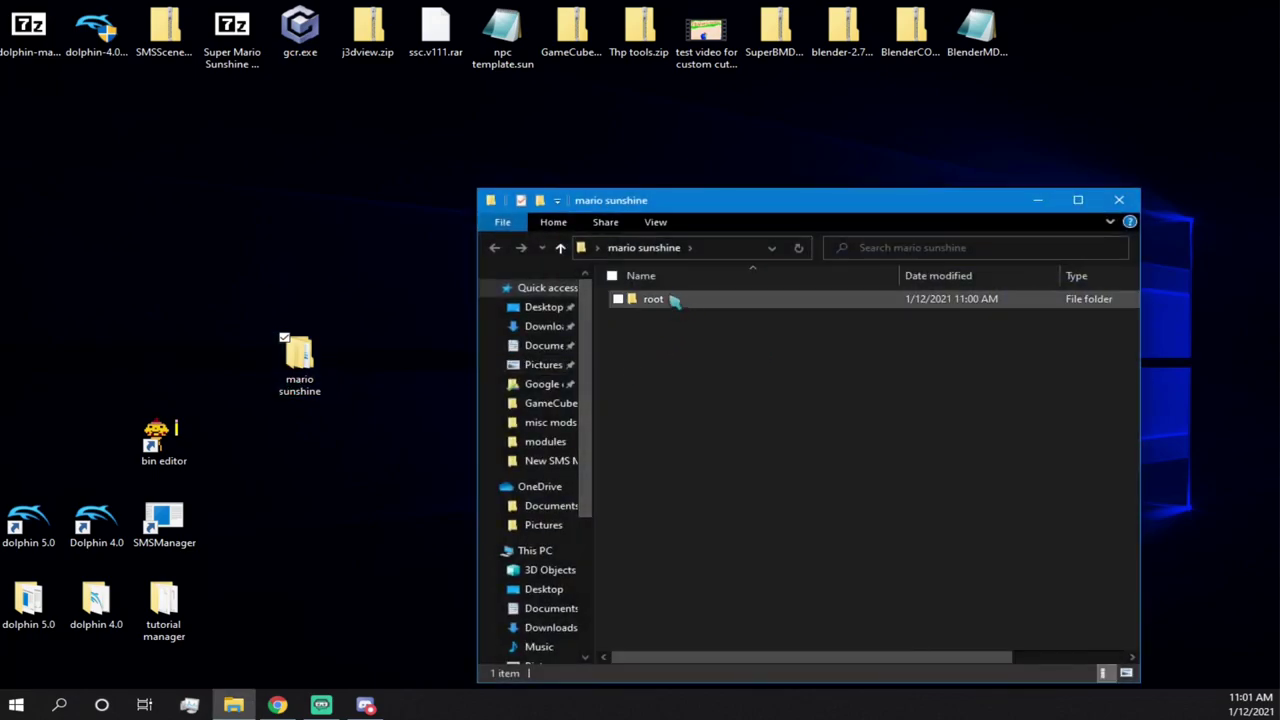
mouse_move(671, 303)
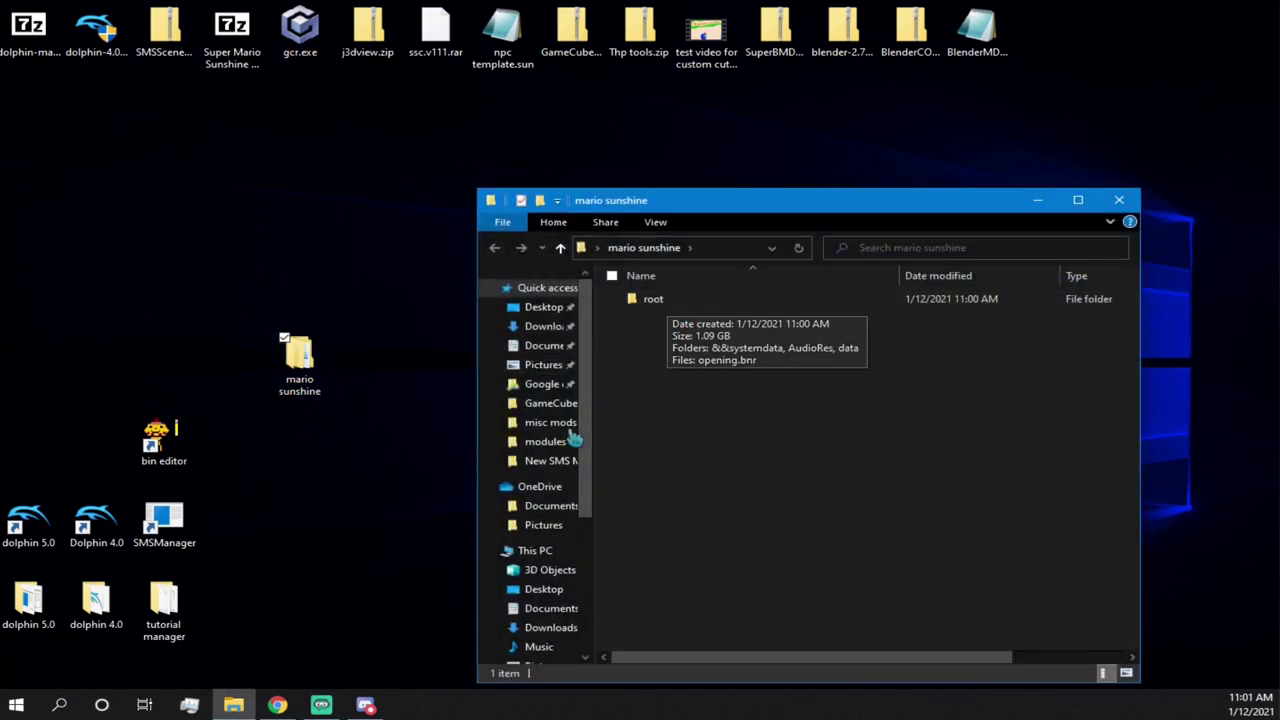
double_click(163, 600)
left_click_drag(826, 209, 318, 234)
left_click_drag(766, 206, 937, 221)
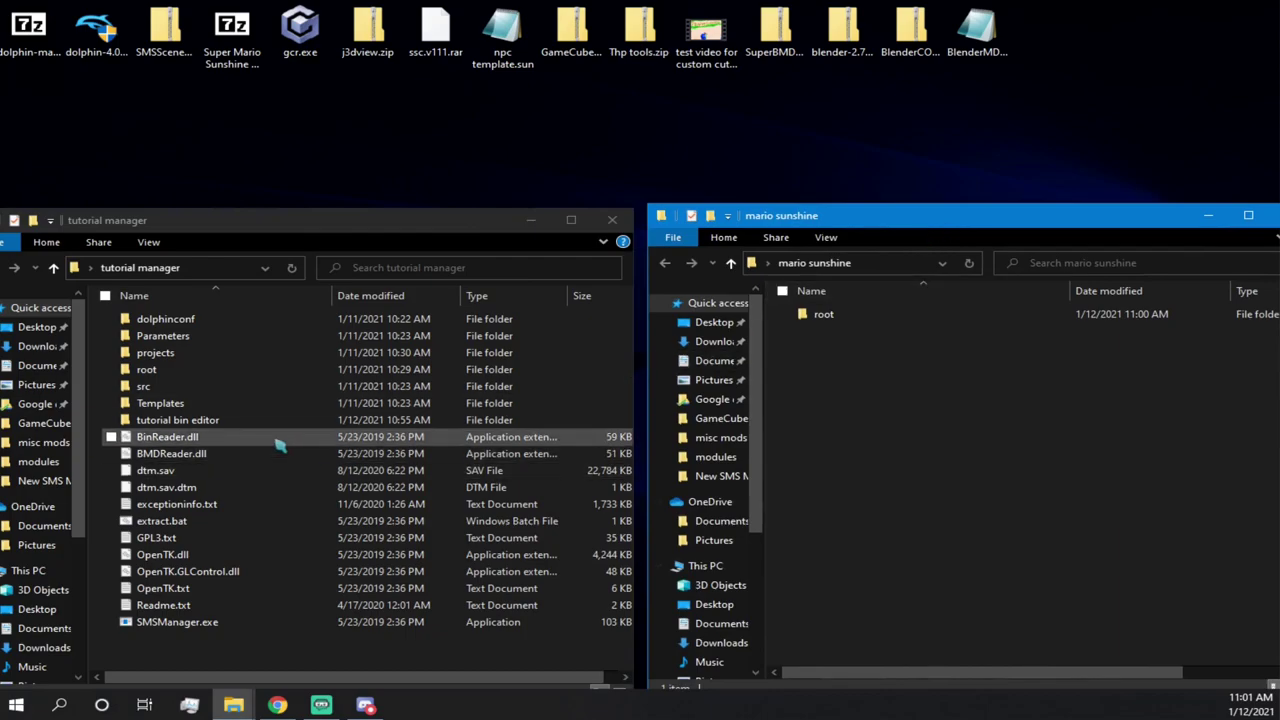
- Move the exported root folder from mario sunshine into the tutorial manager folder and open it there
left_click(173, 370)
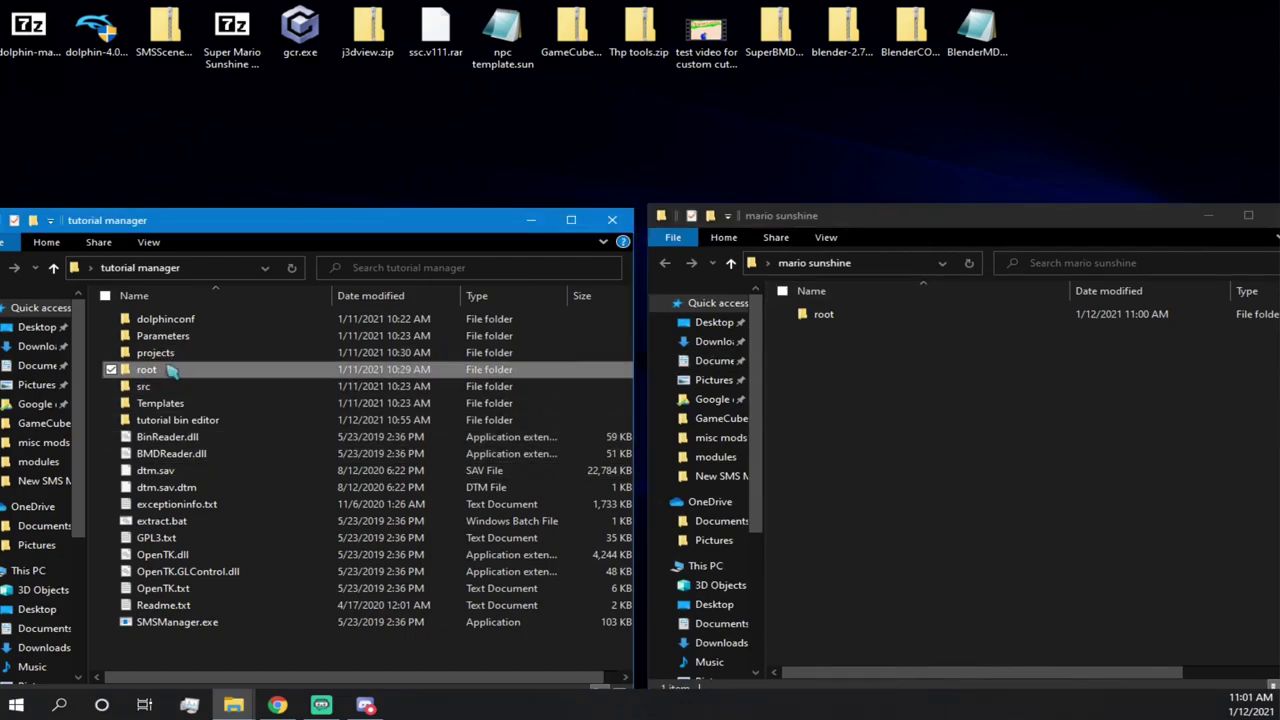
left_click(840, 317)
left_click_drag(812, 316, 108, 453)
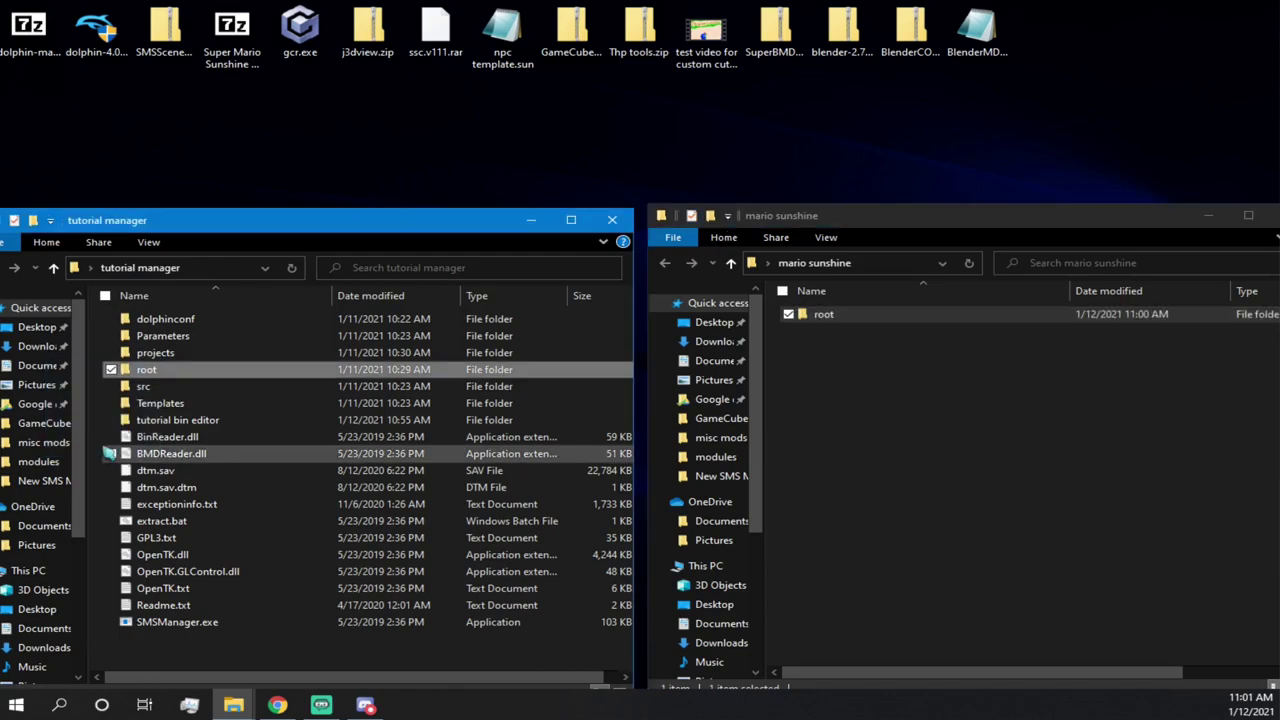
left_click(210, 354)
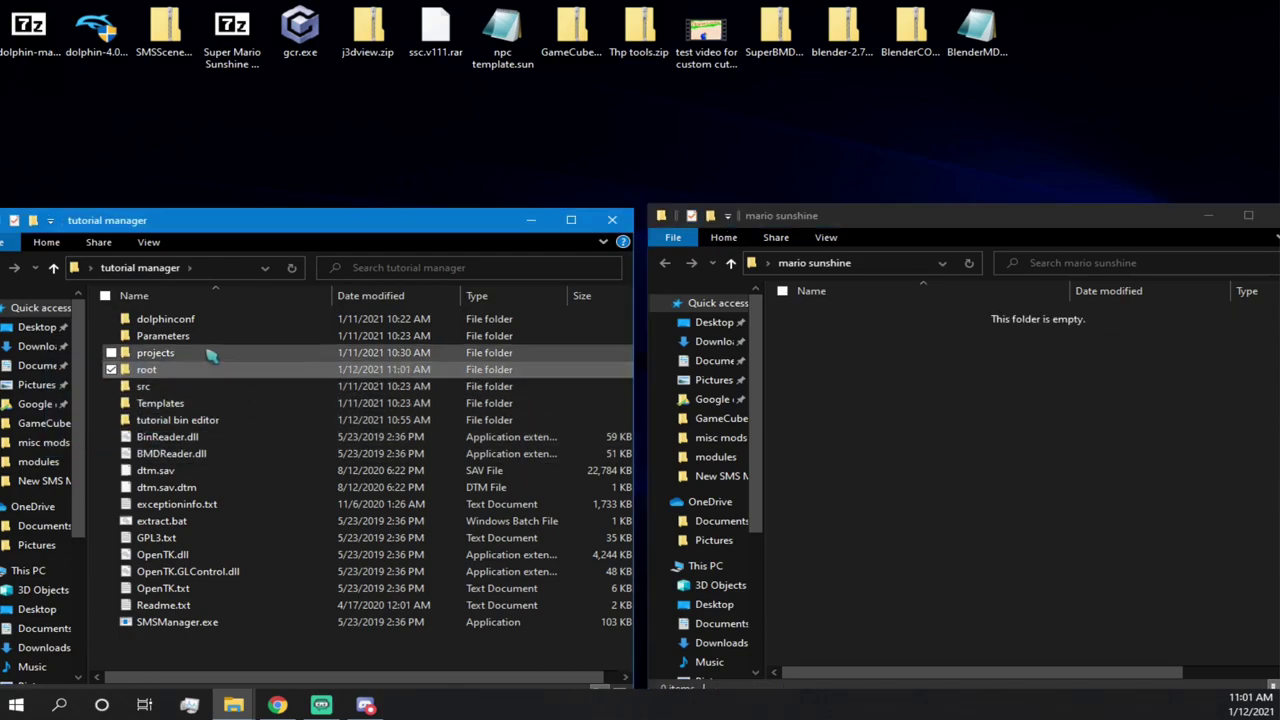
double_click(172, 370)
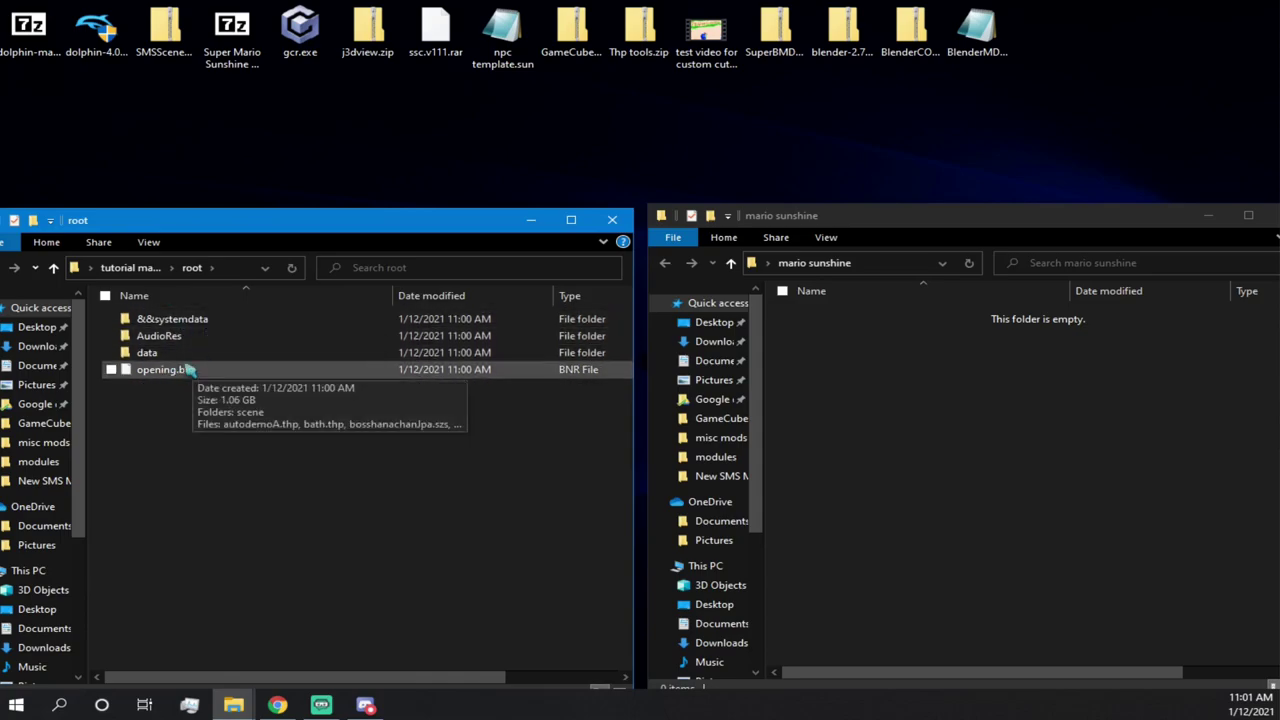
- Close the emptied mario sunshine folder window and delete that folder from the desktop
left_click_drag(1056, 222, 757, 213)
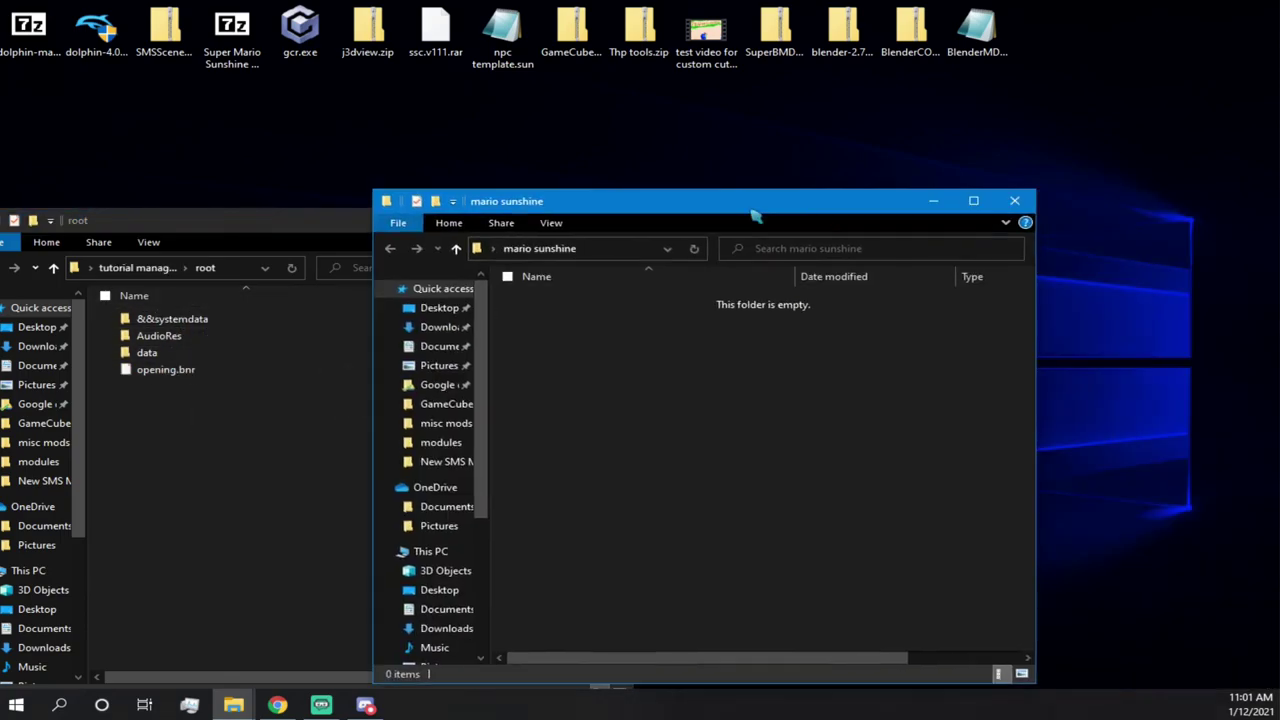
left_click(1022, 202)
left_click_drag(380, 232, 776, 265)
left_click(320, 360)
right_click(288, 364)
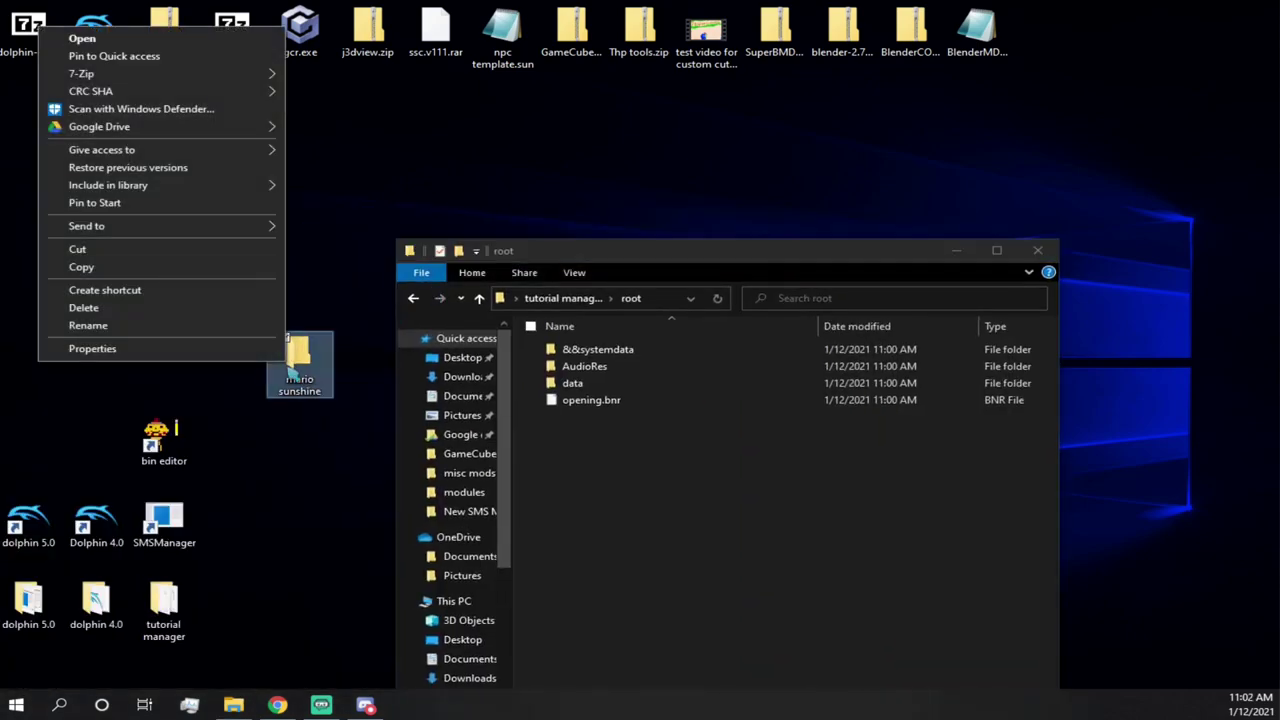
left_click(237, 306)
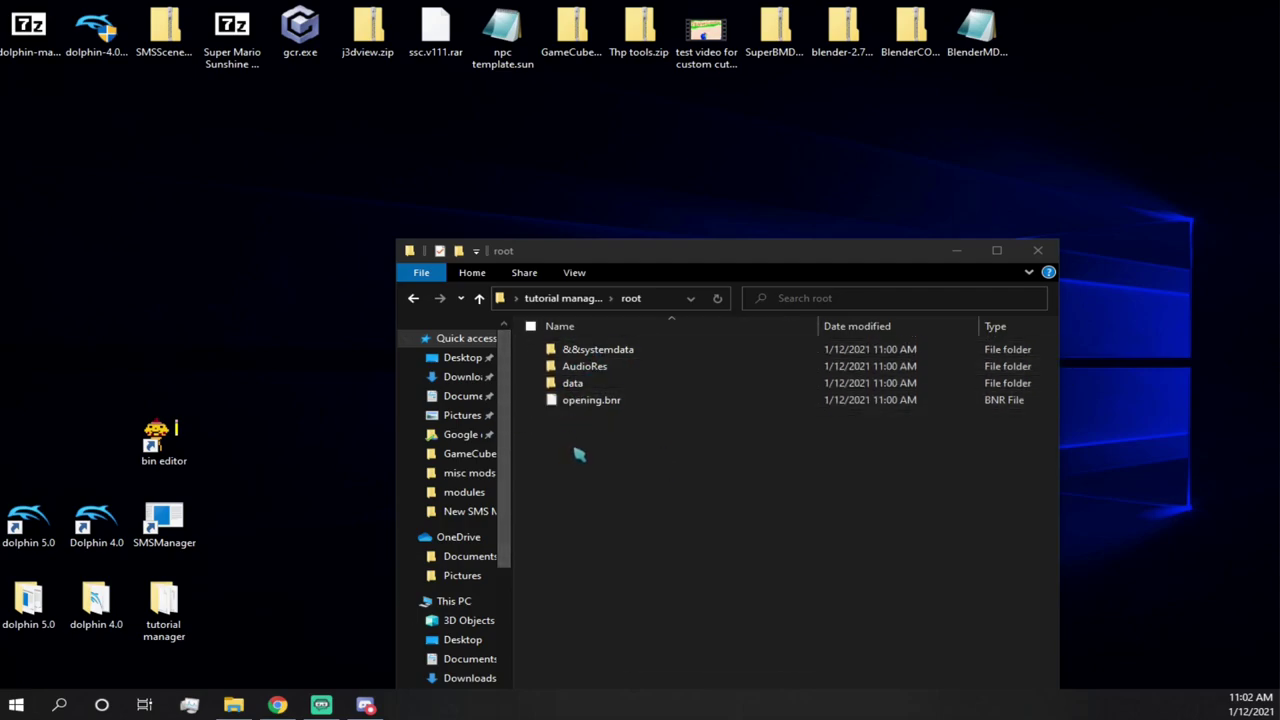
- Close the root folder window and launch SMS Project Manager from the desktop
left_click(1046, 252)
double_click(164, 518)
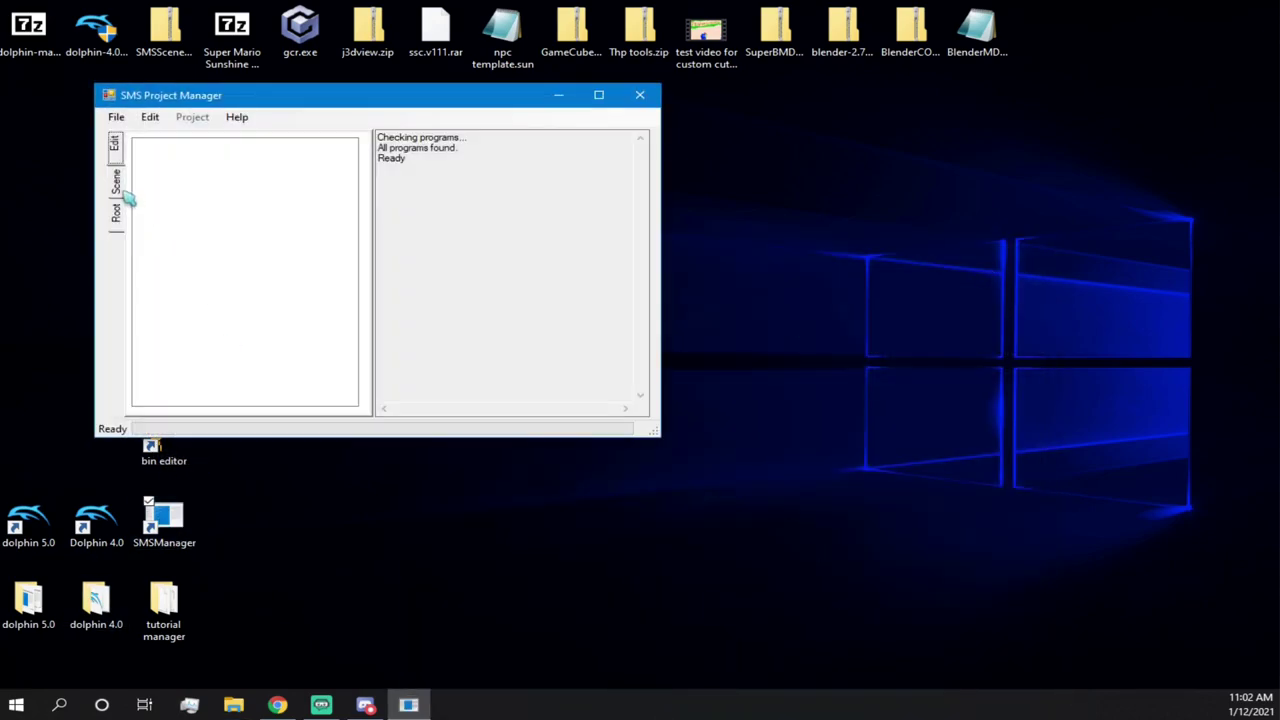
- Start a new project named "Tutorial sunshine" and continue to its root folder setup
left_click(118, 117)
left_click(160, 136)
left_click_drag(352, 229, 145, 234)
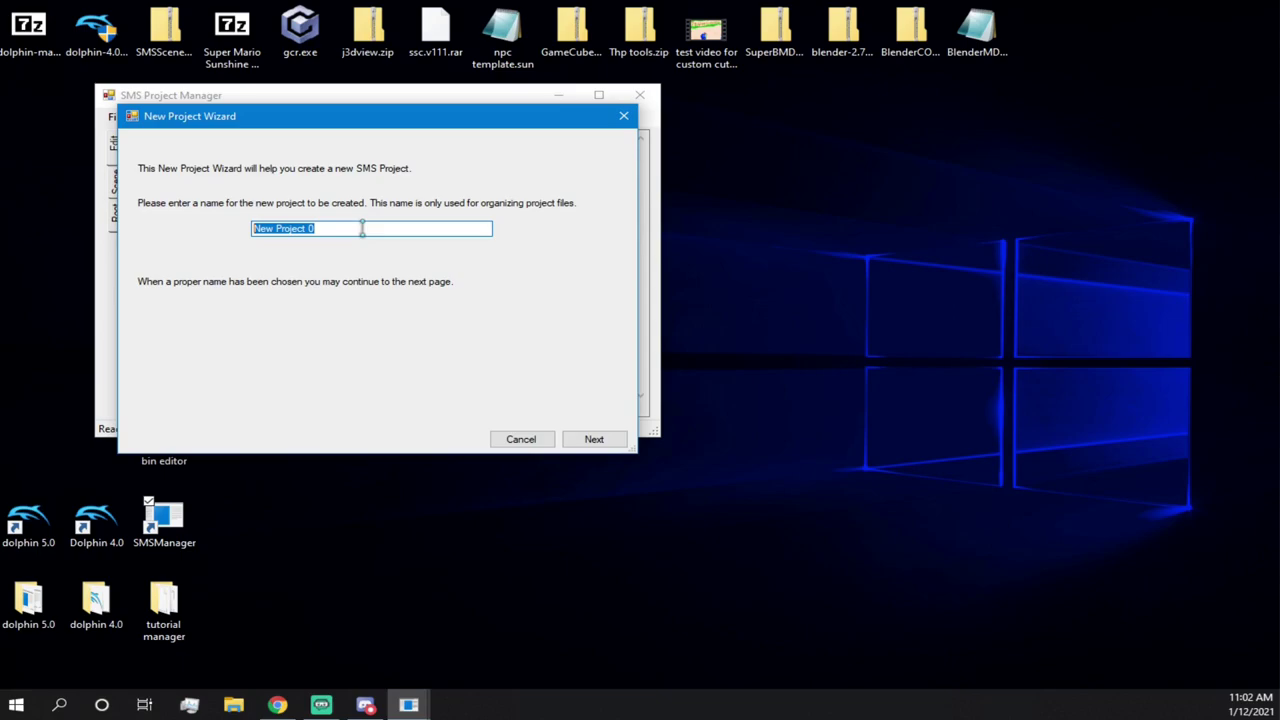
type("Tutorial sunshine")
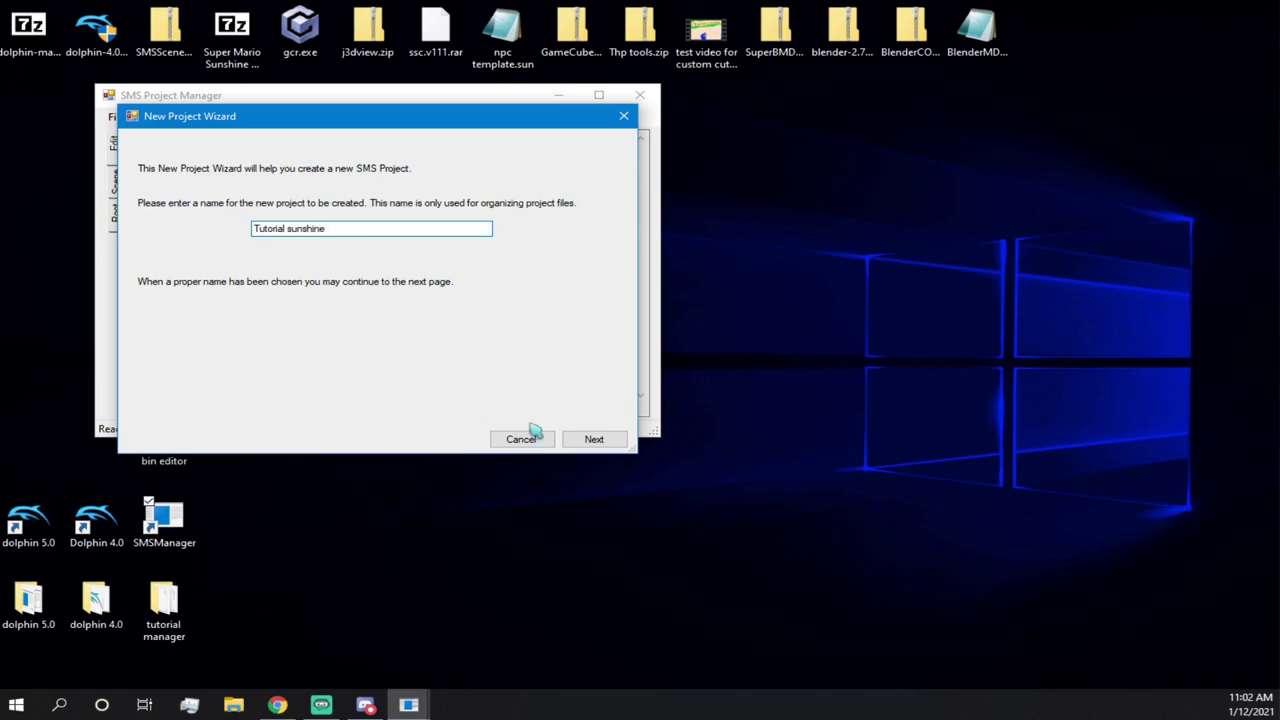
left_click(588, 441)
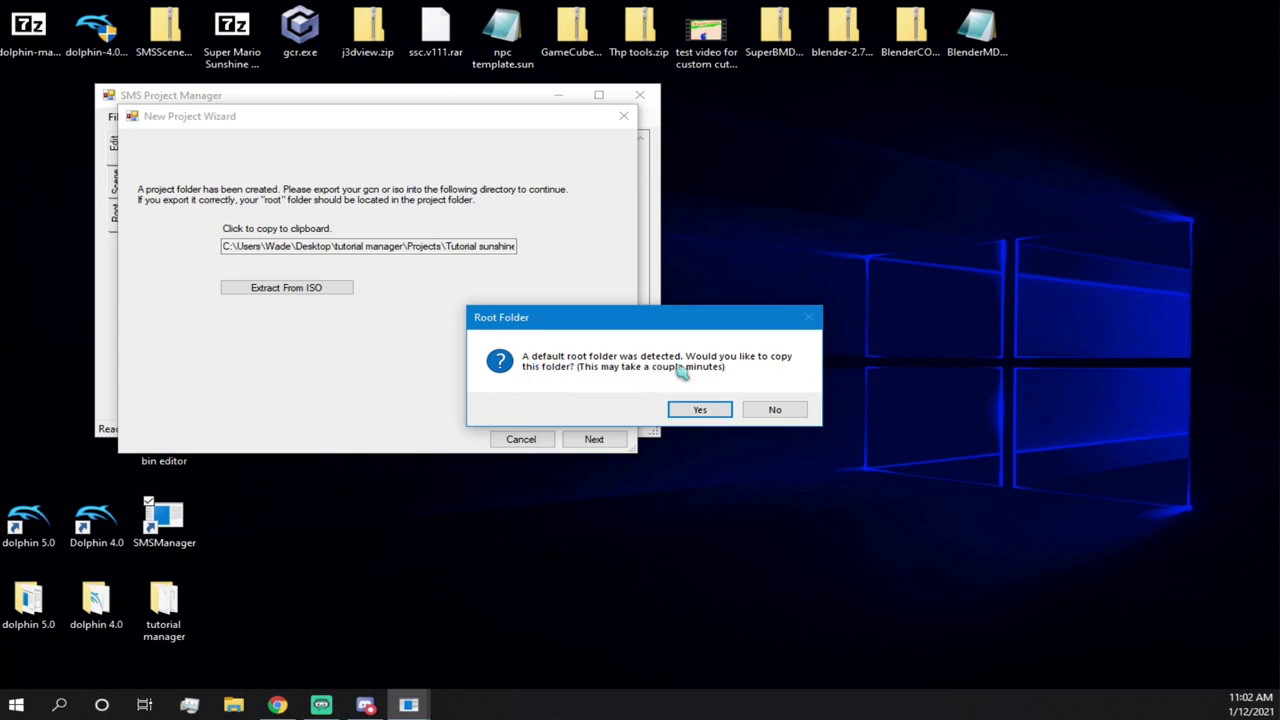
- Copy the detected default root folder into the project and finish the wizard so the editing files are generated
left_click(727, 416)
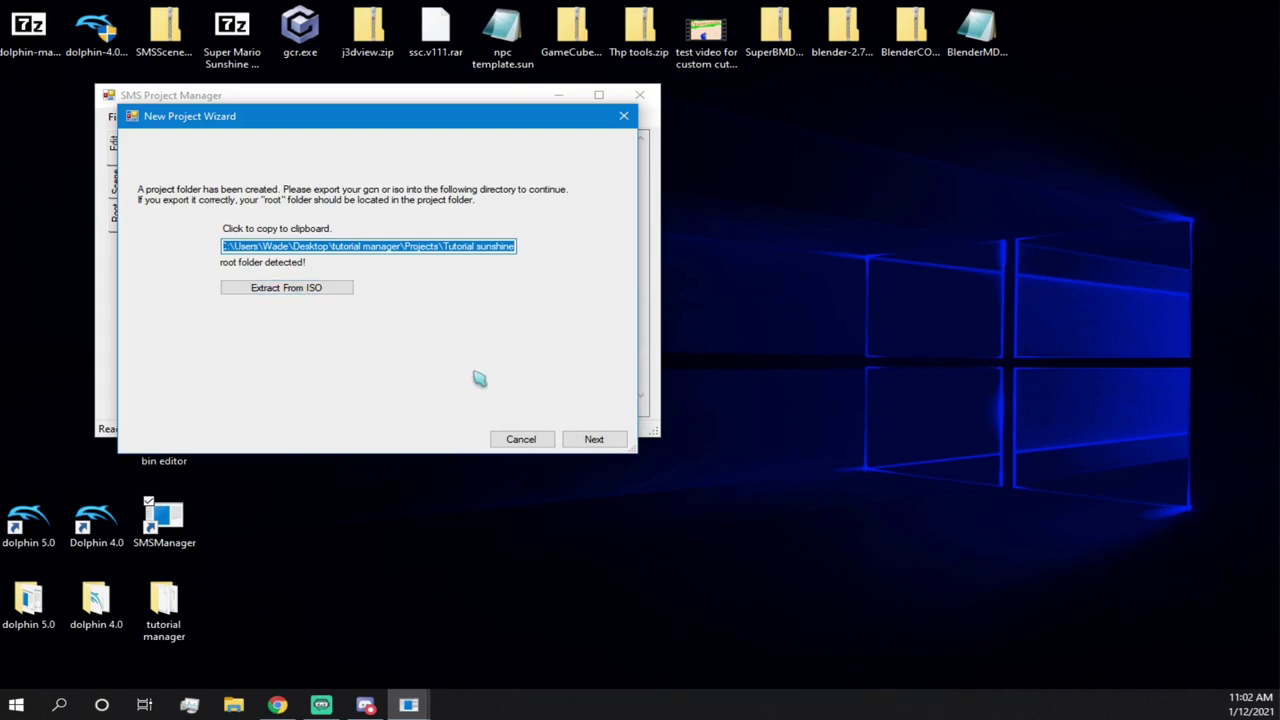
left_click(619, 446)
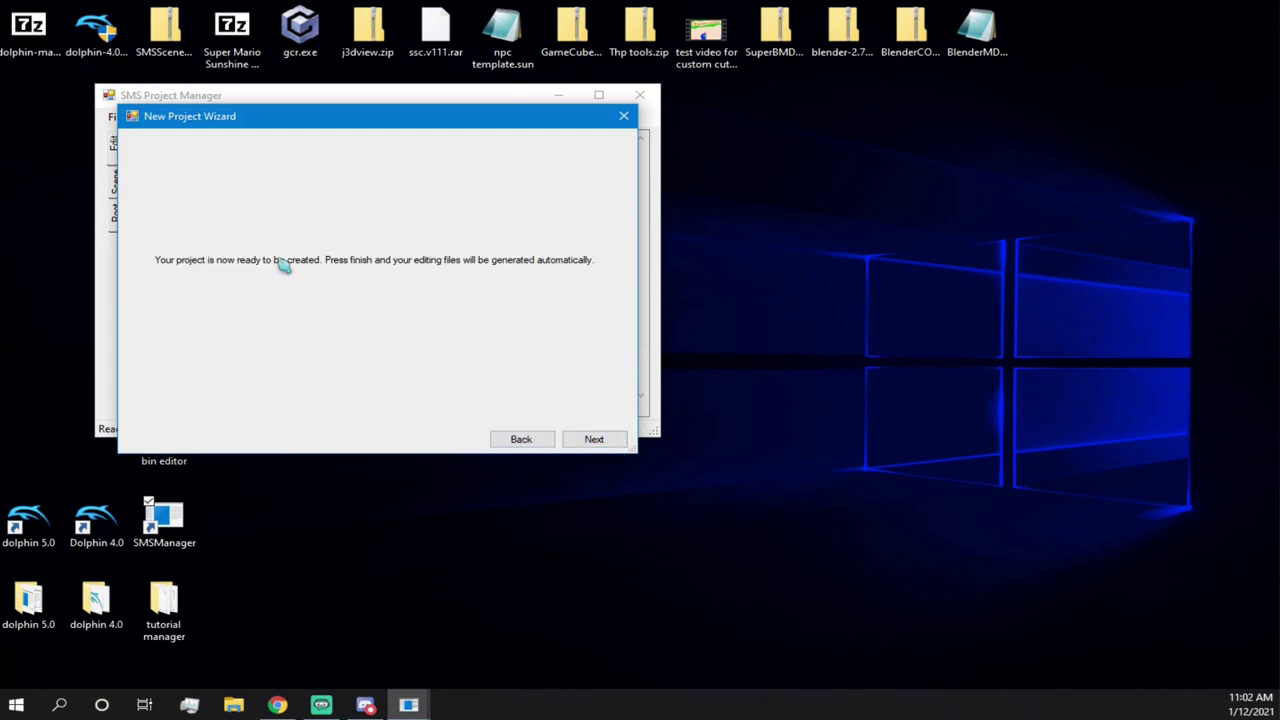
left_click(592, 440)
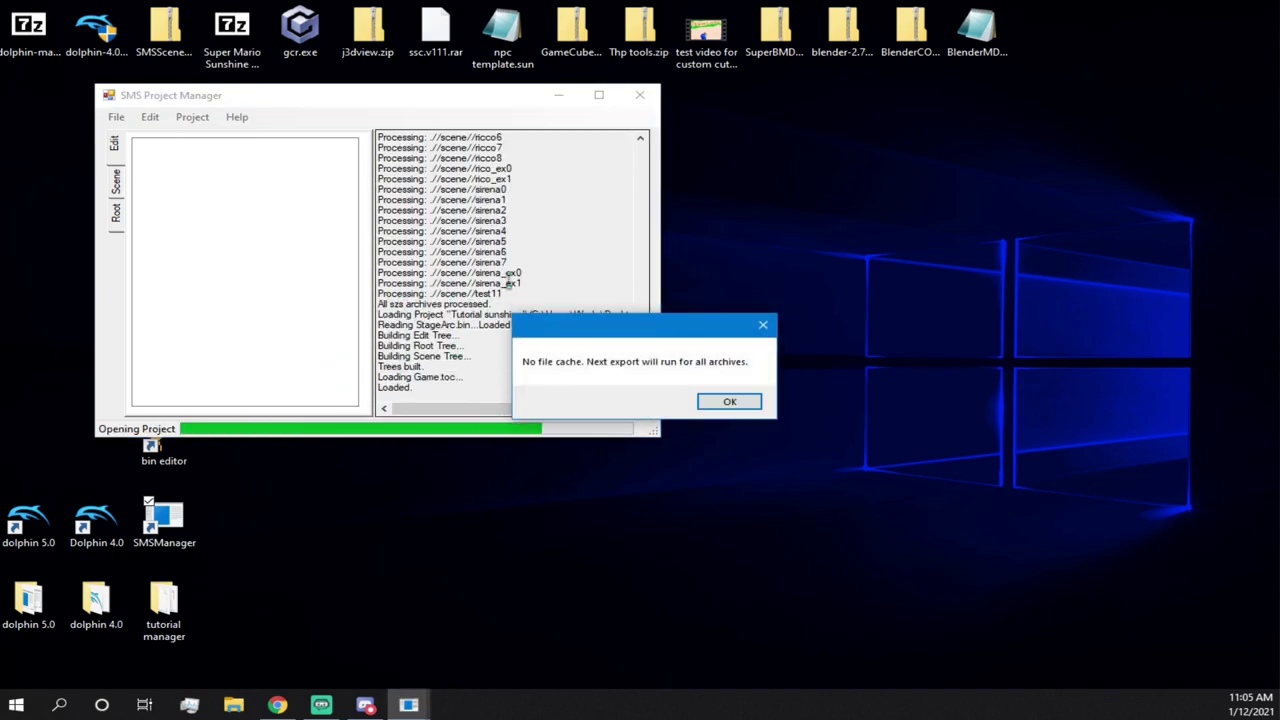
left_click(710, 404)
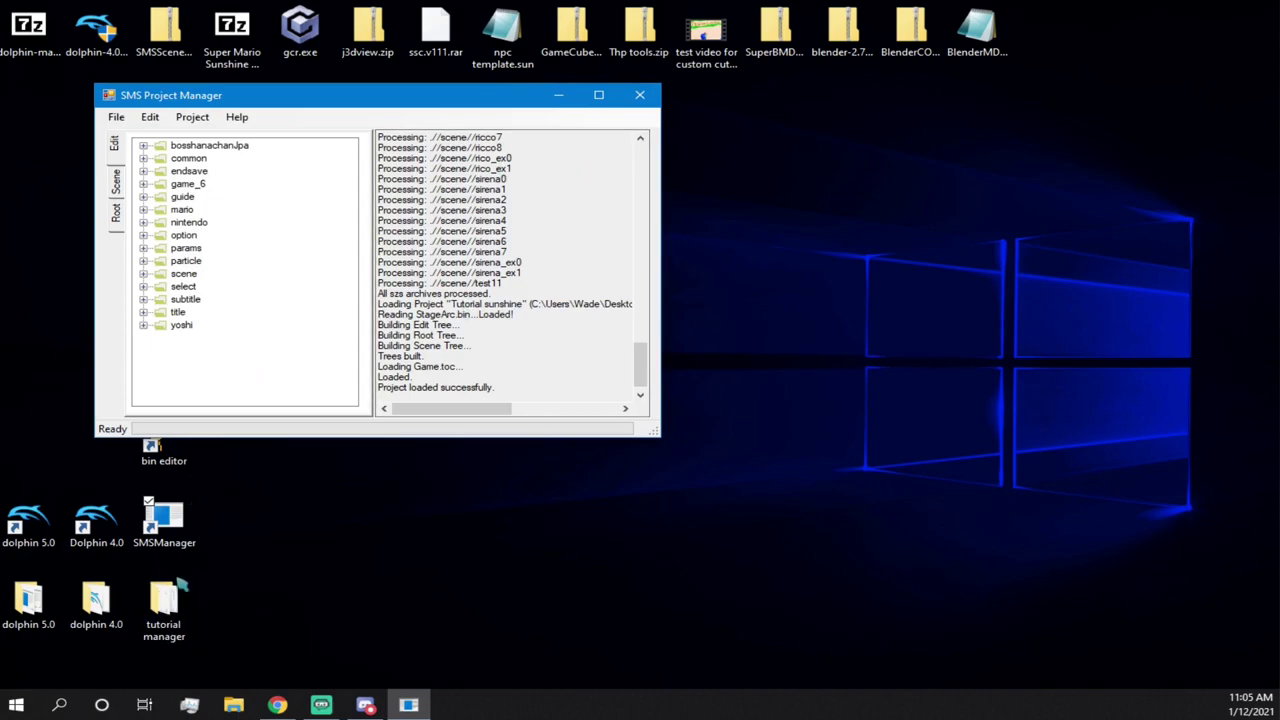
- Open Tutorial sunshine in the tutorial manager's projects folder and examine the contents of its edit folder
left_click(176, 600)
double_click(176, 600)
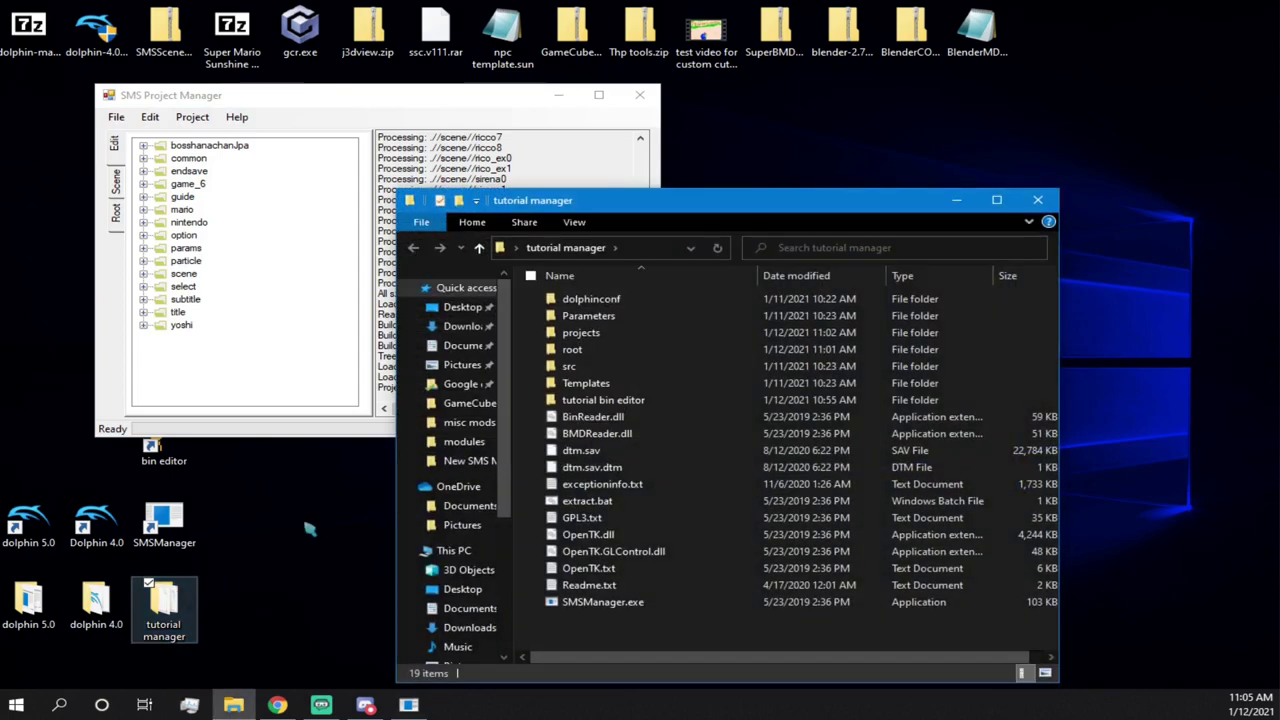
left_click(600, 335)
double_click(600, 335)
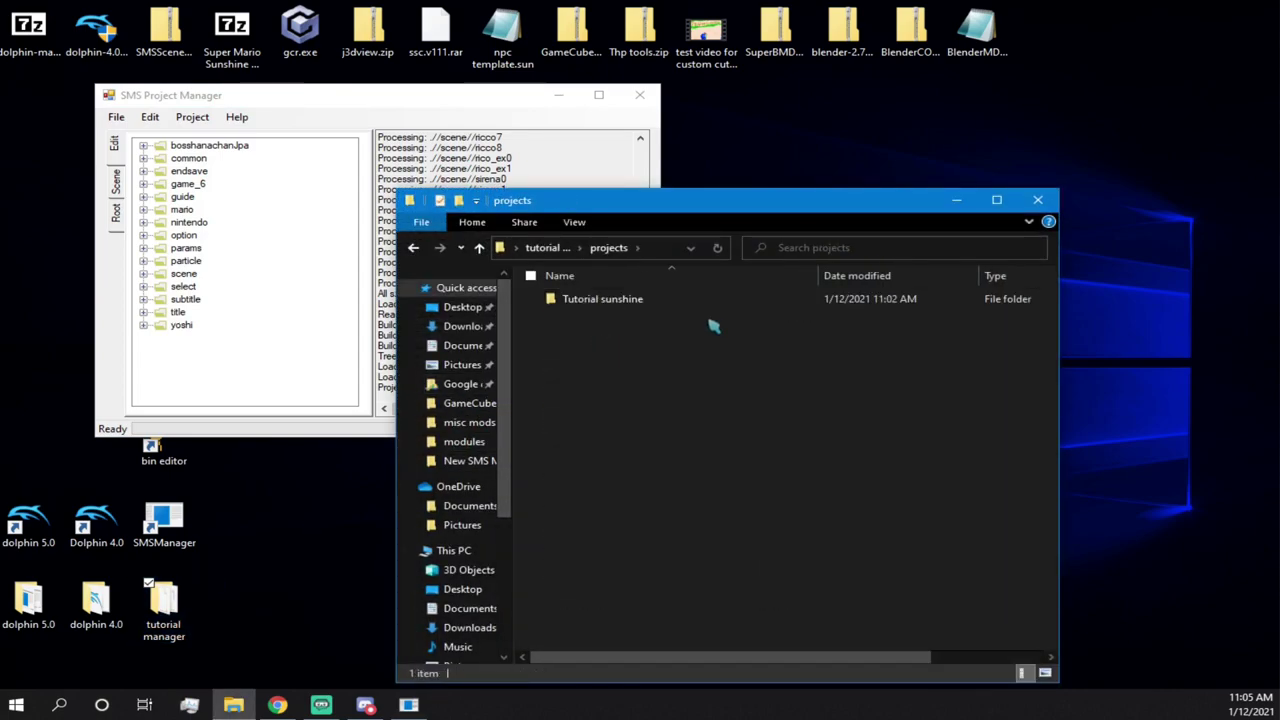
double_click(709, 300)
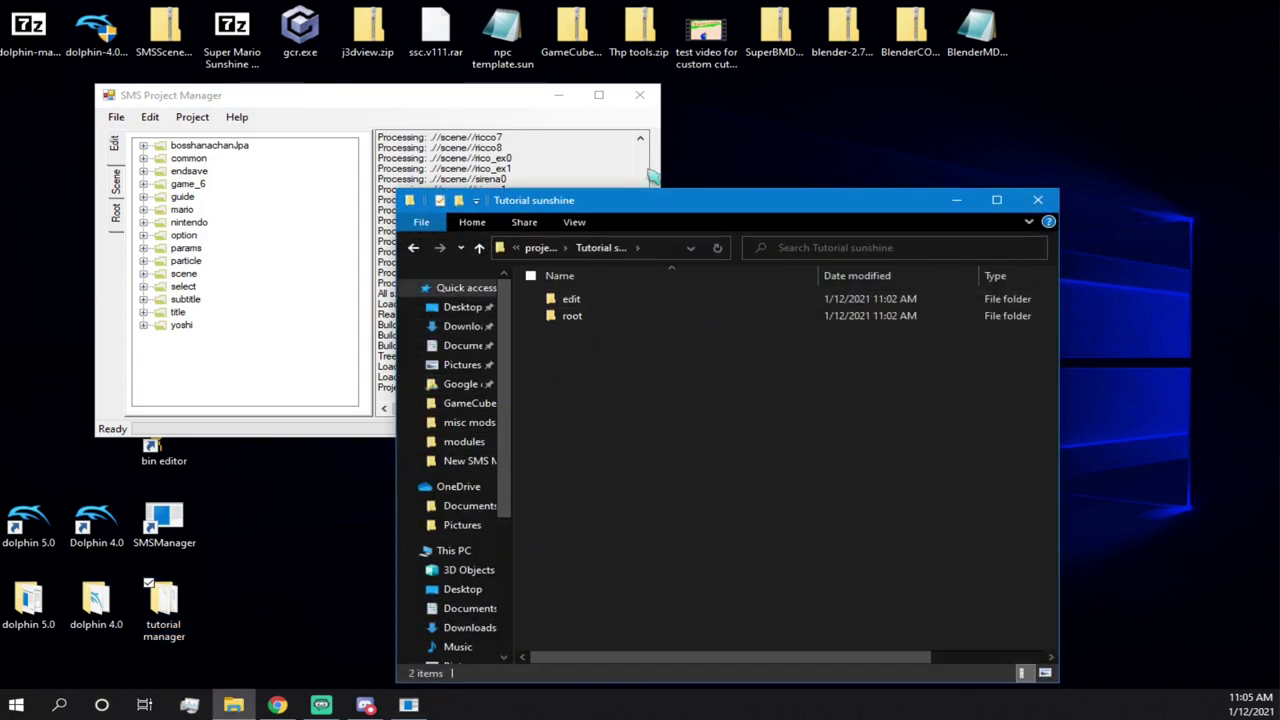
double_click(614, 300)
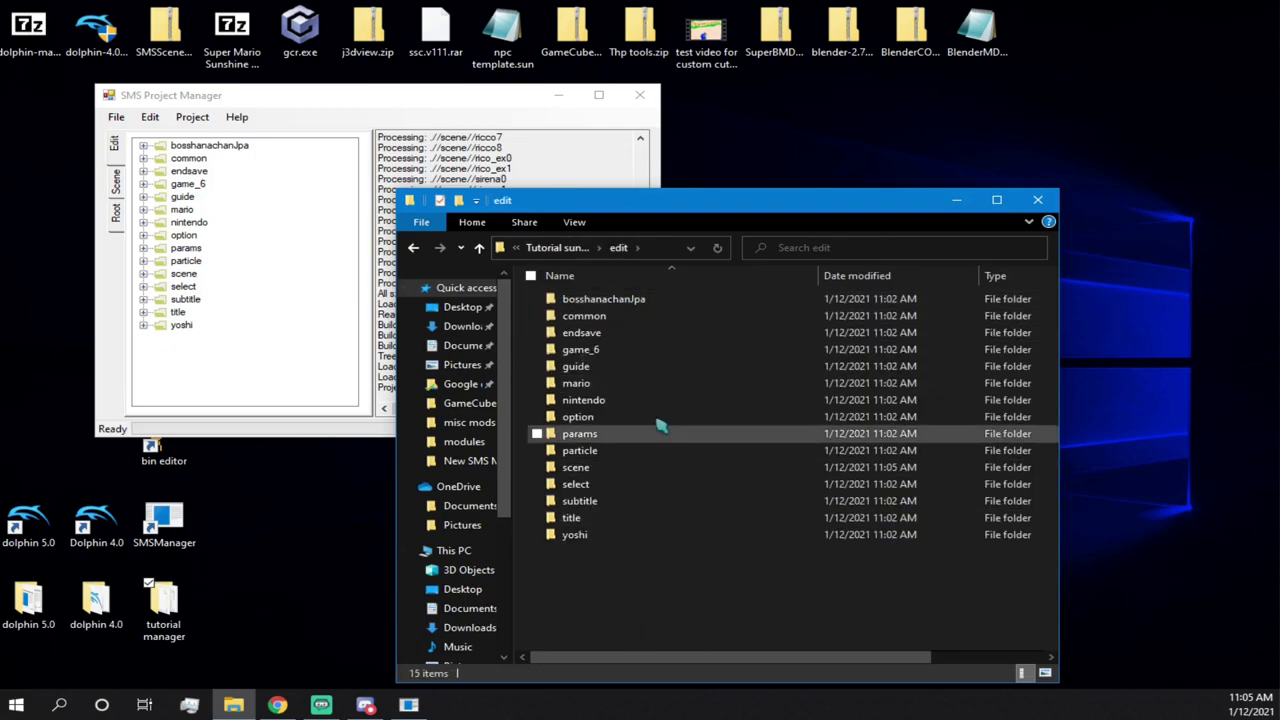
left_click(479, 247)
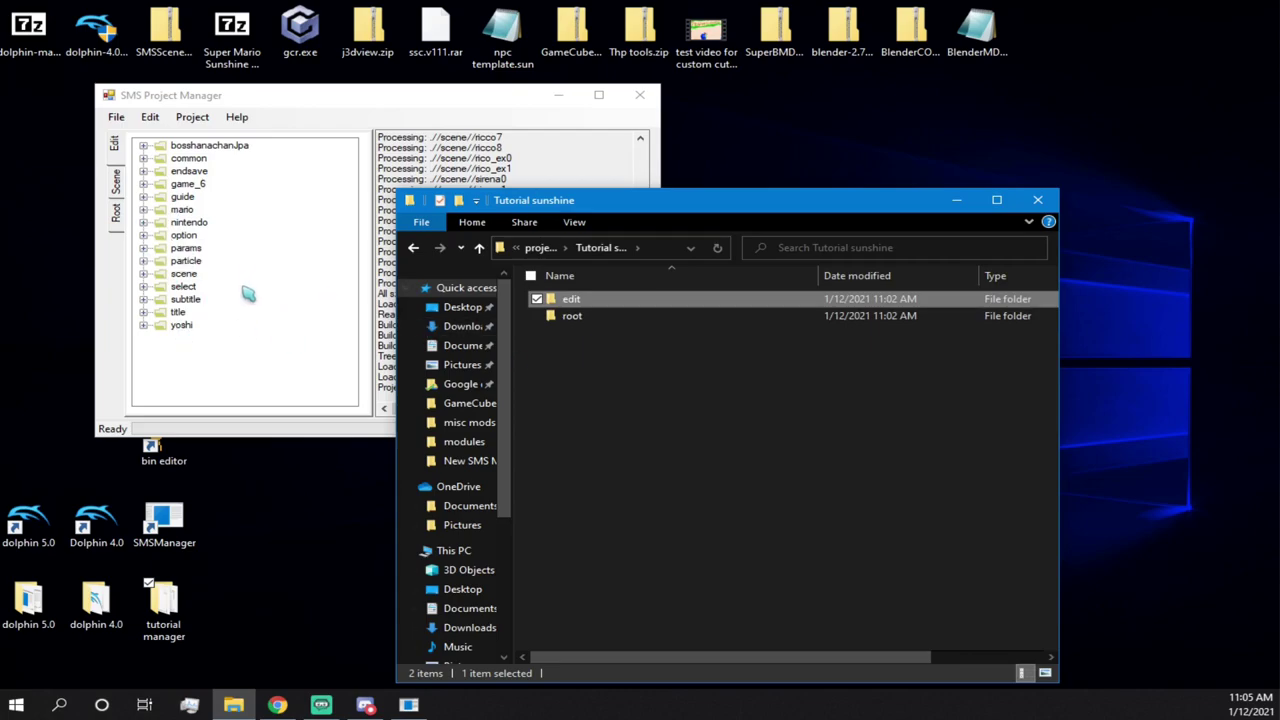
left_click(589, 304)
left_click(636, 300)
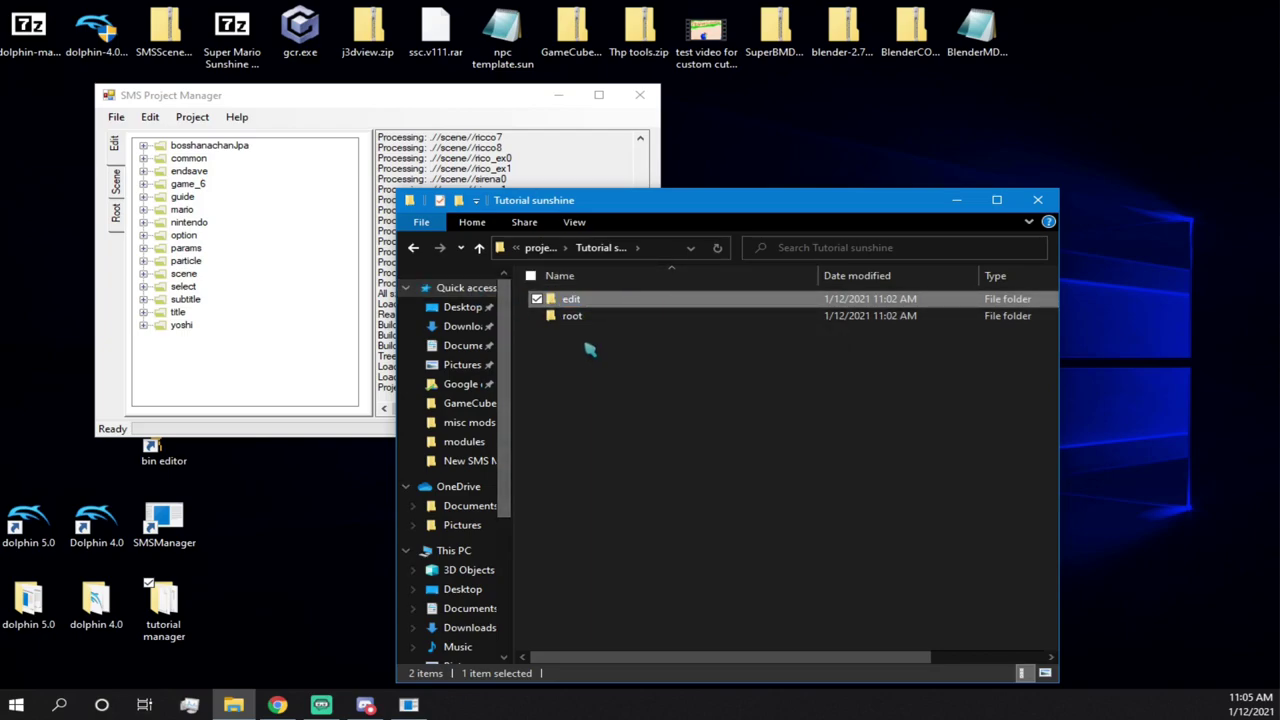
left_click(312, 95)
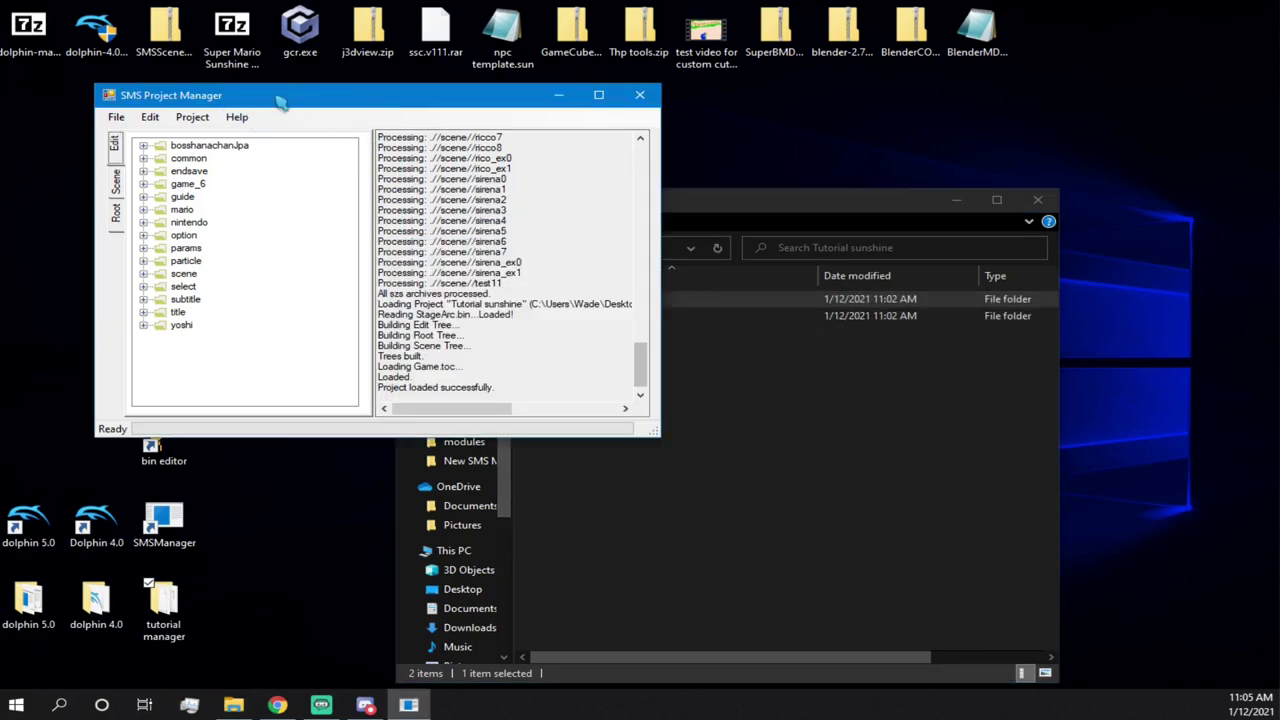
left_click(733, 224)
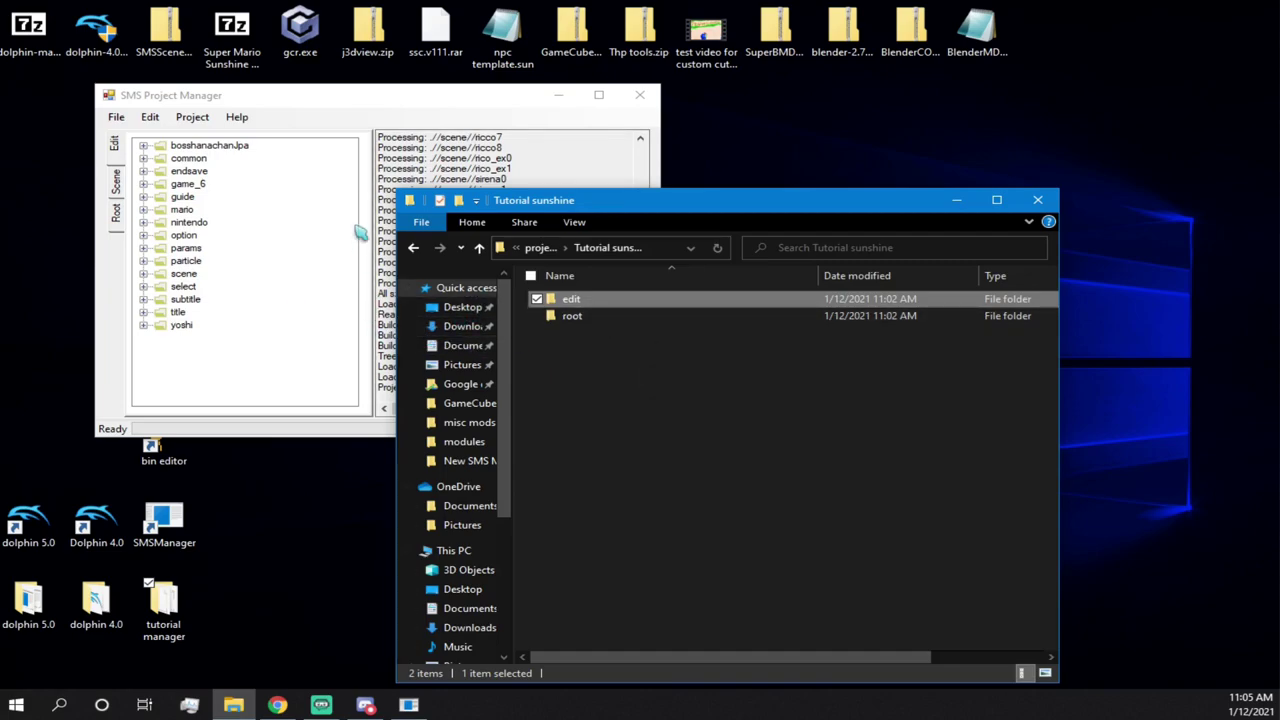
- Inspect the Tutorial sunshine project's root folder and its &&systemdata subfolder, and close the folder window
left_click(590, 318)
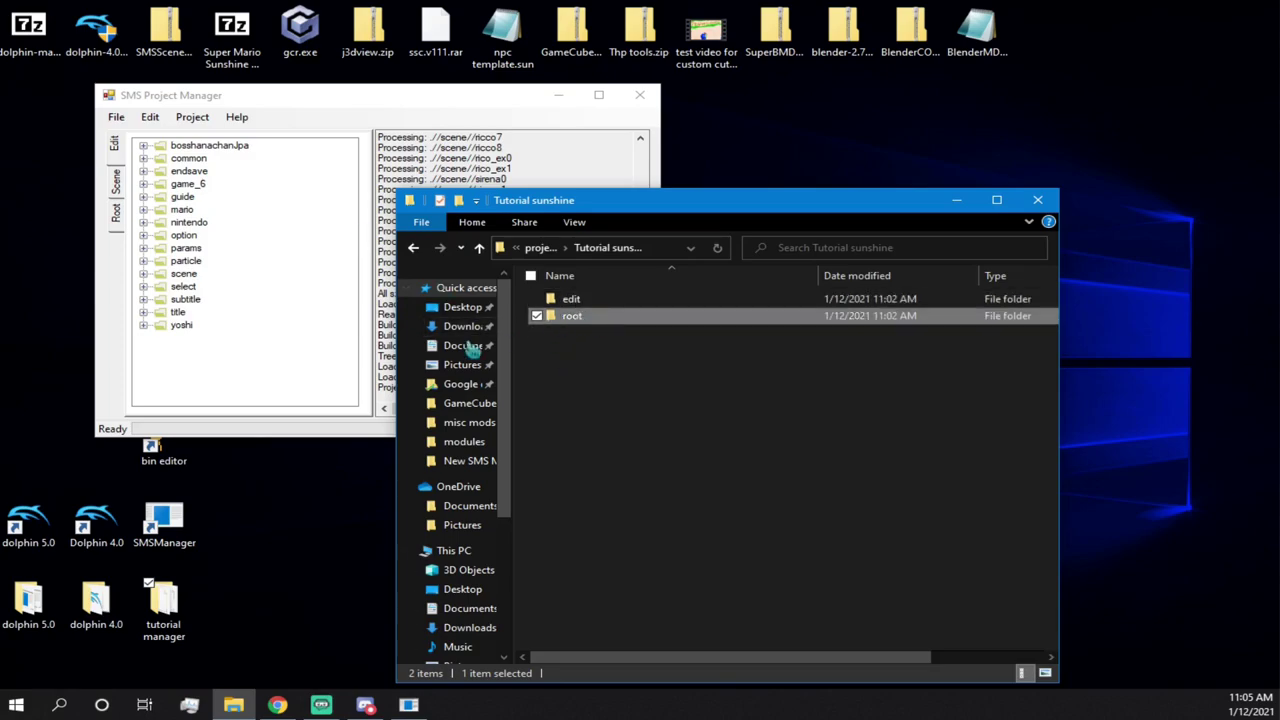
double_click(618, 318)
double_click(606, 300)
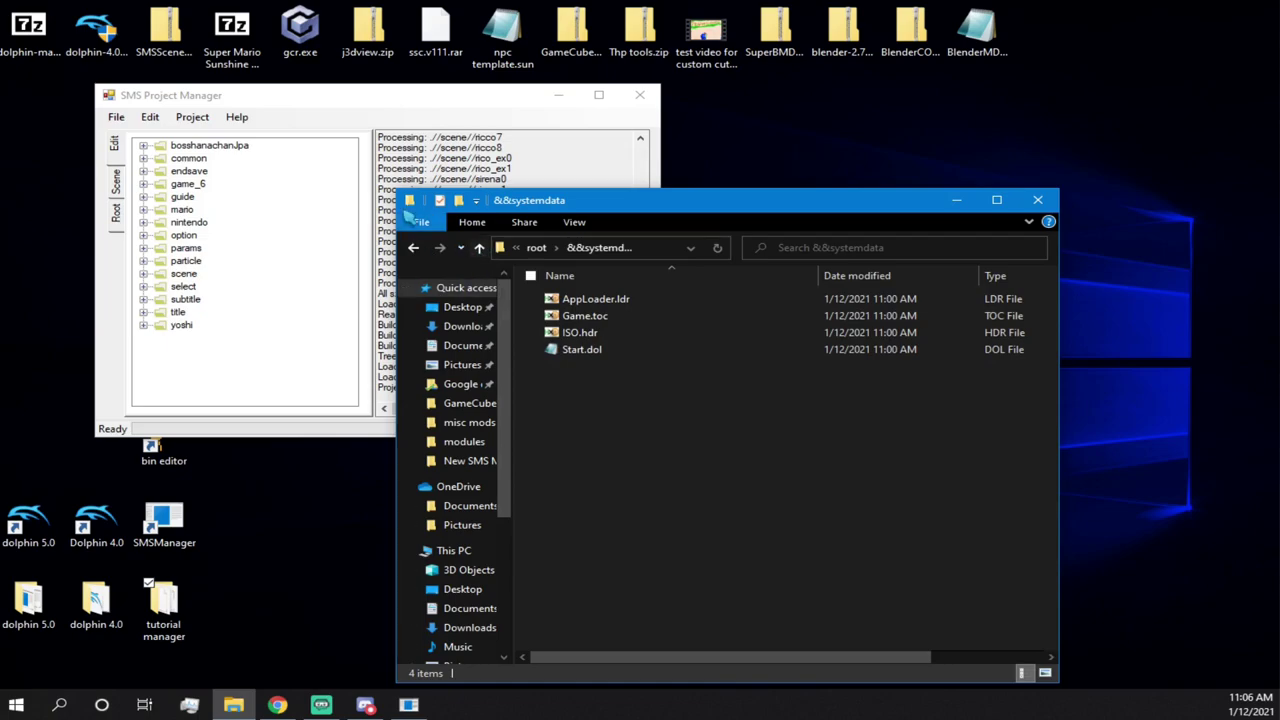
left_click(479, 249)
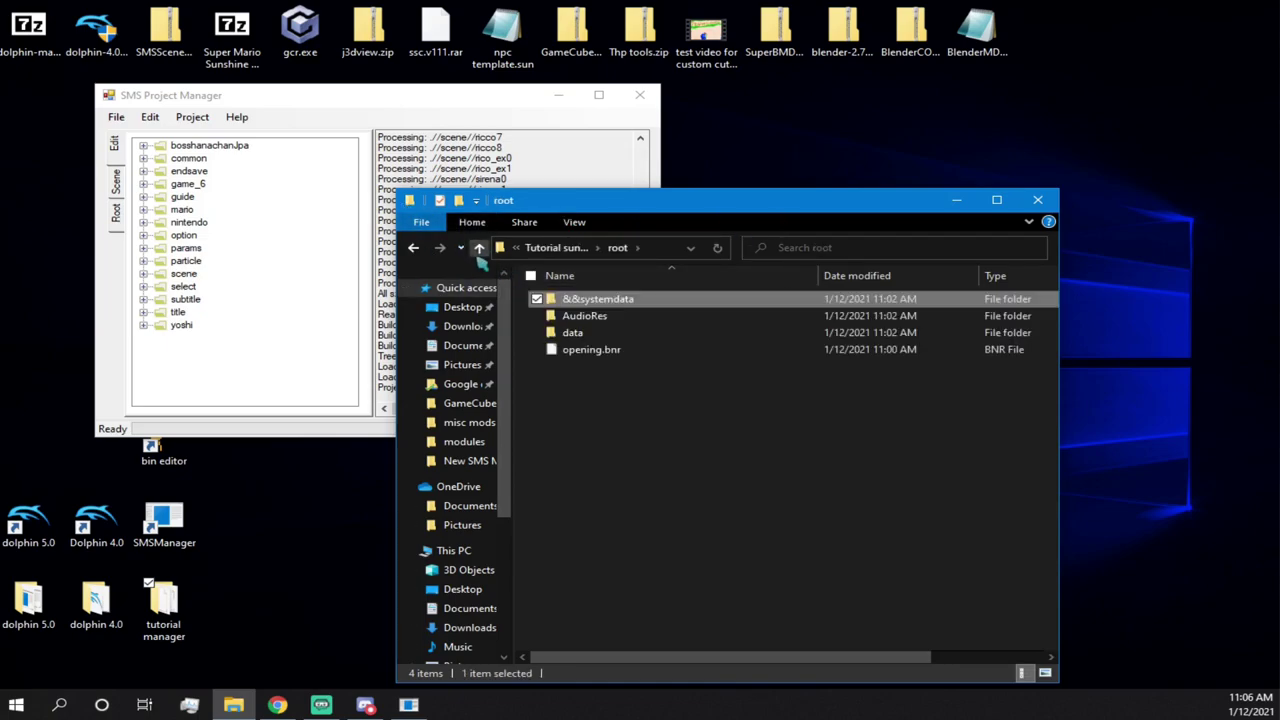
left_click(479, 249)
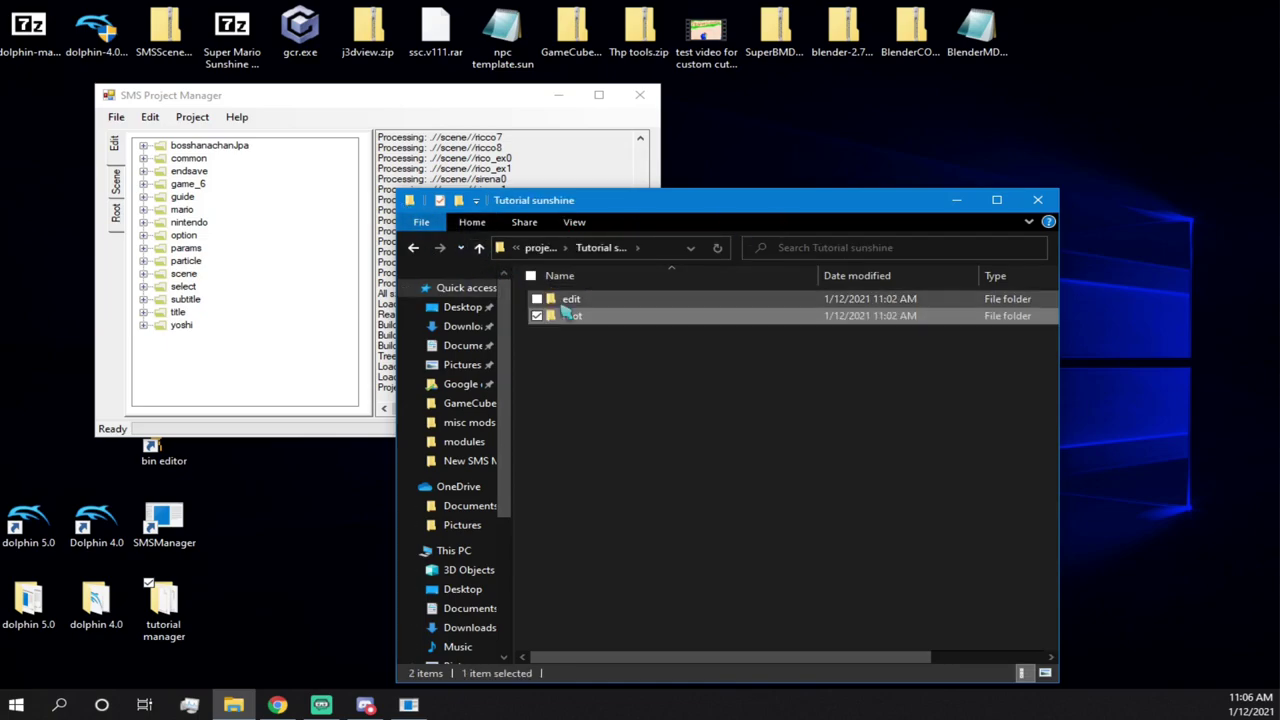
left_click(565, 302)
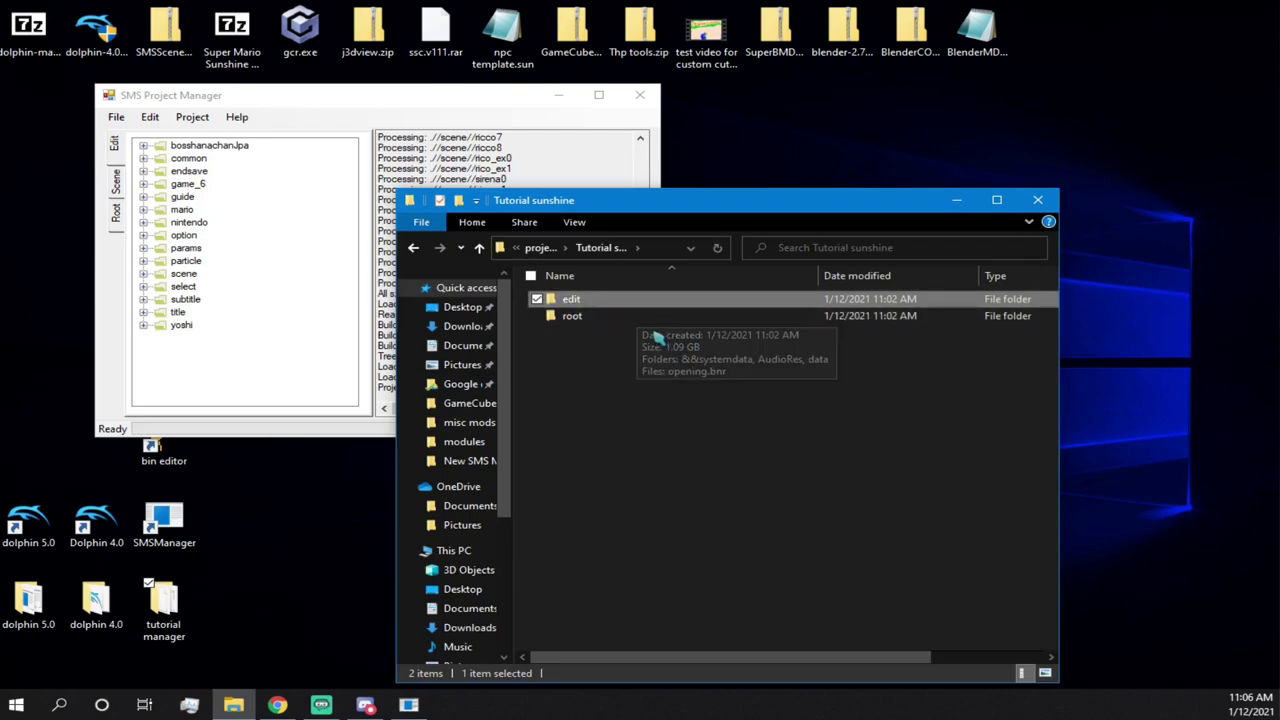
mouse_move(642, 325)
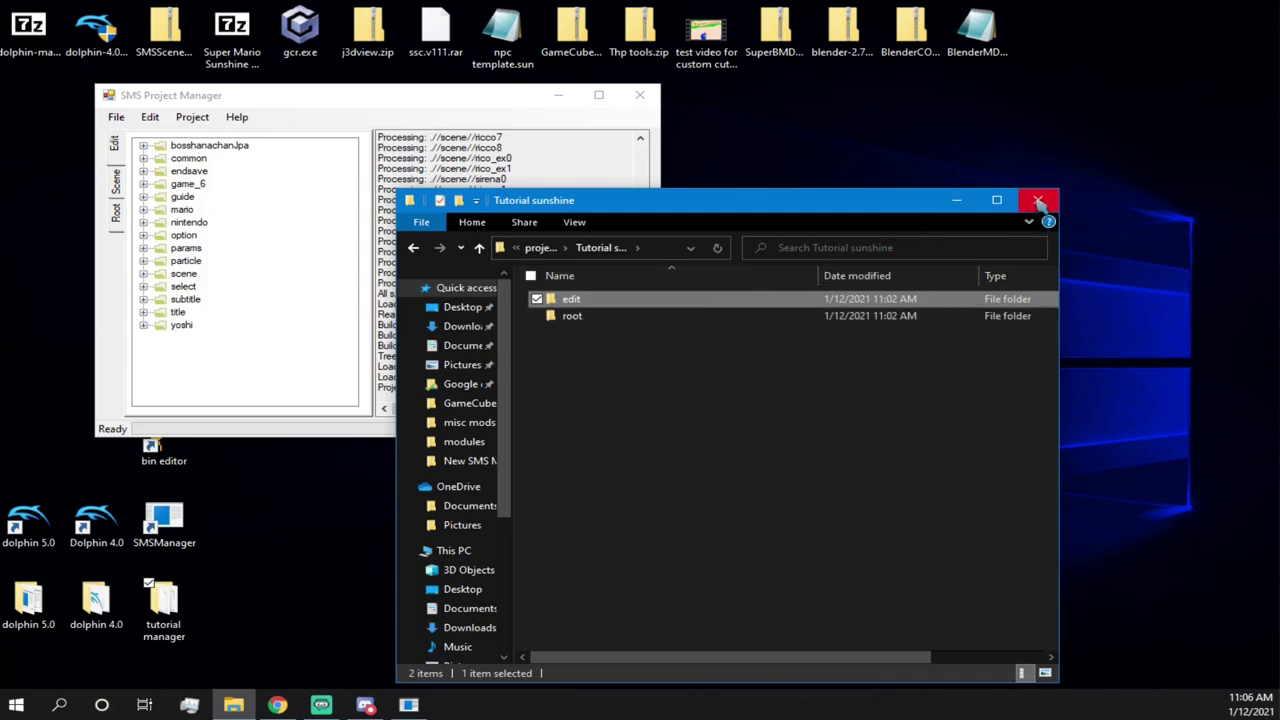
left_click(1039, 201)
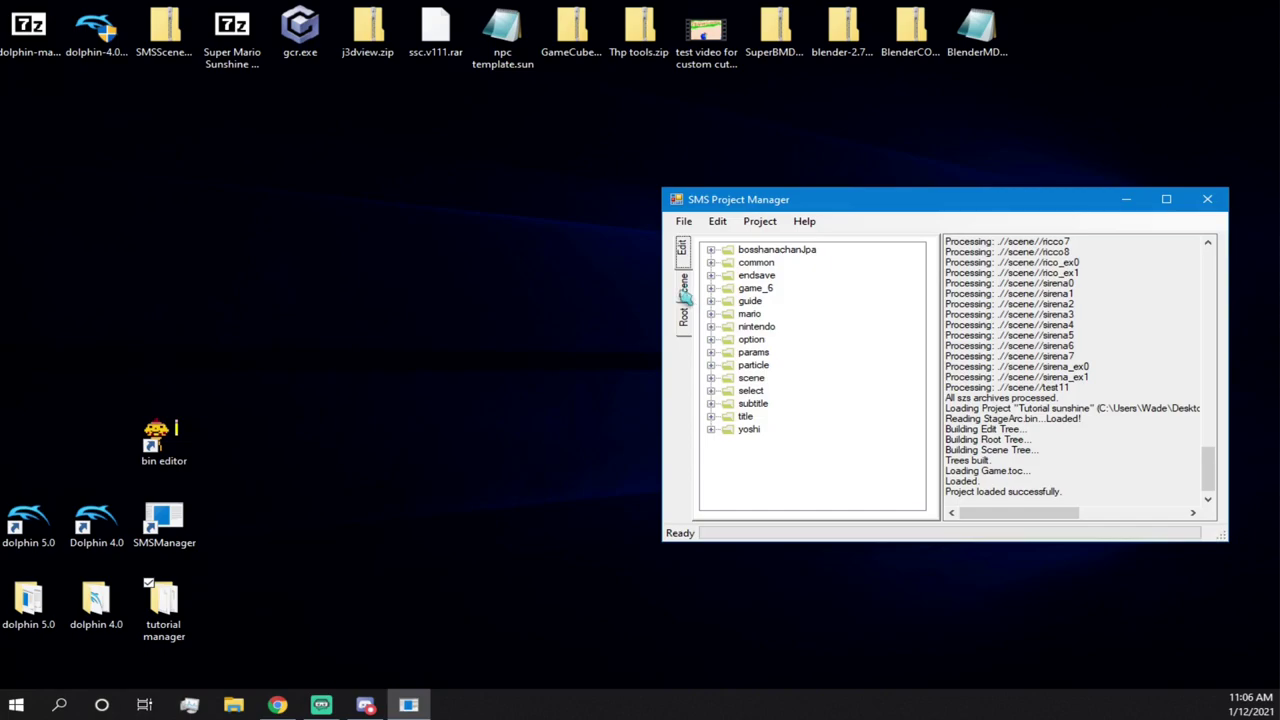
- Look through the project's Edit, Scene and Root views and move the project manager window nearer the desktop's middle
left_click(683, 248)
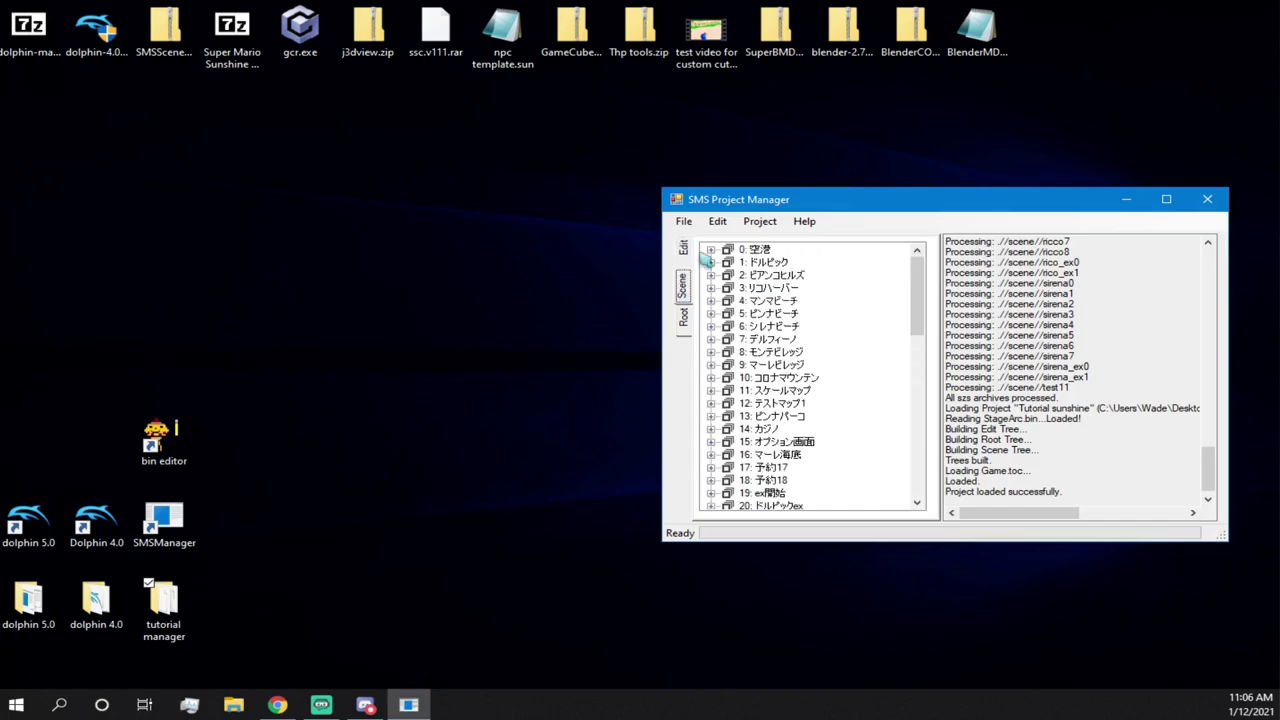
left_click(683, 287)
left_click(683, 318)
left_click(683, 287)
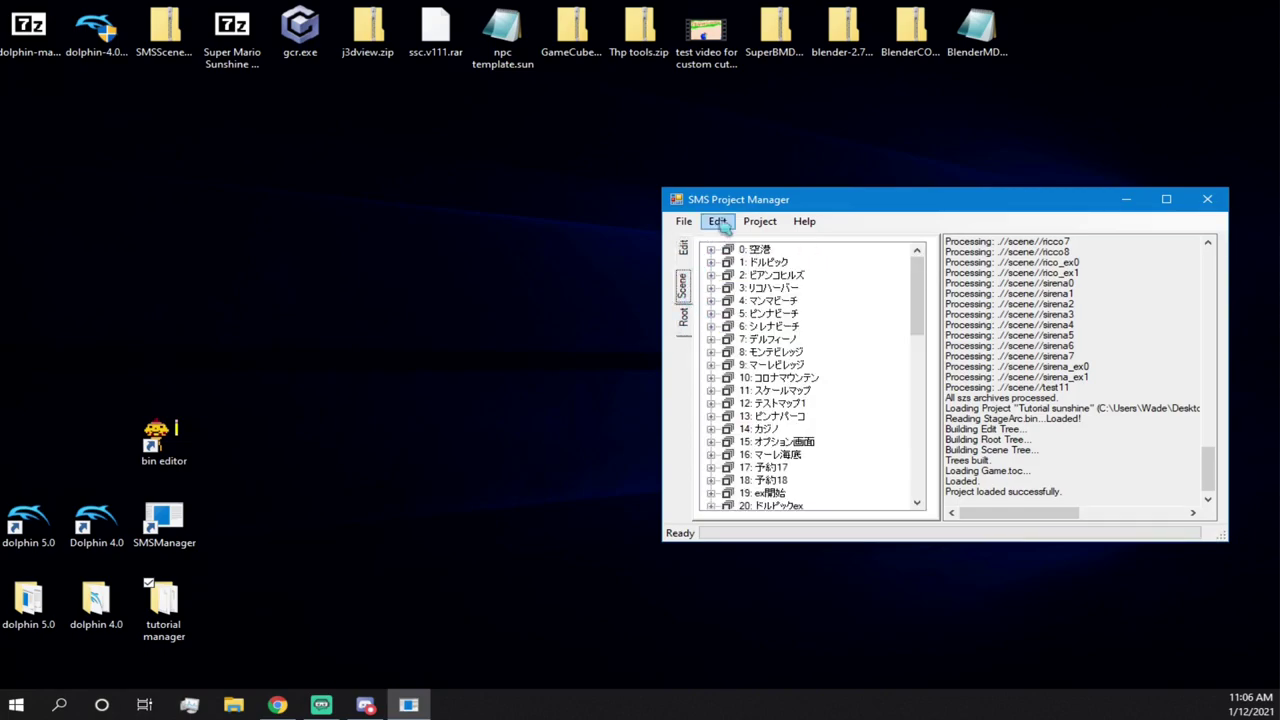
left_click_drag(733, 202, 576, 165)
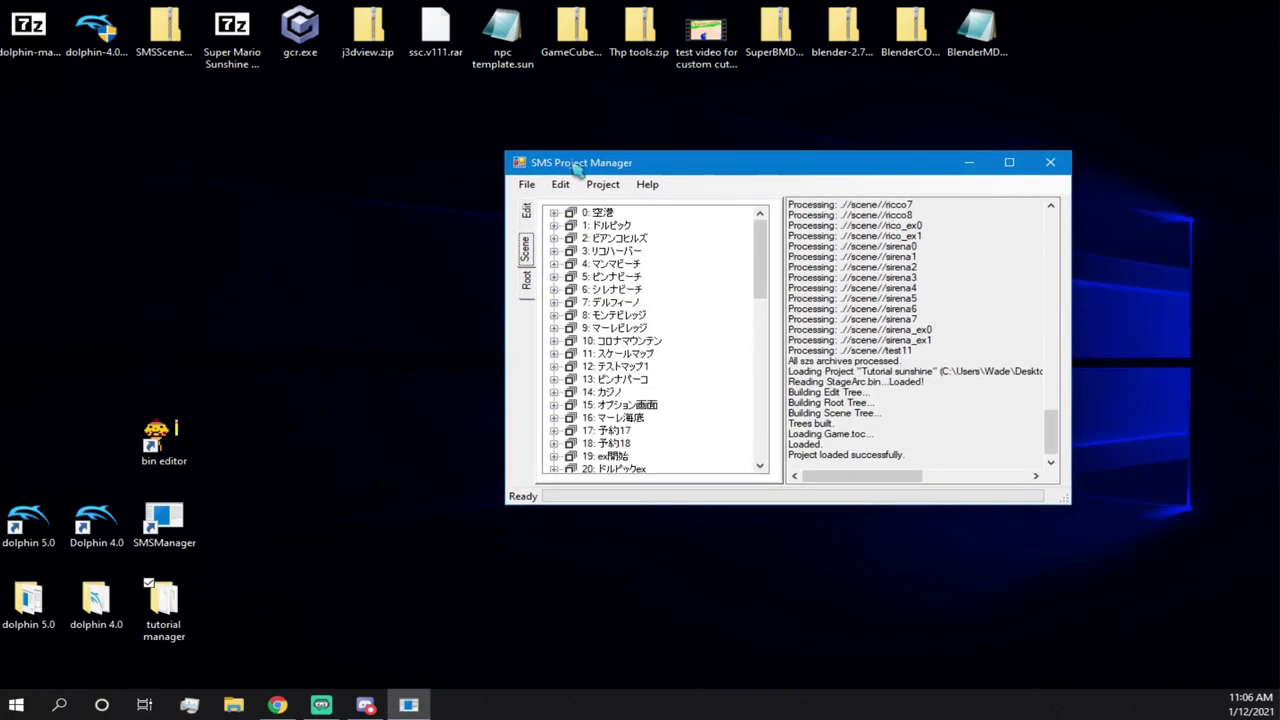
- Expand the data folder in the project's Root tree and examine its files
left_click(530, 281)
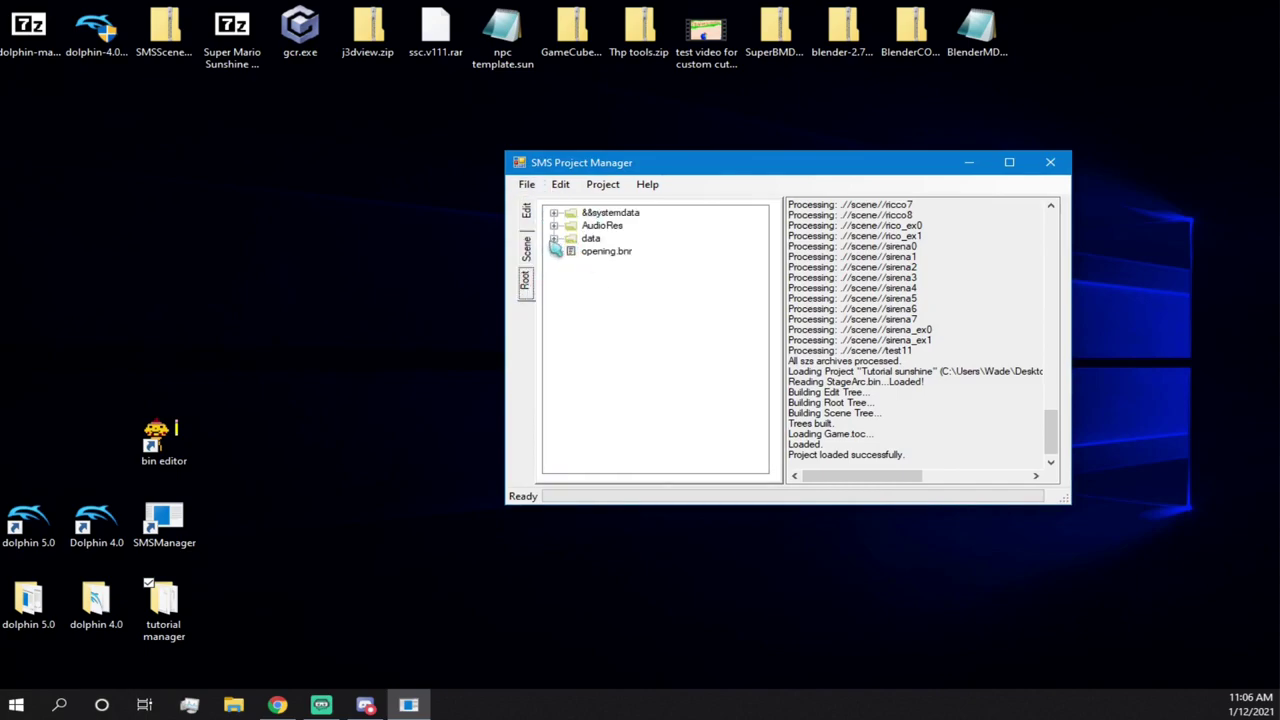
left_click(557, 240)
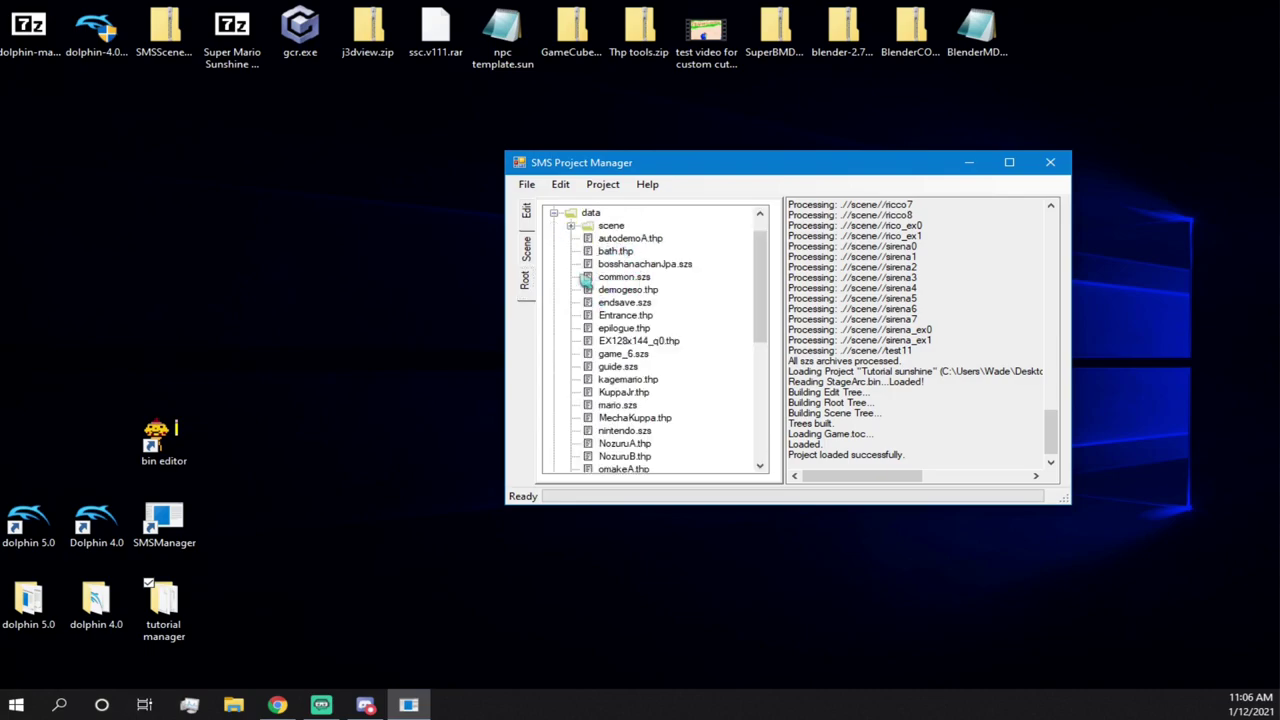
scroll(593, 466, "down", 1)
scroll(605, 430, "down", 5)
scroll(608, 409, "up", 8)
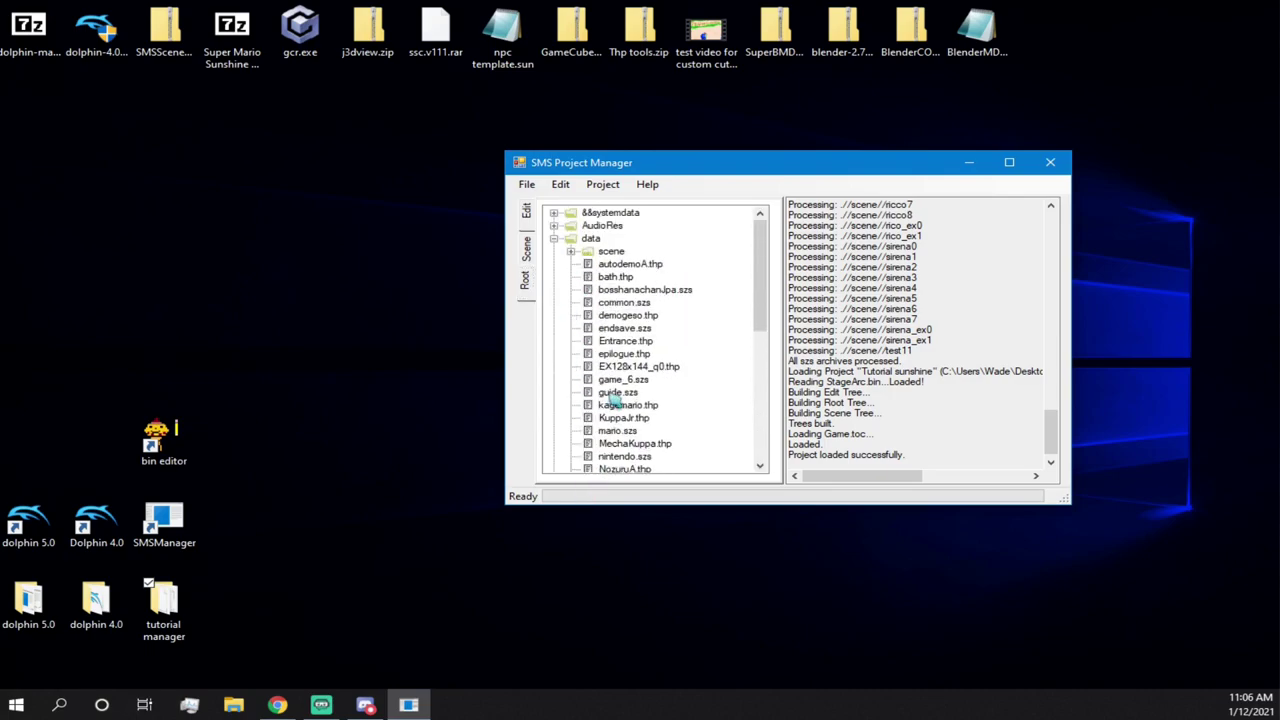
- Examine the files inside bosshanachanJpa in the Edit tree and collapse that folder again
left_click(527, 252)
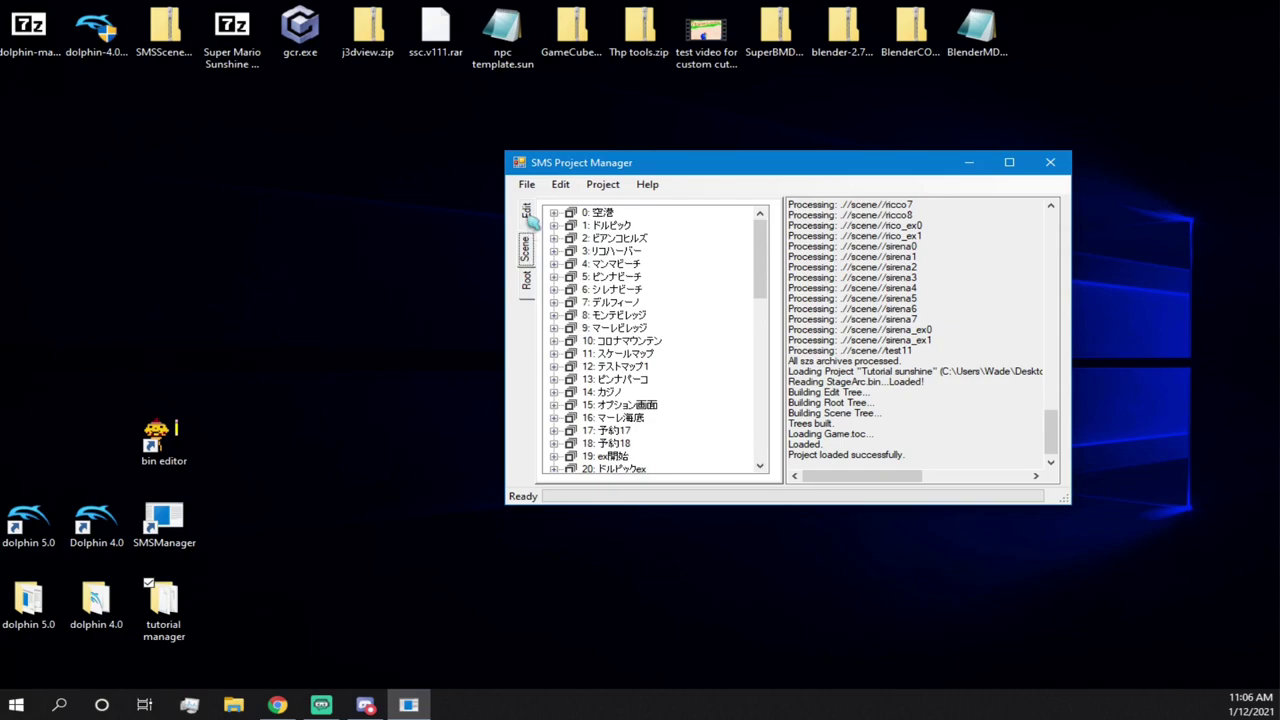
left_click(527, 214)
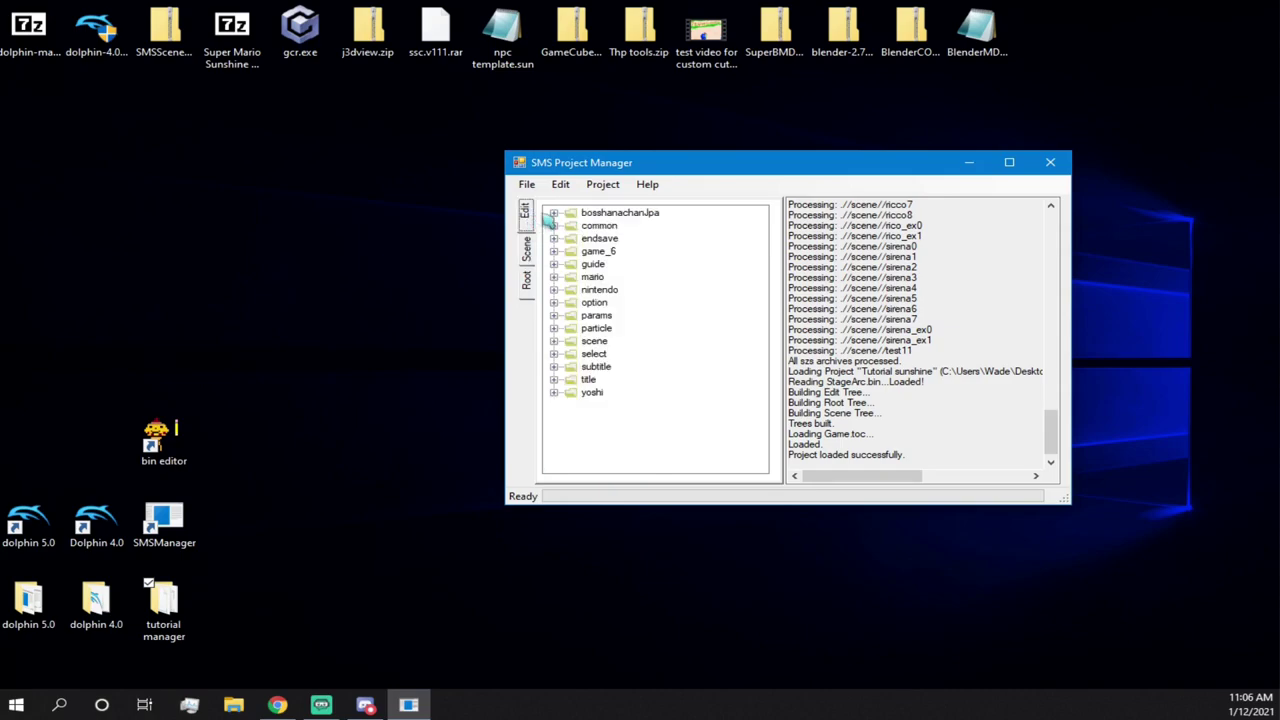
left_click(553, 213)
left_click(570, 226)
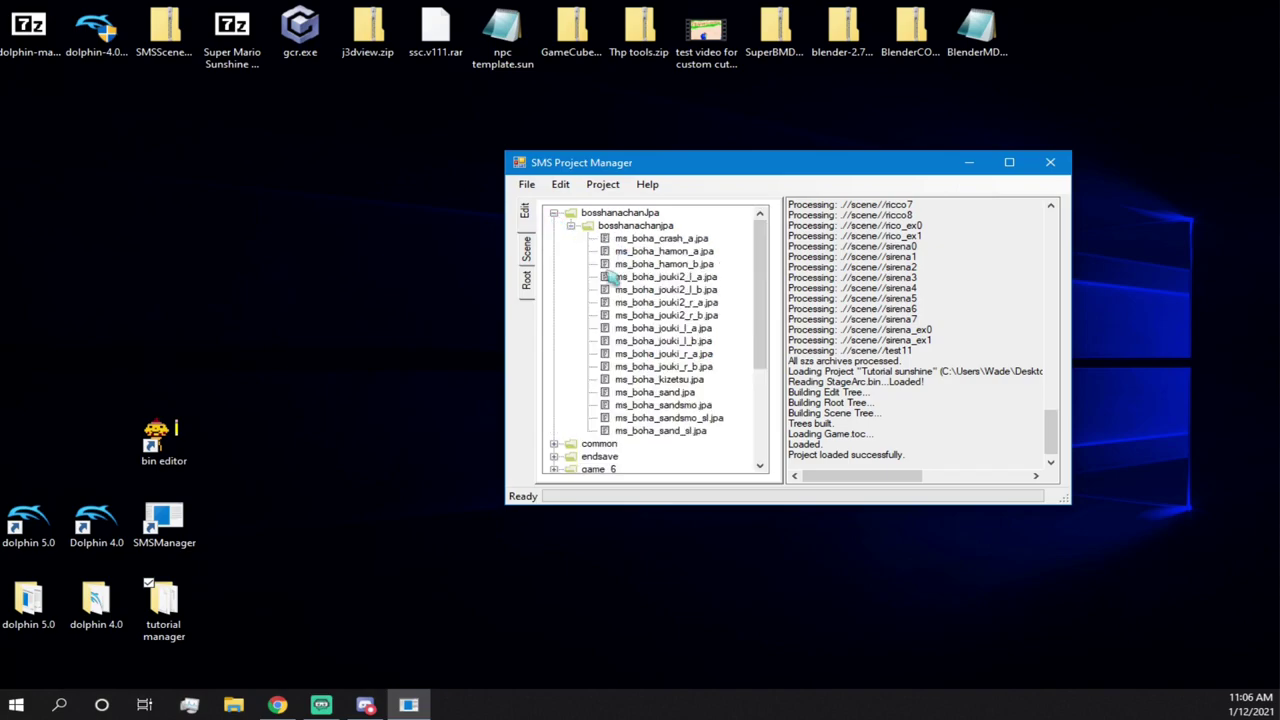
left_click(555, 213)
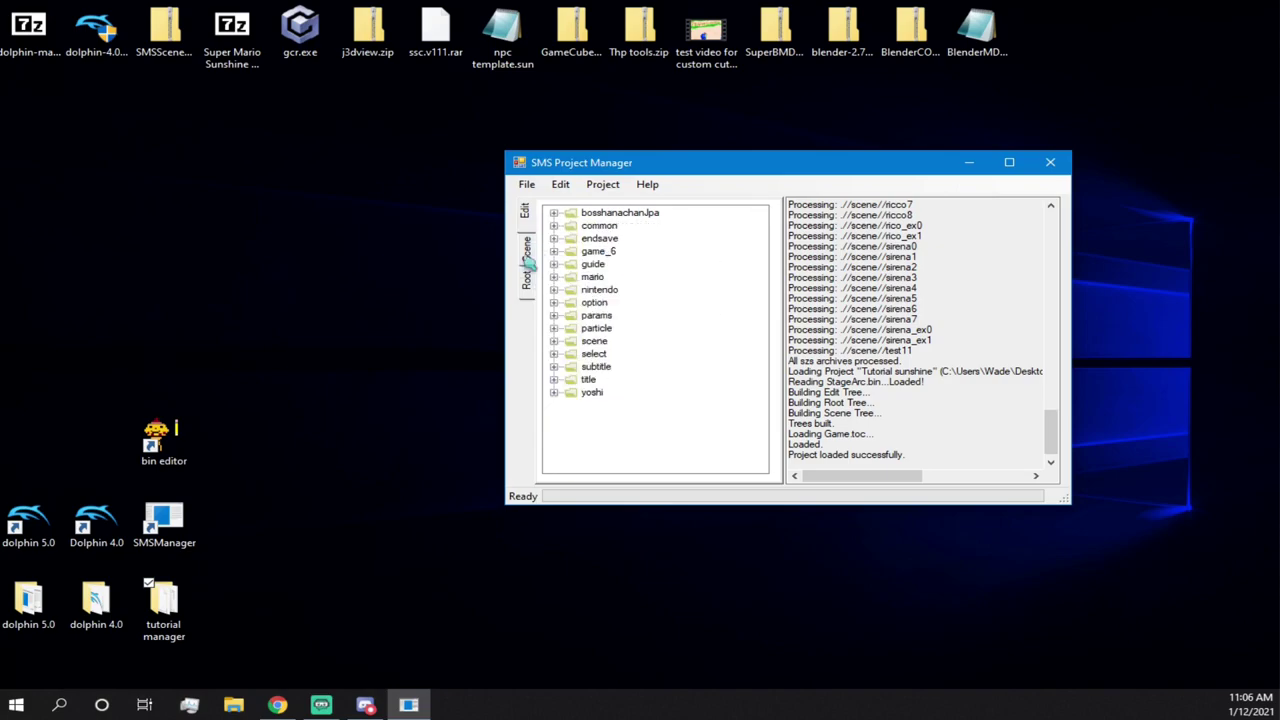
- Open the scene bin of bianco0.arc under stage 2 (ビアンコヒルズ) in the Scene tree for editing
left_click(527, 250)
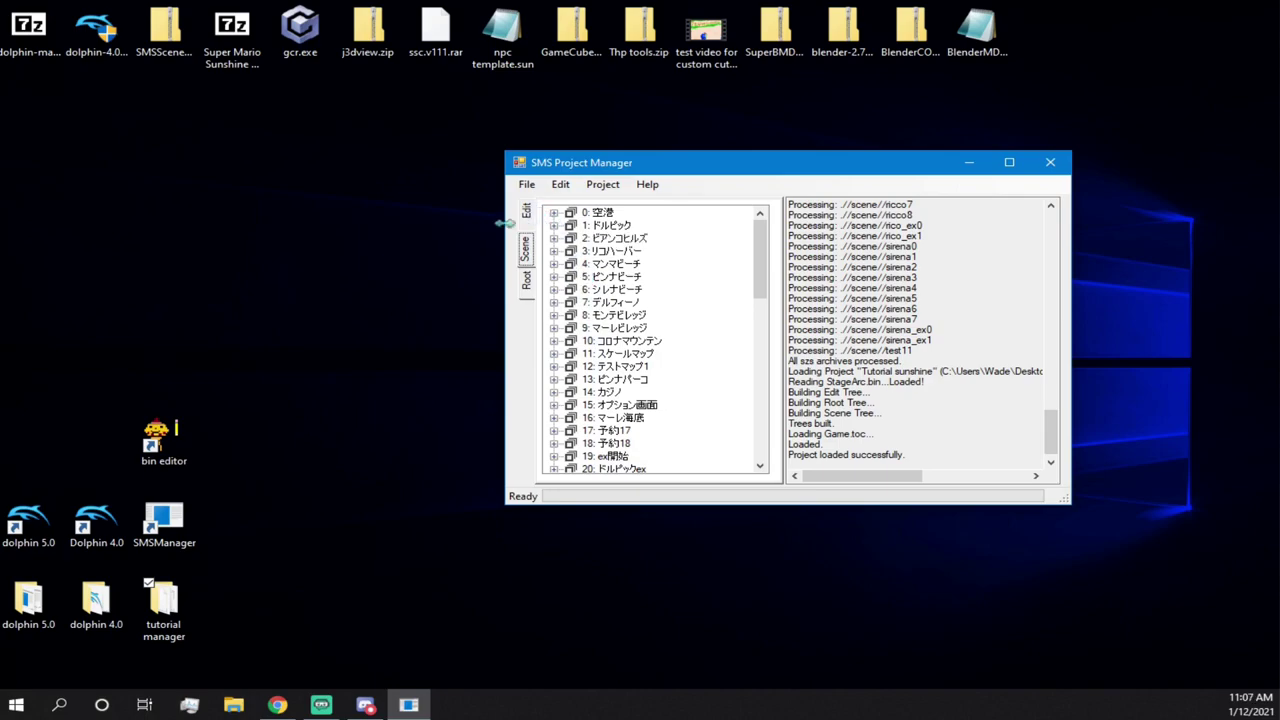
left_click(554, 239)
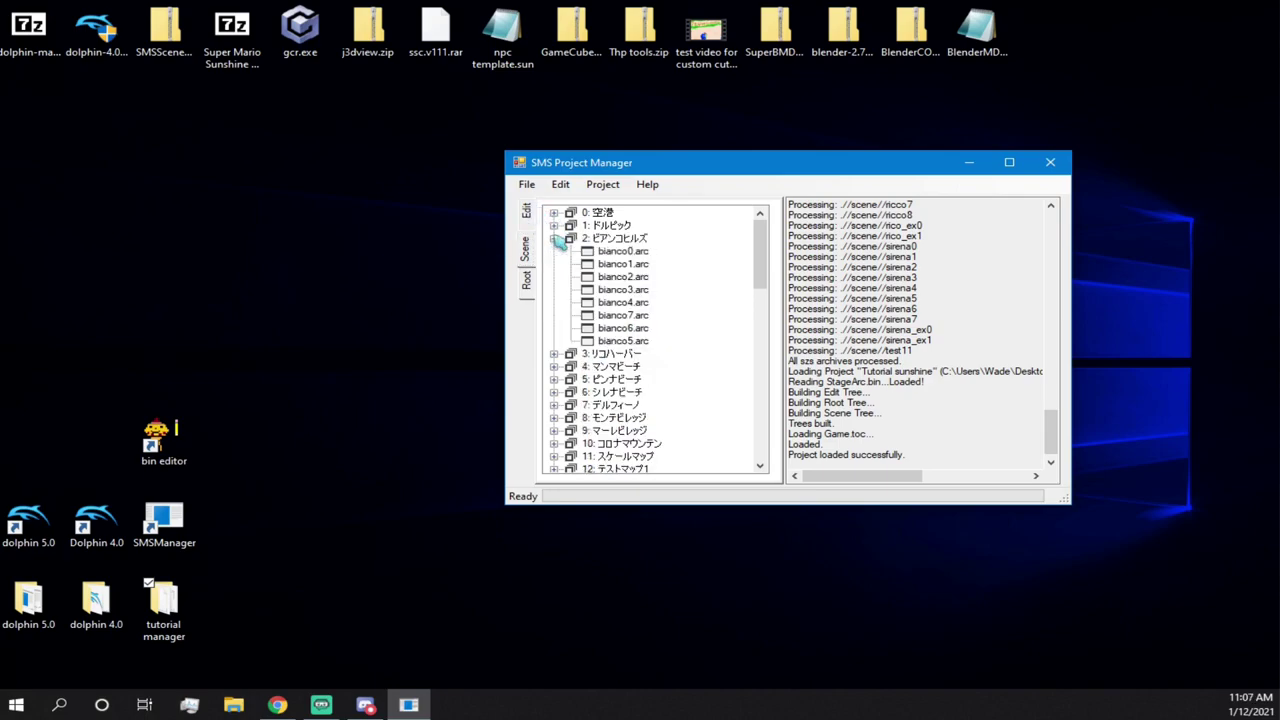
right_click(649, 255)
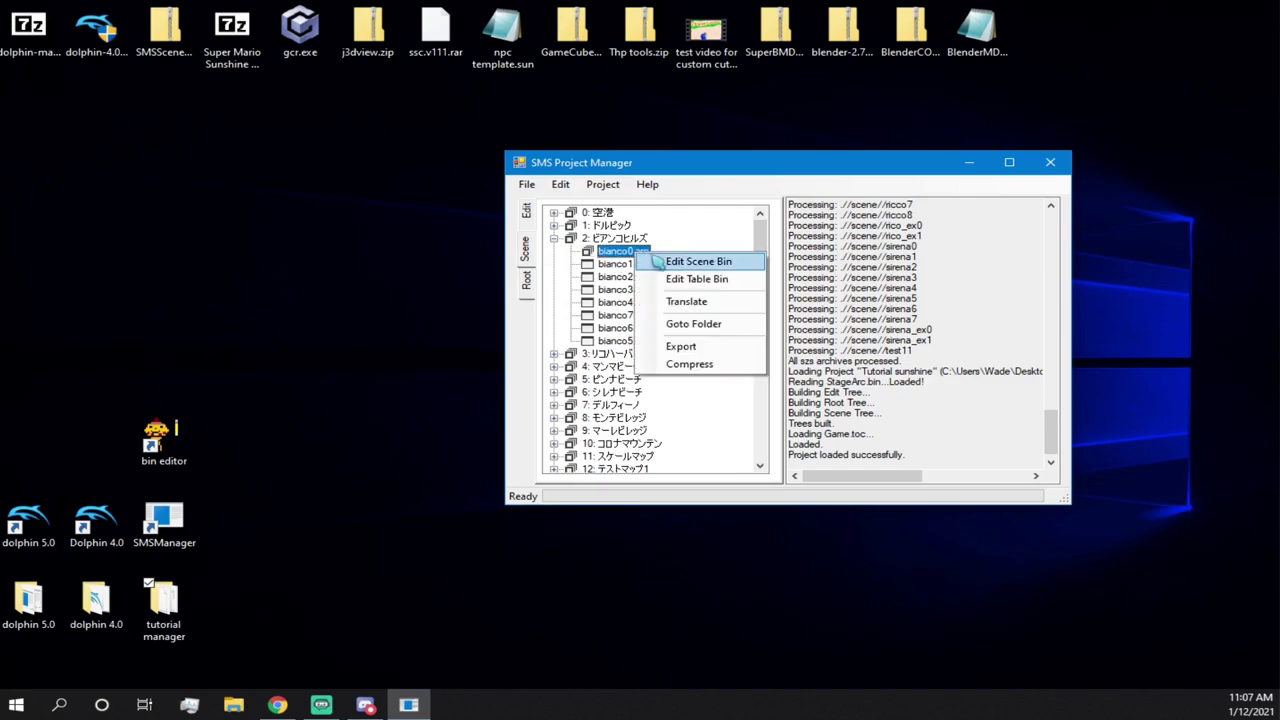
left_click(660, 262)
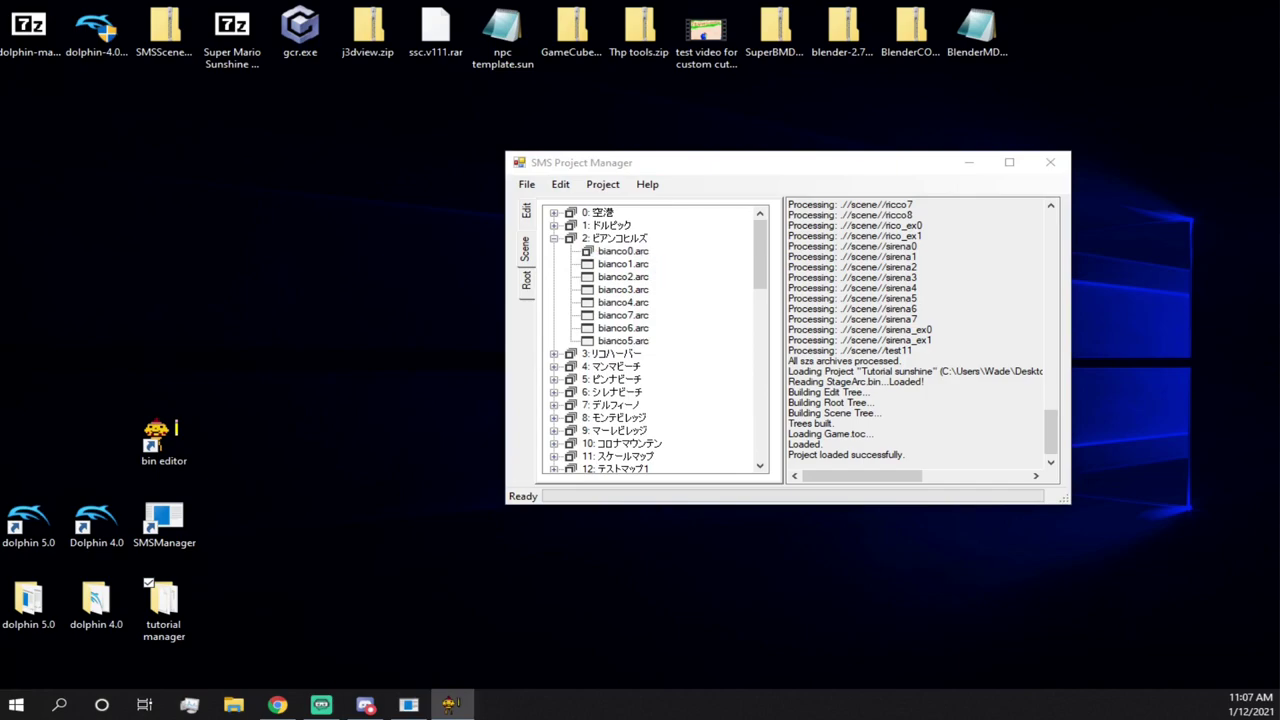
left_click_drag(0, 118, 922, 250)
- Open the bin editor's settings, then close the bin editor showing the bianco0.arc scene
left_click(650, 273)
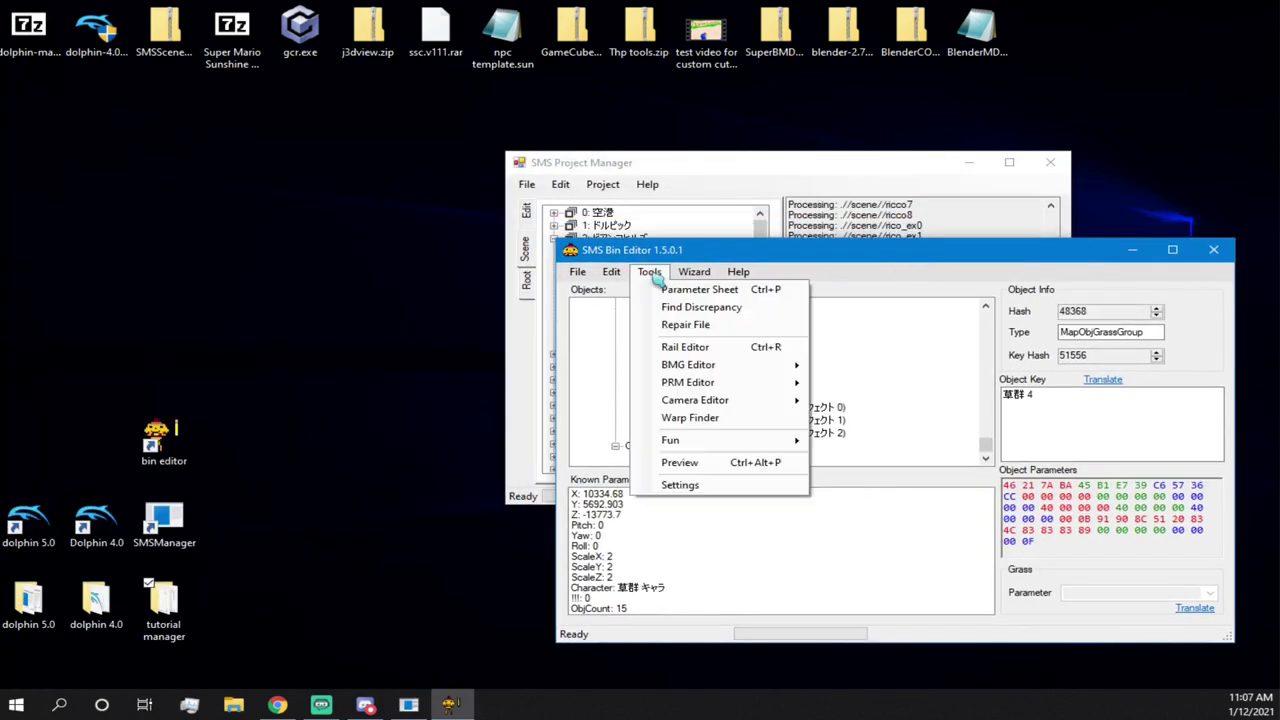
left_click(682, 485)
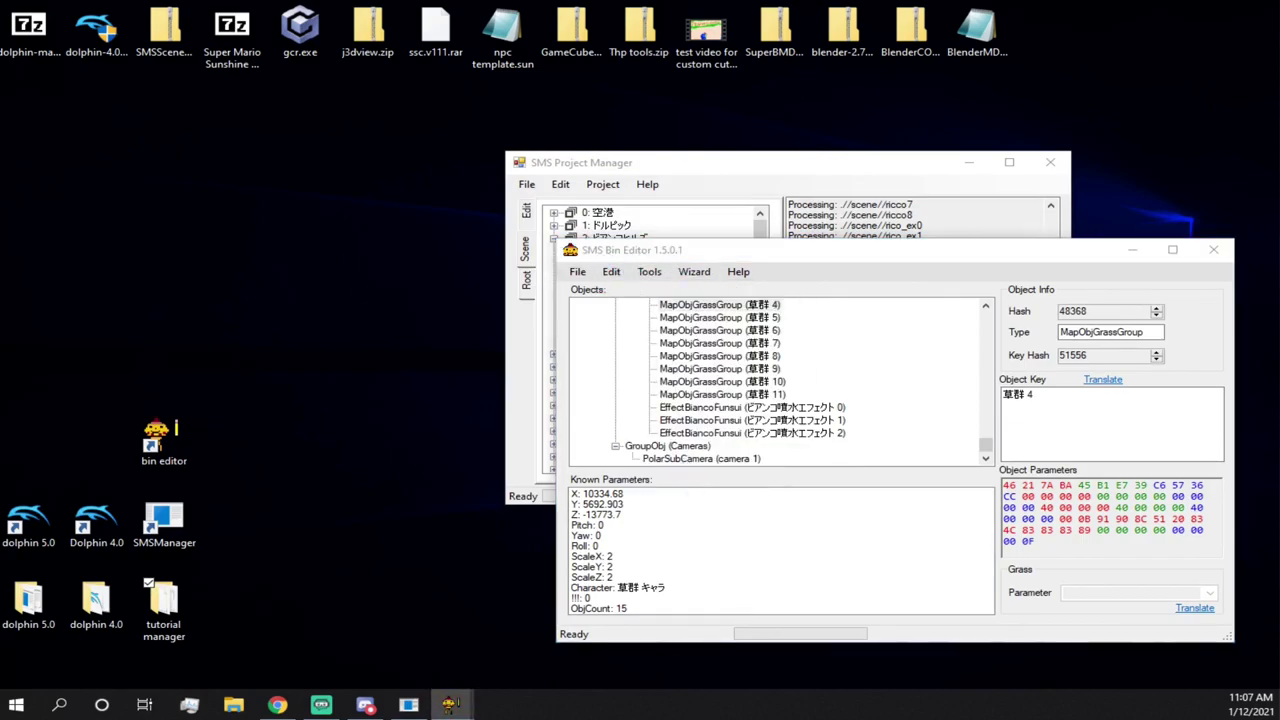
left_click_drag(1013, 255, 593, 213)
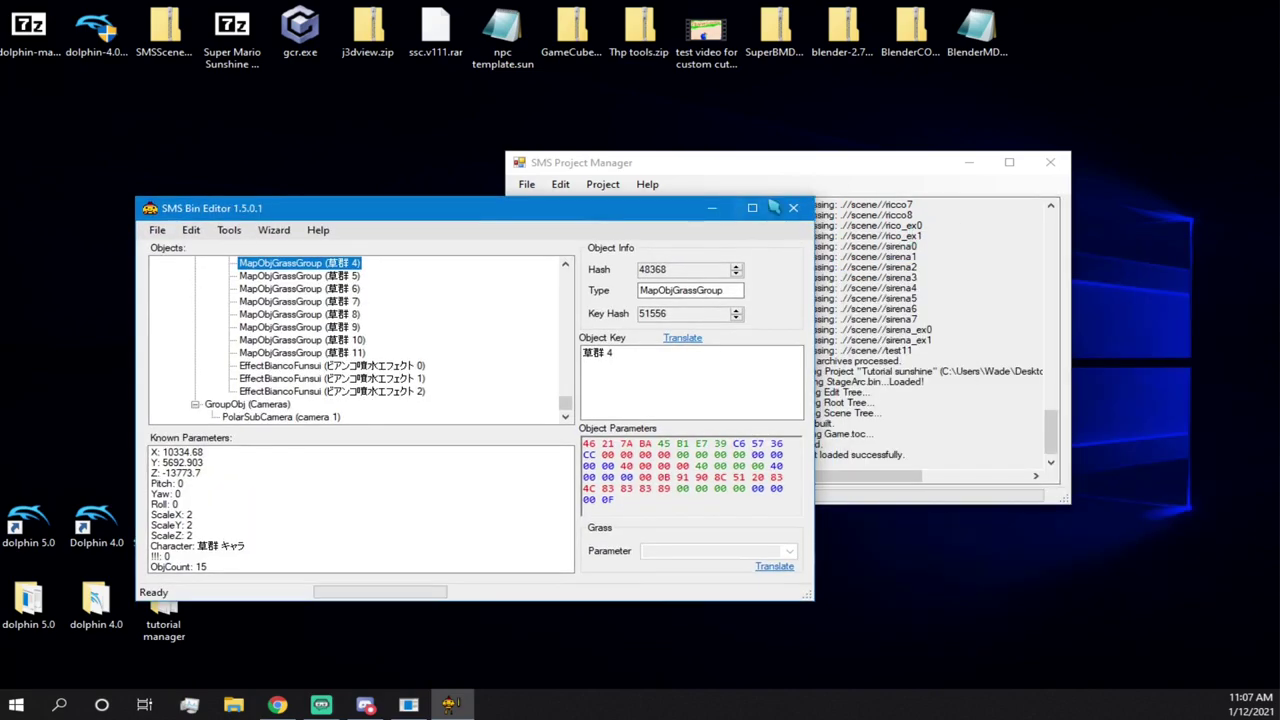
left_click(791, 206)
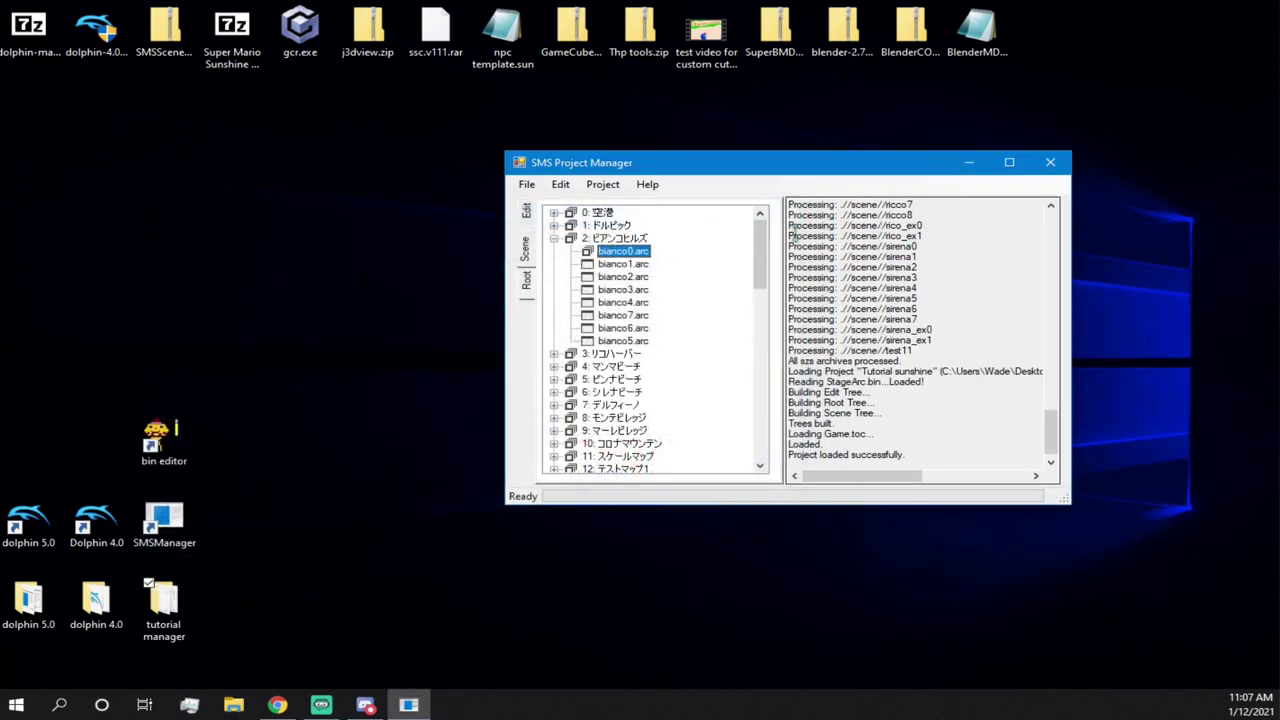
- Collapse stage 2 (ビアンコヒルズ) and look through the whole list of stages in the Scene tree
left_click(553, 238)
scroll(625, 370, "down", 1)
scroll(632, 375, "down", 13)
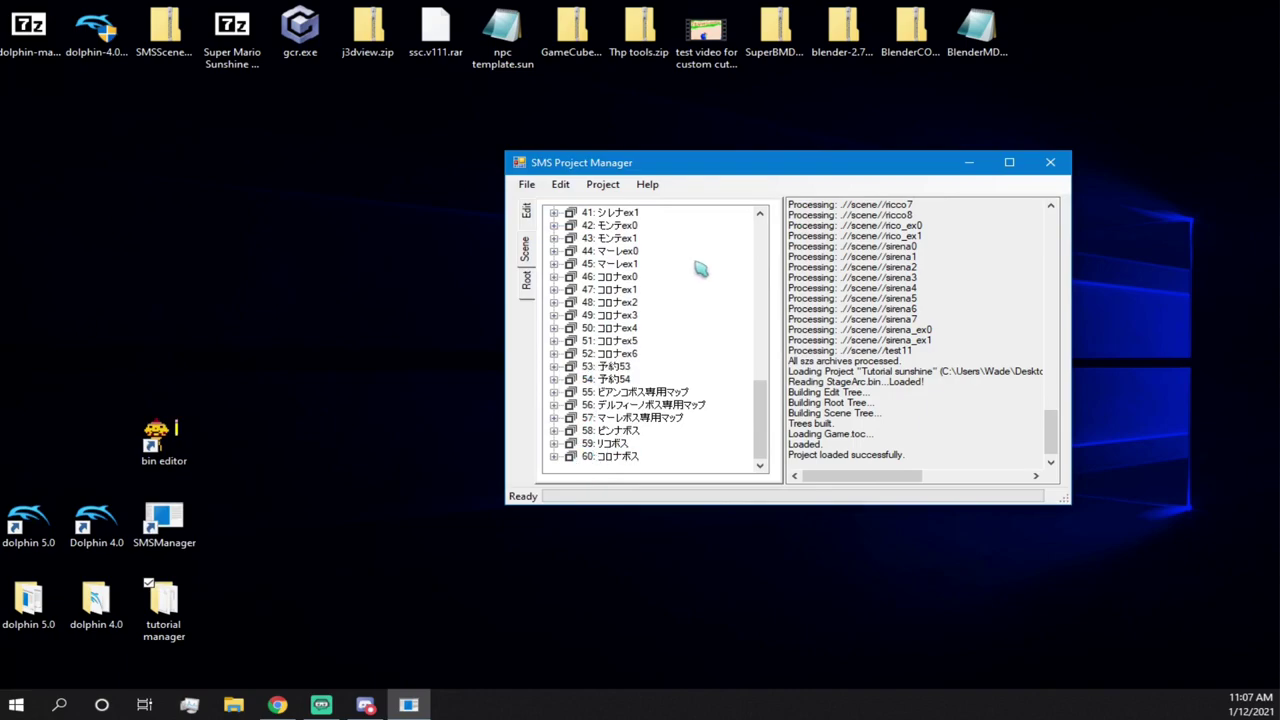
scroll(643, 346, "up", 14)
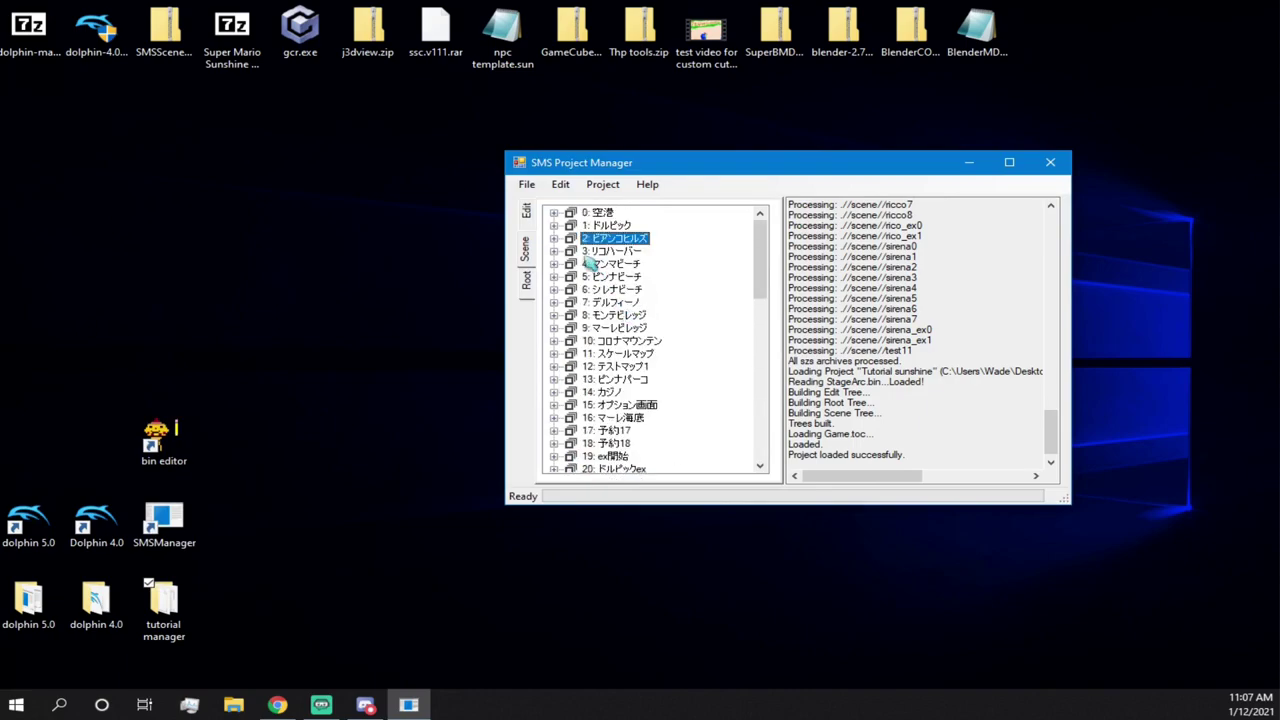
- Expand stages 0 to 3 in the Scene tree and examine their airport, dolpic, bianco and ricco archives
left_click(554, 213)
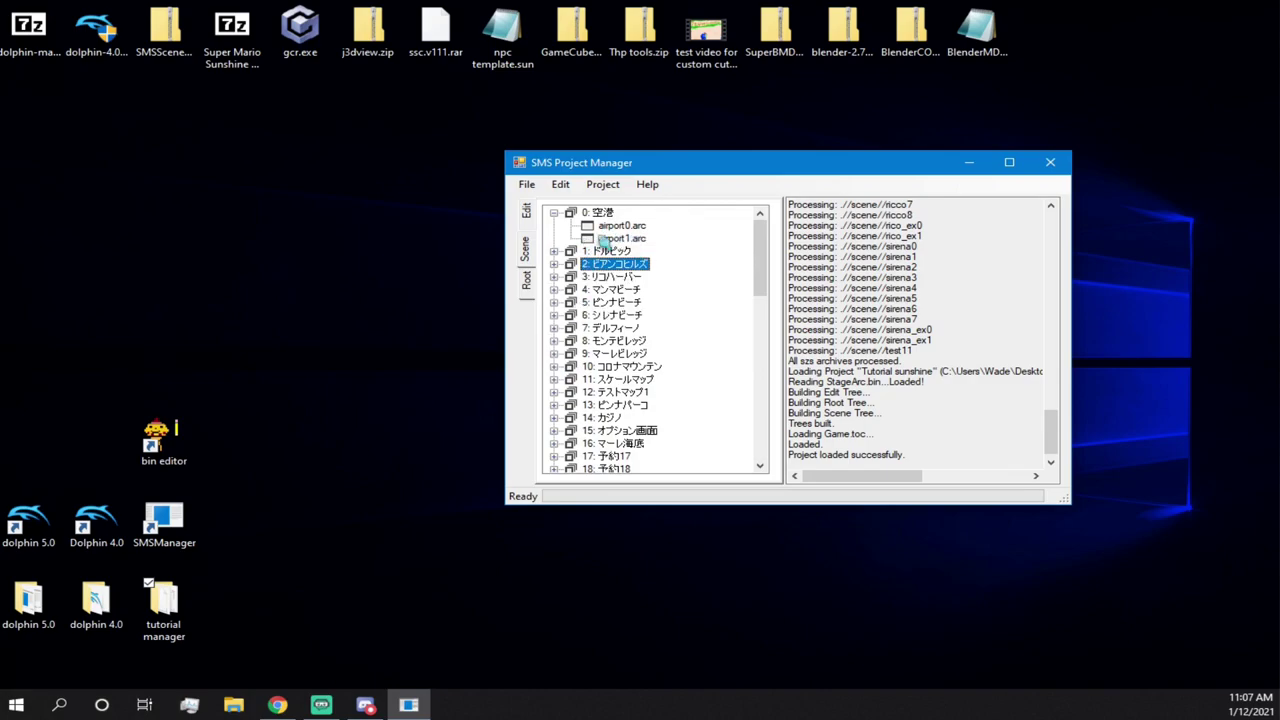
left_click(554, 251)
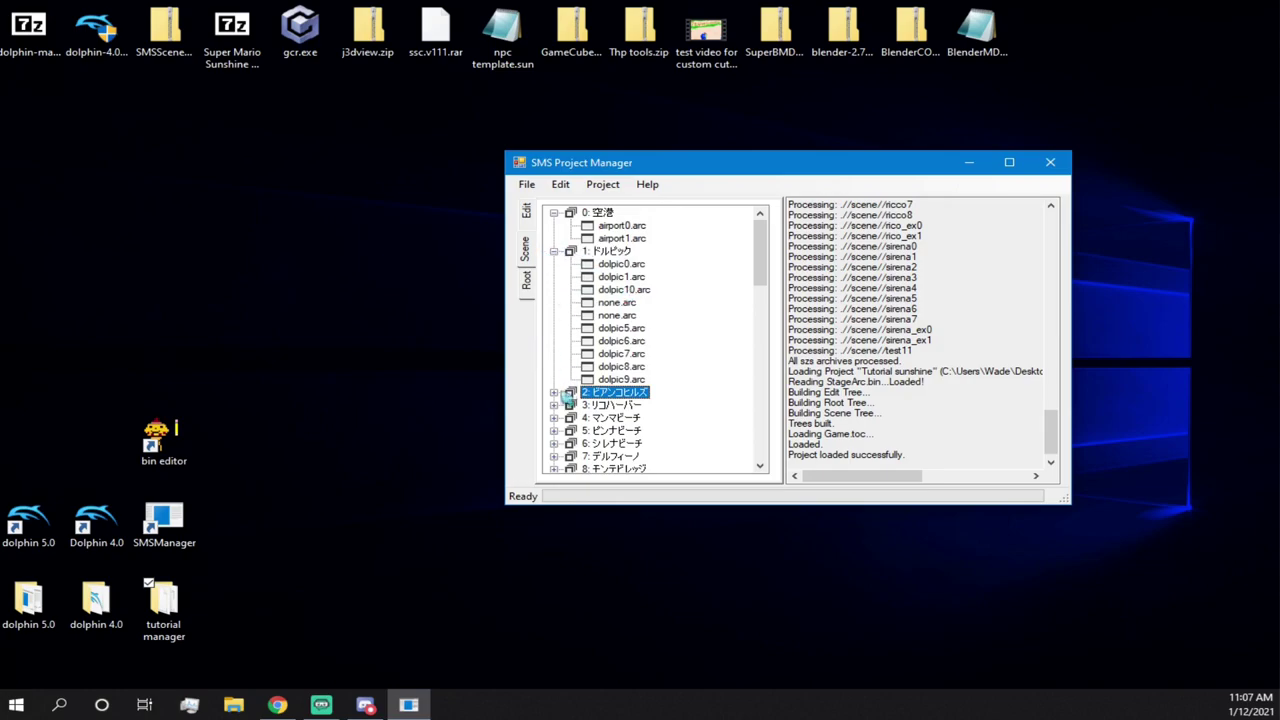
left_click(554, 392)
scroll(640, 373, "down", 3)
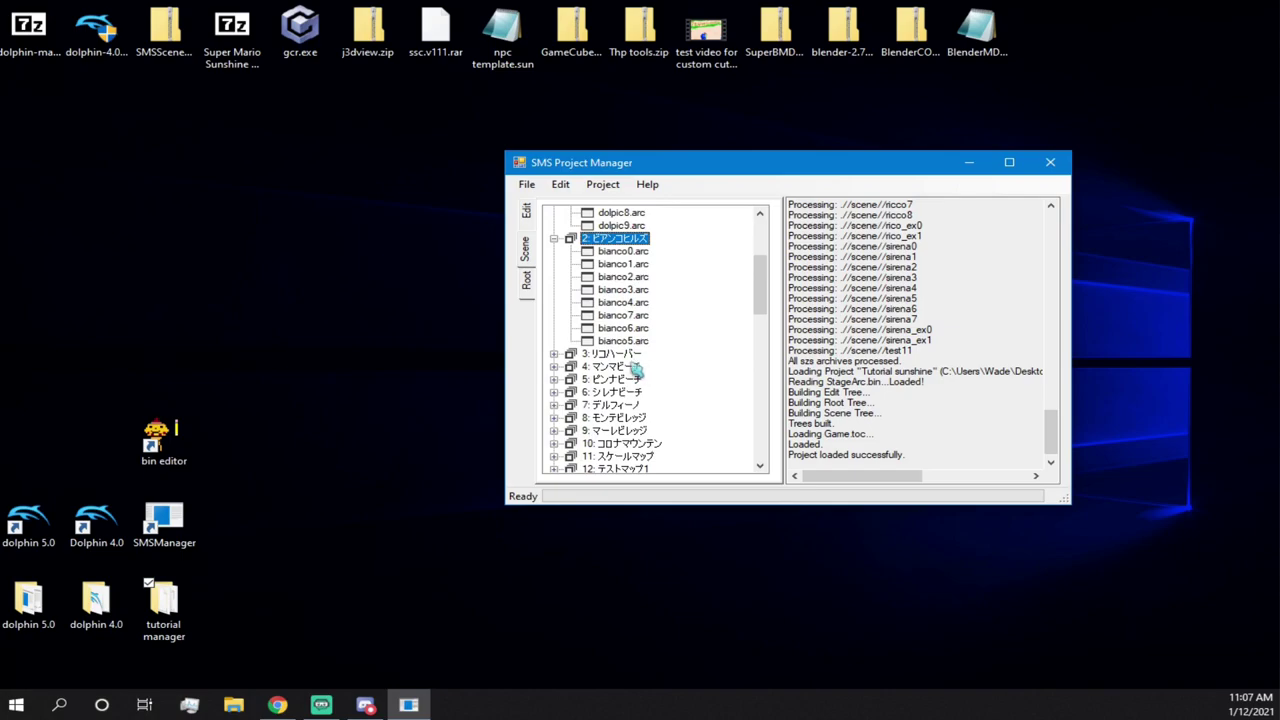
left_click(556, 354)
scroll(600, 380, "down", 1)
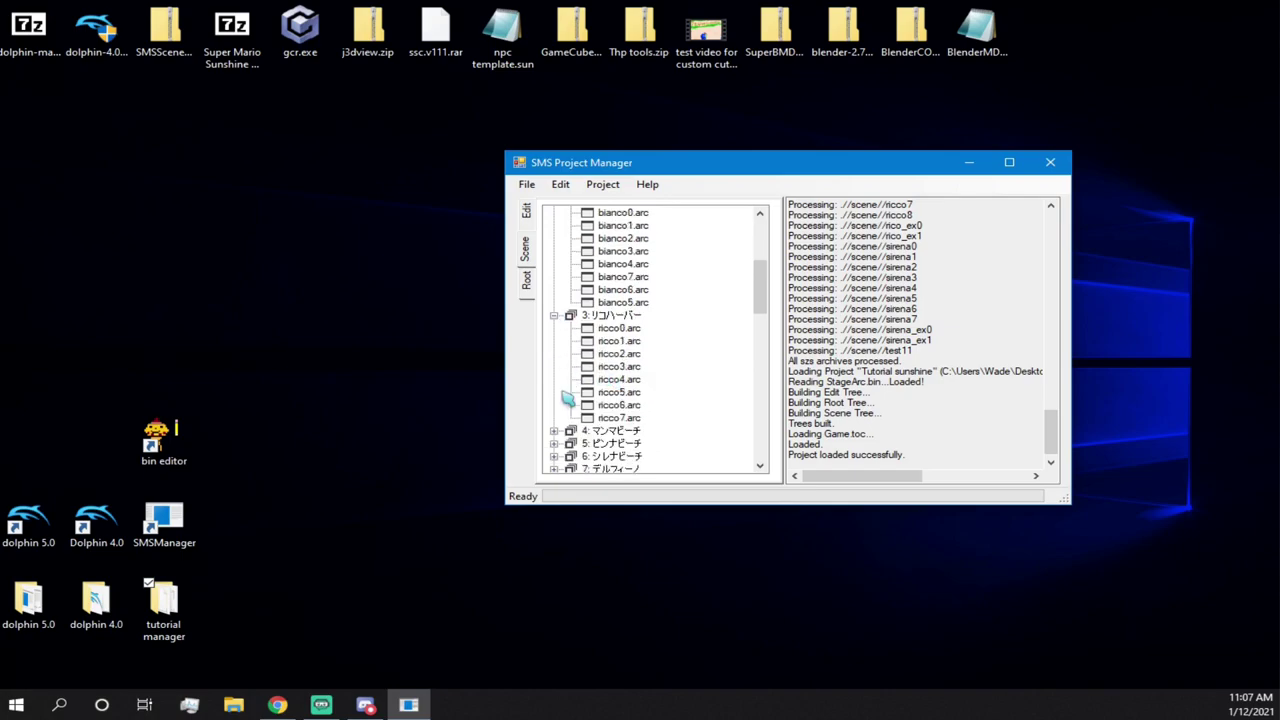
scroll(556, 438, "down", 15)
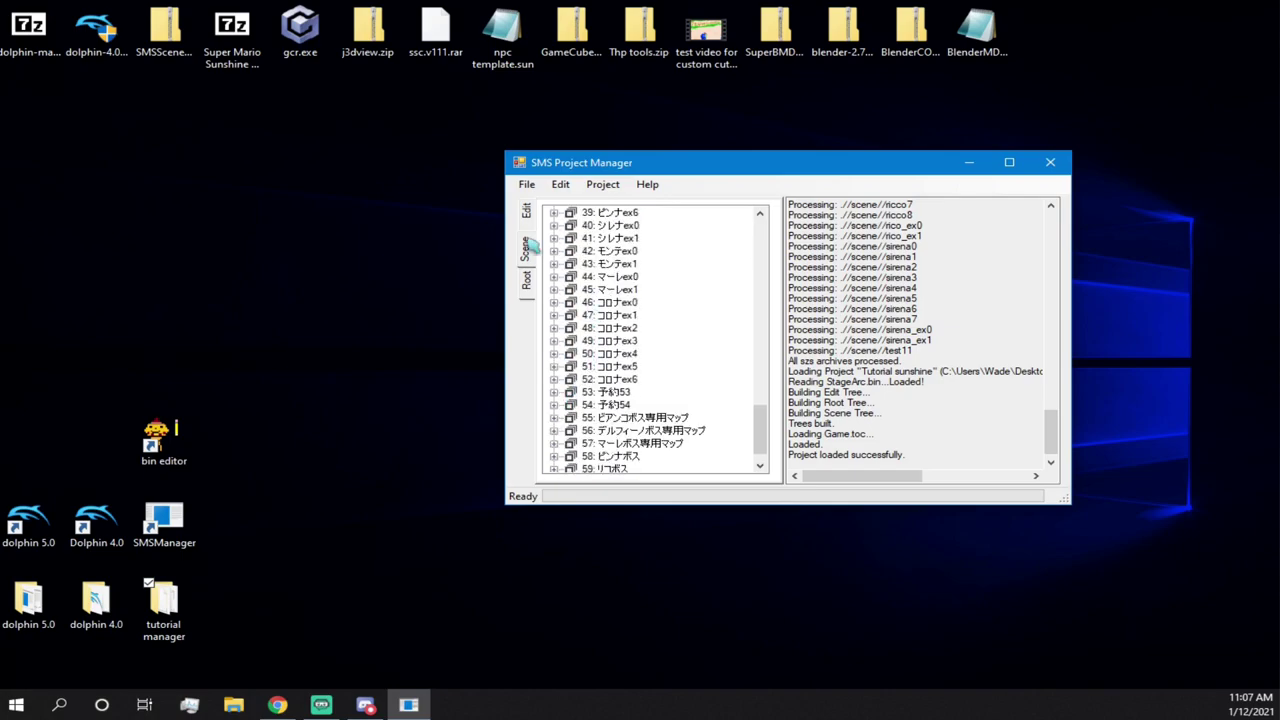
- Expand the ex stages 41, 42, 46, 47, 49 and 51 in the Scene tree and examine their archives
left_click(554, 238)
left_click(554, 263)
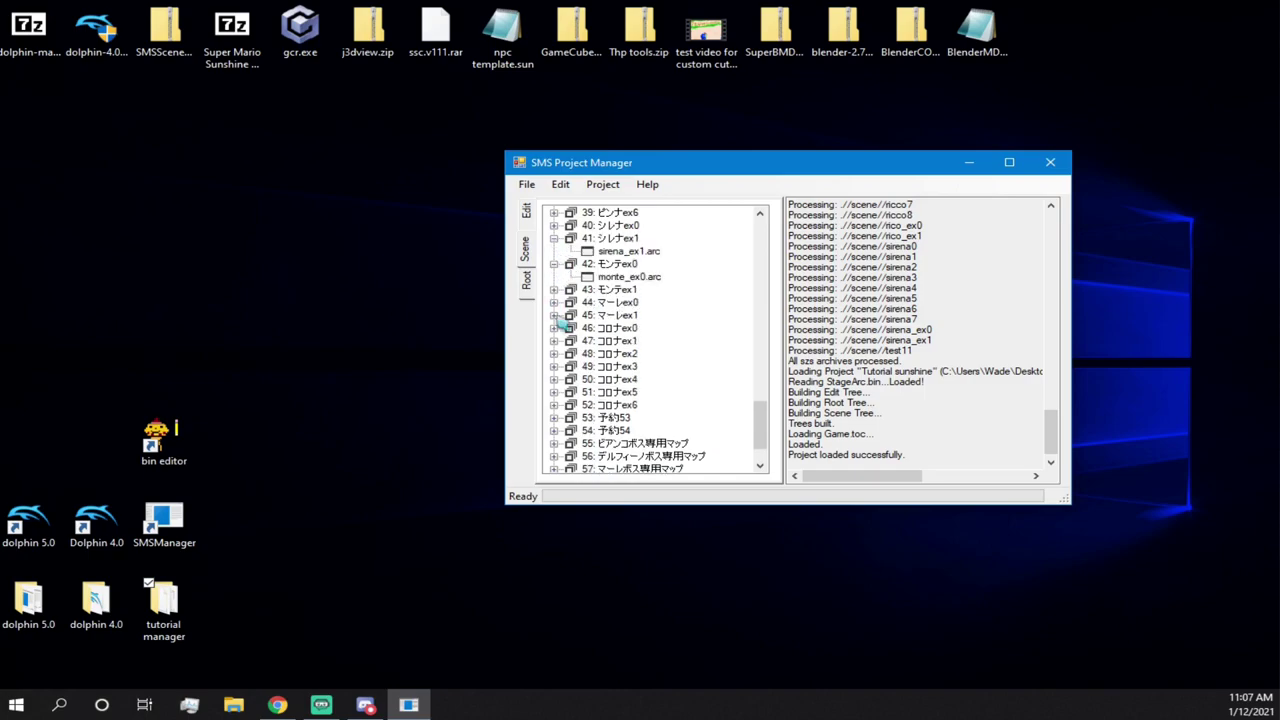
left_click(554, 328)
left_click(554, 354)
left_click(554, 392)
left_click(554, 430)
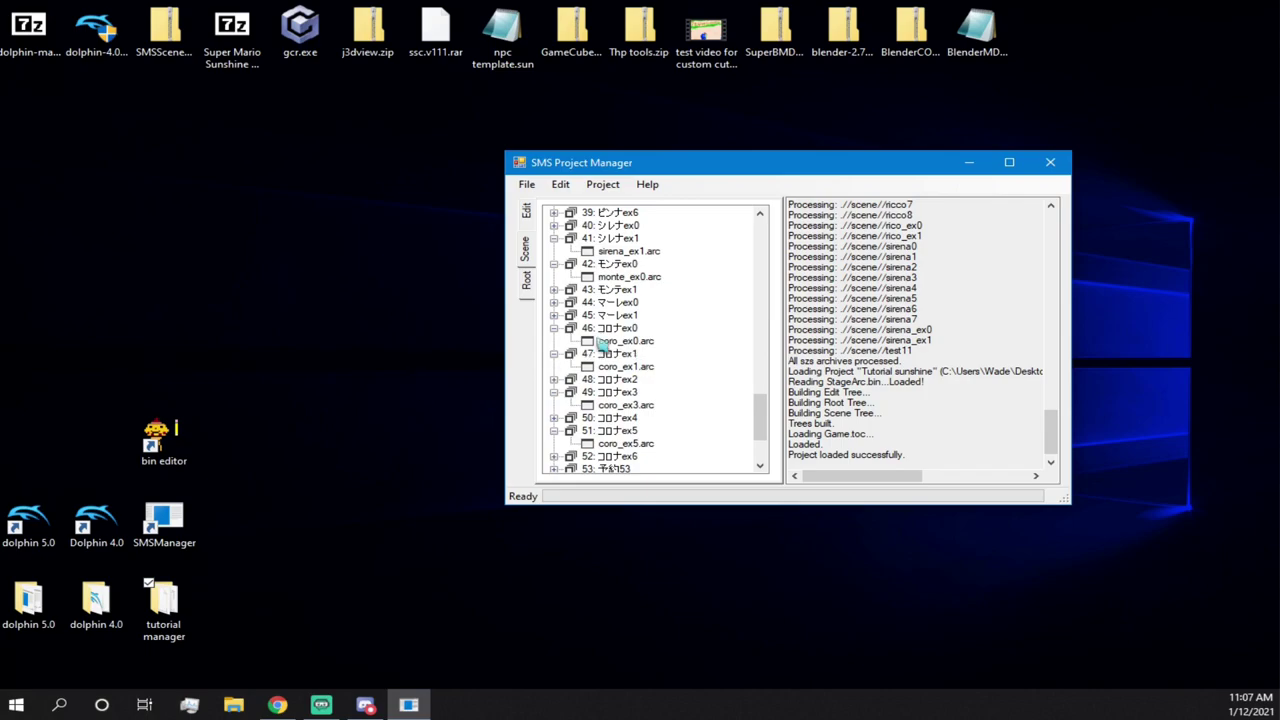
scroll(680, 370, "down", 2)
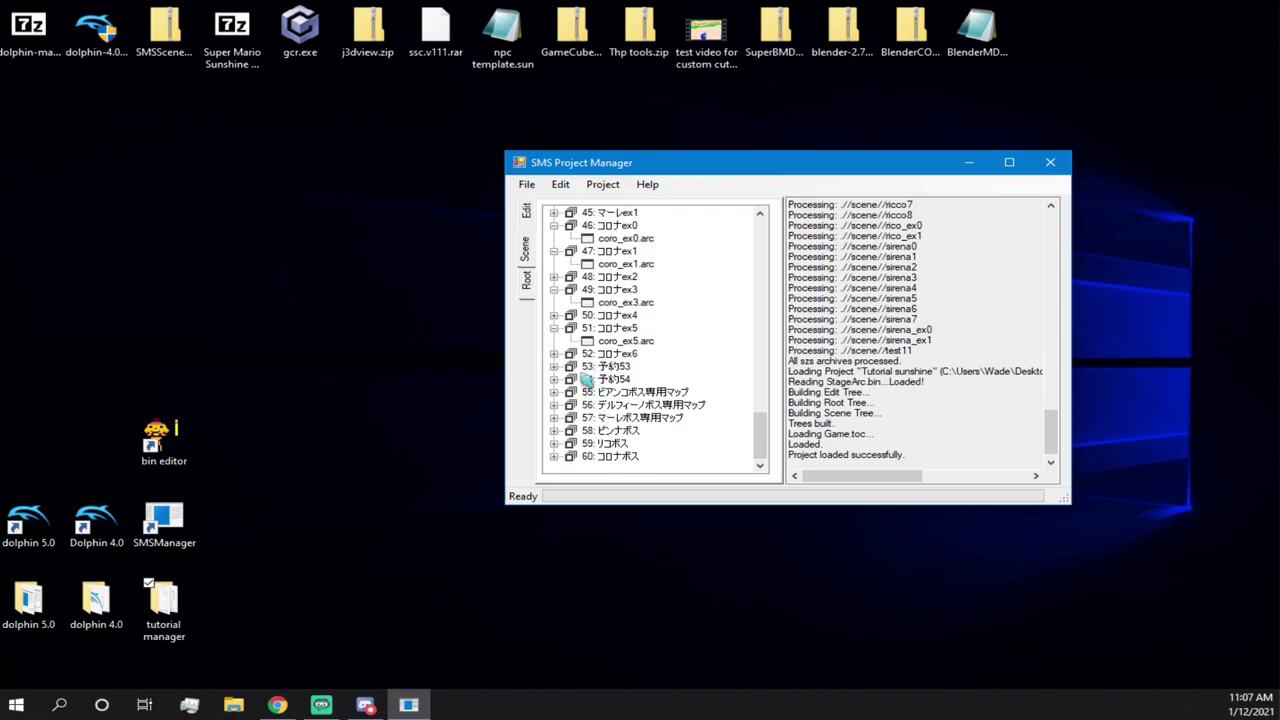
- Look over the remaining stage entries from 49 to 56 and return to the start of the Scene tree
left_click(600, 290)
left_click(608, 329)
left_click(607, 354)
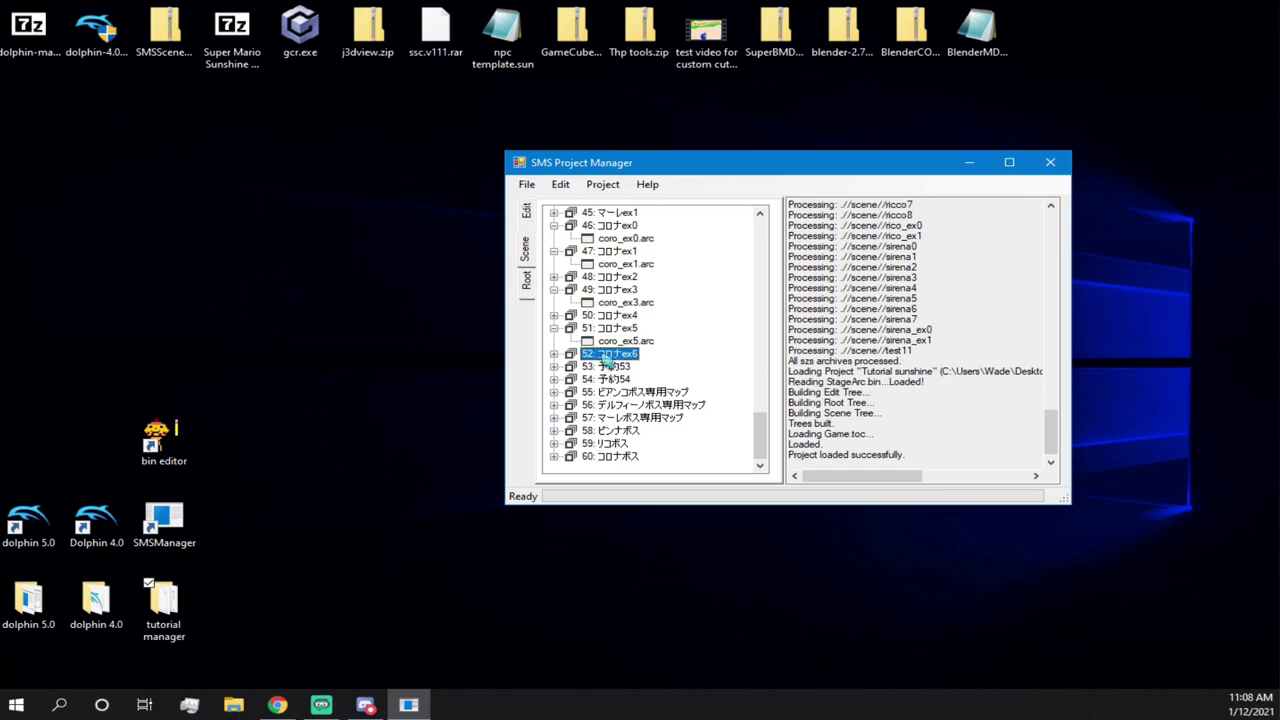
left_click(612, 380)
left_click(622, 405)
left_click(628, 380)
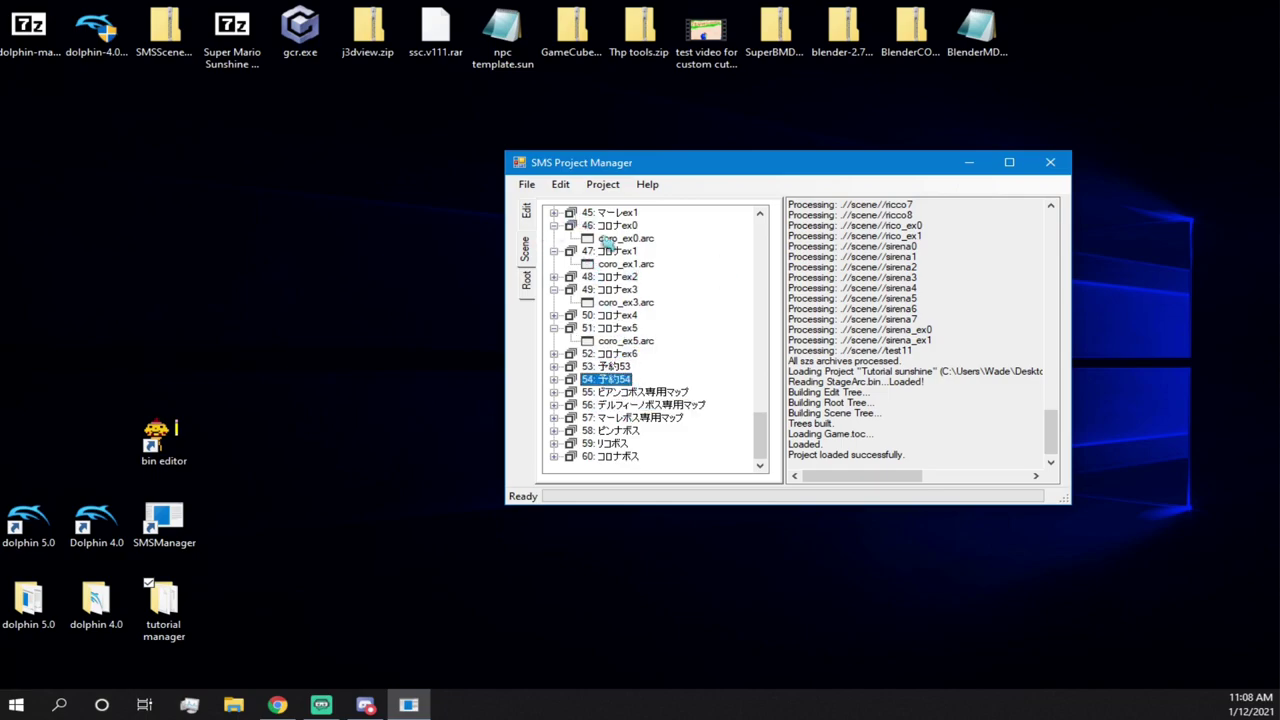
scroll(610, 280, "up", 20)
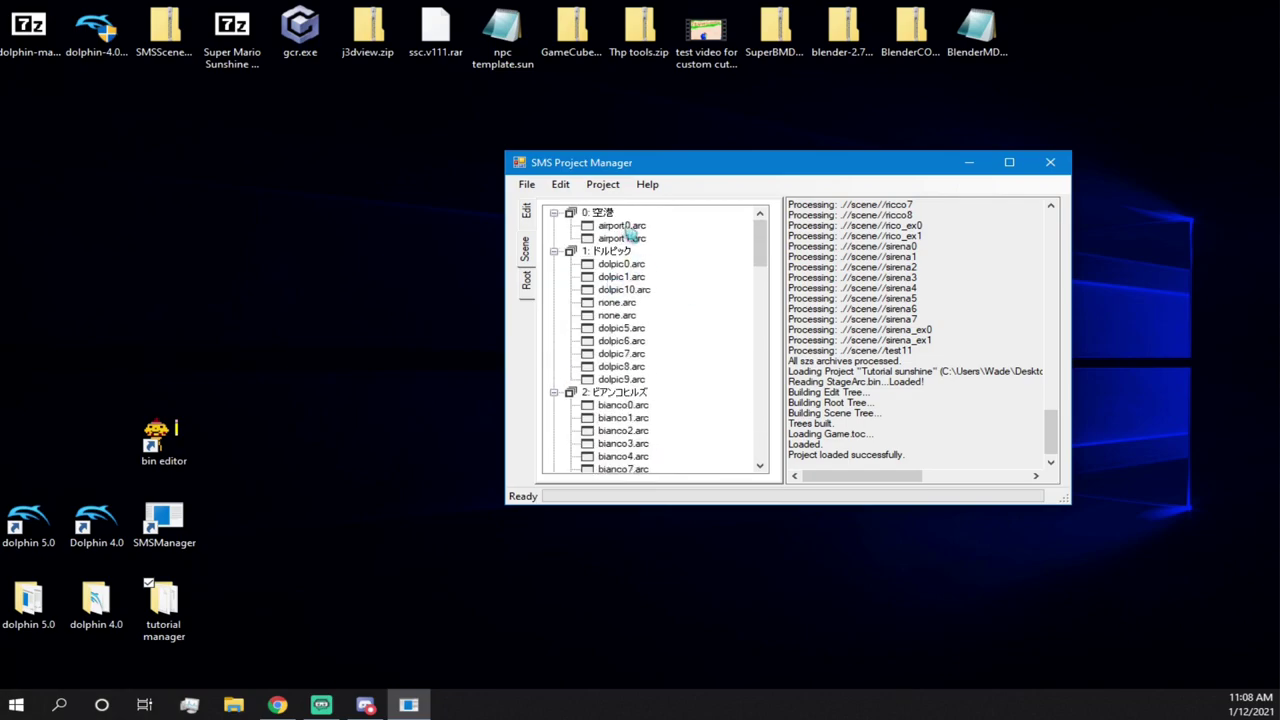
- Launch the bin editor from its desktop shortcut, look at its empty window and close it
left_click(165, 440)
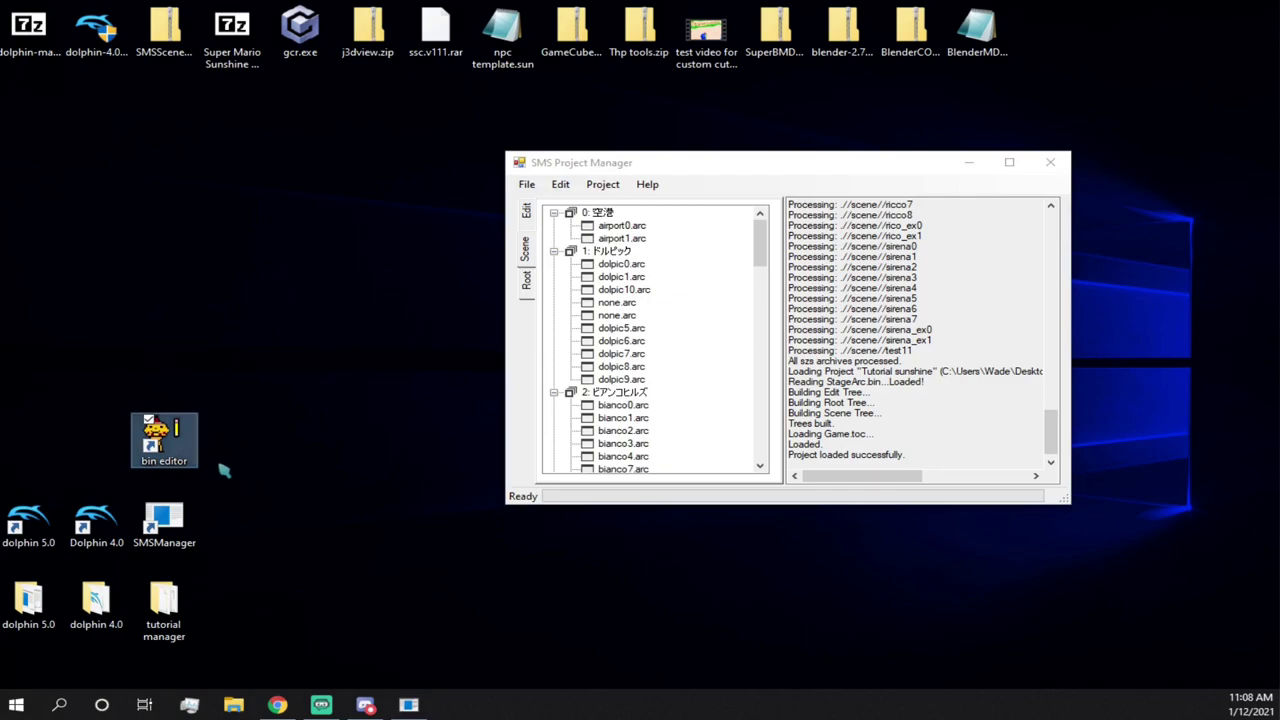
left_click(603, 184)
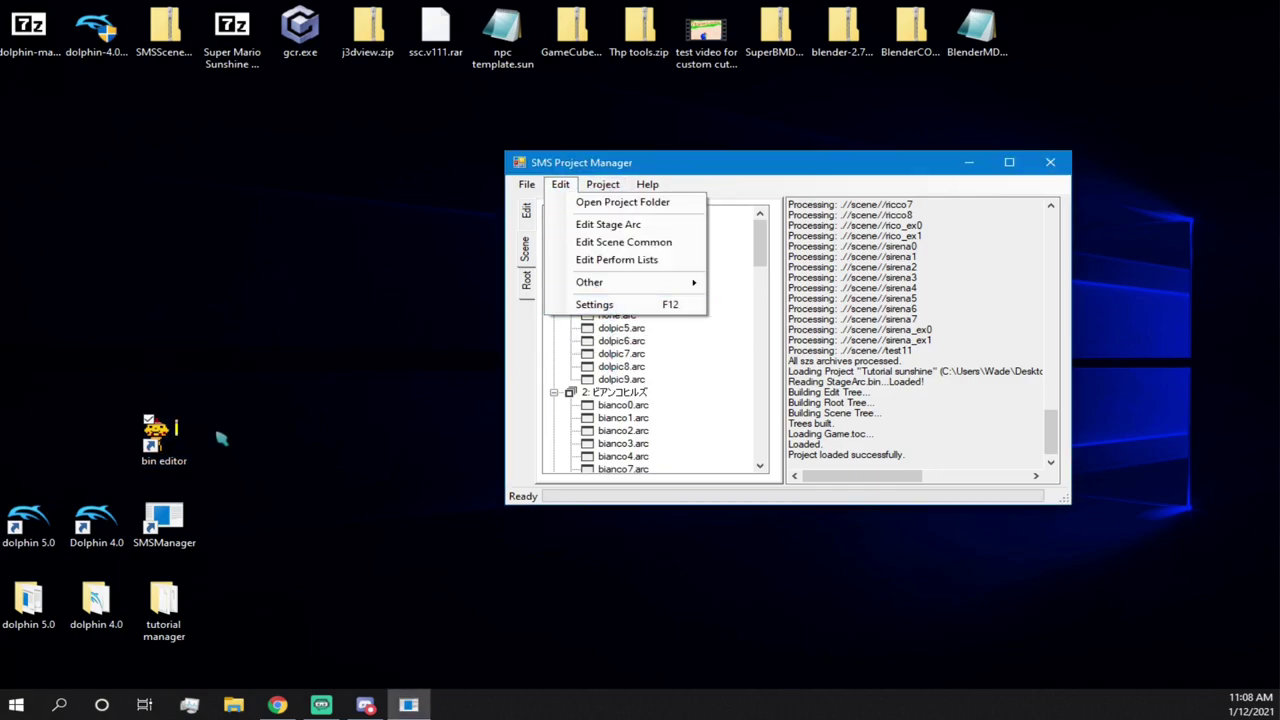
left_click(168, 455)
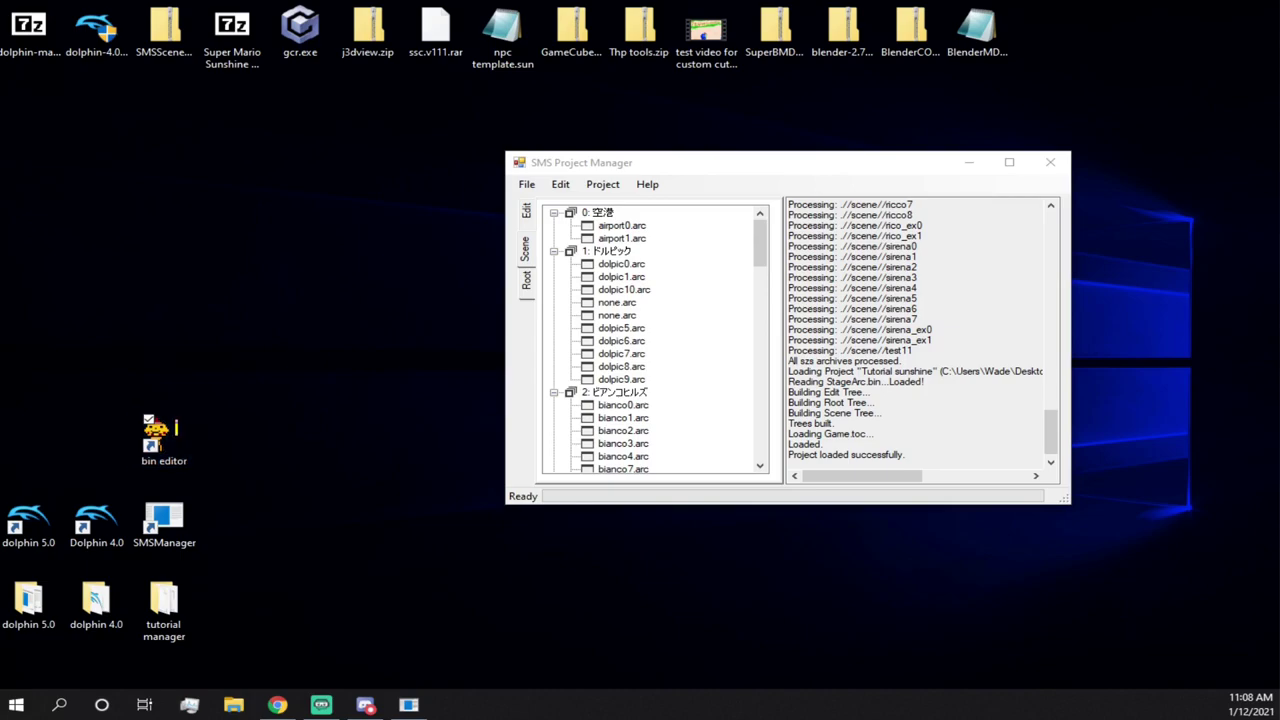
left_click_drag(403, 148, 428, 225)
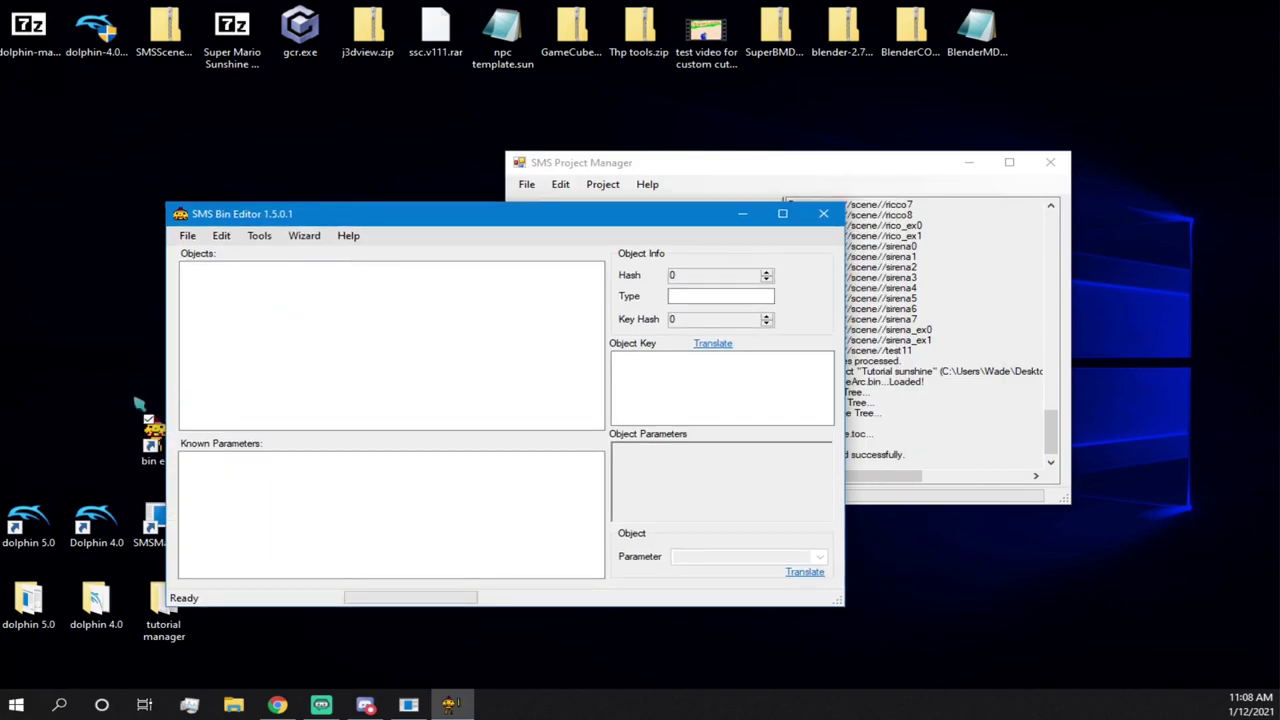
left_click(823, 214)
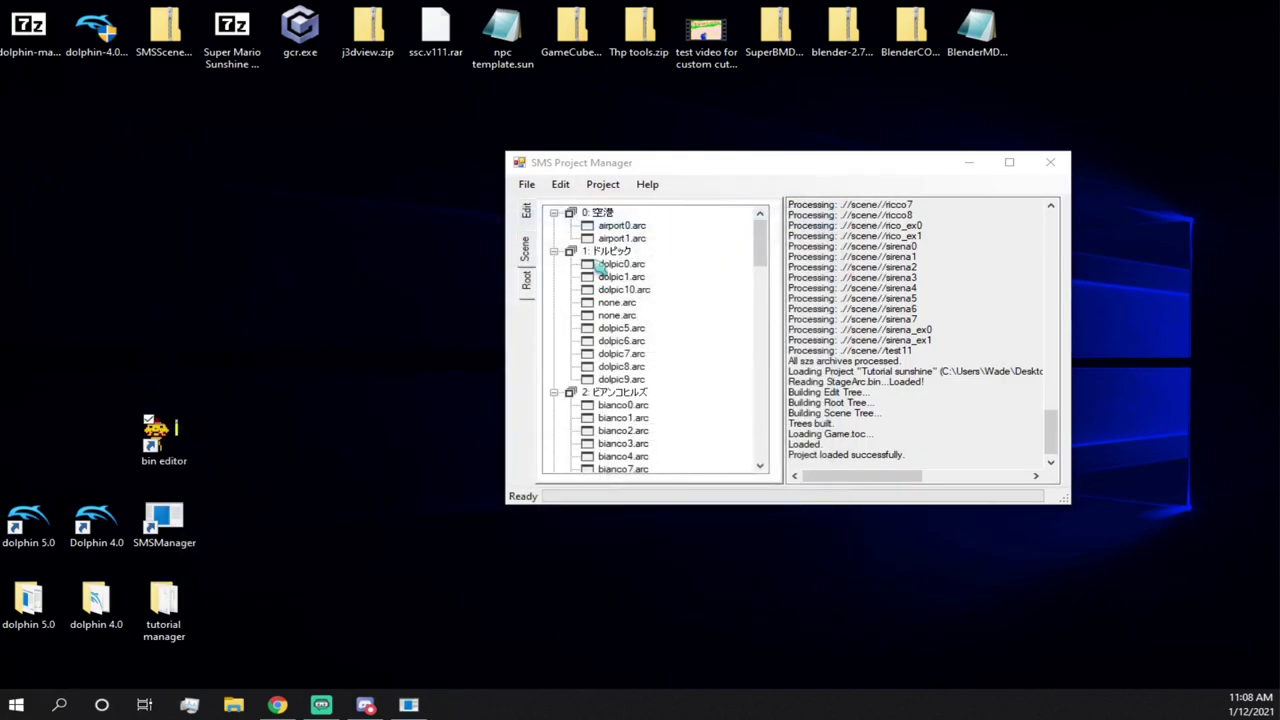
- Open the scene bin of dolpic0.arc under stage 1 (ドルピック) for editing
left_click(612, 264)
right_click(623, 264)
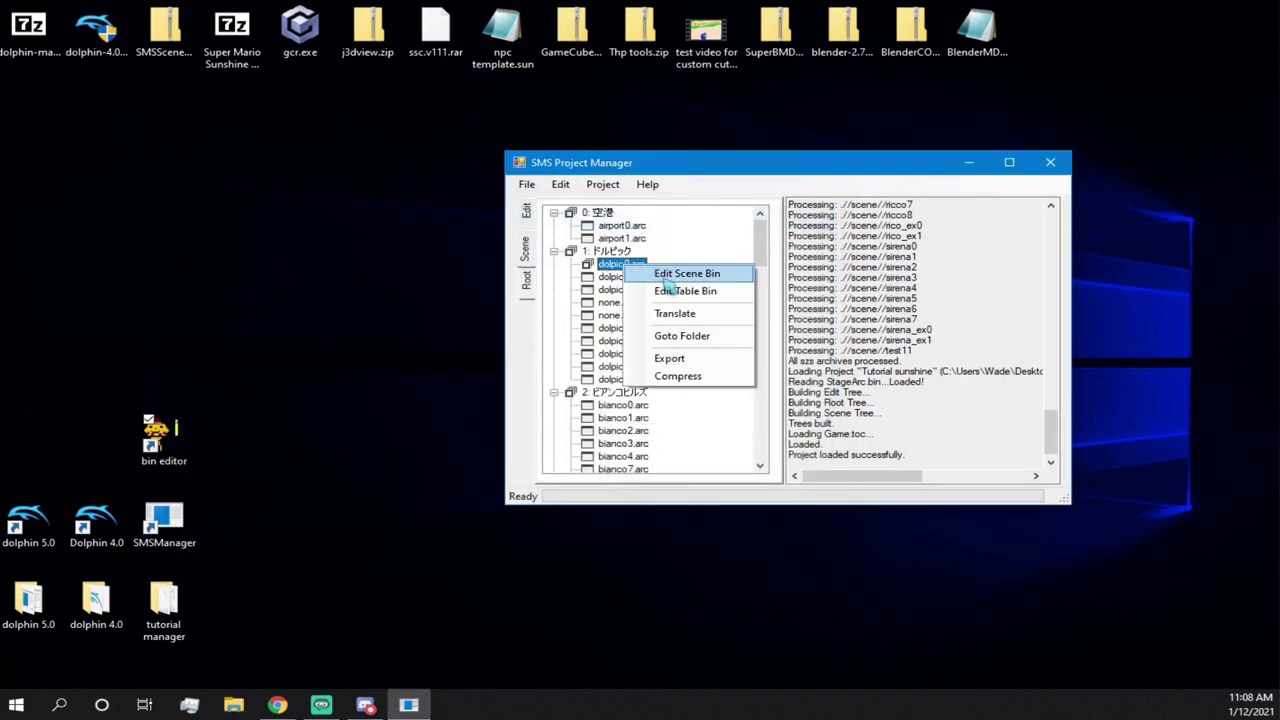
right_click(605, 278)
right_click(606, 265)
right_click(598, 308)
right_click(622, 264)
right_click(623, 266)
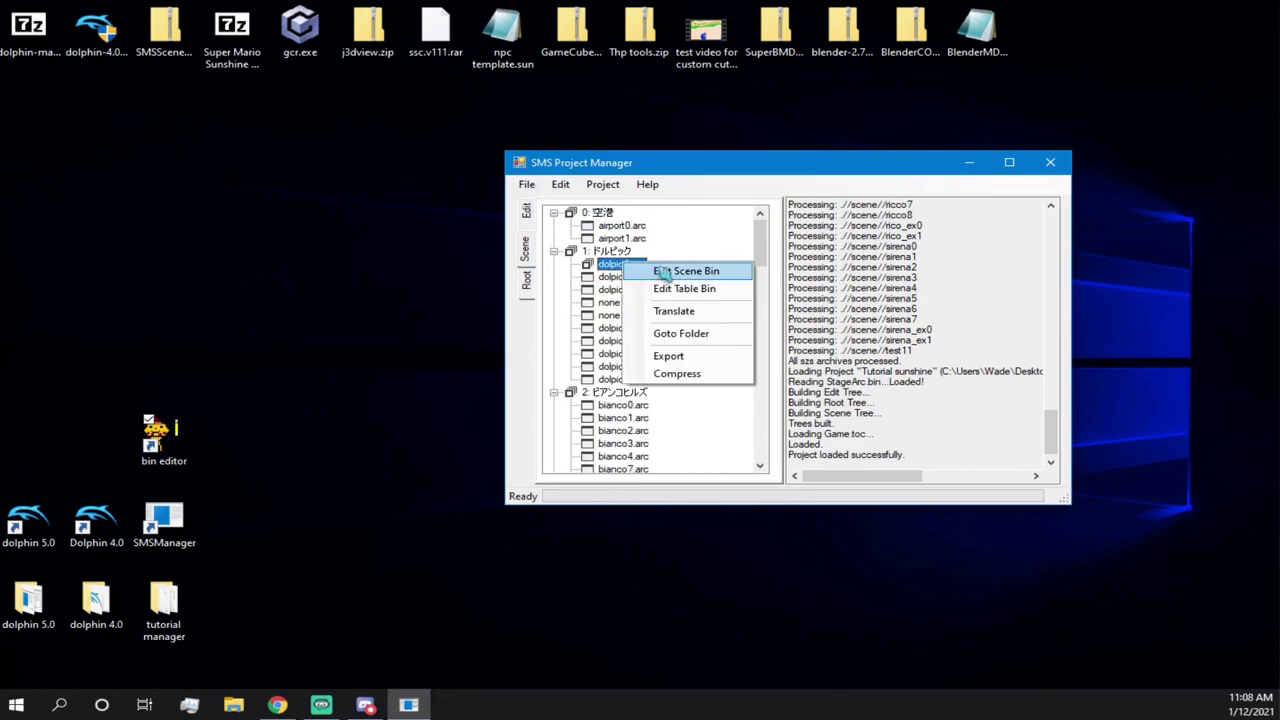
left_click(667, 272)
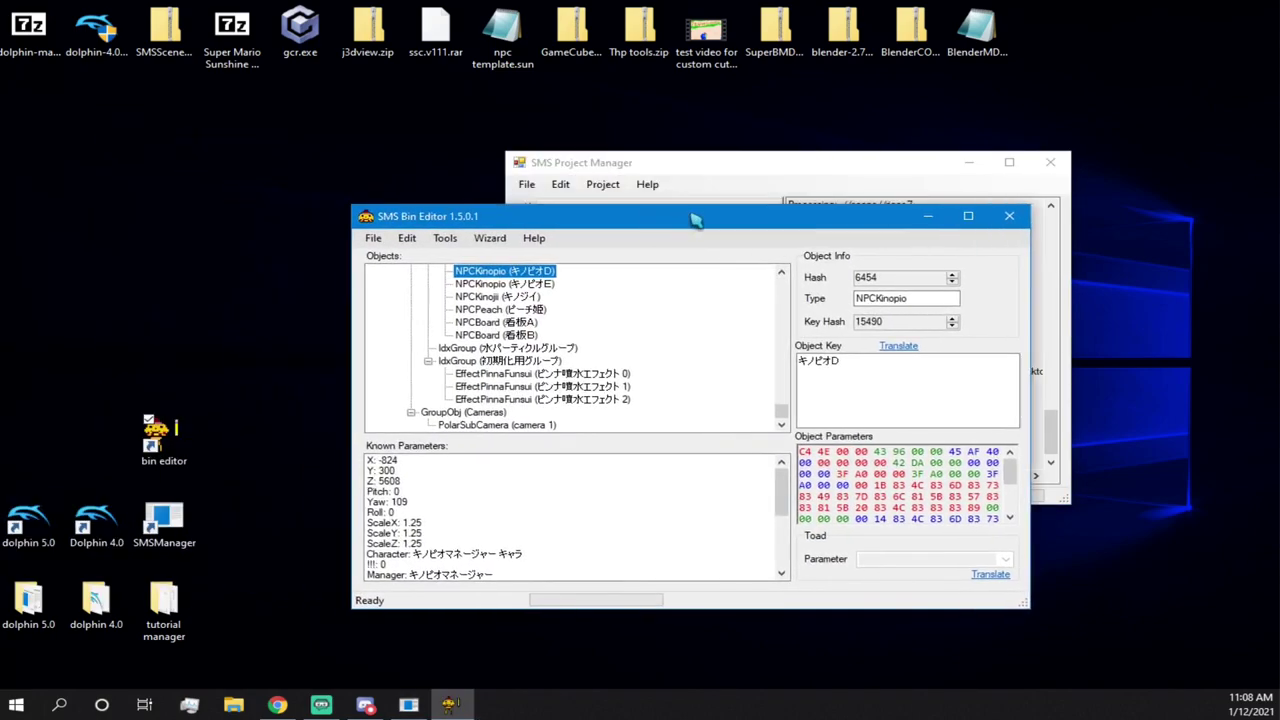
- Enable Start Preview on Scene Load in the bin editor's settings, apply the change and close the settings
left_click(600, 279)
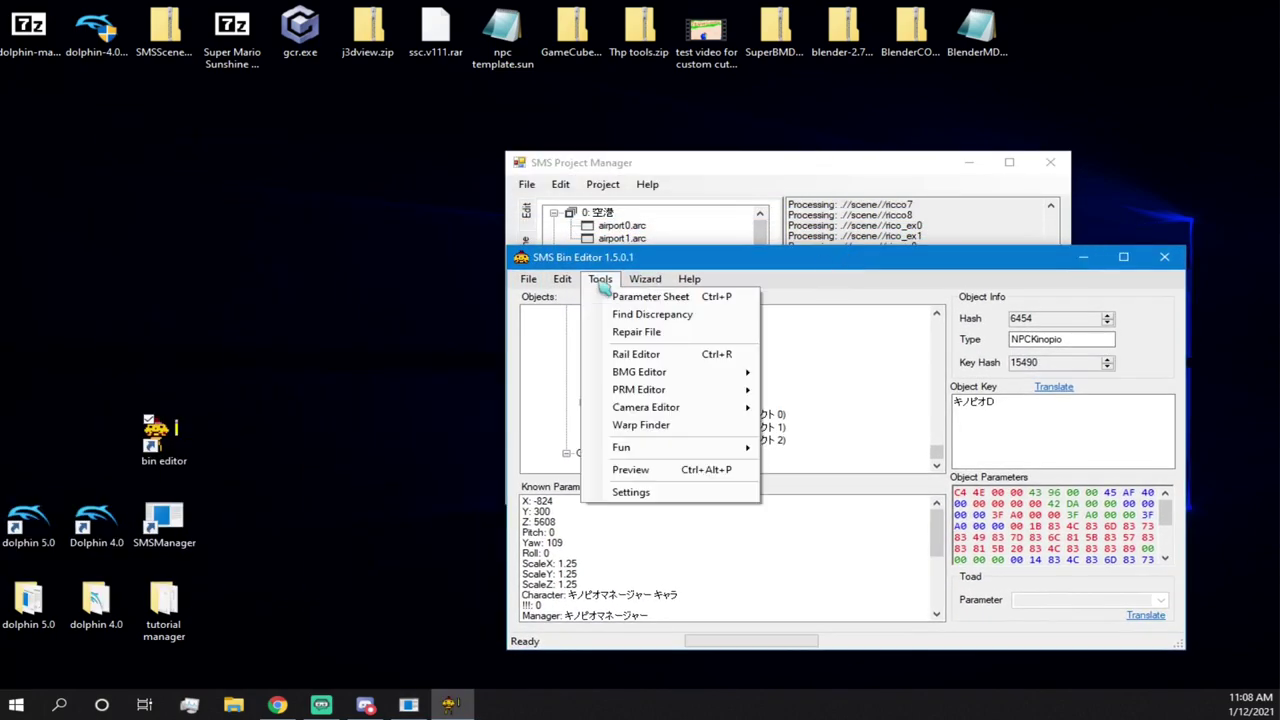
left_click(634, 491)
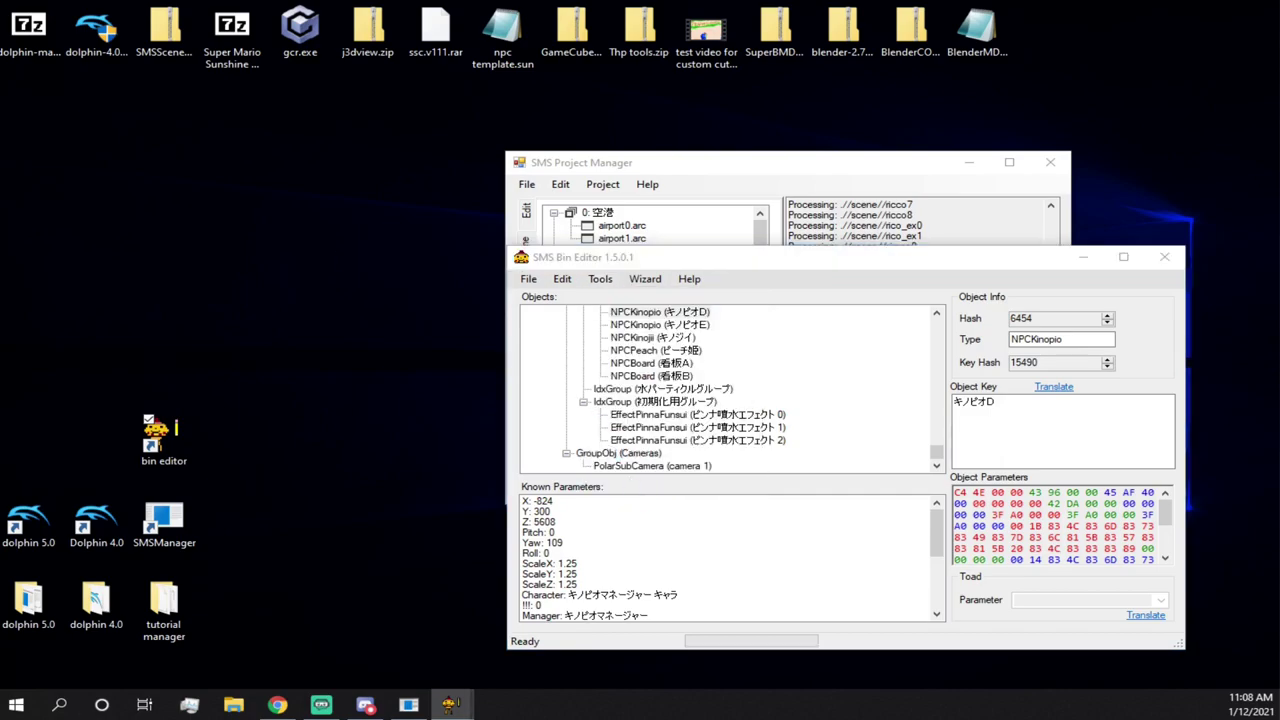
left_click_drag(329, 123, 775, 185)
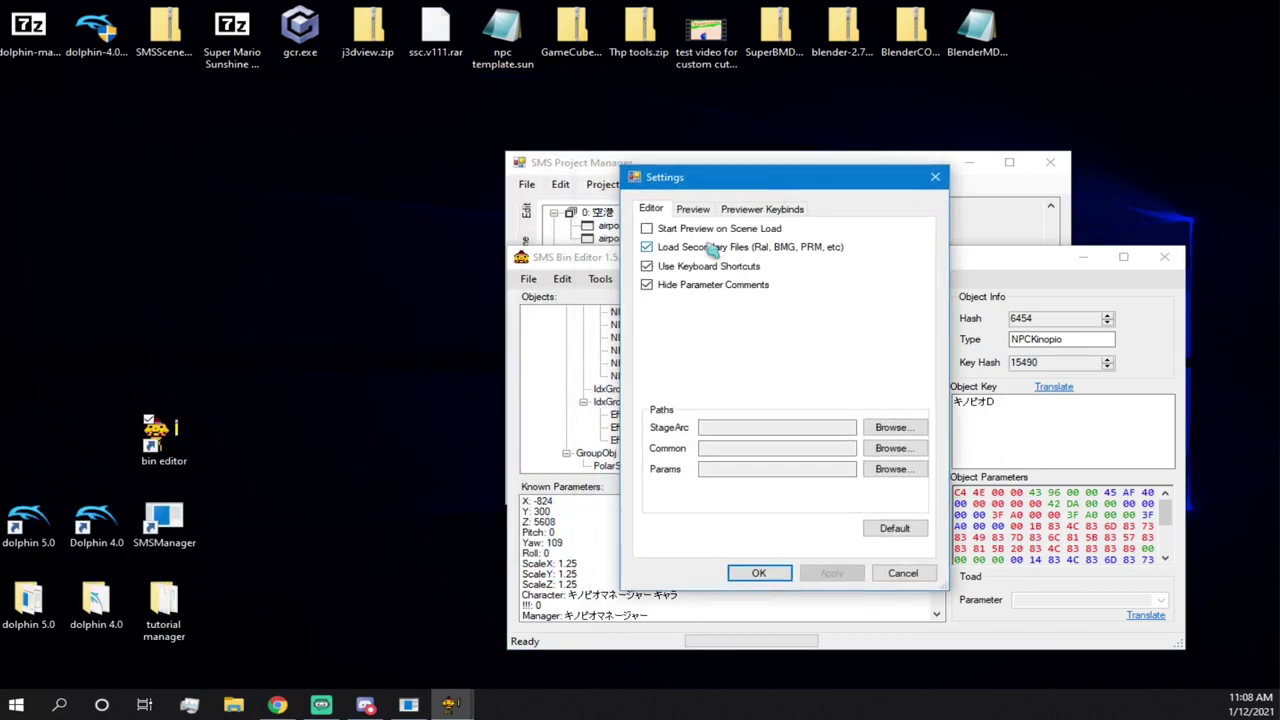
left_click(647, 229)
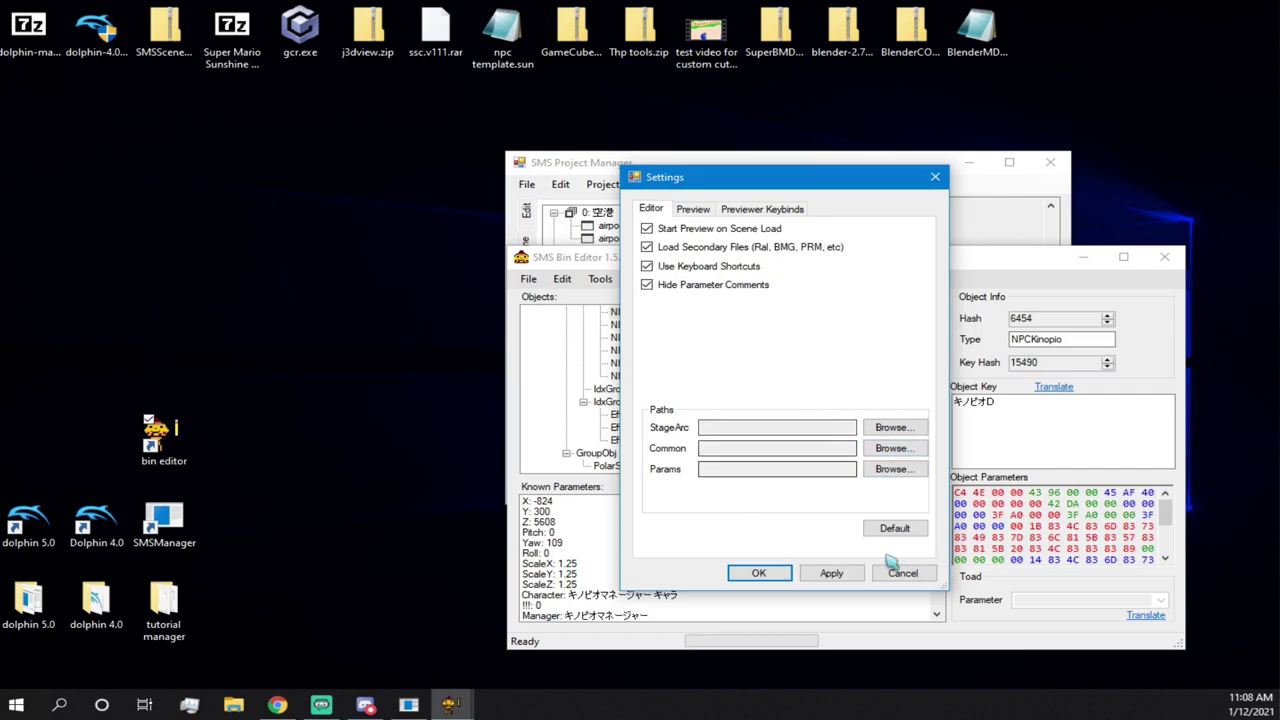
left_click(838, 578)
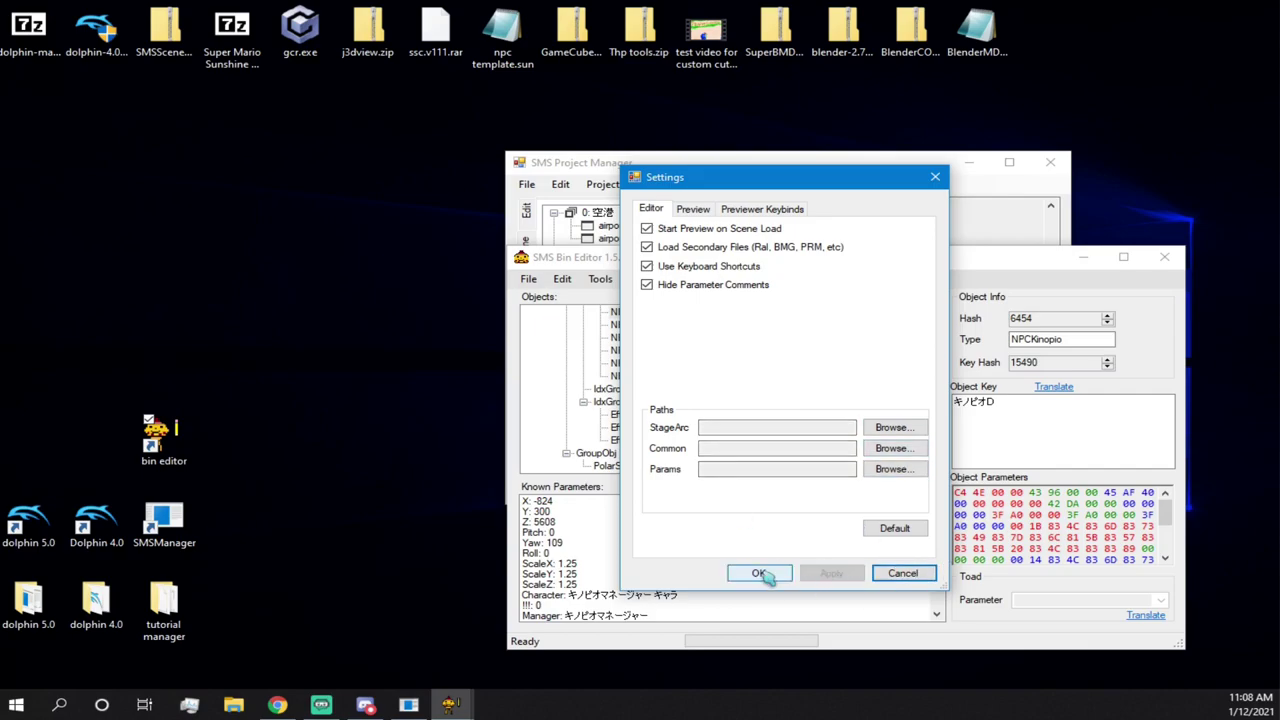
left_click(898, 577)
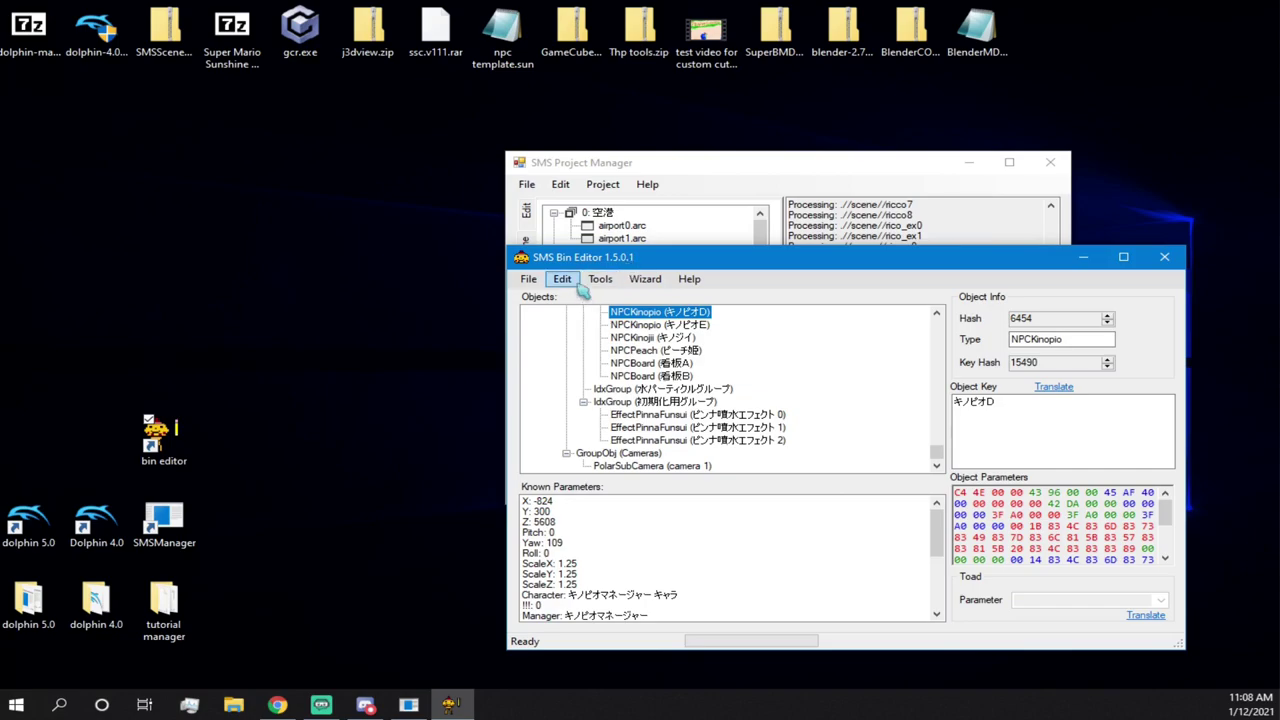
- Open the preview of the dolpic0 scene and bring its window fully into view
left_click(600, 280)
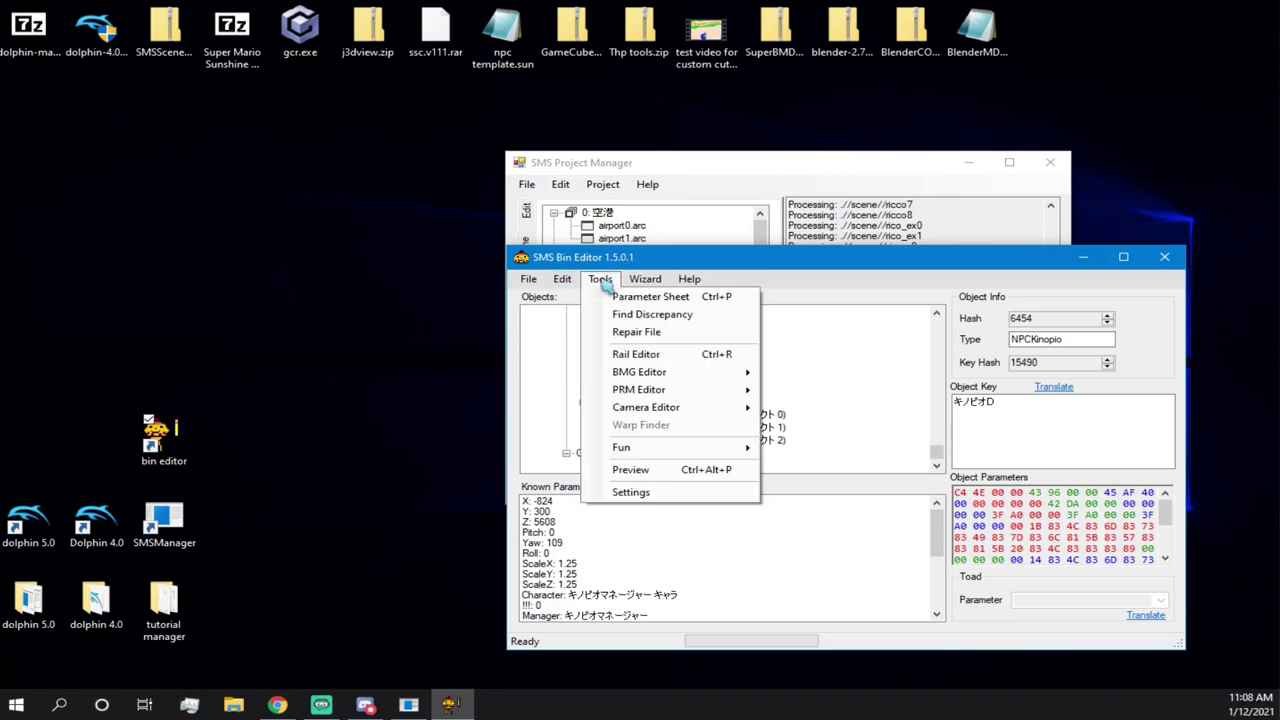
left_click(640, 470)
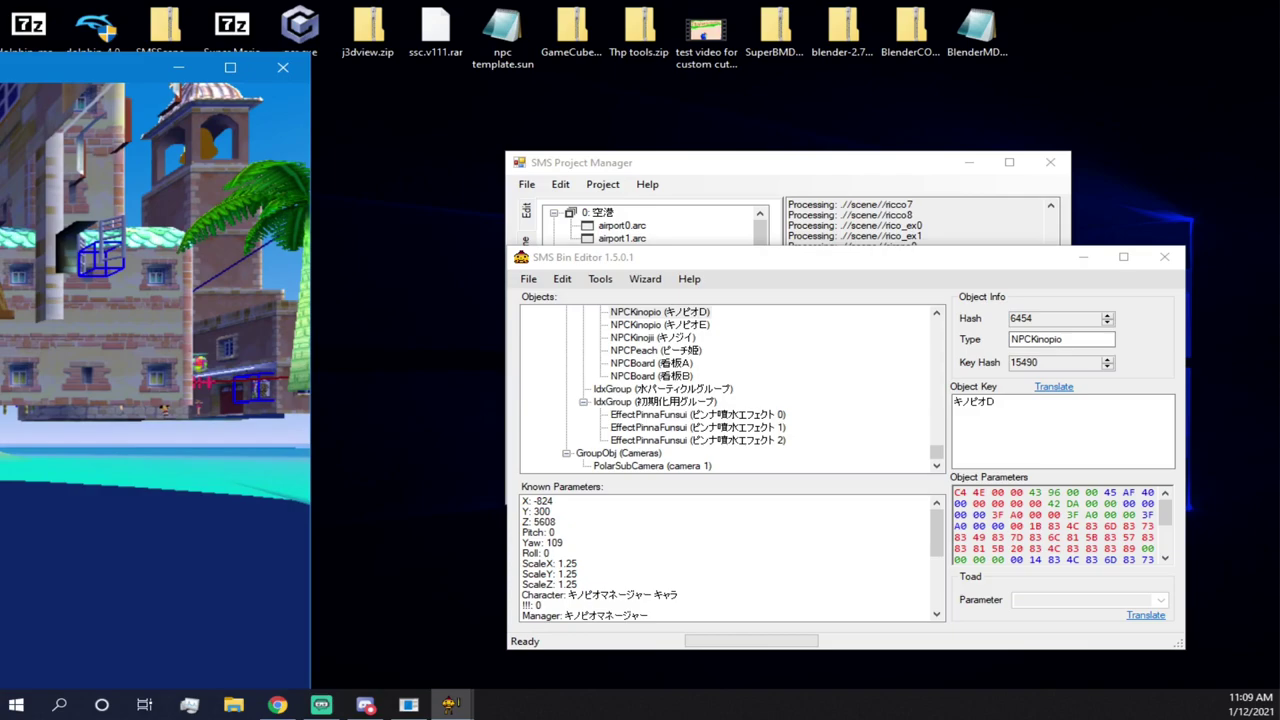
left_click_drag(118, 76, 745, 15)
- Fly through the Delfino Plaza preview to the pineapple on the domed rooftop and examine the surroundings
right_click_drag(500, 216, 320, 224)
key("w")
key("w")
key("d")
key("space")
key("w")
key("d")
key("a")
key("w")
key("d")
key("a")
key("w")
key("s")
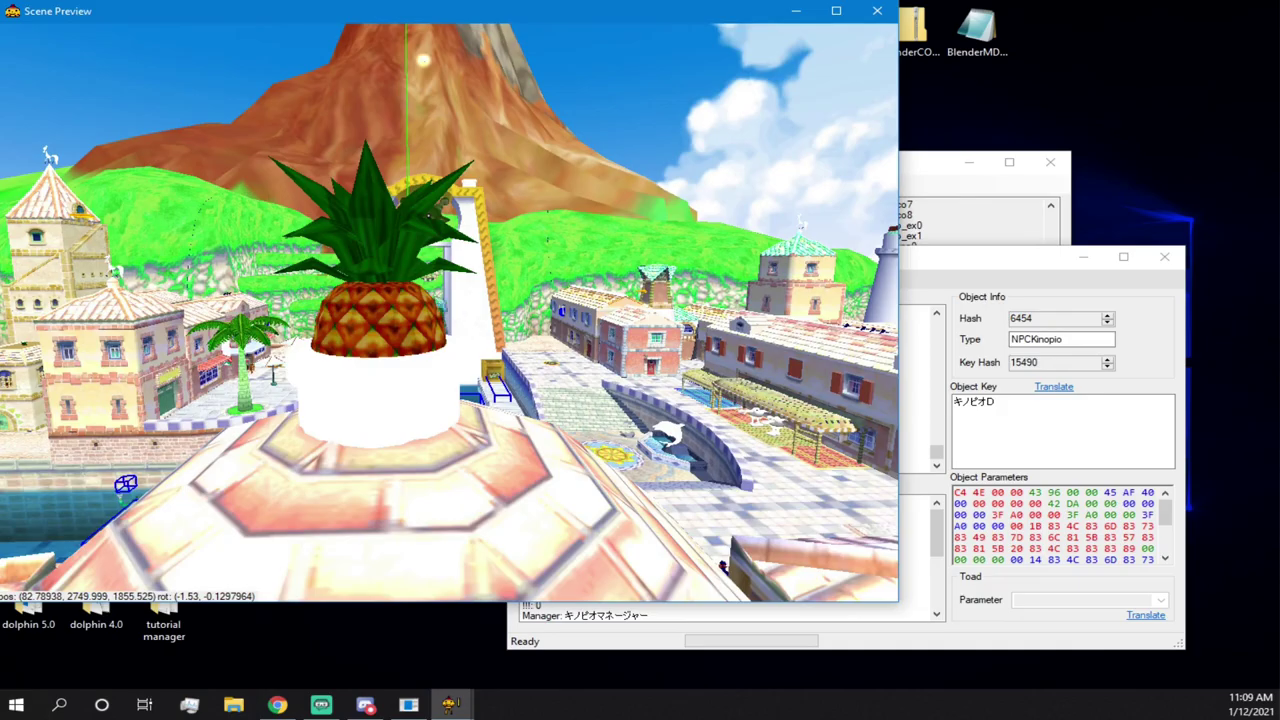
- Select the pineapple fruit cover (パイン(フタ)) and move it off the domed rooftop, checking it from the opposite side
left_click(310, 276)
left_click_drag(310, 276, 654, 128)
key("a")
right_click_drag(654, 128, 809, 211)
key("s")
key("a")
key("e")
key("Up")
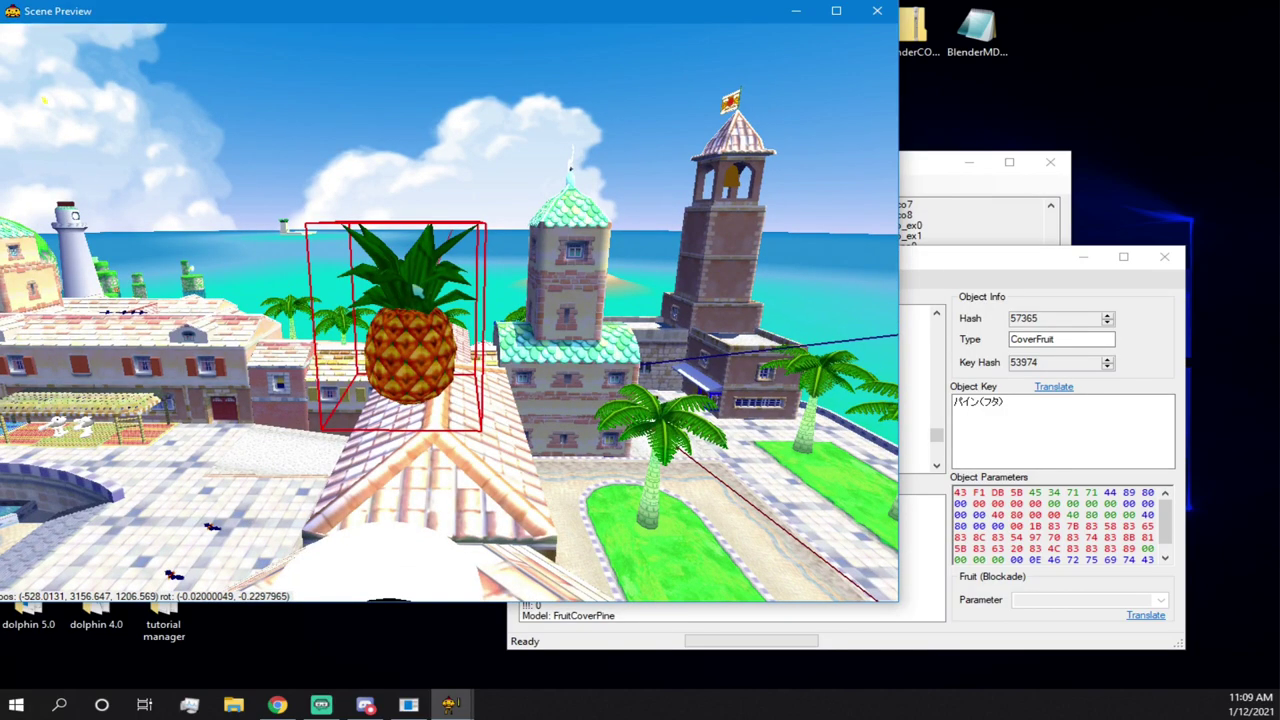
- Move the palm 15 tree on the plaza lawn, and shift the pineapple fruit cover above the tiled roof
left_click(670, 483)
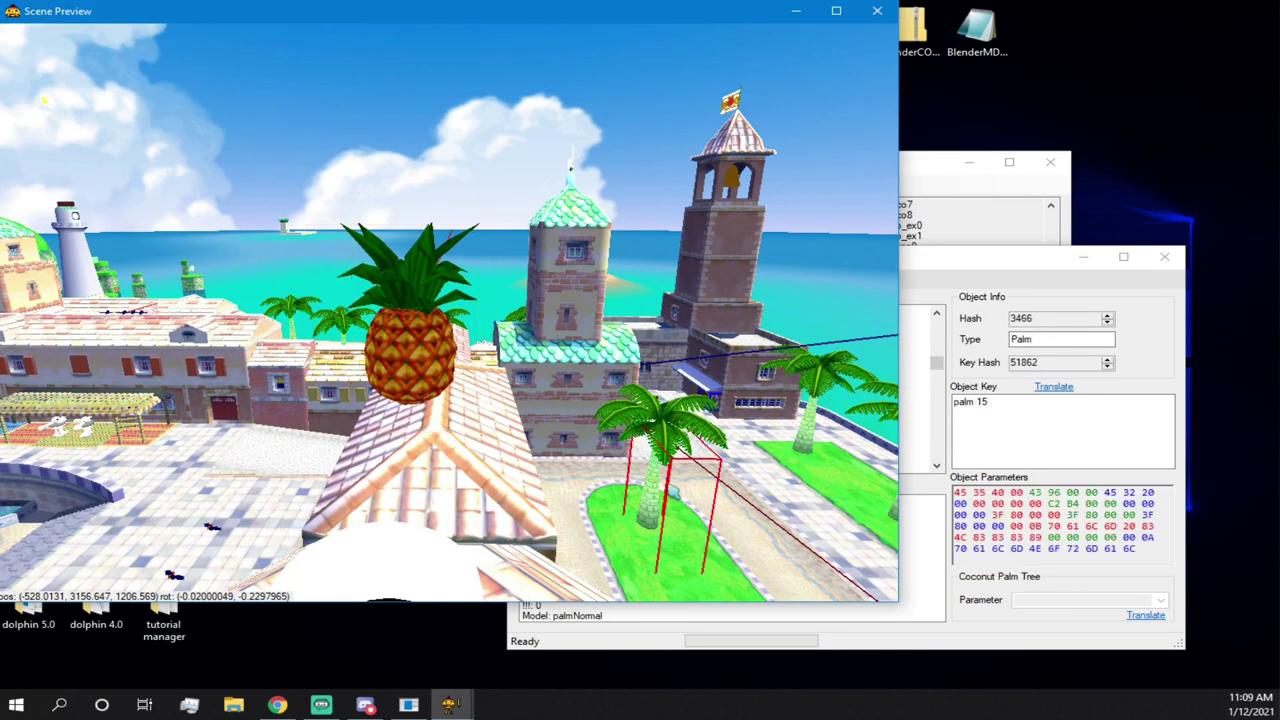
left_click_drag(684, 510, 690, 410)
left_click(431, 361)
left_click_drag(413, 290, 439, 308)
key("d")
right_click_drag(439, 308, 393, 317)
left_click_drag(328, 261, 697, 182)
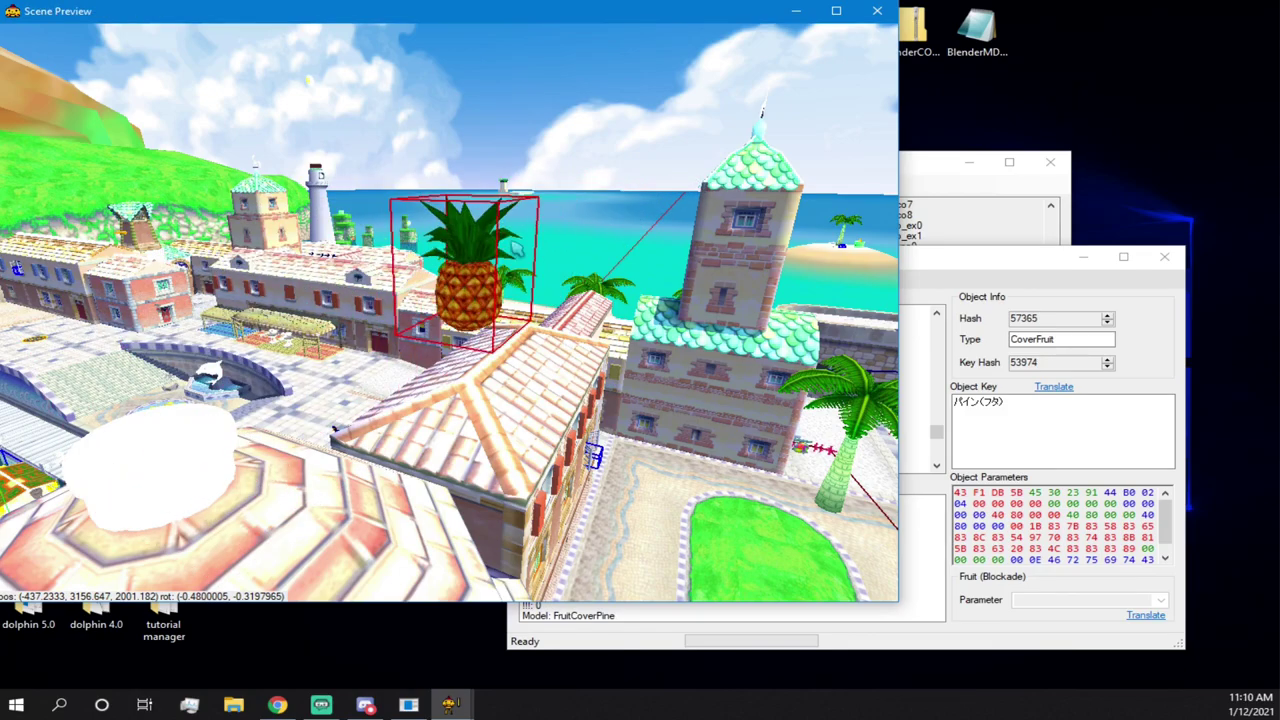
- Move the pineapple fruit cover across the plaza and vary its distance from the camera, placing it by the building's front roof
right_click_drag(321, 176, 349, 301)
key("s")
scroll(325, 274, "down", 1)
scroll(349, 301, "down", 1)
scroll(449, 312, "down", 2)
left_click_drag(389, 126, 722, 278)
right_click_drag(722, 278, 524, 147)
scroll(630, 160, "down", 4)
scroll(590, 245, "up", 1)
scroll(630, 278, "up", 7)
scroll(490, 140, "down", 3)
scroll(488, 144, "down", 3)
scroll(524, 147, "down", 4)
key("Down")
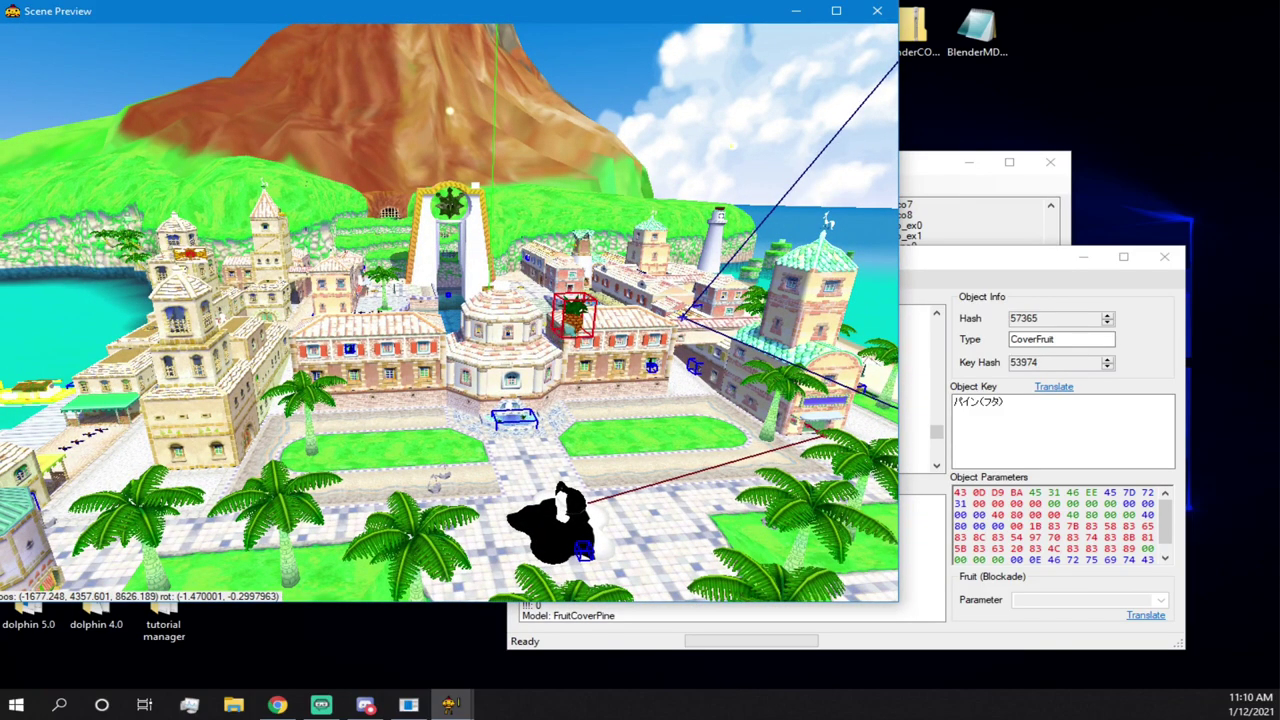
- Move the pineapple fruit cover down in front of the buildings, then across the path to the edge of the opposite lawn
left_click_drag(581, 356, 435, 408)
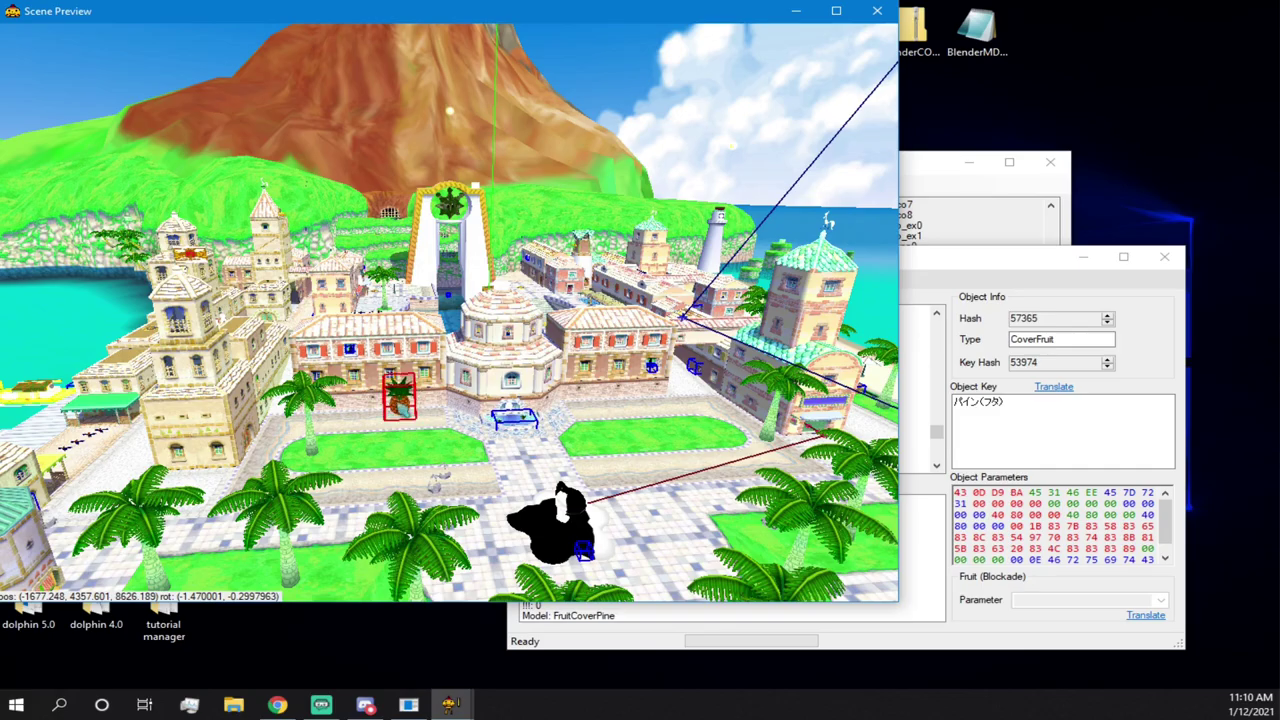
left_click_drag(398, 415, 421, 428)
right_click_drag(421, 428, 426, 481)
key("Up")
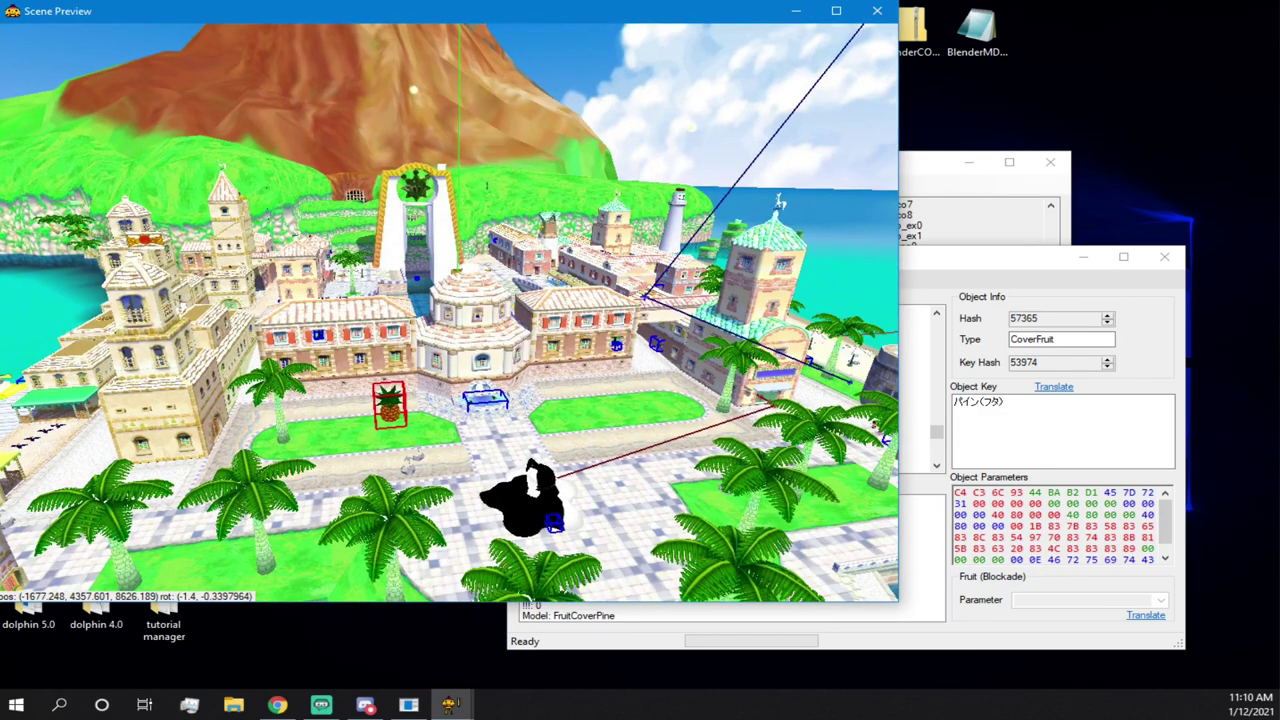
left_click_drag(384, 405, 540, 420)
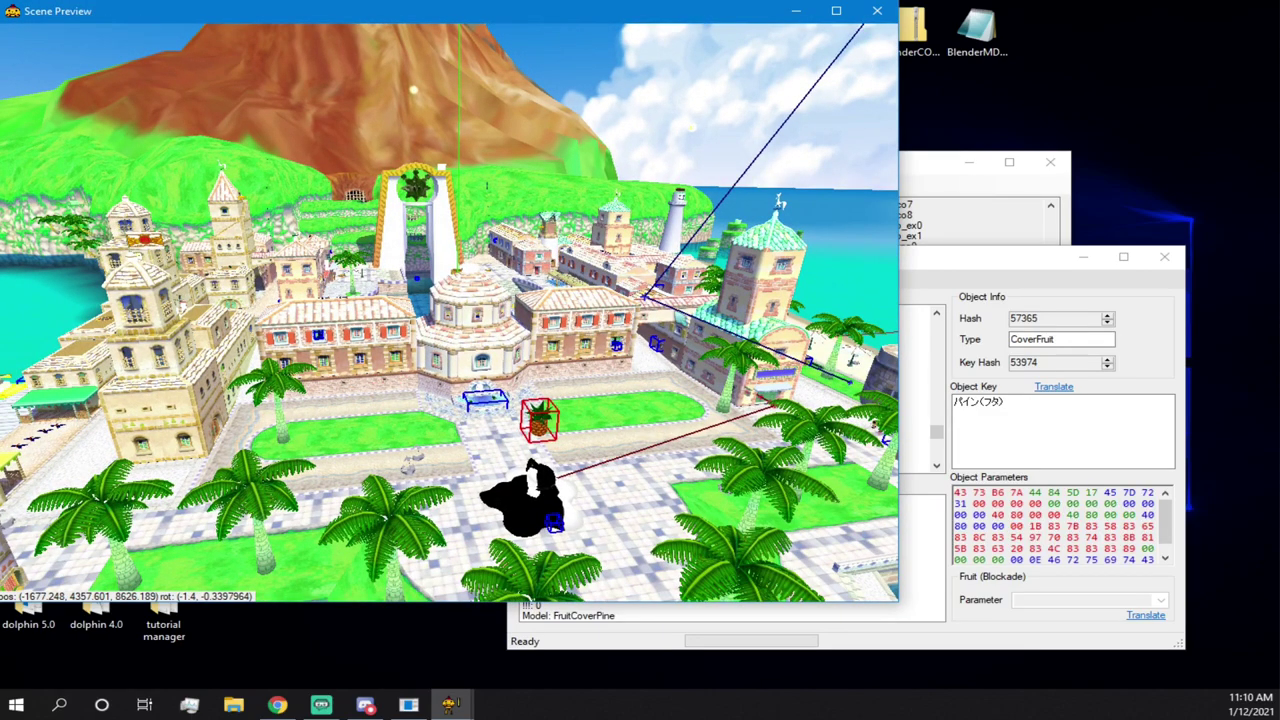
- Close the bin editor with the dolpic0 scene and return to the project manager
left_click_drag(956, 268, 762, 262)
left_click(971, 251)
left_click(705, 407)
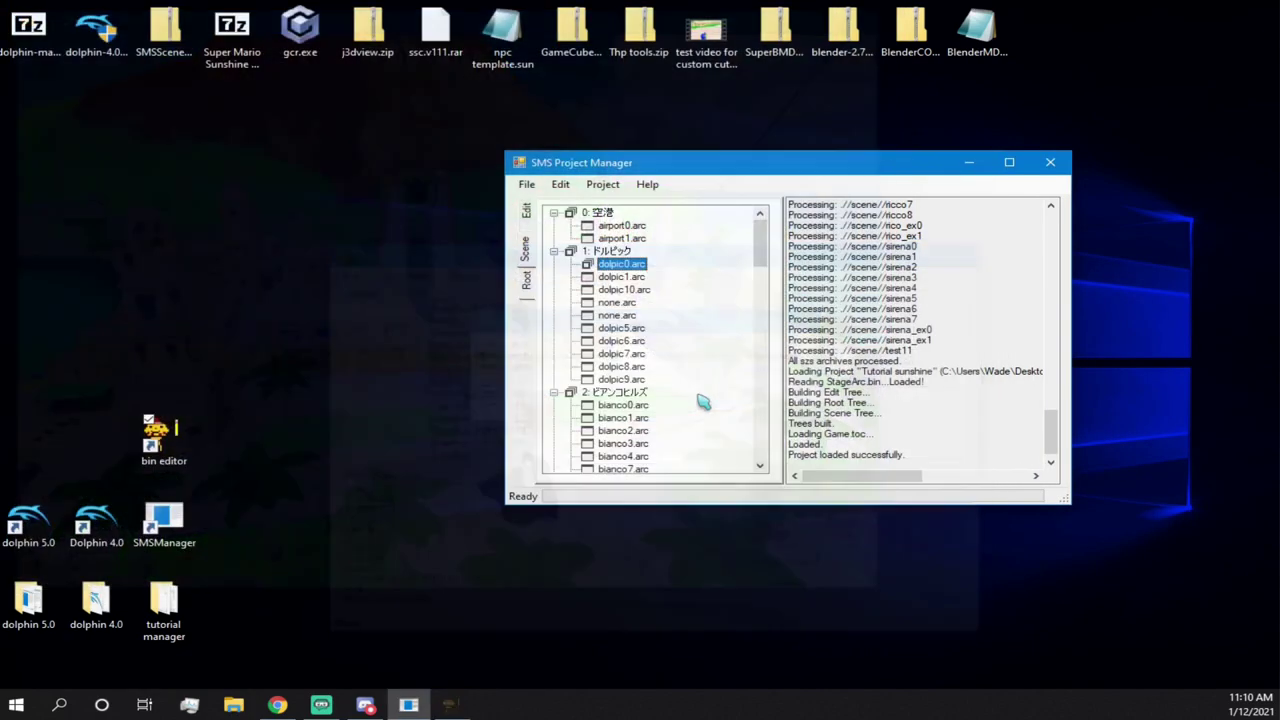
- Open the scene bin of airport0.arc under stage 0 (空港) and uncover its preview
right_click(622, 227)
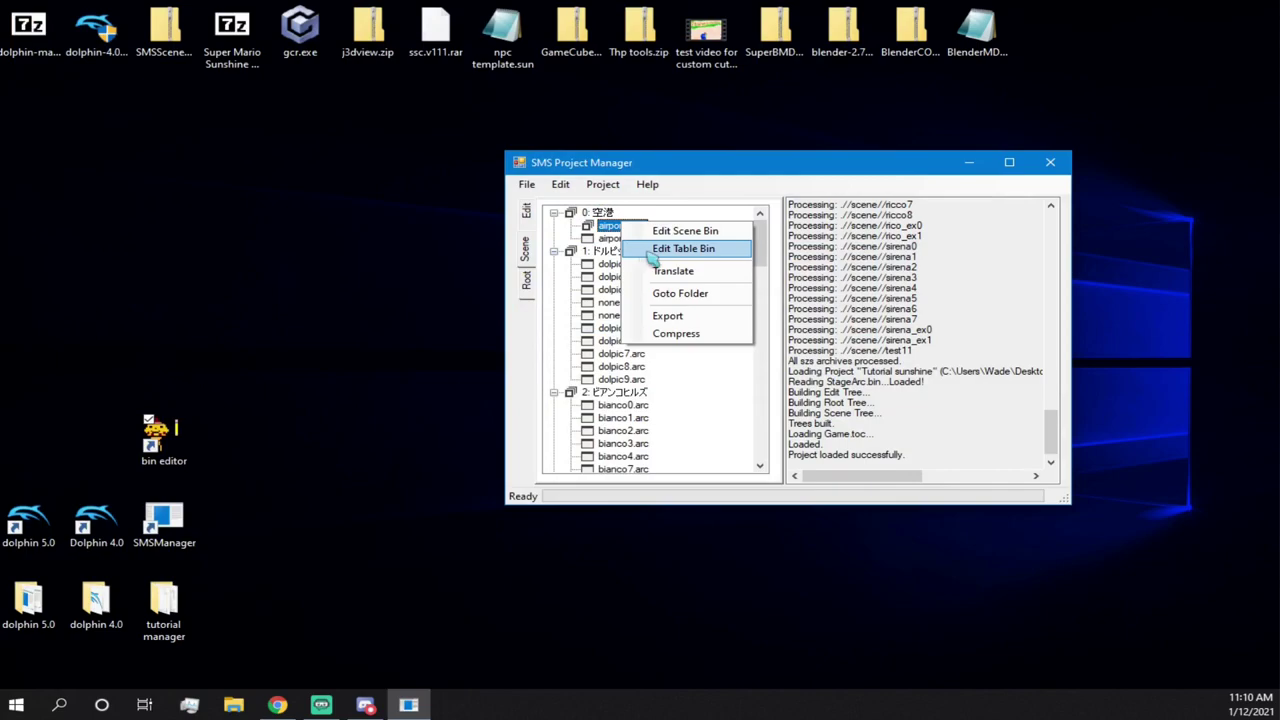
left_click(651, 253)
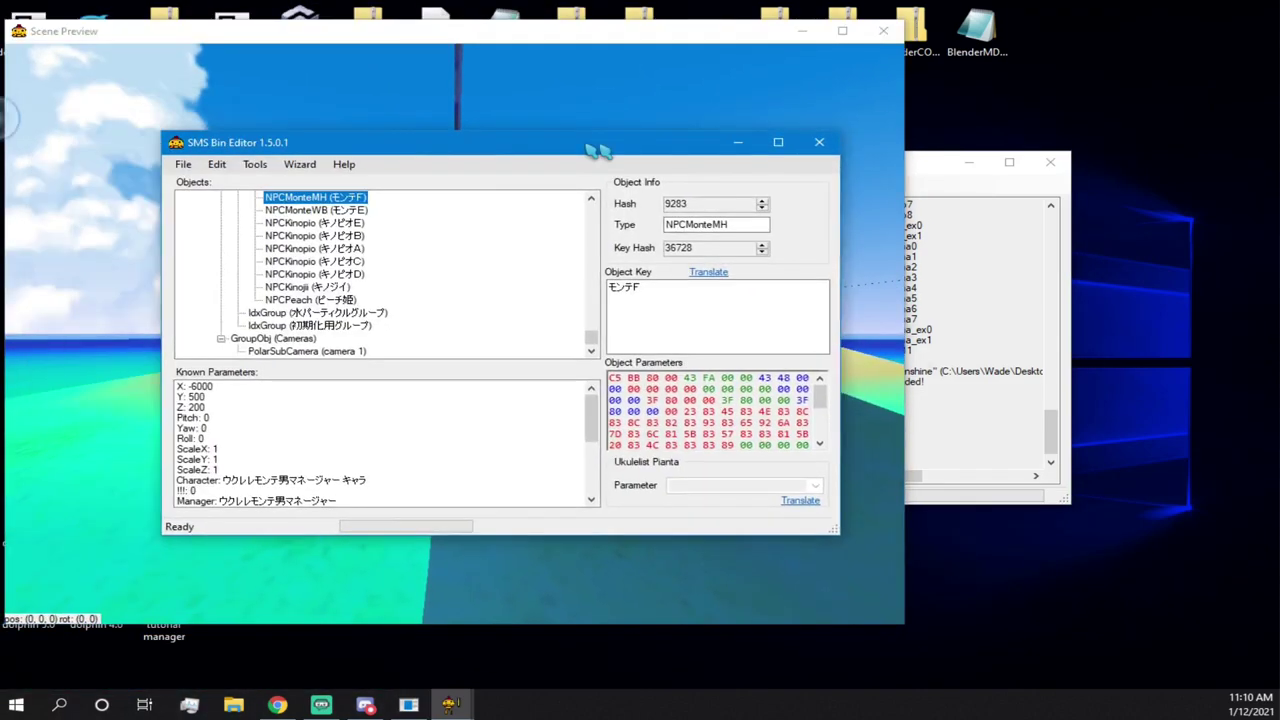
left_click_drag(594, 149, 985, 283)
- Move the palm 3 tree from the airport beach up into the air to about X -6575, Y 2132, Z 3255
right_click_drag(216, 226, 81, 306)
key("s")
key("w")
key("w")
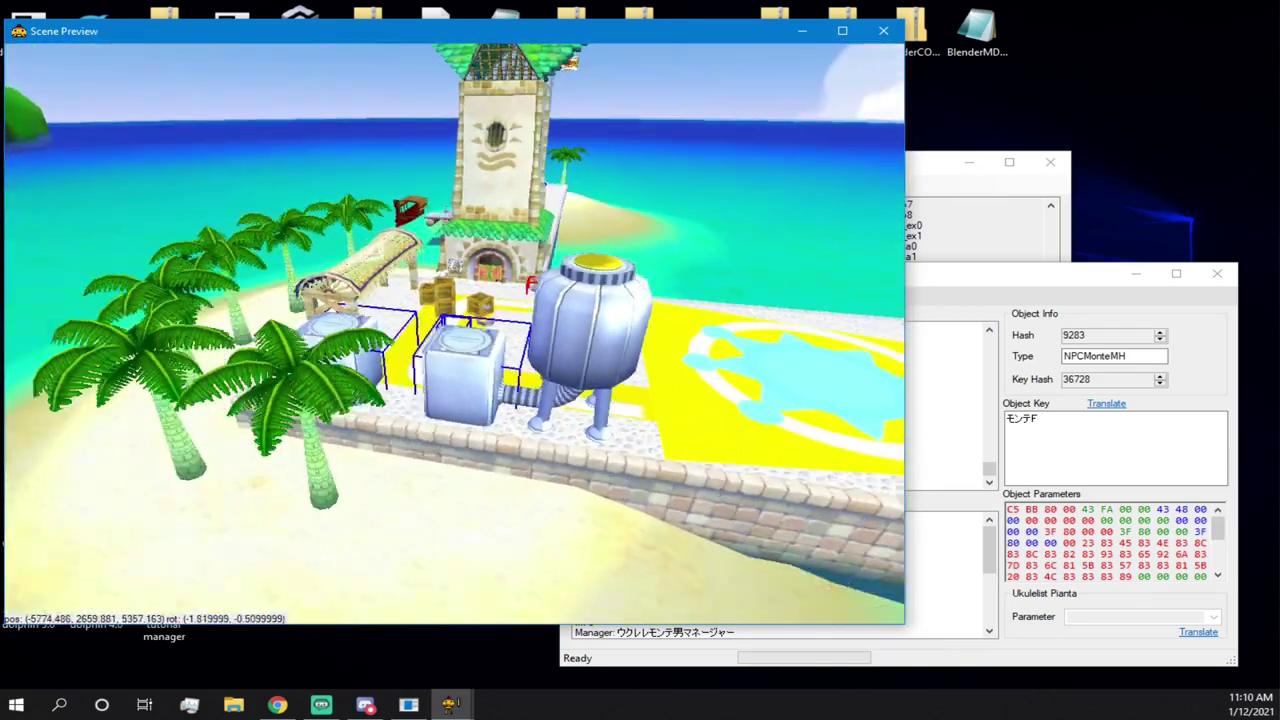
key("a")
right_click_drag(450, 540, 455, 530)
left_click(458, 525)
left_click_drag(458, 525, 540, 246)
right_click_drag(540, 246, 348, 244)
key("d")
key("s")
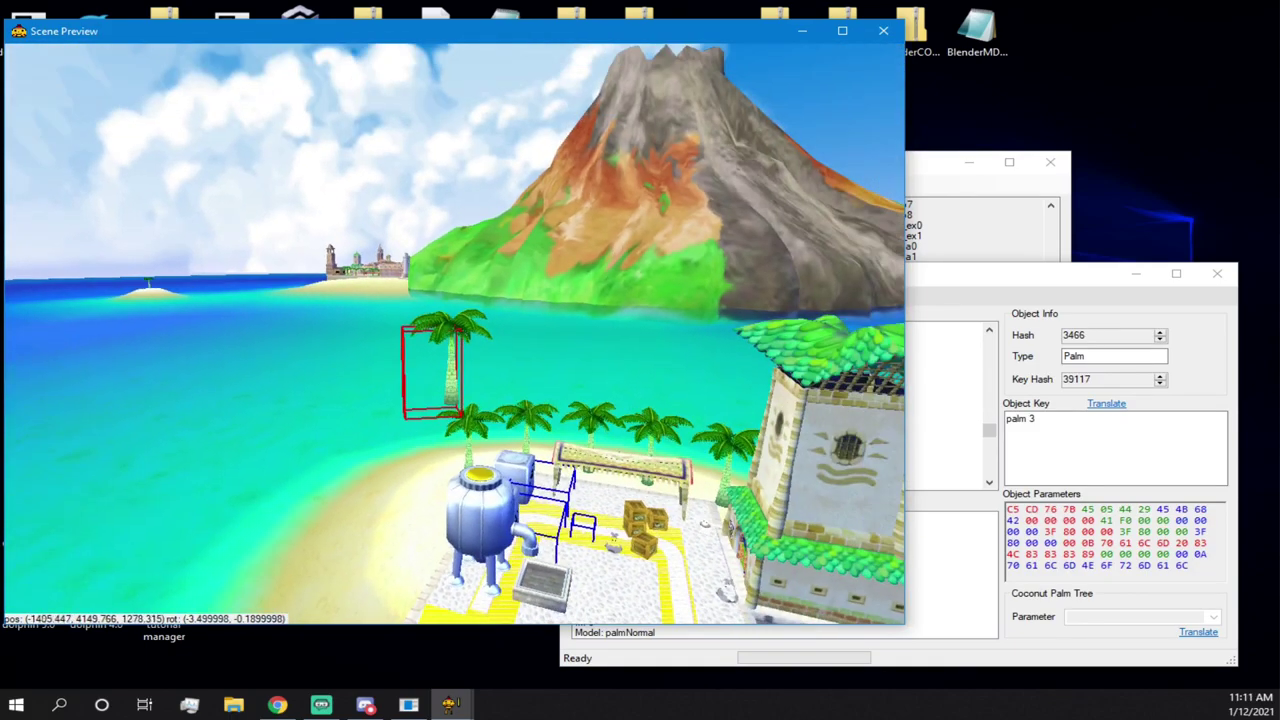
- Save the edited airport0 scene and close the bin editor
left_click(863, 286)
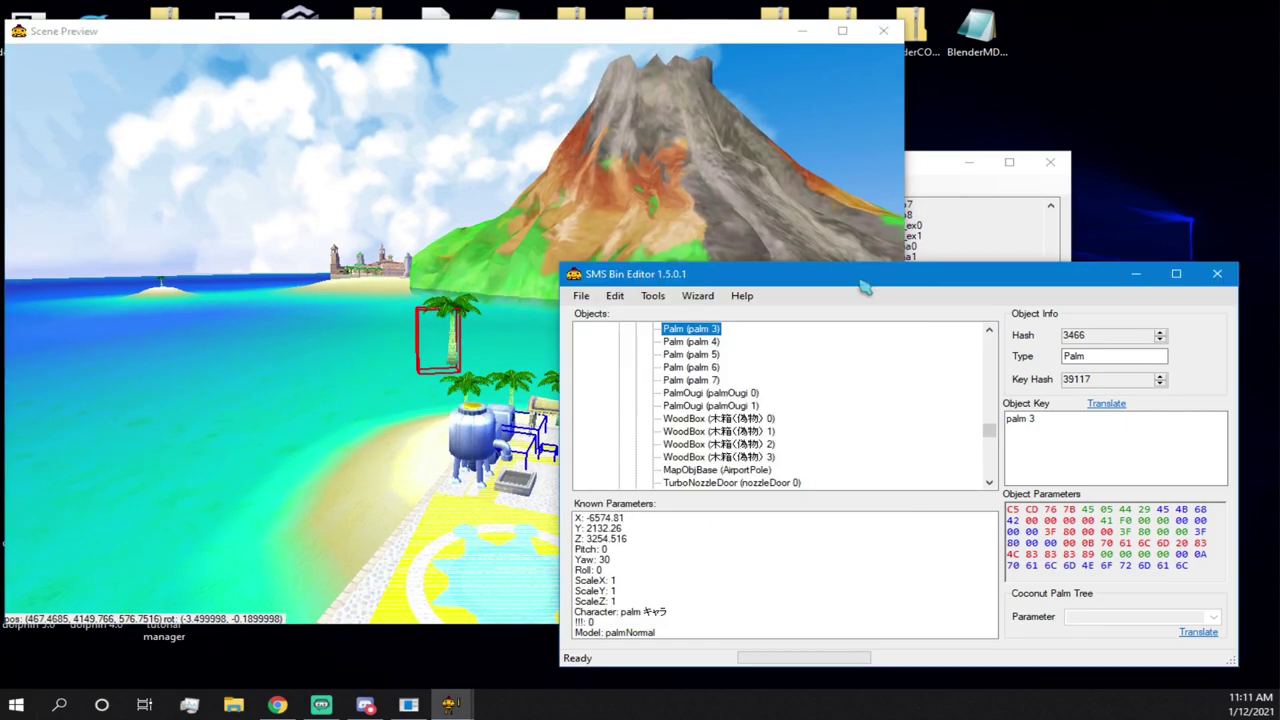
left_click(591, 296)
left_click(608, 355)
left_click(582, 298)
left_click_drag(966, 281, 473, 272)
left_click(722, 264)
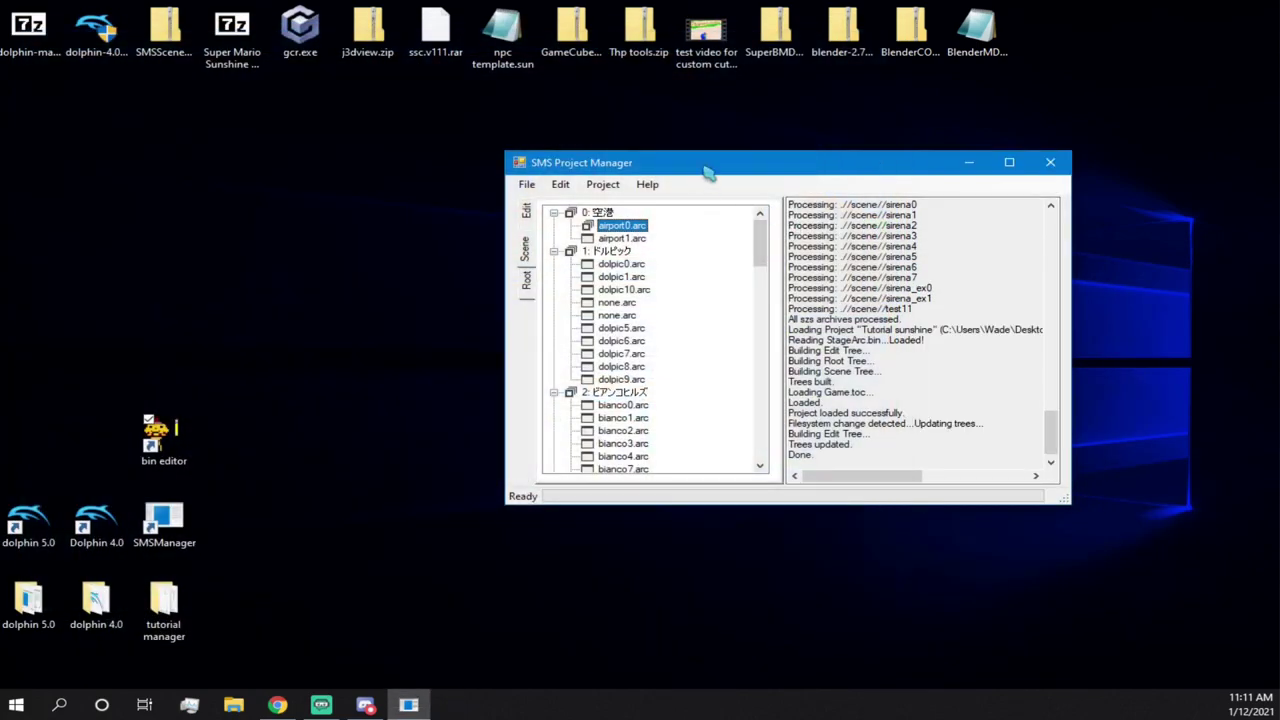
- Look over the project-wide commands for exporting and compressing all archives
left_click_drag(708, 173, 566, 164)
left_click(460, 176)
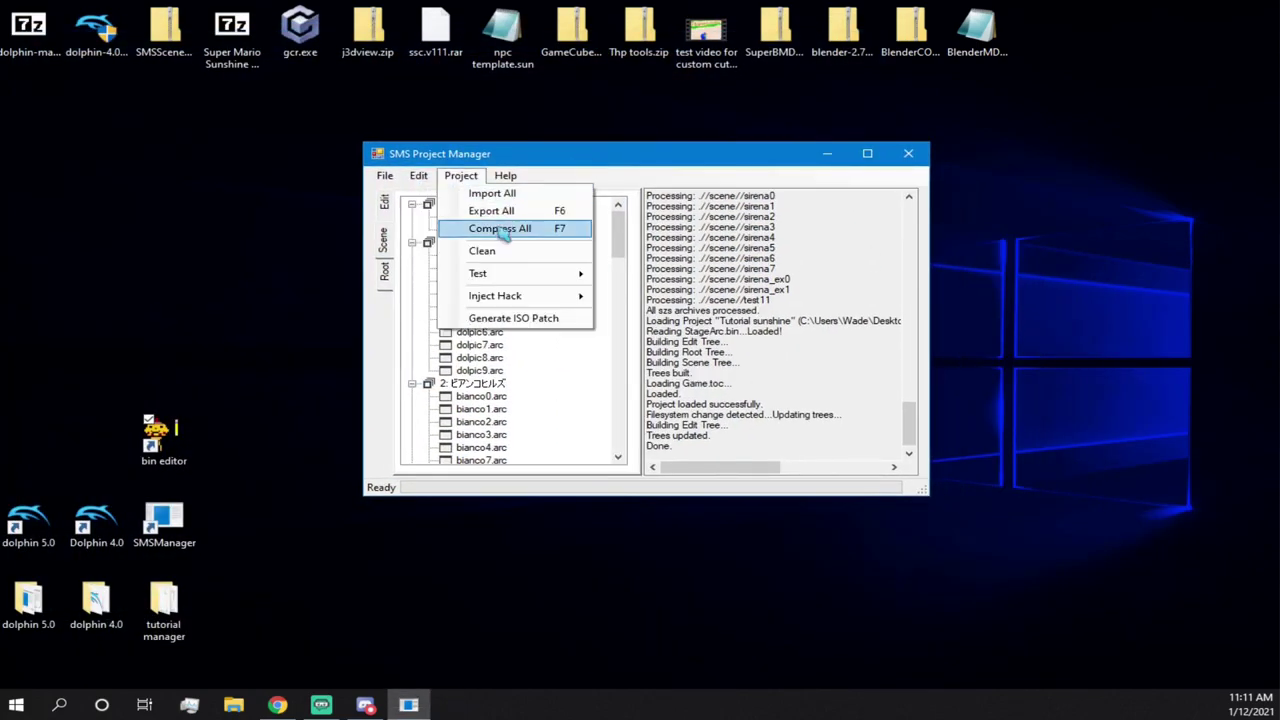
left_click(604, 167)
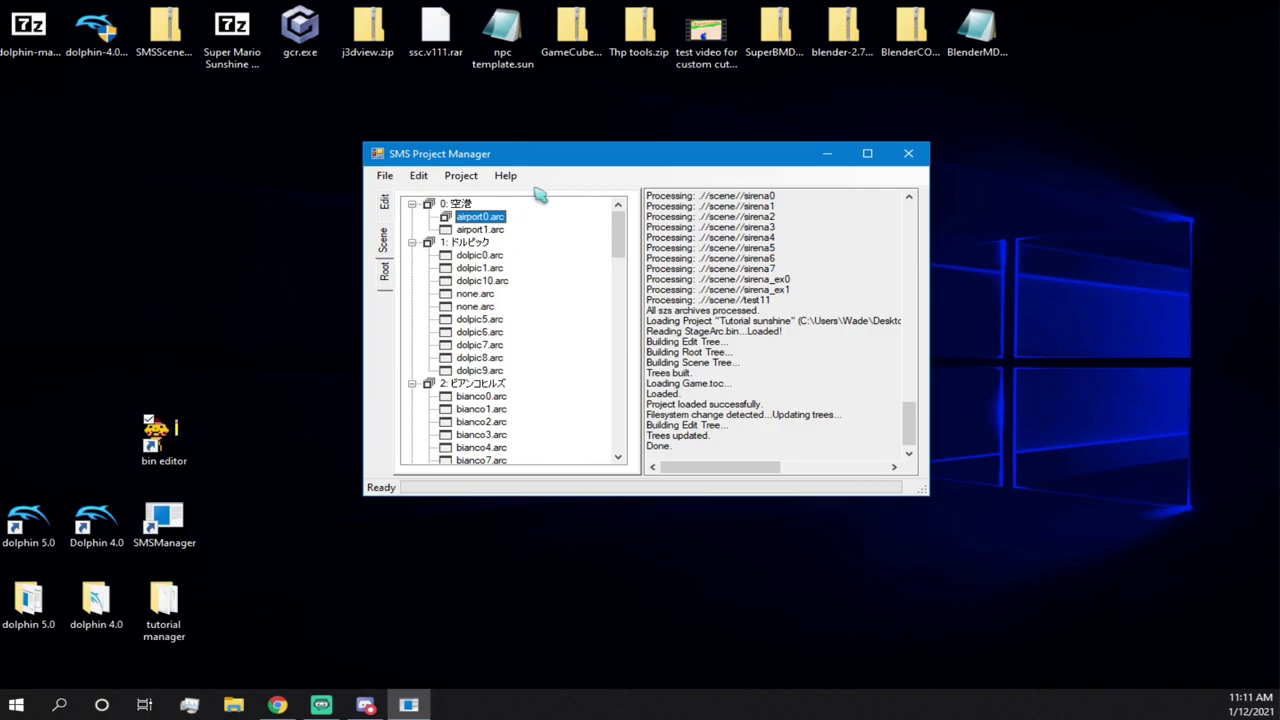
- Compress and export airport0.arc individually from the Scene tree
right_click(482, 218)
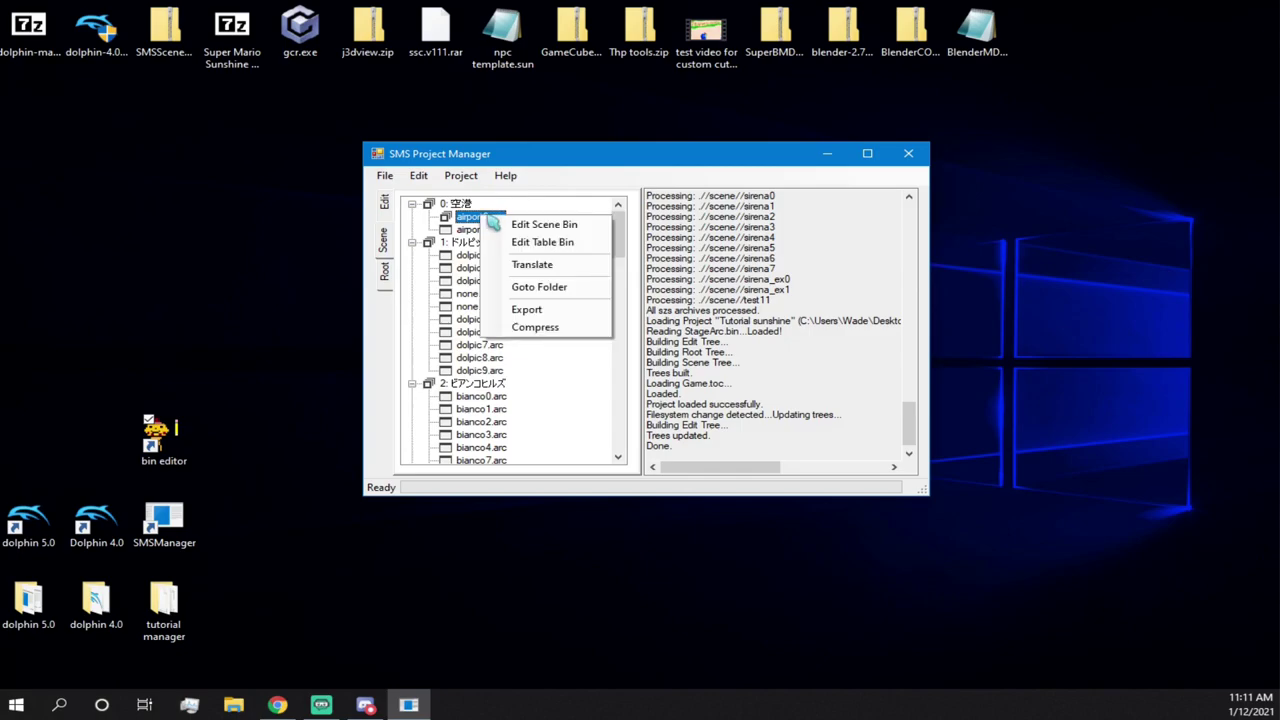
left_click(551, 330)
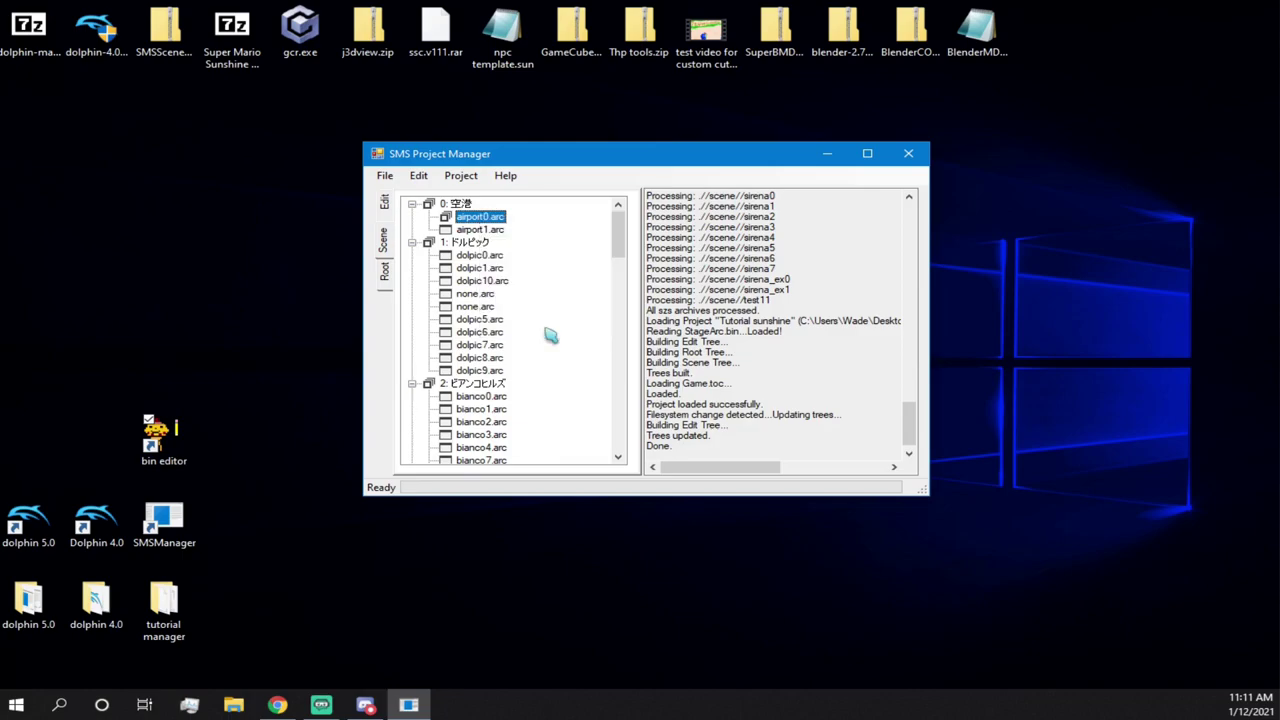
right_click(466, 217)
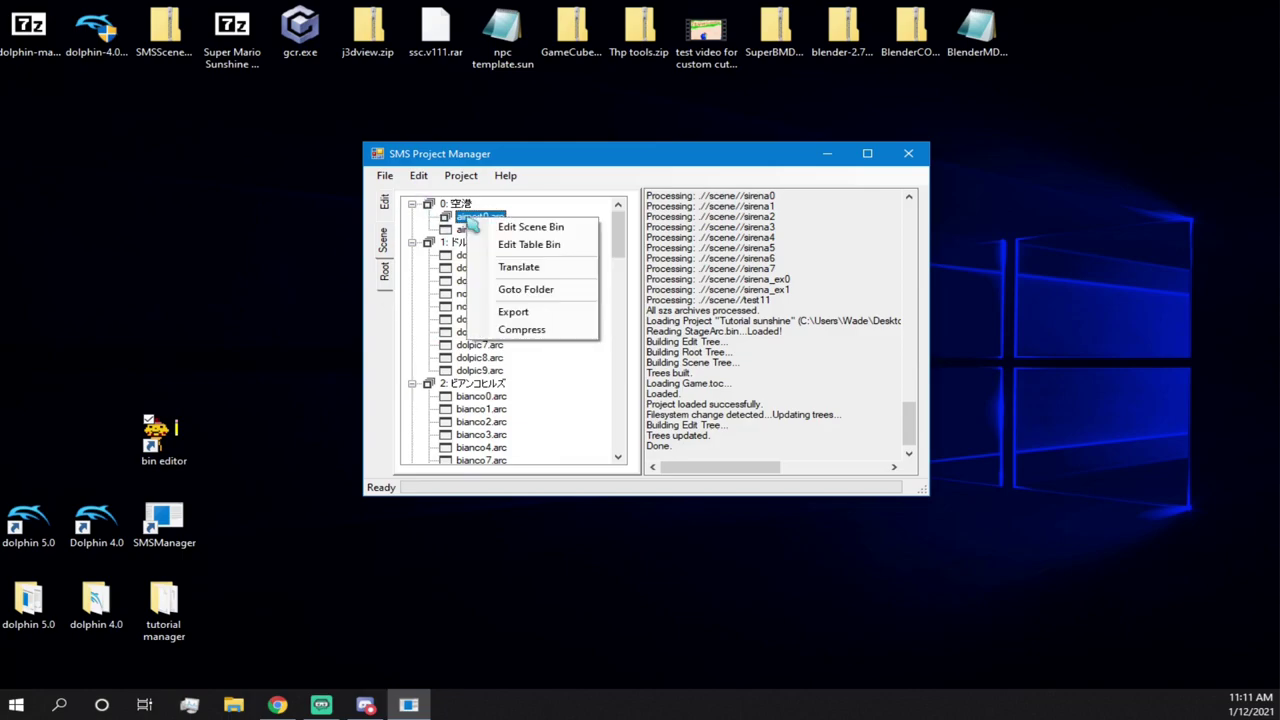
left_click(558, 313)
left_click(476, 233)
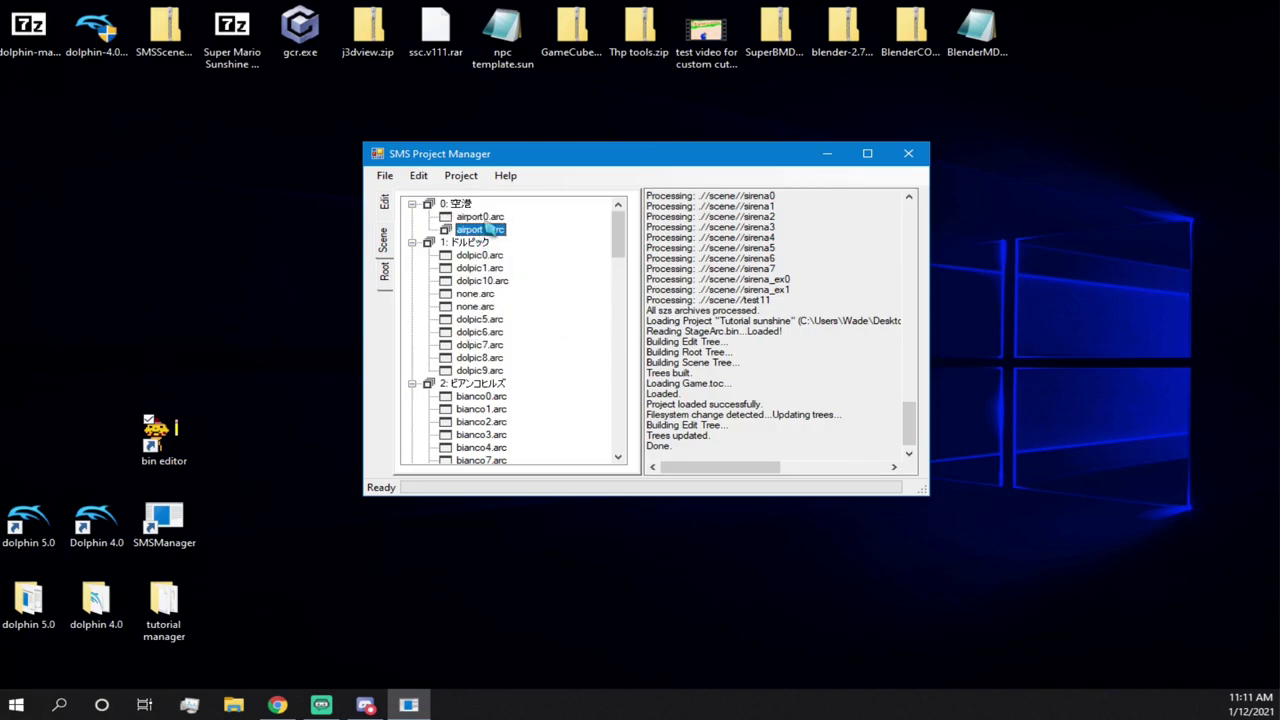
left_click(482, 218)
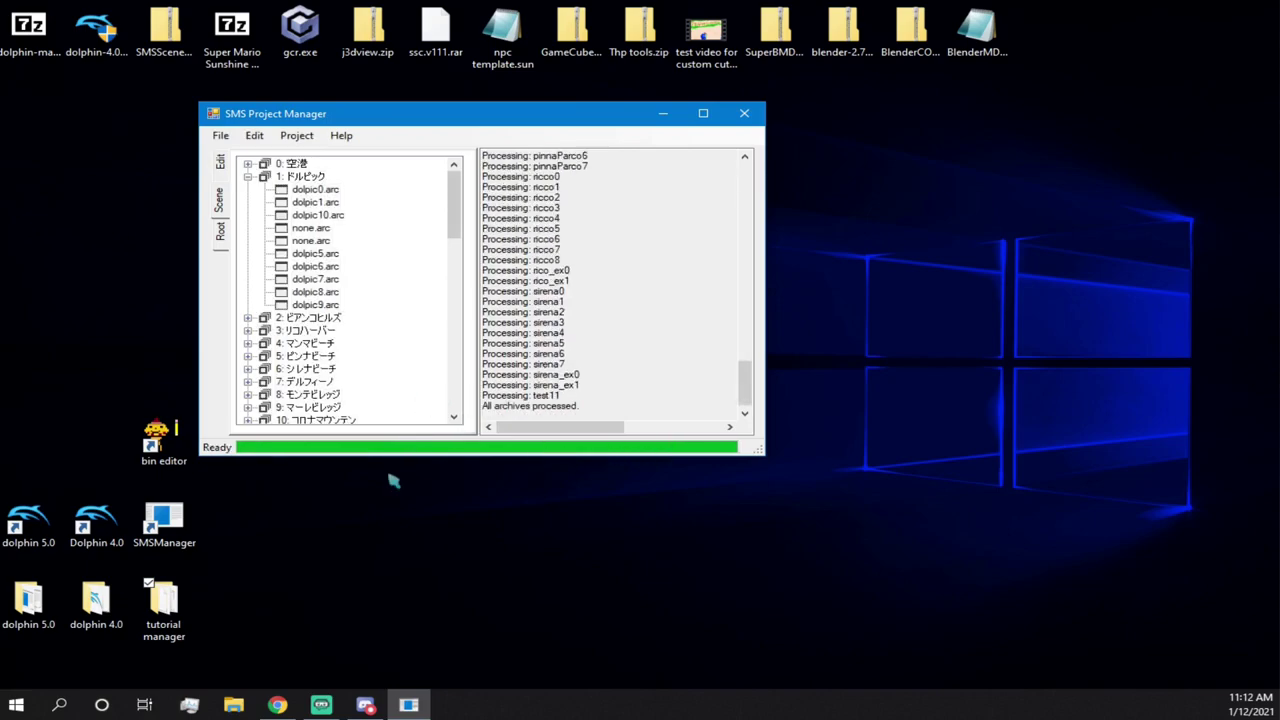
- Review the archive export log from its beginning and look over the project's test options, including Export -> Test
scroll(594, 230, "up", 10)
scroll(594, 245, "up", 15)
left_click_drag(580, 121, 740, 156)
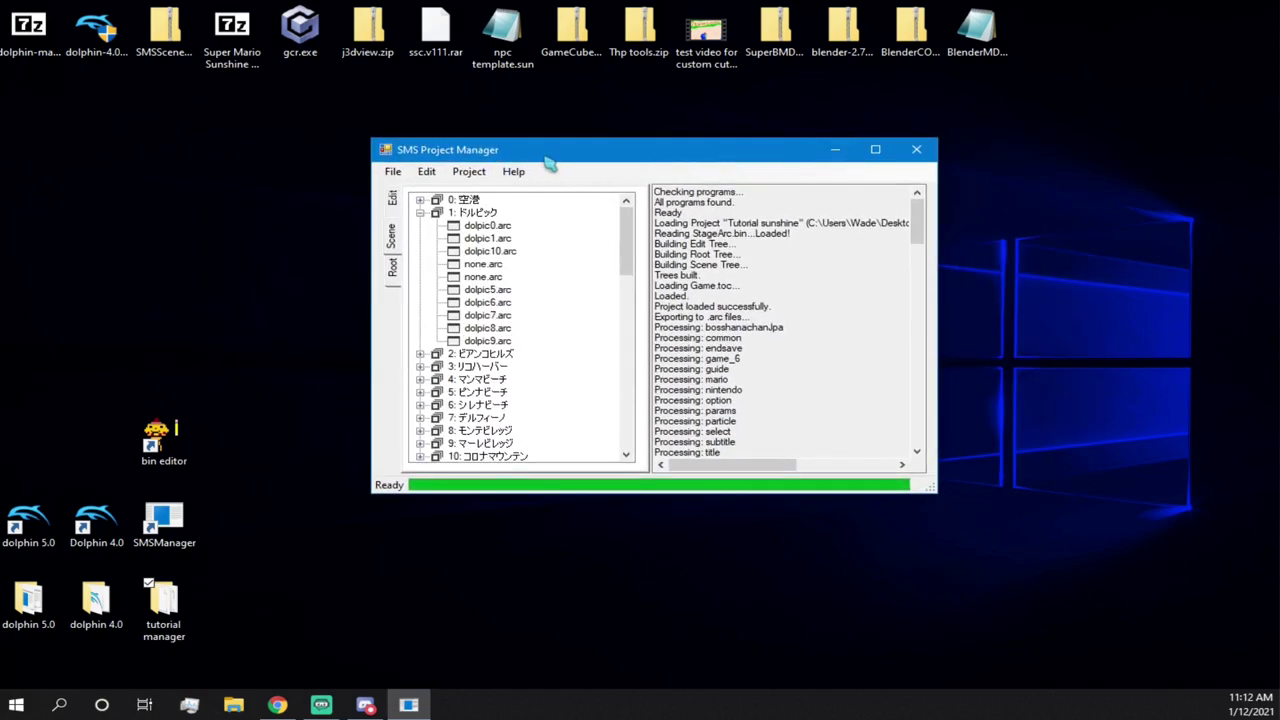
left_click(466, 172)
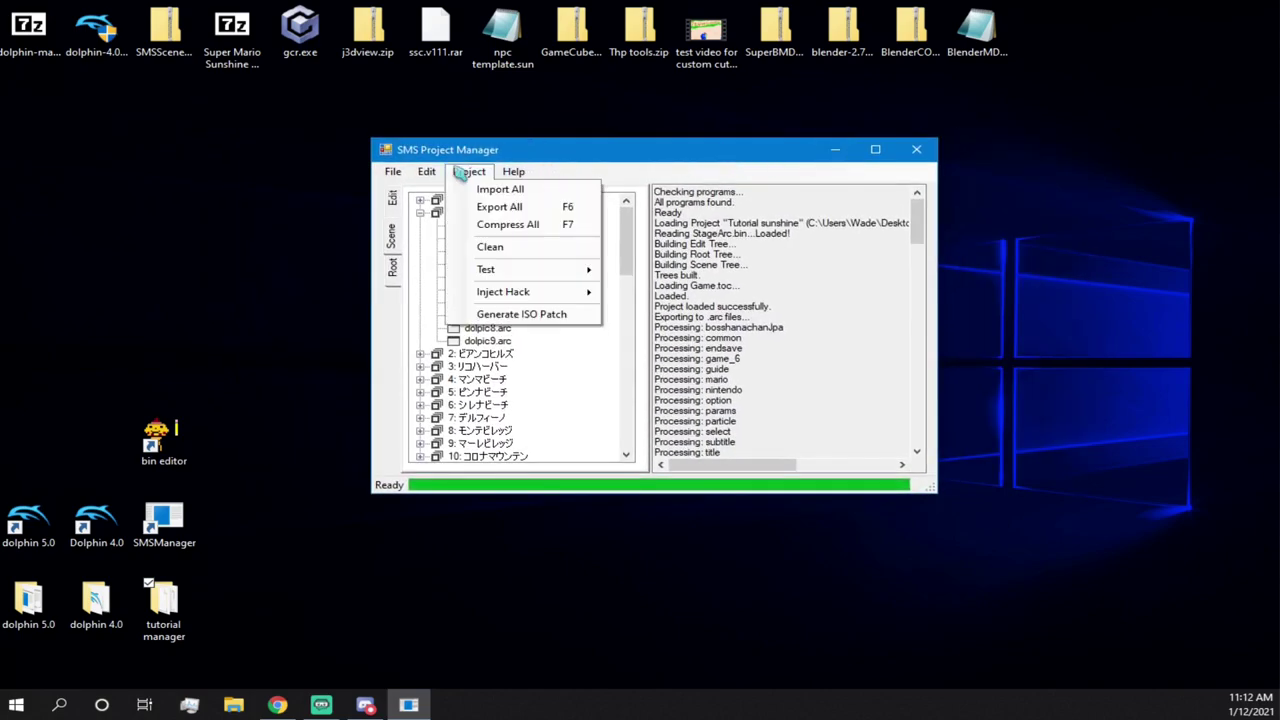
mouse_move(515, 271)
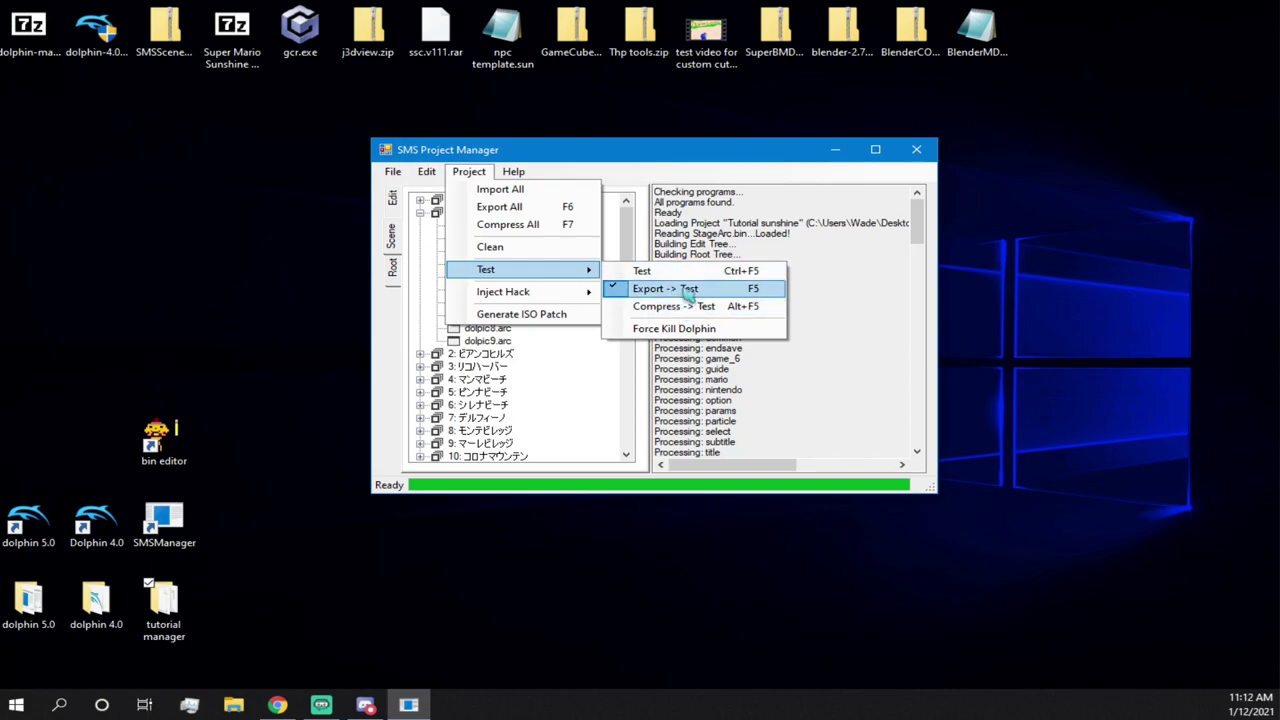
left_click(690, 181)
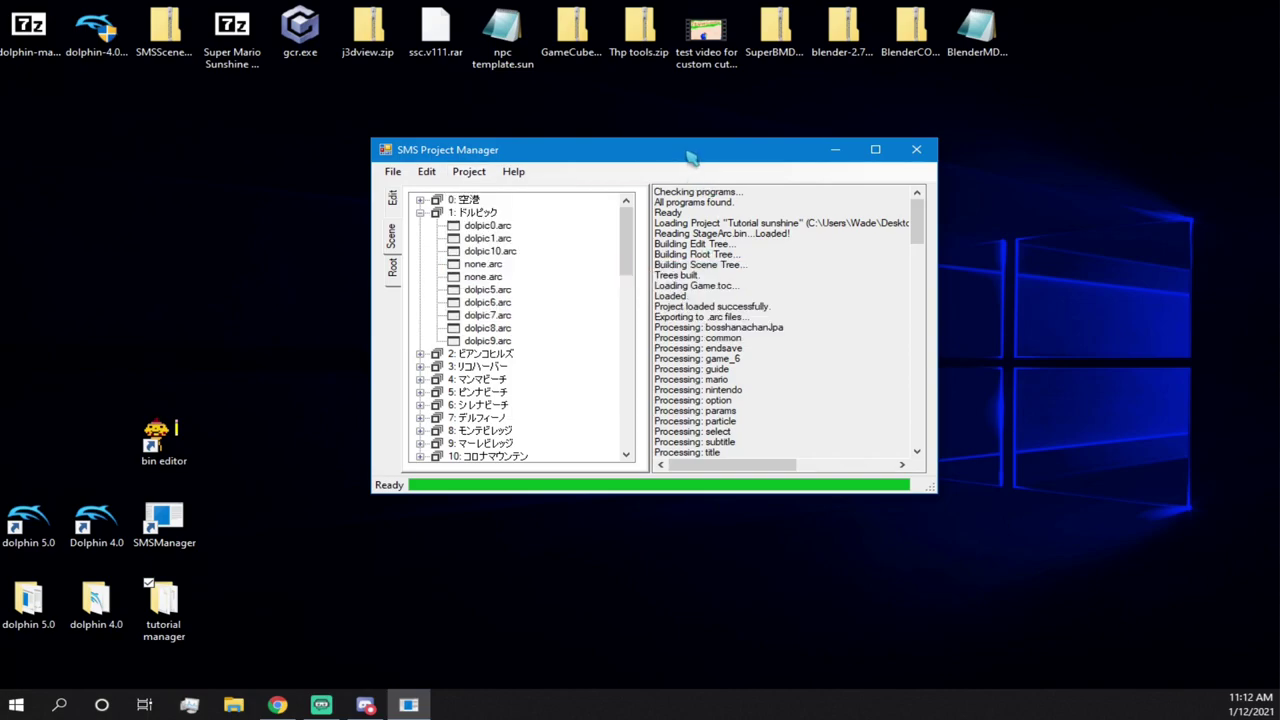
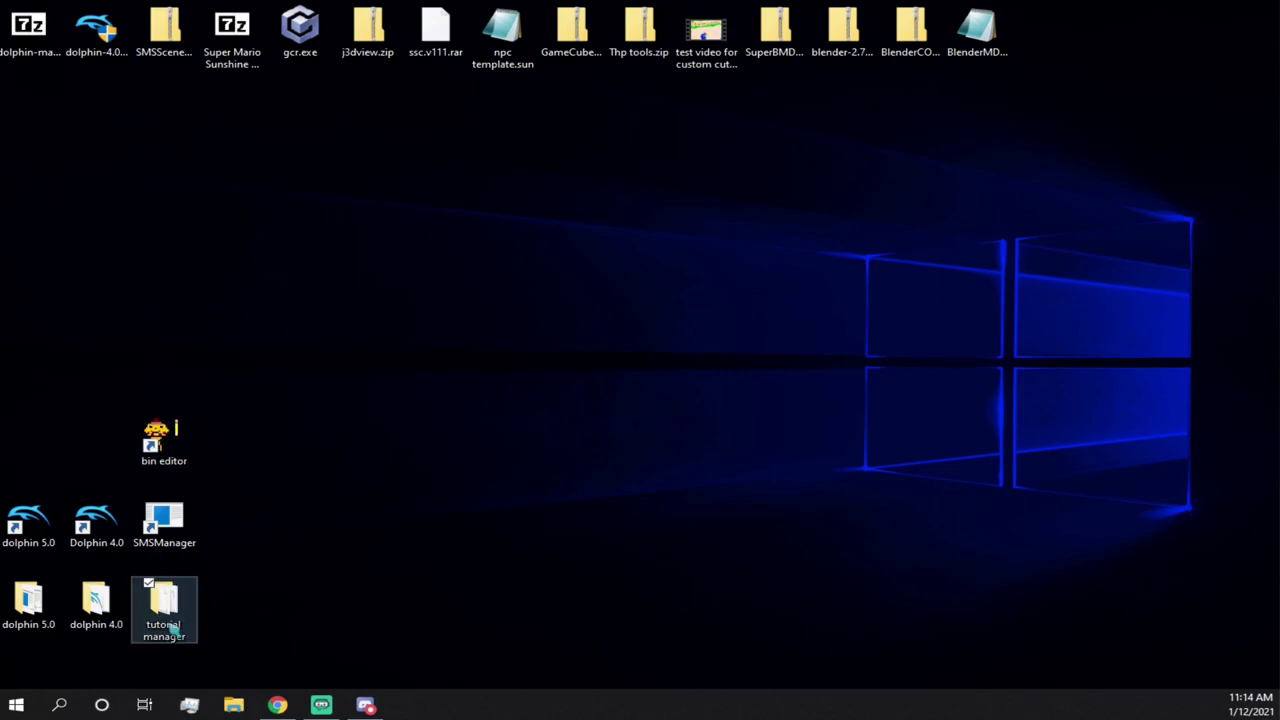
- Open the projects folder inside the tutorial manager folder
double_click(165, 615)
left_click(688, 340)
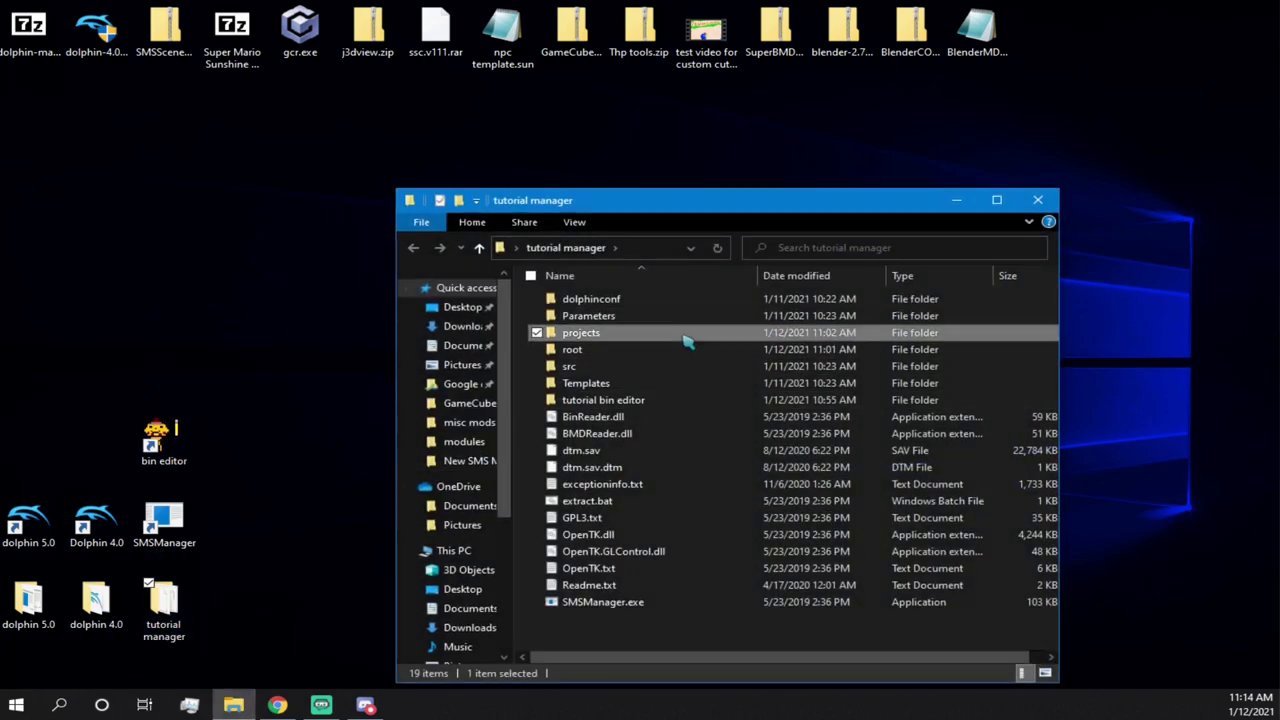
double_click(688, 340)
- Launch SMSManager, open the Tutorial sunshine project and expand stage 1 (ドルピック) in the Scene tree
double_click(186, 512)
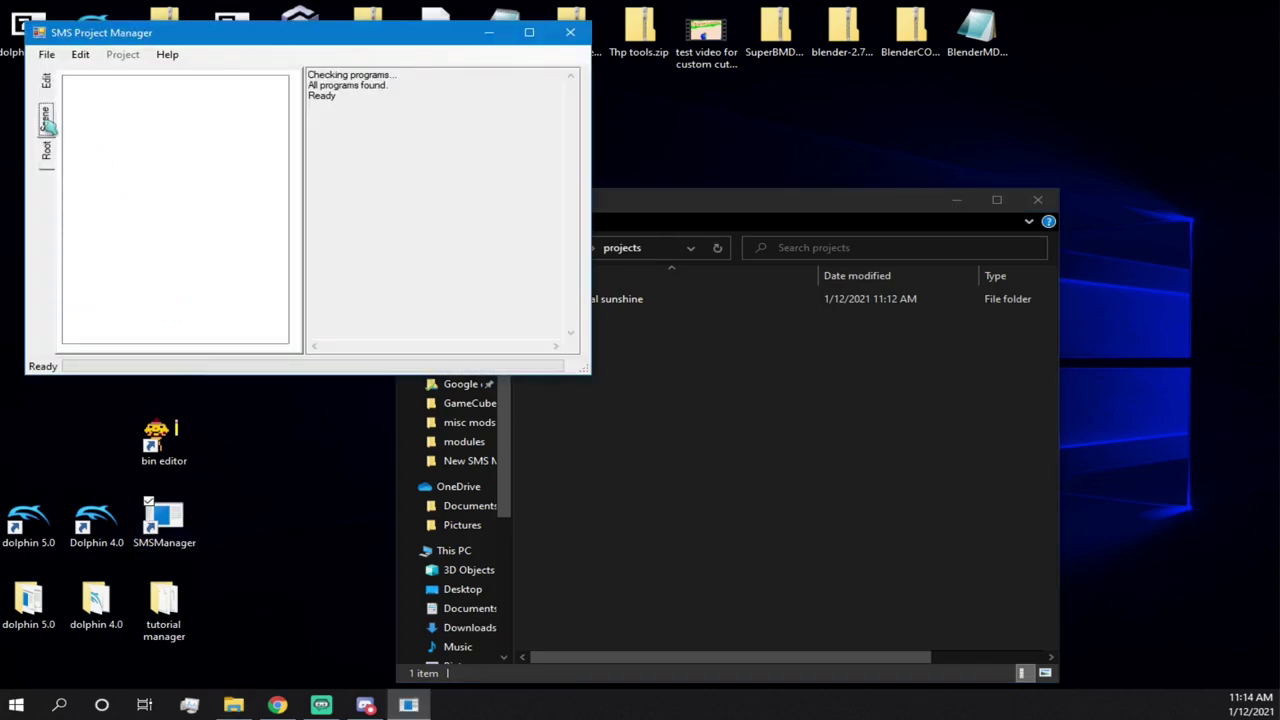
left_click(46, 54)
left_click(70, 90)
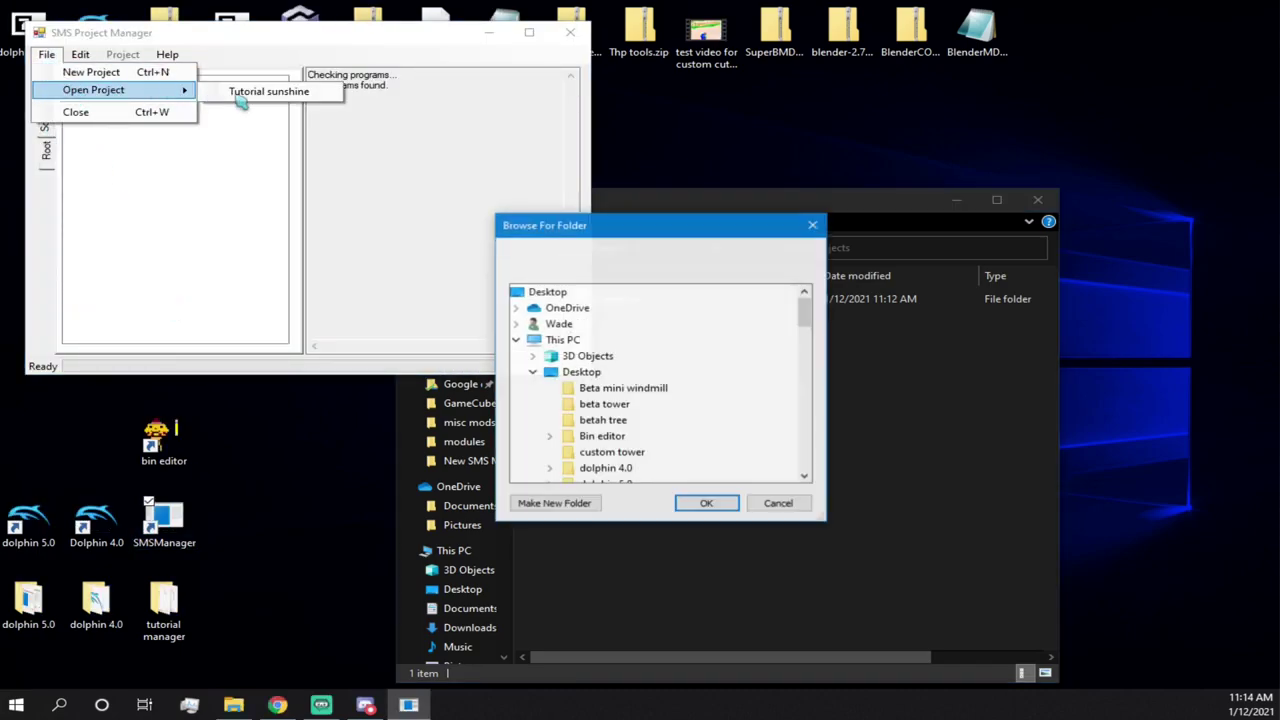
left_click(812, 224)
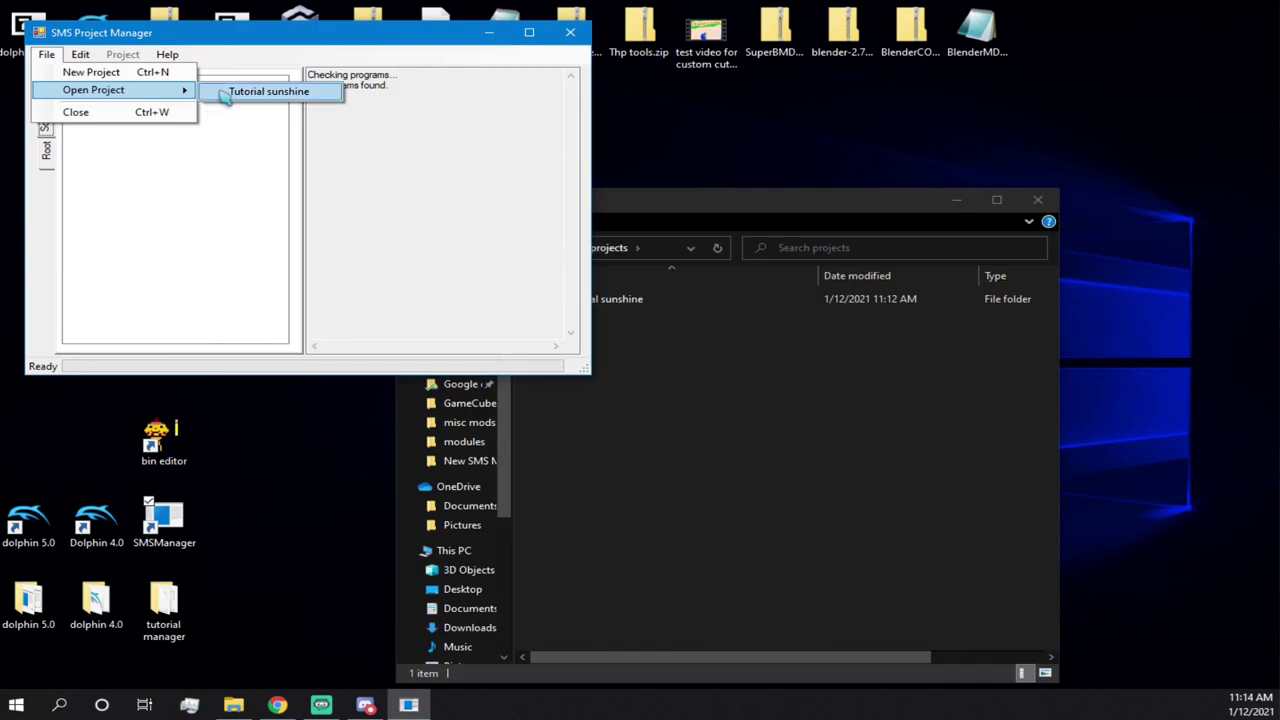
left_click(260, 91)
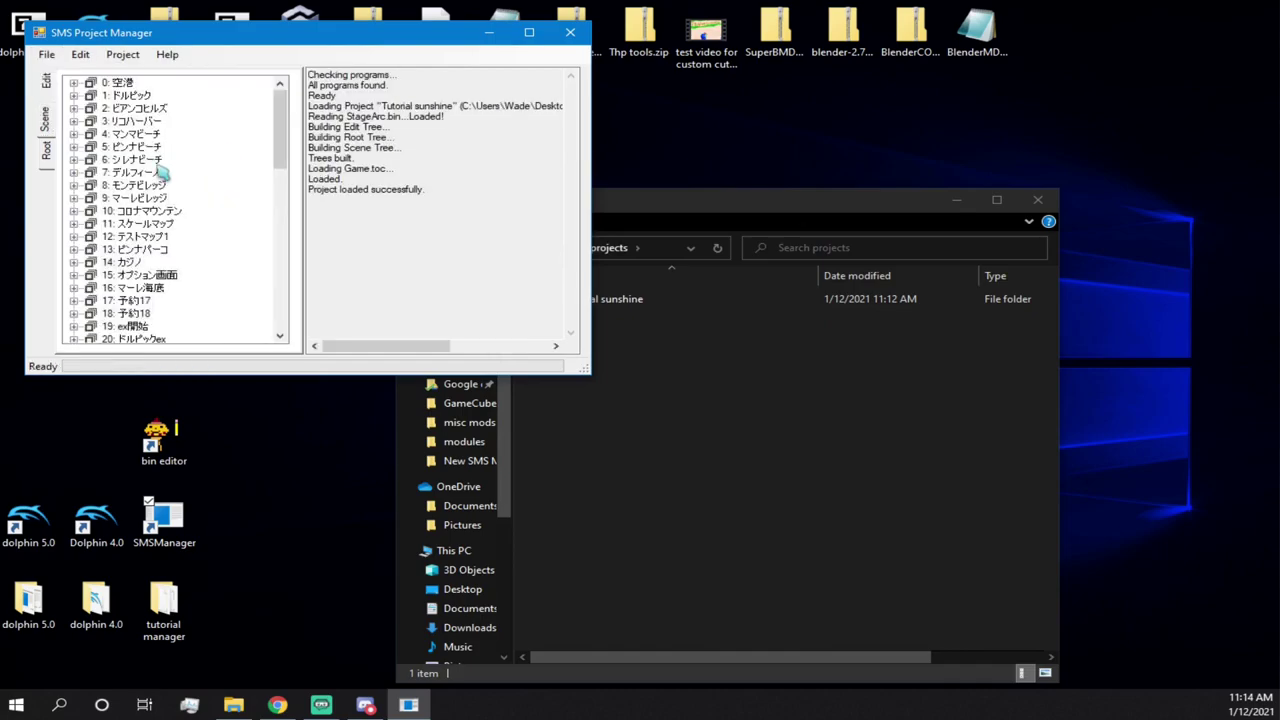
left_click(74, 95)
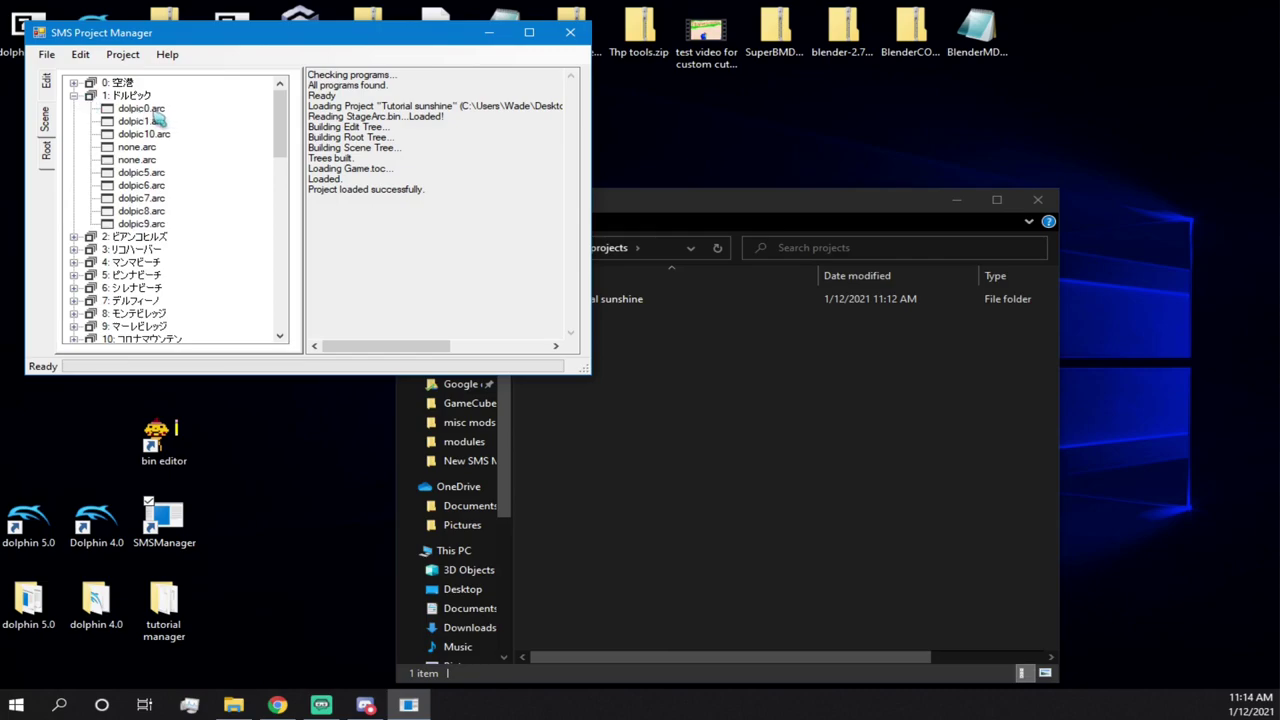
- Collapse stage 1, expand stage 0 (空港) in the Scene tree and open airport0.arc in the bin editor
left_click(74, 95)
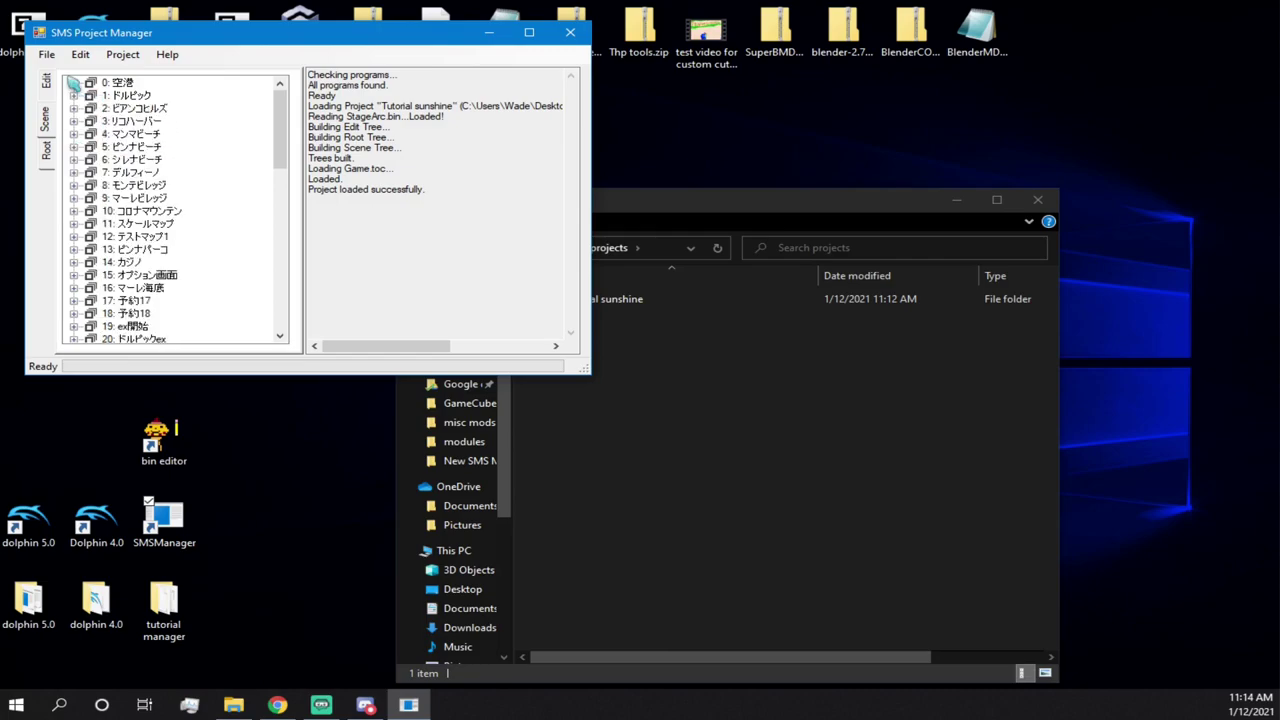
left_click(73, 82)
left_click(134, 108)
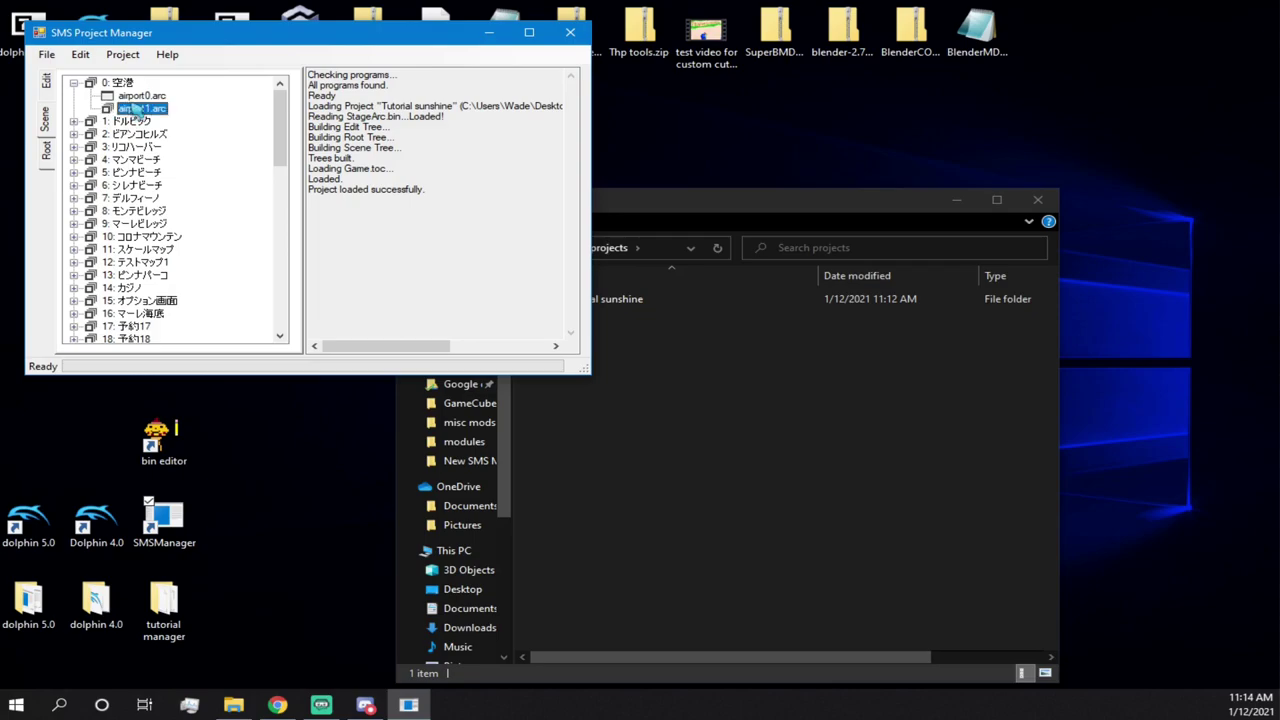
right_click(134, 96)
left_click(200, 123)
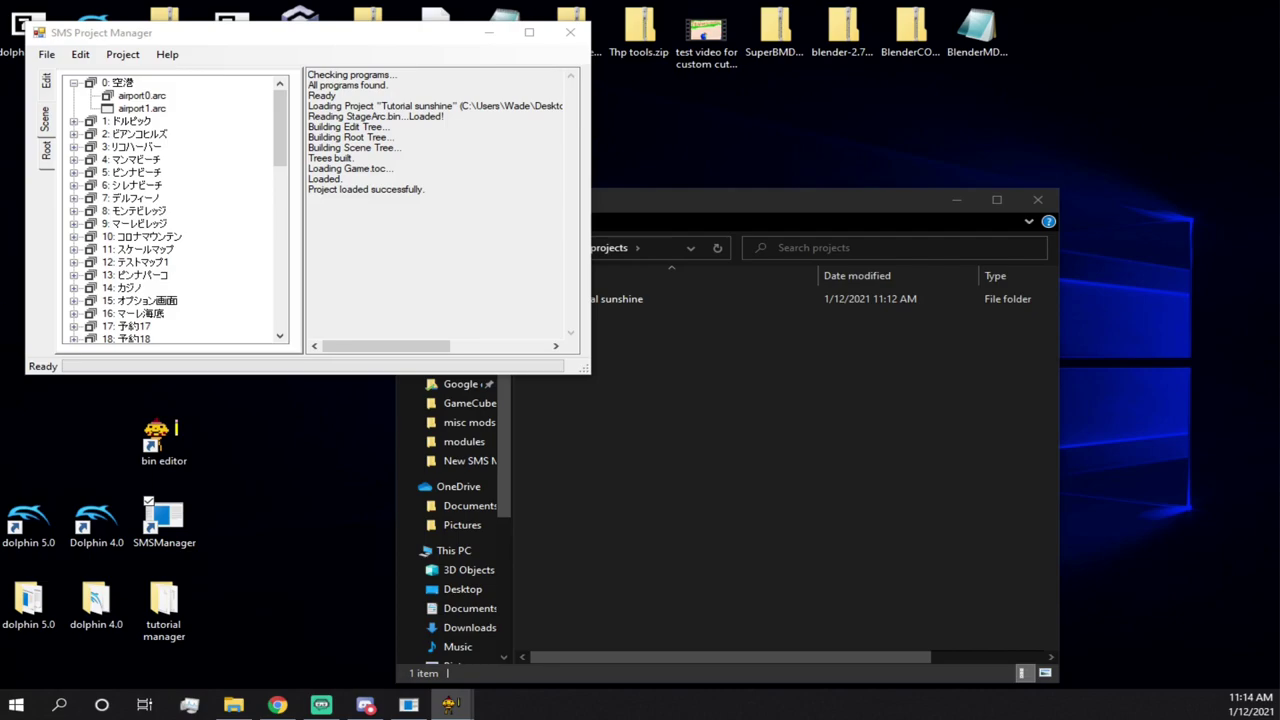
- Look over the airport scene in the Scene Preview window from a different position and angle
left_click_drag(0, 154, 993, 56)
mouse_move(644, 386)
left_mouse_down()
mouse_move(660, 400)
mouse_move(626, 397)
left_mouse_up()
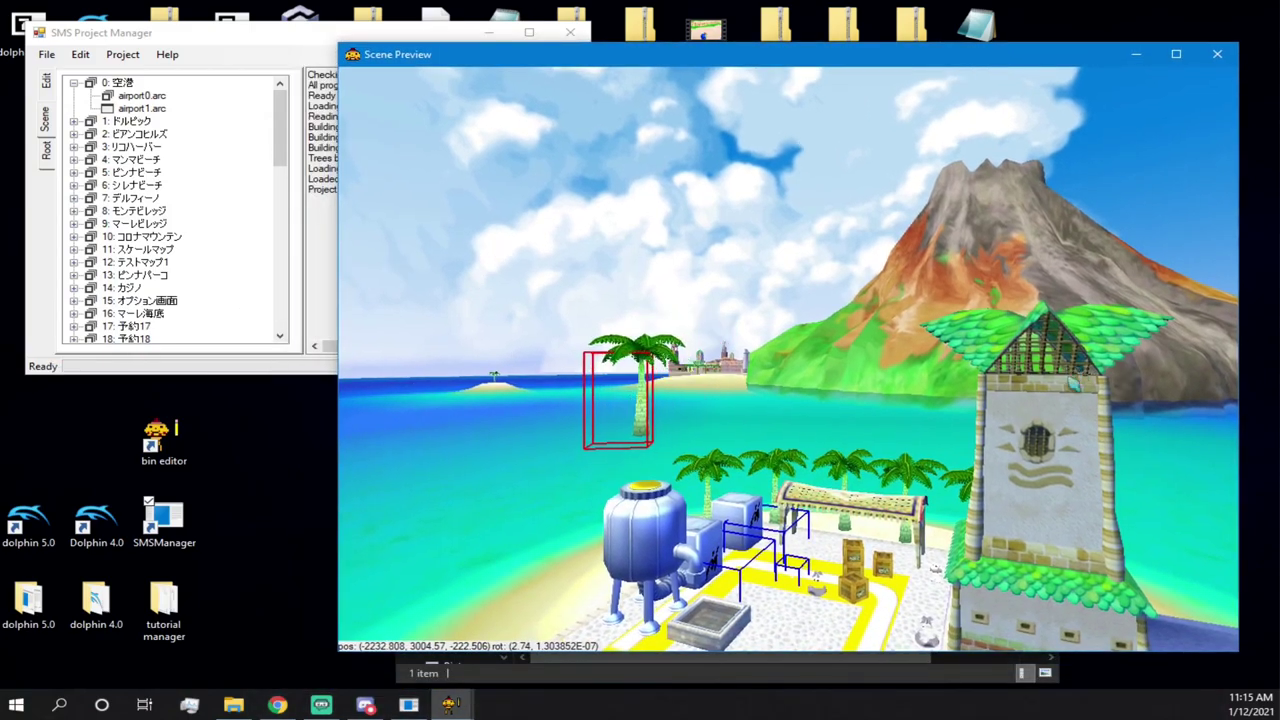
right_click_drag(789, 367, 852, 480)
key("s")
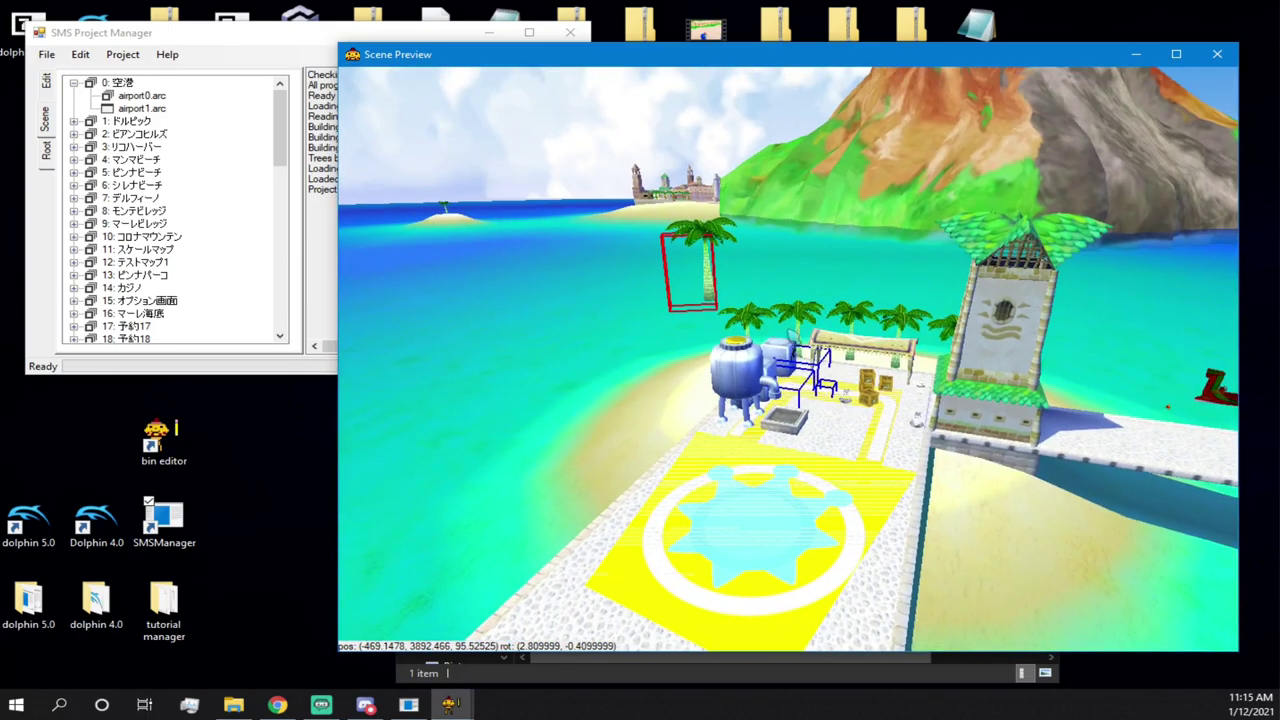
- Close the Scene Preview and exit SMS Project Manager
left_click_drag(943, 62, 531, 62)
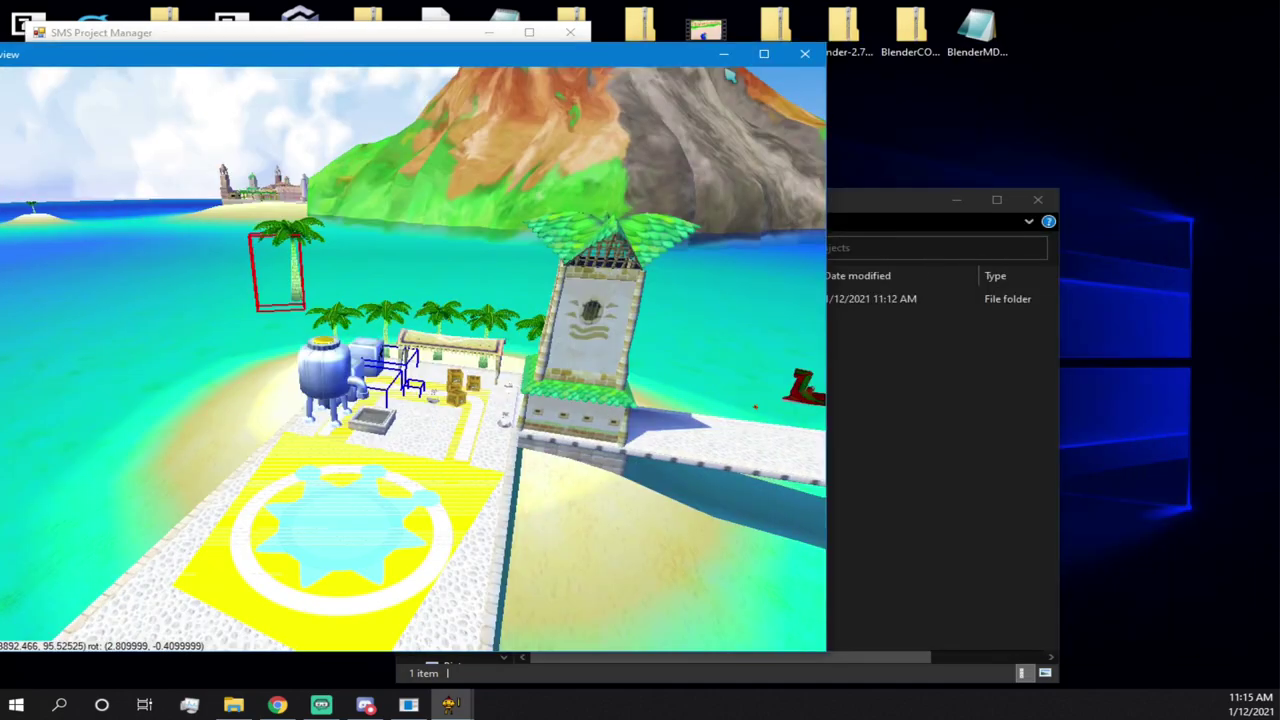
left_click(804, 54)
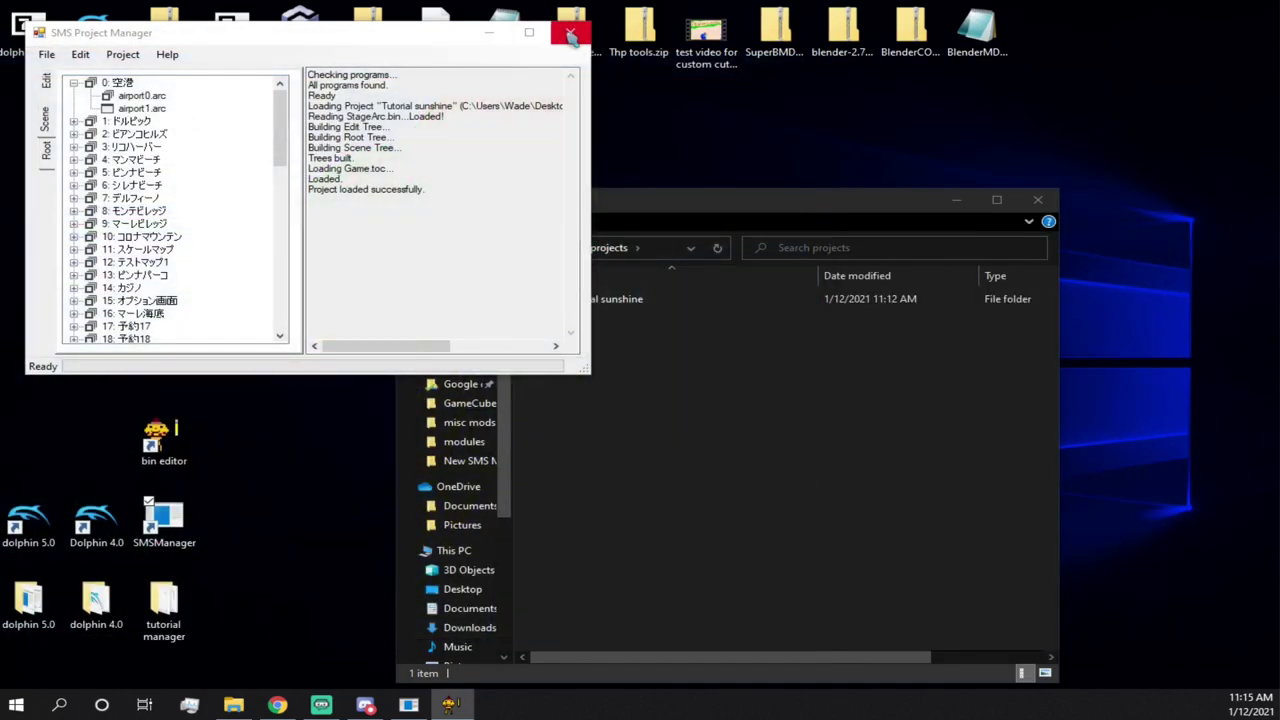
left_click(570, 34)
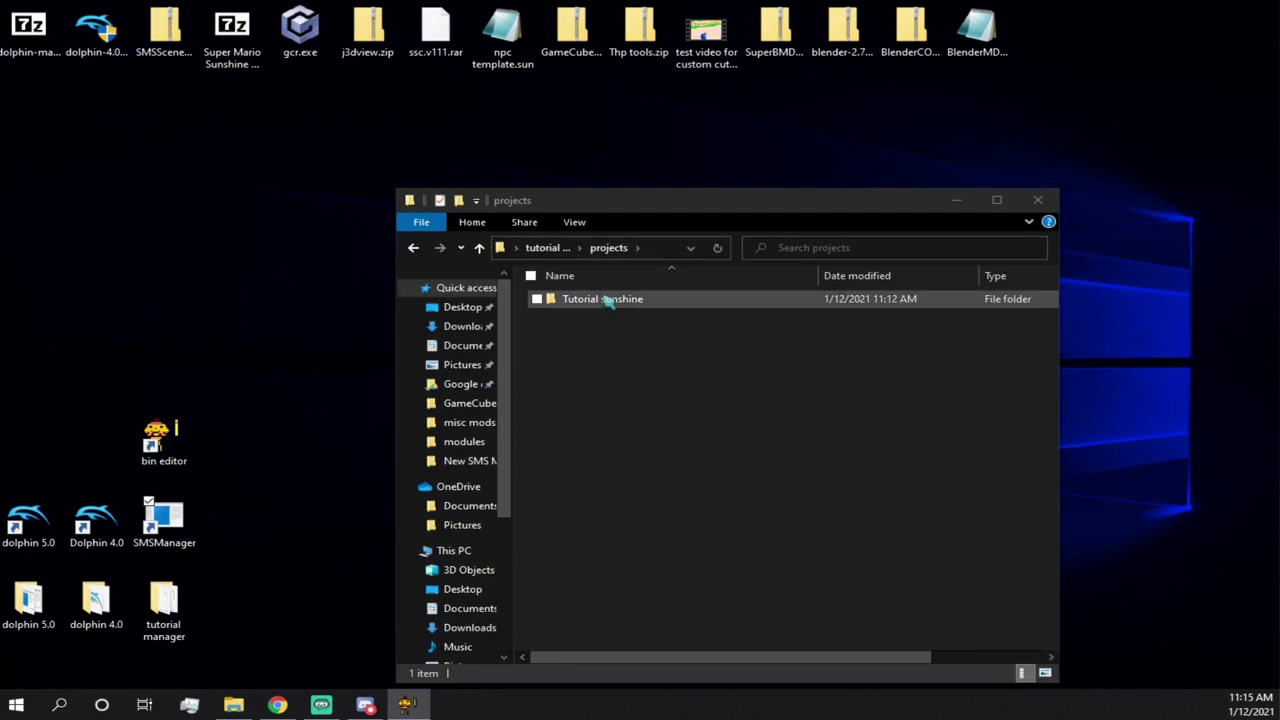
- Duplicate the Tutorial sunshine folder inside the projects folder as a backup copy
left_click(603, 299)
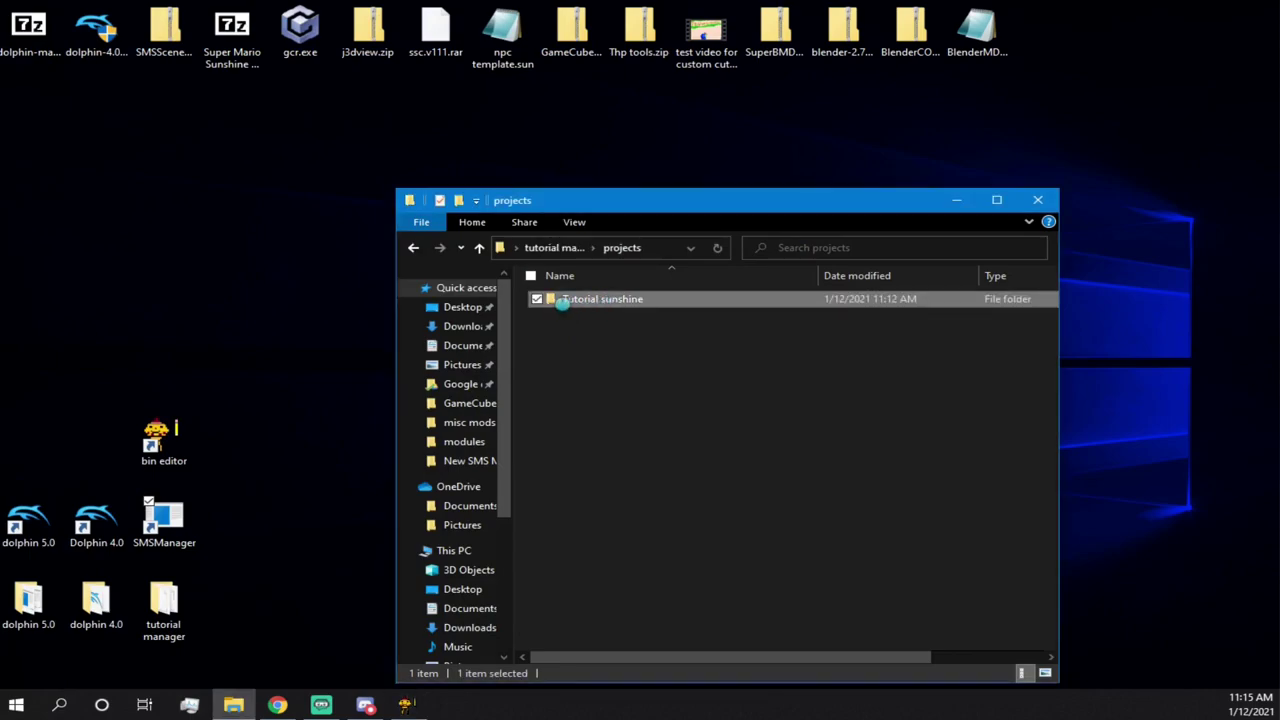
right_click(565, 301)
left_click(406, 554)
left_click(724, 408)
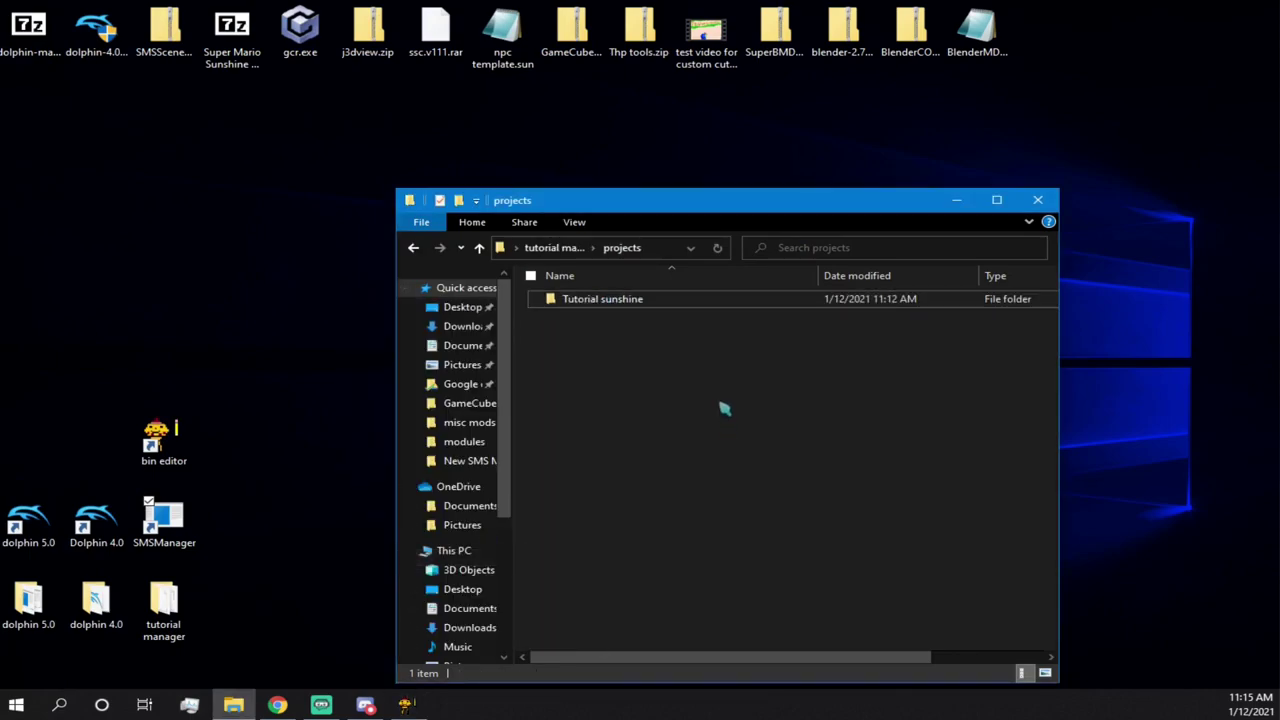
right_click(724, 408)
left_click(603, 513)
double_click(886, 302)
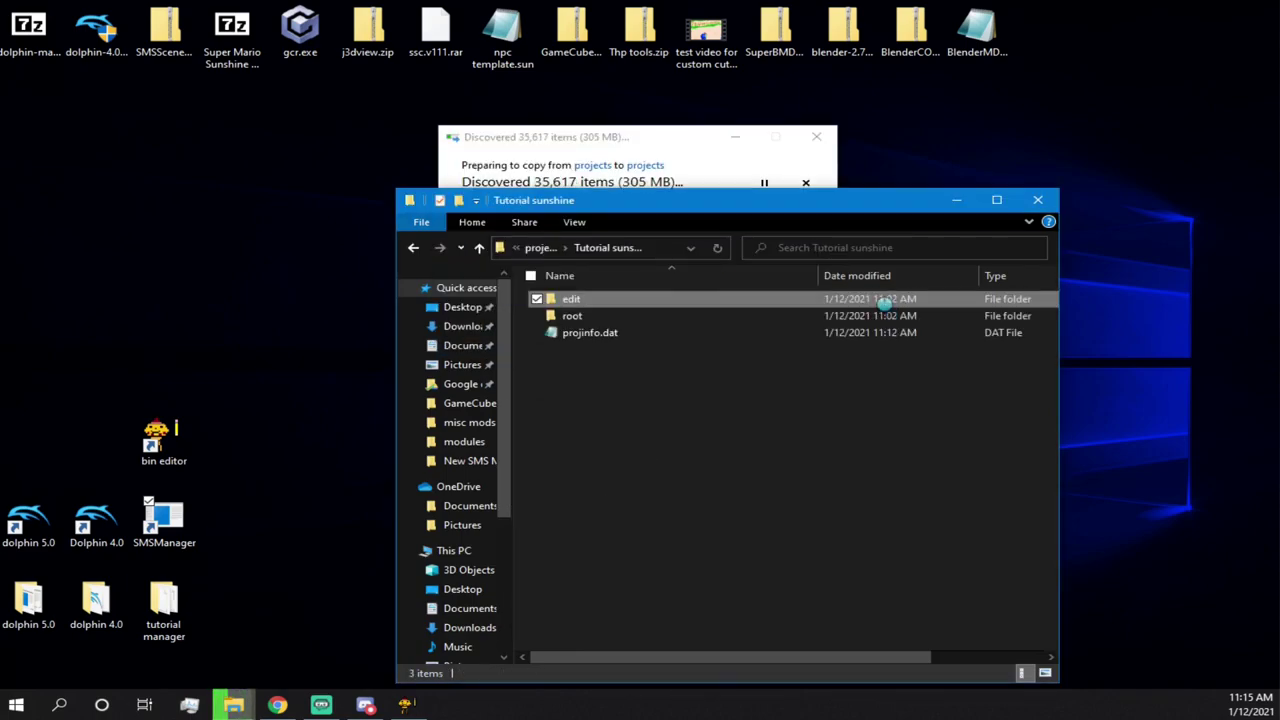
right_click(635, 306)
left_click(580, 354)
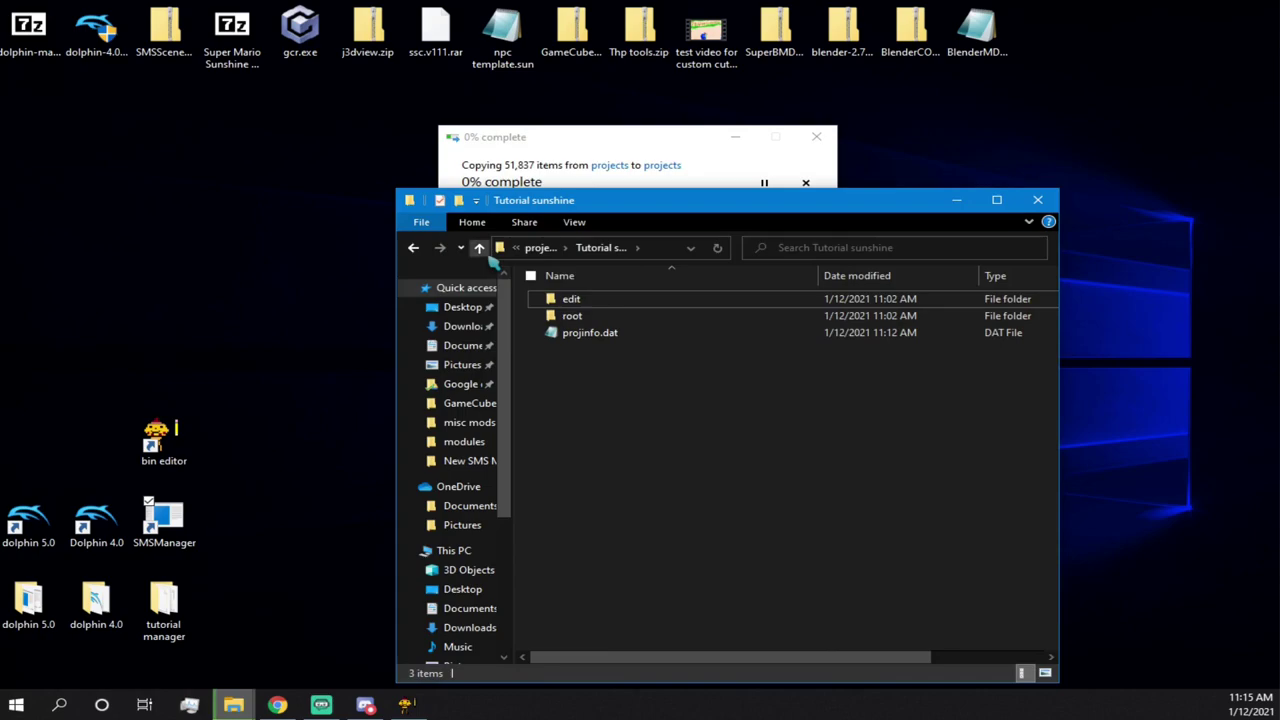
left_click(480, 248)
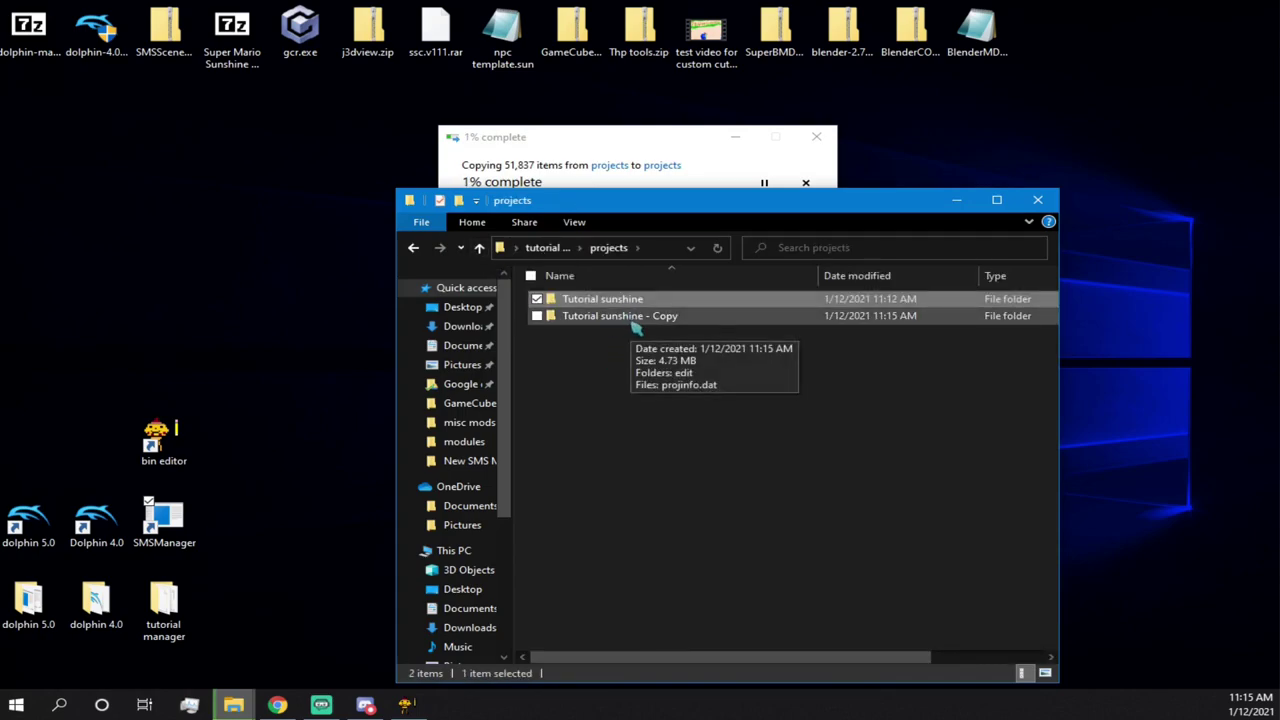
left_click(640, 315)
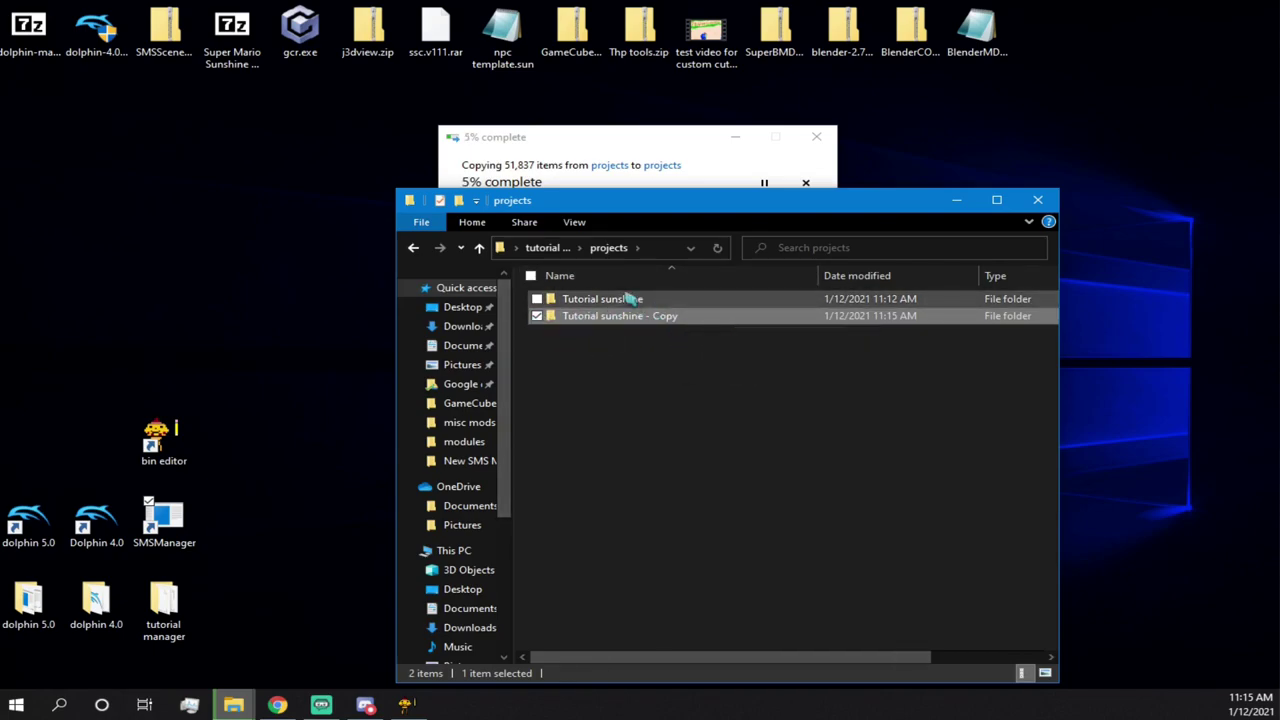
left_click(625, 300)
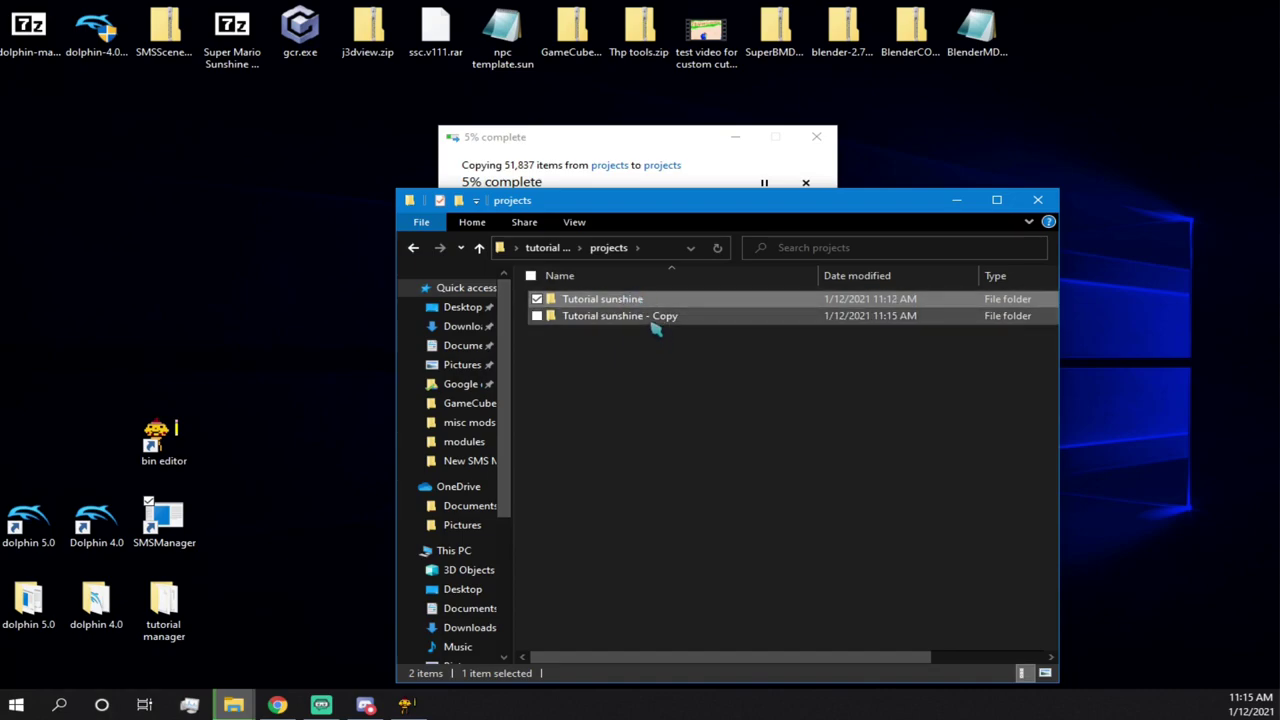
left_click(652, 320)
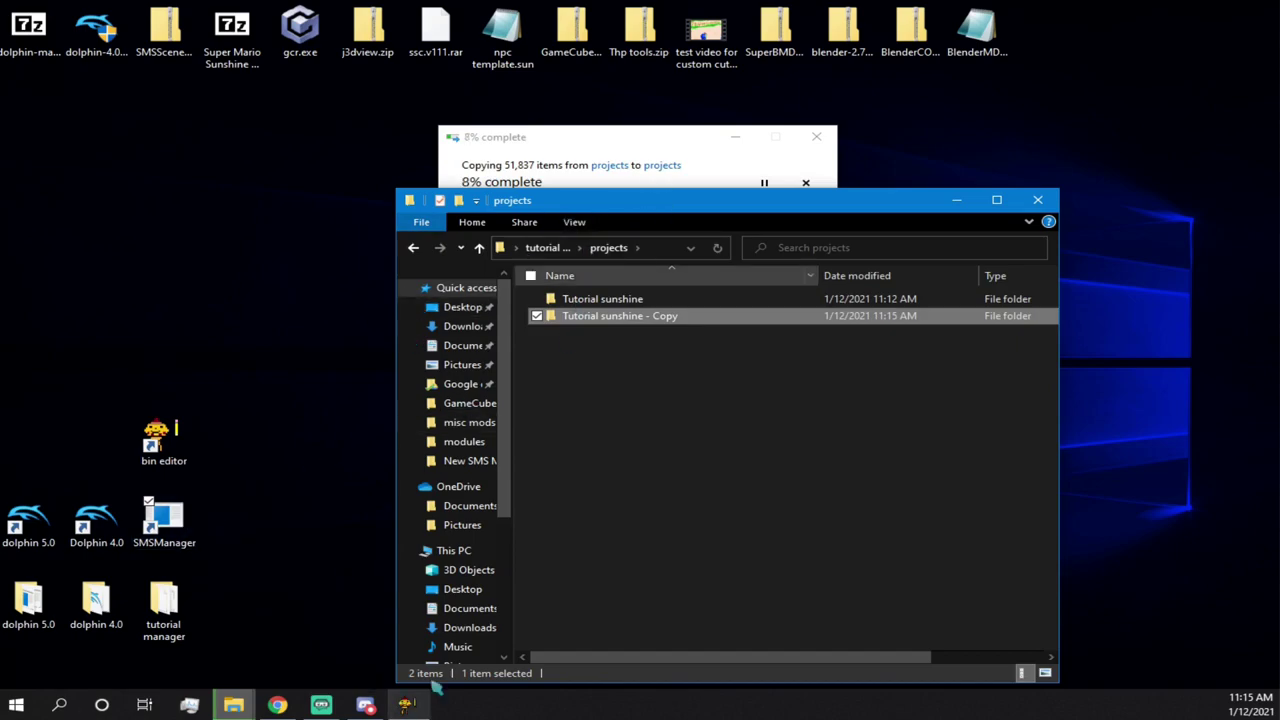
- Minimize the copy progress dialog and reposition the projects folder window on the desktop
left_click_drag(848, 208, 995, 137)
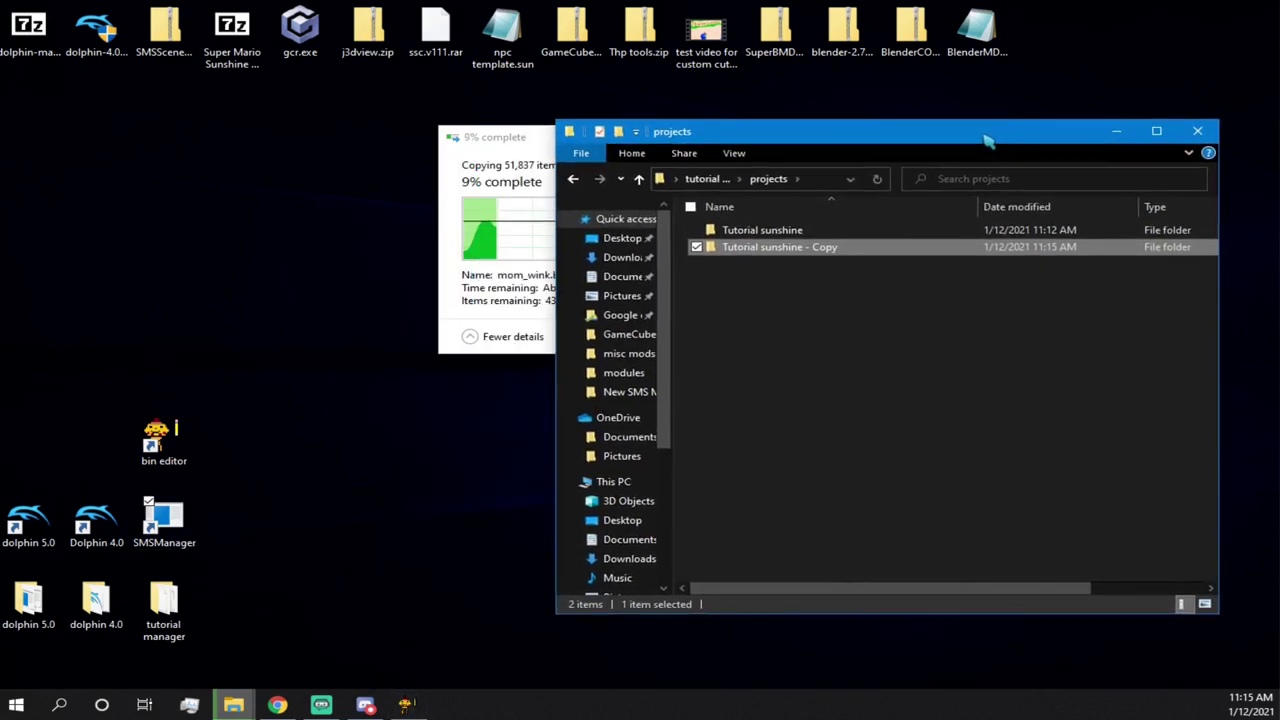
left_click_drag(897, 142, 652, 133)
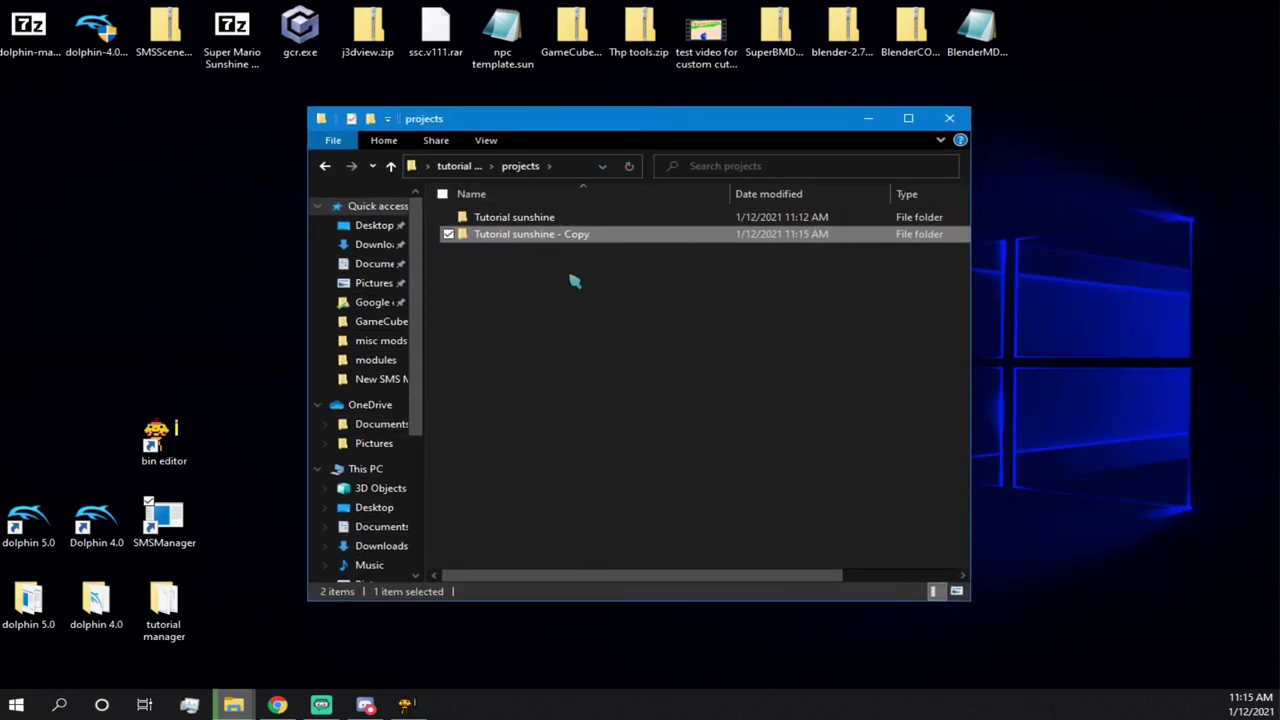
left_click_drag(590, 124, 802, 201)
left_click(571, 148)
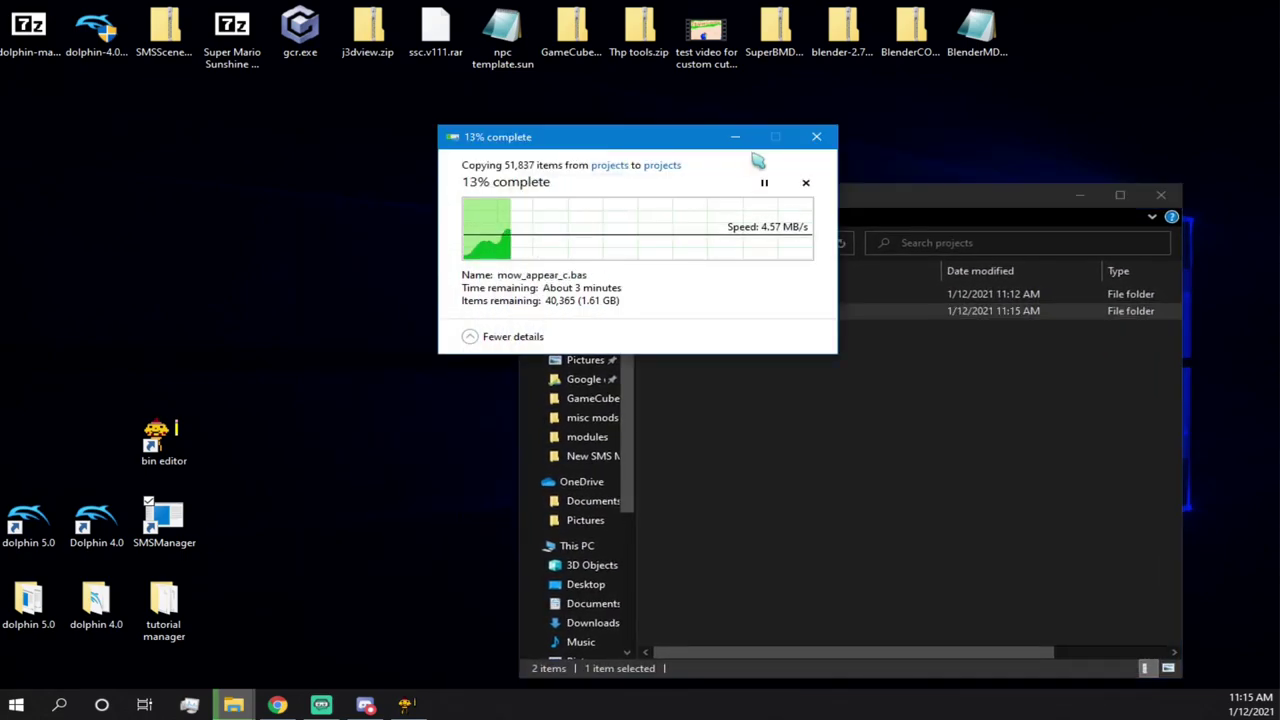
left_click(735, 137)
left_click_drag(775, 203, 472, 161)
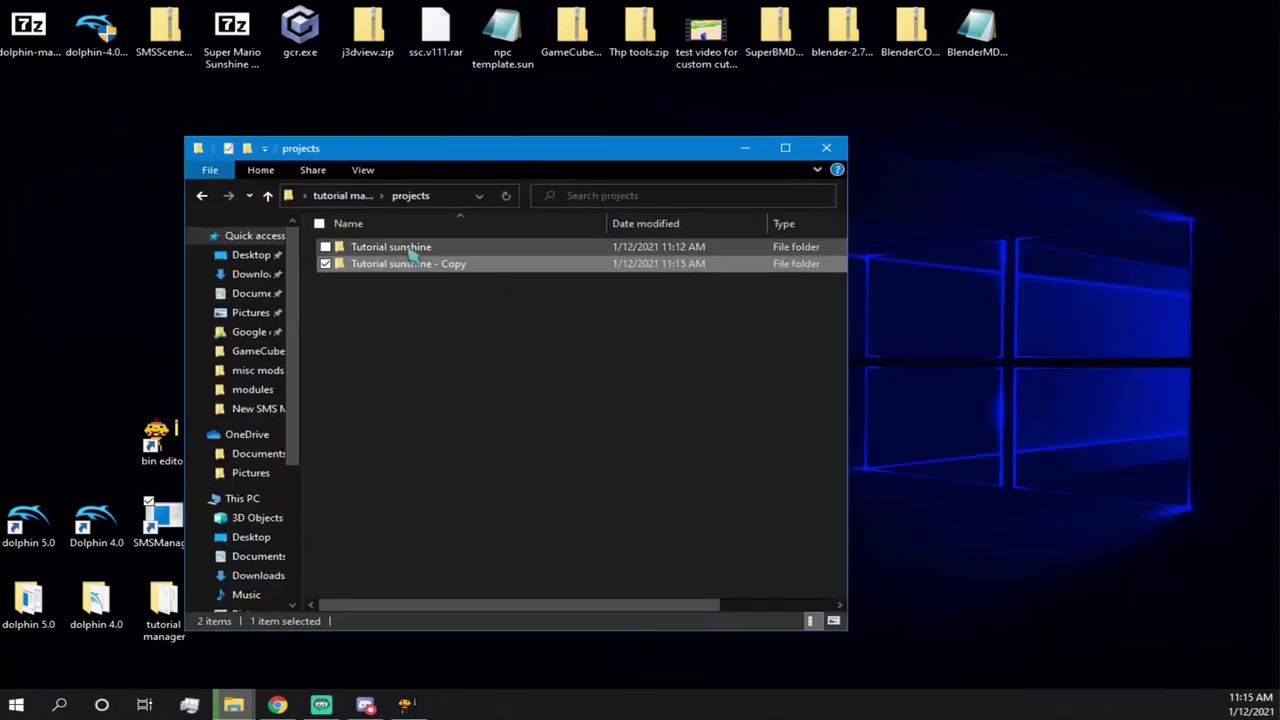
- Open projinfo.dat from the original Tutorial sunshine folder in Notepad and place its window beside the desktop shortcuts
double_click(458, 248)
right_click(463, 250)
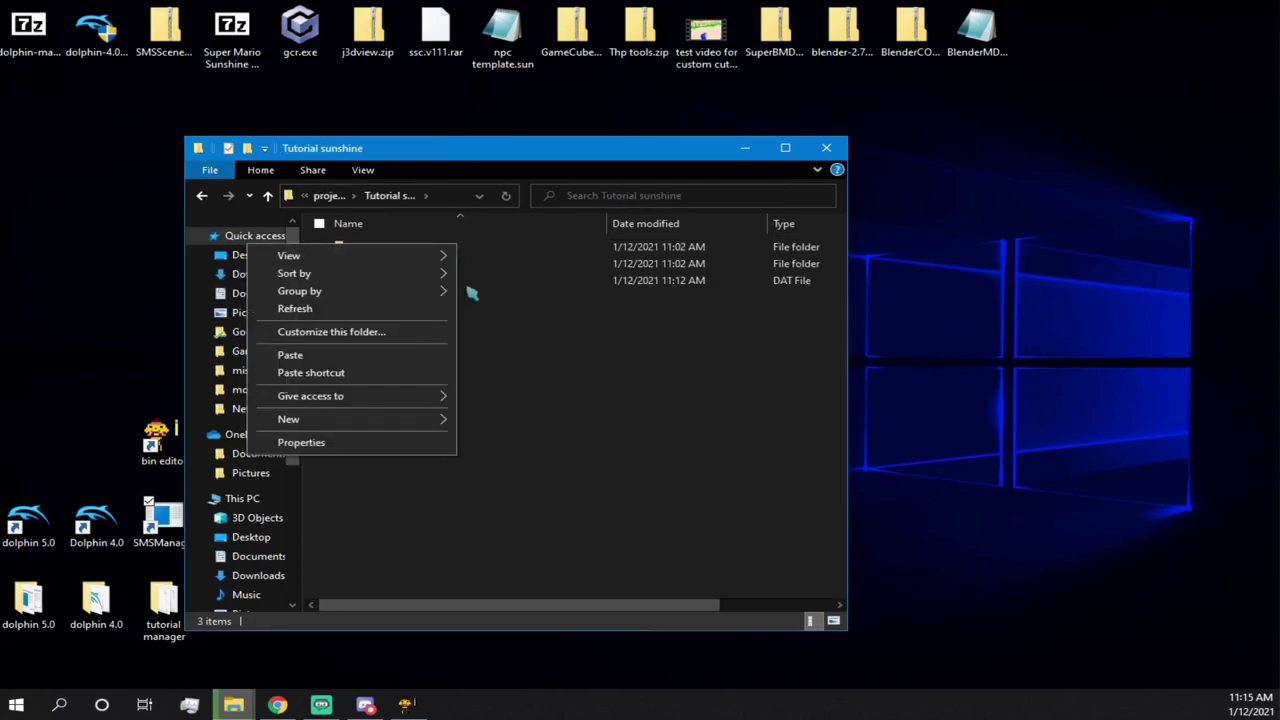
left_click(503, 291)
left_click(497, 289)
double_click(490, 284)
left_click_drag(465, 233, 700, 197)
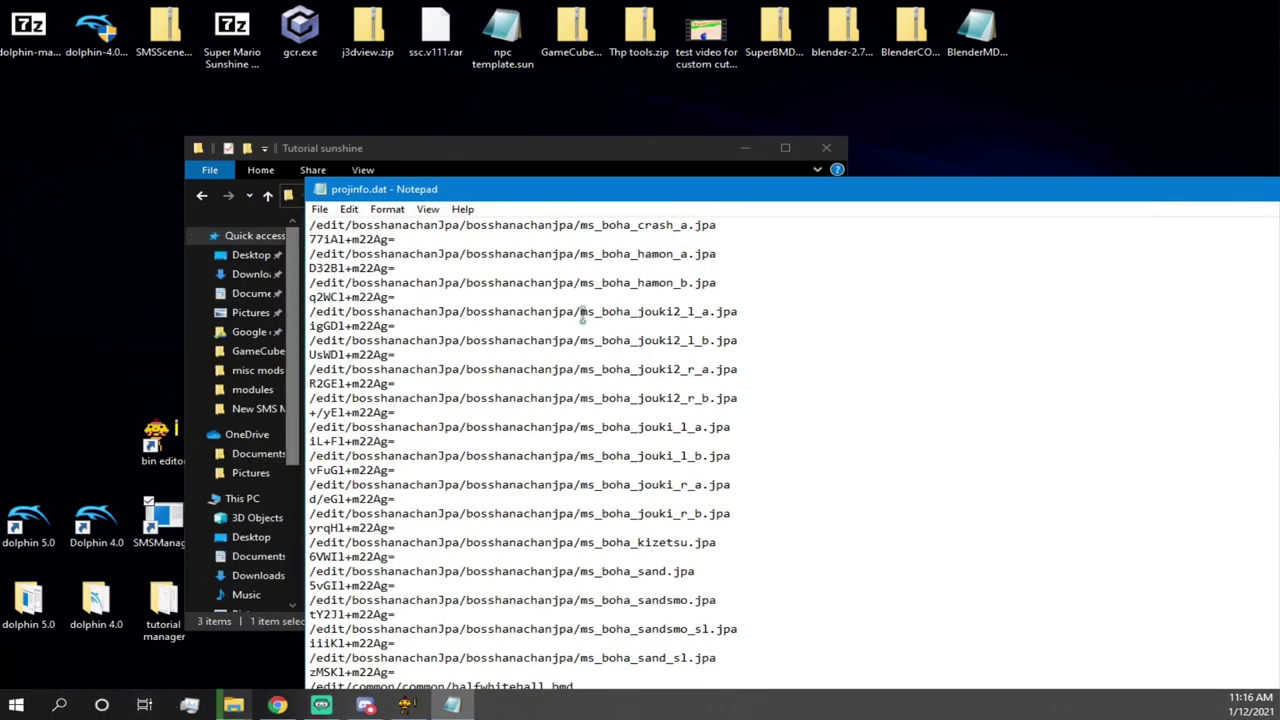
- Examine the archive file paths and the codes stored beneath them in projinfo.dat
scroll(590, 312, "down", 9)
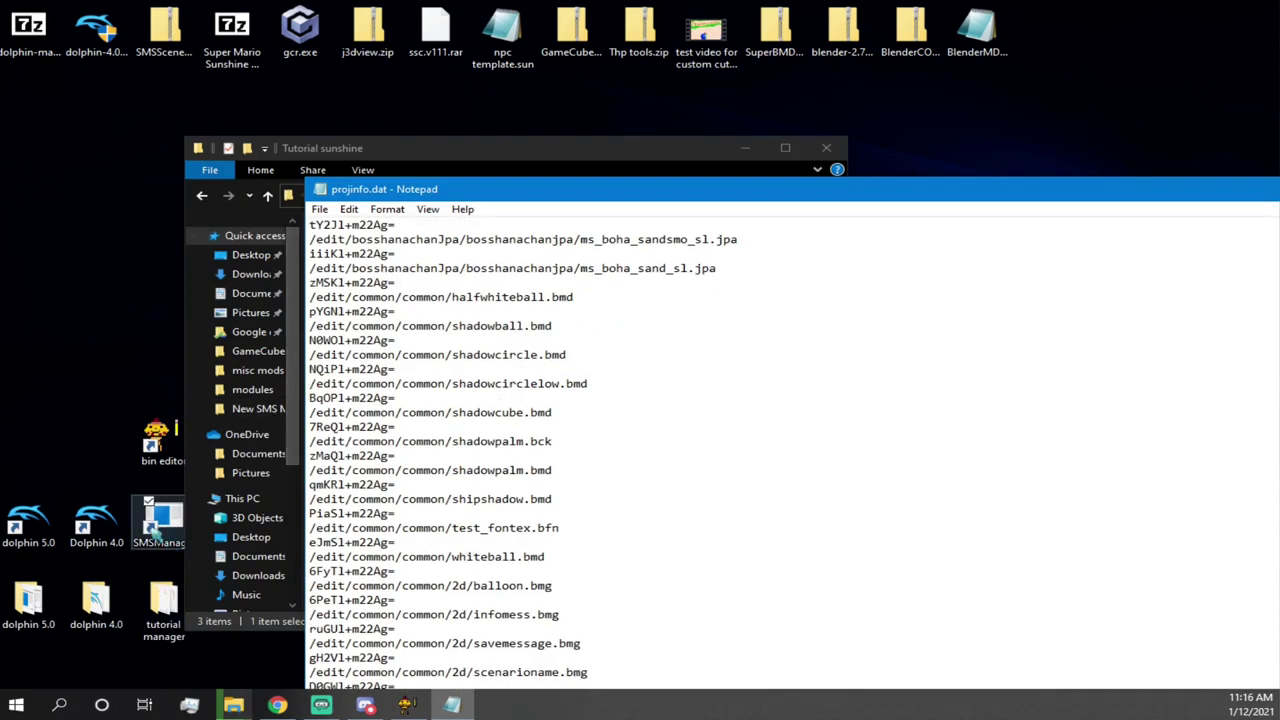
scroll(589, 318, "down", 15)
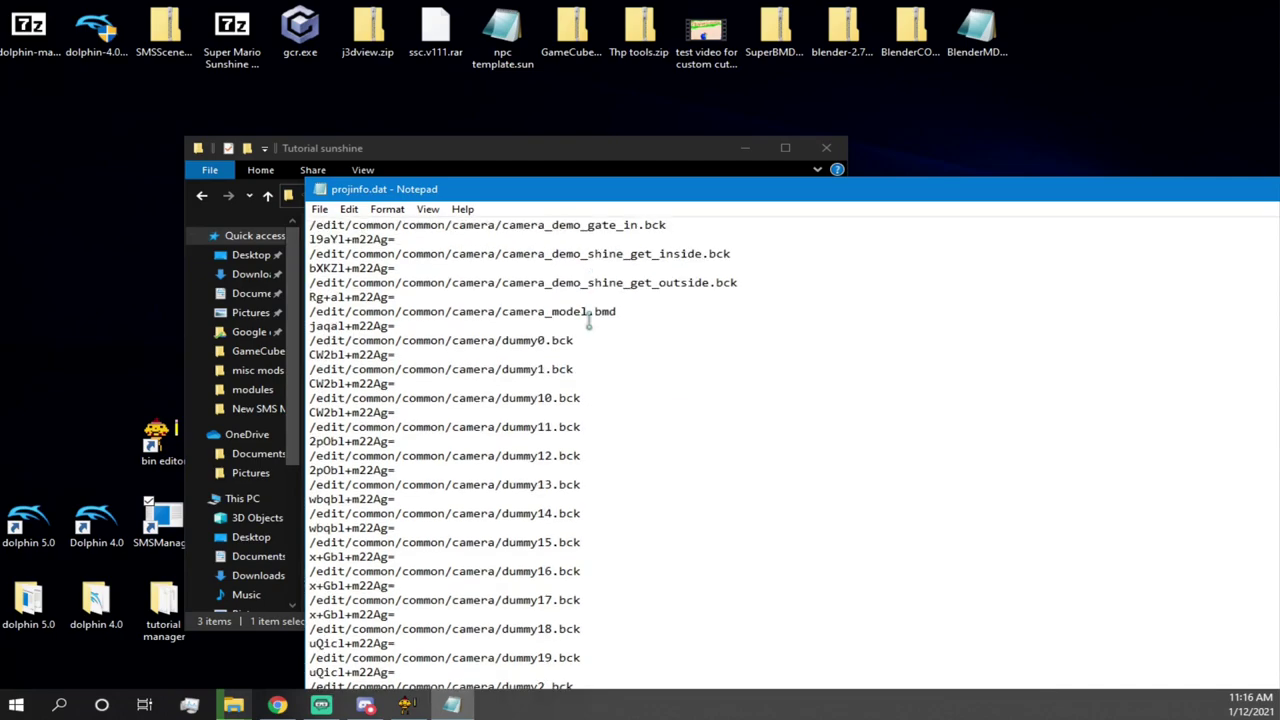
scroll(589, 318, "down", 20)
scroll(463, 388, "down", 20)
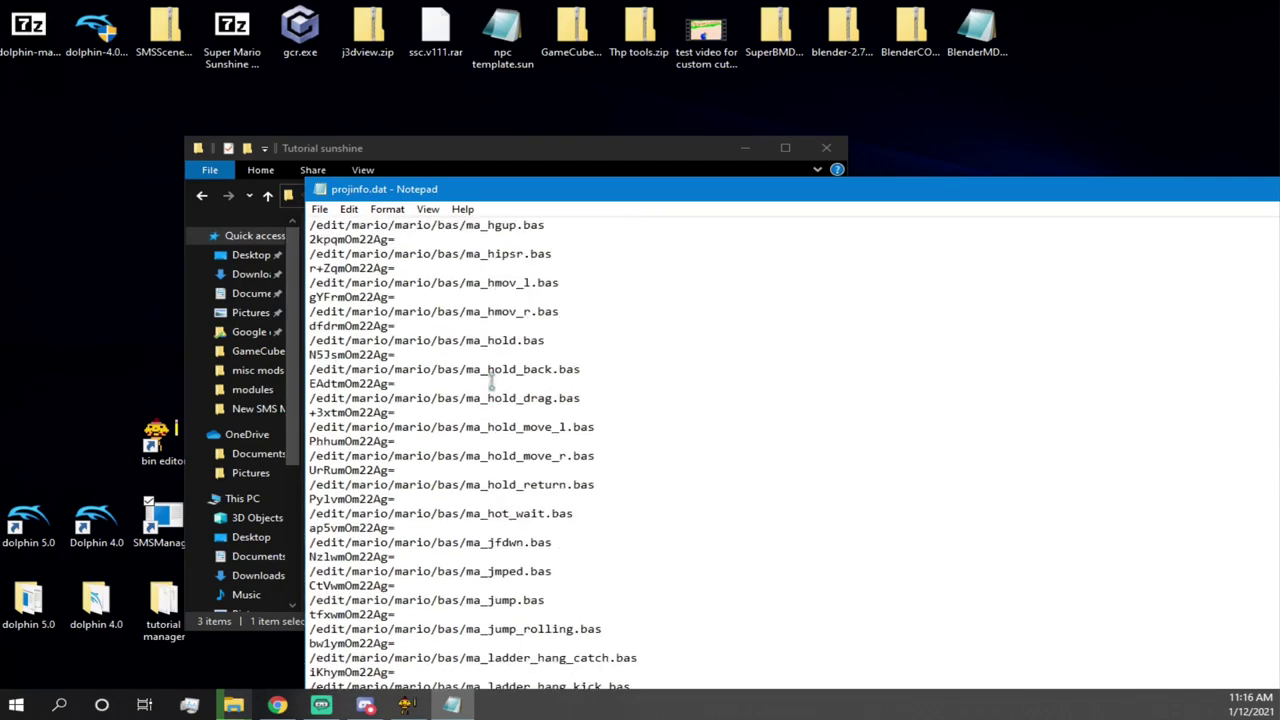
scroll(490, 383, "down", 8)
- Relaunch SMSManager, open the Tutorial sunshine project and expand stage 1 (ドルピック) in the Scene tree
double_click(160, 518)
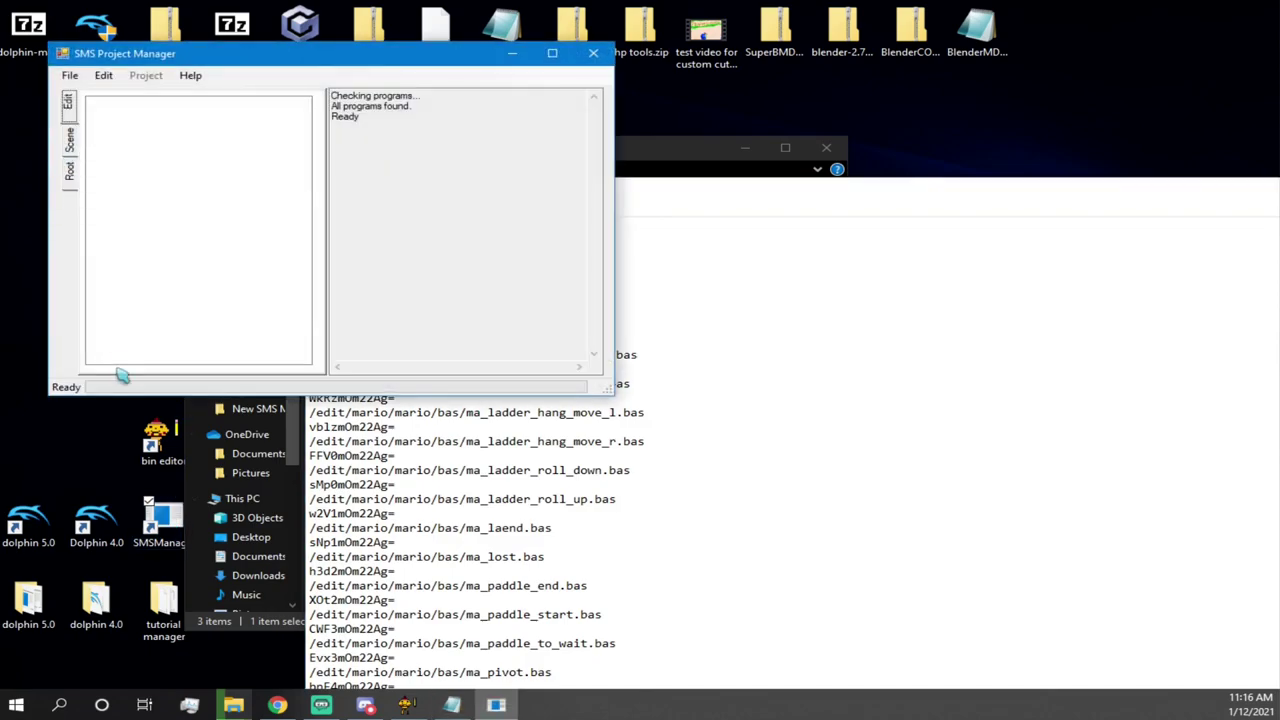
left_click(70, 75)
mouse_move(114, 114)
left_click(255, 115)
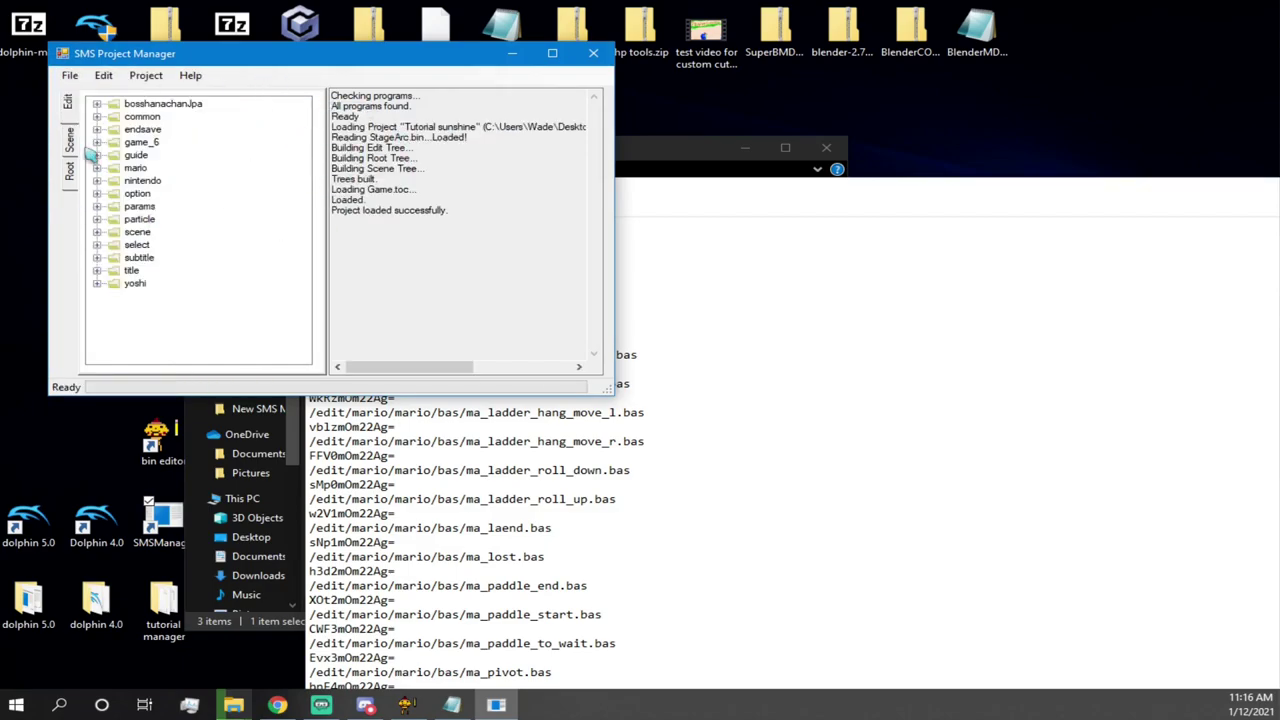
left_click(69, 140)
left_click(97, 116)
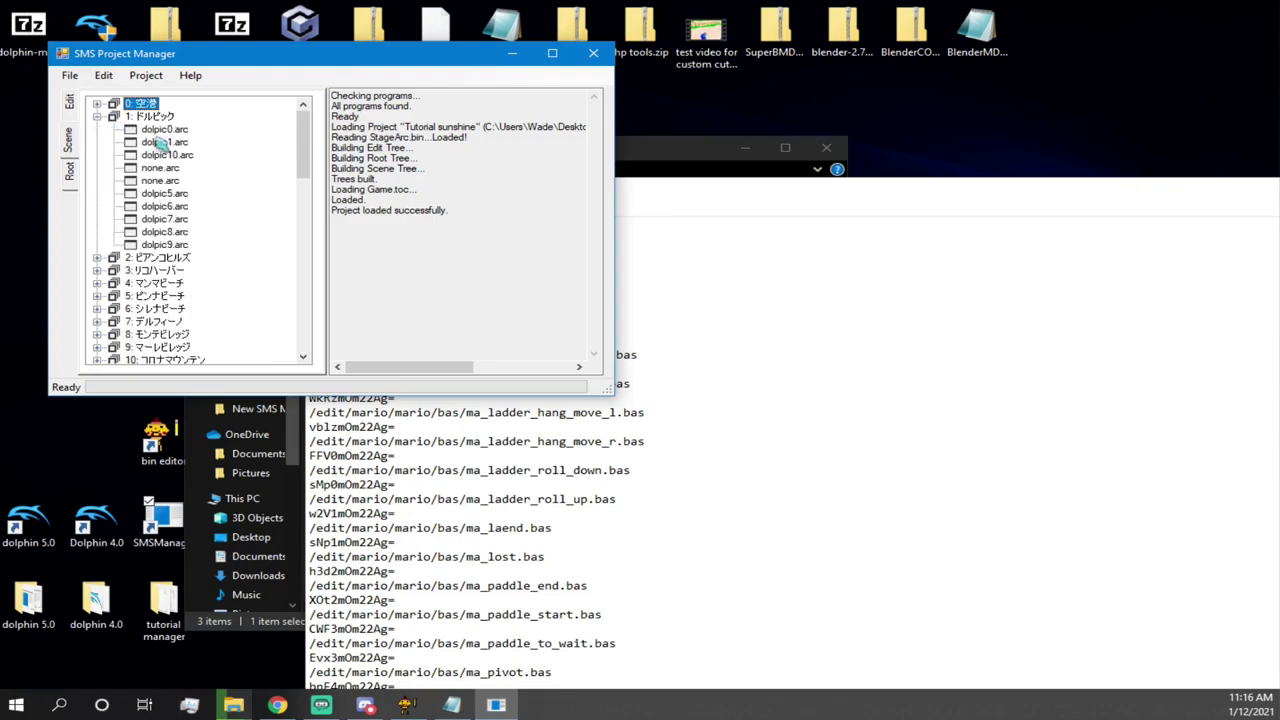
- Check the archive options of dolpic1.arc and export dolpic0.arc individually from the Scene tree
right_click(157, 143)
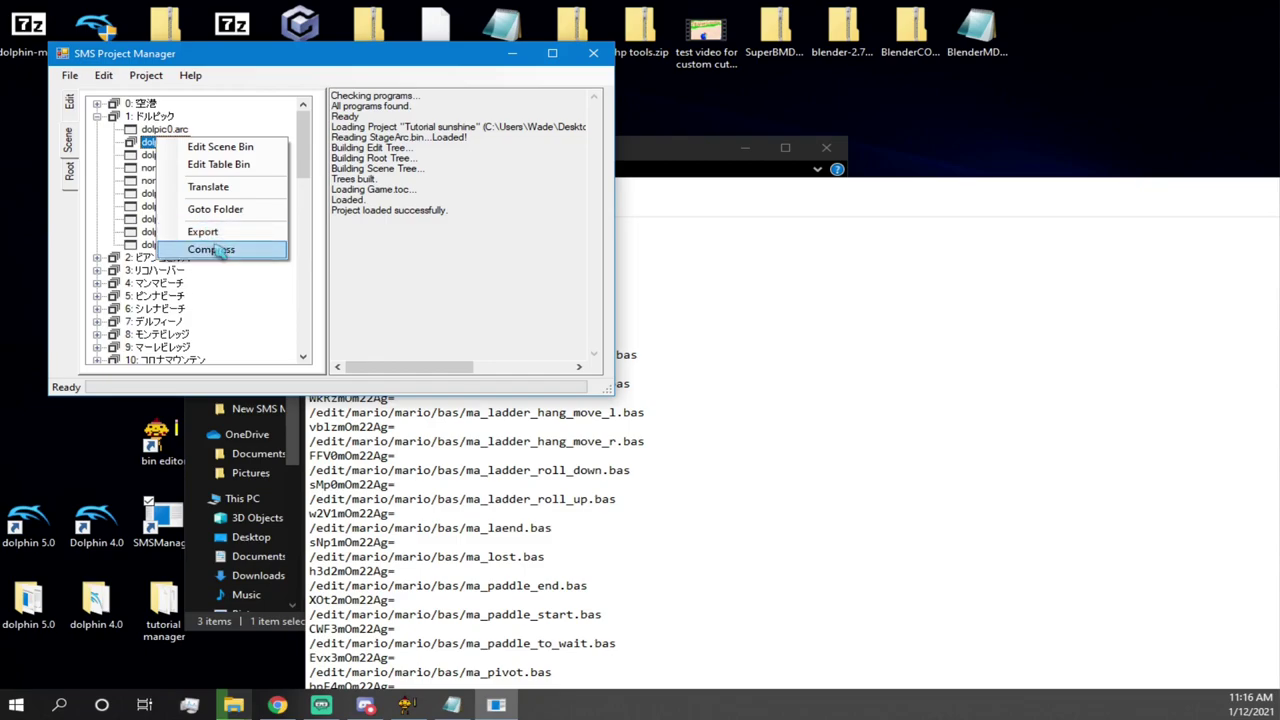
left_click(151, 131)
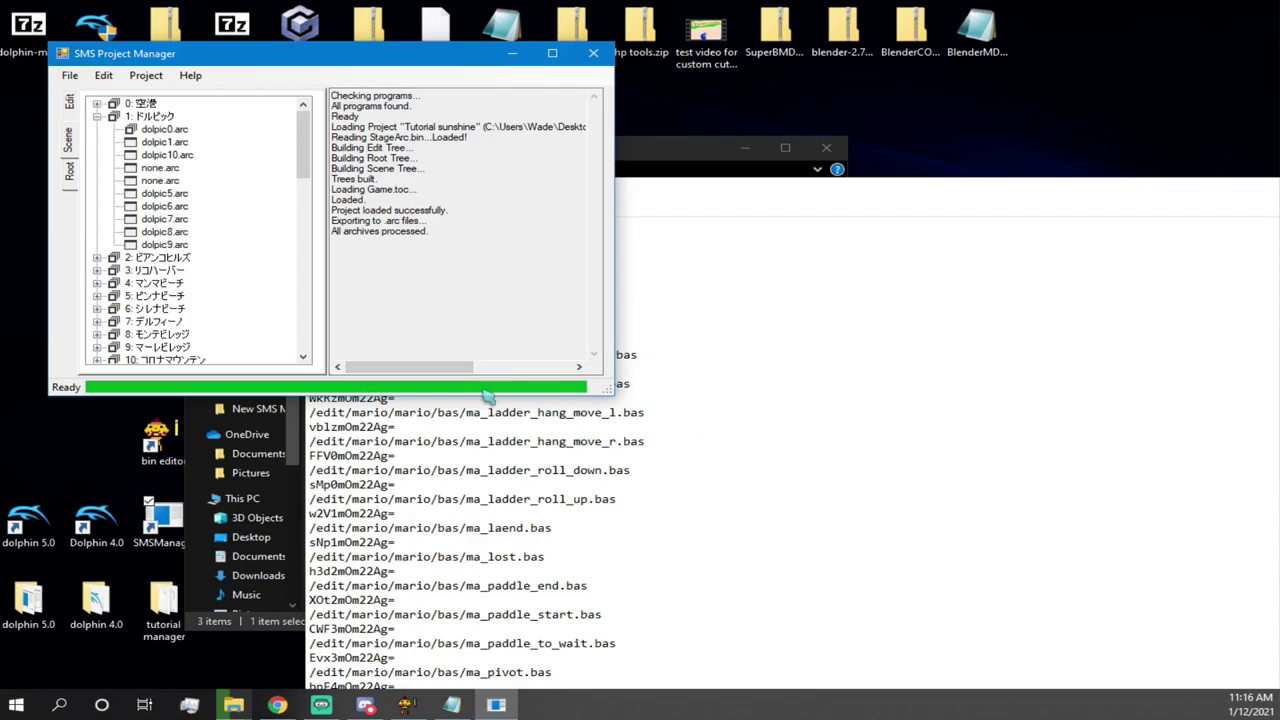
- Return to projinfo.dat in Notepad and look through the mario animation file entries
left_click(493, 455)
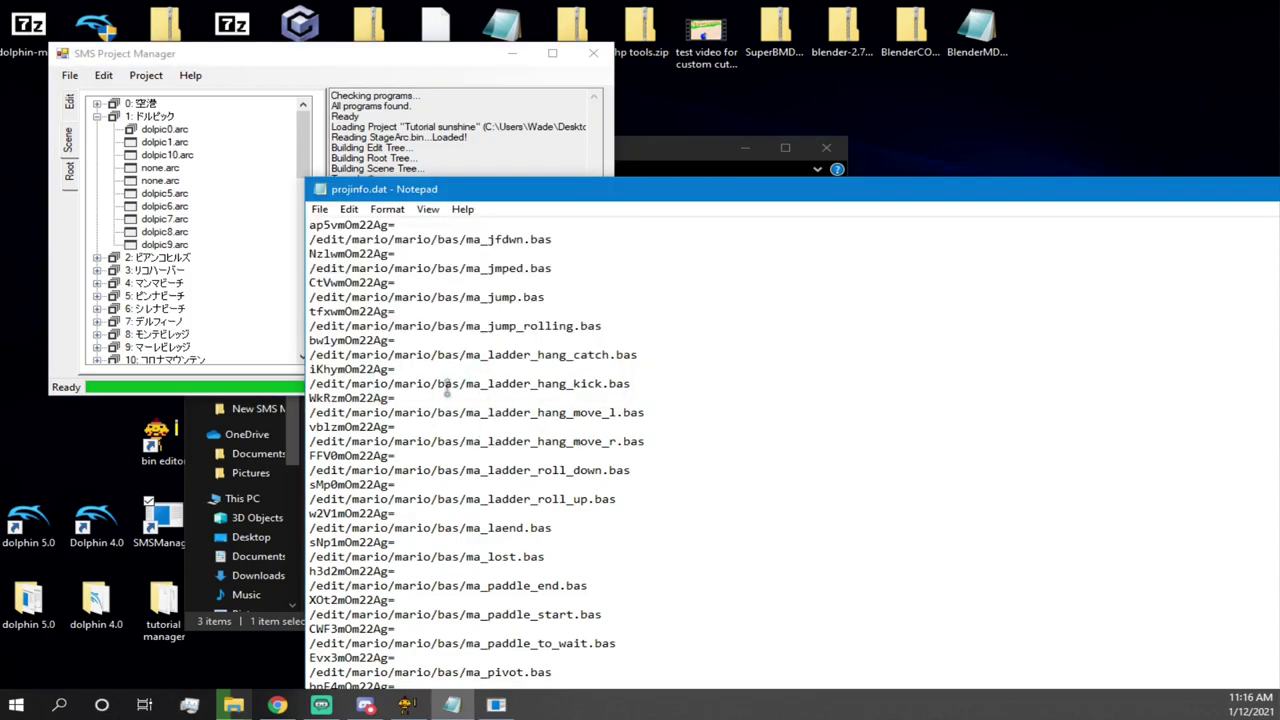
scroll(408, 484, "down", 2)
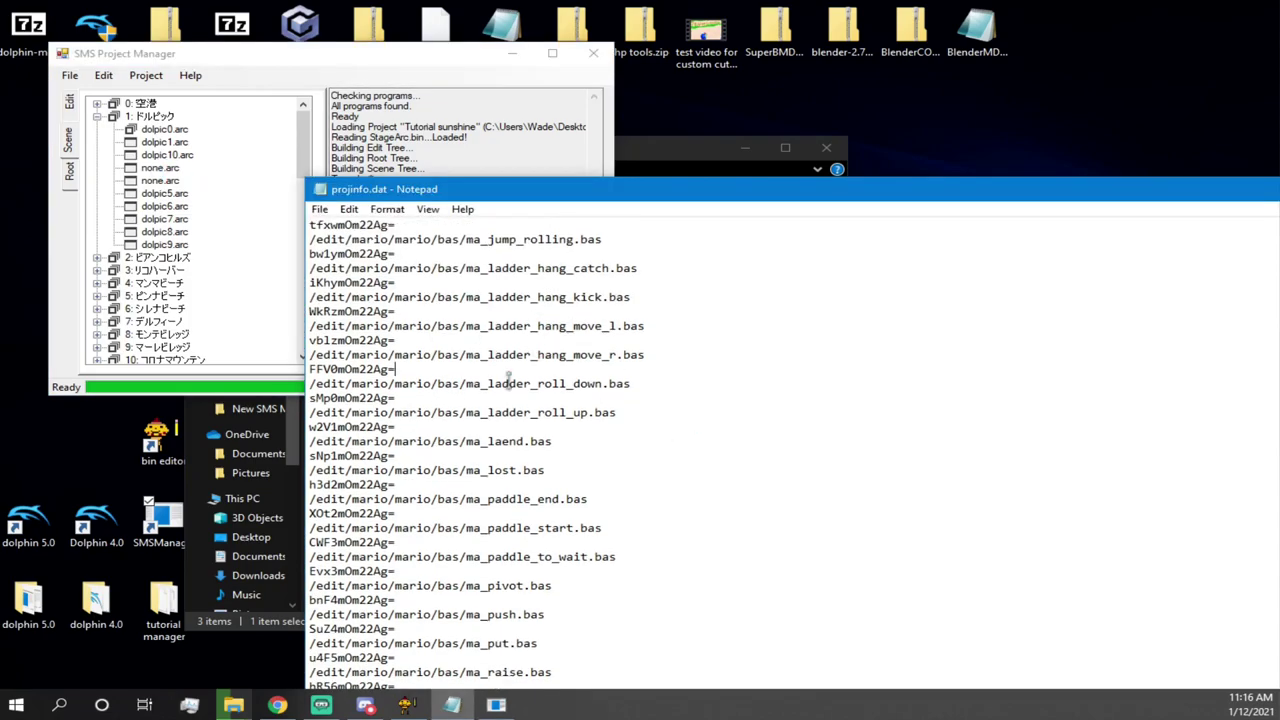
scroll(466, 500, "down", 20)
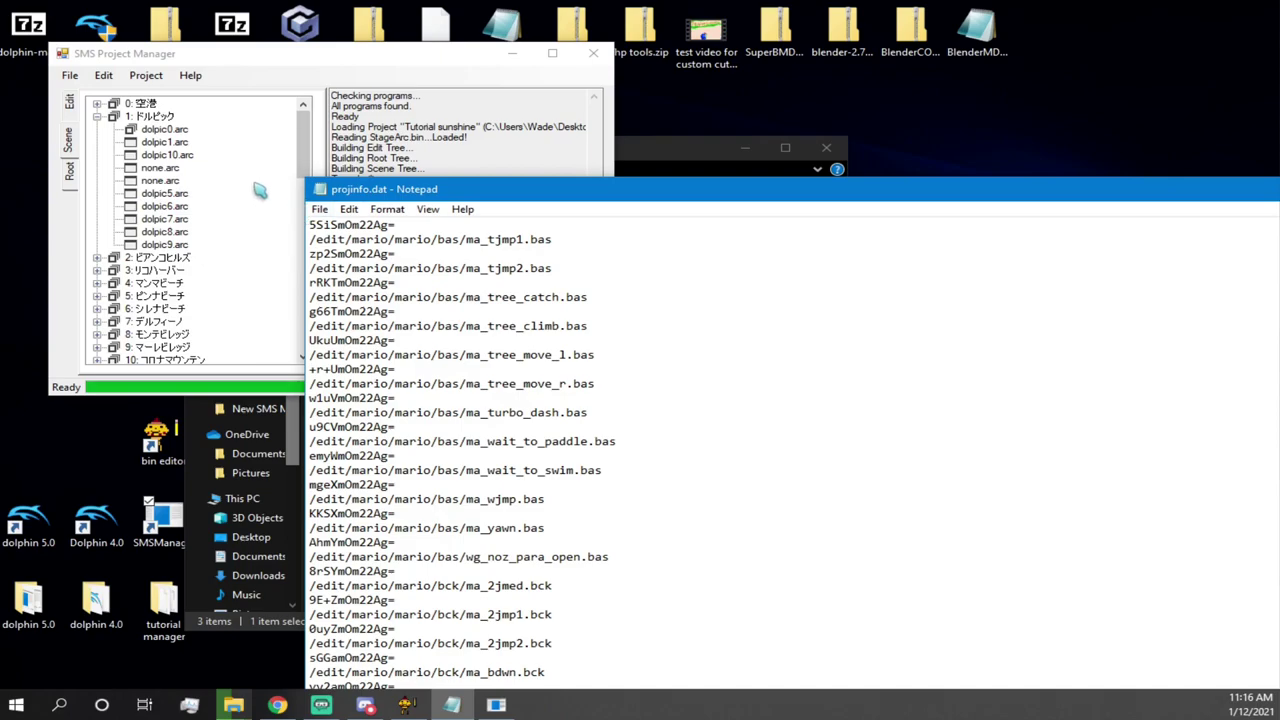
- Return to SMS Project Manager and expand stage 4 (マンマビーチ) in the Scene tree
left_click(160, 169)
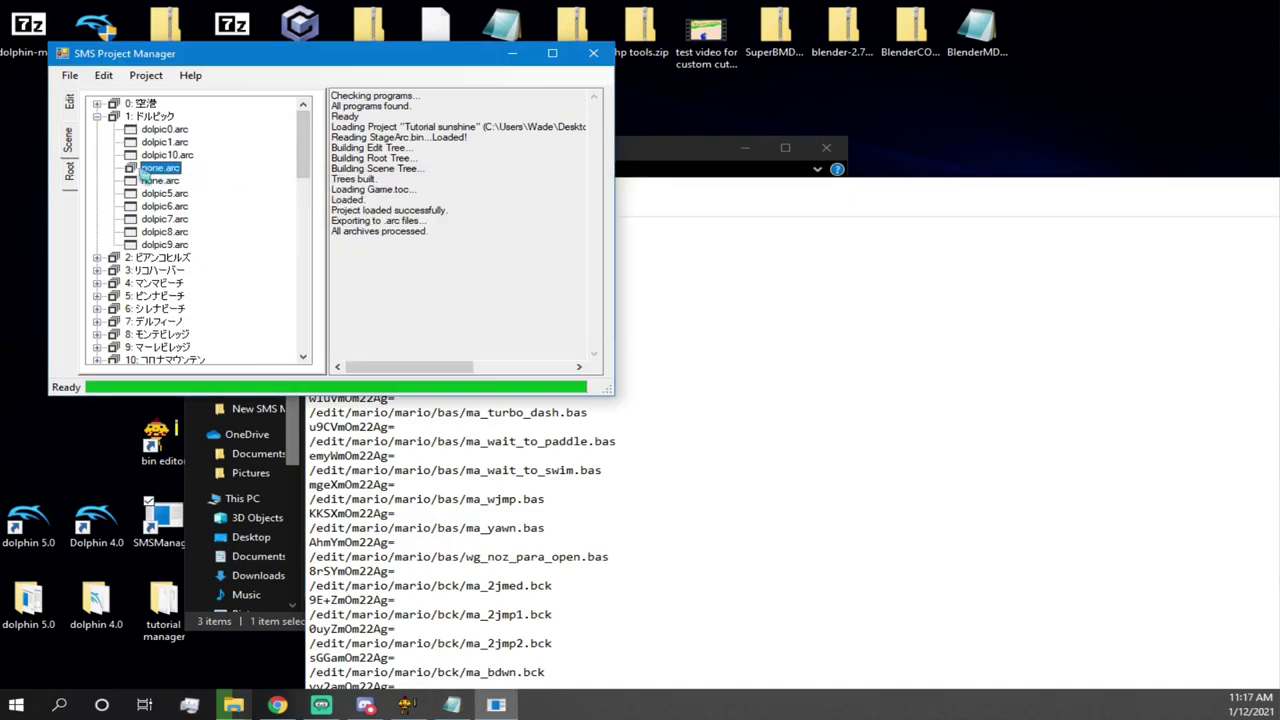
scroll(216, 203, "down", 6)
scroll(172, 193, "up", 6)
scroll(104, 232, "down", 2)
left_click(97, 206)
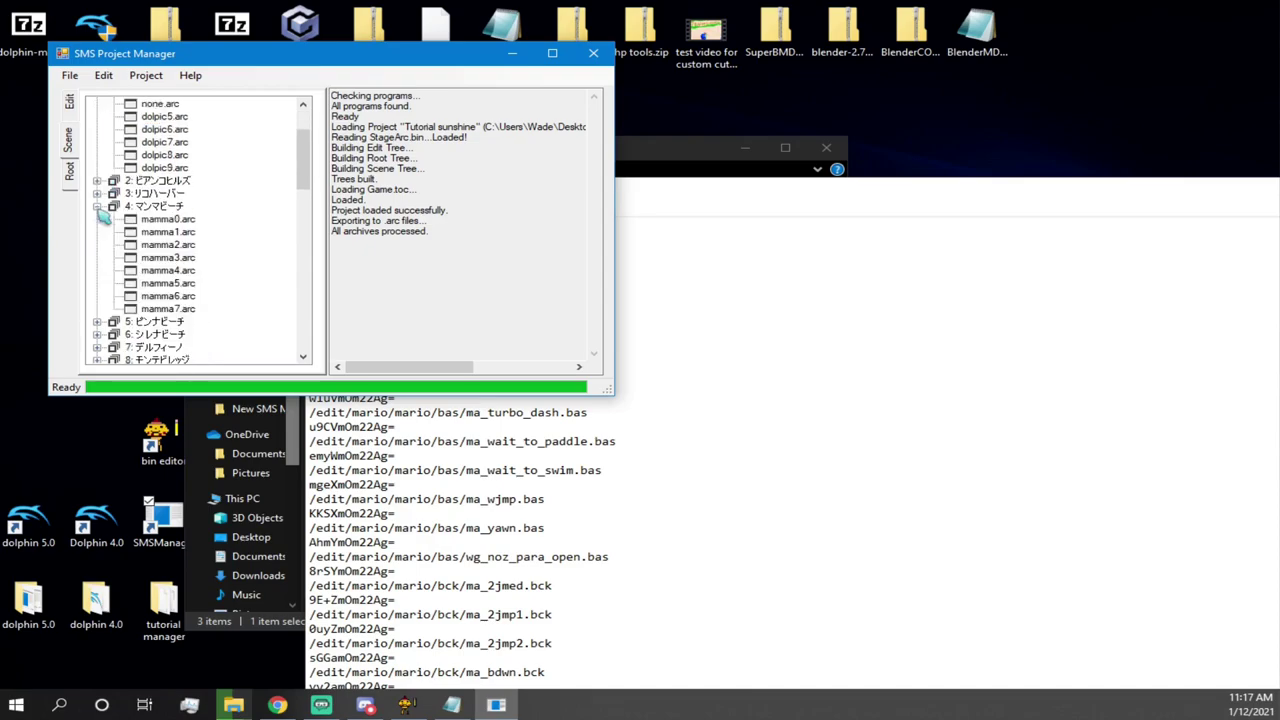
- Check the options of mamma0.arc in the Scene tree and search projinfo.dat in Notepad for mamma0
right_click(163, 222)
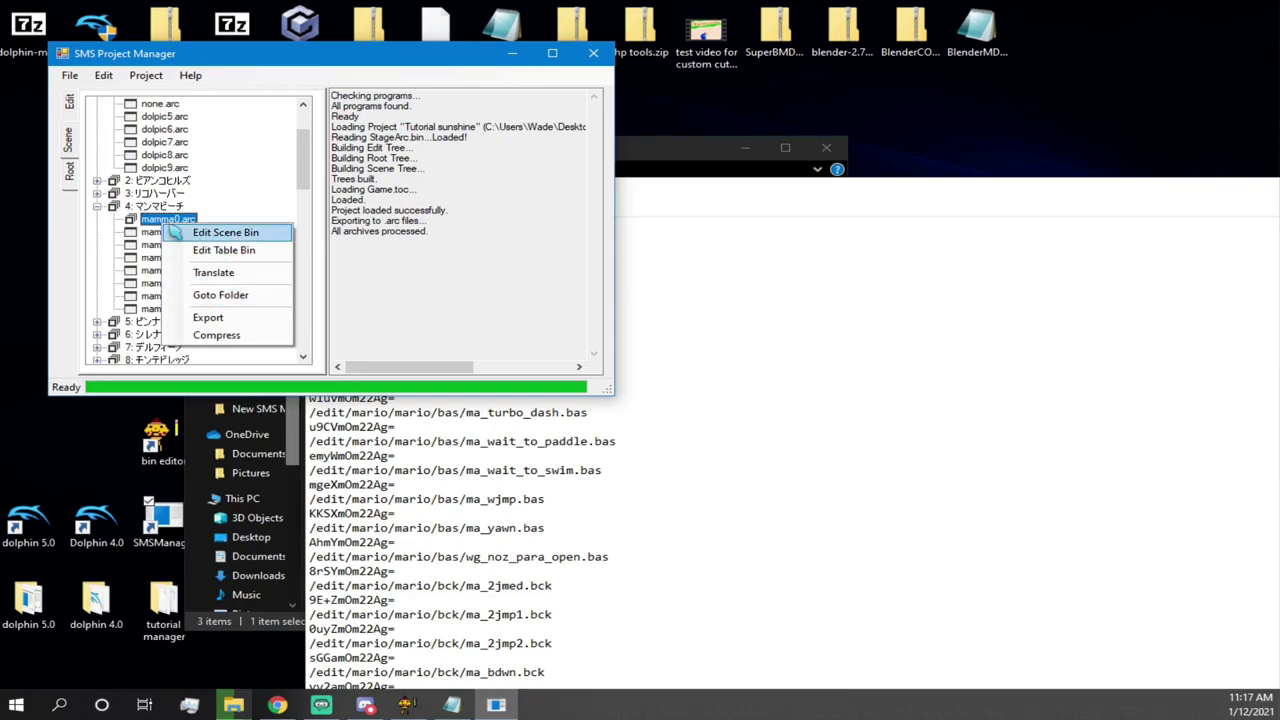
left_click(180, 232)
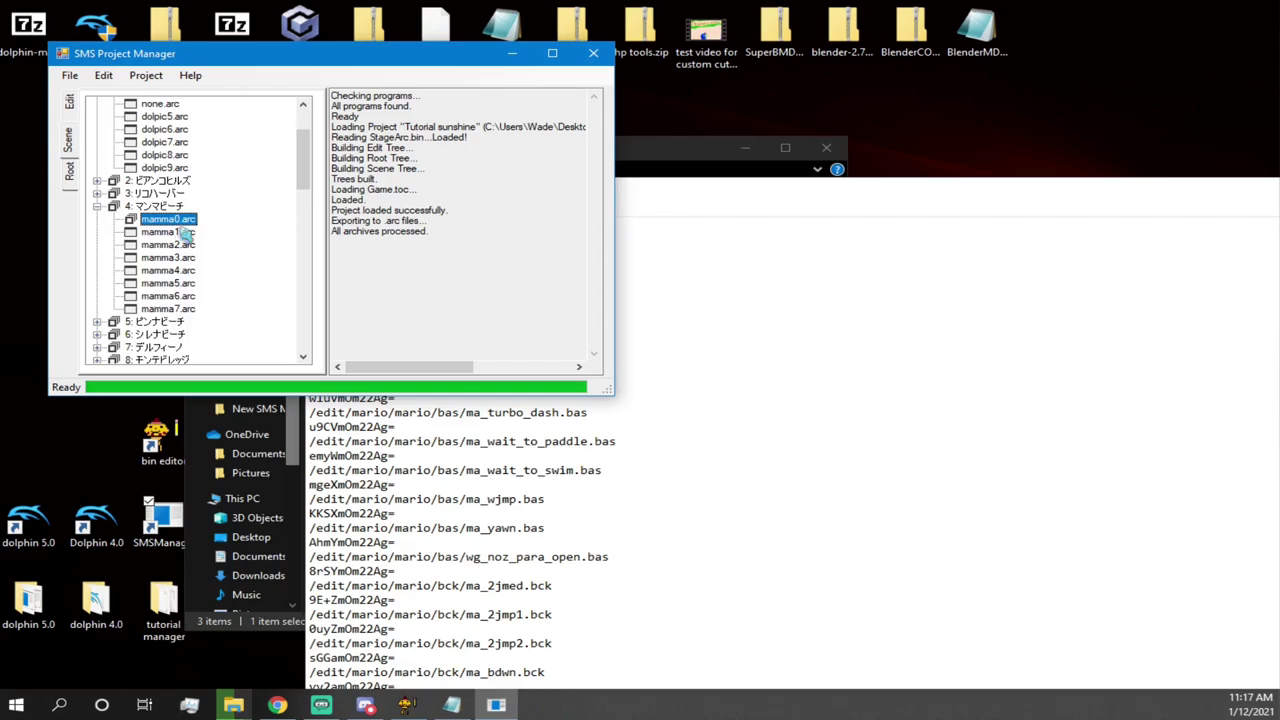
left_click(688, 300)
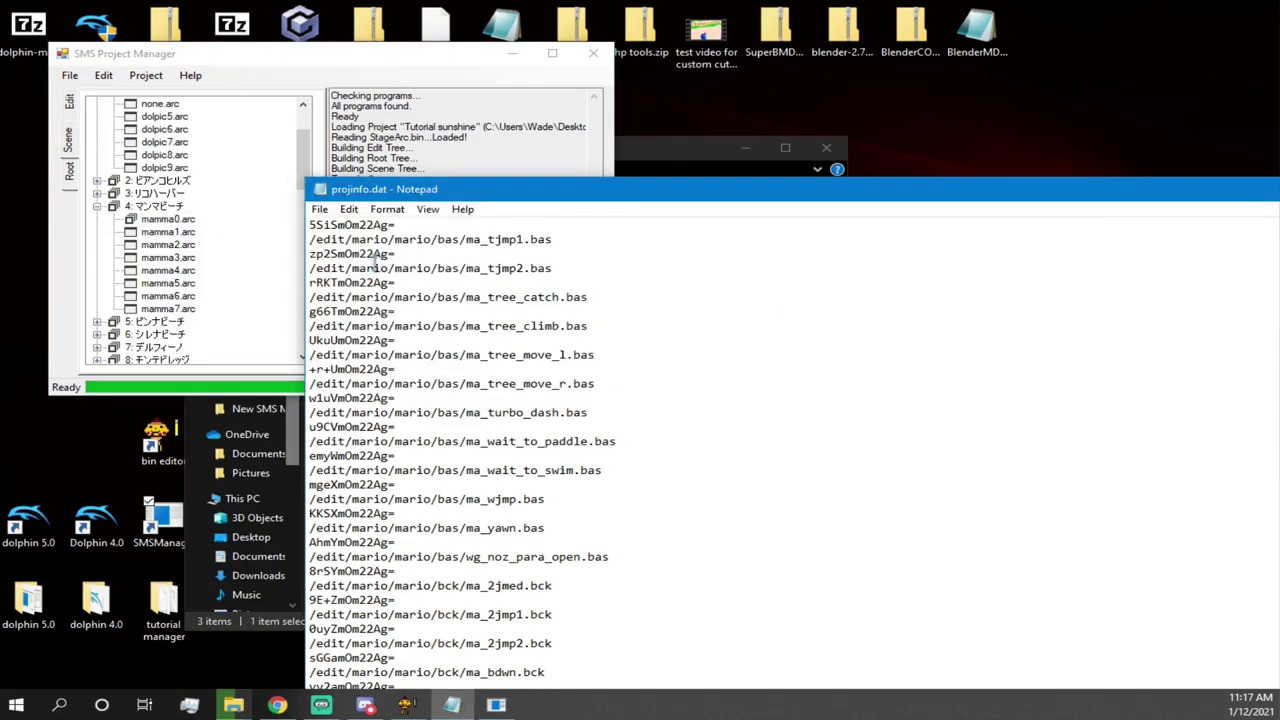
left_click(349, 209)
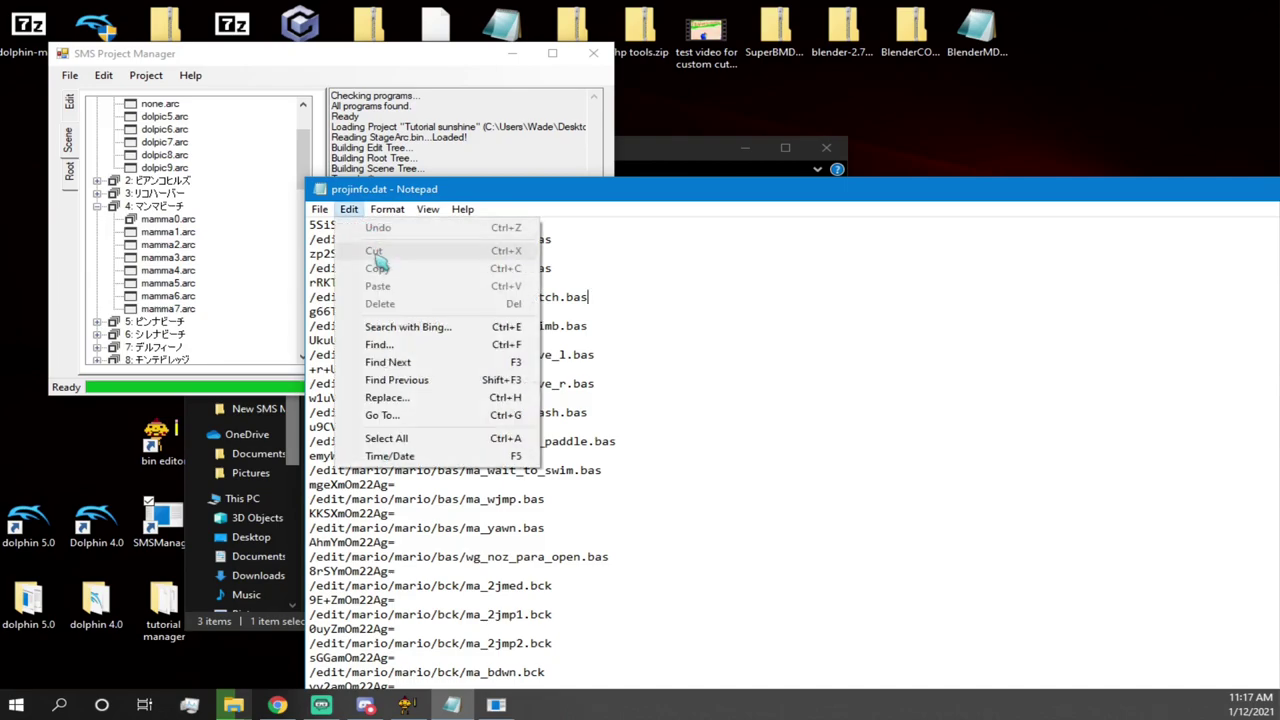
left_click(420, 349)
left_click_drag(462, 323, 763, 296)
key("BackSpace")
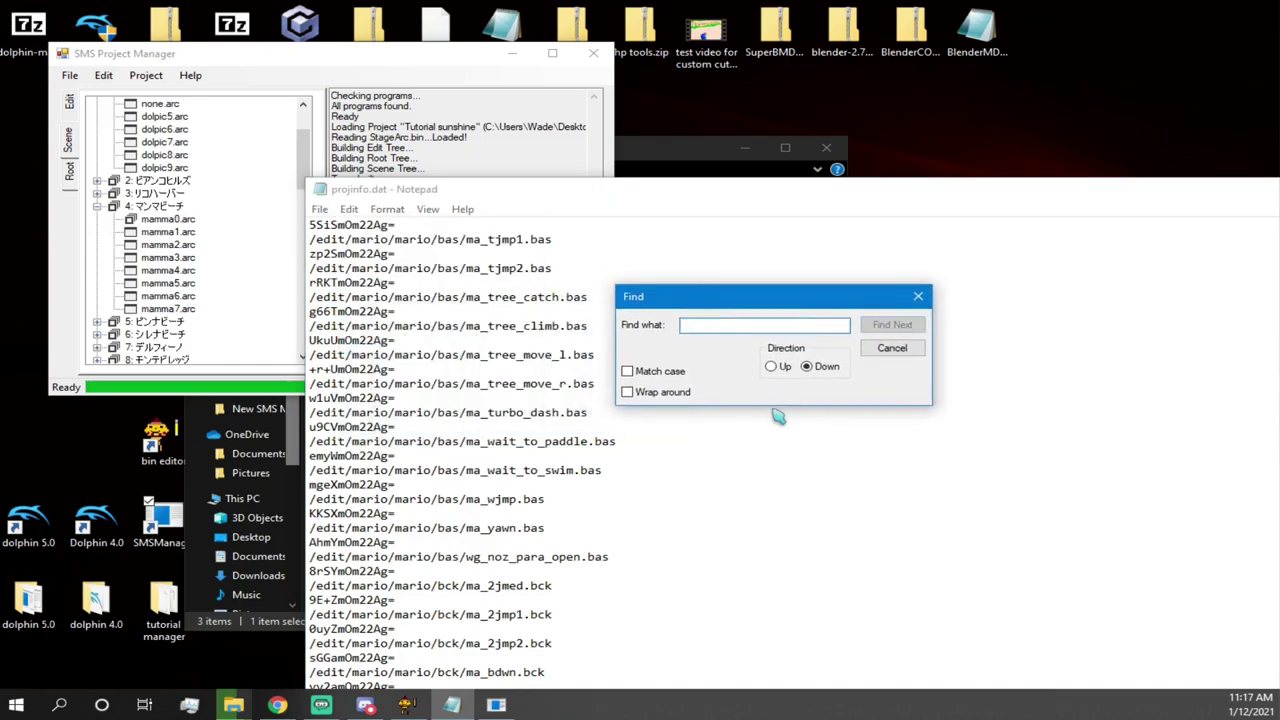
type("mamma0")
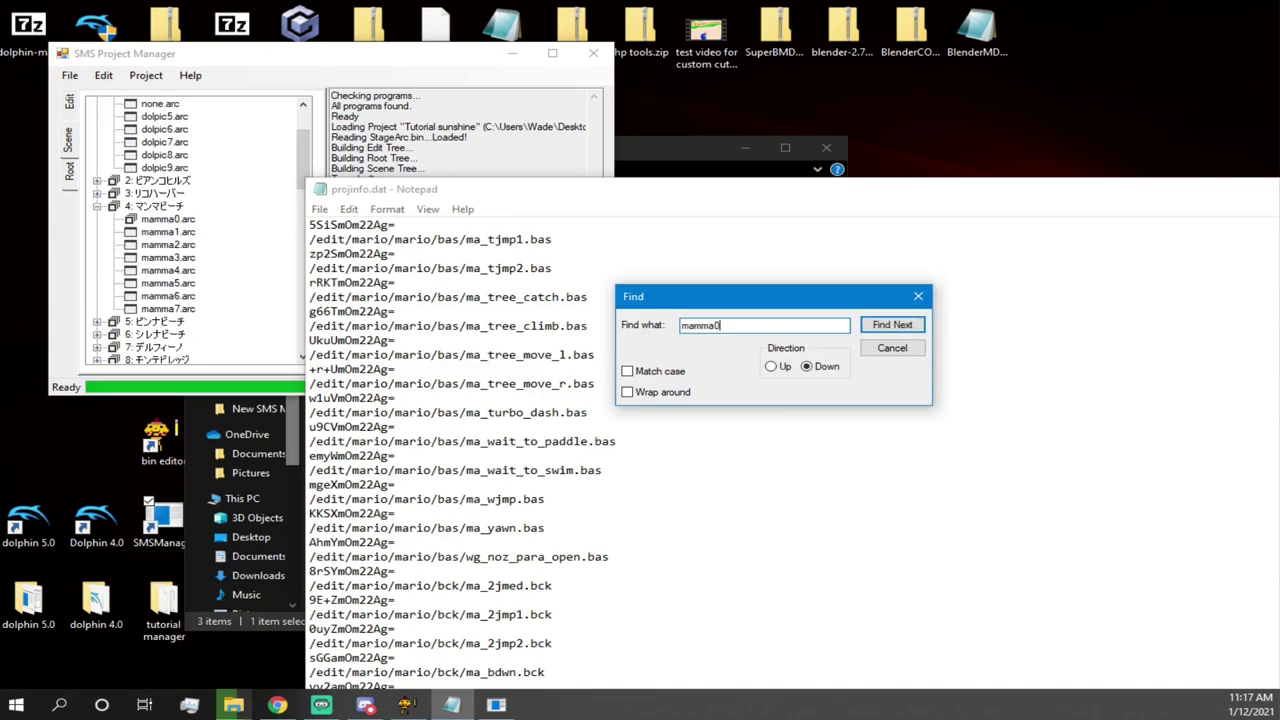
key("Return")
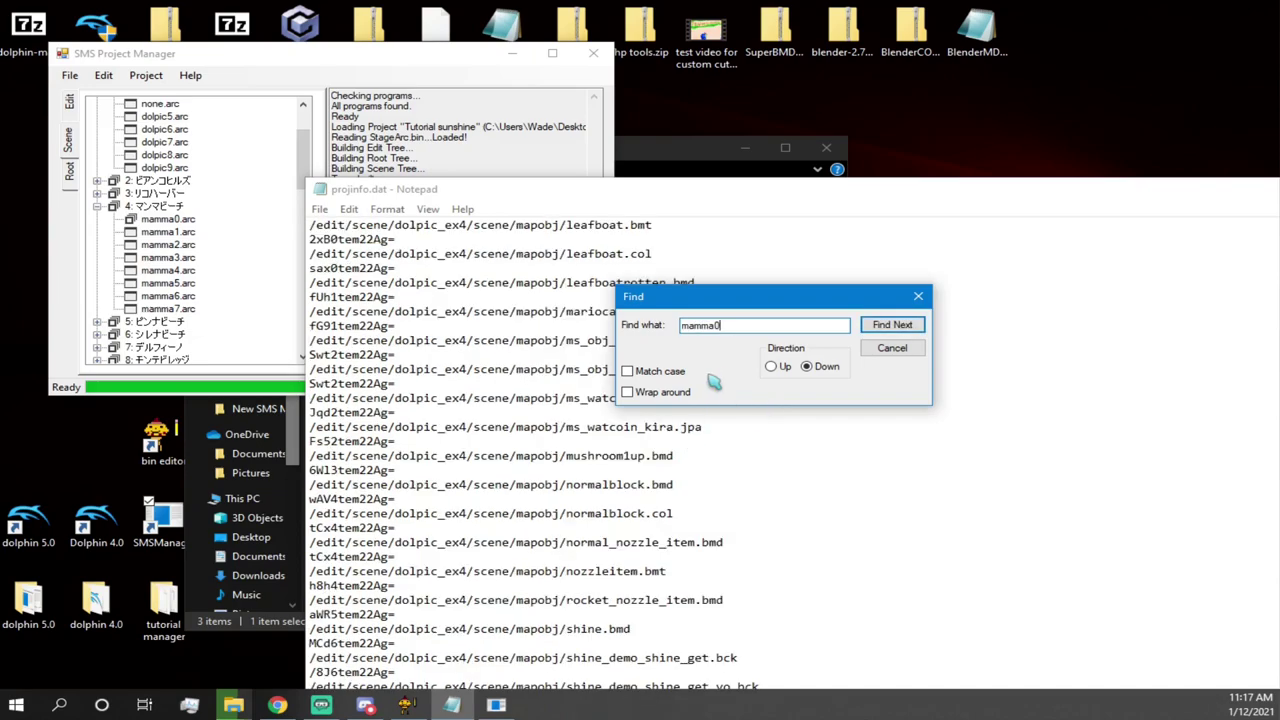
scroll(444, 280, "down", 6)
scroll(477, 406, "down", 2)
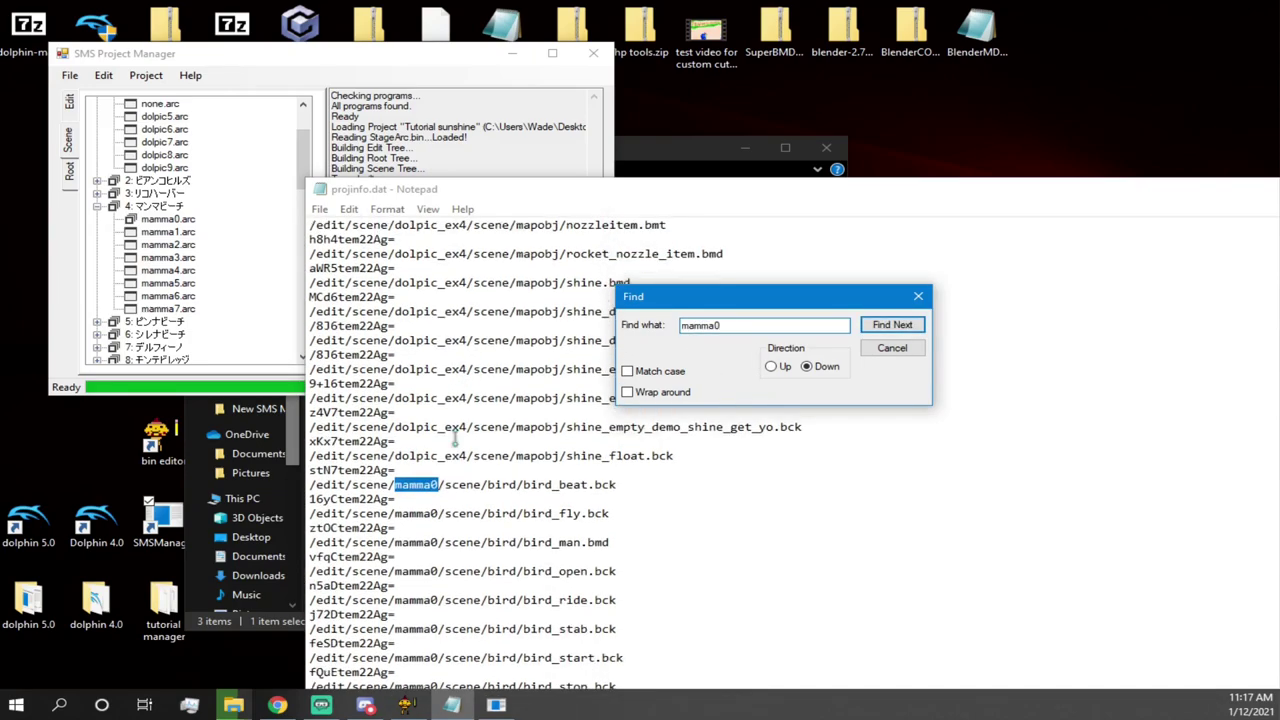
- Delete the whole block of mamma0 scene entries from projinfo.dat, up to the first mamma1 entry
left_click(918, 296)
left_click_drag(310, 441, 605, 447)
scroll(600, 465, "down", 20)
scroll(625, 457, "down", 20)
scroll(638, 450, "down", 20)
scroll(642, 700, "up", 20)
scroll(637, 422, "up", 10)
scroll(614, 451, "down", 1)
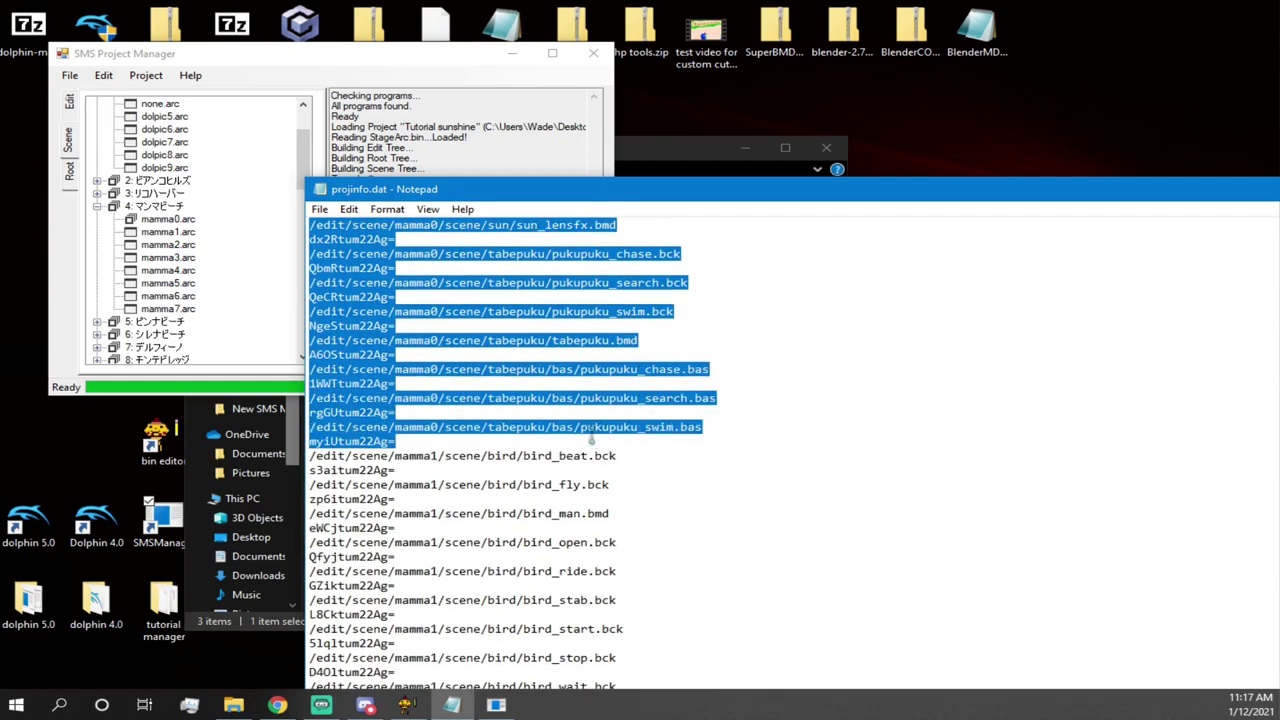
key("Delete")
scroll(591, 433, "up", 4)
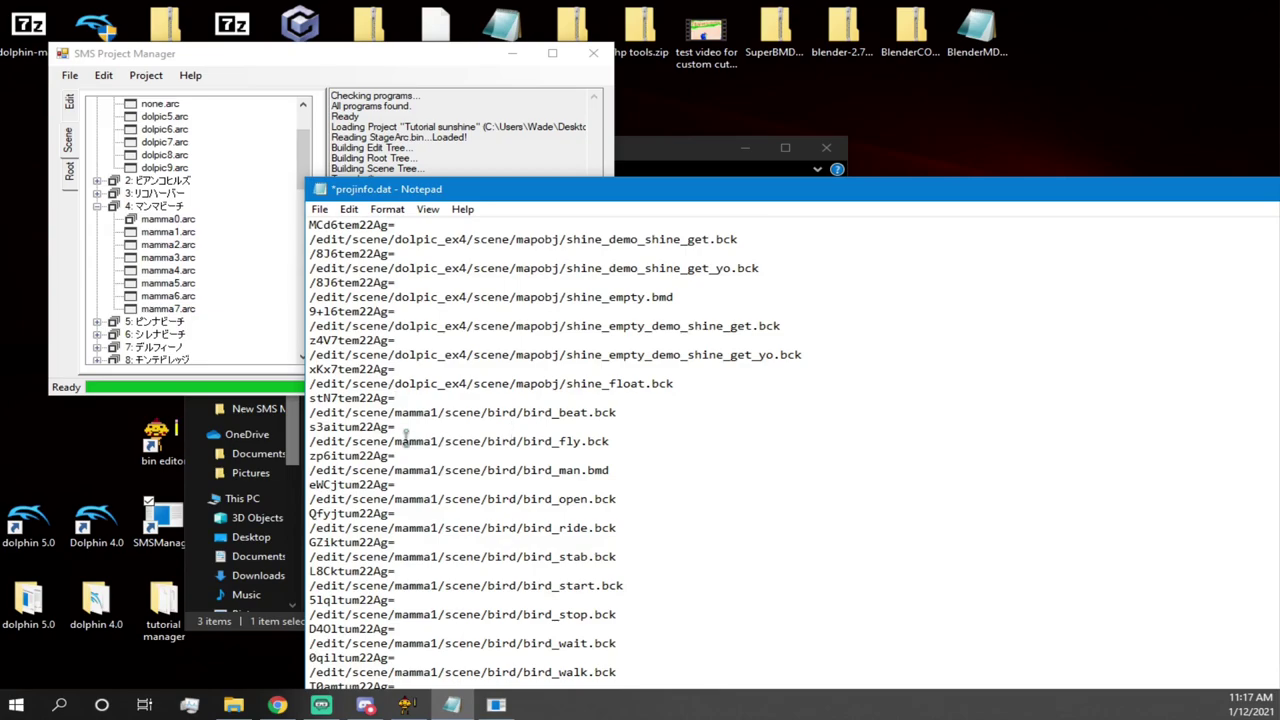
- Save the edited projinfo.dat and close SMS Project Manager
left_click(320, 209)
left_click(355, 283)
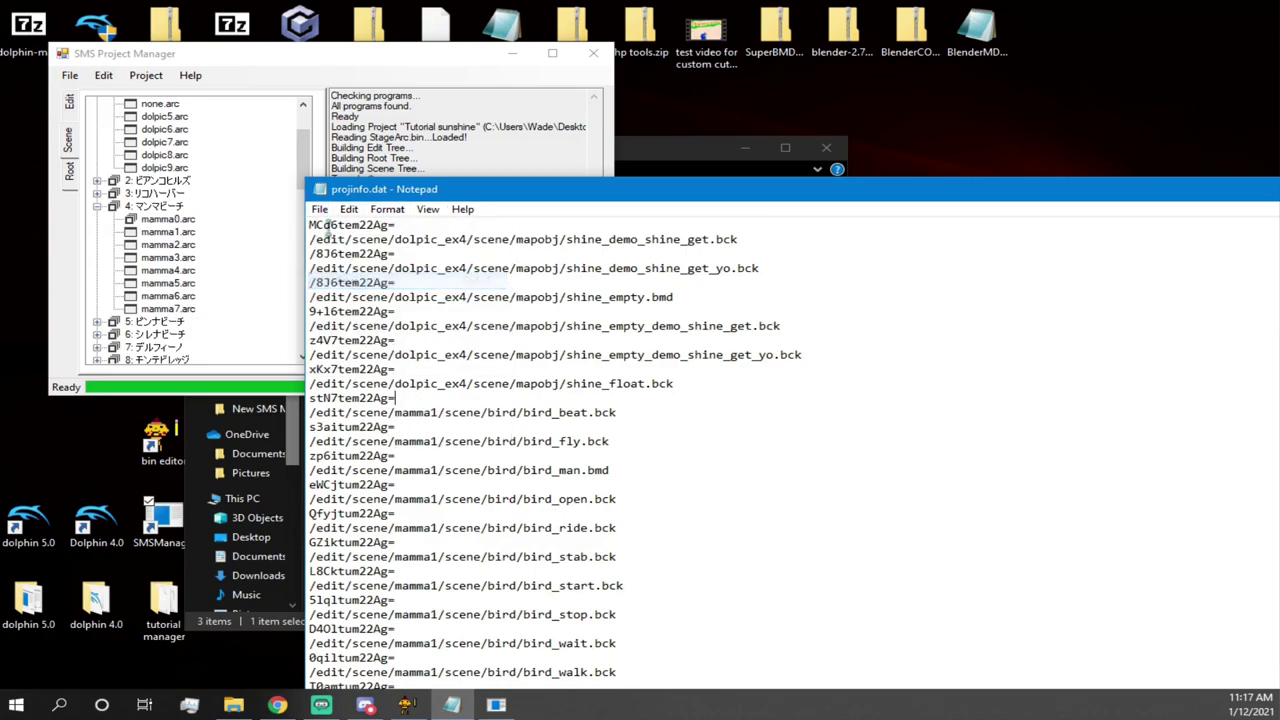
left_click(320, 209)
left_click(380, 283)
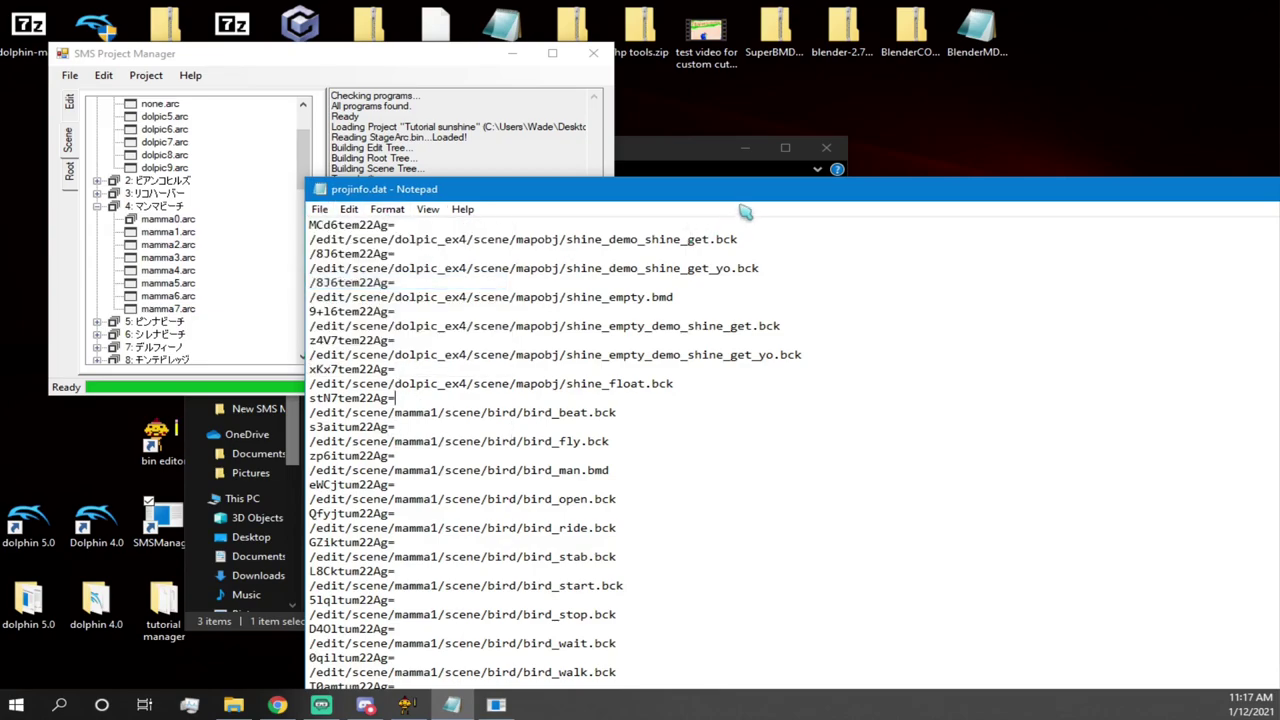
left_click_drag(755, 203, 353, 183)
left_click(594, 53)
- Save projinfo.dat once more and close Notepad
left_click_drag(466, 177, 783, 180)
left_click(272, 190)
left_click(296, 261)
left_click(273, 191)
left_click(289, 260)
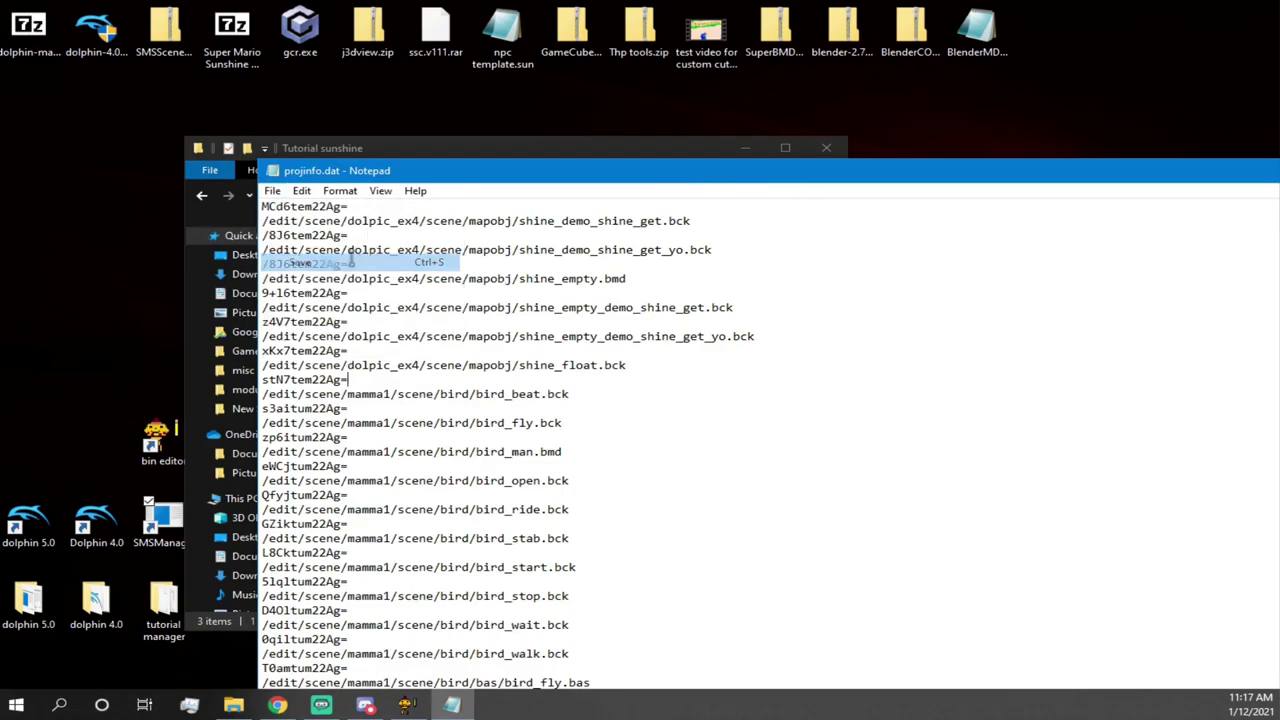
left_click_drag(717, 163, 363, 163)
left_click(1007, 157)
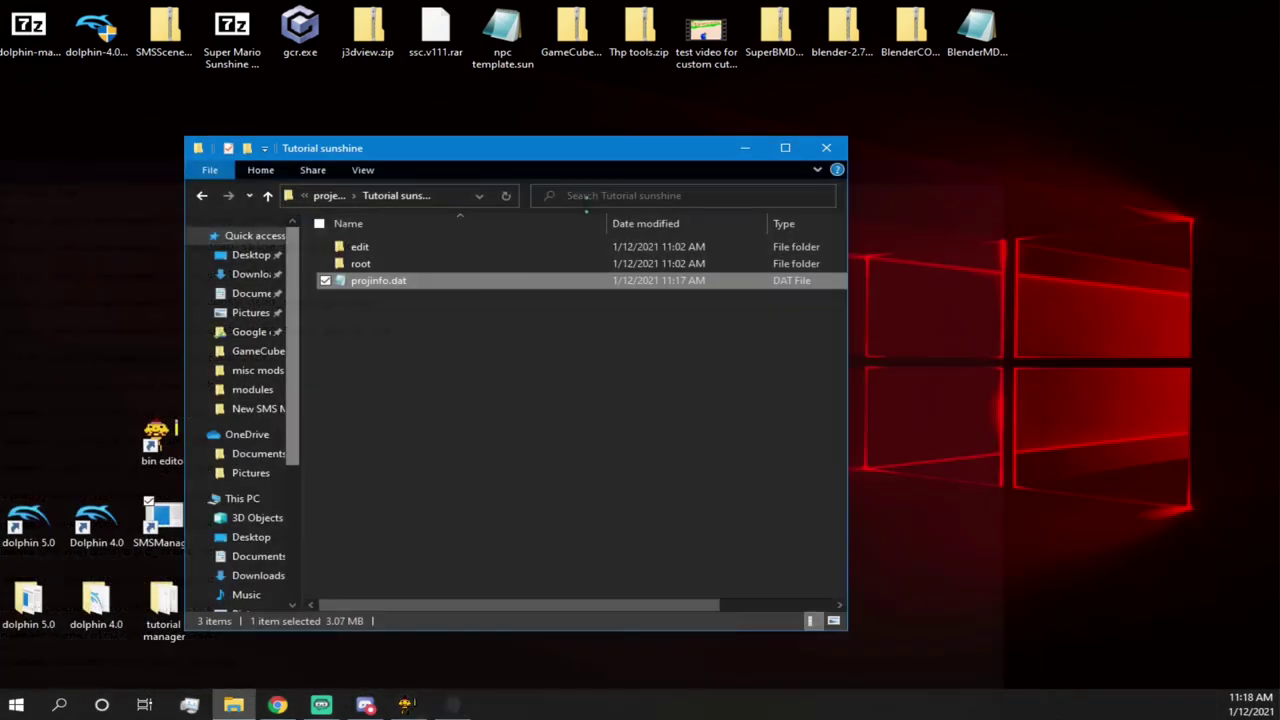
- Set the Read-only attribute on projinfo.dat in the file's properties and apply it
right_click(371, 288)
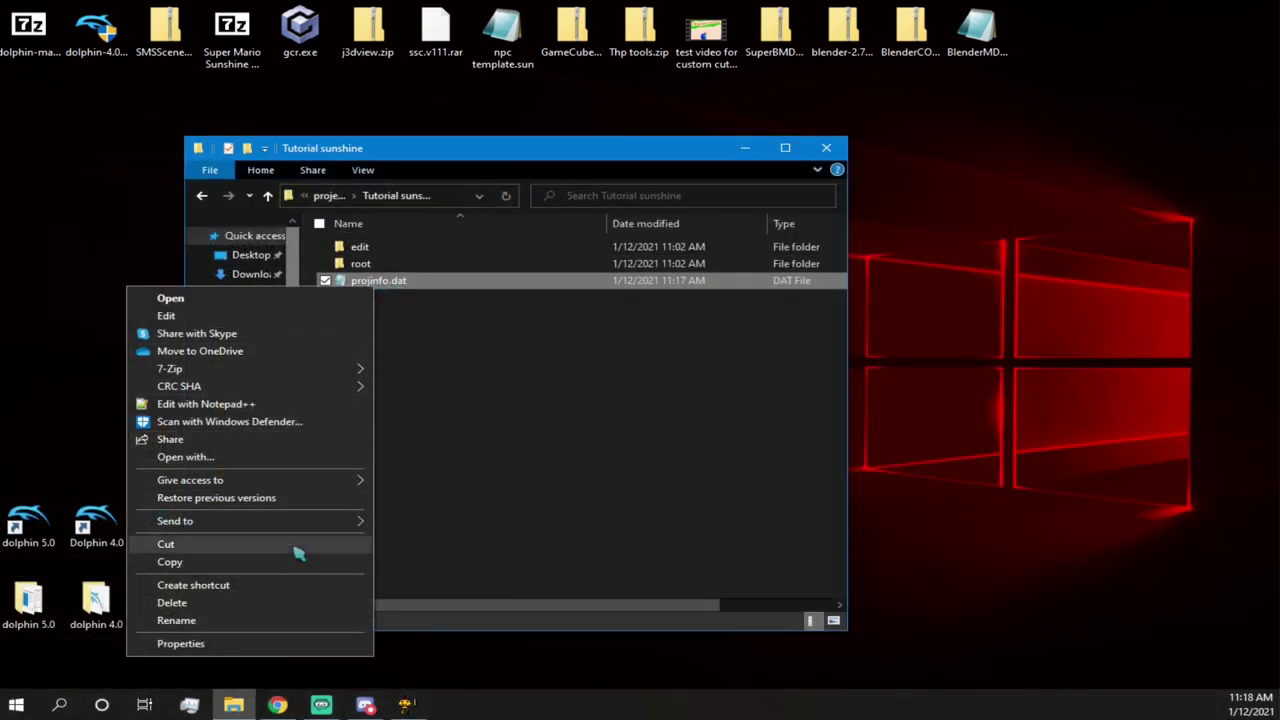
left_click(262, 643)
left_click_drag(140, 236, 780, 171)
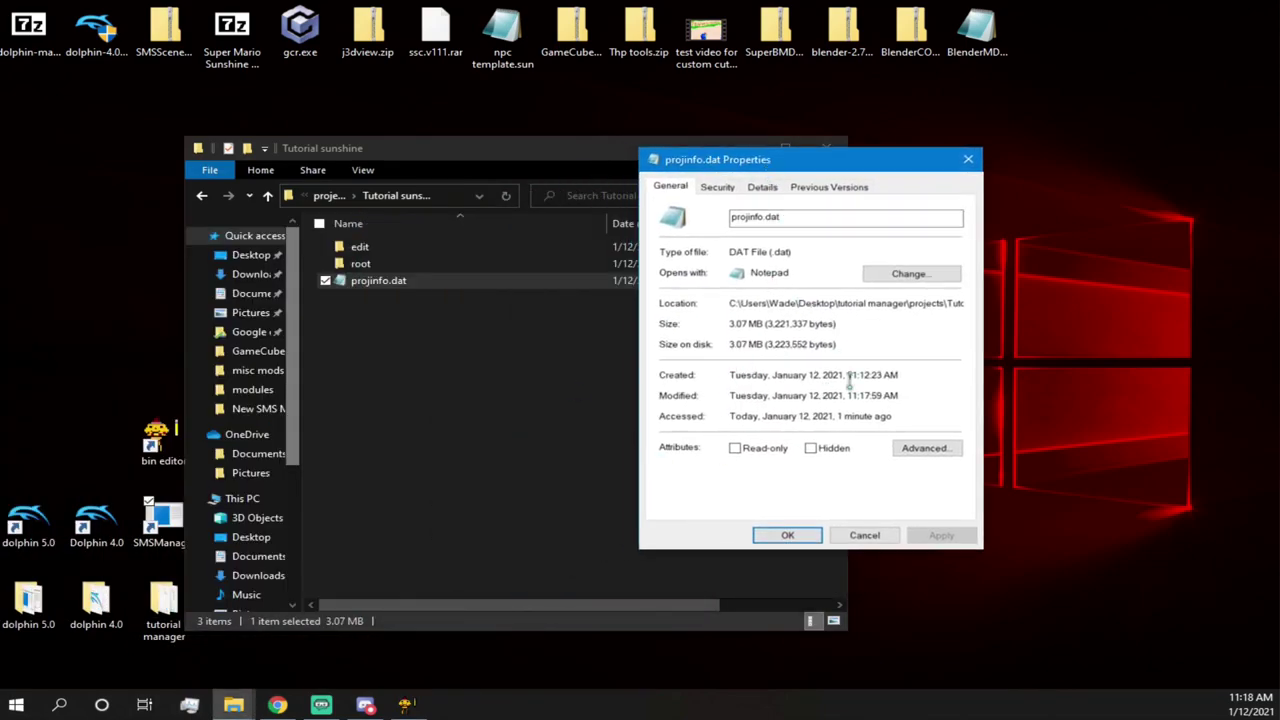
left_click(738, 449)
left_click(950, 540)
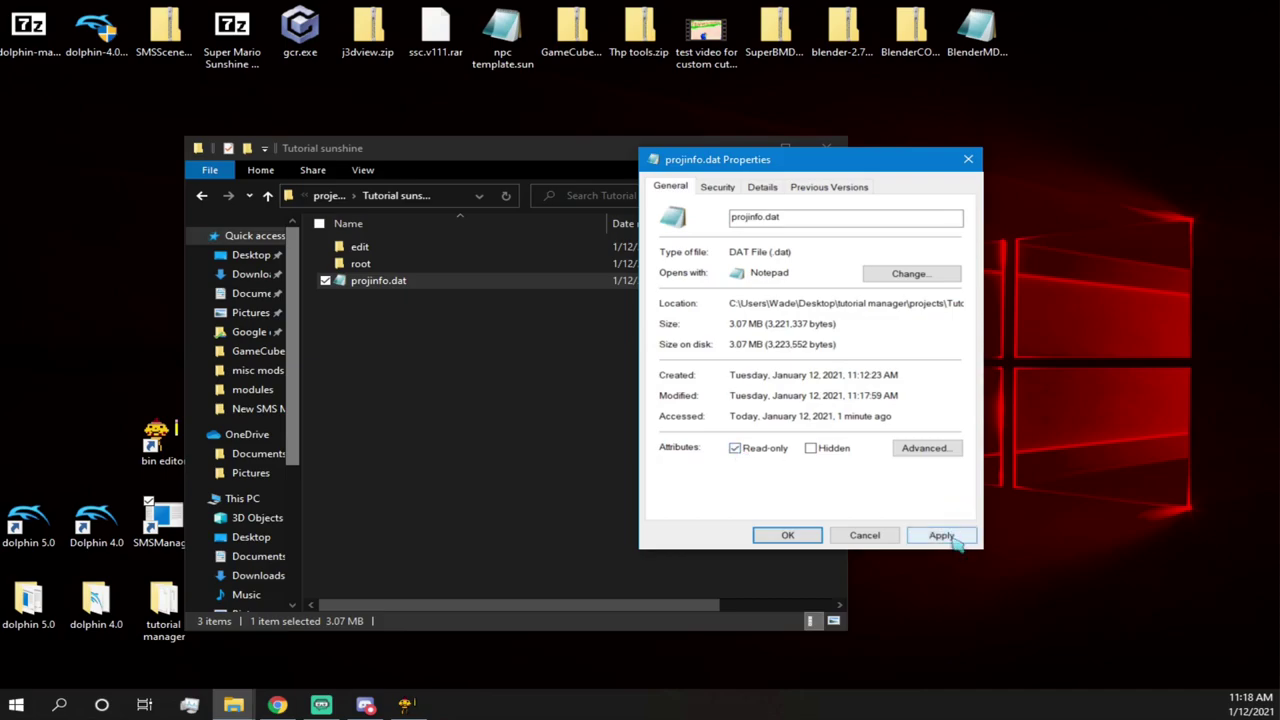
left_click(943, 536)
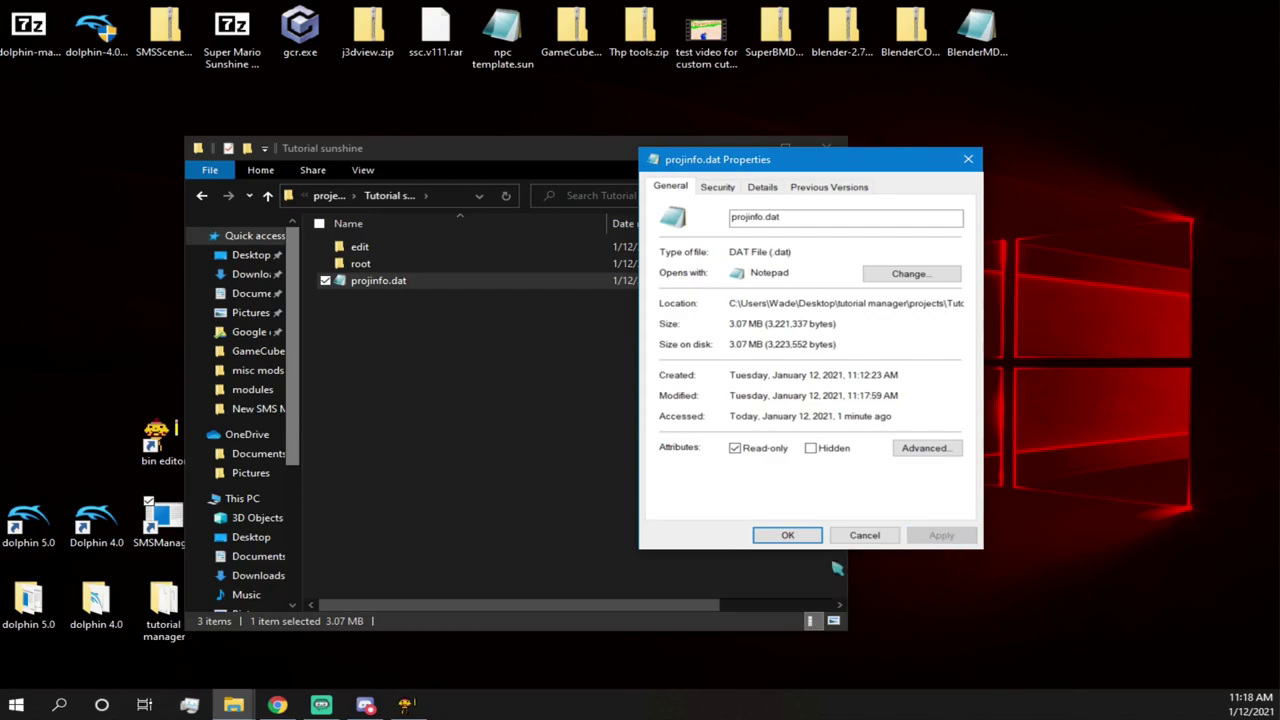
left_click(813, 541)
- Relaunch SMSManager, open the Tutorial sunshine project and export it, dismissing the file cache error
left_click_drag(428, 152, 760, 152)
double_click(164, 520)
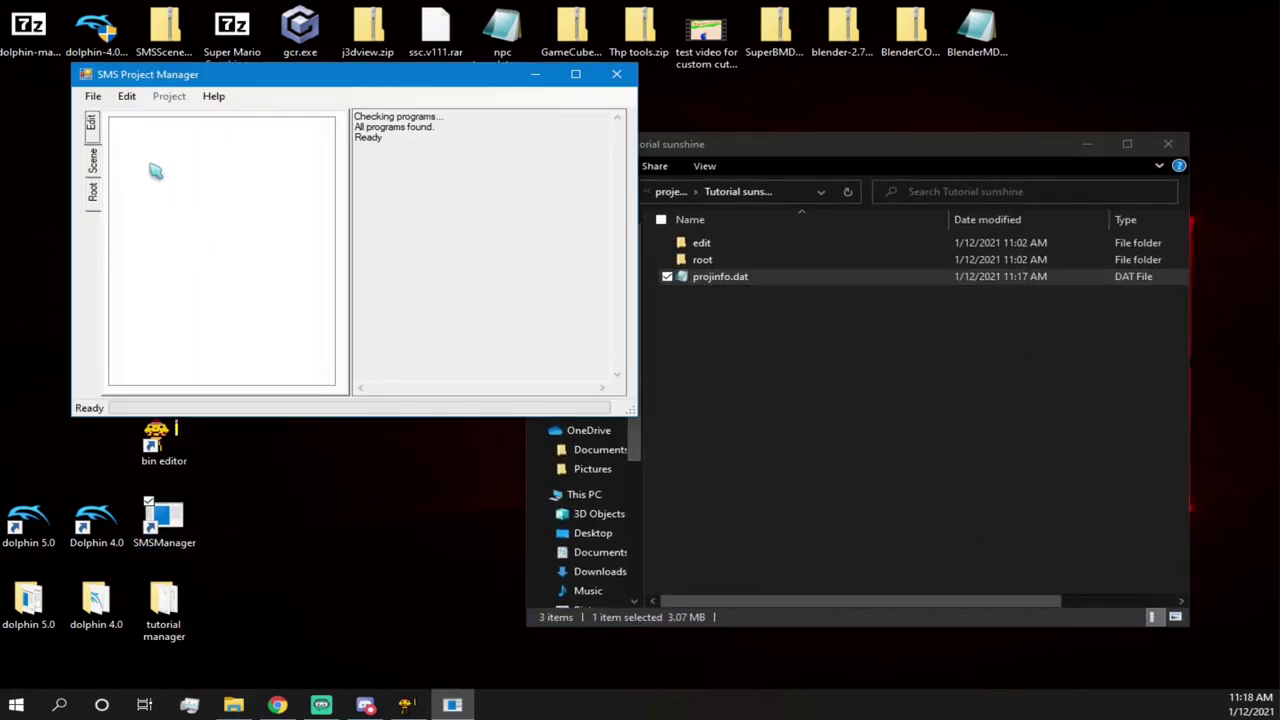
left_click(92, 96)
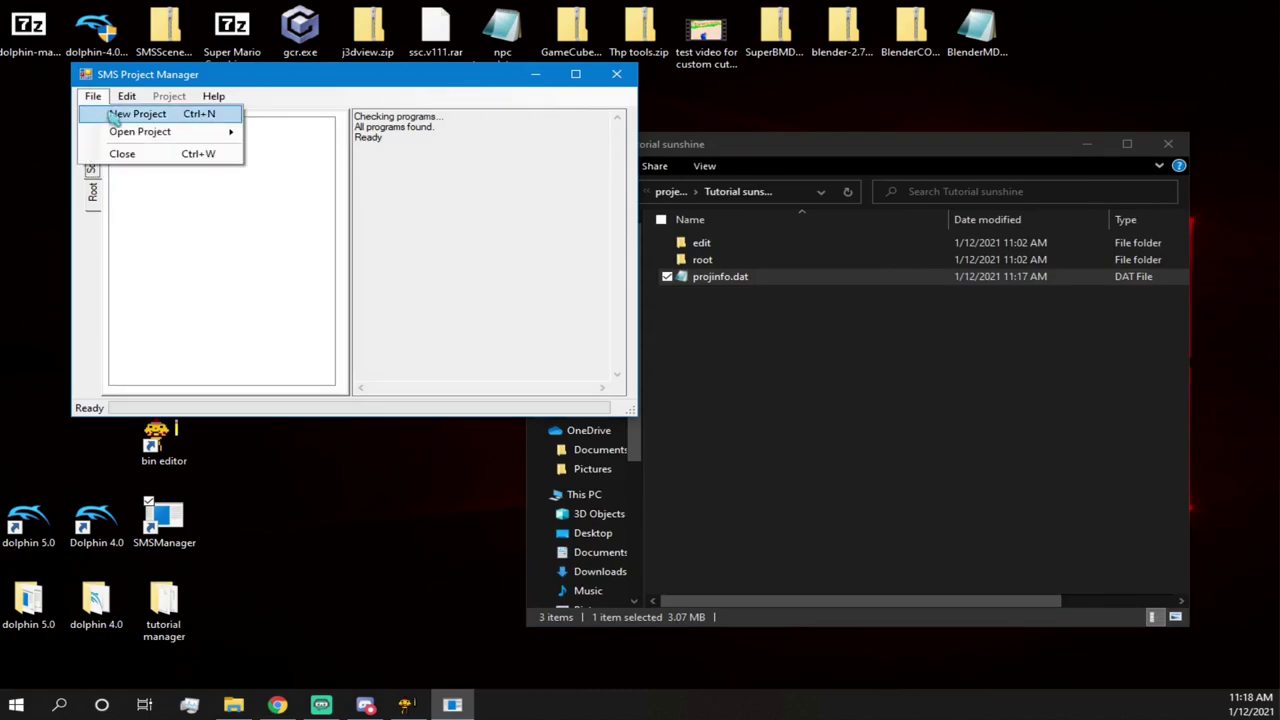
mouse_move(200, 131)
left_click(350, 134)
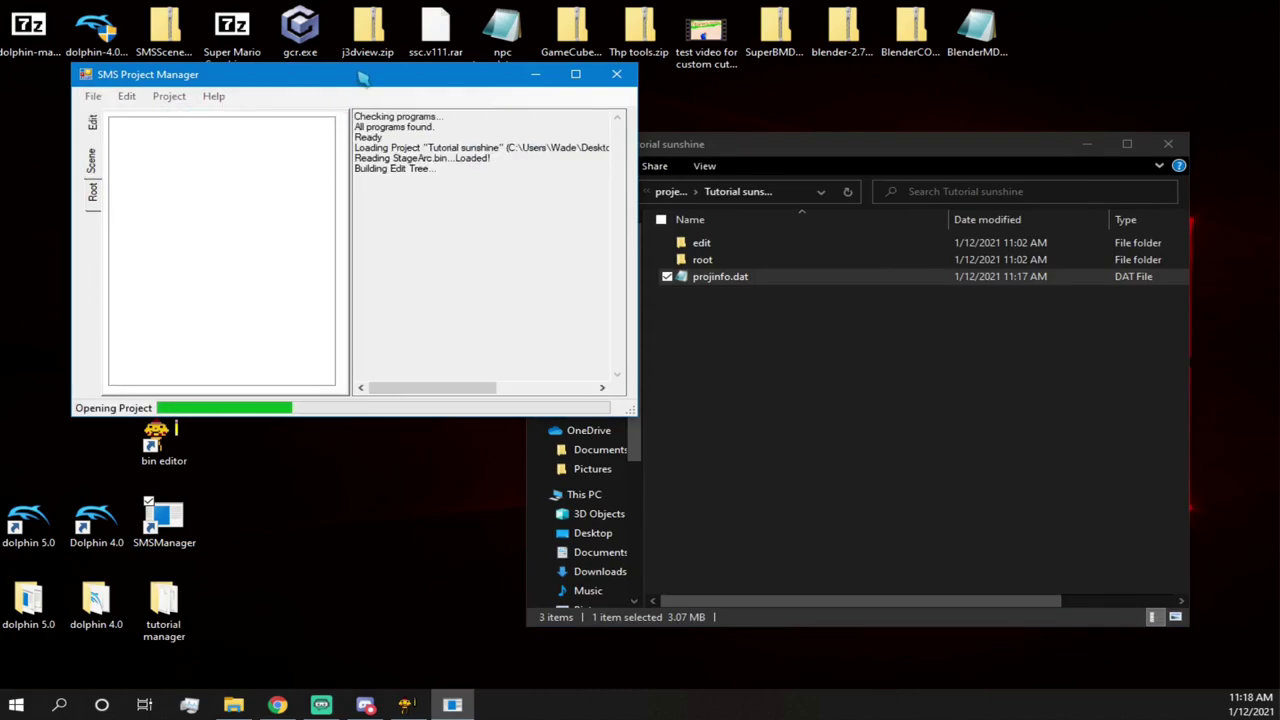
left_click_drag(337, 82, 532, 81)
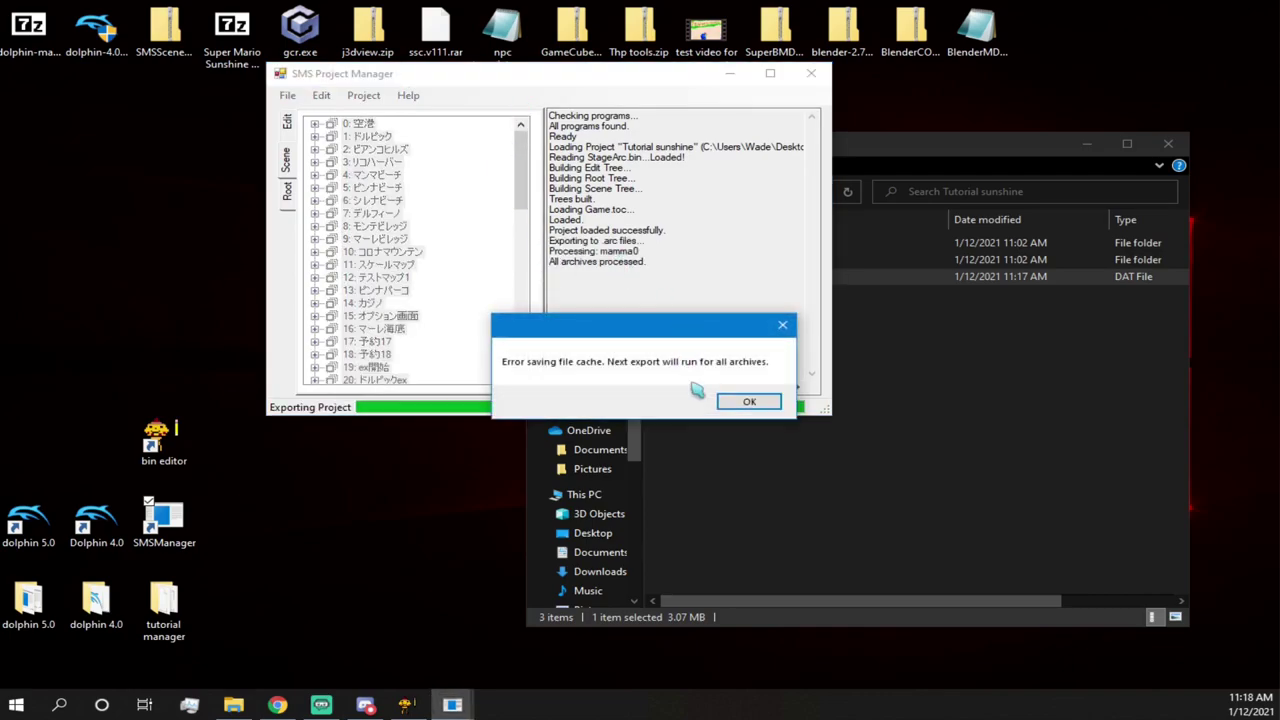
left_click(748, 402)
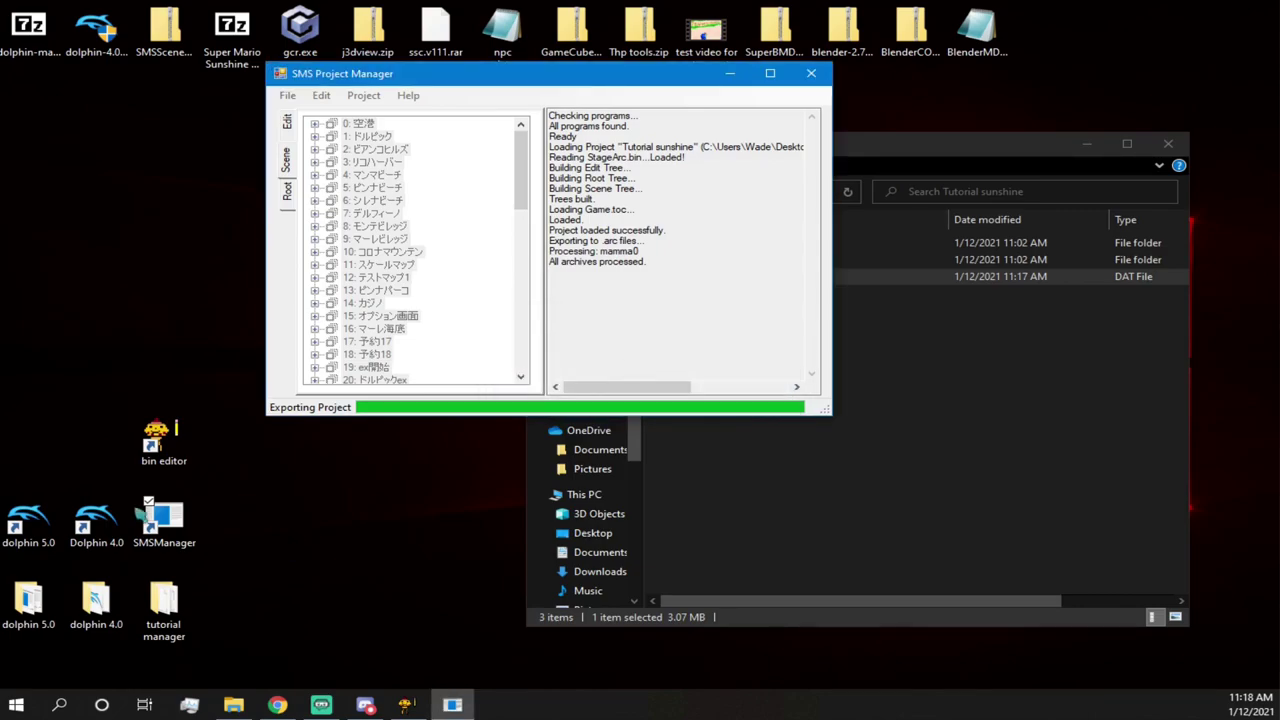
- Launch SMSManager again, reopen the Tutorial sunshine project and expand stage 1 (ドルピック) in the Scene tree
double_click(164, 520)
left_click(114, 186)
left_click(117, 118)
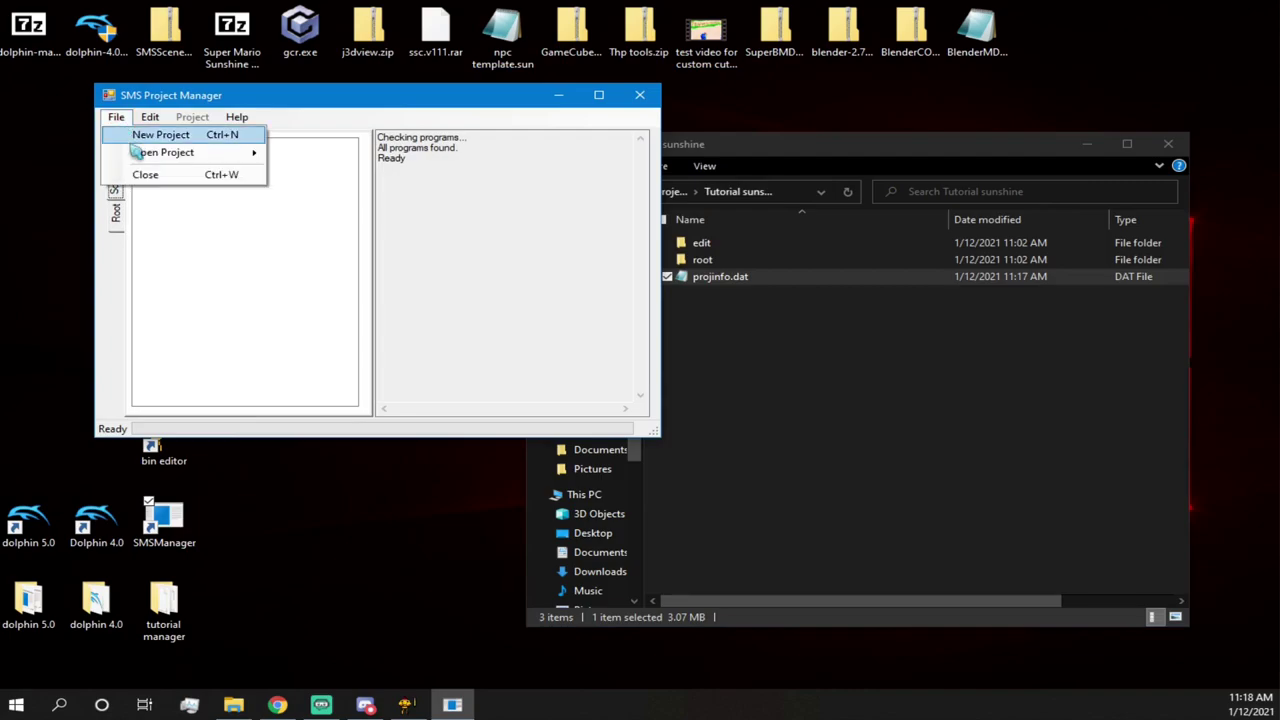
mouse_move(136, 152)
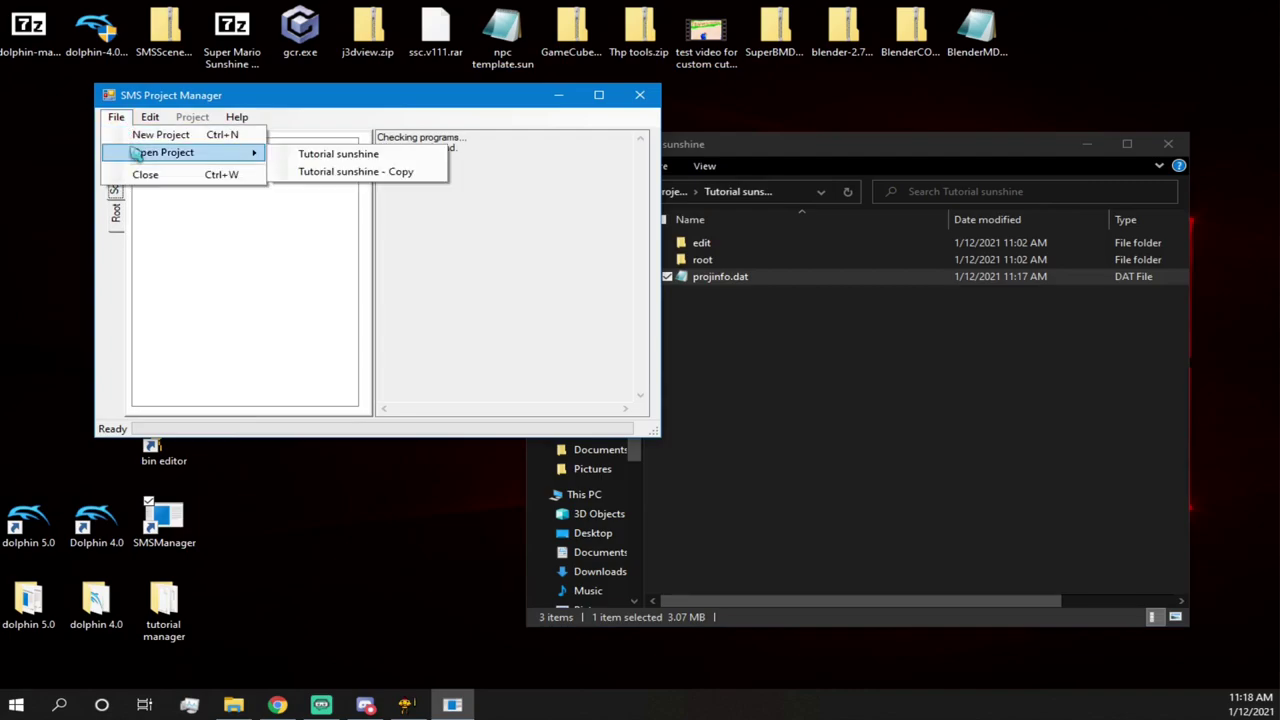
left_click(338, 158)
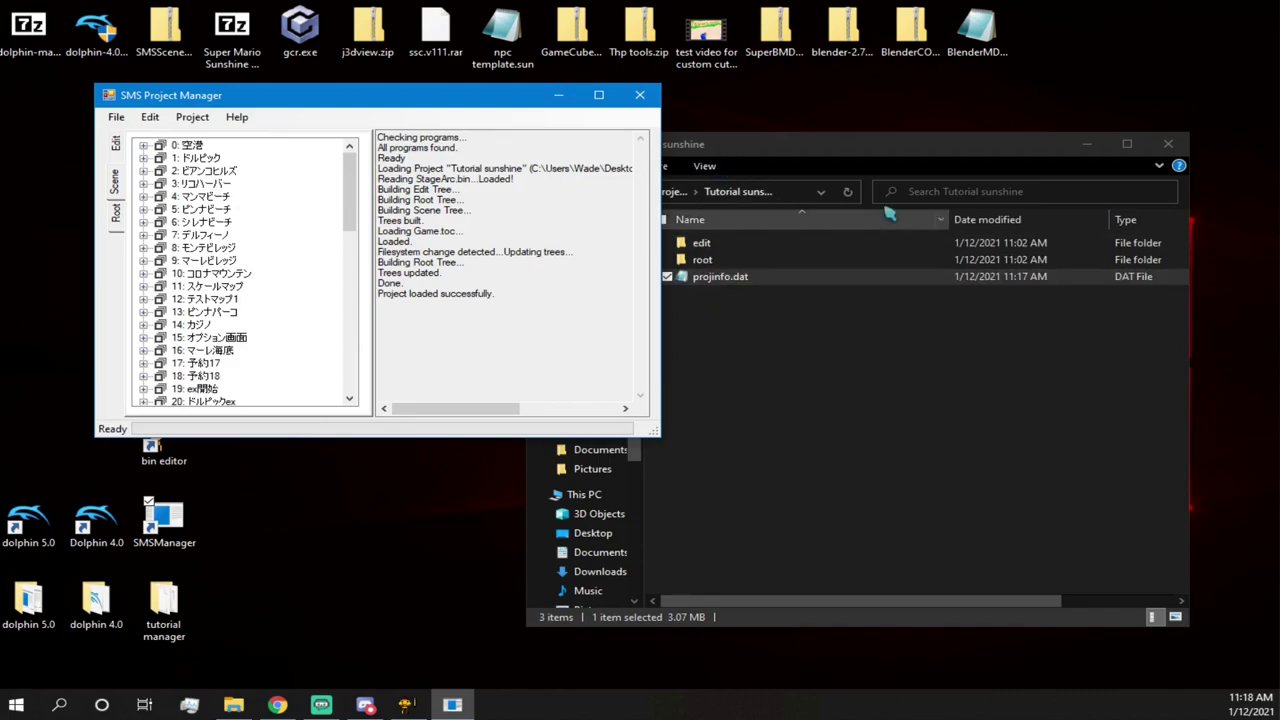
left_click_drag(888, 155, 775, 138)
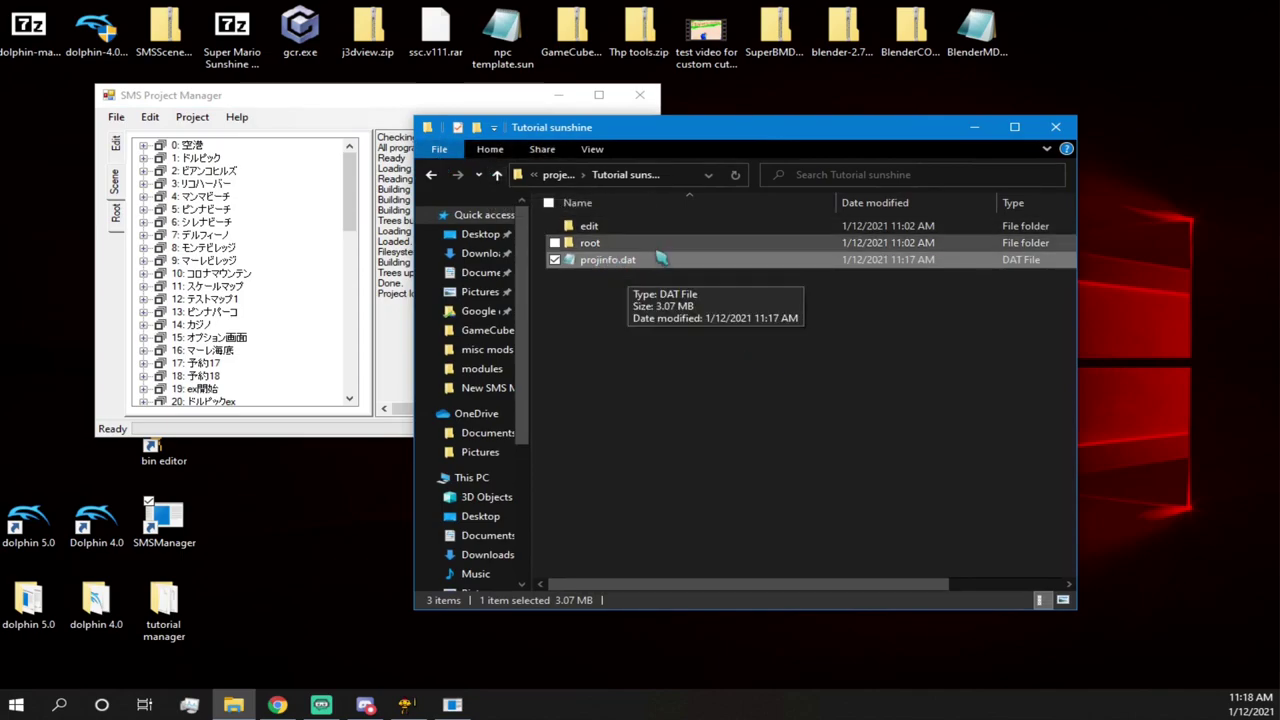
left_click_drag(746, 131, 938, 206)
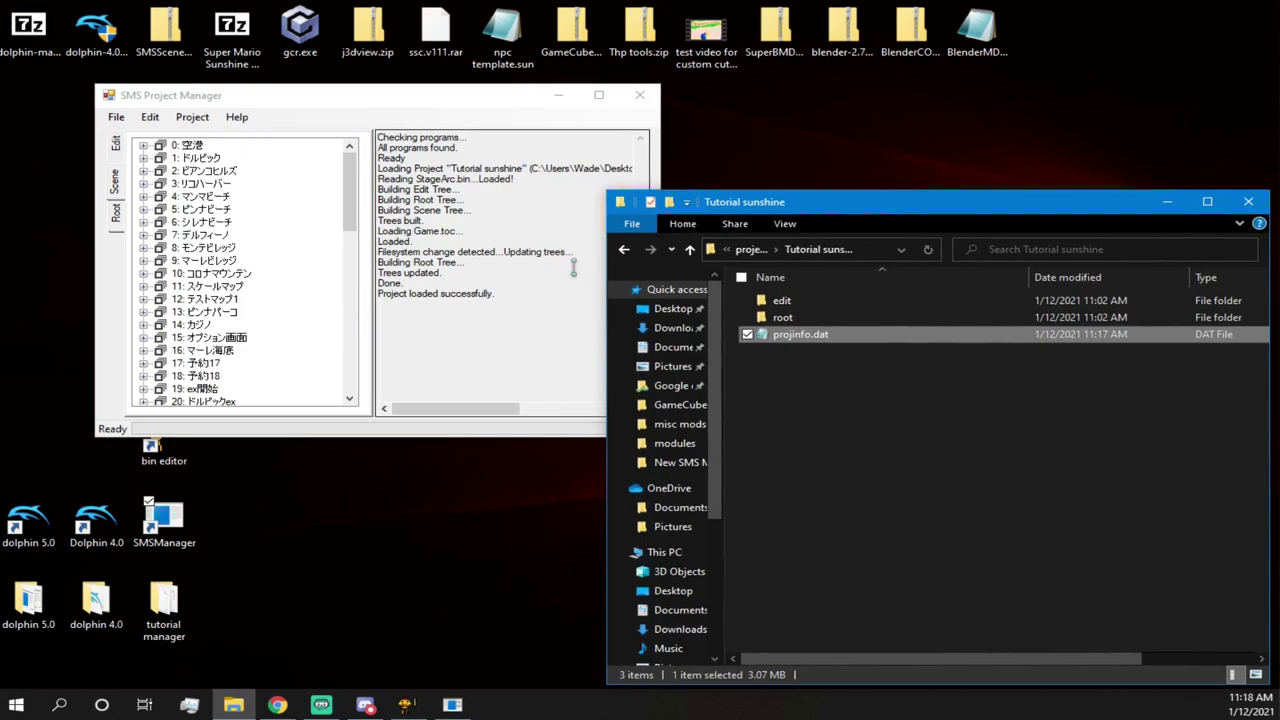
left_click(145, 159)
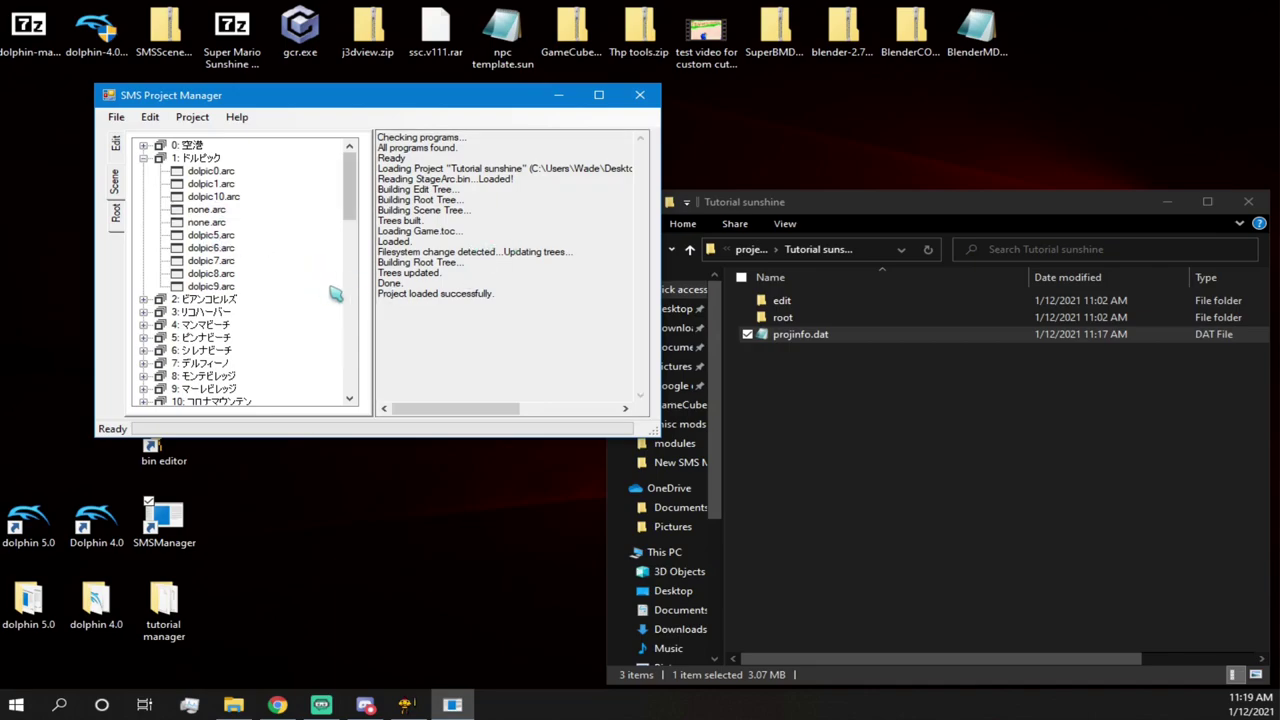
- Delete projinfo.dat from the Tutorial sunshine project folder and close the folder window
right_click(800, 340)
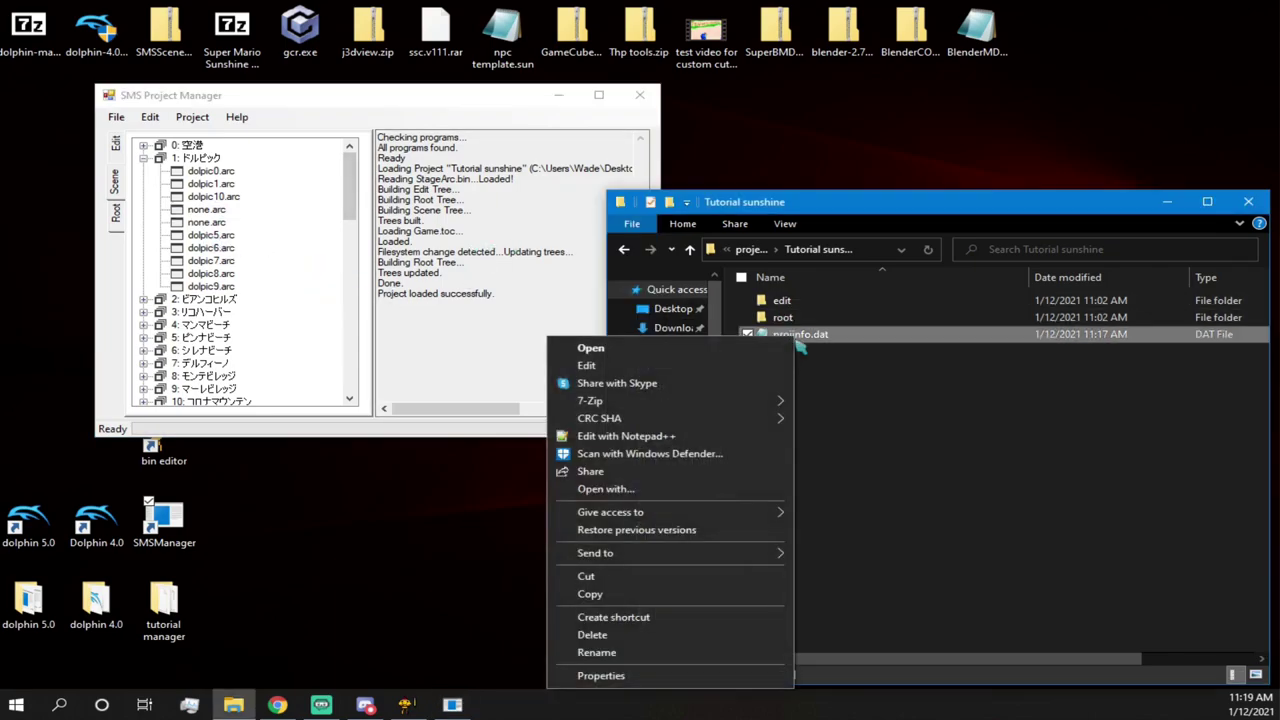
left_click(690, 635)
left_click_drag(1071, 211, 718, 187)
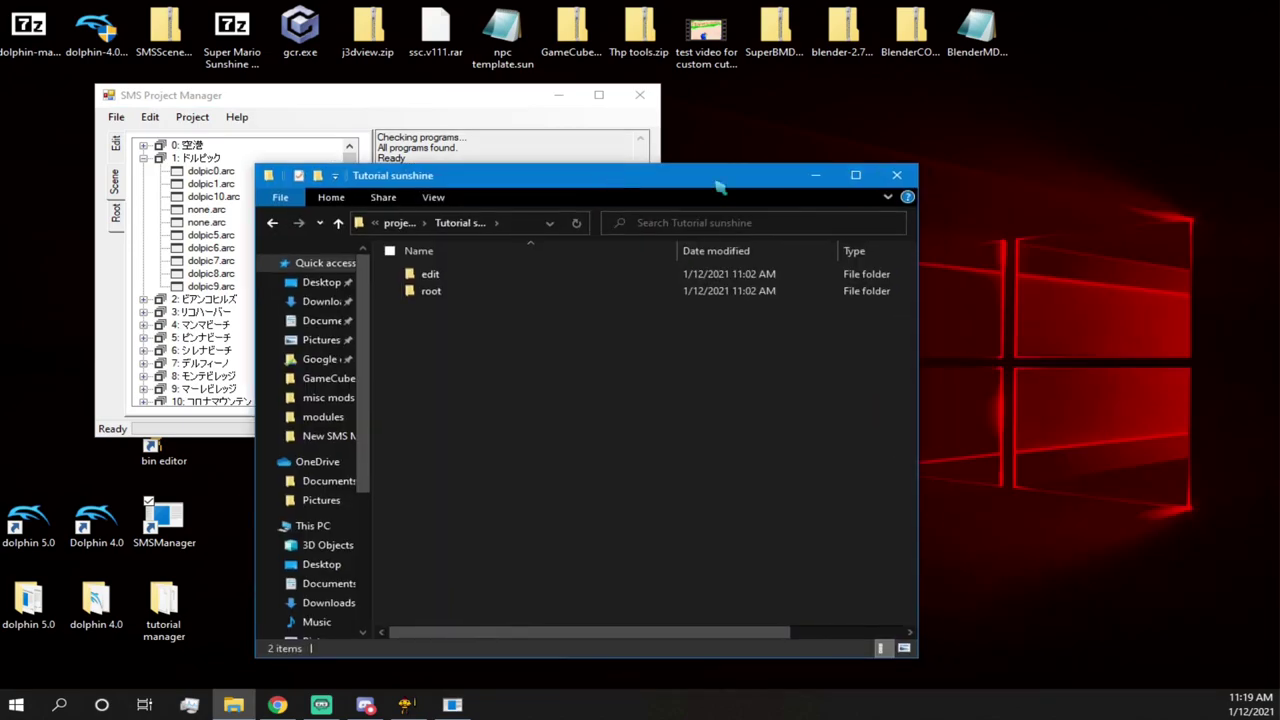
left_click(896, 175)
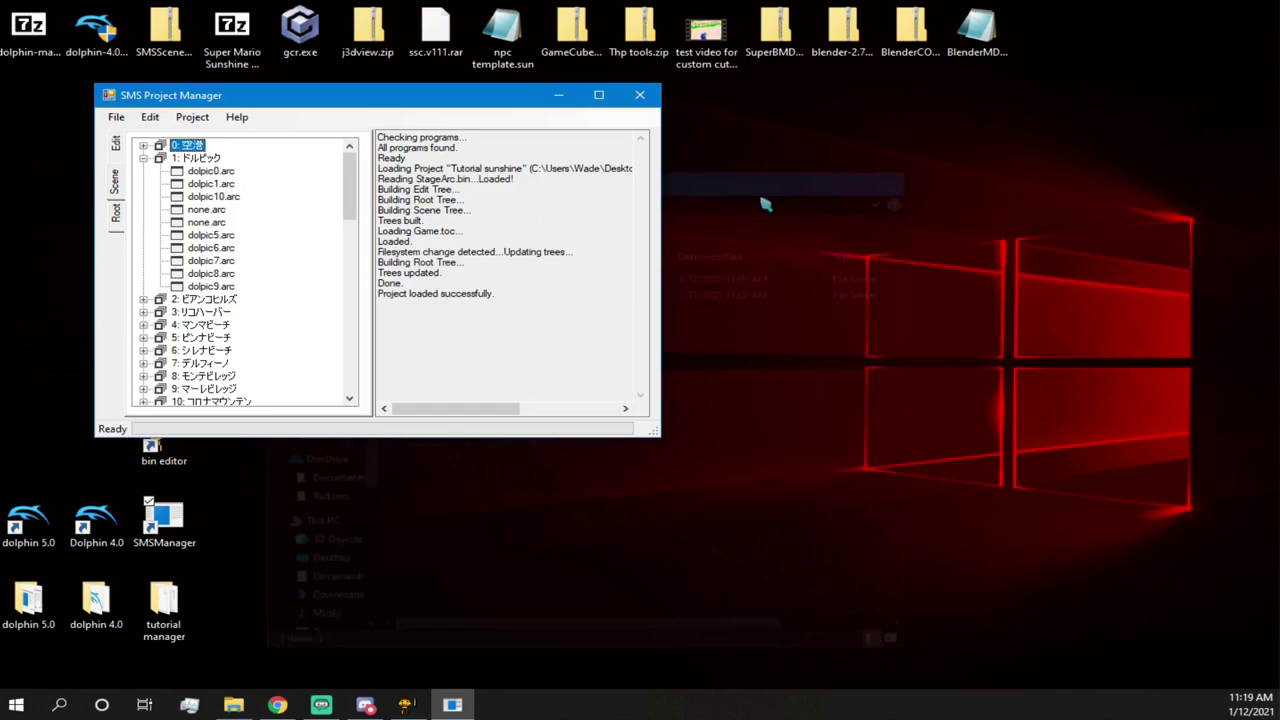
- Collapse stage 1 (ドルピック) in the Scene tree and select the dolphin 5.0 shortcut on the desktop
left_click(143, 158)
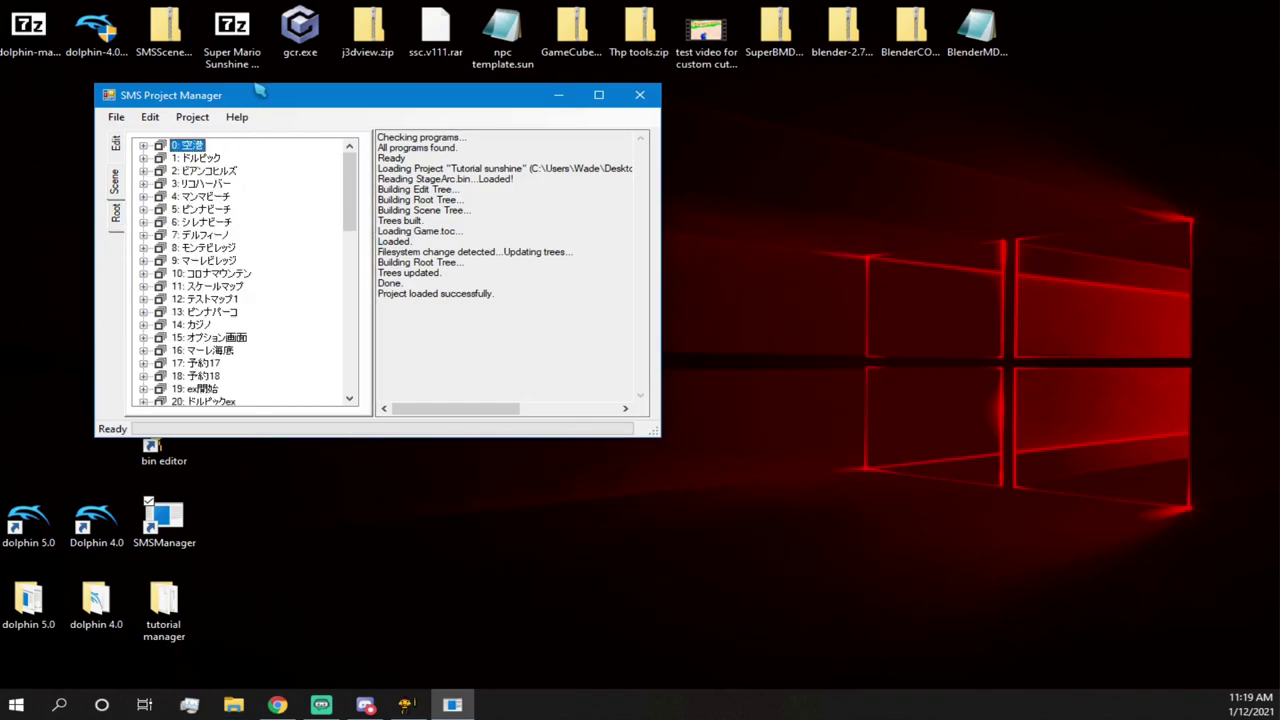
left_click_drag(273, 90, 617, 165)
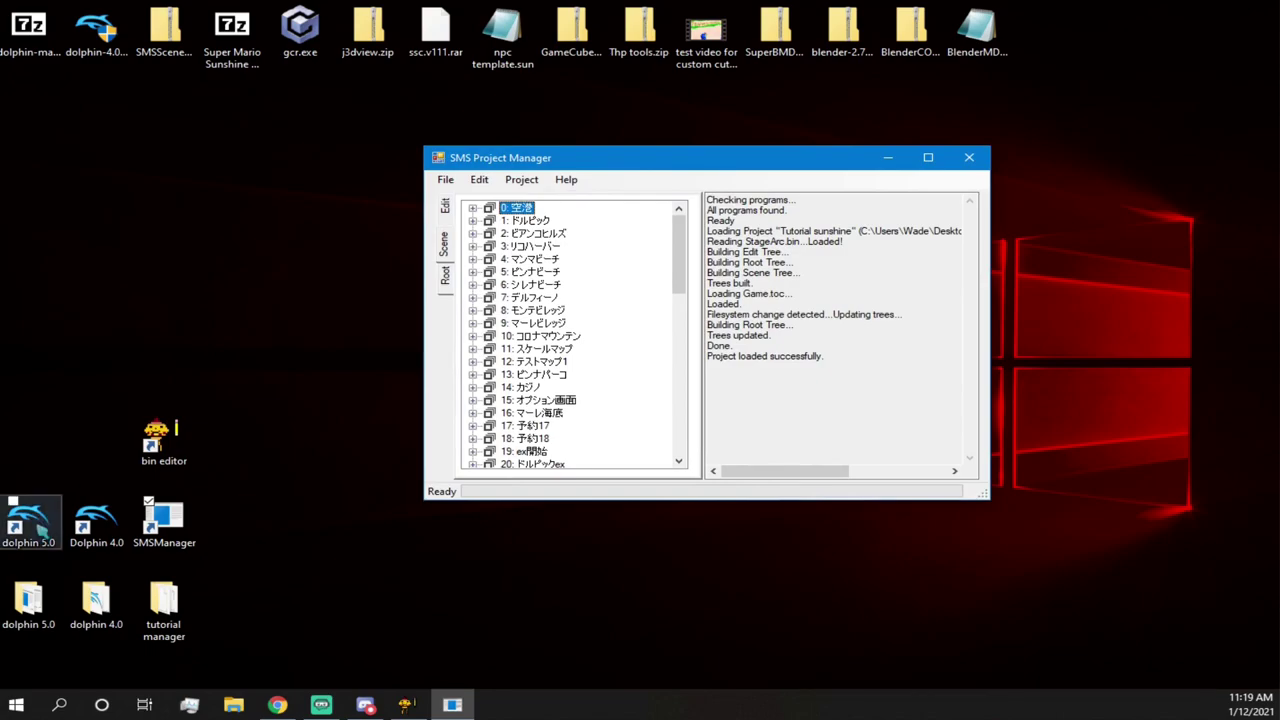
left_click(28, 518)
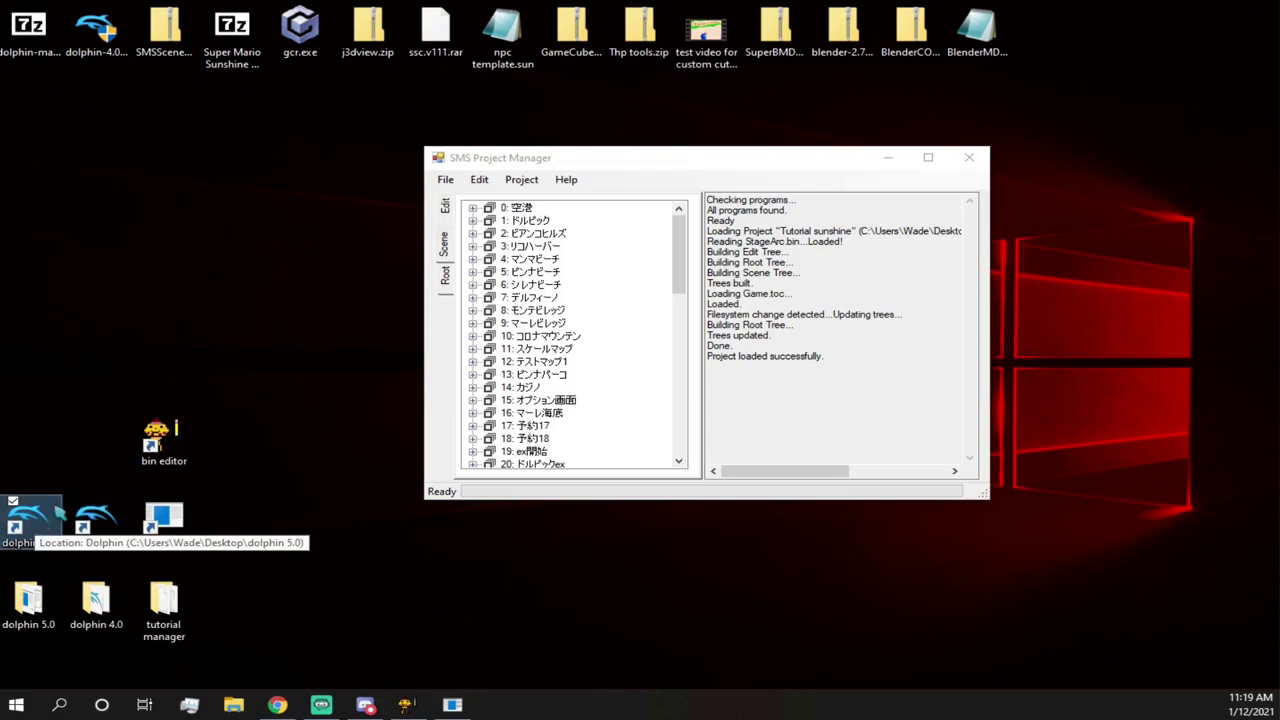
- Close SMS Project Manager and launch GCRebuilder from the gcr.exe file on the desktop
left_click_drag(706, 166, 853, 157)
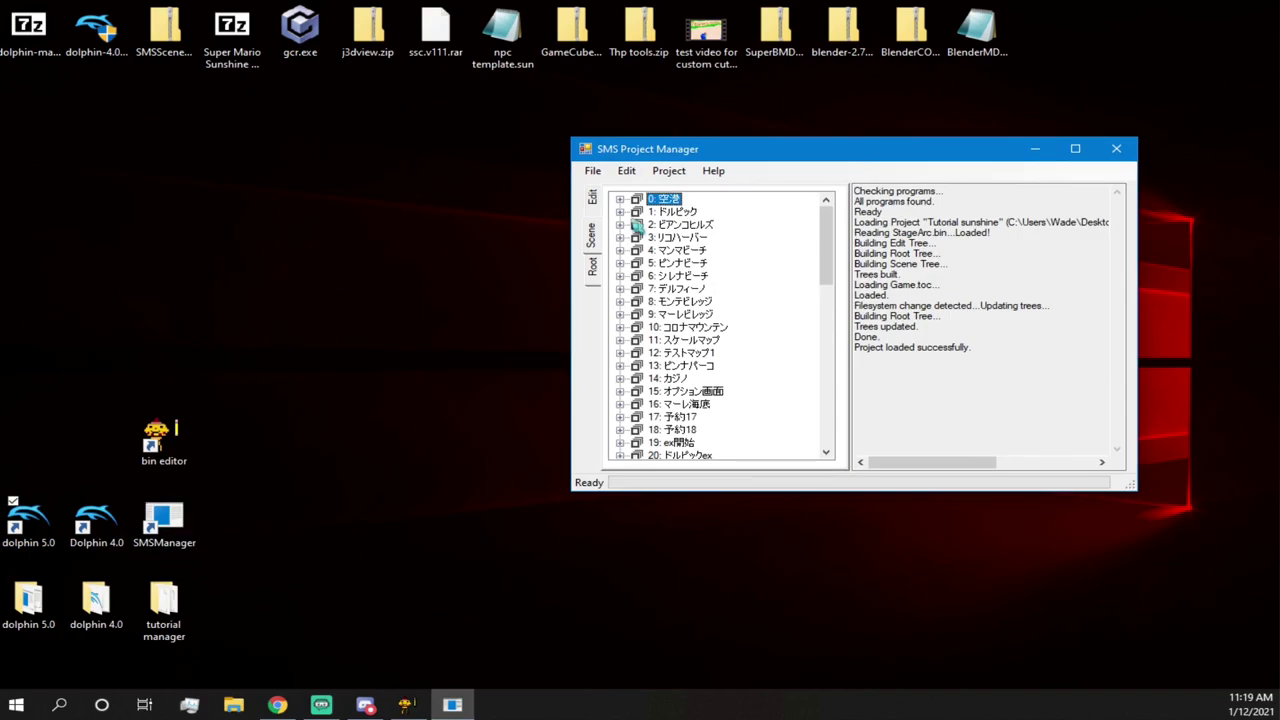
left_click(1117, 148)
left_click(300, 28)
double_click(300, 28)
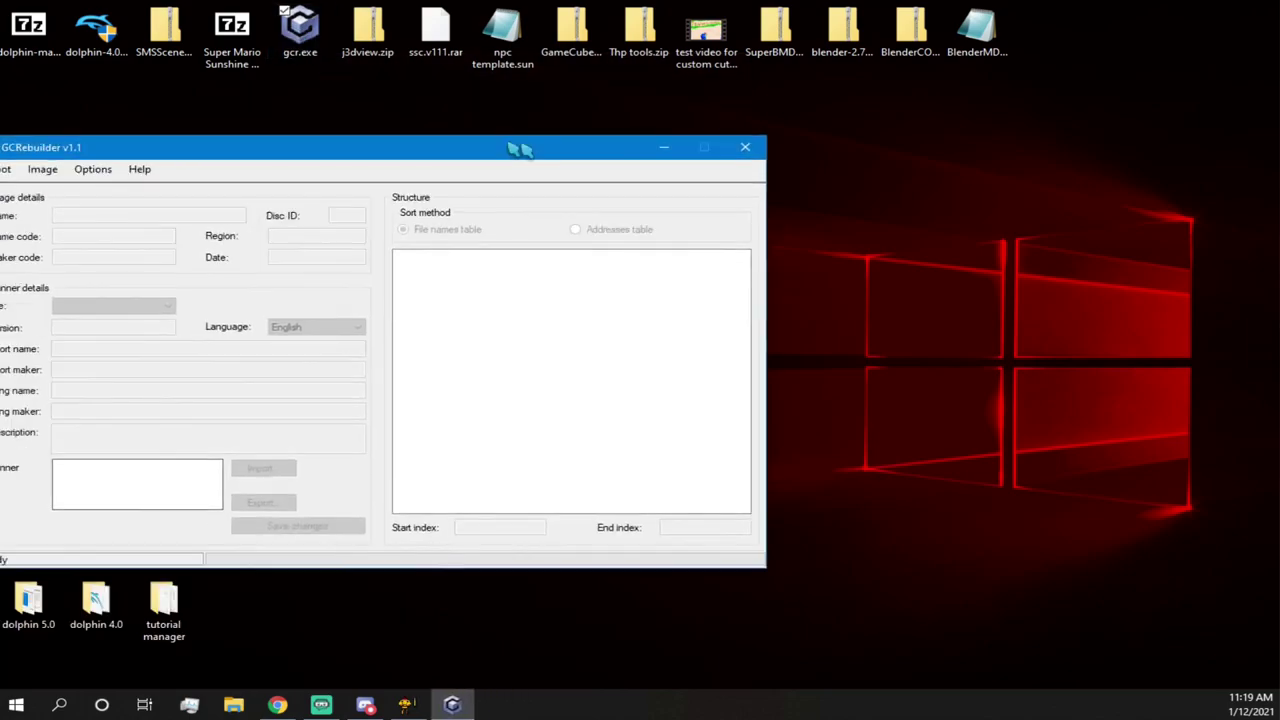
left_click_drag(538, 140, 851, 148)
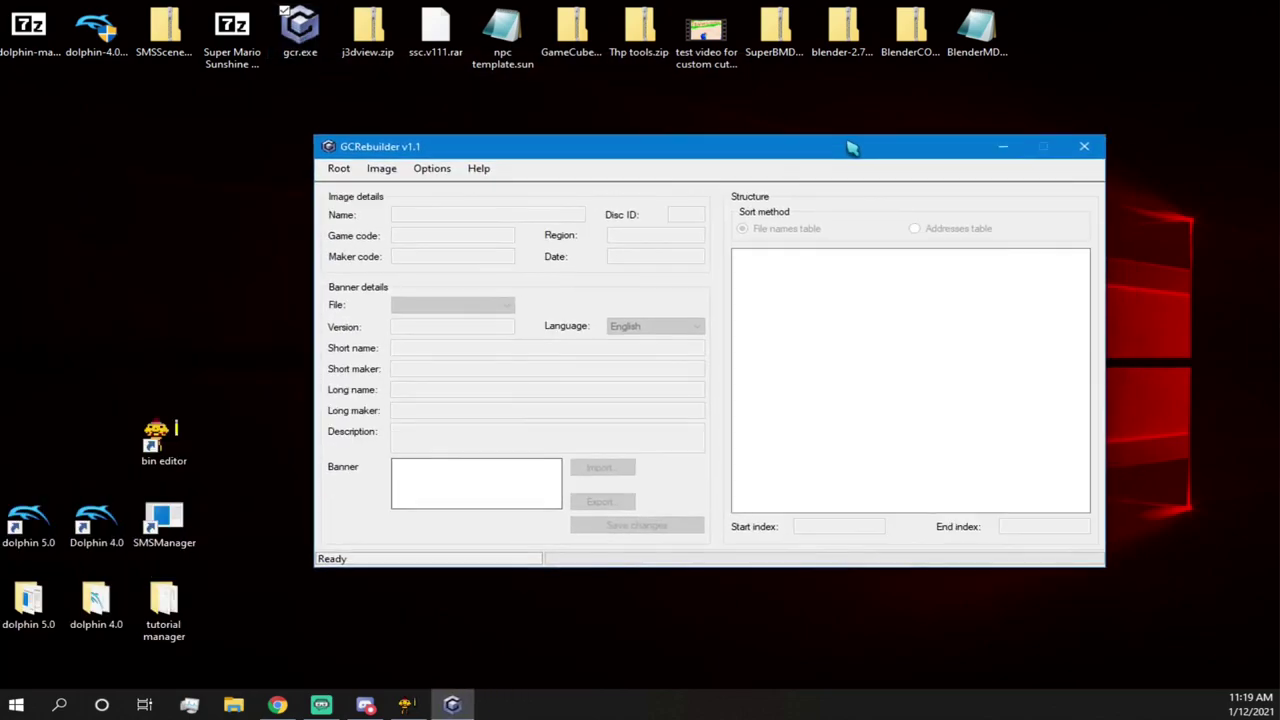
left_click(381, 170)
left_click(395, 172)
left_click(396, 173)
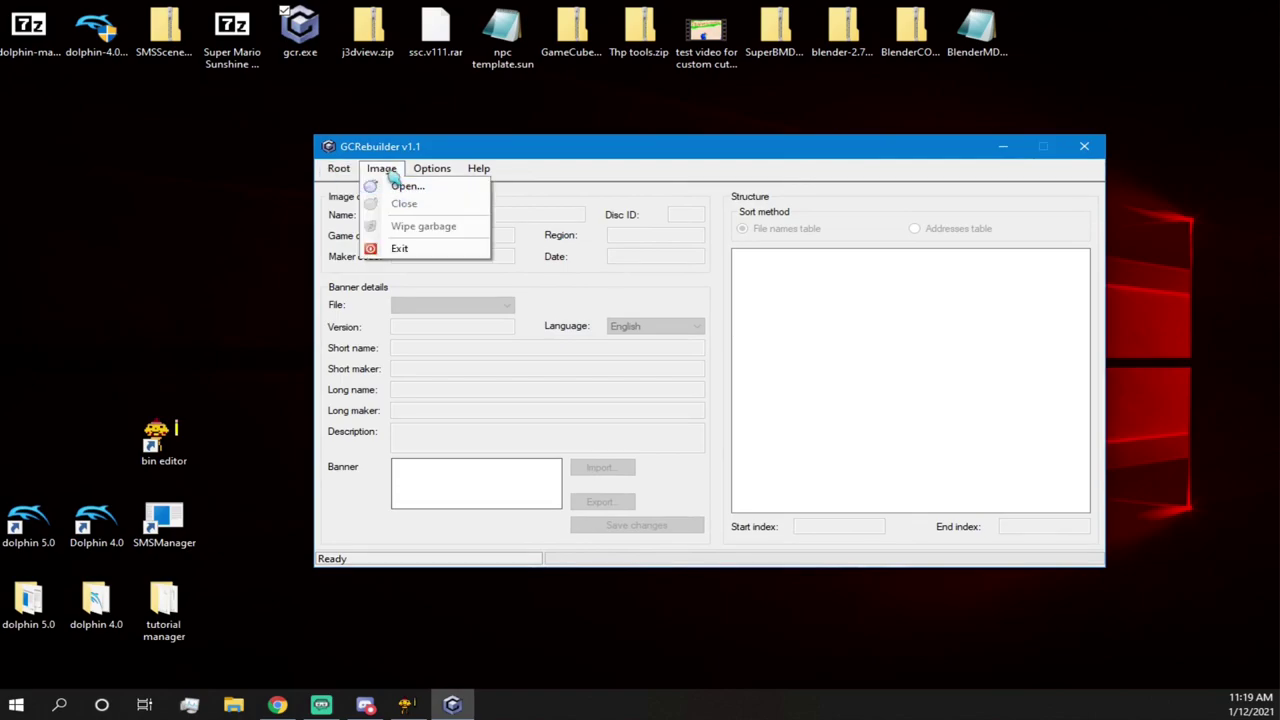
left_click(379, 170)
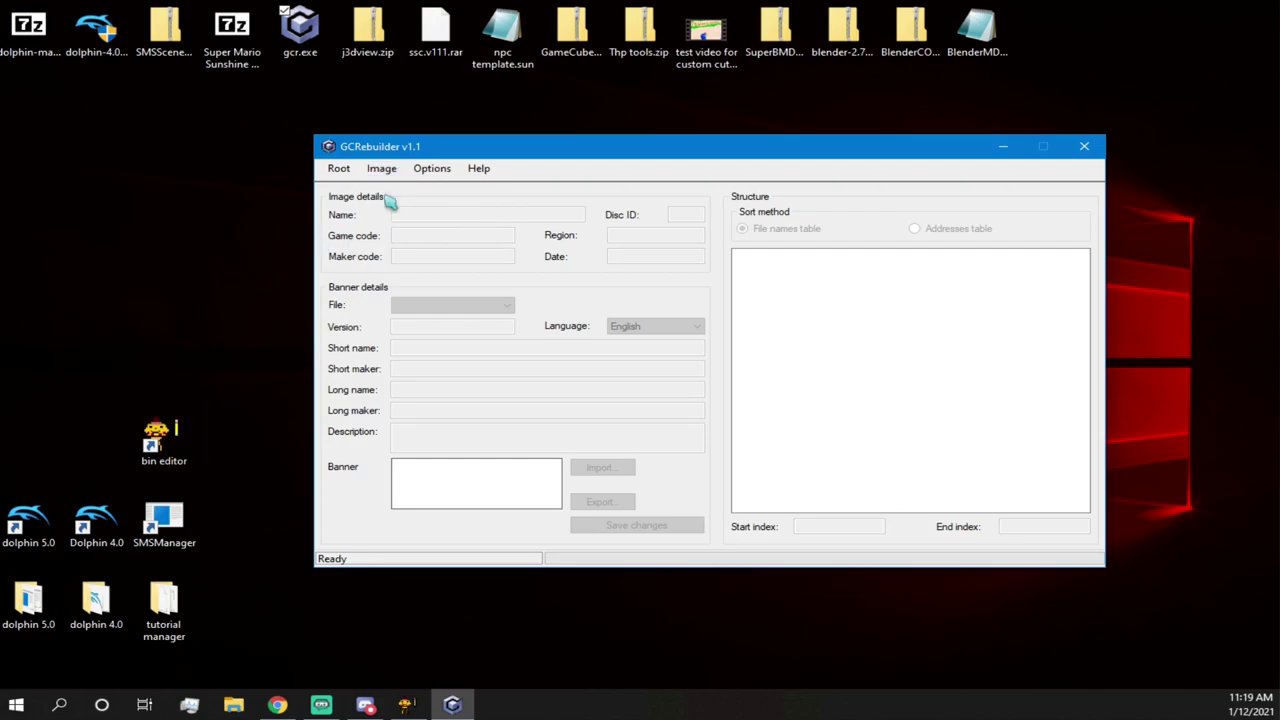
- Open the root folder of tutorial manager's Tutorial sunshine project as the root in GCRebuilder
left_click(337, 170)
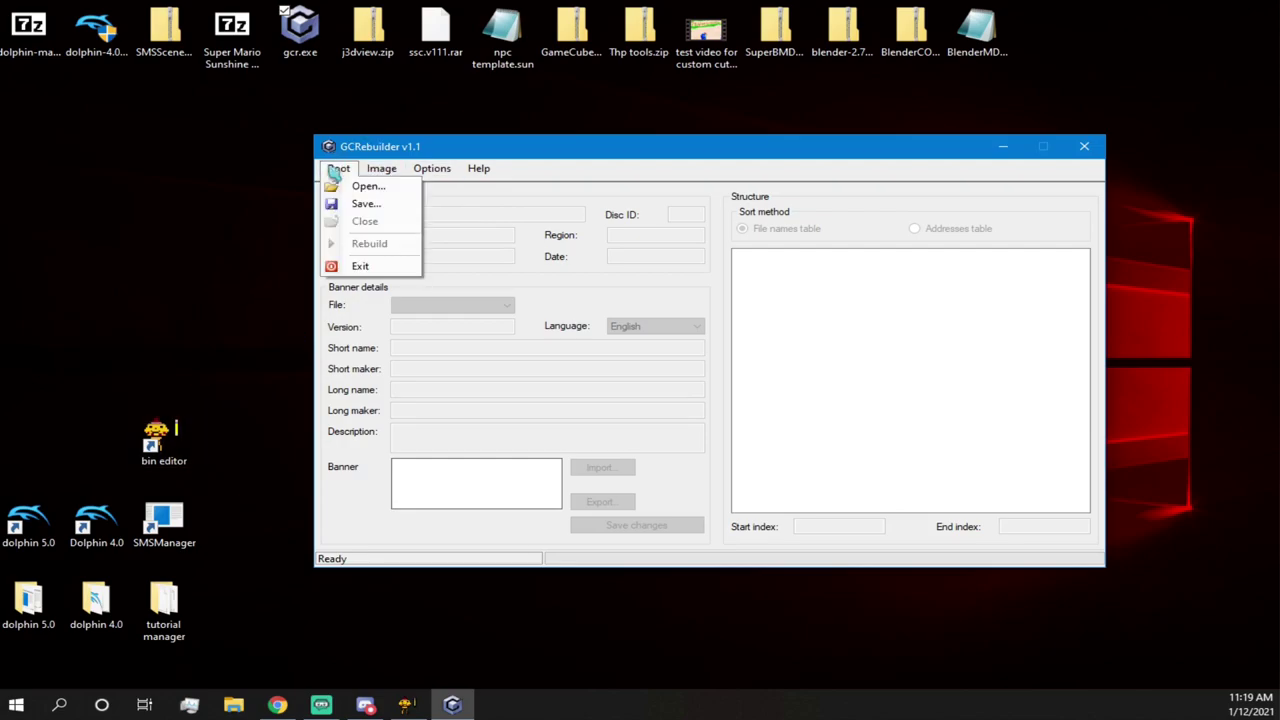
left_click(346, 187)
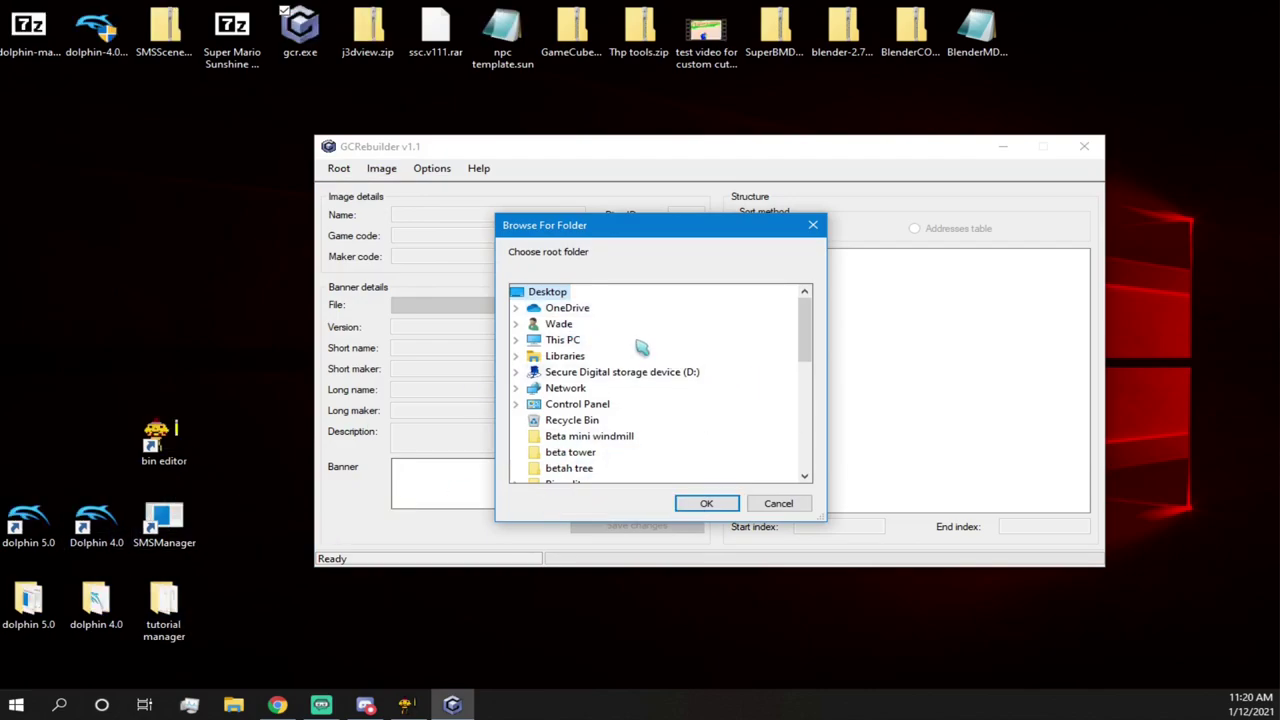
scroll(558, 325, "down", 3)
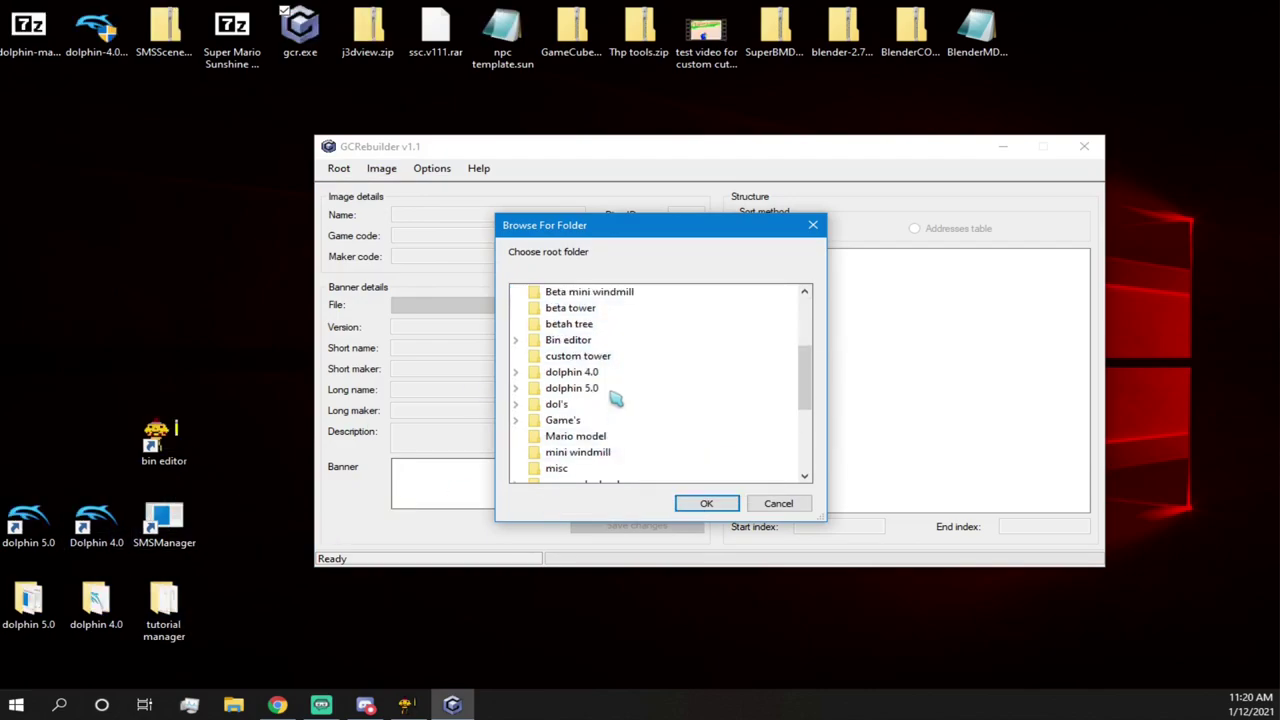
scroll(615, 341, "down", 4)
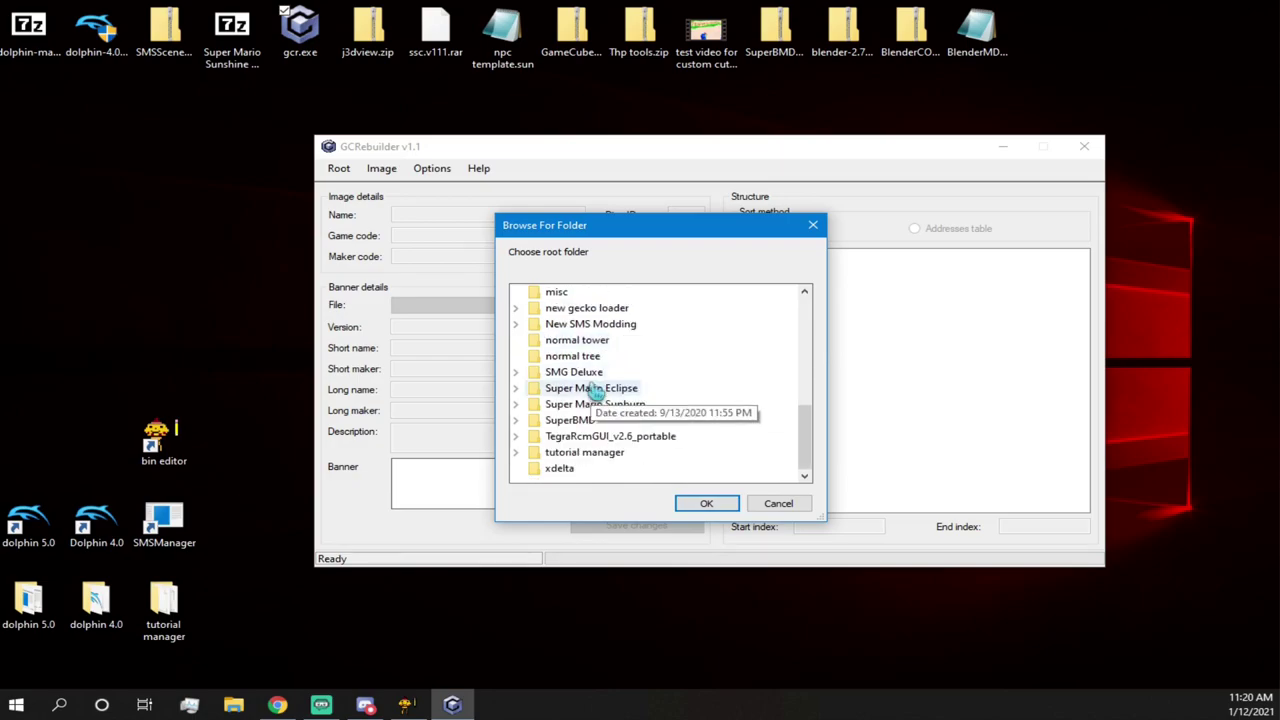
double_click(585, 453)
double_click(583, 404)
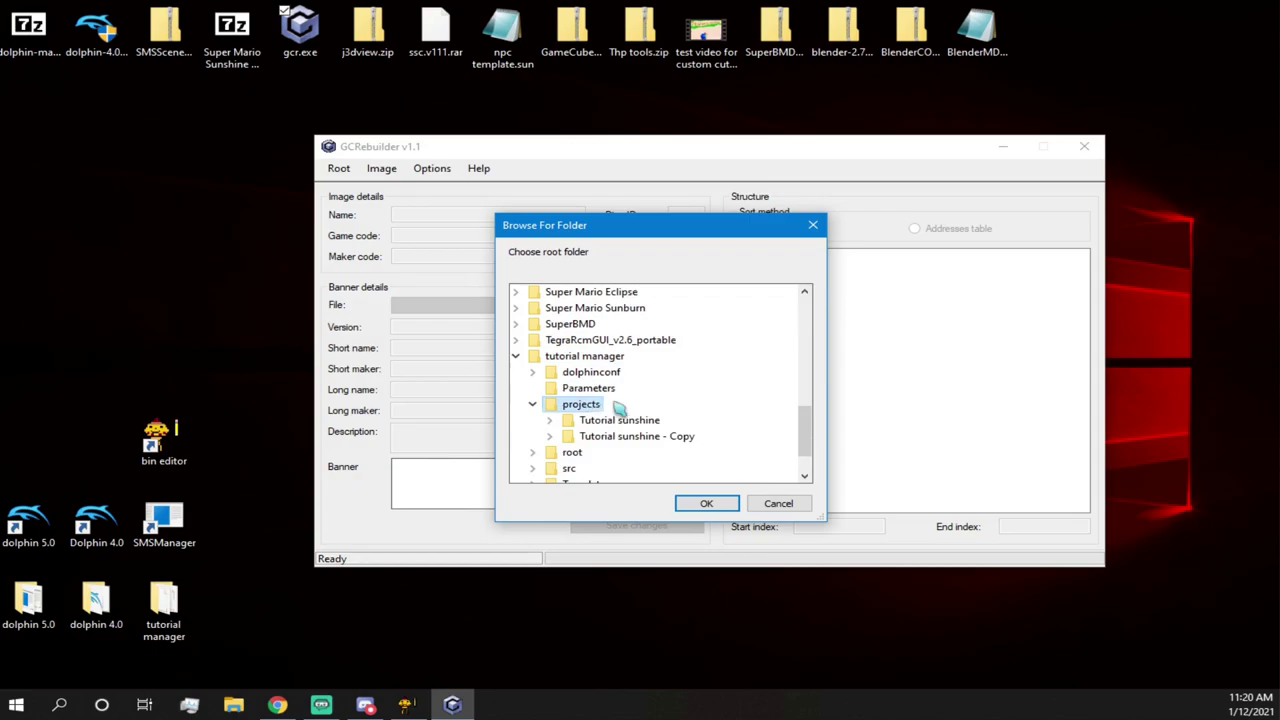
double_click(630, 421)
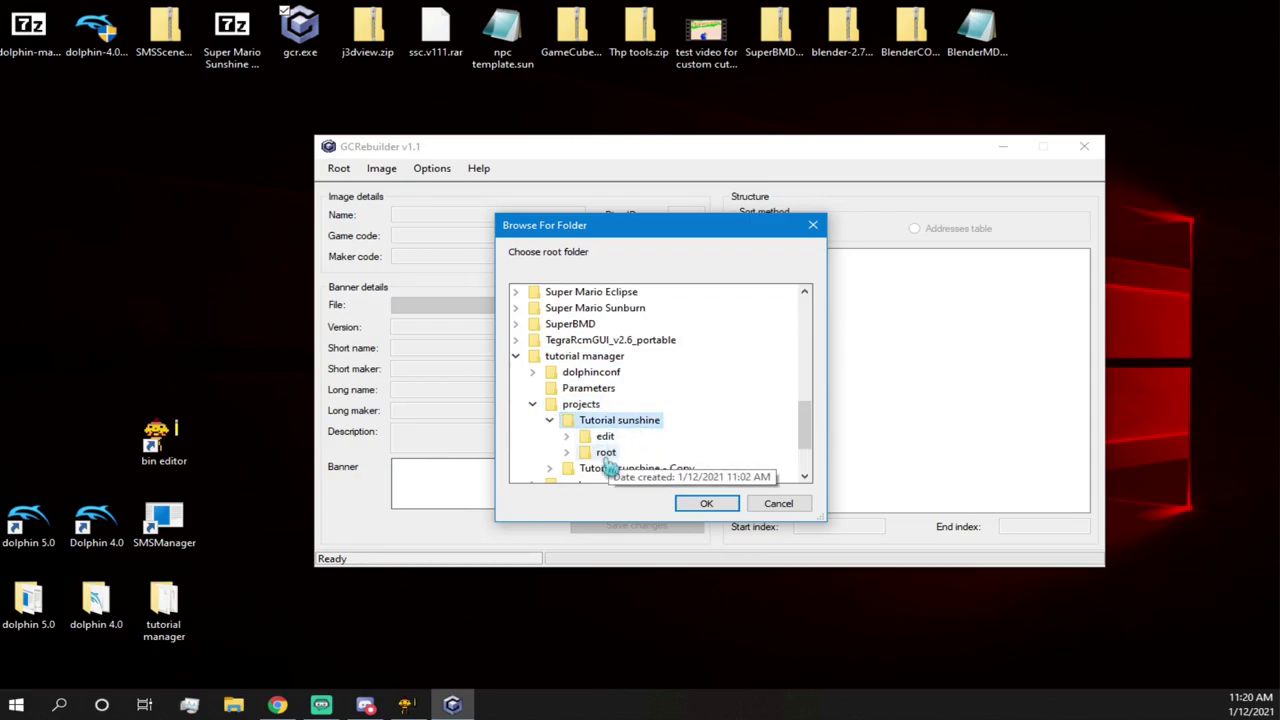
double_click(606, 453)
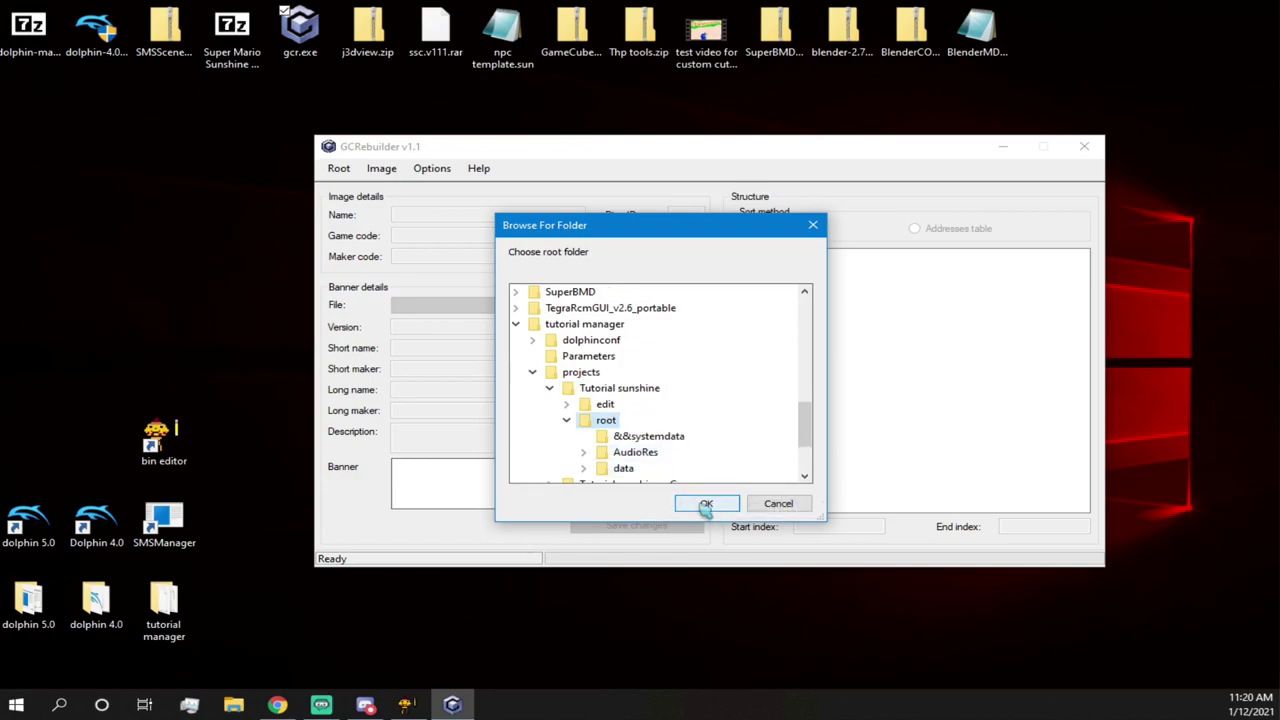
left_click(706, 504)
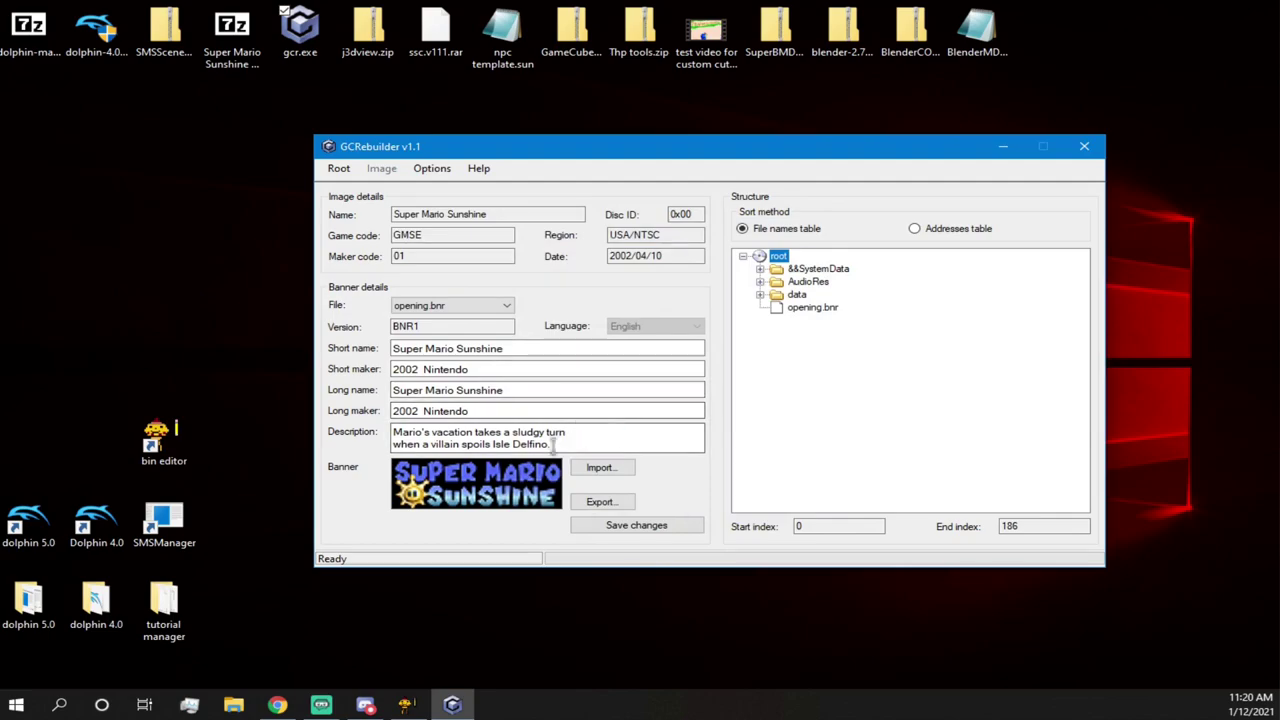
- Set the output image to a GameCube ISO named floating tree sunshine in the Games > GameCube folder
left_click(560, 349)
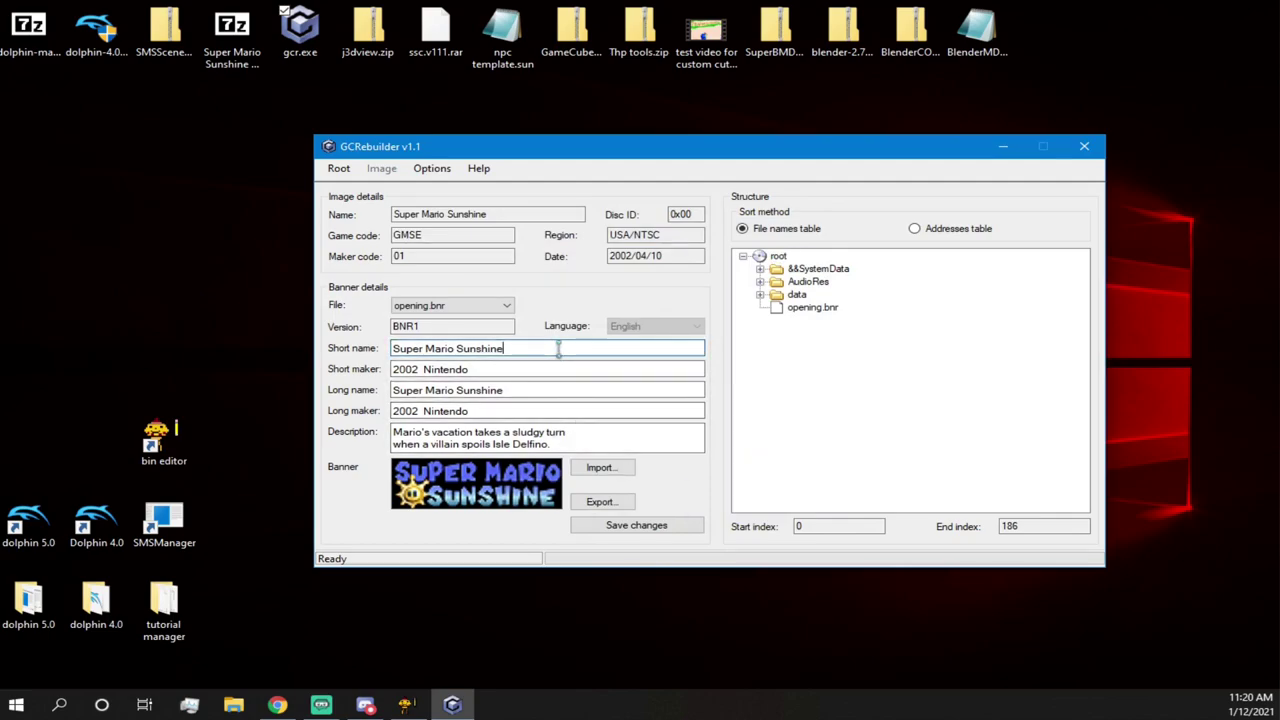
left_click(338, 170)
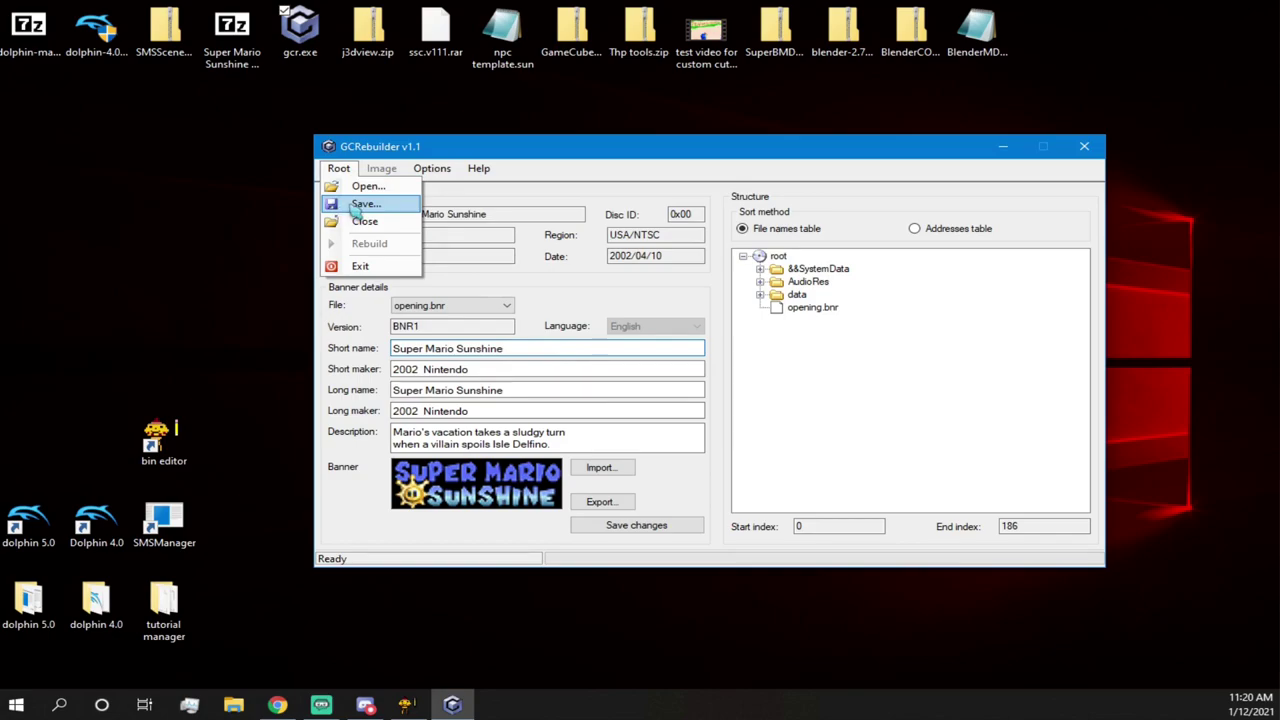
left_click(362, 204)
scroll(520, 400, "down", 10)
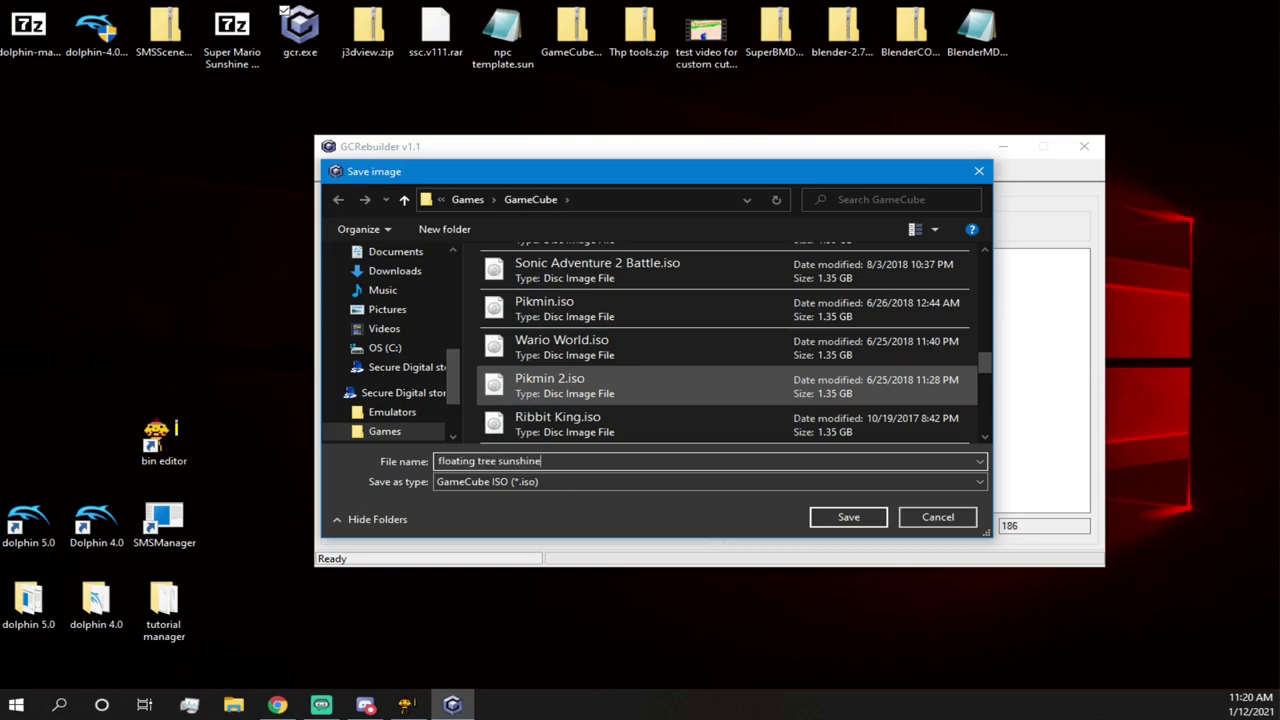
key("Escape")
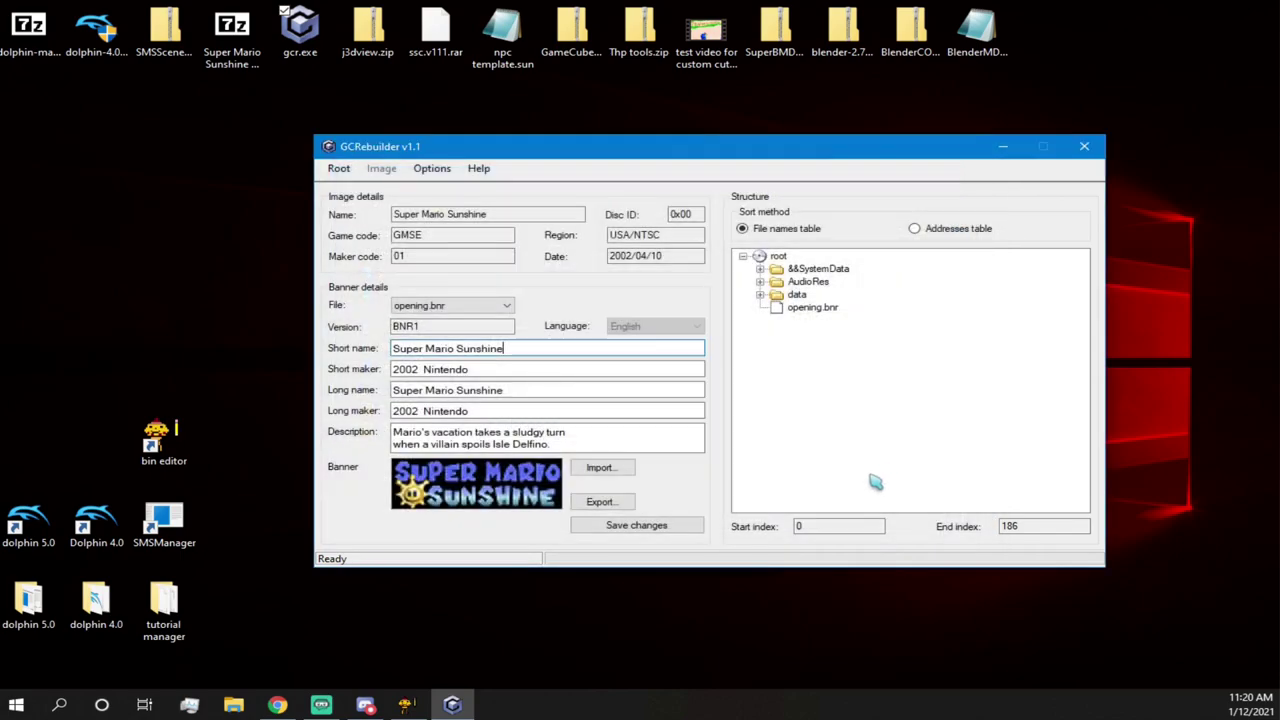
- Rebuild the disc image from the loaded root, dismiss the completion message and close GCRebuilder
left_click(339, 168)
left_click(385, 244)
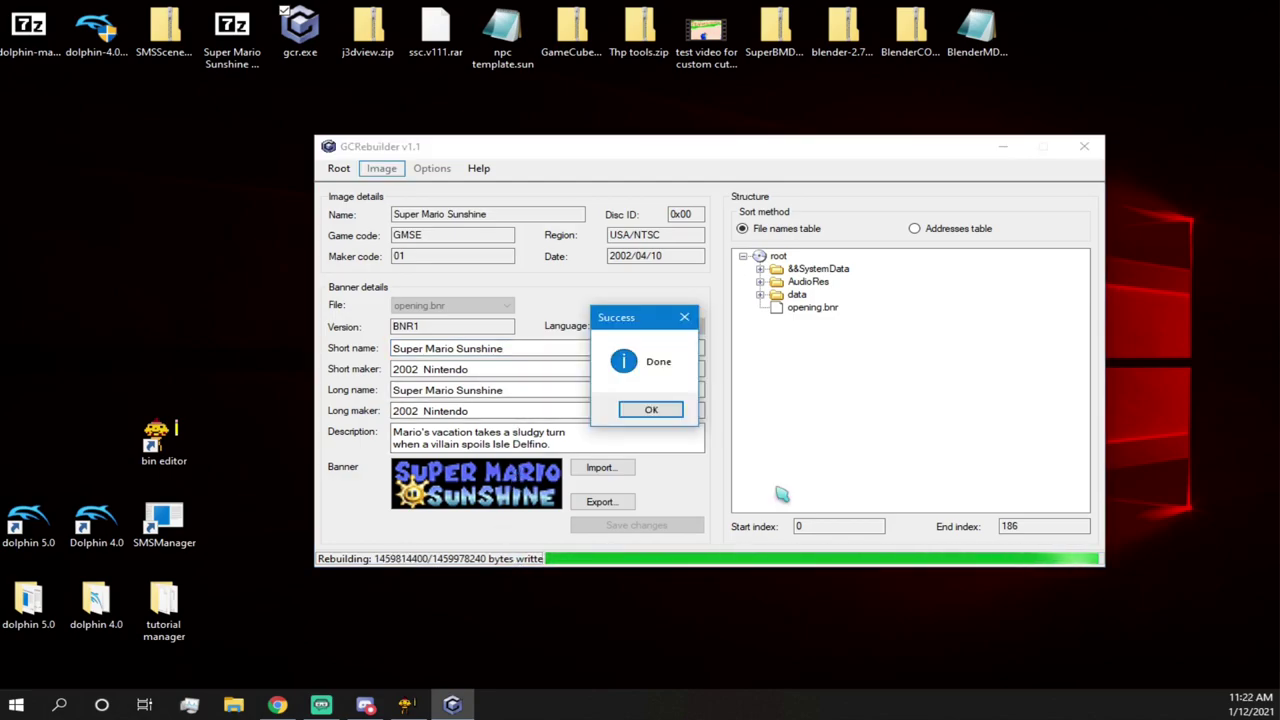
left_click(626, 411)
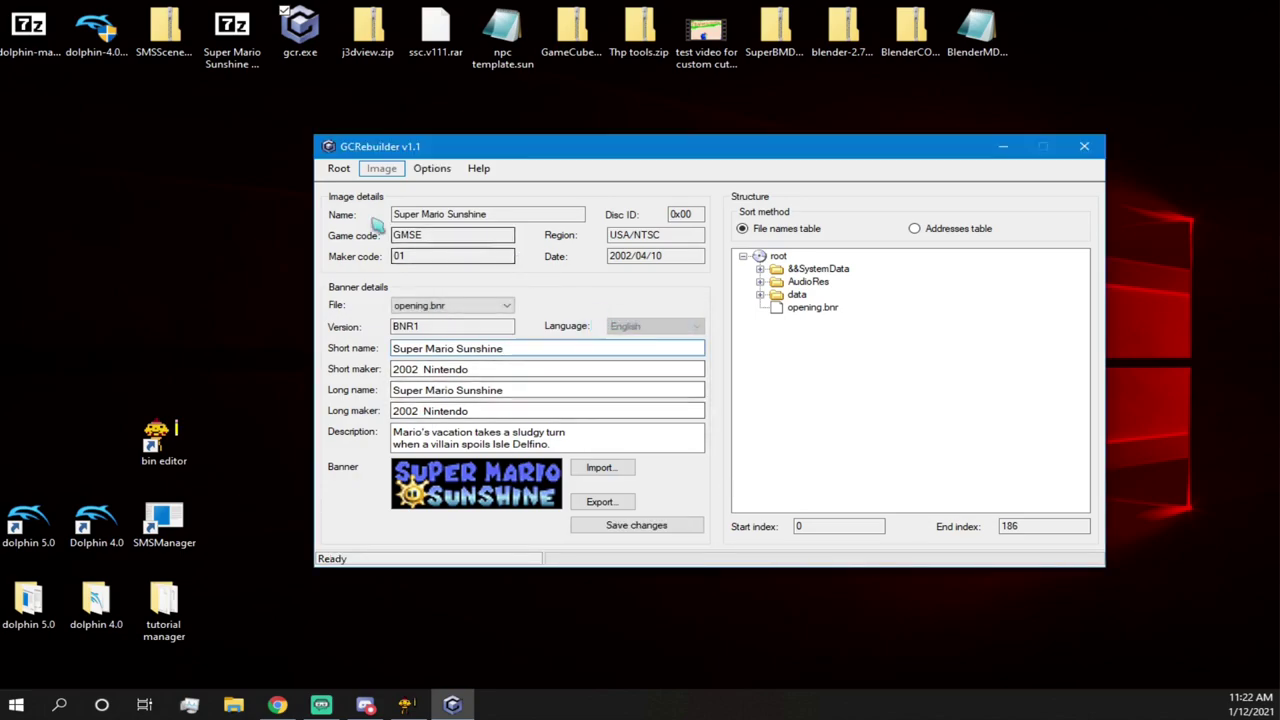
left_click(1088, 146)
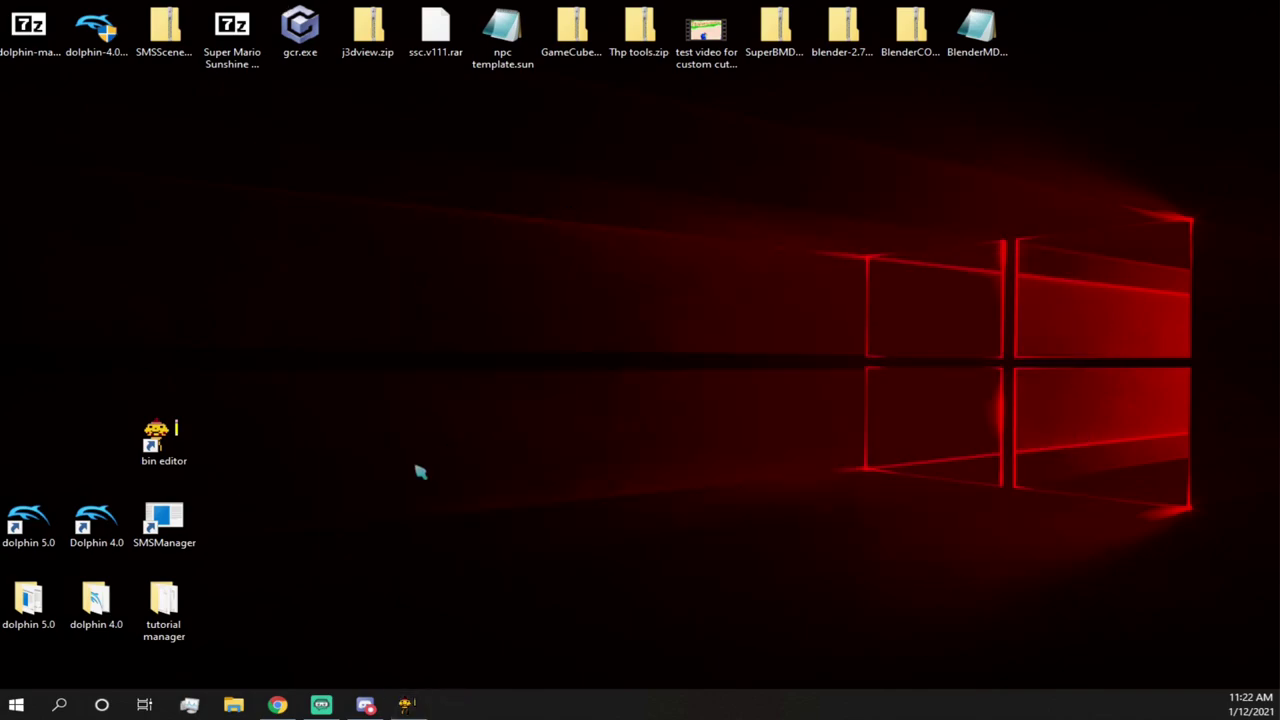
- Launch dolphin 5.0 from the desktop and run floating tree sunshine.iso from the GameCube folder
left_click(30, 518)
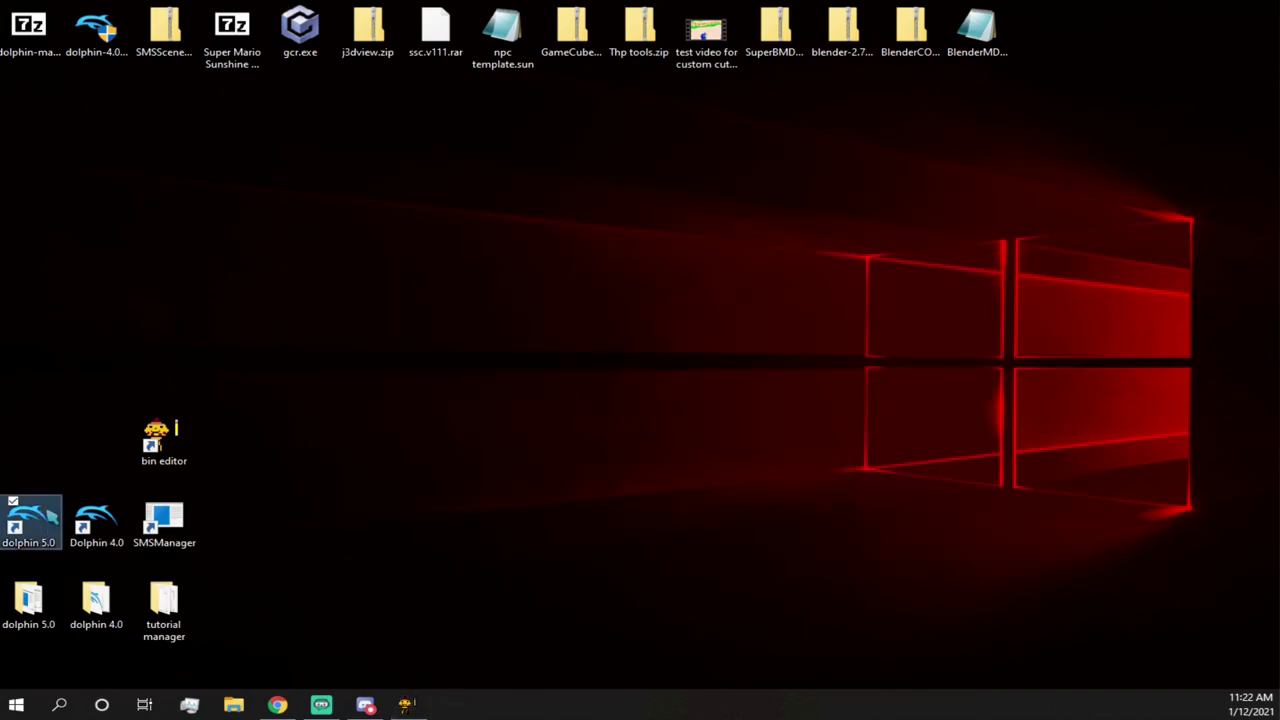
double_click(52, 516)
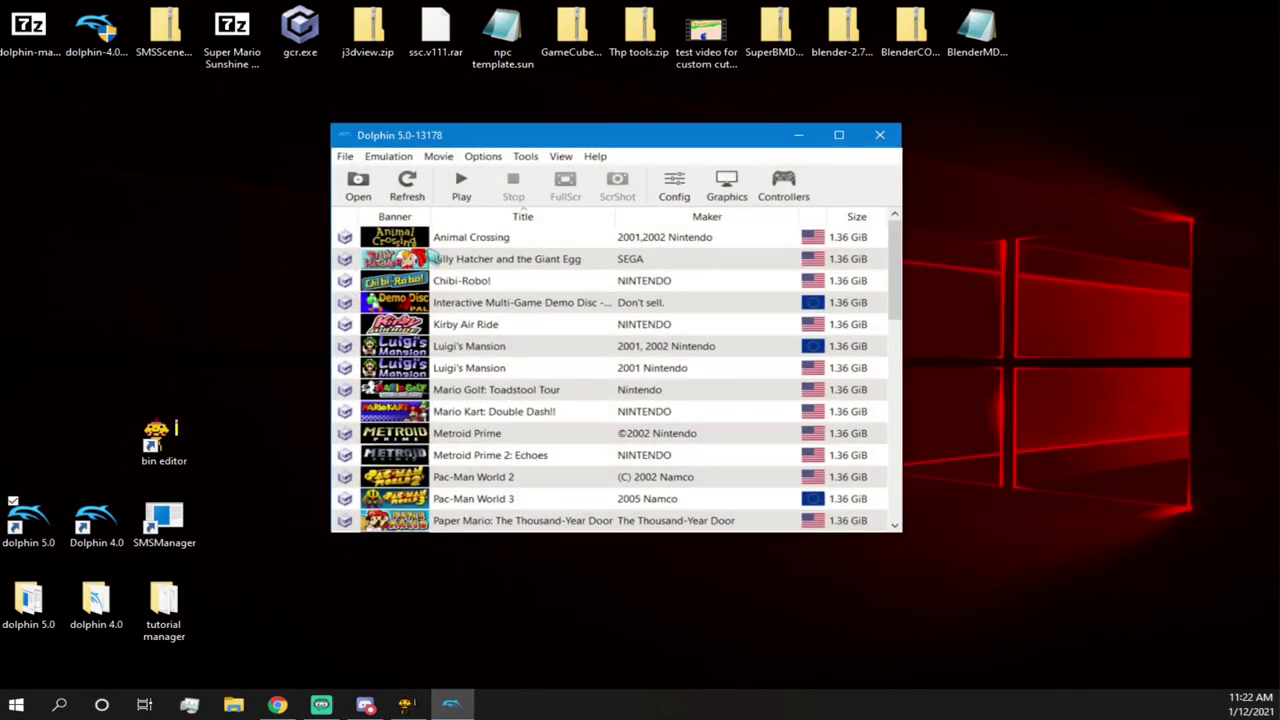
left_click(358, 186)
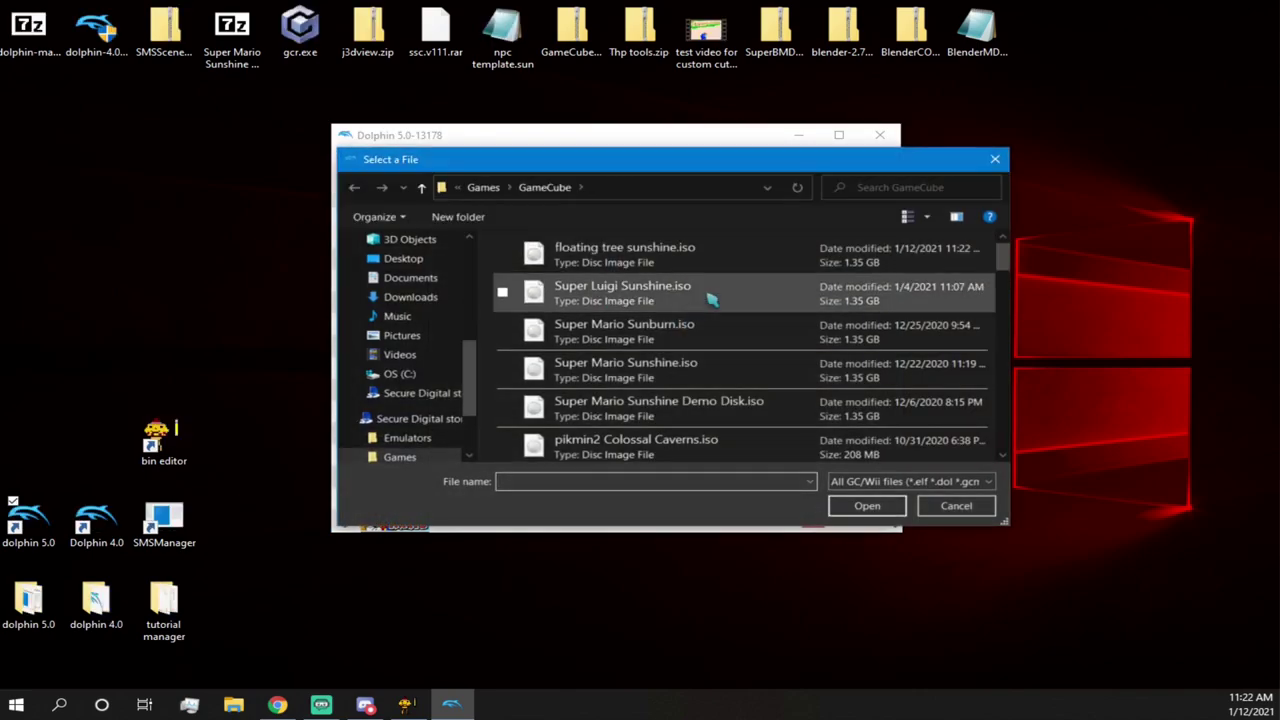
double_click(709, 269)
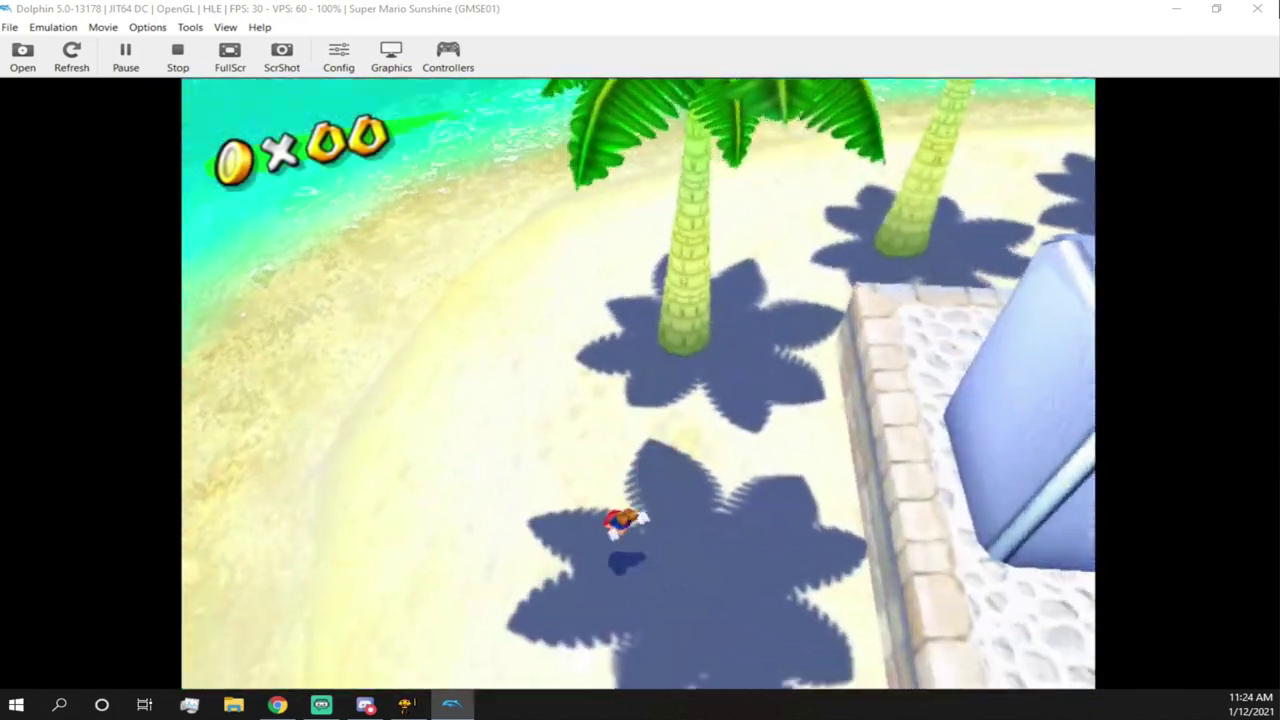
- Stop the running game, ignore the memory card write error for this session and close Dolphin
key("Escape")
key("Return")
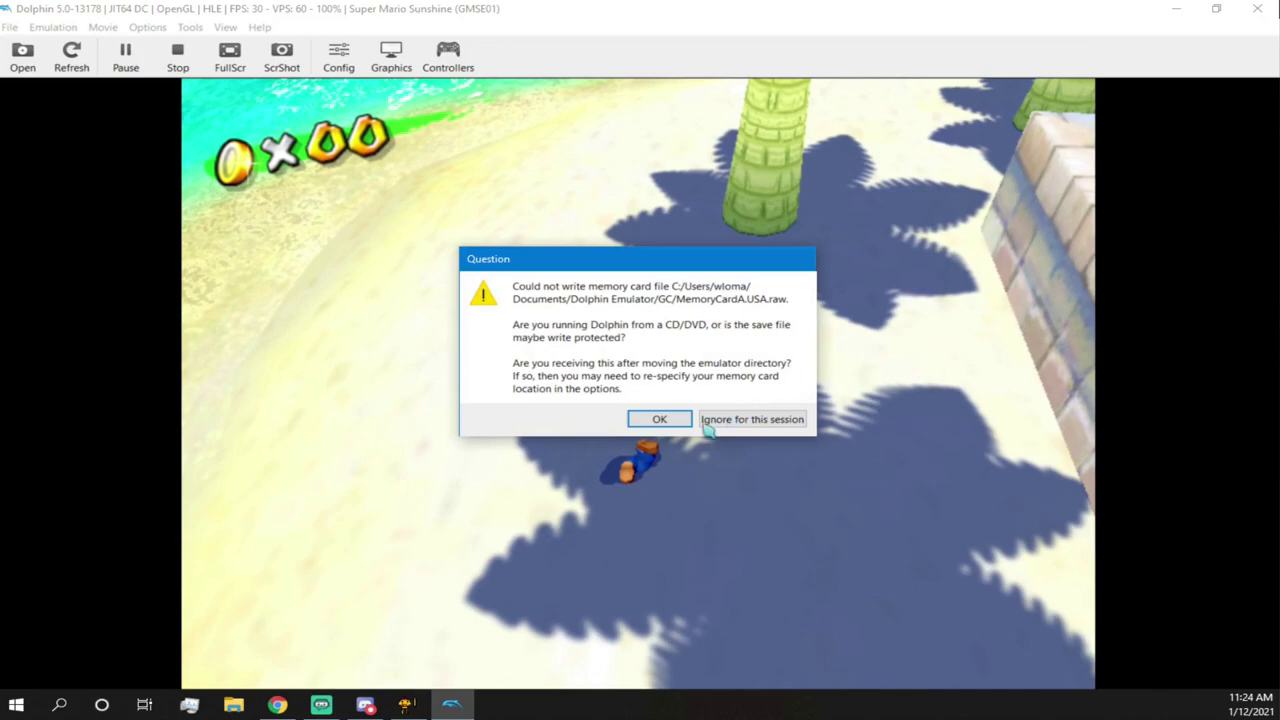
left_click(740, 420)
left_click(1257, 8)
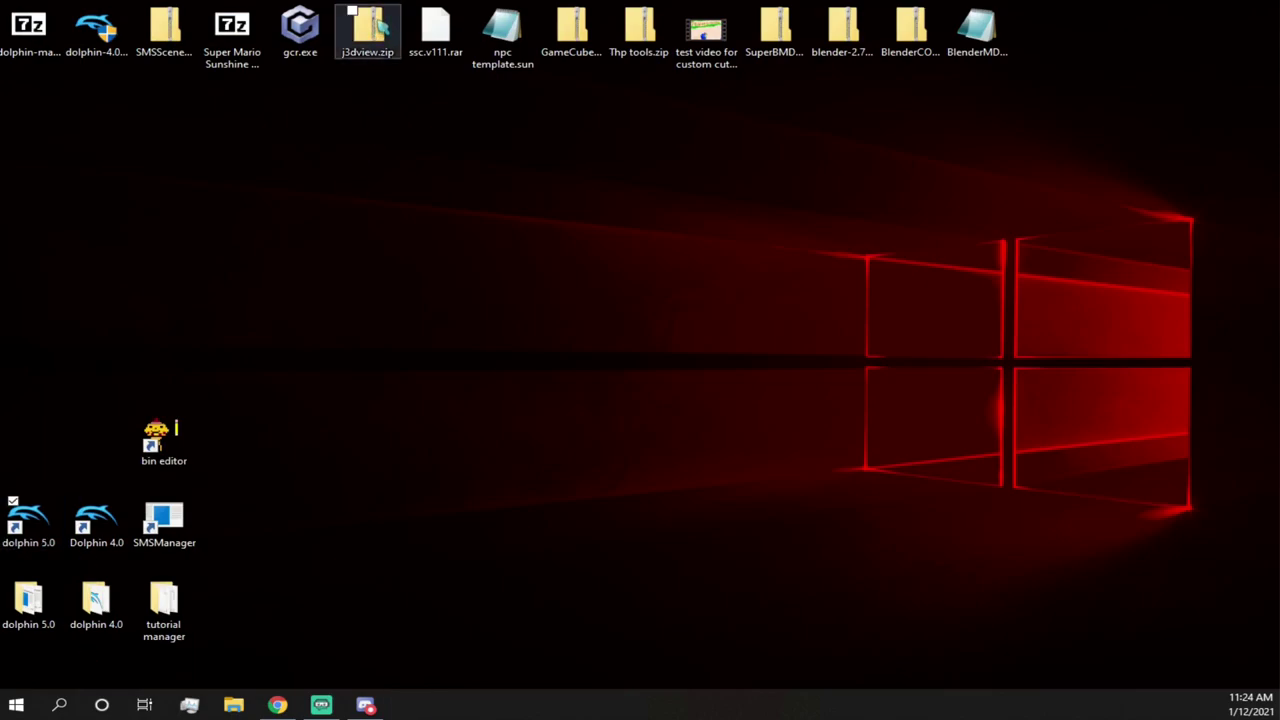
- Open the j3dview.zip archive from the desktop and move its window clear of the desktop shortcuts
left_click(381, 29)
right_click(371, 47)
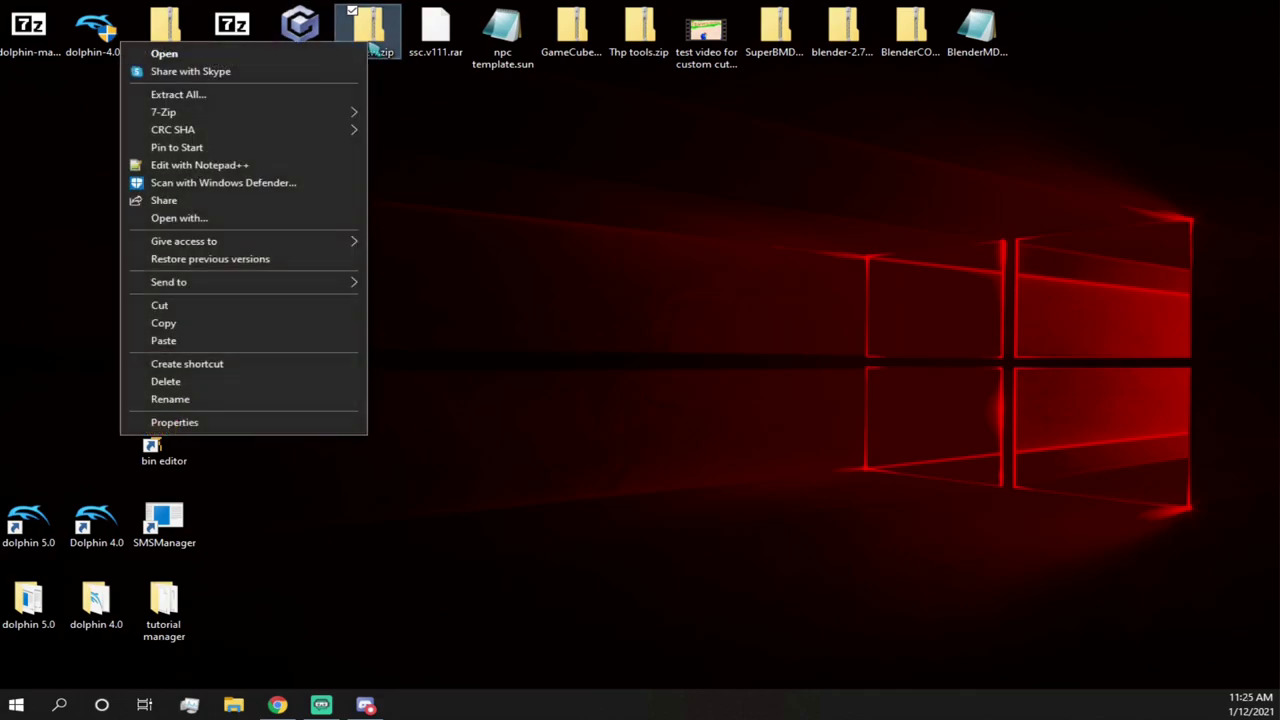
left_click(337, 51)
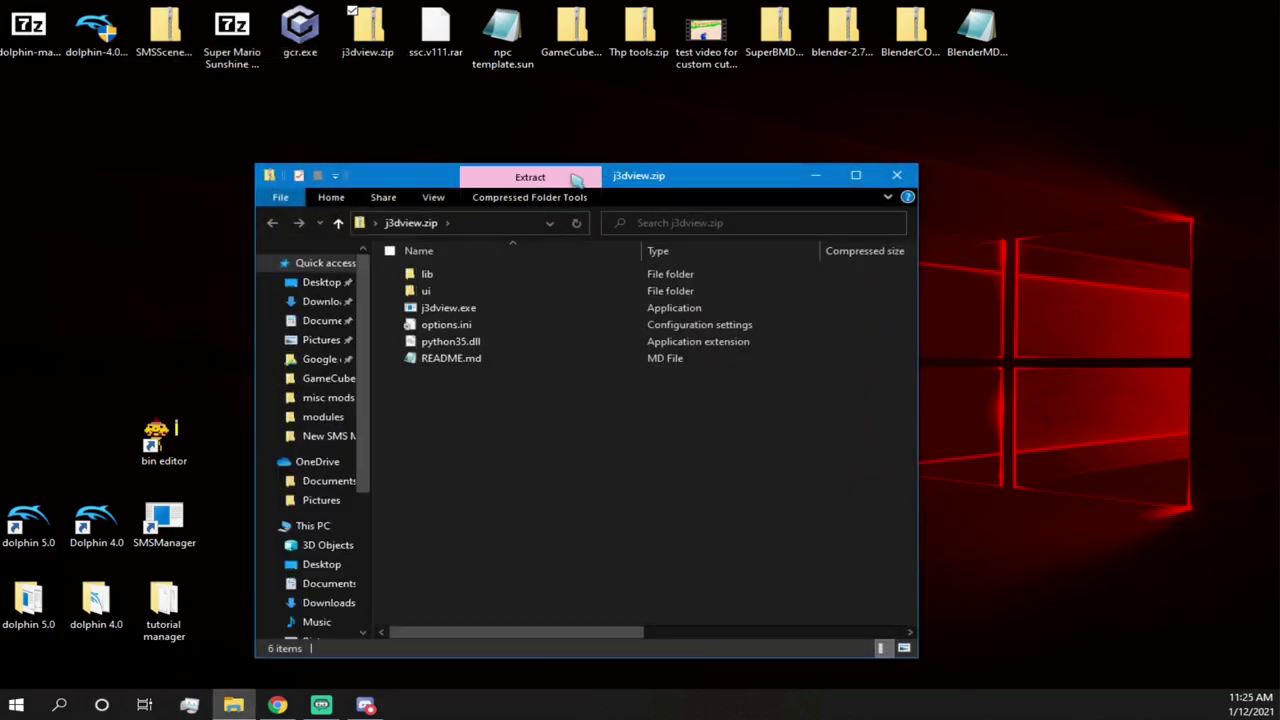
left_click_drag(625, 175, 983, 167)
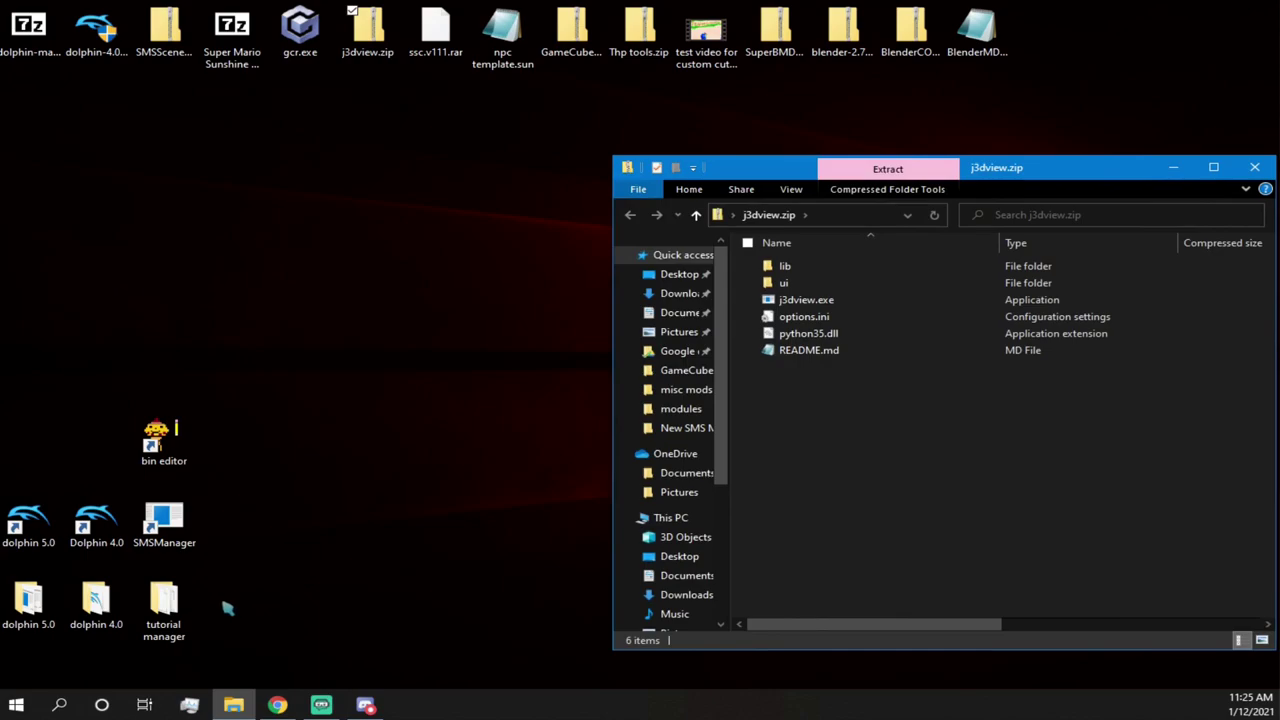
- Create a new desktop folder named j3d
right_click(228, 606)
mouse_move(194, 546)
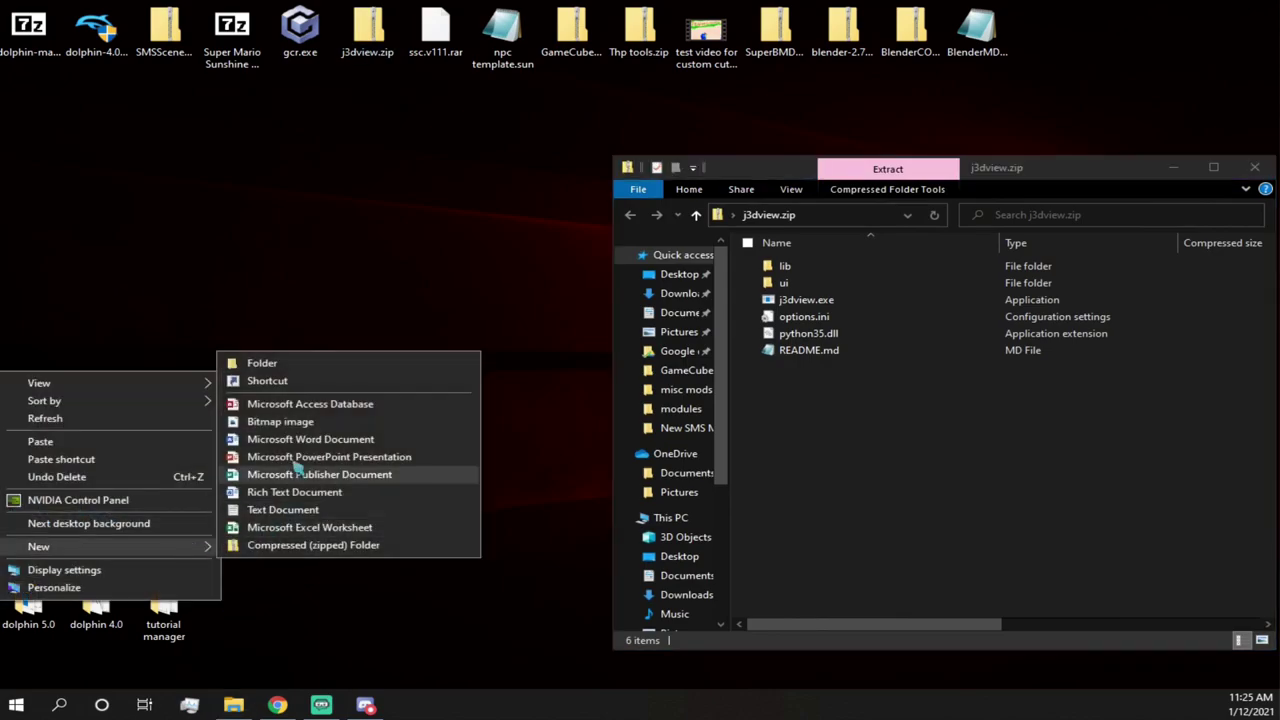
left_click(314, 366)
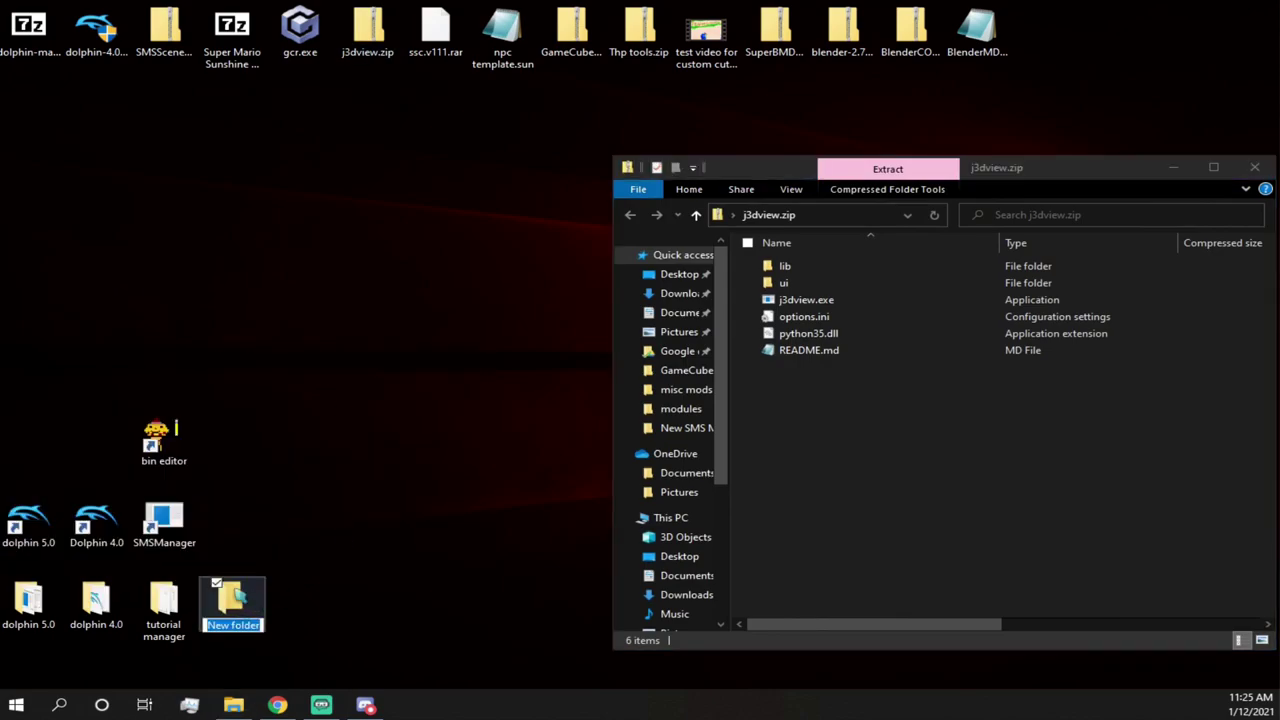
type("j3d")
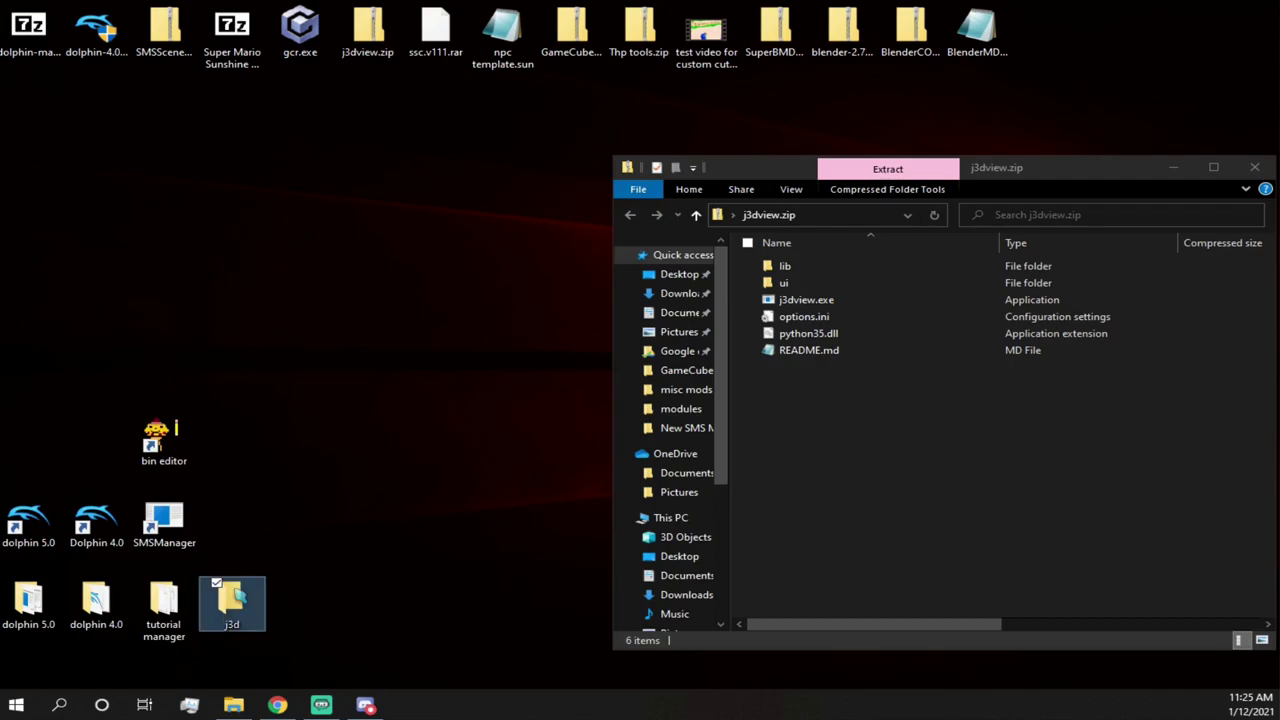
- Copy all contents of j3dview.zip into the j3d folder and close the archive window
left_click_drag(874, 415, 238, 606)
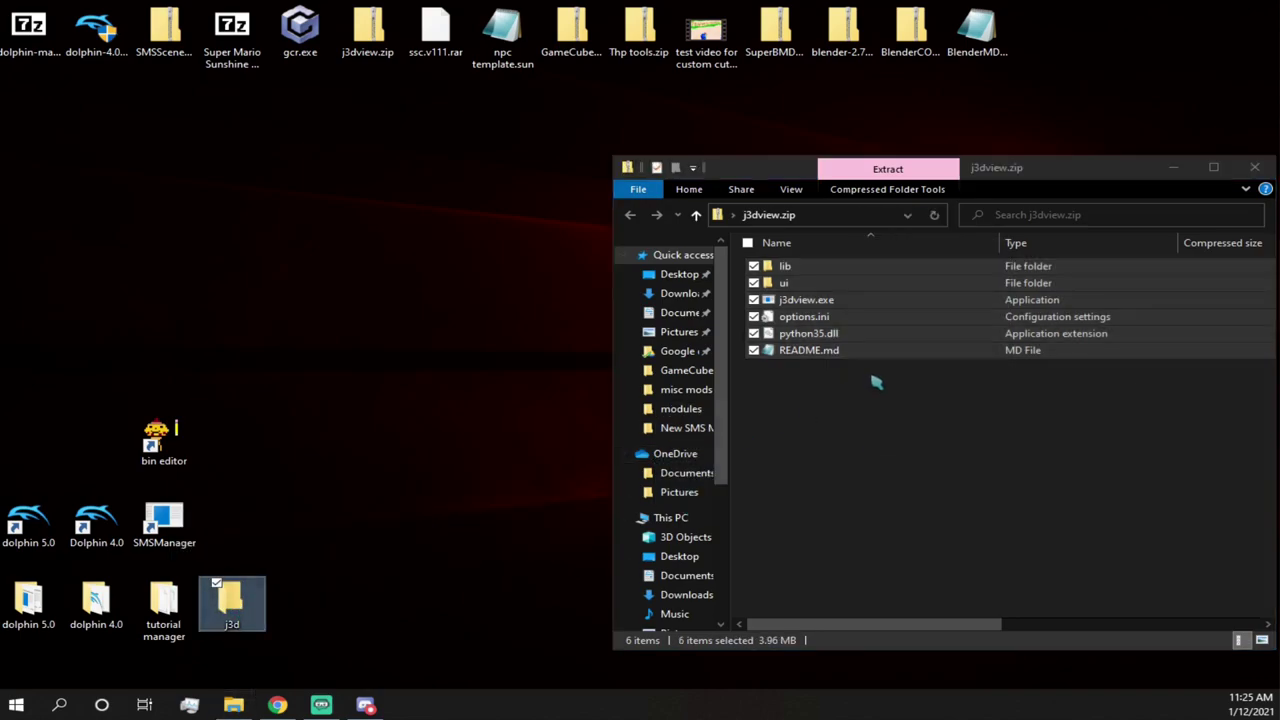
left_click(1115, 173)
left_click_drag(1112, 170, 936, 183)
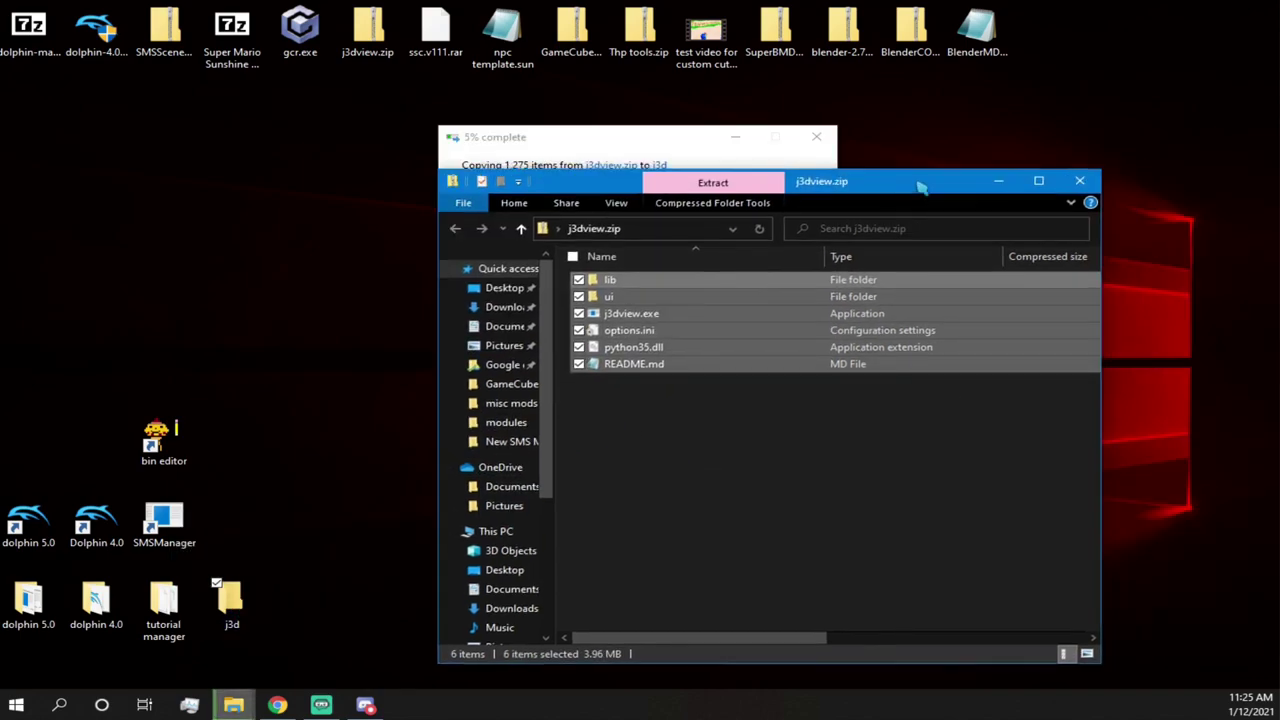
left_click(1084, 181)
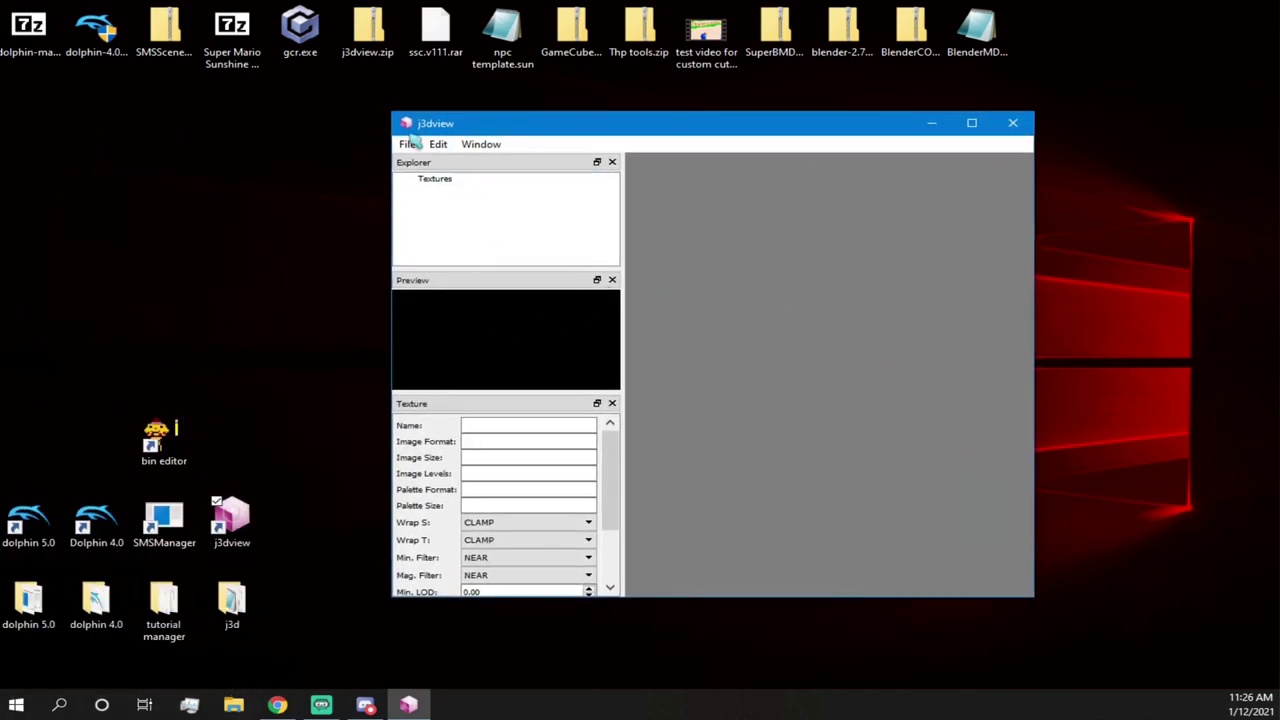
- Move the j3dview window aside, then start SMSManager and load the Tutorial sunshine project
left_click_drag(464, 128, 601, 97)
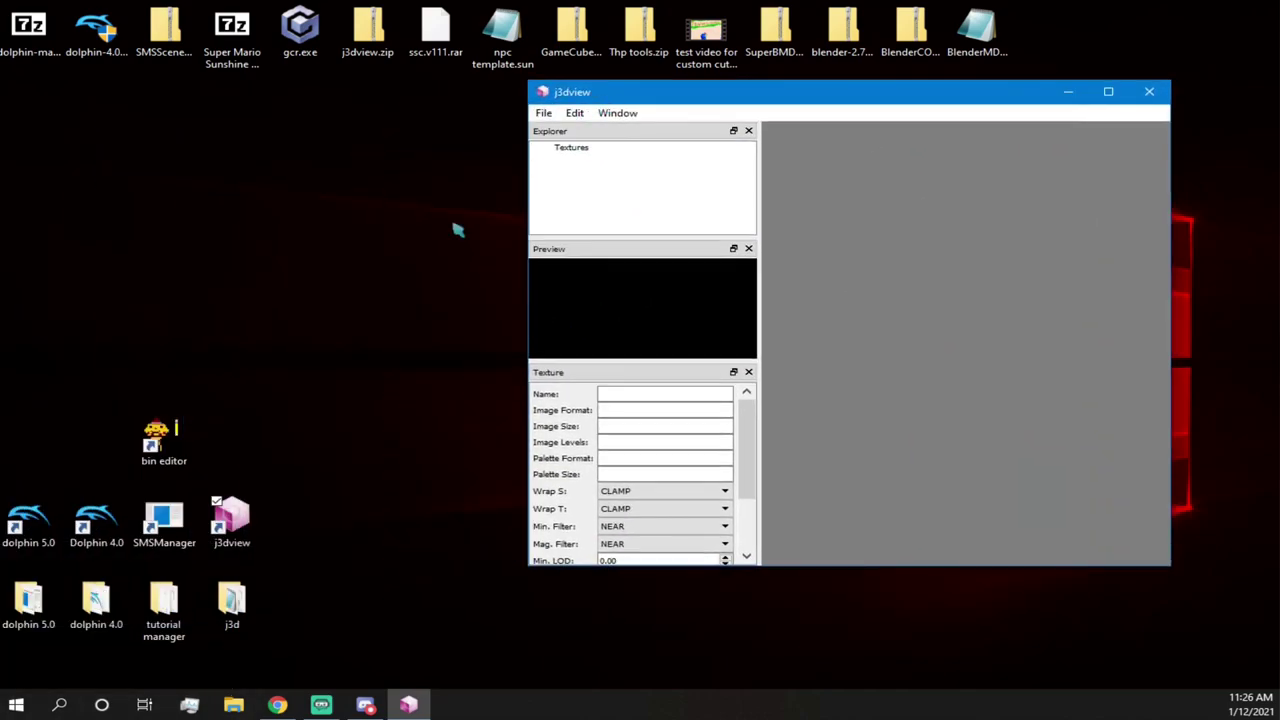
double_click(163, 518)
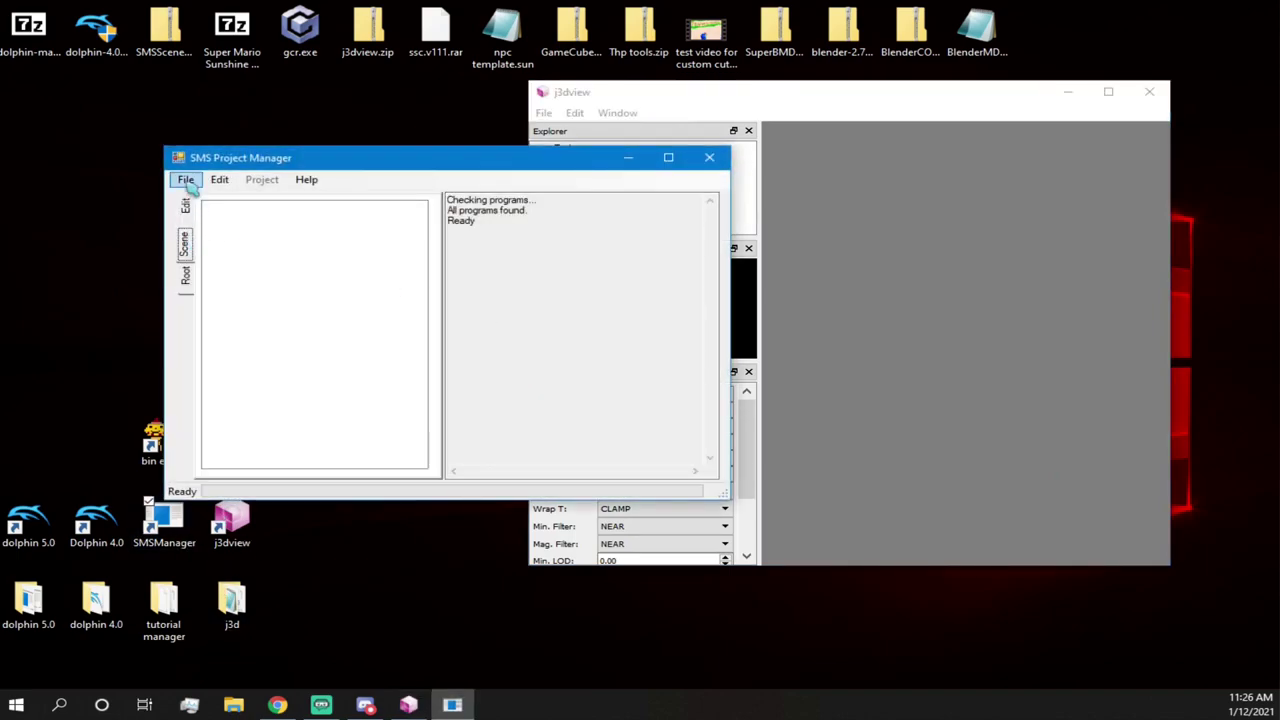
left_click(186, 179)
mouse_move(232, 215)
left_click(393, 222)
left_click_drag(430, 162, 350, 113)
left_click(729, 401)
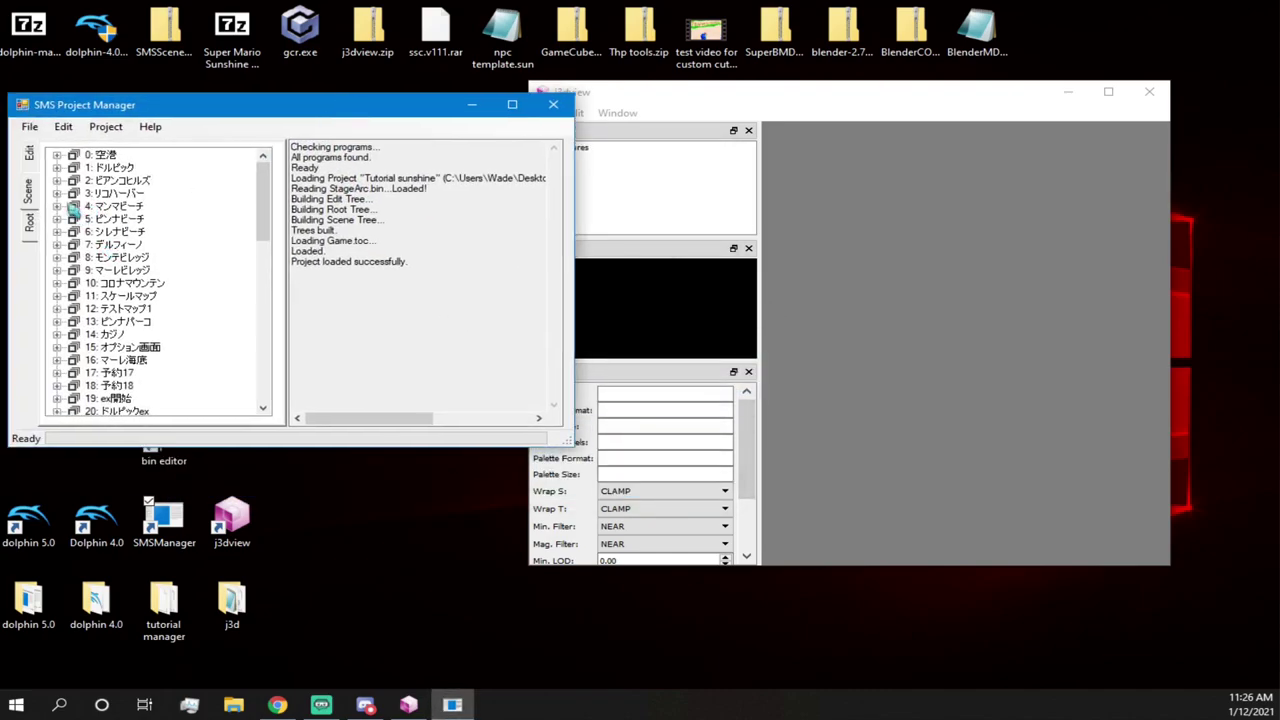
- Expand stage 0 in the scene tree and go to the folder of airport0.arc
left_click(57, 156)
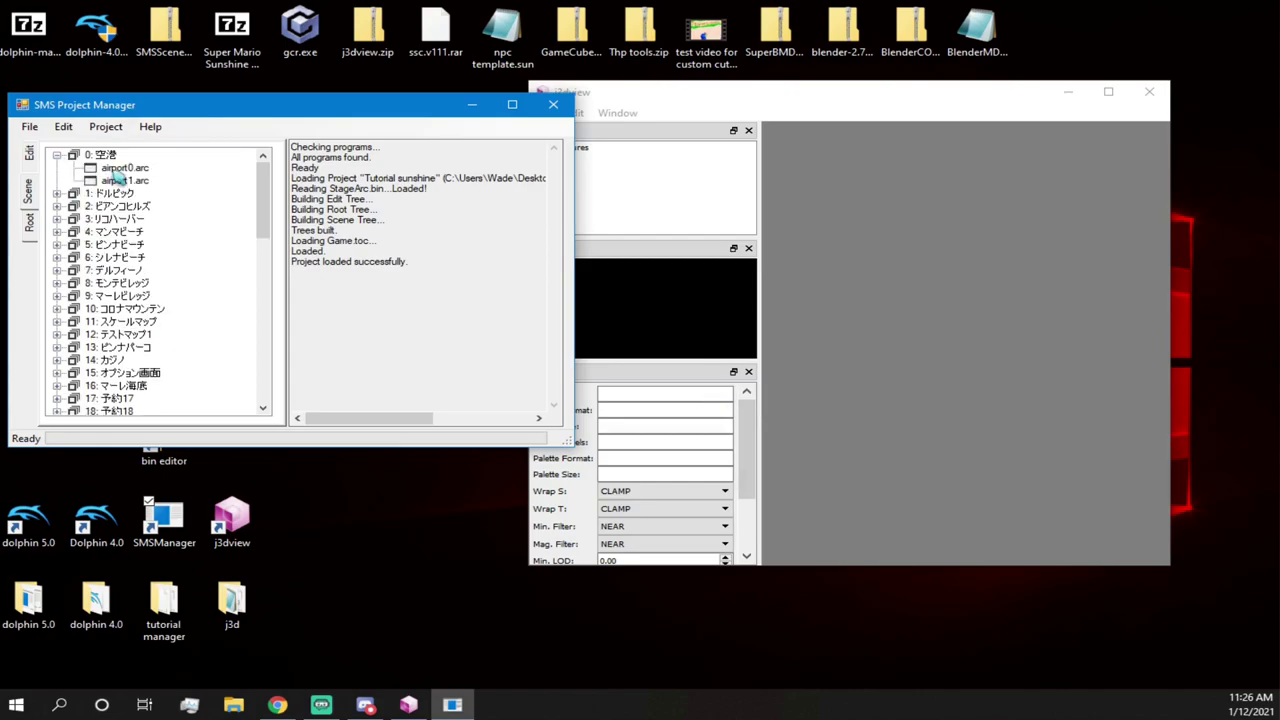
right_click(134, 172)
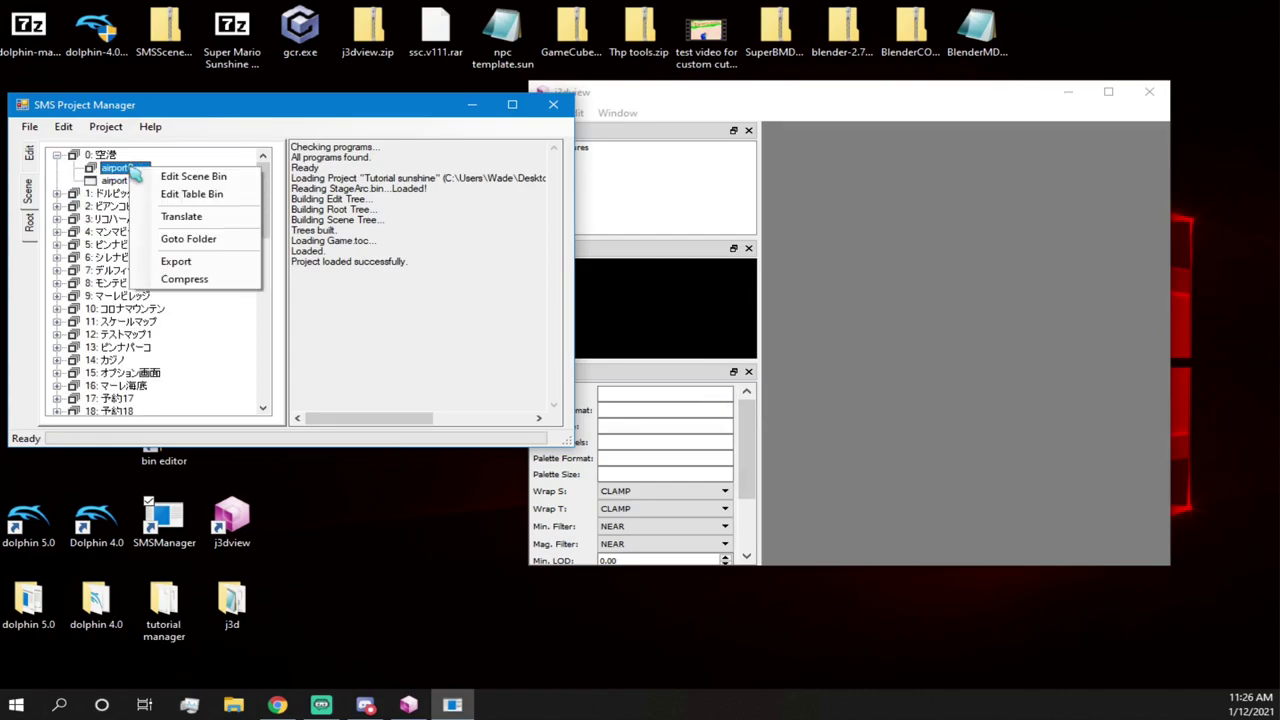
left_click(115, 172)
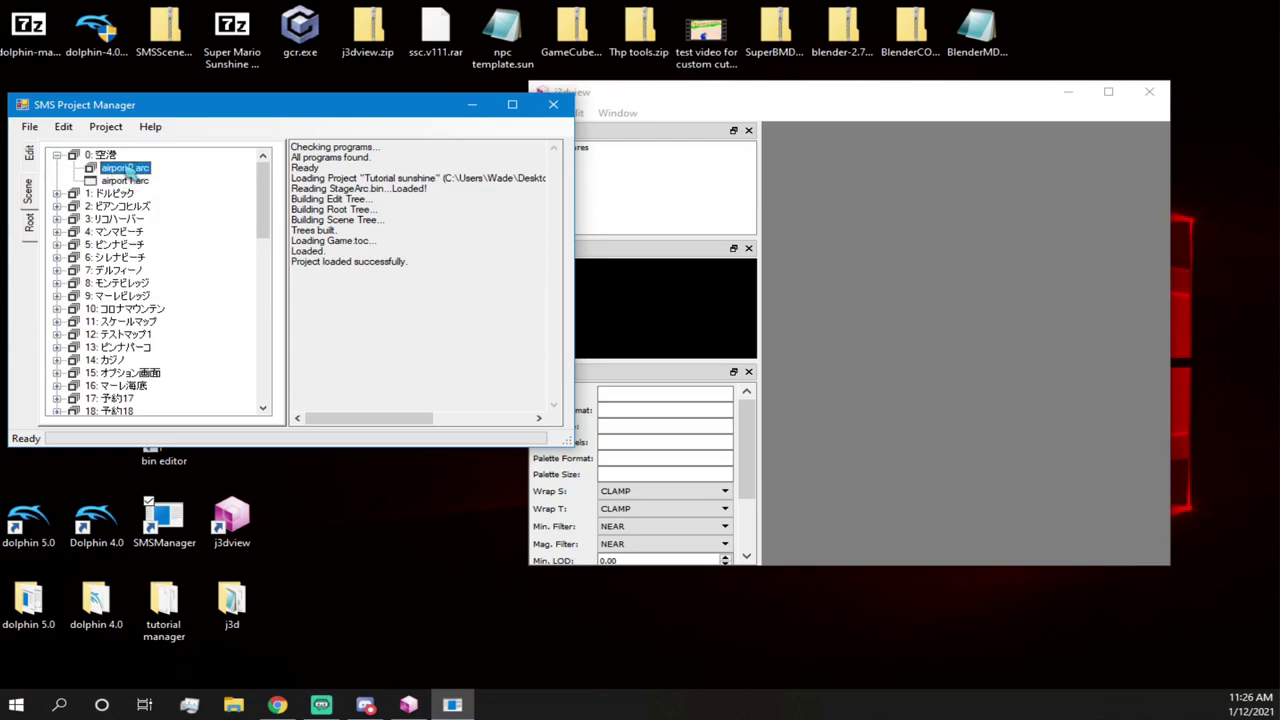
right_click(129, 173)
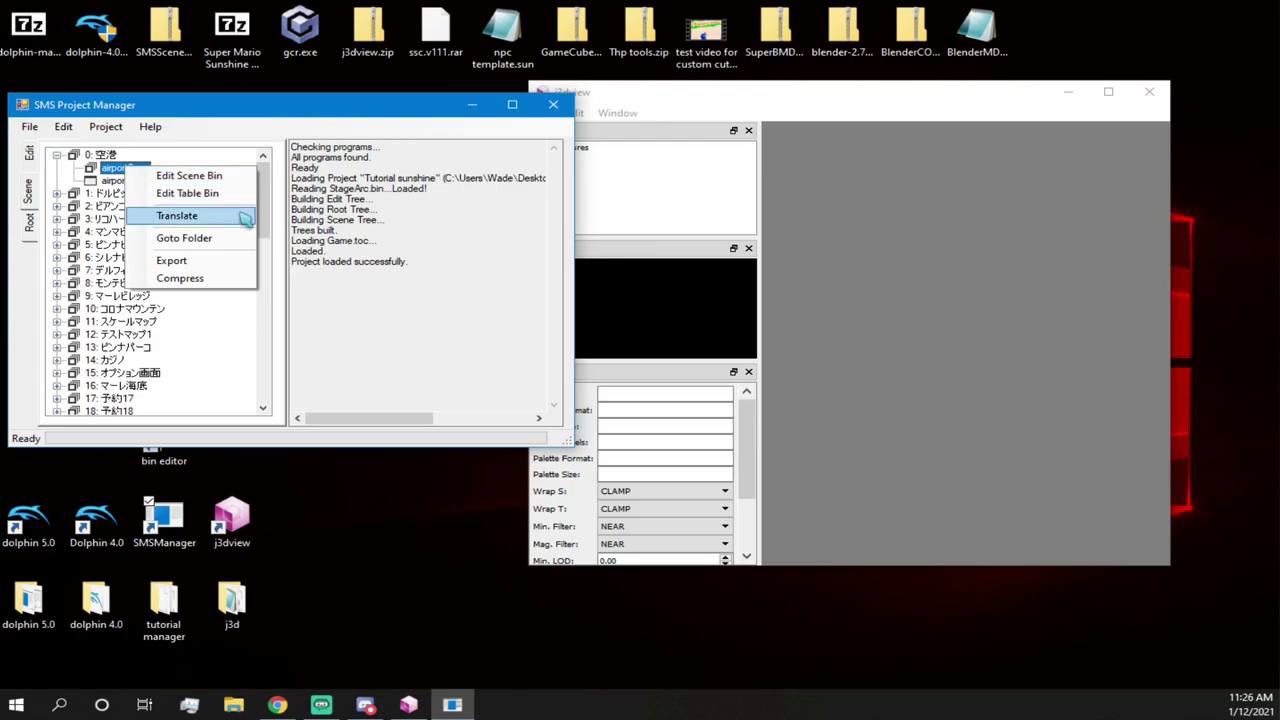
left_click(184, 238)
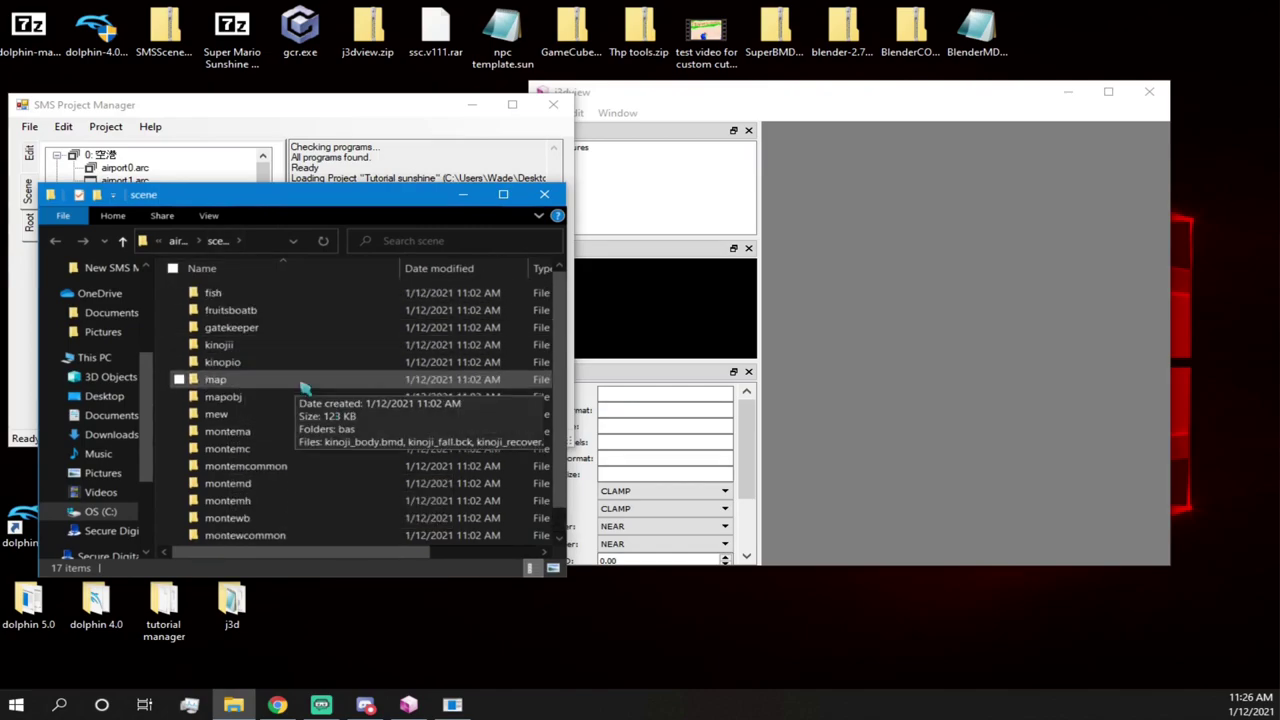
- Look over the airport scene's subfolders, highlight map and mapobj, and open the map folder
scroll(214, 440, "down", 1)
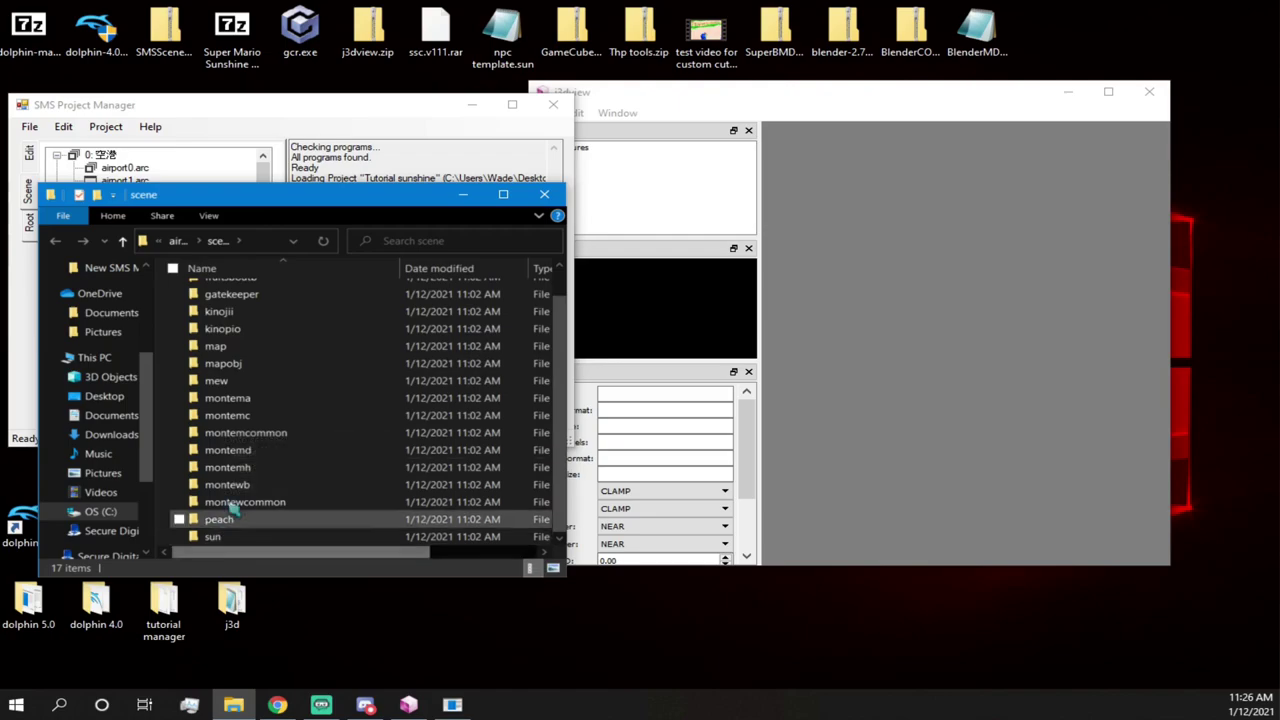
scroll(230, 430, "up", 1)
scroll(214, 515, "down", 1)
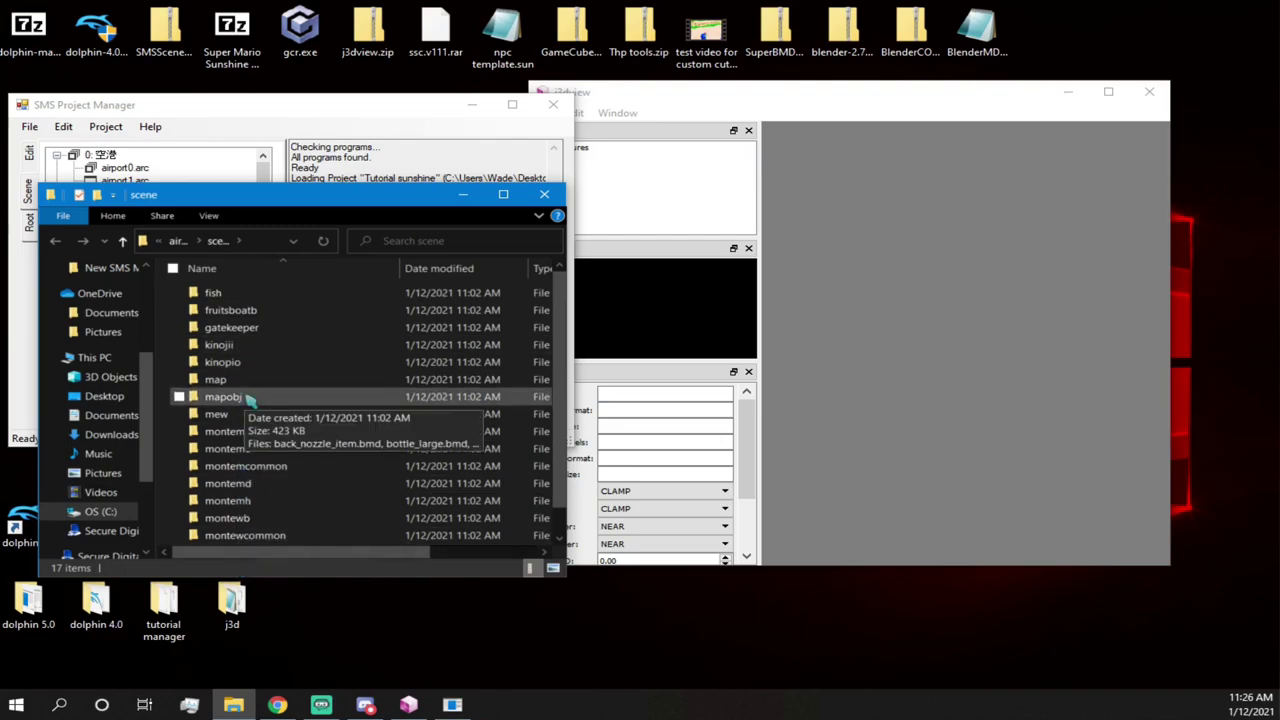
left_click(179, 380)
left_click(179, 397)
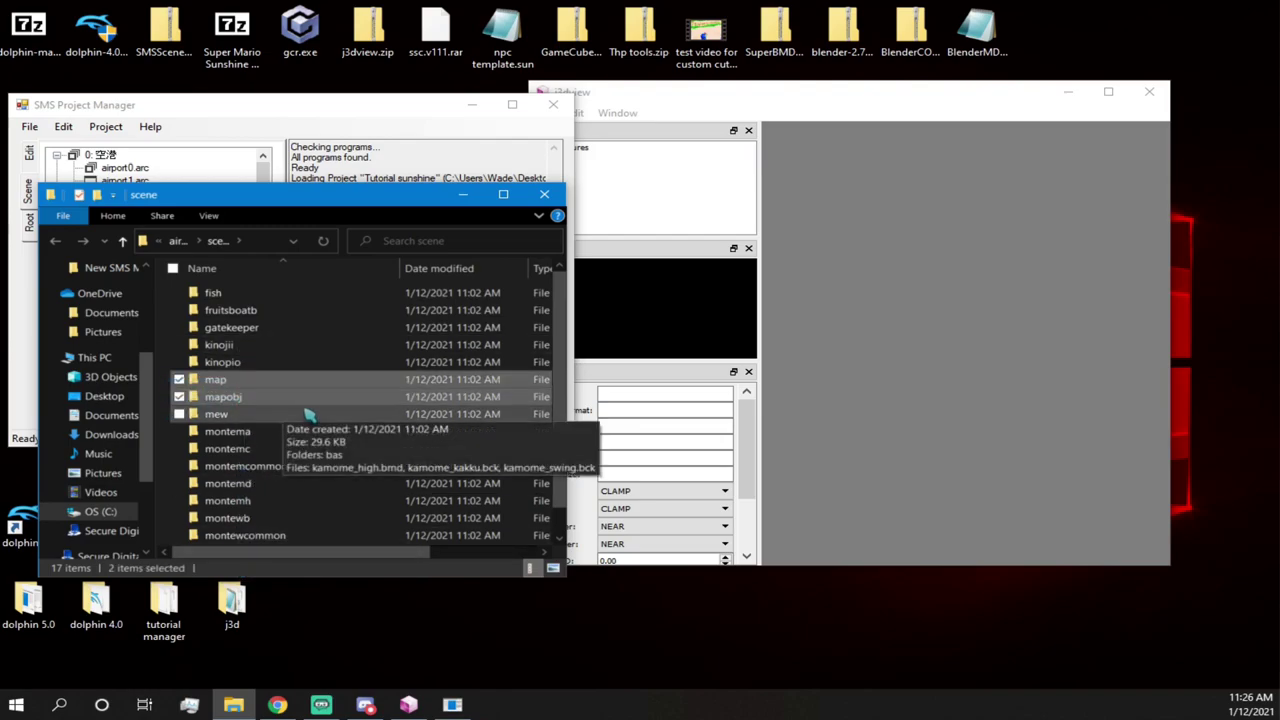
left_click(329, 379)
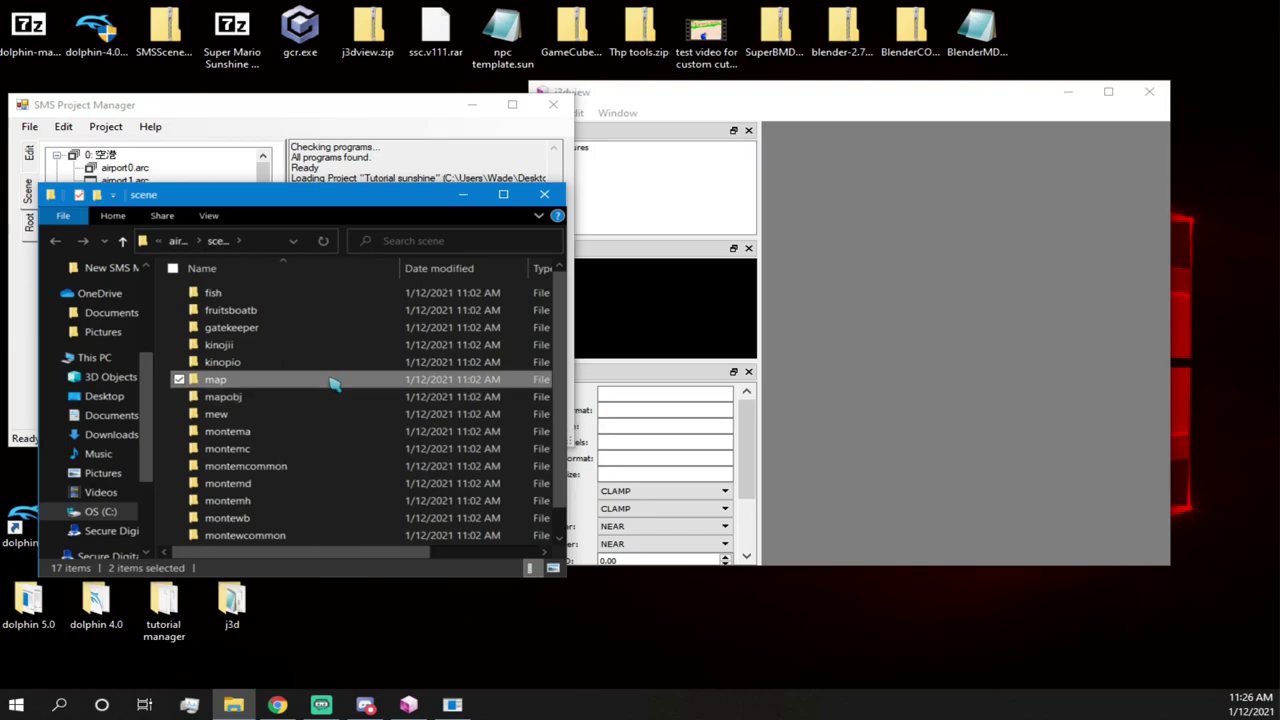
double_click(333, 384)
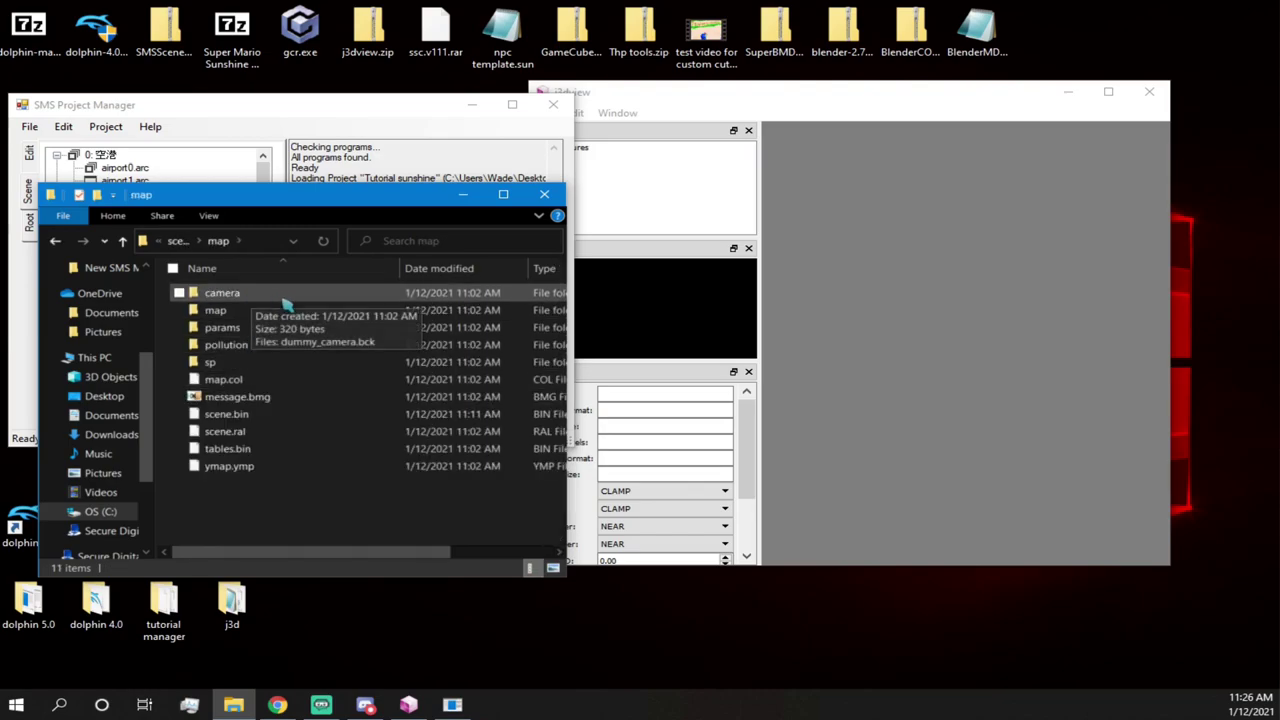
- Examine the map folder's subfolders, viewing the contents of map and sp and pointing out params and pollution
double_click(248, 312)
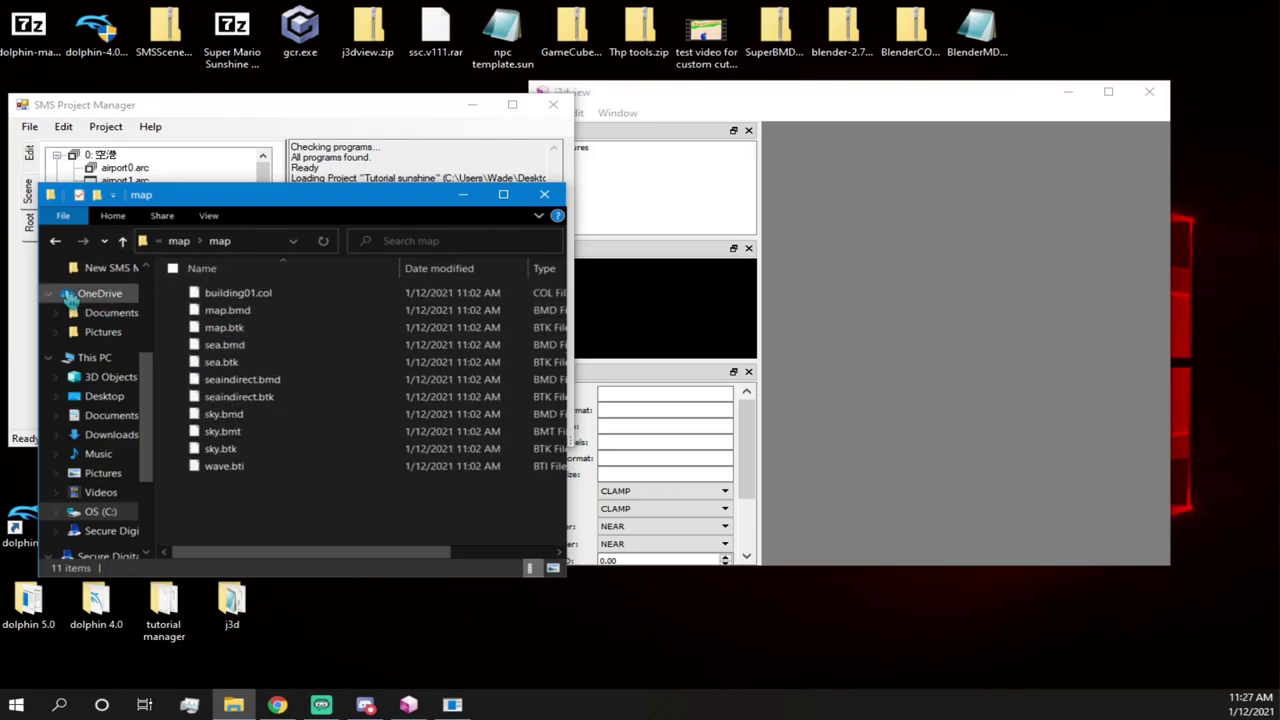
left_click(122, 241)
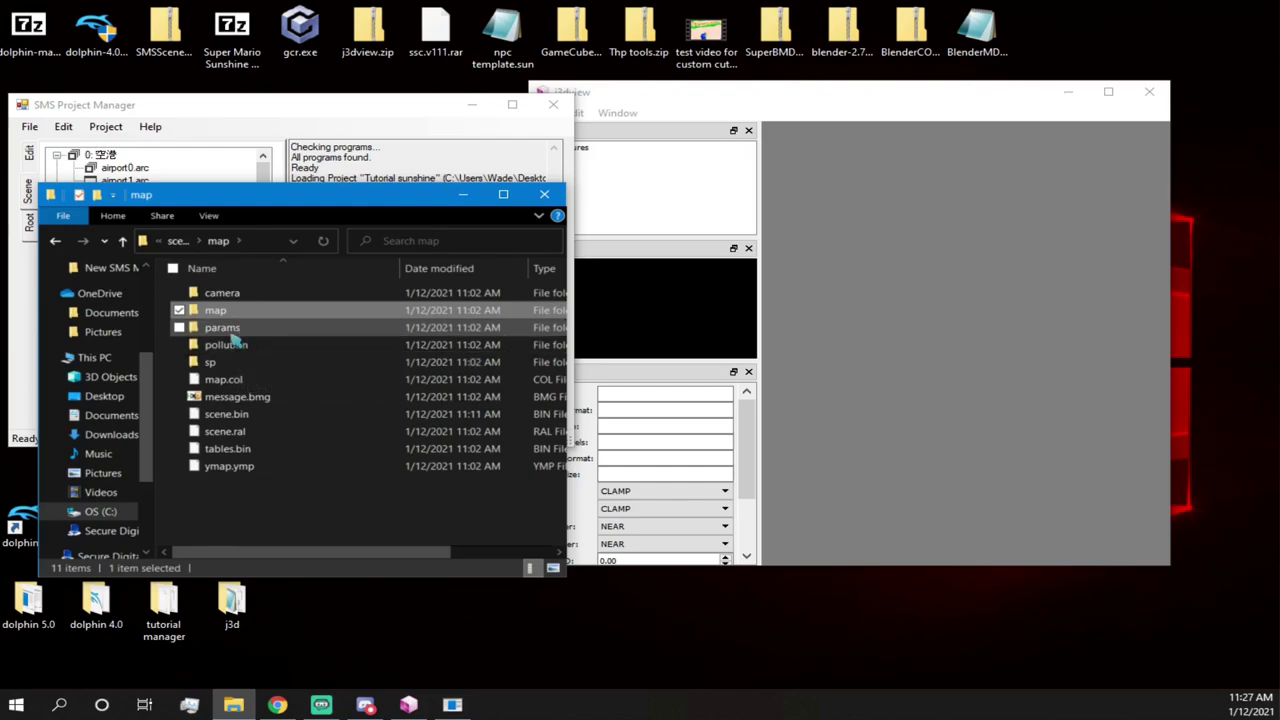
key("Down")
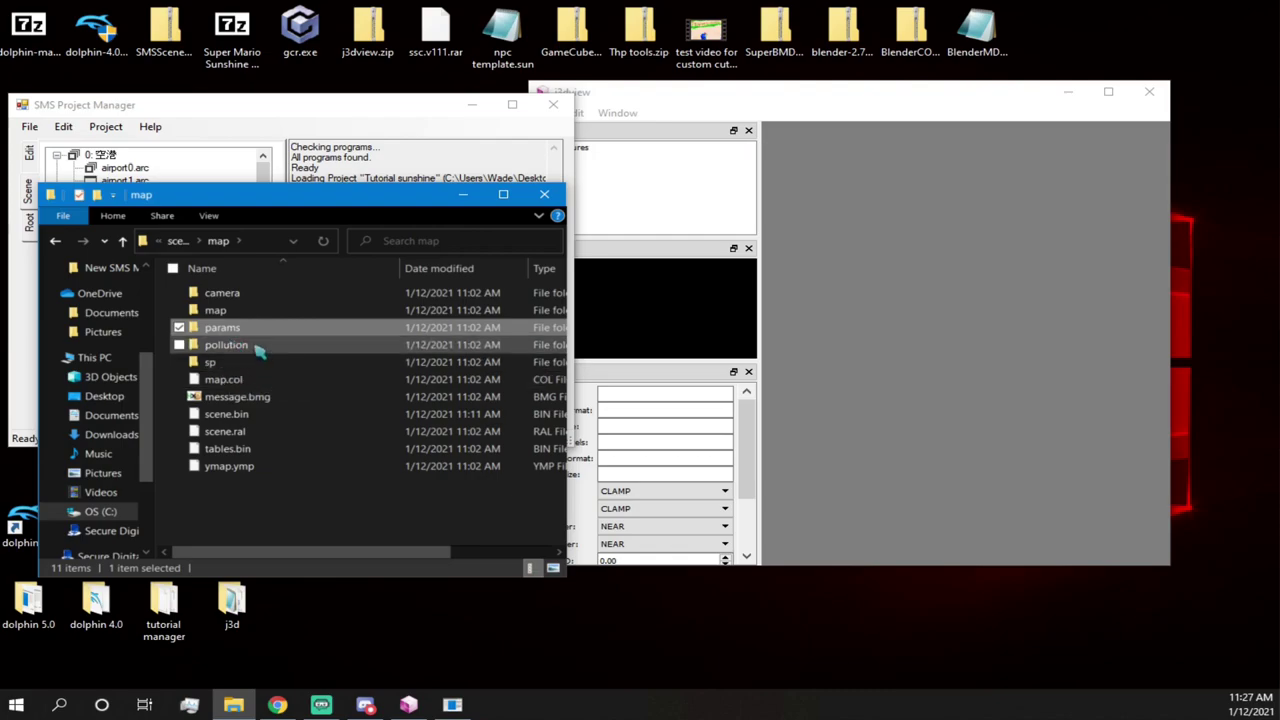
key("Down")
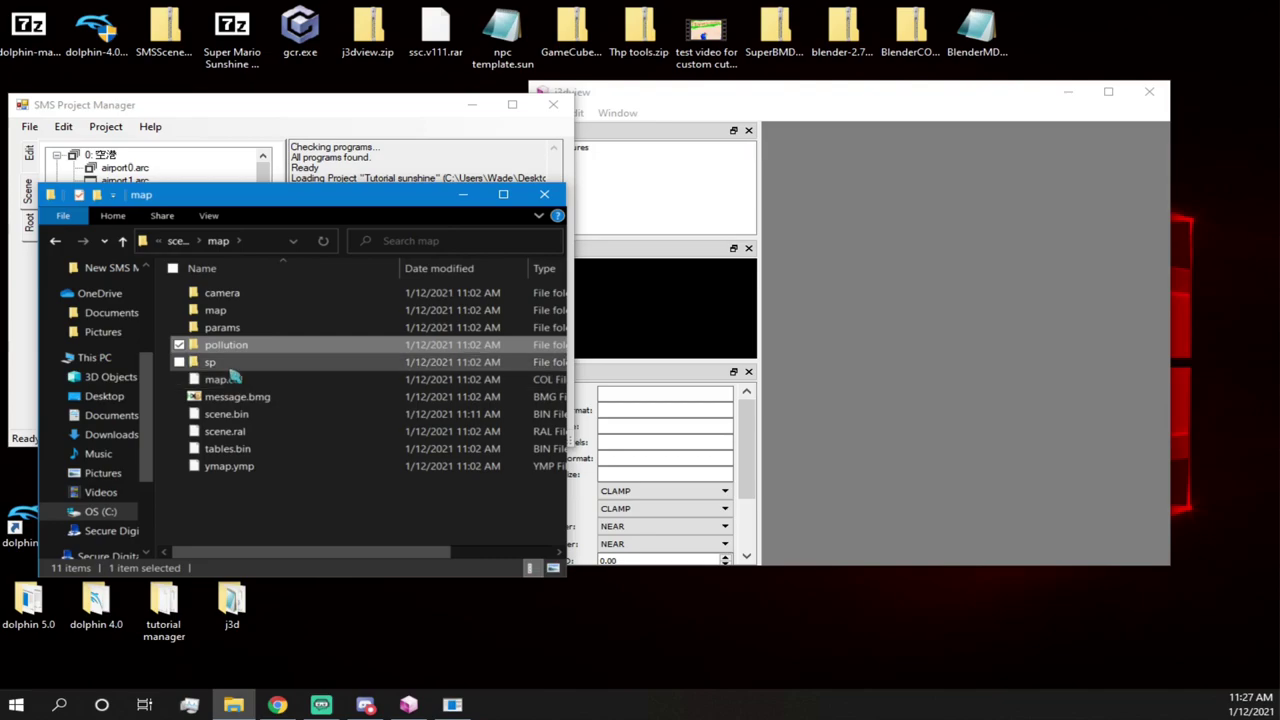
double_click(230, 363)
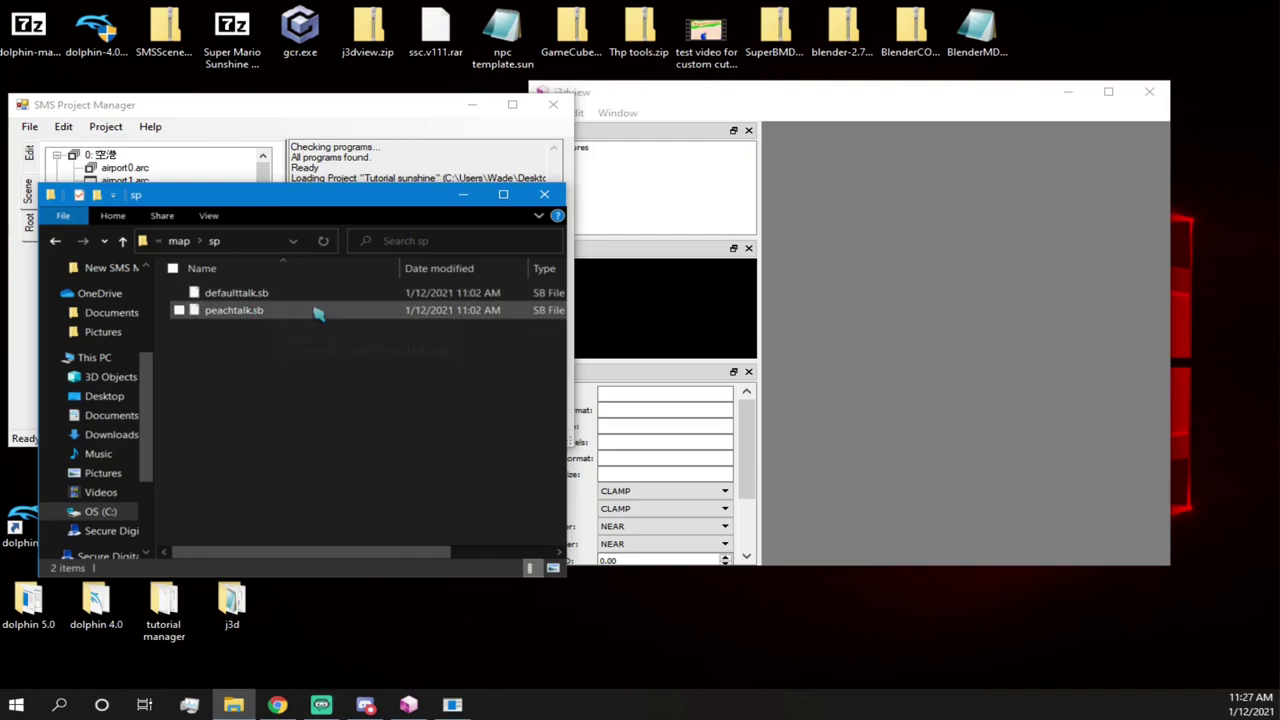
left_click(122, 242)
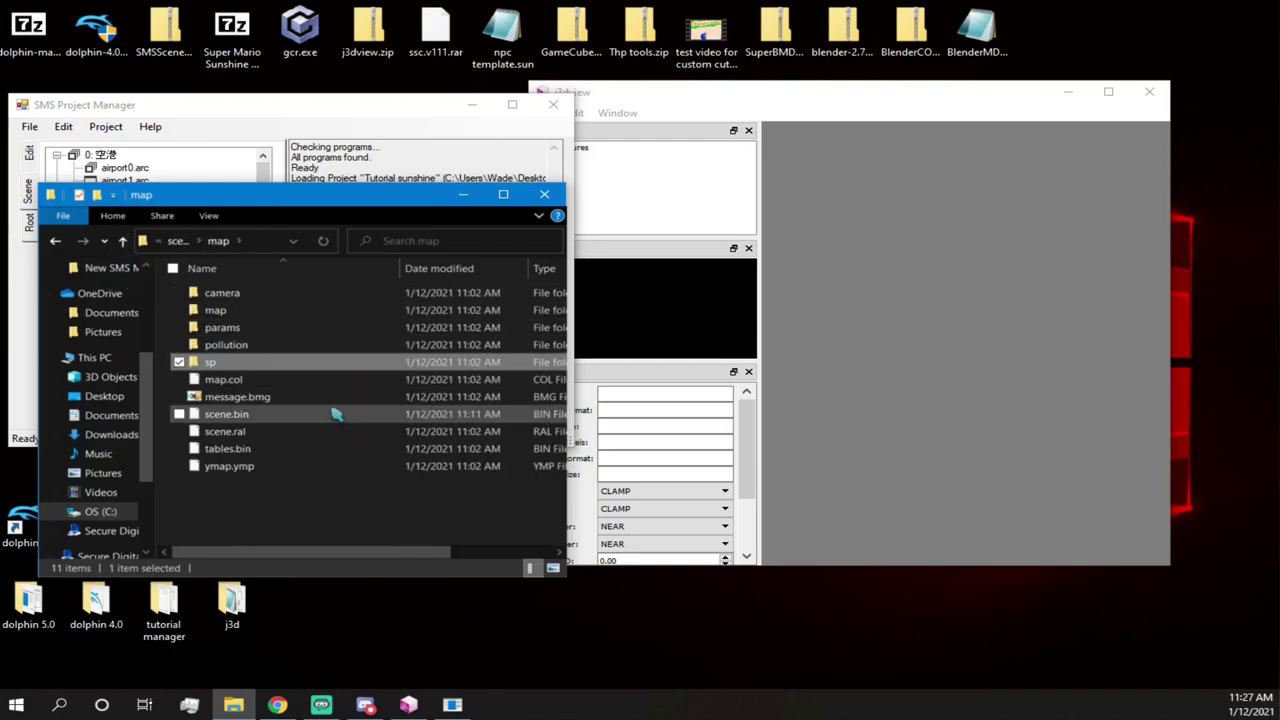
double_click(263, 364)
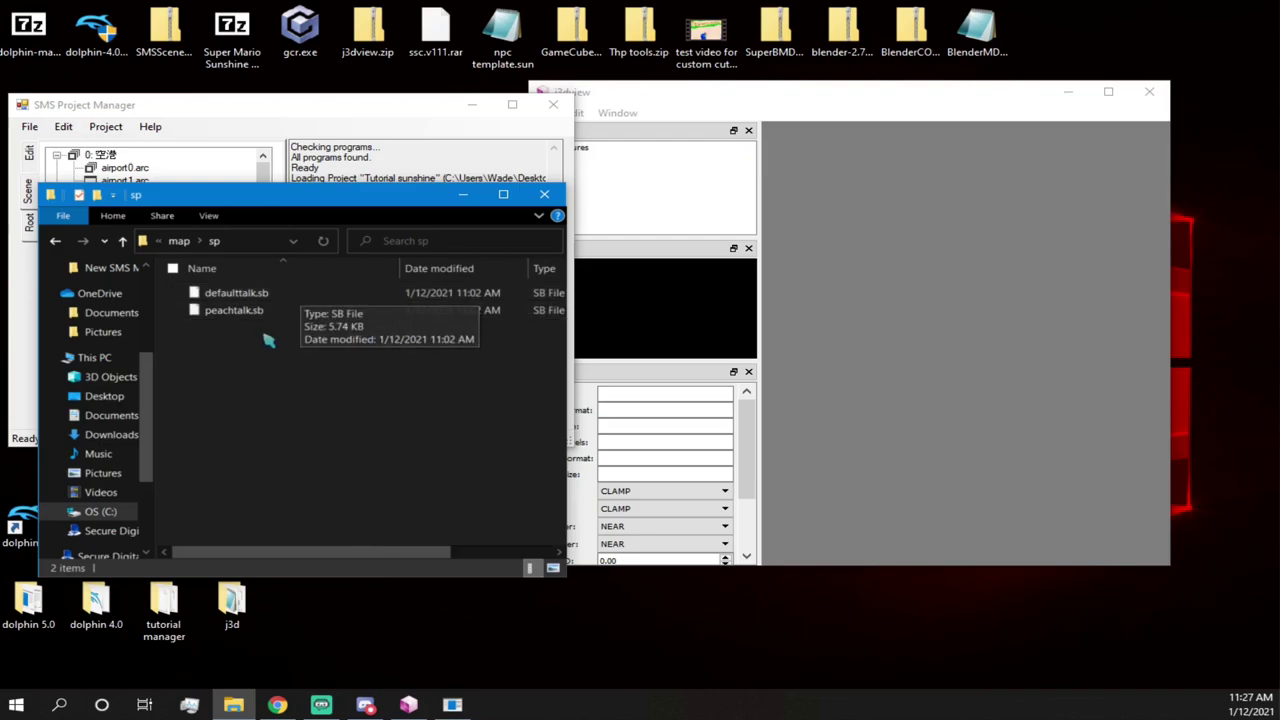
left_click(122, 242)
- Go through the map folder's files one by one: map.col, message.bmg, scene.bin, scene.ral, tables.bin and ymap.ymp
left_click(220, 384)
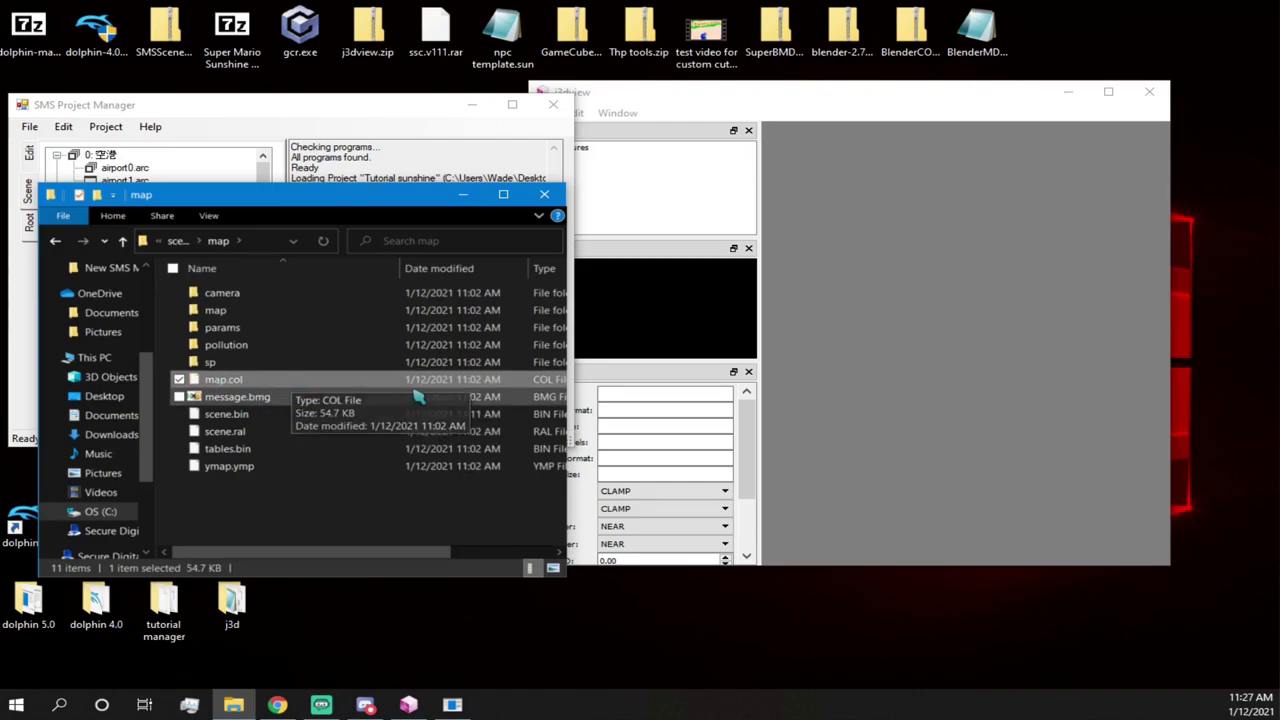
left_click(290, 400)
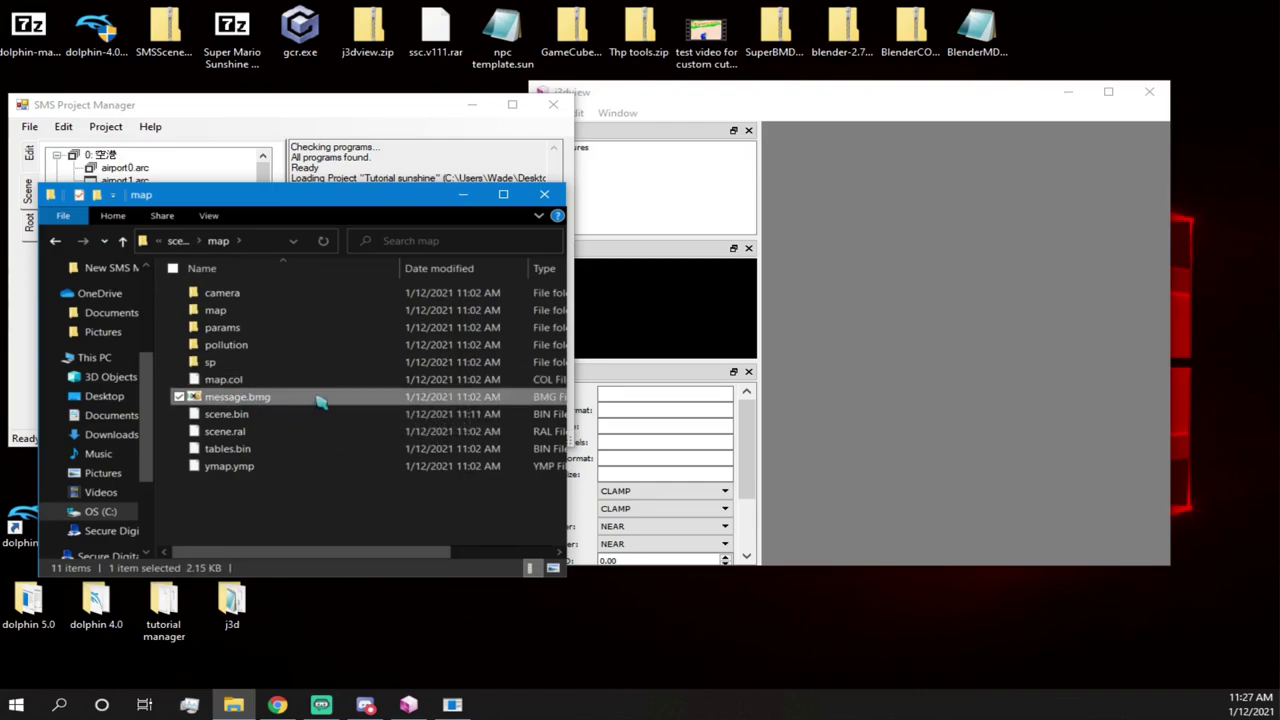
left_click(262, 416)
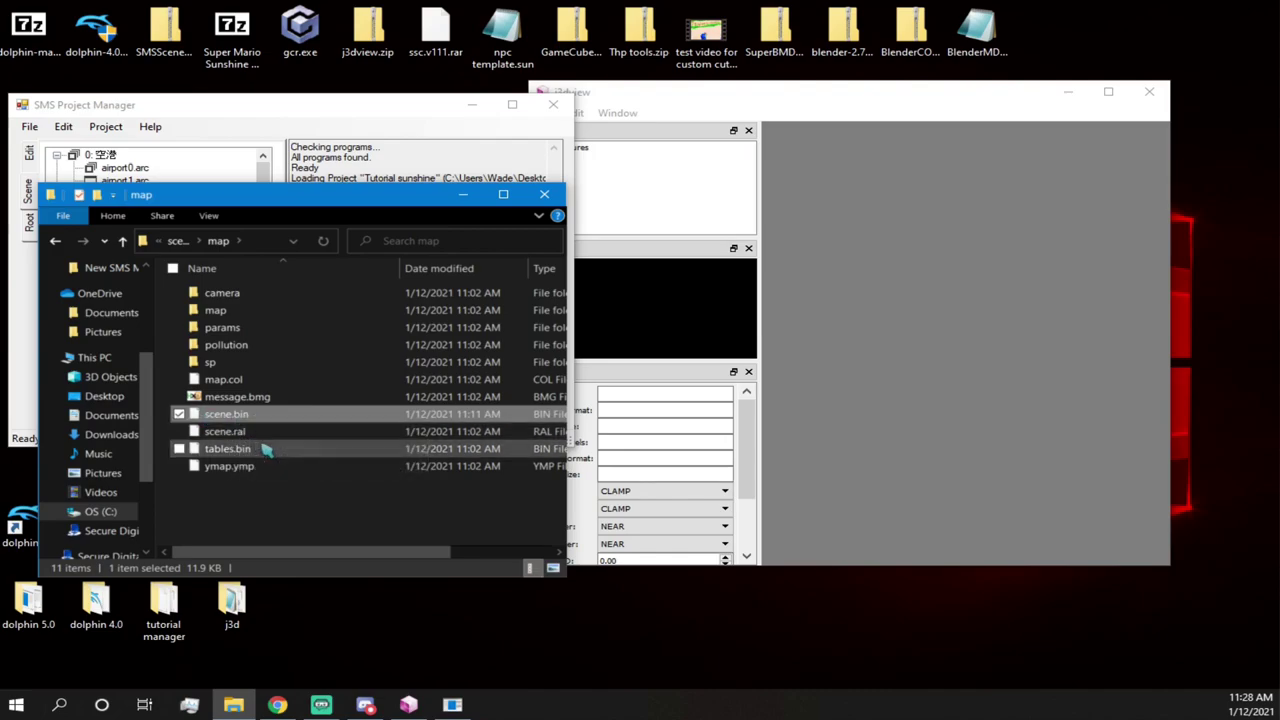
left_click(268, 434)
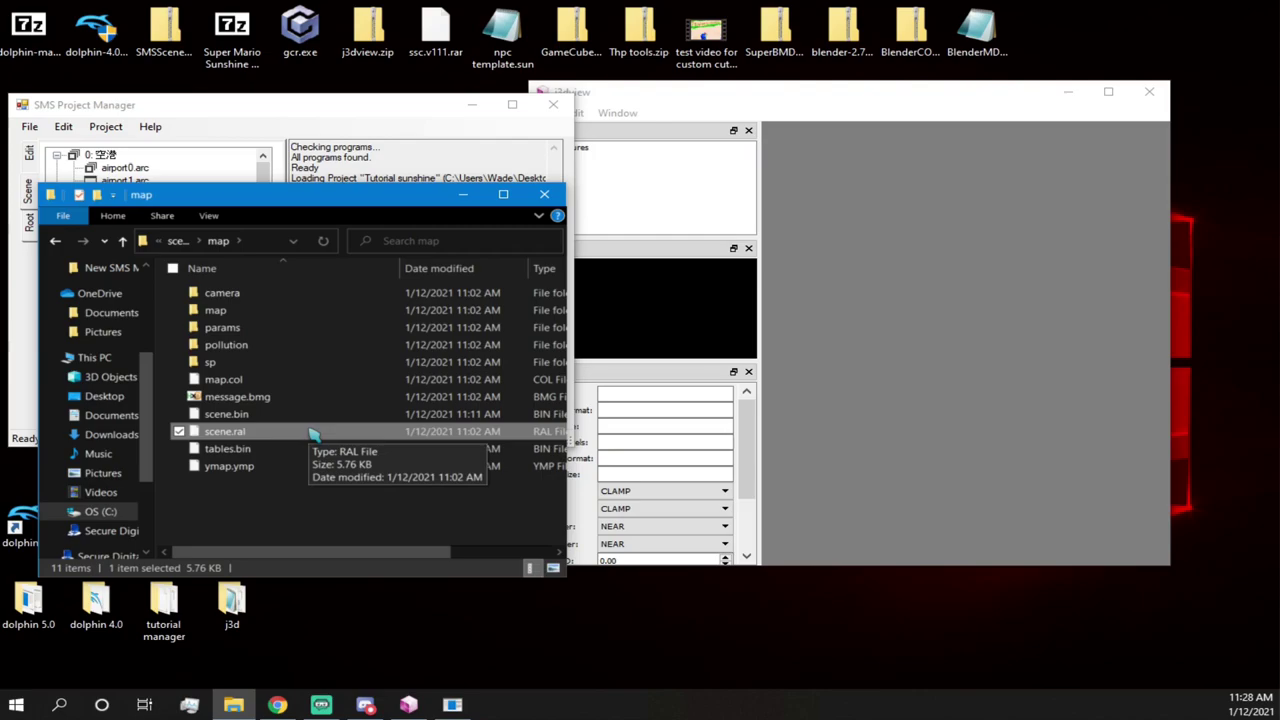
left_click(228, 449)
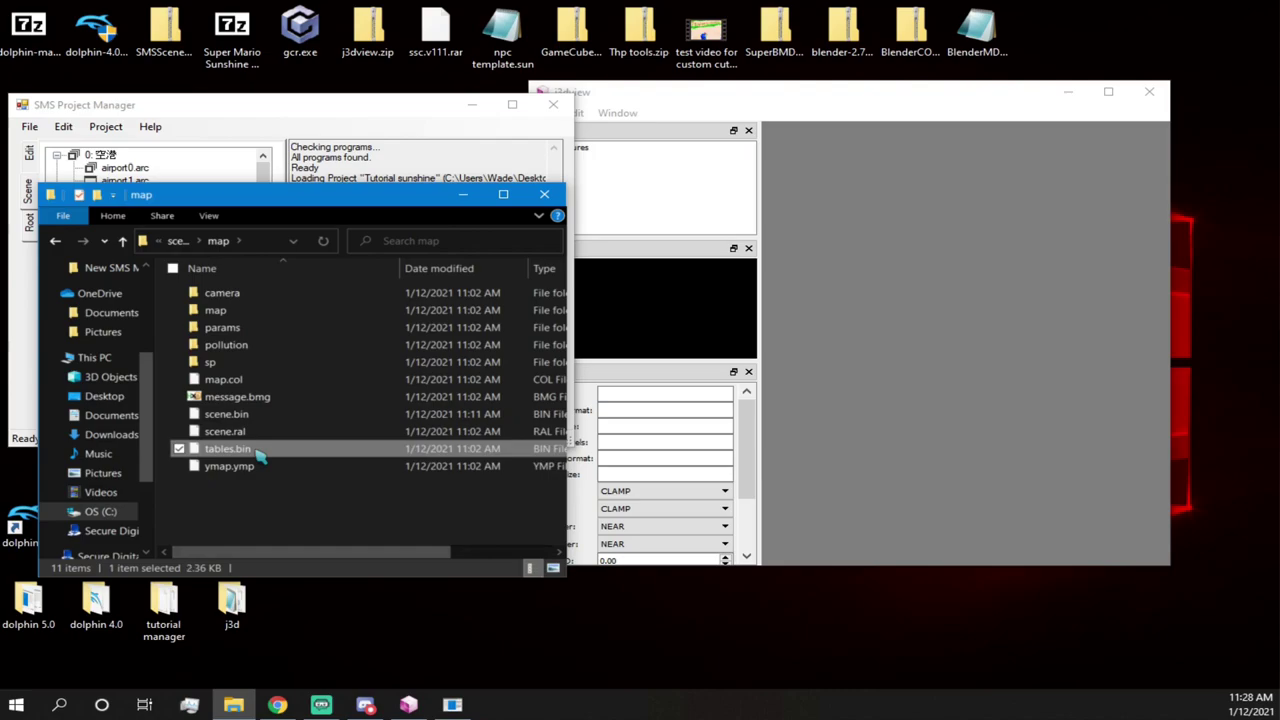
left_click(291, 418)
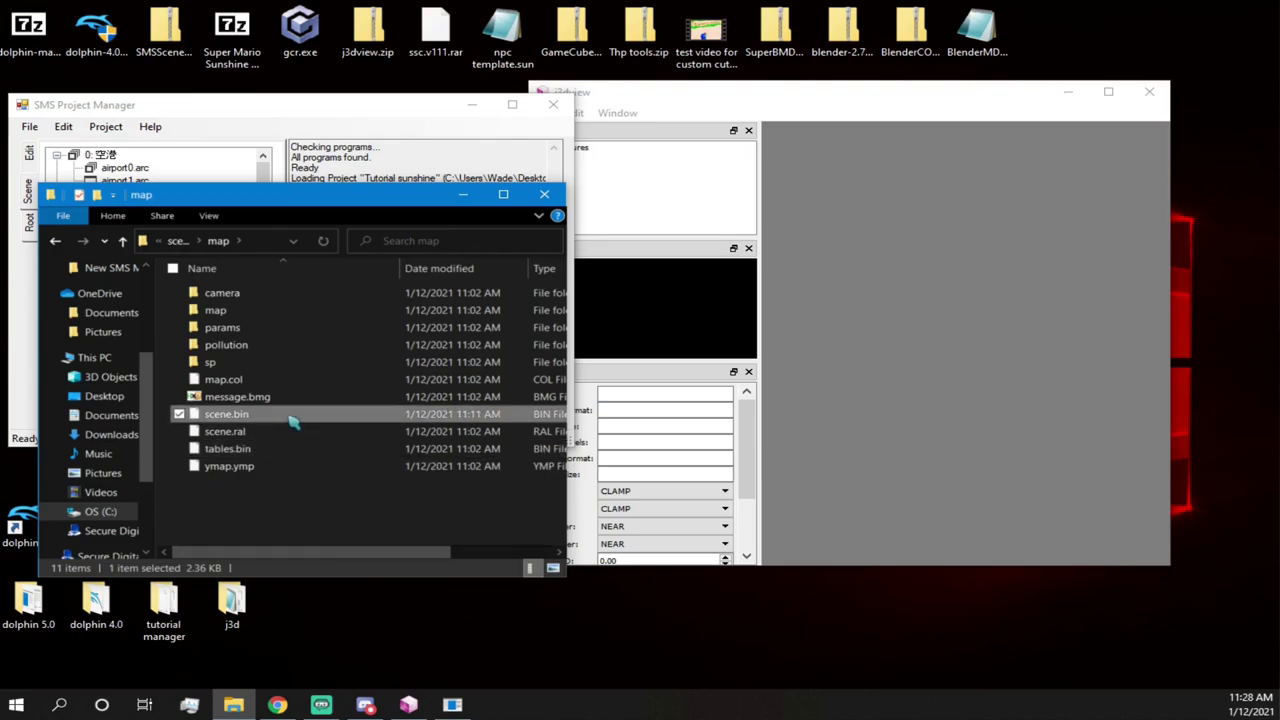
left_click(305, 450)
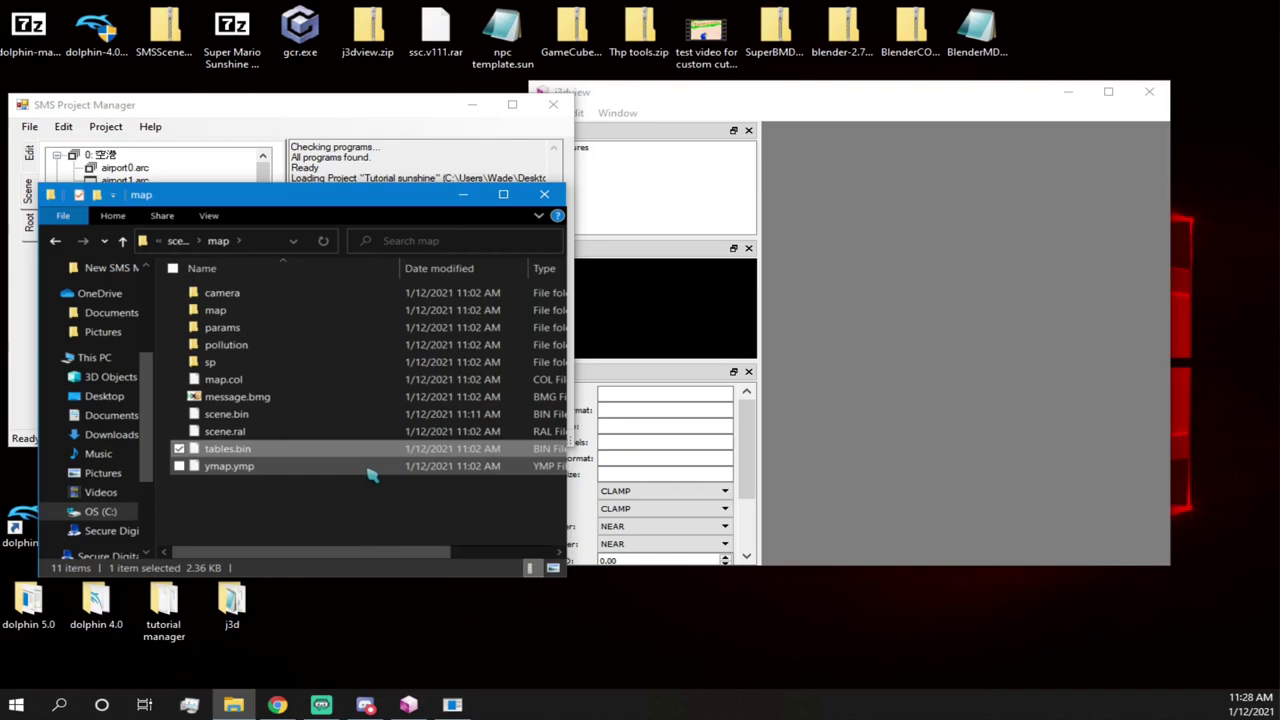
left_click(298, 468)
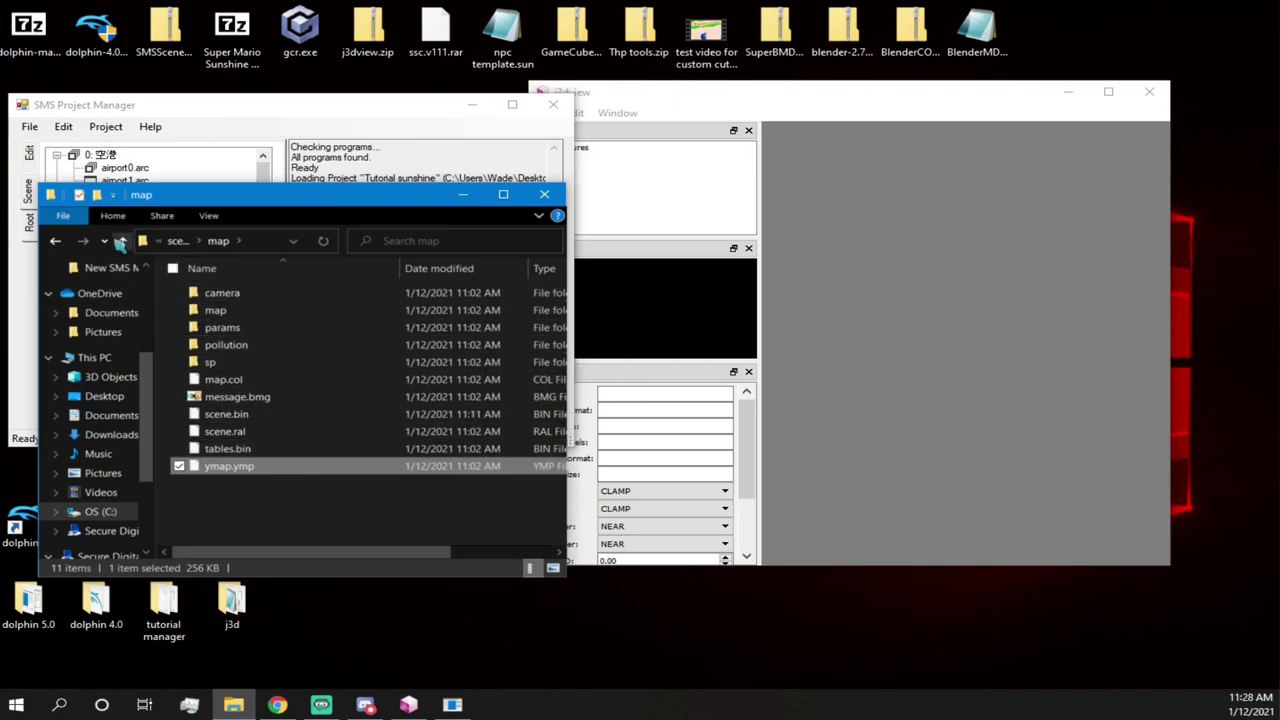
- Open the scene's mapobj folder and examine its object files, including coin.bmd, juiceblock.bmd and the normalblock model and collision files
left_click(119, 243)
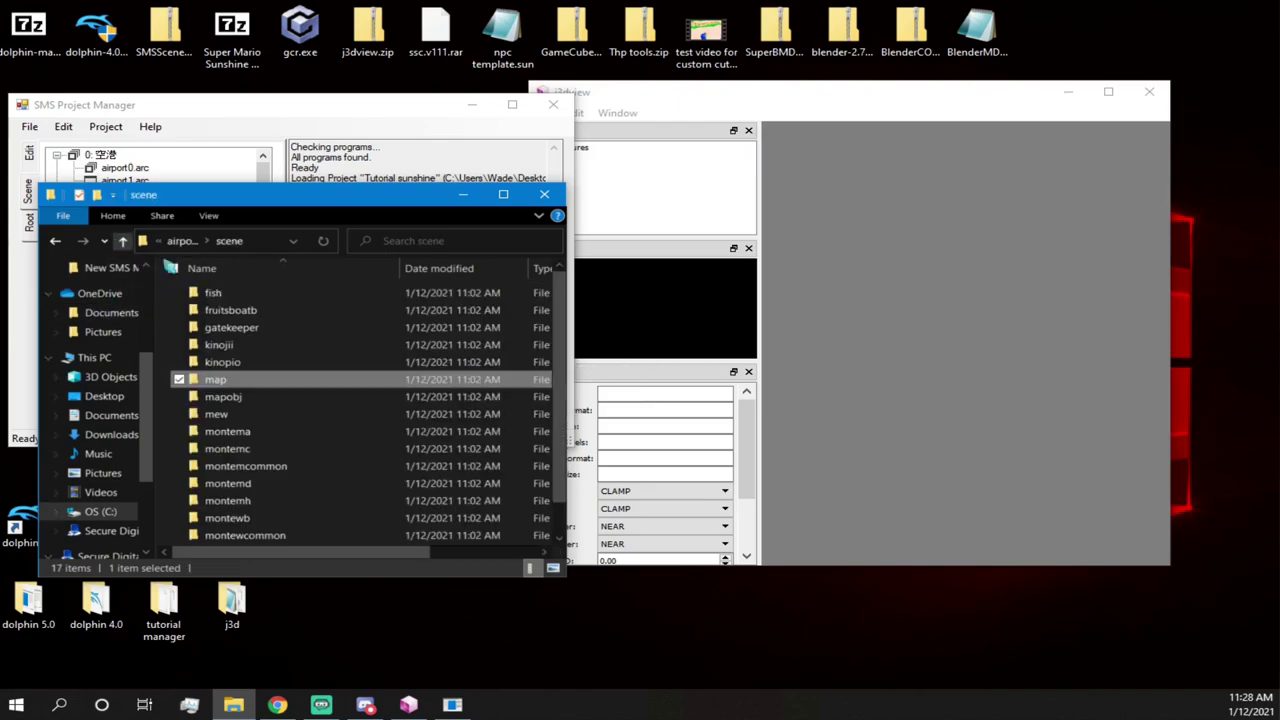
left_click(222, 397)
double_click(251, 400)
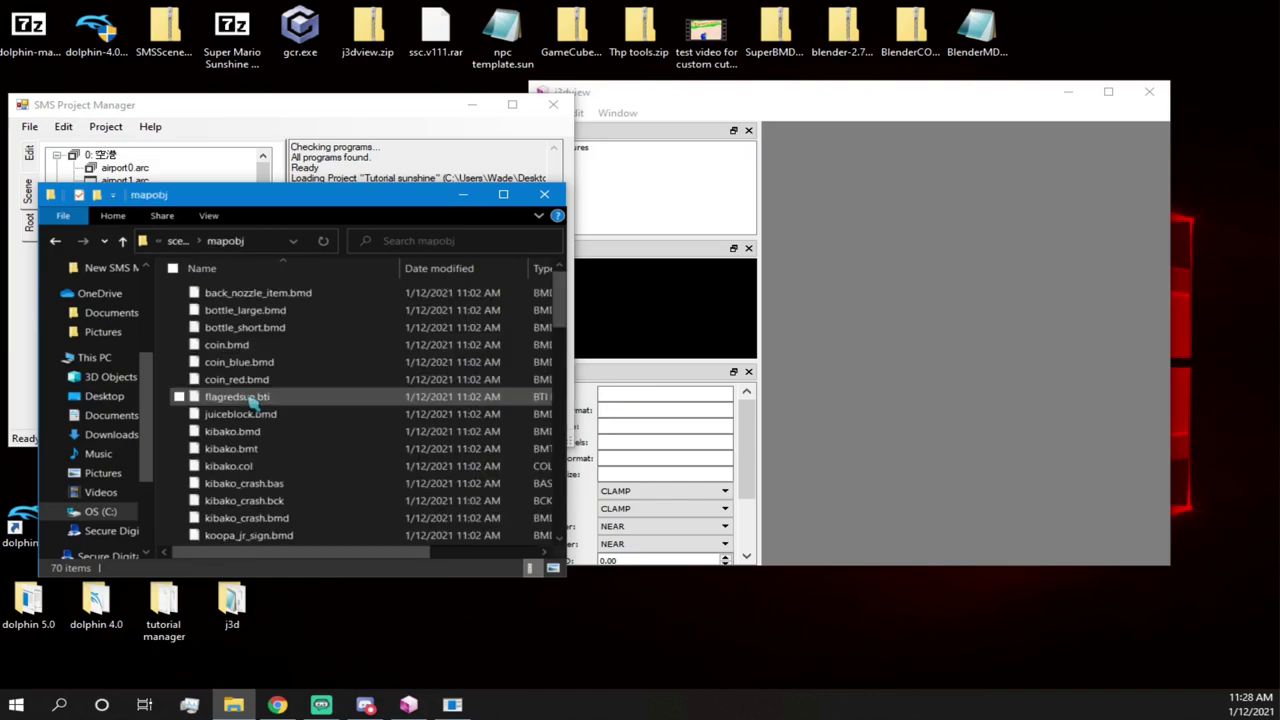
scroll(250, 312, "down", 1)
scroll(247, 315, "up", 1)
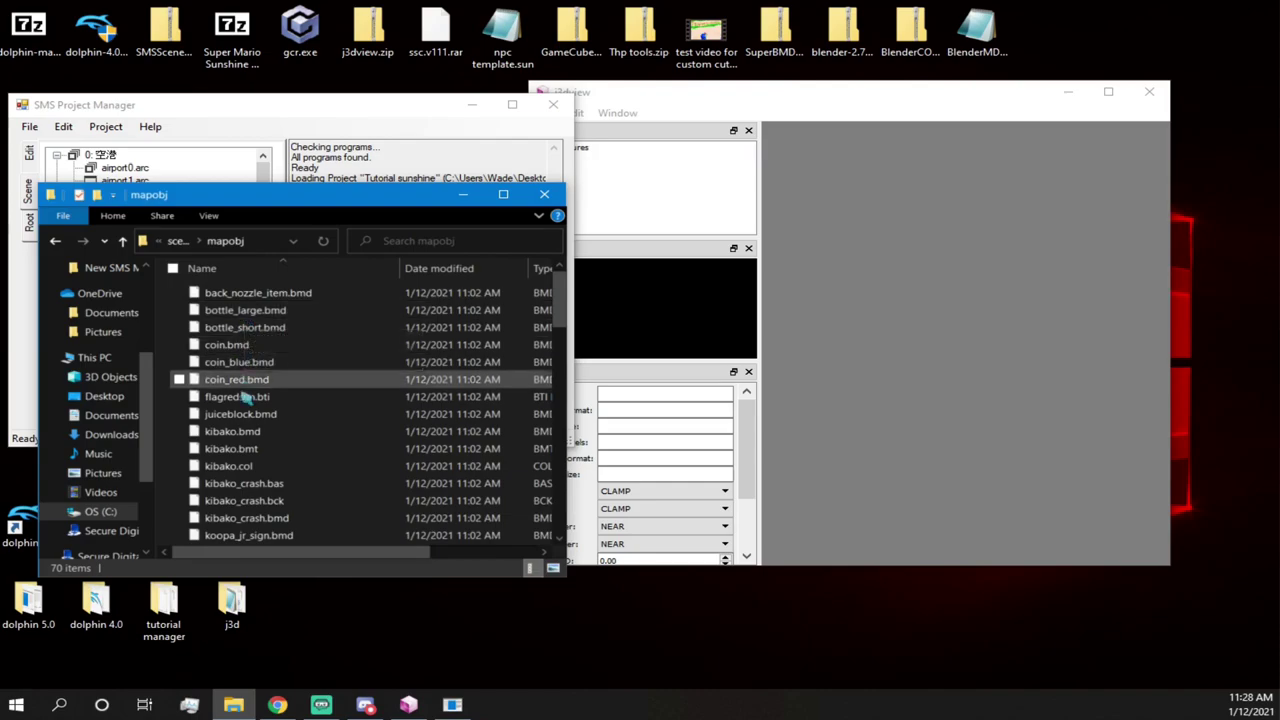
left_click(238, 346)
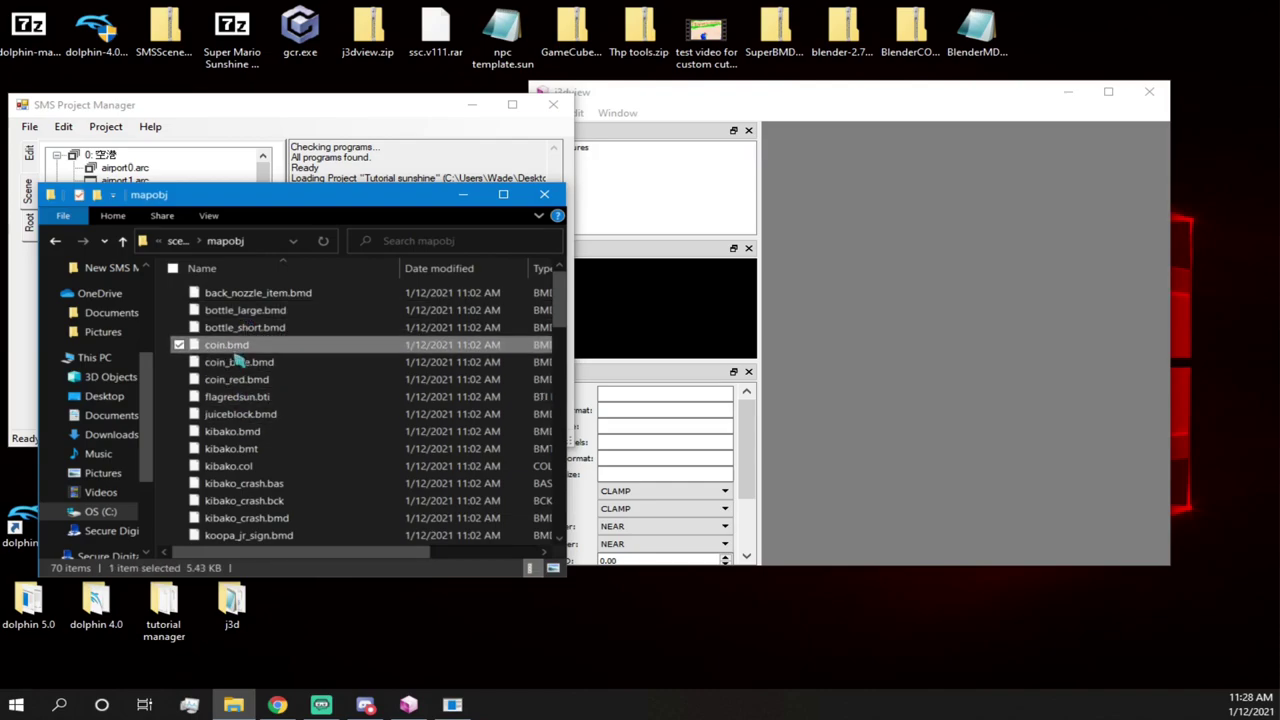
left_click(257, 414)
scroll(320, 428, "down", 5)
scroll(298, 418, "down", 2)
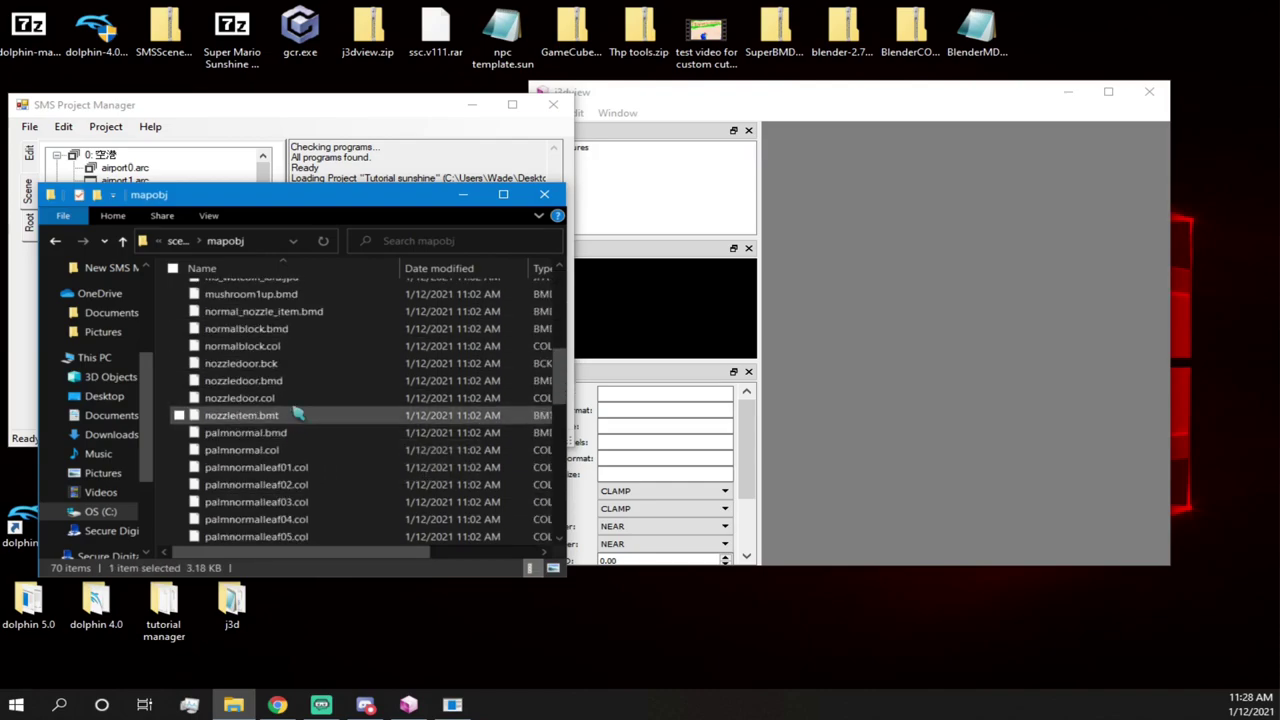
left_click(181, 333)
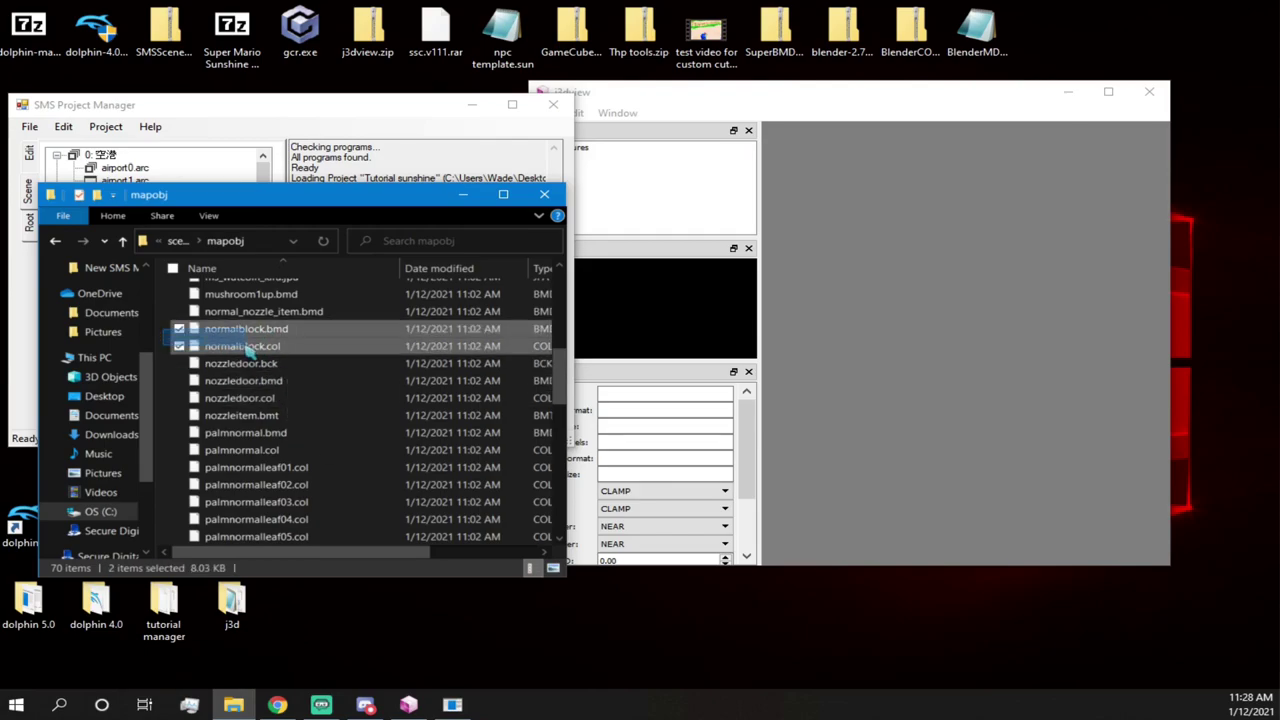
scroll(293, 380, "down", 8)
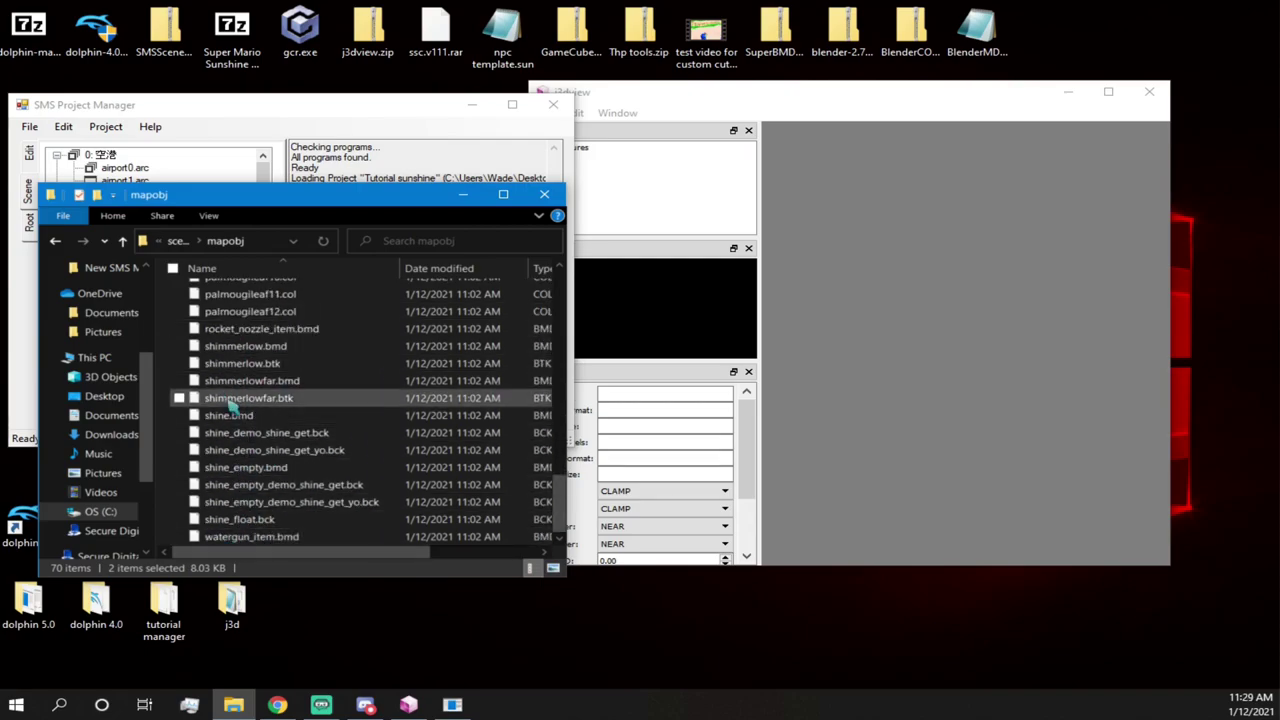
- Look back through the mapobj files from the shine models to the palm tree files, highlighting palmnormalleaf01.col
scroll(228, 420, "up", 5)
scroll(245, 410, "up", 2)
scroll(271, 343, "up", 4)
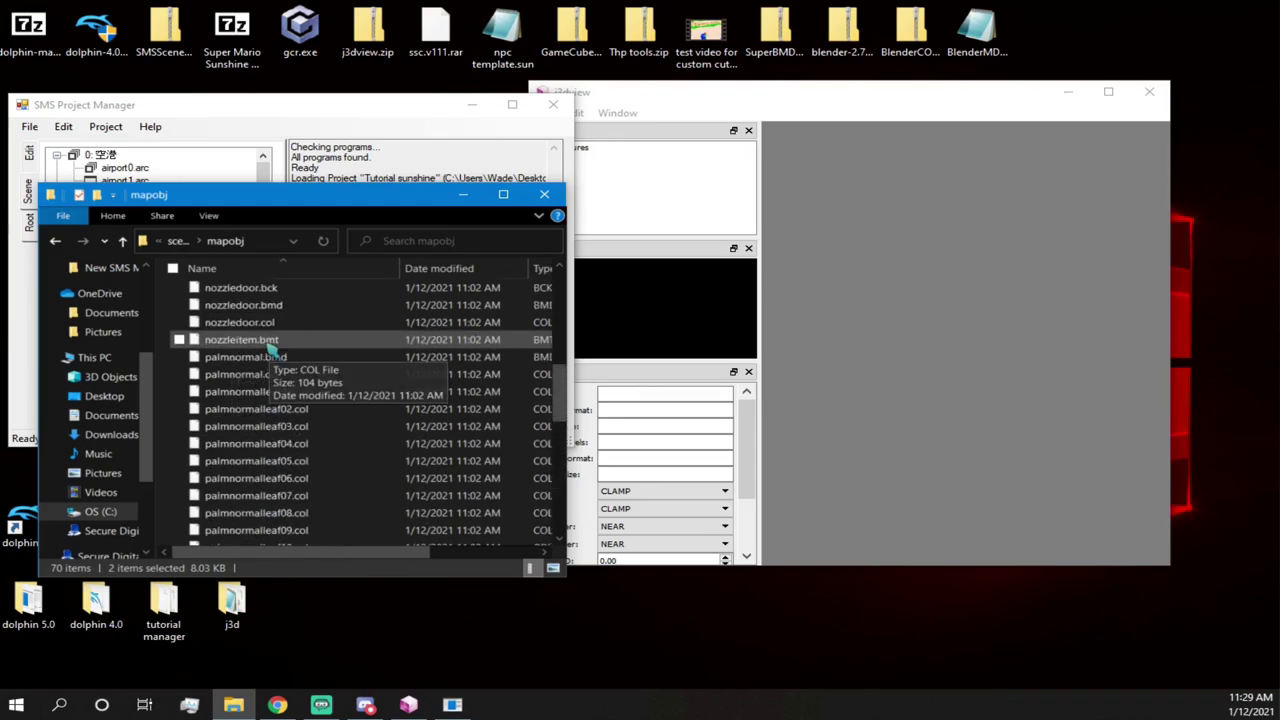
left_click(228, 447)
scroll(230, 449, "down", 1)
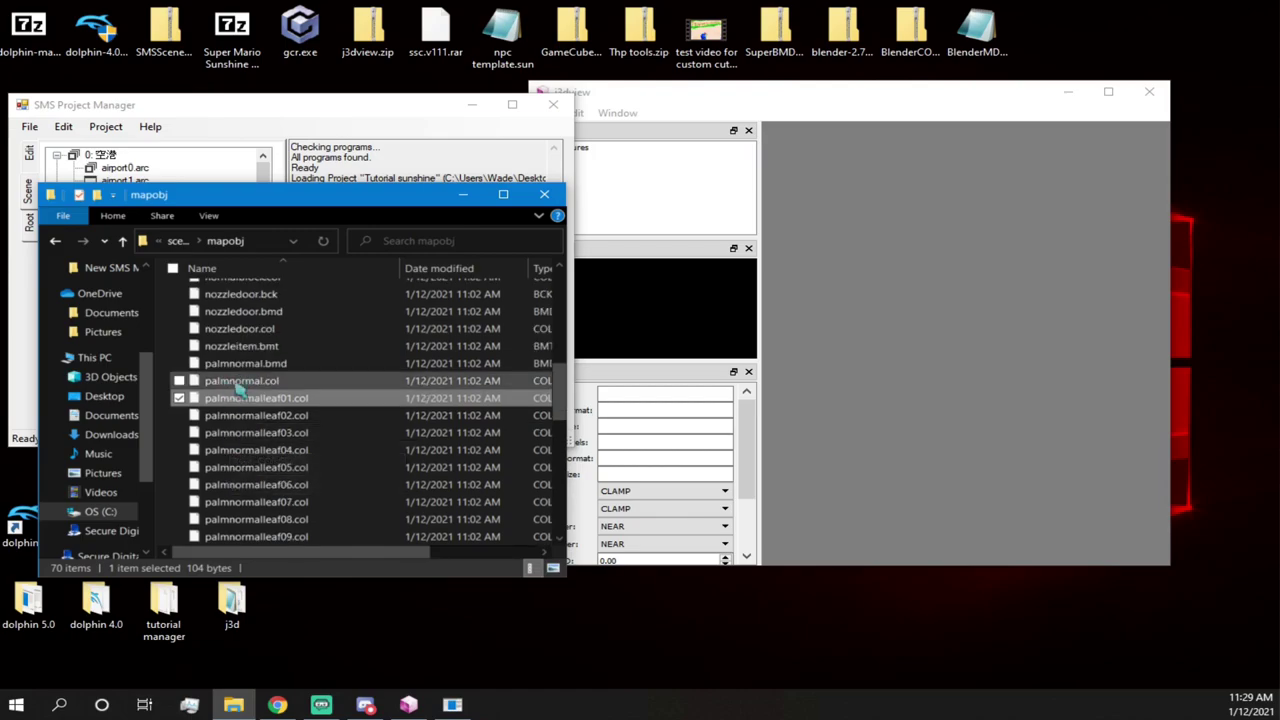
- Try to open palmnormal.bmd directly, dismiss the app choice, and bring the j3dview window forward beside the mapobj folder
left_click(230, 364)
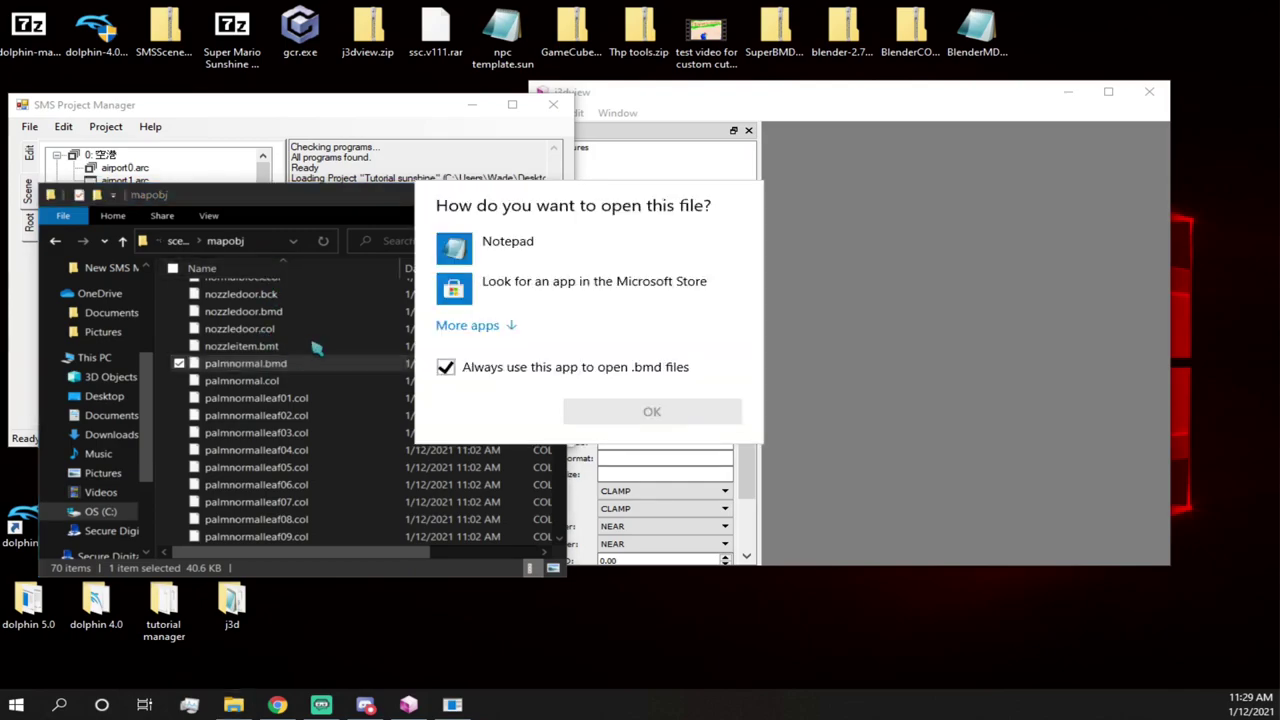
left_click(345, 200)
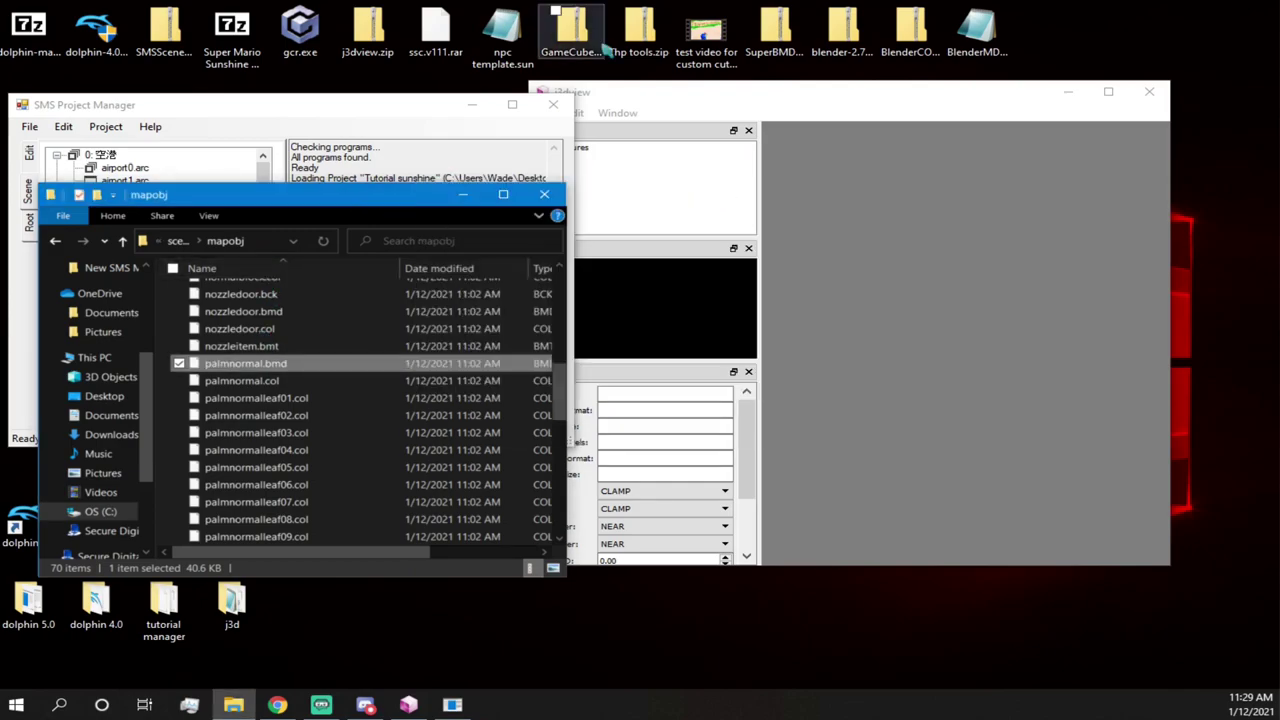
left_click(548, 140)
left_click(345, 207)
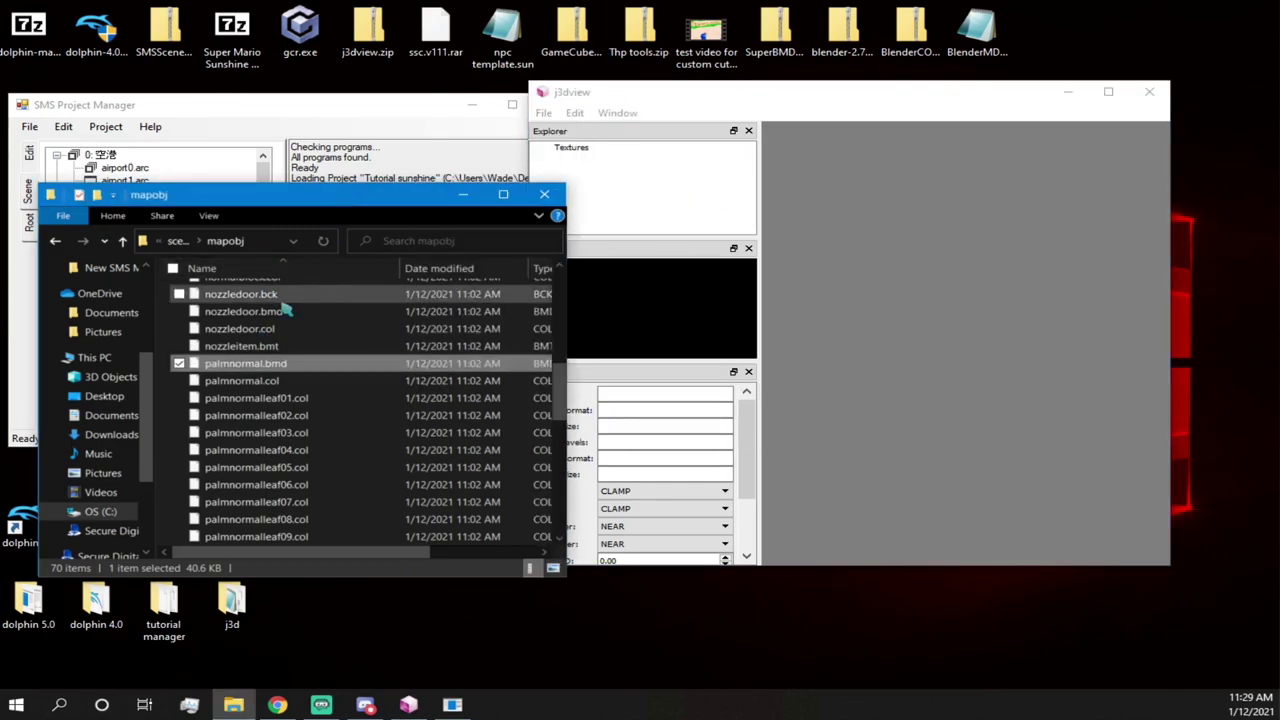
- Return to the airport scene's folder list and examine its character and object folders, pointing out mew, montema, fish and fruitsboatb
left_click(122, 241)
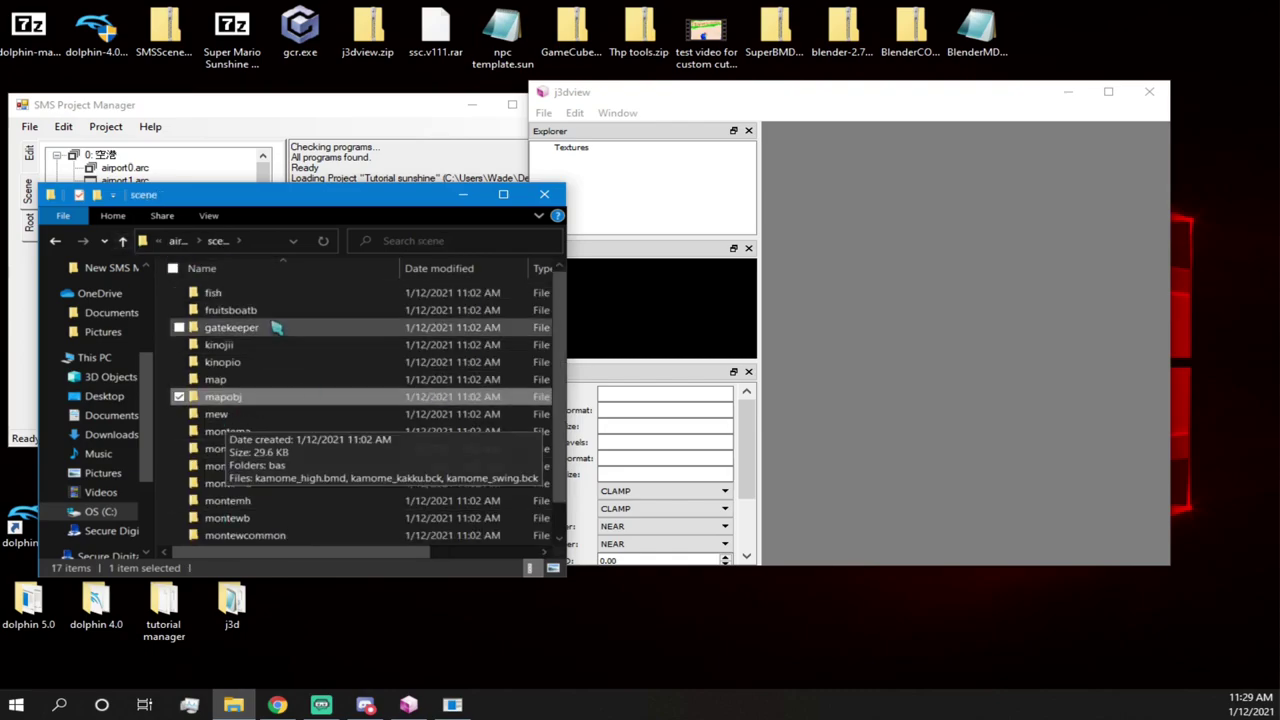
left_click(243, 418)
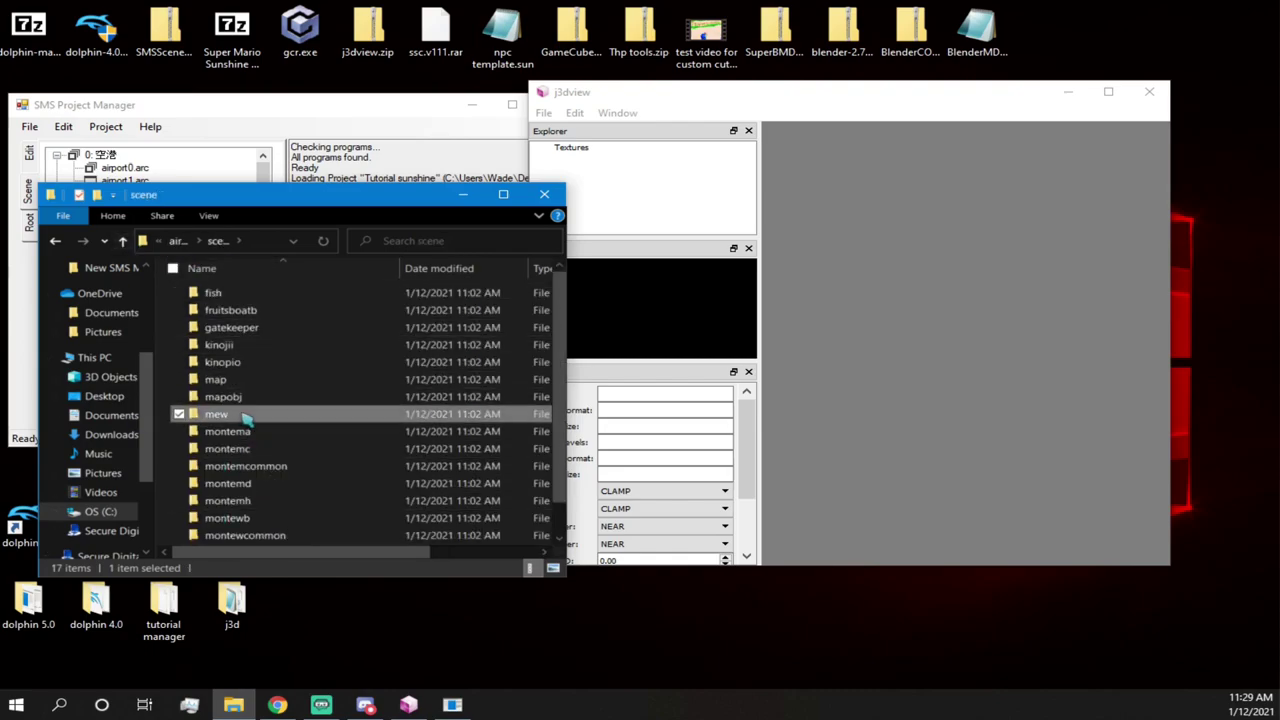
left_click(251, 432)
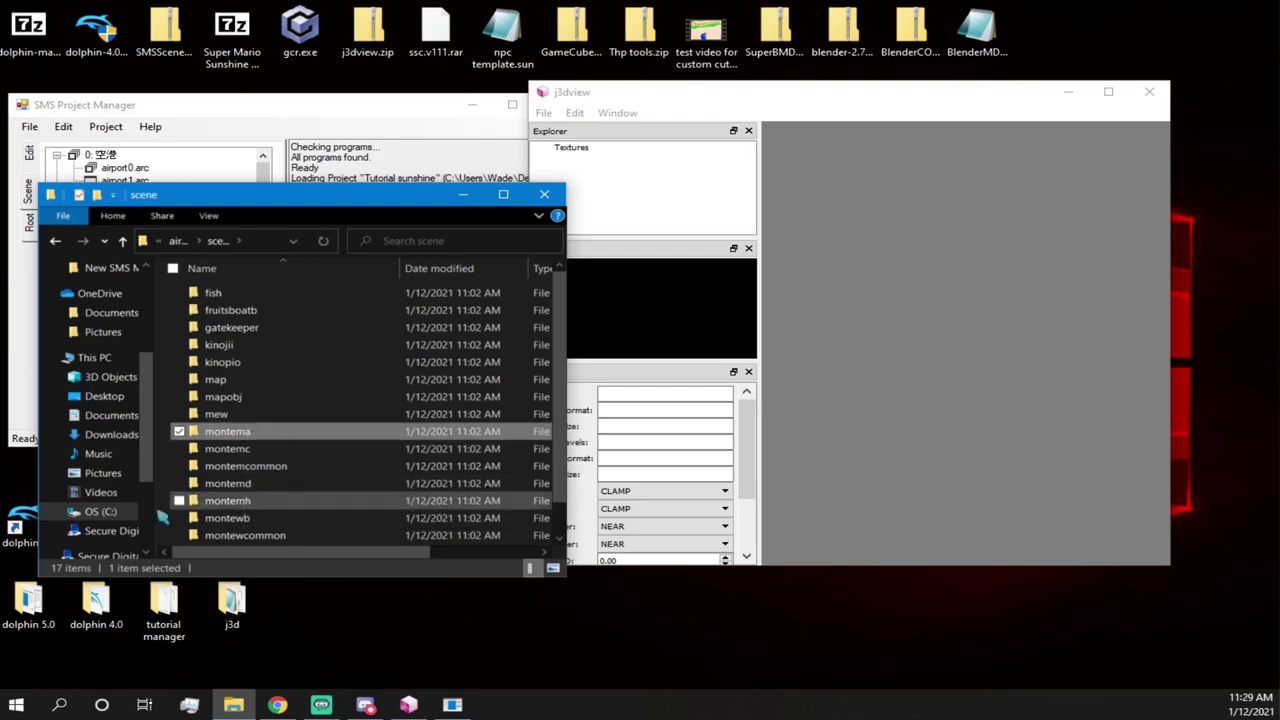
scroll(265, 456, "down", 1)
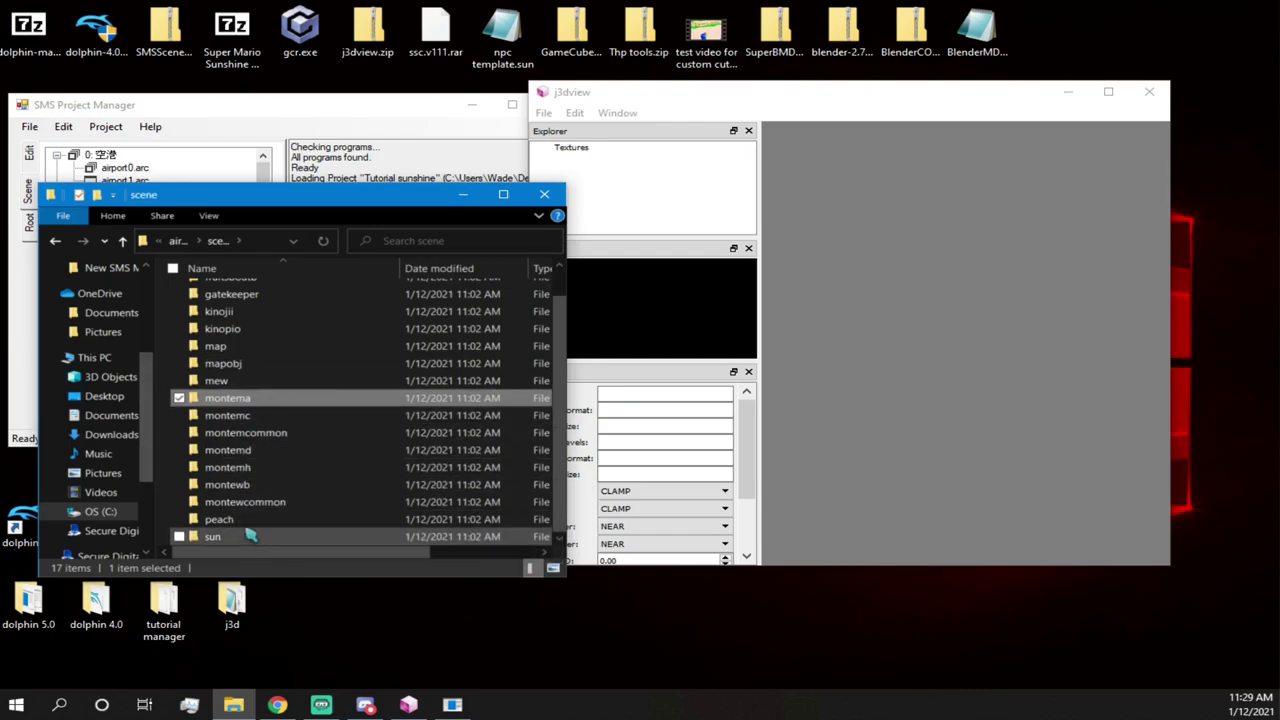
scroll(255, 530, "up", 1)
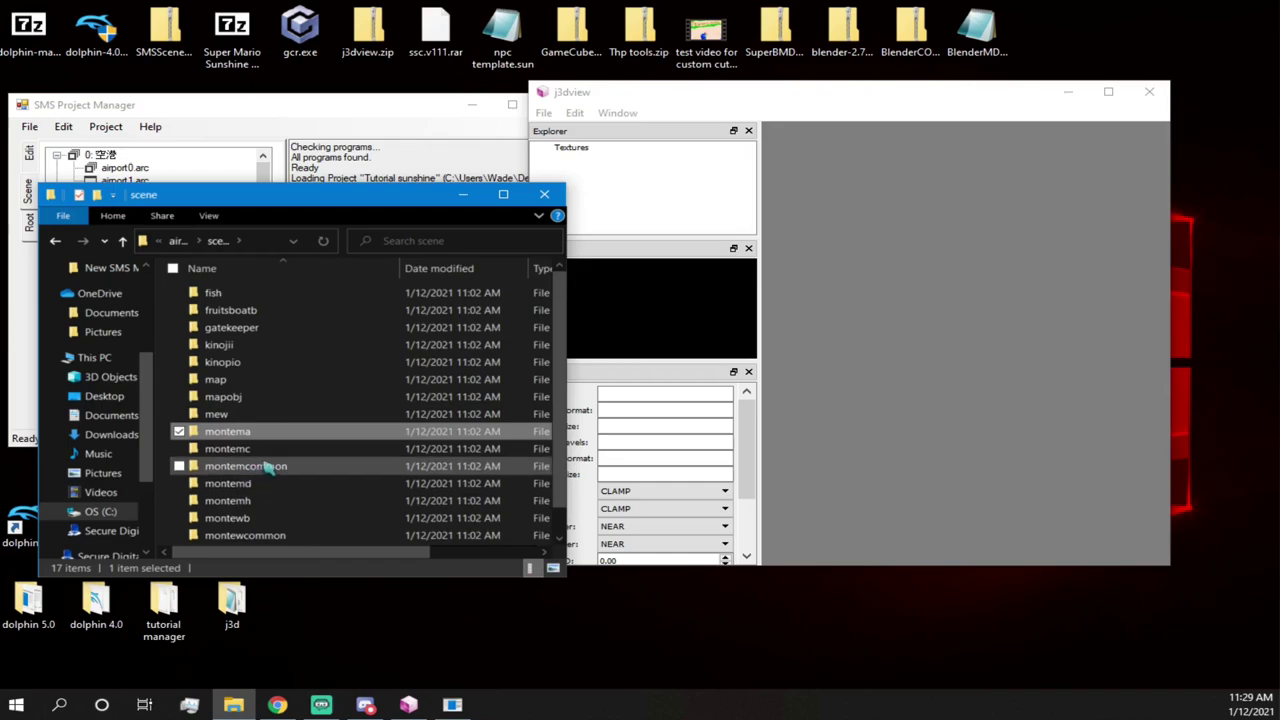
left_click(274, 292)
left_click(280, 311)
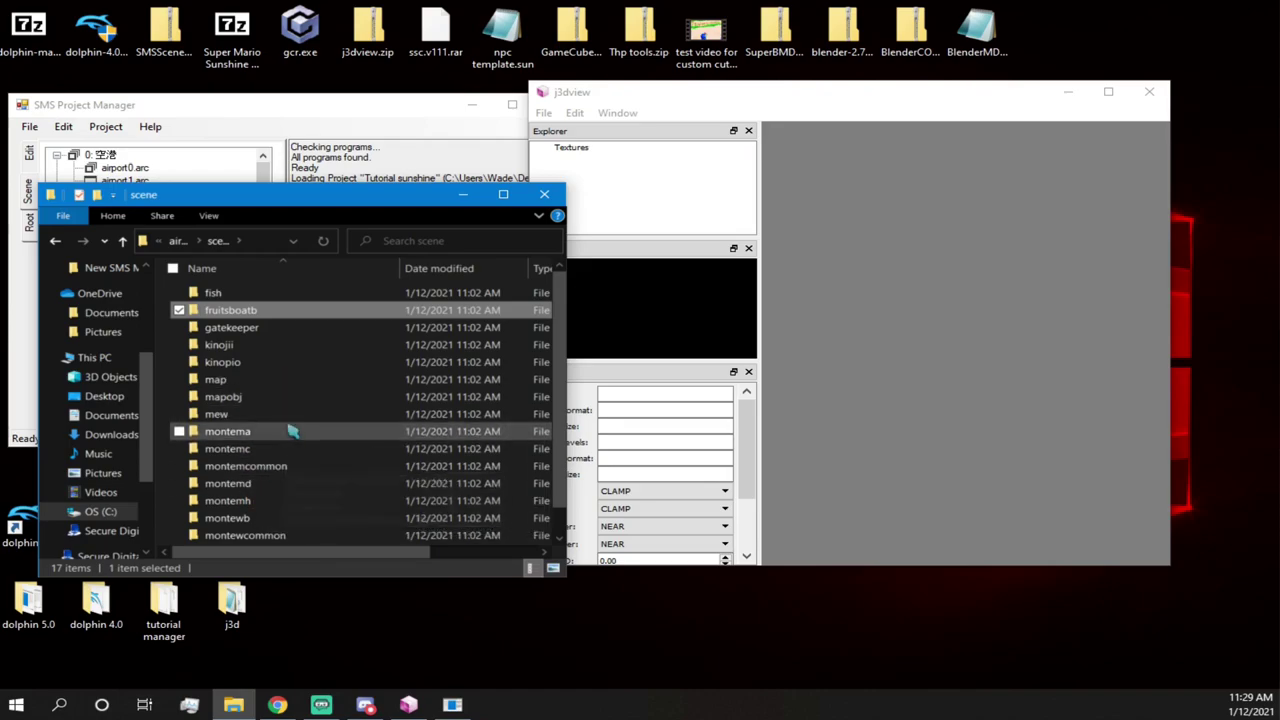
scroll(270, 480, "down", 1)
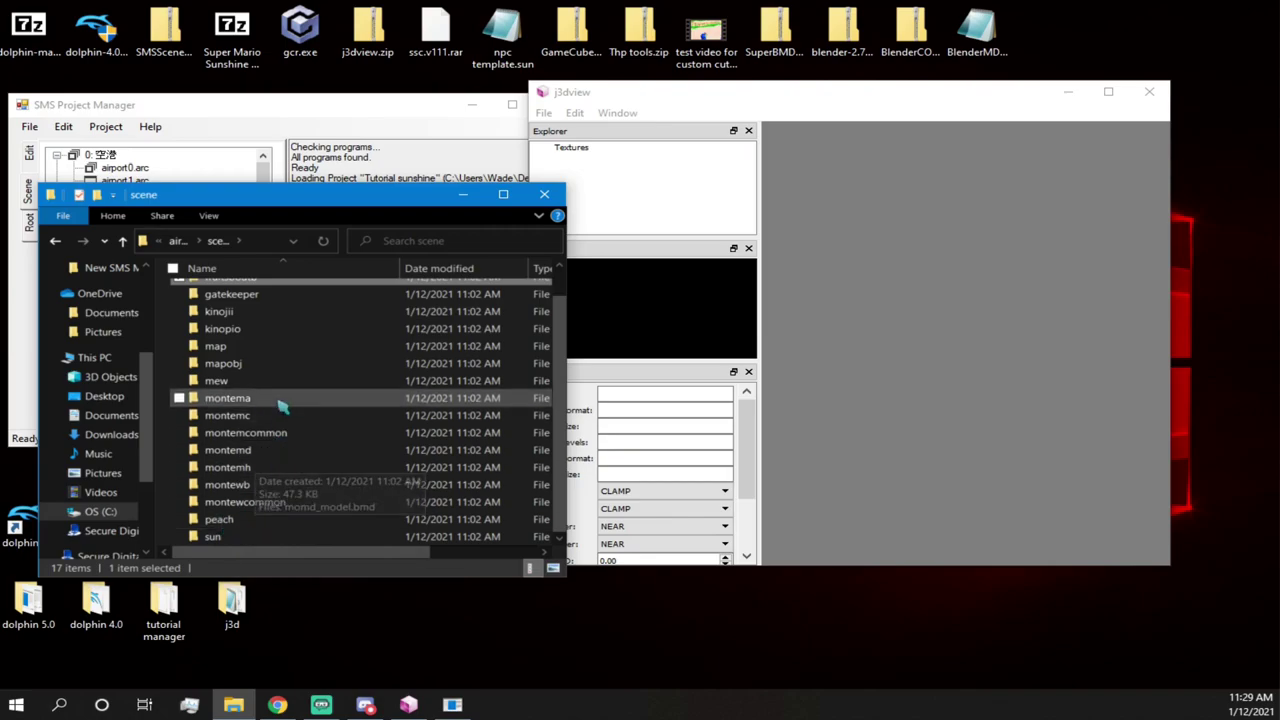
scroll(258, 404, "up", 1)
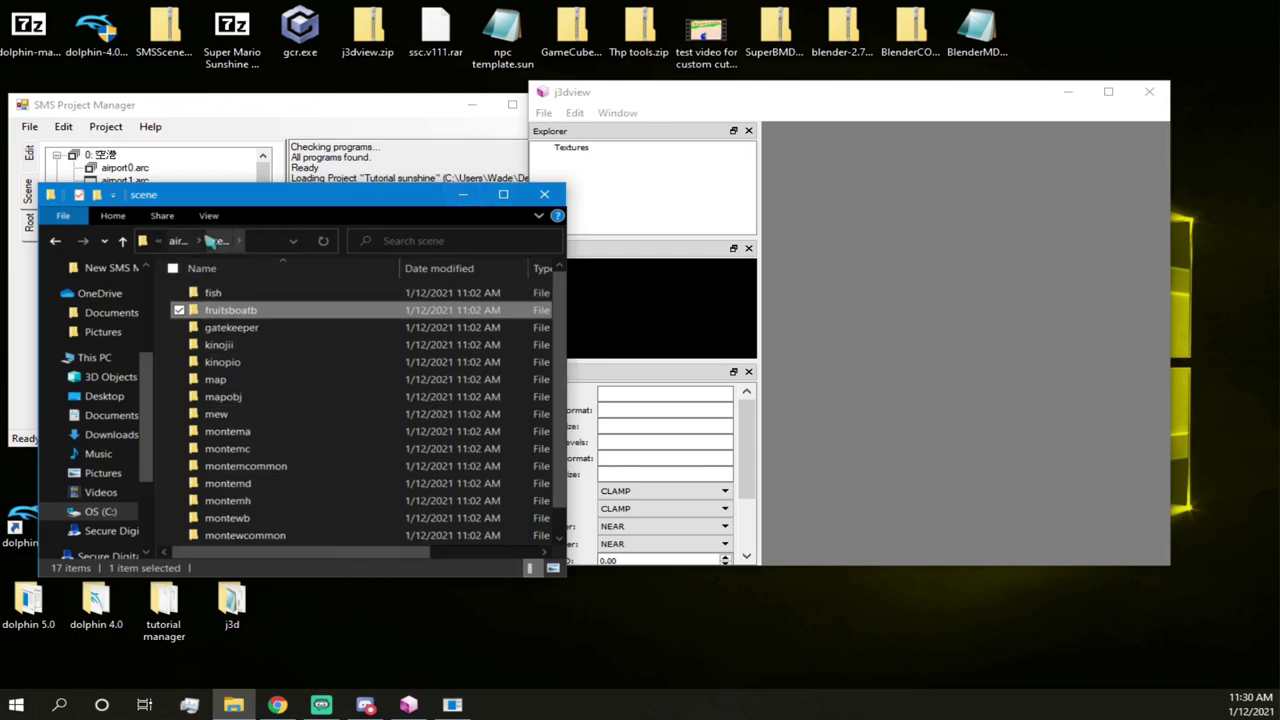
- Go up to the project's list of scenes and retrace the path through airport0 and scene into the mapobj folder
left_click(123, 242)
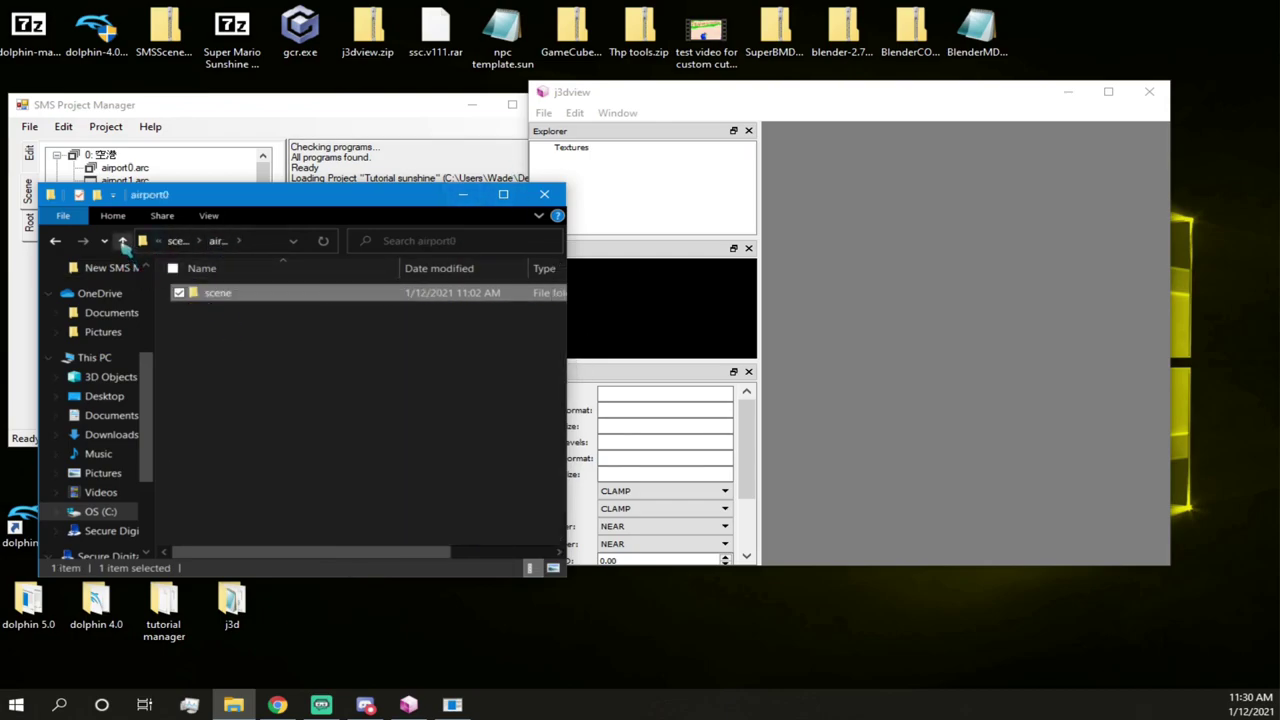
left_click(123, 242)
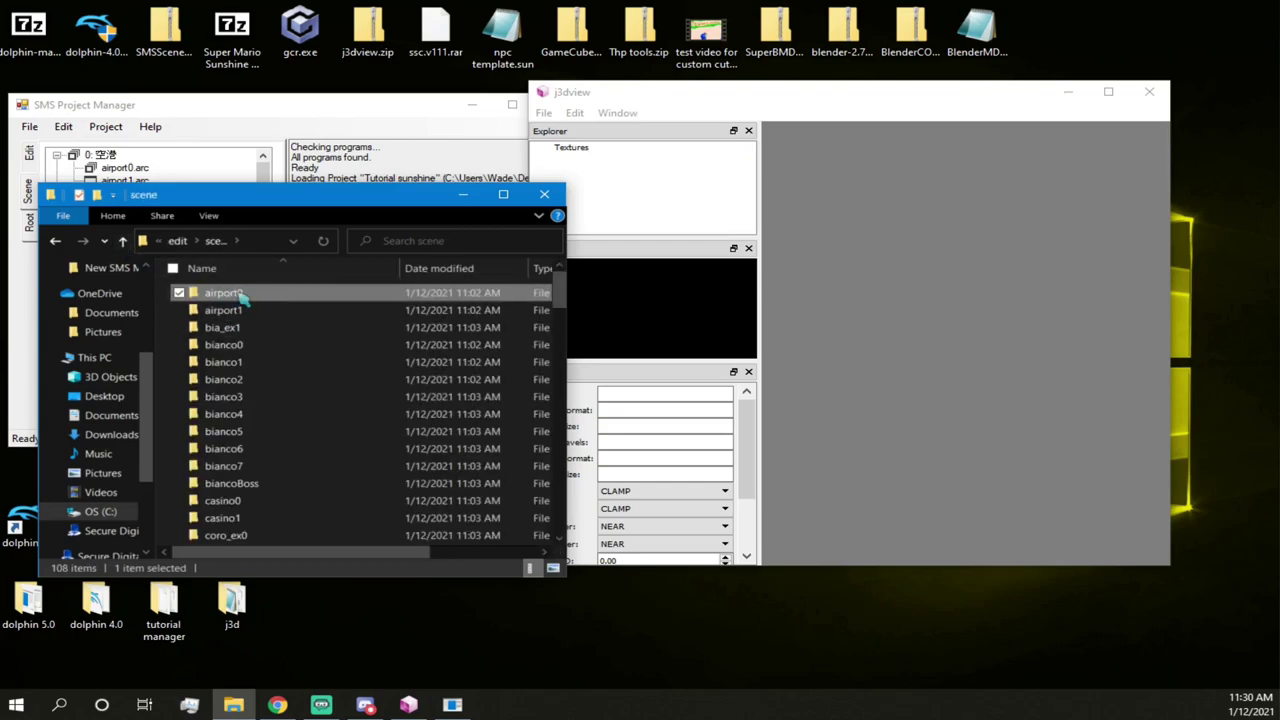
double_click(240, 294)
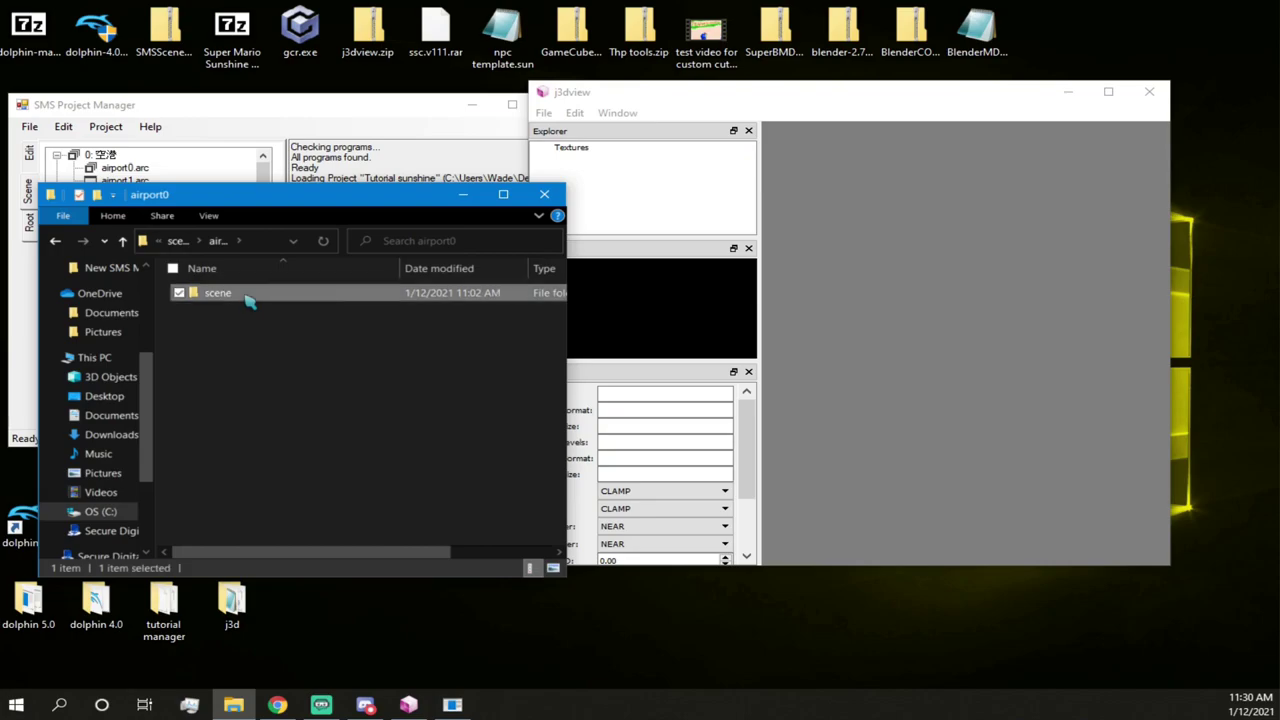
double_click(249, 297)
scroll(310, 400, "down", 1)
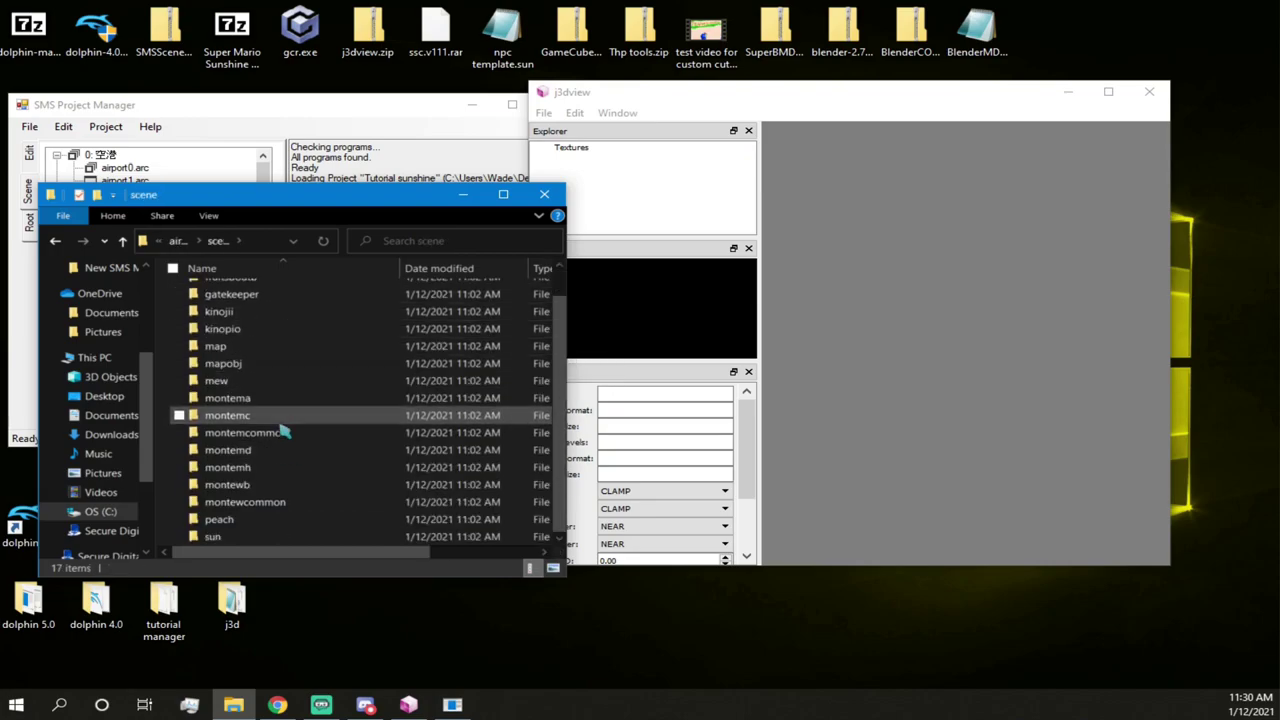
scroll(285, 425, "up", 1)
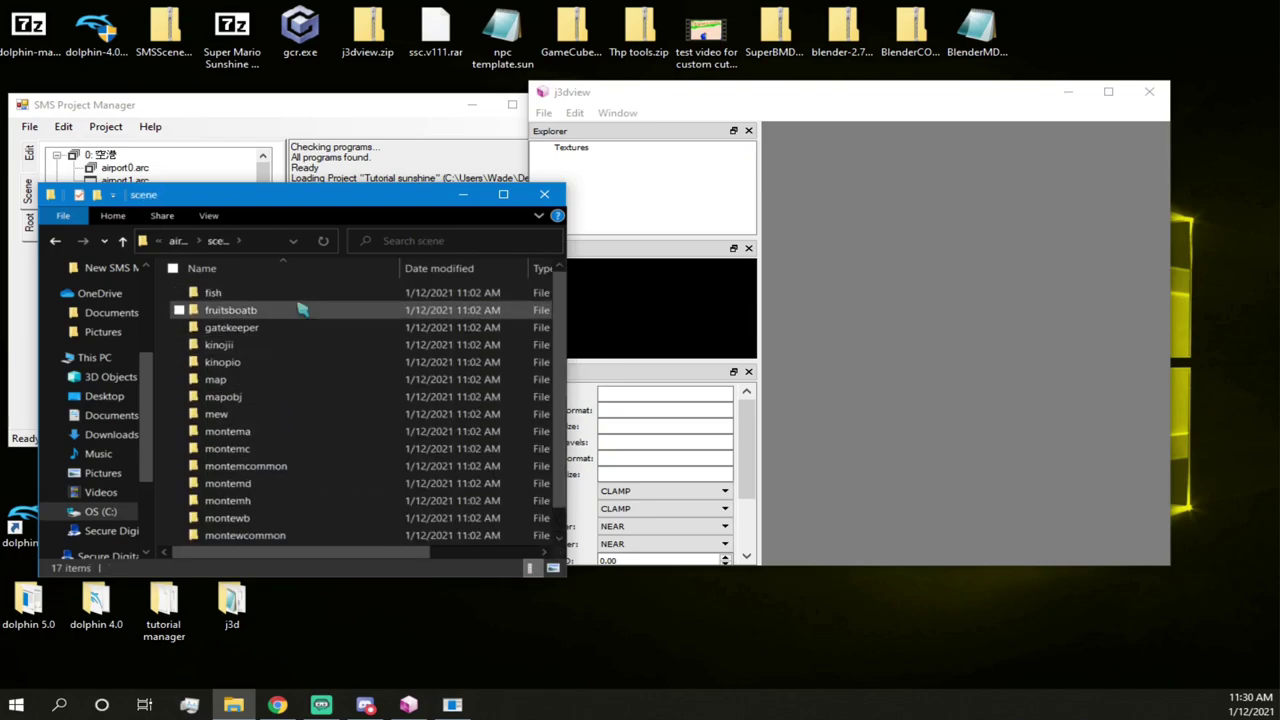
double_click(284, 397)
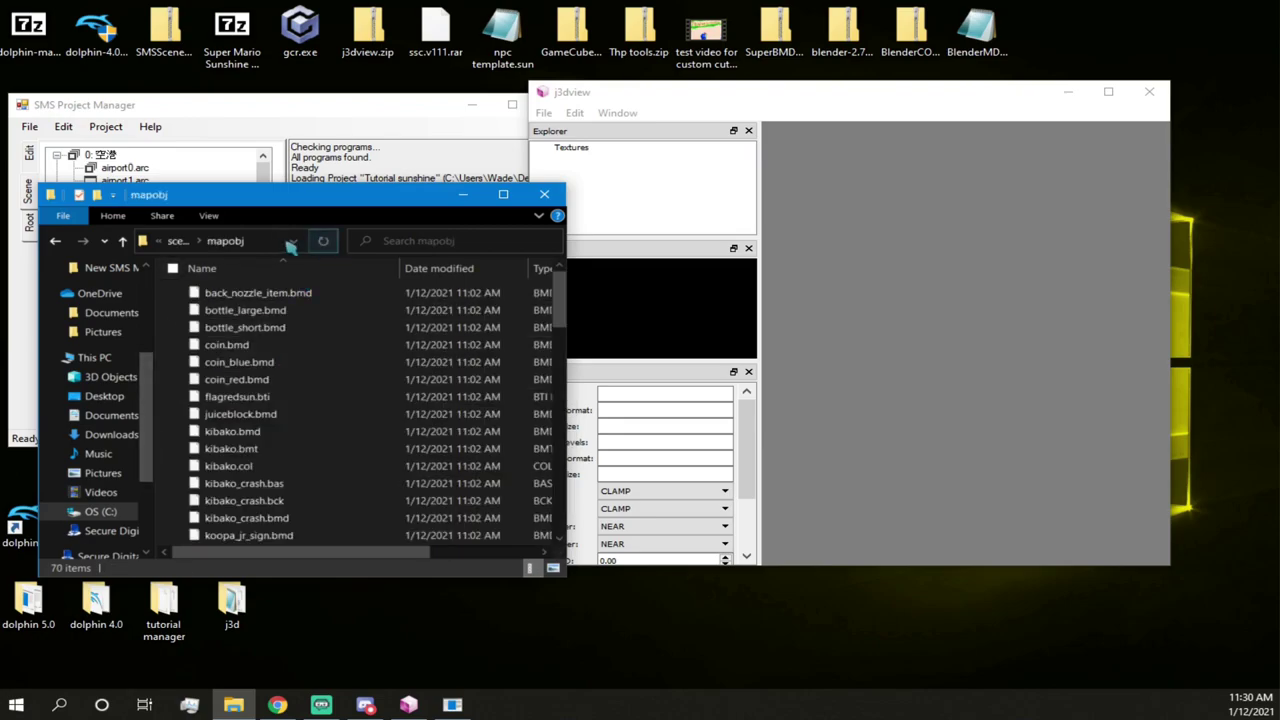
- Select the mapobj folder's full path, close the folder window and move the j3dview window partly over the project manager
left_click(258, 240)
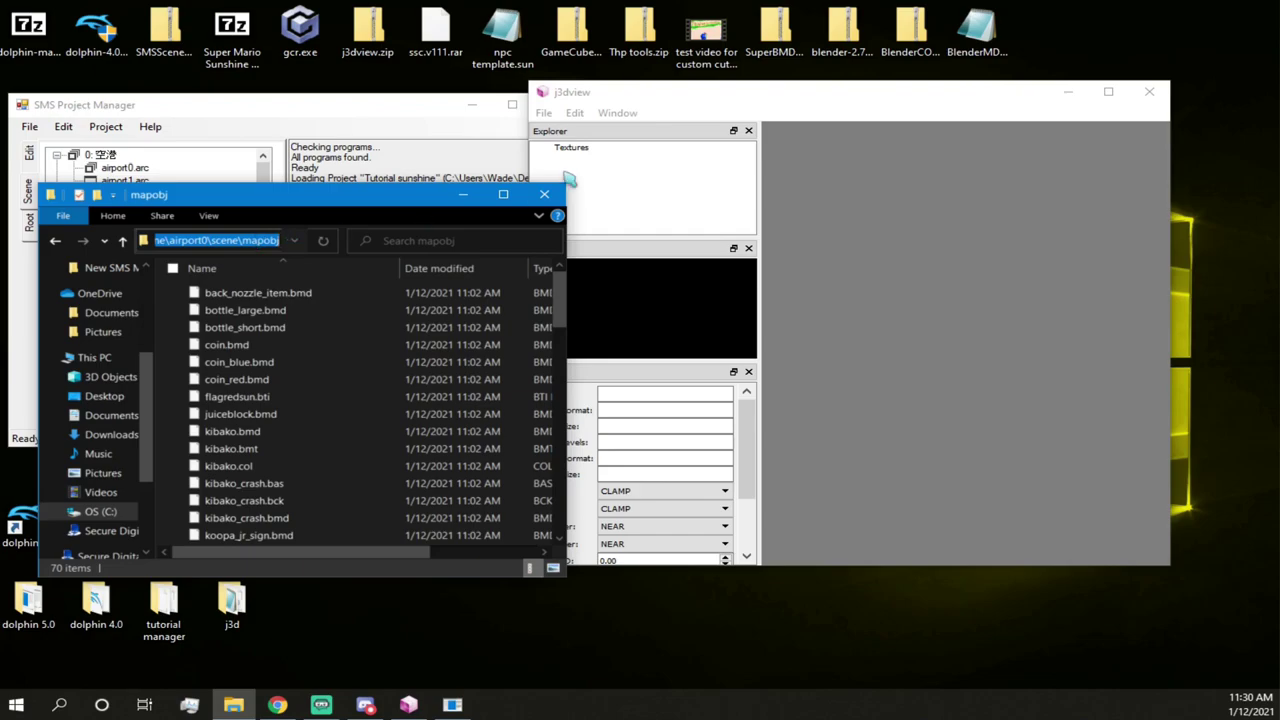
left_click(544, 194)
left_click_drag(617, 101, 472, 125)
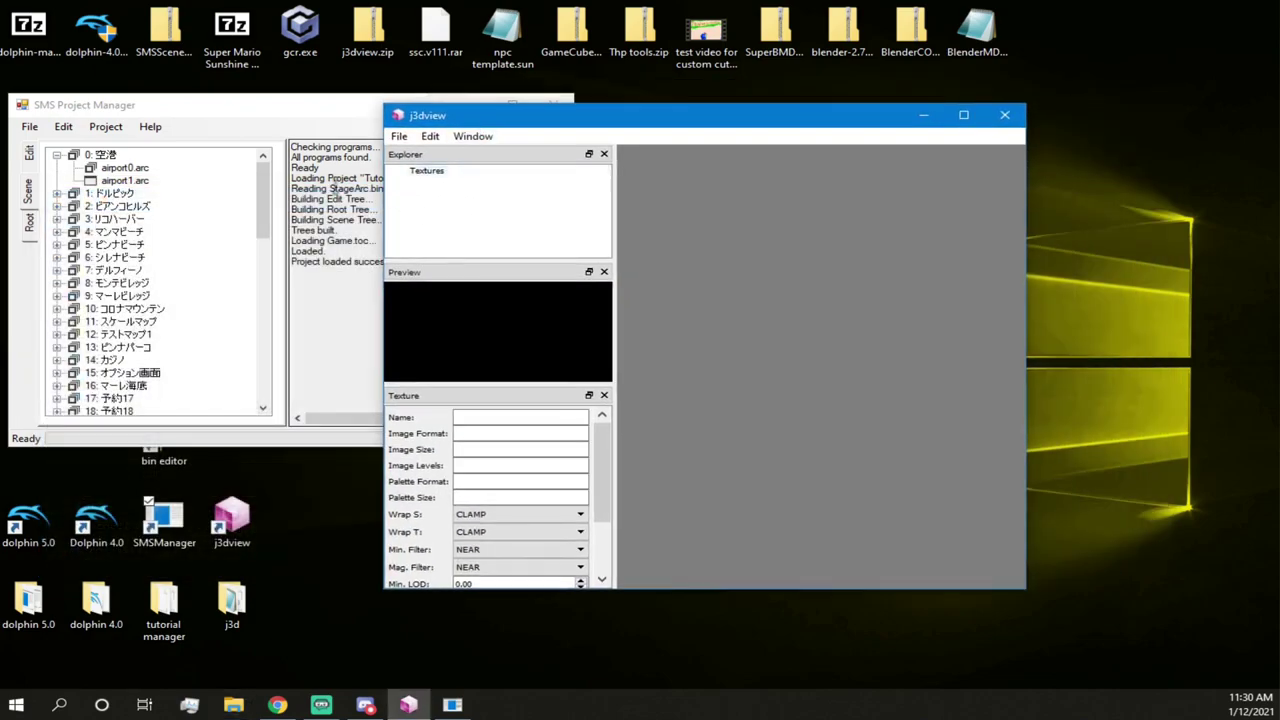
- Open the shine.bmd model from the airport0 scene's mapobj folder in the project's edit files
left_click(399, 137)
left_click(430, 155)
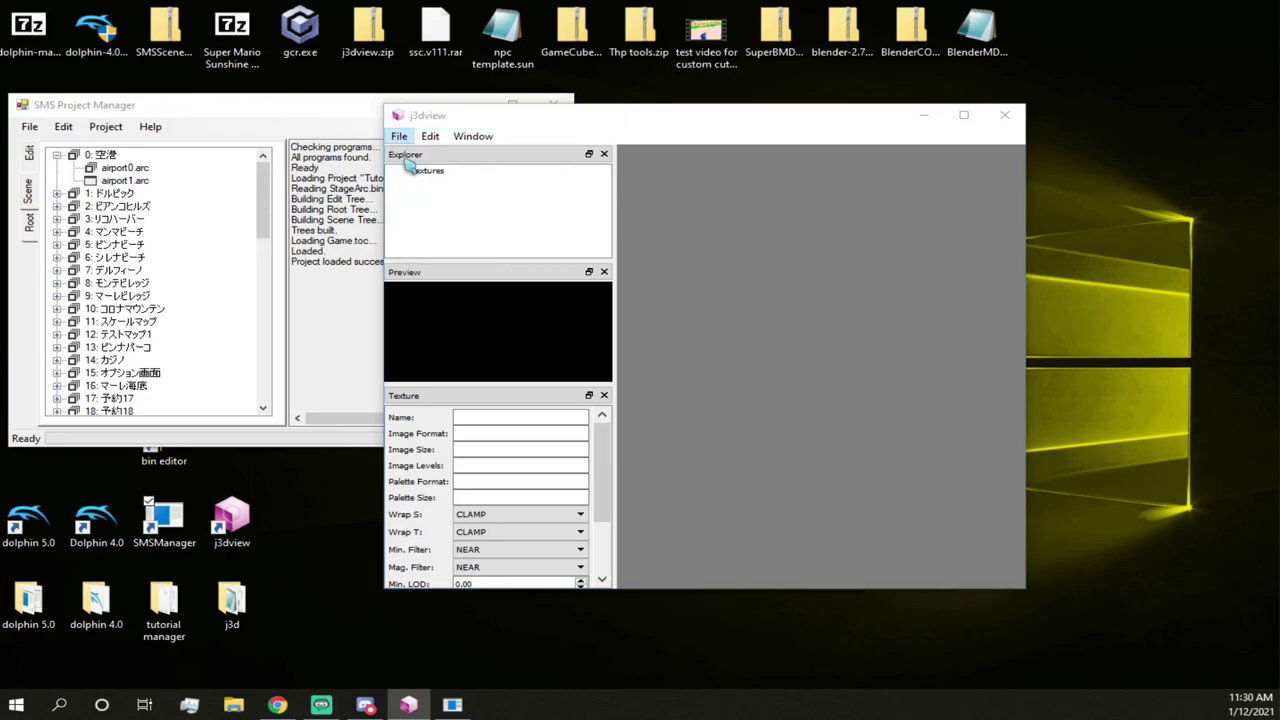
left_click(766, 176)
key("ctrl+v")
key("Return")
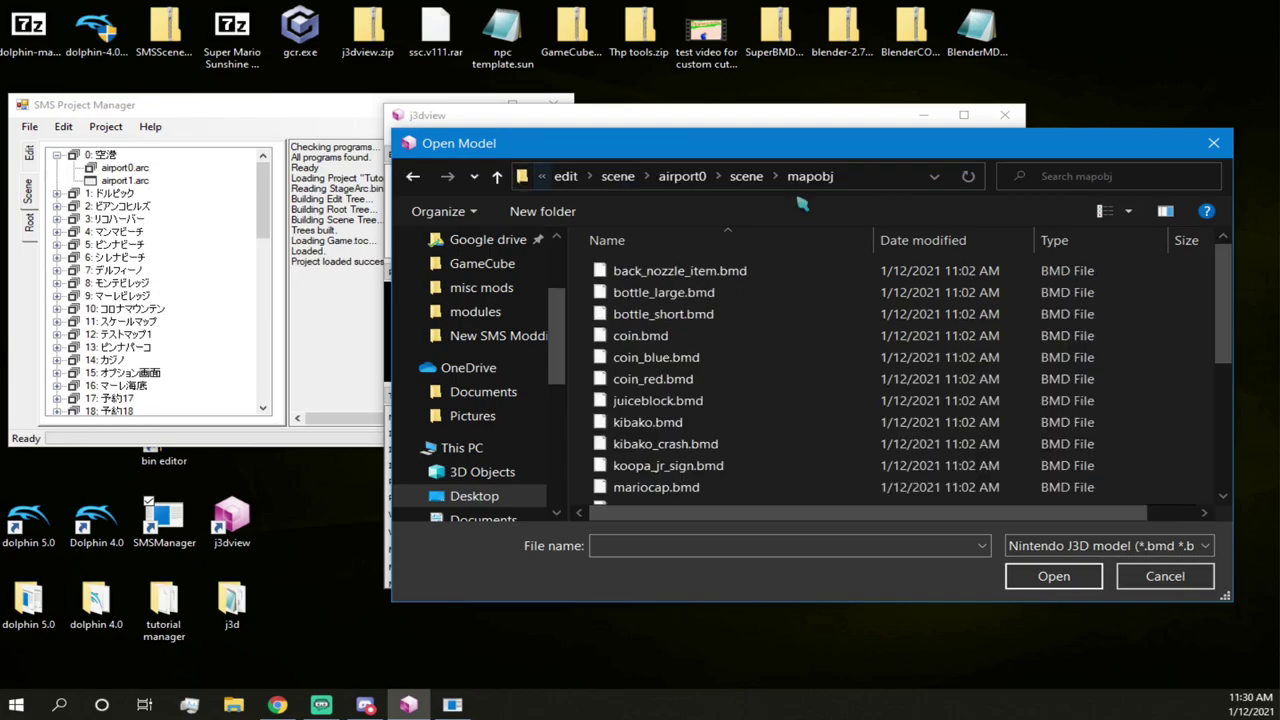
scroll(731, 337, "down", 4)
scroll(757, 354, "up", 4)
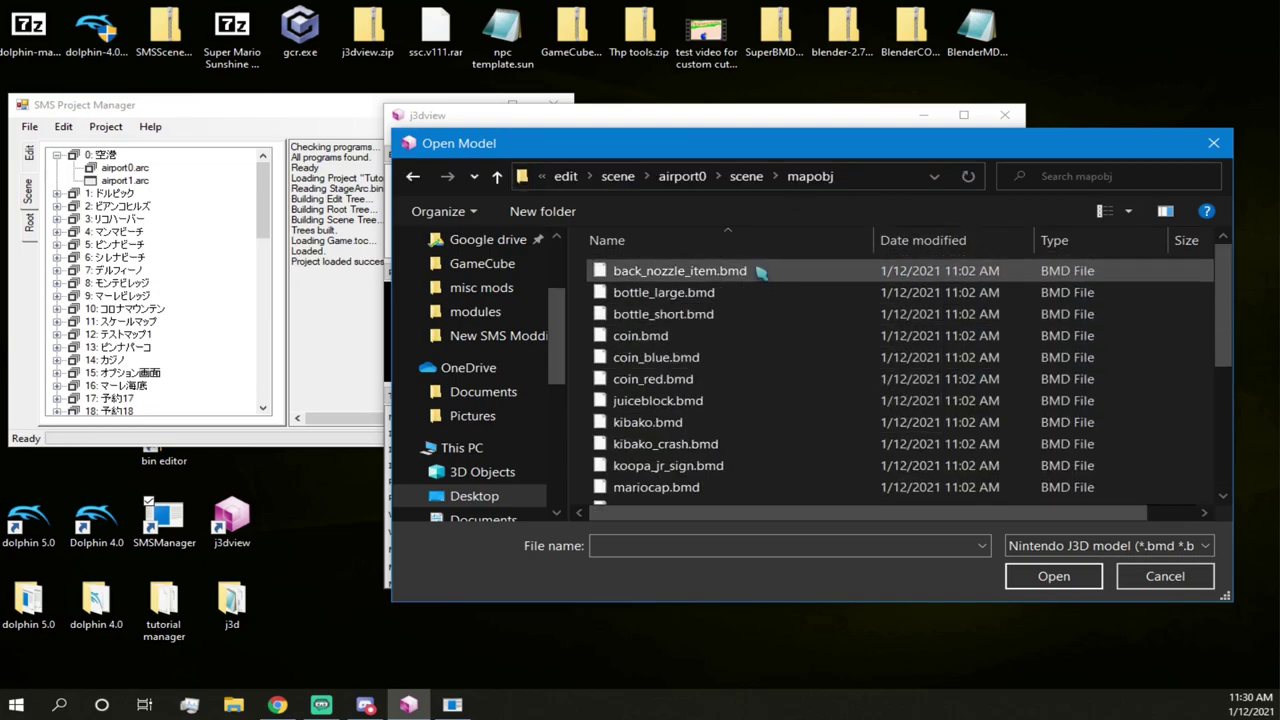
scroll(716, 322, "down", 1)
scroll(716, 322, "down", 3)
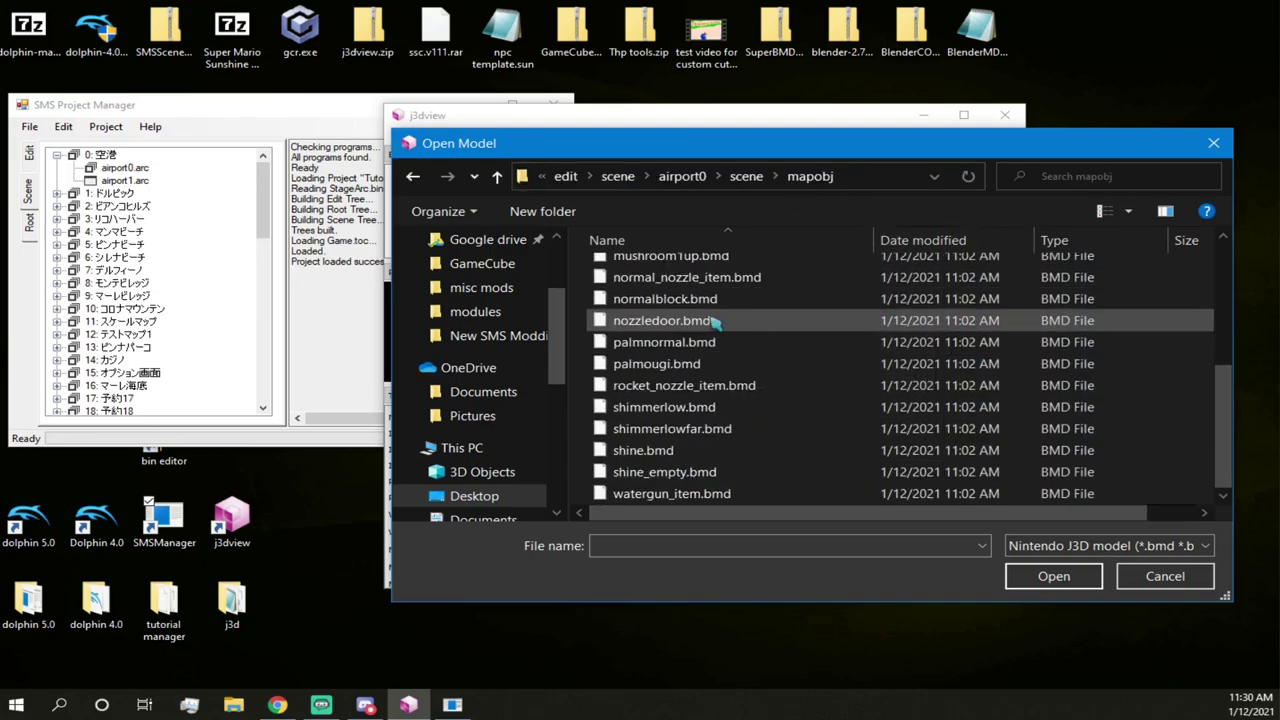
double_click(709, 448)
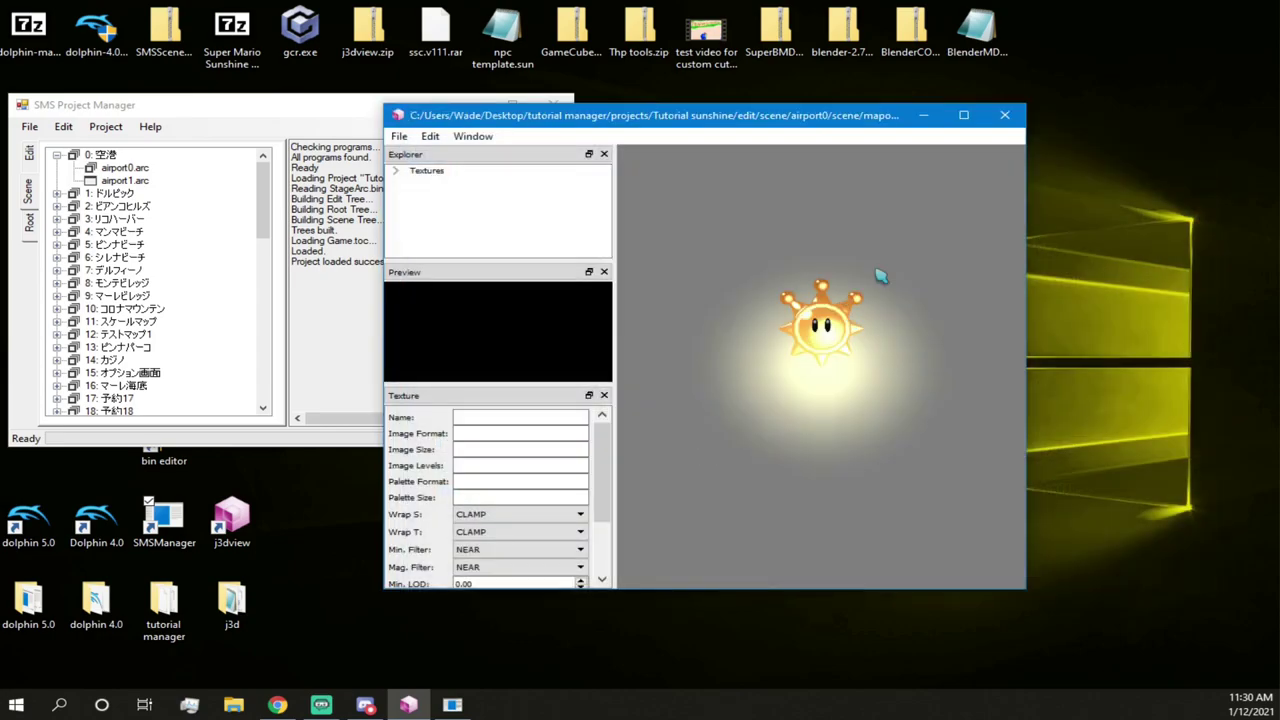
- Expand the shine model's texture list and preview its P_ms_radgrad_i and H_shine_eye01_8ia textures
left_click(395, 170)
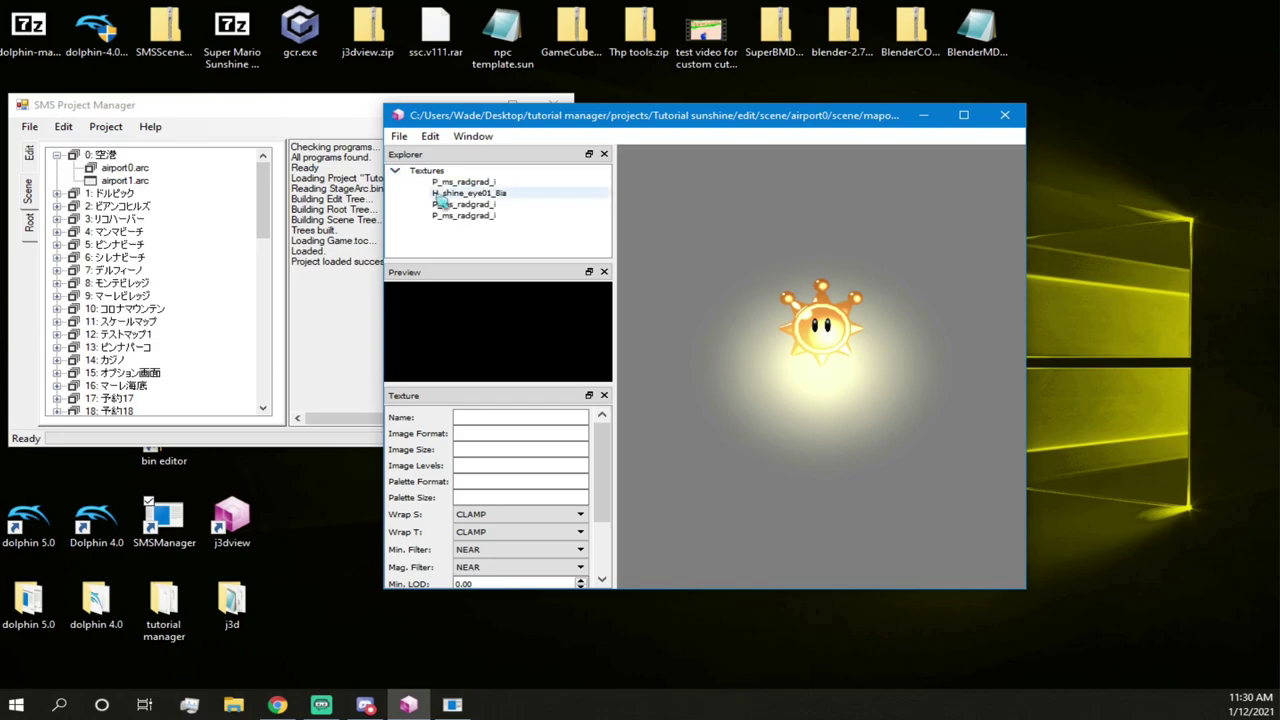
left_click(475, 182)
left_click(490, 193)
left_click(488, 205)
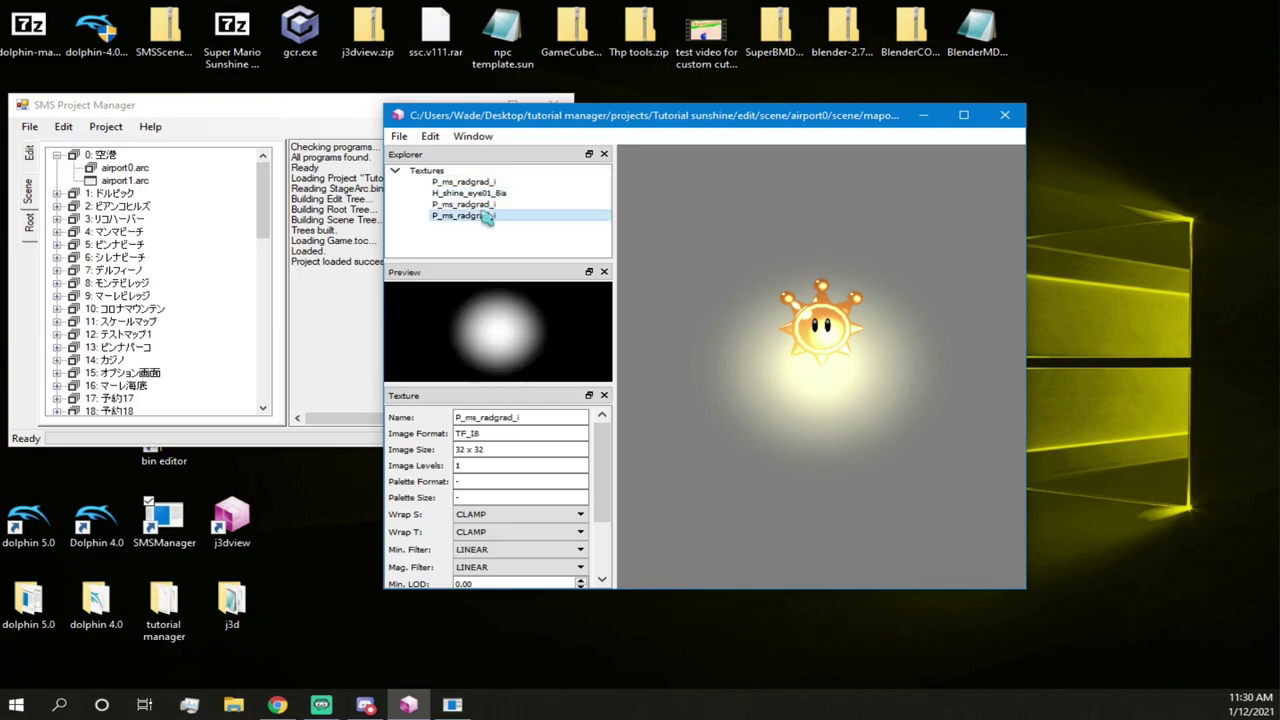
left_click(482, 215)
left_click(488, 205)
left_click(491, 193)
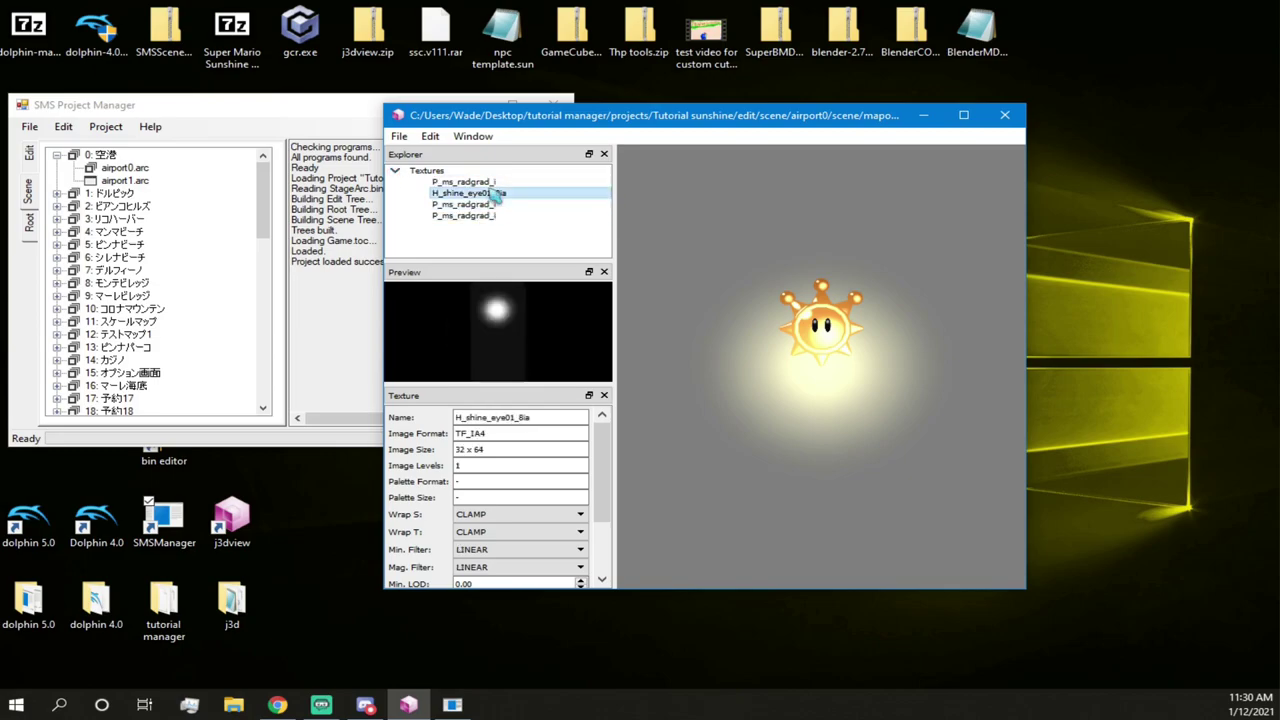
left_click(486, 205)
left_click(479, 217)
left_click(482, 207)
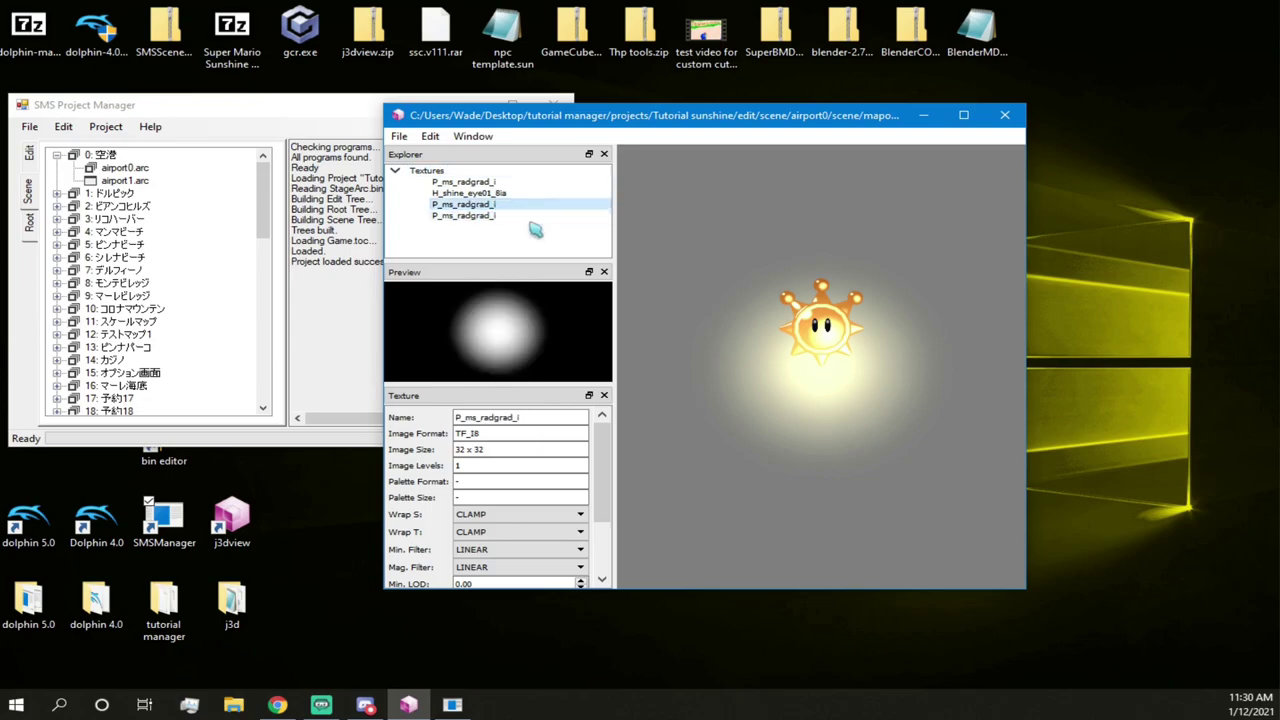
left_click(496, 216)
left_click(495, 205)
left_click(484, 216)
left_click(490, 193)
left_click(490, 205)
left_click(495, 194)
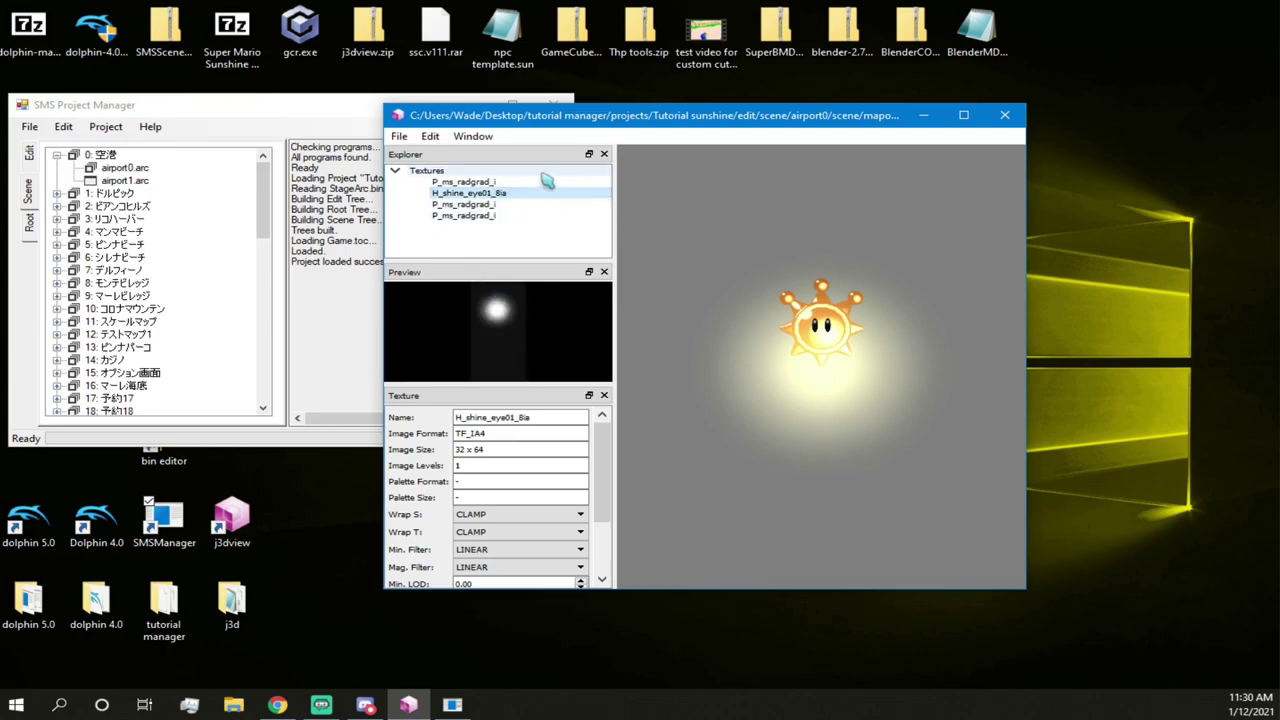
left_click(455, 182)
- Open the peach_model.bmd model from the airport0 scene's peach folder
left_click(399, 137)
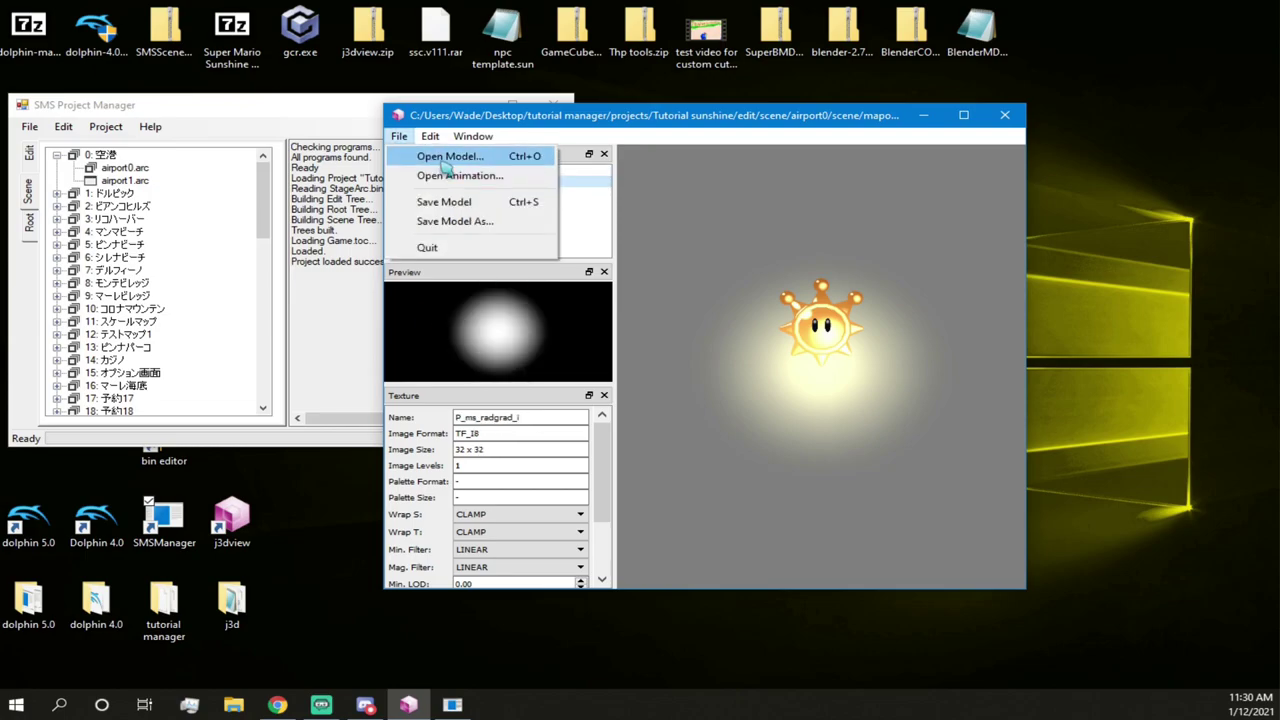
left_click(450, 157)
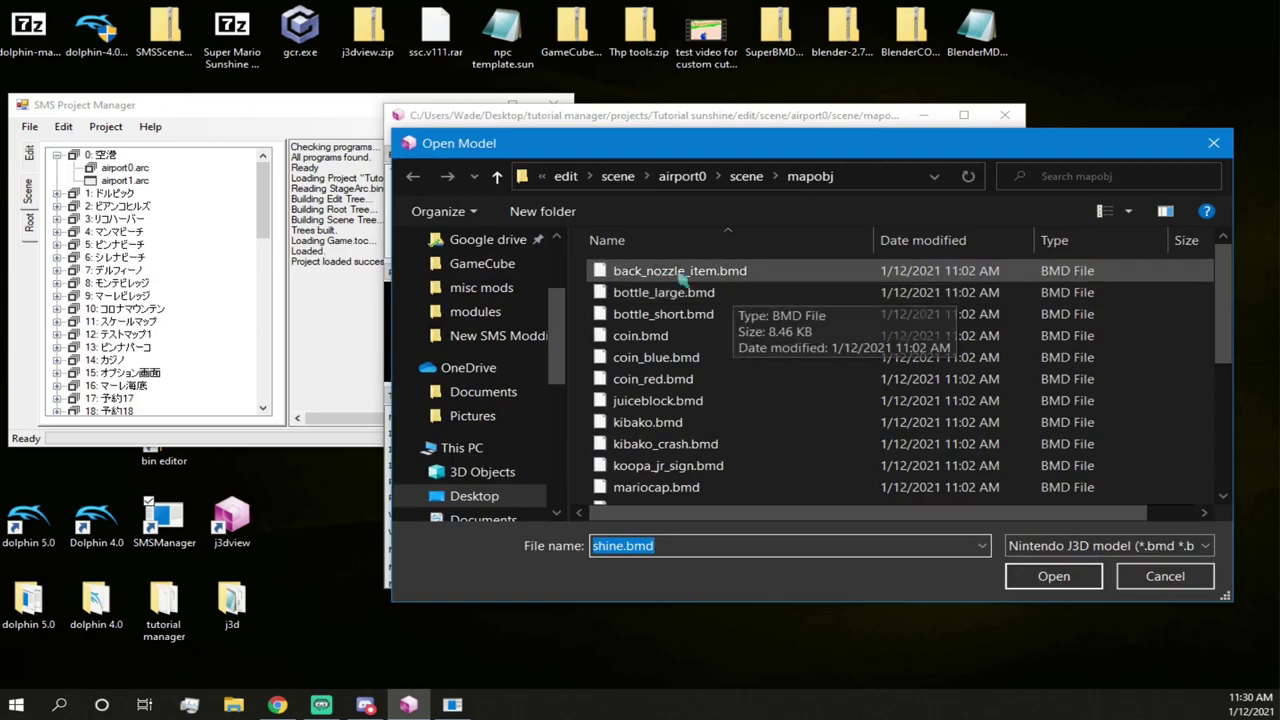
left_click(497, 176)
scroll(680, 403, "down", 2)
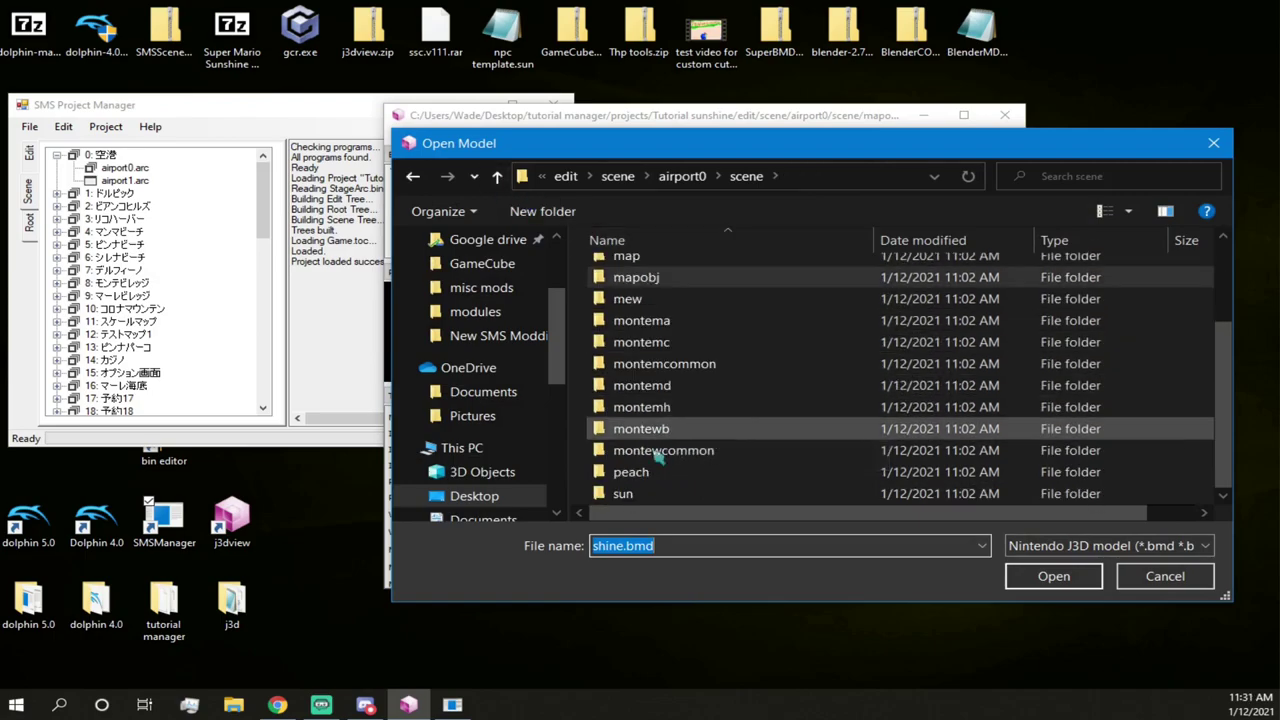
double_click(651, 469)
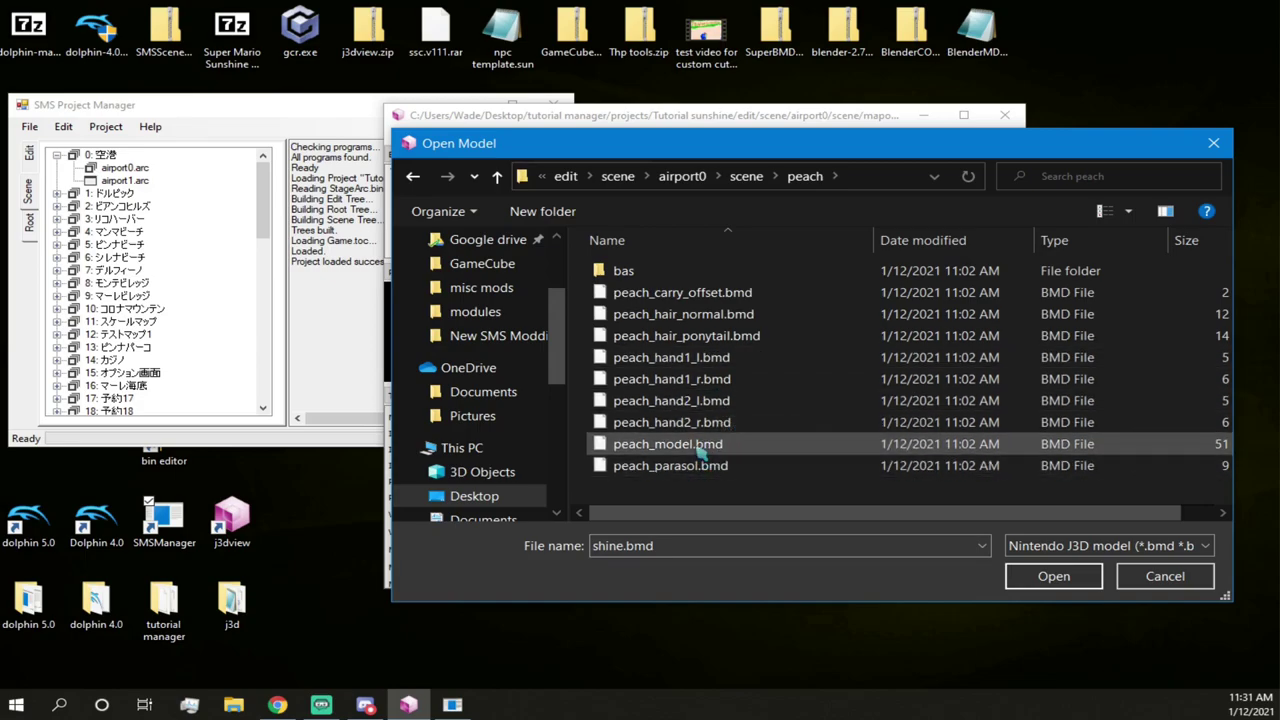
double_click(665, 444)
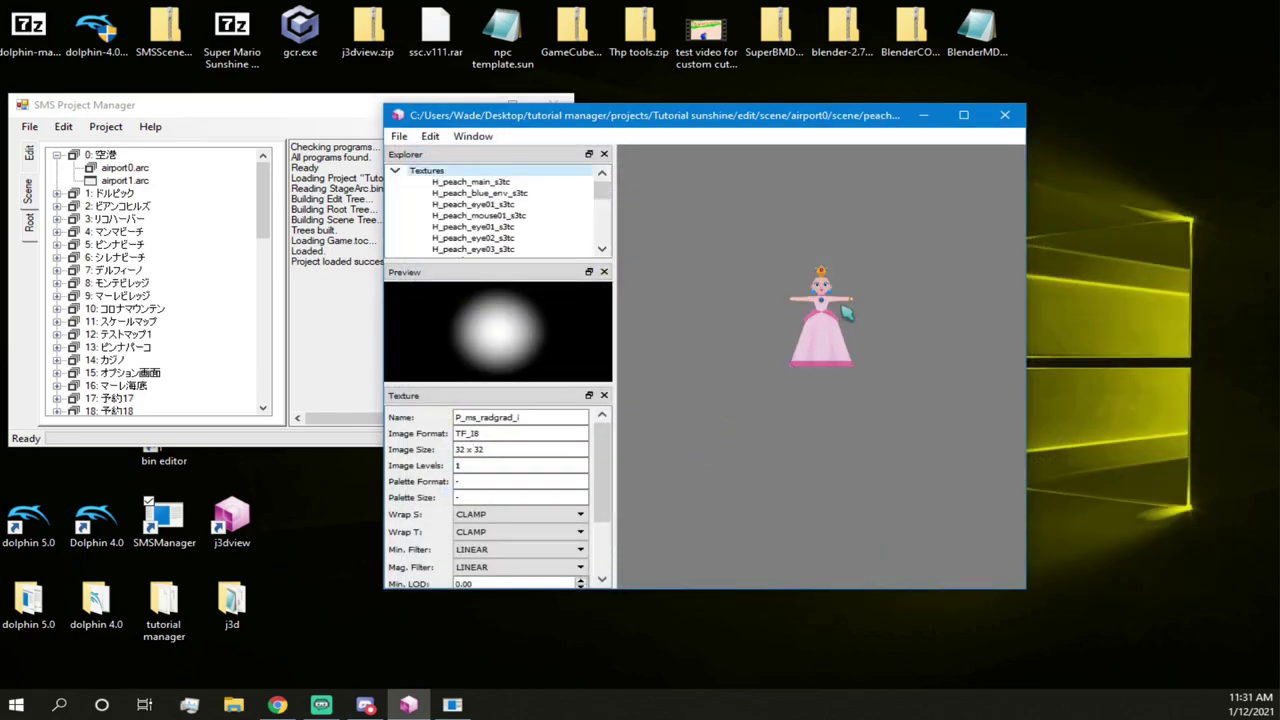
- Preview the first textures of the Peach model, from H_peach_main_s3tc to H_peach_eye03_s3tc
left_click(470, 182)
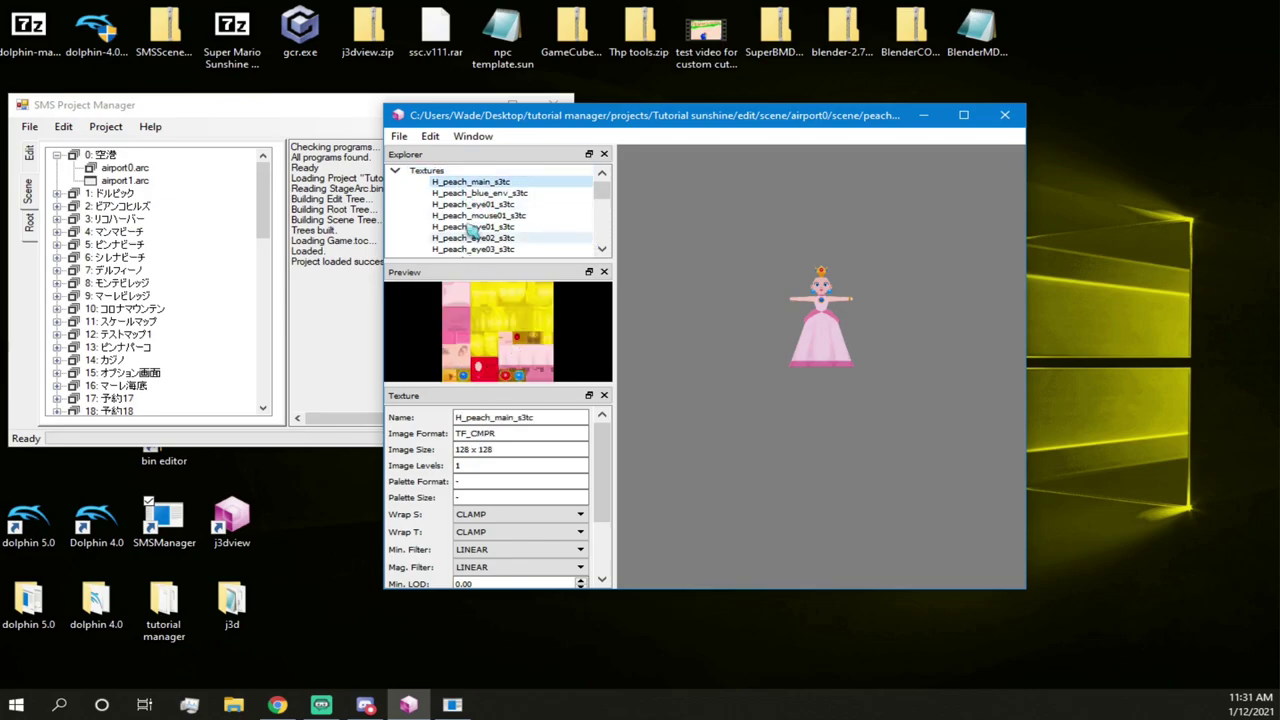
left_click(527, 194)
left_click(528, 205)
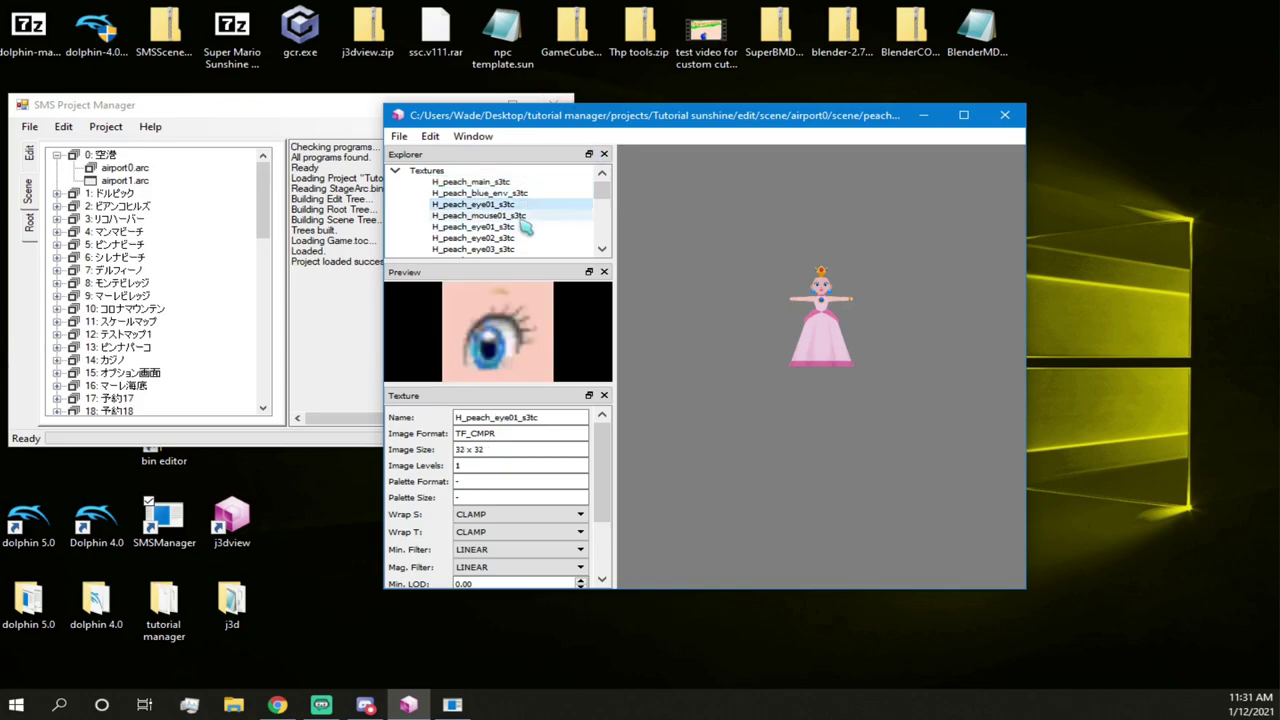
left_click(534, 216)
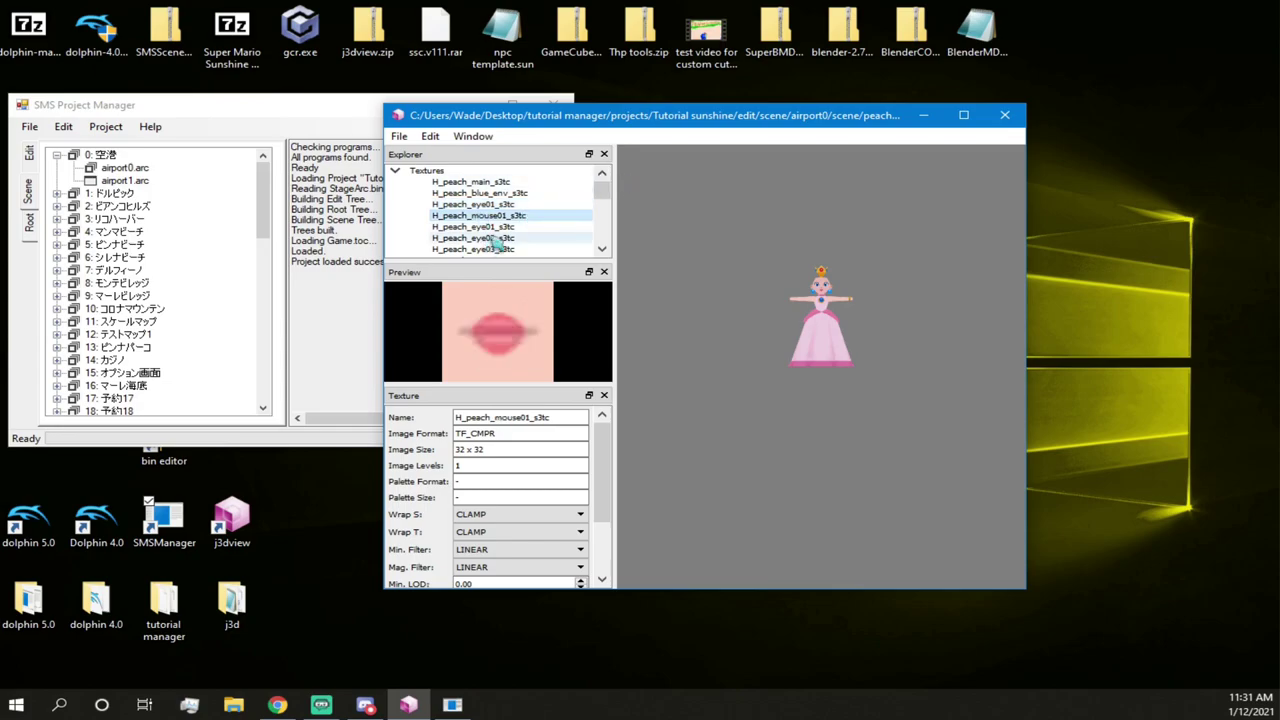
left_click(497, 238)
left_click(510, 249)
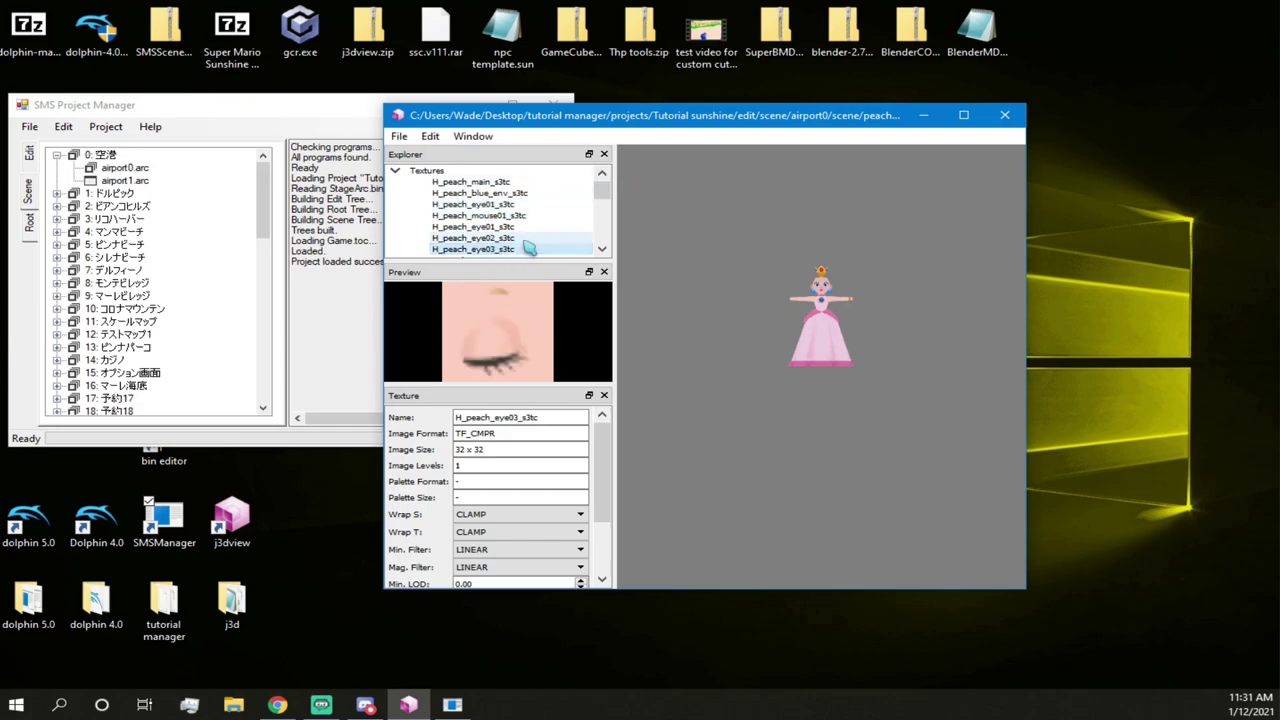
- Examine the repeated mouth, main and toon textures further down Peach's texture list, and preview H_peach_blue_env_s3tc
scroll(523, 241, "down", 3)
left_click(505, 227)
left_click(499, 239)
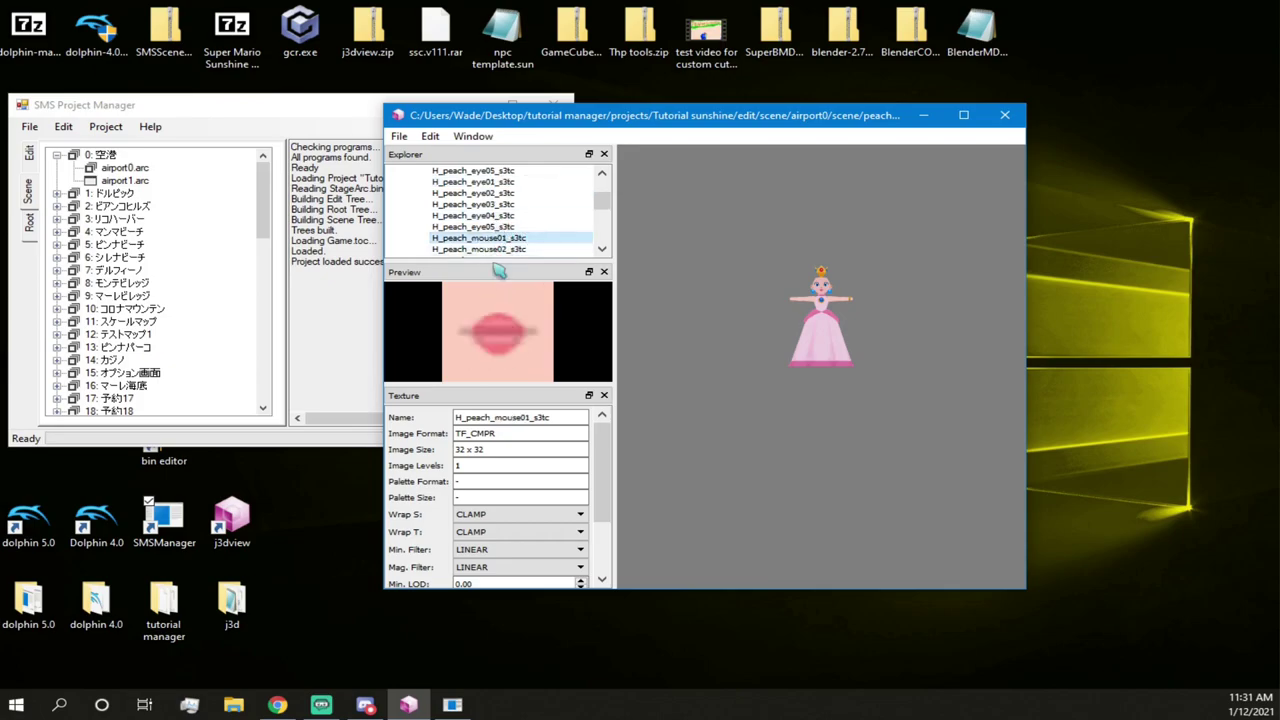
left_click(505, 249)
scroll(506, 240, "down", 2)
left_click(503, 194)
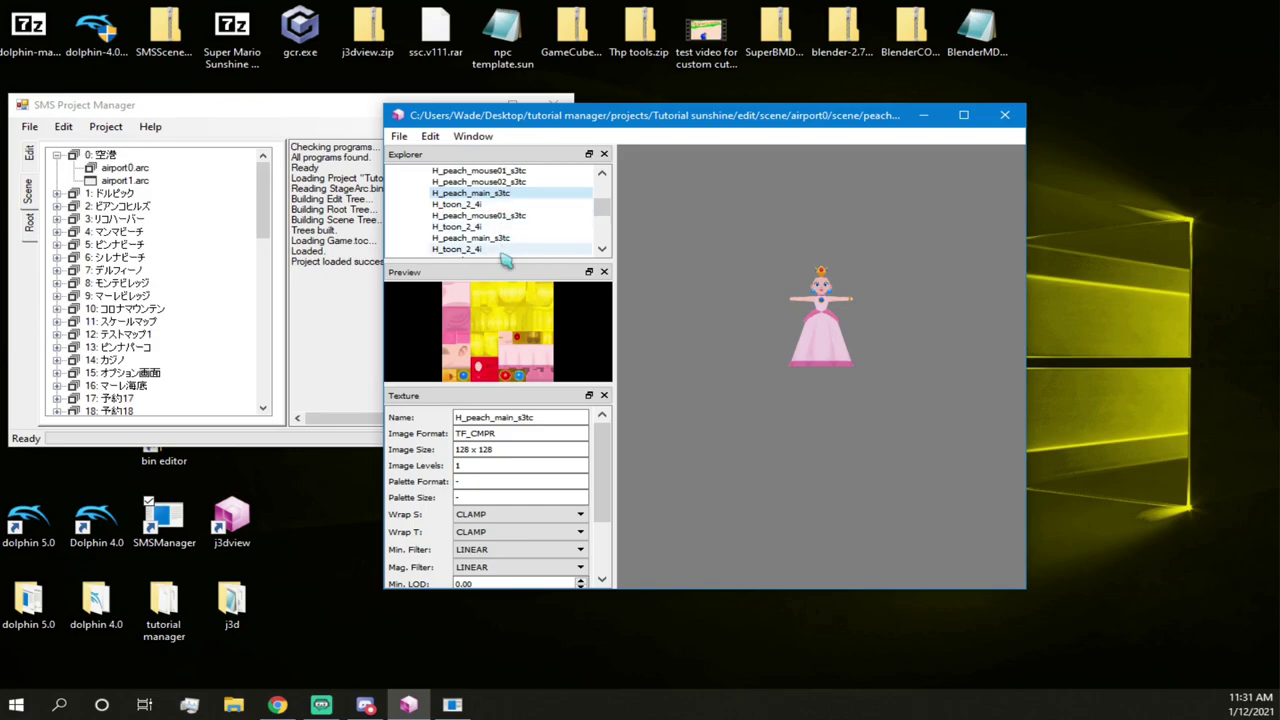
left_click(497, 217)
left_click(478, 195)
left_click(476, 206)
left_click(476, 228)
left_click(481, 217)
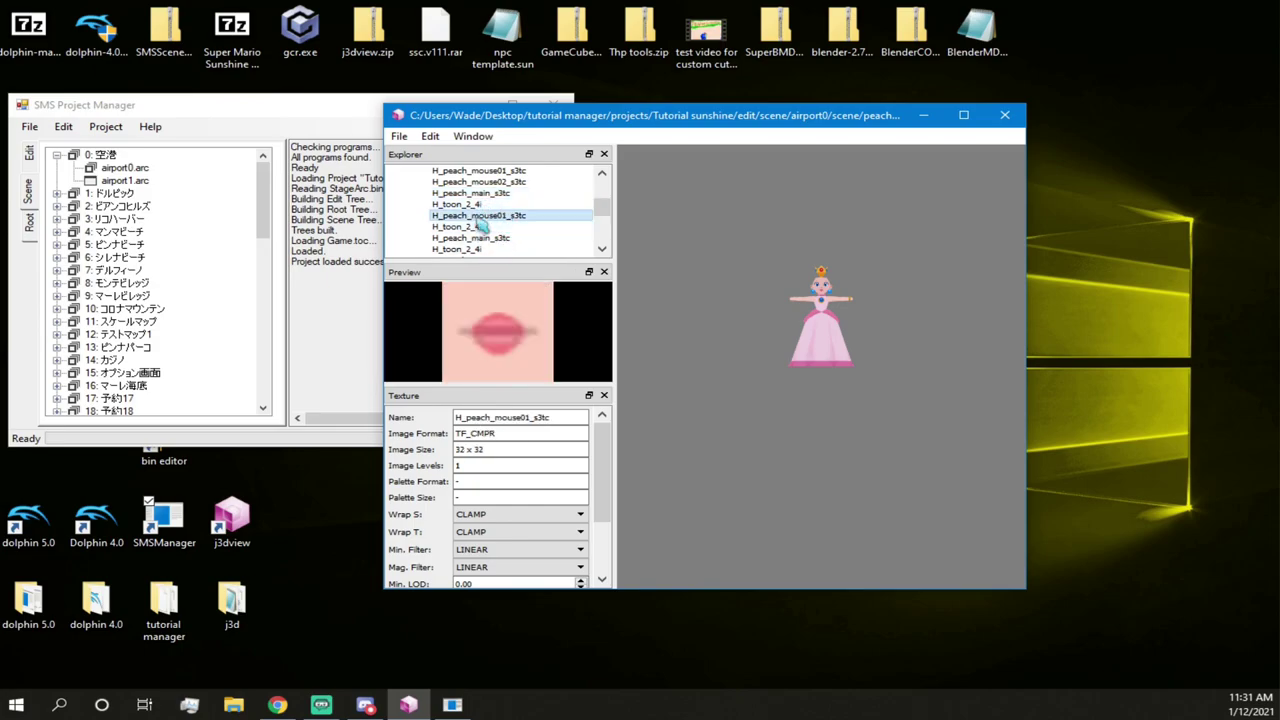
scroll(500, 220, "up", 3)
left_click(491, 194)
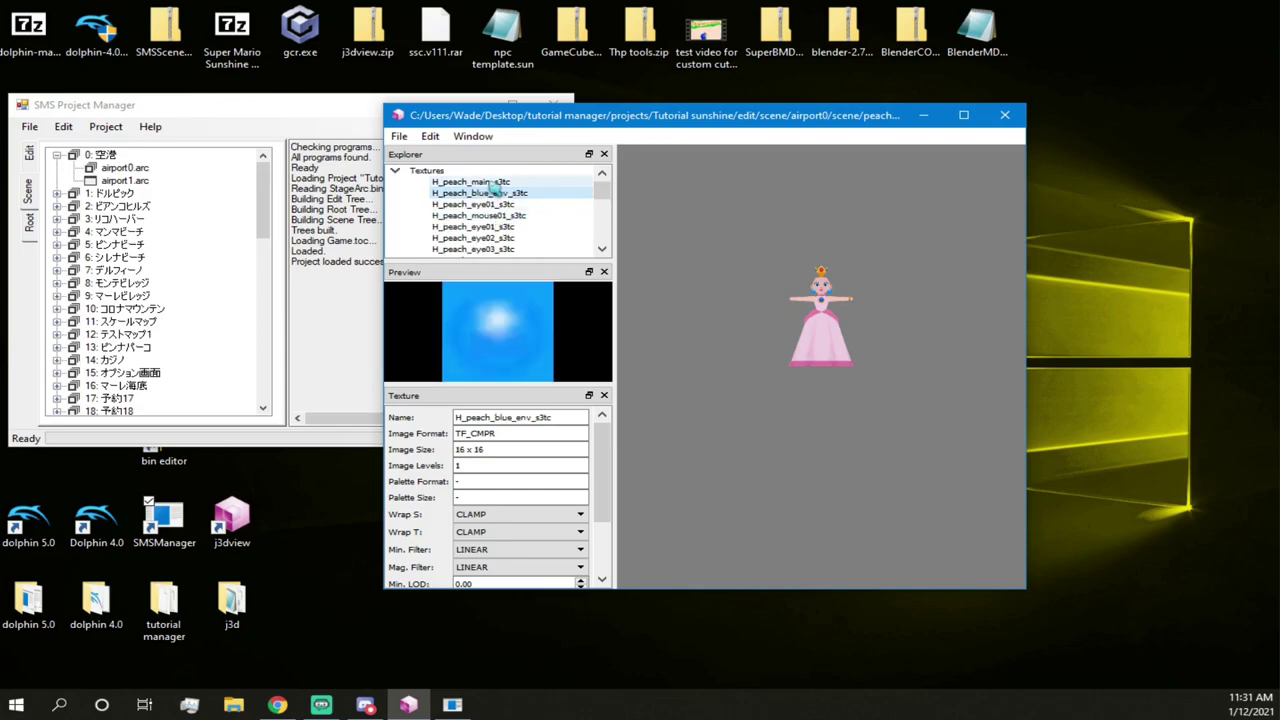
- Export the H_peach_main_s3tc texture to the Desktop as a BTI file named peach, and move the file to an empty desktop area
left_click(497, 182)
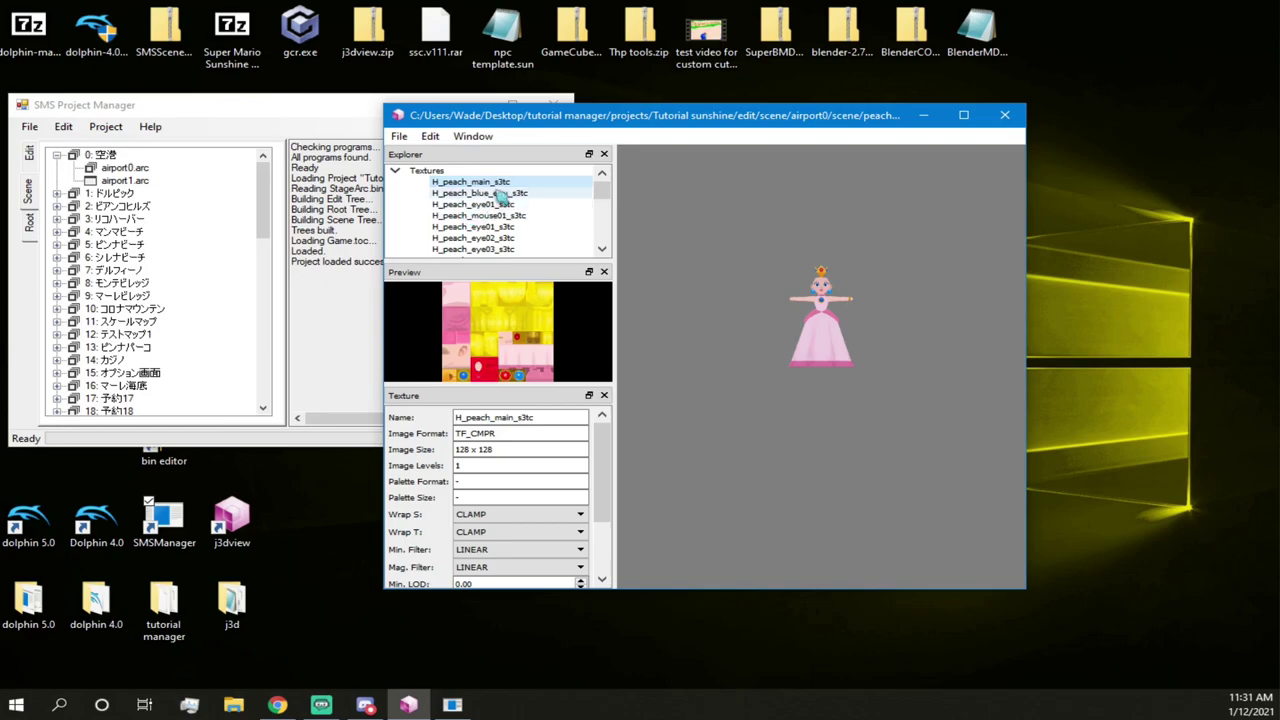
right_click(472, 182)
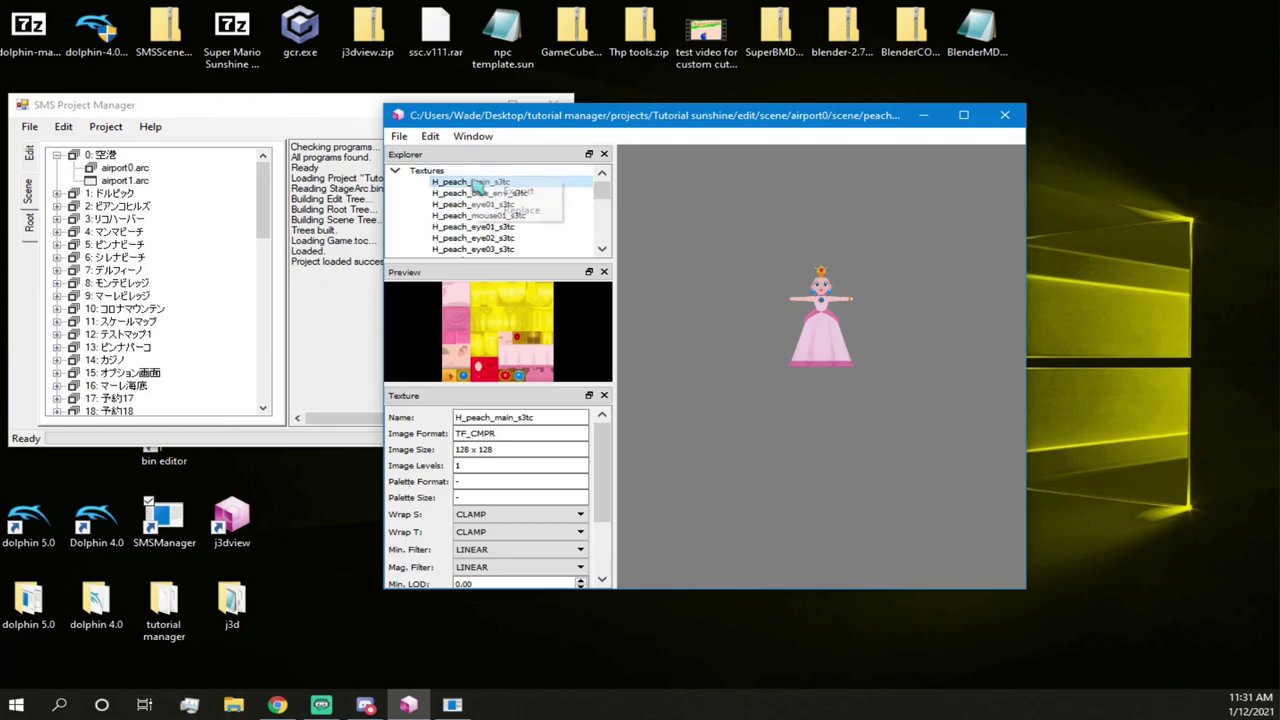
left_click(545, 196)
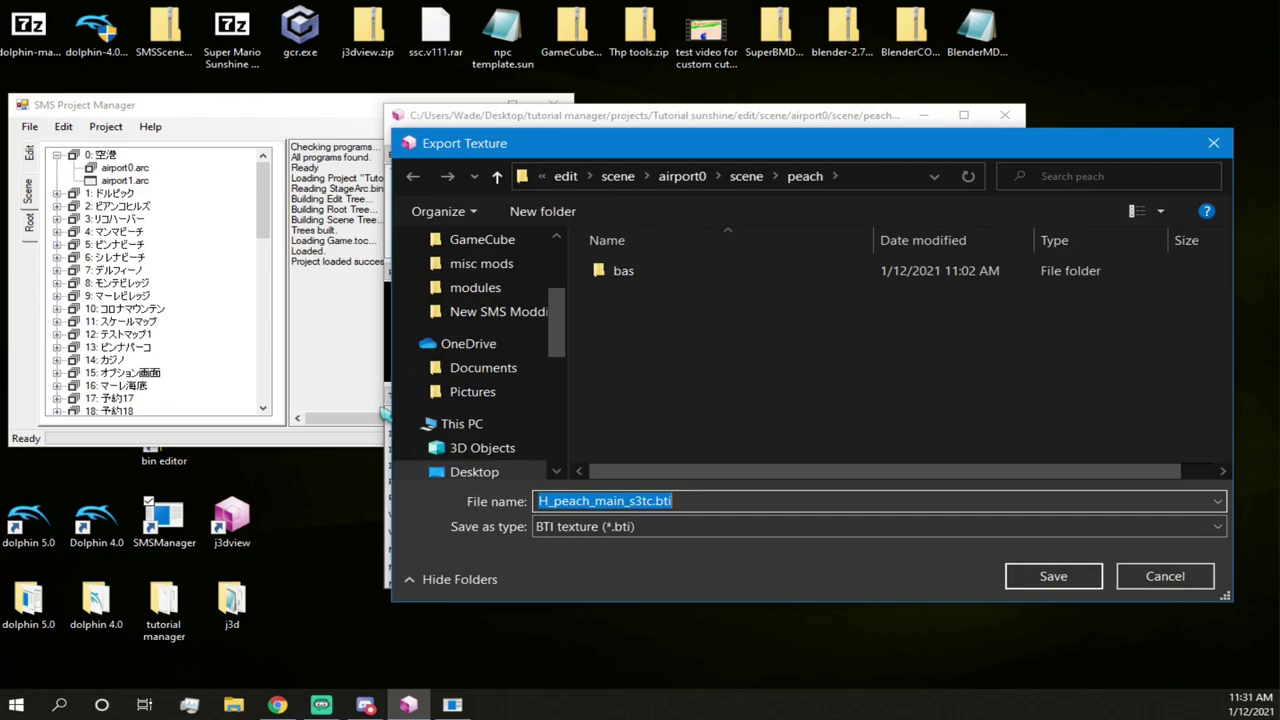
scroll(460, 440, "down", 2)
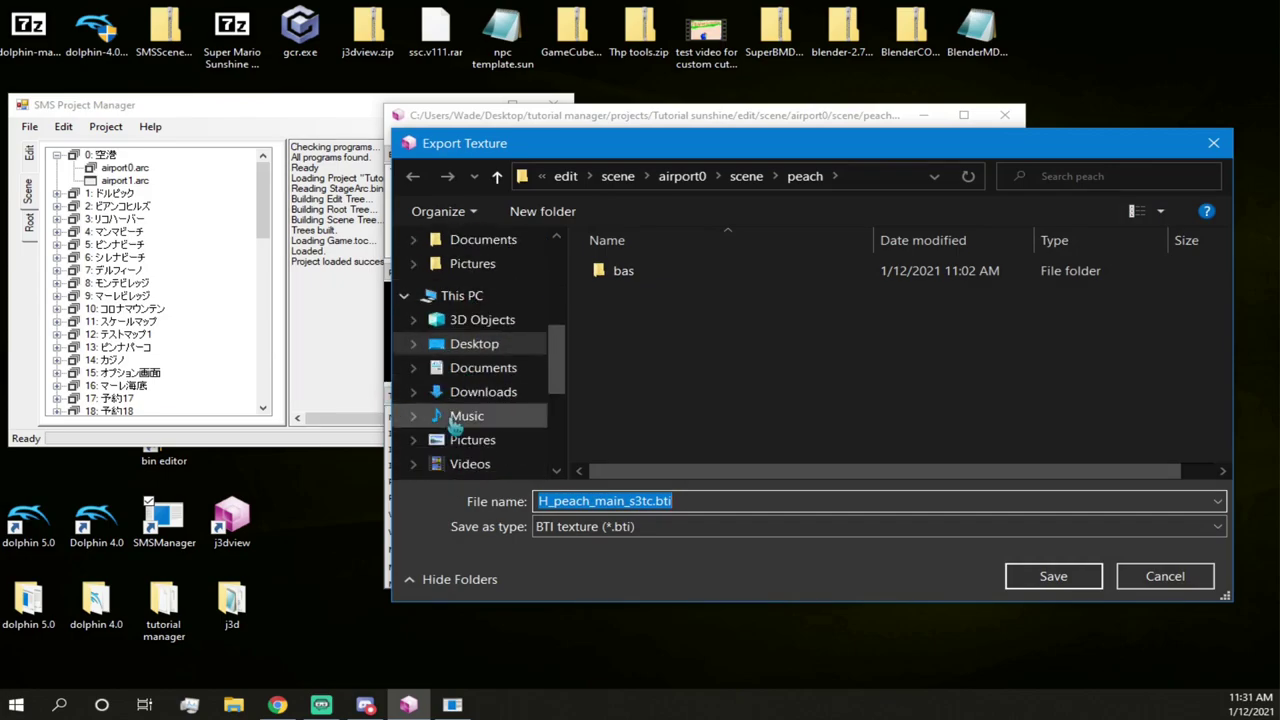
scroll(455, 425, "down", 1)
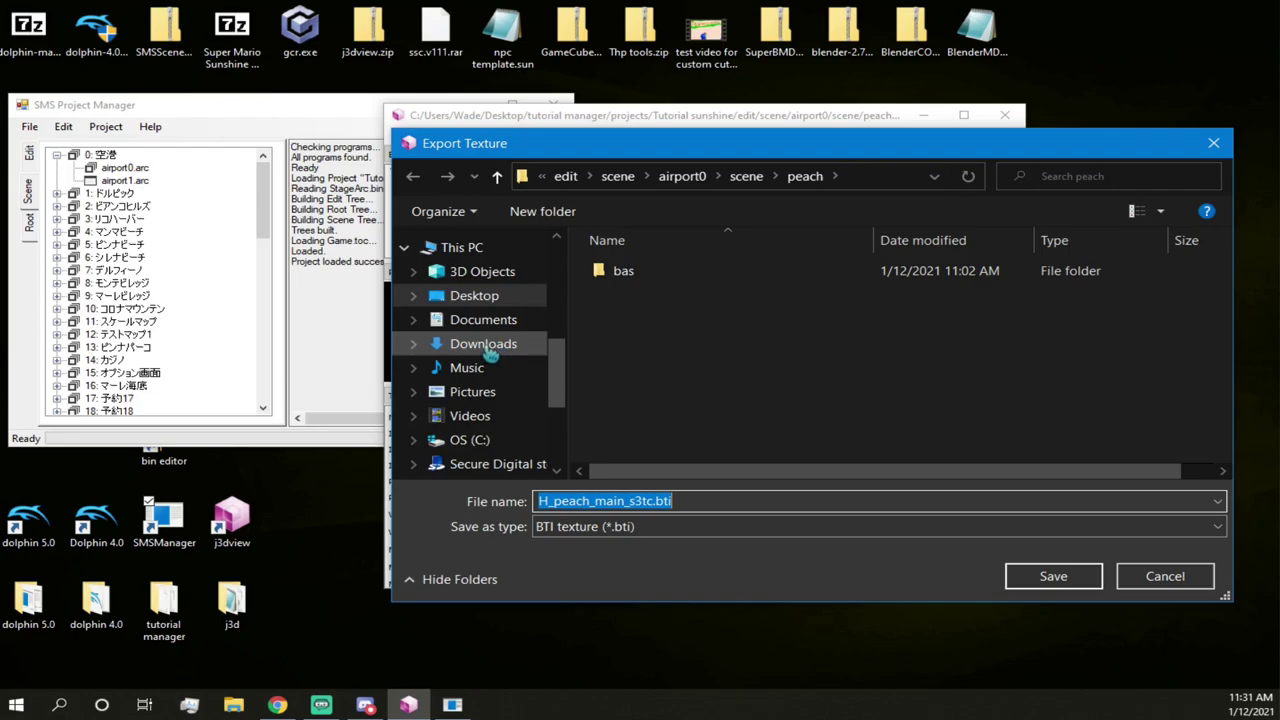
left_click(470, 298)
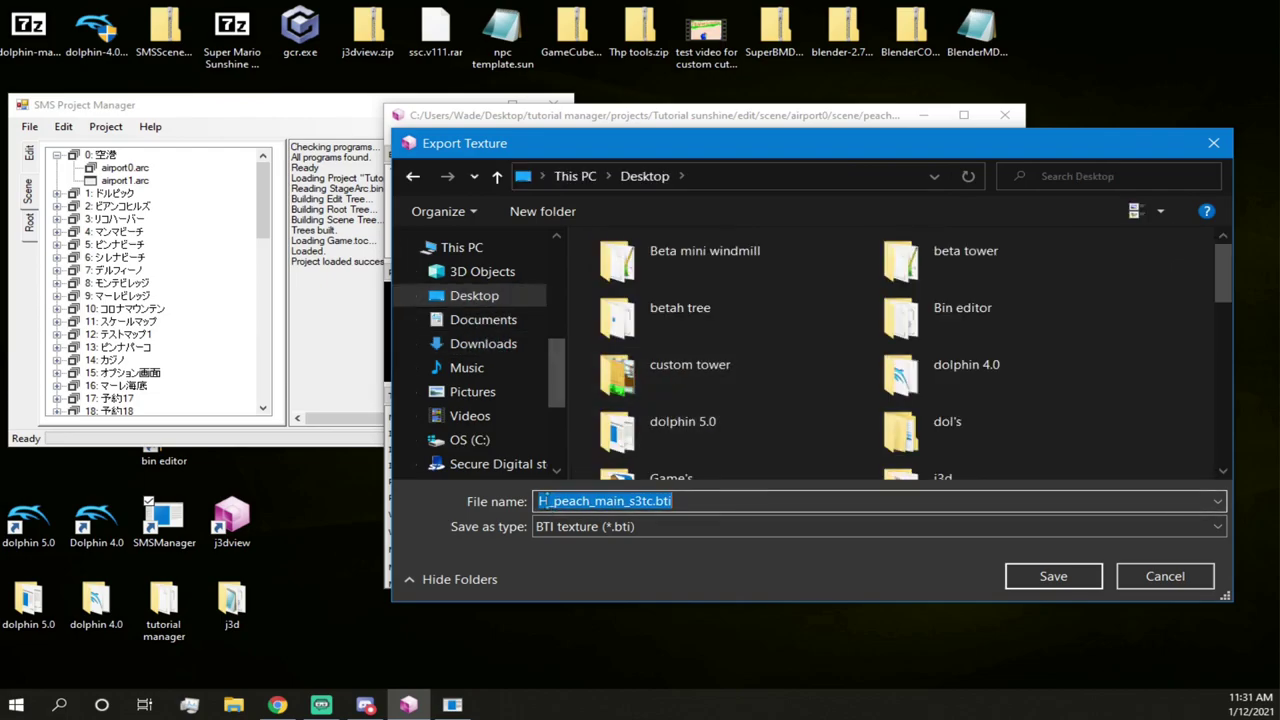
type("peach")
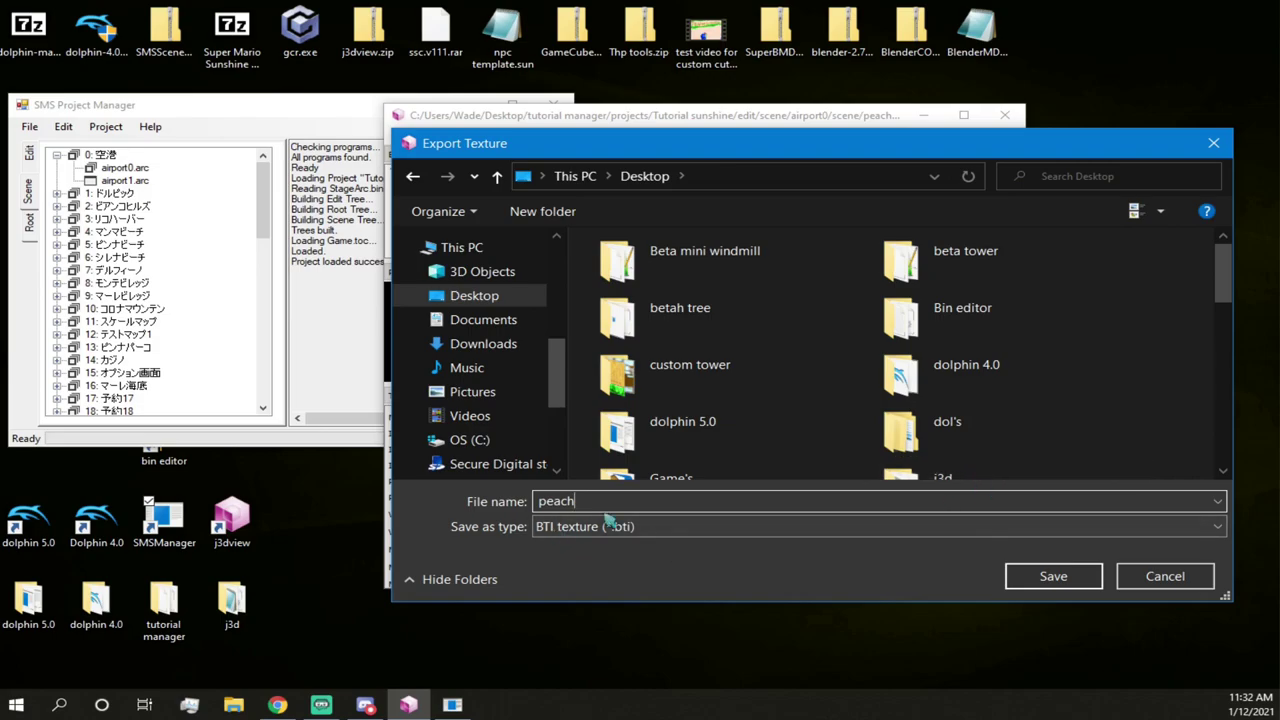
left_click(1015, 585)
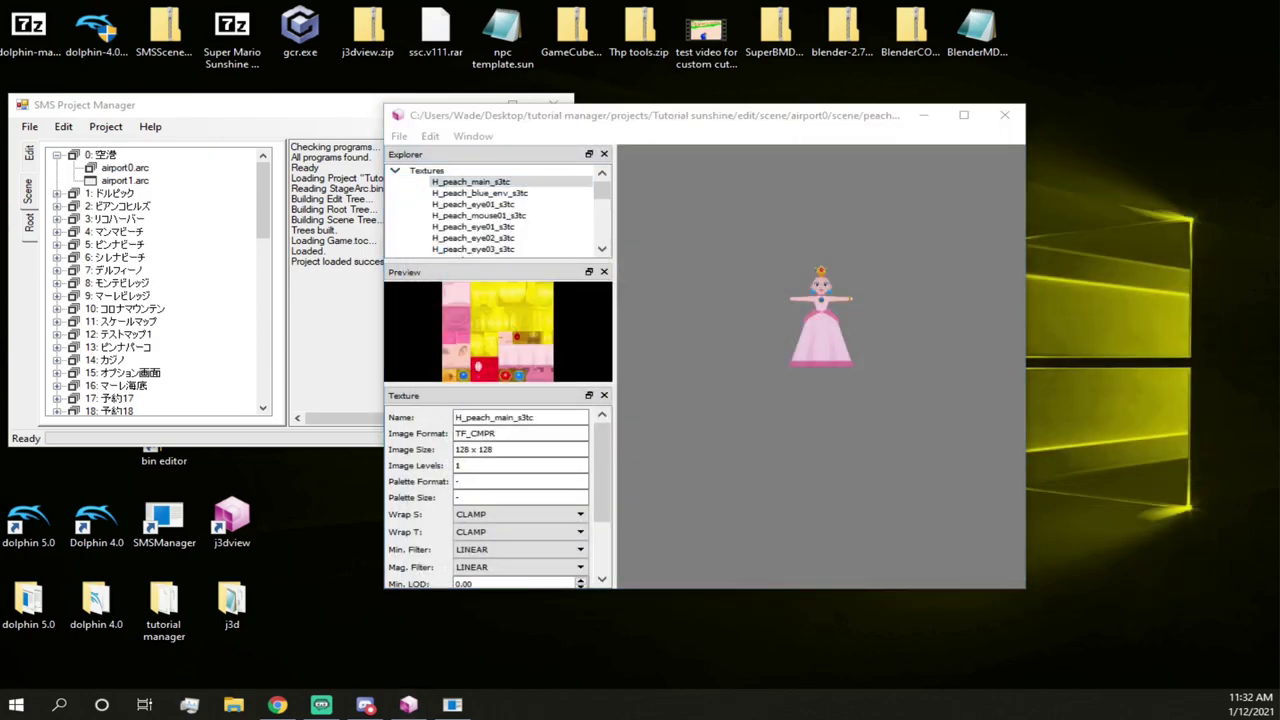
left_click_drag(388, 424, 1108, 188)
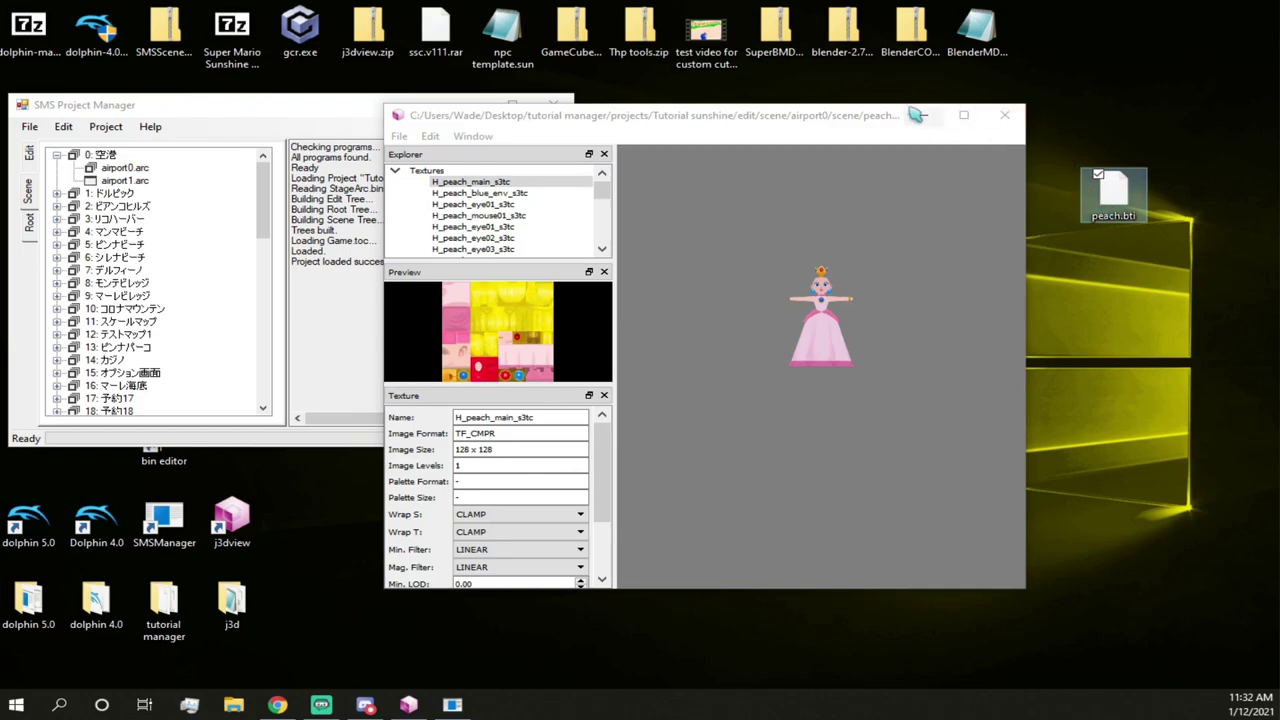
- Clear the desktop by minimising the model viewer and closing SMS Project Manager
left_click_drag(869, 123, 845, 155)
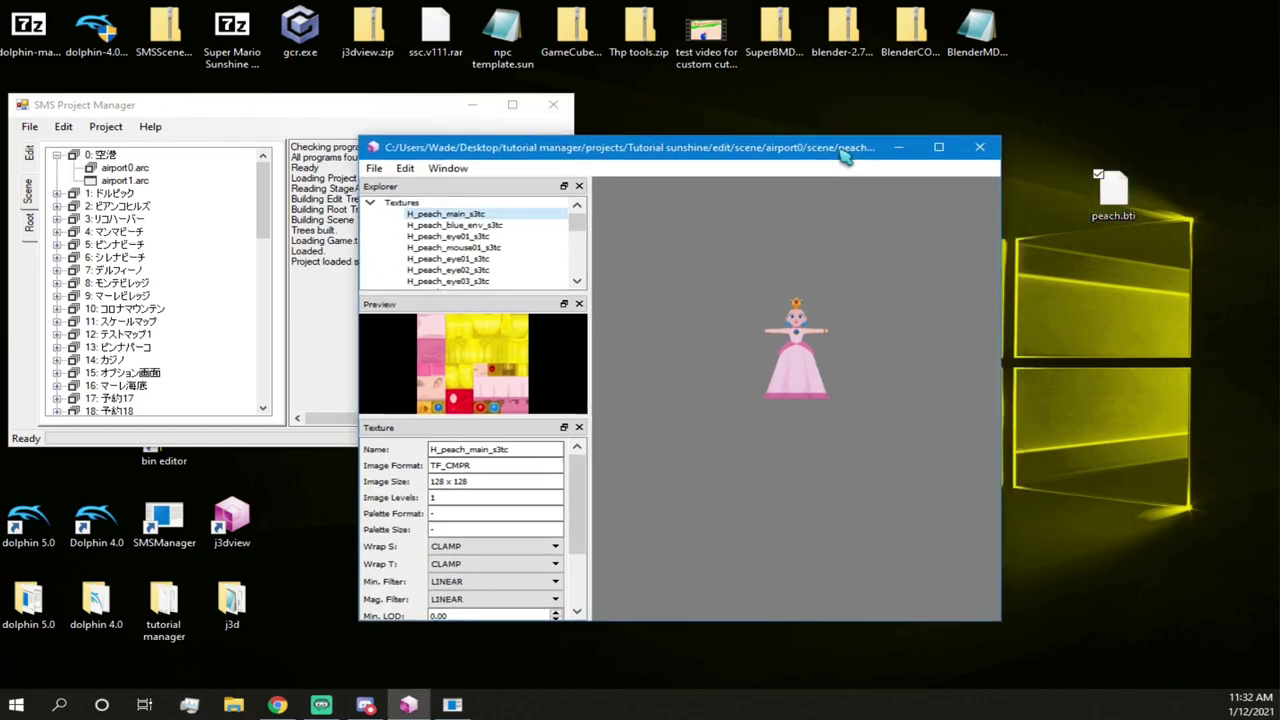
left_click(899, 148)
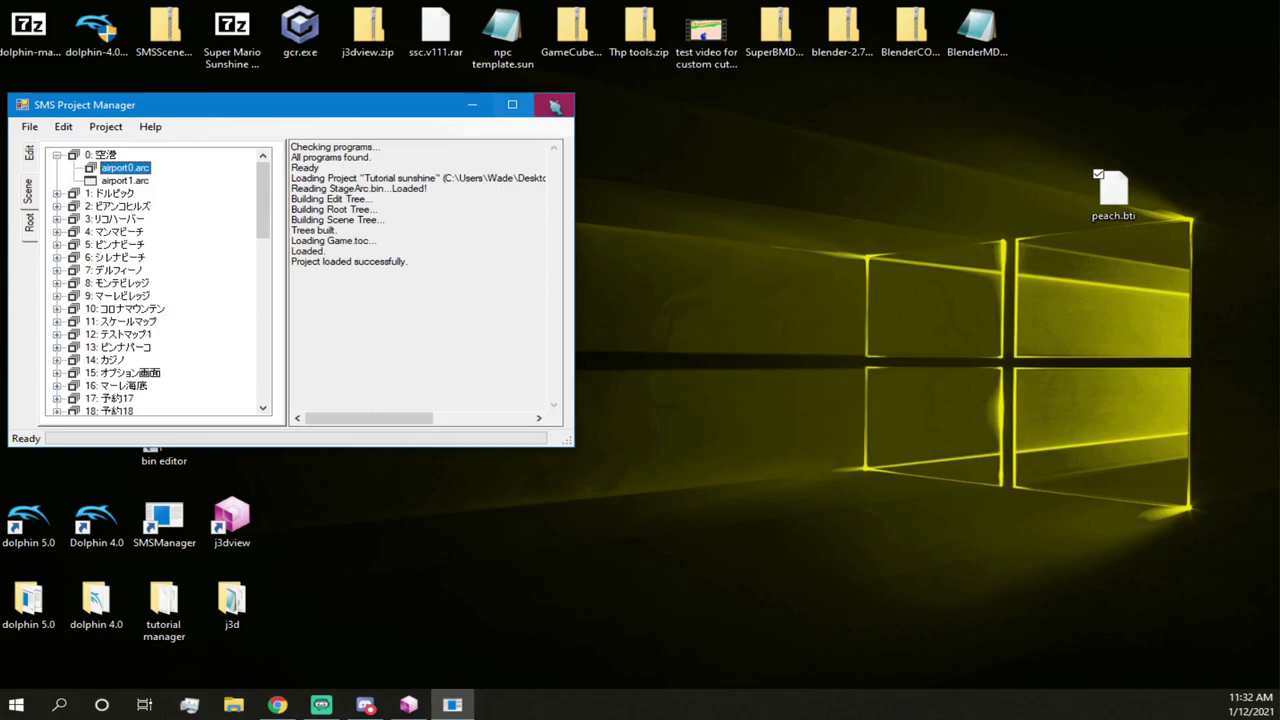
left_click(548, 105)
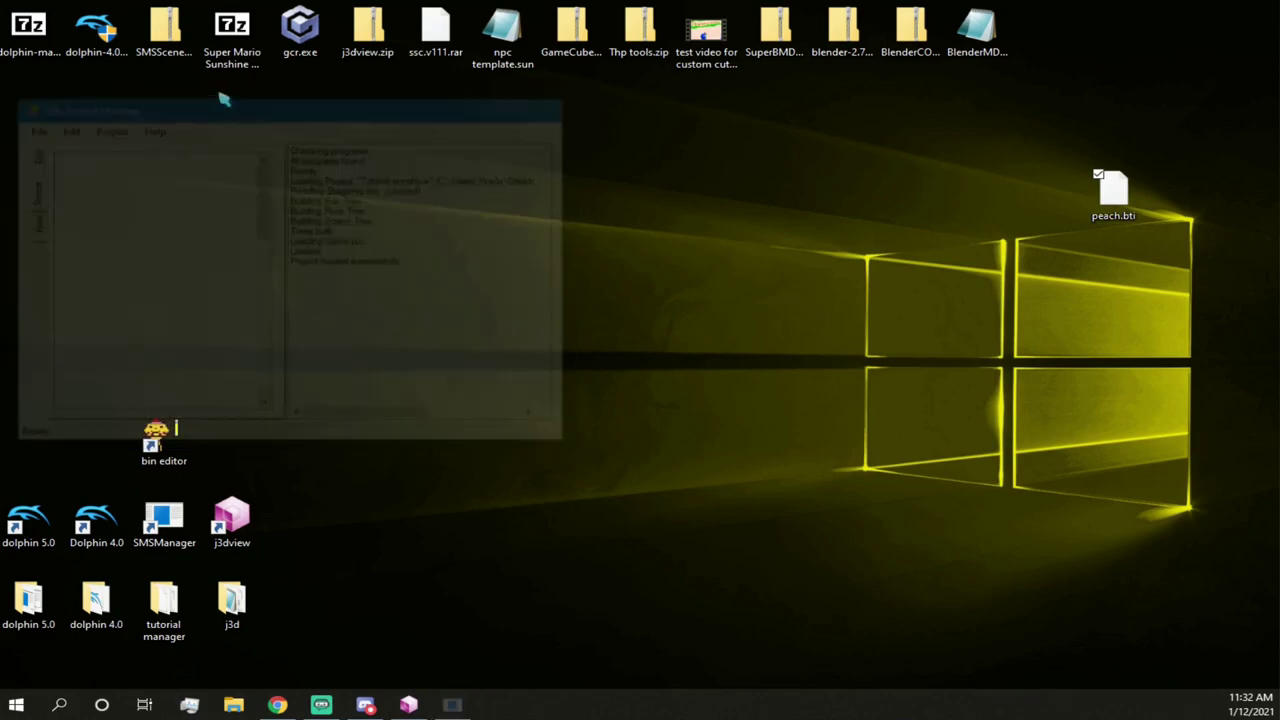
- Extract the GameCube_File_Tools_1.8.0_64bit.zip archive on the Desktop and launch GameCube File Tools
left_click(383, 33)
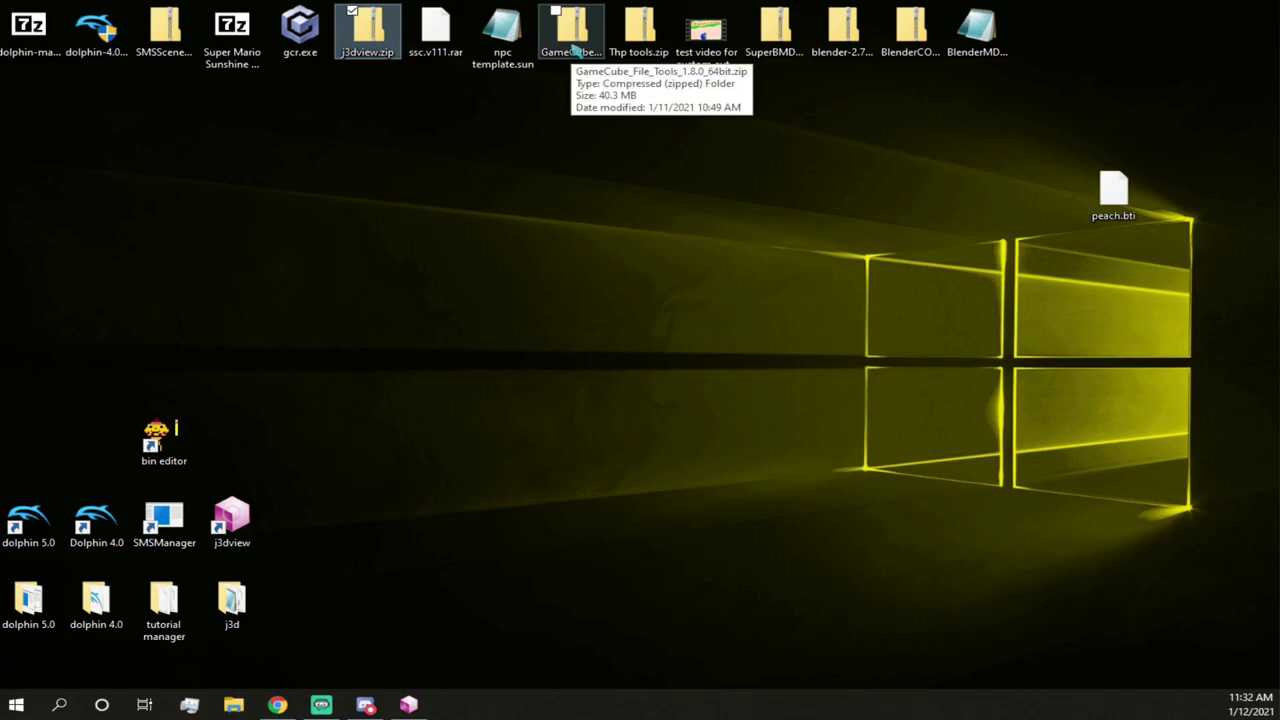
left_click(578, 40)
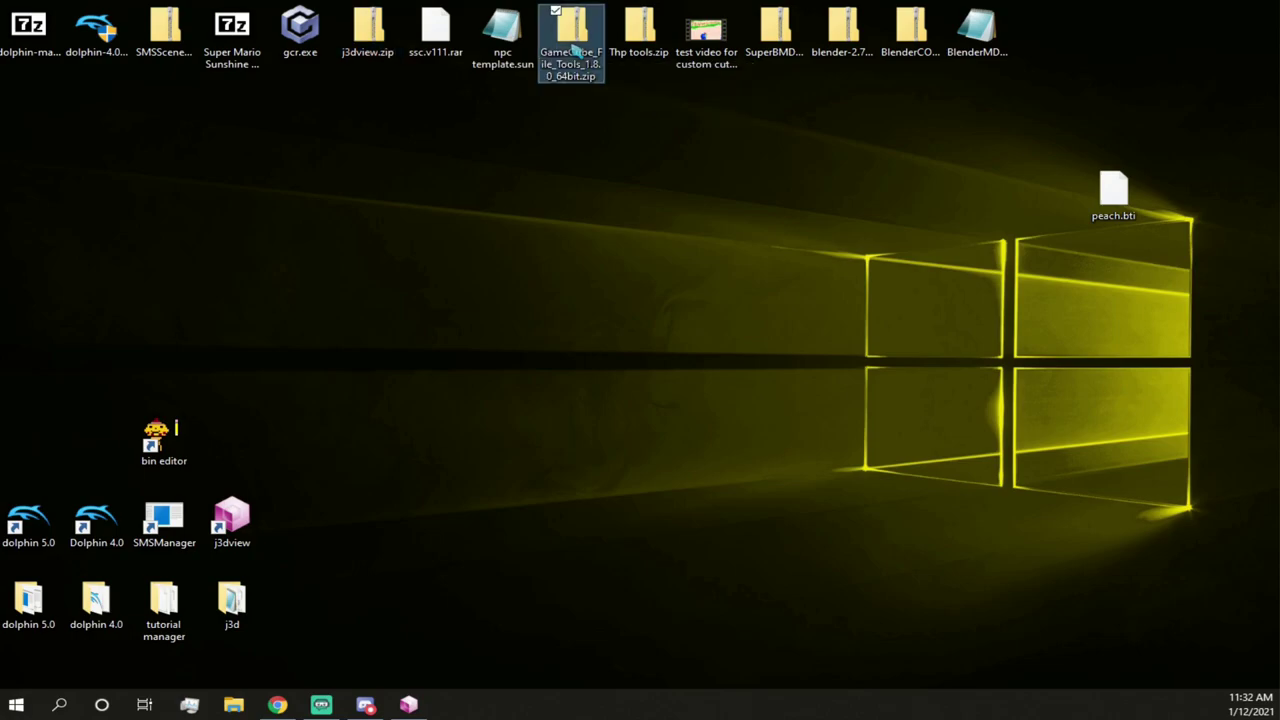
left_click(367, 35)
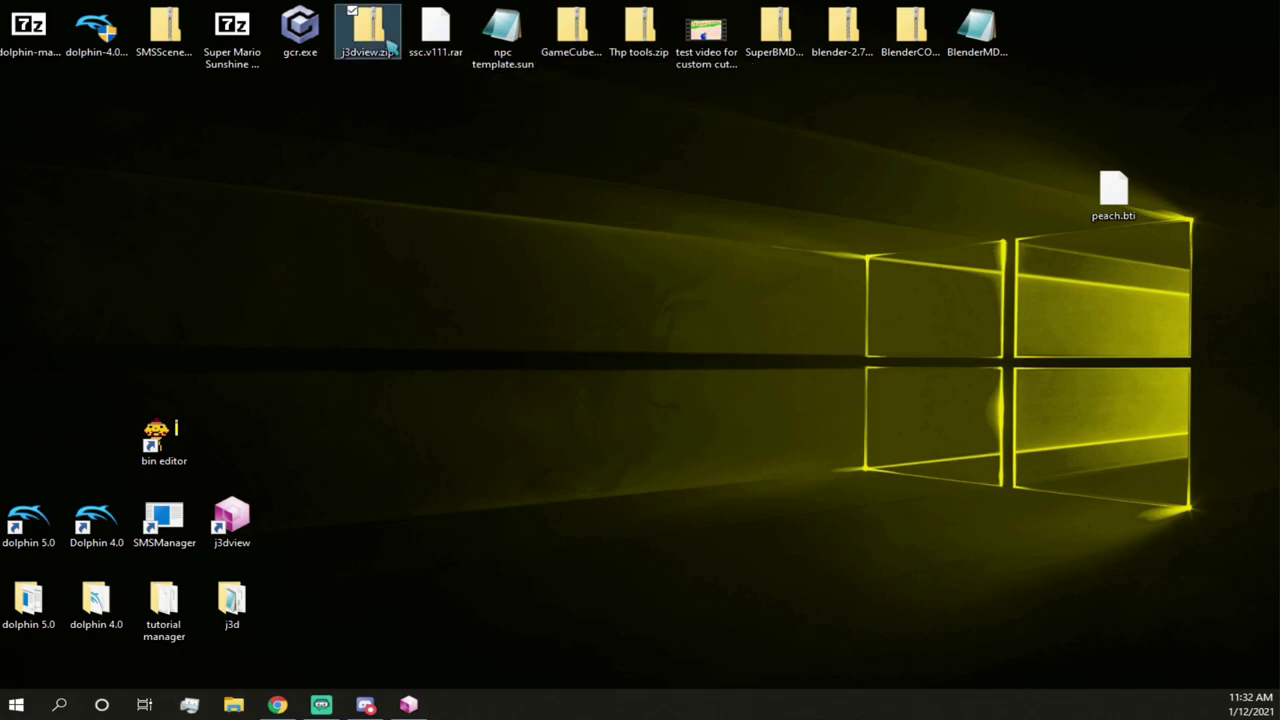
left_click(576, 40)
right_click(577, 38)
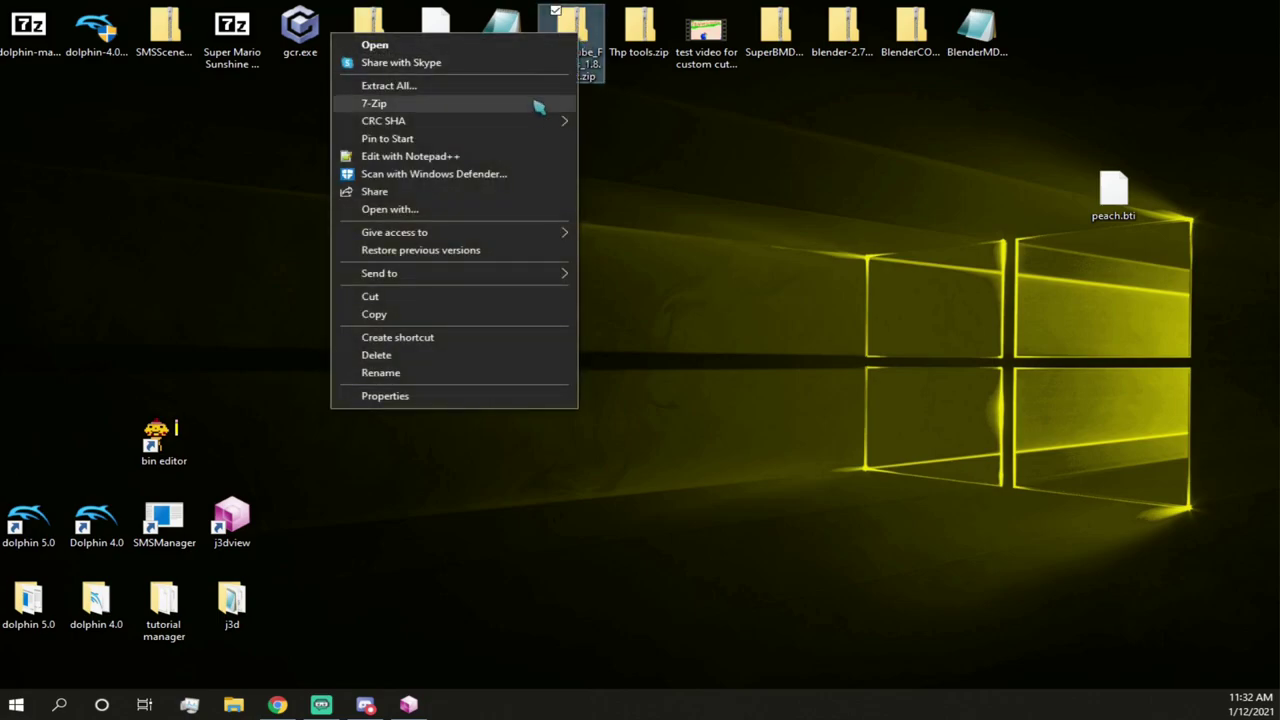
mouse_move(532, 110)
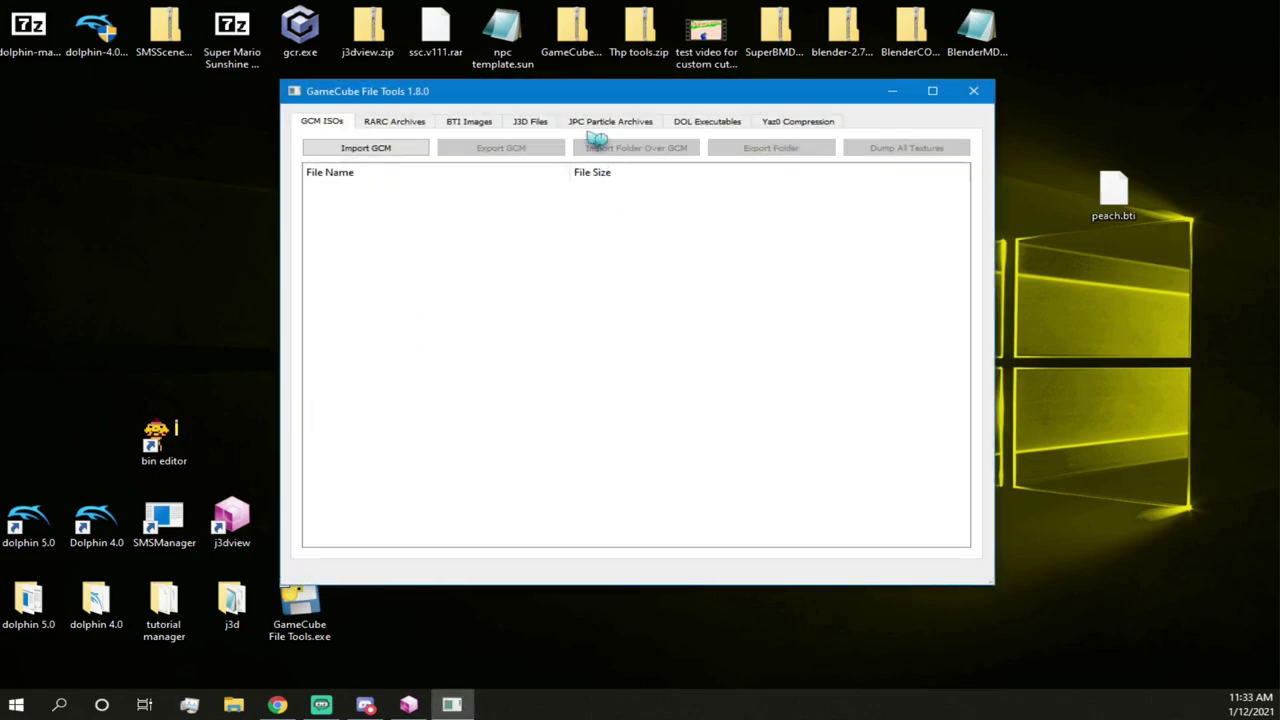
left_click_drag(574, 104, 587, 144)
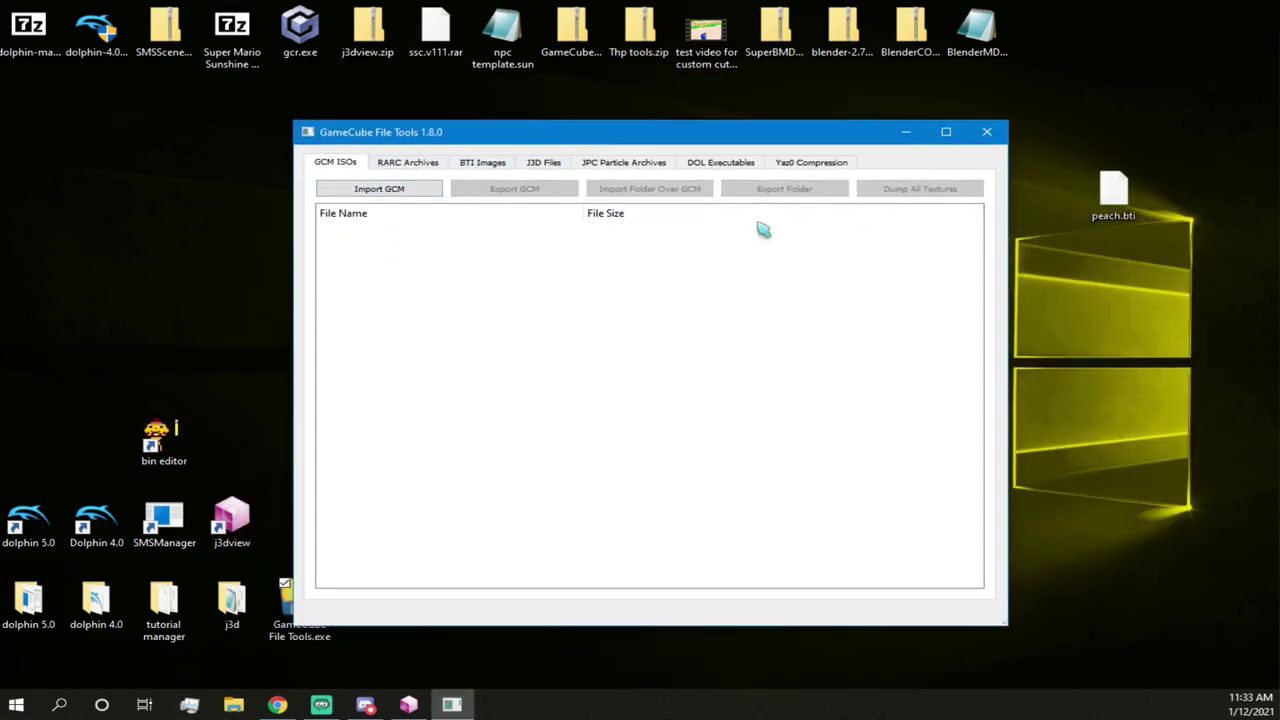
- Import peach.bti from the Desktop as a BTI image in GameCube File Tools
left_click(1113, 192)
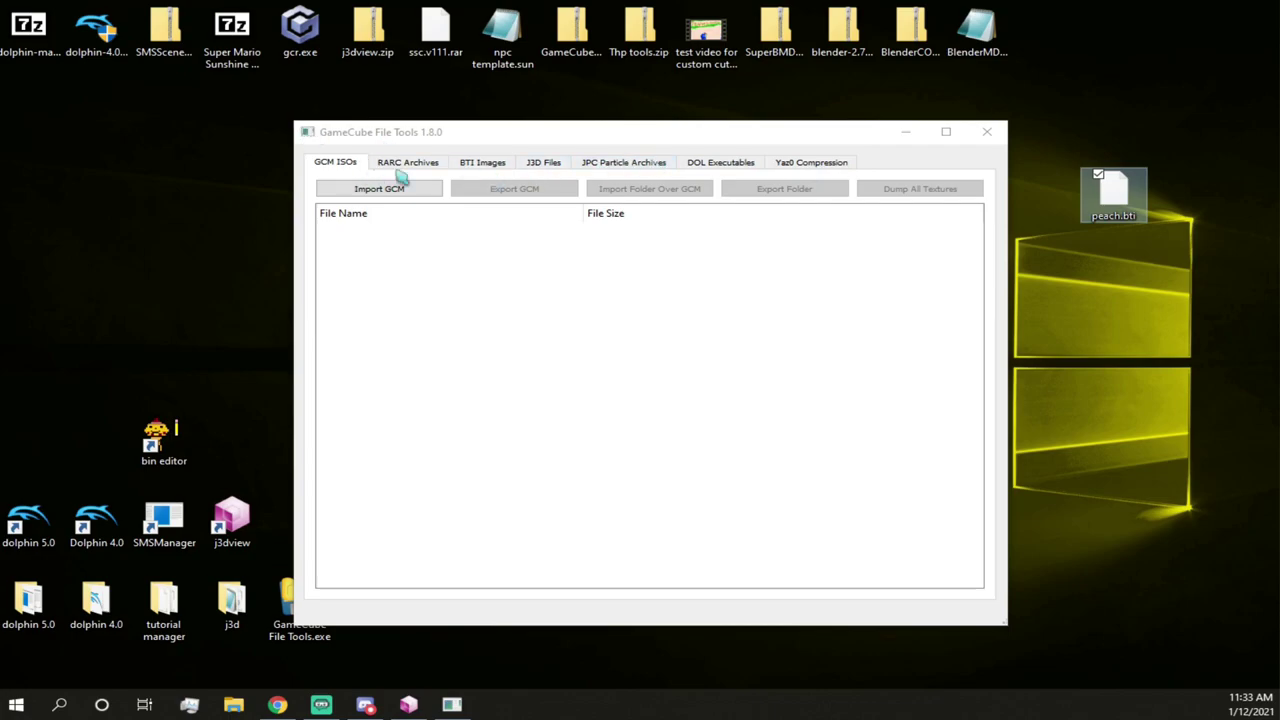
left_click(468, 166)
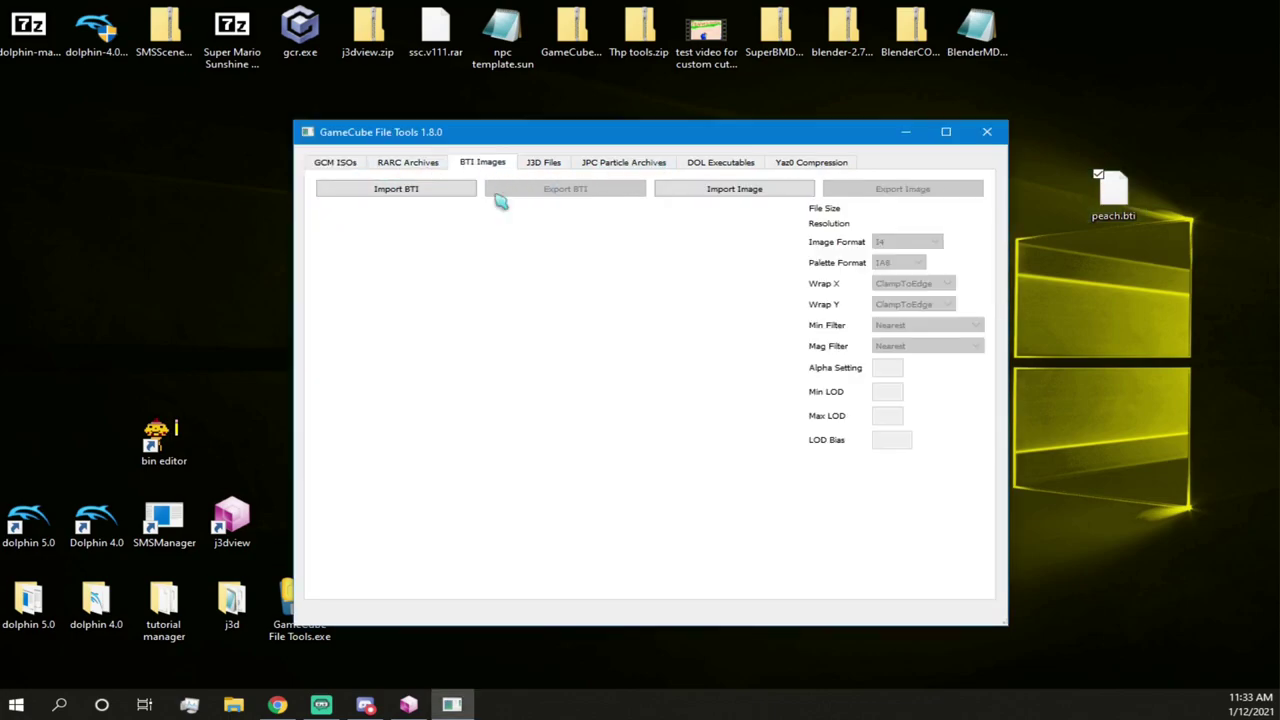
left_click(443, 189)
scroll(605, 368, "down", 10)
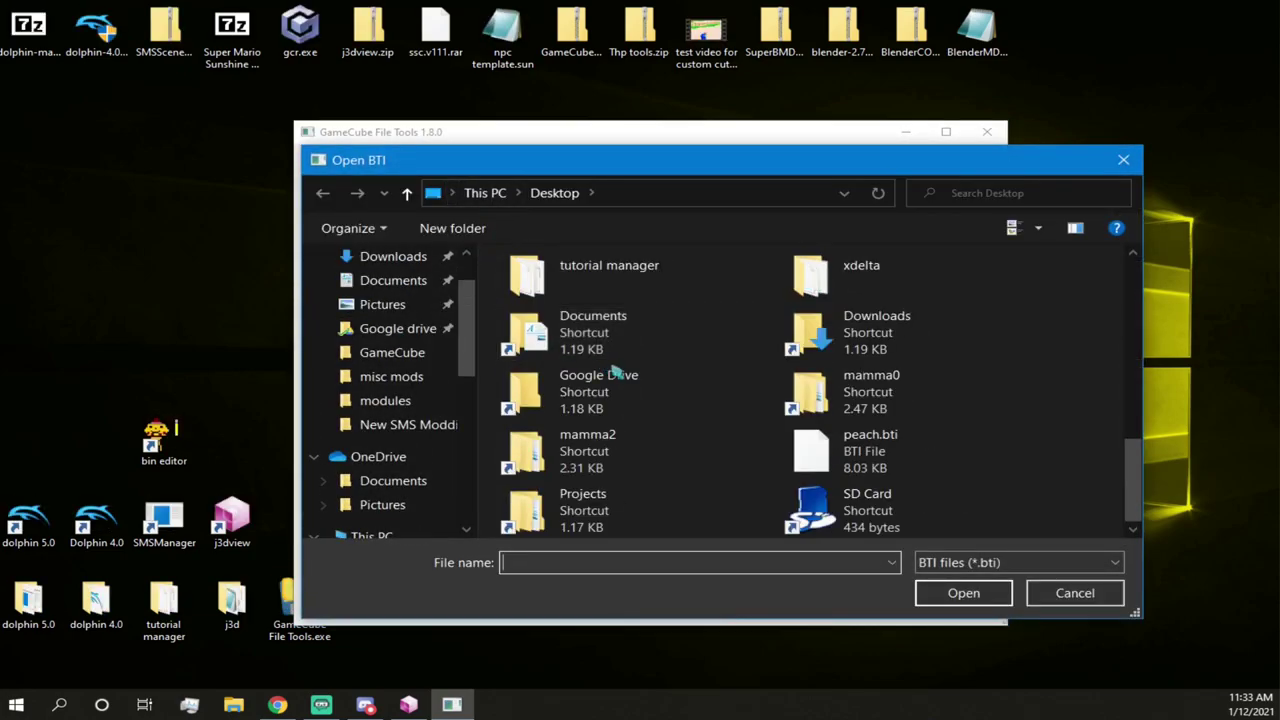
double_click(825, 457)
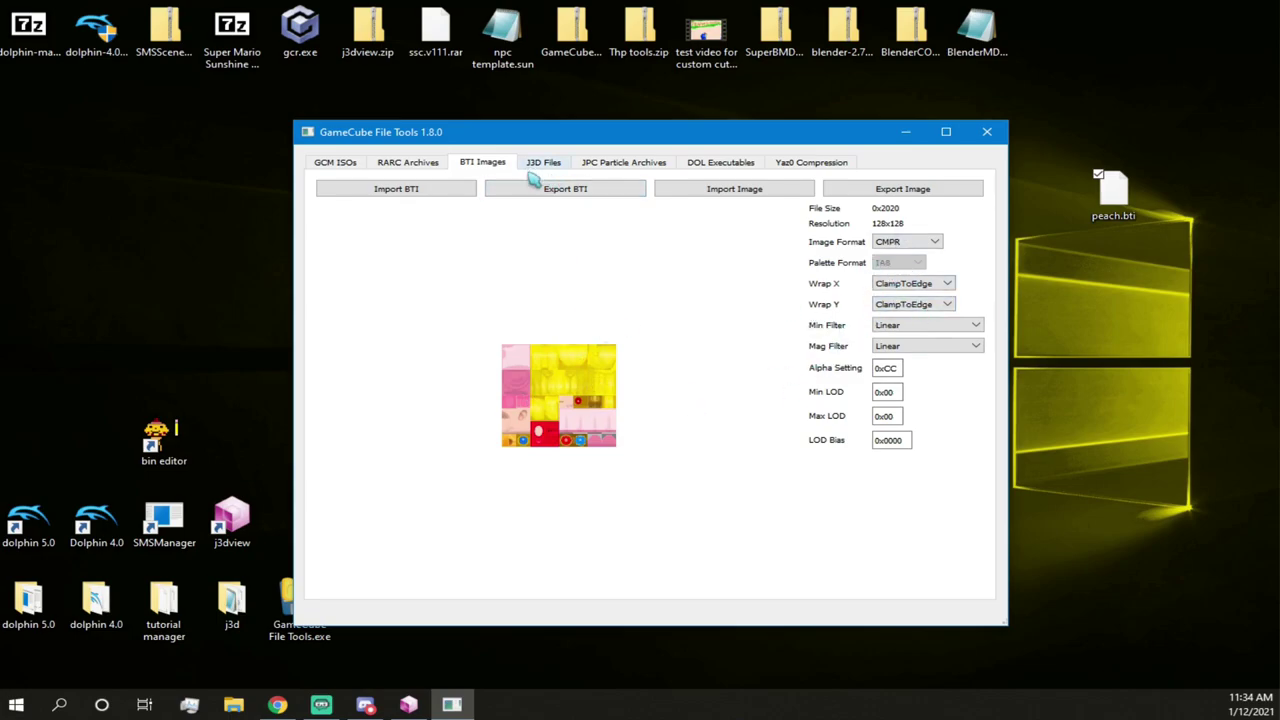
- Export the Peach texture to the Desktop as the PNG image peach.png and place the file beneath peach.bti
left_click(566, 190)
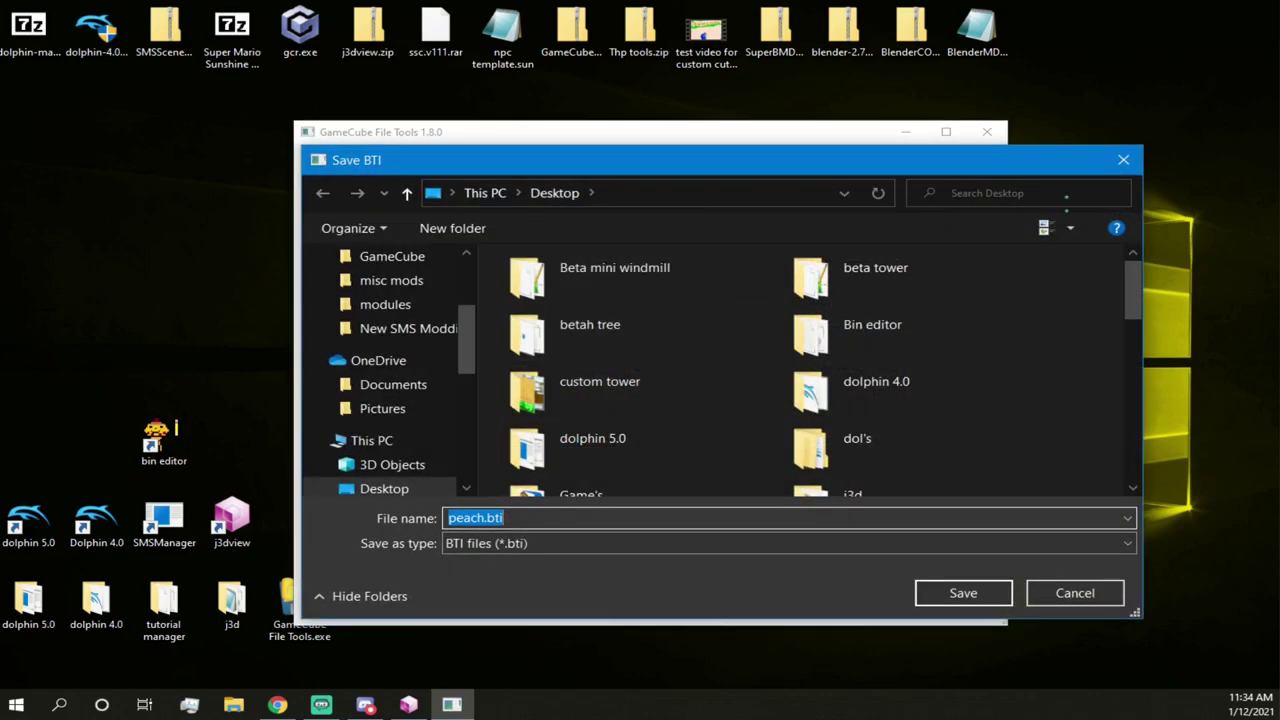
left_click(1123, 160)
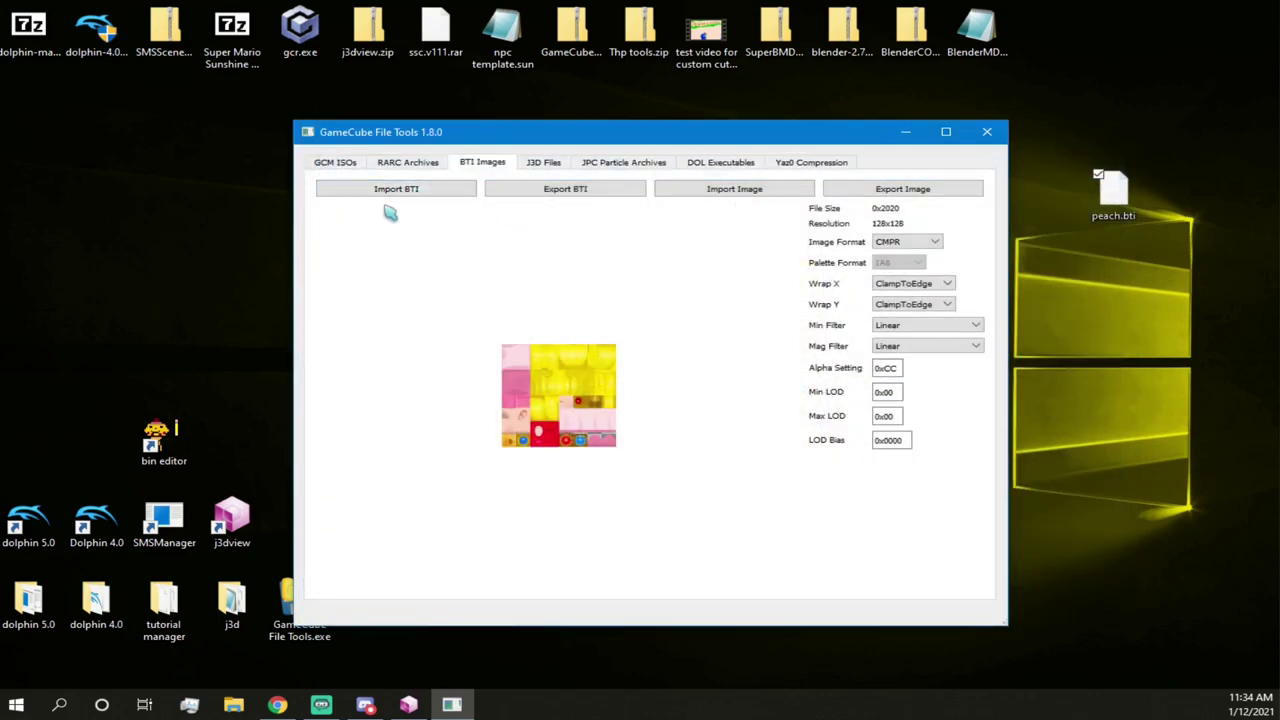
left_click(893, 195)
scroll(640, 350, "down", 5)
scroll(540, 345, "down", 10)
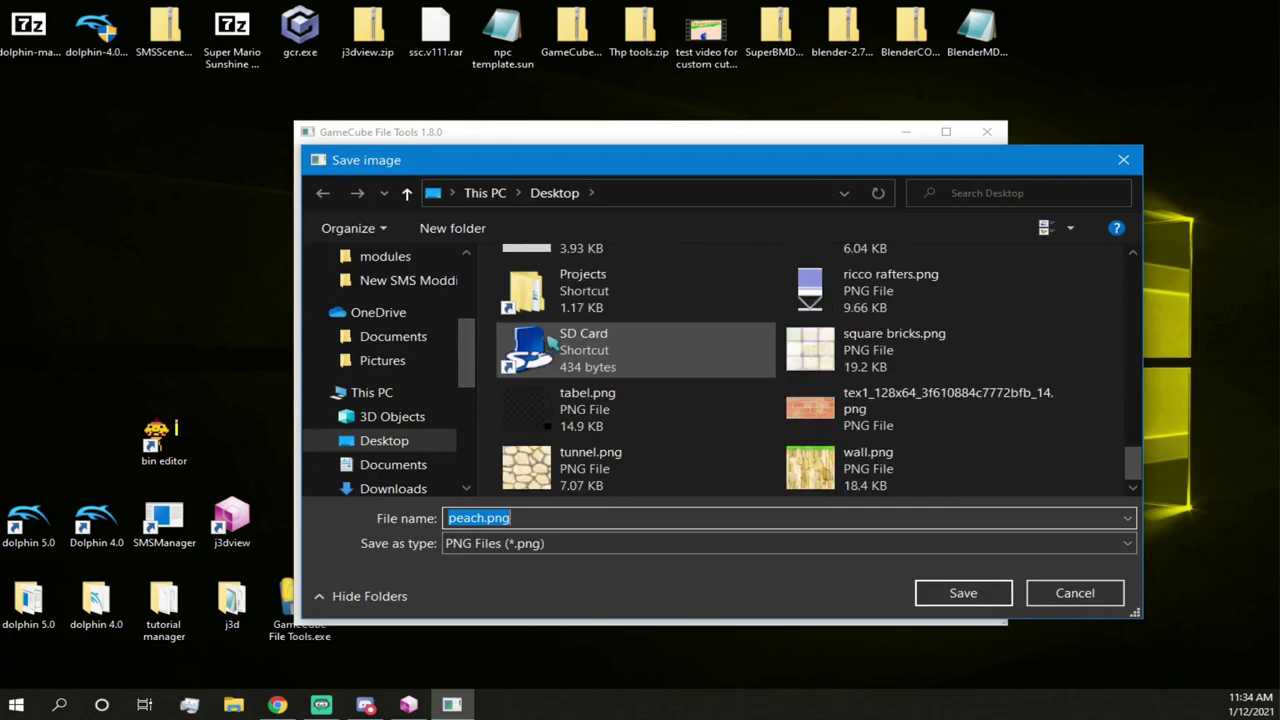
left_click(940, 592)
left_click(726, 408)
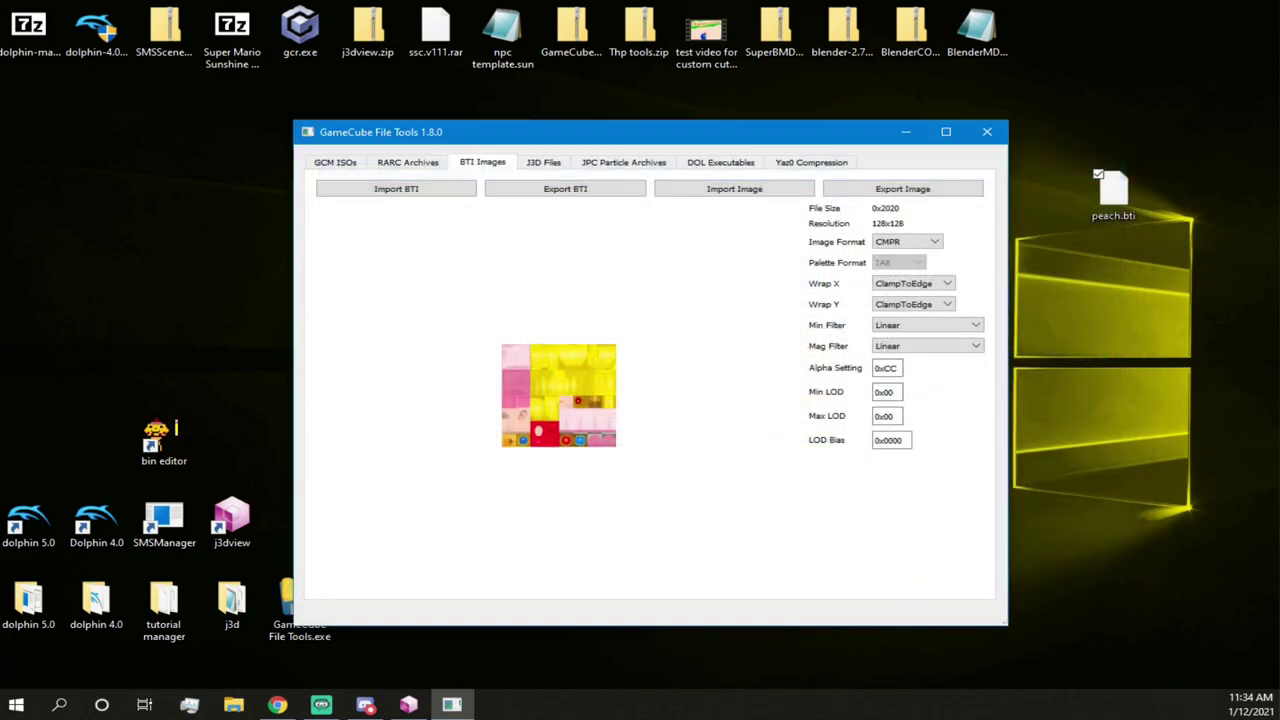
left_click_drag(2, 530, 1130, 266)
left_click(1156, 340)
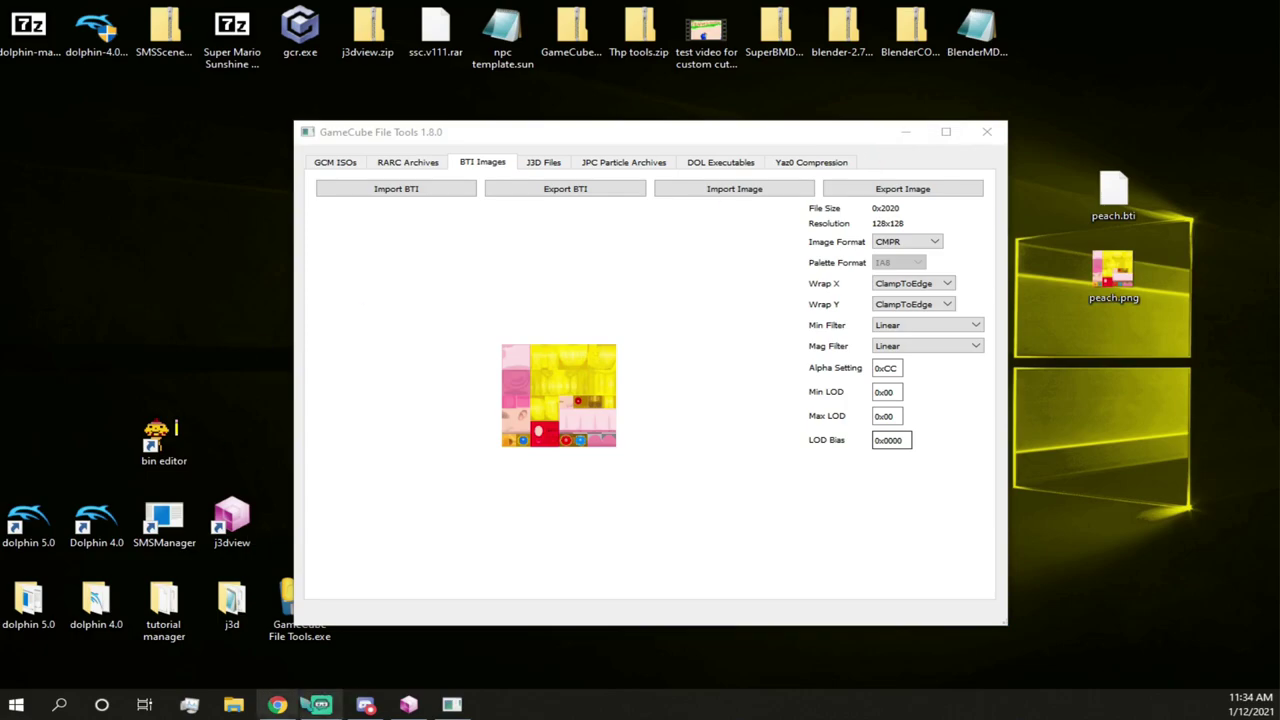
- Switch to Chrome, close the YouTube pages and open the bookmarked Photopea editor
left_click(277, 705)
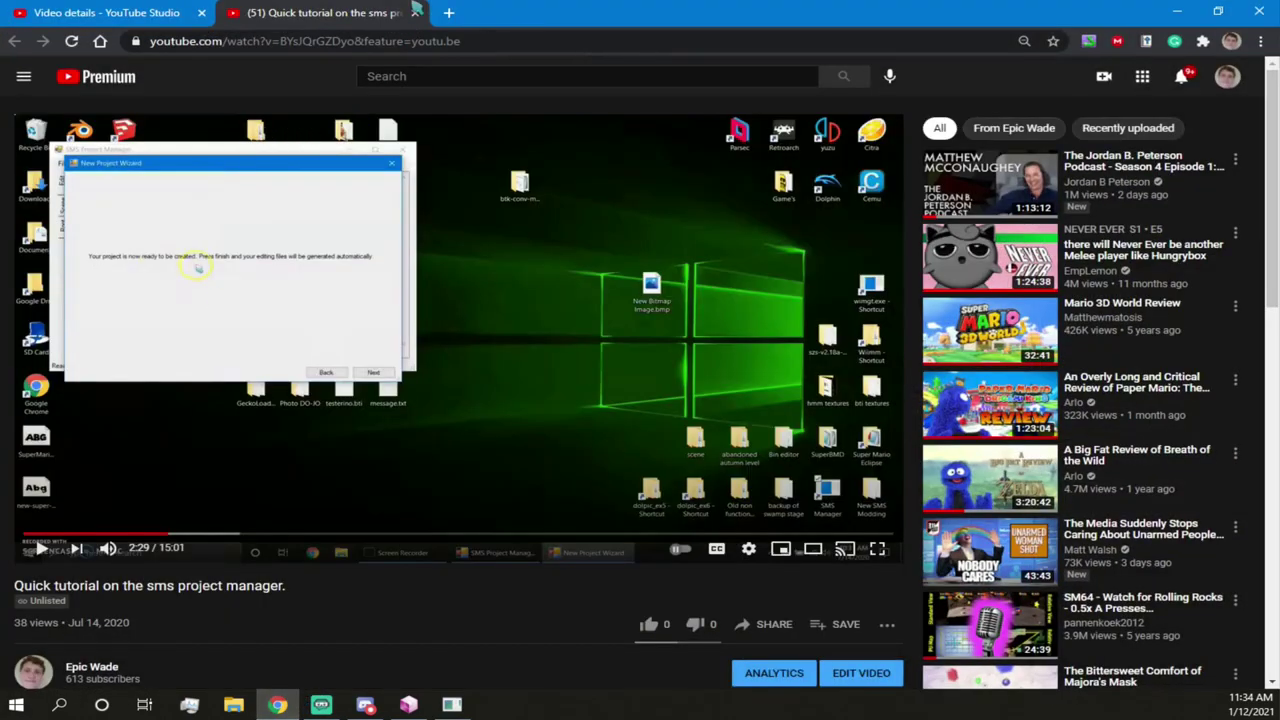
left_click(415, 12)
left_click(448, 12)
left_click(201, 12)
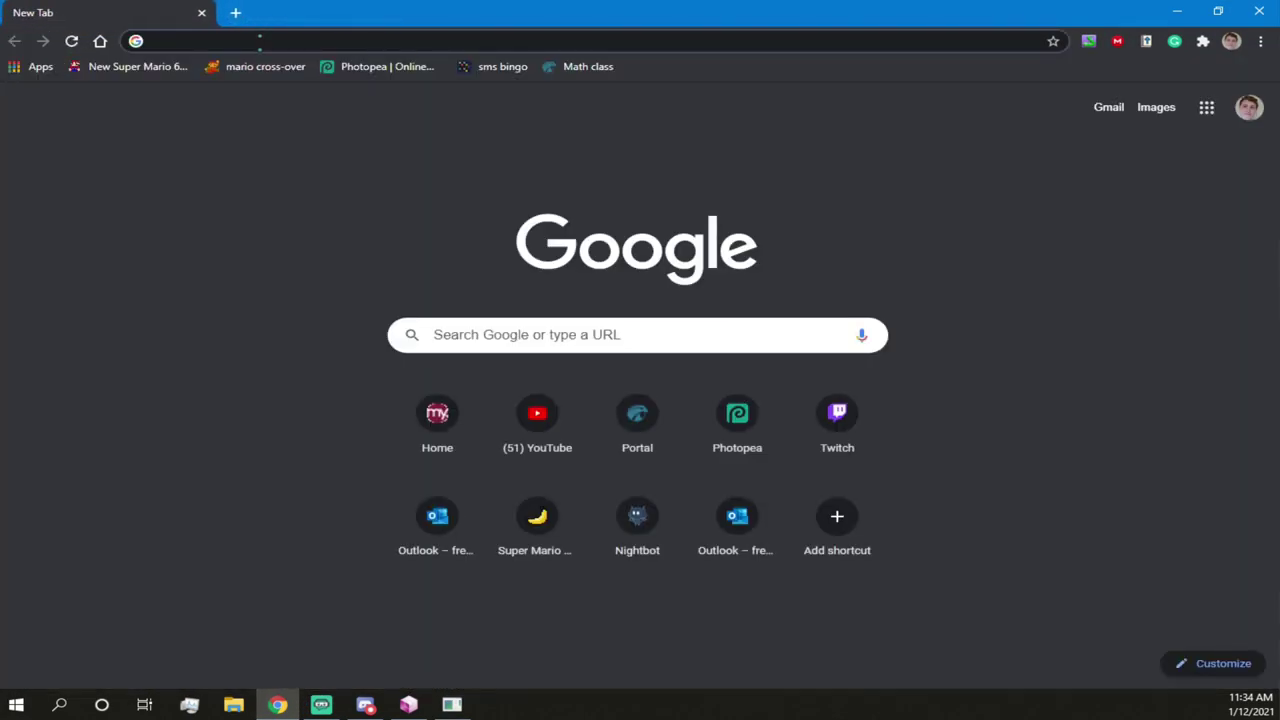
left_click(404, 66)
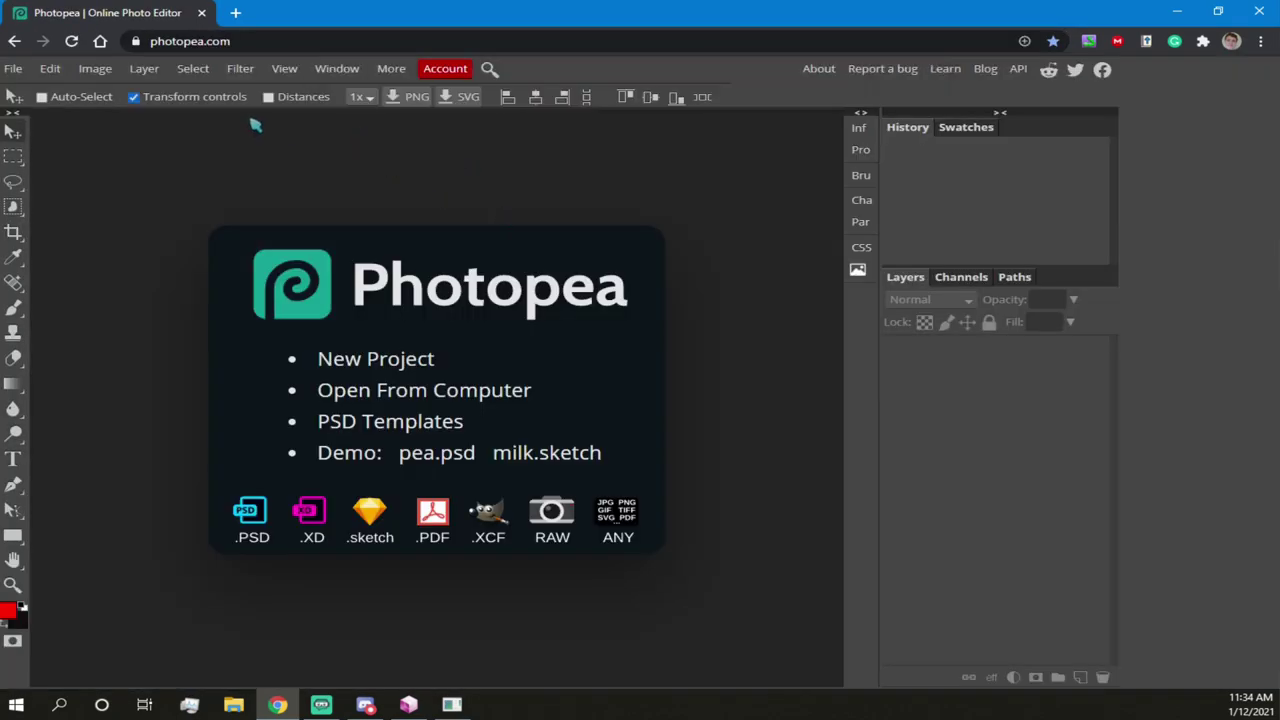
- Open peach.png from the Desktop in Photopea
left_click_drag(766, 27, 408, 103)
left_click(1107, 290)
left_click_drag(1108, 293, 222, 400)
left_click_drag(383, 94, 680, 1)
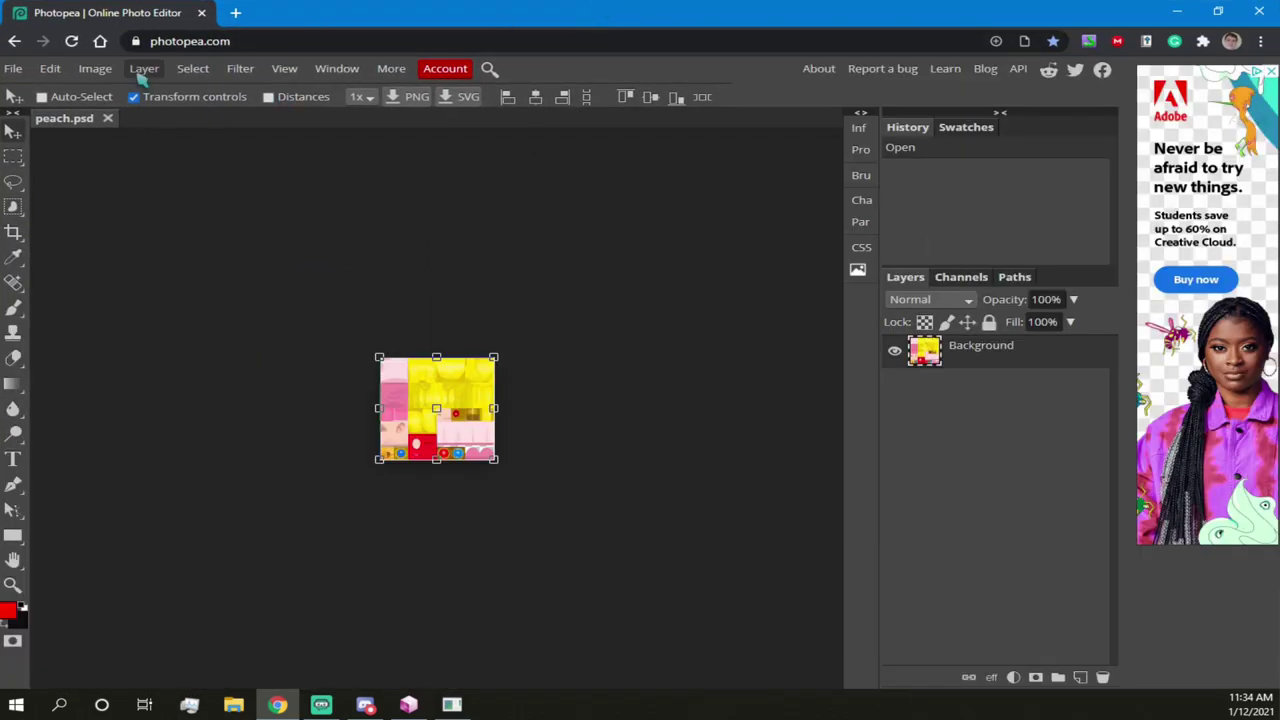
- Apply a Hue/Saturation adjustment to the Peach texture with the hue set to -59
left_click(97, 69)
mouse_move(150, 92)
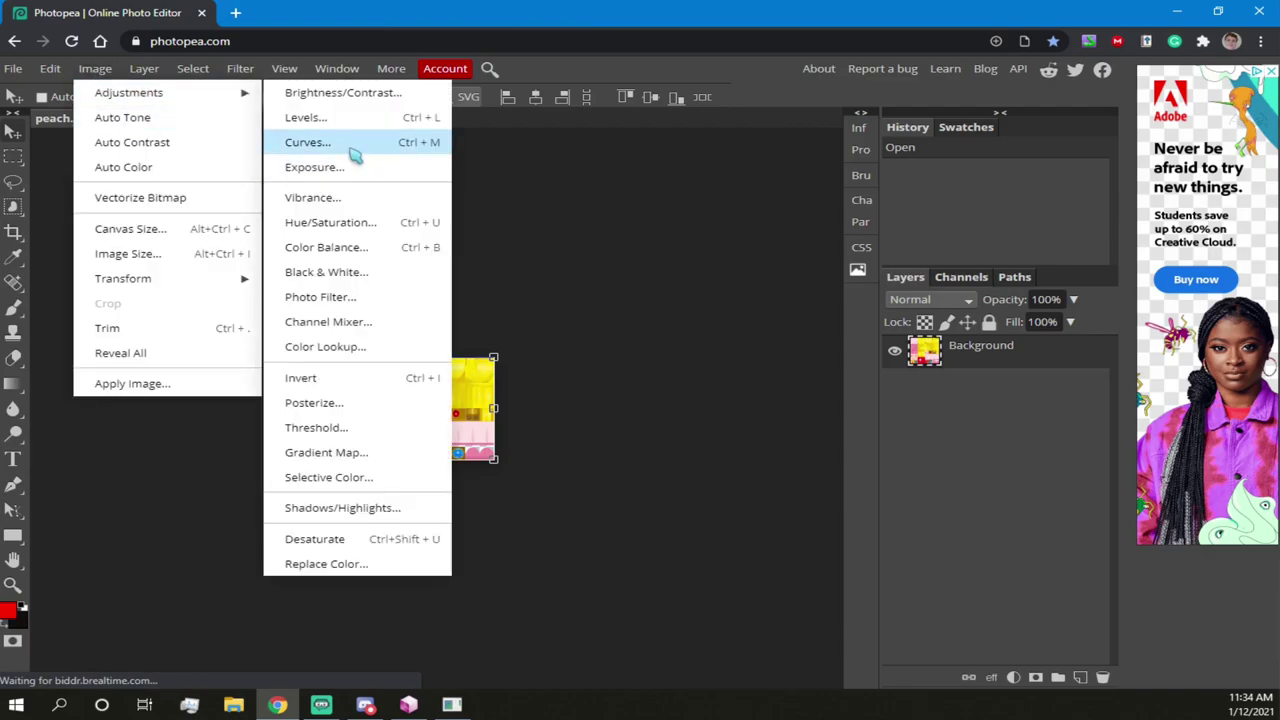
left_click(343, 221)
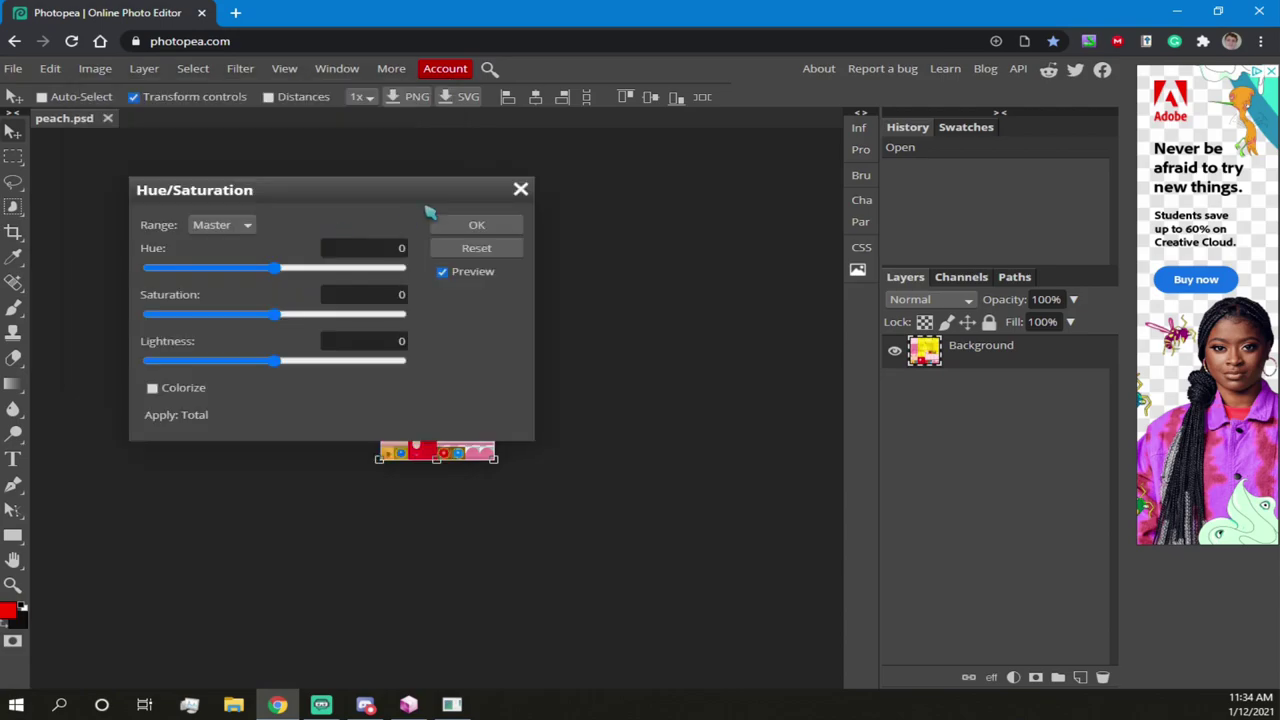
left_click_drag(340, 200, 865, 265)
left_click_drag(803, 328, 761, 351)
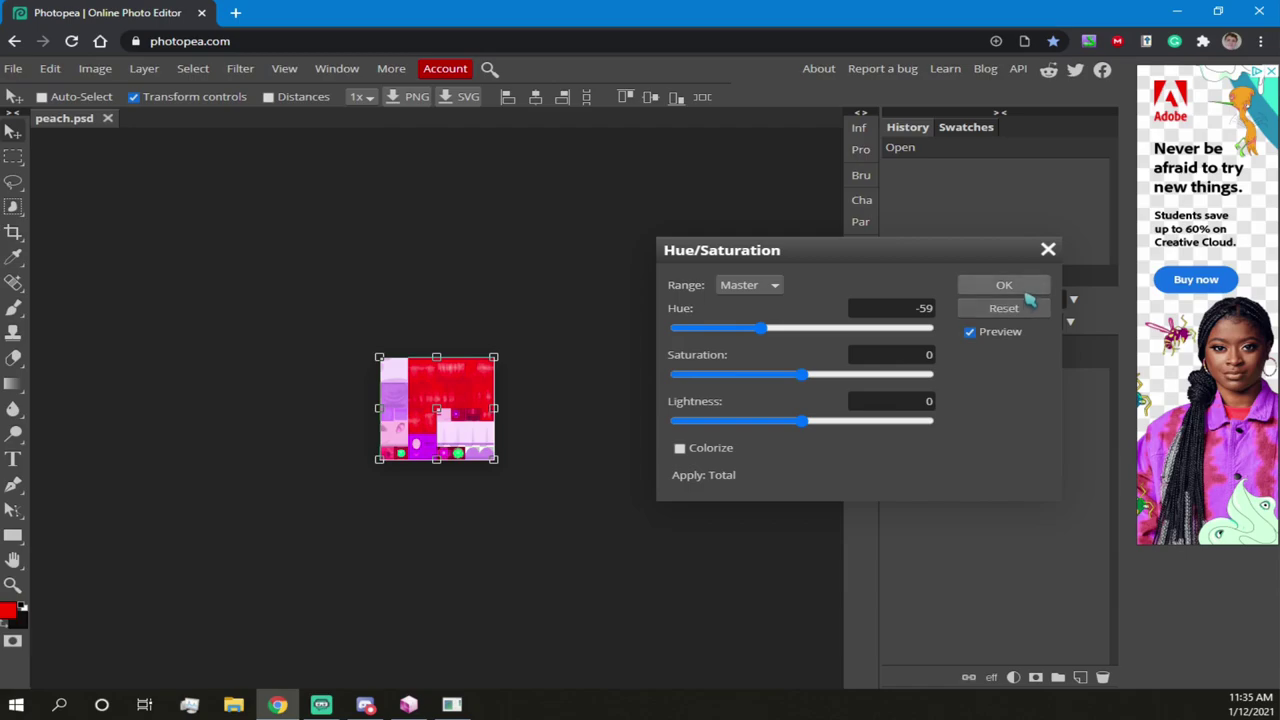
left_click(1003, 285)
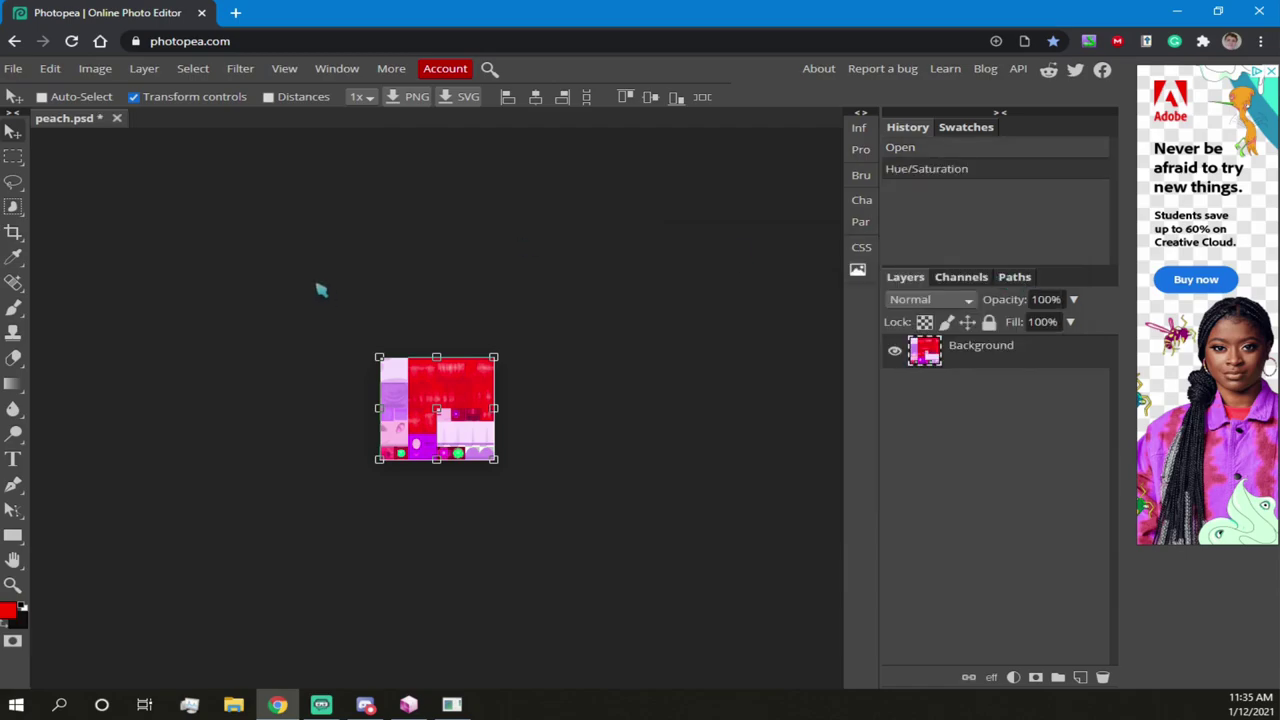
- Export the recoloured texture as peach.png, show the download in its folder and close the browser
left_click(13, 68)
mouse_move(121, 278)
left_click(187, 278)
left_click(411, 329)
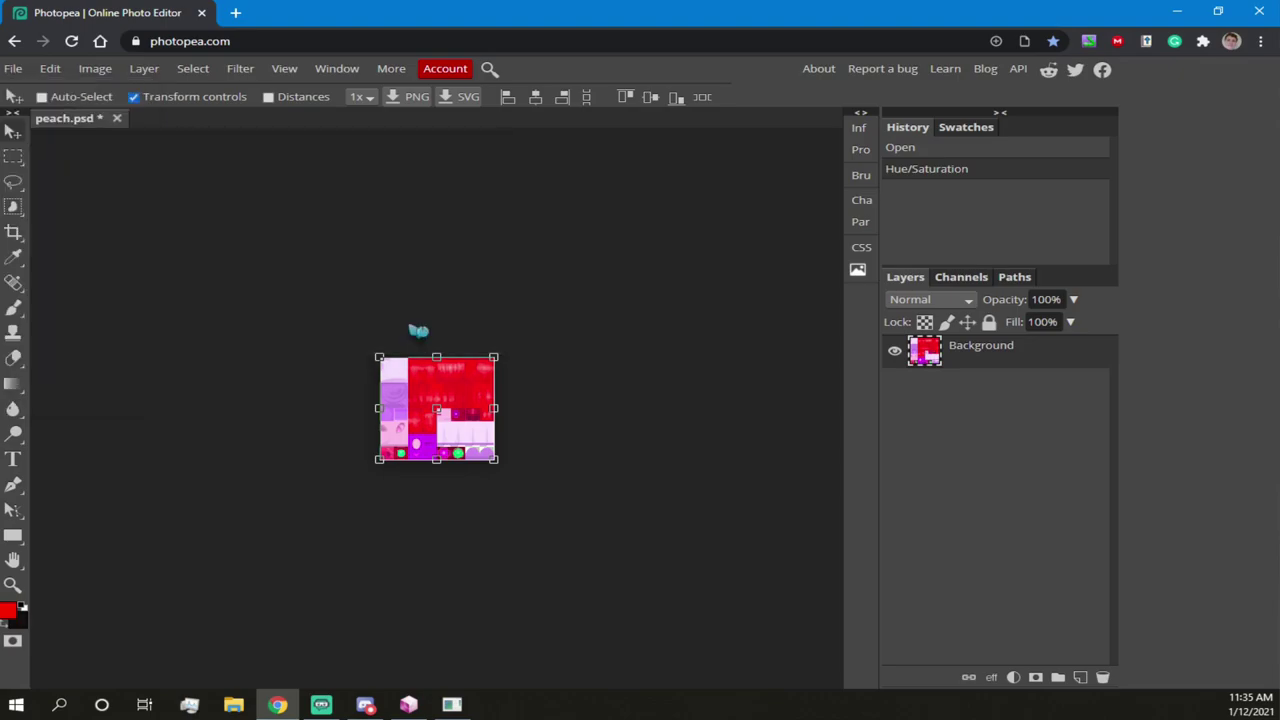
left_click(184, 666)
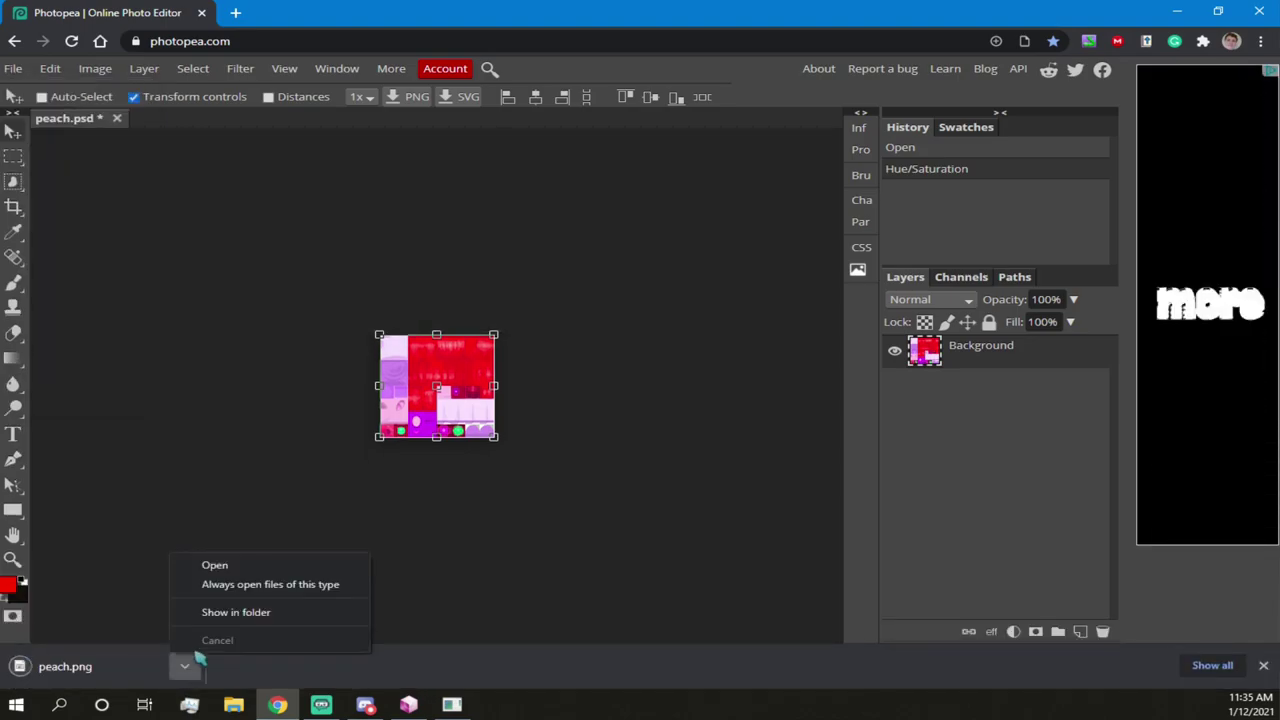
left_click(246, 609)
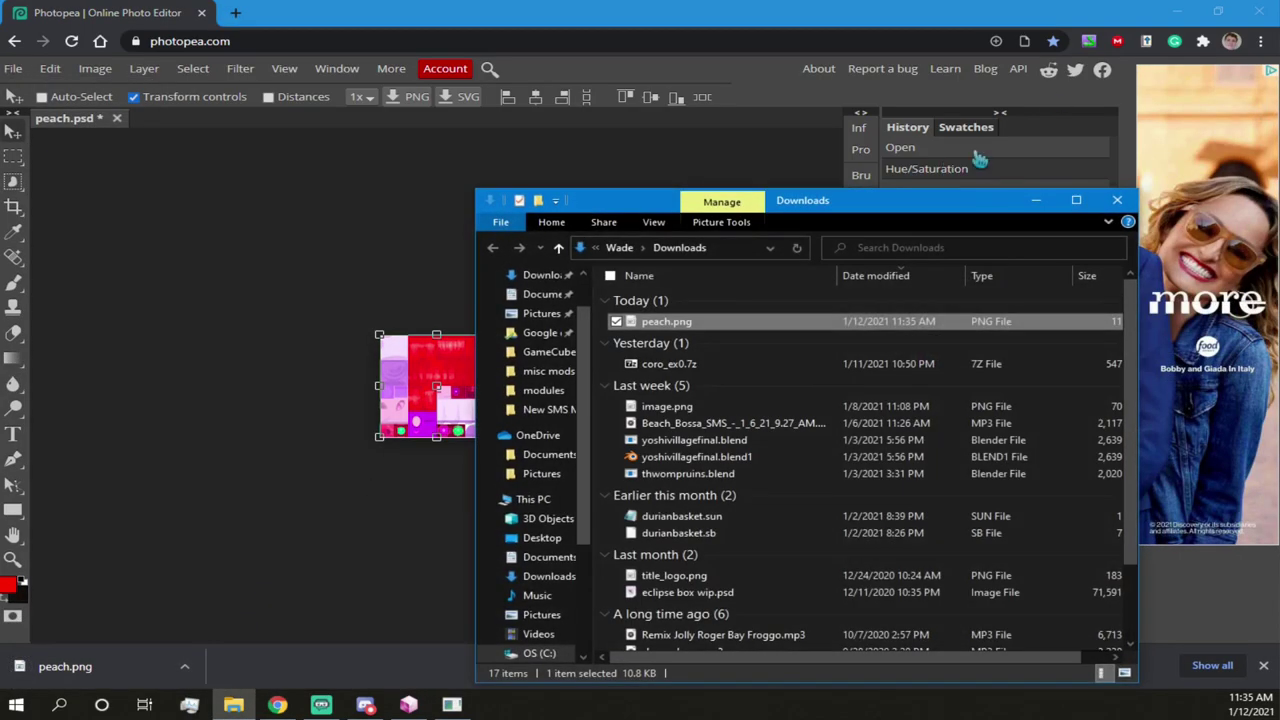
left_click(1259, 11)
left_click(724, 131)
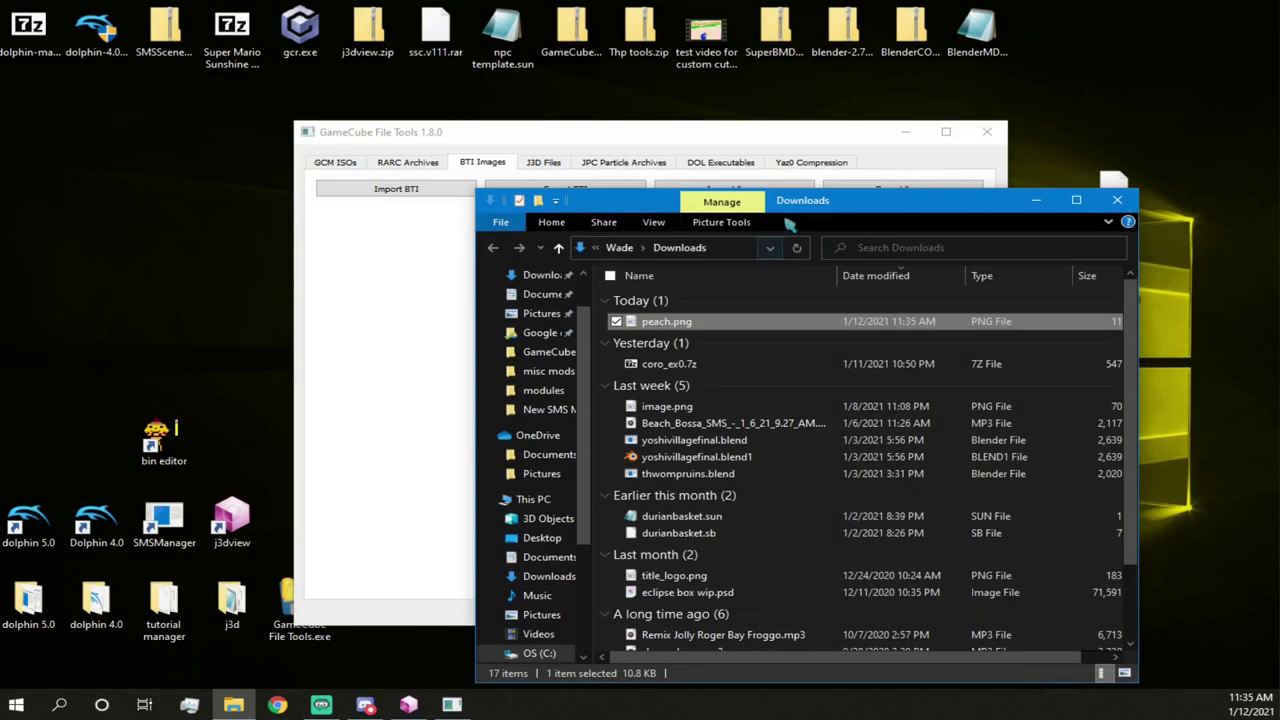
- Move the recoloured peach.png from Downloads to the Desktop beside peach.bti, and close the Downloads folder
left_click_drag(798, 203, 444, 190)
left_click_drag(402, 306, 1208, 298)
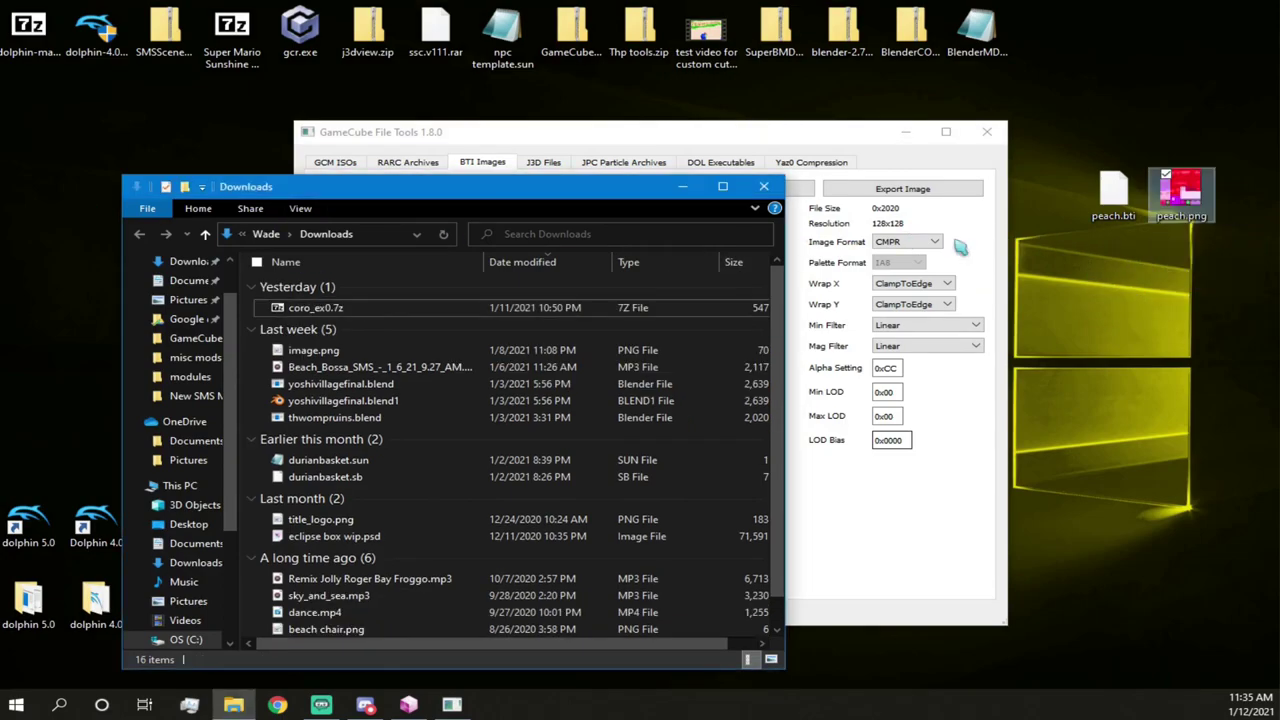
left_click(763, 187)
- Launch a second GameCube File Tools window and arrange it beside the first one
left_click_drag(737, 139, 559, 90)
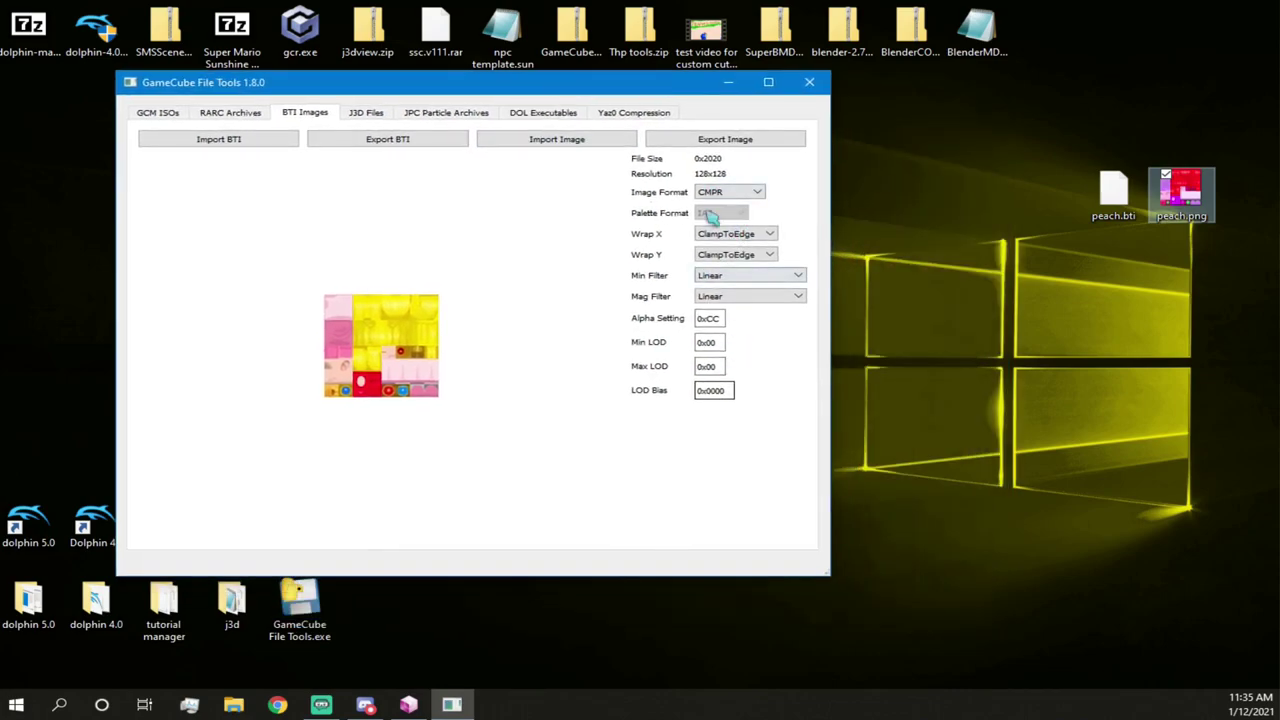
left_click(299, 605)
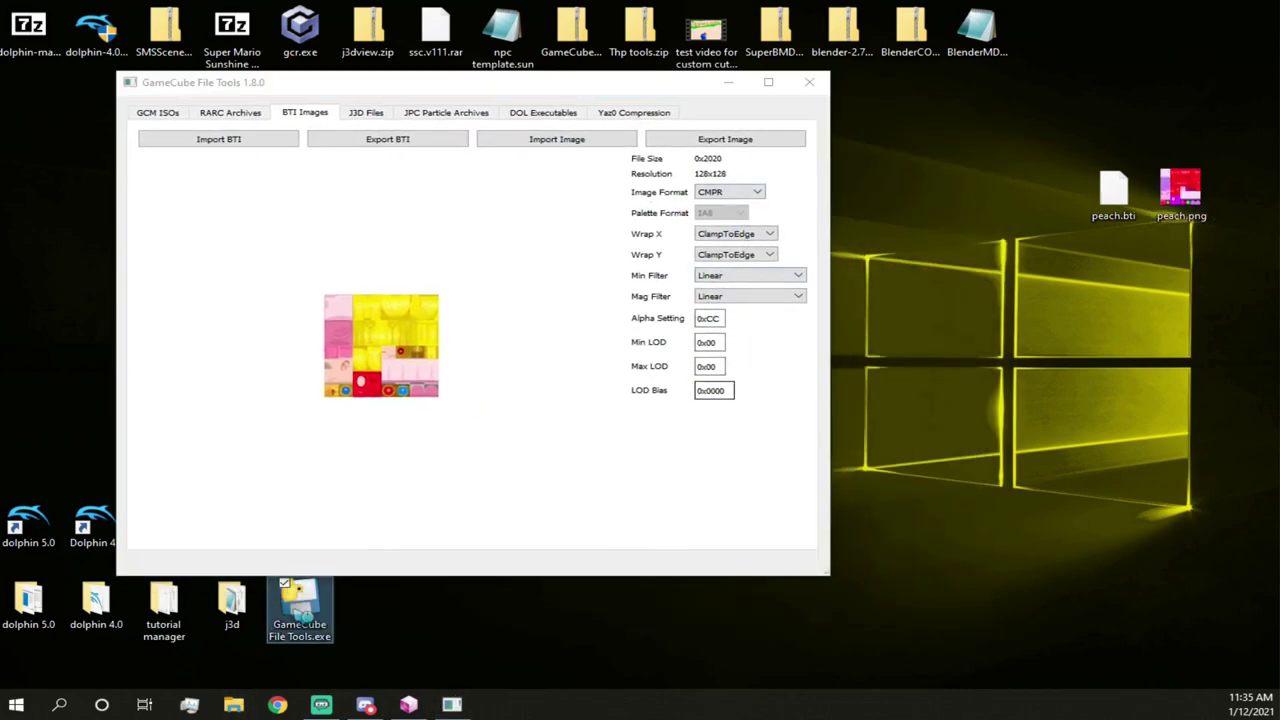
left_click_drag(378, 89, 42, 95)
left_click_drag(674, 98, 831, 96)
- Import the recoloured peach.png into the second GameCube File Tools window and uncover the first window's texture settings for comparison
left_click(868, 145)
scroll(808, 297, "down", 10)
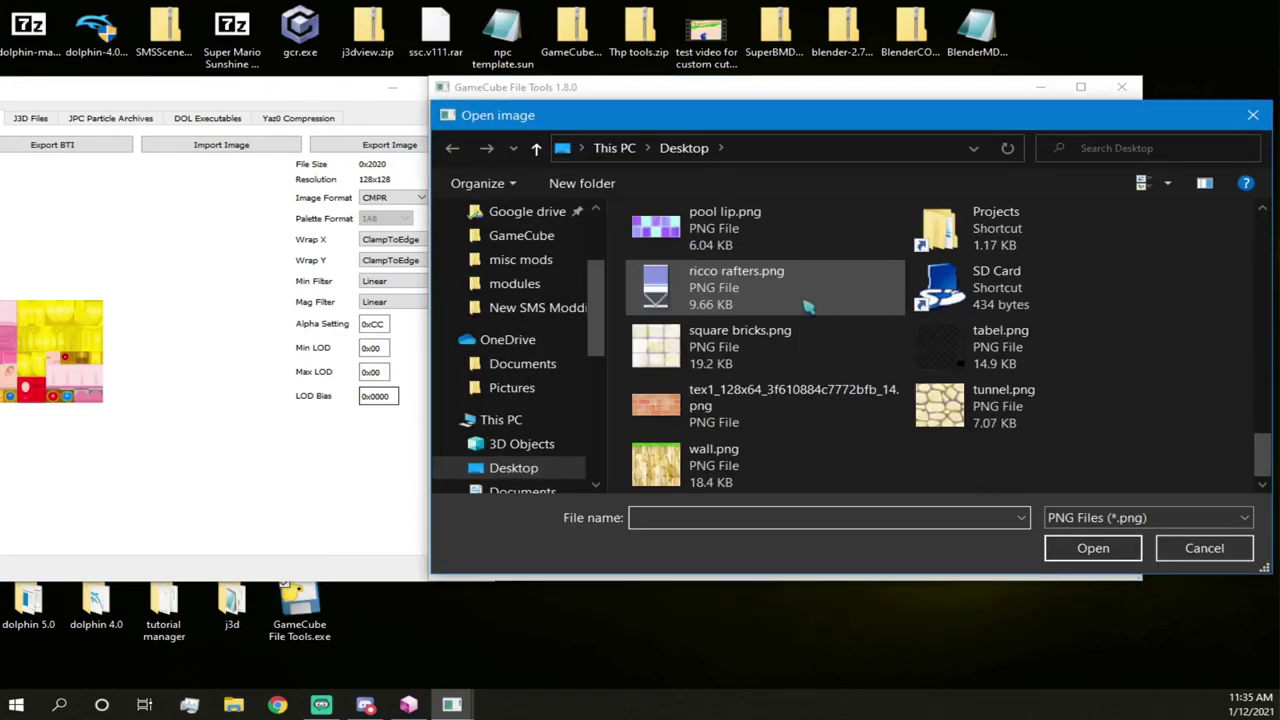
scroll(912, 390, "up", 10)
scroll(912, 352, "up", 3)
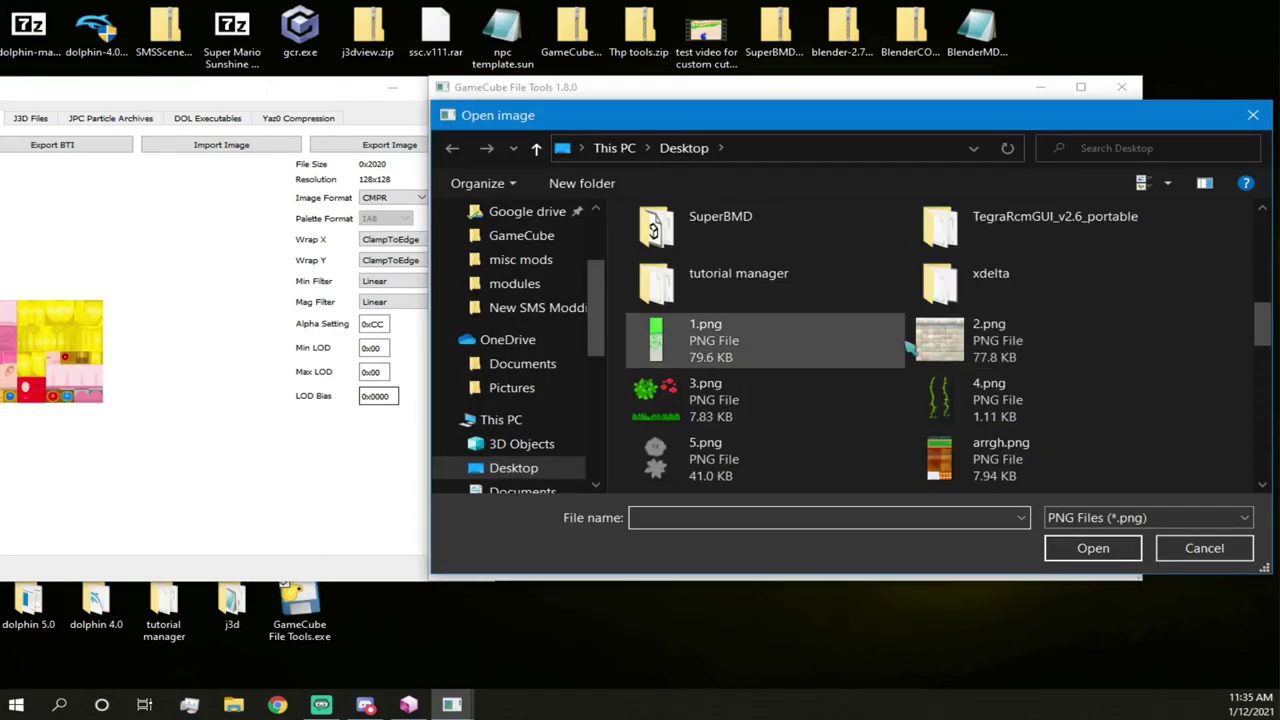
scroll(905, 350, "down", 5)
scroll(890, 354, "up", 1)
scroll(890, 352, "down", 3)
scroll(890, 352, "up", 2)
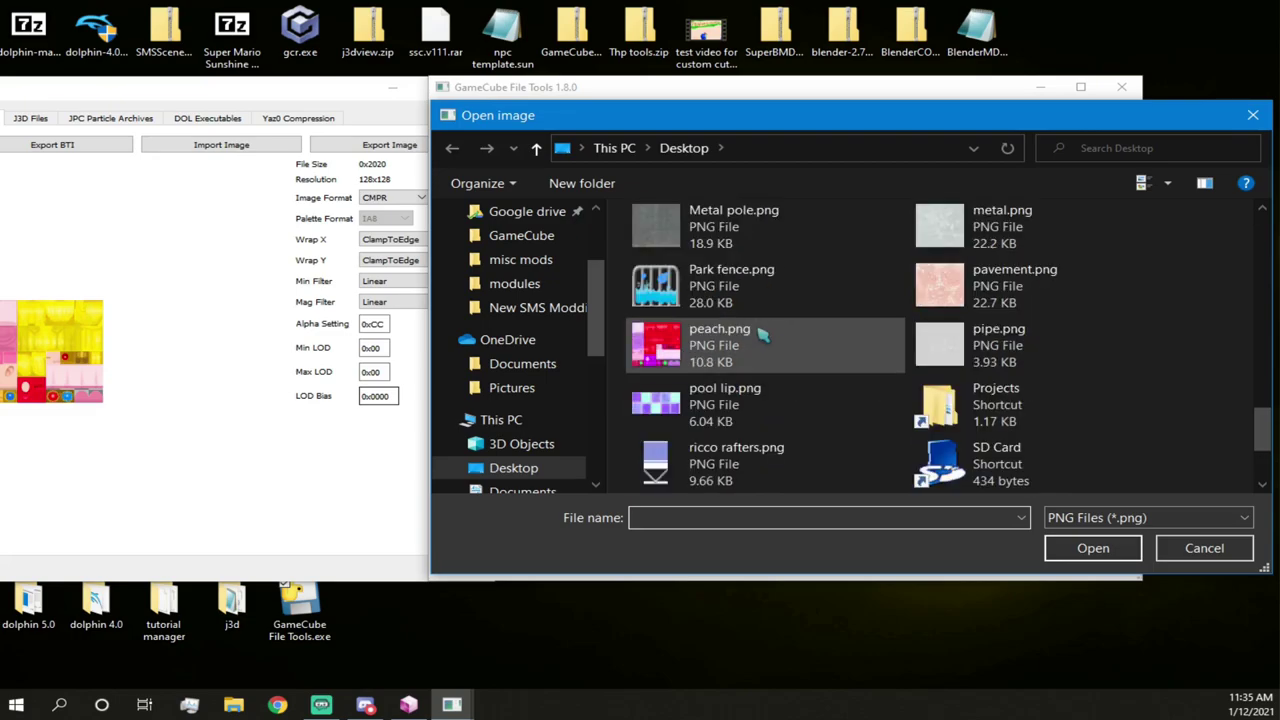
double_click(732, 343)
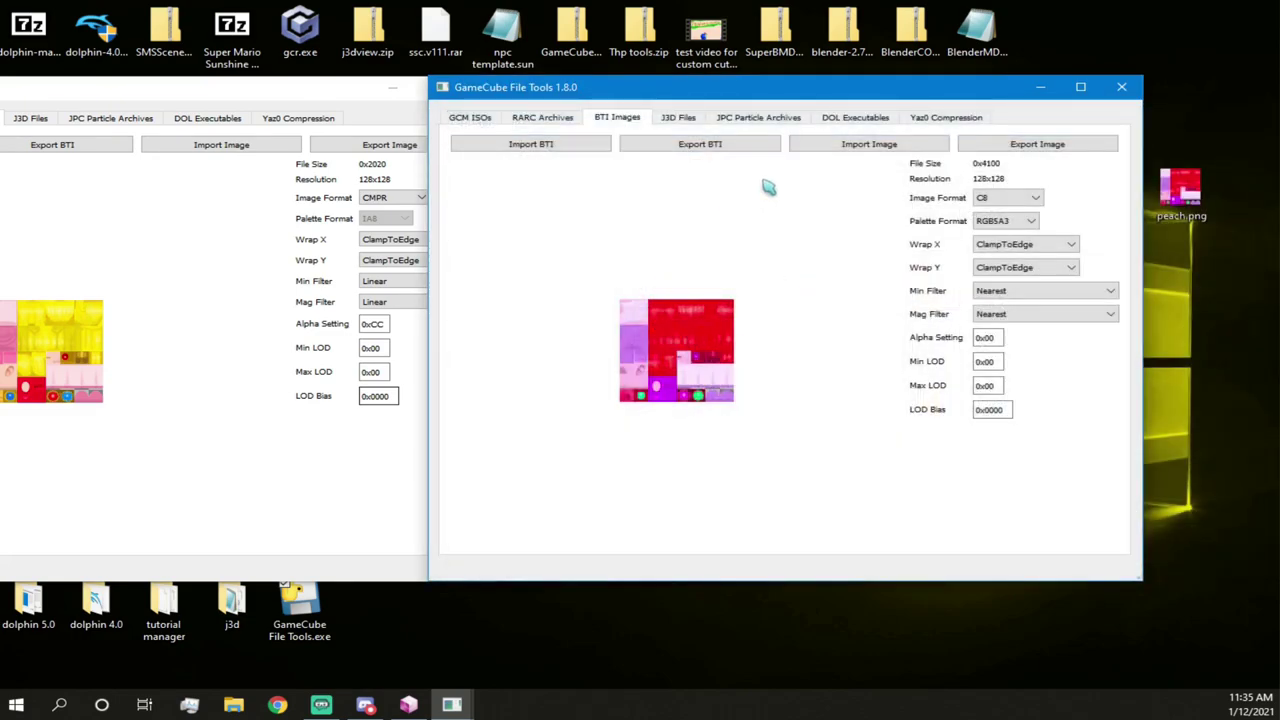
left_click_drag(672, 93, 736, 98)
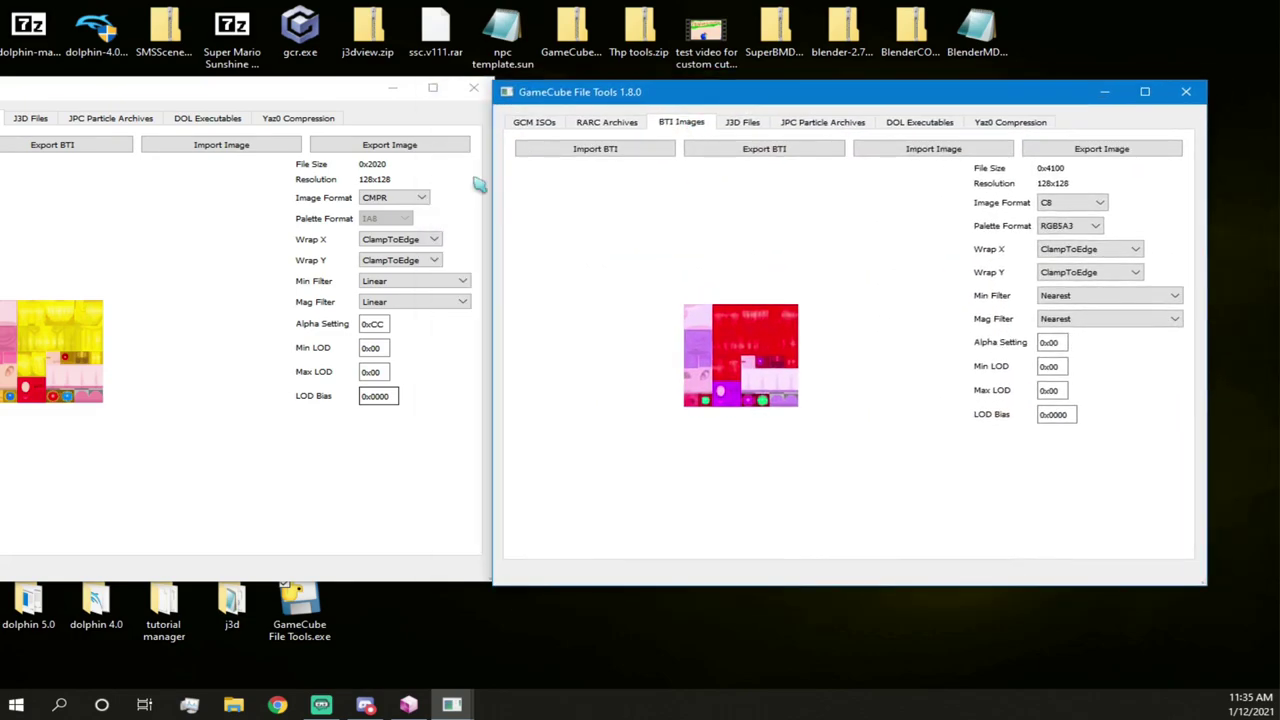
- Match the recoloured texture's settings to the original: image format CMPR, min and mag filters Linear, alpha setting 0xCC
left_click(1066, 204)
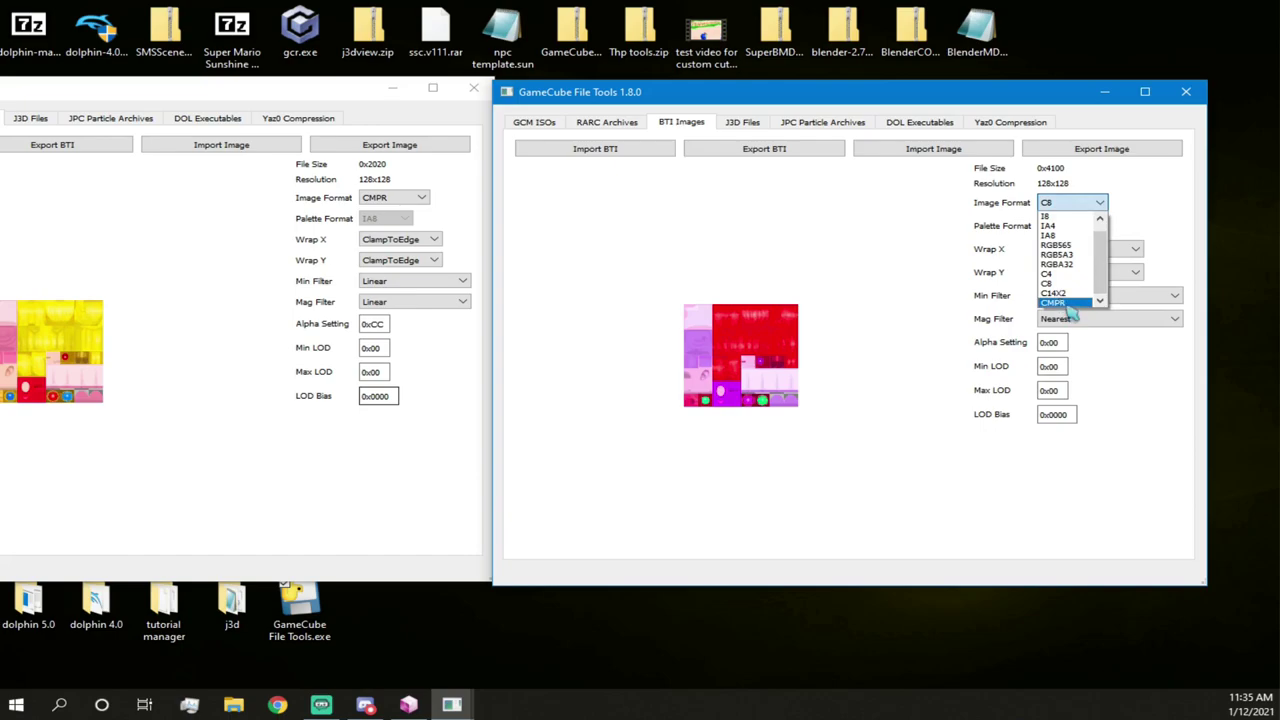
left_click(1066, 304)
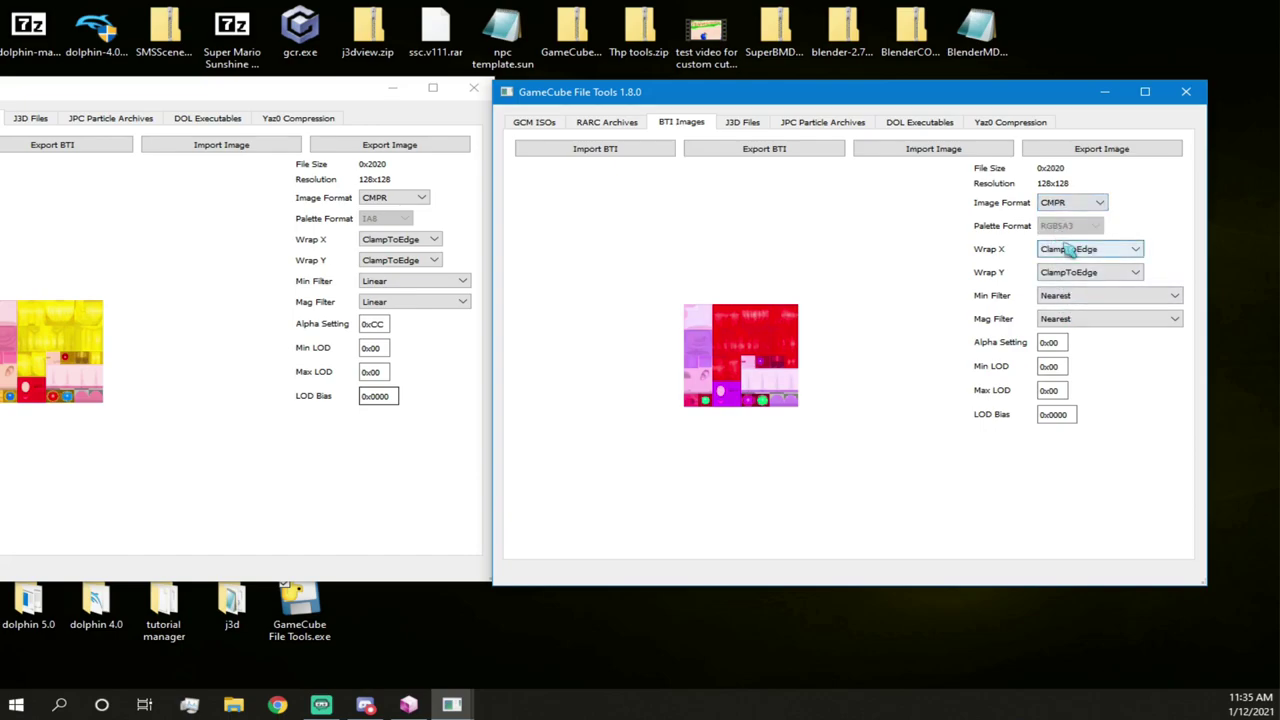
left_click(1086, 296)
left_click(1076, 319)
left_click(1070, 319)
left_click(1056, 342)
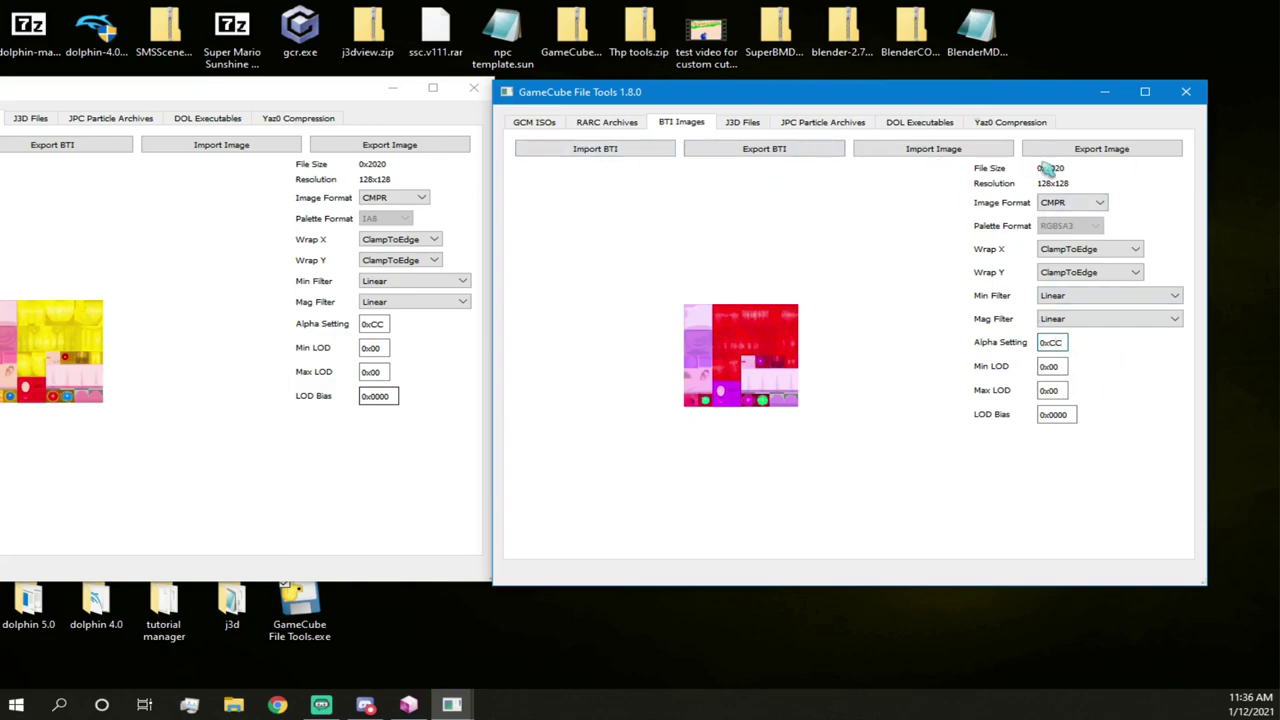
- Export the recoloured texture to the Desktop as peach2.bti
left_click(768, 160)
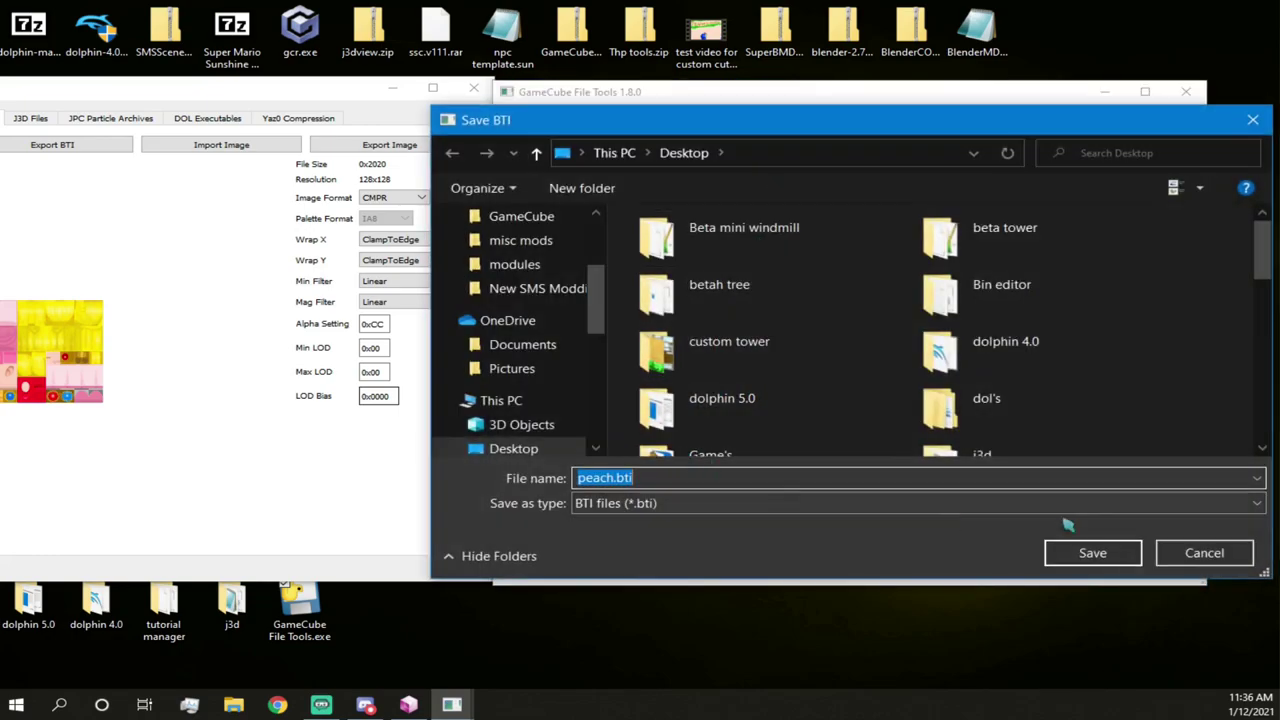
left_click(613, 478)
left_click(1128, 557)
left_click(893, 365)
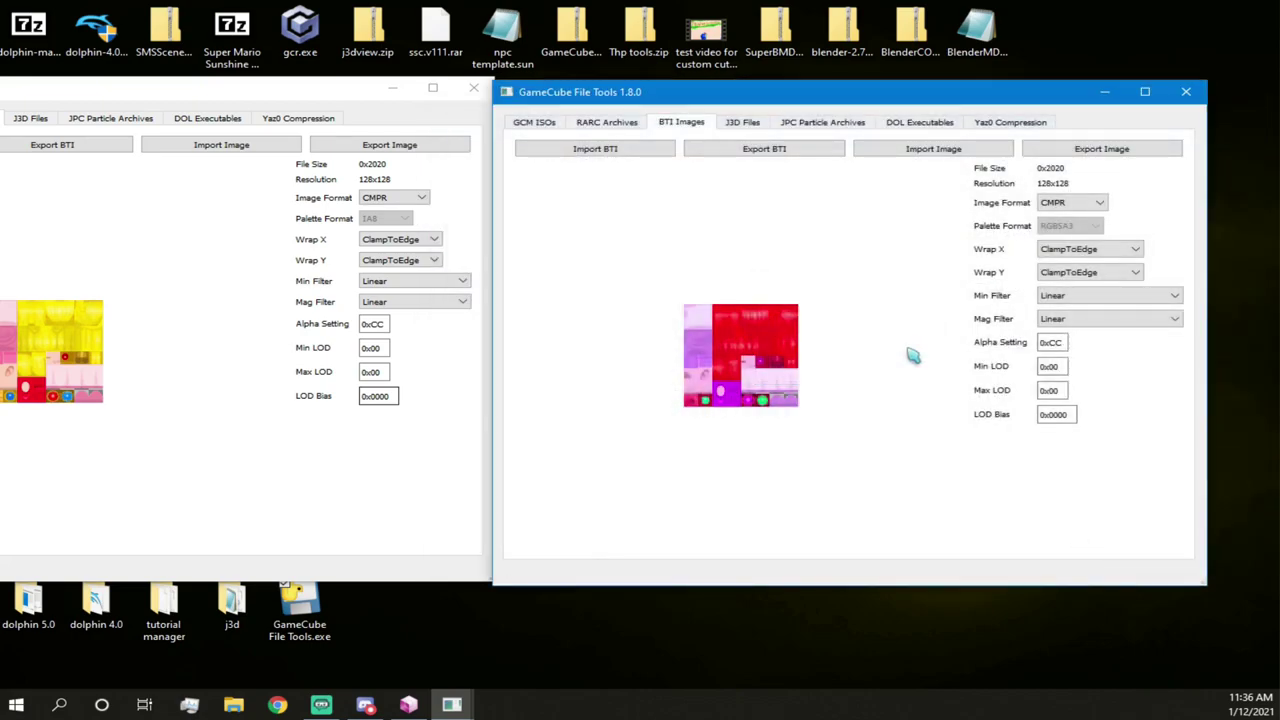
- Switch to j3dview and replace the first H_peach_main_s3tc texture of the Peach model with peach2.bti from the Desktop
left_click(408, 705)
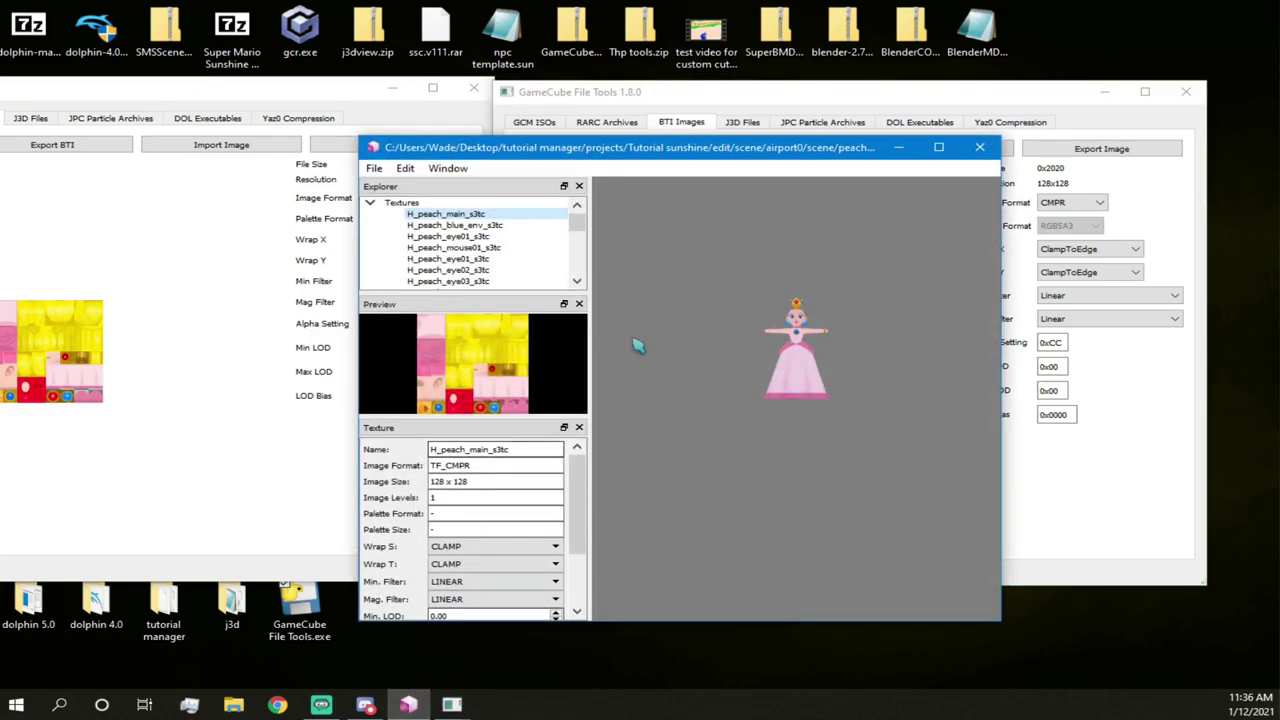
right_click(487, 219)
left_click(528, 249)
scroll(500, 355, "up", 2)
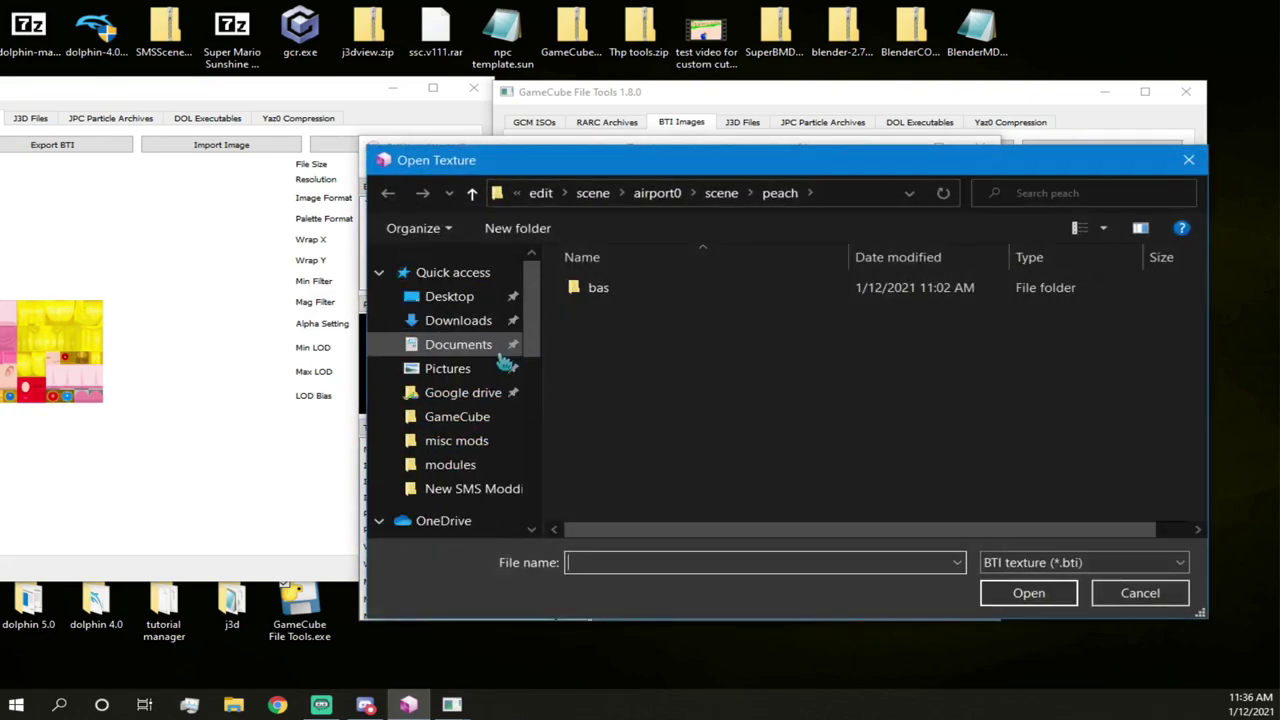
left_click(450, 300)
scroll(728, 364, "down", 4)
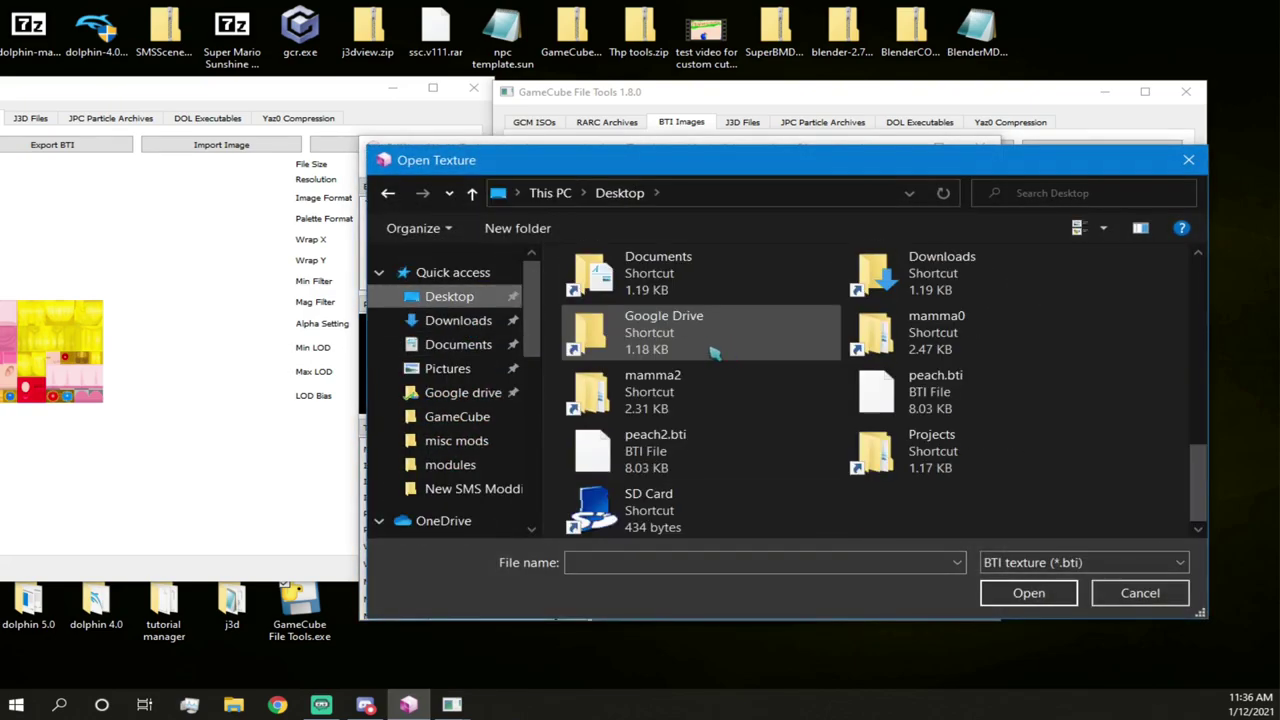
double_click(686, 451)
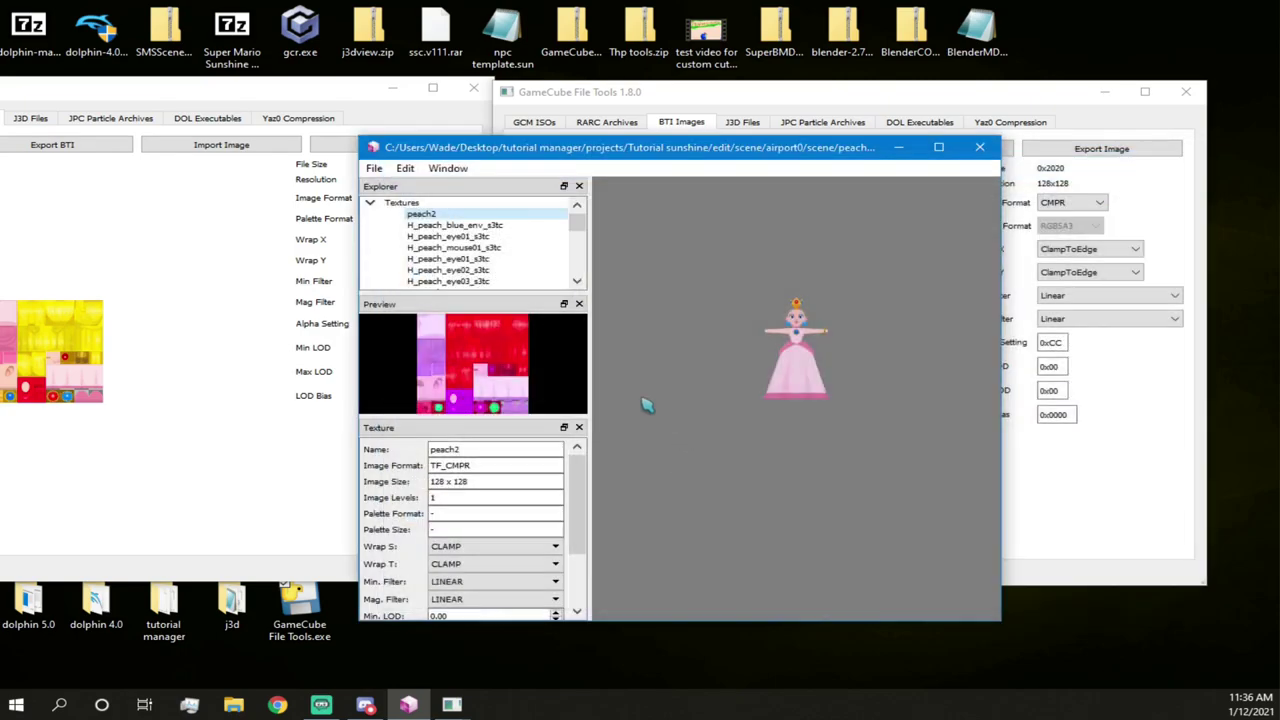
- Look through the remaining Peach textures and replace the next H_peach_main_s3tc entry with peach2.bti
left_click(465, 237)
left_click(465, 248)
left_click(460, 281)
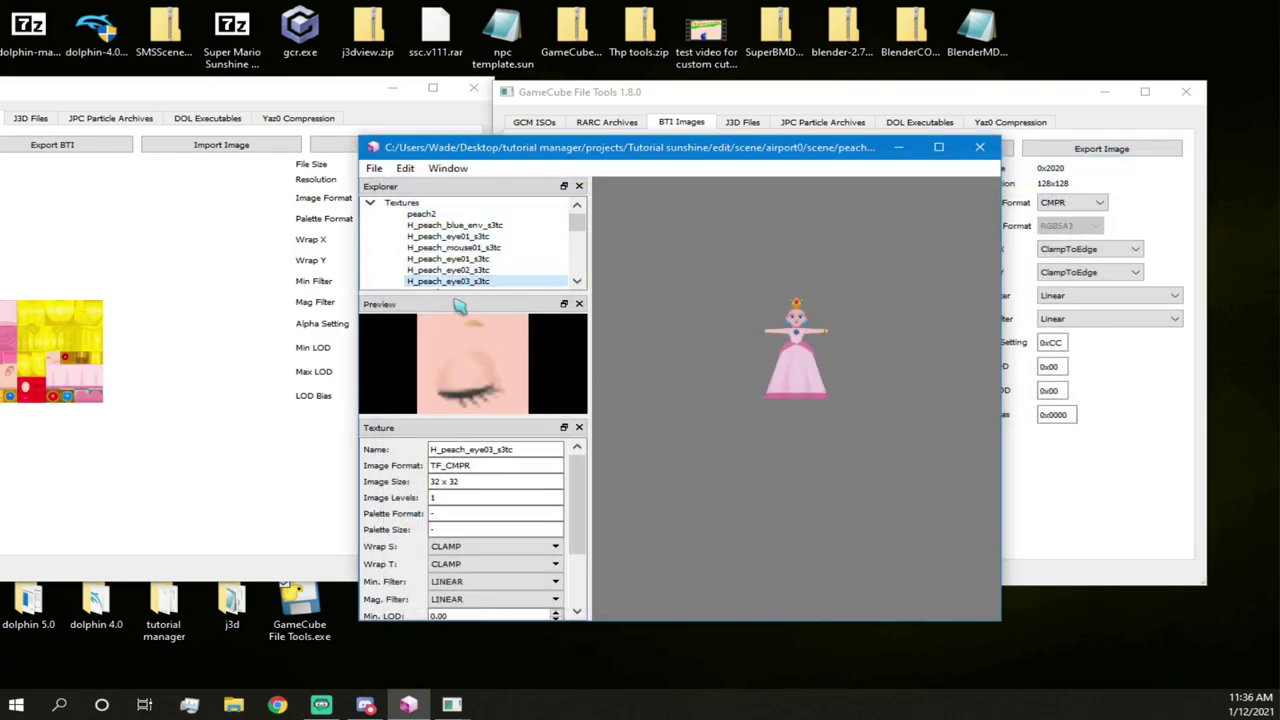
scroll(460, 285, "down", 1)
left_click(462, 259)
left_click(463, 270)
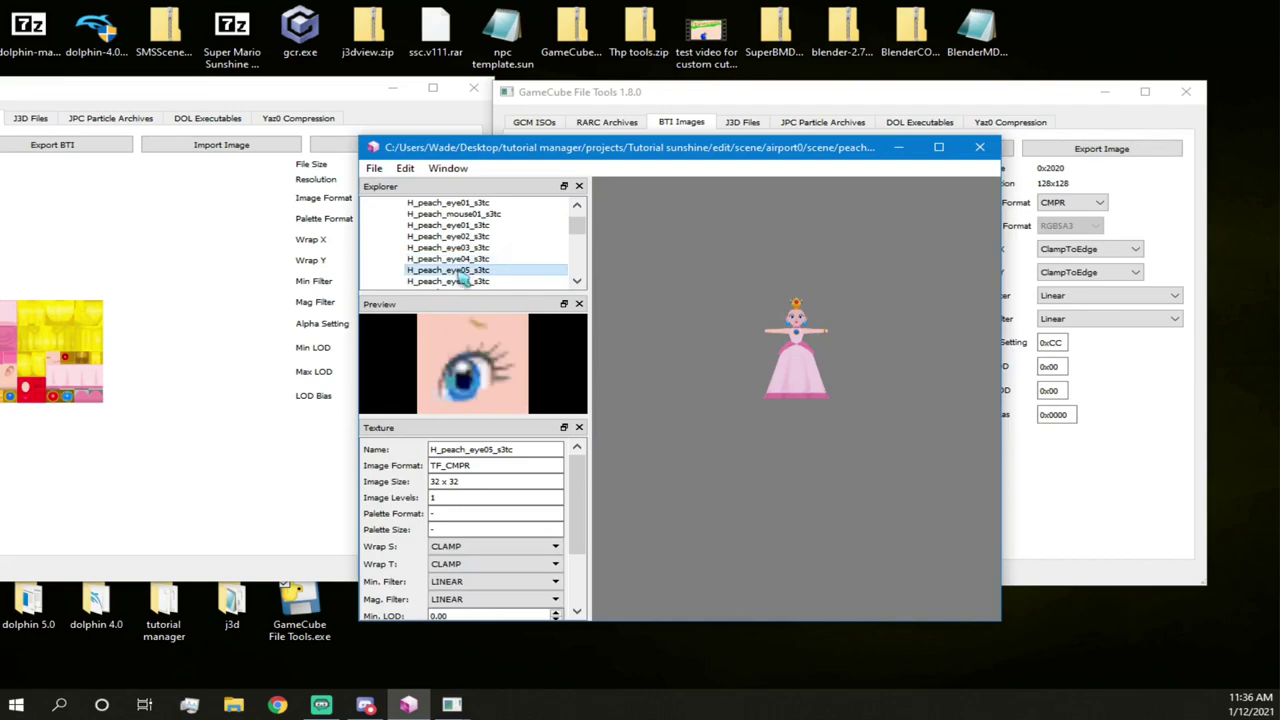
scroll(466, 255, "down", 2)
left_click(470, 247)
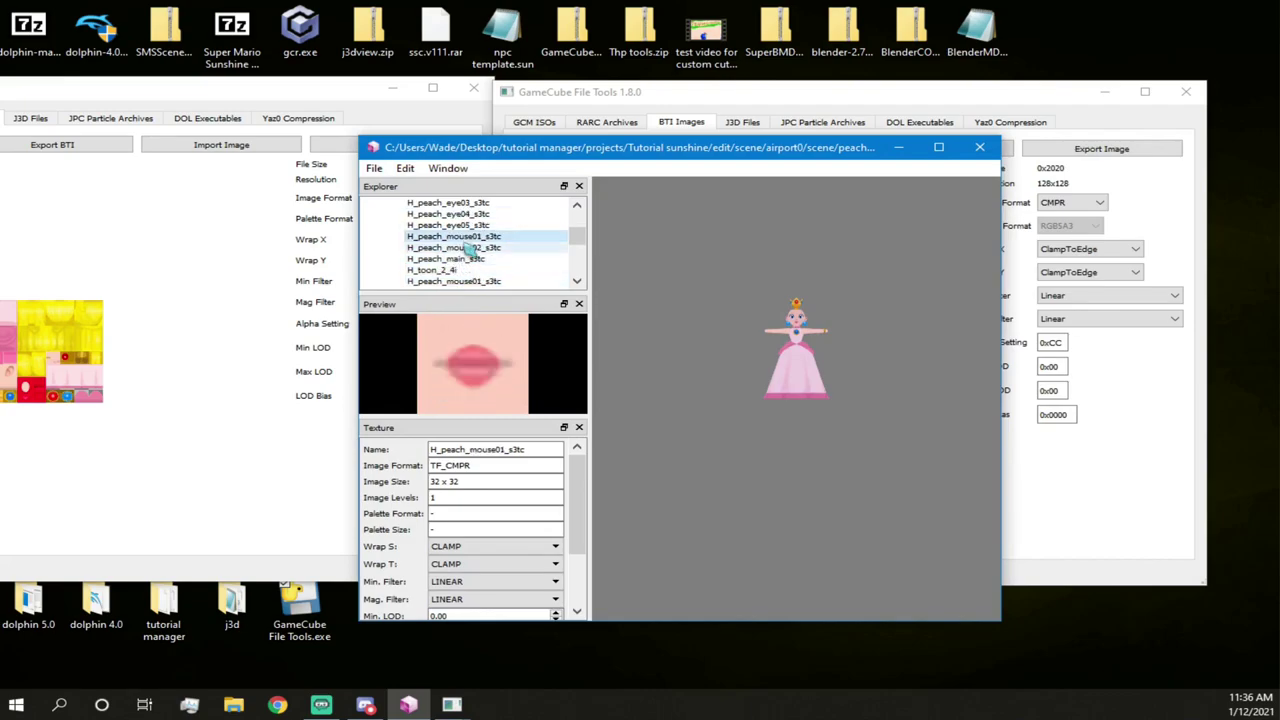
left_click(466, 259)
right_click(466, 262)
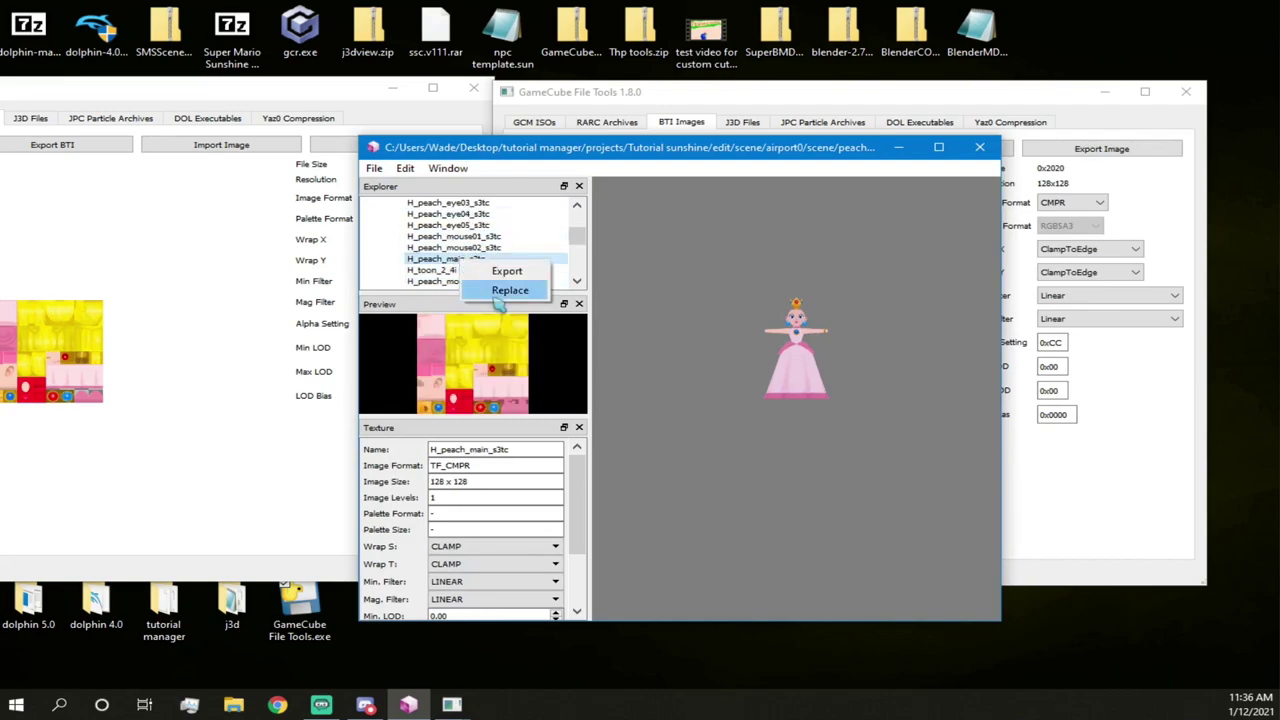
left_click(500, 289)
scroll(488, 368, "down", 1)
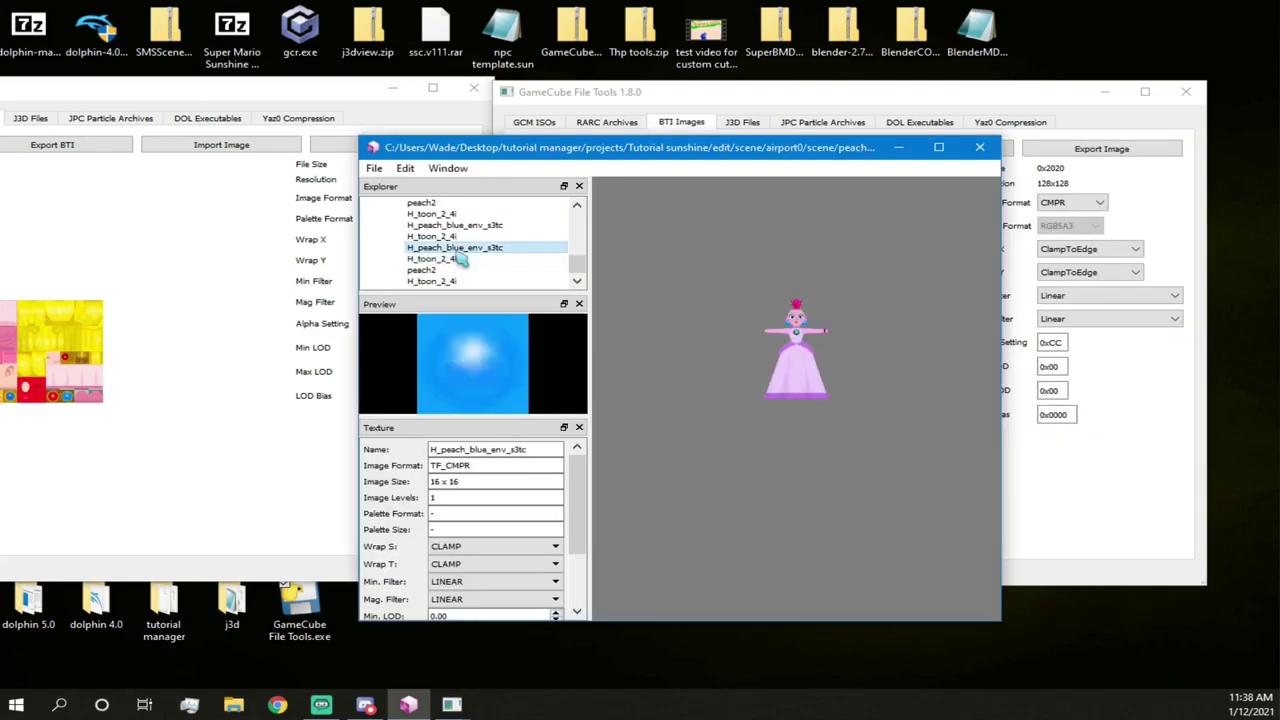
- Check the last texture entries, save the retextured Peach model, and close j3dview and the second GameCube File Tools window
left_click(466, 240)
left_click(468, 222)
scroll(450, 240, "up", 2)
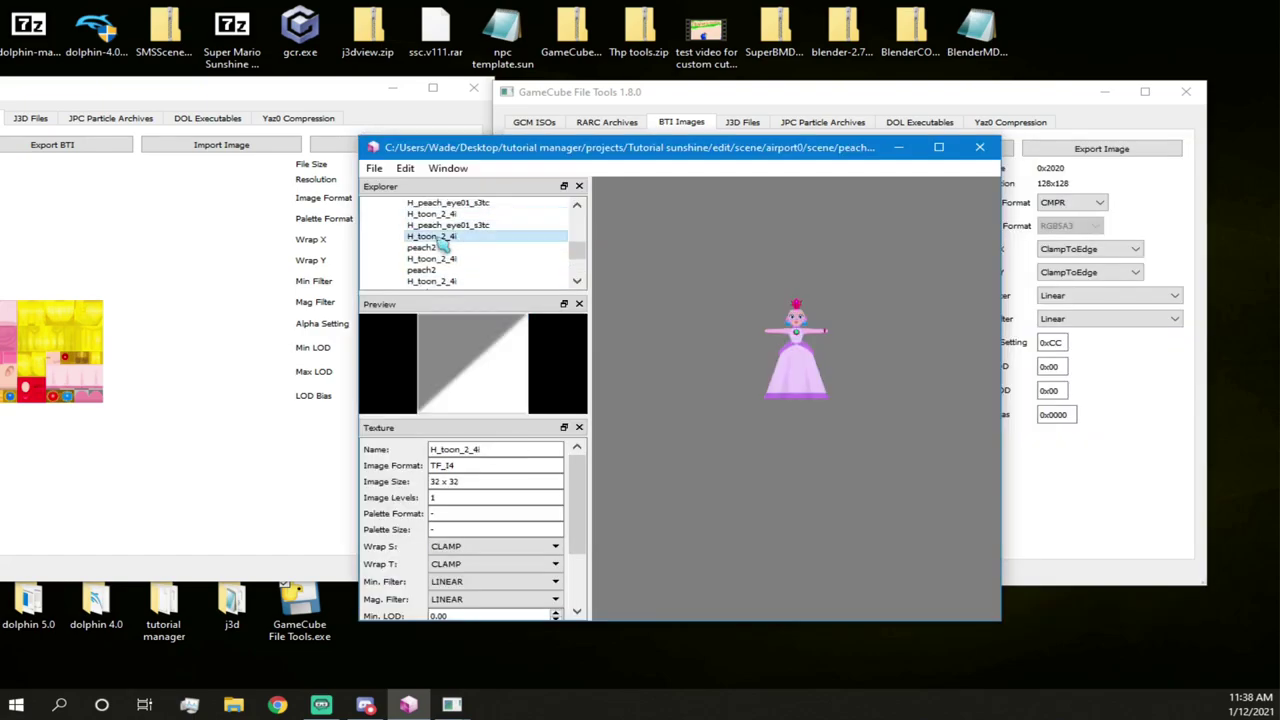
left_click(373, 168)
left_click(413, 236)
left_click(373, 168)
left_click(405, 233)
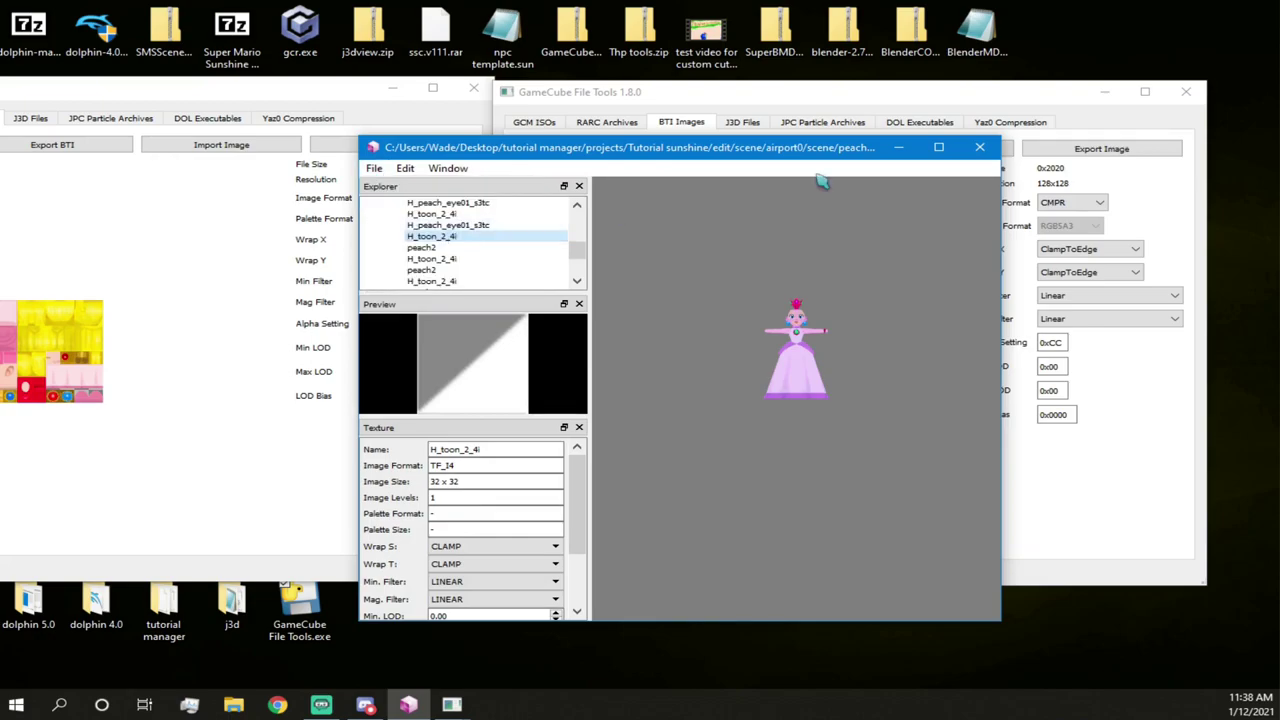
left_click(980, 147)
left_click(1186, 91)
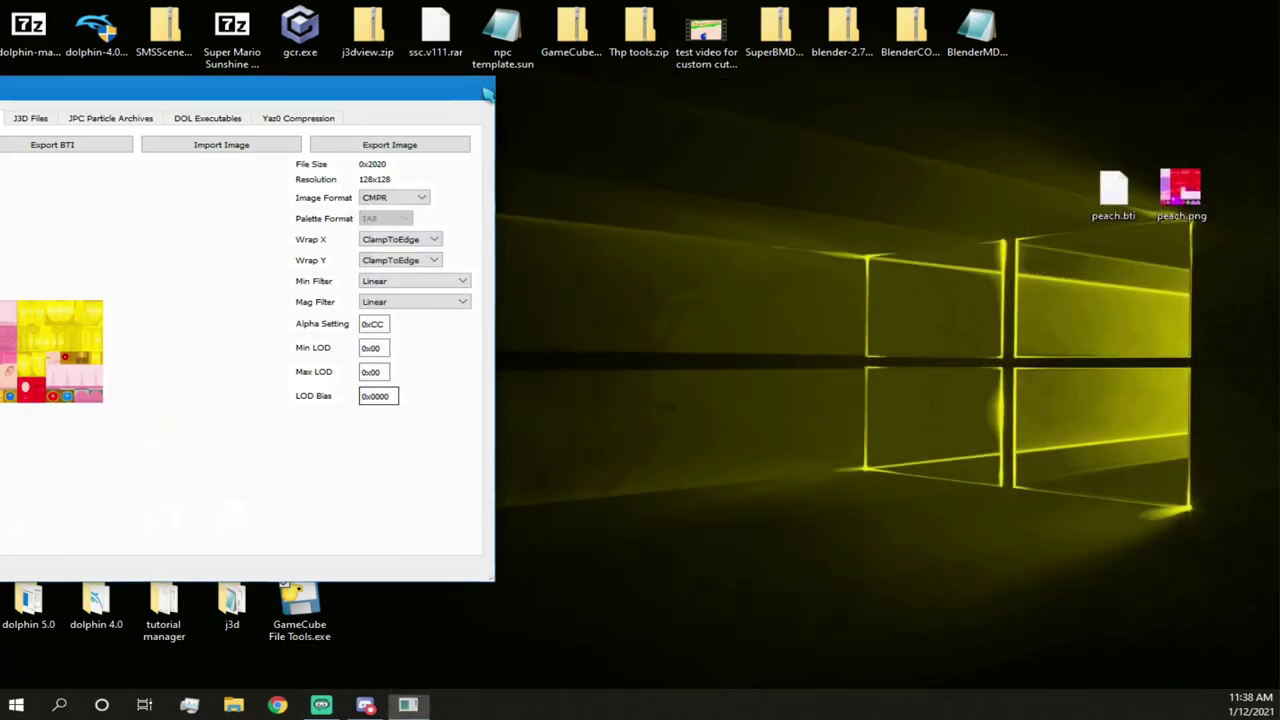
- Launch Dolphin 4.0 and move Mario around Peach on the airstrip to check her recoloured texture in the game
double_click(94, 520)
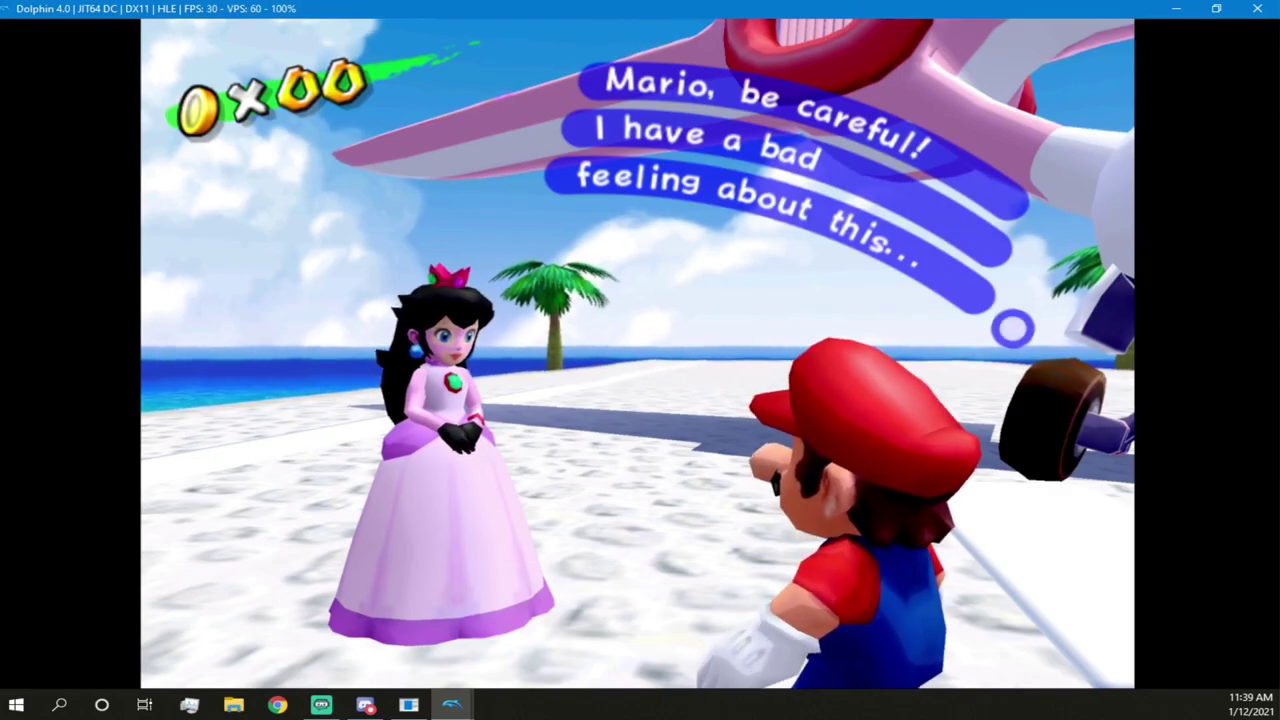
key("x")
key("Up")
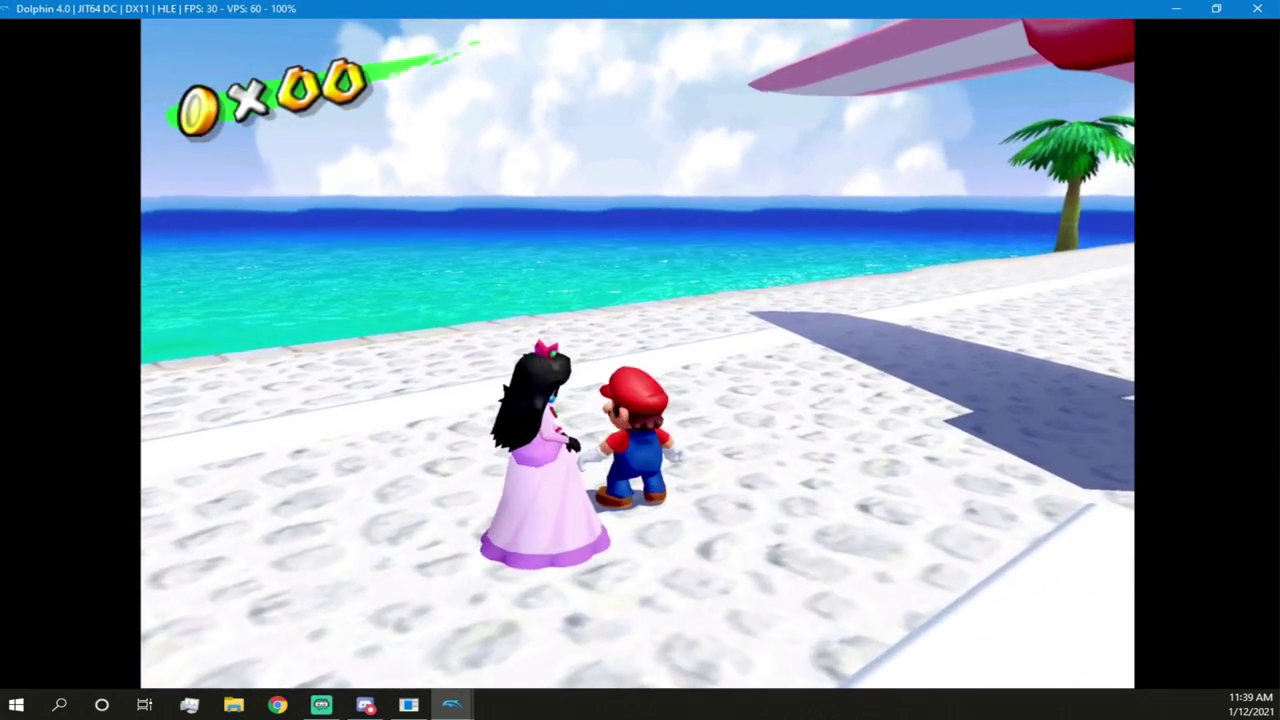
key("Down")
key("Left")
key("Up")
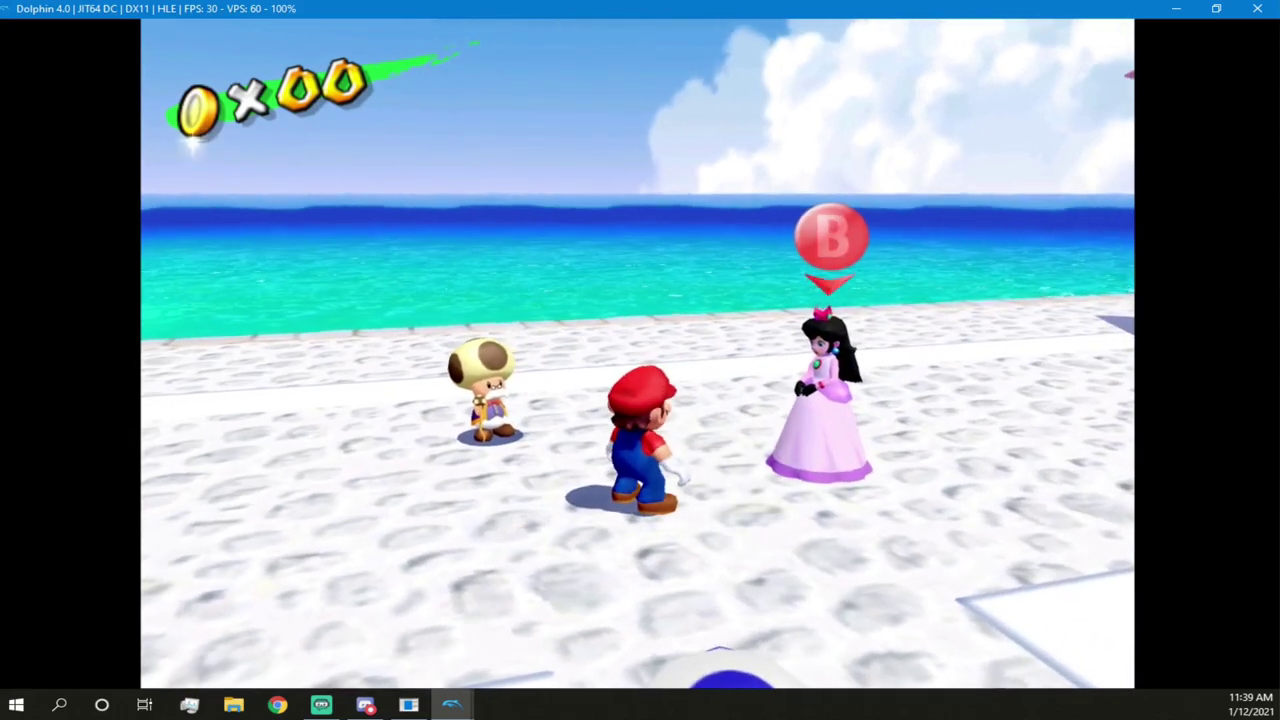
key("Right")
key("Right")
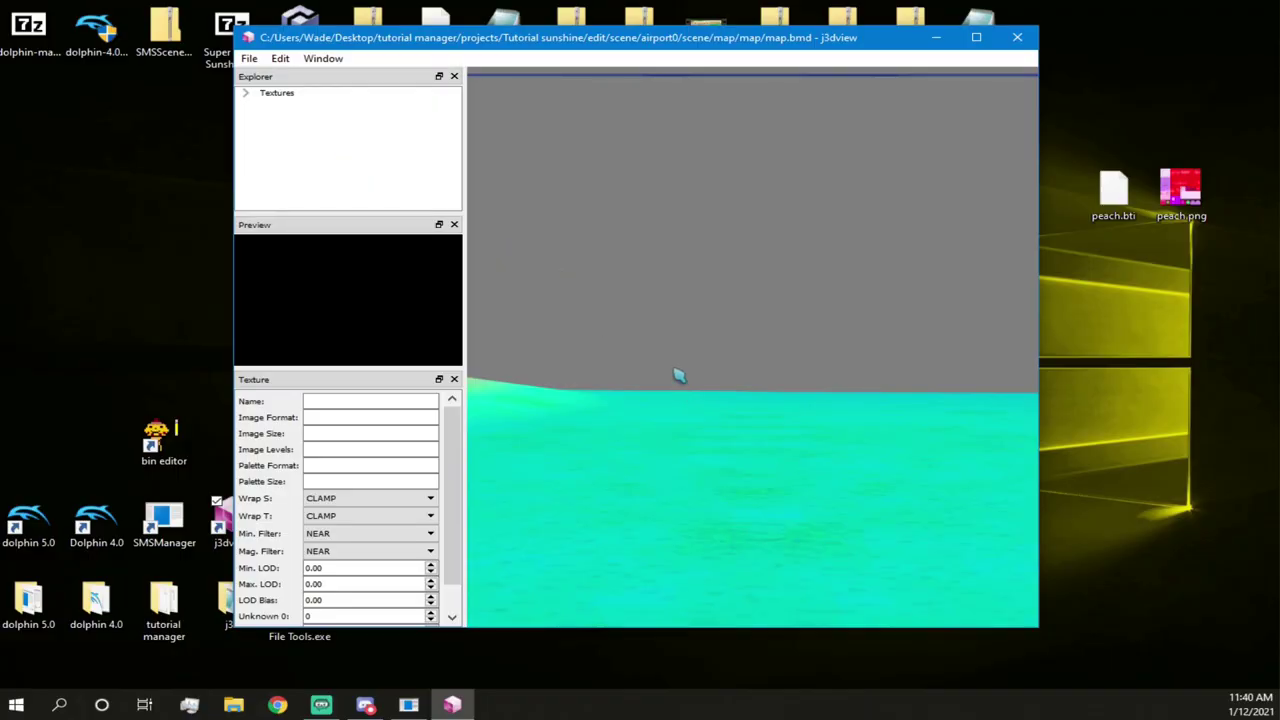
- Fly the camera through the airport0 map.bmd model in j3dview to view its terrain and walls
key("a")
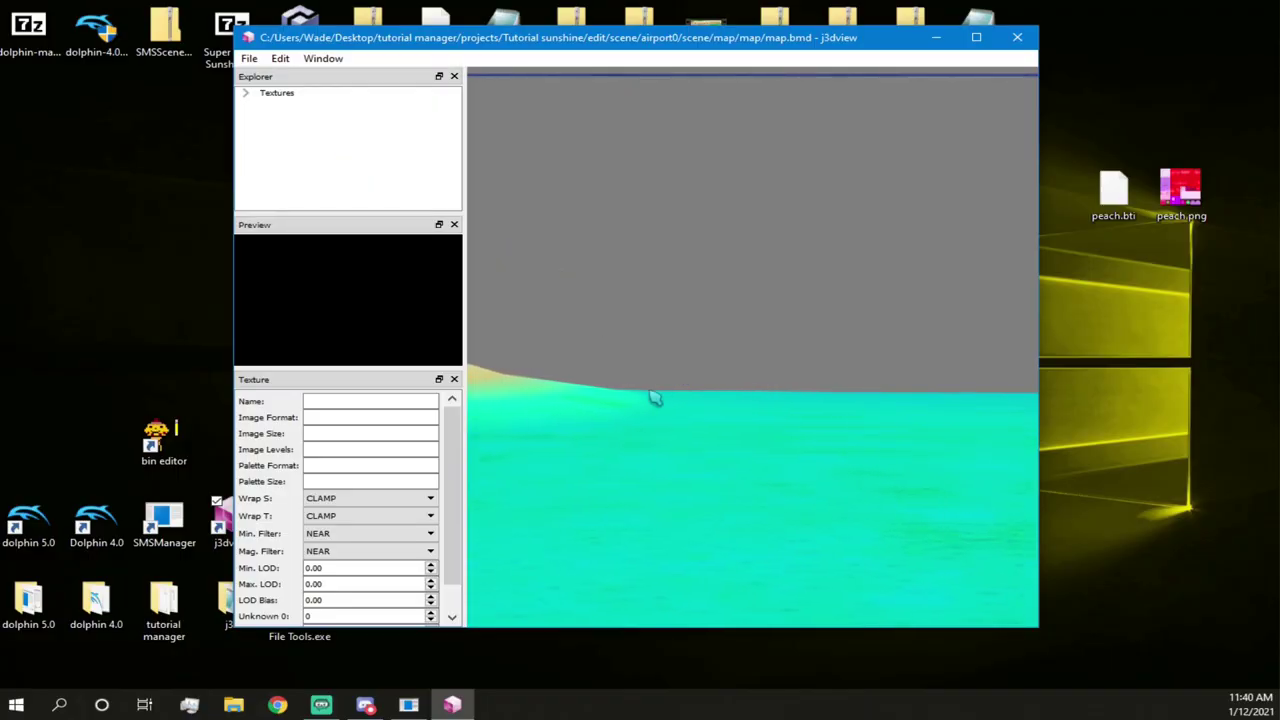
key("a")
key("q")
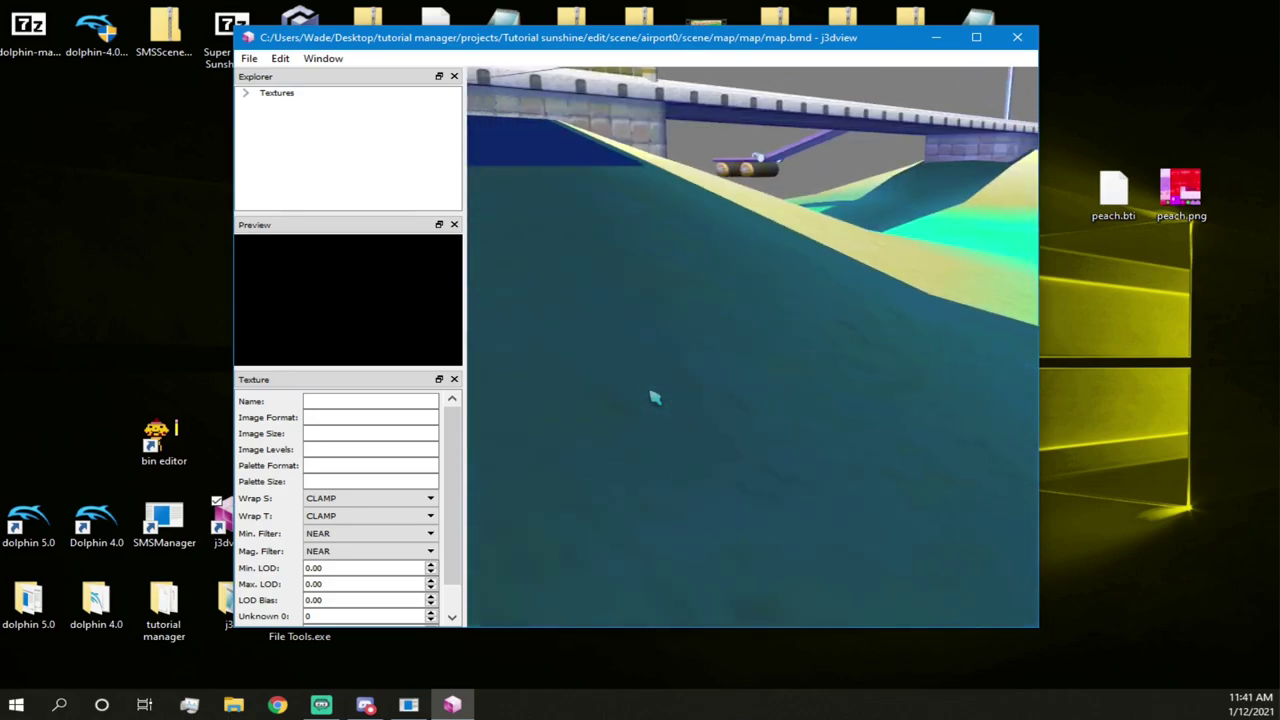
key("e")
key("s")
key("a")
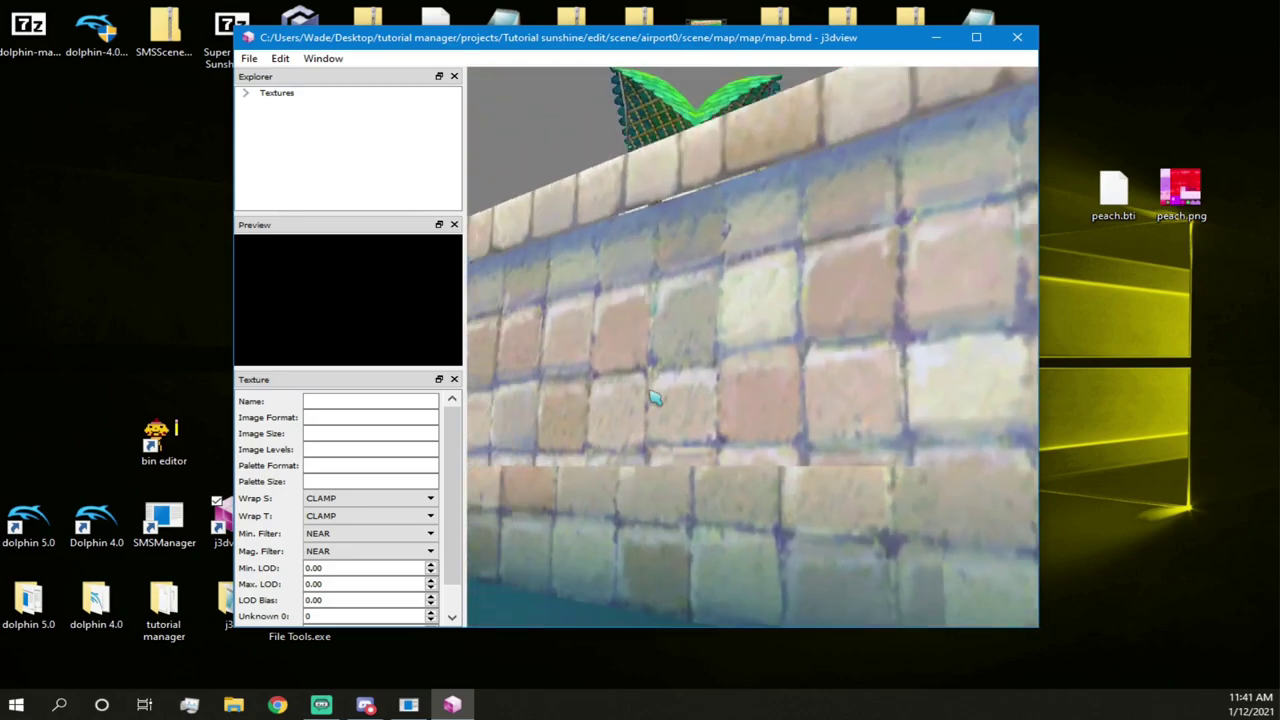
- Expand the map model's texture list, preview entries such as A_pirtji01, B_windowsky and A_portyane02, and close the model viewer
left_click(245, 92)
left_click(310, 137)
left_click(309, 115)
left_click(317, 184)
left_click(318, 202)
left_click(327, 151)
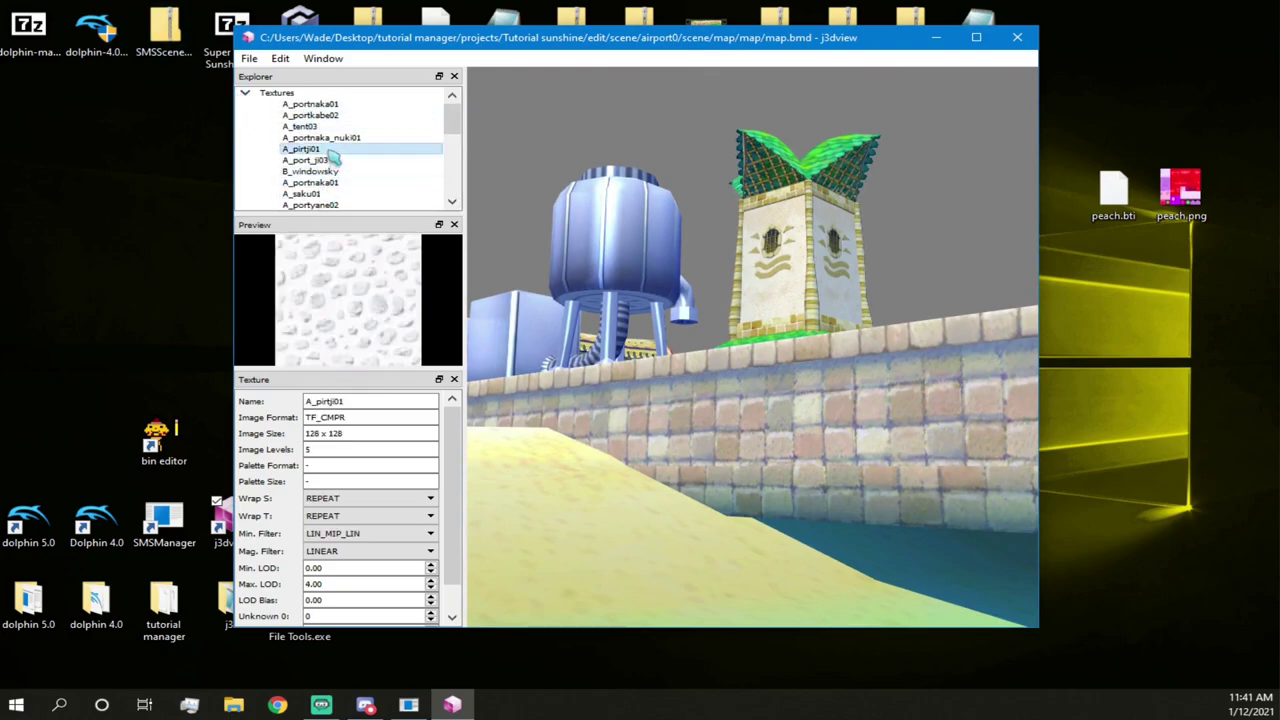
left_click(328, 138)
scroll(330, 136, "down", 3)
left_click(331, 137)
left_click(325, 159)
left_click(321, 182)
left_click(316, 194)
left_click(315, 183)
left_click(320, 161)
left_click(323, 149)
left_click(323, 138)
left_click(321, 159)
left_click(320, 127)
left_click(321, 160)
scroll(321, 172, "up", 3)
left_click(321, 194)
left_click(317, 149)
left_click(320, 160)
left_click(356, 172)
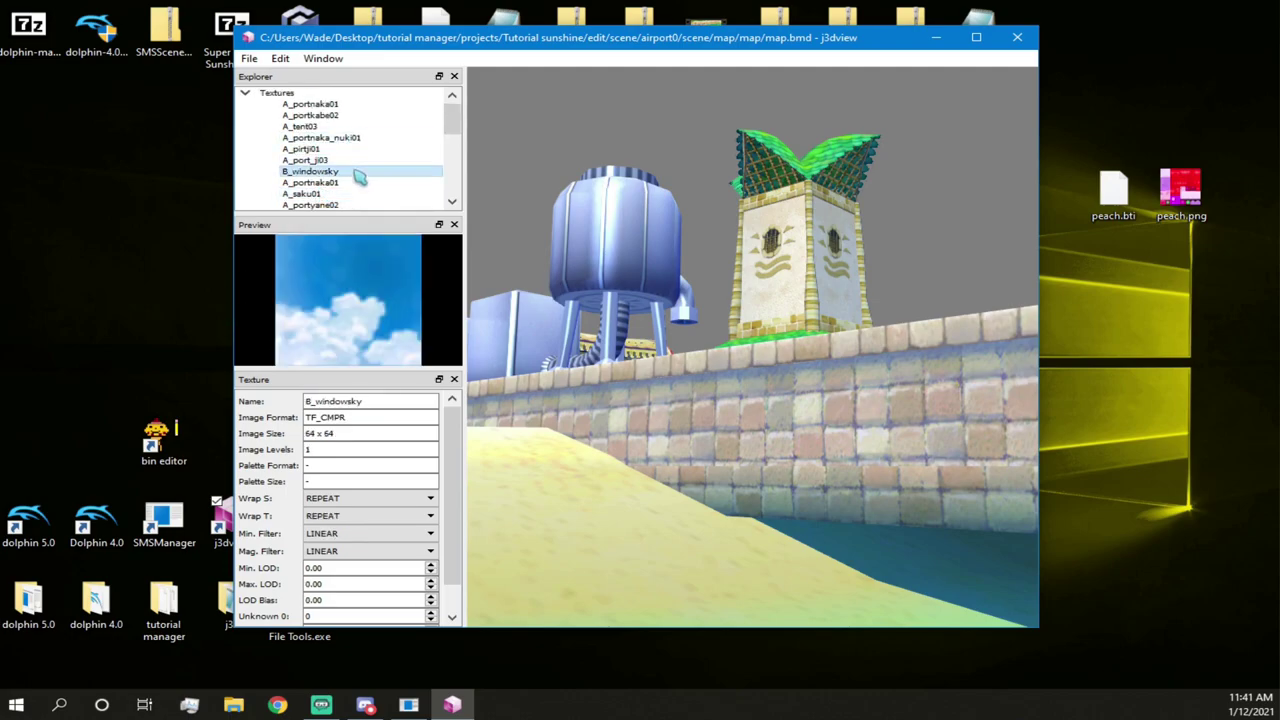
left_click(362, 183)
left_click(360, 205)
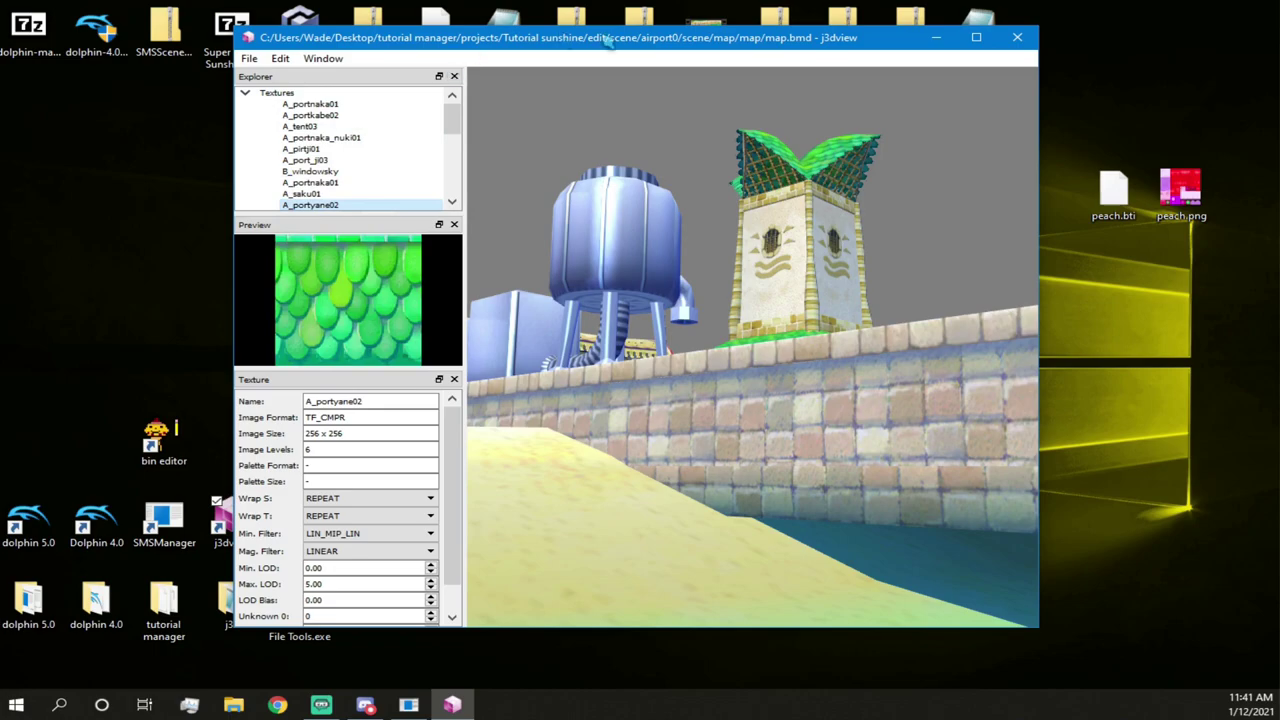
left_click(1017, 37)
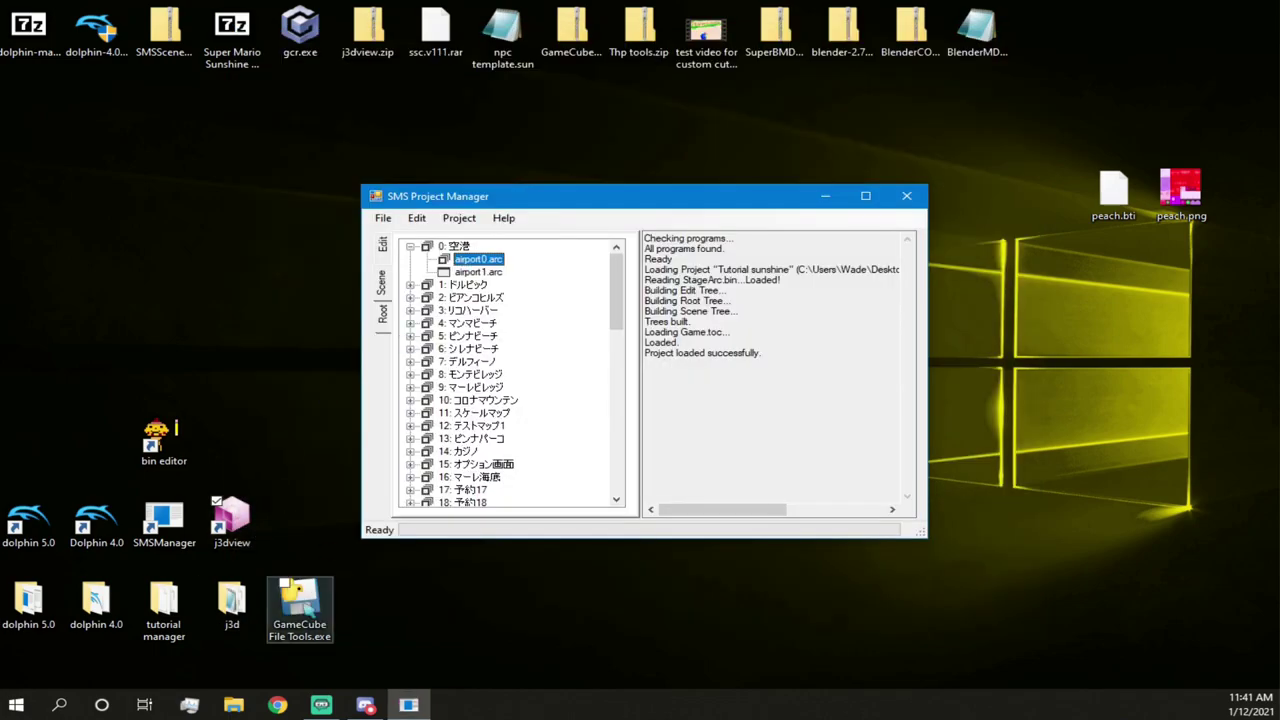
left_click(300, 608)
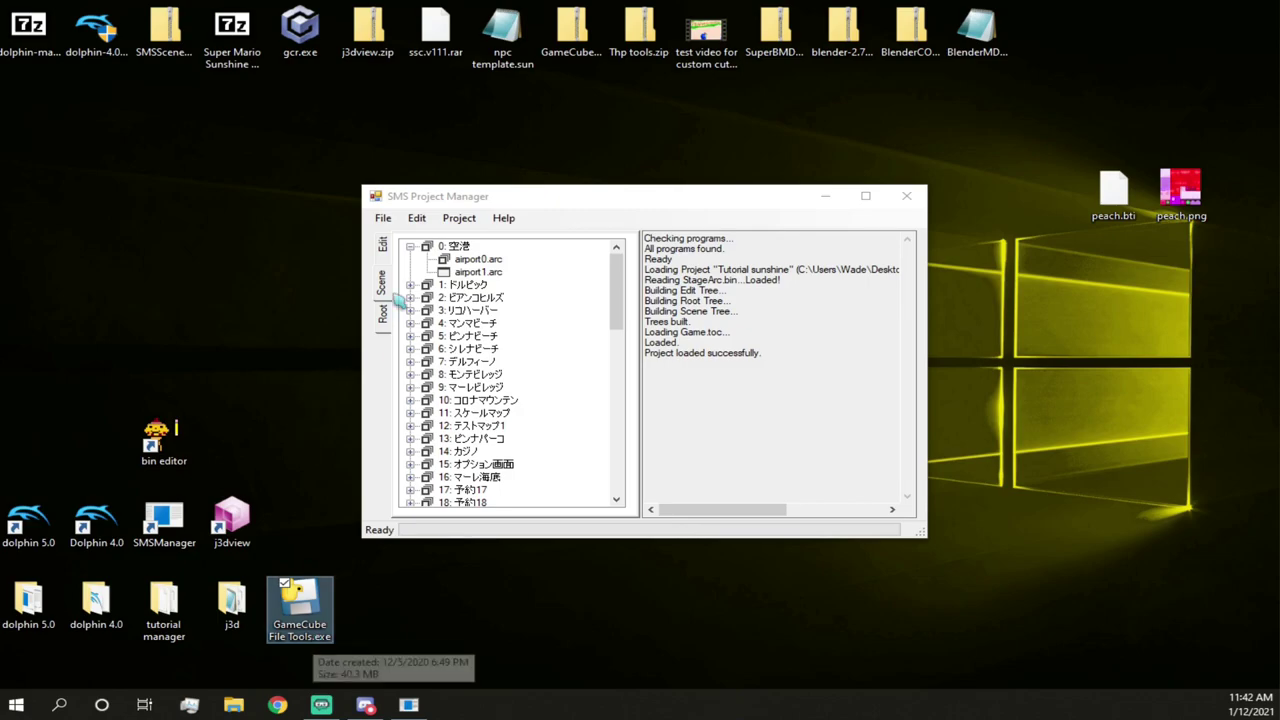
- Take the Super Mario Eclipse title screen out of full screen in Dolphin 4.0
key("Return")
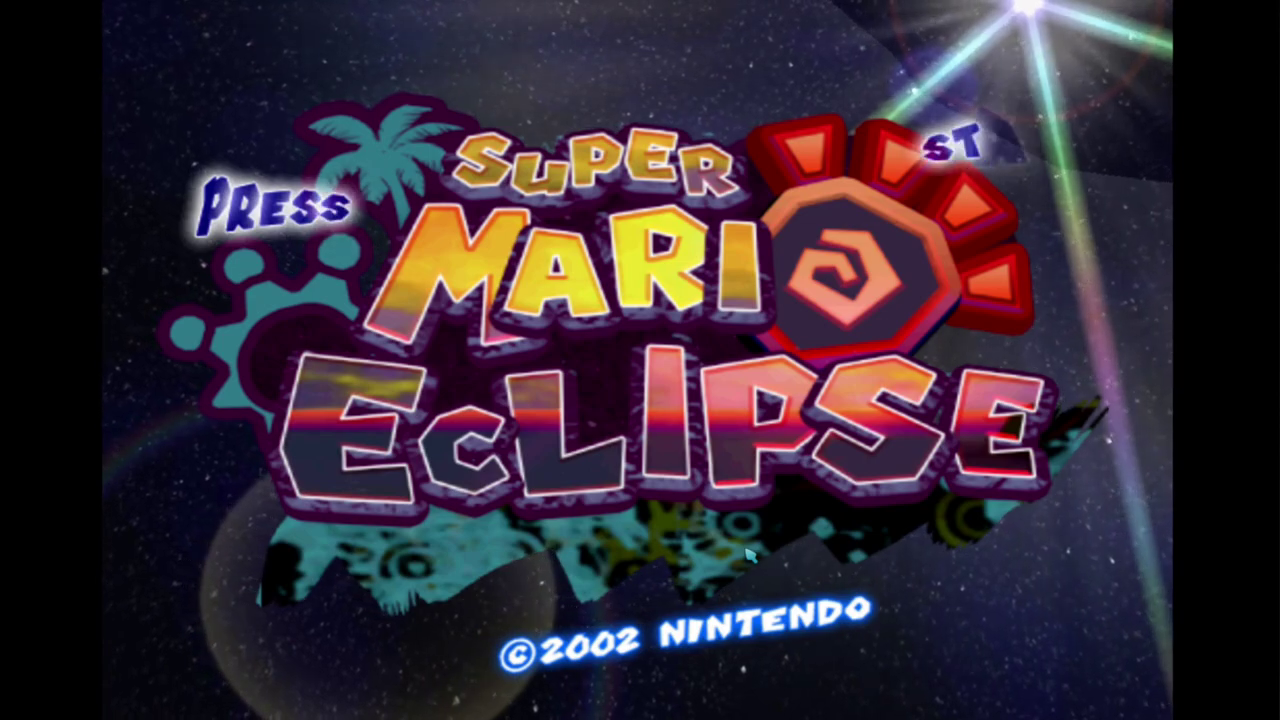
key("alt+Return")
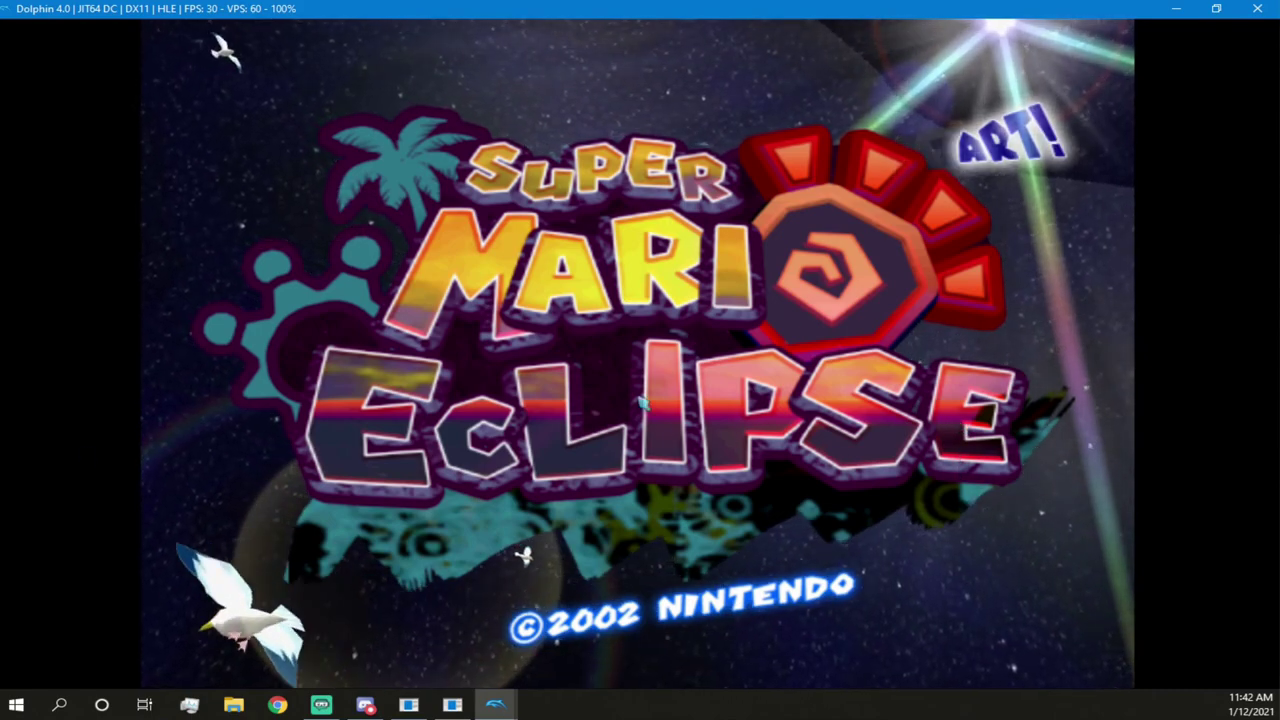
key("Return")
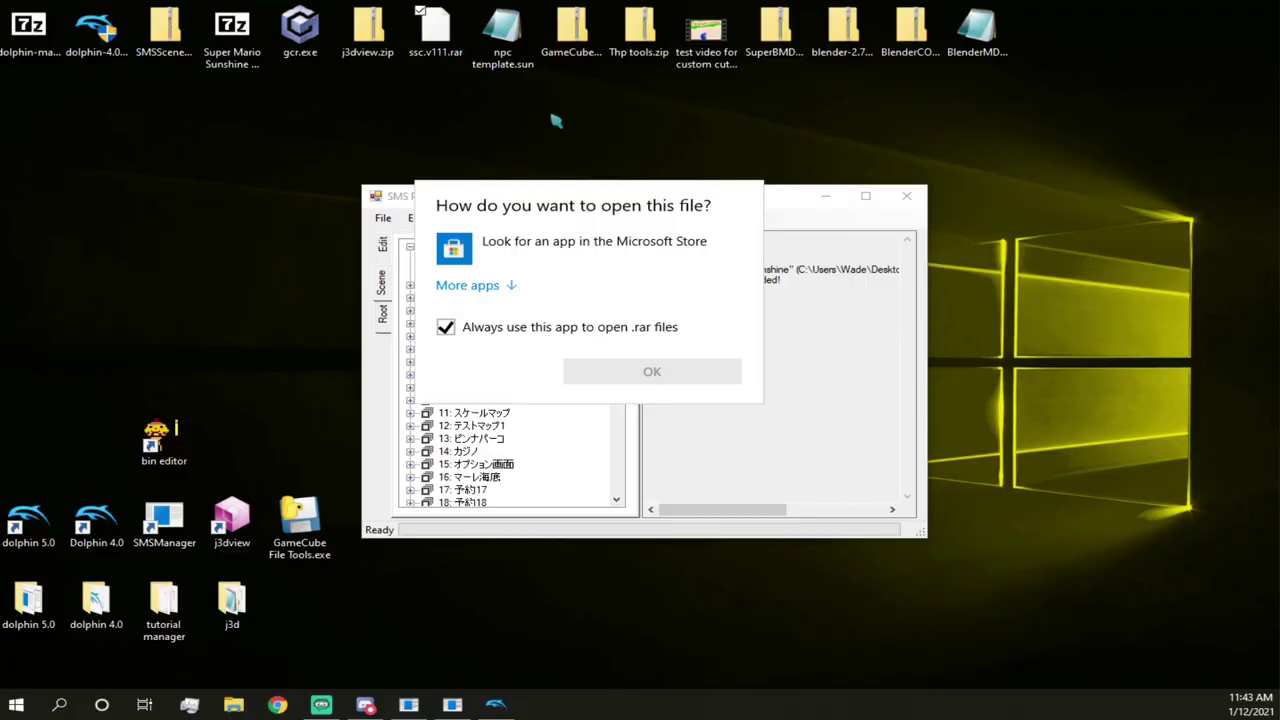
- Dismiss the app chooser for the .rar file, and move aside and close the SMS Project Manager window
left_click(777, 206)
left_click_drag(749, 203, 961, 253)
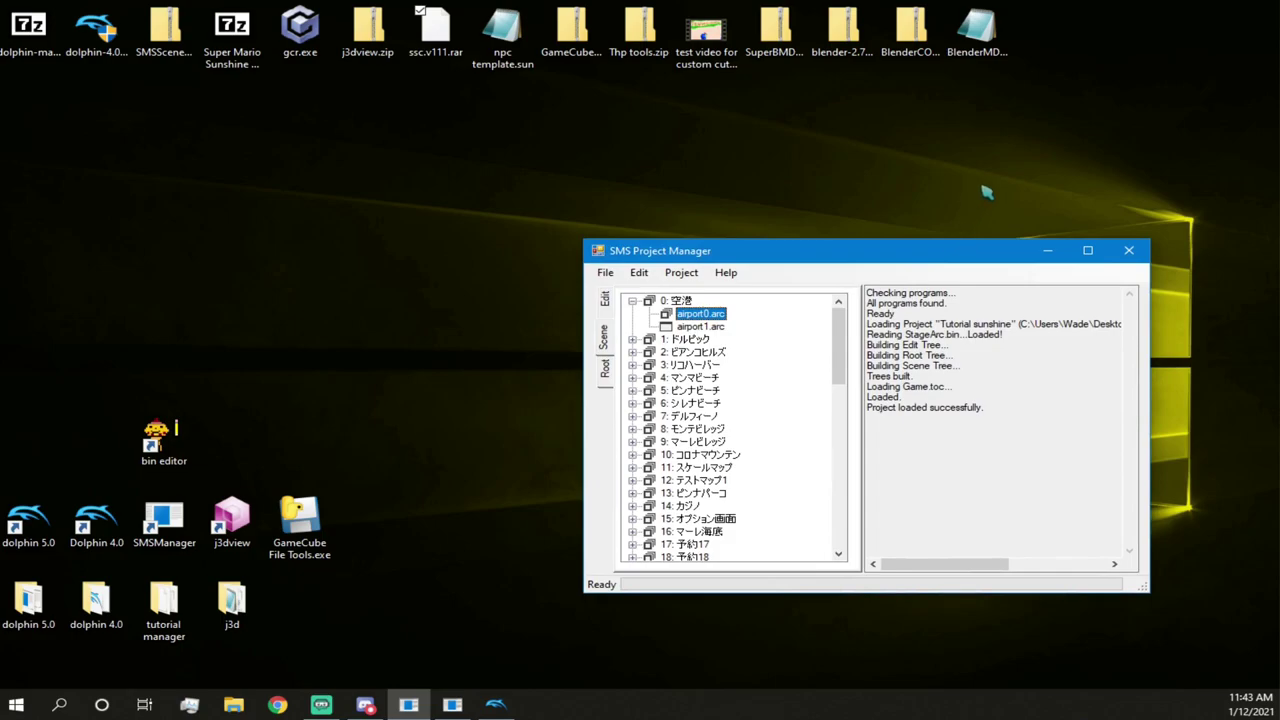
left_click(1128, 251)
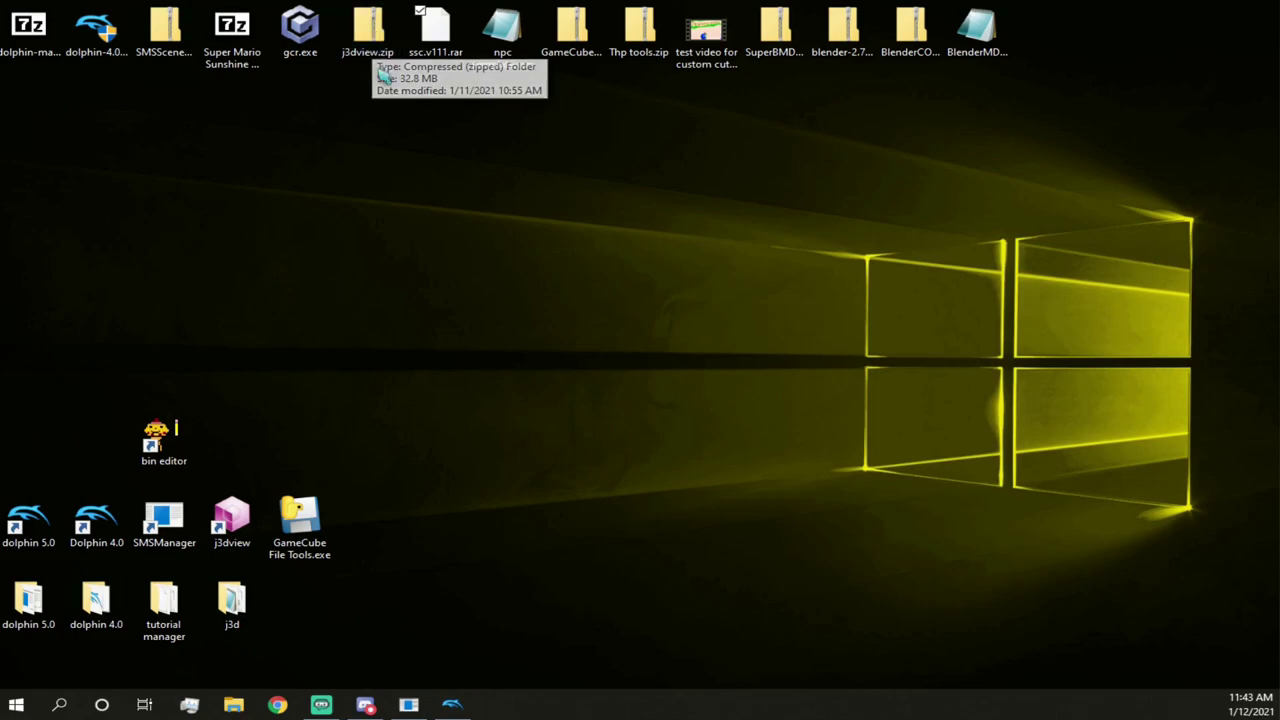
- Extract ssc.v111.rar to the desktop with 7-Zip, open the ssc folder and move its window clear of the desktop files
right_click(408, 45)
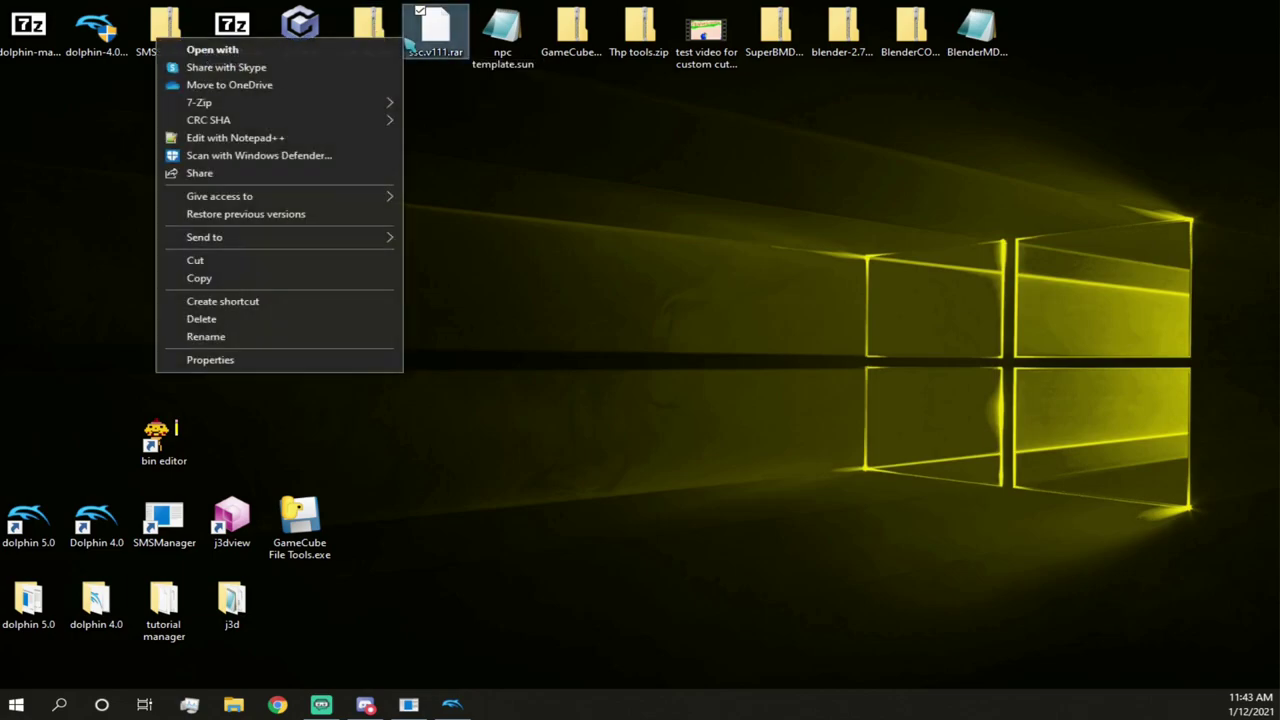
mouse_move(382, 106)
left_click(560, 105)
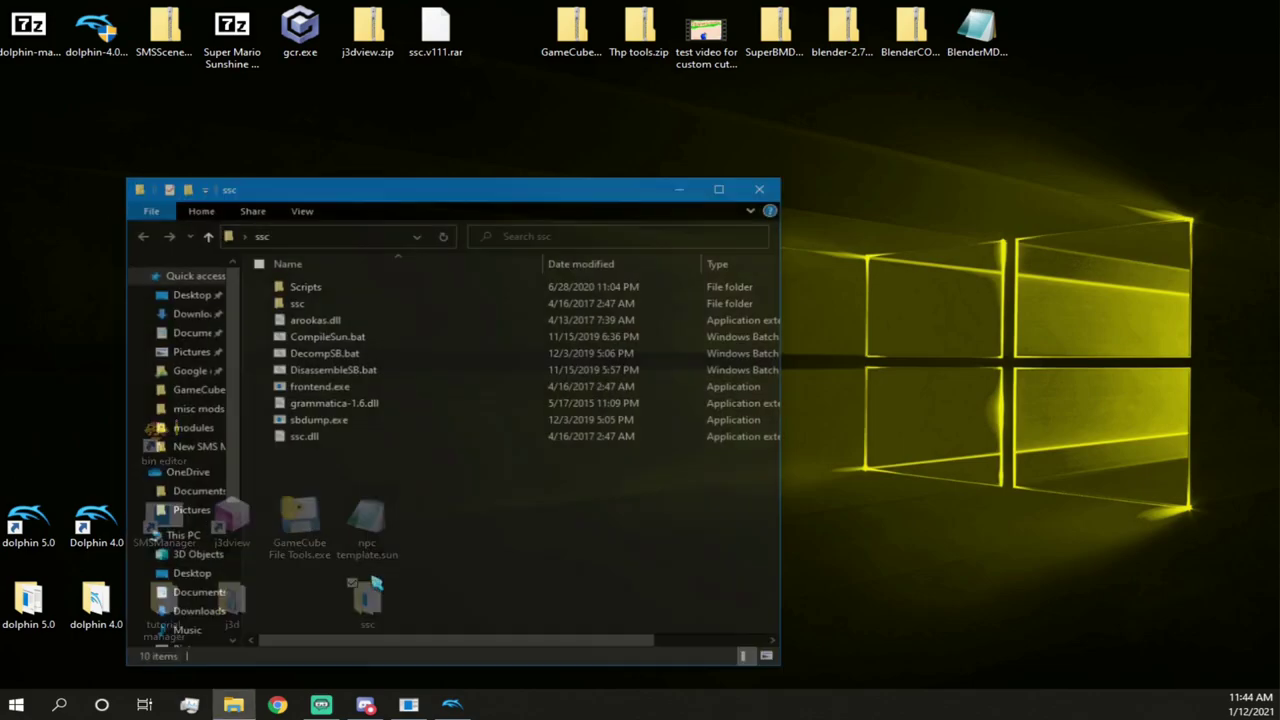
left_click_drag(333, 200, 746, 206)
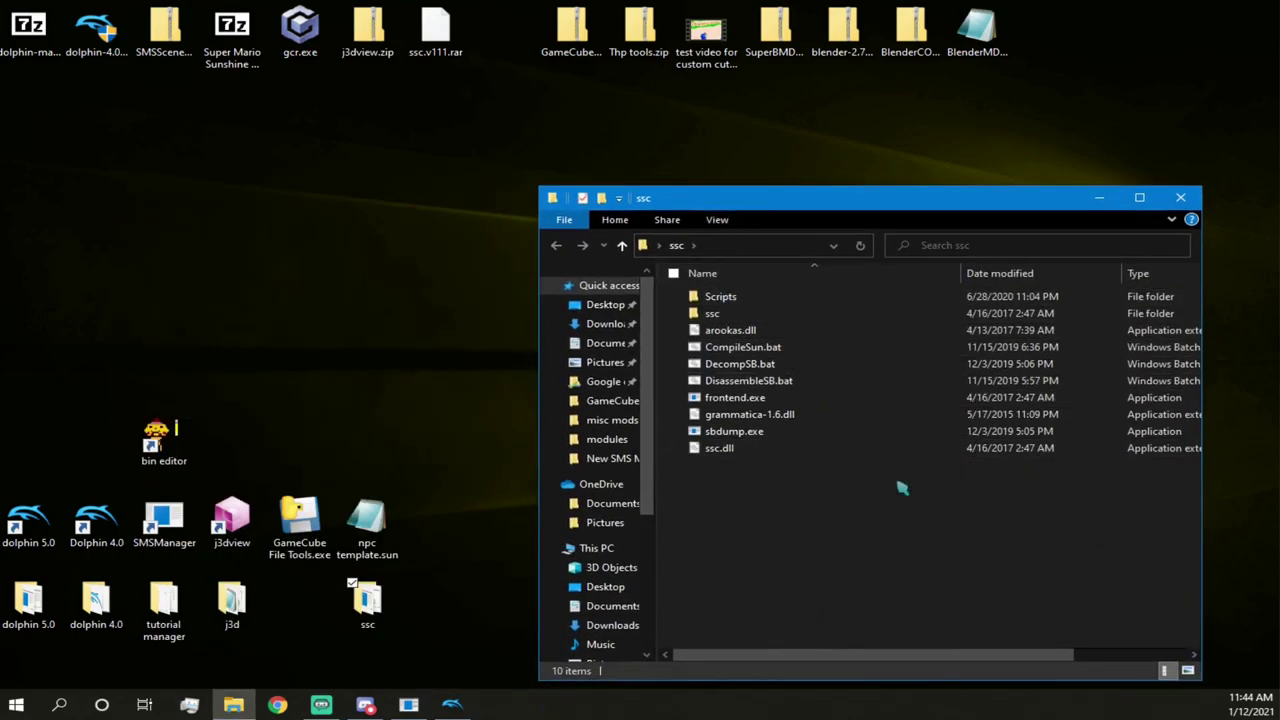
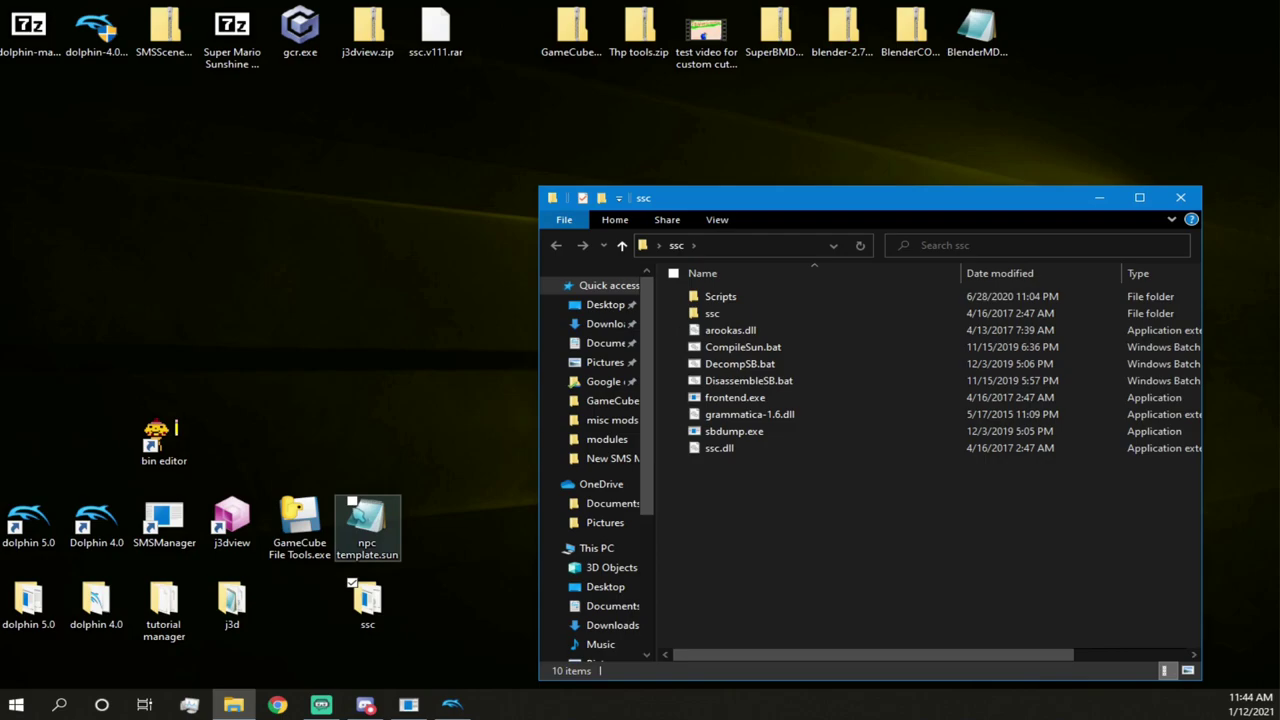
- Open the npc template.sun script from the desktop in Notepad and maximize its window
double_click(378, 563)
left_click_drag(352, 124, 906, 159)
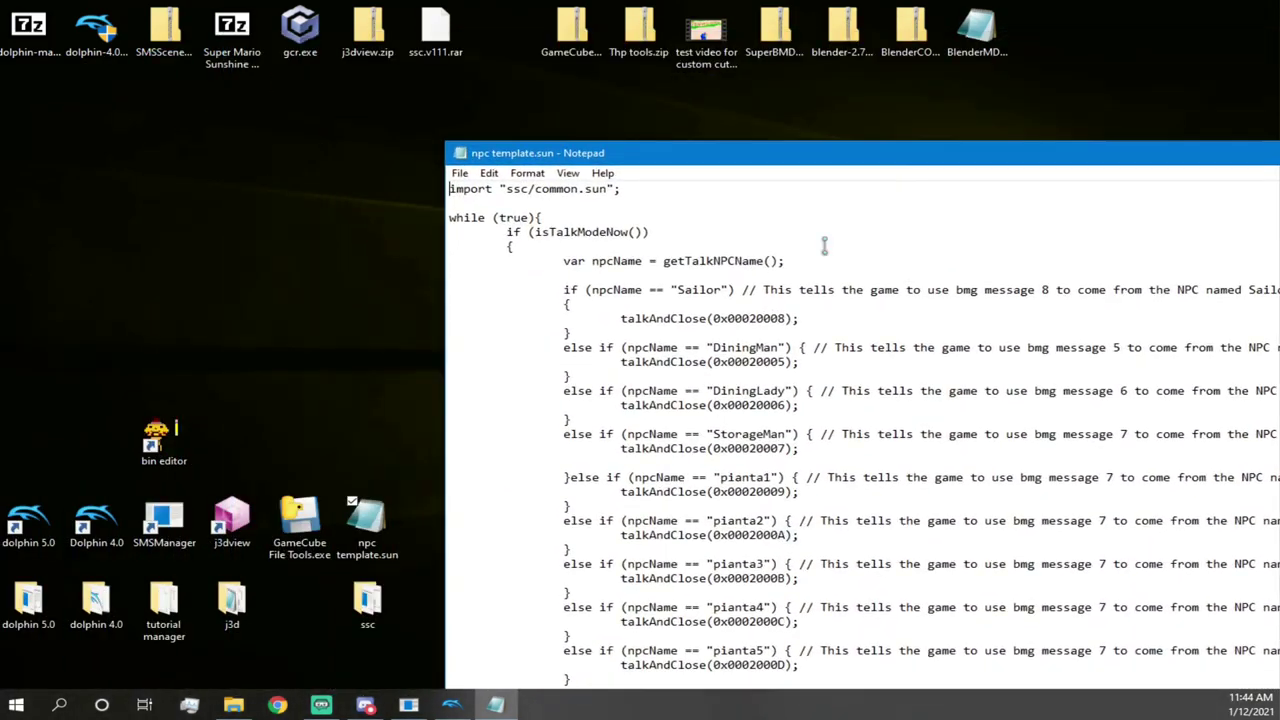
left_click_drag(806, 153, 438, 7)
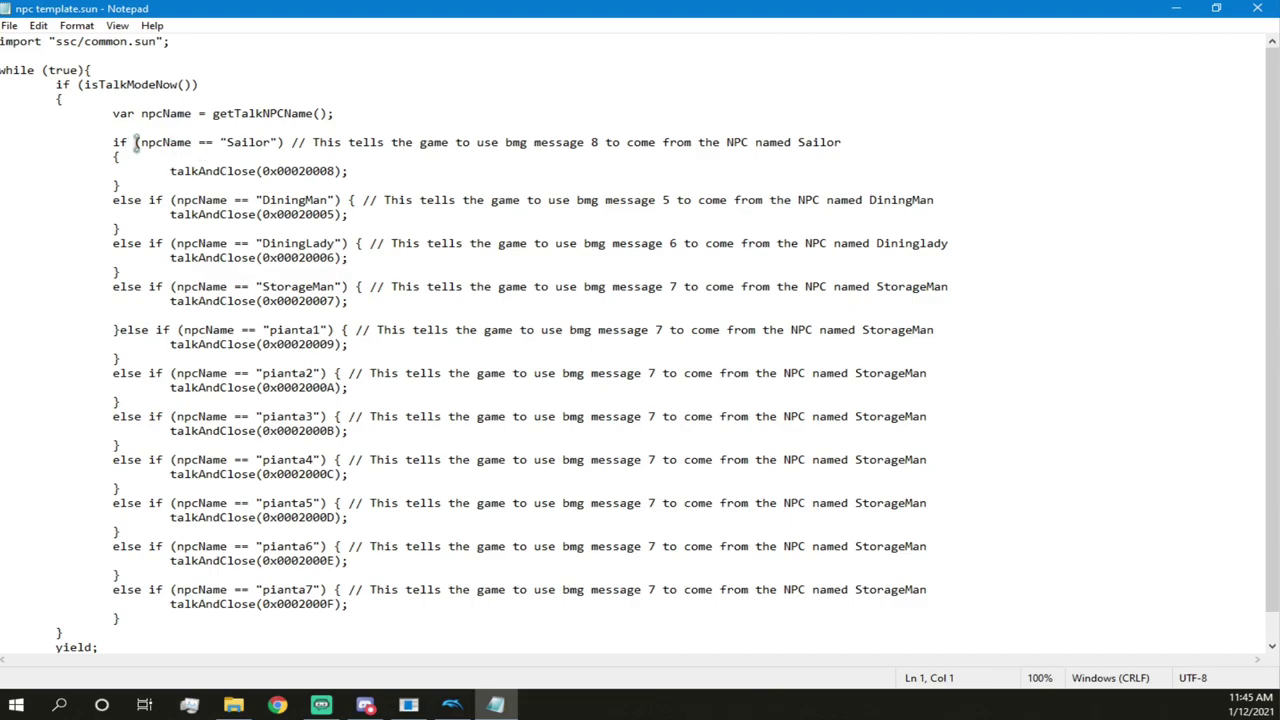
- Examine the script's npcName conditions and talkAndClose message IDs for Sailor, DiningMan, DiningLady and the pianta entries
left_click_drag(140, 142, 256, 142)
left_click(235, 142)
left_click_drag(262, 171, 336, 170)
key("alt+Tab")
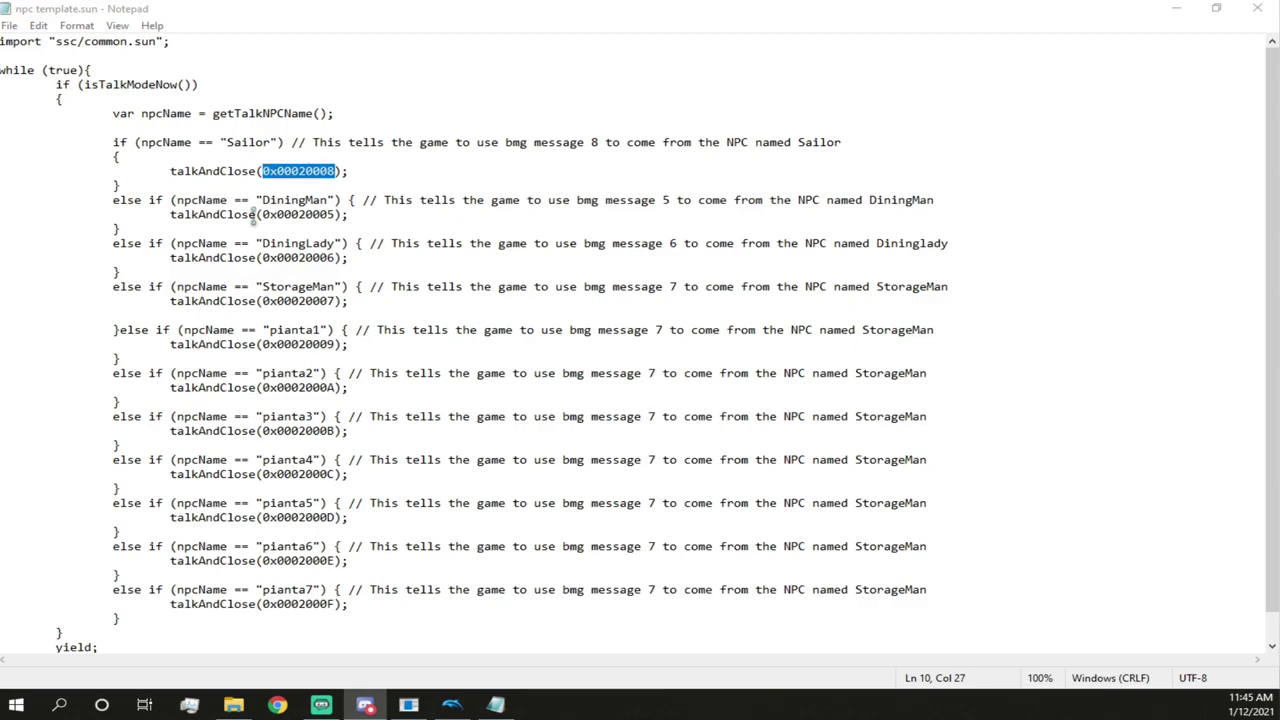
left_click(324, 225)
left_click(306, 184)
left_click(312, 174)
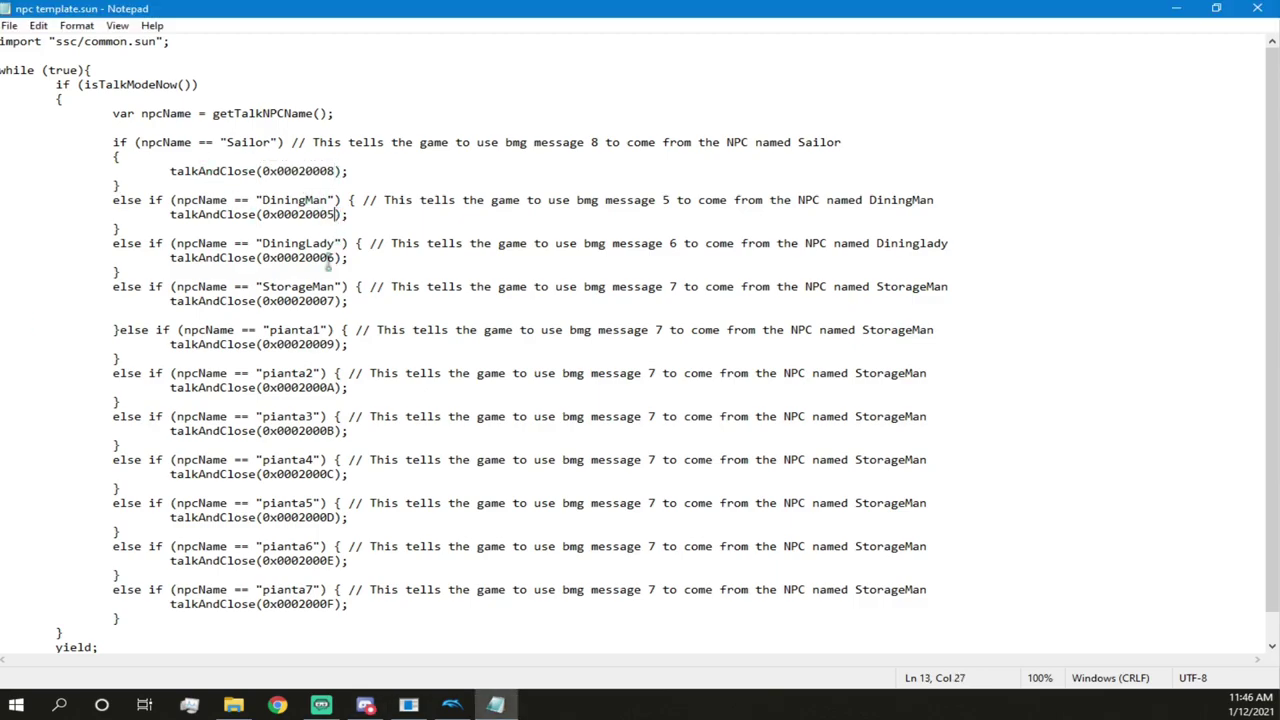
left_click(334, 258)
left_click(334, 600)
left_click_drag(262, 420, 314, 420)
key("Down")
left_click_drag(270, 201, 320, 214)
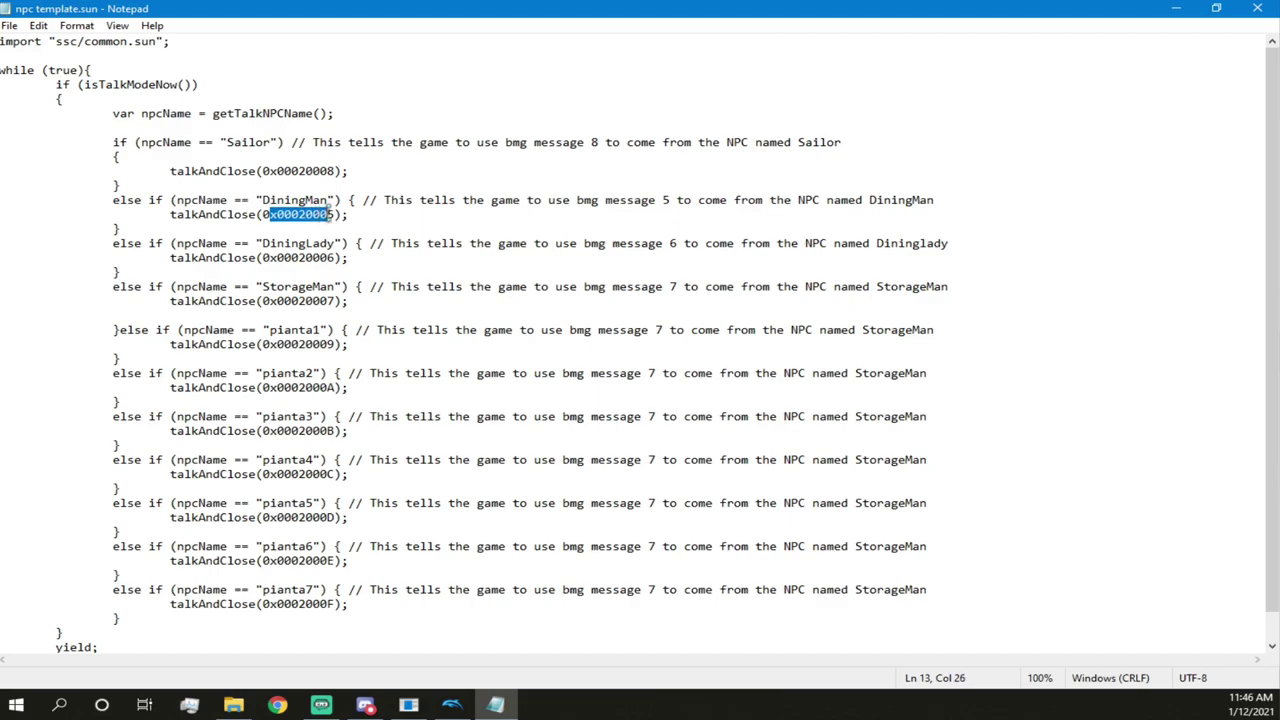
left_click(359, 247)
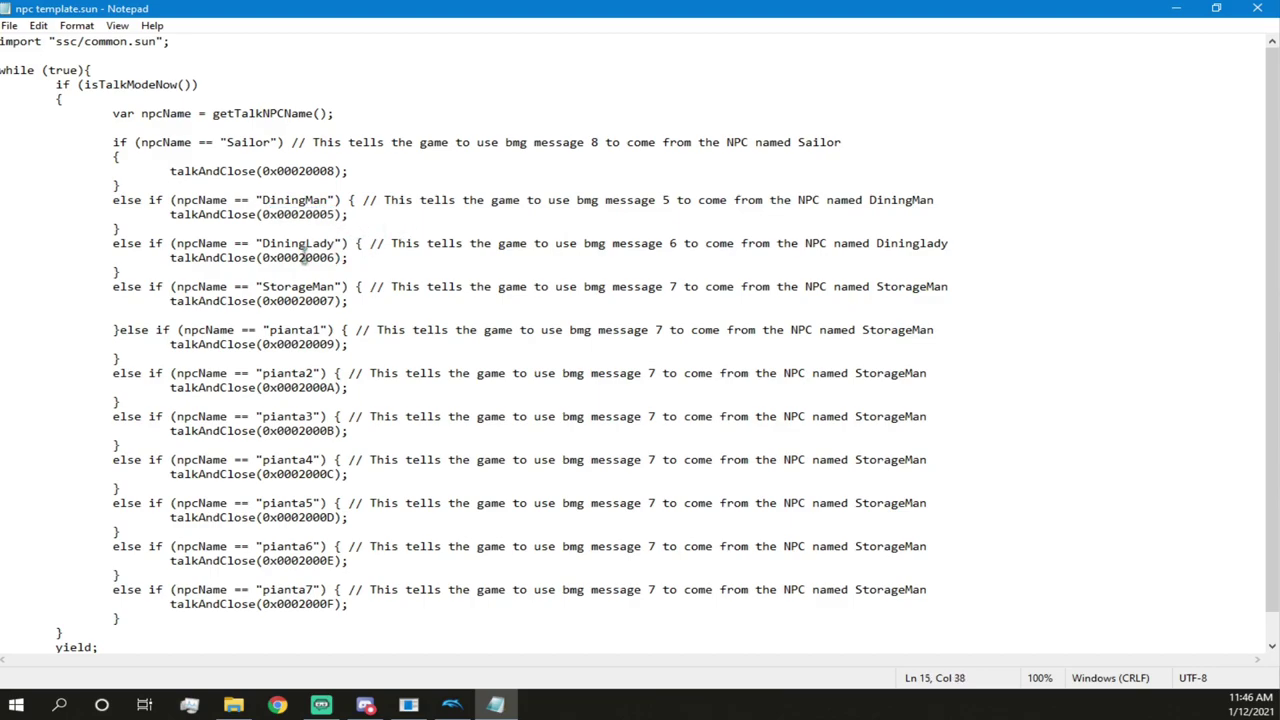
- Save npc template.sun and close the script
left_click(9, 25)
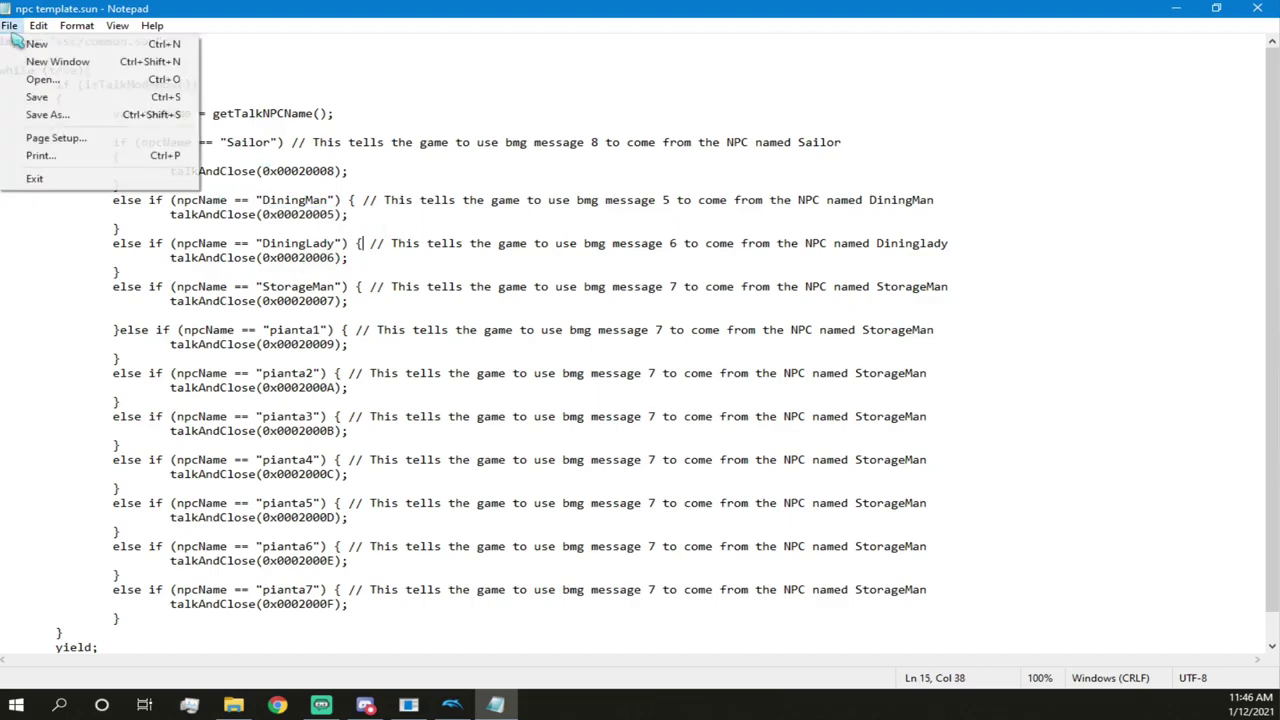
left_click(36, 96)
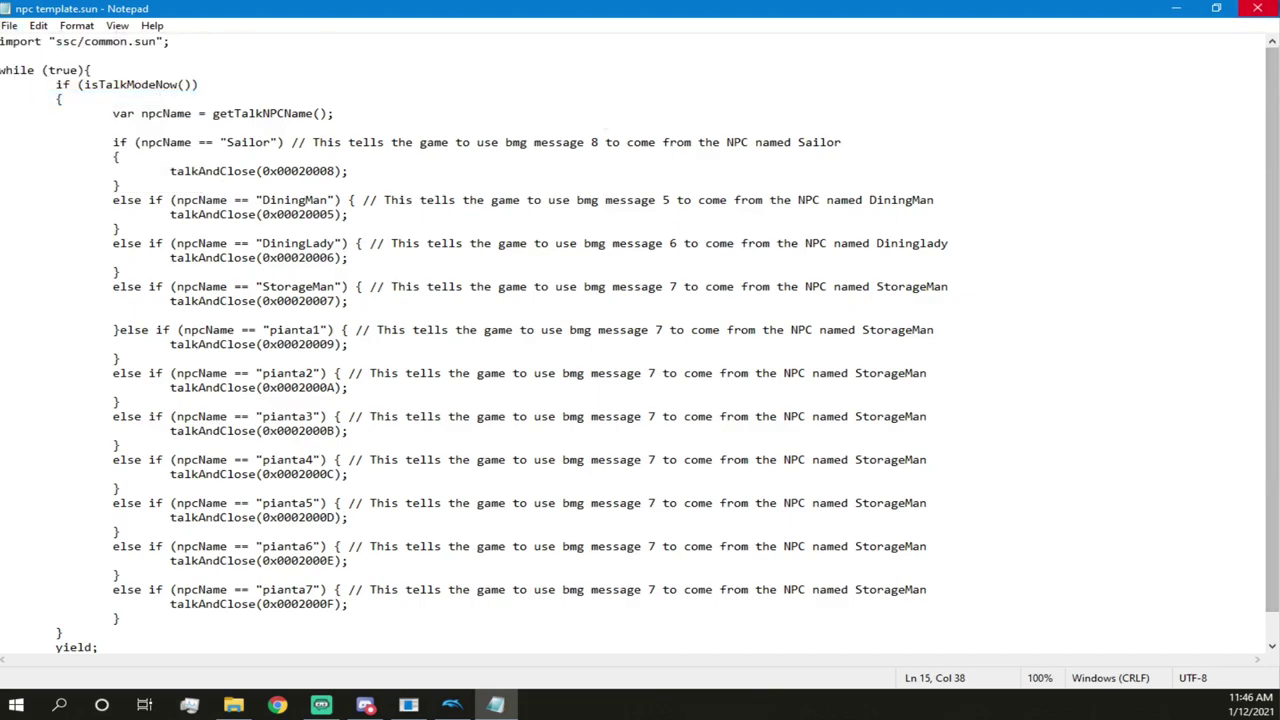
left_click(1257, 8)
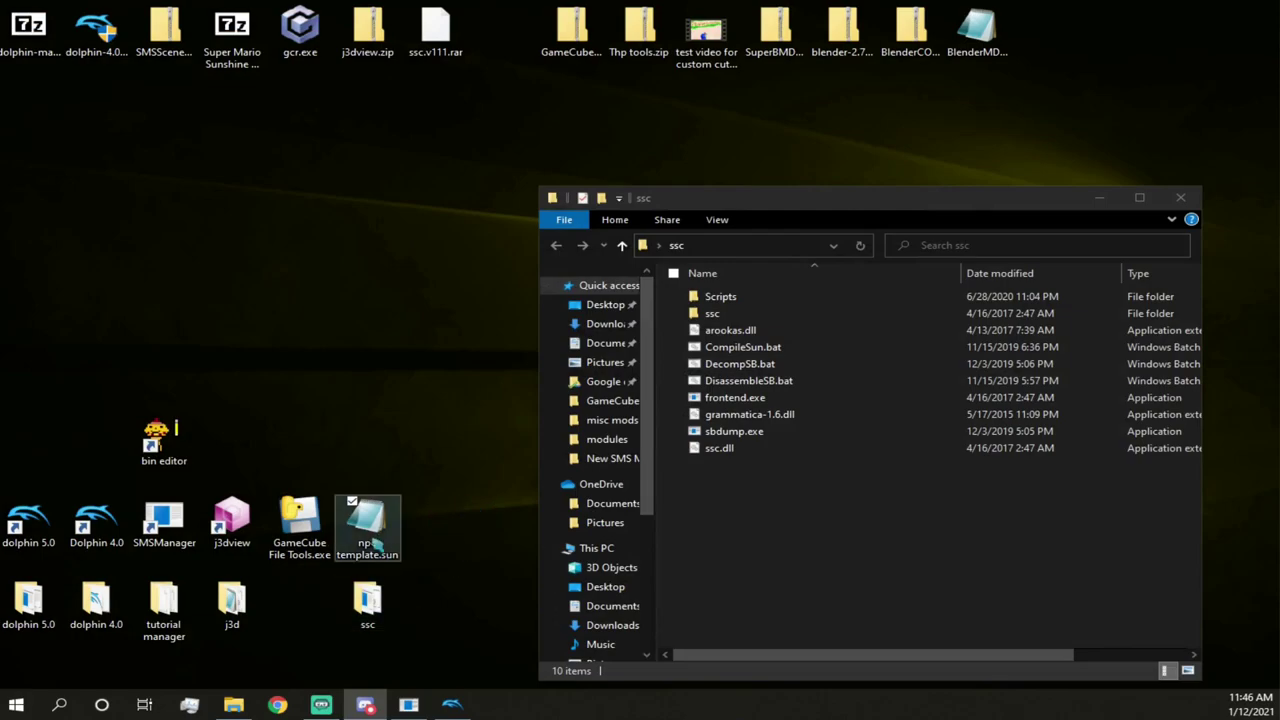
- Compile npc template.sun by feeding it to CompileSun.bat in the ssc folder
left_click(372, 528)
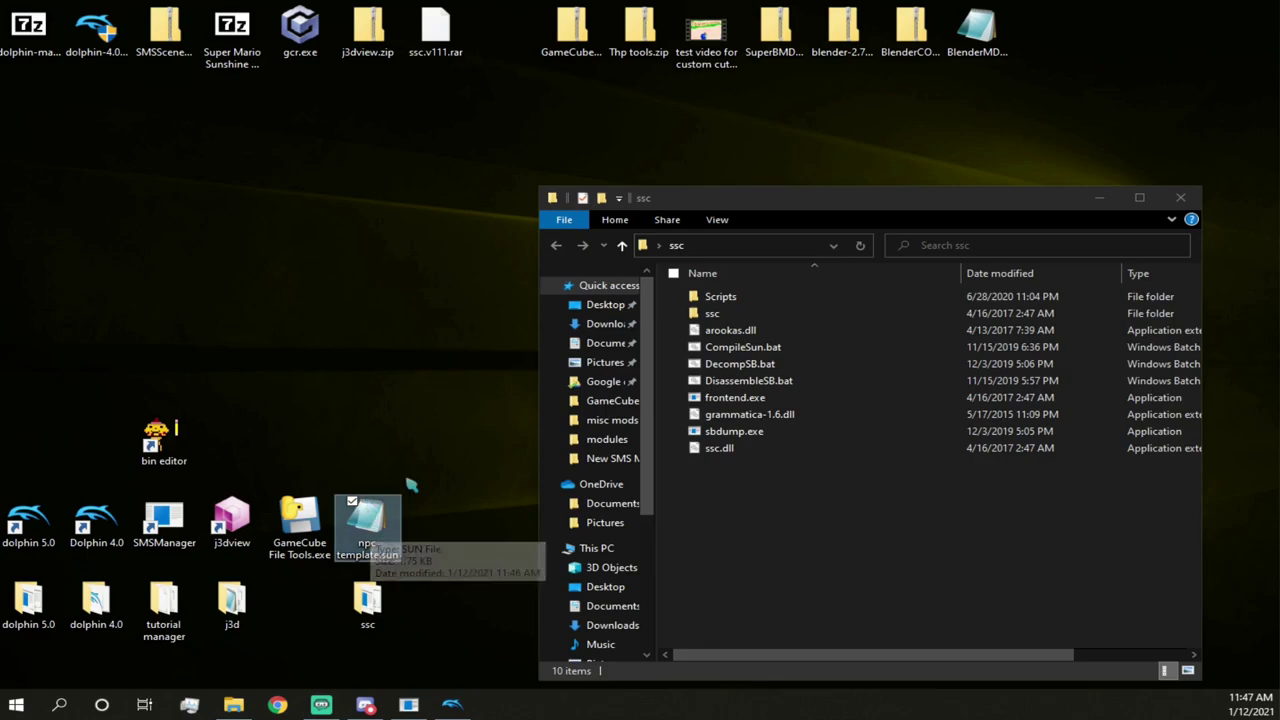
left_click(368, 520)
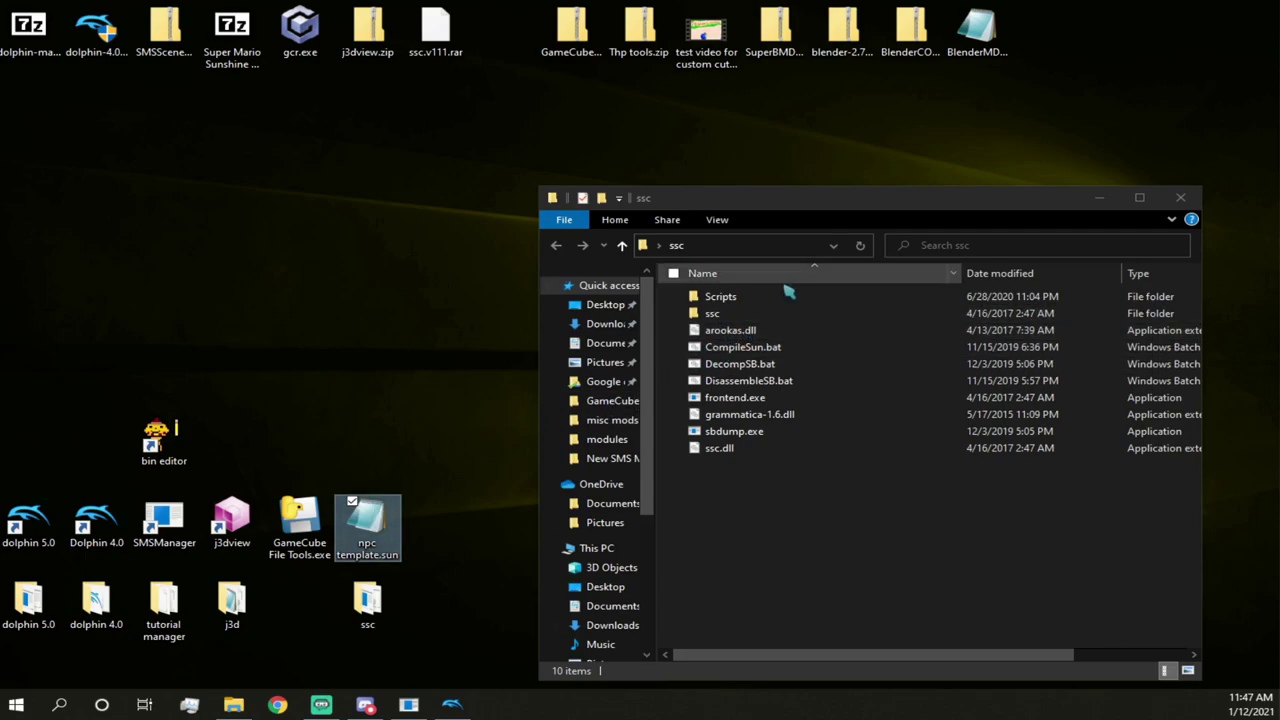
left_click(760, 350)
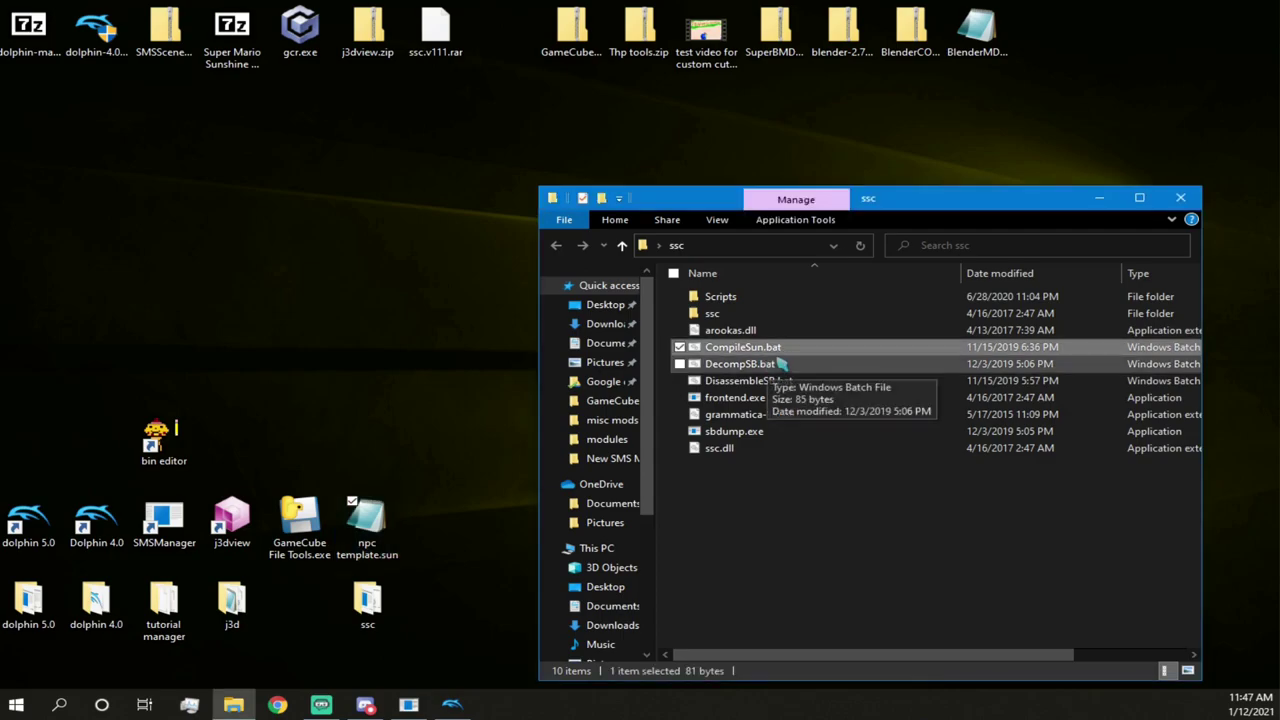
left_click_drag(367, 520, 772, 356)
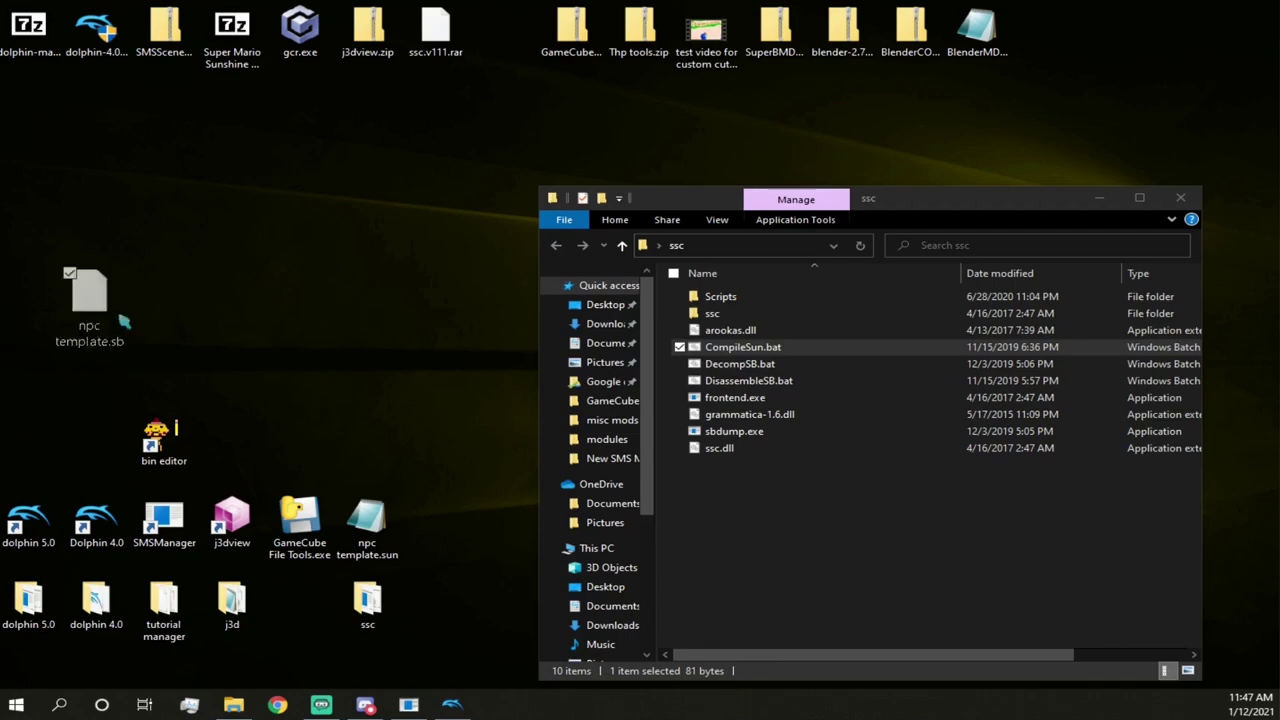
- Place the compiled npc template.sb near npc template.sun on the desktop and leave its name as is
left_click_drag(436, 398, 463, 466)
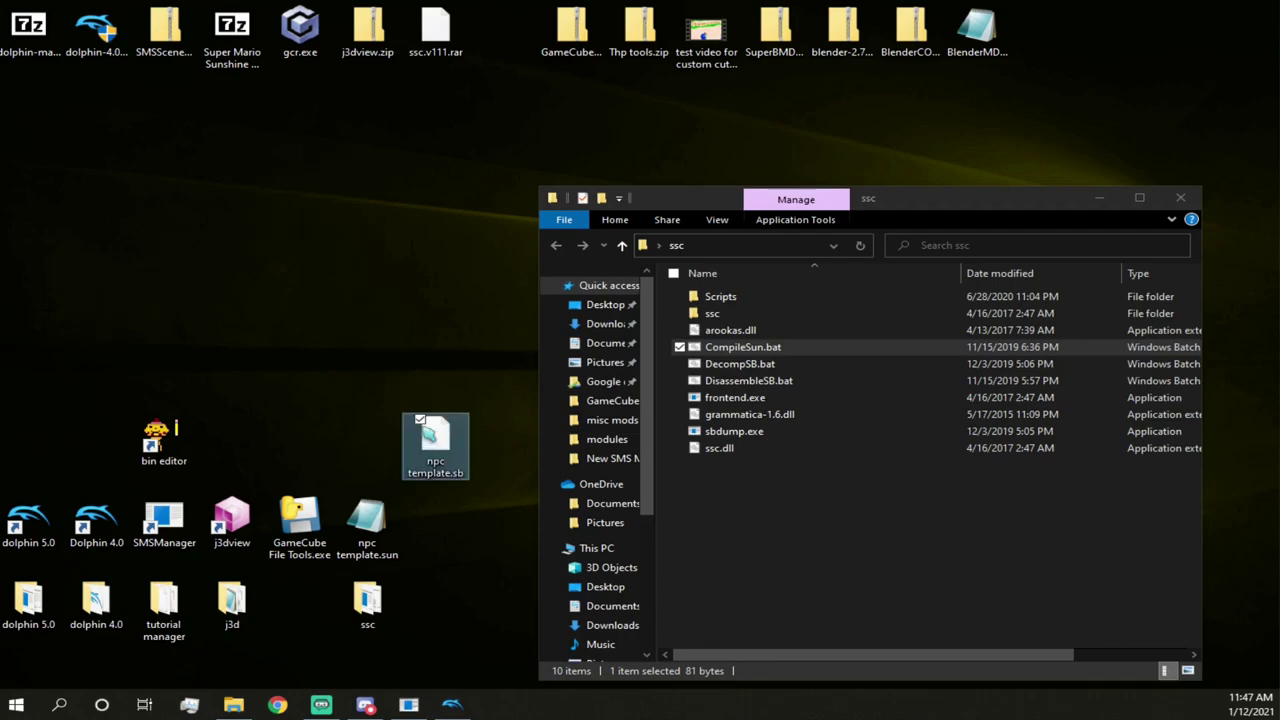
left_click(457, 474)
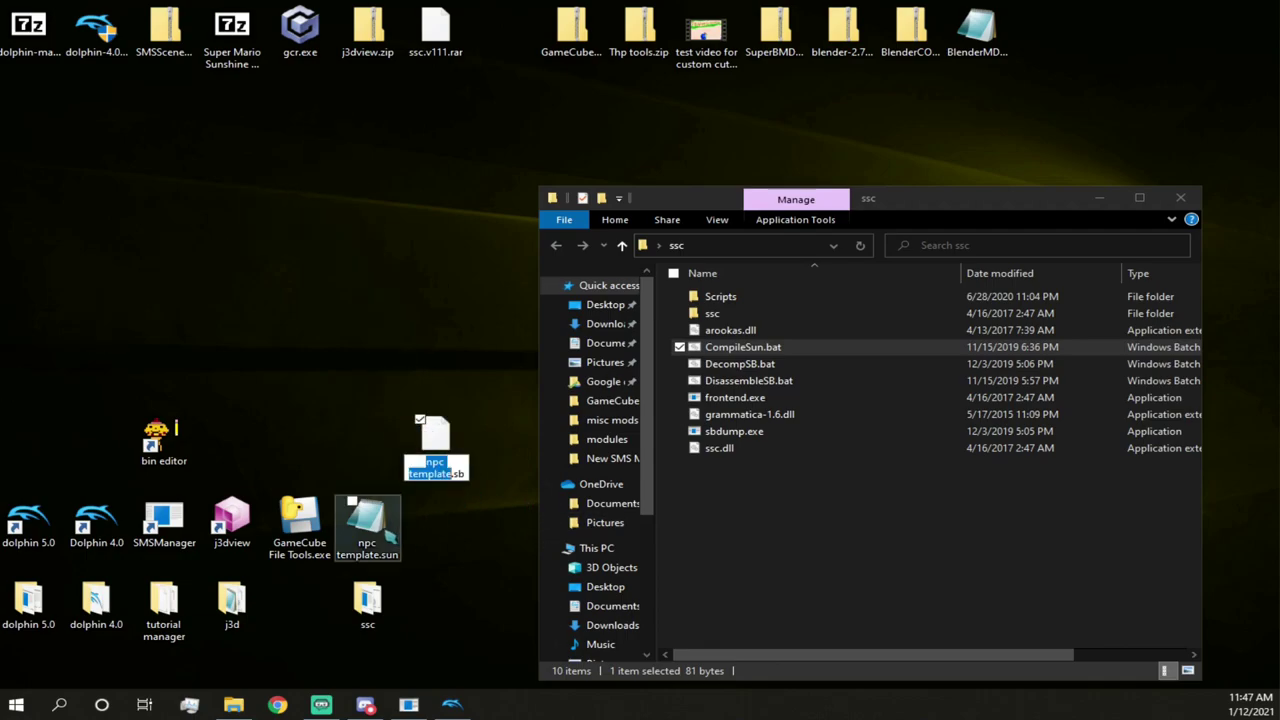
left_click(350, 528)
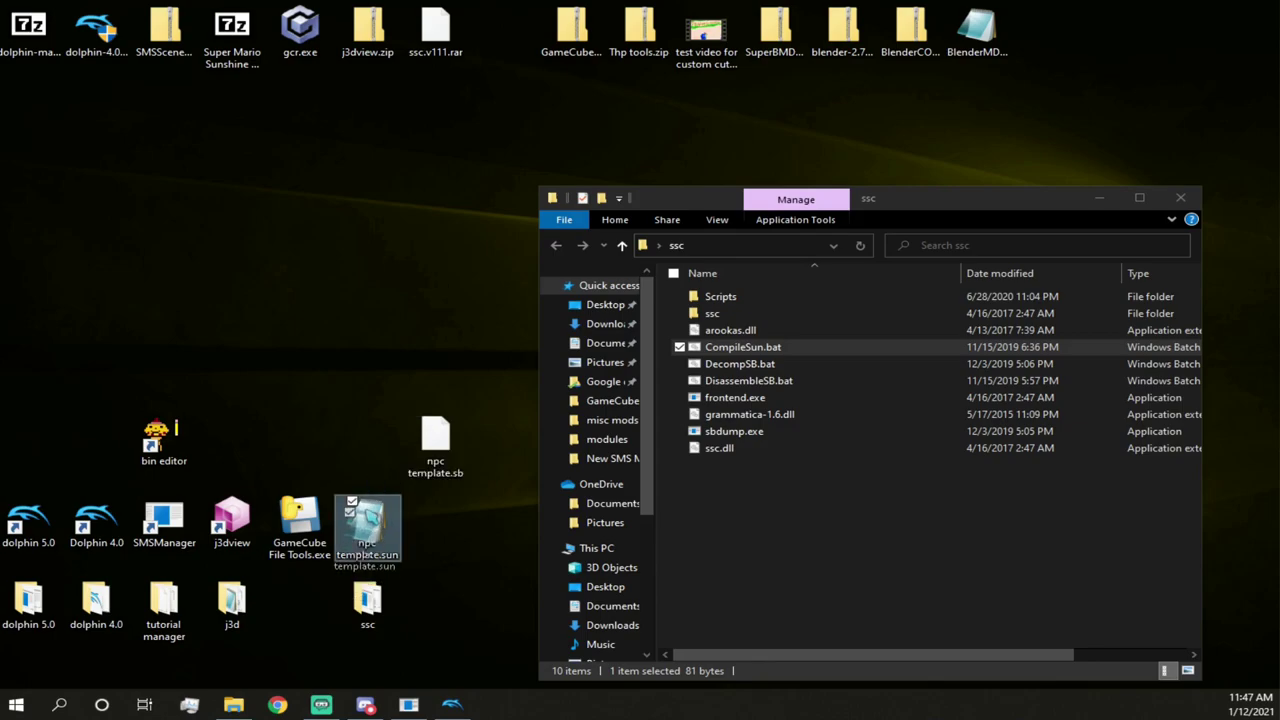
left_click(435, 440)
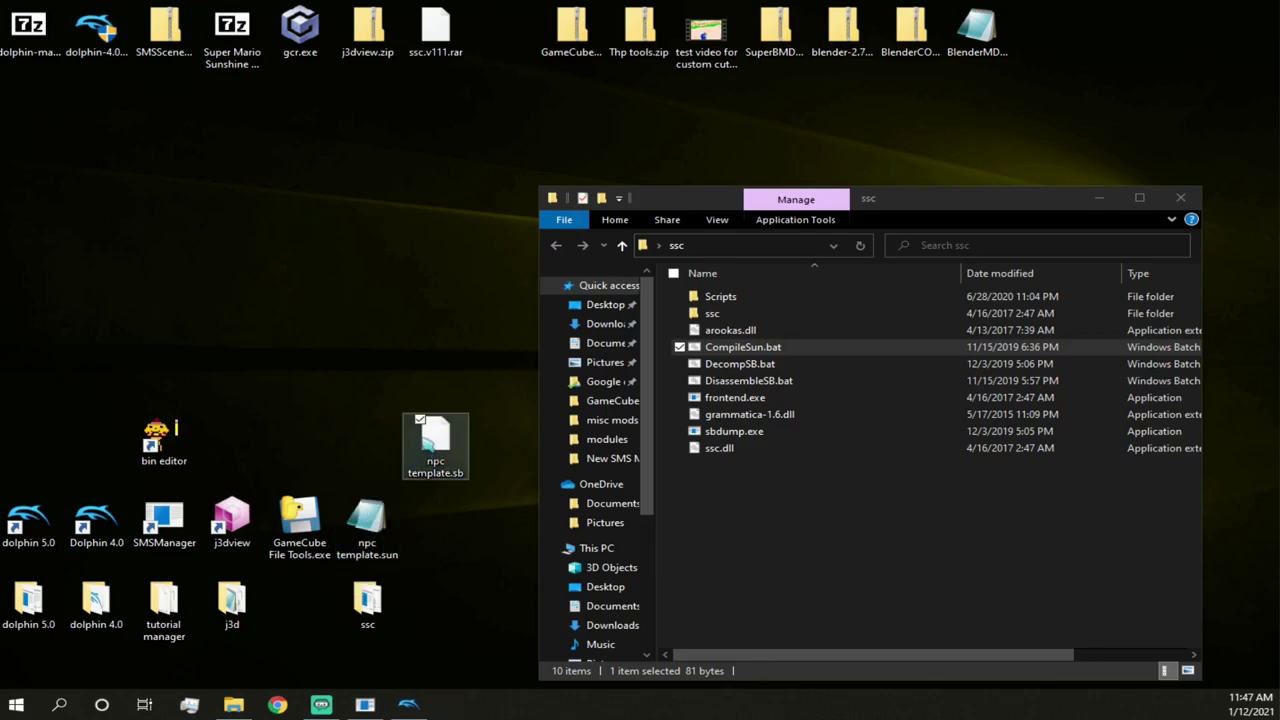
left_click(422, 450)
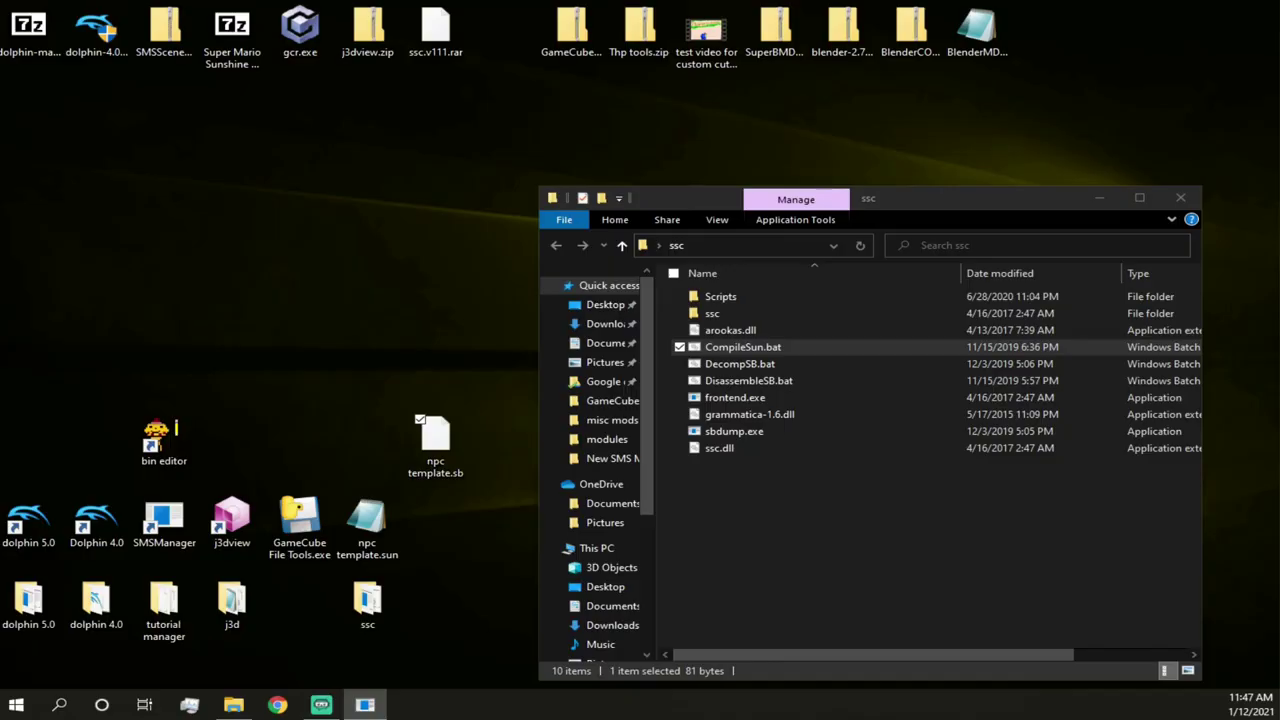
- Go to the airport0.arc scene folder from SMS Project Manager and open its map\sp subfolder
left_click_drag(0, 140, 326, 182)
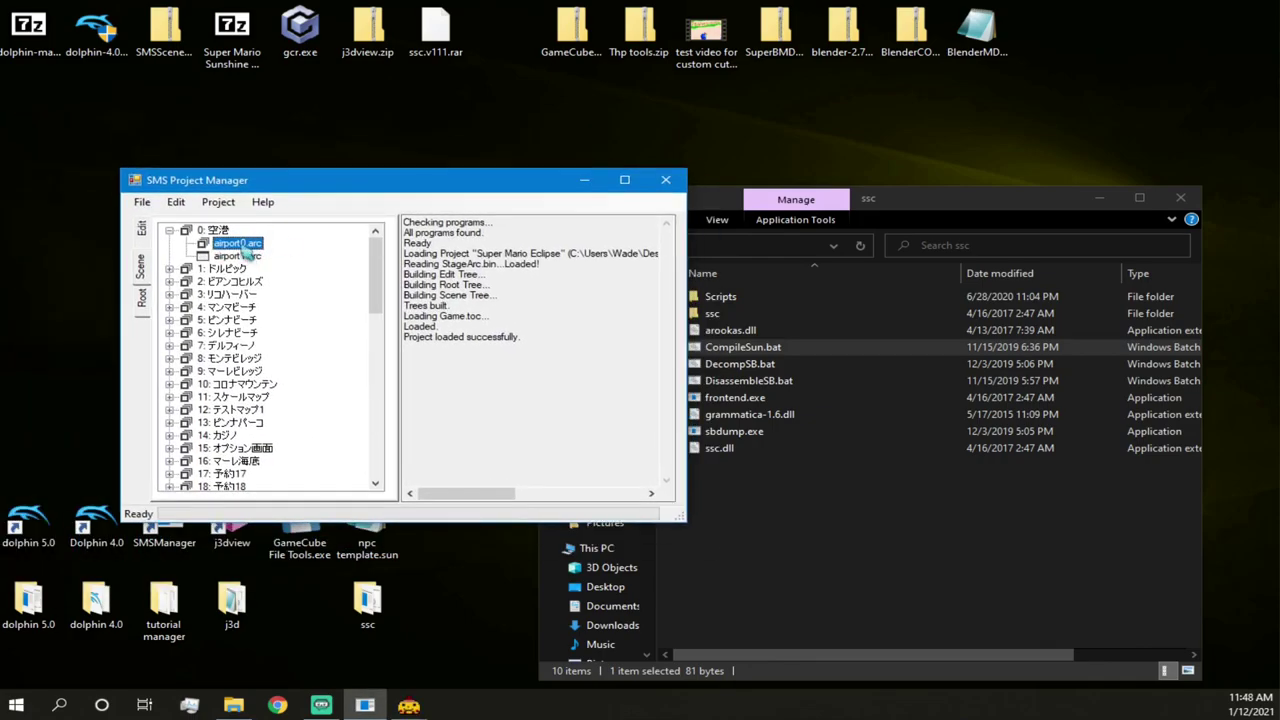
right_click(262, 248)
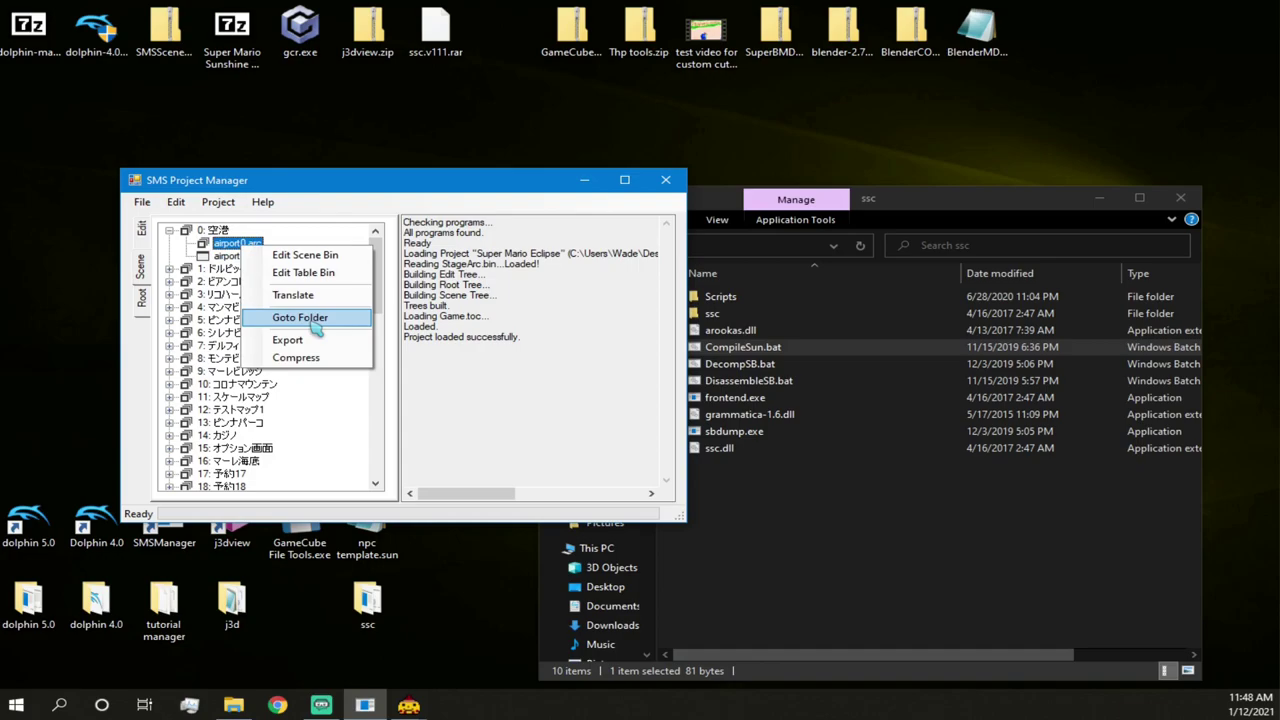
left_click(314, 326)
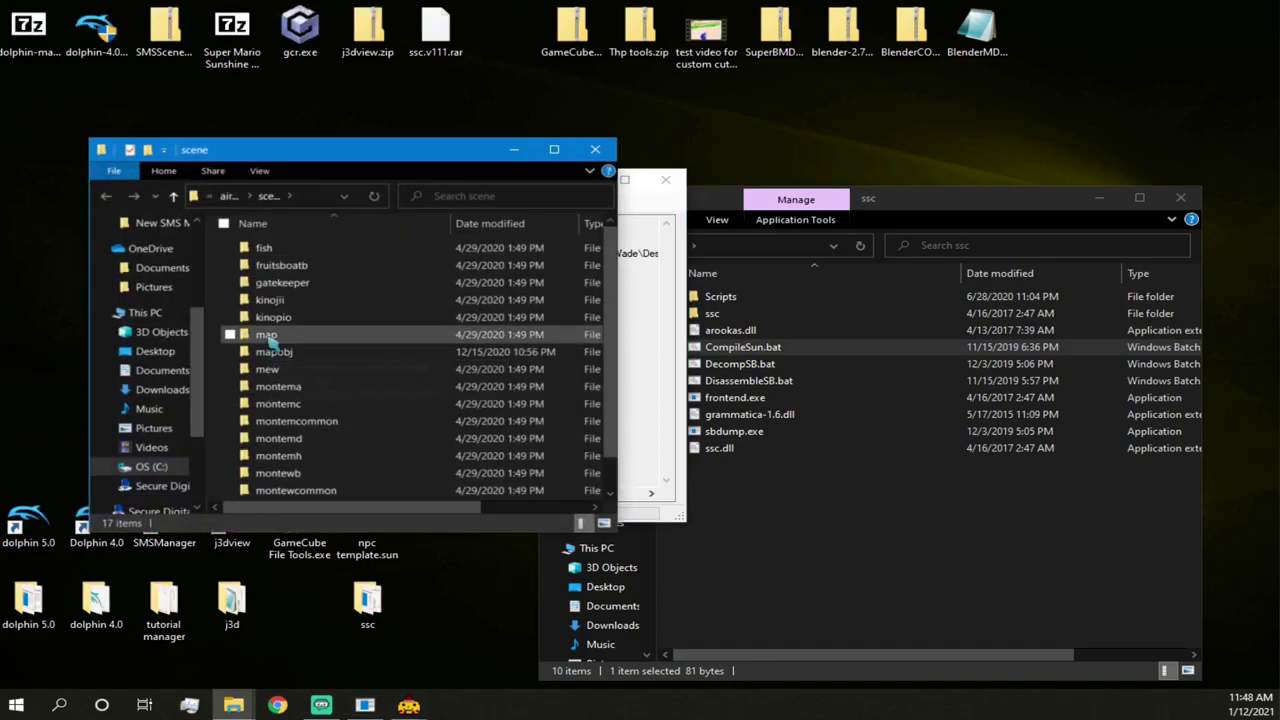
double_click(268, 336)
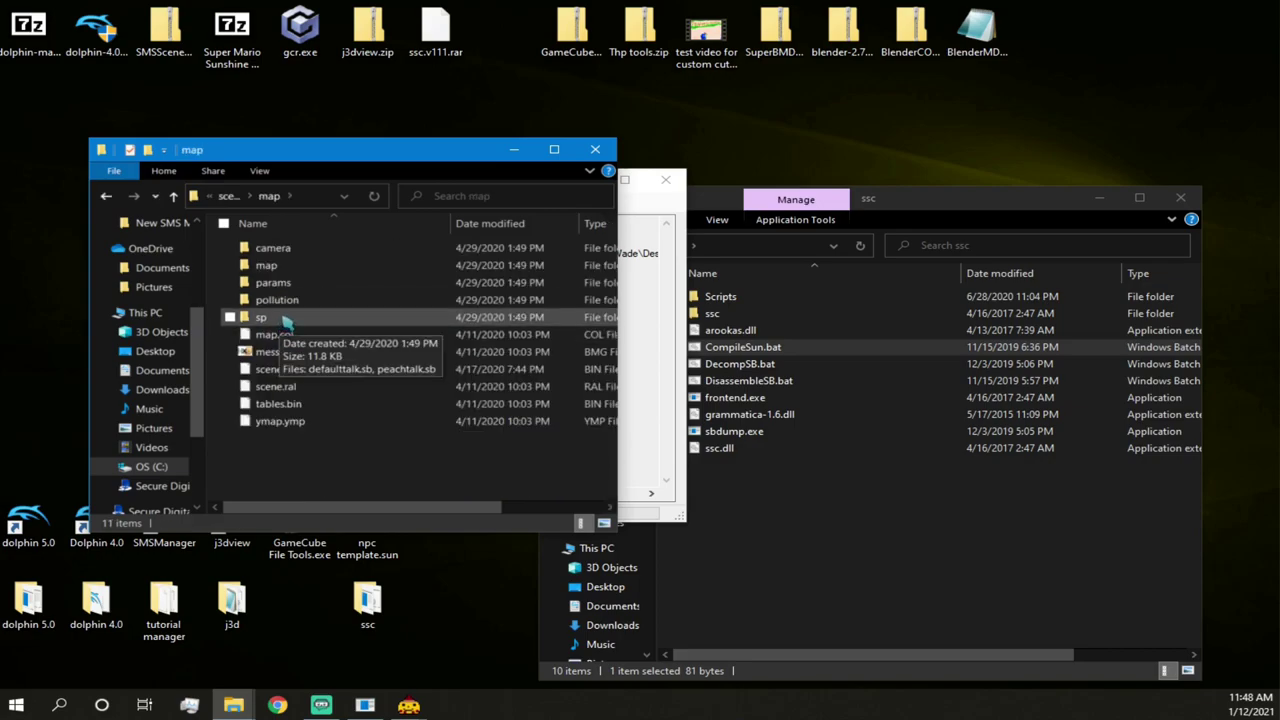
double_click(276, 318)
- Arrange the windows to expose the desktop file and move npc template.sb into the sp folder
left_click_drag(293, 166, 772, 226)
left_click_drag(423, 174, 115, 218)
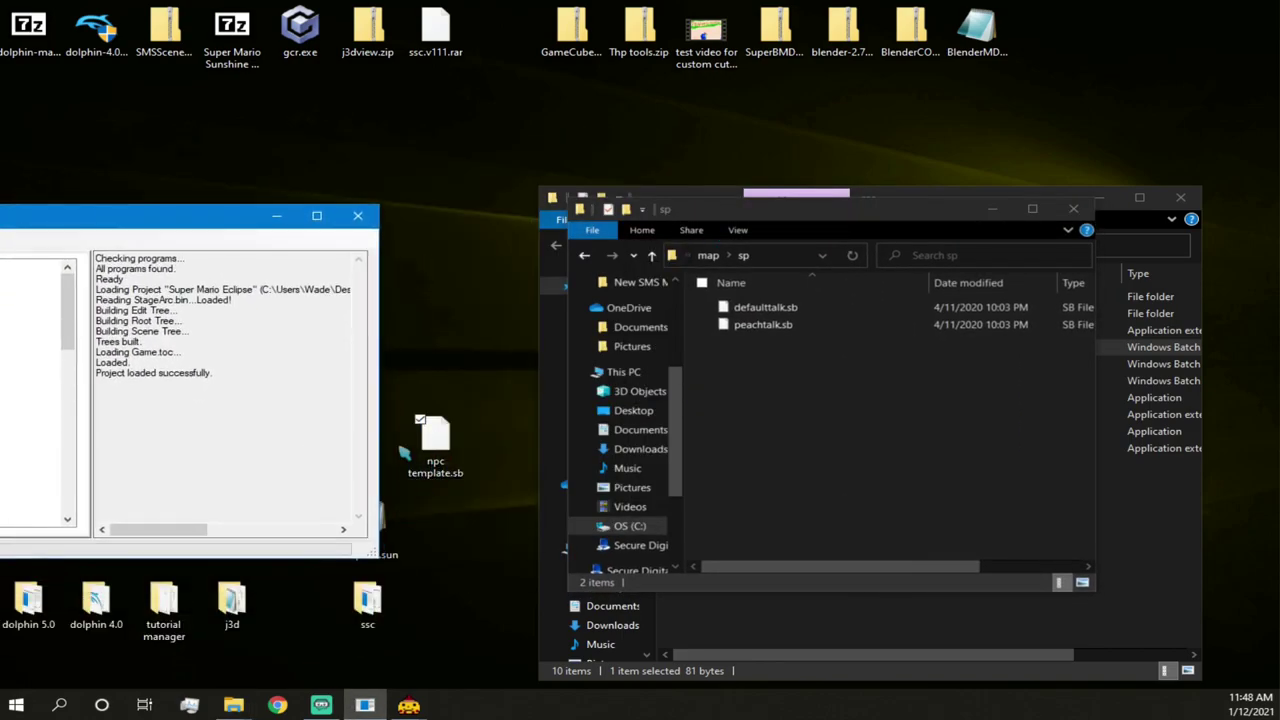
left_click(436, 448)
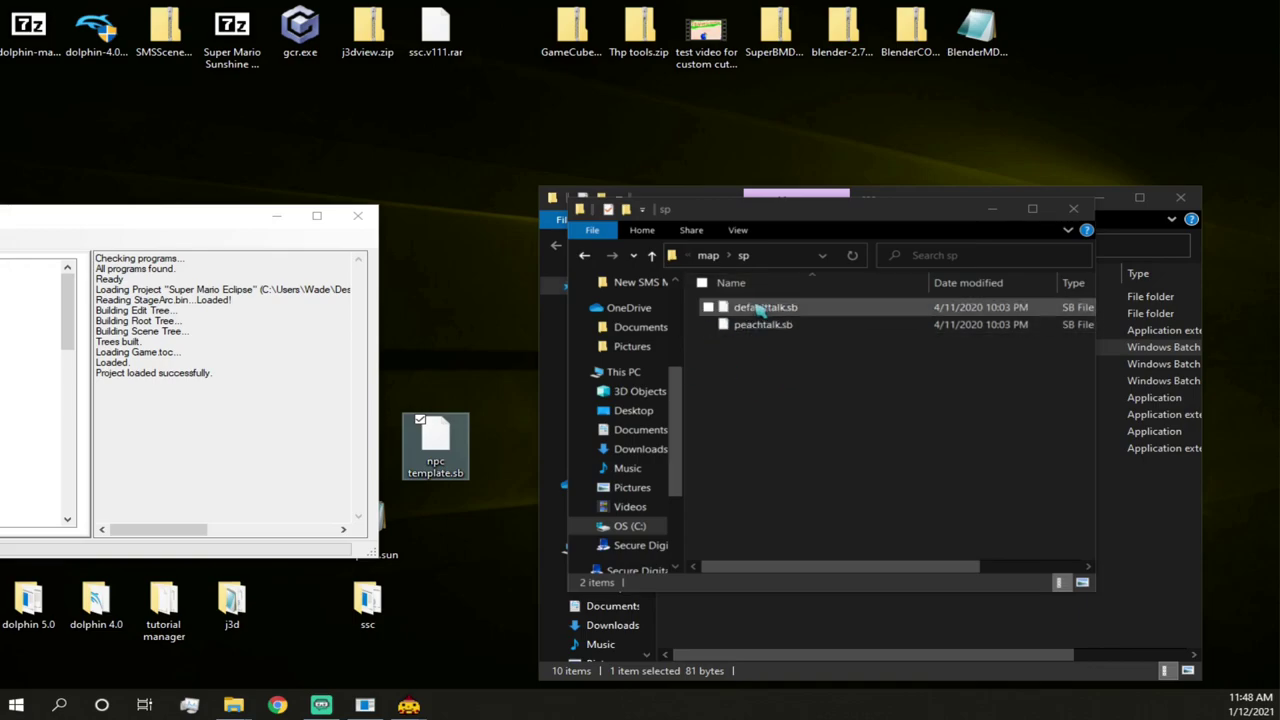
left_click_drag(433, 445, 806, 395)
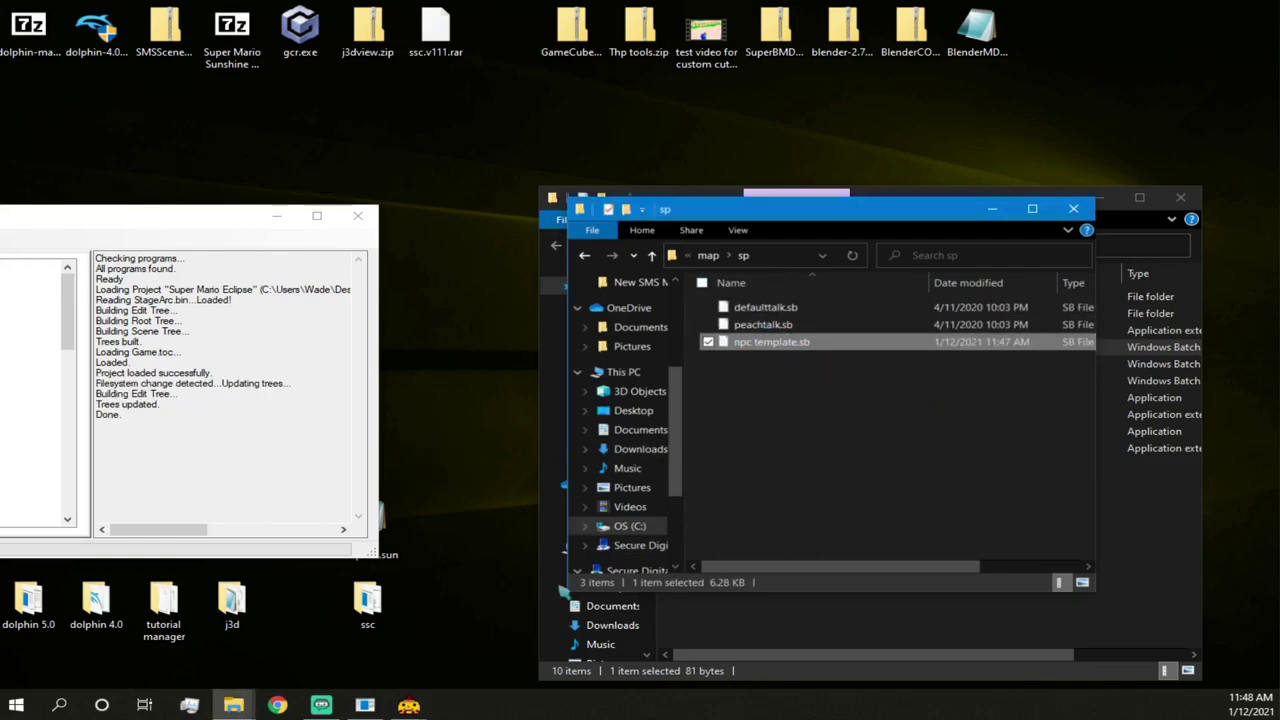
- Delete defaulttalk.sb and peachtalk.sb from the sp folder
left_click_drag(900, 205, 593, 222)
left_click(480, 318)
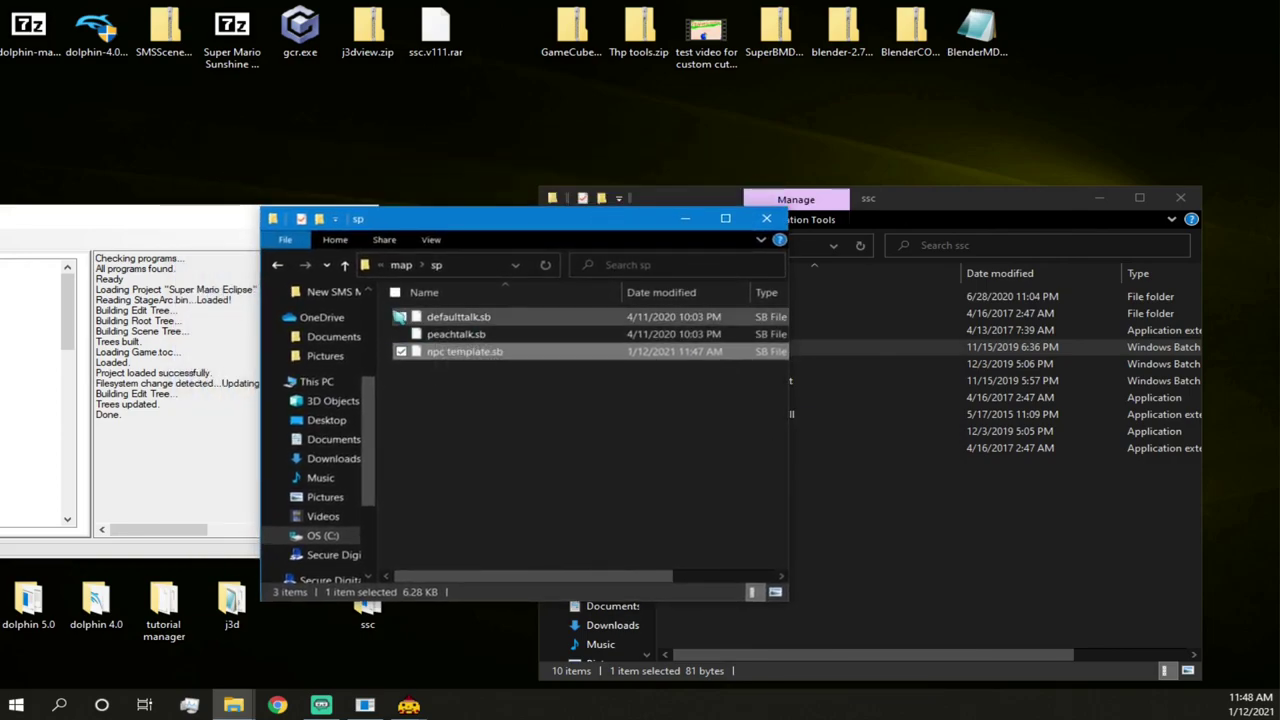
left_click(455, 335, "ctrl")
right_click(456, 336)
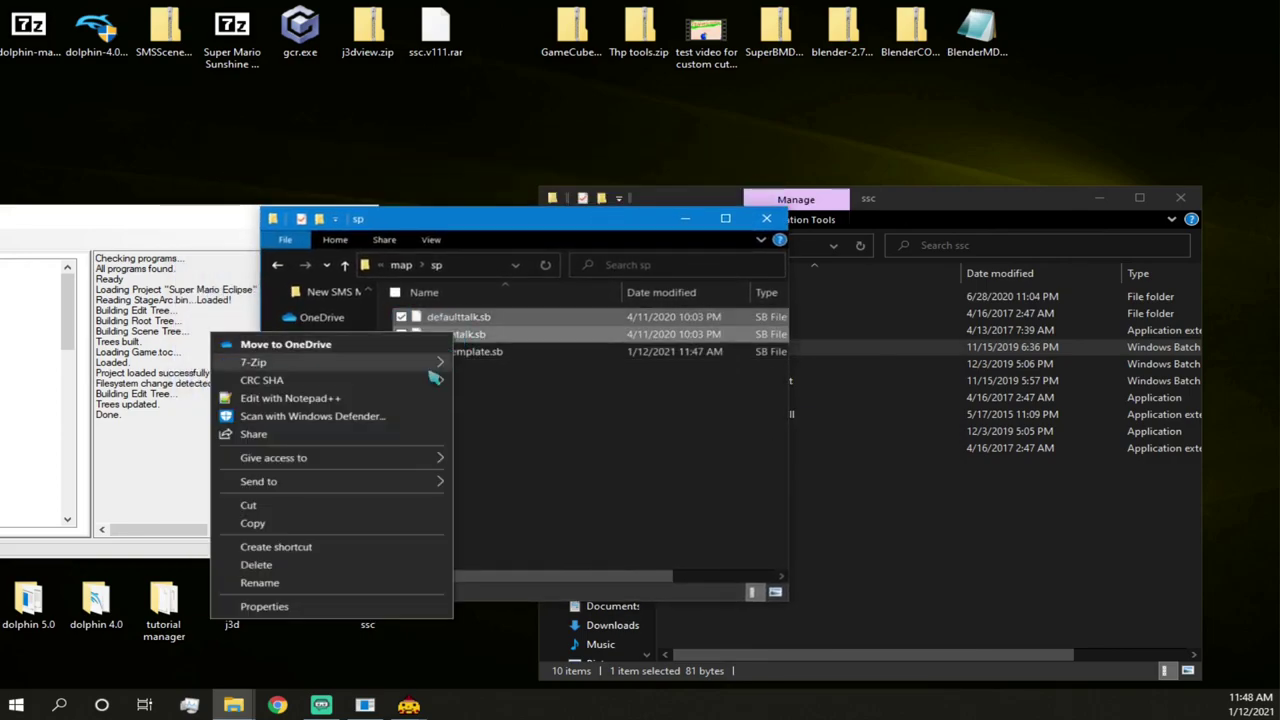
left_click(343, 565)
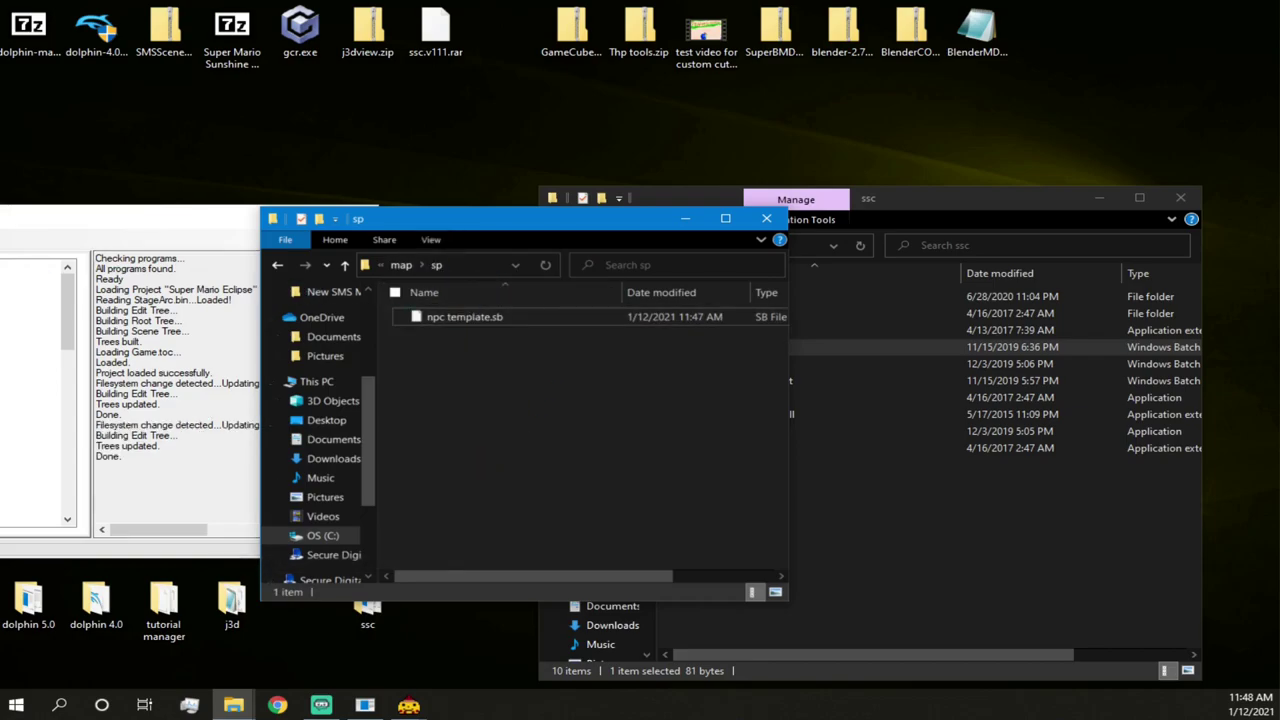
- Fly the Scene Preview camera to the NPCMonteWB pianta beside the runway and bring its object details in SMS Bin Editor forward
left_click(140, 223)
left_click_drag(54, 227, 440, 195)
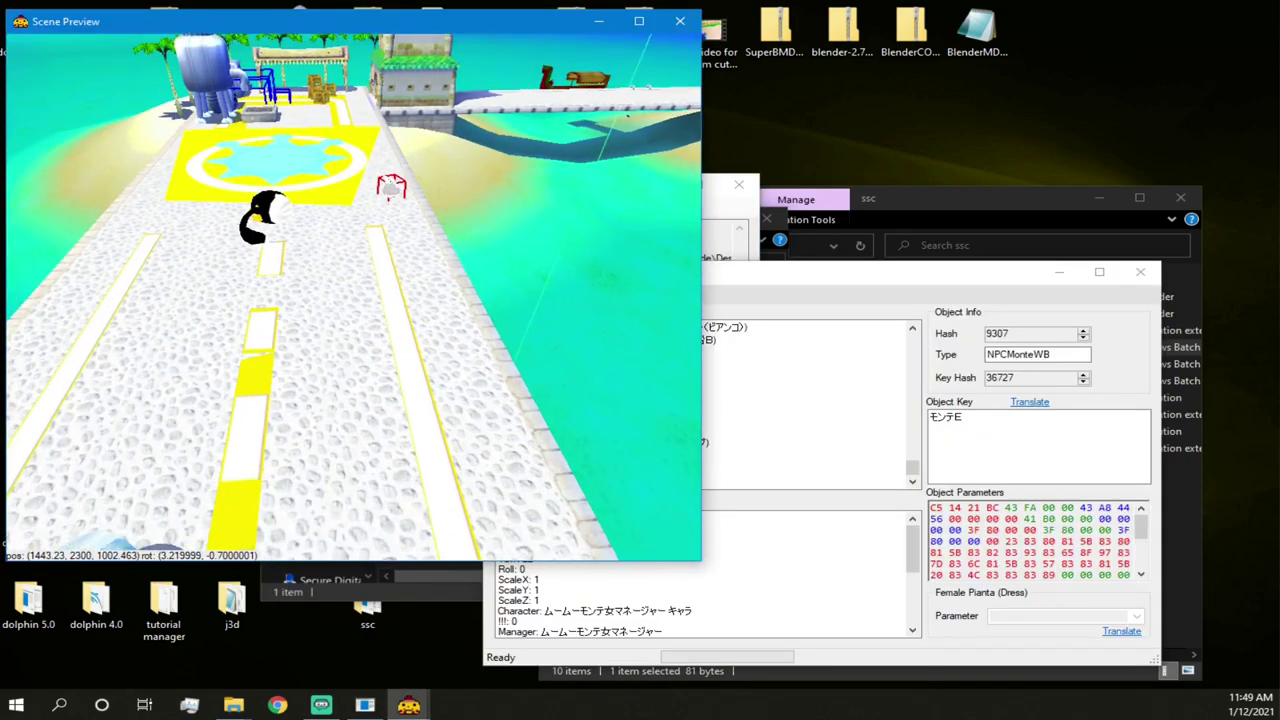
key("w")
key("a")
key("w")
key("d")
key("q")
key("q")
key("a")
key("w")
key("d")
key("d")
right_click_drag(435, 305, 334, 274)
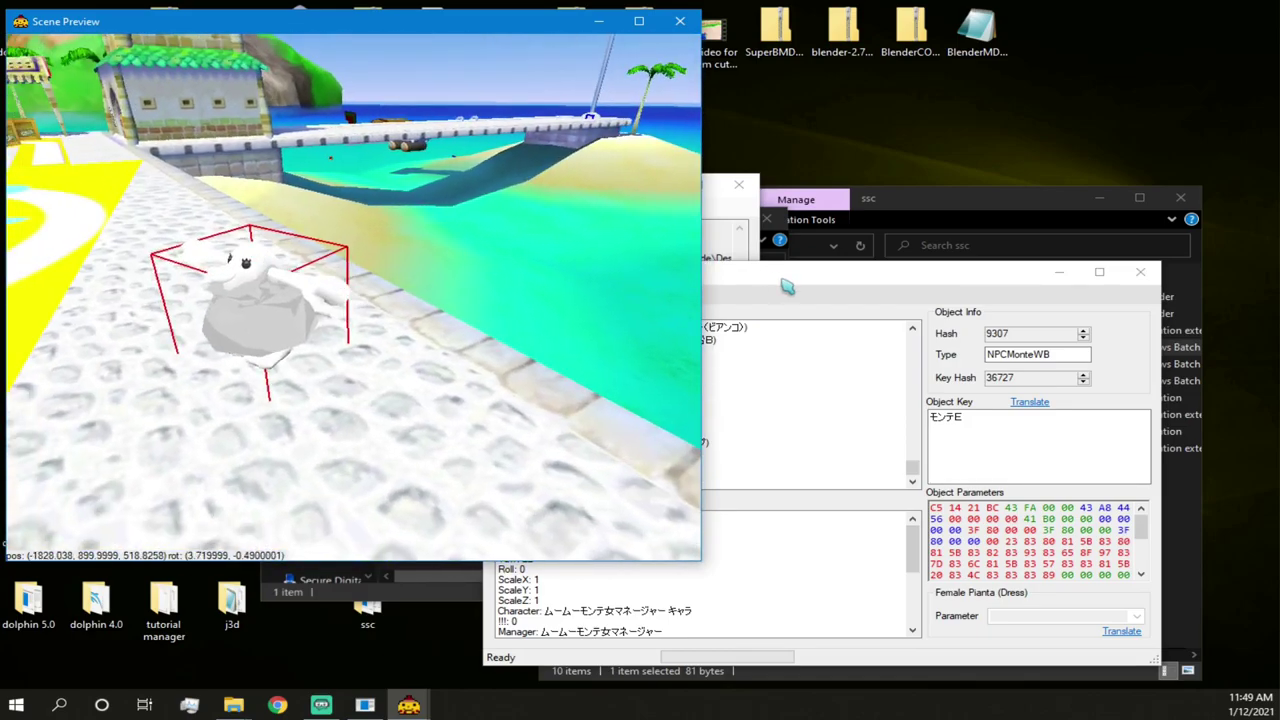
left_click_drag(791, 284, 340, 236)
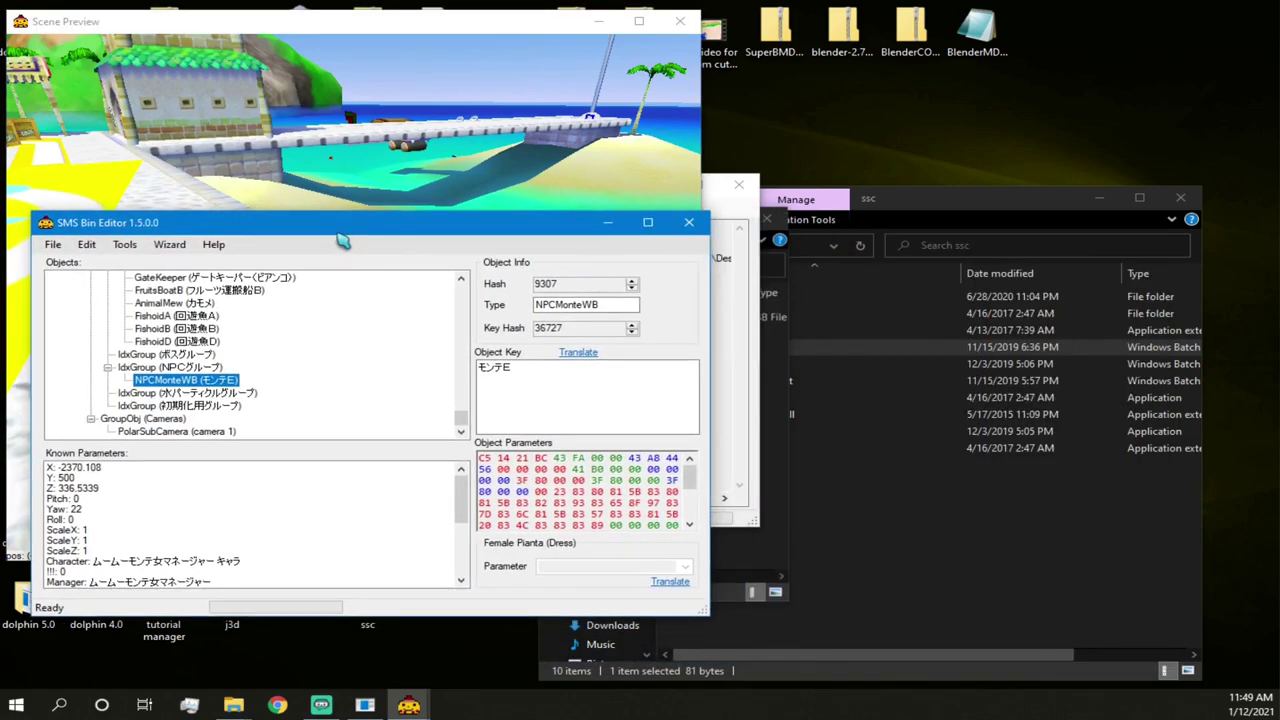
- Clear away the overlapping windows, open npc template.sun from the desktop, and locate the NPC name in its first dialogue condition
left_click(734, 216)
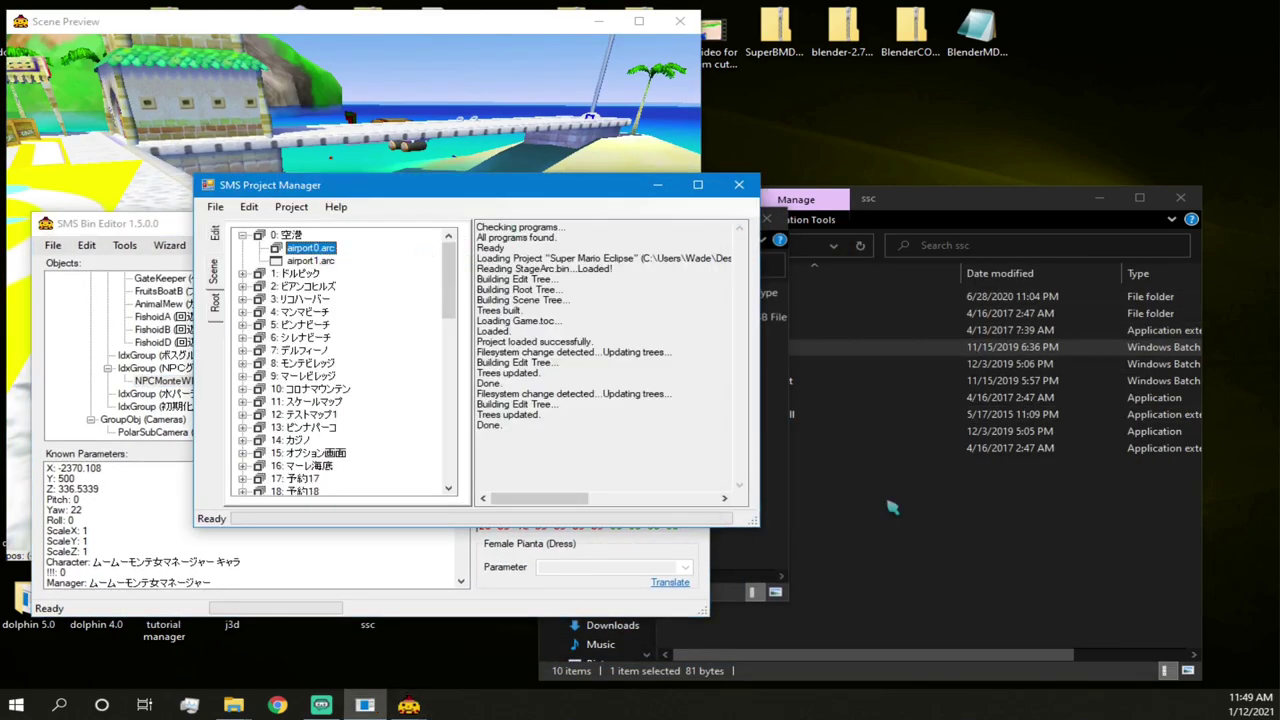
left_click(655, 191)
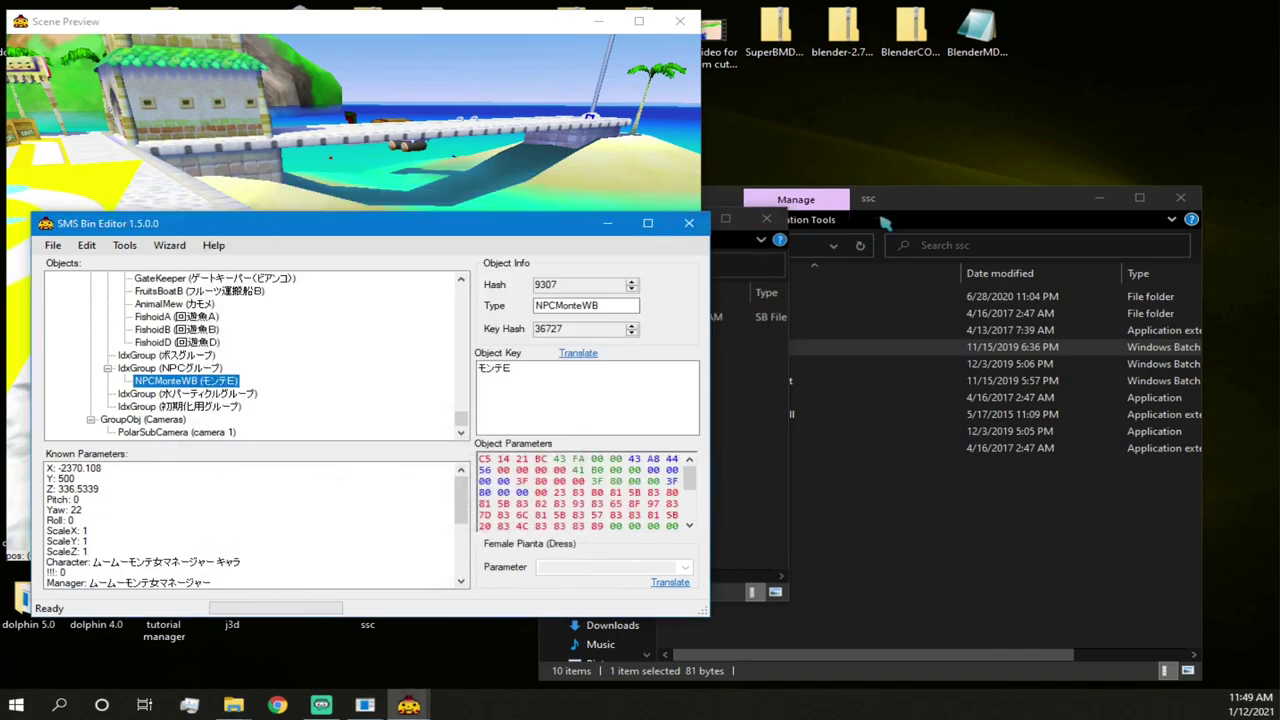
left_click(886, 208)
left_click(1172, 201)
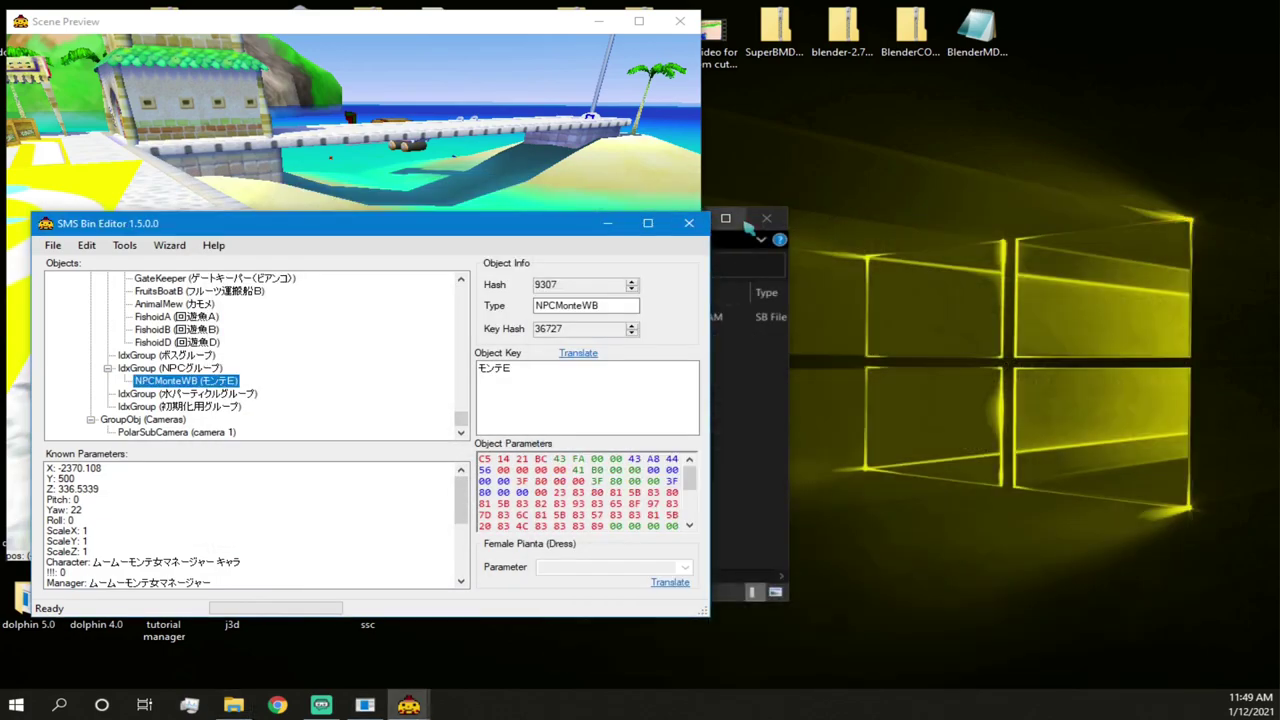
left_click_drag(412, 228, 908, 255)
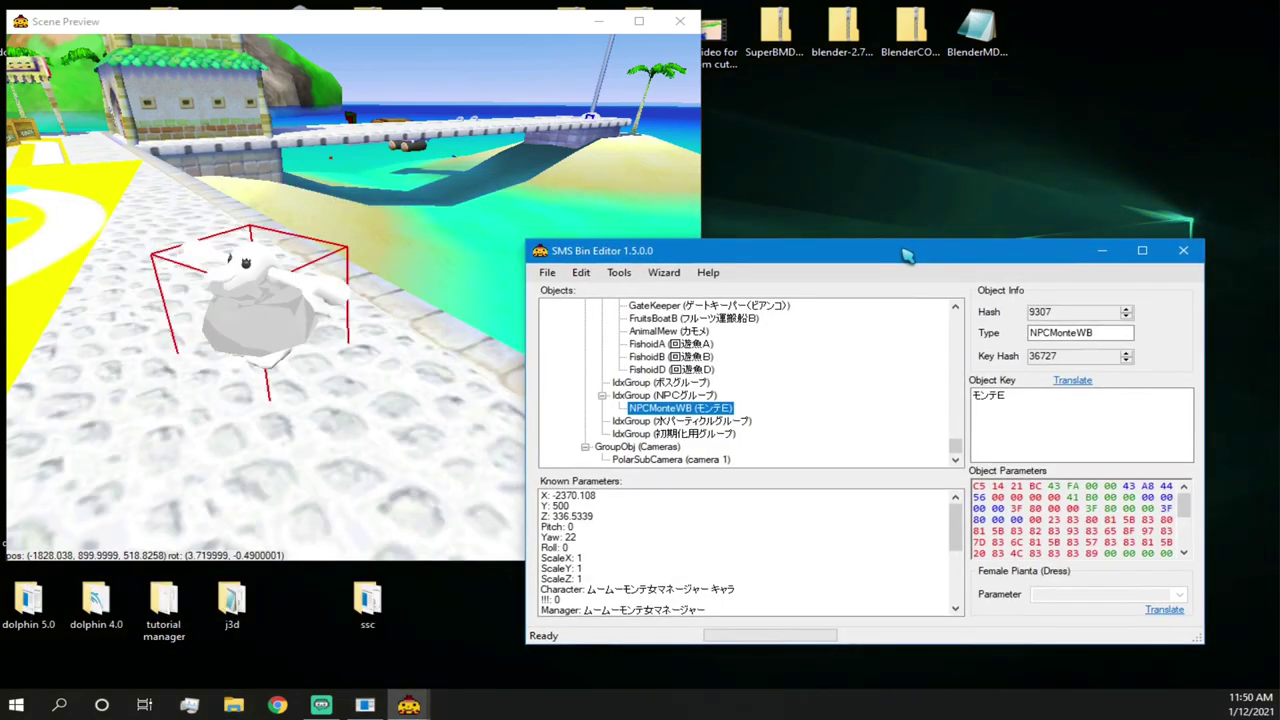
left_click_drag(385, 28, 805, 80)
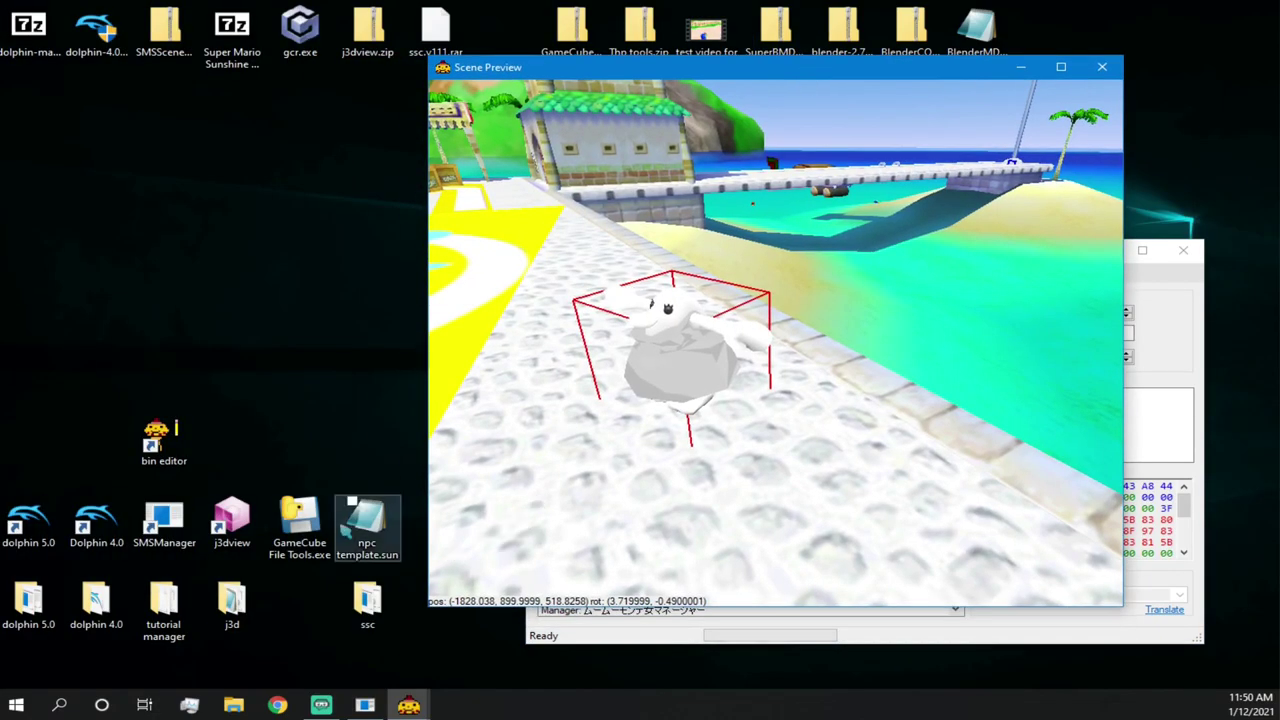
double_click(366, 522)
left_click_drag(818, 146, 350, 338)
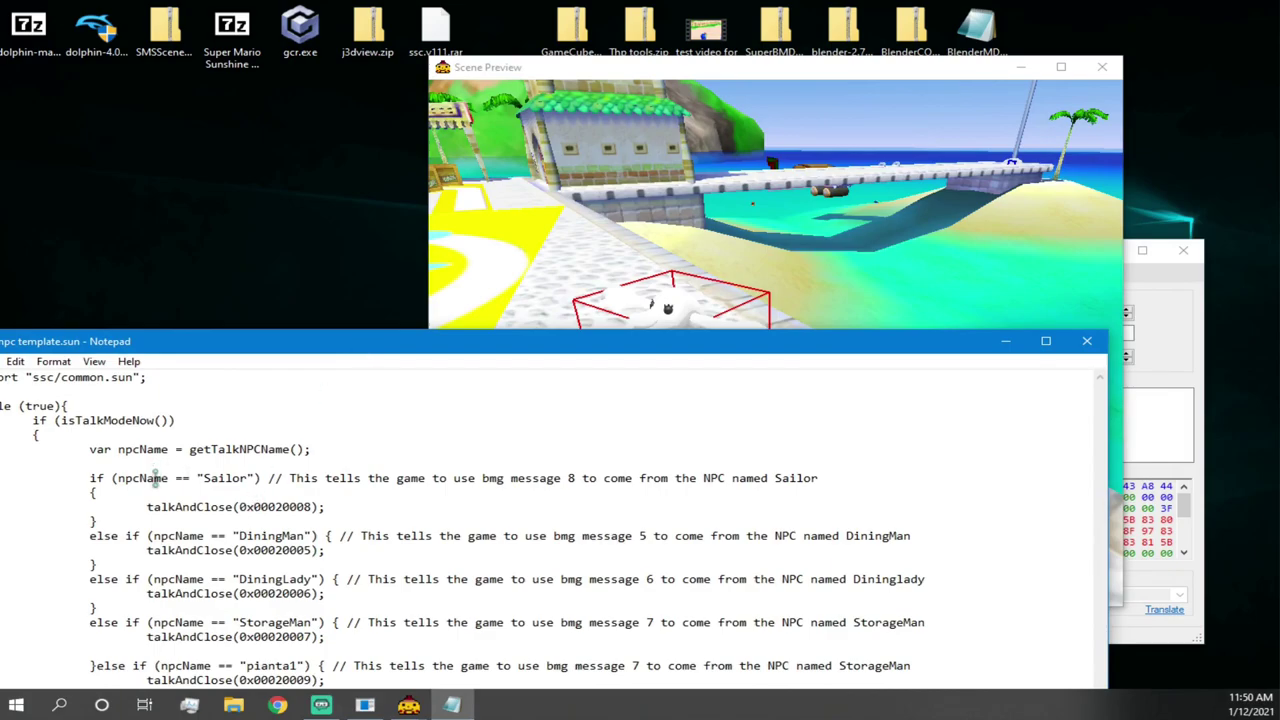
left_click_drag(204, 478, 238, 481)
left_click(206, 480)
- Change the object key of the NPCMonteWB pianta to Sailor in SMS Bin Editor
left_click(1170, 291)
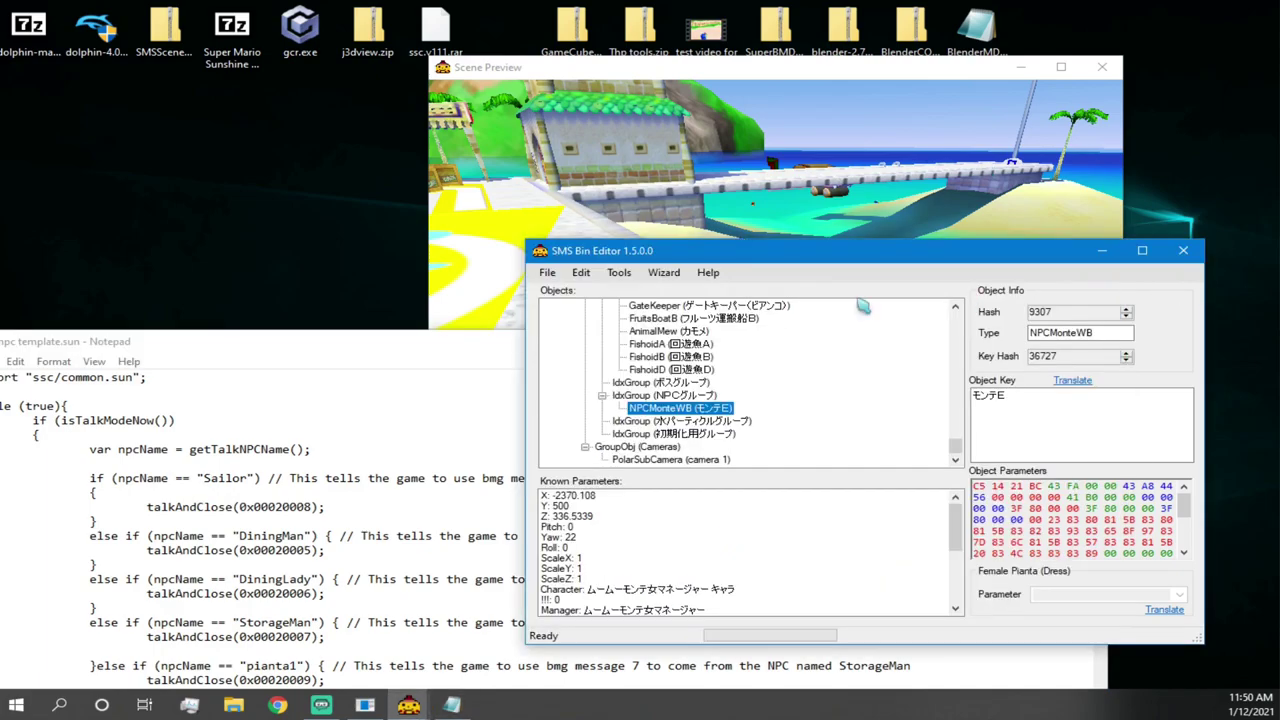
left_click(643, 432)
left_click(664, 409)
left_click_drag(1011, 397, 908, 386)
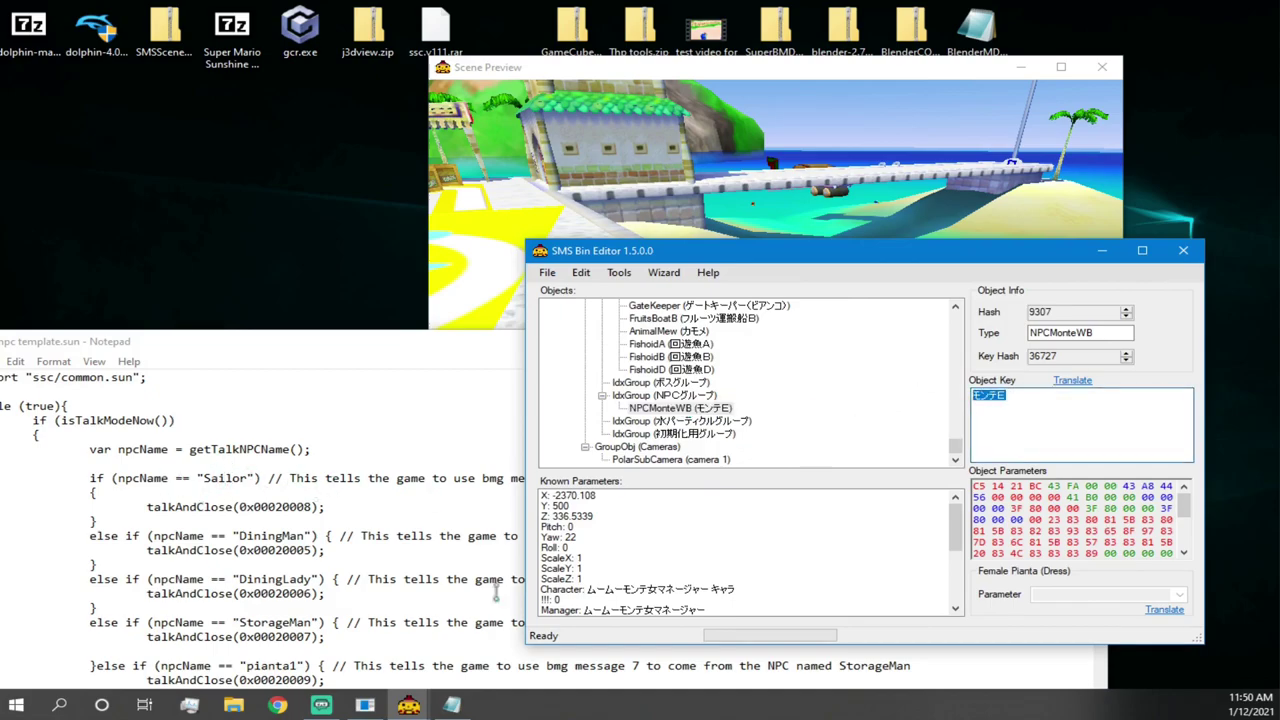
type("Sailor")
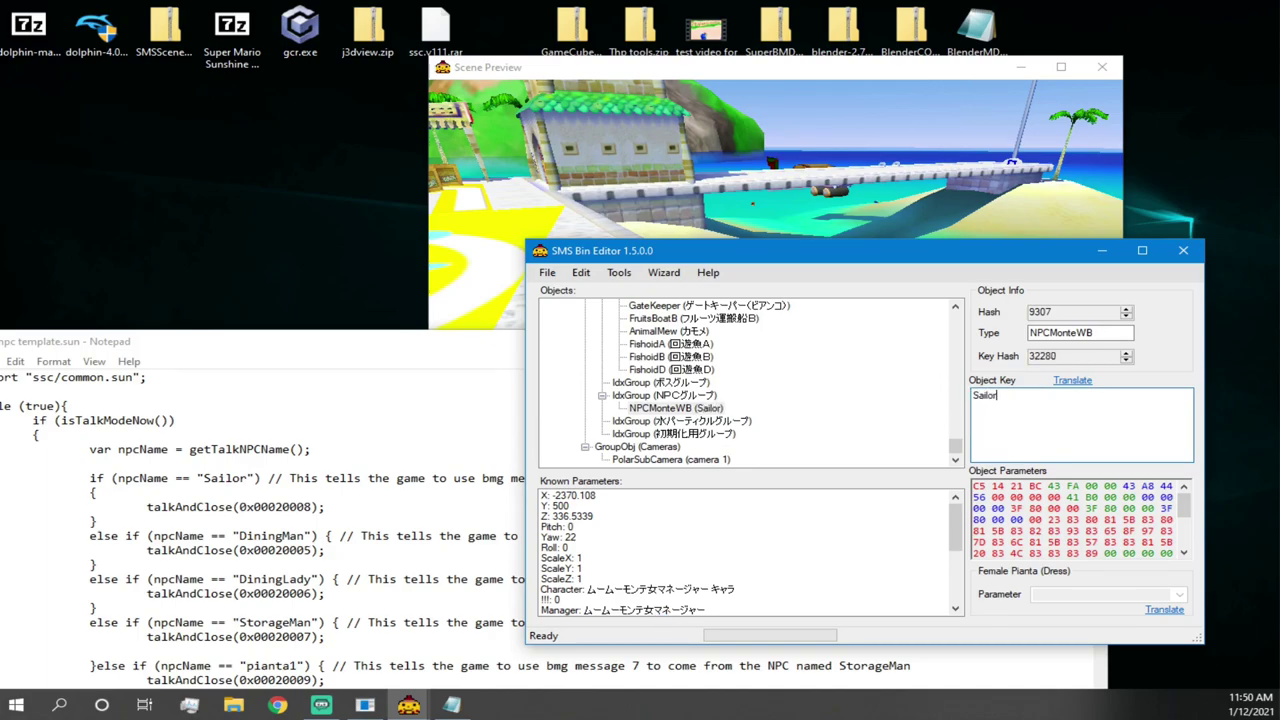
left_click(692, 397)
left_click(703, 409)
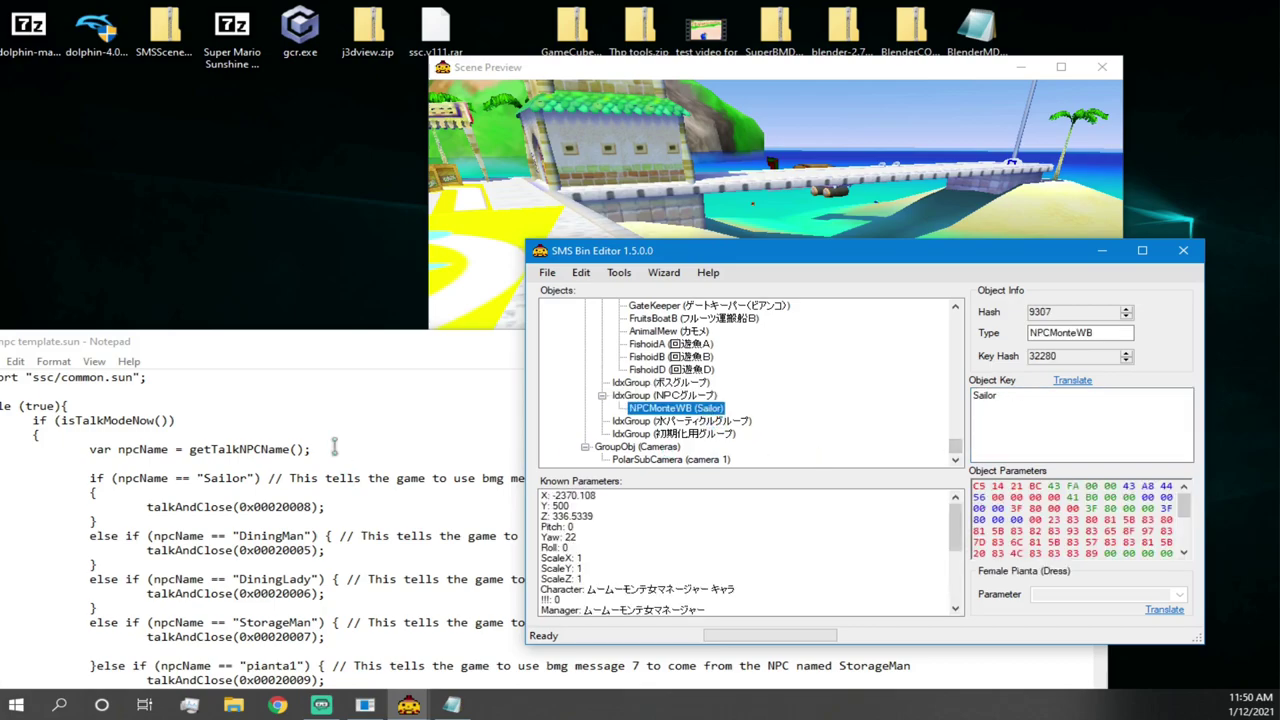
- Check which message number the Sailor talkAndClose line uses in npc template.sun, and close the script
left_click(266, 507)
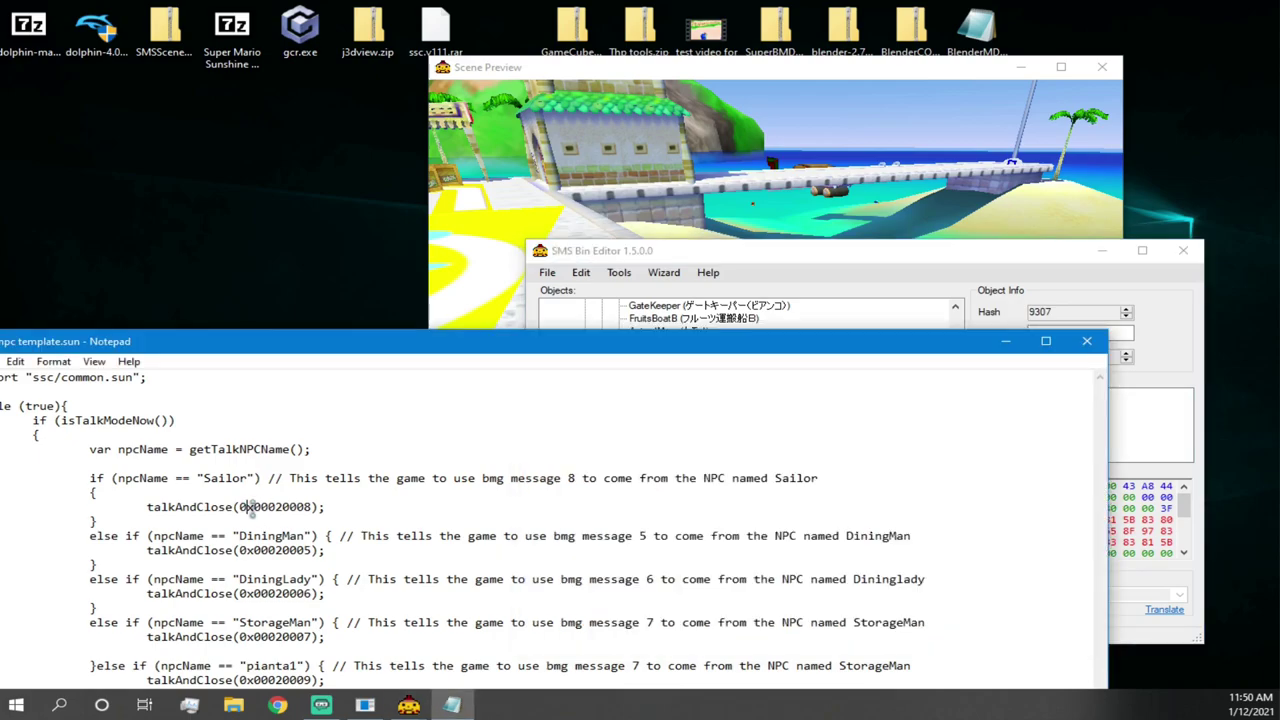
double_click(309, 507)
left_click(309, 507)
left_click(1086, 343)
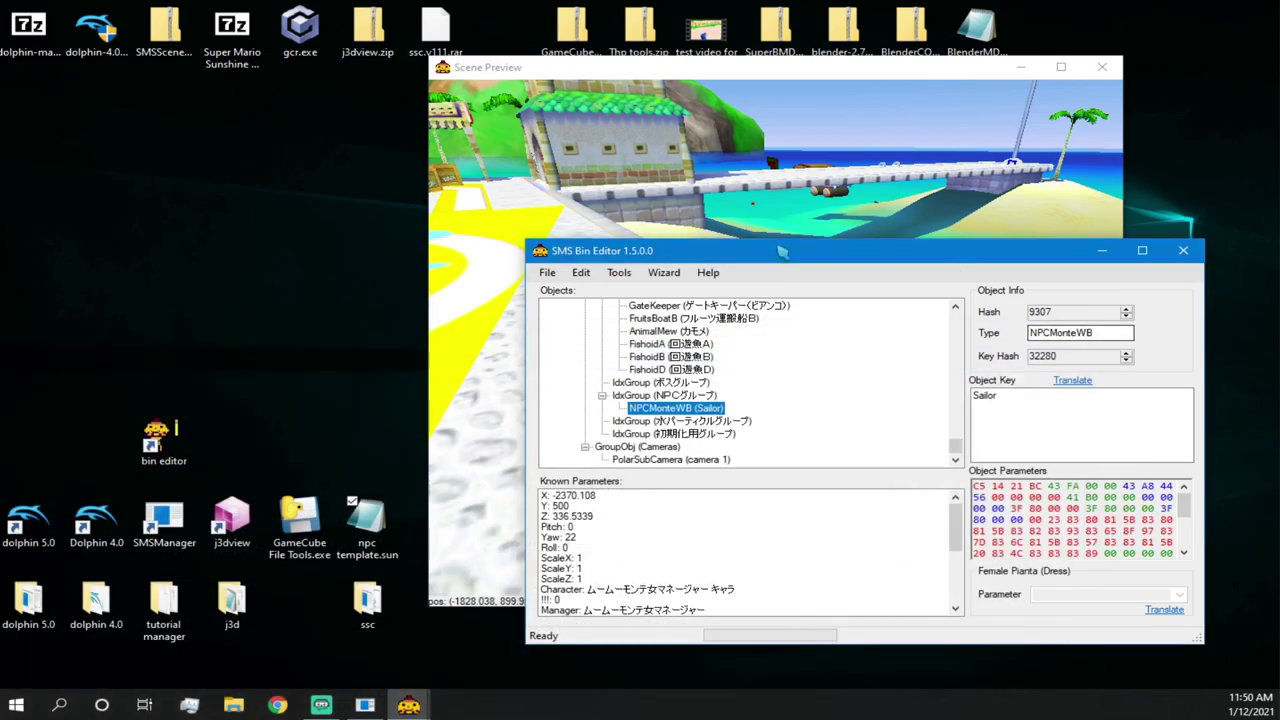
- Open the scene's messages in the BMG Editor from SMS Bin Editor and select message 8
left_click(619, 273)
left_click(619, 272)
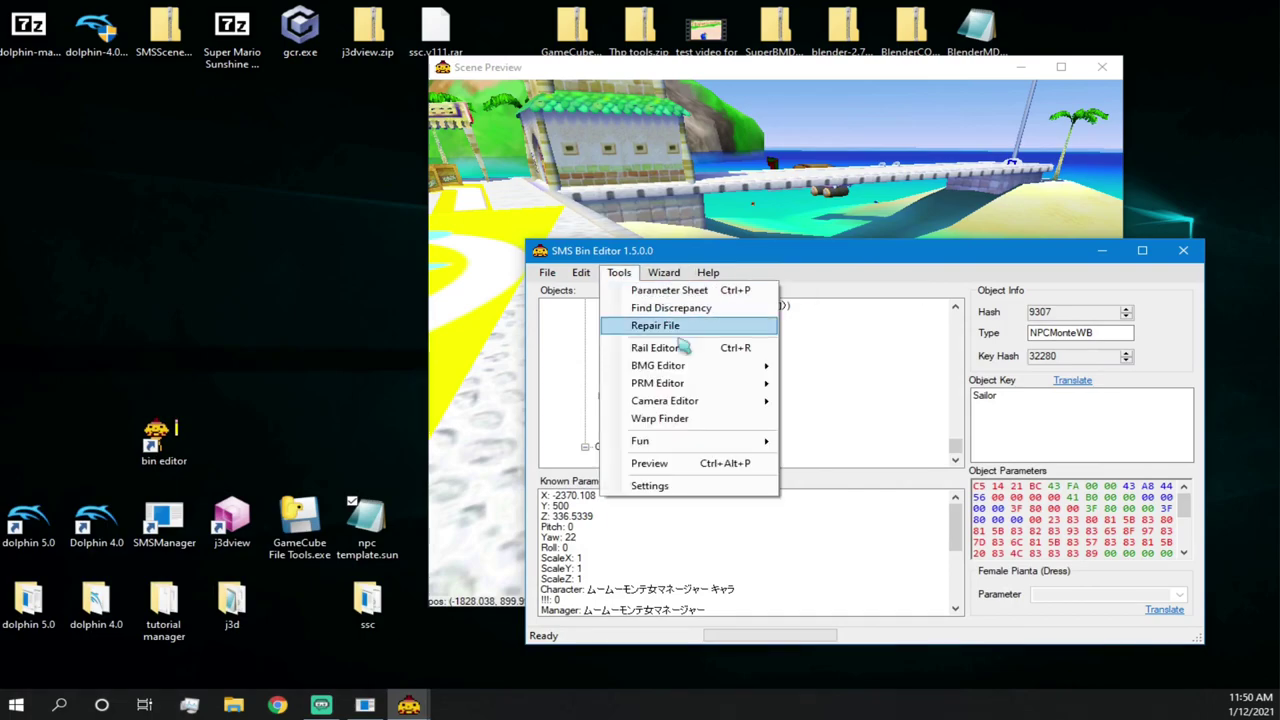
mouse_move(691, 366)
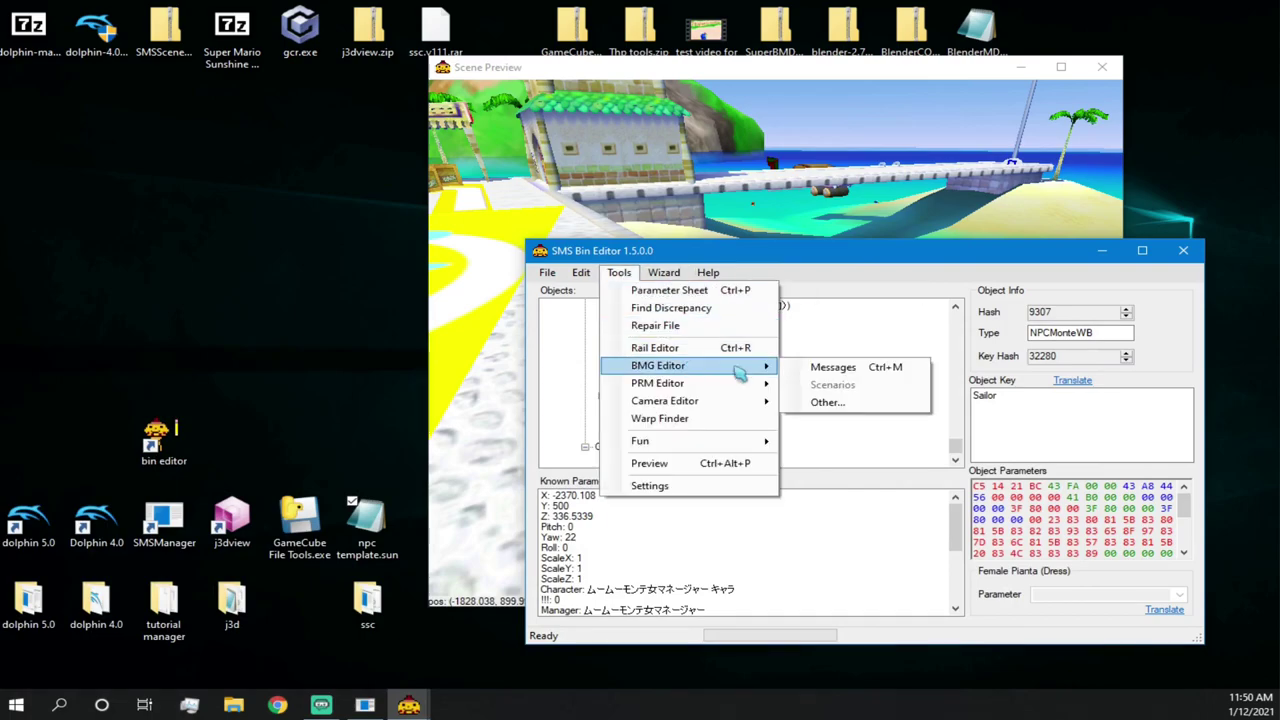
left_click(808, 370)
left_click_drag(423, 209, 786, 120)
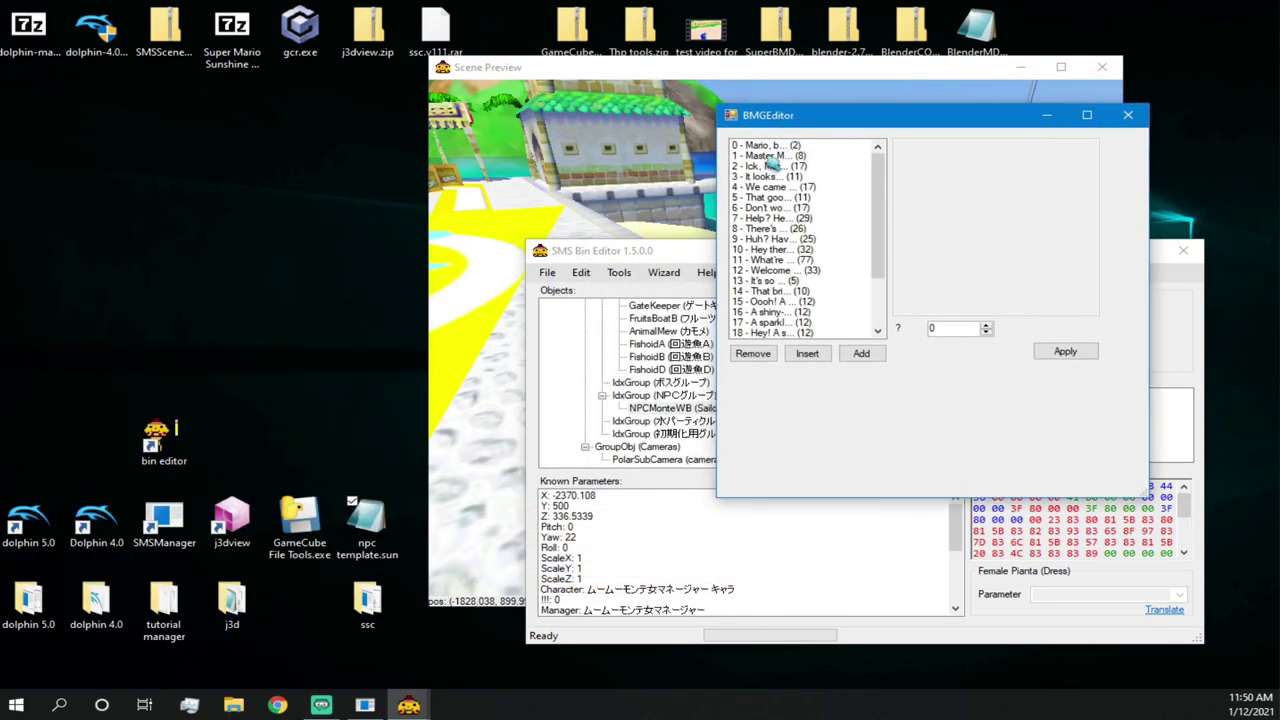
left_click(770, 230)
left_click(797, 167)
left_click(783, 249)
left_click(778, 260)
left_click(780, 197)
left_click(778, 218)
left_click(779, 229)
- Replace the text of message 8 with "do it for the memes!" and apply it
left_click(965, 168)
left_click_drag(1012, 168, 885, 130)
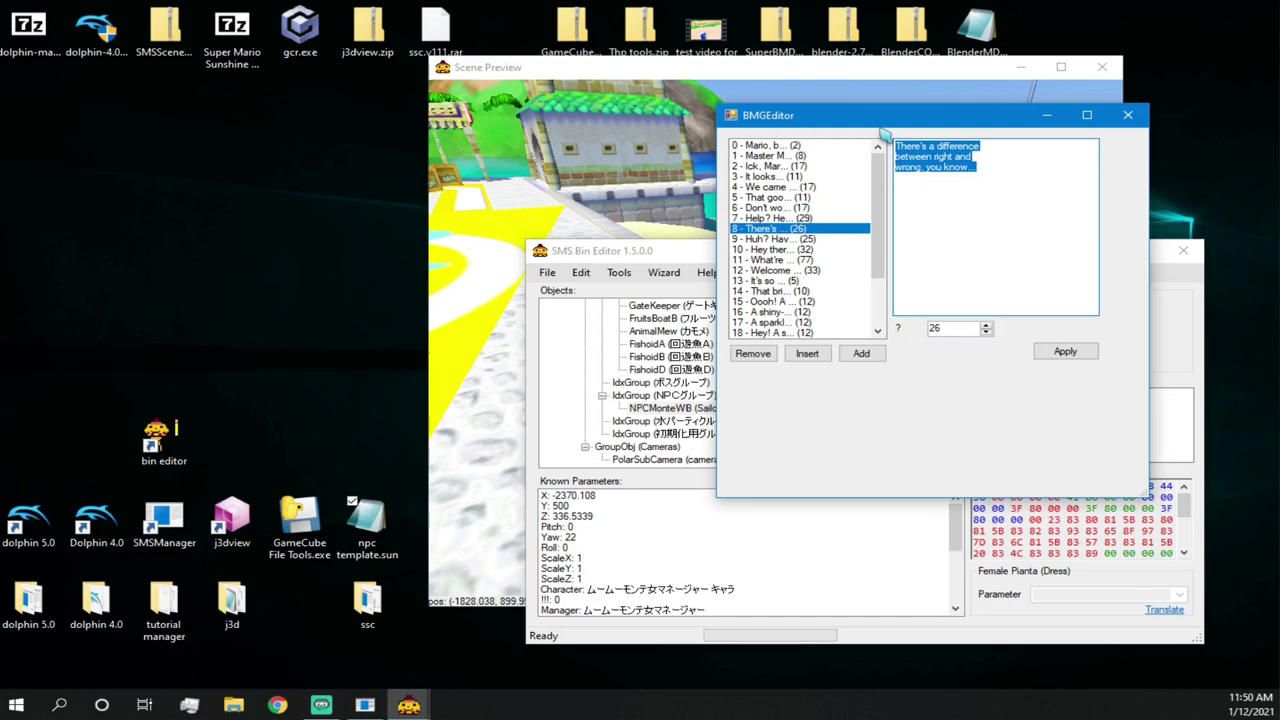
key("BackSpace")
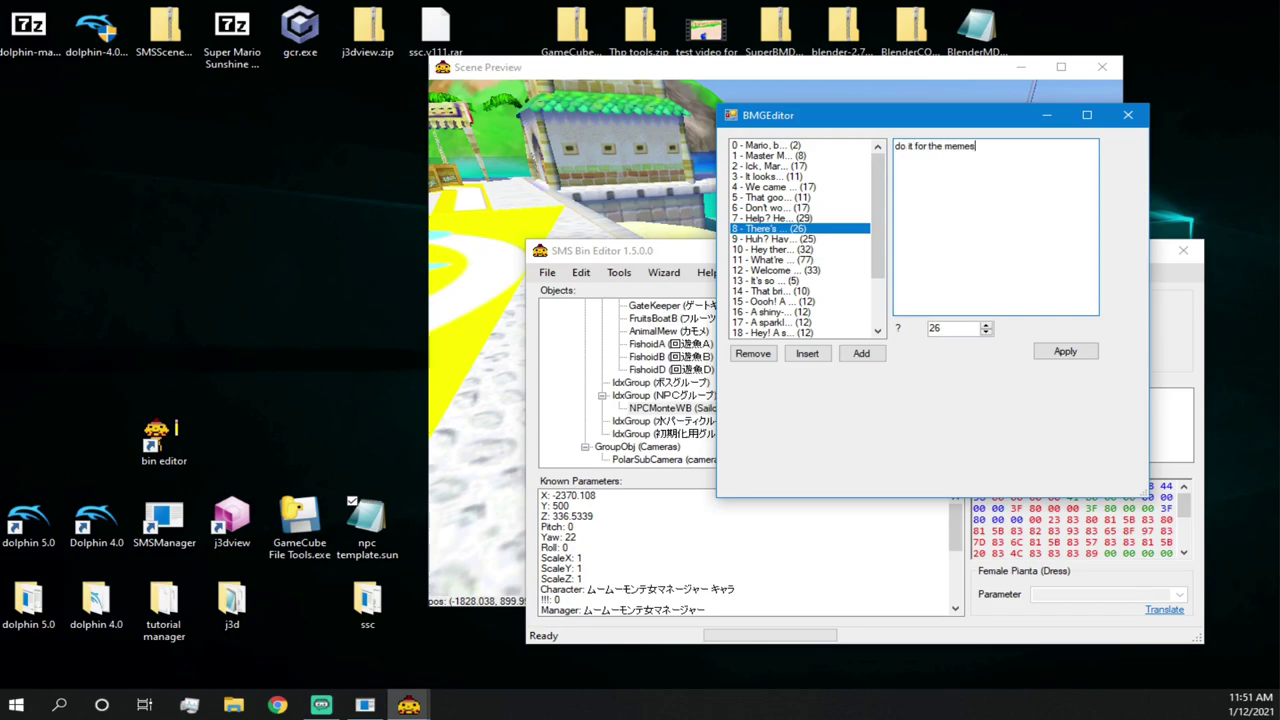
type("!")
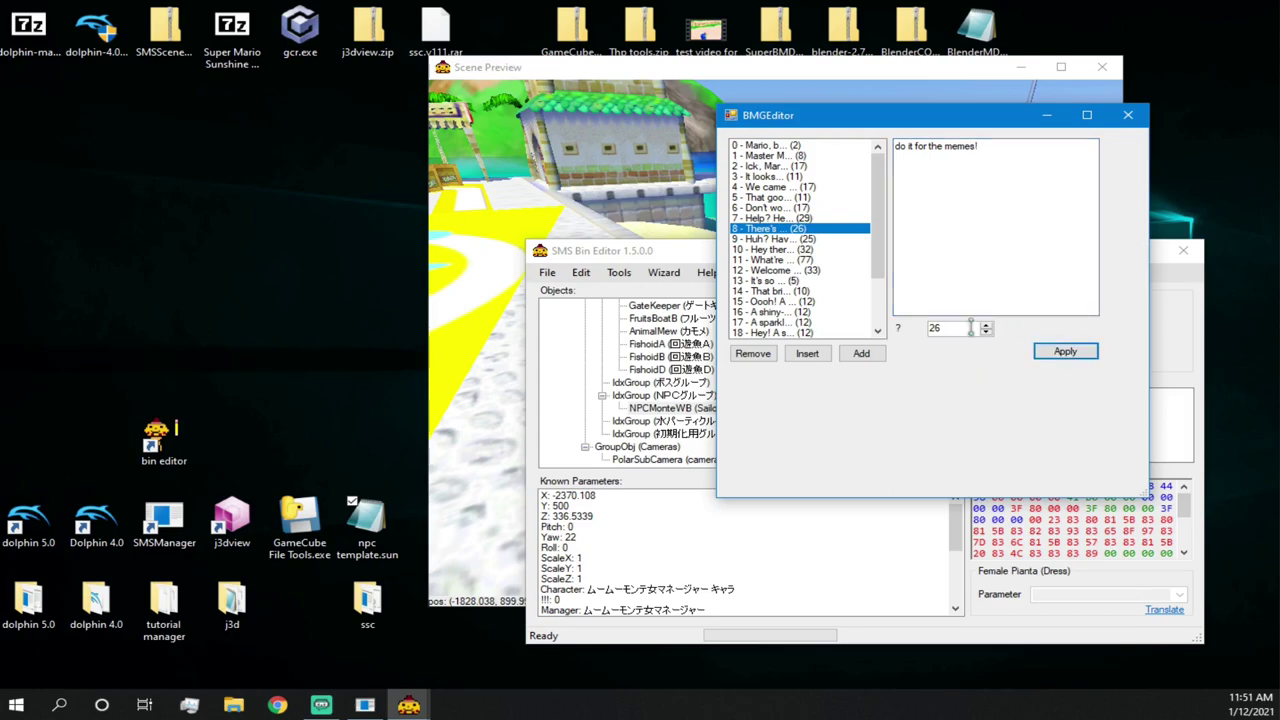
- Look at the "?" value of message 8 and close the BMG Editor
left_click_drag(958, 328, 917, 328)
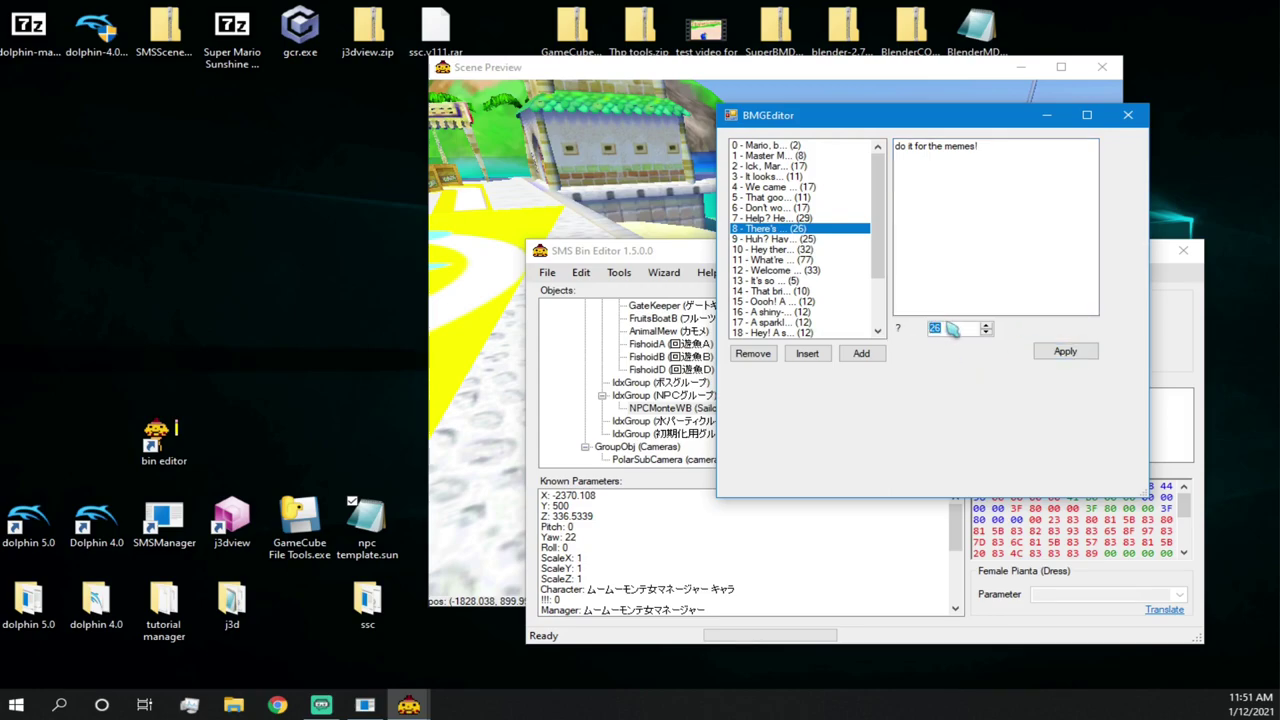
left_click_drag(948, 326, 926, 331)
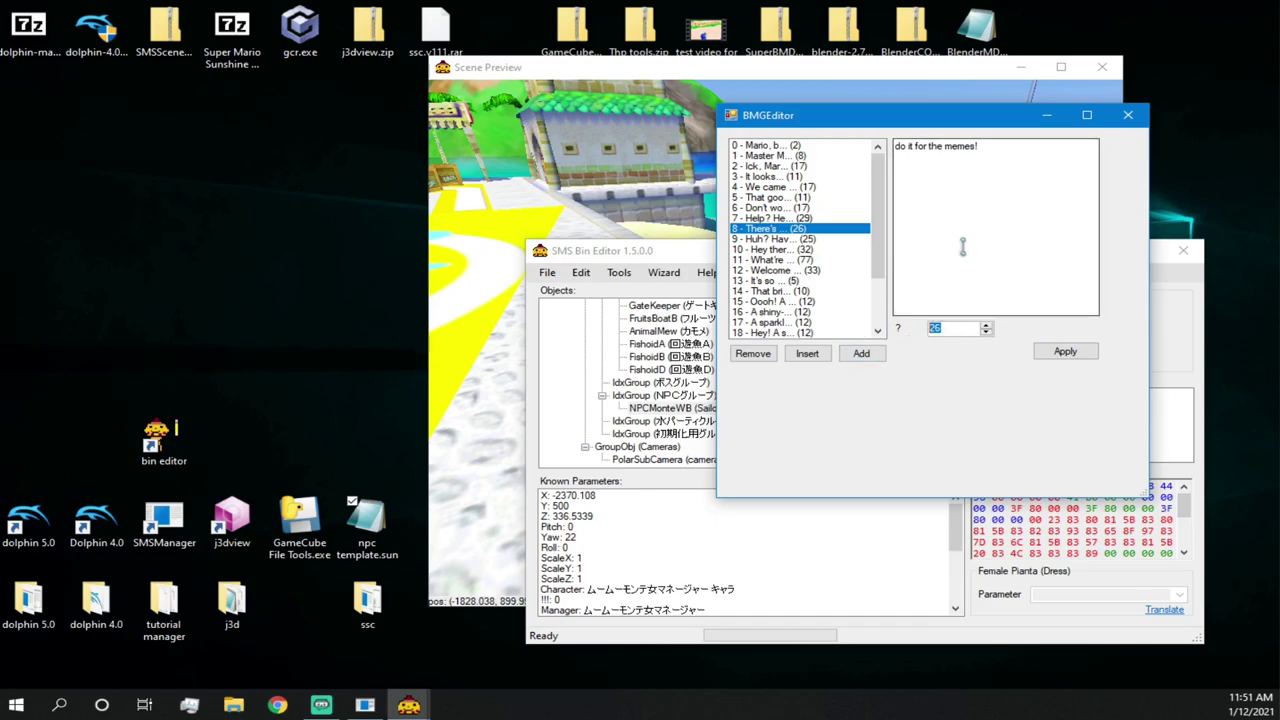
left_click(960, 330)
left_click(1028, 262)
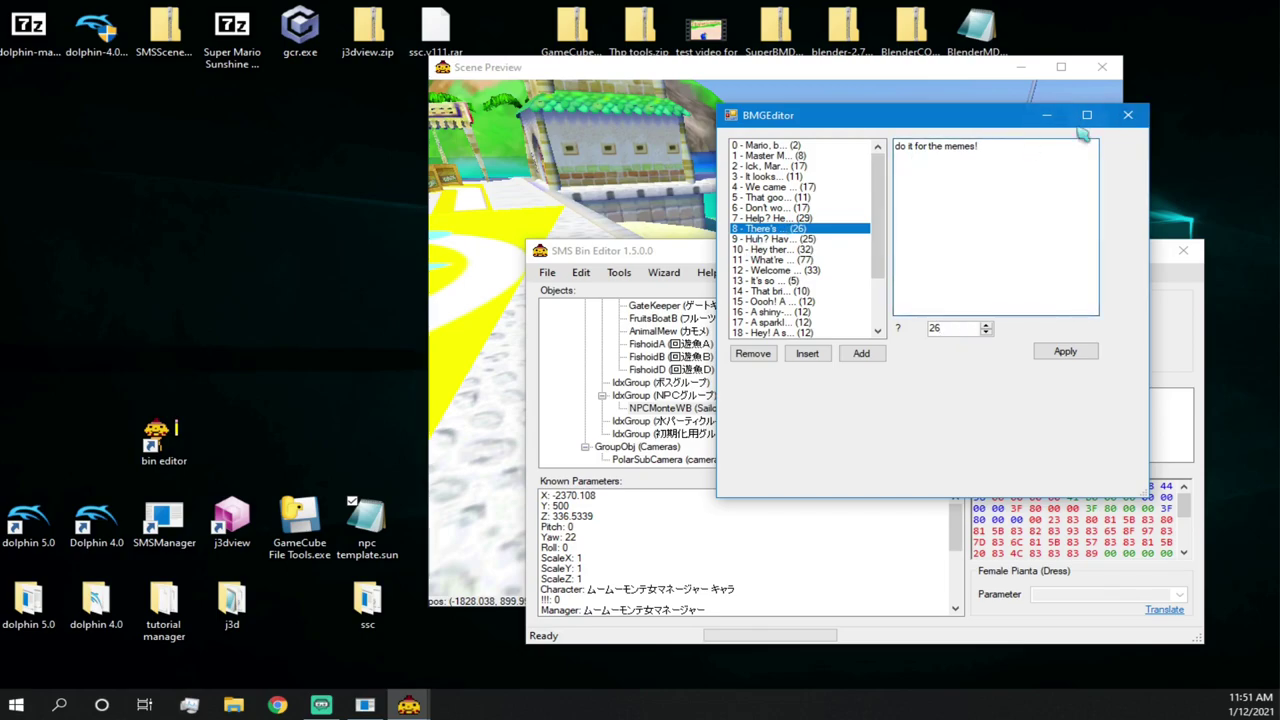
left_click(1128, 115)
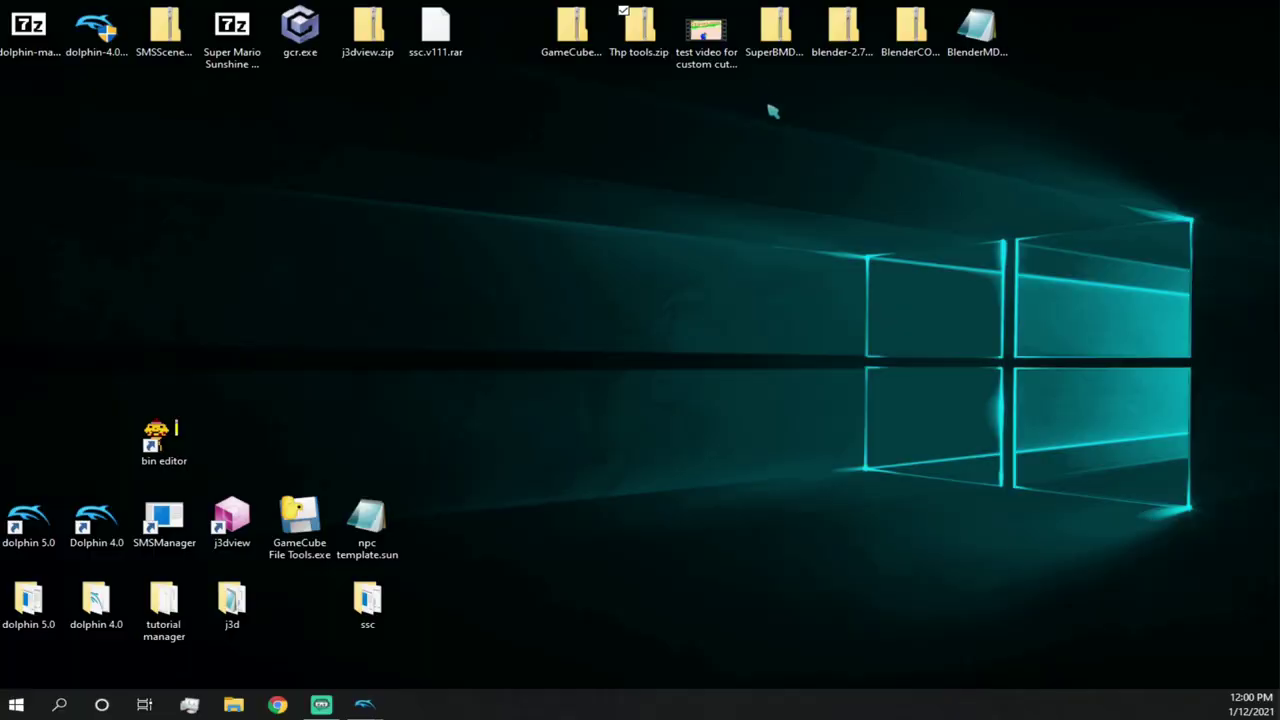
- Extract the th player and thp creator folders from Thp tools.zip with 7-Zip into a desktop folder named cutscene junk
right_click(628, 24)
mouse_move(603, 97)
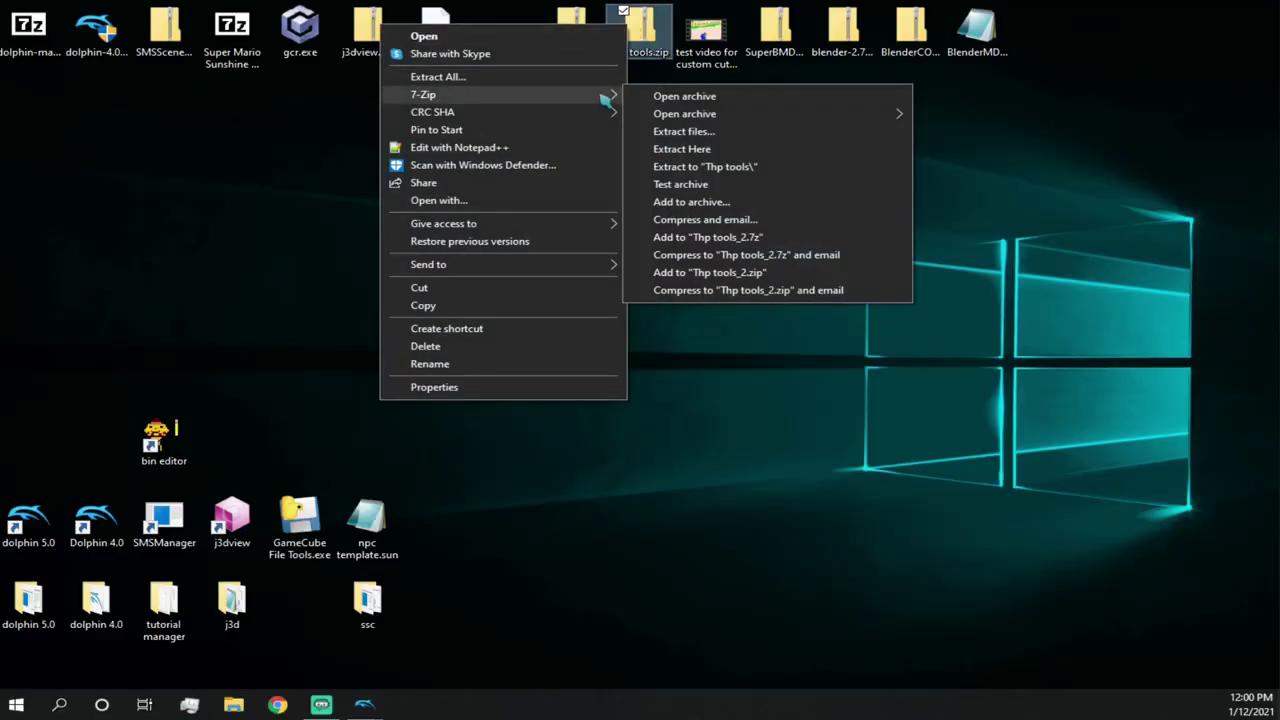
left_click(660, 96)
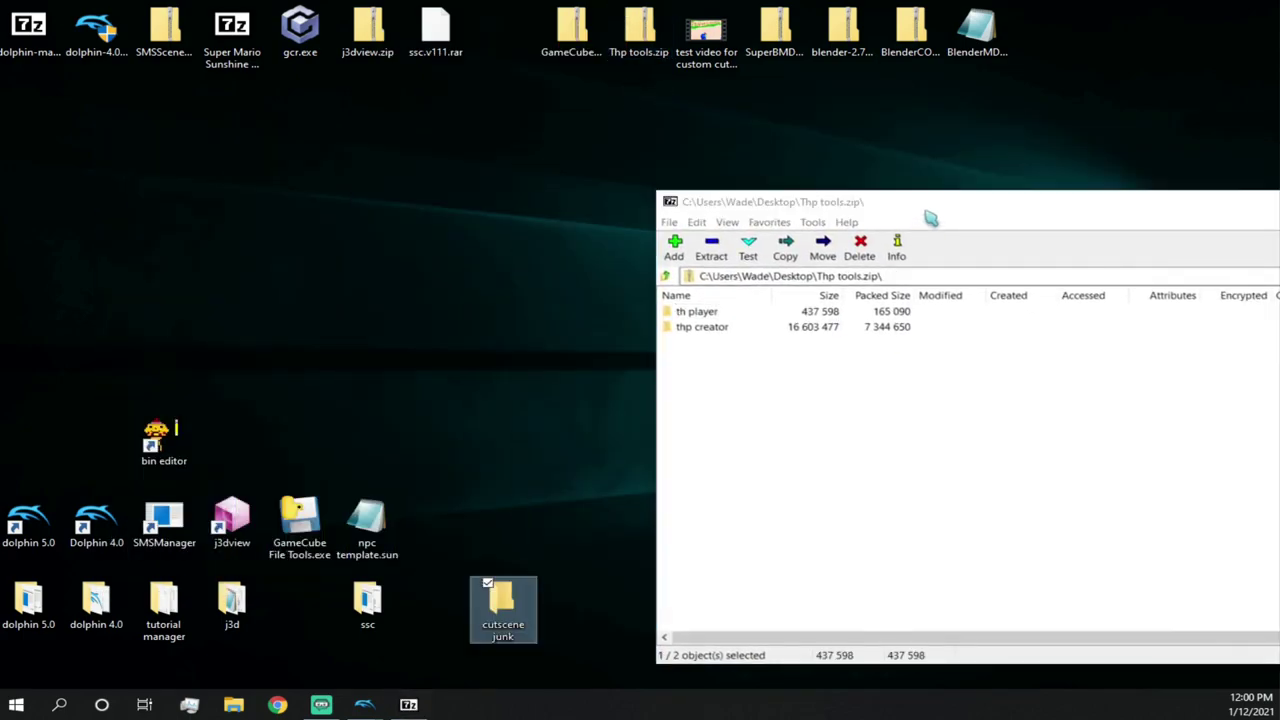
left_click_drag(923, 207, 556, 195)
left_click(1270, 184)
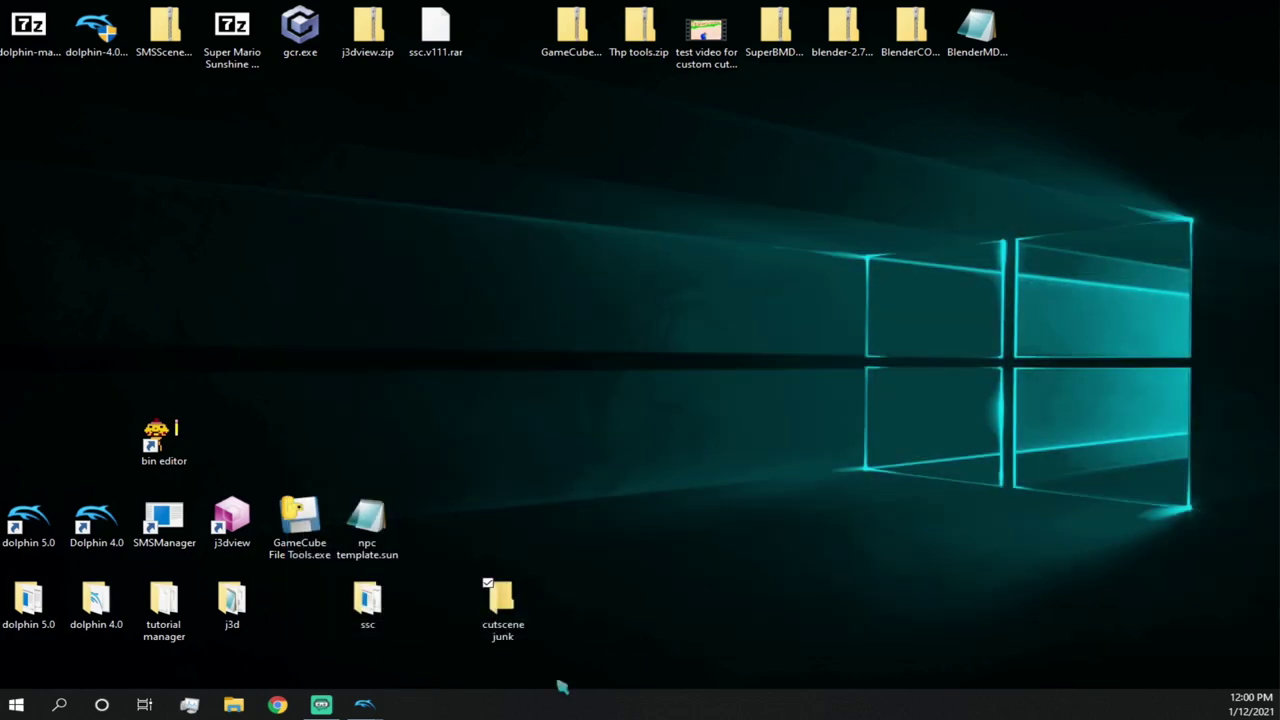
- Open the th player folder inside cutscene junk, with its window moved clear of the desktop folders
double_click(506, 615)
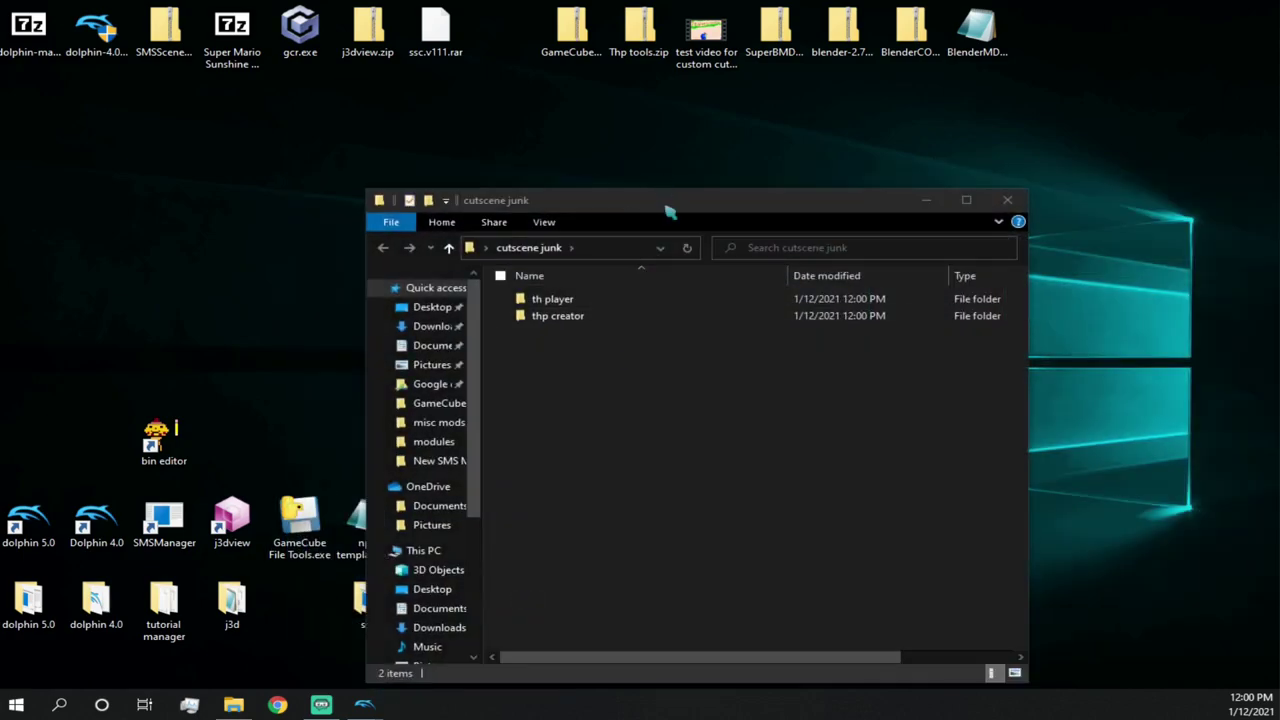
left_click_drag(666, 203, 912, 180)
double_click(867, 274)
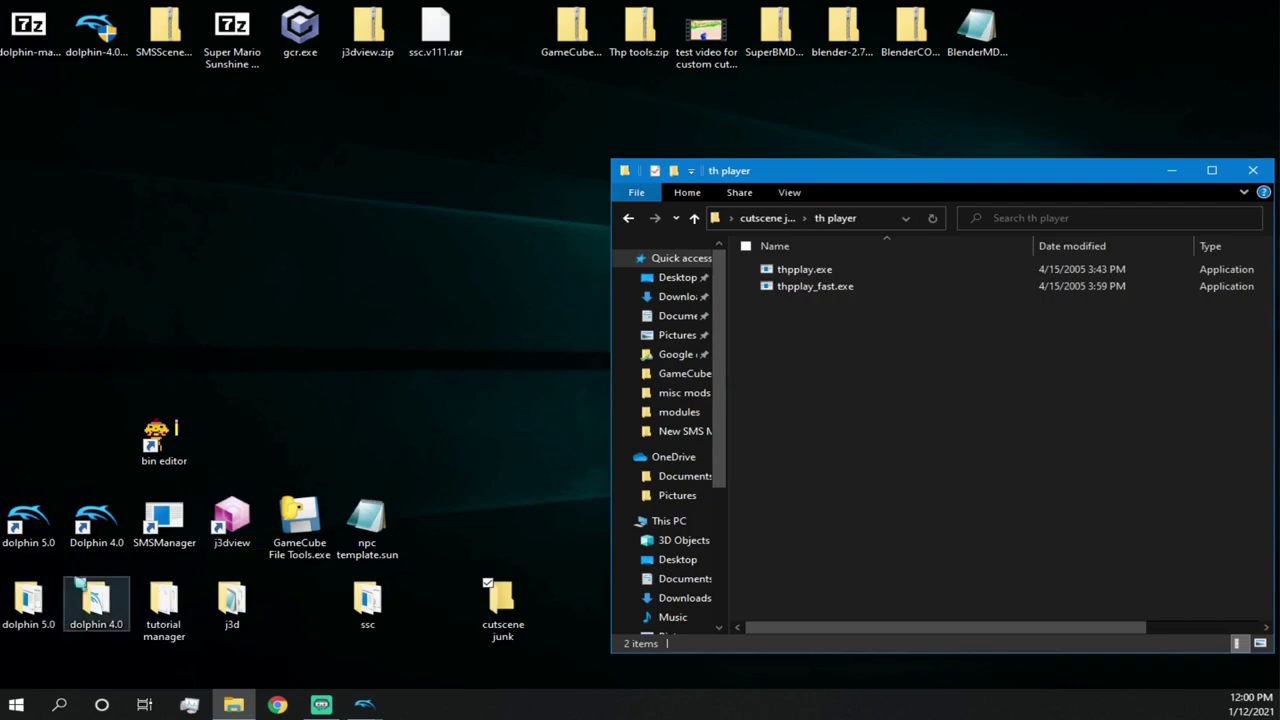
- Rename the Tutorial sunshine - Copy folder in tutorial manager\projects to "OG sunshine incase i make a mistake"
double_click(164, 602)
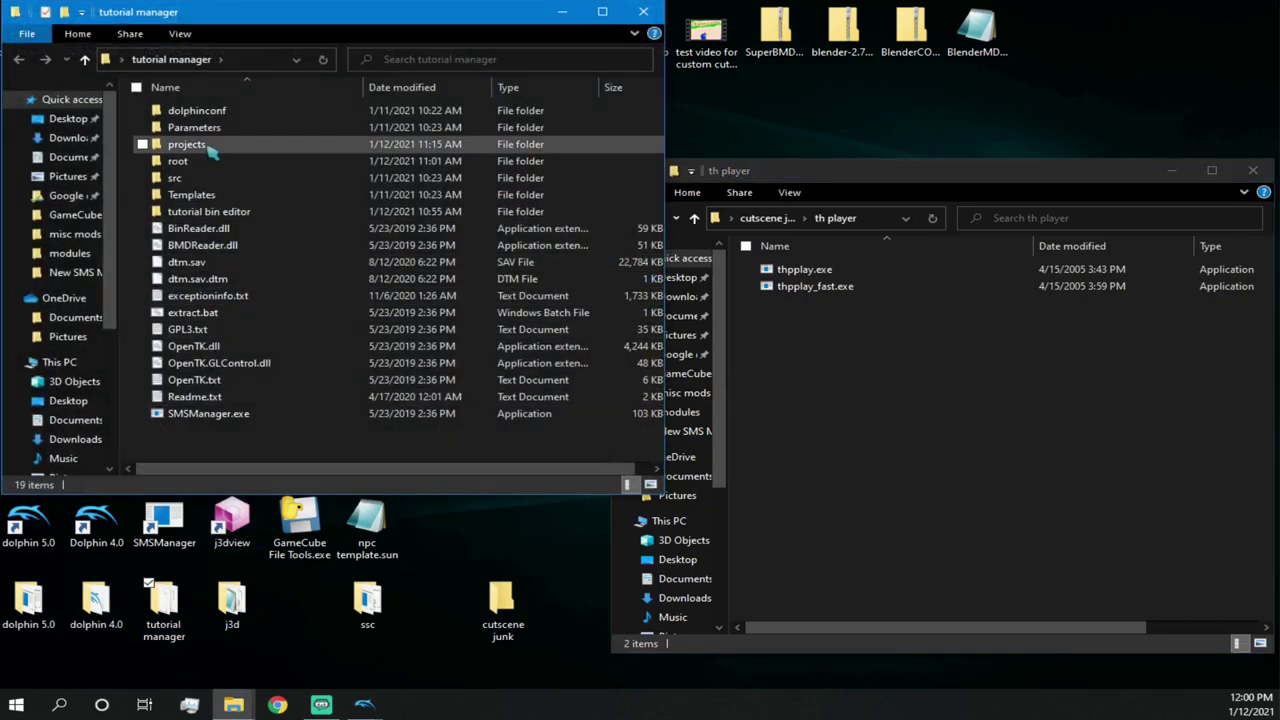
double_click(190, 144)
left_click(267, 130)
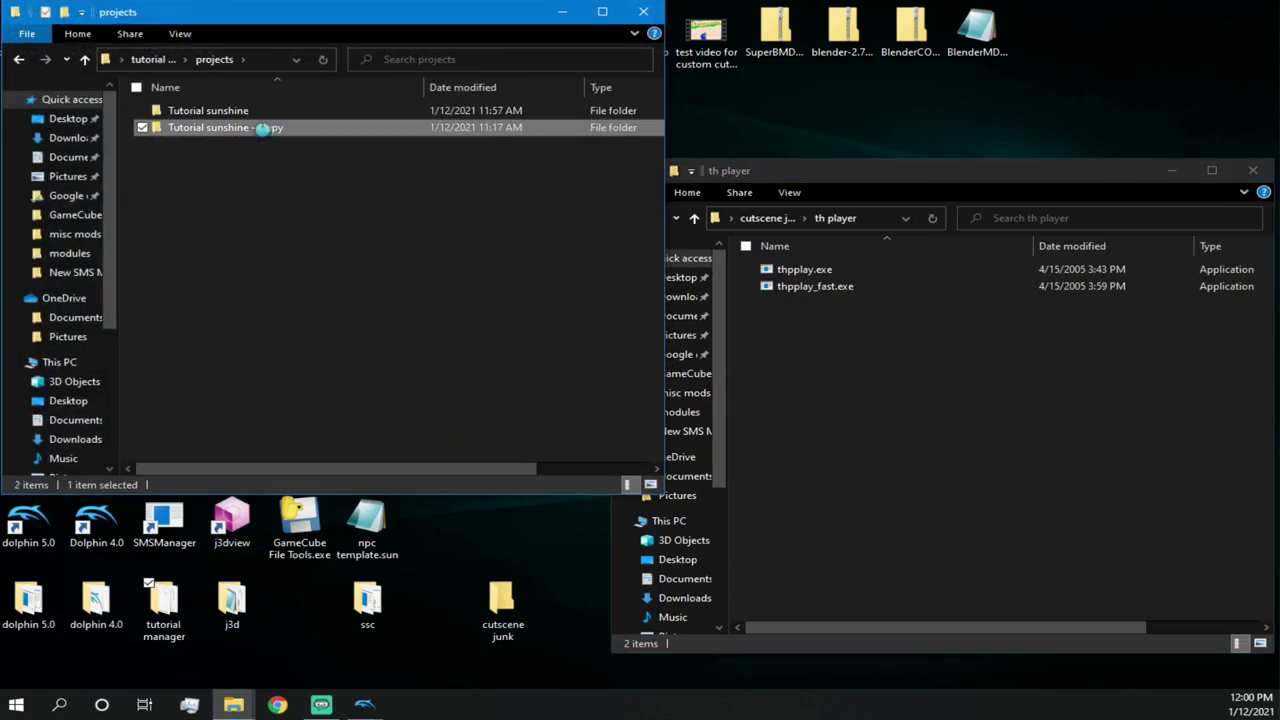
right_click(262, 128)
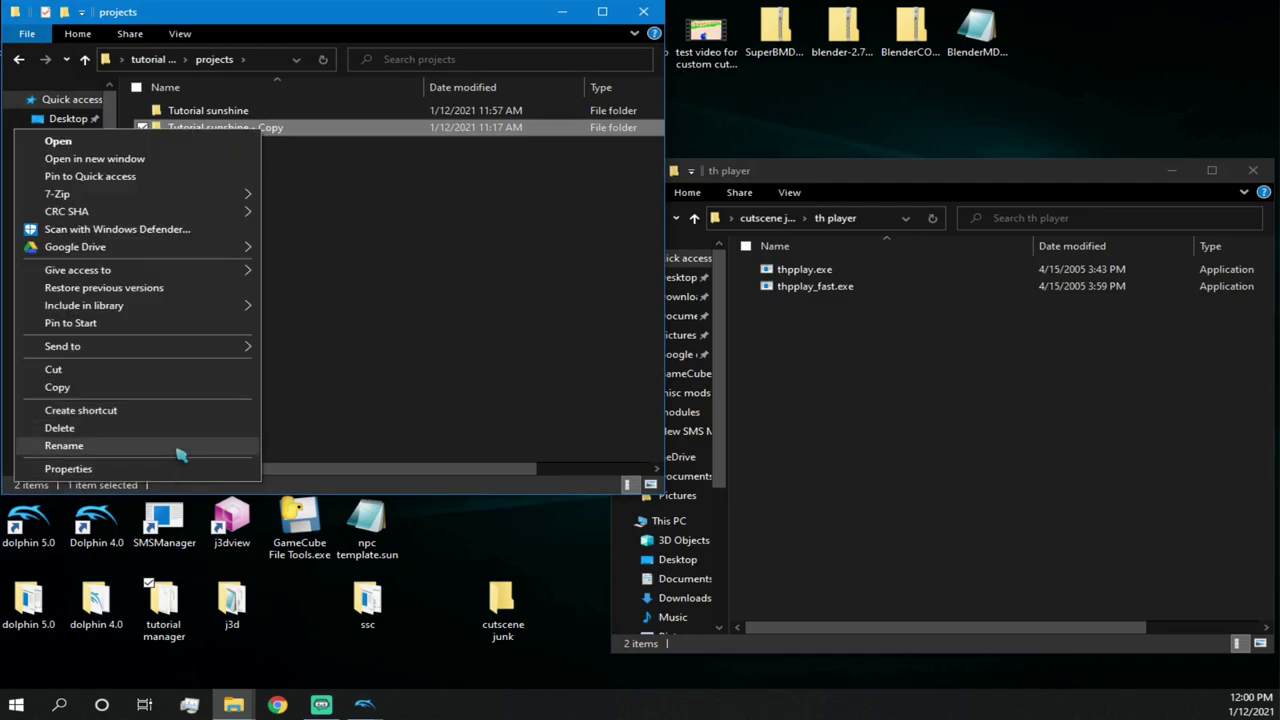
left_click(64, 445)
type("OG sunshine incase i make a mistake")
key("Return")
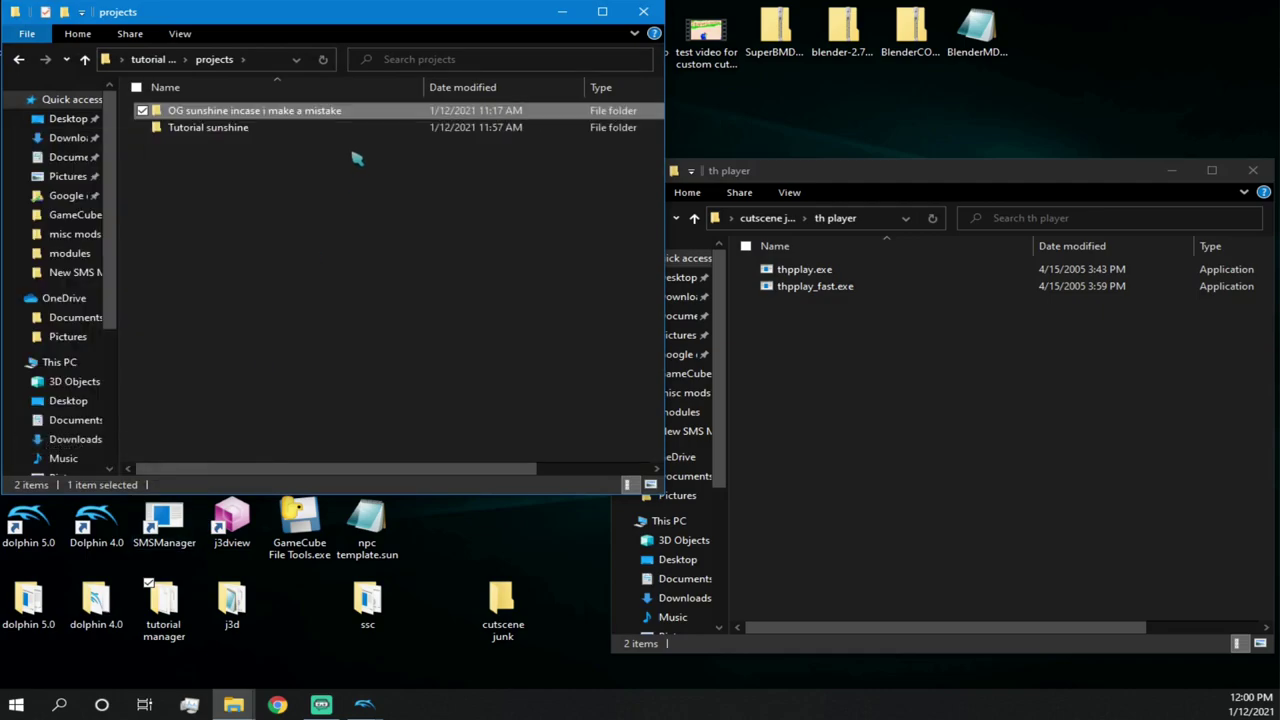
- Go to the root\data folder of the Tutorial sunshine project, where the THP cutscene files are stored
left_click(363, 137)
double_click(363, 134)
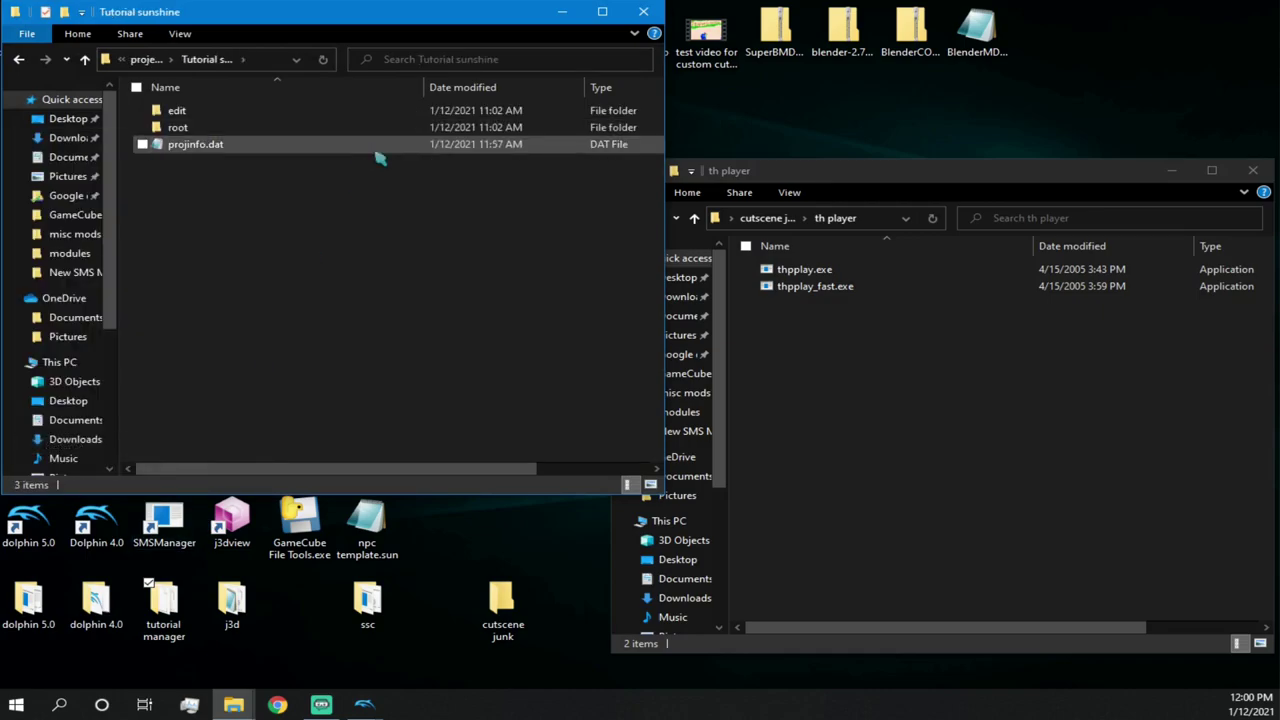
double_click(424, 117)
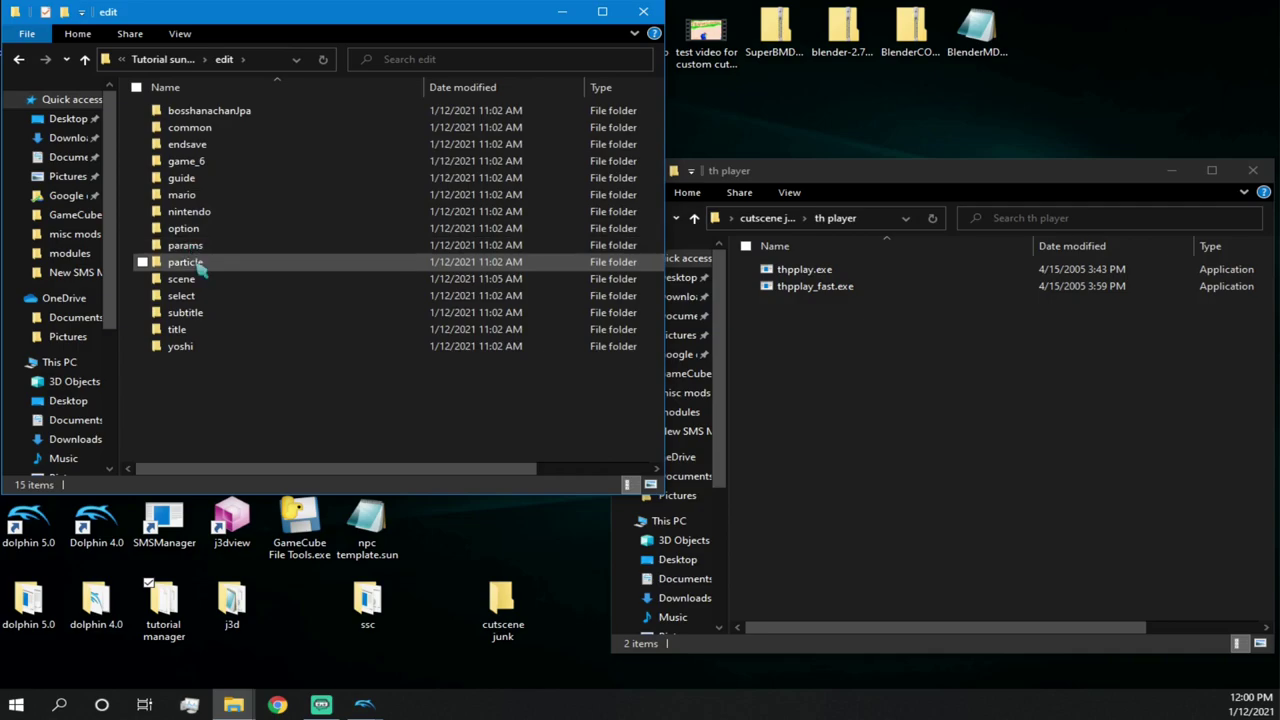
left_click(84, 59)
double_click(298, 127)
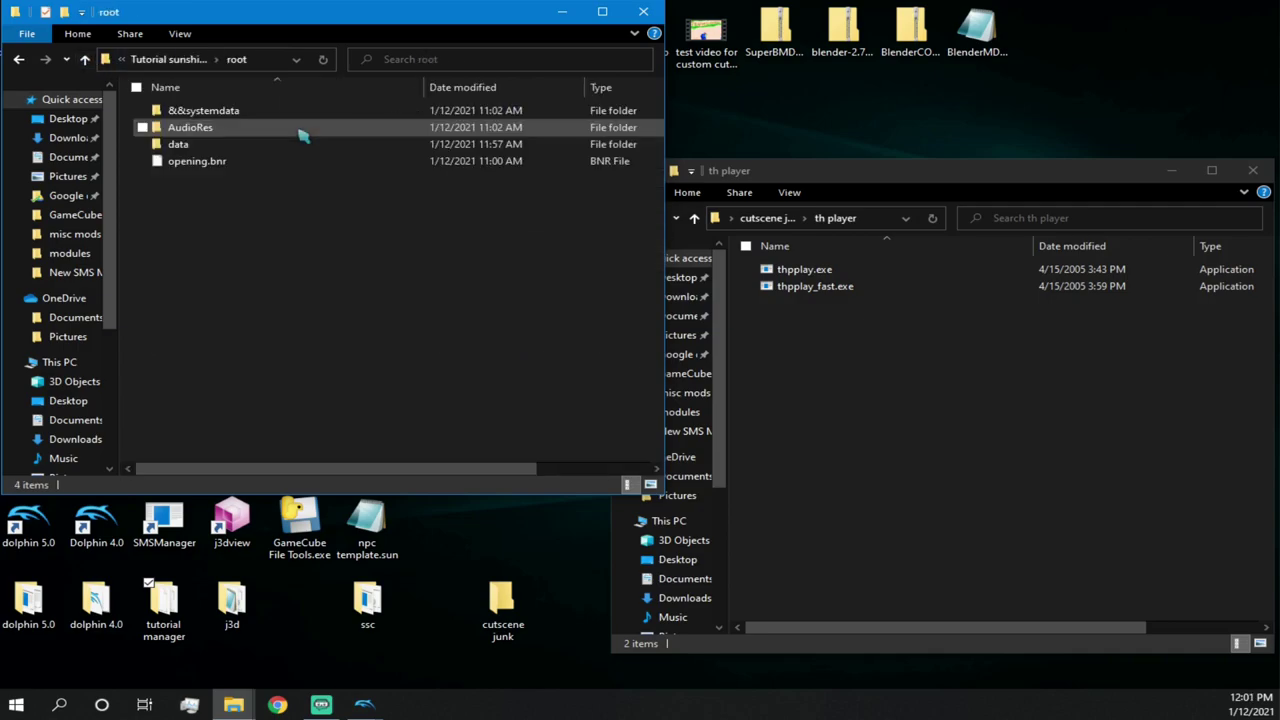
double_click(245, 143)
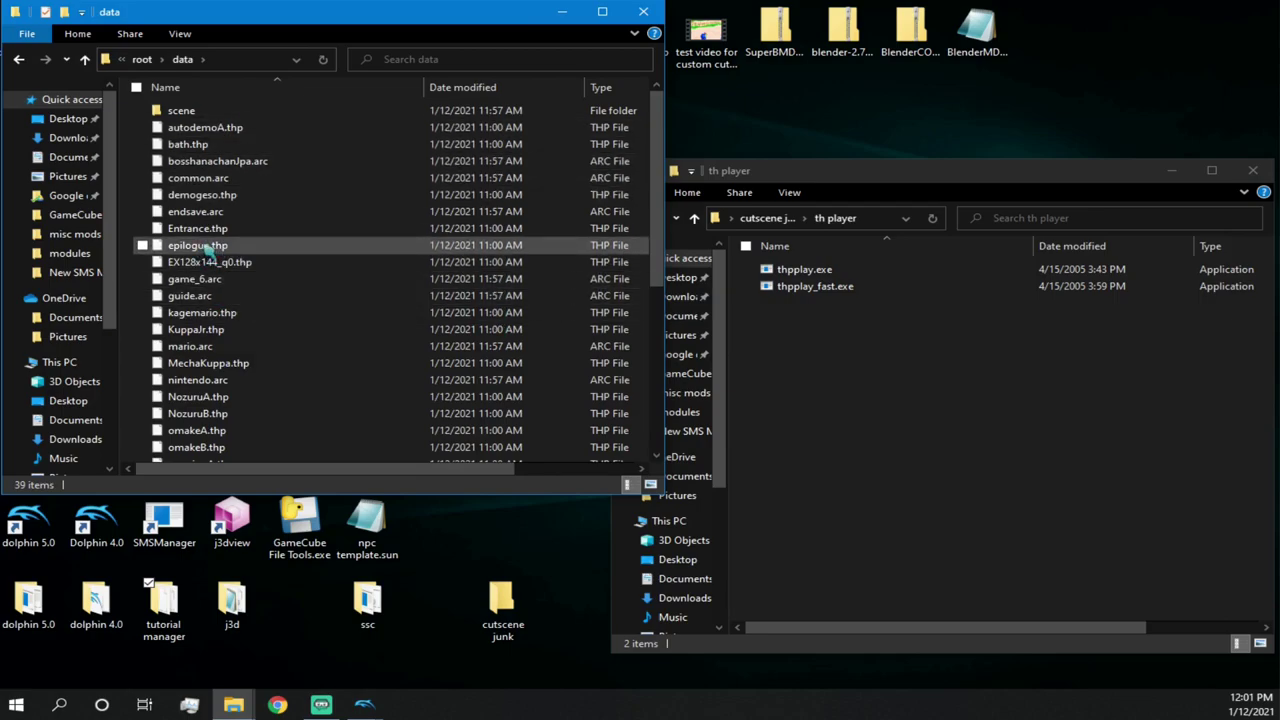
- Play epilogue.thp from the data folder in thpplay.exe, adjust the player window's size and position, and close the player
left_click_drag(222, 252, 800, 272)
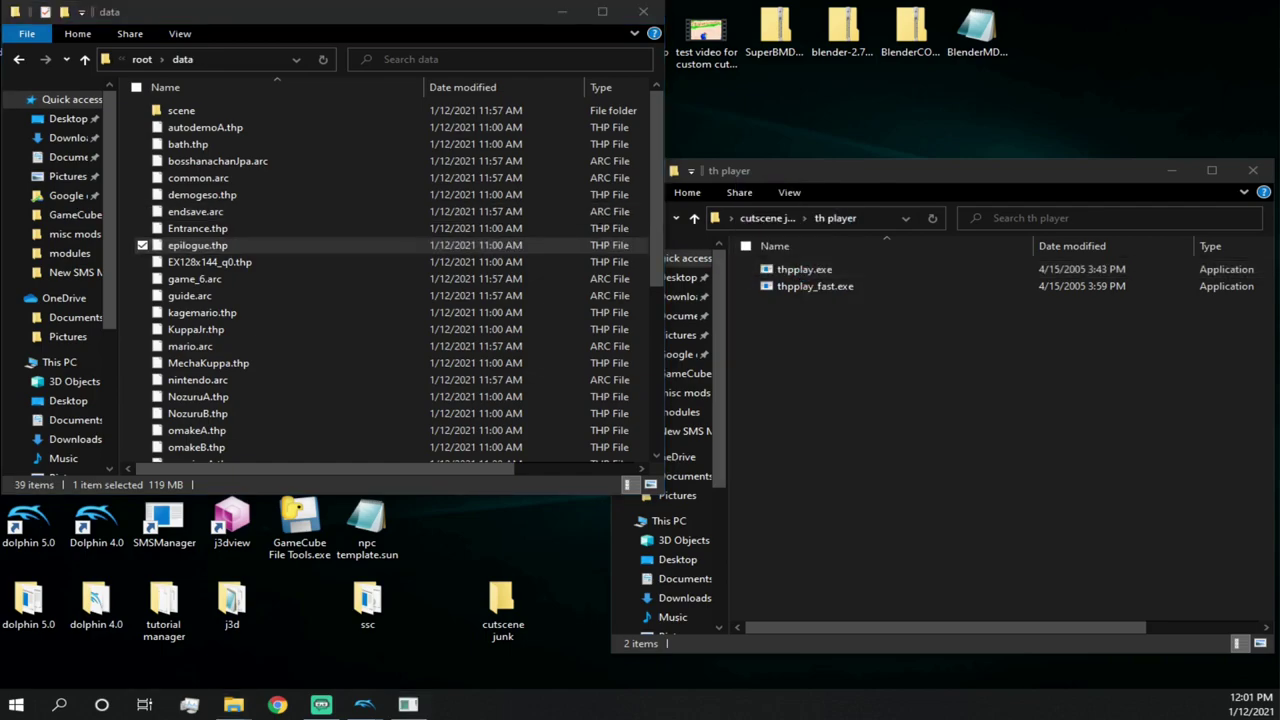
left_click_drag(0, 160, 774, 89)
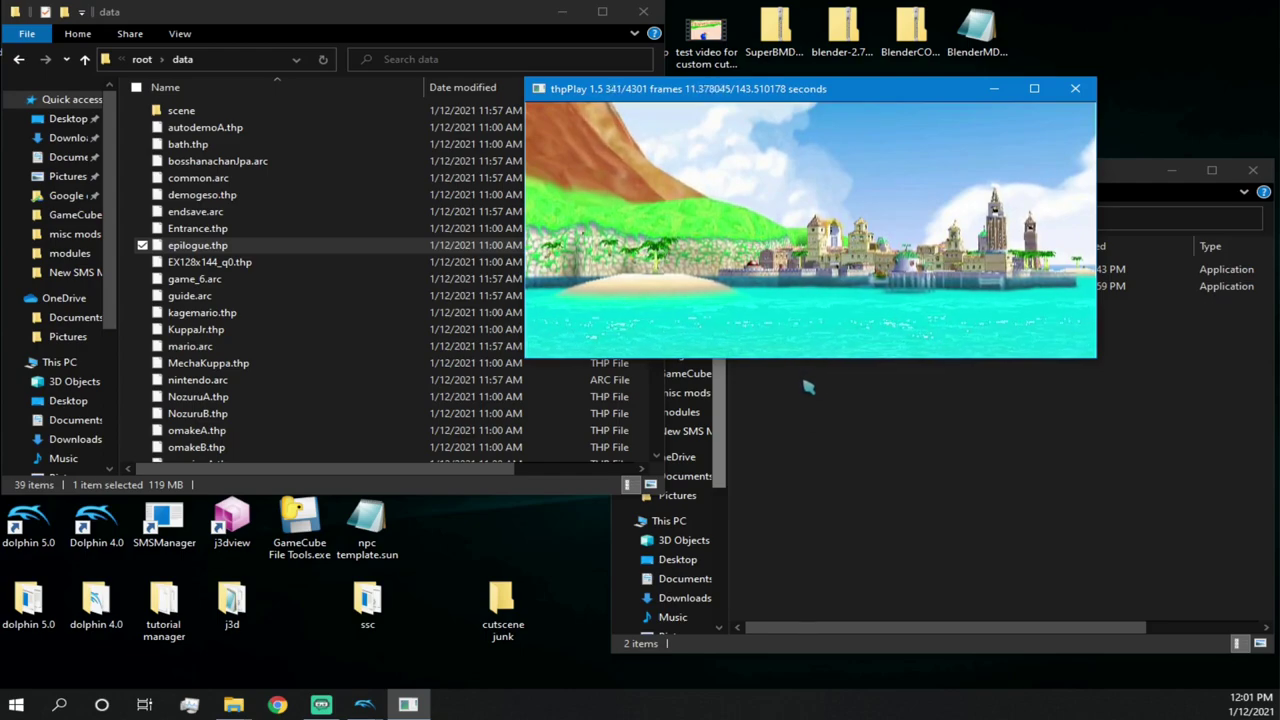
left_click_drag(749, 366, 741, 500)
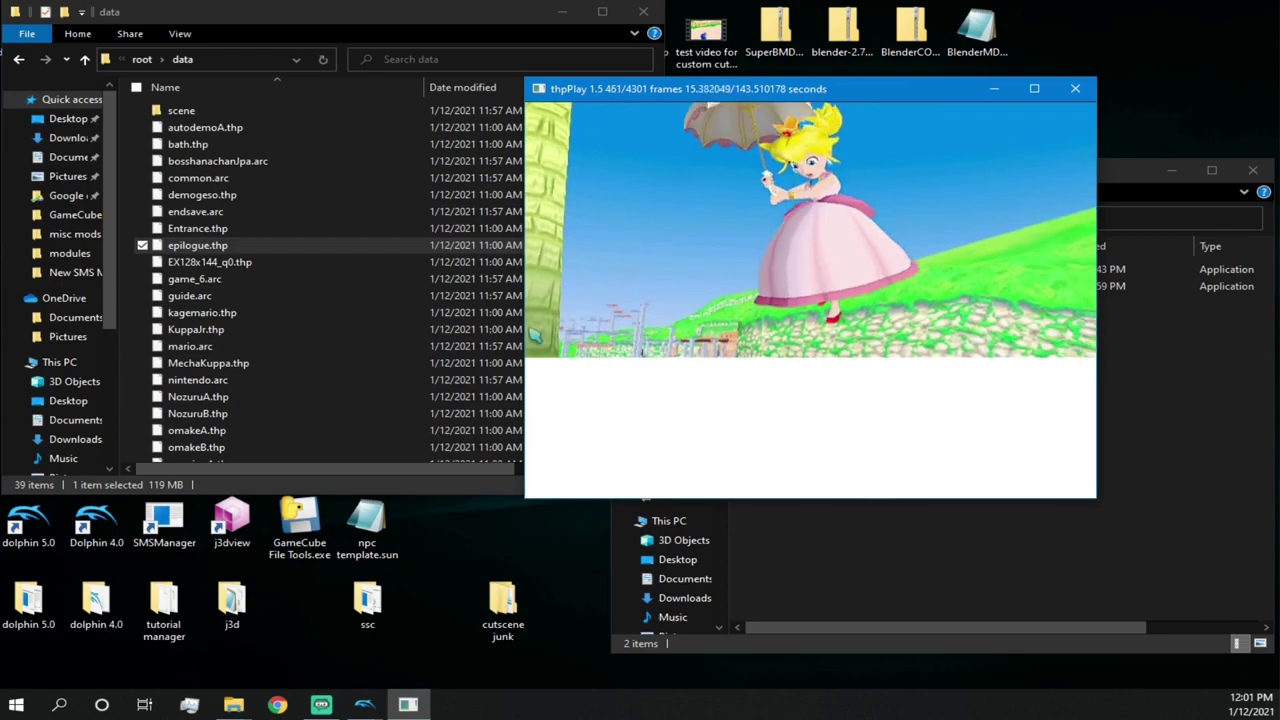
left_click_drag(526, 312, 385, 317)
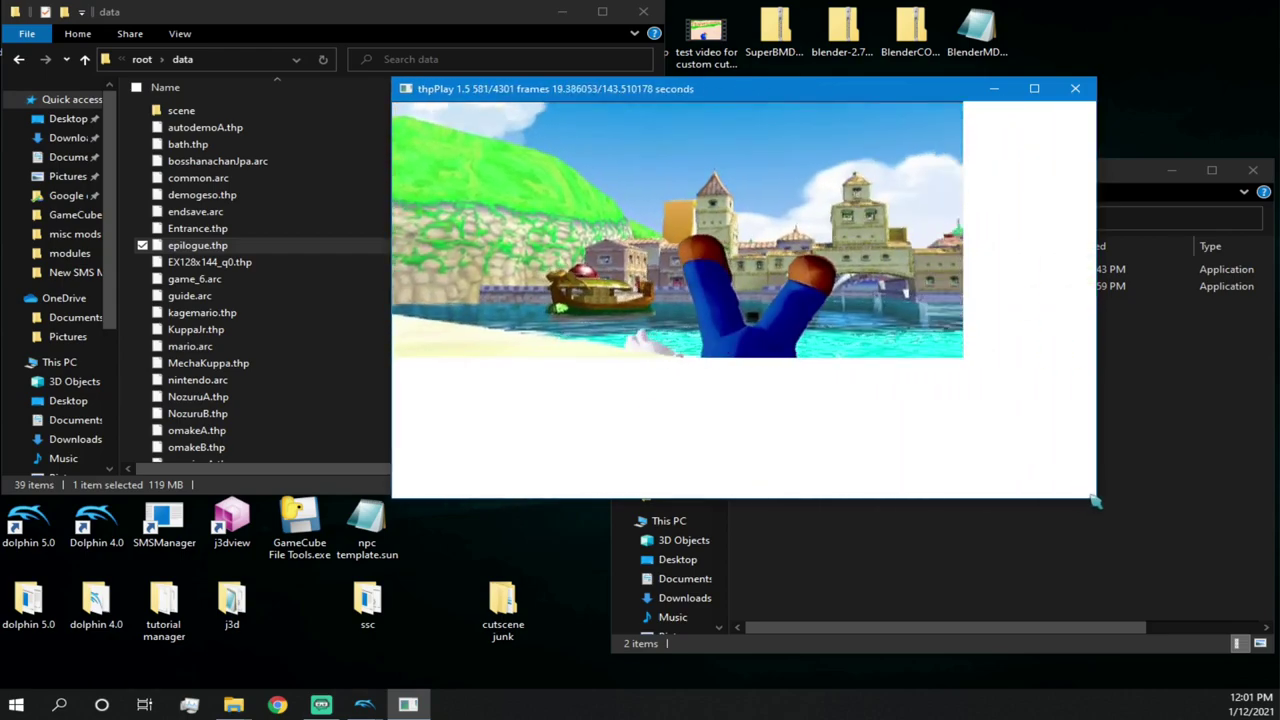
left_click_drag(1086, 490, 960, 358)
left_click_drag(642, 96, 398, 105)
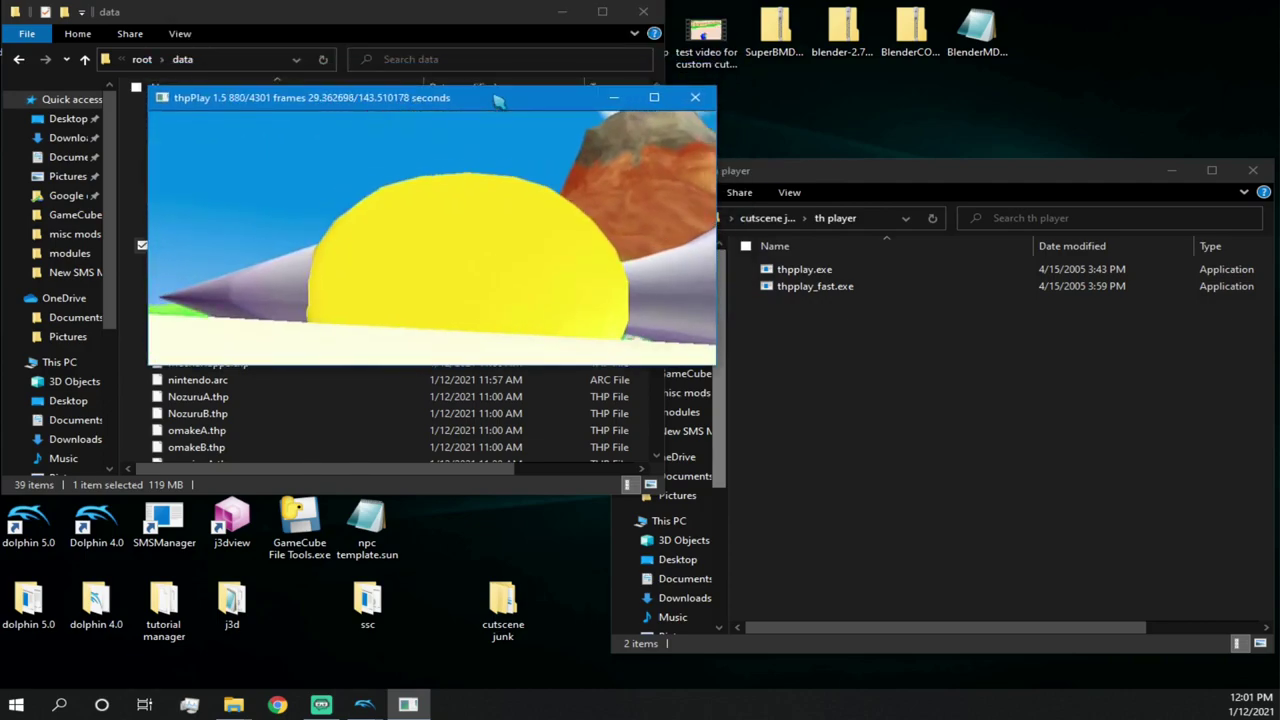
left_click(695, 98)
- Play EX128x144_q0.thp in thpplay.exe, move its small player window, and close the player
left_click_drag(240, 264, 805, 272)
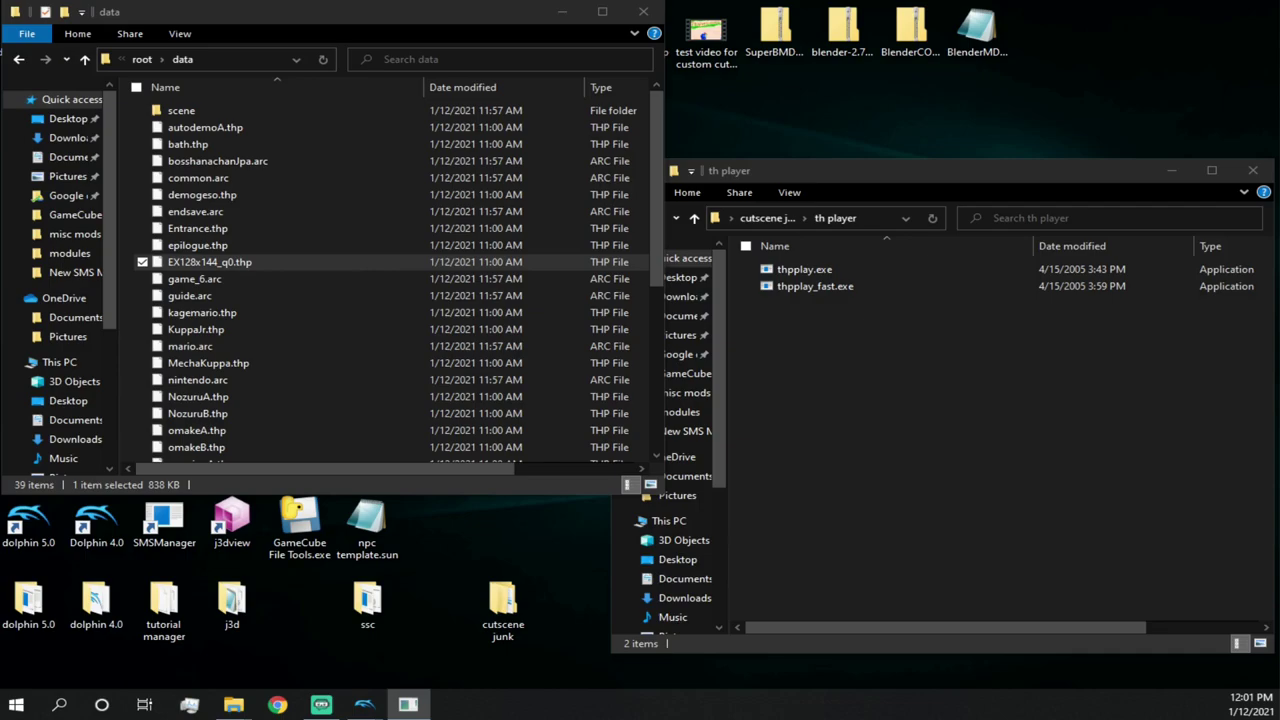
left_click_drag(289, 204, 599, 236)
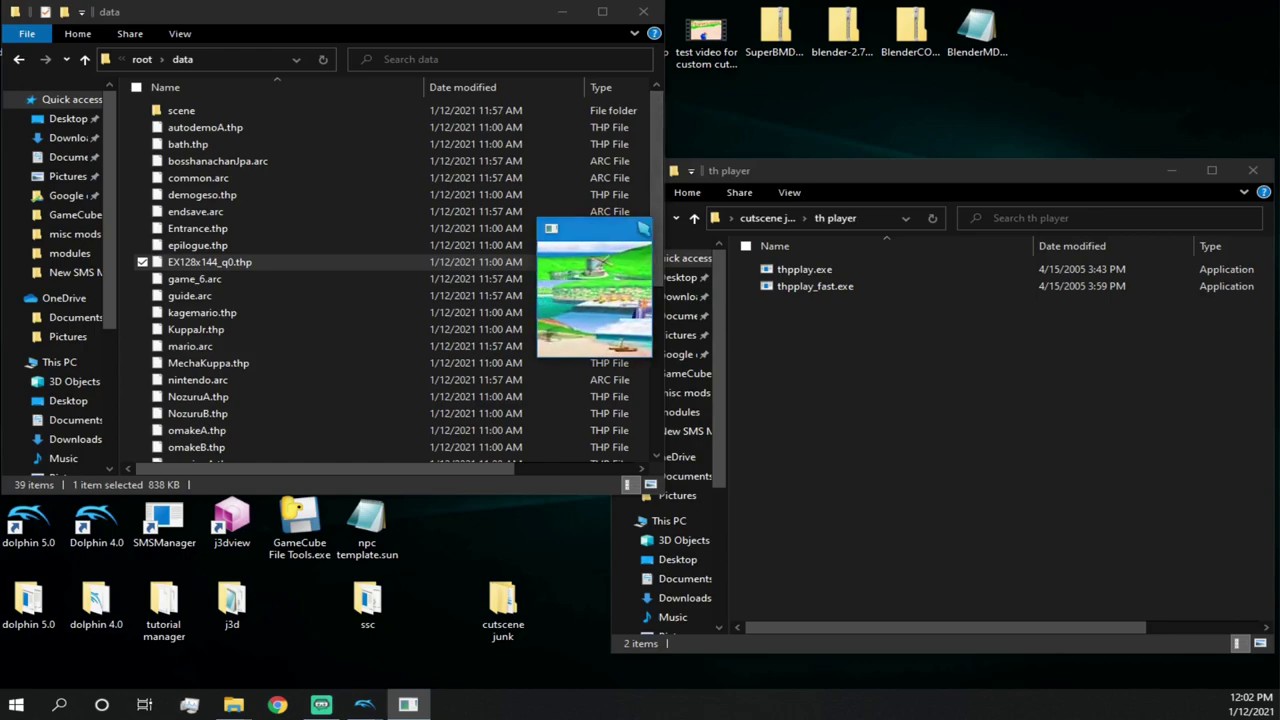
left_click(643, 229)
- Play the KuppaJr.thp cutscene in thpplay.exe, move the player clear of the file list, and close it
left_click_drag(196, 329, 790, 269)
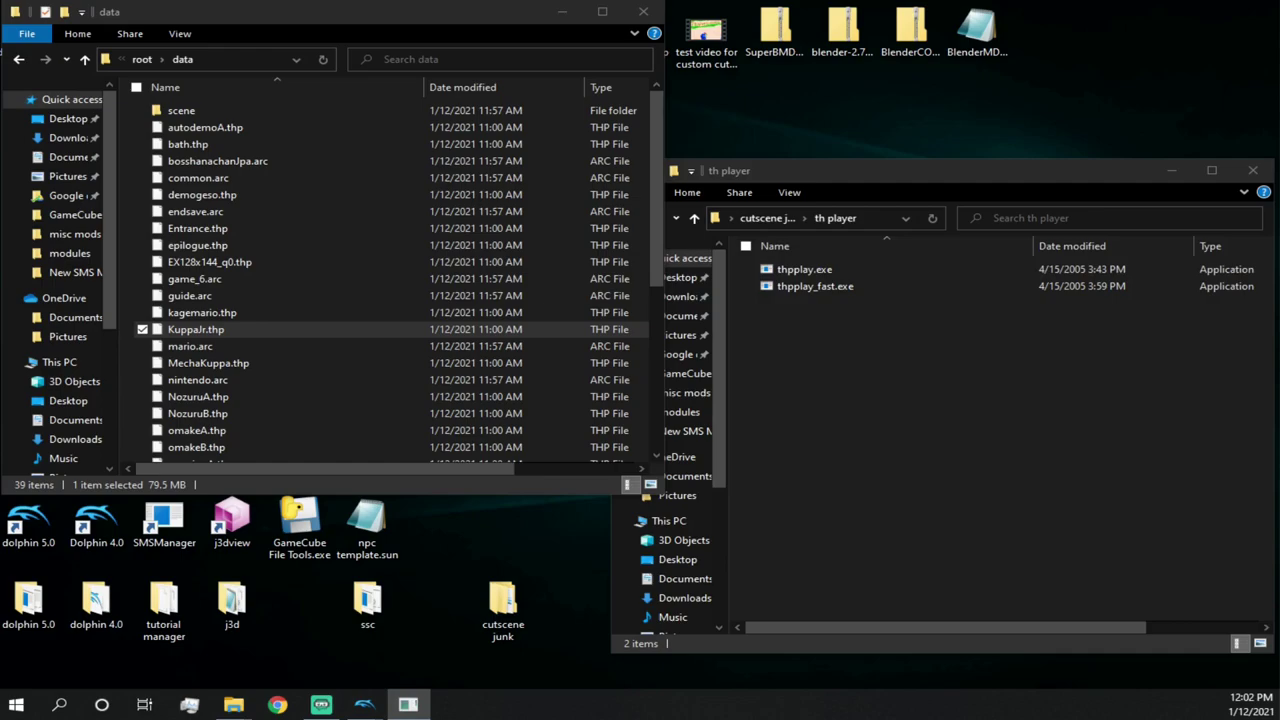
left_click_drag(230, 206, 485, 152)
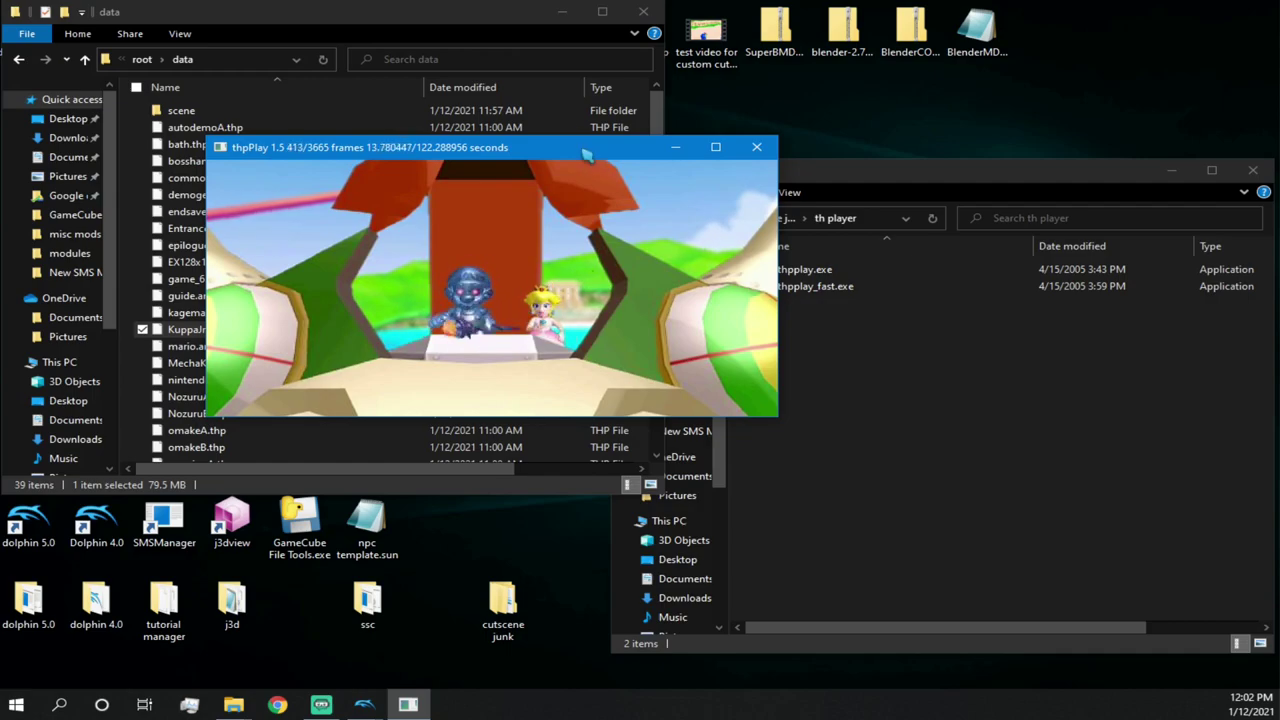
left_click_drag(570, 152, 678, 142)
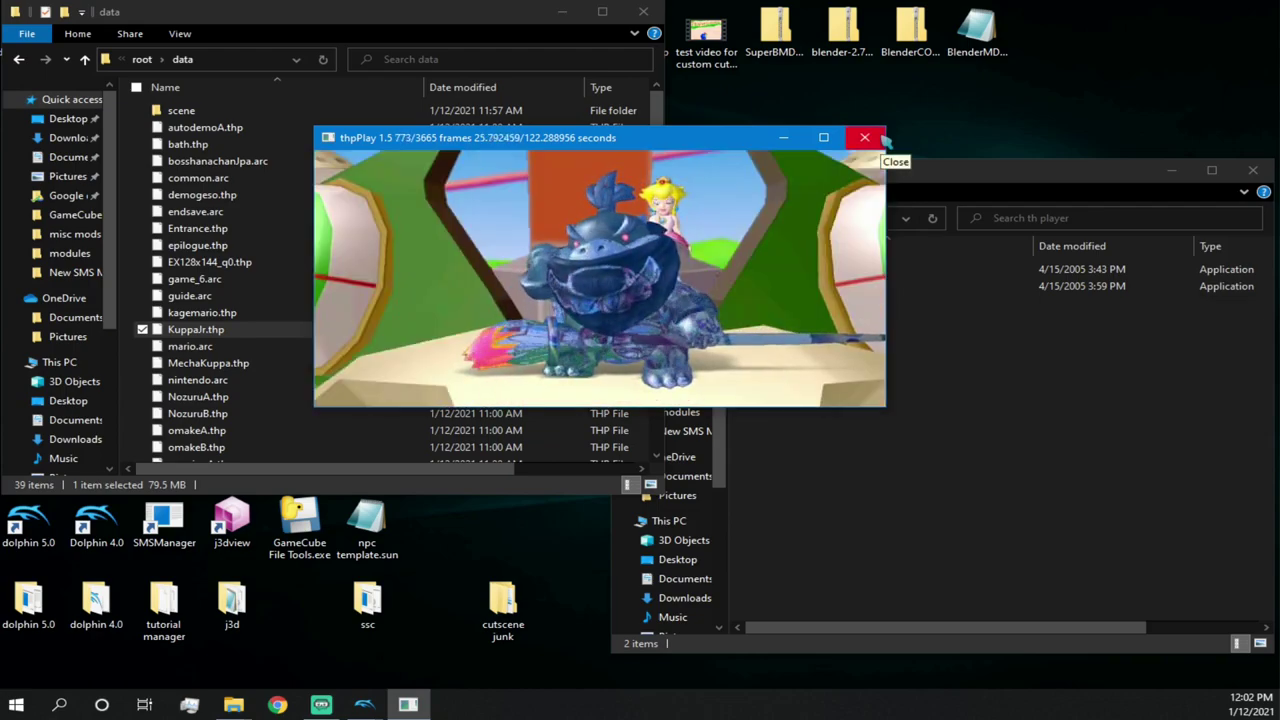
left_click(878, 139)
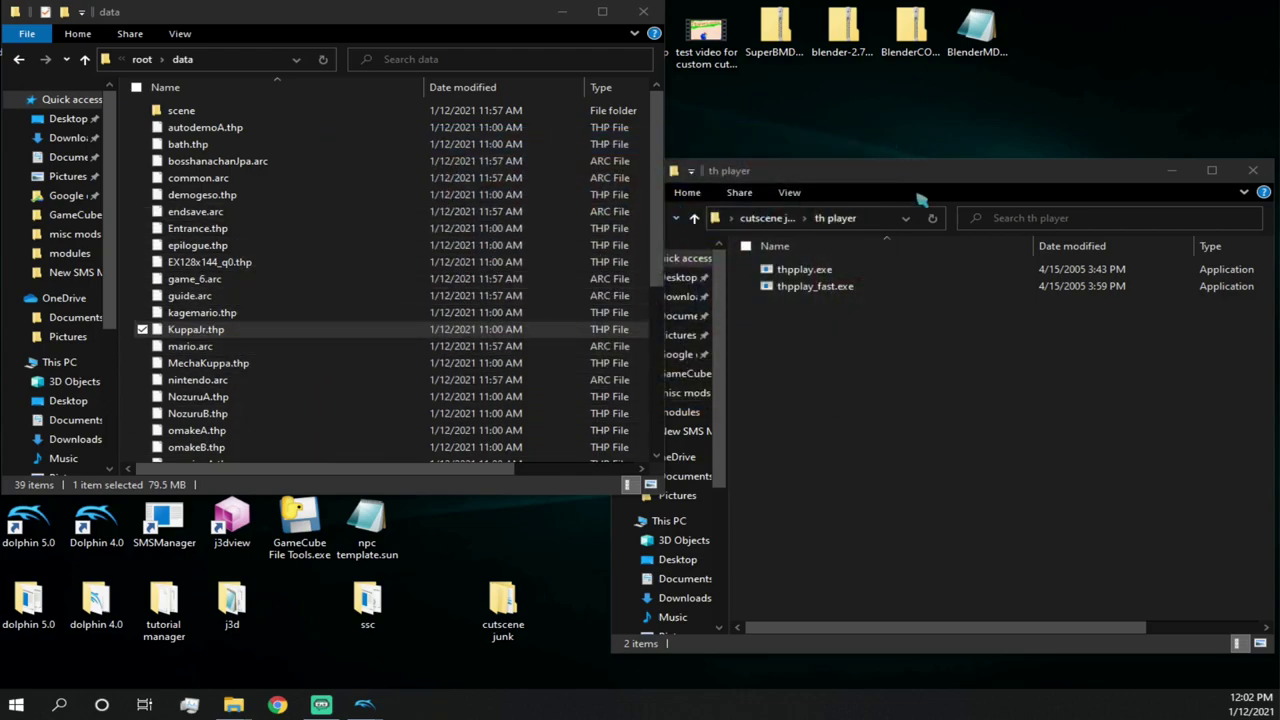
- Go to the thp creator folder in cutscene junk and open WiiflowTHPVideoConverter.exe for a brief look, closing it again
left_click_drag(938, 182, 660, 196)
left_click(706, 70)
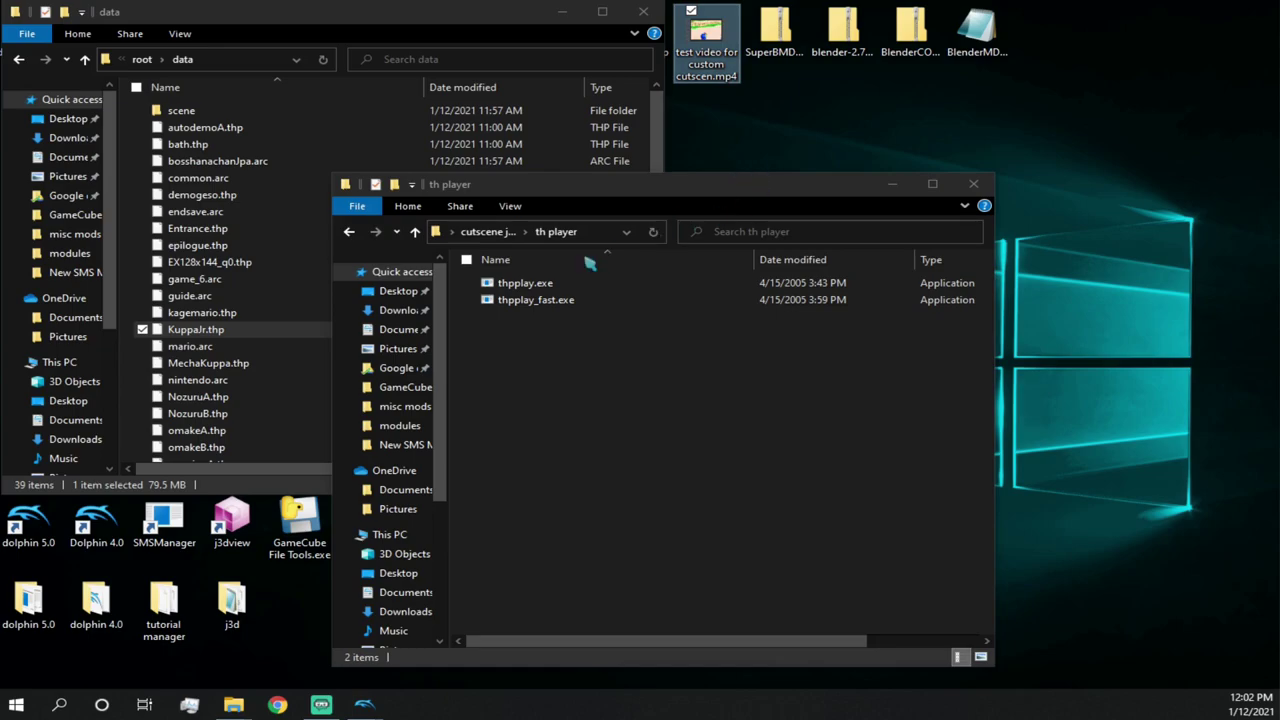
left_click(414, 232)
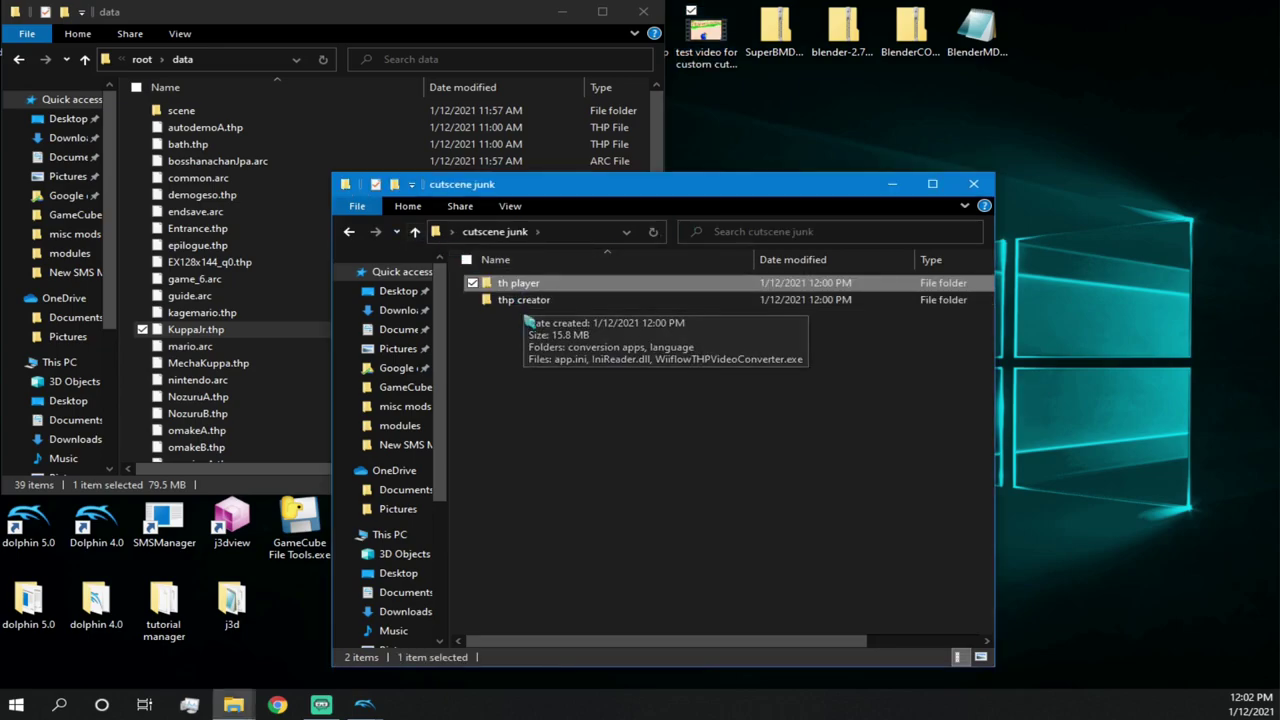
double_click(528, 300)
double_click(640, 351)
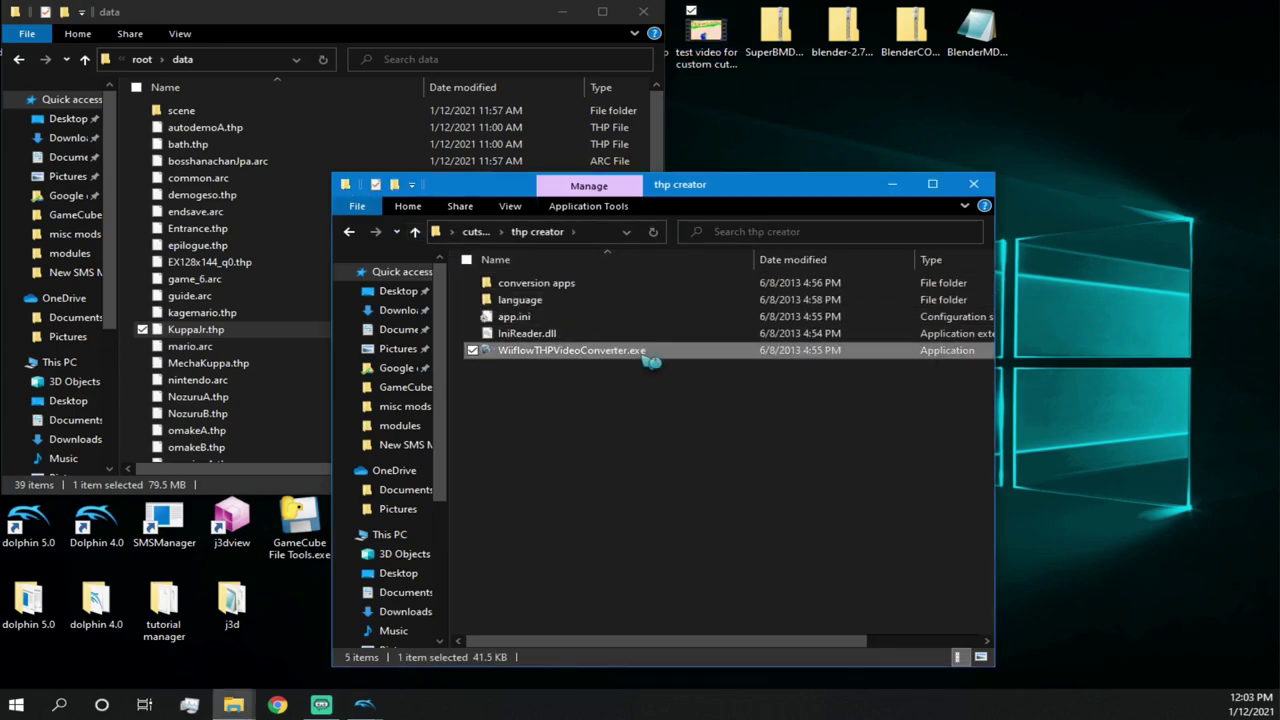
left_click_drag(707, 259, 884, 311)
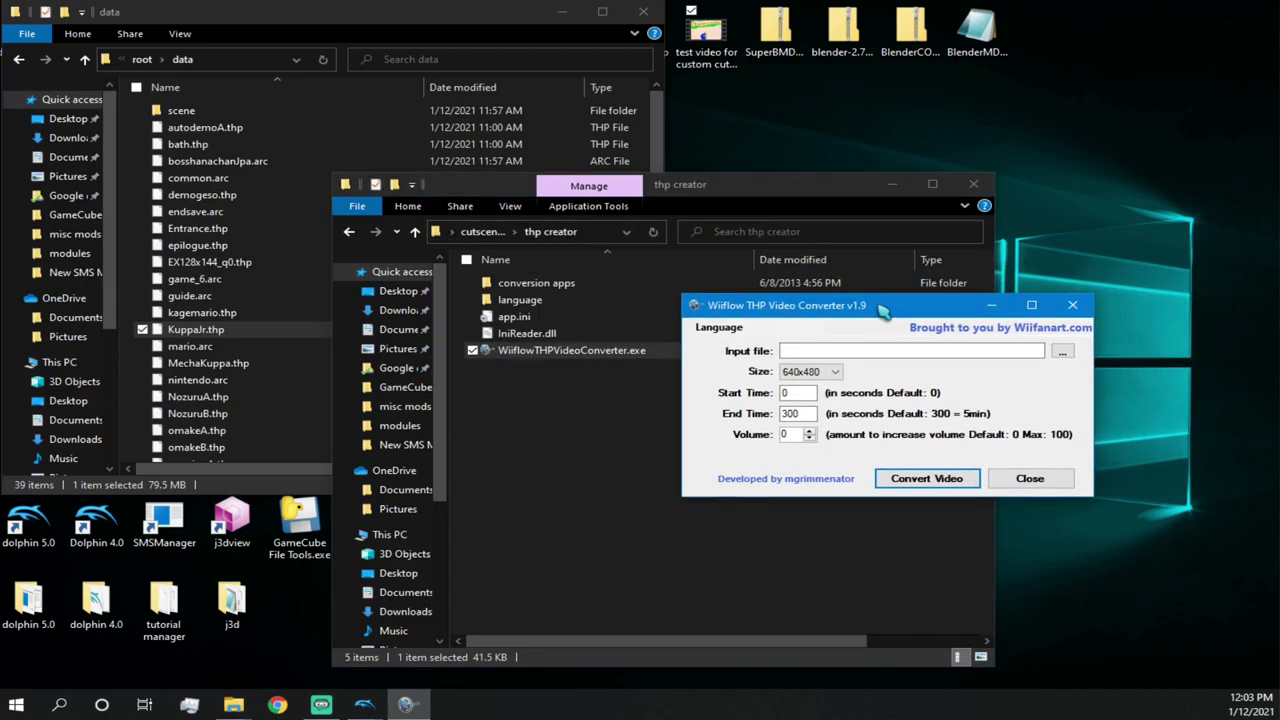
left_click(1072, 305)
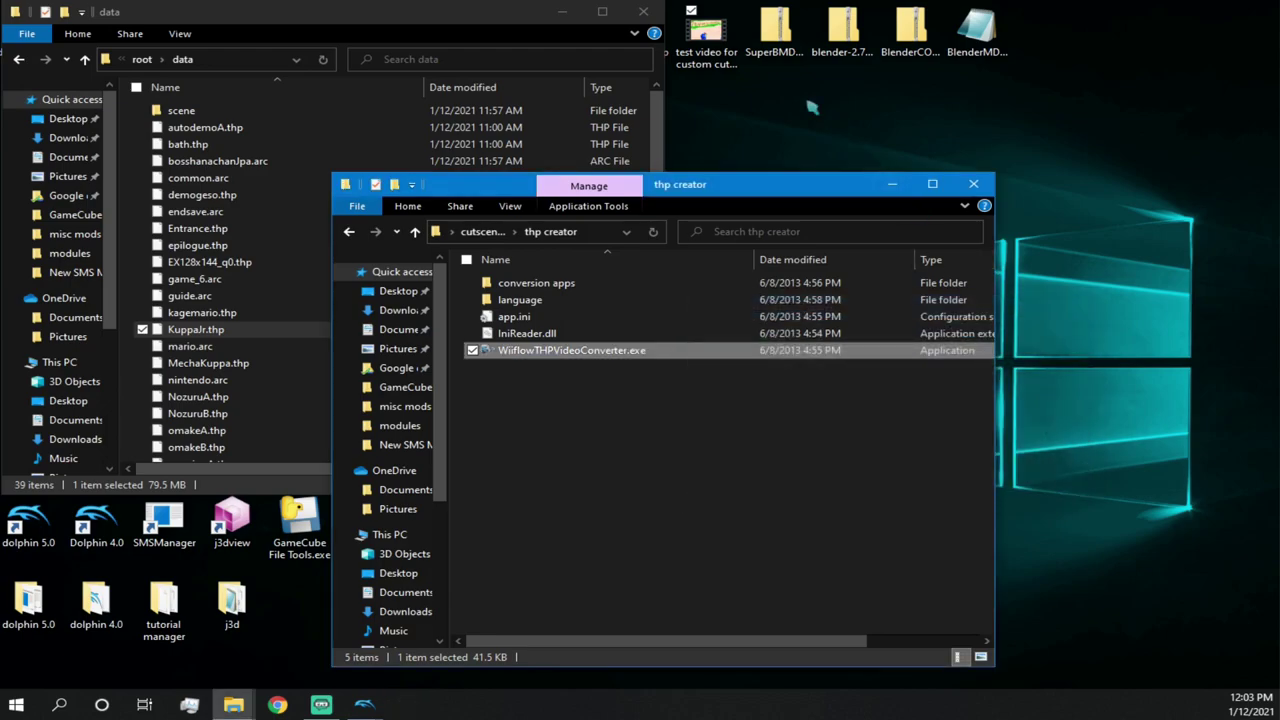
- Open the Shotcut video editor and put its window aside so the thp creator folder is accessible
right_click(715, 49)
left_click(808, 126)
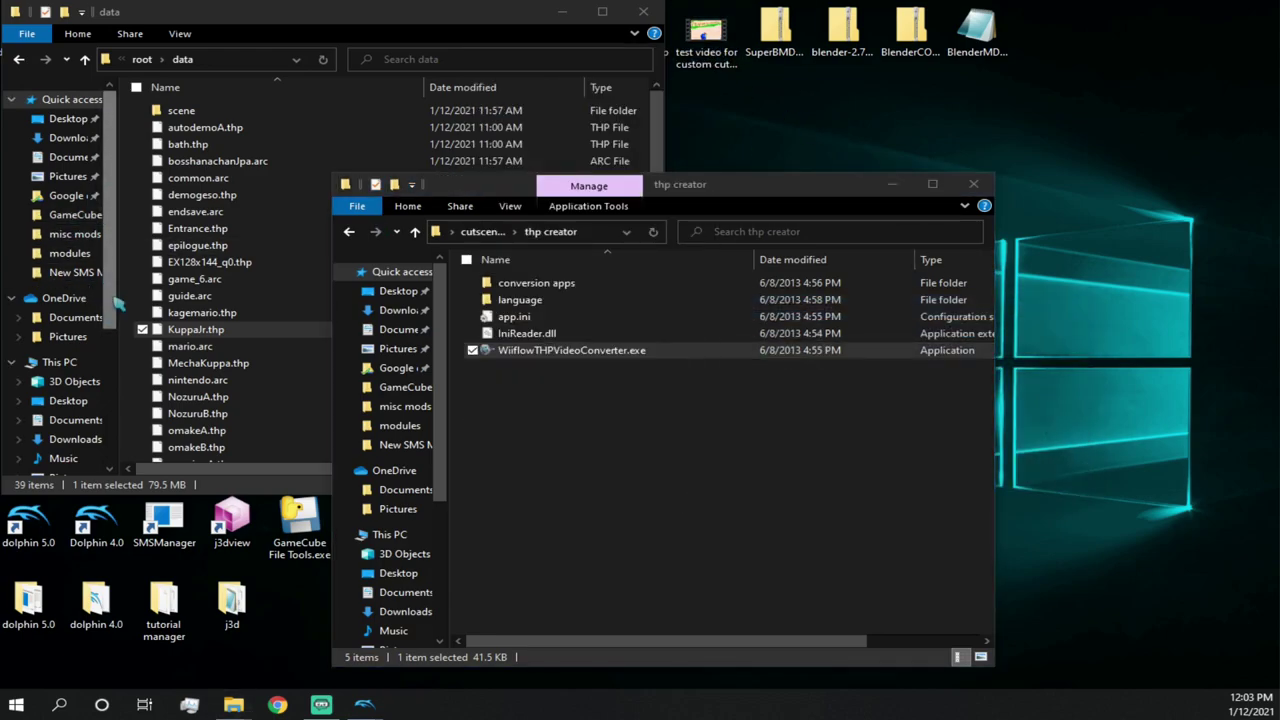
left_click(466, 184)
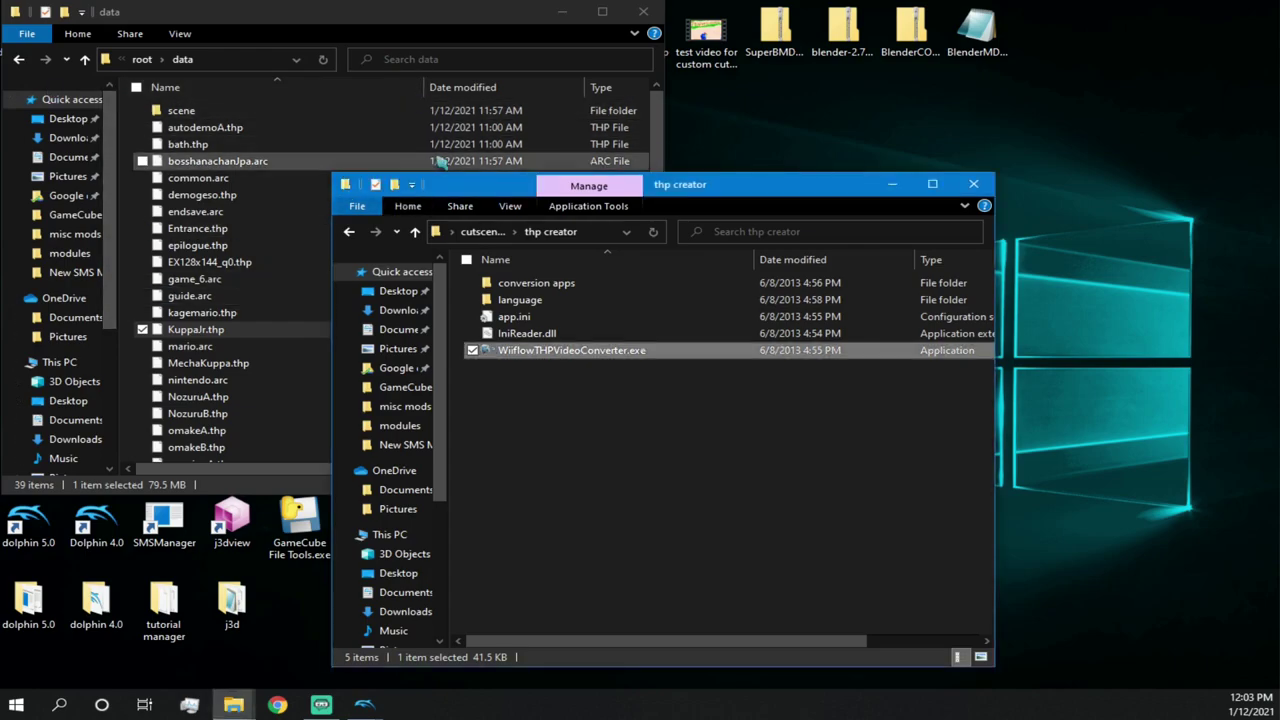
double_click(706, 46)
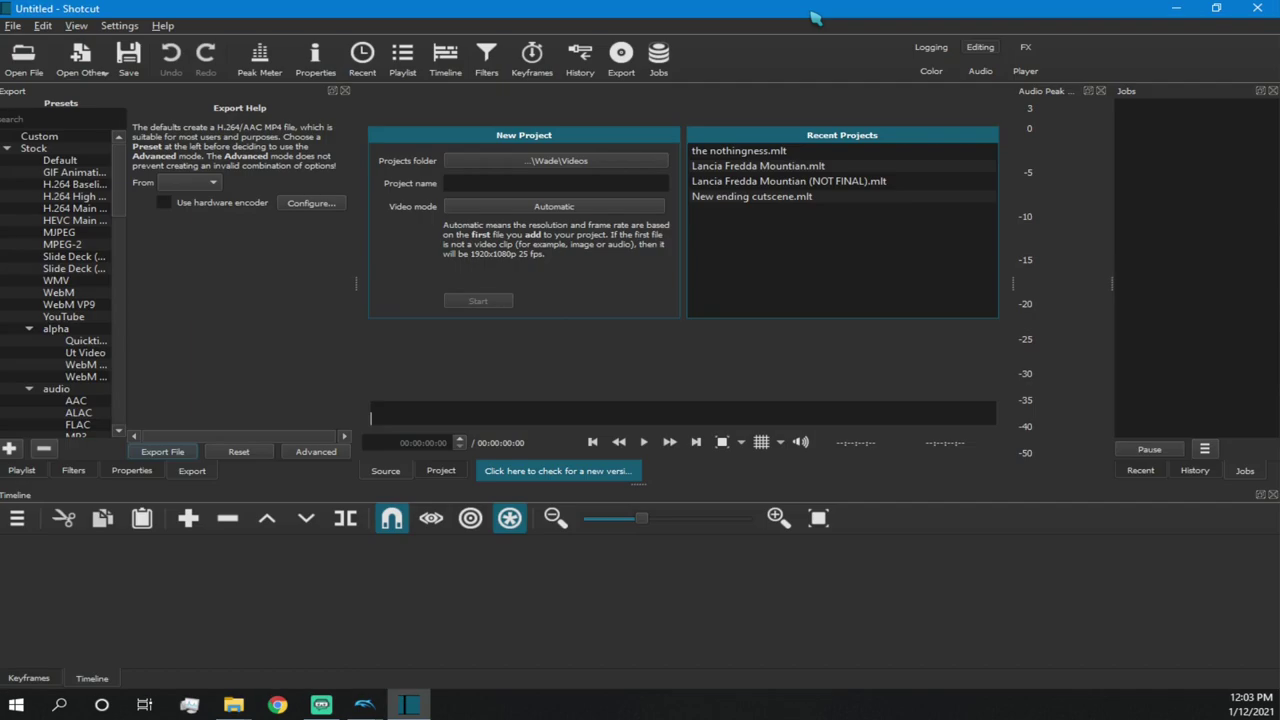
left_click_drag(814, 12, 0, 144)
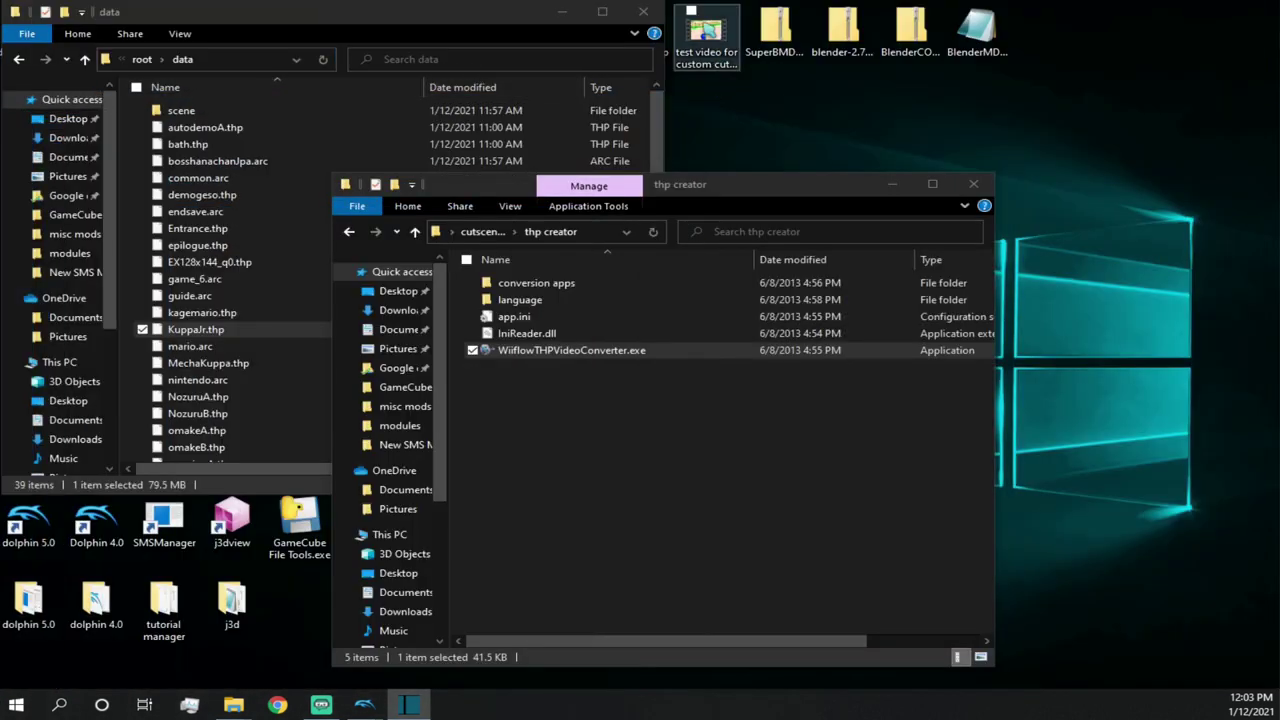
- Launch WiiflowTHPVideoConverter.exe with the desktop file test video for custom cutscen.mp4 as input and size 640x480
double_click(685, 350)
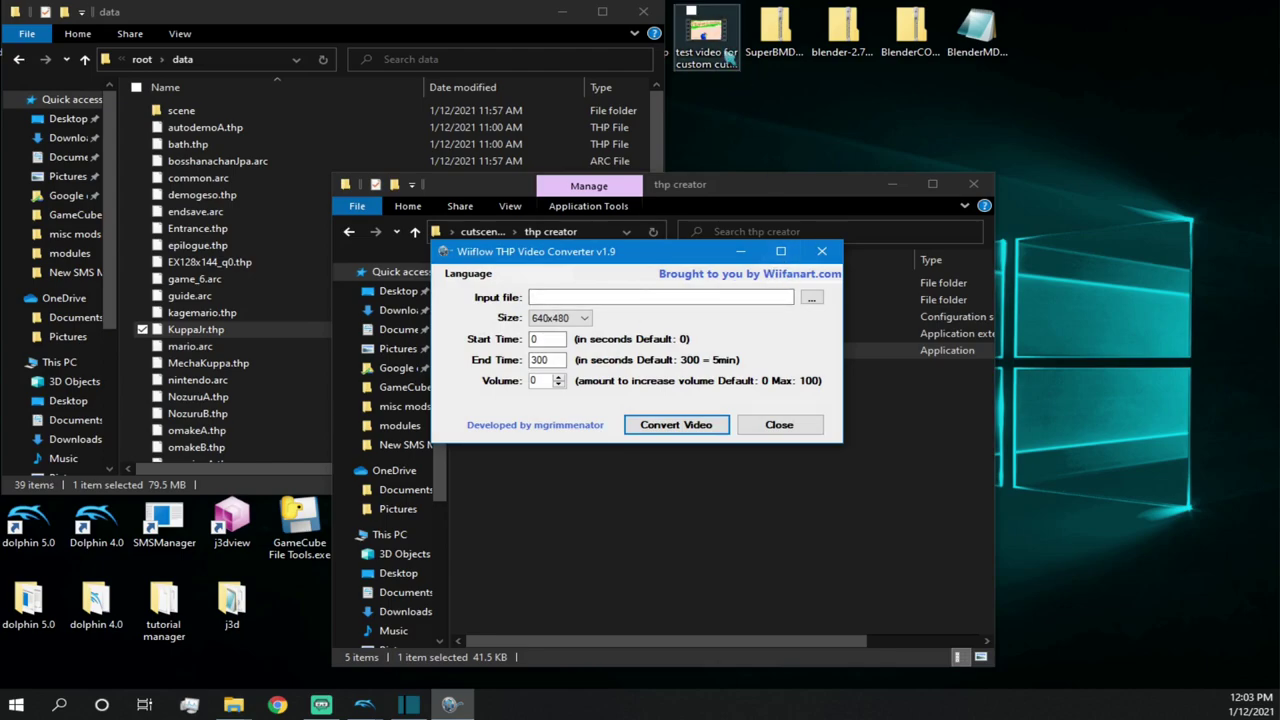
left_click_drag(728, 60, 620, 297)
left_click(560, 318)
left_click(578, 340)
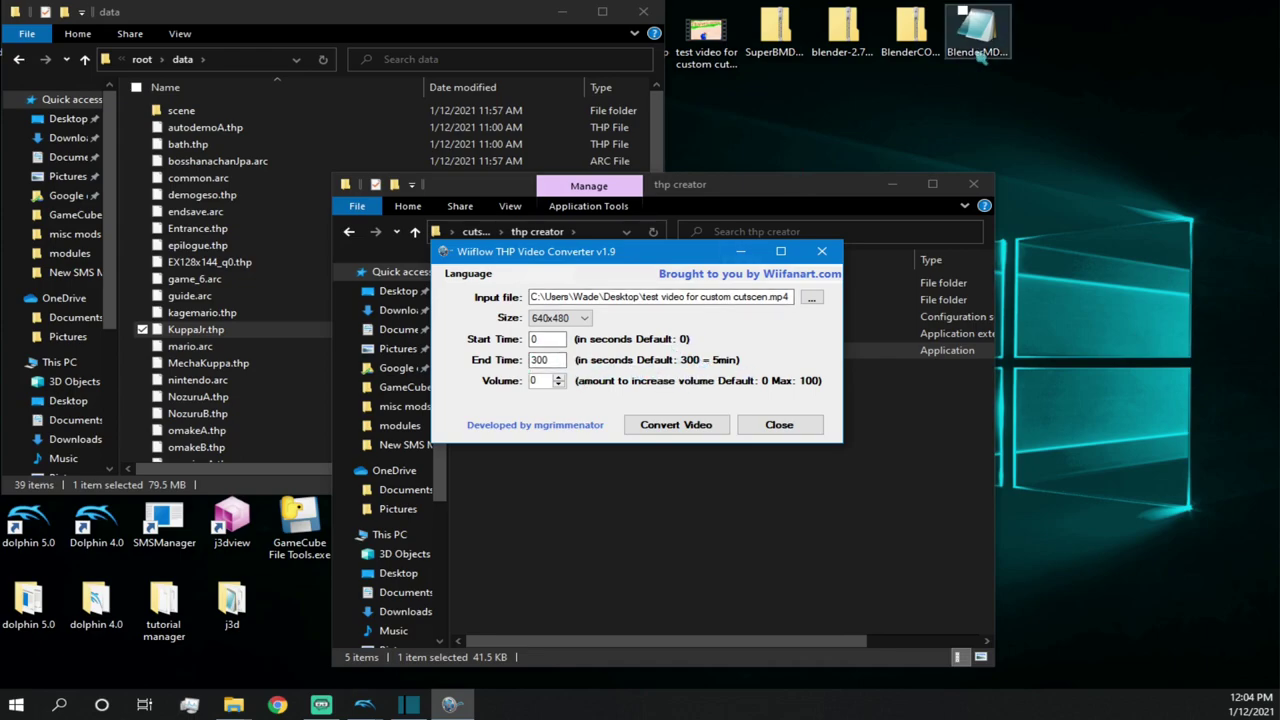
- Check the test video in a media player, set the converter's end time to 540 seconds, and convert the video to THP
left_click(716, 64)
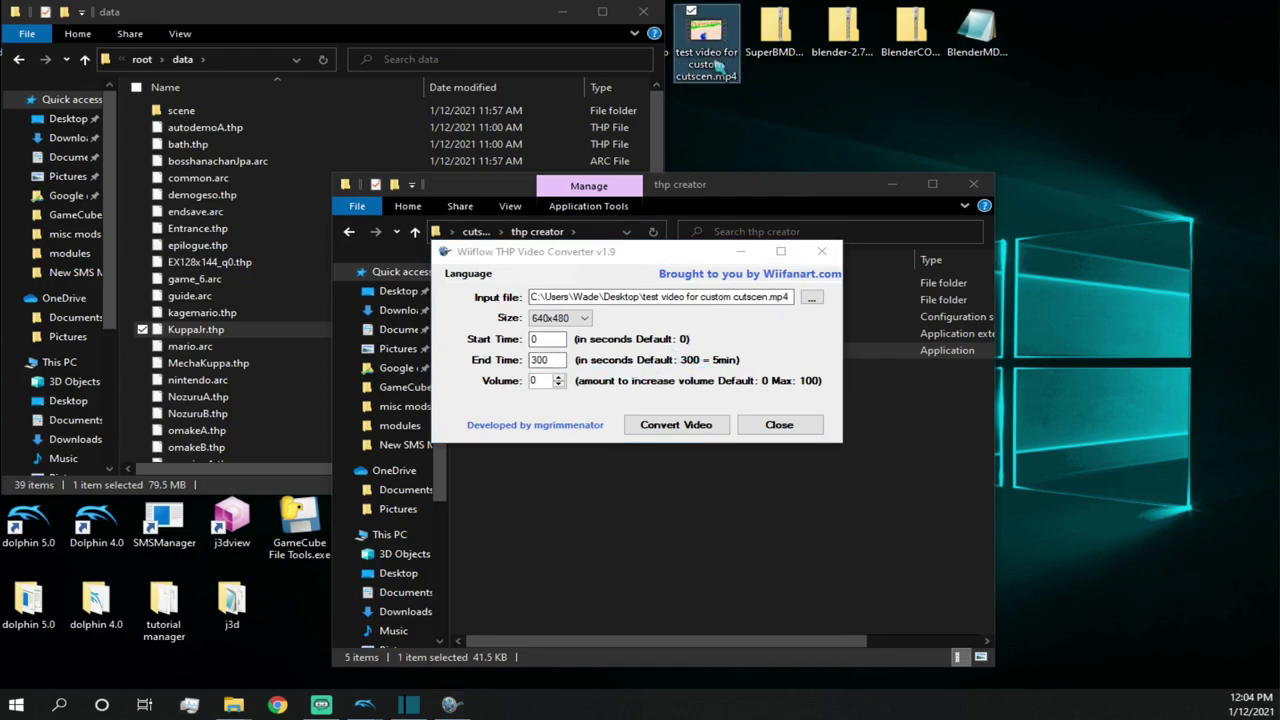
double_click(716, 64)
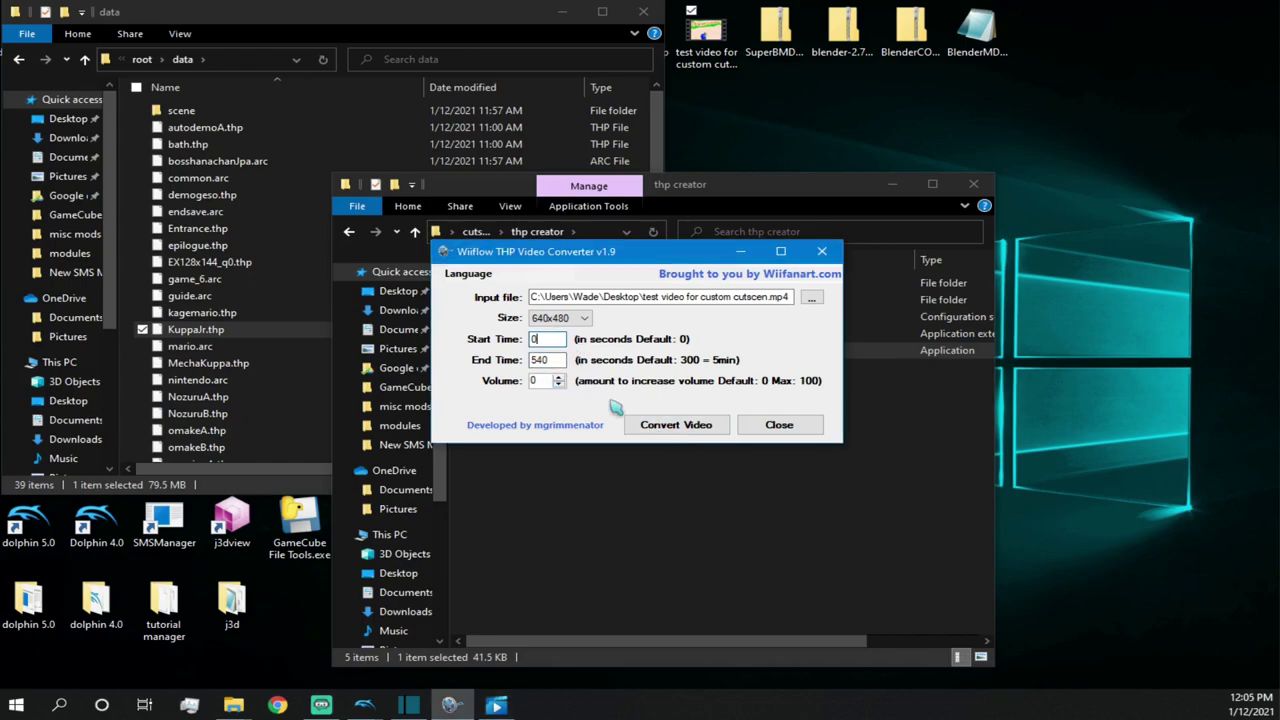
left_click(681, 426)
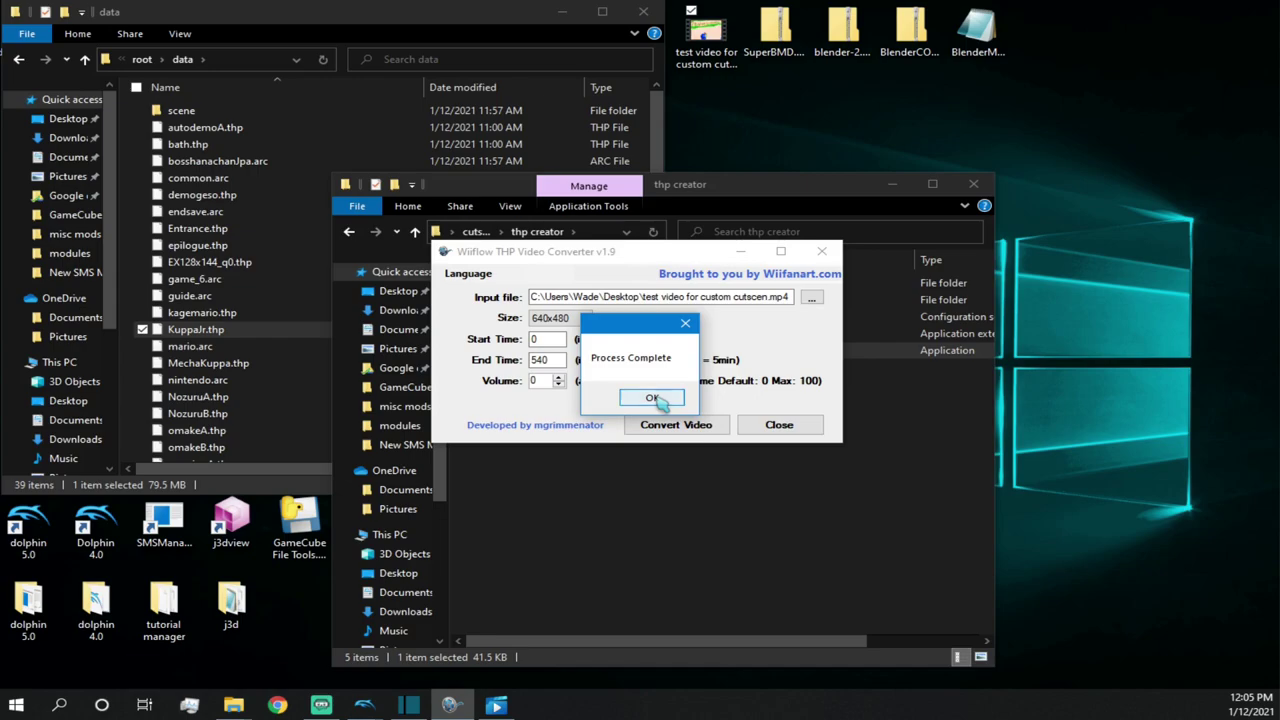
left_click(652, 398)
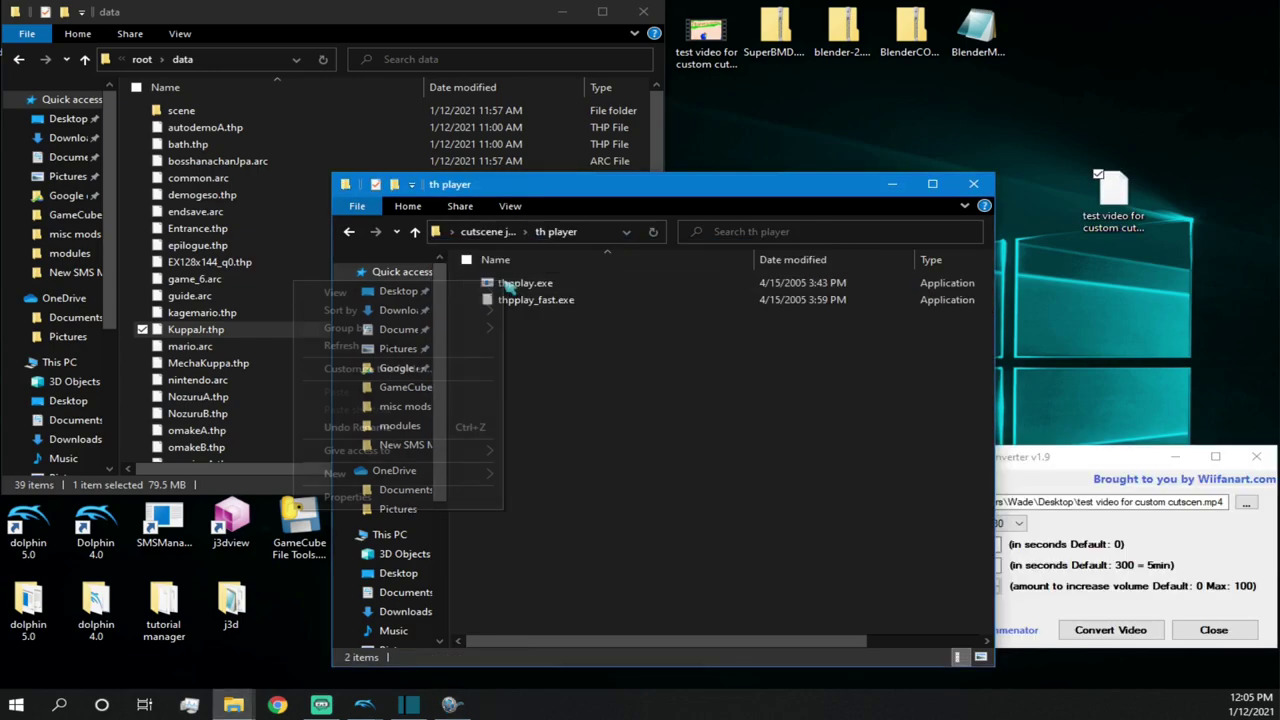
- Play the converted test video THP file from the desktop in thpplay.exe and close the player
right_click(503, 283)
left_click(568, 289)
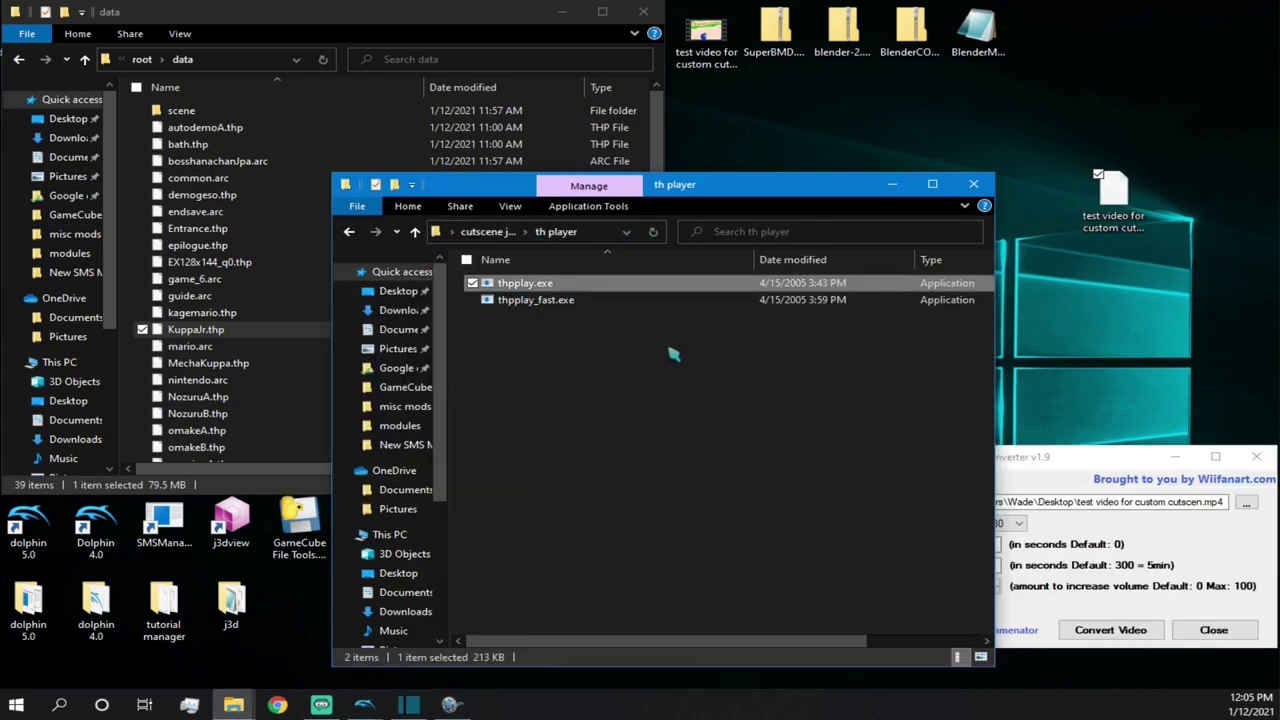
left_click_drag(1103, 195, 670, 286)
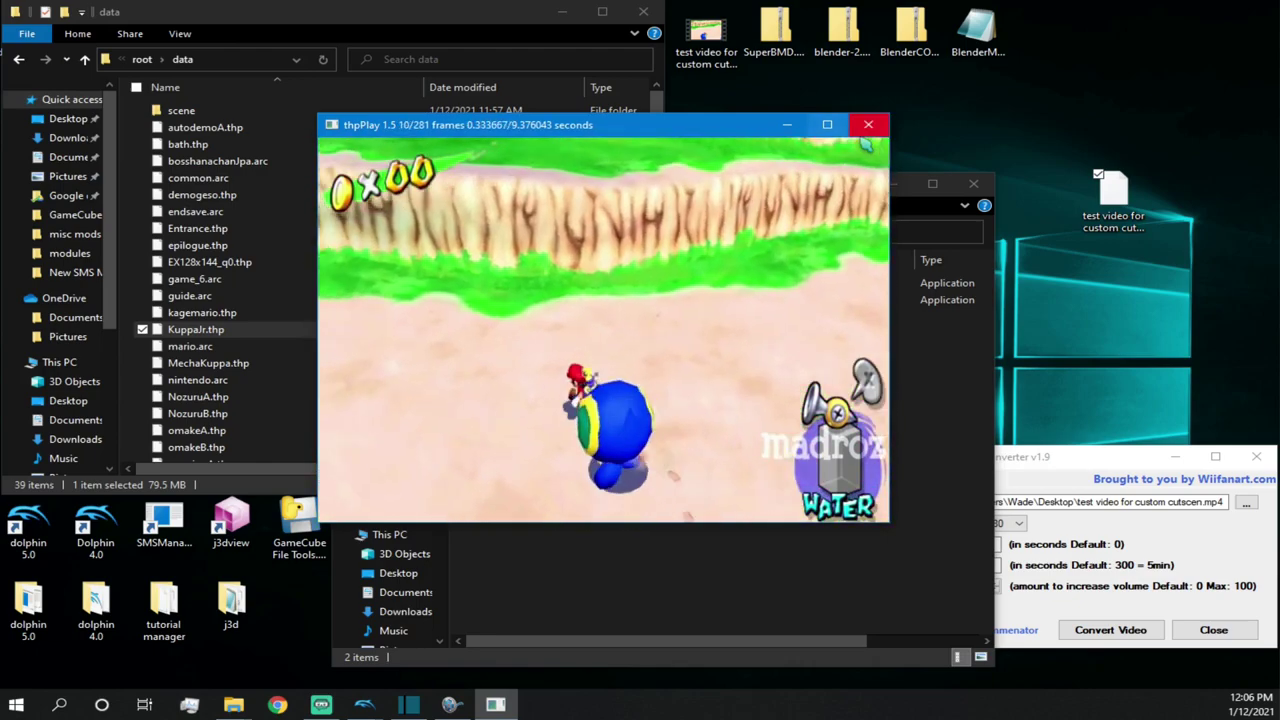
left_click(868, 125)
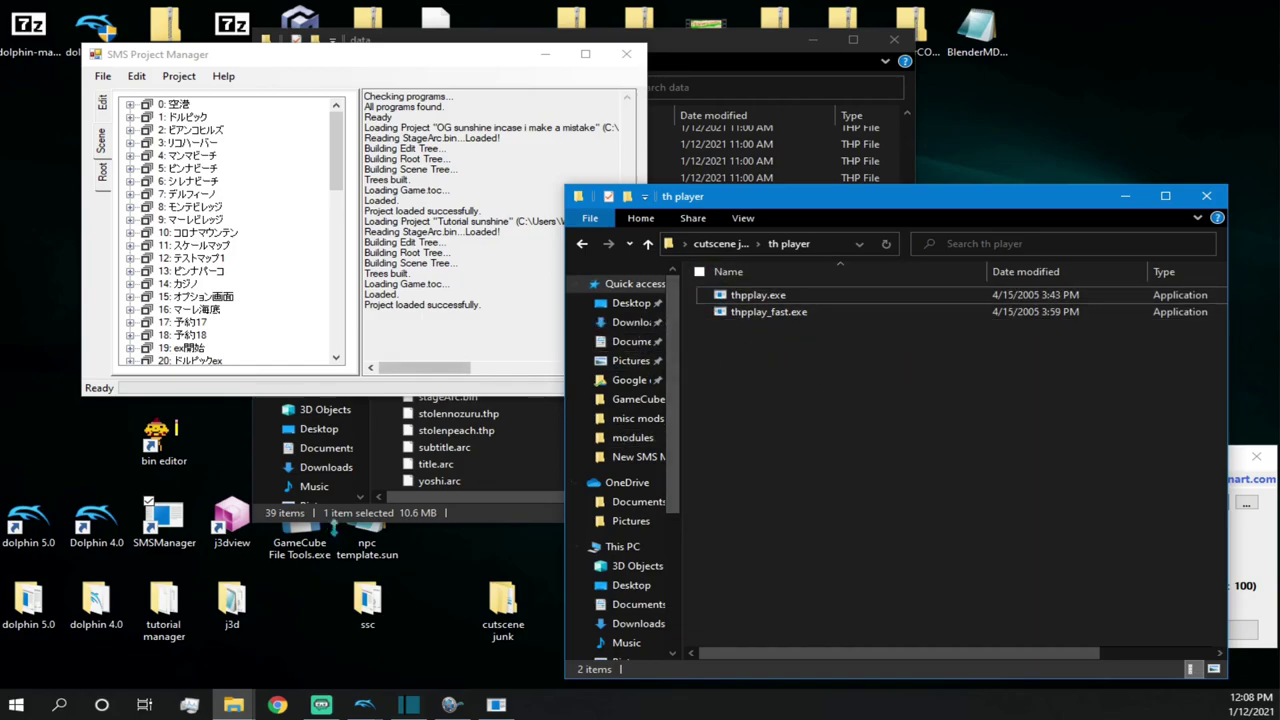
- Switch to Shotcut, put the test video on the timeline at 1.5x speed, and play it from the start
left_click(409, 705)
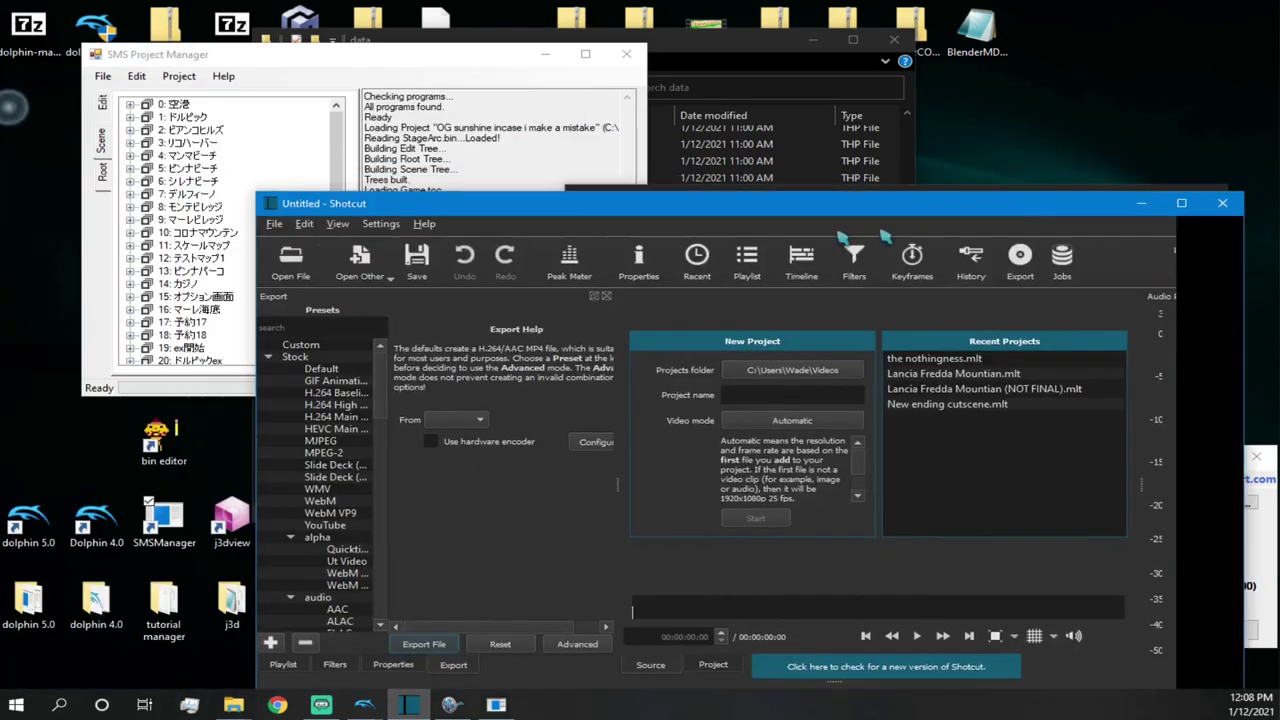
left_click_drag(880, 214, 563, 4)
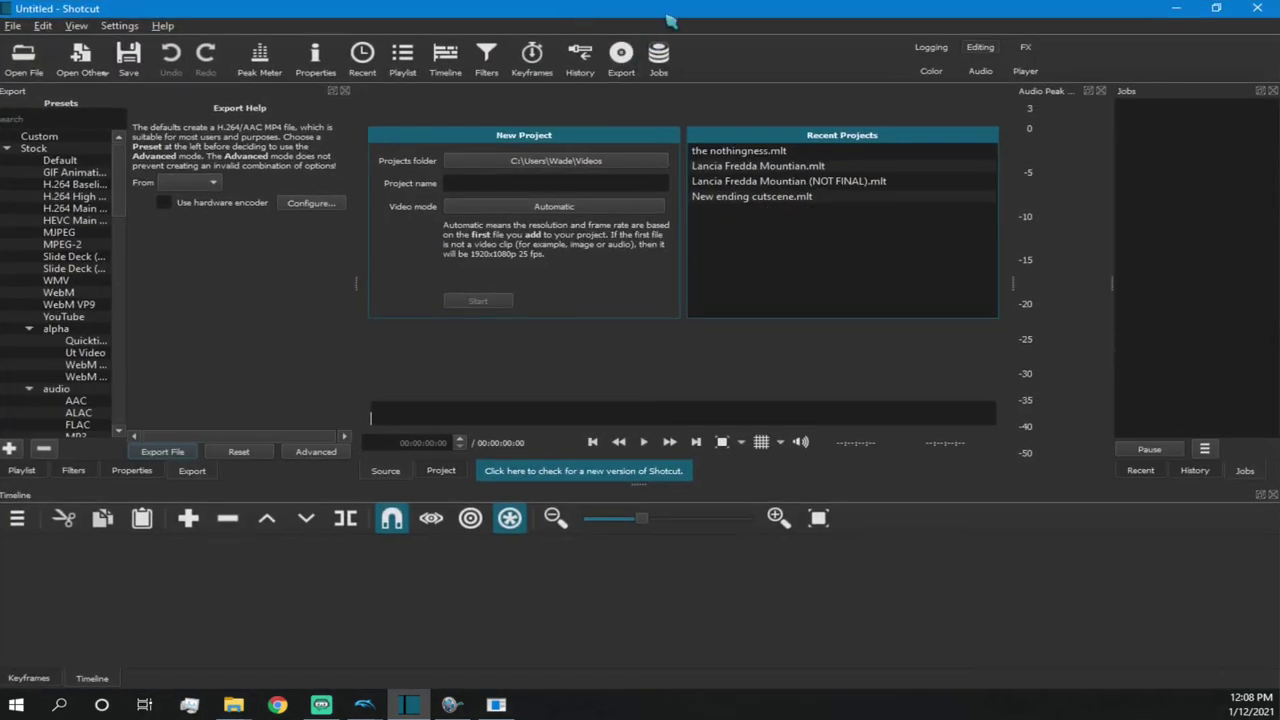
left_click_drag(668, 16, 549, 121)
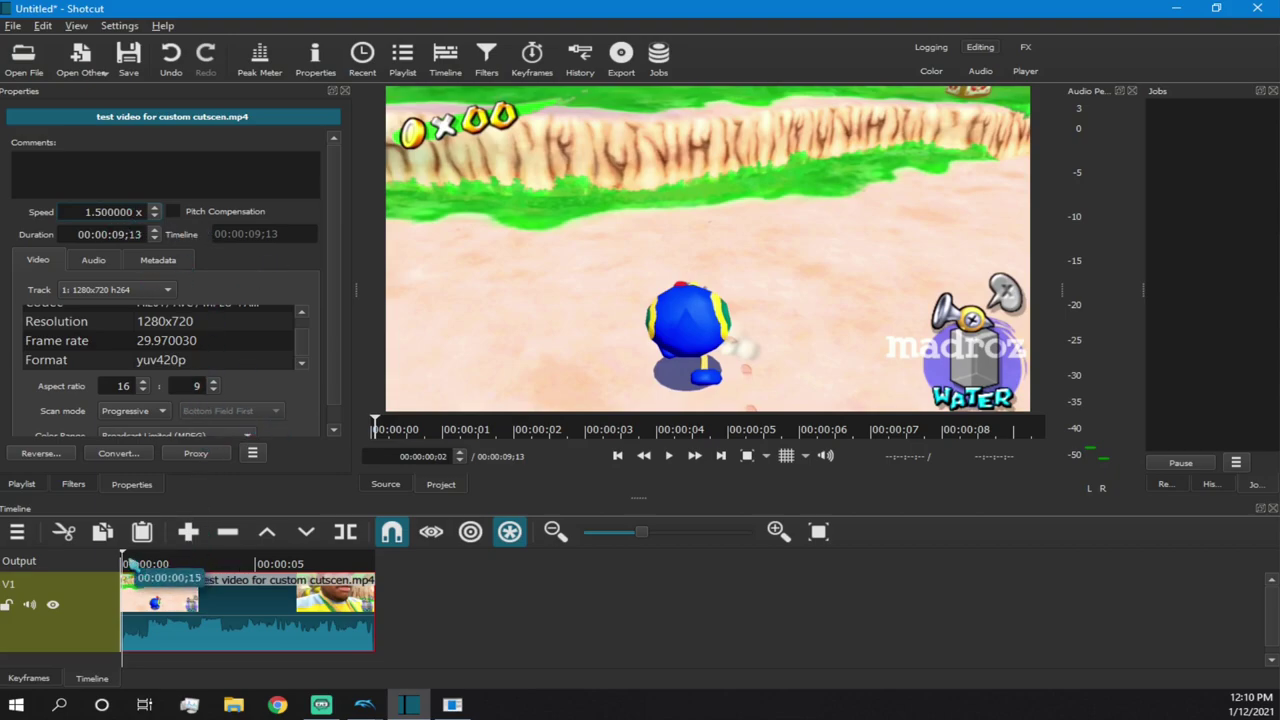
left_click(373, 428)
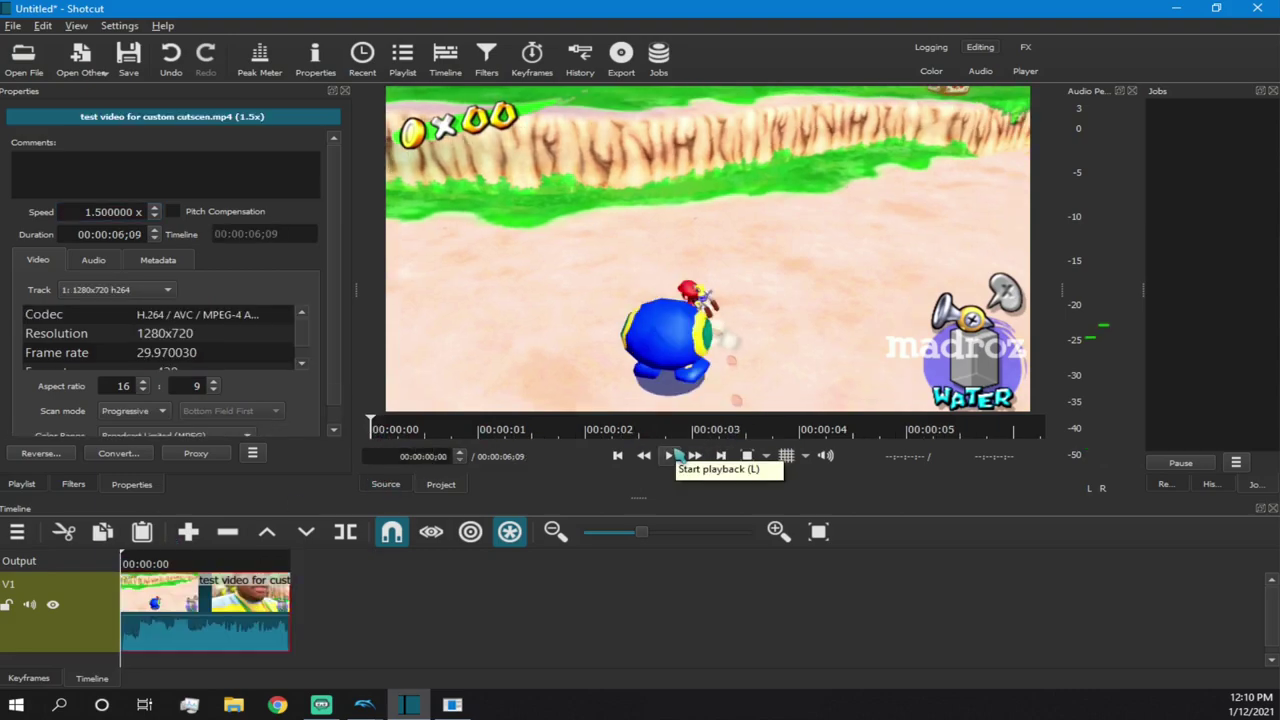
left_click(668, 456)
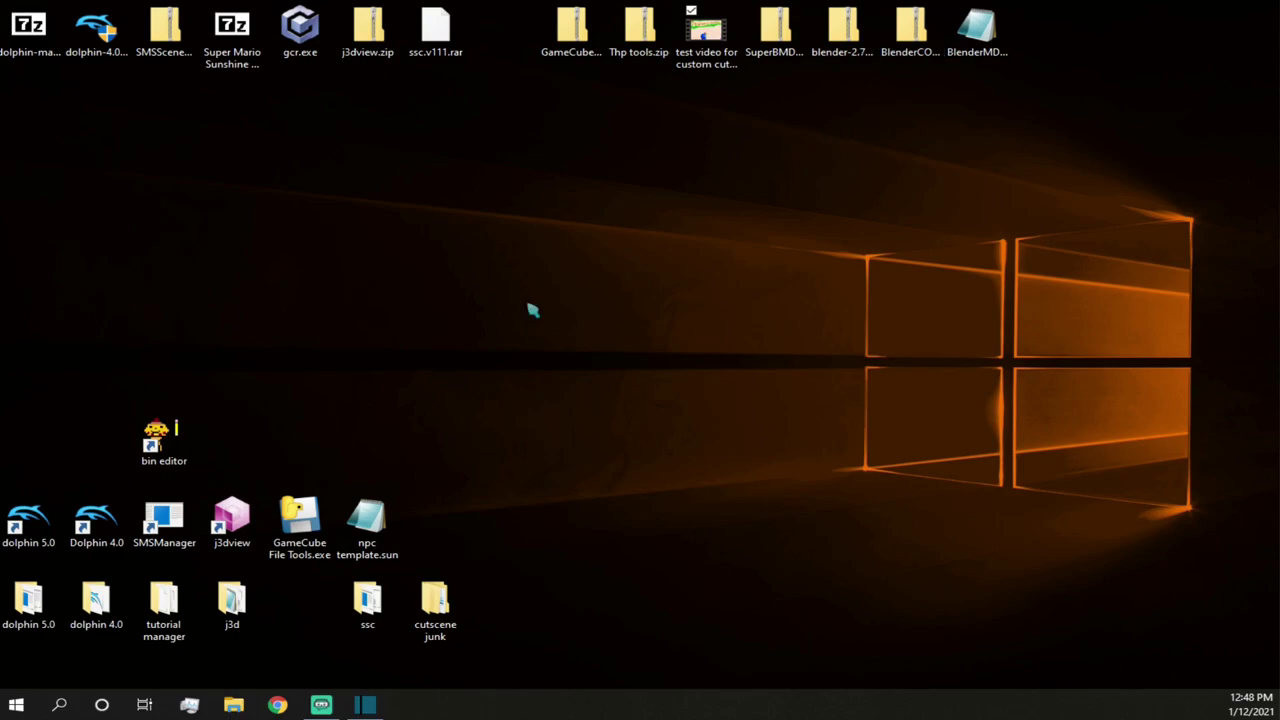
- Launch Dolphin 5.0 from the desktop and start the game Super Mario Sunburn
double_click(160, 540)
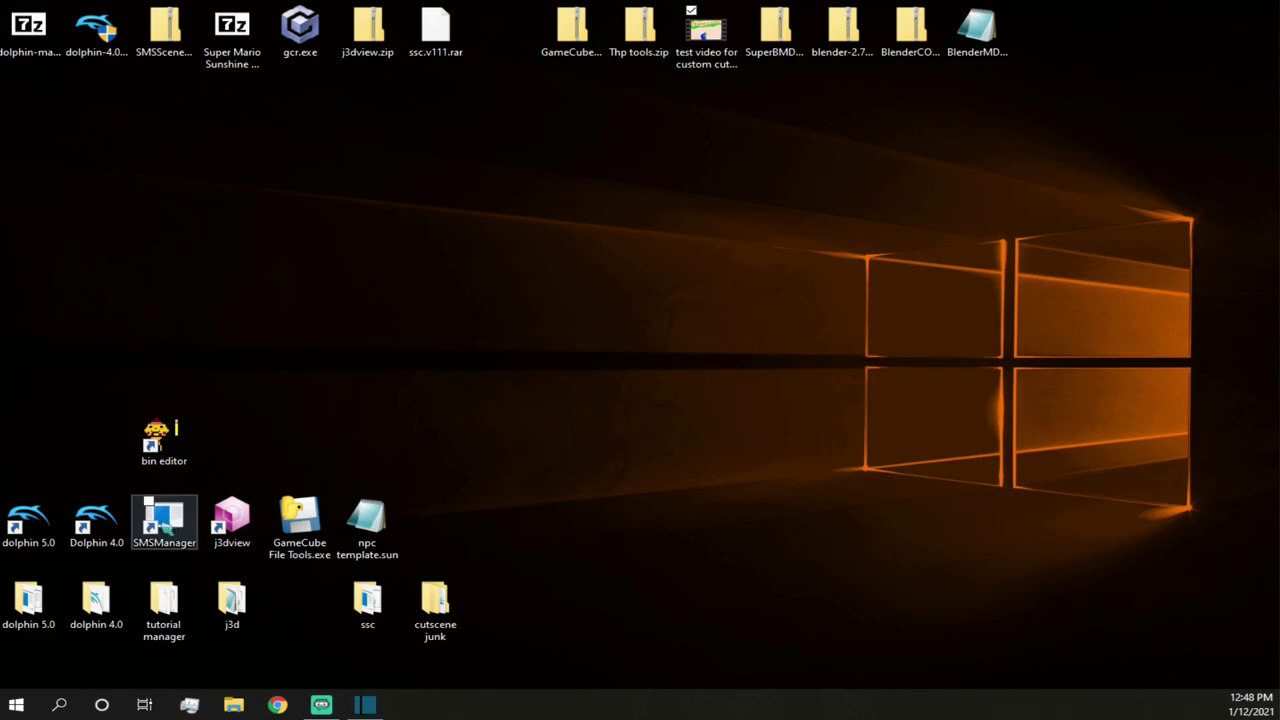
left_click(30, 522)
double_click(50, 530)
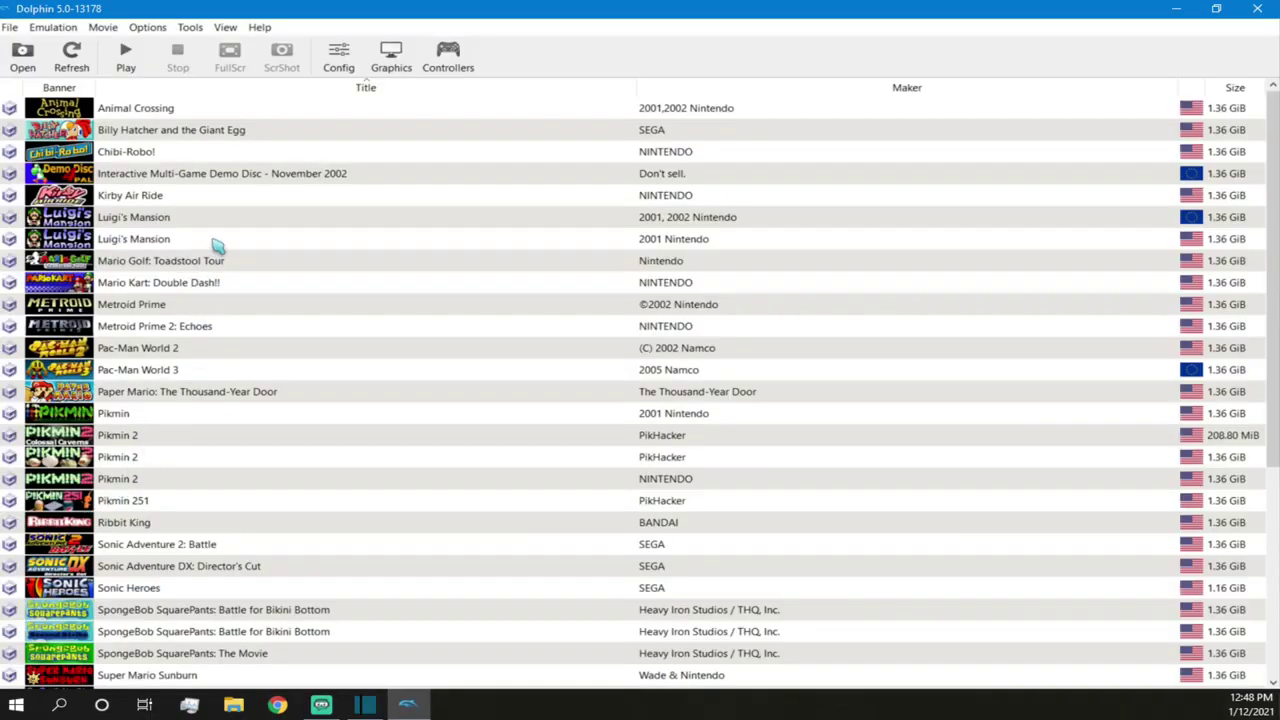
scroll(258, 257, "down", 5)
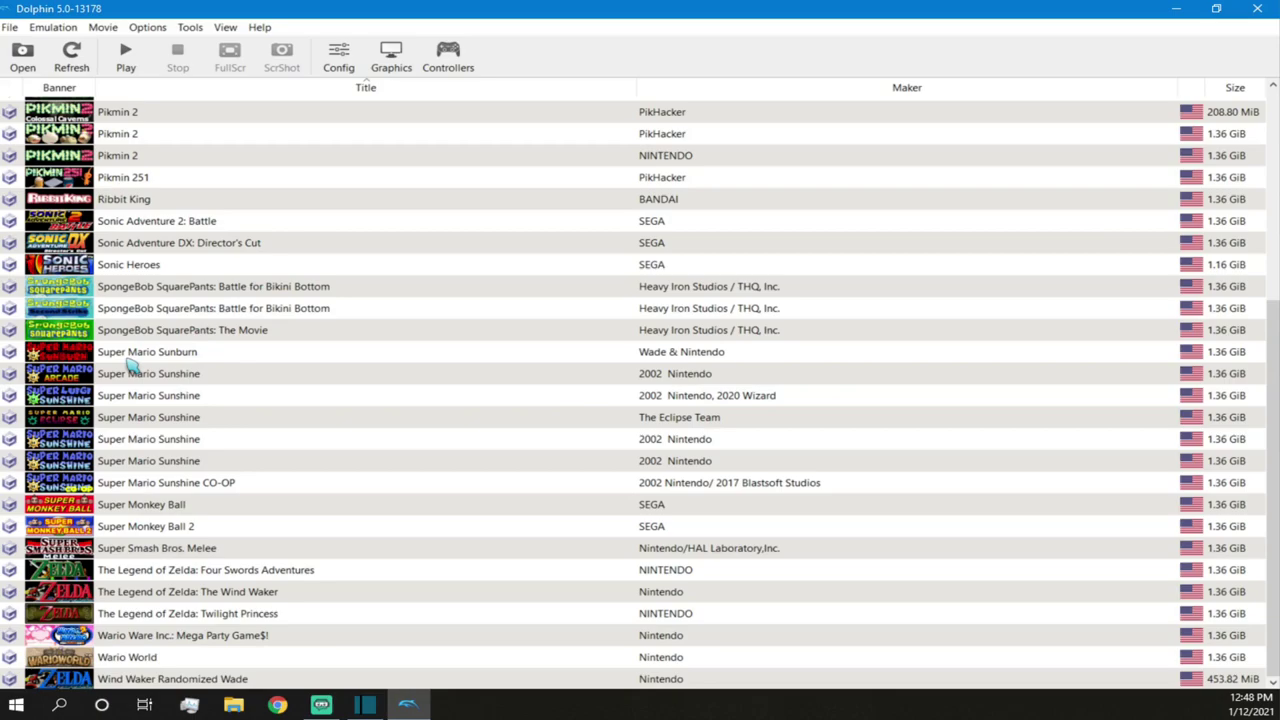
left_click(128, 360)
double_click(128, 360)
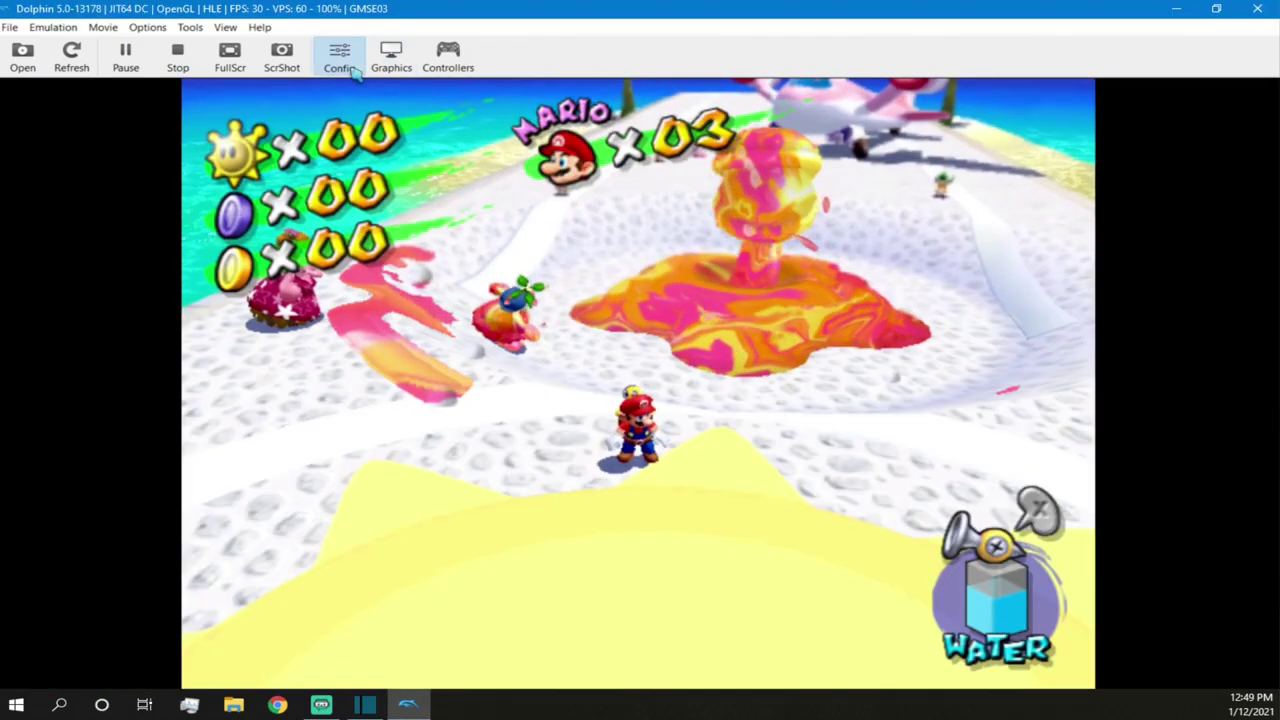
left_click(338, 56)
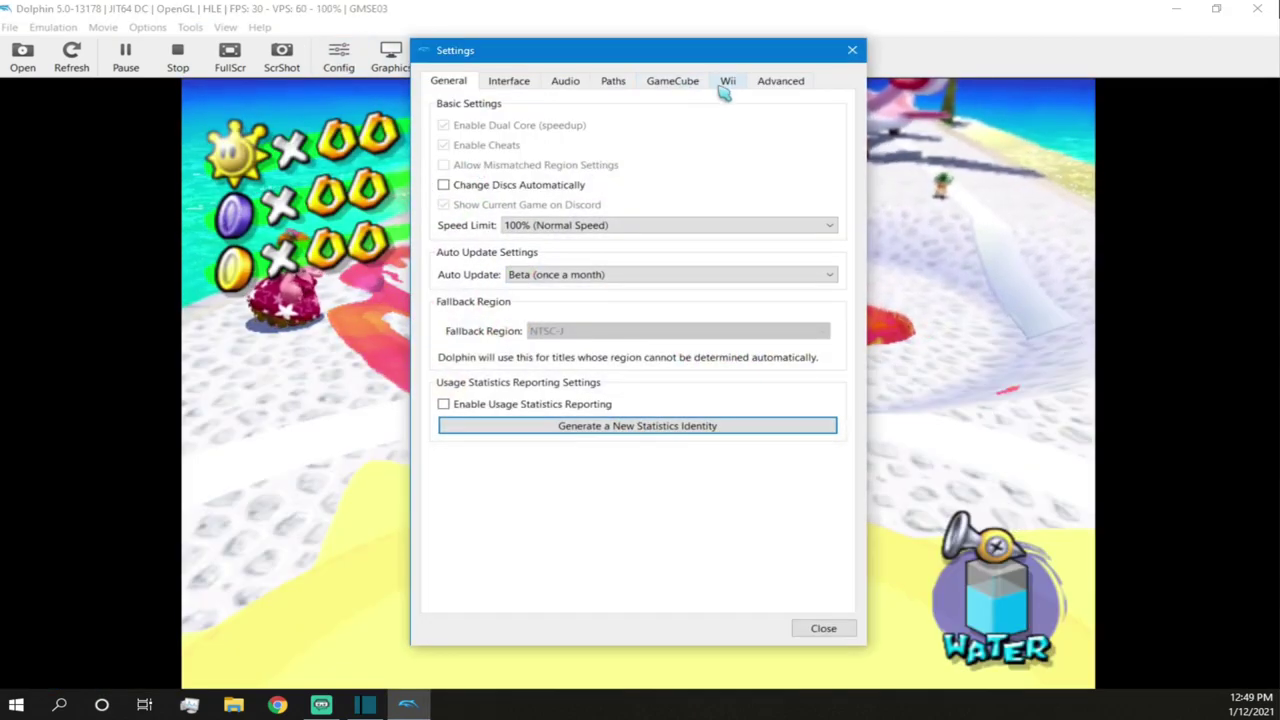
left_click(772, 82)
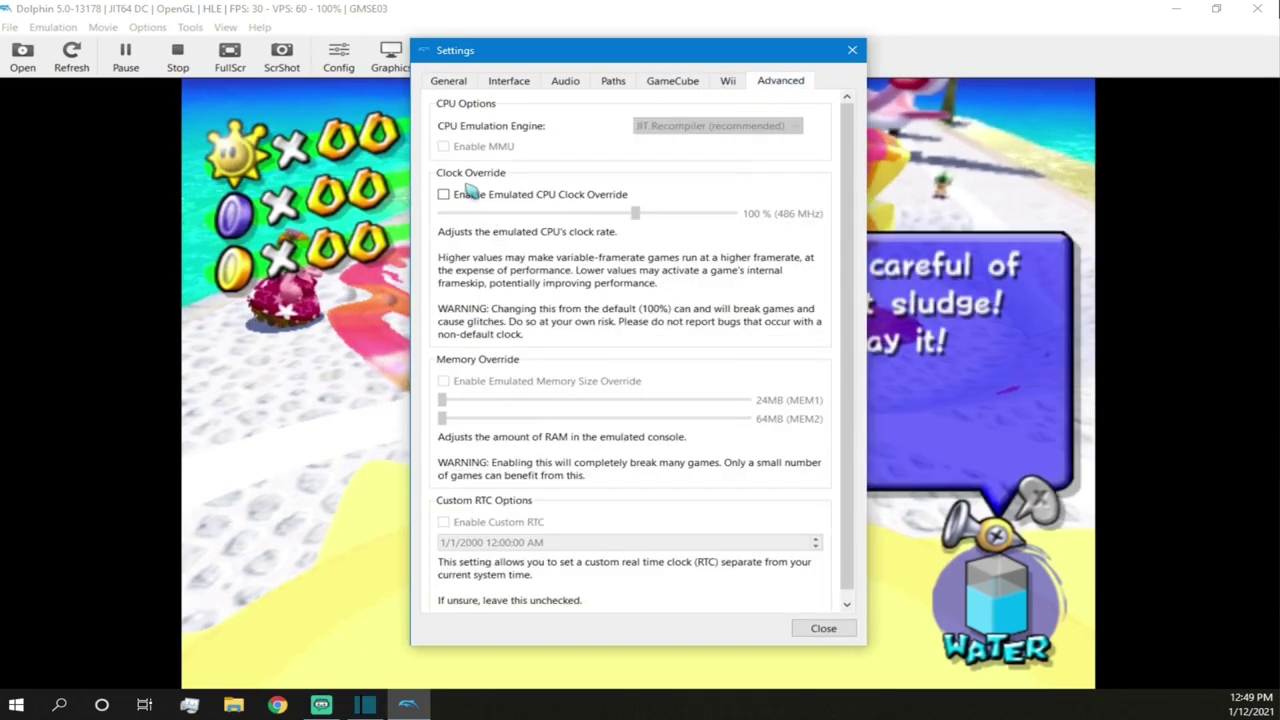
scroll(520, 280, "down", 1)
scroll(557, 243, "up", 1)
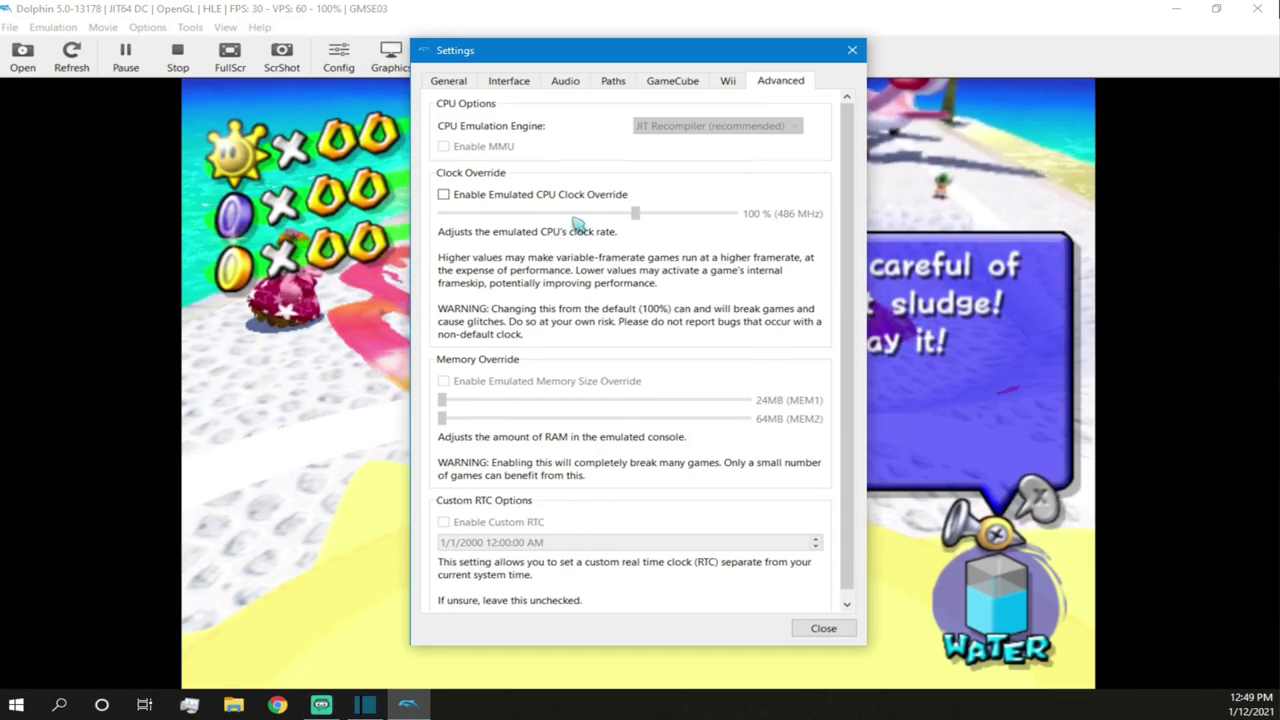
left_click(849, 52)
- Enable texture dumping in the advanced graphics settings, with base textures dumped and mip maps excluded
left_click(391, 55)
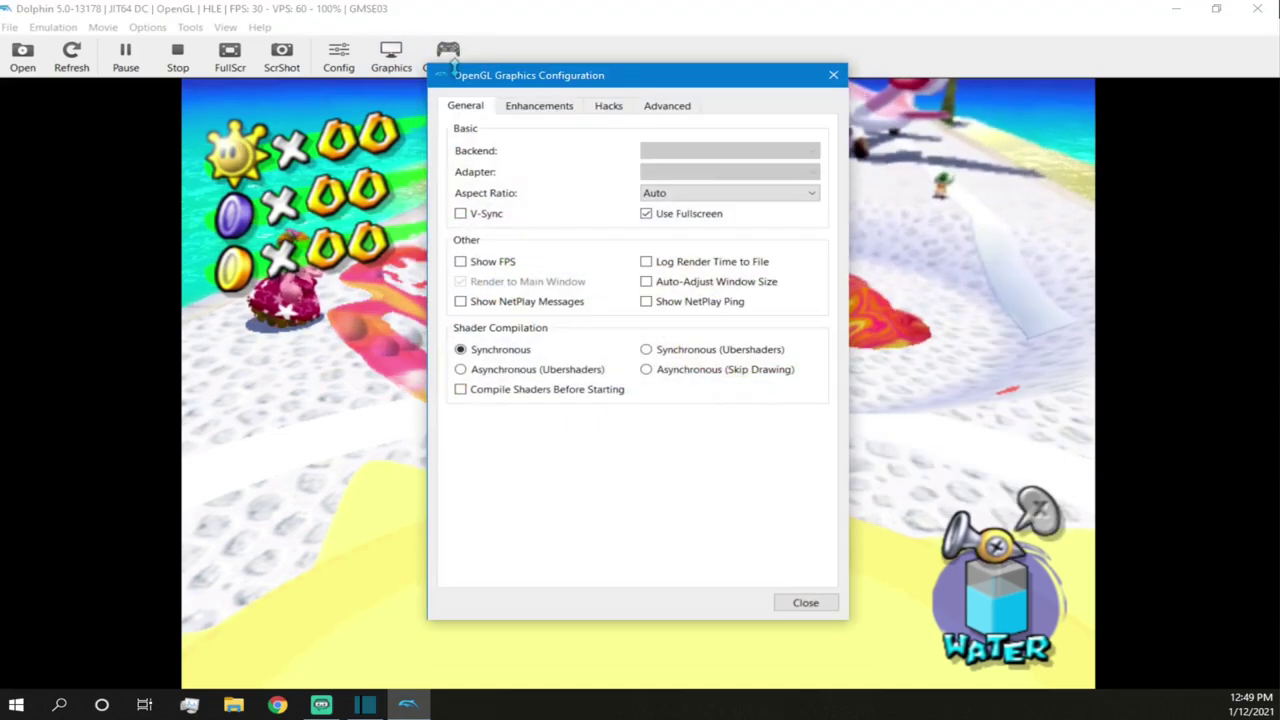
left_click(664, 105)
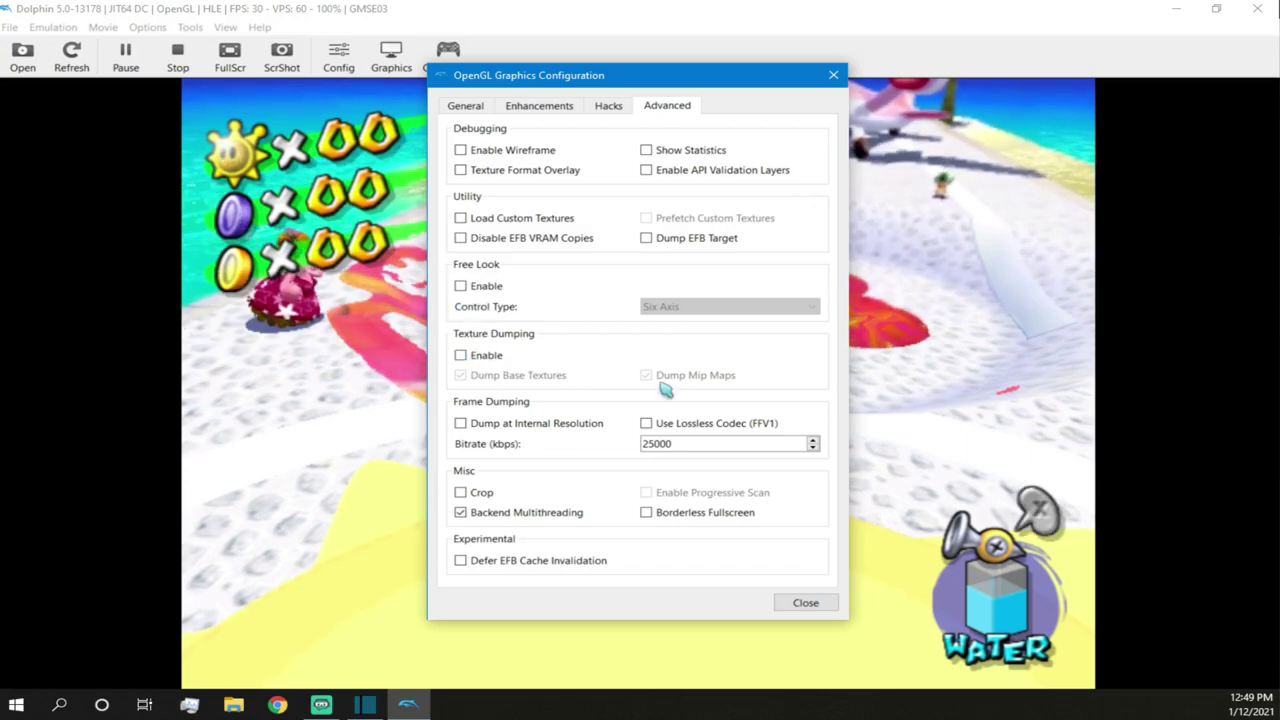
left_click(461, 356)
left_click(647, 375)
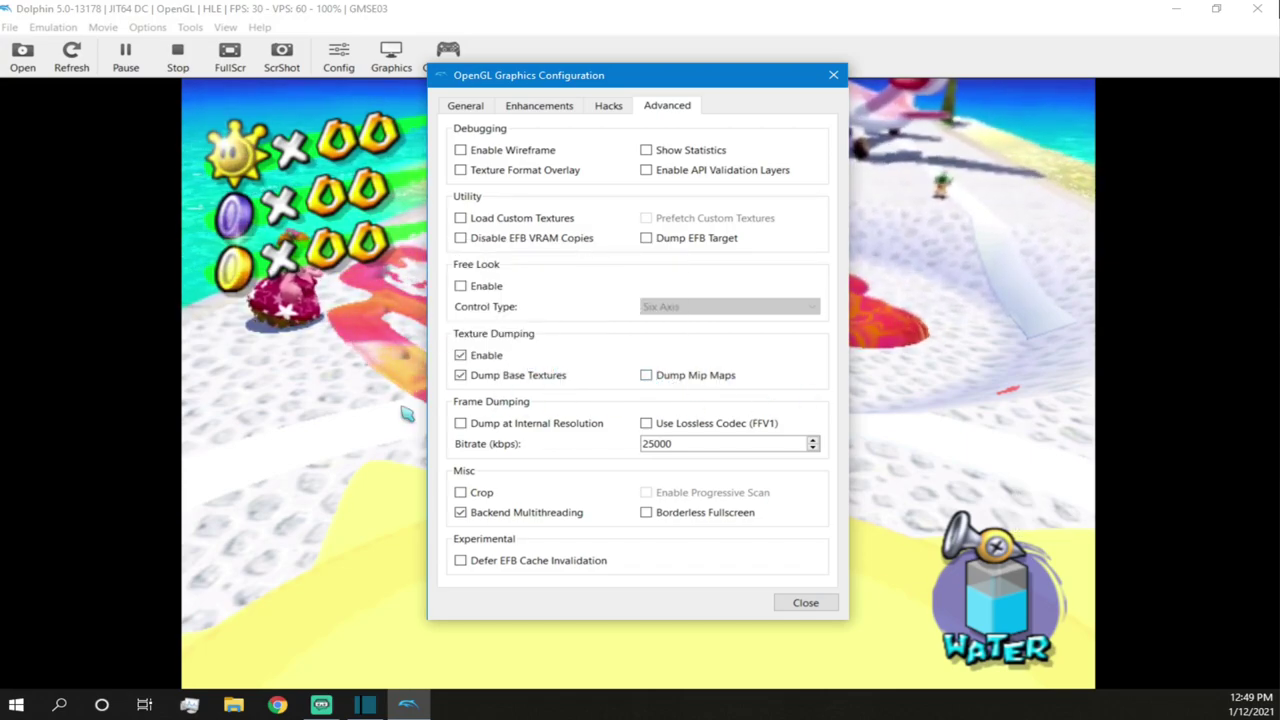
mouse_move(507, 385)
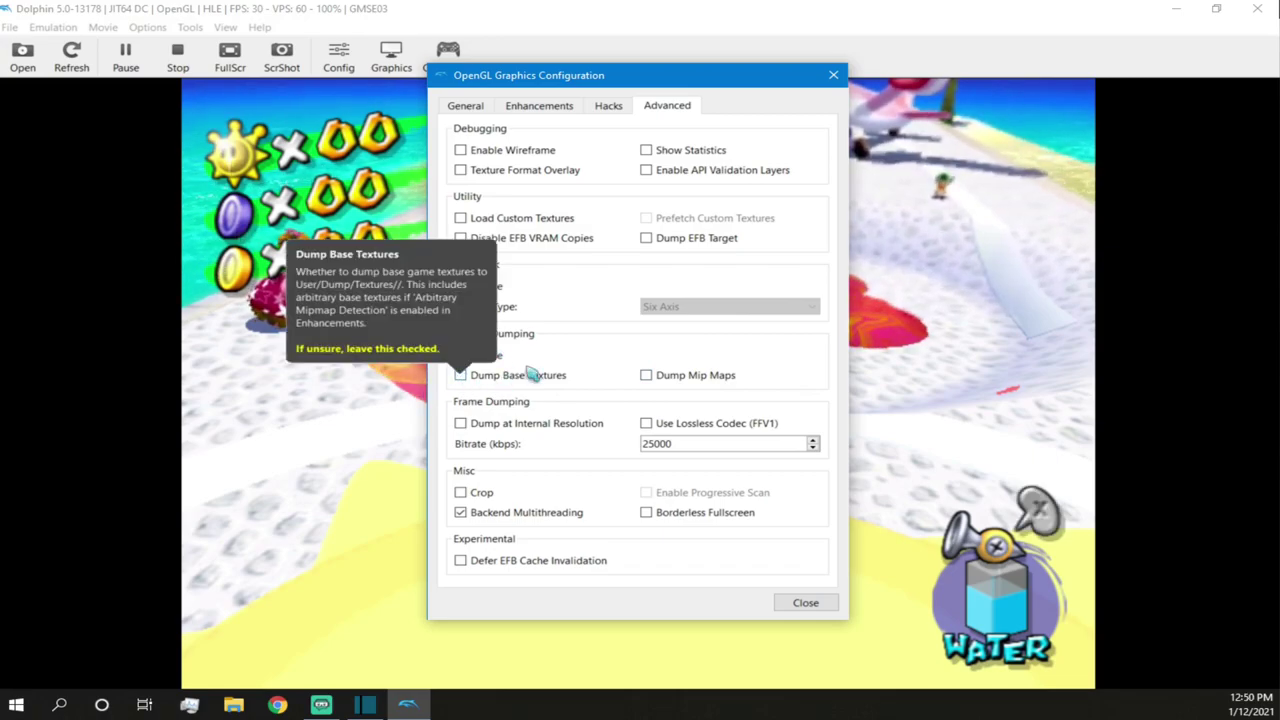
left_click(462, 375)
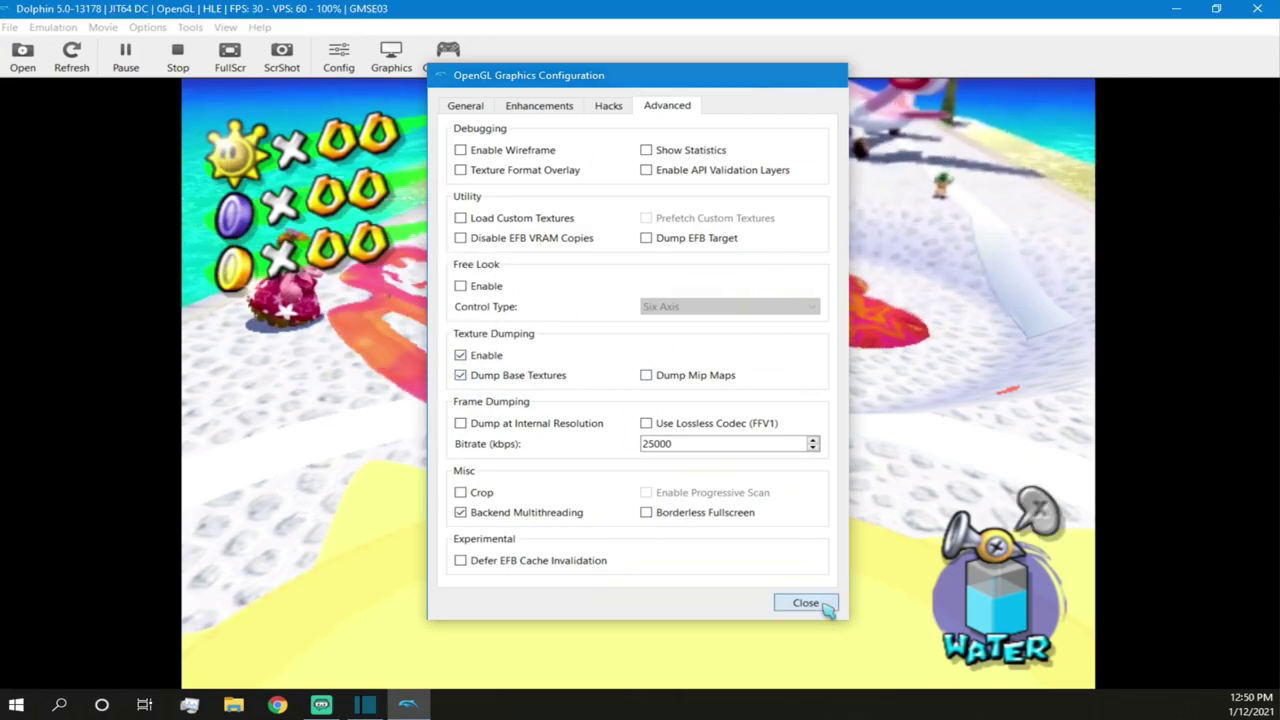
left_click(806, 603)
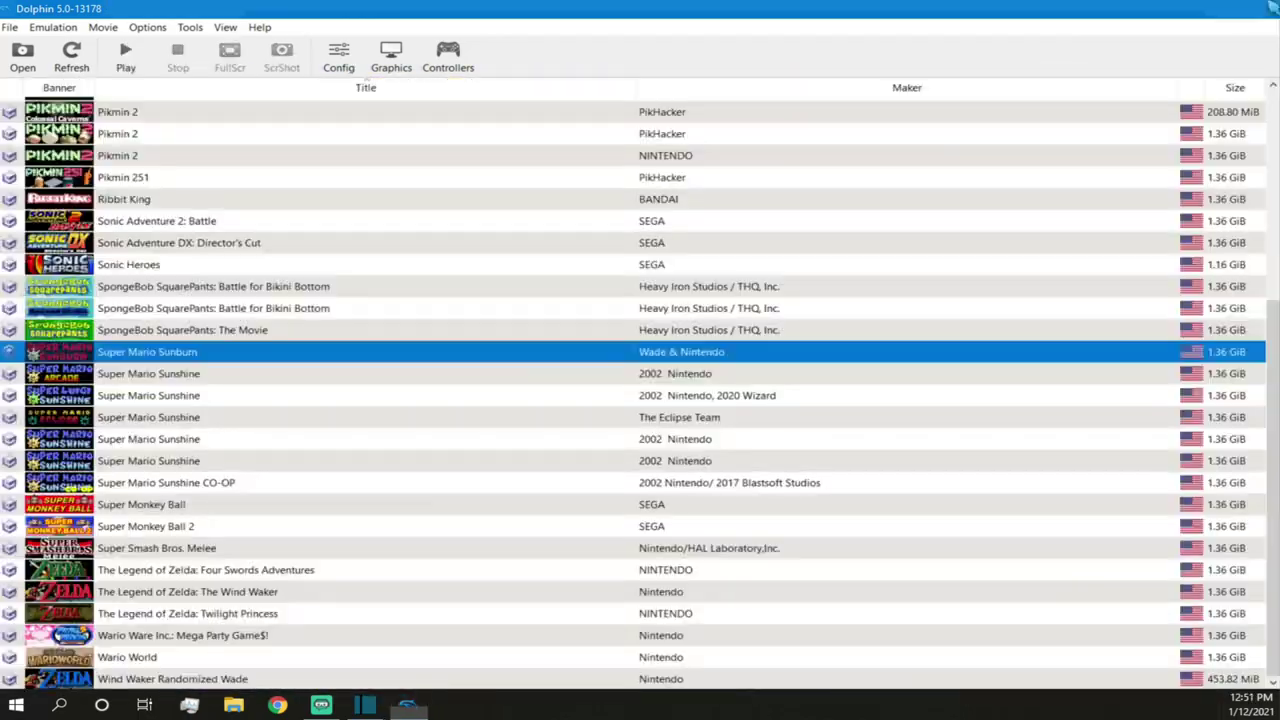
- Close the emulator and open the texture dump folder Documents\Dolphin Emulator\Dump\Textures\GMSE03 in File Explorer
left_click(1272, 8)
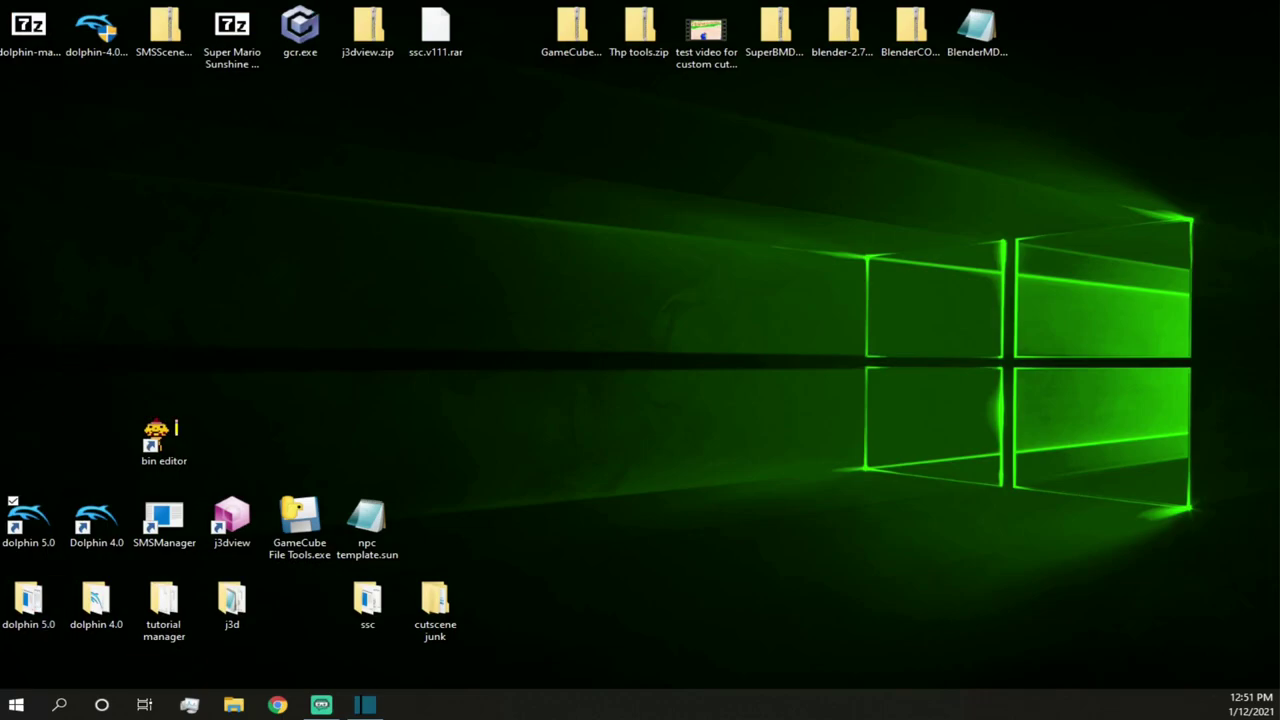
key("super+e")
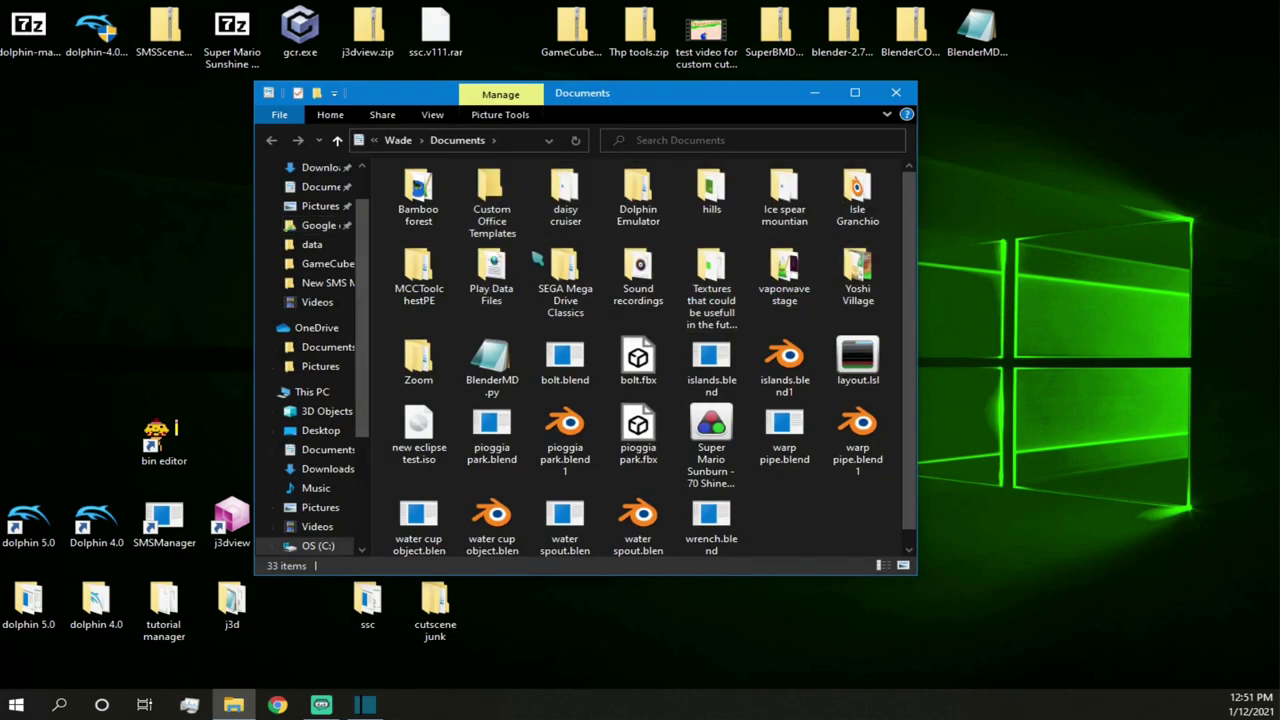
double_click(645, 195)
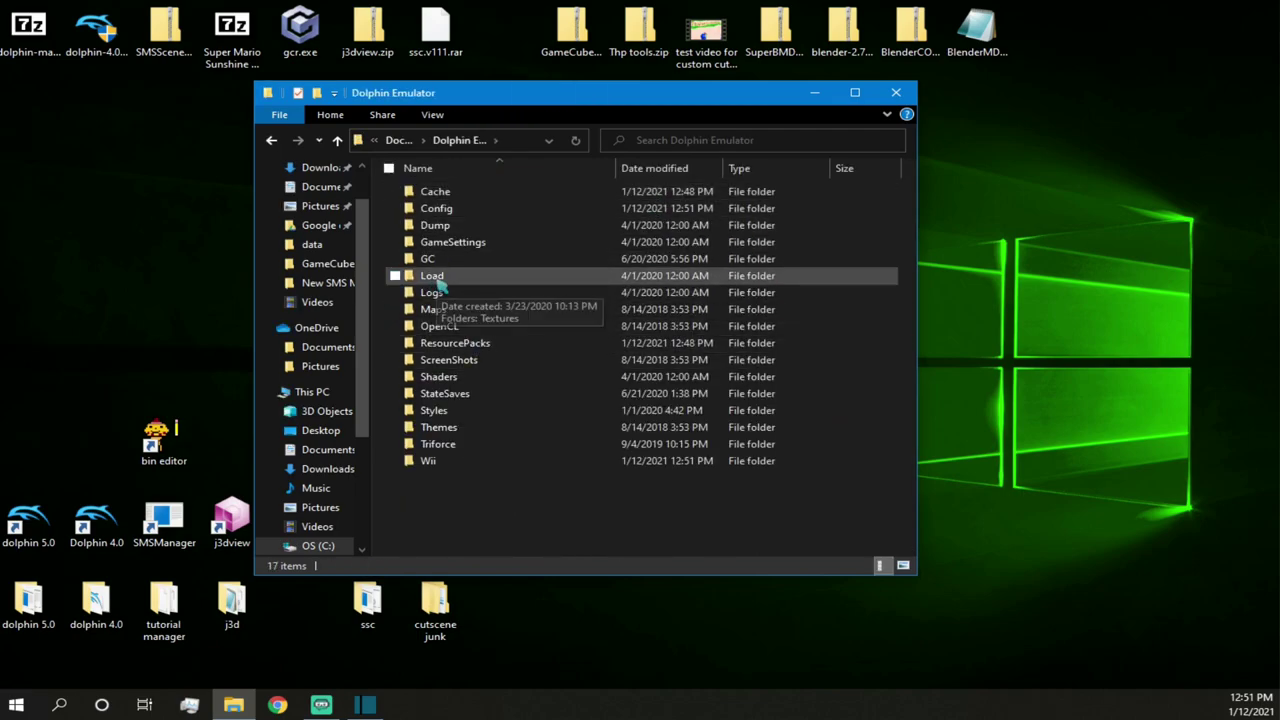
double_click(440, 279)
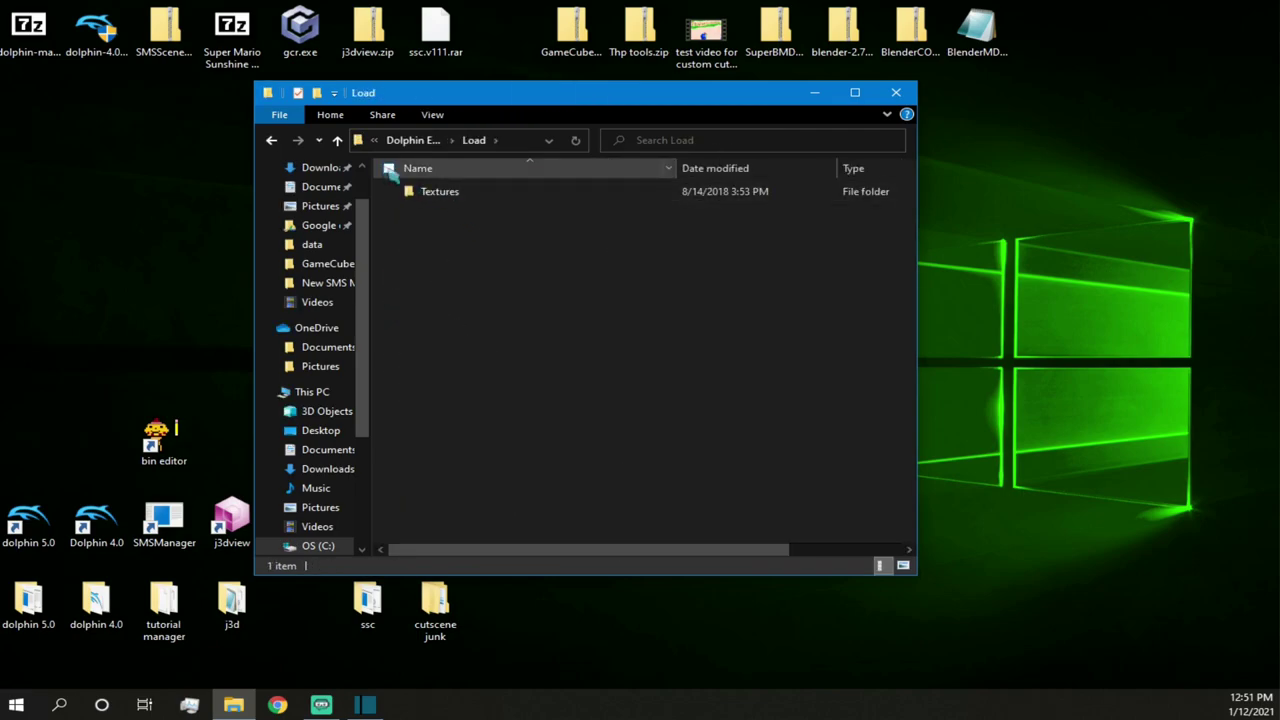
left_click(337, 140)
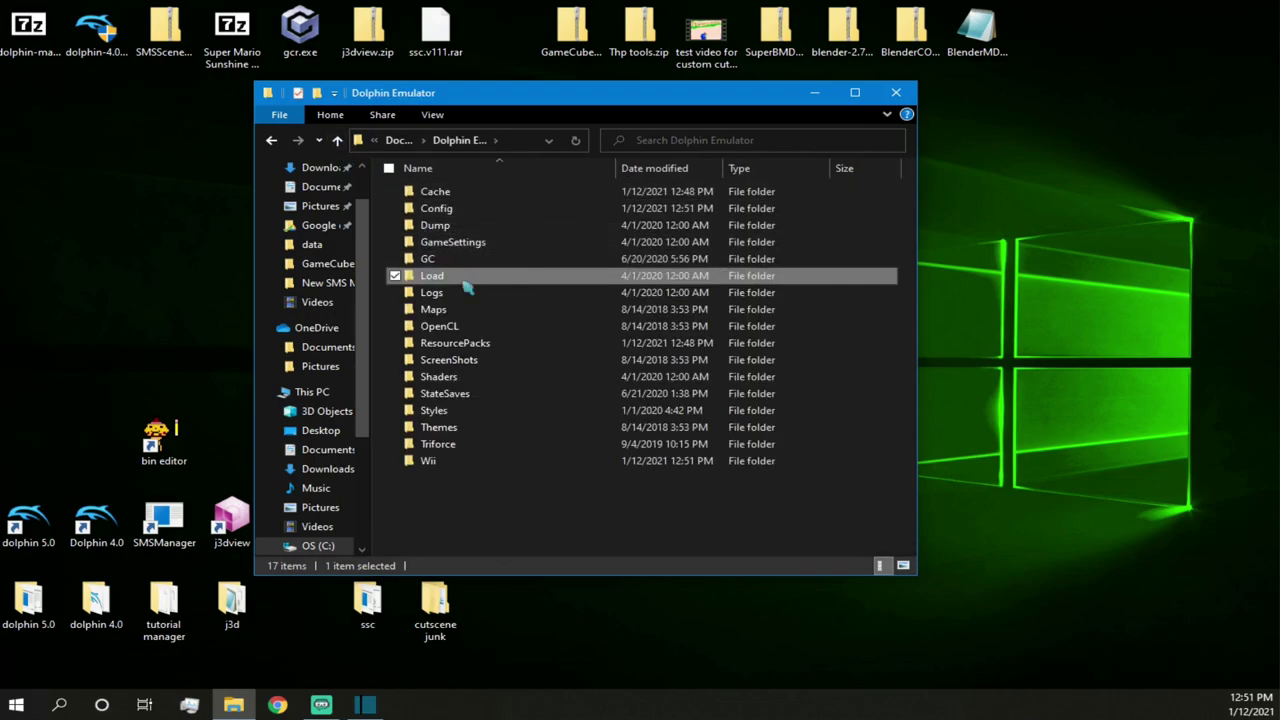
double_click(450, 230)
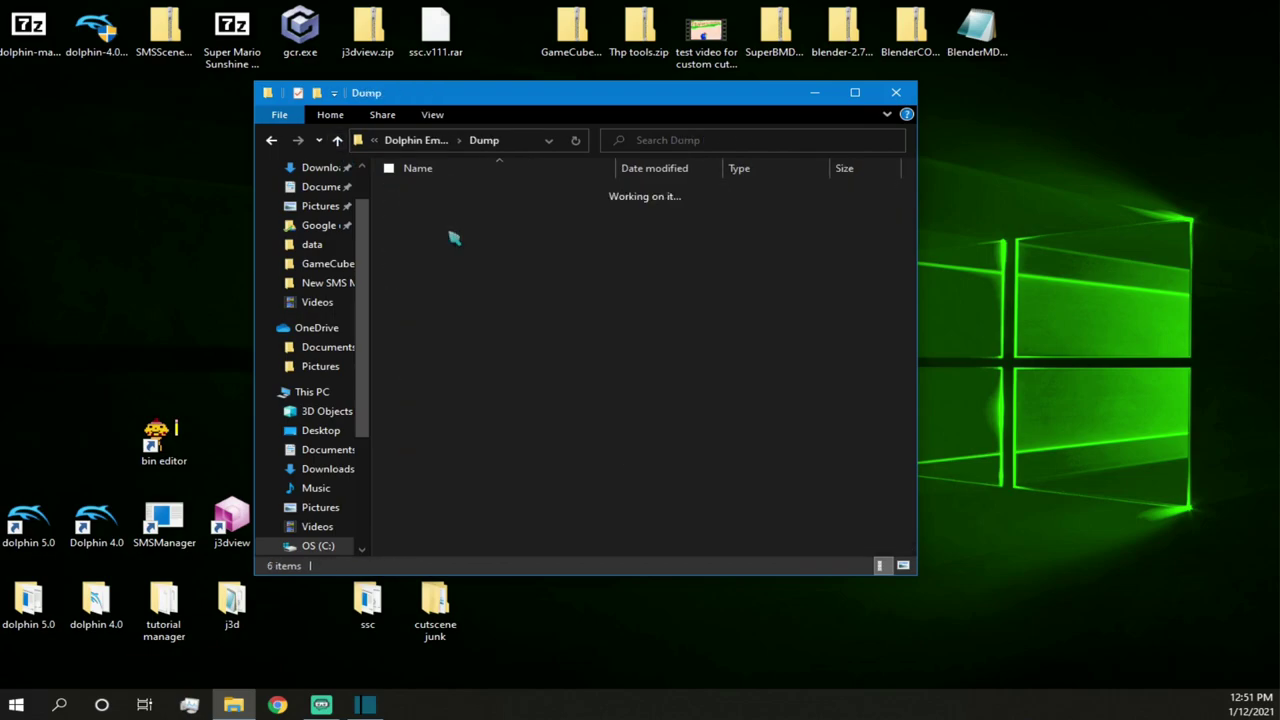
double_click(521, 282)
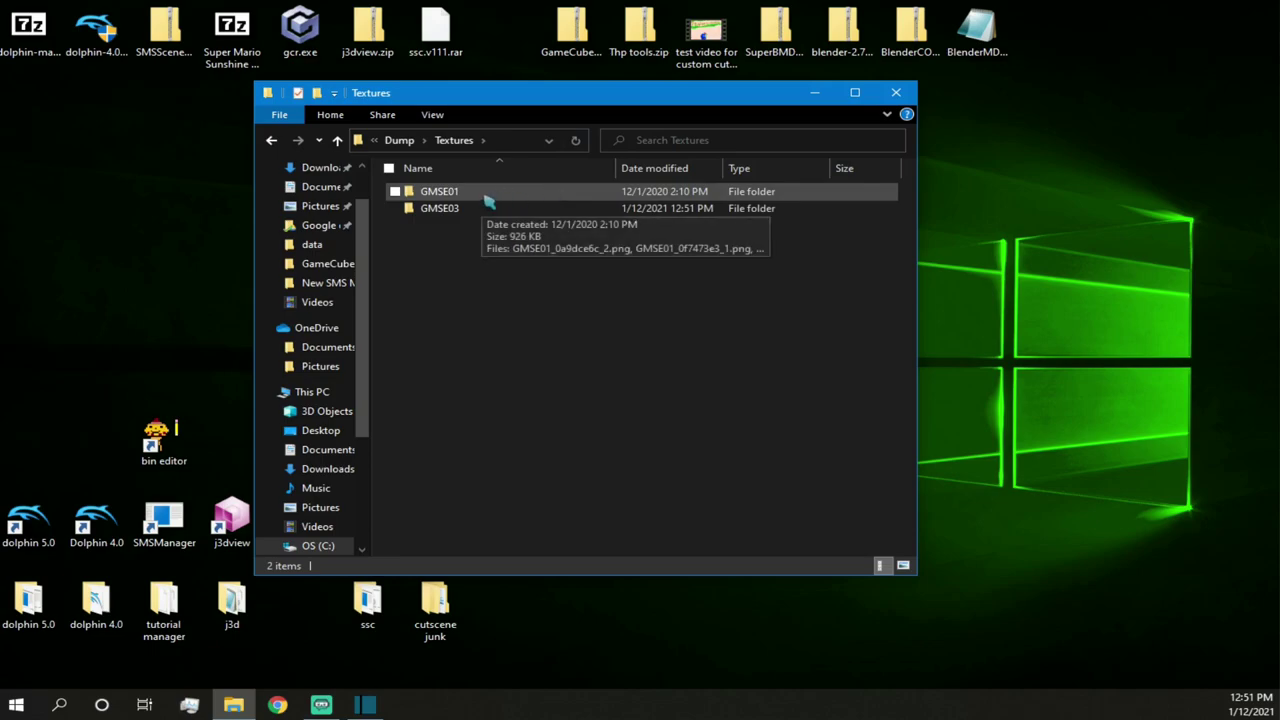
double_click(519, 212)
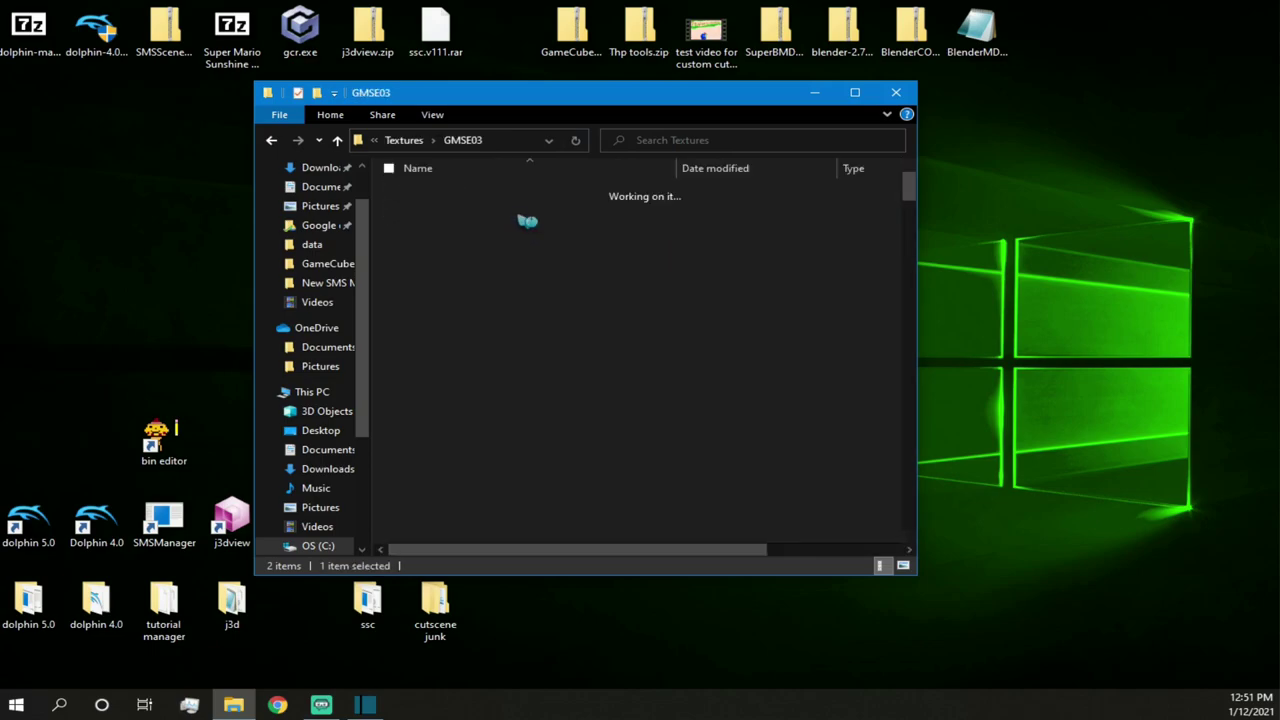
- Look through the dumped texture images in the GMSE03 folder and close the folder window
scroll(580, 310, "down", 1)
scroll(600, 331, "down", 5)
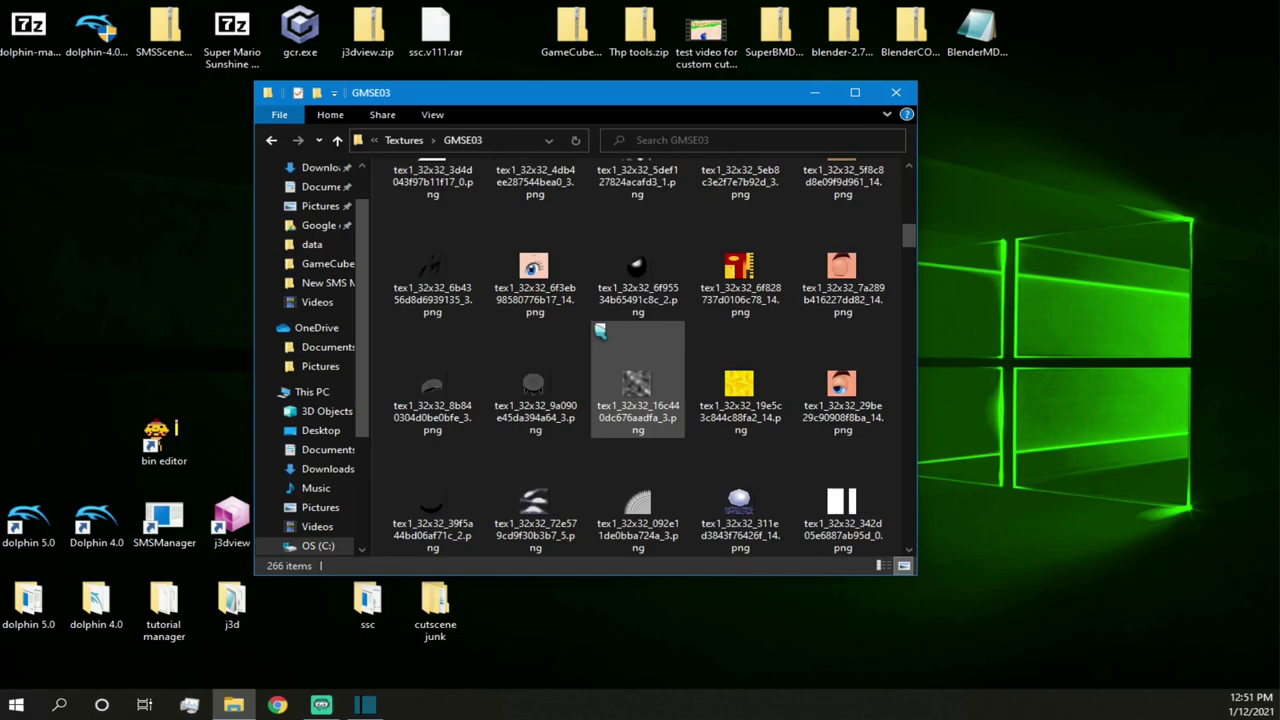
scroll(700, 330, "down", 5)
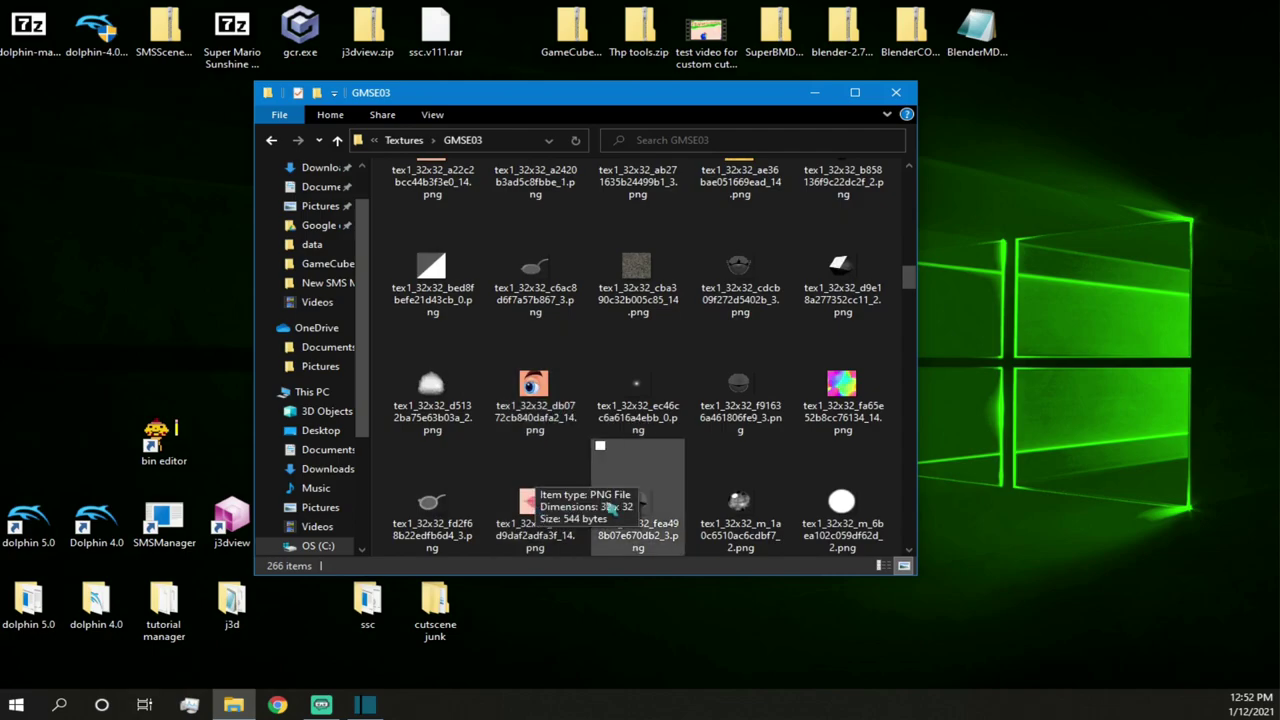
scroll(591, 377, "down", 6)
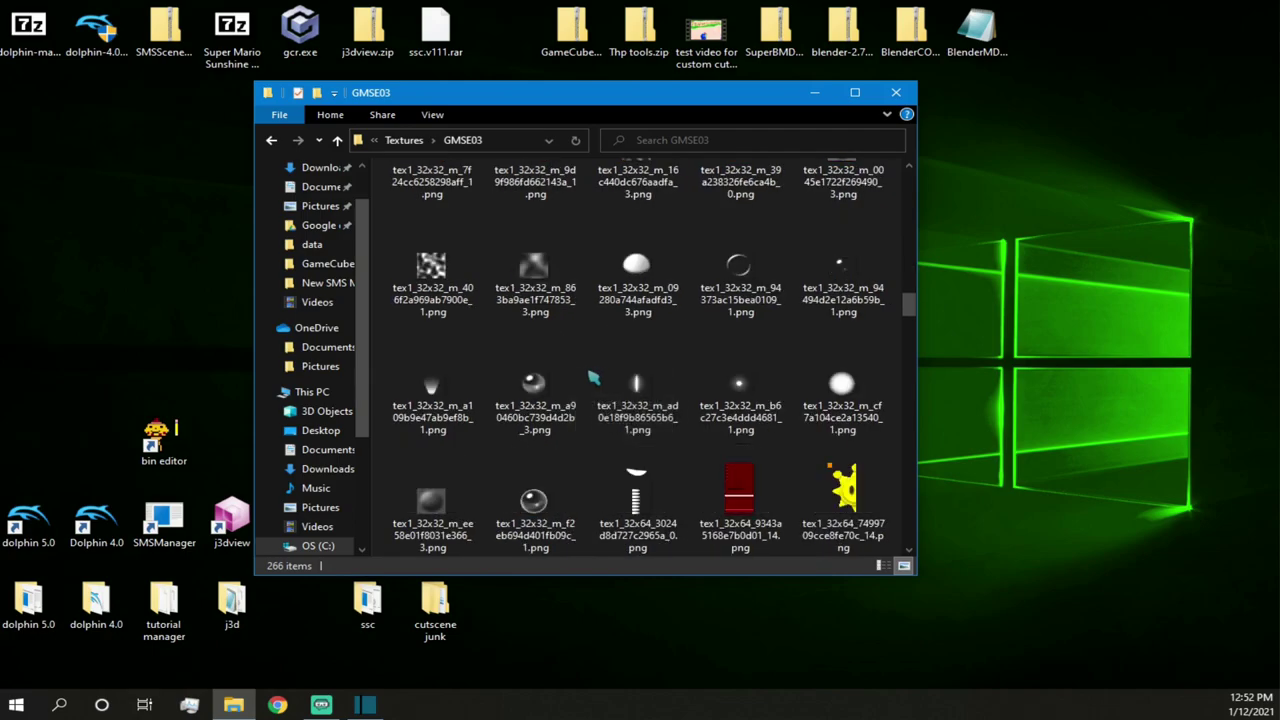
scroll(627, 390, "down", 2)
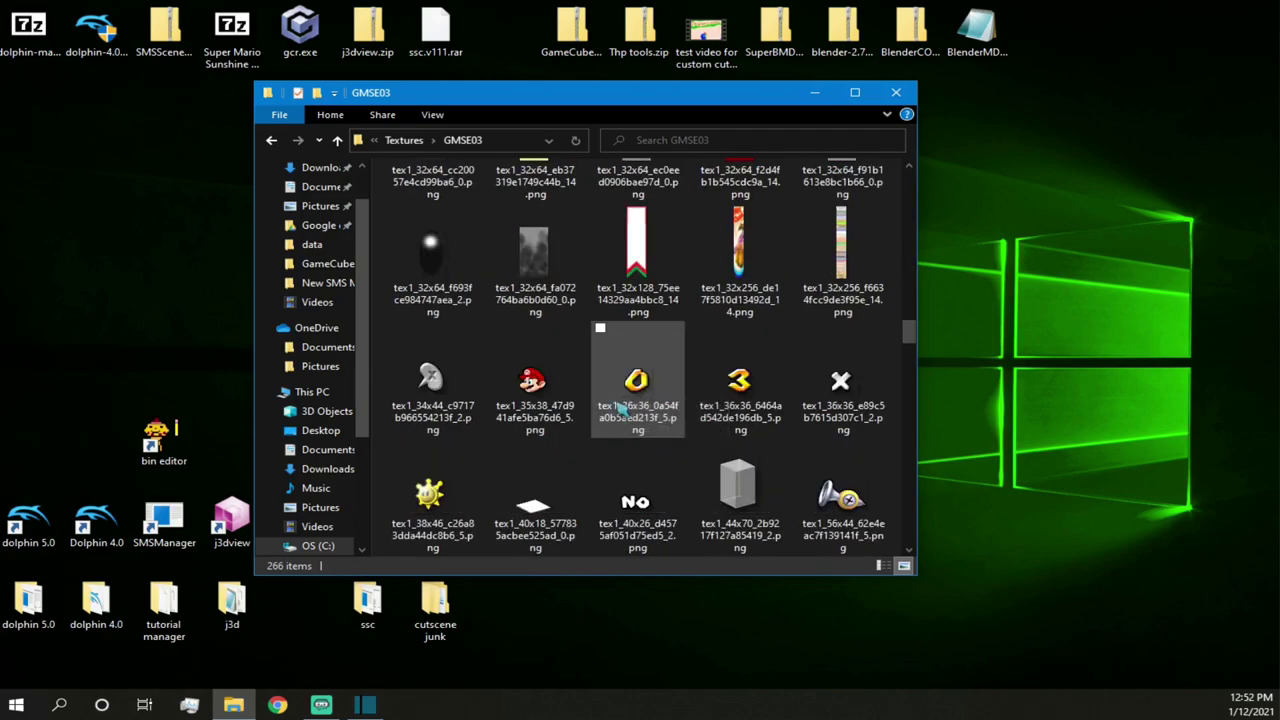
scroll(617, 420, "down", 3)
scroll(612, 423, "down", 3)
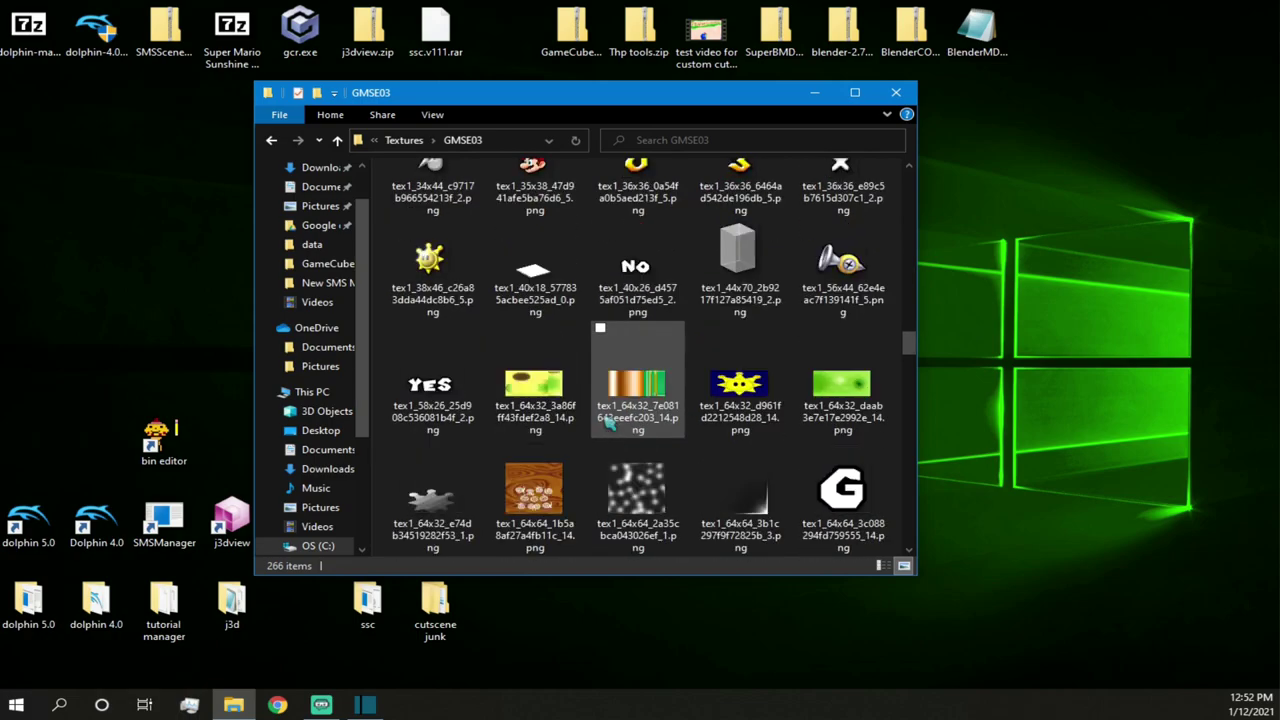
scroll(610, 400, "down", 3)
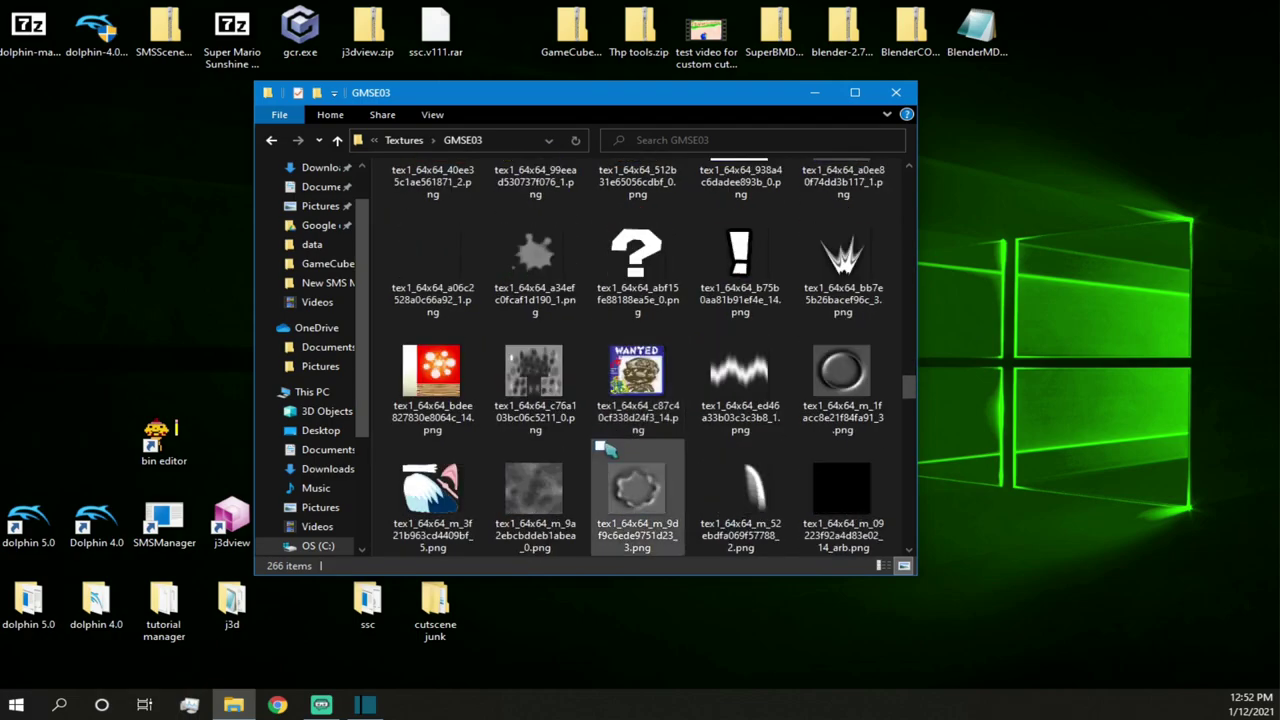
scroll(598, 450, "down", 3)
scroll(590, 467, "down", 3)
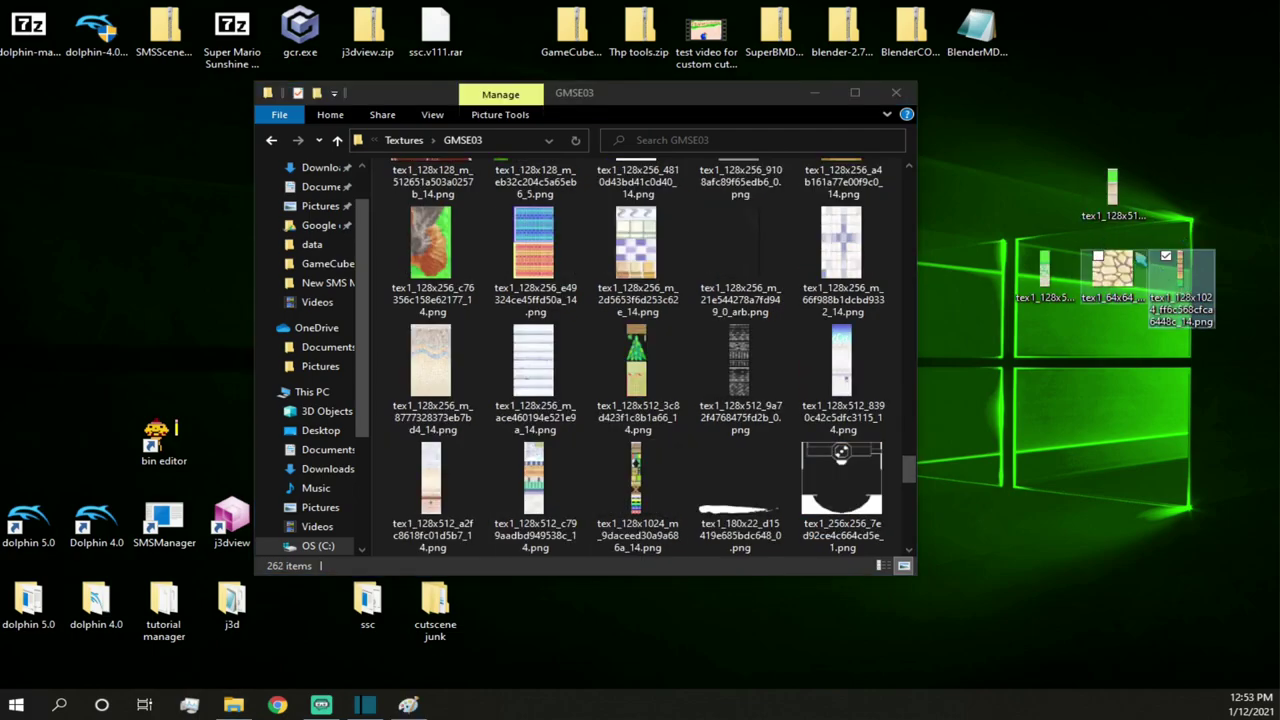
left_click(896, 92)
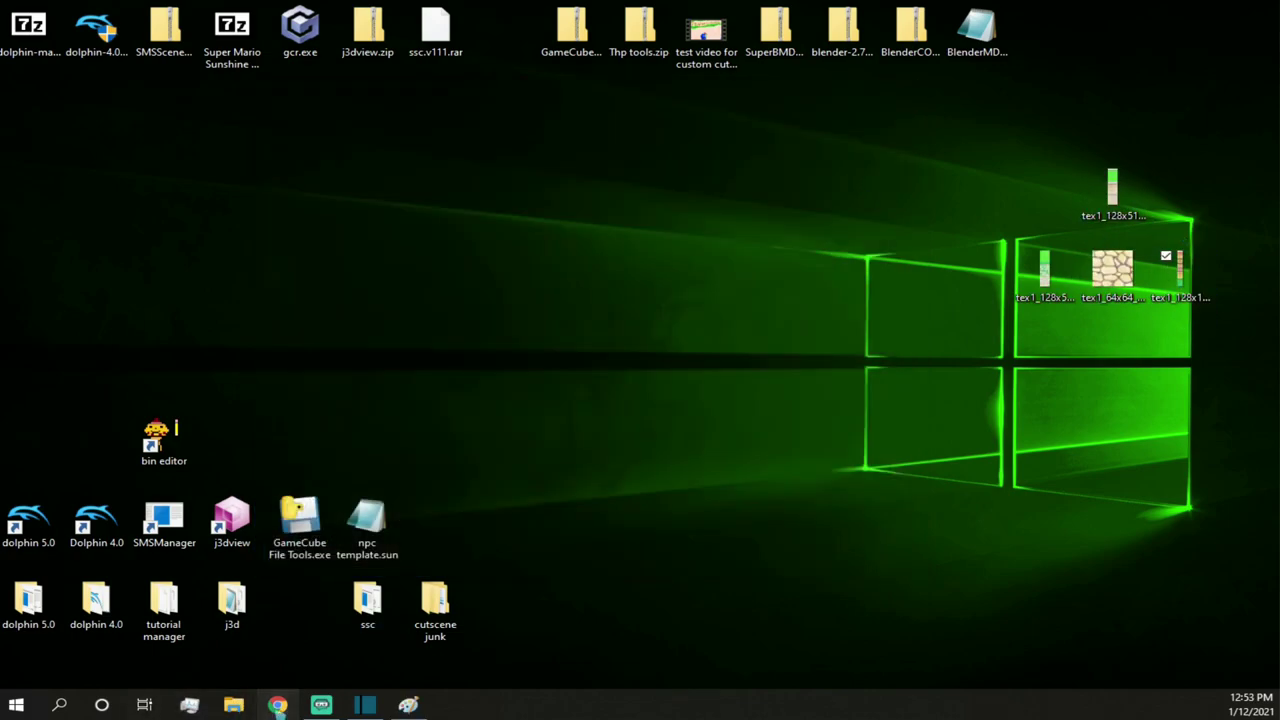
- Switch to Chrome and search Google for "texture for blender"
left_click(277, 705)
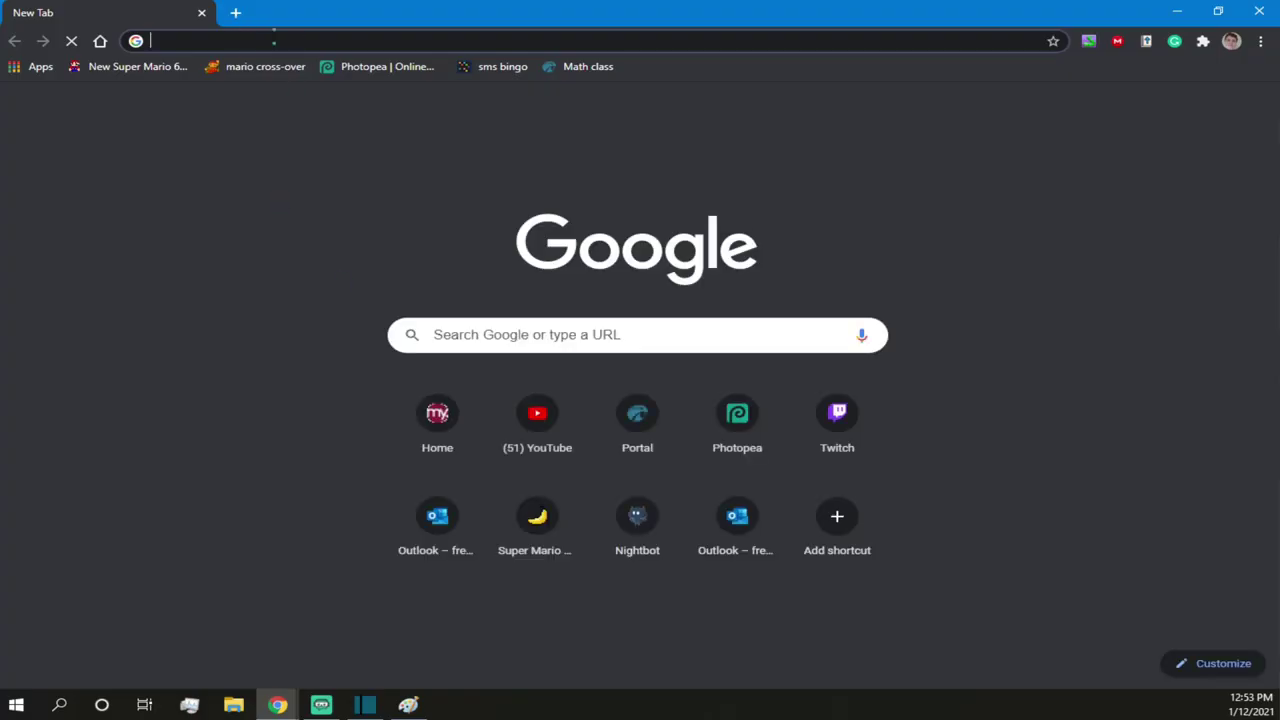
left_click(586, 328)
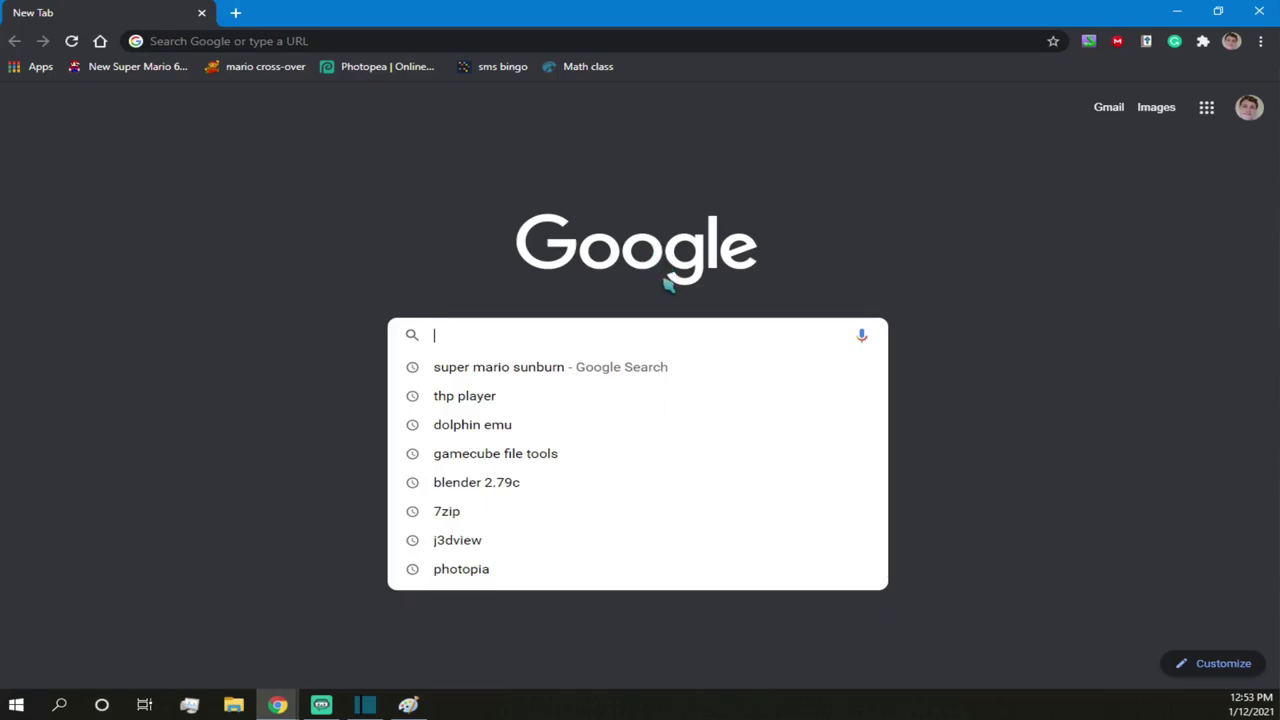
type("texture")
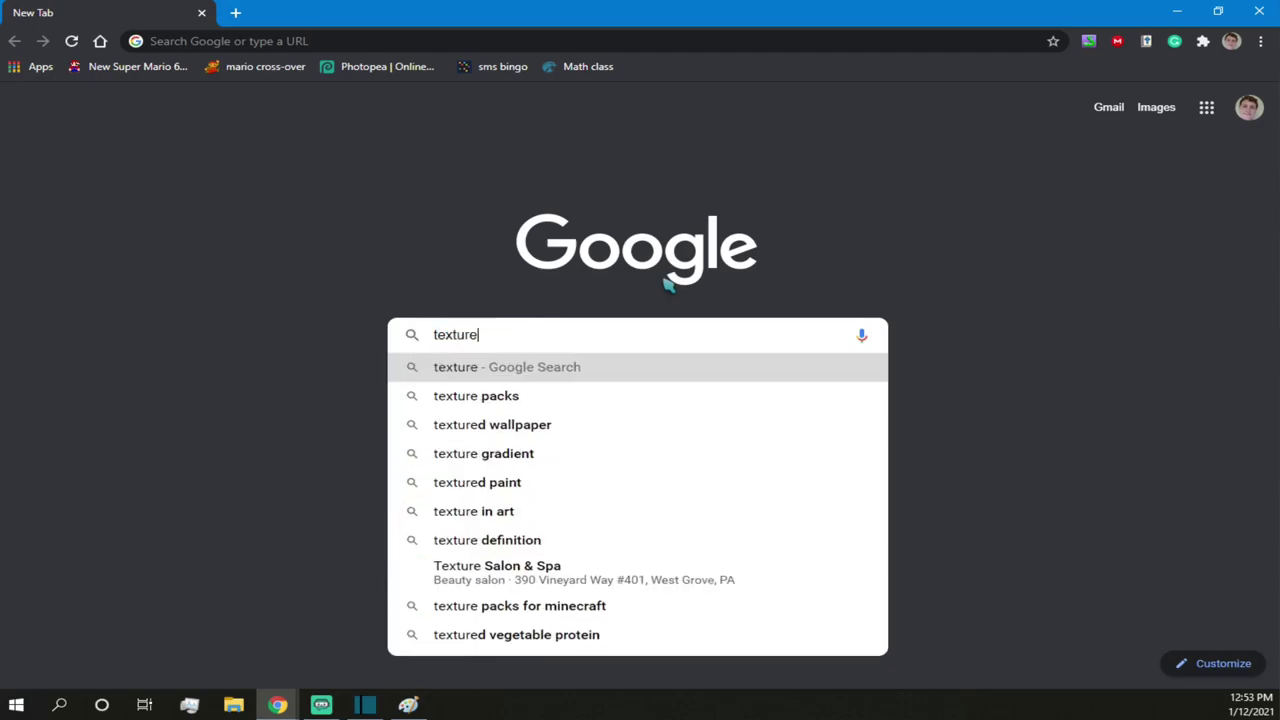
type(" for blender")
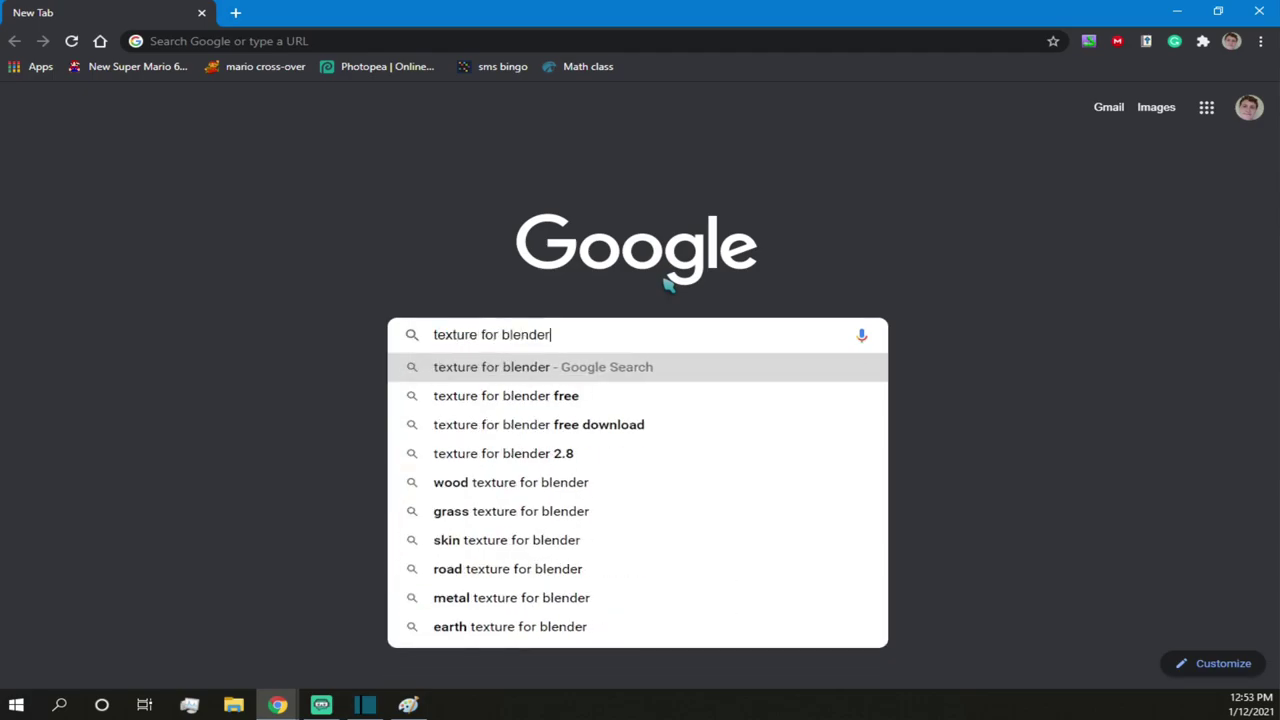
key("Return")
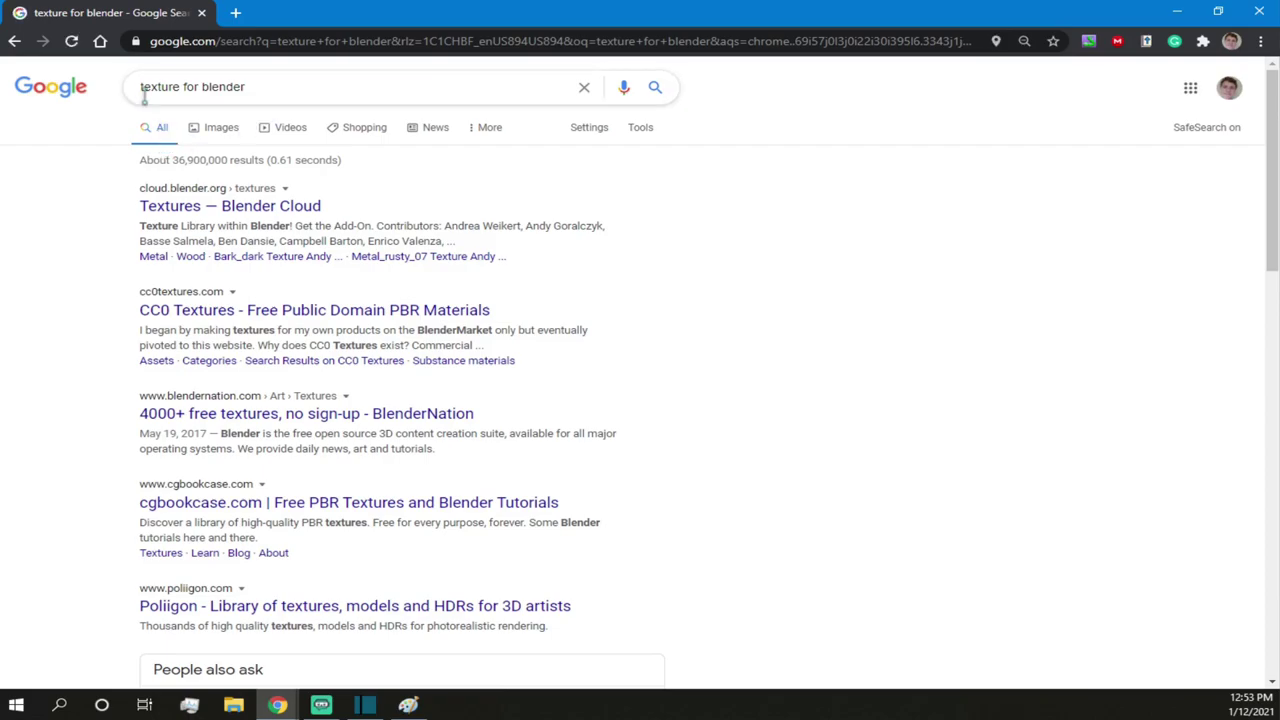
- Change the Google search to "sand texture for blender" and show the image results
left_click(142, 87)
type("sand")
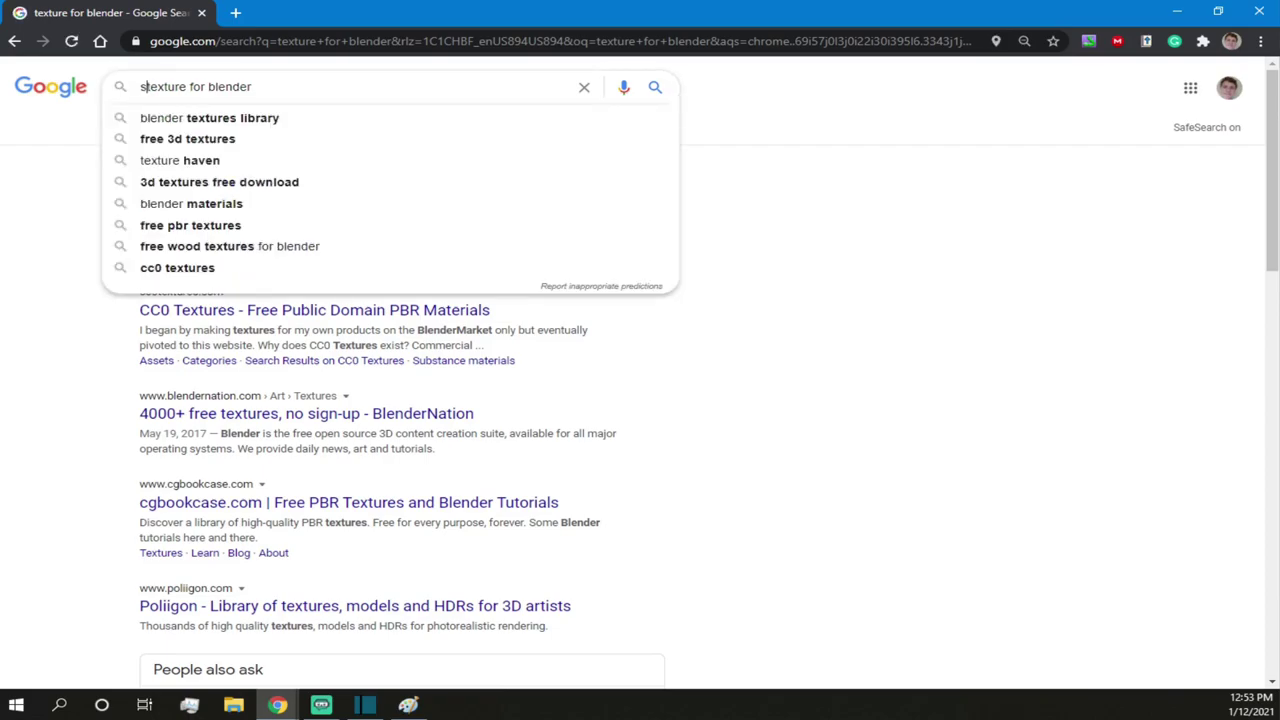
key("Return")
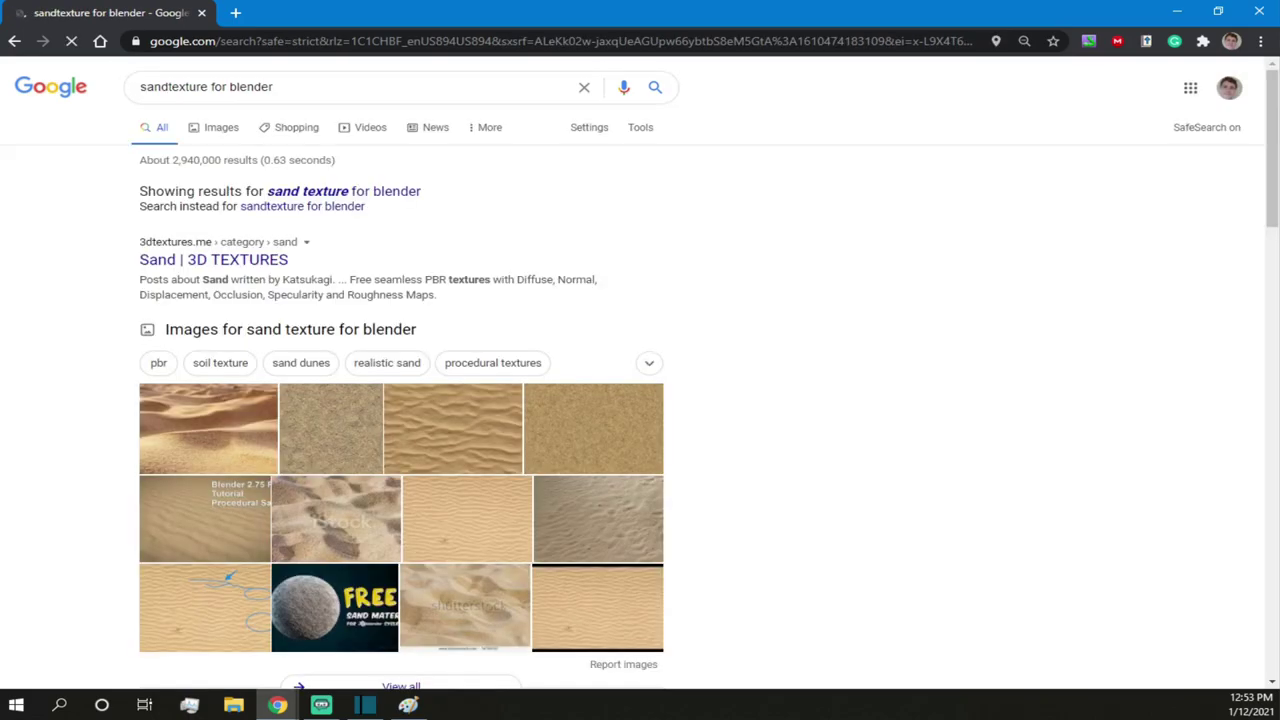
left_click(358, 200)
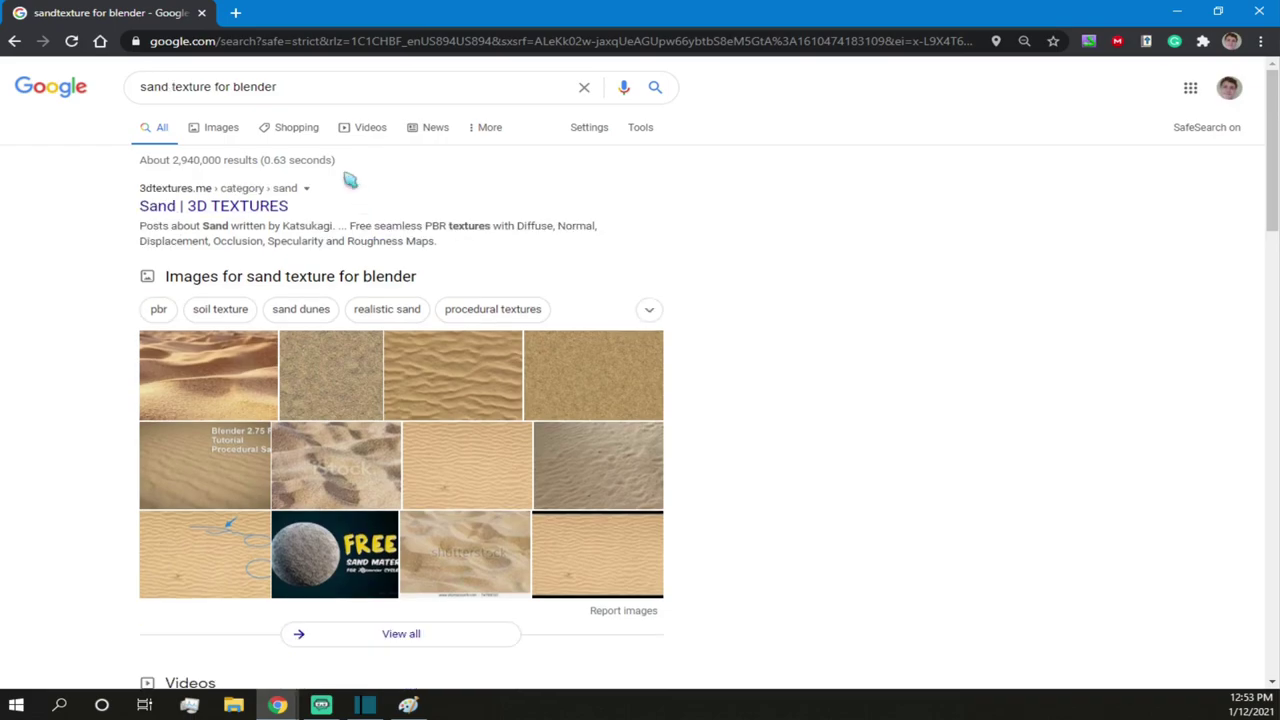
left_click(224, 132)
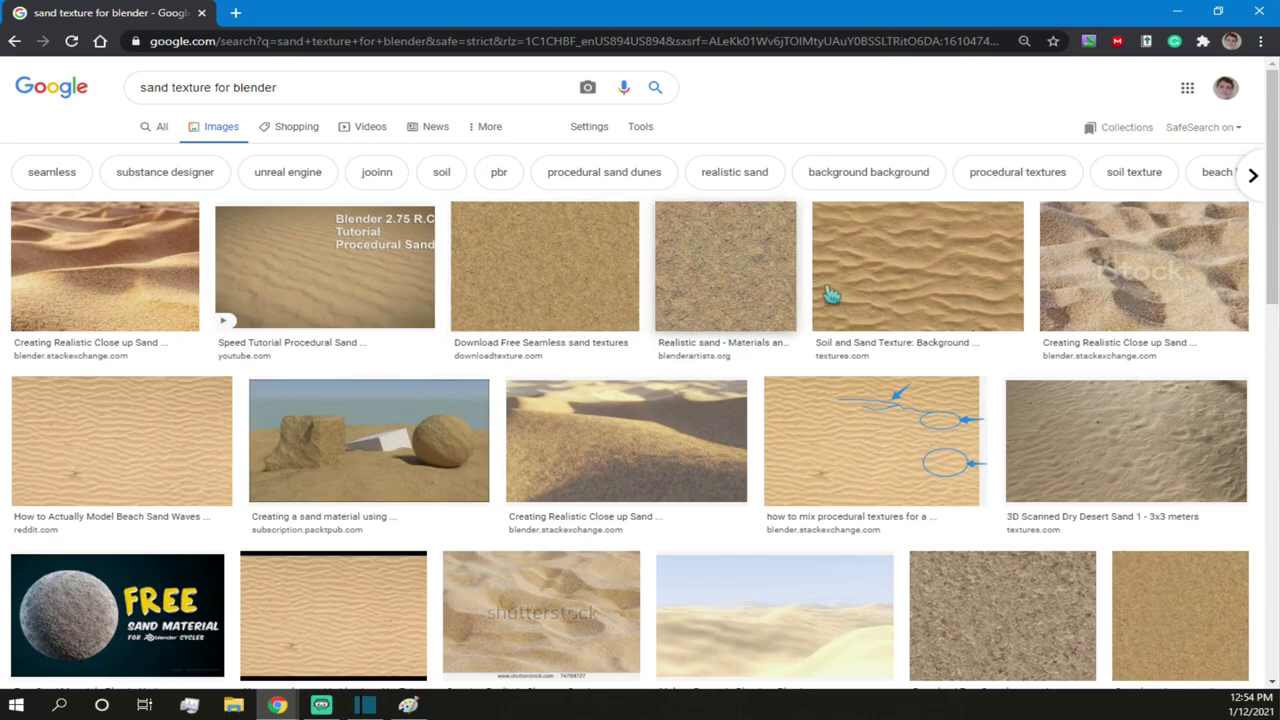
- Find the TurboSquid "Texture Other sand ground texture" image and save it to the Desktop as sand
scroll(926, 352, "down", 2)
scroll(935, 375, "down", 2)
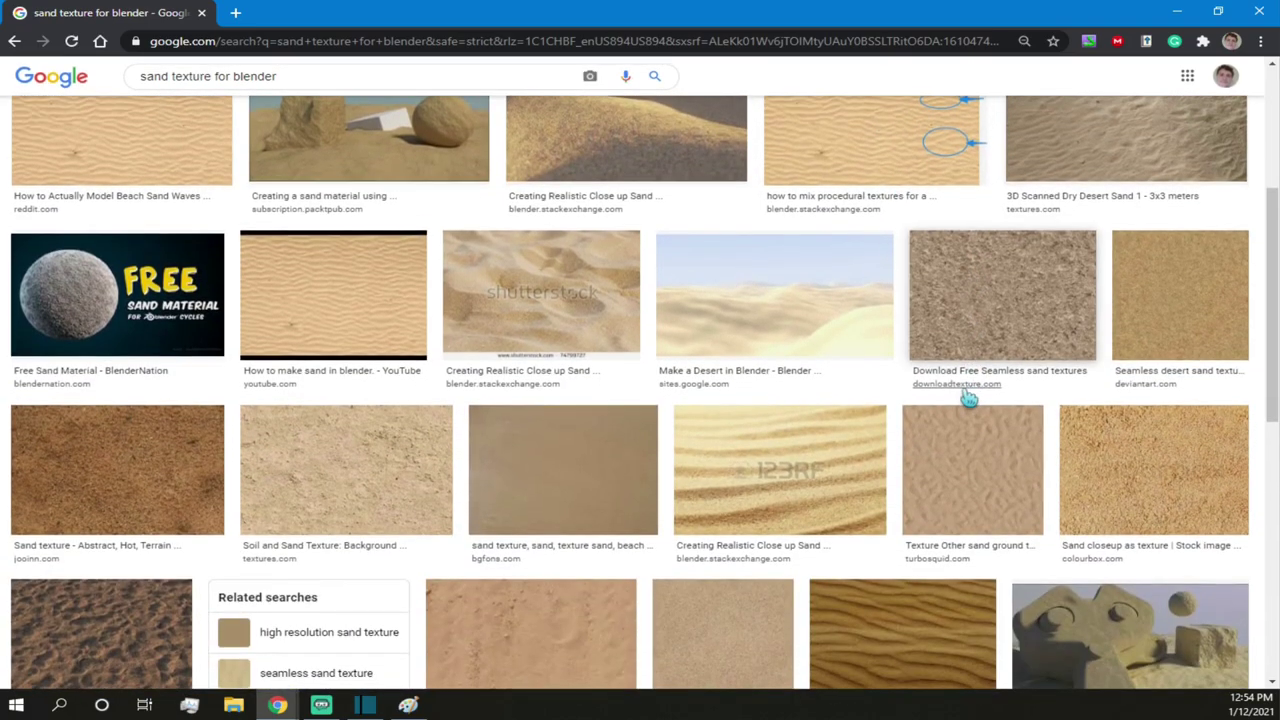
left_click(955, 440)
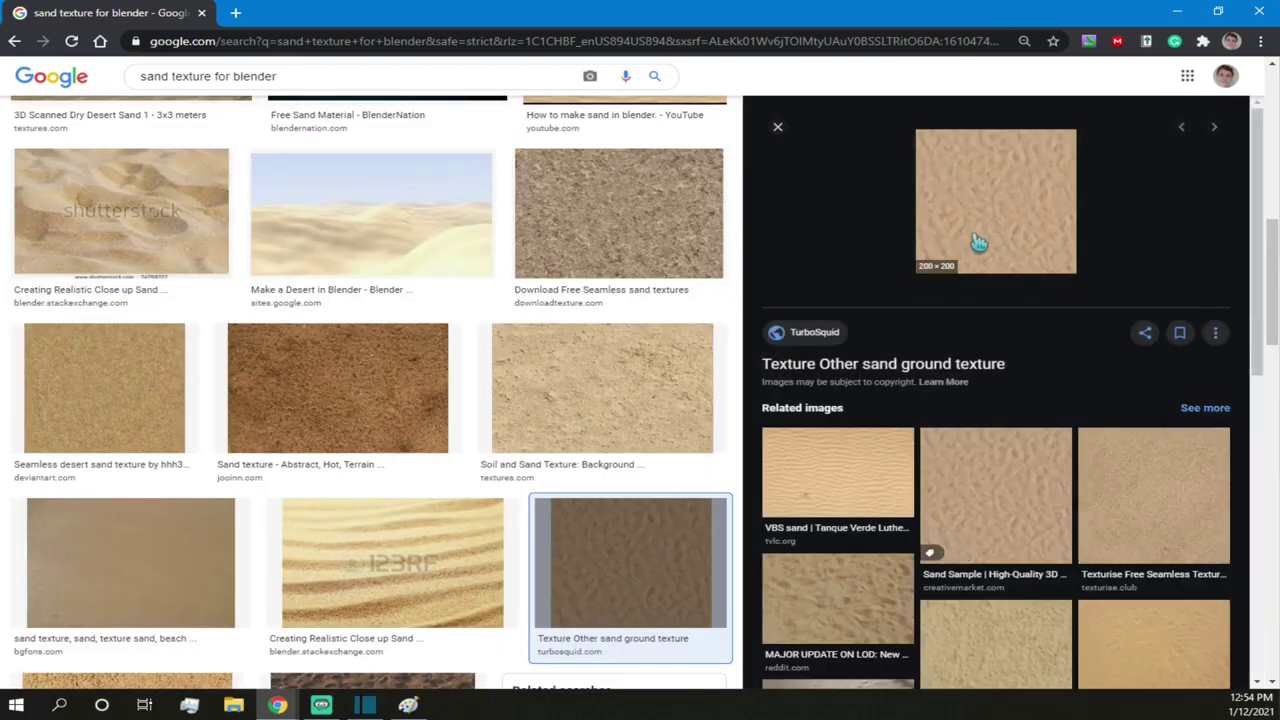
right_click(978, 241)
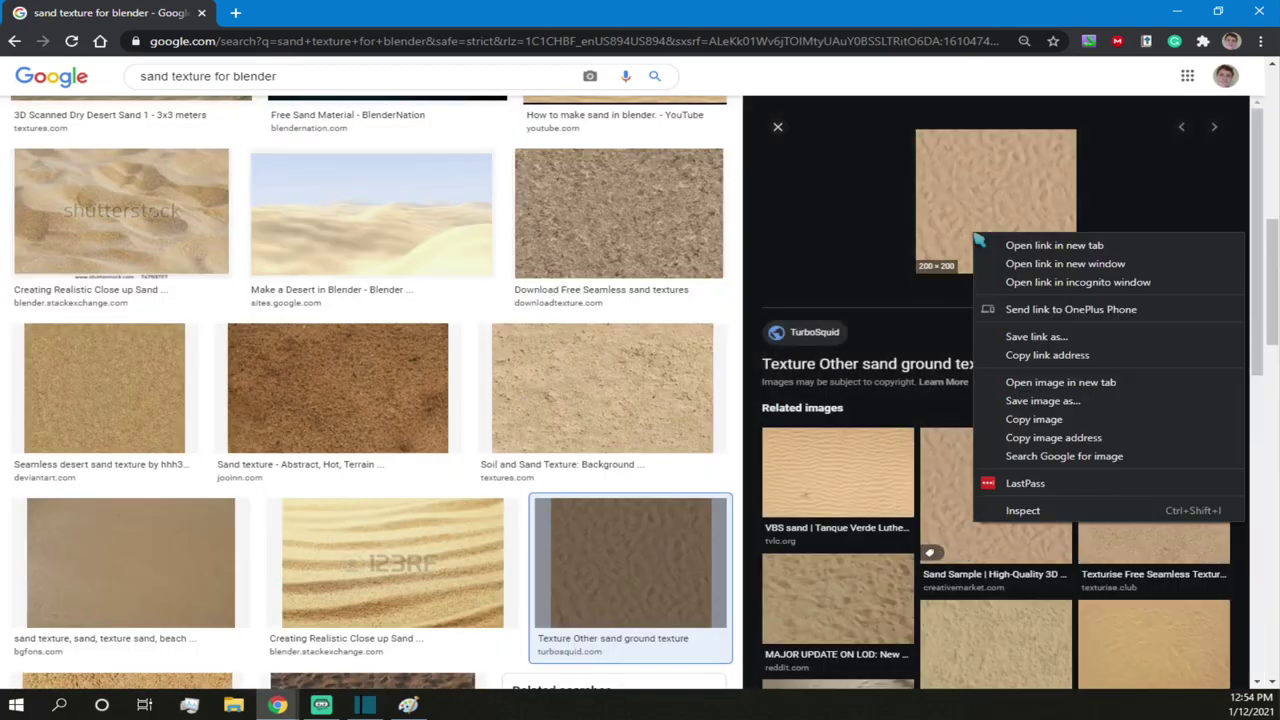
left_click(1030, 401)
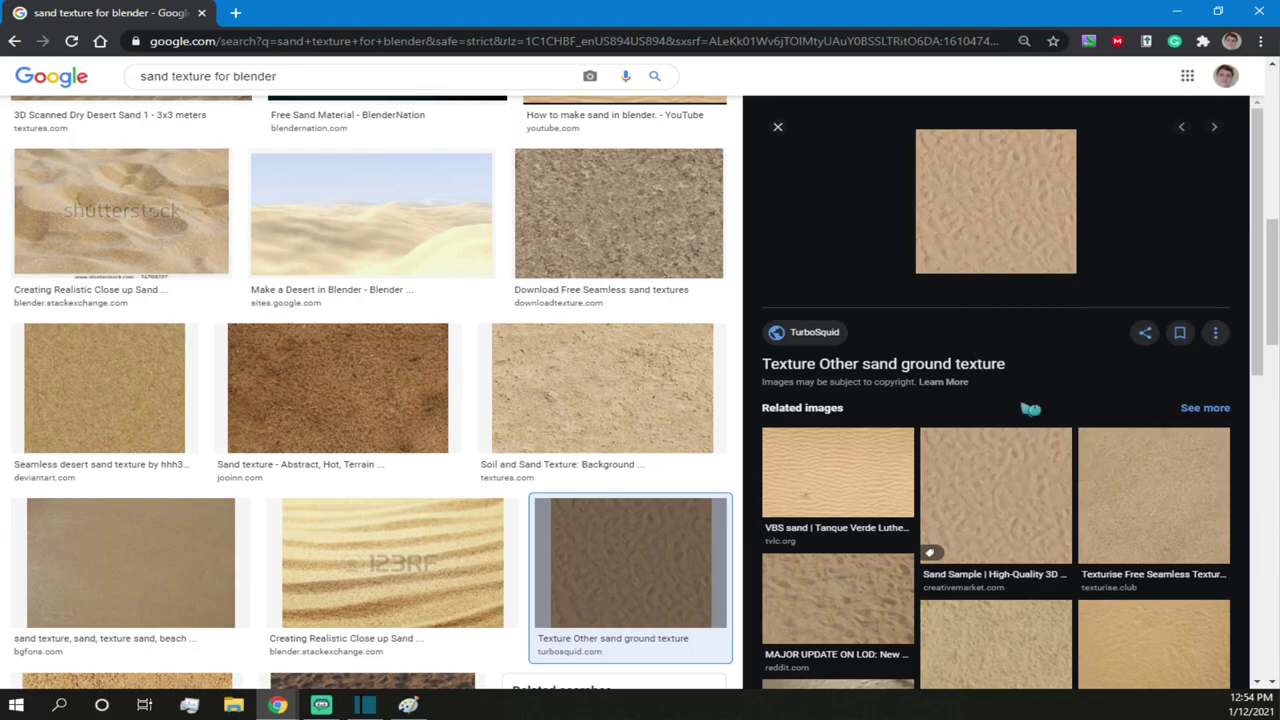
left_click(68, 137)
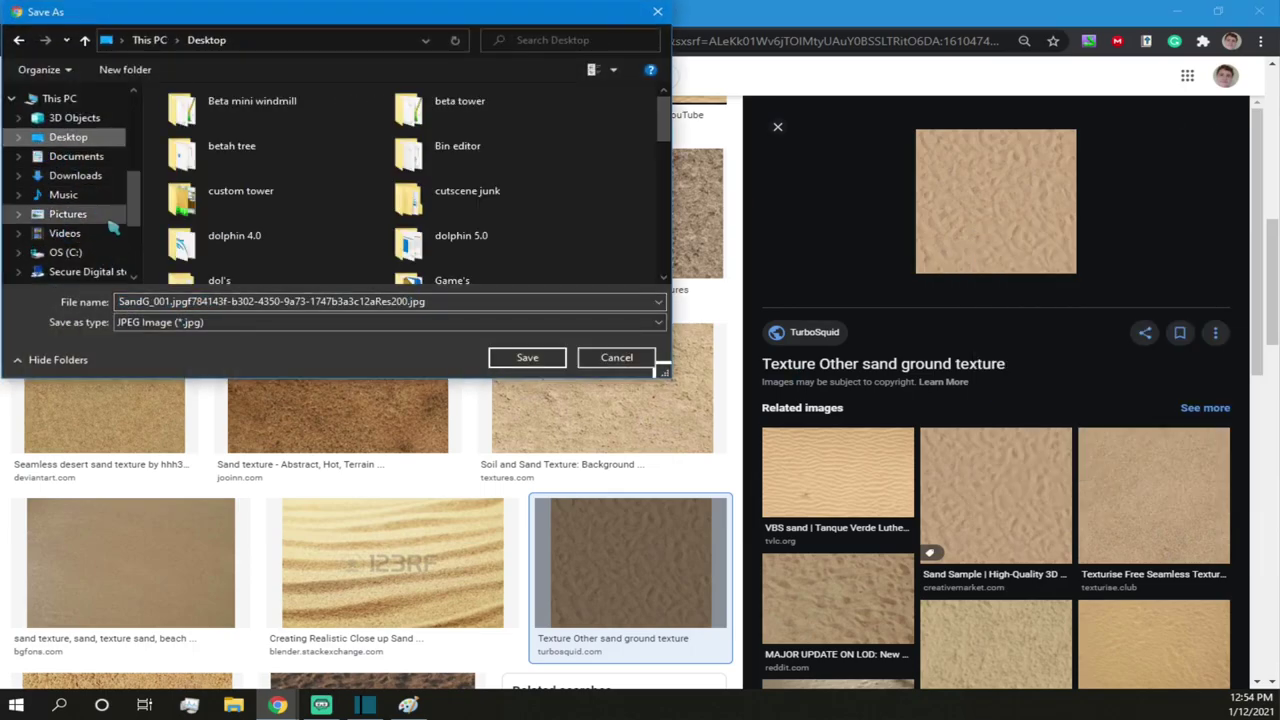
type("sand")
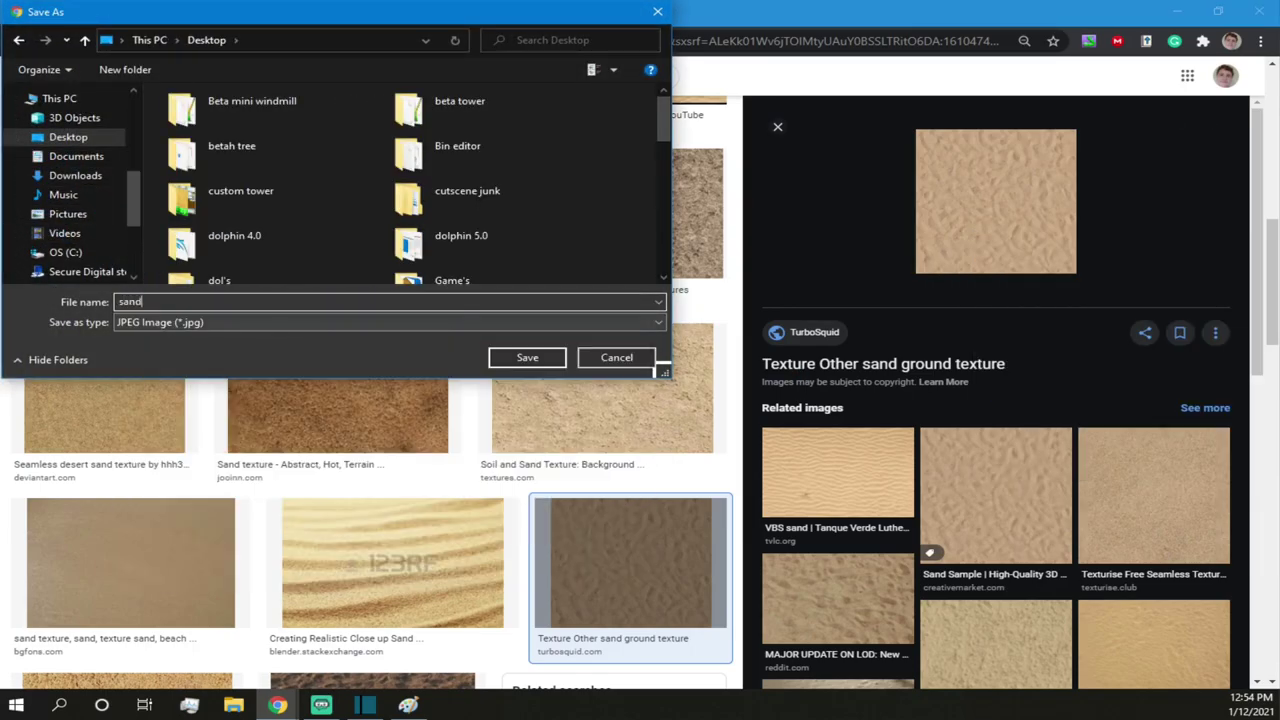
key("Return")
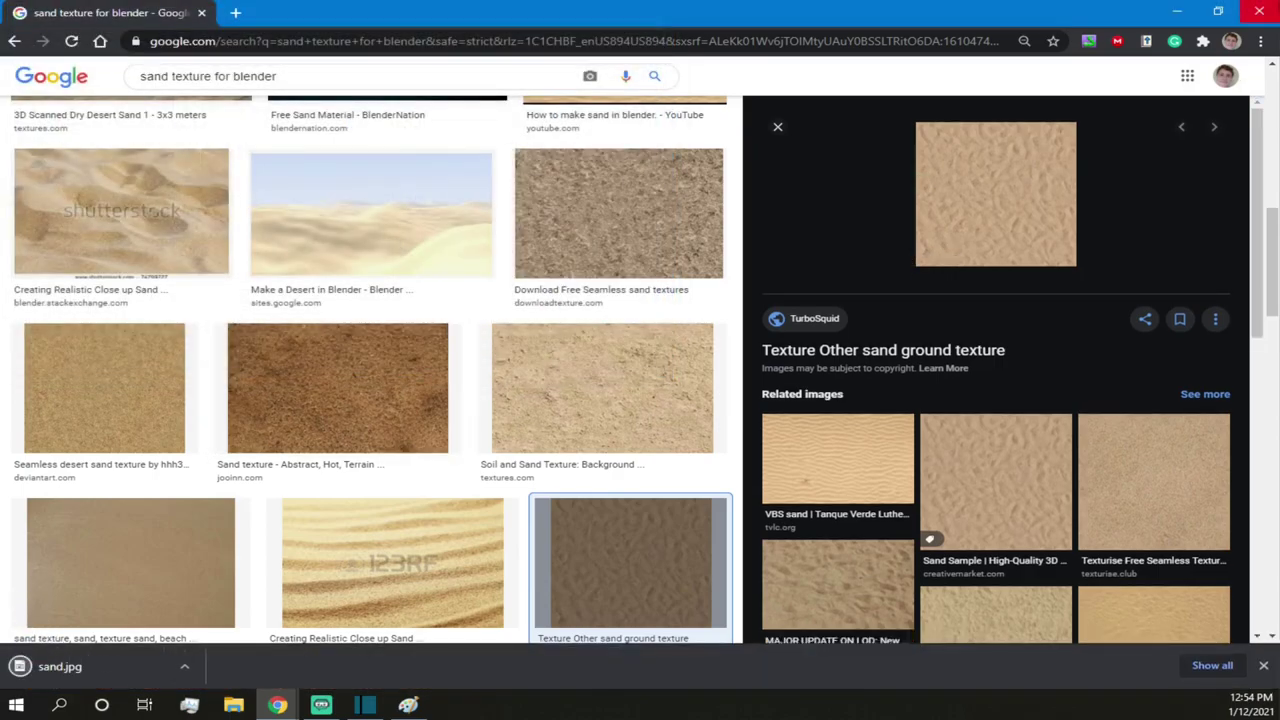
- Leave the browser, place the sand image below the other textures on the desktop, and open sand.png in Paint
left_click(1257, 12)
left_click(1177, 10)
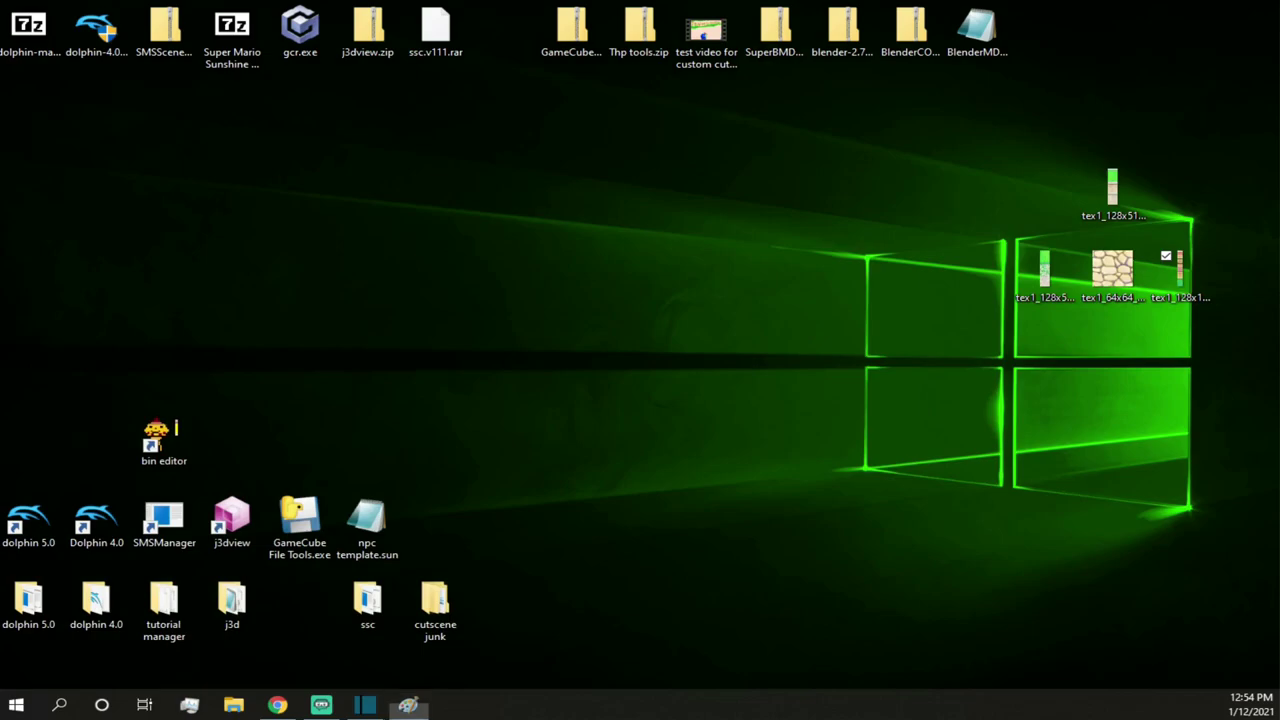
left_click_drag(259, 532, 1113, 375)
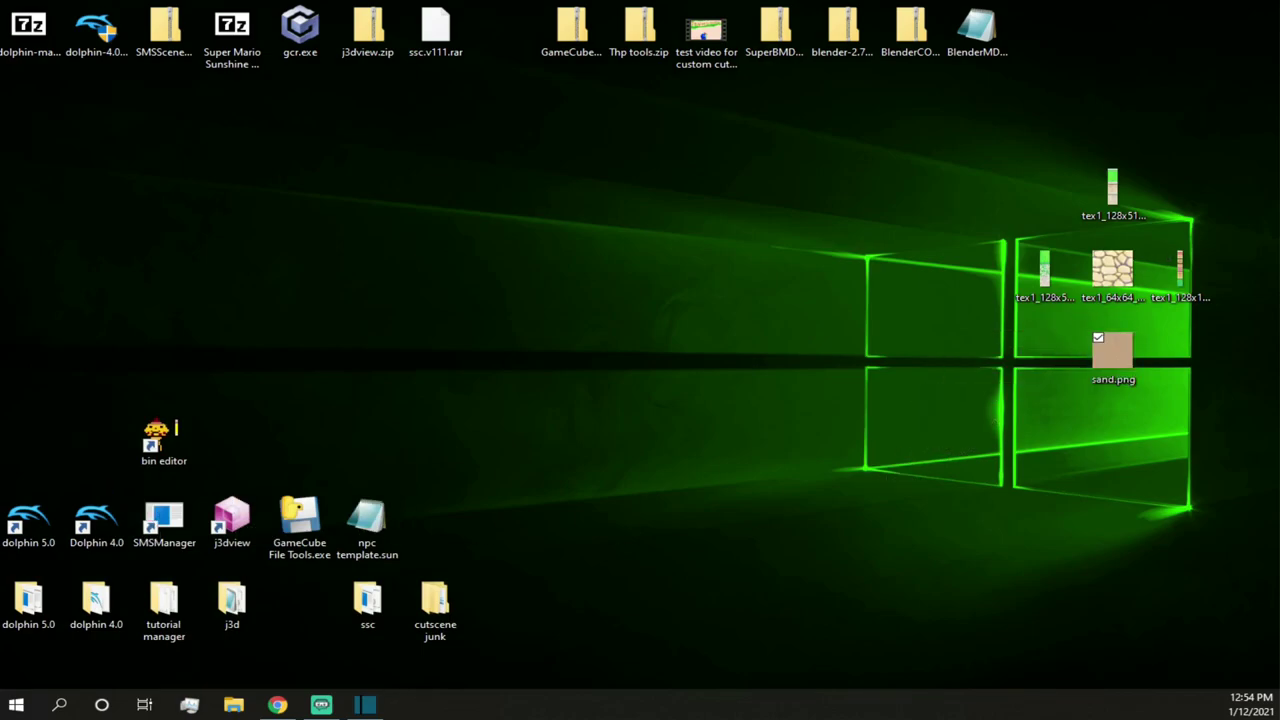
double_click(1110, 356)
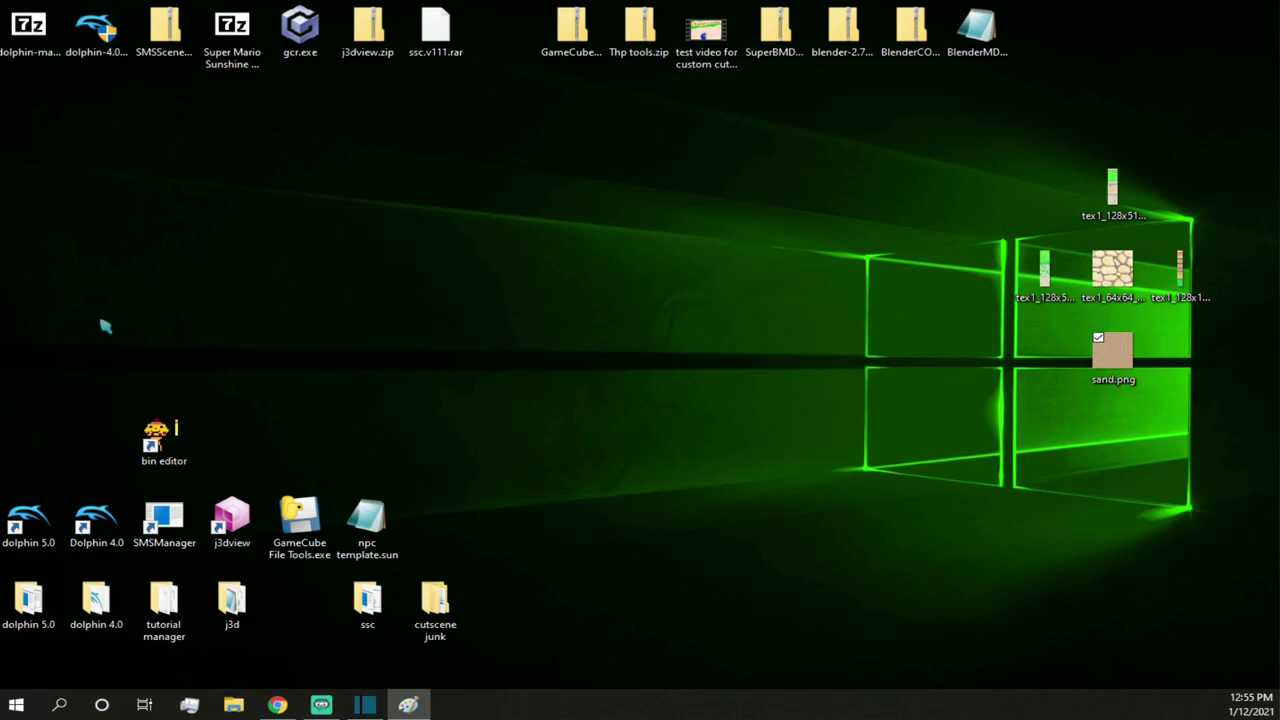
- Open the tex1_128x1024 texture in Paint, check its dimensions in pixels in Resize and Skew, and close it without resizing
left_click(1180, 268)
mouse_move(0, 185)
left_mouse_down()
mouse_move(3, 149)
mouse_move(0, 190)
mouse_move(477, 88)
left_mouse_up()
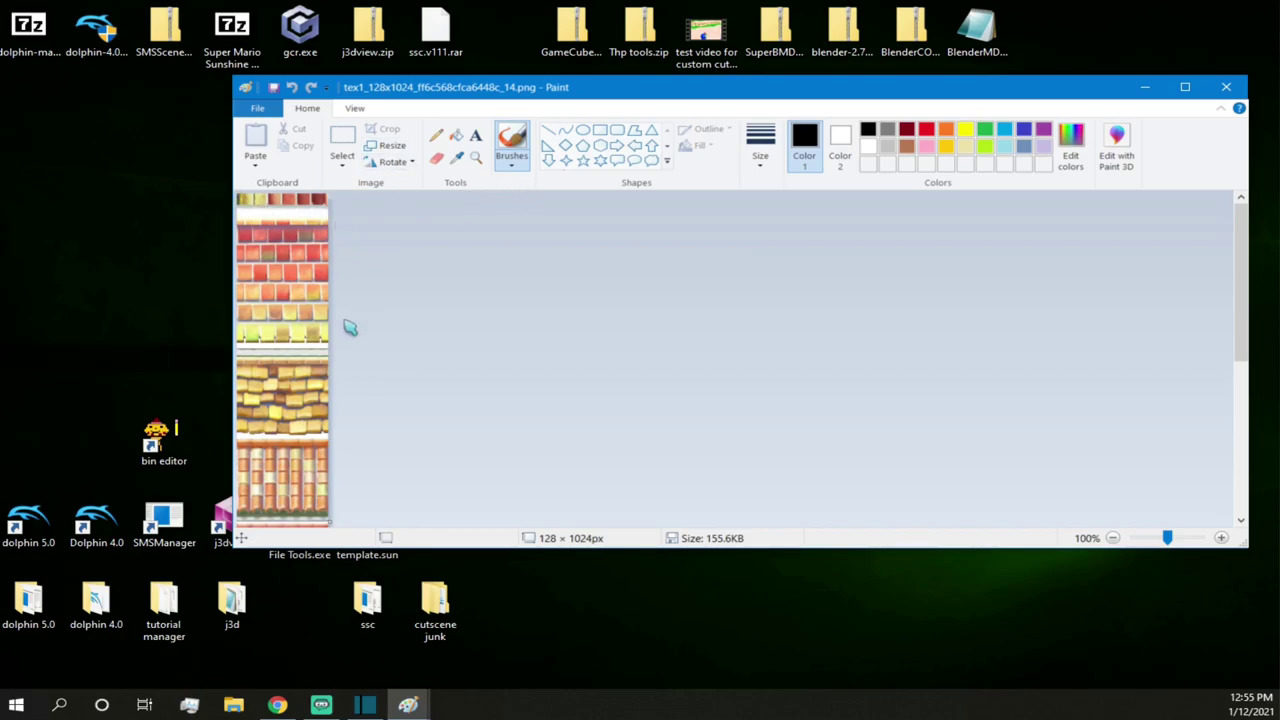
scroll(340, 480, "down", 5)
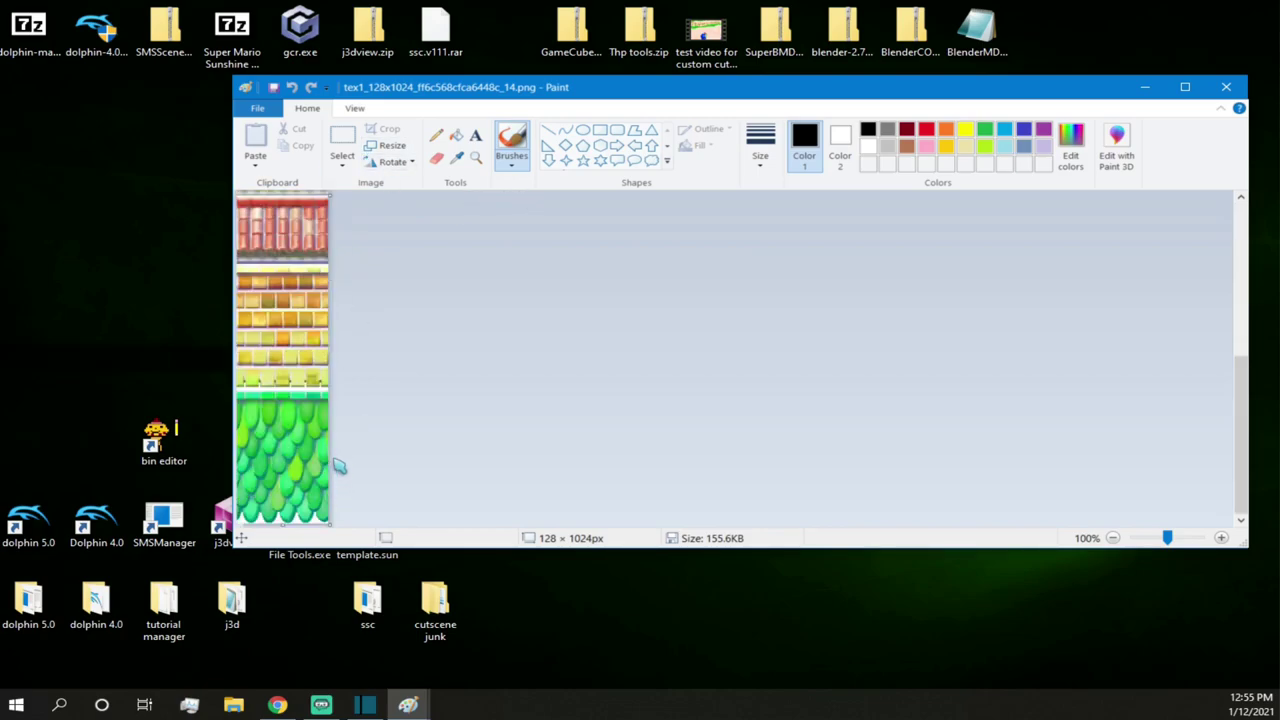
scroll(333, 428, "up", 5)
left_click(386, 145)
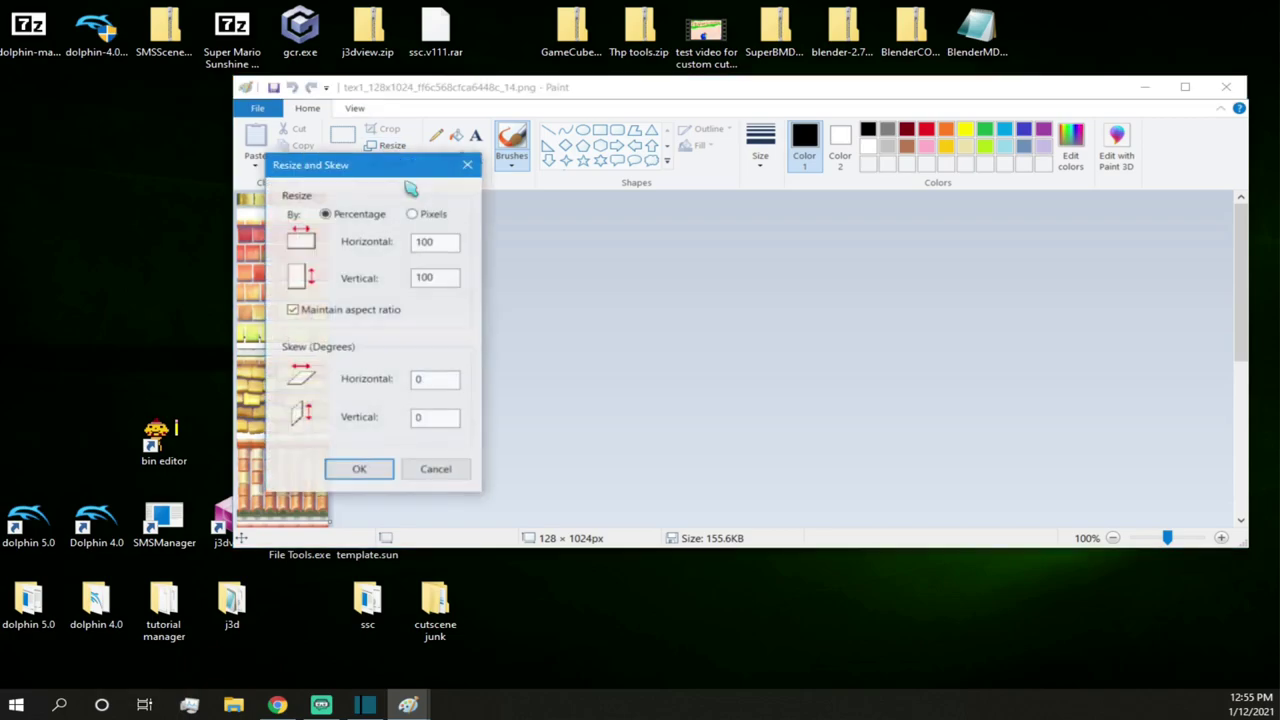
left_click(413, 215)
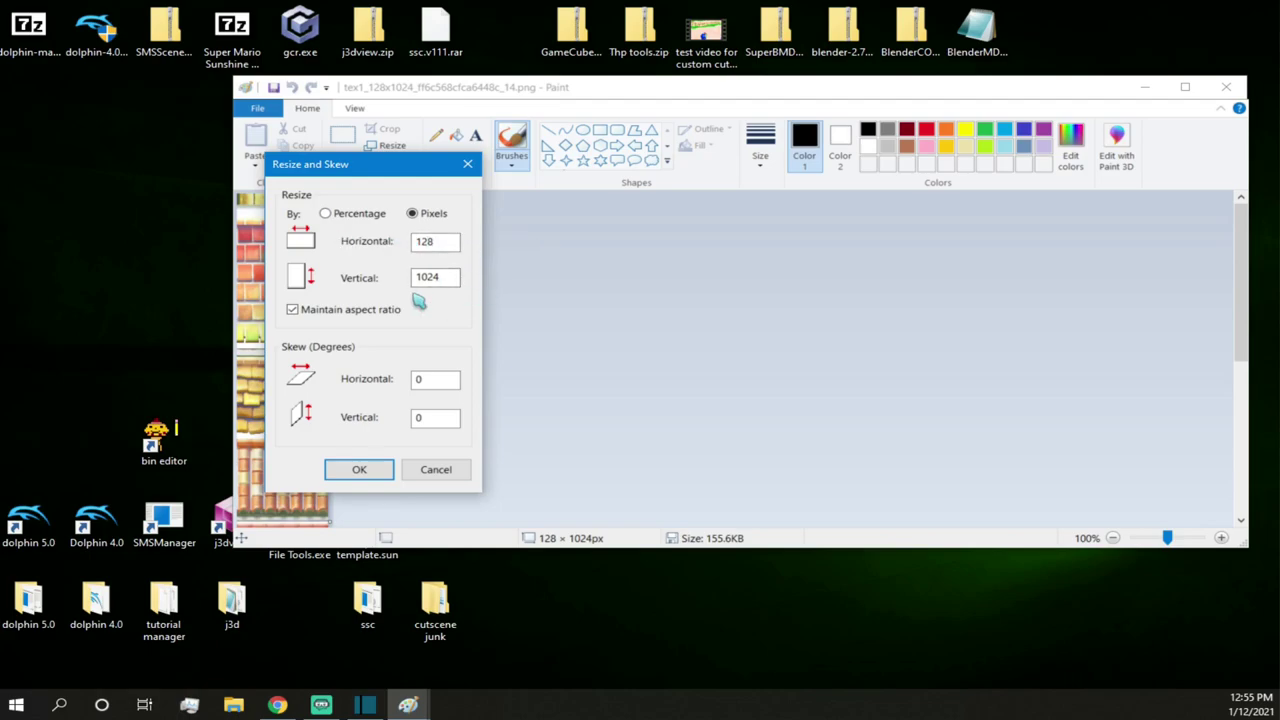
left_click_drag(385, 175, 540, 182)
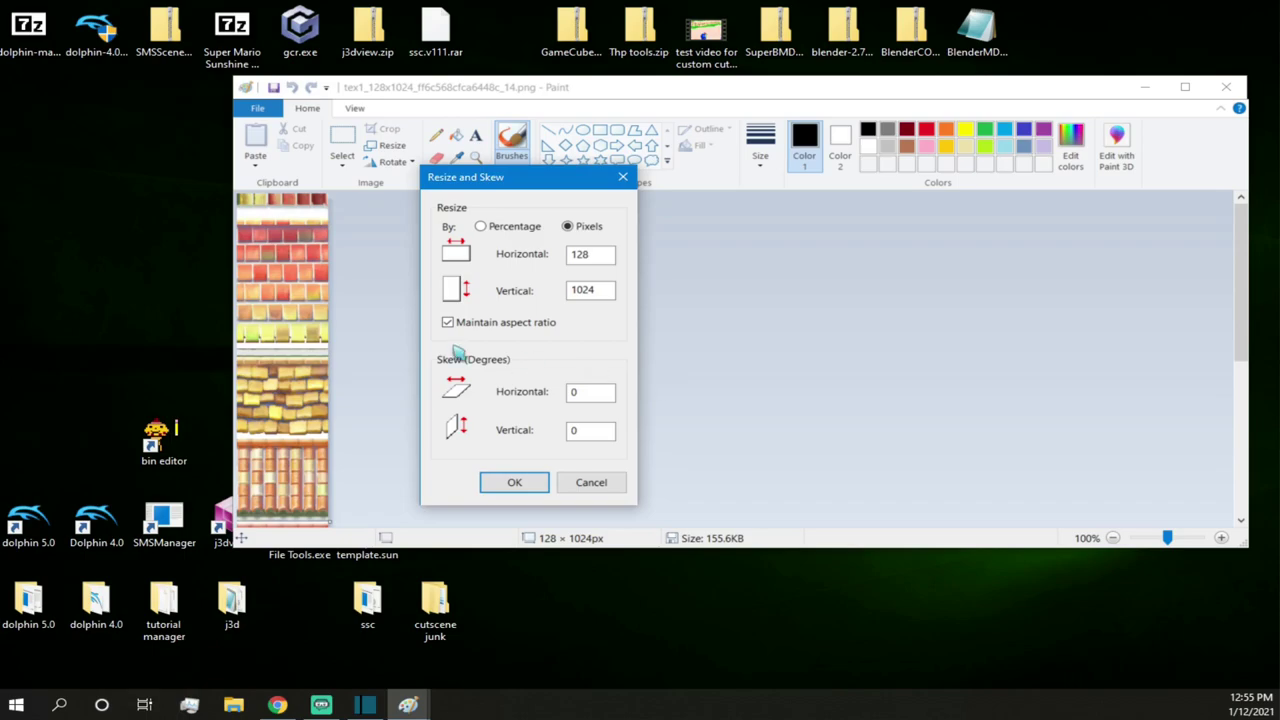
left_click(594, 483)
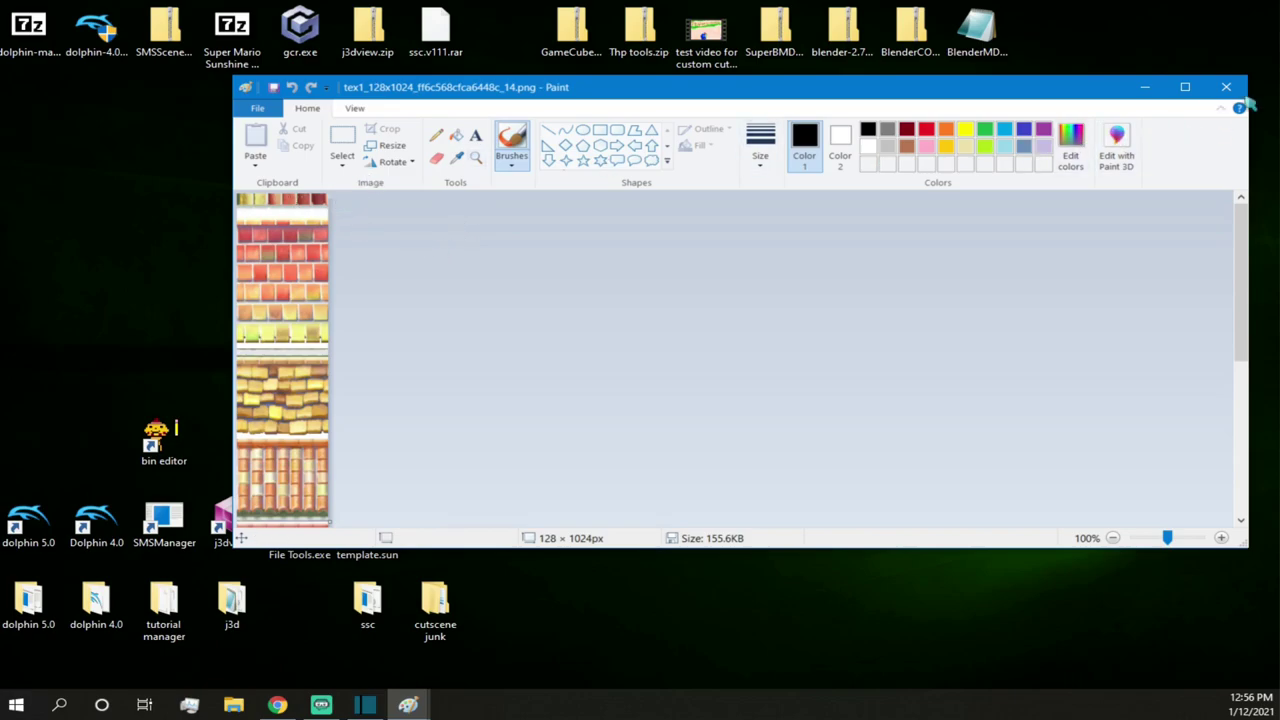
left_click(1226, 87)
- Resize sand.png to 128 × 128 pixels with Maintain aspect ratio turned off, and save and close the image
left_click(408, 705)
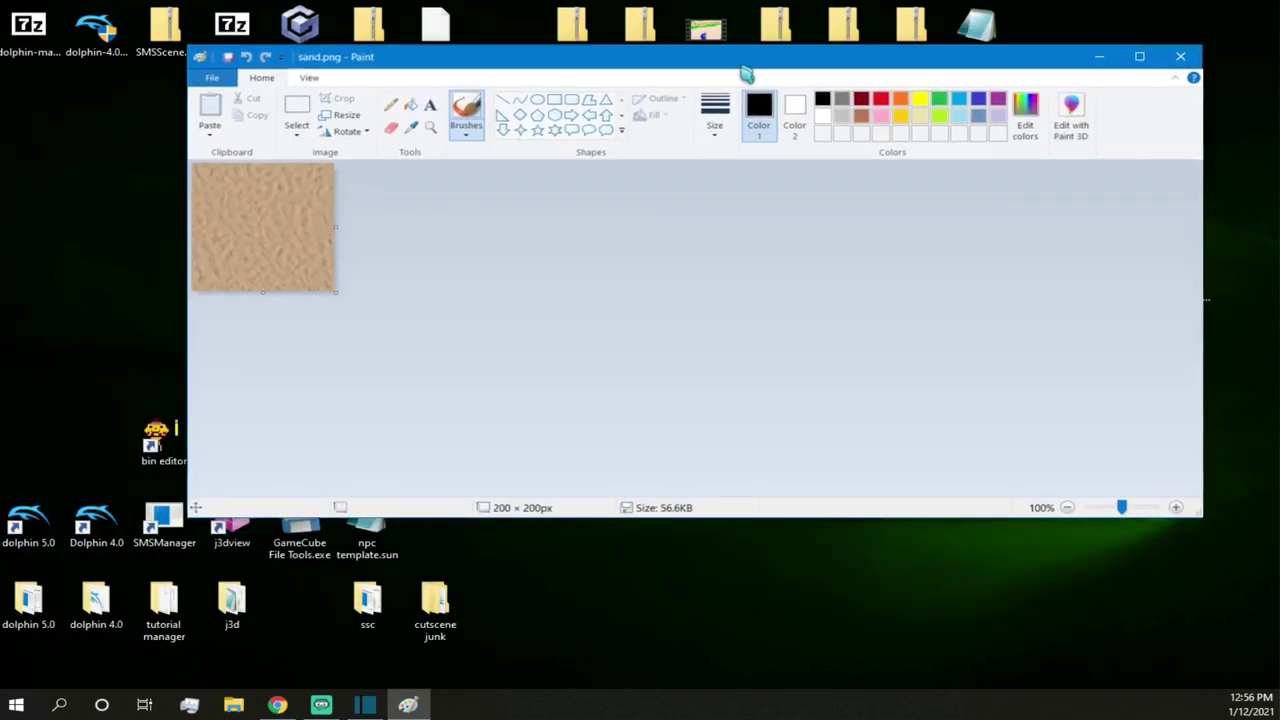
left_click(191, 116)
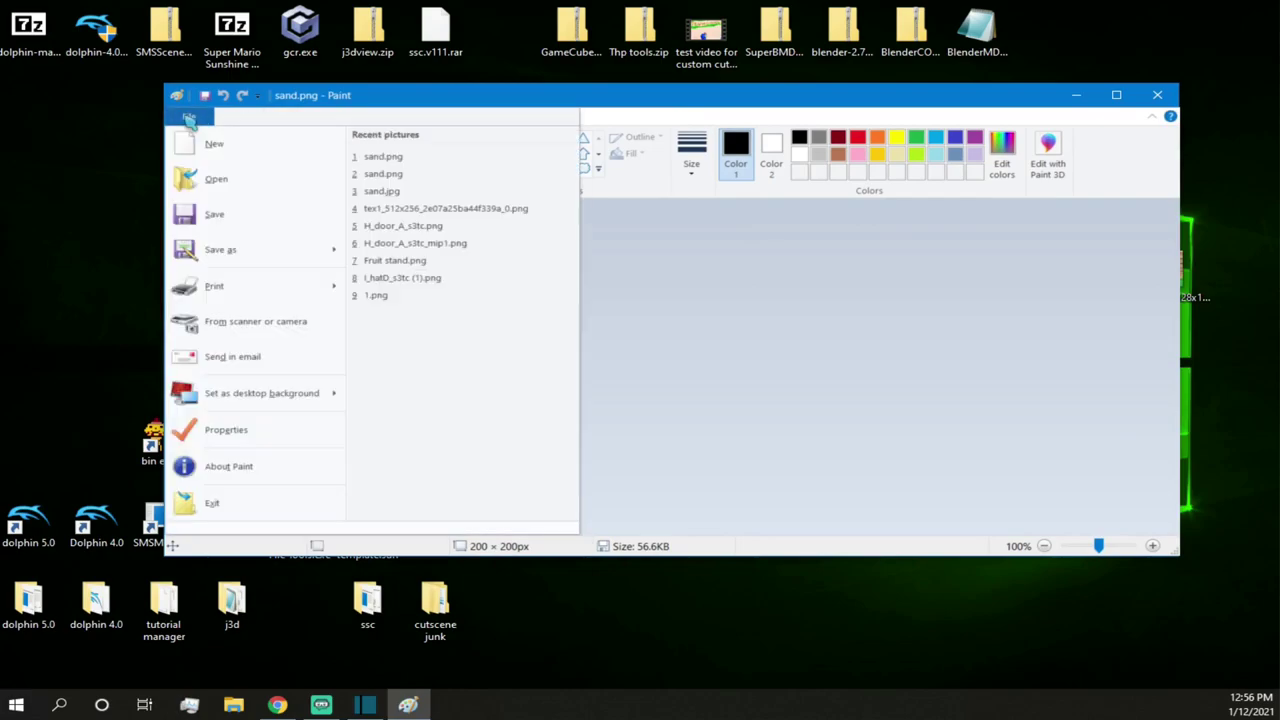
left_click(437, 110)
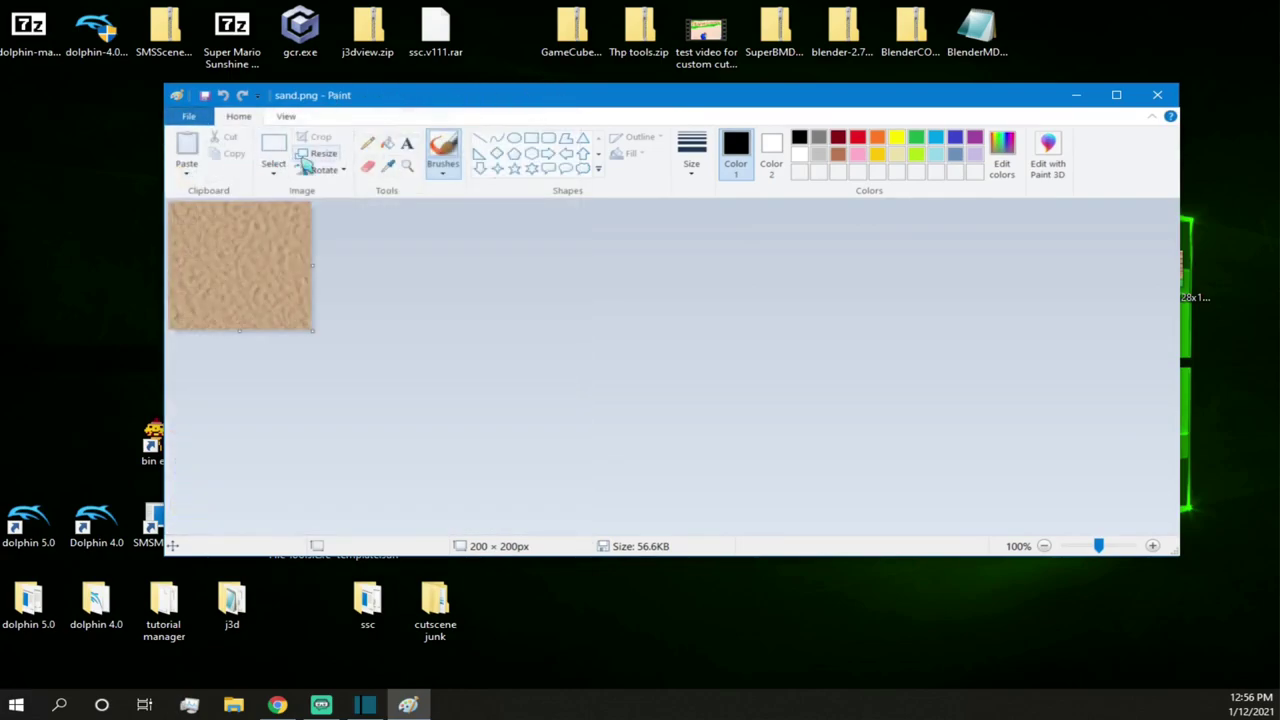
left_click(322, 153)
left_click(343, 221)
left_click_drag(376, 249, 323, 244)
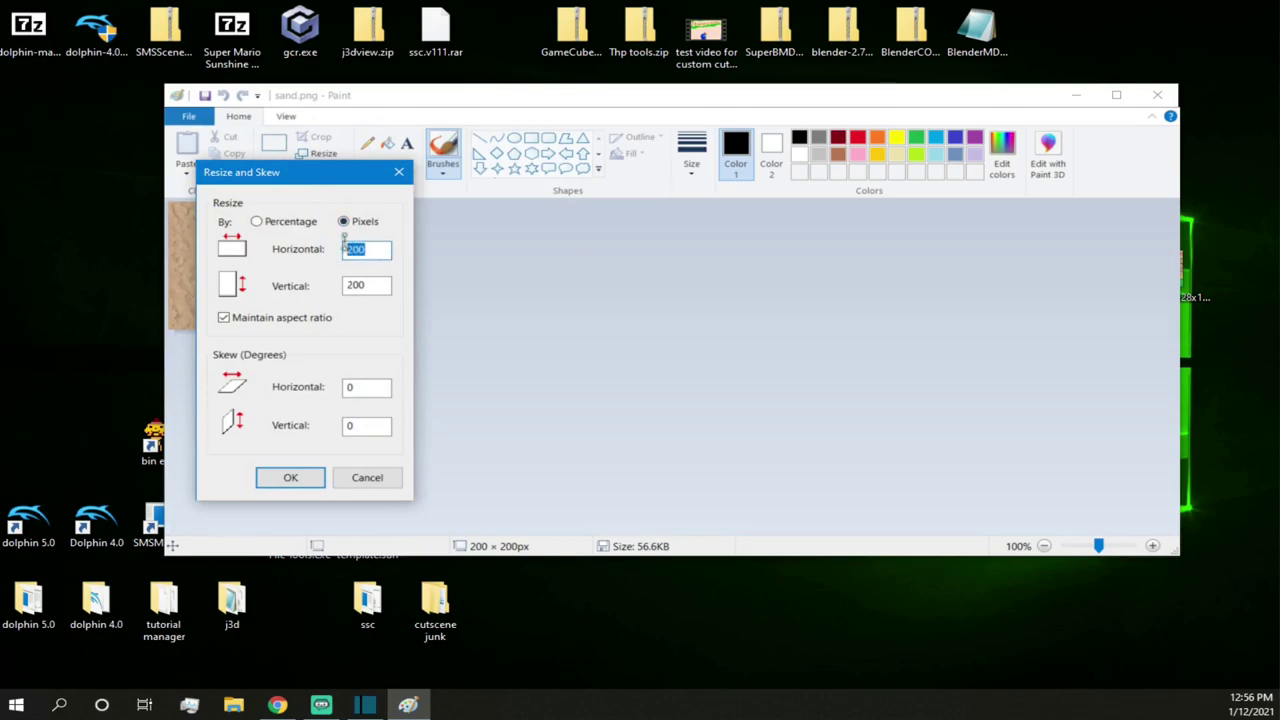
type("128")
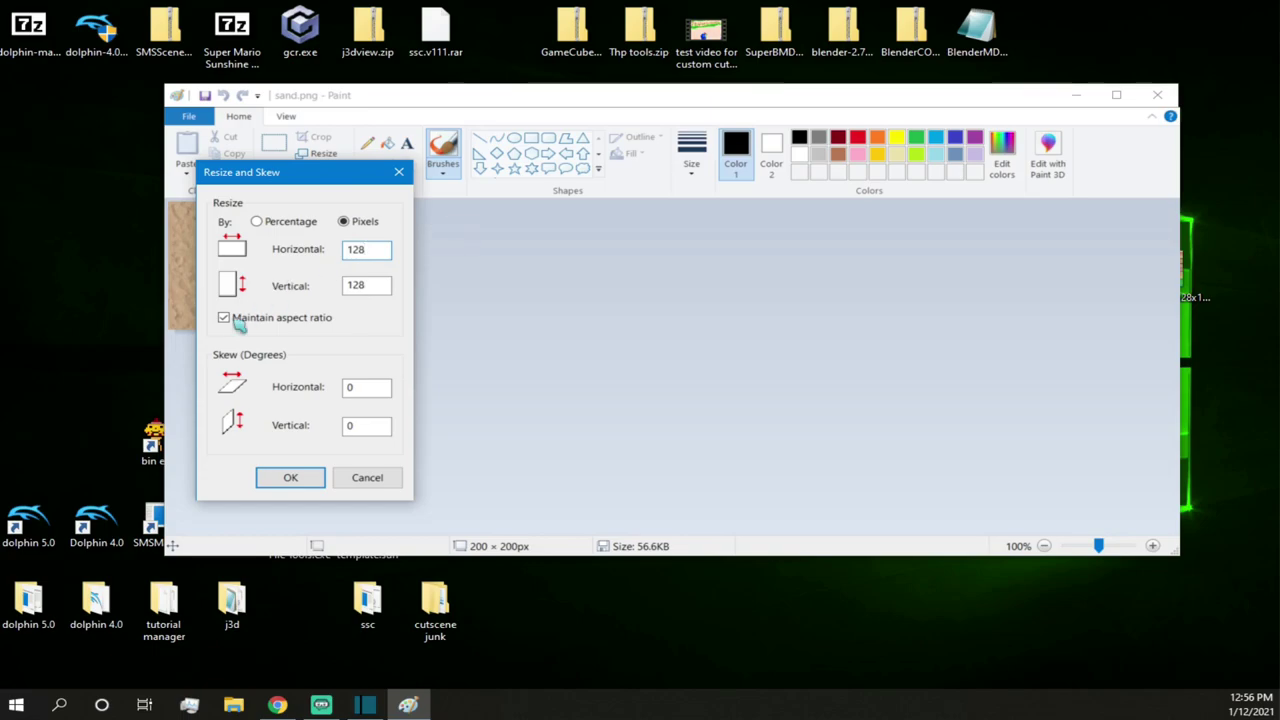
left_click(236, 322)
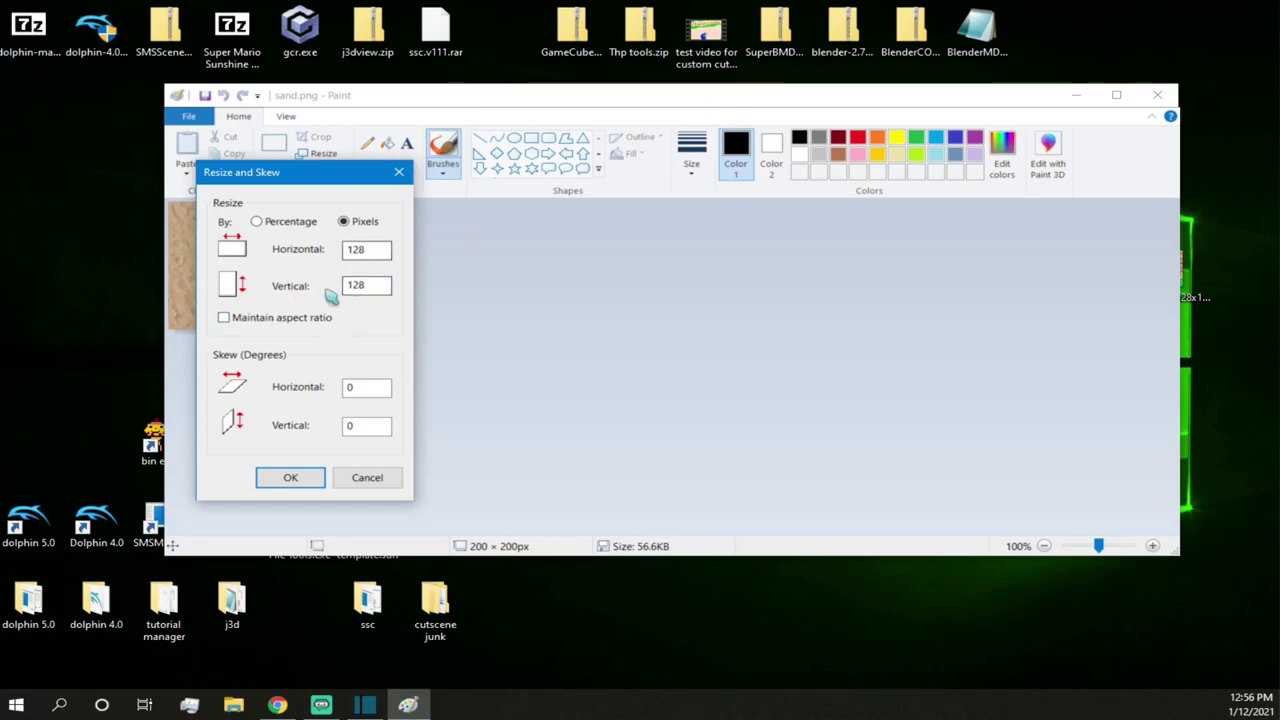
left_click(313, 477)
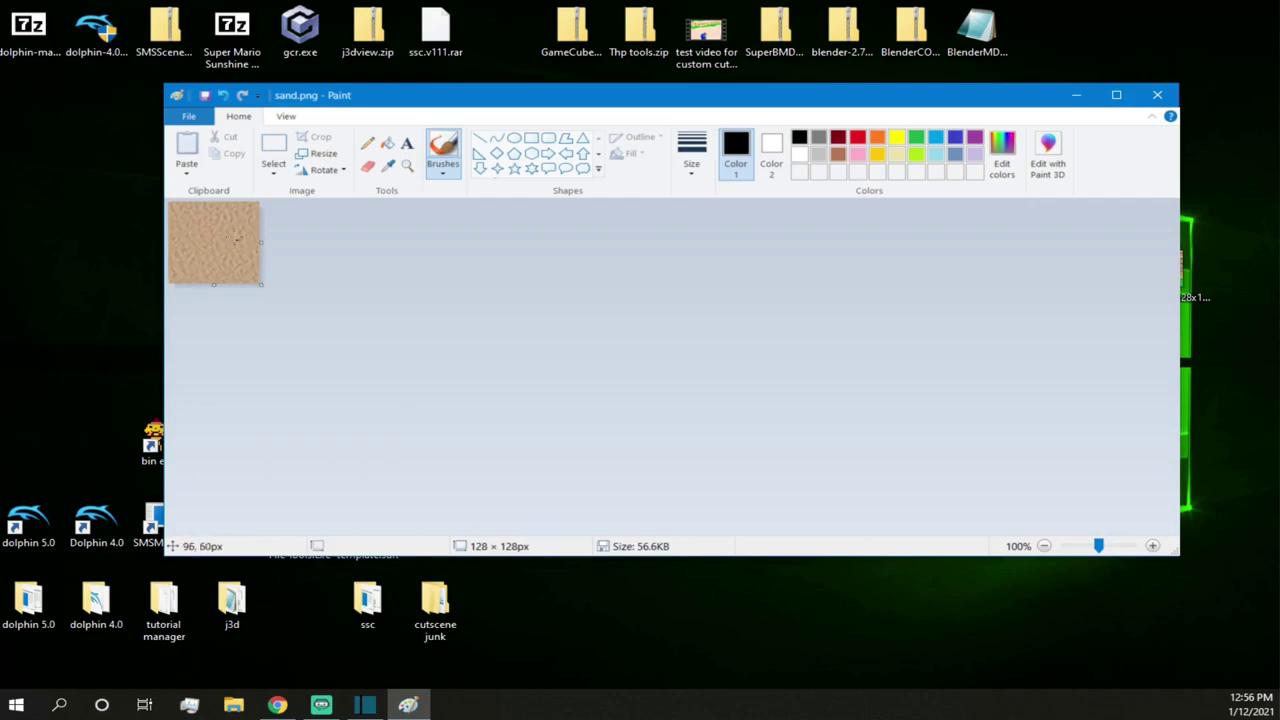
left_click(204, 97)
left_click(1158, 96)
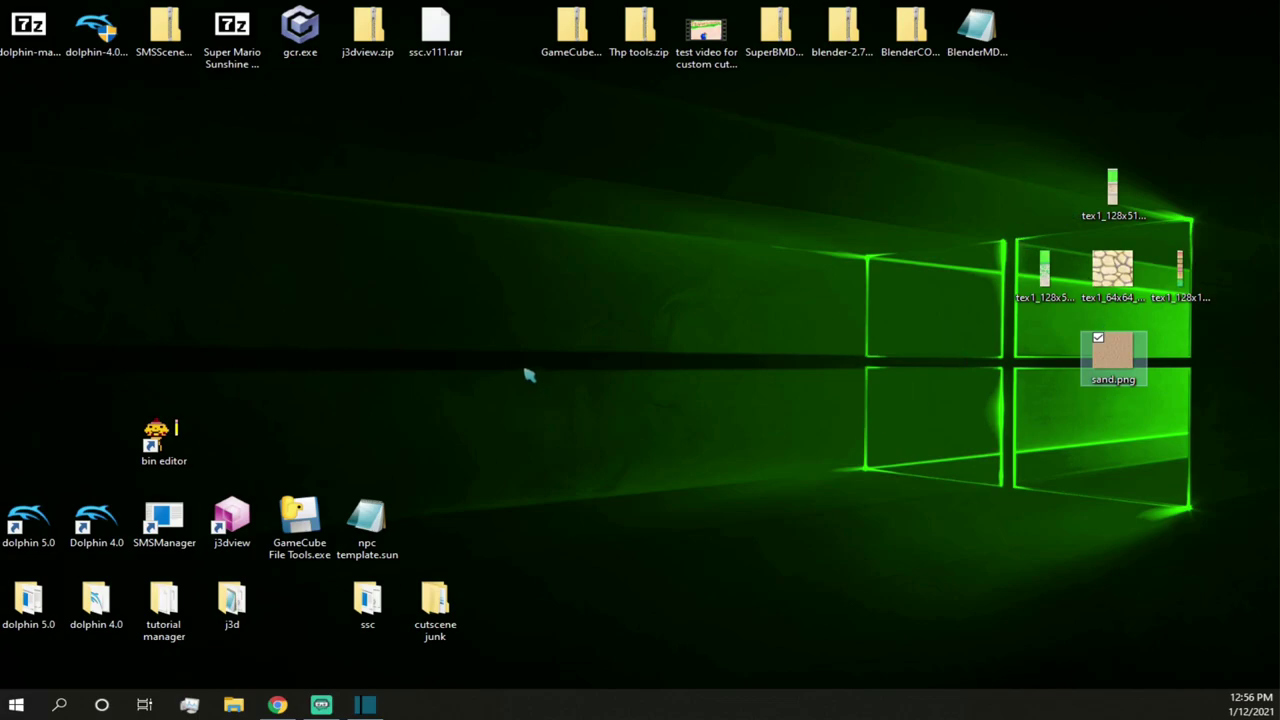
- Extract the blender-2.79.0 windows64 folder from its zip archive to the desktop and close the archive window
left_click_drag(737, 299, 550, 395)
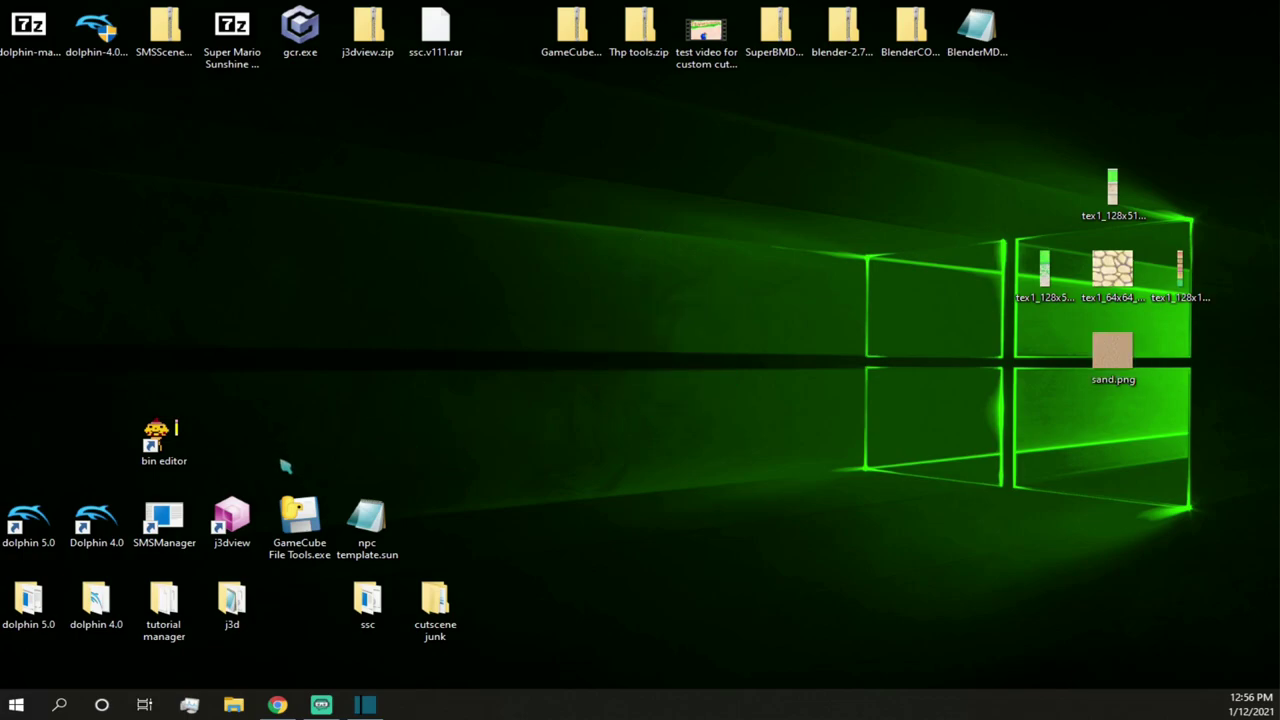
double_click(840, 35)
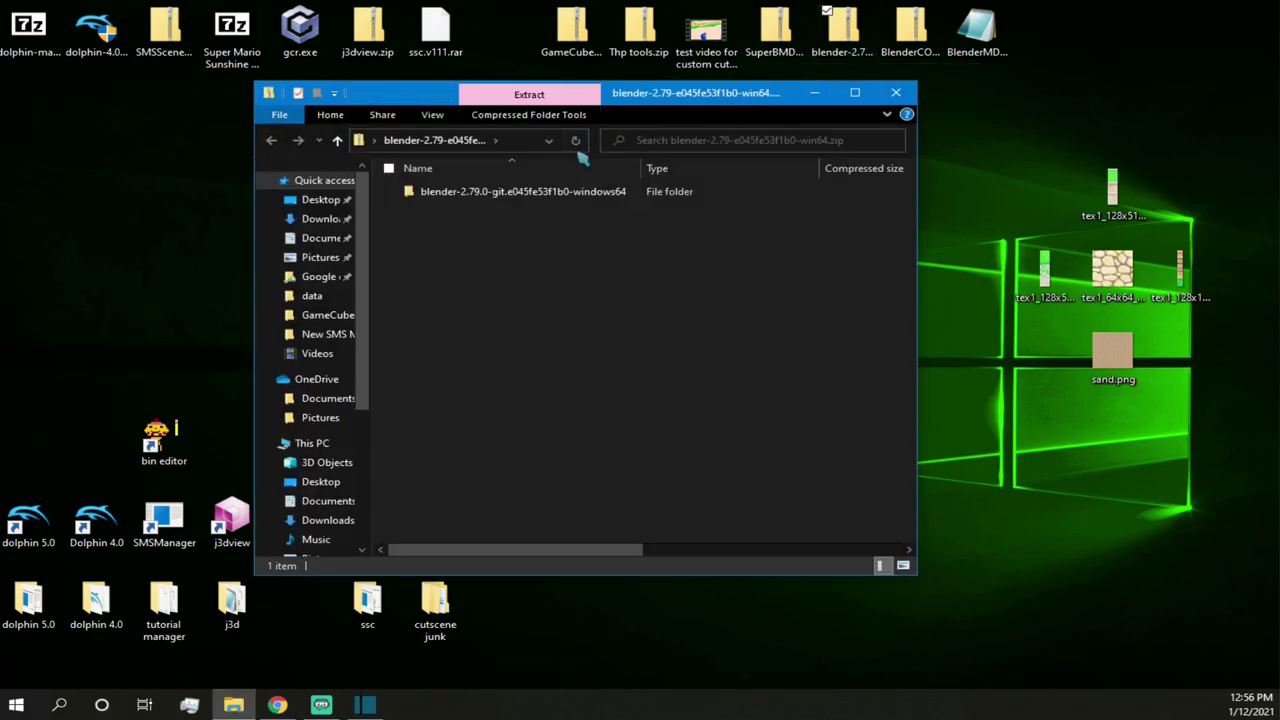
left_click_drag(490, 200, 995, 566)
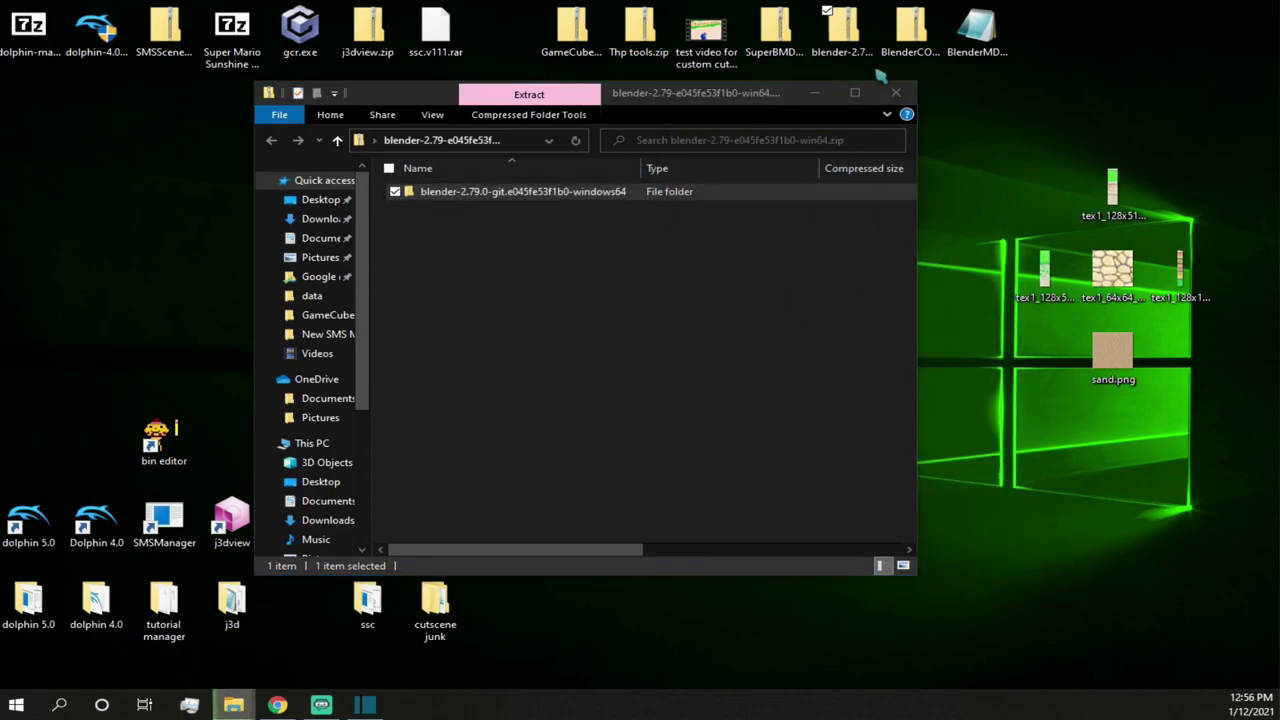
left_click(895, 92)
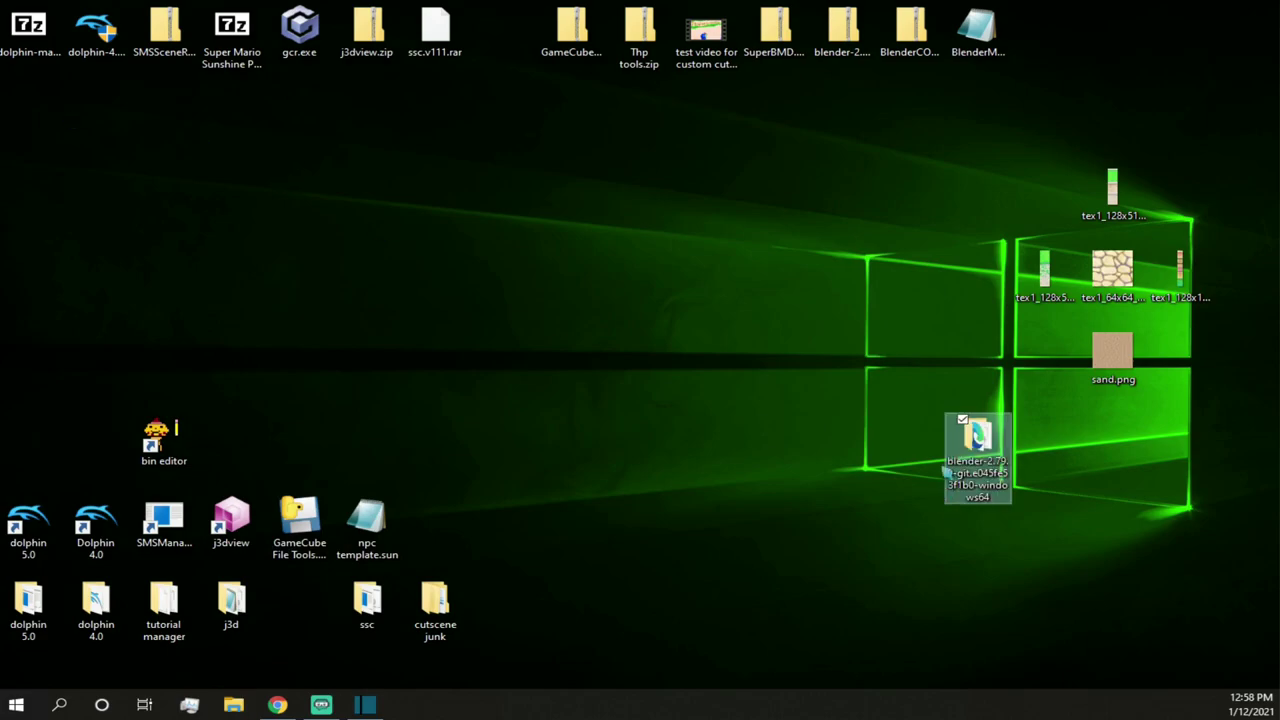
- Move the extracted Blender folder beside cutscene junk on the desktop, rename it blender-2.79, and open it
left_click_drag(998, 458, 526, 626)
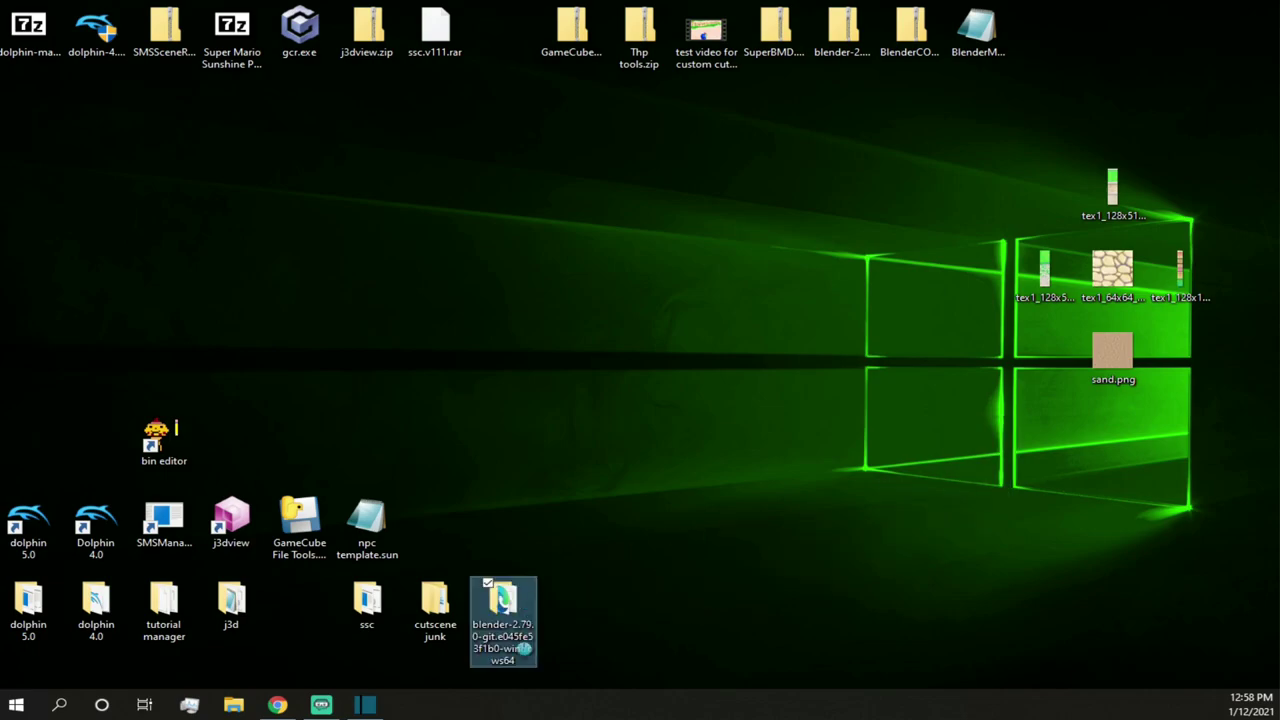
right_click(525, 610)
left_click(434, 571)
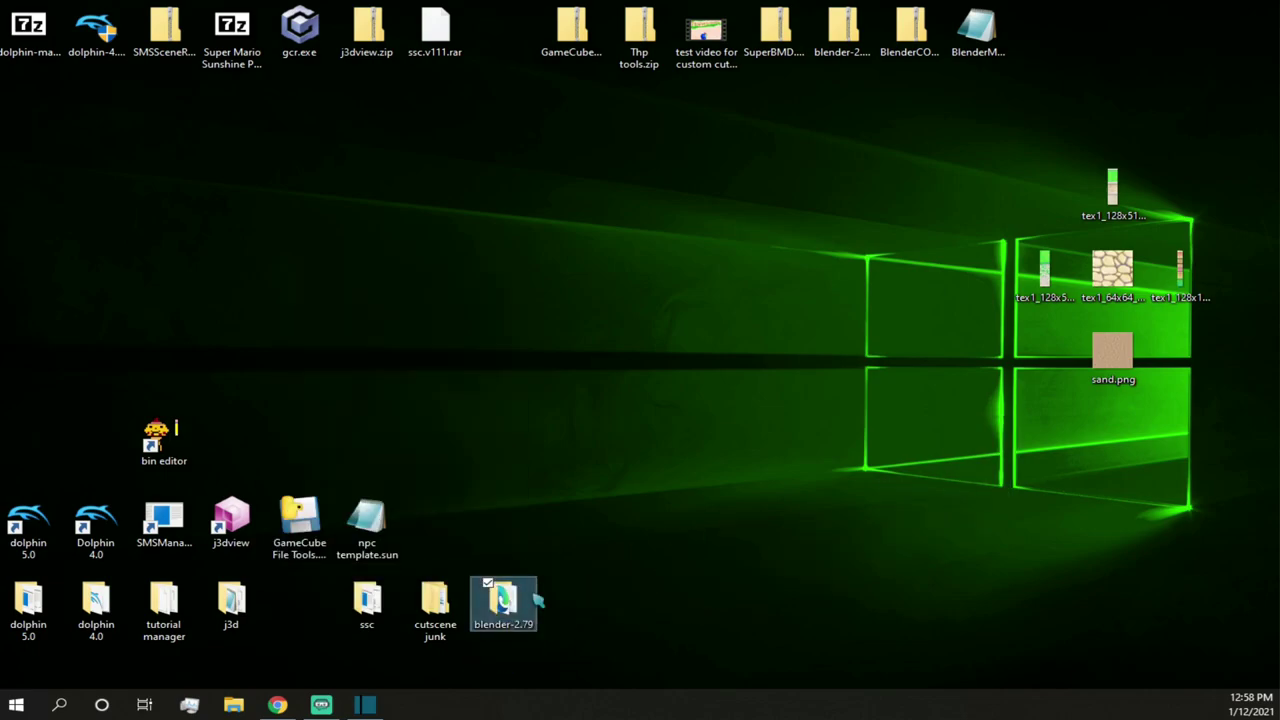
double_click(528, 600)
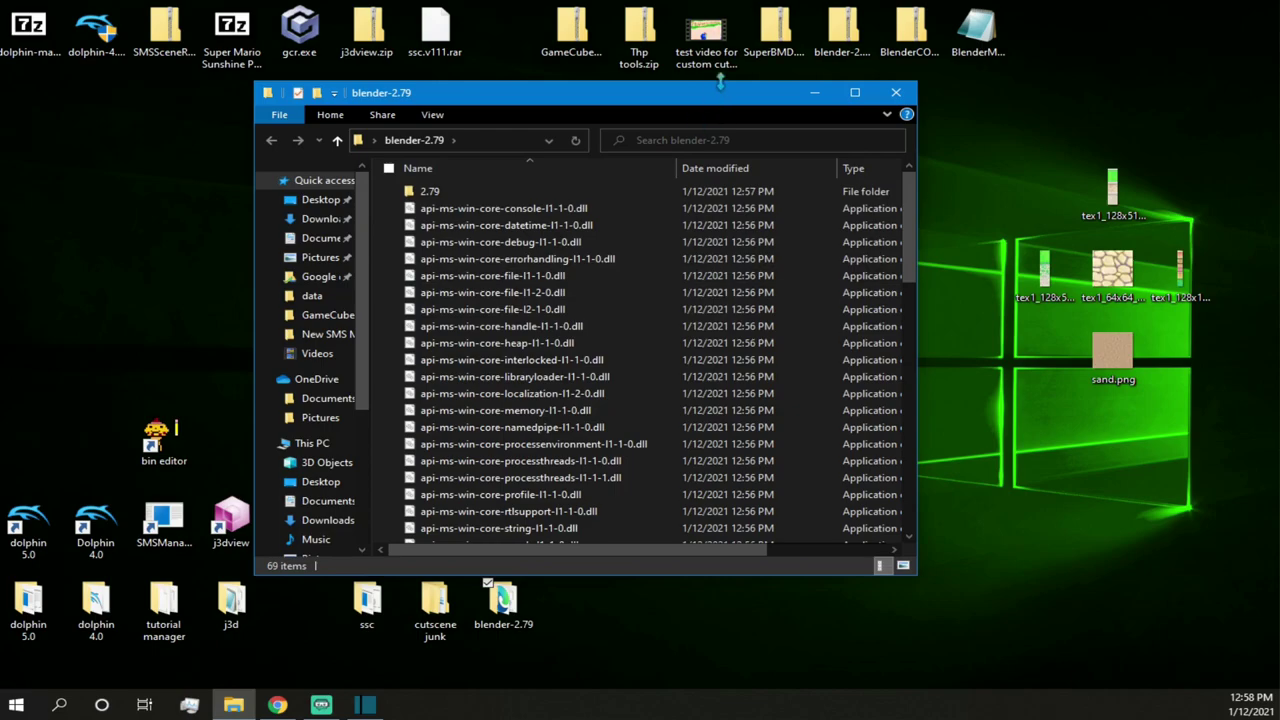
- Open the 2.79 folder and, beside it, the BlenderCOL-materials folder inside its zip archive
left_click_drag(722, 115, 491, 126)
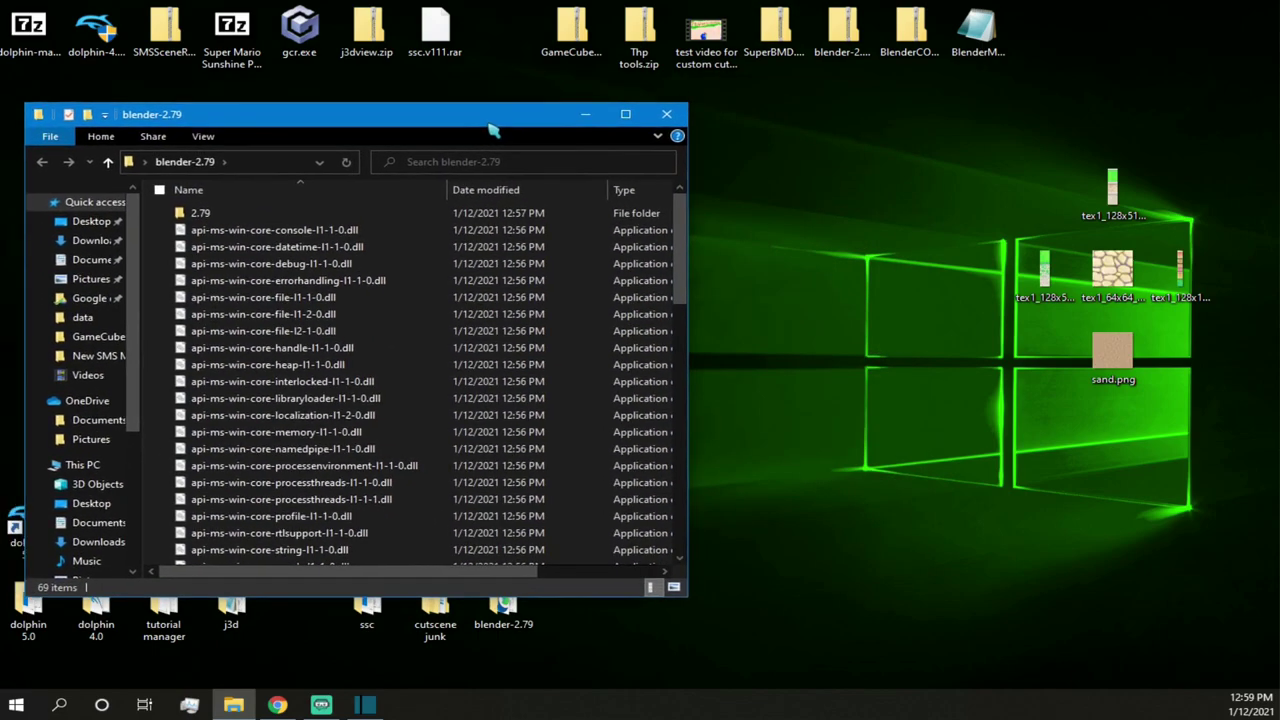
double_click(383, 215)
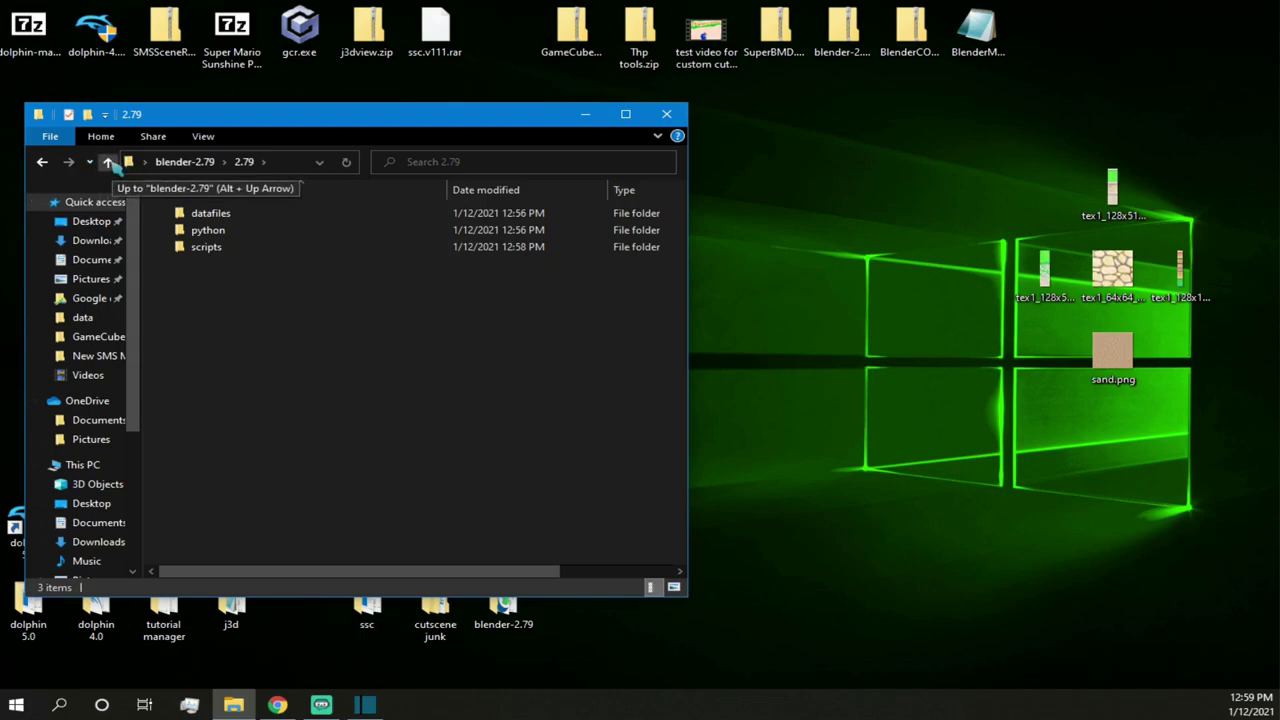
left_click(899, 46)
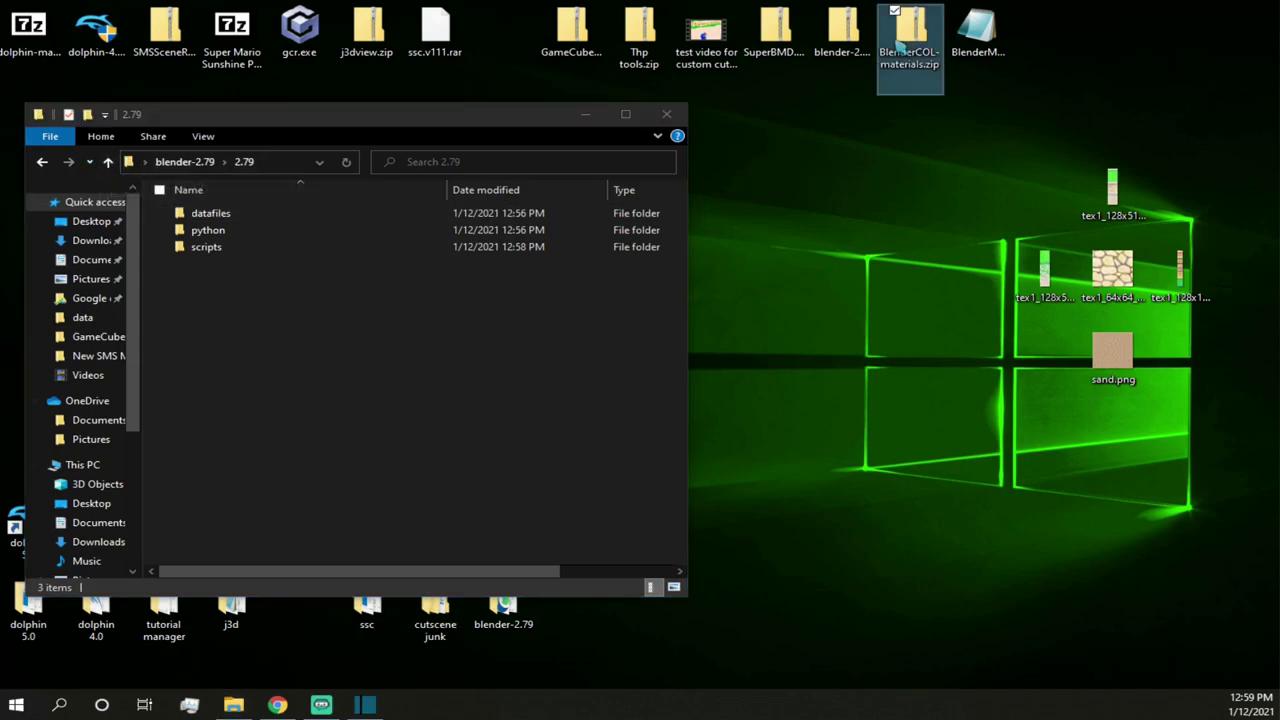
double_click(905, 40)
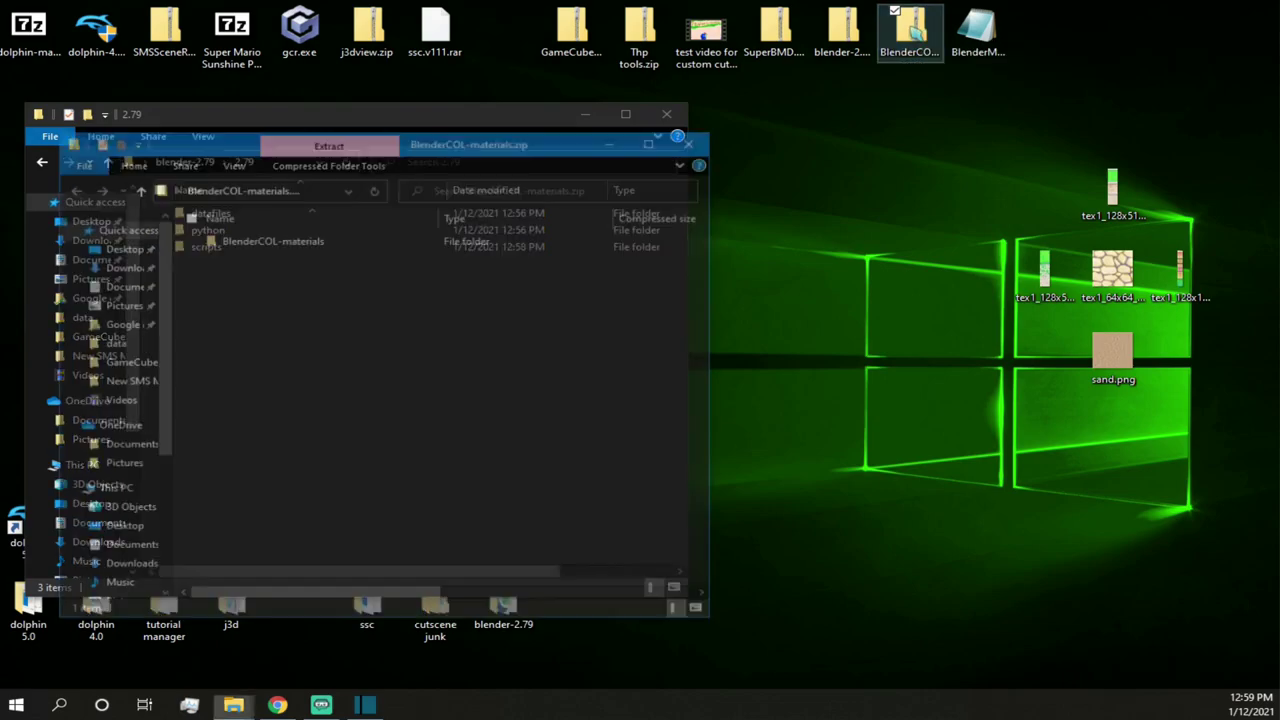
left_click_drag(487, 147, 1033, 150)
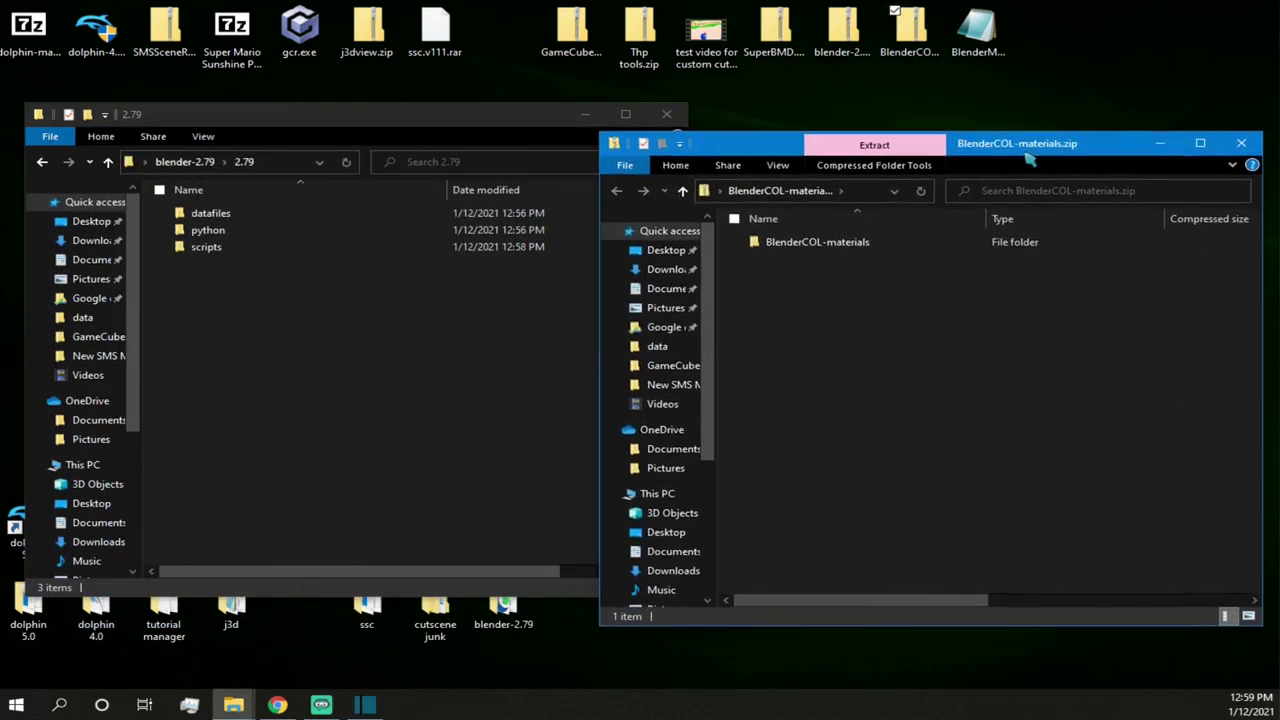
left_click(860, 248)
double_click(860, 248)
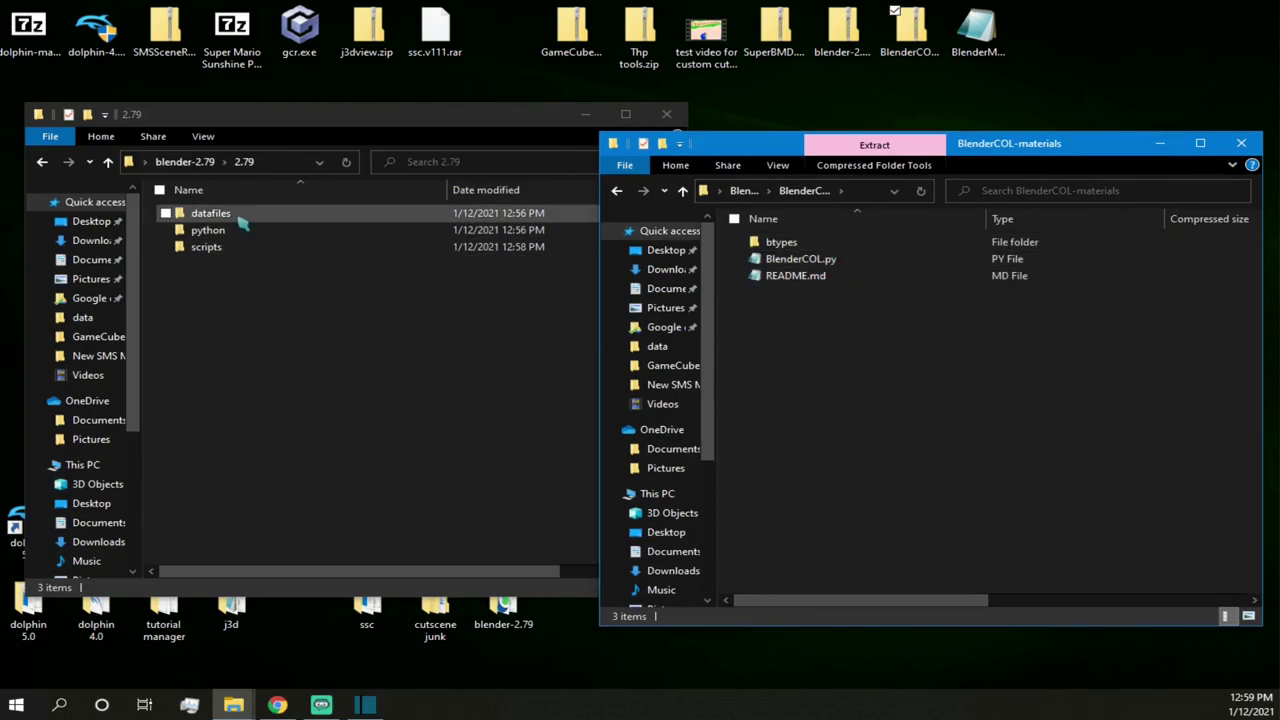
- Reopen the blender-2.79 folder from the desktop and go to 2.79\scripts\modules
left_click(108, 163)
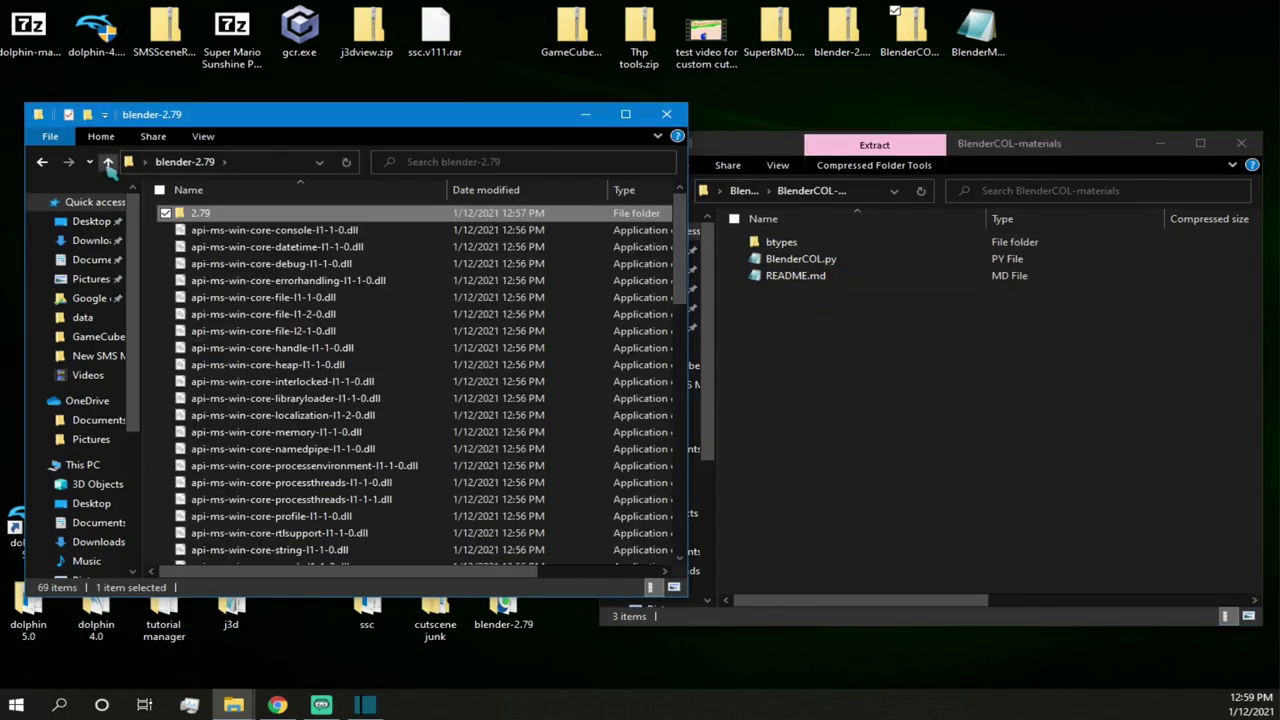
left_click(108, 163)
left_click(666, 114)
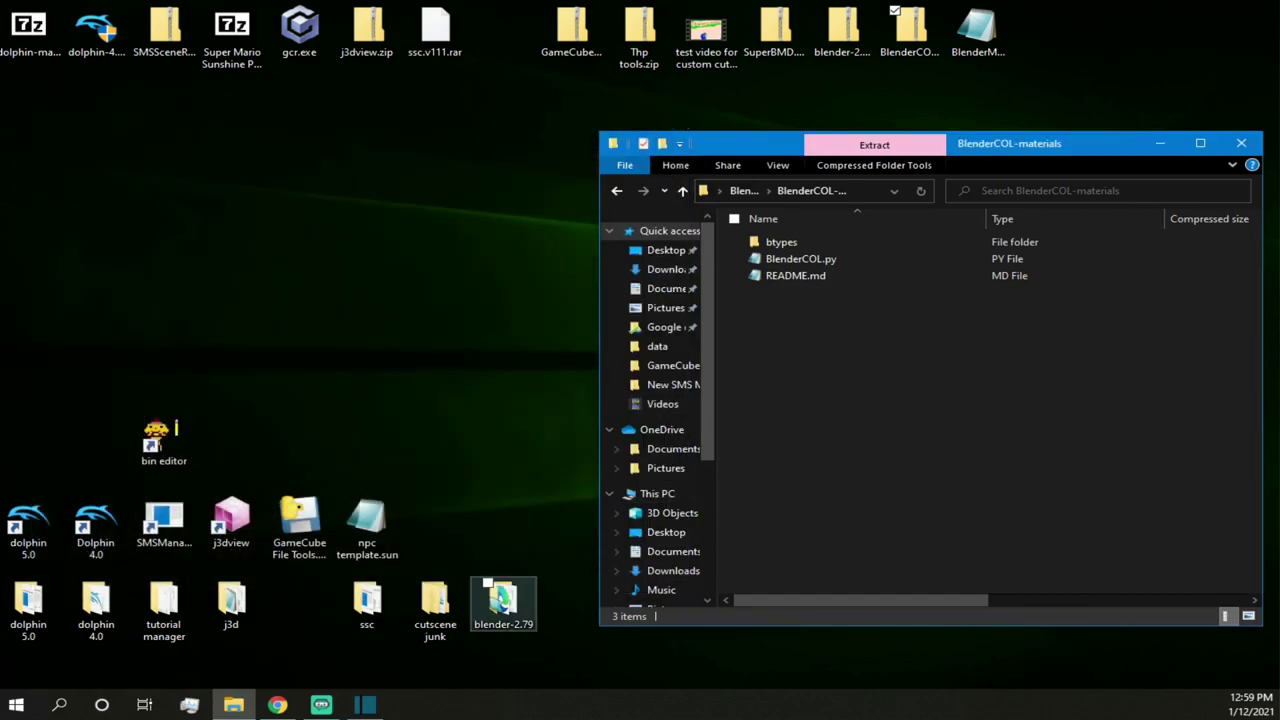
double_click(503, 603)
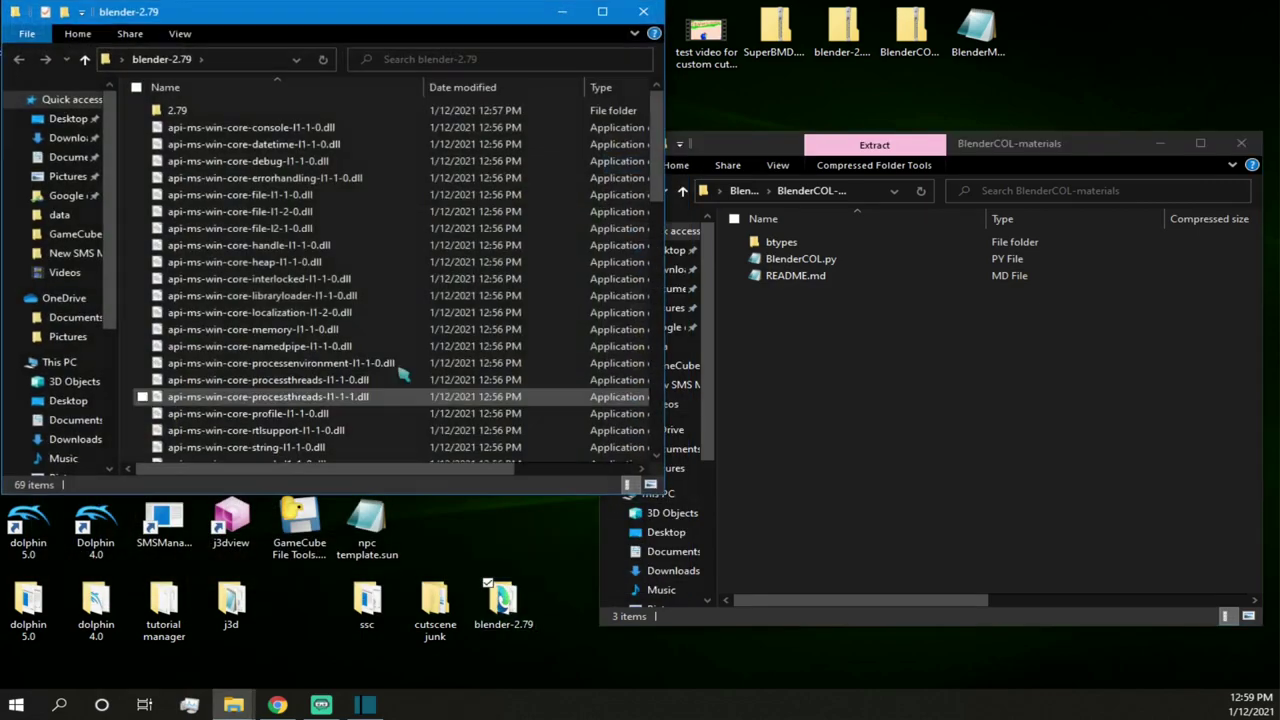
double_click(309, 114)
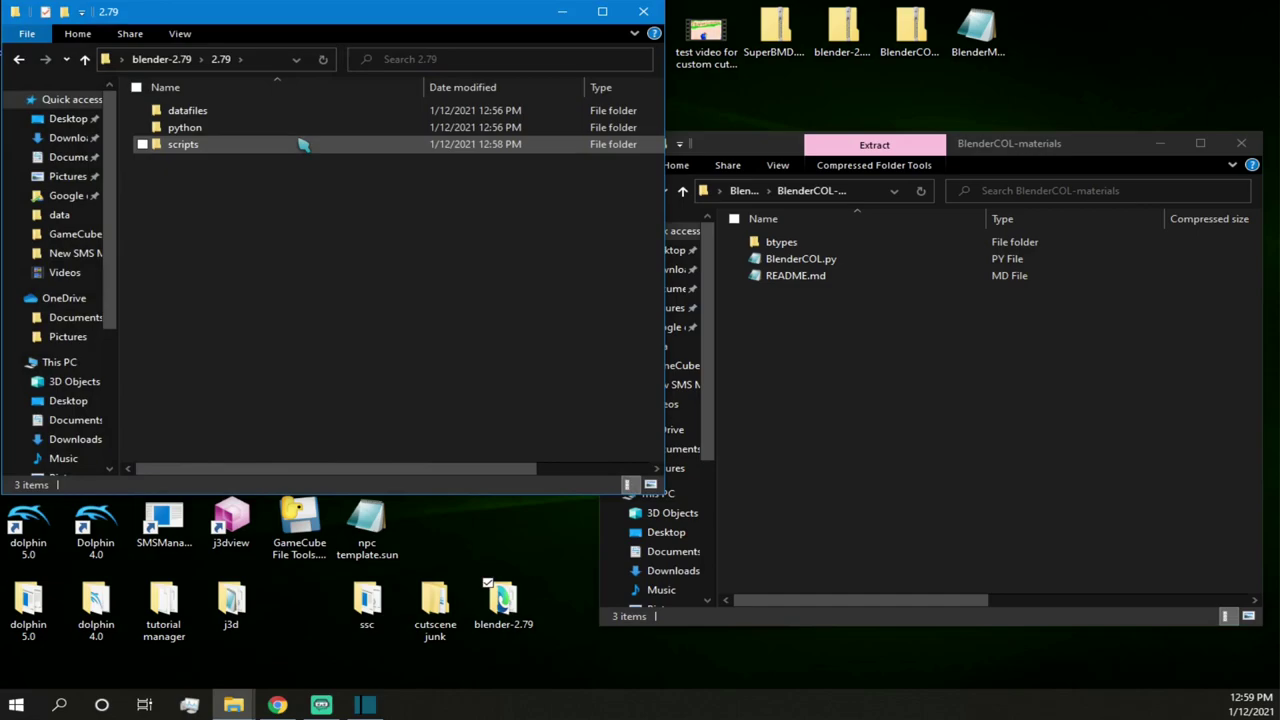
double_click(303, 145)
double_click(295, 163)
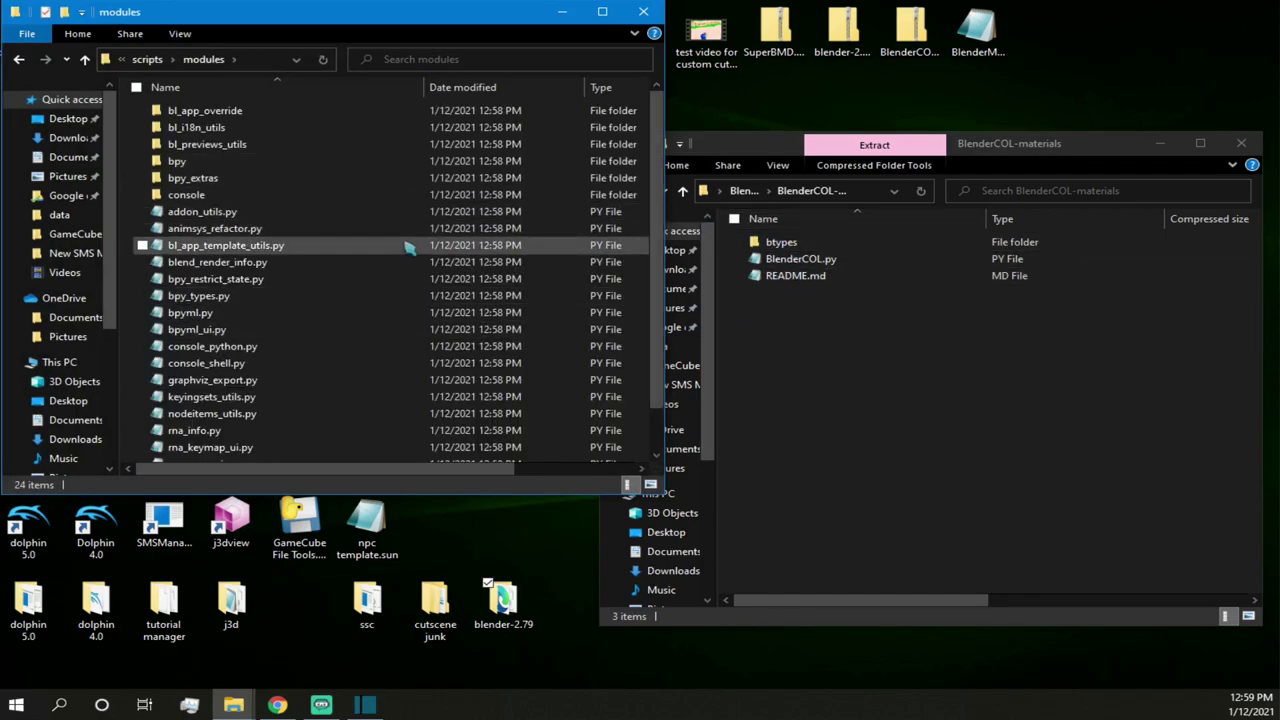
- Copy btypes, BlenderCOL.py and README.md from the BlenderCOL-materials archive into the modules folder and close the modules window
left_click_drag(846, 320, 127, 291)
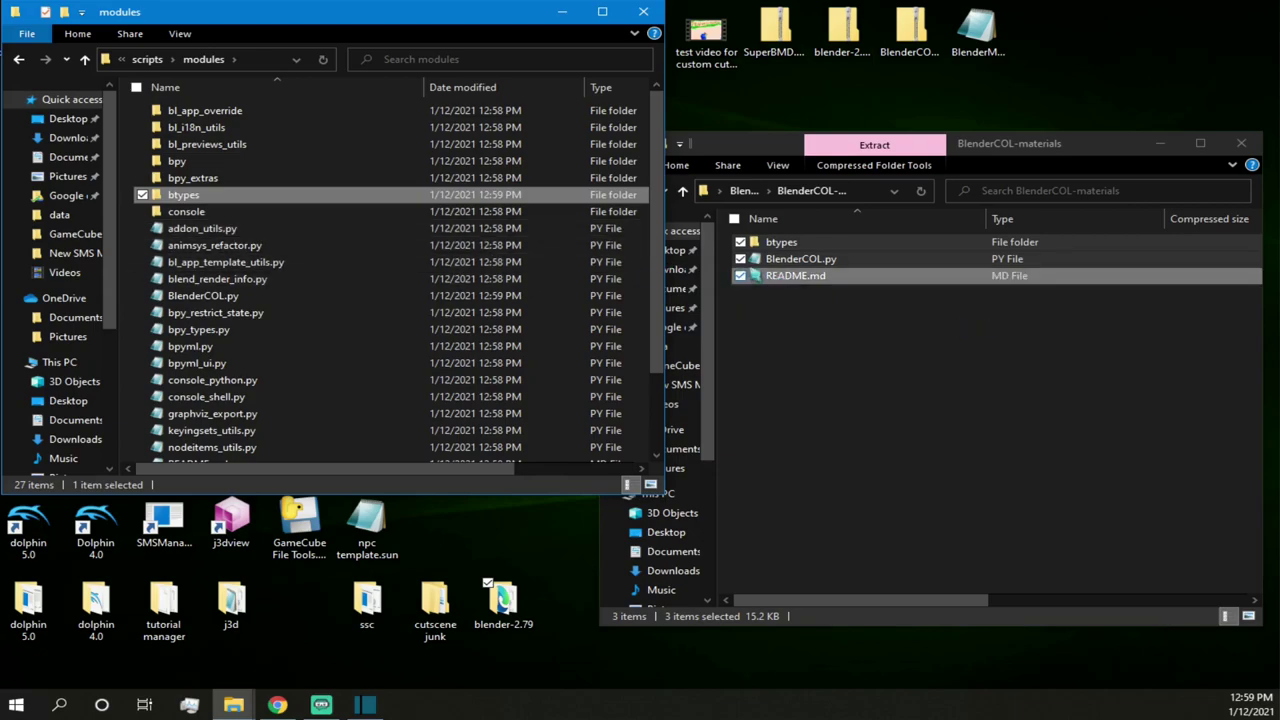
left_click(940, 357)
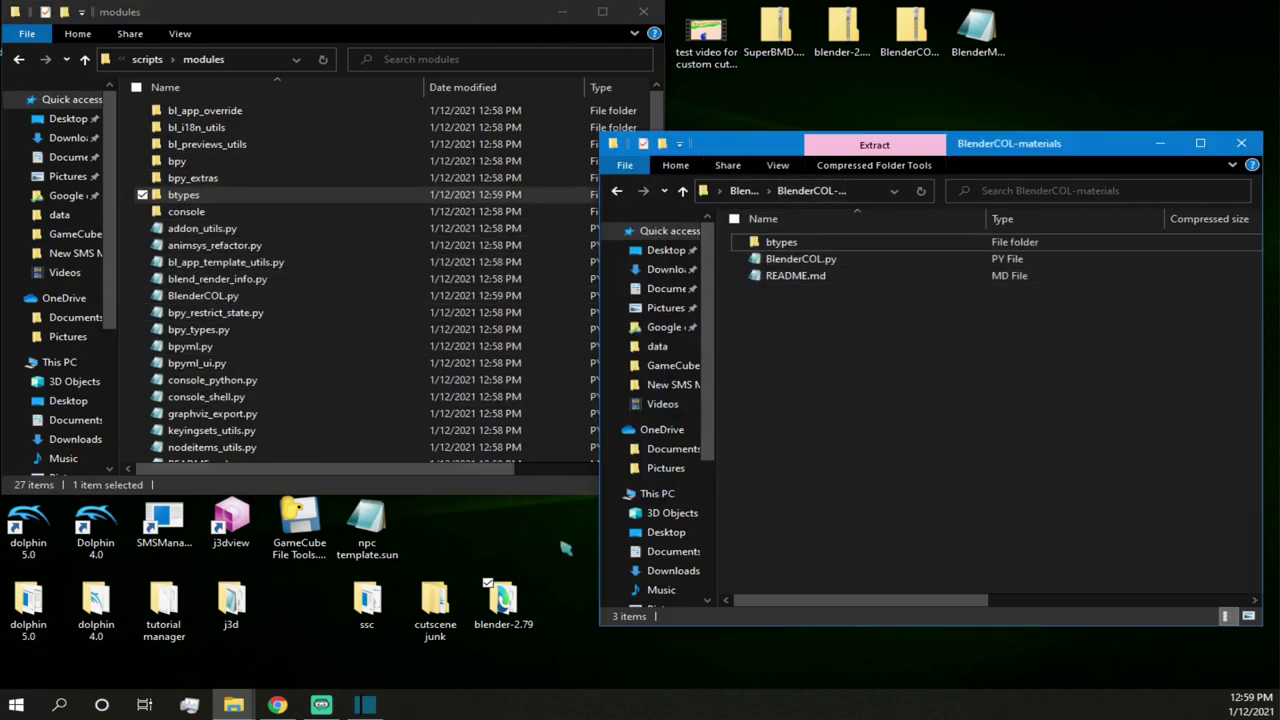
left_click(503, 605)
left_click(643, 11)
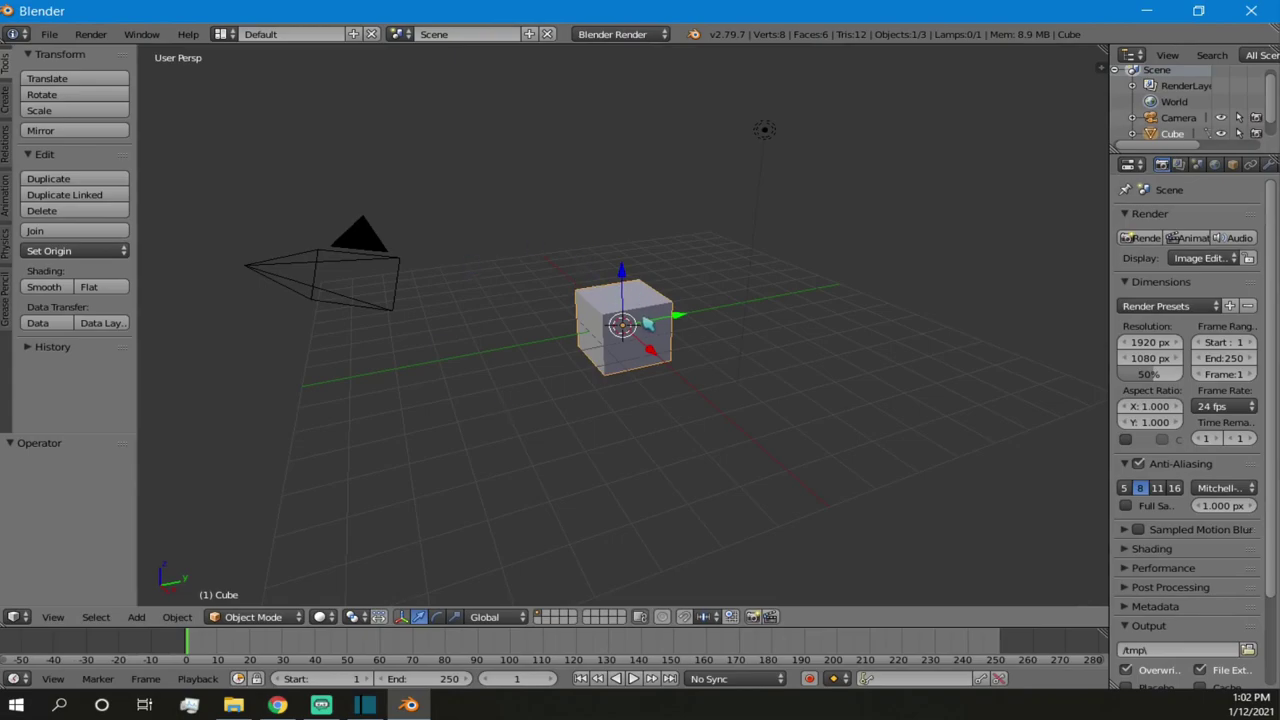
- Select the camera, the lamp and the cube one after another in Blender's default scene
right_click(409, 258)
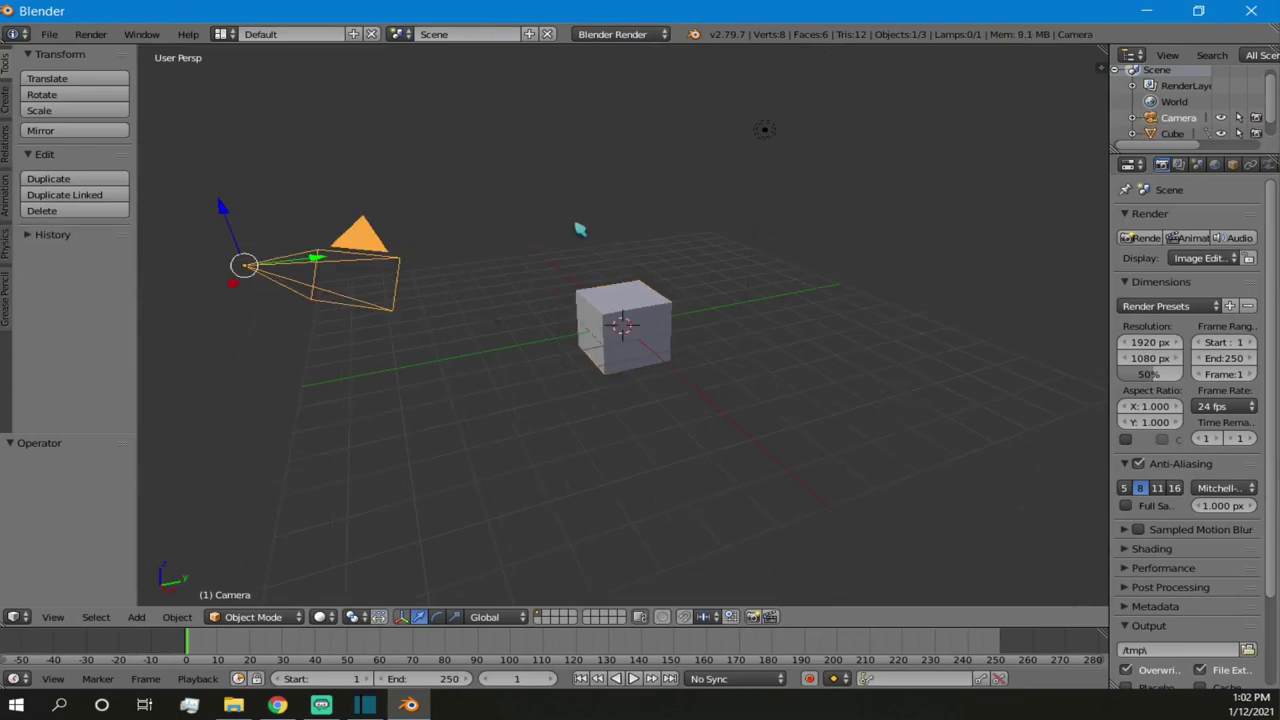
right_click(777, 140)
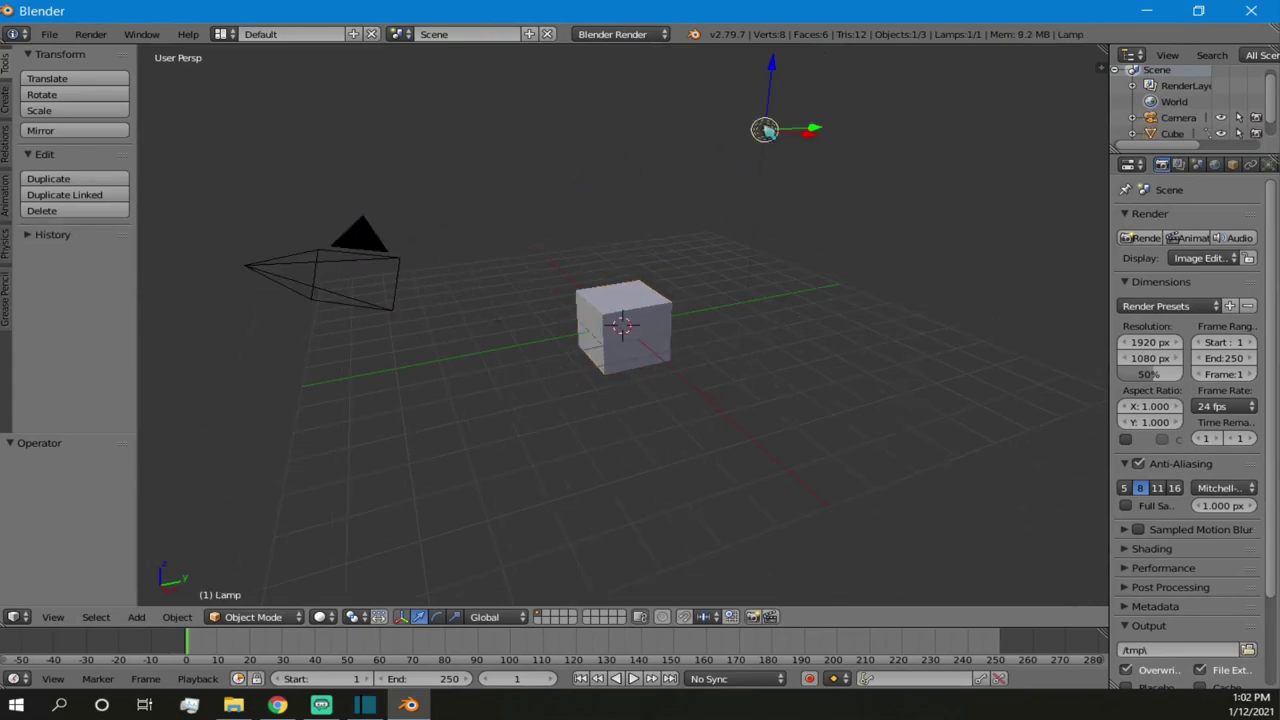
right_click(606, 308)
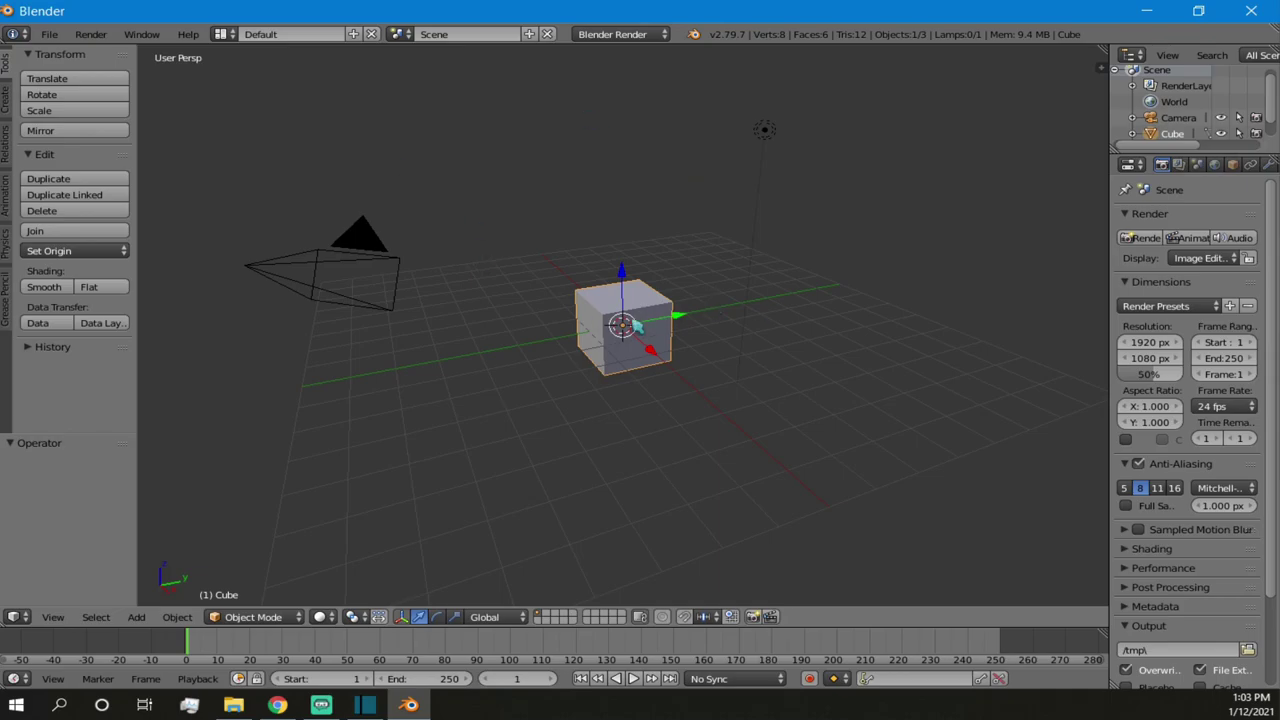
- Delete the default cube, camera and lamp from the scene
key("x")
key("x")
left_click(602, 321)
right_click(394, 280)
key("x")
left_click(362, 275)
right_click(760, 133)
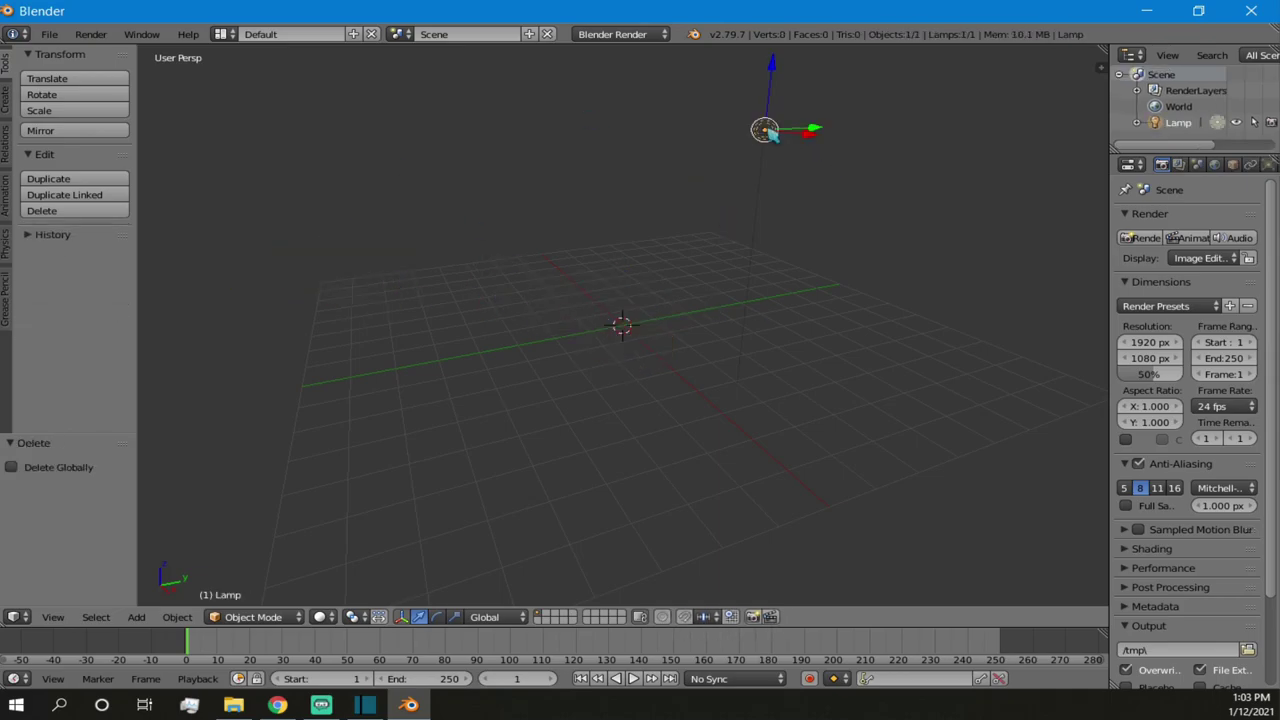
key("x")
left_click(771, 131)
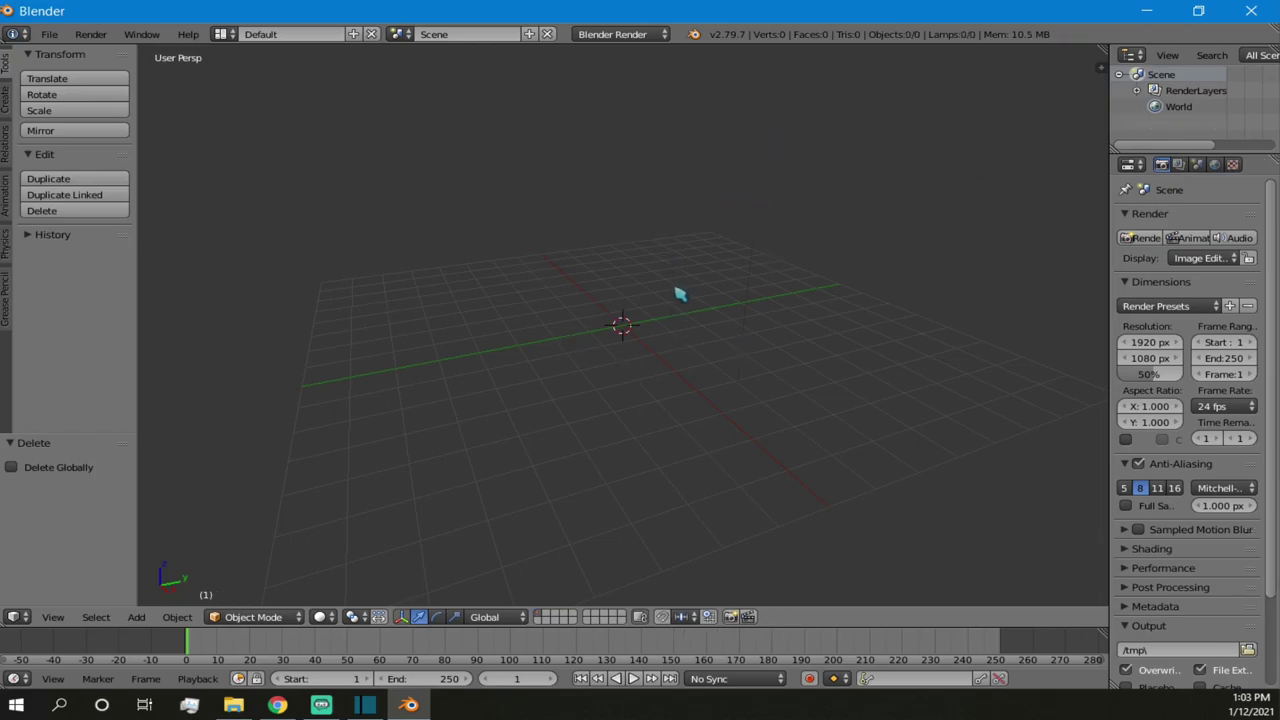
- Undo the deletion of the cube, camera and lamp
key("ctrl+z")
key("ctrl+z")
key("ctrl+z")
key("ctrl+z")
key("ctrl+z")
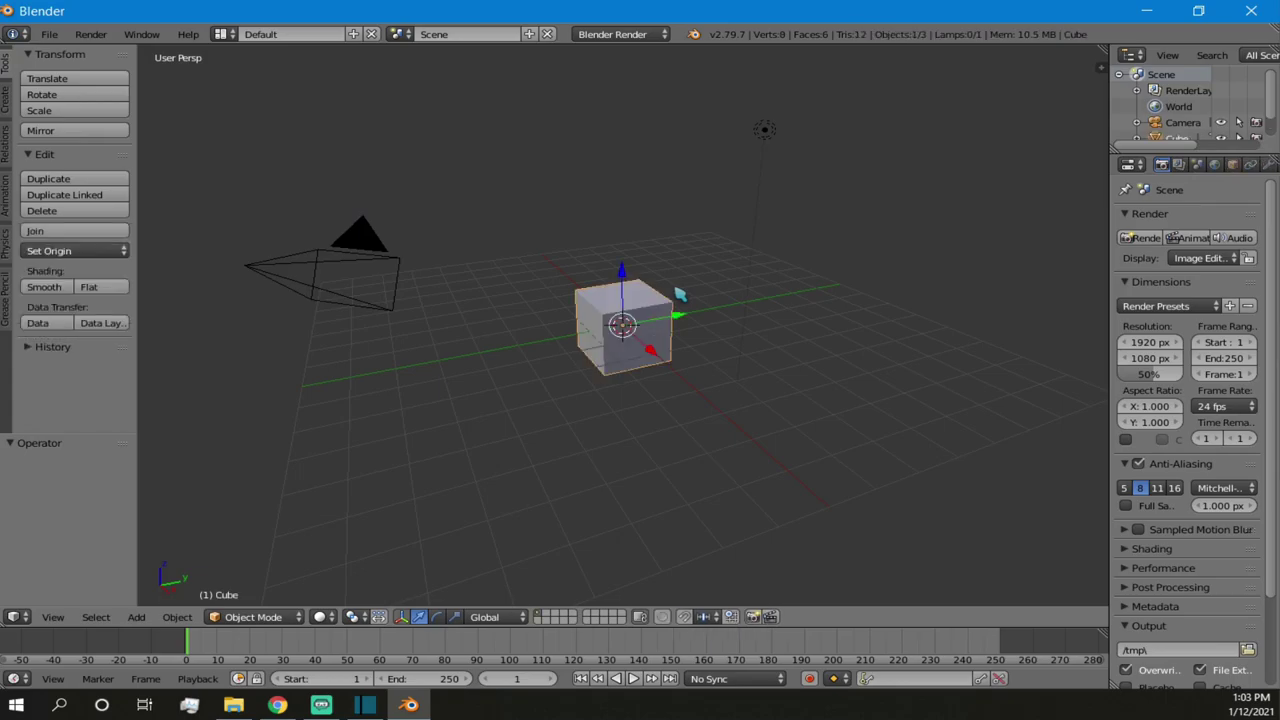
- Delete the default lamp from the scene
right_click(757, 134)
right_click(597, 345)
right_click(766, 134)
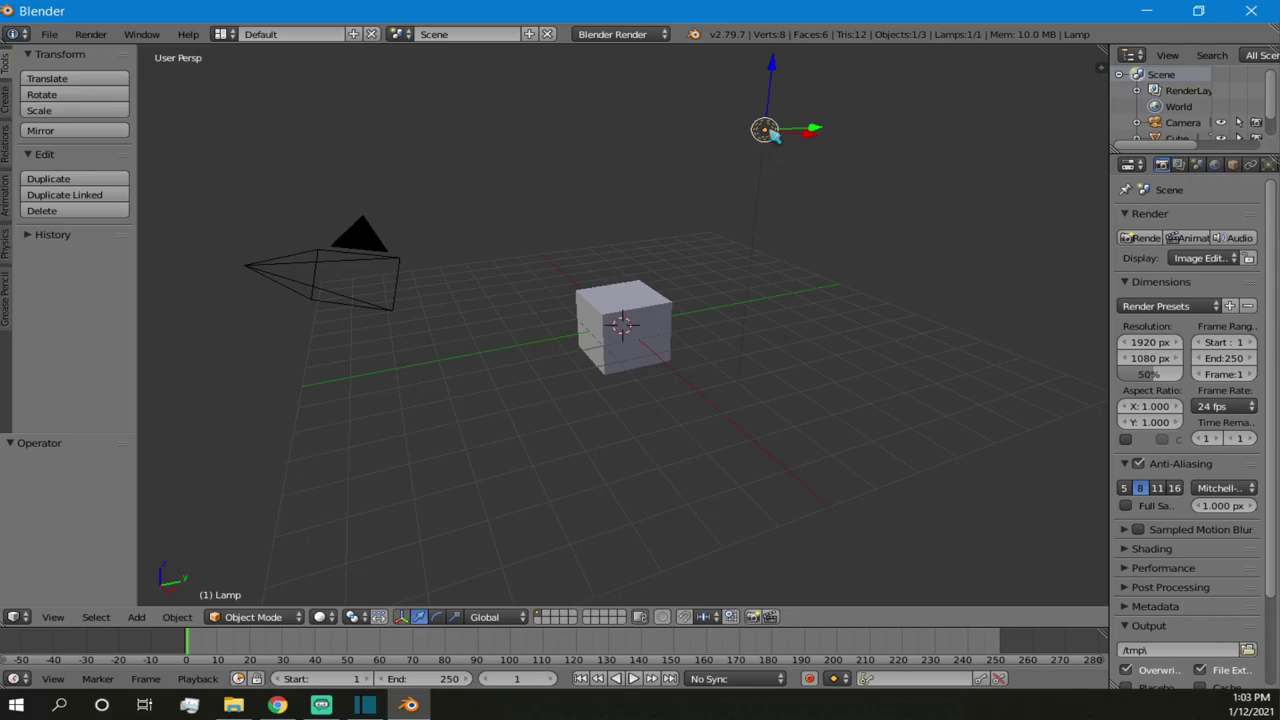
key("x")
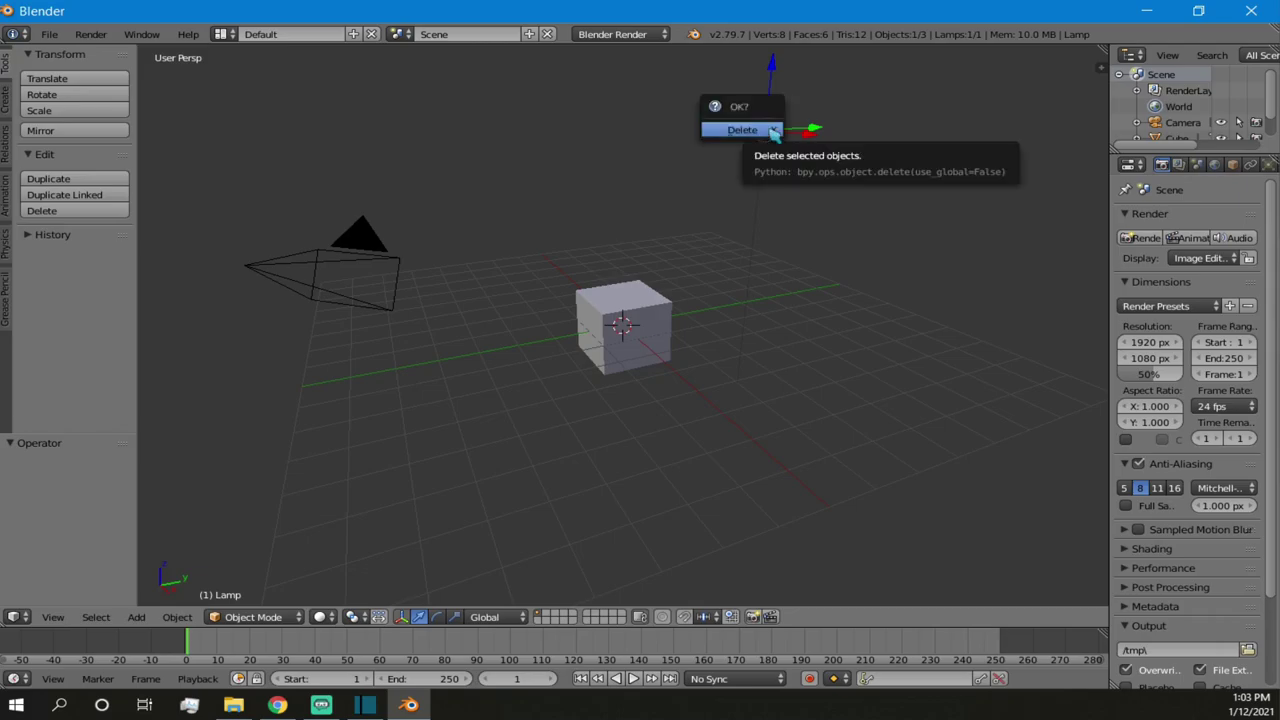
left_click(742, 130)
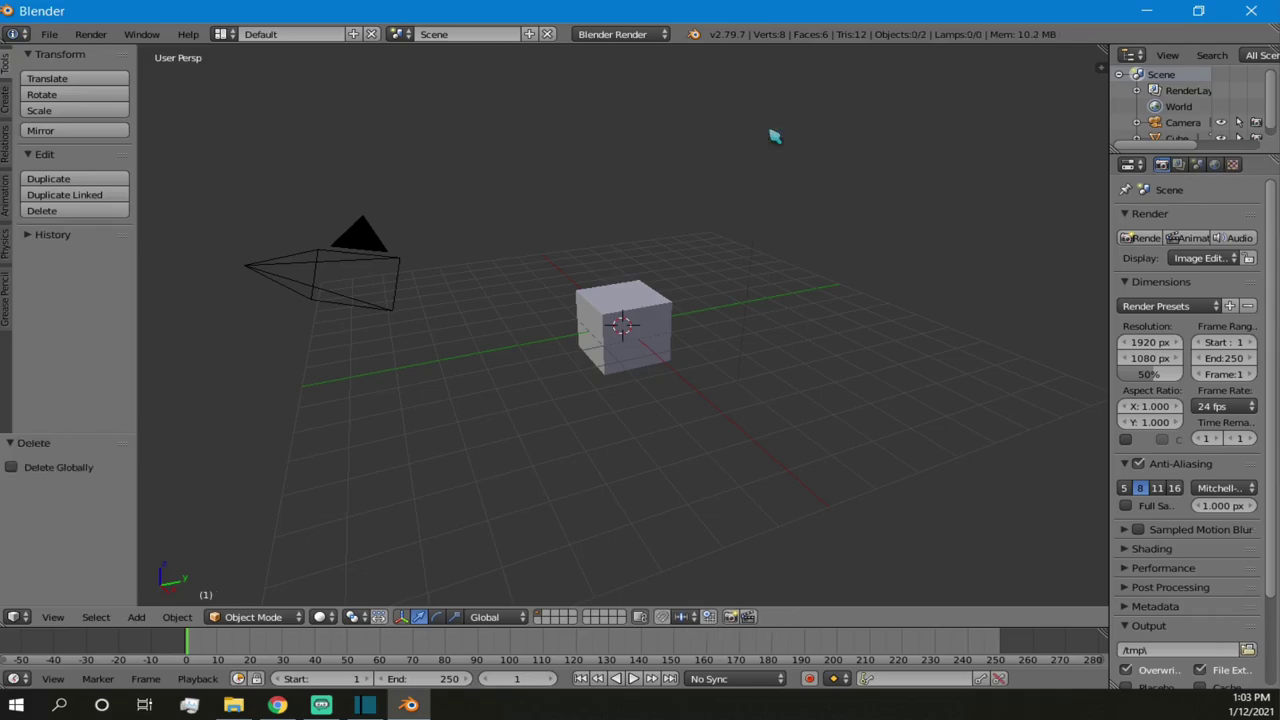
- Delete the default cube and the camera, leaving the scene empty
right_click(609, 305)
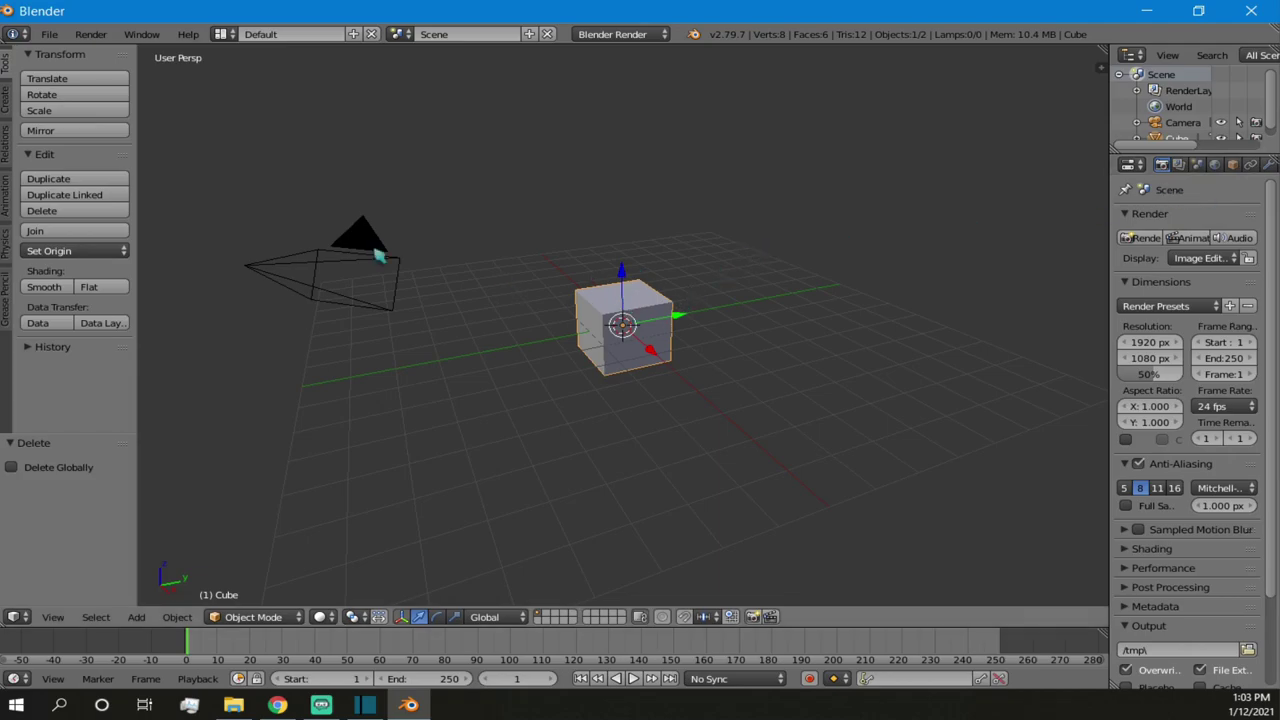
right_click(311, 243)
right_click(612, 297)
key("x")
left_click(610, 292)
right_click(371, 271)
key("x")
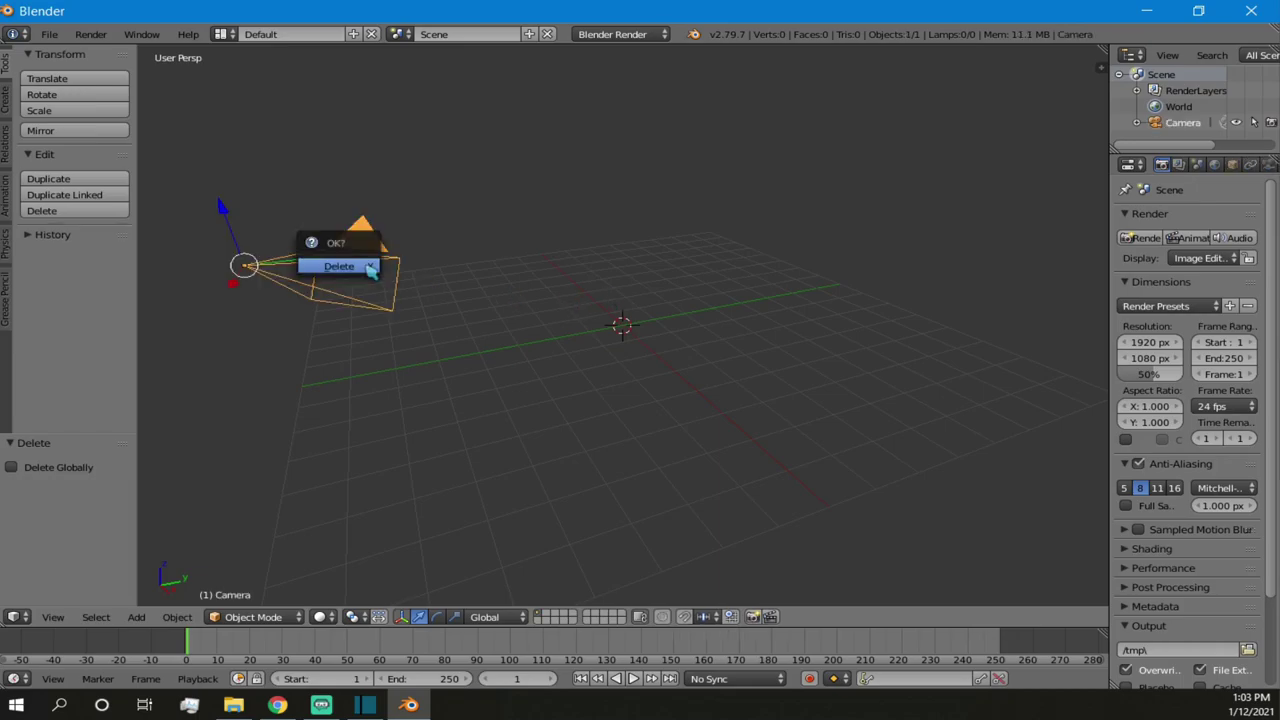
left_click(370, 267)
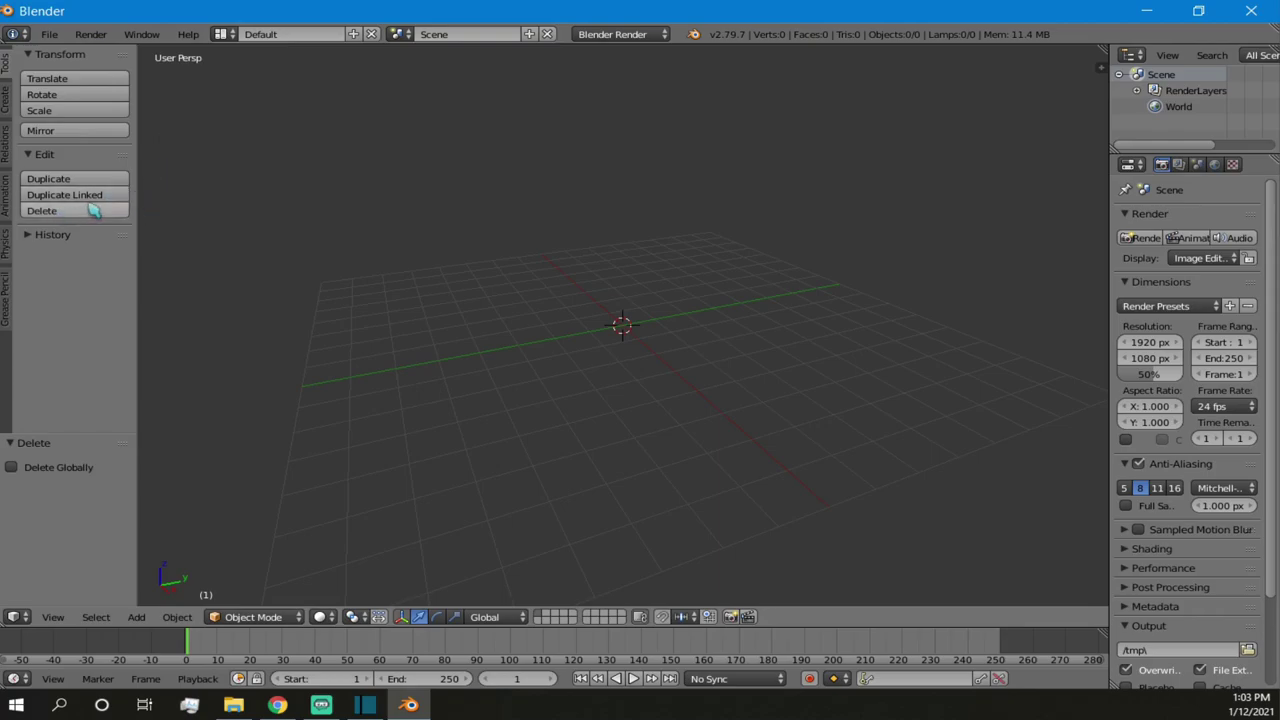
left_click(50, 34)
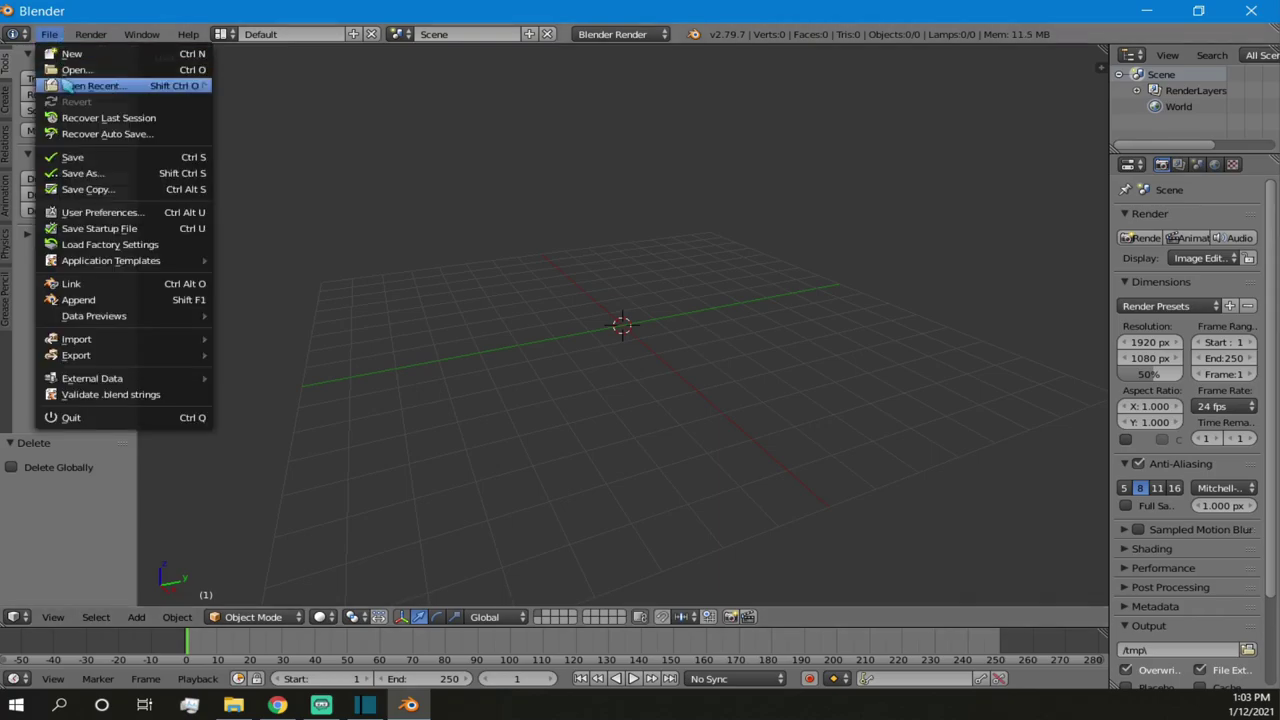
mouse_move(129, 342)
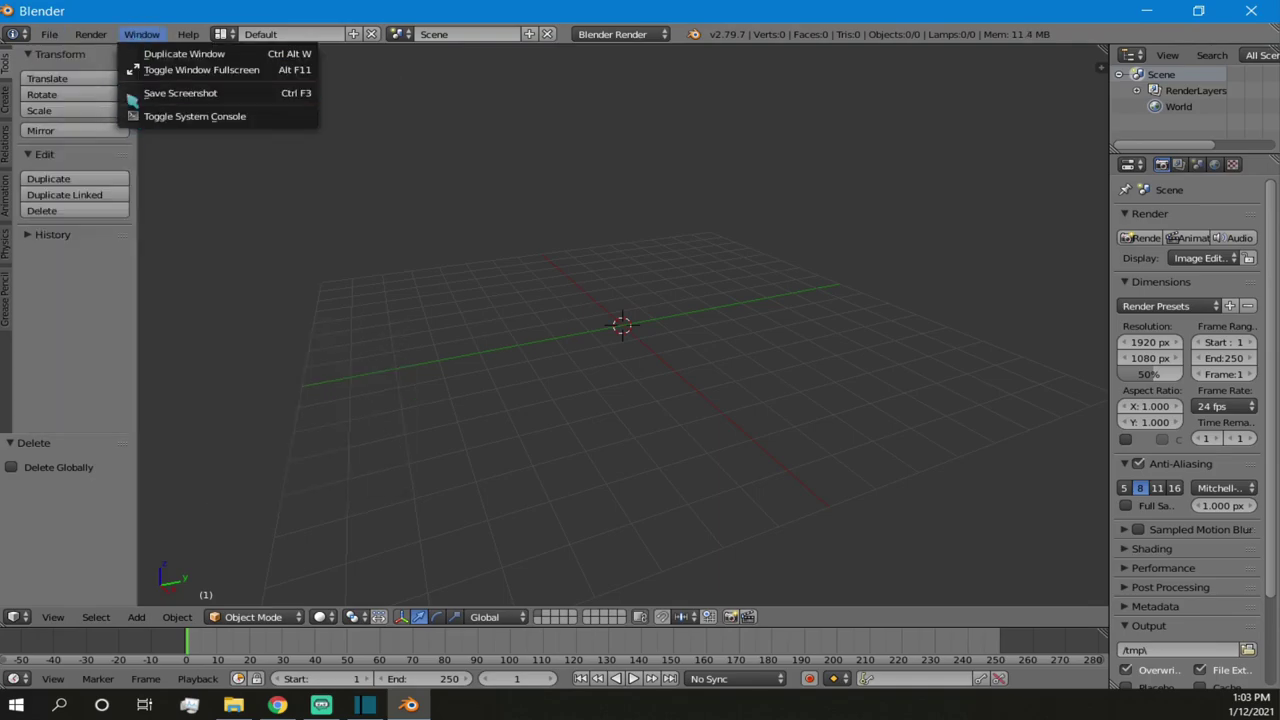
left_click(51, 36)
mouse_move(95, 358)
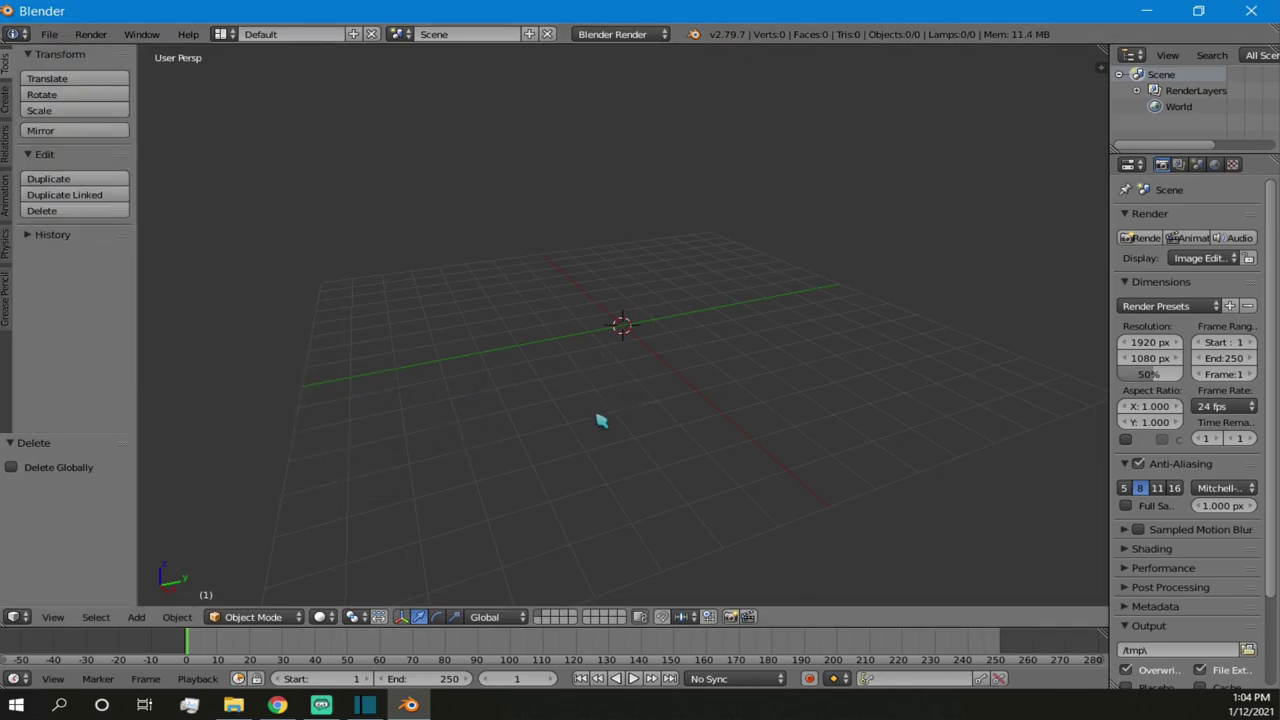
- Show the add-ons in User Preferences and start installing an add-on from a file
left_click(49, 35)
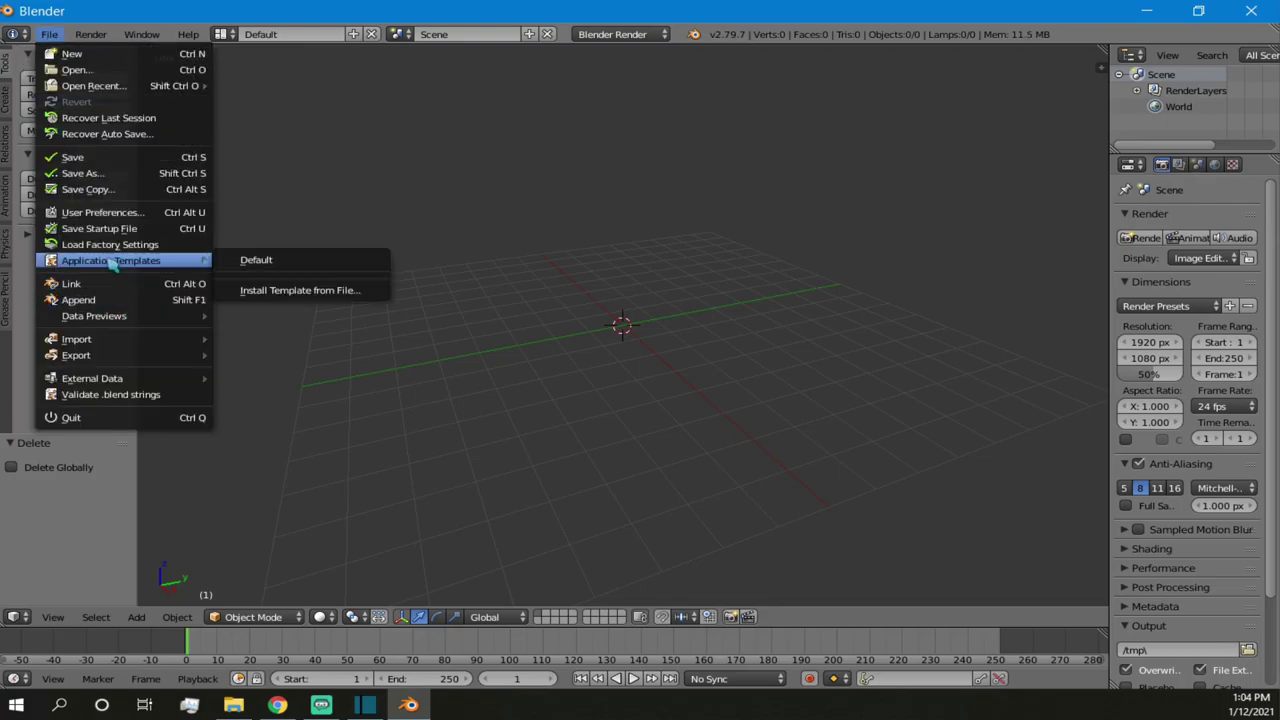
left_click(100, 214)
left_click_drag(594, 120, 560, 166)
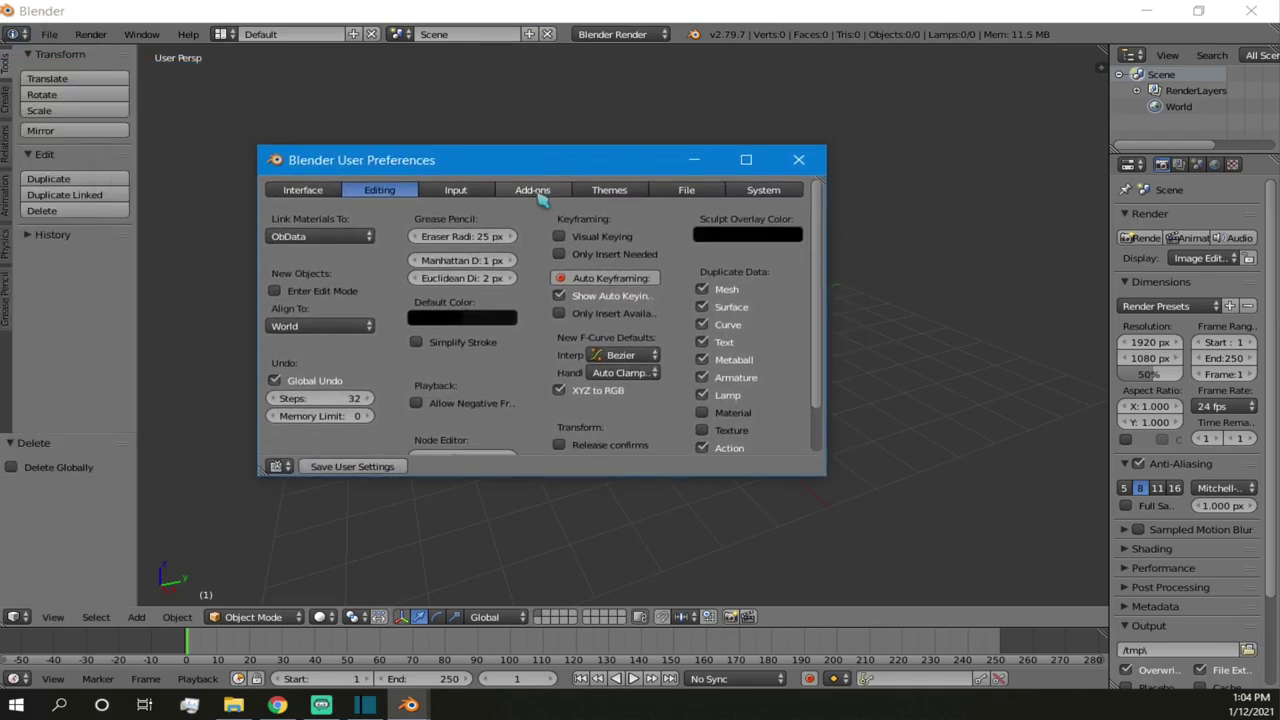
left_click(533, 190)
scroll(443, 417, "down", 5)
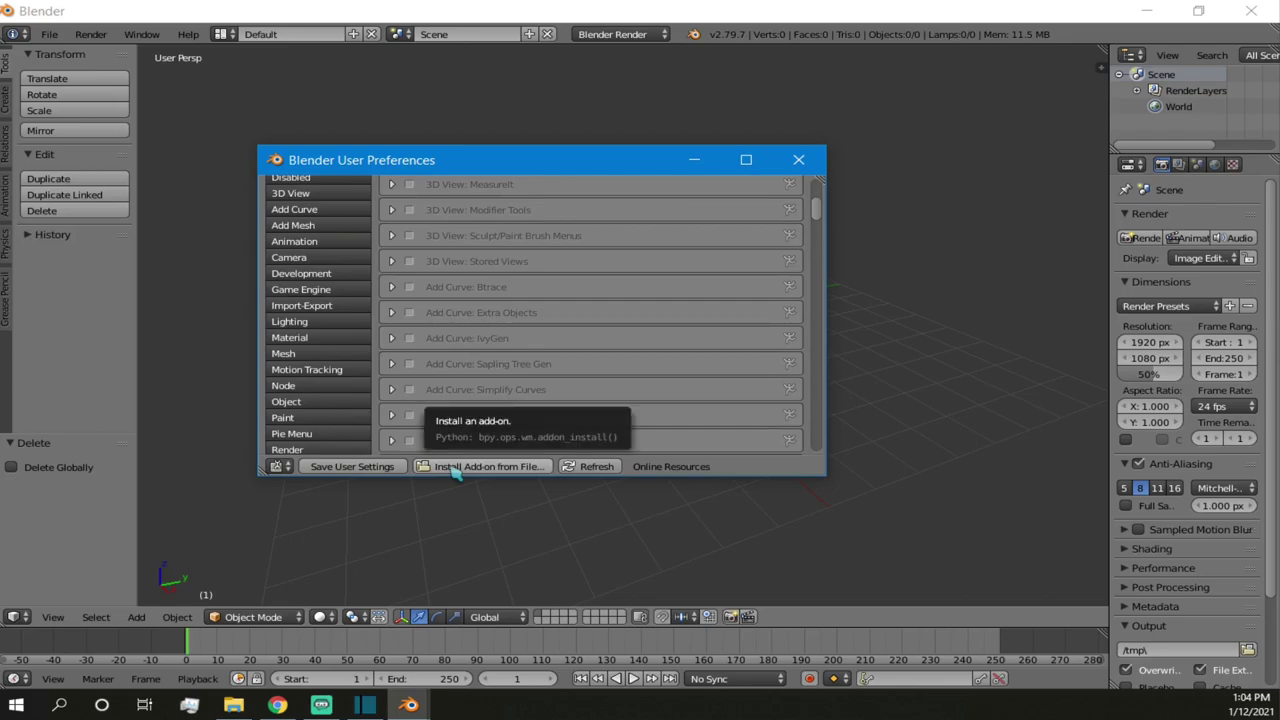
left_click(455, 470)
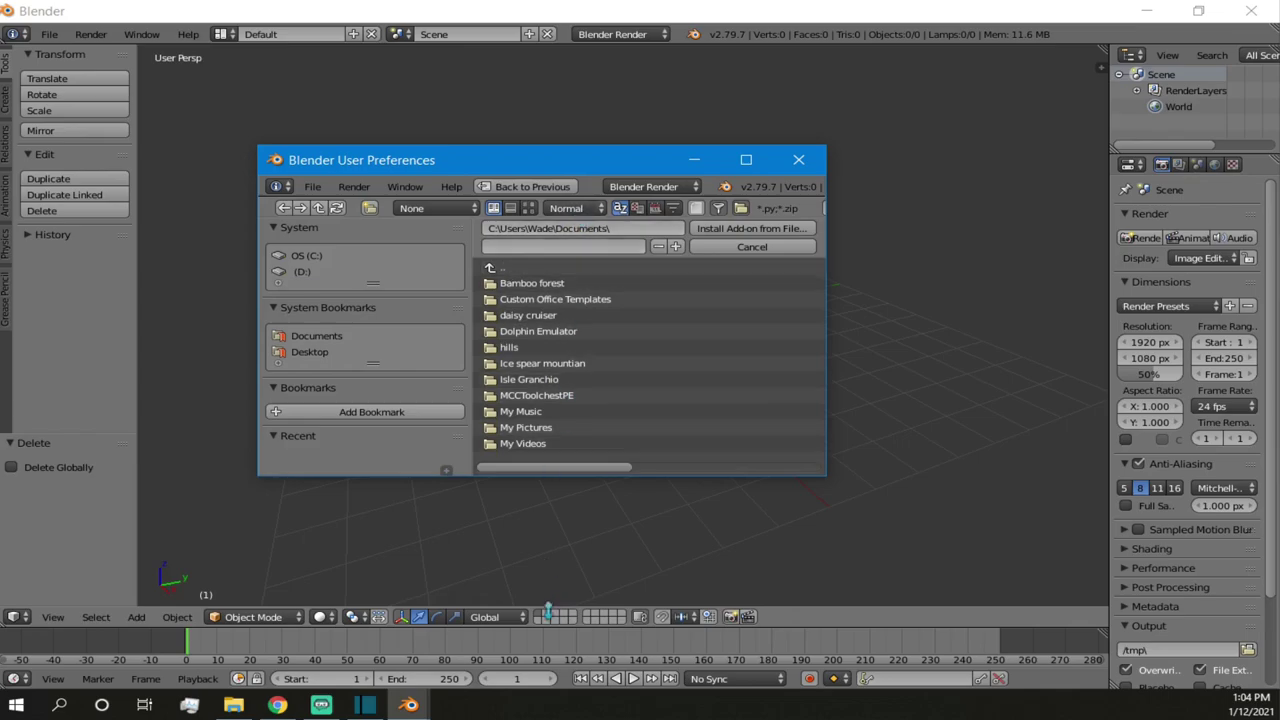
- In File Explorer, copy the path of the modules folder inside blender-2.79\2.79\scripts and close the folder window
left_click(233, 705)
scroll(557, 342, "up", 10)
double_click(490, 189)
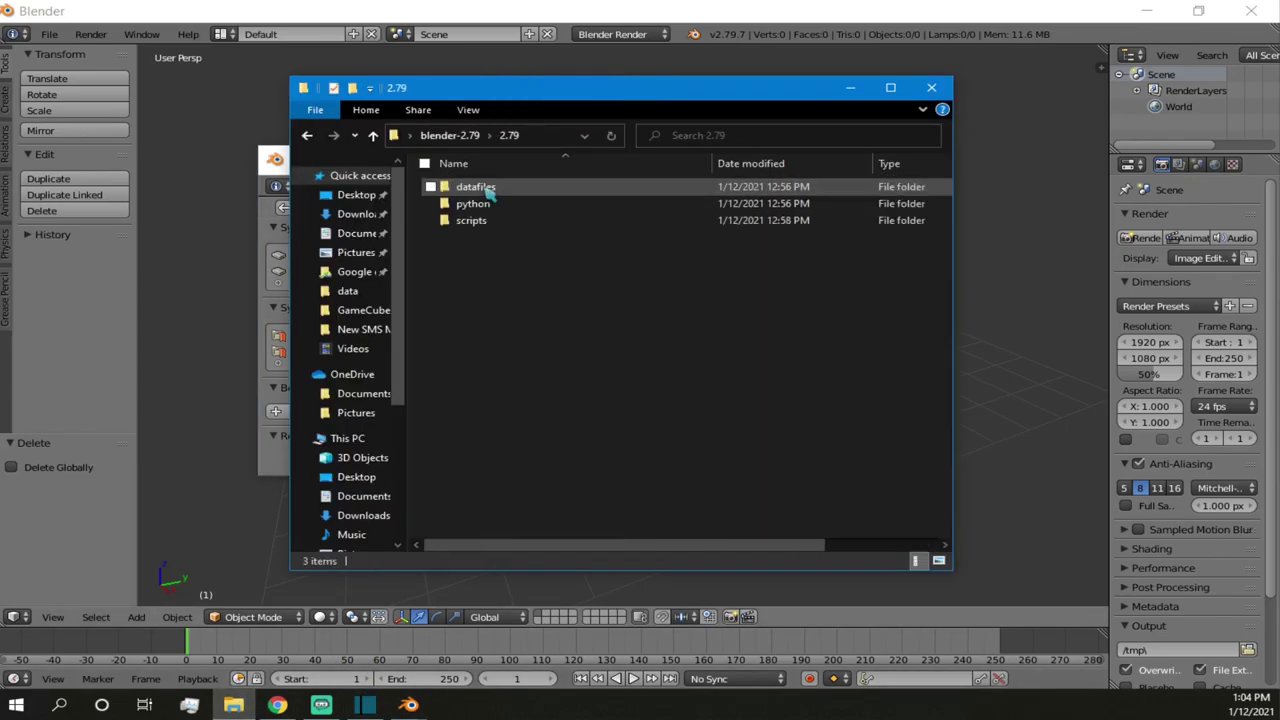
double_click(485, 222)
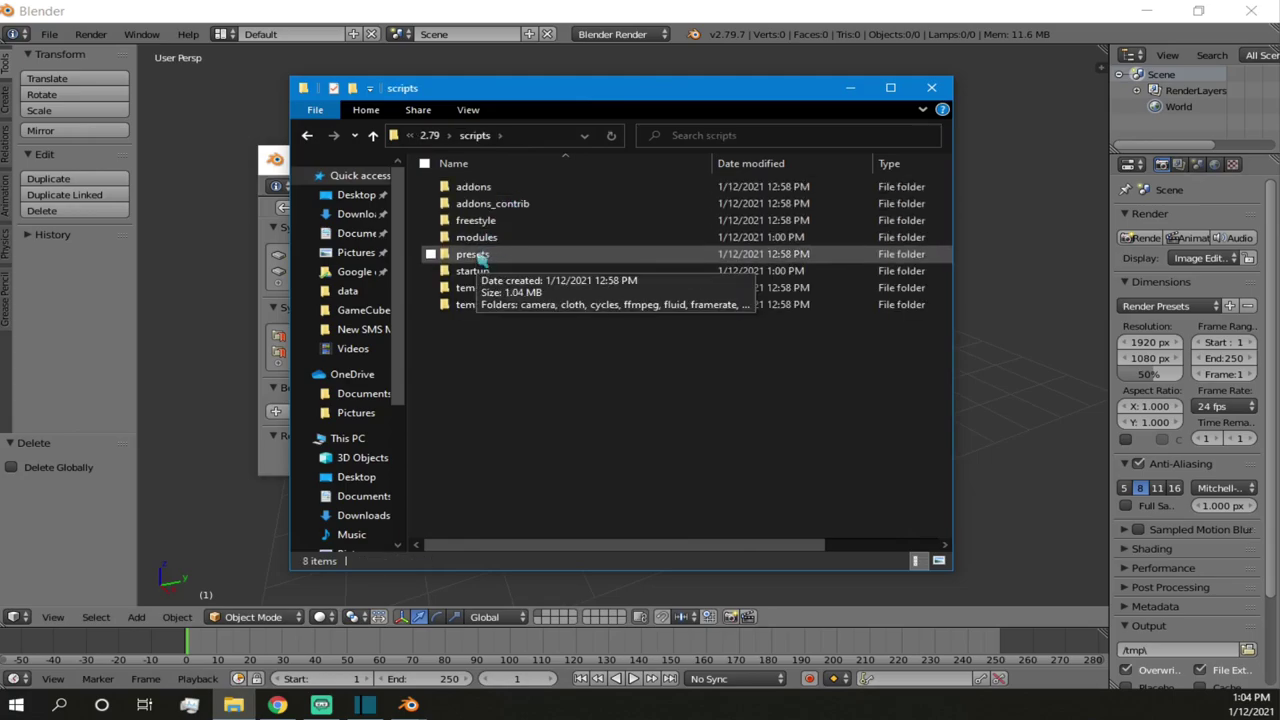
double_click(478, 238)
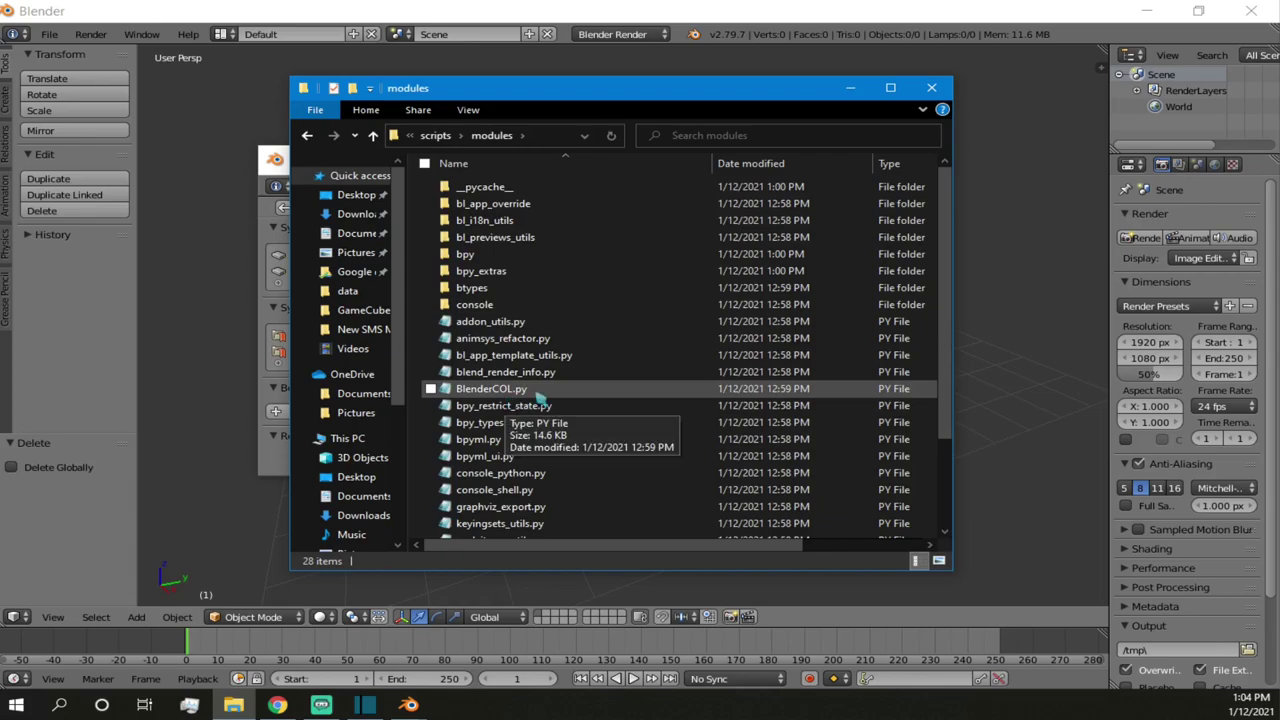
left_click(549, 136)
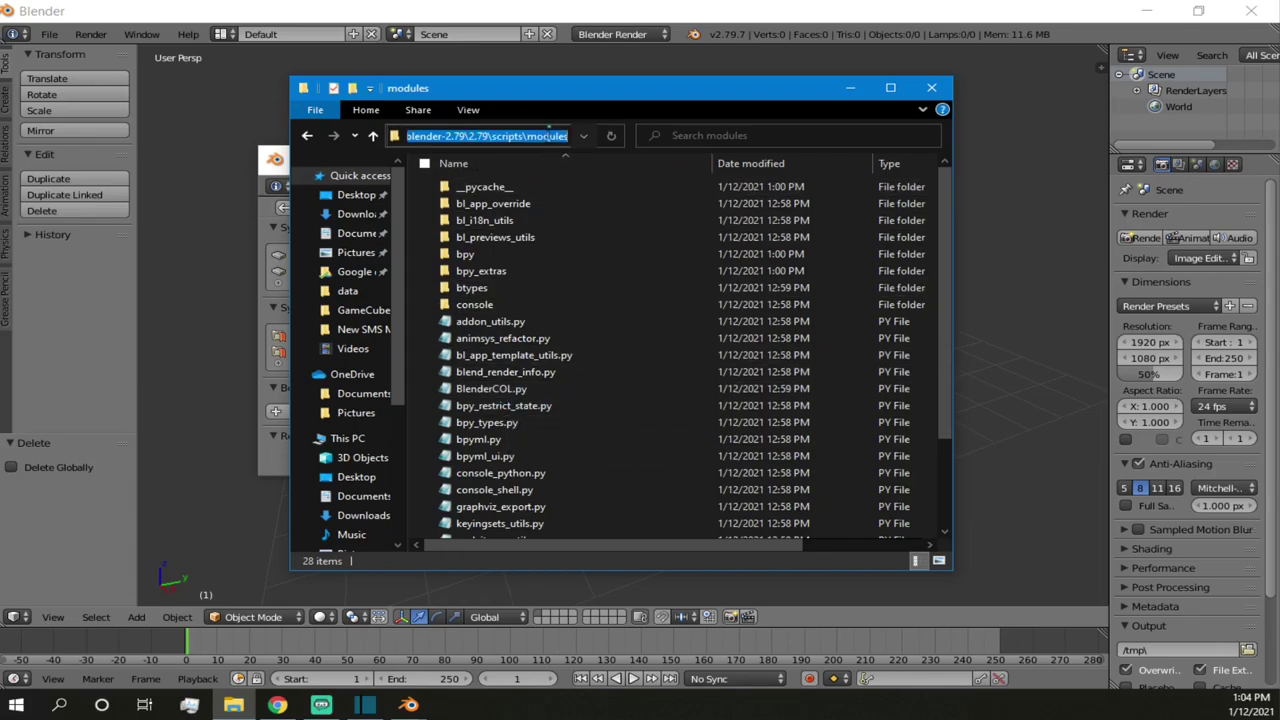
left_click(931, 88)
- Point the add-on file browser to the copied blender-2.79\2.79\scripts\modules path and maximize the preferences window
left_click(608, 229)
type("C:\\Users\\Wade\\Desktop\\blender-2.79\\2.79\\scripts\\modules")
key("Return")
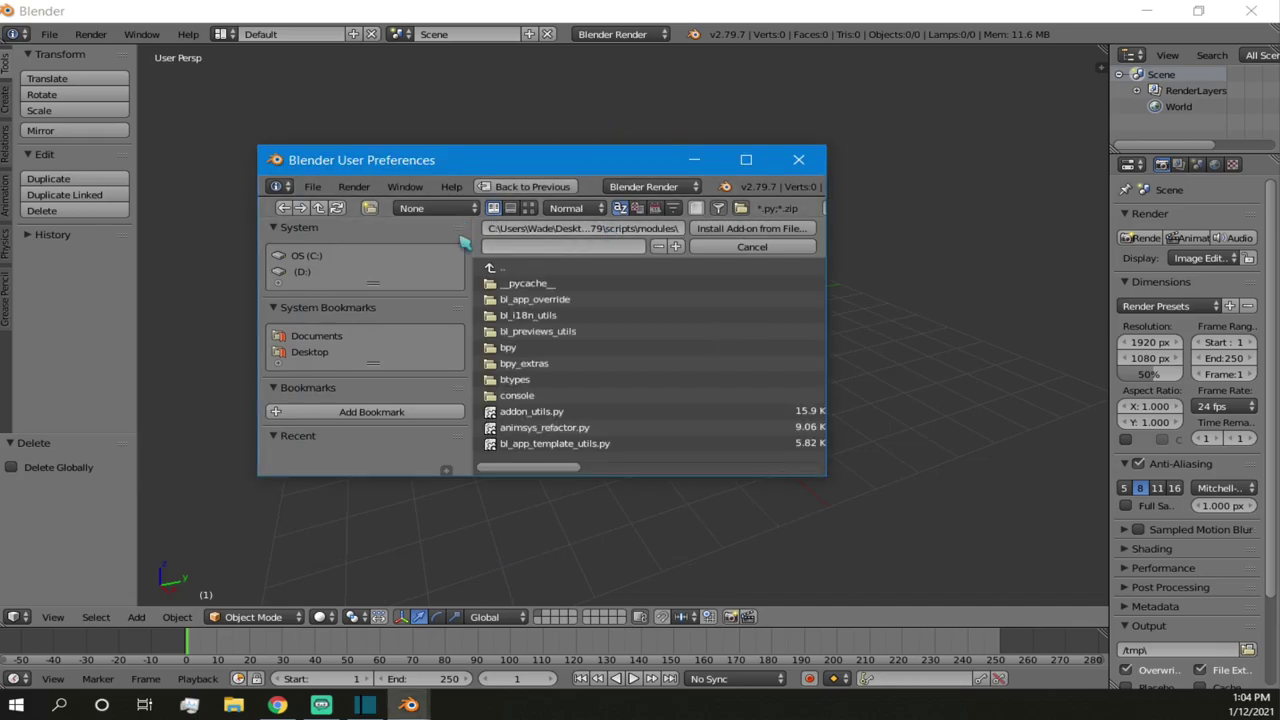
scroll(604, 351, "down", 1)
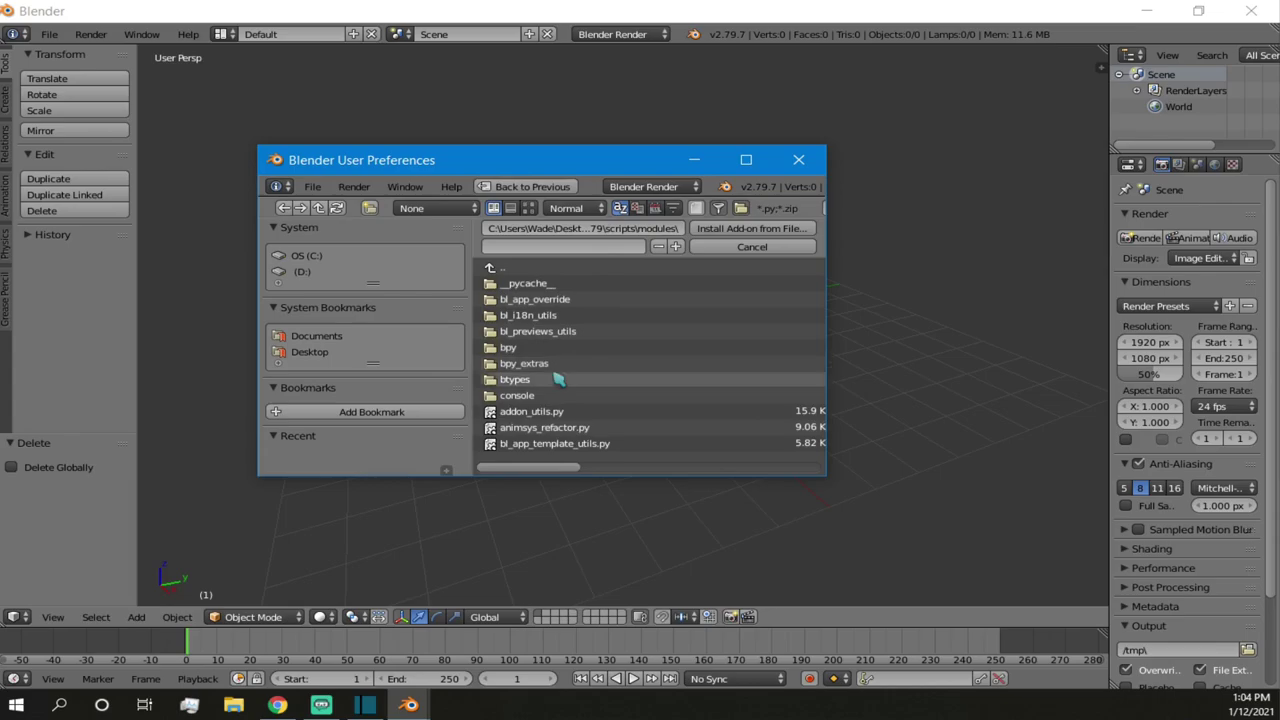
scroll(551, 416, "up", 1)
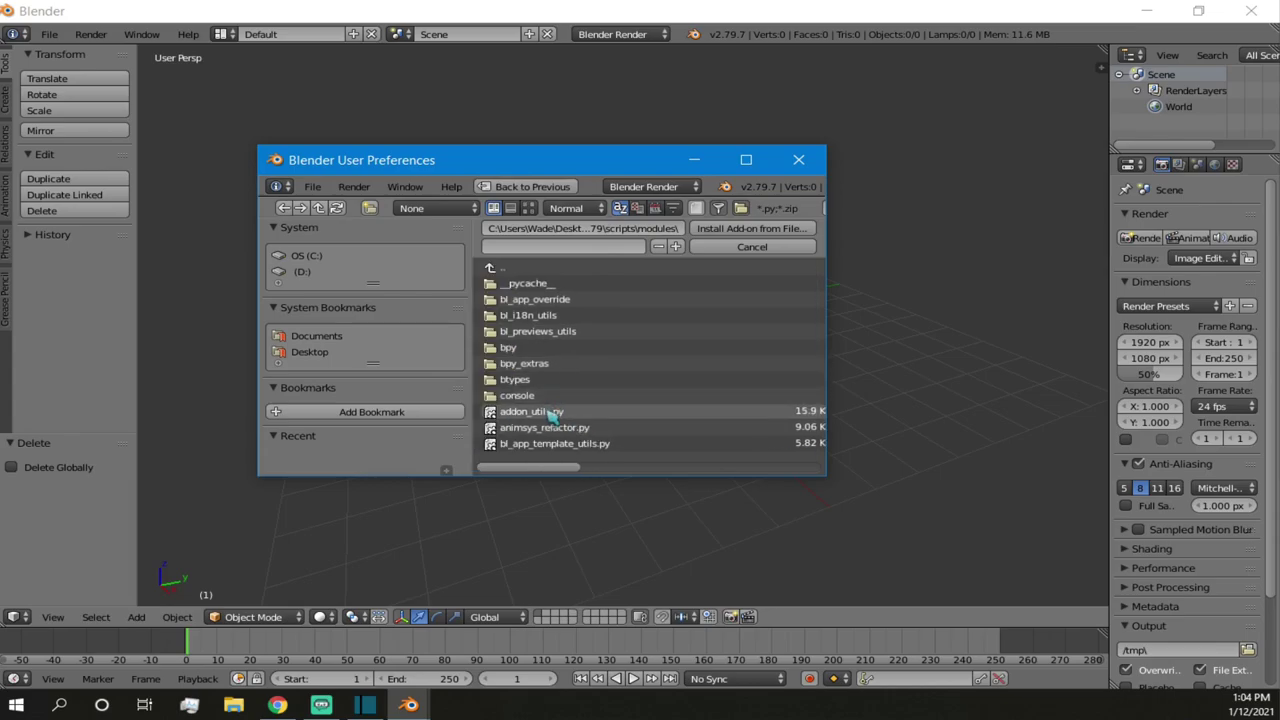
left_click(620, 229)
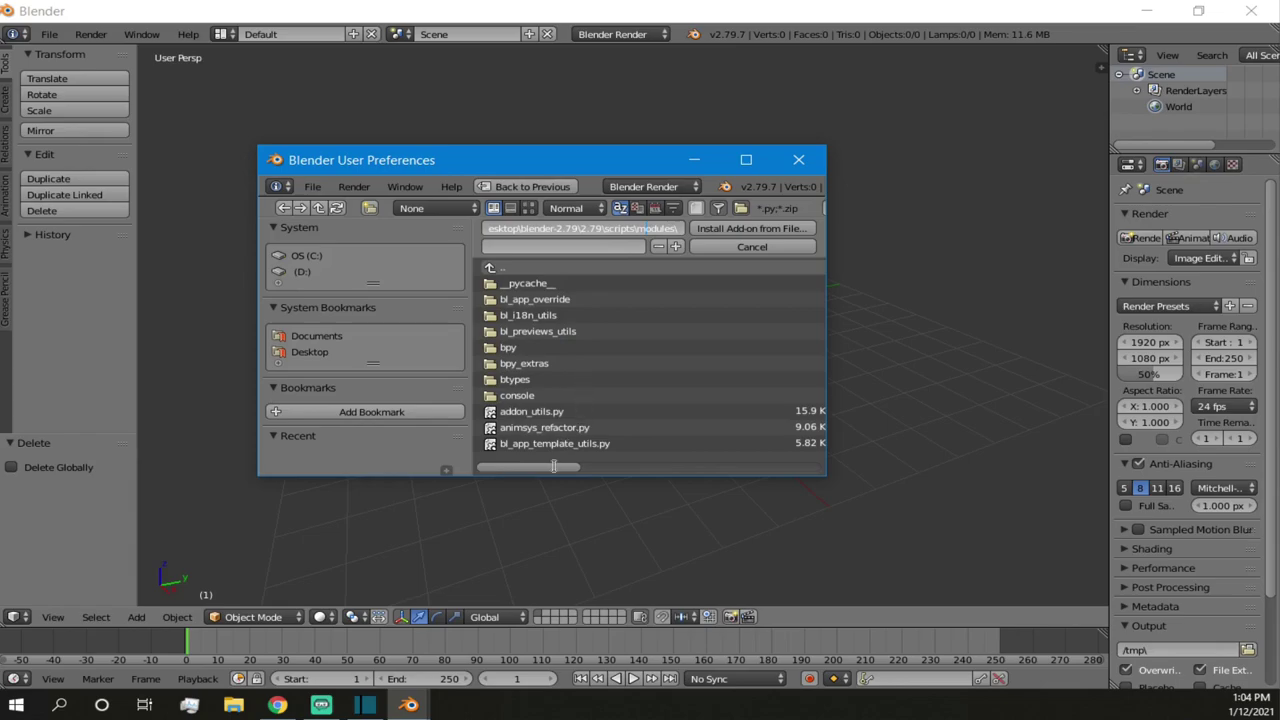
left_click(746, 159)
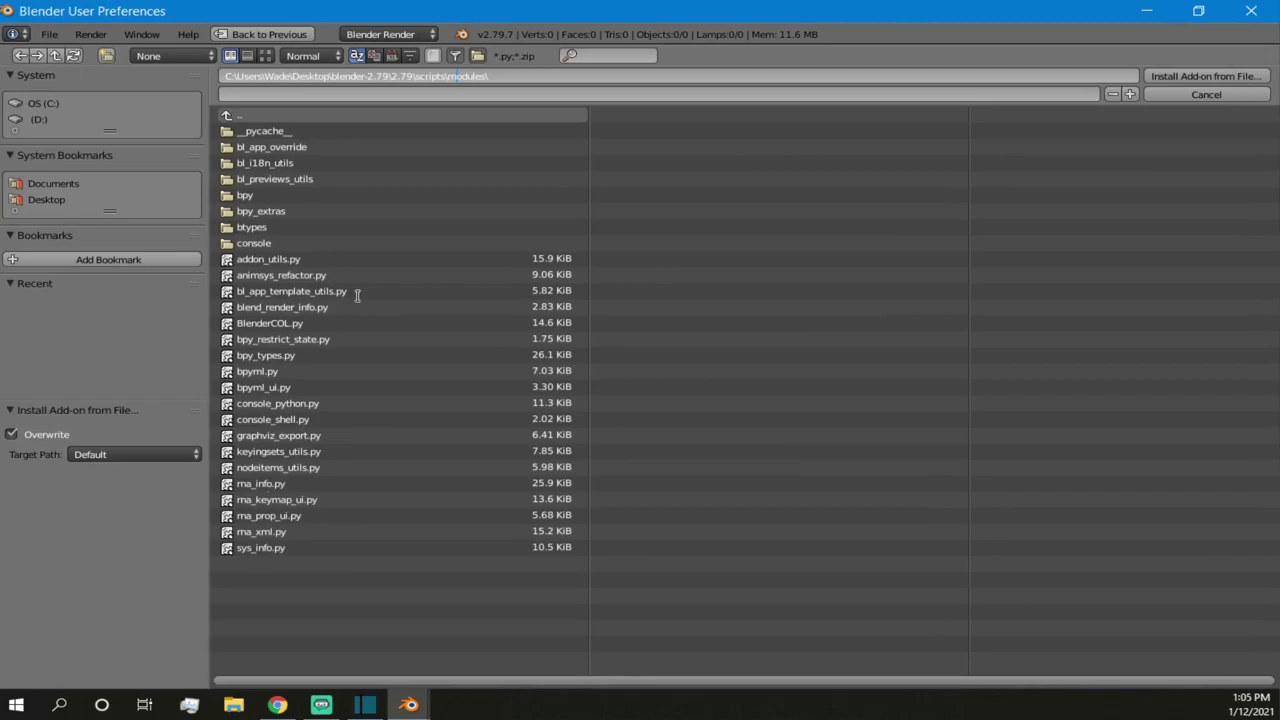
- Install BlenderCOL.py as an add-on and enable Export COL for Super Mario Sunshine, then close the preferences
left_click(308, 326)
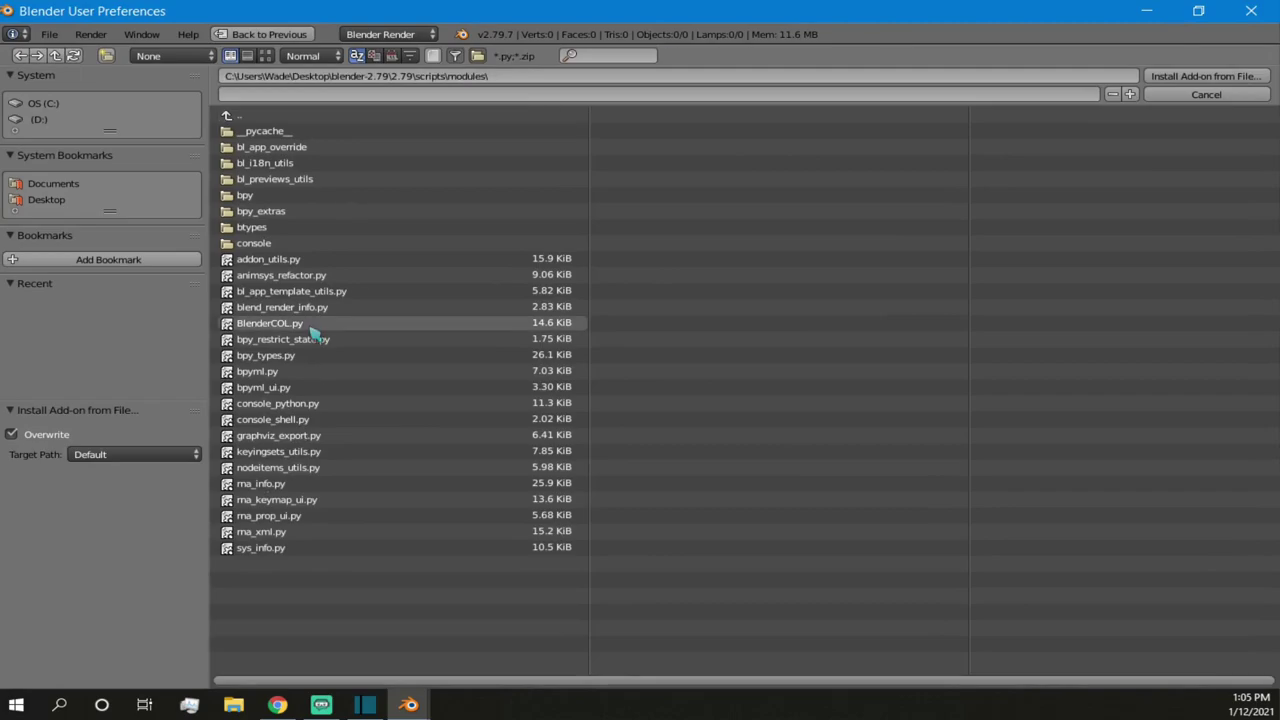
left_click(328, 325)
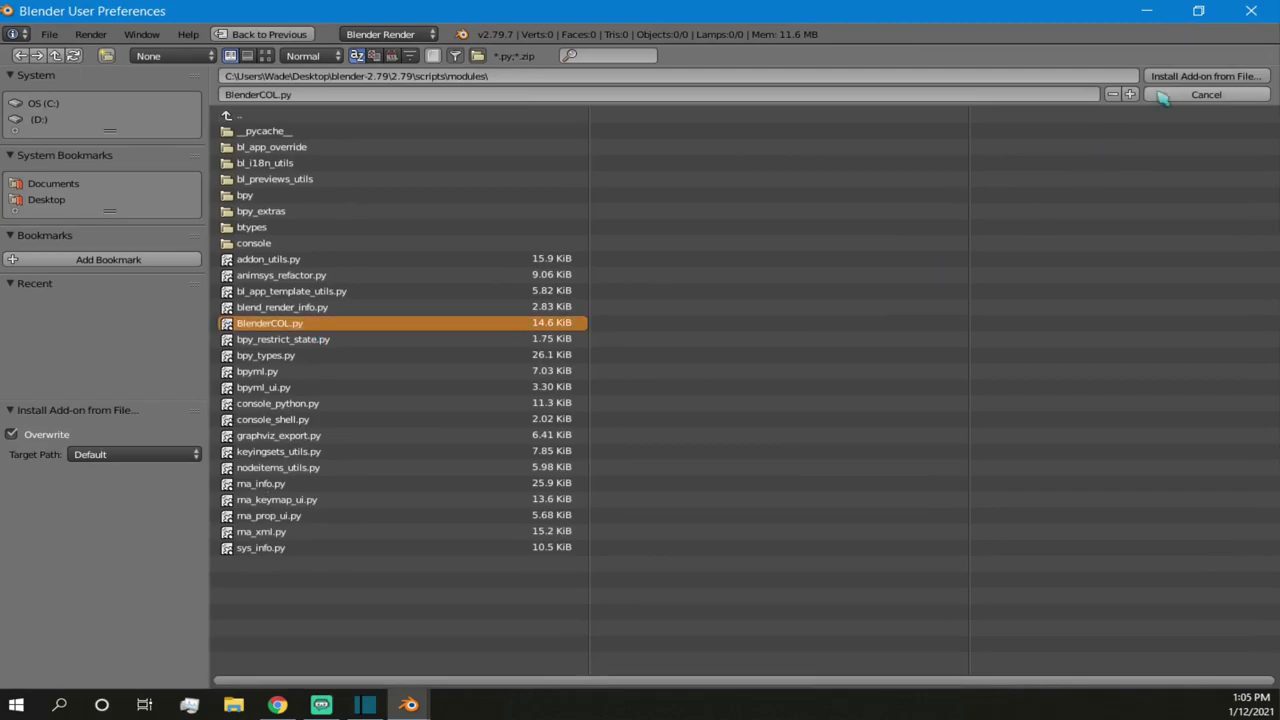
left_click(1188, 80)
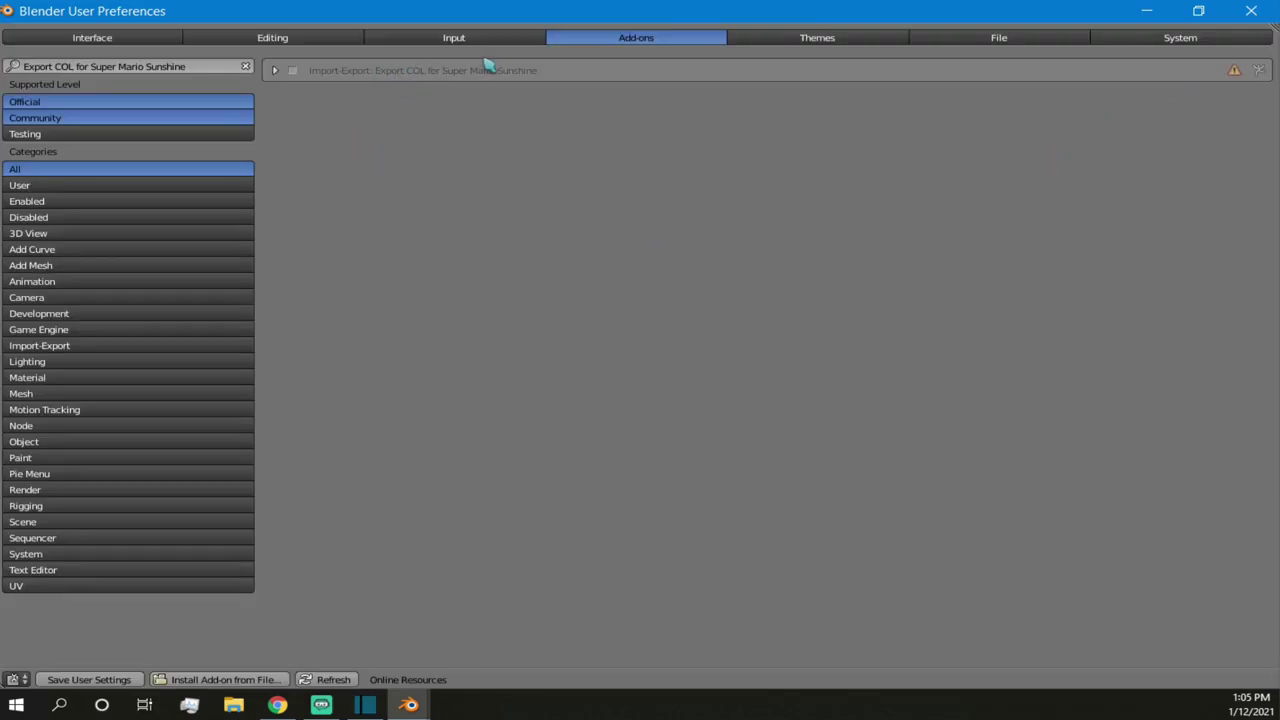
left_click(293, 71)
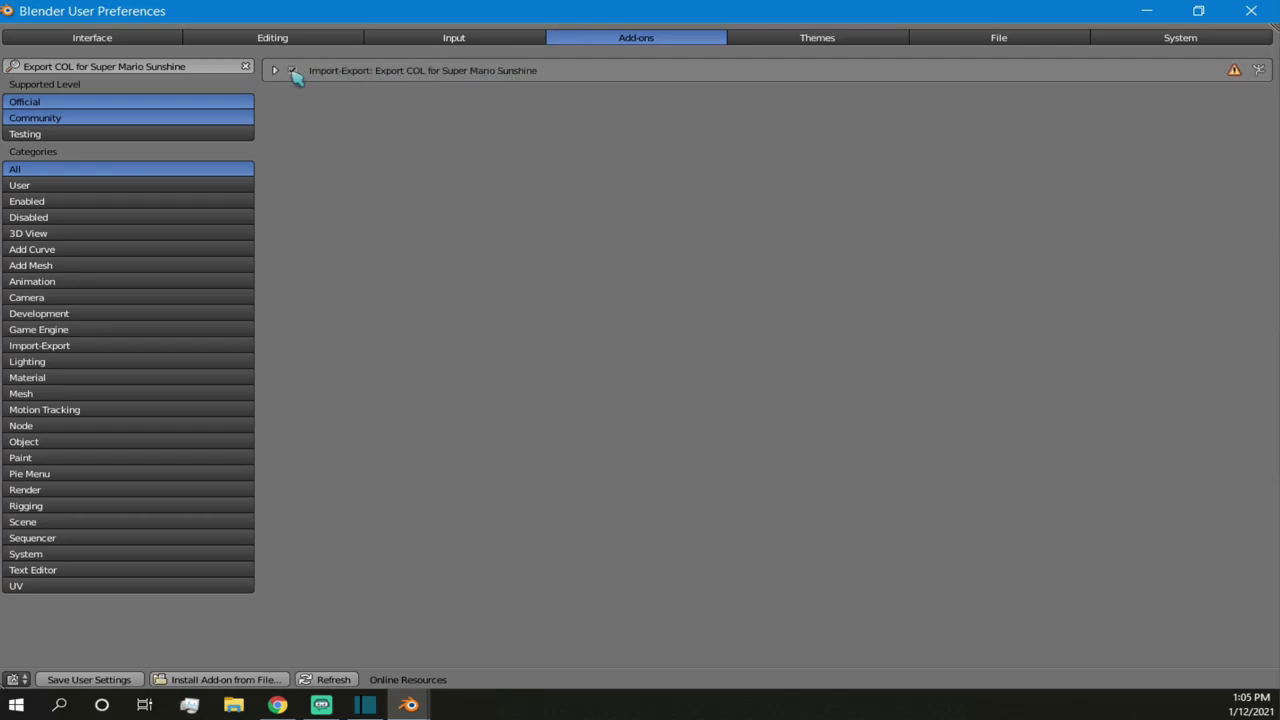
left_click(275, 70)
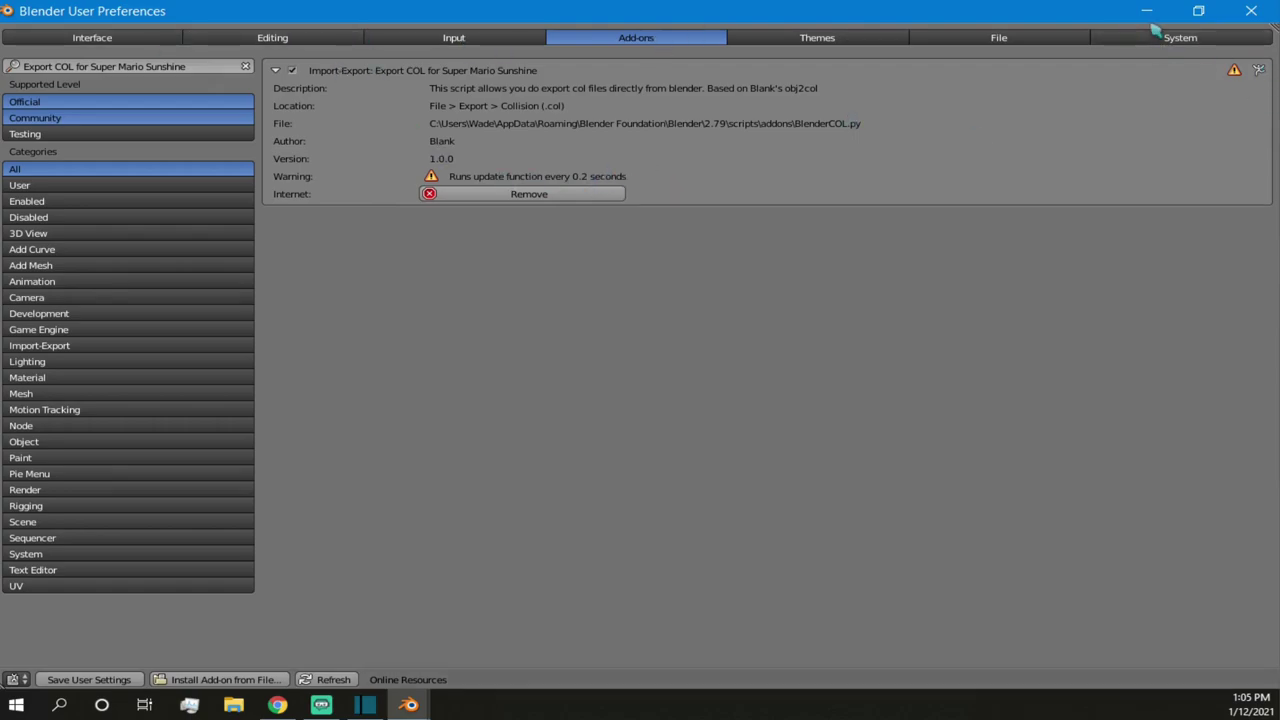
left_click(1252, 11)
- Check the available export formats for the Collision (.col) option
left_click(49, 34)
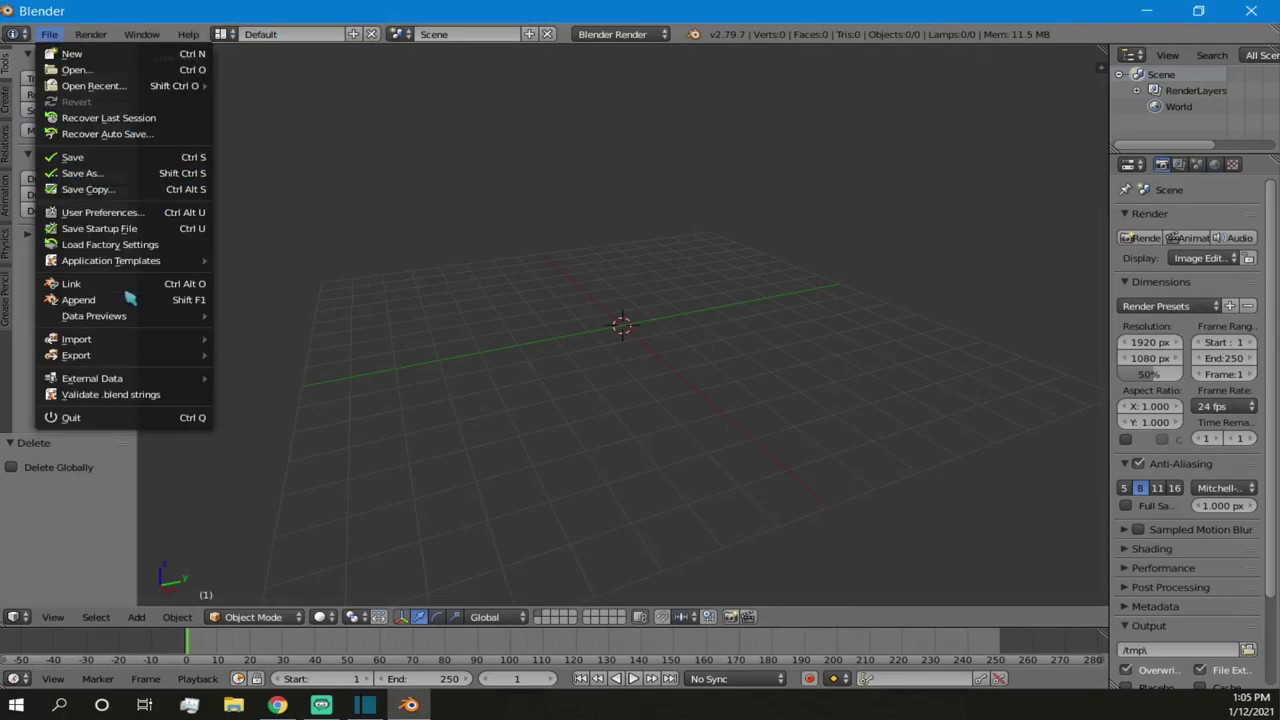
mouse_move(143, 355)
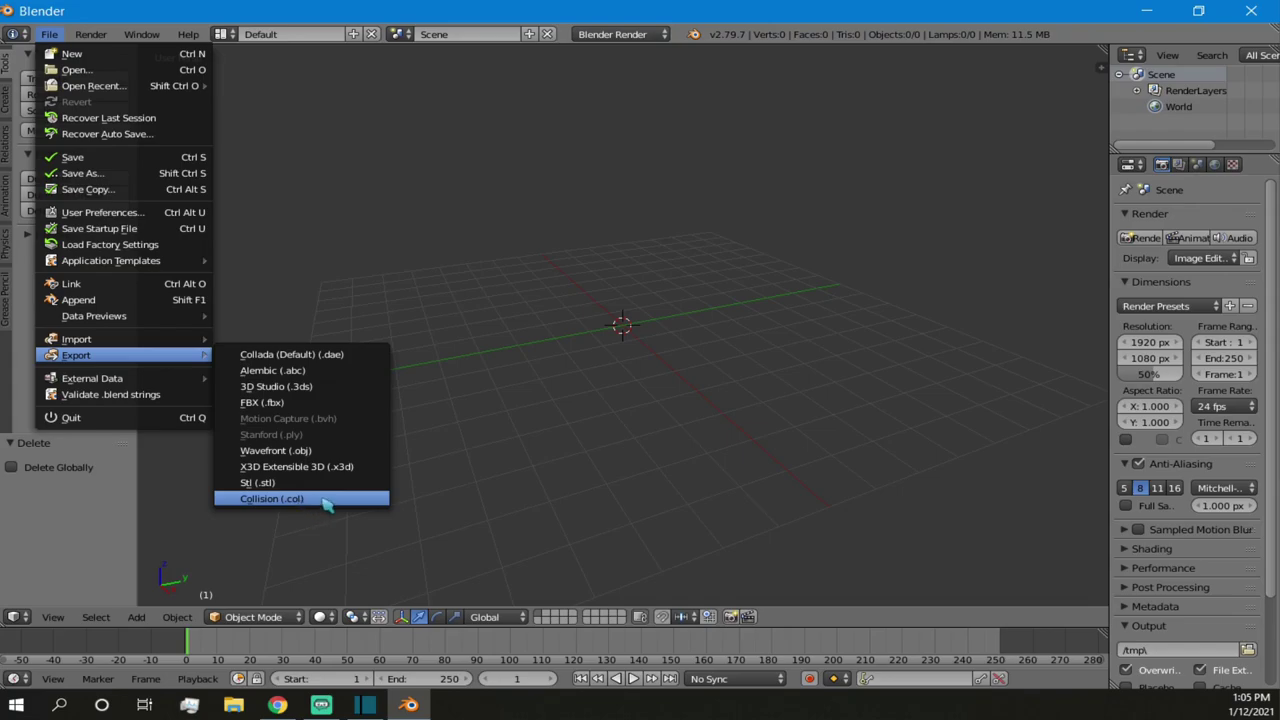
left_click(580, 474)
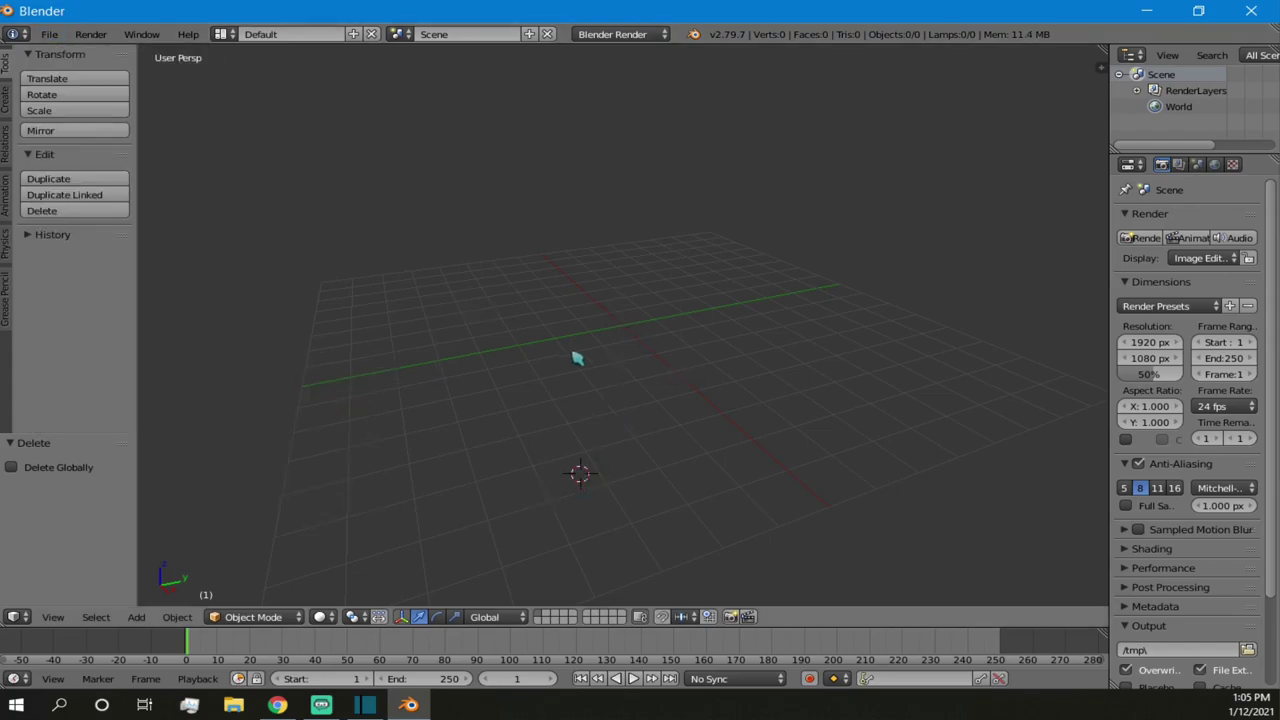
- Minimize Blender, extract SuperBMD.zip to the desktop as the SuperBMD2 folder and open that folder
left_click(1161, 12)
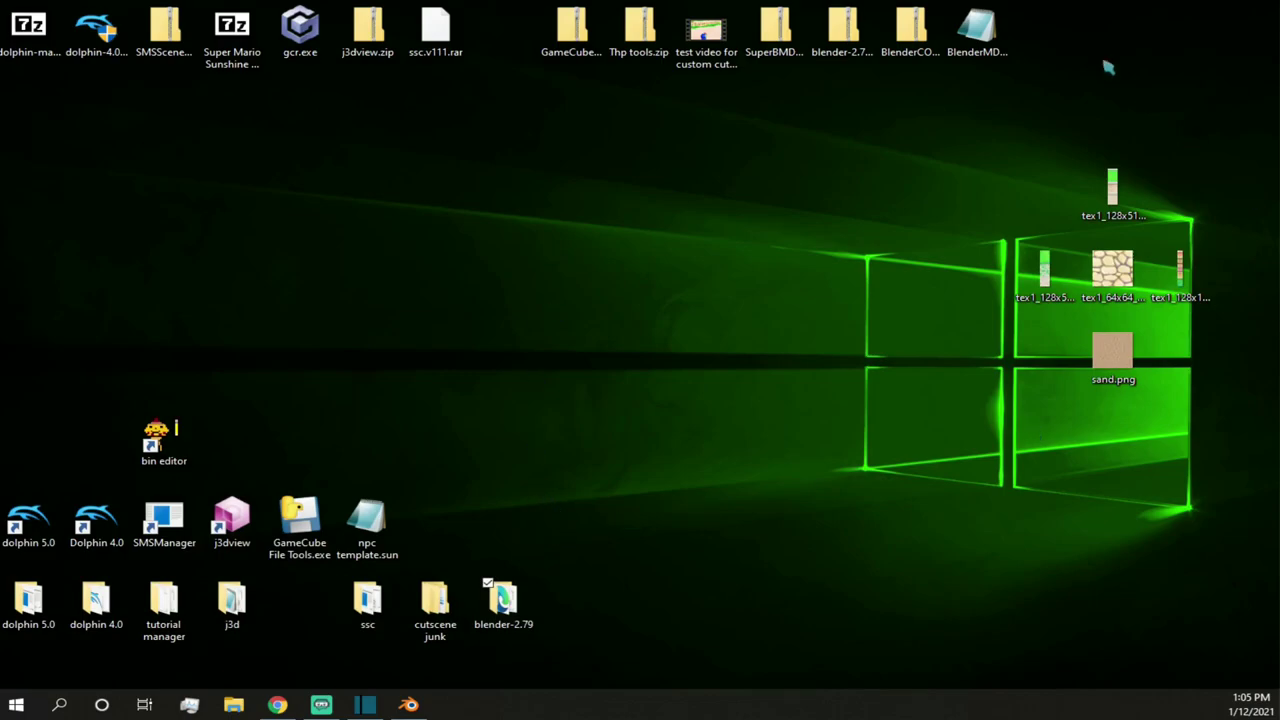
left_click(948, 34)
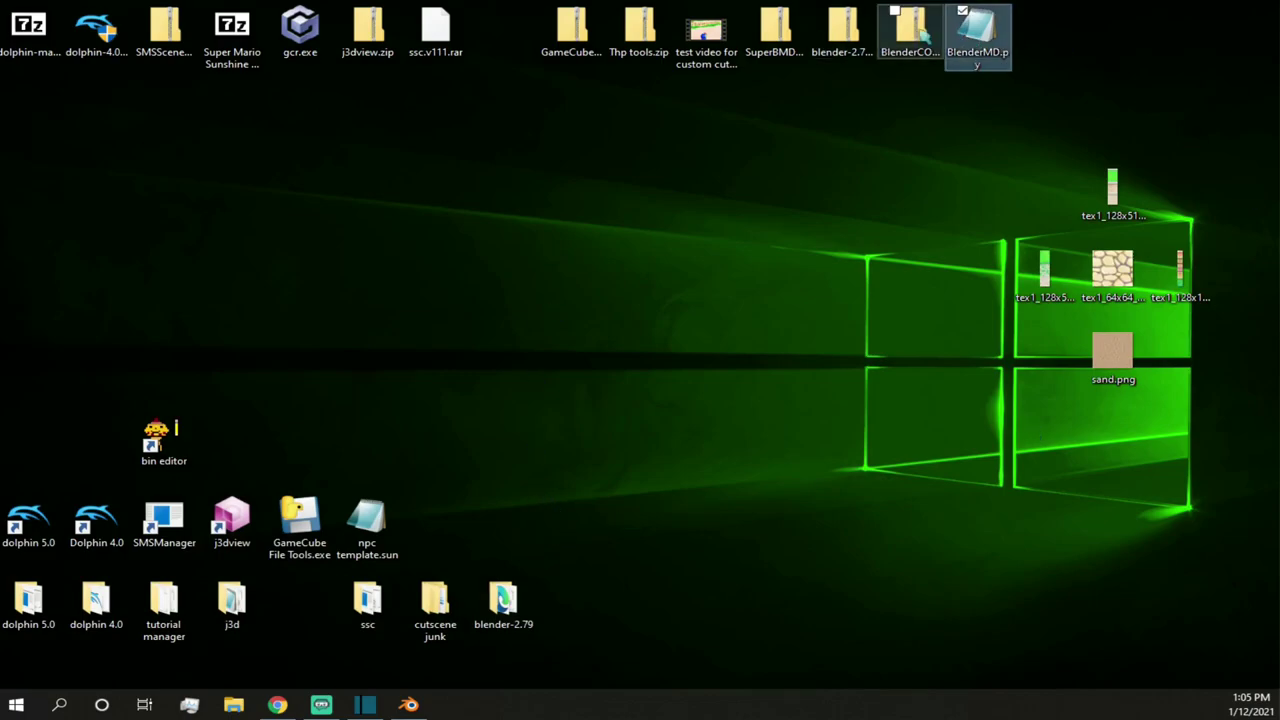
left_click(794, 34)
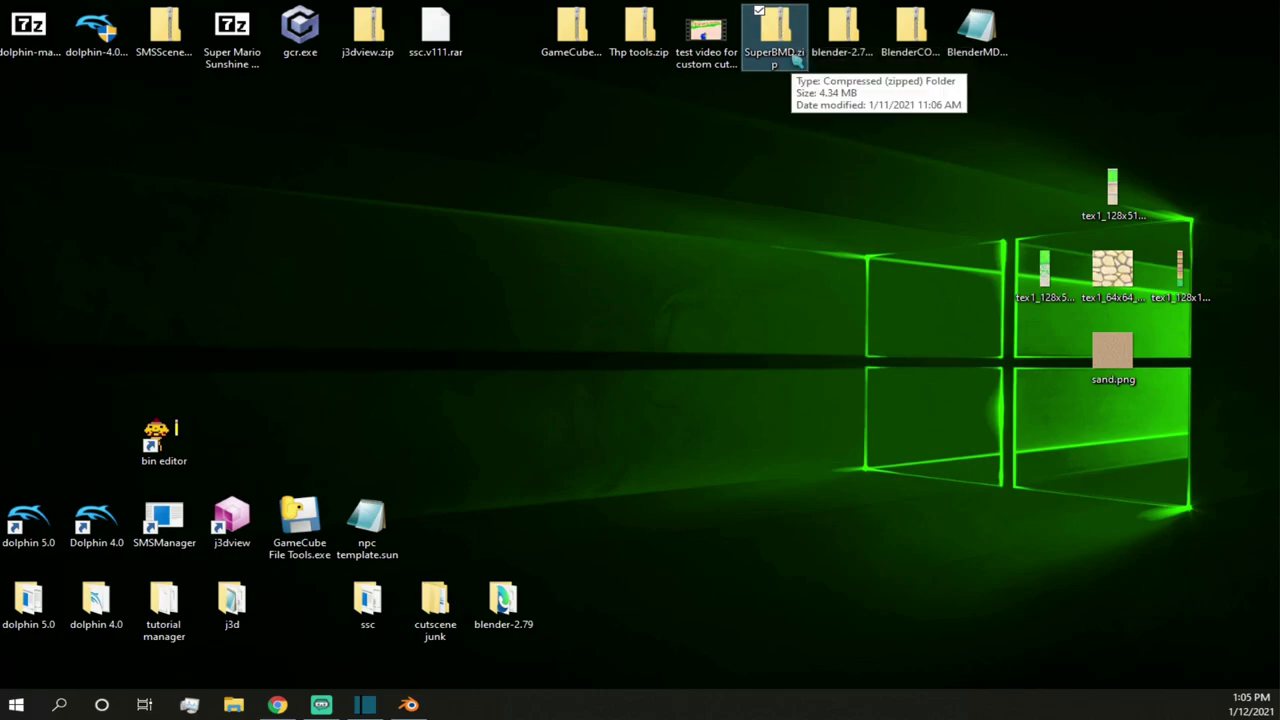
right_click(801, 52)
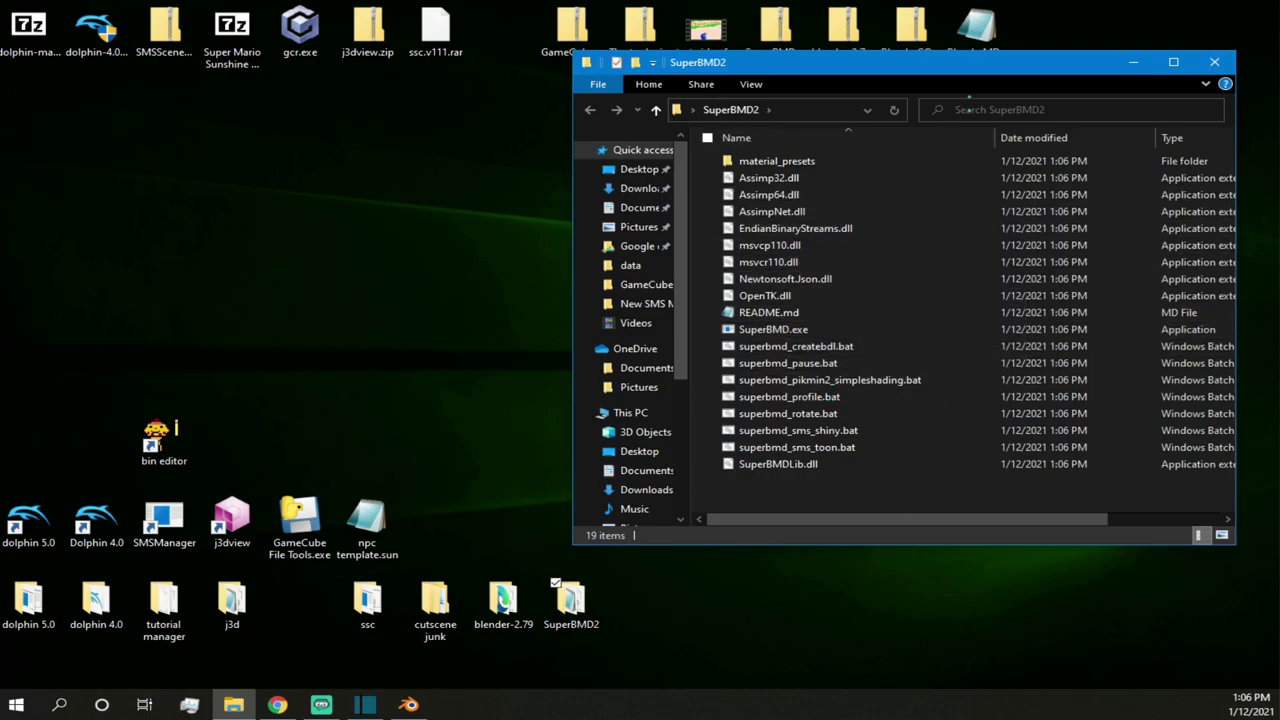
left_click_drag(1011, 75, 508, 116)
- Open the BlenderMD.py script from the desktop in Notepad and move its window so the code is readable
double_click(978, 35)
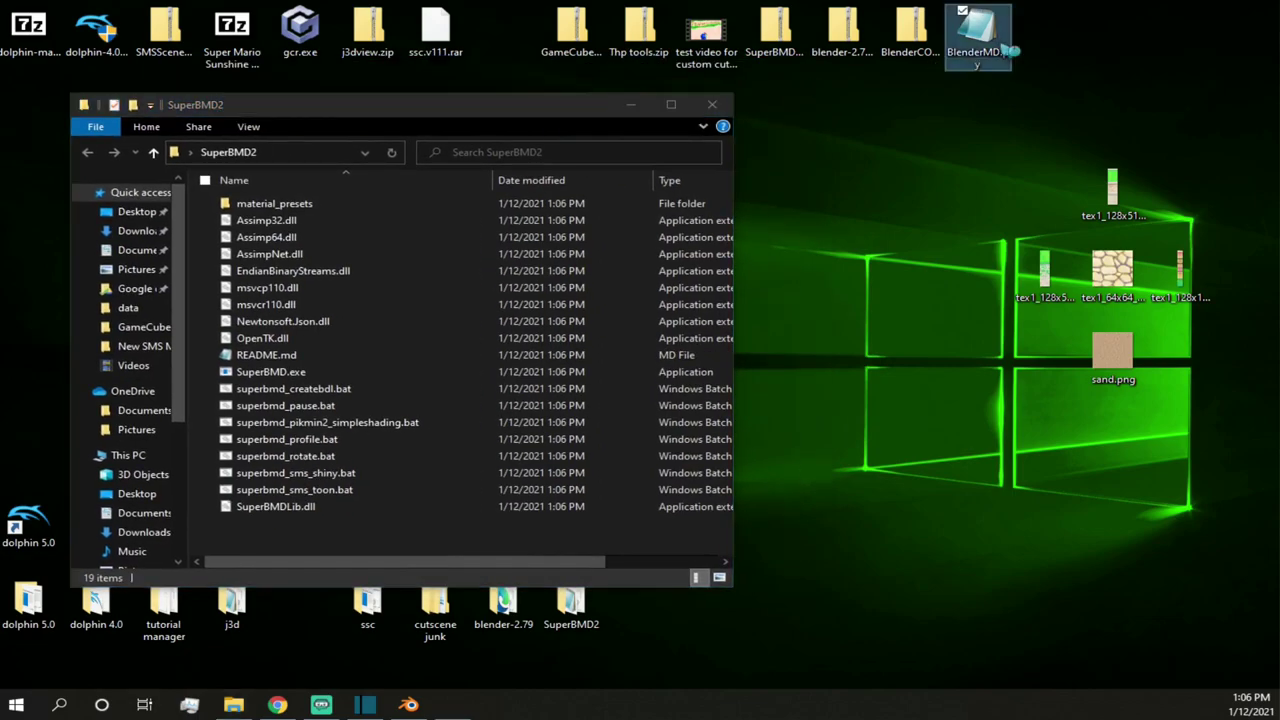
left_click_drag(440, 263, 562, 145)
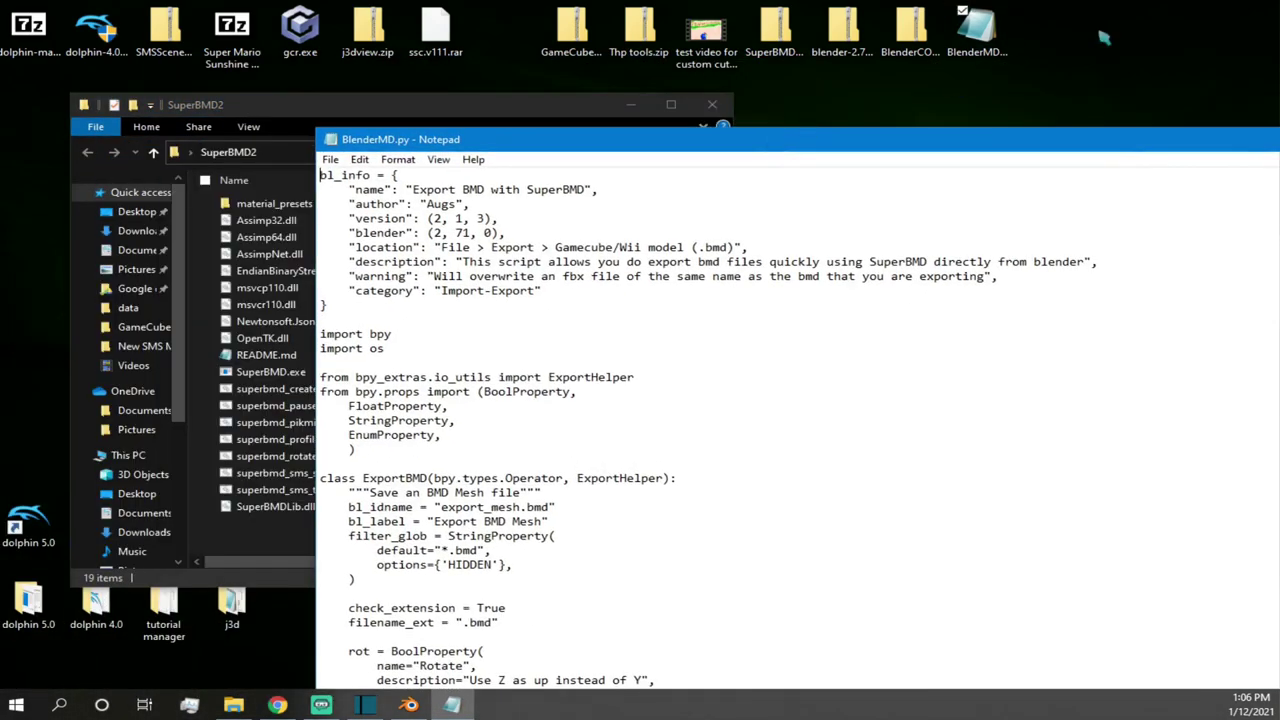
left_click(978, 35)
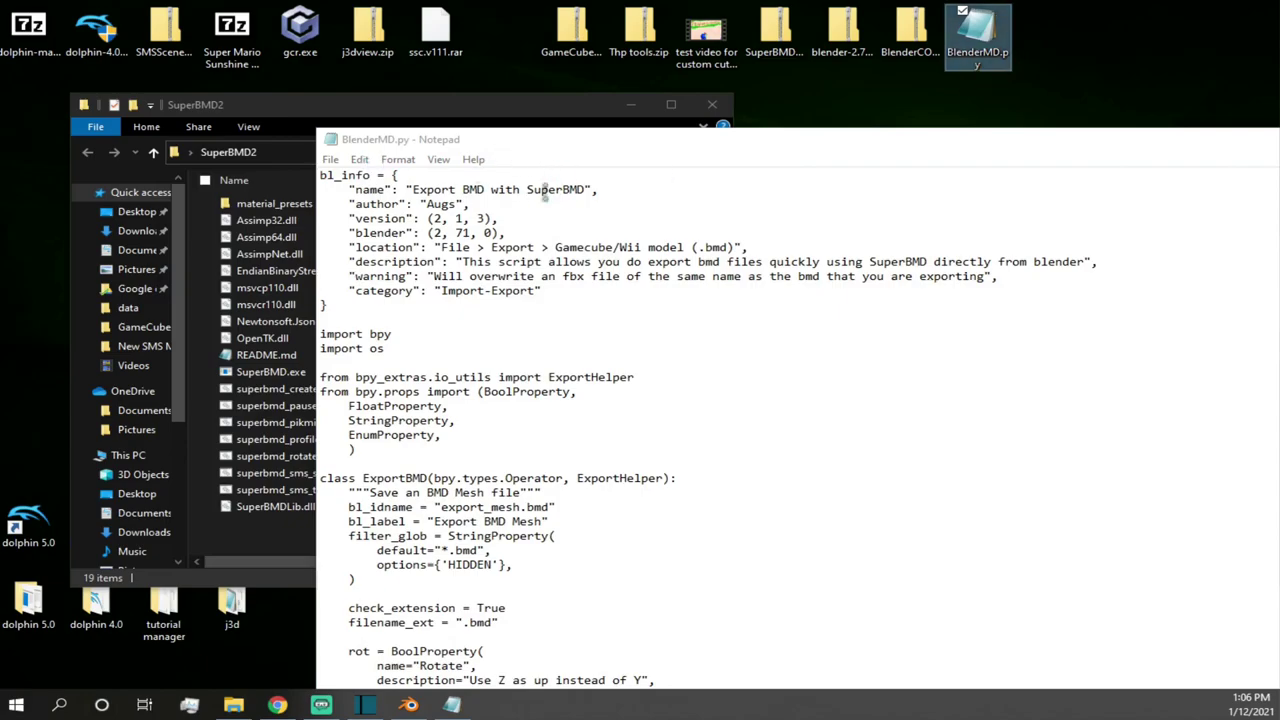
left_click_drag(530, 139, 443, 55)
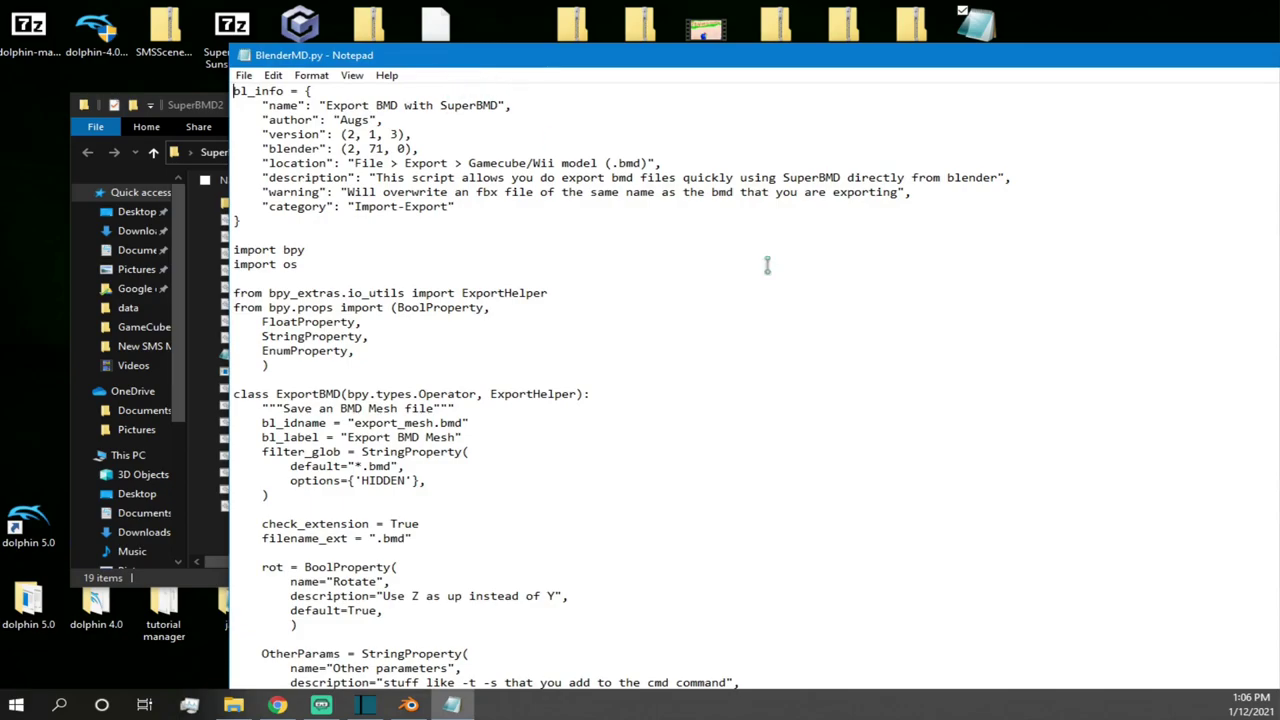
- Switch to Blender to look through its export formats, and return to the BlenderMD.py script
left_click(427, 706)
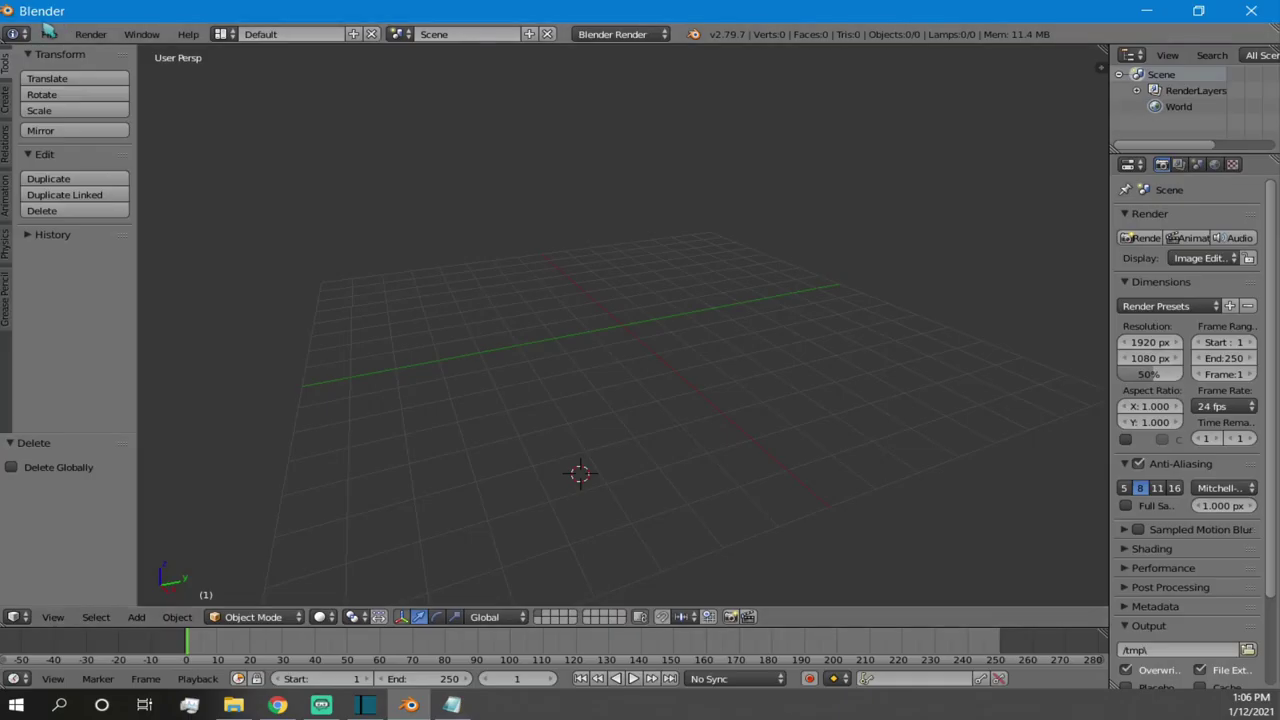
left_click(49, 34)
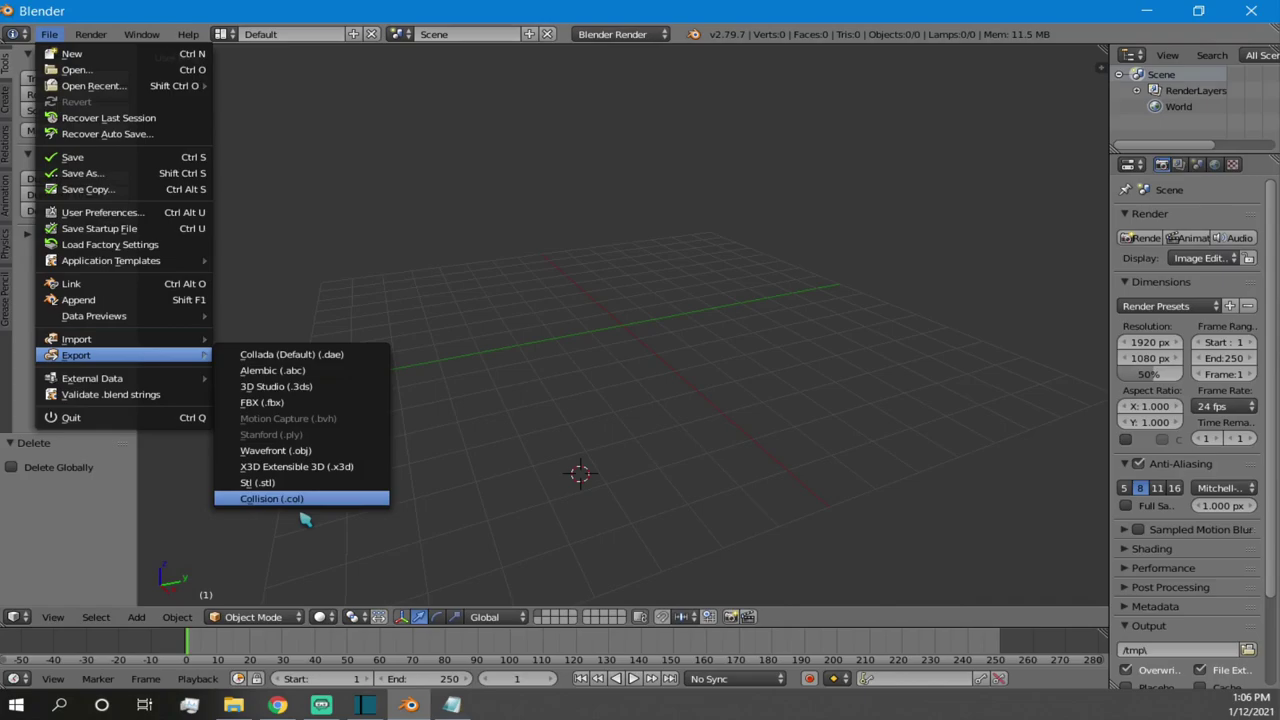
left_click(1147, 11)
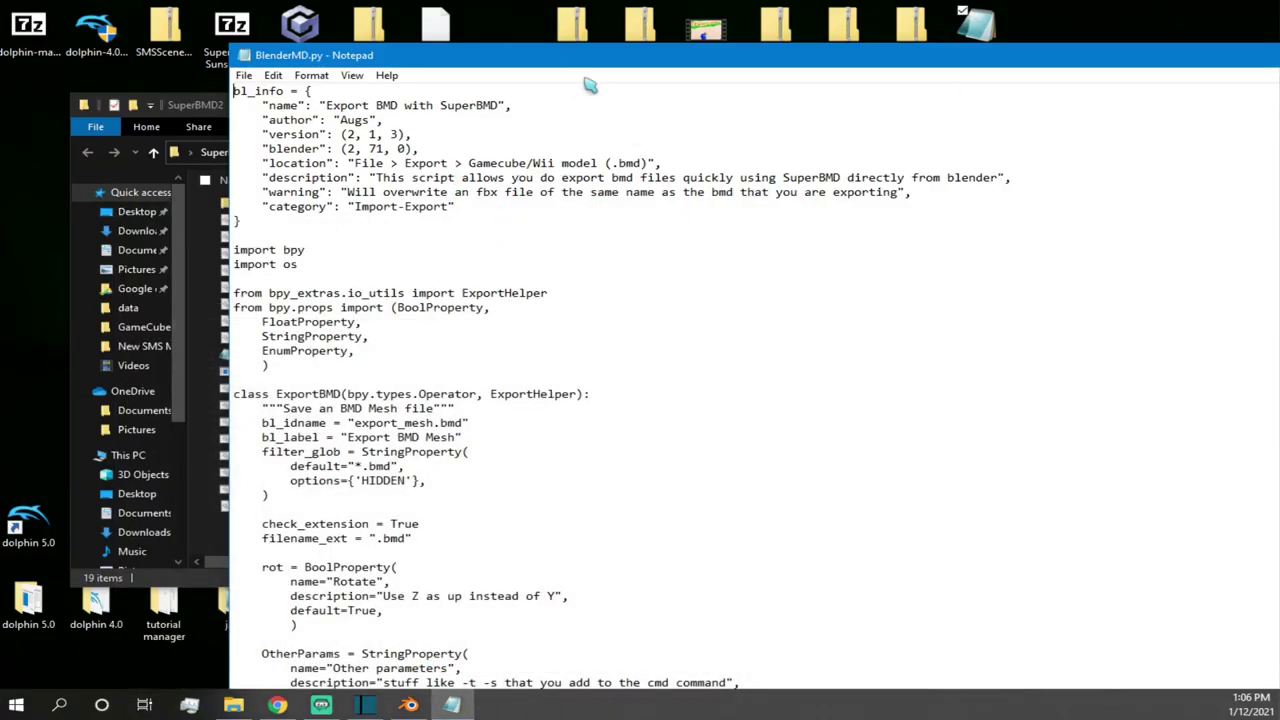
- Select the placeholder YOUR SUPERBMD PATH HERE in the SuperPath property and shrink the Notepad window beside the SuperBMD2 folder
scroll(549, 229, "down", 10)
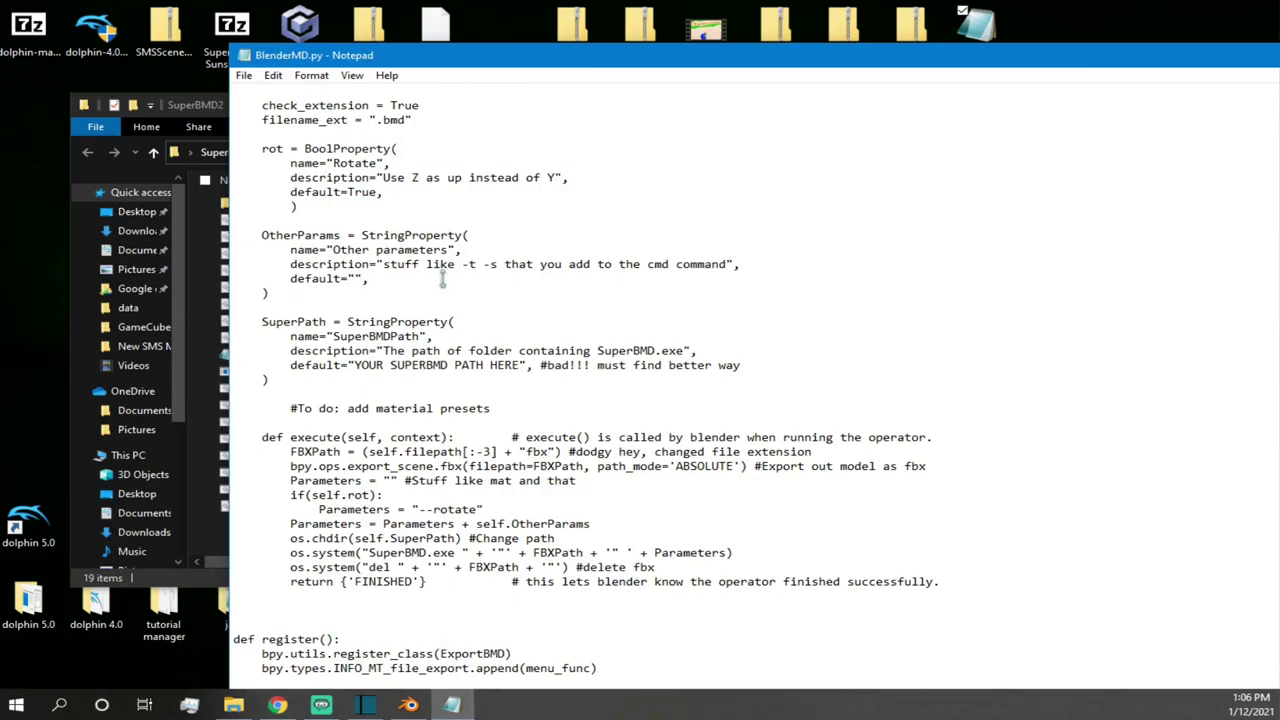
left_click_drag(355, 365, 512, 370)
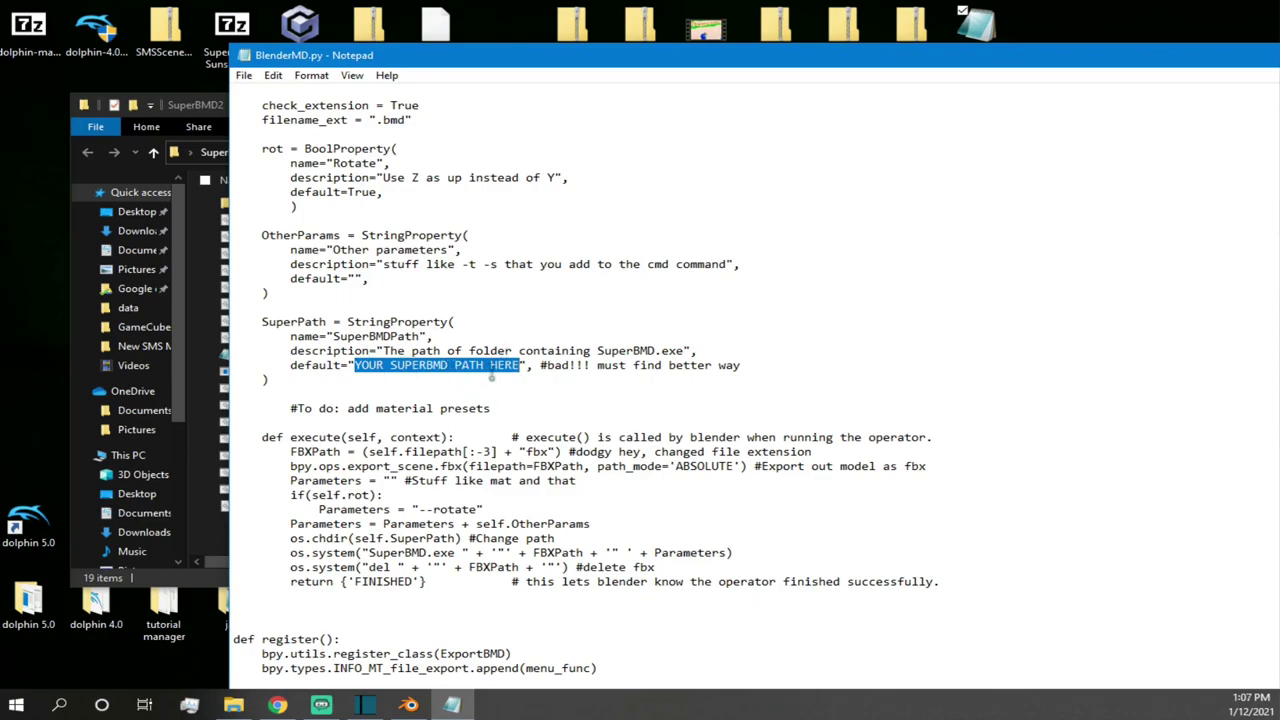
left_click_drag(489, 58, 200, 90)
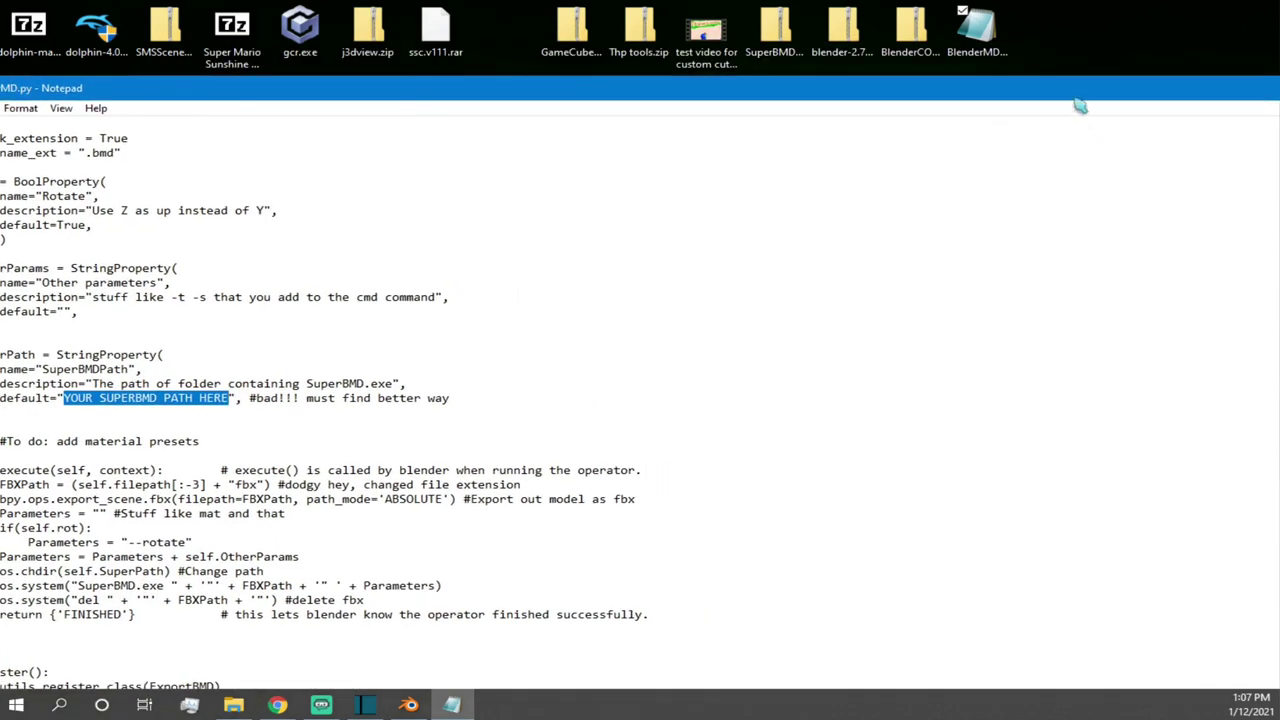
left_click_drag(1076, 92, 921, 145)
left_click_drag(1082, 148, 508, 104)
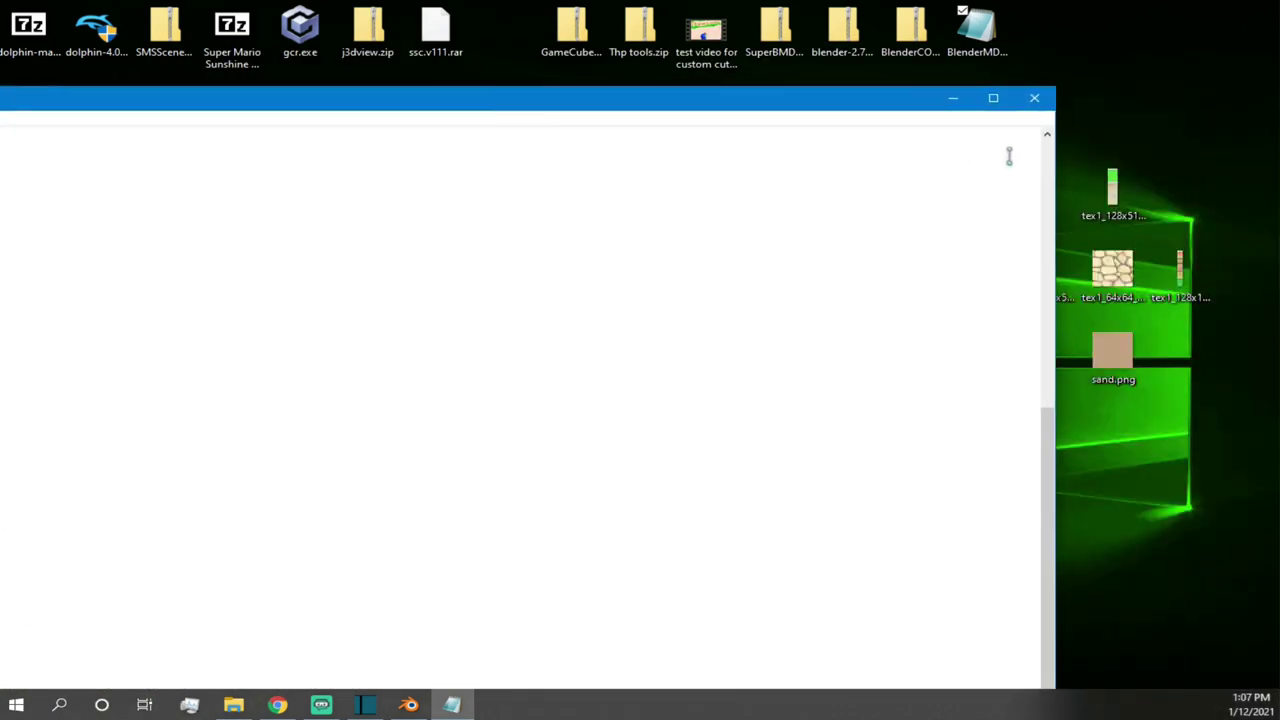
left_click_drag(1055, 147, 915, 152)
left_click_drag(1066, 131, 929, 350)
left_click_drag(634, 366, 972, 170)
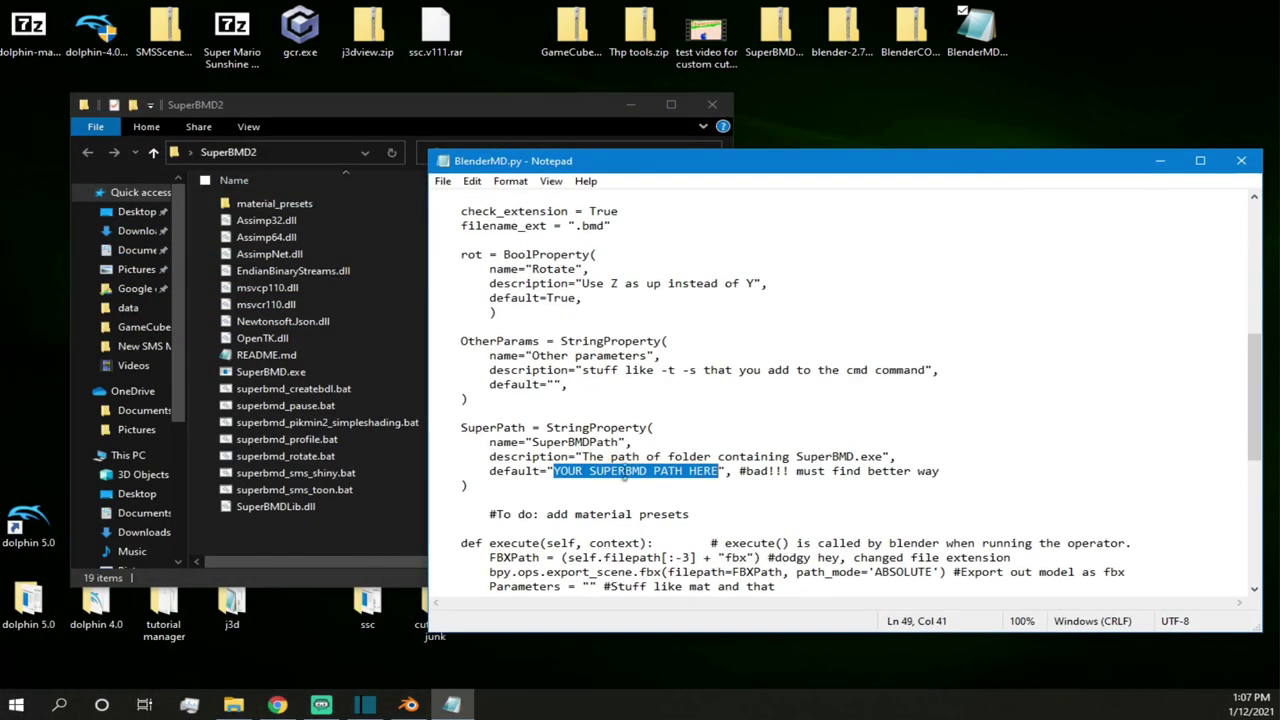
- Copy the path of the SuperBMD2 folder in File Explorer and close the folder window
left_click(383, 543)
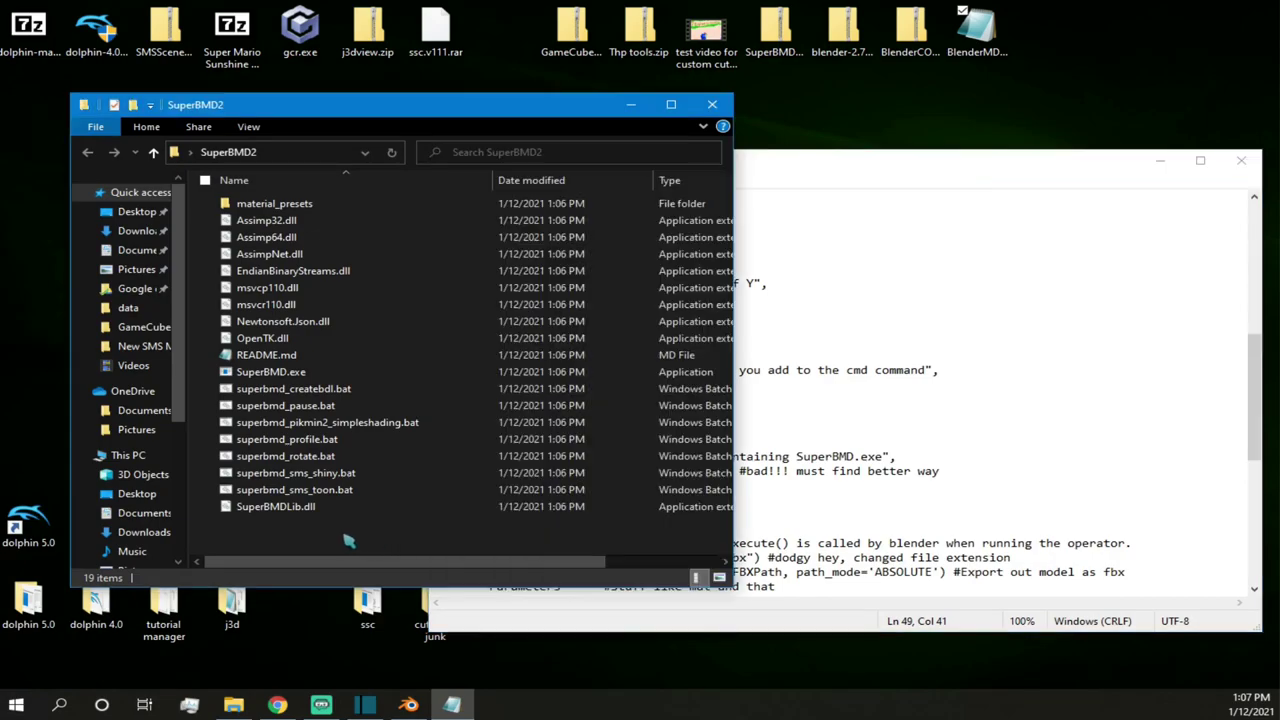
left_click(293, 152)
left_click(711, 104)
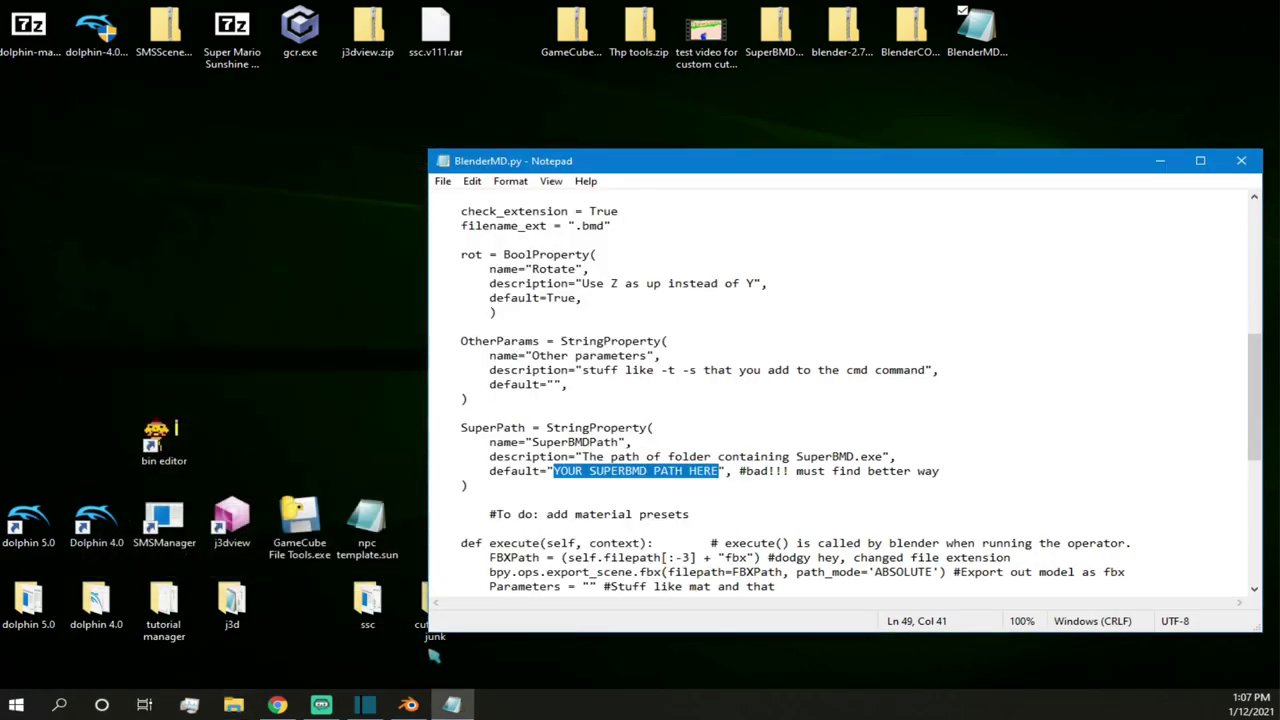
- Replace the placeholder YOUR SUPERBMD PATH HERE in BlenderMD.py with the full path copied from the SuperBMD2 desktop folder
left_click_drag(636, 166, 791, 97)
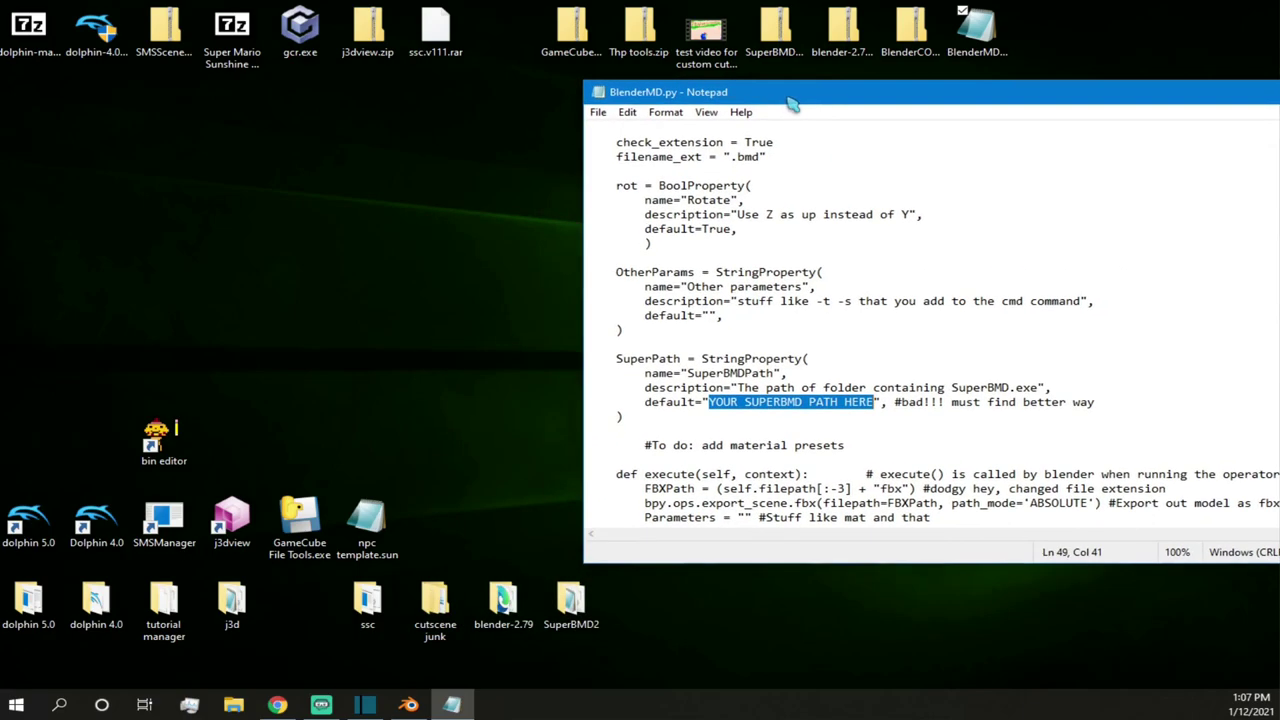
double_click(600, 610)
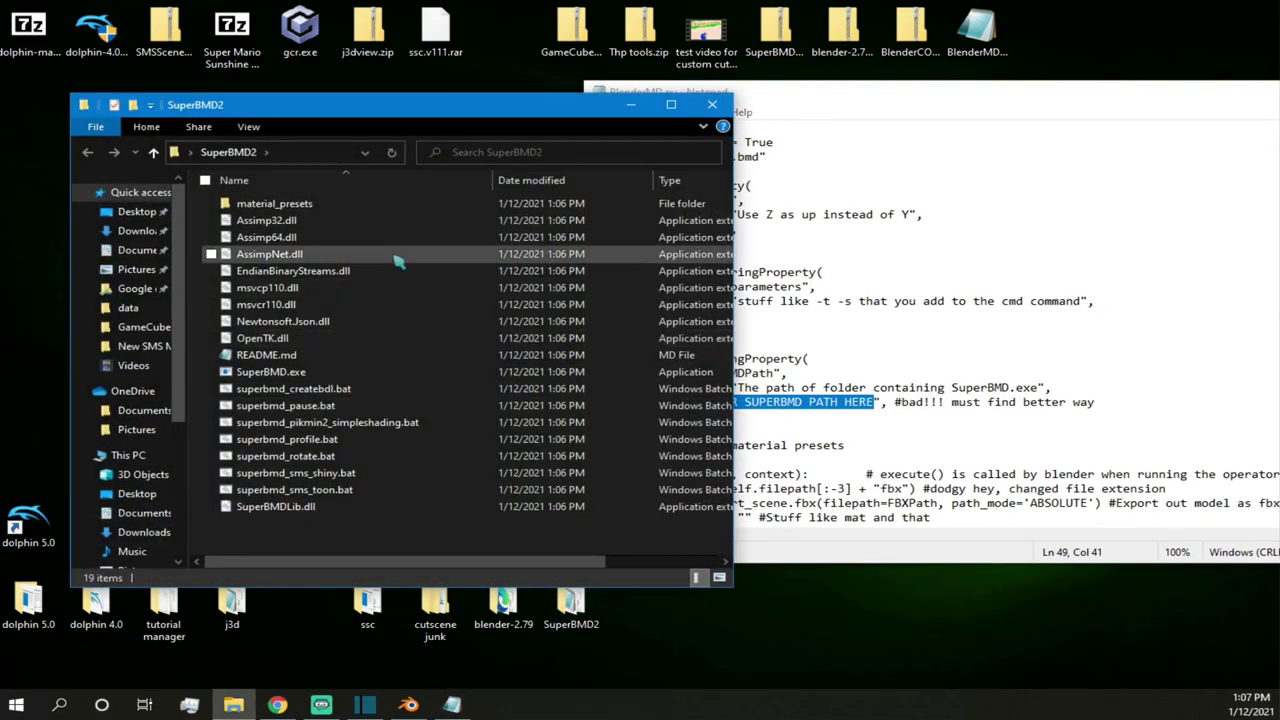
left_click(326, 158)
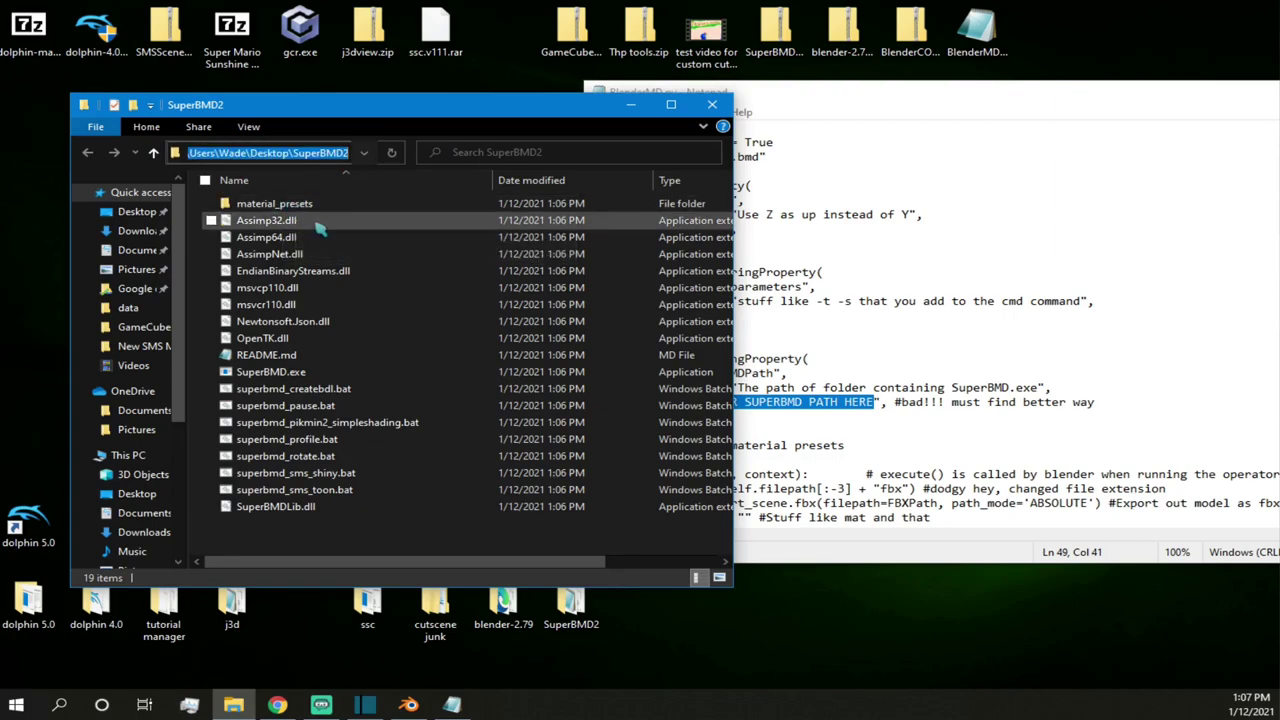
left_click(884, 412)
left_click_drag(875, 401, 707, 405)
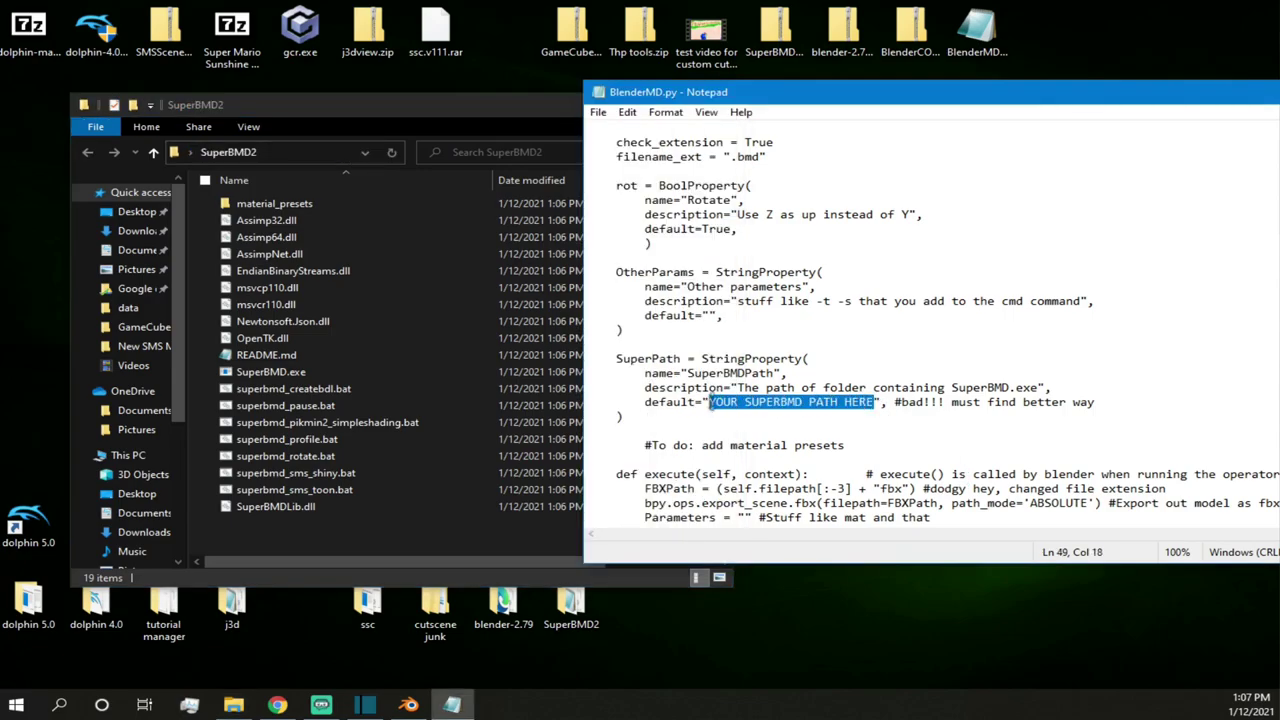
type("C:\\Users\\Wade\\Desktop\\SuperBMD2")
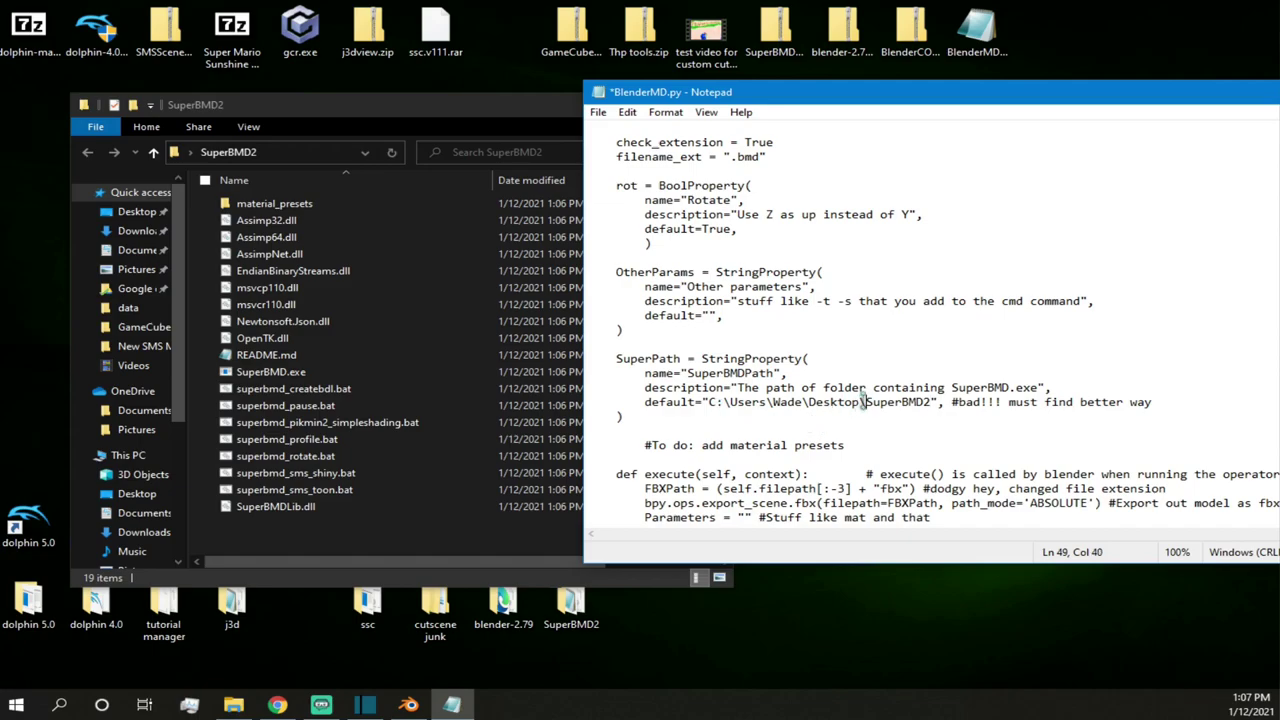
- Double every backslash in the SuperPath default path and save the BlenderMD.py script
type("\\")
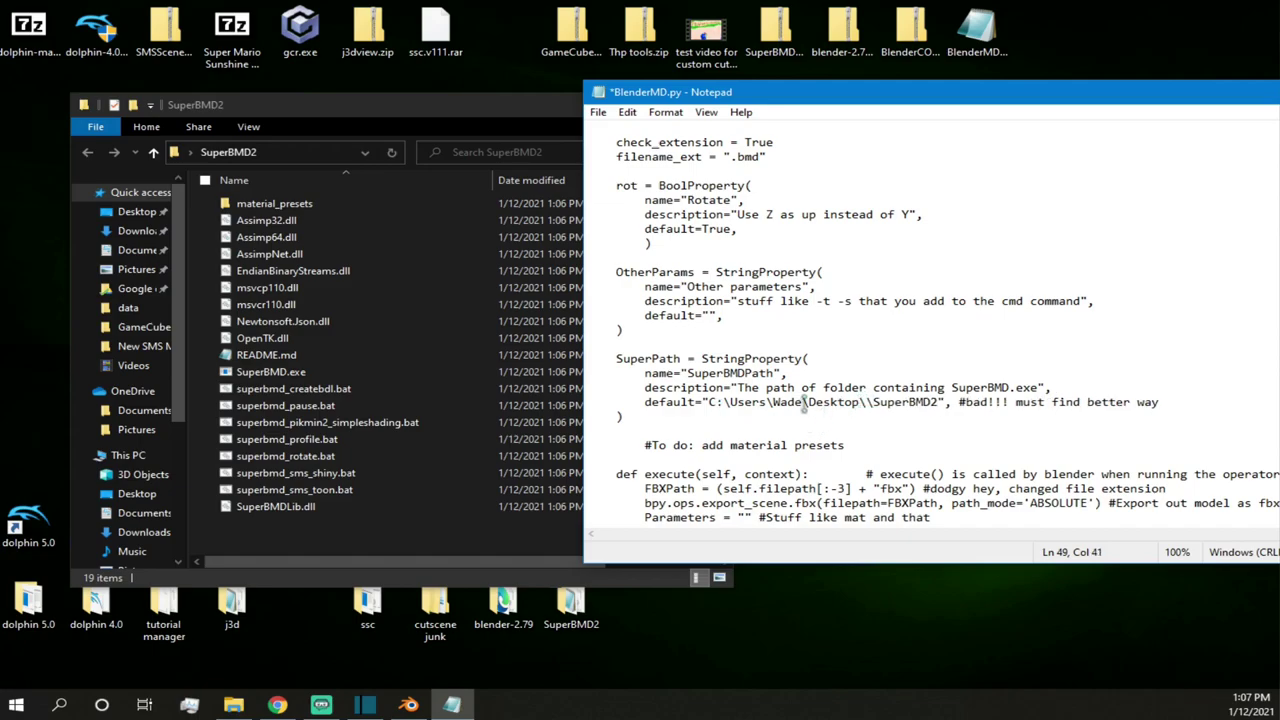
type("\\Wade\\")
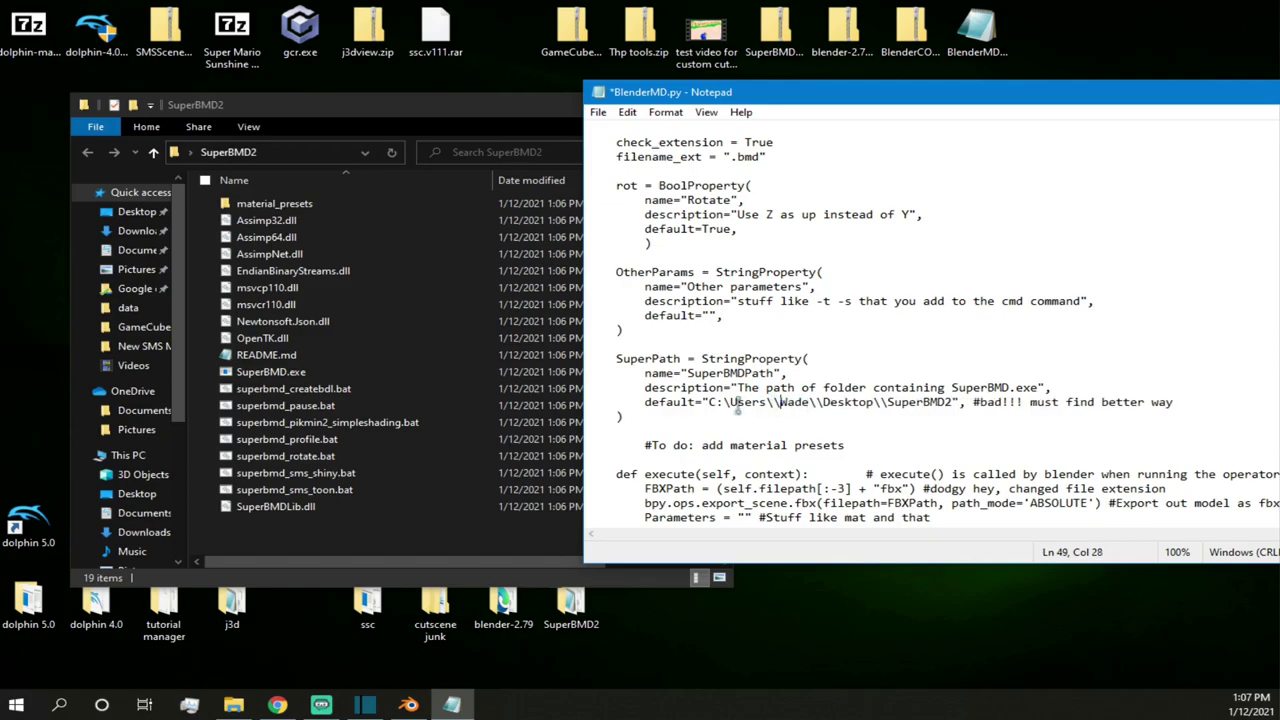
type("\\")
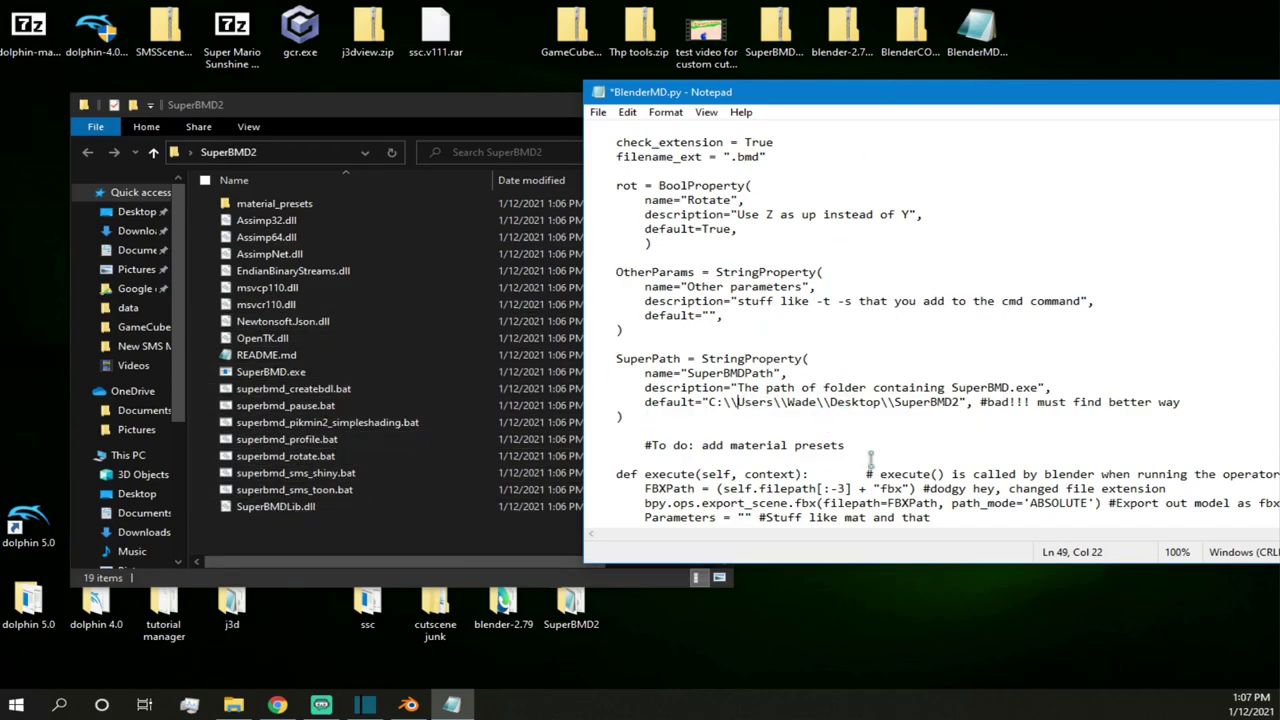
left_click(598, 112)
left_click(625, 184)
left_click(598, 112)
left_click(625, 184)
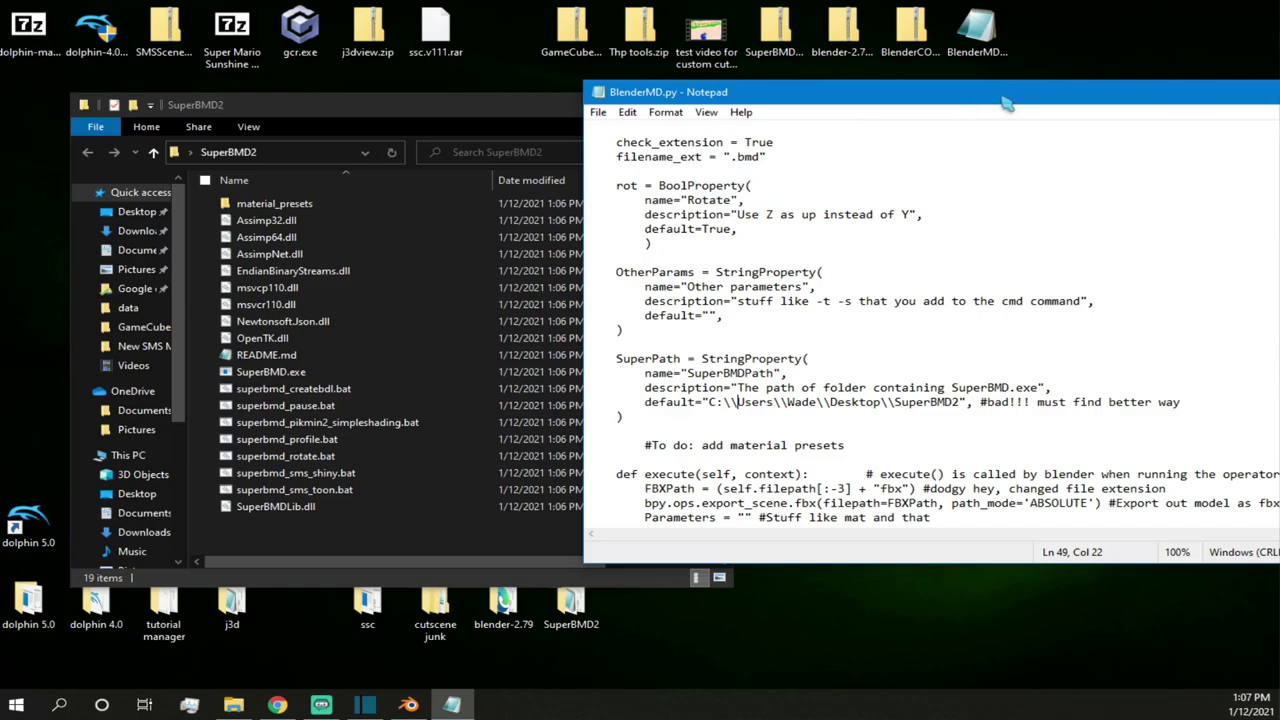
- Close the BlenderMD.py script and the SuperBMD2 folder window
left_click_drag(1038, 96, 632, 62)
left_click(990, 59)
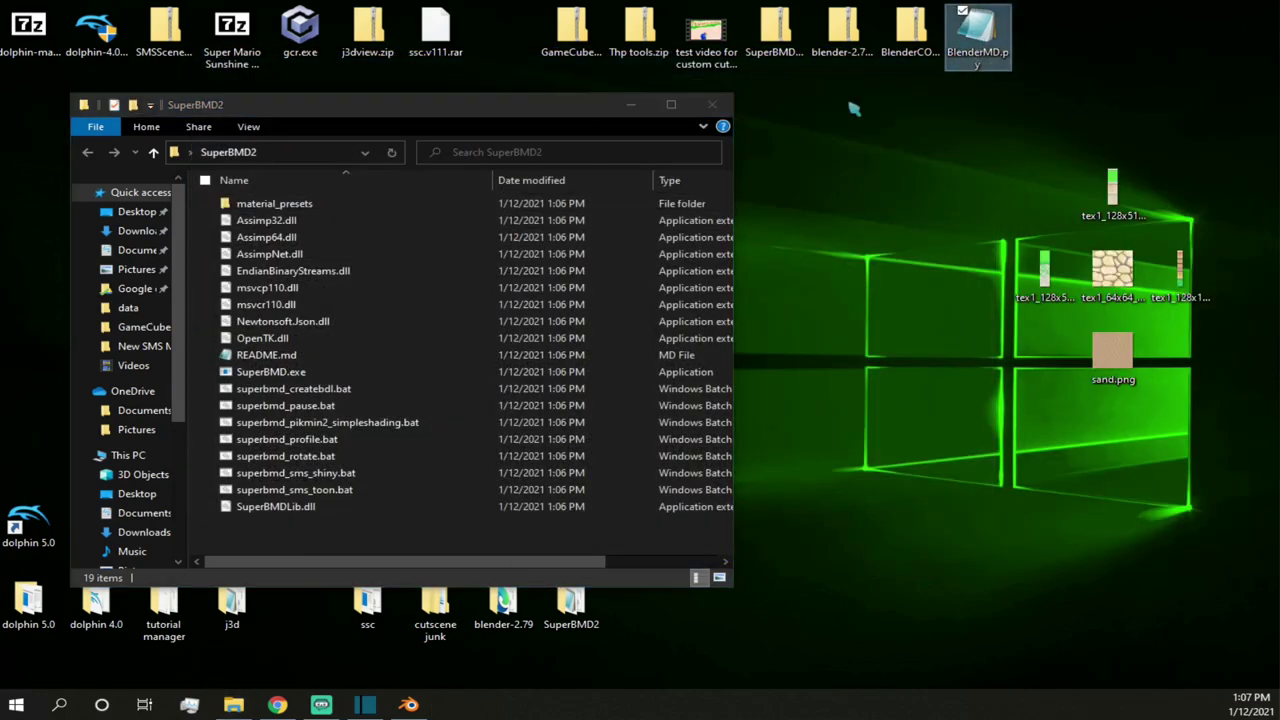
left_click(712, 104)
- Move BlenderMD.py from the desktop into the scripts\modules folder inside blender-2.79\2.79
double_click(503, 600)
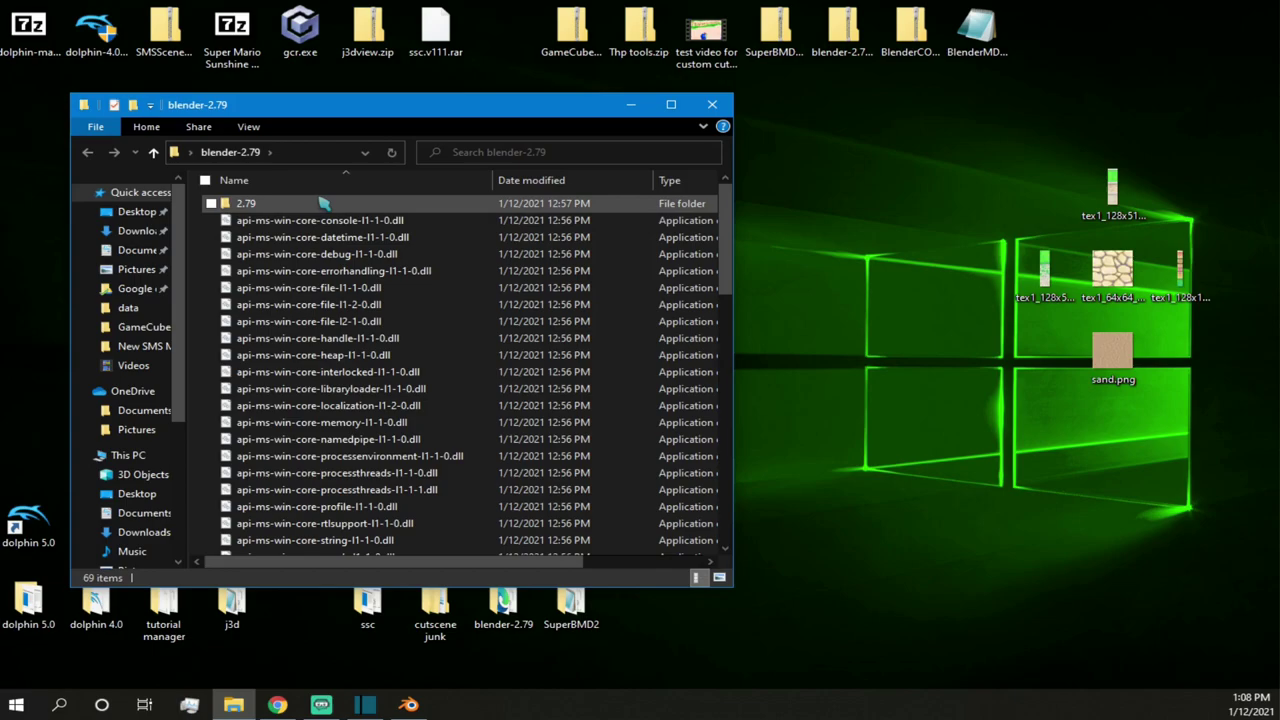
double_click(320, 204)
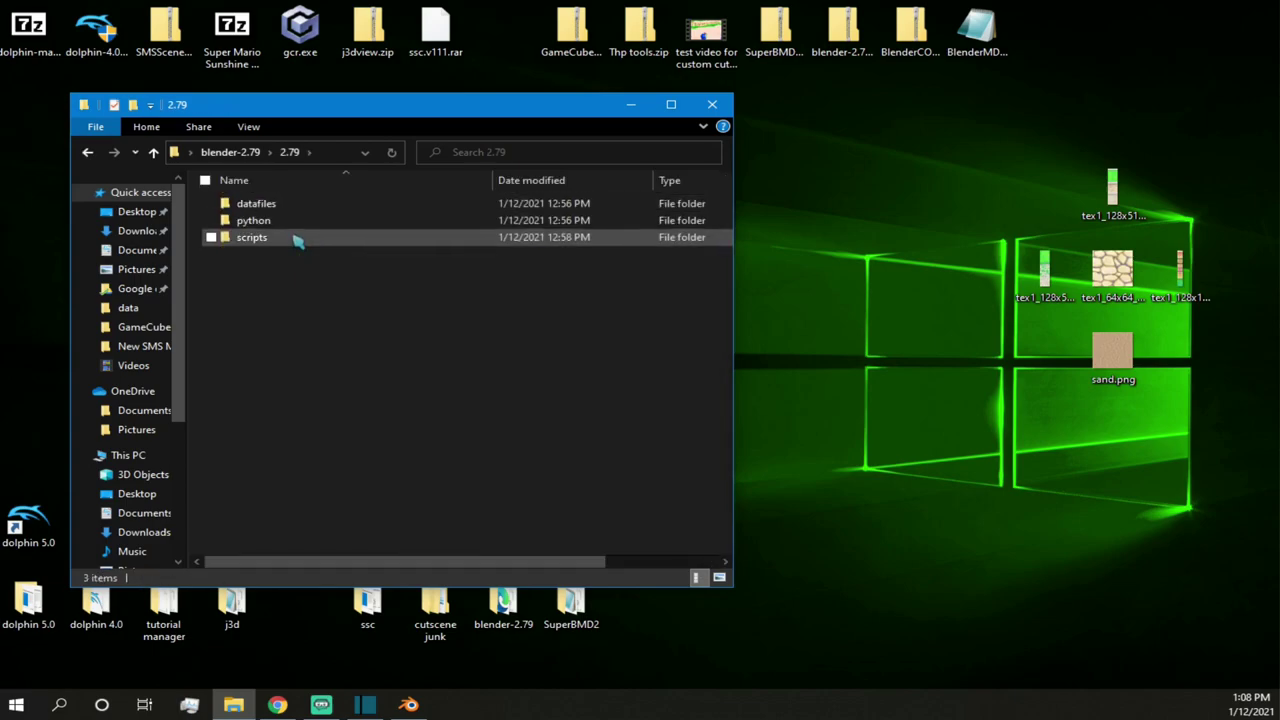
double_click(296, 239)
double_click(297, 255)
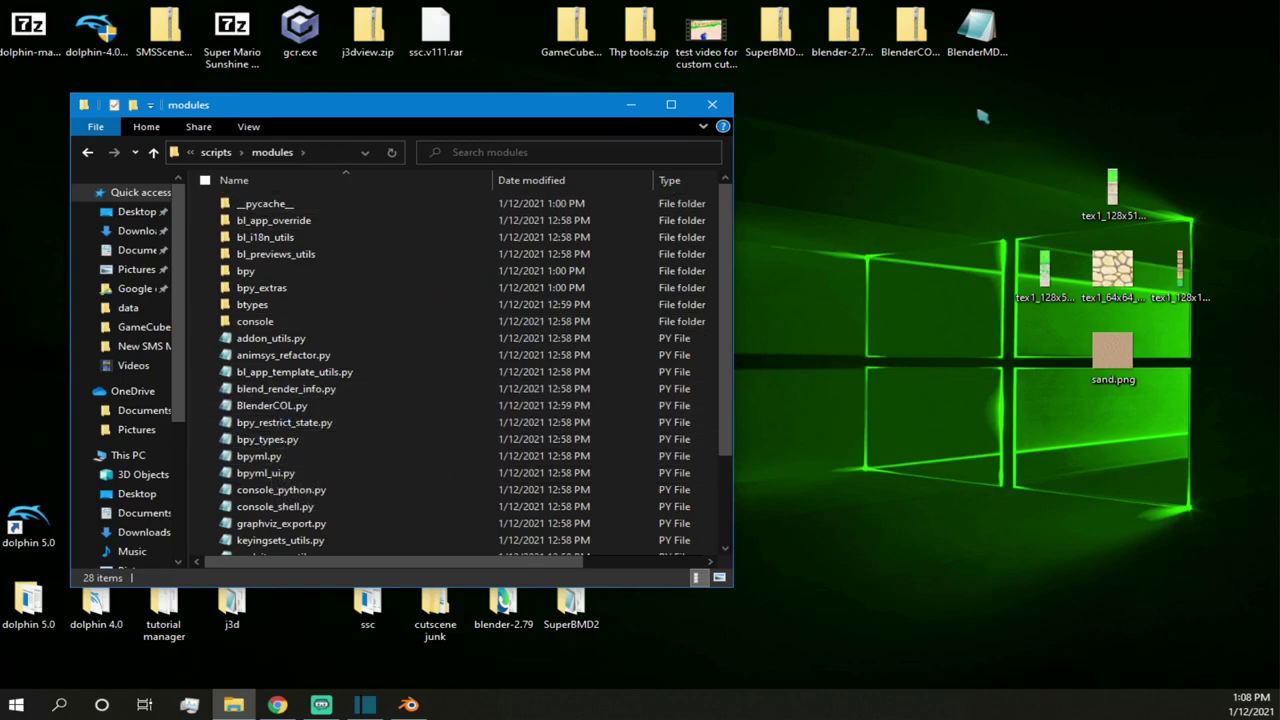
left_click_drag(995, 60, 215, 410)
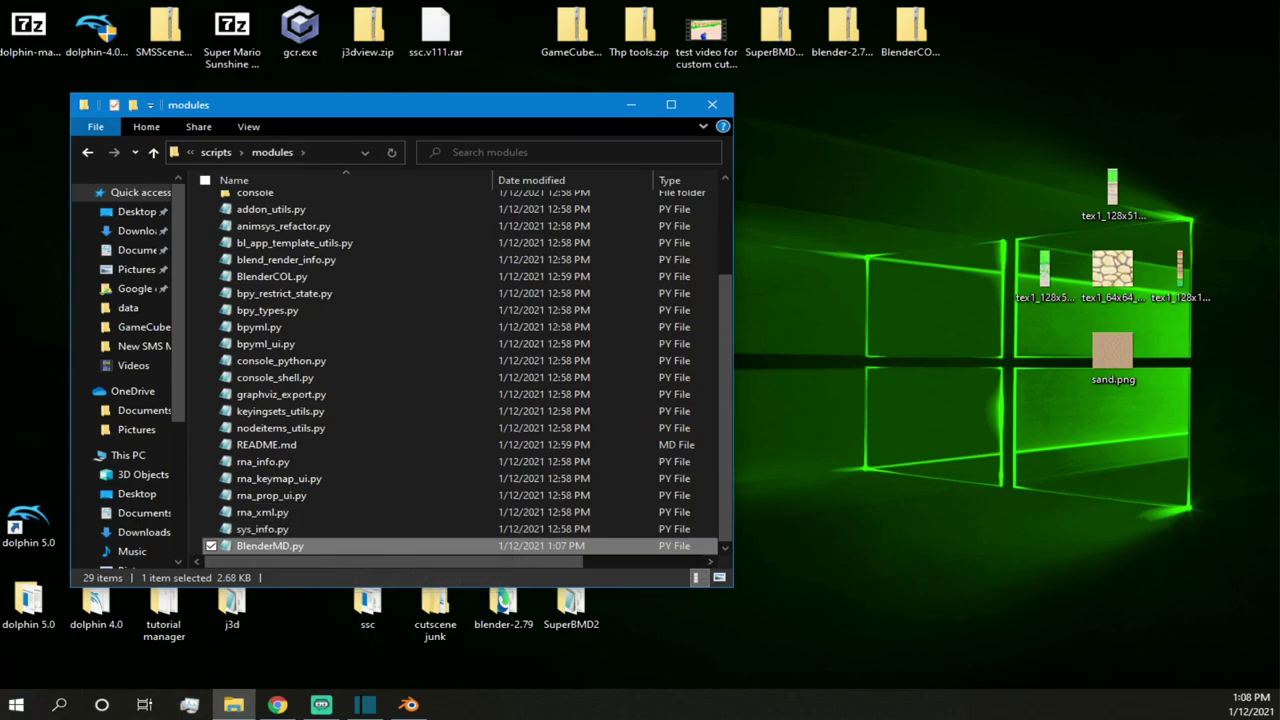
- Switch to Blender and install BlenderMD.py from the modules folder as an add-on through the user preferences
key("alt+Tab")
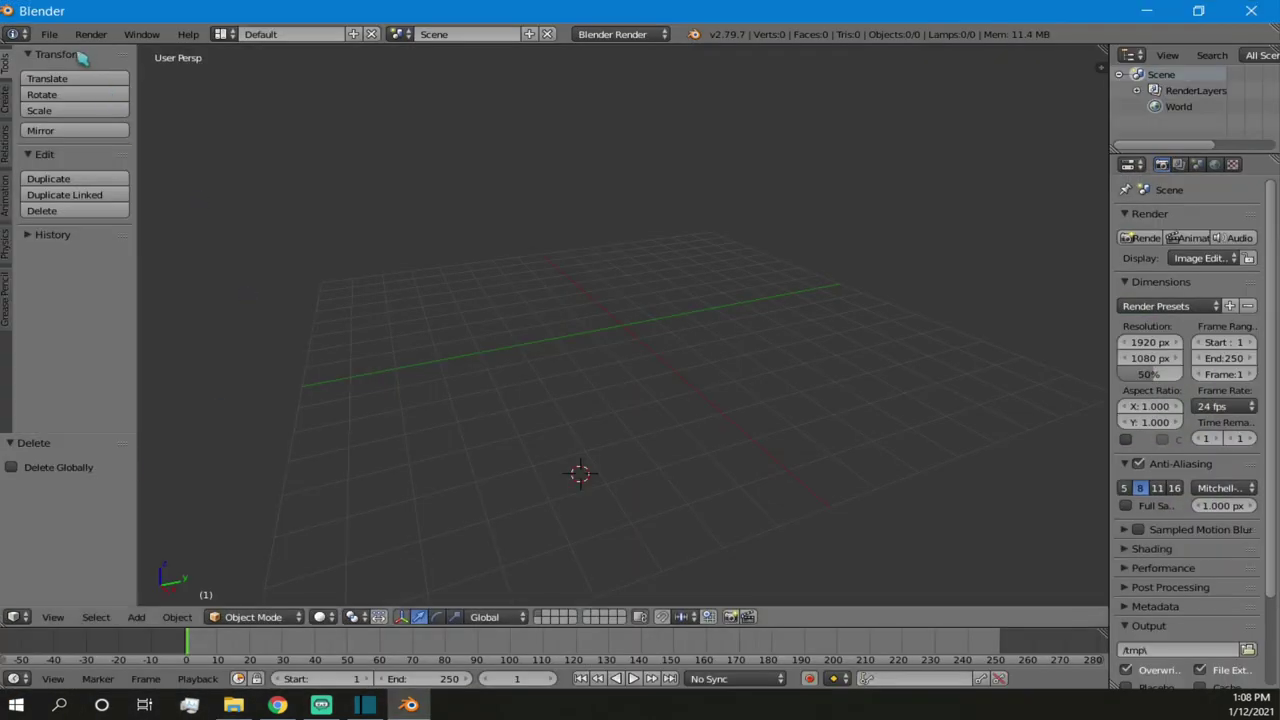
left_click(49, 34)
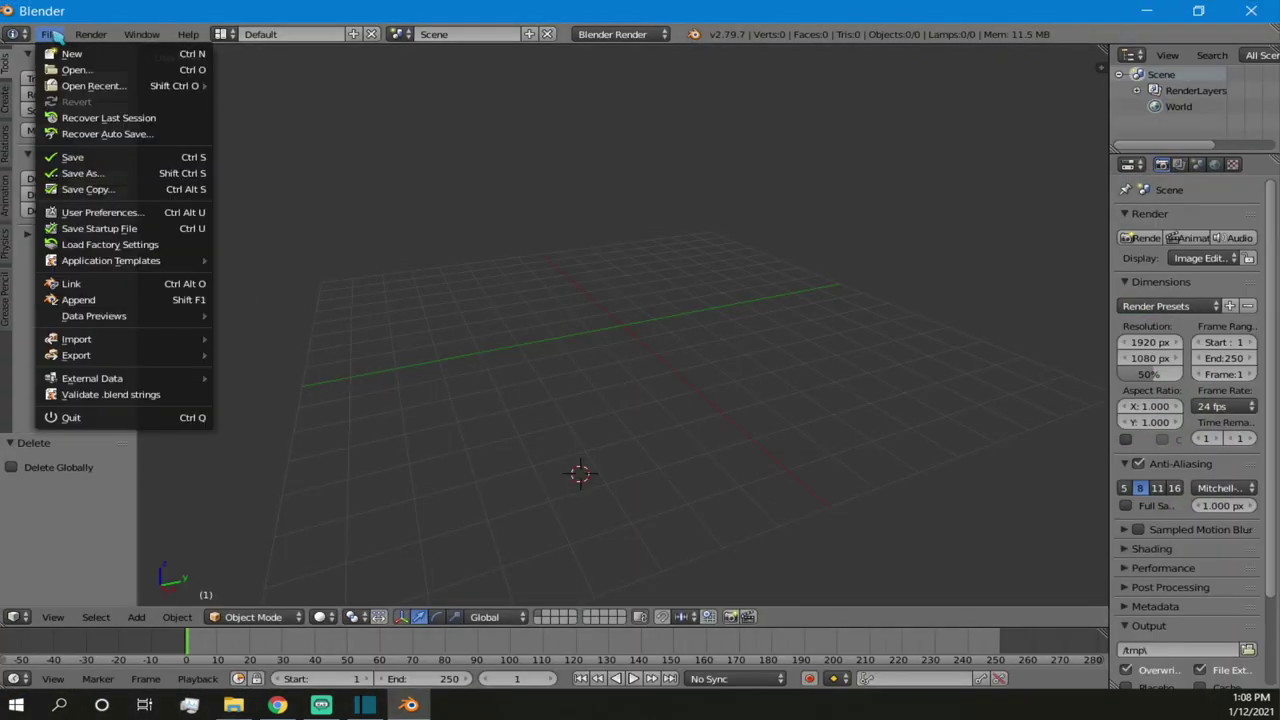
left_click(120, 213)
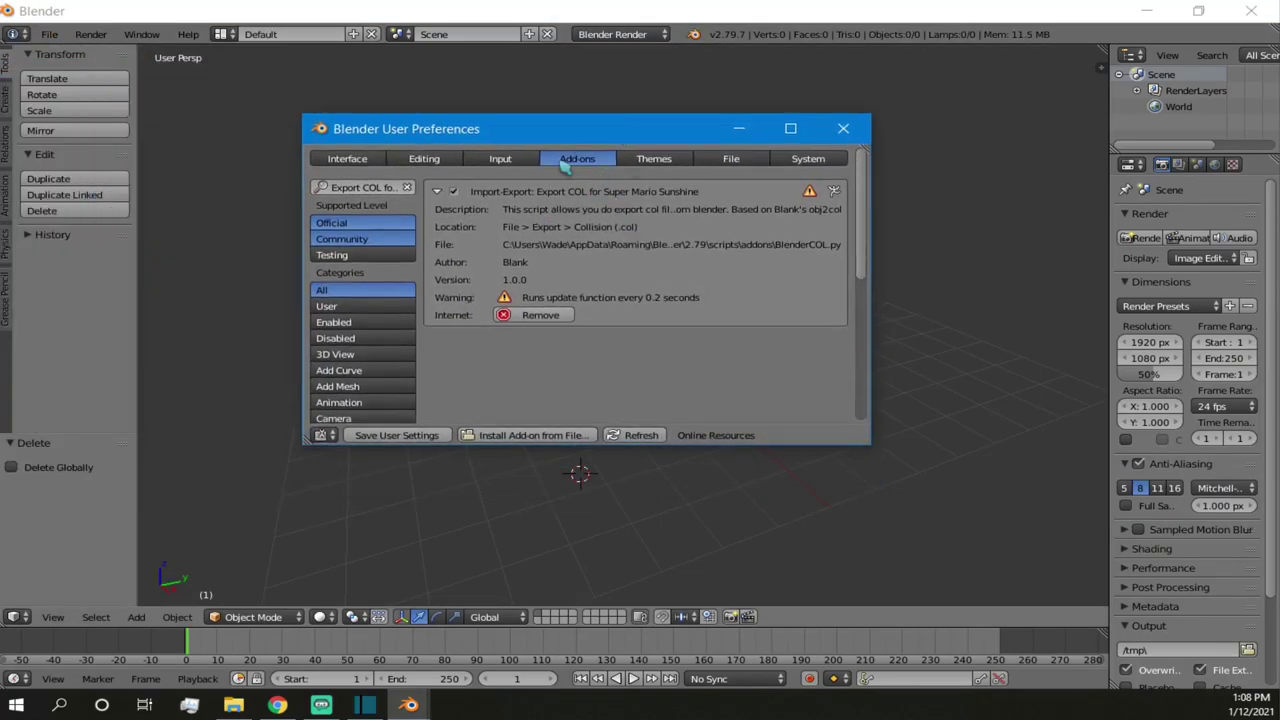
left_click(527, 435)
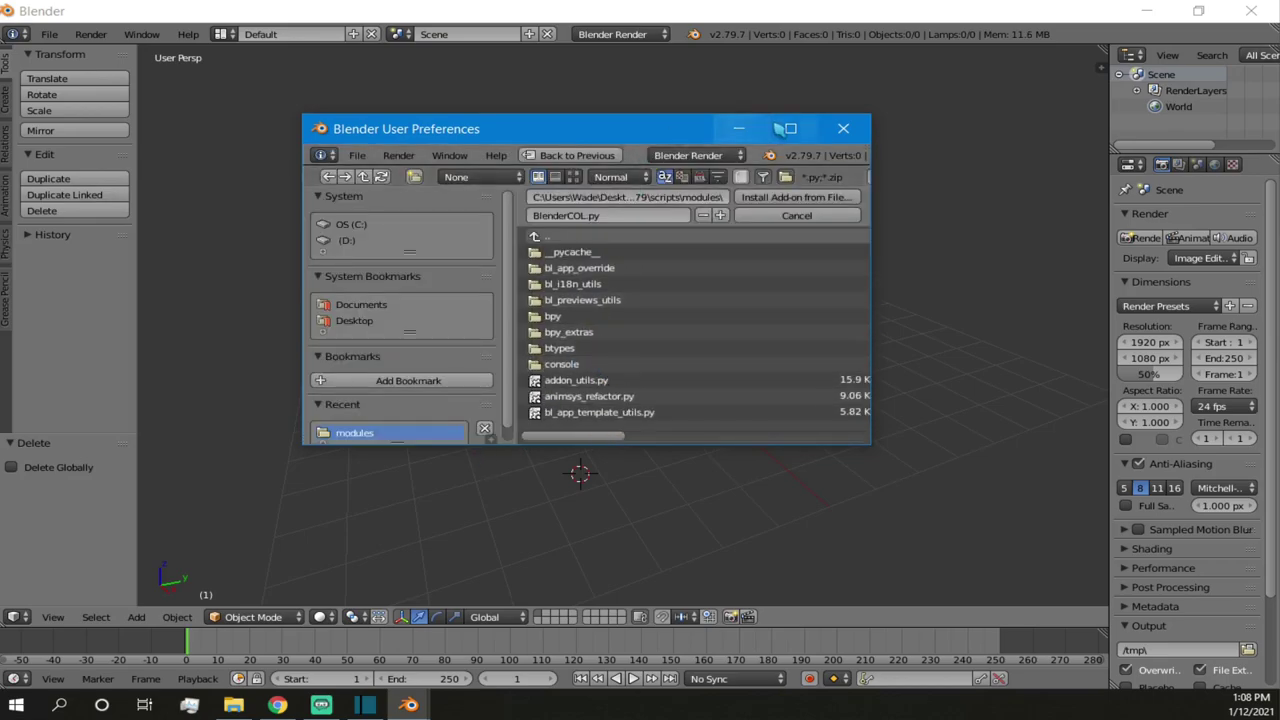
left_click(788, 128)
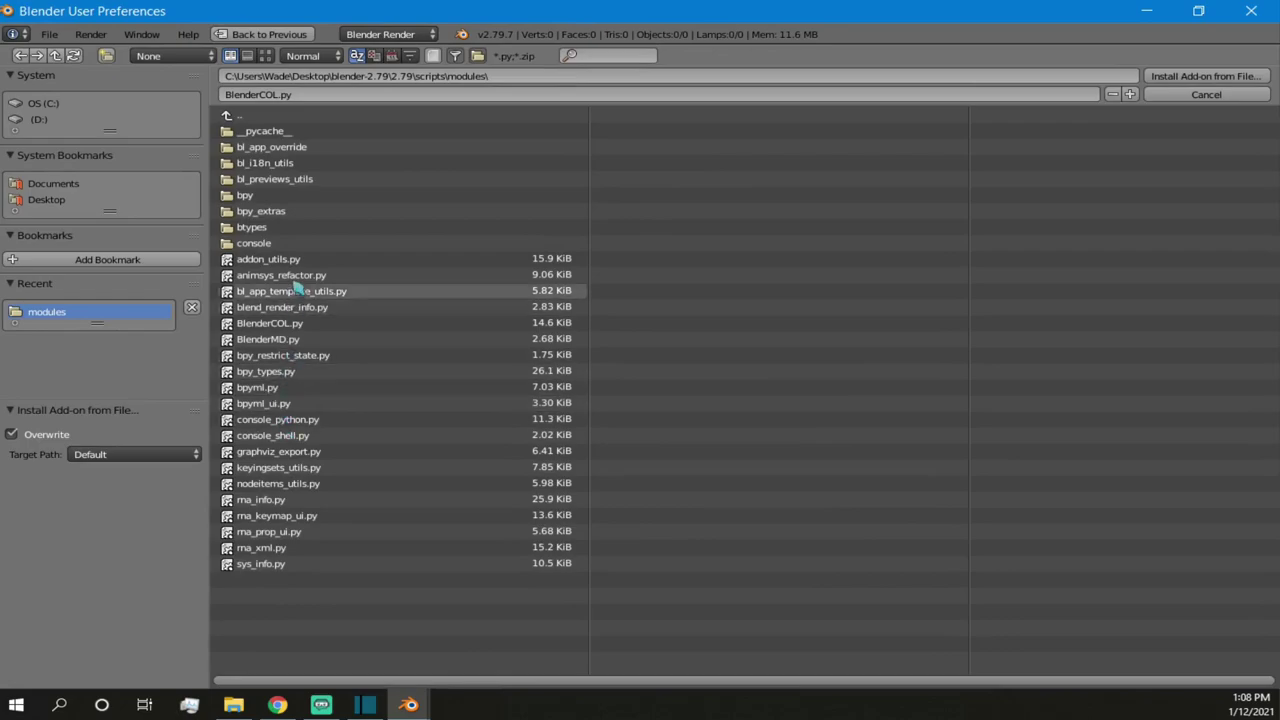
double_click(320, 344)
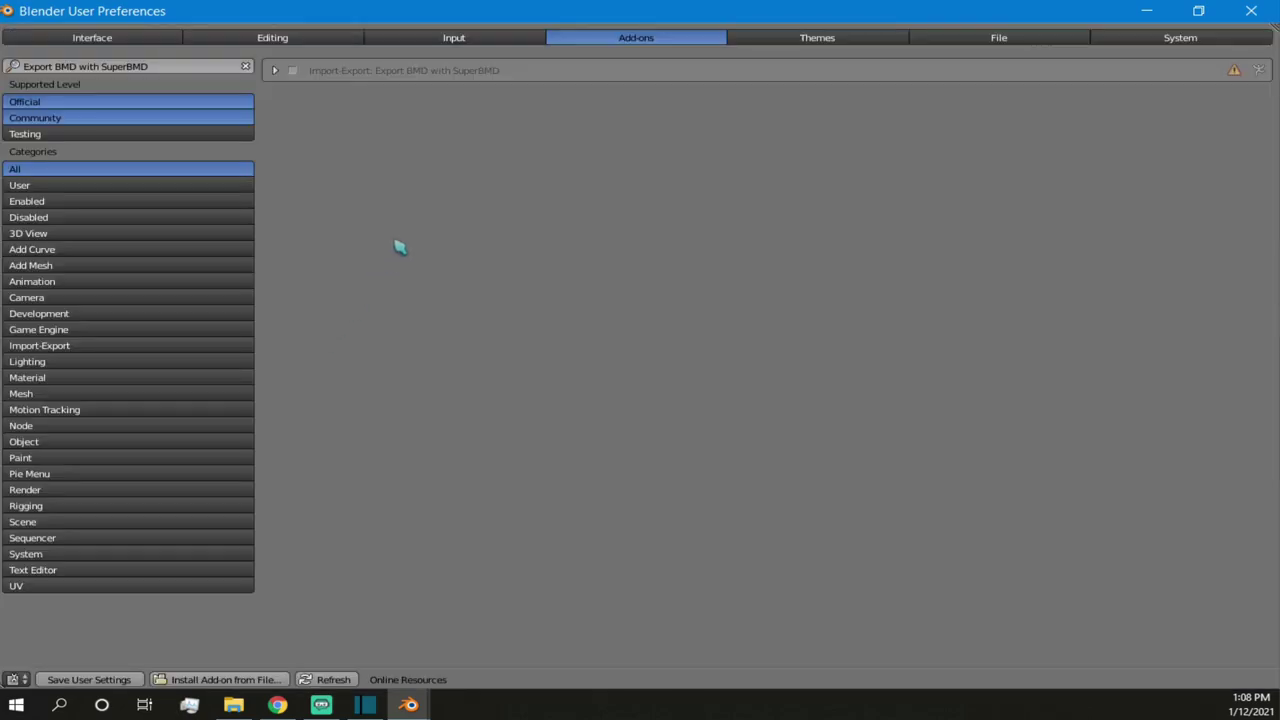
- Expand and enable the Export BMD with SuperBMD add-on, and close the user preferences
left_click(276, 71)
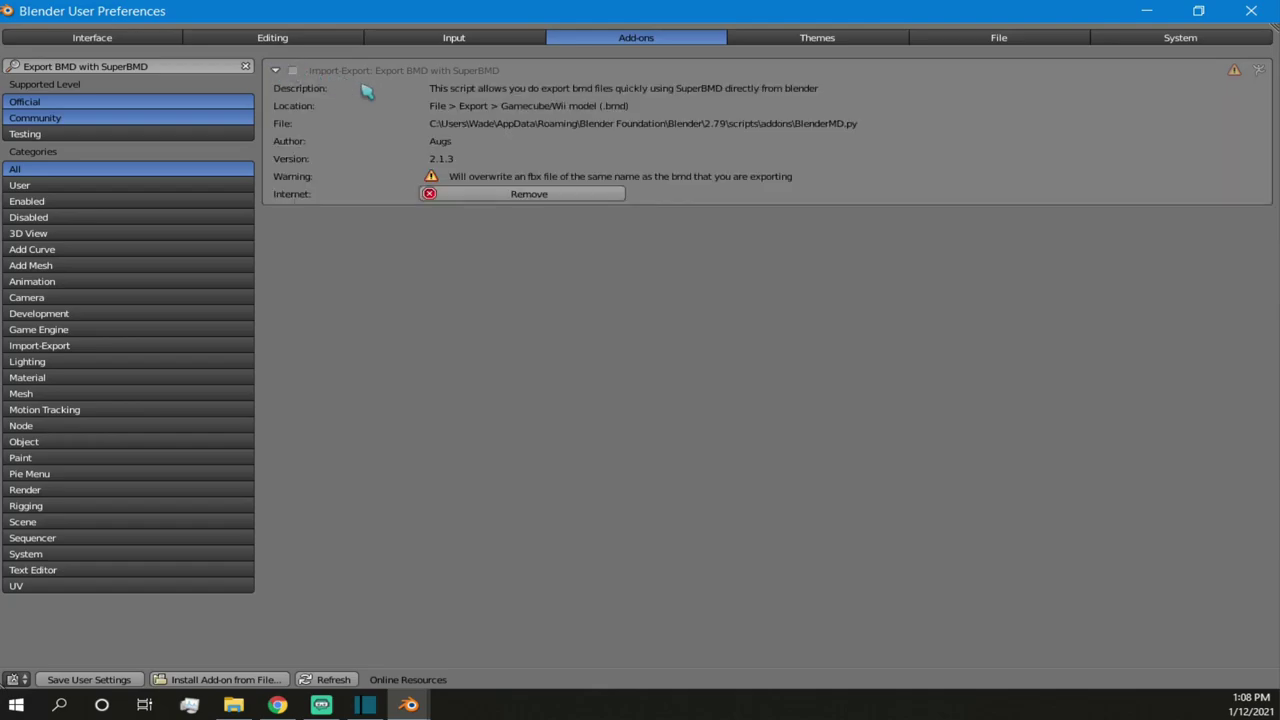
left_click(292, 71)
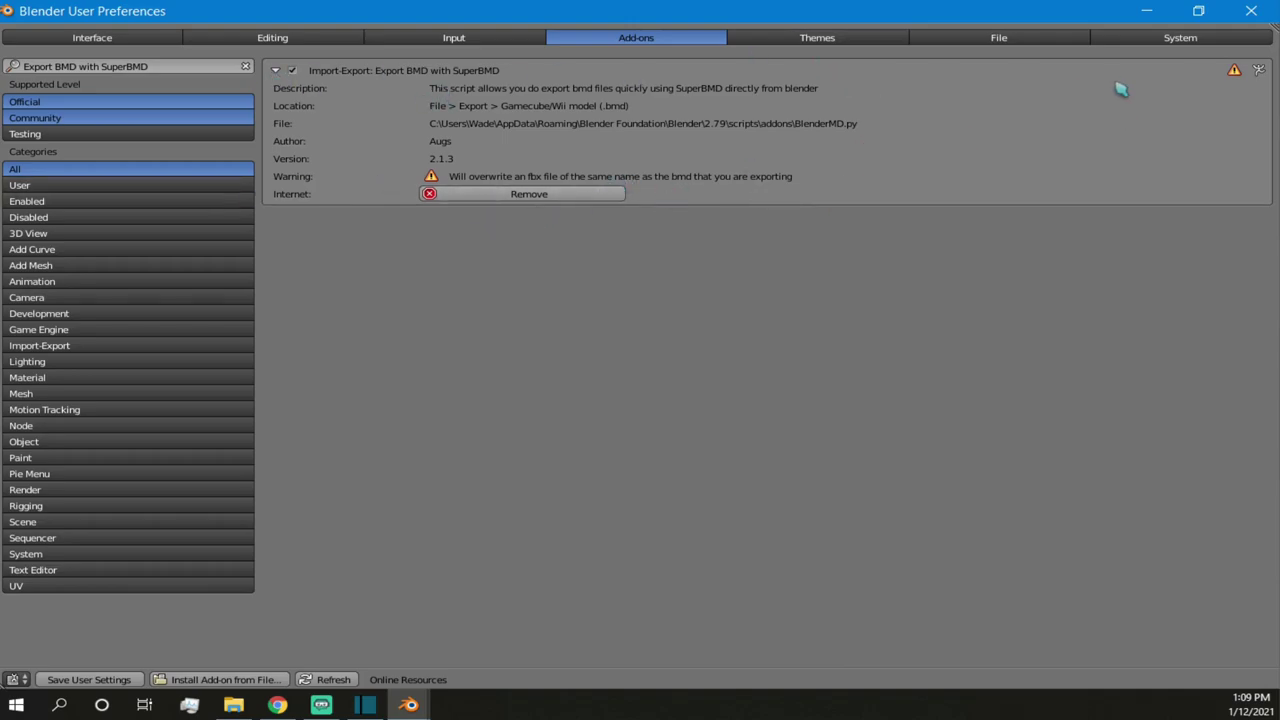
left_click(1262, 14)
- Look through Blender's export formats for the Gamecube/Wii model (.bmd) option
left_click(48, 34)
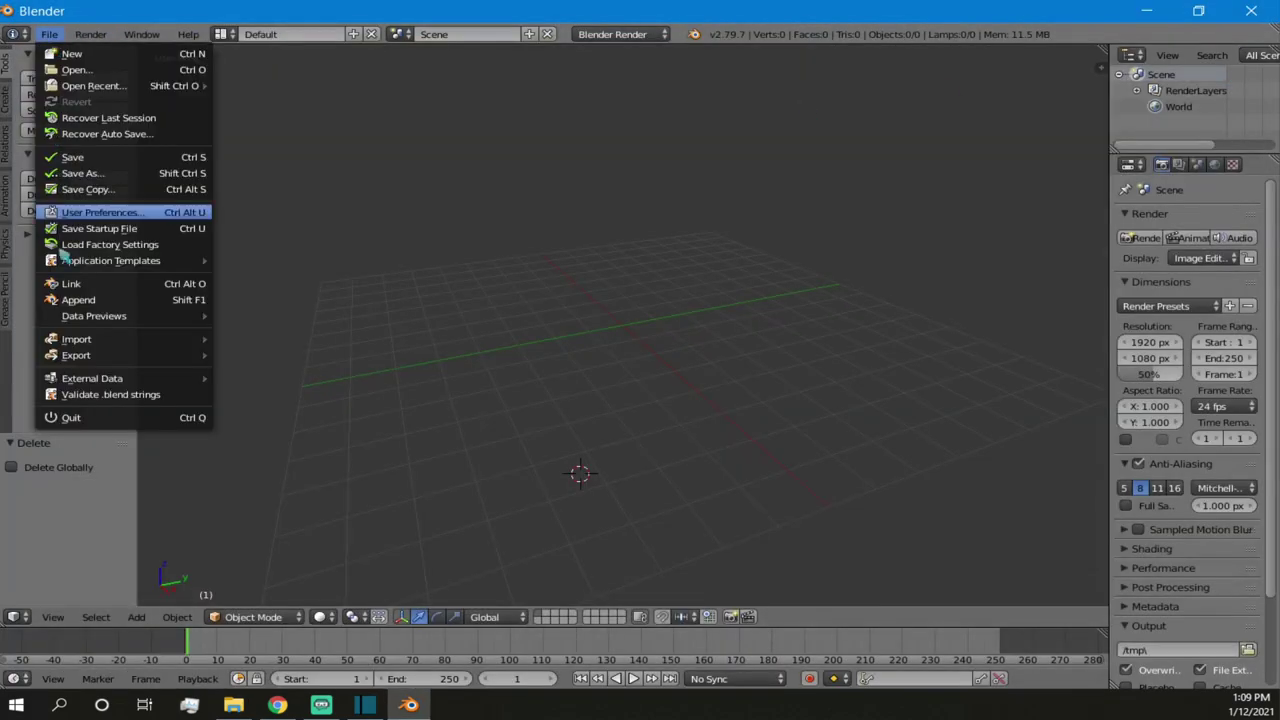
mouse_move(88, 356)
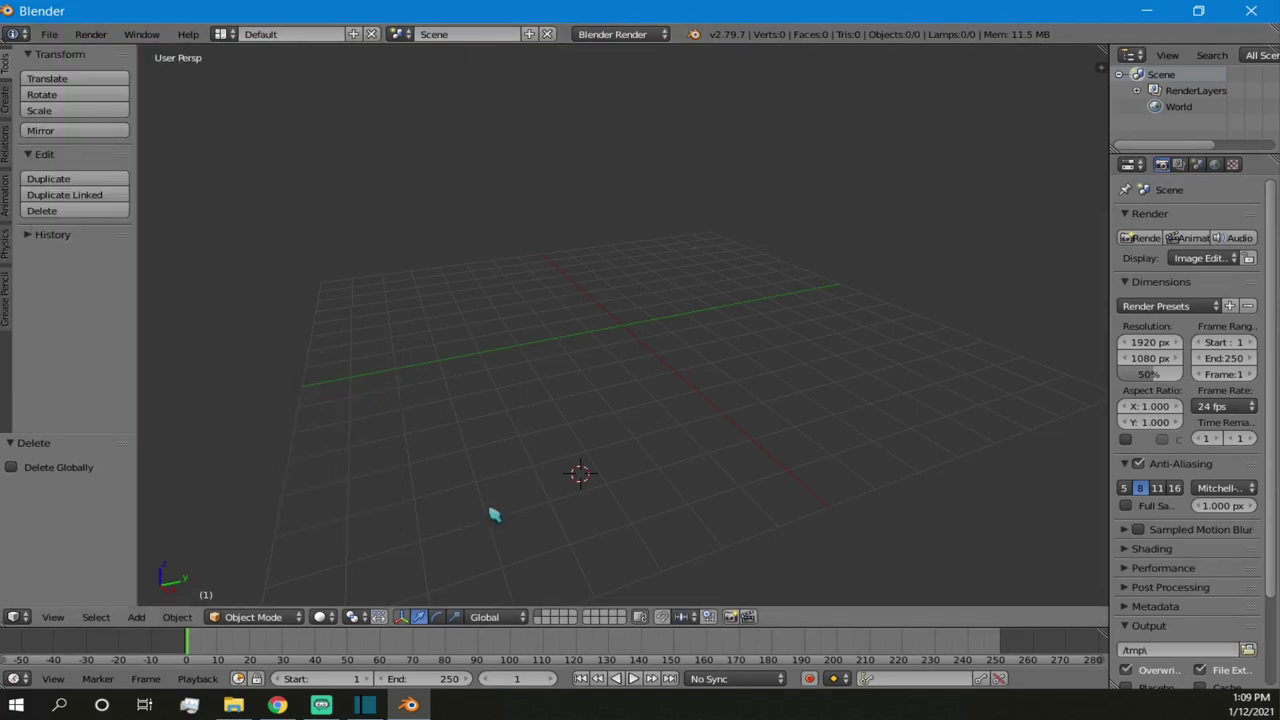
left_click(577, 298)
left_click(625, 316)
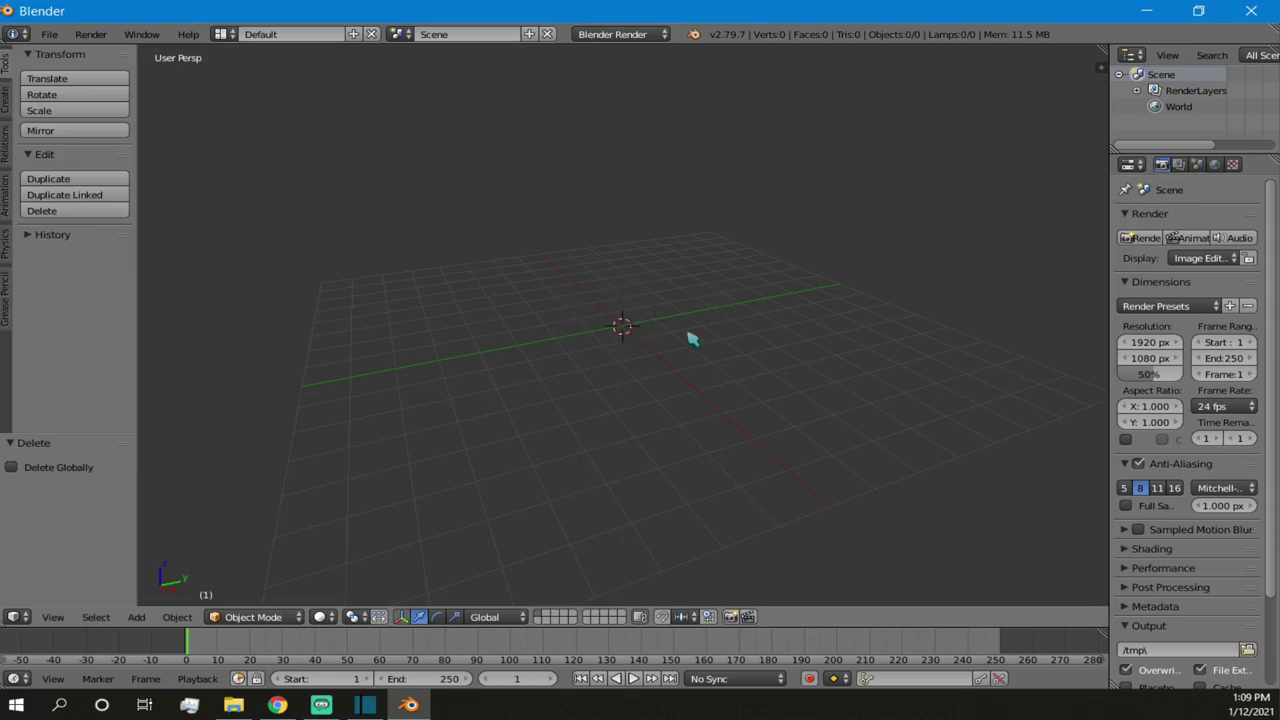
- Minimize Blender and close the modules folder window
left_click(1146, 11)
left_click(597, 614)
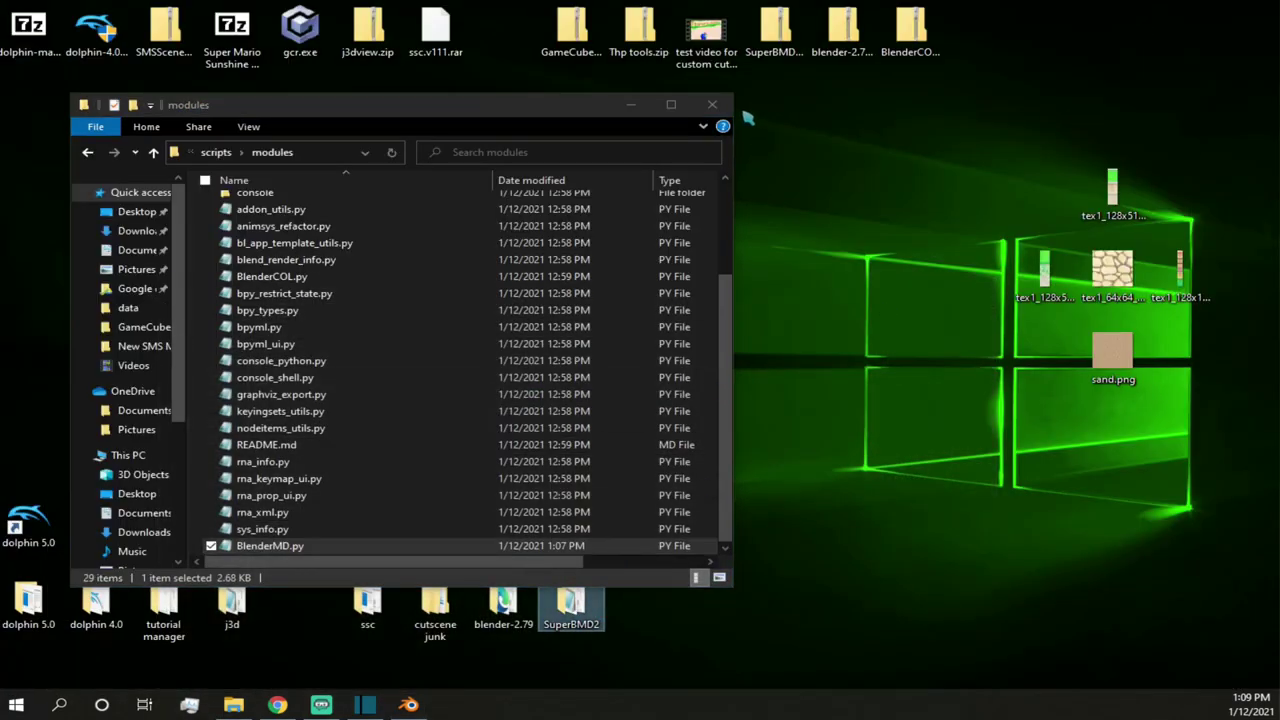
left_click(712, 104)
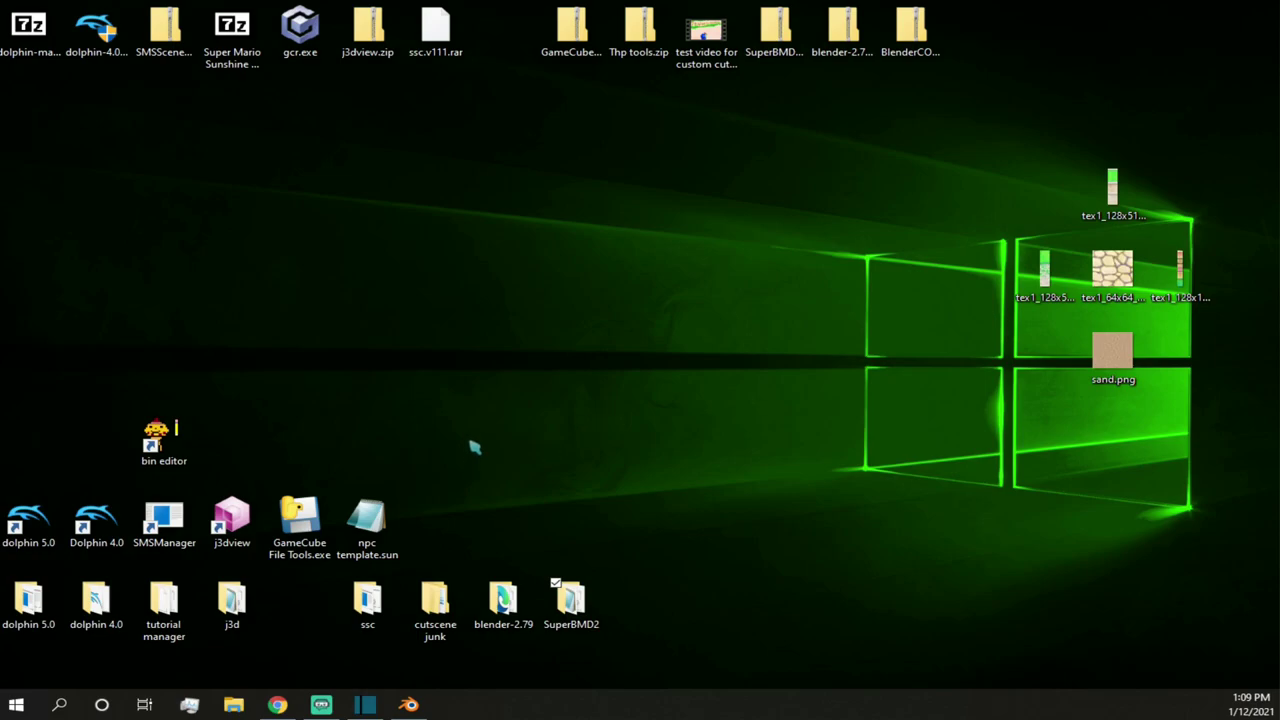
- Launch SMSManager from the desktop, open the Tutorial sunshine project and move its window toward the middle of the desktop
double_click(164, 518)
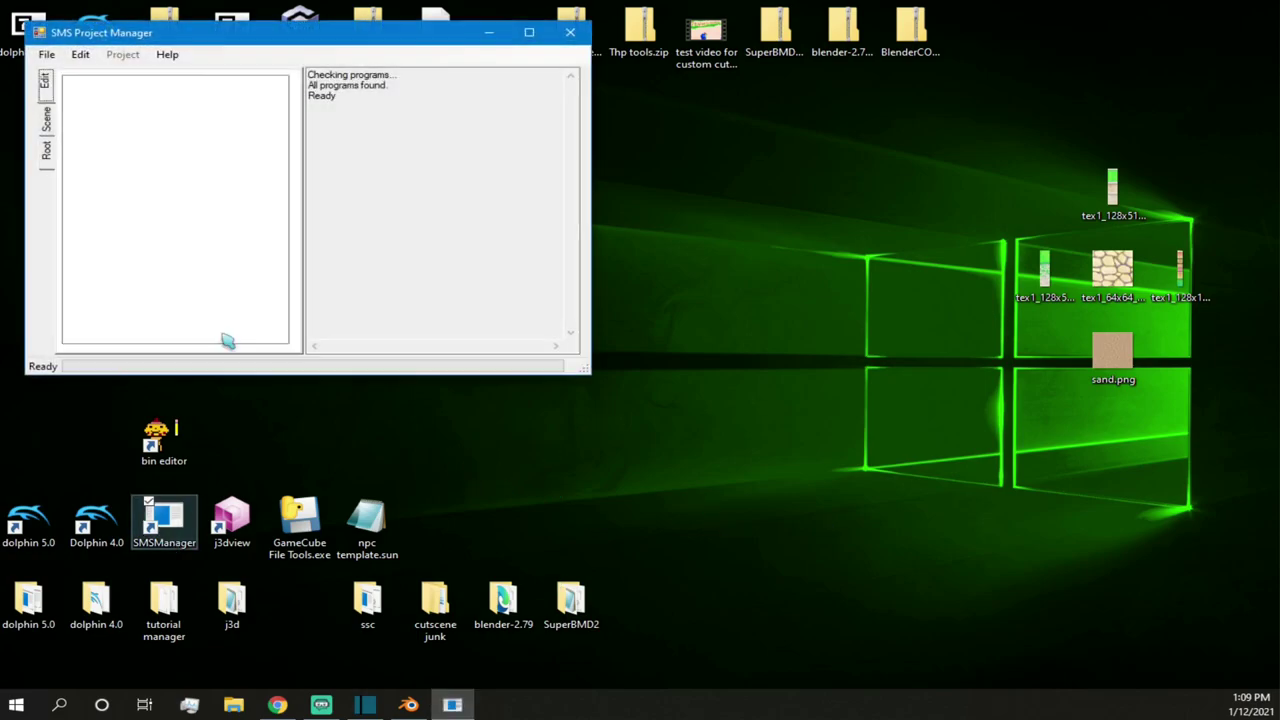
left_click(46, 54)
mouse_move(150, 90)
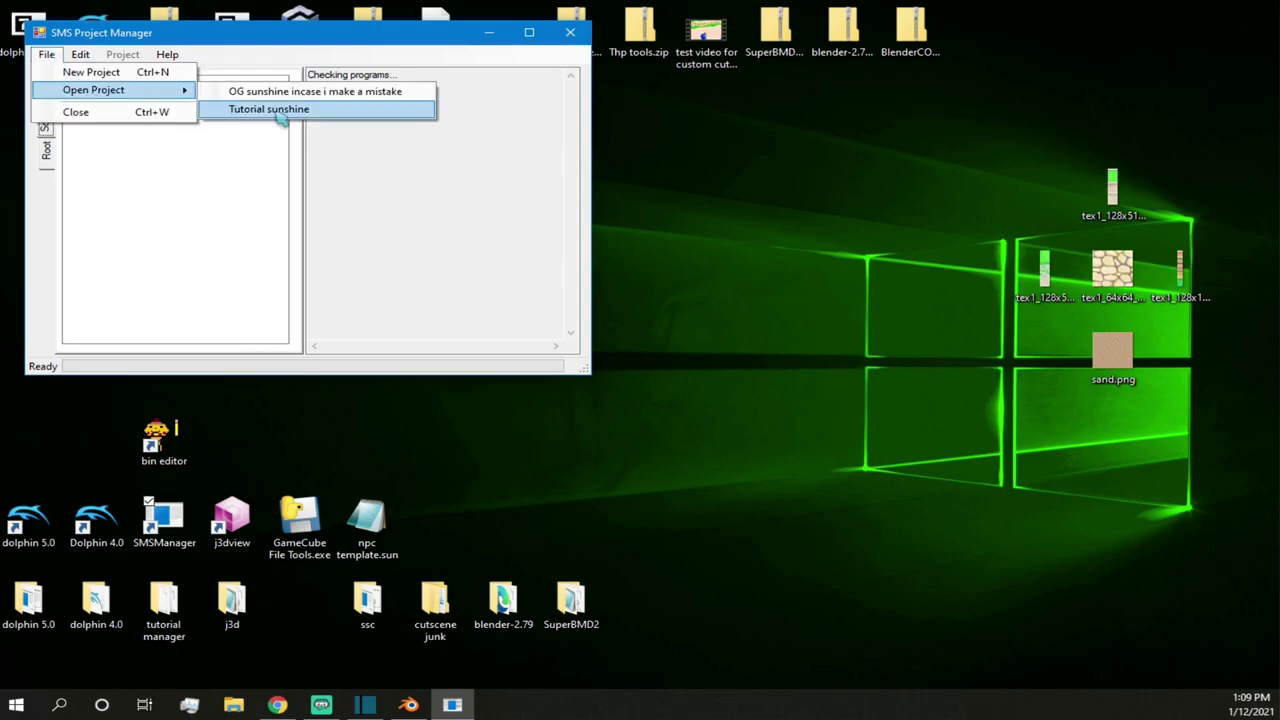
left_click(313, 108)
left_click_drag(385, 32, 631, 111)
- Go to the scene folder of airport0.arc and browse the model files in its mapobj subfolder
left_click(320, 161)
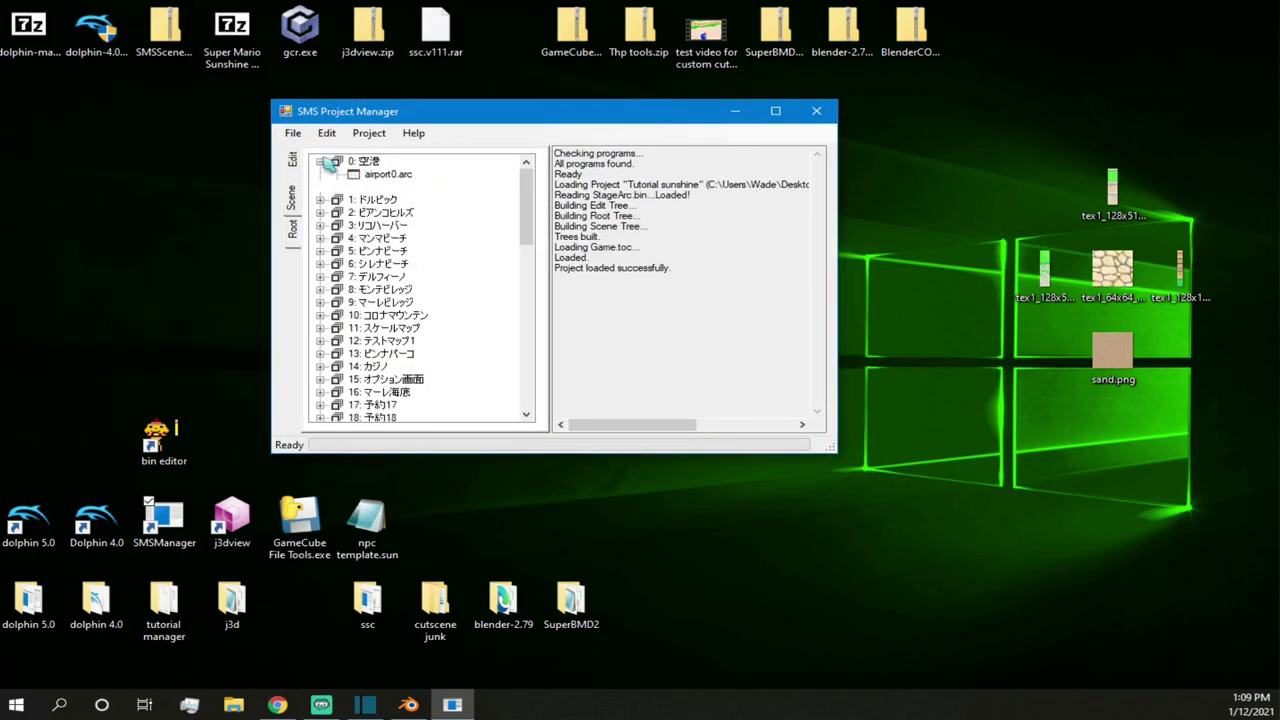
left_click(390, 174)
right_click(398, 177)
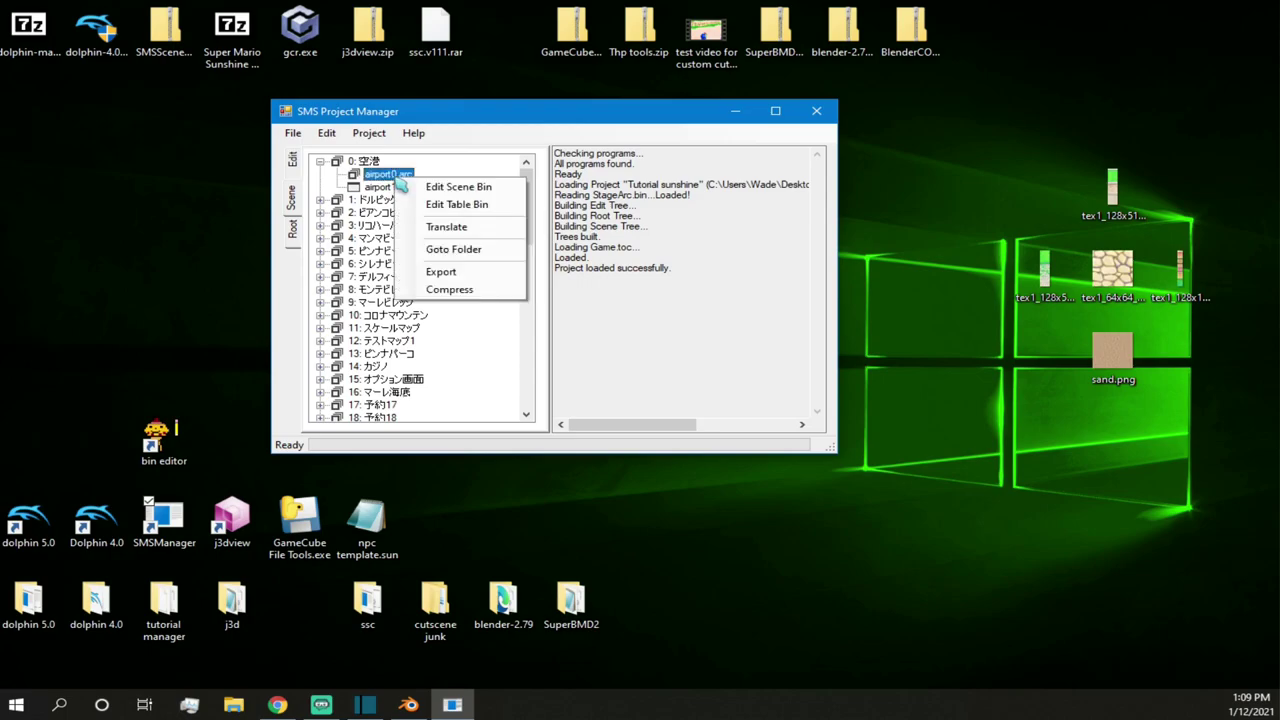
left_click(449, 250)
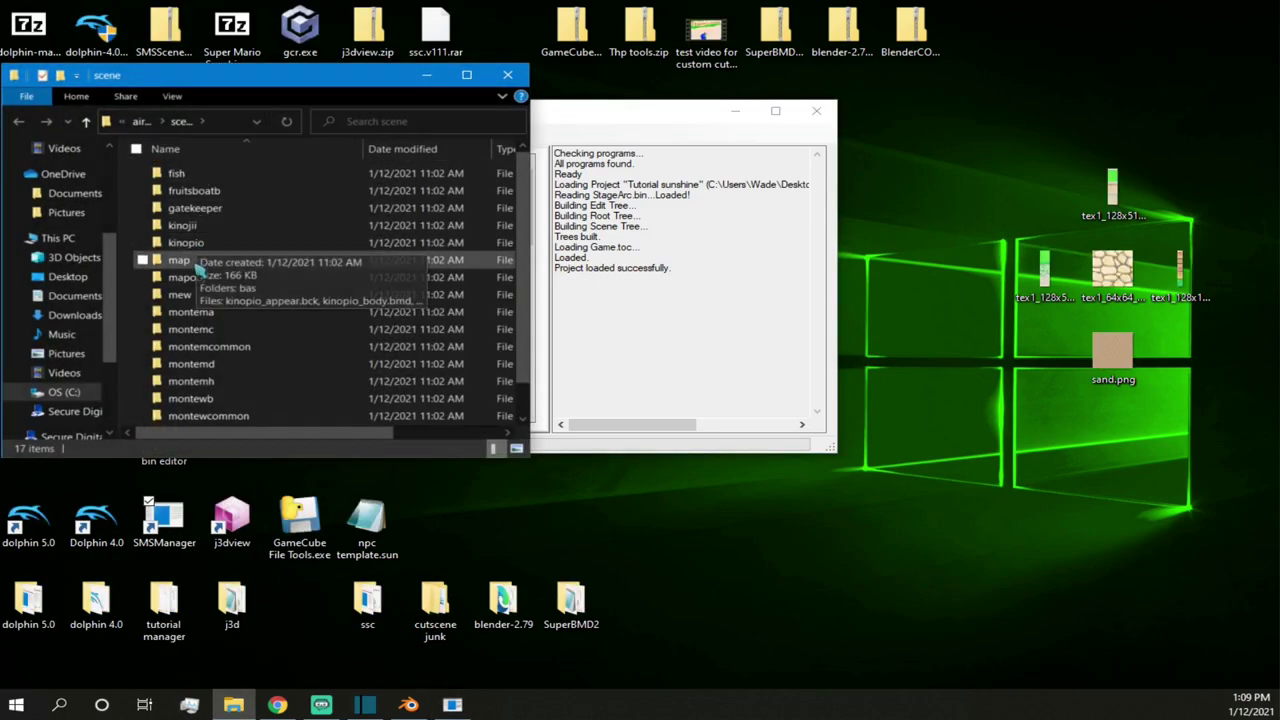
double_click(205, 277)
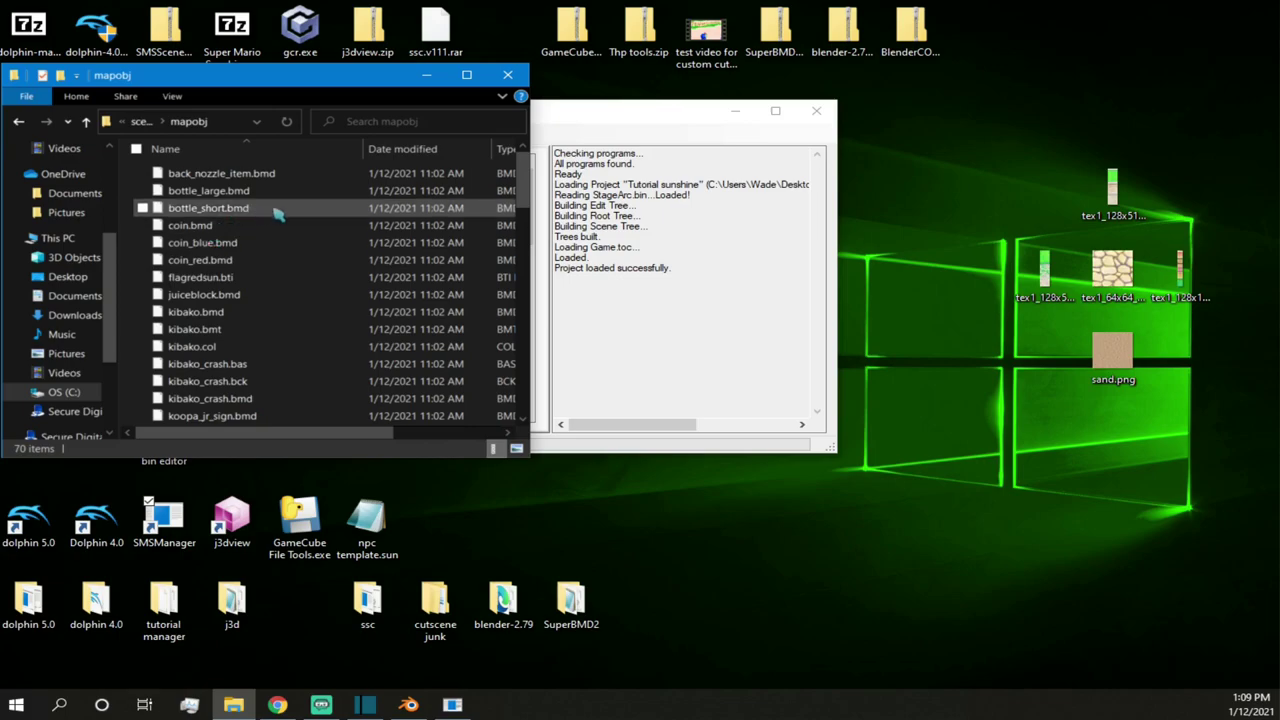
scroll(265, 240, "down", 1)
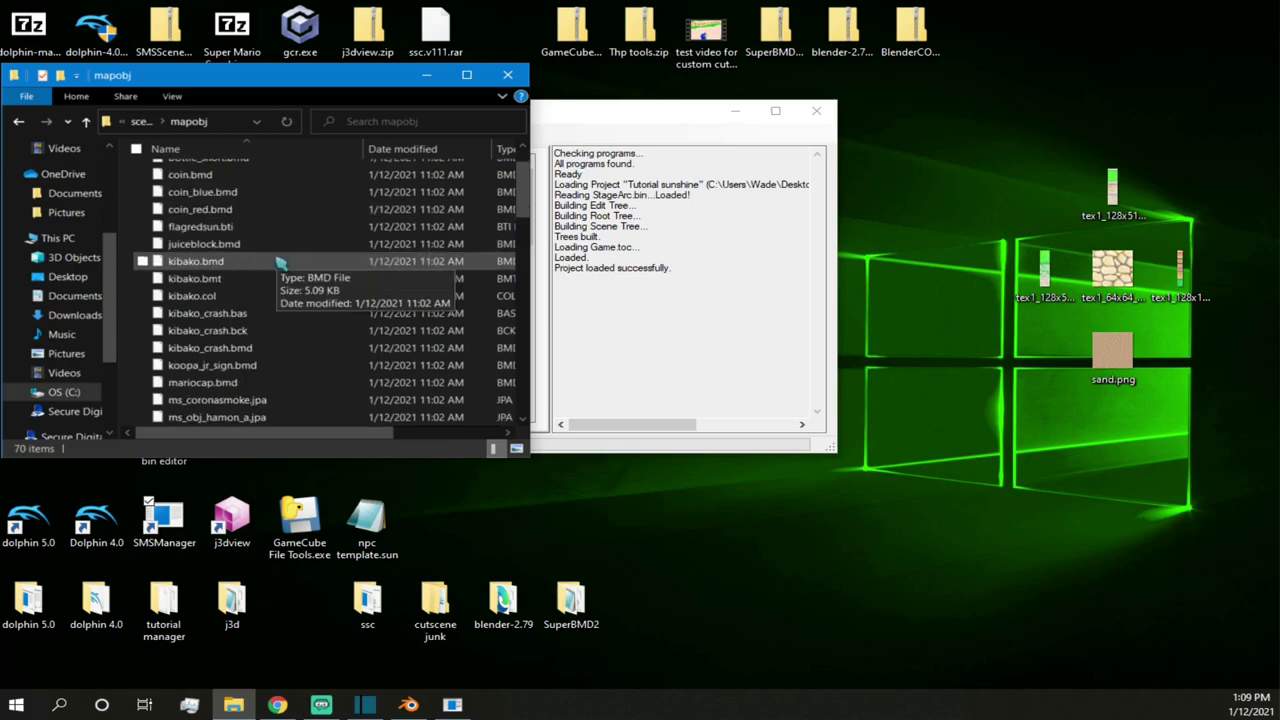
scroll(282, 262, "down", 2)
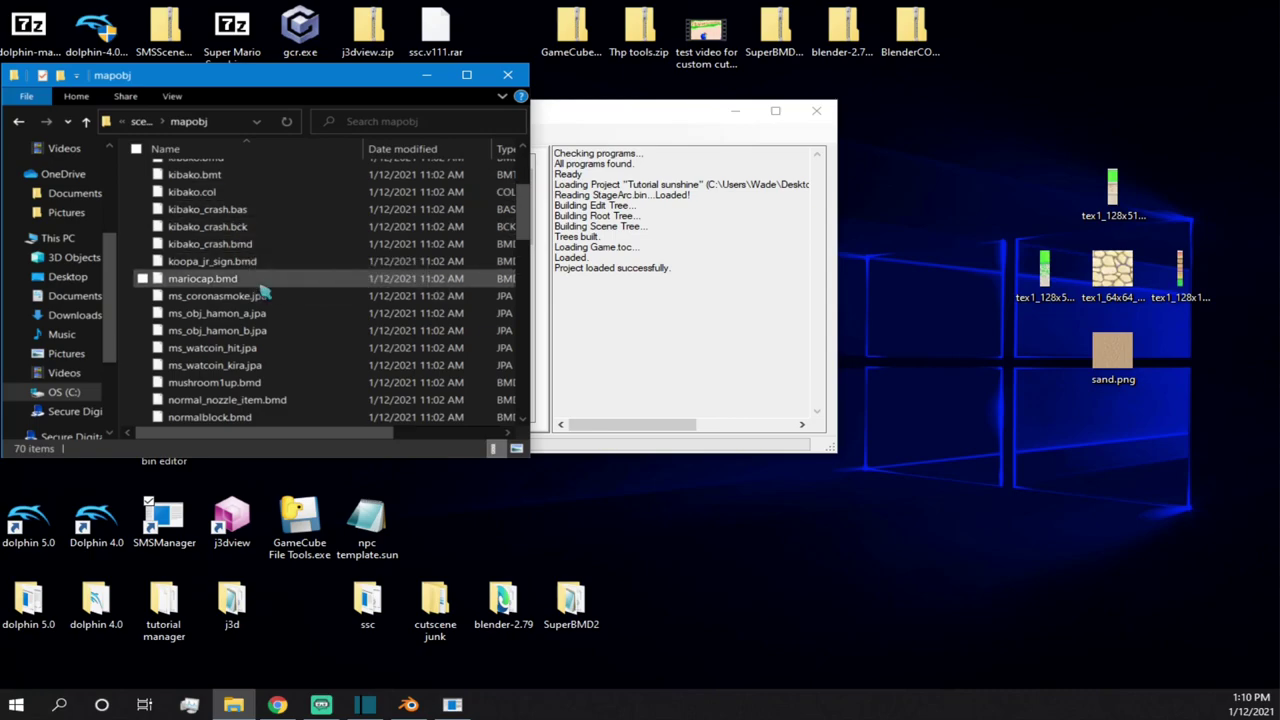
- Copy normalblock.bmd from the mapobj folder and close the SMS Project Manager
scroll(258, 292, "down", 1)
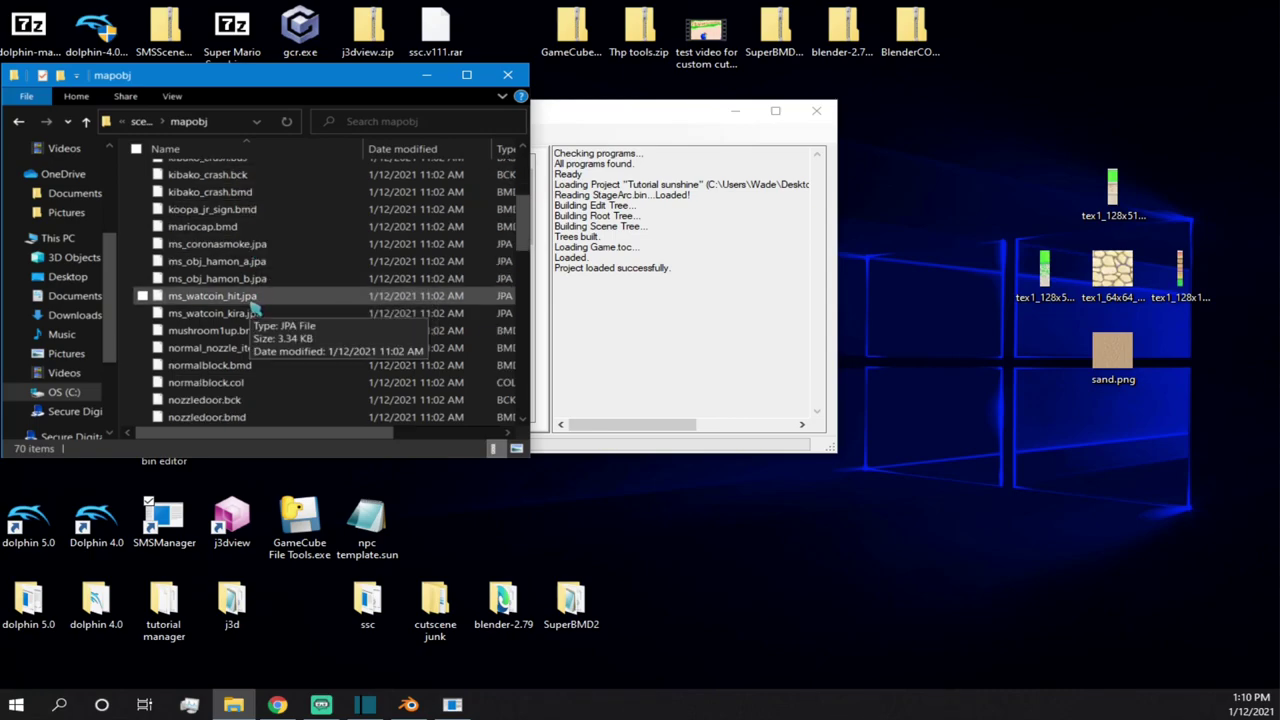
left_click(248, 368)
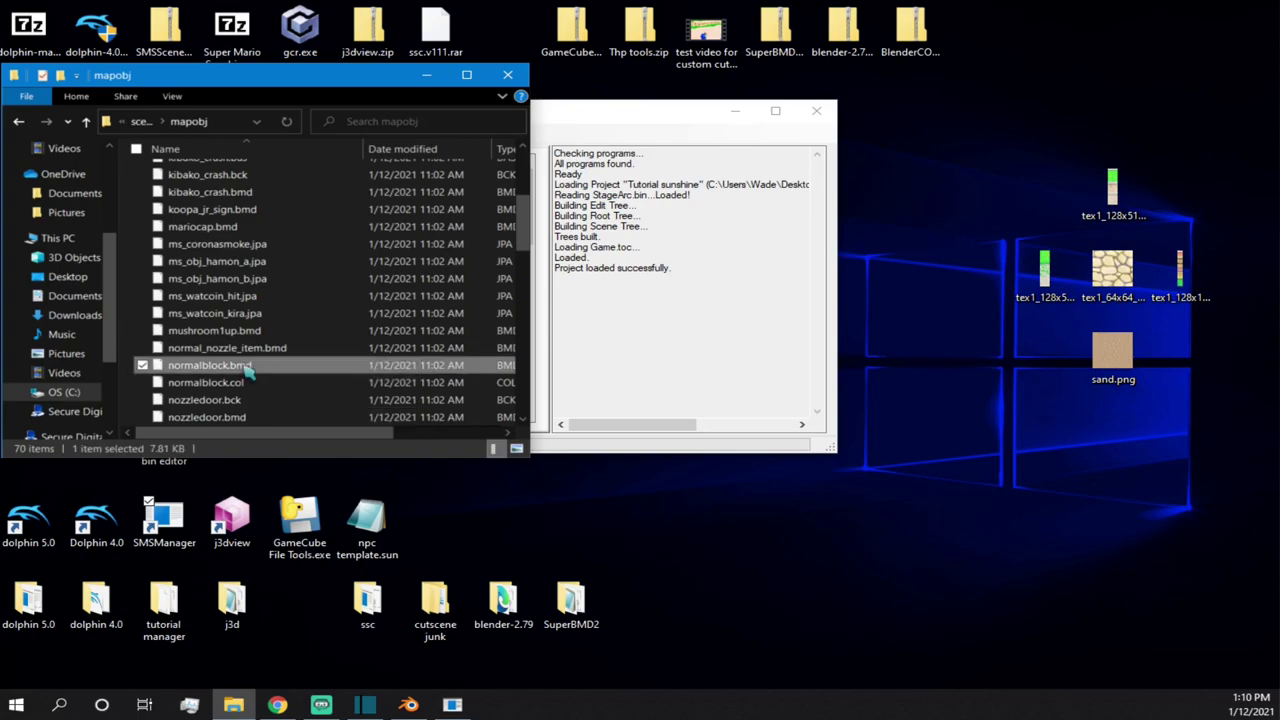
right_click(248, 370)
left_click(163, 270)
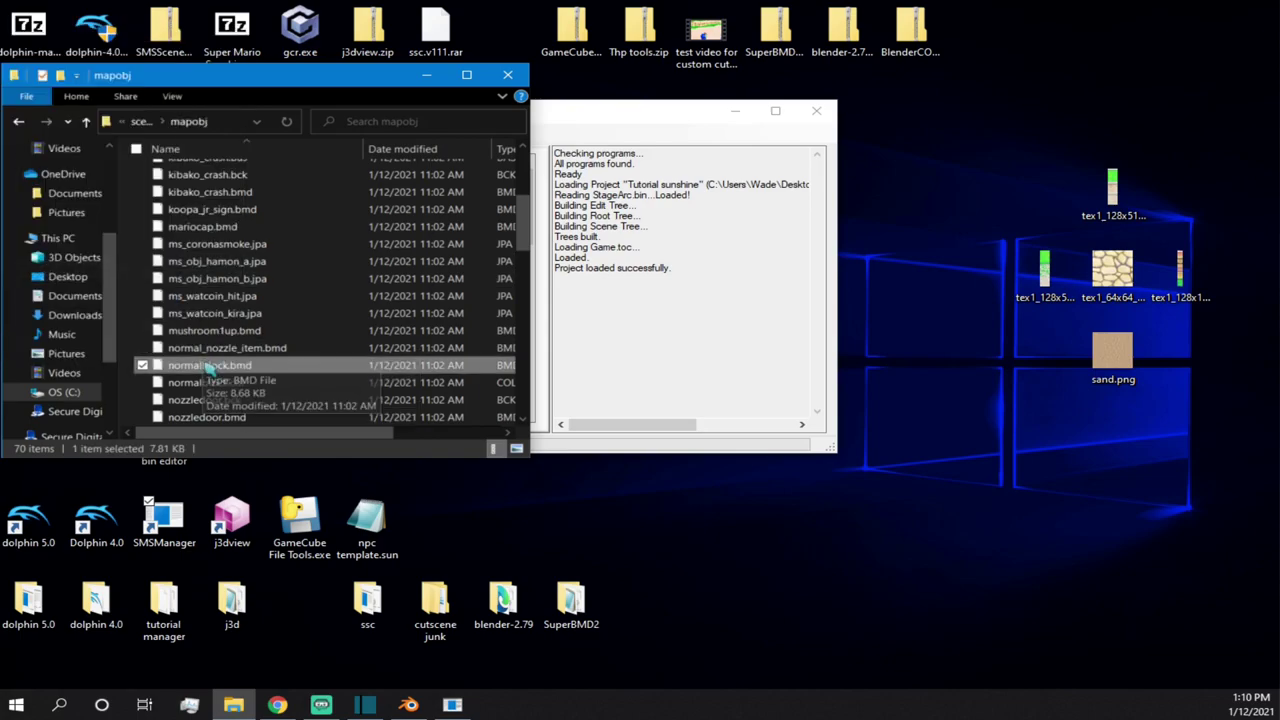
right_click(213, 368)
left_click(120, 270)
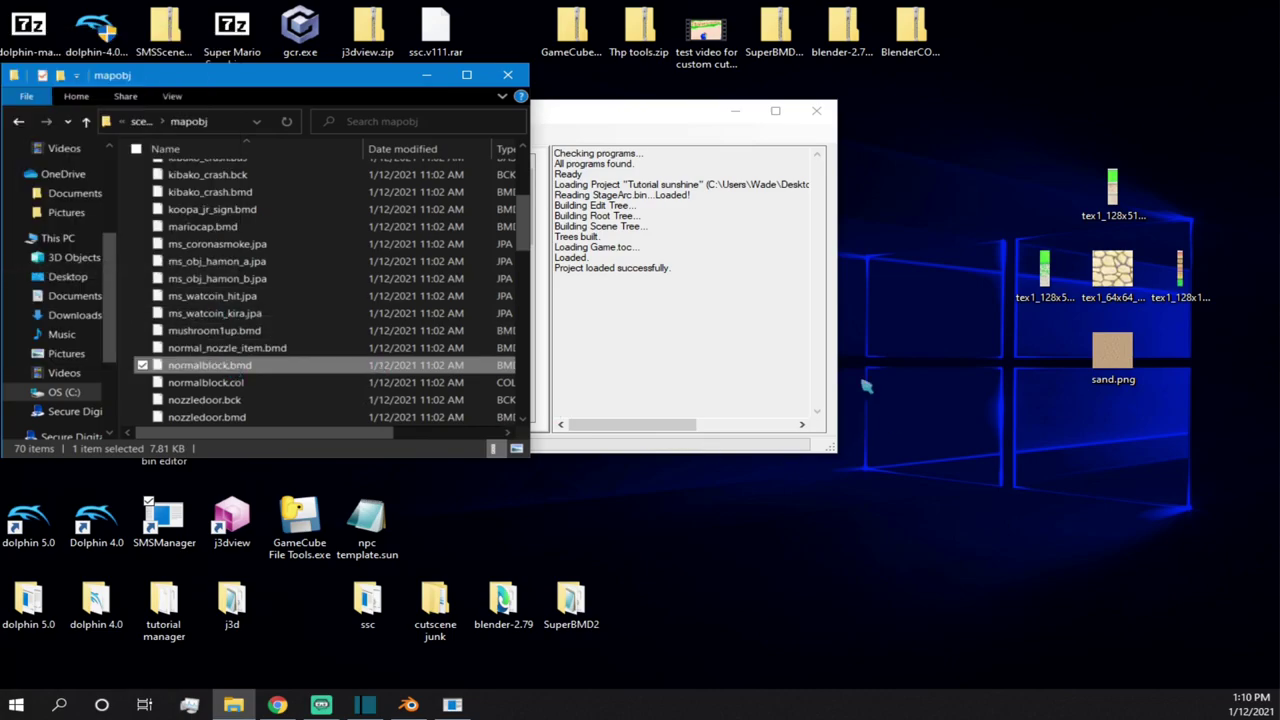
left_click_drag(660, 106, 409, 109)
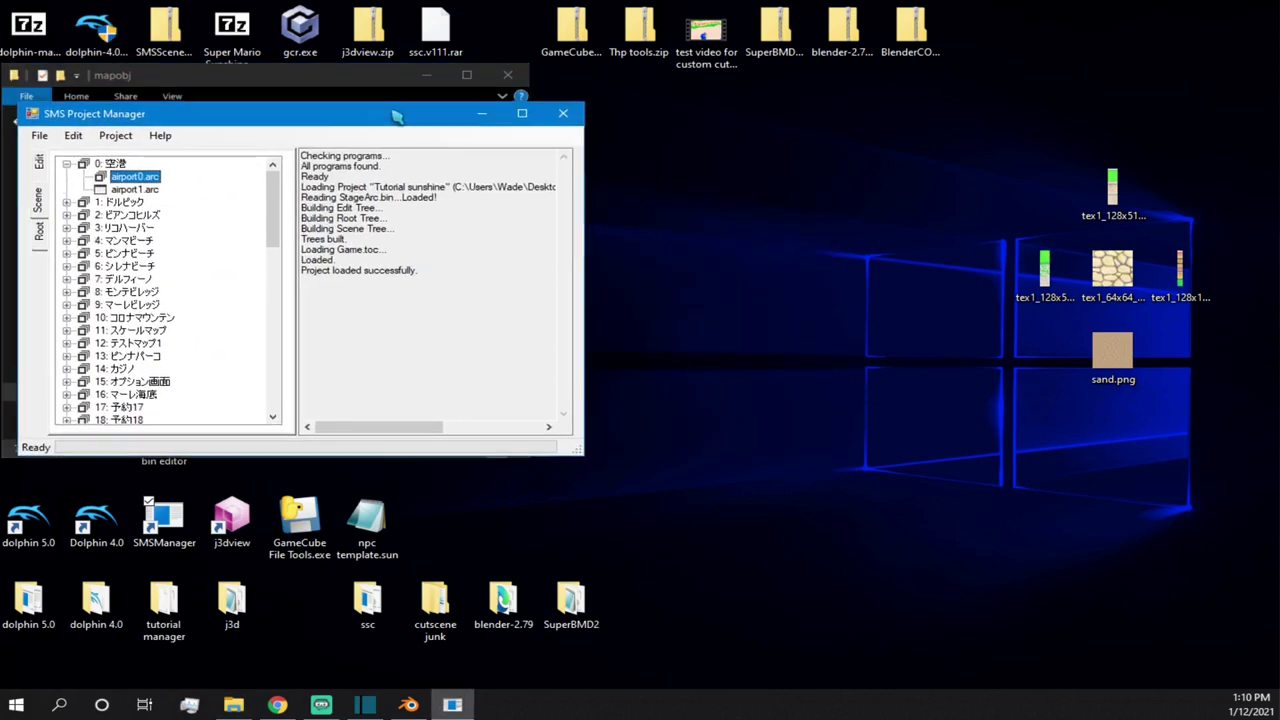
left_click(563, 113)
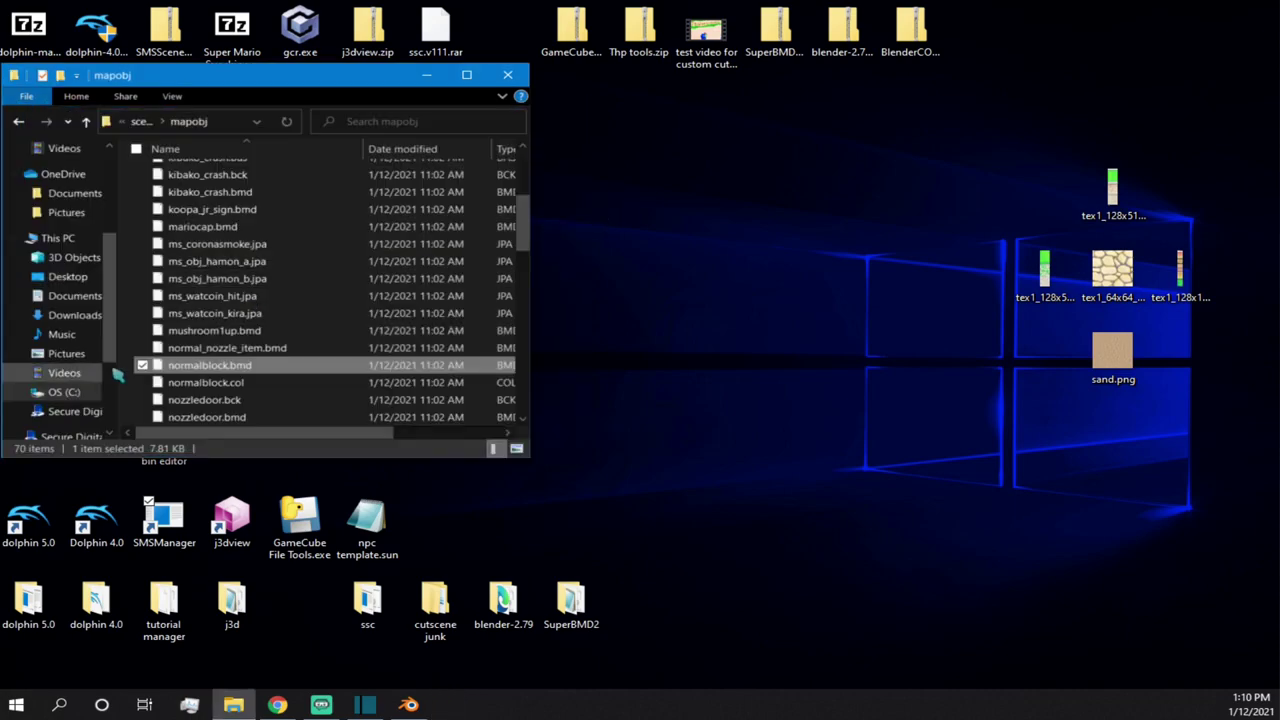
- Create a desktop folder named "Normal block" and place it in an empty area of the desktop
right_click(652, 260)
mouse_move(570, 437)
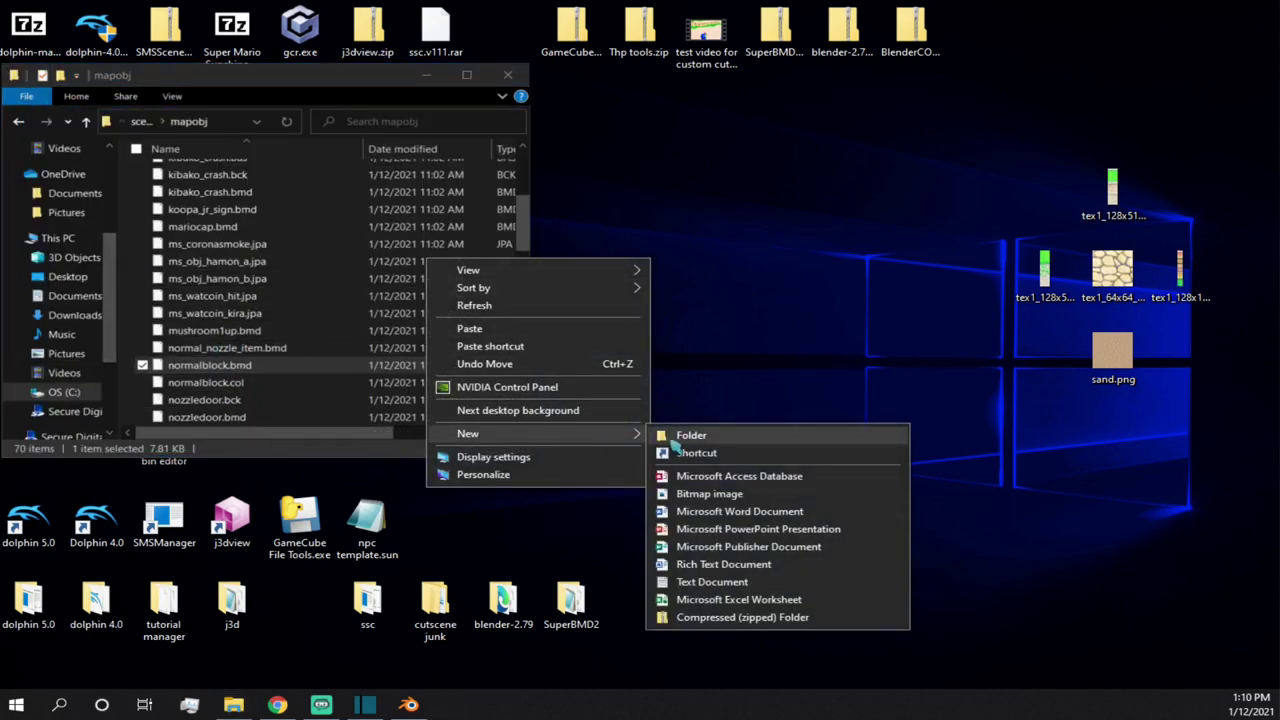
left_click(670, 437)
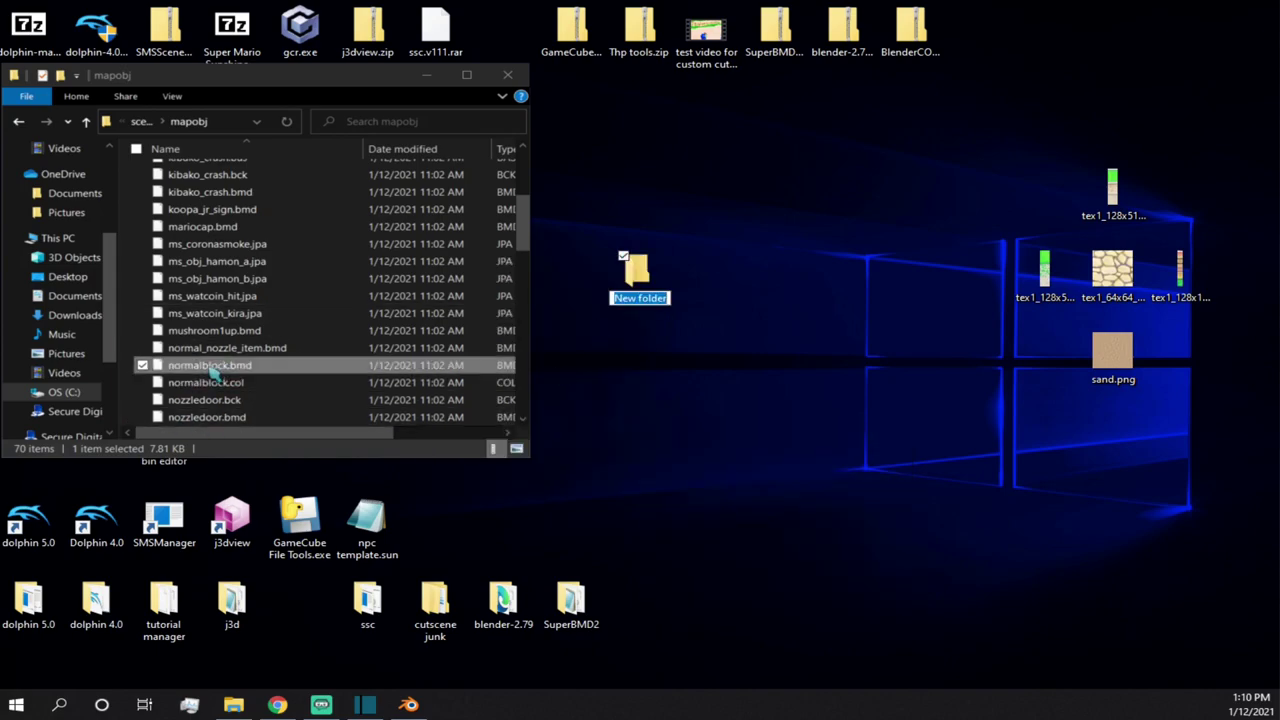
type("Normal block")
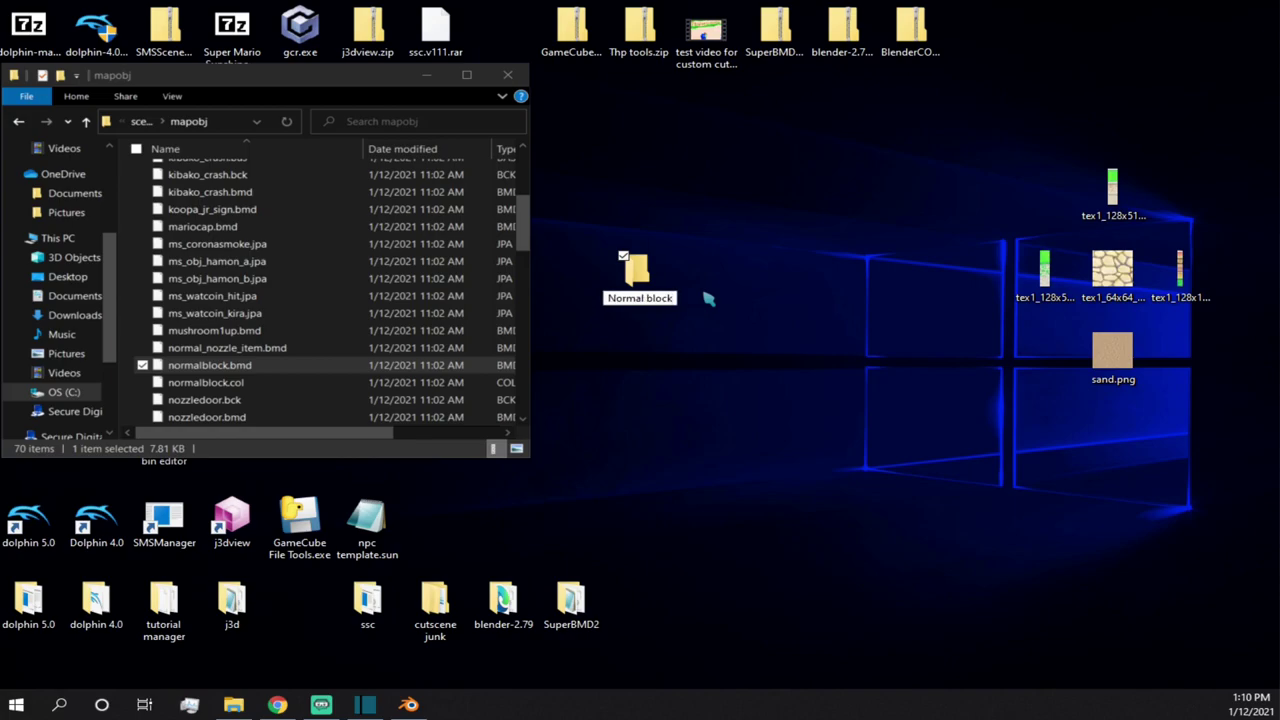
key("Return")
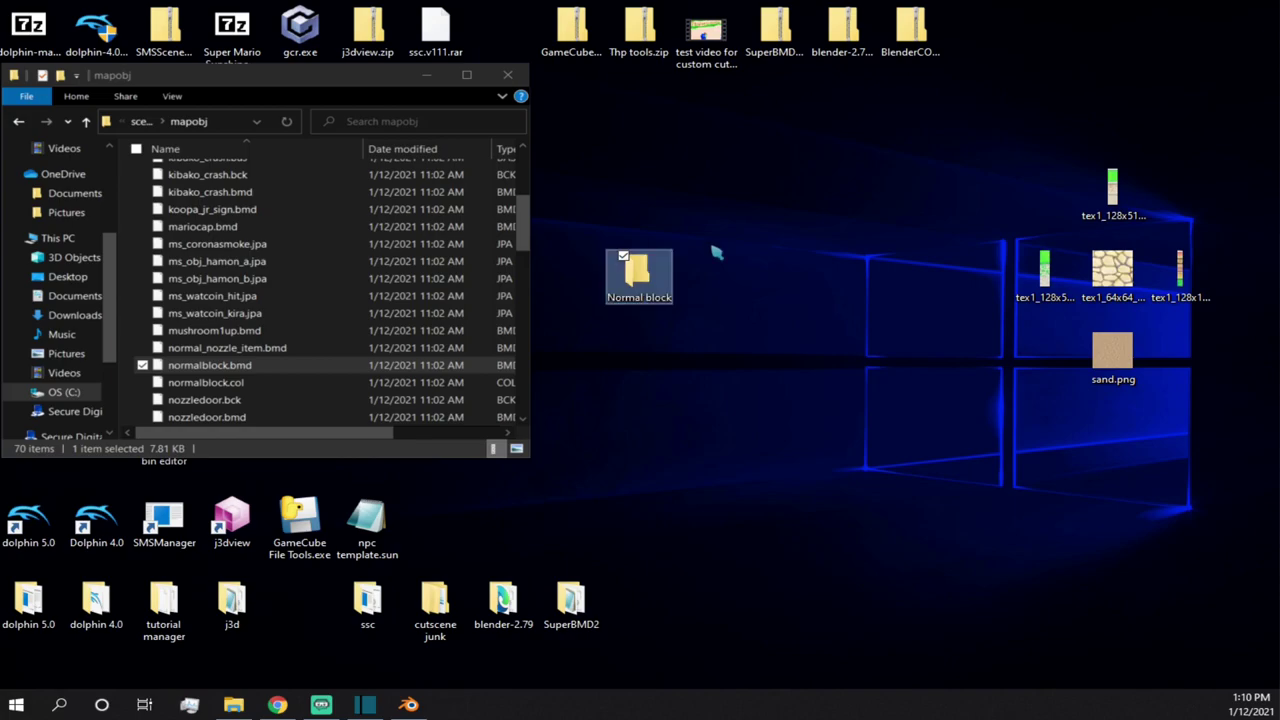
left_click_drag(639, 272, 842, 440)
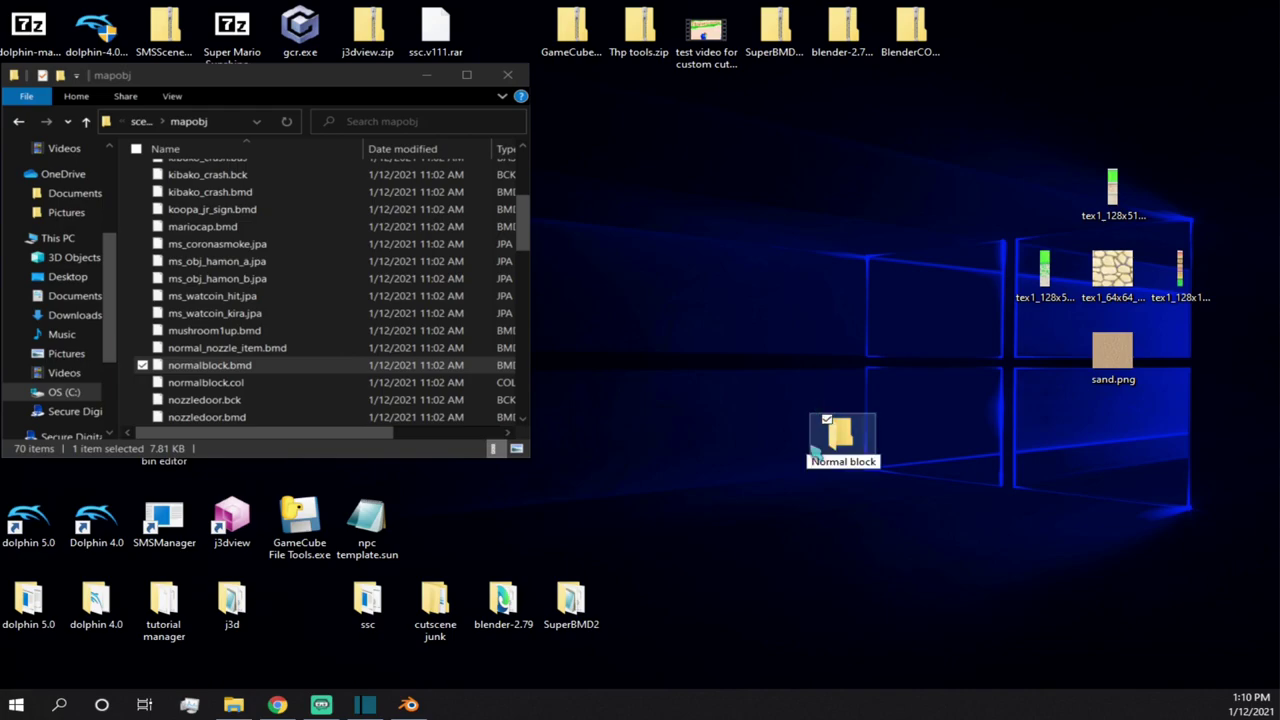
- Open the Normal block folder beside mapobj and copy normalblock.bmd from mapobj into it
double_click(836, 446)
left_click_drag(330, 112, 820, 178)
left_click(413, 366)
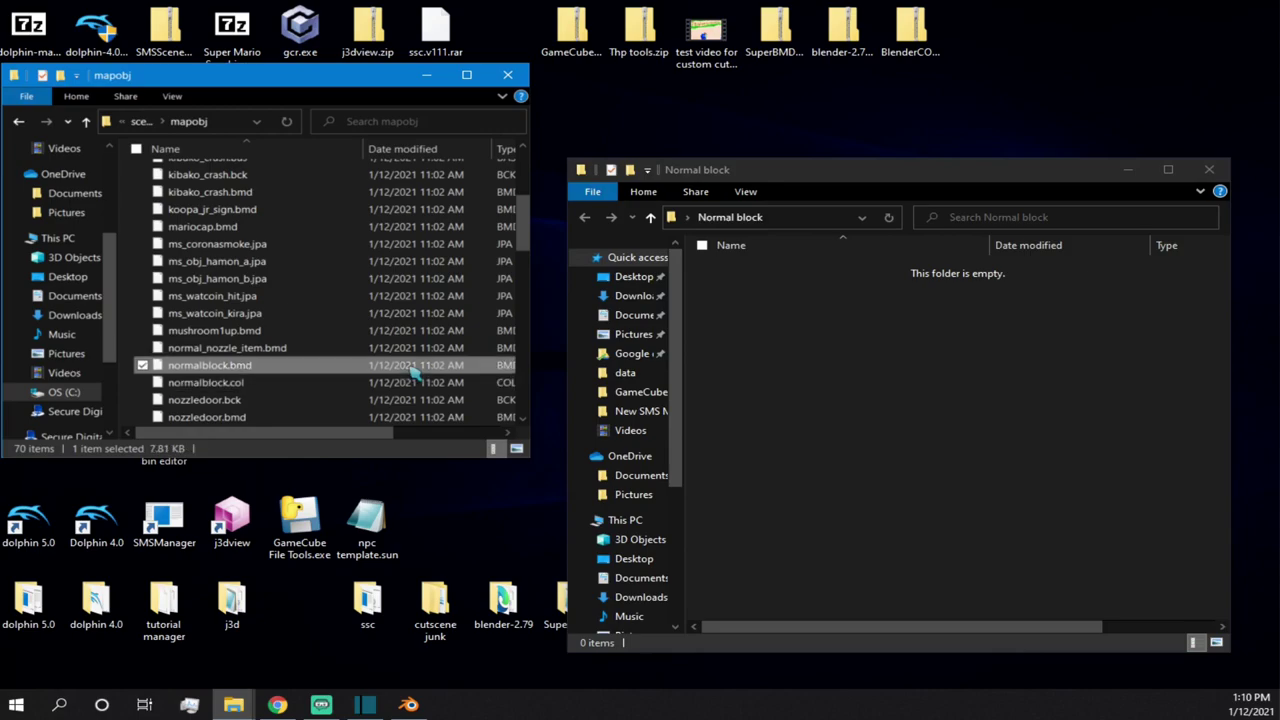
right_click(412, 366)
left_click(246, 268)
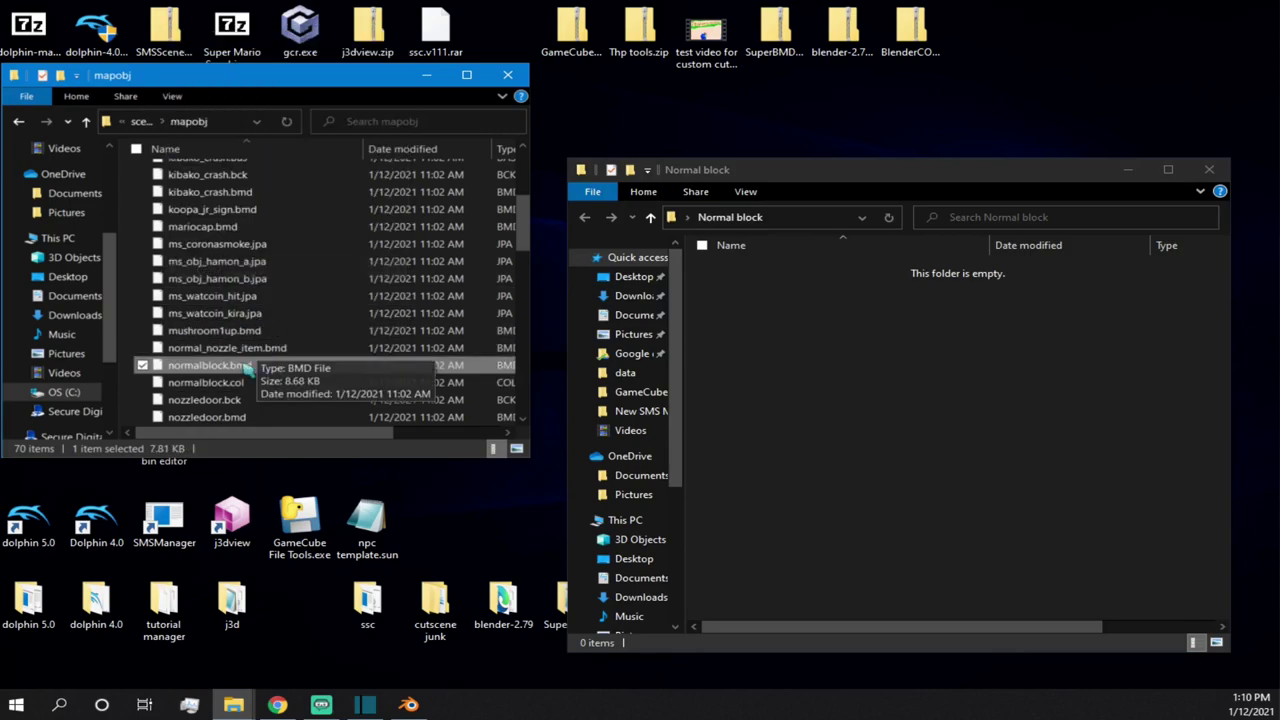
right_click(241, 367)
left_click(125, 268)
right_click(836, 376)
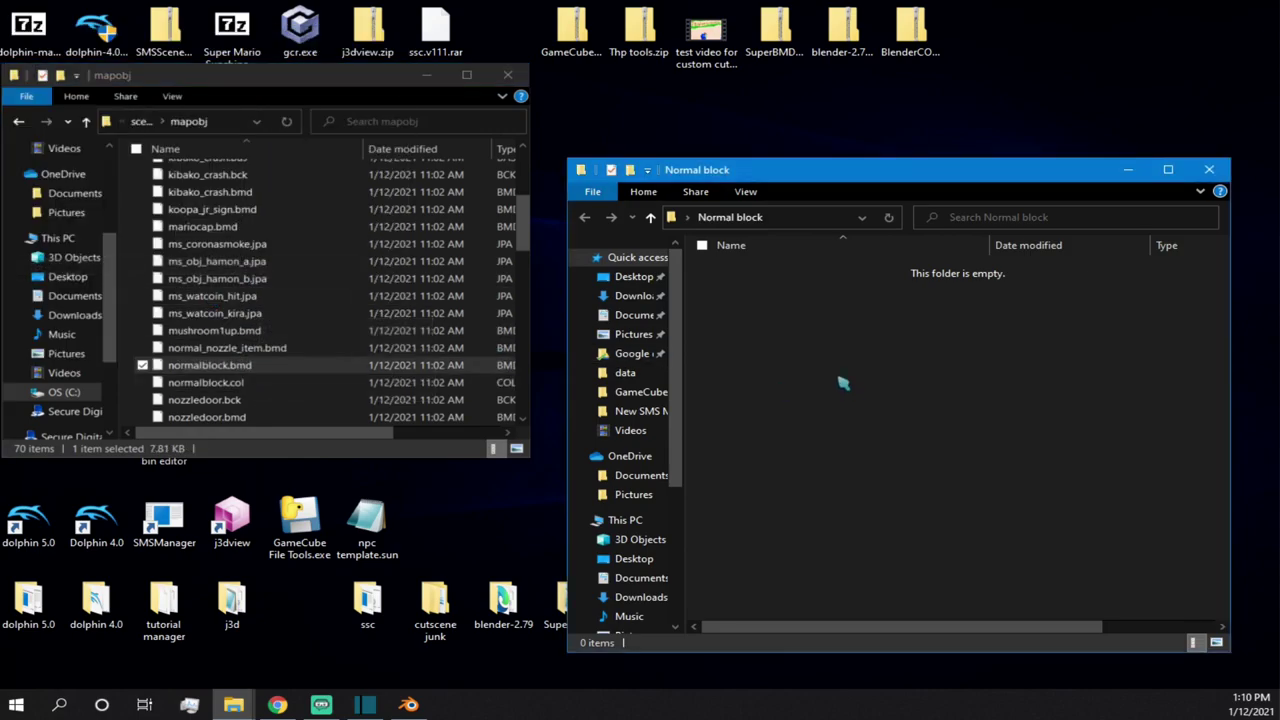
left_click(670, 487)
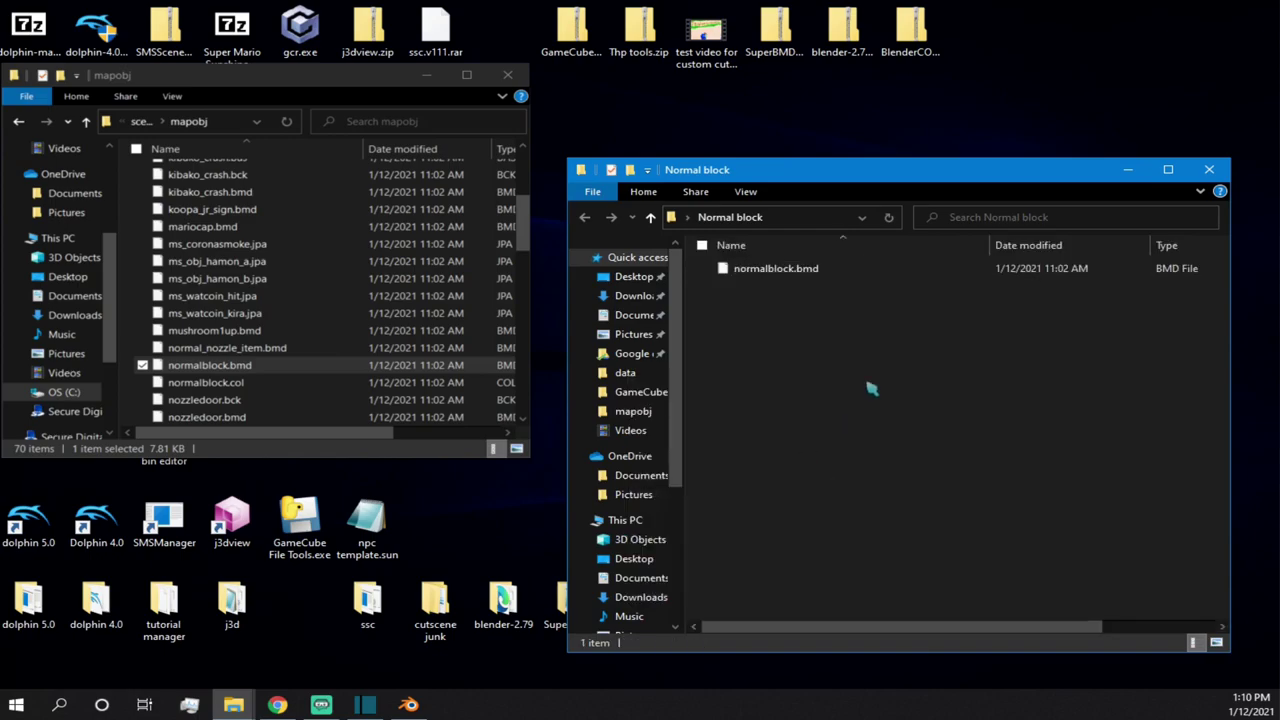
- Reposition and shrink the Normal block folder window so the SuperBMD2 folder on the desktop is uncovered
left_click_drag(800, 172, 395, 160)
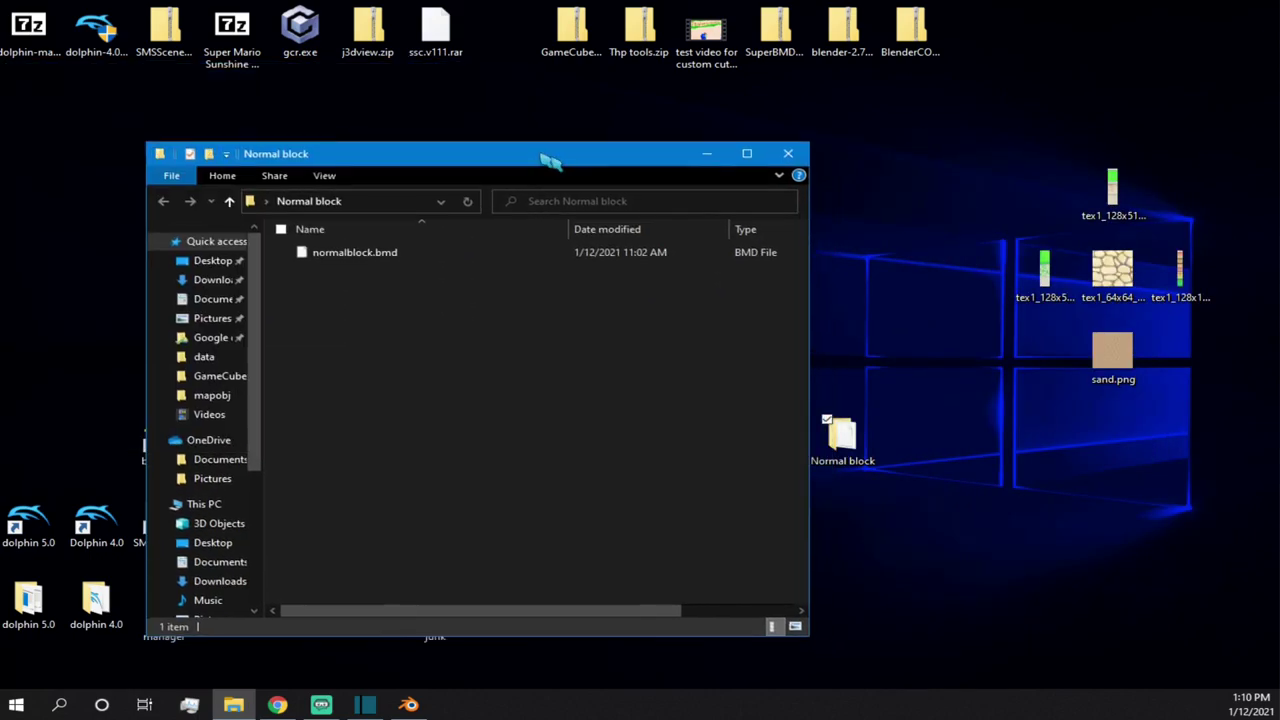
left_click_drag(572, 168, 361, 78)
left_click_drag(618, 60, 500, 162)
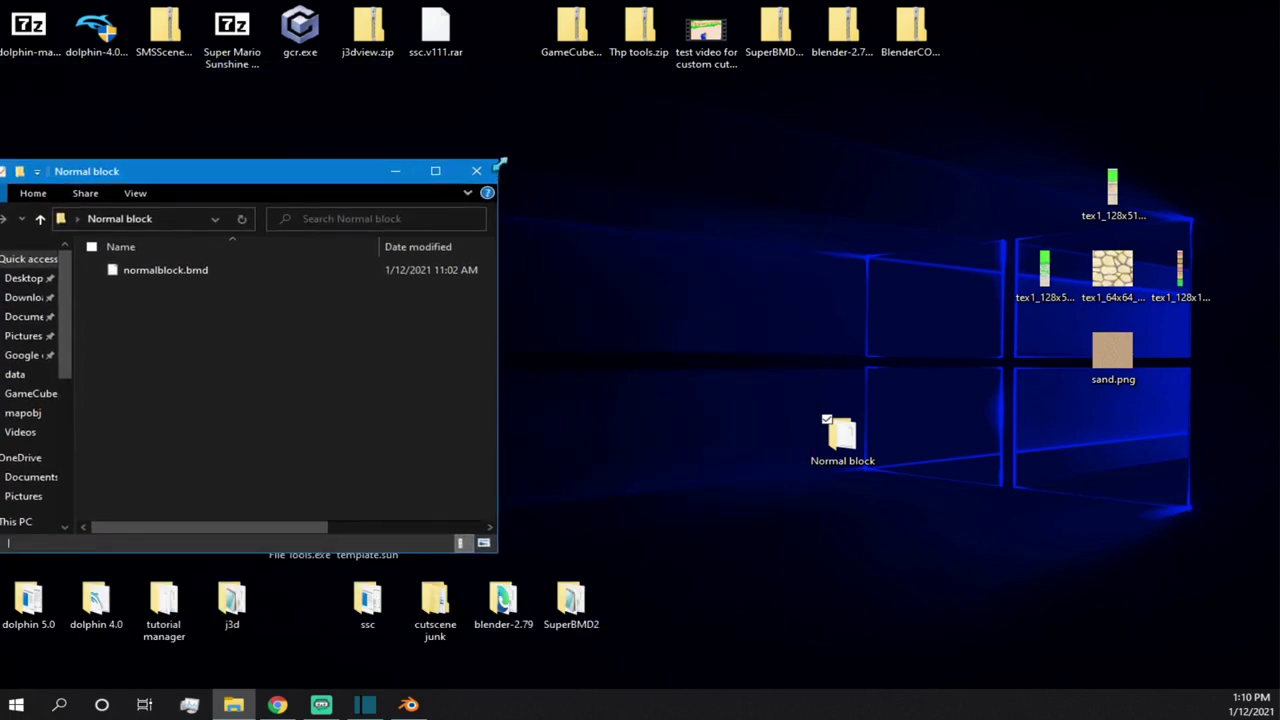
- Open the SuperBMD2 folder beside Normal block and convert normalblock.bmd by dropping it onto SuperBMD.exe
left_click(563, 630)
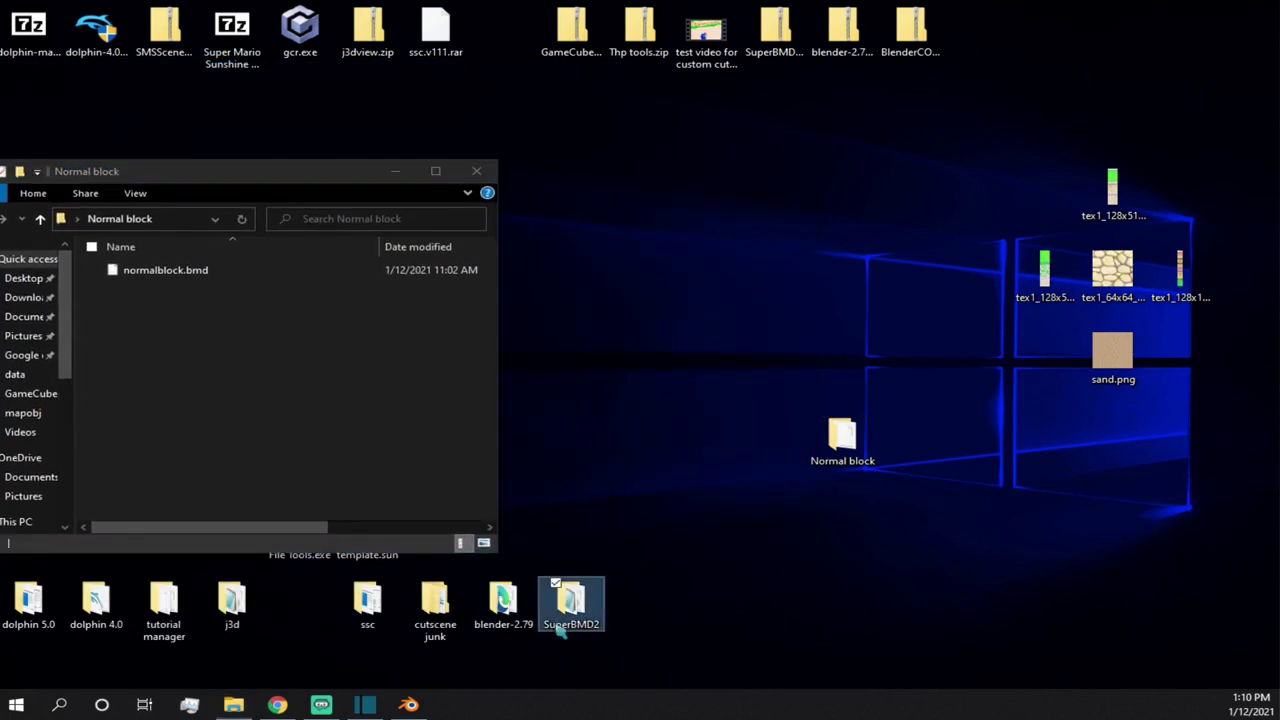
double_click(563, 628)
left_click_drag(223, 214, 777, 241)
scroll(740, 449, "down", 1)
left_click(740, 441)
left_click_drag(234, 268, 740, 447)
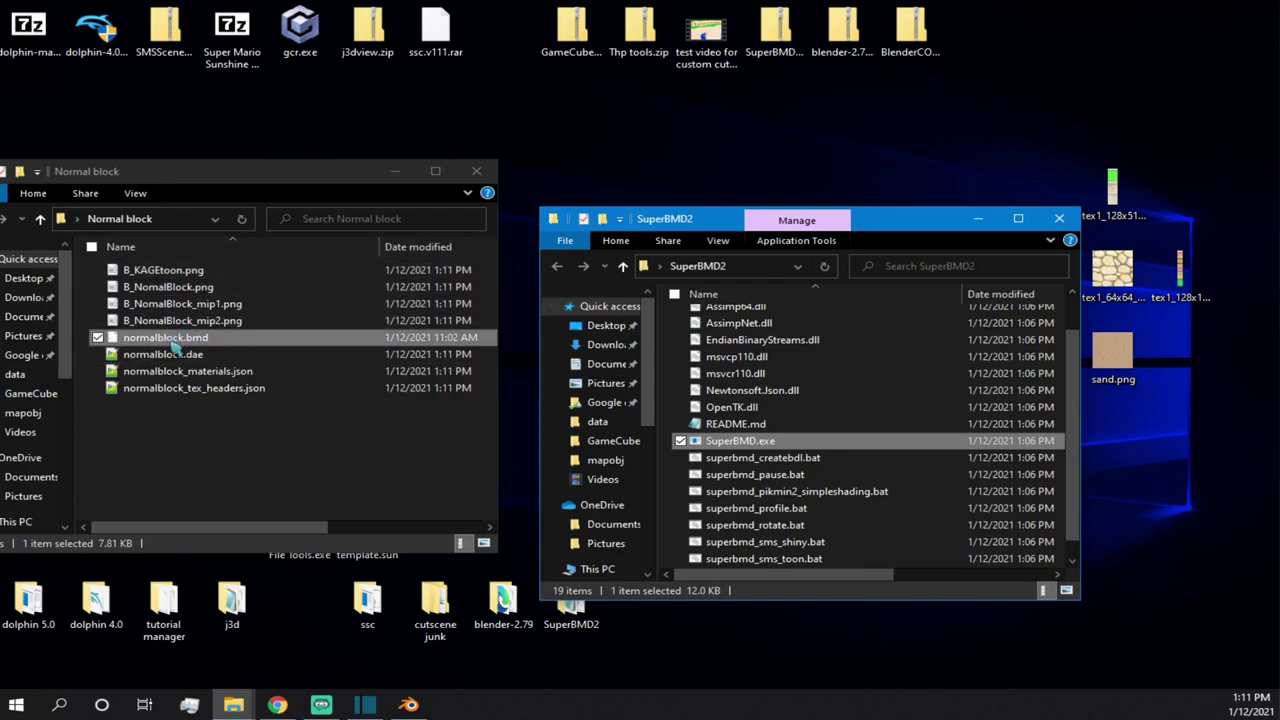
- Switch to Blender and import the COLLADA file normalblock.dae from the Normal block folder on the Desktop
left_click(204, 339)
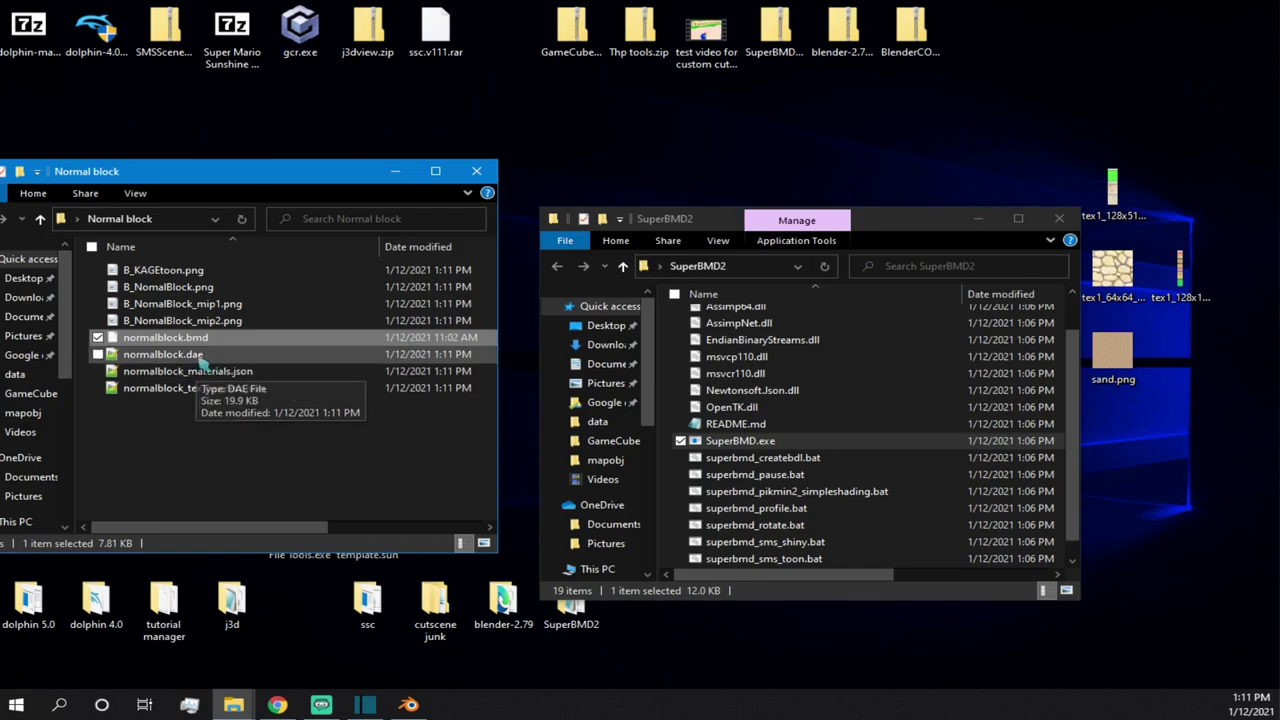
left_click(428, 705)
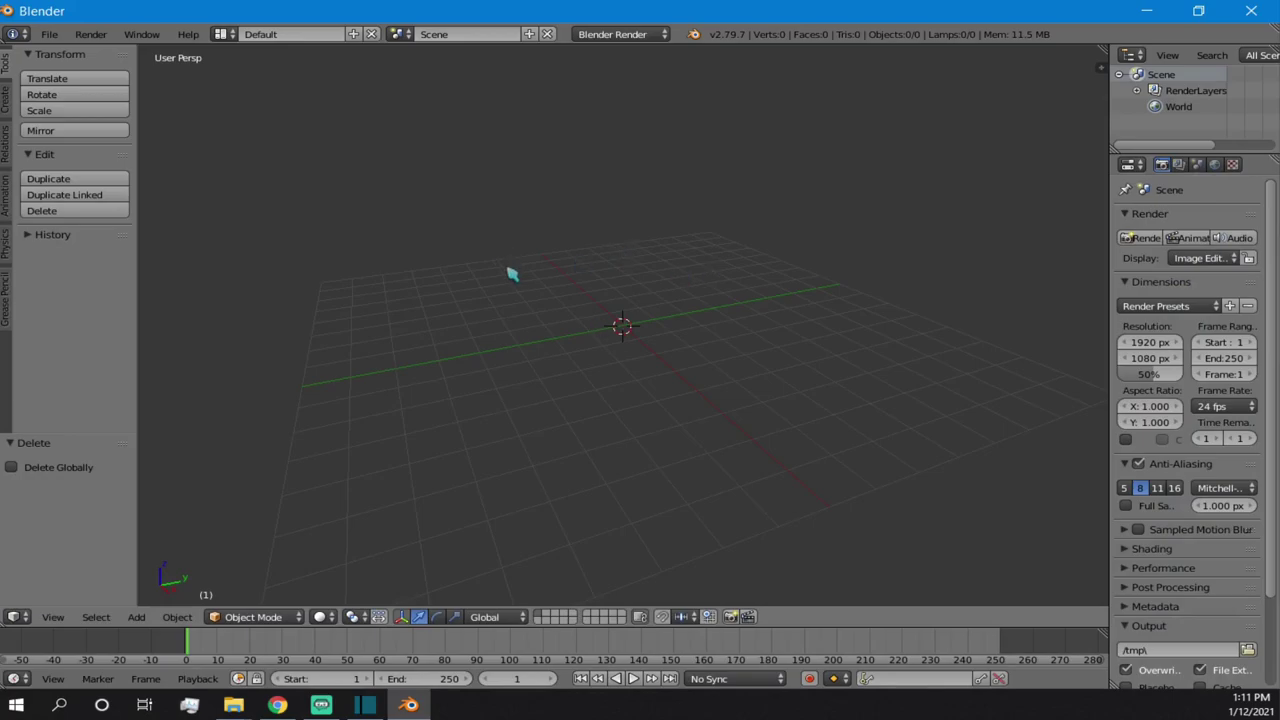
left_click(49, 34)
mouse_move(125, 343)
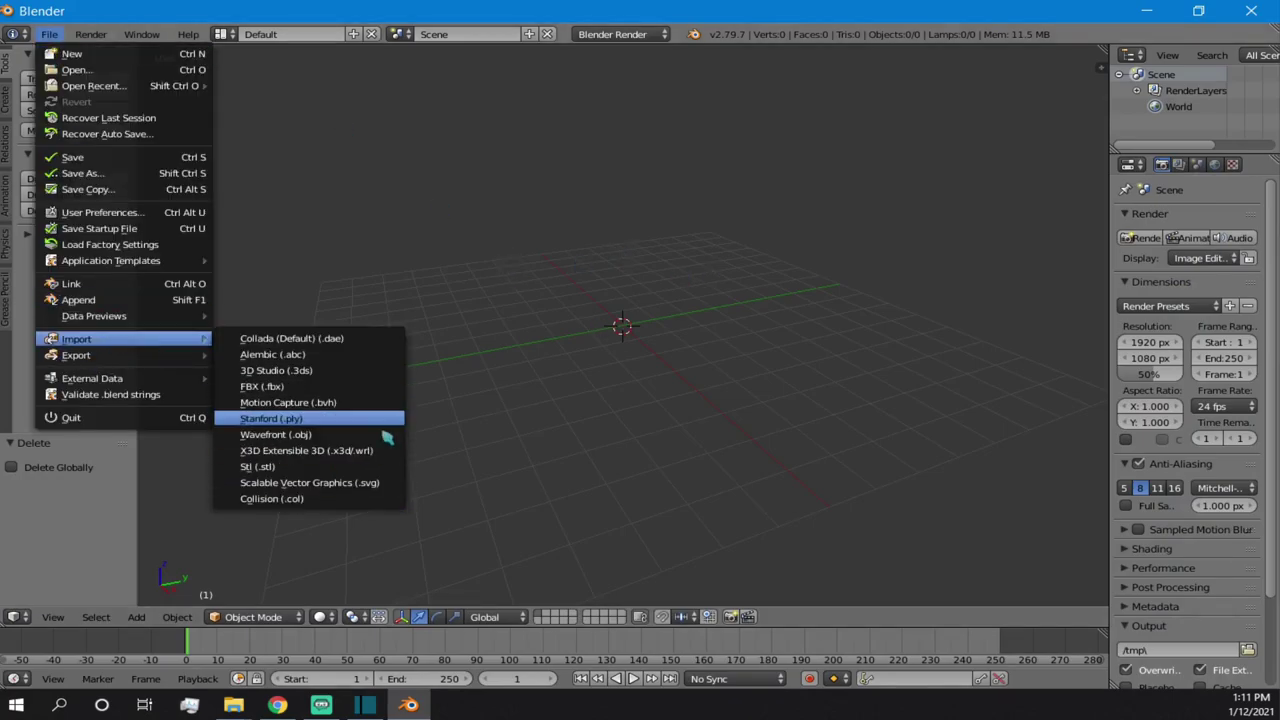
left_click(374, 342)
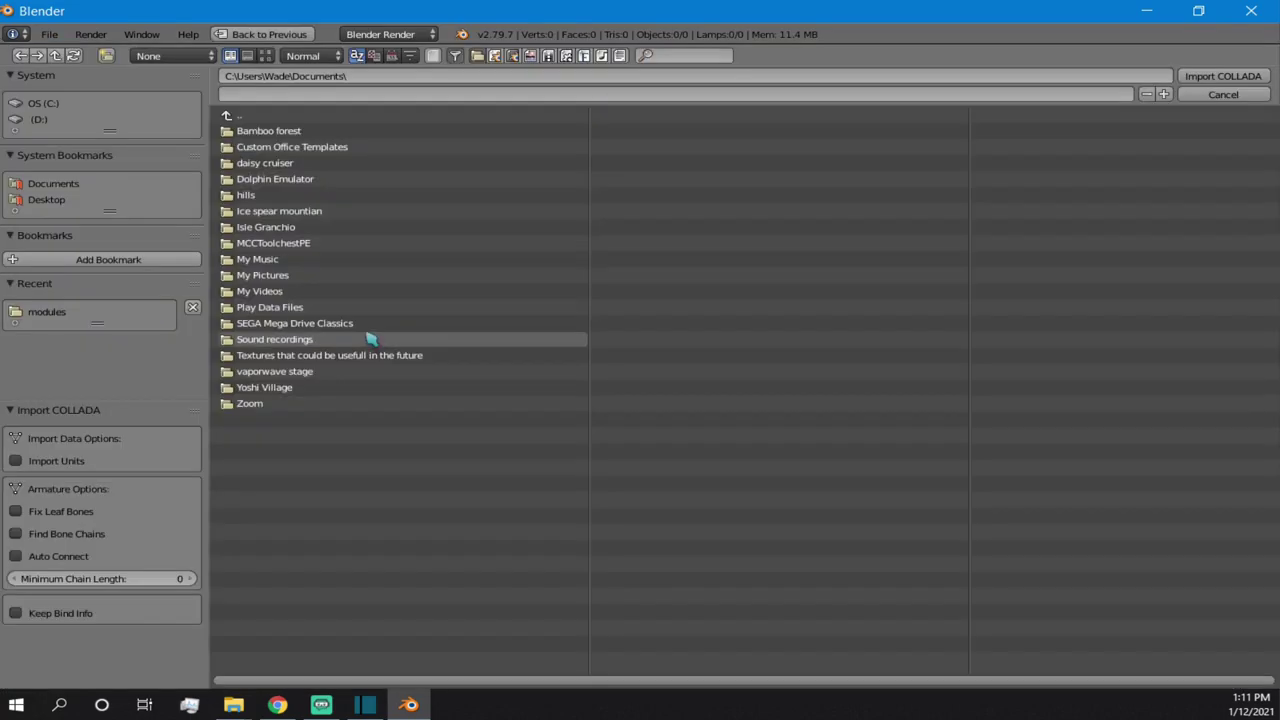
left_click(84, 204)
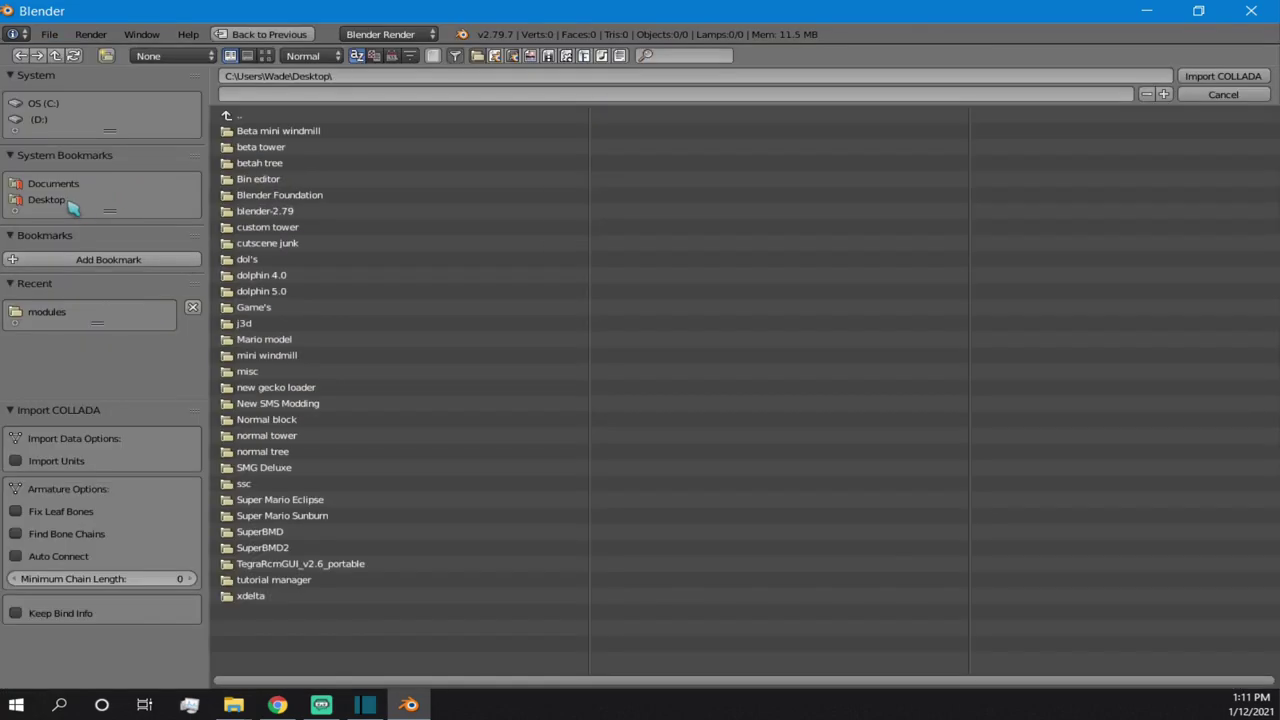
left_click(268, 420)
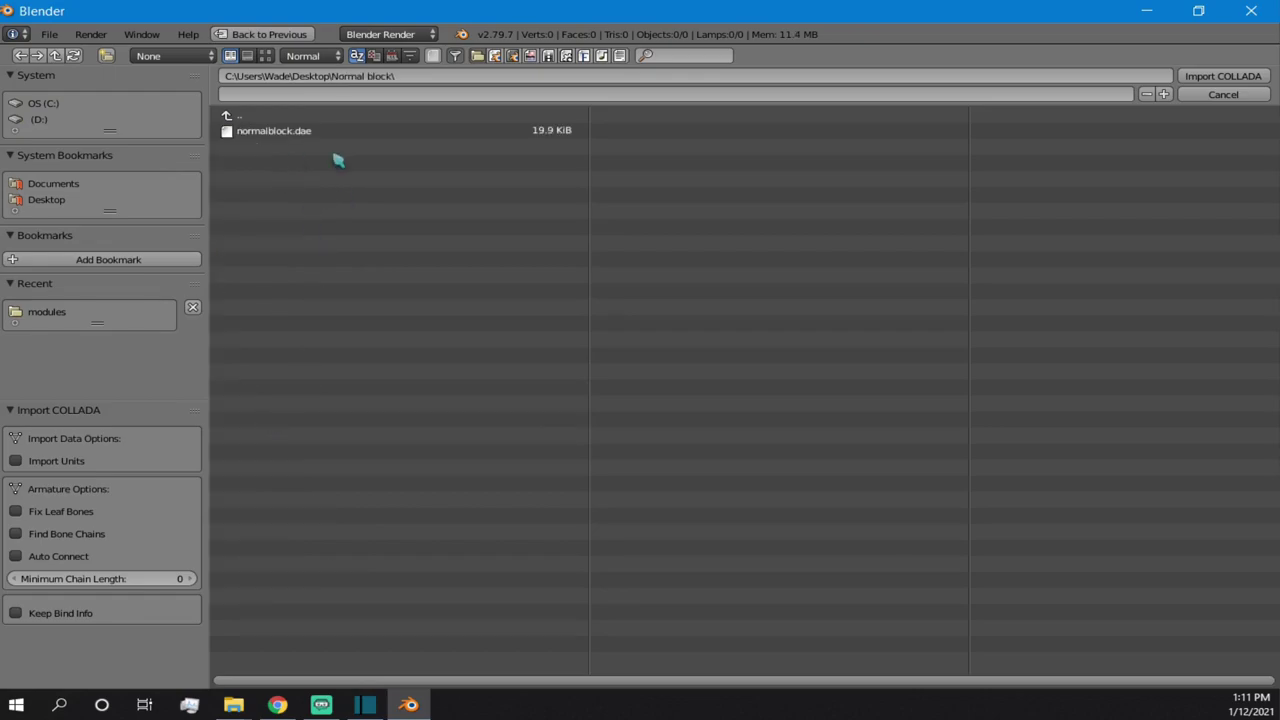
double_click(357, 133)
- Inspect the imported block from several angles in textured and wireframe shading, and return to solid shading
scroll(500, 294, "up", 5)
scroll(512, 298, "down", 5)
middle_click_drag(516, 310, 547, 290)
key("alt+z")
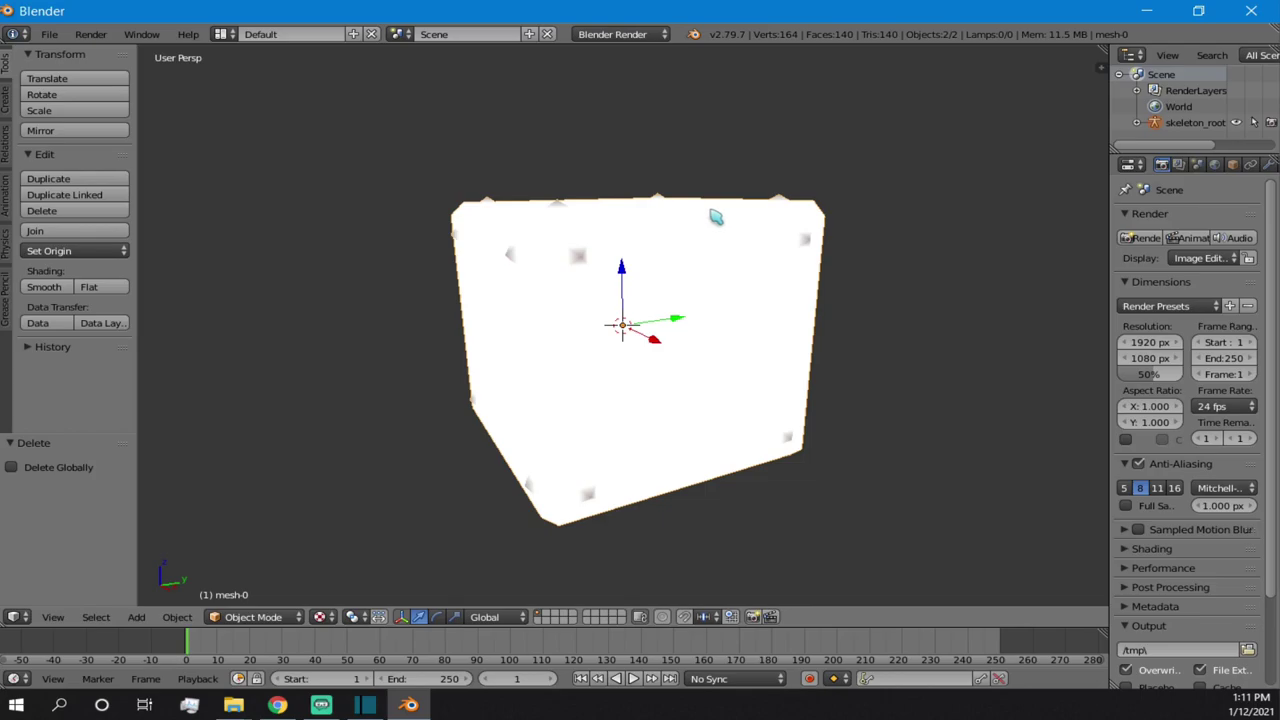
mouse_move(622, 320)
middle_mouse_down()
mouse_move(540, 200)
mouse_move(586, 331)
mouse_move(520, 285)
mouse_move(614, 320)
mouse_move(651, 306)
mouse_move(731, 371)
mouse_move(571, 257)
mouse_move(663, 381)
mouse_move(543, 249)
mouse_move(609, 286)
mouse_move(655, 368)
mouse_move(640, 326)
mouse_move(571, 269)
mouse_move(533, 322)
middle_mouse_up()
key("z")
key("z")
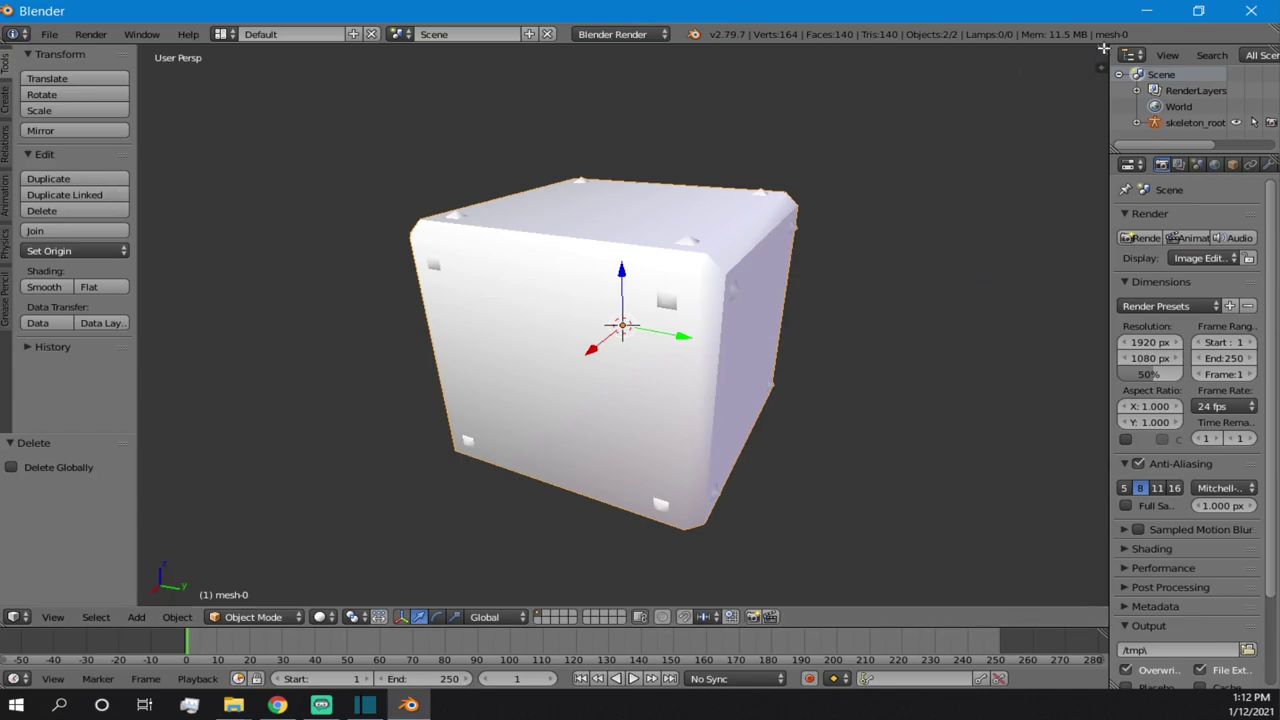
left_click_drag(1104, 47, 1071, 50)
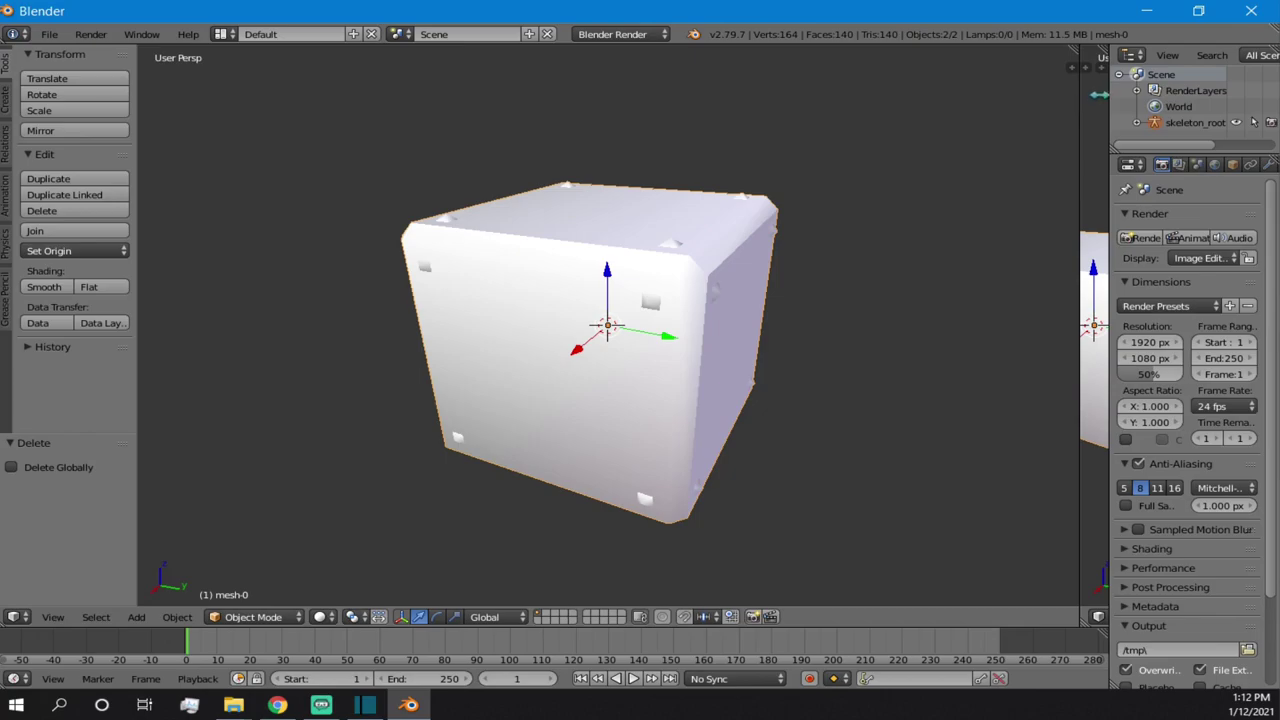
left_click_drag(1073, 51, 1095, 55)
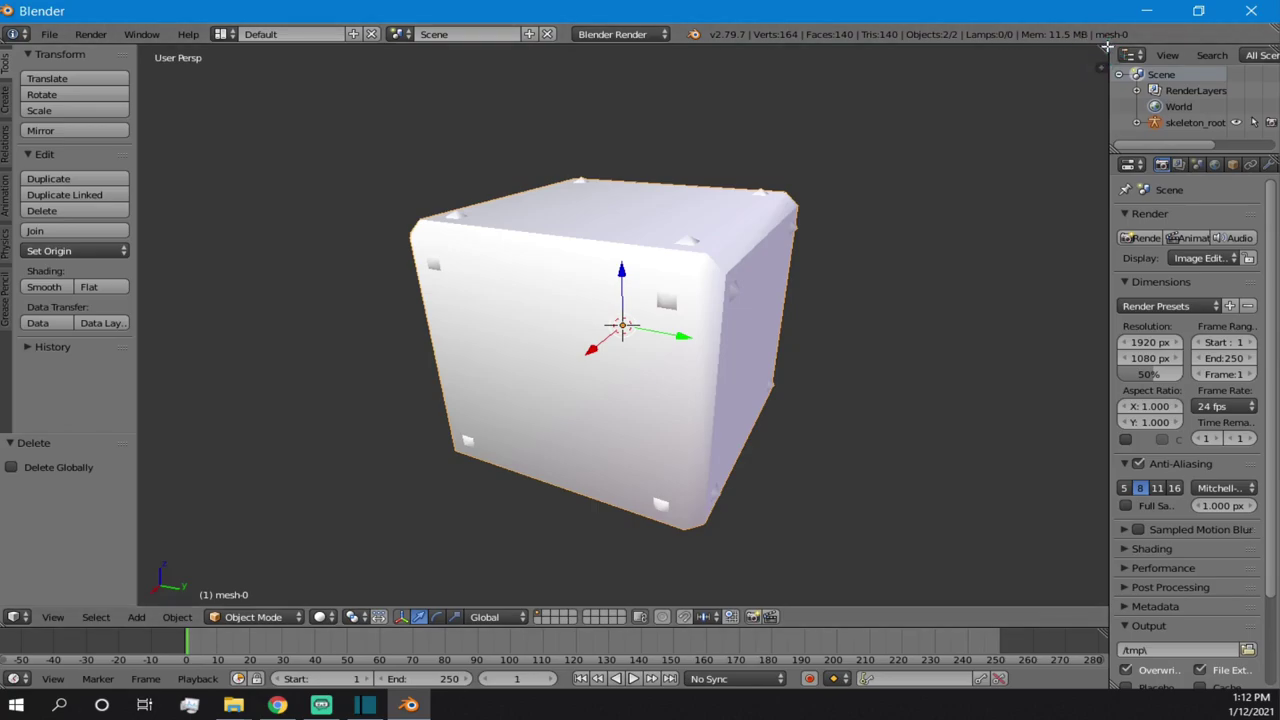
left_click_drag(1104, 50, 1095, 336)
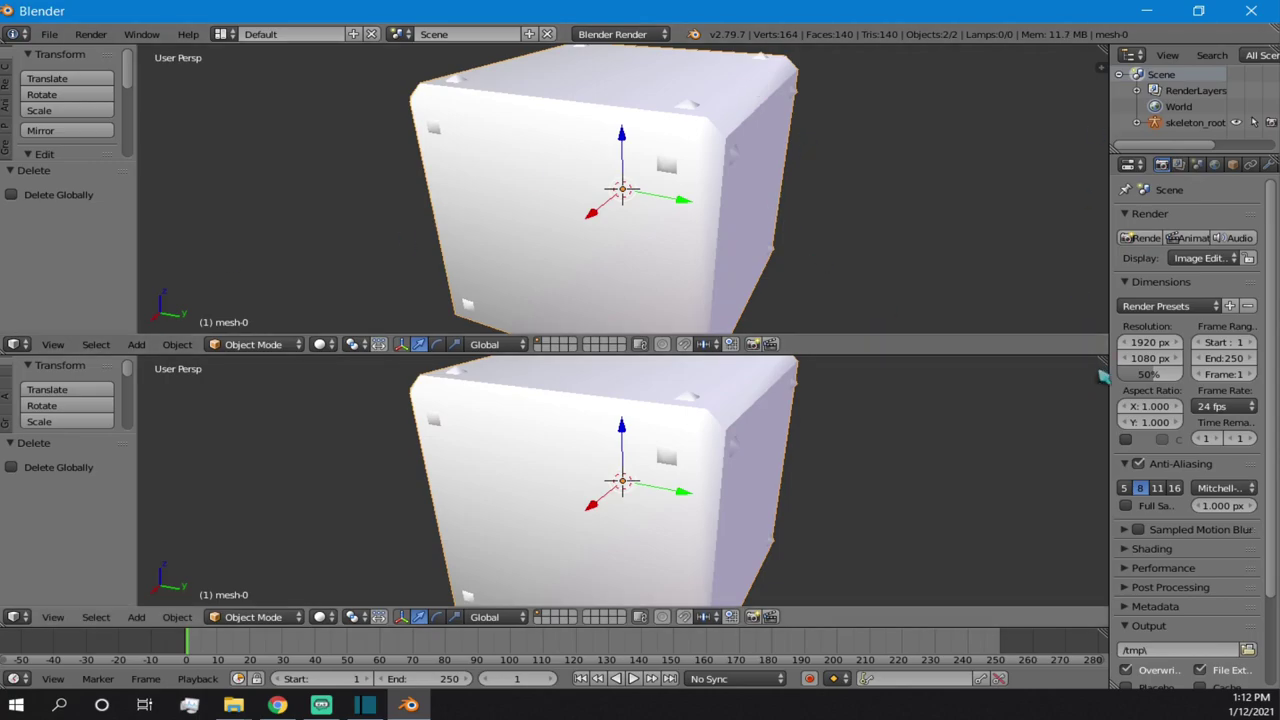
left_click_drag(1104, 361, 1092, 283)
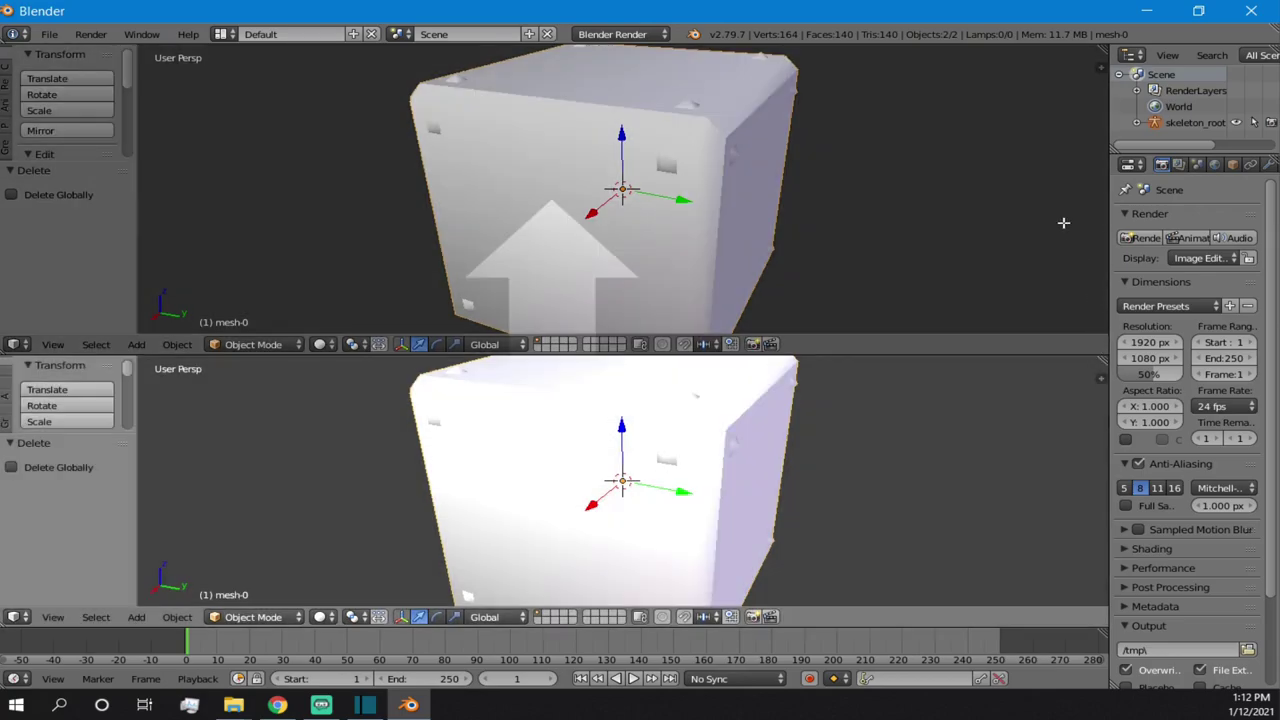
left_click_drag(1043, 201, 1048, 205)
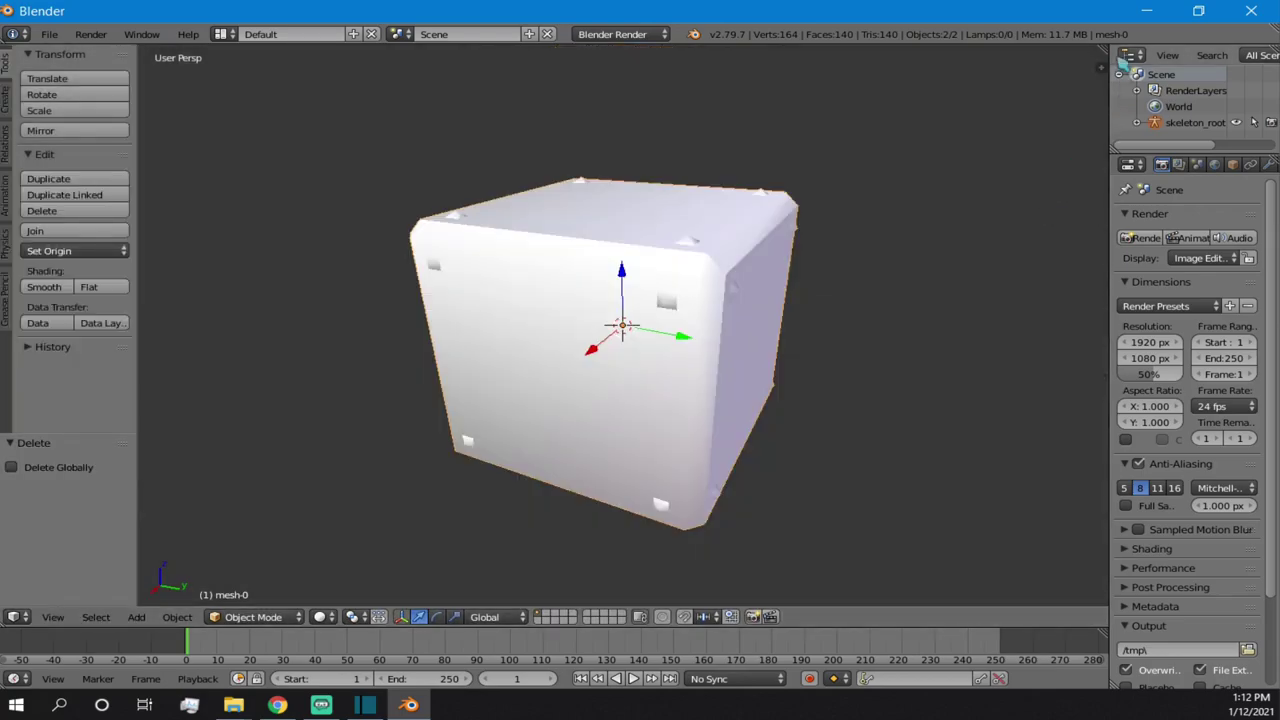
left_click_drag(1101, 49, 549, 113)
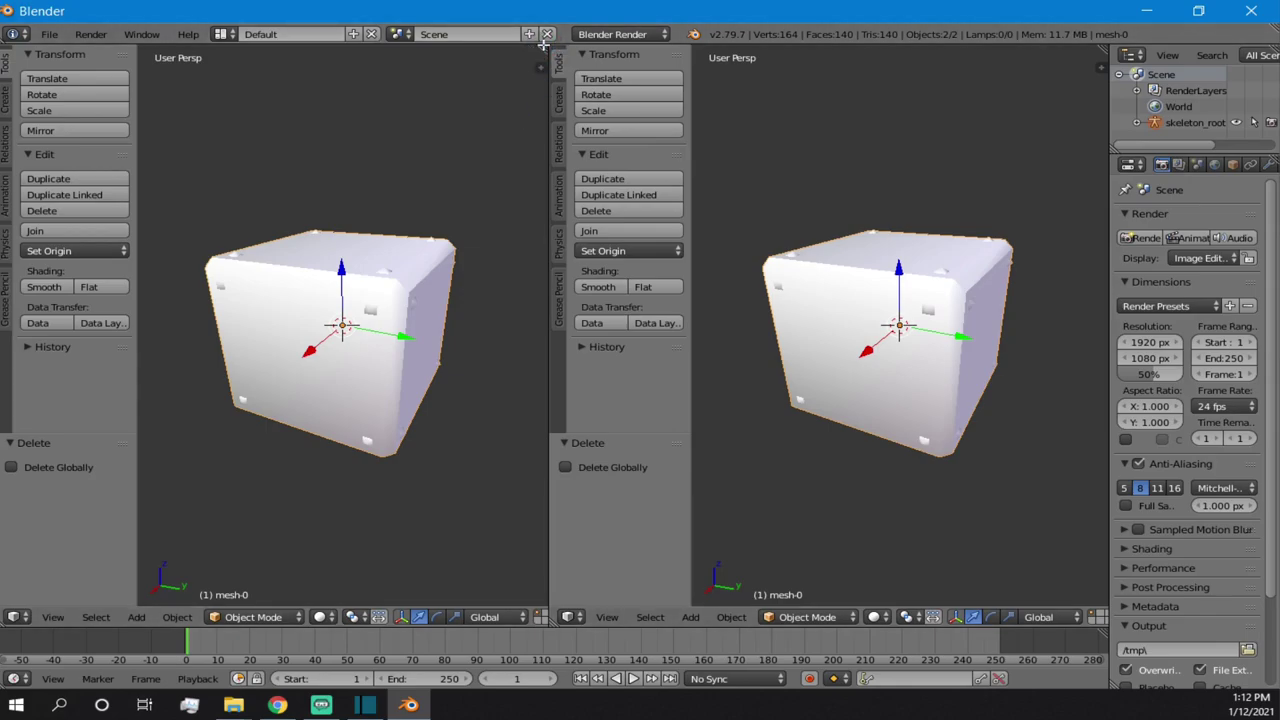
left_click_drag(541, 50, 567, 52)
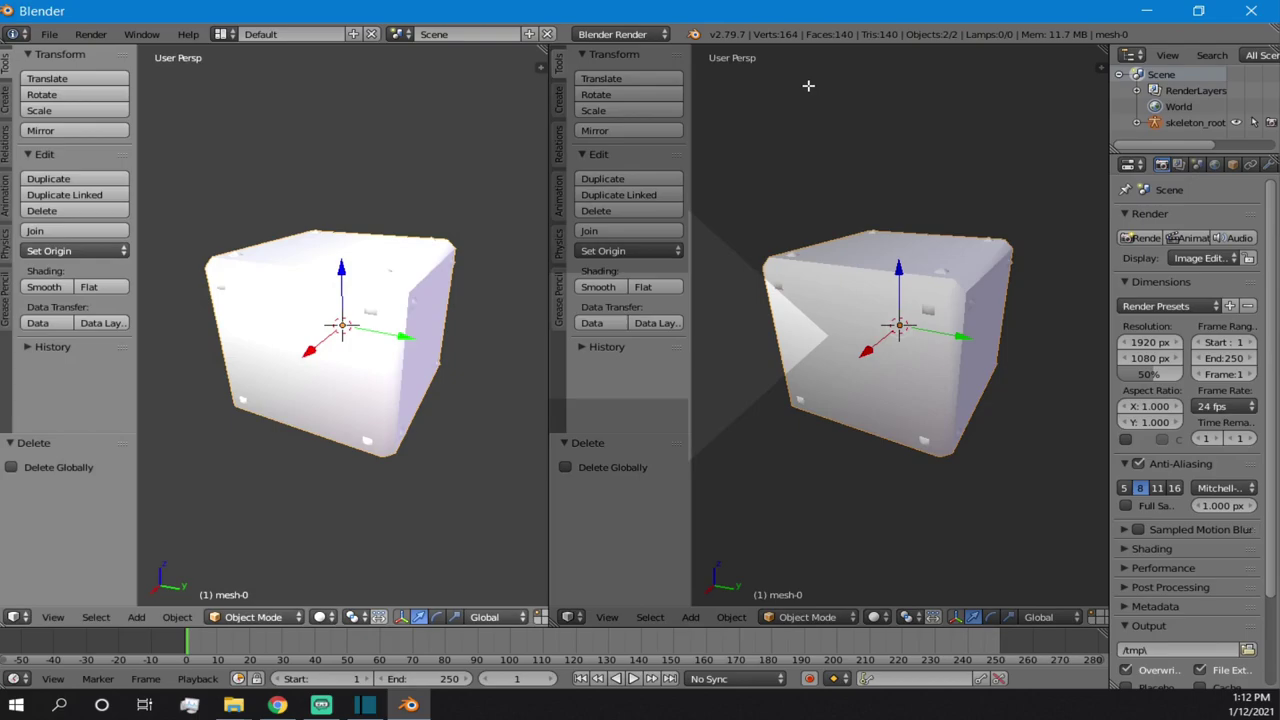
left_click_drag(808, 86, 813, 93)
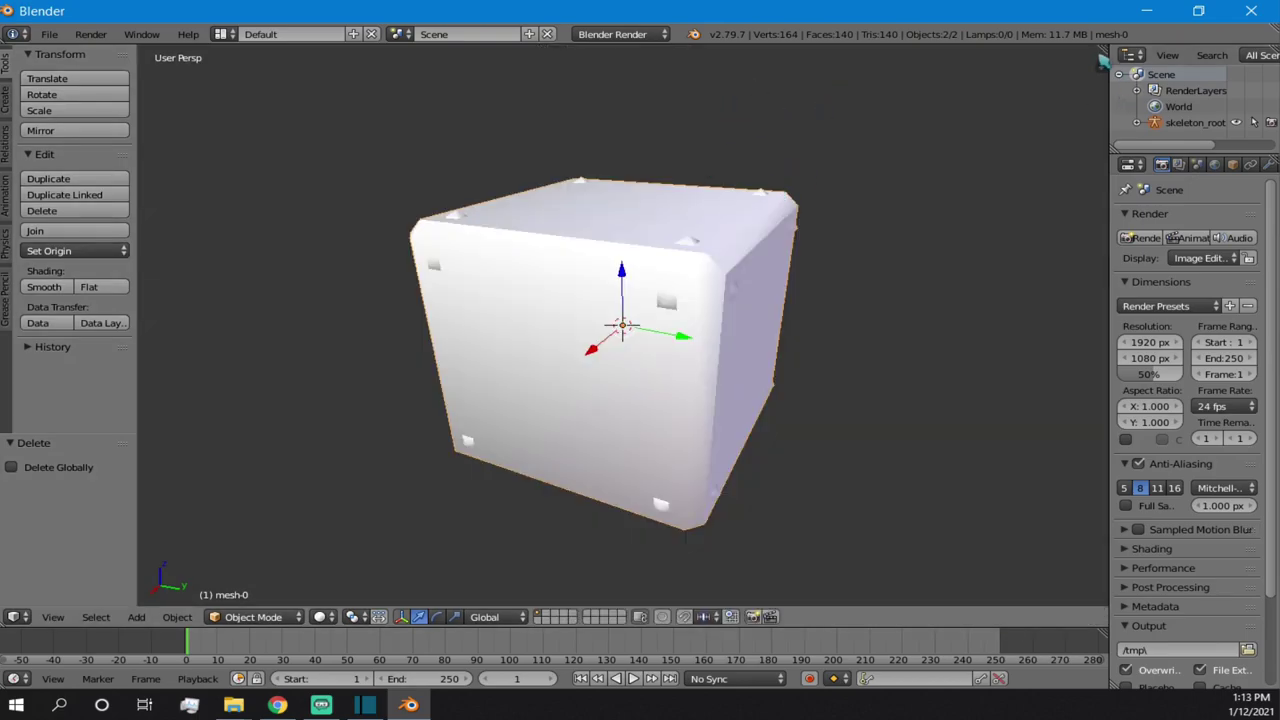
- Split the 3D view into two side-by-side areas, make the second a UV/Image Editor, and widen the 3D view slightly
left_click_drag(1101, 51, 533, 97)
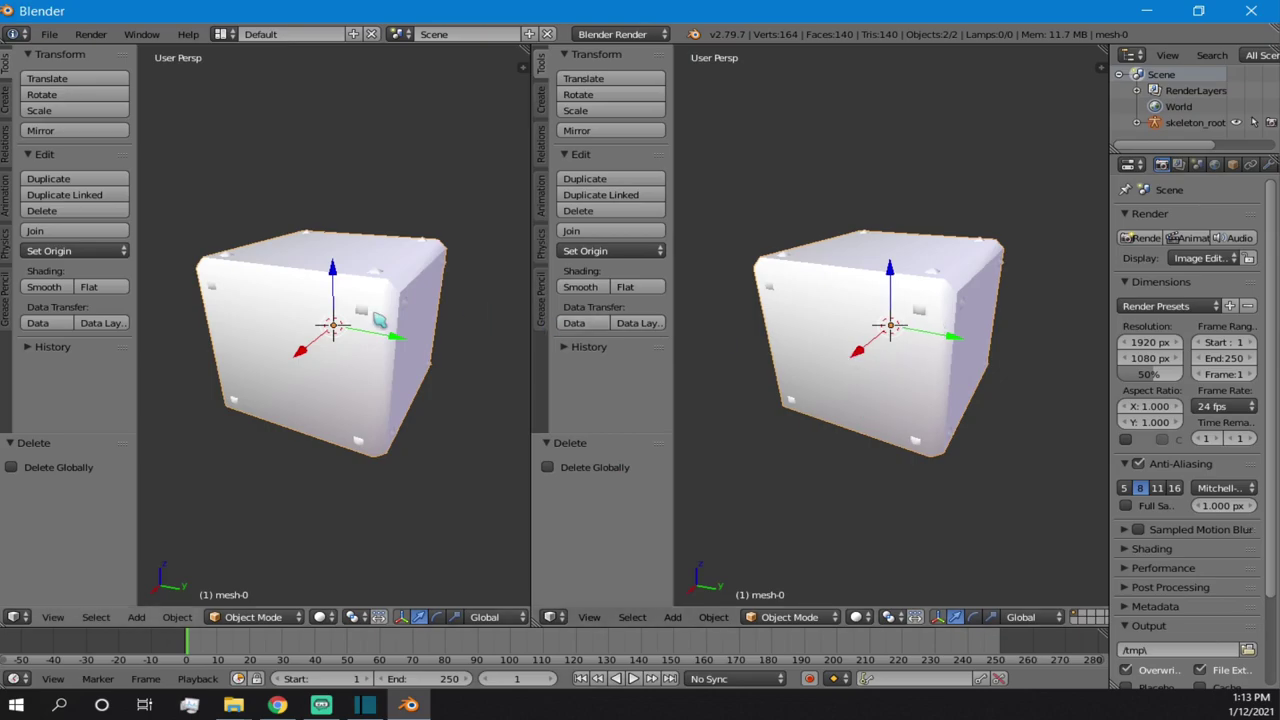
left_click(553, 617)
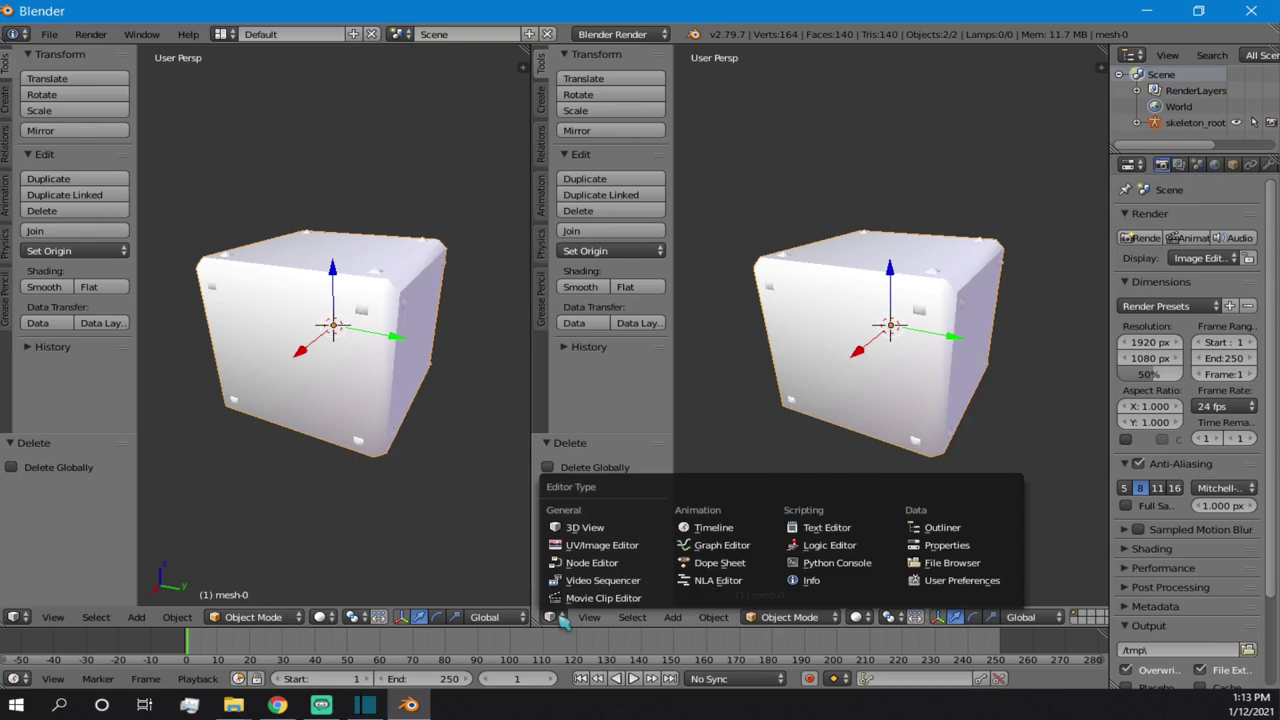
left_click(603, 547)
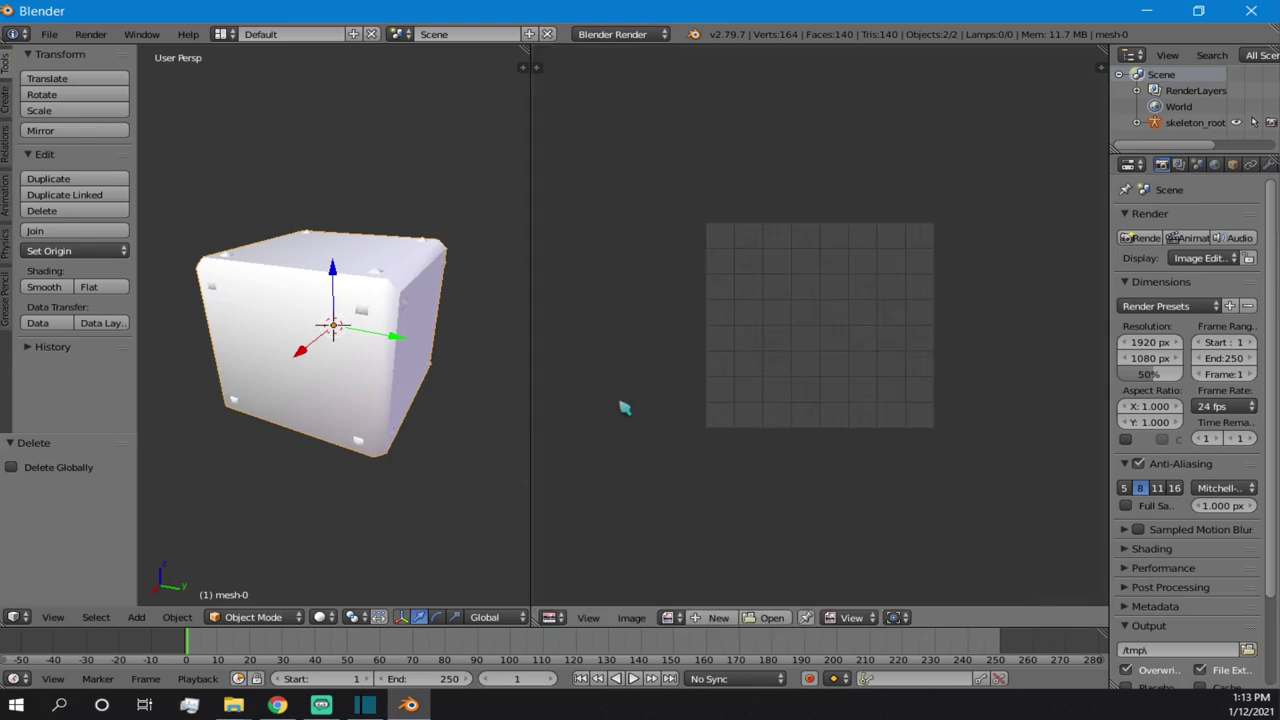
left_click_drag(529, 263, 605, 280)
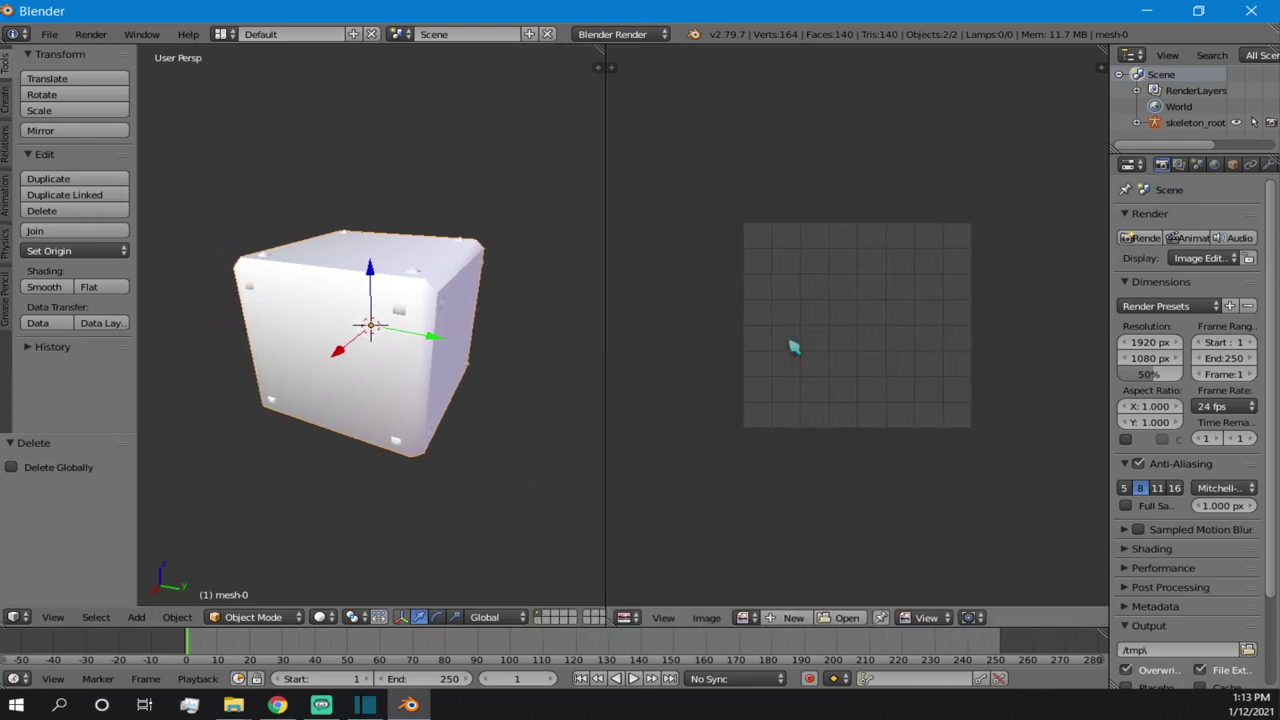
scroll(378, 340, "up", 6)
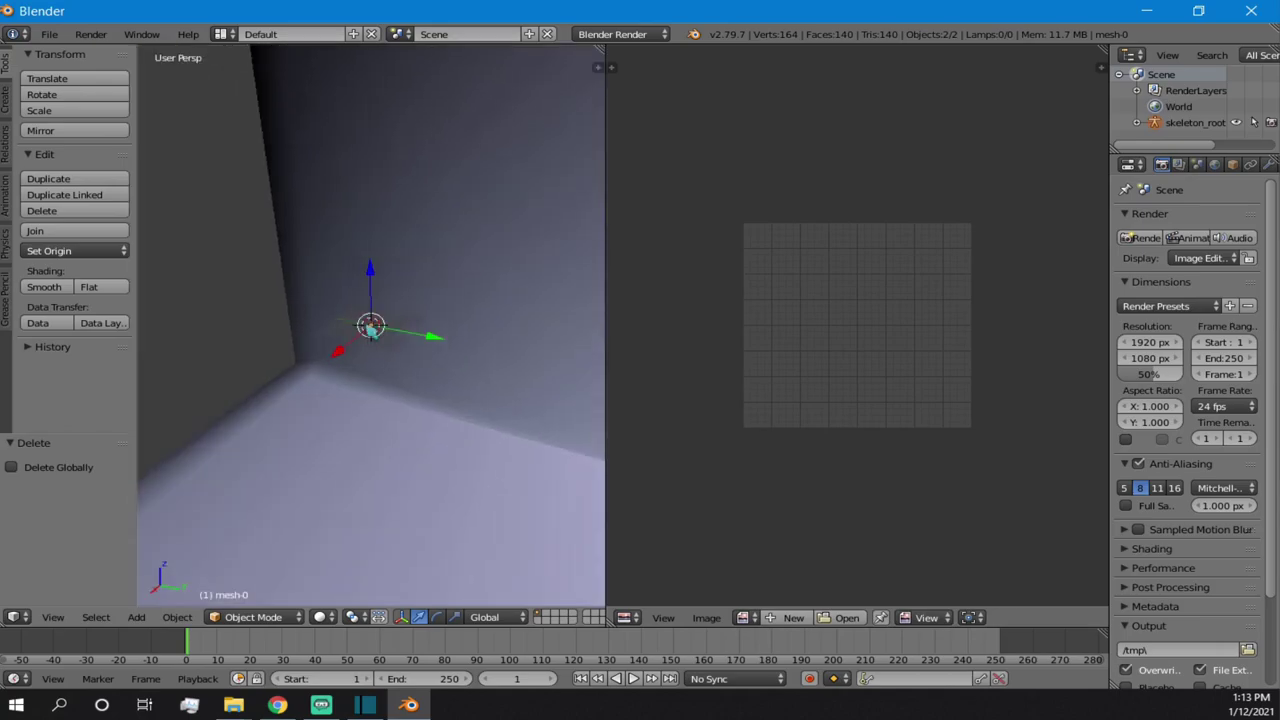
scroll(330, 310, "down", 10)
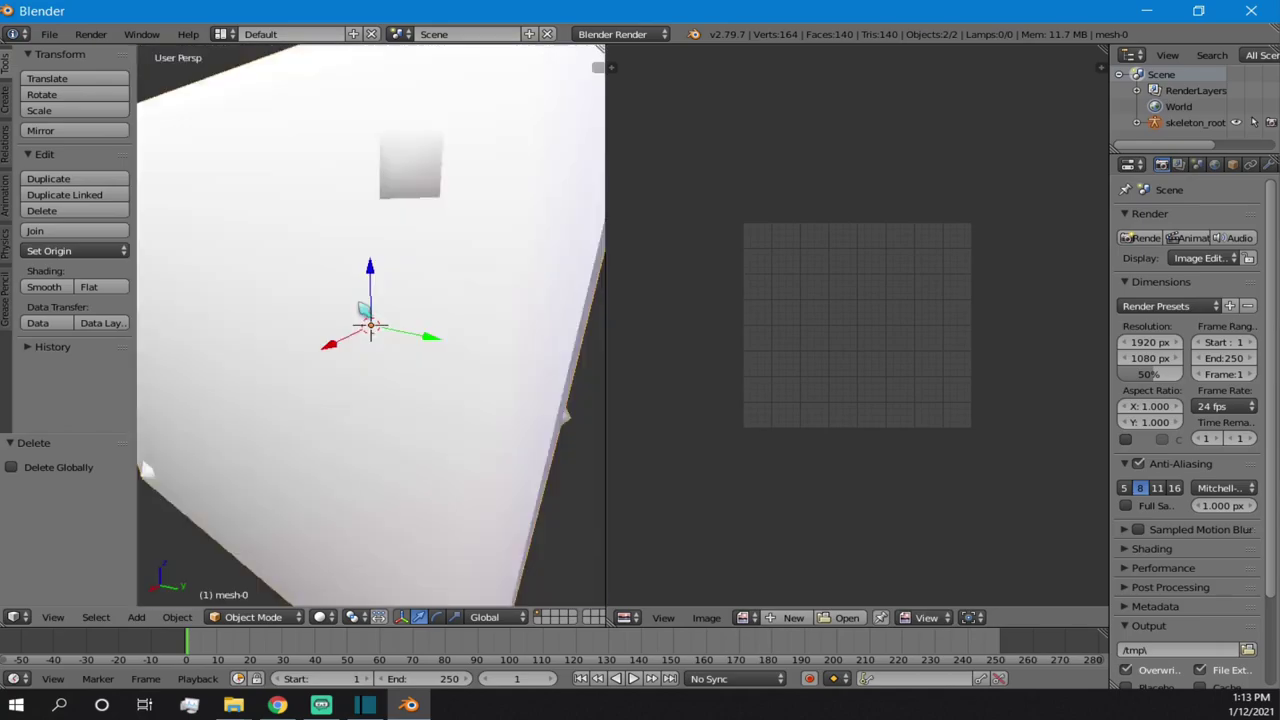
scroll(433, 298, "up", 1)
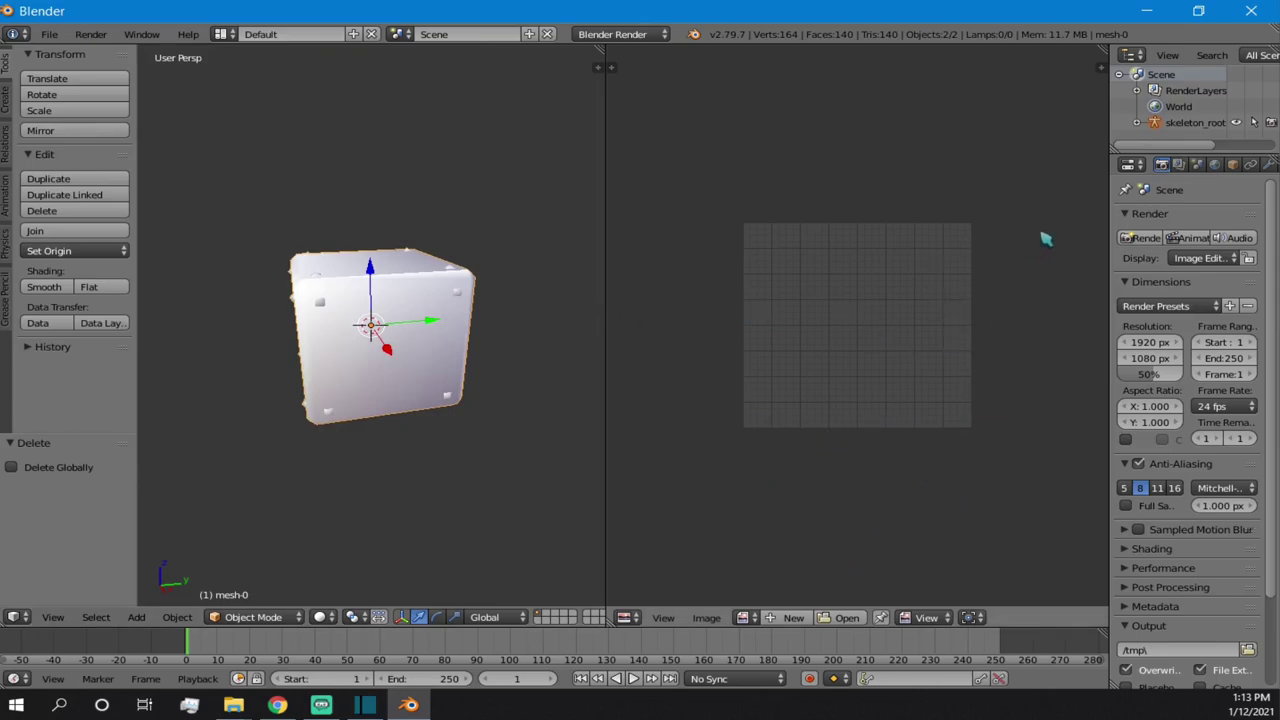
scroll(459, 309, "down", 2)
scroll(459, 306, "up", 2)
scroll(1219, 172, "down", 2)
scroll(1216, 173, "down", 2)
- Rename the block's material to _o1 in the material properties
left_click(1197, 165)
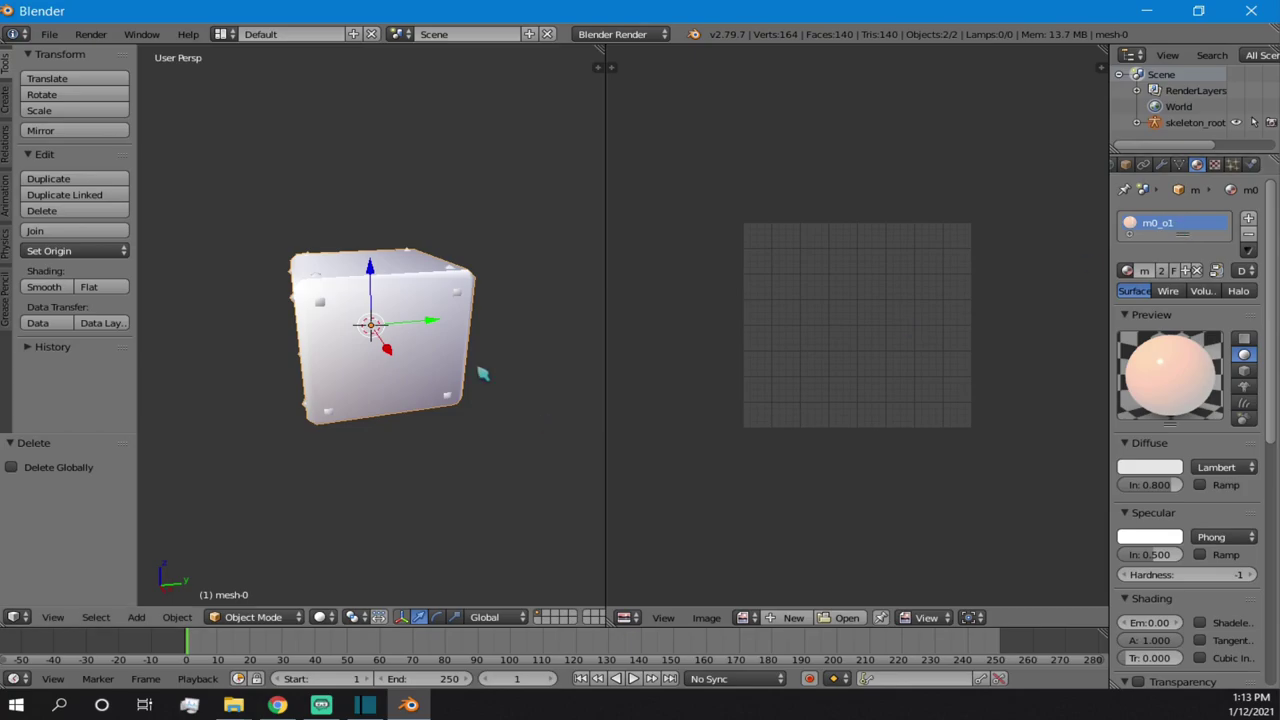
double_click(1170, 231)
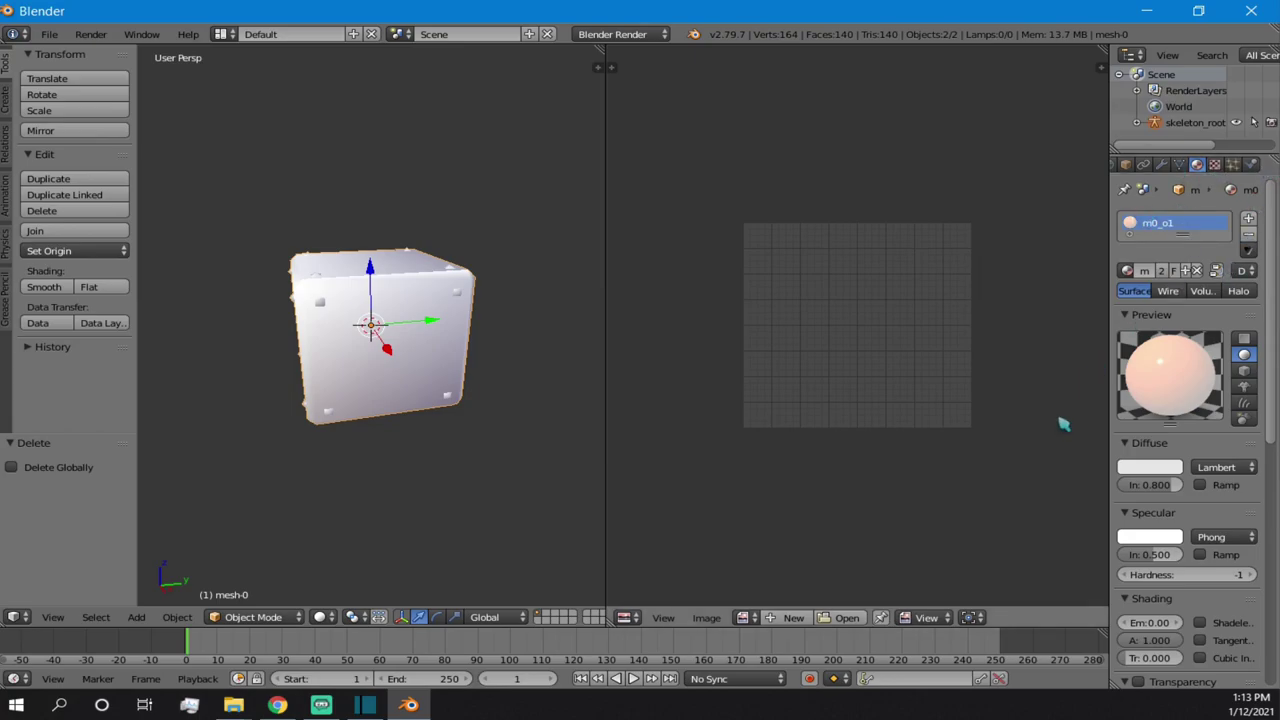
double_click(1159, 222)
left_click(1157, 222)
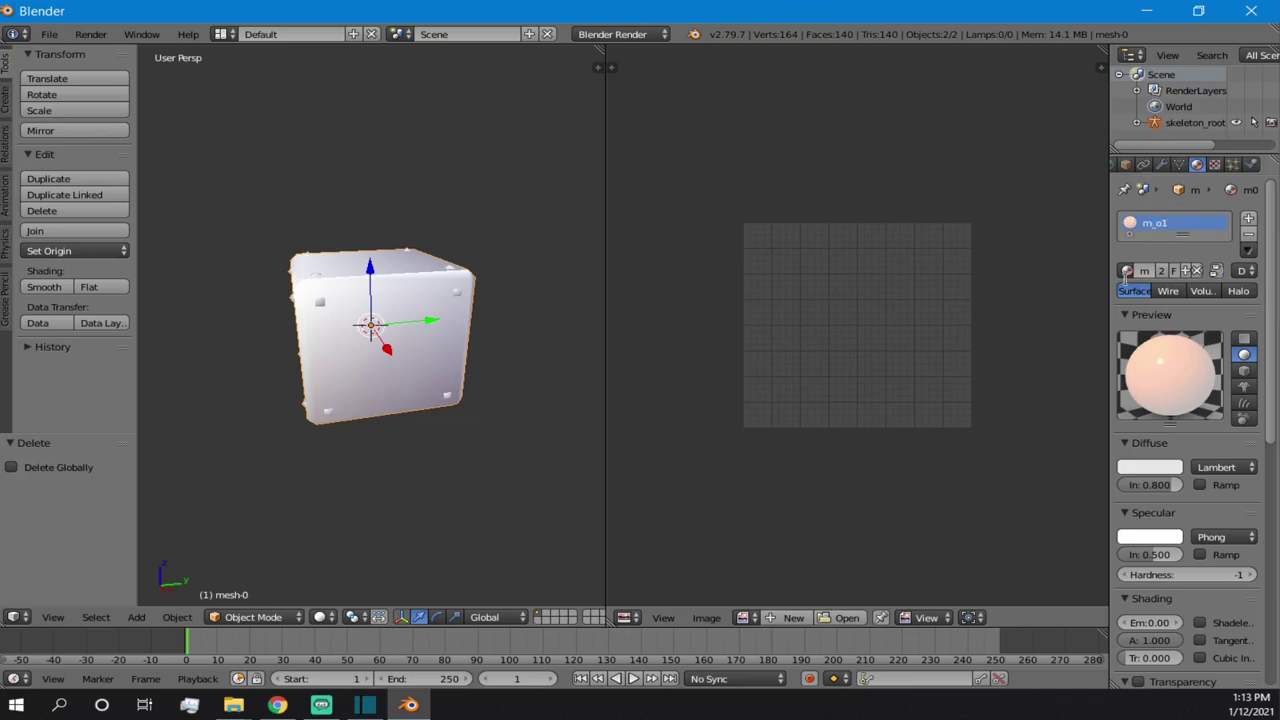
key("Return")
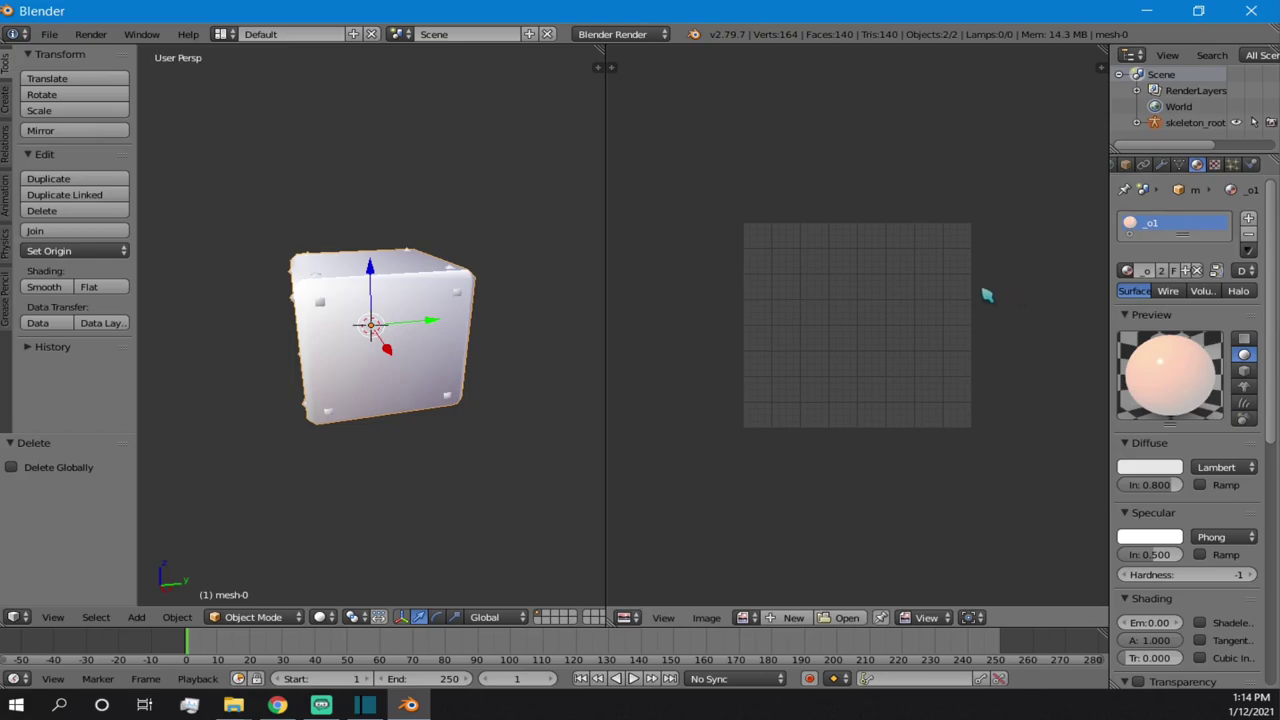
- Display the texture properties of the block's material and examine its image texture
left_click(1214, 164)
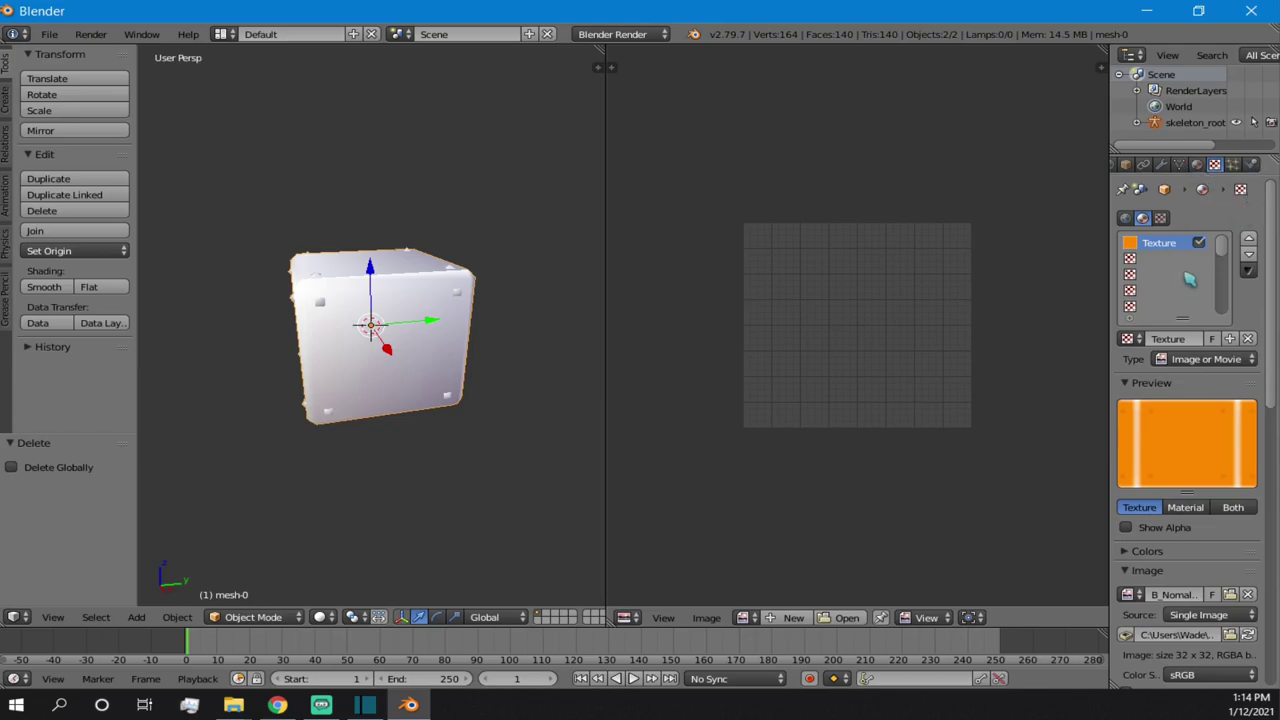
scroll(1163, 371, "down", 1)
scroll(1164, 340, "up", 1)
- Toggle the selection of all objects on and off, and finish with only the block mesh selected
right_click(403, 283)
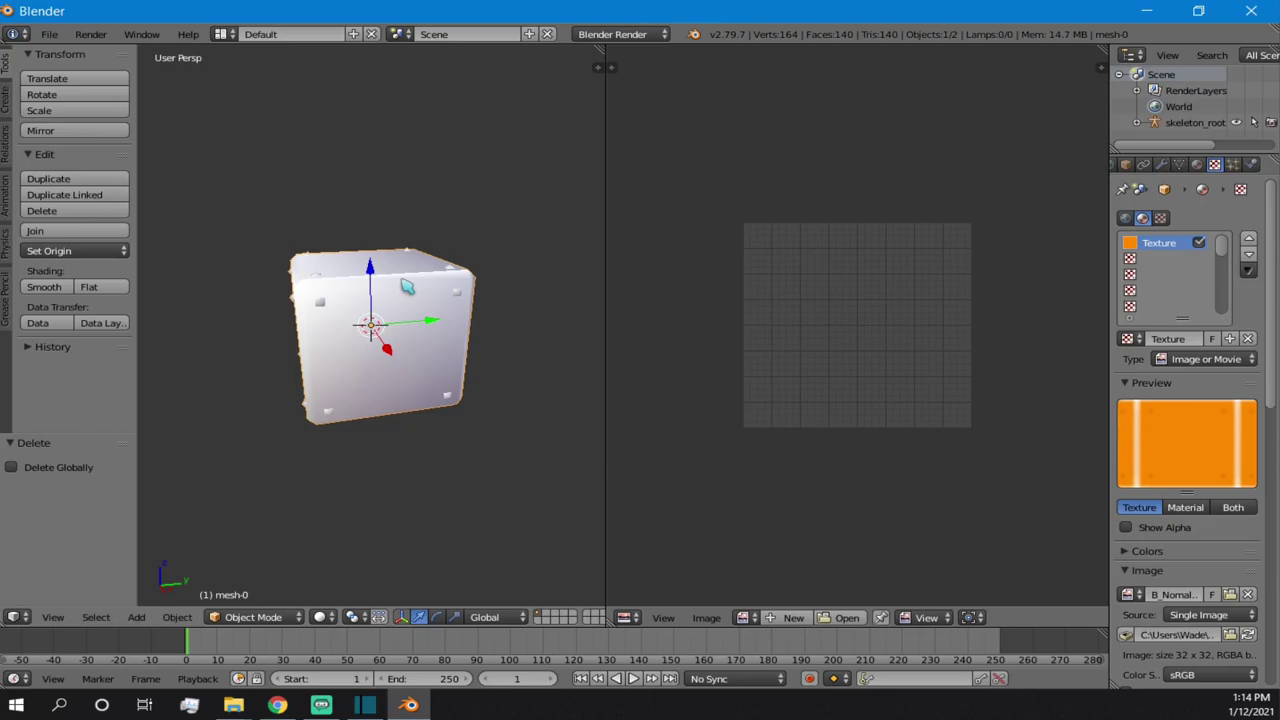
key("a")
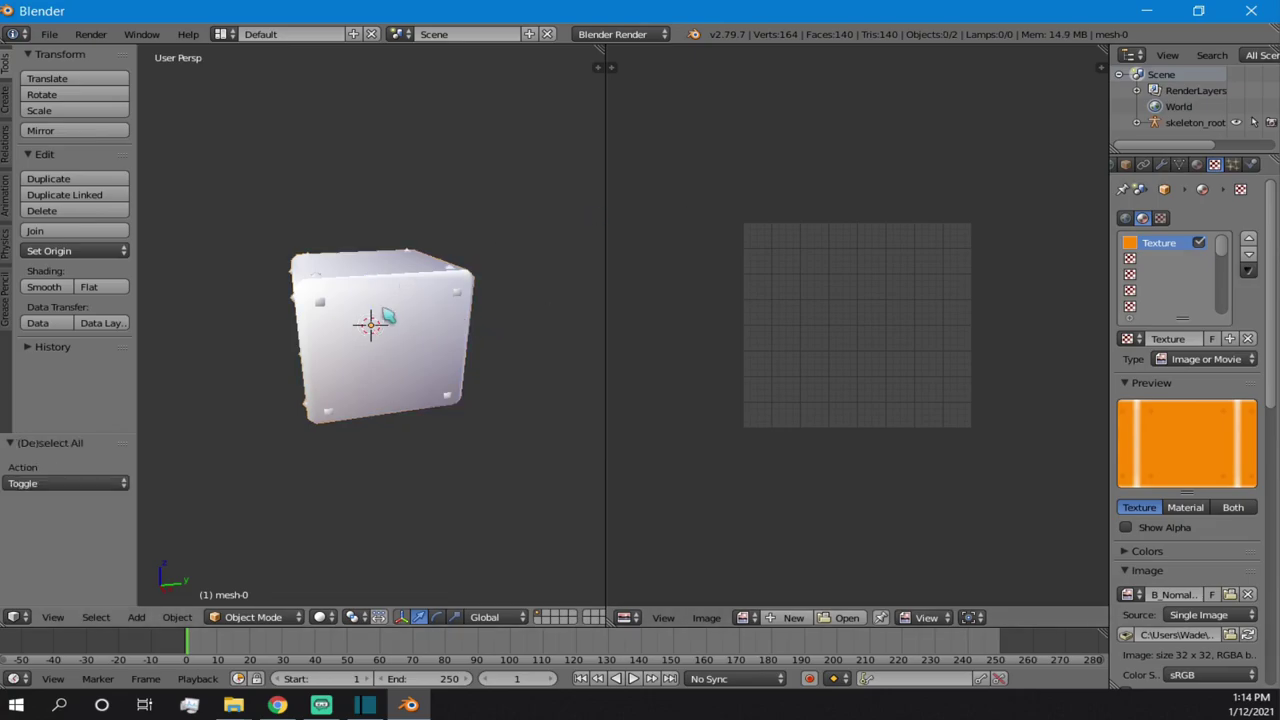
key("a")
key("a")
key("a")
key("a")
key("a")
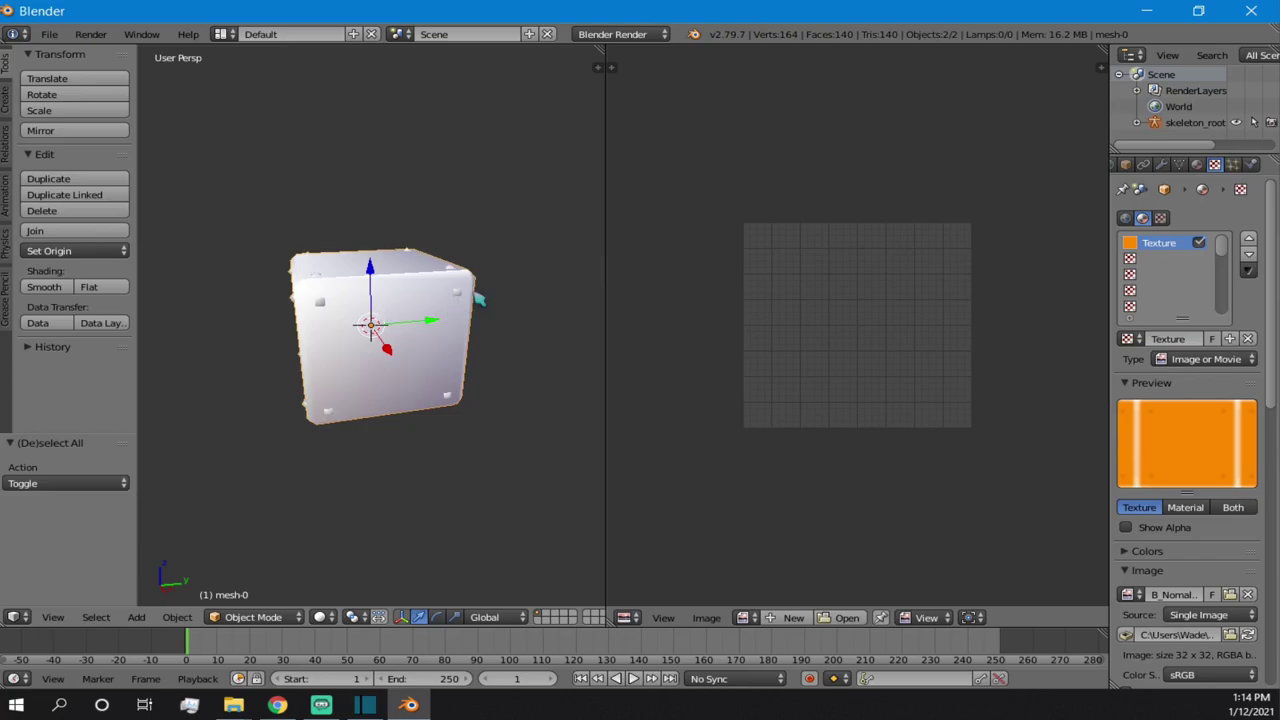
key("a")
right_click(420, 290)
- Switch the block mesh back and forth between Object Mode and Edit Mode, finishing in Edit Mode
key("Tab")
middle_click_drag(457, 372, 378, 320)
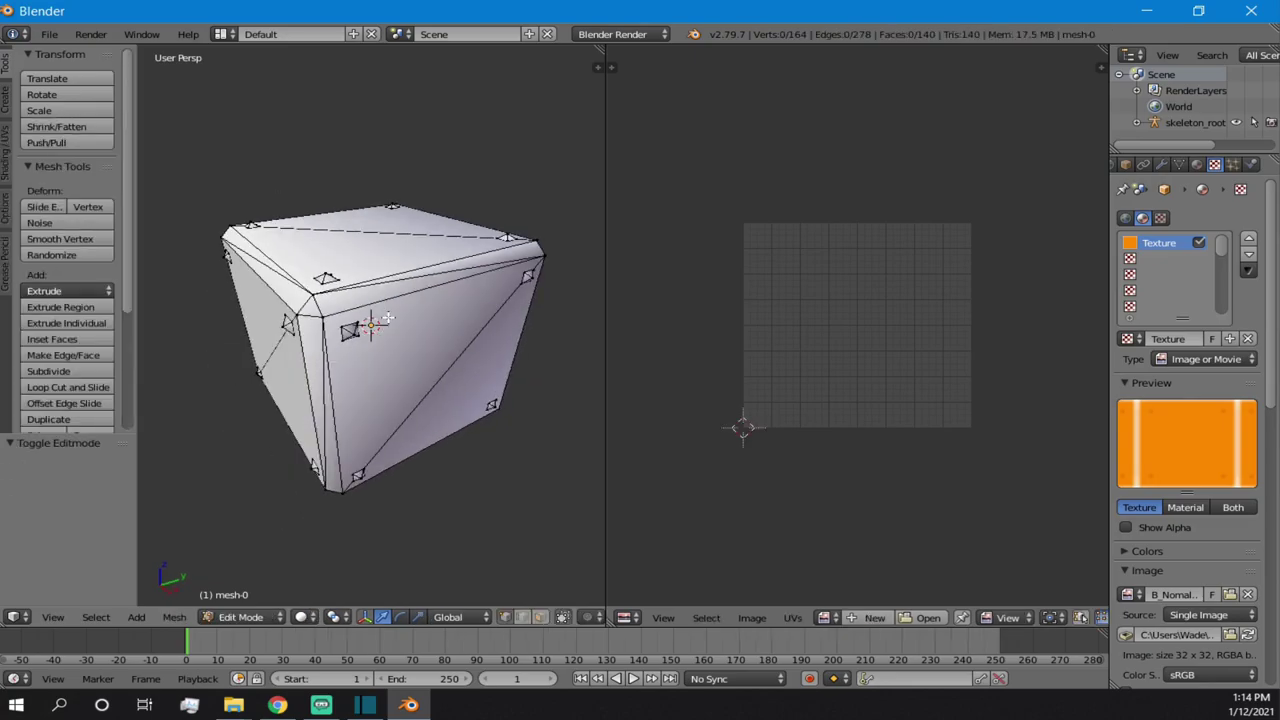
key("Tab")
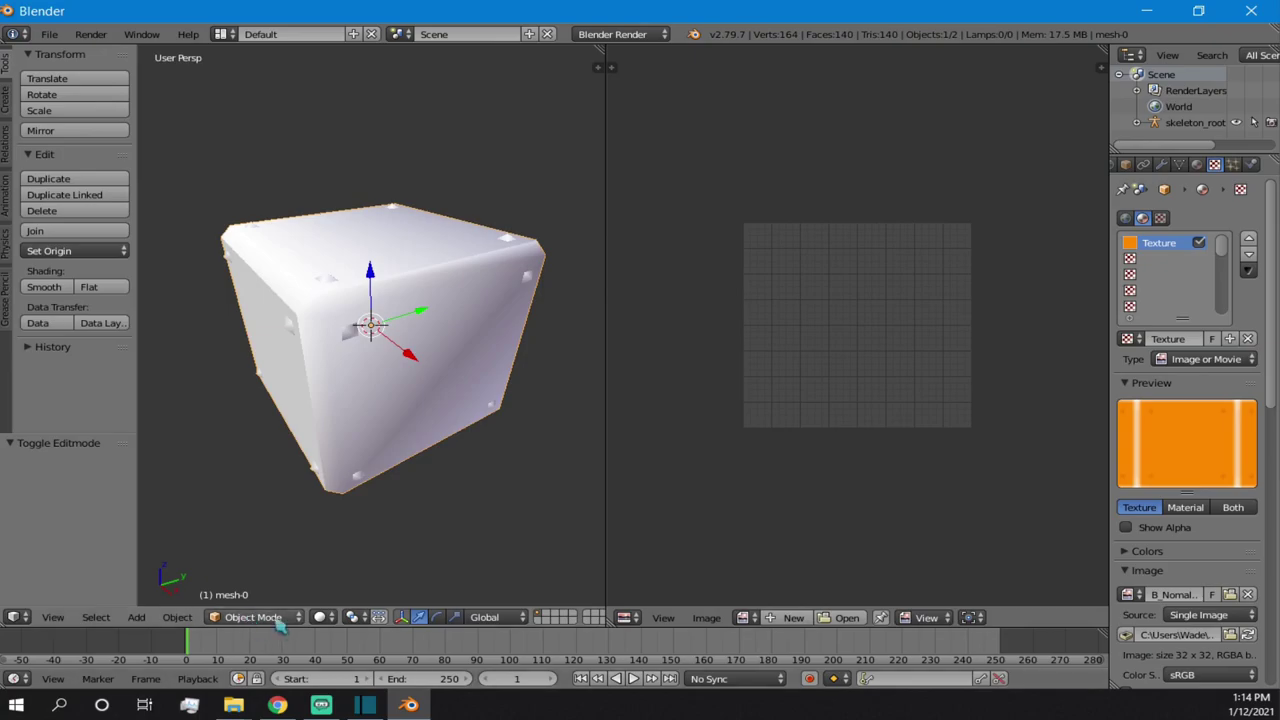
left_click(281, 620)
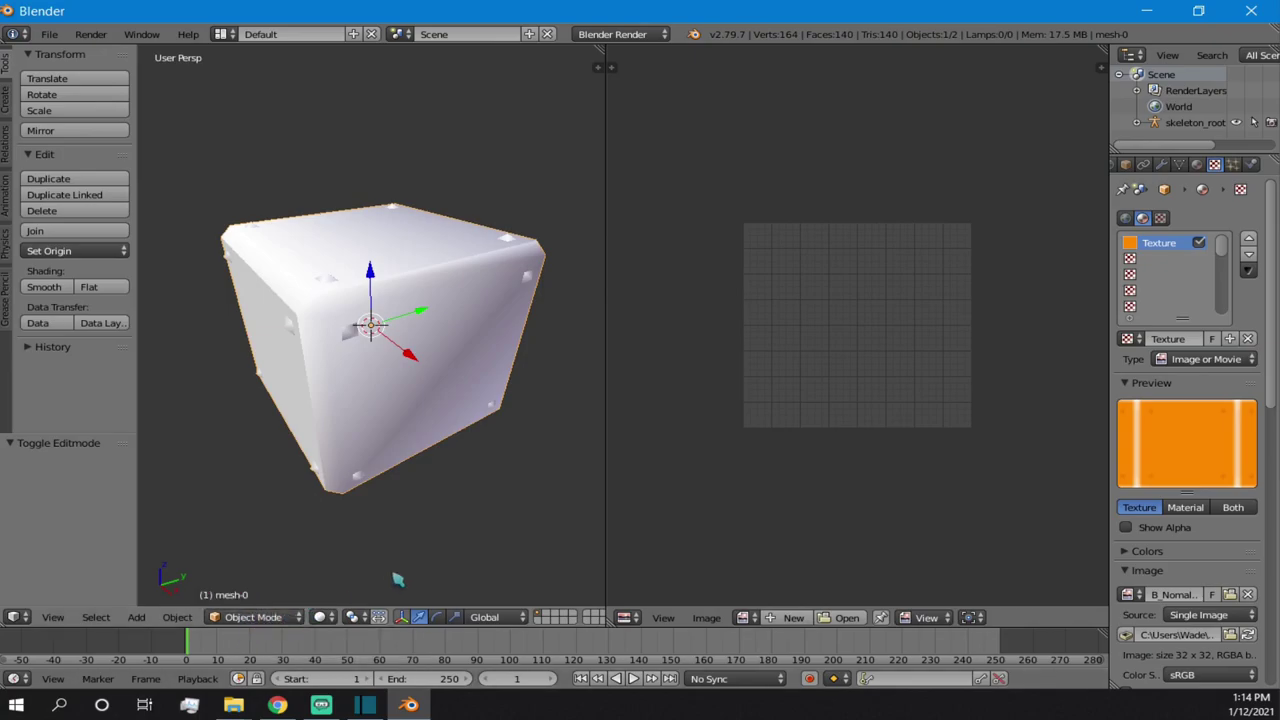
key("Tab")
key("Tab")
key("Tab")
key("Tab")
key("Tab")
key("Tab")
key("Tab")
key("Tab")
key("Tab")
key("Tab")
key("Tab")
key("Tab")
key("Tab")
key("Tab")
key("Tab")
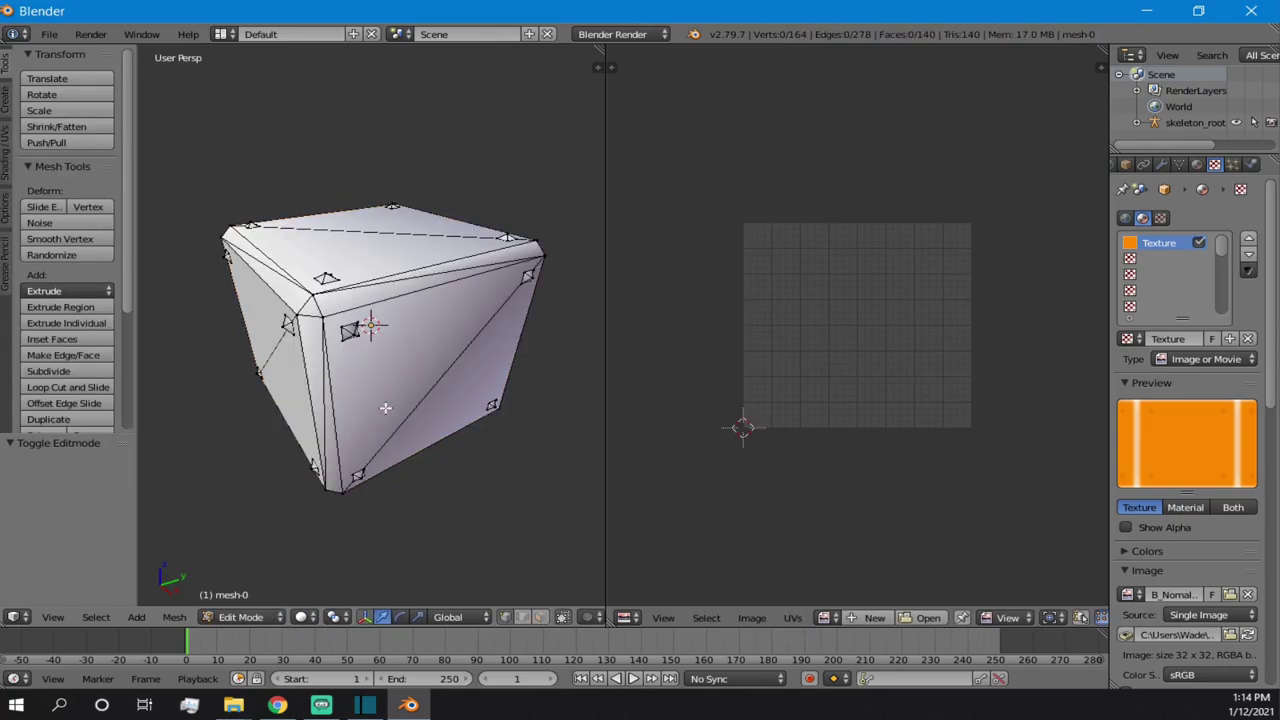
- Take the block mesh out of Edit Mode into Object Mode and return it to Edit Mode, twice
left_click(272, 617)
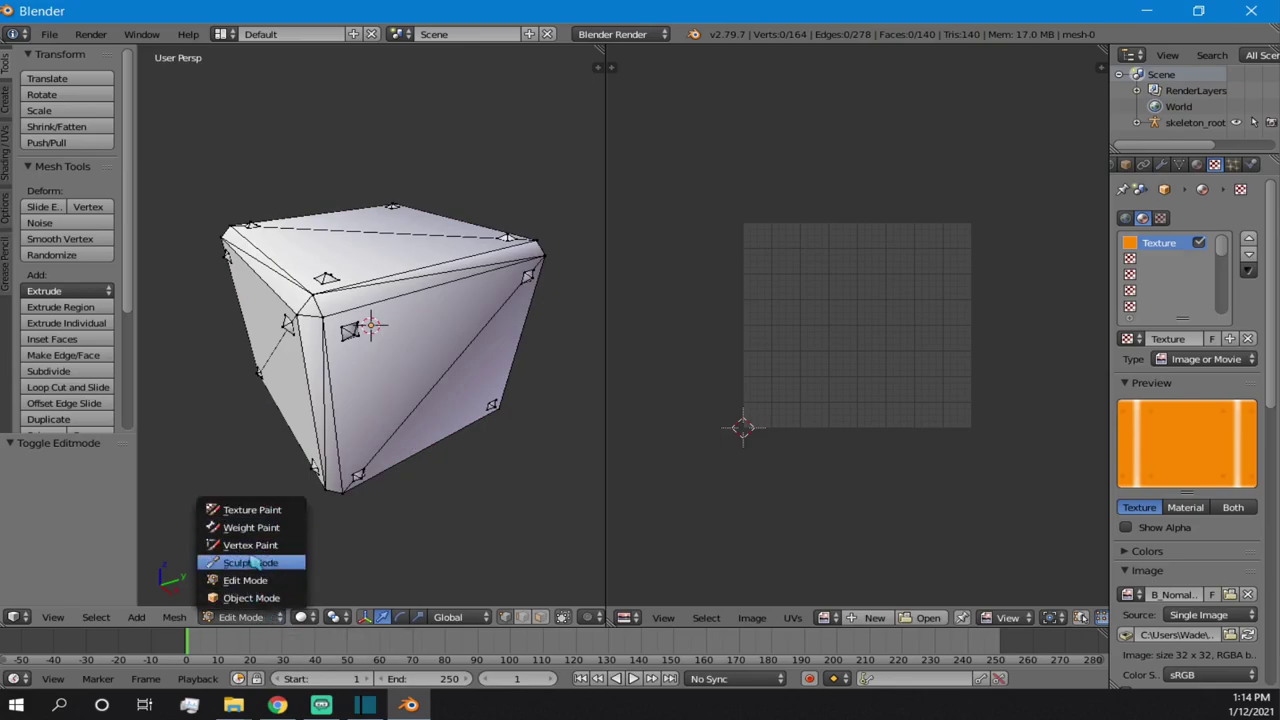
left_click(255, 598)
left_click(265, 618)
left_click(250, 580)
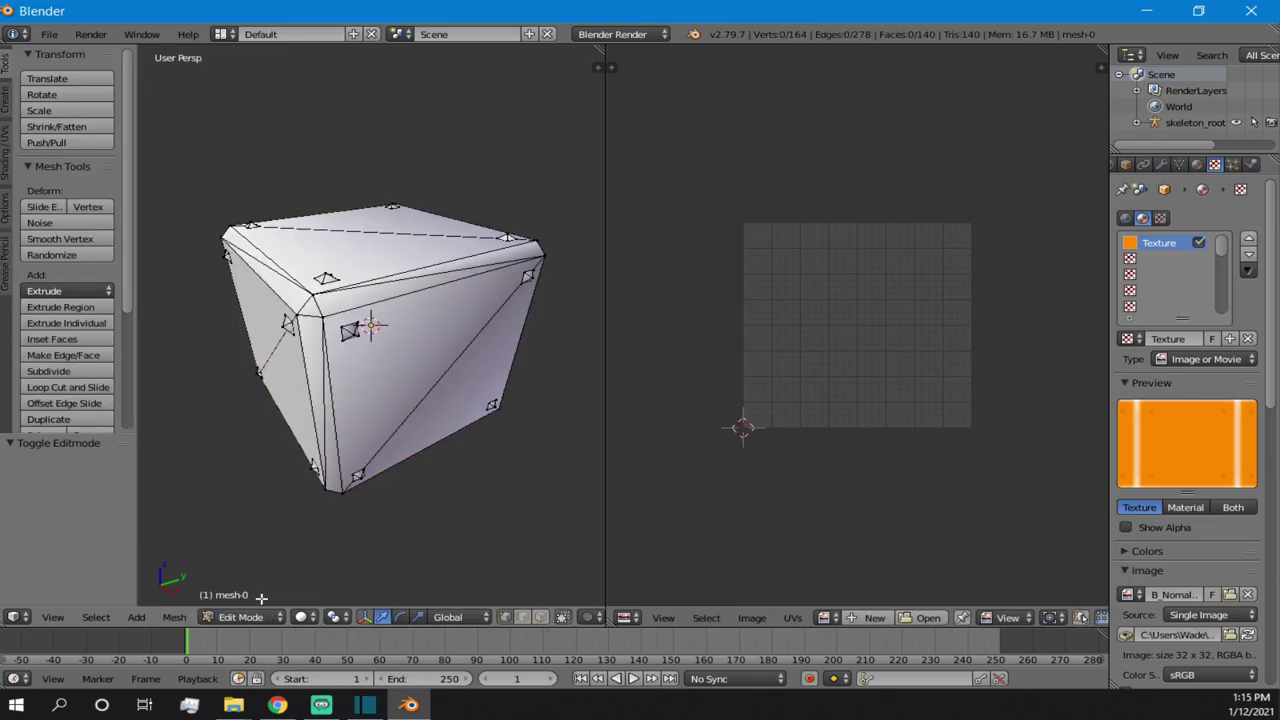
left_click(255, 617)
left_click(255, 598)
left_click(245, 617)
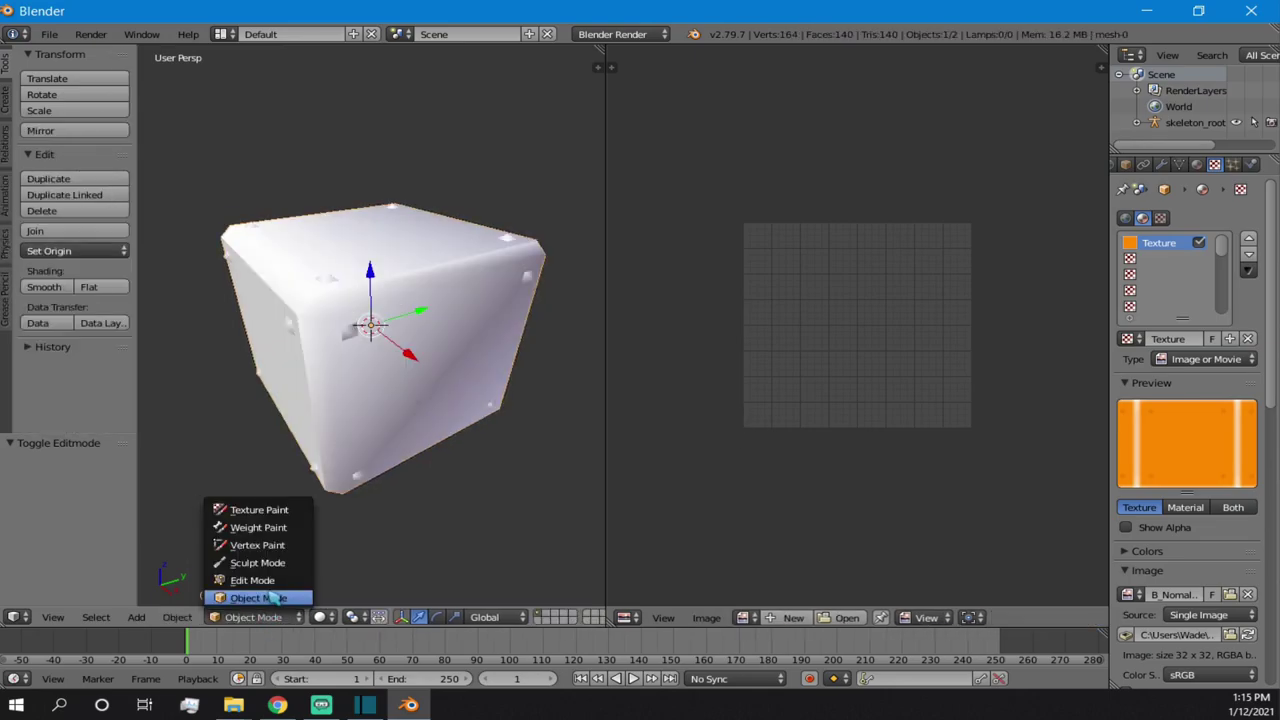
left_click(245, 580)
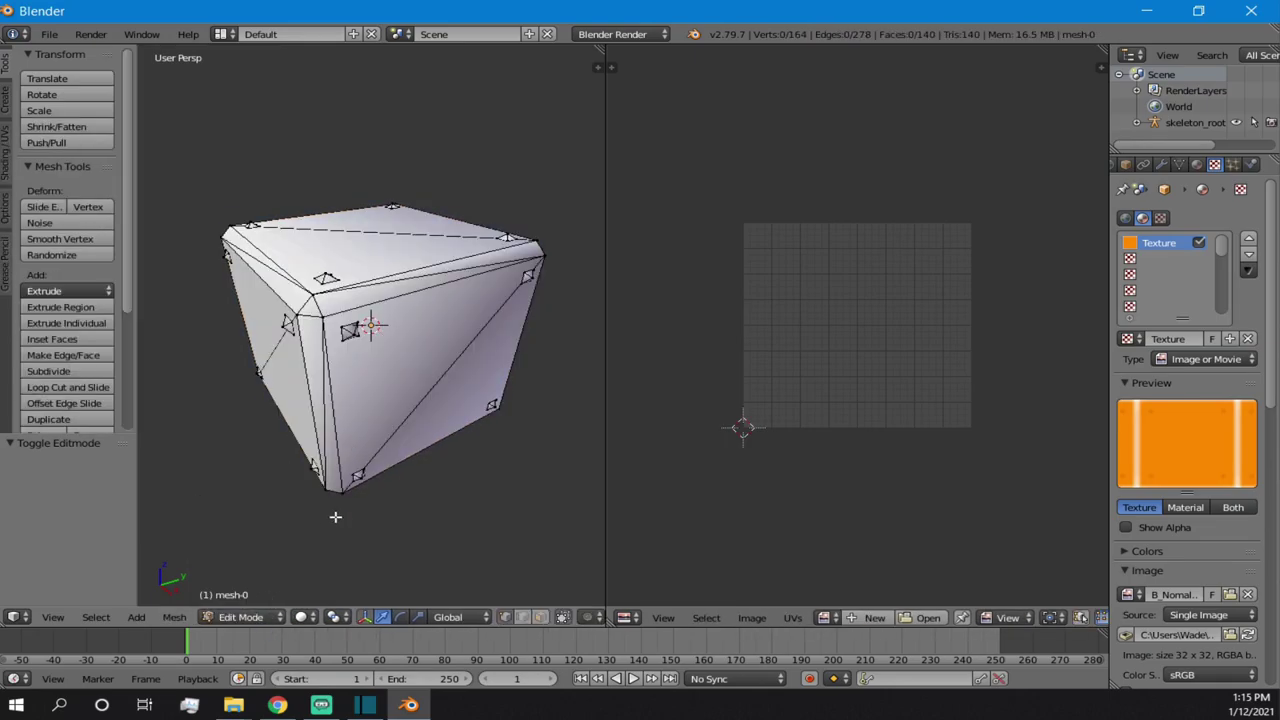
- Toggle the selection of the whole block mesh repeatedly, finishing with all vertices selected so the UV layout is displayed
scroll(429, 459, "up", 5)
scroll(364, 378, "down", 5)
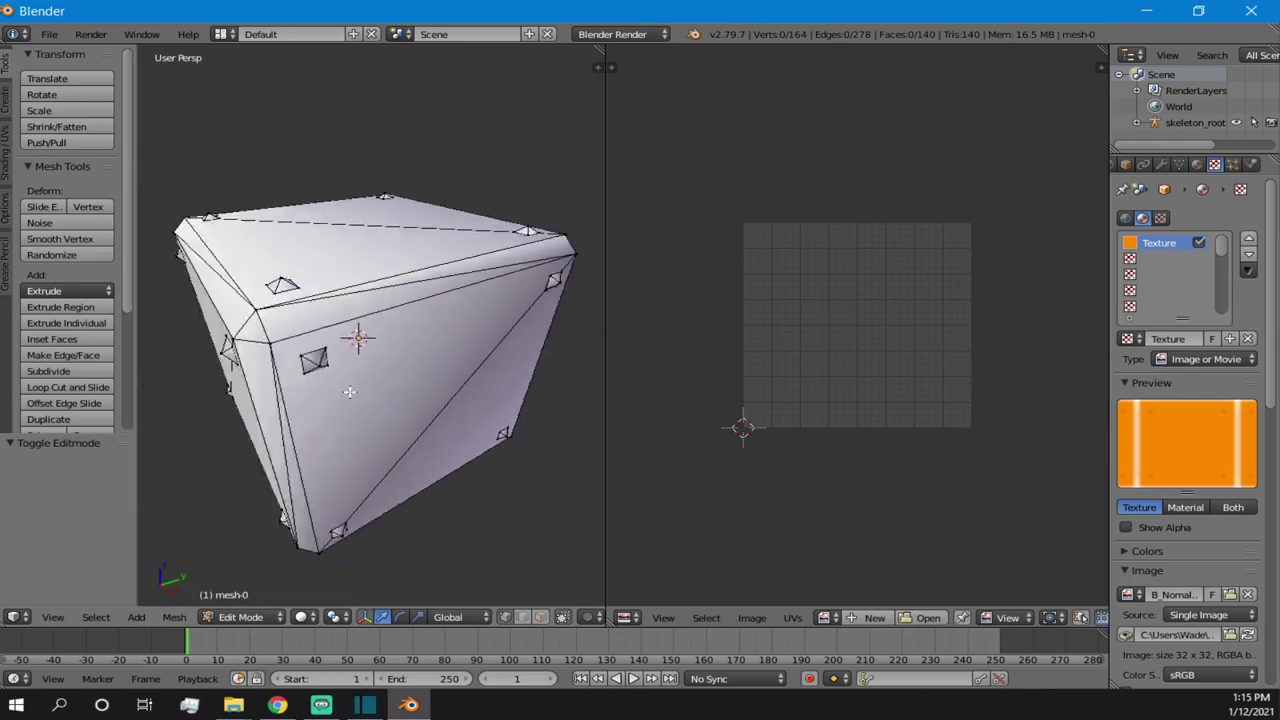
middle_click_drag(348, 344, 333, 342)
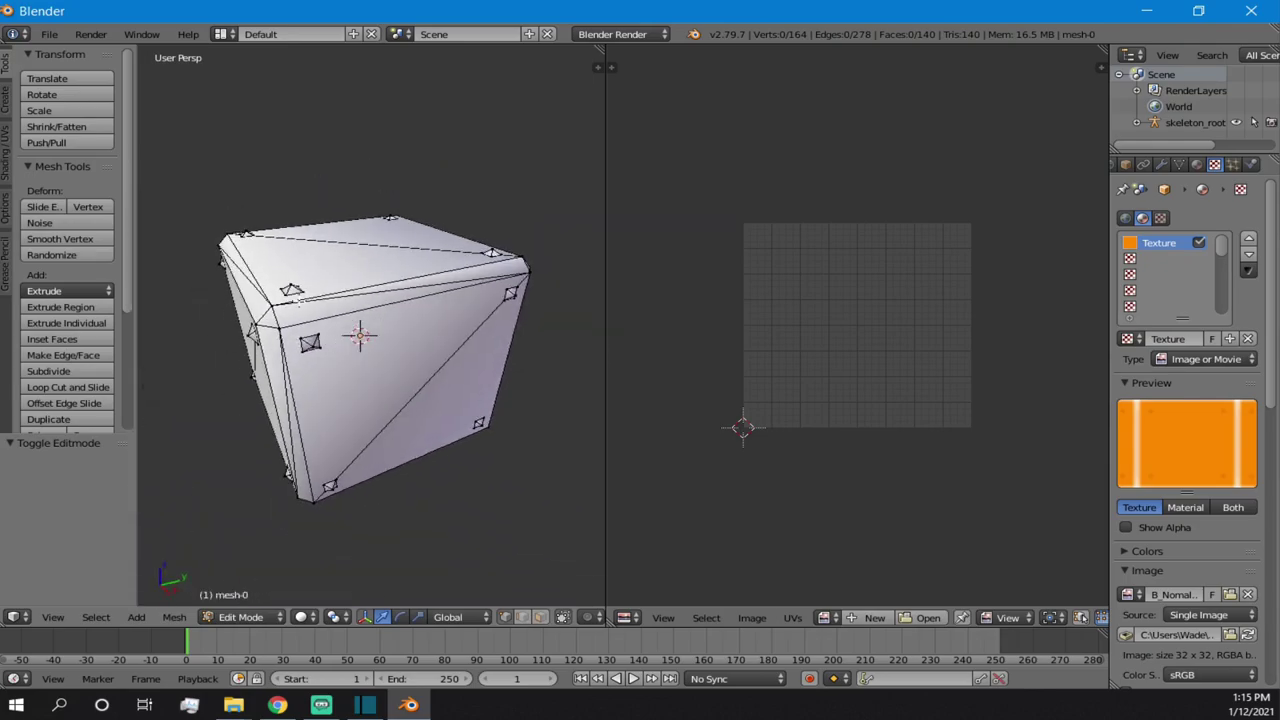
key("a")
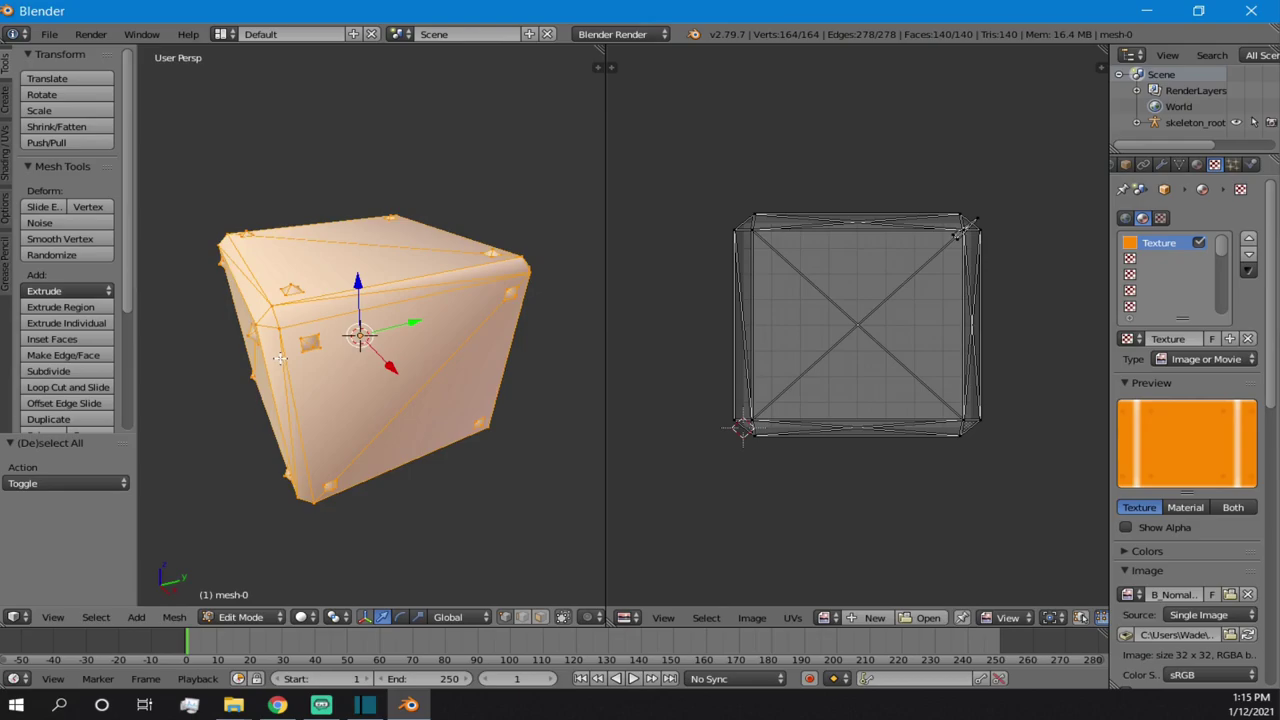
key("a")
key("a")
key("a")
key("a")
key("a")
key("a")
key("a")
key("a")
key("a")
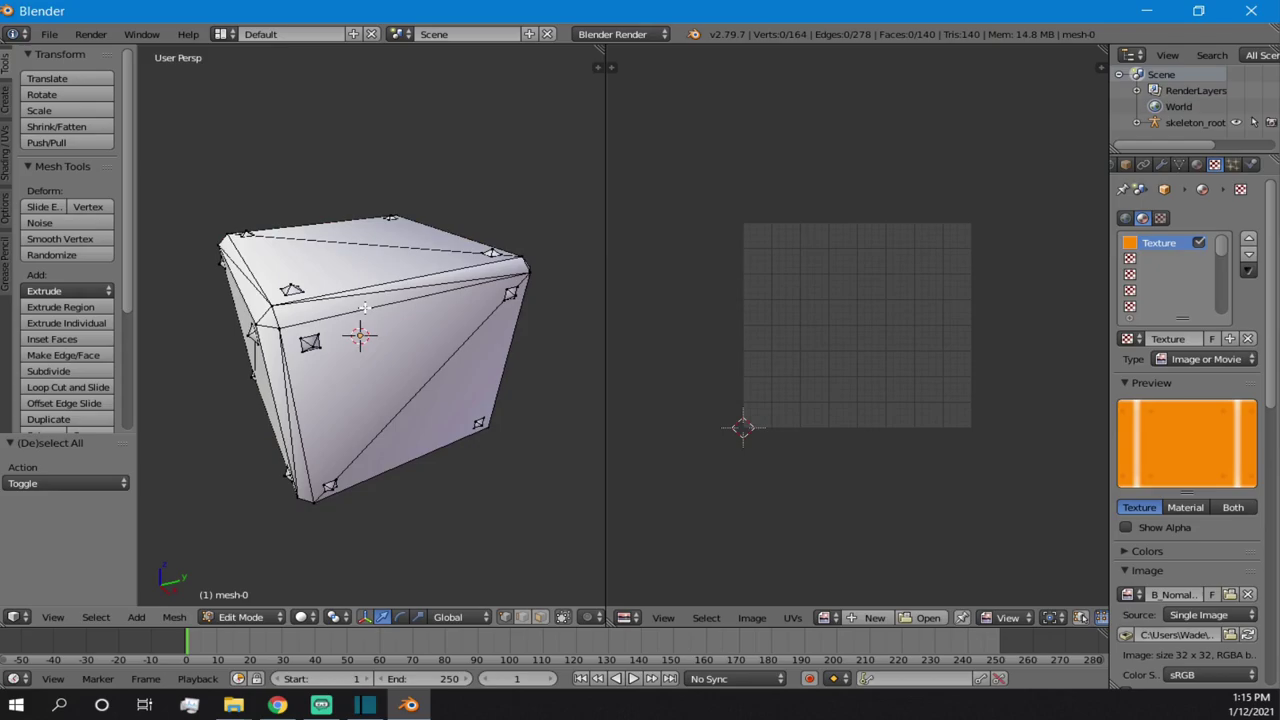
key("a")
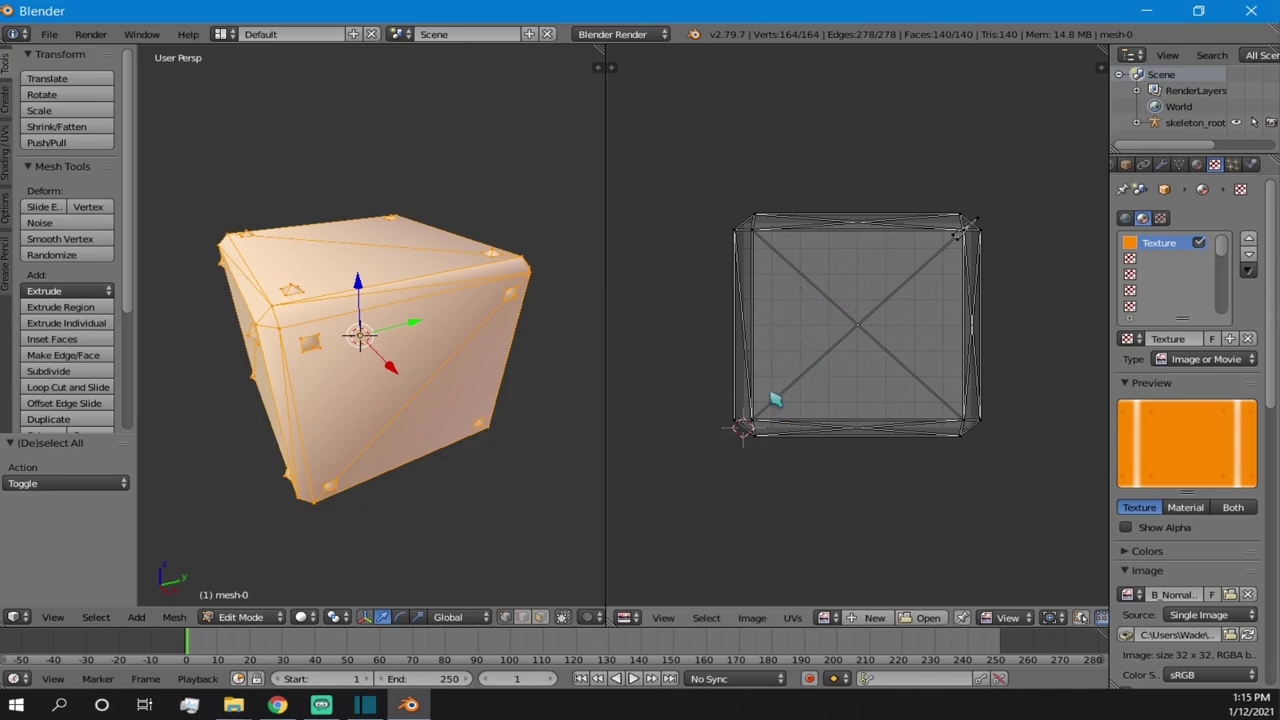
- Link the image B_NomalBlock.png to the selected faces in the UV editor and compare it with the UV layout
middle_click_drag(393, 333, 440, 360)
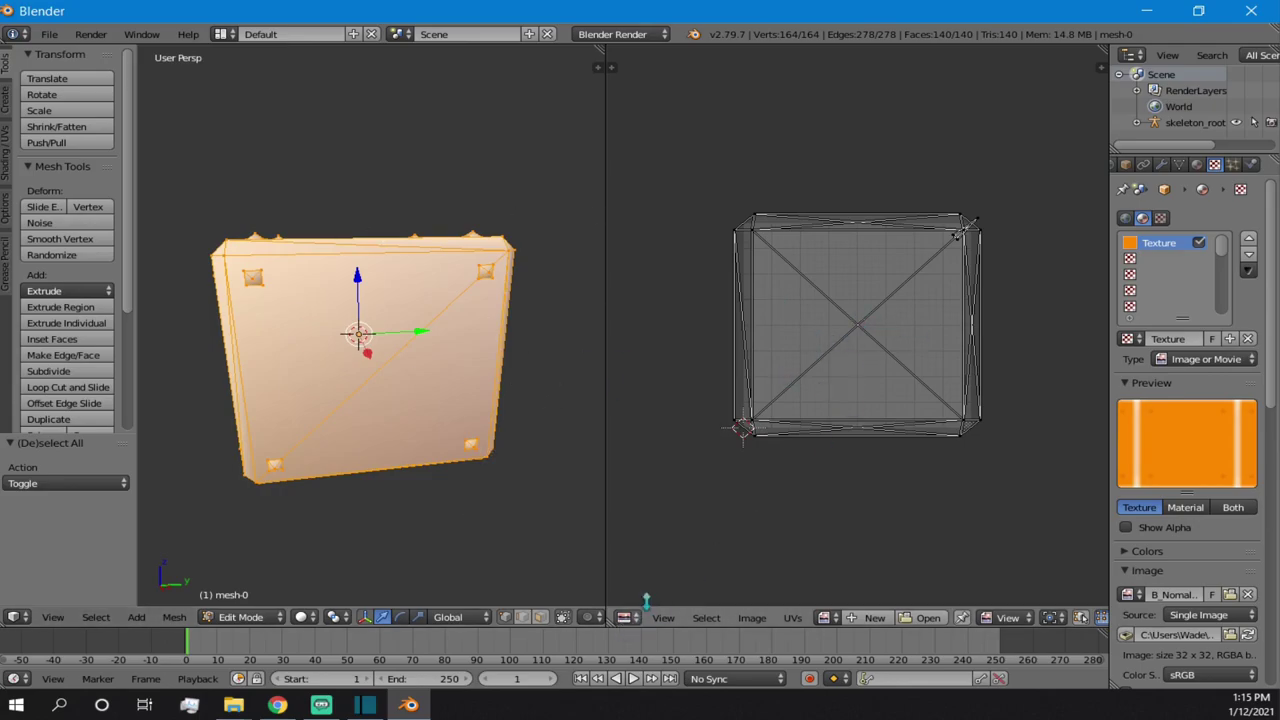
left_click(827, 617)
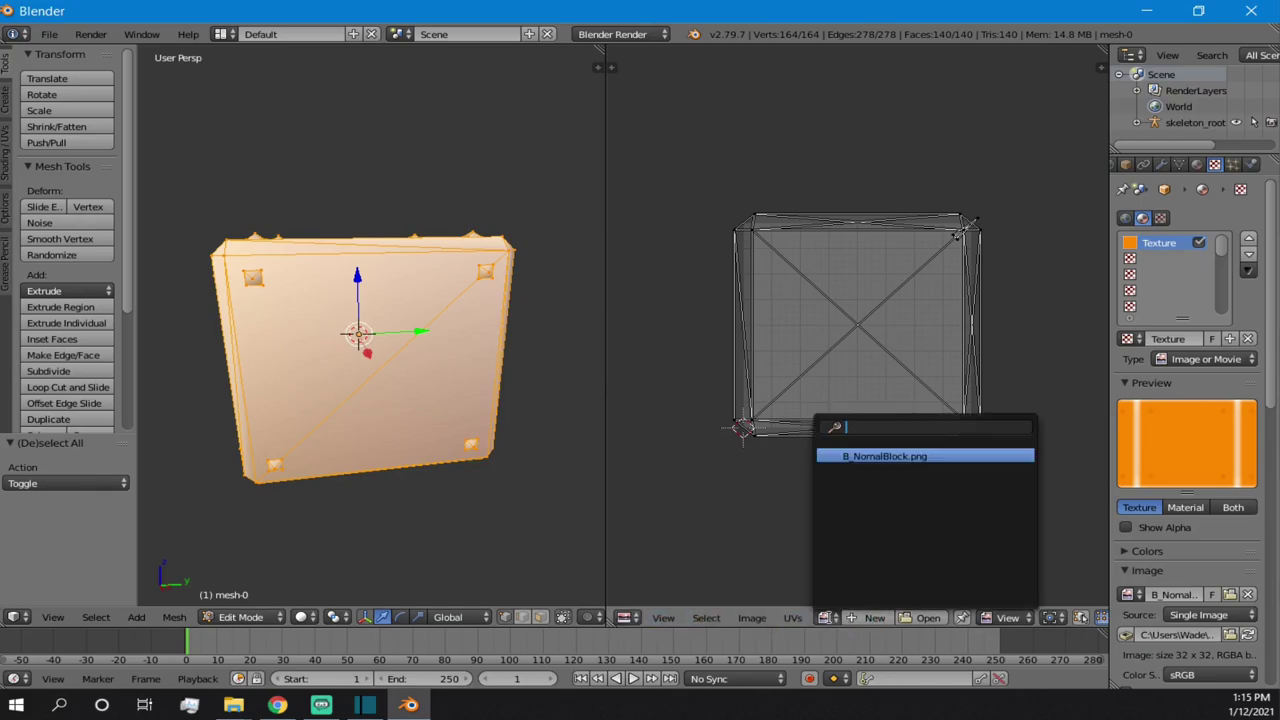
left_click(878, 457)
scroll(866, 349, "up", 5)
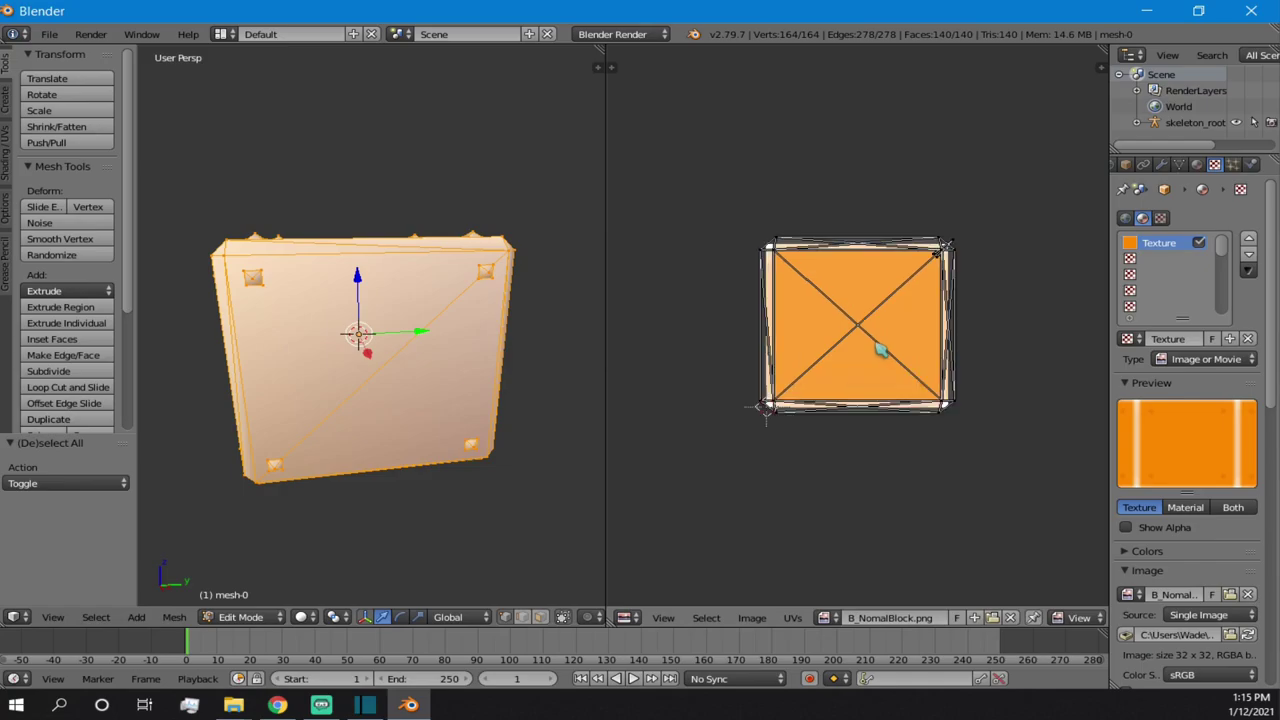
scroll(868, 355, "up", 3)
scroll(980, 375, "down", 1)
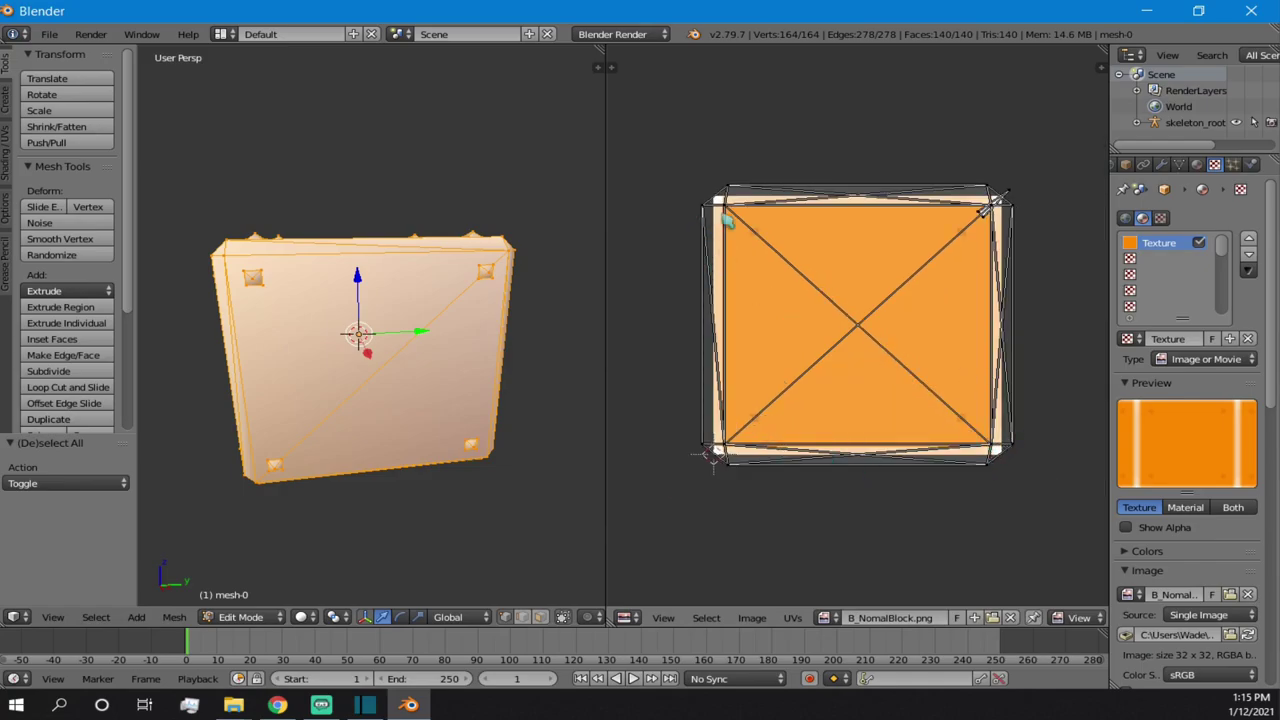
middle_click_drag(398, 330, 362, 350)
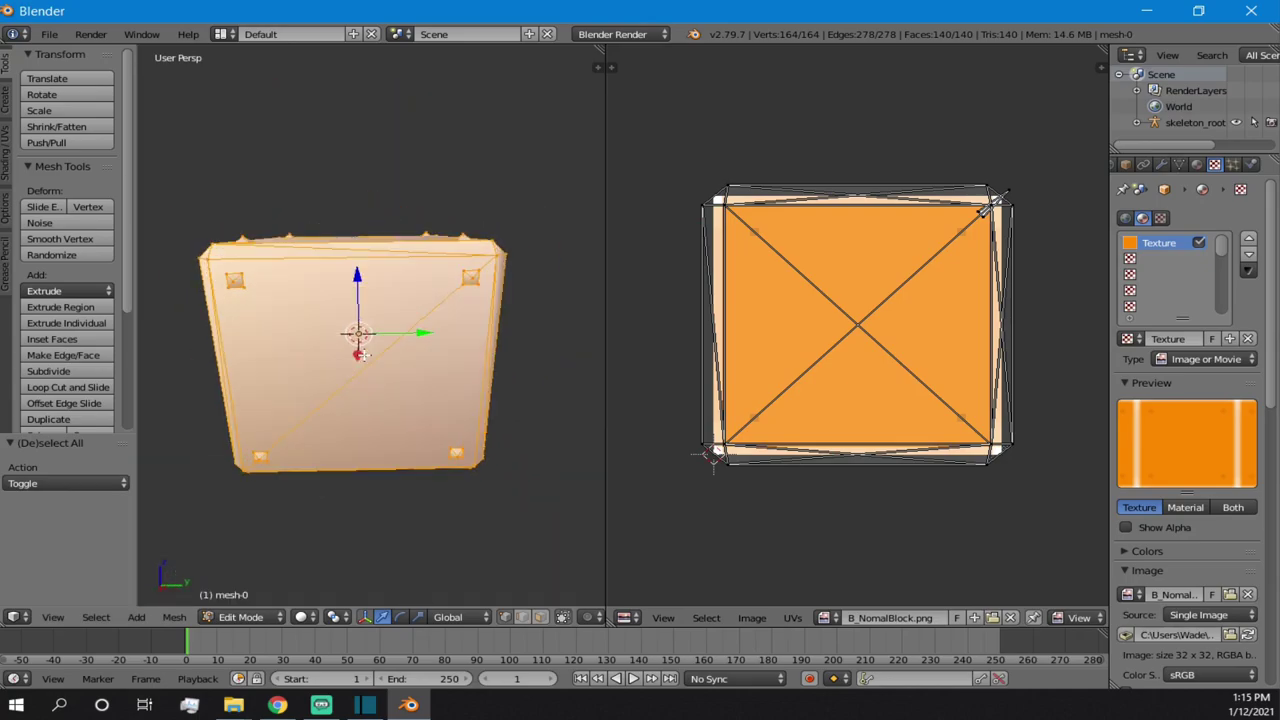
- Deselect the block's vertices and switch the block to Object Mode
key("a")
key("Tab")
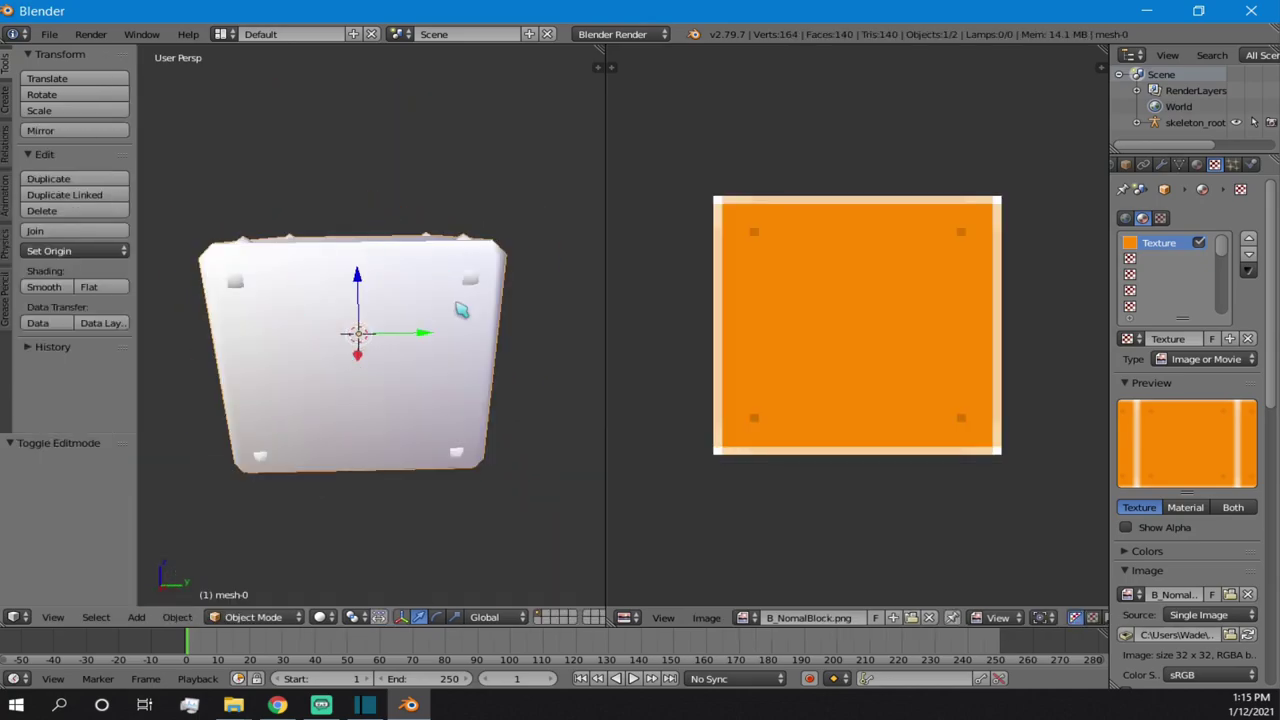
scroll(308, 303, "up", 3)
middle_click_drag(308, 303, 450, 336)
scroll(875, 332, "down", 2)
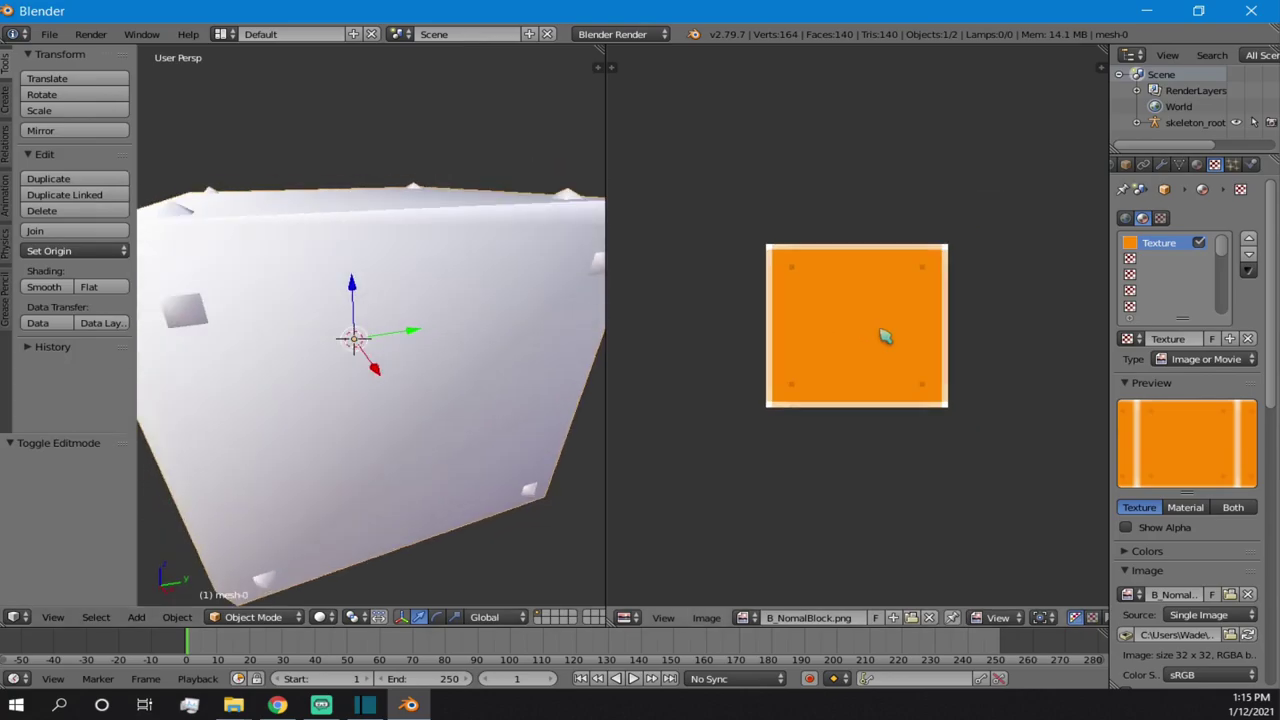
left_click(742, 617)
left_click(630, 617)
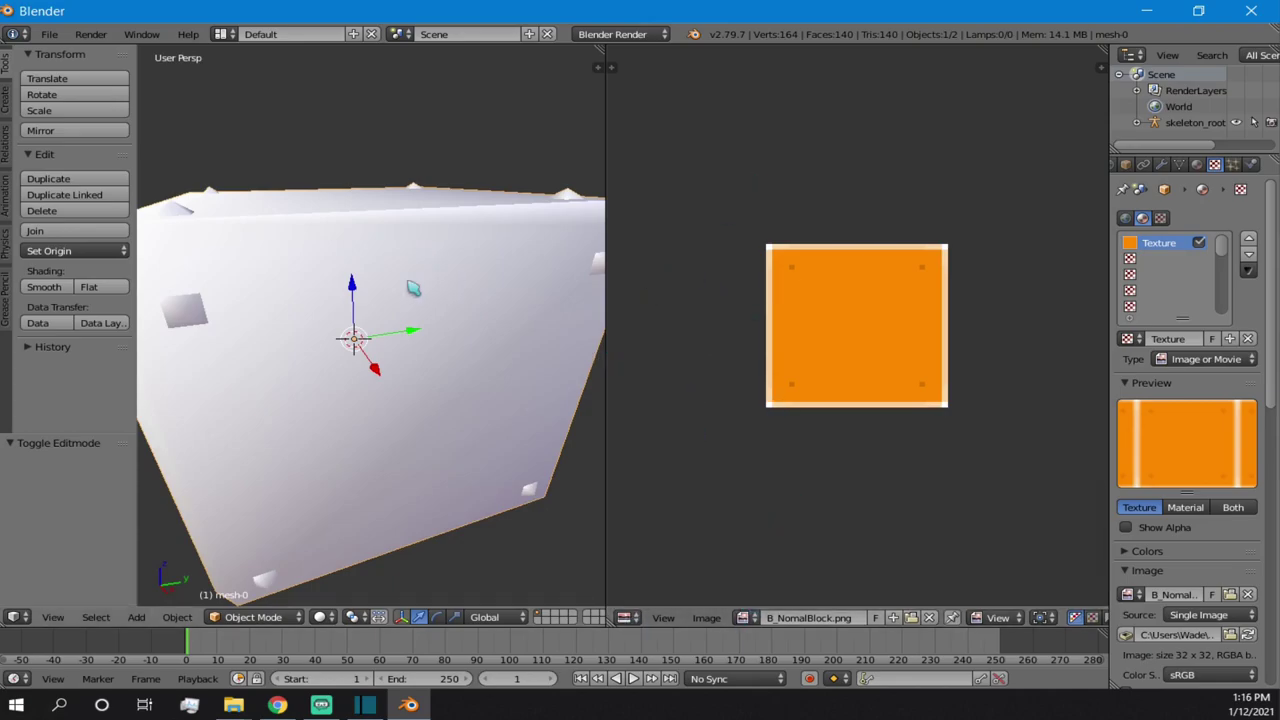
left_click(20, 618)
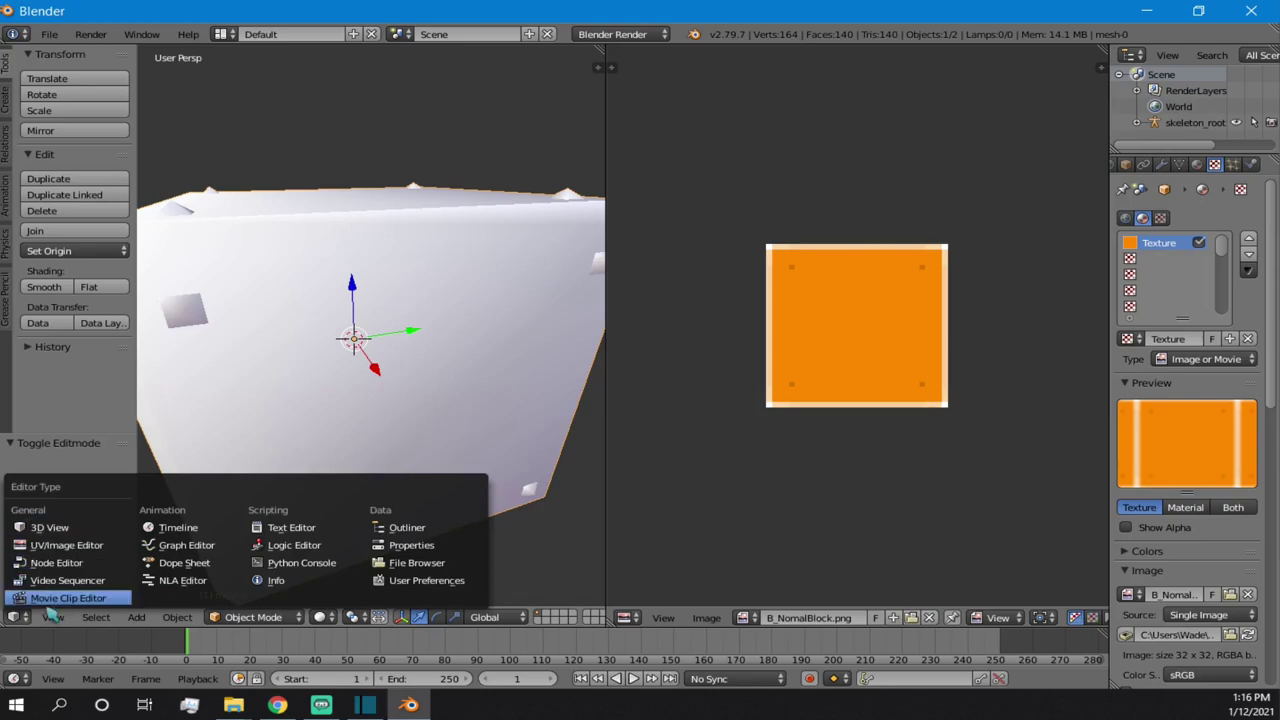
left_click(22, 618)
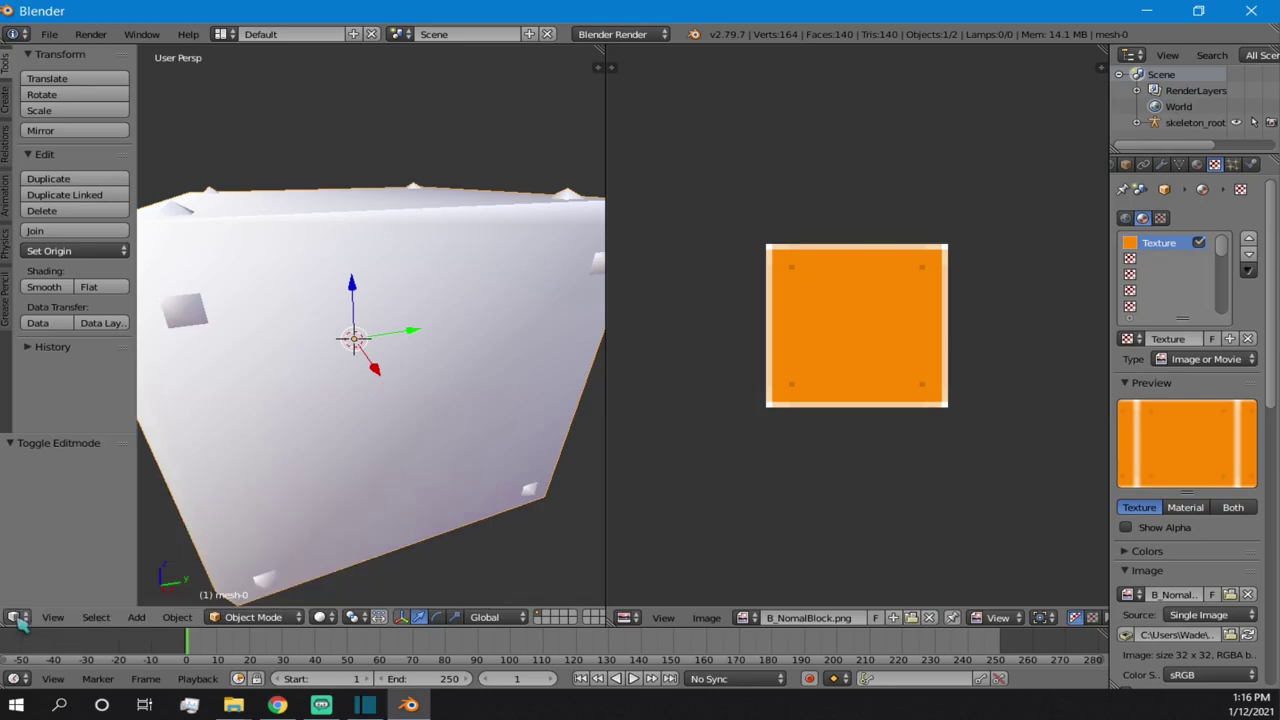
- Set the 3D viewport shading to Texture to view the block with its image applied
left_click(325, 617)
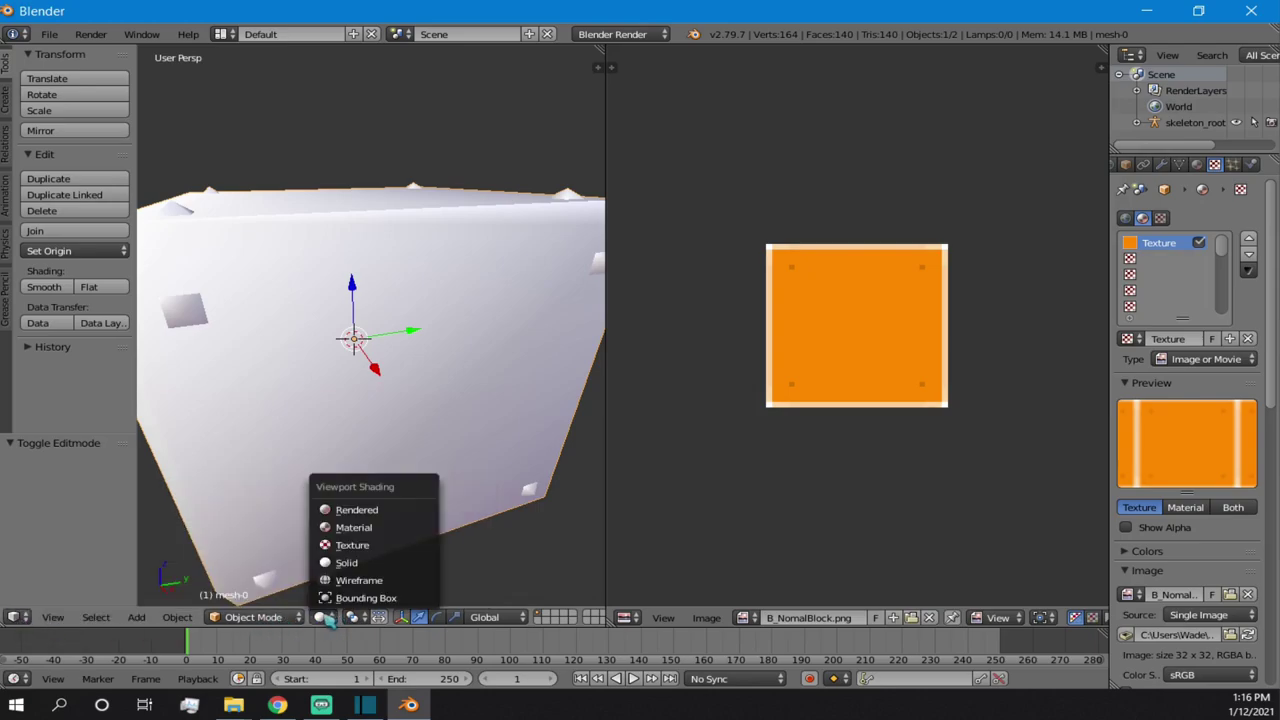
left_click(350, 563)
left_click(325, 617)
left_click(356, 552)
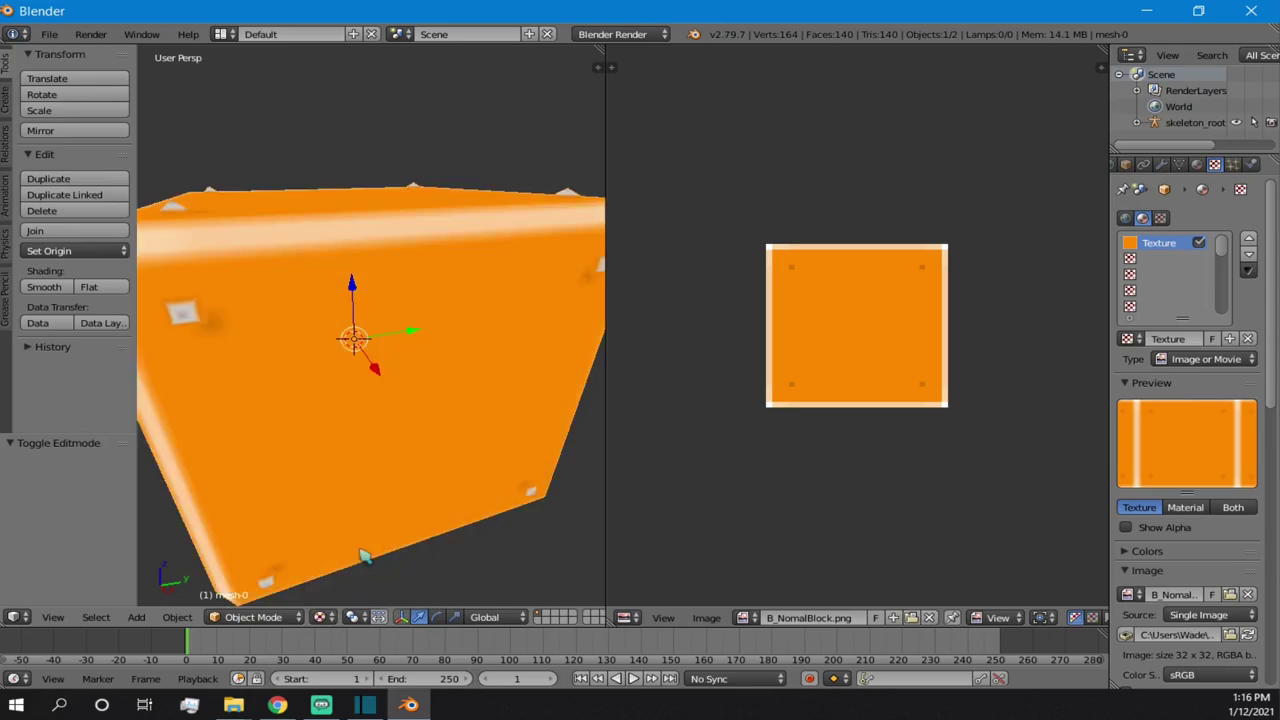
scroll(401, 430, "down", 4)
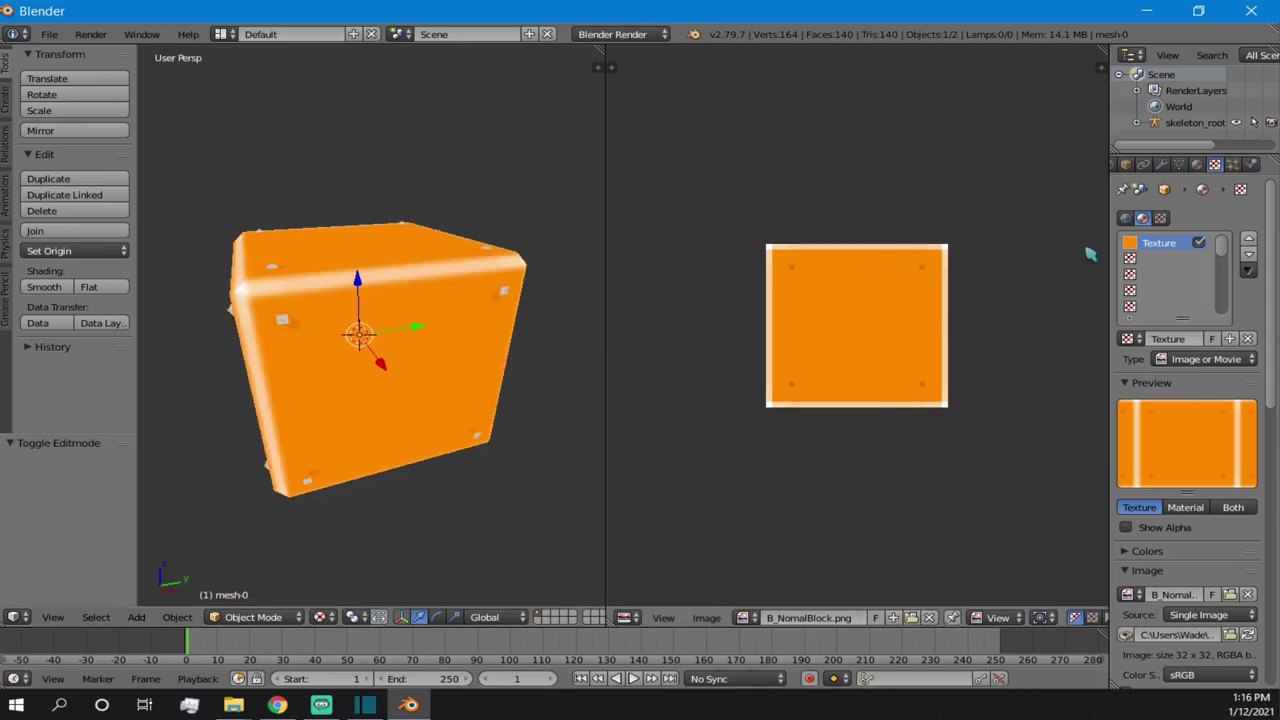
- Change the 3D viewport shading to Material and display the block's material properties
left_click(1197, 164)
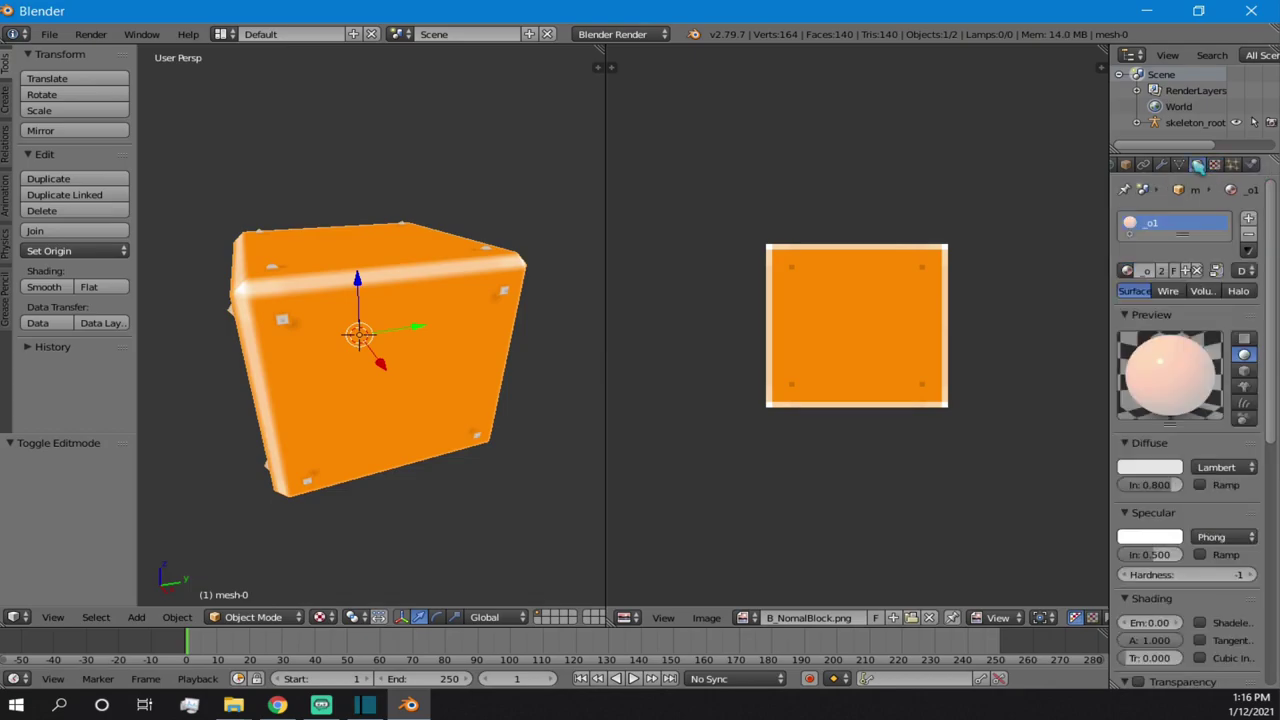
left_click(1213, 164)
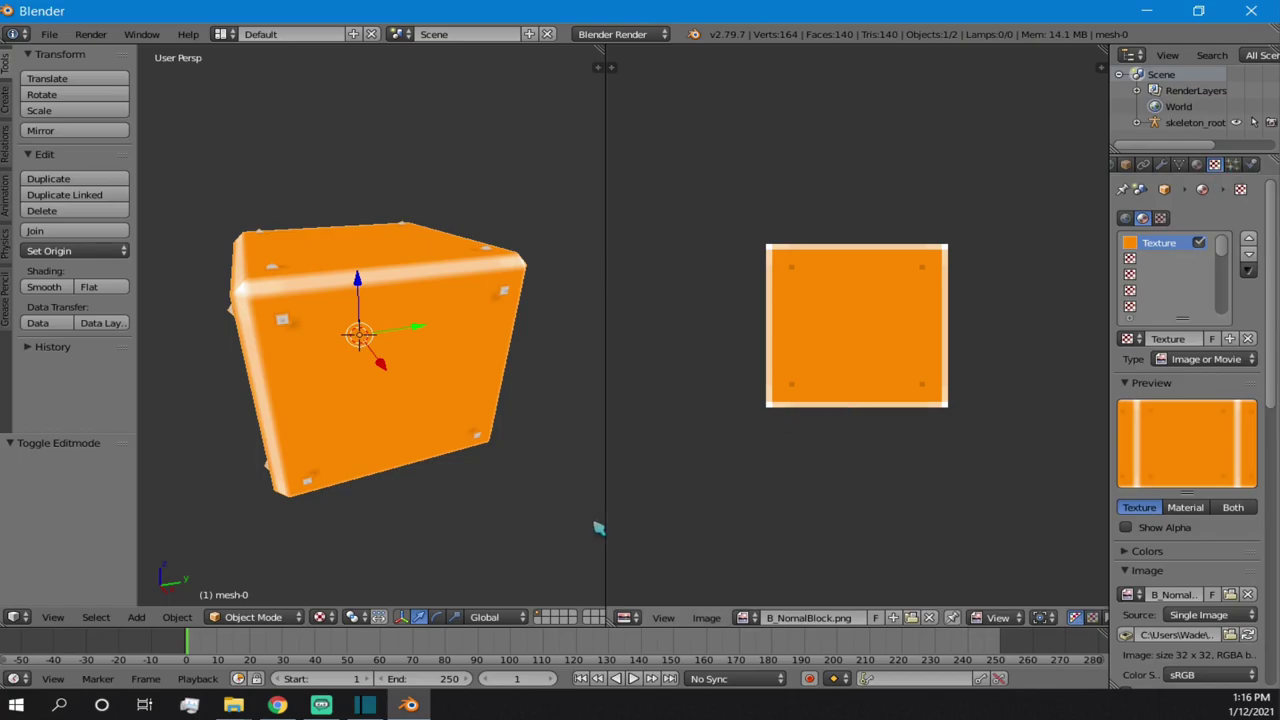
left_click(322, 617)
left_click(366, 529)
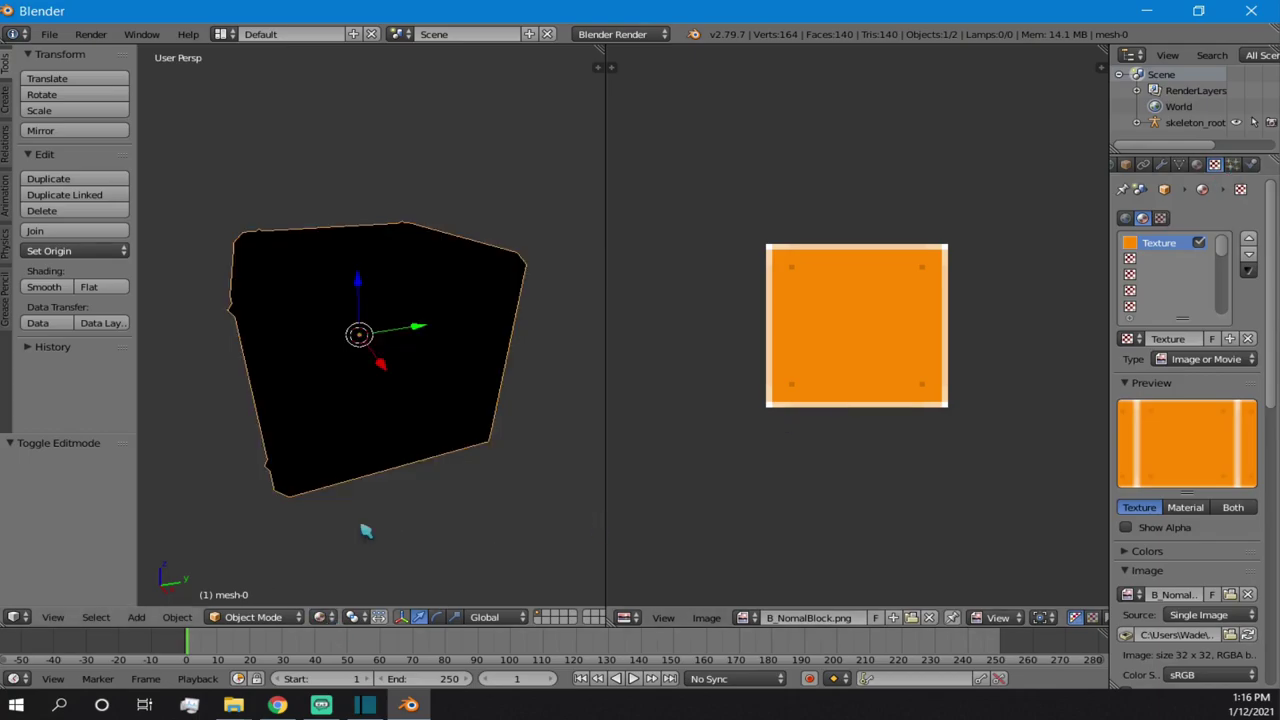
left_click(1197, 164)
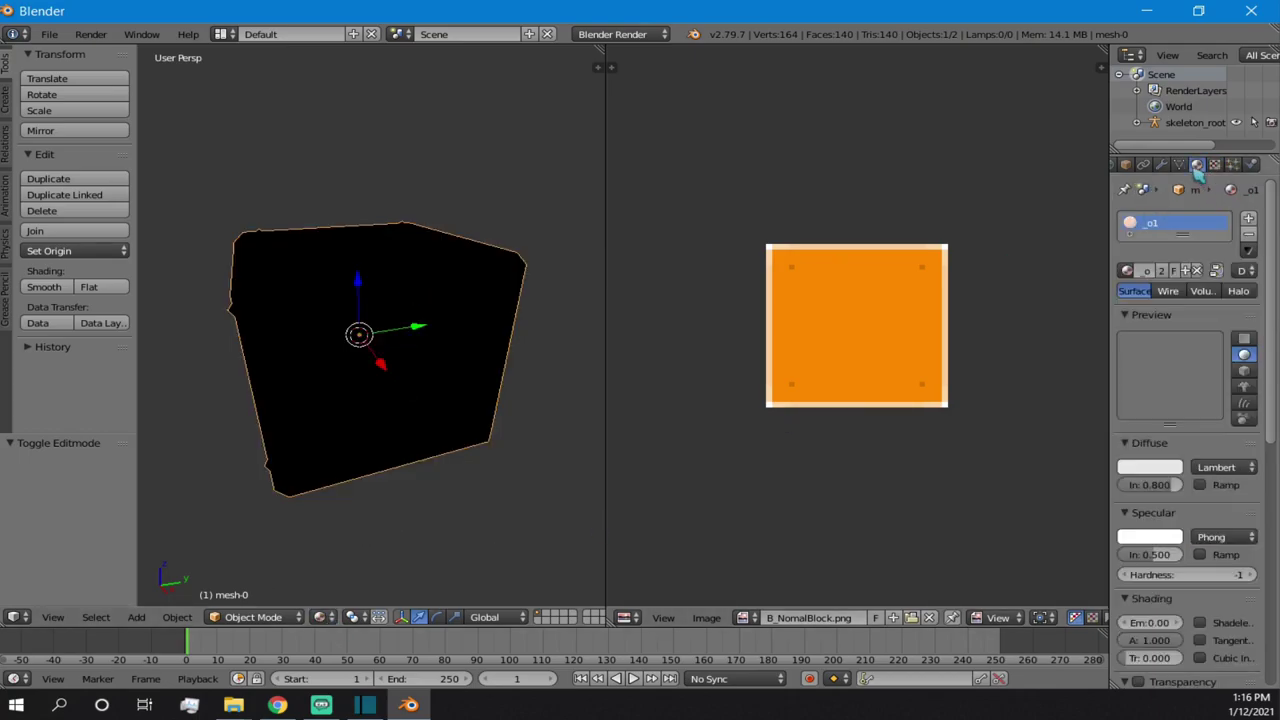
scroll(313, 273, "down", 2)
scroll(333, 272, "up", 4)
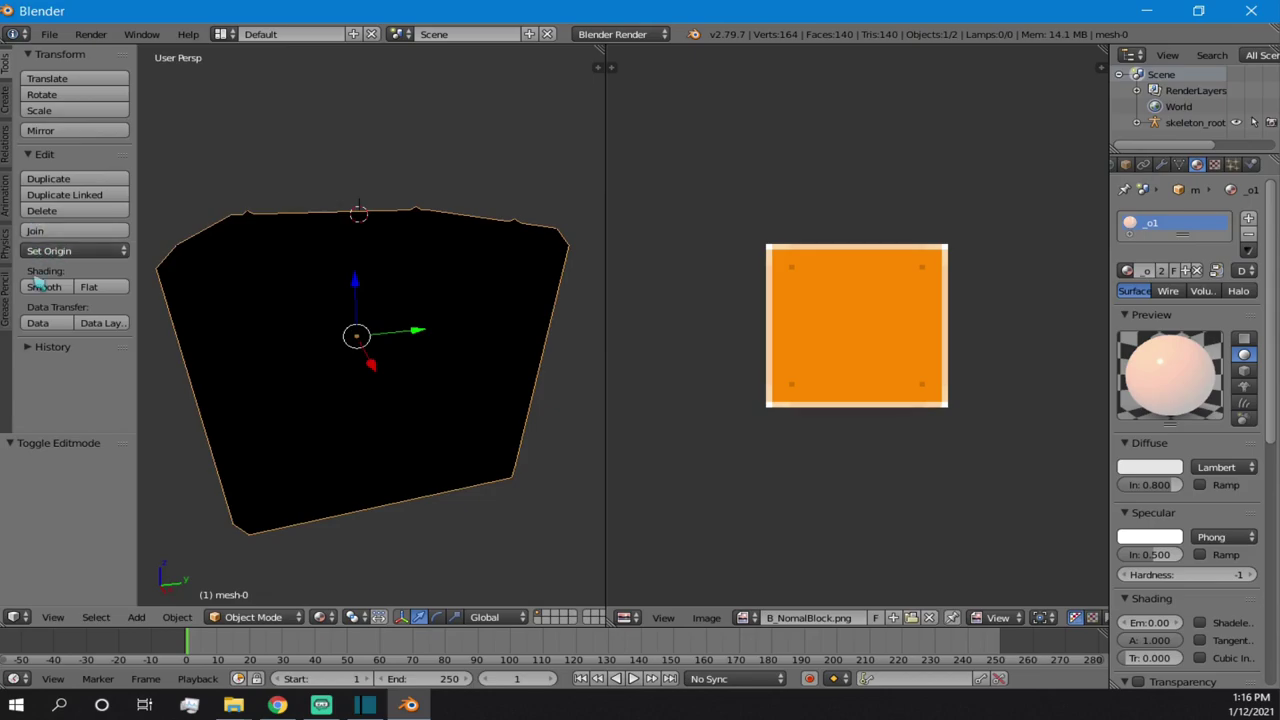
- Add a spot lamp to the scene and raise it about 97 units along the Z axis
left_click(5, 100)
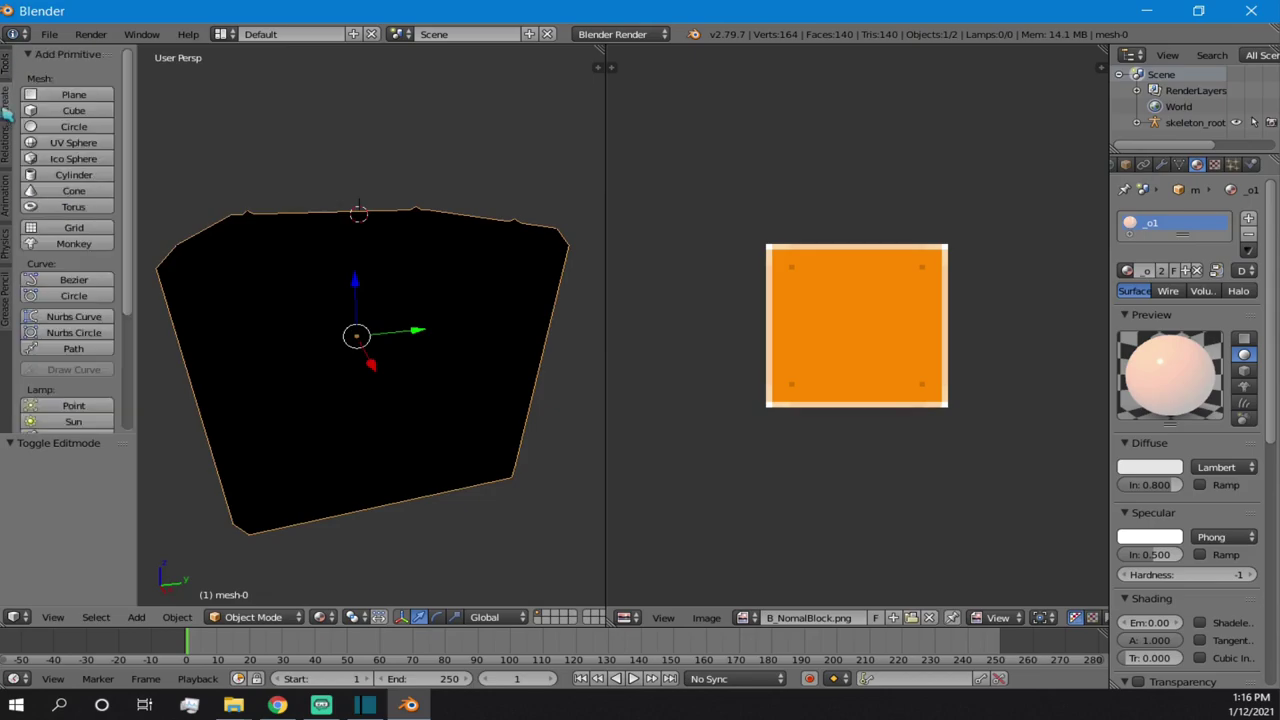
scroll(62, 380, "down", 2)
left_click(62, 374)
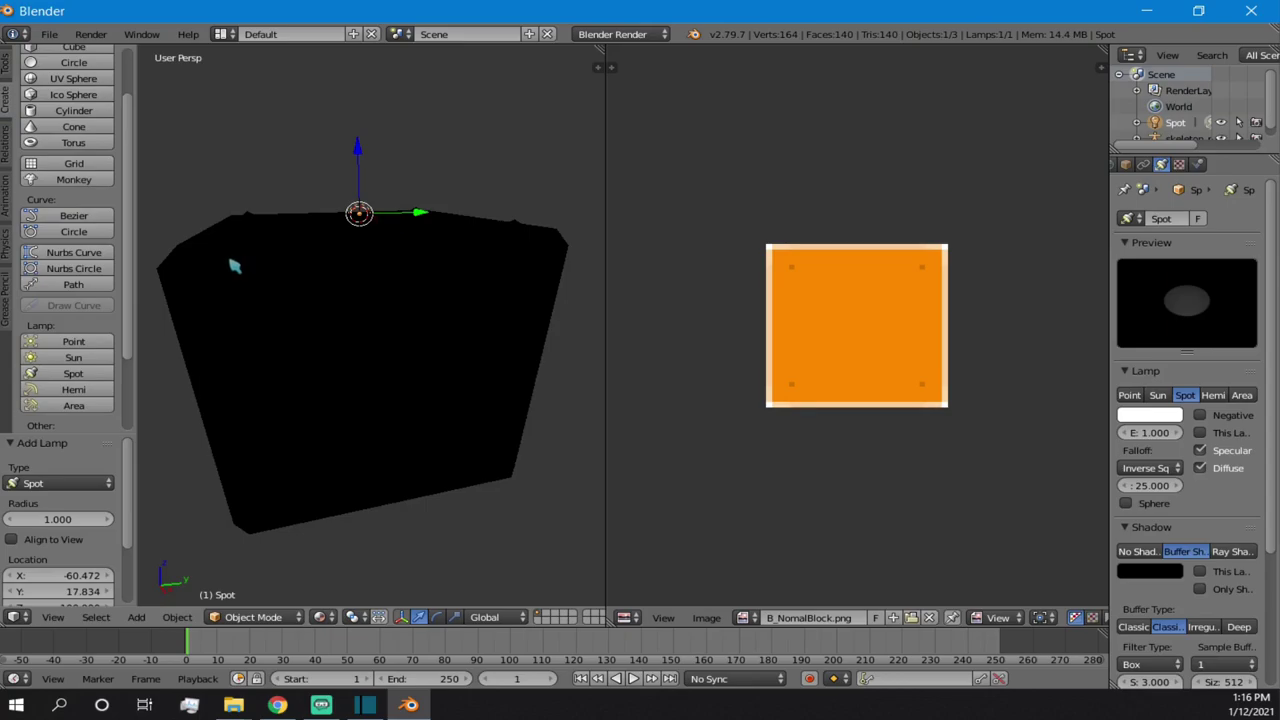
key("g")
key("z")
left_click(249, 138)
middle_click_drag(333, 147, 475, 259)
scroll(290, 326, "up", 1)
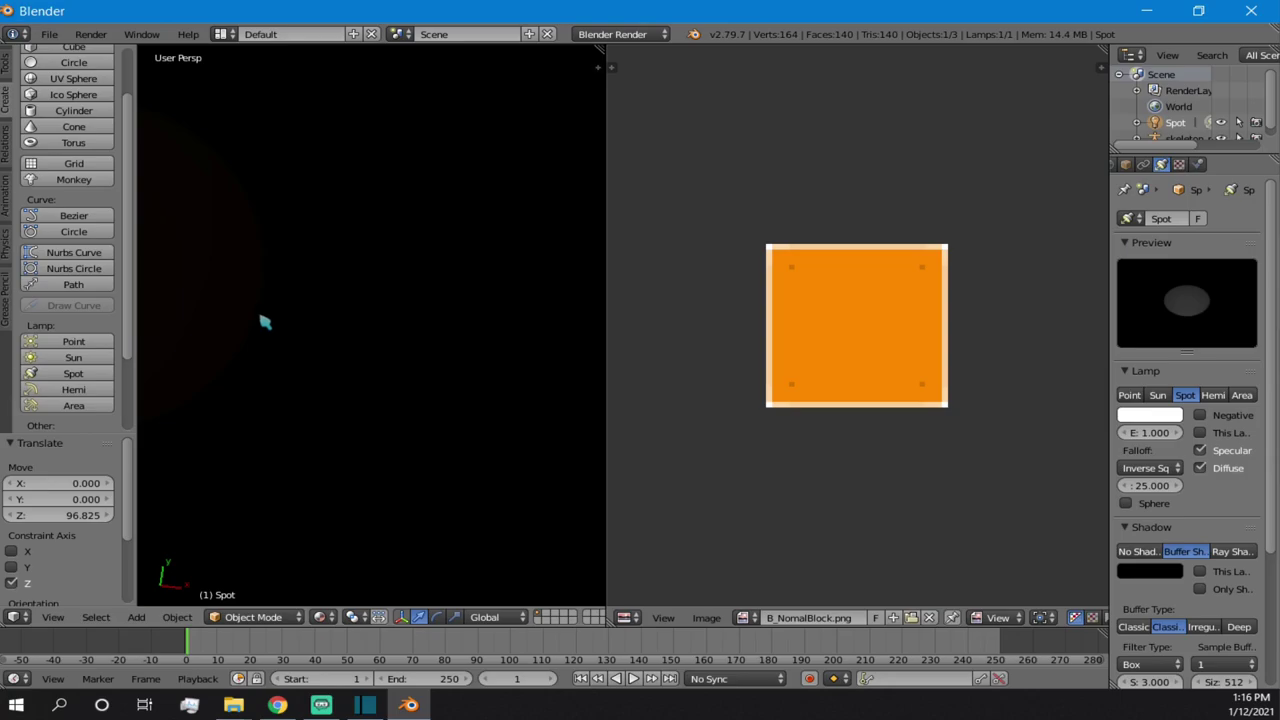
- Scale the spot lamp up by a factor of about 42.7 and raise it about 603 units along the Z axis
scroll(340, 345, "down", 5)
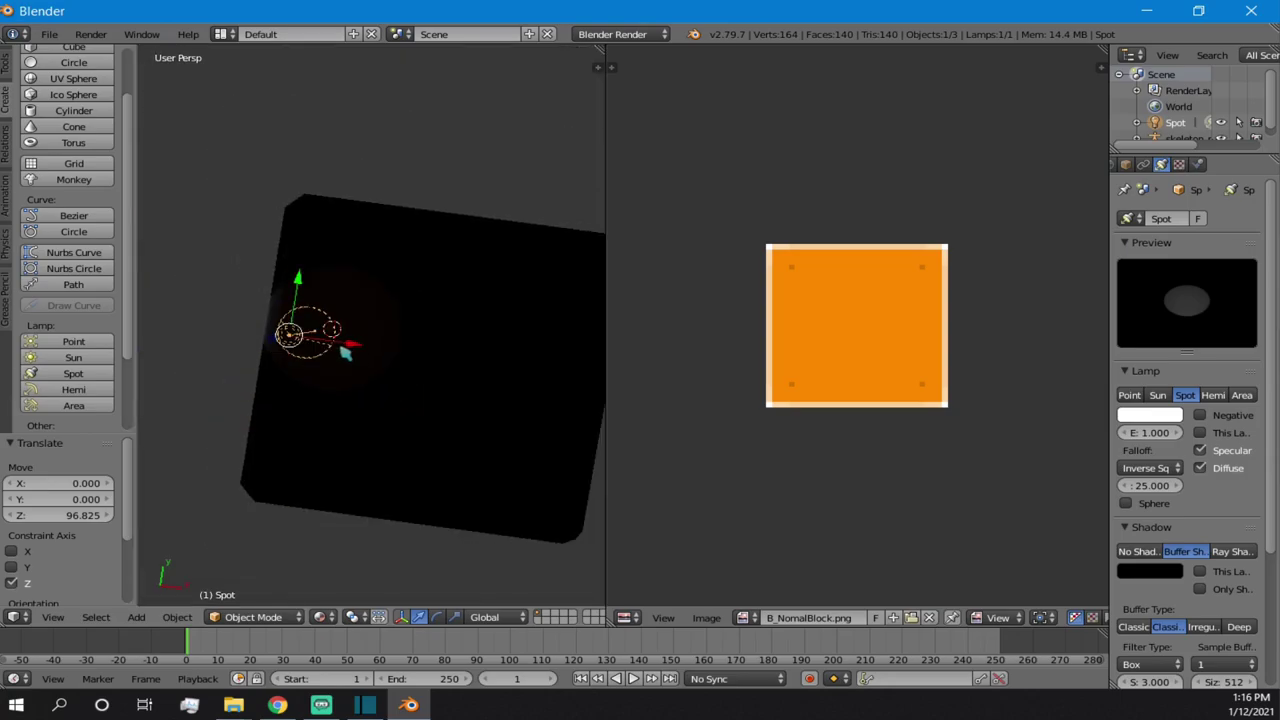
key("s")
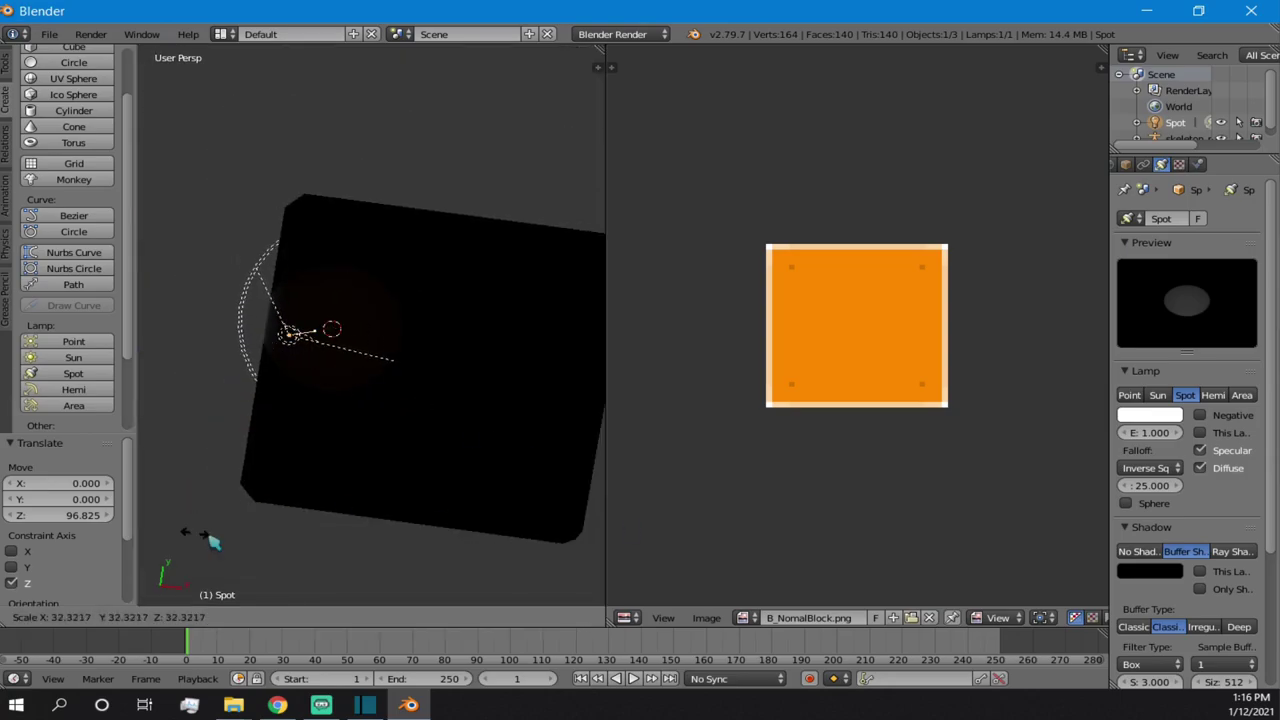
left_click(155, 541)
middle_click_drag(381, 384, 408, 271)
key("g")
key("z")
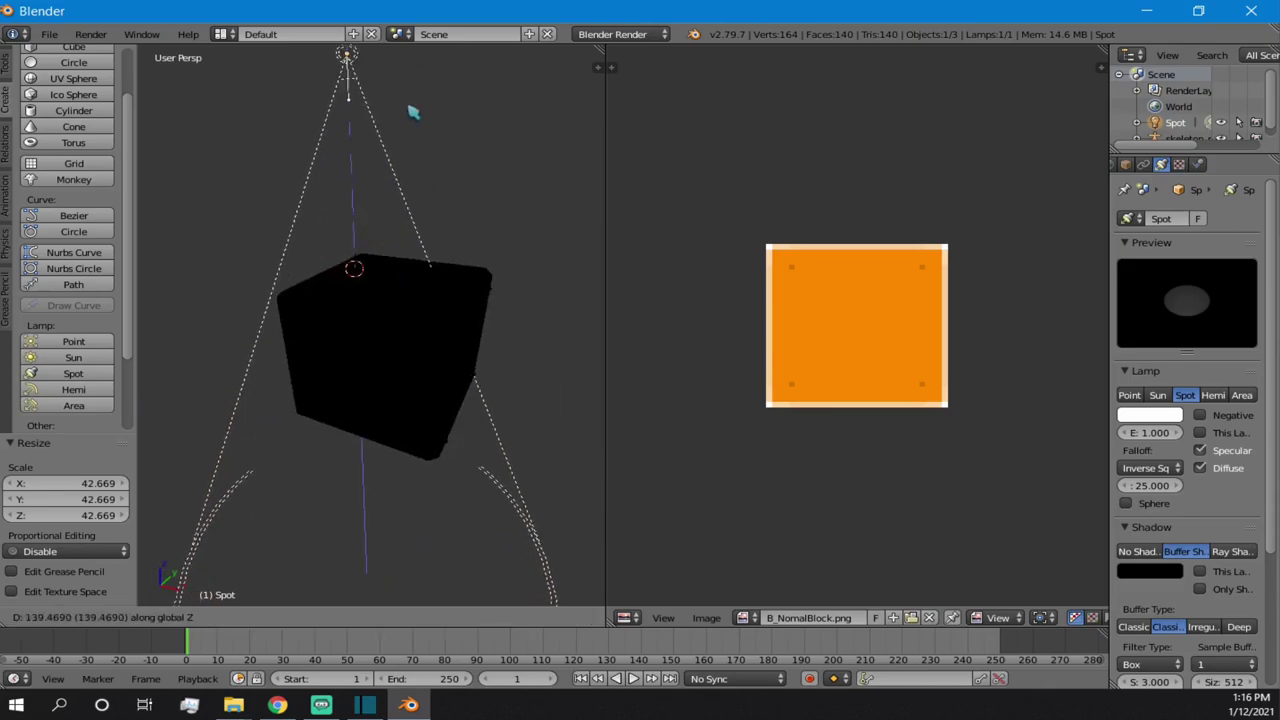
left_click(509, 587)
- Delete the spot lamp above the block
scroll(390, 338, "down", 6)
mouse_move(390, 338)
middle_mouse_down()
mouse_move(367, 349)
mouse_move(374, 323)
middle_mouse_up()
scroll(368, 345, "up", 5)
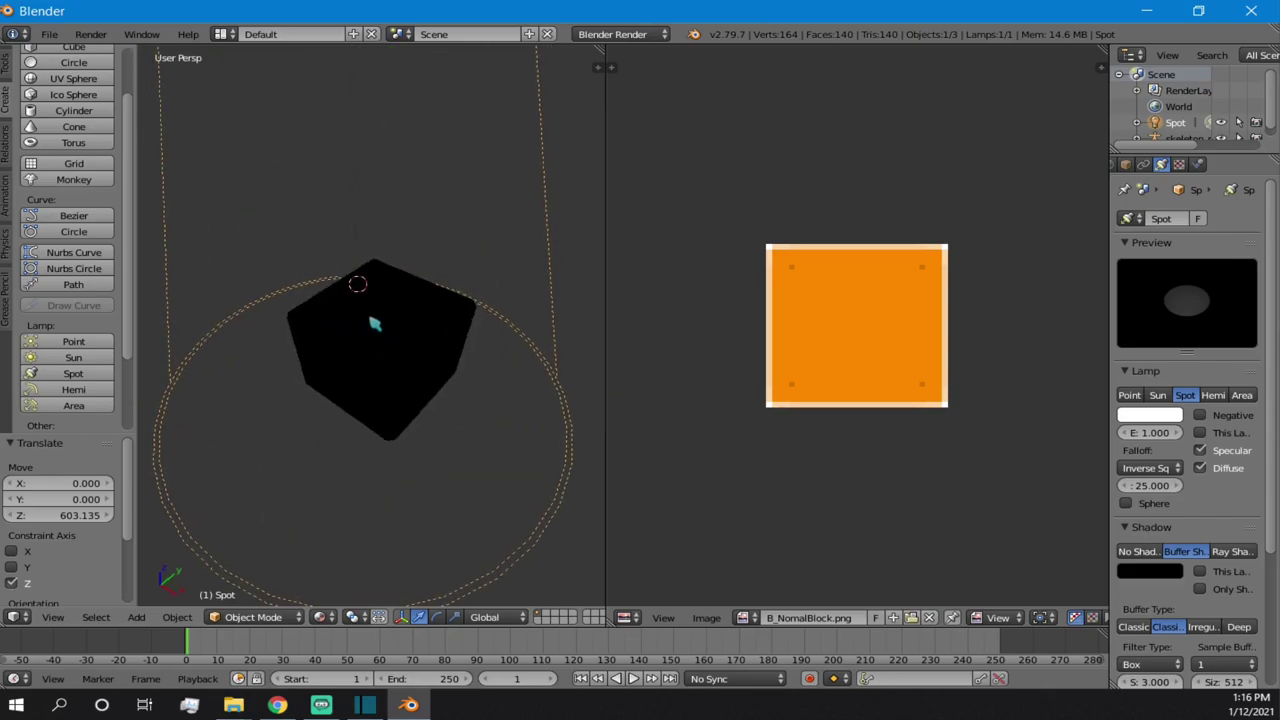
key("x")
left_click(375, 308)
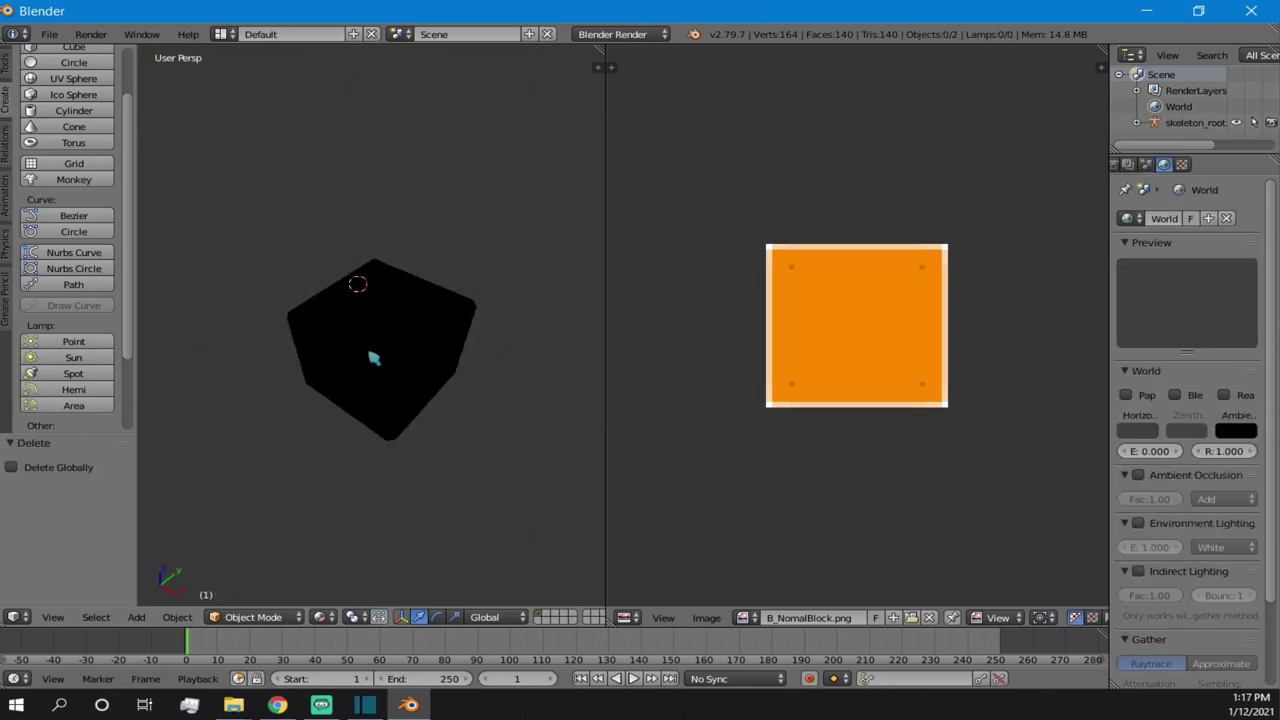
- Switch the 3D viewport shading to Texture and inspect the textured block from another angle
left_click(320, 617)
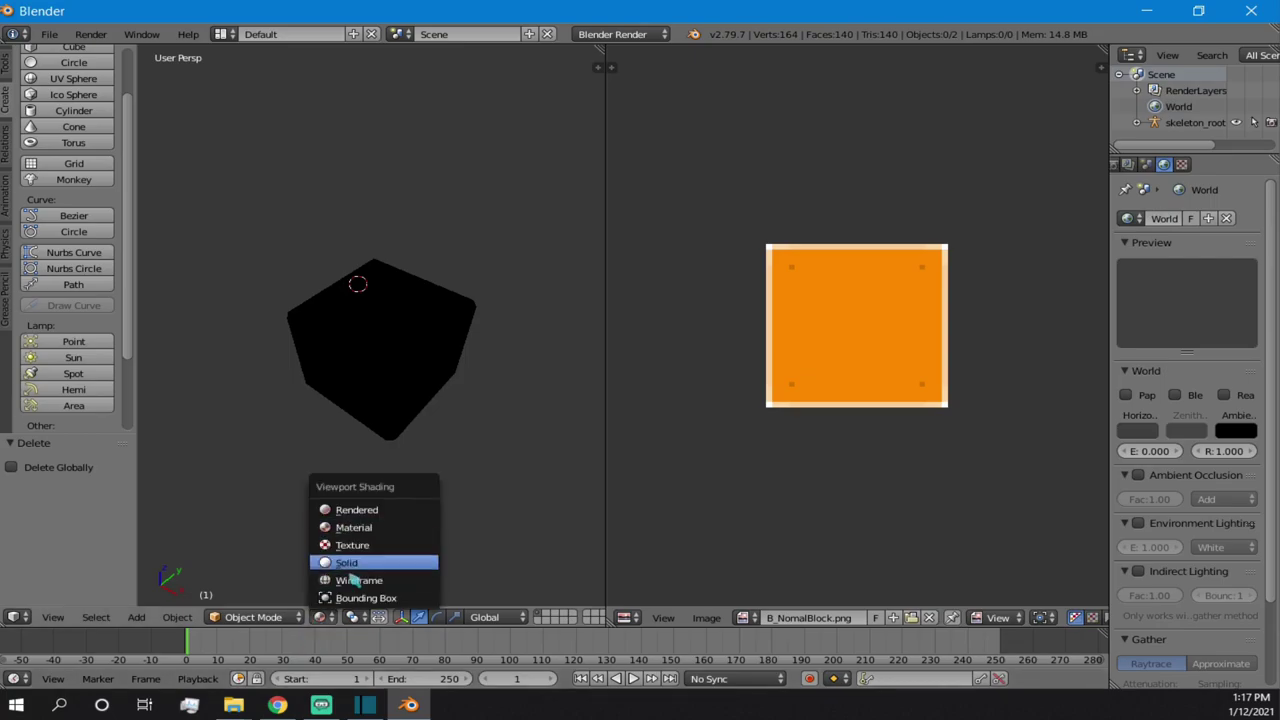
left_click(360, 545)
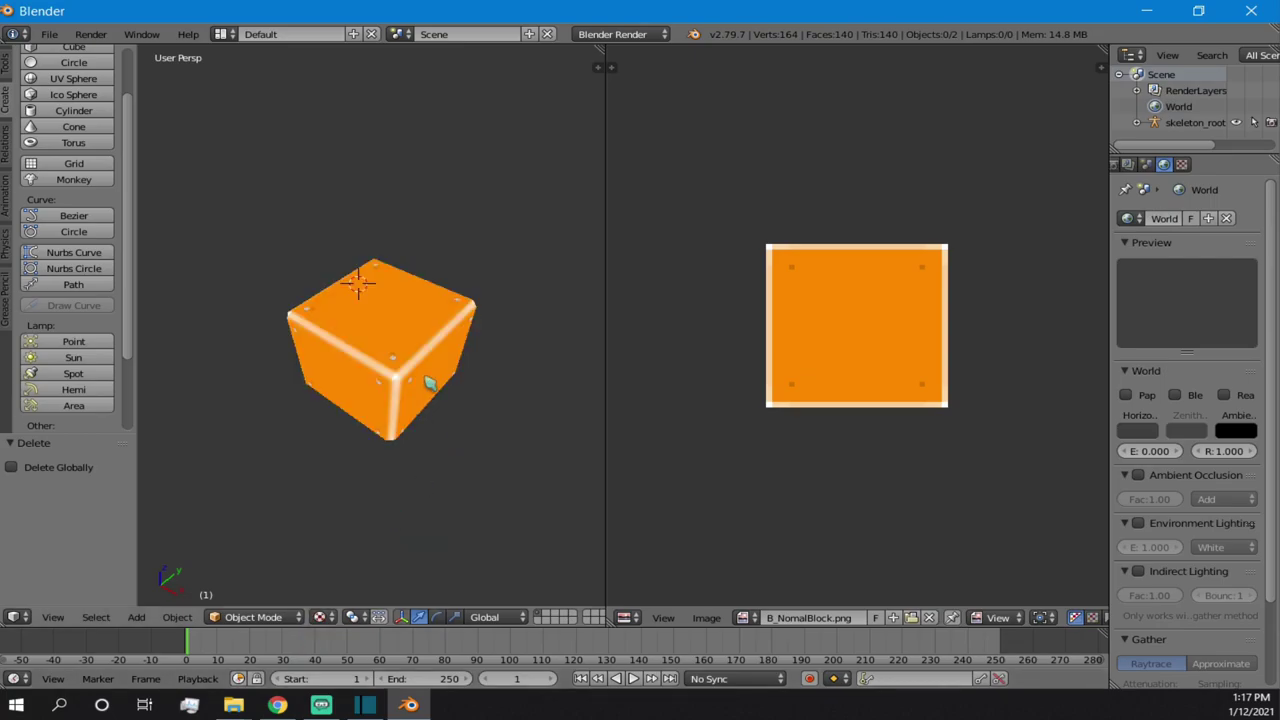
scroll(486, 354, "up", 3)
middle_click_drag(486, 325, 424, 296)
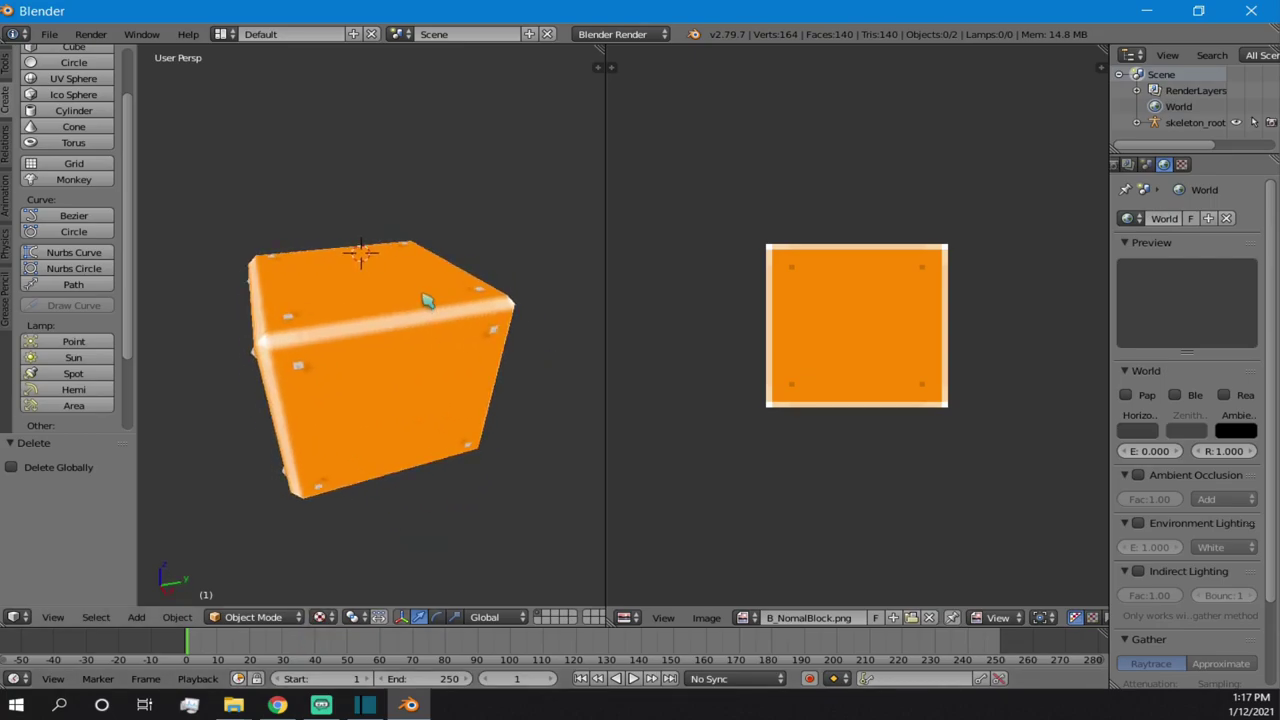
scroll(424, 296, "down", 2)
scroll(433, 345, "up", 2)
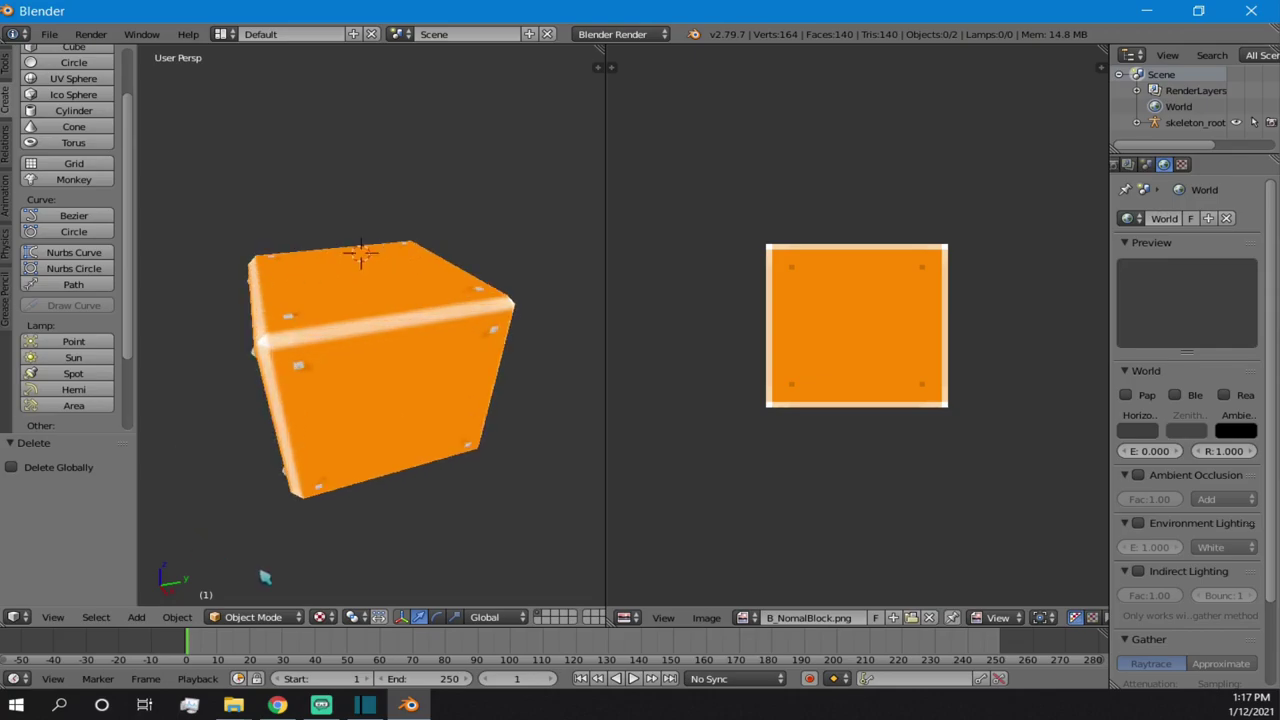
- Preview the block in Rendered viewport shading and compare it with Material shading
left_click(321, 617)
left_click(355, 510)
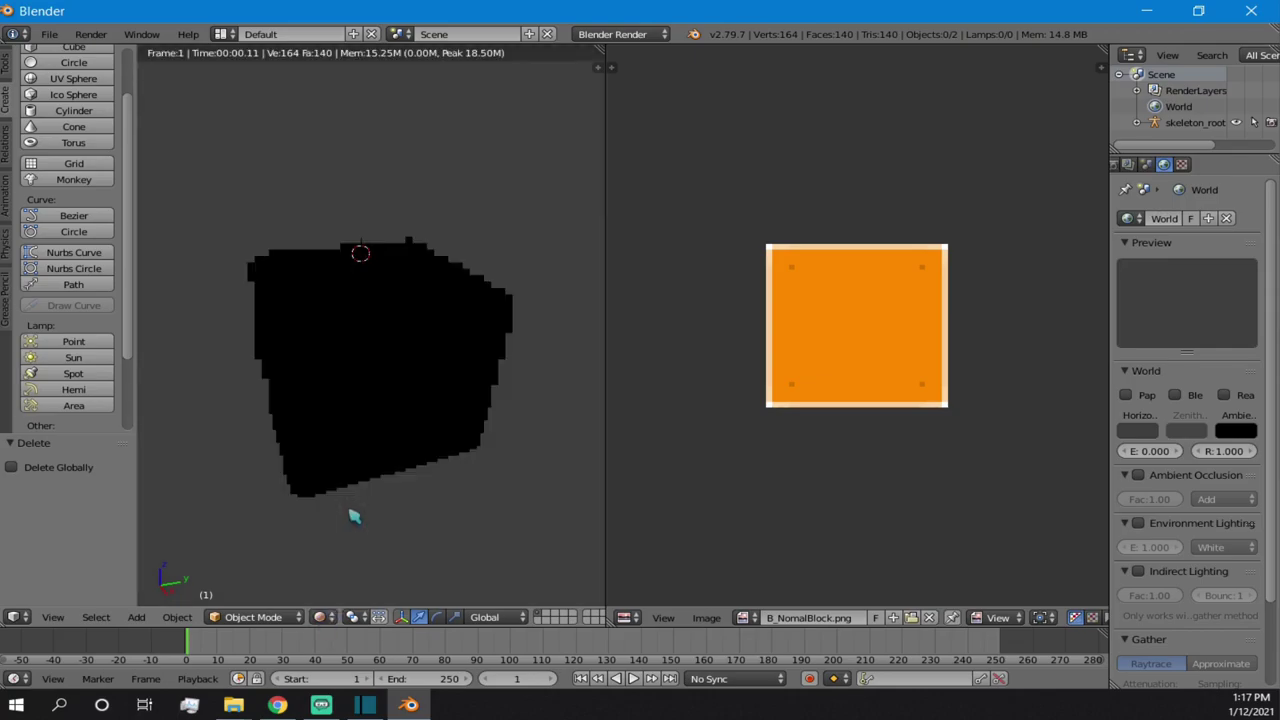
middle_click_drag(381, 350, 398, 387)
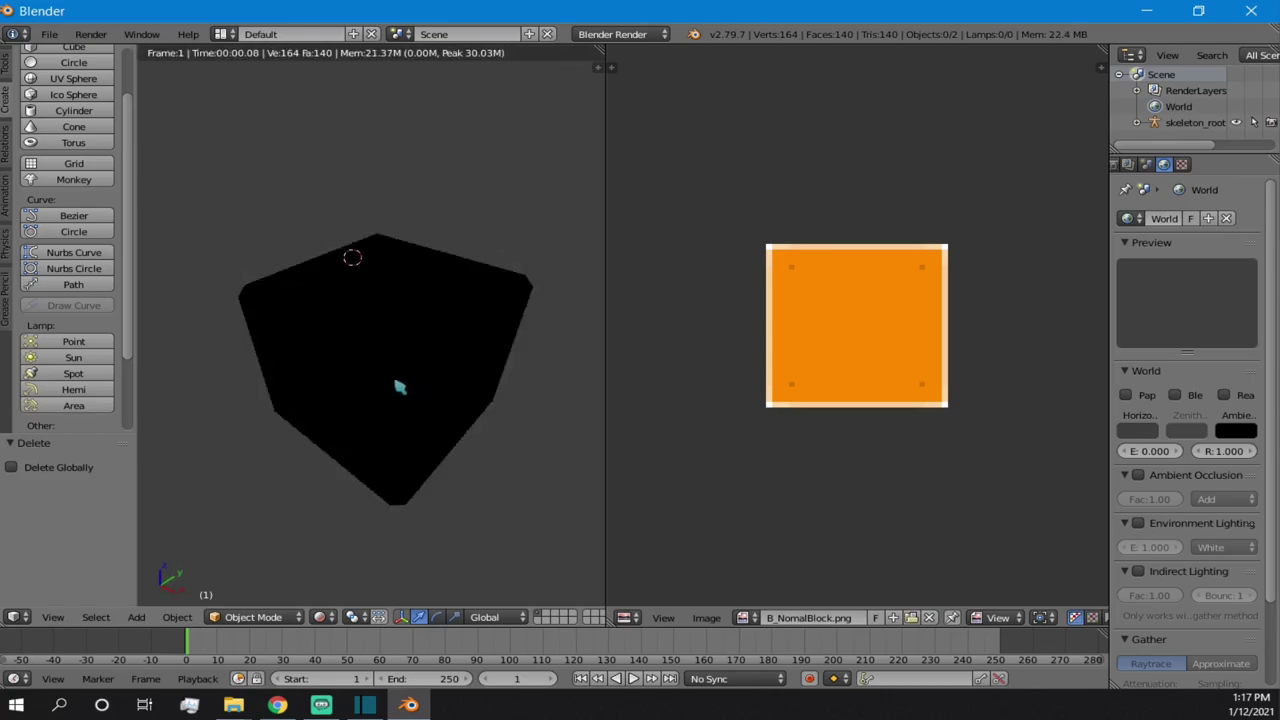
left_click(321, 617)
left_click(370, 527)
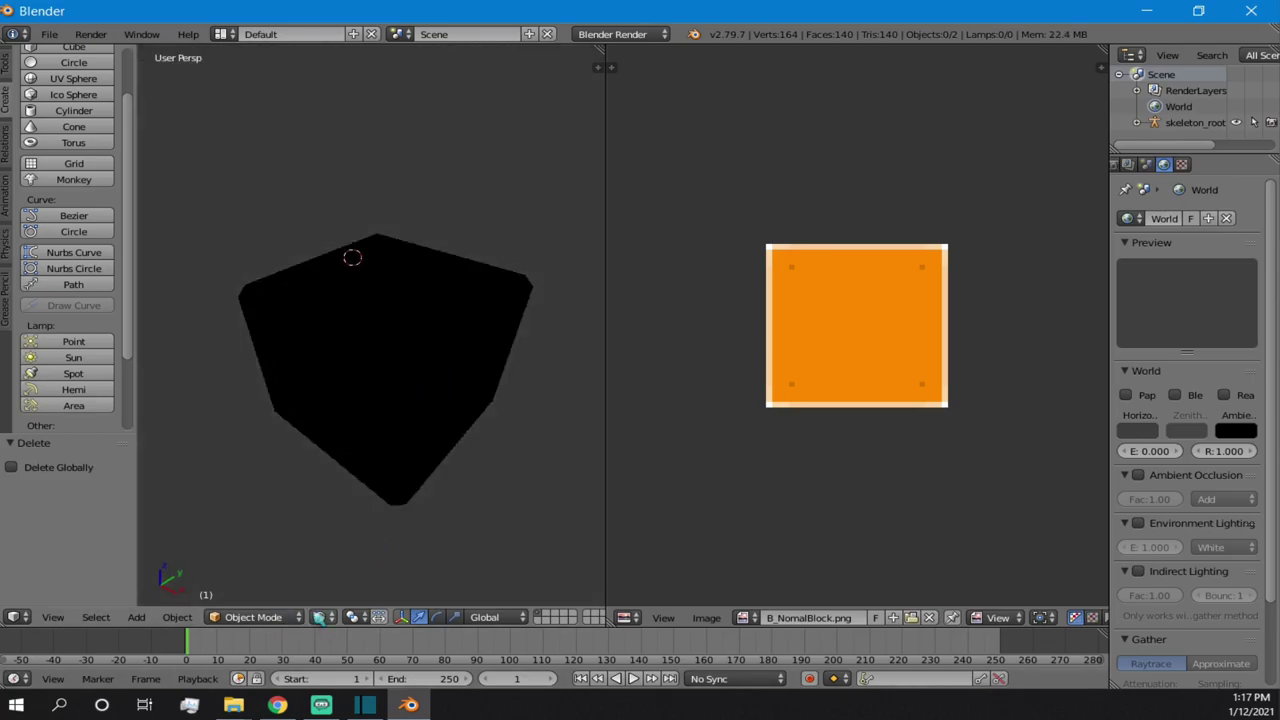
- View the block in Texture viewport shading and compare it with Solid shading
left_click(321, 617)
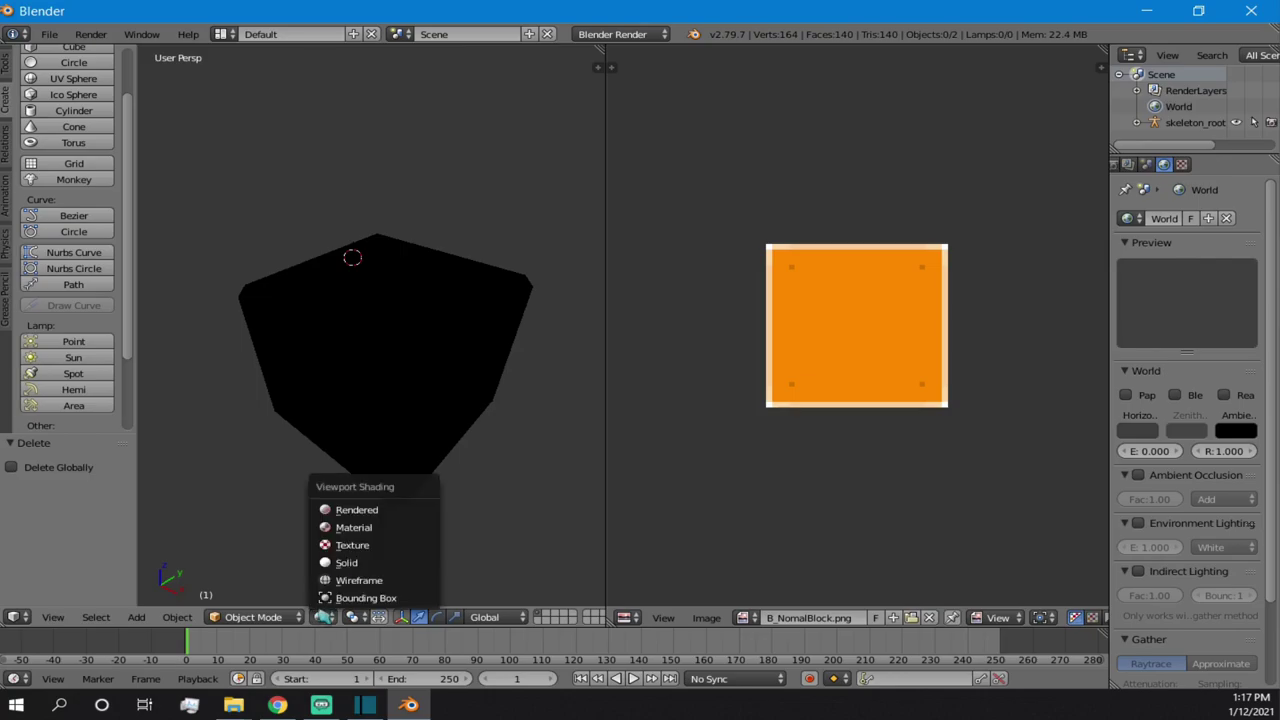
left_click(345, 545)
scroll(420, 345, "down", 2)
mouse_move(420, 345)
middle_mouse_down()
mouse_move(326, 276)
mouse_move(337, 334)
mouse_move(434, 289)
mouse_move(520, 329)
mouse_move(363, 313)
mouse_move(371, 346)
middle_mouse_up()
left_click(322, 617)
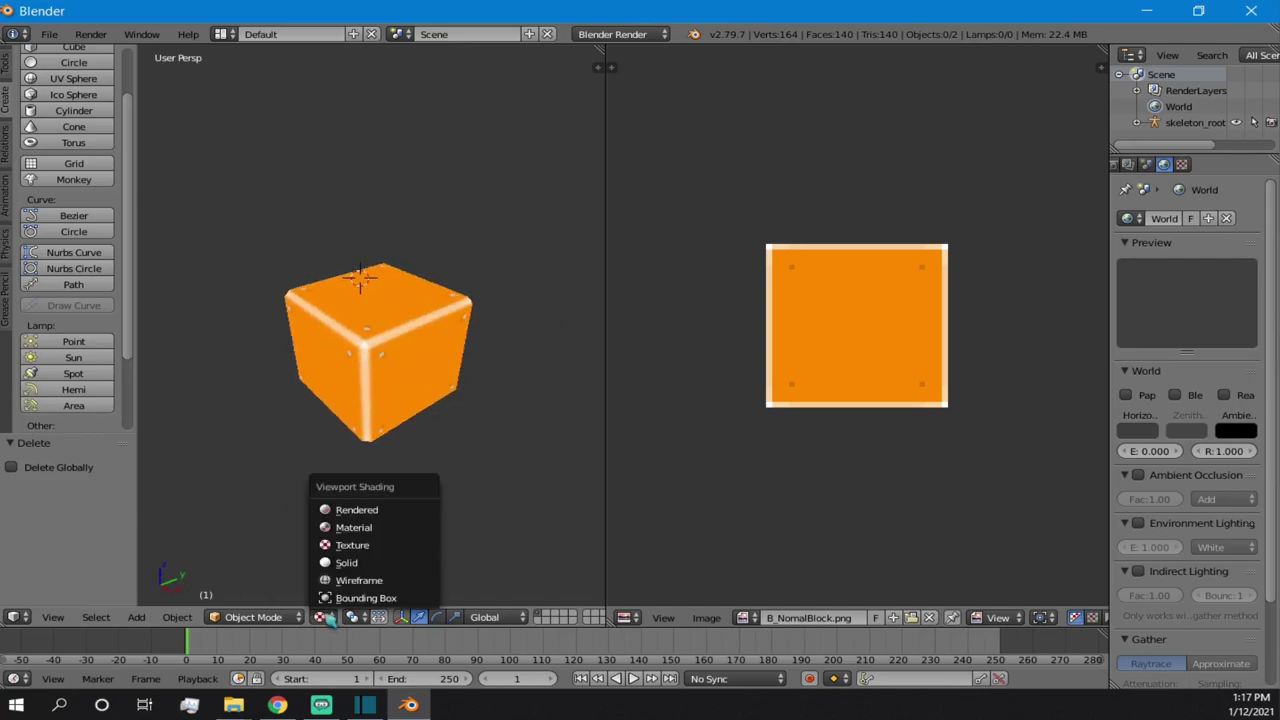
left_click(358, 564)
mouse_move(448, 341)
middle_mouse_down()
mouse_move(350, 344)
mouse_move(320, 305)
mouse_move(270, 340)
mouse_move(291, 363)
mouse_move(509, 383)
mouse_move(403, 374)
mouse_move(449, 323)
mouse_move(430, 370)
middle_mouse_up()
scroll(350, 344, "up", 4)
- Switch the viewport shading to Wireframe and examine the block's edges and interior from near and far
left_click(320, 617)
left_click(380, 580)
scroll(403, 446, "down", 3)
middle_click_drag(403, 446, 449, 394)
scroll(360, 383, "up", 3)
scroll(357, 377, "down", 6)
scroll(451, 380, "up", 4)
scroll(409, 383, "up", 4)
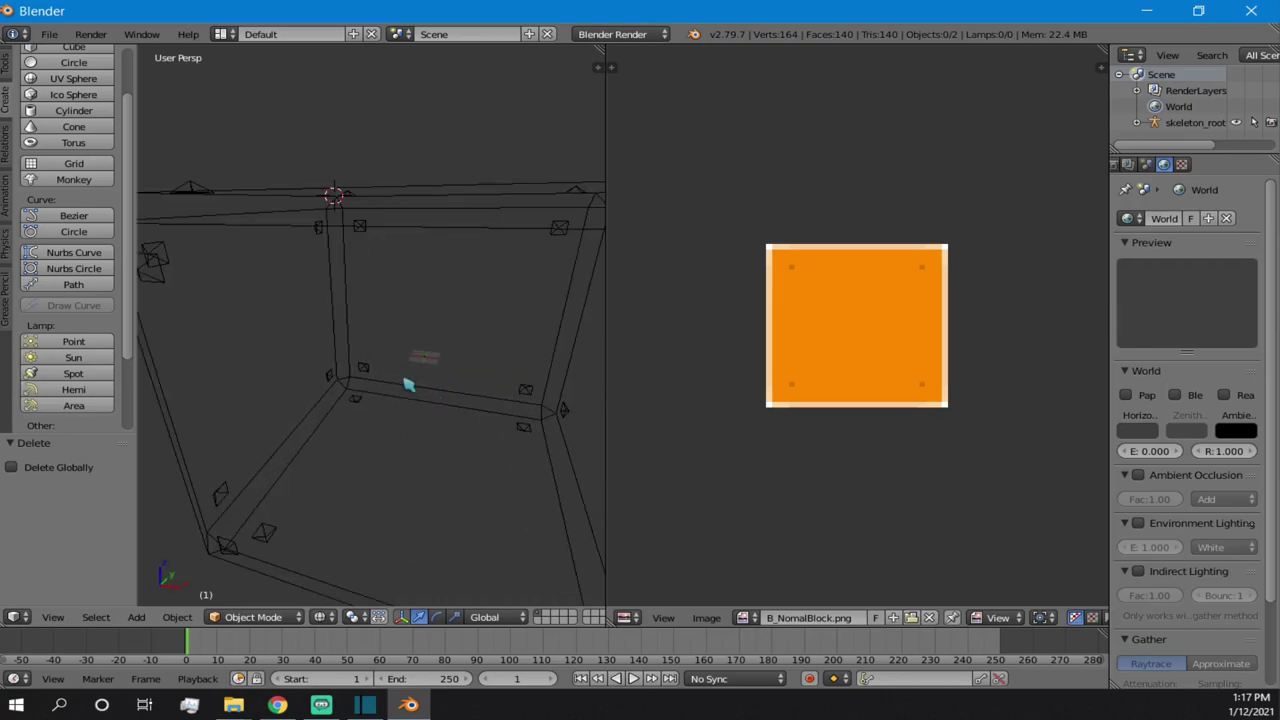
scroll(408, 390, "down", 7)
scroll(401, 401, "down", 2)
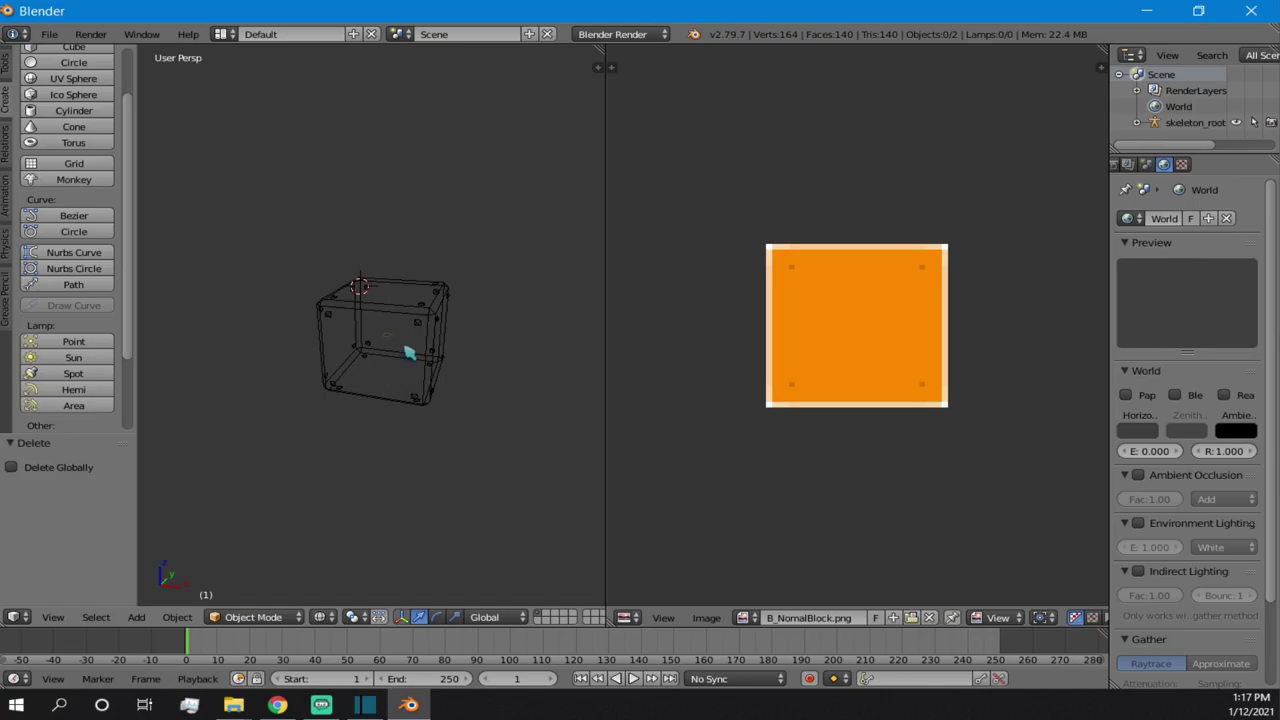
scroll(417, 391, "up", 6)
scroll(376, 395, "down", 3)
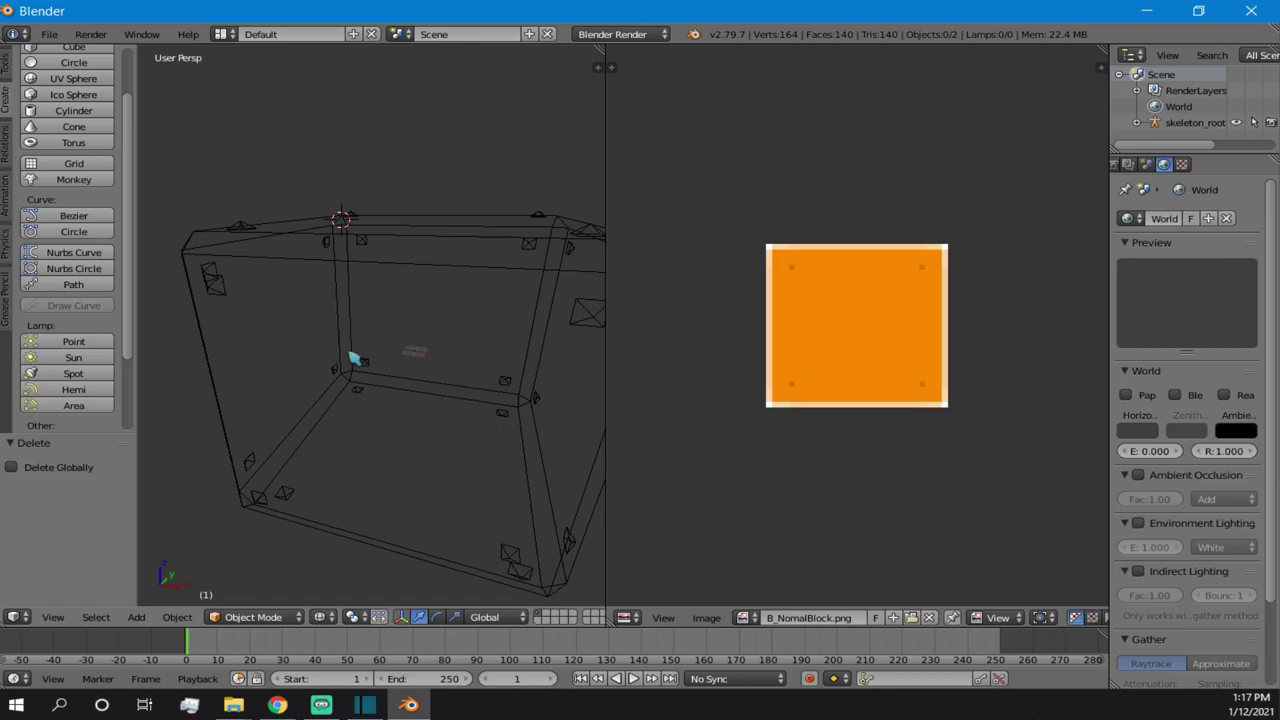
scroll(460, 397, "up", 8)
middle_click_drag(430, 397, 397, 407)
scroll(274, 371, "down", 4)
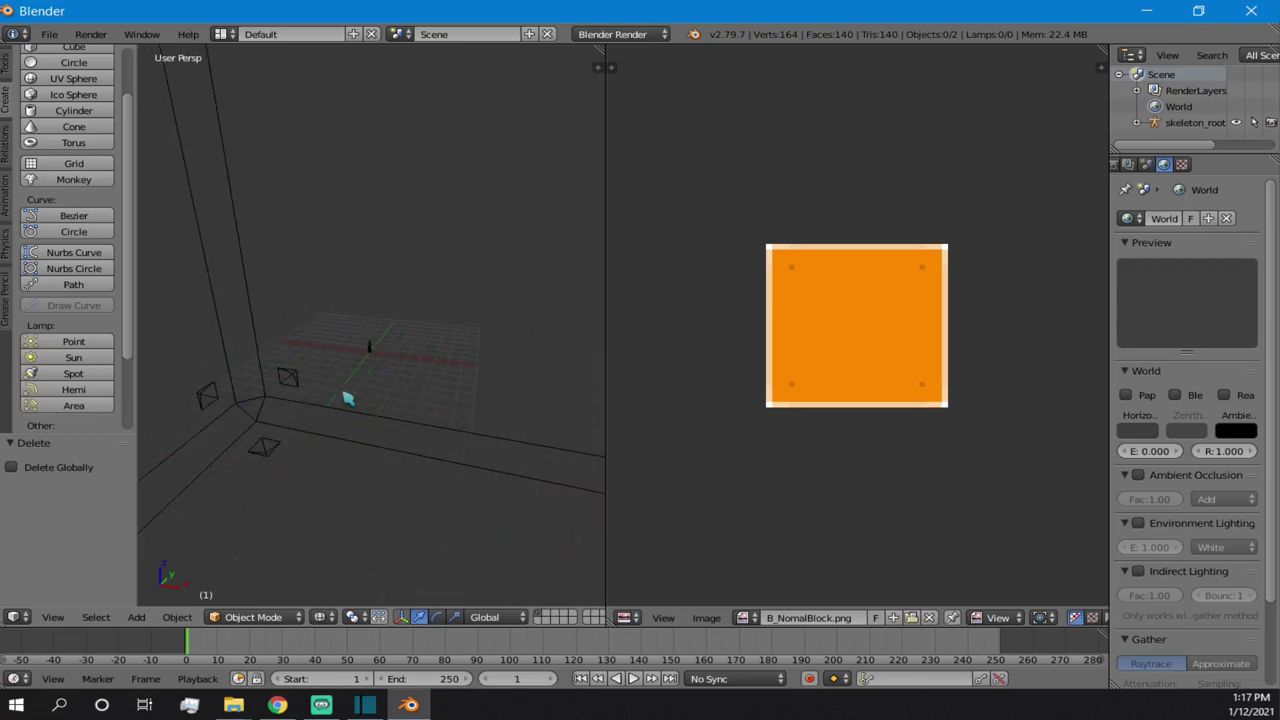
scroll(385, 369, "down", 8)
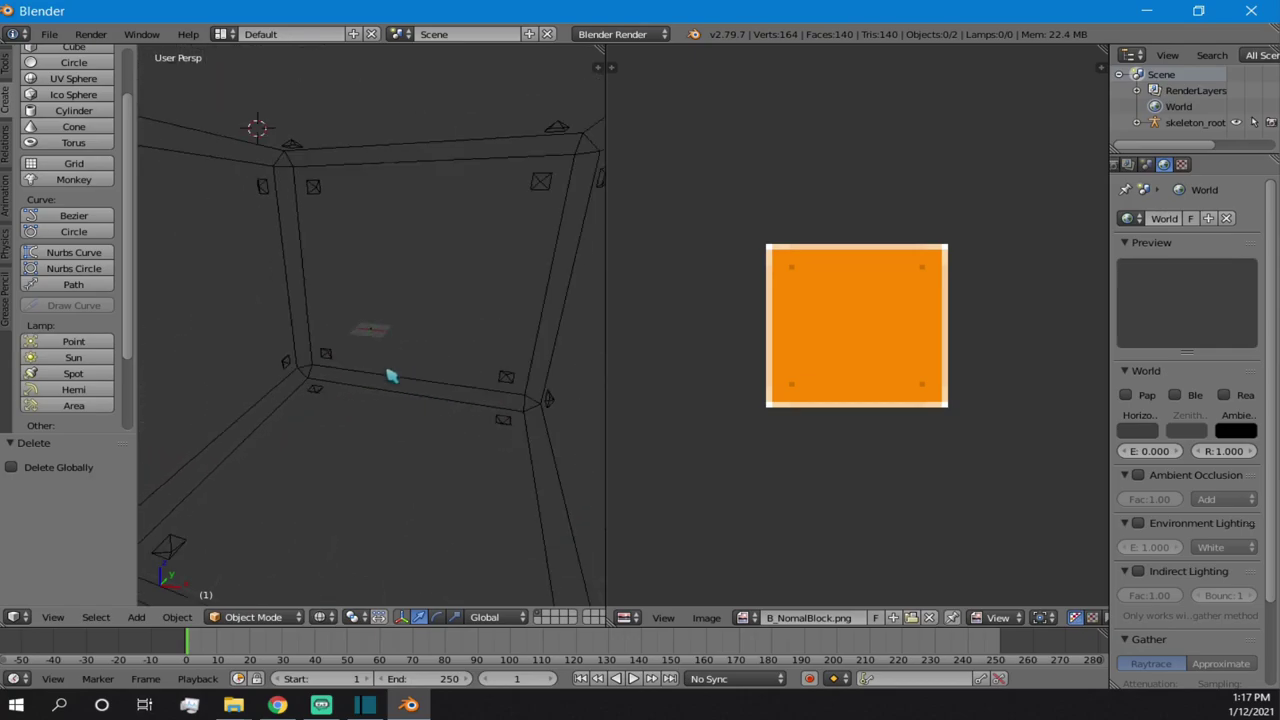
scroll(380, 365, "down", 8)
scroll(366, 395, "up", 6)
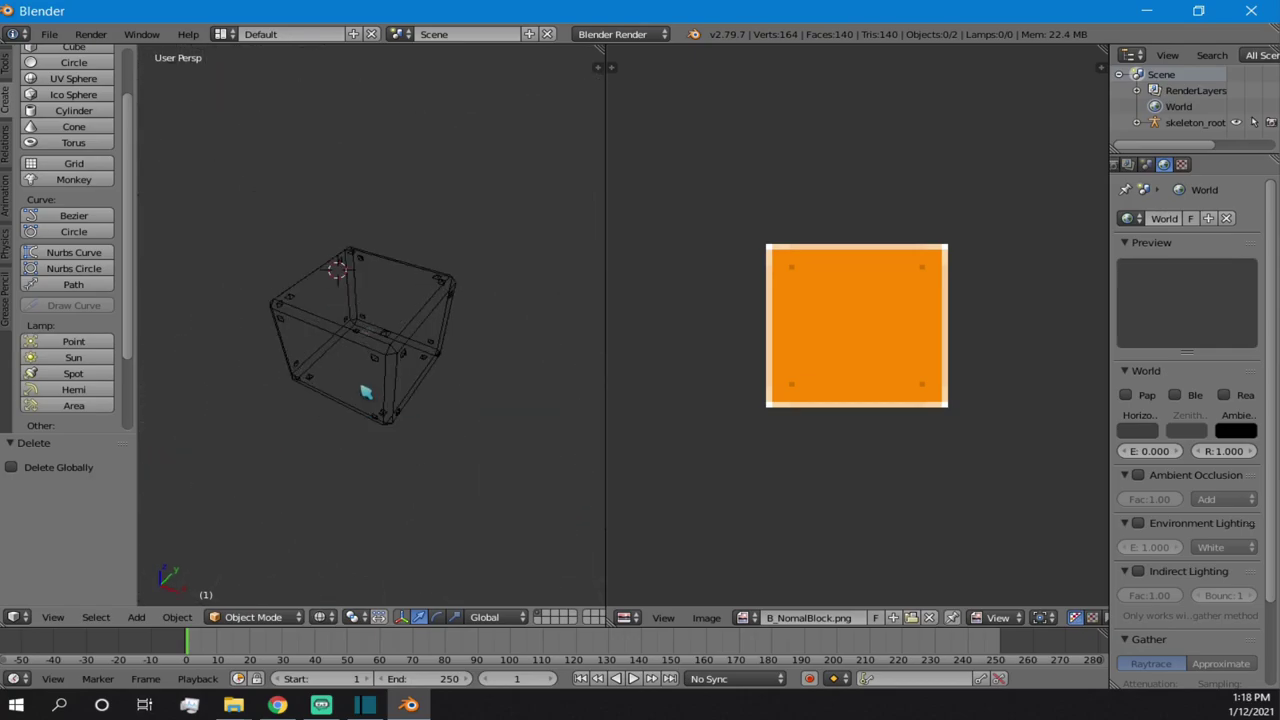
middle_click_drag(405, 355, 437, 328)
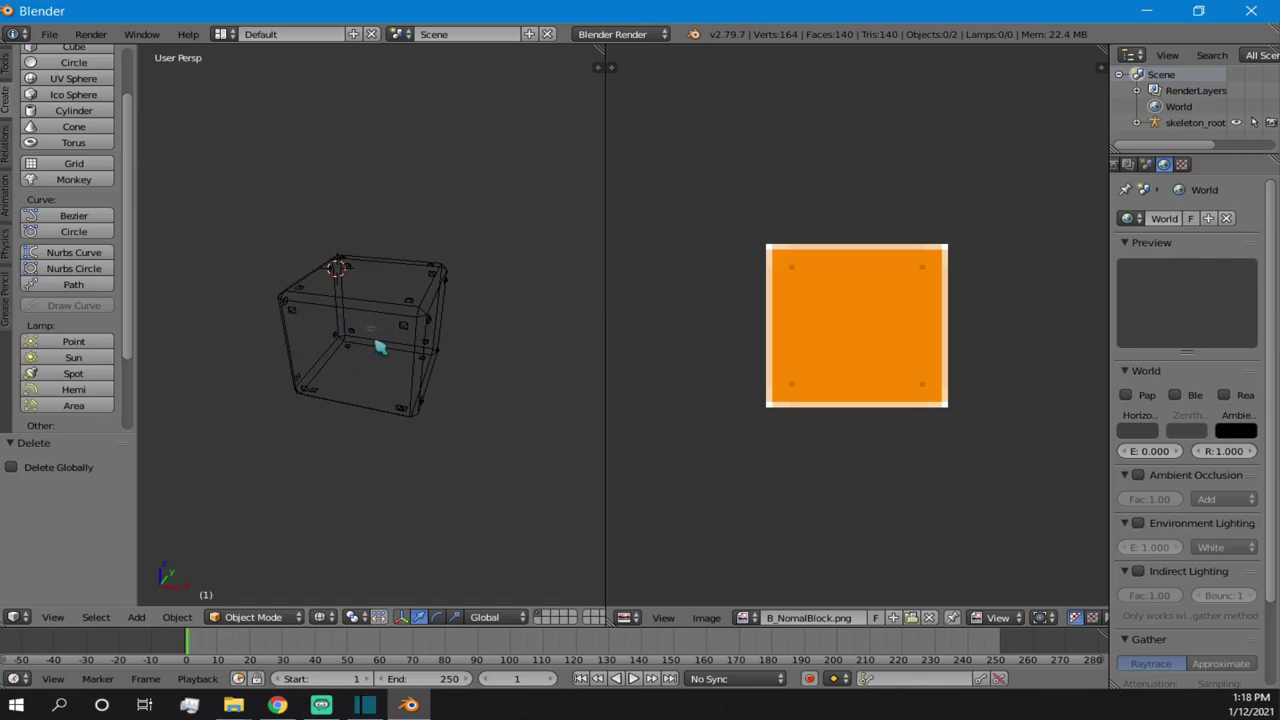
scroll(375, 368, "up", 3)
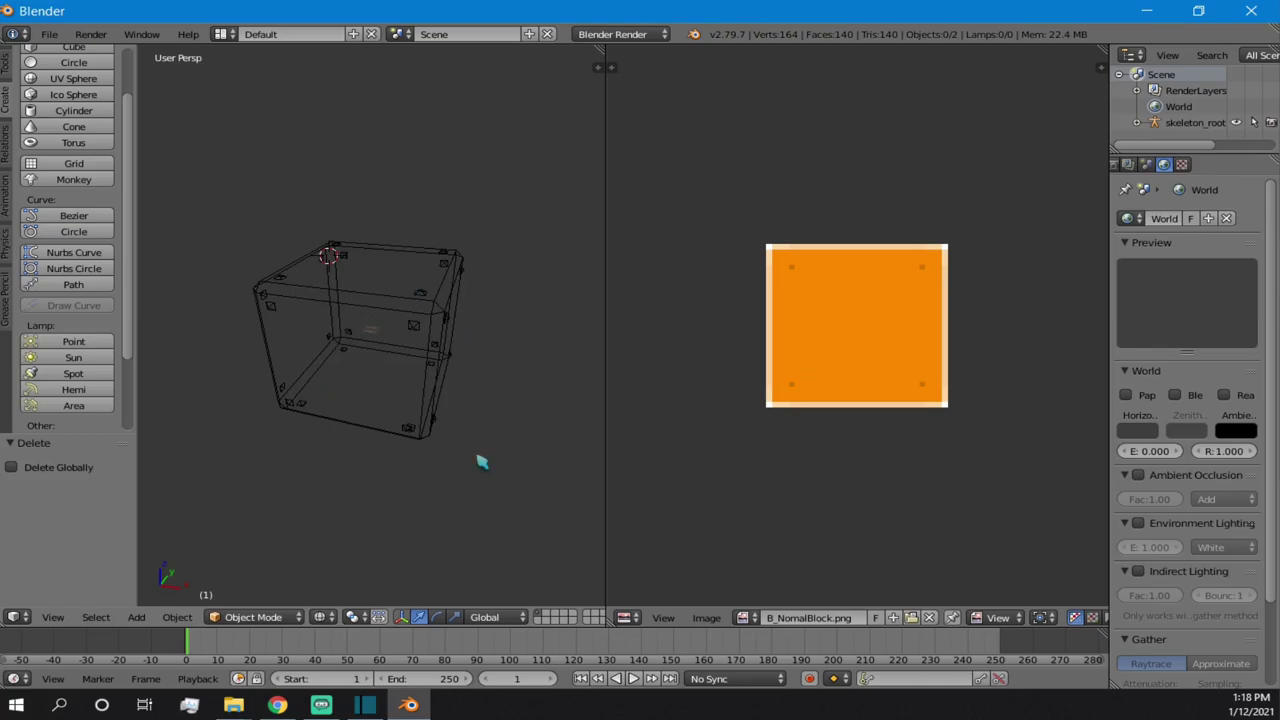
- Select the skeleton_root armature inside the block, and select its child object mesh-0 in the scene hierarchy
scroll(393, 310, "up", 6)
scroll(391, 470, "down", 2)
middle_click_drag(388, 444, 395, 380)
scroll(395, 363, "up", 6)
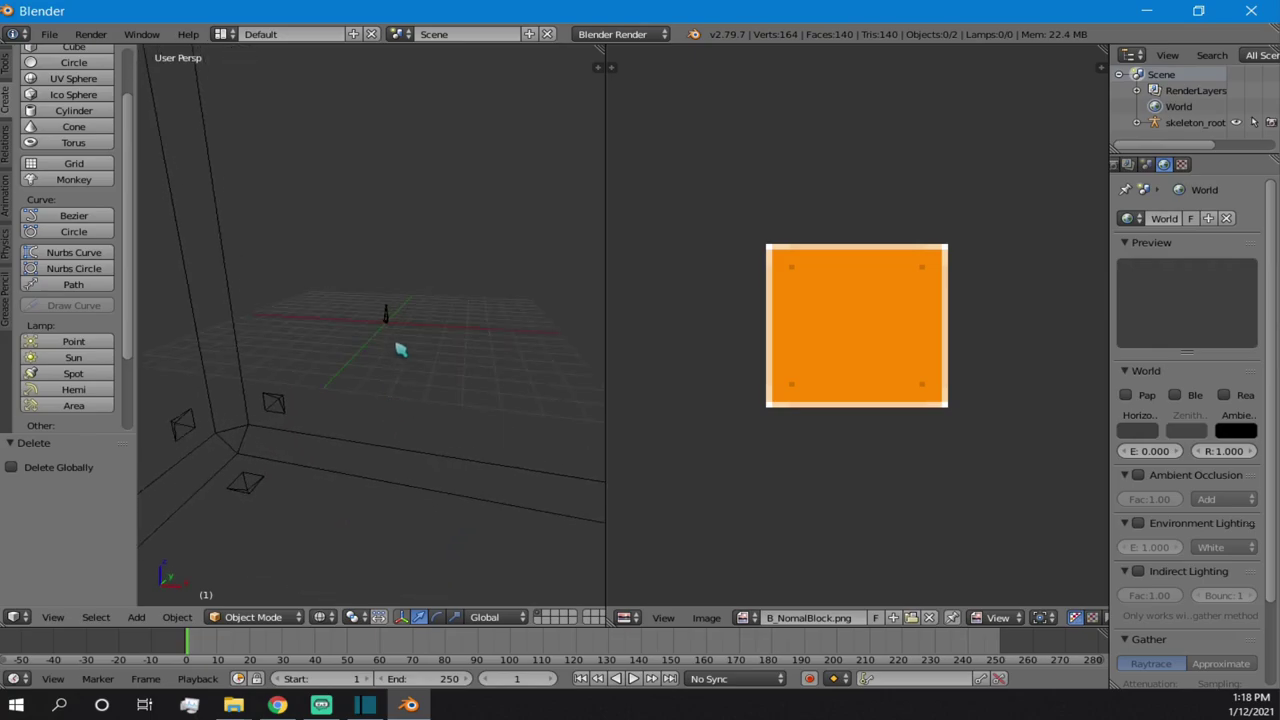
right_click(453, 290)
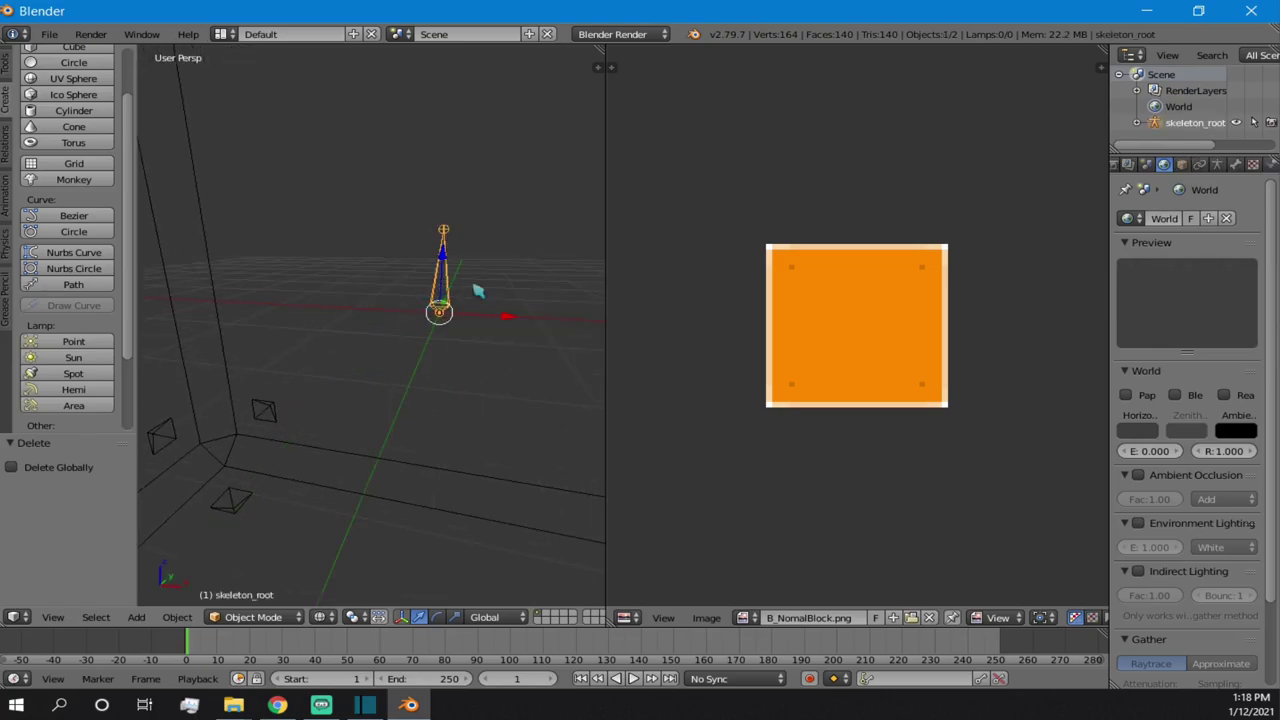
left_click(1136, 122)
scroll(1198, 125, "down", 2)
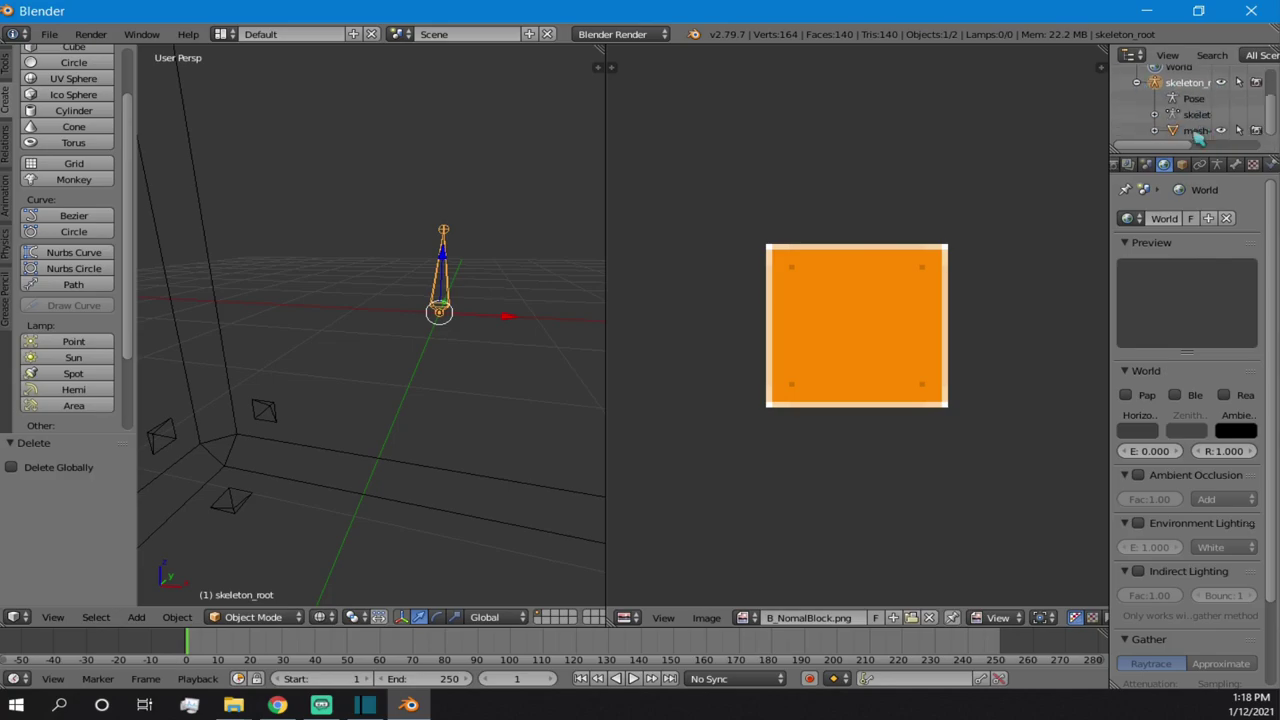
left_click(1196, 131)
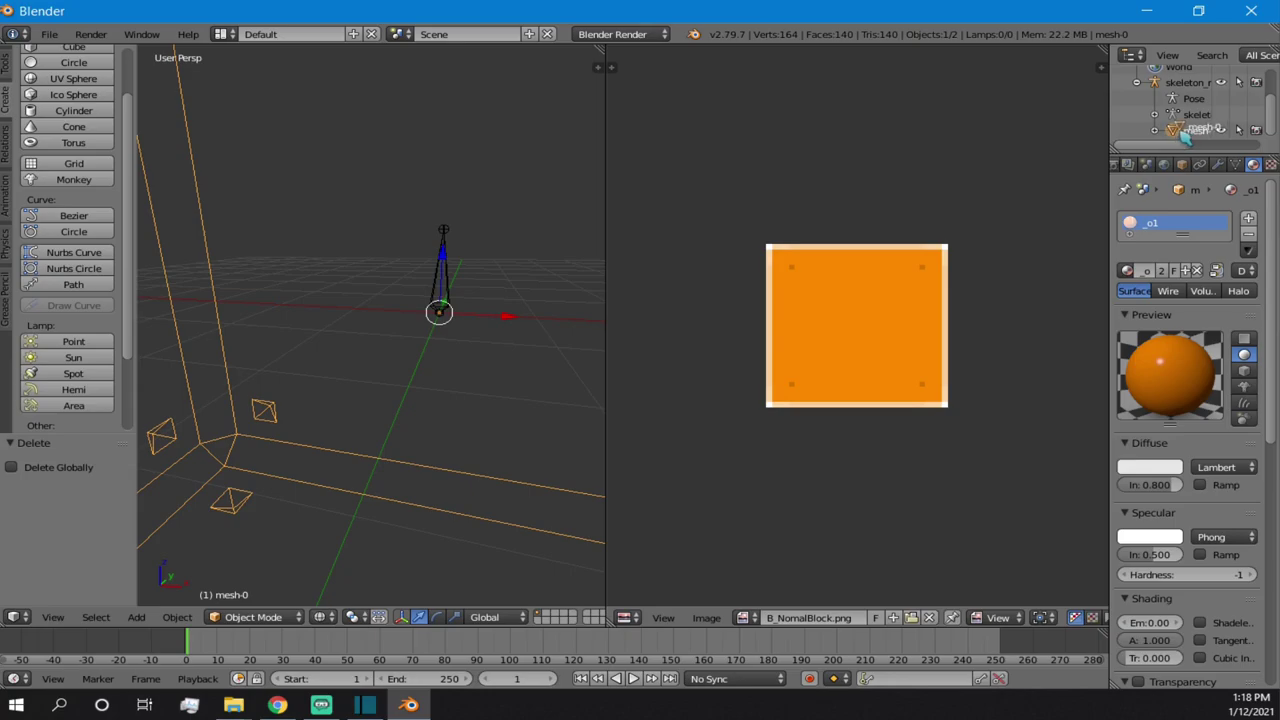
scroll(1160, 128, "up", 2)
left_click(1136, 122)
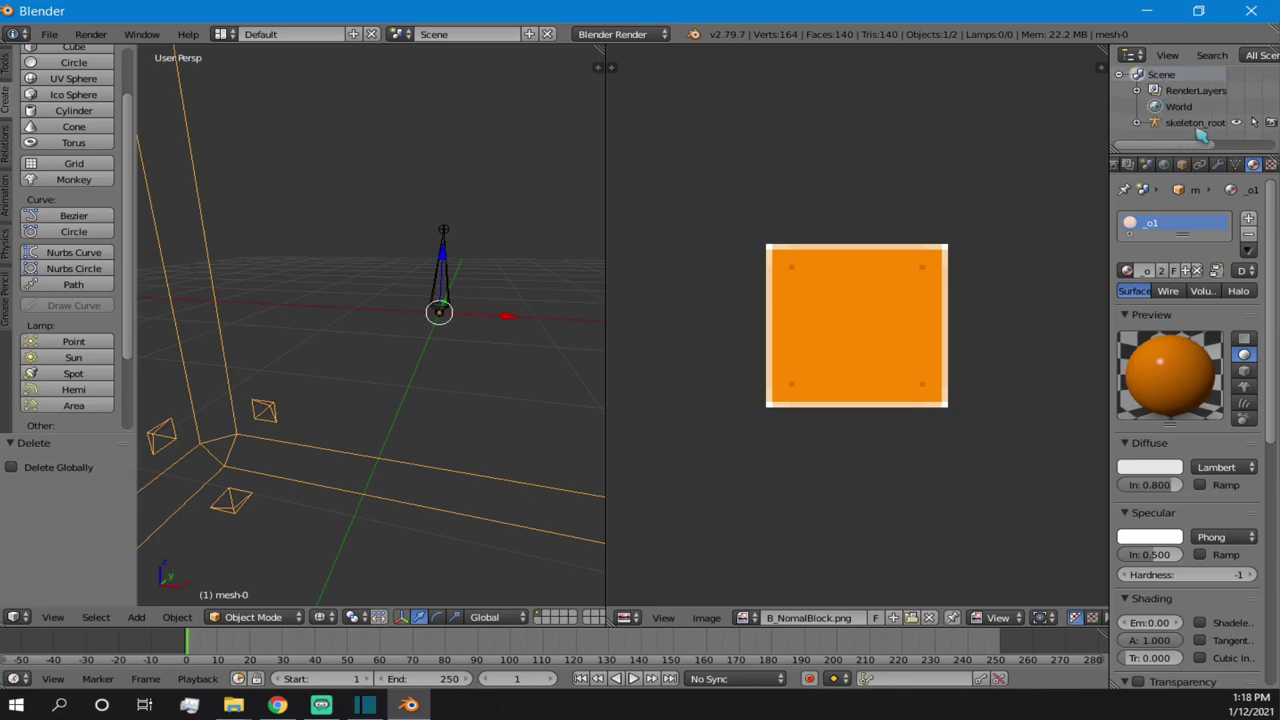
- Clear the parent of mesh-0 by moving it out of skeleton_root in the Outliner
left_click(1136, 122)
scroll(1160, 126, "down", 2)
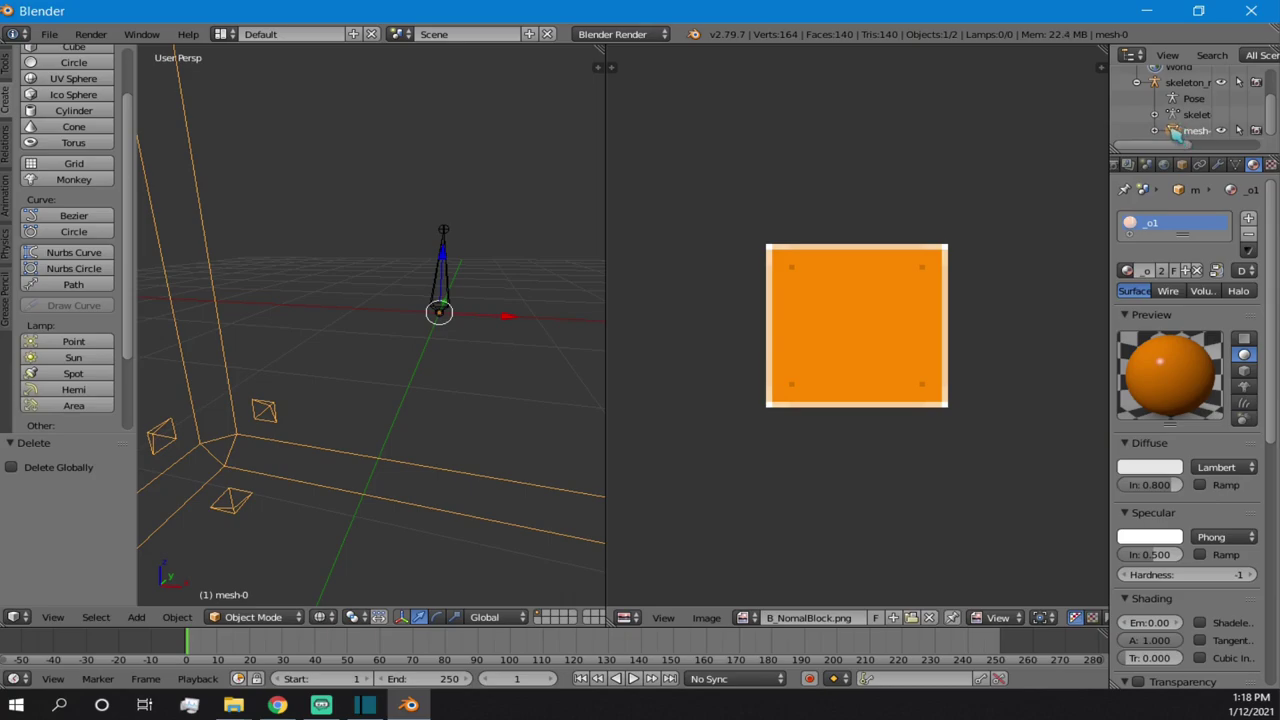
left_click_drag(1177, 133, 1150, 80)
- Delete the skeleton_root armature from the scene
scroll(1150, 110, "up", 2)
right_click(1160, 132)
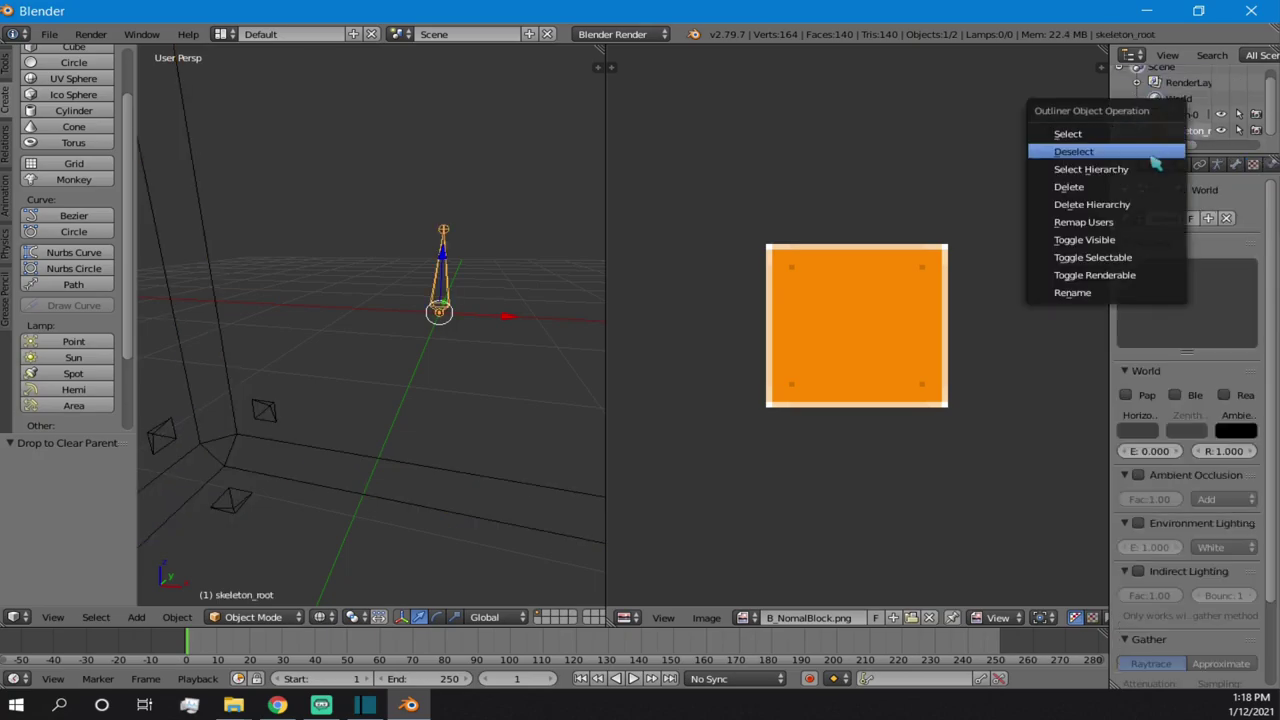
left_click(1138, 189)
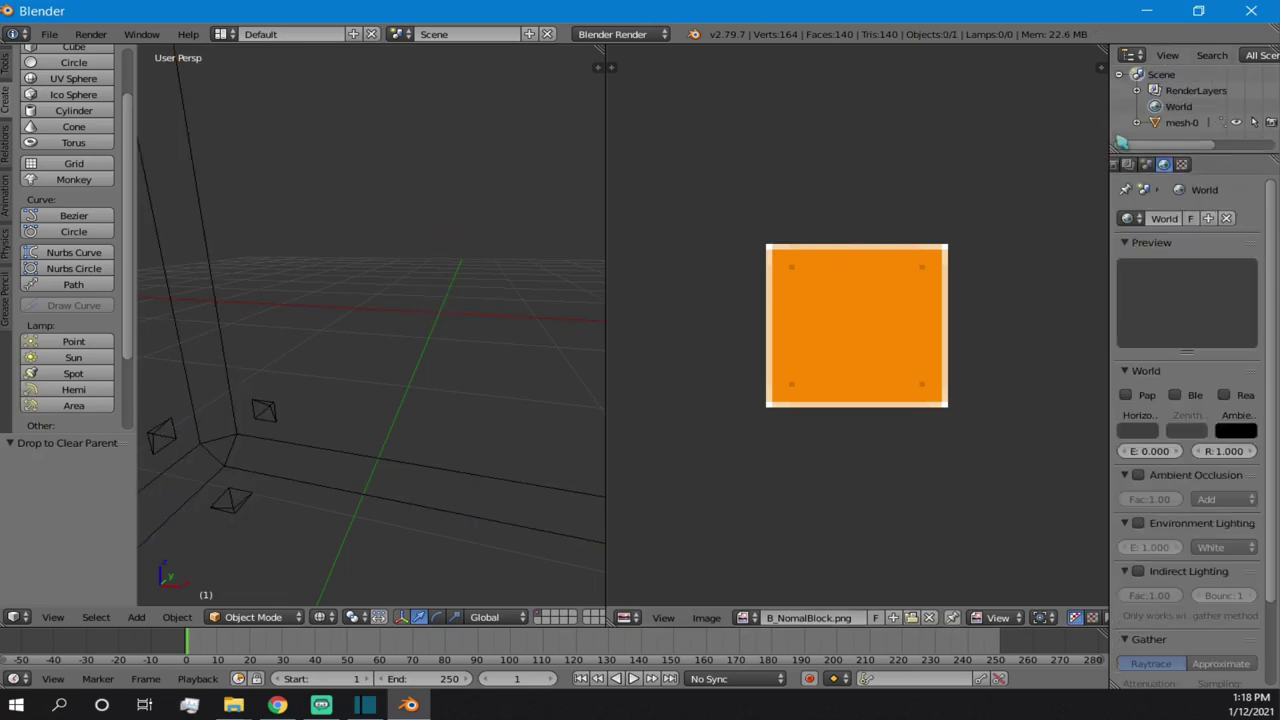
- Select the mesh-0 block in the 3D viewport and bring the whole wireframe into view
right_click(285, 440)
middle_click_drag(271, 457, 360, 372)
scroll(335, 348, "down", 6)
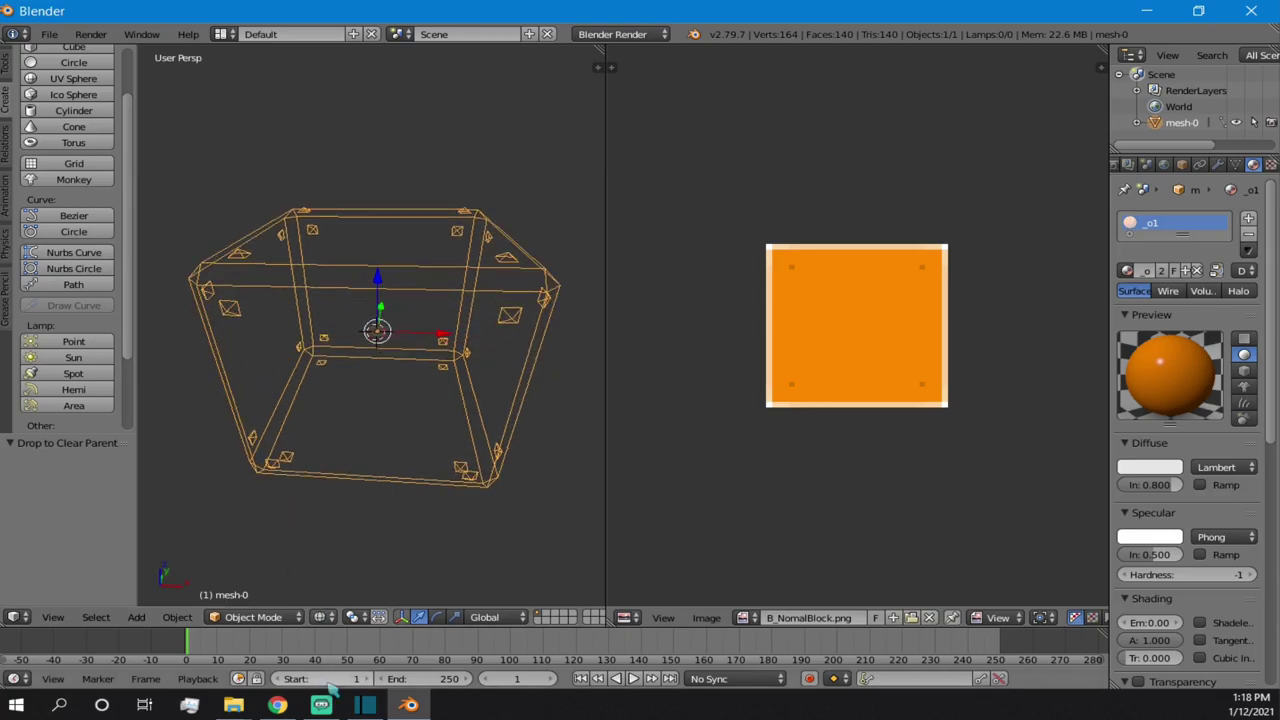
left_click(352, 617)
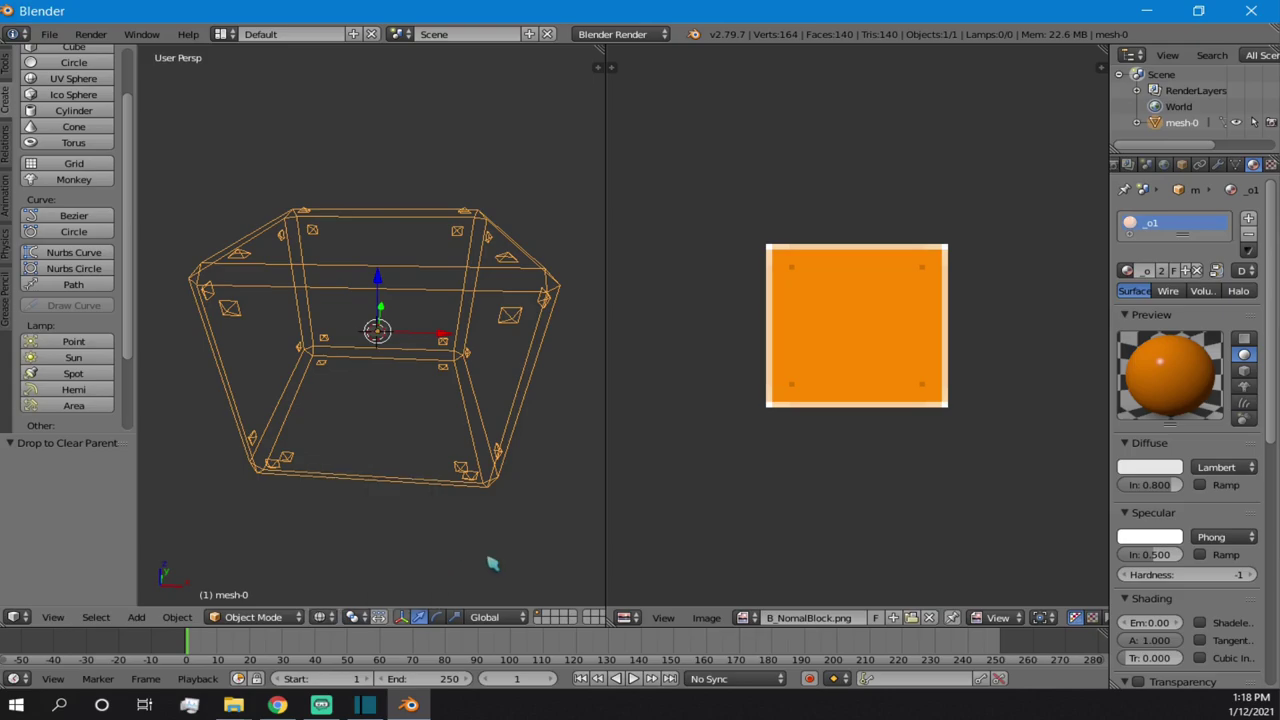
scroll(410, 485, "down", 3)
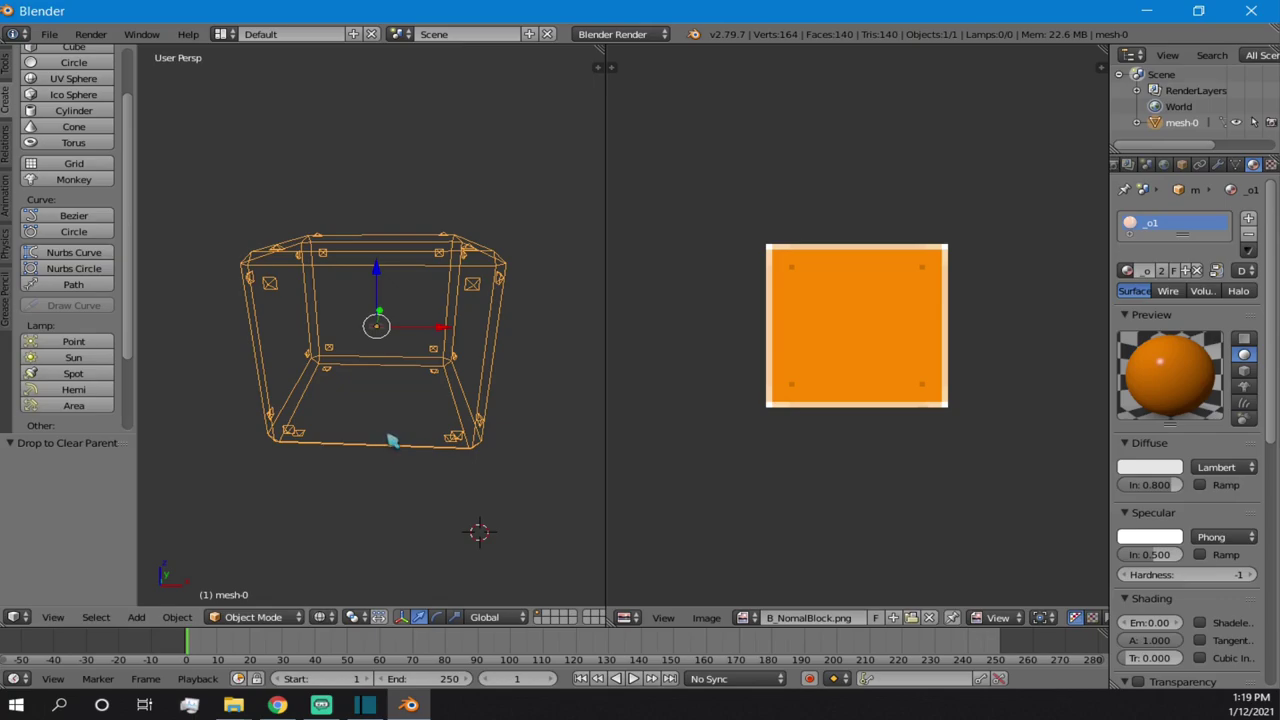
- Preview the selected block in Texture and Rendered viewport shading, and return to Wireframe
key("z")
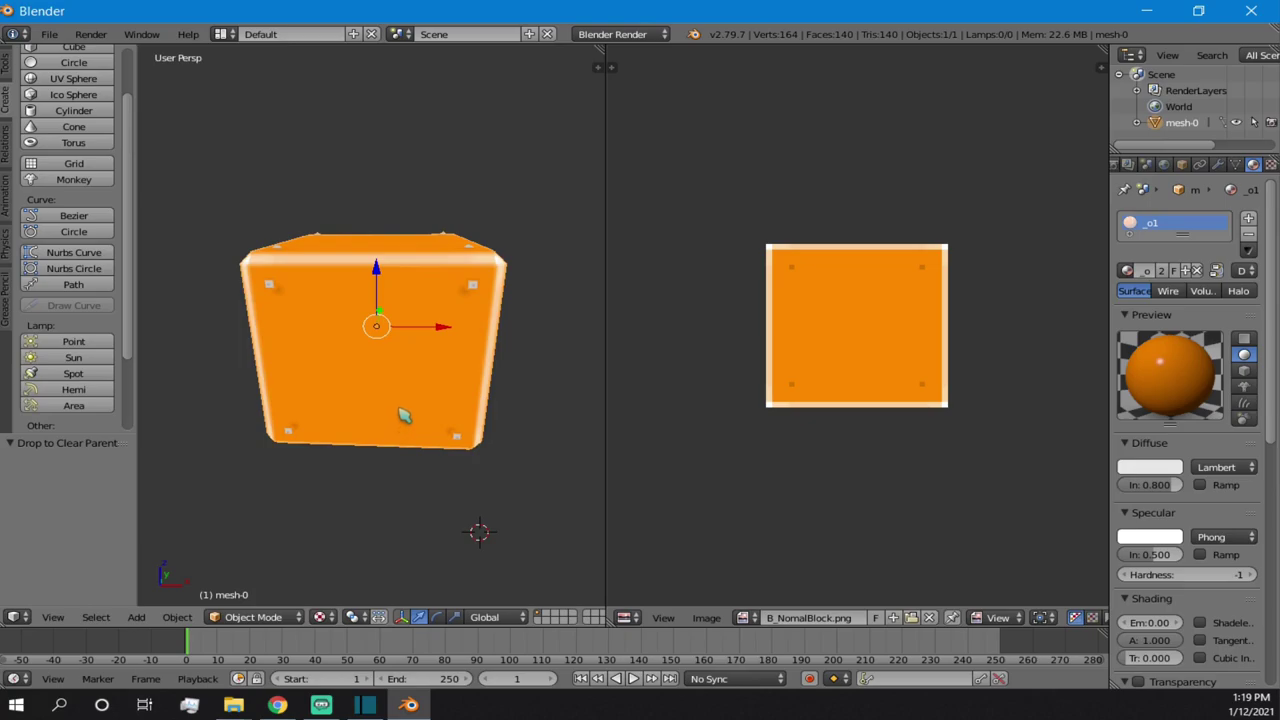
key("shift+z")
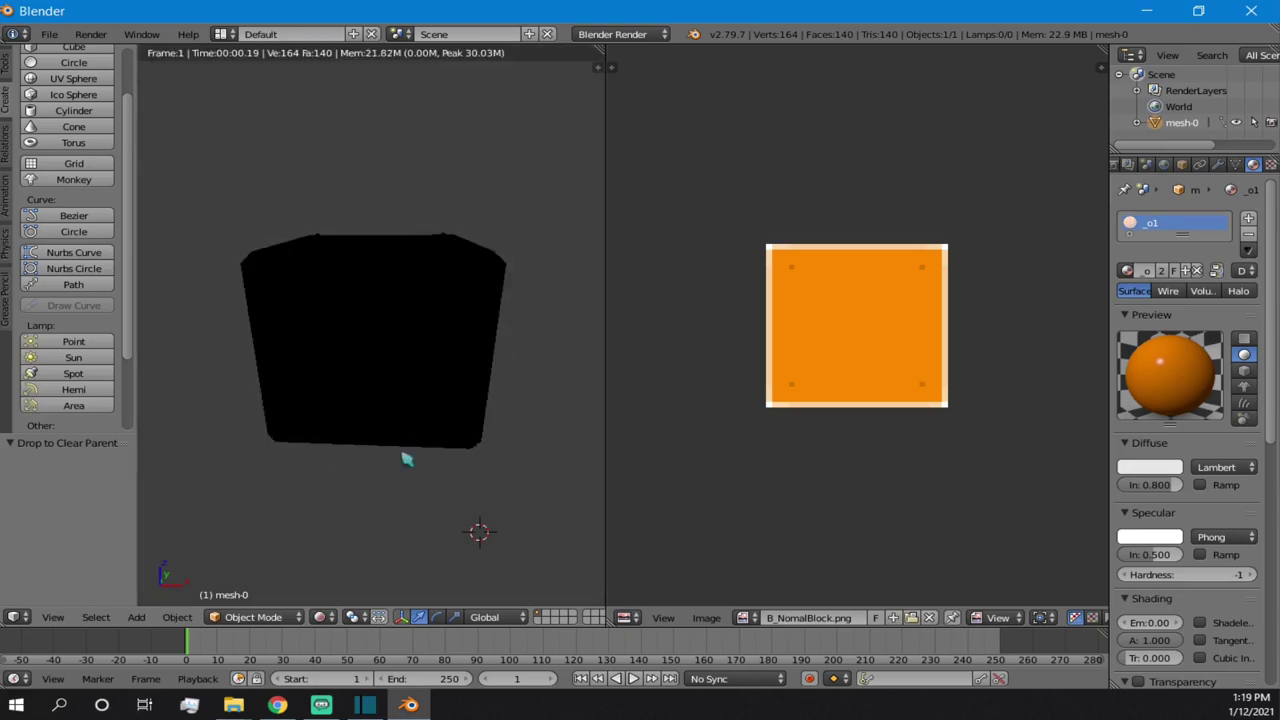
left_click(322, 617)
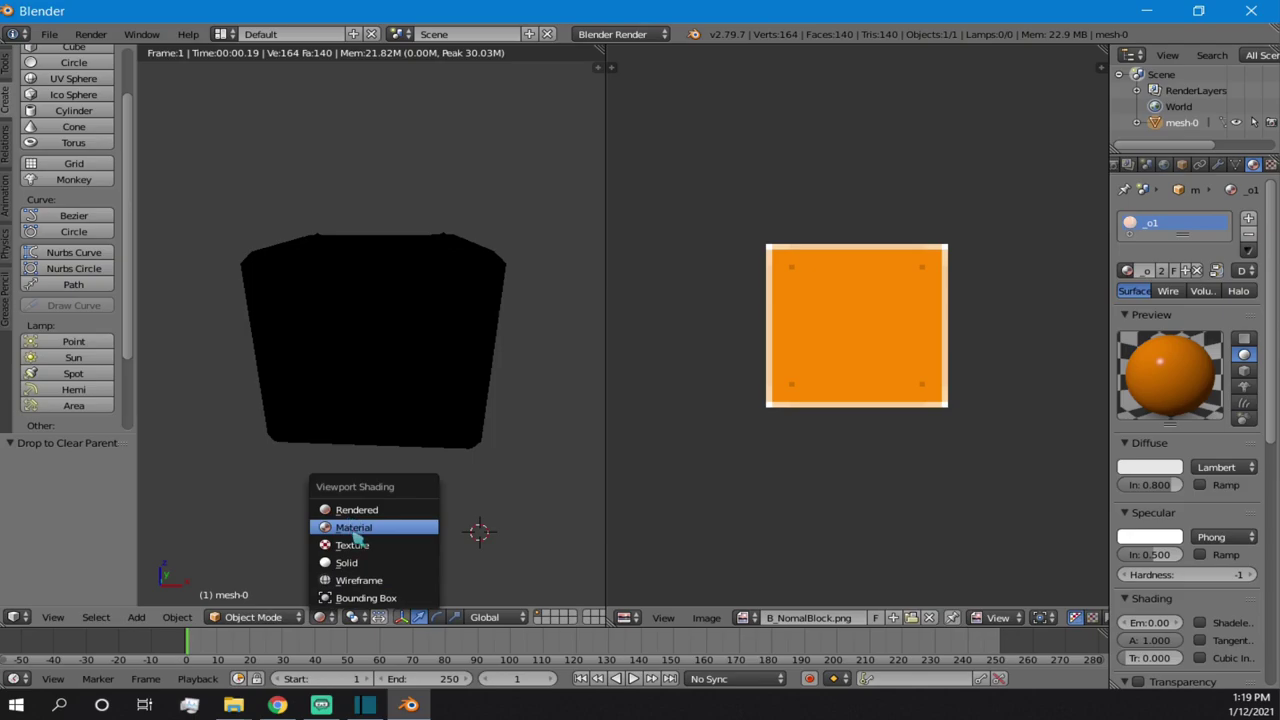
key("z")
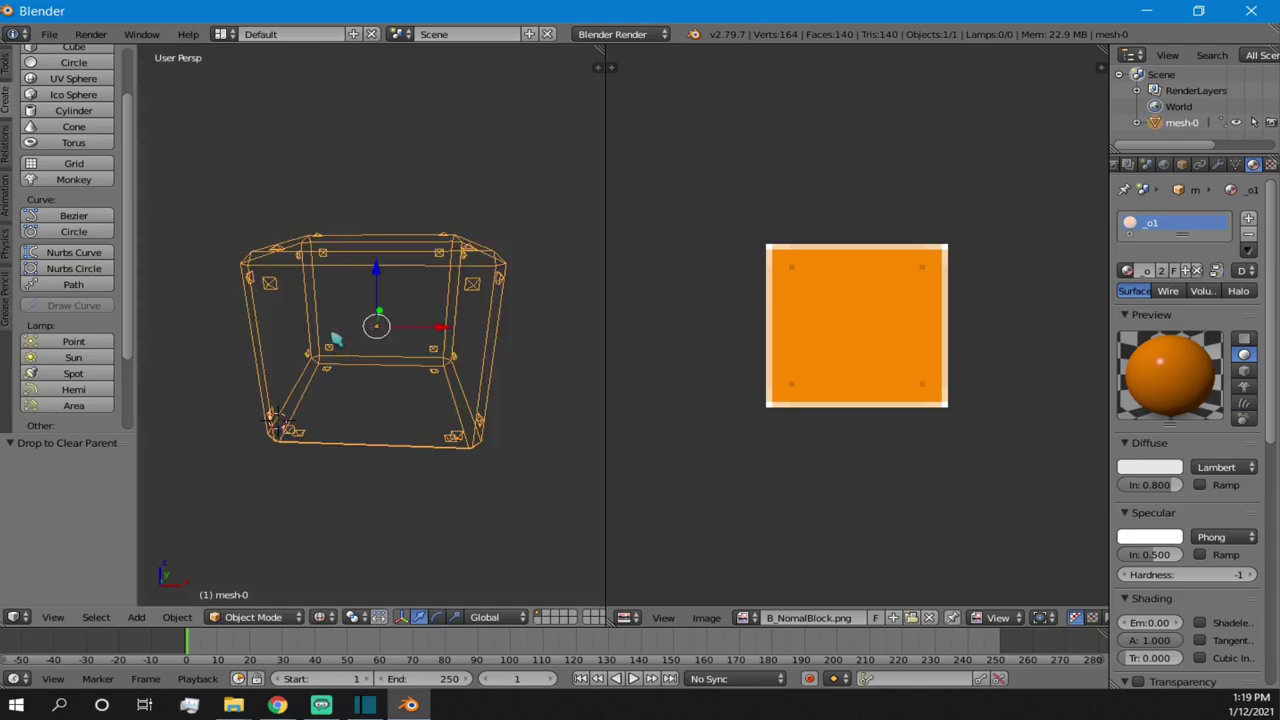
- Toggle the viewport repeatedly between Solid and Wireframe shading to compare how the block is displayed
scroll(335, 338, "up", 4)
key("z")
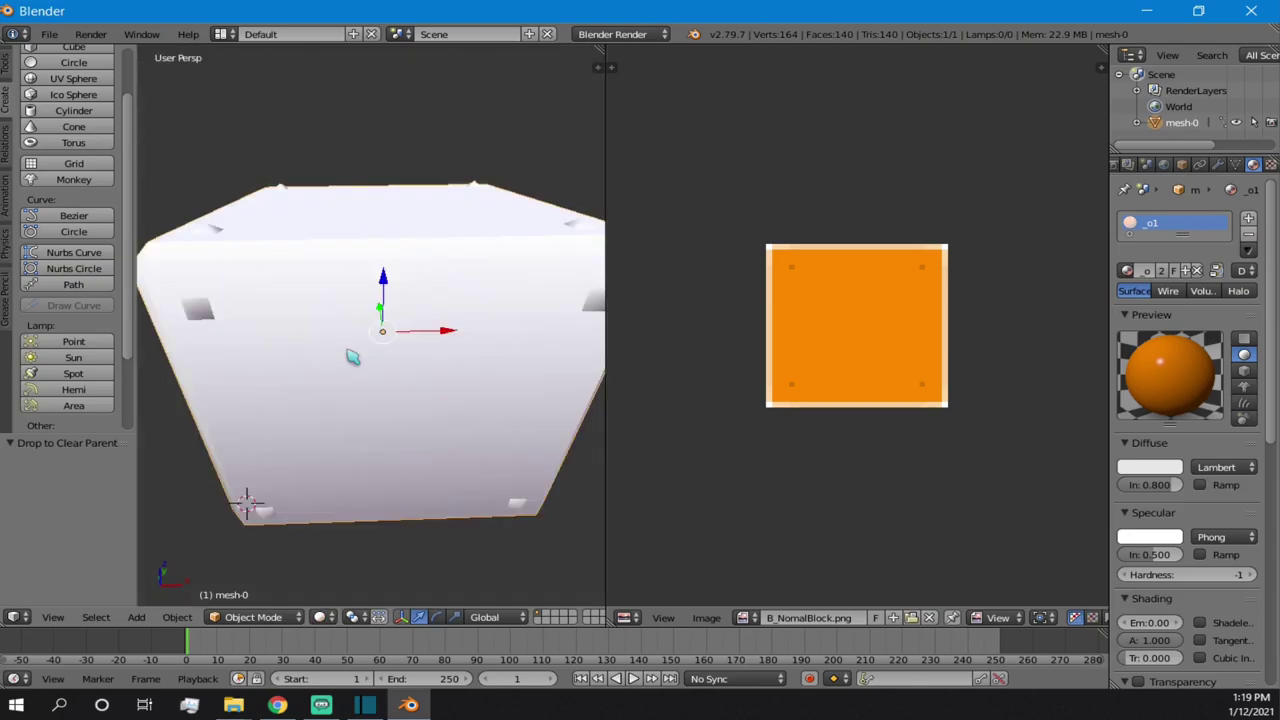
key("z")
key("z")
key("z")
key("z")
key("z")
key("z")
key("z")
key("z")
key("z")
key("z")
- Set the viewport shading to Texture and view the textured block from several sides
key("alt+z")
scroll(370, 334, "down", 4)
middle_click_drag(359, 311, 410, 352)
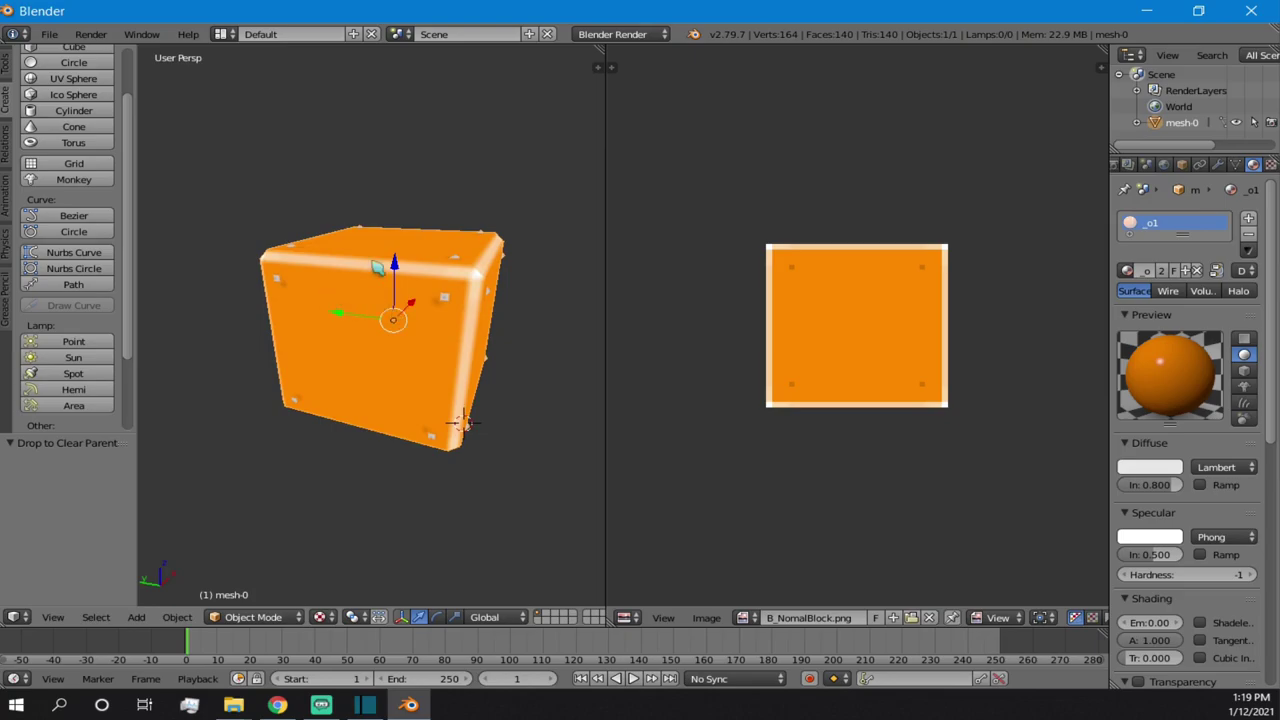
left_click(321, 617)
scroll(465, 423, "up", 5)
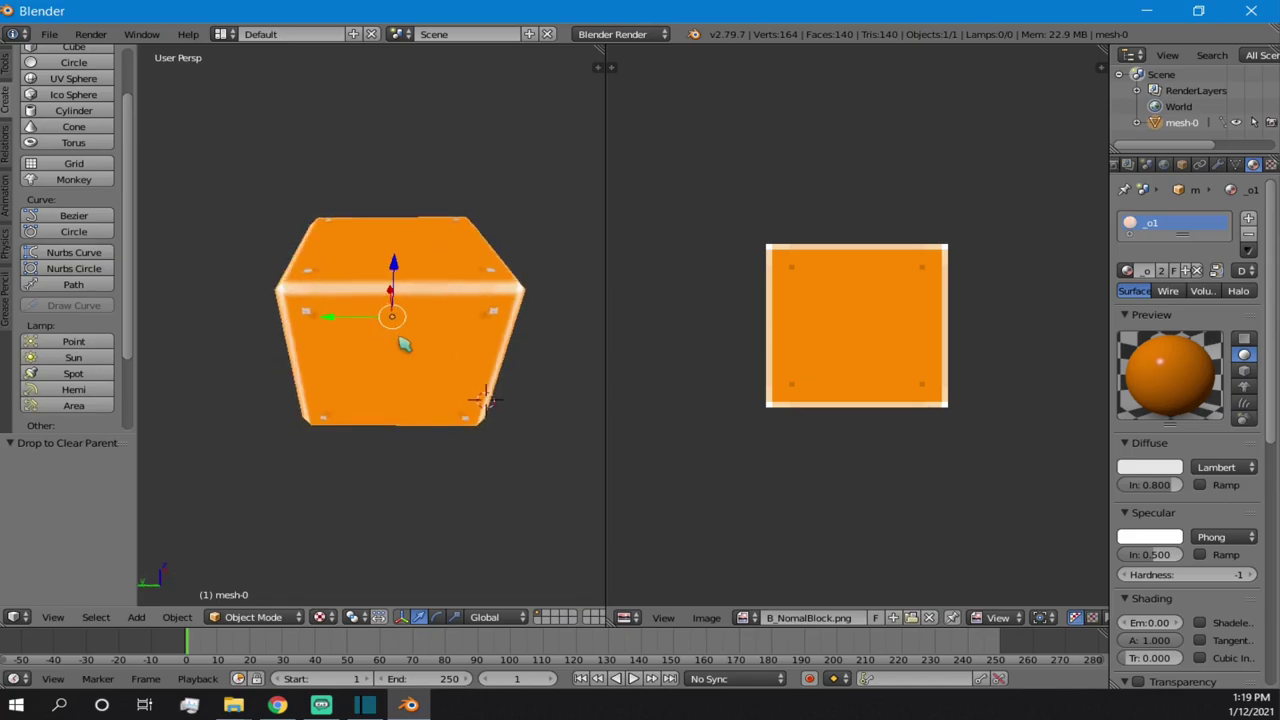
- Examine the textured block up close and from several sides in the 3D viewport
middle_click_drag(587, 417, 595, 447)
scroll(403, 354, "down", 3)
middle_click_drag(388, 270, 460, 371, "shift")
scroll(382, 372, "up", 3)
middle_click_drag(345, 376, 498, 350)
scroll(346, 318, "down", 2)
middle_click_drag(346, 318, 416, 326)
left_click(400, 322)
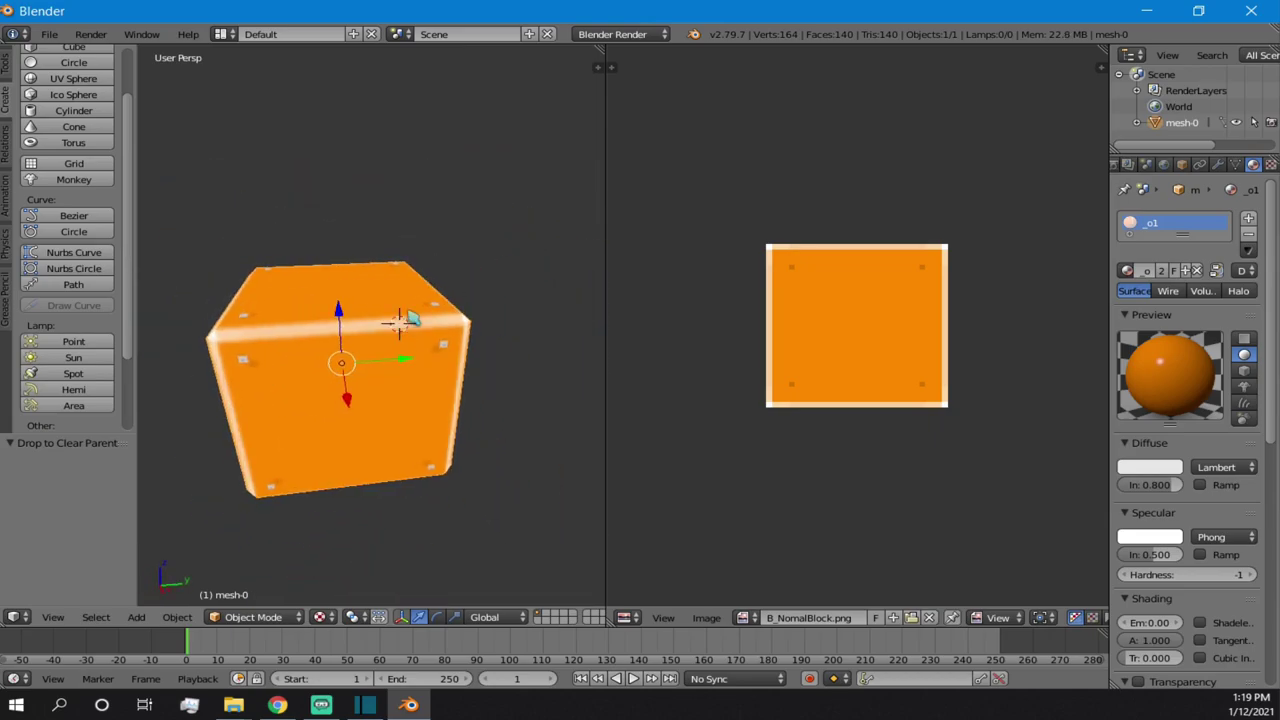
- Switch the block repeatedly between Edit Mode and Object Mode to inspect its mesh, finishing in Object Mode
key("Tab")
key("Tab")
key("Tab")
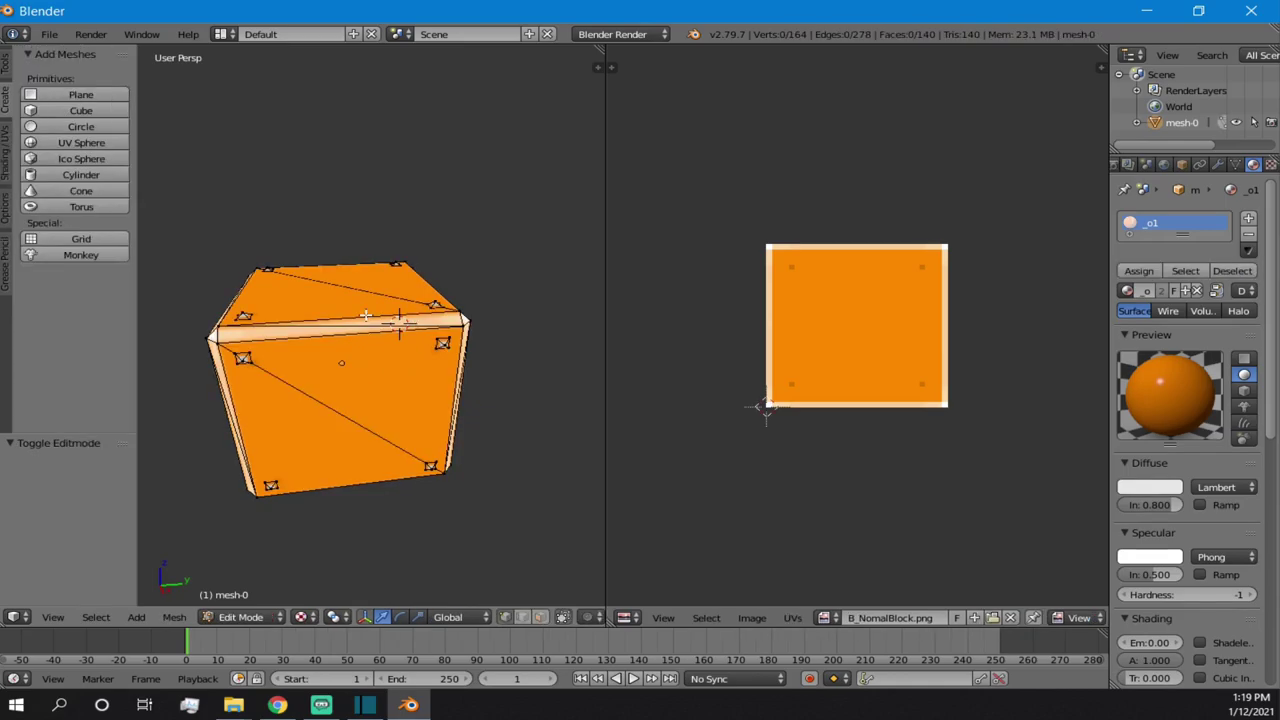
key("Tab")
scroll(346, 343, "up", 2)
middle_click_drag(346, 343, 289, 320)
scroll(489, 297, "down", 3)
scroll(480, 371, "up", 4)
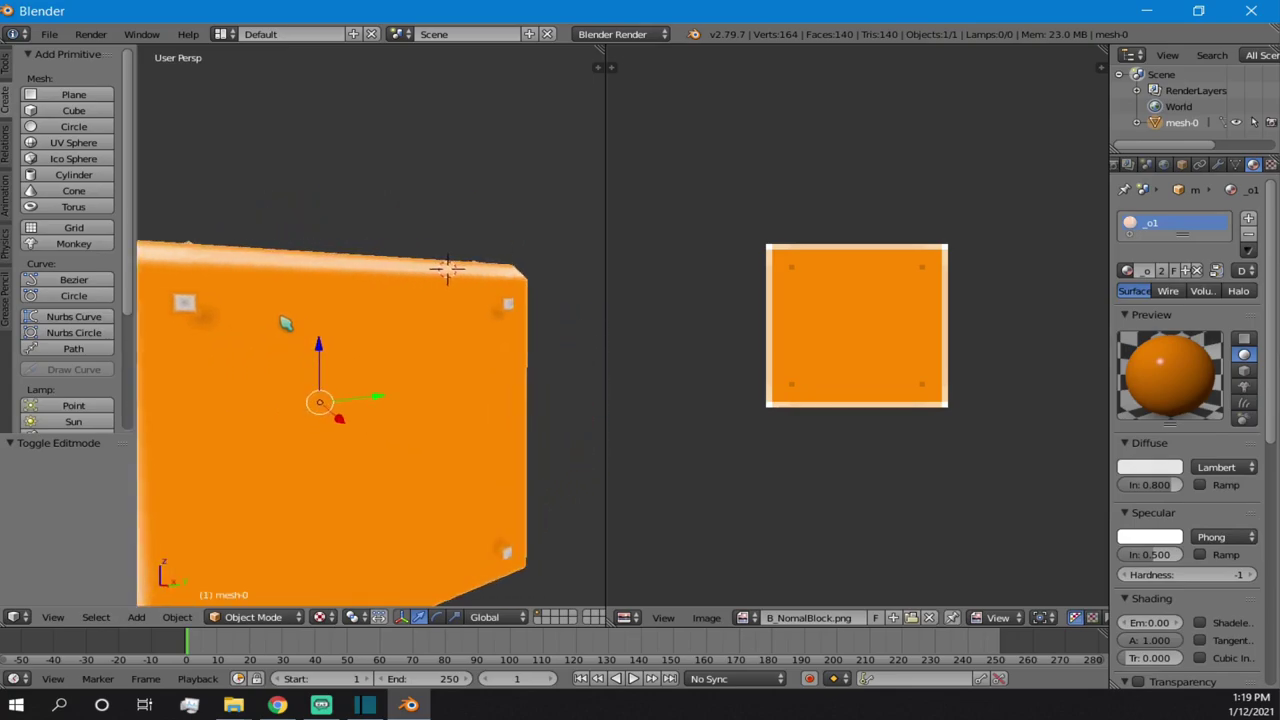
scroll(343, 363, "down", 4)
key("Tab")
key("Tab")
key("Tab")
key("Tab")
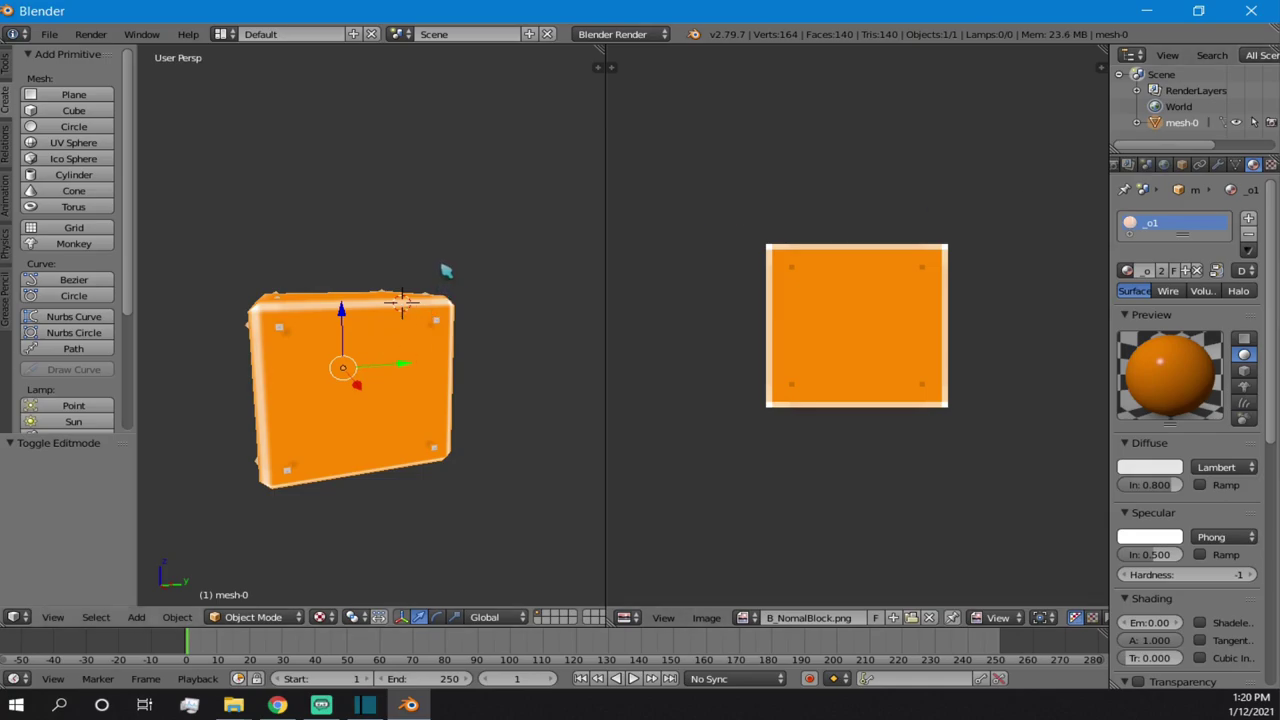
- Toggle the block's selection off and on, leaving it selected and viewed from above at an angle
key("a")
key("a")
key("a")
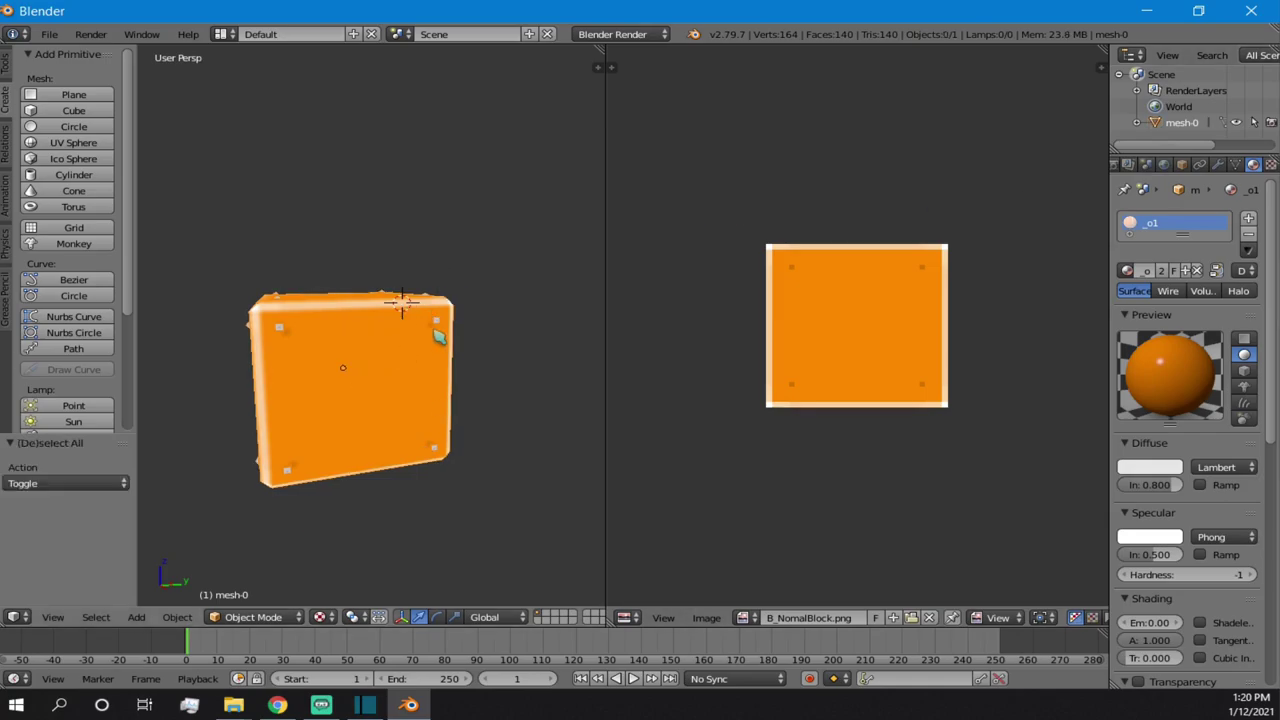
key("a")
middle_click_drag(457, 280, 568, 325)
middle_click_drag(163, 267, 427, 358)
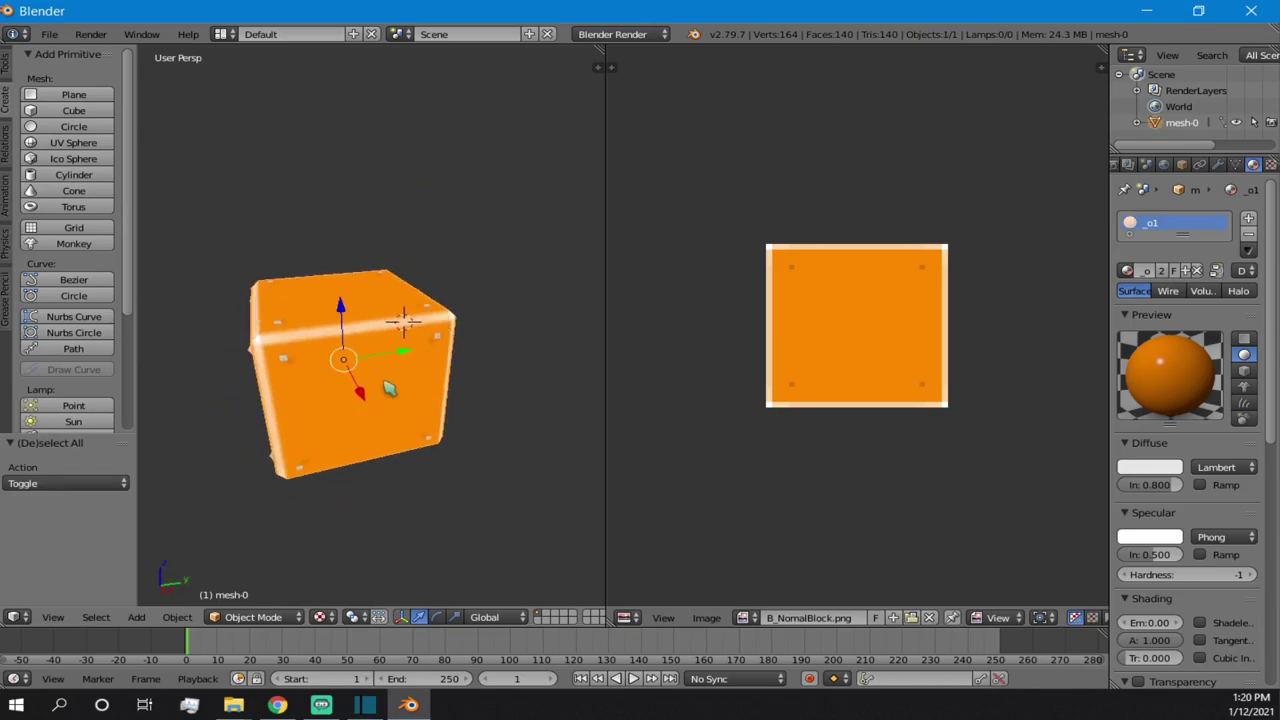
- Hide and reveal the mesh-0 block several times, leaving it hidden in the viewport
key("h")
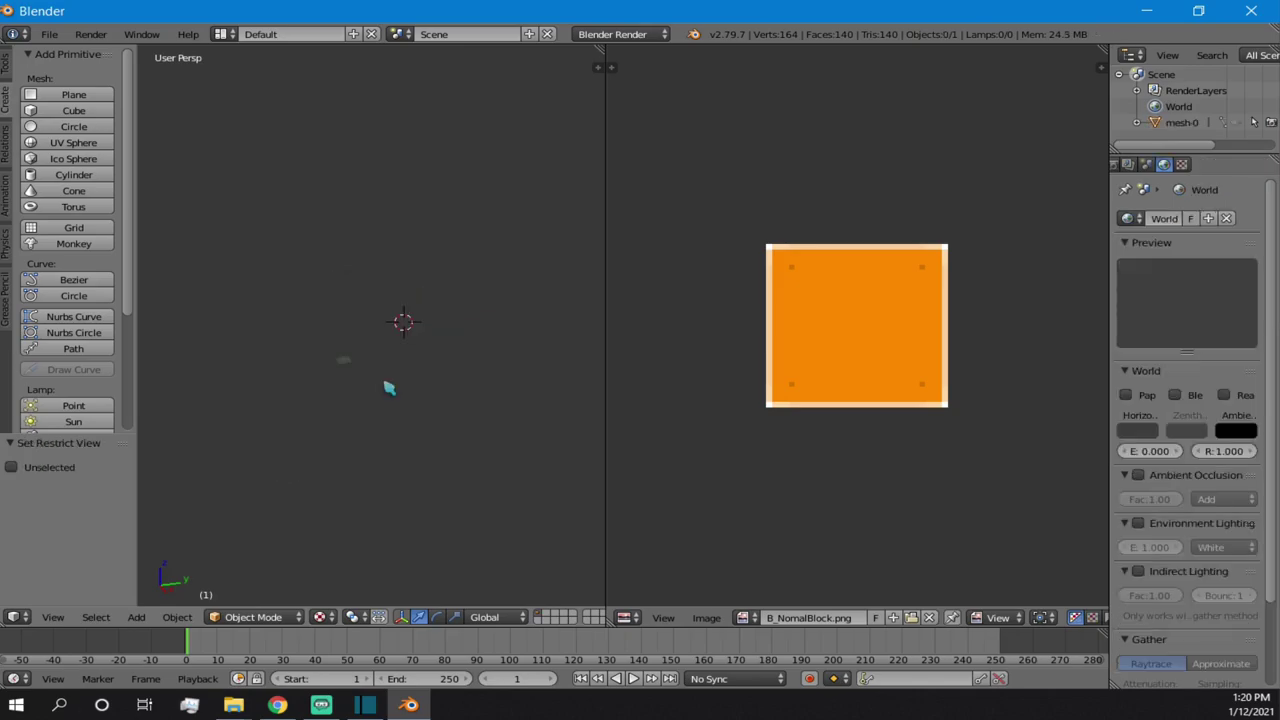
key("alt+h")
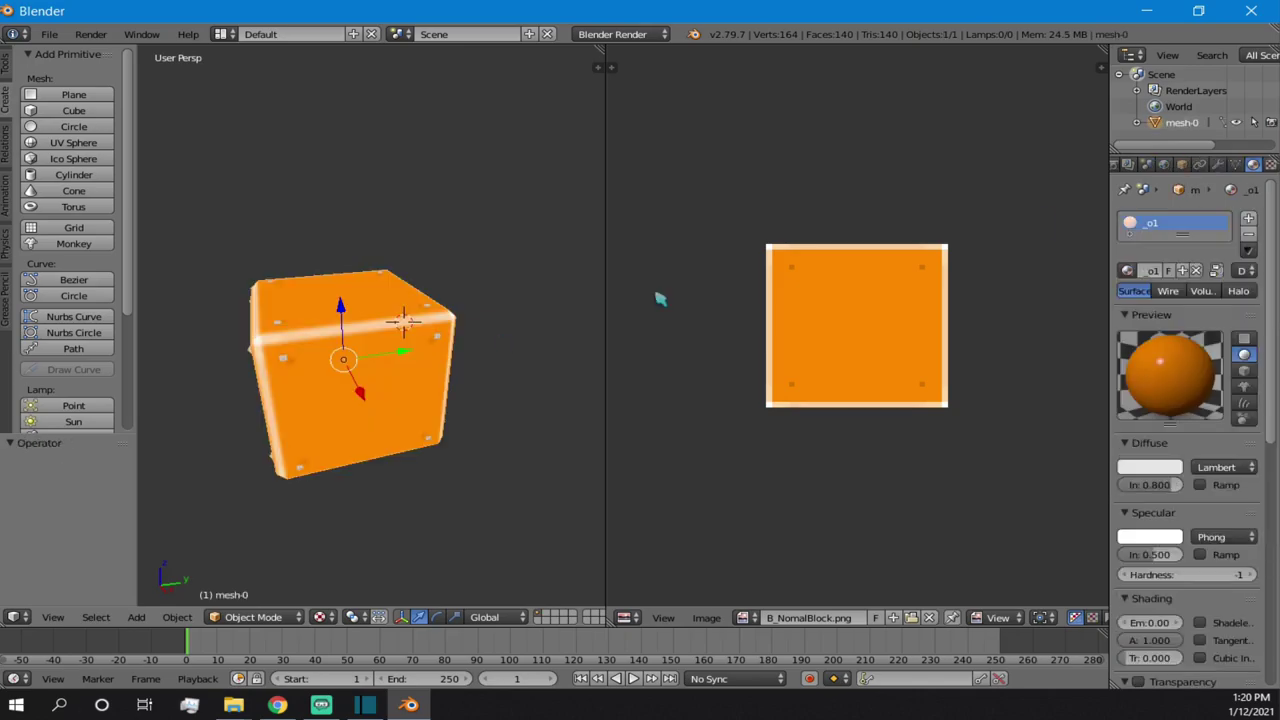
left_click(1238, 122)
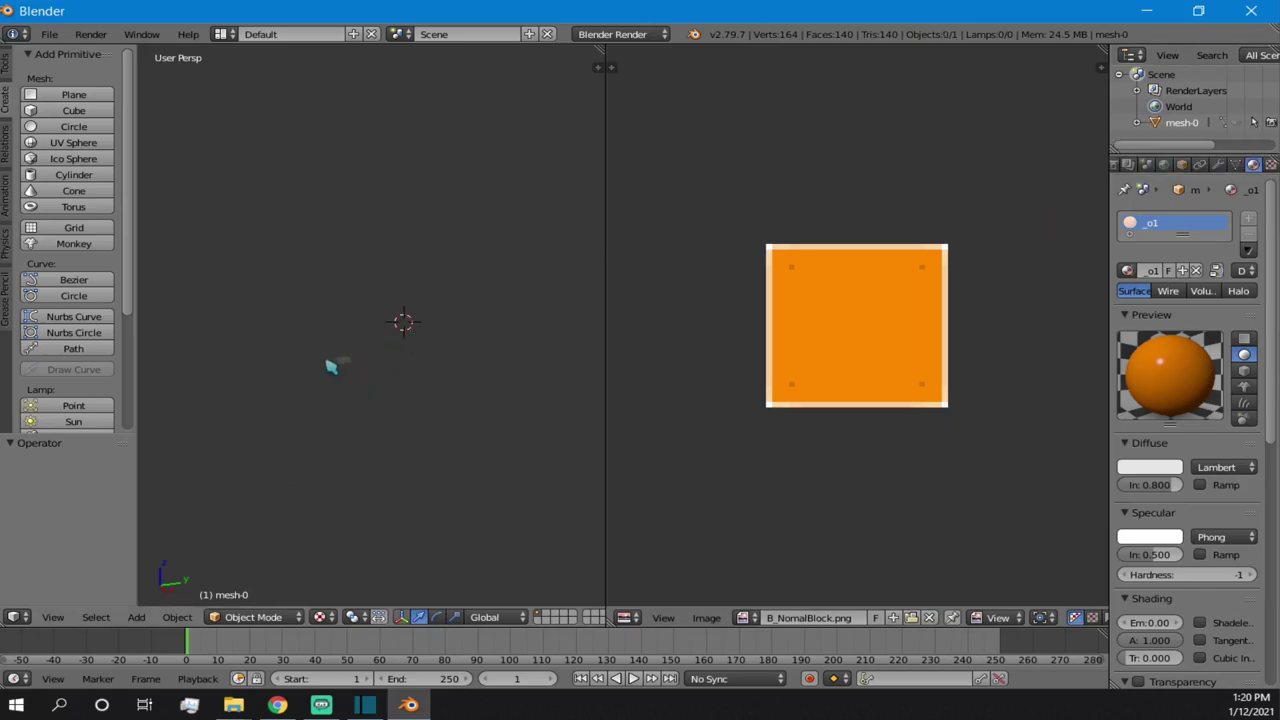
key("alt+h")
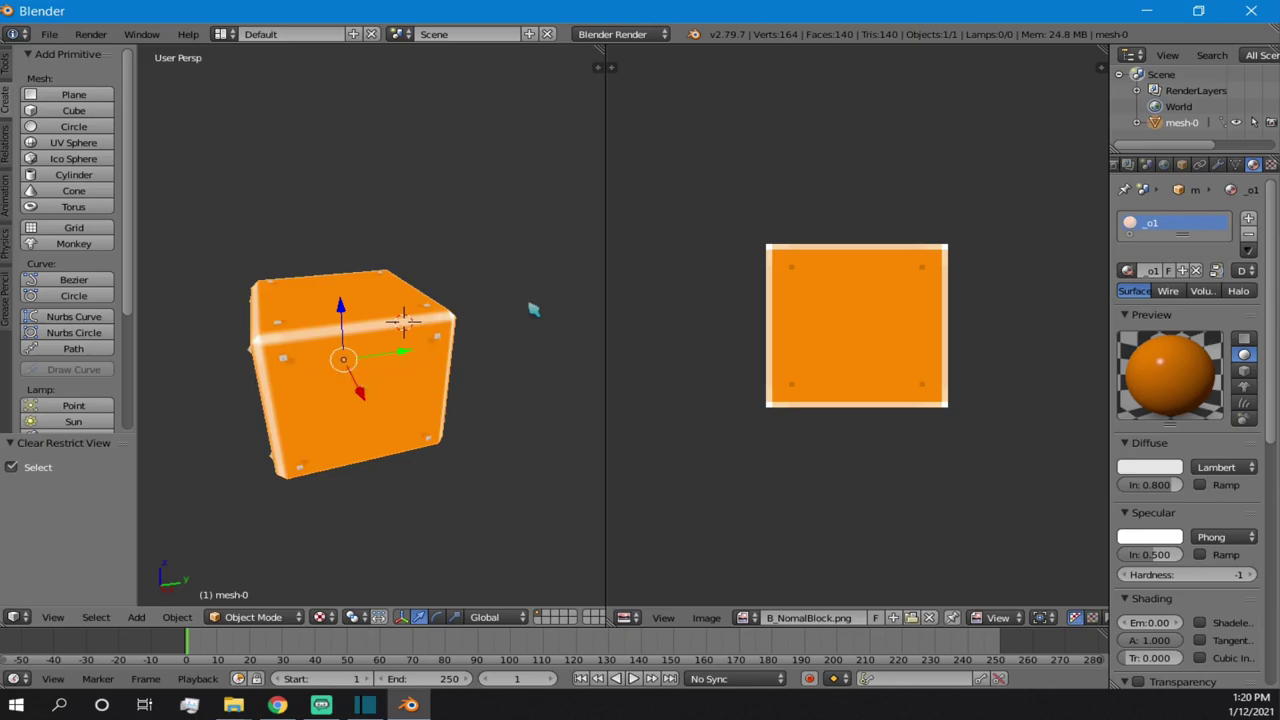
left_click(1235, 124)
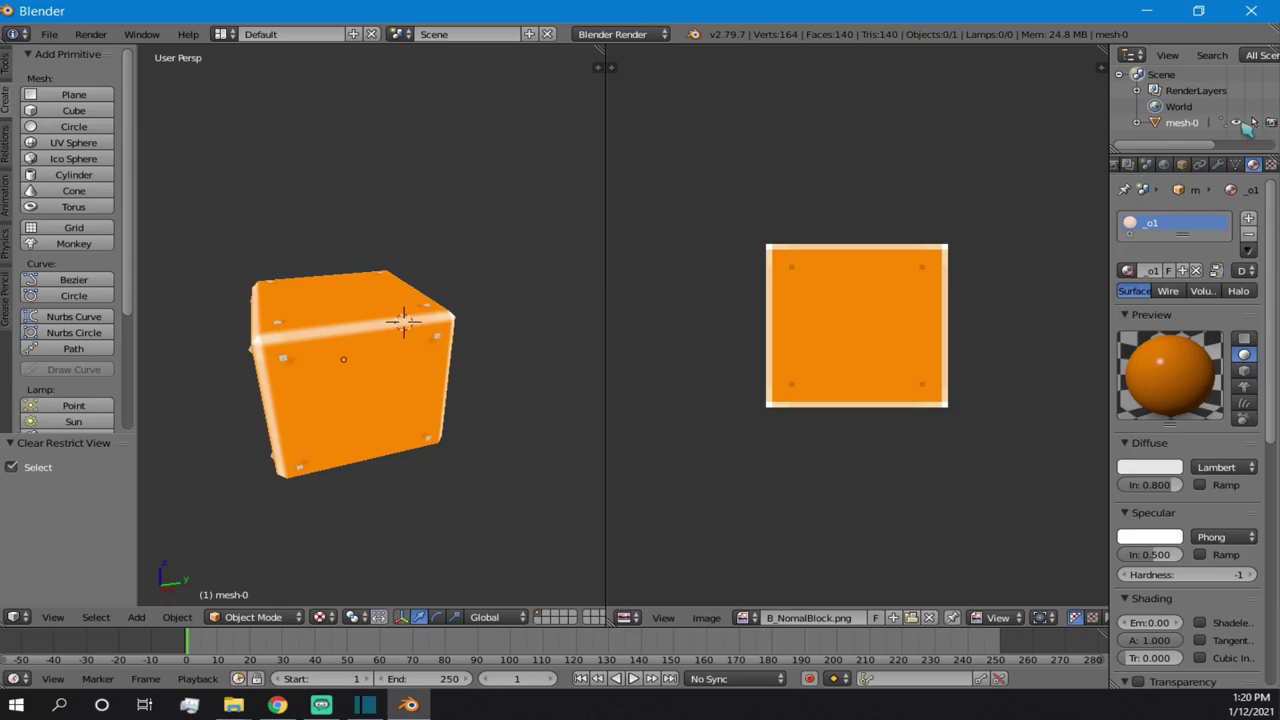
left_click(1238, 122)
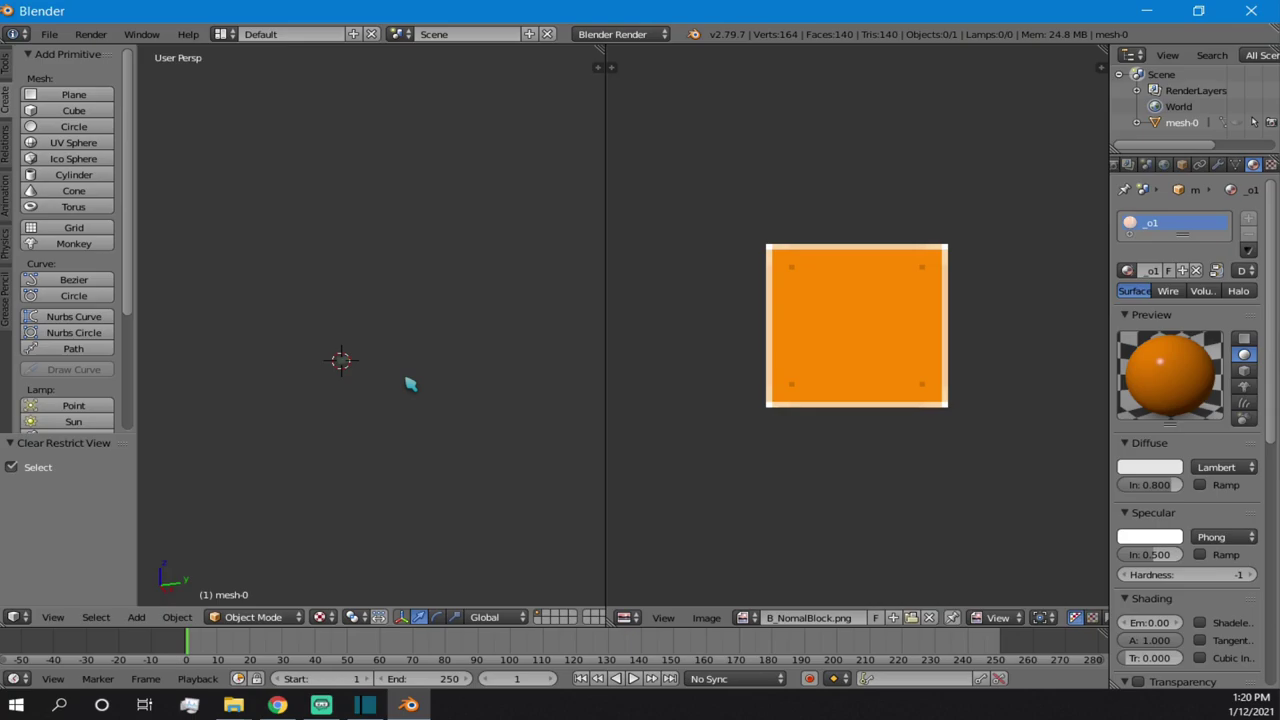
- Add a cylinder mesh at the 3D cursor and set its vertices to 15
key("shift+a")
mouse_move(410, 380)
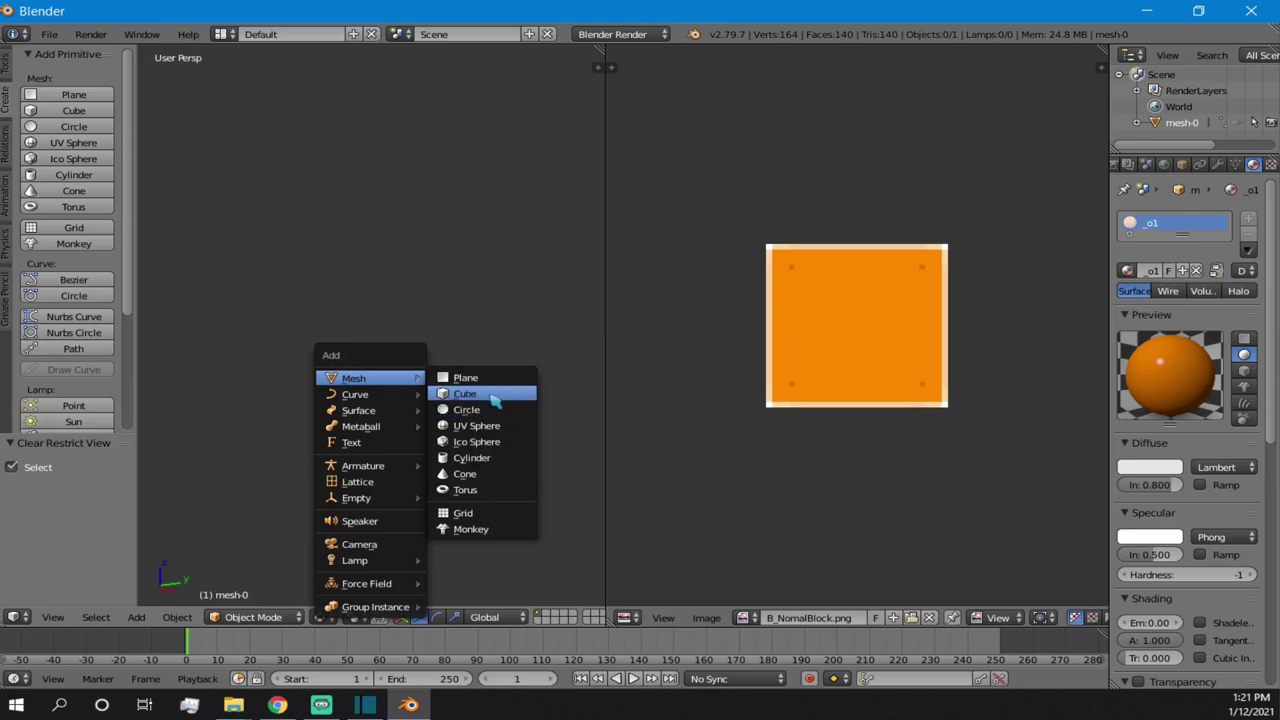
left_click(490, 463)
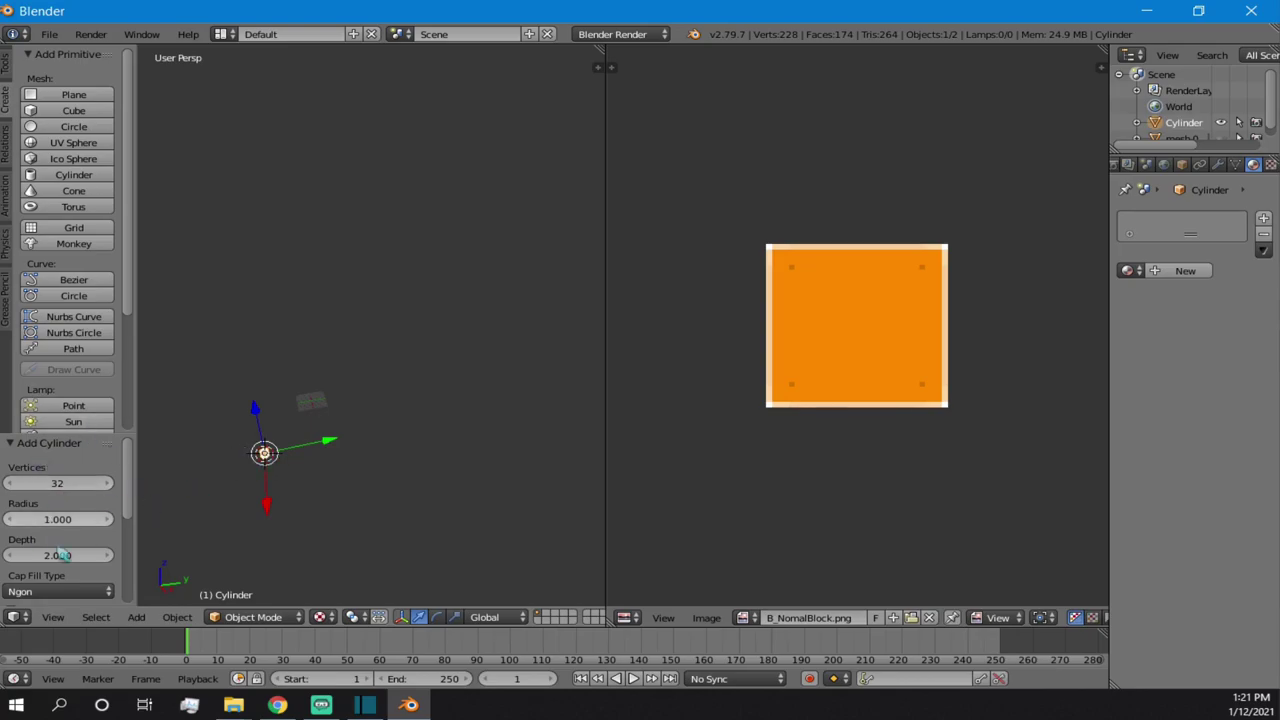
left_click(79, 483)
key("Return")
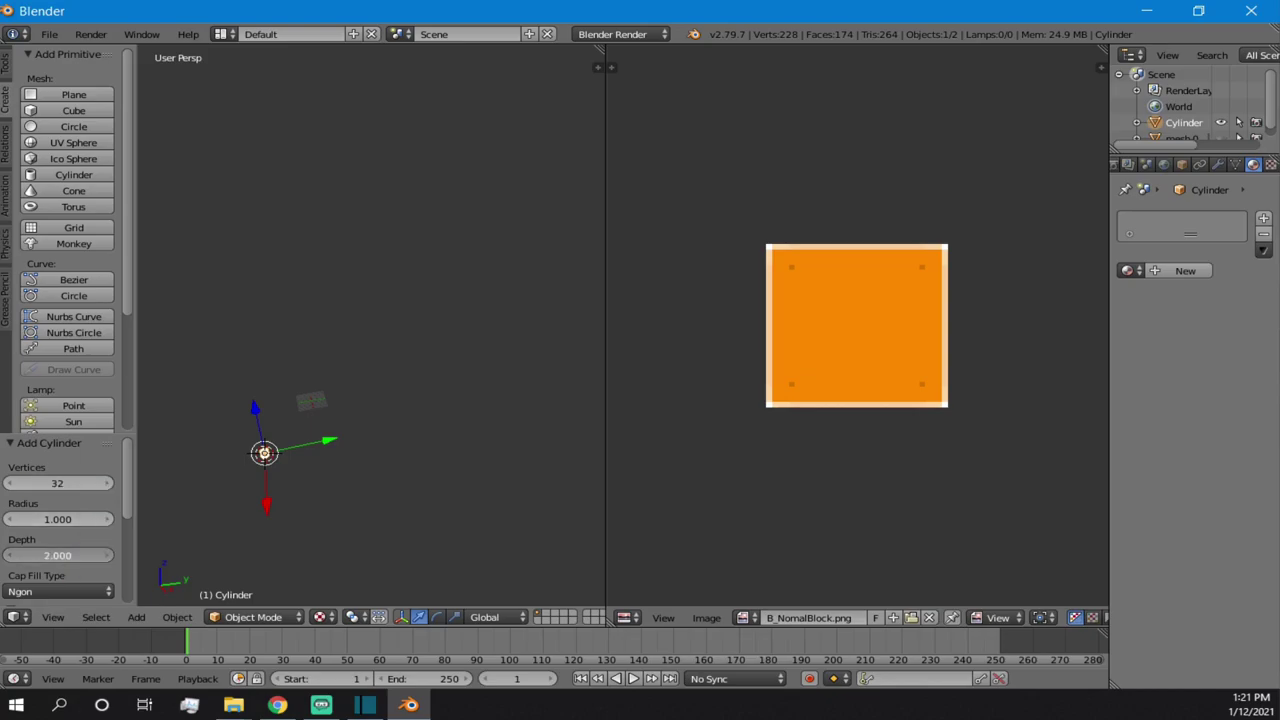
scroll(83, 523, "down", 1)
scroll(80, 505, "up", 1)
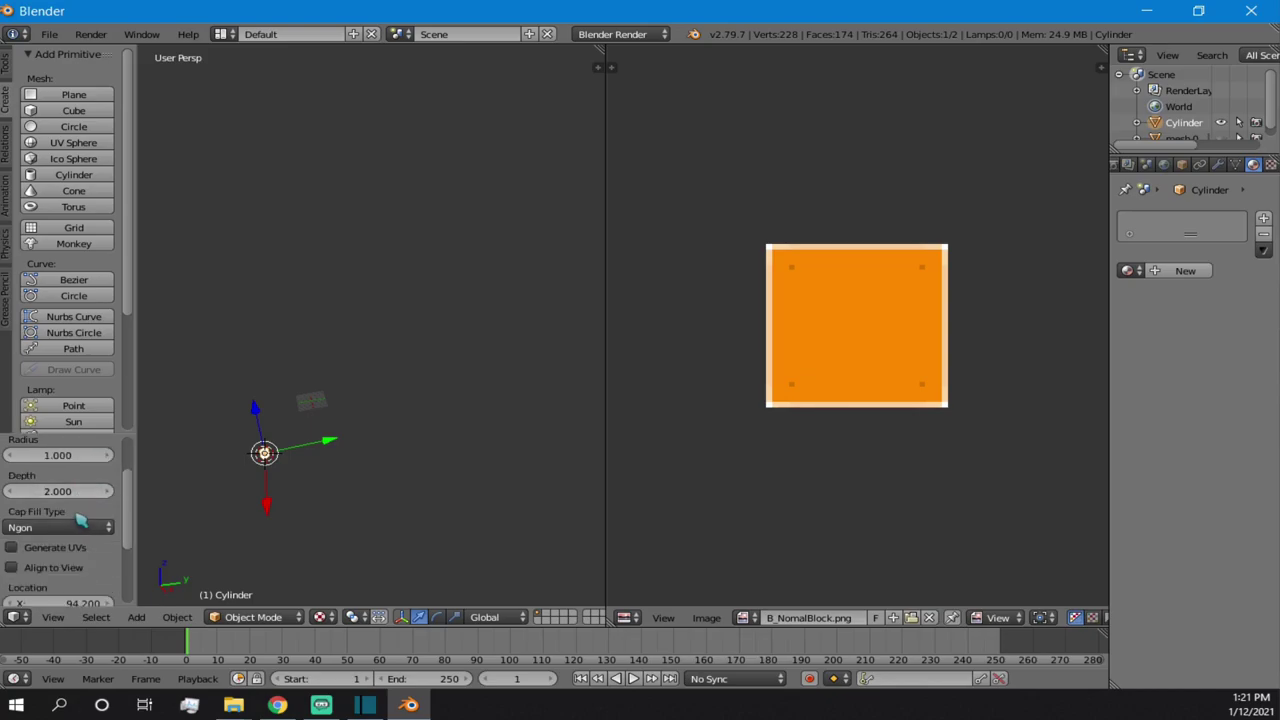
left_click(70, 484)
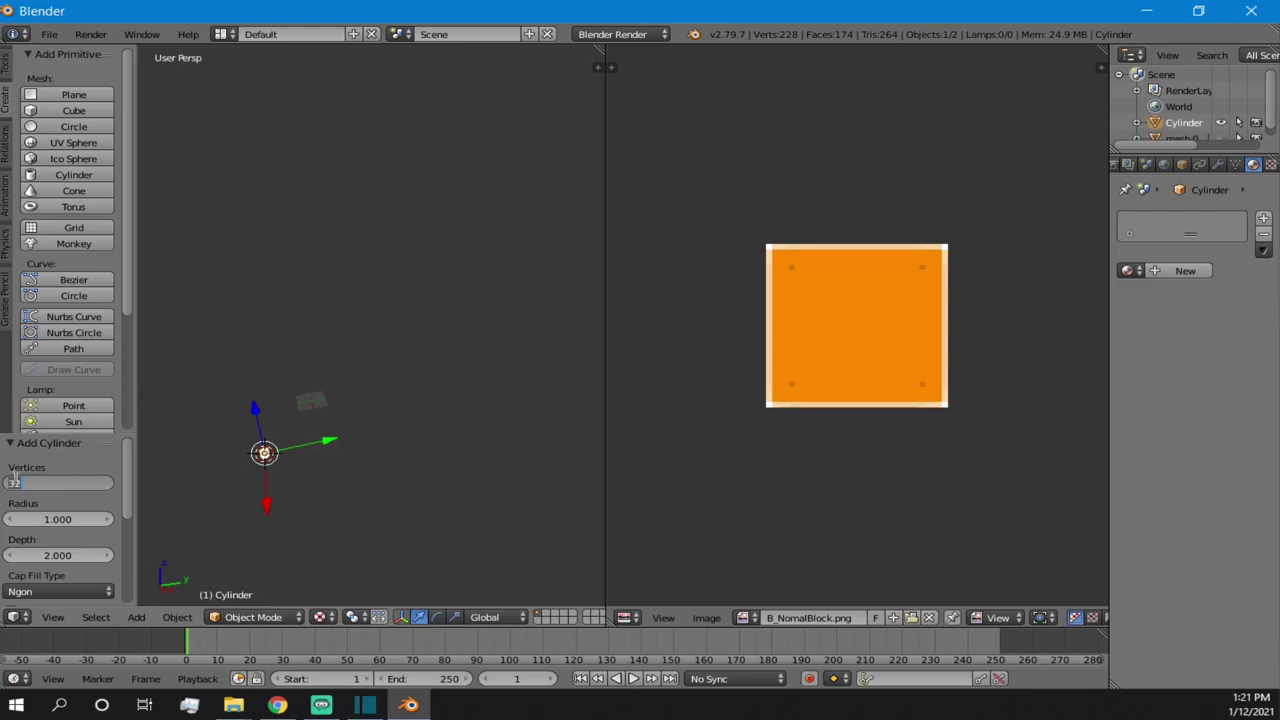
left_click_drag(19, 490, 4, 493)
key("Return")
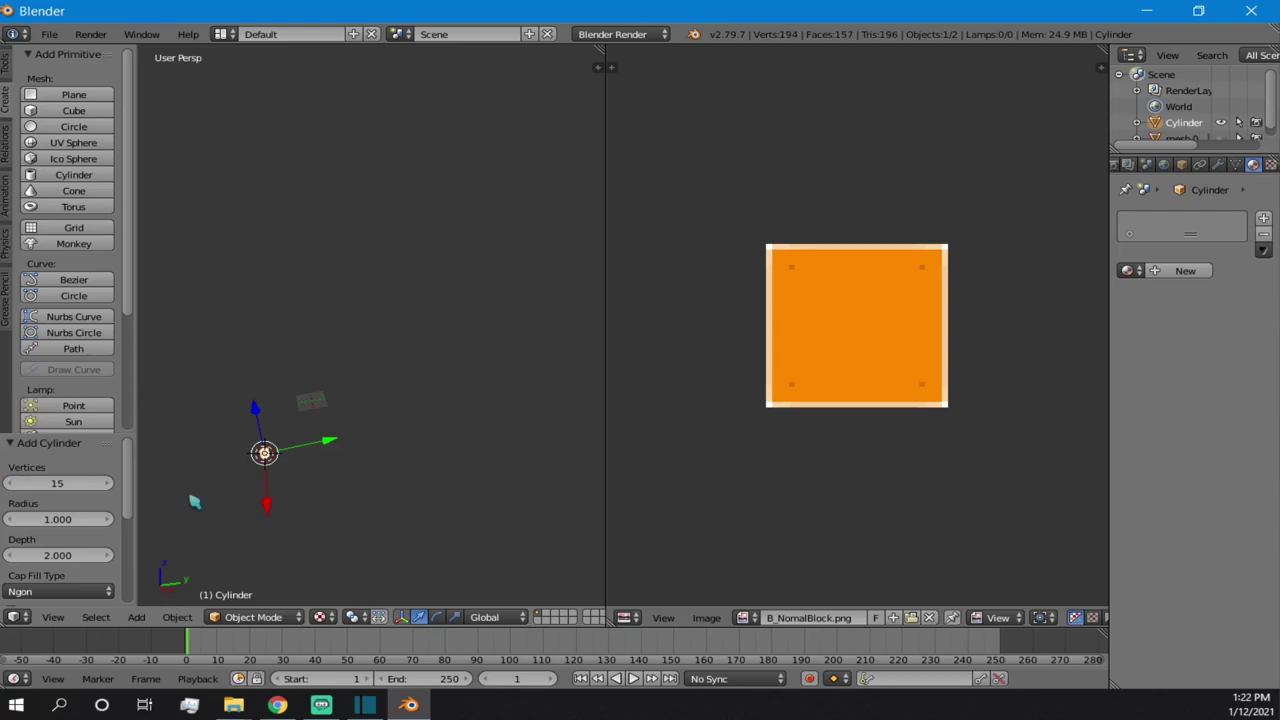
- Frame the new cylinder in the viewport and examine its shape from several sides and distances
scroll(376, 395, "down", 4)
scroll(372, 411, "up", 6)
mouse_move(374, 423)
middle_mouse_down()
mouse_move(271, 443)
mouse_move(174, 371)
mouse_move(554, 463)
mouse_move(391, 371)
mouse_move(475, 439)
mouse_move(374, 426)
middle_mouse_up()
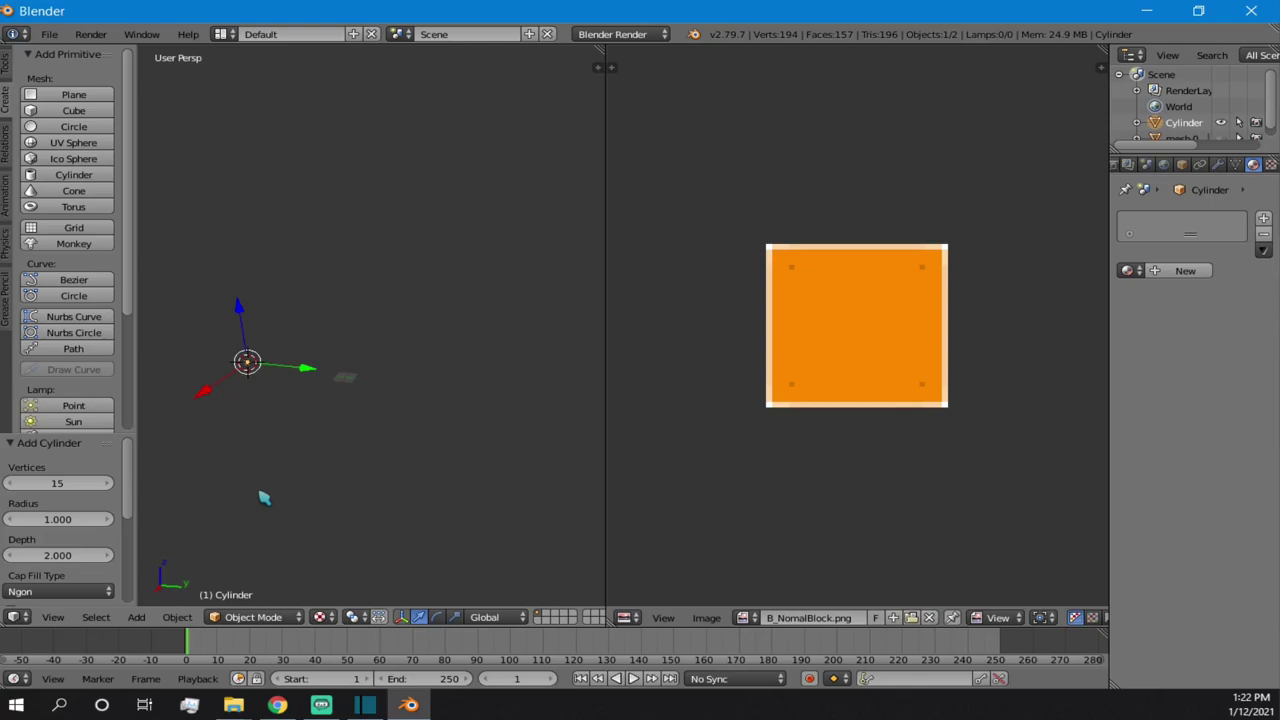
key("KP_Decimal")
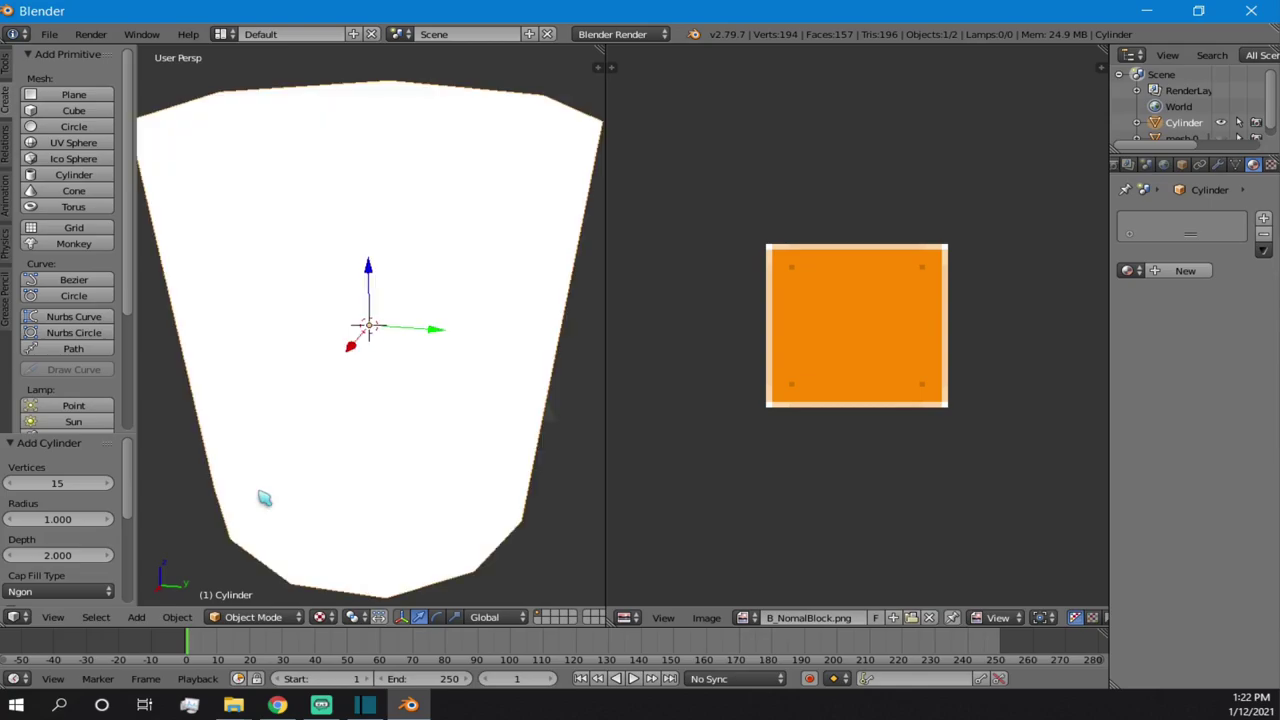
scroll(372, 362, "down", 8)
middle_click_drag(368, 355, 351, 311)
scroll(351, 311, "down", 6)
mouse_move(485, 305)
middle_mouse_down()
mouse_move(345, 341)
mouse_move(209, 291)
mouse_move(180, 334)
mouse_move(266, 314)
mouse_move(455, 330)
mouse_move(483, 320)
middle_mouse_up()
scroll(374, 322, "up", 8)
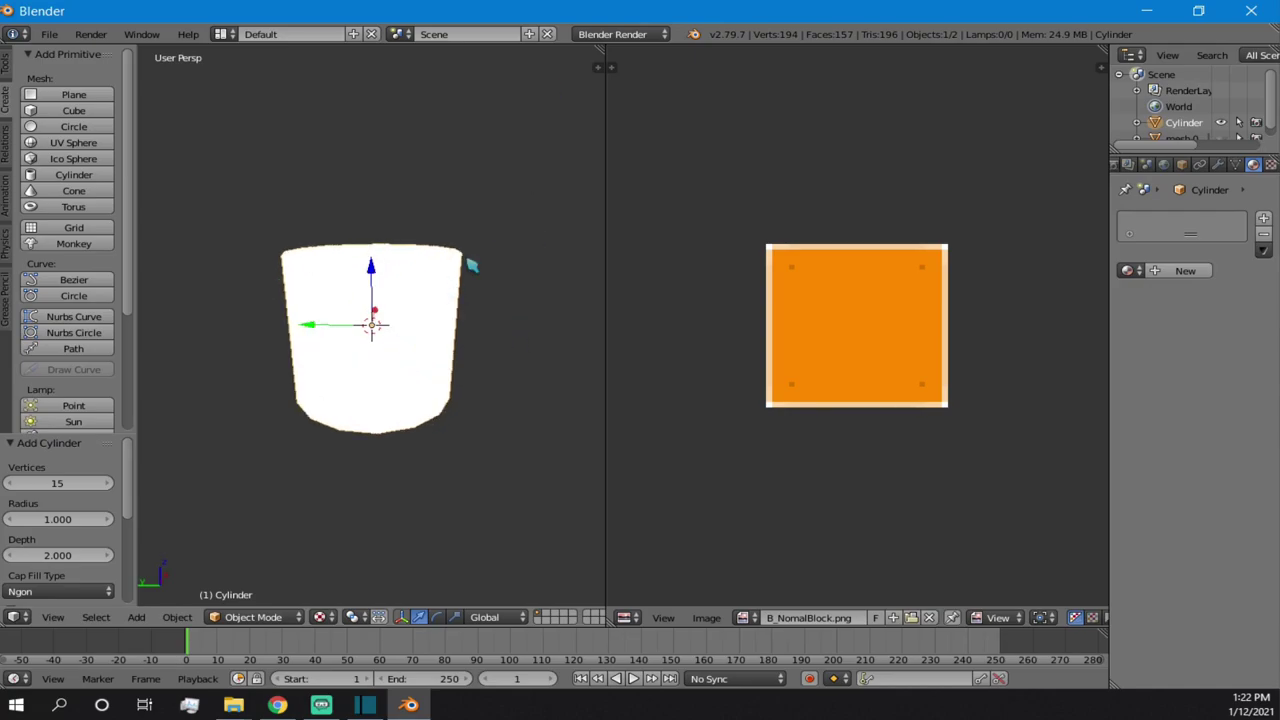
middle_click_drag(406, 243, 298, 316)
scroll(476, 316, "down", 4)
middle_click_drag(432, 315, 371, 257)
scroll(440, 298, "down", 2)
scroll(452, 305, "up", 5)
middle_click_drag(523, 371, 386, 348)
scroll(382, 349, "down", 1)
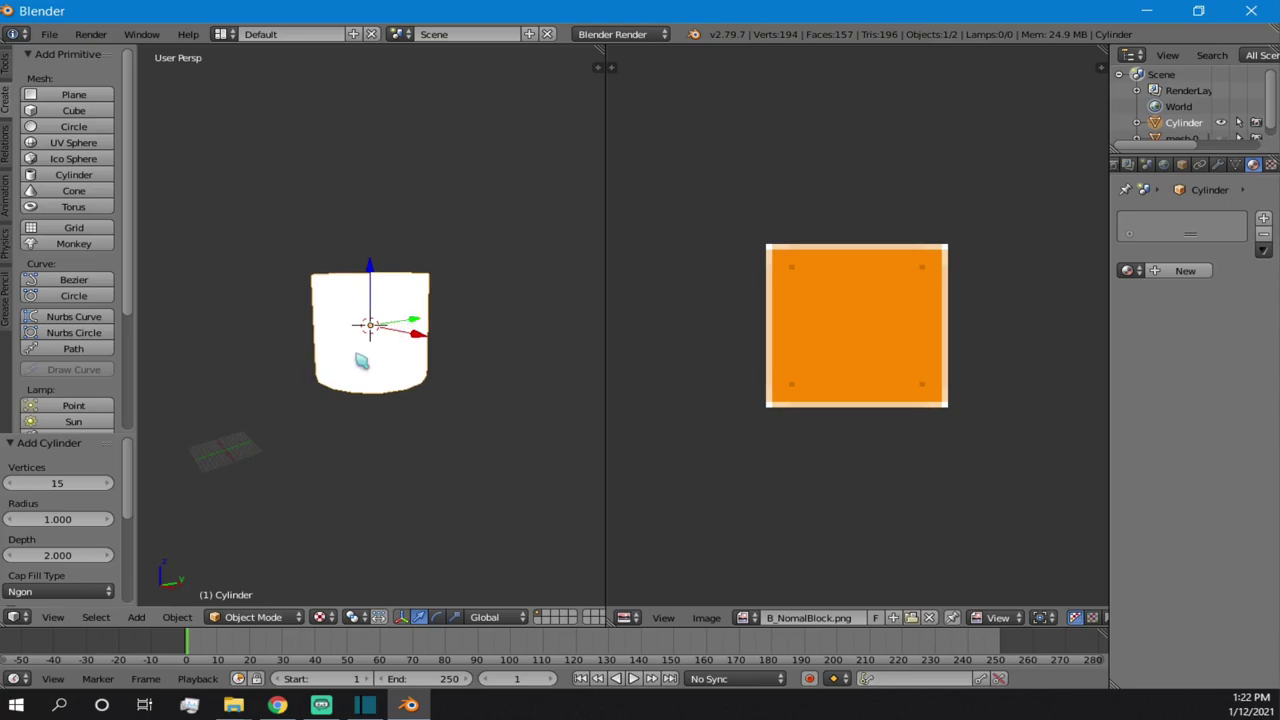
- Toggle the viewport between Wireframe and Solid shading, leaving the cylinder displayed in Solid
mouse_move(426, 284)
middle_mouse_down()
mouse_move(374, 382)
mouse_move(431, 297)
mouse_move(434, 318)
mouse_move(431, 292)
mouse_move(428, 307)
middle_mouse_up()
scroll(376, 378, "down", 4)
key("z")
key("z")
key("z")
key("z")
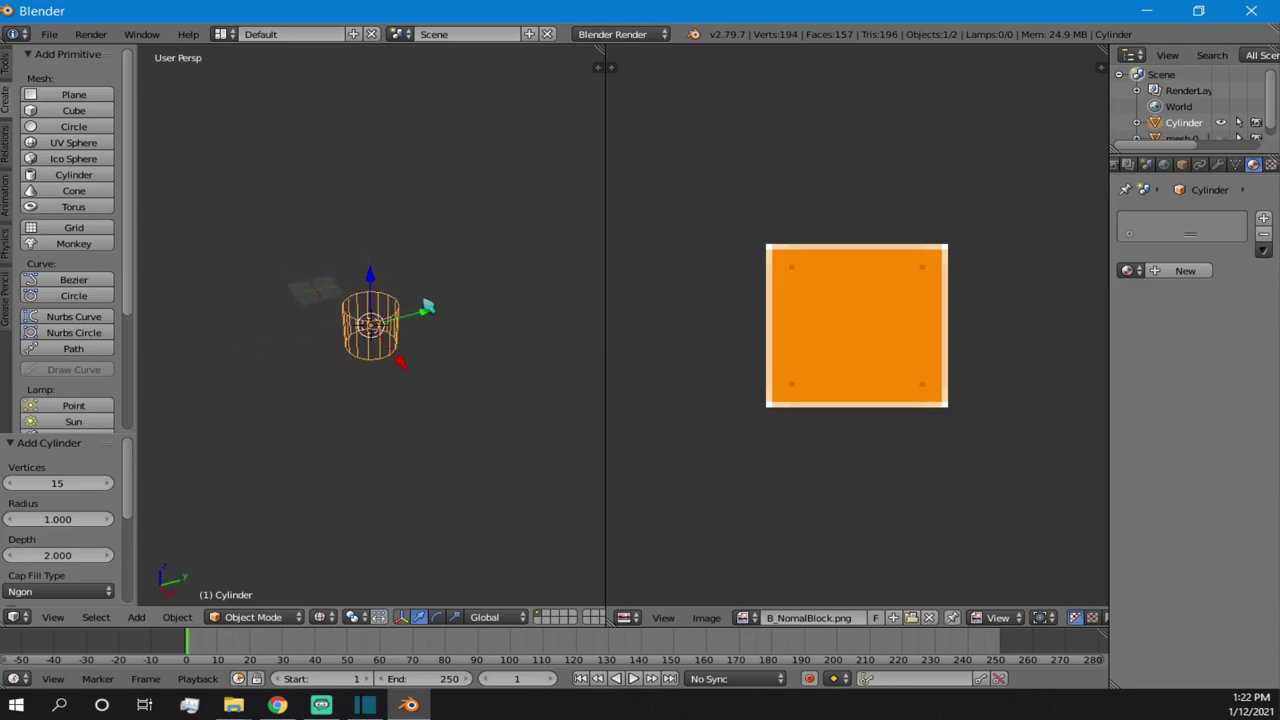
scroll(430, 300, "up", 4)
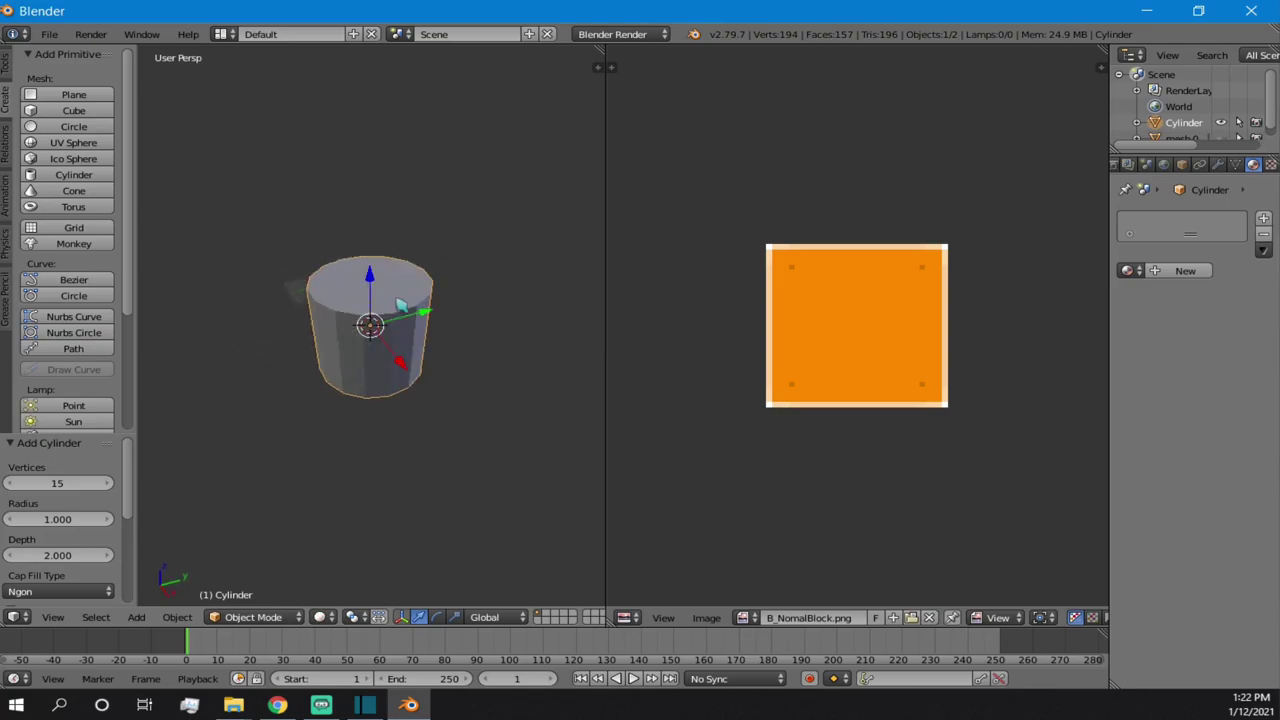
scroll(420, 282, "up", 1)
scroll(349, 293, "up", 1)
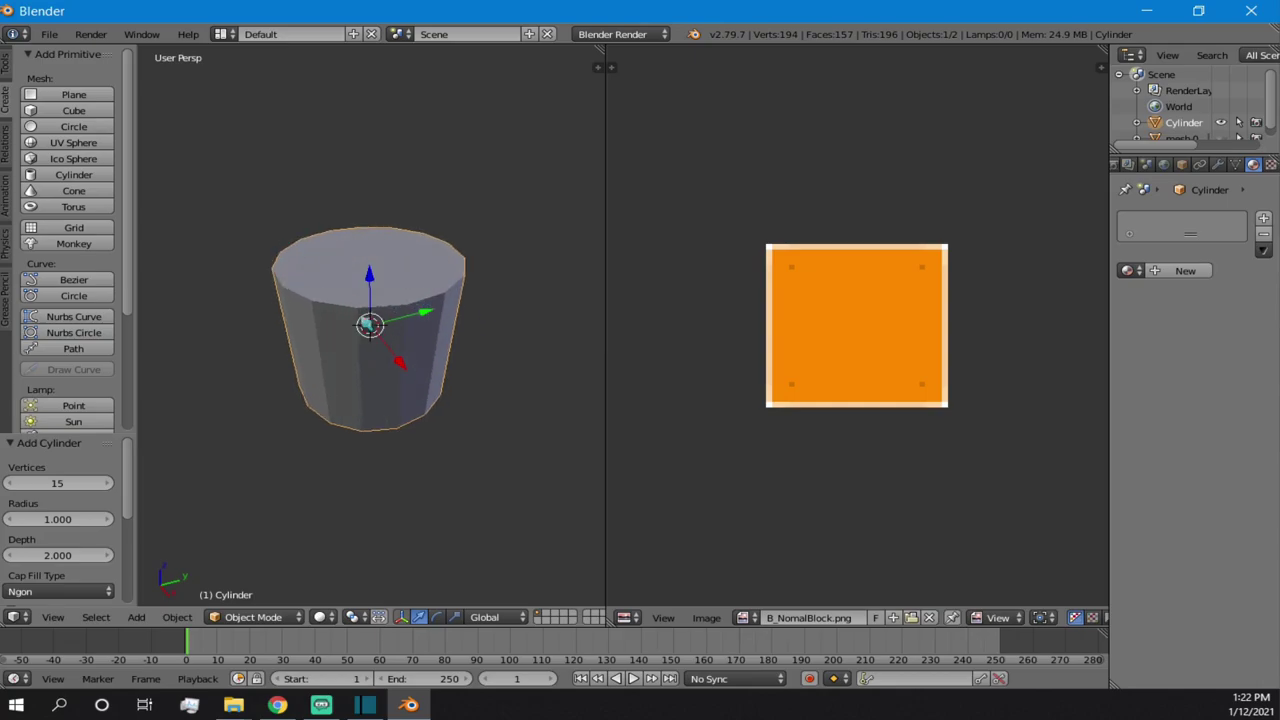
- Place the 3D cursor in empty space beside the cylinder, and toggle the cylinder's selection off and back on
left_click(568, 240)
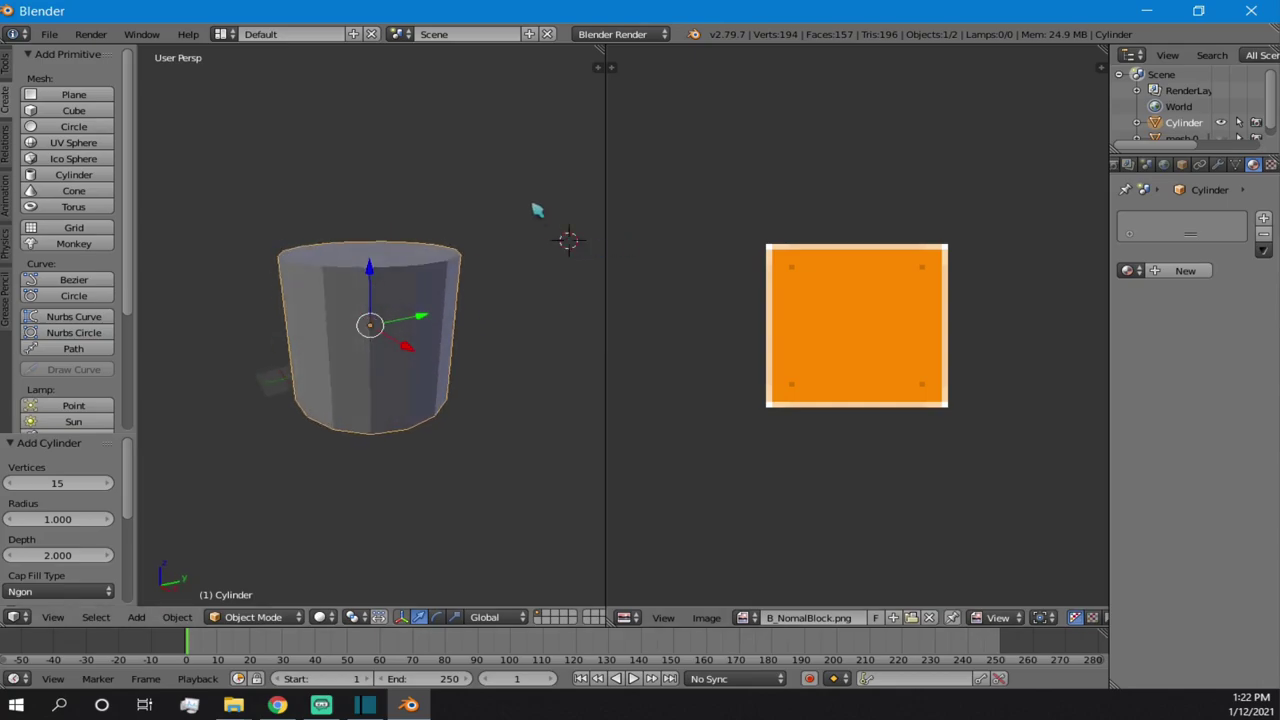
key("a")
key("a")
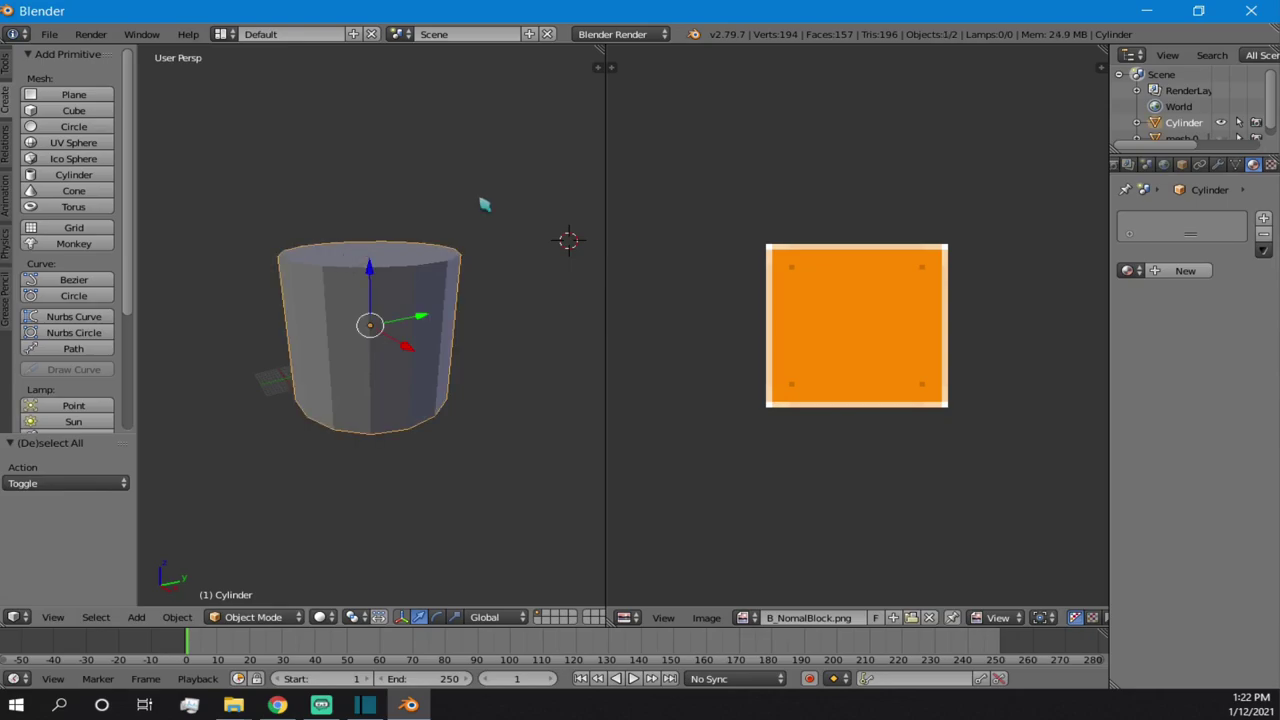
middle_click_drag(323, 208, 400, 278)
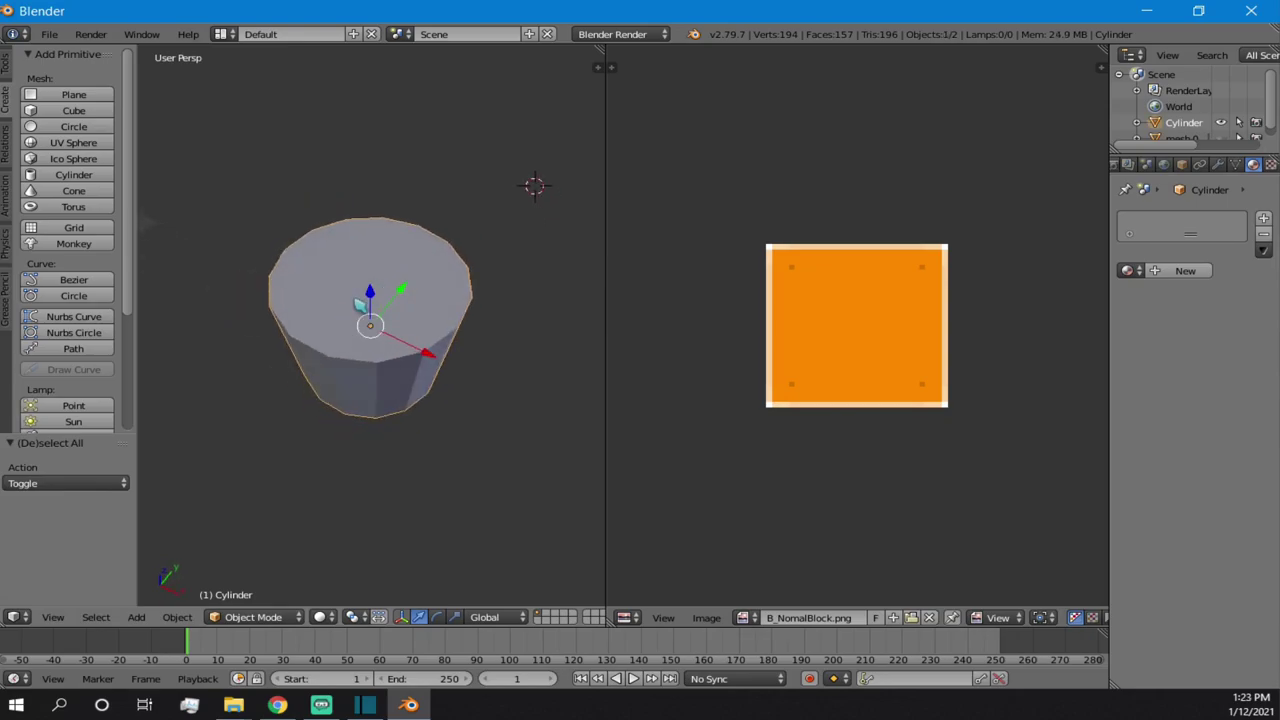
- Try moving the cylinder freely by a small distance without an axis constraint
key("g")
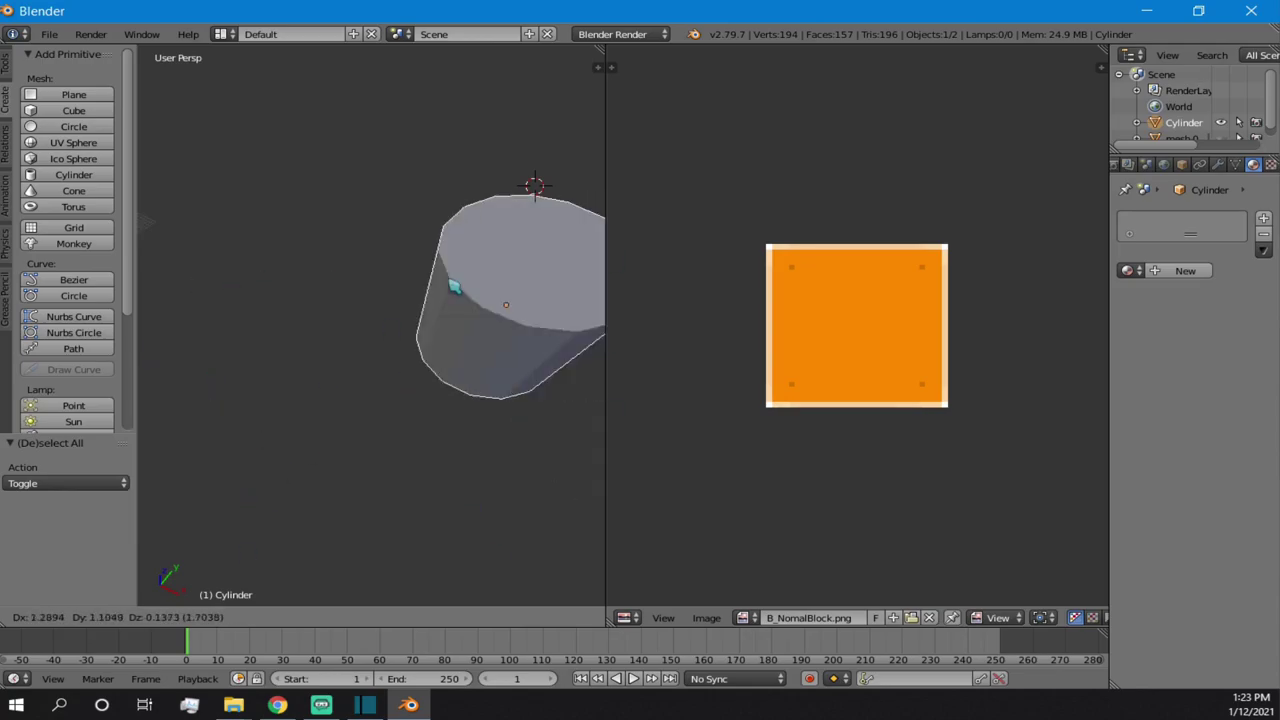
left_click(375, 300)
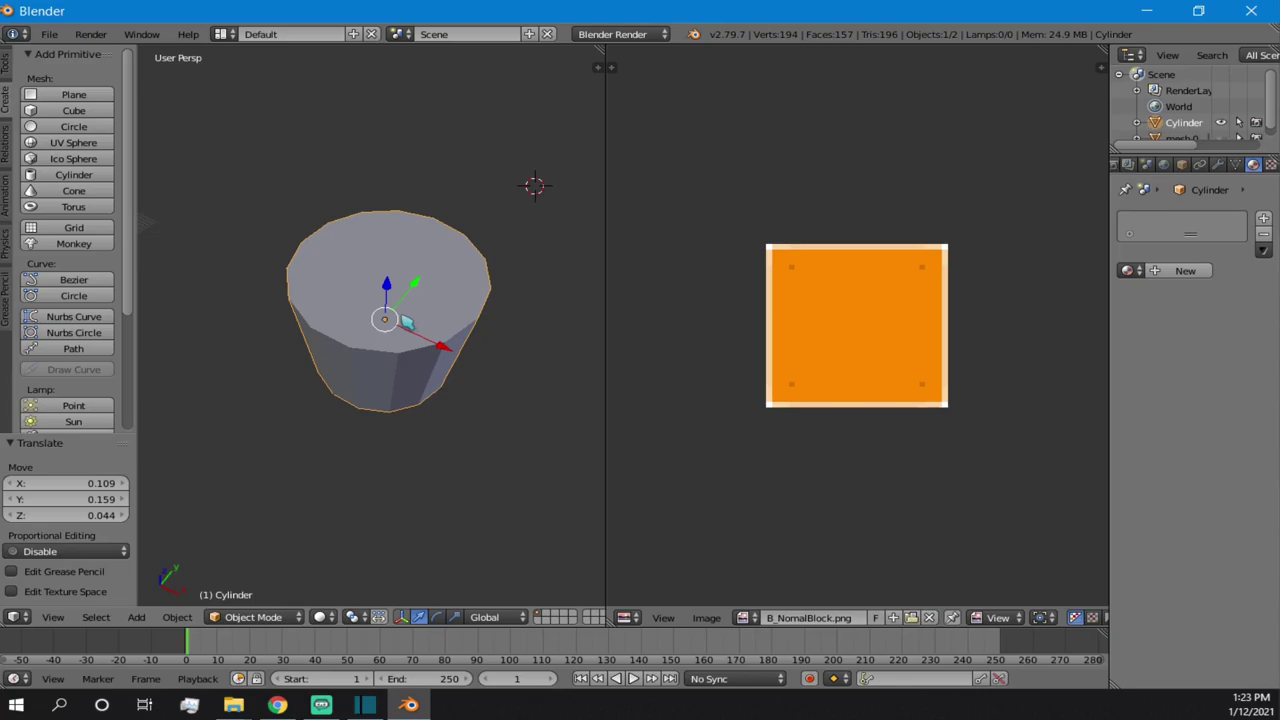
scroll(406, 322, "up", 3)
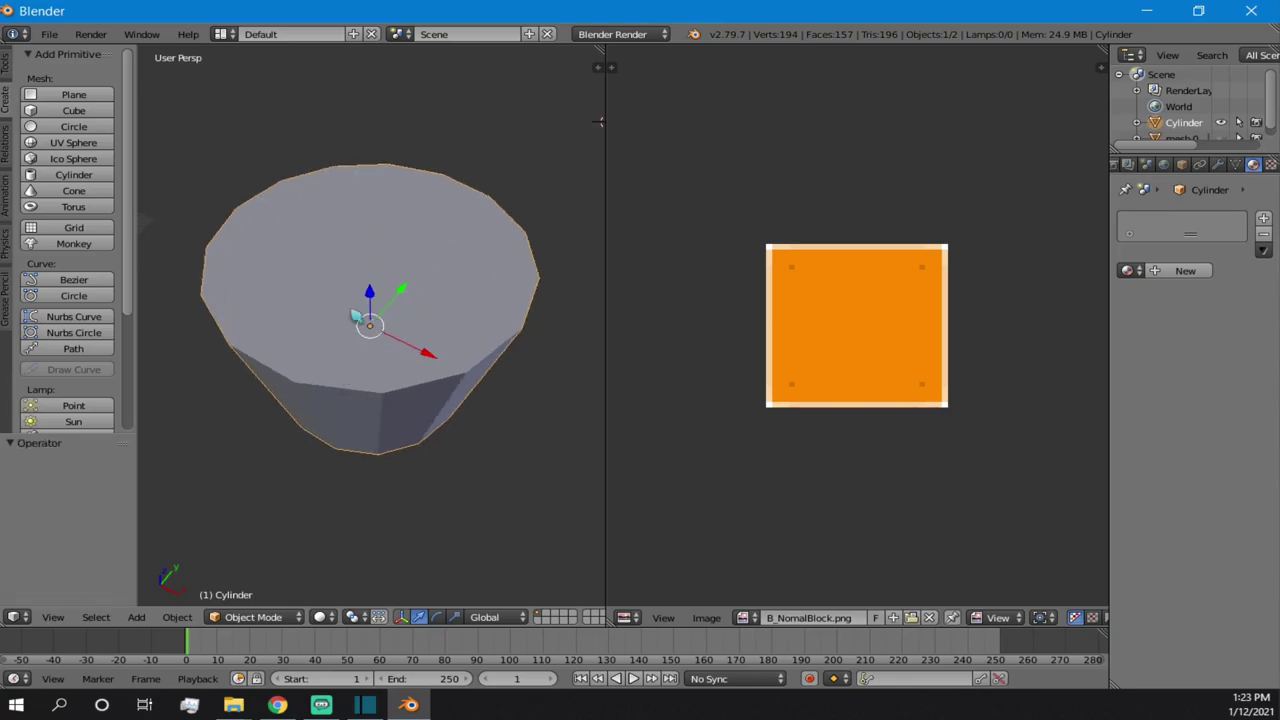
- Move the cylinder about -0.77 units along the global X axis
middle_click_drag(450, 365, 437, 291)
scroll(422, 357, "down", 4)
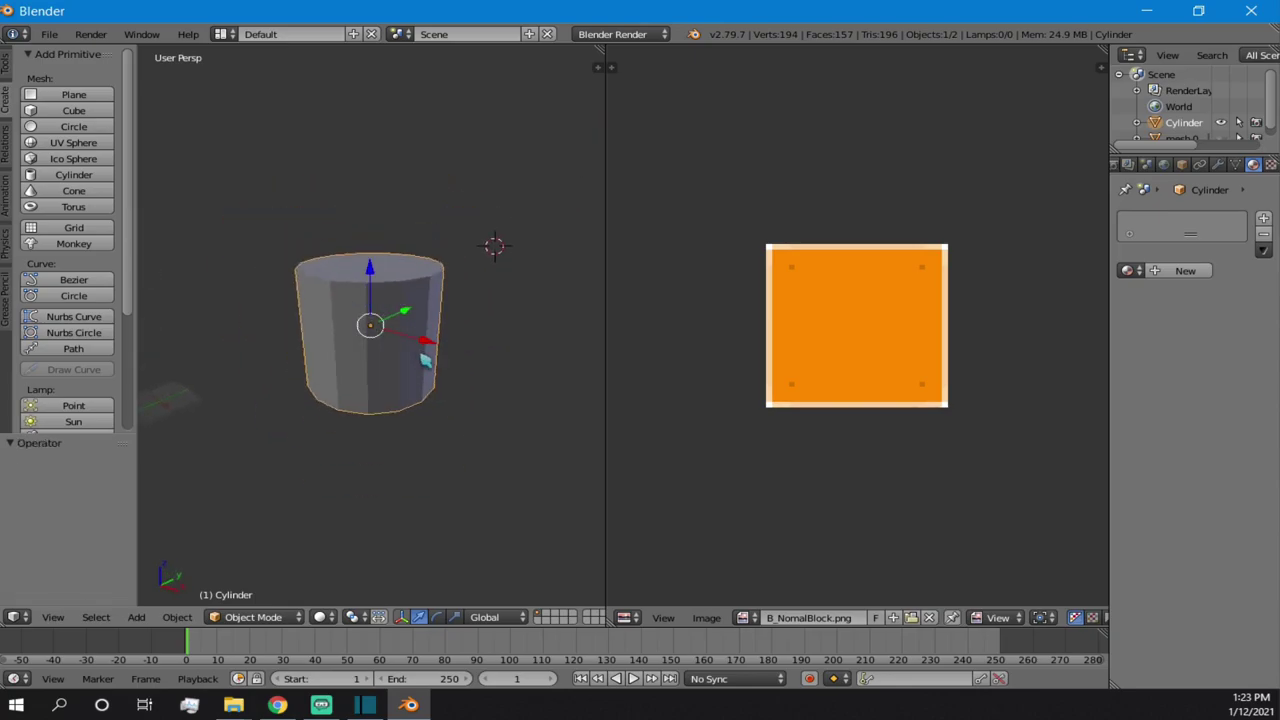
scroll(422, 357, "up", 1)
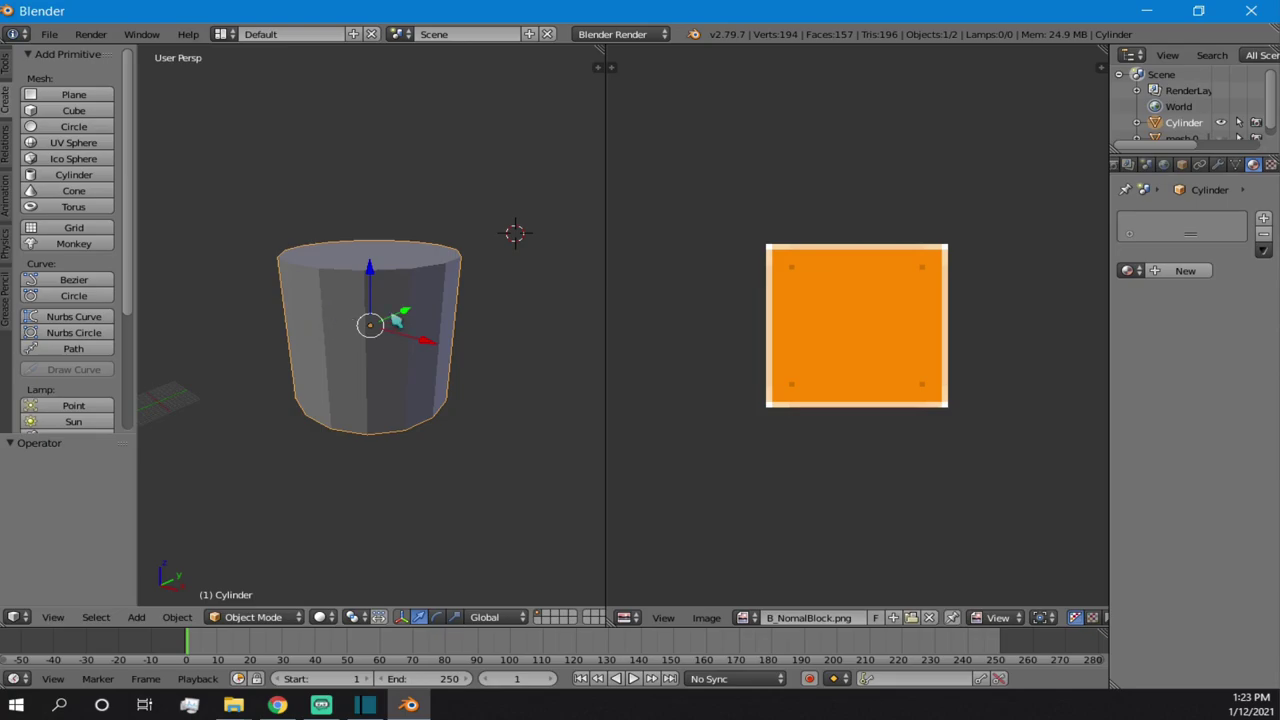
key("g")
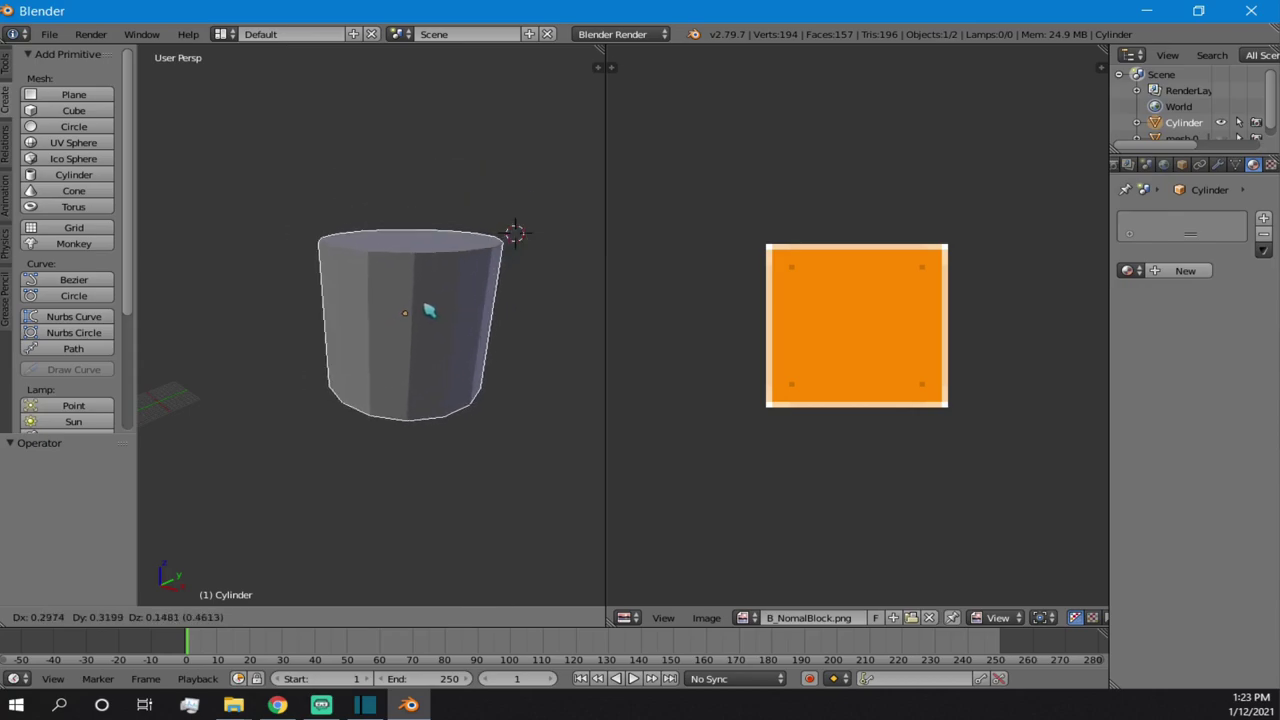
key("x")
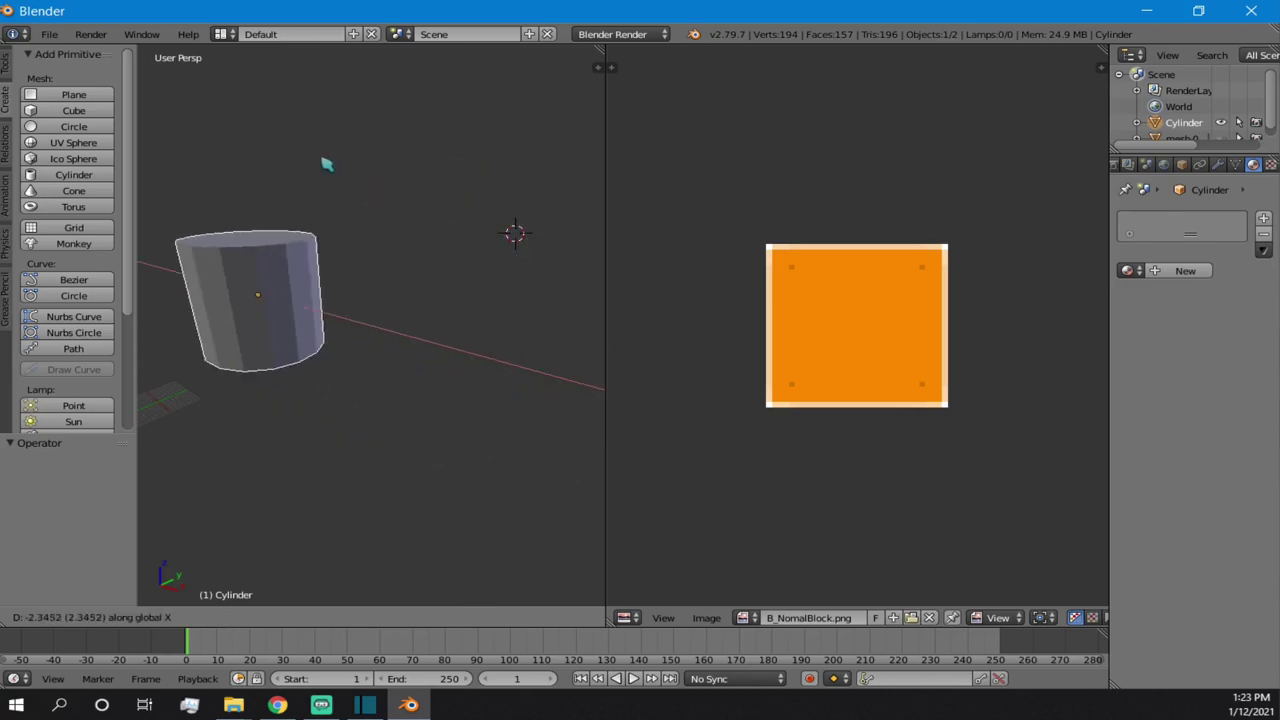
left_click(345, 300)
- Move the cylinder while switching the constraint between the X, Y and Z axes, and place it about 0.22 units up along global Z
mouse_move(345, 300)
middle_mouse_down()
mouse_move(315, 344)
mouse_move(360, 290)
middle_mouse_up()
scroll(315, 344, "down", 3)
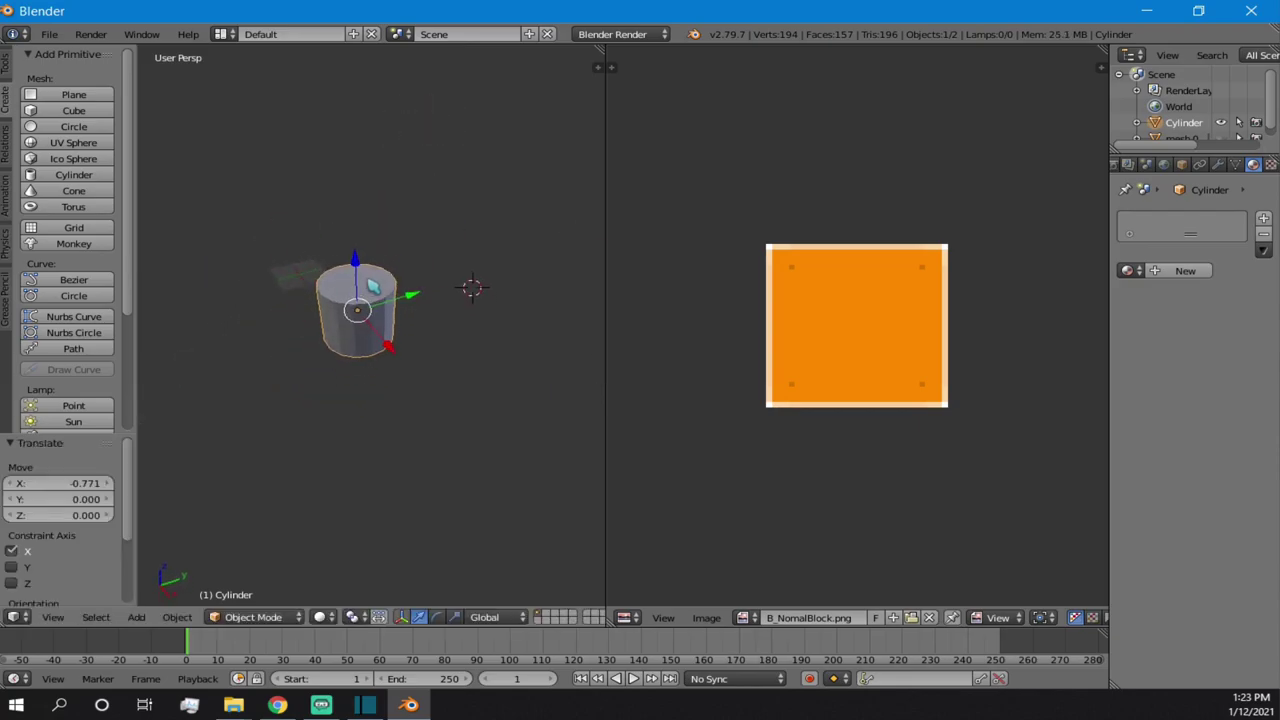
key("g")
key("x")
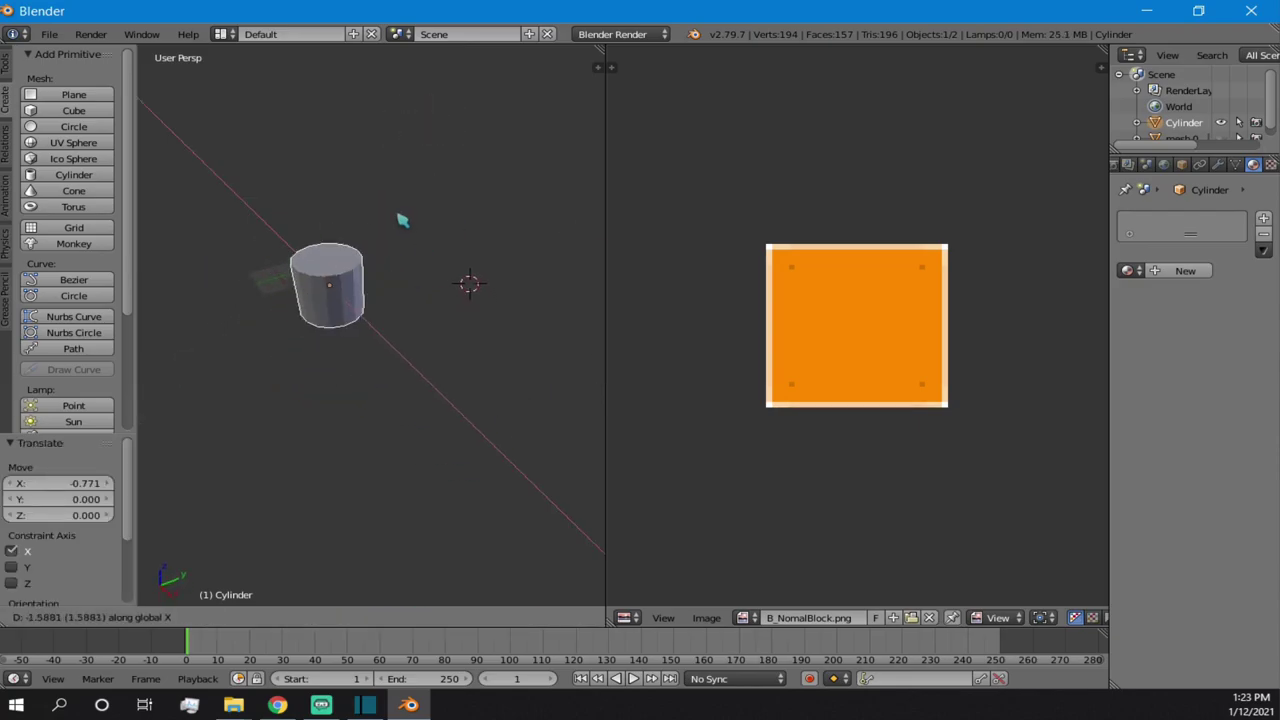
key("y")
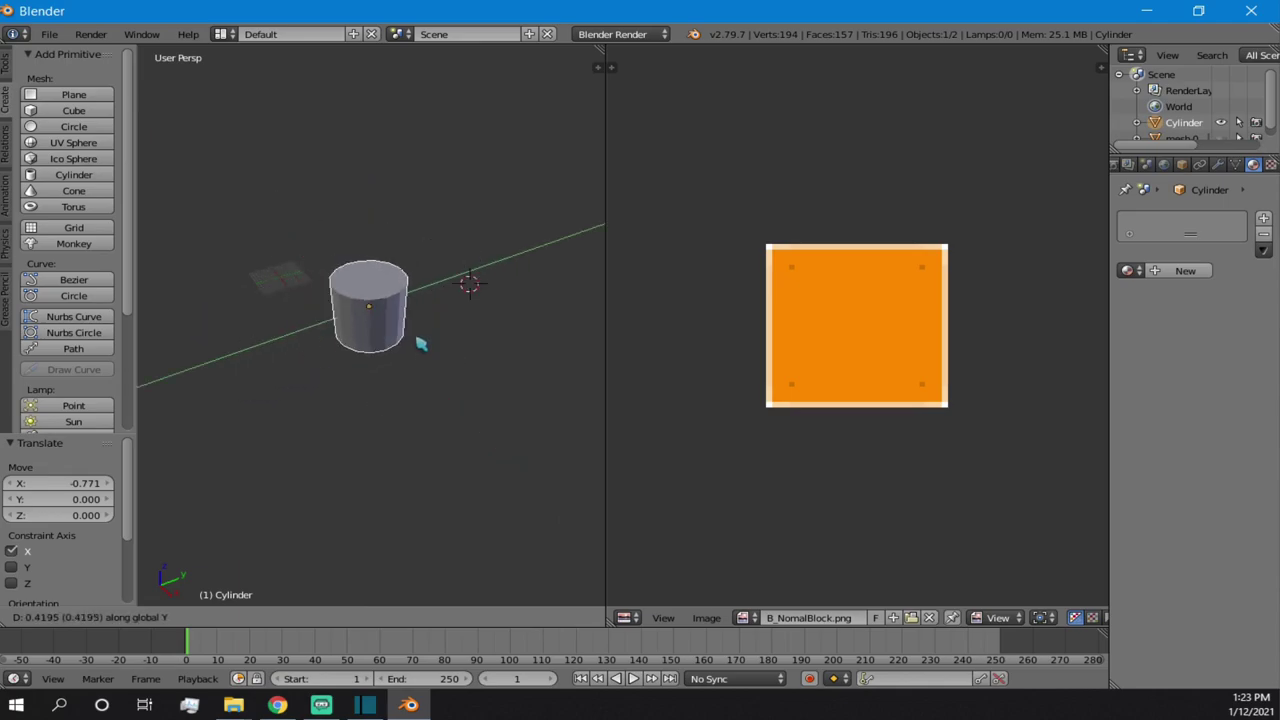
key("z")
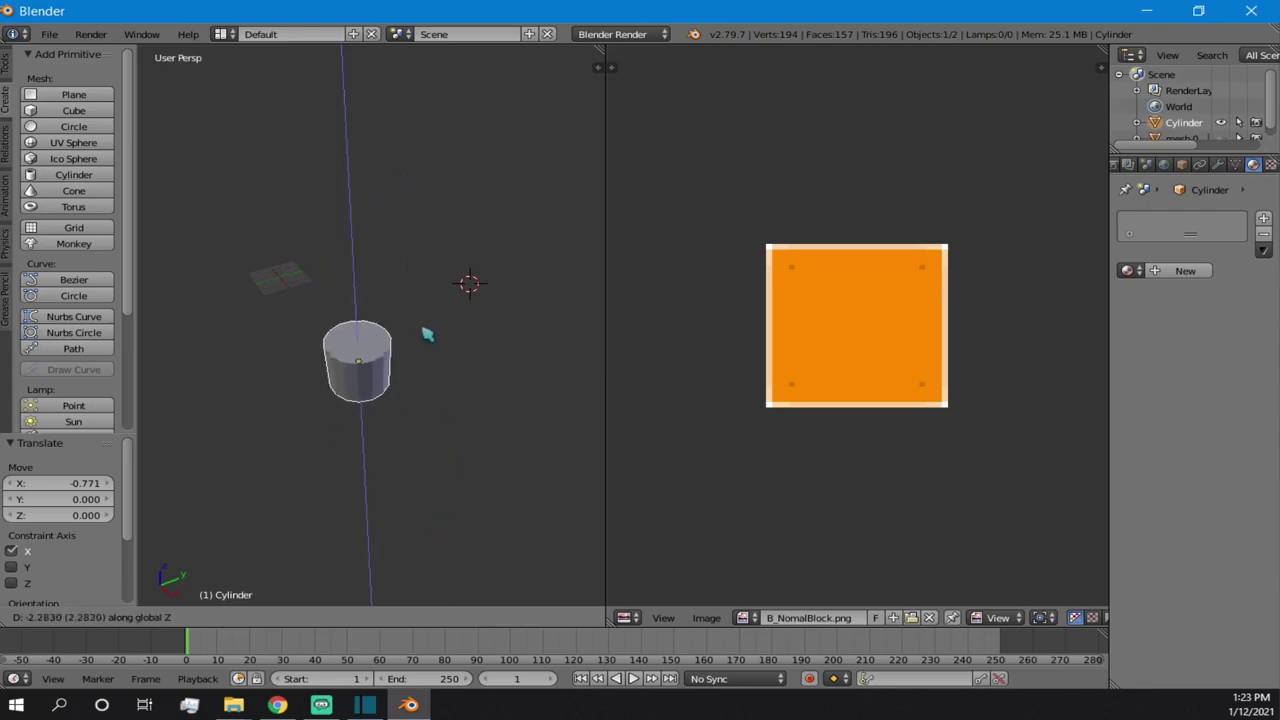
key("y")
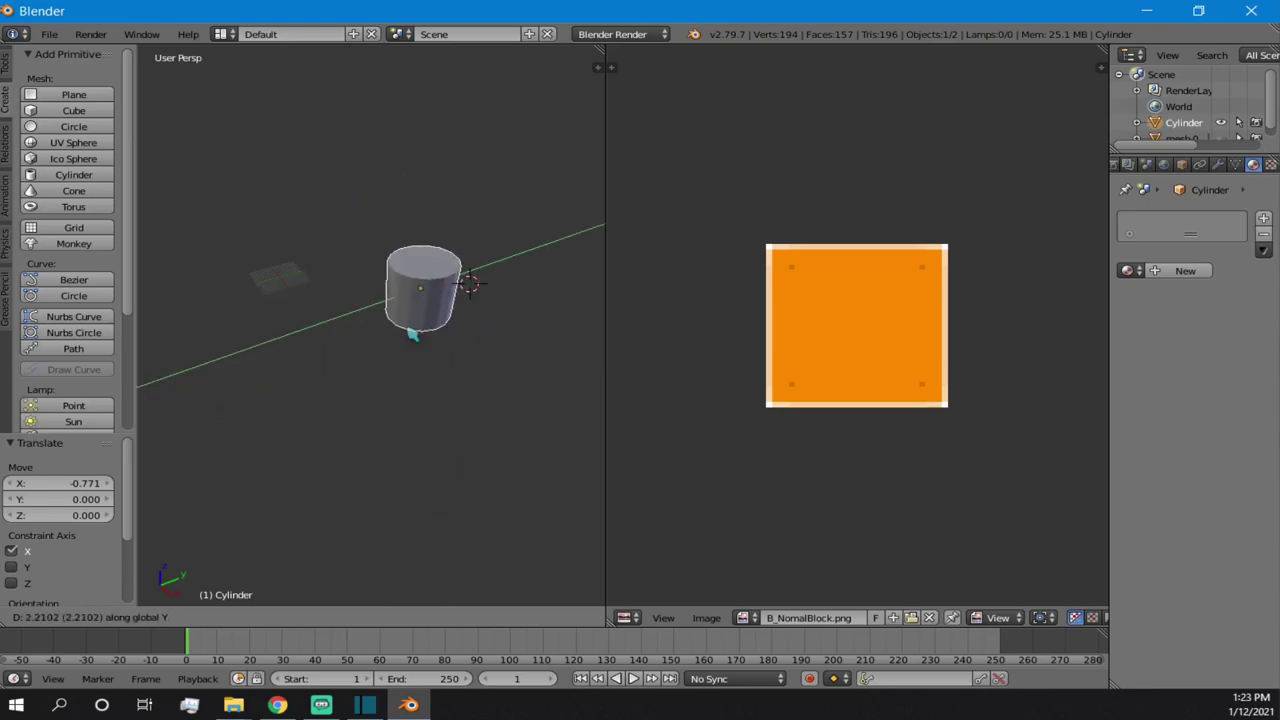
key("x")
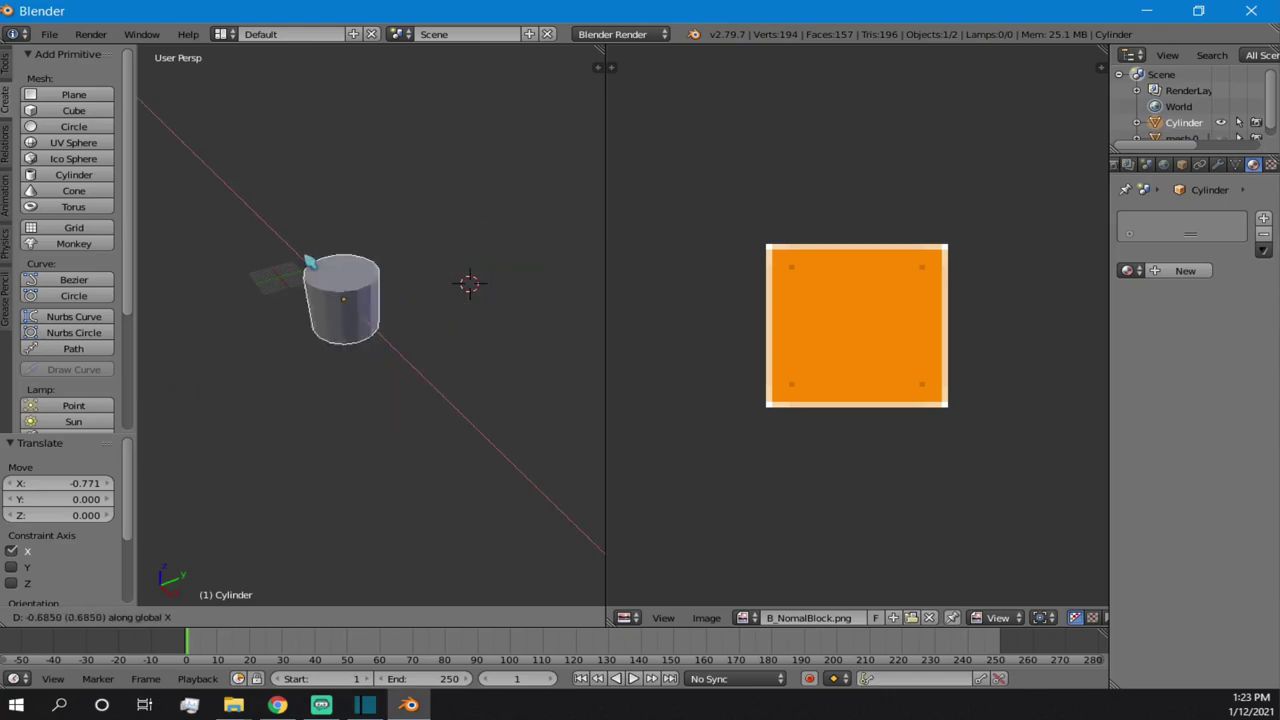
key("y")
key("z")
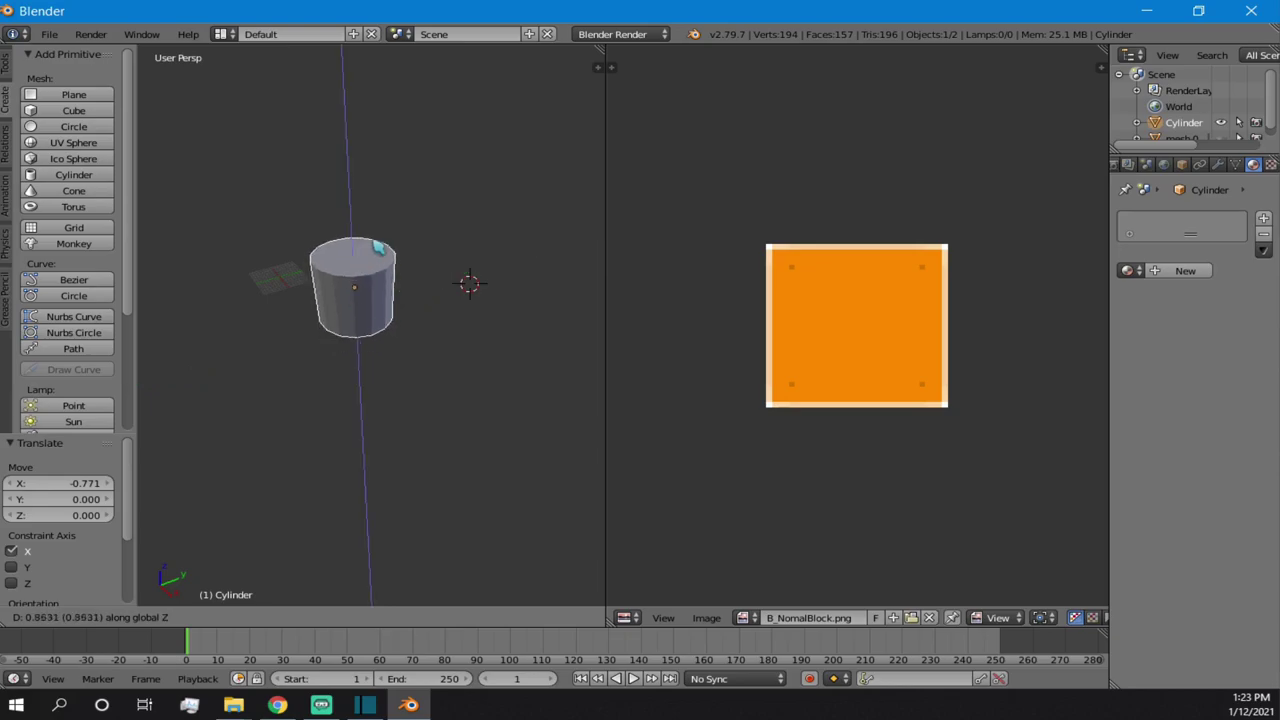
left_click(401, 315)
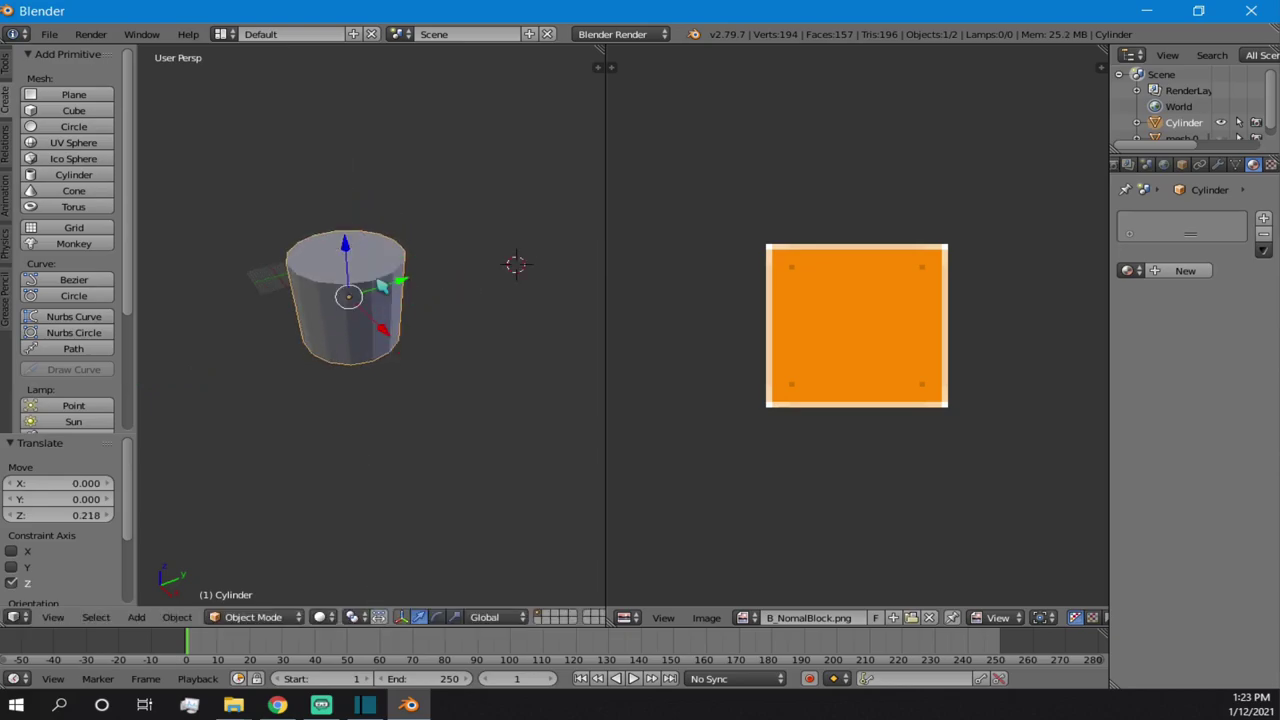
- Hide and unhide the cylinder, and raise it about 1.15 units along the global Z axis
key("h")
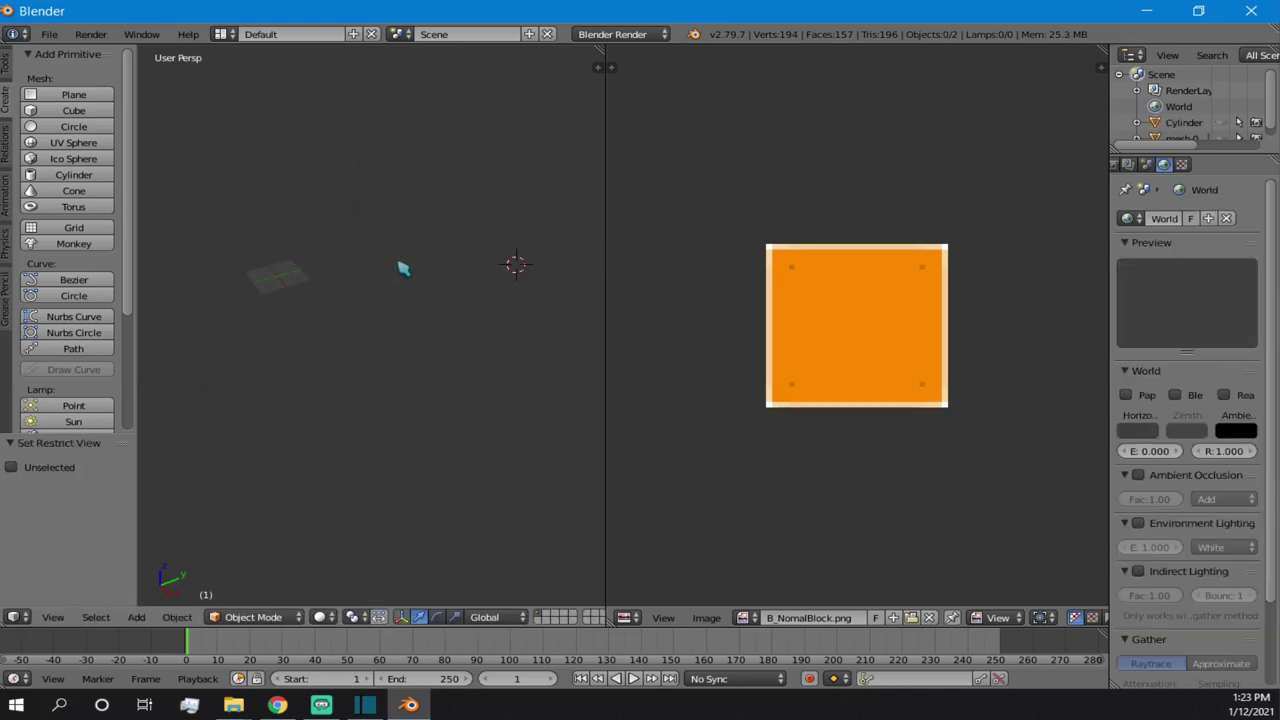
key("alt+h")
key("g")
key("z")
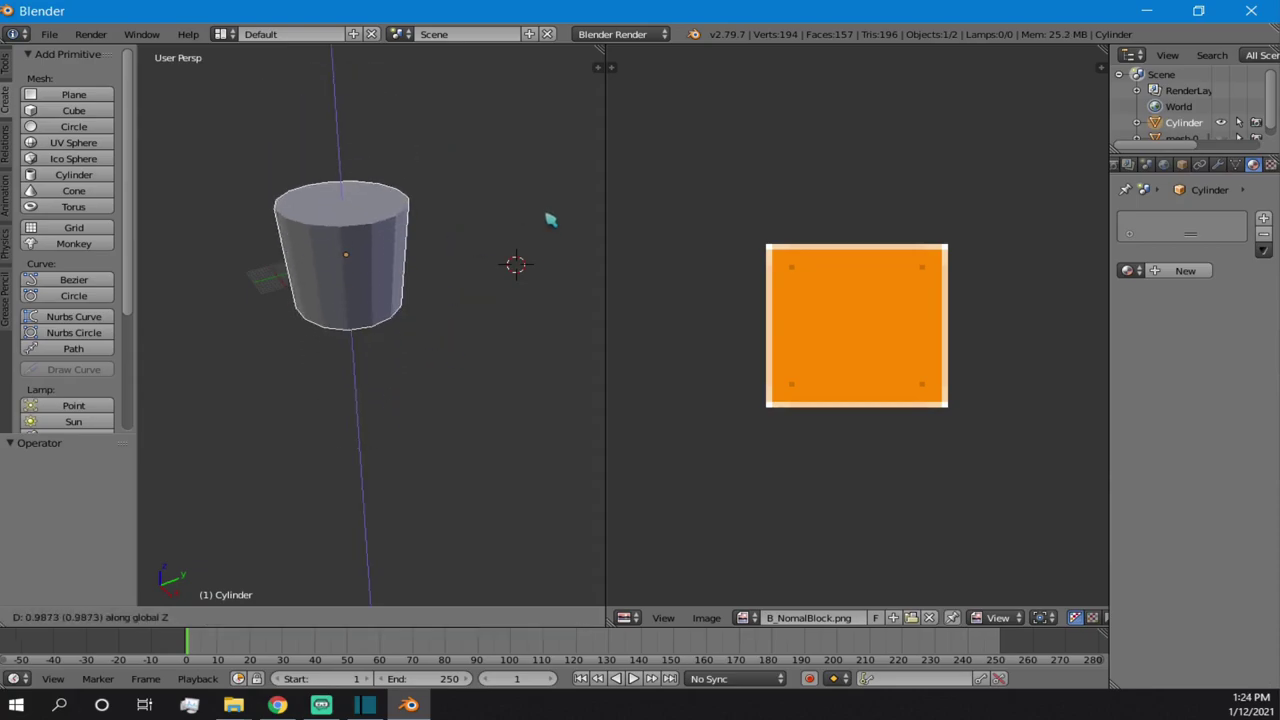
left_click(449, 216)
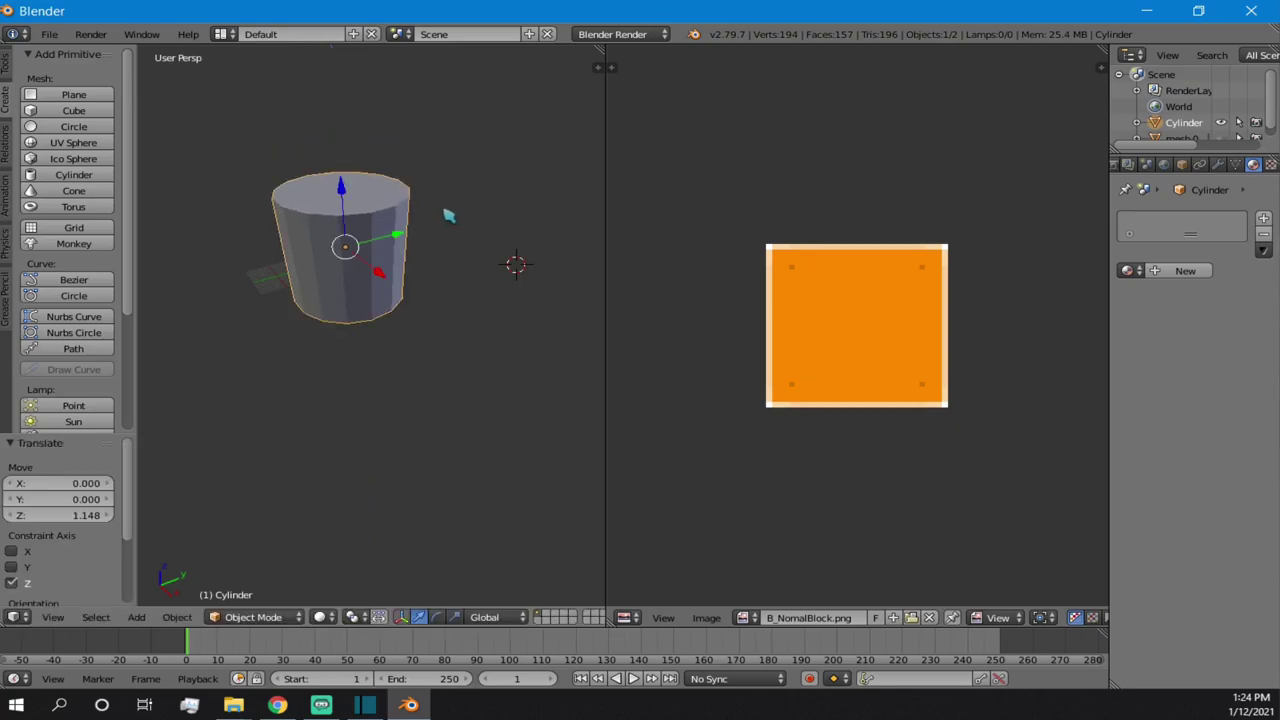
- Lower the cylinder about 6.59 units along the global Z axis
middle_click_drag(340, 213, 385, 222)
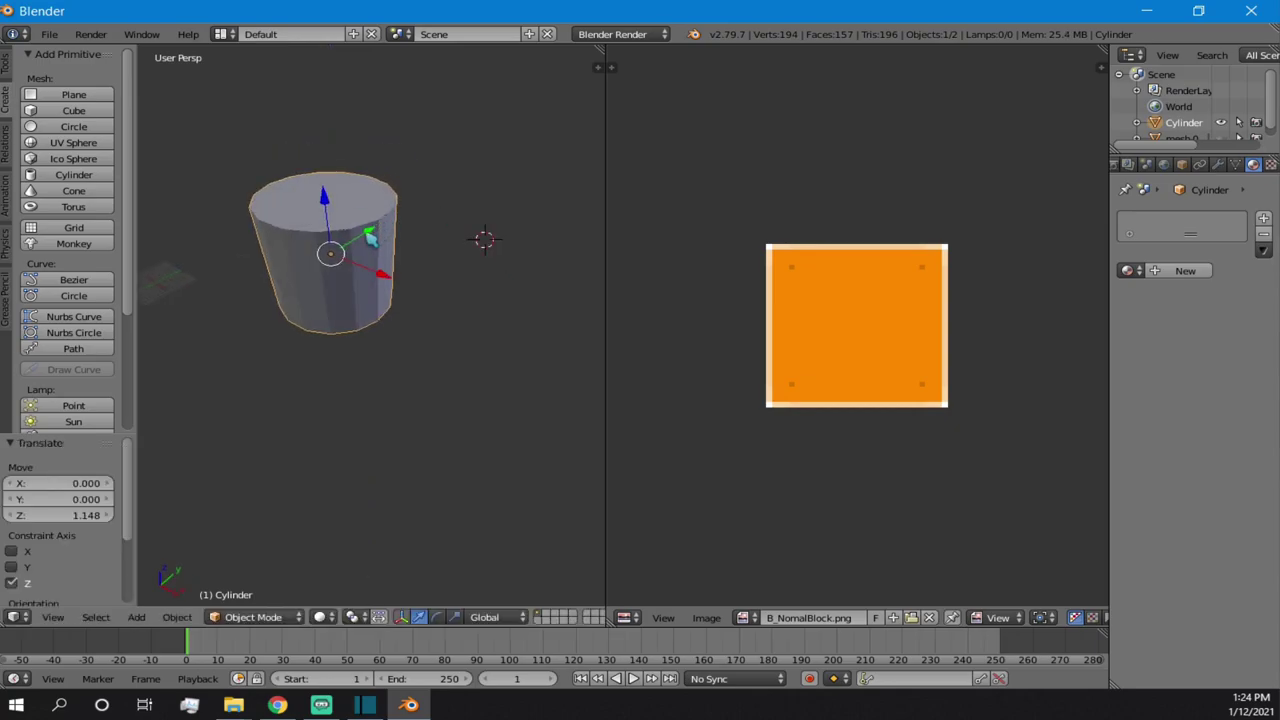
key("g")
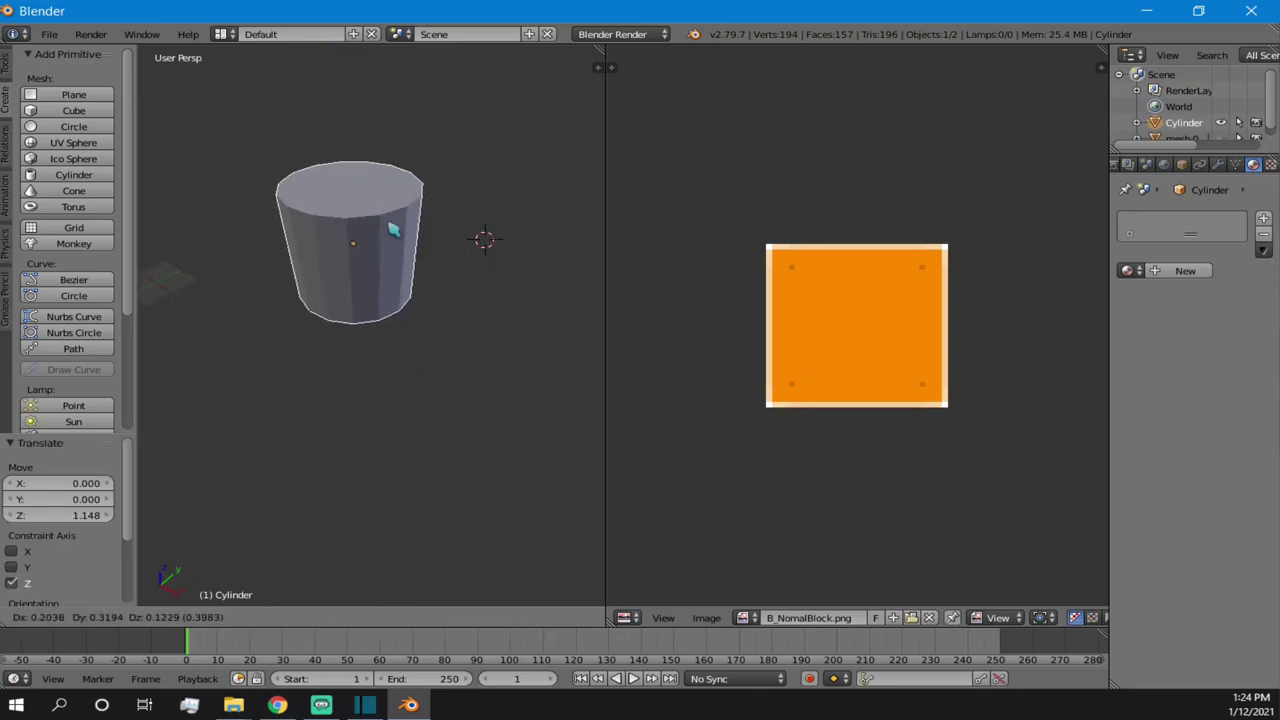
key("z")
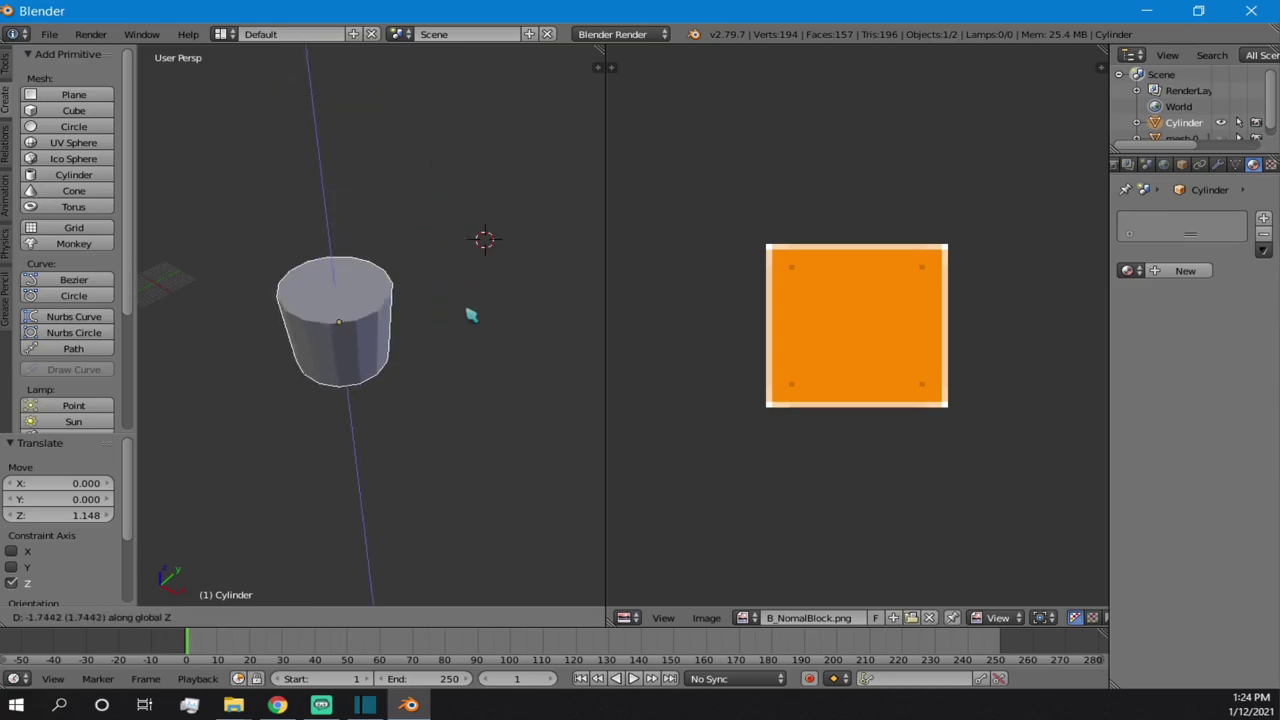
left_click(440, 400)
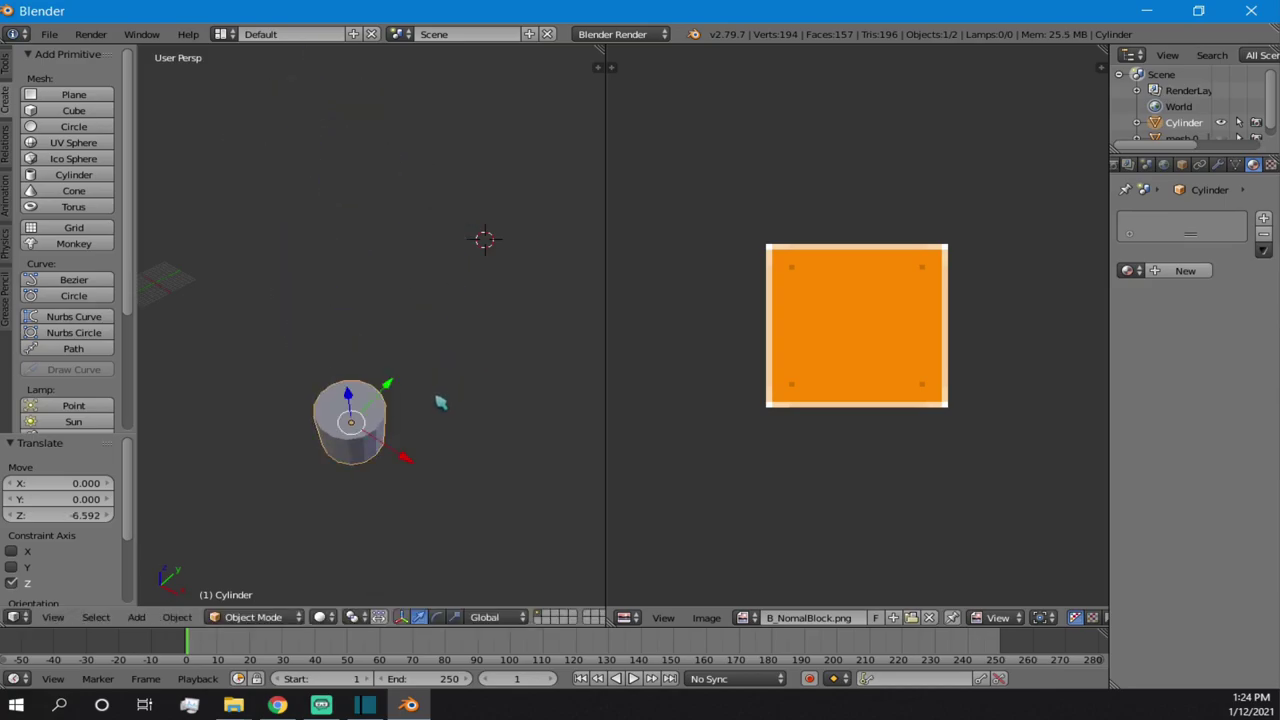
- Move the cylinder about -1.11 units along global X and about 2.24 units along global Y
middle_click_drag(394, 377, 400, 379)
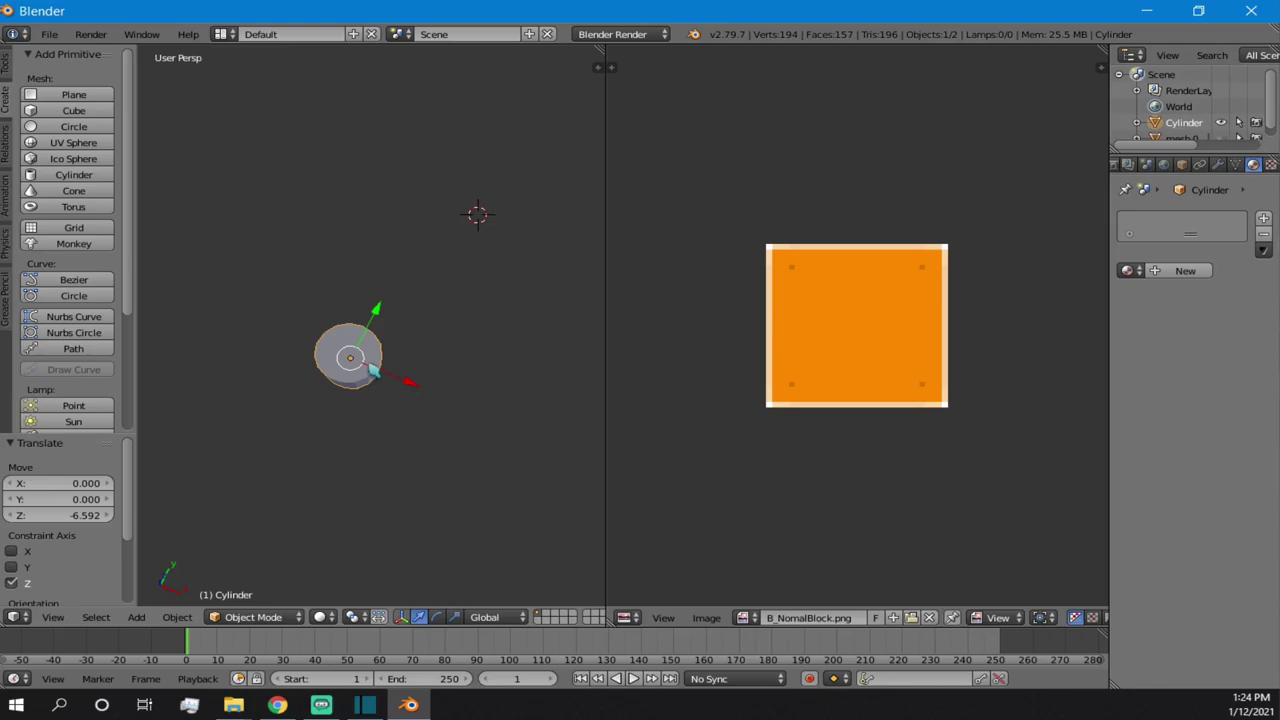
key("g")
key("x")
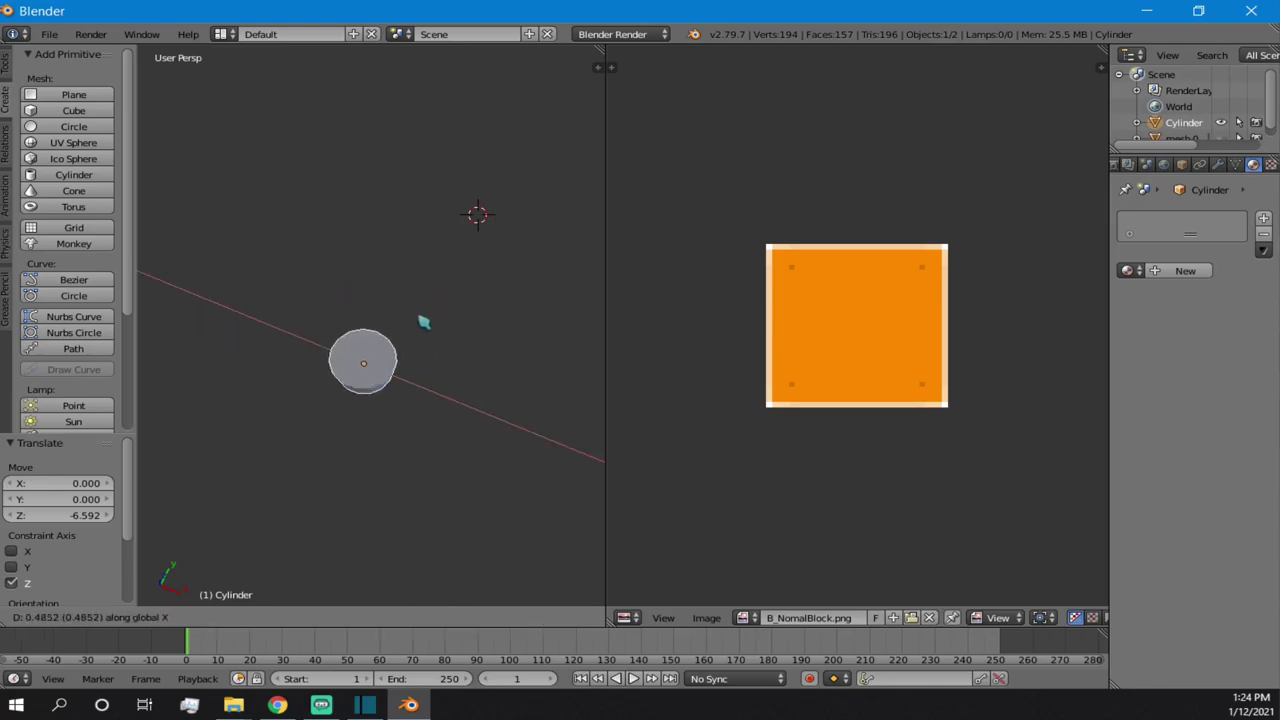
left_click(370, 305)
key("g")
key("y")
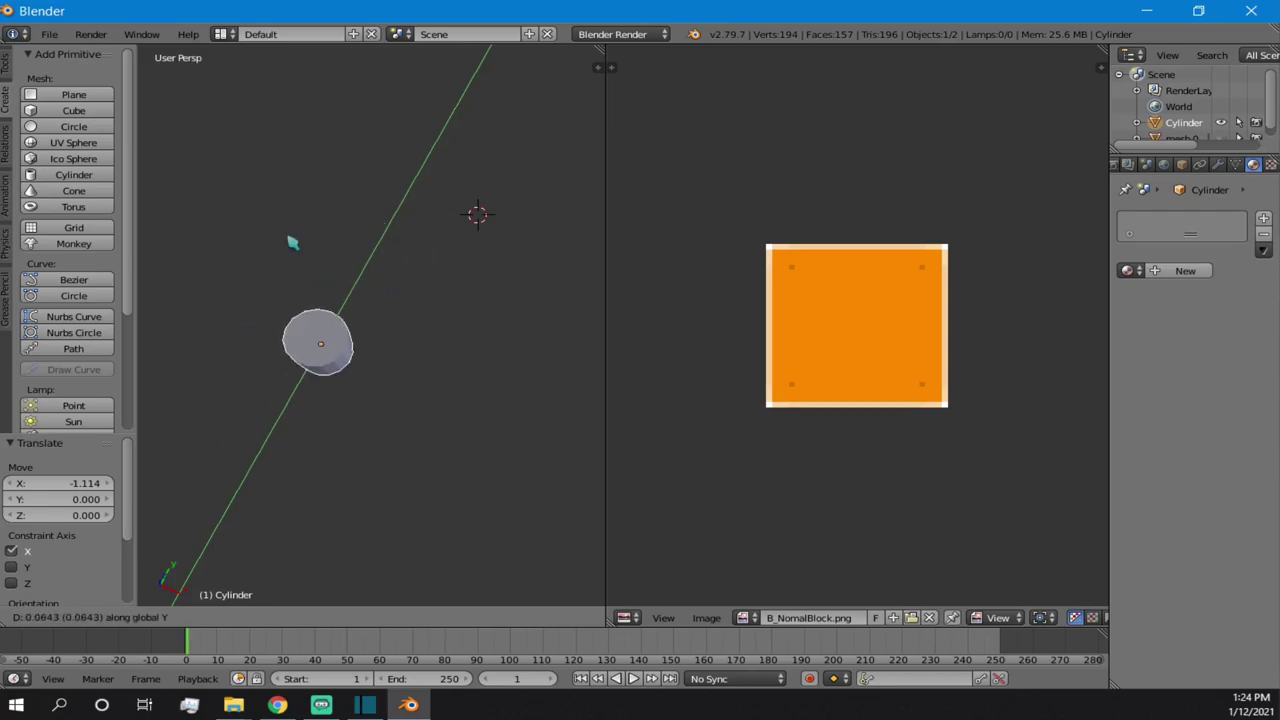
left_click(360, 265)
- Move the cylinder with the global Z axis locked, by about 0.99 in X and 0.03 in Y
middle_click_drag(360, 265, 383, 299)
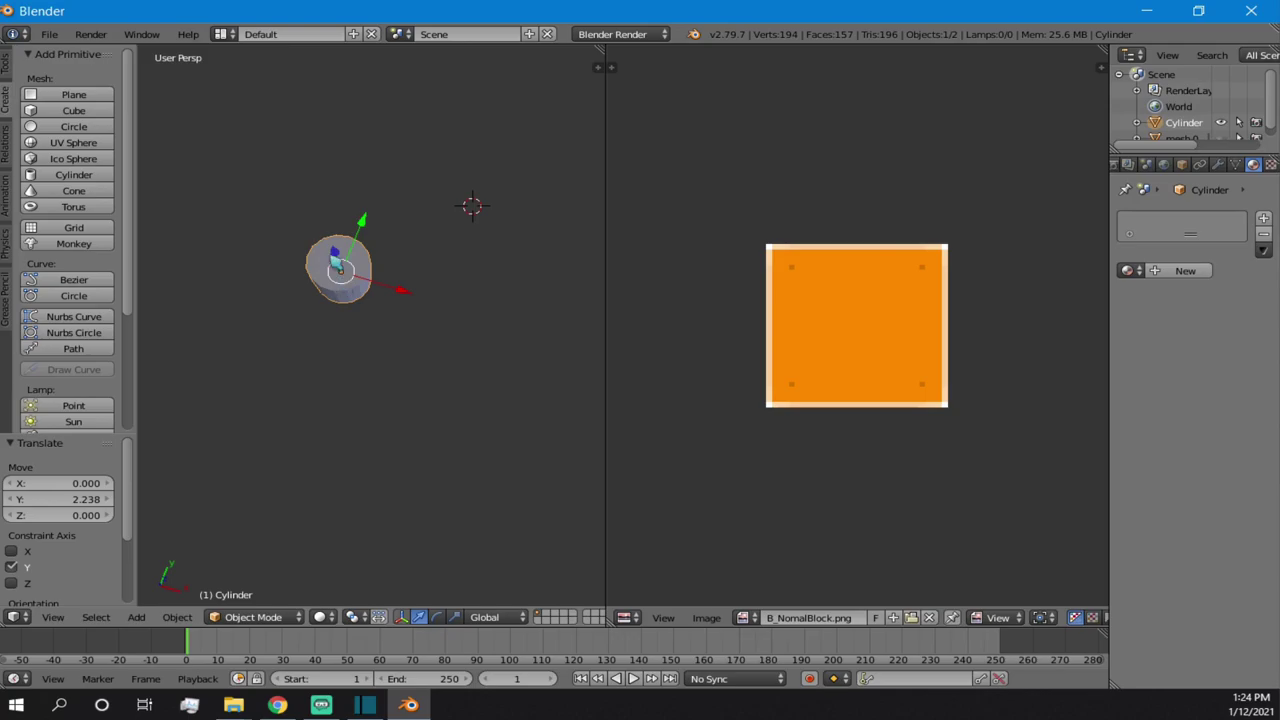
key("g")
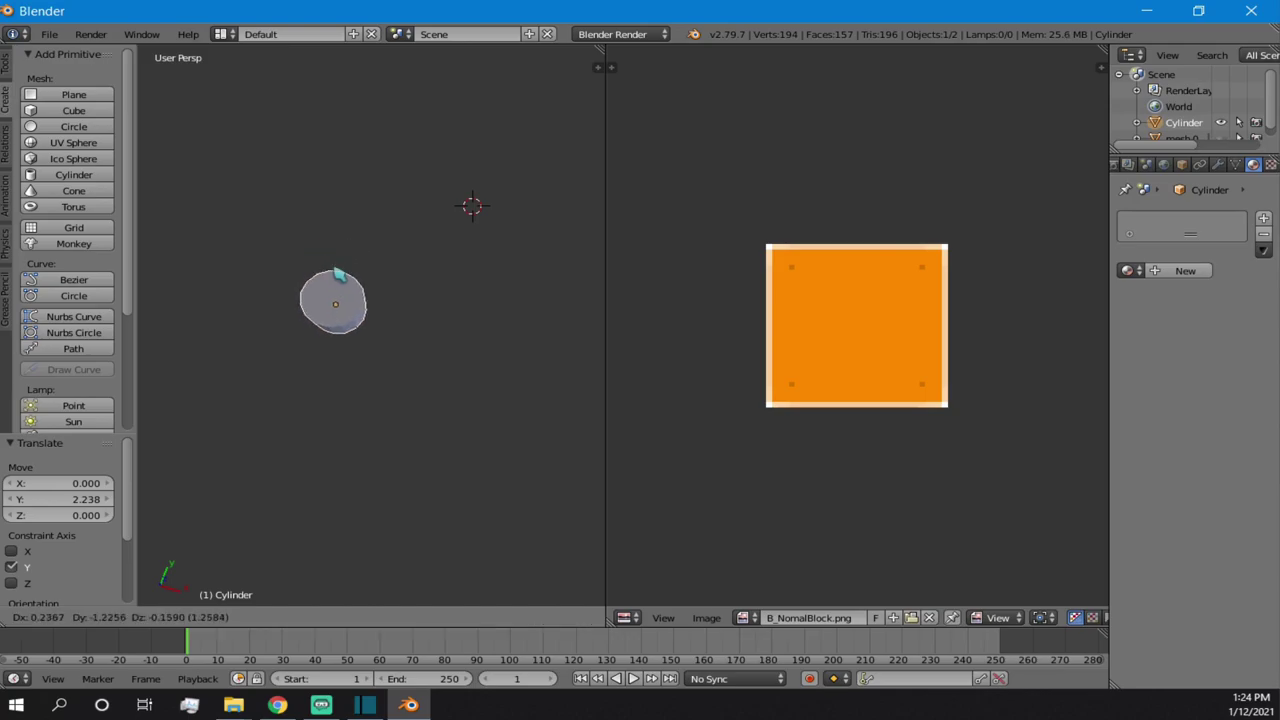
key("shift+z")
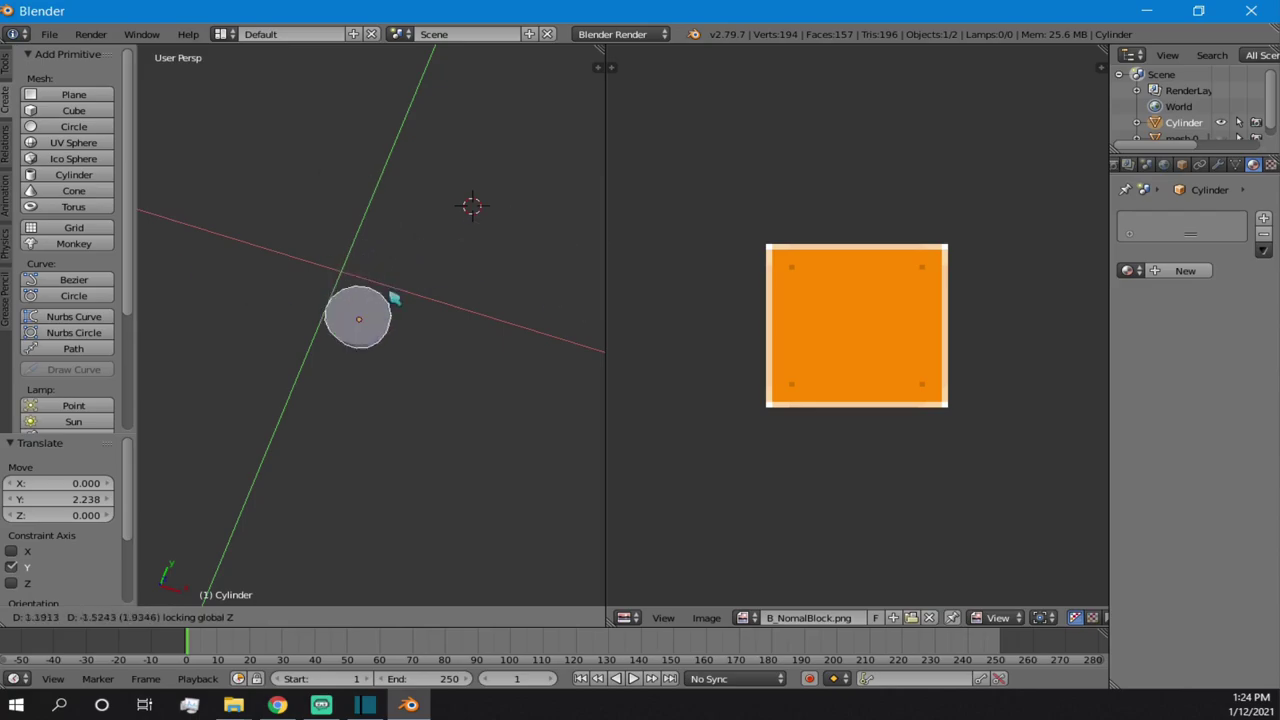
left_click(372, 258)
- Move the cylinder with the global Y axis locked, by about 1.12 in X and 4.93 in Z
middle_click_drag(380, 287, 415, 366)
key("g")
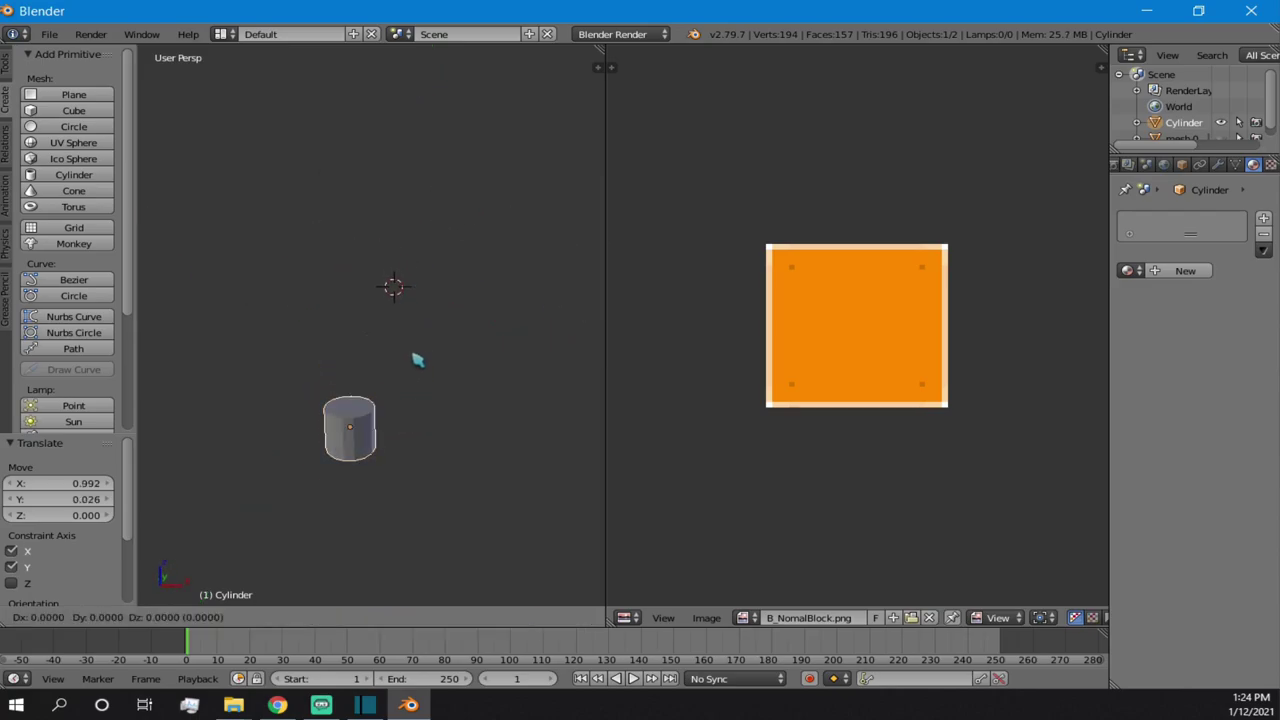
key("shift+y")
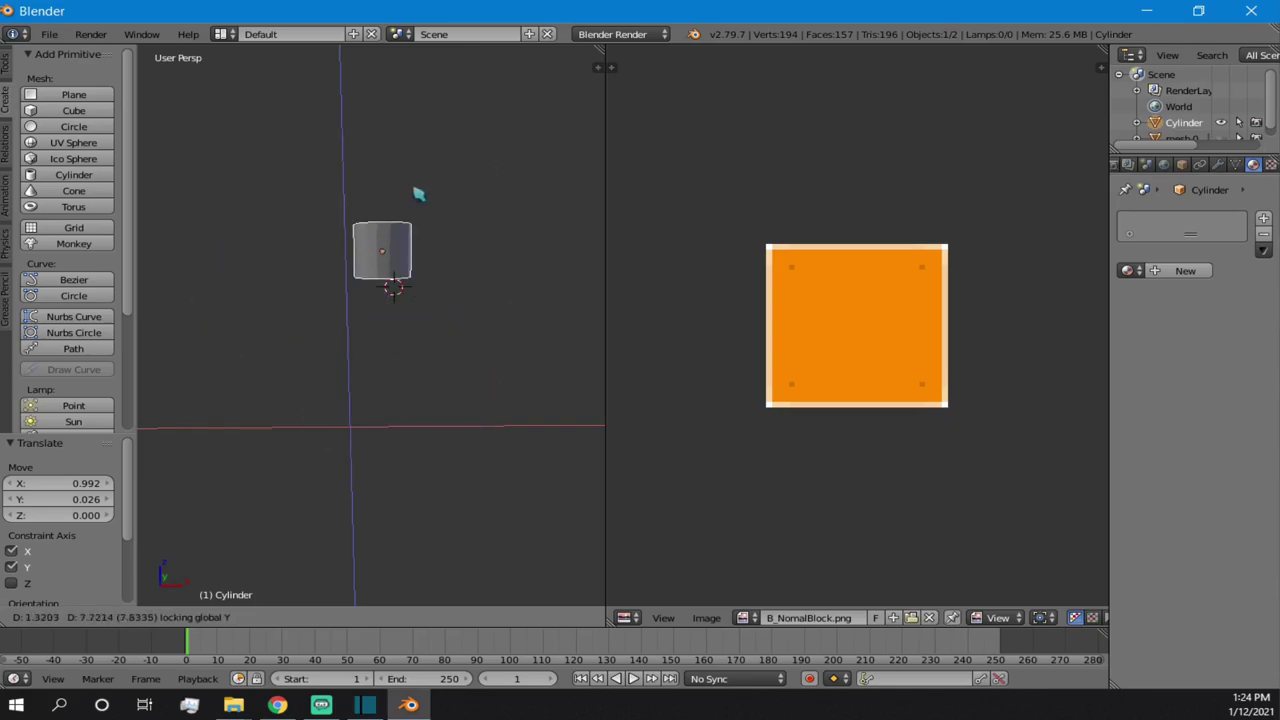
left_click(443, 251)
- Frame the moved cylinder and examine its position relative to the grid from several angles and distances
middle_click_drag(428, 218, 429, 280)
scroll(420, 280, "up", 4)
key("KP_Decimal")
scroll(344, 293, "down", 6)
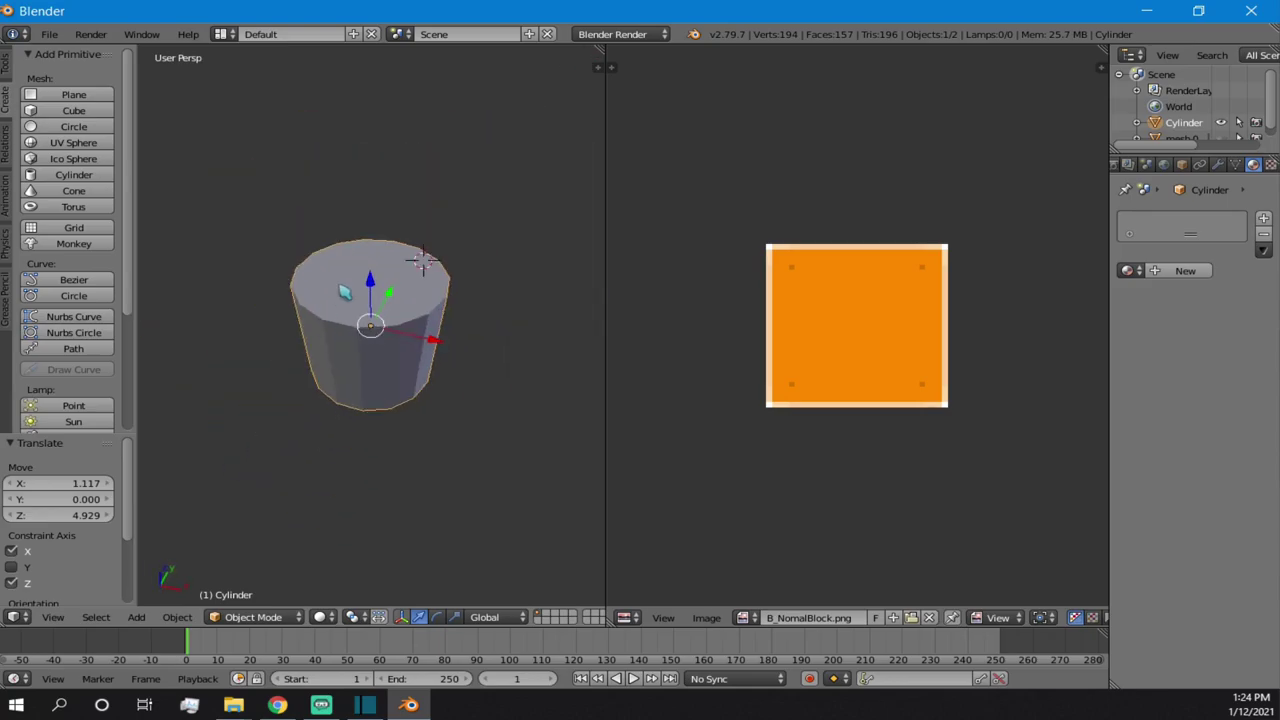
middle_click_drag(344, 291, 376, 330)
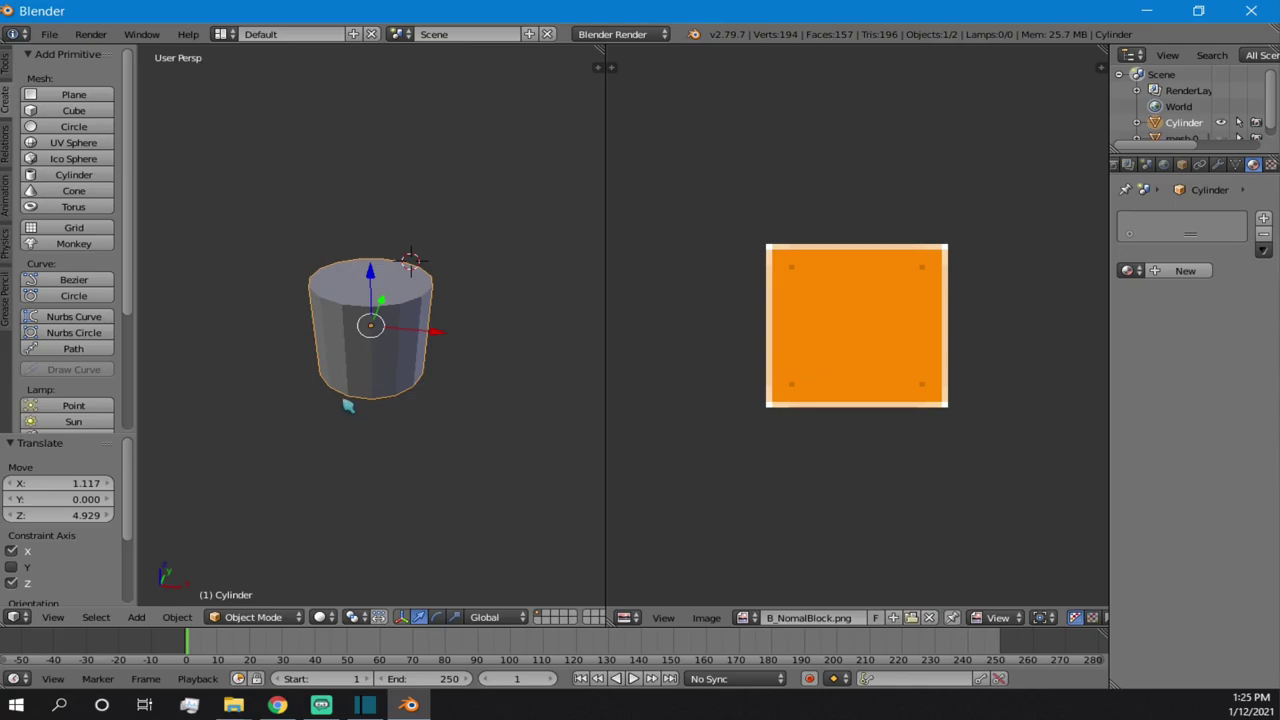
scroll(385, 389, "up", 6)
scroll(406, 375, "down", 5)
middle_click_drag(430, 338, 326, 341)
scroll(330, 347, "down", 5)
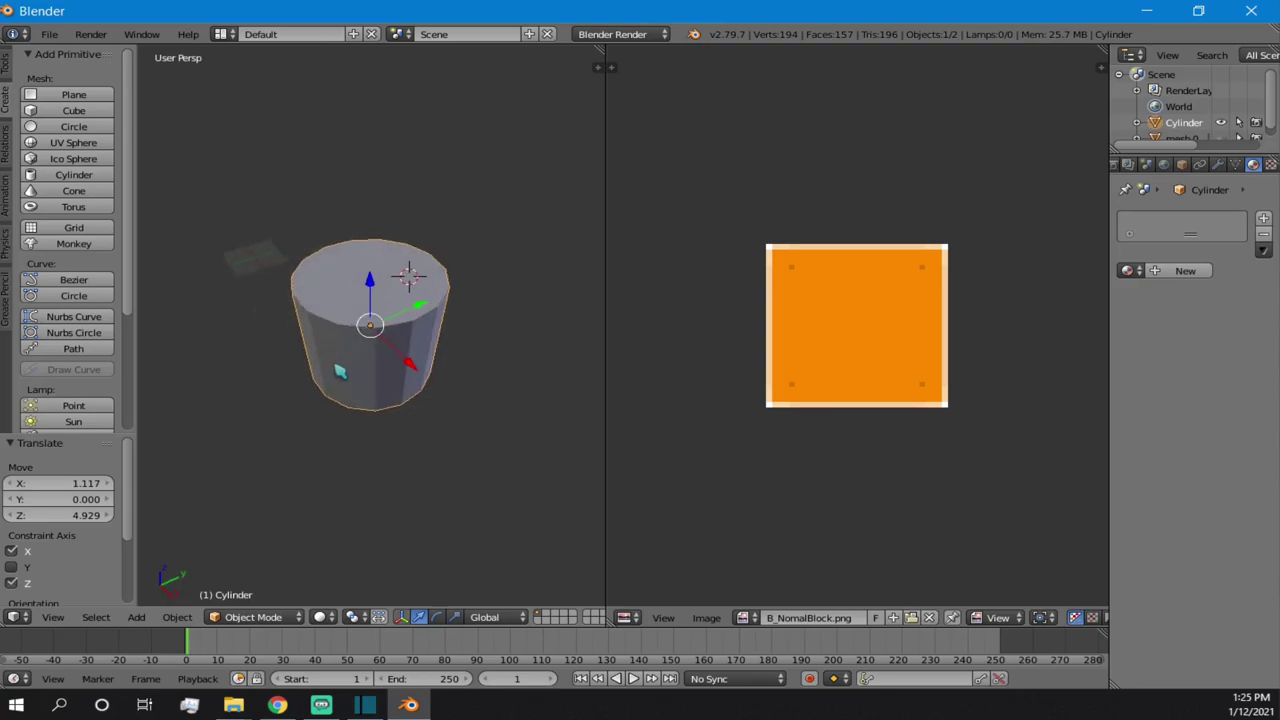
middle_click_drag(456, 333, 460, 300)
scroll(460, 300, "up", 6)
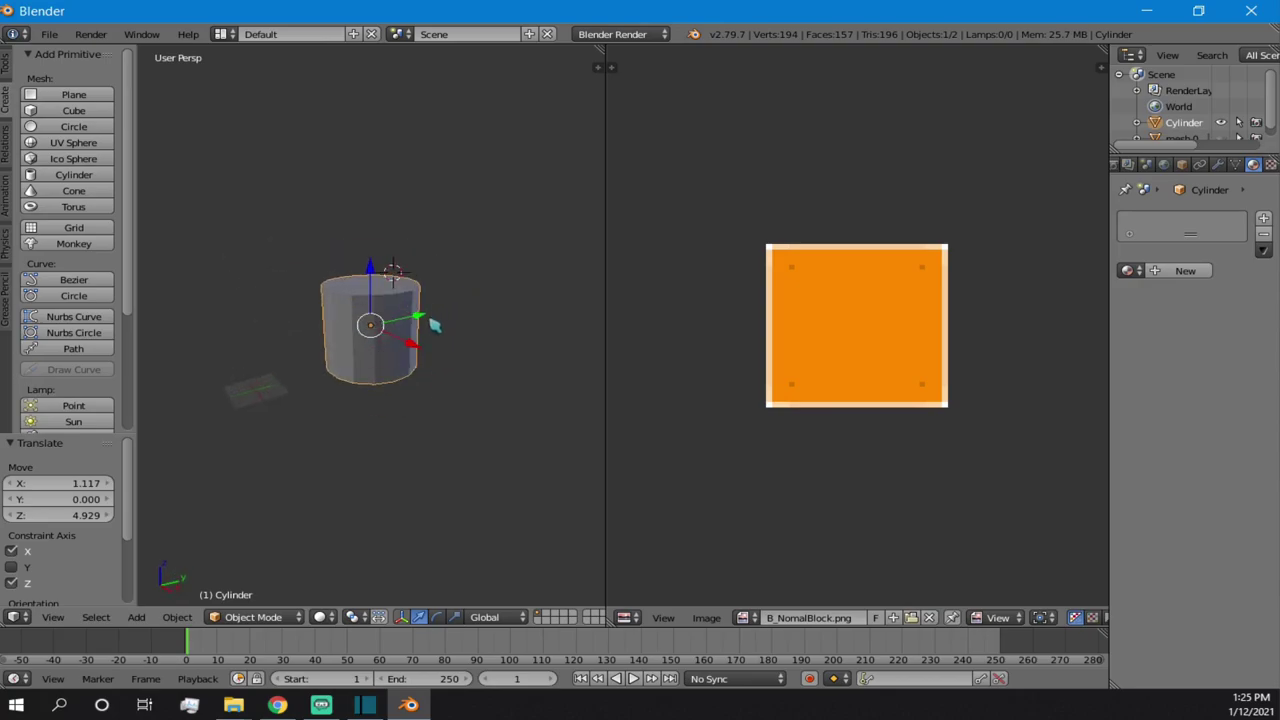
scroll(503, 331, "down", 2)
scroll(503, 331, "down", 3)
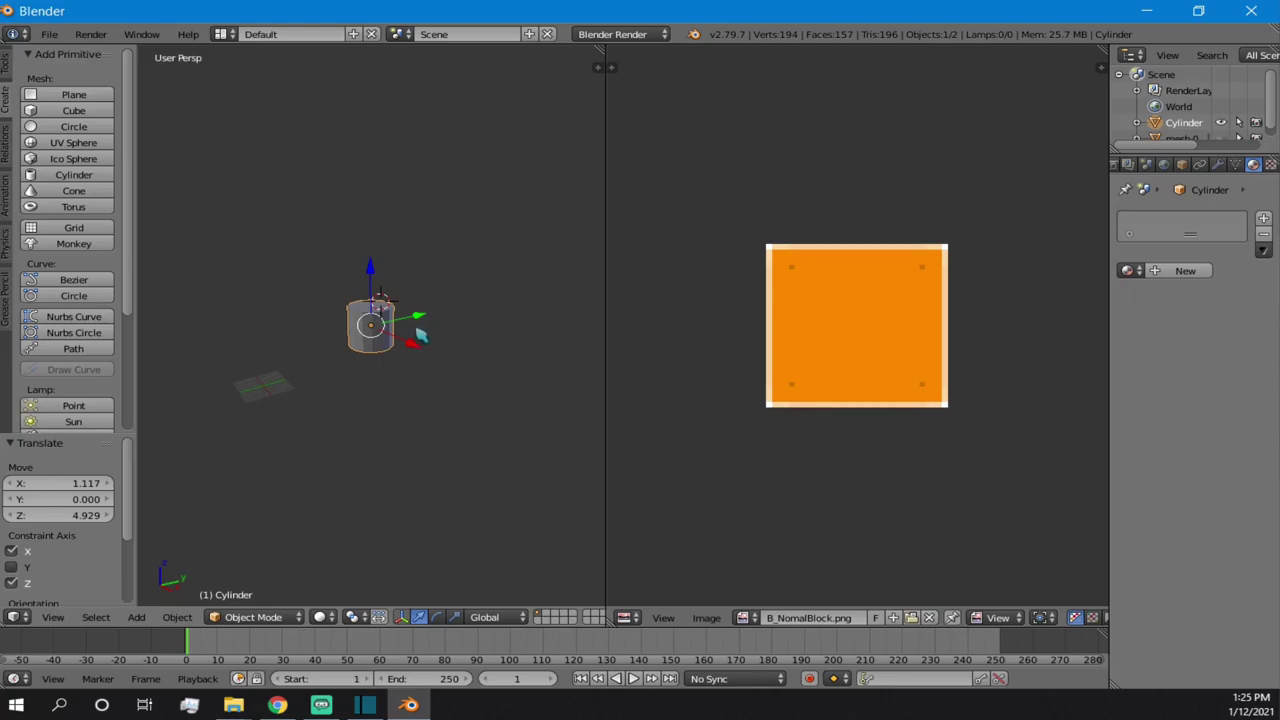
- Scale the cylinder up uniformly by a factor of about 1.42
key("s")
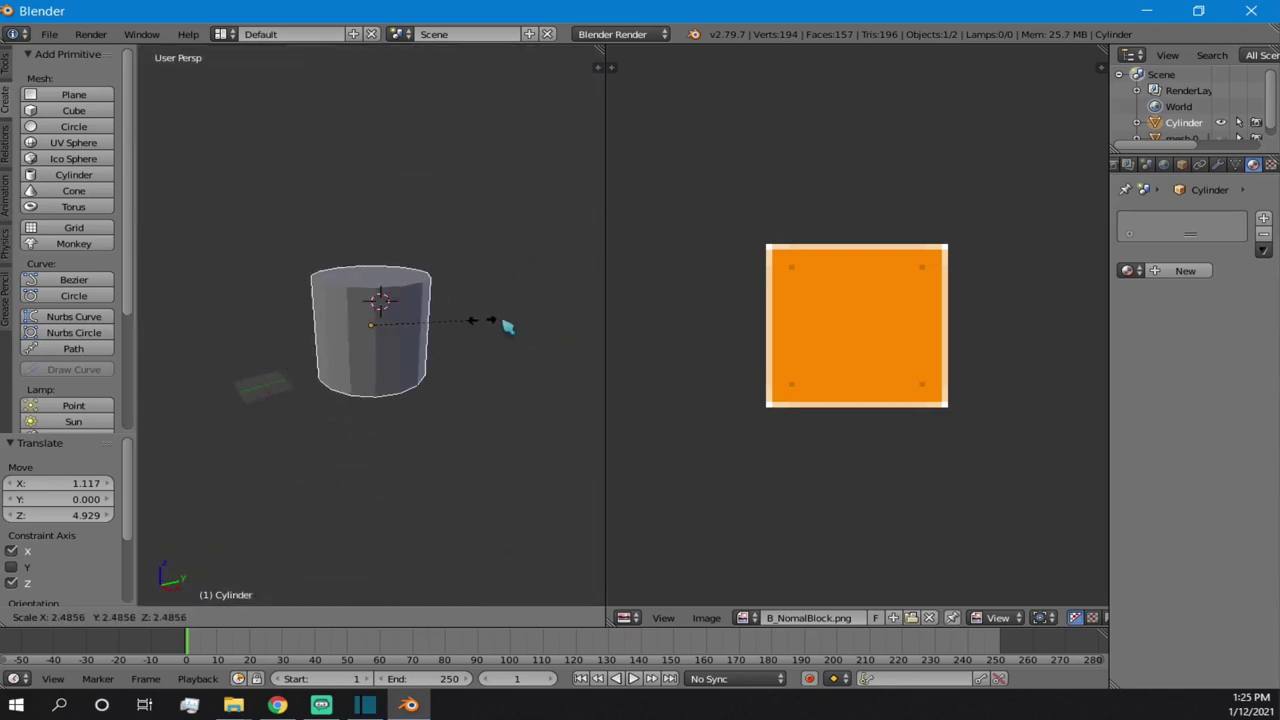
left_click(443, 329)
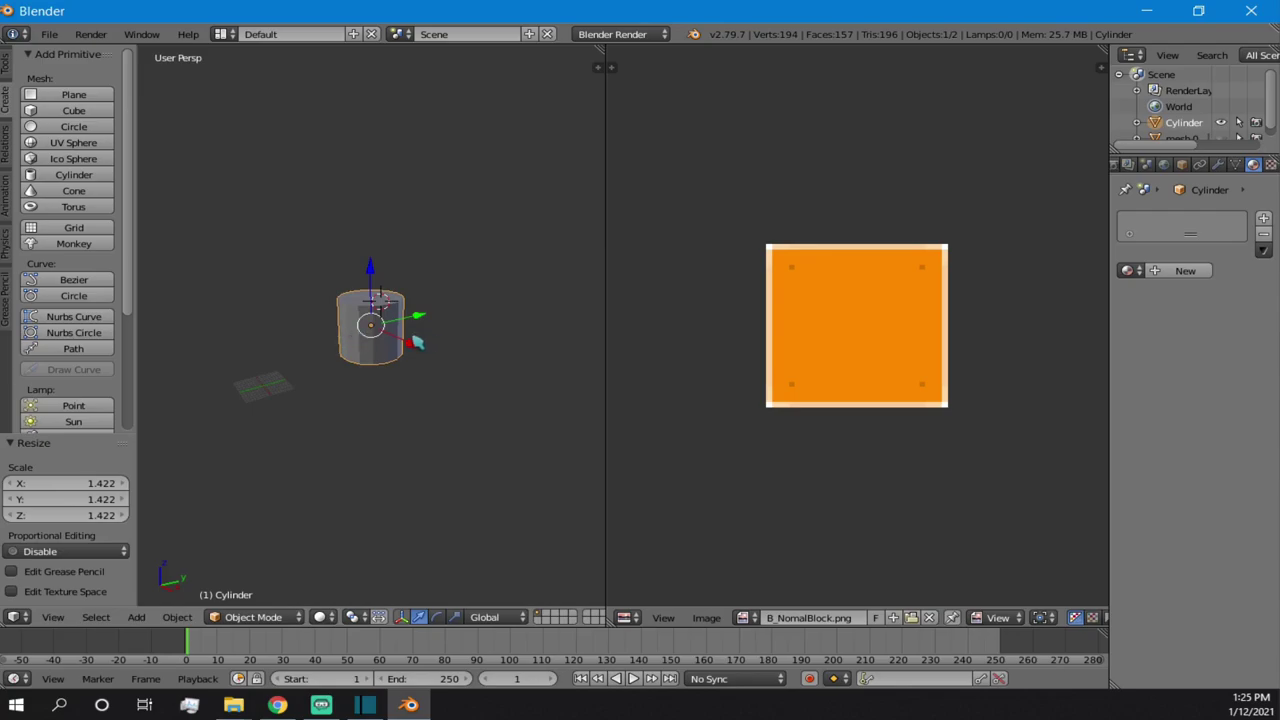
scroll(411, 328, "up", 3)
middle_click_drag(411, 328, 410, 355)
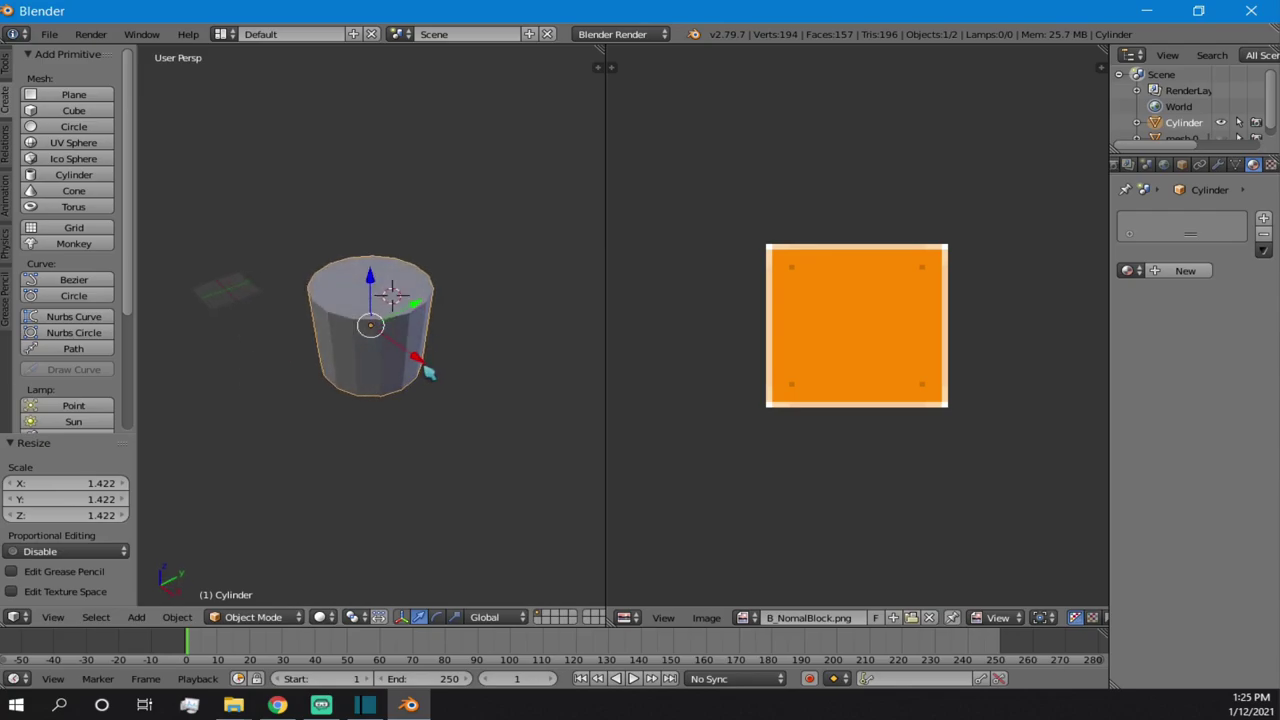
- Scale the cylinder along the global Z axis by a factor of about -14.36
key("s")
key("z")
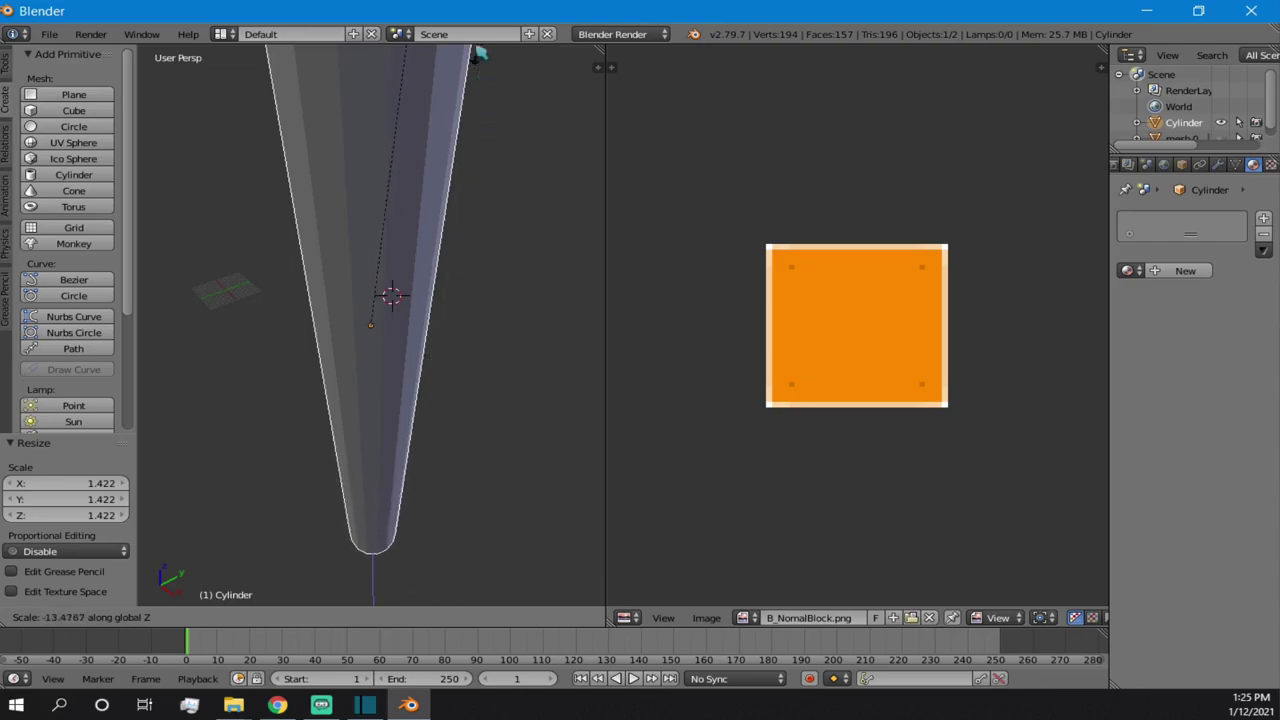
left_click(467, 545)
scroll(475, 570, "down", 6)
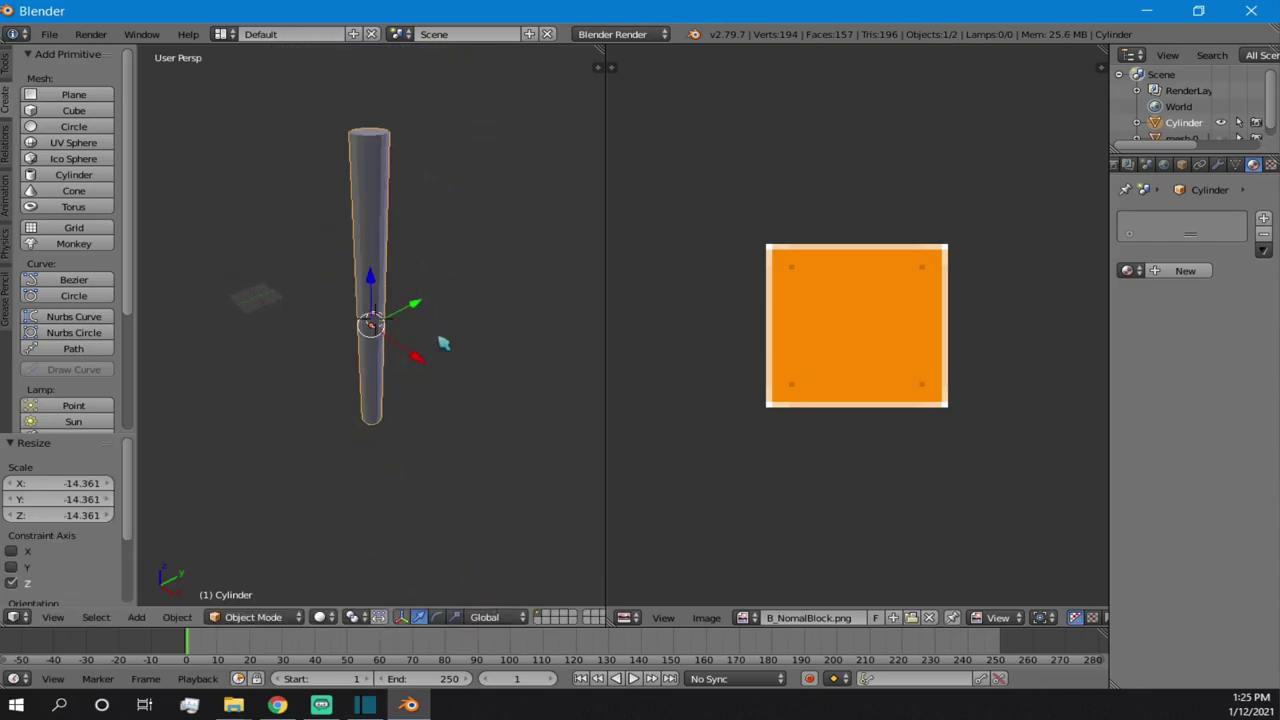
middle_click_drag(436, 388, 434, 290)
scroll(438, 315, "up", 2)
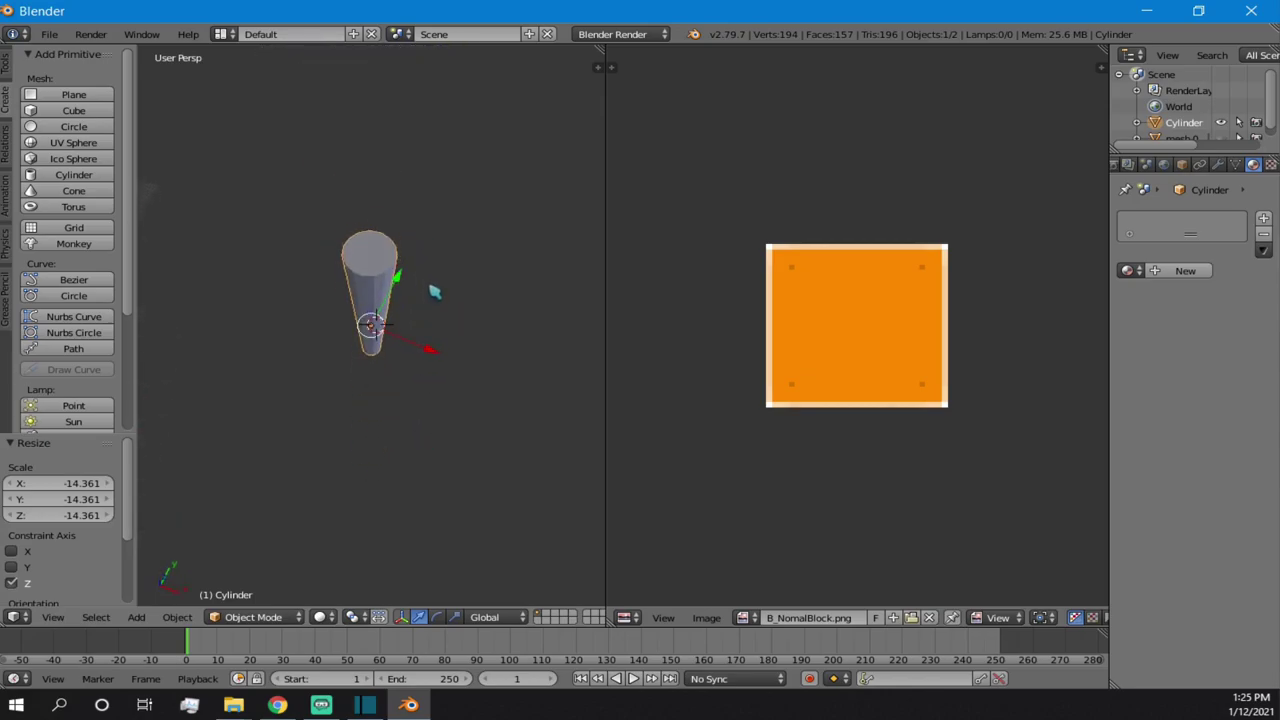
- Scale the cylinder along the global X axis by a factor of about 5.79
key("s")
key("x")
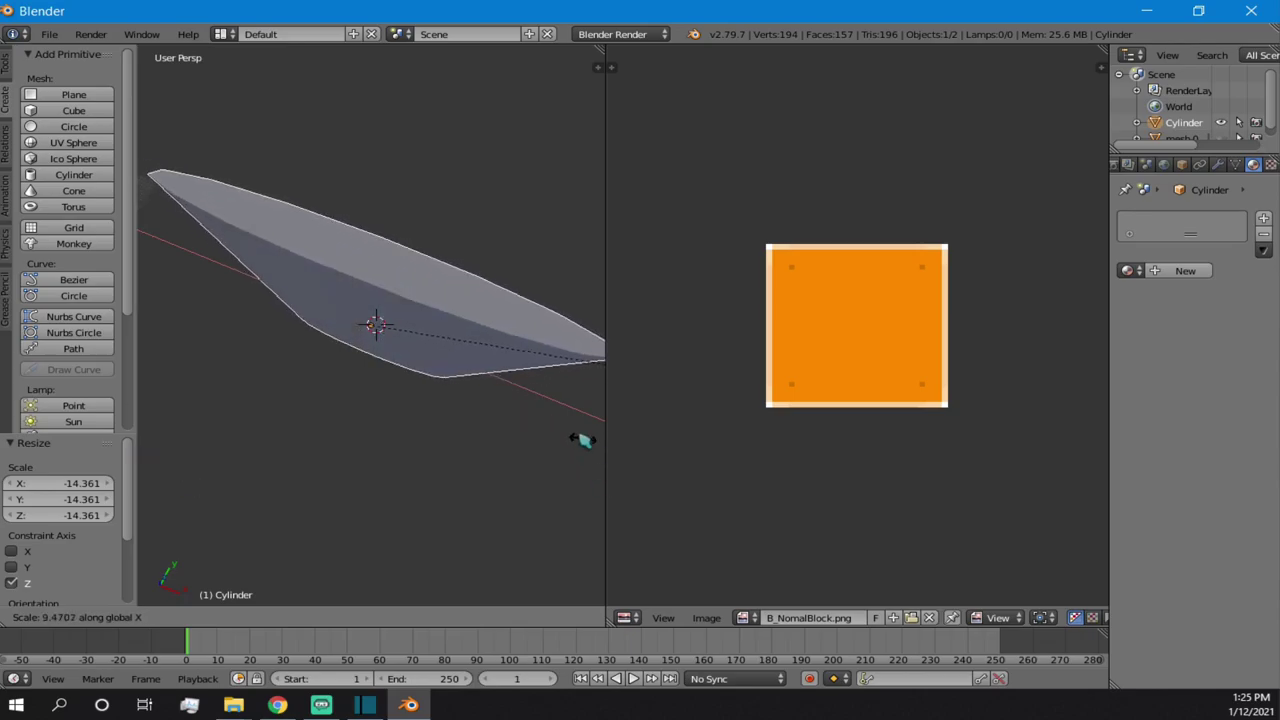
left_click(330, 312)
middle_click_drag(489, 374, 290, 292)
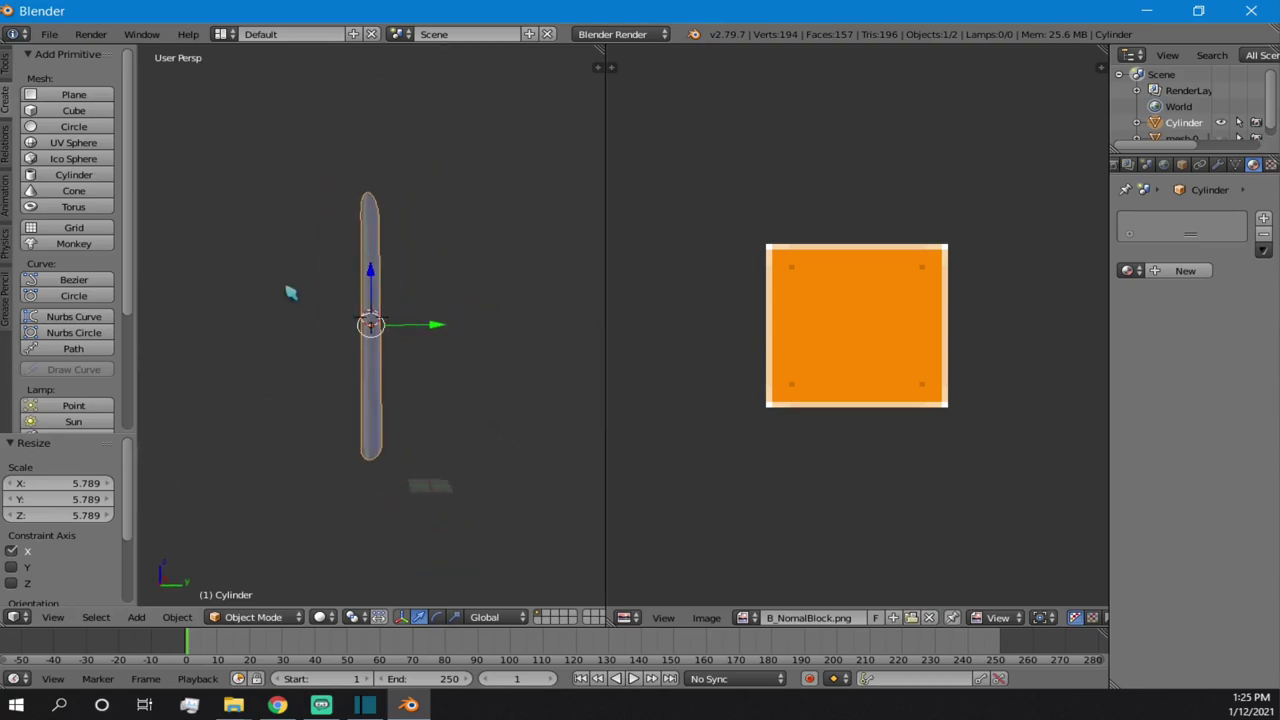
- Undo the Z-axis and X-axis scaling of the cylinder
key("ctrl+z")
key("ctrl+z")
scroll(357, 310, "up", 7)
middle_click_drag(405, 308, 453, 361)
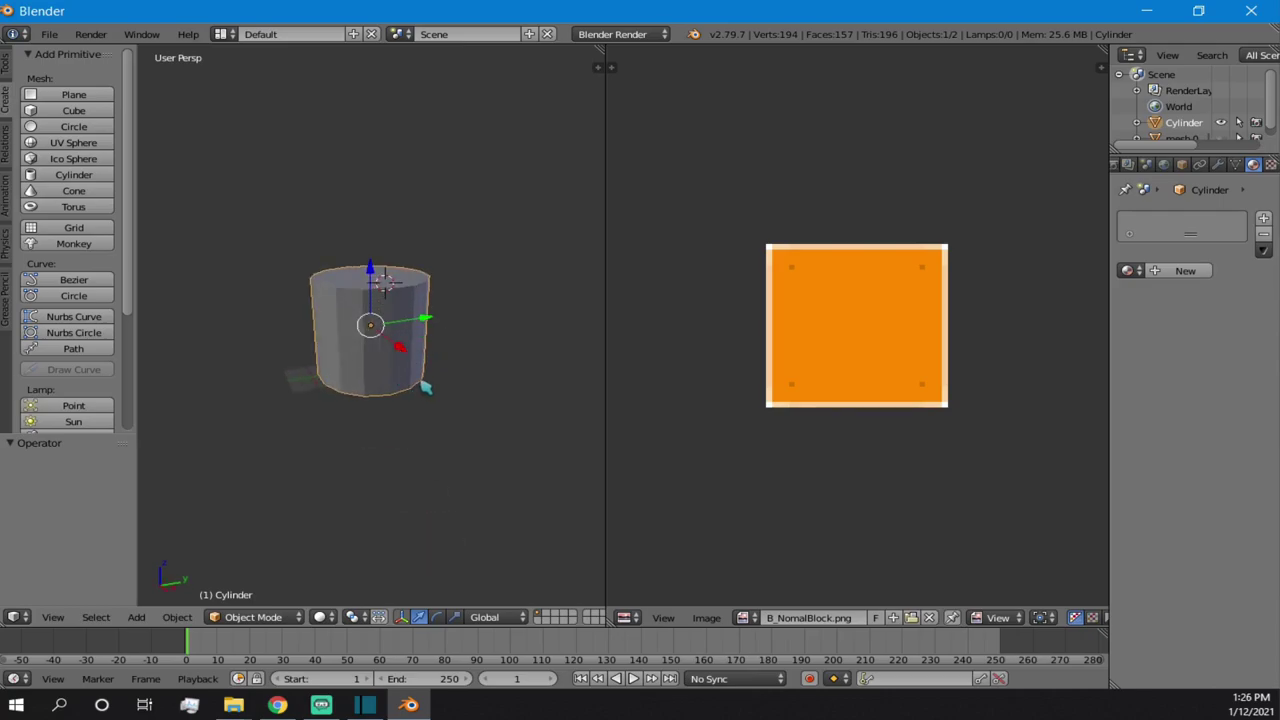
- Demonstrate redoing and undoing the cylinder's axis-constrained scaling
key("ctrl+shift+z")
key("ctrl+shift+z")
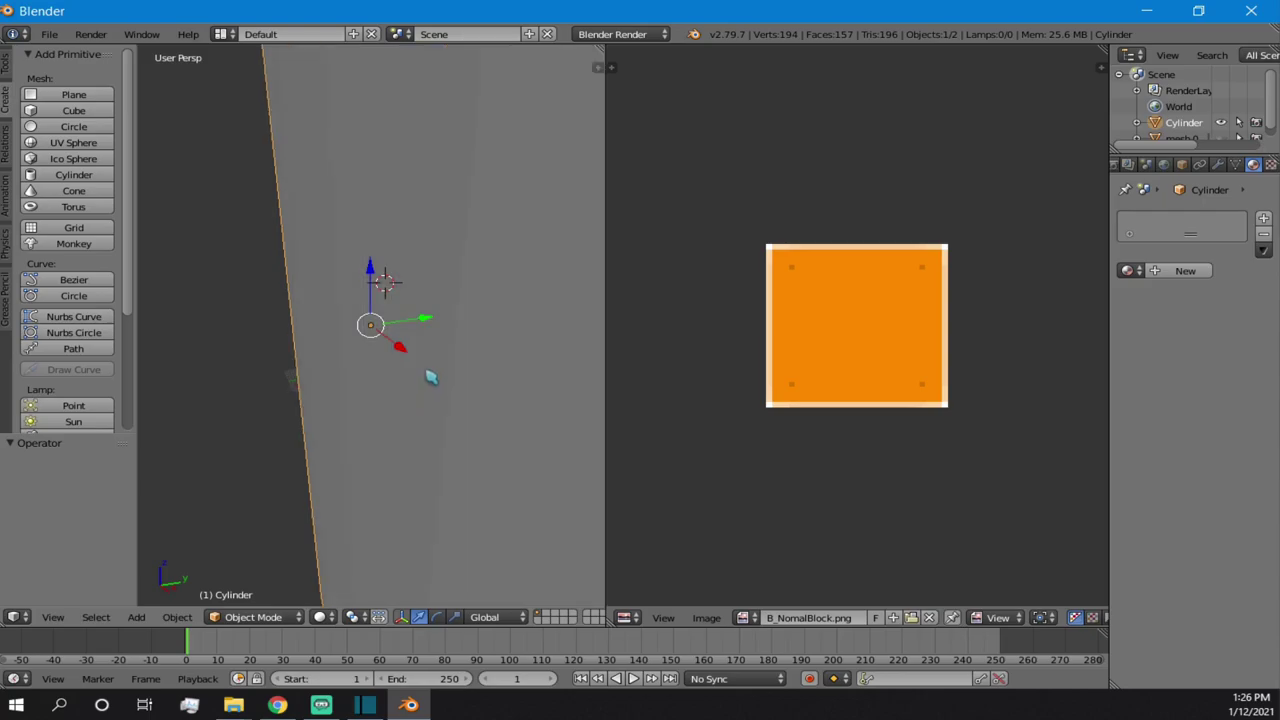
key("ctrl+z")
key("ctrl+z")
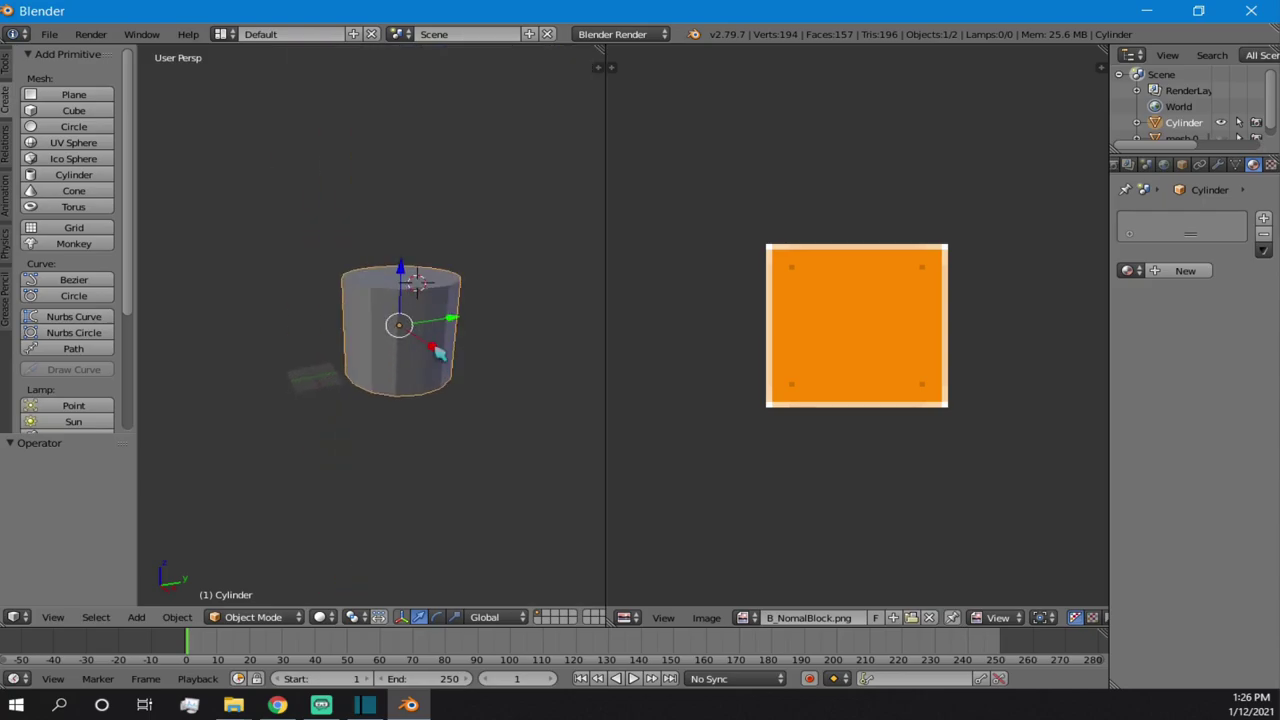
key("ctrl+shift+z")
- In Object Mode, move the cylinder about -0.63 in X, -1.43 in Y and 0.59 in Z, and scale it uniformly by 0.99
key("Tab")
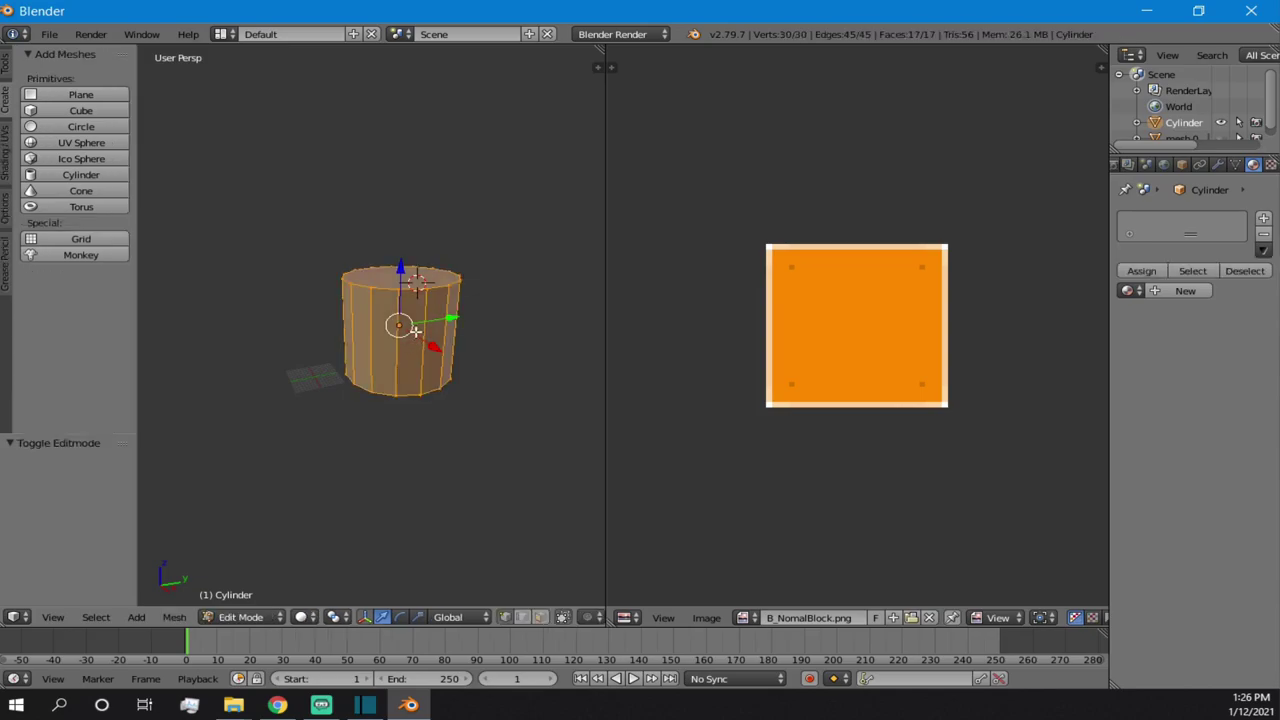
key("Tab")
mouse_move(401, 308)
middle_mouse_down()
mouse_move(392, 322)
mouse_move(400, 311)
middle_mouse_up()
key("g")
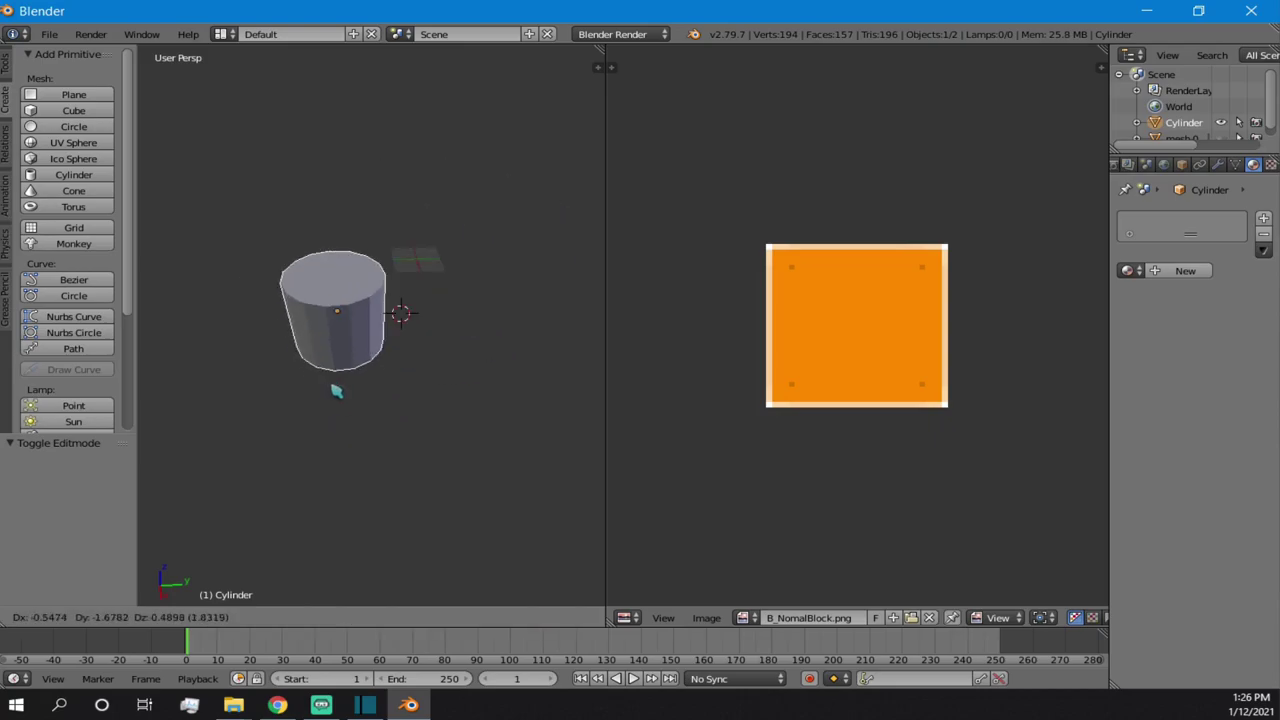
left_click(340, 391)
key("s")
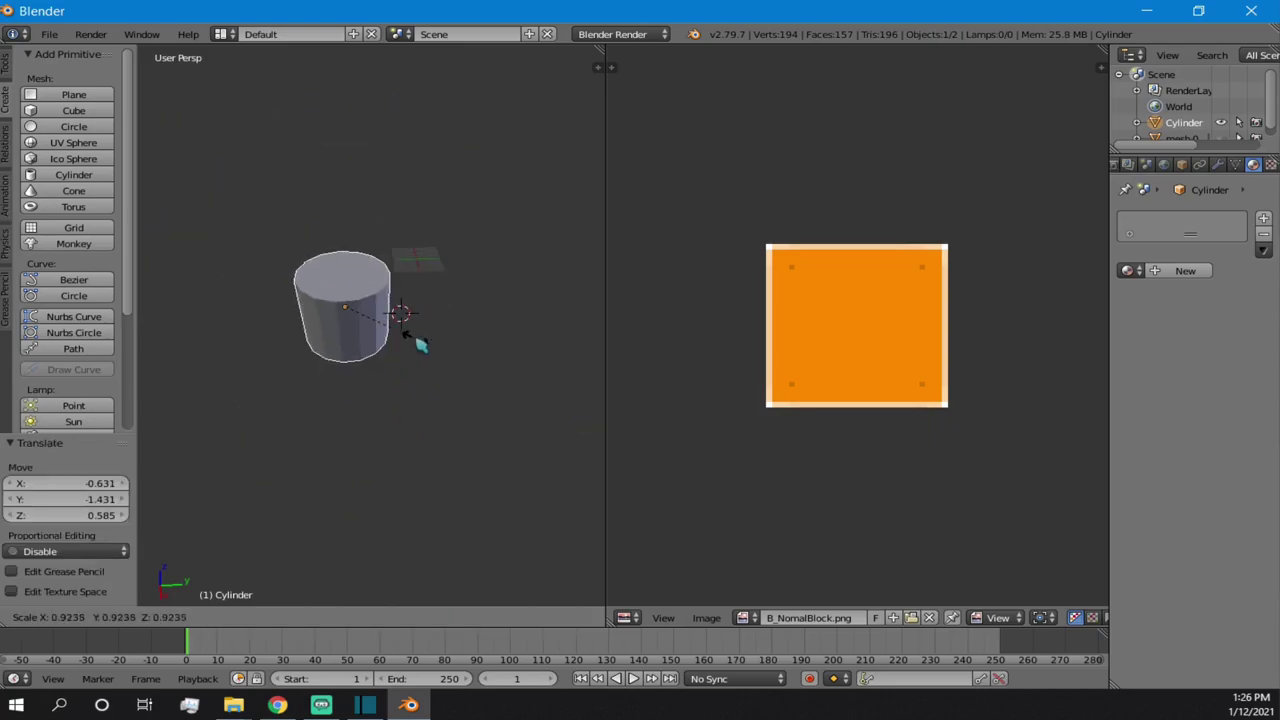
left_click(426, 346)
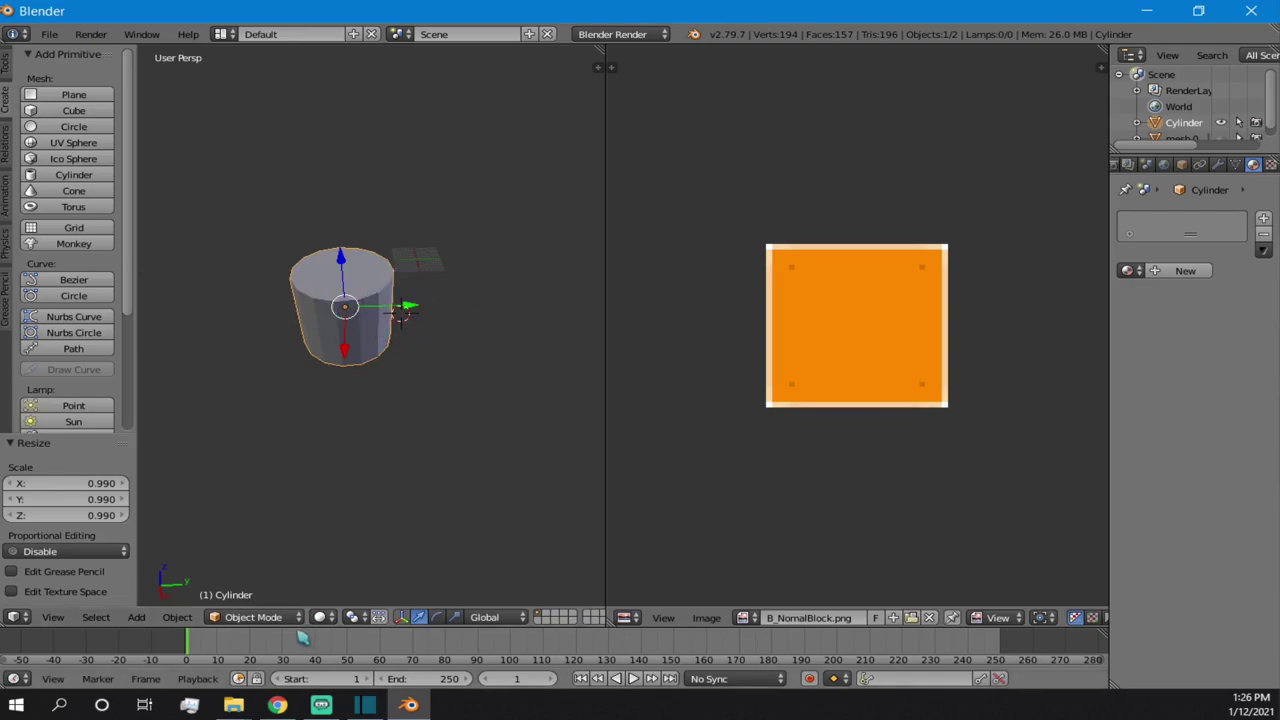
- Put the cylinder in Edit Mode and snap the 3D cursor to the selected geometry
left_click(255, 617)
left_click(275, 580)
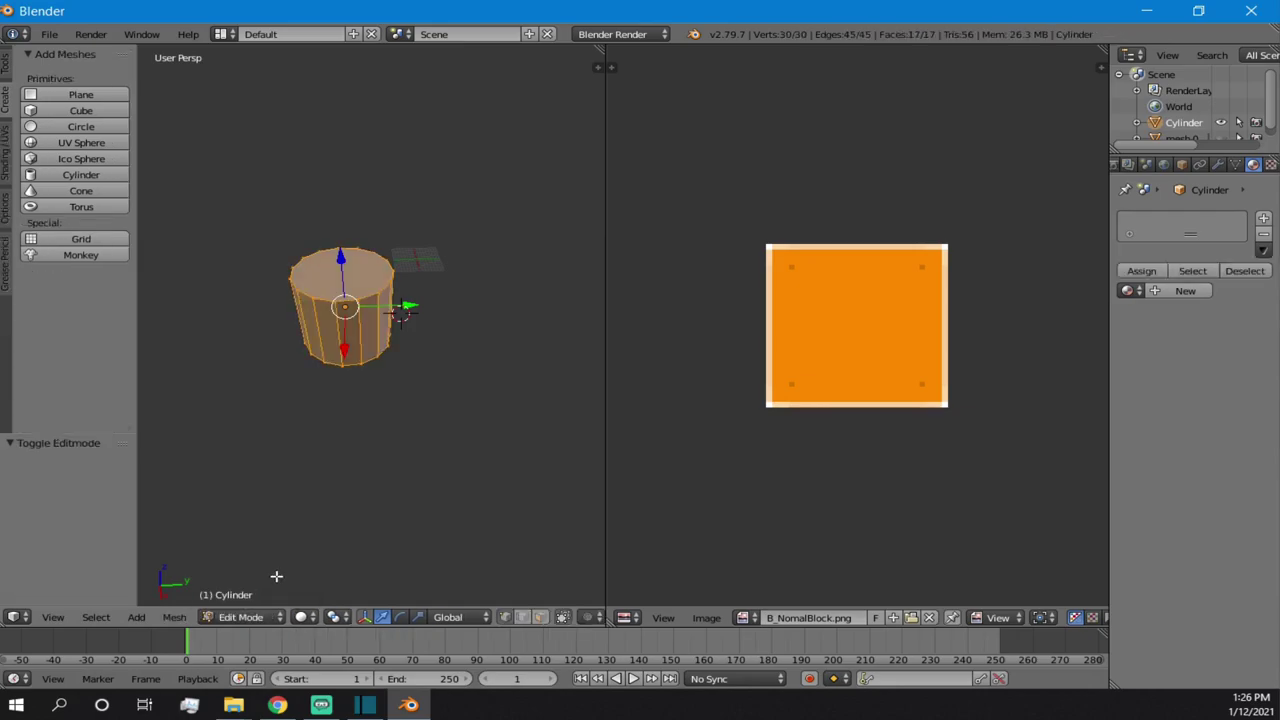
scroll(355, 378, "up", 4)
mouse_move(339, 485)
middle_mouse_down()
mouse_move(343, 414)
mouse_move(357, 470)
middle_mouse_up()
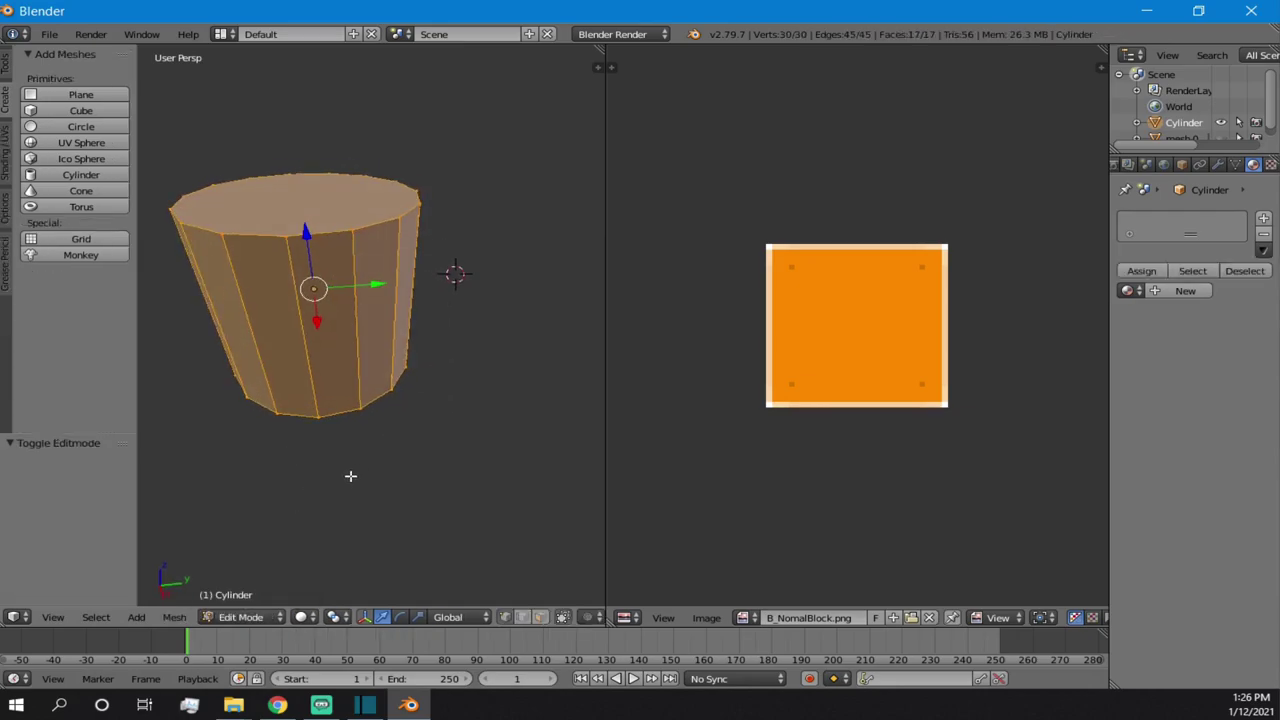
scroll(350, 476, "up", 3)
key("shift+s")
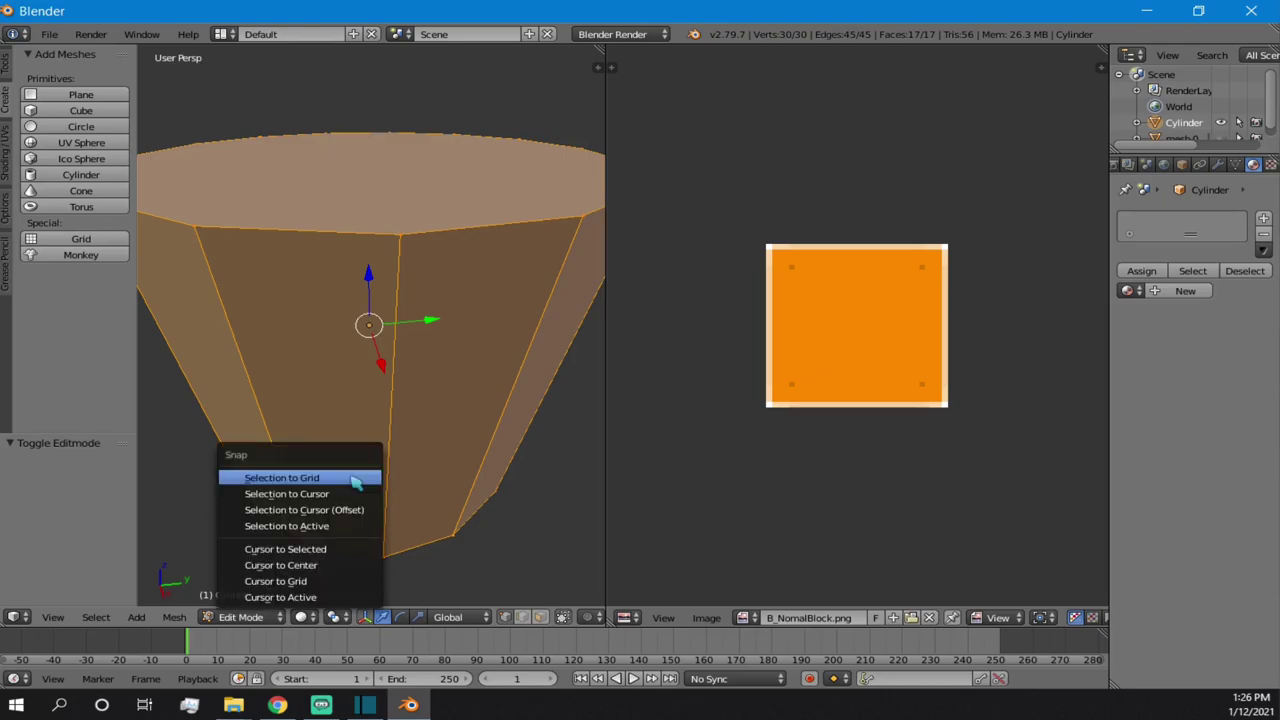
left_click(357, 550)
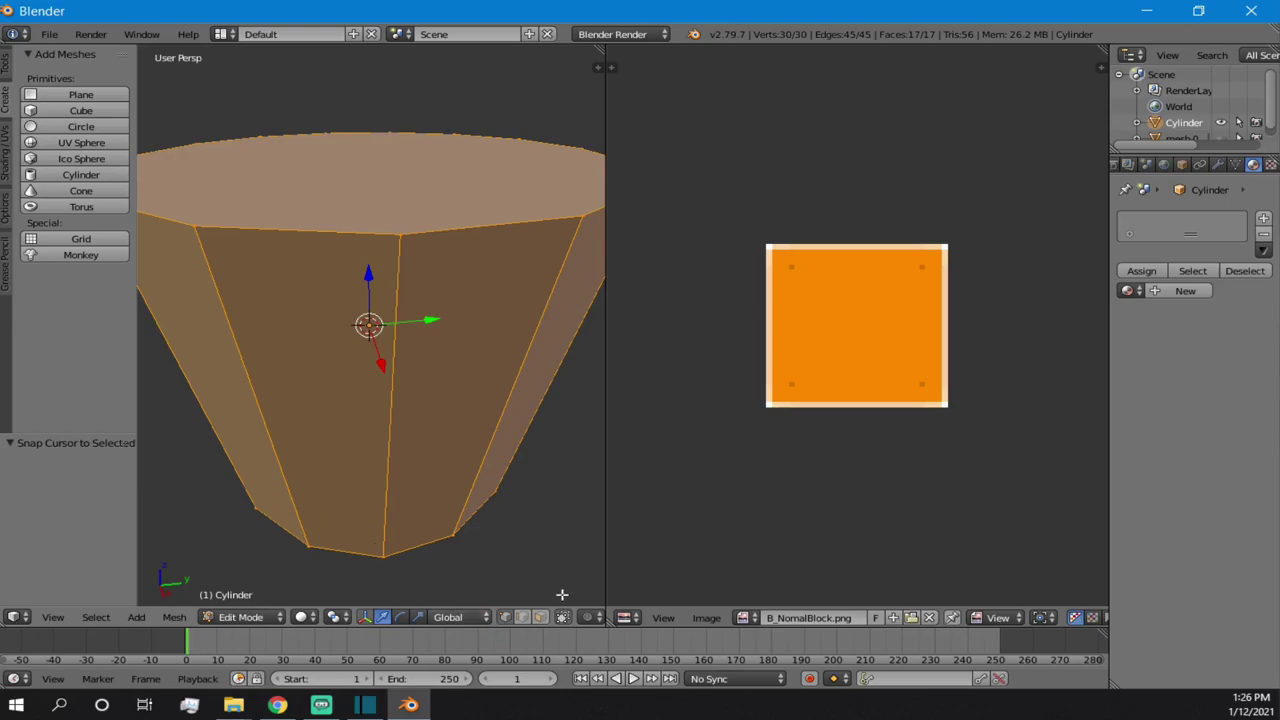
scroll(388, 497, "down", 2)
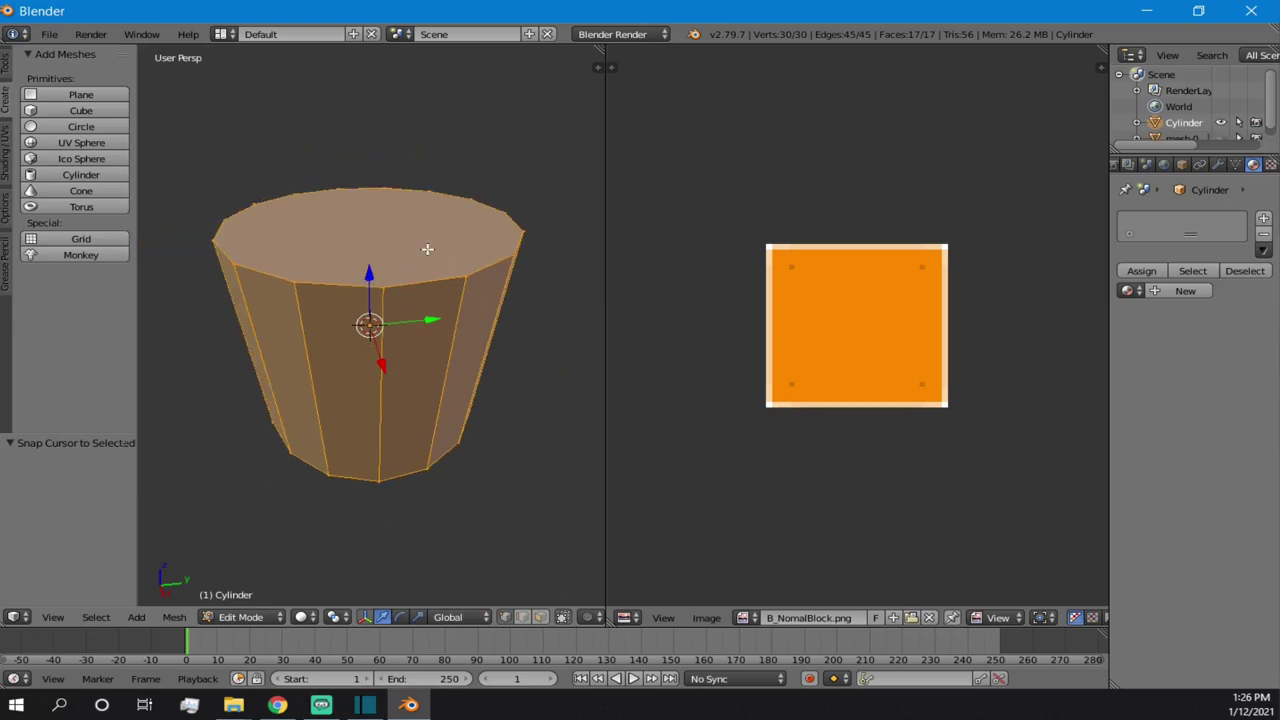
- Use face selection to pick individual side faces of the cylinder
right_click(374, 349)
right_click(443, 334)
right_click(475, 296)
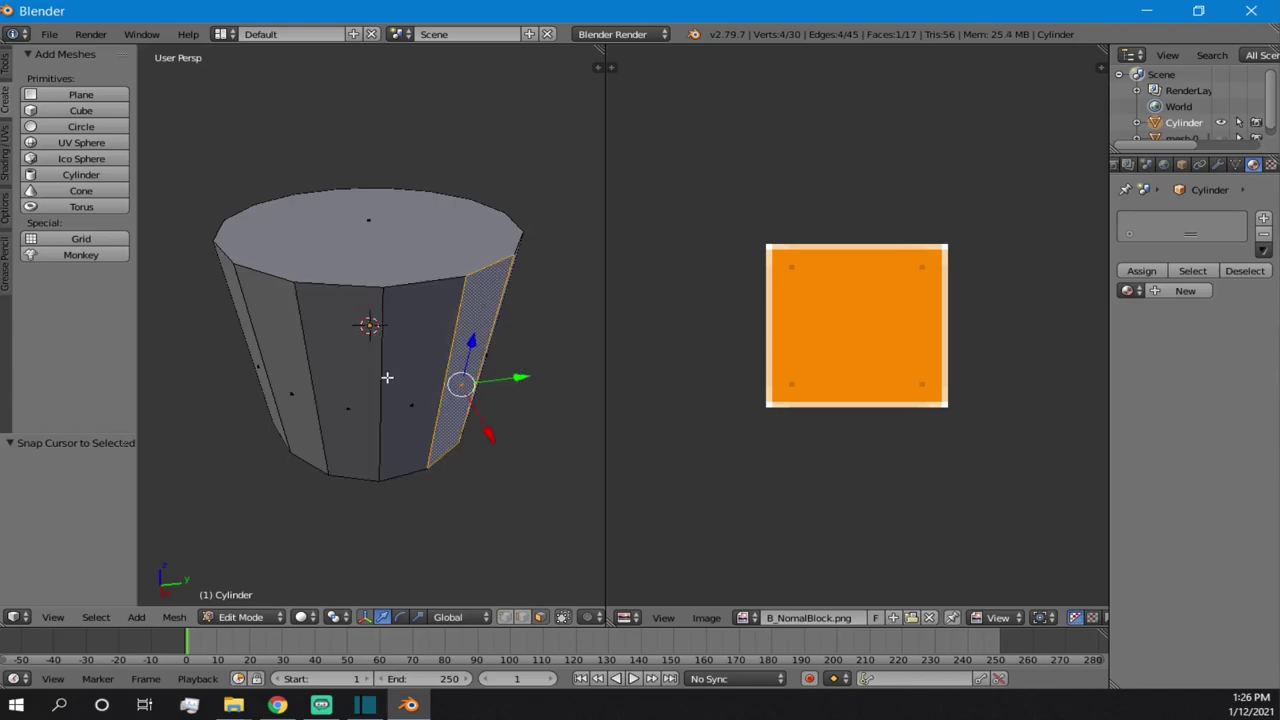
- Select the cylinder's top face and move it about -0.30 in X, 0.31 in Y and 0.45 in Z
scroll(362, 368, "up", 2)
scroll(355, 376, "down", 3)
right_click(360, 281)
key("g")
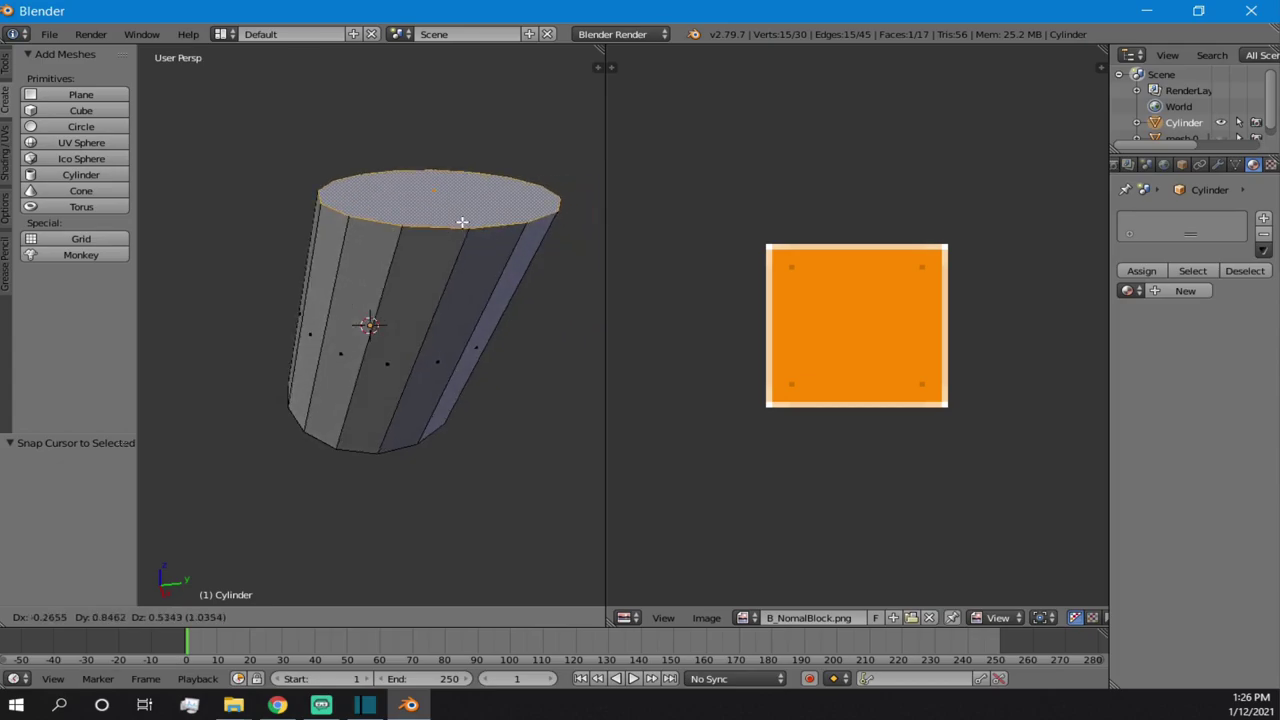
left_click(410, 232)
- Try moving the top face freely and along the global Z, Y and X axes, and undo the move
key("g")
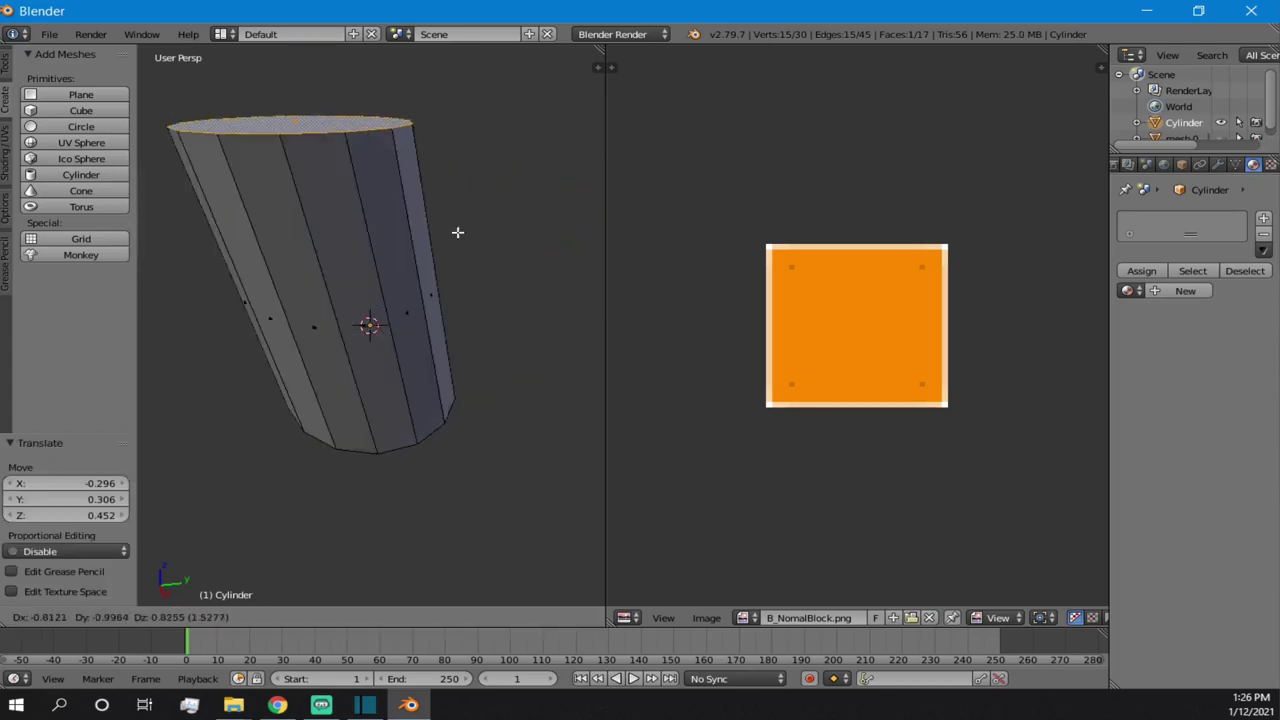
key("z")
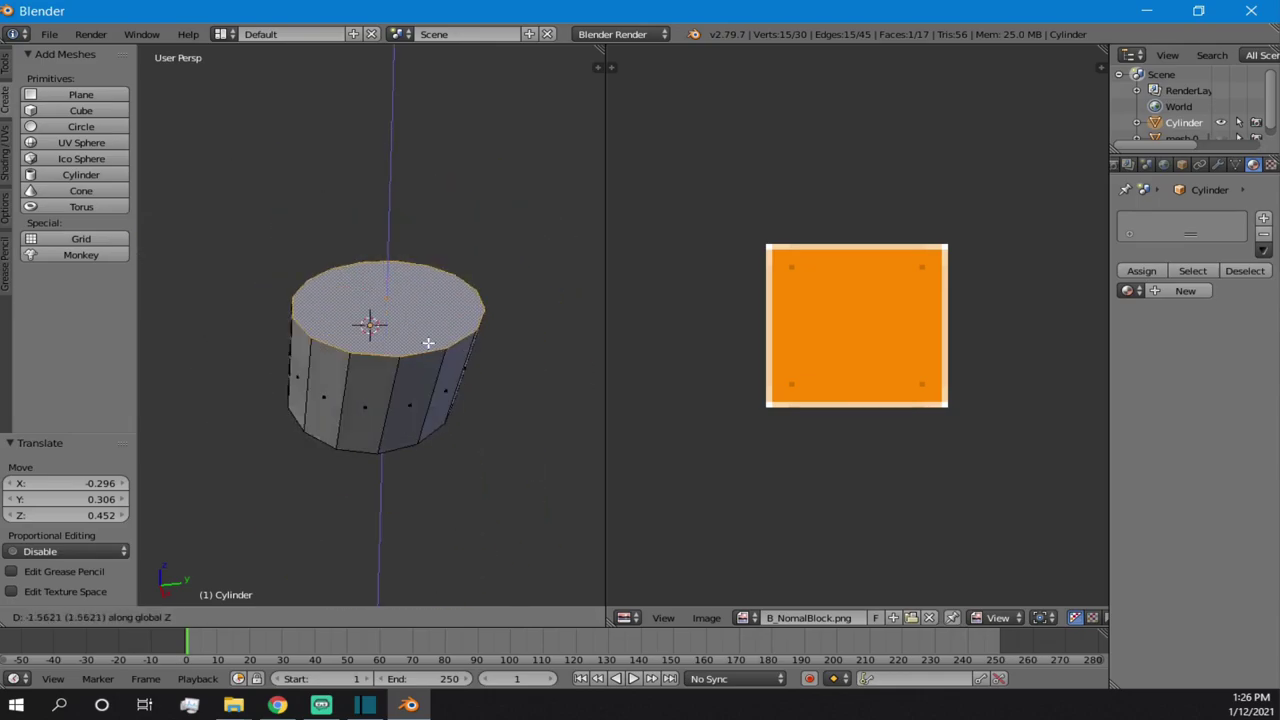
key("y")
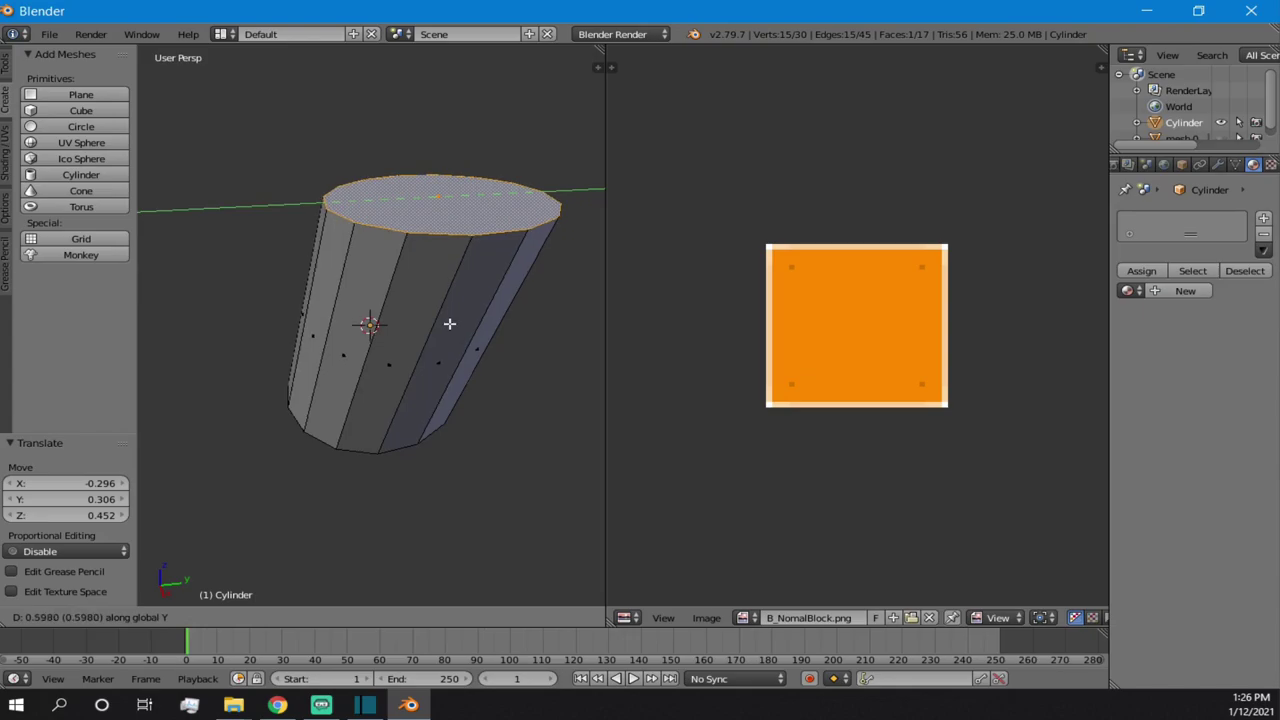
key("x")
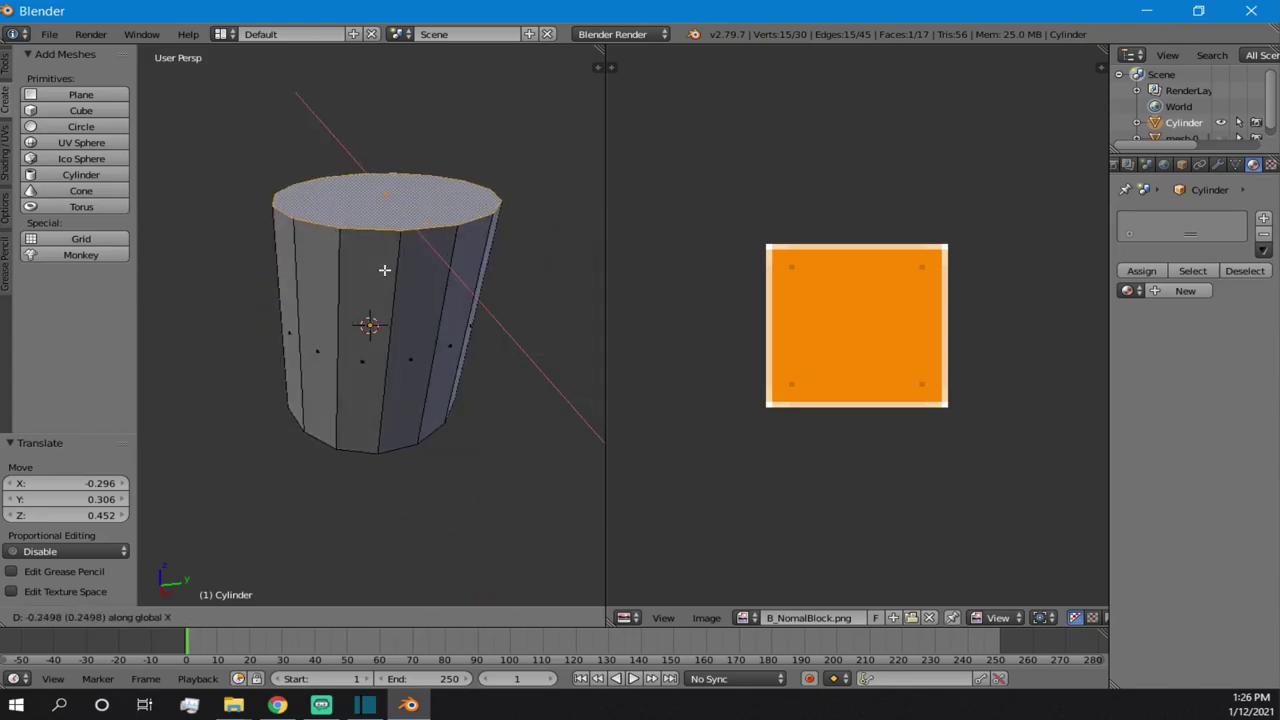
left_click(373, 283)
key("ctrl+z")
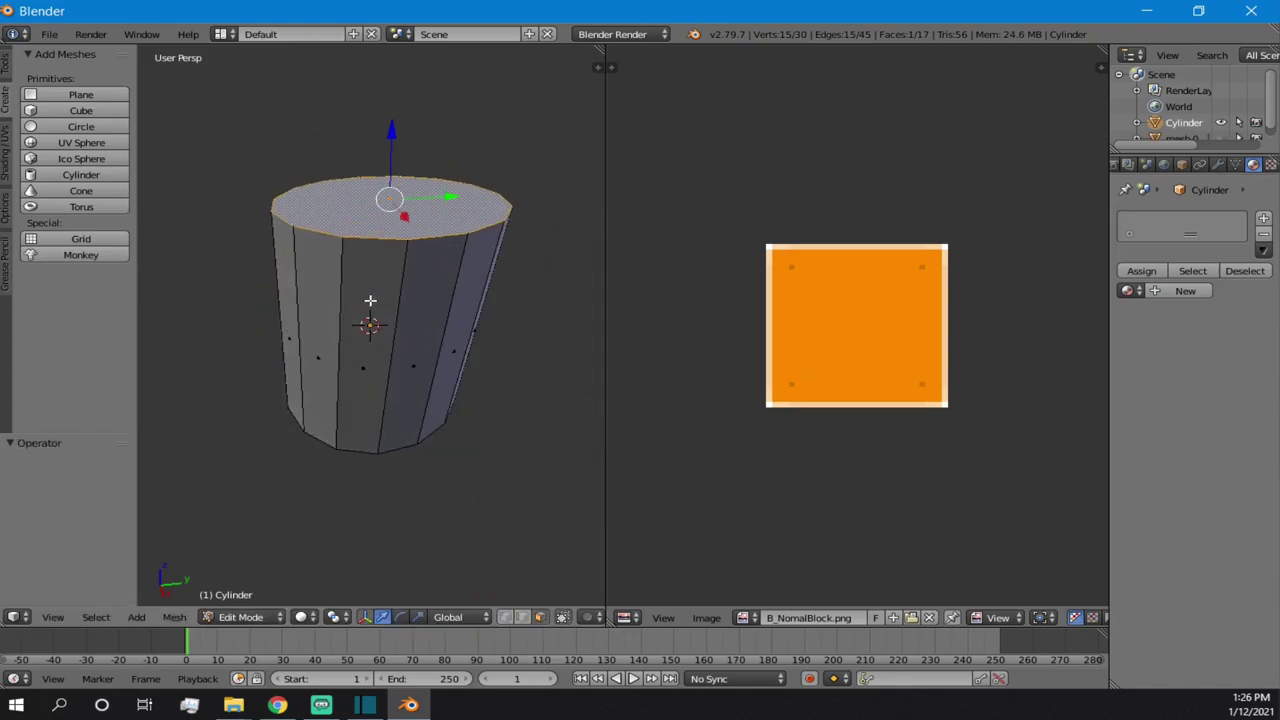
- Select the cylinder's front side faces one after another in both directions, ending with the narrow face beside the front ones
scroll(368, 290, "up", 3)
middle_click_drag(368, 290, 467, 308)
scroll(438, 263, "down", 4)
scroll(420, 260, "up", 3)
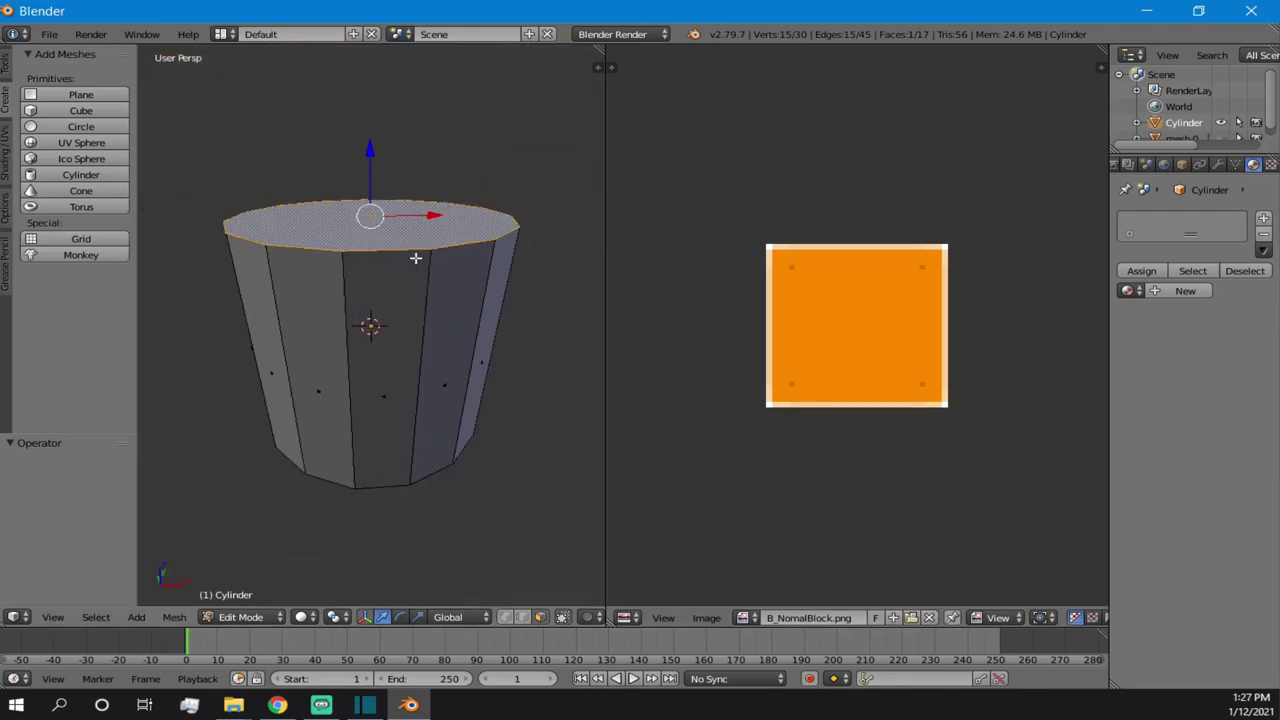
scroll(400, 270, "down", 2)
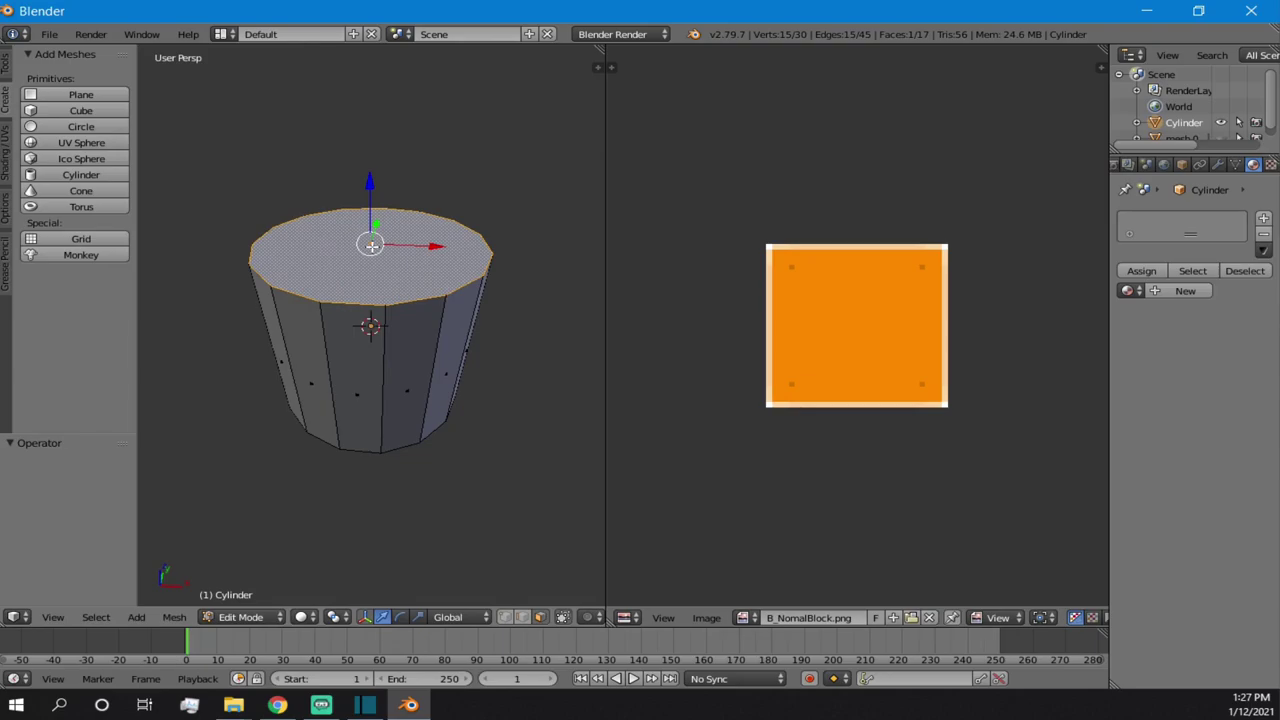
right_click(314, 358)
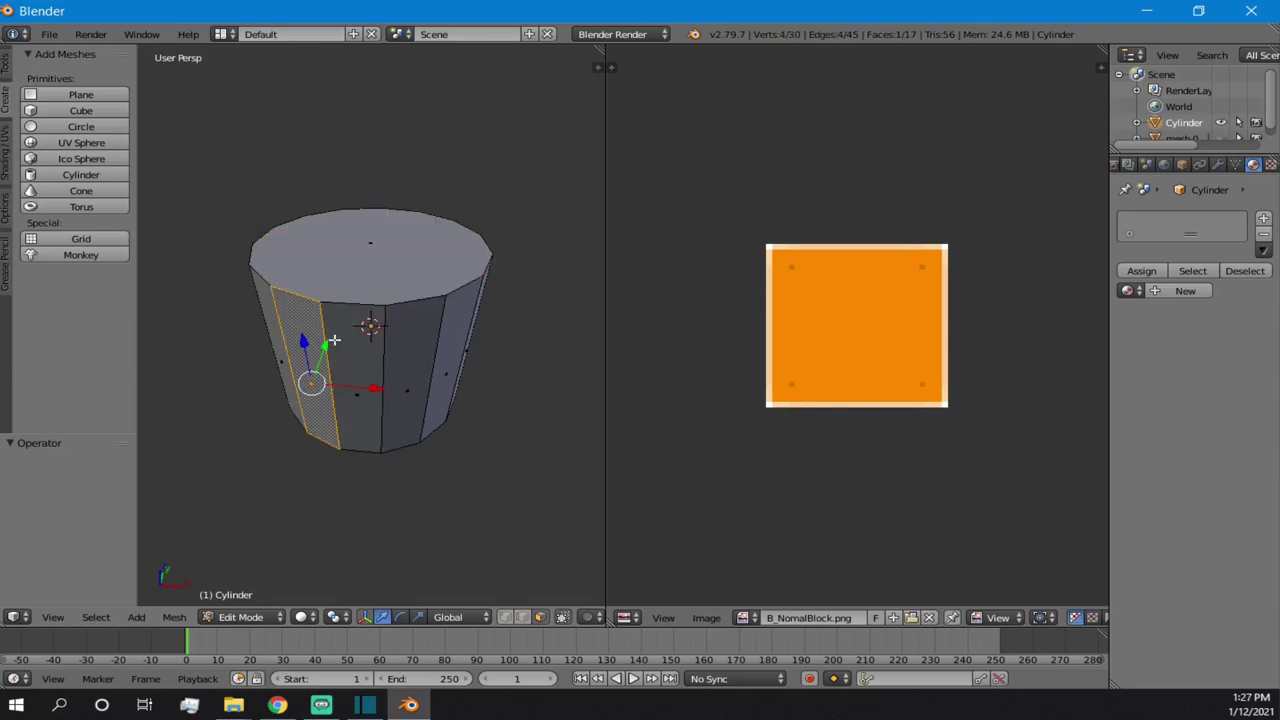
right_click(358, 360)
right_click(400, 365)
right_click(454, 314)
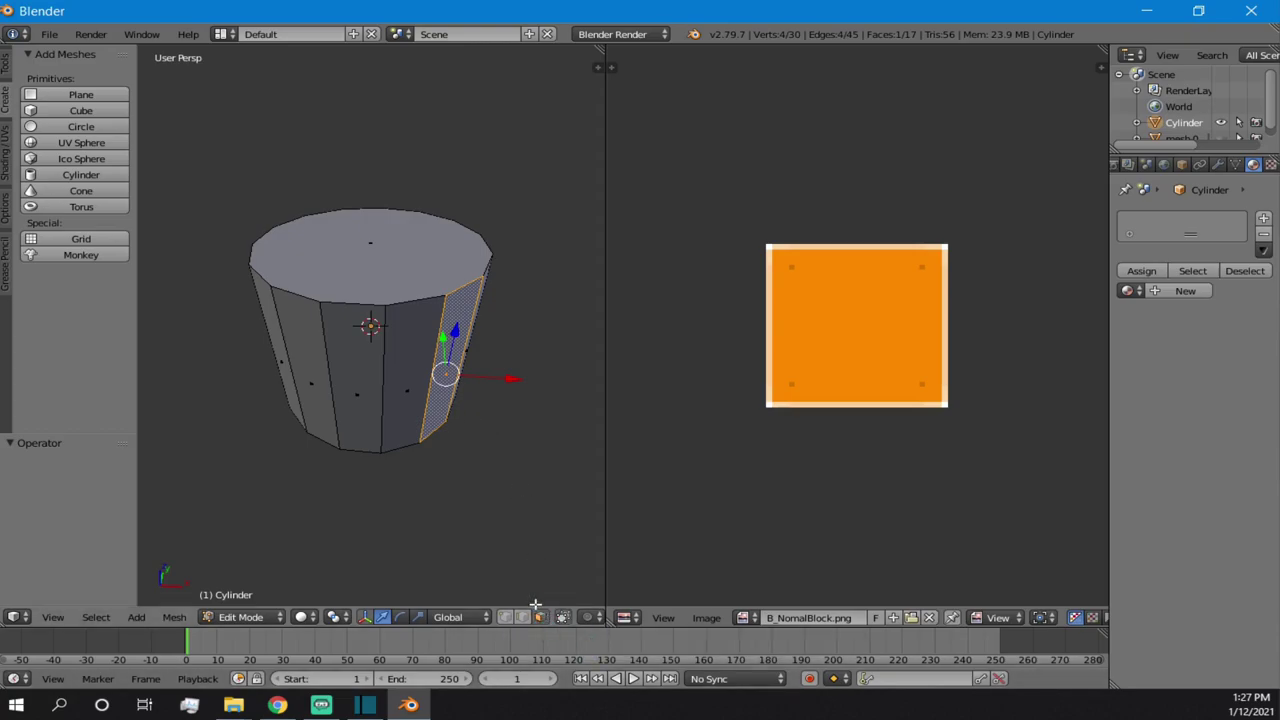
right_click(425, 390)
right_click(370, 388)
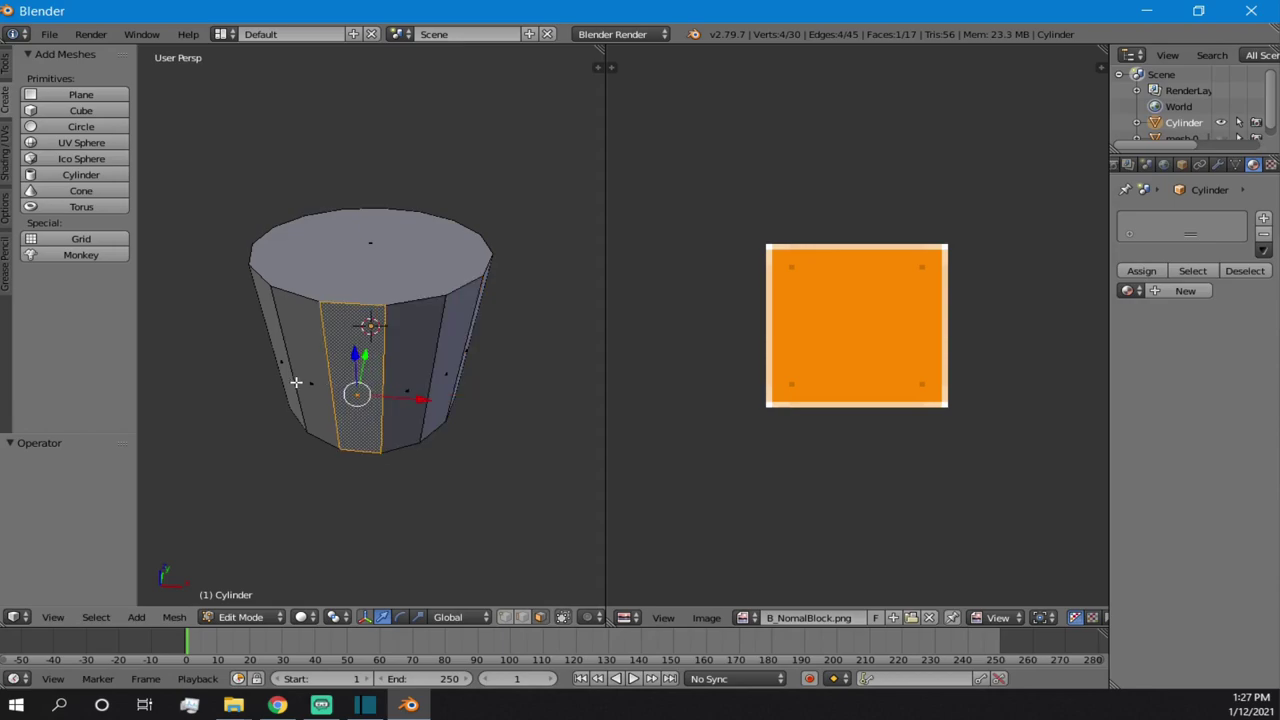
right_click(307, 377)
right_click(360, 355)
right_click(406, 376)
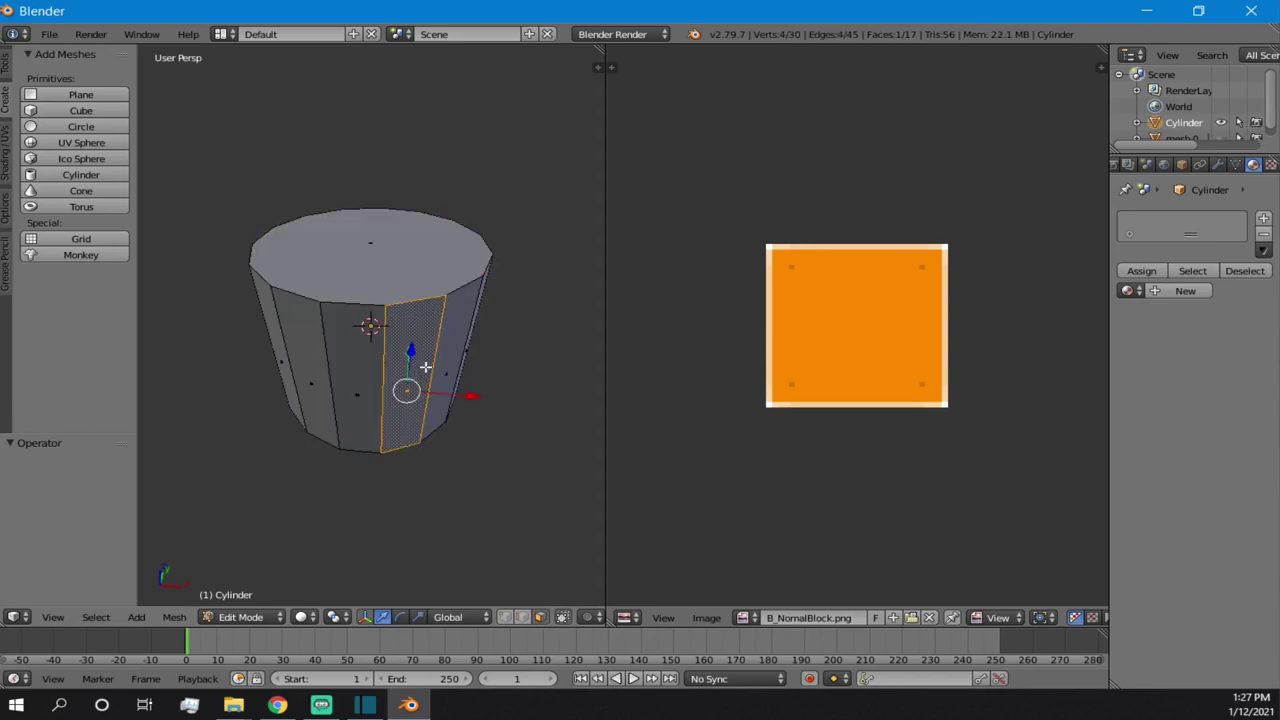
right_click(451, 338)
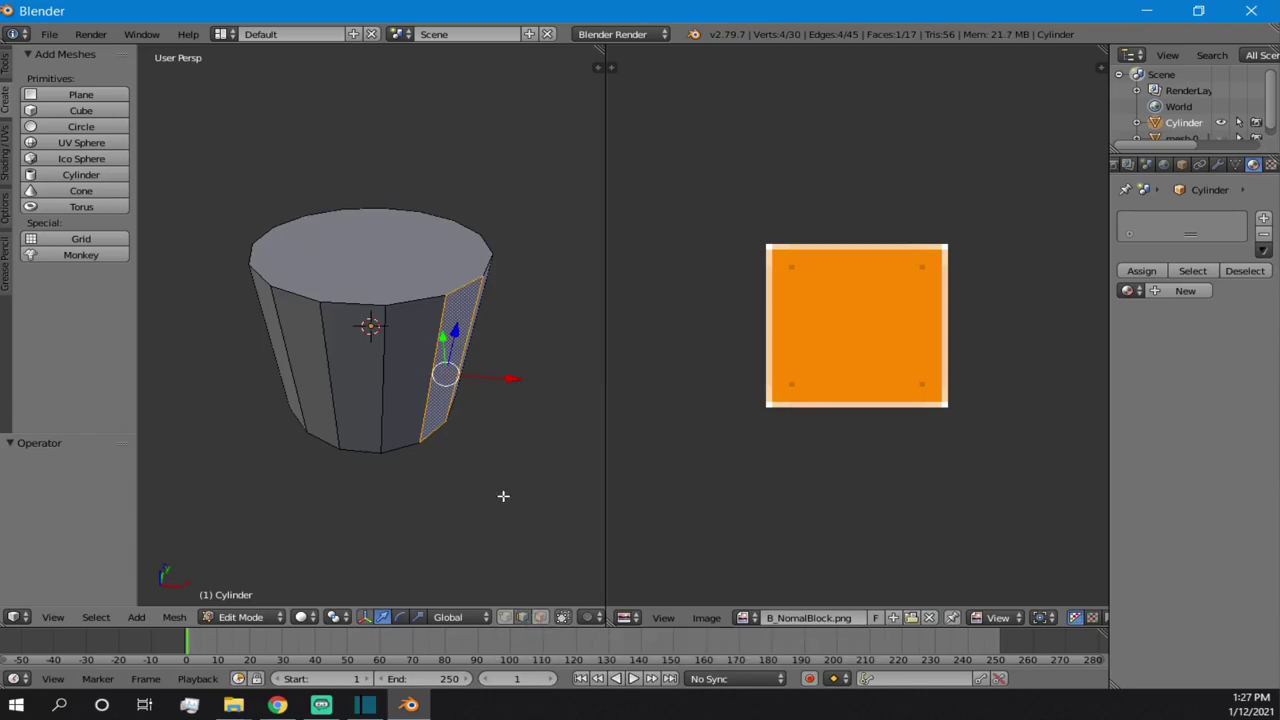
- Use edge selection to pick a vertical side edge and several edges along the cylinder's top rim
right_click(389, 319)
right_click(434, 305)
right_click(356, 301)
right_click(289, 297)
right_click(358, 304)
right_click(431, 296)
right_click(463, 289)
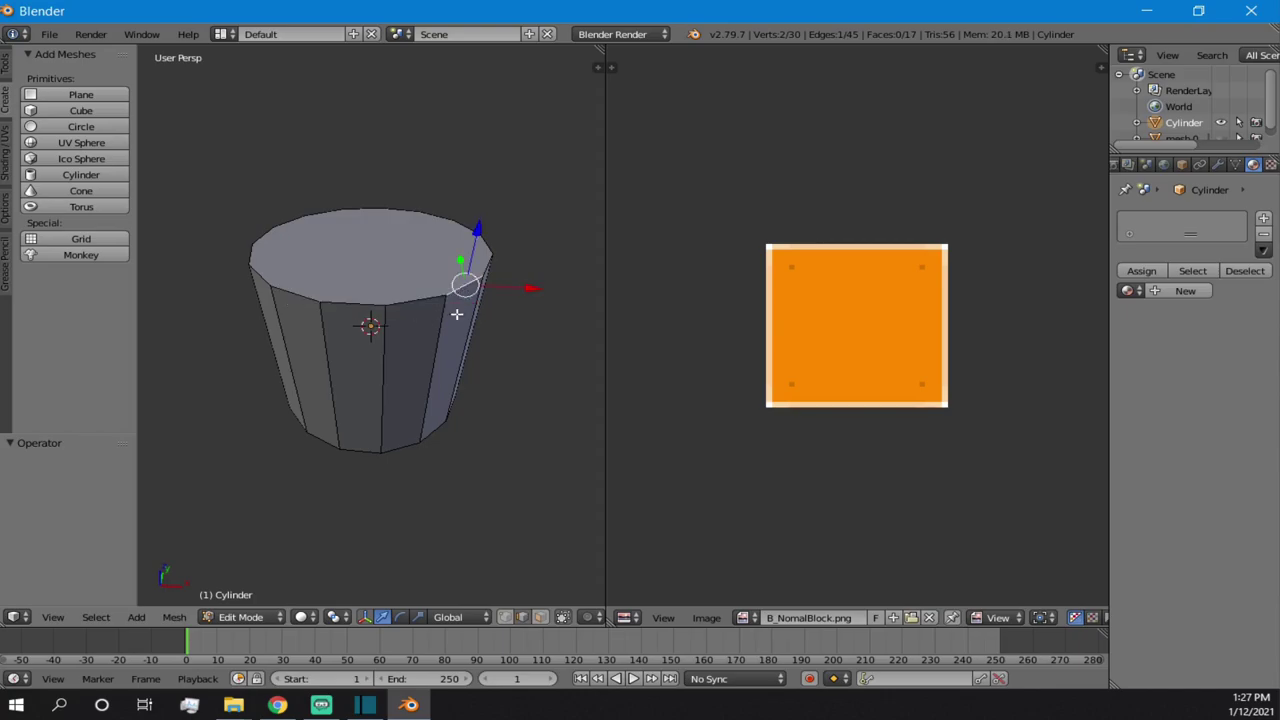
- Switch to vertex selection and select individual vertices along the front of the cylinder's top rim
left_click(506, 617)
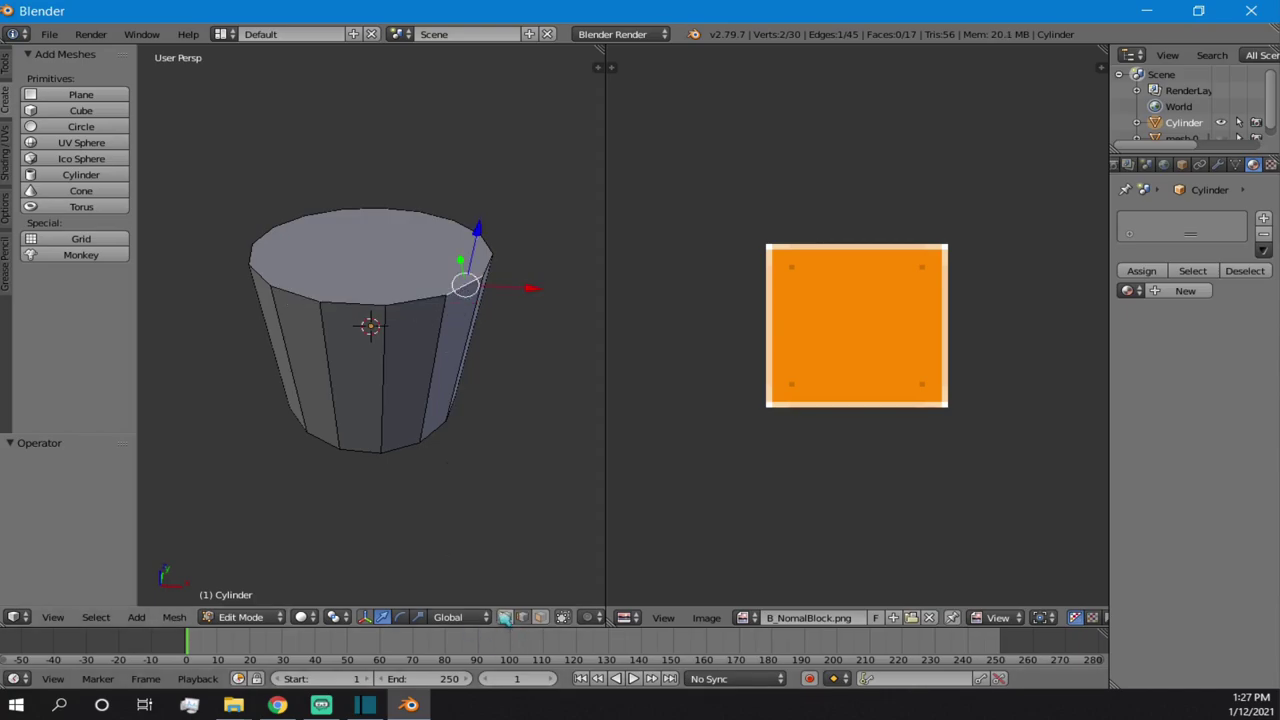
left_click(510, 618)
right_click(383, 303)
right_click(310, 303)
right_click(272, 289)
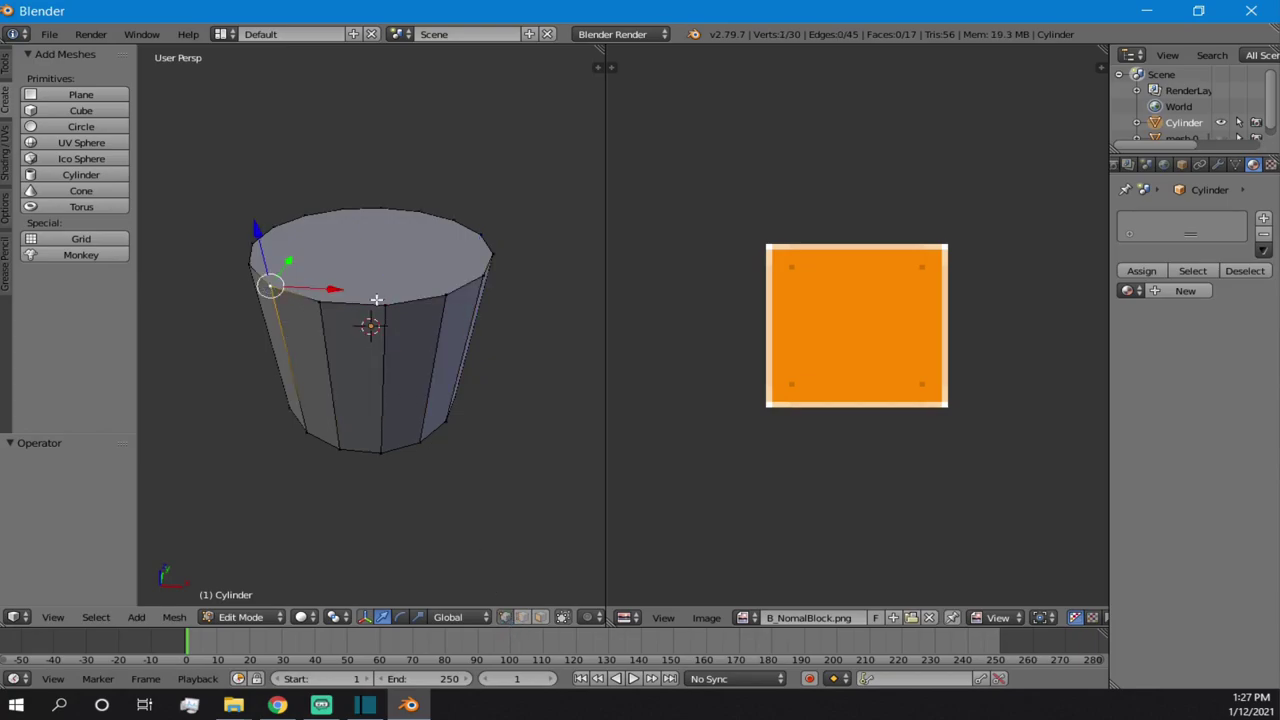
right_click(385, 302)
right_click(443, 297)
scroll(378, 330, "up", 3)
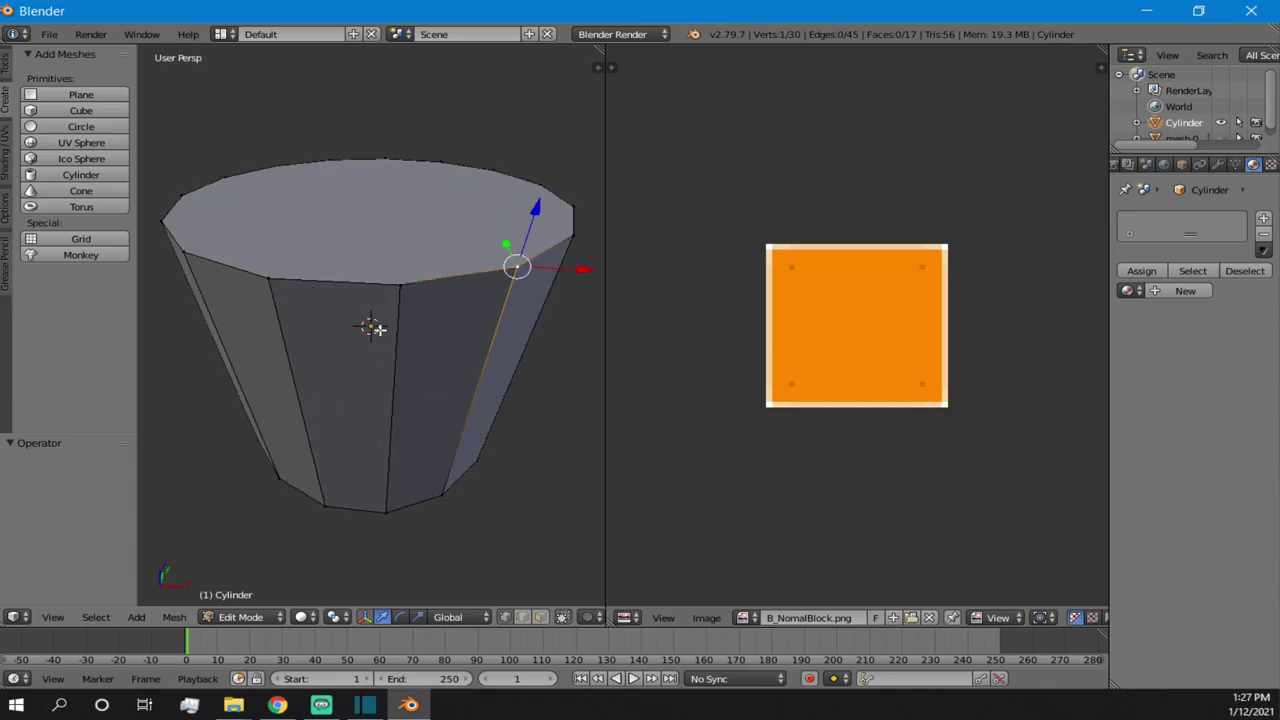
- Try moving the top-rim vertex left of the front corner along global Z and Y and with Z locked, and undo the move
right_click(404, 295)
right_click(273, 290)
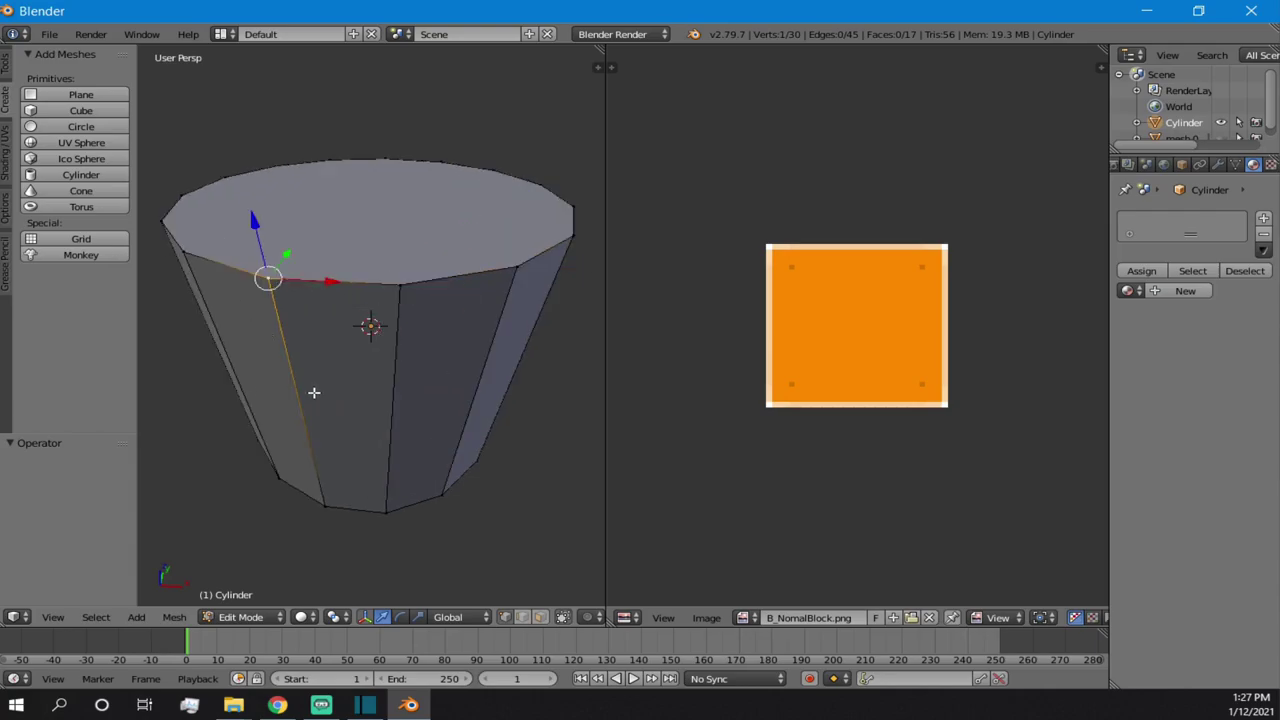
key("g")
key("z")
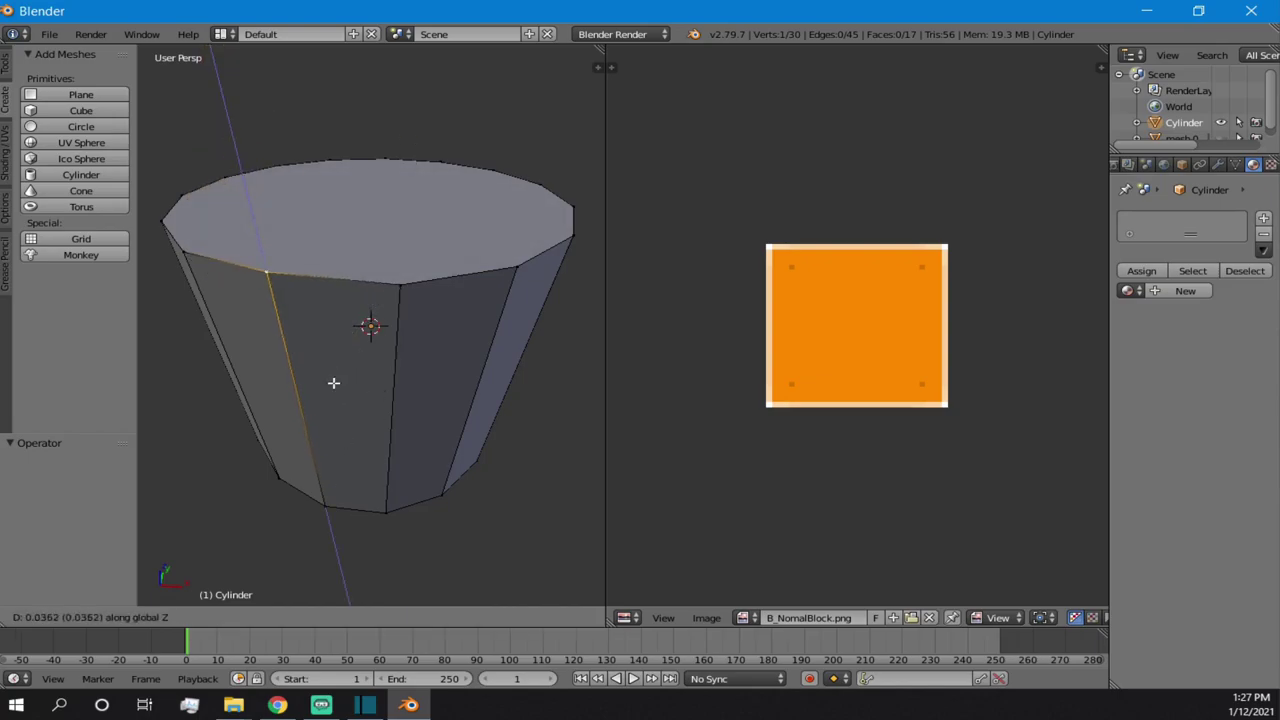
key("y")
key("shift+z")
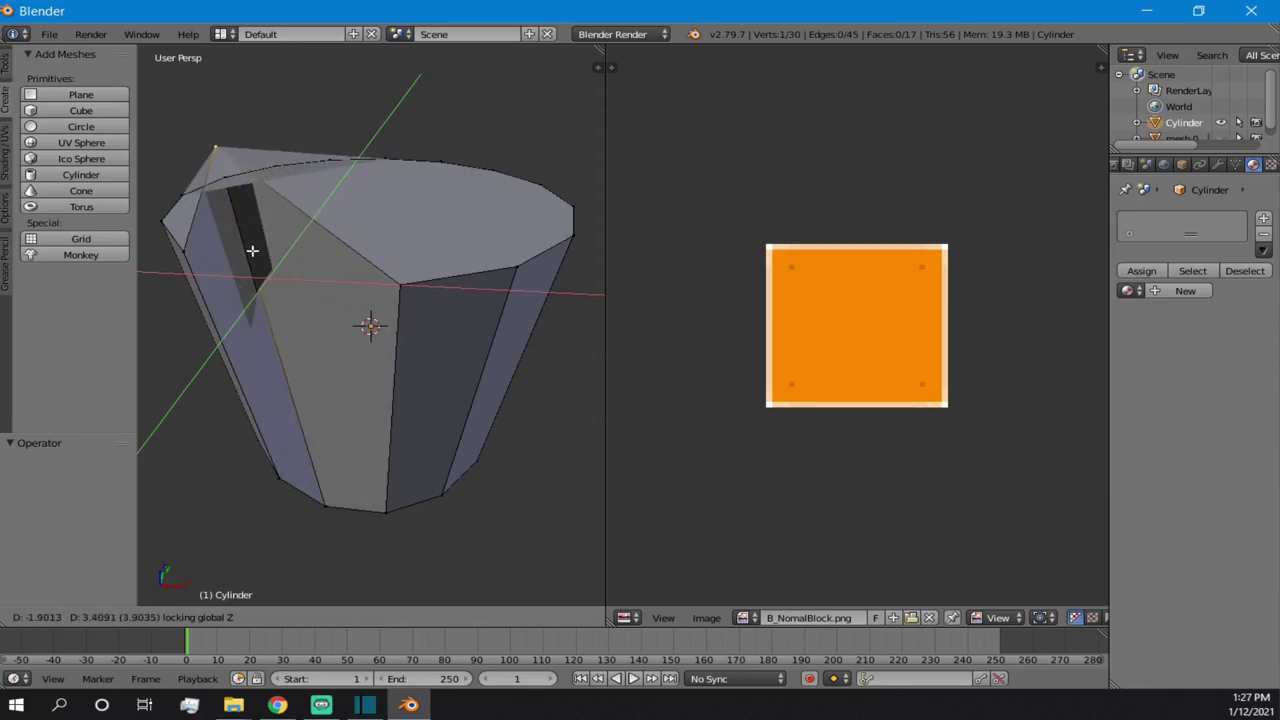
left_click(332, 392)
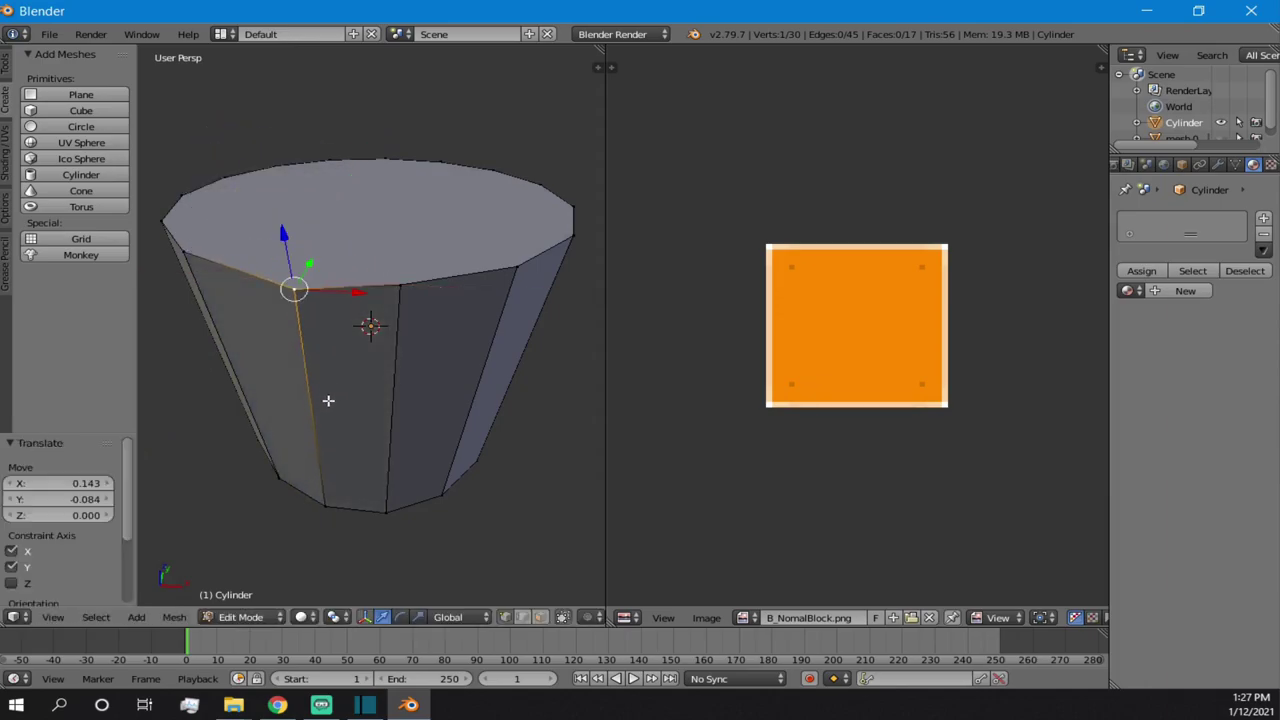
key("ctrl+z")
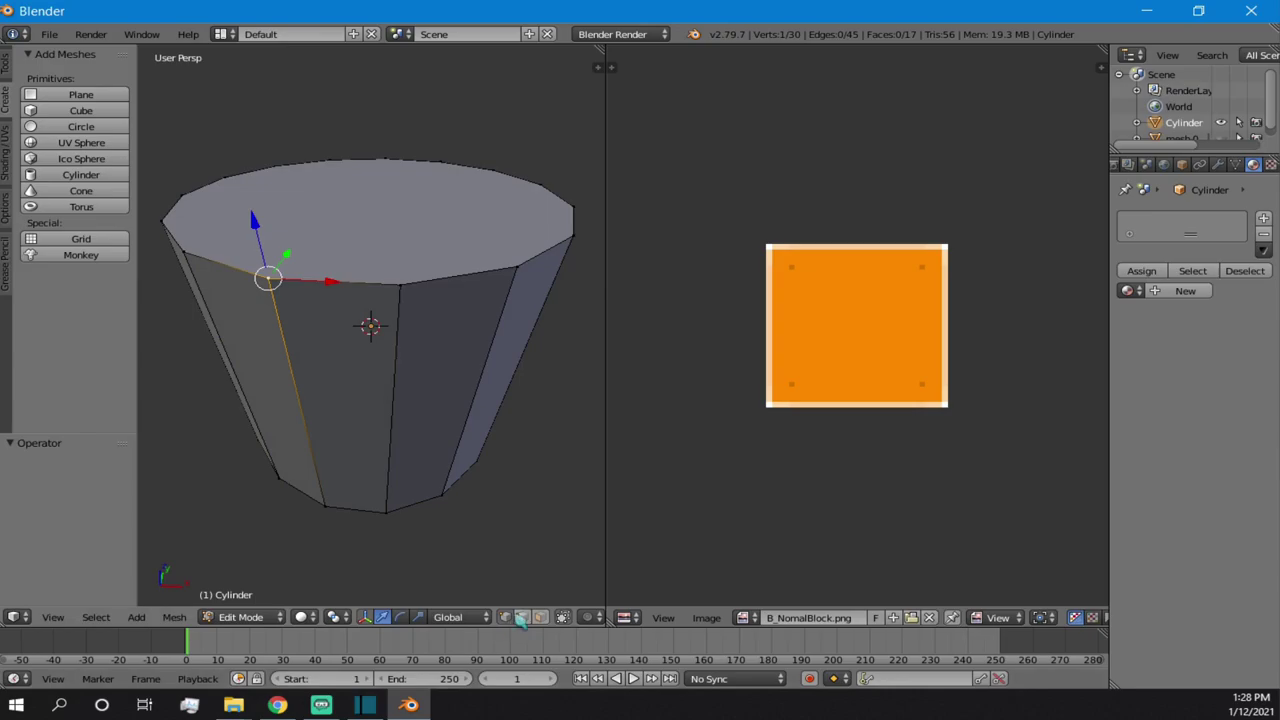
- Enable face selection alongside vertex and edge selection, and move the front top-rim vertex up 0.43 along global Z
left_click(540, 617)
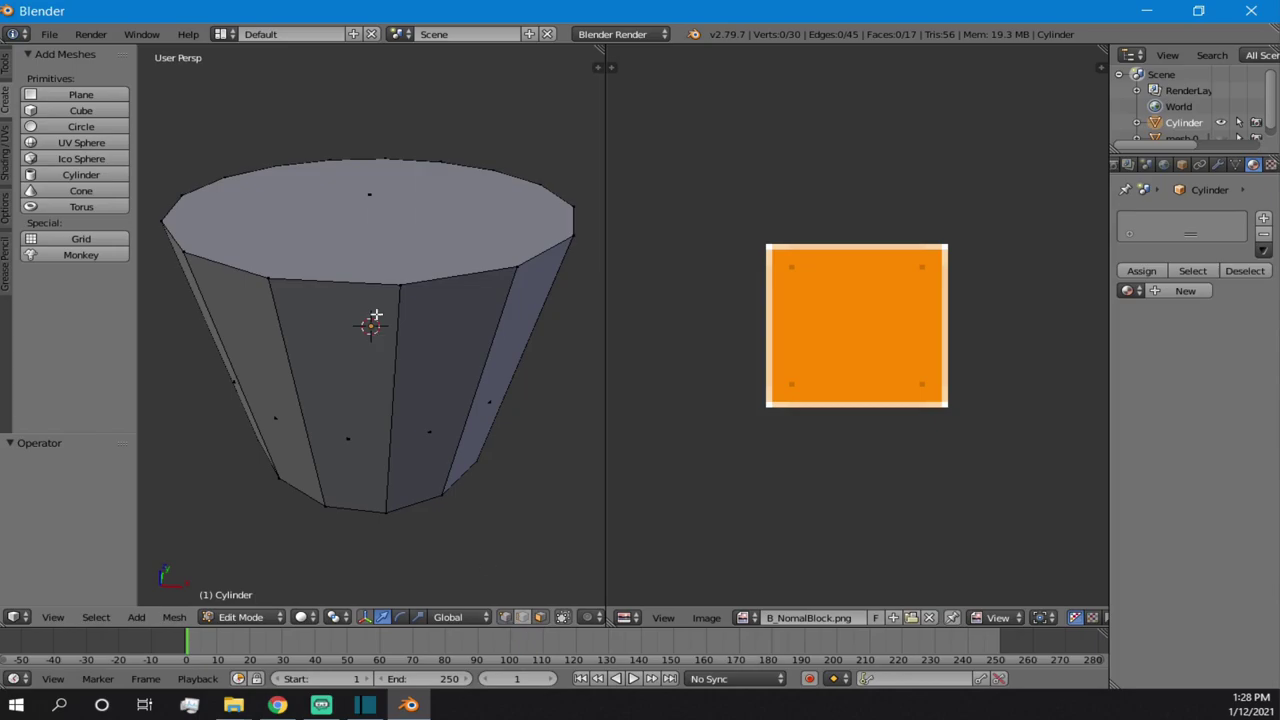
right_click(399, 293)
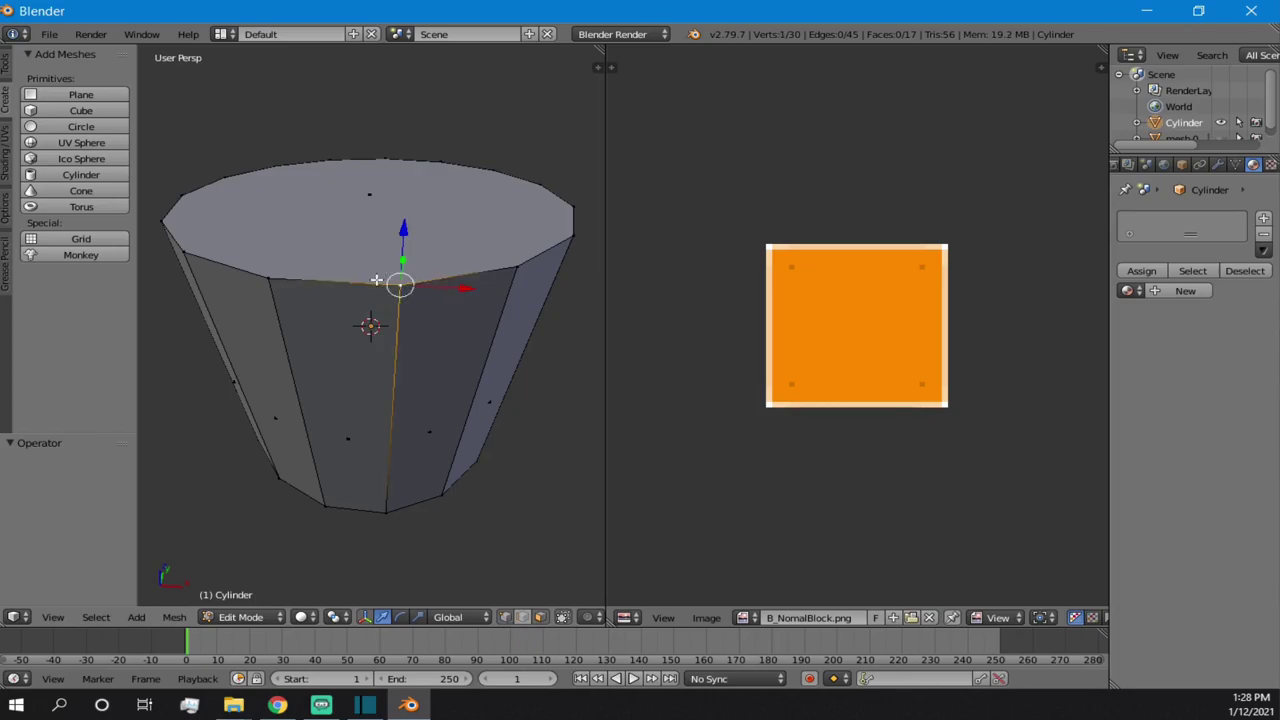
key("g")
key("z")
left_click(397, 190)
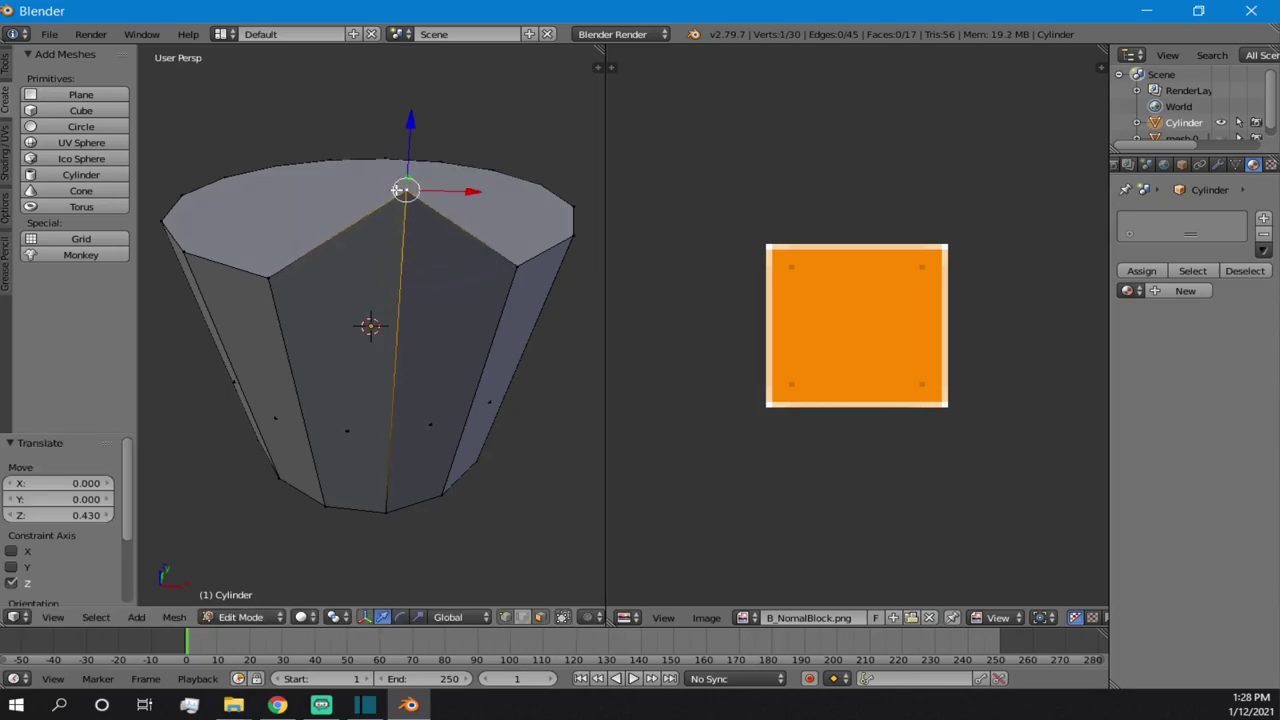
- Try raising the front side face together with a nearby rim vertex by 0.122 along global Z, and undo both vertex and face moves
right_click(340, 413)
right_click(185, 253, "shift")
middle_click_drag(251, 257, 312, 249)
key("g")
key("z")
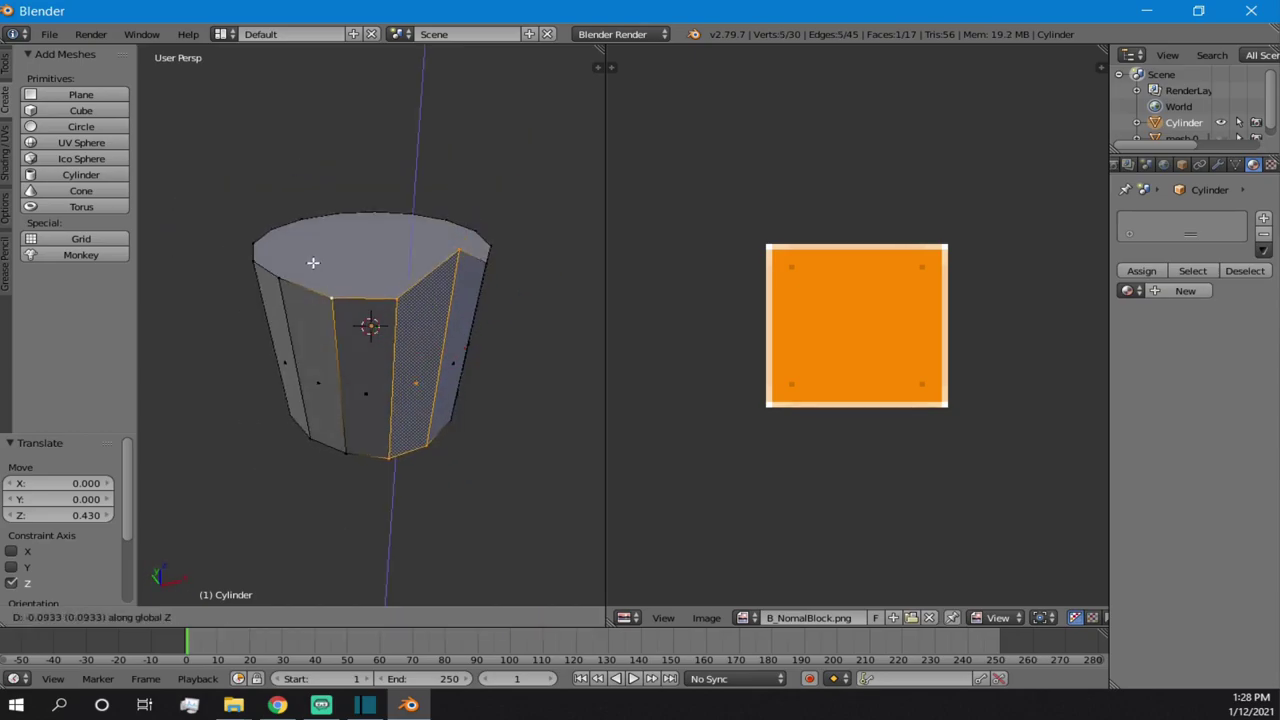
left_click(322, 253)
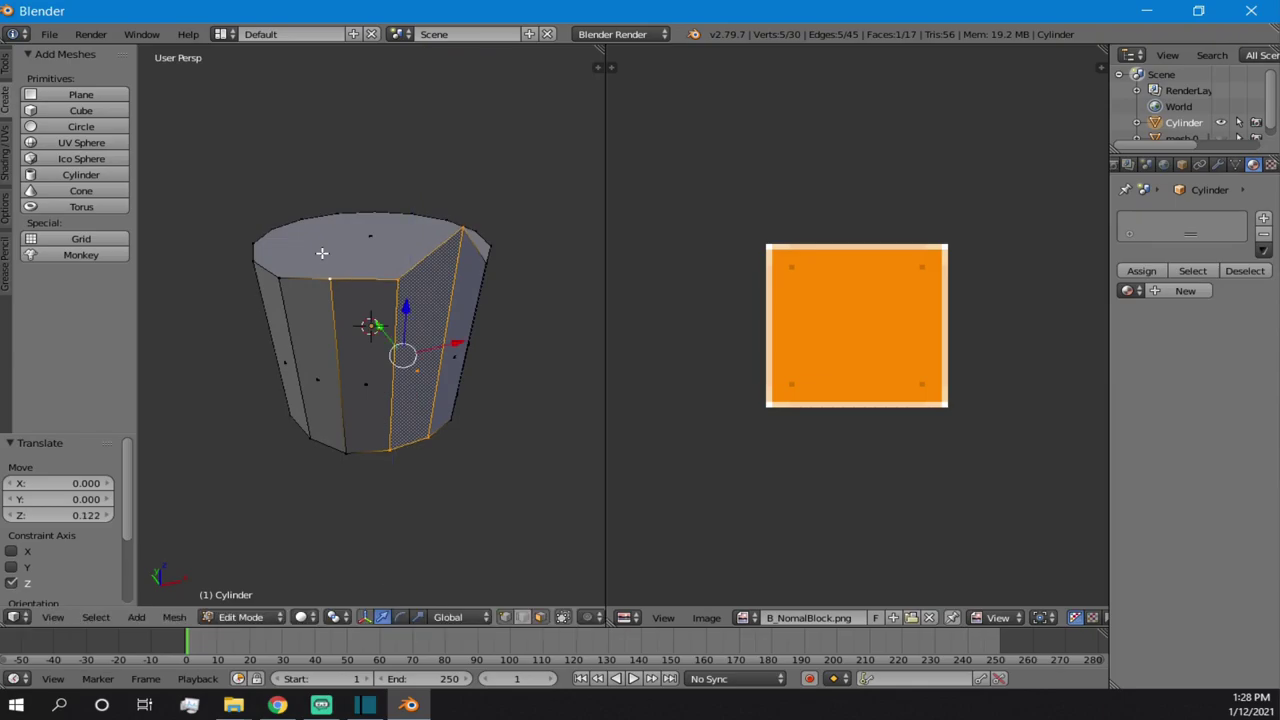
key("ctrl+z")
key("ctrl+z")
key("ctrl+z")
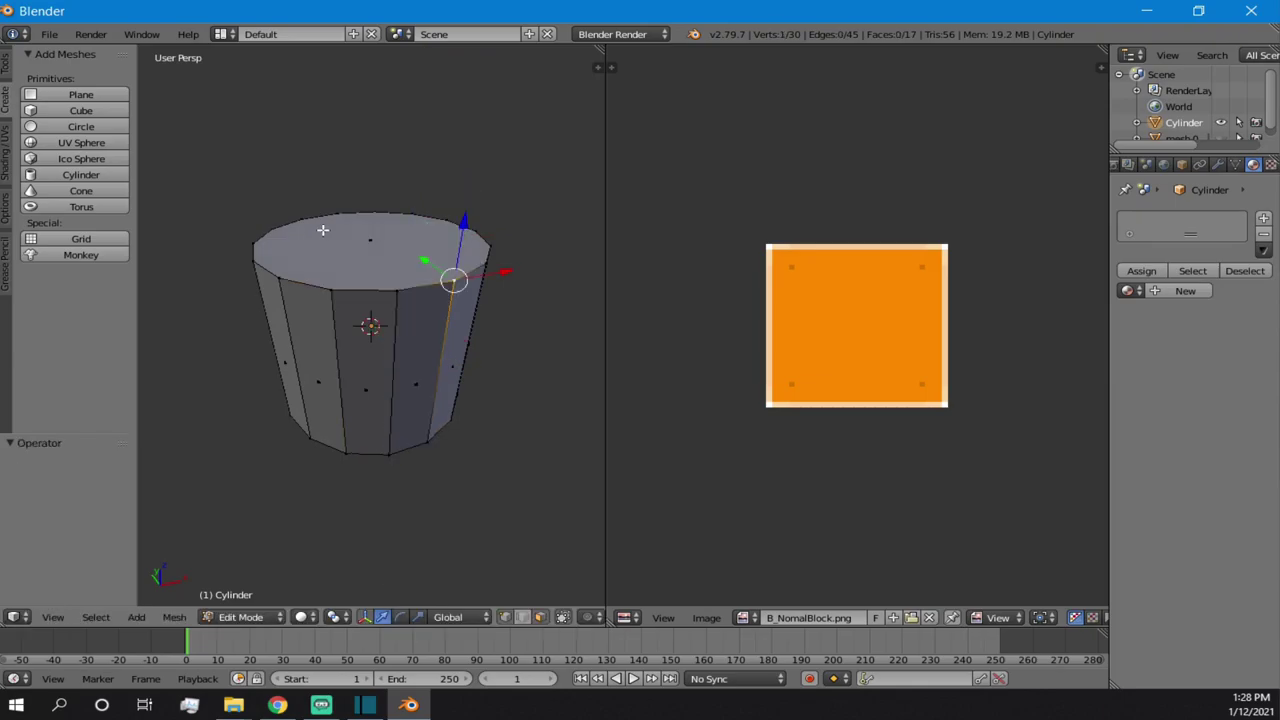
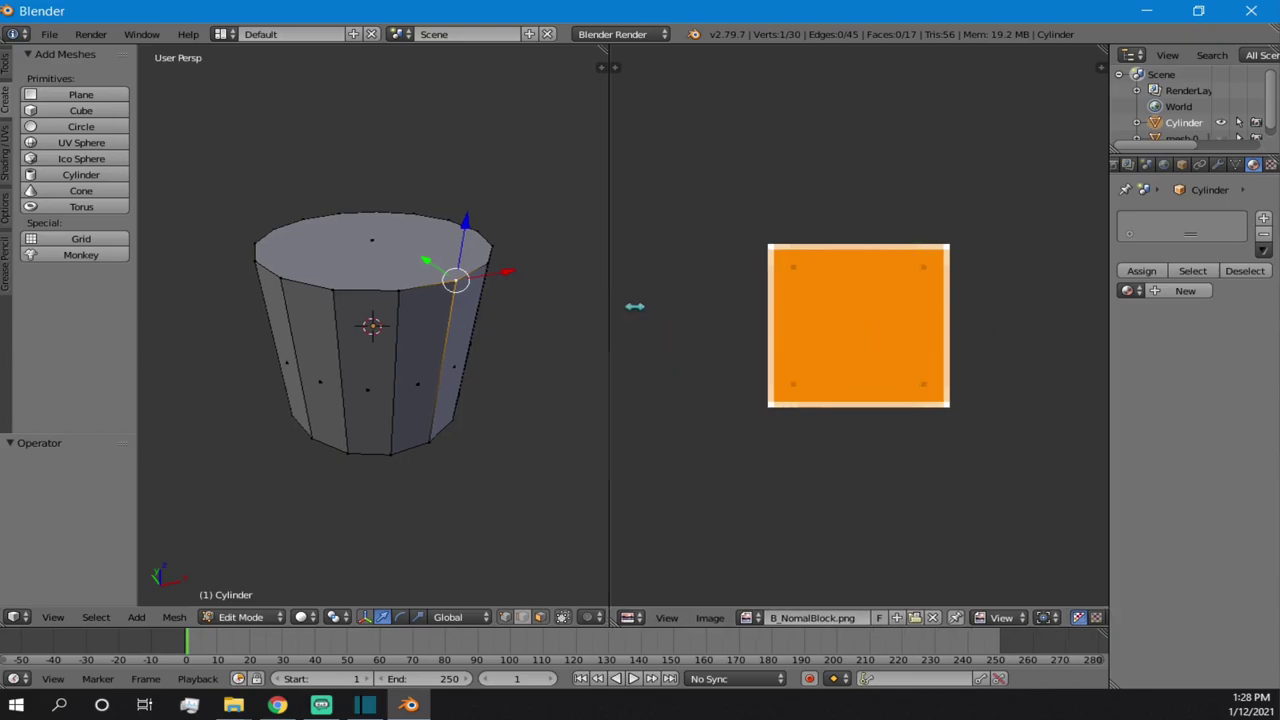
- Widen the 3D viewport, and add a material slot to the cylinder, removing it again in Object Mode
left_click_drag(606, 300, 729, 317)
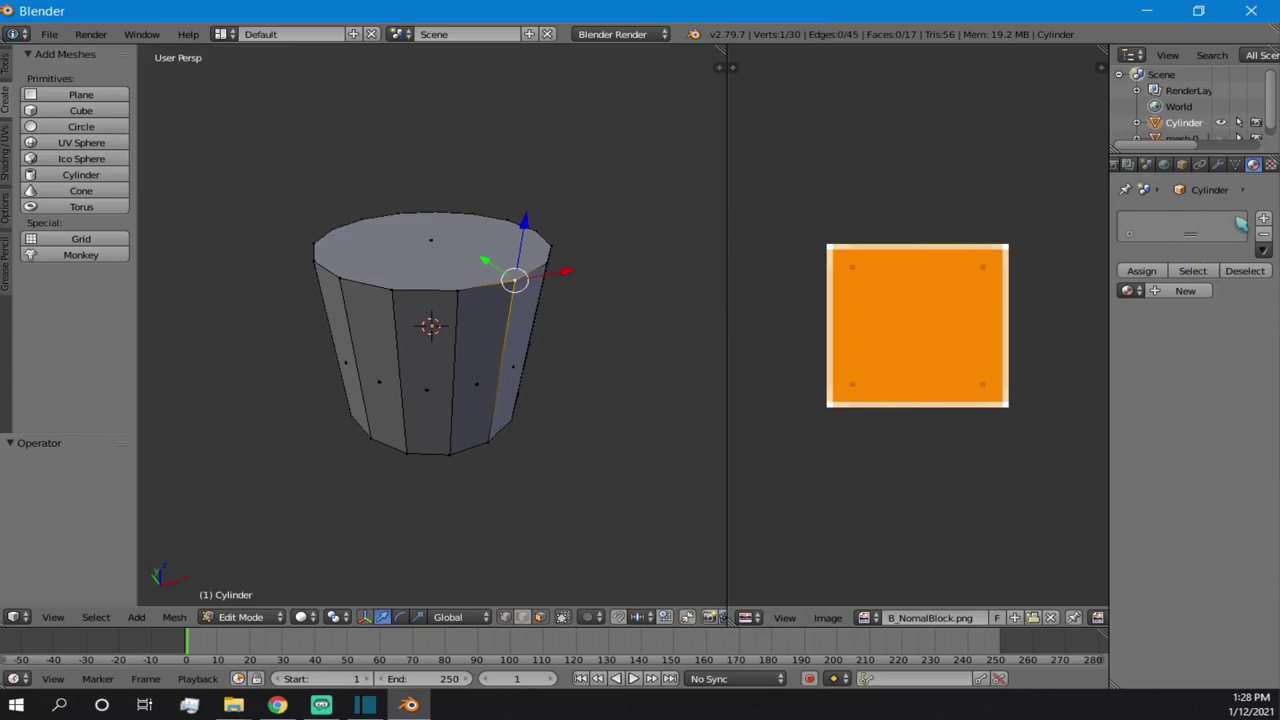
left_click(1263, 222)
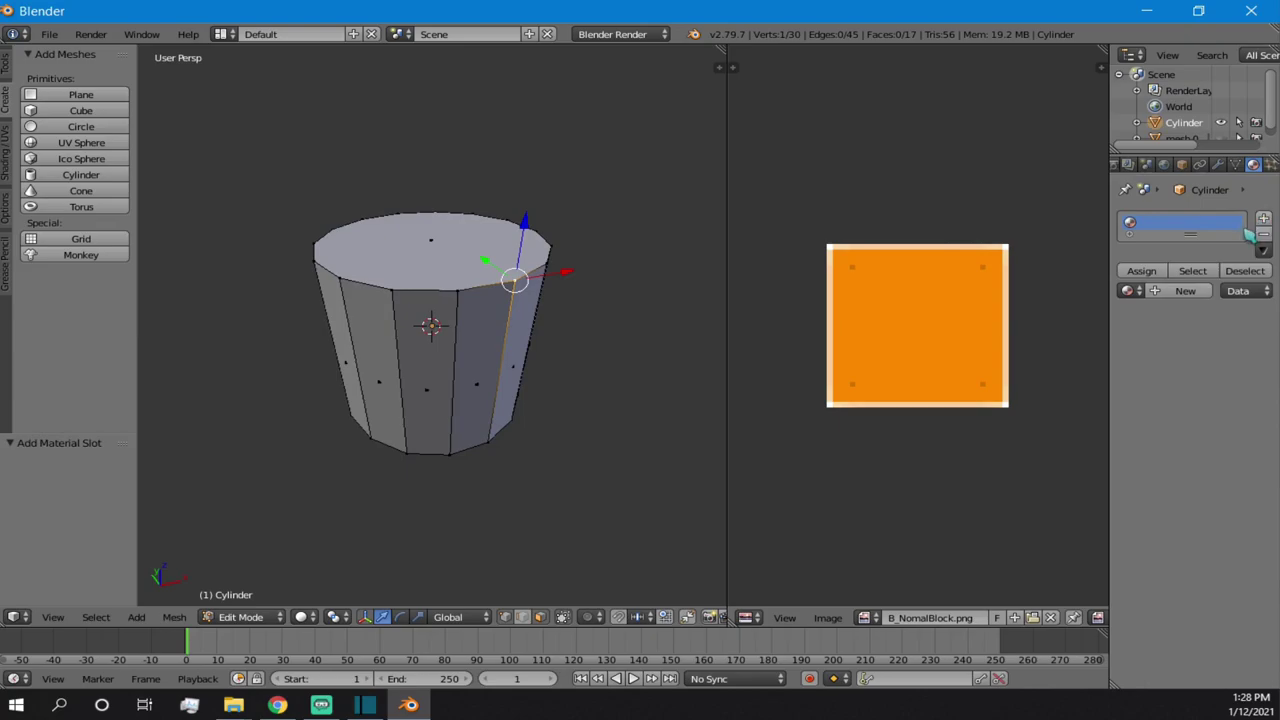
left_click(1263, 233)
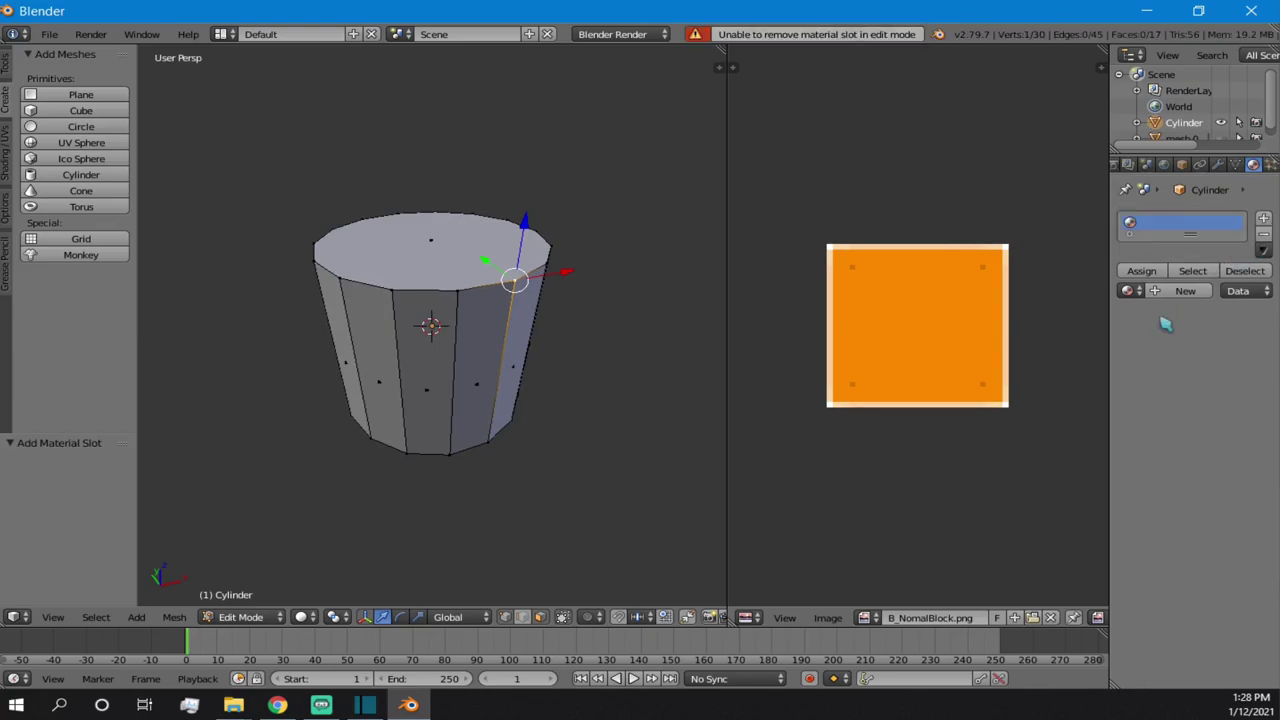
key("Tab")
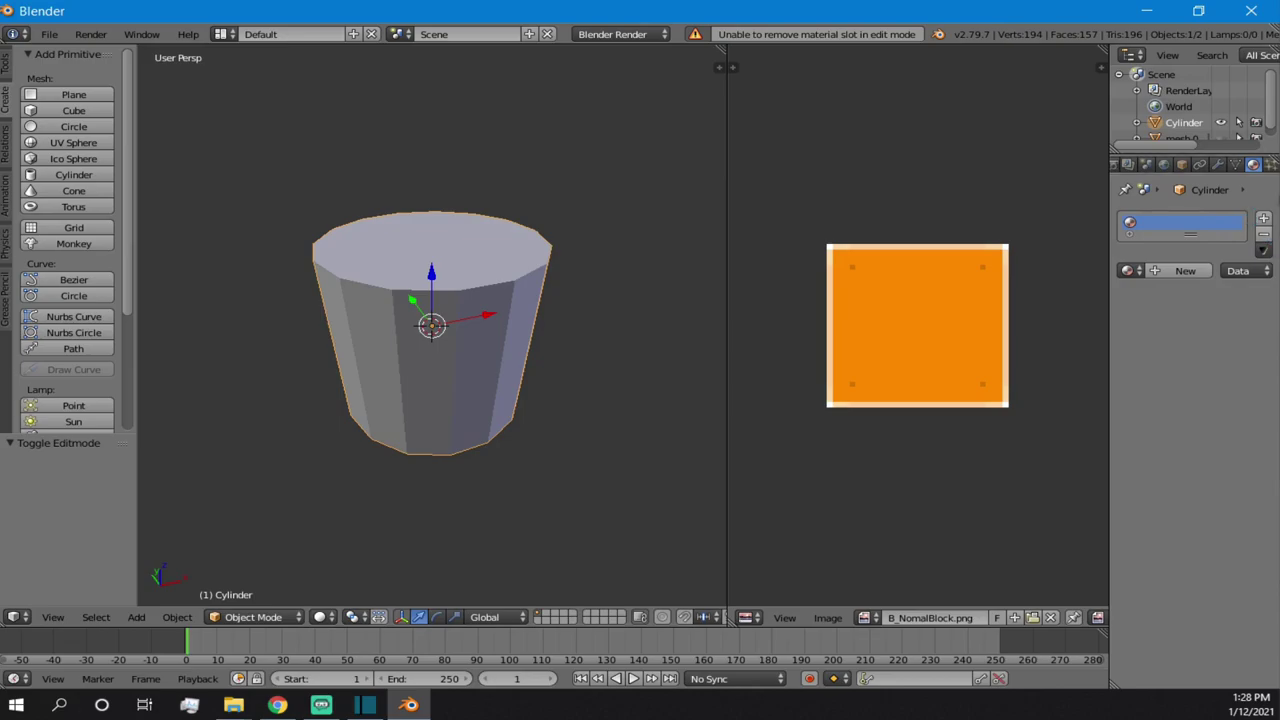
left_click(1263, 233)
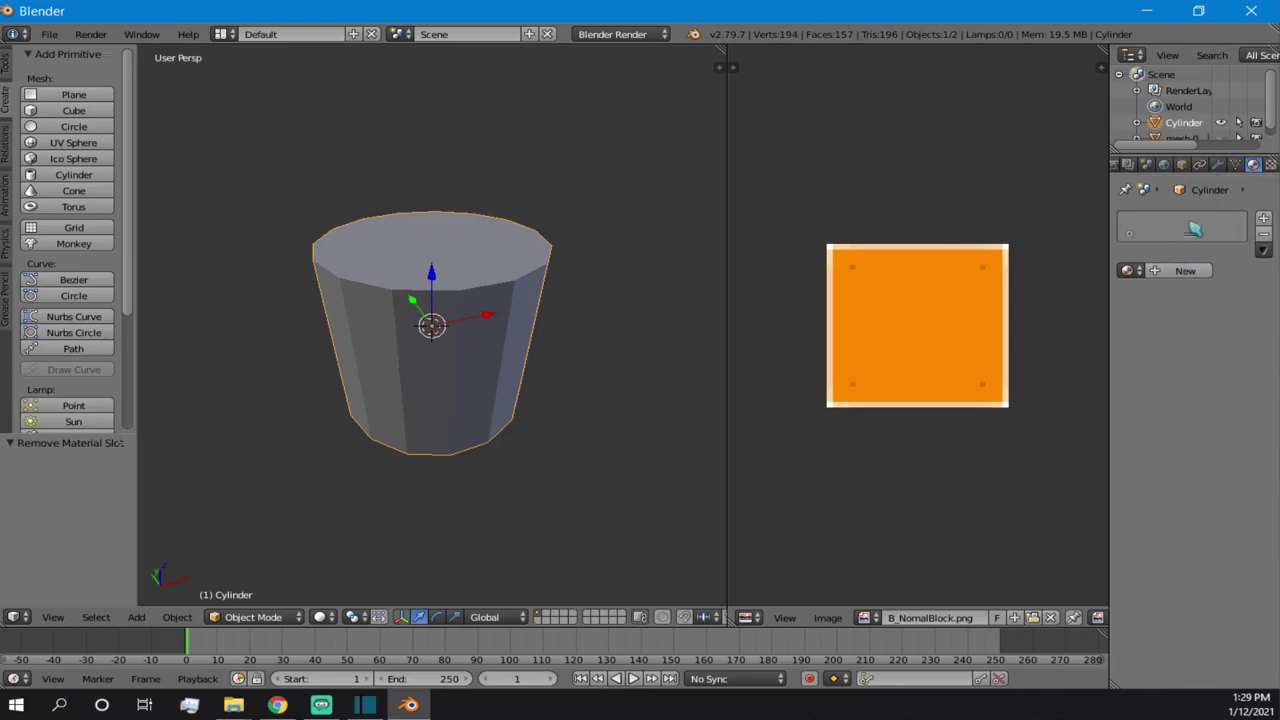
- Add a material slot with a new material to the cylinder and name the material "wall"
left_click(1263, 220)
left_click(1264, 219)
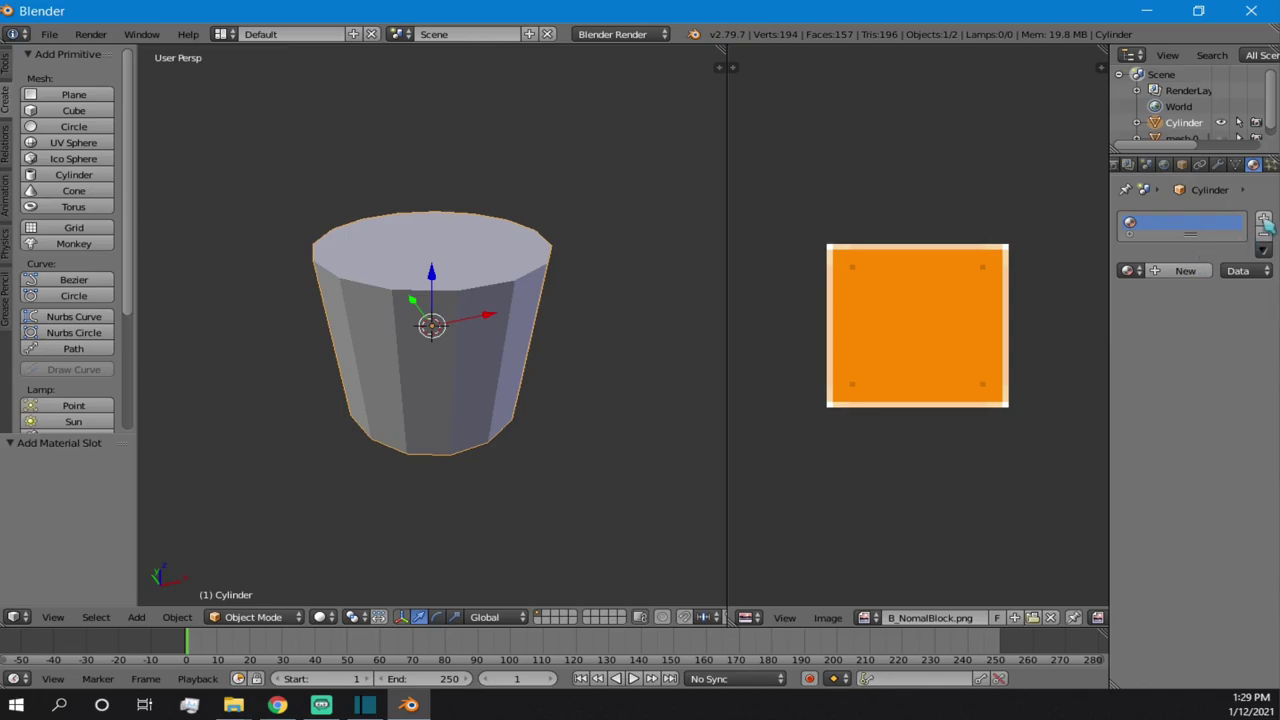
left_click(1160, 272)
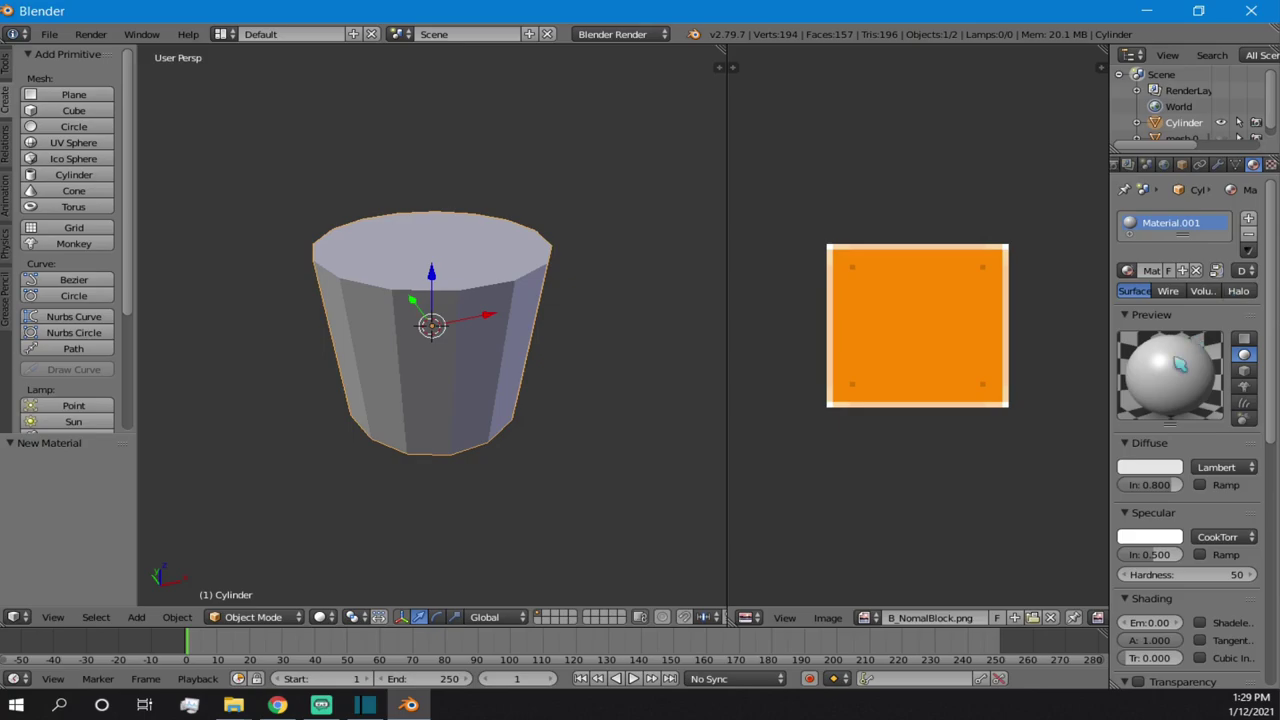
double_click(1198, 223)
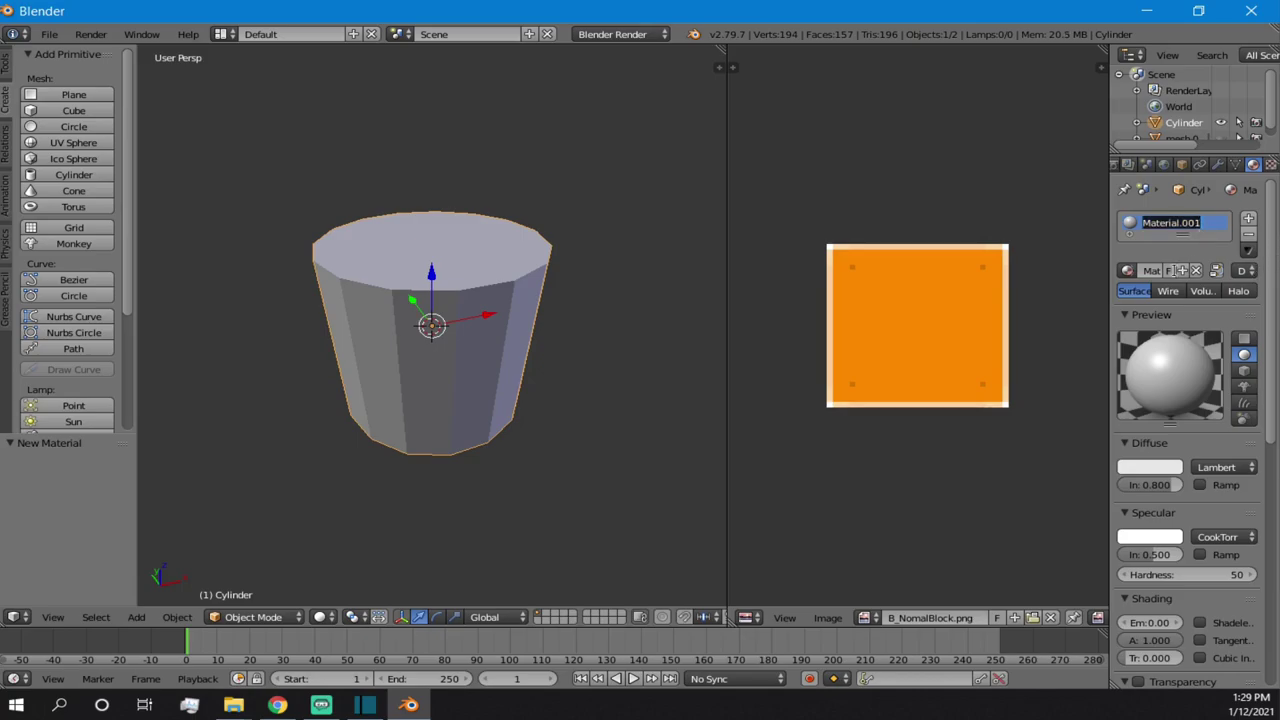
type("wall")
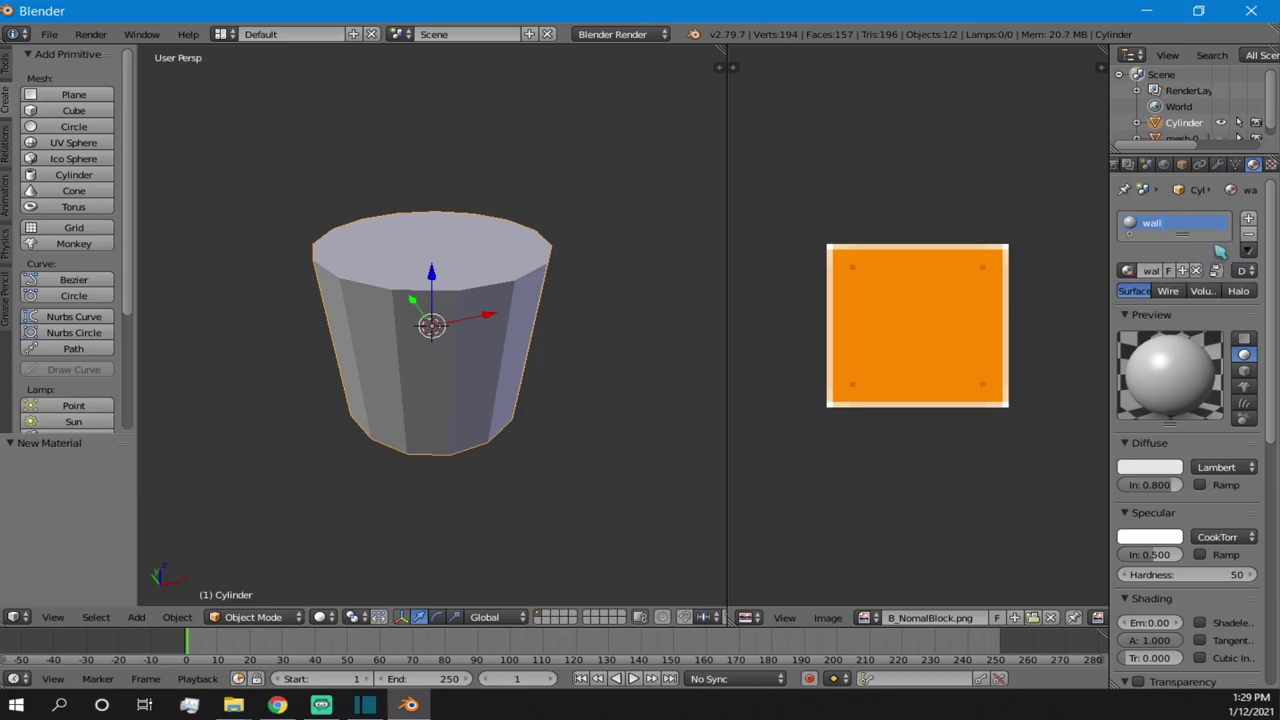
- Look through the settings of the wall material
scroll(1210, 465, "down", 6)
scroll(1210, 465, "up", 6)
scroll(1205, 447, "down", 3)
scroll(1205, 445, "down", 5)
scroll(1203, 436, "up", 8)
scroll(1217, 168, "down", 1)
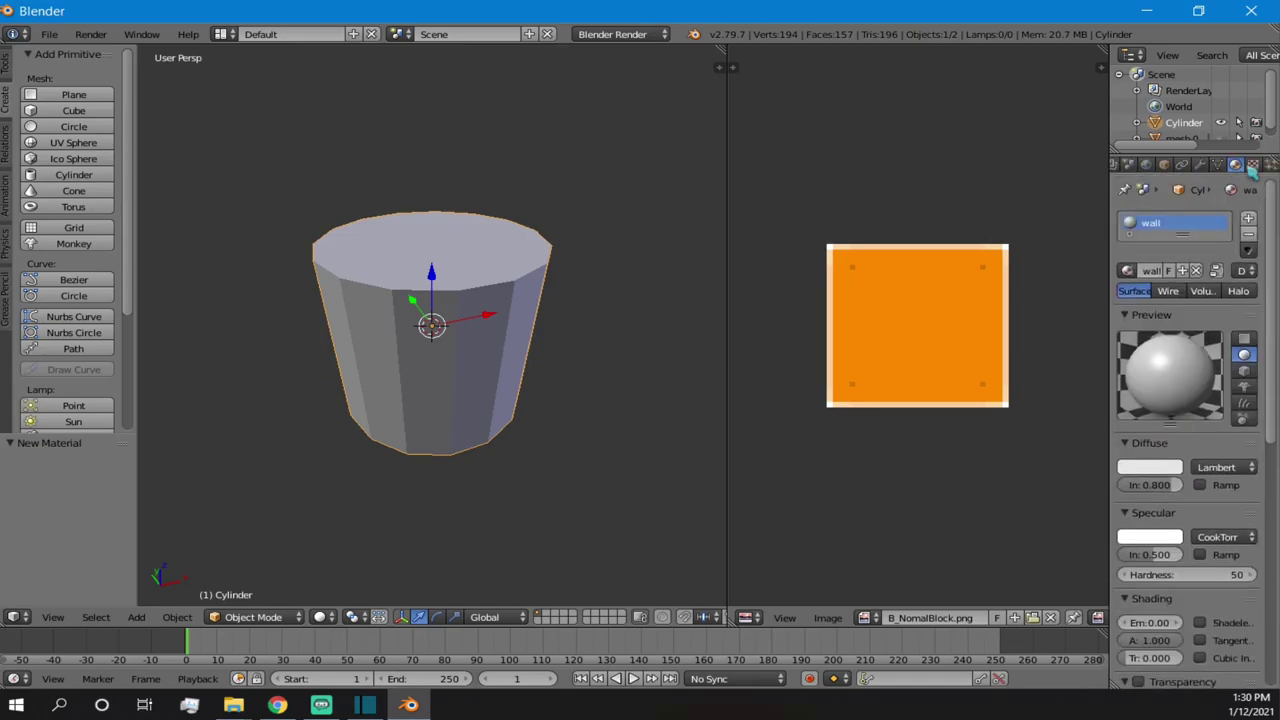
- Compare the wall material's material settings with its texture settings
left_click(1254, 165)
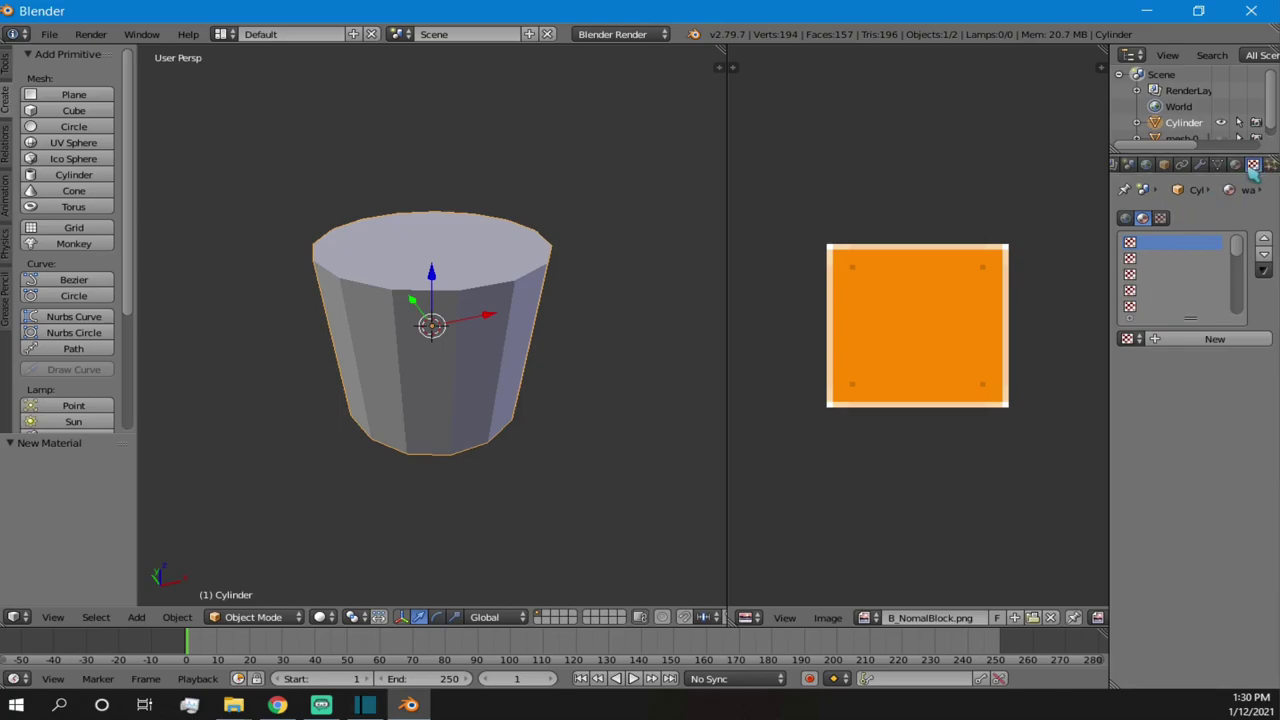
left_click(1236, 165)
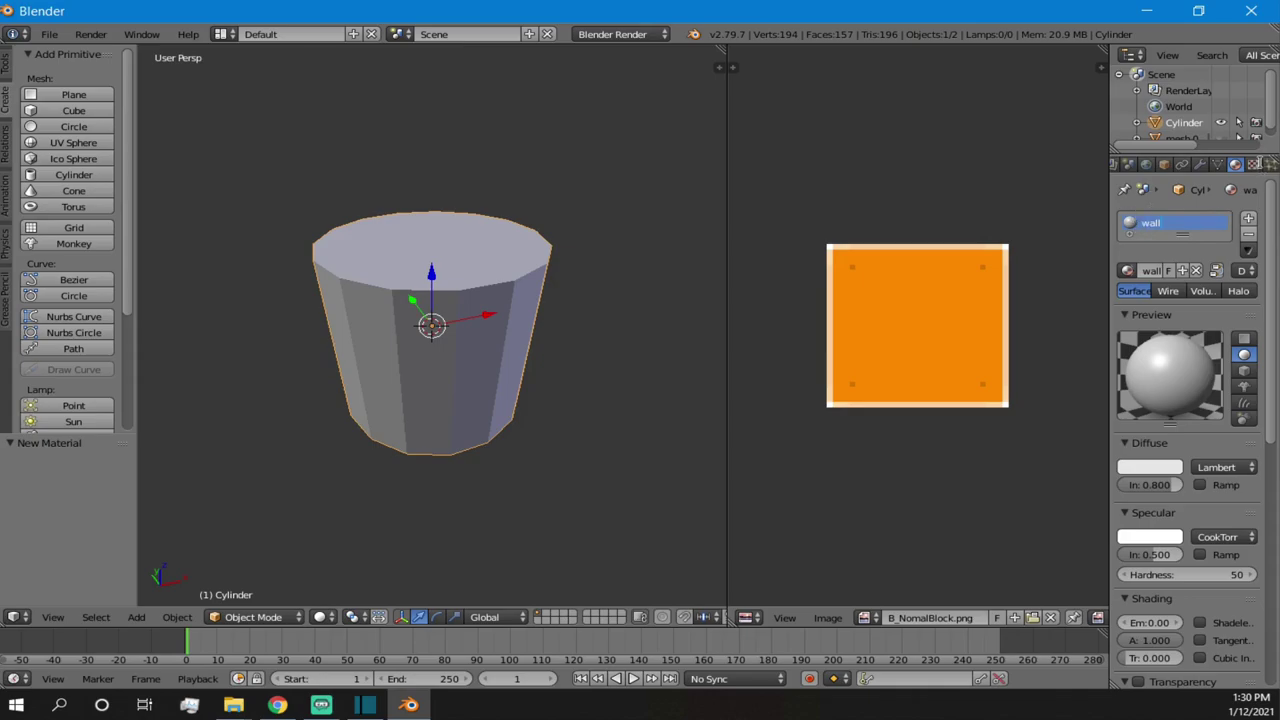
left_click(1252, 164)
left_click(1235, 164)
left_click(1252, 164)
left_click(1235, 164)
left_click(1252, 164)
left_click(1236, 165)
- Create a new texture for the wall material and start loading an image file into it
left_click(1252, 164)
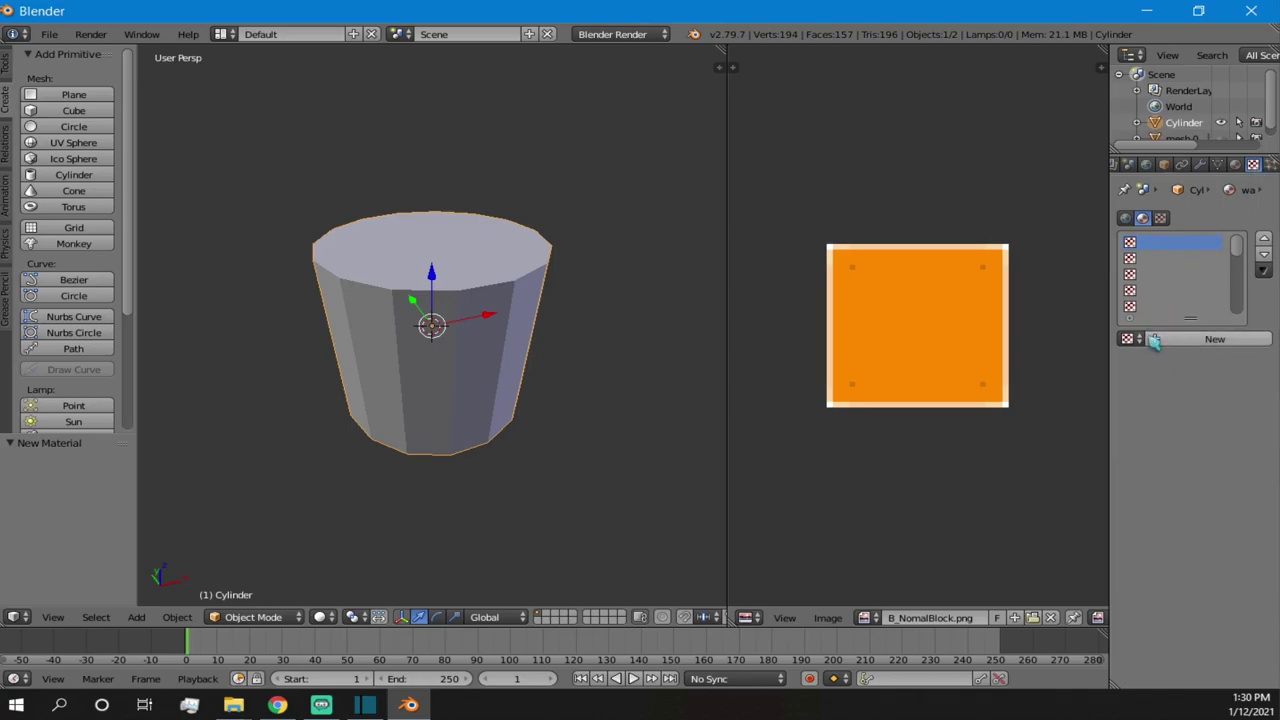
left_click(1154, 341)
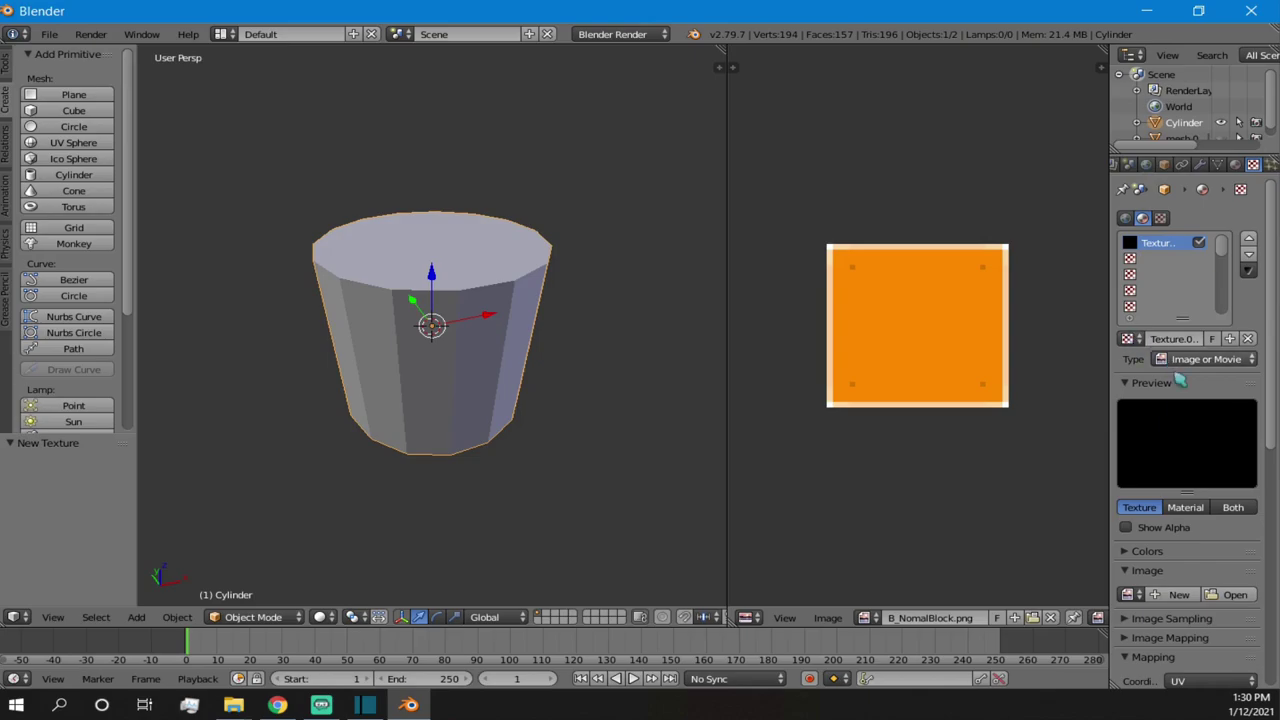
left_click(1230, 597)
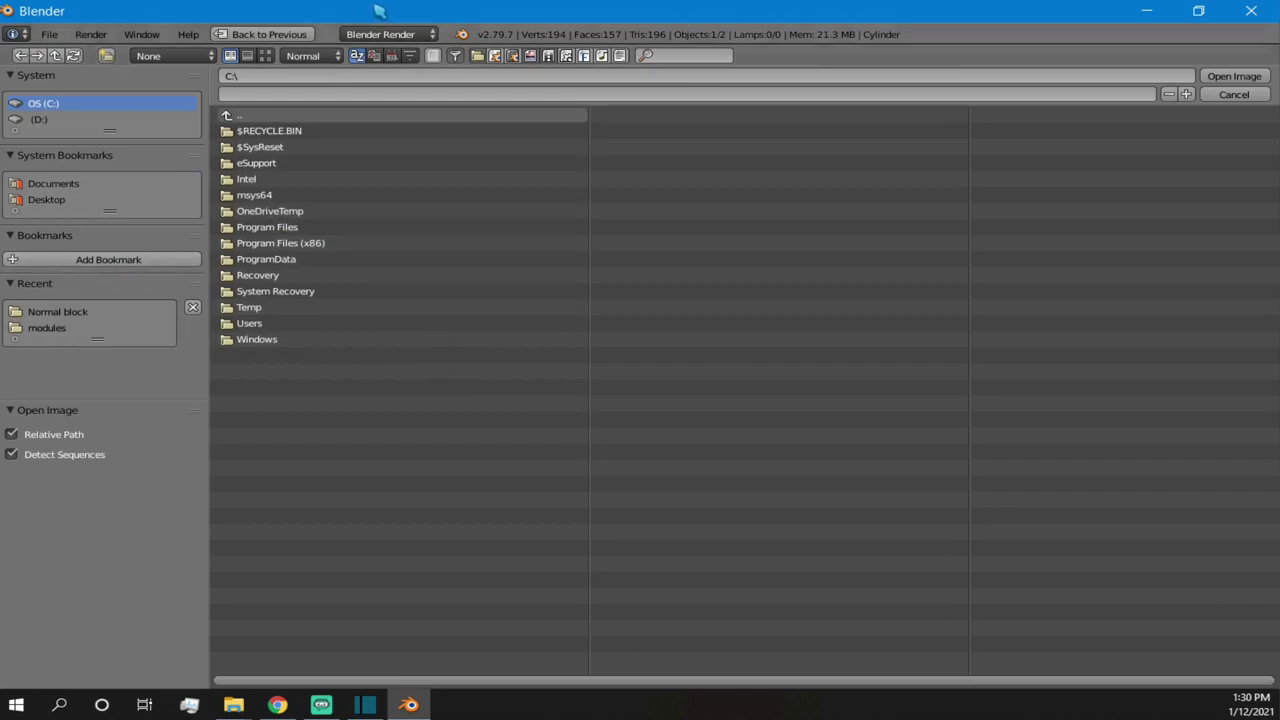
- Browse to the Desktop folder for the image, and rearrange the windows to uncover the texture files on the desktop
left_click_drag(444, 14, 435, 22)
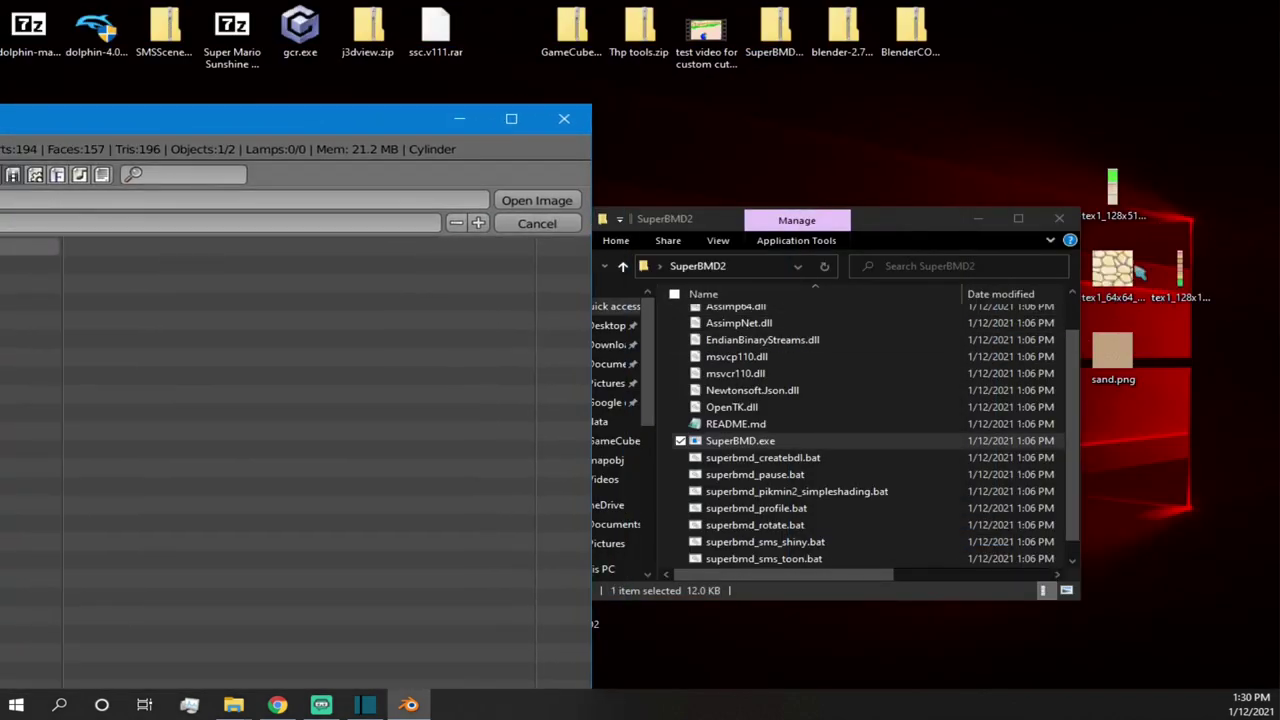
left_click(1122, 198)
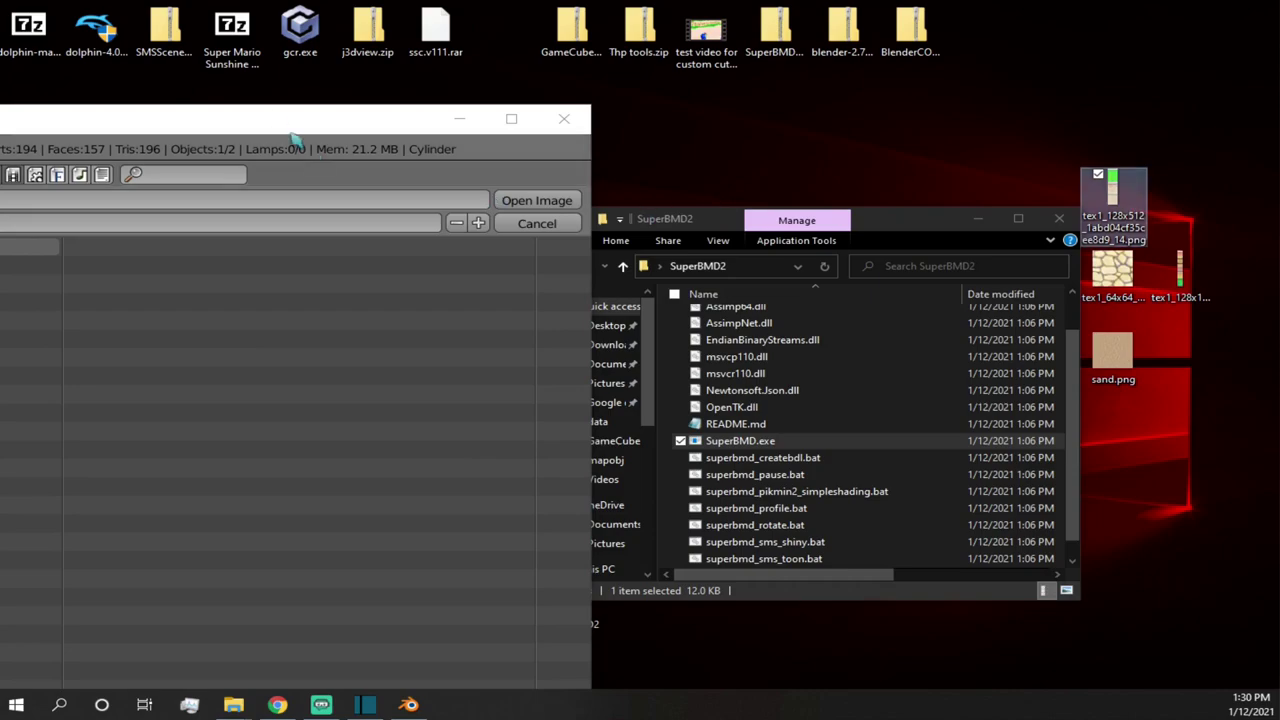
left_click_drag(285, 121, 846, 126)
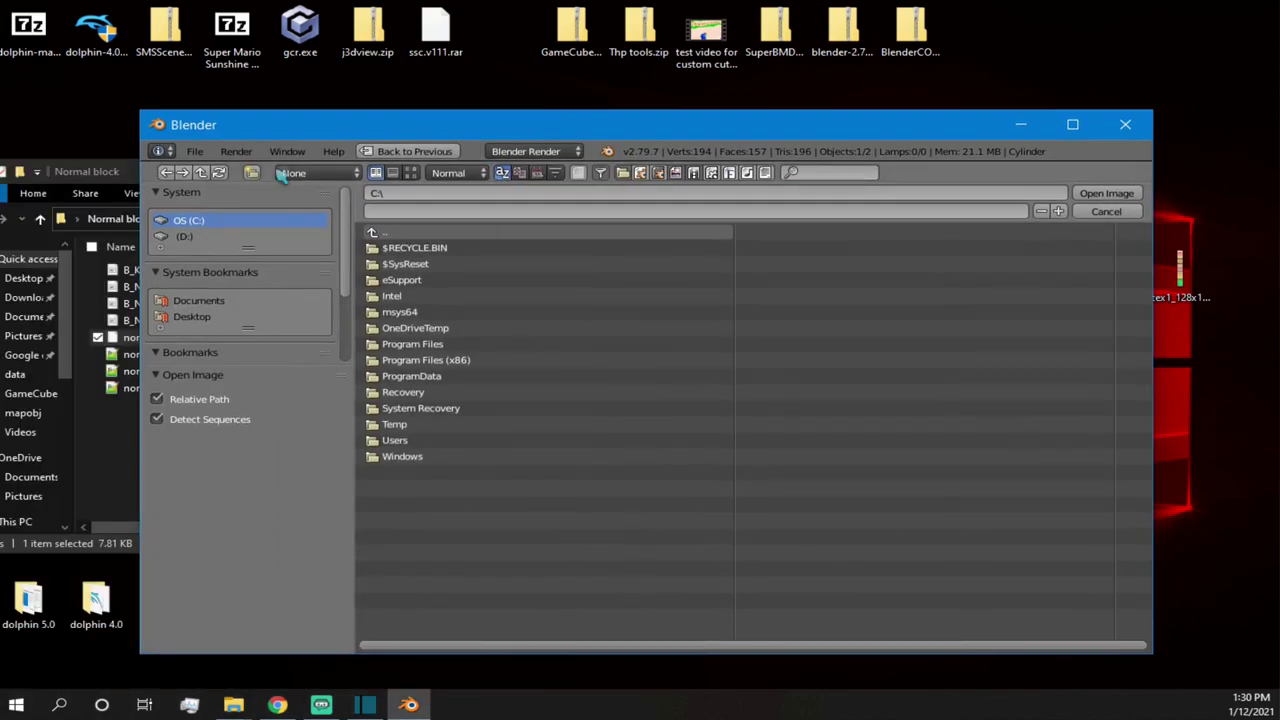
left_click(205, 316)
left_click_drag(737, 132, 390, 114)
left_click(1125, 198)
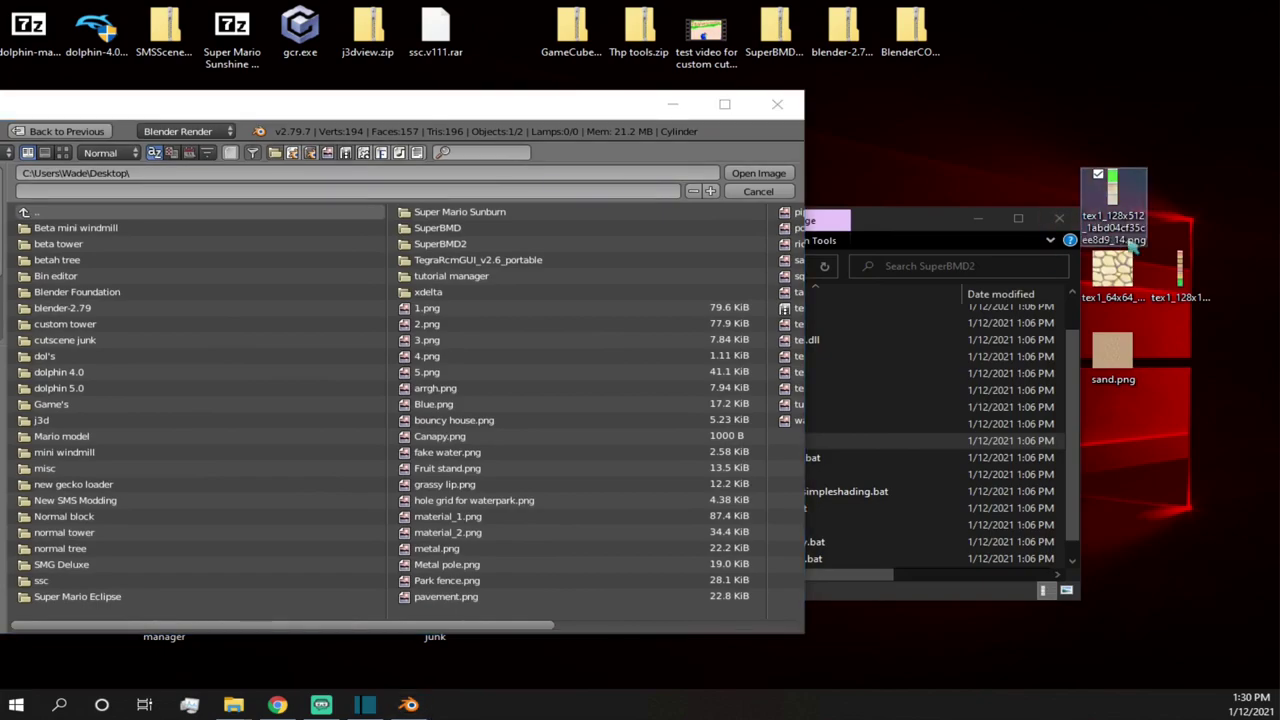
left_click(1059, 217)
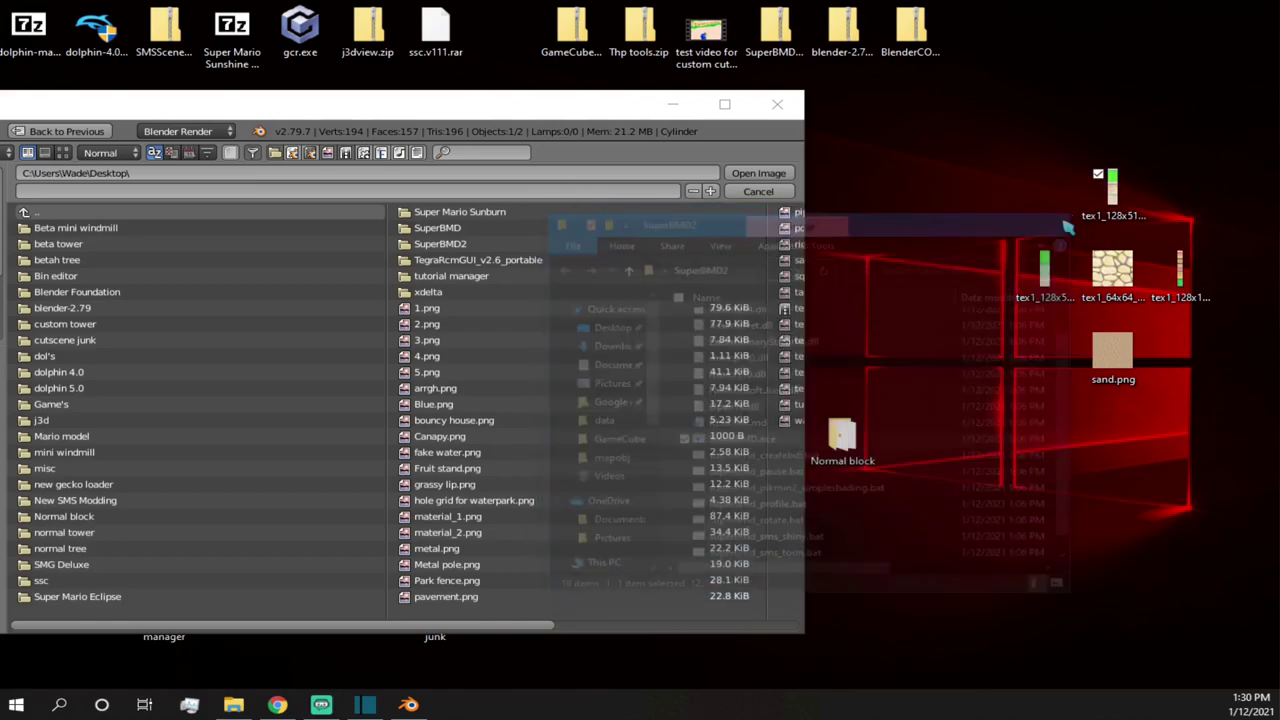
- Rename the green-topped tex1_128x512 PNG image on the desktop as "wall texturer.png"
left_click(1045, 278)
right_click(1045, 280)
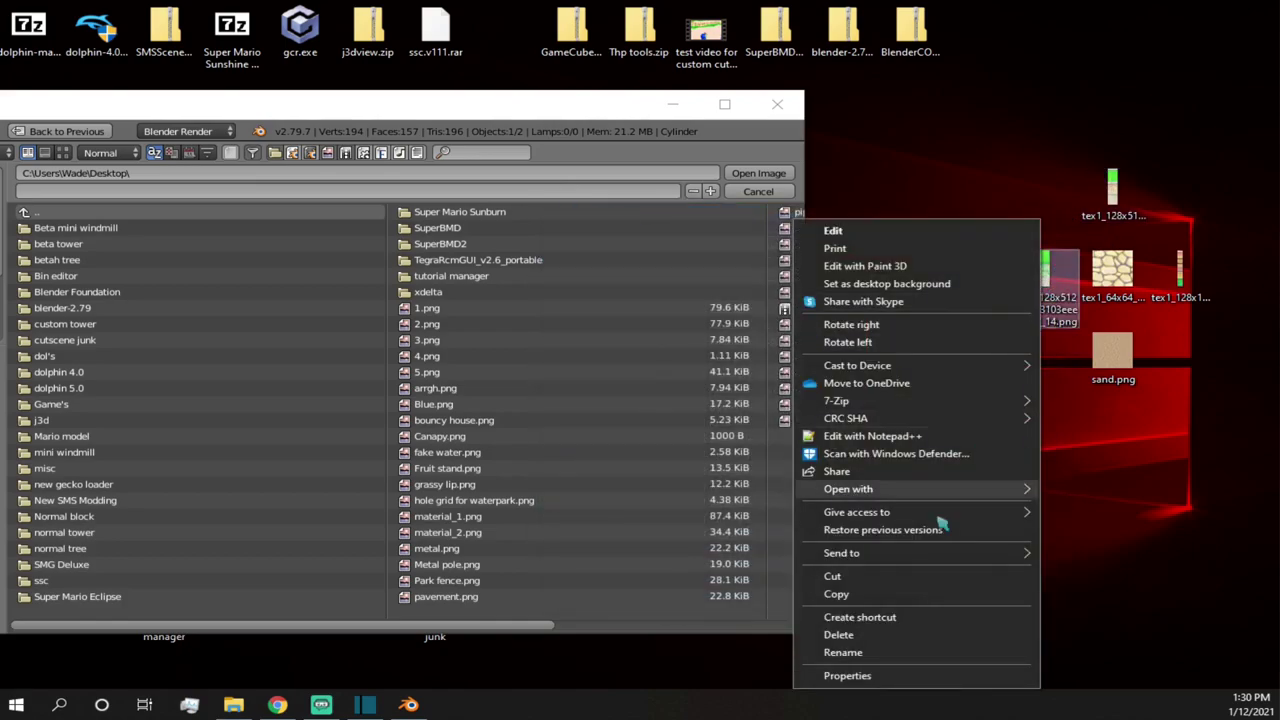
left_click(905, 652)
type("wall text")
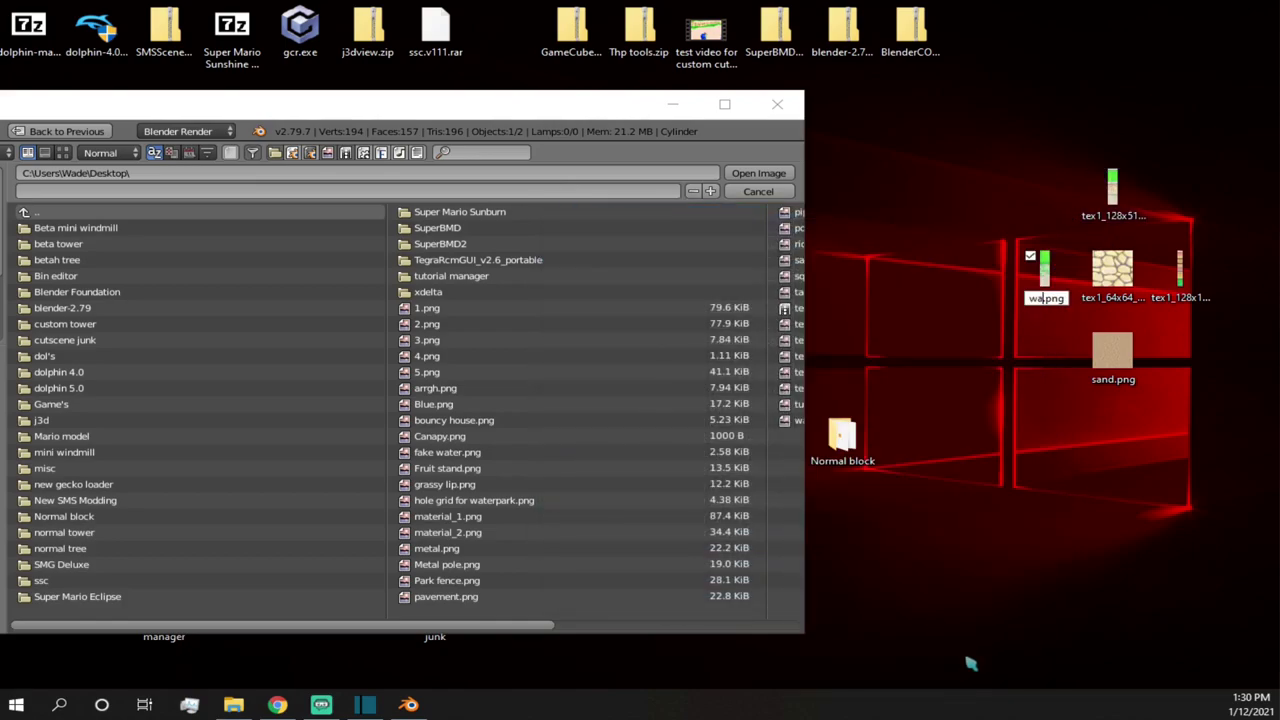
type("ures")
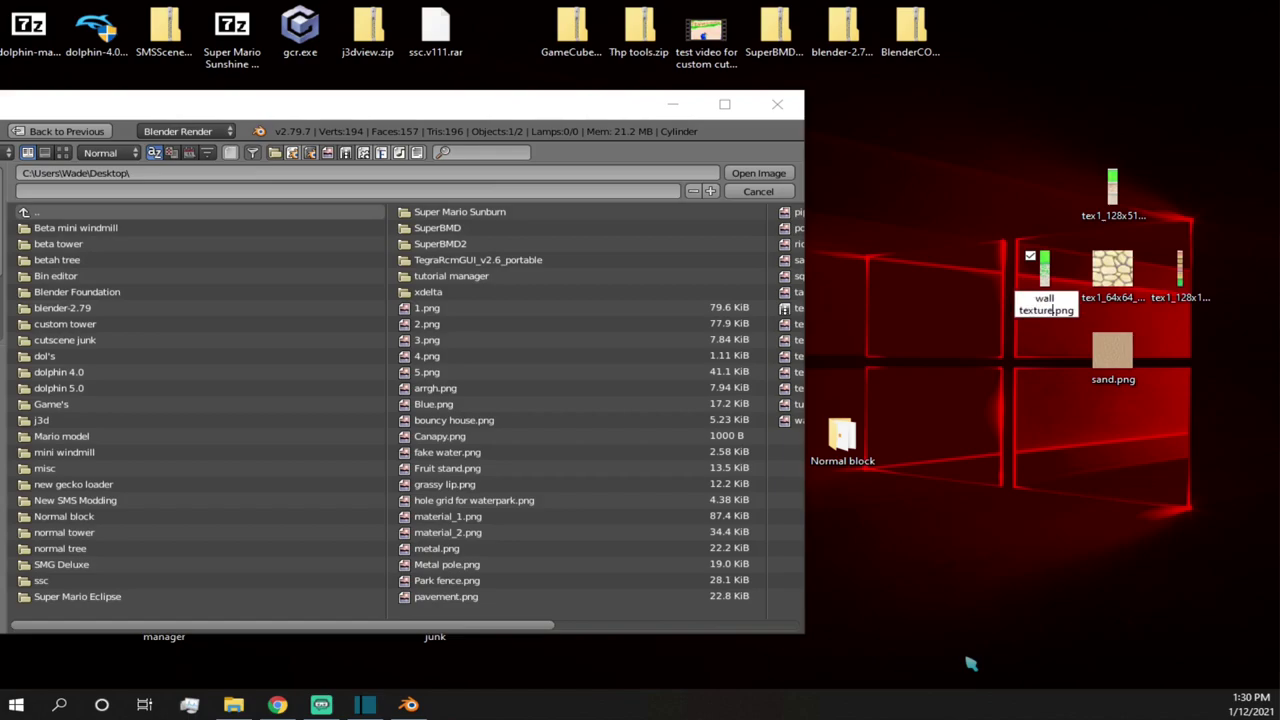
key("Return")
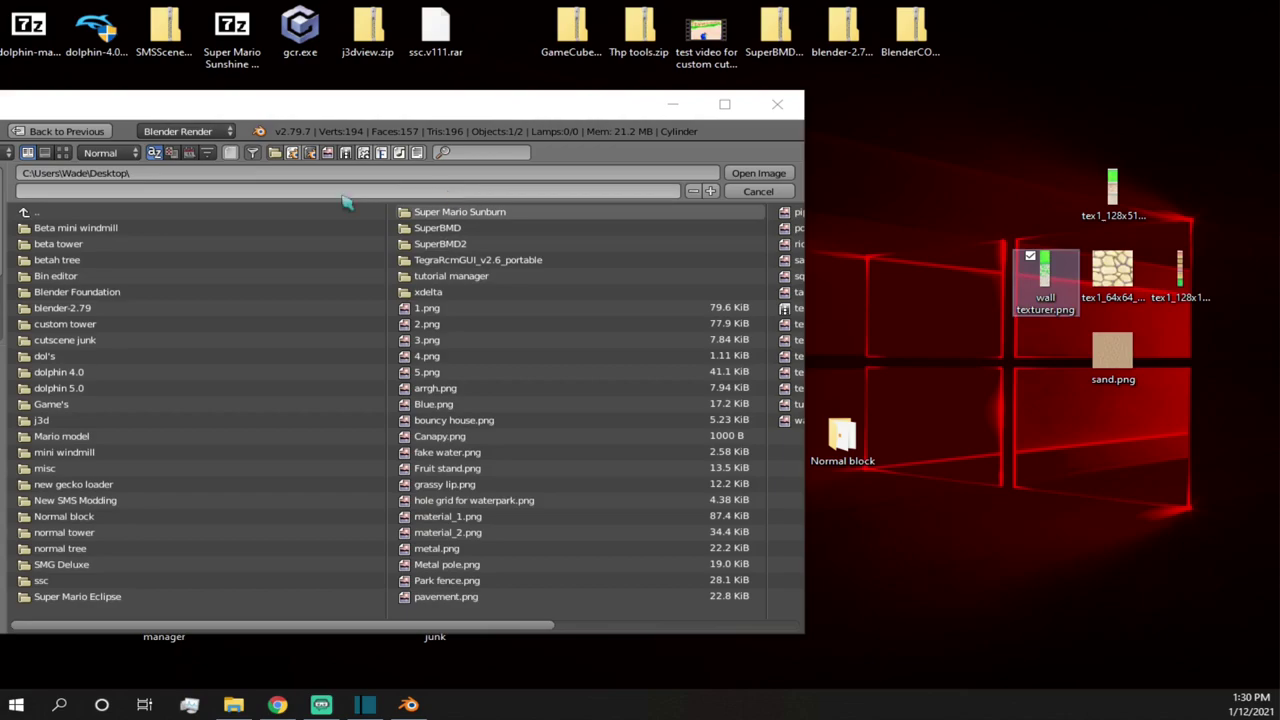
- Refresh the Desktop file listing, open "wall texturer.png" as the wall material's texture image, and maximize the Blender window
scroll(551, 383, "down", 5)
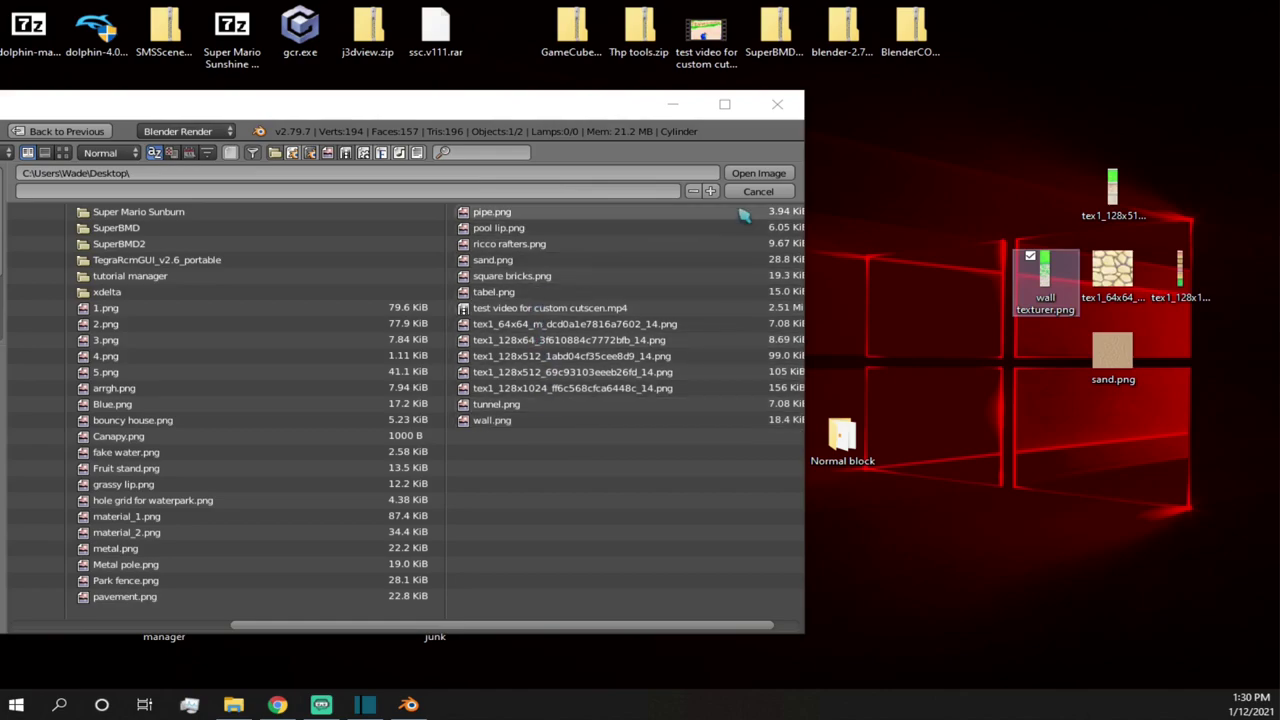
left_click_drag(136, 105, 451, 113)
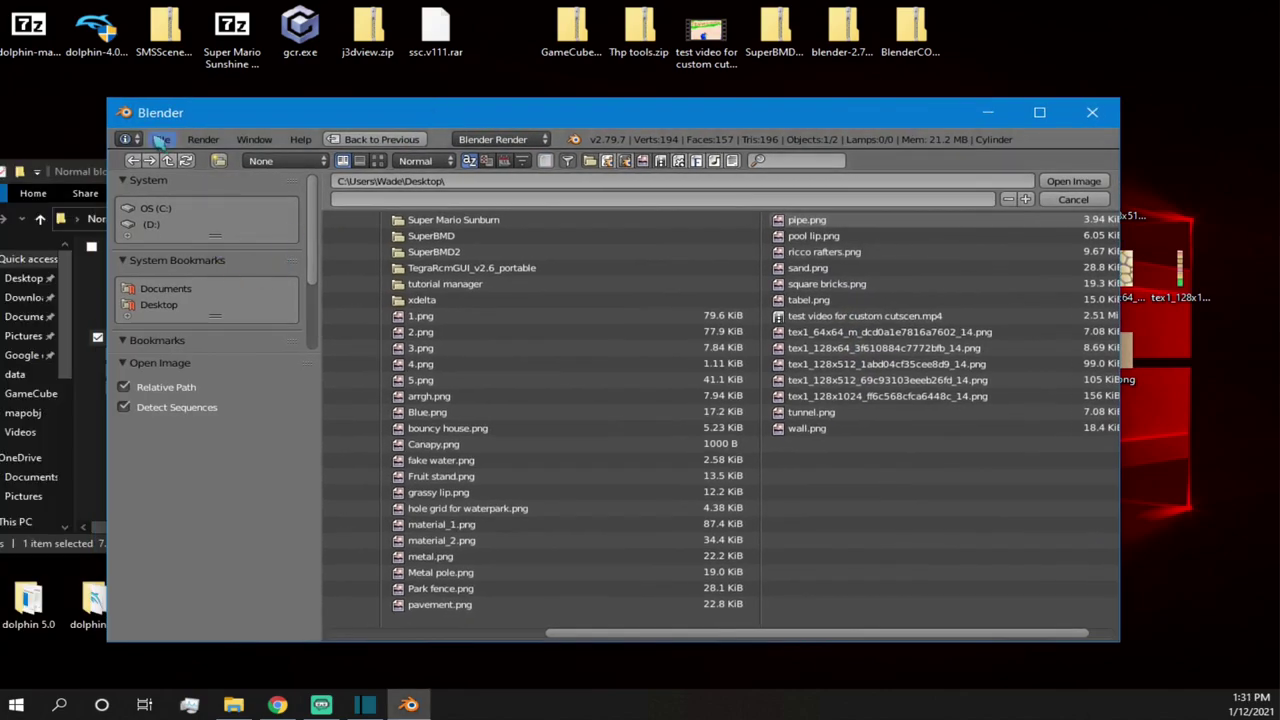
left_click(155, 208)
left_click(158, 304)
scroll(763, 323, "down", 9)
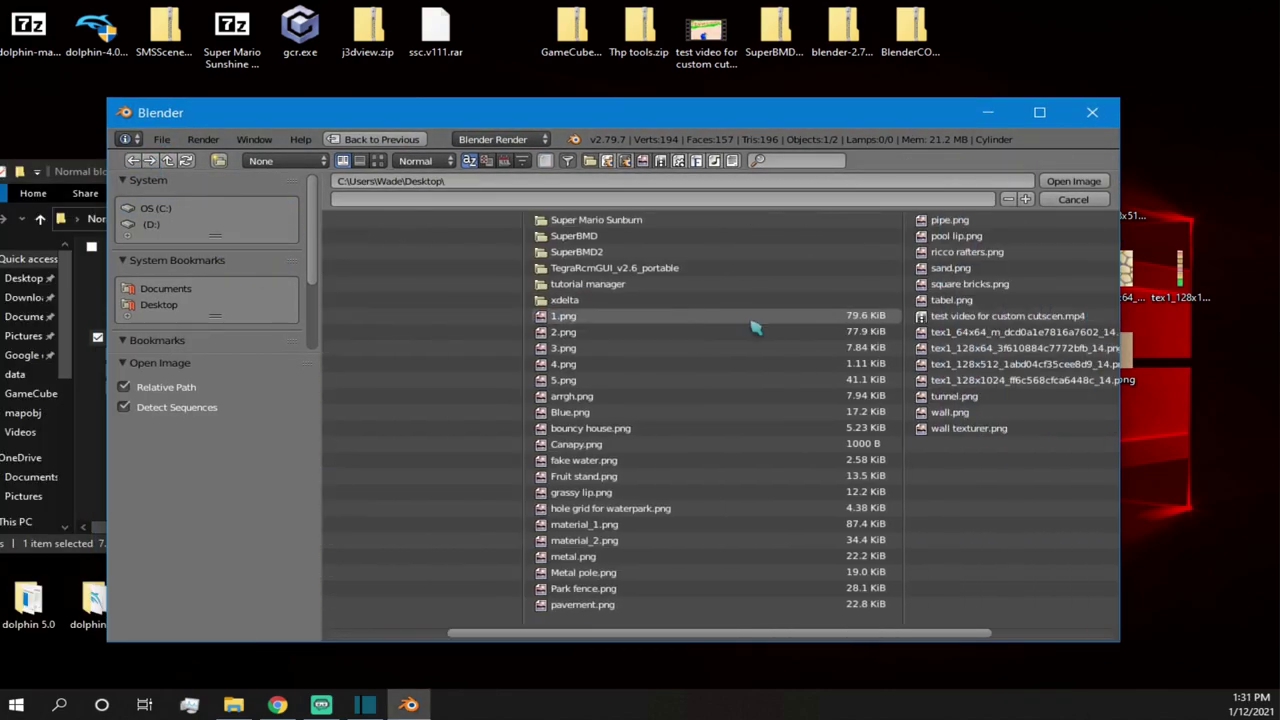
double_click(760, 428)
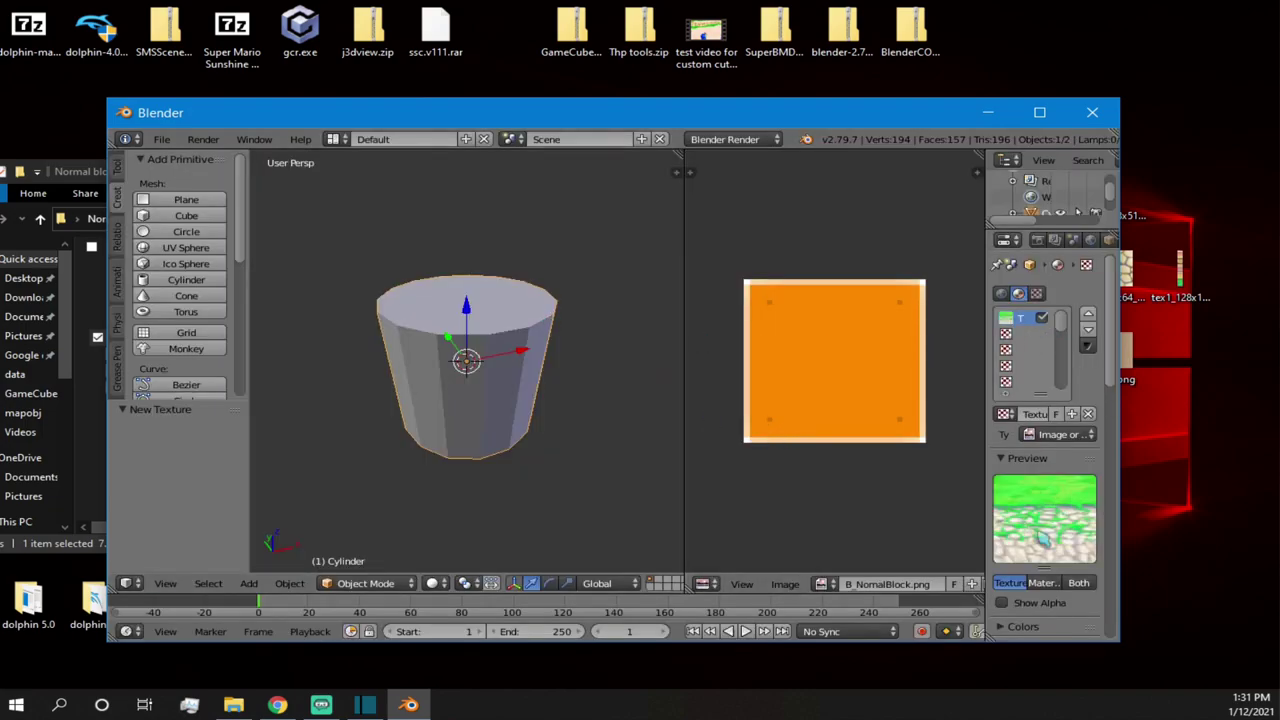
left_click(1039, 112)
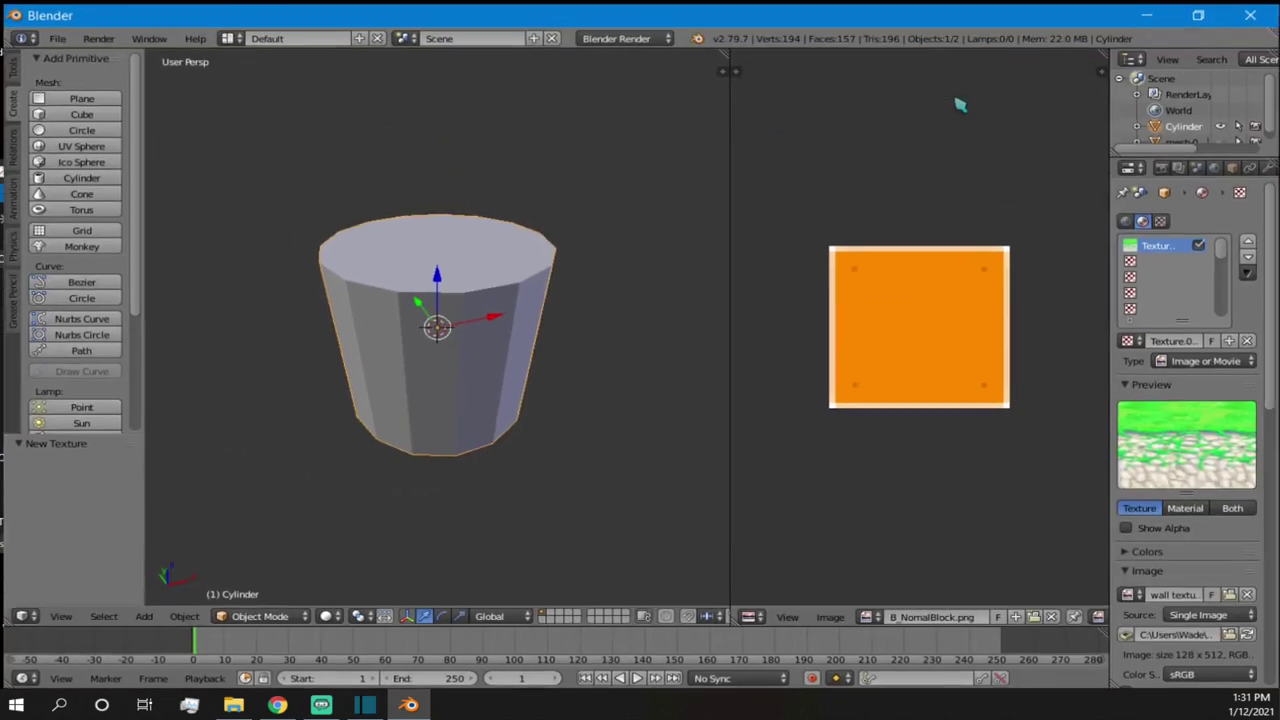
- Try the flat, cube, monkey, hair and world sphere preview shapes for the wall material, and keep the cube preview
scroll(1231, 162, "down", 5)
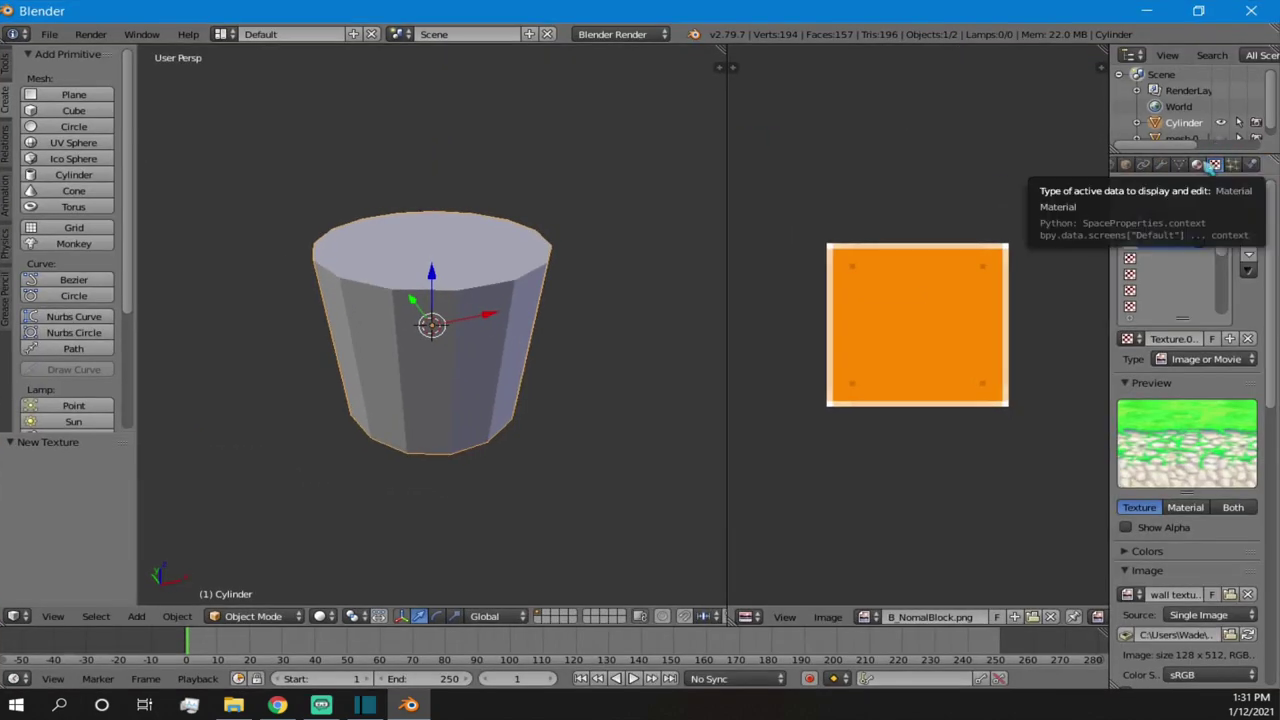
left_click(1205, 167)
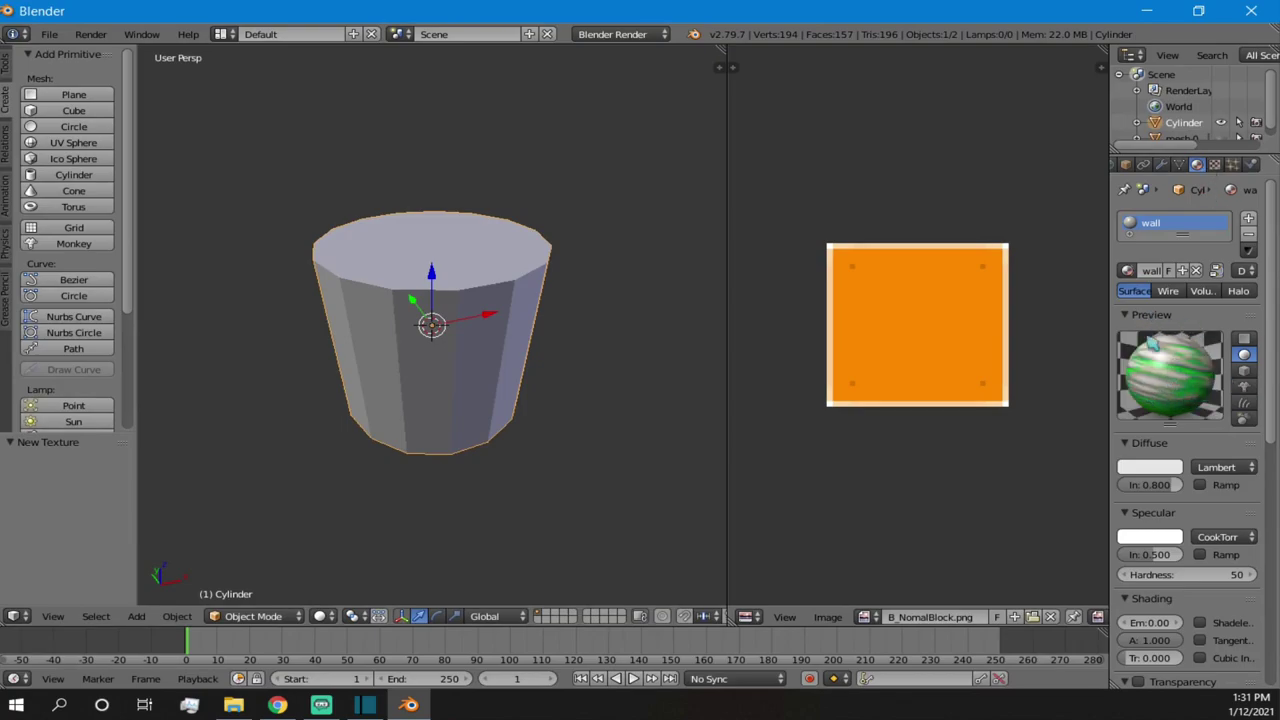
left_click(1249, 340)
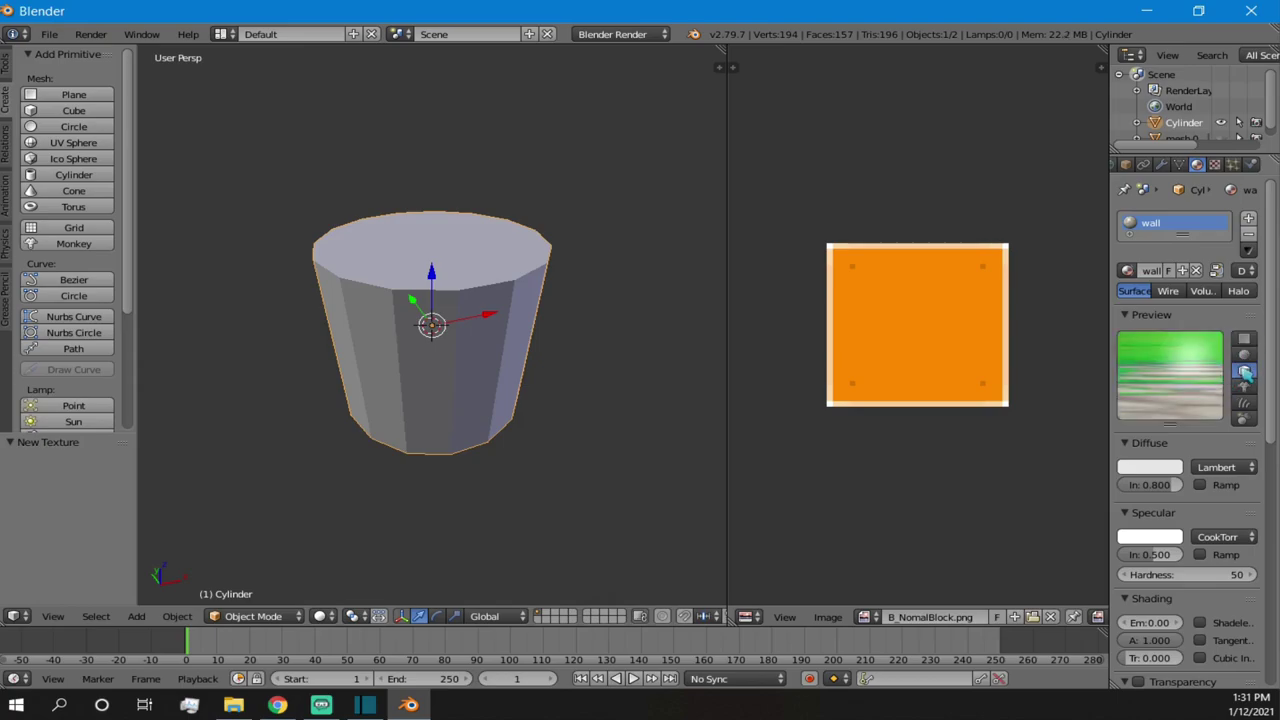
left_click(1244, 370)
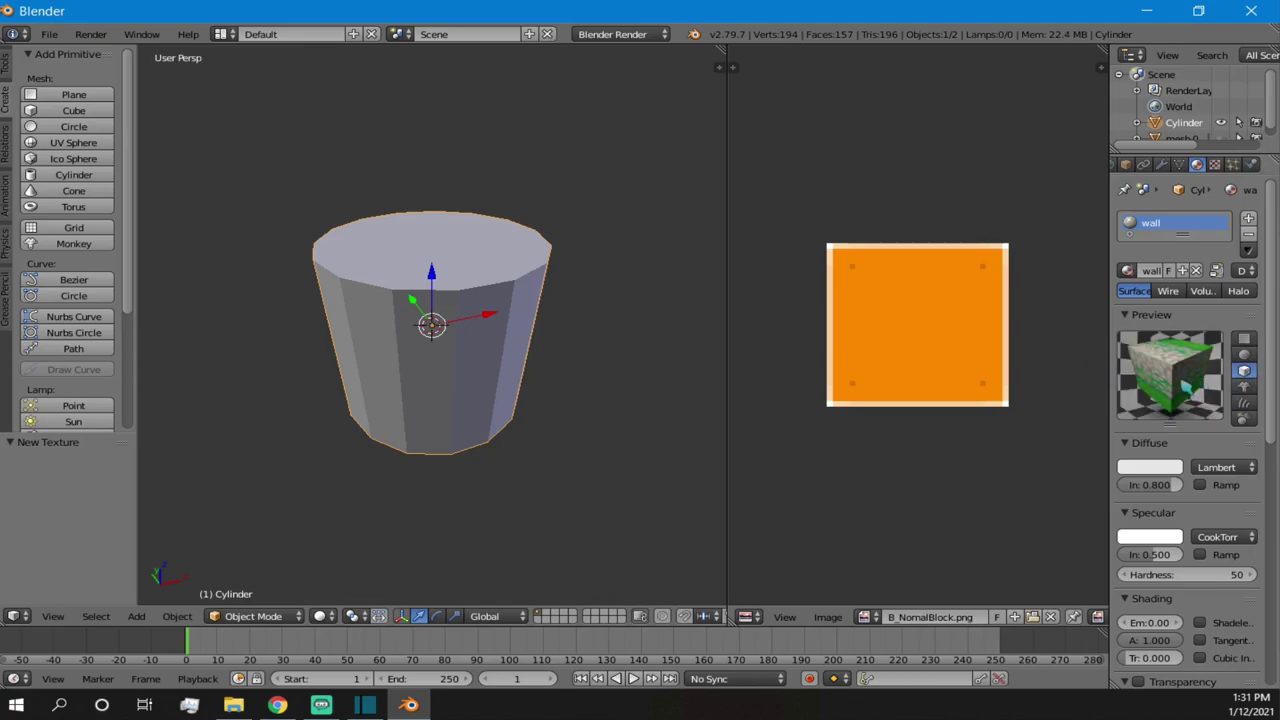
left_click(1244, 386)
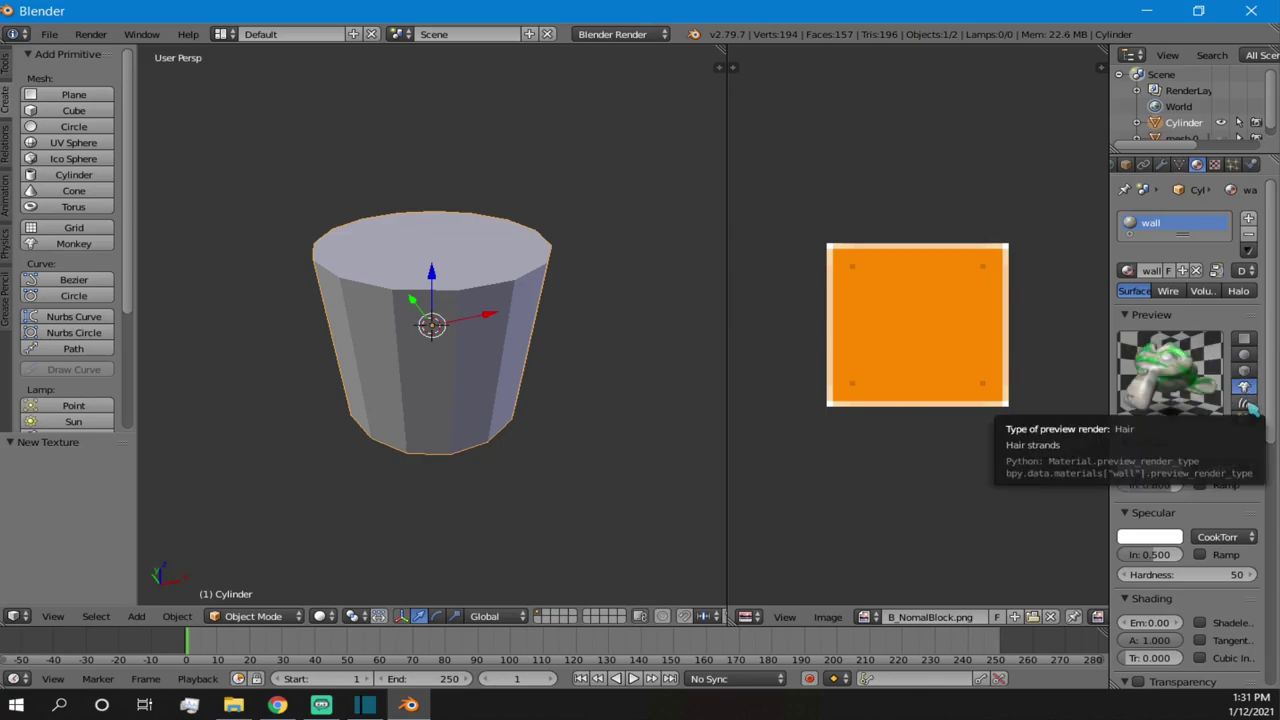
left_click(1246, 403)
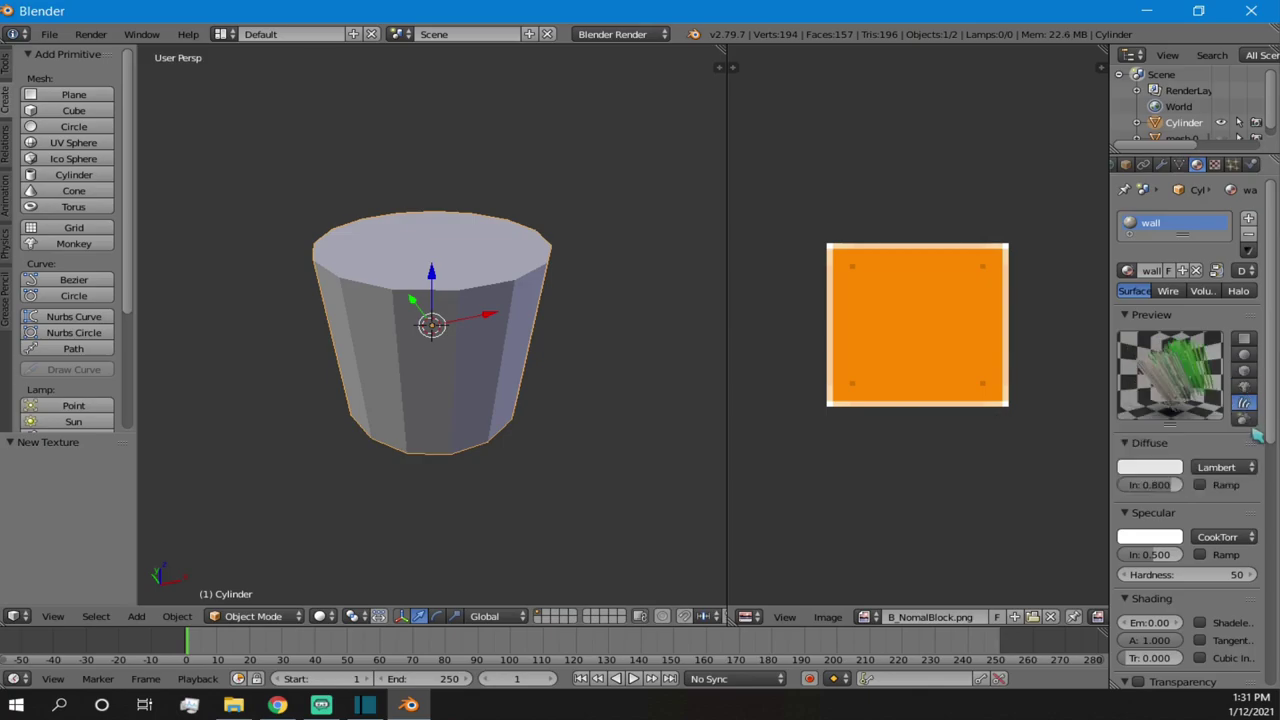
left_click(1245, 419)
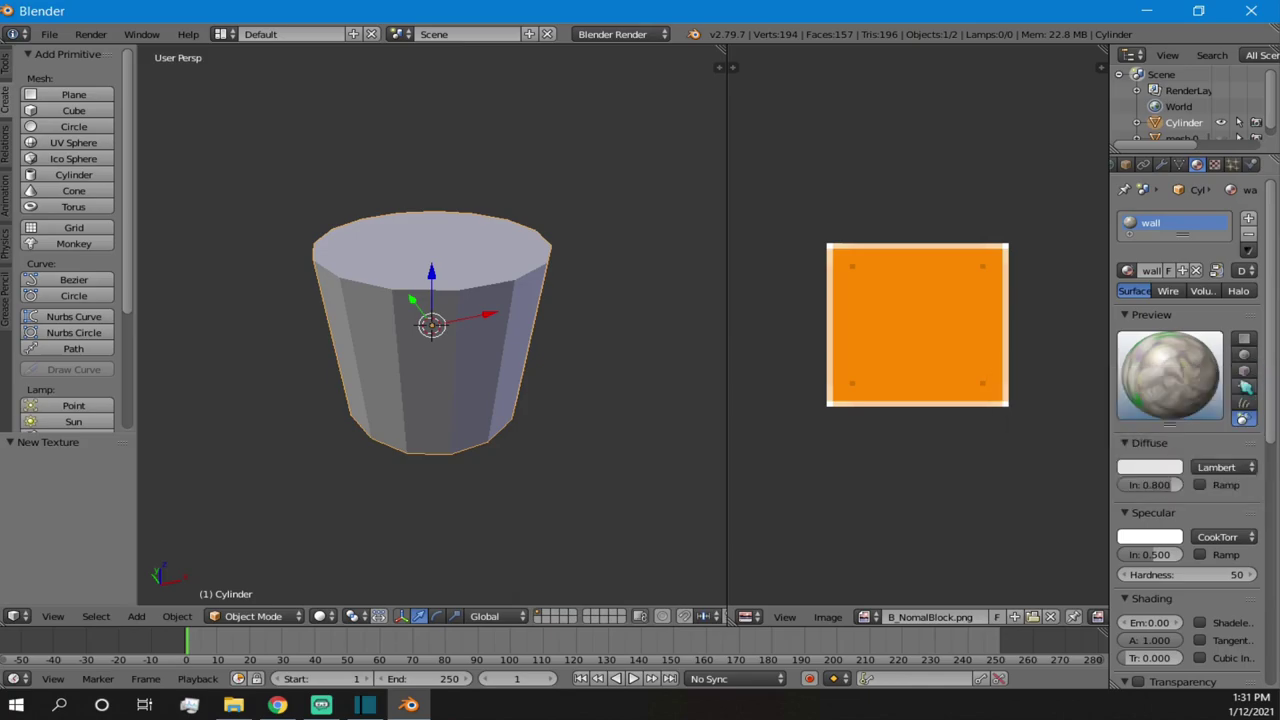
left_click(1245, 371)
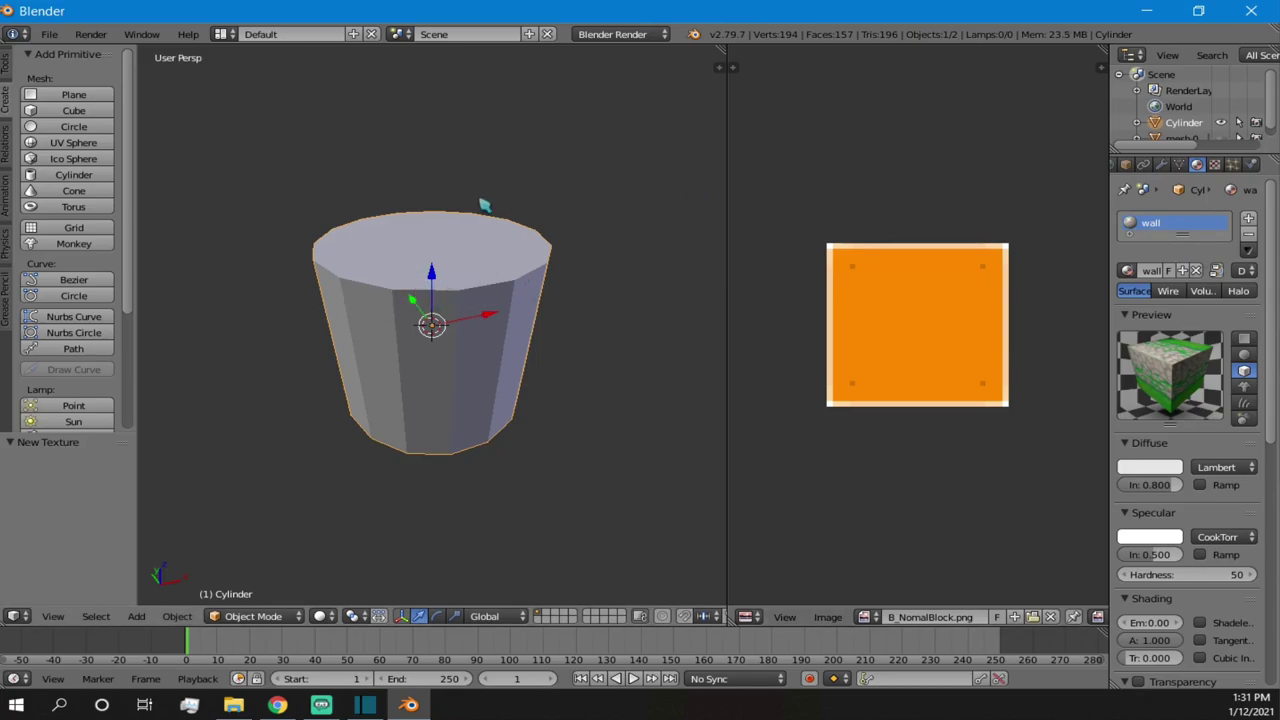
- Put the cylinder into Edit Mode and select its top face
left_click(380, 291)
key("shift+s")
left_click(425, 274)
key("Tab")
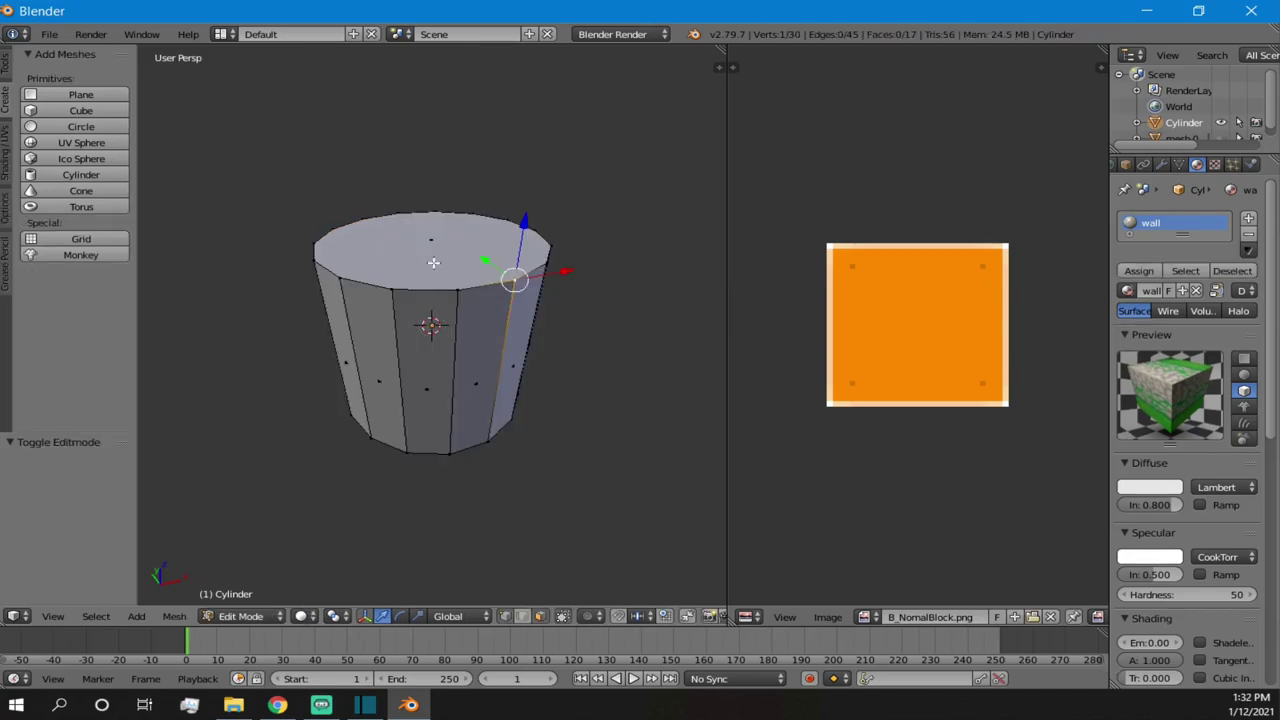
right_click(443, 241)
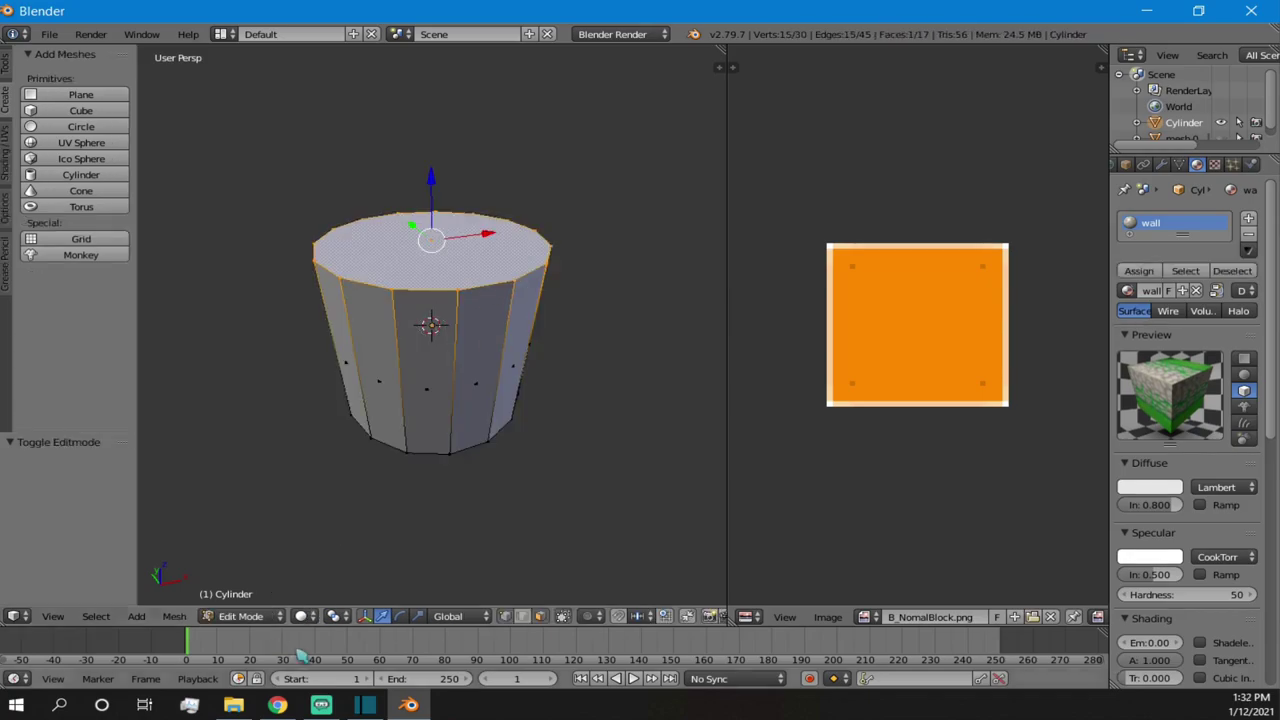
left_click(272, 617)
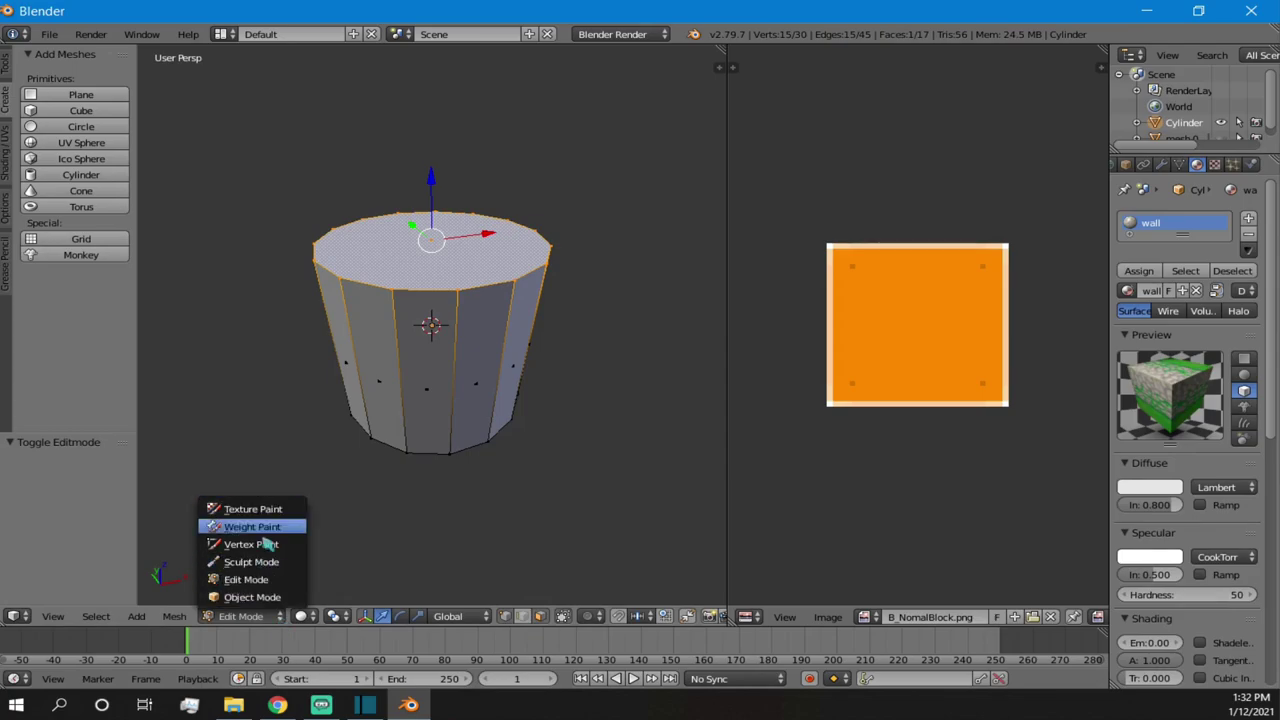
right_click(390, 222)
right_click(467, 320)
right_click(423, 246)
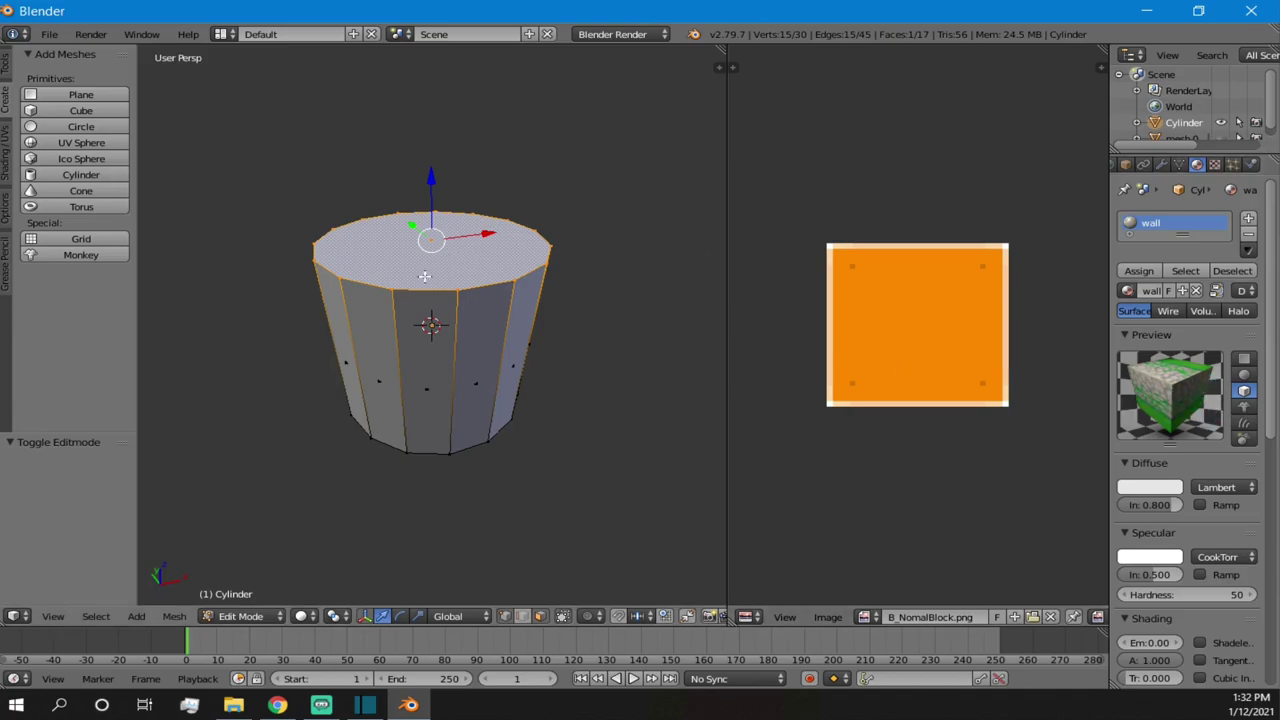
- Select all of the cylinder's geometry and create its UV map with the Unwrap operation
key("a")
key("a")
key("a")
key("a")
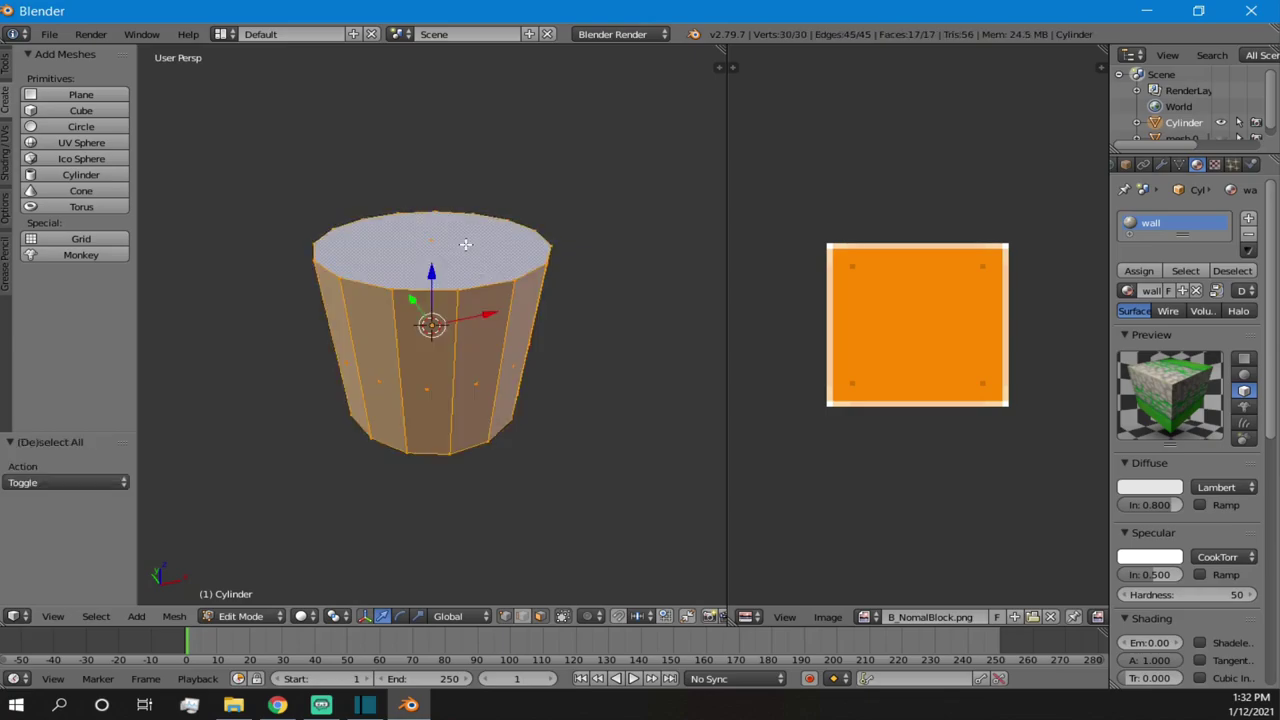
key("a")
key("a")
key("u")
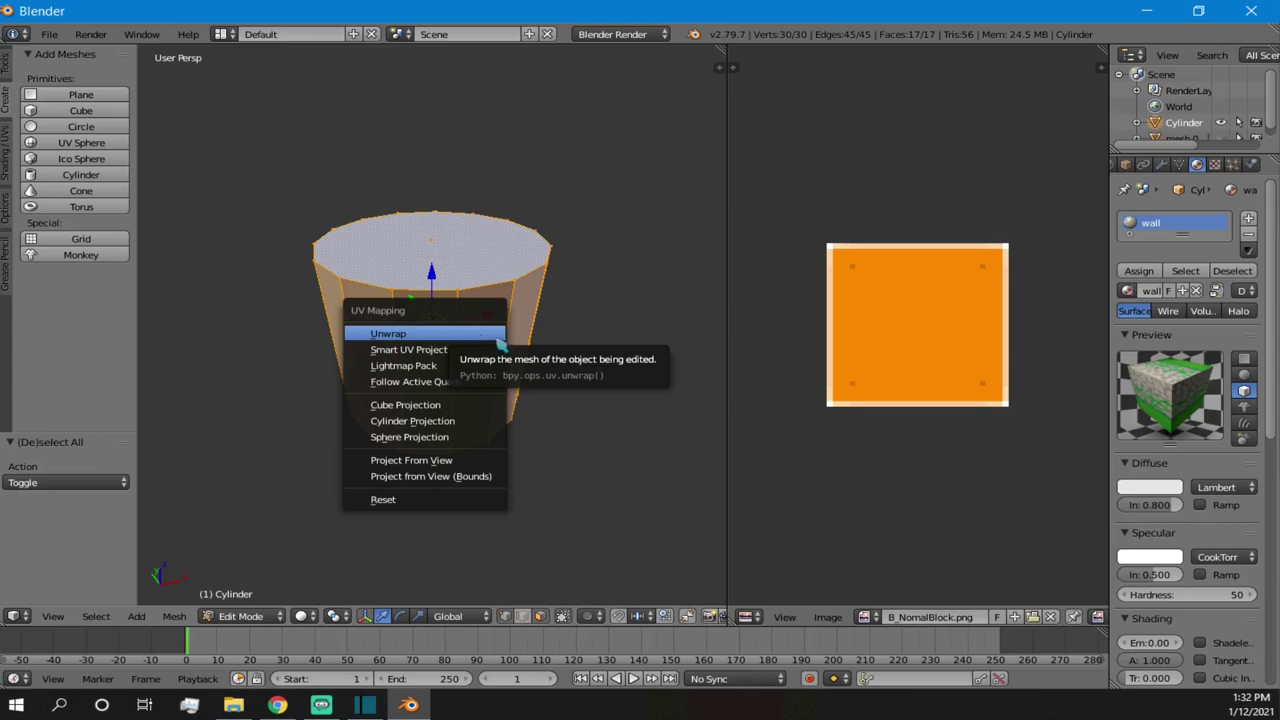
left_click(480, 338)
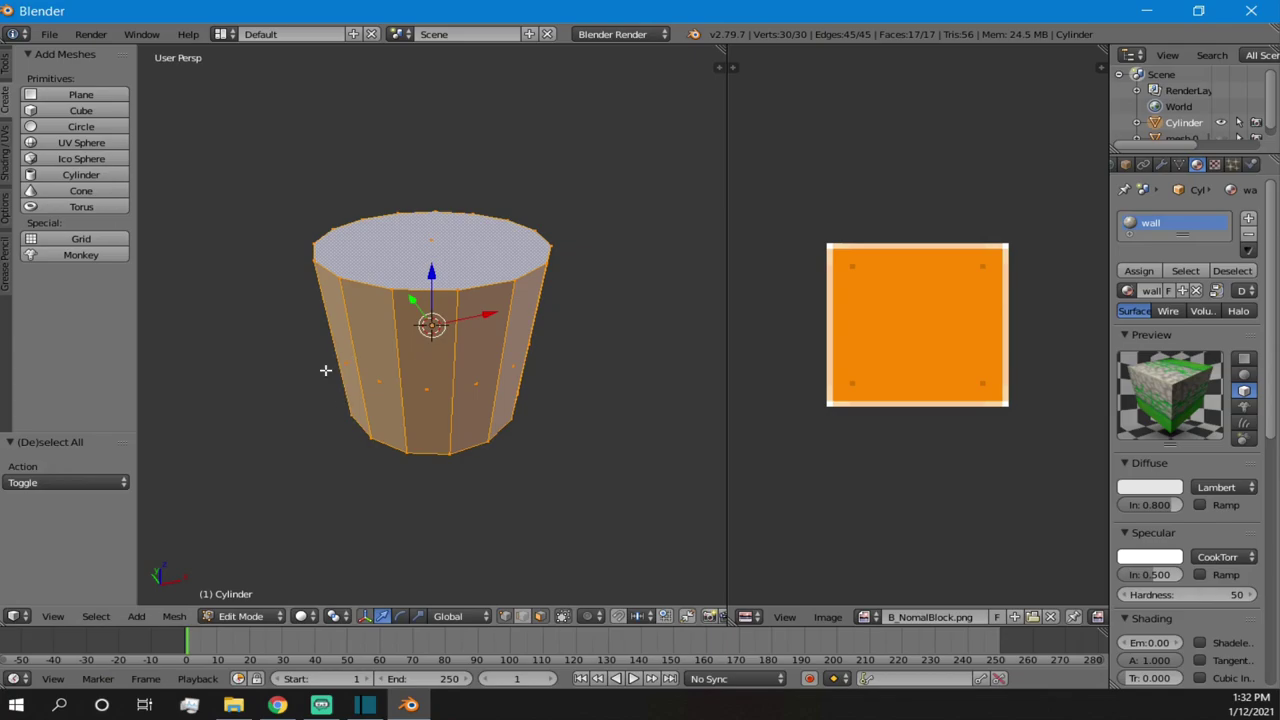
key("u")
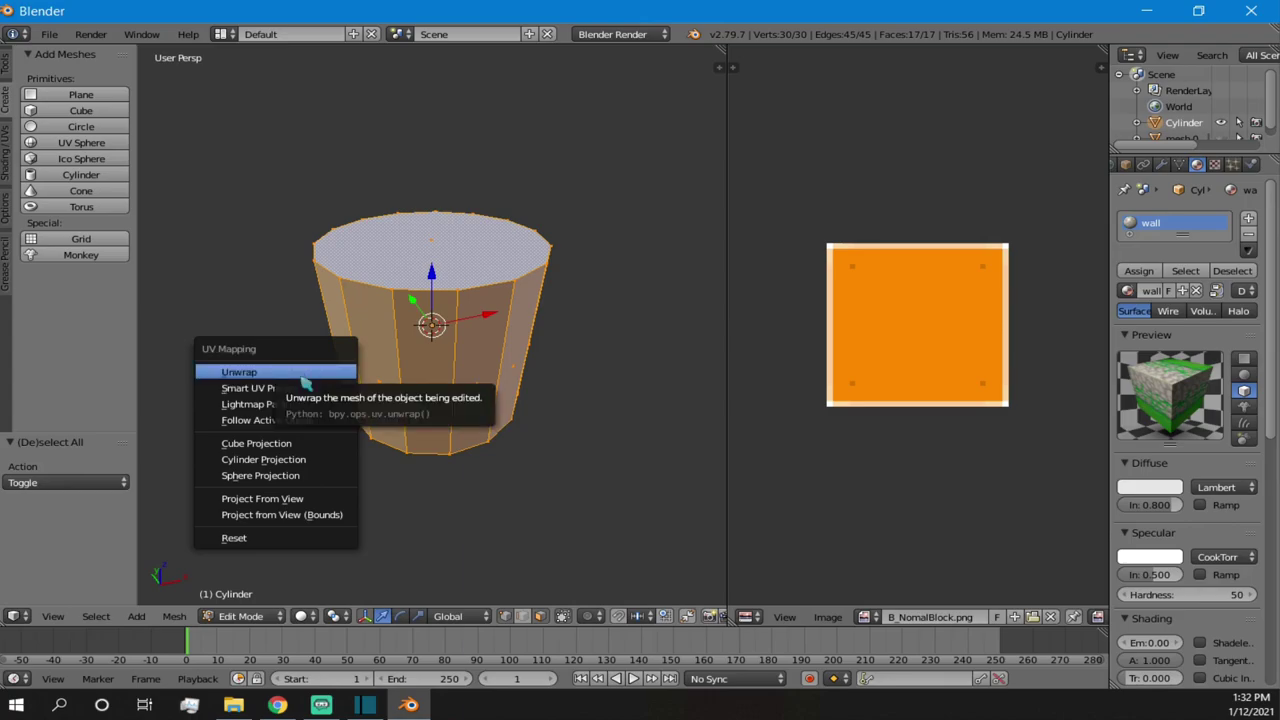
left_click(302, 379)
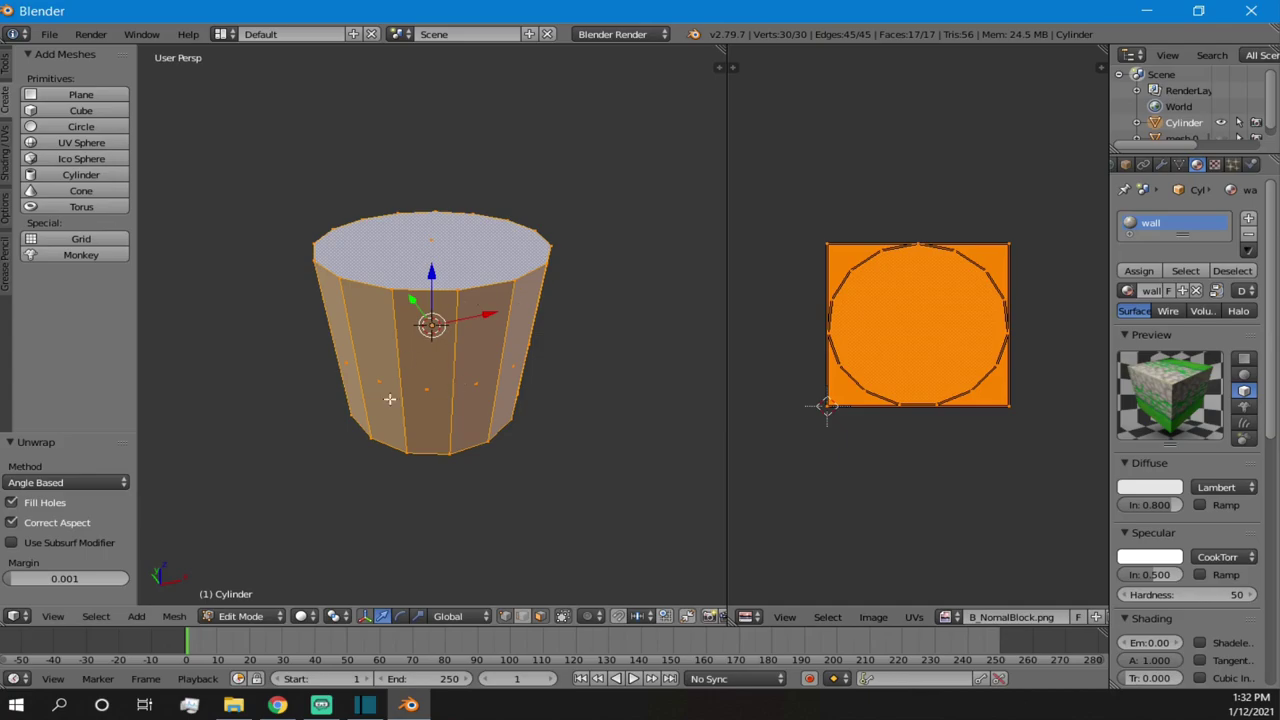
- Inspect how the cylinder's top and bottom faces are laid out in the UV map, and clear the selection
scroll(846, 320, "up", 3)
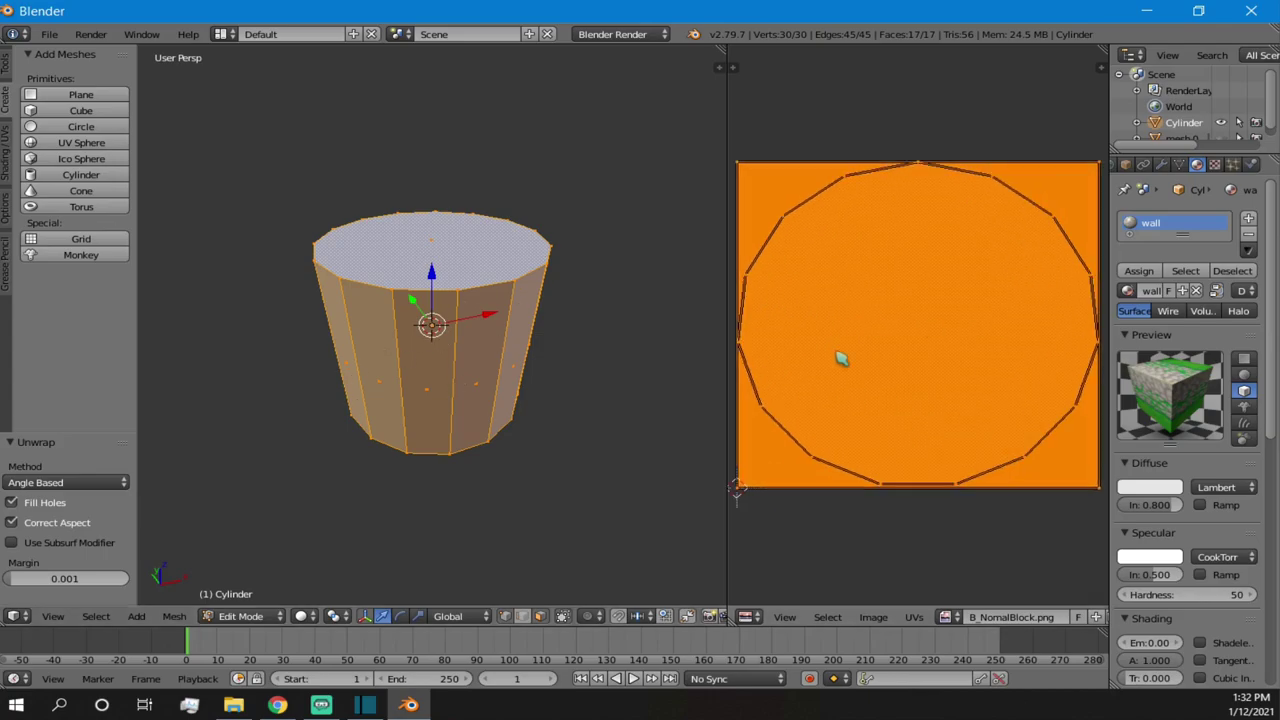
right_click(486, 249)
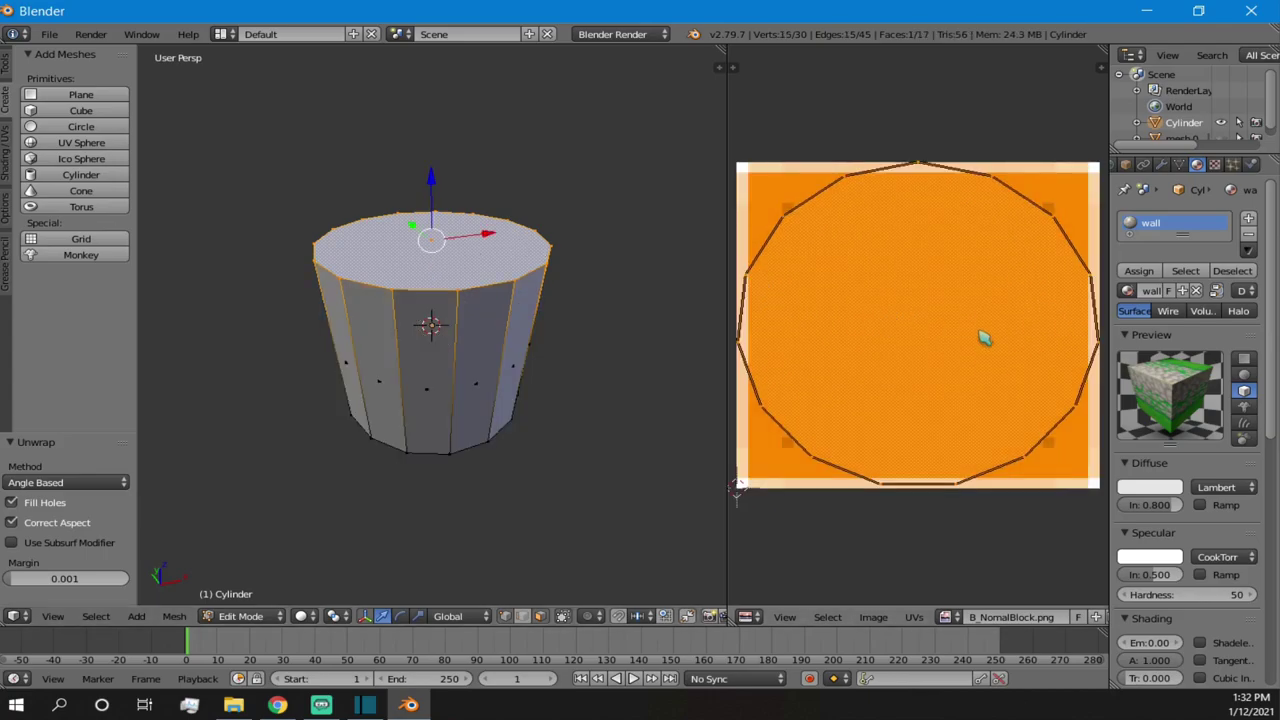
middle_click_drag(511, 360, 482, 173)
right_click(456, 407)
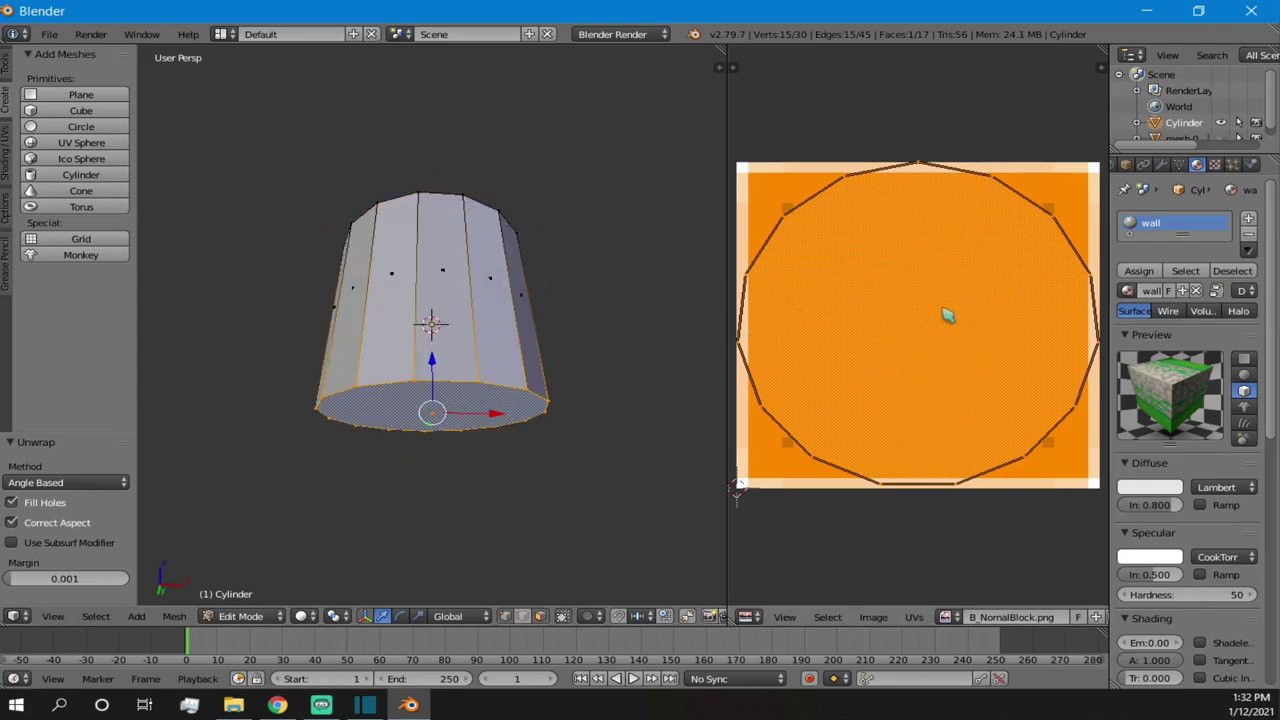
key("a")
key("a")
key("a")
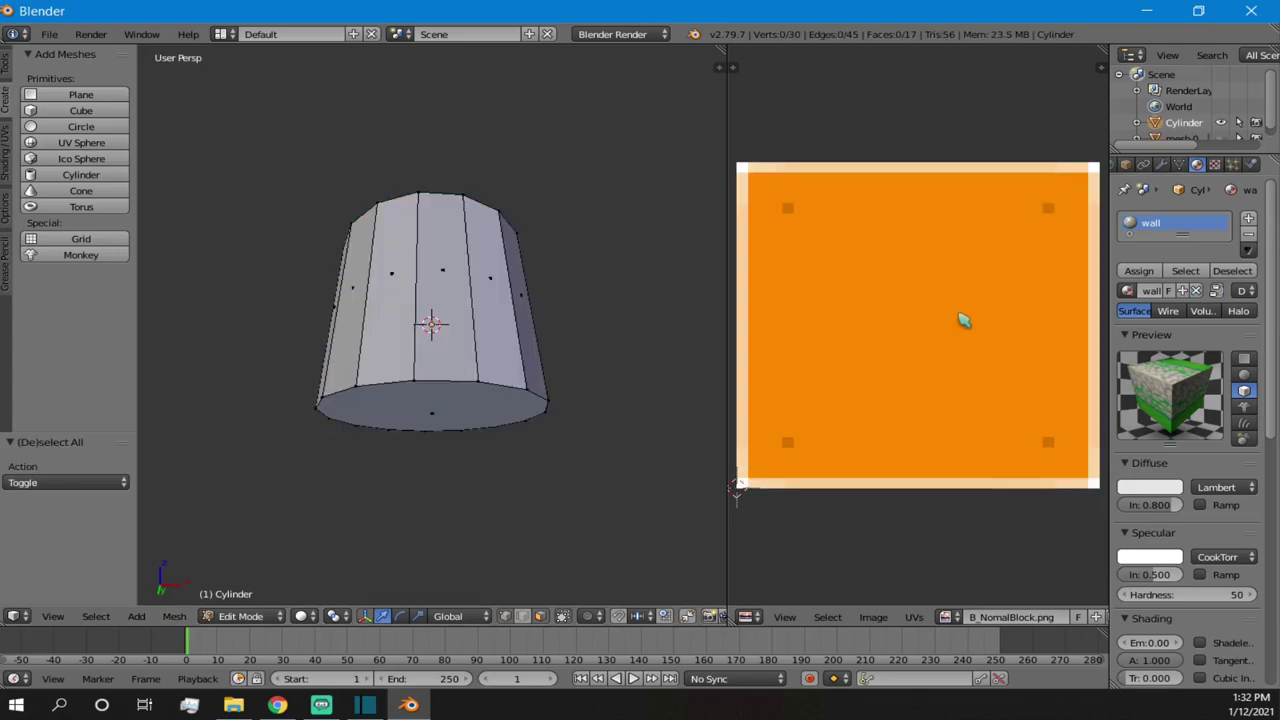
right_click(509, 387)
key("a")
middle_click_drag(504, 236, 545, 420)
right_click(491, 337)
key("a")
middle_click_drag(605, 349, 604, 232)
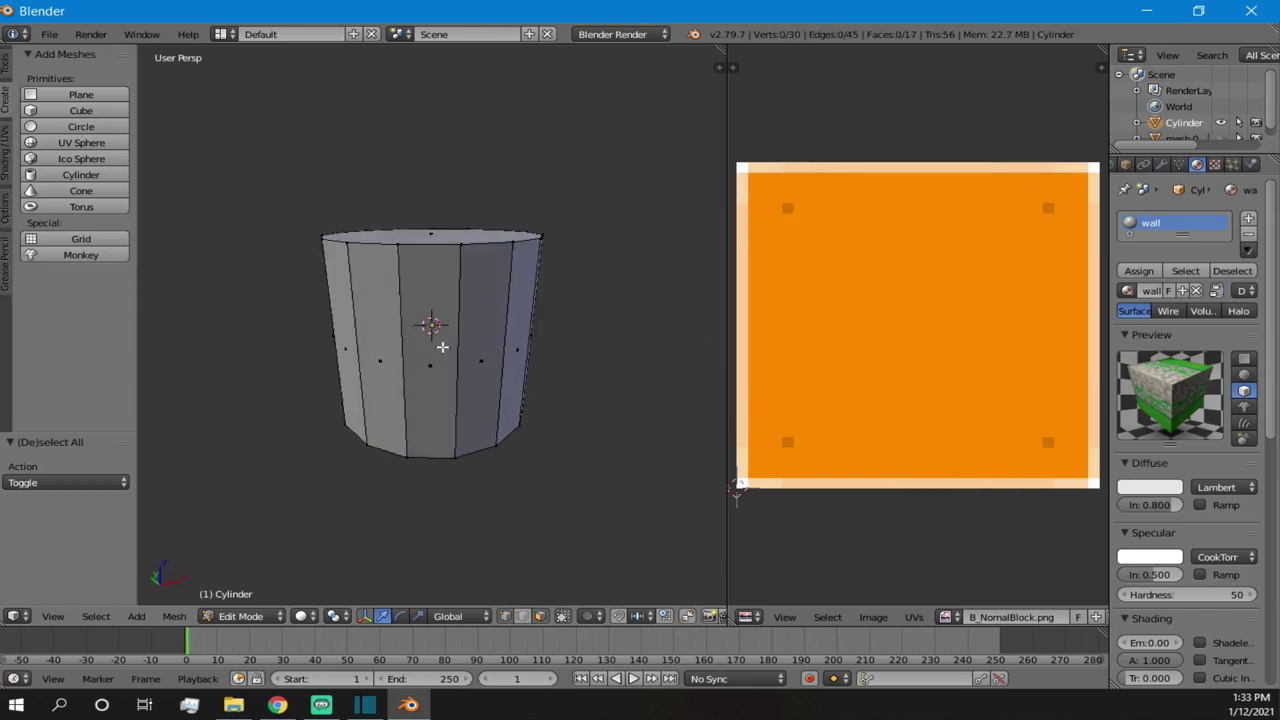
- Check the UV layout of several side faces of the cylinder one at a time, and deselect everything
right_click(439, 351)
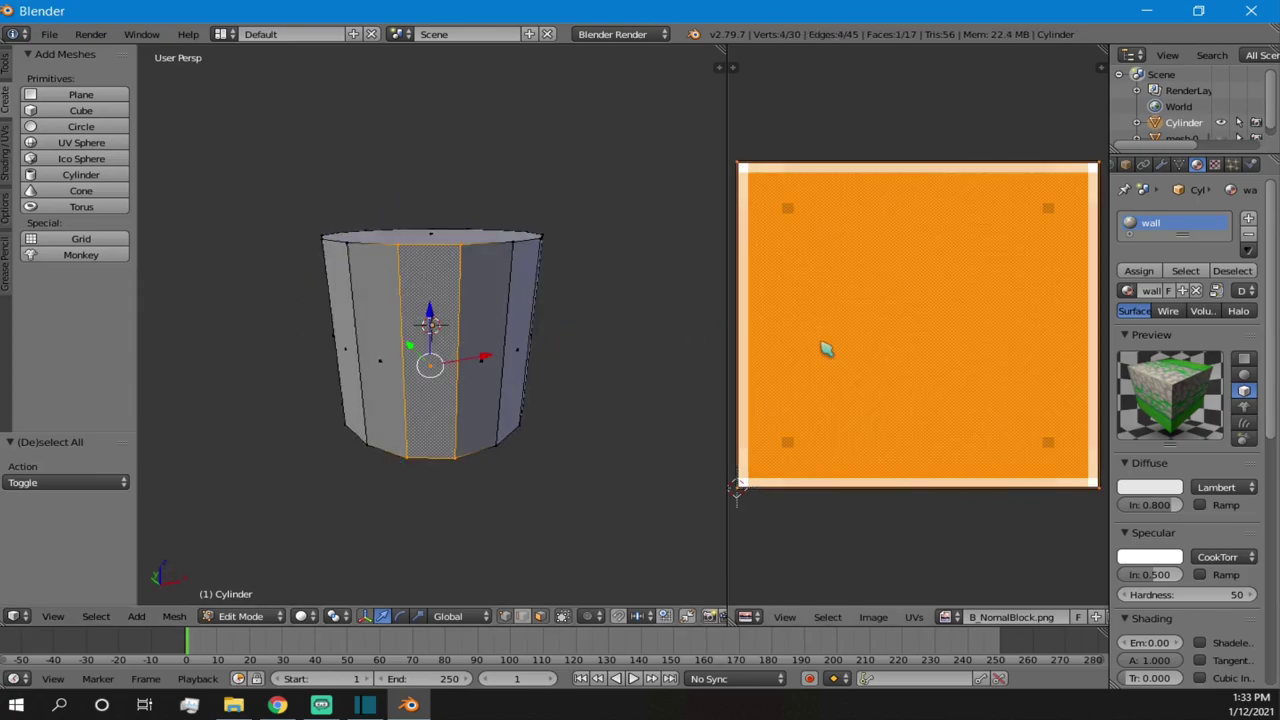
middle_click_drag(438, 344, 394, 327)
scroll(894, 345, "down", 2)
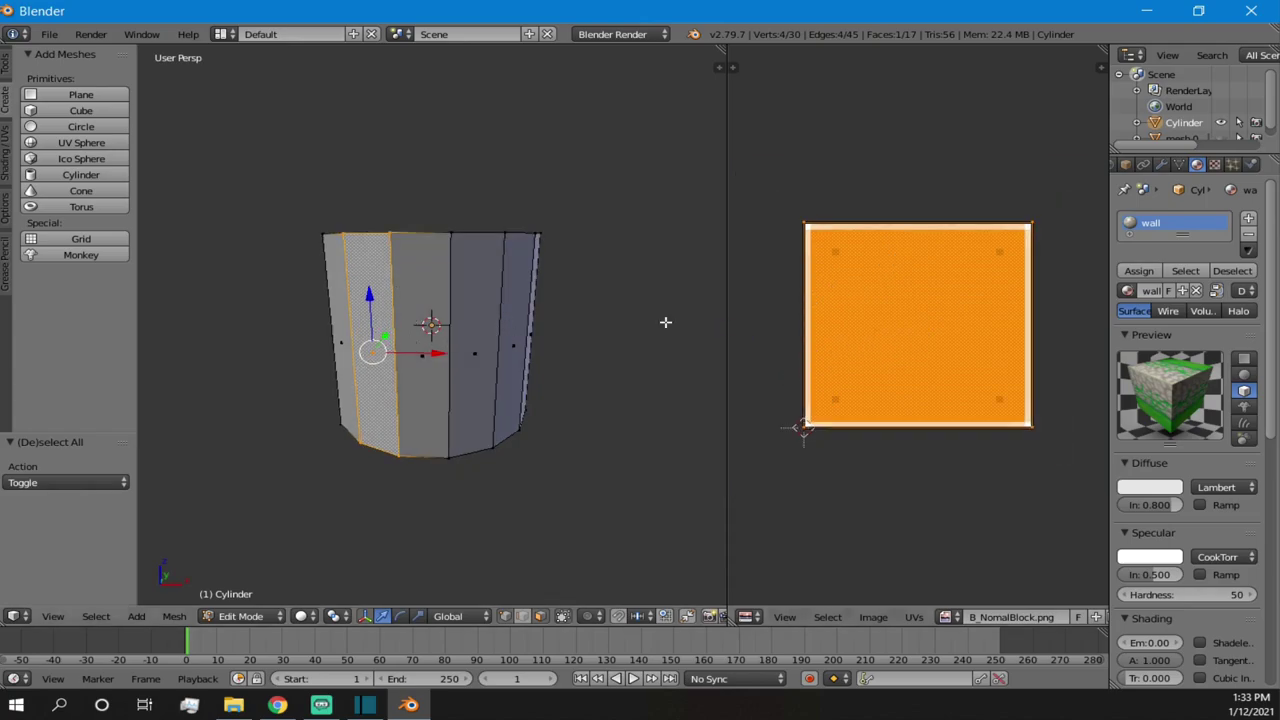
right_click(437, 380)
right_click(466, 347)
right_click(511, 322)
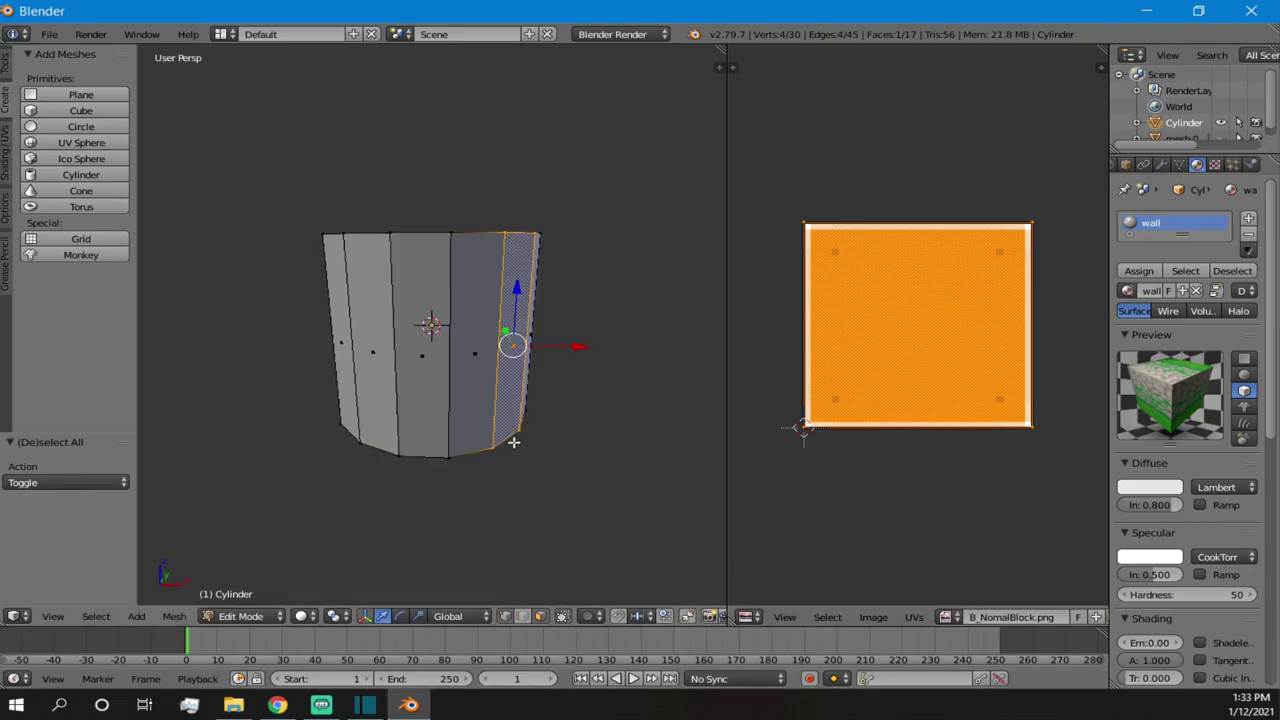
middle_click_drag(382, 394, 425, 434)
key("a")
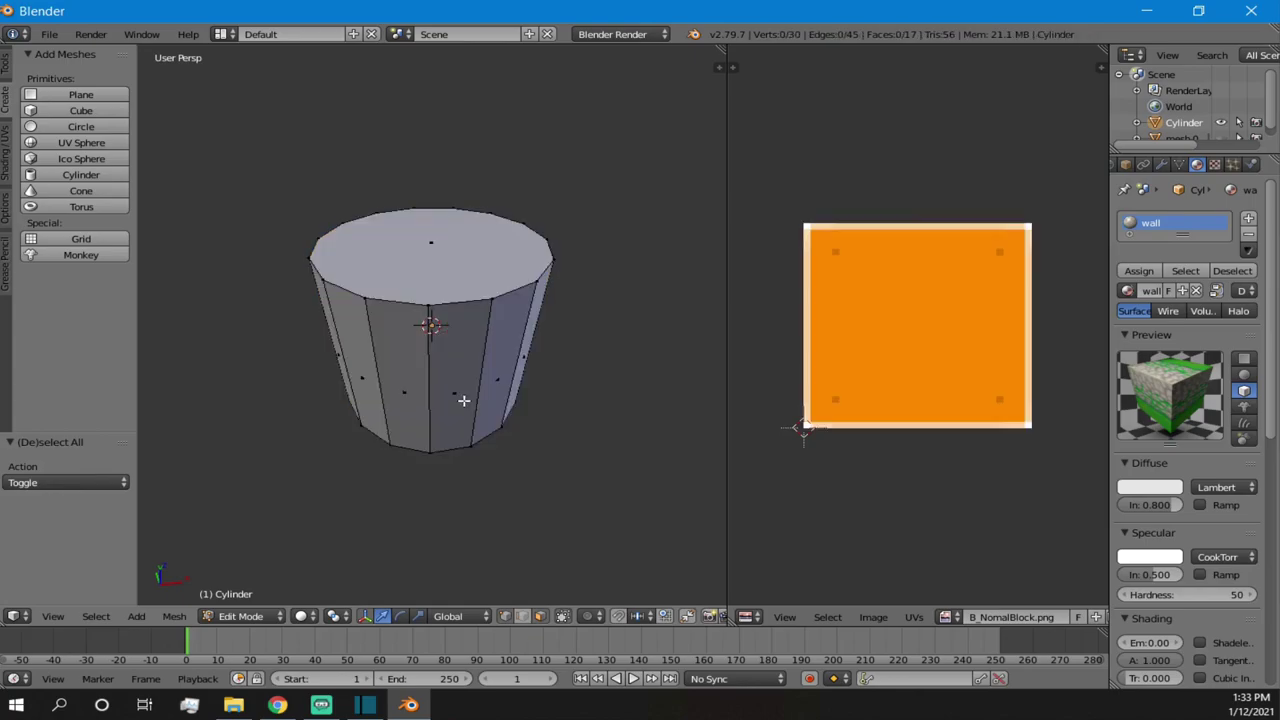
- Select all of the cylinder's geometry, check it in Texture shading, and return the viewport to Solid shading
key("a")
key("a")
key("a")
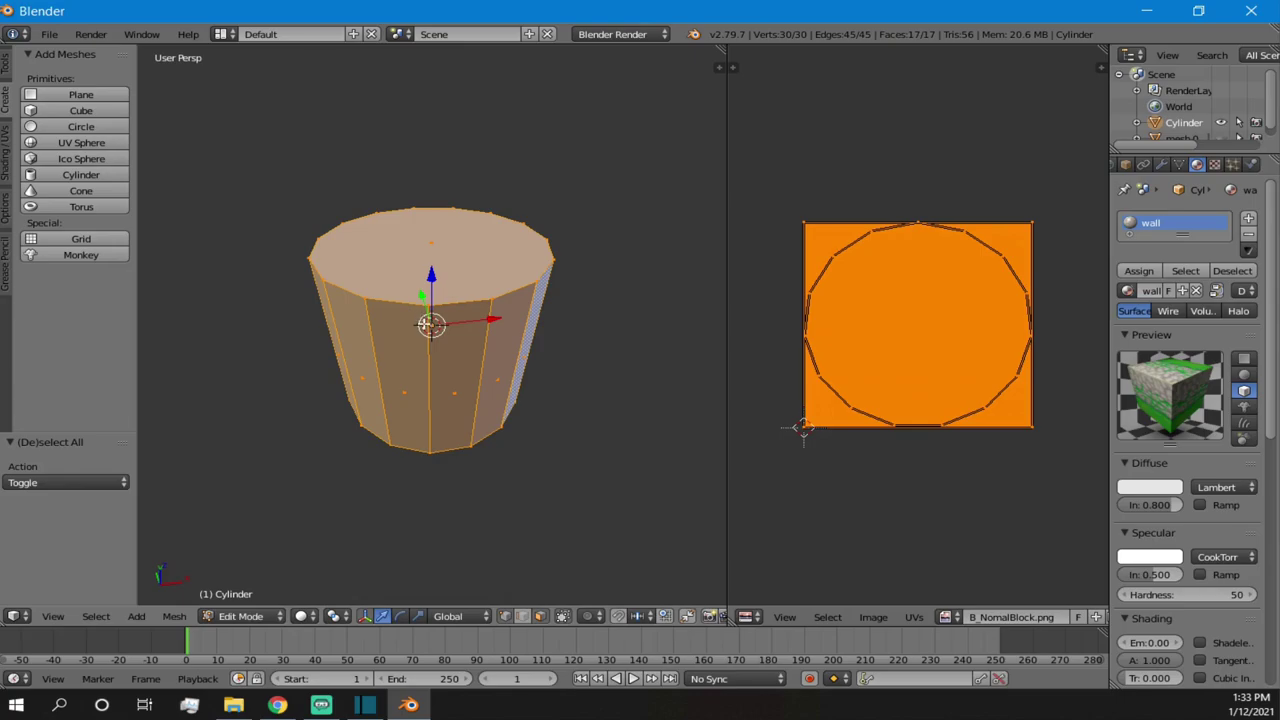
key("alt+z")
scroll(378, 276, "up", 4)
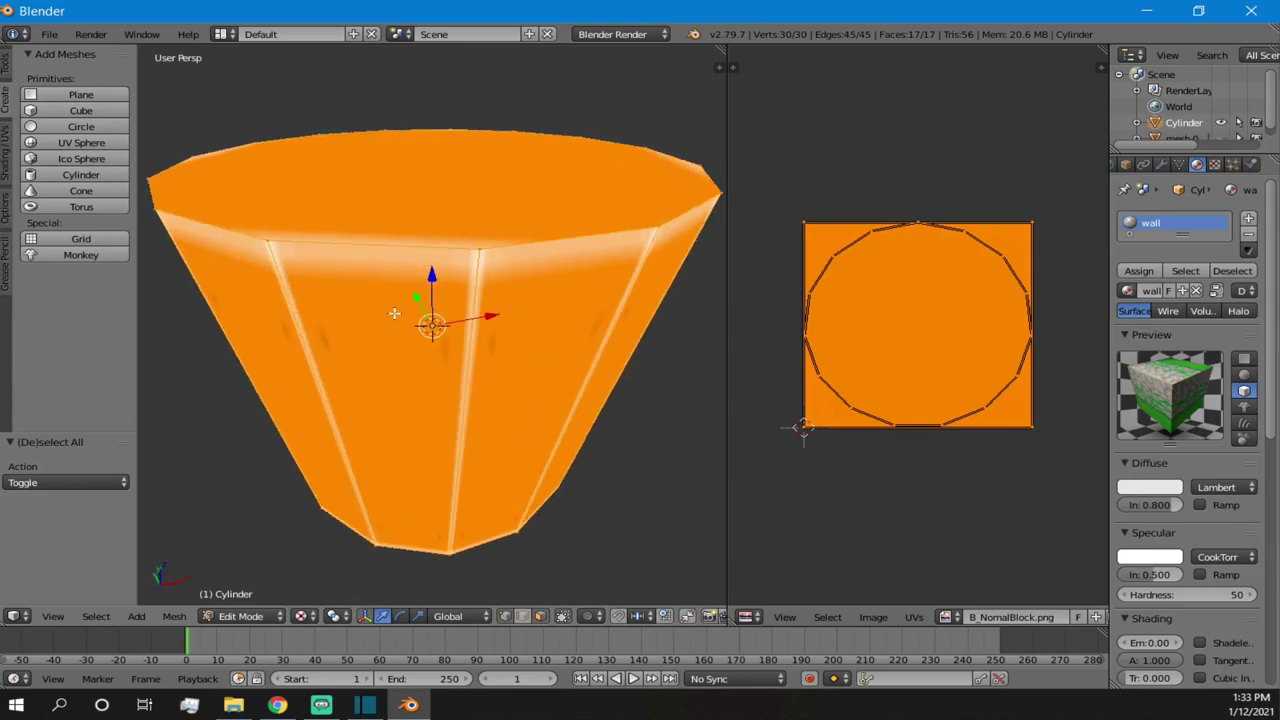
scroll(411, 294, "down", 5)
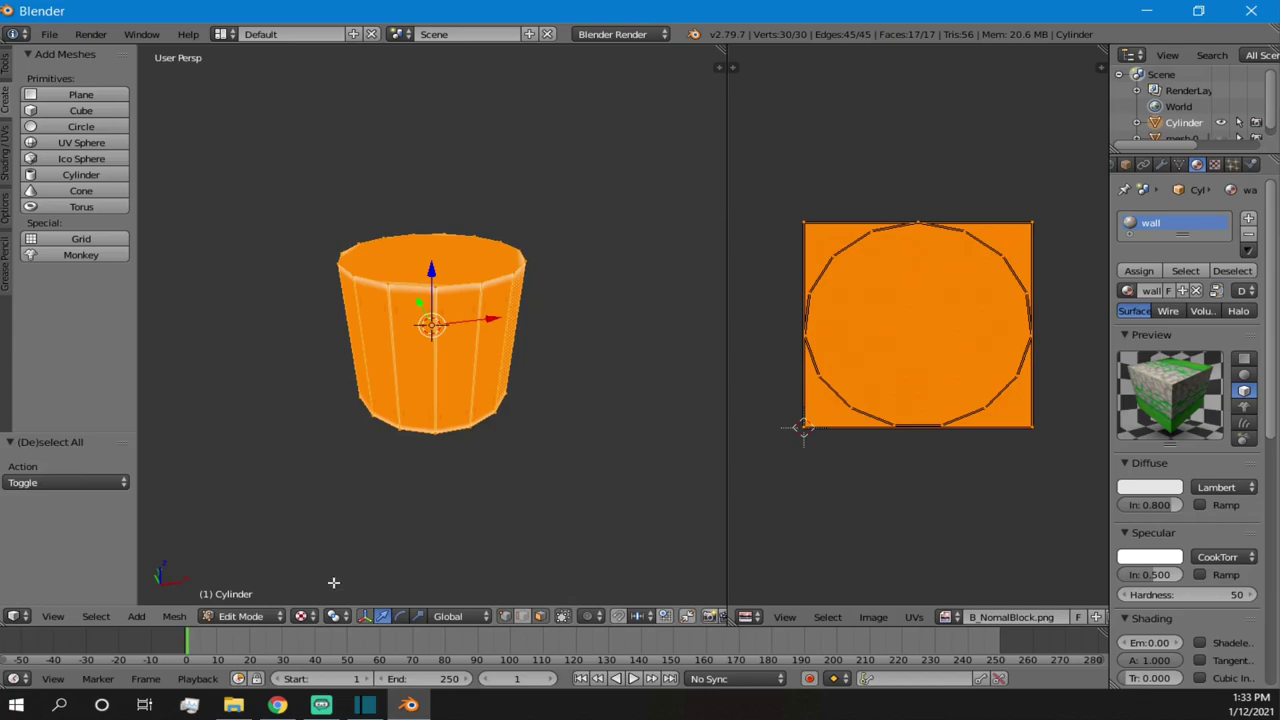
left_click(303, 616)
left_click(335, 563)
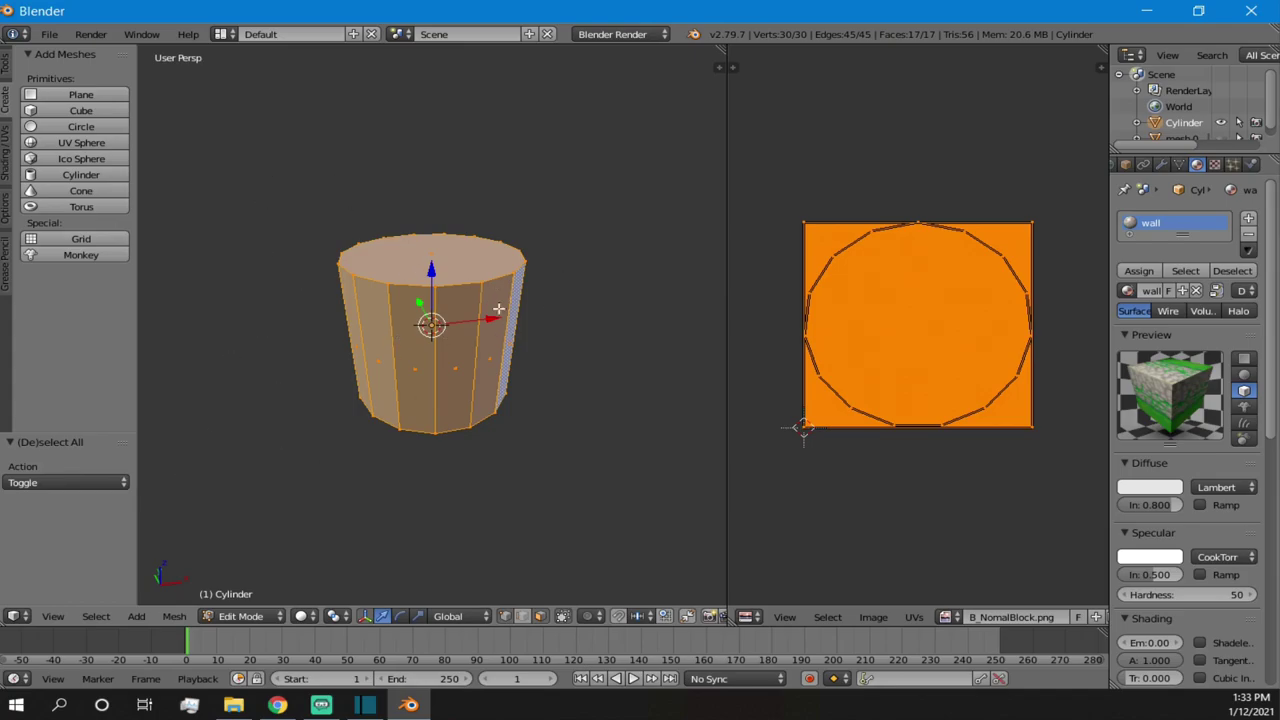
- Assign the wall material to all selected cylinder faces and compare the model in textured and solid shading
left_click(1148, 274)
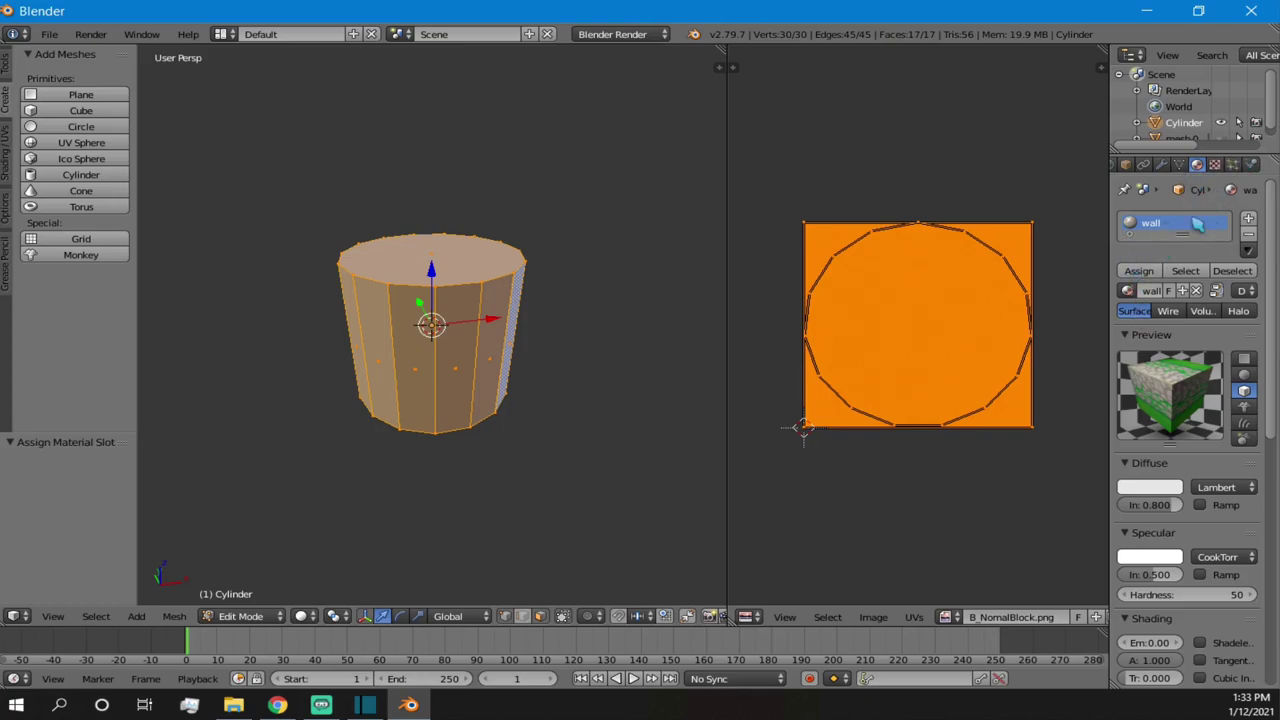
left_click(1145, 269)
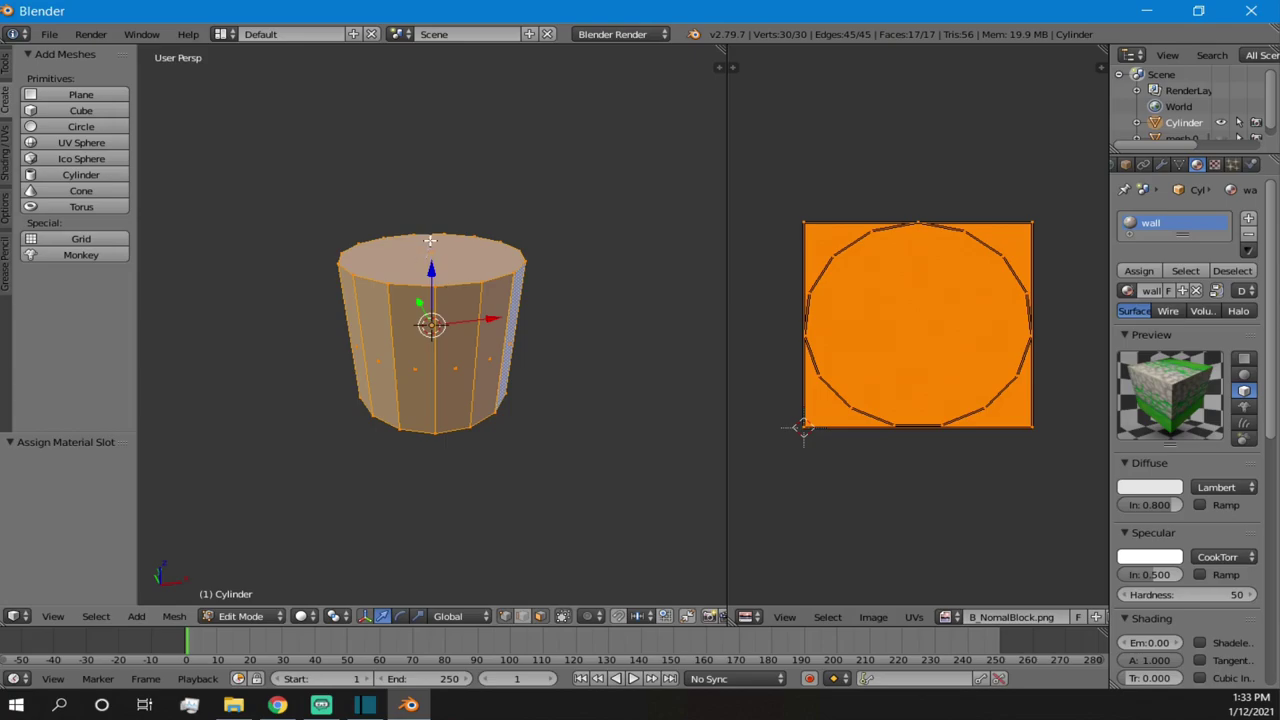
key("alt+z")
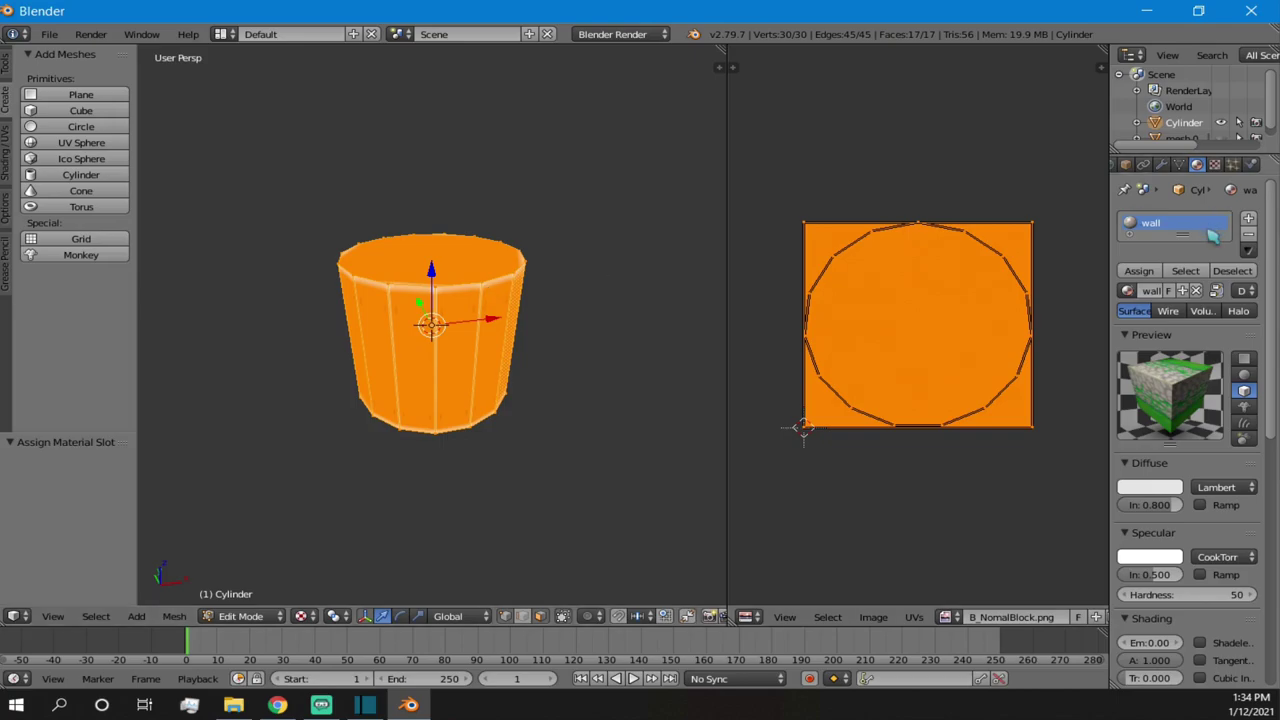
key("z")
key("alt+z")
key("alt+z")
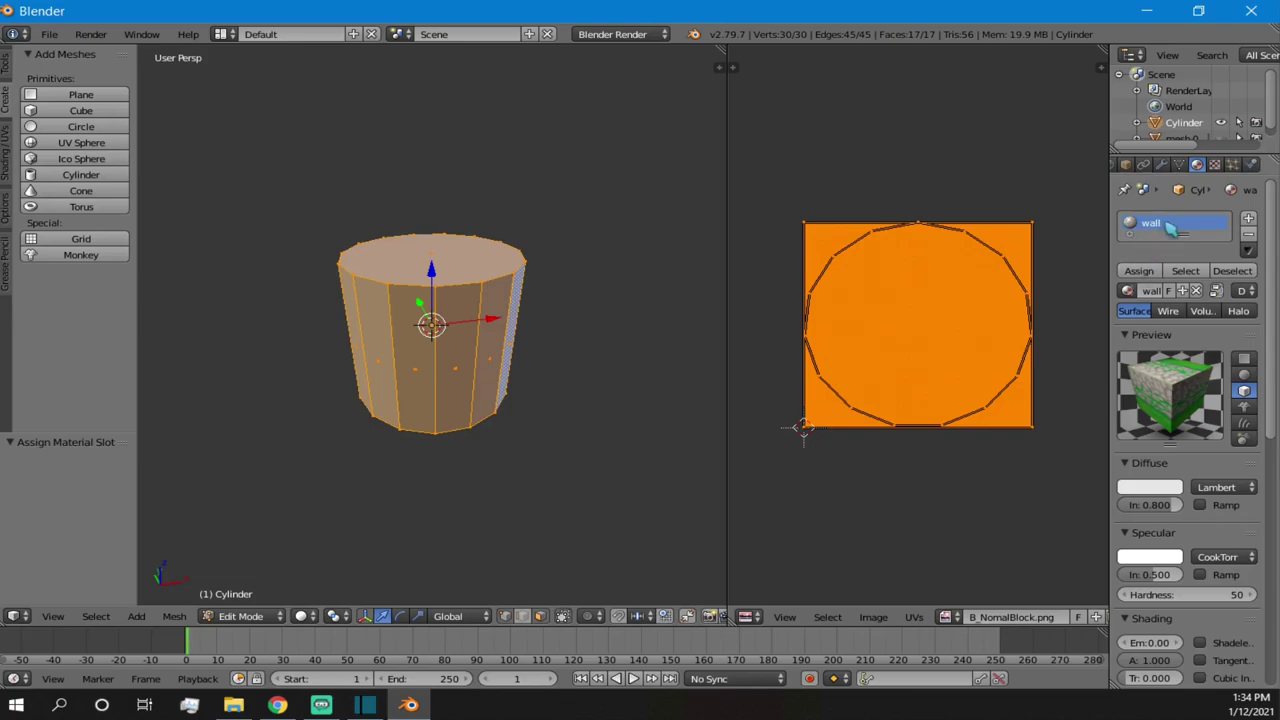
left_click(1141, 272)
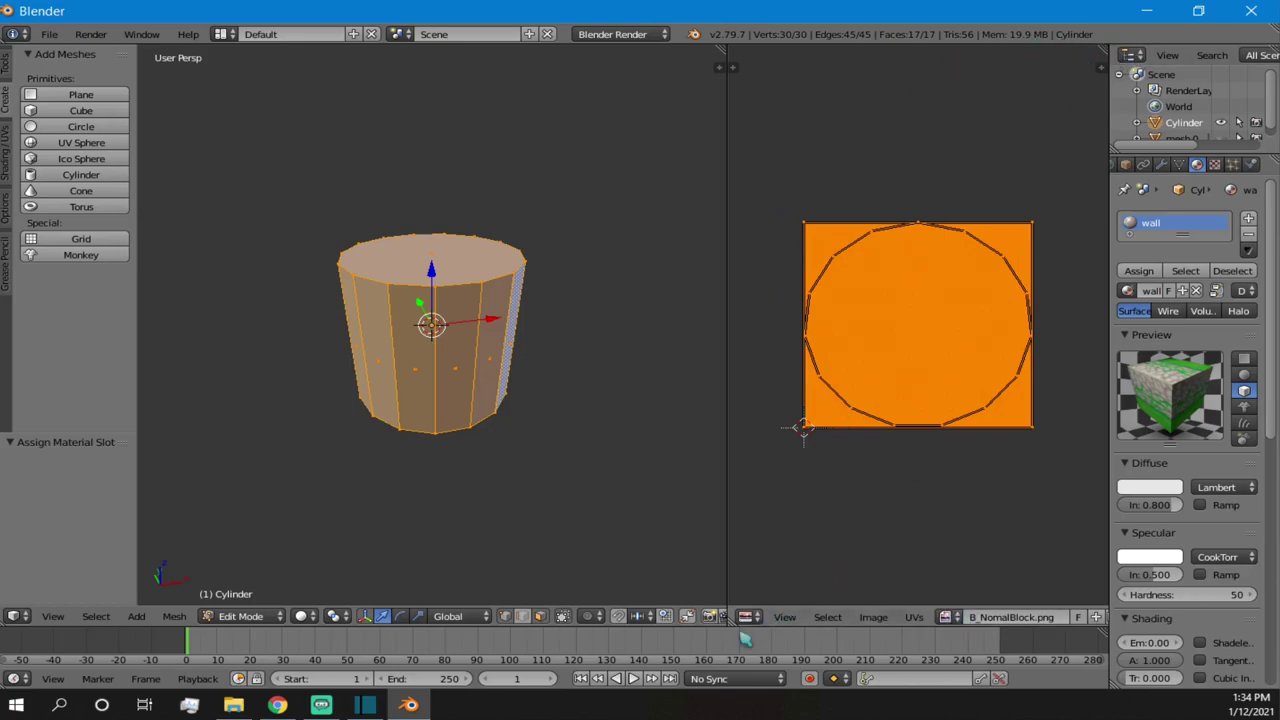
- Set wall texturer.png as the UV map's image and show the cylinder in Texture shading
left_click(955, 617)
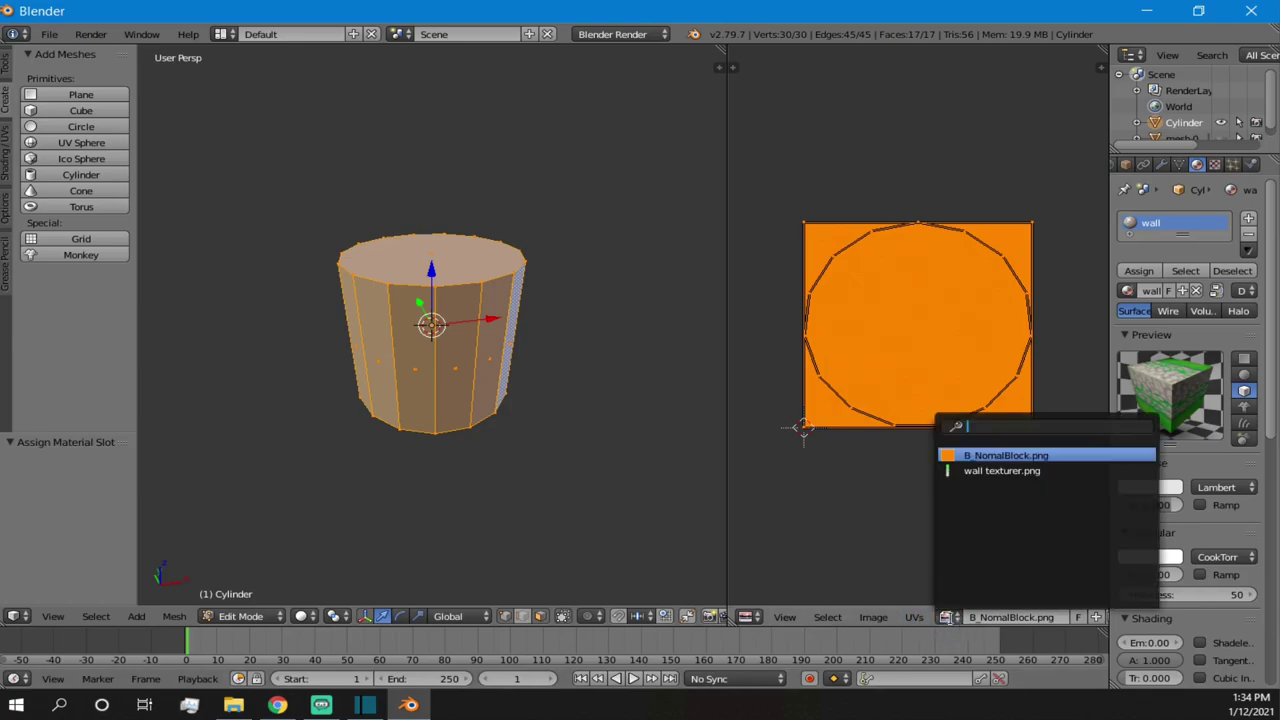
left_click(985, 470)
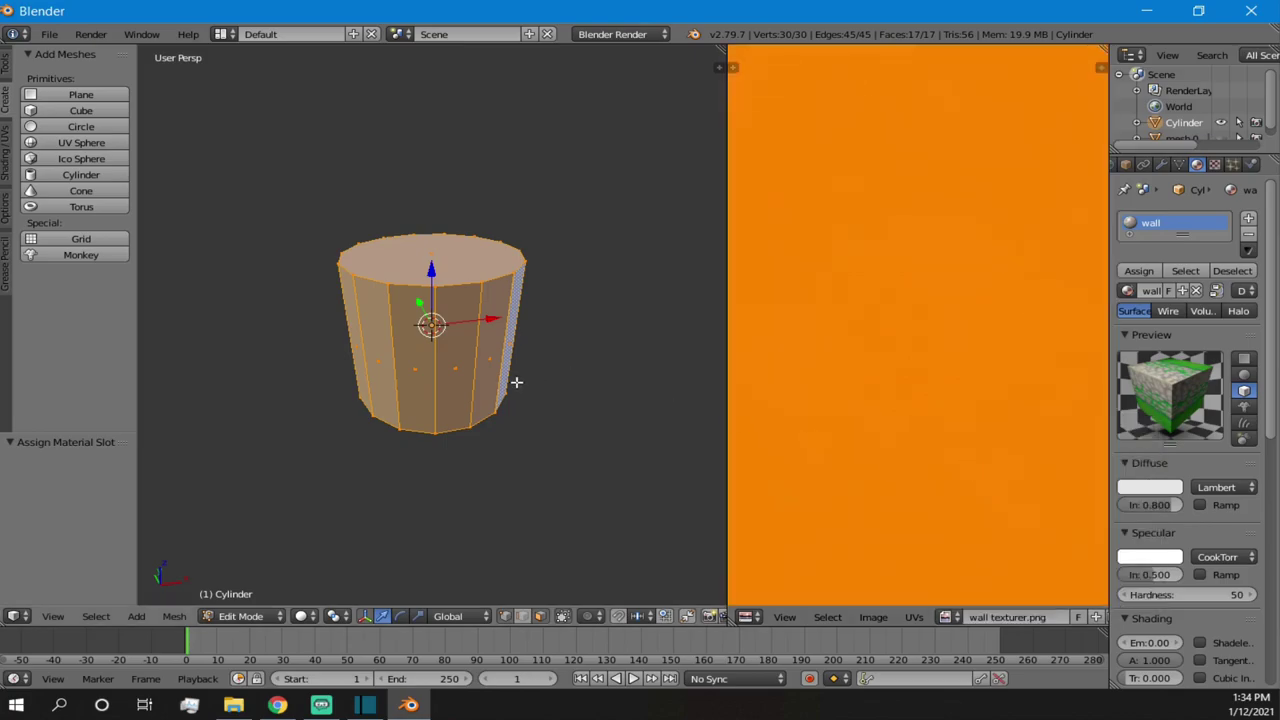
key("z")
key("alt+z")
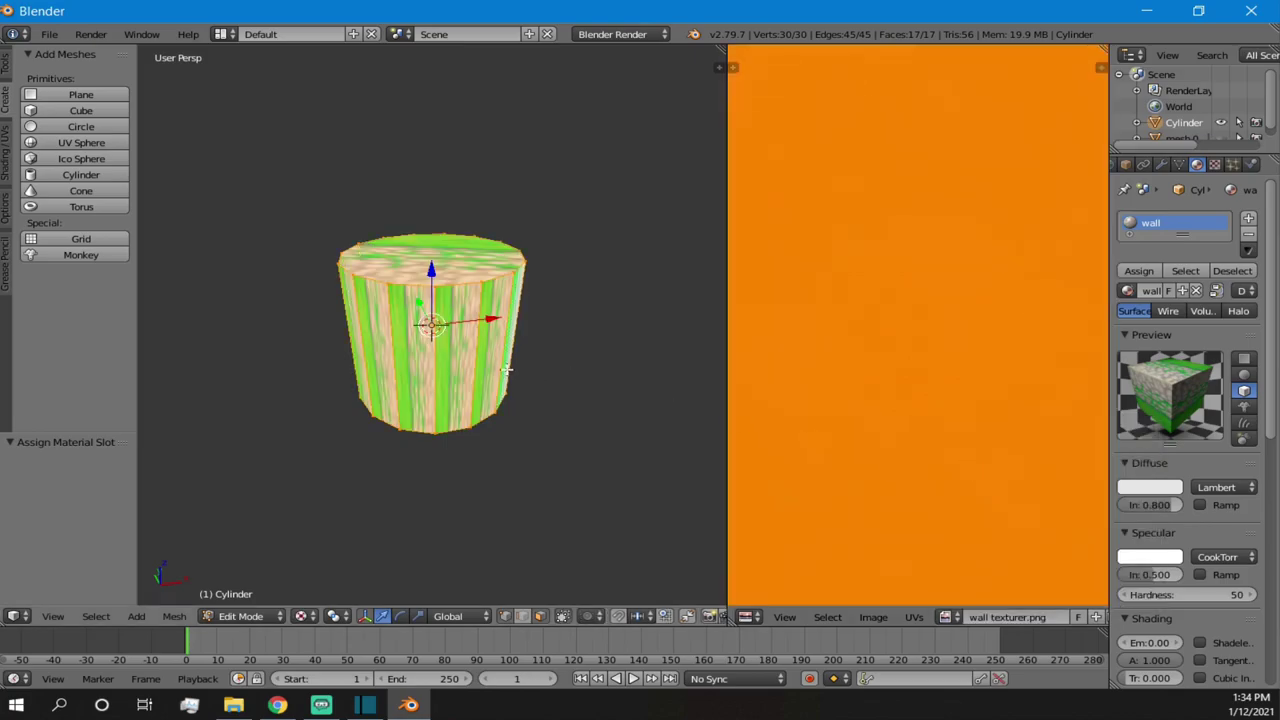
- Examine how the wall texture falls on the cylinder's top and sides and in the UV layout, and clear the UV selection
scroll(505, 369, "up", 6)
middle_click_drag(390, 370, 622, 346)
scroll(492, 336, "down", 3)
scroll(438, 338, "down", 2)
middle_click_drag(438, 338, 465, 373)
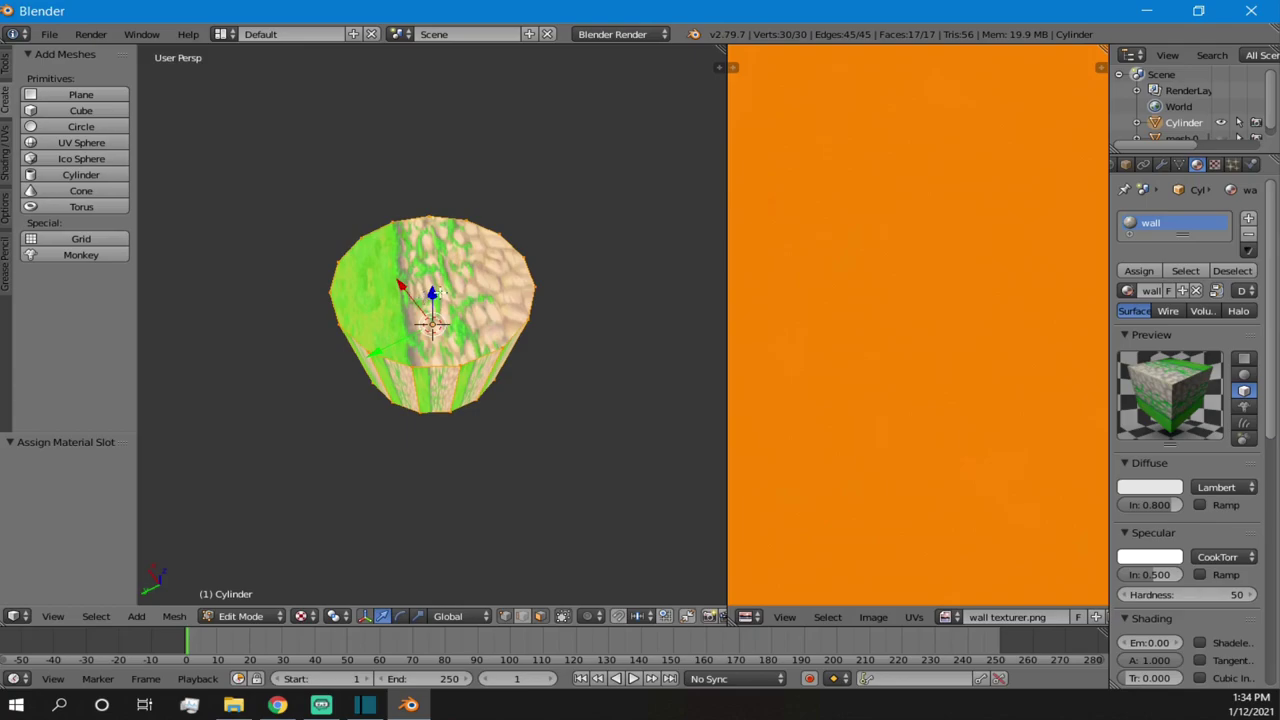
scroll(493, 267, "up", 3)
scroll(493, 267, "down", 3)
scroll(897, 329, "down", 4)
scroll(893, 322, "up", 4)
scroll(923, 323, "down", 2)
key("a")
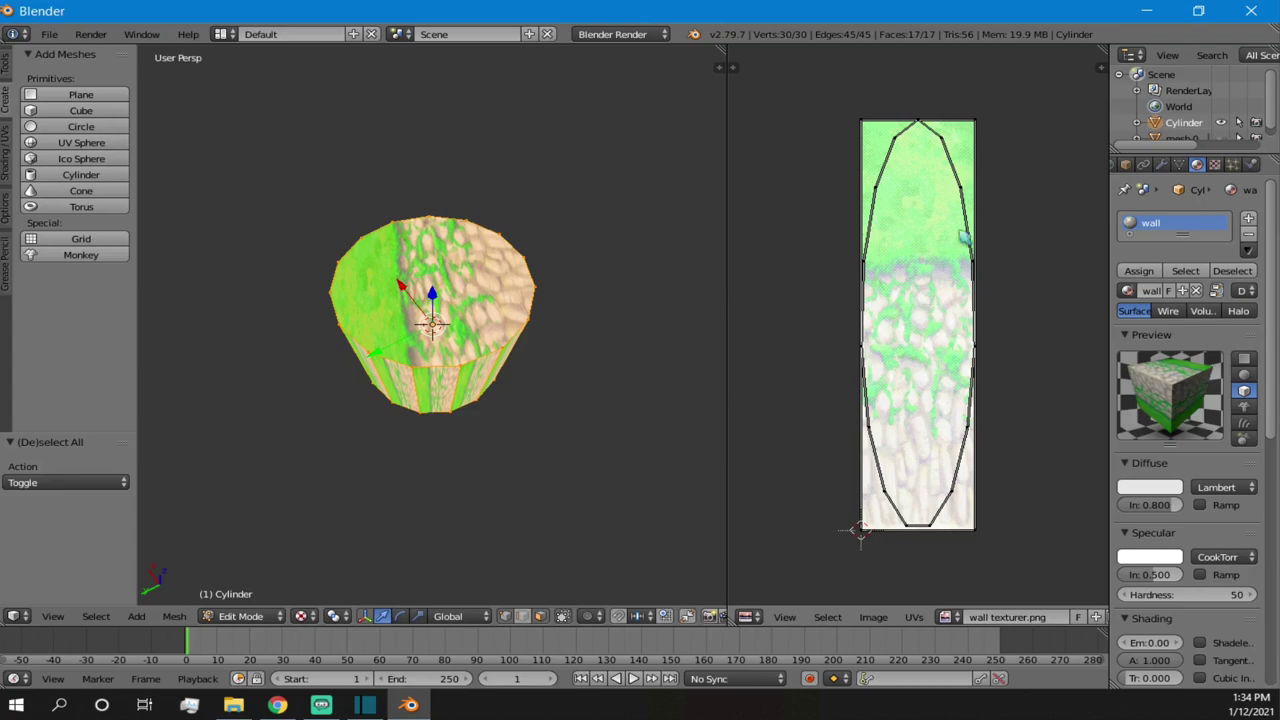
- Check the top face's UV layout, reselect the whole cylinder, and apply Unwrap to all of it
scroll(423, 268, "up", 1)
right_click(424, 268)
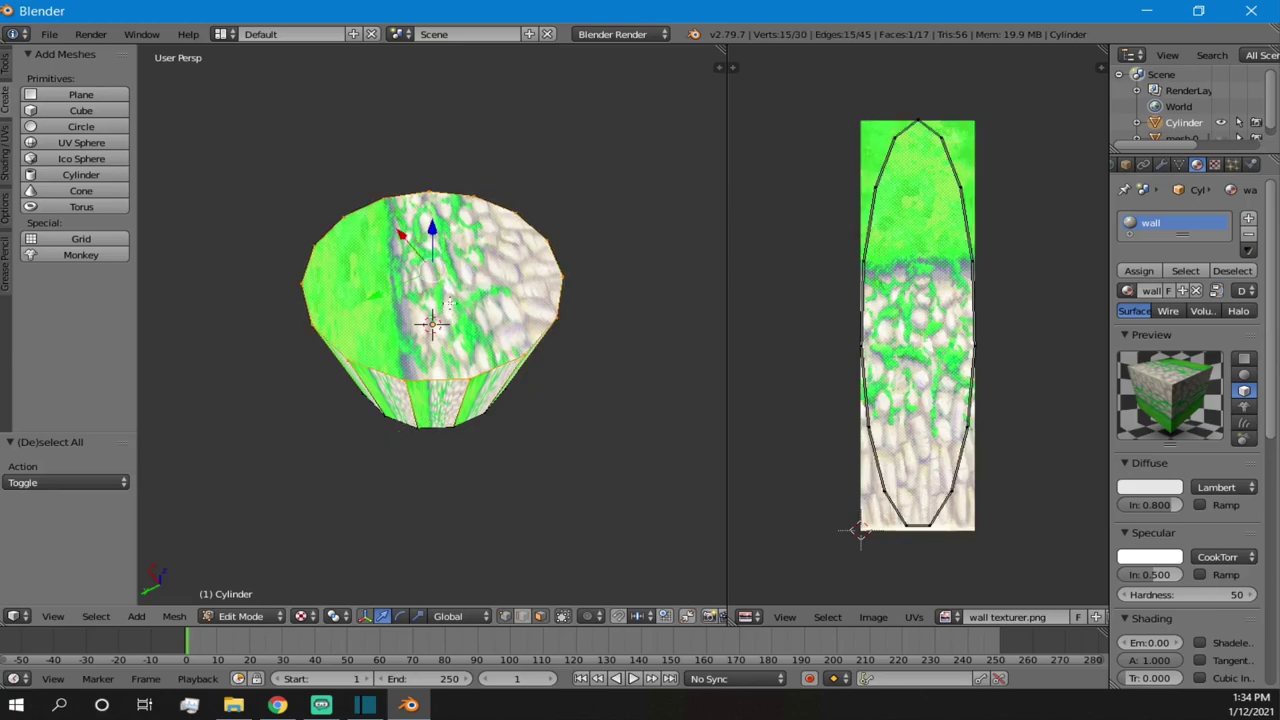
middle_click_drag(510, 212, 452, 272)
key("a")
key("a")
key("u")
left_click(450, 272)
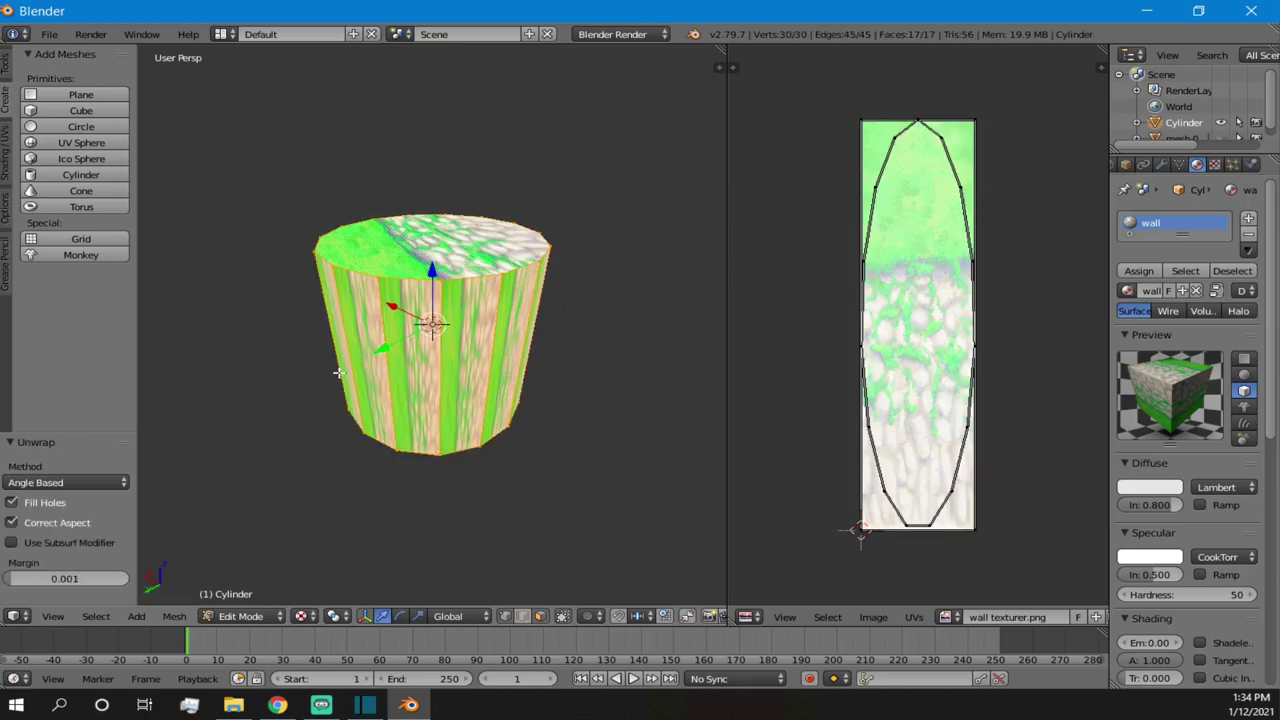
- Unwrap the cylinder's top face on its own and select all of its UVs
right_click(405, 275)
middle_click_drag(405, 265, 425, 296)
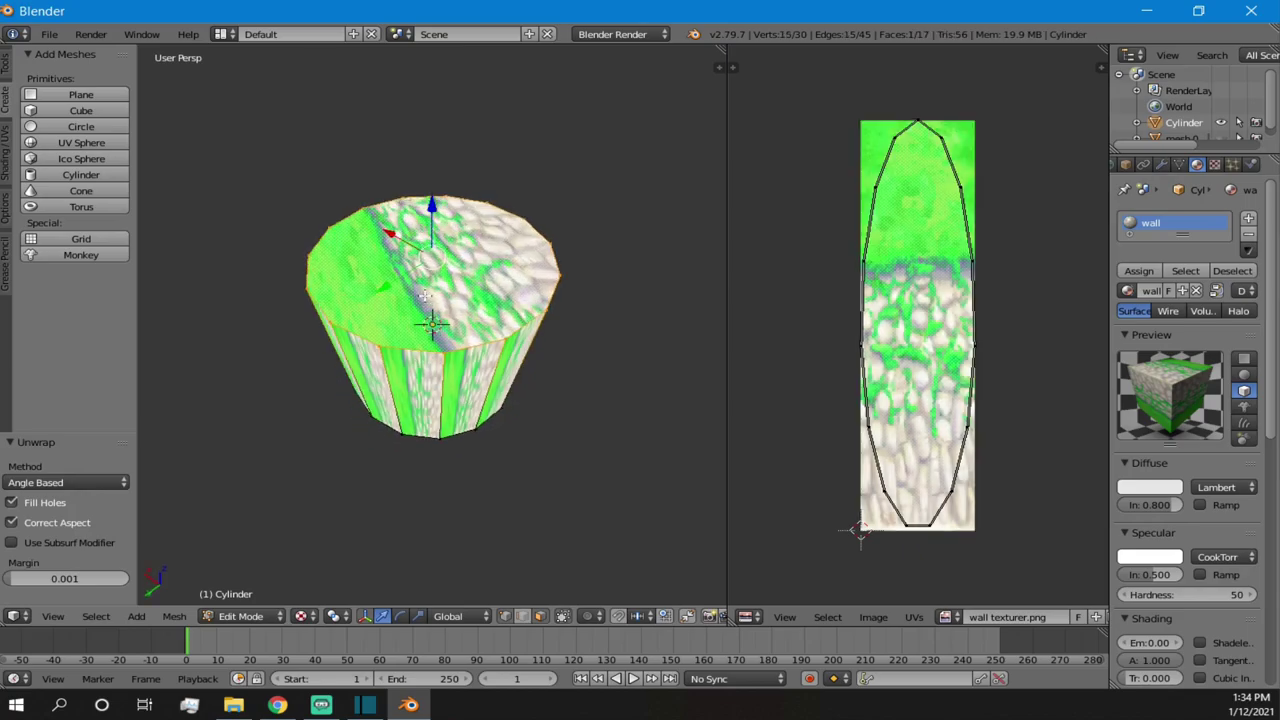
key("u")
left_click(425, 295)
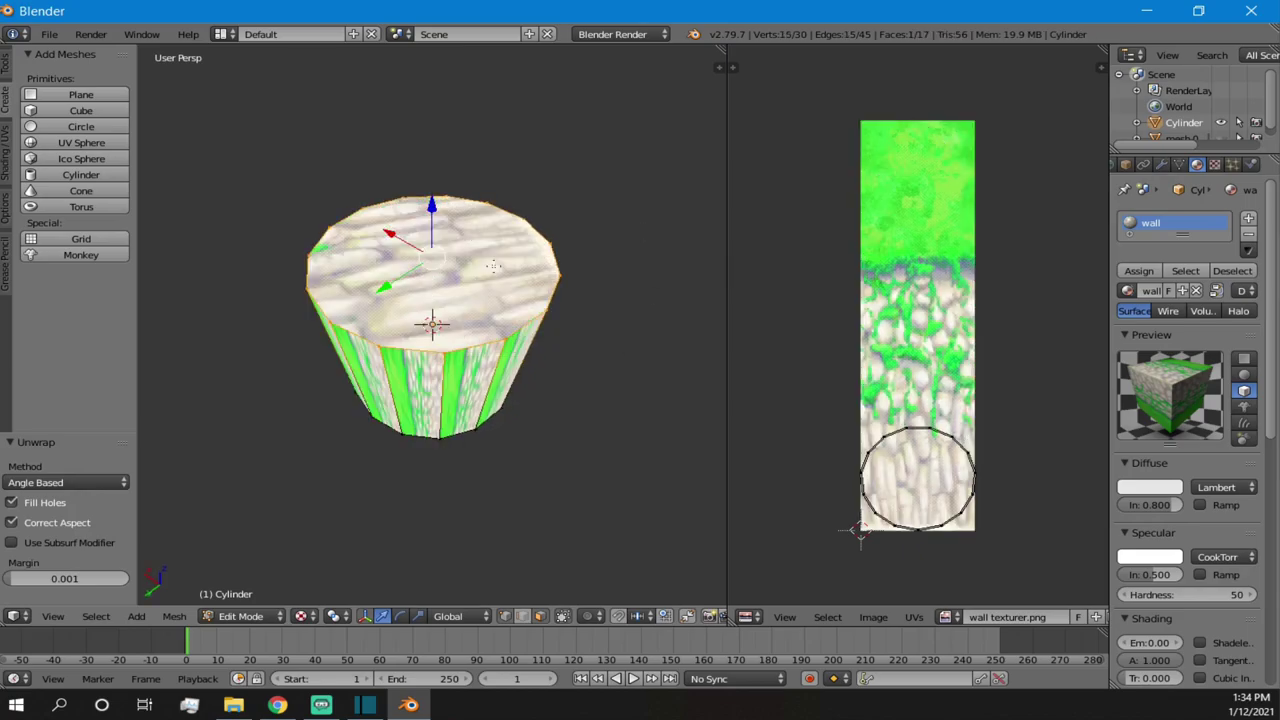
scroll(925, 460, "up", 2)
scroll(925, 460, "down", 3)
key("a")
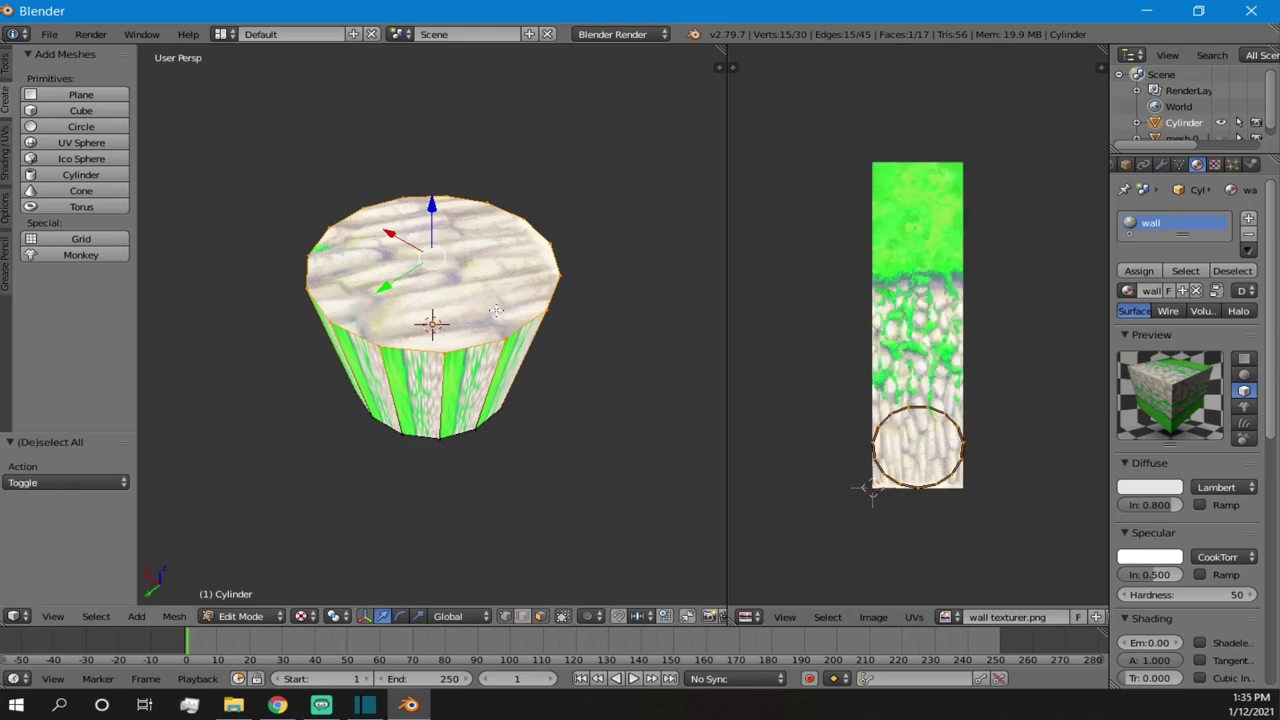
- Try raising the cylinder's top face along the Z axis, and undo the move
key("g")
key("z")
key("z")
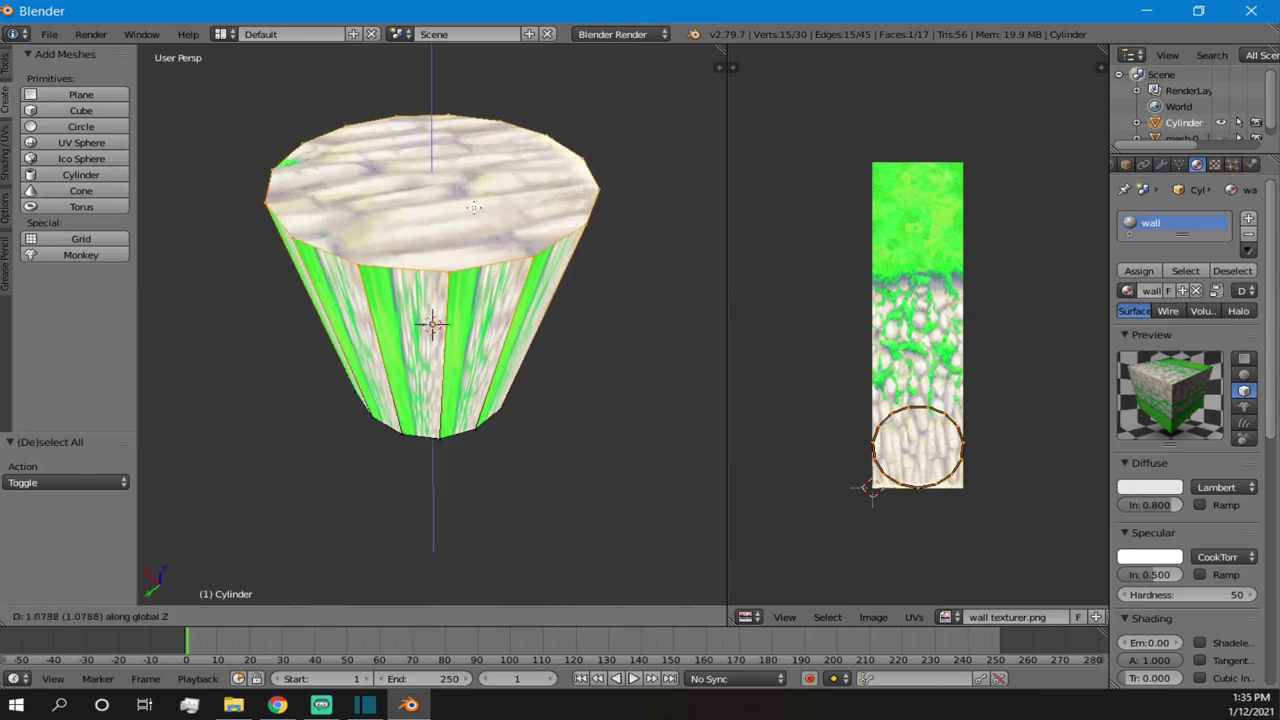
left_click(452, 254)
key("ctrl+z")
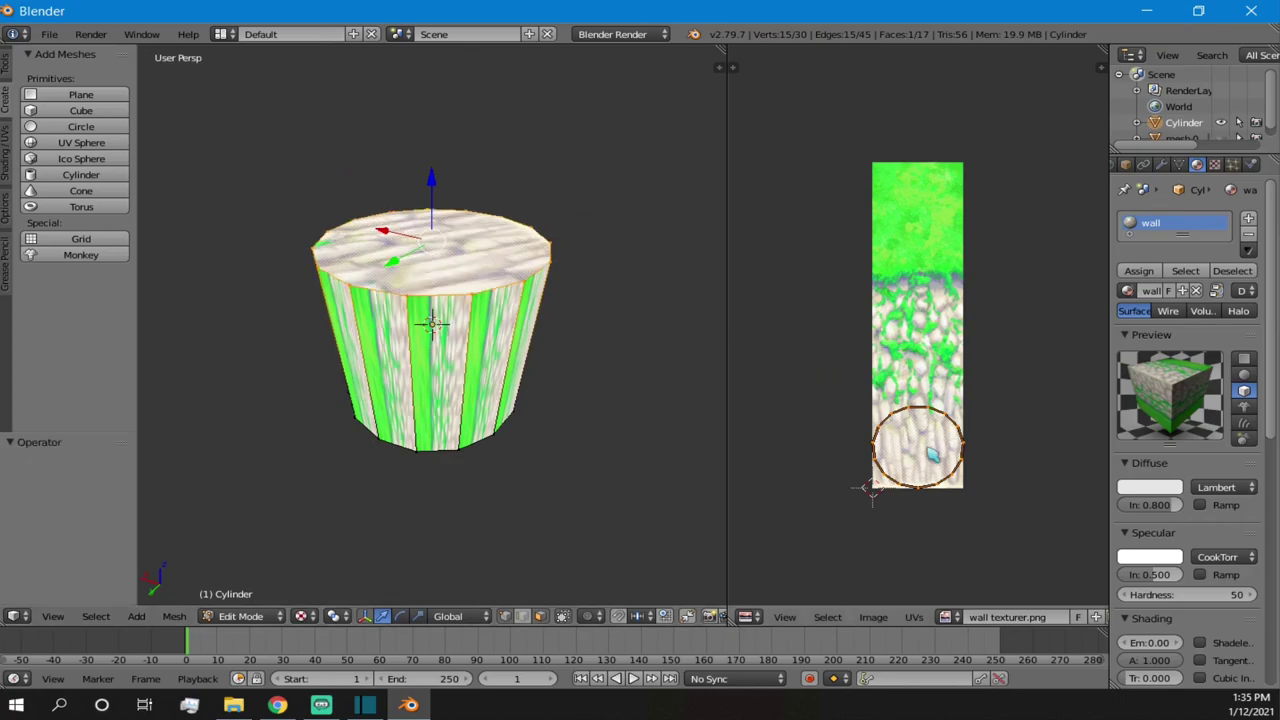
- Move the top face's UVs up by about 0.71 onto the mossy stone part of the texture
key("a")
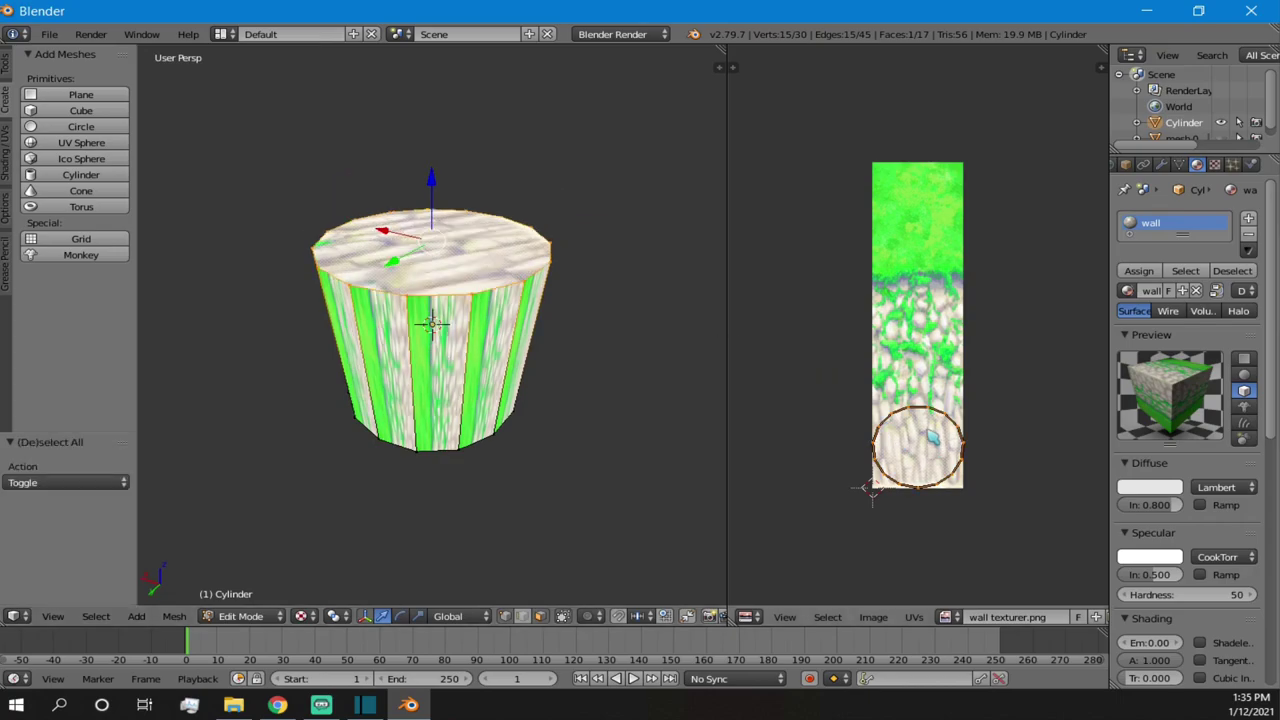
key("g")
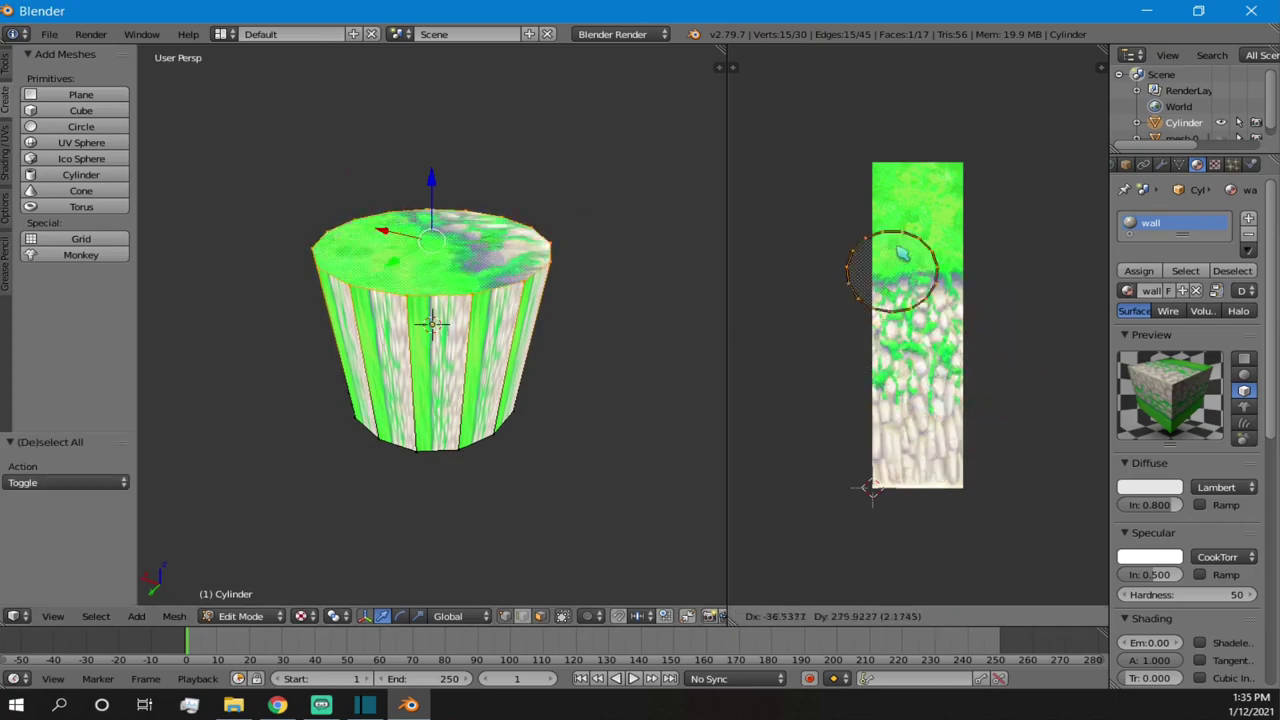
left_click(928, 372)
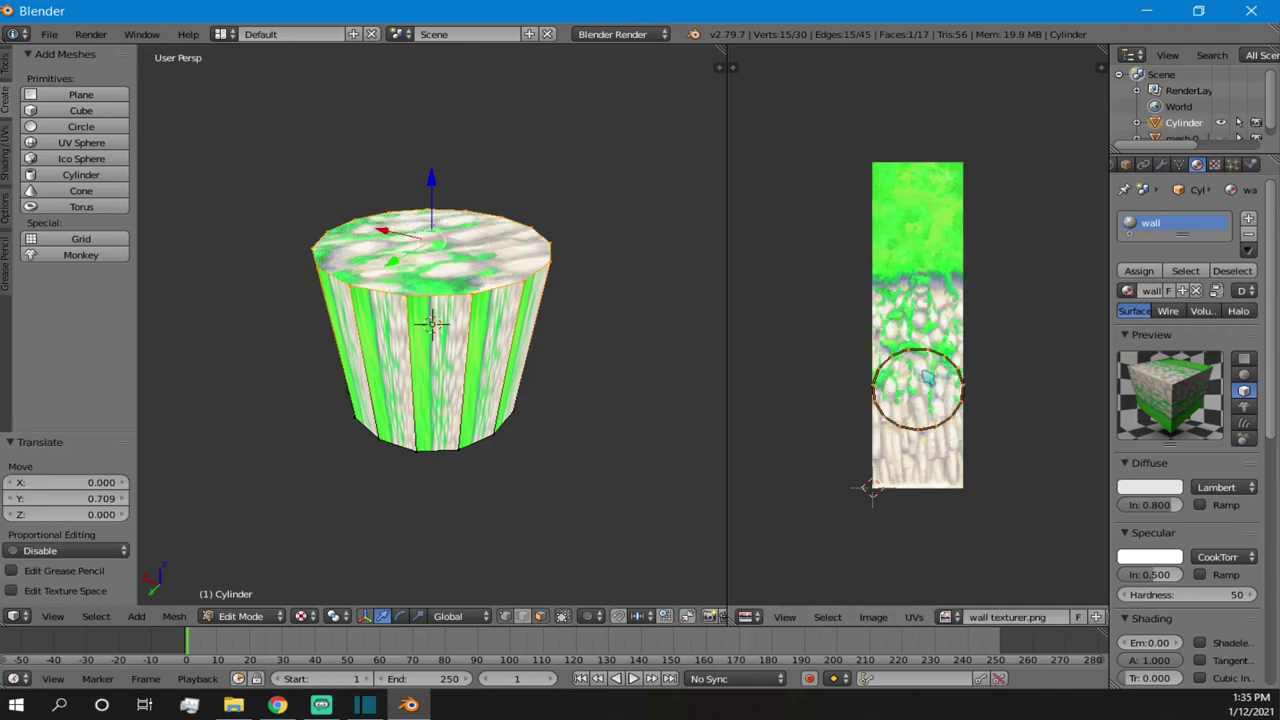
- Try scaling the top face's UVs up by about 1.69, and undo the scaling
key("s")
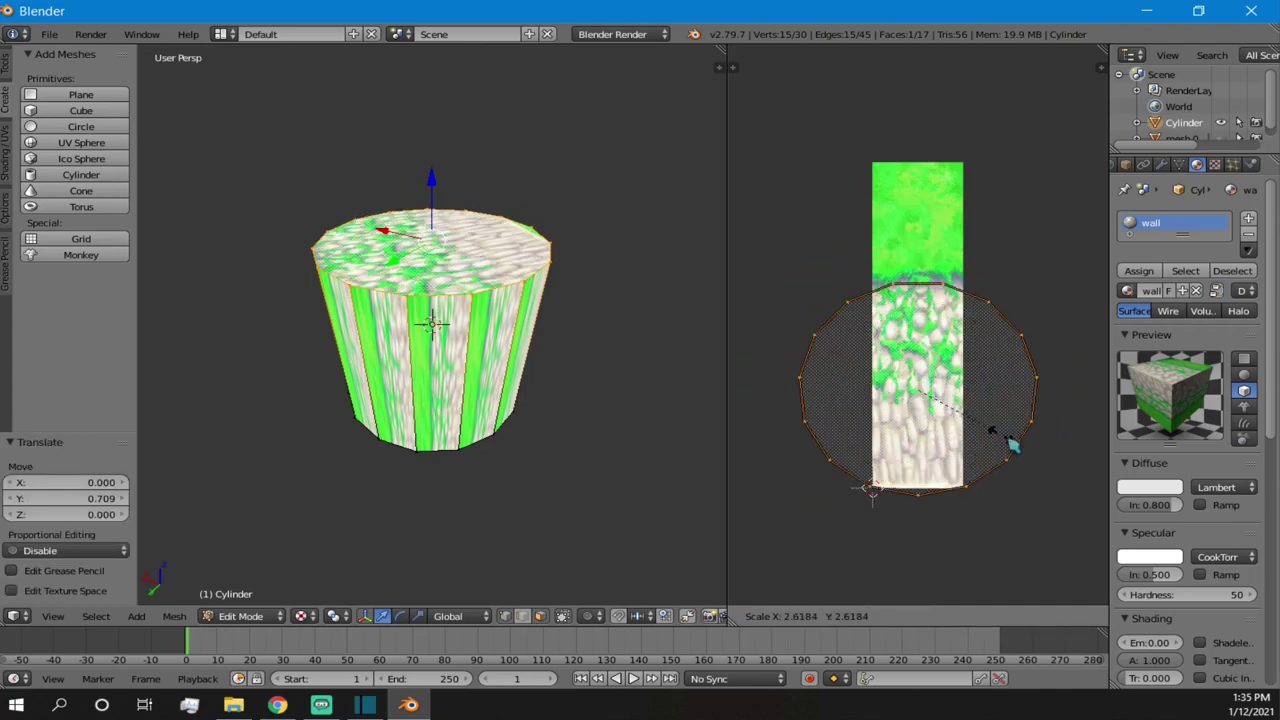
left_click(975, 427)
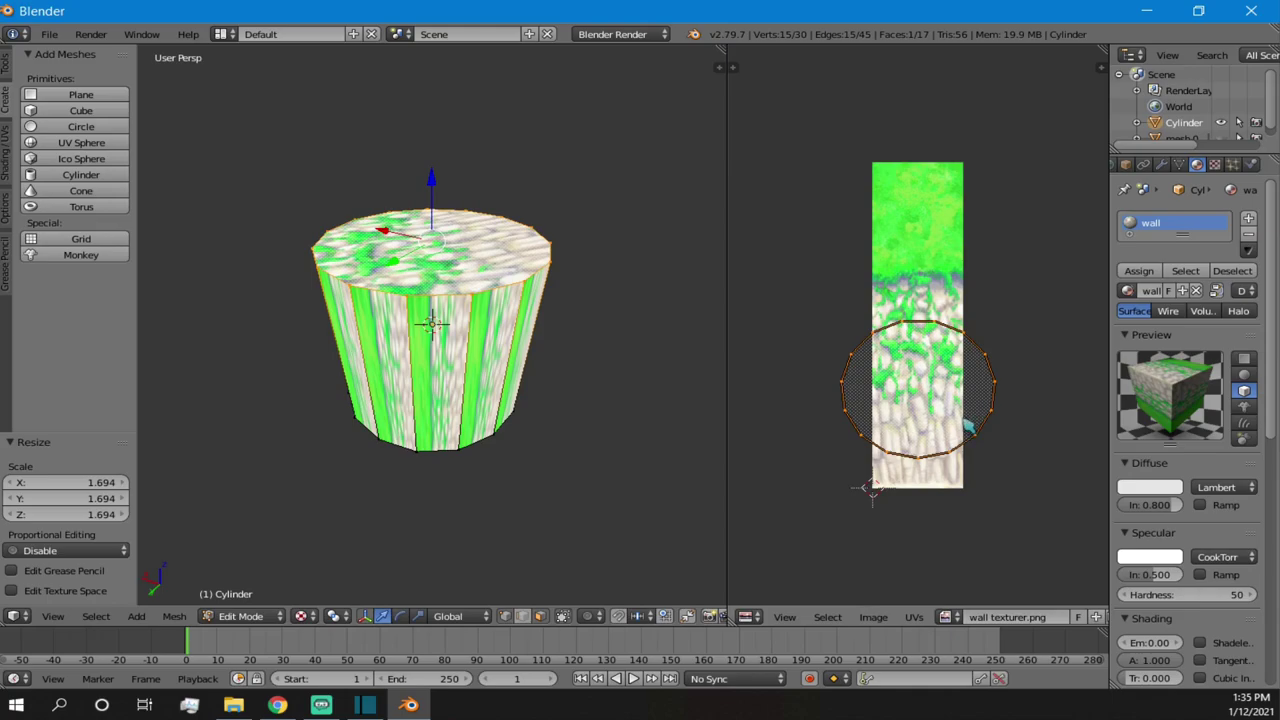
key("ctrl+z")
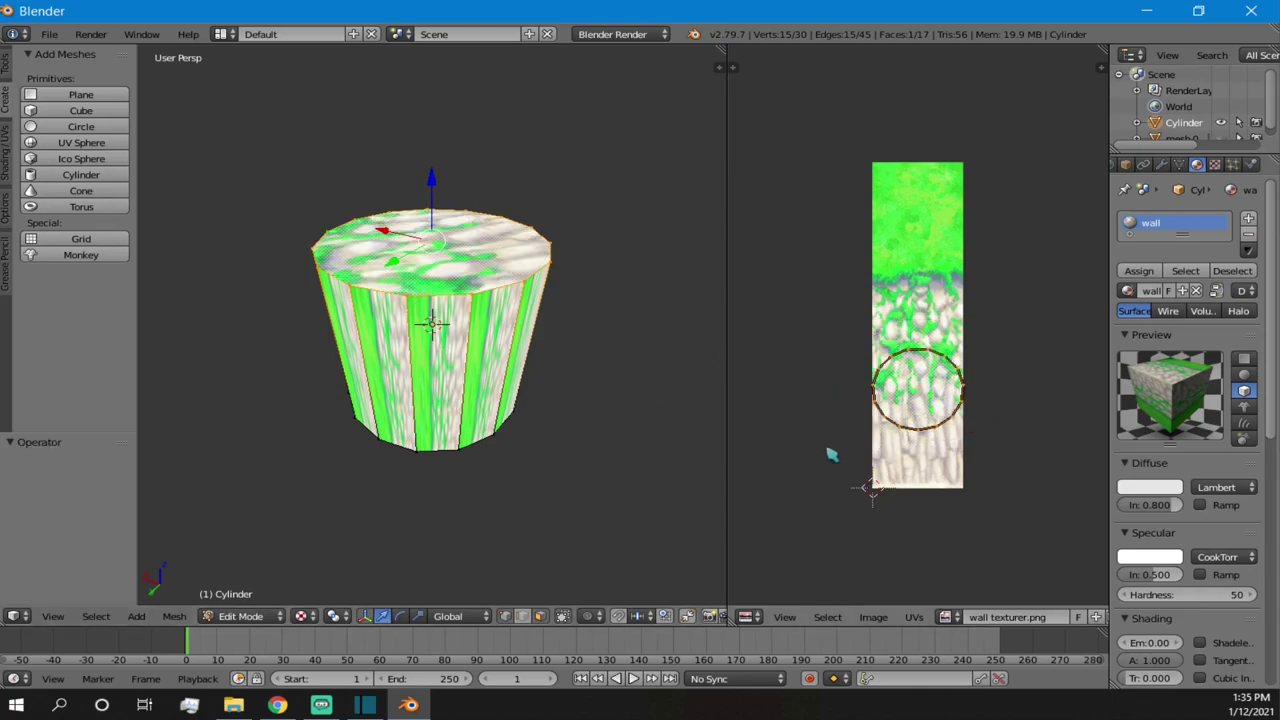
- Move the top face's UVs up by about 2.2 onto the green grass area of the wall texture
scroll(928, 358, "up", 3)
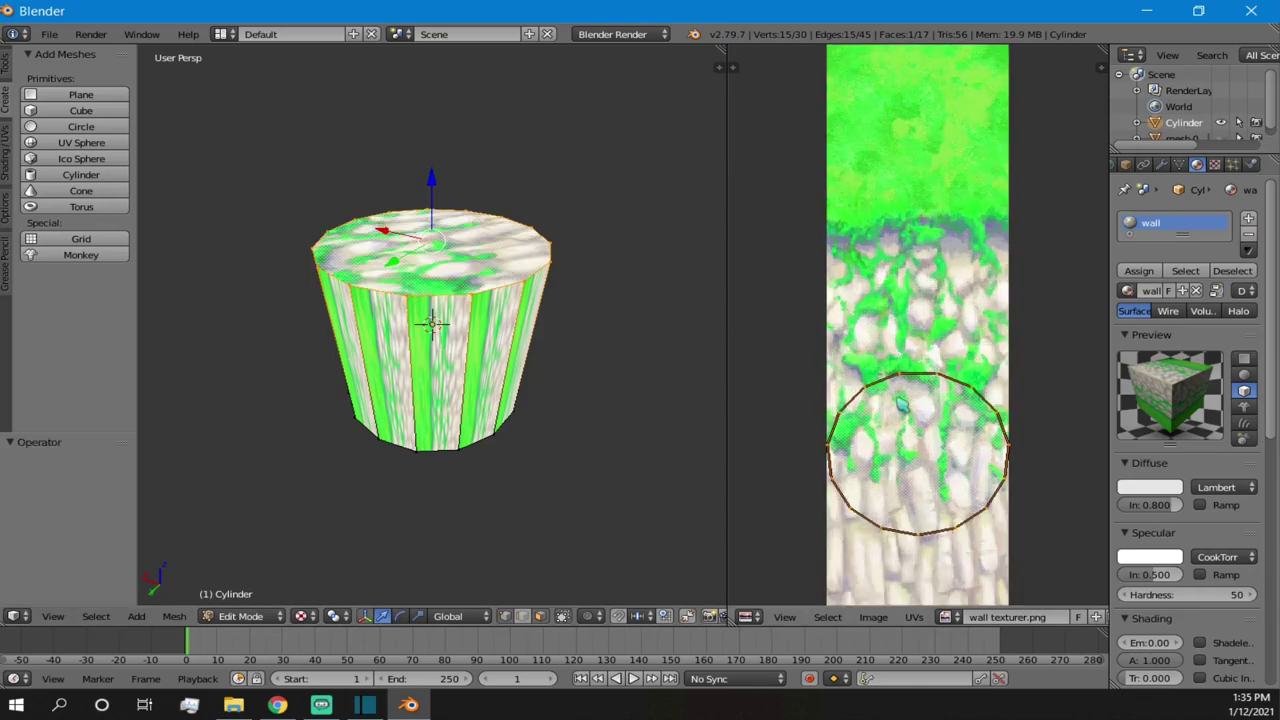
middle_click_drag(928, 432, 904, 497)
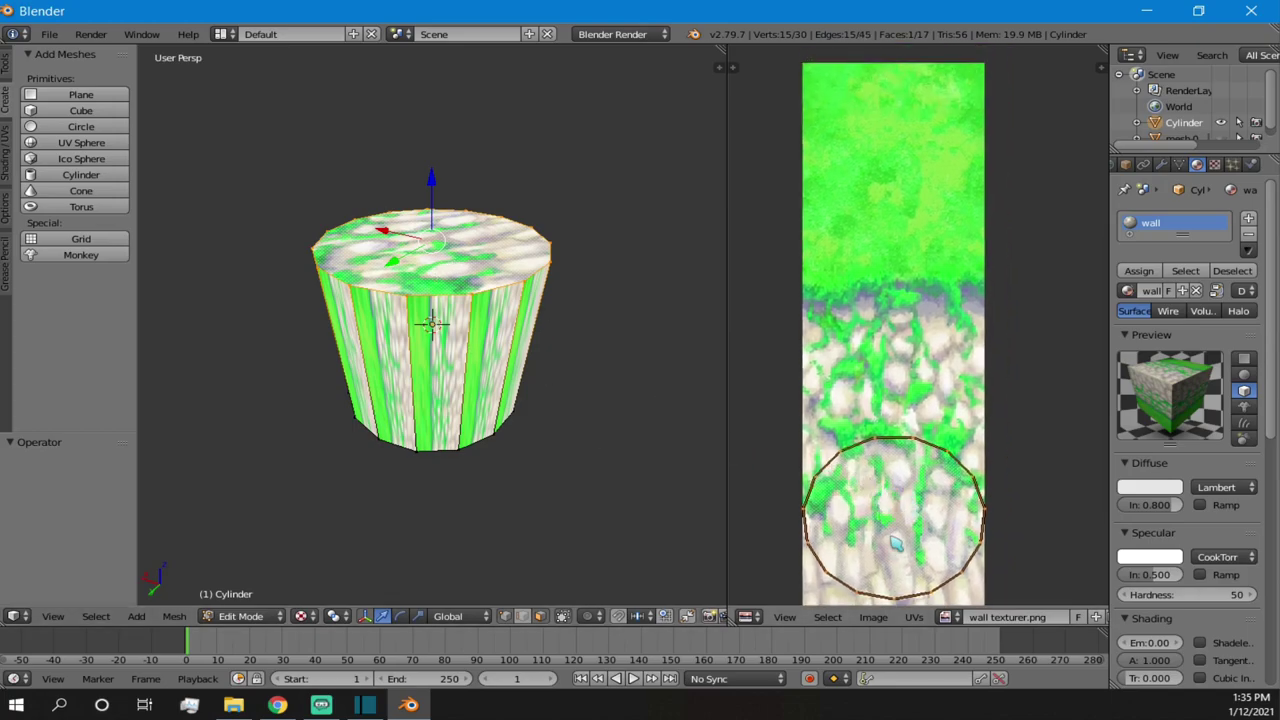
key("g")
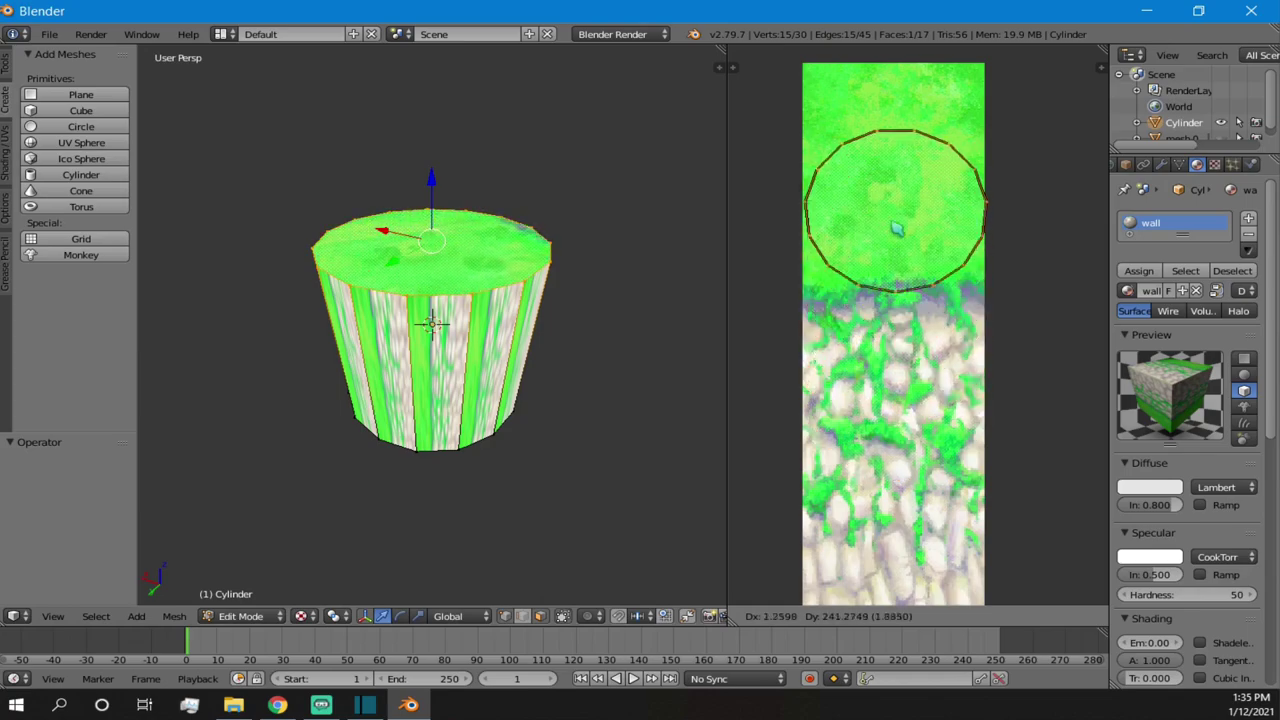
left_click(897, 183)
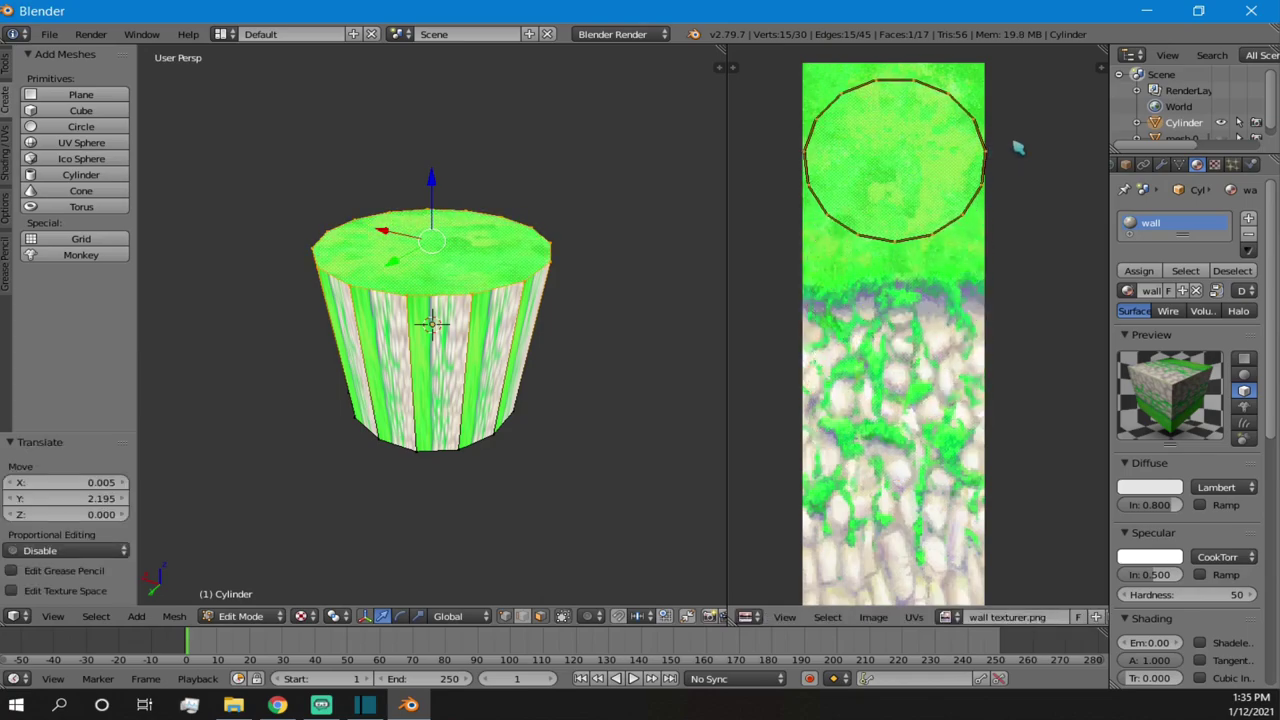
- Move the top face's UVs about 0.68 along X past the texture's edge and inspect the result on the cylinder
scroll(520, 240, "up", 2)
middle_click_drag(550, 222, 612, 210)
scroll(555, 318, "down", 1)
scroll(940, 225, "down", 2)
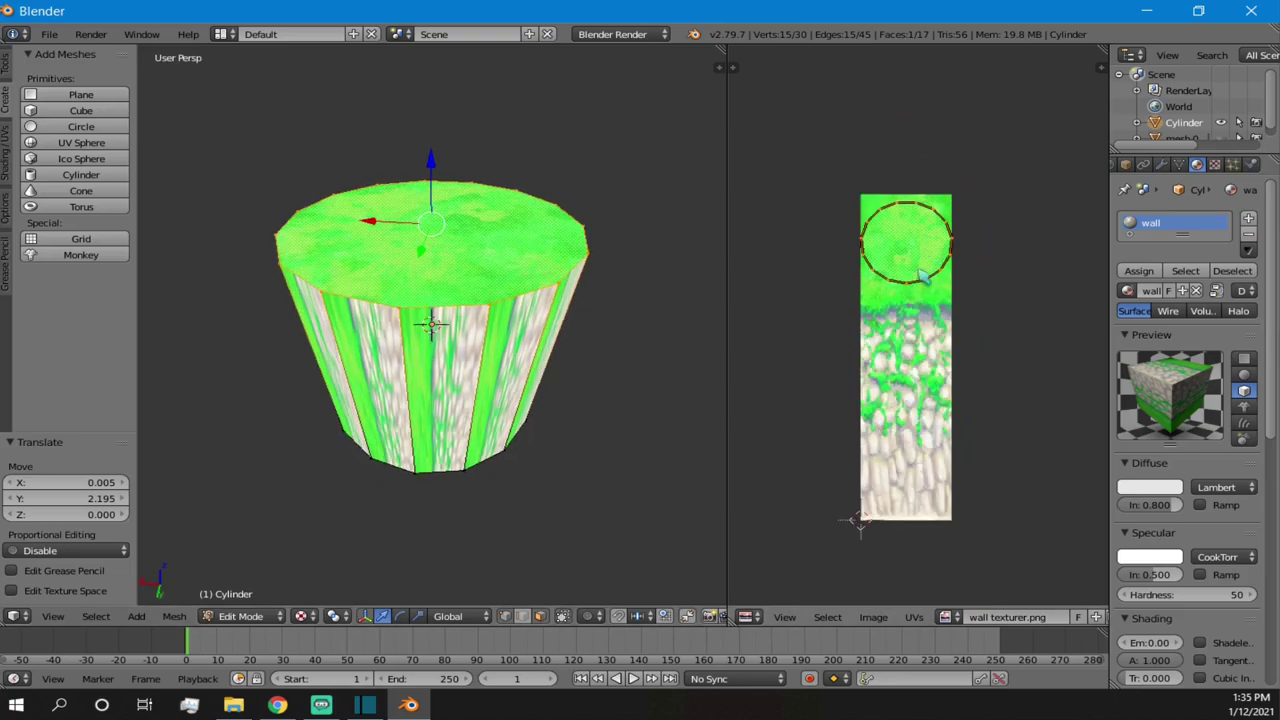
key("g")
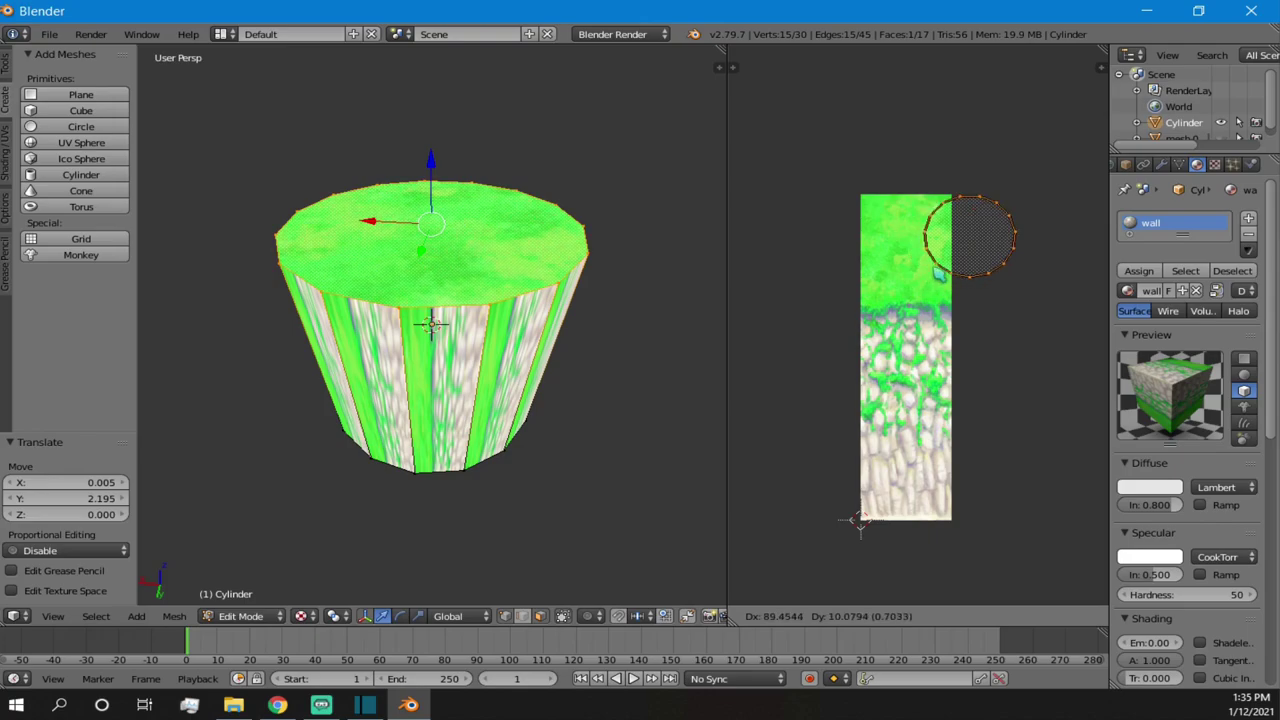
left_click(938, 278)
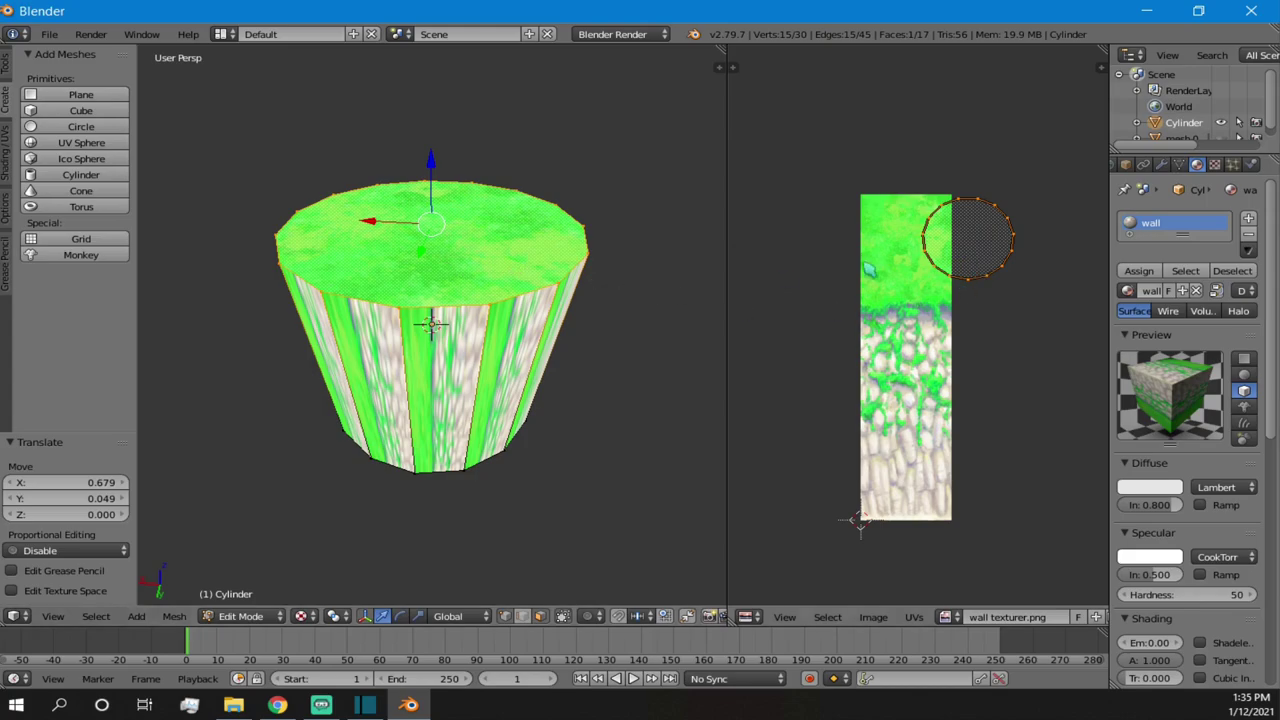
middle_click_drag(426, 227, 462, 255)
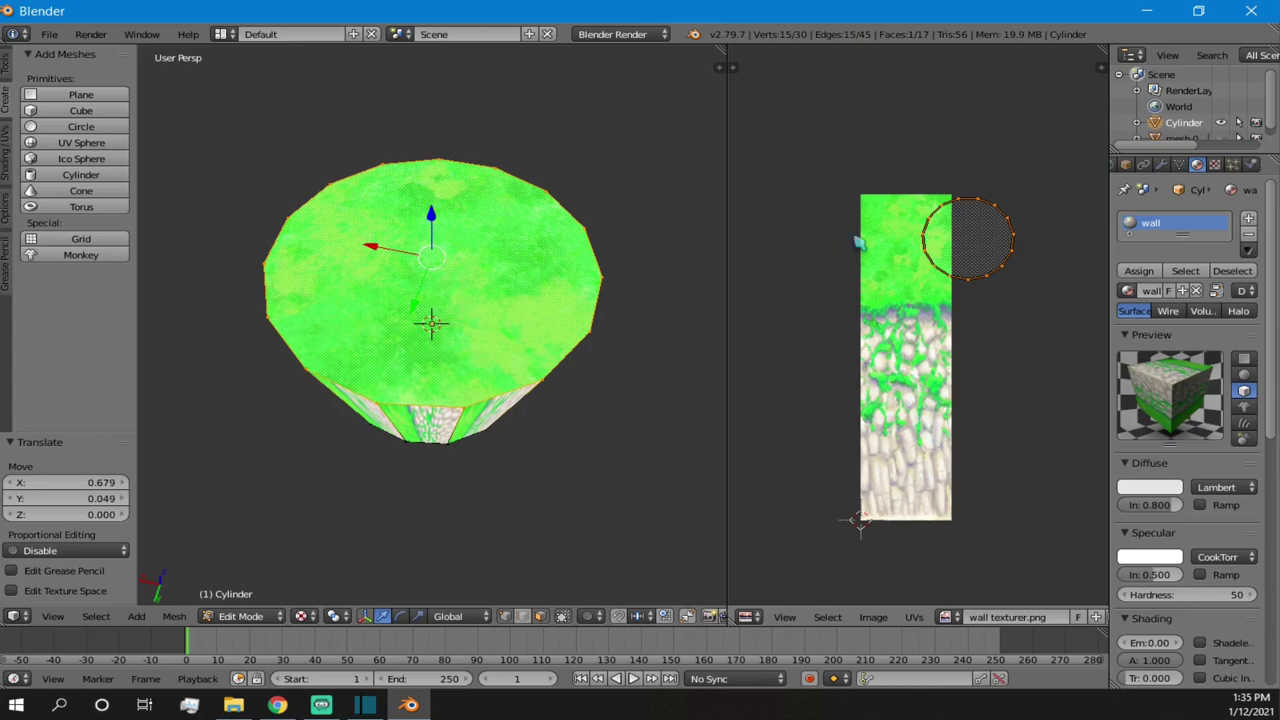
- Enable Repeat for the wall texture's display in the UV editor so the image tiles around the UVs
key("n")
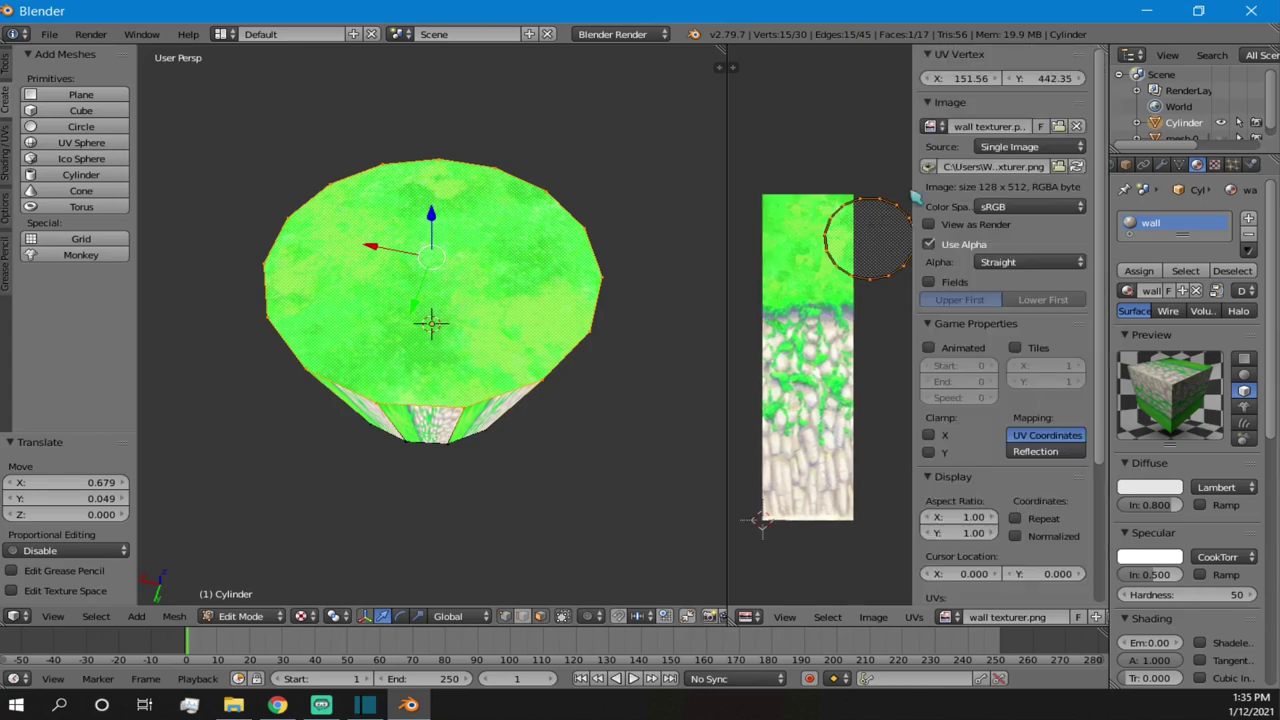
key("n")
key("n")
key("n")
key("n")
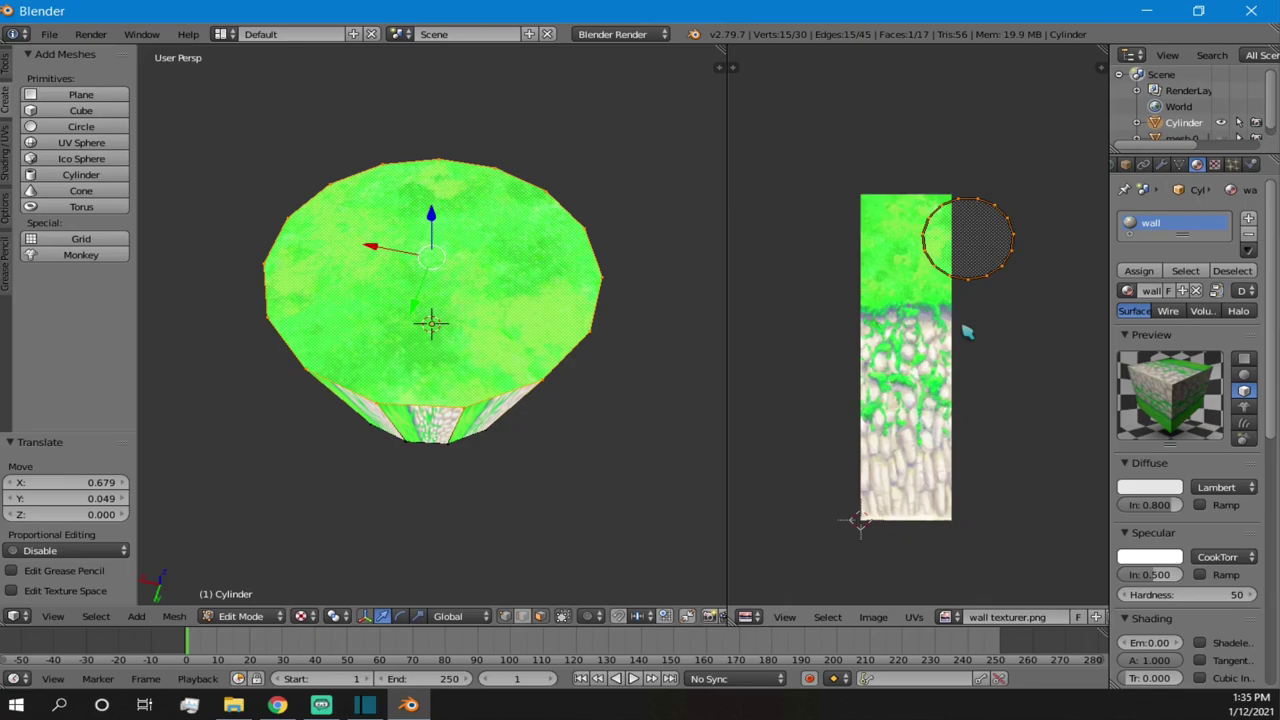
scroll(972, 310, "down", 3)
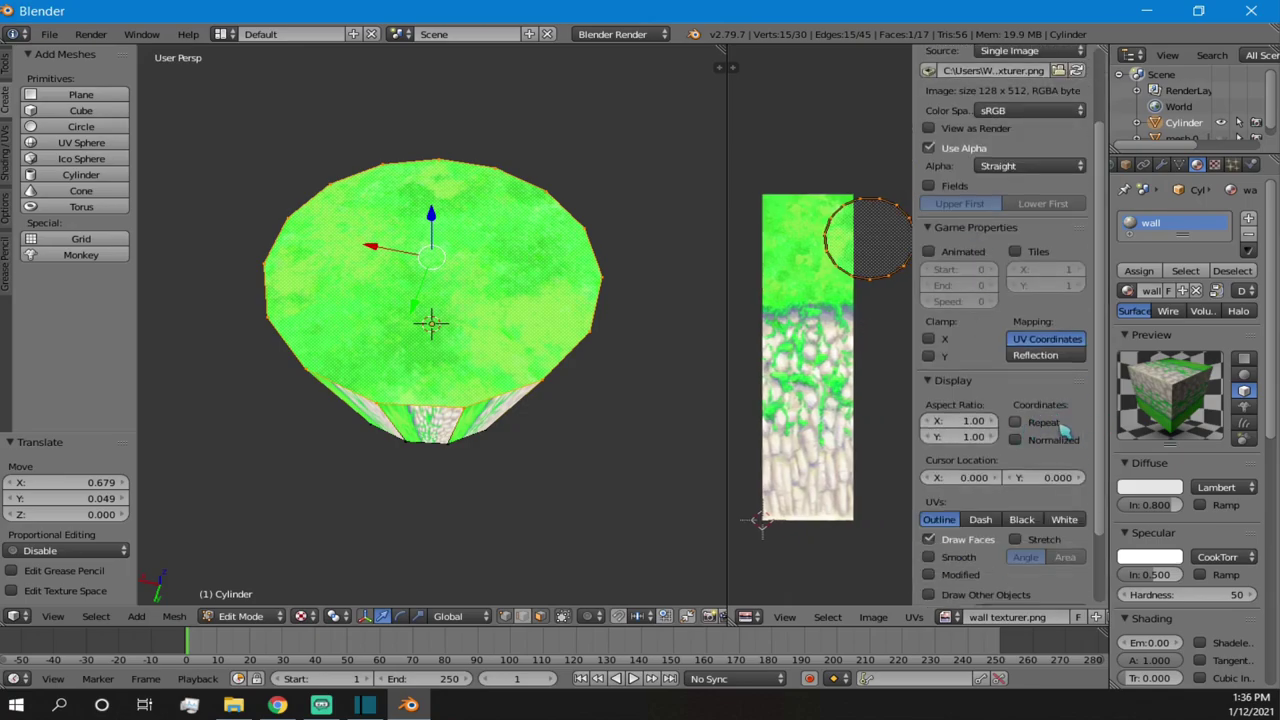
left_click(1020, 423)
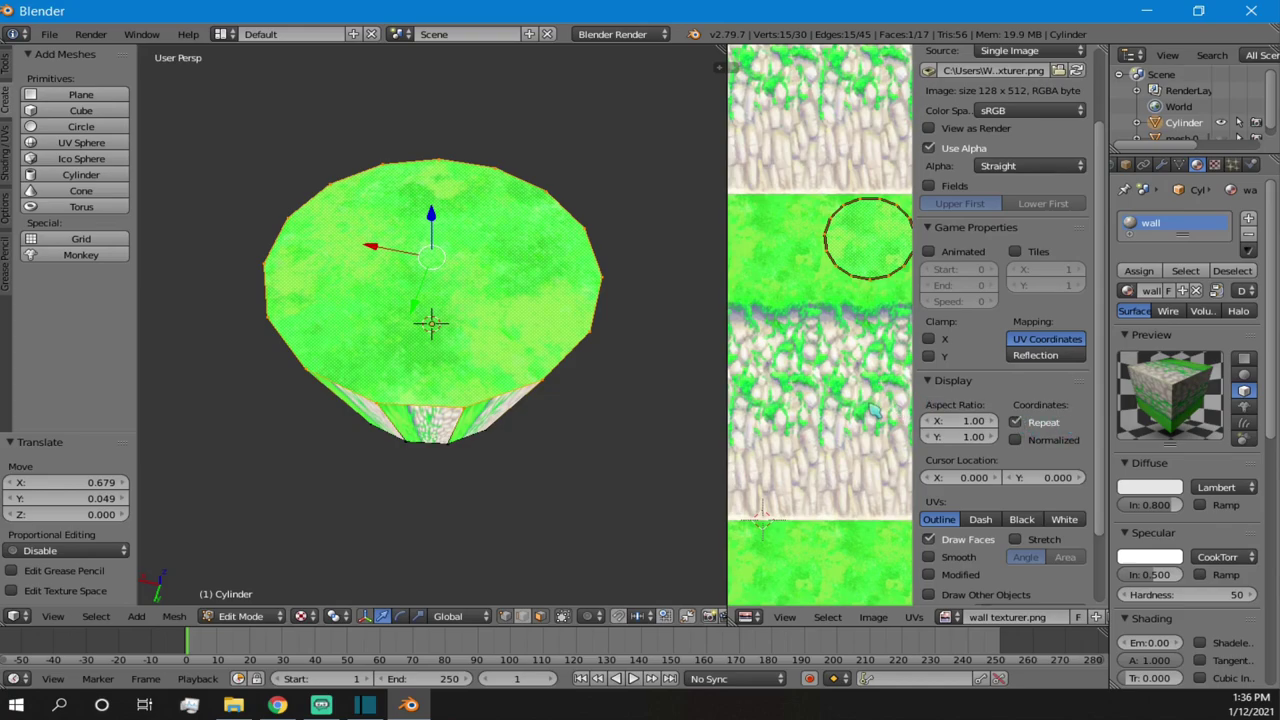
key("n")
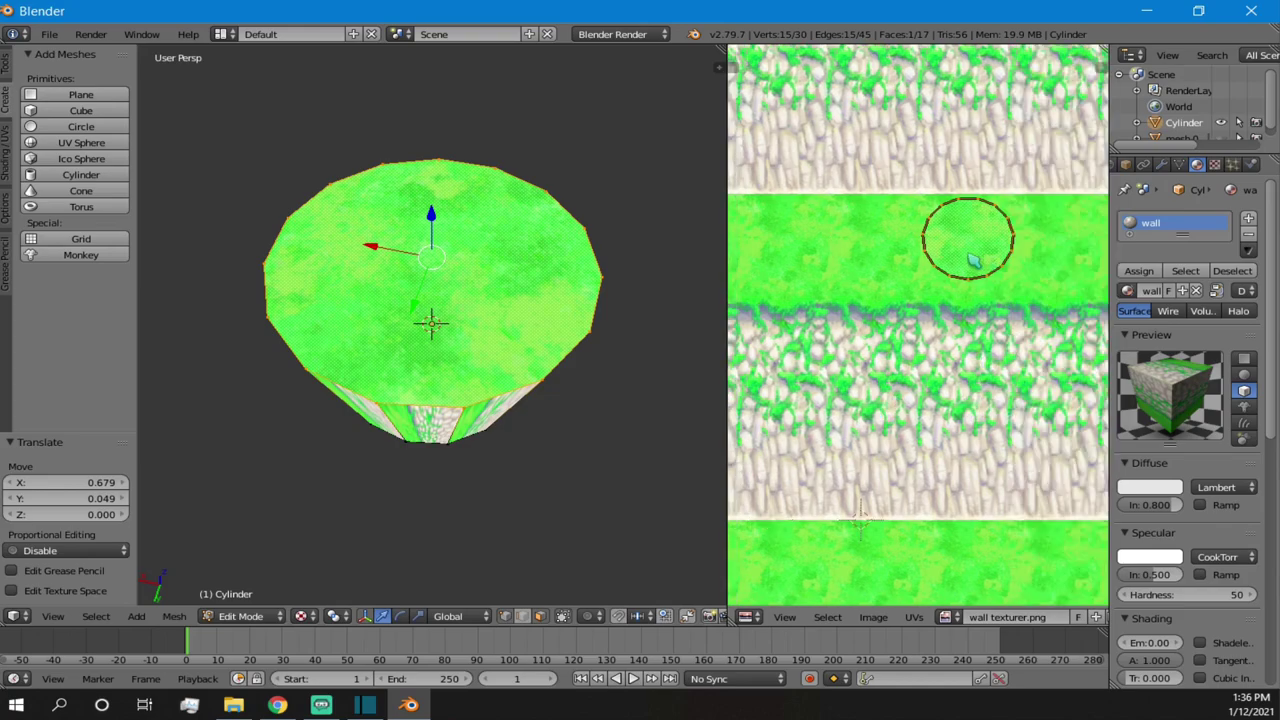
- Examine how the wall texture tiles around the top face's UVs, both far out and close up
scroll(891, 271, "down", 10)
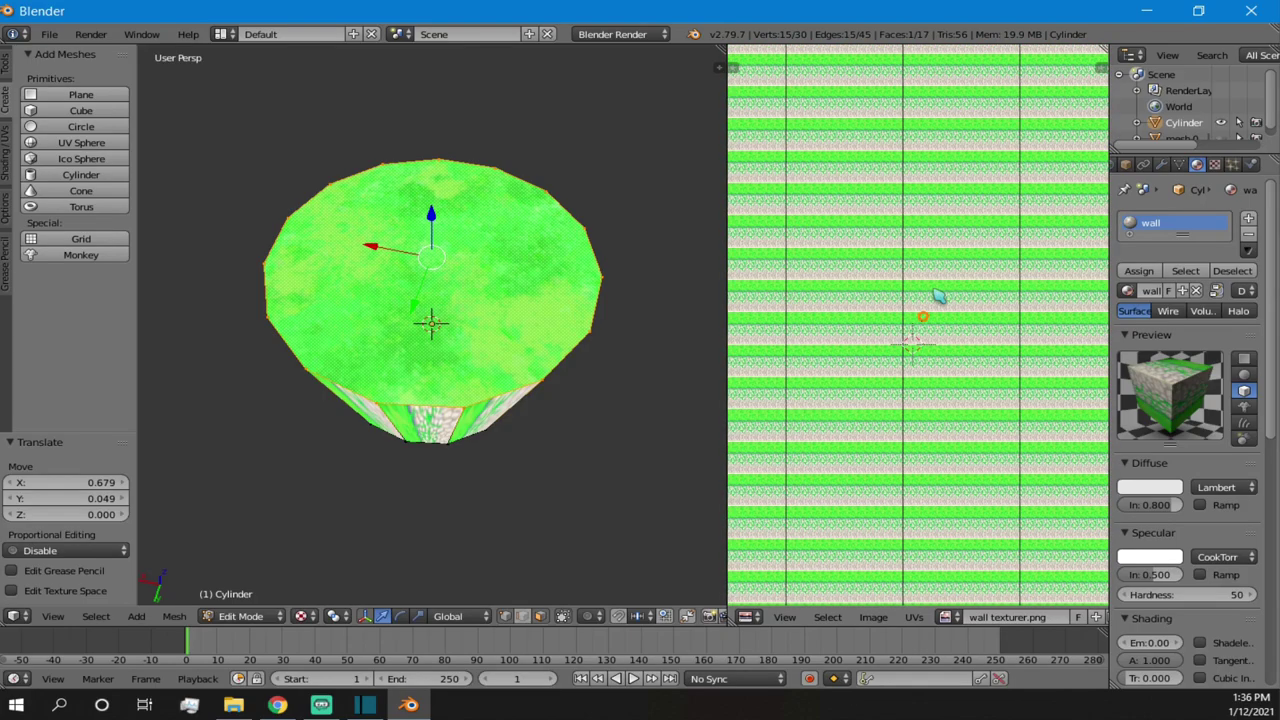
scroll(938, 296, "down", 5)
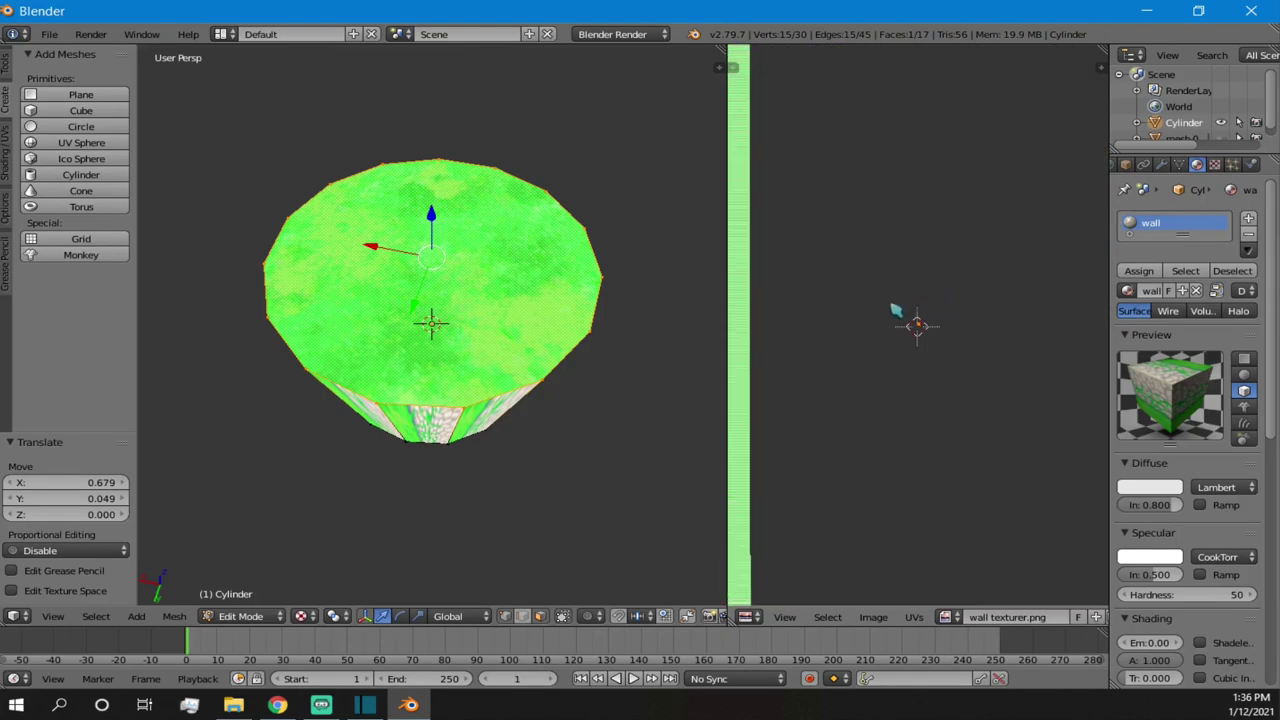
scroll(889, 306, "up", 1)
scroll(775, 321, "up", 6, "ctrl")
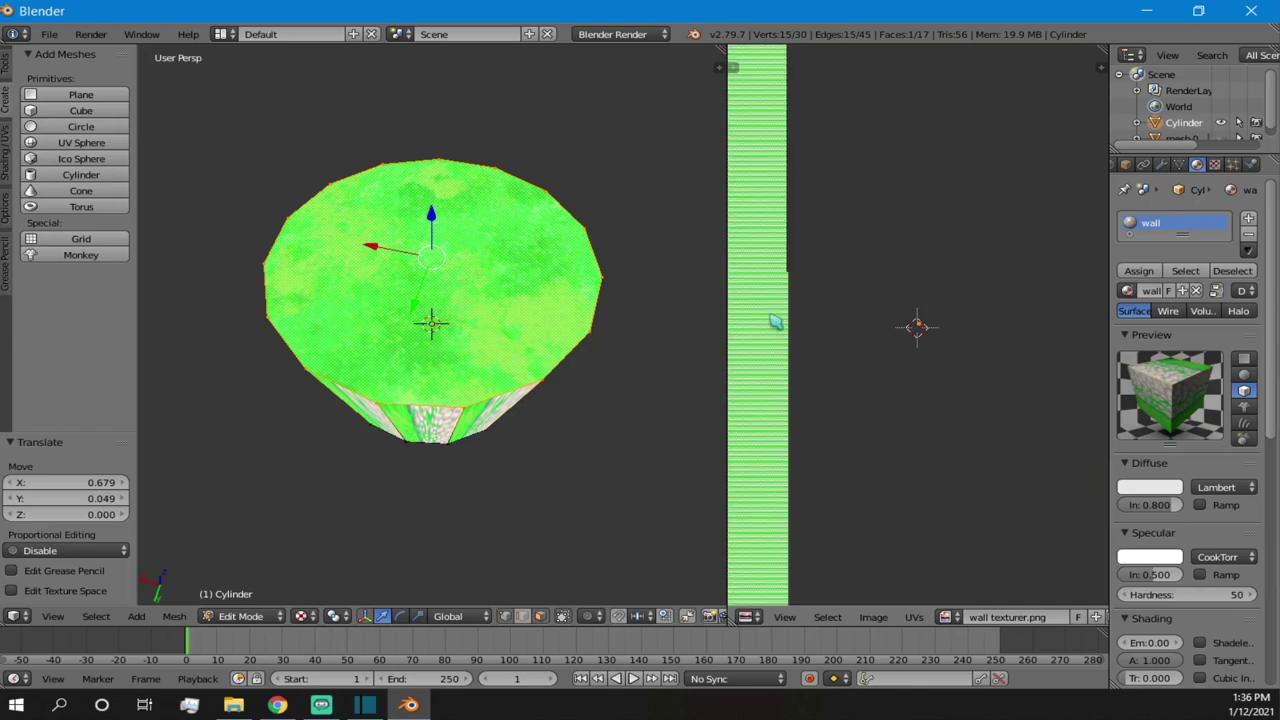
scroll(775, 321, "up", 8)
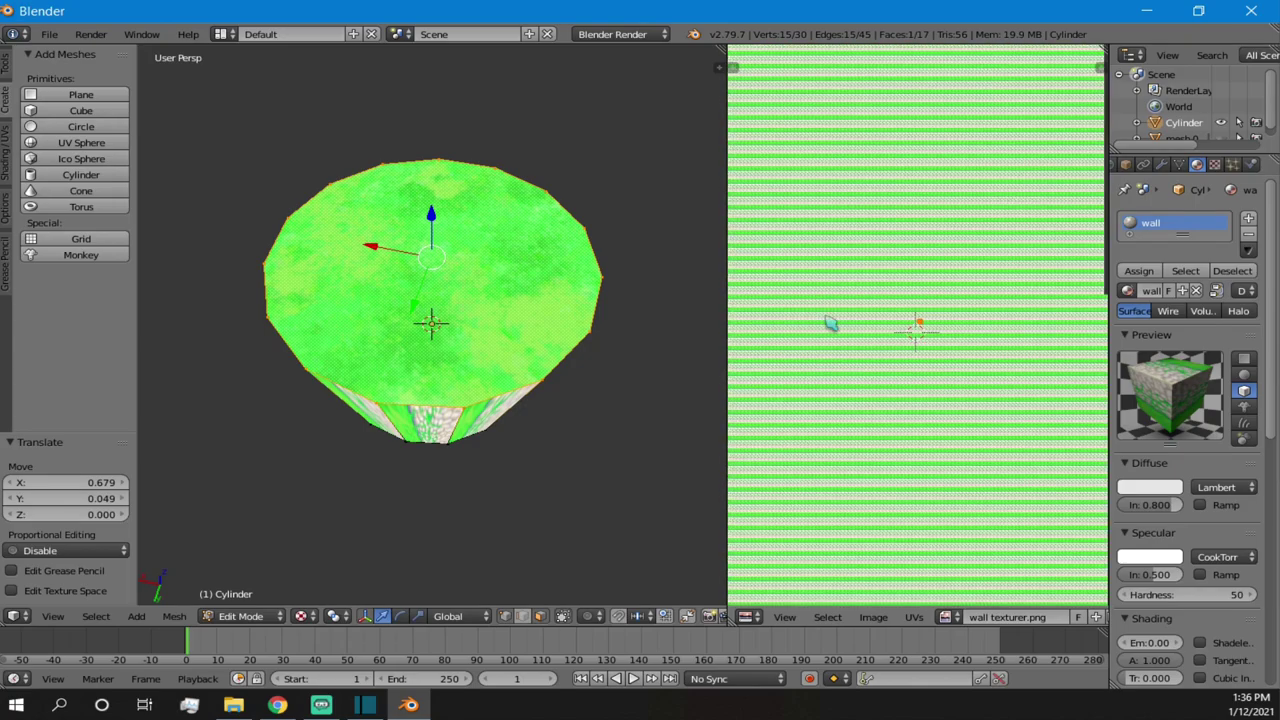
middle_click_drag(982, 288, 868, 386)
scroll(869, 383, "down", 9)
scroll(870, 382, "down", 5)
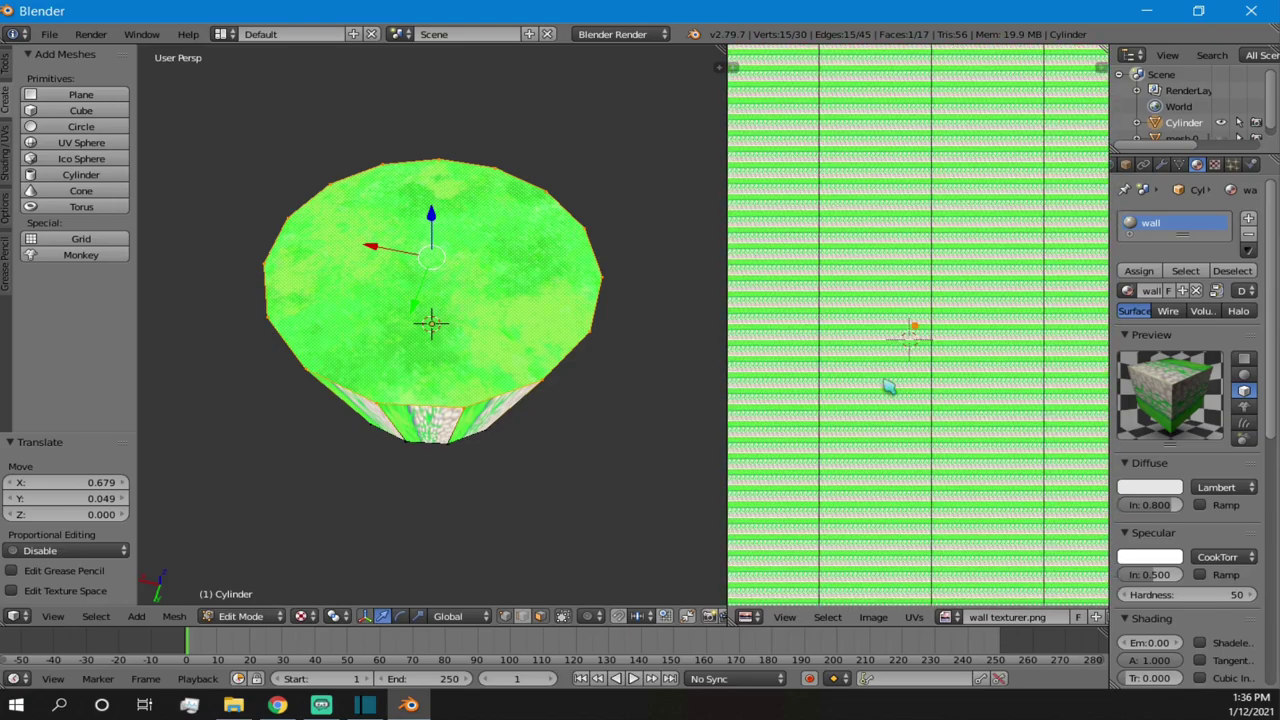
scroll(874, 362, "up", 5)
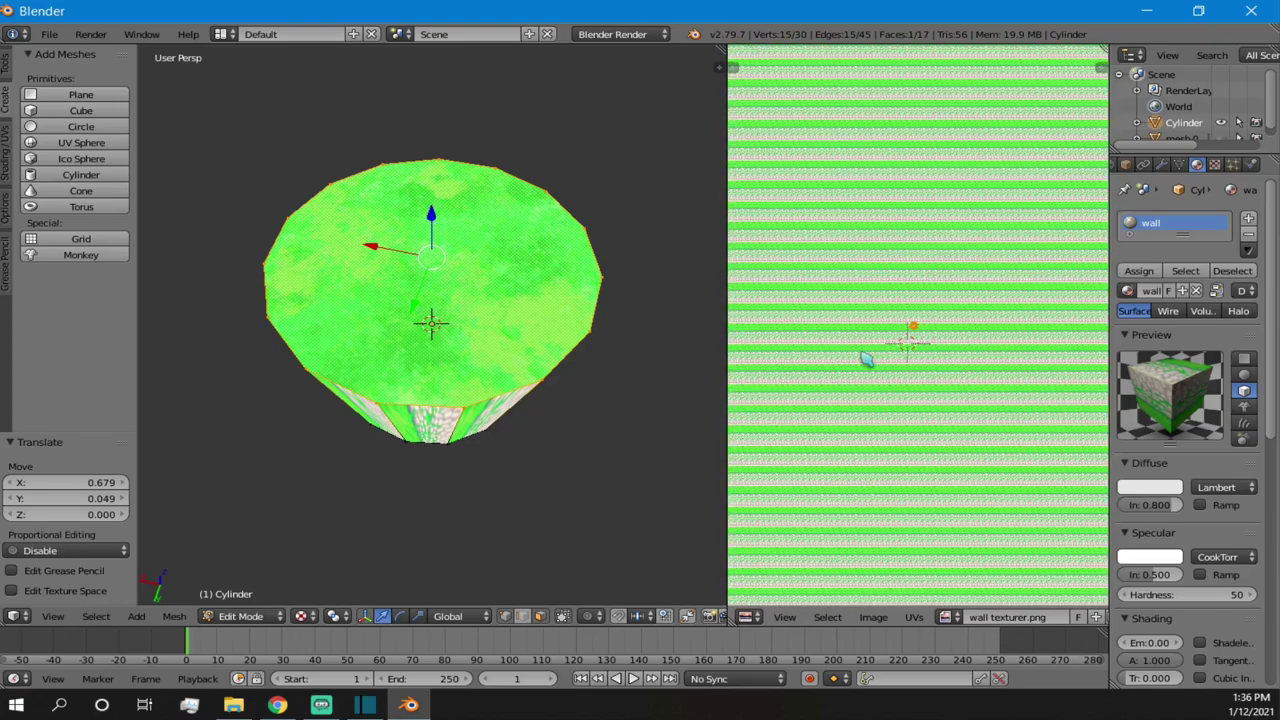
scroll(870, 364, "up", 10)
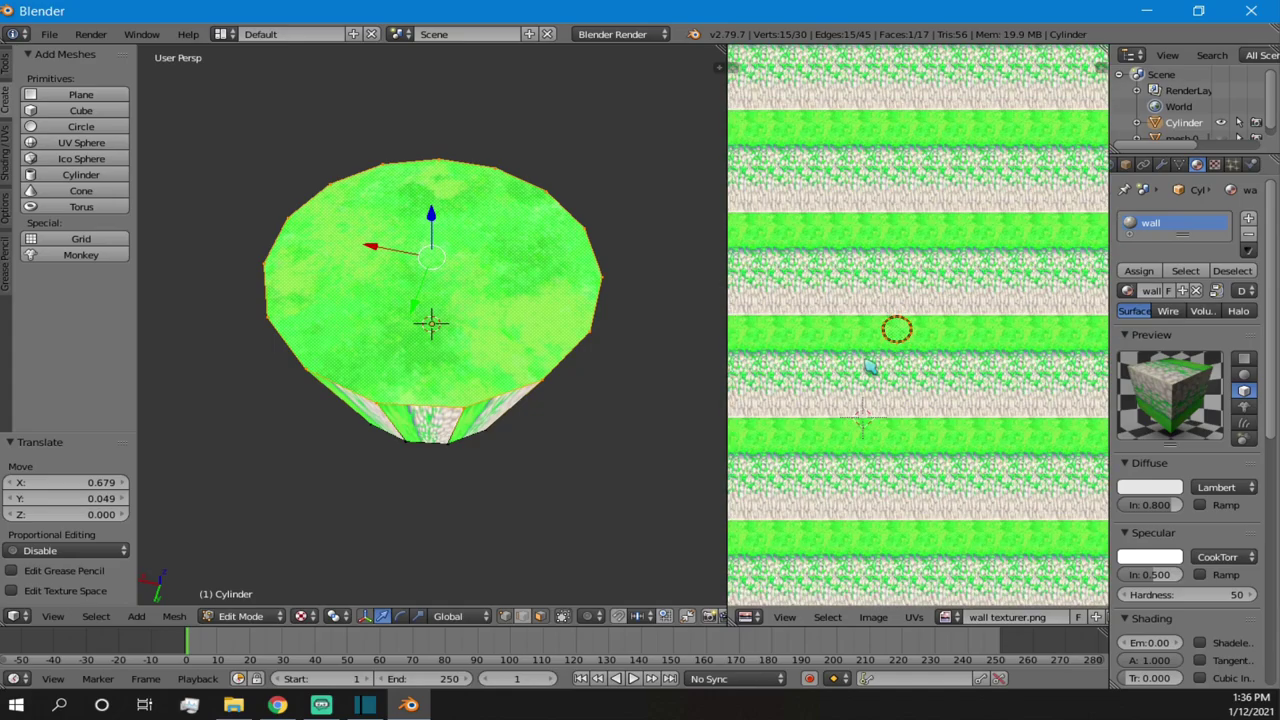
scroll(870, 368, "up", 5)
middle_click_drag(889, 370, 1020, 388)
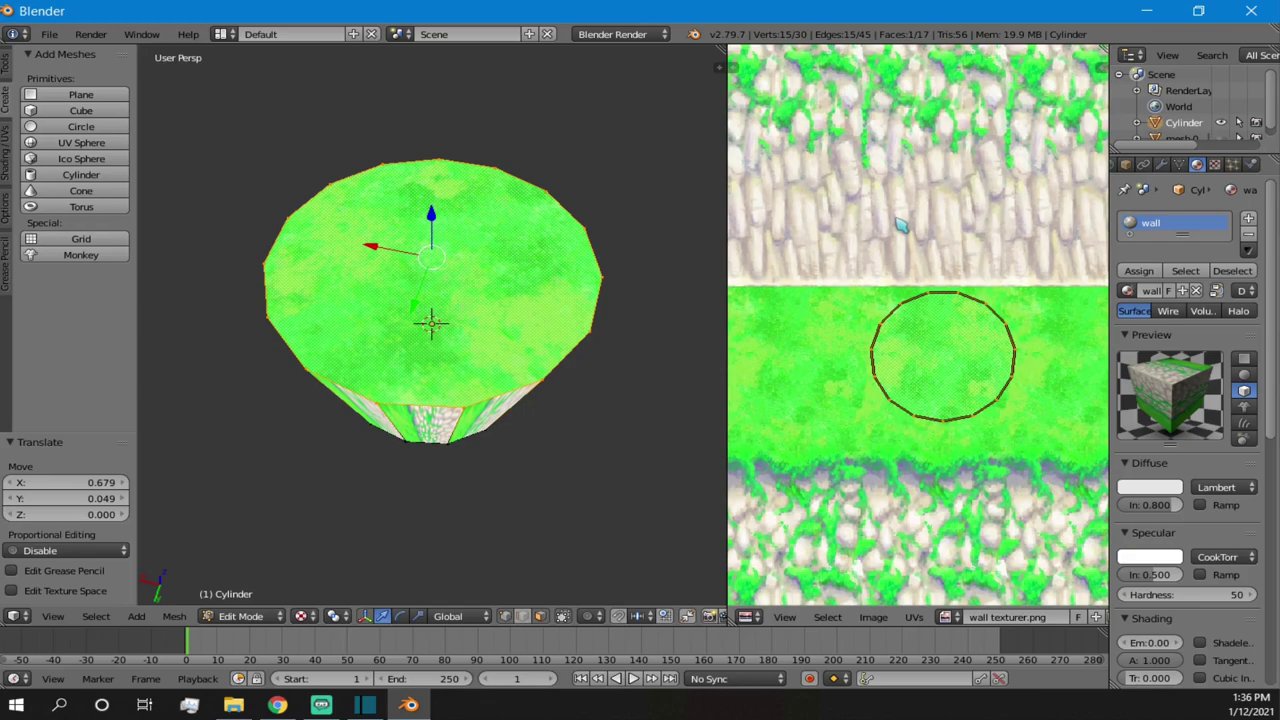
scroll(1003, 340, "down", 3)
middle_click_drag(963, 333, 915, 325)
scroll(455, 384, "down", 1)
- Select a side face of the cylinder in face select mode and switch the 3D view to solid shading
middle_click_drag(437, 355, 468, 263)
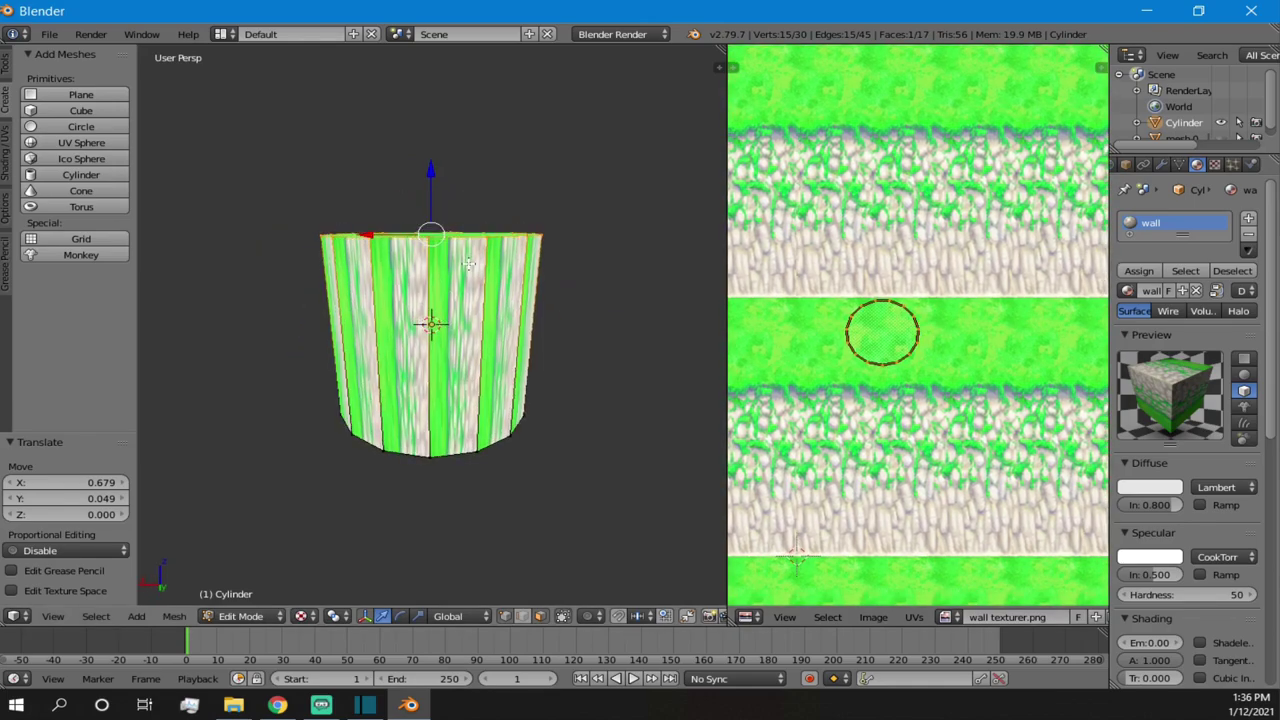
right_click(467, 341)
left_click(543, 616)
key("alt+z")
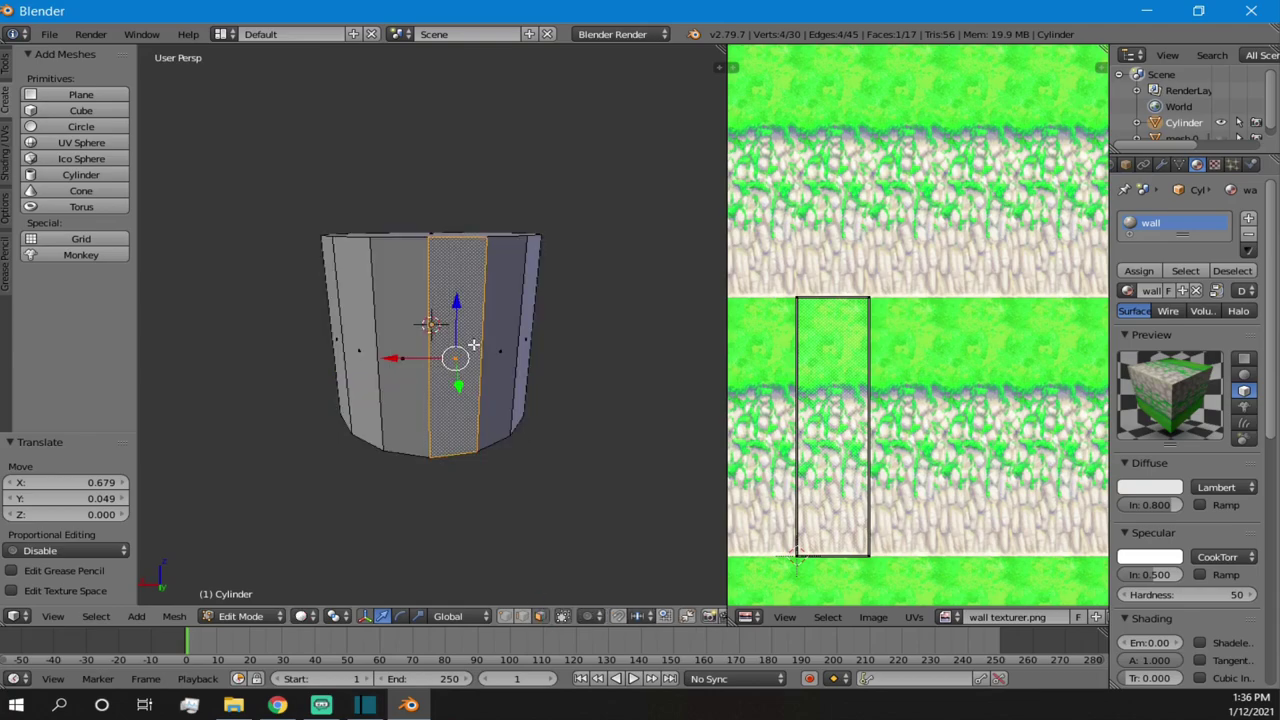
- Select individual side faces of the cylinder one after another, each replacing the previous selection
middle_click_drag(553, 285, 341, 291)
right_click(400, 316)
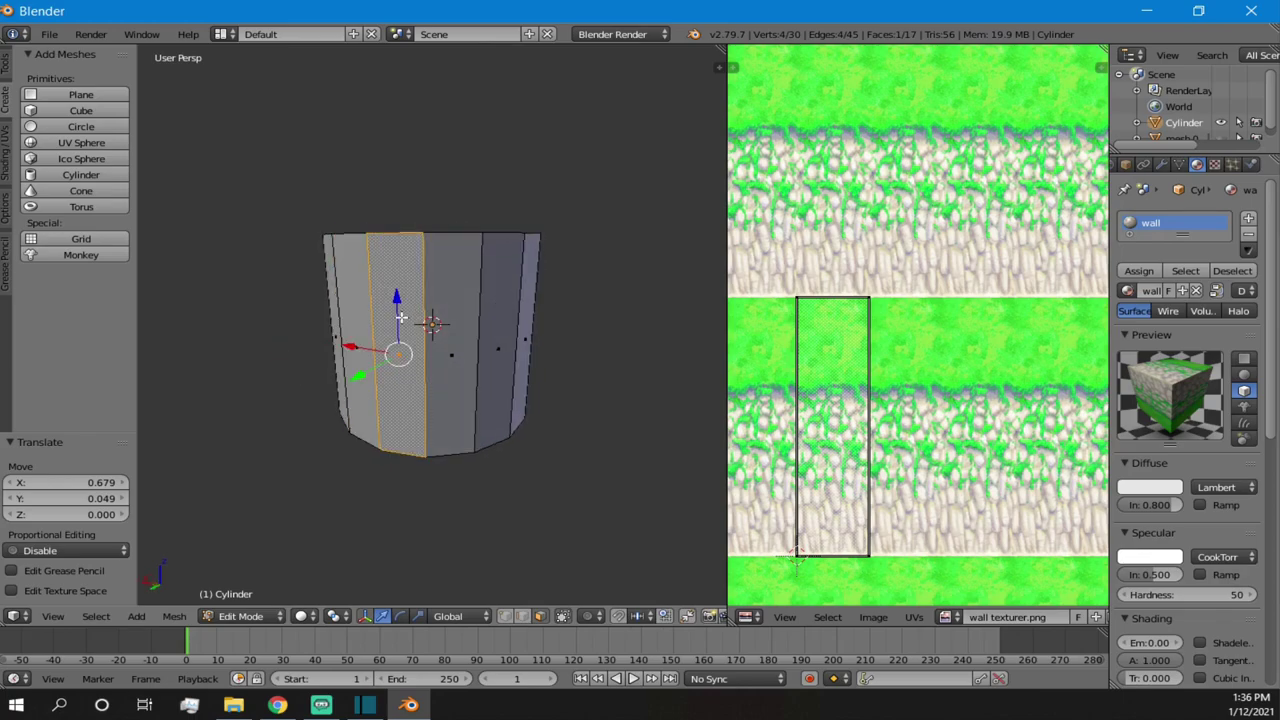
right_click(518, 318)
right_click(398, 355)
right_click(513, 324)
right_click(403, 356)
right_click(495, 340)
right_click(414, 354)
- Extend the selection one face at a time around the cylinder's side
right_click(502, 325, "shift")
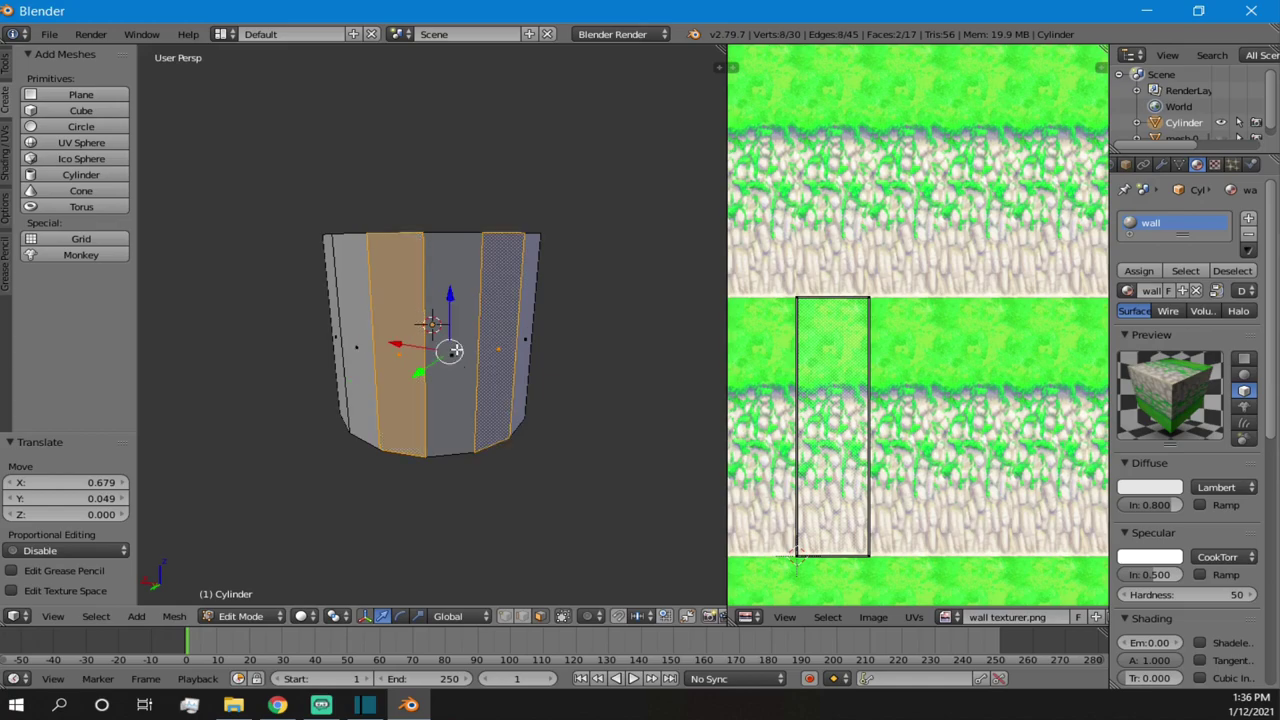
right_click(369, 331, "shift")
right_click(459, 334, "shift")
scroll(499, 356, "down", 1)
middle_click_drag(499, 355, 450, 352)
right_click(452, 348, "shift")
right_click(496, 346, "shift")
right_click(506, 340, "shift")
middle_click_drag(526, 330, 435, 370)
right_click(487, 363, "shift")
right_click(506, 350, "shift")
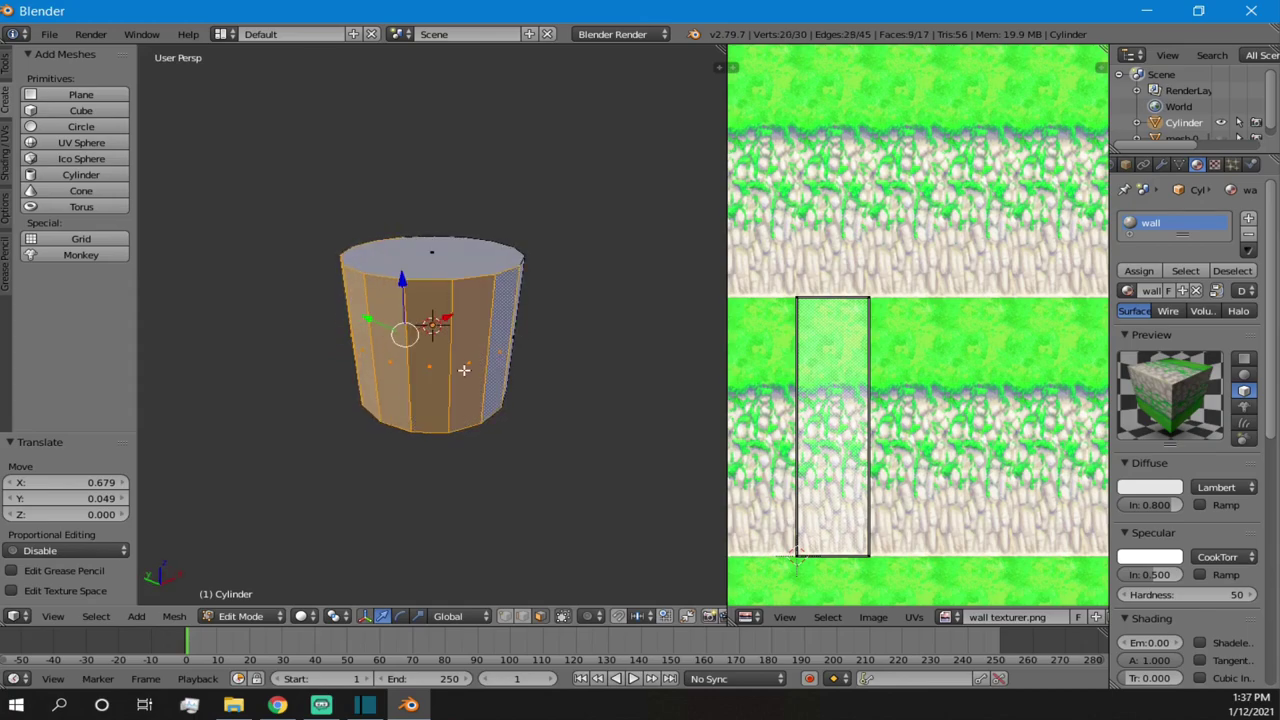
- Remove three front side faces from the selection, add them back, and deselect everything
right_click(392, 362, "shift")
right_click(439, 358, "shift")
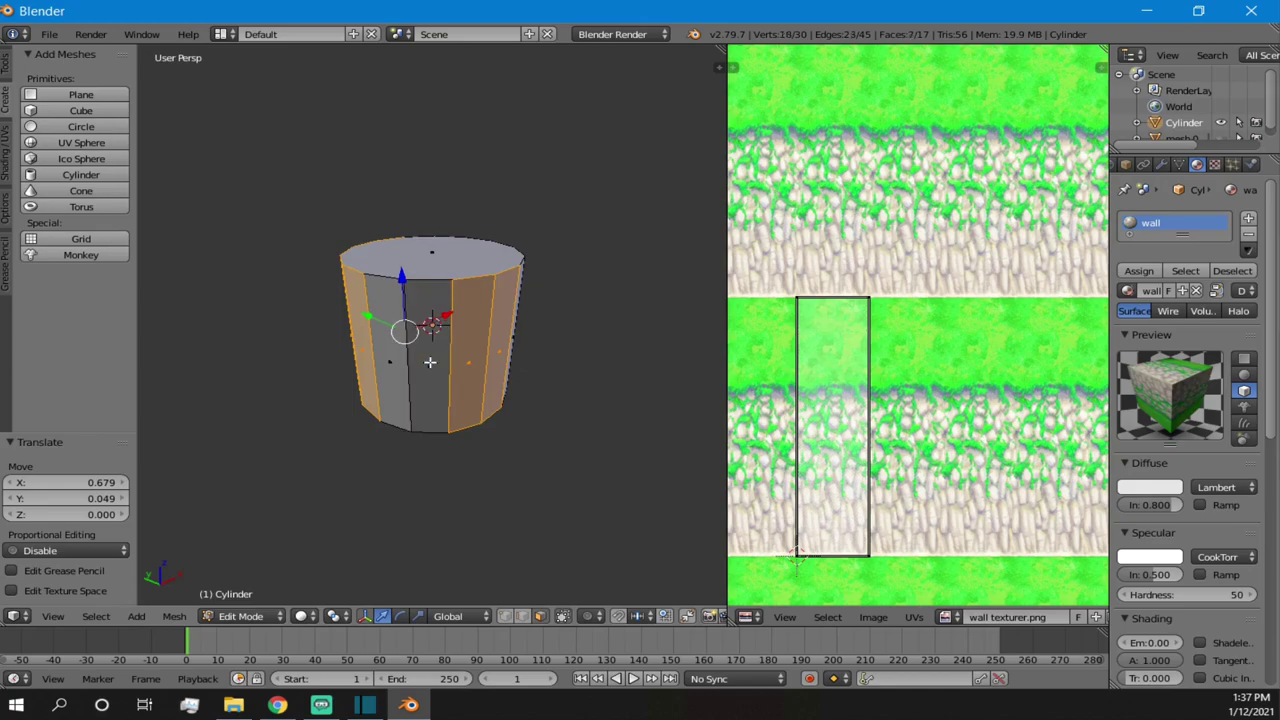
right_click(470, 355, "shift")
right_click(384, 375, "shift")
right_click(430, 358, "shift")
right_click(470, 358, "shift")
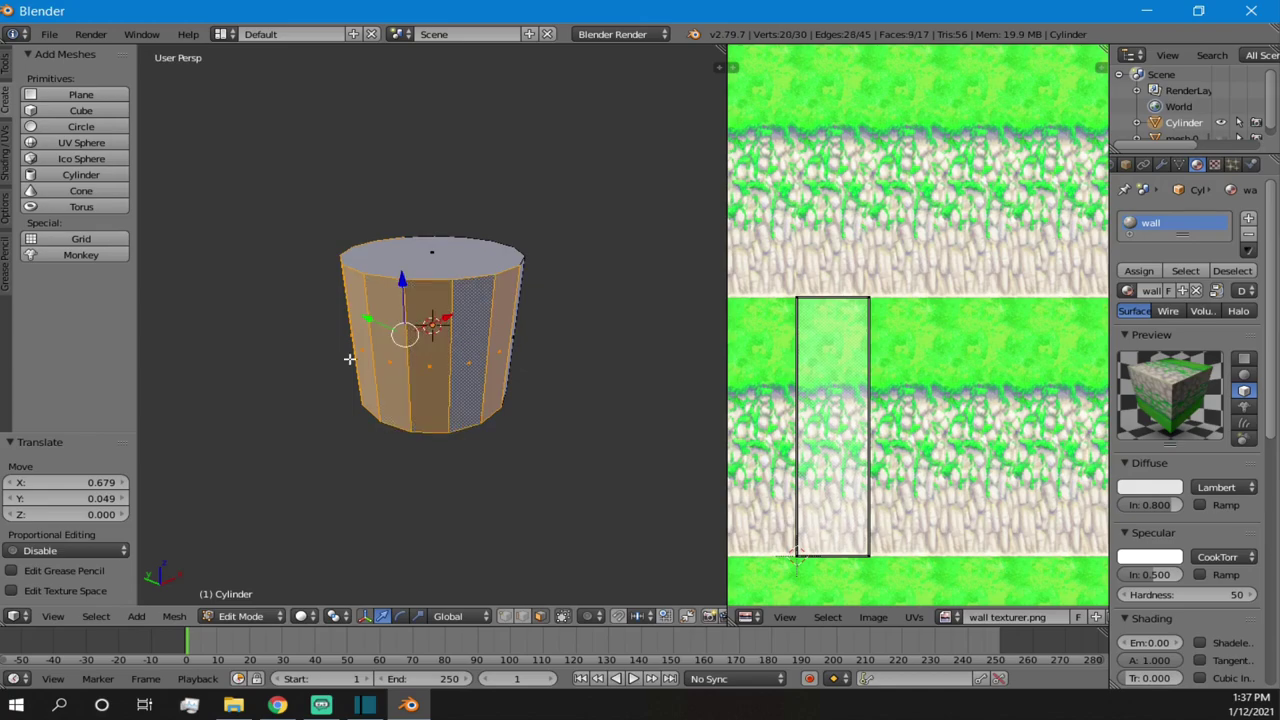
scroll(445, 345, "down", 2)
key("a")
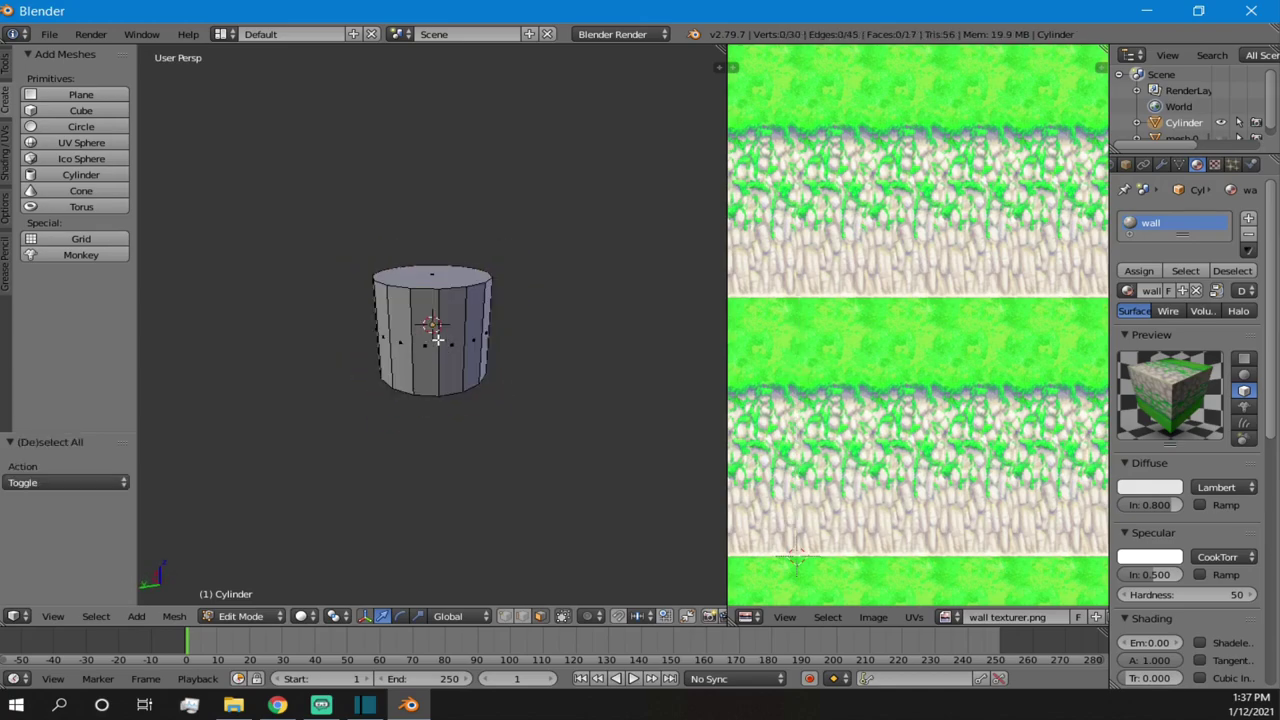
- Select one side face and extend the selection across five side faces with Pick Shortest Path
right_click(425, 344)
middle_click_drag(493, 354, 409, 338)
right_click(481, 309, "ctrl")
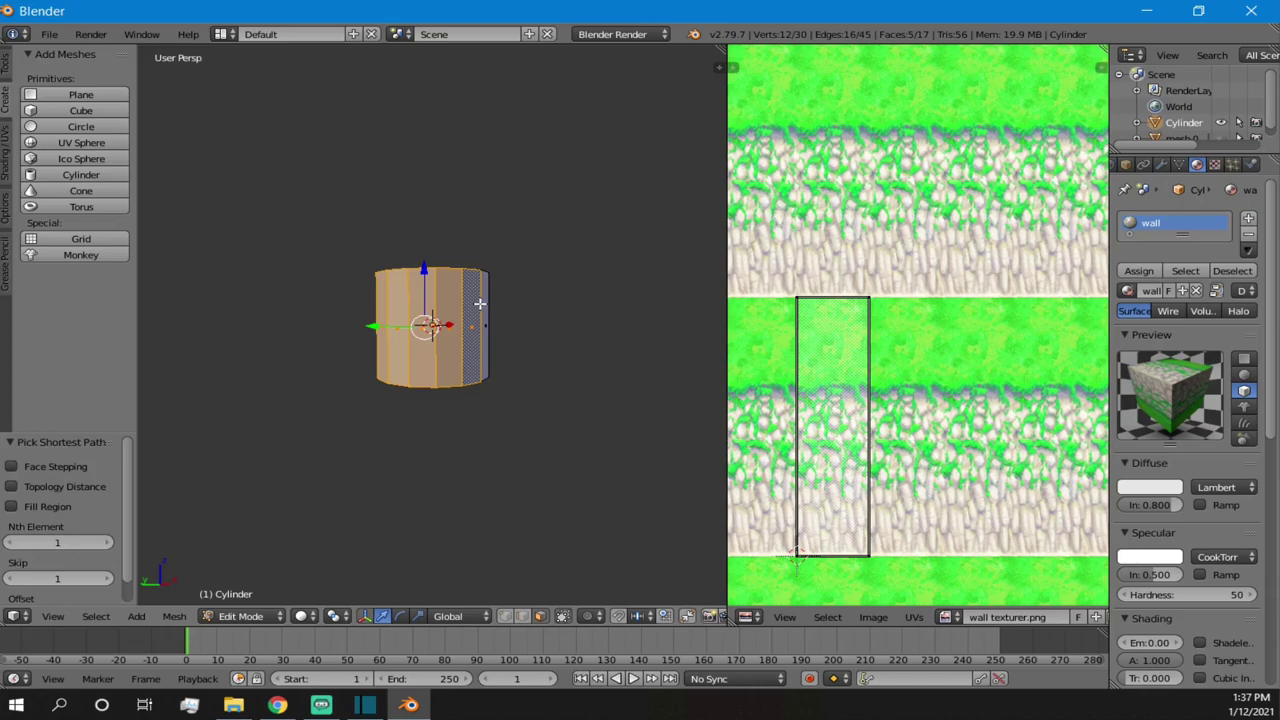
middle_click_drag(503, 306, 379, 321)
middle_click_drag(463, 339, 323, 351)
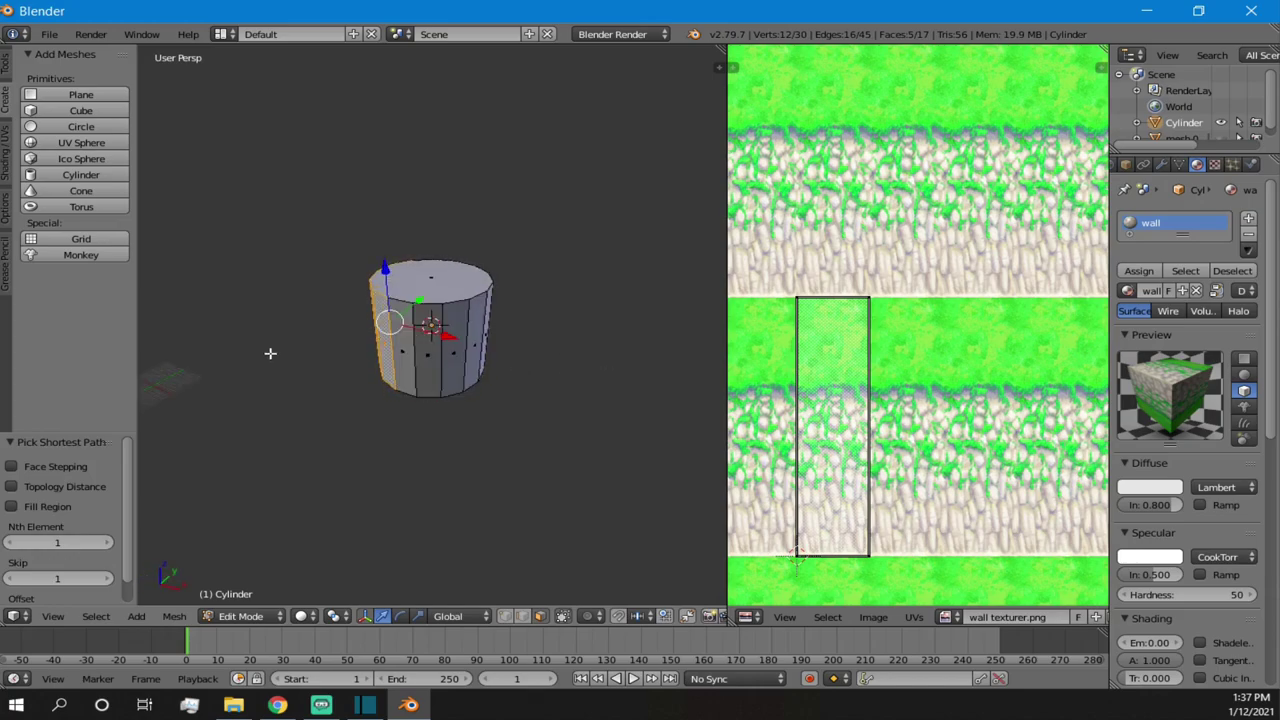
scroll(415, 350, "up", 6)
middle_click_drag(415, 350, 428, 346)
scroll(430, 345, "down", 5)
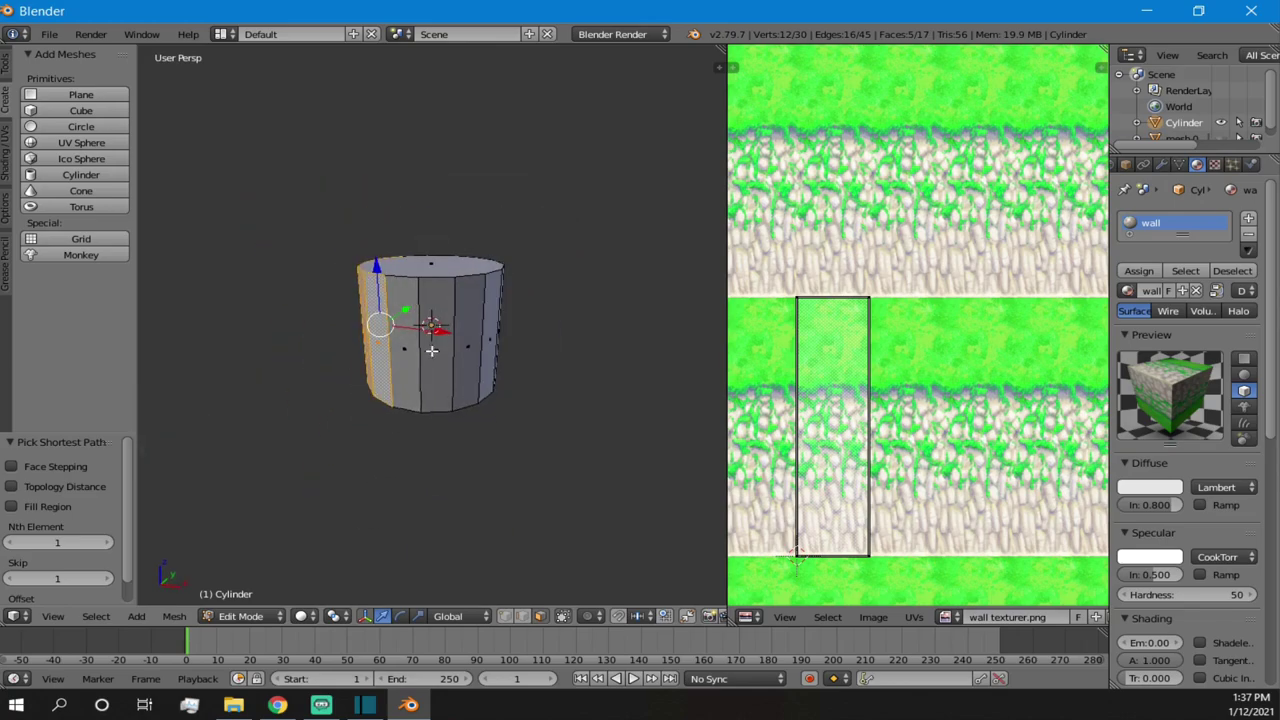
- Select a side face, extend the selection to four adjacent side faces with Pick Shortest Path, and deselect everything
right_click(383, 356)
mouse_move(455, 352)
middle_mouse_down()
mouse_move(321, 397)
mouse_move(456, 338)
mouse_move(444, 334)
middle_mouse_up()
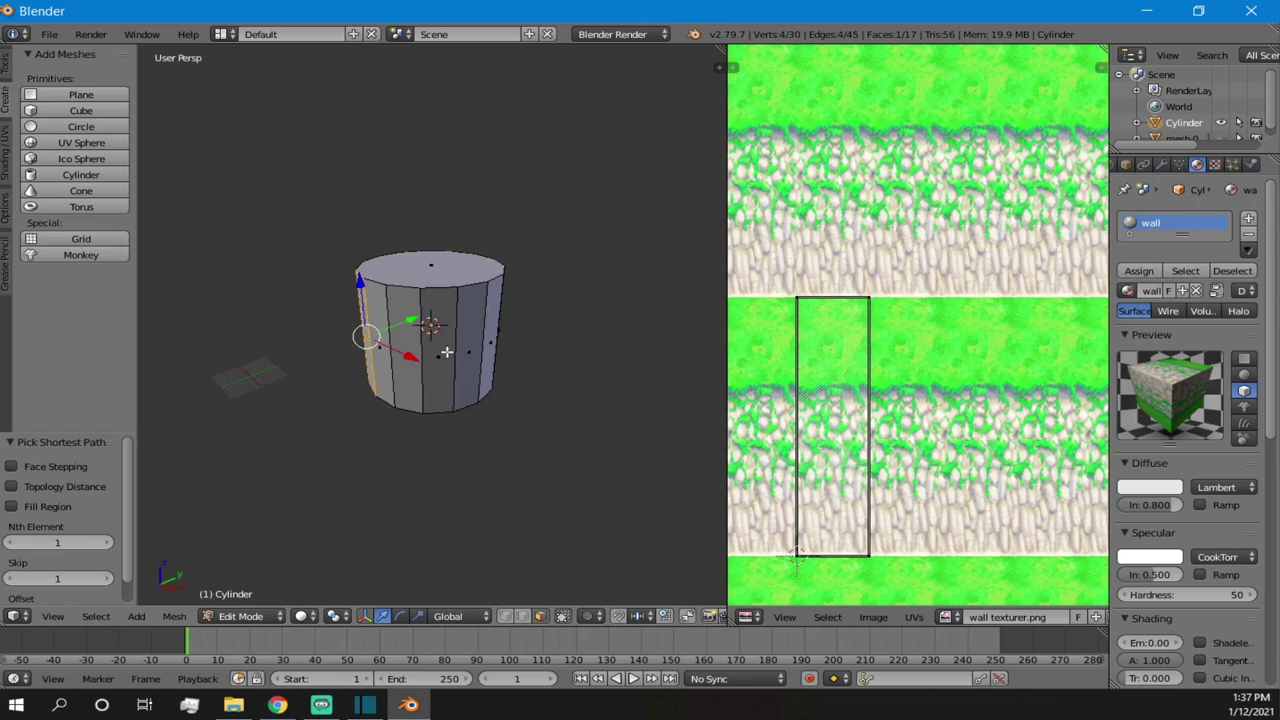
right_click(446, 352, "ctrl")
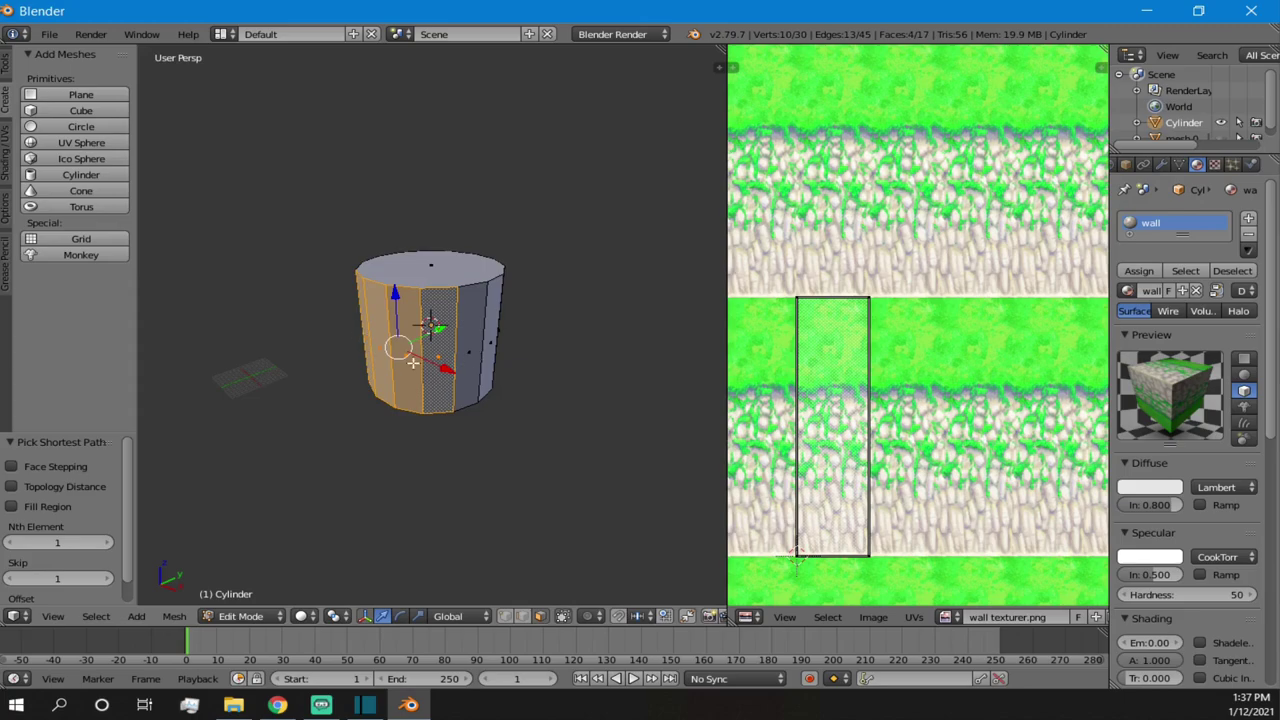
middle_click_drag(437, 353, 356, 365)
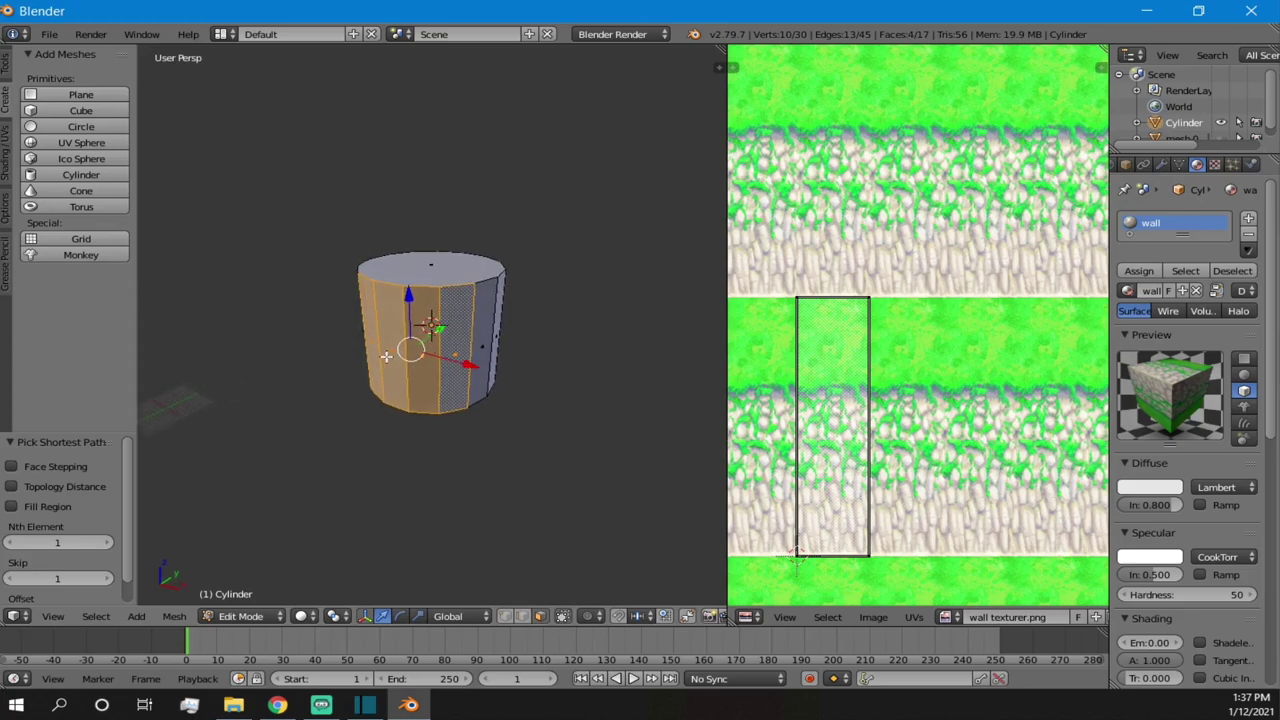
key("a")
- Path-select the side faces from one face around to the opposite side of the cylinder, and clear the selection
right_click(370, 330)
middle_click_drag(517, 280, 449, 380)
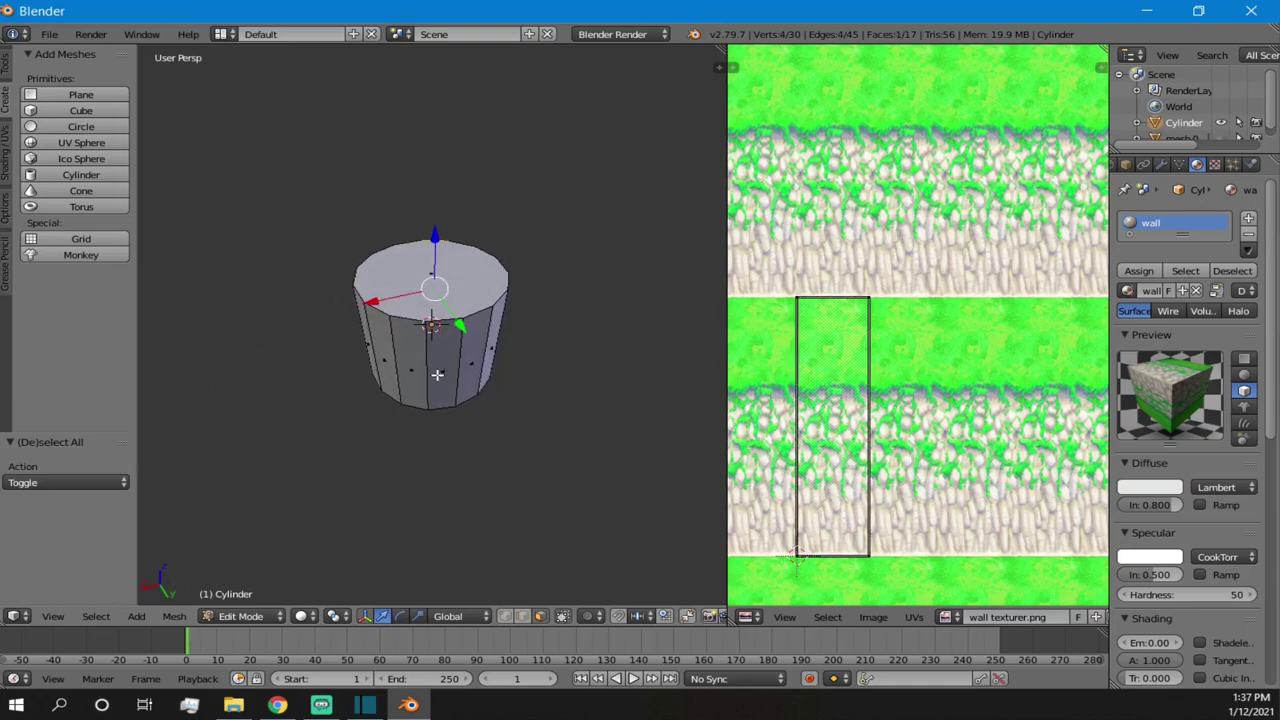
right_click(437, 376, "ctrl")
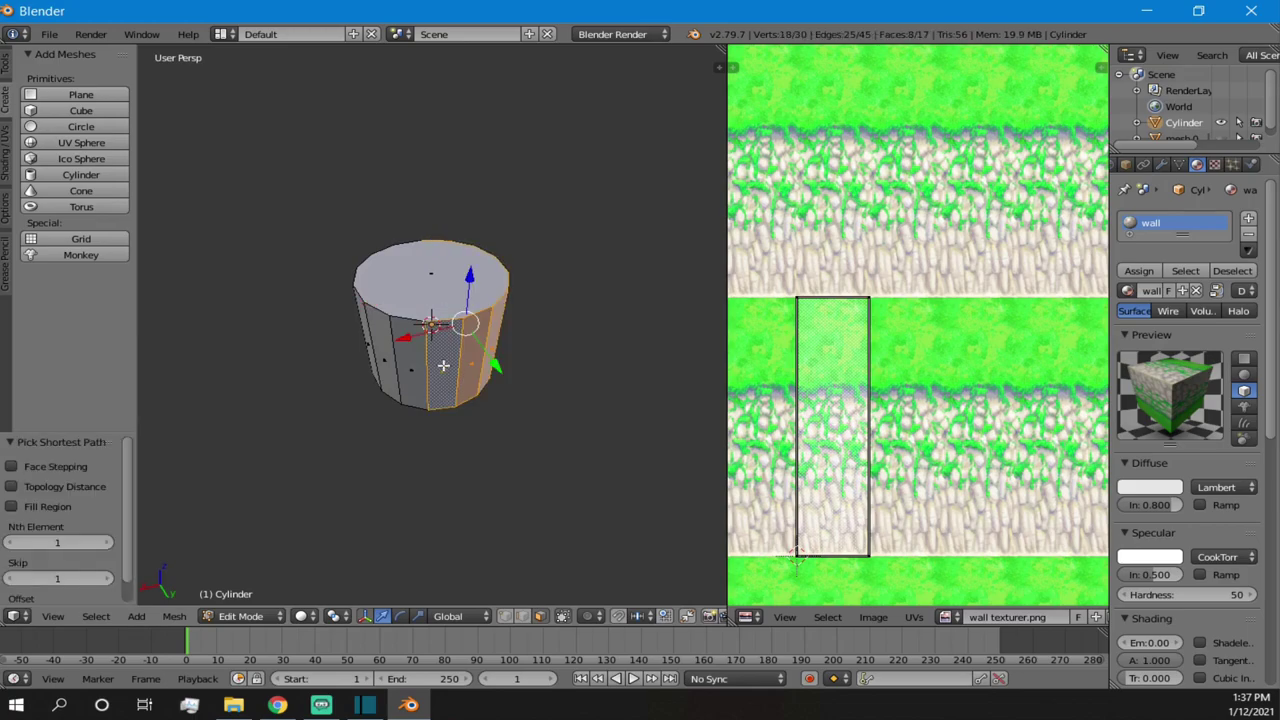
scroll(444, 361, "up", 3)
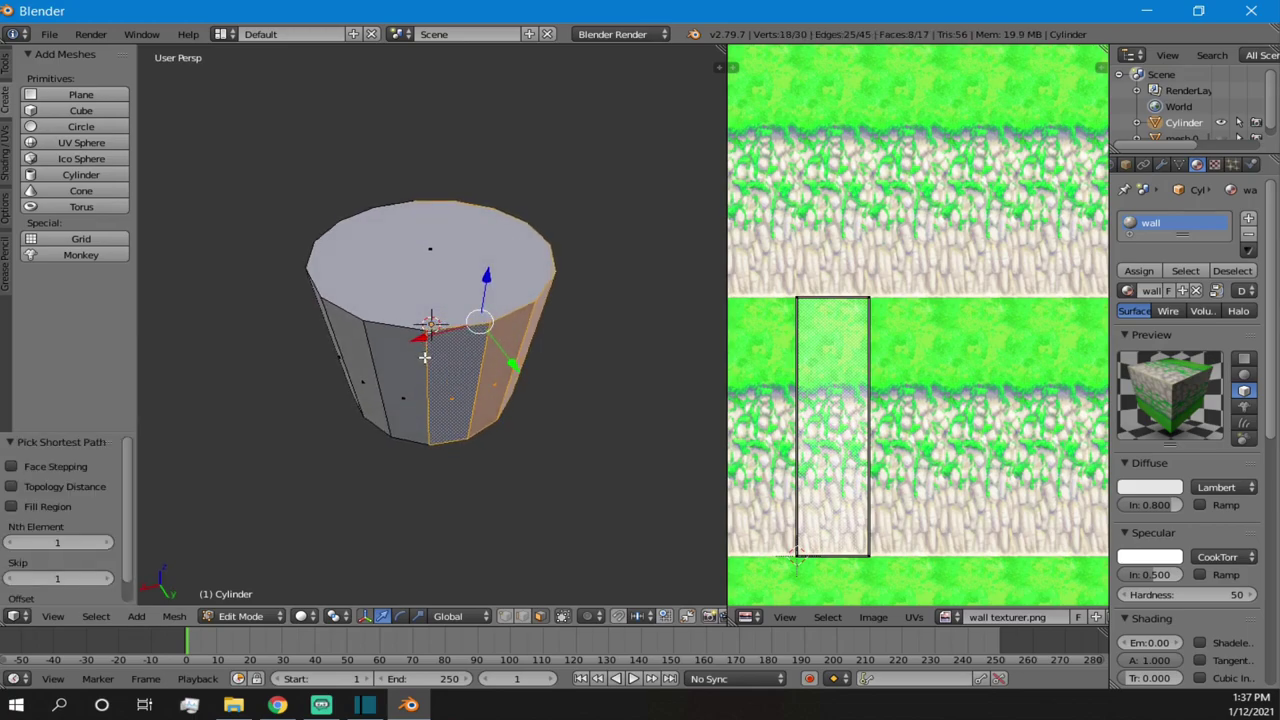
key("a")
scroll(374, 275, "down", 2)
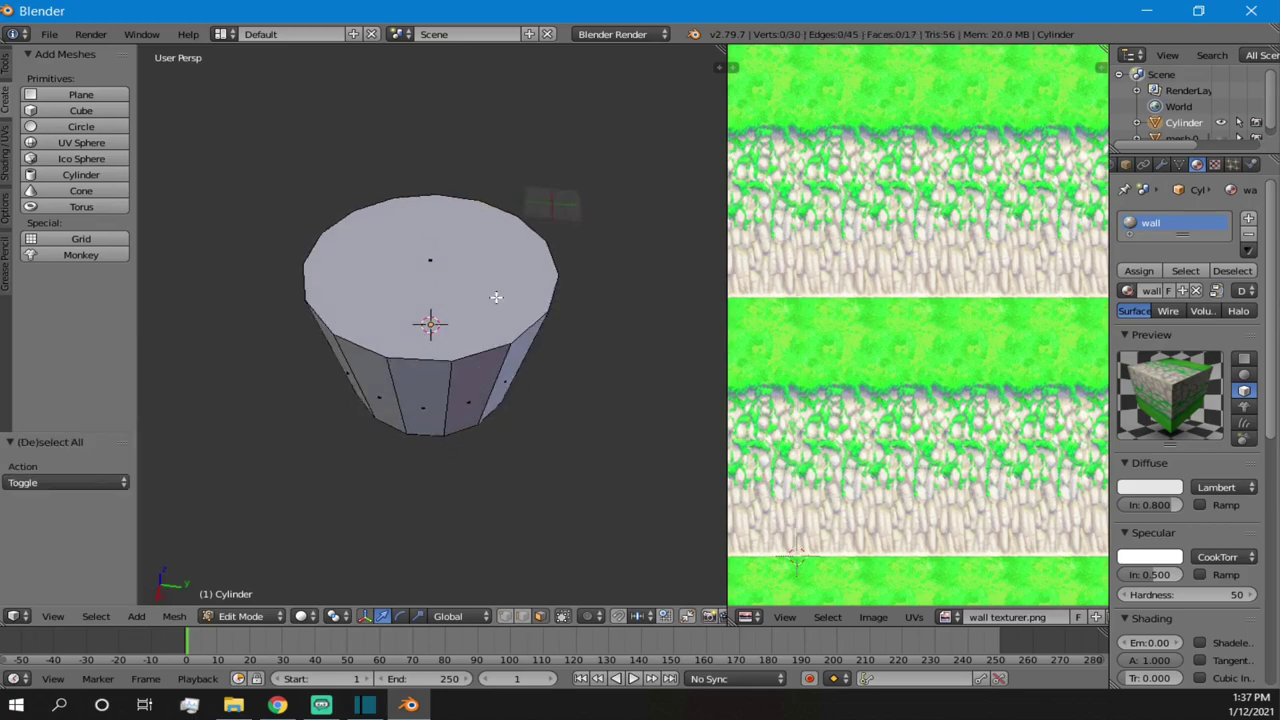
- Select all 15 side faces around the cylinder with Pick Shortest Path, leaving the top and bottom faces unselected
middle_click_drag(374, 273, 320, 372)
right_click(429, 375)
right_click(478, 320, "ctrl")
right_click(473, 319, "ctrl")
middle_click_drag(474, 322, 287, 332)
right_click(438, 323, "ctrl")
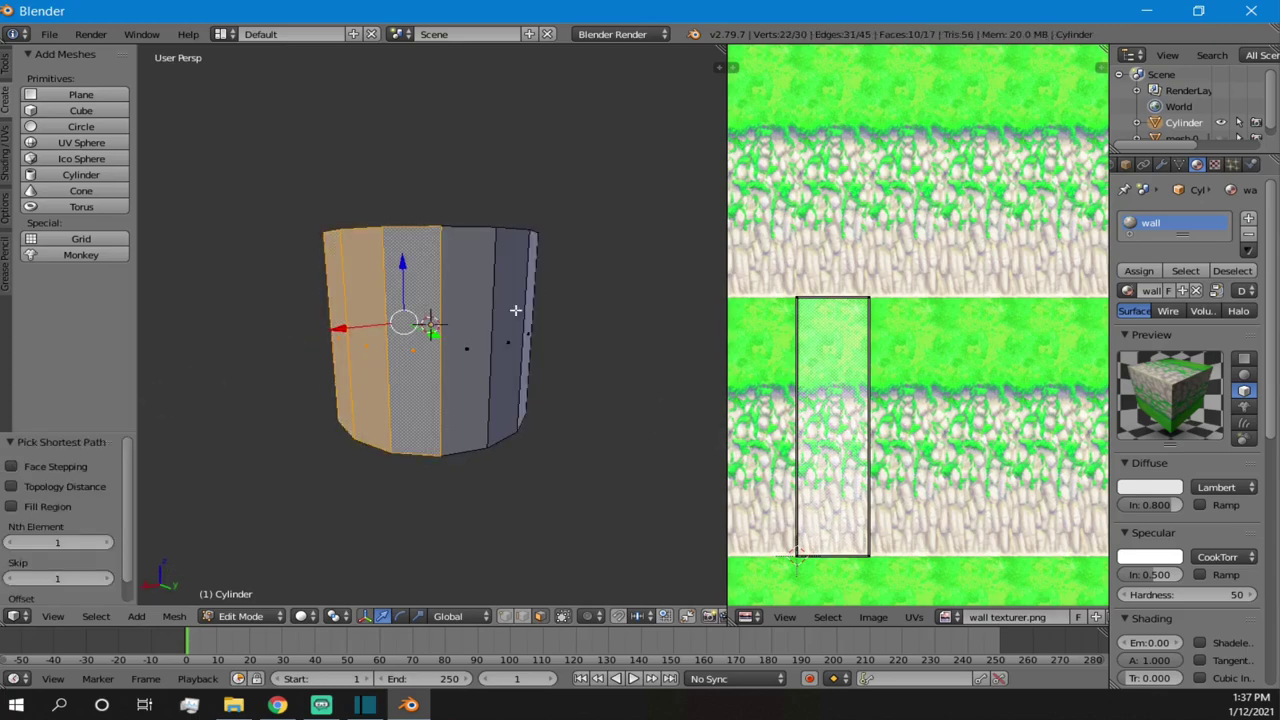
middle_click_drag(515, 314, 383, 323)
right_click(505, 316, "ctrl")
scroll(505, 316, "down", 4)
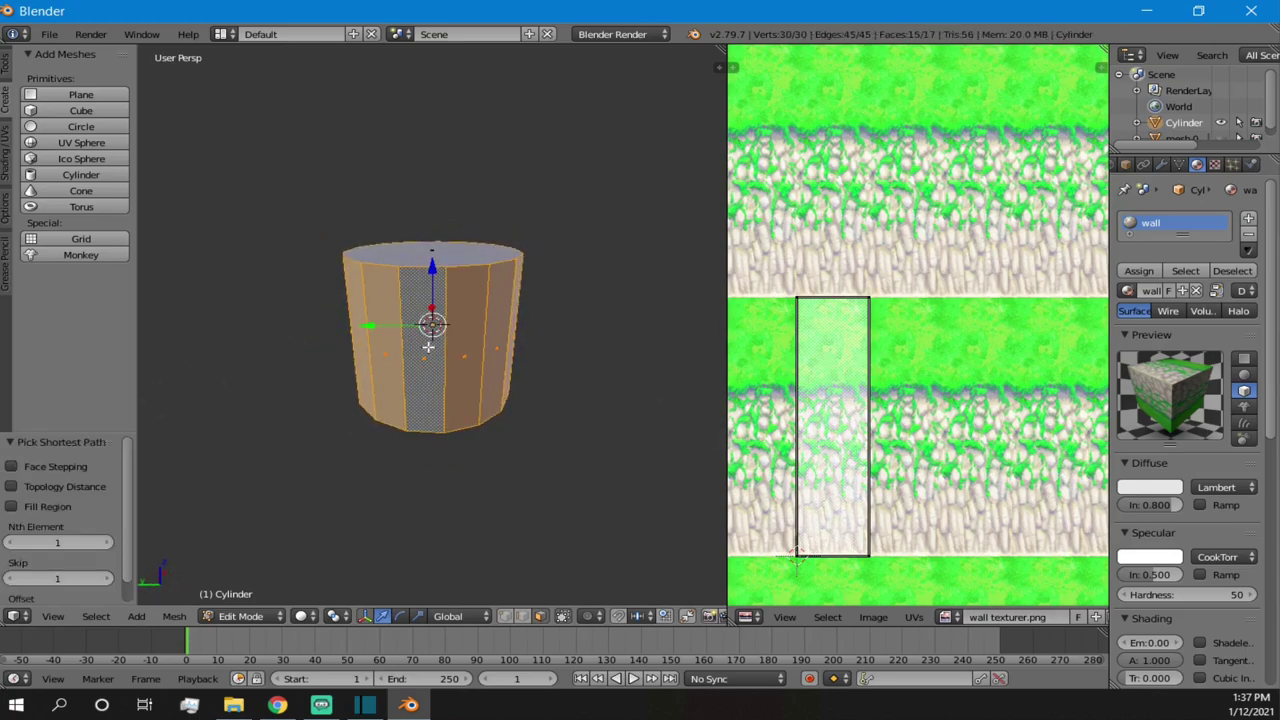
- Unwrap the selected side faces and return the 3D view to textured shading
key("u")
left_click(260, 361)
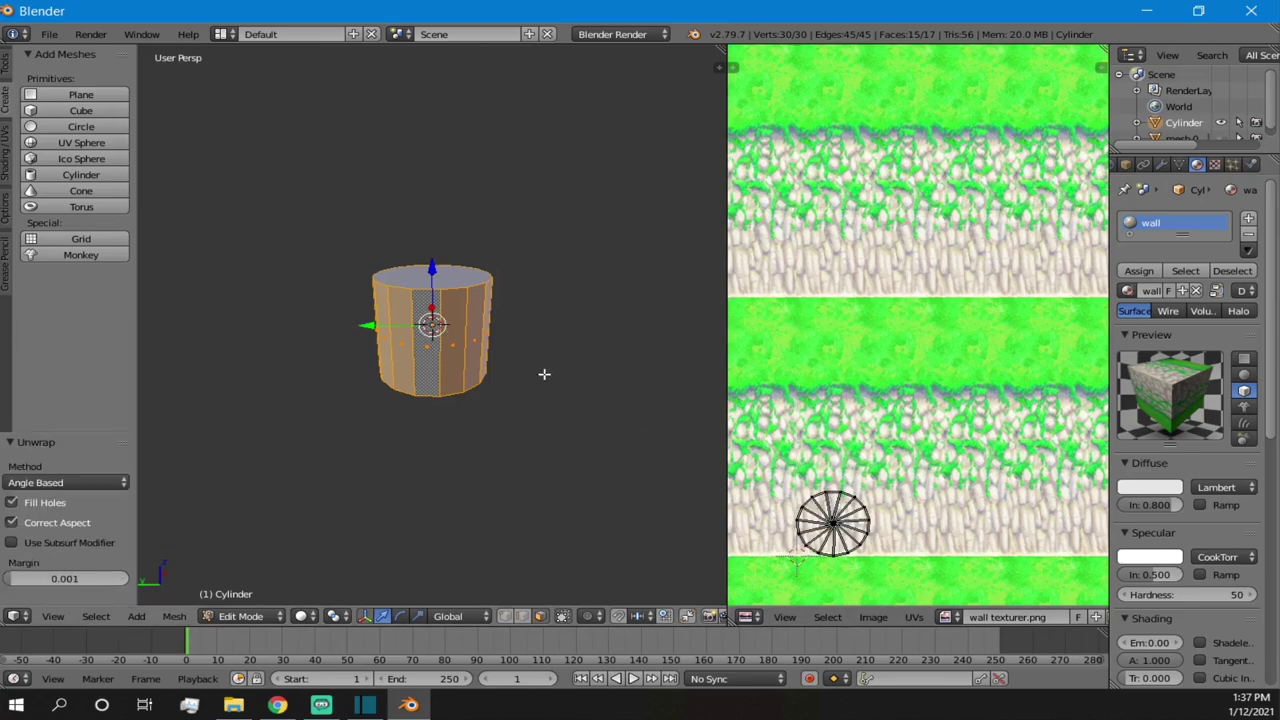
key("alt+z")
scroll(340, 348, "up", 5)
scroll(340, 348, "down", 3)
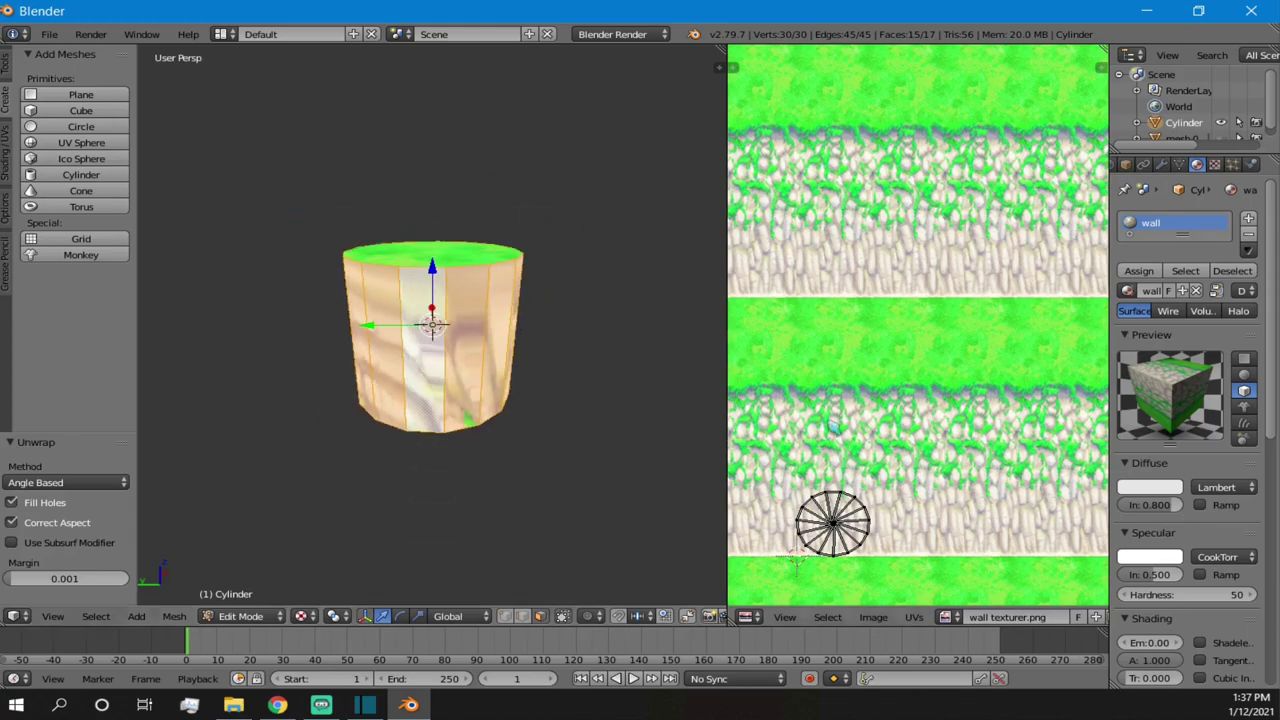
- Select all UVs of the side faces, scale them by 2.425 and move them by X -0.328, Y 0.750 onto the mossy stone area
scroll(800, 445, "up", 3)
scroll(817, 462, "down", 4)
middle_click_drag(815, 462, 815, 379)
key("a")
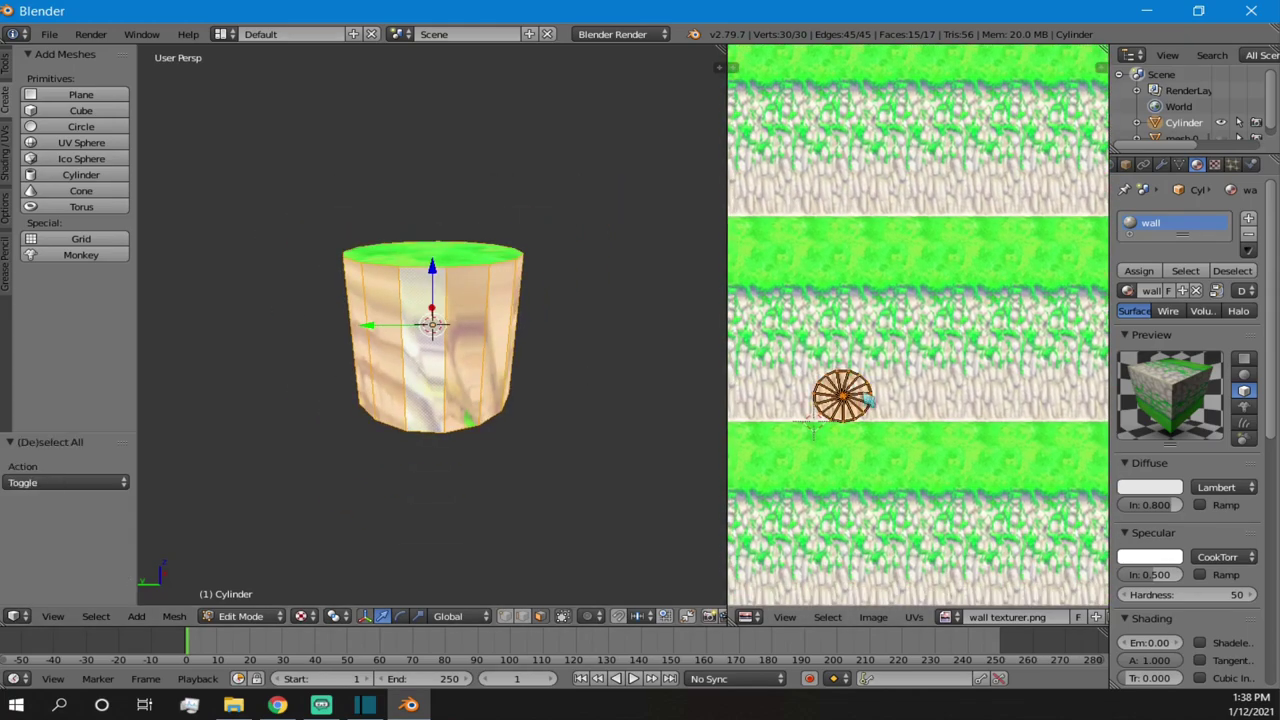
key("s")
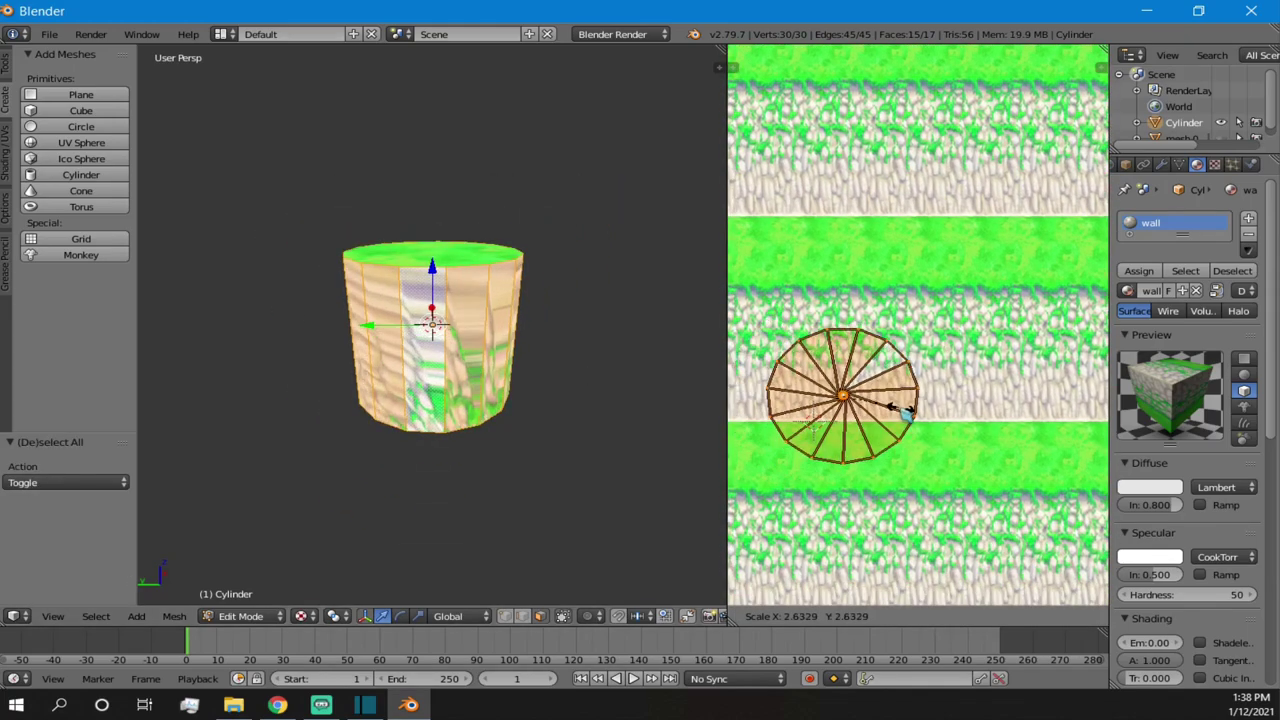
left_click(890, 410)
key("g")
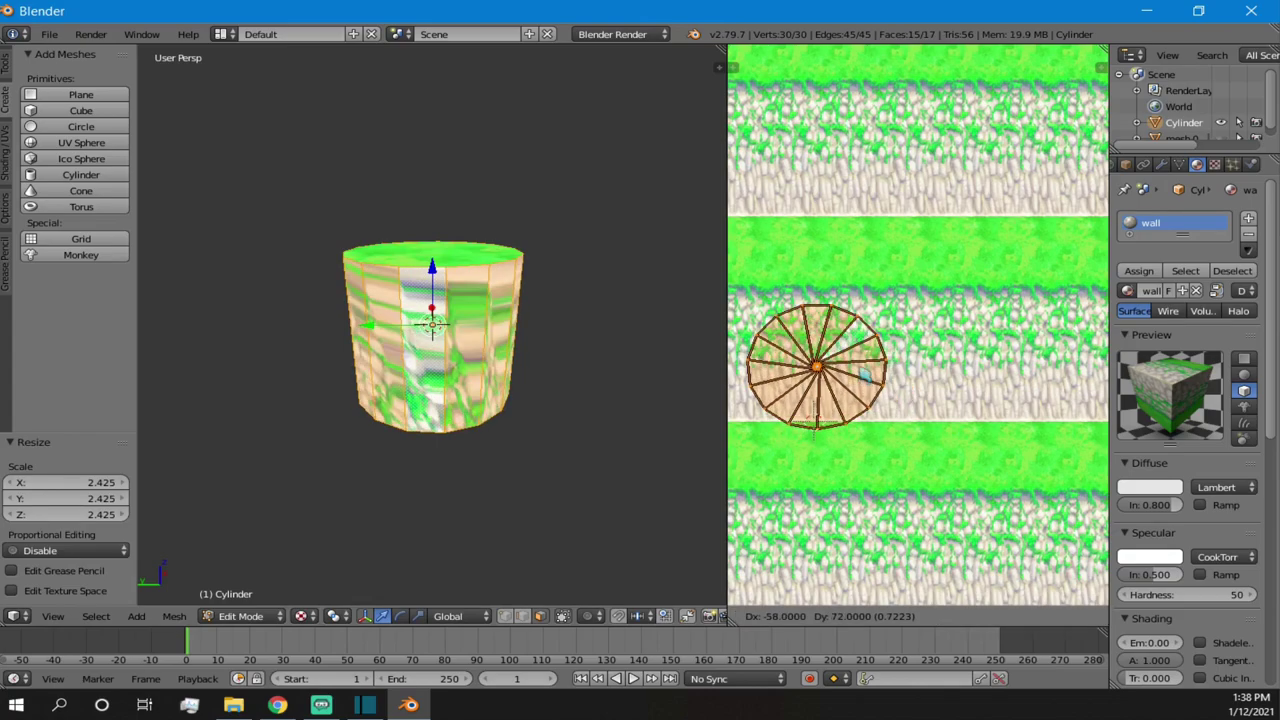
left_click(862, 369)
- Examine how the wall texture maps onto the cylinder's sides and compare it with the circular UV layout
scroll(862, 367, "up", 5)
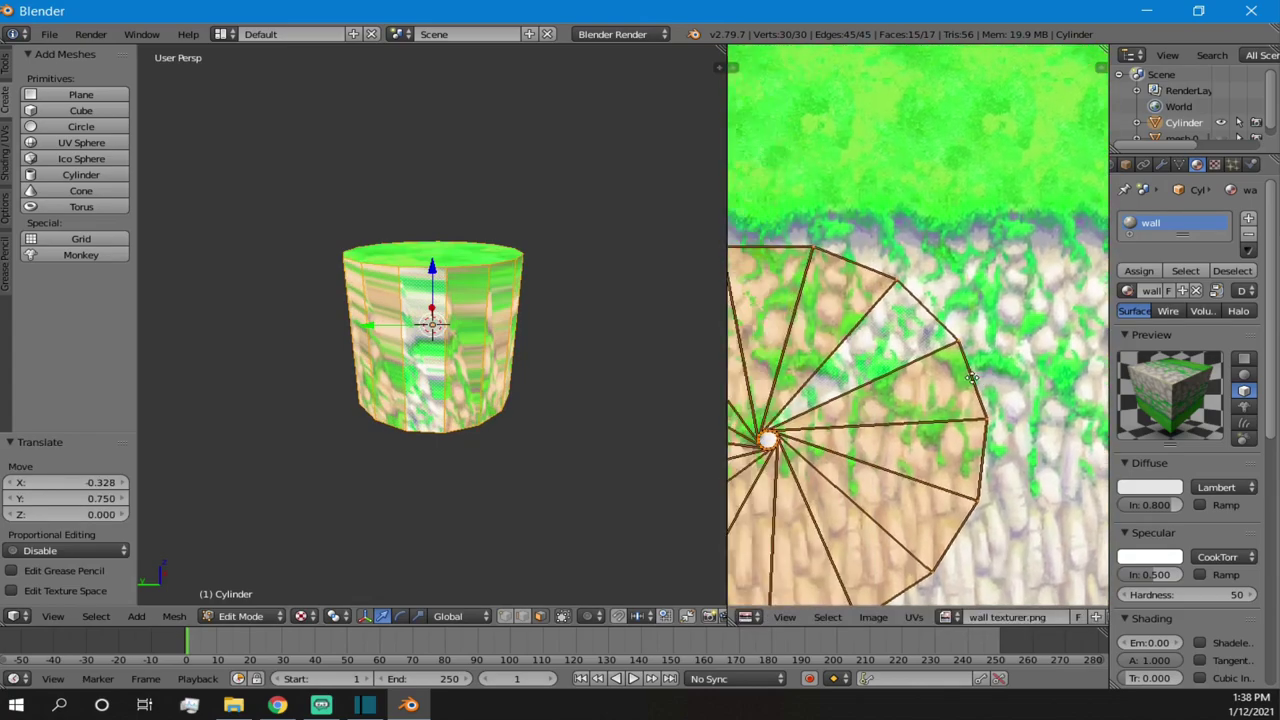
scroll(450, 330, "up", 2)
scroll(481, 338, "up", 1)
middle_click_drag(510, 334, 416, 317)
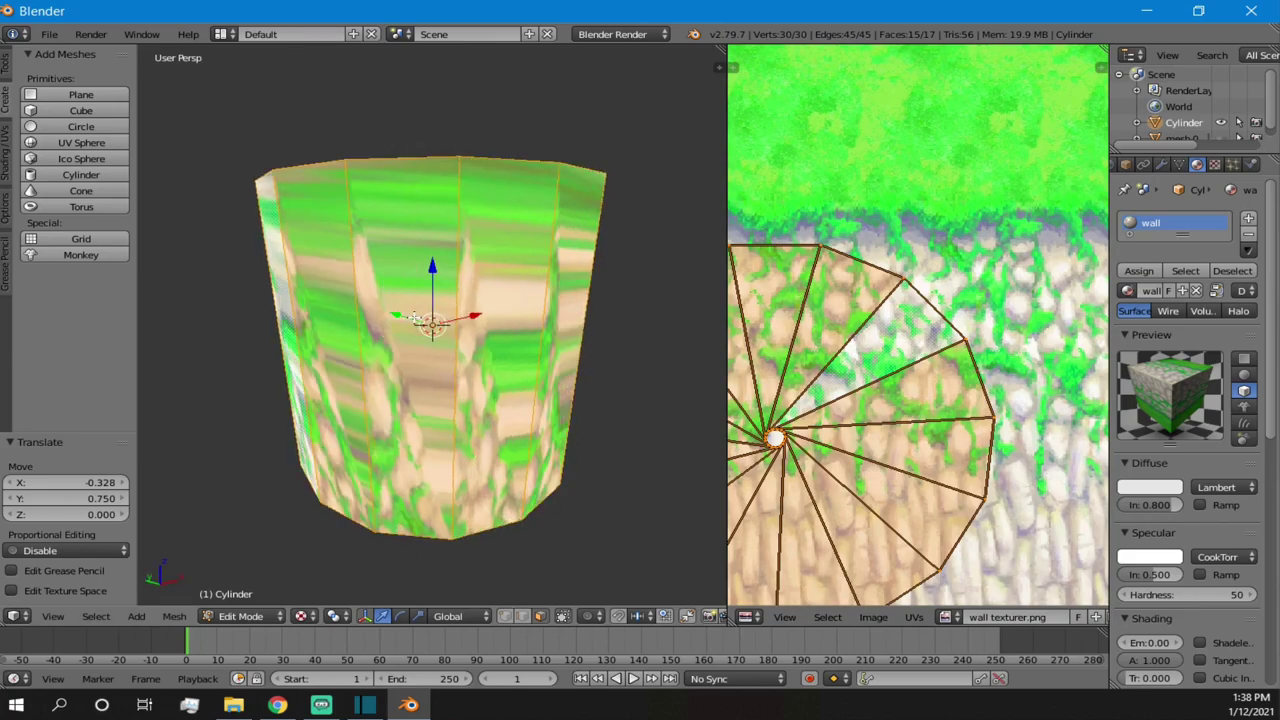
scroll(416, 317, "down", 4)
scroll(826, 356, "down", 3)
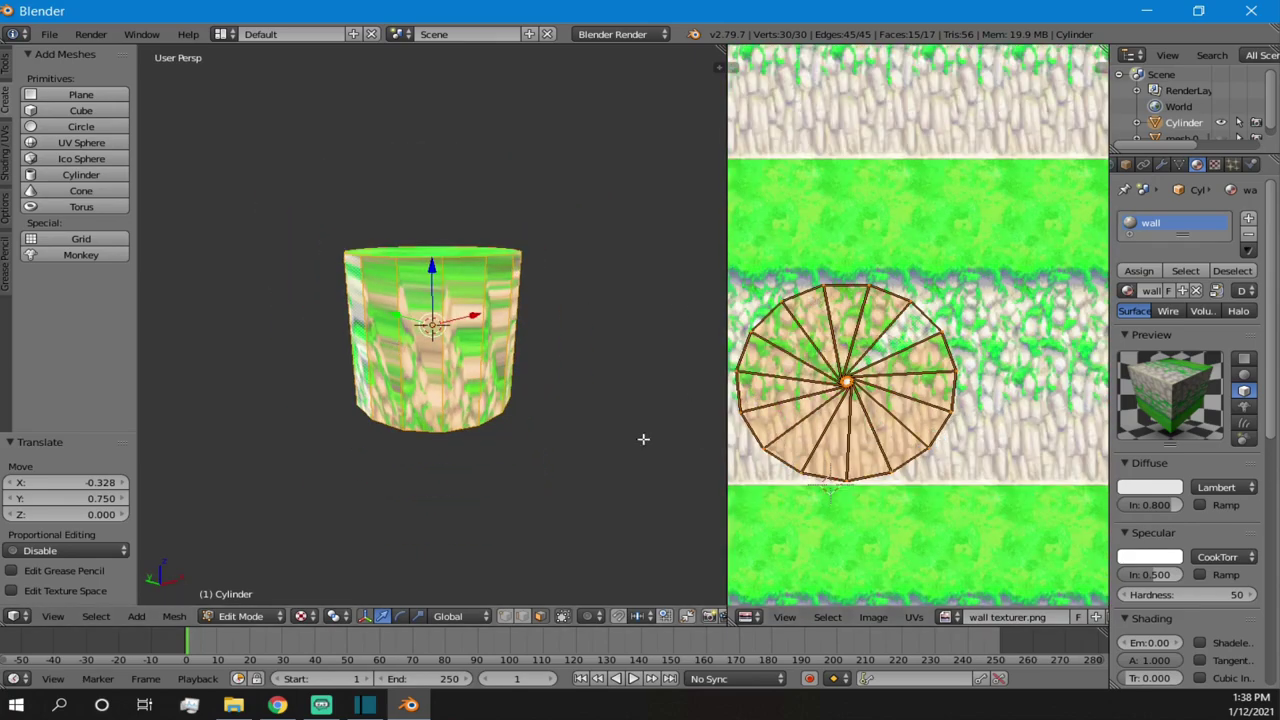
scroll(409, 331, "up", 3)
middle_click_drag(409, 331, 542, 306)
middle_click_drag(460, 280, 584, 338)
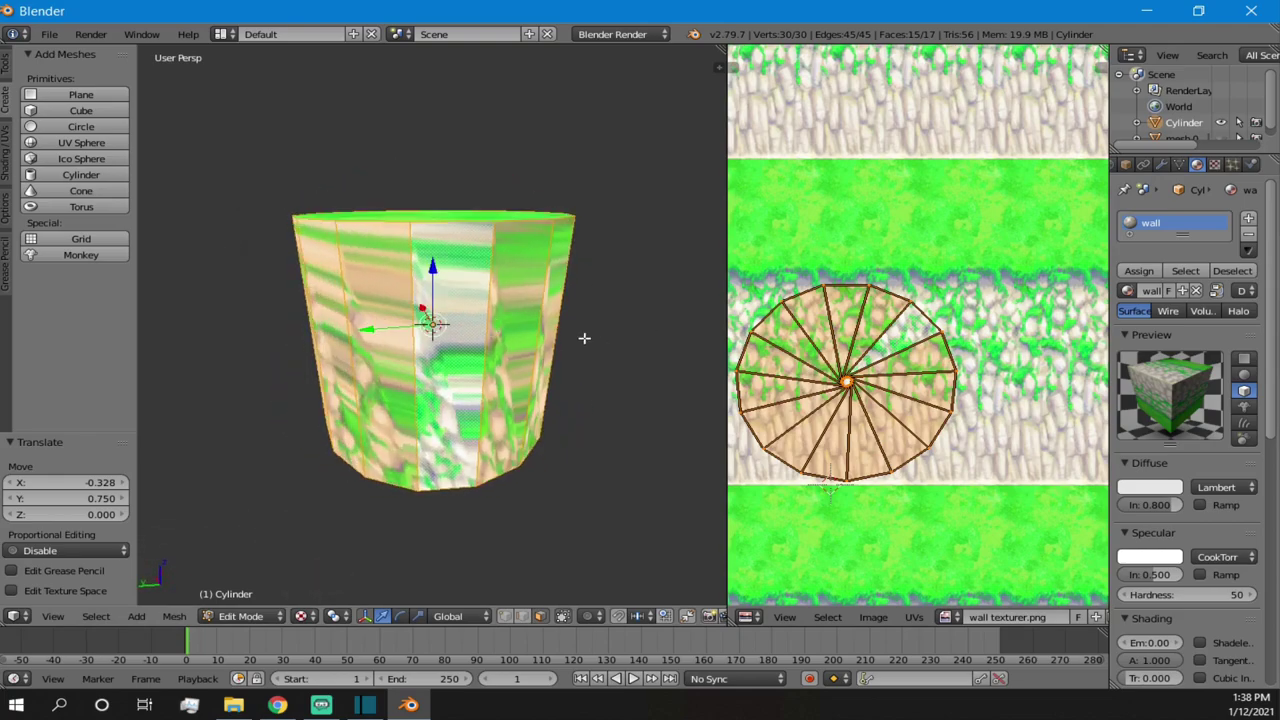
- Select two neighbouring side faces one after the other to check the shape of their individual UVs
right_click(471, 335)
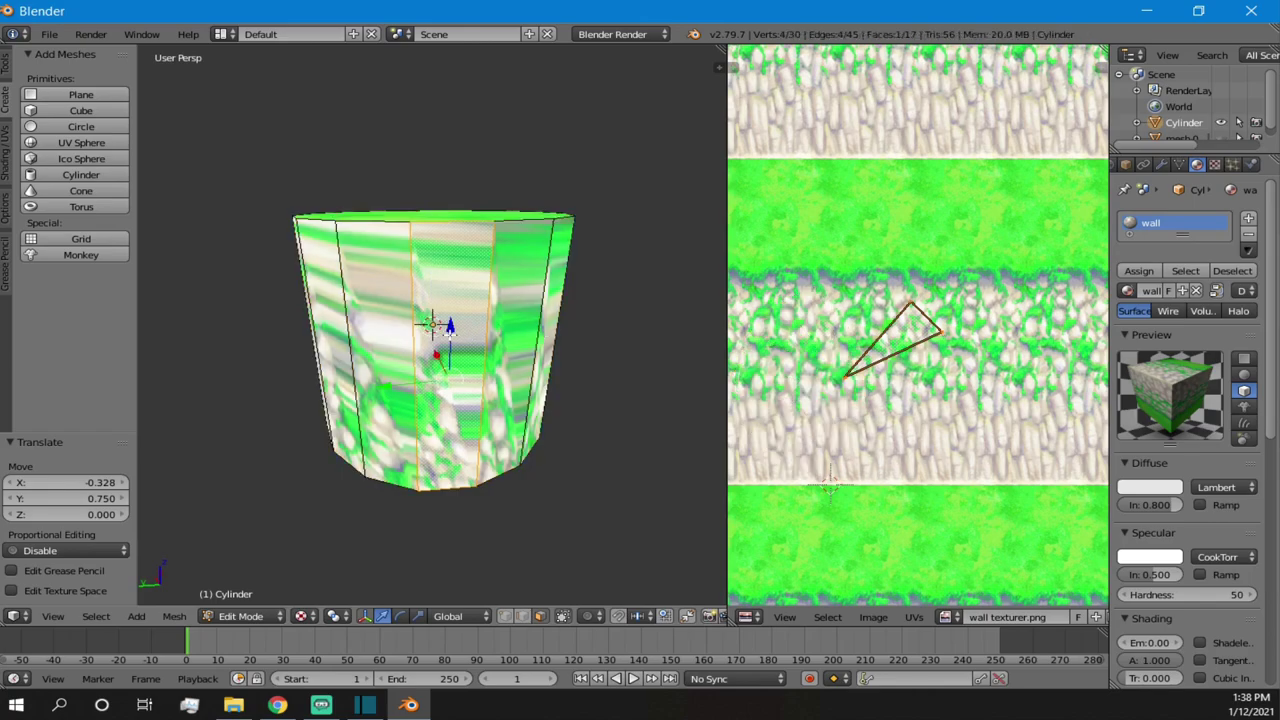
middle_click_drag(402, 280, 364, 262)
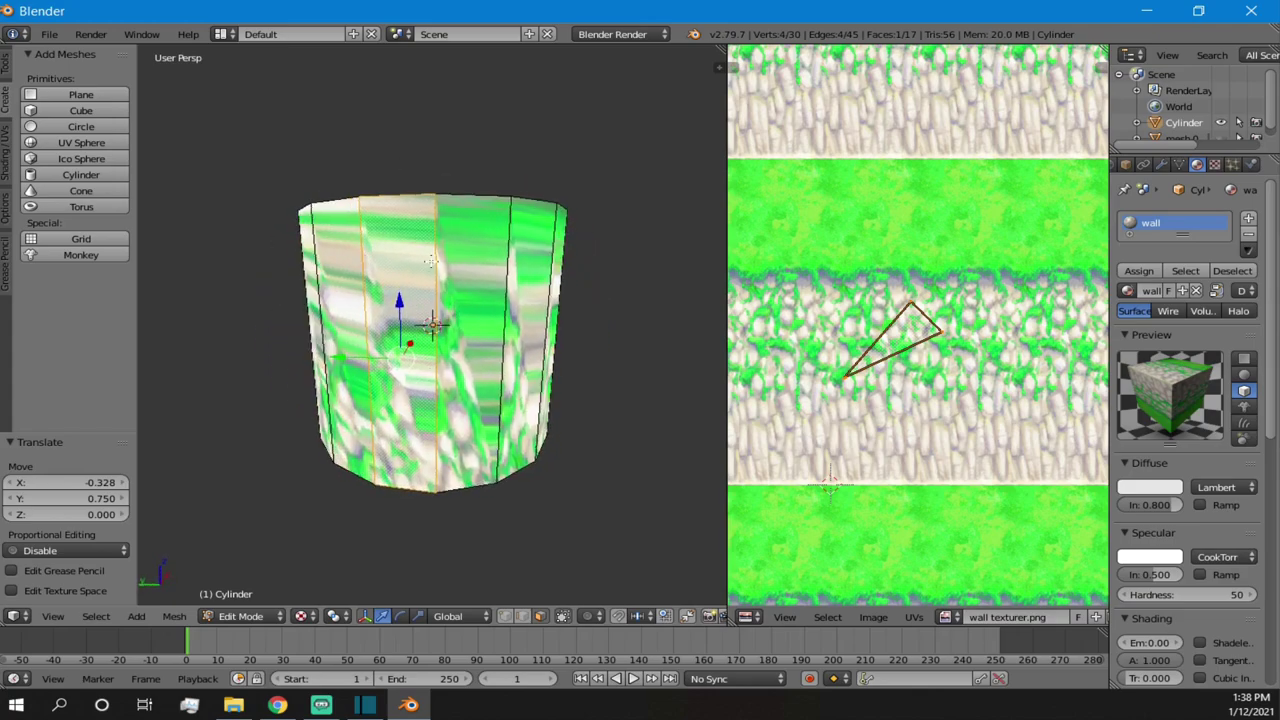
middle_click_drag(451, 294, 503, 289)
right_click(499, 278)
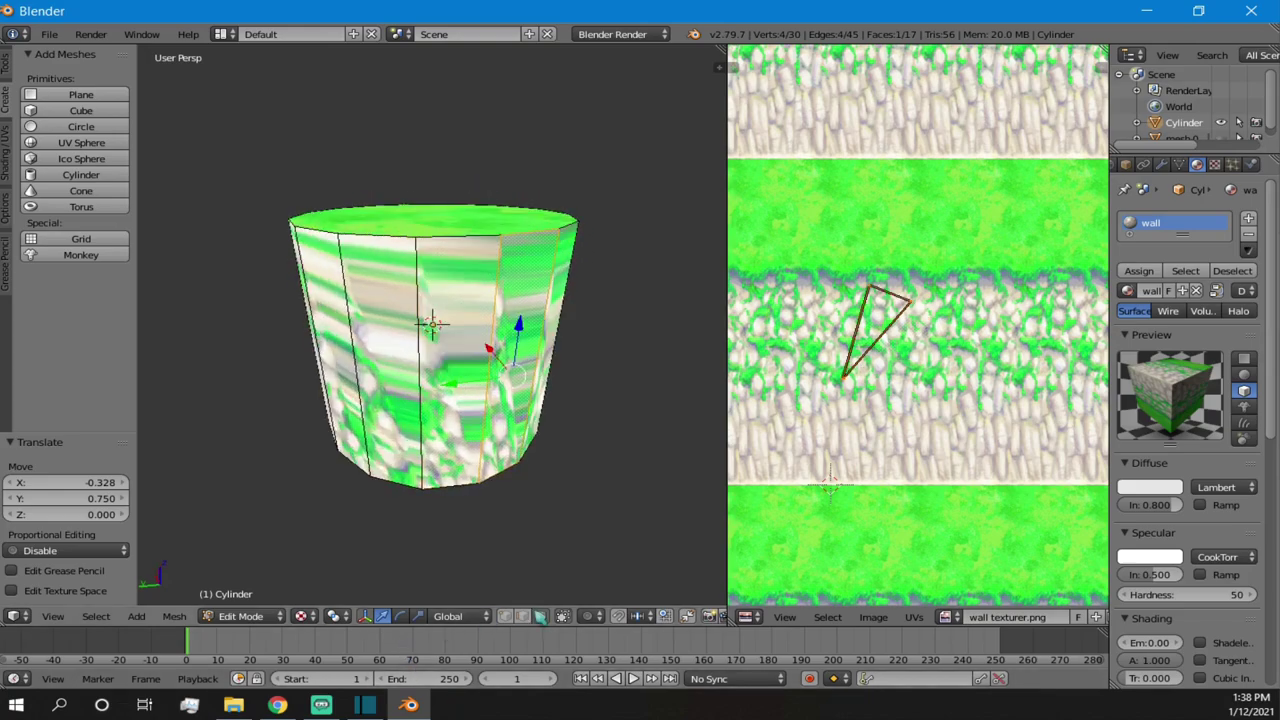
- Select one vertical edge on the cylinder's side and mark it as a seam
right_click(494, 308)
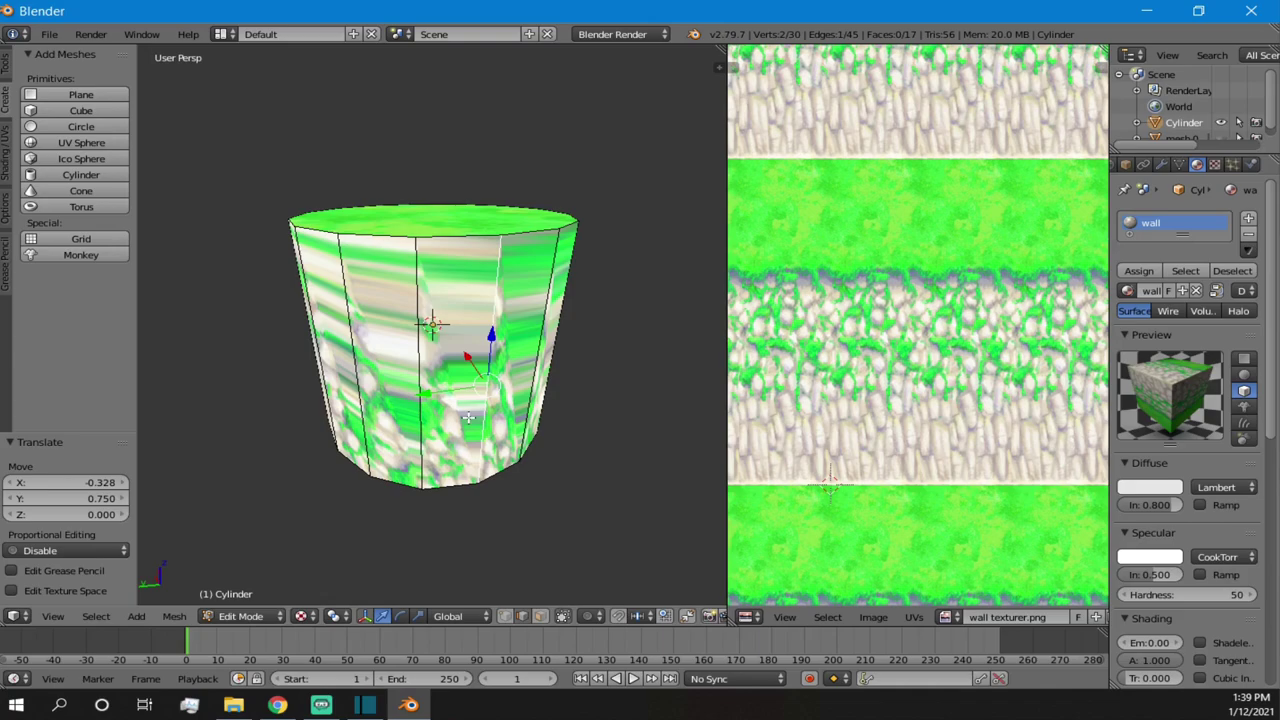
key("e")
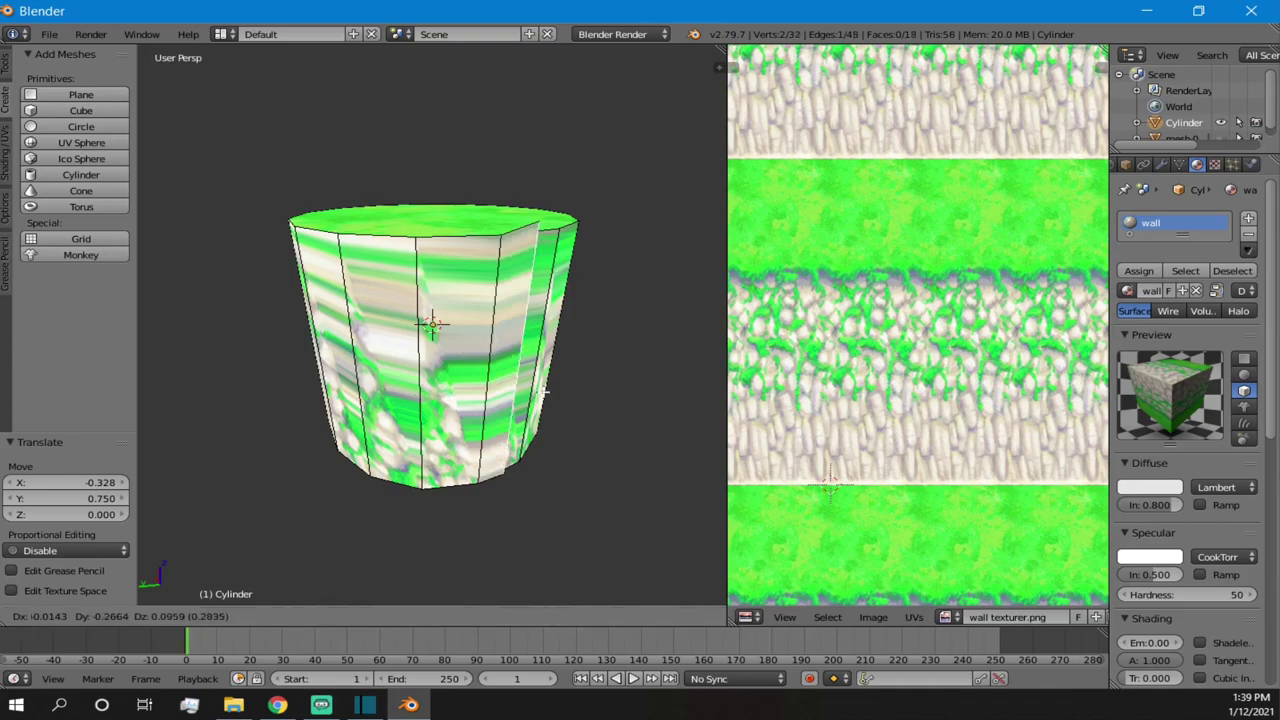
key("Escape")
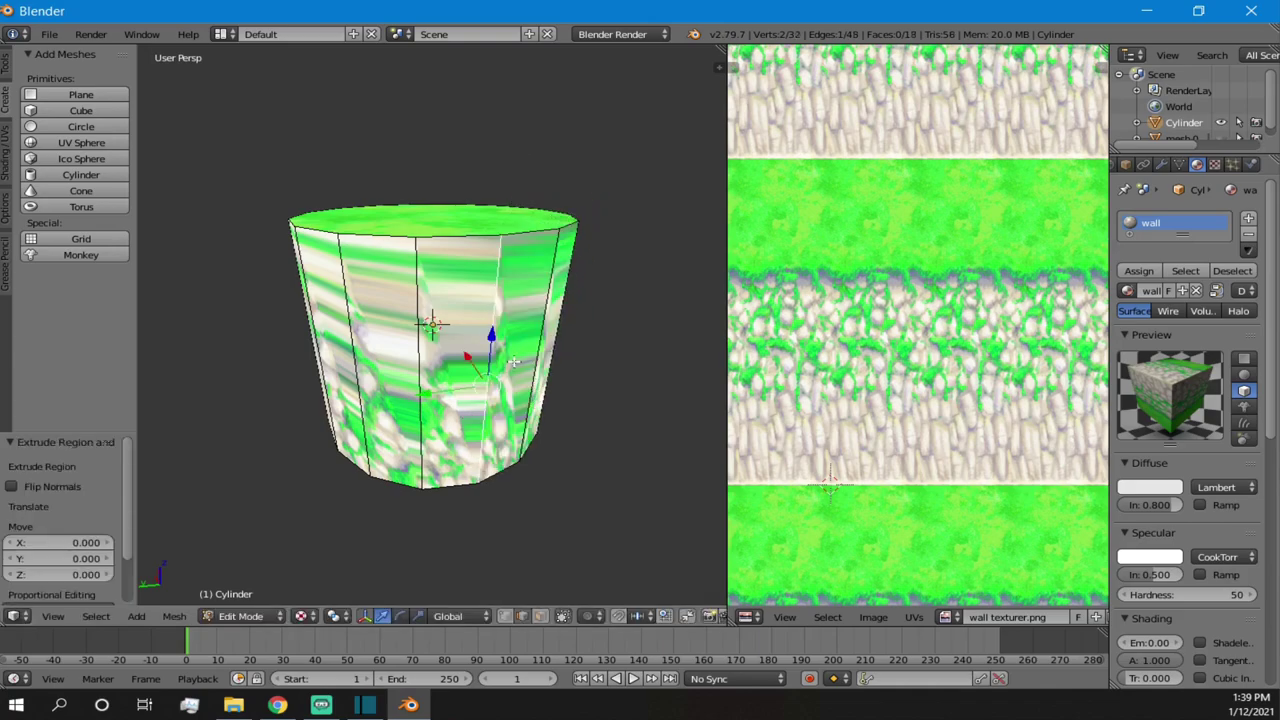
key("ctrl+e")
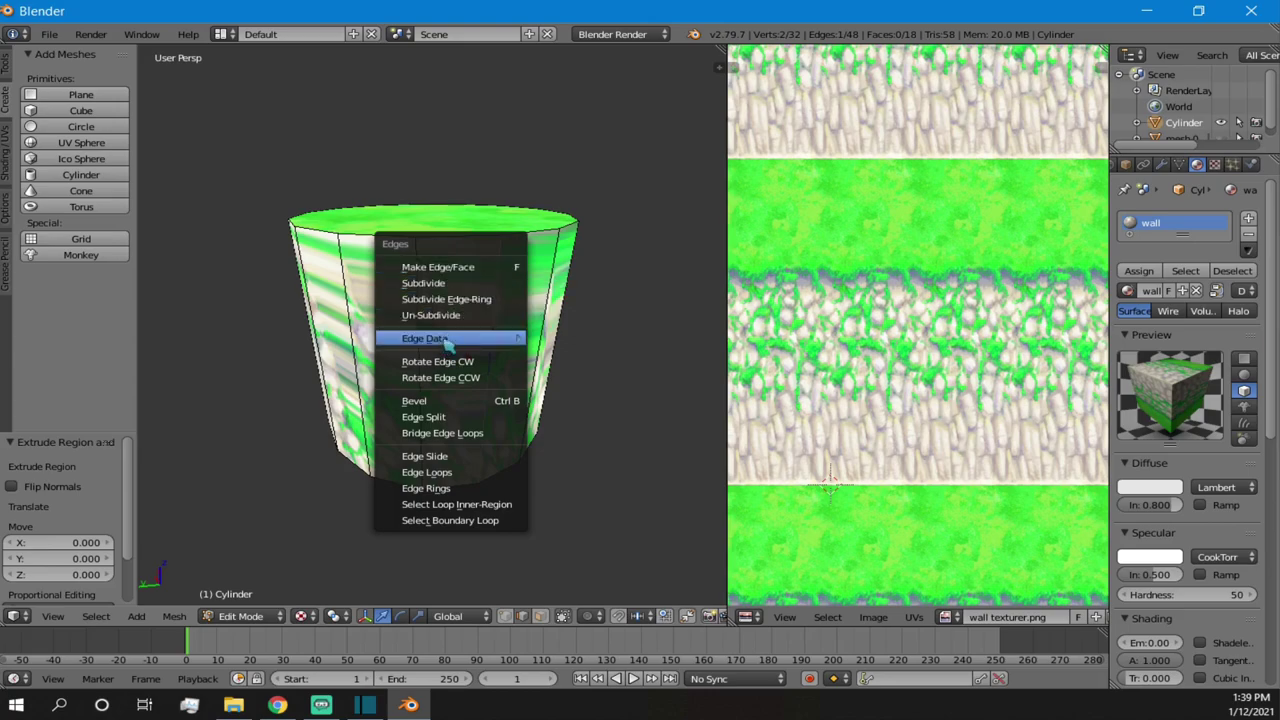
mouse_move(449, 346)
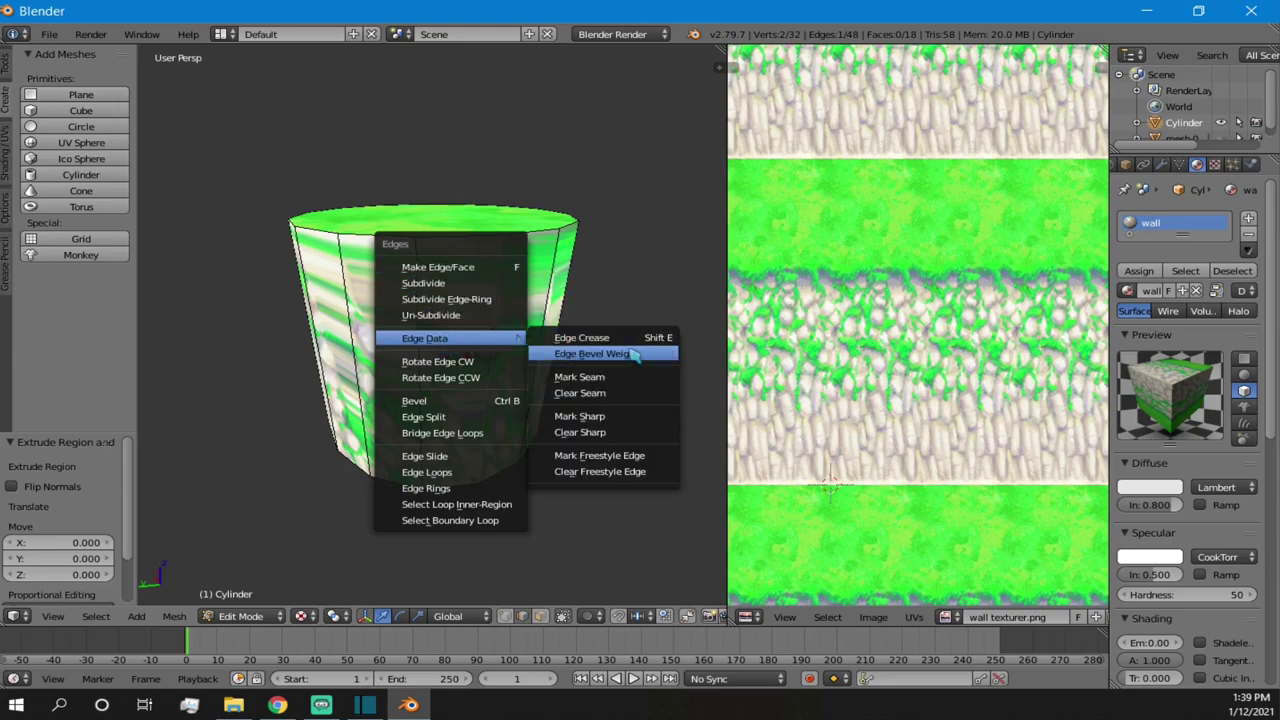
left_click(589, 377)
- Clear the selection, show the cylinder in solid shading, and switch to face selection mode
scroll(544, 293, "up", 2)
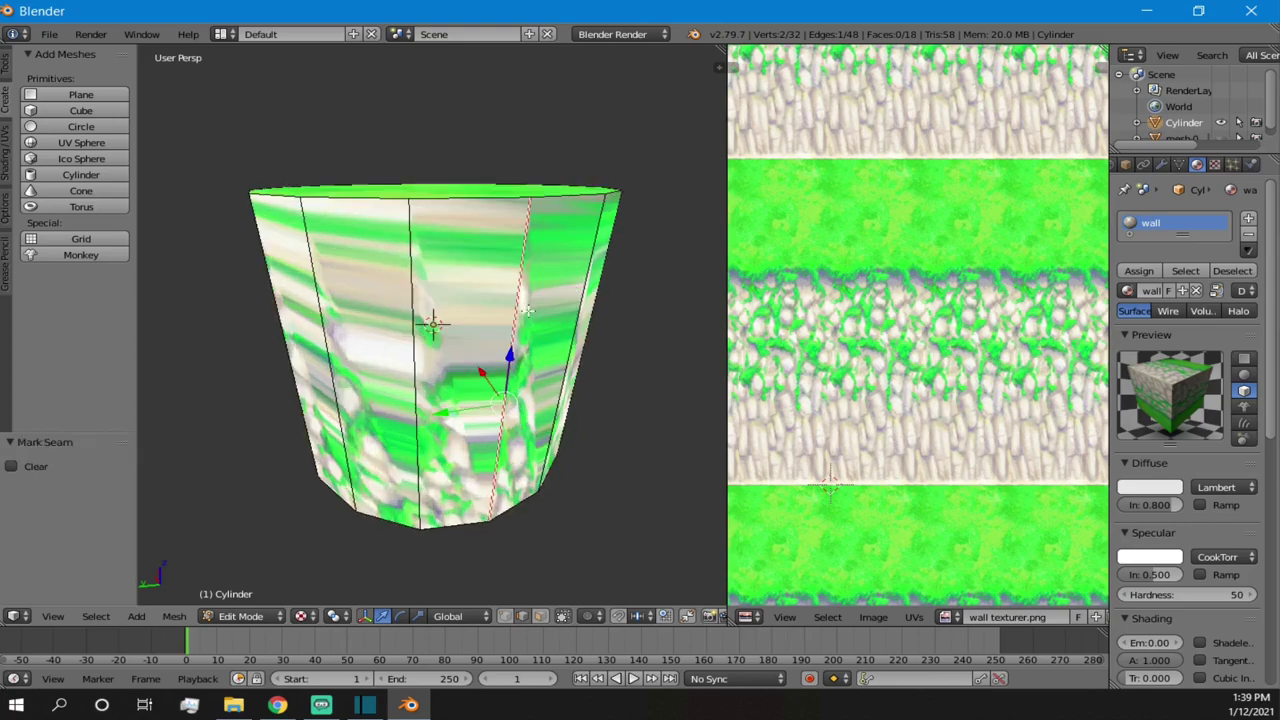
mouse_move(530, 318)
middle_mouse_down()
mouse_move(463, 280)
mouse_move(486, 295)
mouse_move(482, 310)
mouse_move(446, 283)
mouse_move(466, 292)
middle_mouse_up()
key("a")
scroll(491, 298, "down", 3)
key("z")
key("z")
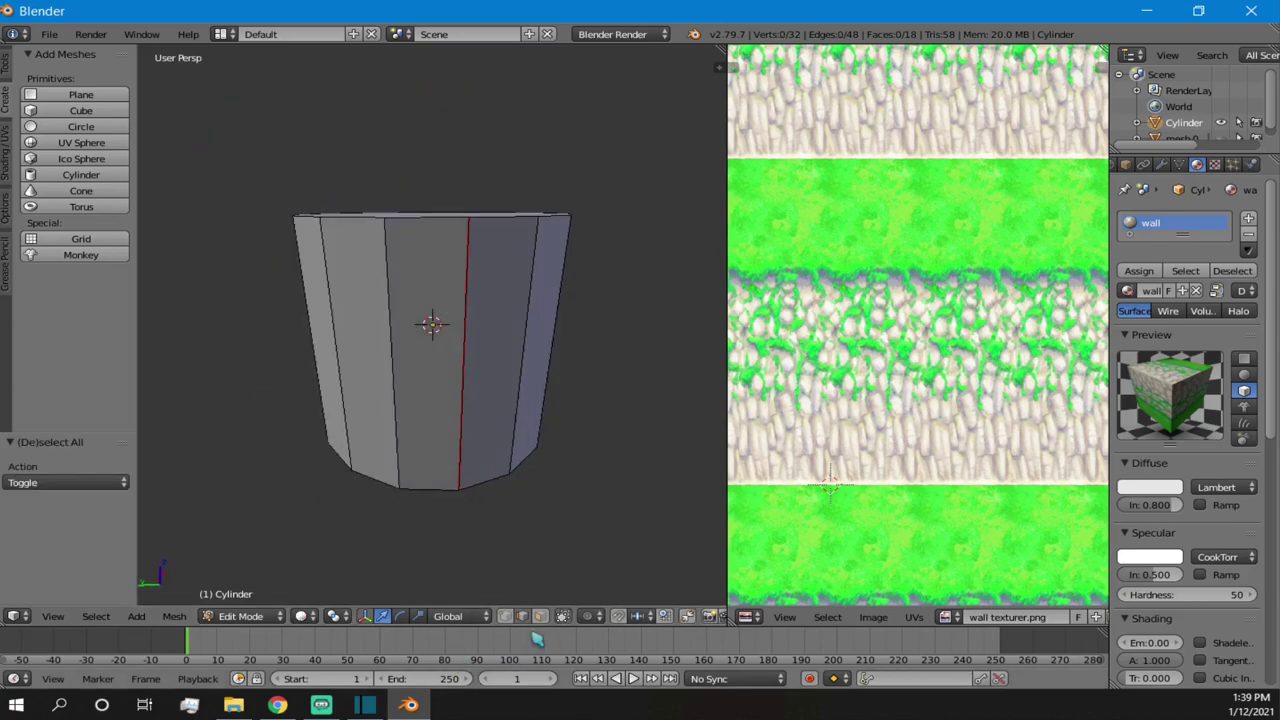
left_click(539, 616)
- Select all 15 side faces around the cylinder with Pick Shortest Path, starting beside the seam, and unwrap them
right_click(420, 374)
middle_click_drag(240, 332, 446, 340)
right_click(366, 364, "ctrl")
middle_click_drag(366, 366, 508, 373)
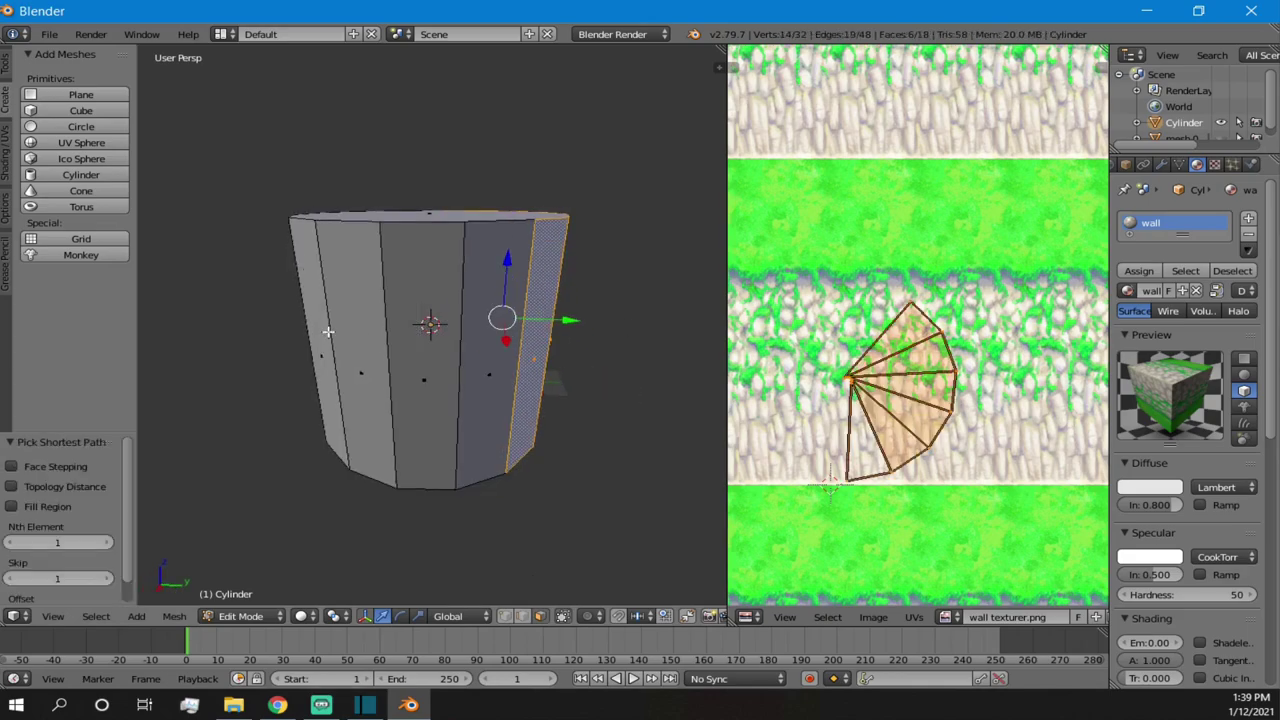
right_click(324, 332, "ctrl")
middle_click_drag(324, 332, 537, 350)
right_click(333, 343, "ctrl")
middle_click_drag(400, 348, 430, 345)
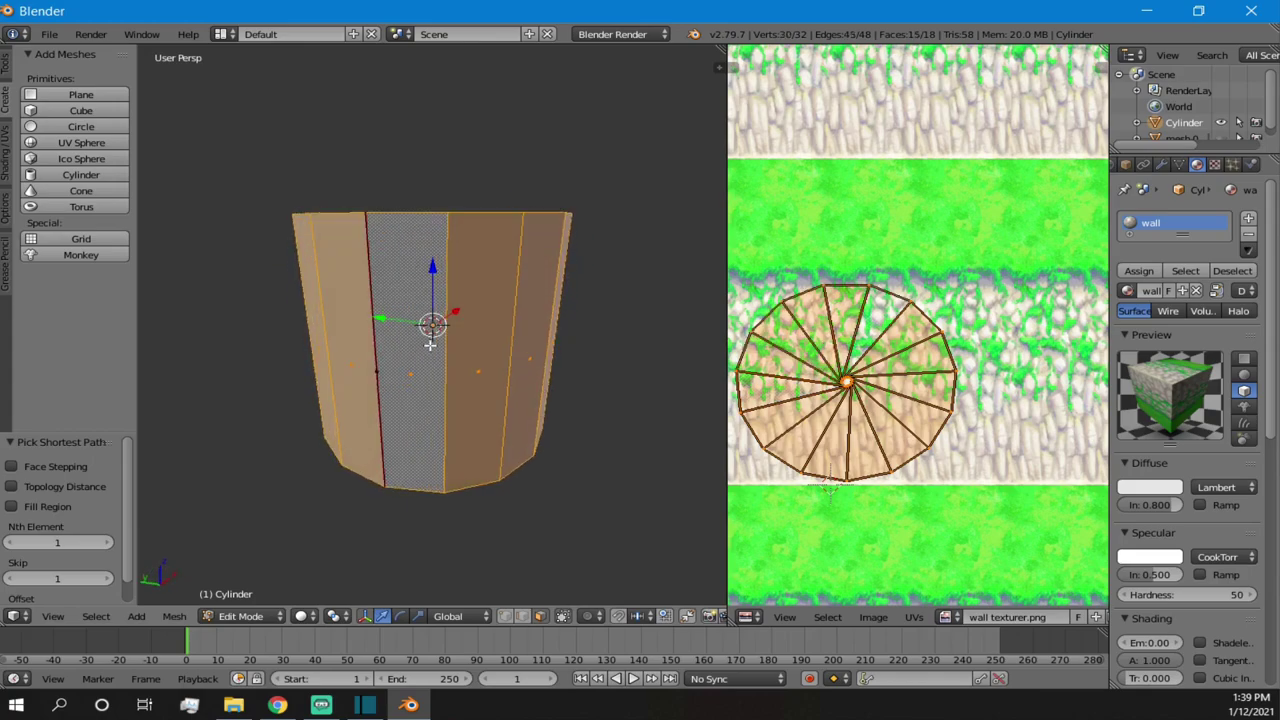
key("u")
left_click(432, 333)
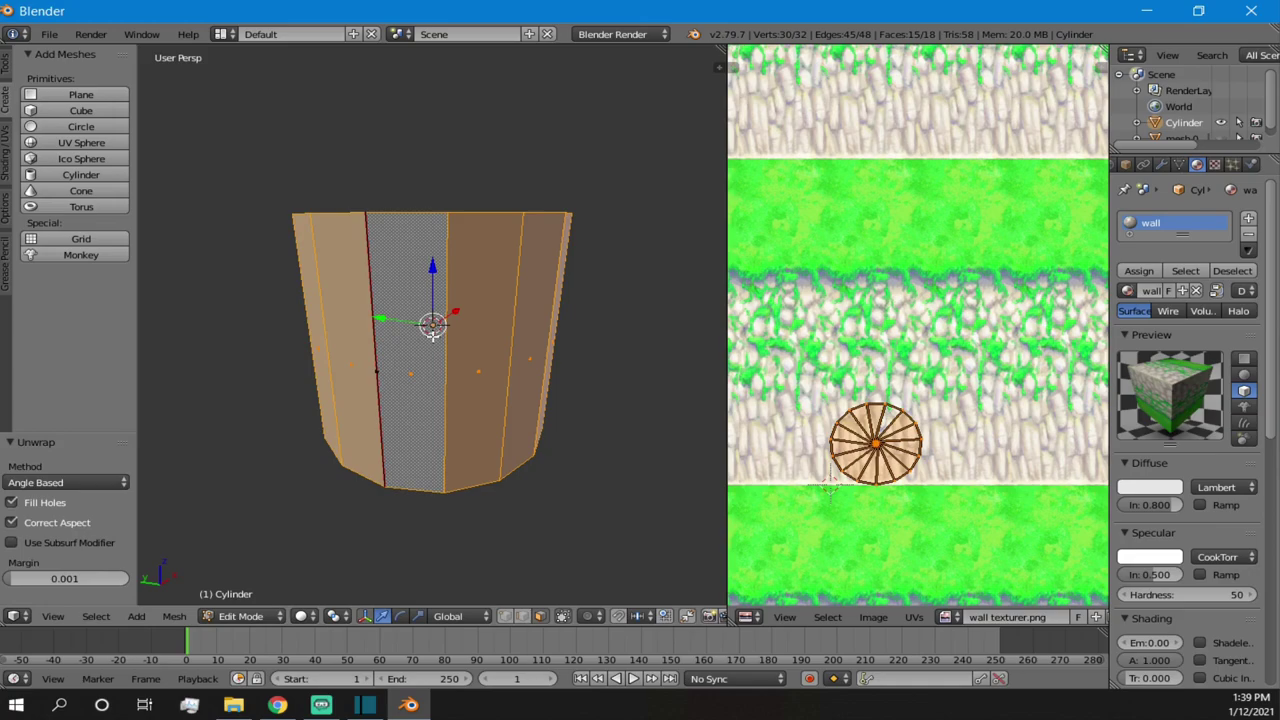
- Select the cylinder's top and bottom faces together and hide them
middle_click_drag(506, 341, 547, 350)
right_click(432, 300)
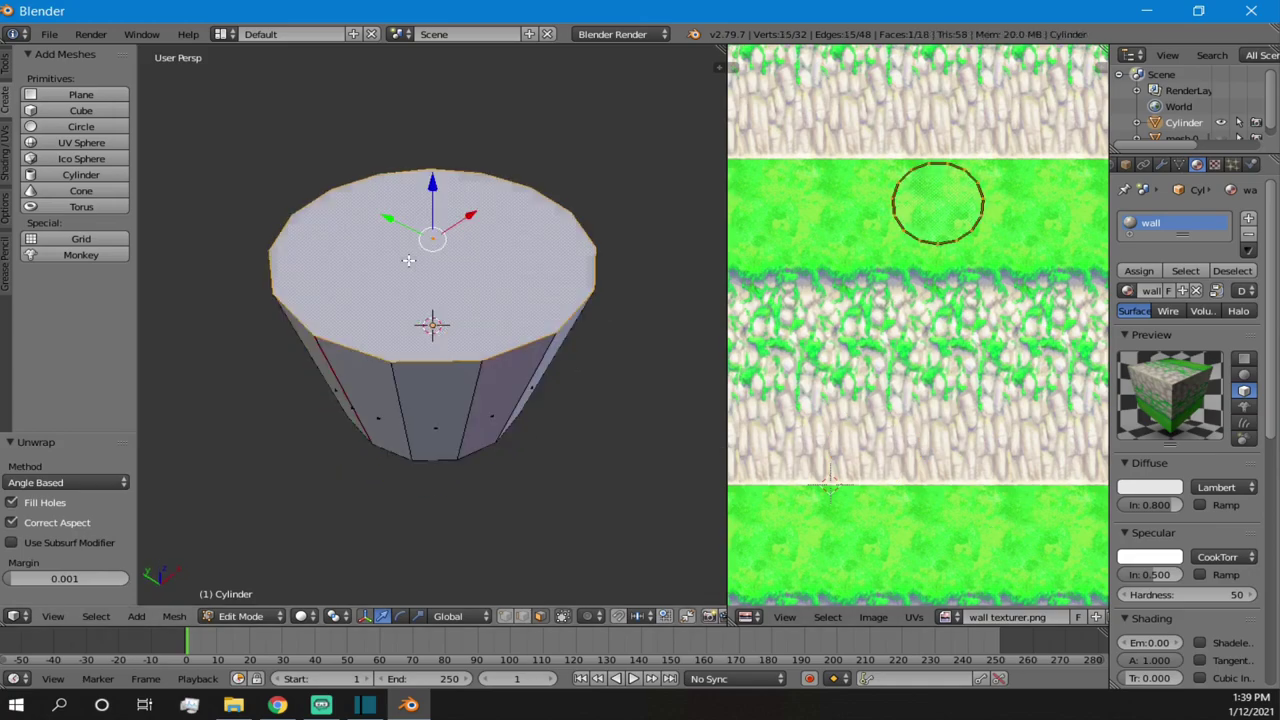
middle_click_drag(431, 372, 428, 206)
right_click(376, 273, "shift")
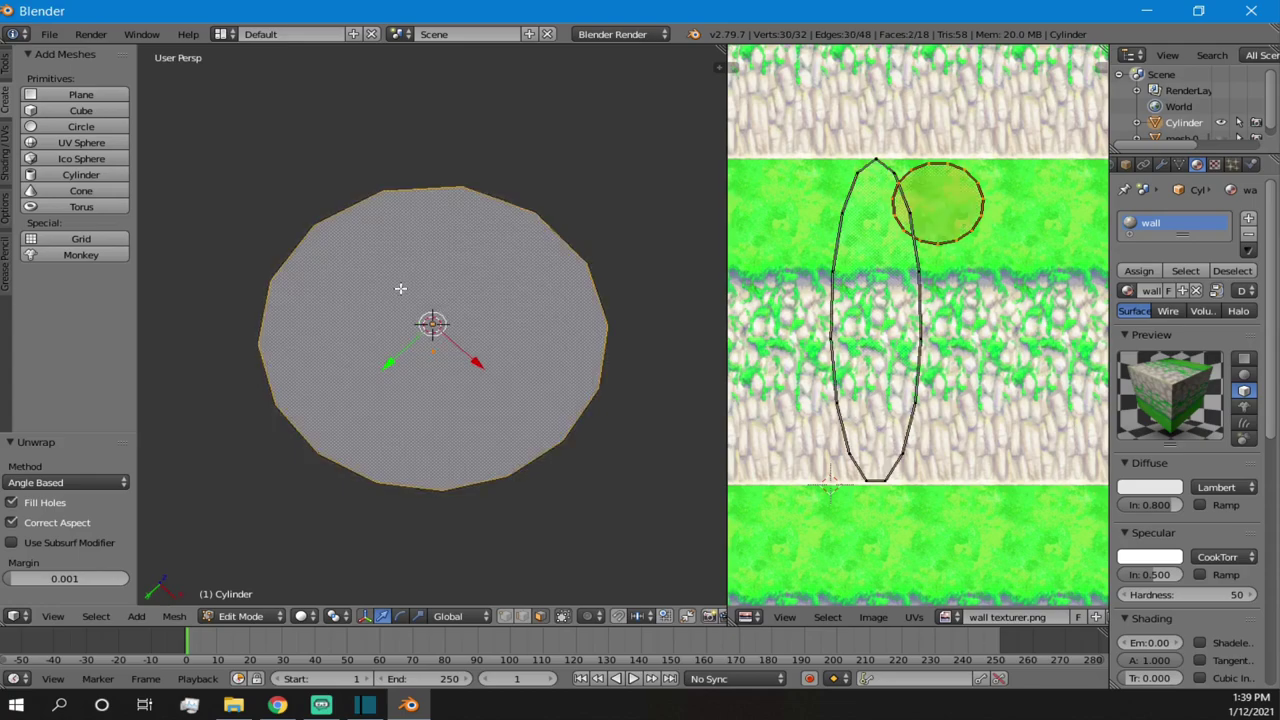
key("h")
- Select all the remaining visible side faces and unwrap them along the marked seam
middle_click_drag(345, 202, 409, 311)
right_click(409, 311)
middle_click_drag(281, 281, 443, 354)
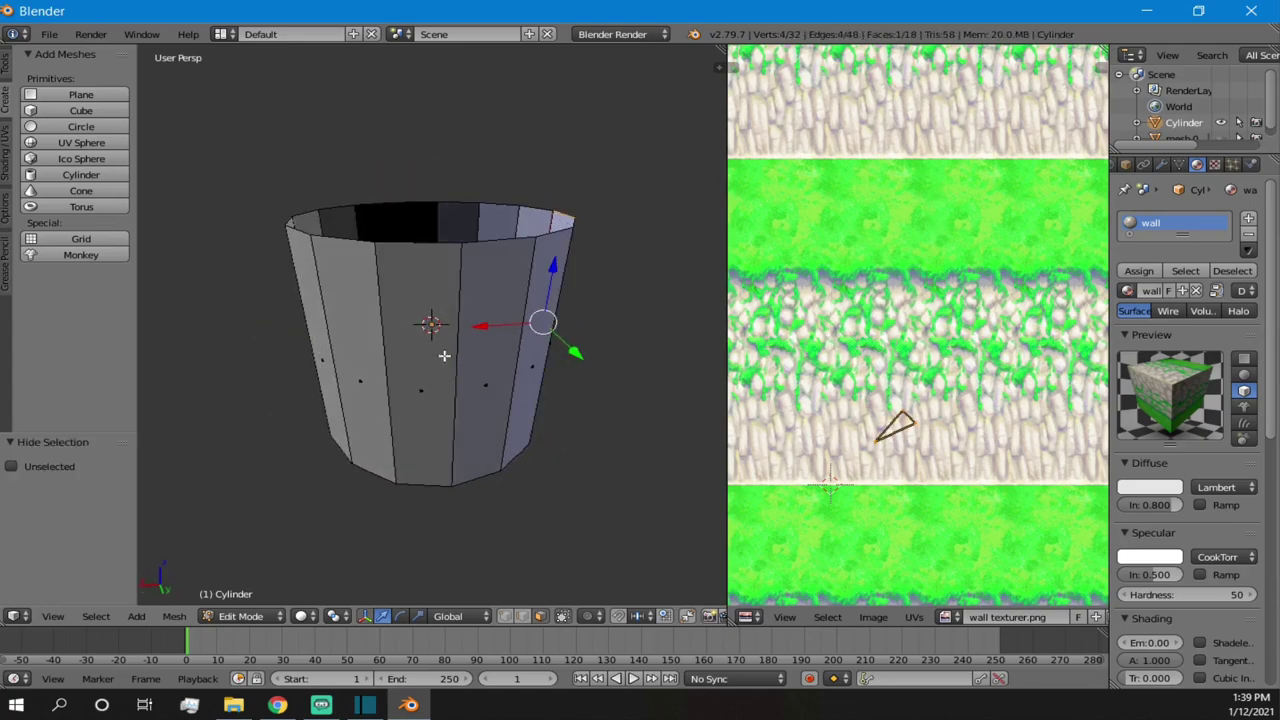
key("a")
middle_click_drag(524, 325, 359, 291)
key("u")
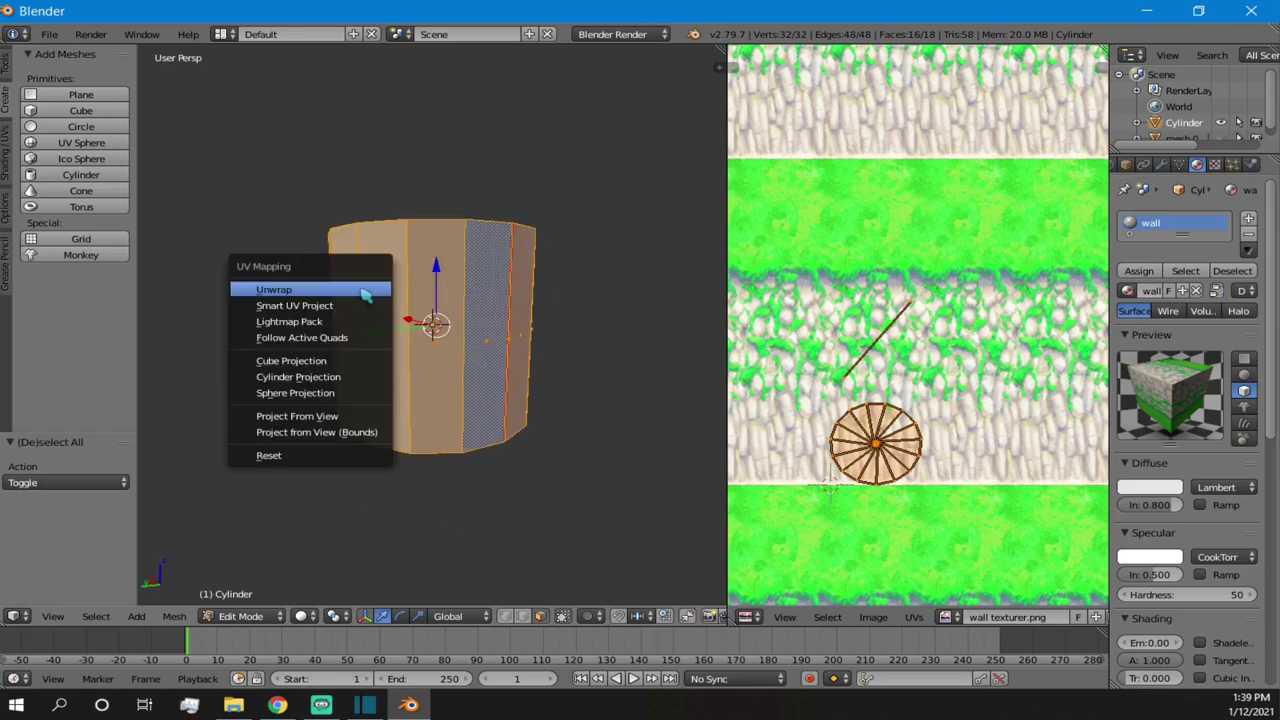
left_click(360, 289)
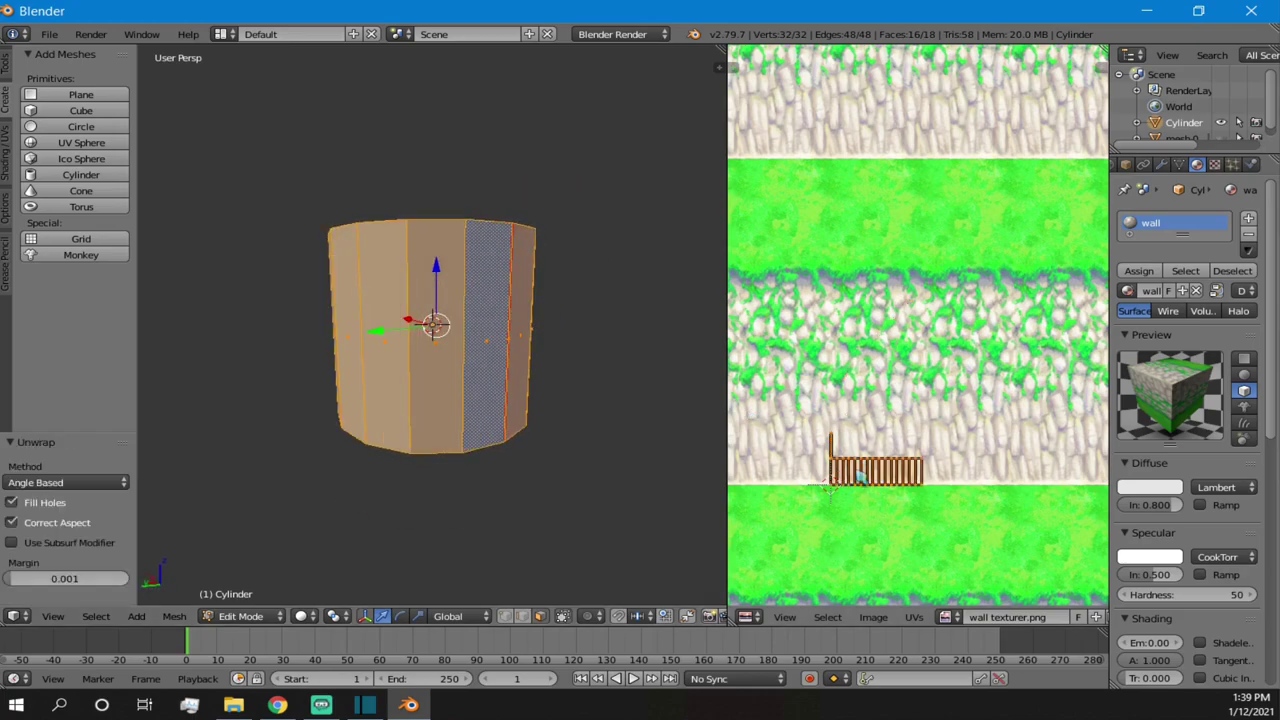
- Center the unwrapped UV strip in the image view and return the 3D view to textured shading
scroll(842, 470, "up", 3)
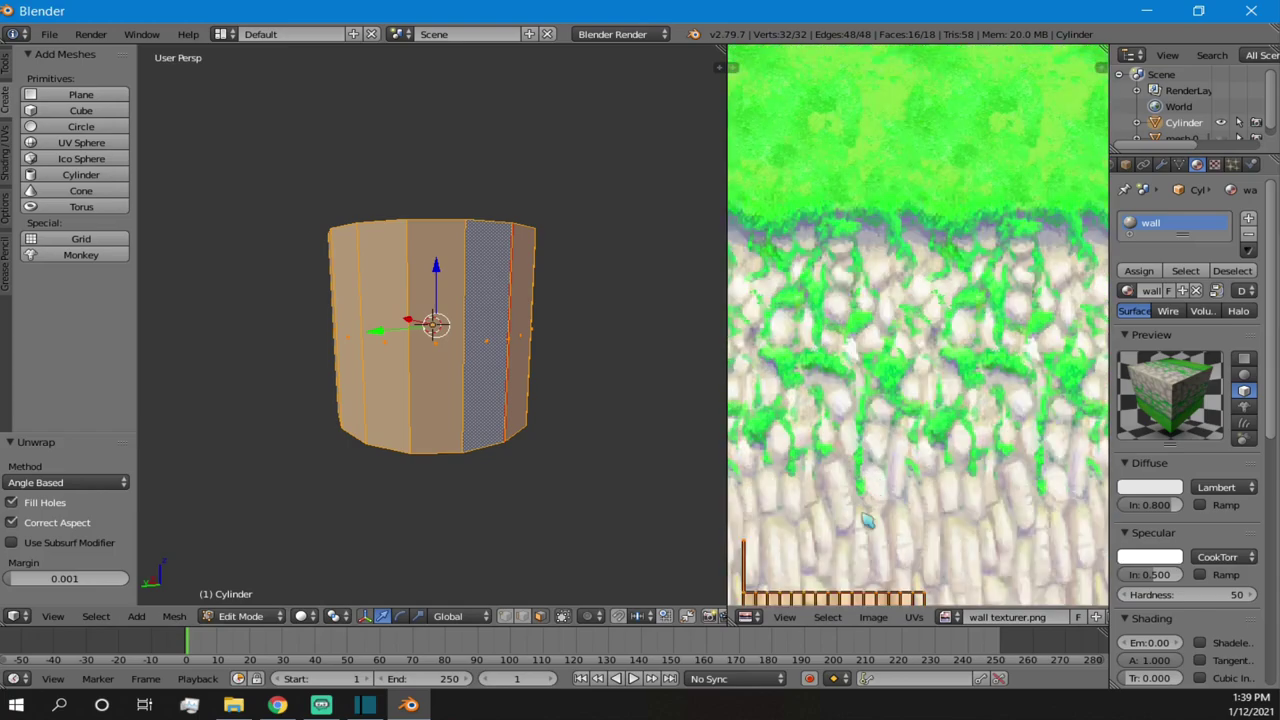
middle_click_drag(868, 518, 886, 347)
key("alt+z")
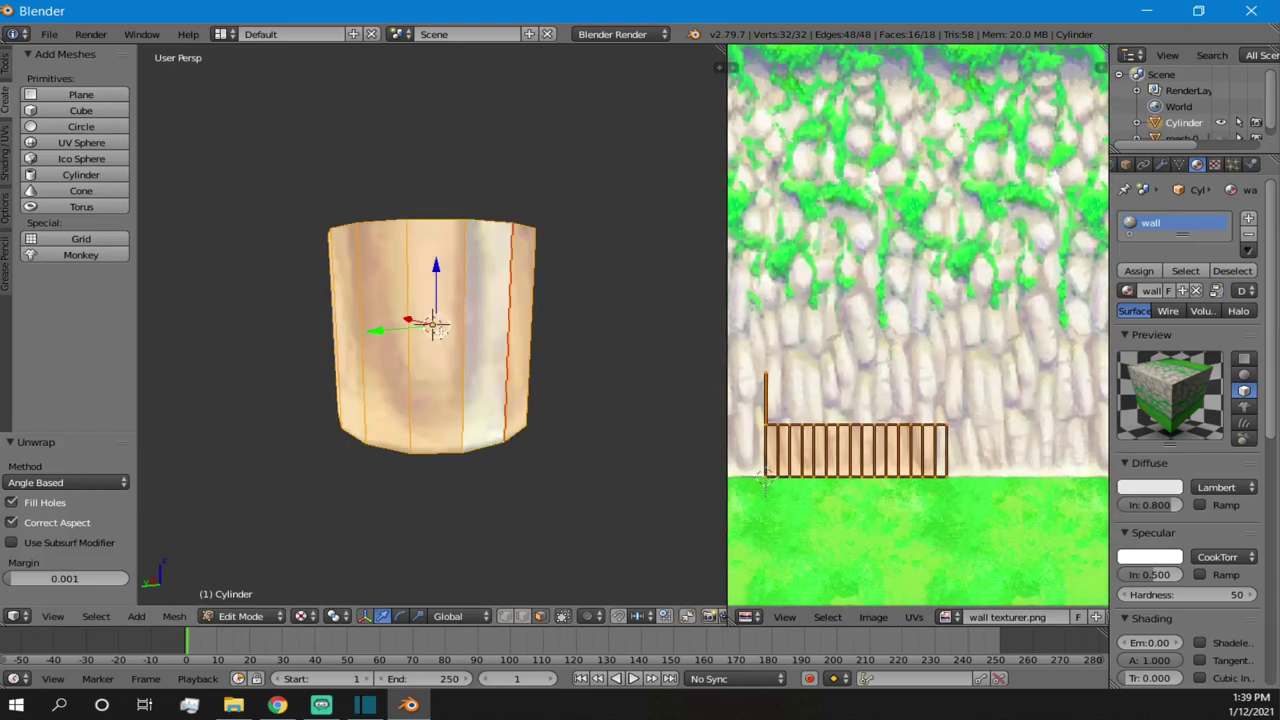
- Examine the wall texture on the open cylinder's sides and around the seam from several angles
scroll(403, 328, "up", 3)
scroll(420, 300, "down", 3)
scroll(448, 218, "up", 2)
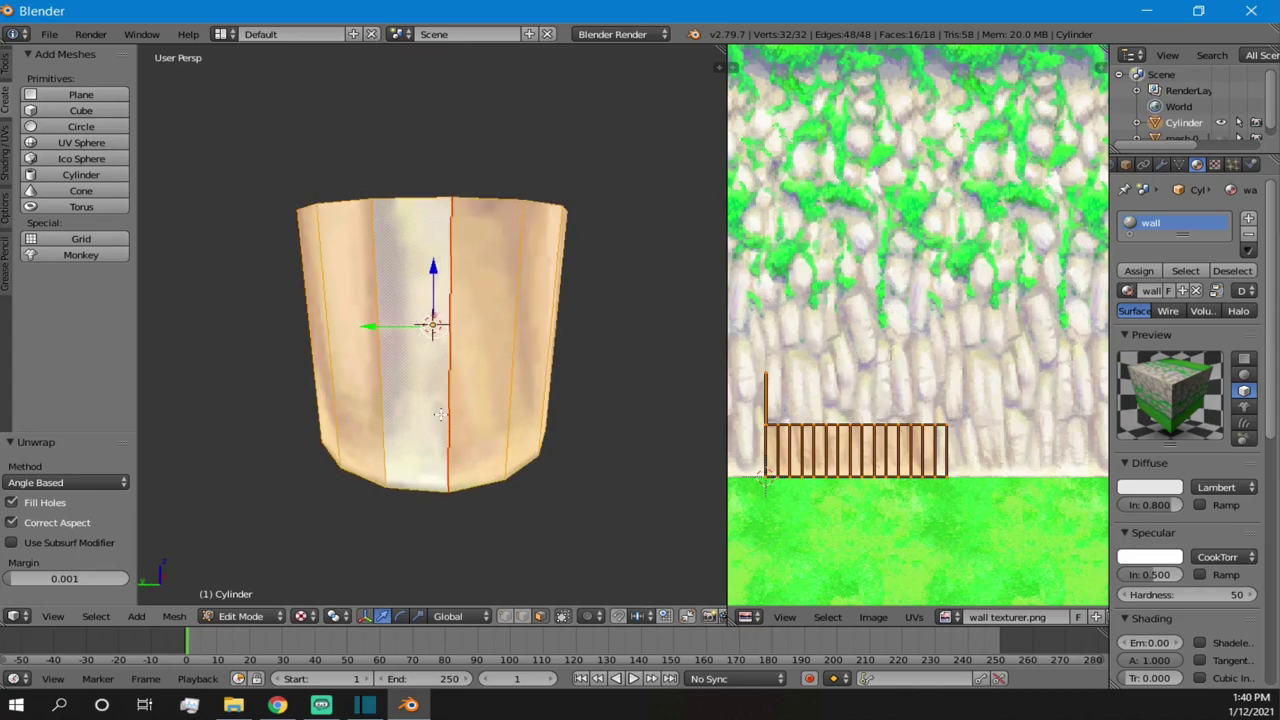
middle_click_drag(492, 318, 473, 345)
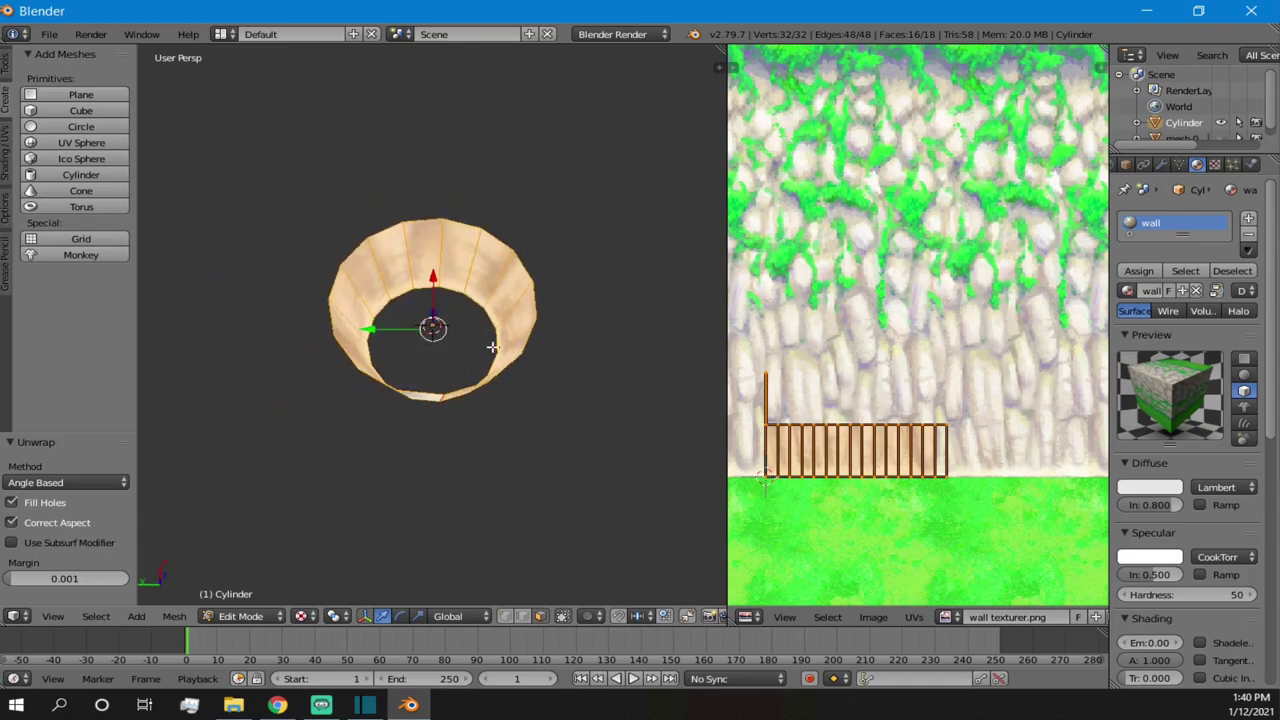
middle_click_drag(378, 426, 470, 325)
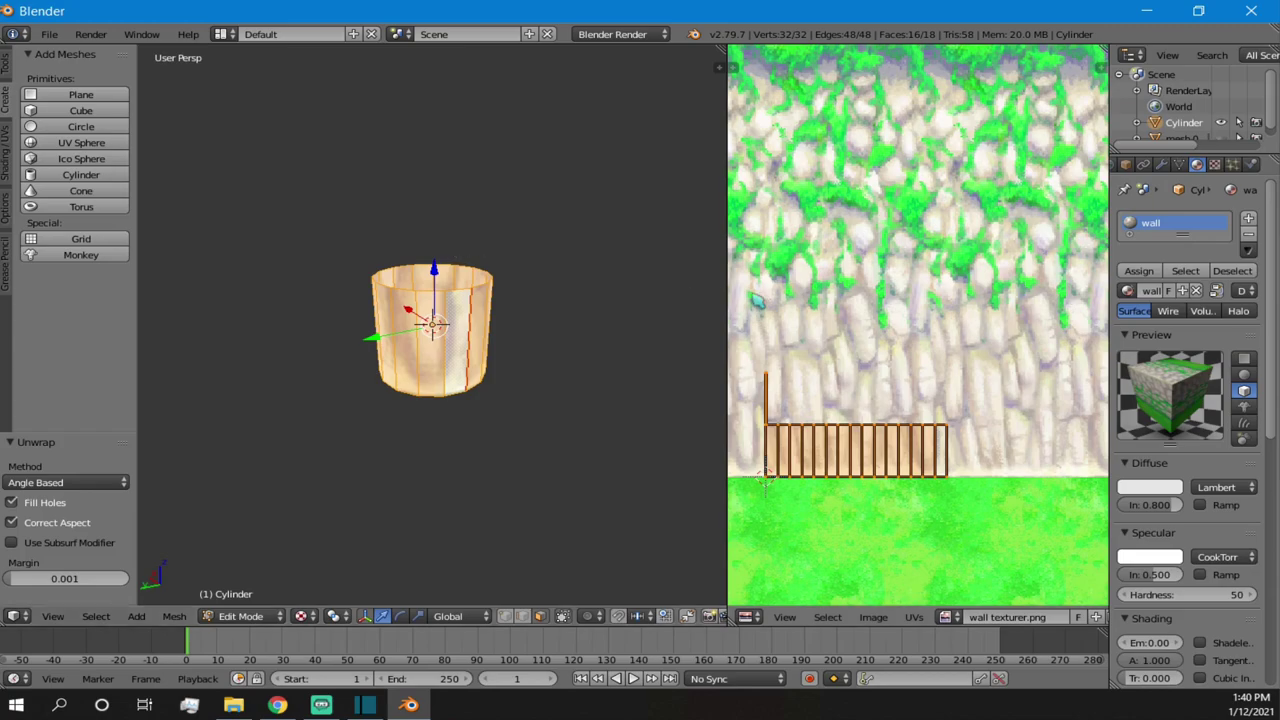
scroll(518, 318, "up", 3)
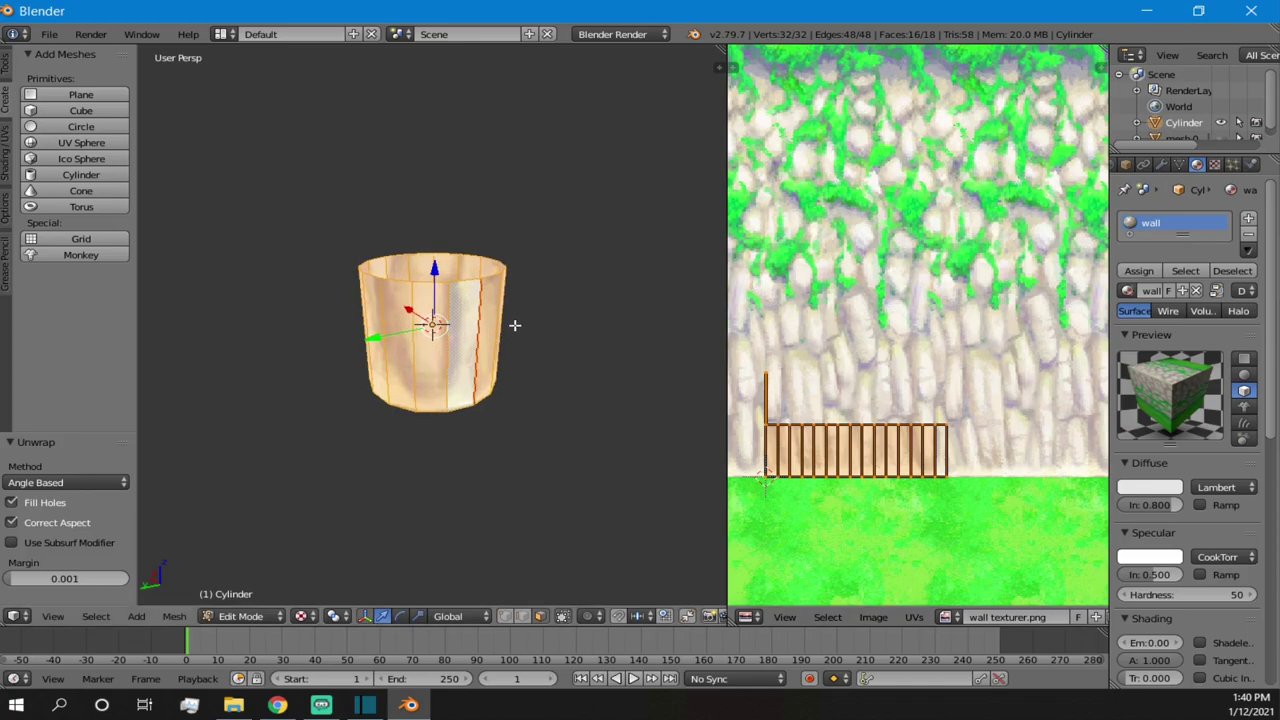
middle_click_drag(518, 312, 505, 226)
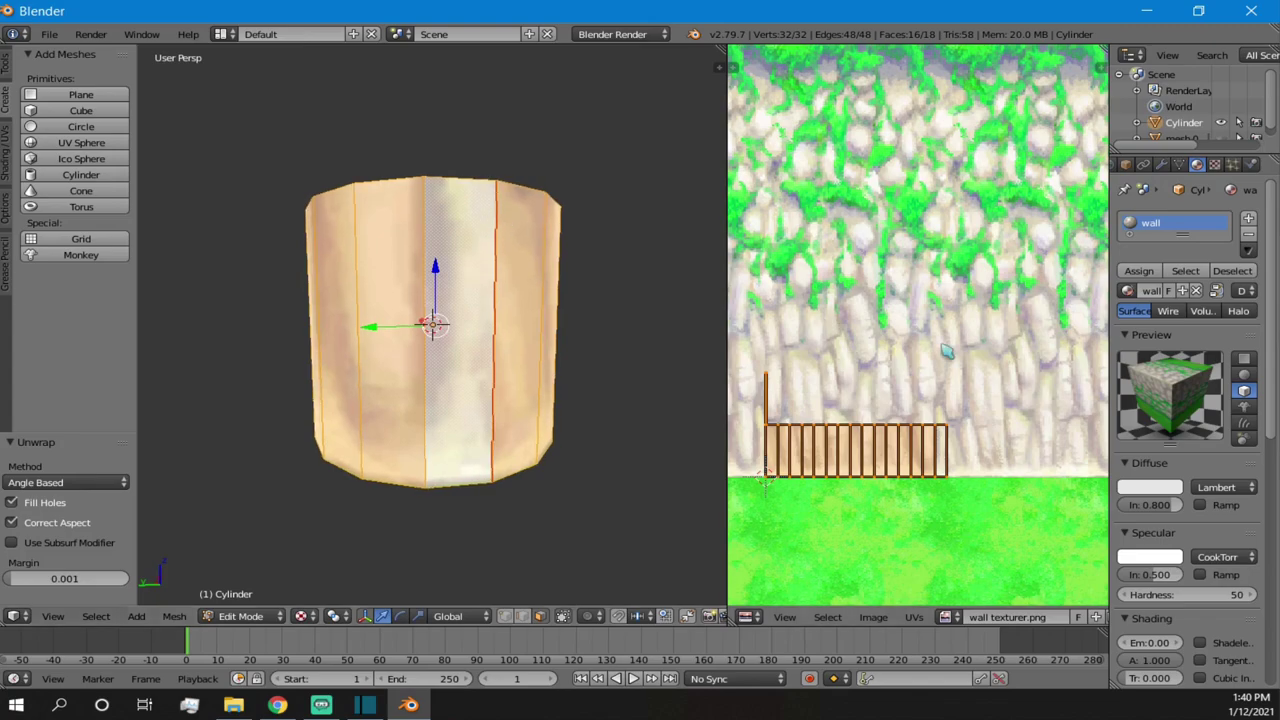
- Select all UVs of the side strip and scale them uniformly by 3.334
key("a")
key("a")
key("s")
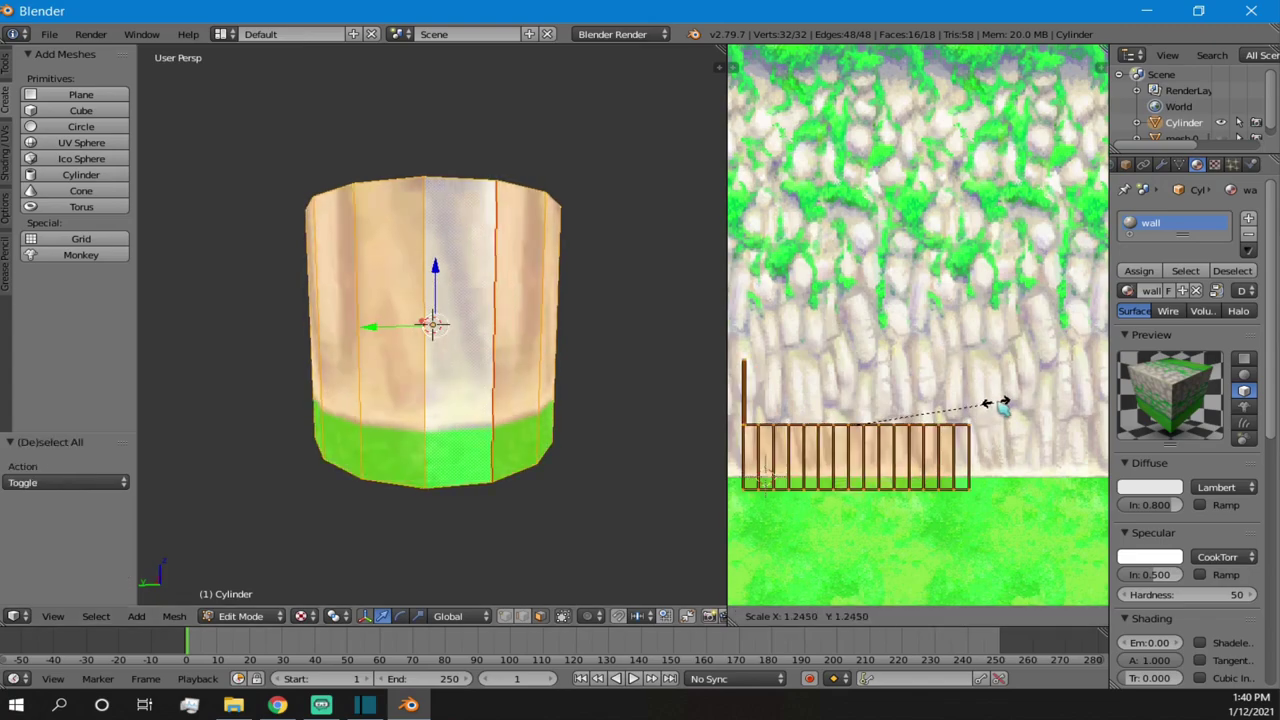
left_click(860, 420)
middle_click_drag(700, 314, 663, 363)
scroll(663, 363, "down", 2)
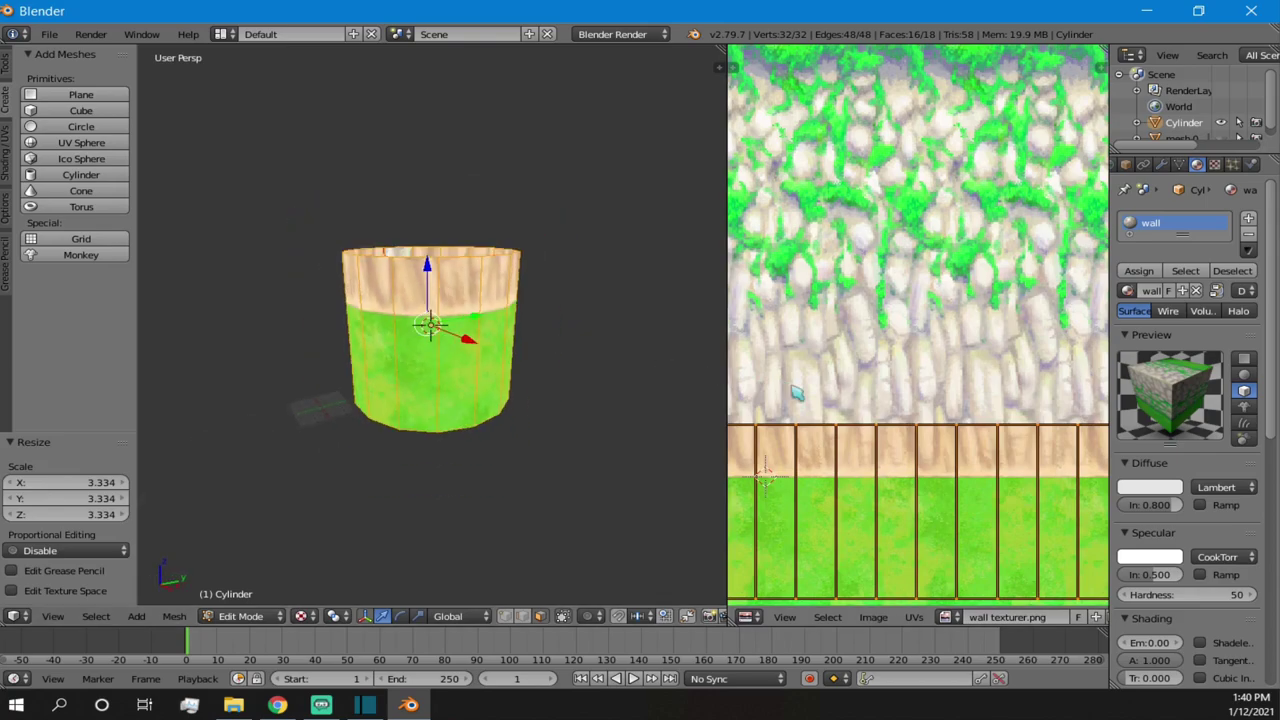
- Move the UV strip 1.560 along Y and -0.625 along X over the wall texture
key("g")
key("y")
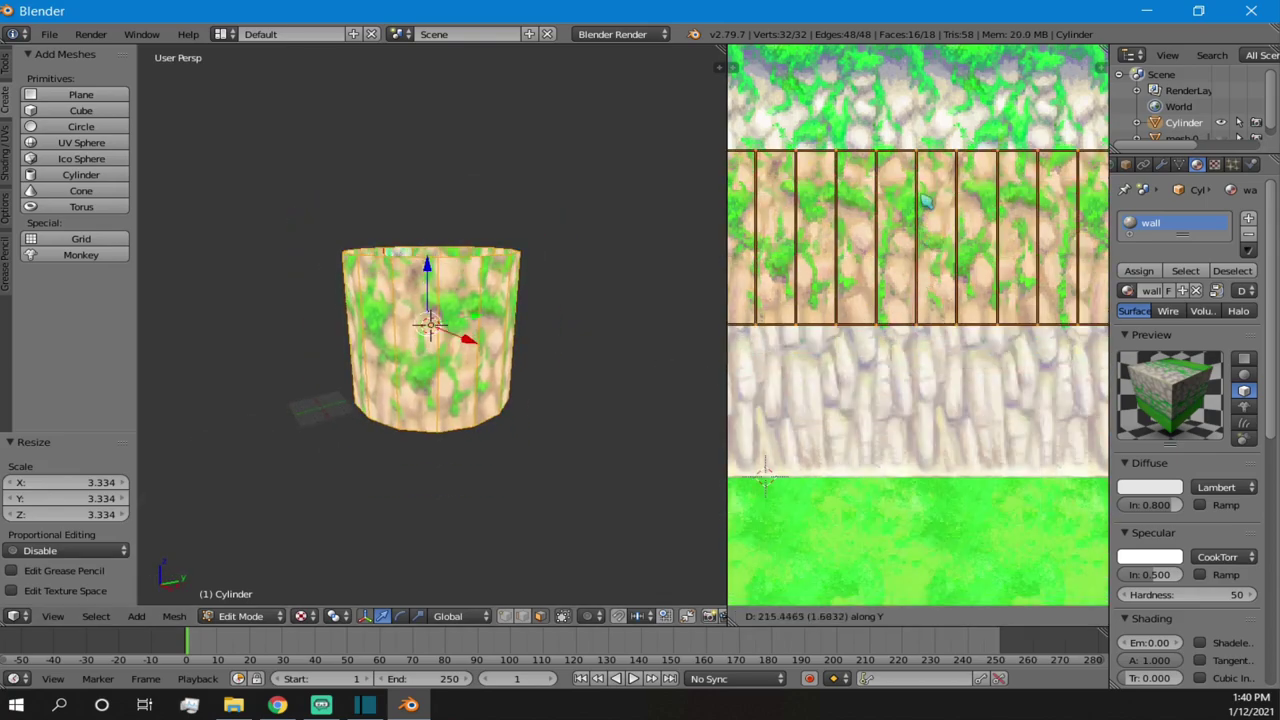
left_click(876, 270)
scroll(876, 270, "down", 2)
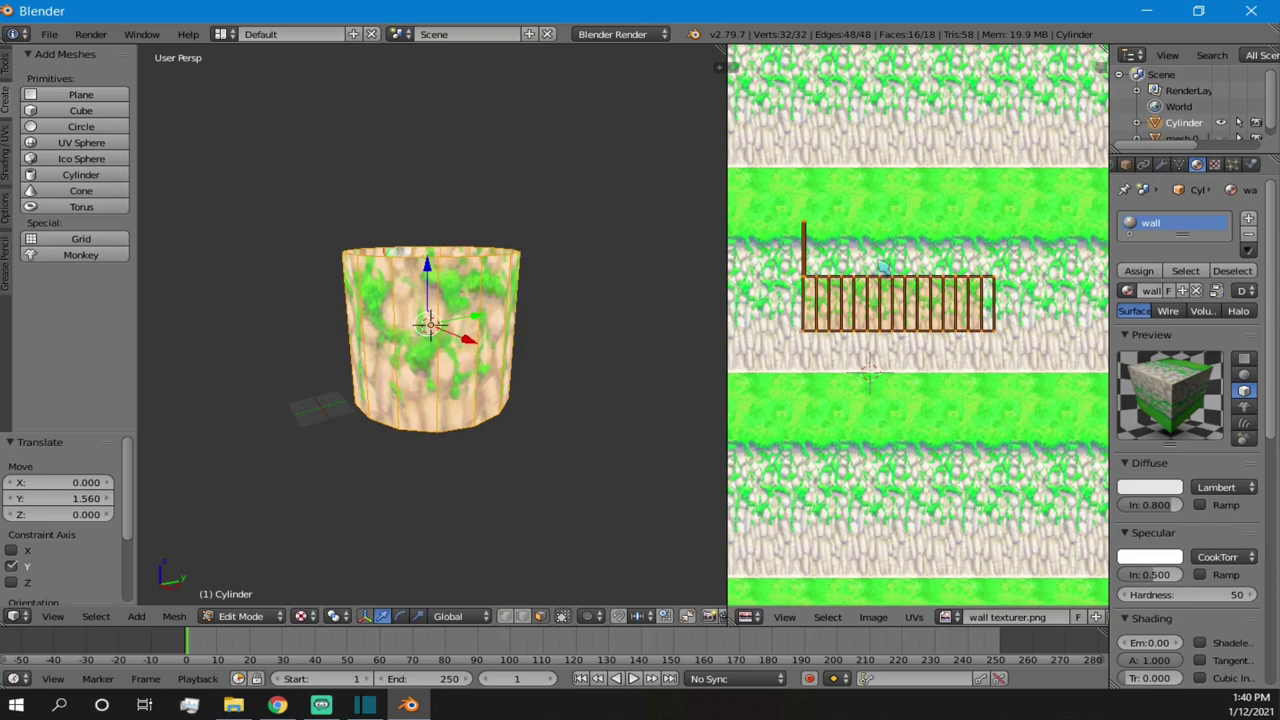
key("g")
key("y")
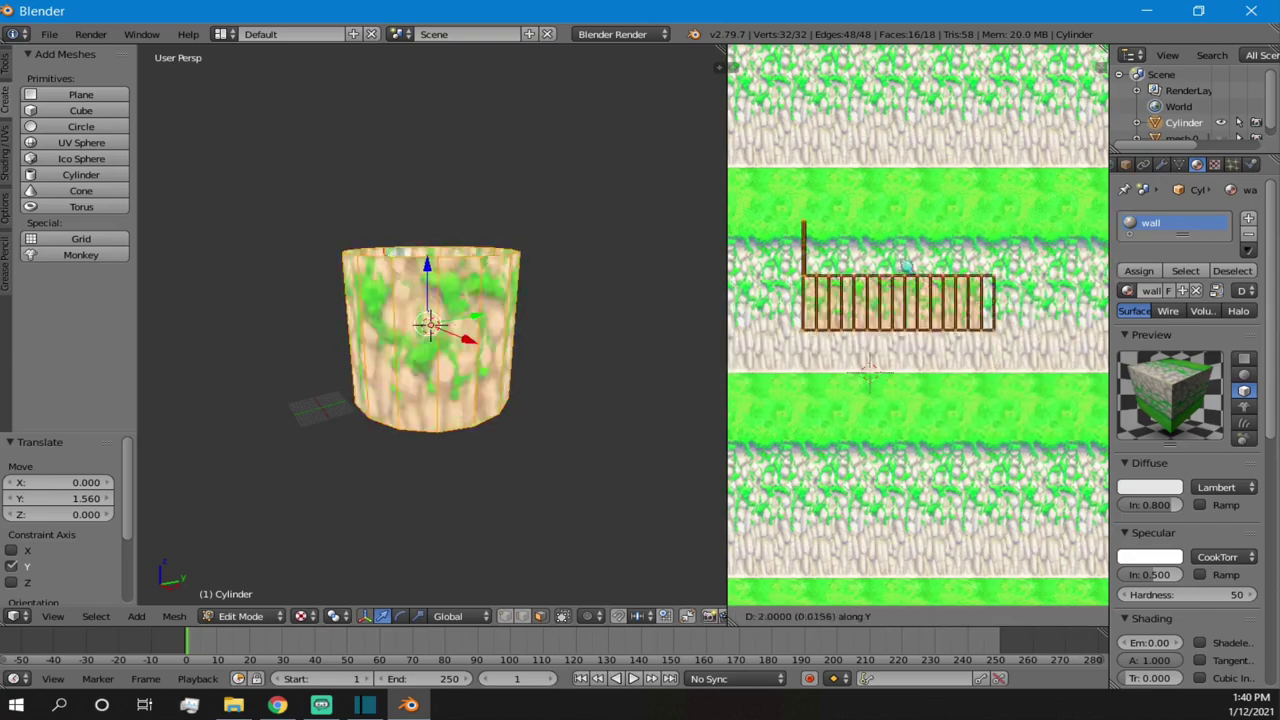
key("x")
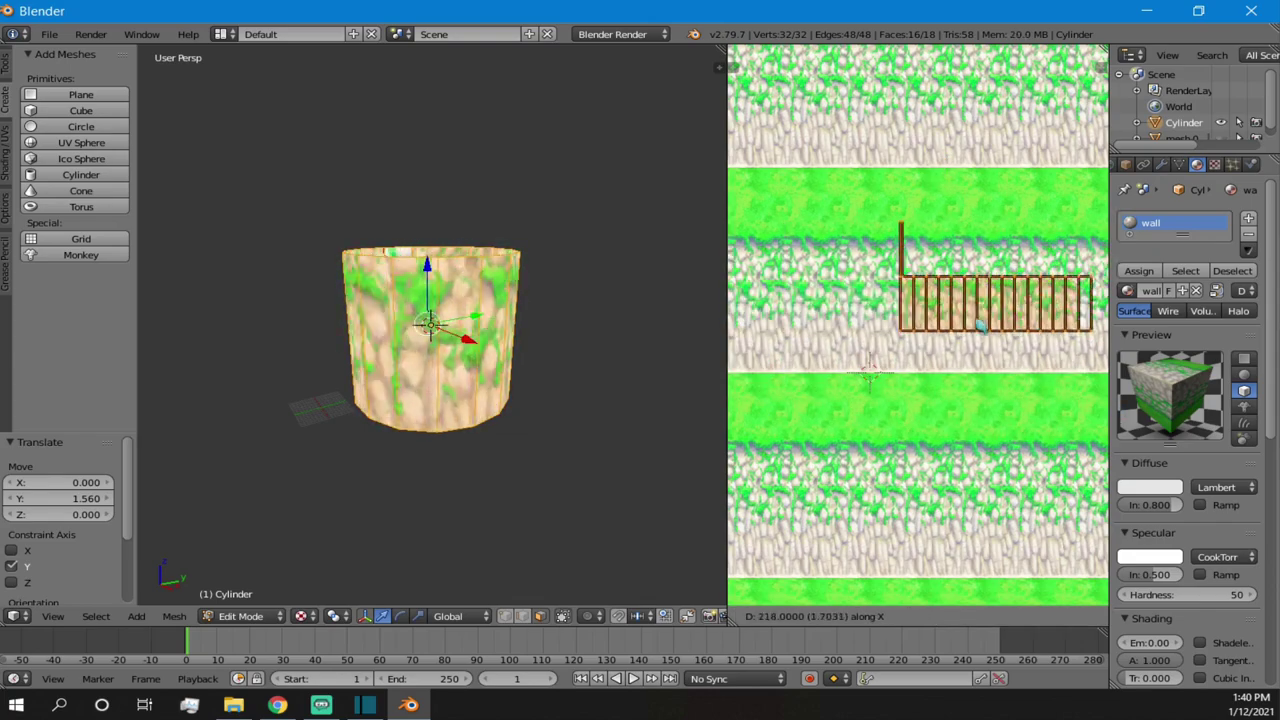
left_click(880, 324)
- Scale the UV strip uniformly by 2.819 and move it 2.087 along Y
scroll(868, 310, "down", 4)
key("s")
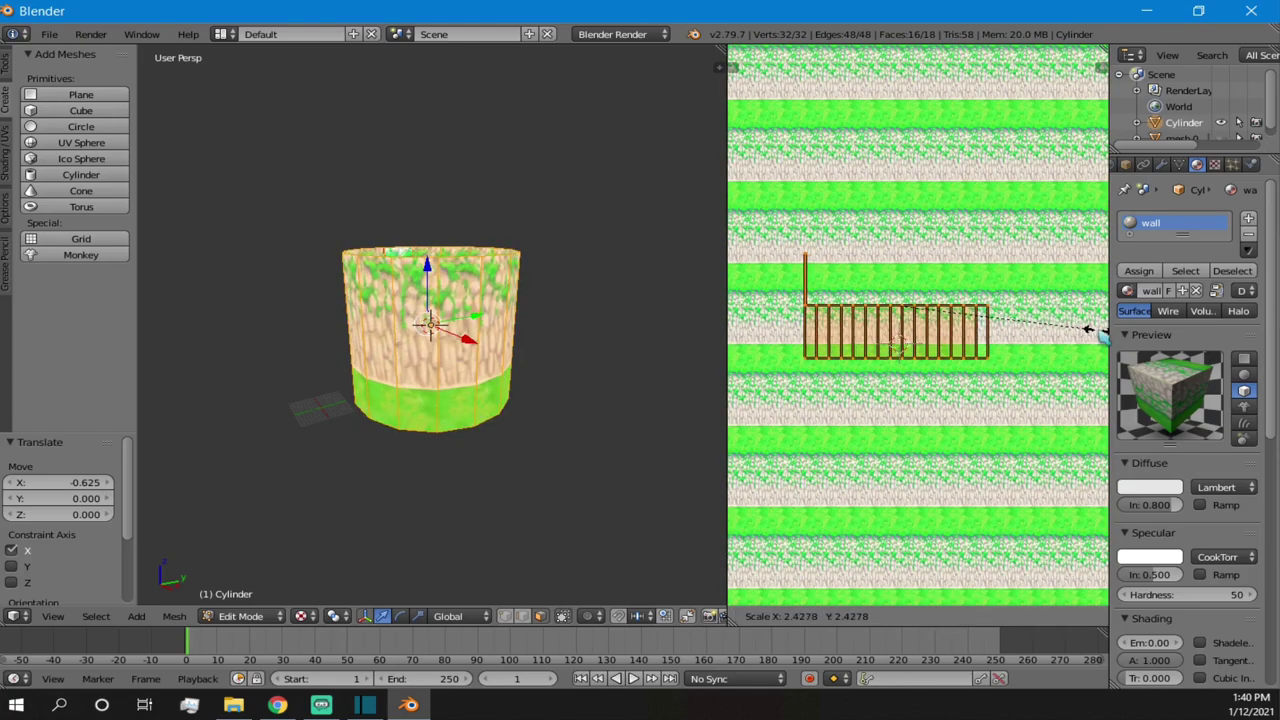
left_click(760, 340)
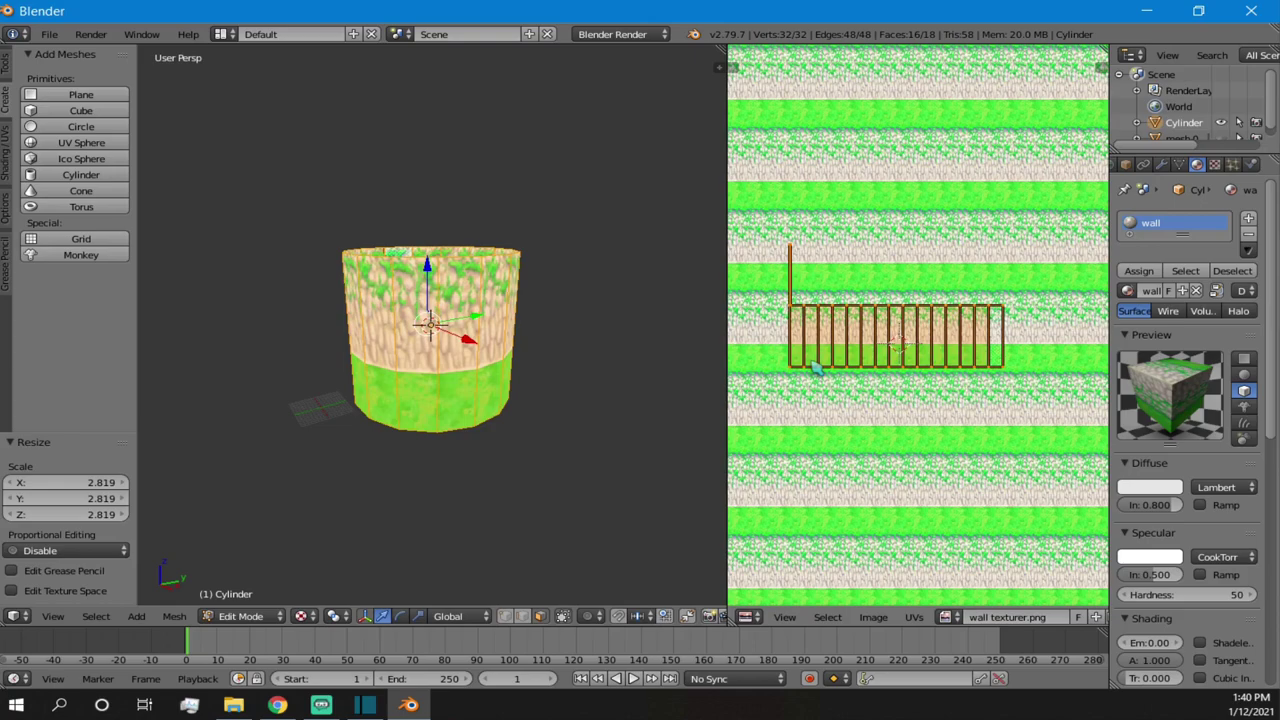
key("g")
key("y")
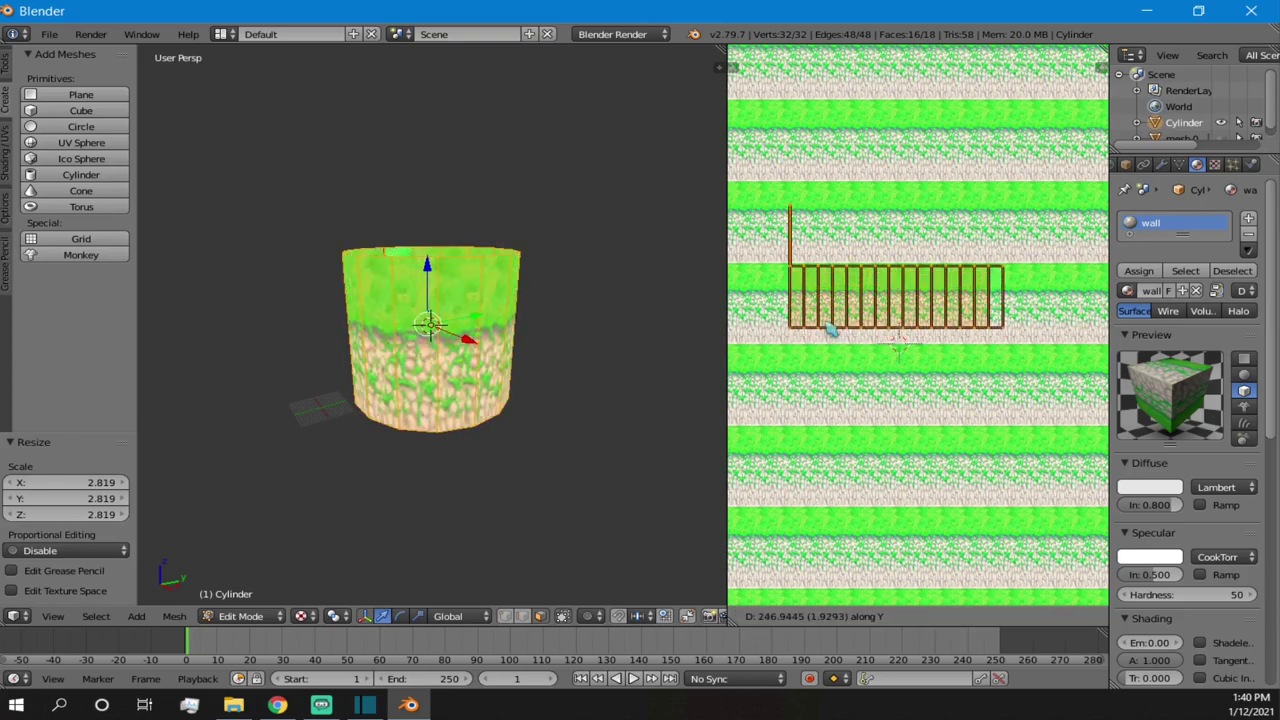
left_click(823, 325)
scroll(481, 257, "up", 4)
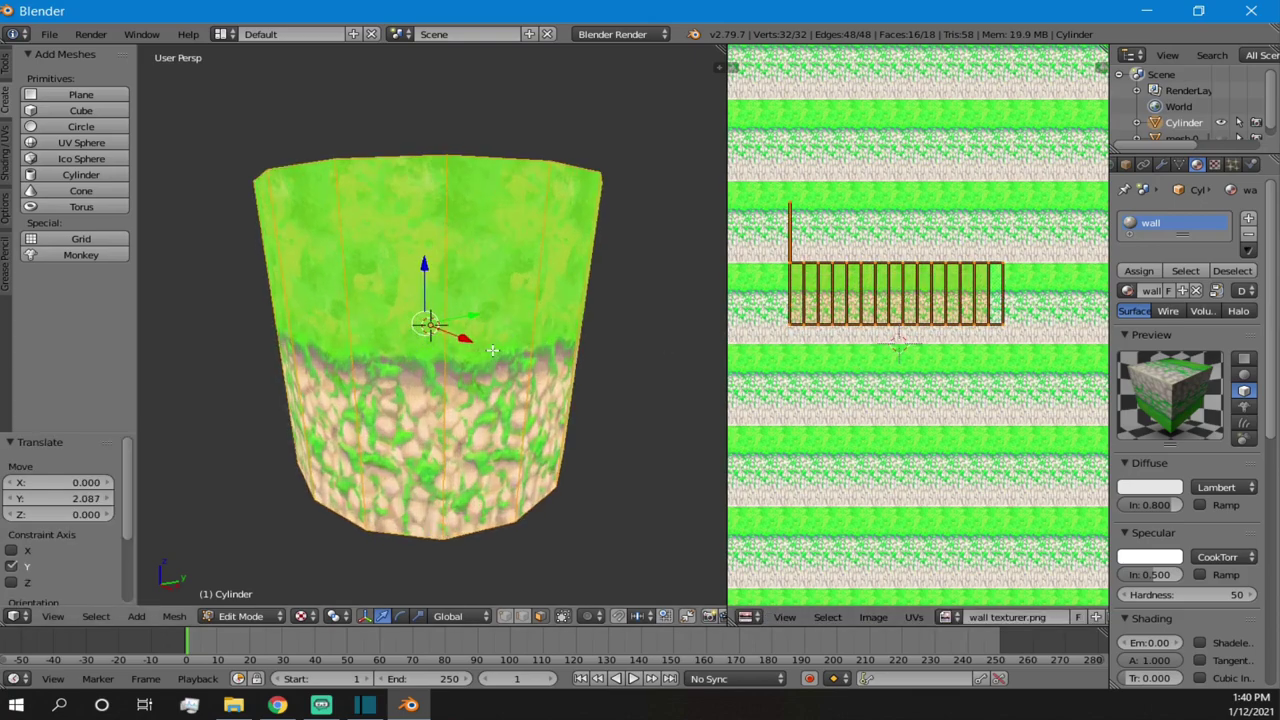
middle_click_drag(481, 257, 451, 219)
scroll(451, 219, "down", 1)
scroll(451, 219, "up", 1)
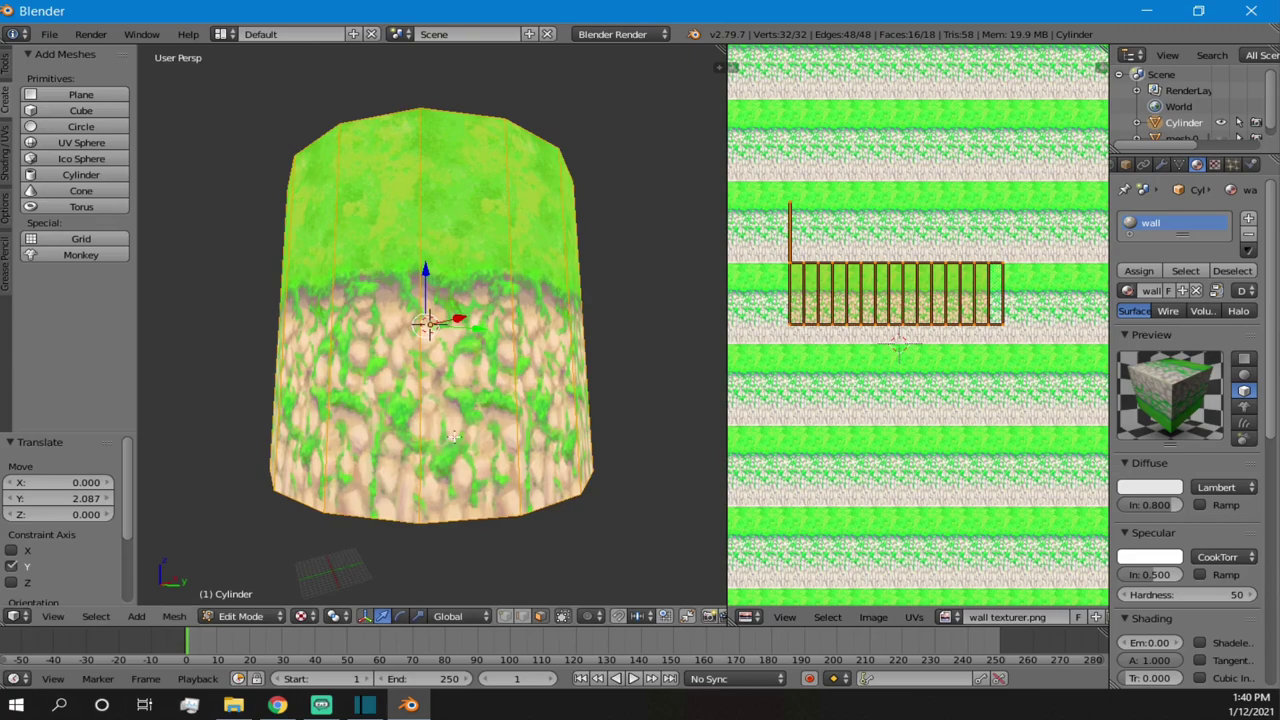
- Move the selected cylinder faces -0.128 along the global Y axis in the 3D view
key("g")
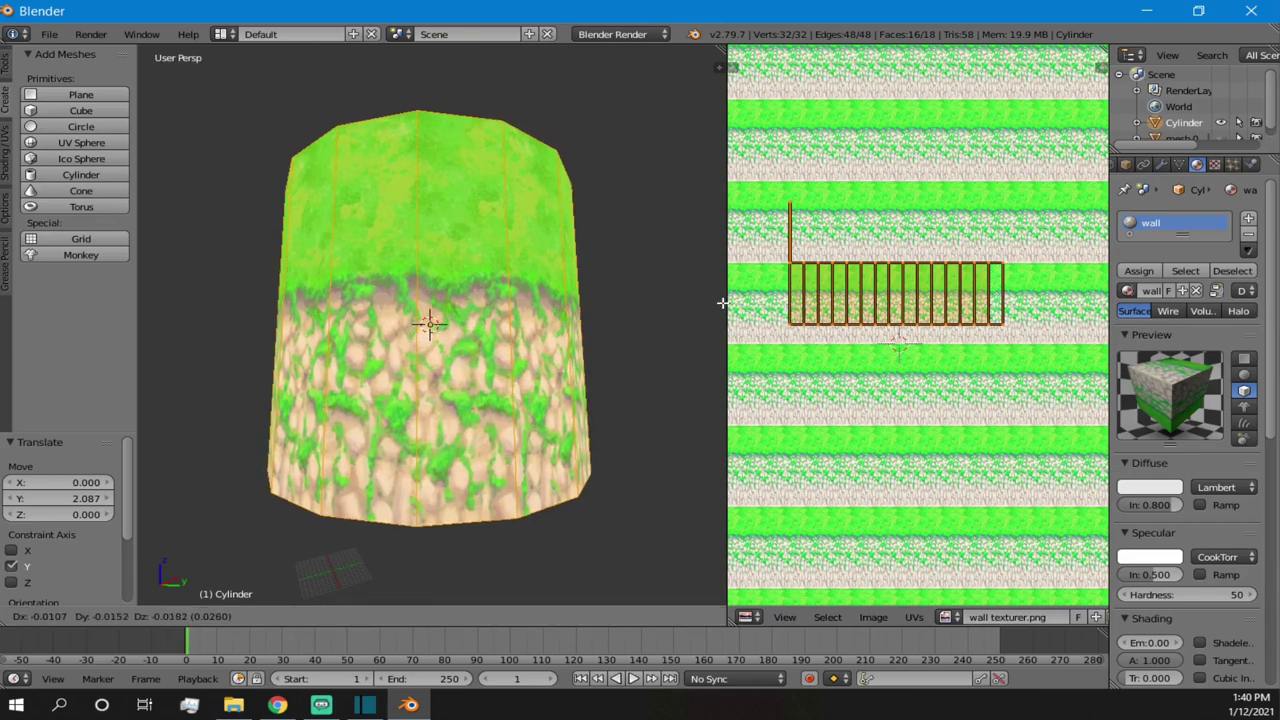
key("y")
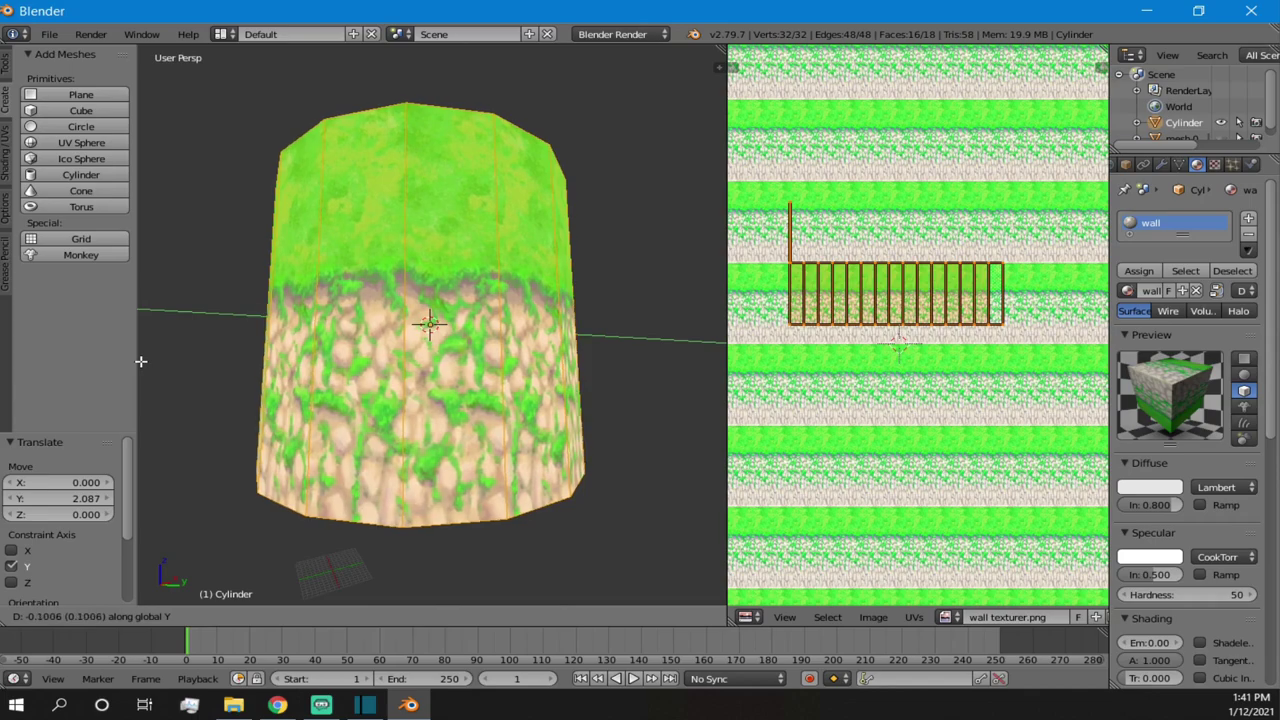
left_click(160, 342)
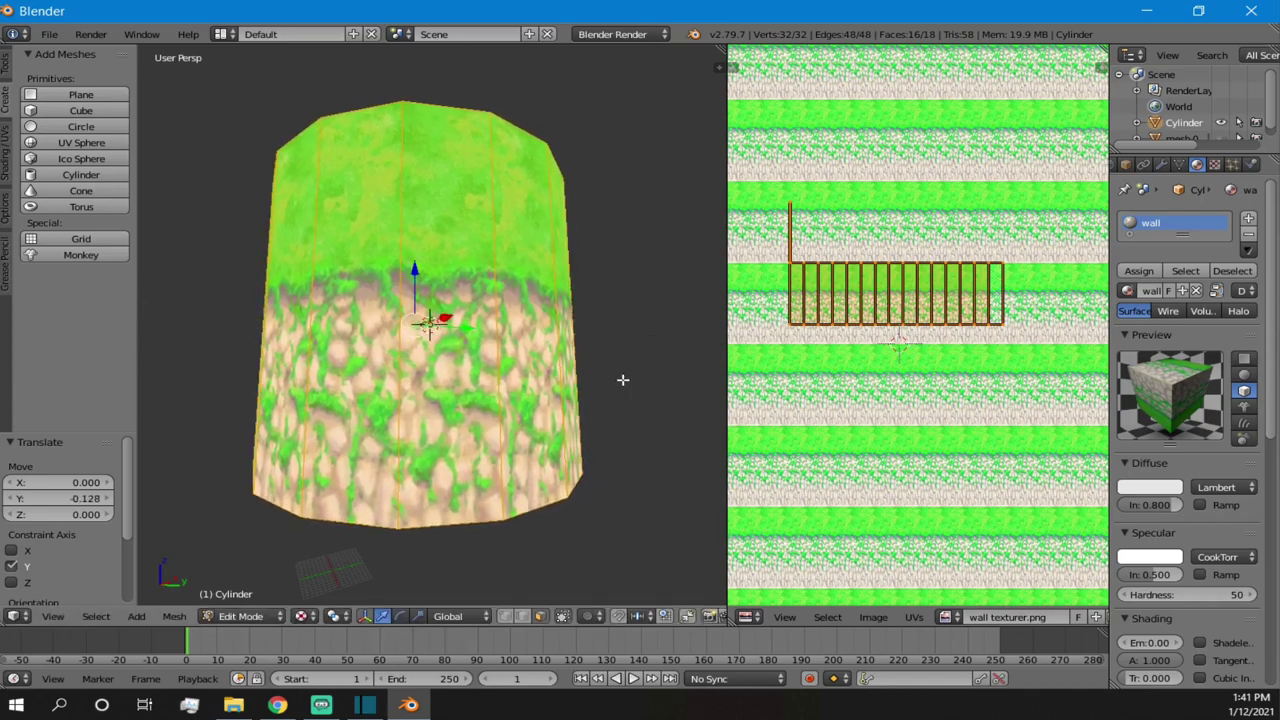
- Move the UV strip -0.945 along Y so its lower edge meets the bottom of the stone band
key("g")
key("y")
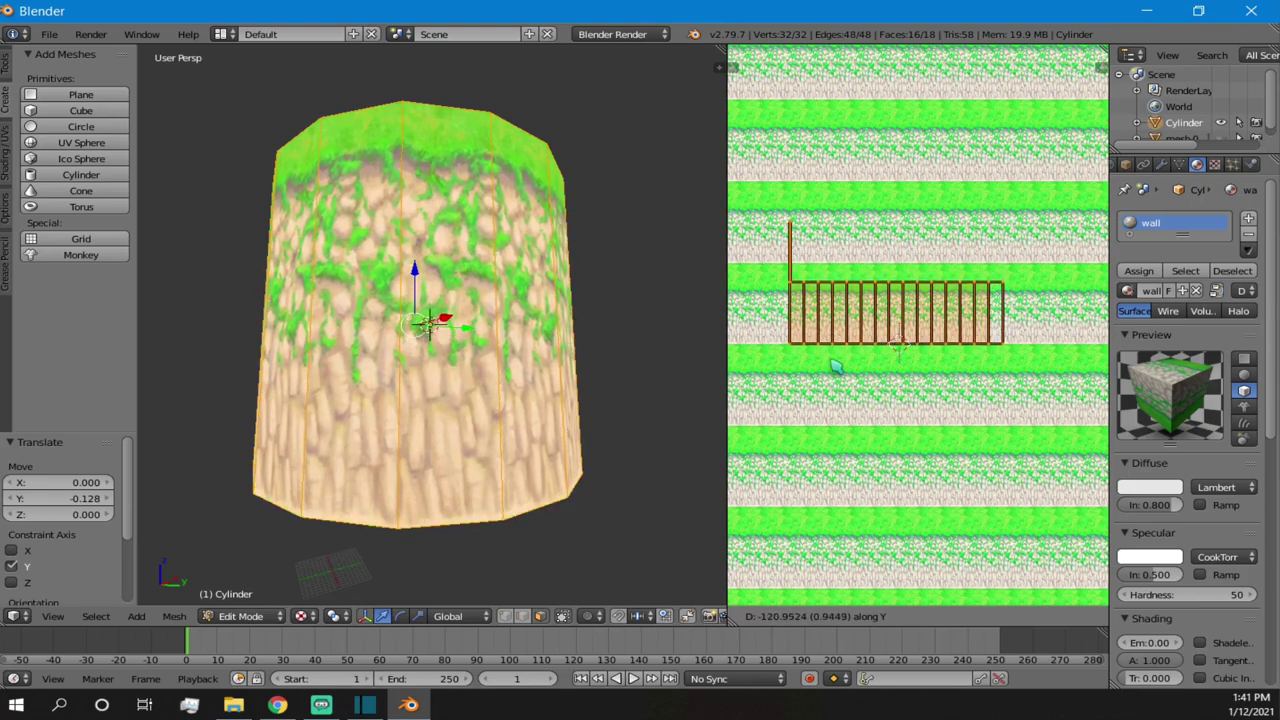
left_click(836, 366)
scroll(649, 297, "up", 6)
scroll(862, 310, "up", 2)
scroll(862, 310, "down", 1)
scroll(480, 224, "down", 6)
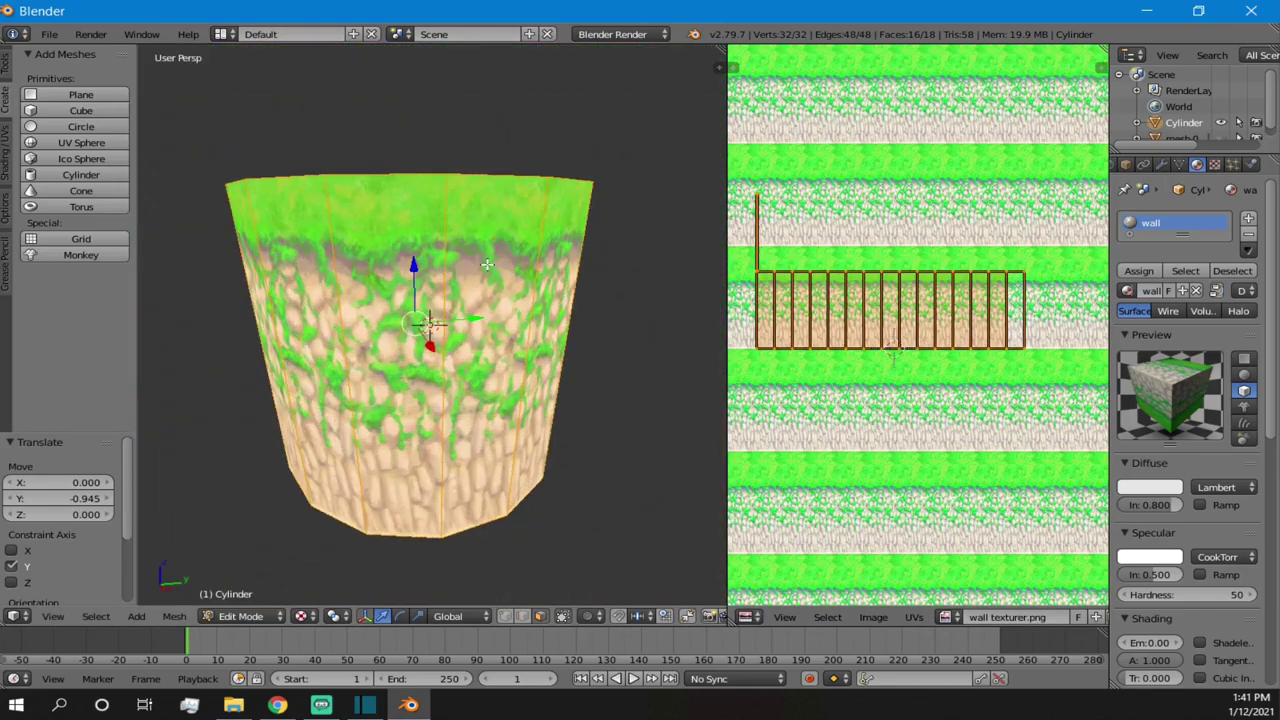
middle_click_drag(481, 171, 418, 368)
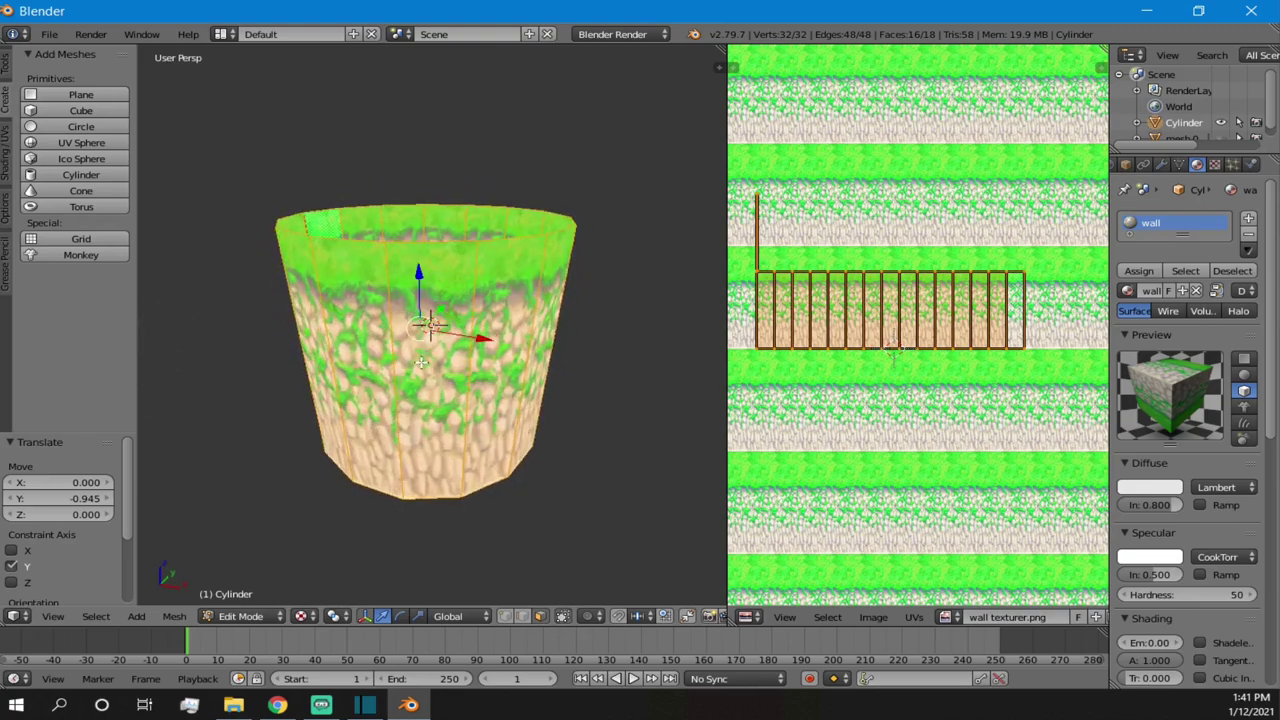
- Reveal the cylinder's hidden cap faces, deselect everything and inspect the textured cylinder
scroll(417, 344, "down", 3)
key("alt+h")
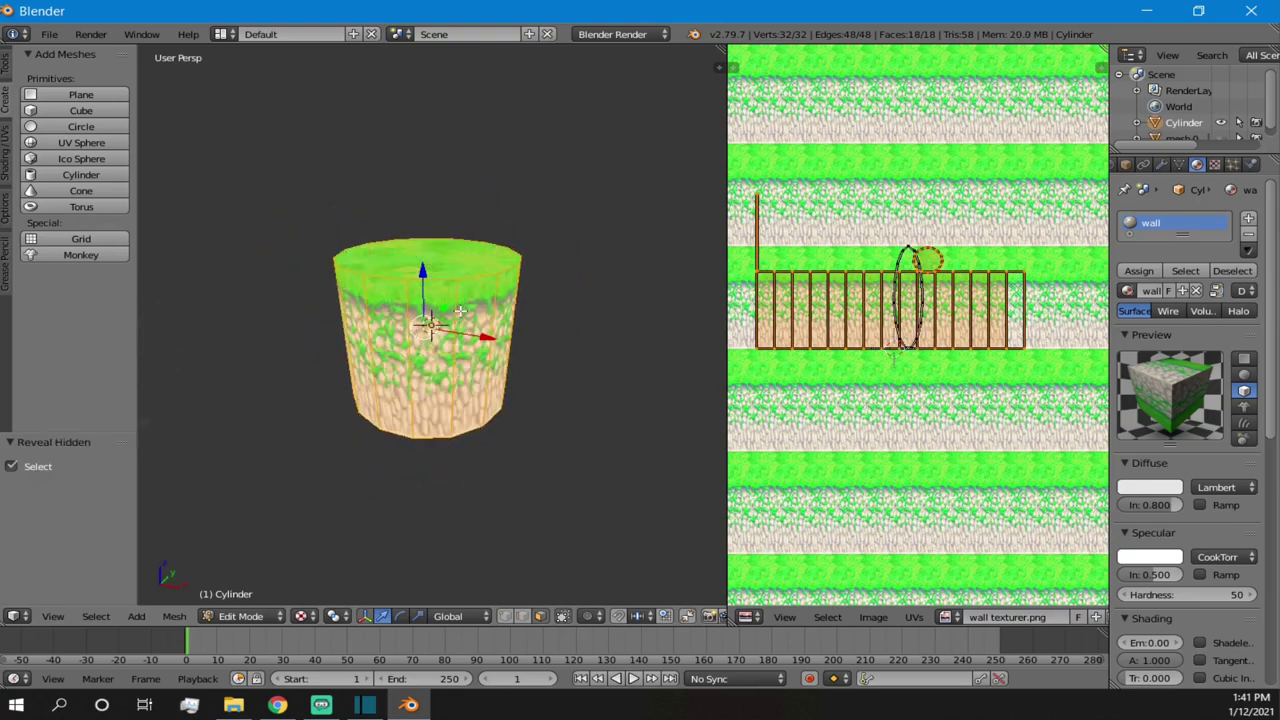
key("a")
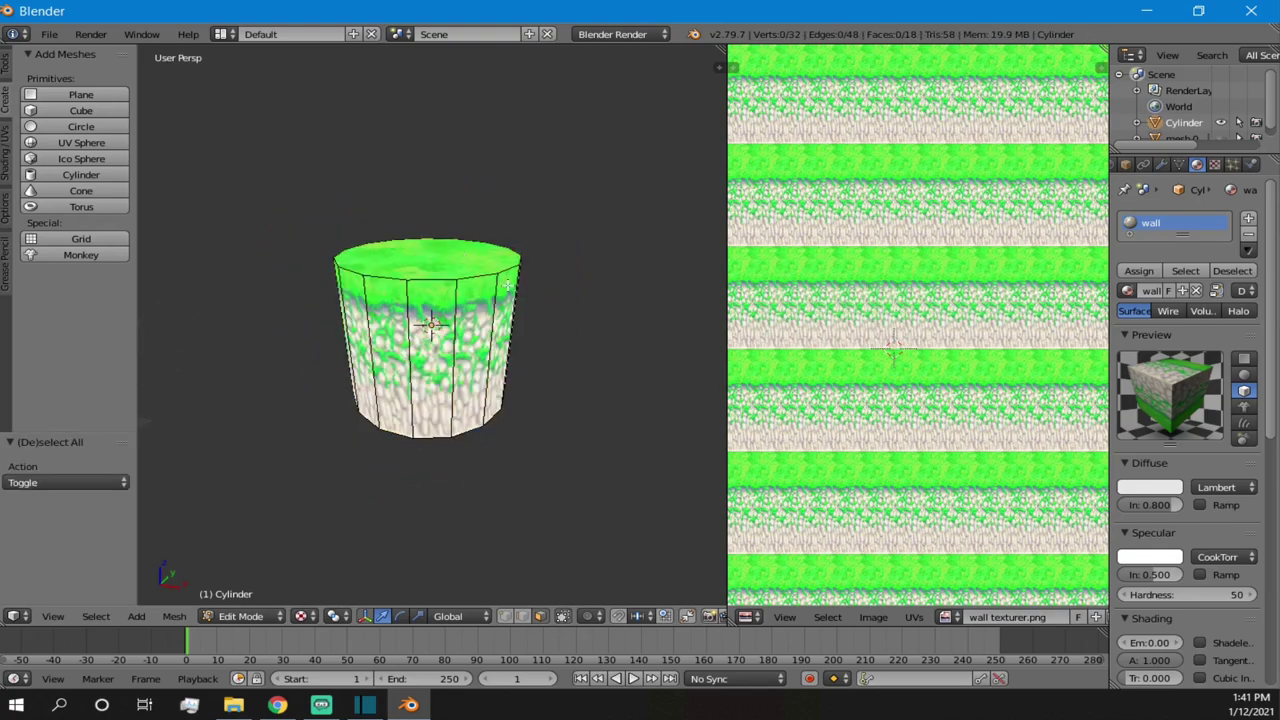
scroll(576, 277, "up", 5)
scroll(576, 277, "up", 2)
scroll(428, 292, "down", 4)
middle_click_drag(396, 278, 590, 320)
scroll(440, 302, "down", 6)
- Duplicate the whole cylinder mesh, place the copy 2.091 along X and 8.635 along Y, and frame it
key("a")
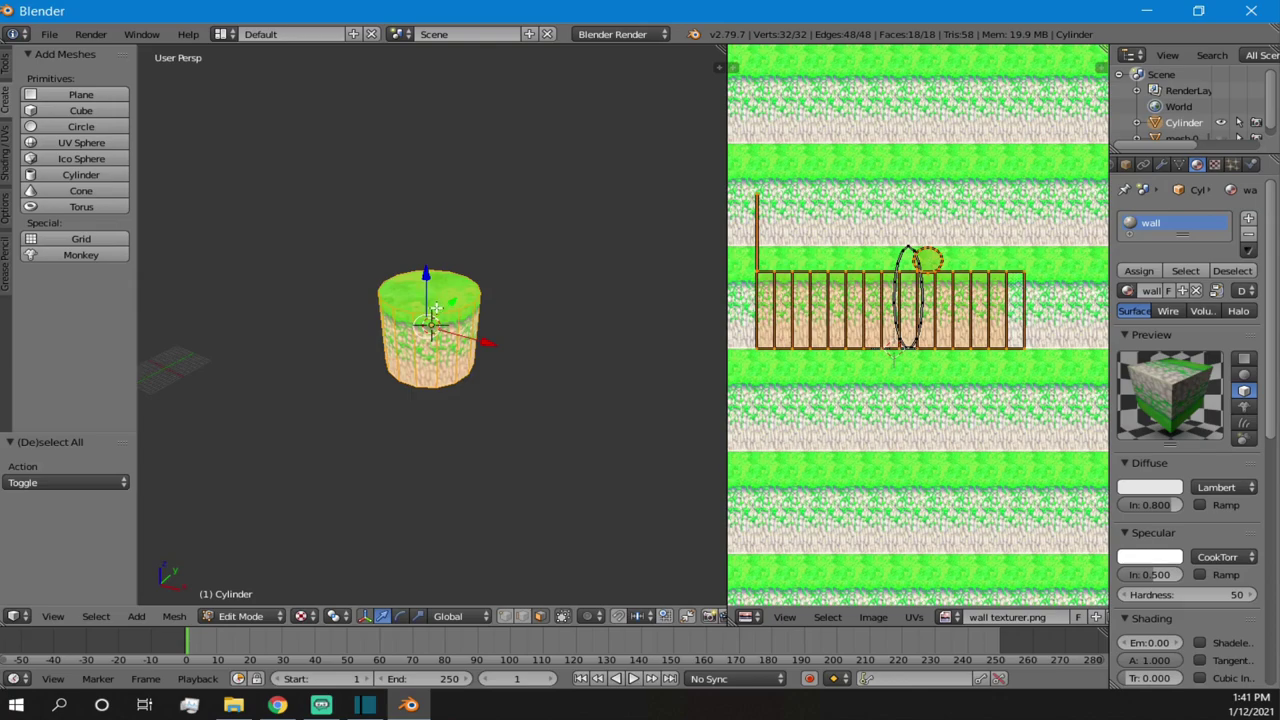
key("shift+d")
key("shift+z")
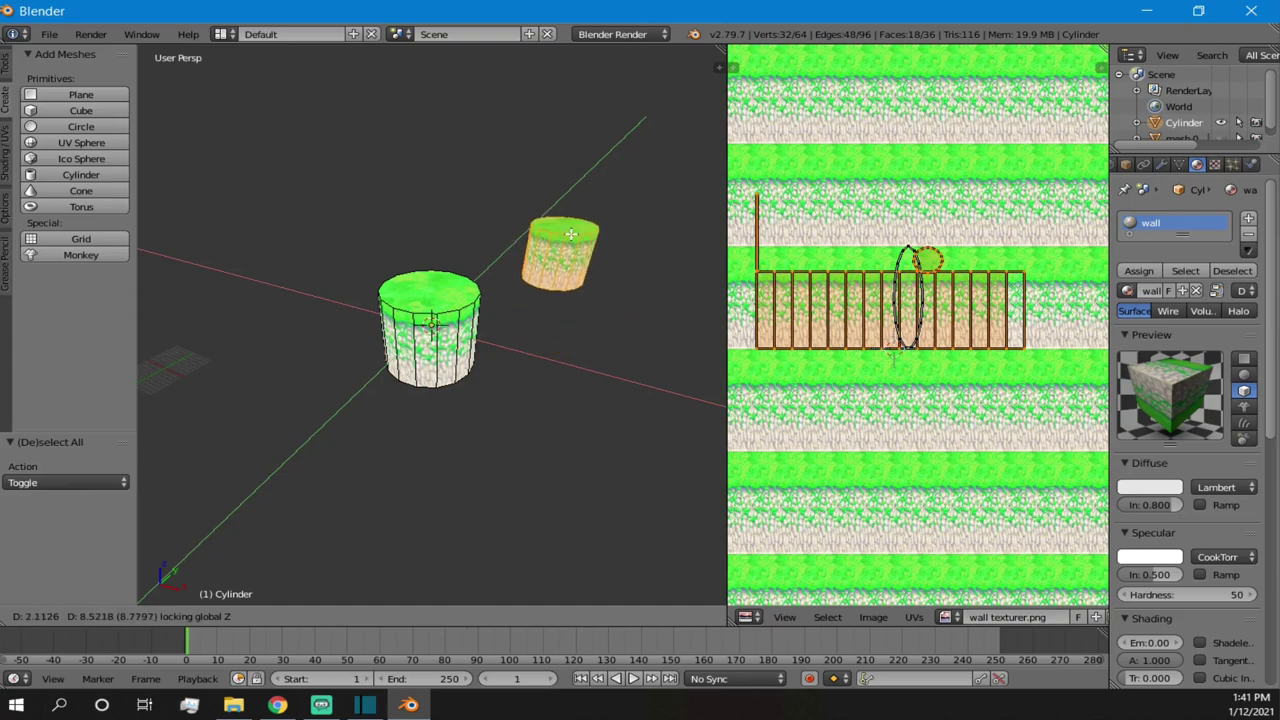
left_click(570, 233)
key("KP_Decimal")
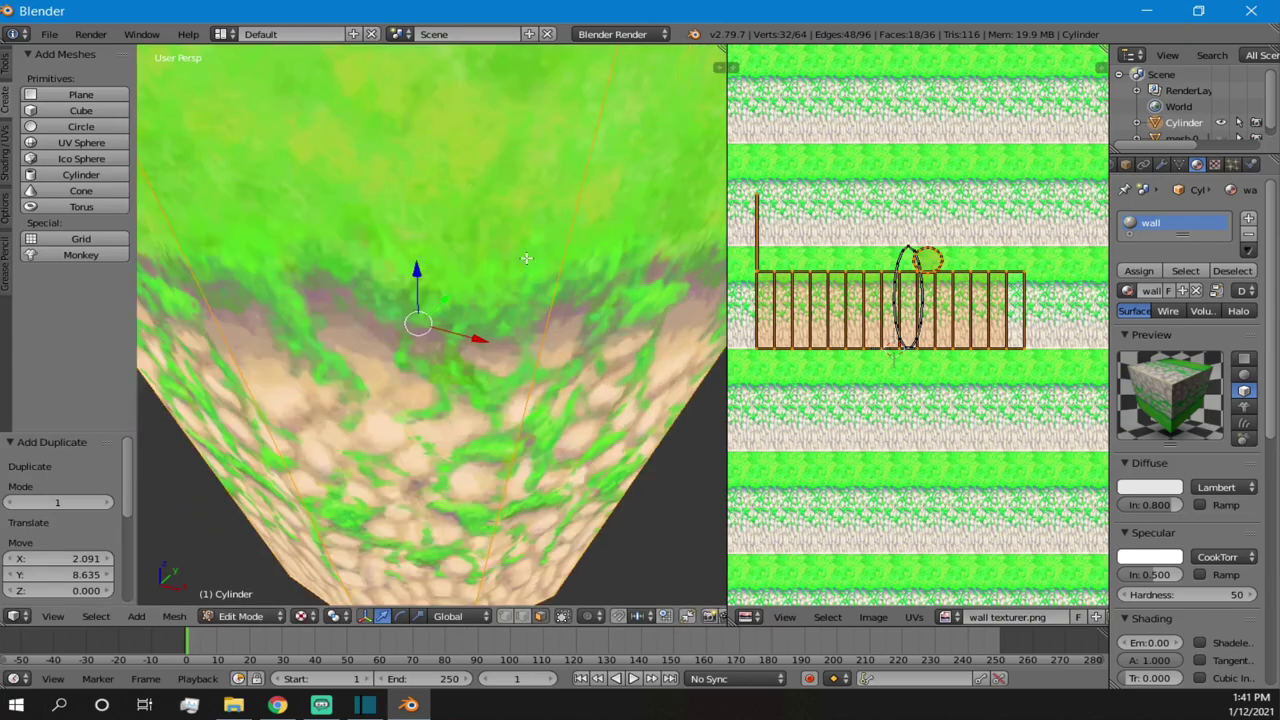
scroll(524, 274, "down", 7)
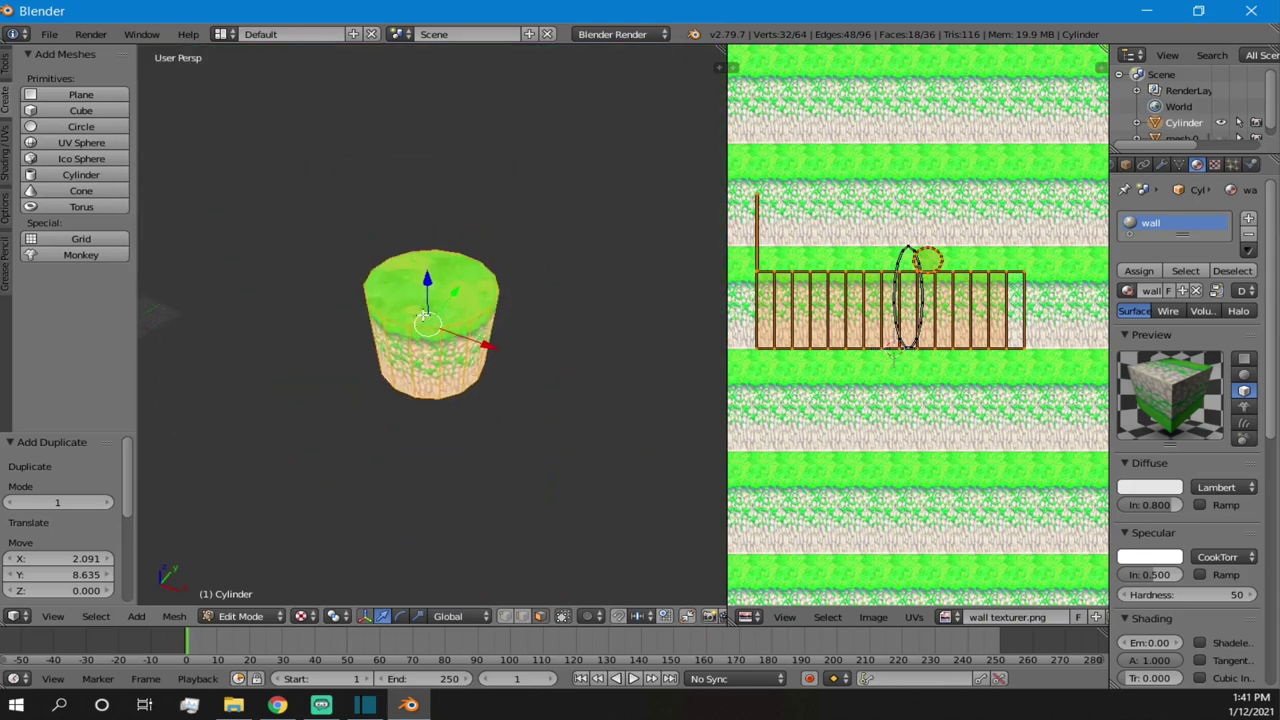
- Bring up the UV mapping options for the duplicated cylinder
key("u")
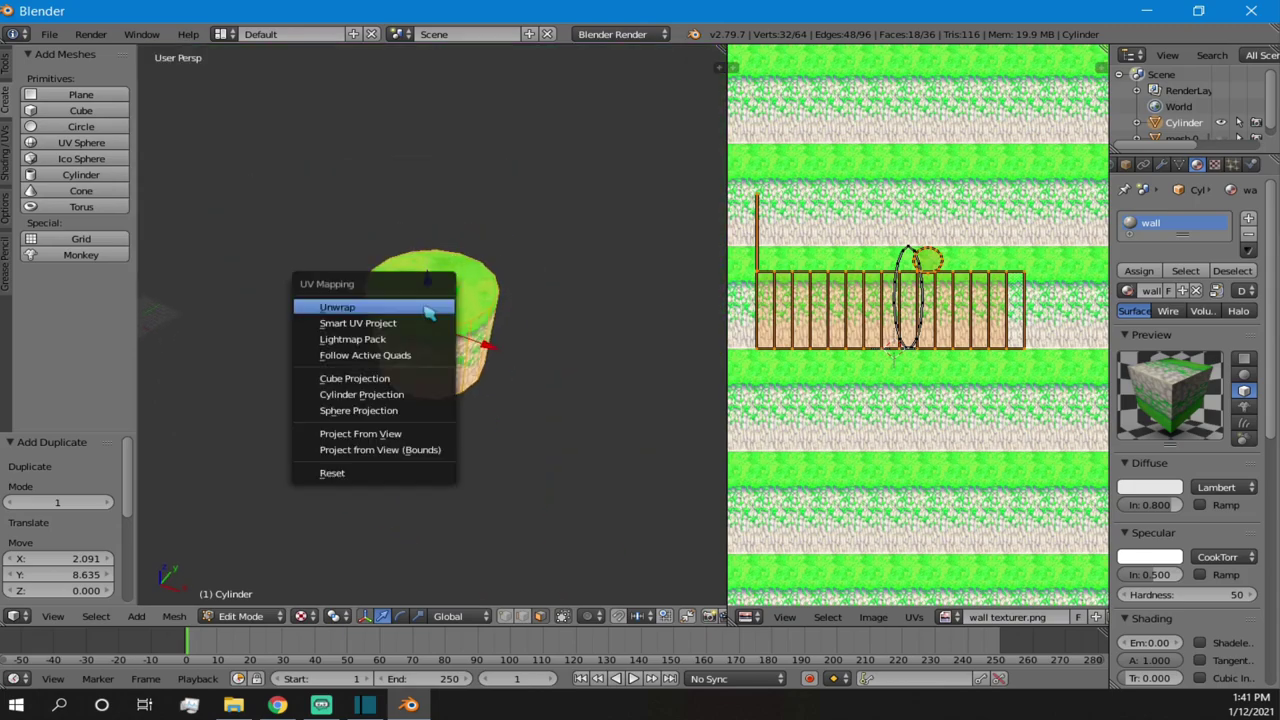
- Project the whole cylinder's UVs from view and scale them by about 17.616 and again by about 0.778 to fit one grass-and-stone band
left_click(414, 435)
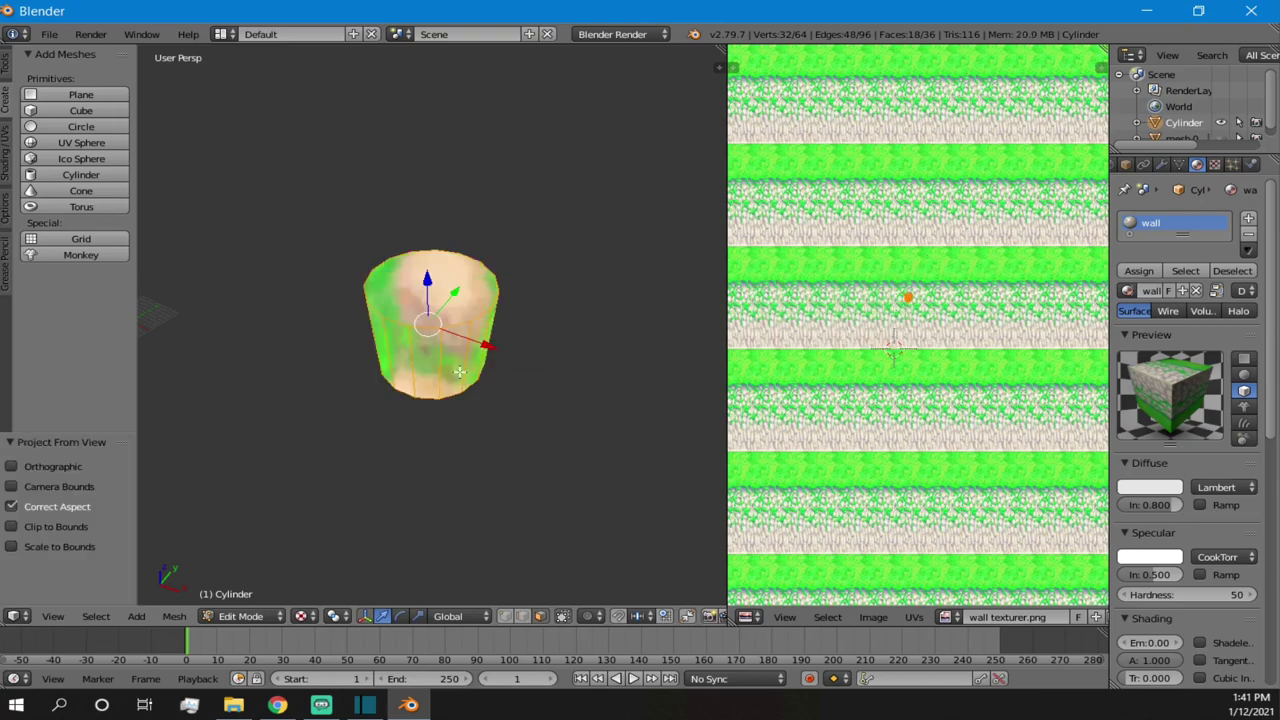
key("s")
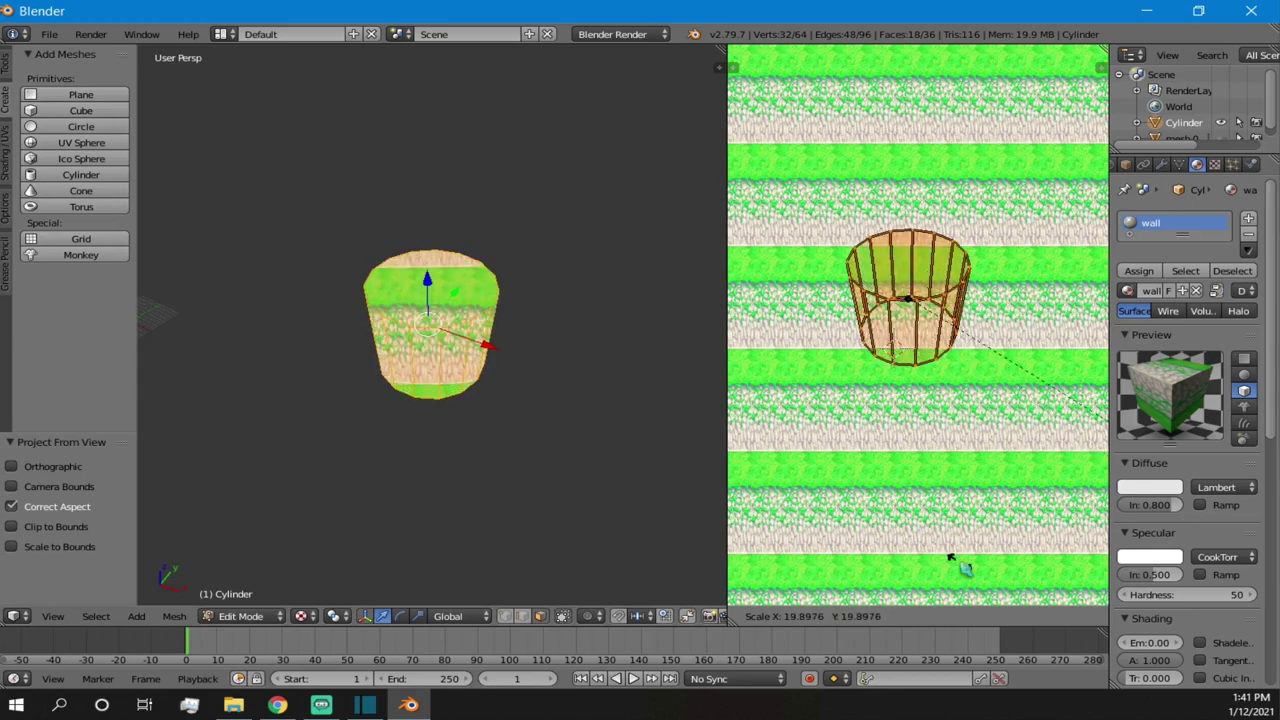
left_click(975, 275)
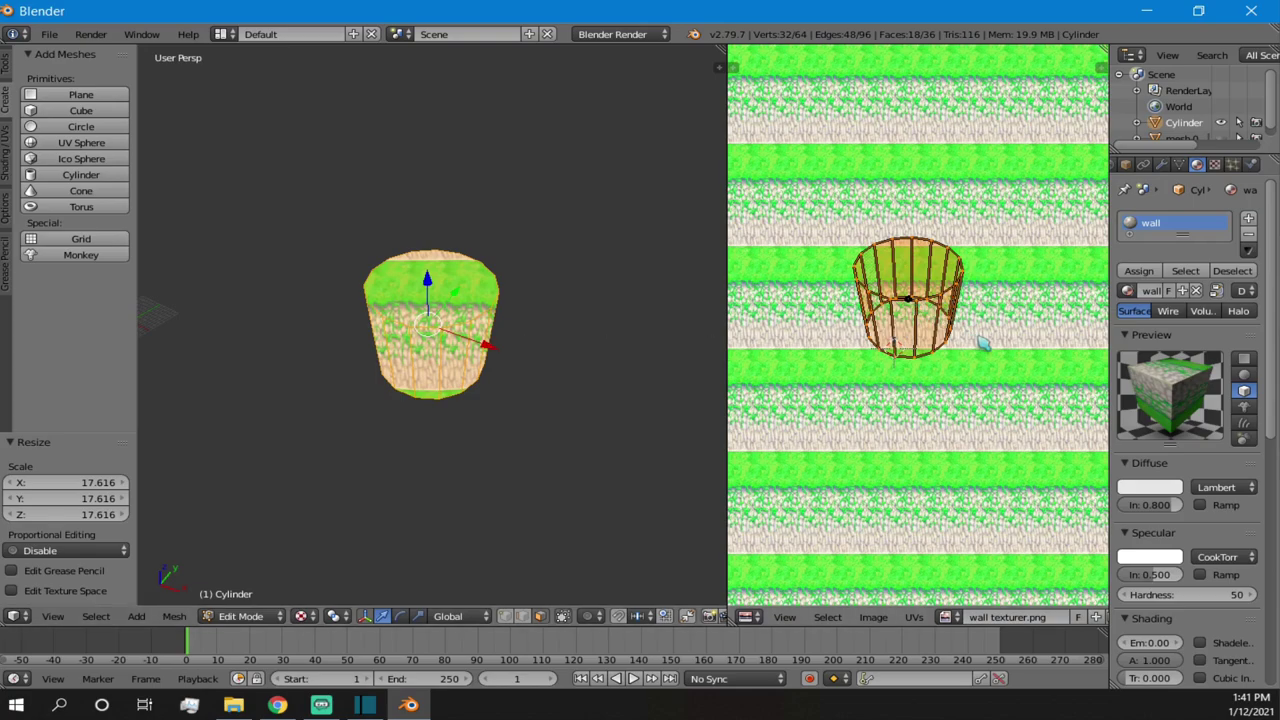
key("s")
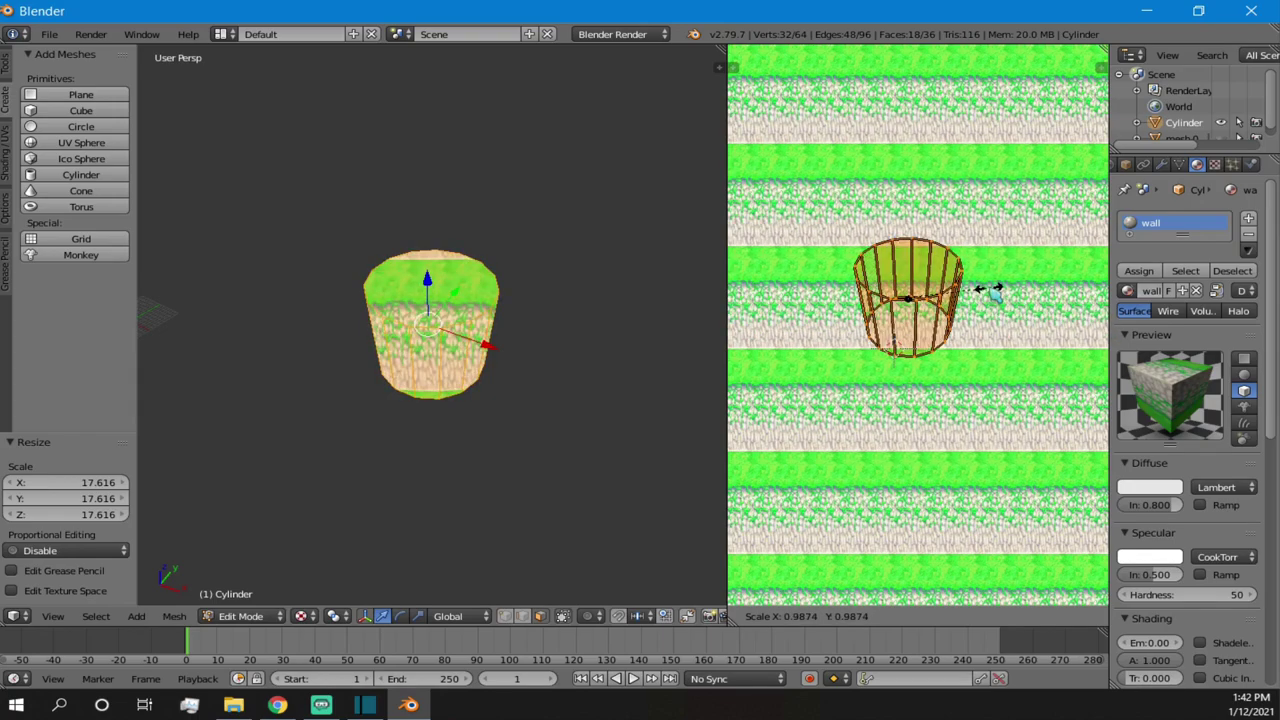
left_click(894, 356)
scroll(460, 334, "up", 3)
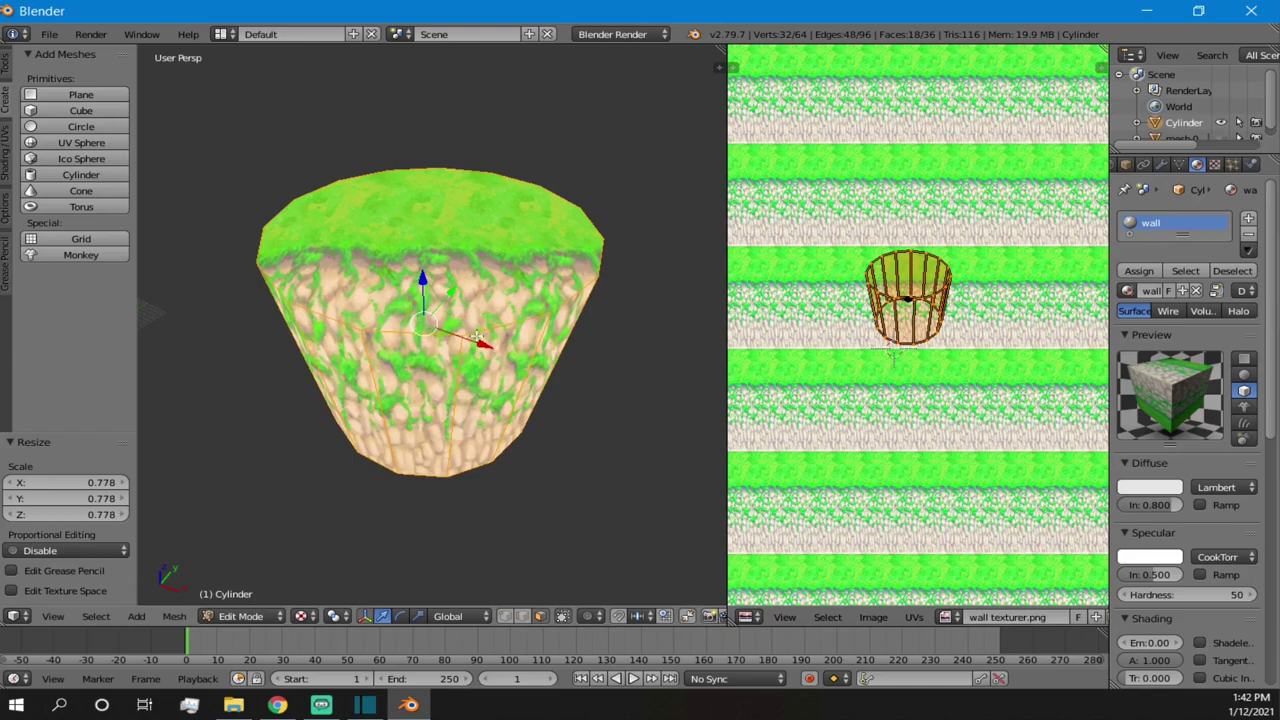
- Select four adjacent side faces on the stretched side of the cylinder and unwrap them with Project From View
middle_click_drag(525, 355, 567, 371)
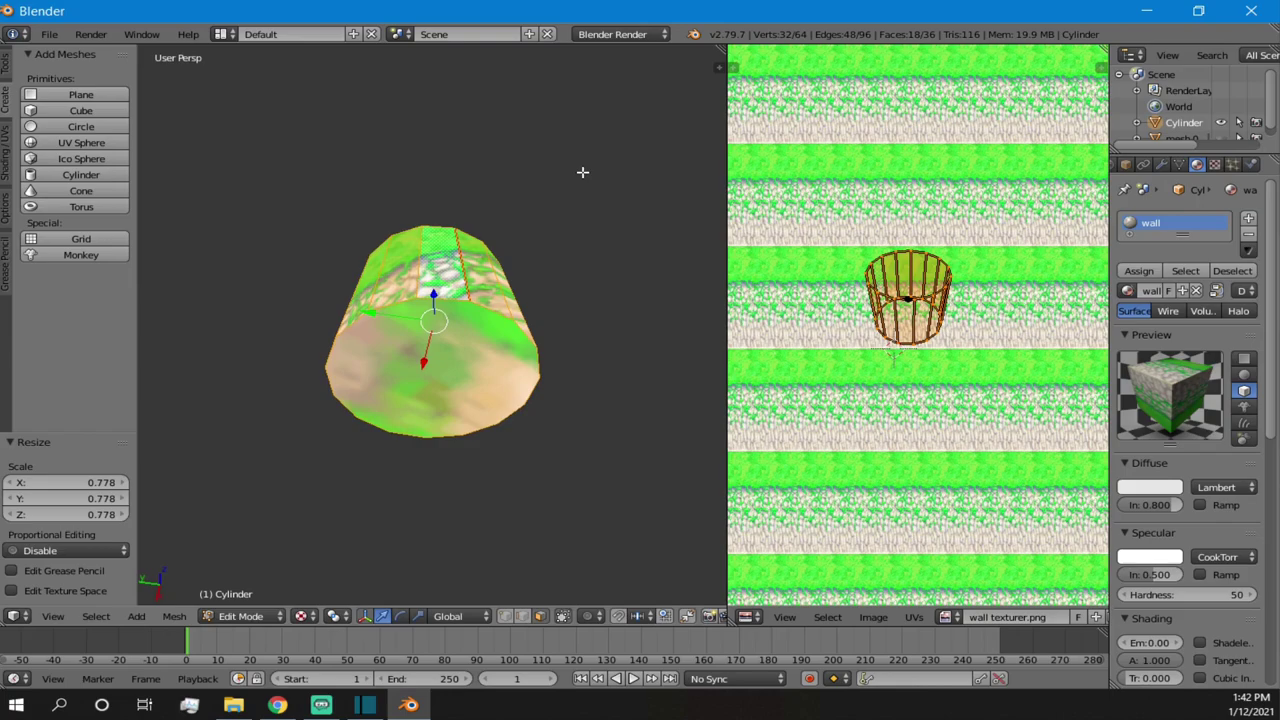
middle_click_drag(513, 322, 586, 477)
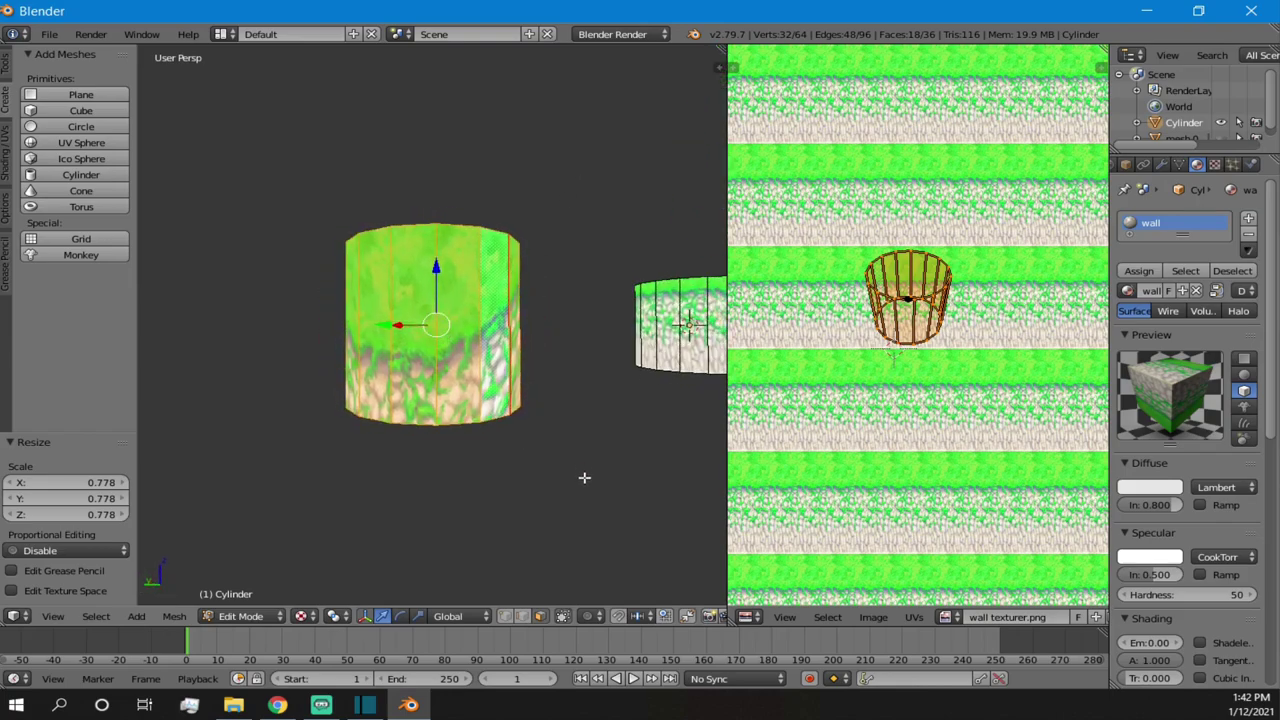
middle_click_drag(396, 310, 528, 328)
right_click(377, 314)
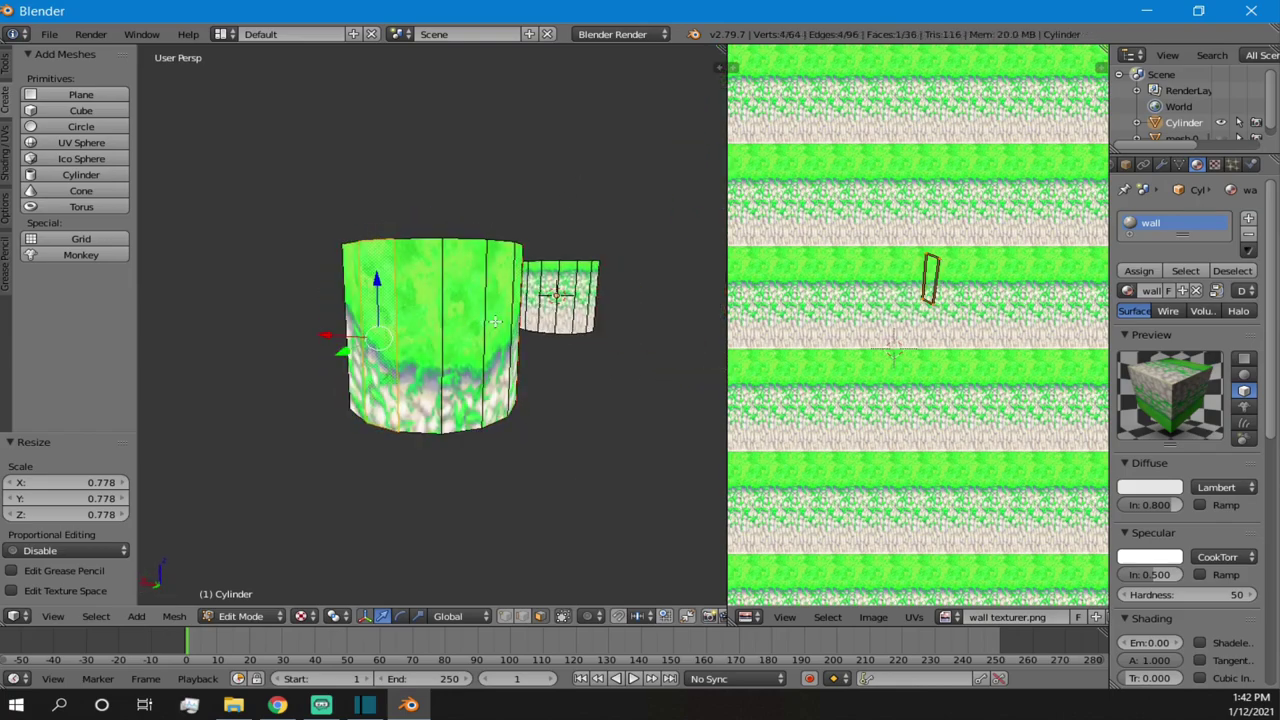
right_click(508, 307, "ctrl")
middle_click_drag(422, 337, 413, 329)
key("u")
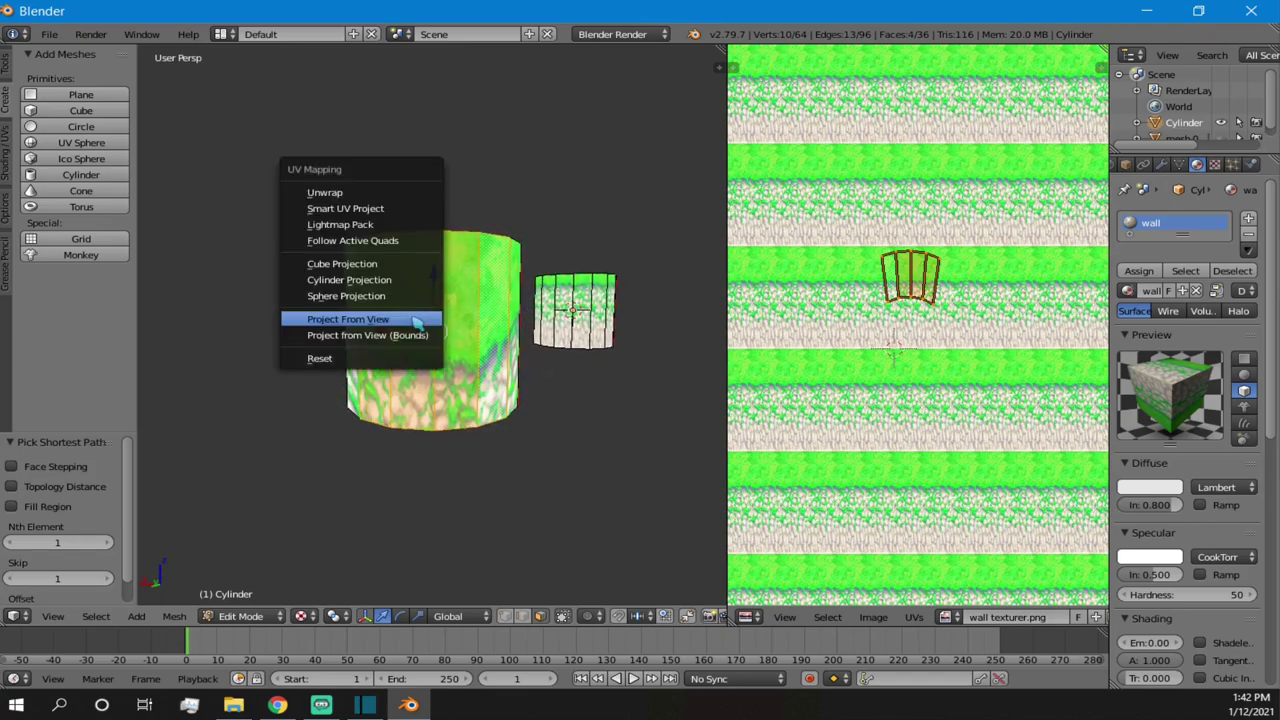
left_click(415, 319)
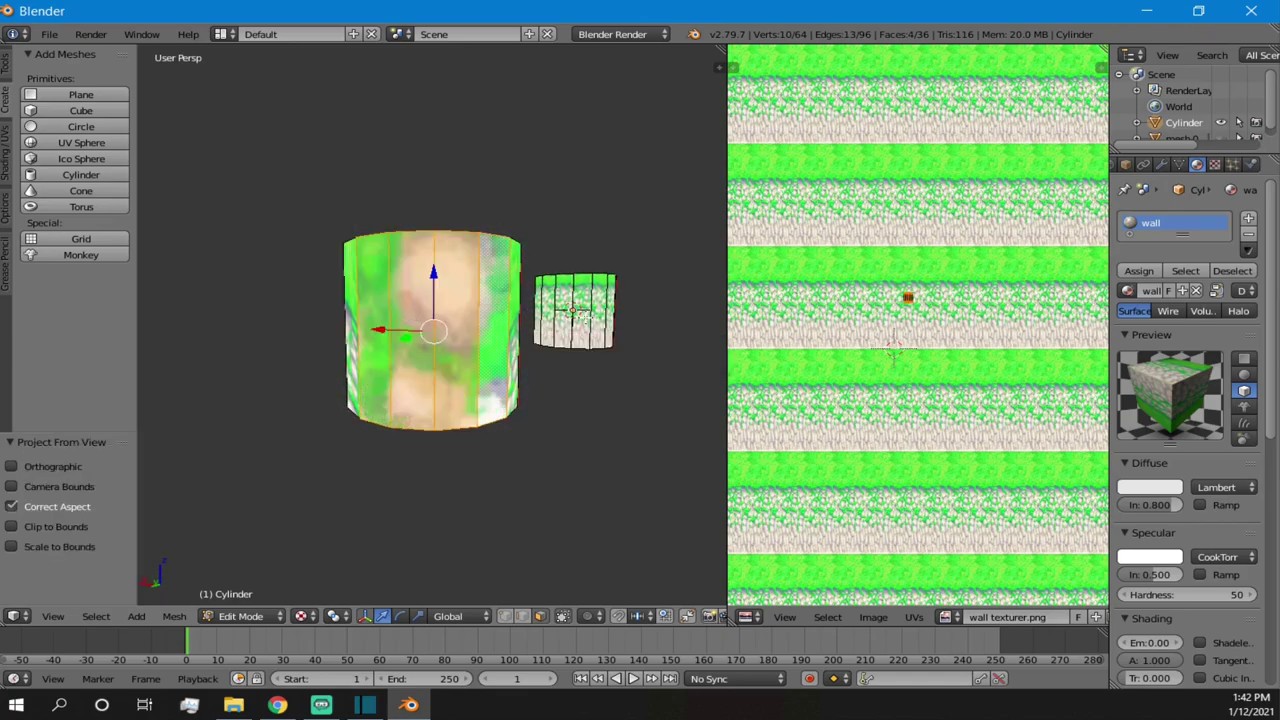
- Scale the four faces' UVs by about 11.755 to span one texture band, and deselect them in the UV view
key("s")
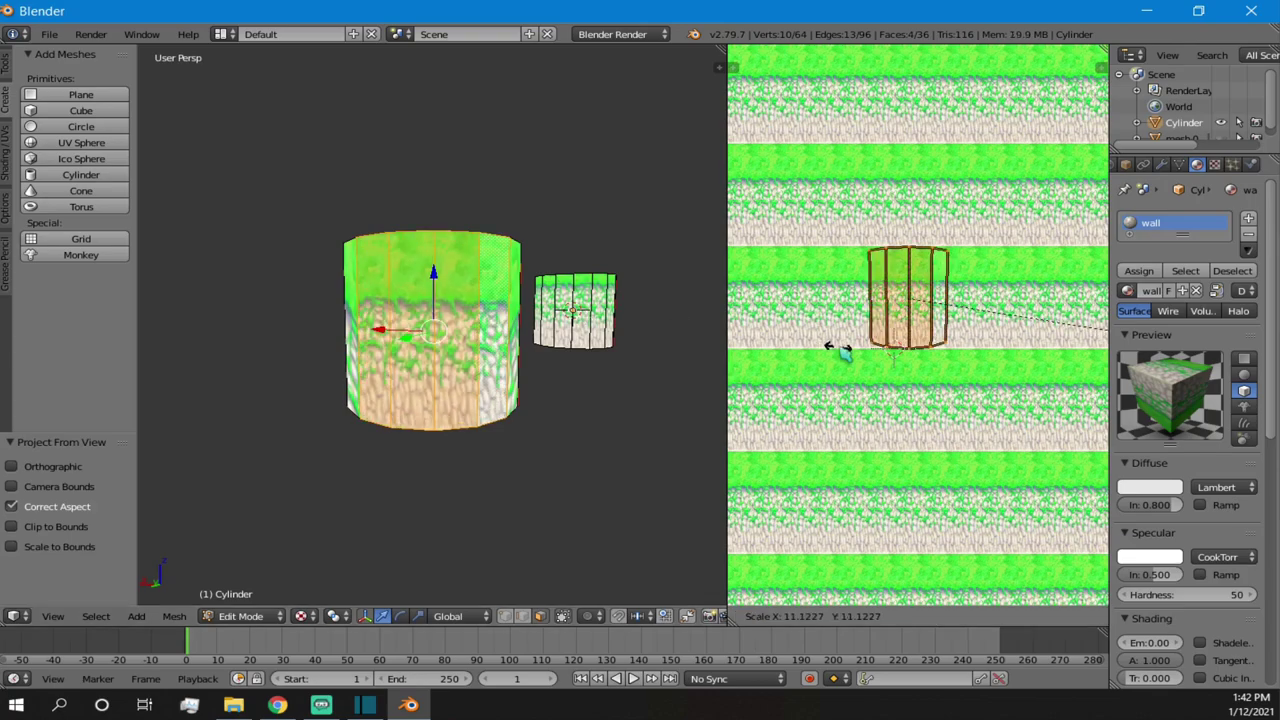
left_click(850, 349)
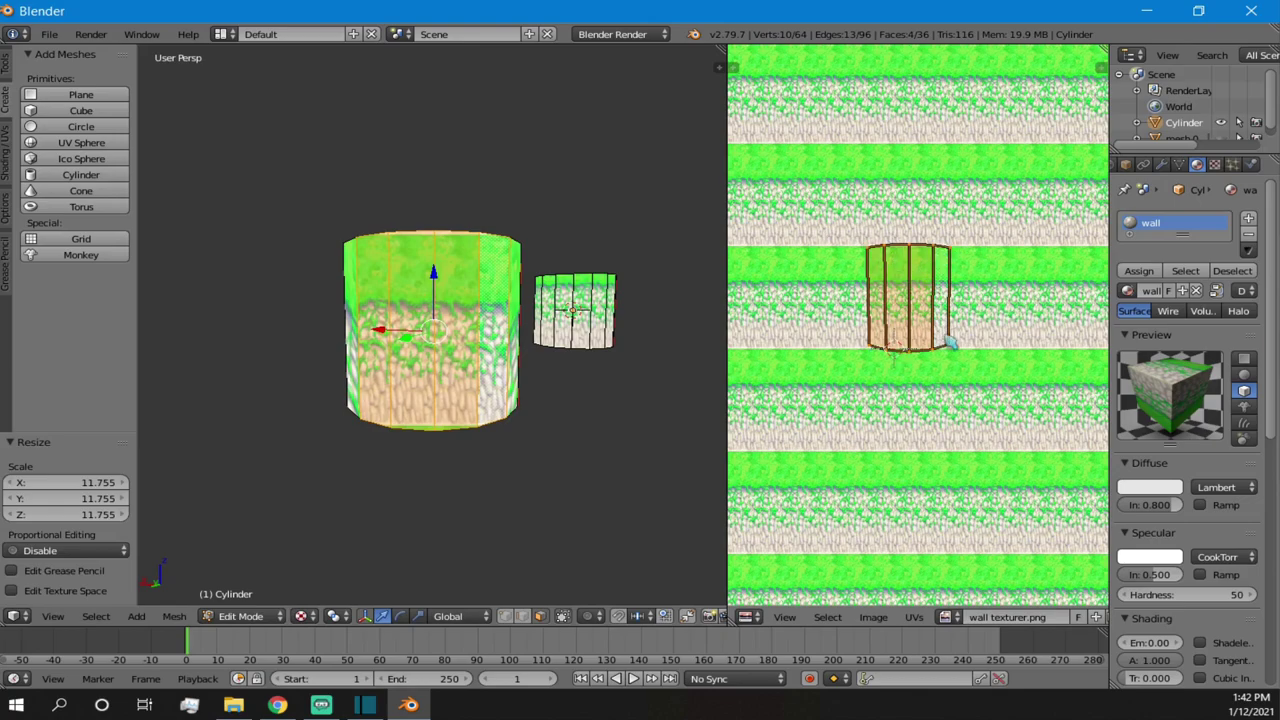
key("a")
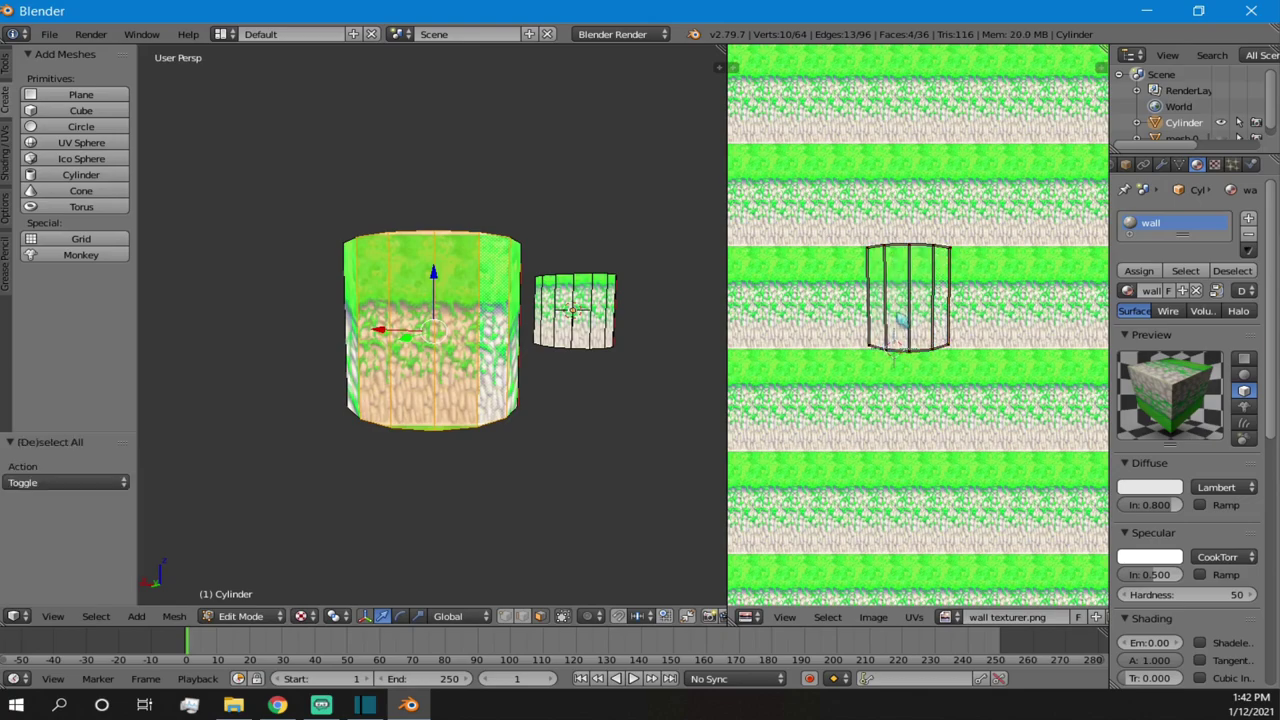
scroll(864, 360, "up", 6)
scroll(864, 355, "down", 2)
key("a")
key("a")
scroll(900, 330, "down", 2)
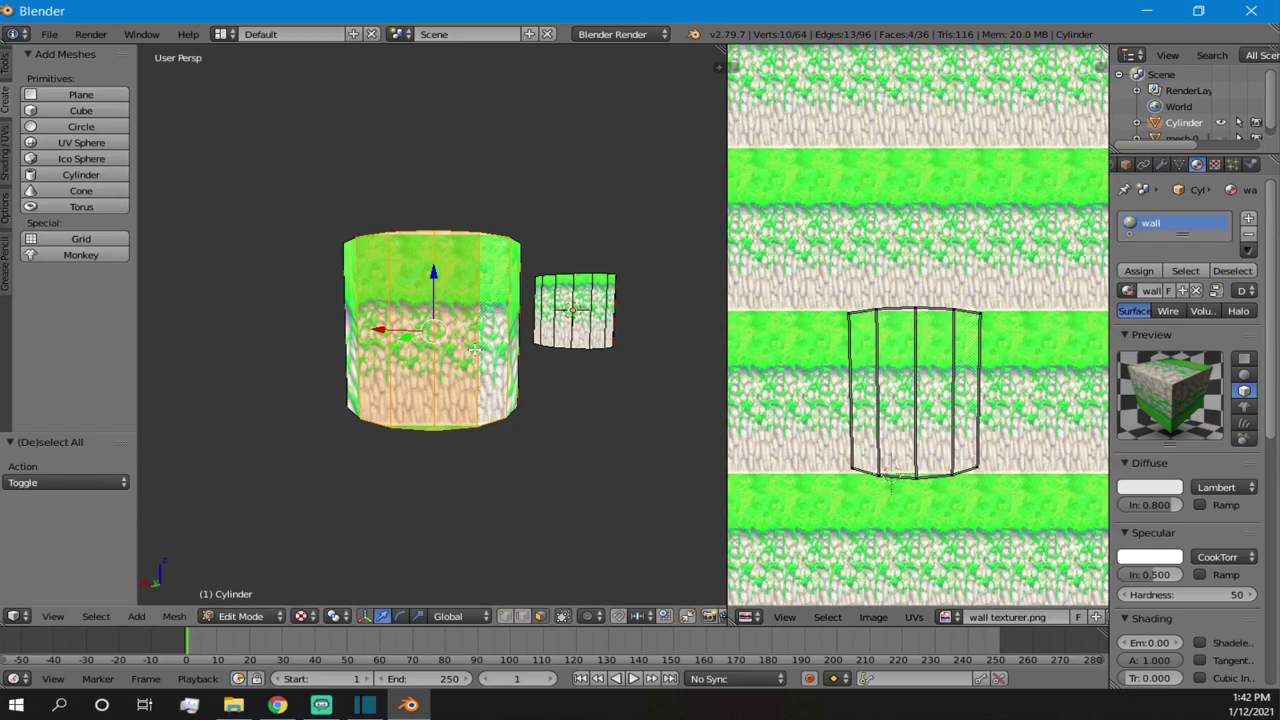
- Try to select a run of neighbouring side faces with shortest-path picking in solid shading, and clear the selection
key("a")
middle_click_drag(500, 260, 400, 320)
right_click(378, 345)
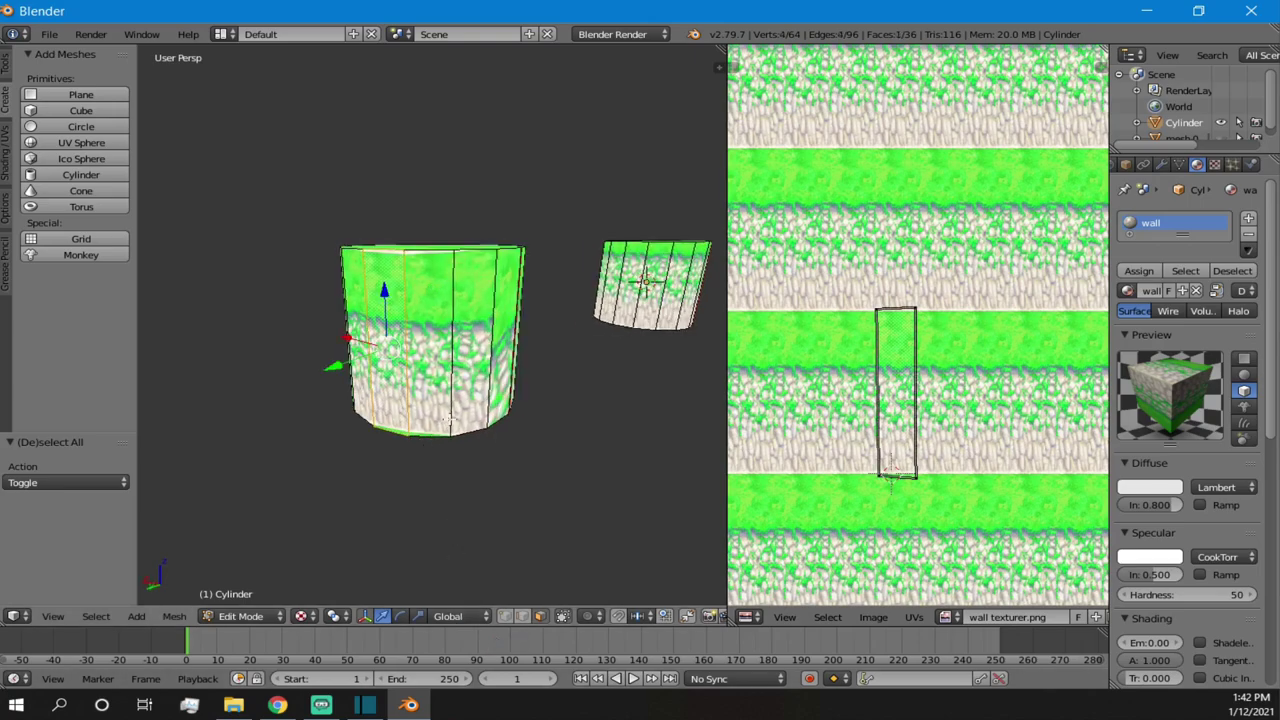
middle_click_drag(476, 341, 394, 354)
right_click(488, 323, "ctrl")
key("alt+z")
right_click(503, 320, "ctrl")
right_click(476, 372, "ctrl")
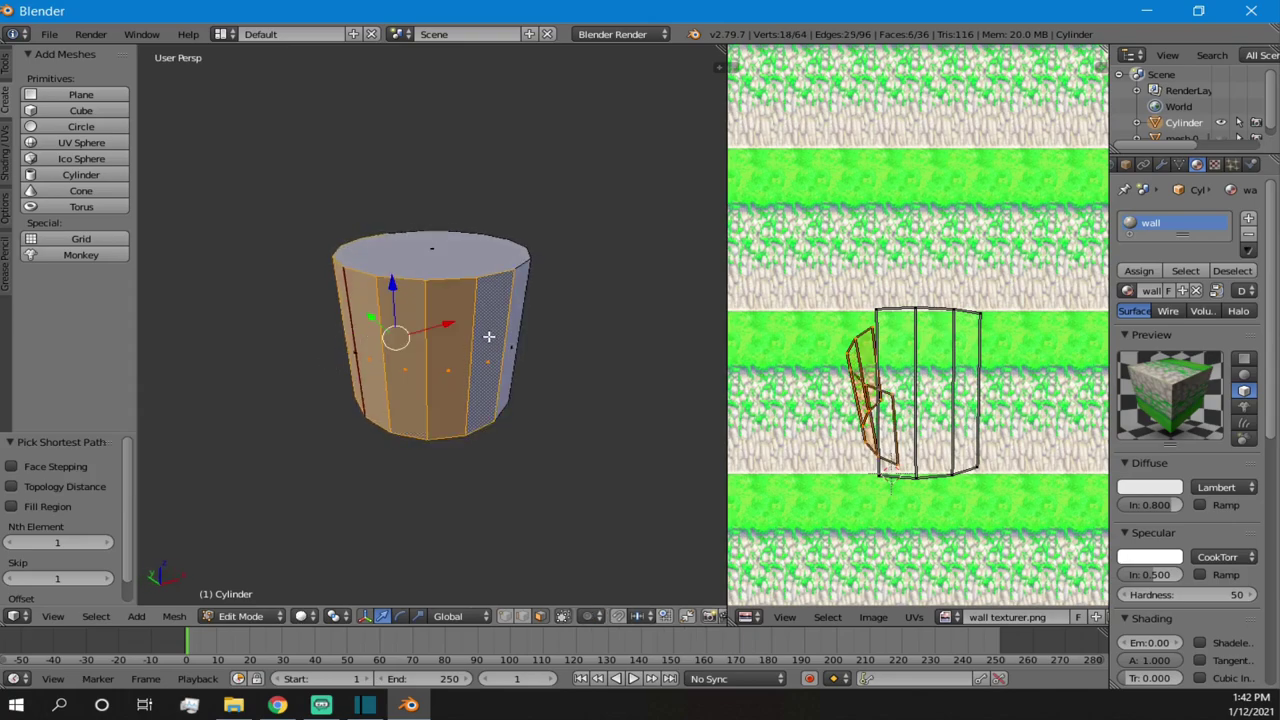
right_click(511, 349, "ctrl")
key("a")
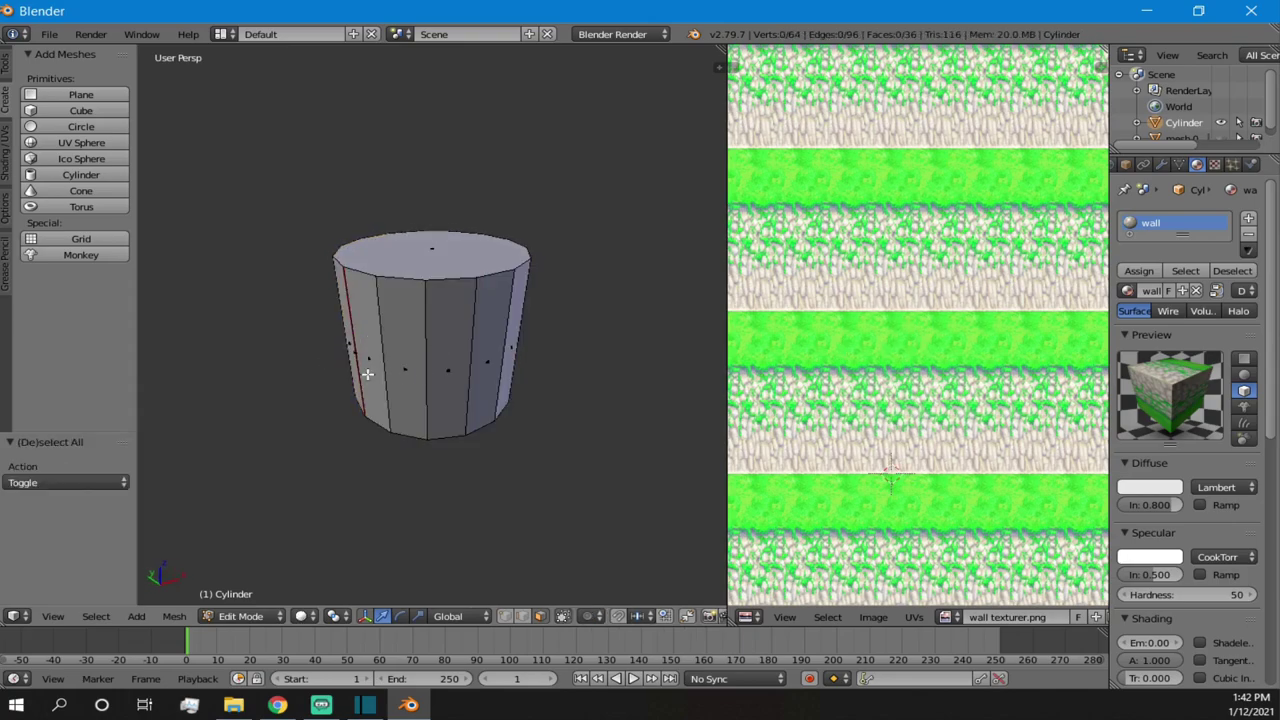
- Try to circle-select the cylinder's faces from the side and check the coverage from other angles
scroll(374, 371, "up", 2)
scroll(362, 379, "down", 4)
middle_click_drag(390, 346, 530, 318)
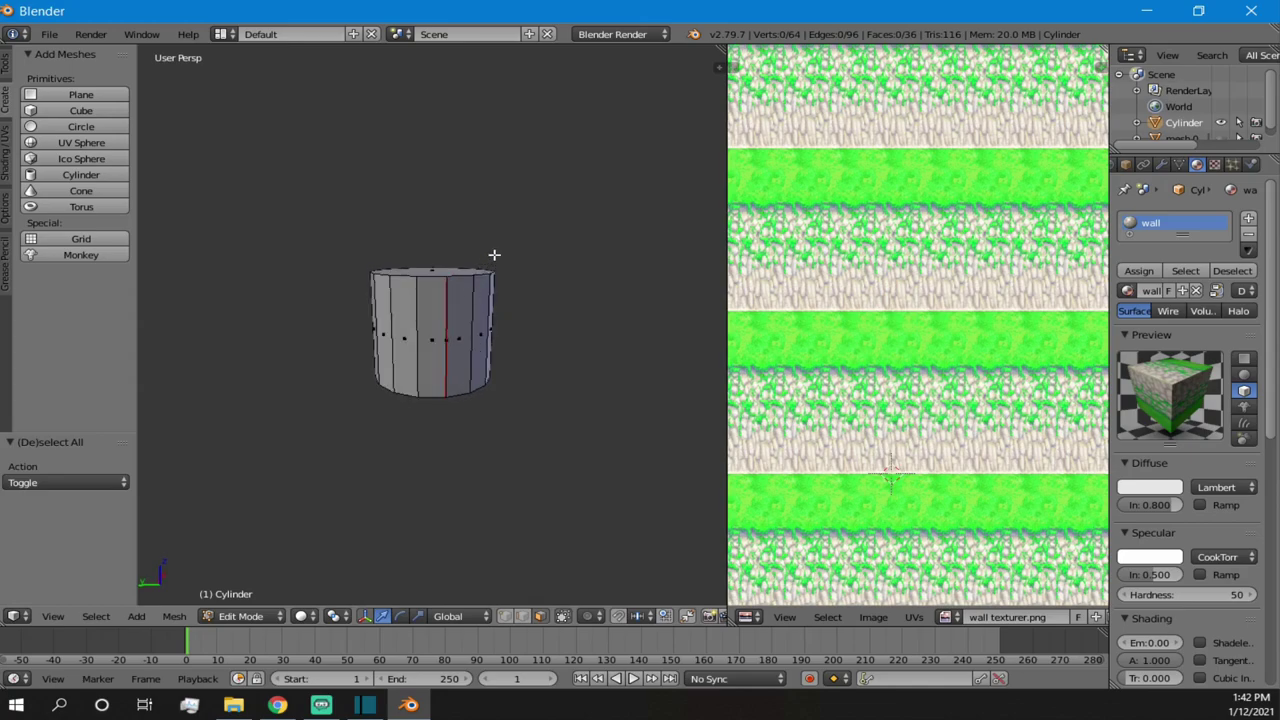
key("c")
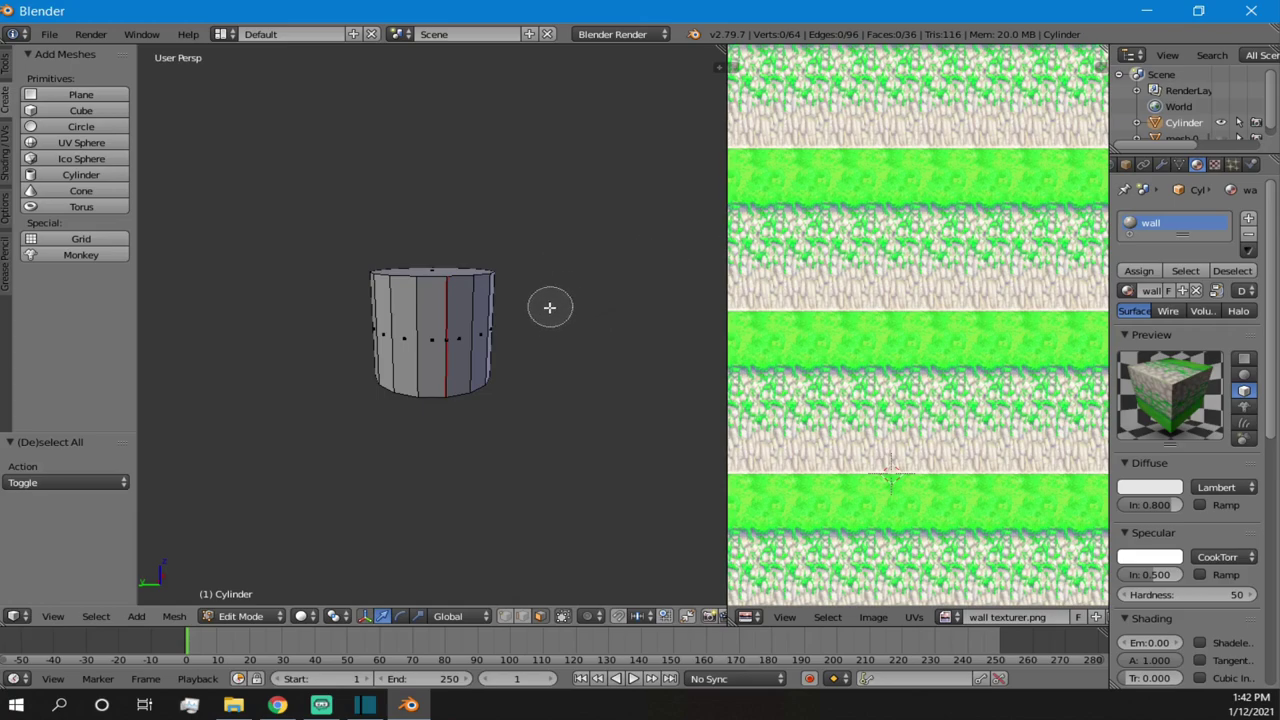
mouse_move(518, 318)
left_mouse_down()
mouse_move(436, 338)
mouse_move(434, 309)
mouse_move(494, 294)
left_mouse_up()
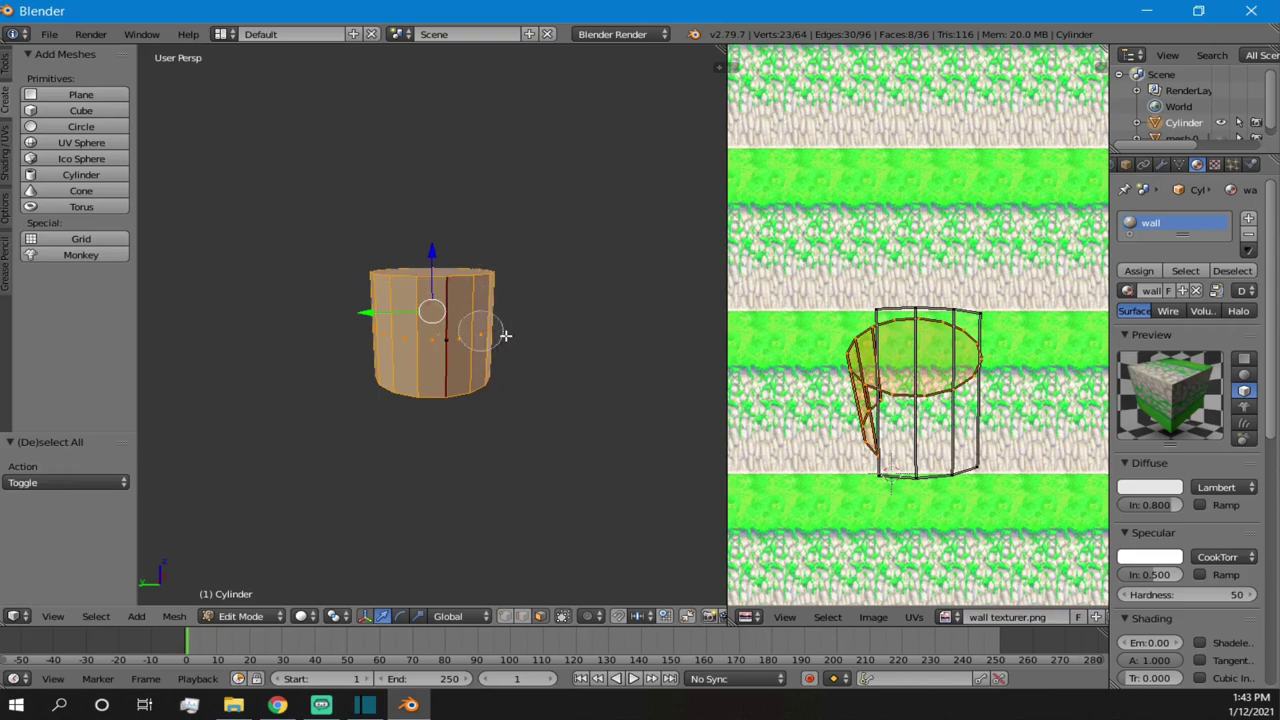
right_click(495, 376)
middle_click_drag(473, 333, 475, 238)
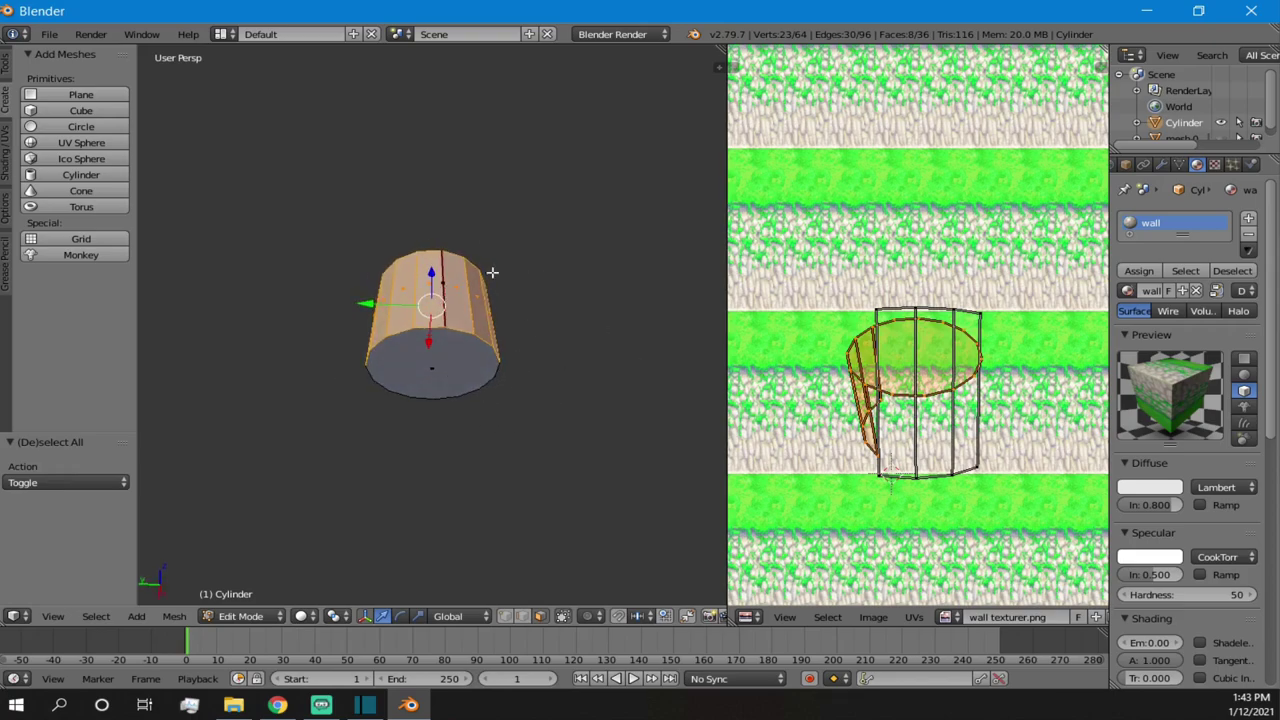
middle_click_drag(431, 340, 466, 349)
key("c")
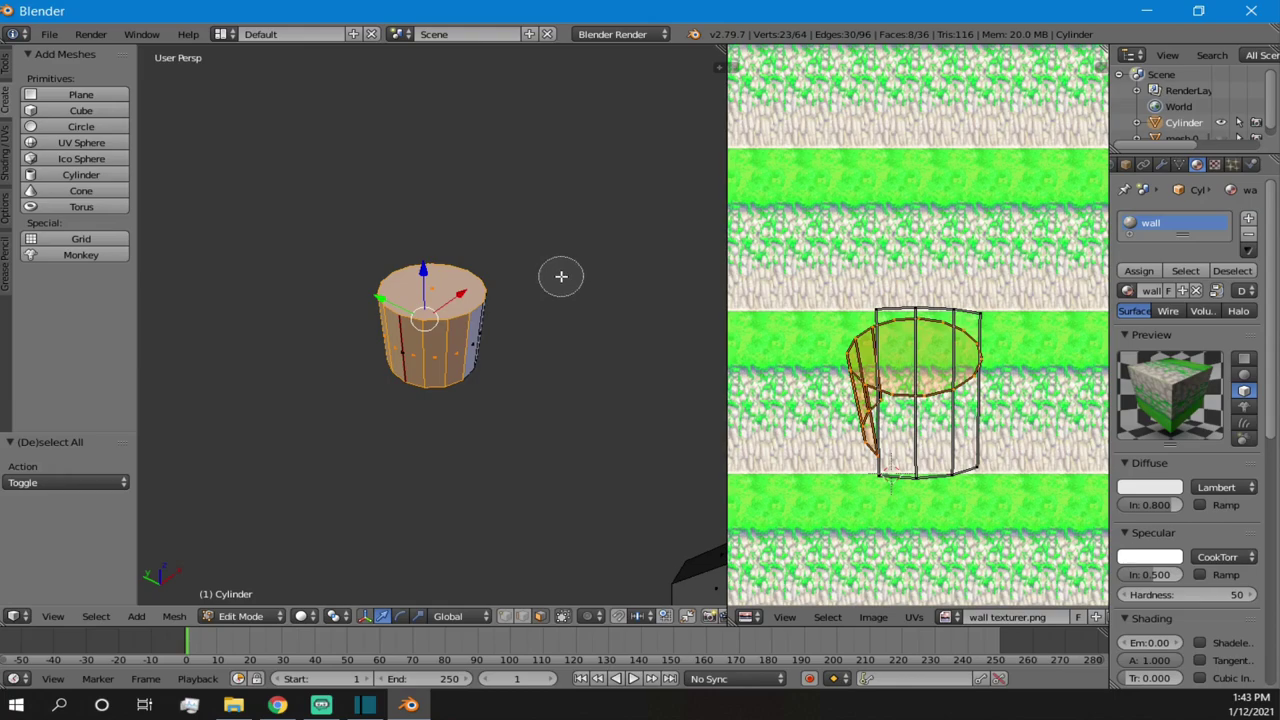
mouse_move(565, 278)
middle_mouse_down()
mouse_move(375, 300)
mouse_move(461, 296)
middle_mouse_up()
middle_click_drag(357, 357, 493, 346)
middle_click_drag(405, 366, 429, 366)
key("Escape")
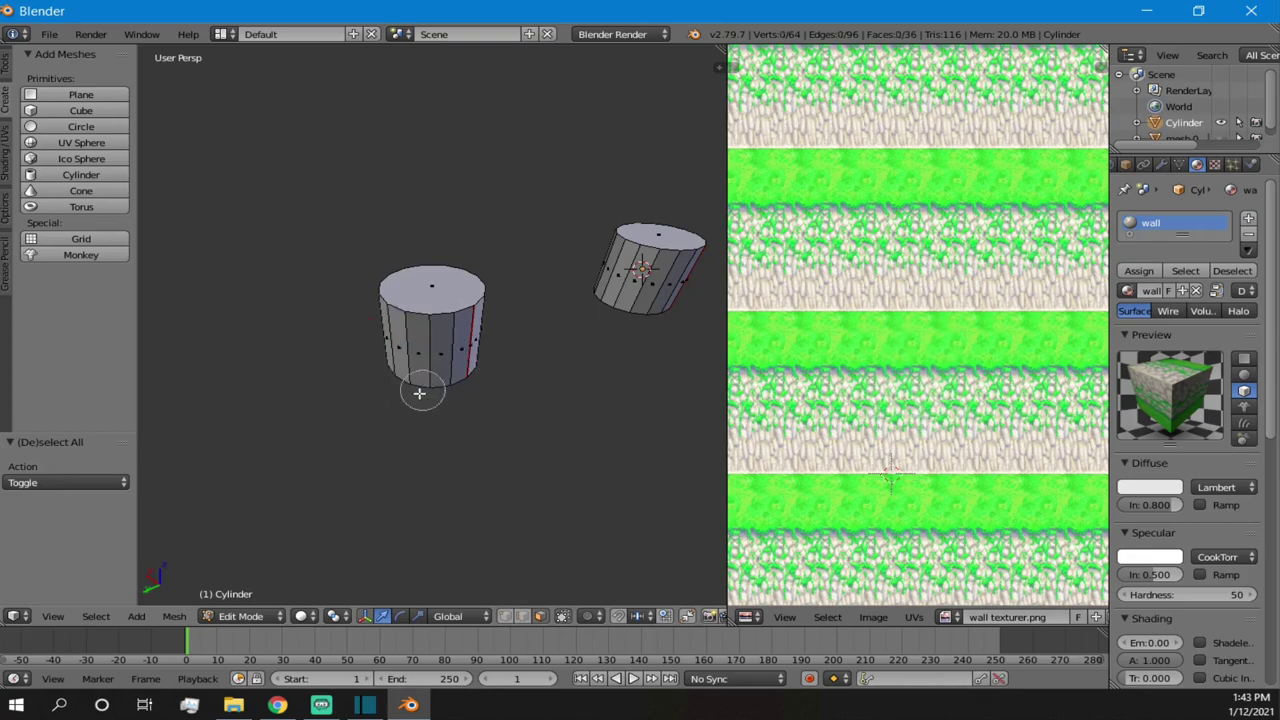
- Try further circle selections on the cylinder's side faces, toggling wireframe between attempts, and clear the selection
key("c")
mouse_move(460, 371)
left_mouse_down()
mouse_move(327, 377)
mouse_move(428, 286)
mouse_move(493, 349)
left_mouse_up()
key("c")
key("Escape")
middle_click_drag(531, 415, 452, 377)
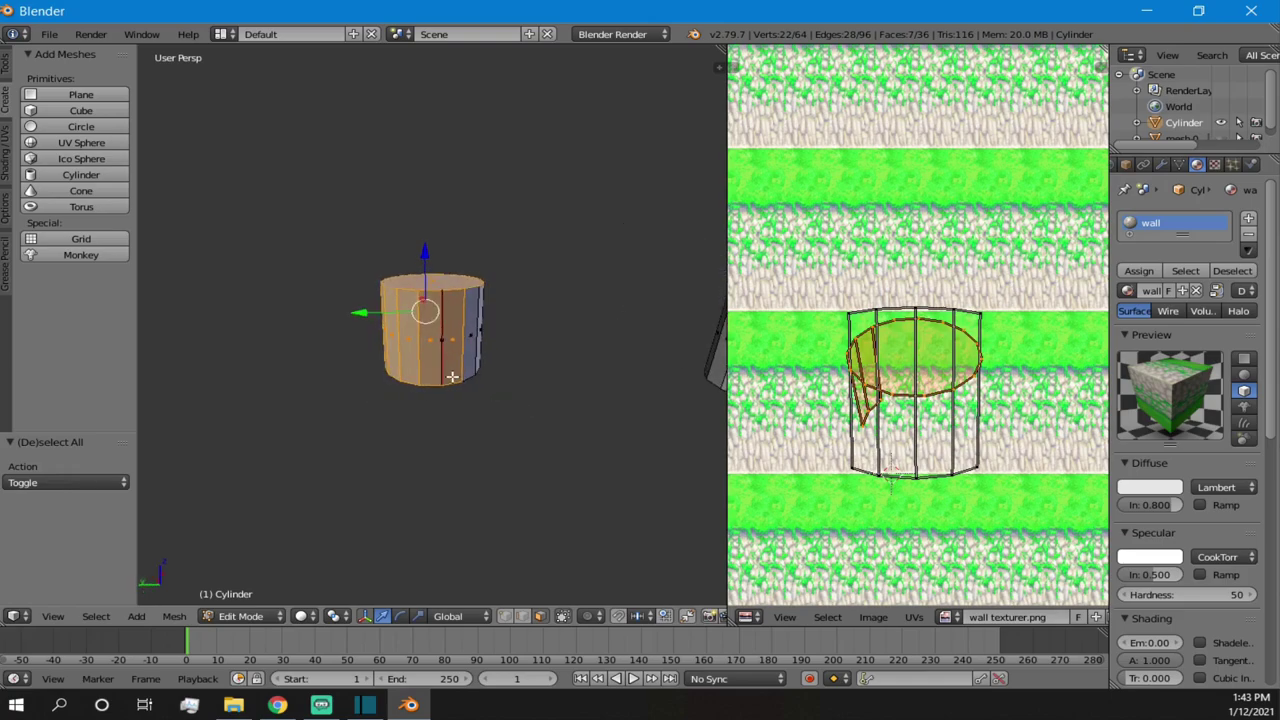
key("z")
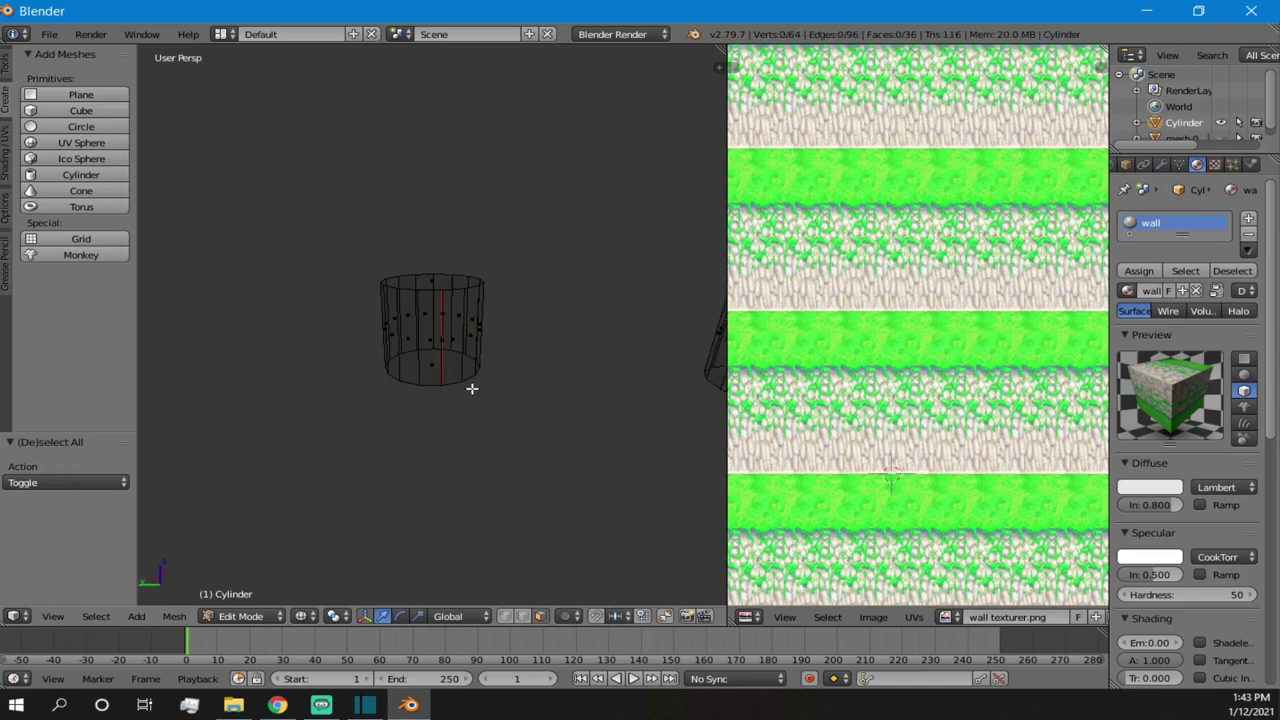
key("z")
key("c")
left_click_drag(434, 336, 377, 282)
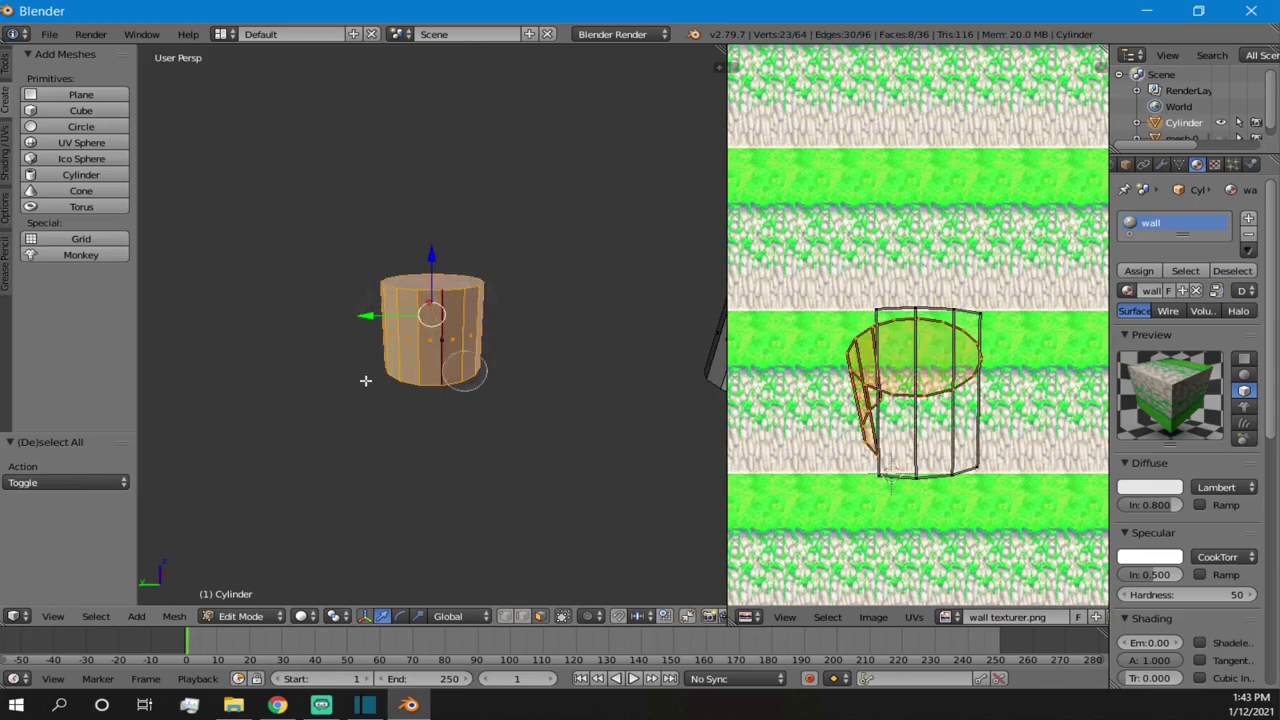
right_click(505, 309)
mouse_move(514, 309)
middle_mouse_down()
mouse_move(437, 317)
mouse_move(708, 309)
mouse_move(177, 237)
mouse_move(177, 211)
mouse_move(199, 234)
mouse_move(528, 331)
middle_mouse_up()
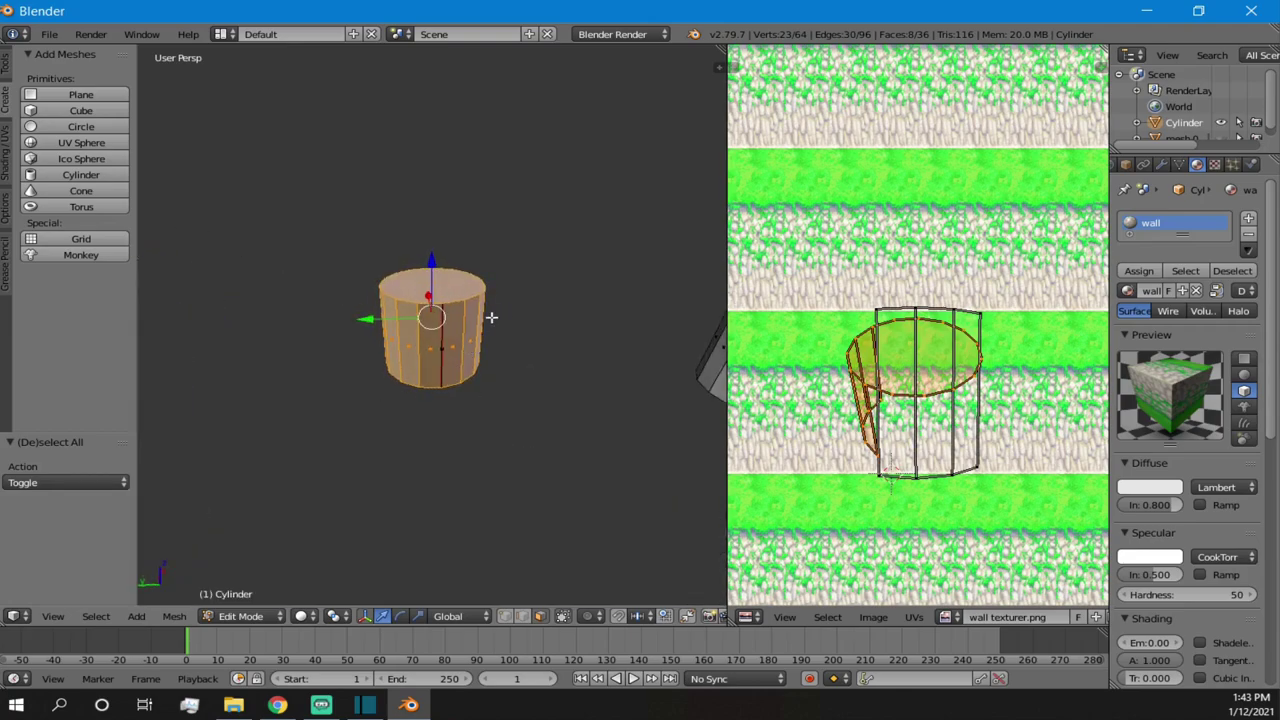
key("a")
- Circle-select the cylinder's visible side and top faces and scale them up
key("c")
left_click_drag(451, 334, 409, 334)
key("Escape")
key("s")
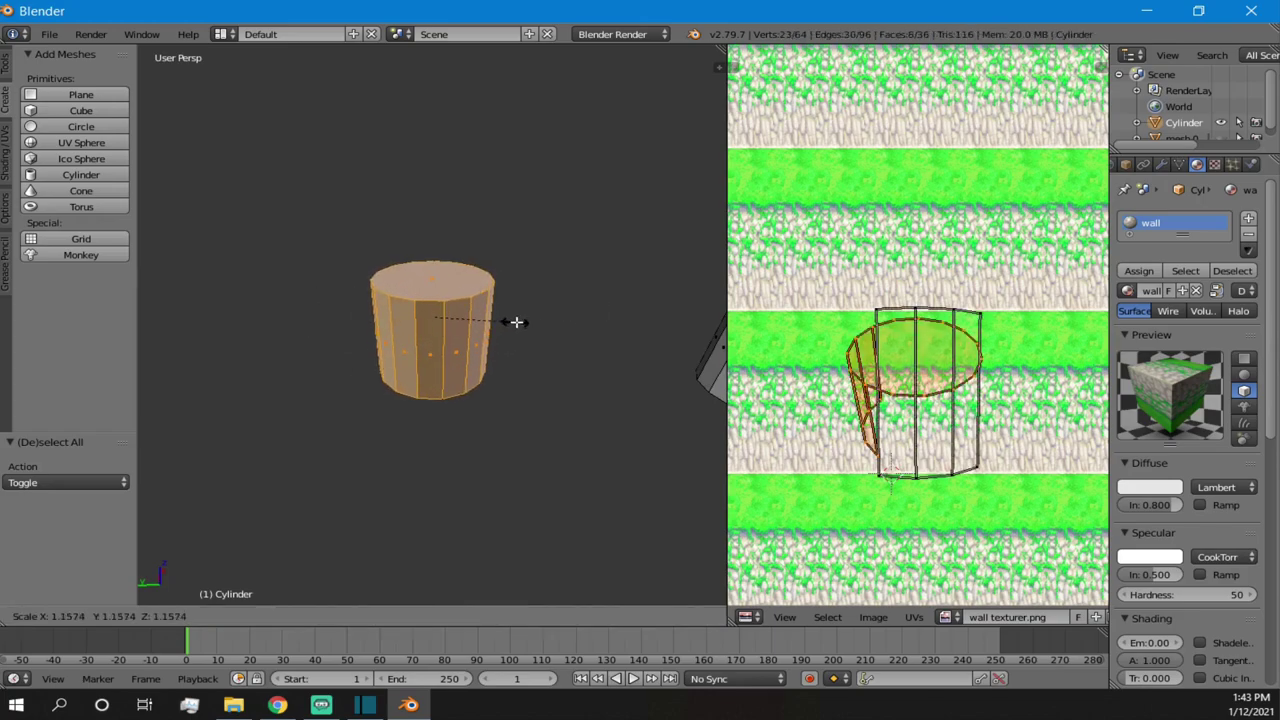
left_click(540, 336)
- Deselect everything and show the cylinder in wireframe shading
key("a")
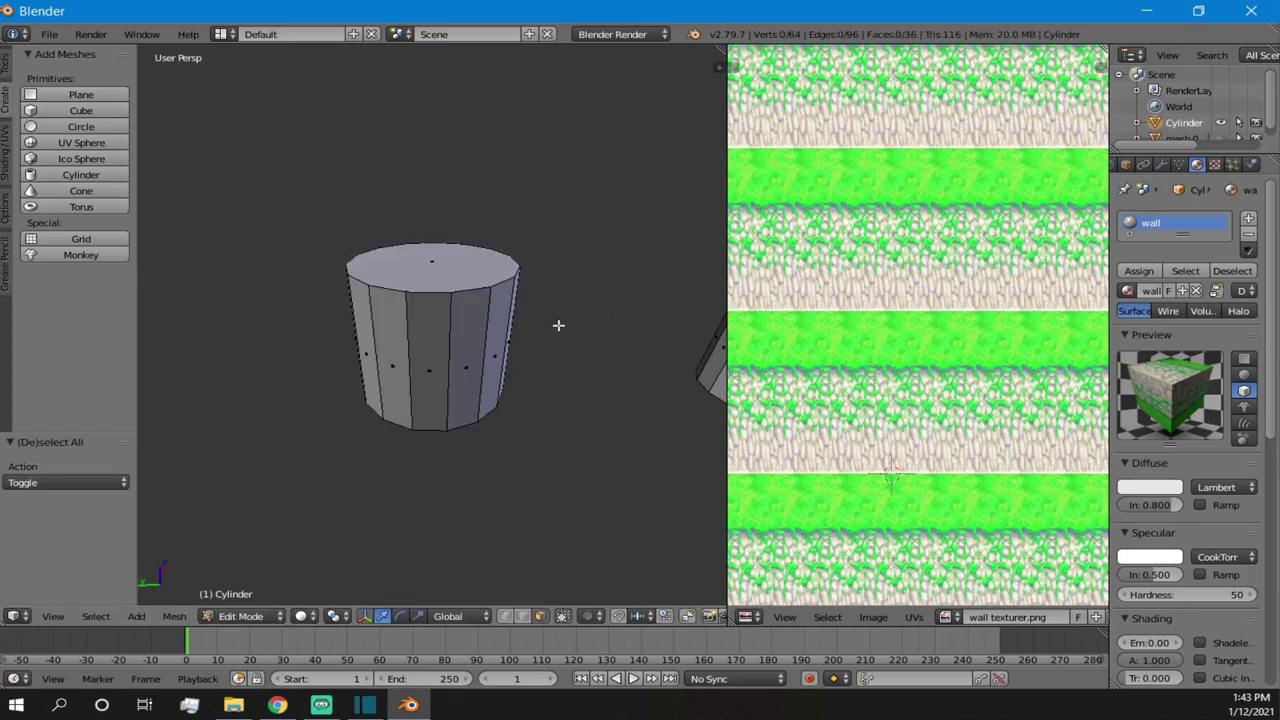
key("c")
key("Escape")
key("z")
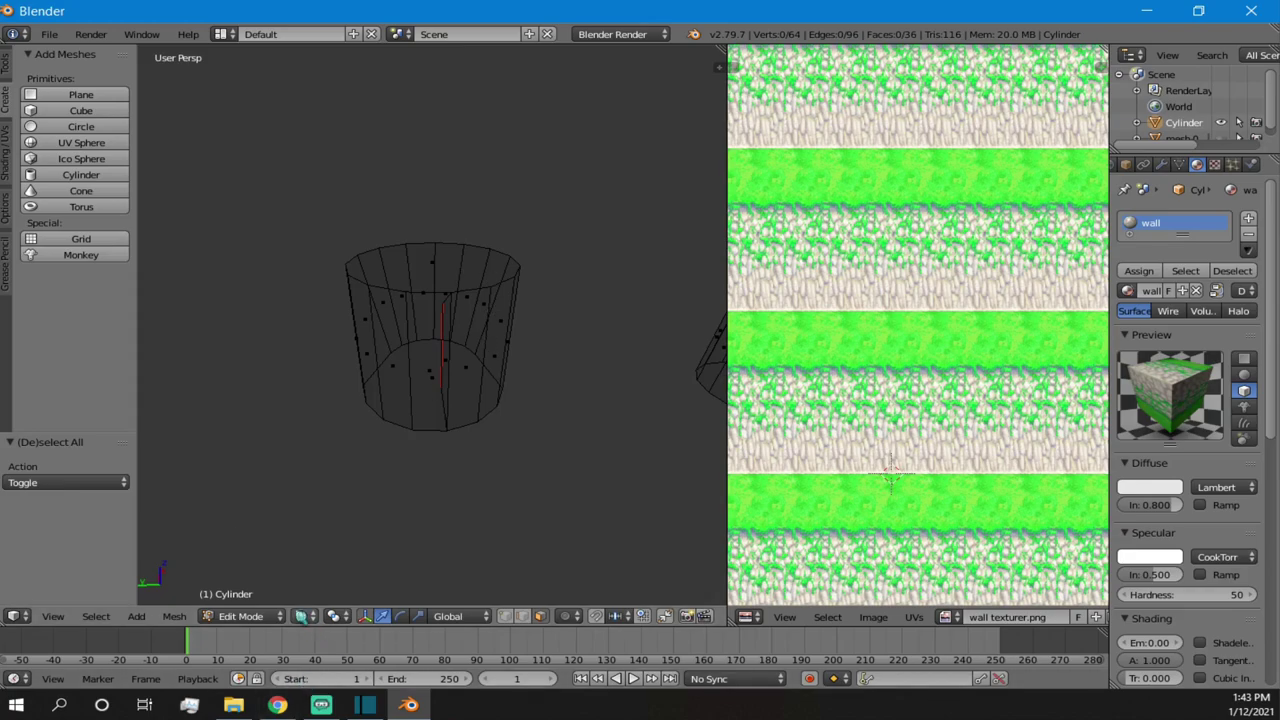
left_click(252, 617)
left_click(314, 628)
left_click(302, 617)
left_click(320, 580)
left_click(490, 568)
middle_click_drag(488, 443, 477, 369)
key("a")
key("a")
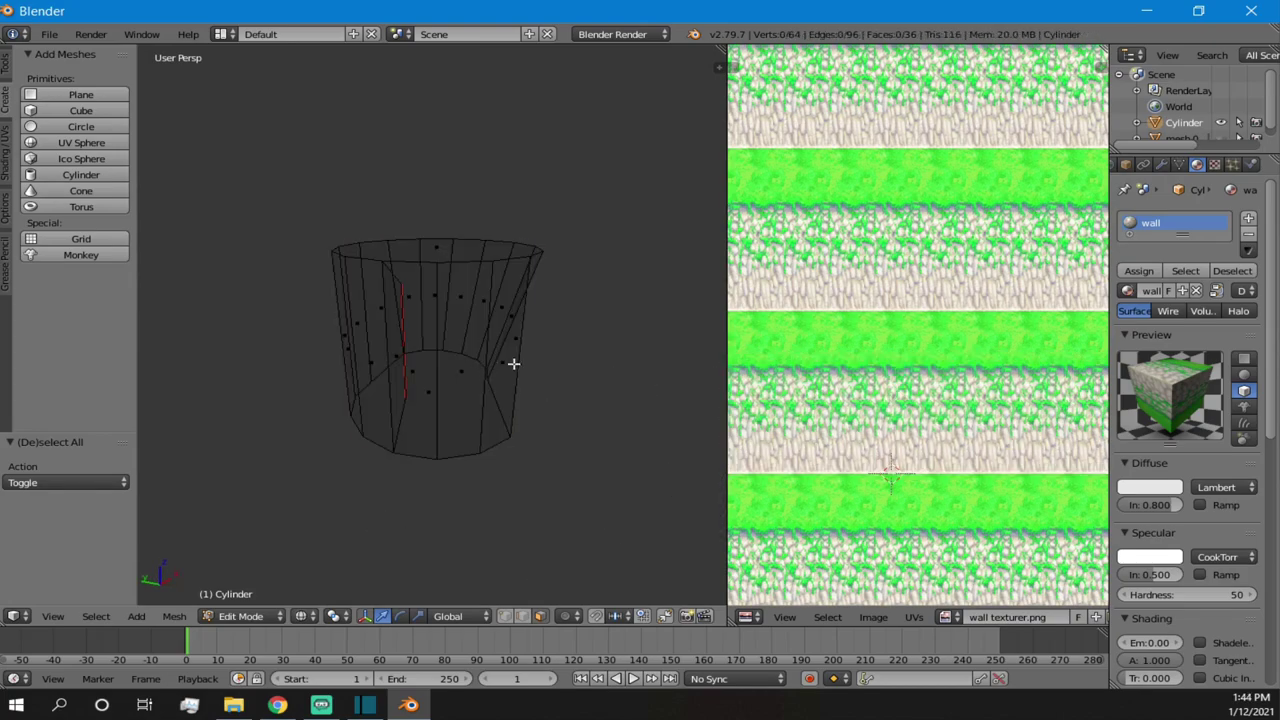
- Circle-select all faces of the cylinder through the wireframe, including those at the back
scroll(491, 362, "down", 2)
key("c")
mouse_move(550, 330)
left_mouse_down()
mouse_move(488, 316)
mouse_move(383, 320)
mouse_move(394, 294)
left_mouse_up()
right_click(390, 298)
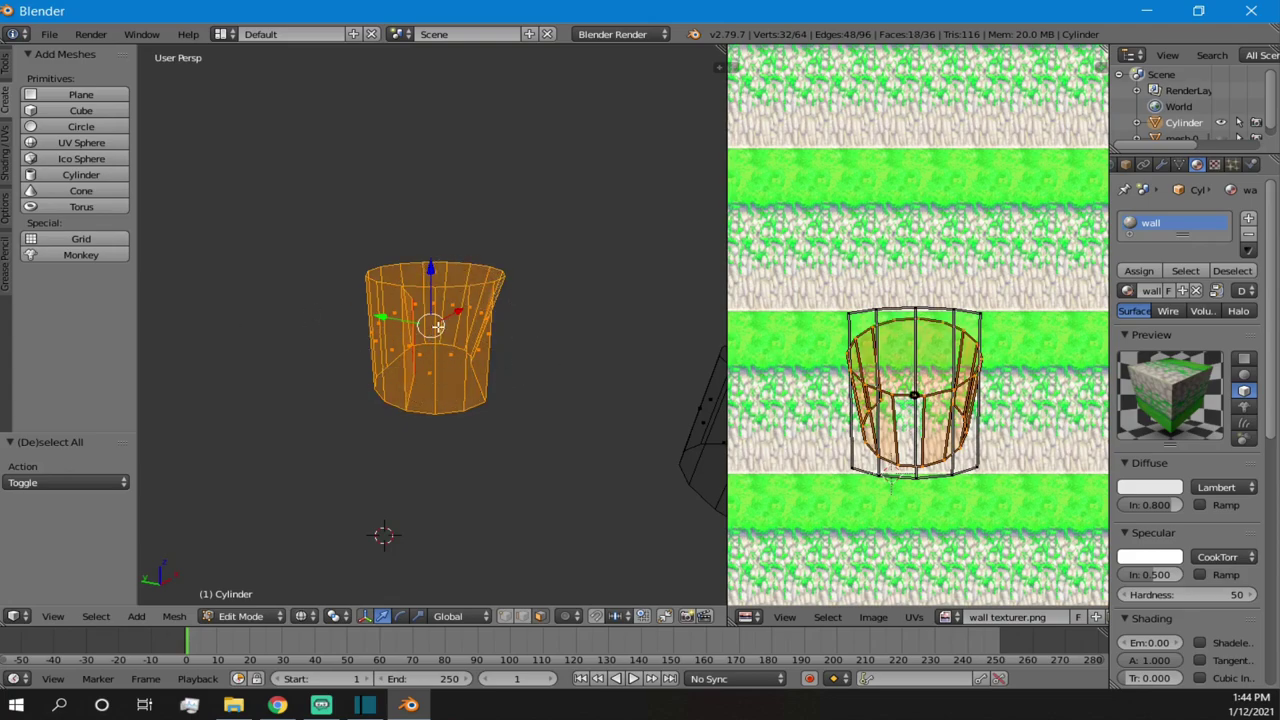
- Return the viewport to textured shading and examine the cylinder's shape and texture from several sides
key("alt+z")
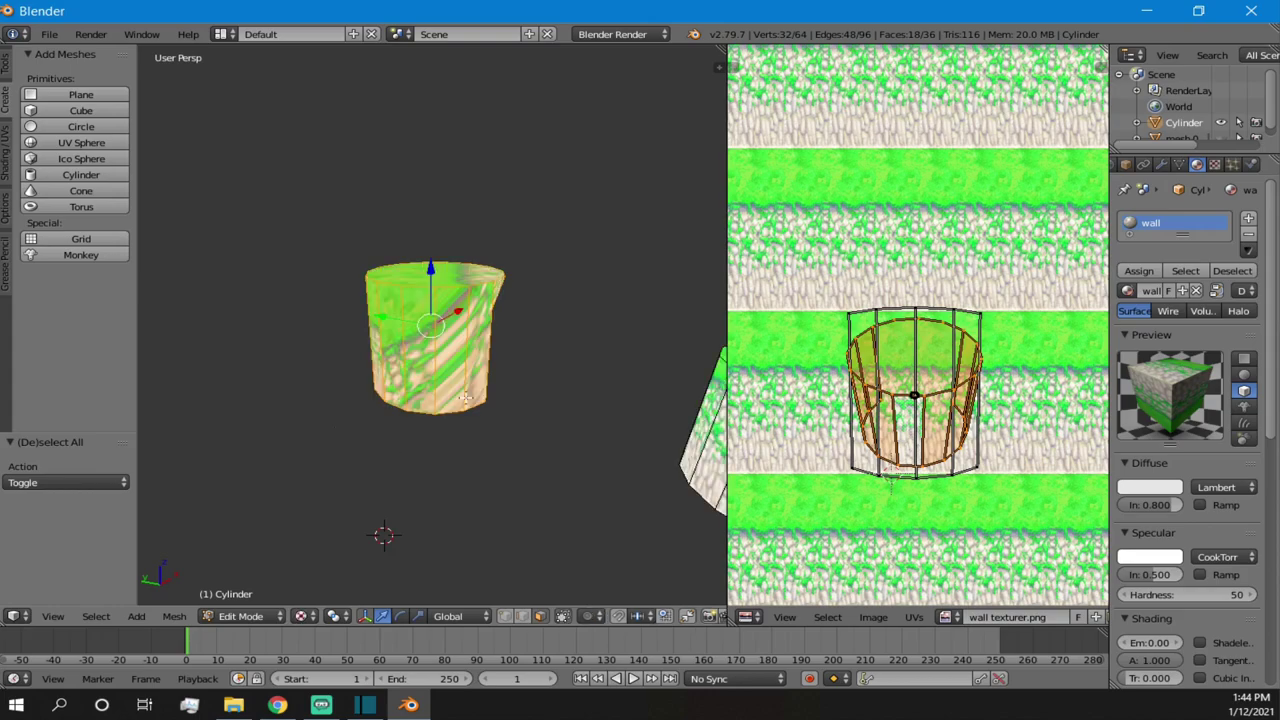
scroll(543, 320, "up", 3)
mouse_move(508, 323)
middle_mouse_down()
mouse_move(310, 338)
mouse_move(413, 352)
mouse_move(460, 460)
middle_mouse_up()
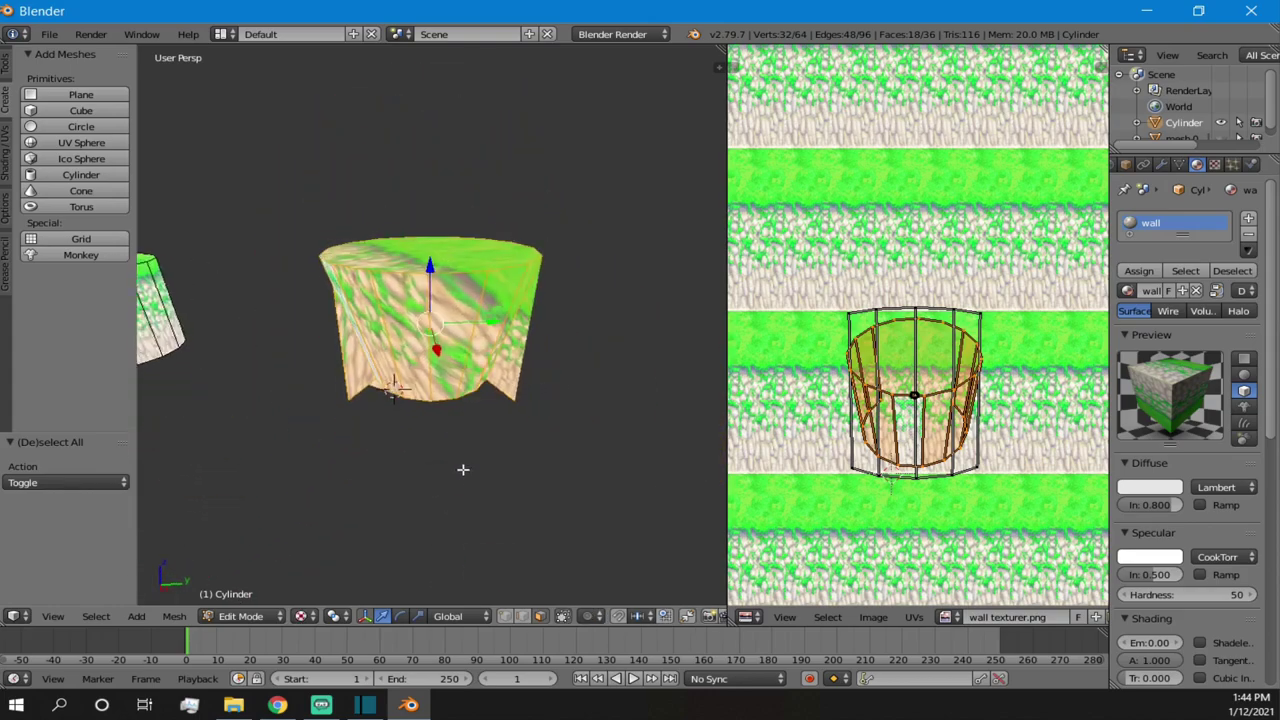
scroll(457, 358, "down", 3)
scroll(431, 281, "up", 2)
middle_click_drag(431, 281, 519, 312)
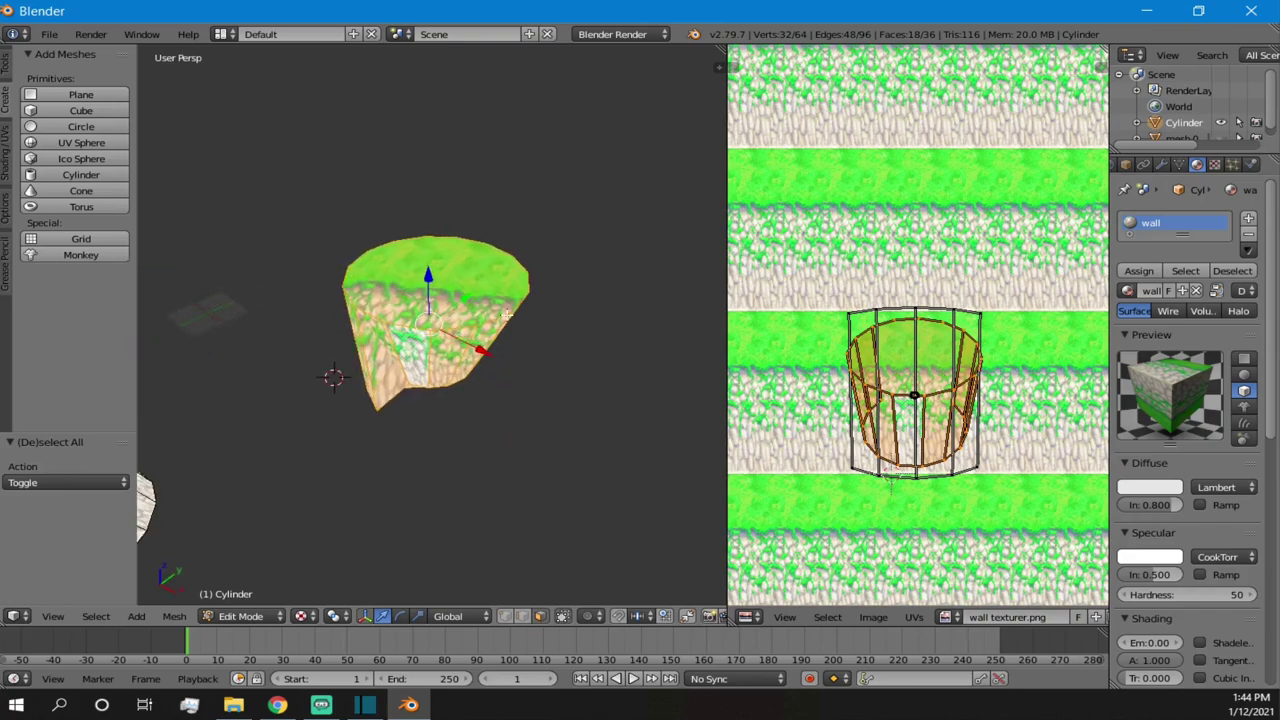
- Deselect everything and try to undo the recent edits to the distorted cylinder copy
key("a")
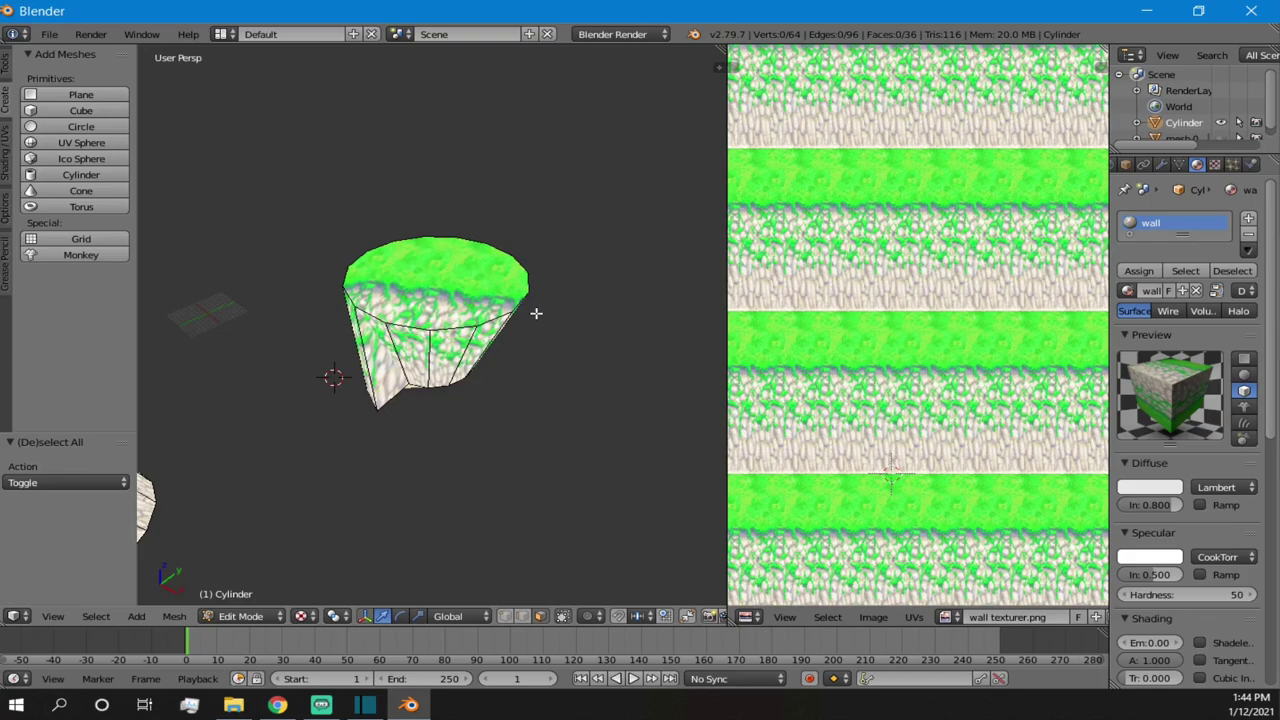
key("ctrl+z")
key("ctrl+z")
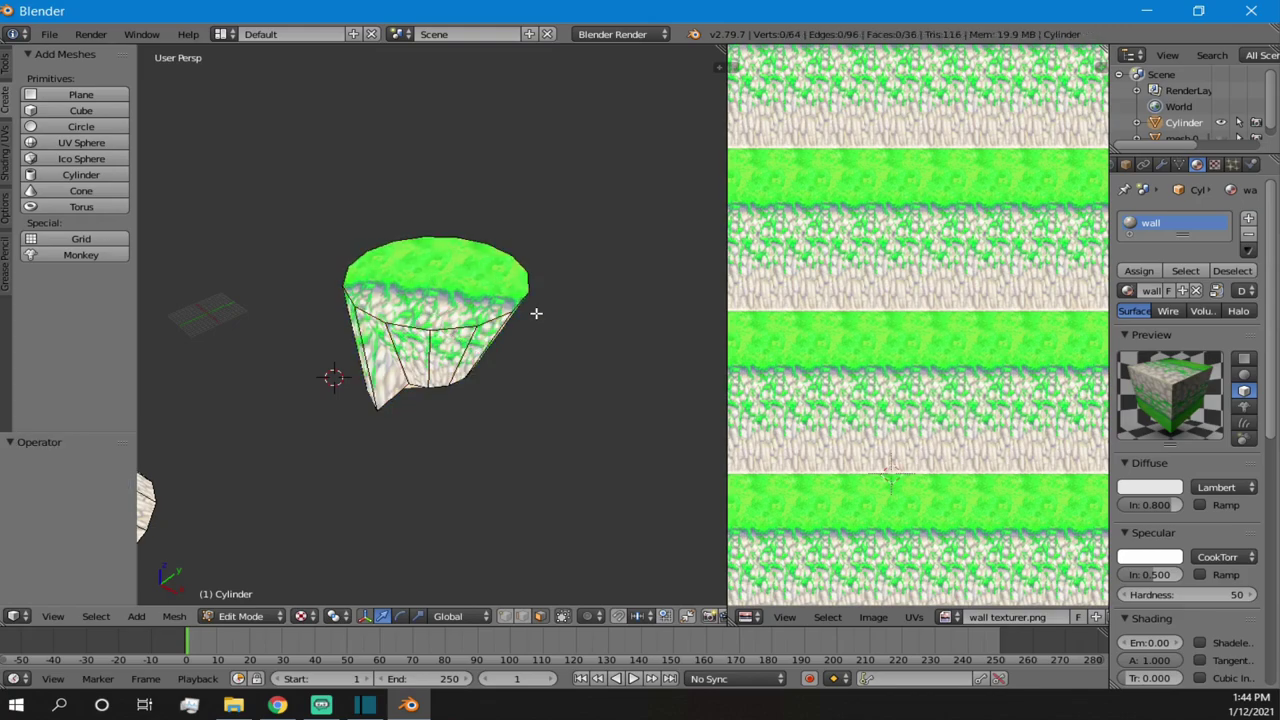
key("ctrl+z")
key("ctrl+shift+z")
scroll(430, 358, "down", 5)
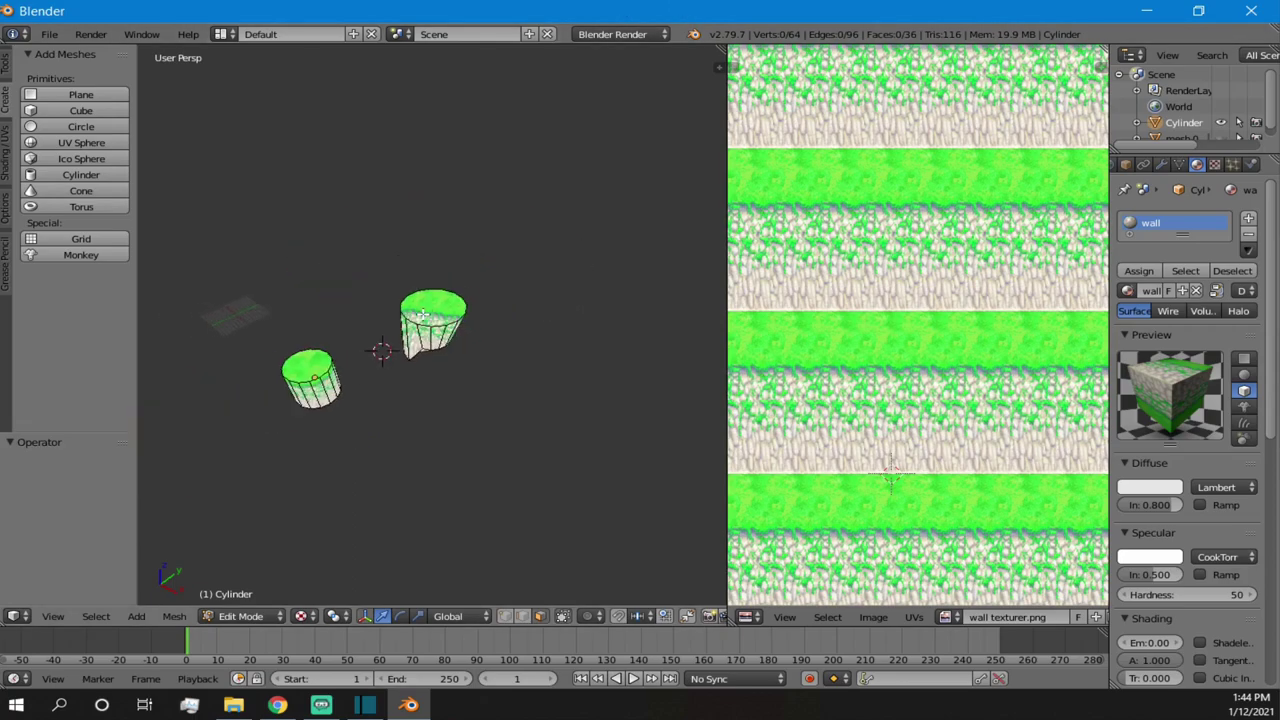
- Select the whole distorted cylinder copy in wireframe shading, delete its faces, and return to textured shading
key("z")
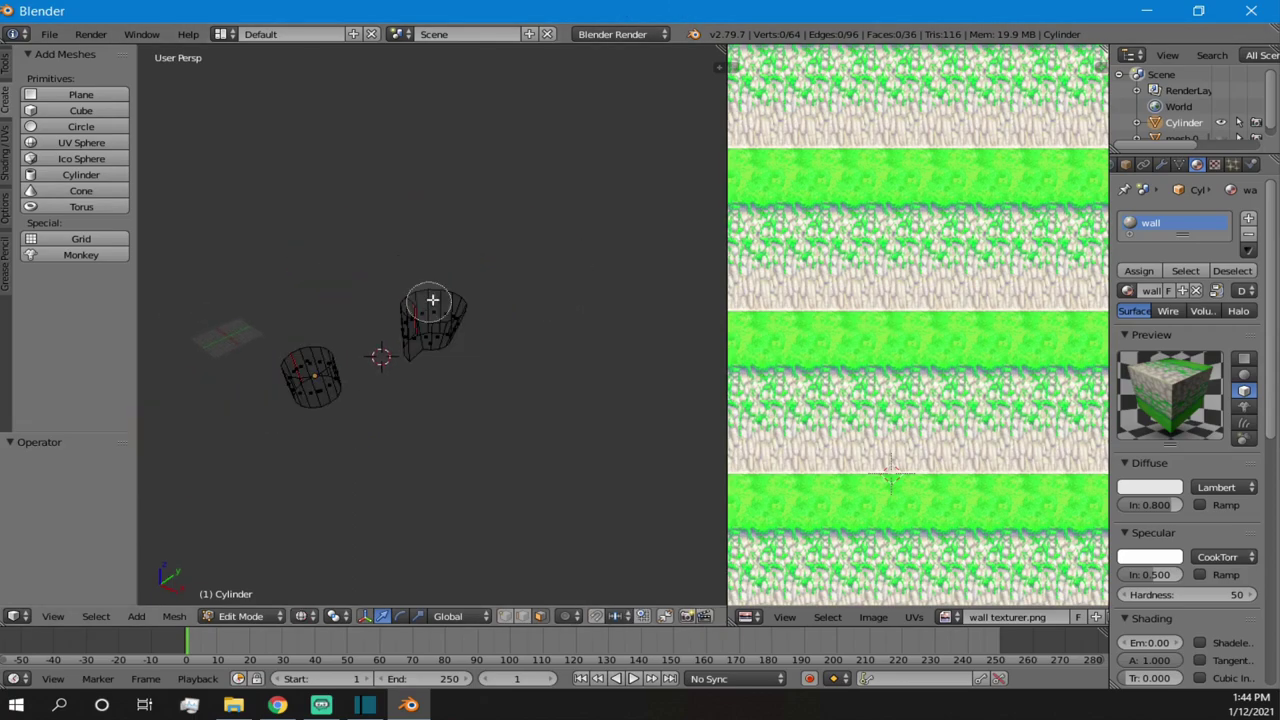
key("l")
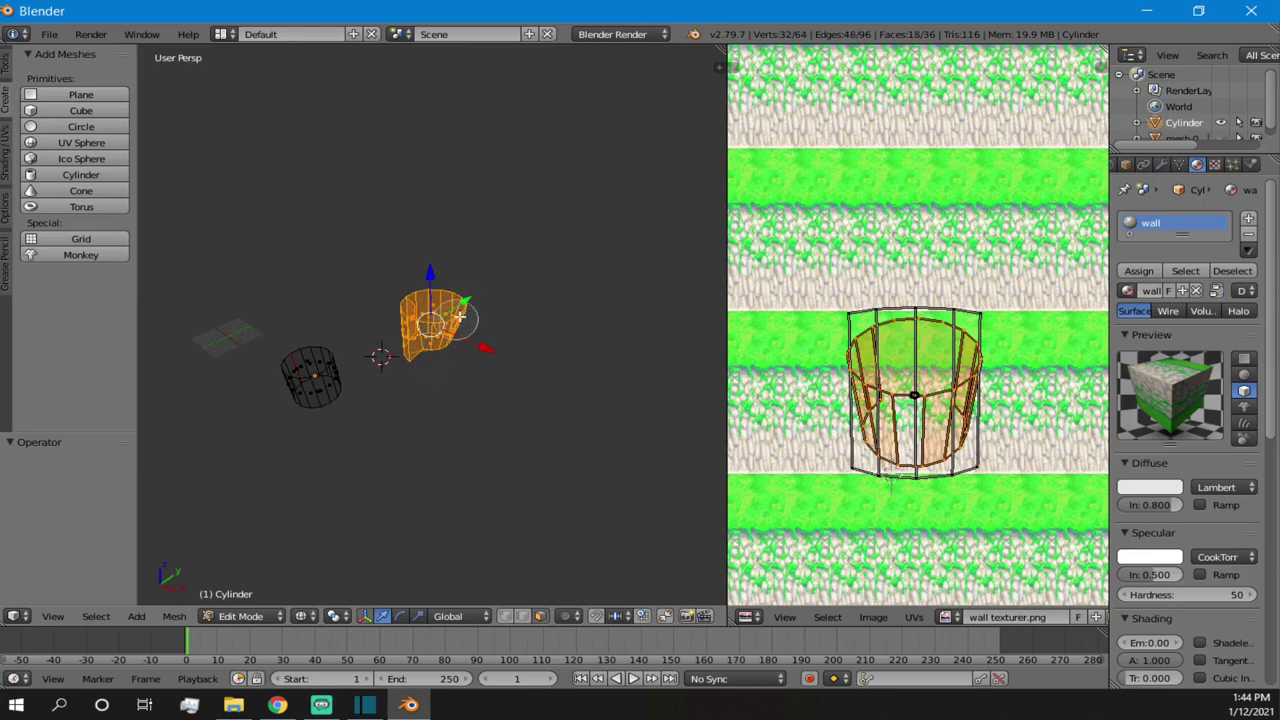
key("x")
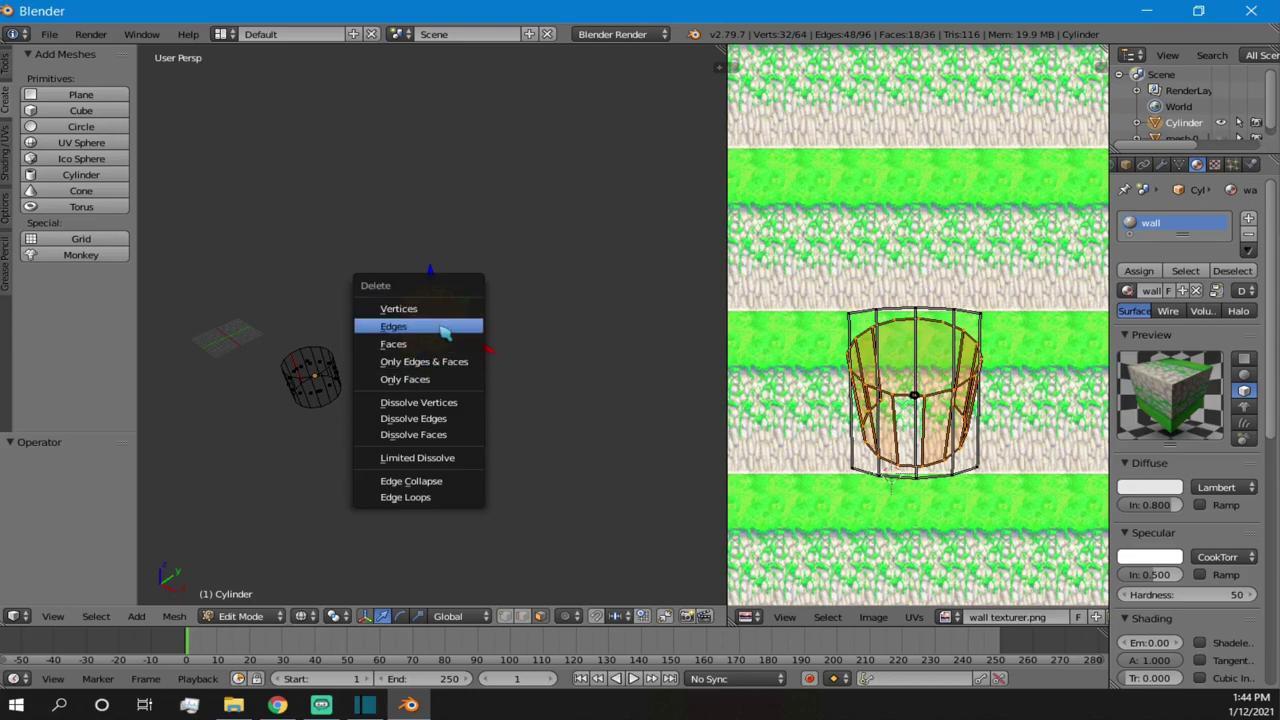
left_click(430, 344)
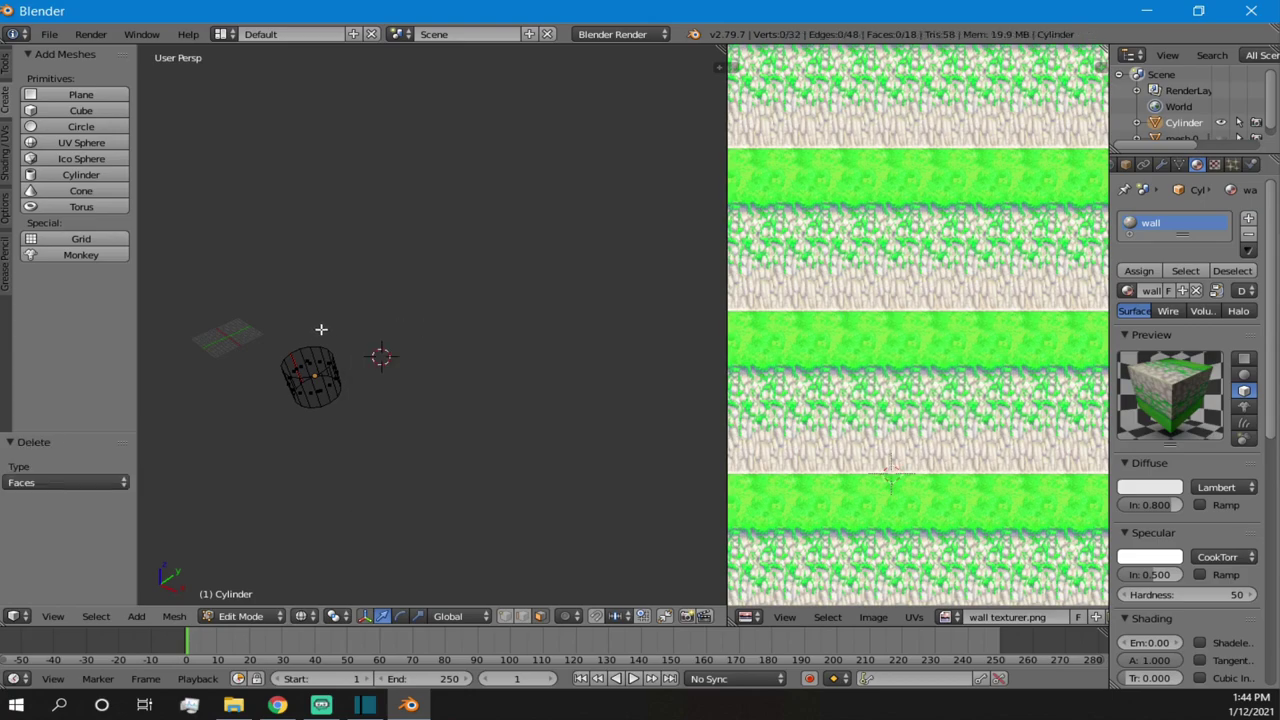
key("alt+z")
scroll(269, 363, "up", 2)
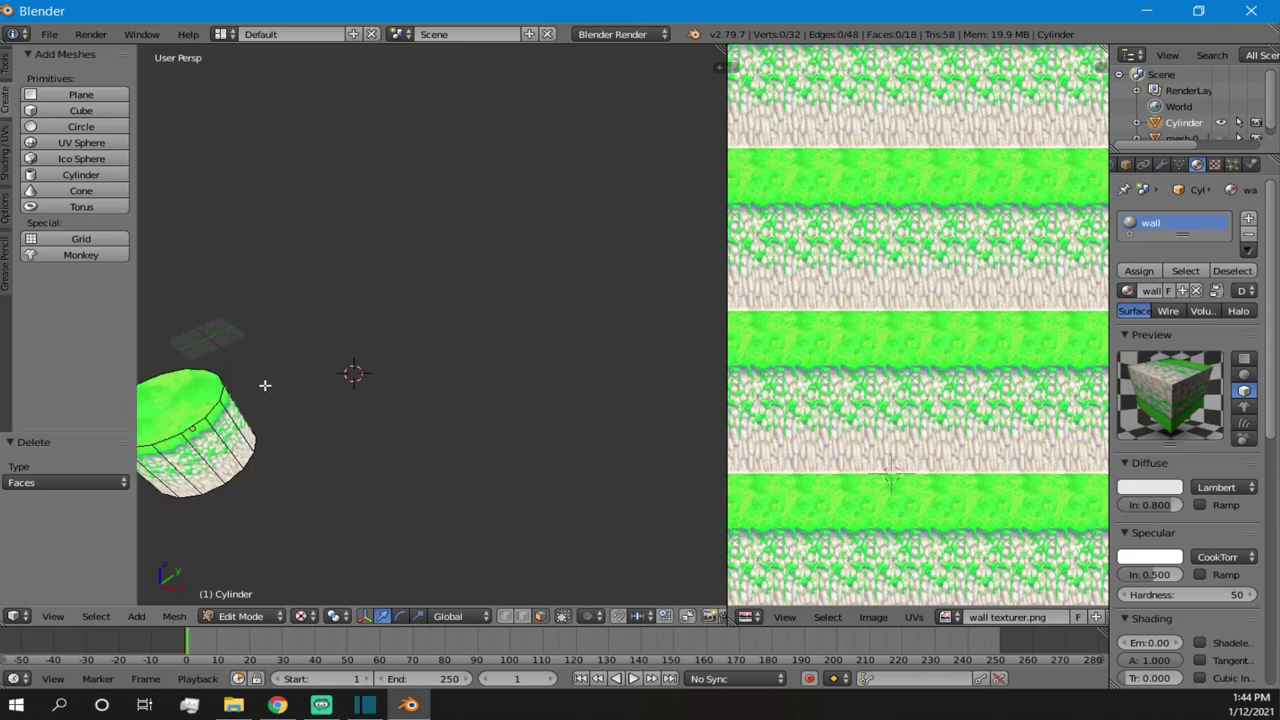
- Select all of the remaining cylinder and duplicate it, placing the copy about 8 units away, mainly along Y
middle_click_drag(260, 386, 367, 371)
right_click(411, 480)
scroll(378, 465, "up", 5)
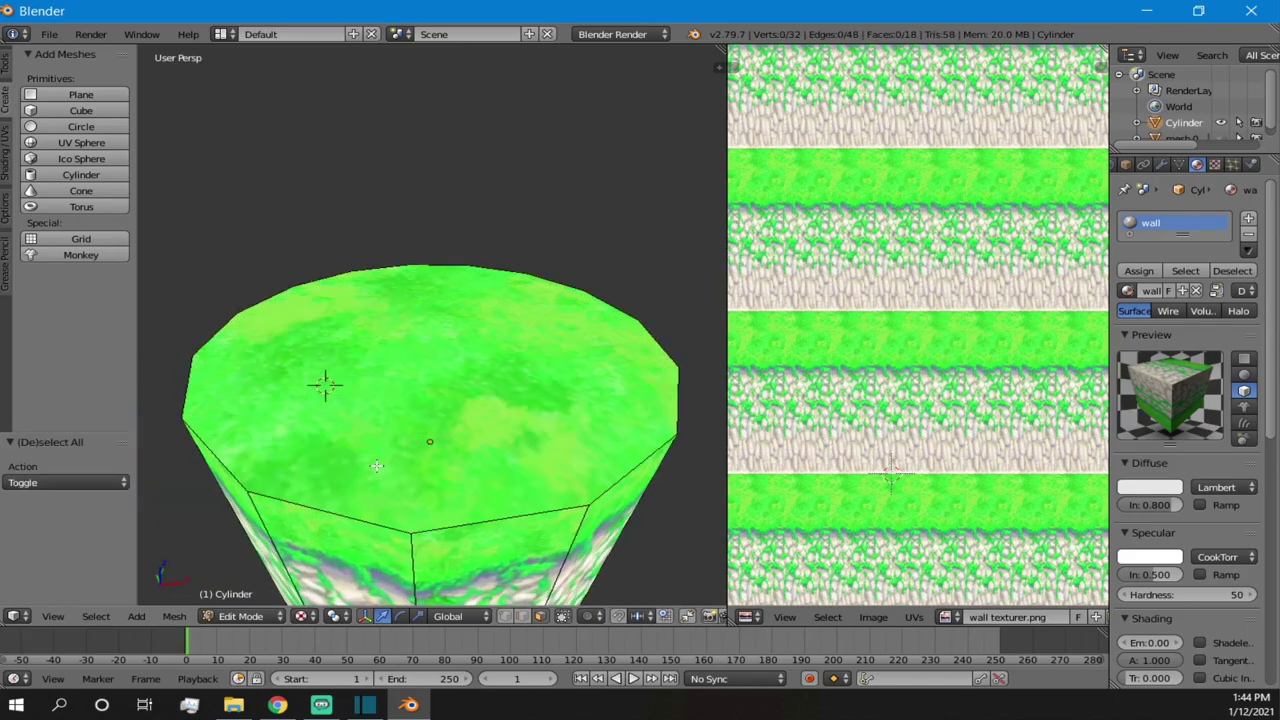
scroll(323, 380, "down", 8)
key("a")
middle_click_drag(240, 469, 275, 464)
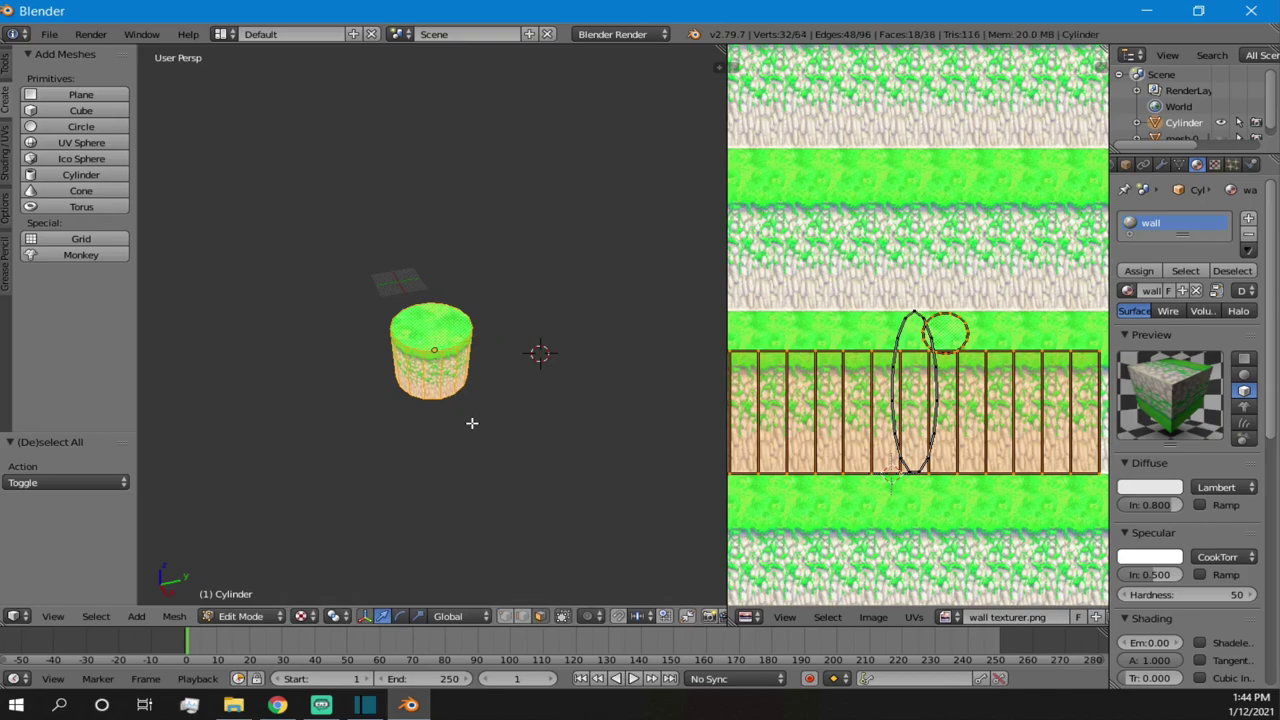
key("shift+d")
left_click(634, 364)
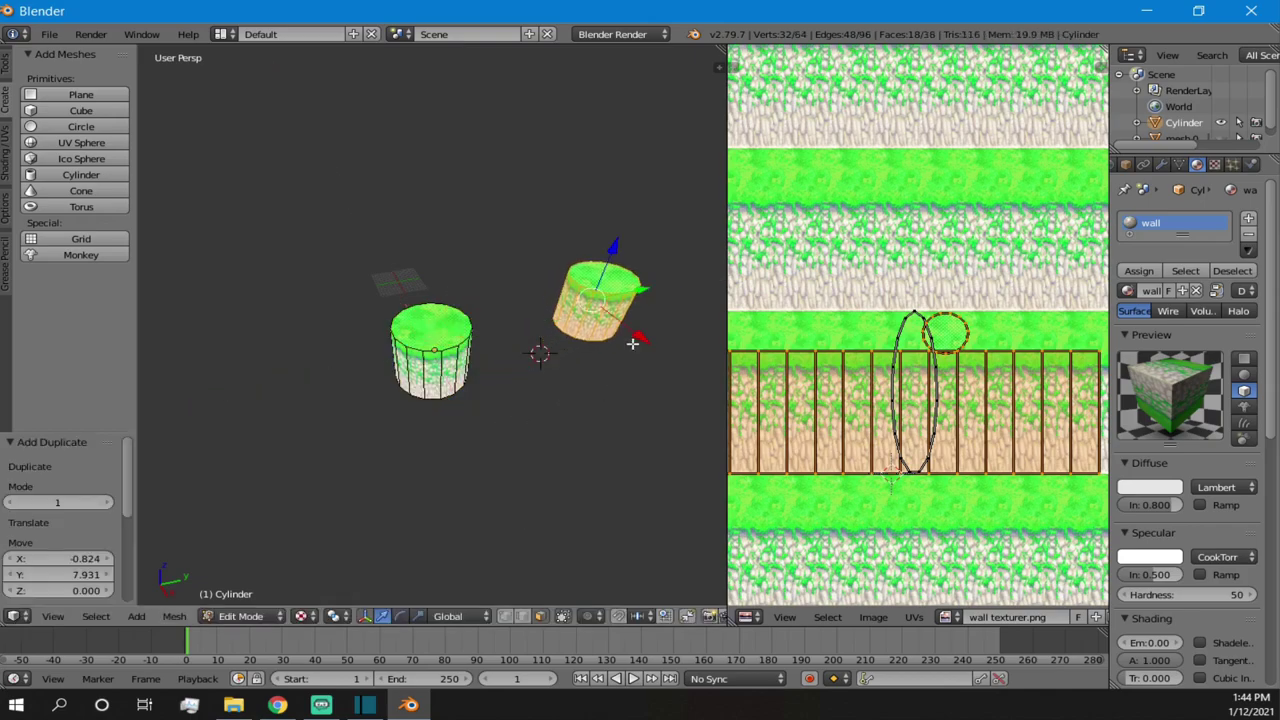
- Select both cylinders and snap the 3D cursor to the selection
right_click(610, 304)
right_click(606, 281)
key("KP_Decimal")
scroll(495, 328, "down", 6)
key("a")
key("a")
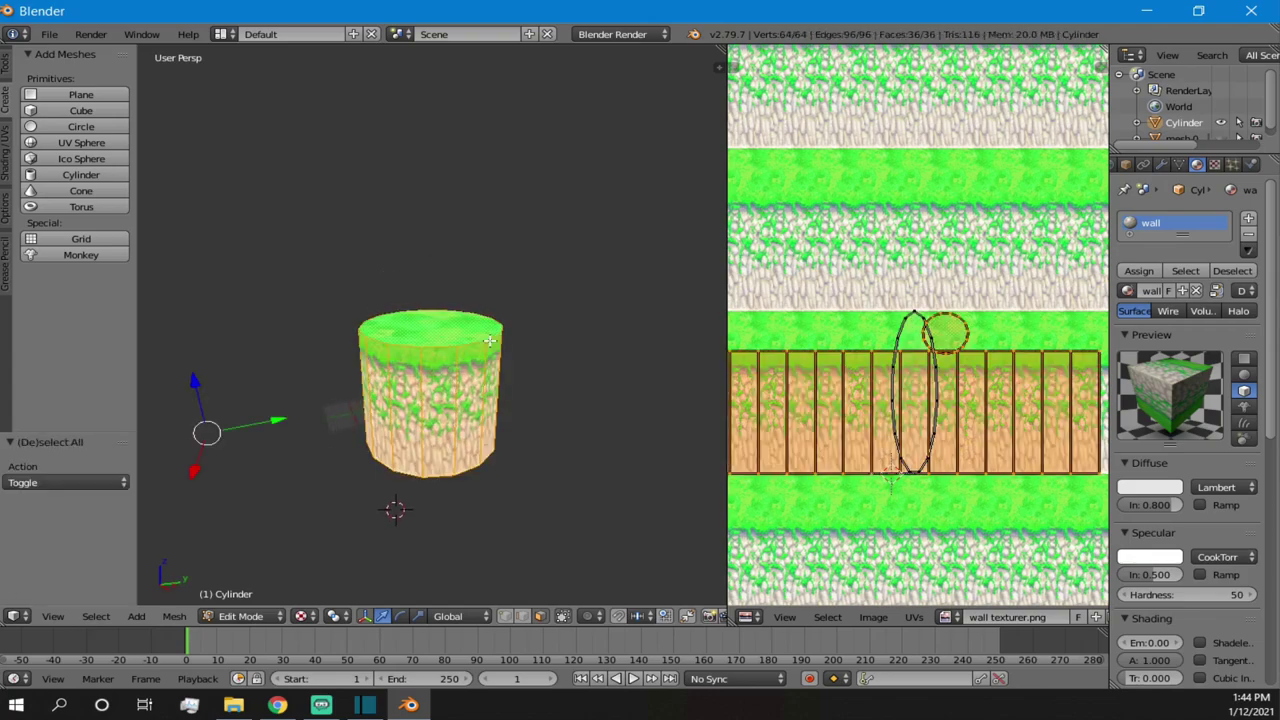
key("shift+s")
left_click(482, 351)
key("KP_Decimal")
scroll(466, 363, "down", 5)
scroll(563, 349, "up", 3)
- Select only the duplicate cylinder in wireframe, snap the 3D cursor to it, and return to textured shading centred on it
key("a")
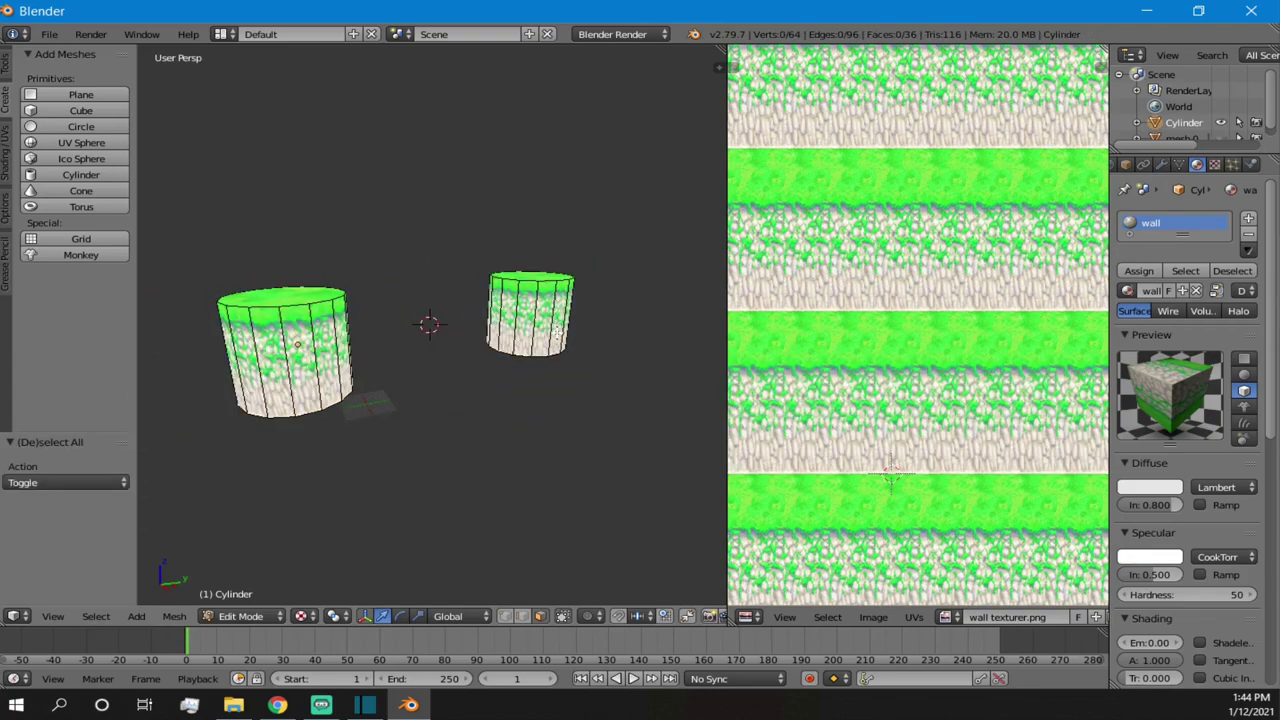
key("z")
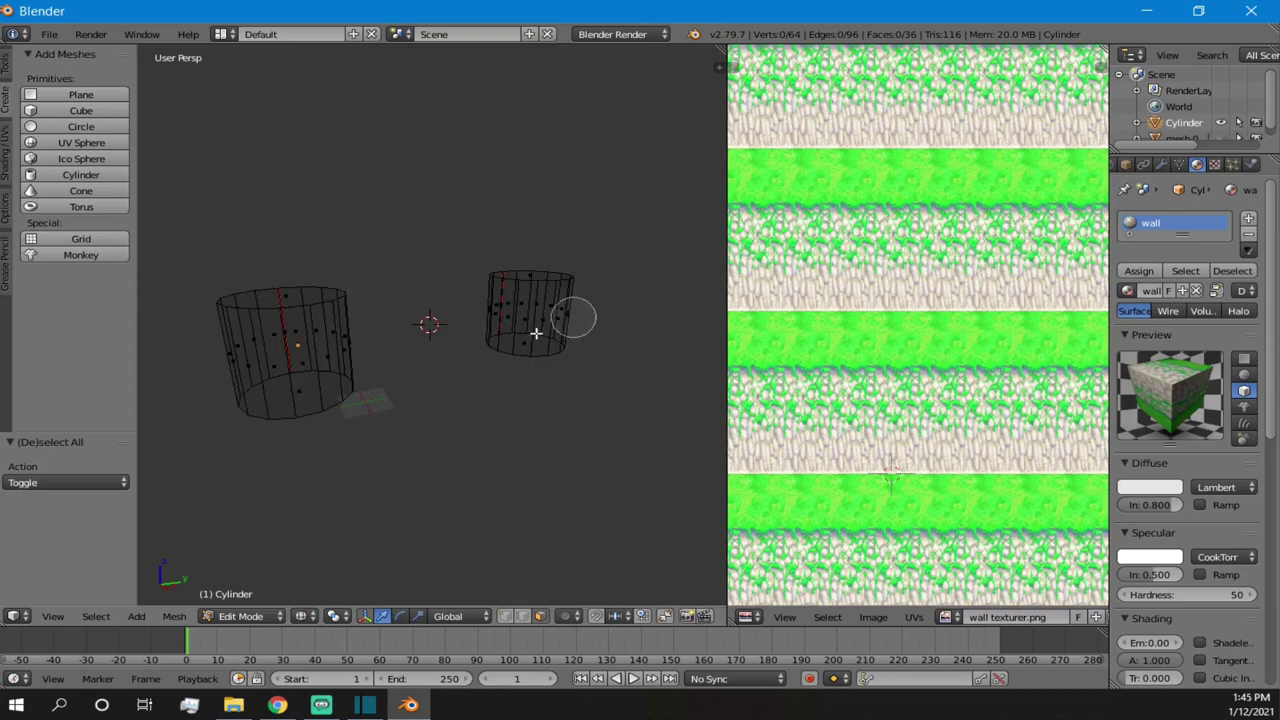
key("l")
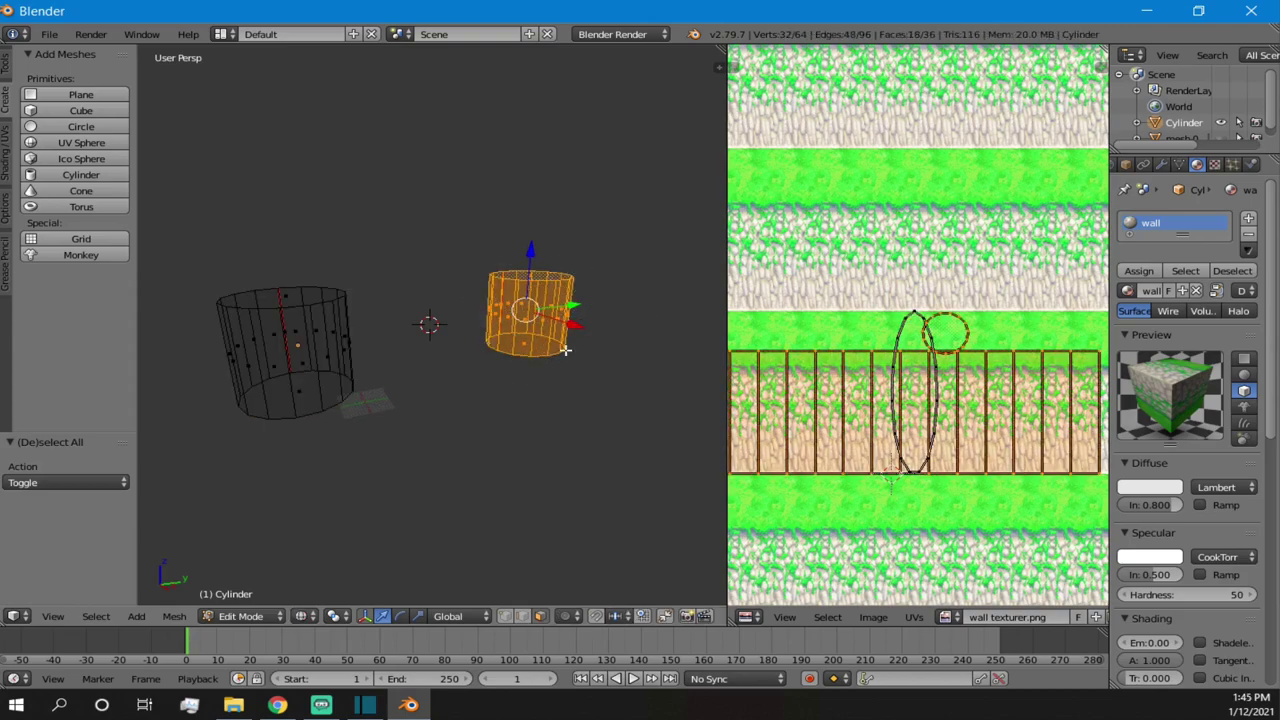
key("shift+s")
left_click(565, 349)
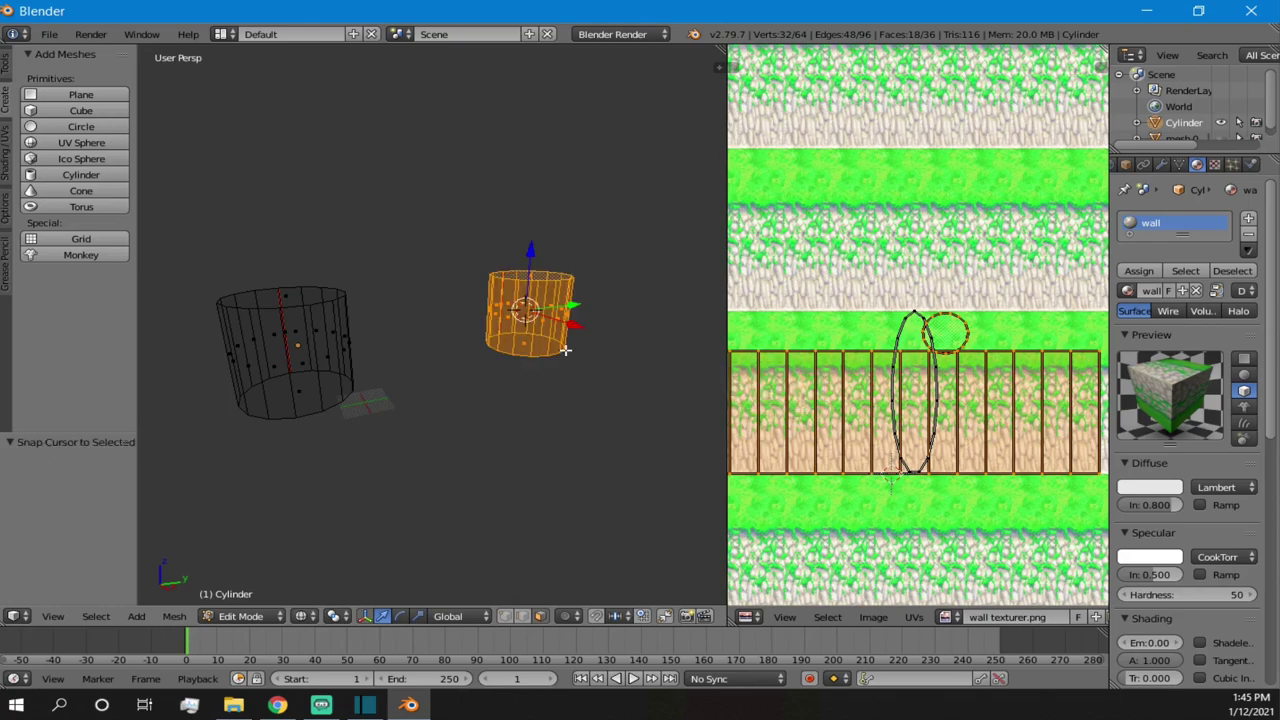
key("KP_Decimal")
scroll(503, 346, "down", 3)
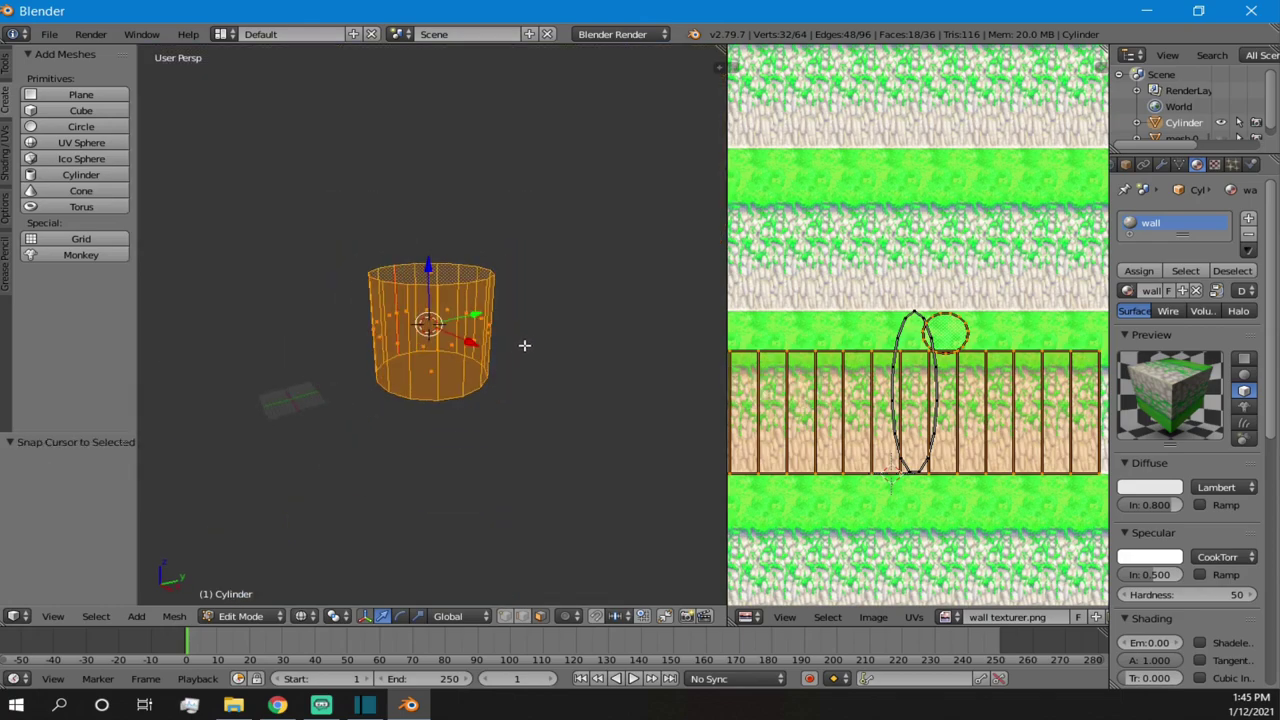
key("alt+z")
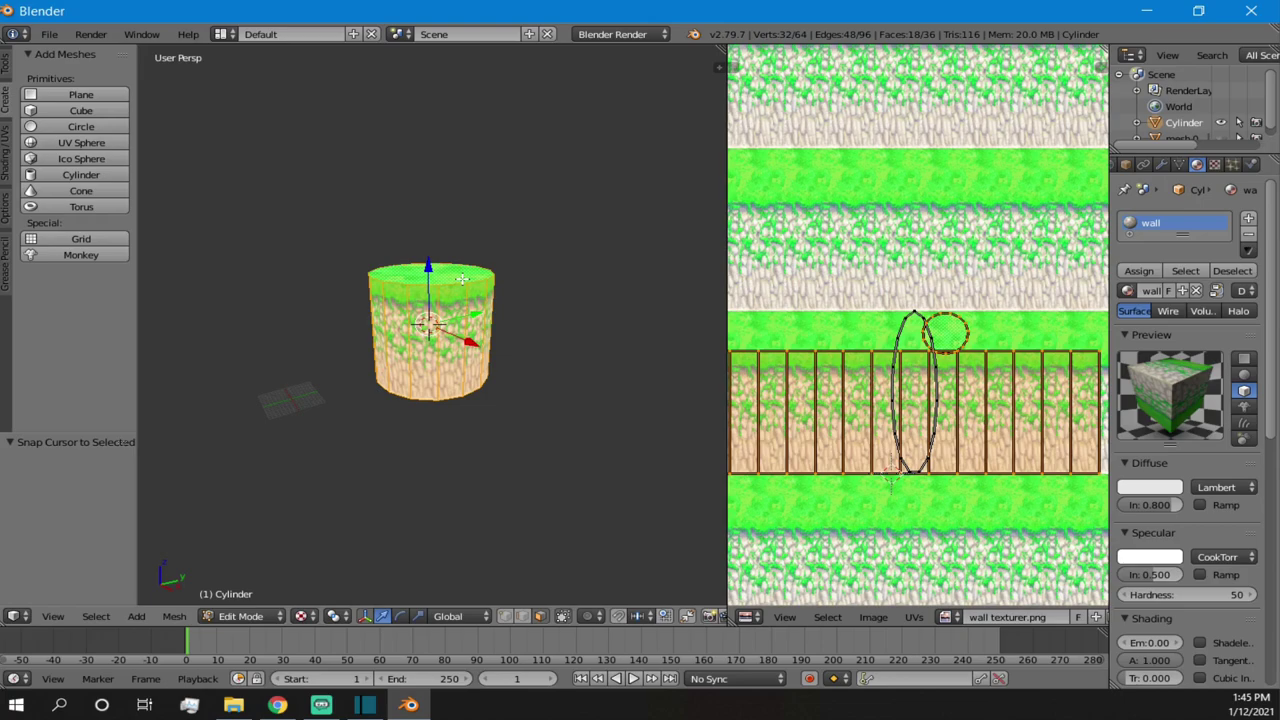
- Select the side faces around the duplicate cylinder with shortest-path picking and deselect their UVs
right_click(398, 325)
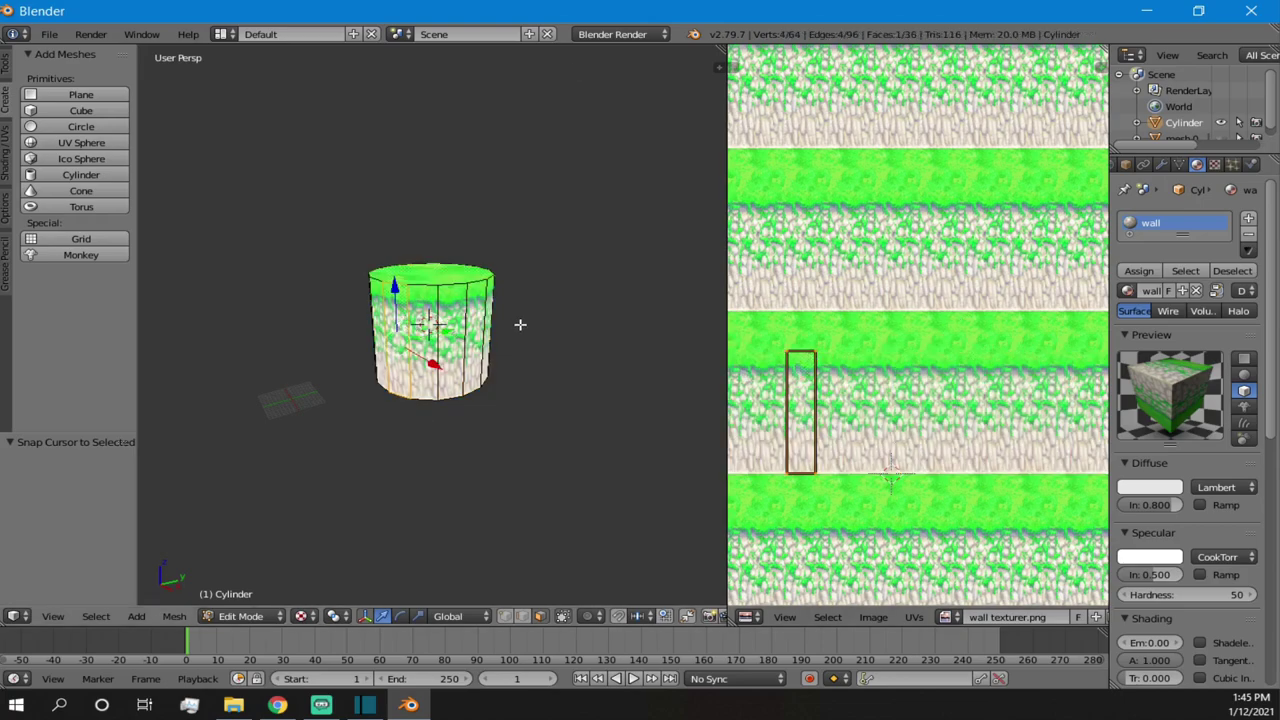
middle_click_drag(531, 291, 336, 310)
right_click(446, 312, "ctrl")
right_click(462, 302, "ctrl")
middle_click_drag(462, 304, 225, 318)
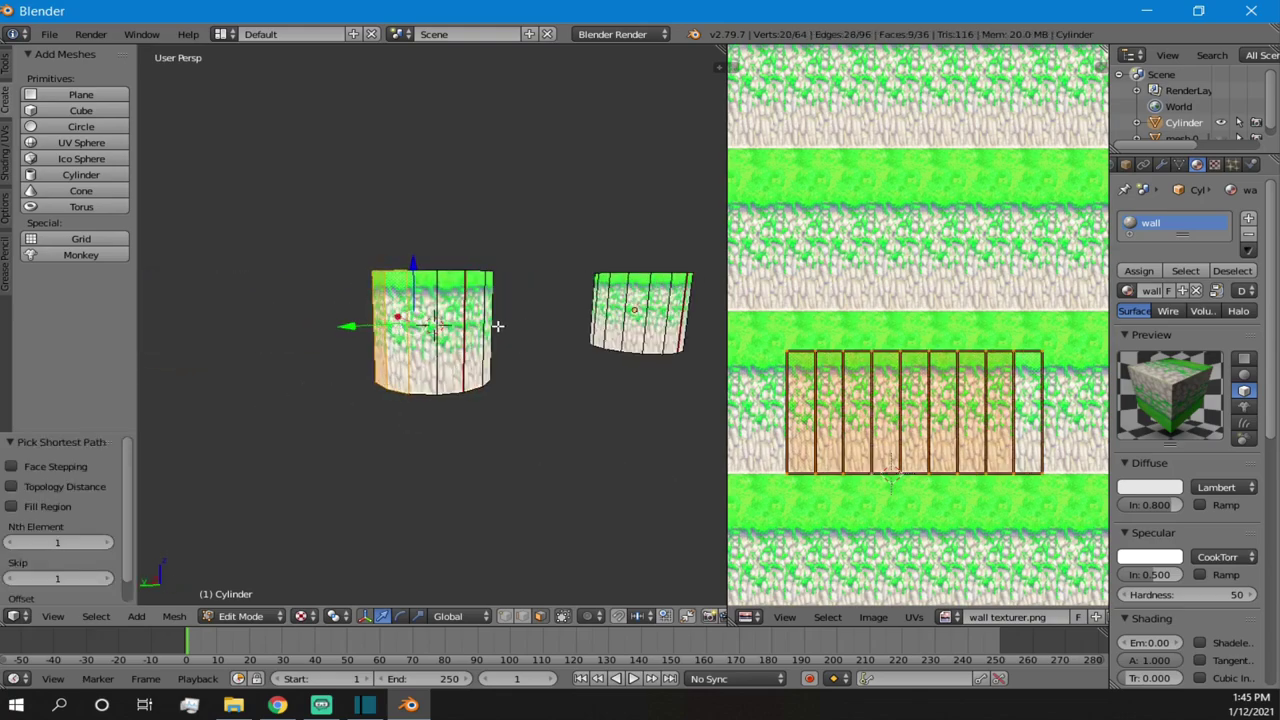
right_click(484, 324, "ctrl")
middle_click_drag(484, 324, 282, 352)
right_click(441, 318, "ctrl")
scroll(909, 374, "down", 7)
scroll(909, 374, "up", 7)
scroll(912, 376, "down", 2)
key("a")
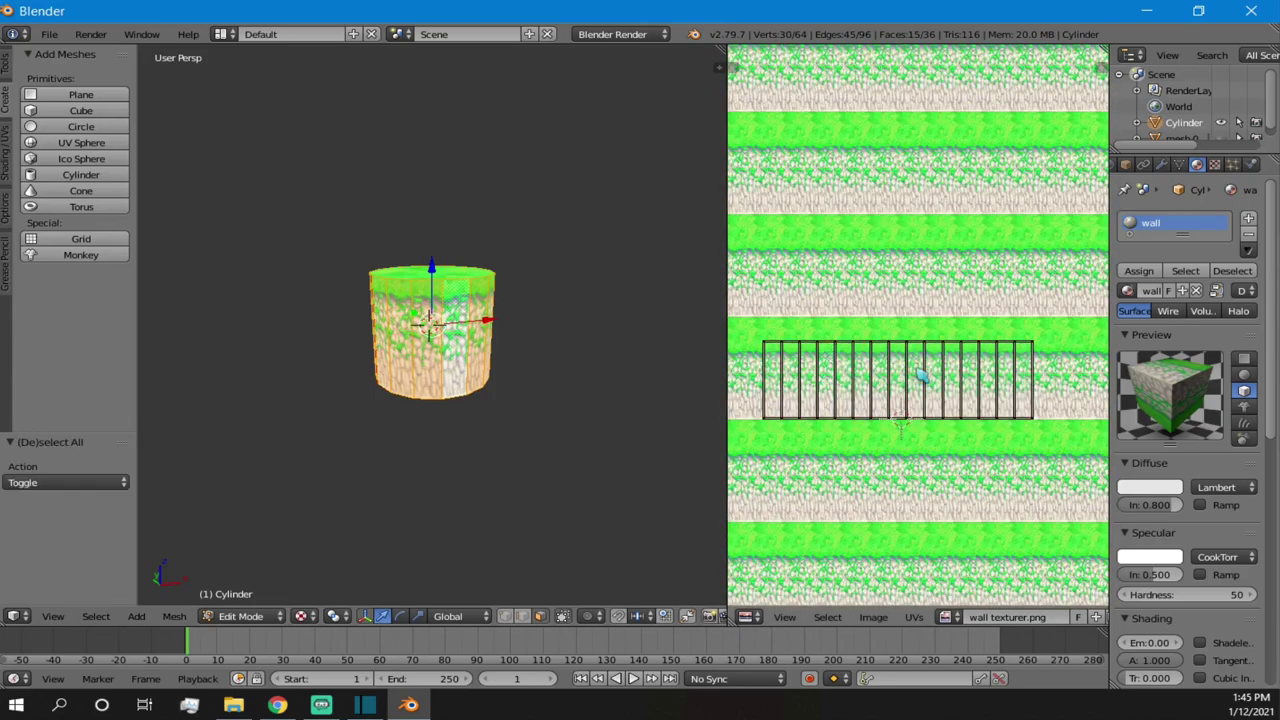
- Select the five adjacent front side faces of the duplicate cylinder and unwrap them with Project From View
right_click(375, 334)
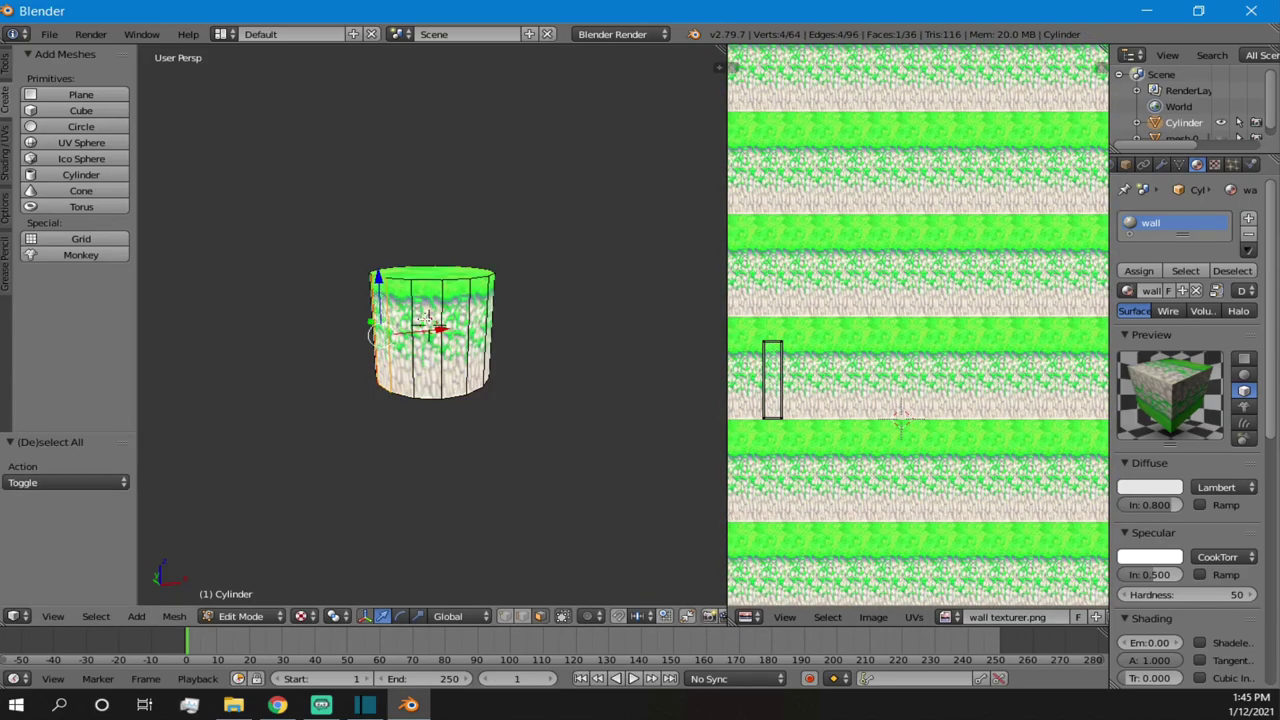
right_click(469, 306, "ctrl")
key("u")
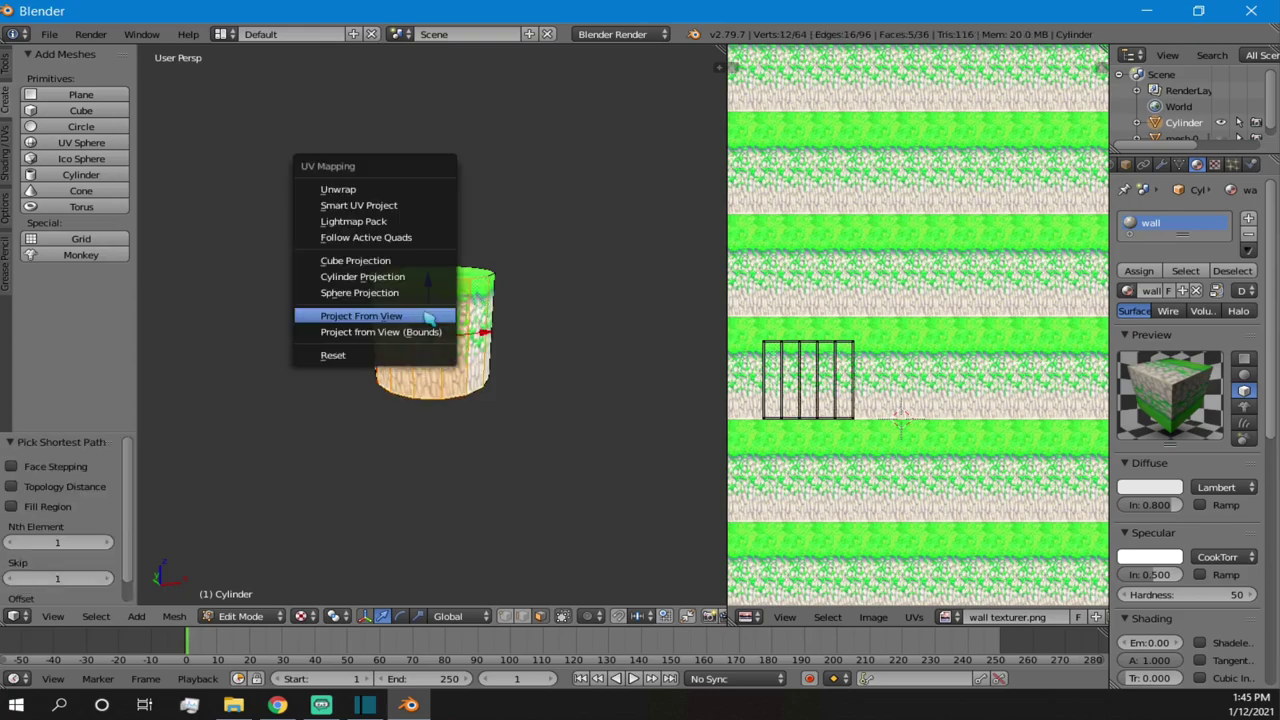
left_click(428, 316)
- Select all the projected UVs and scale them up by about 13.86 over the grass-and-stone texture
scroll(948, 398, "up", 3)
scroll(948, 398, "up", 2)
key("a")
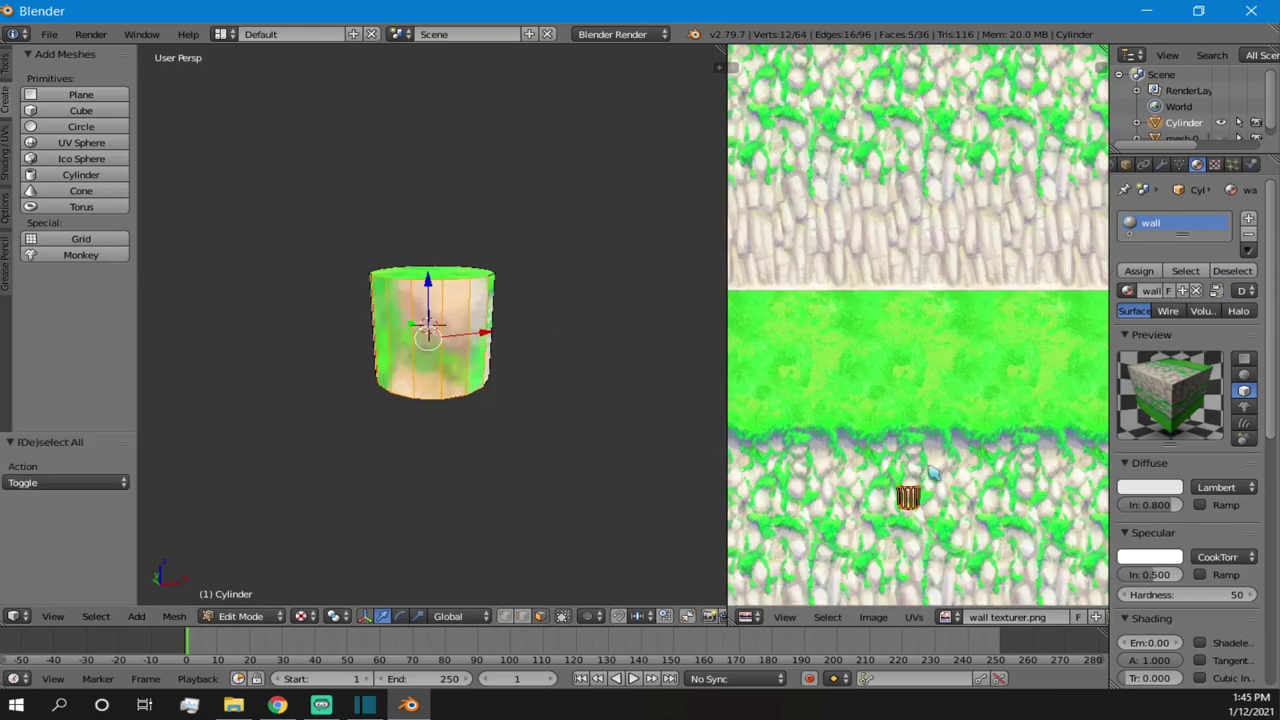
key("s")
left_click(1054, 468)
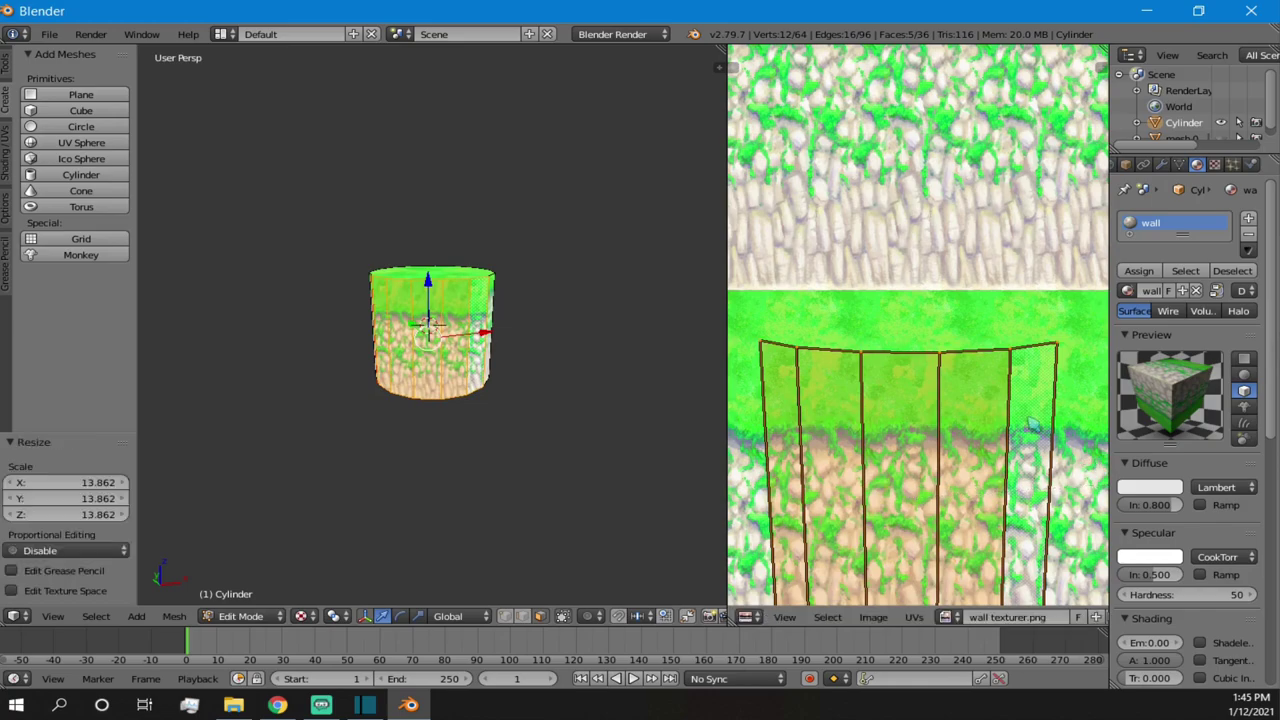
scroll(889, 408, "down", 4)
scroll(920, 394, "up", 3)
scroll(922, 400, "down", 1)
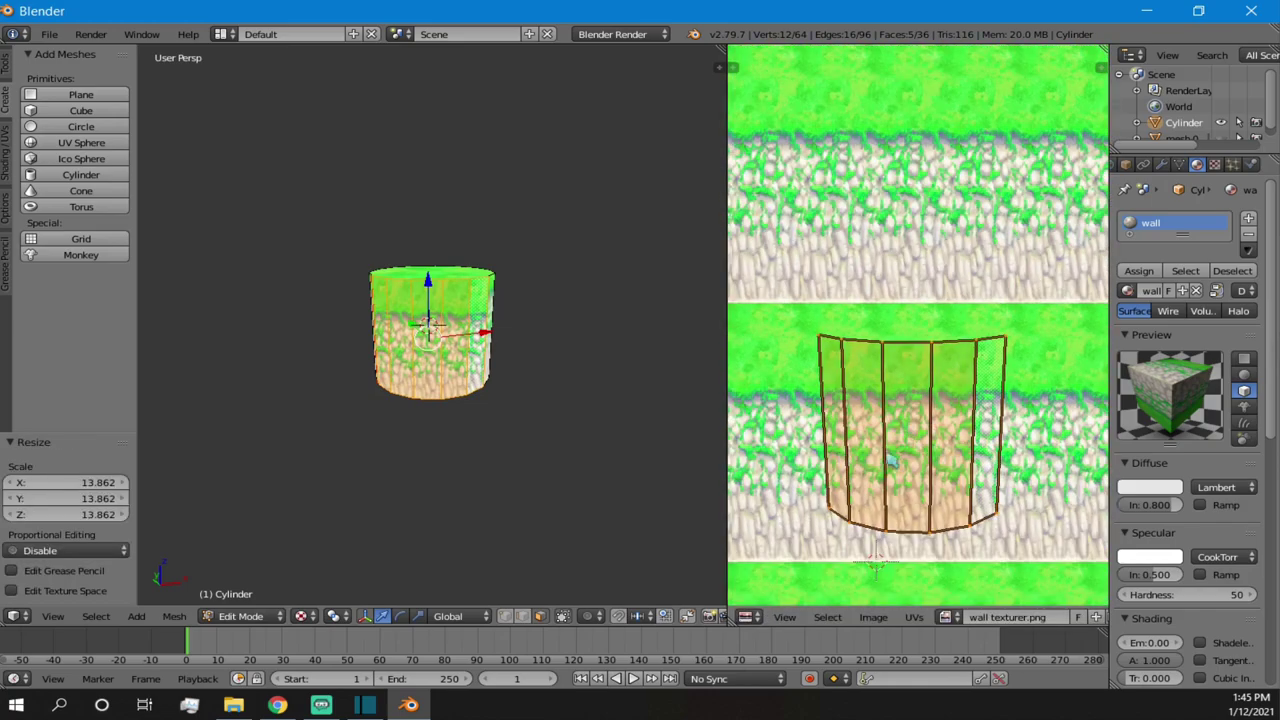
scroll(480, 360, "up", 1)
mouse_move(479, 355)
middle_mouse_down()
mouse_move(475, 323)
mouse_move(470, 339)
middle_mouse_up()
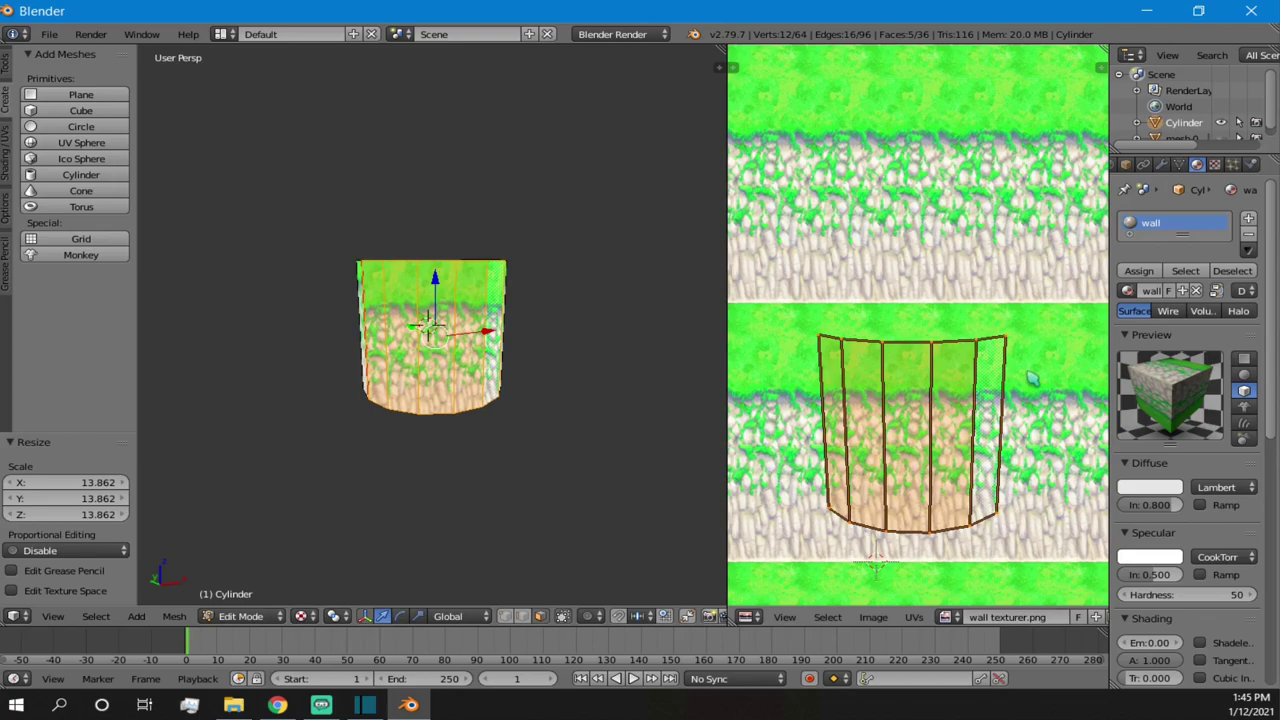
- Circle-select the upper row of UV vertices and flatten it by scaling to 0 along Y
key("a")
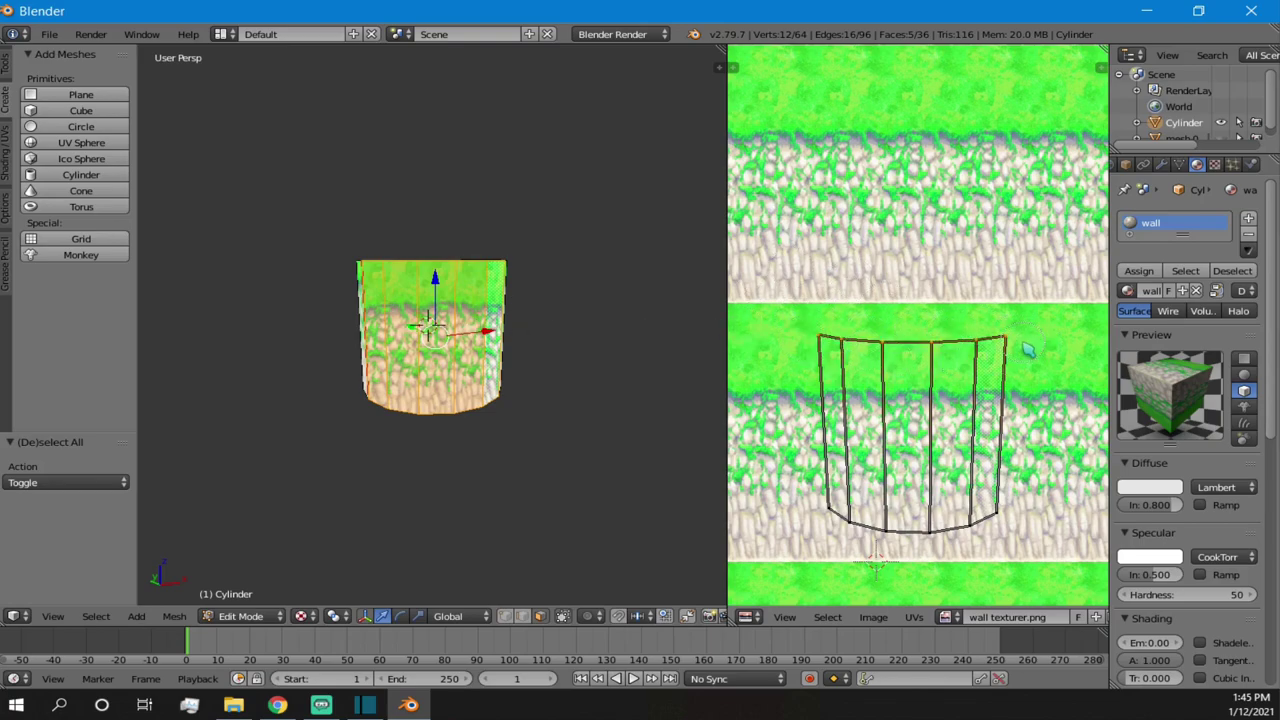
key("c")
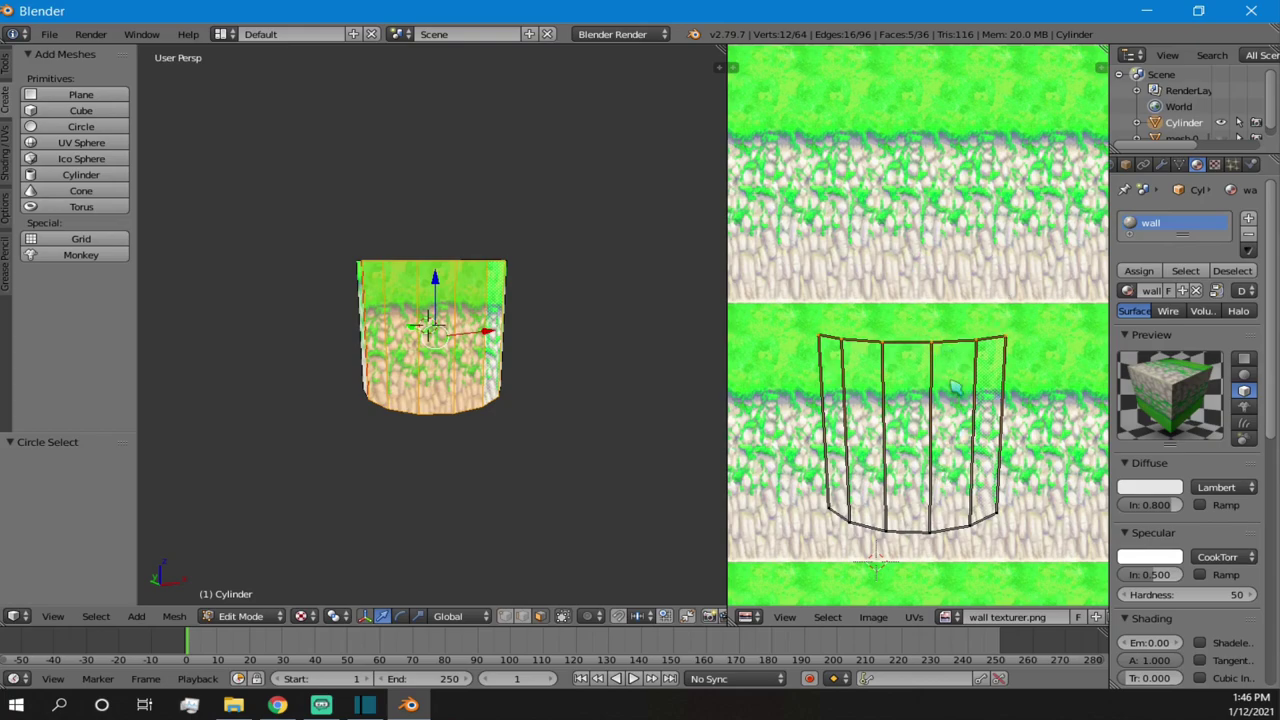
key("s")
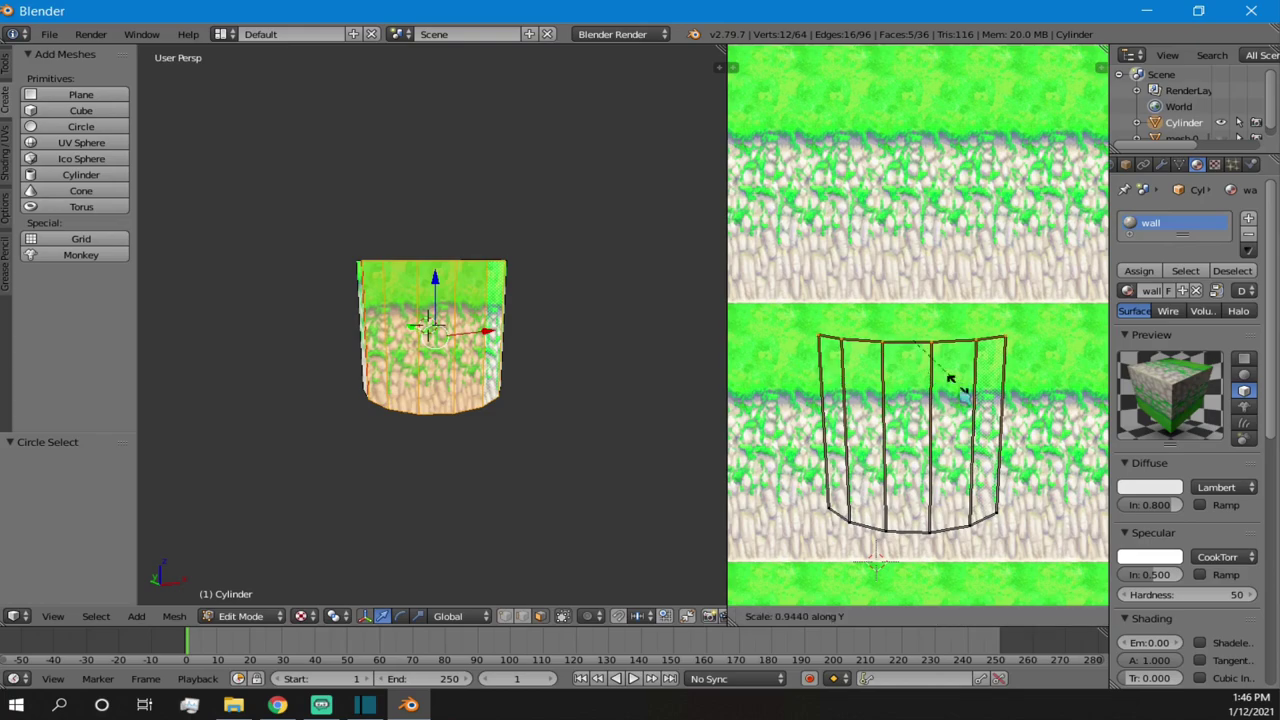
key("y")
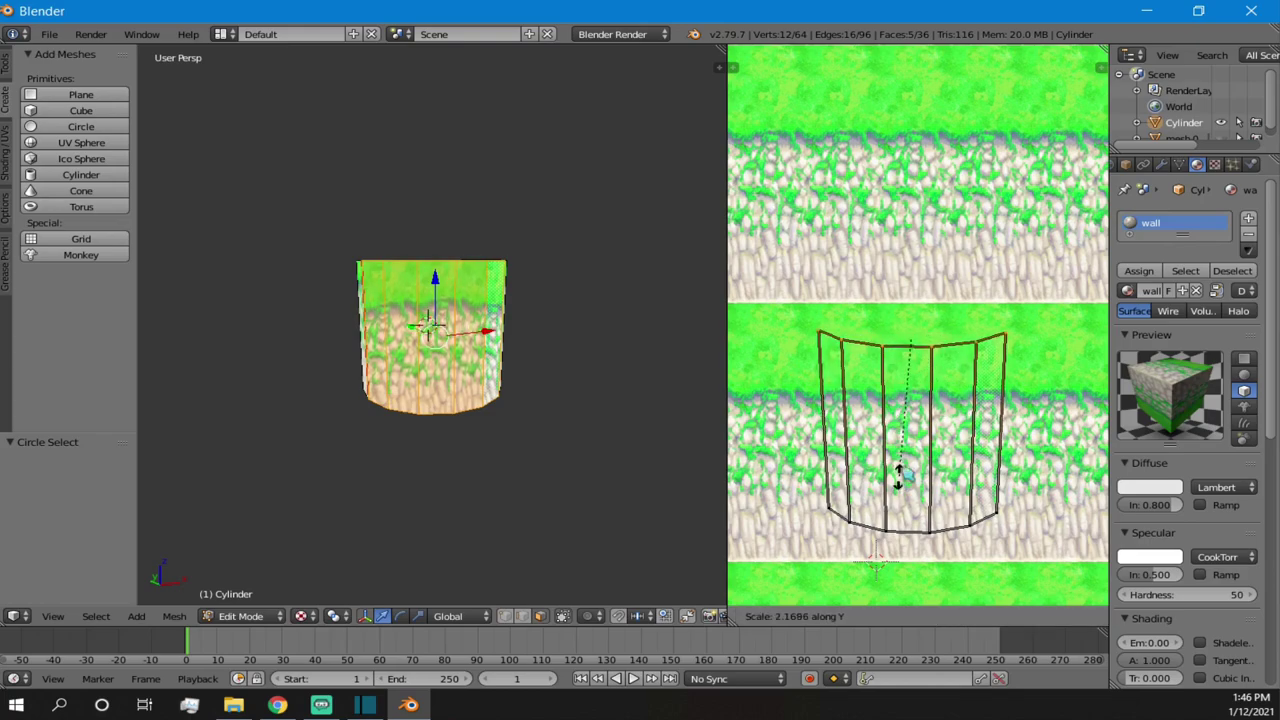
type("0")
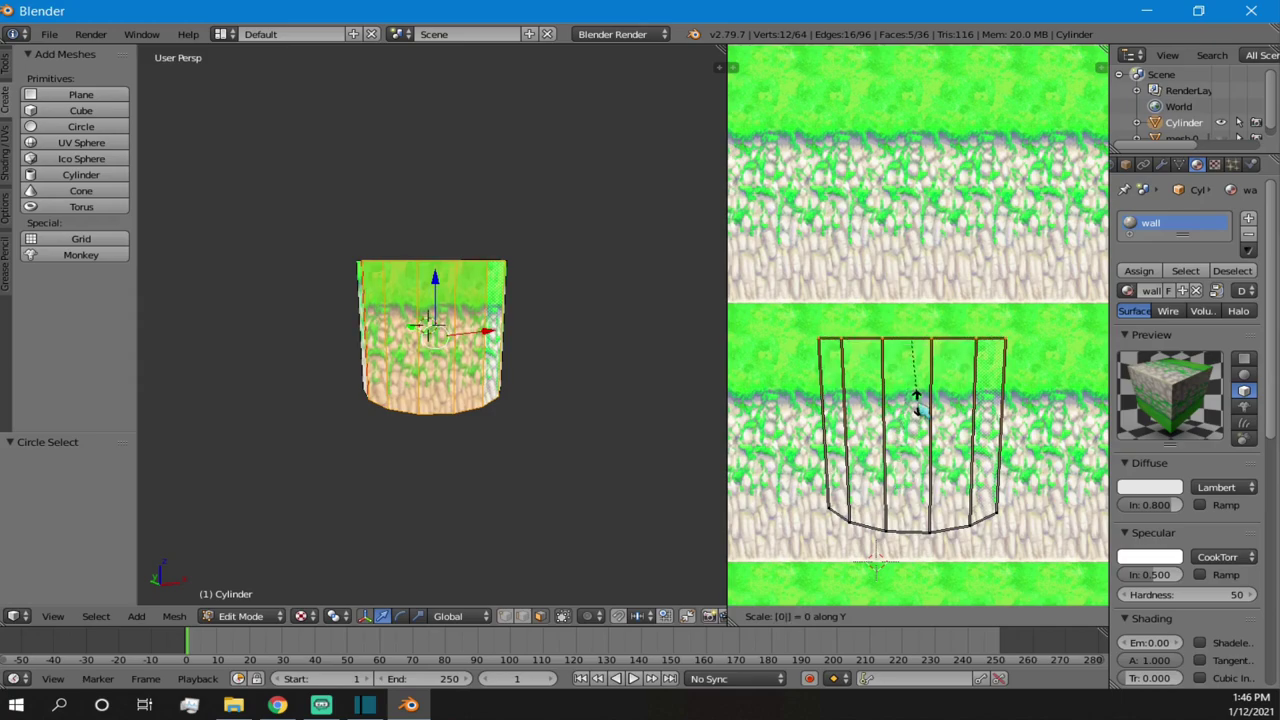
key("Return")
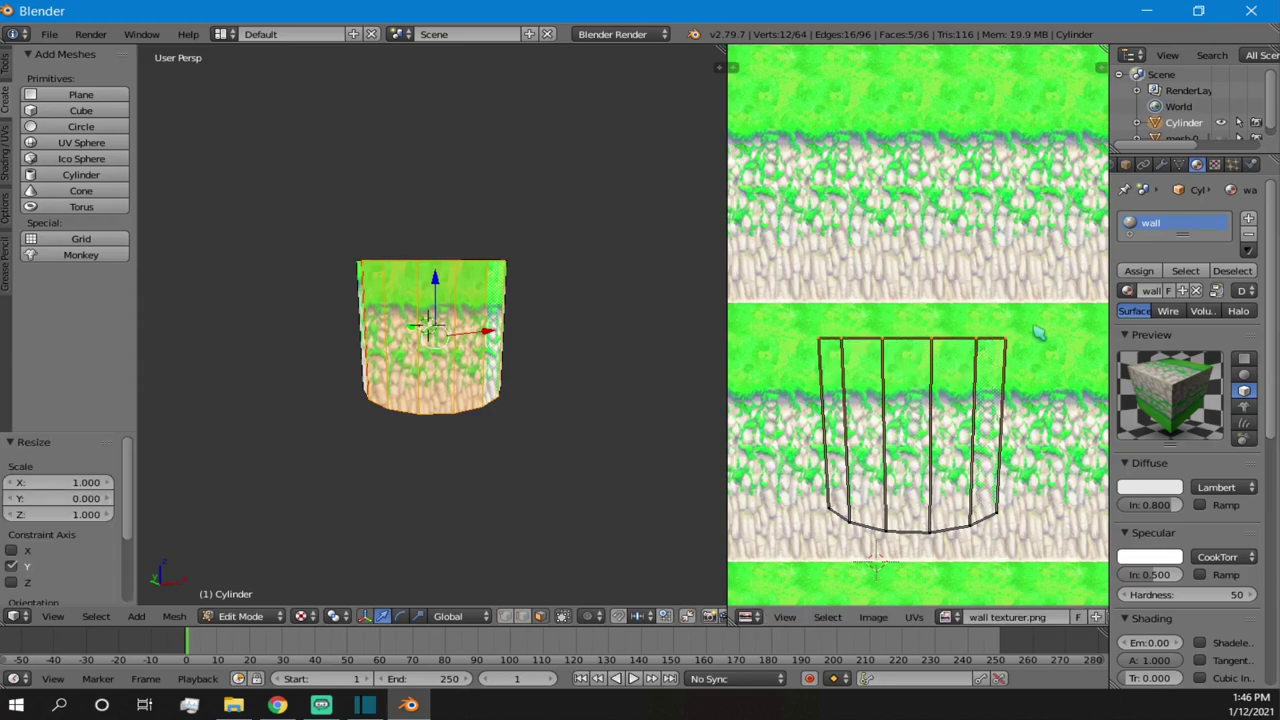
- Circle-select the lower row of UV vertices, flatten it to 0 along Y and scale it up by about 1.11
key("a")
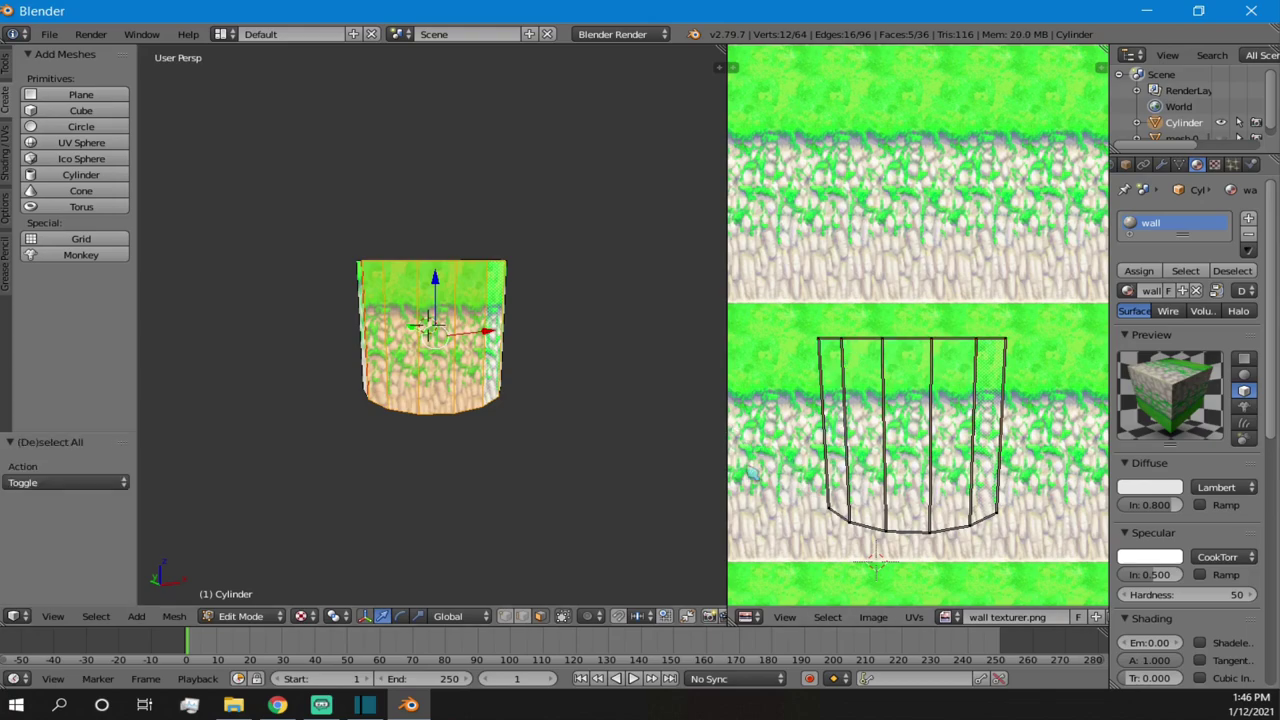
right_click(822, 514)
right_click(846, 524, "shift")
right_click(888, 530, "shift")
right_click(927, 530, "shift")
right_click(966, 523, "shift")
right_click(995, 512, "shift")
right_click(1016, 501)
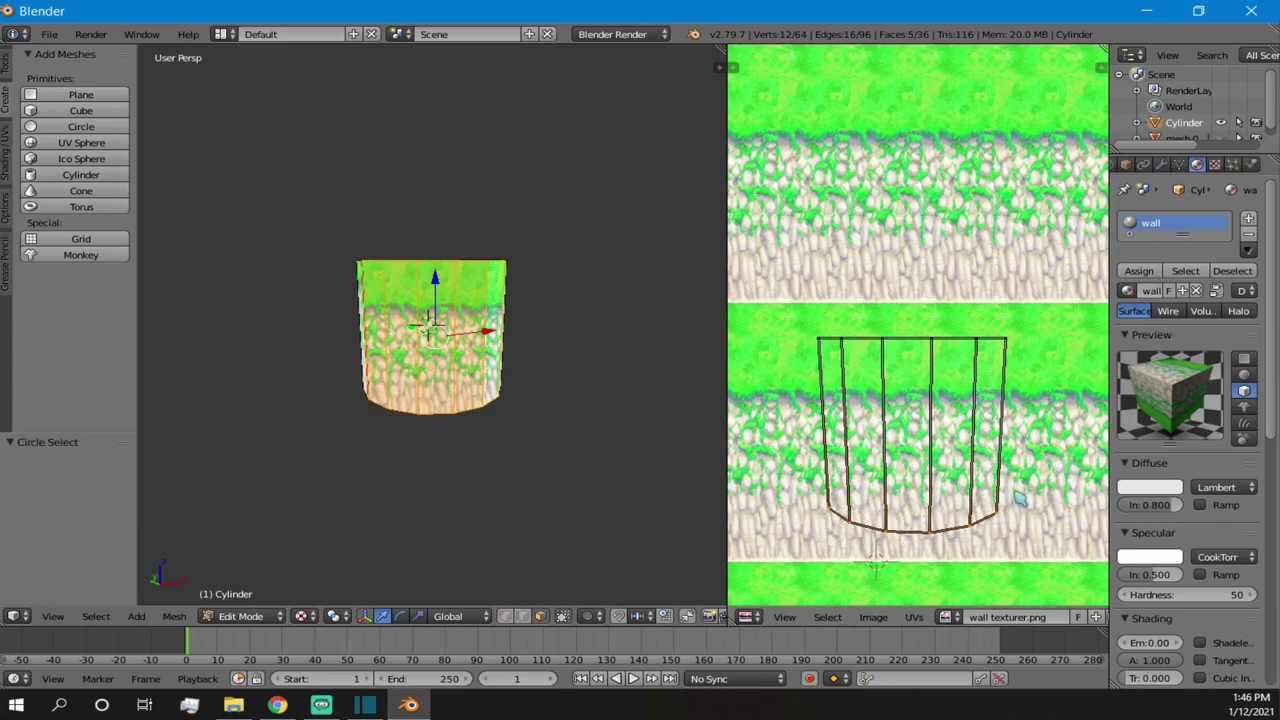
key("s")
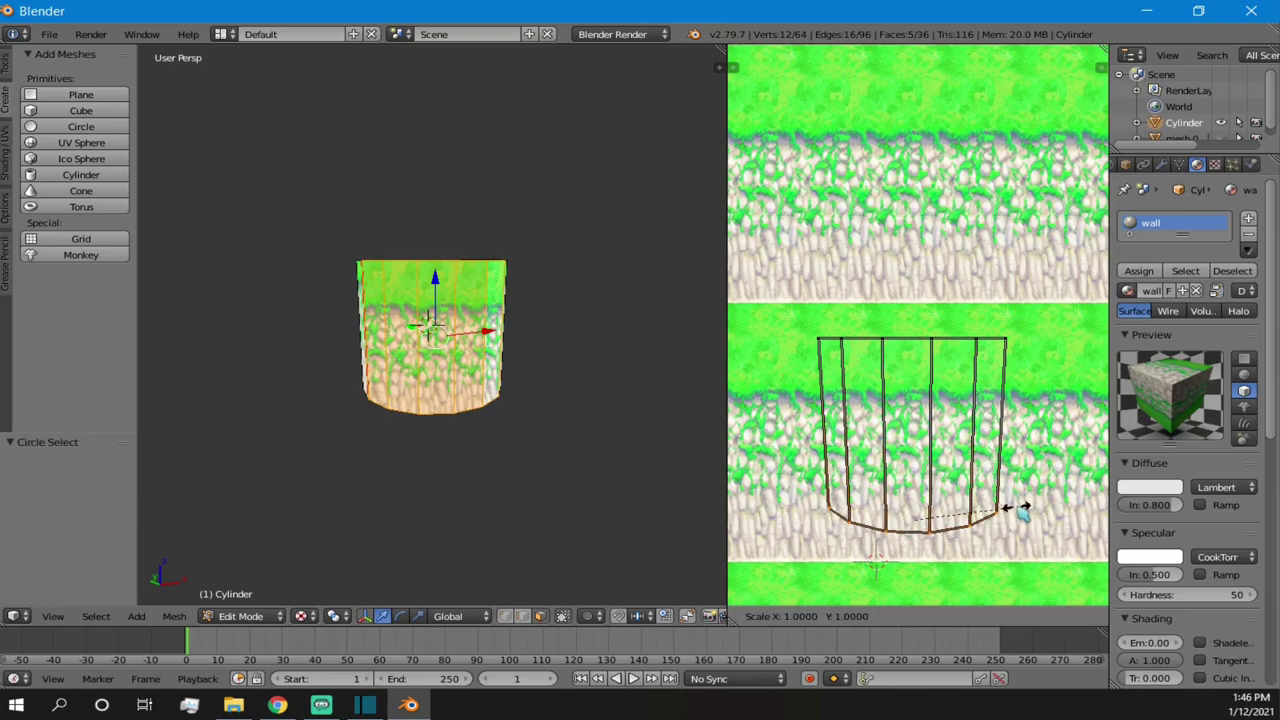
key("y")
key("0")
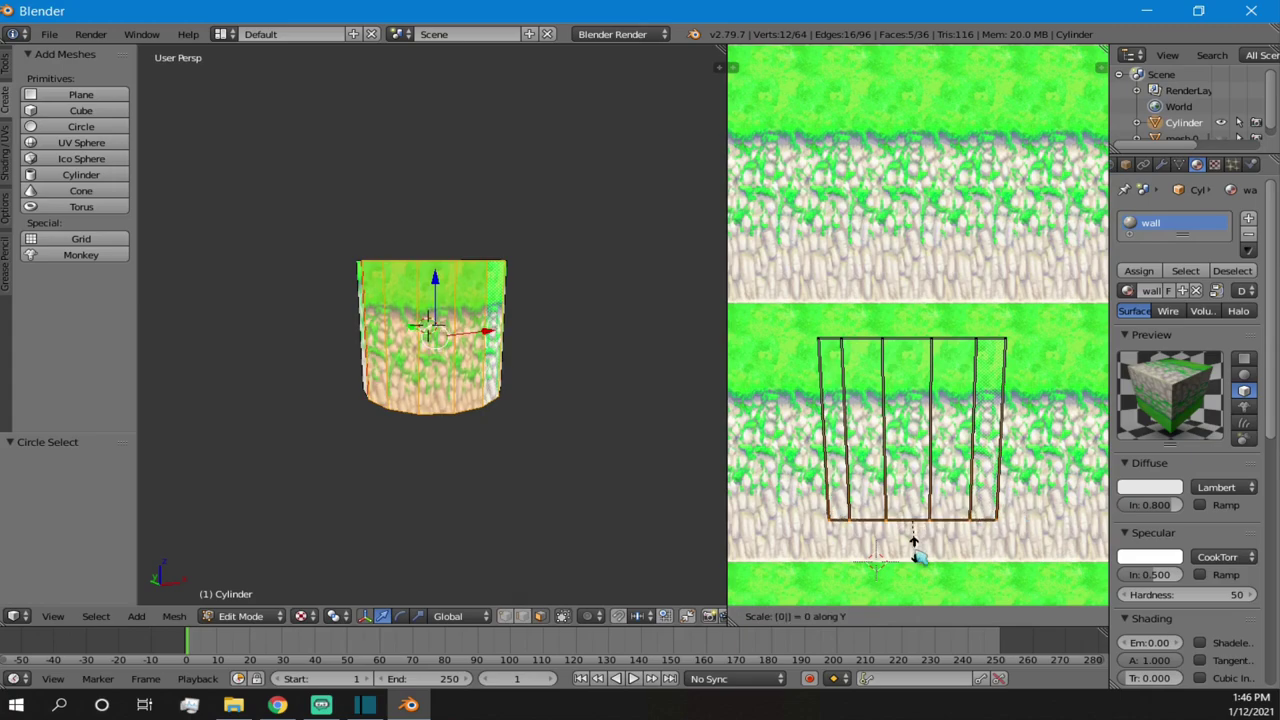
key("Return")
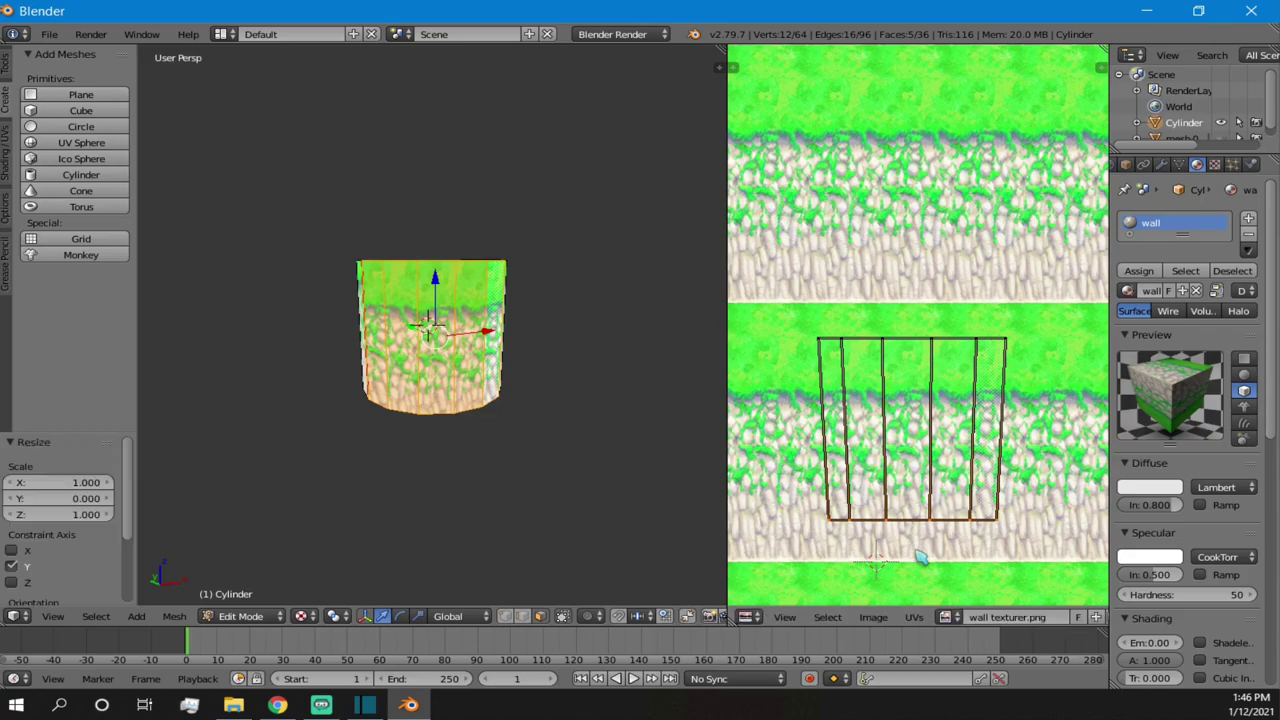
key("s")
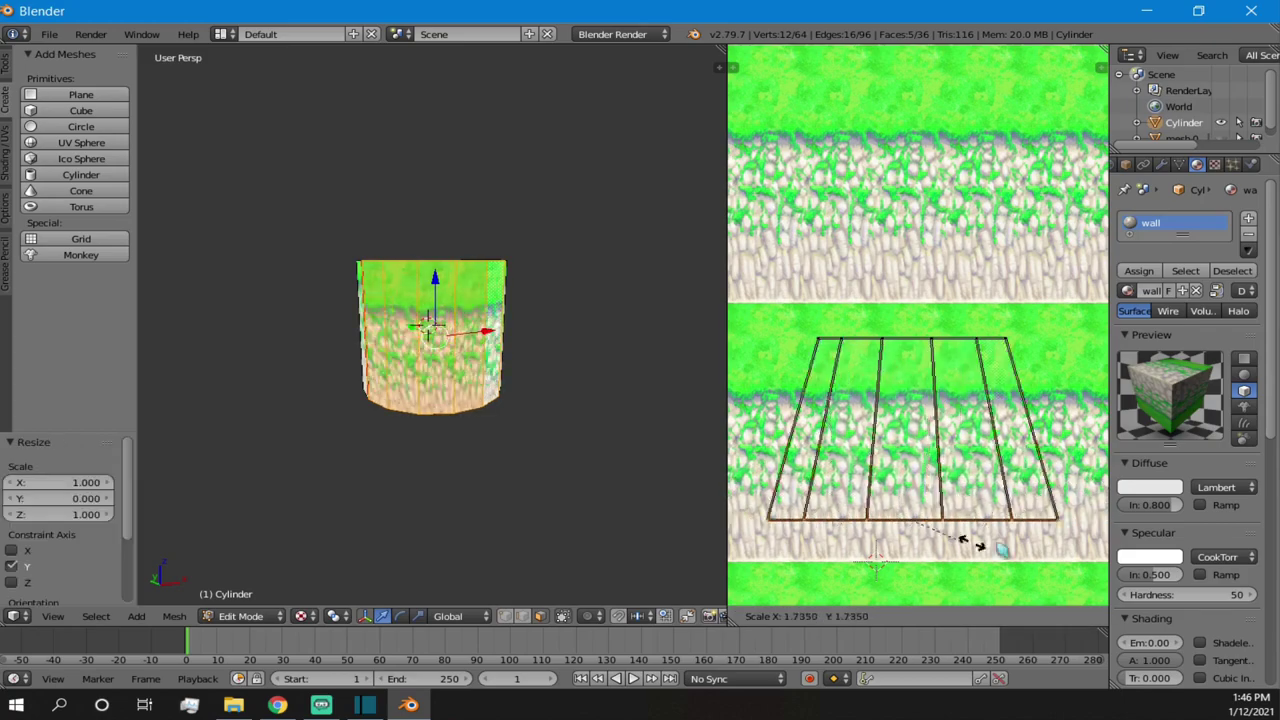
left_click(950, 531)
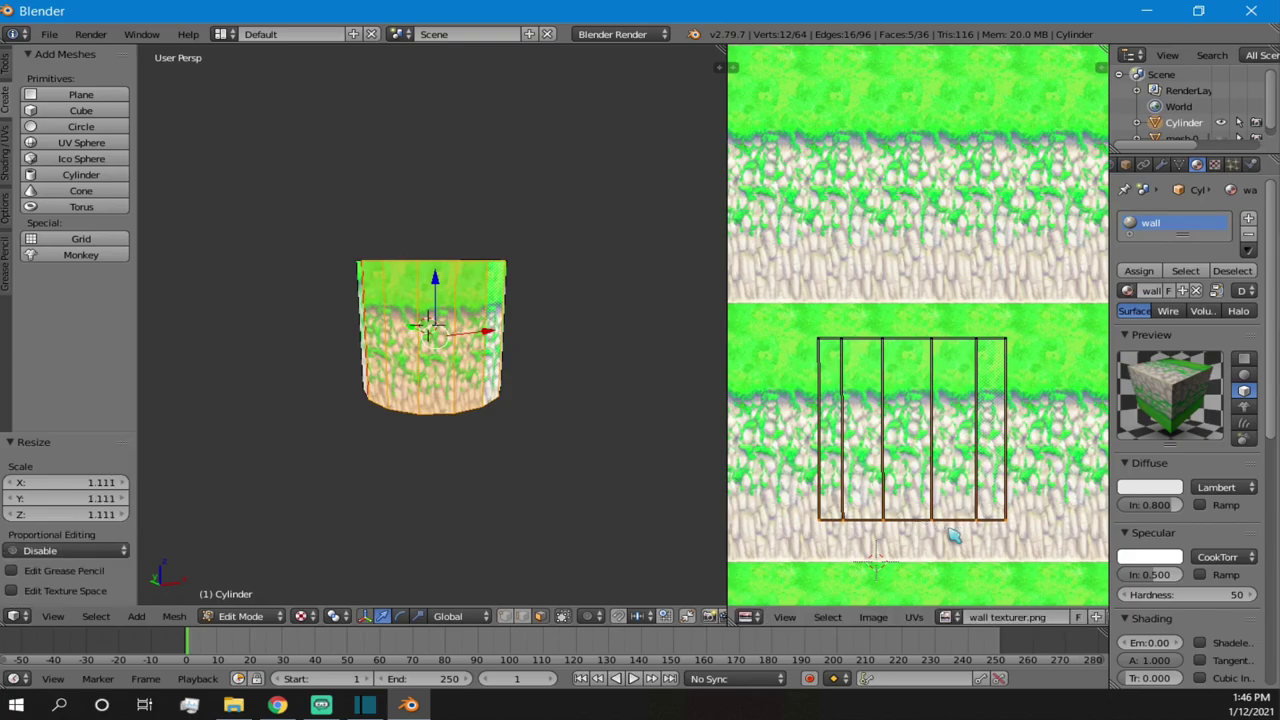
- Circle-select the leftmost column of UV vertices and straighten it by scaling to 0 along X
key("a")
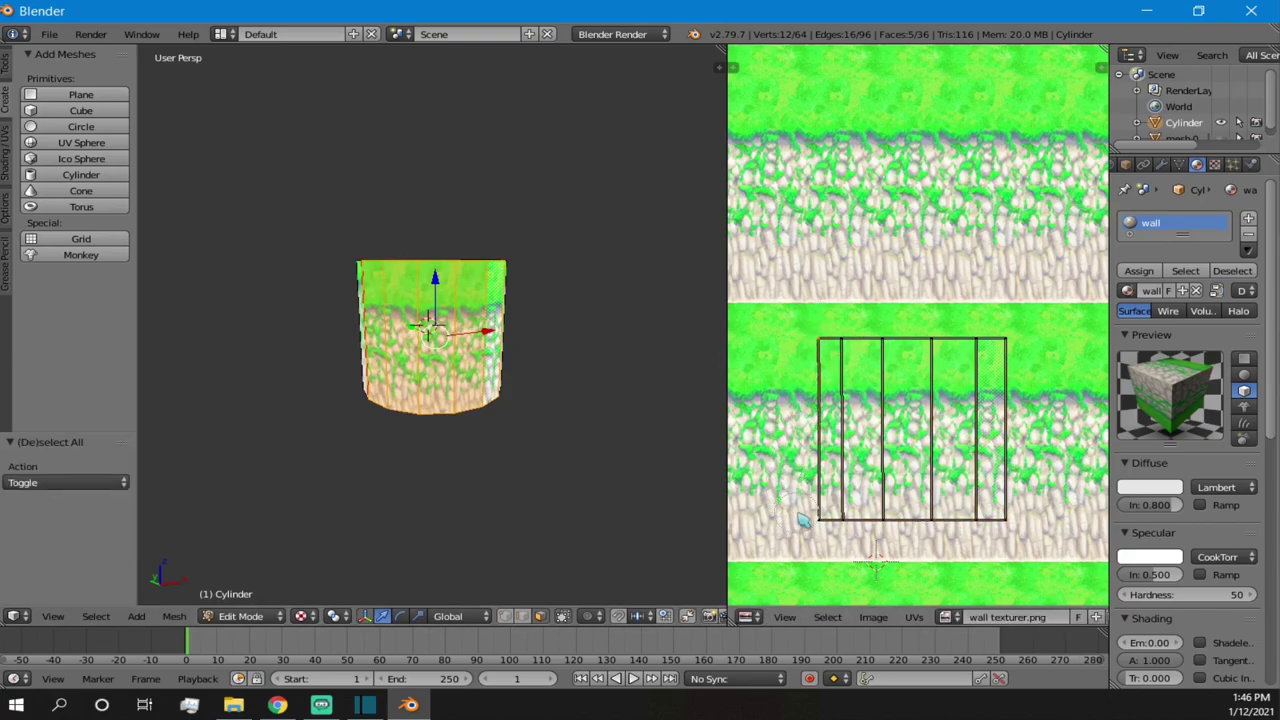
key("c")
key("x")
key("0")
key("Return")
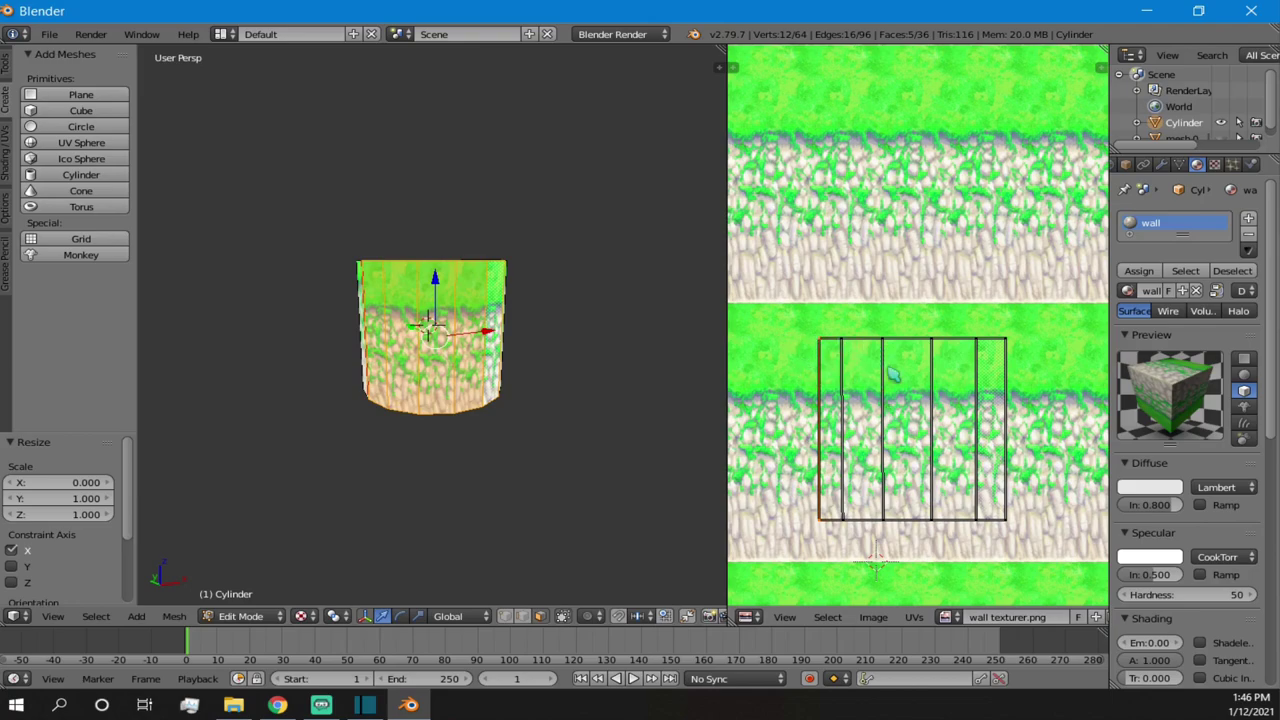
- Select all the UVs of the five faces and move them about -0.174 in X and 0.508 in Y
key("a")
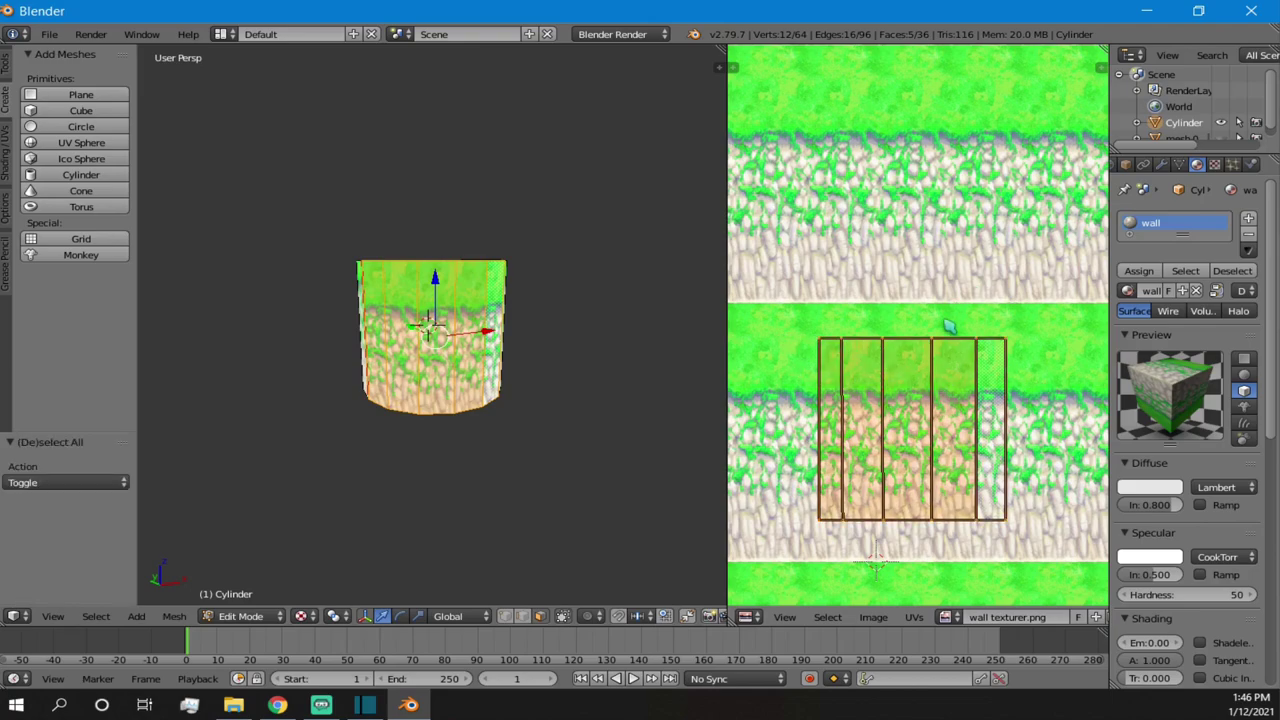
key("g")
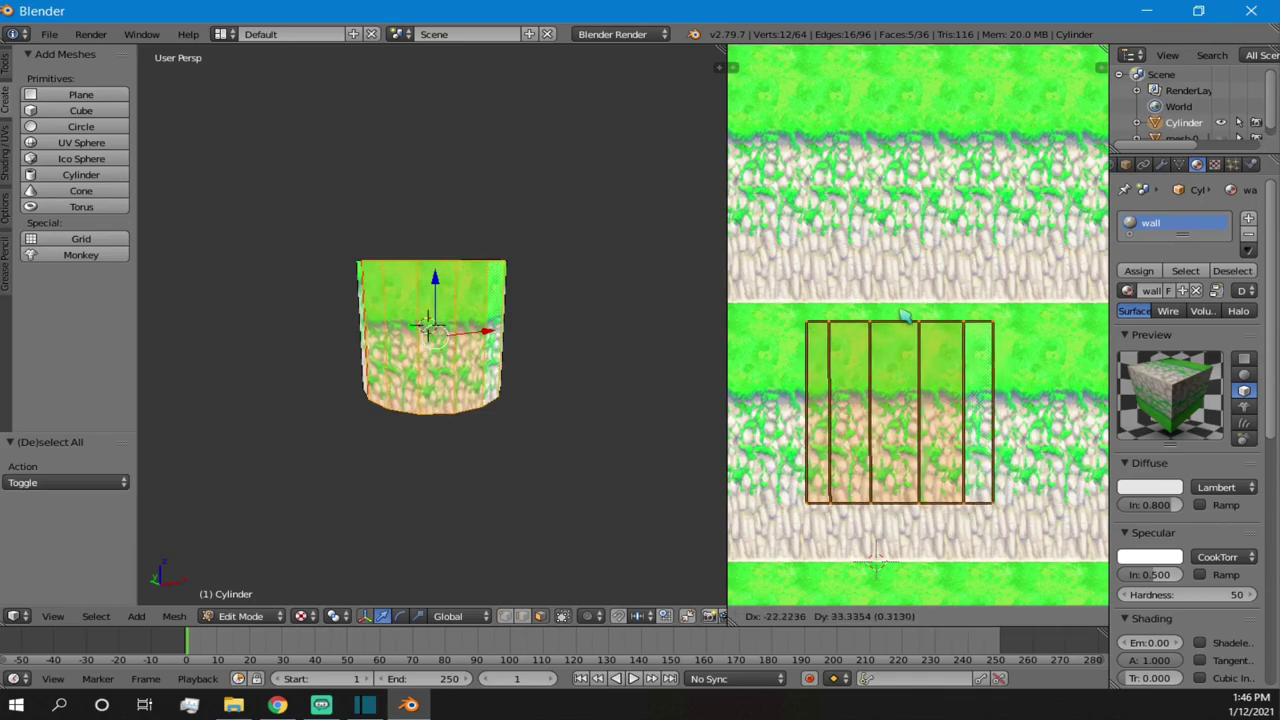
left_click(905, 303)
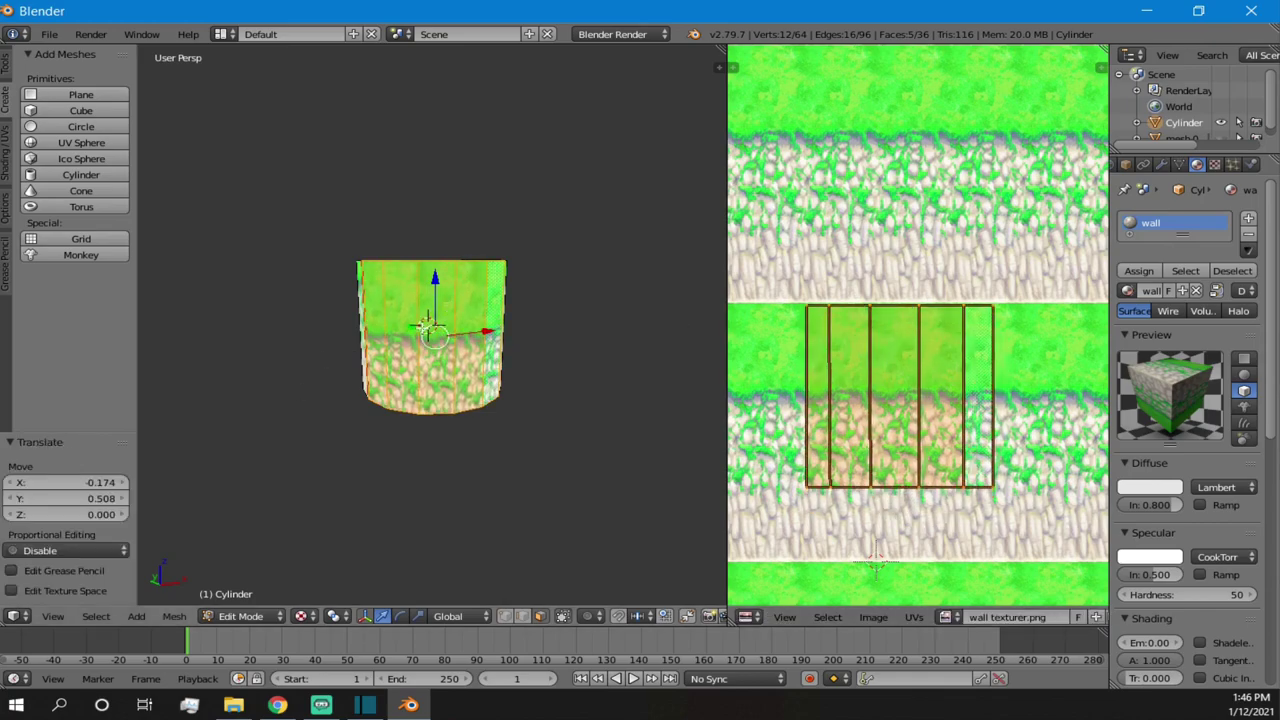
- Select the three front side faces of the cylinder one at a time and apply Unwrap to each
scroll(379, 331, "up", 6)
scroll(409, 331, "down", 2)
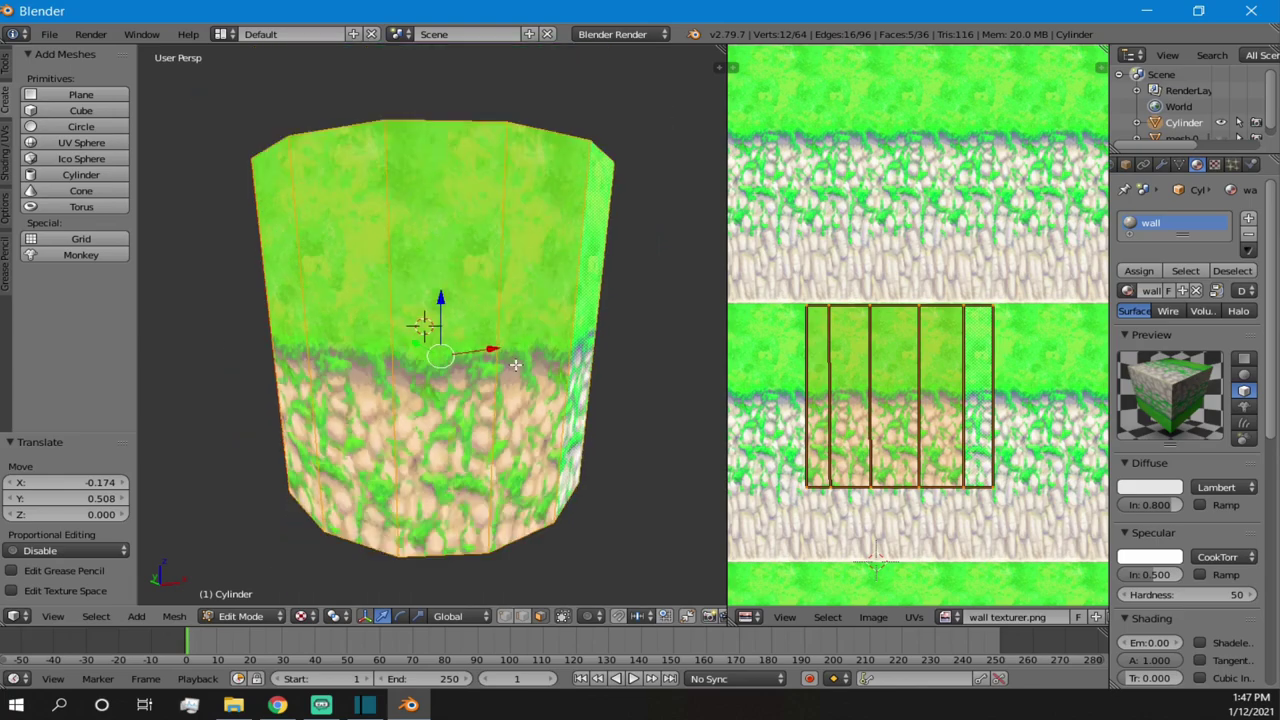
right_click(400, 284)
right_click(332, 271)
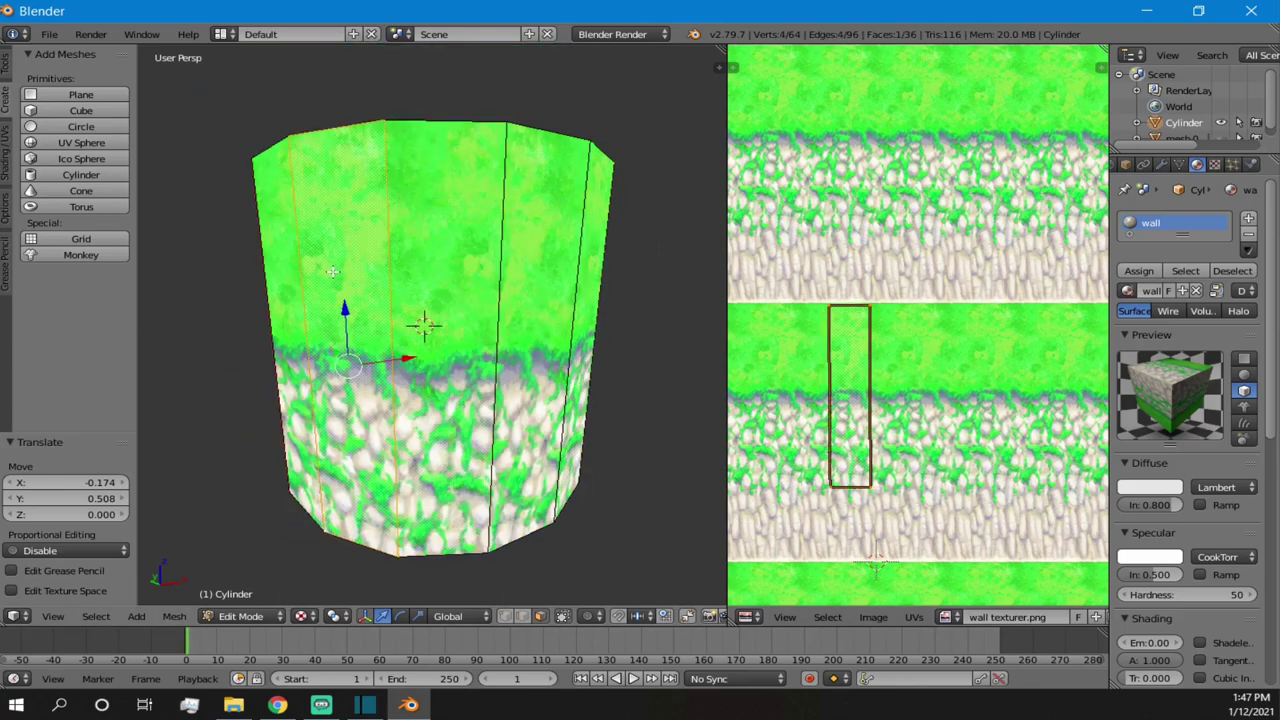
key("u")
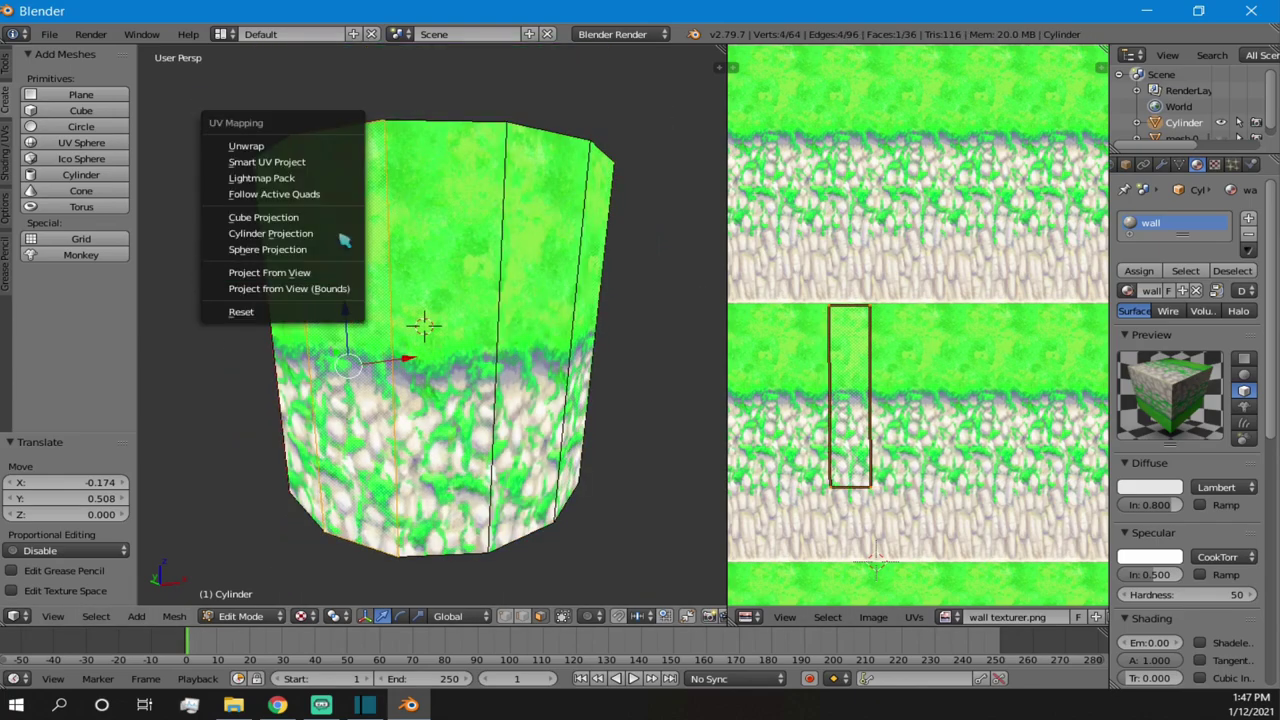
left_click(330, 145)
key("u")
left_click(444, 240)
right_click(526, 231)
key("u")
left_click(548, 236)
right_click(378, 297)
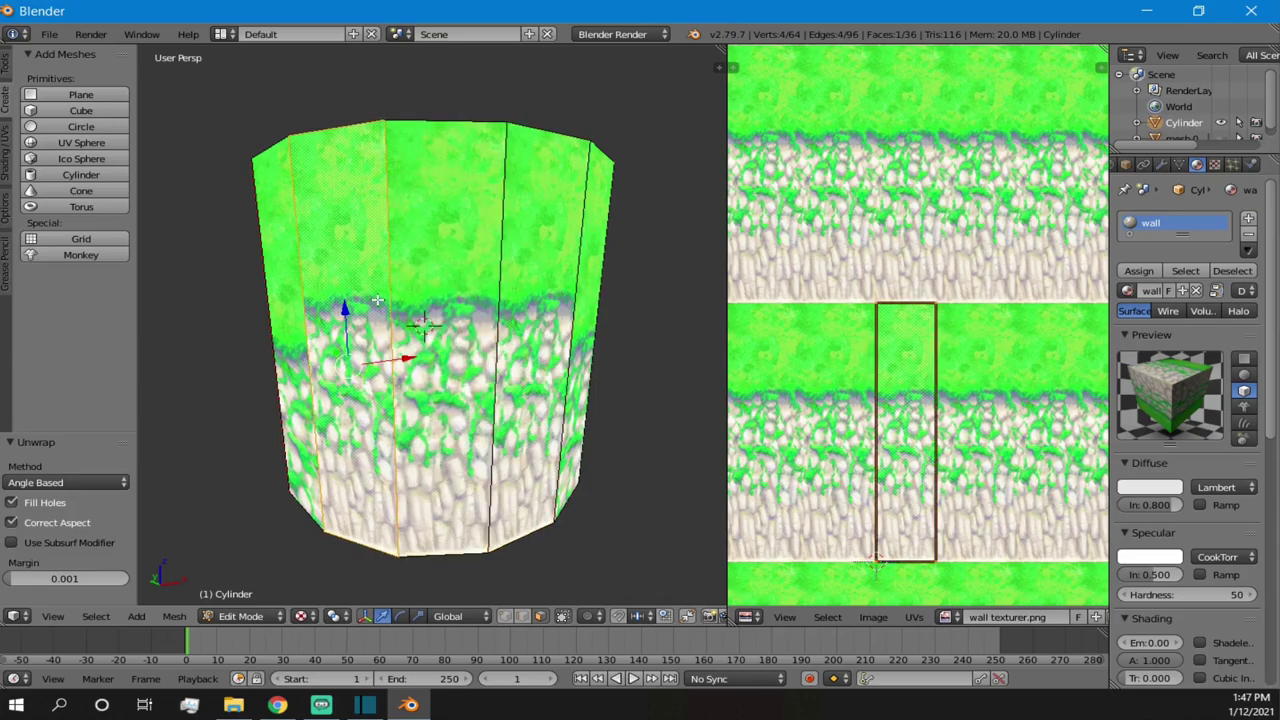
- Select the middle front face and move its UVs about 1.525 along X
right_click(436, 294)
right_click(382, 296)
right_click(446, 297, "shift")
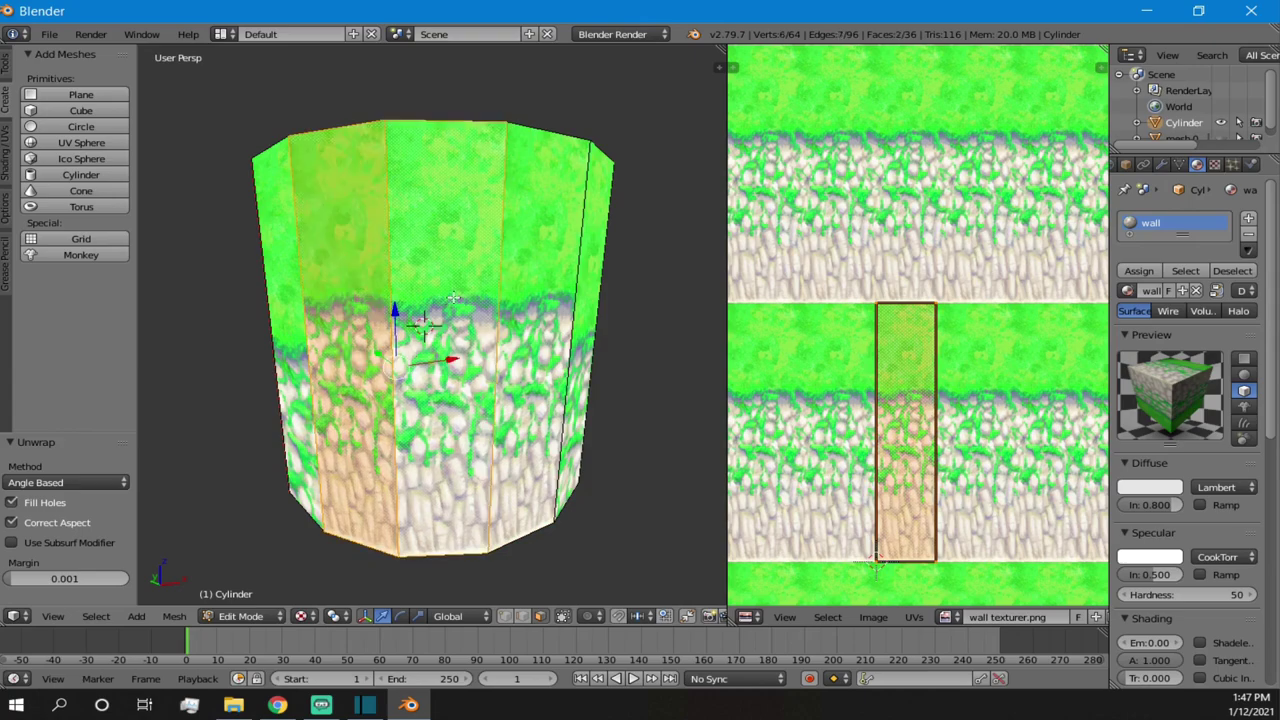
right_click(548, 292, "shift")
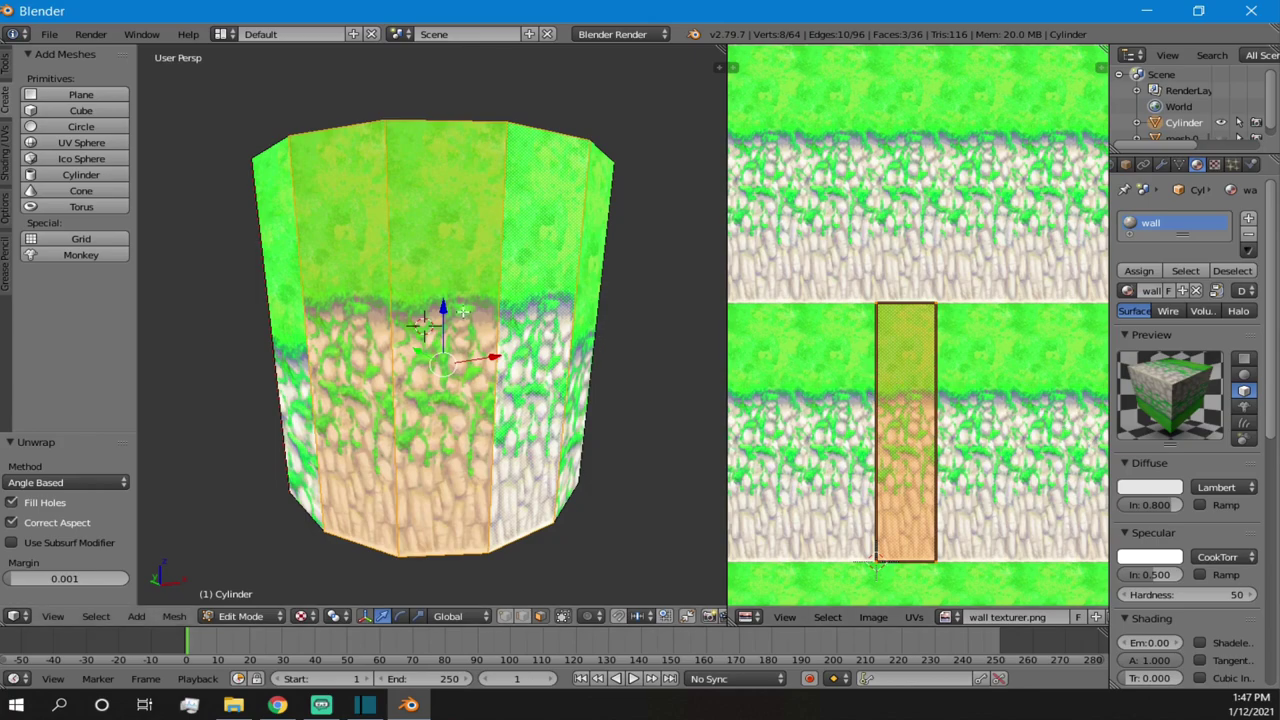
right_click(500, 315)
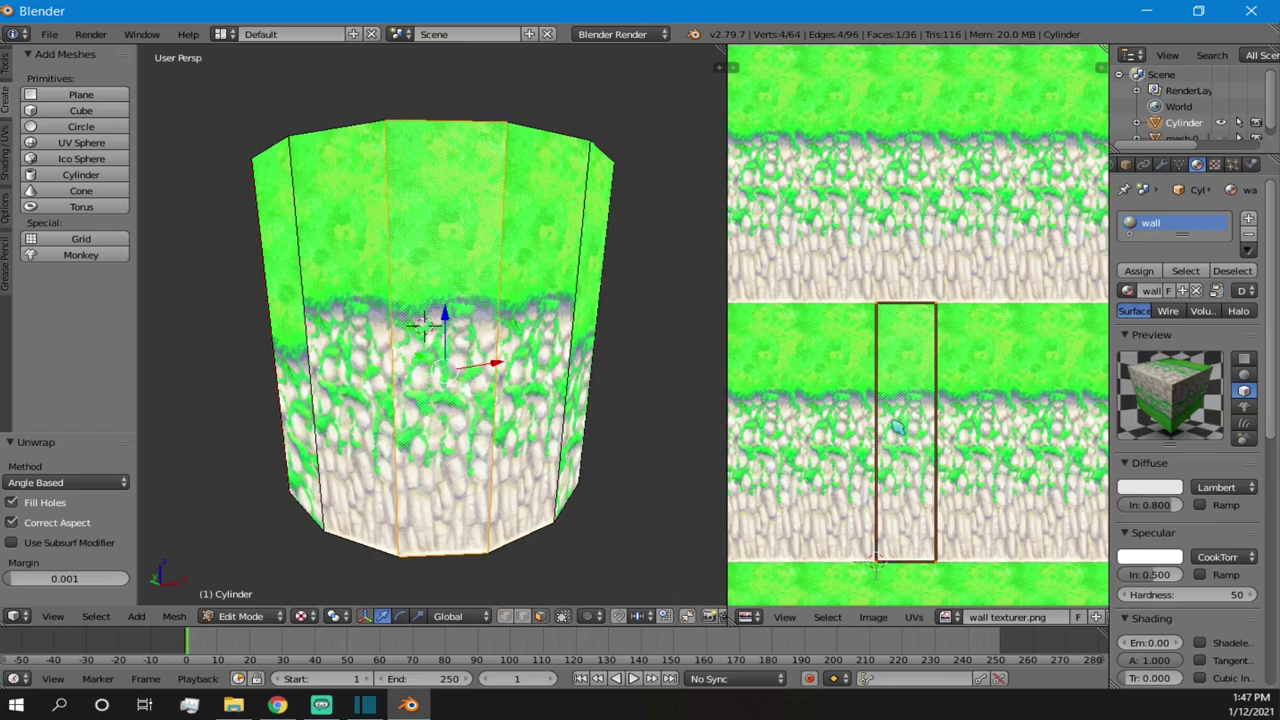
key("g")
key("y")
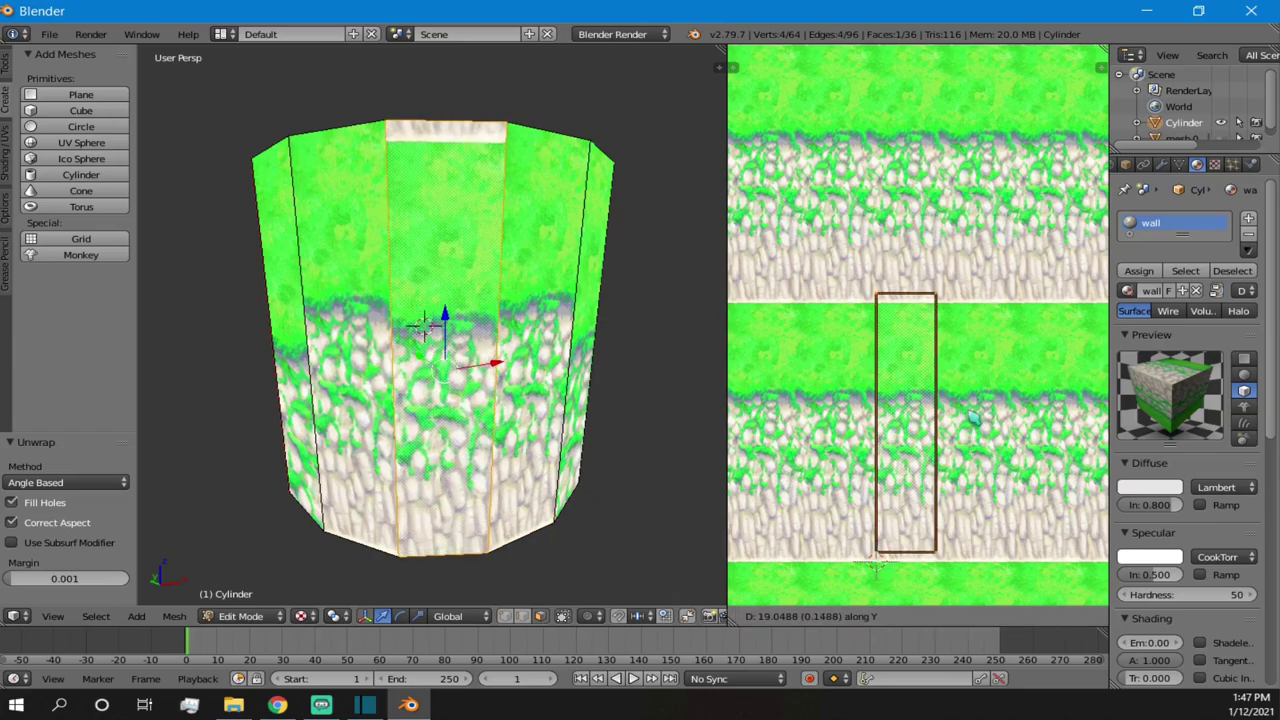
key("x")
key("Return")
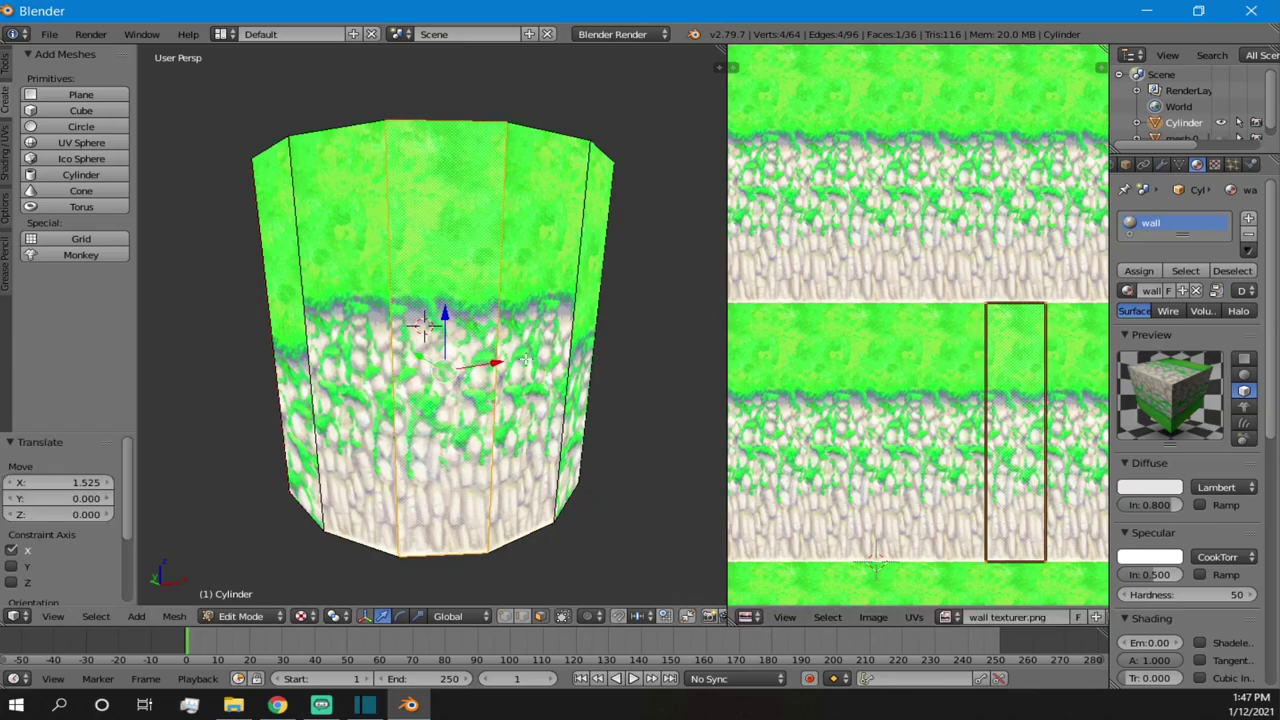
- Examine the texture alignment across the cylinder's side faces in Object Mode and Edit Mode, switching between wireframe and textured shading
key("z")
key("z")
key("alt+z")
key("Tab")
scroll(500, 385, "up", 2)
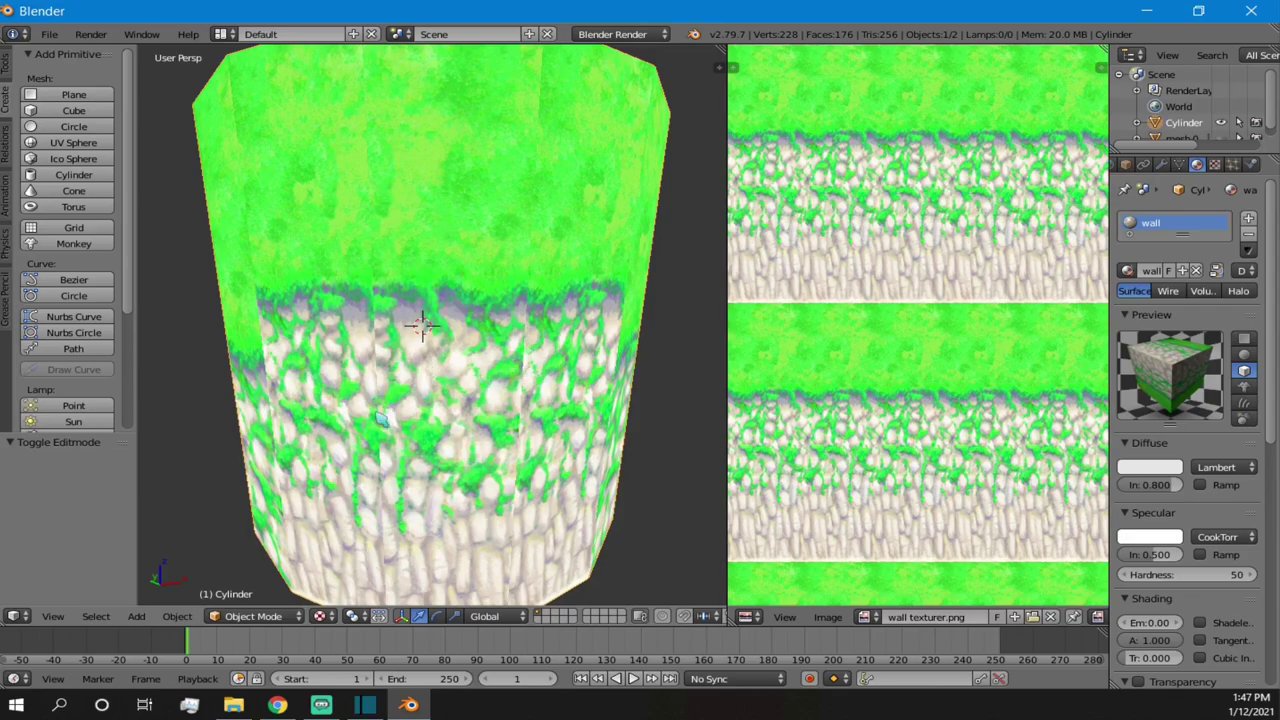
key("alt+z")
key("alt+z")
scroll(430, 380, "down", 6)
key("Tab")
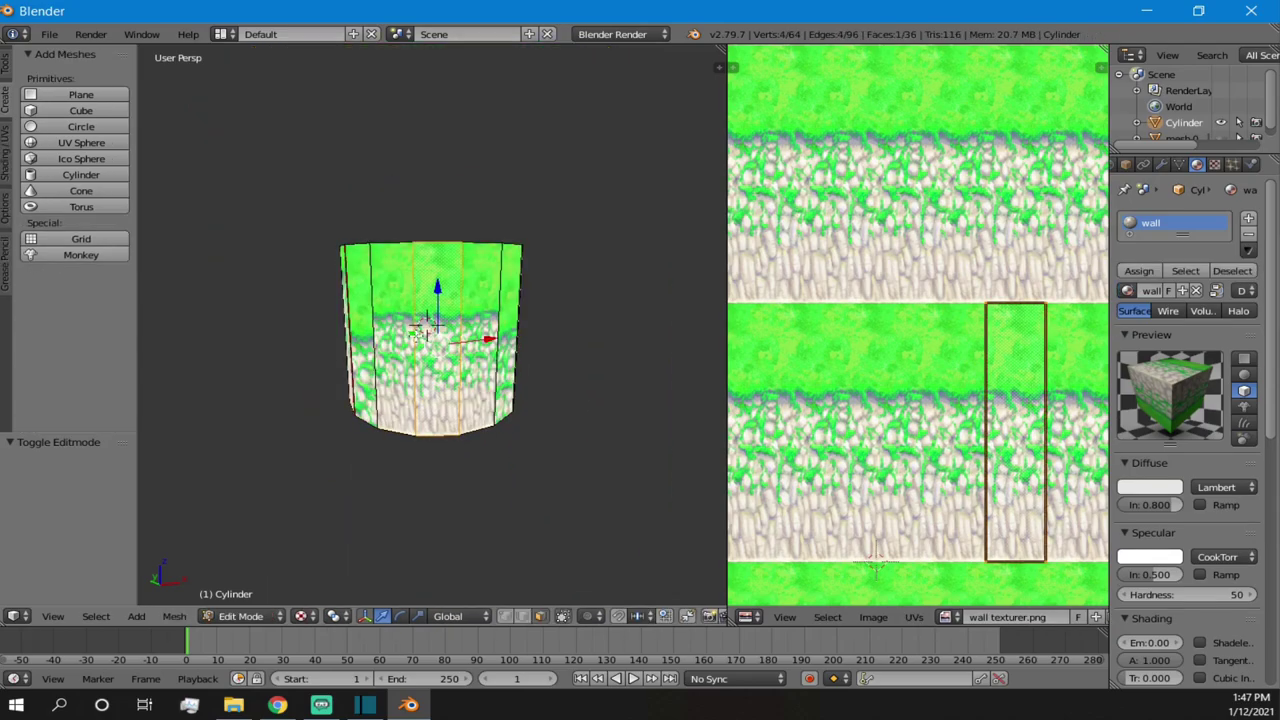
key("z")
key("a")
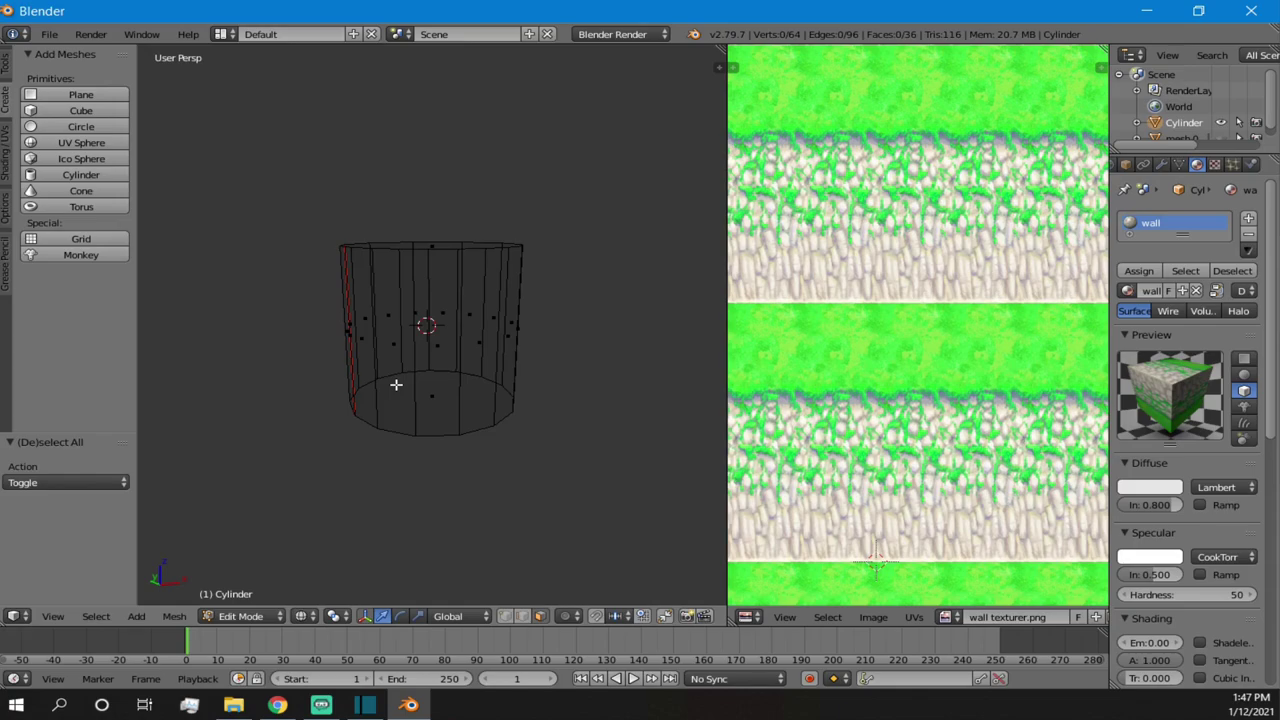
key("alt+z")
scroll(486, 318, "up", 3)
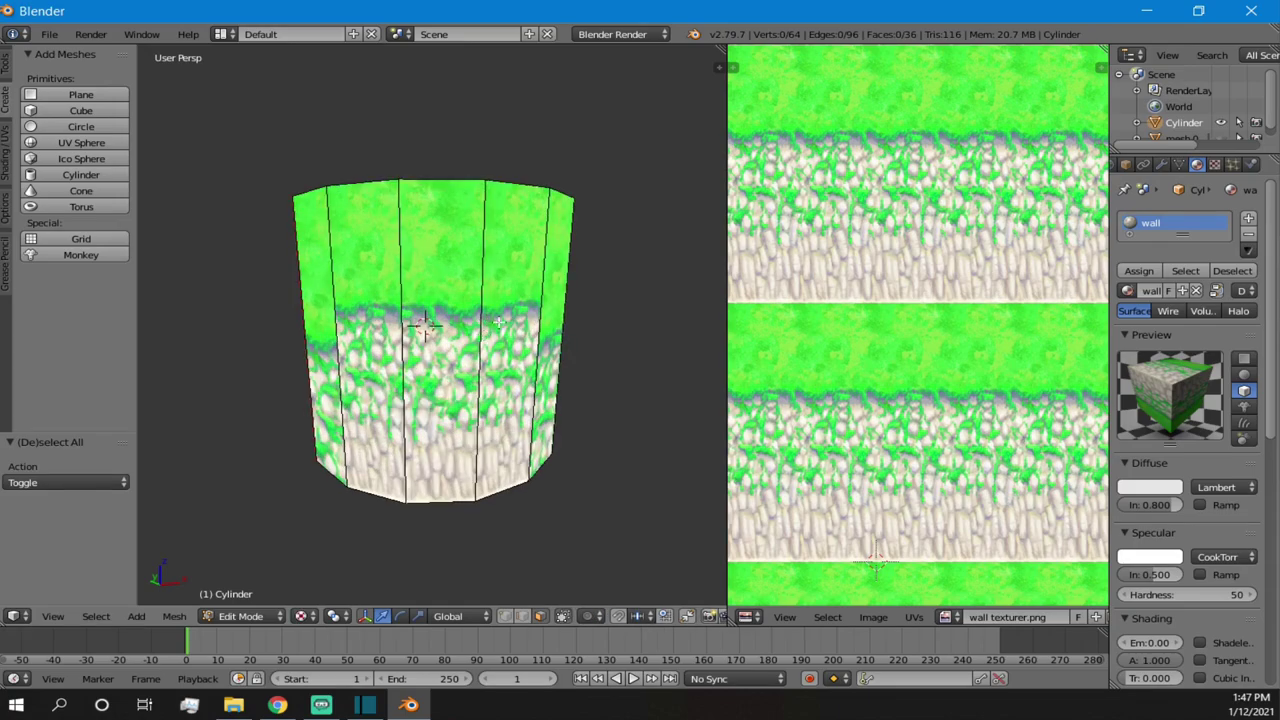
key("a")
key("a")
right_click(466, 335)
- Leave Edit Mode, quit Blender and open the blender-2.79 folder on the desktop
key("Tab")
key("ctrl+q")
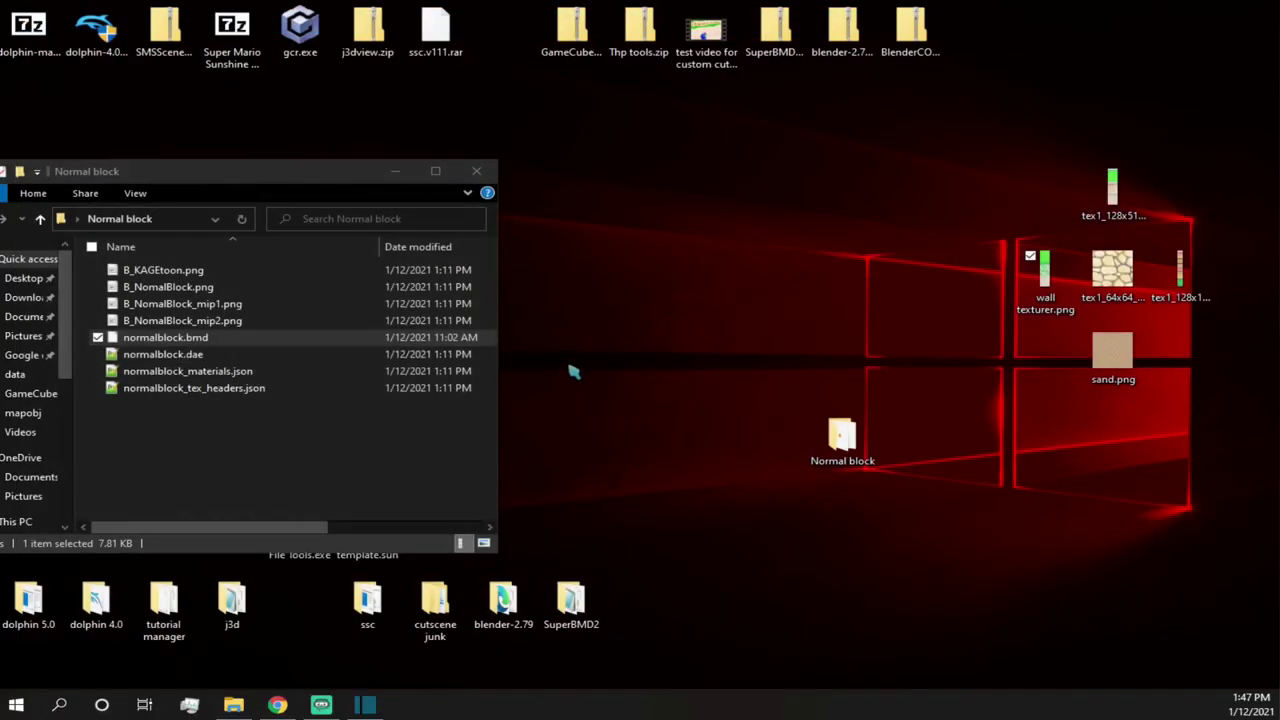
double_click(503, 600)
- Move the UV strip of the cylinder's side faces about -0.8125 along Y and deselect all faces
scroll(820, 445, "down", 10)
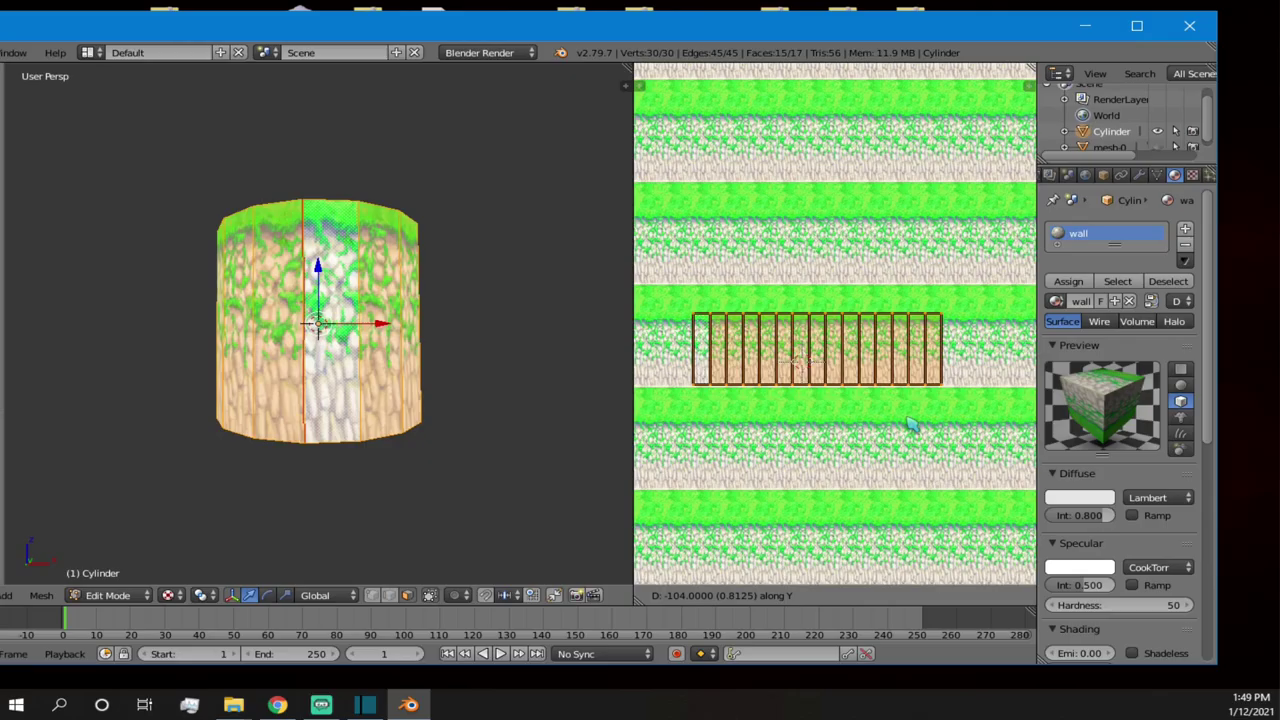
left_click(911, 424)
scroll(330, 295, "up", 5)
scroll(330, 295, "down", 3)
middle_click_drag(330, 295, 390, 333)
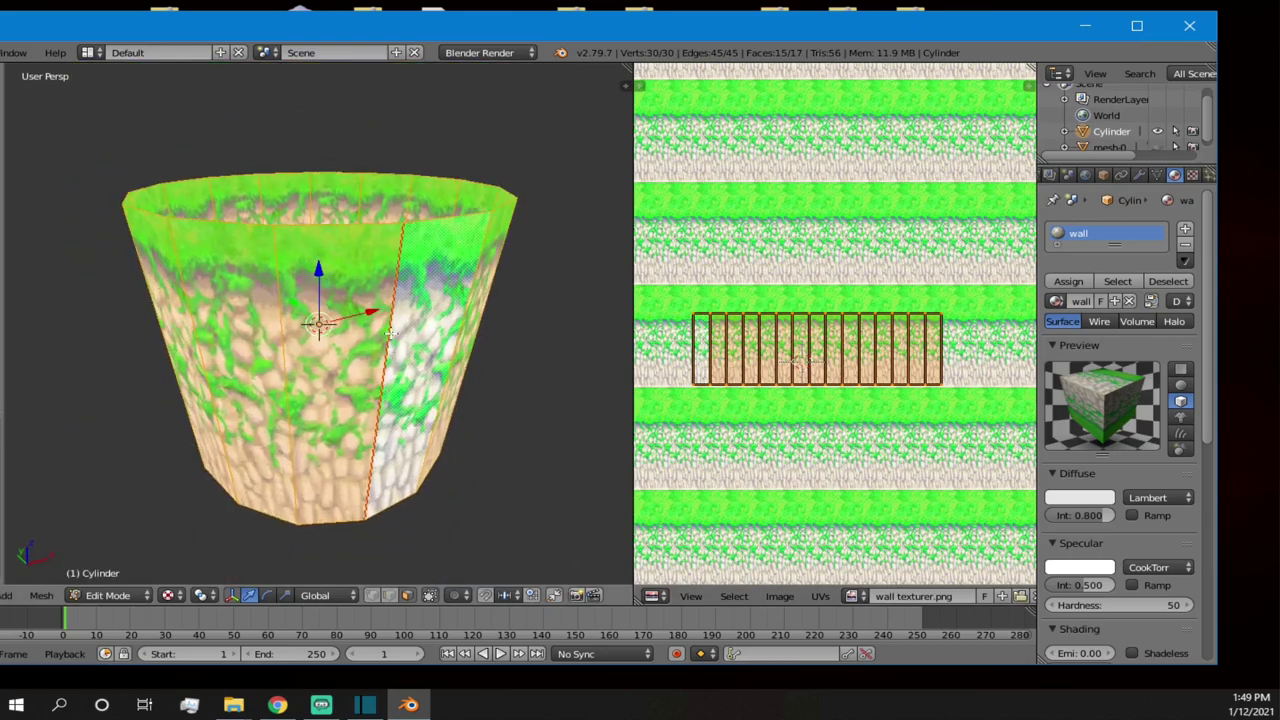
key("a")
scroll(382, 285, "down", 3)
scroll(244, 302, "up", 3)
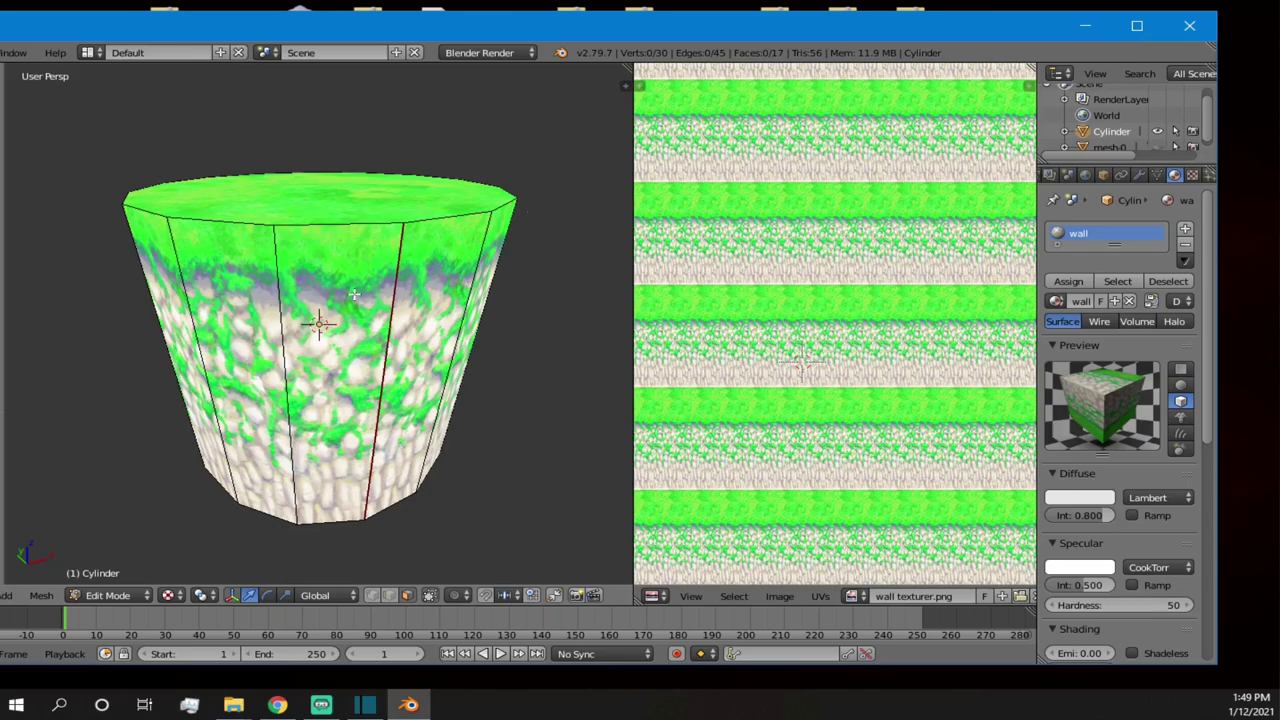
- Maximize the program window and show the mesh editing tools for the cylinder
double_click(414, 25)
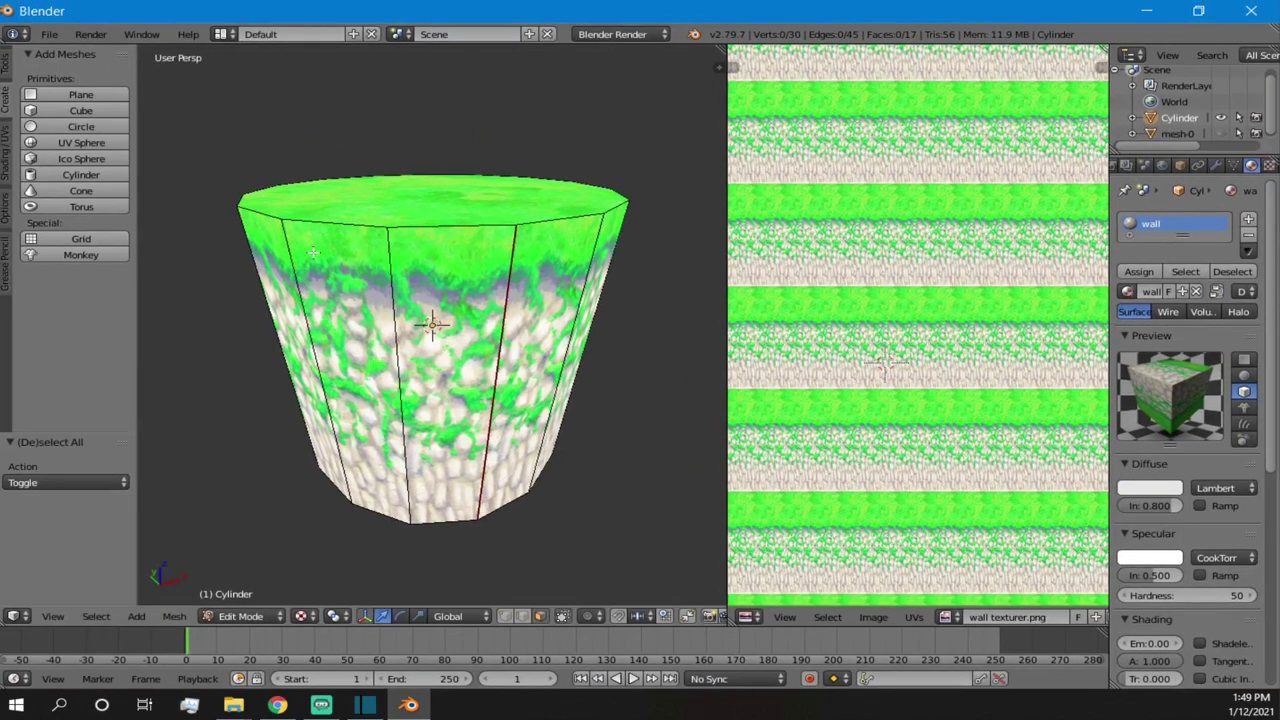
left_click(6, 76)
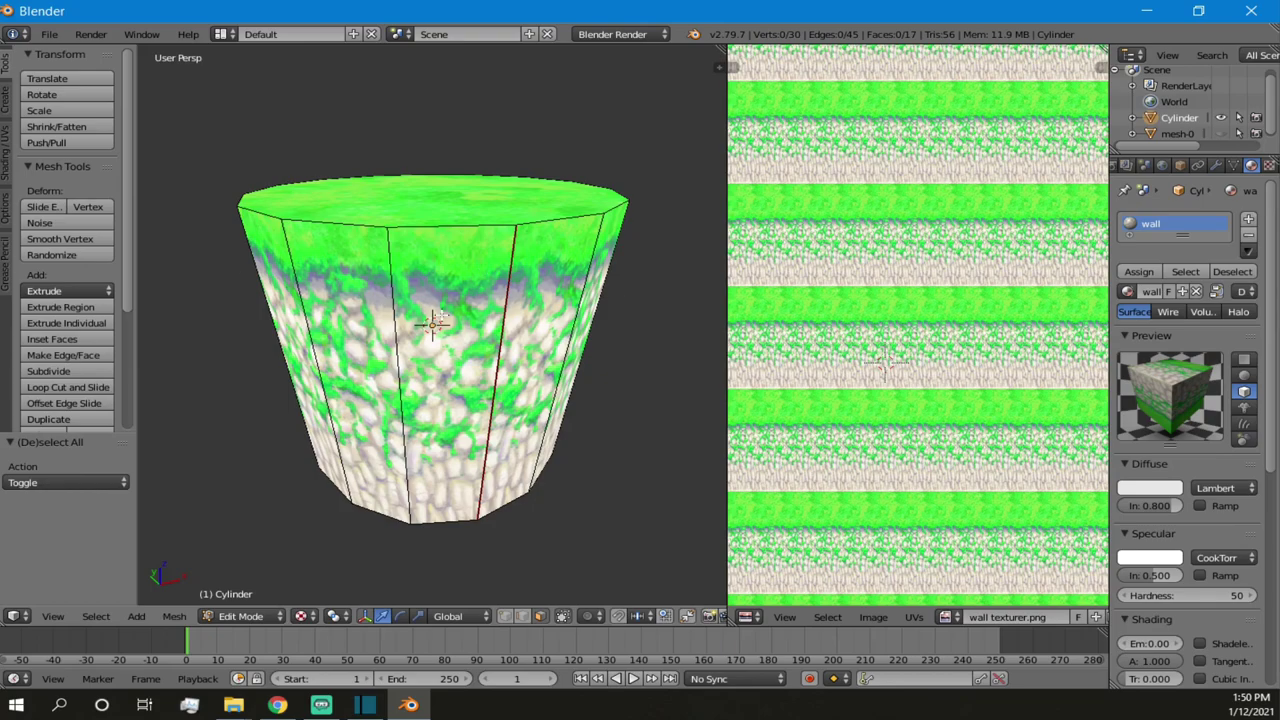
scroll(70, 215, "down", 4)
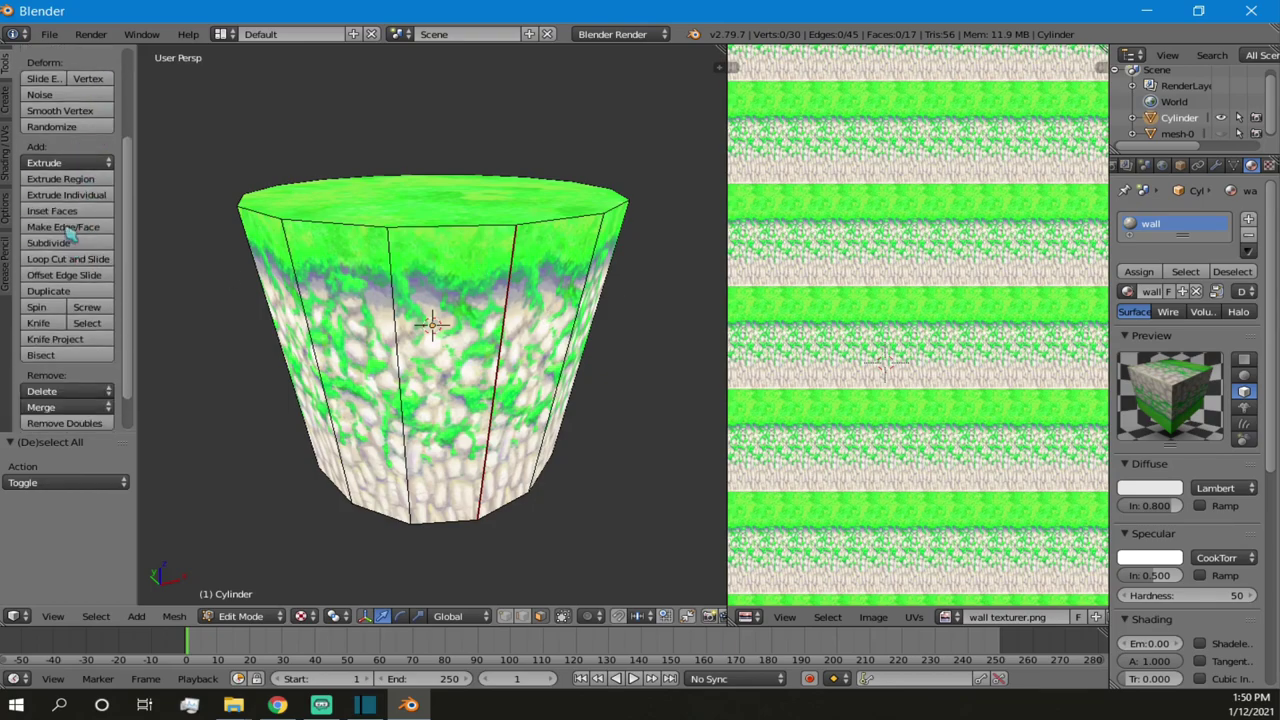
scroll(70, 215, "down", 1)
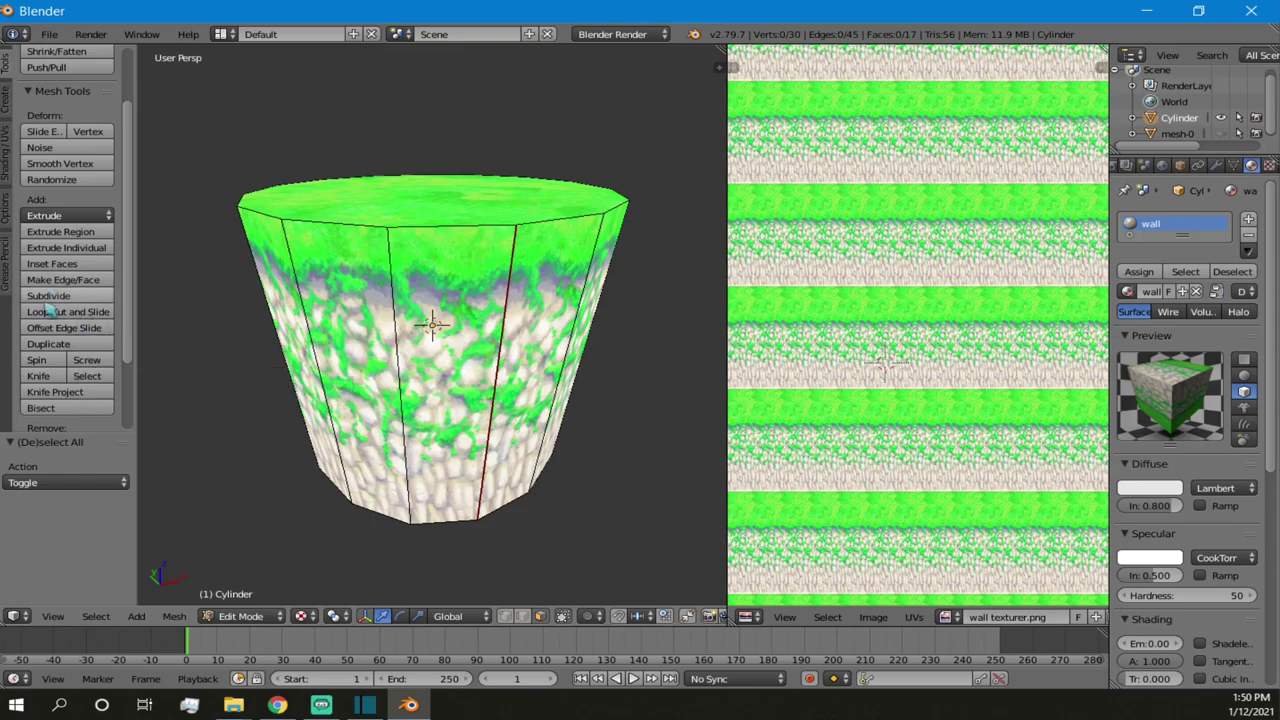
- Select the cylinder's top face and inset it with a thickness of about 0.11
right_click(361, 183)
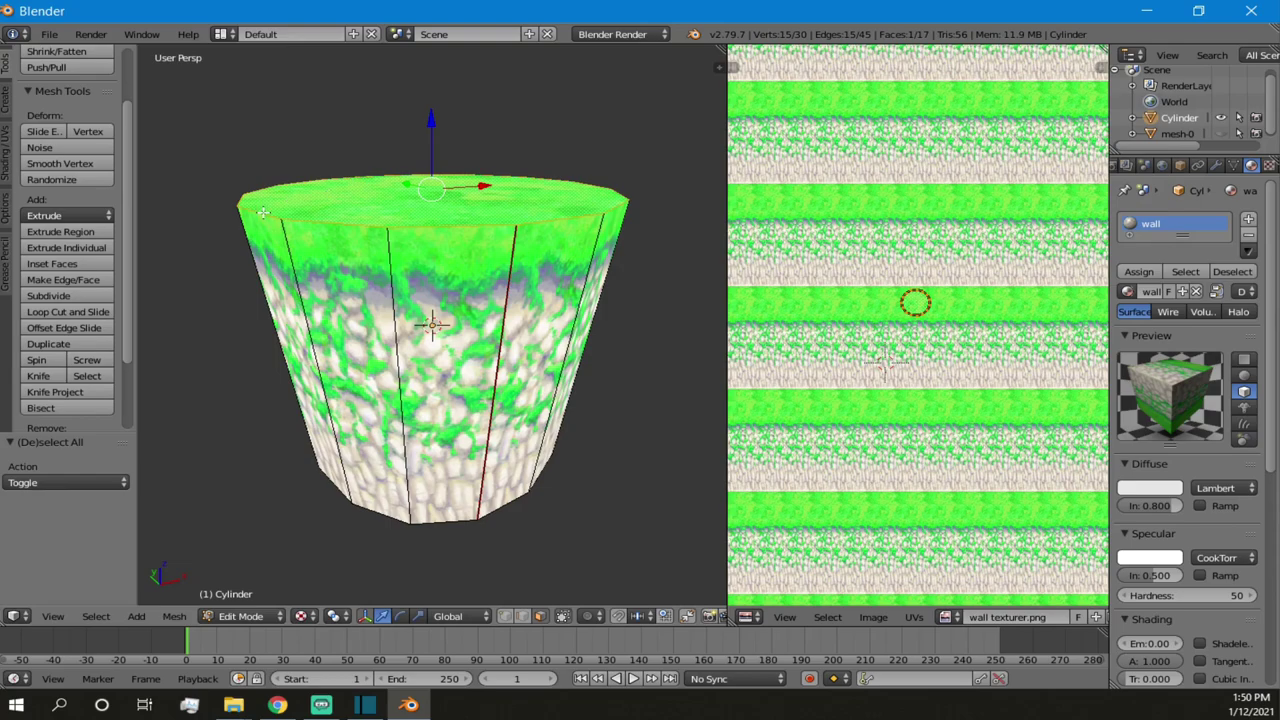
middle_click_drag(469, 199, 428, 251)
middle_click_drag(531, 262, 466, 296)
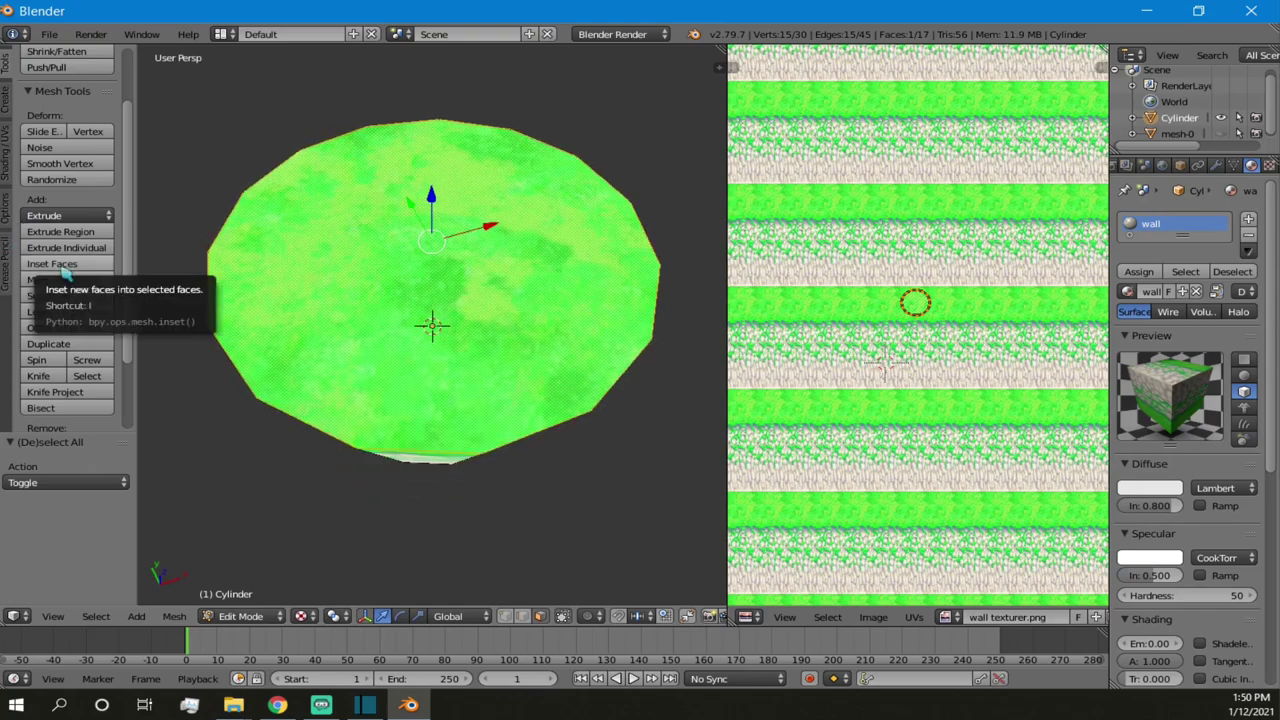
middle_click_drag(621, 371, 584, 332)
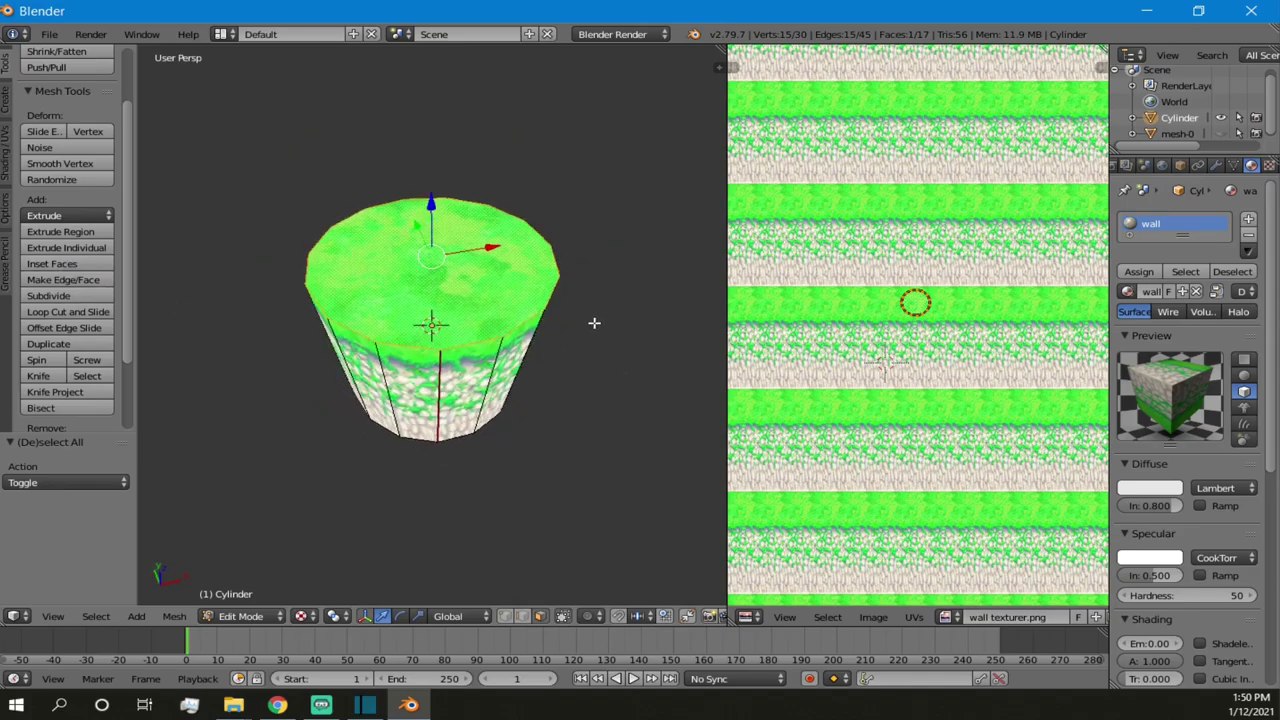
key("i")
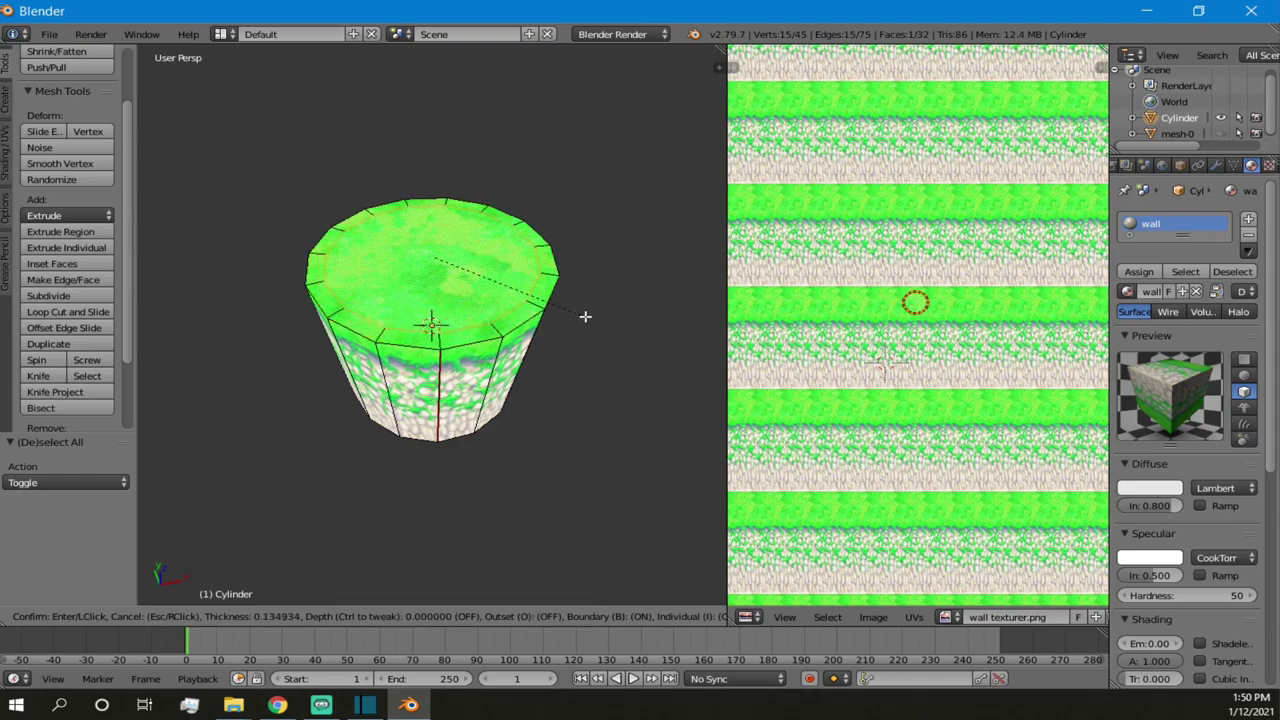
left_click(586, 317)
scroll(432, 291, "up", 2)
scroll(432, 291, "up", 1)
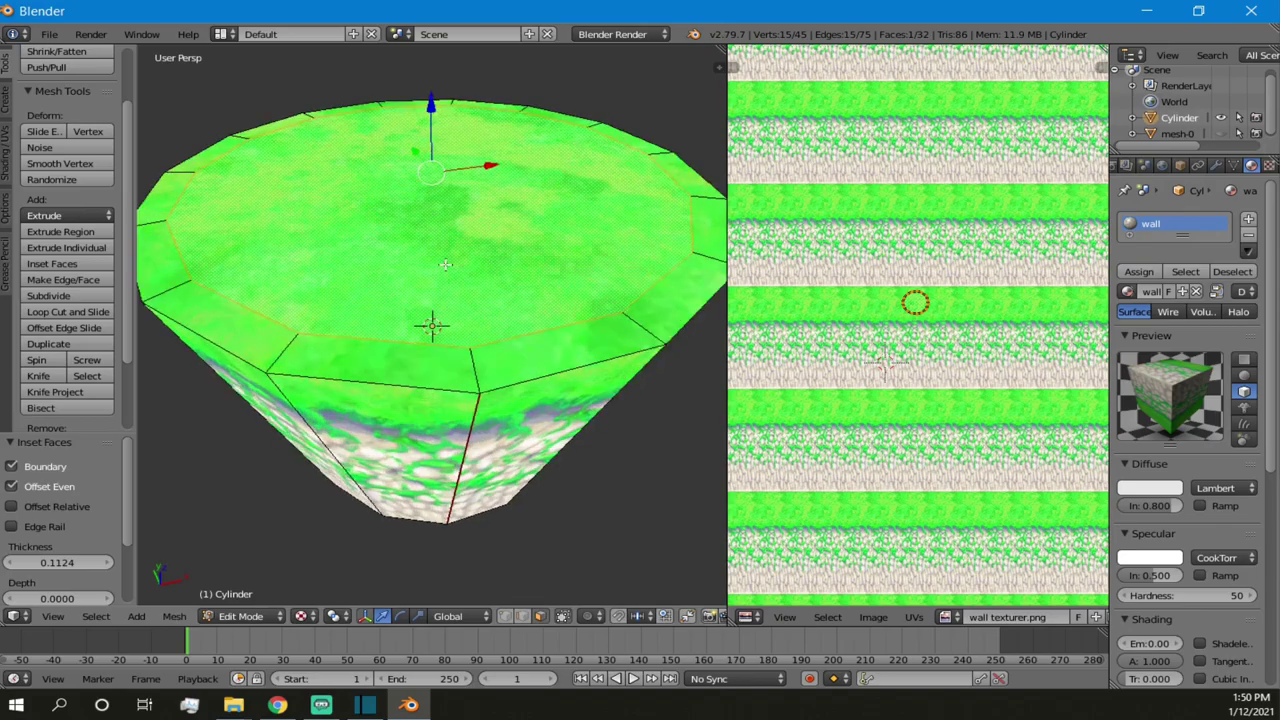
- Raise the inset top face about 0.2 along Z, deselect everything and inspect the bevelled rim
middle_click_drag(218, 298, 284, 265)
middle_click_drag(528, 262, 528, 354, "shift")
middle_click_drag(528, 354, 489, 308)
scroll(497, 330, "down", 2)
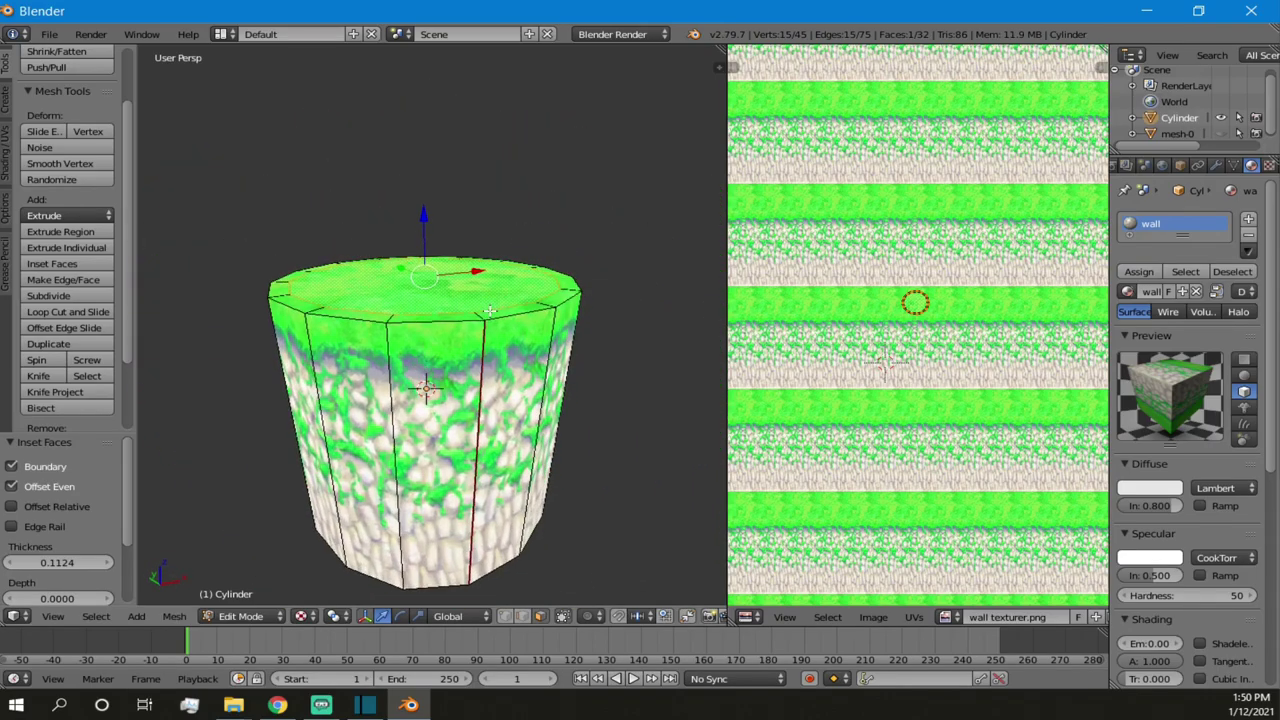
key("g")
key("z")
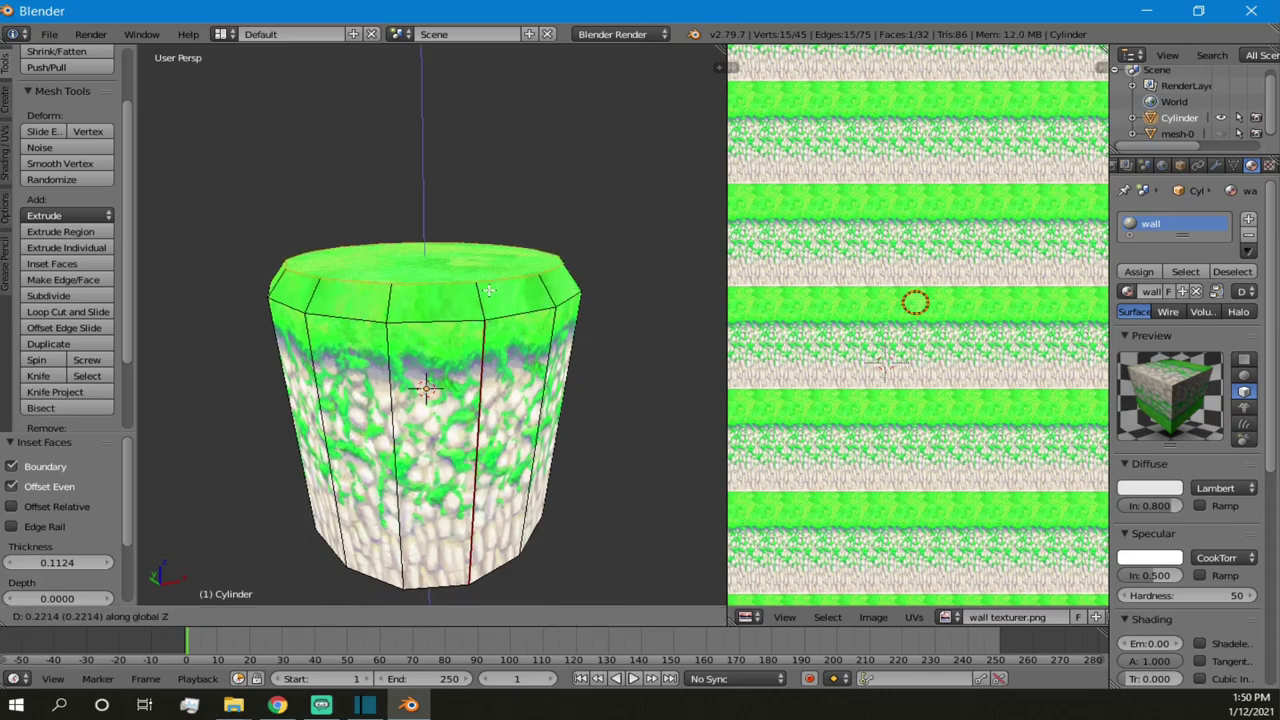
left_click(486, 296)
key("a")
middle_click_drag(470, 311, 440, 279)
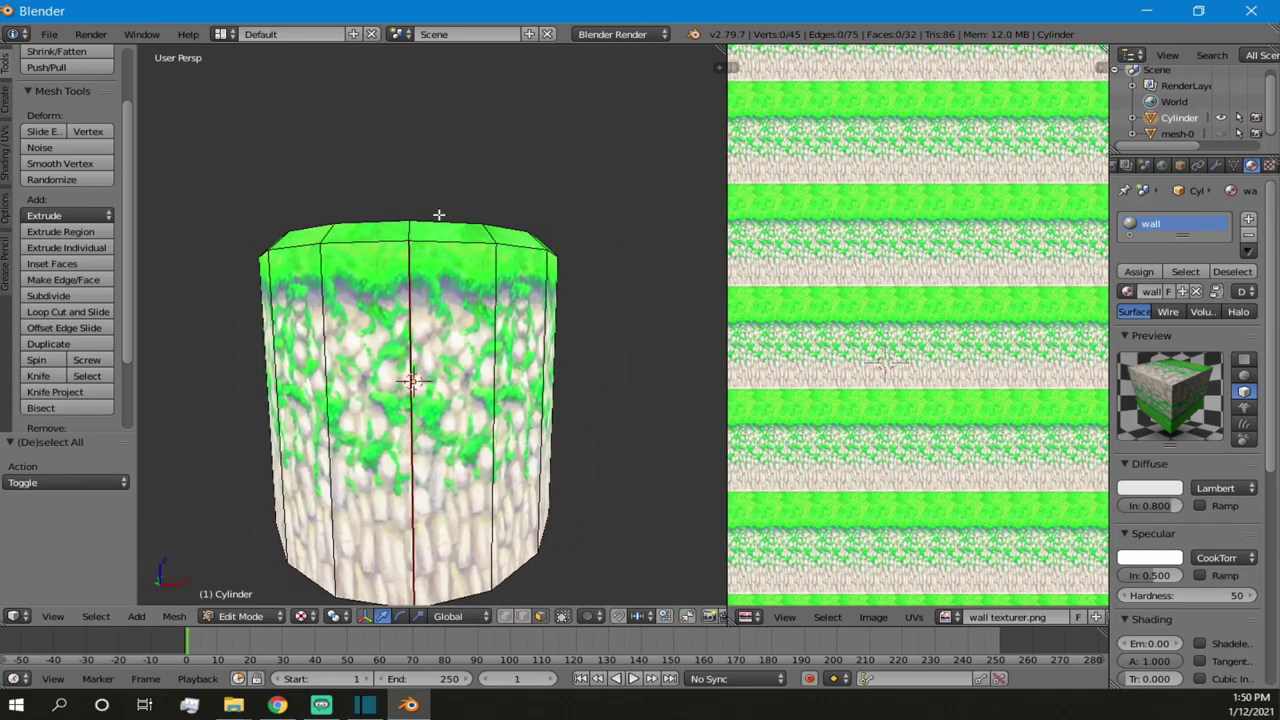
middle_click_drag(368, 240, 359, 320)
- Undo the raising and the inset of the cylinder's top face
key("ctrl+z")
key("ctrl+z")
key("ctrl+z")
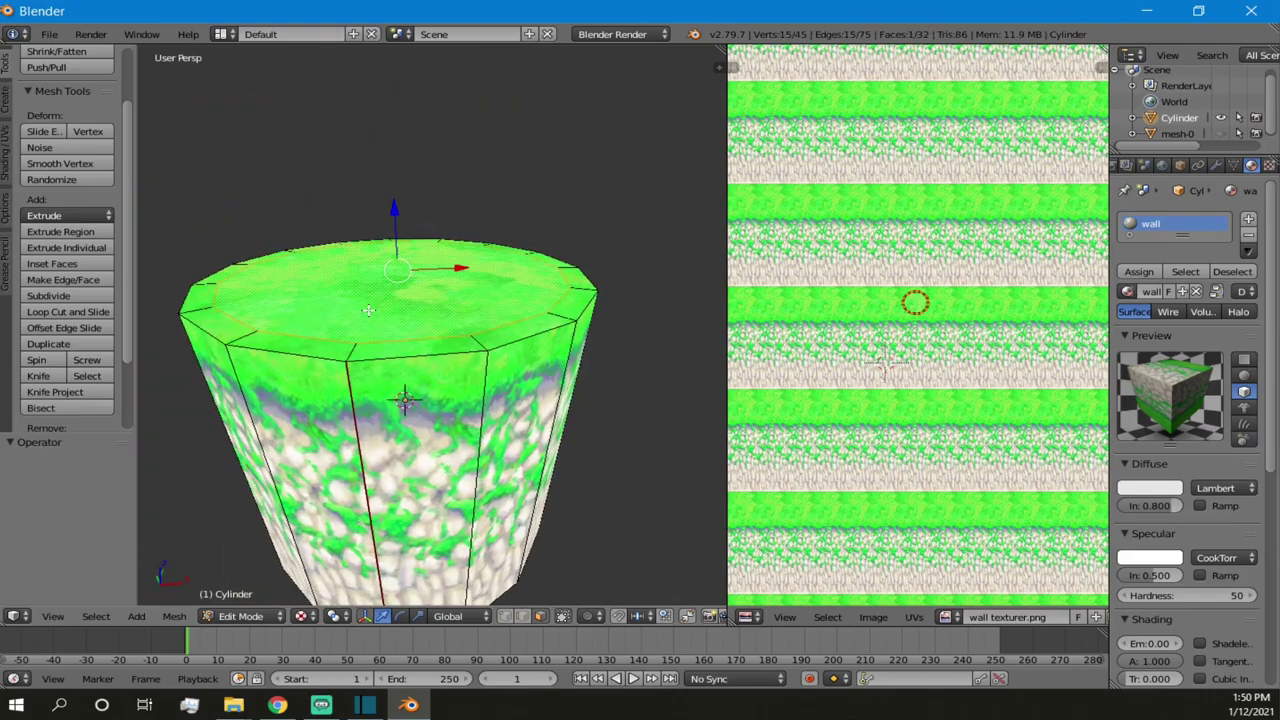
scroll(410, 355, "down", 2)
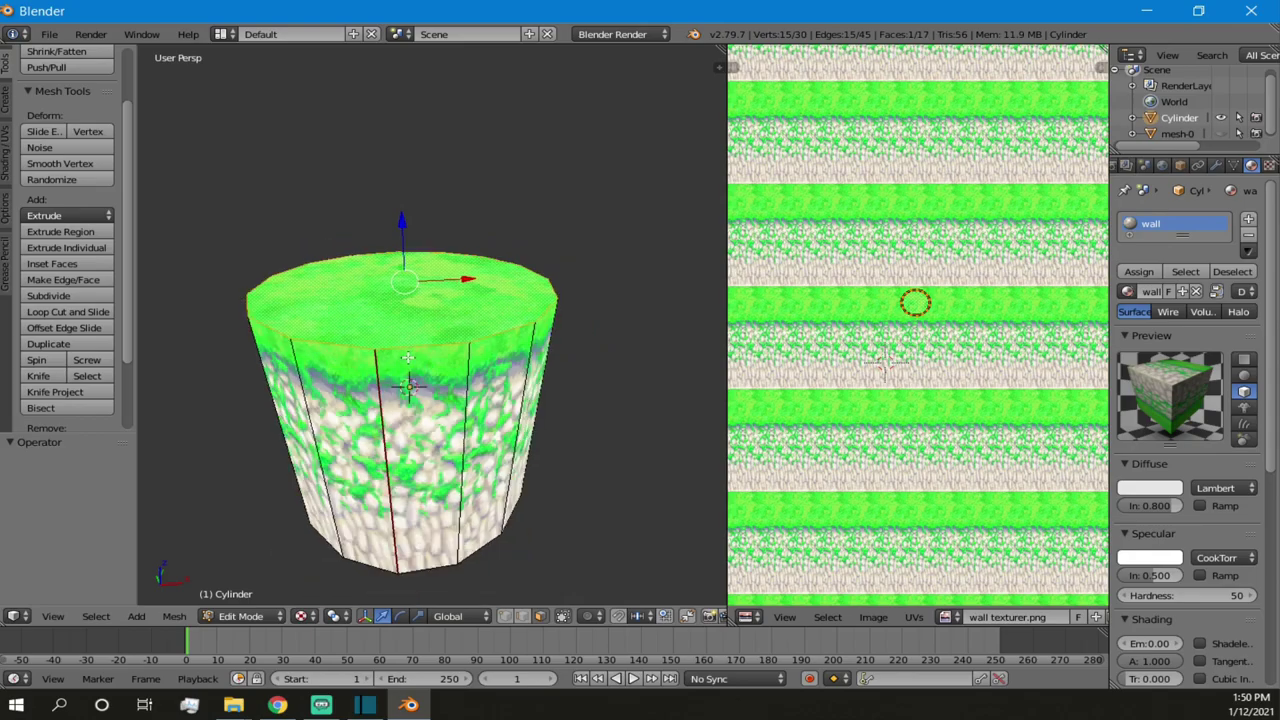
- Try a single horizontal loop cut around the cylinder's side faces, view it in wireframe and undo it
key("a")
middle_click_drag(338, 371, 347, 349)
key("ctrl+r")
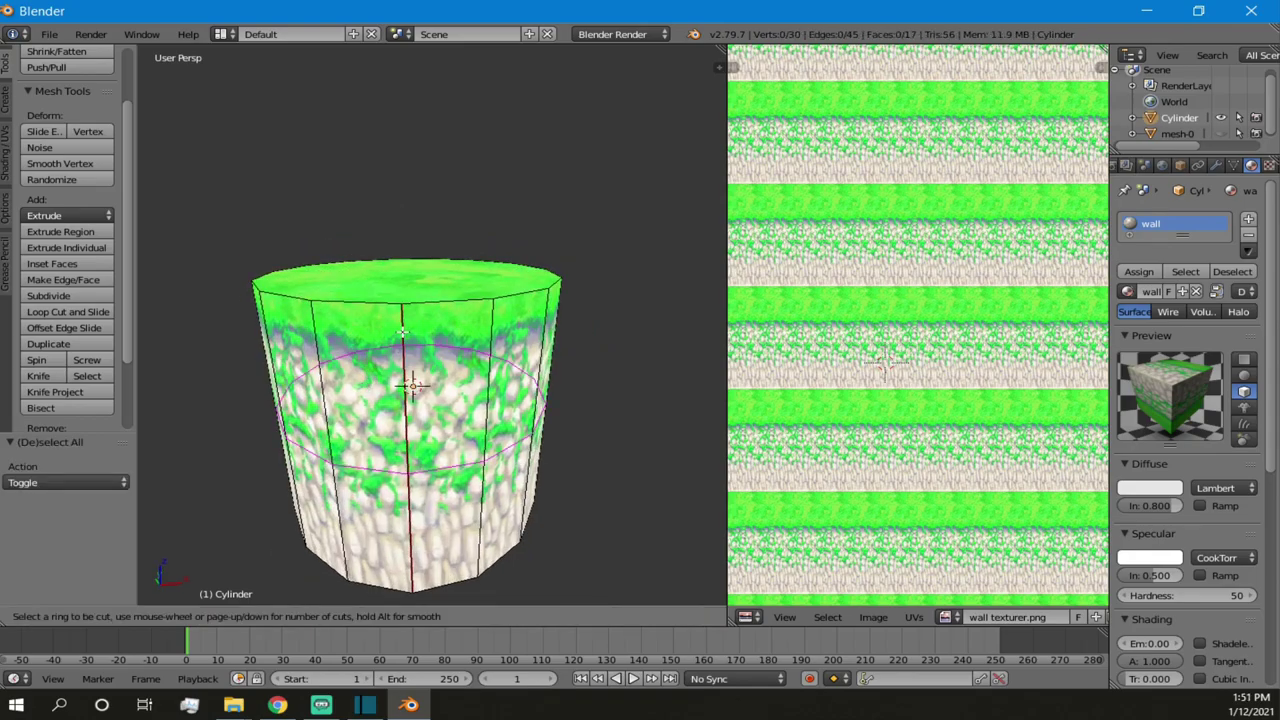
left_click(392, 408)
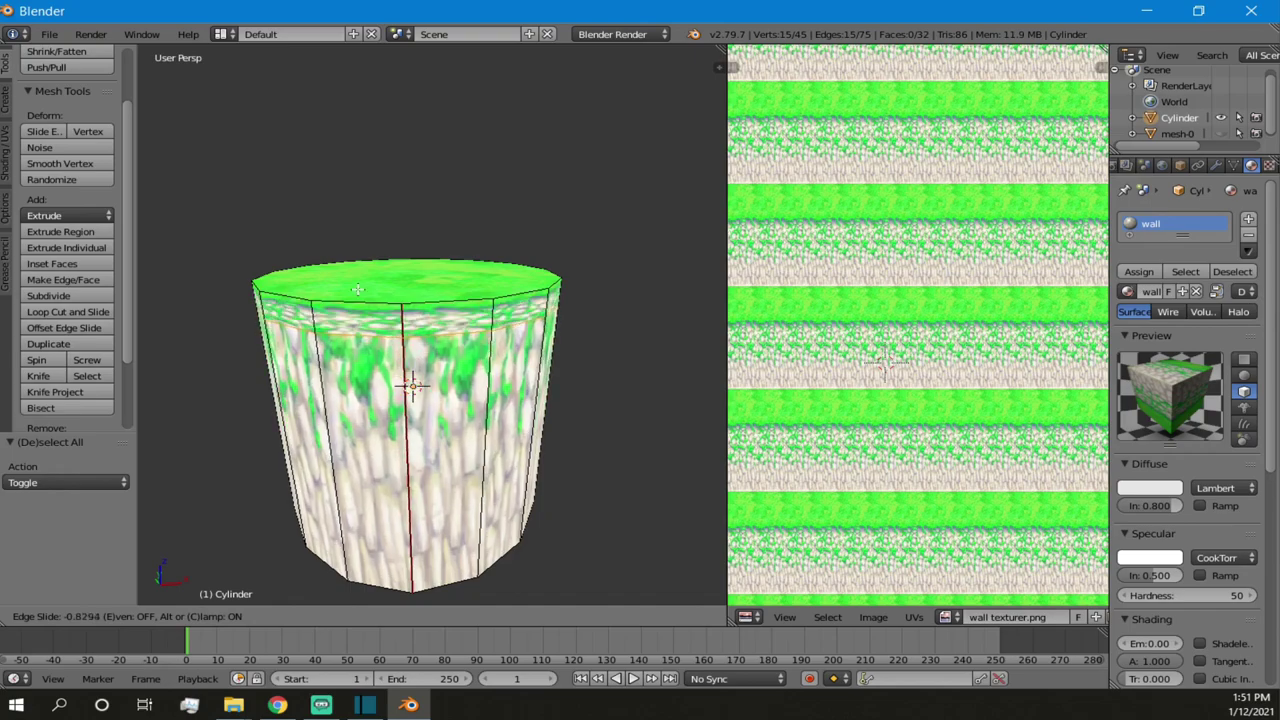
left_click(352, 398)
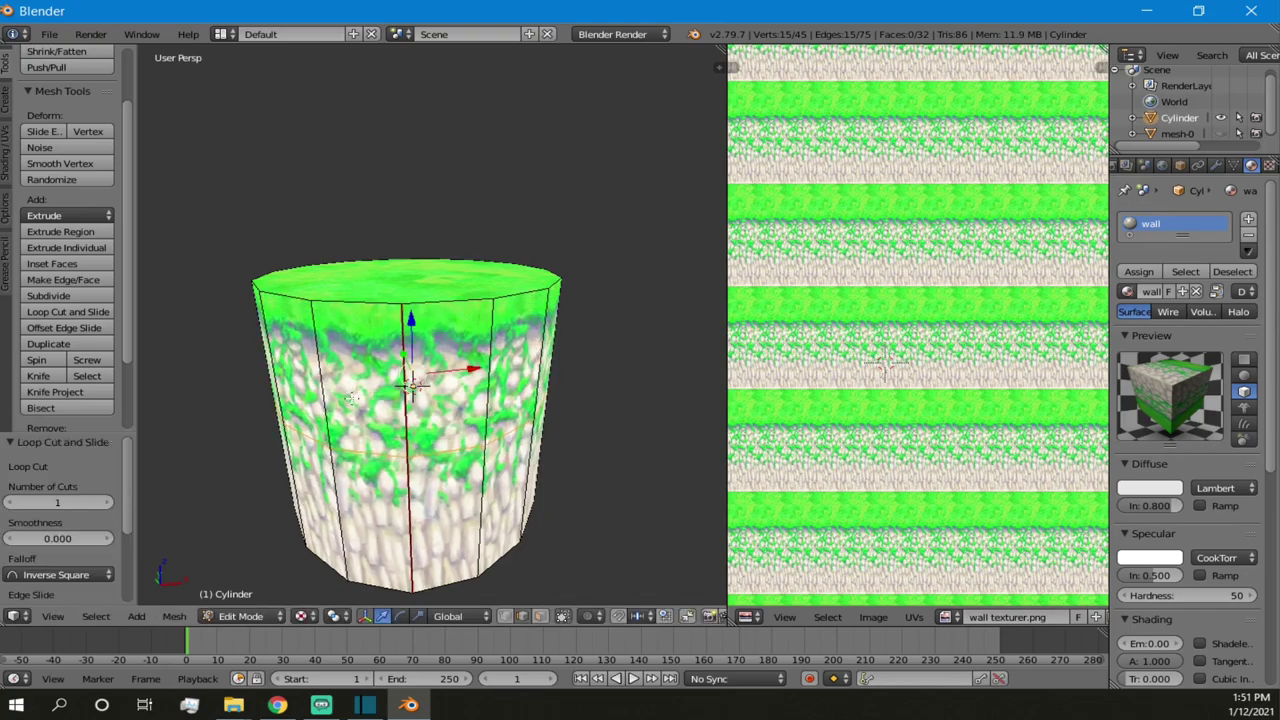
key("z")
middle_click_drag(427, 450, 383, 372)
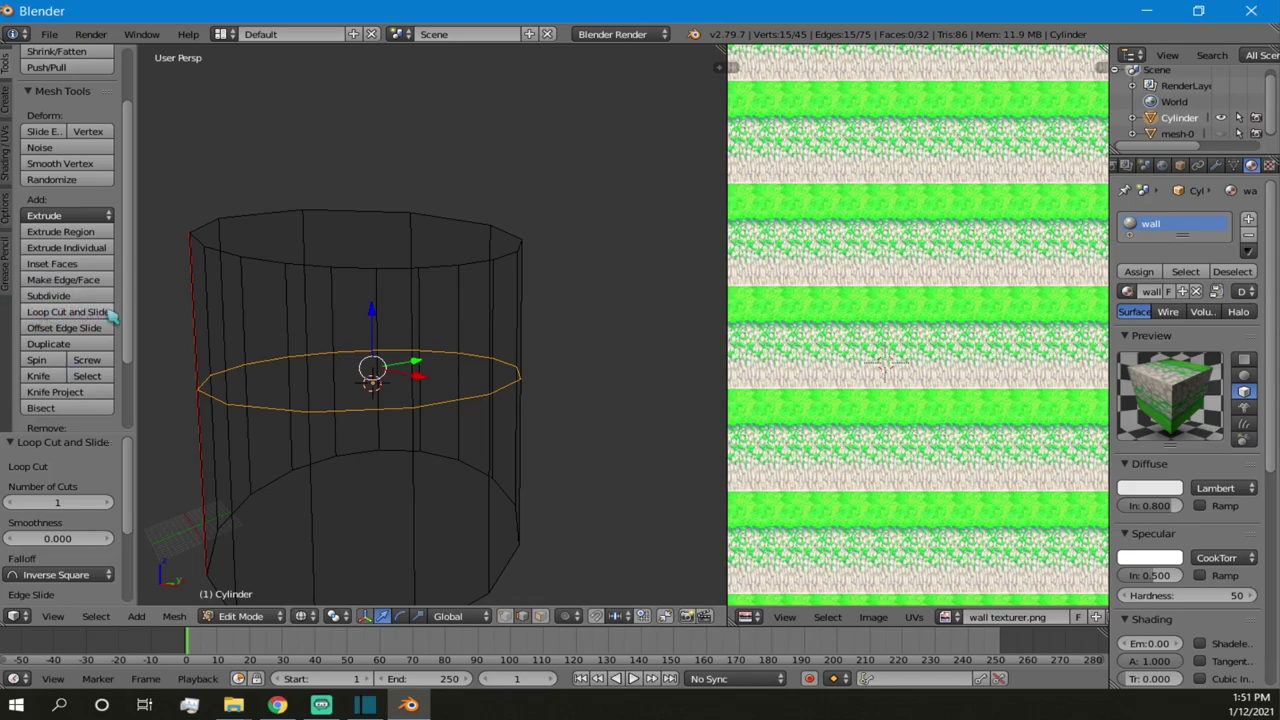
key("ctrl+z")
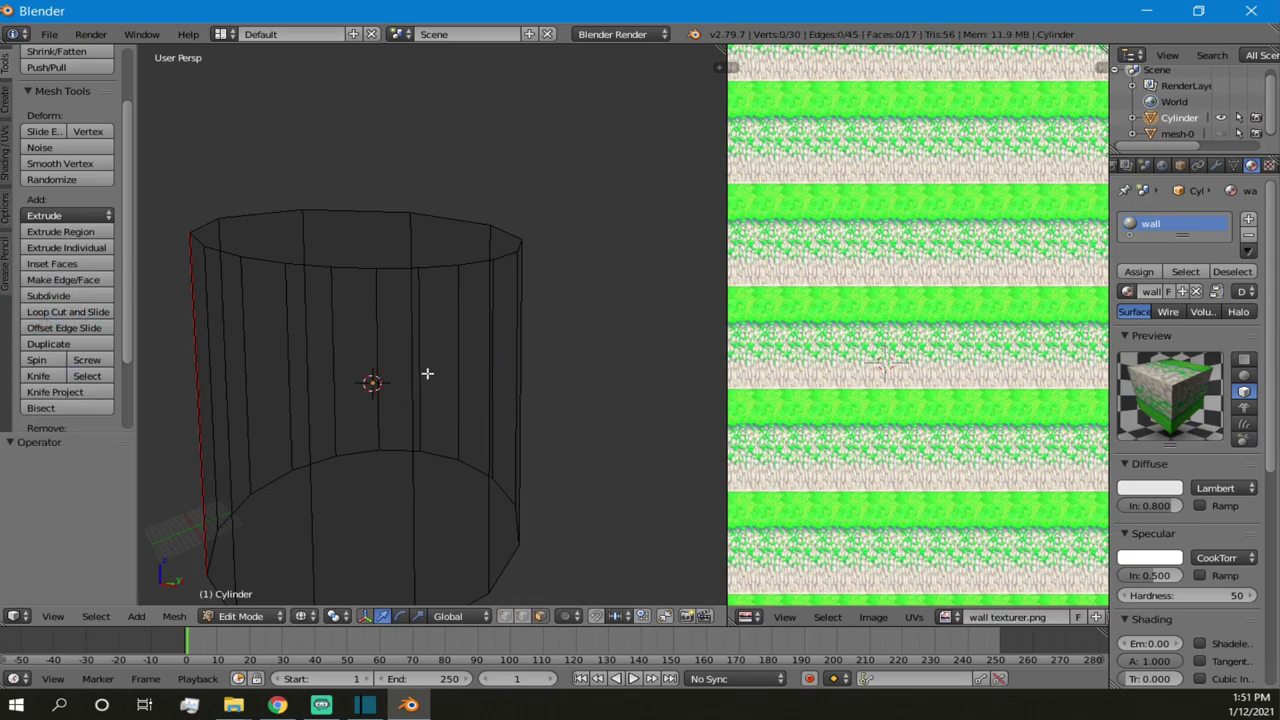
- Preview several loop cut counts on the side faces, then slide a single horizontal cut close to the cylinder's top edge
scroll(400, 366, "down", 3)
key("ctrl+r")
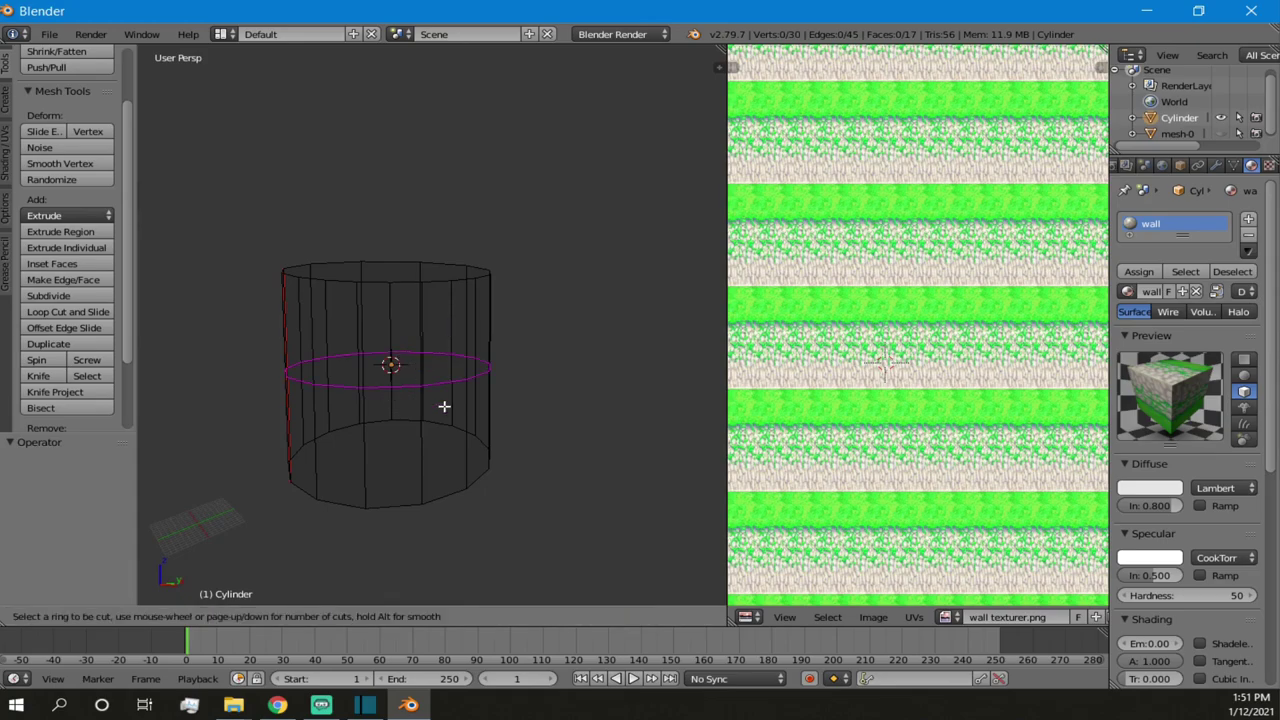
scroll(420, 390, "up", 3)
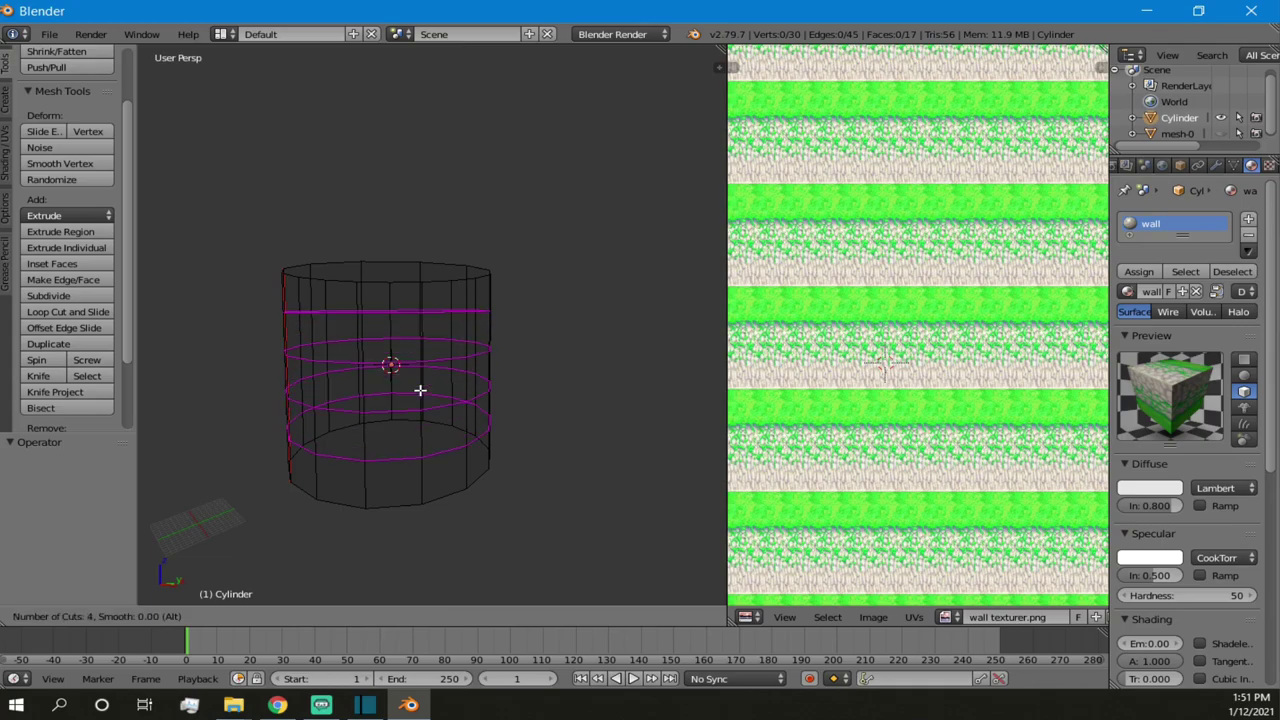
scroll(420, 390, "up", 1)
scroll(420, 390, "down", 3)
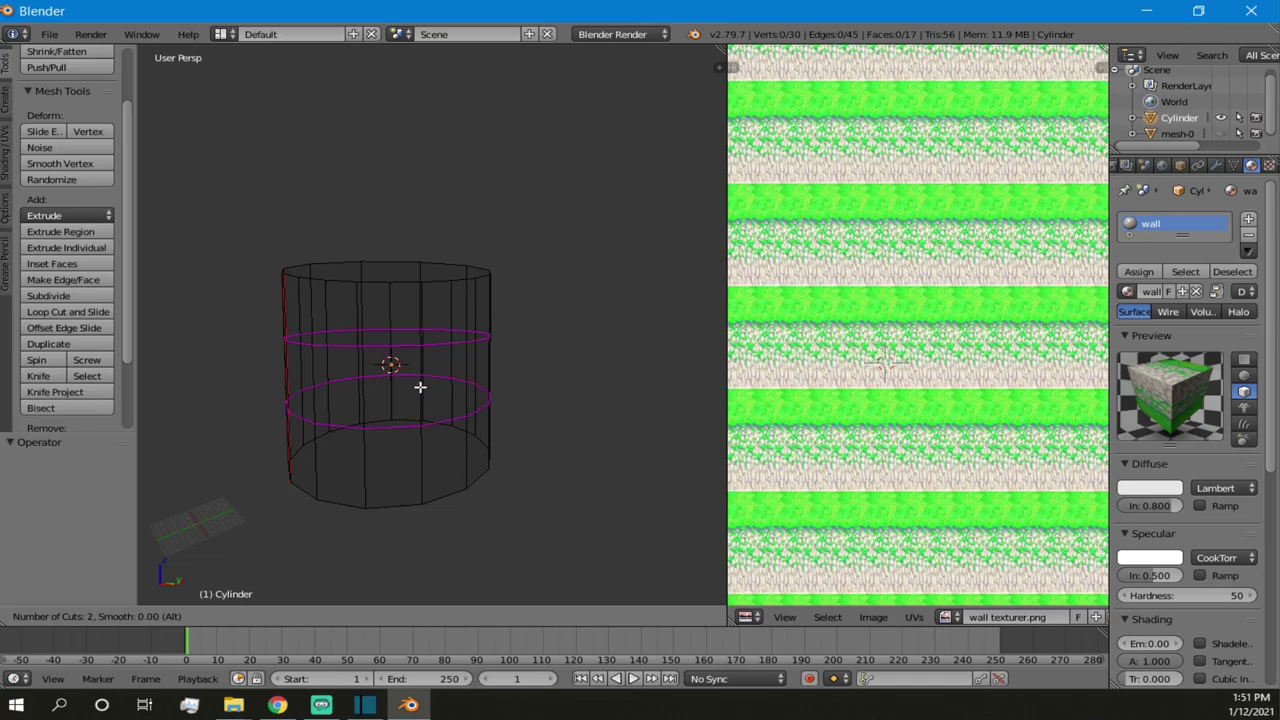
scroll(422, 384, "down", 1)
left_click(419, 377)
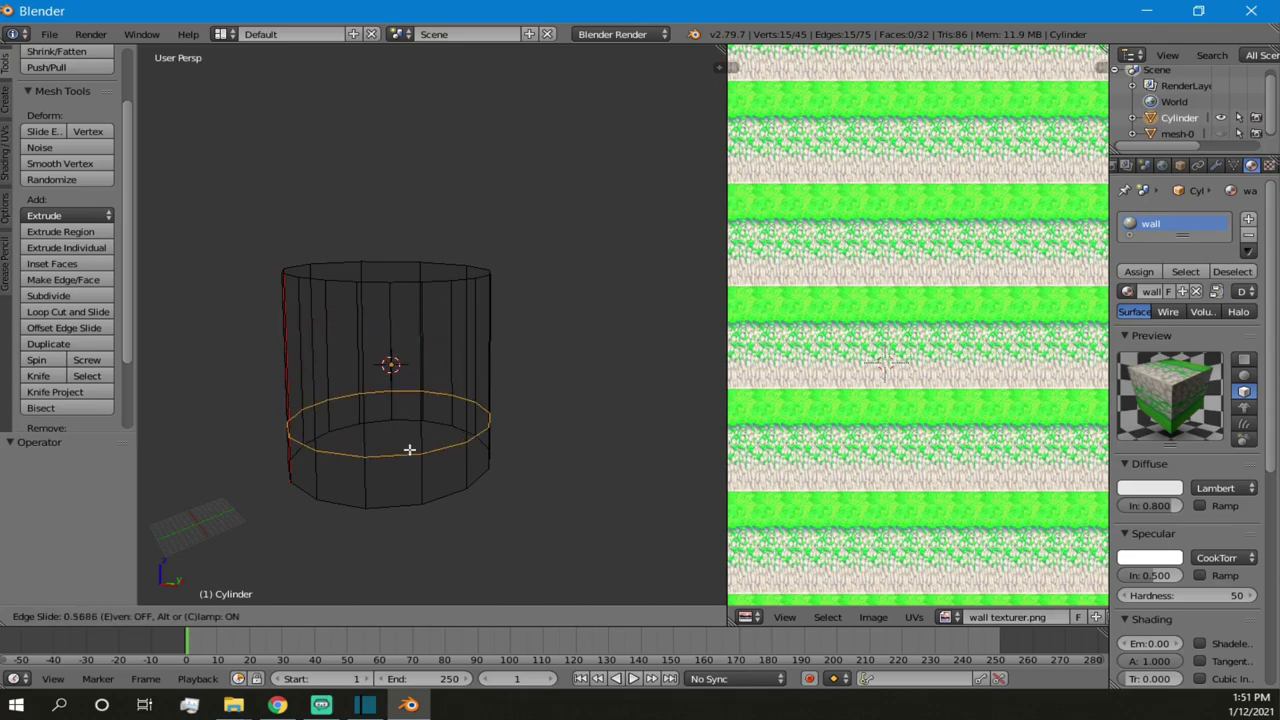
left_click(443, 279)
- Examine the texture around the new upper edge loop in textured shading and undo the loop cut
middle_click_drag(443, 281, 433, 372)
key("alt+z")
scroll(460, 385, "up", 6)
scroll(433, 372, "down", 3)
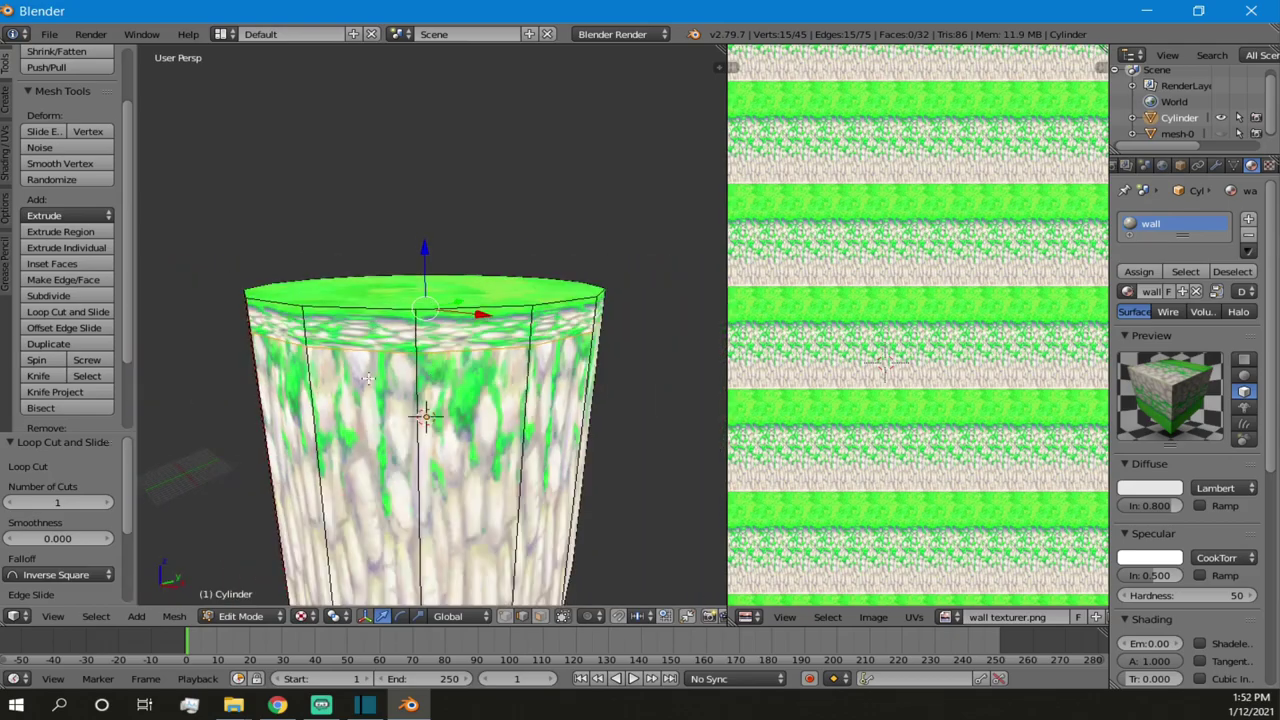
scroll(386, 343, "down", 2)
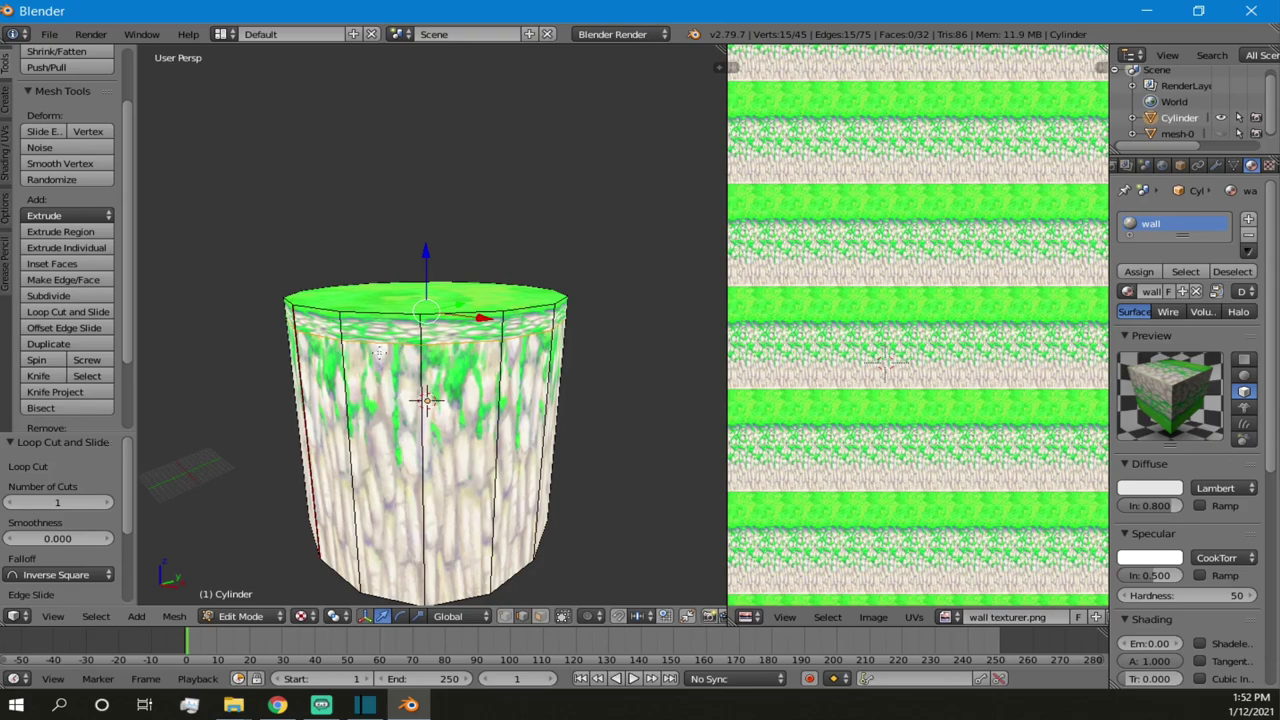
scroll(380, 350, "up", 4)
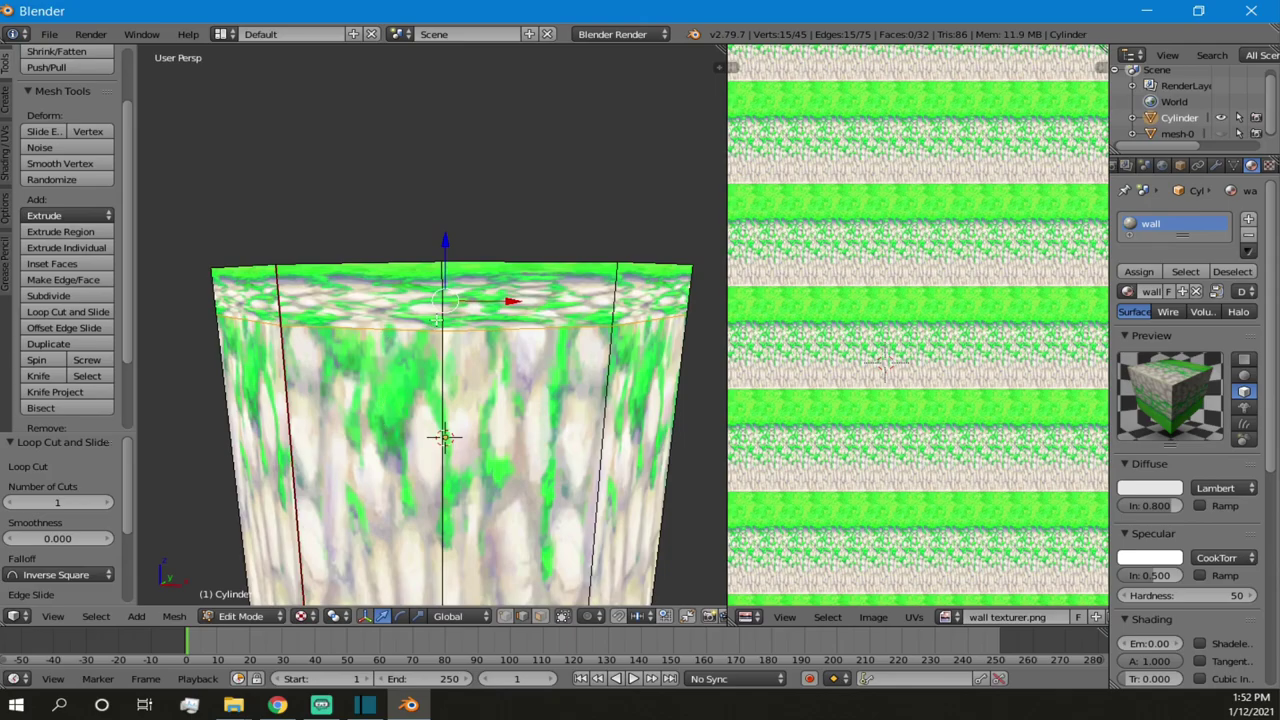
scroll(470, 322, "down", 5)
middle_click_drag(470, 322, 362, 338)
scroll(294, 333, "up", 5)
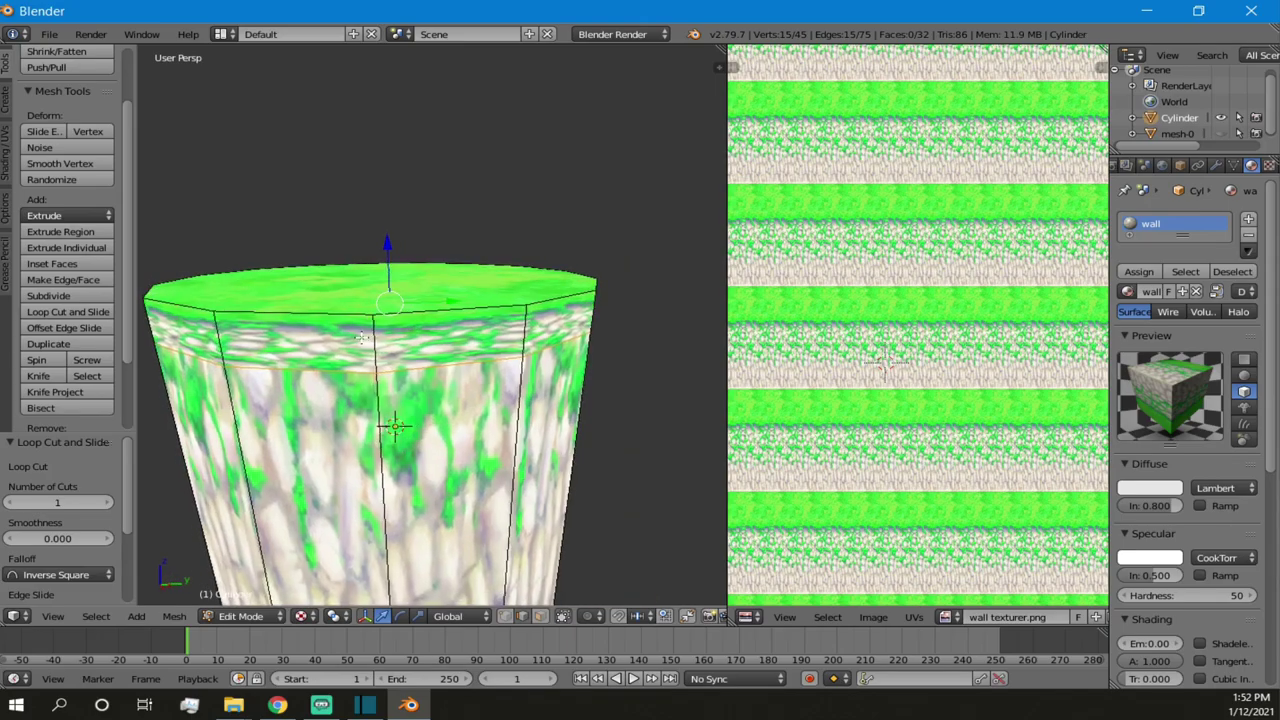
key("ctrl+z")
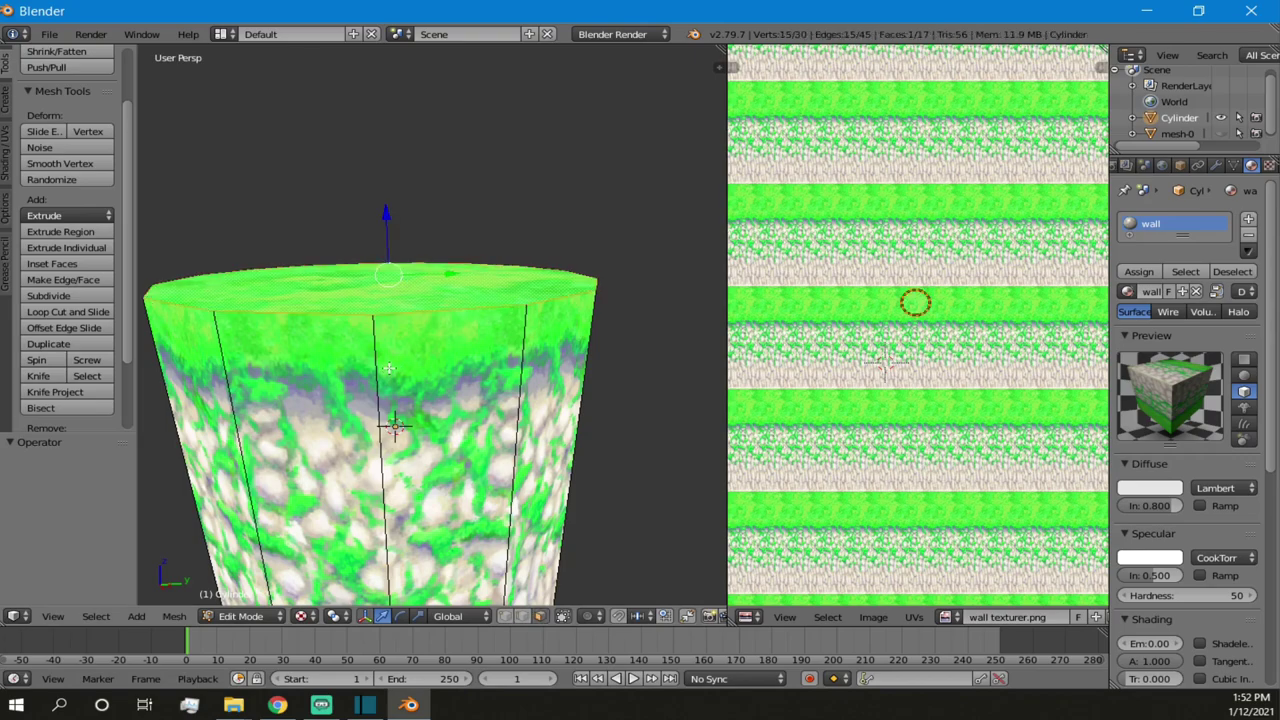
- Add one horizontal loop cut around the side faces with an edge slide of about -0.76, near the top edge
right_click(391, 346)
scroll(382, 333, "down", 5)
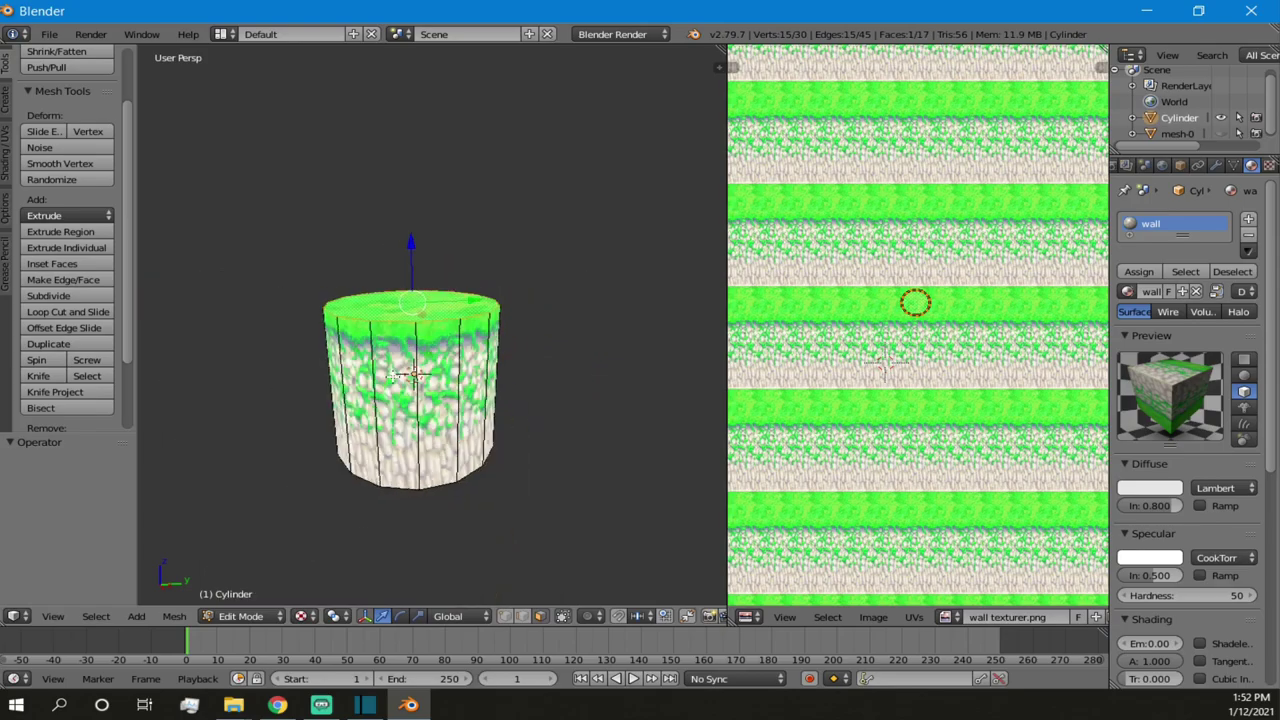
key("ctrl+r")
left_click(436, 392)
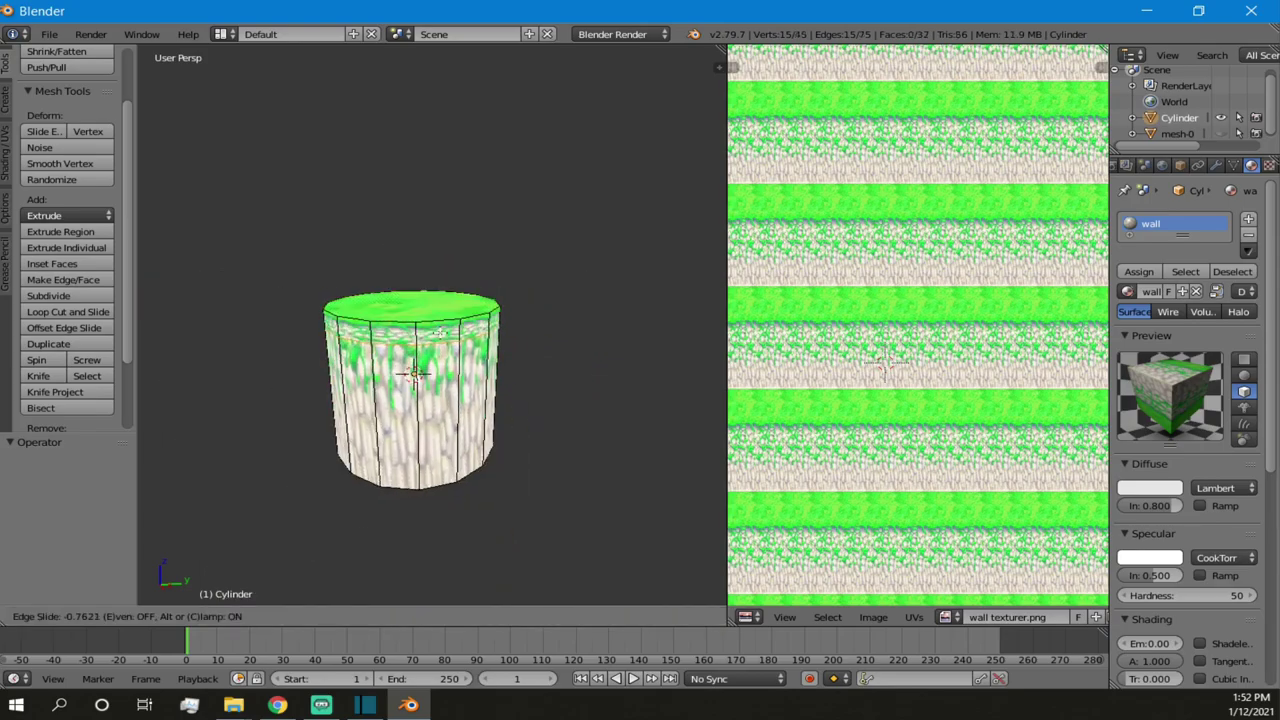
left_click(440, 330)
scroll(440, 330, "up", 3)
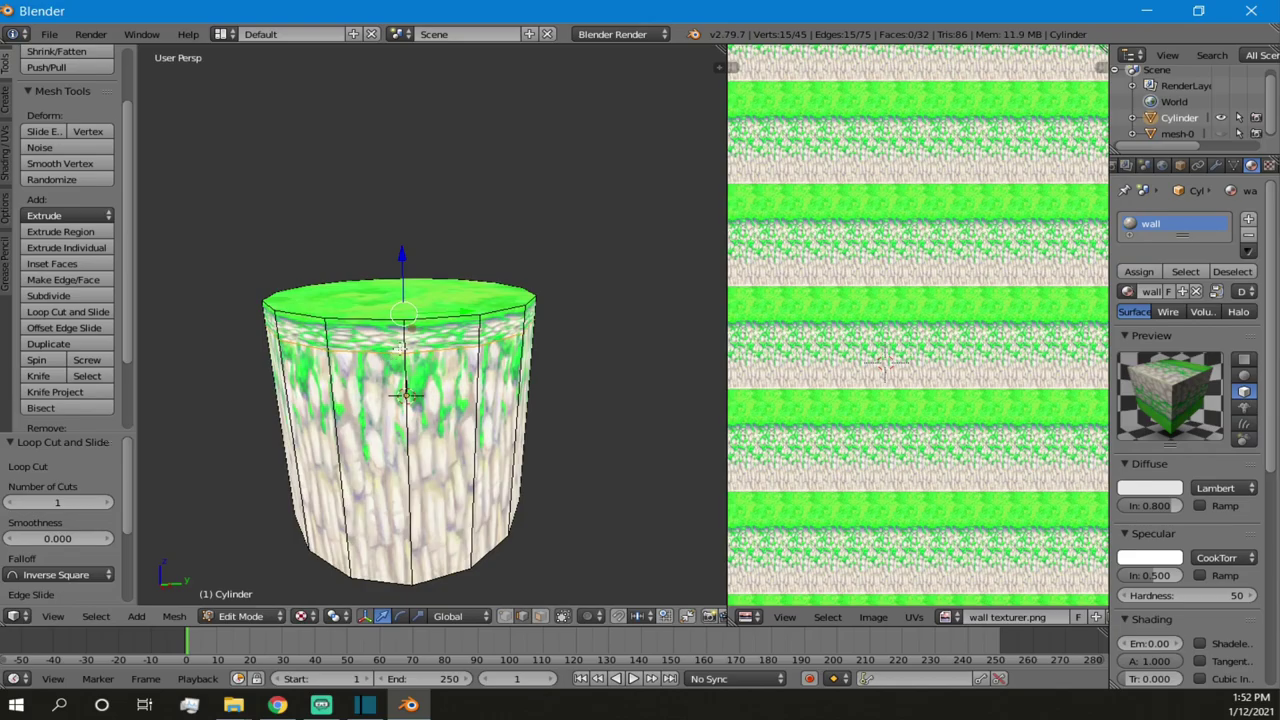
scroll(450, 315, "up", 4)
scroll(438, 360, "down", 1)
- Select the cylinder's top face in face select mode and snap the 3D cursor to it
middle_click_drag(437, 322, 473, 362)
left_click(540, 616)
right_click(452, 347)
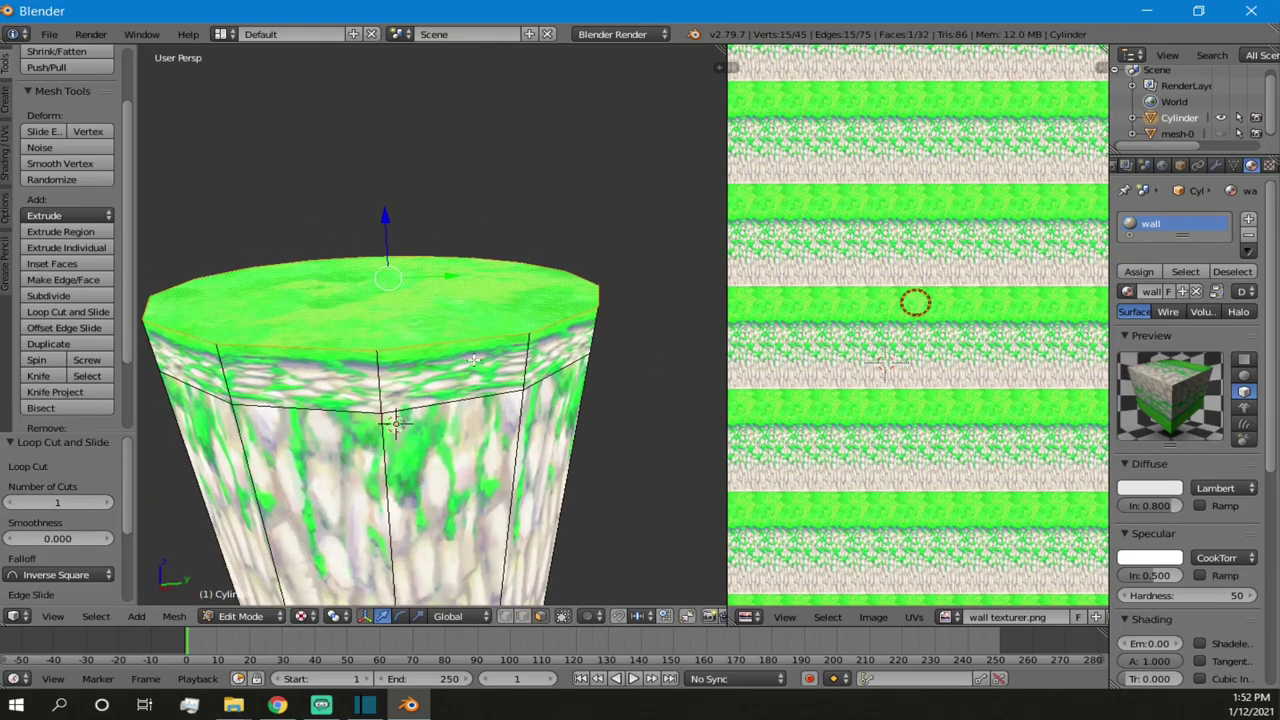
key("shift+s")
left_click(476, 366)
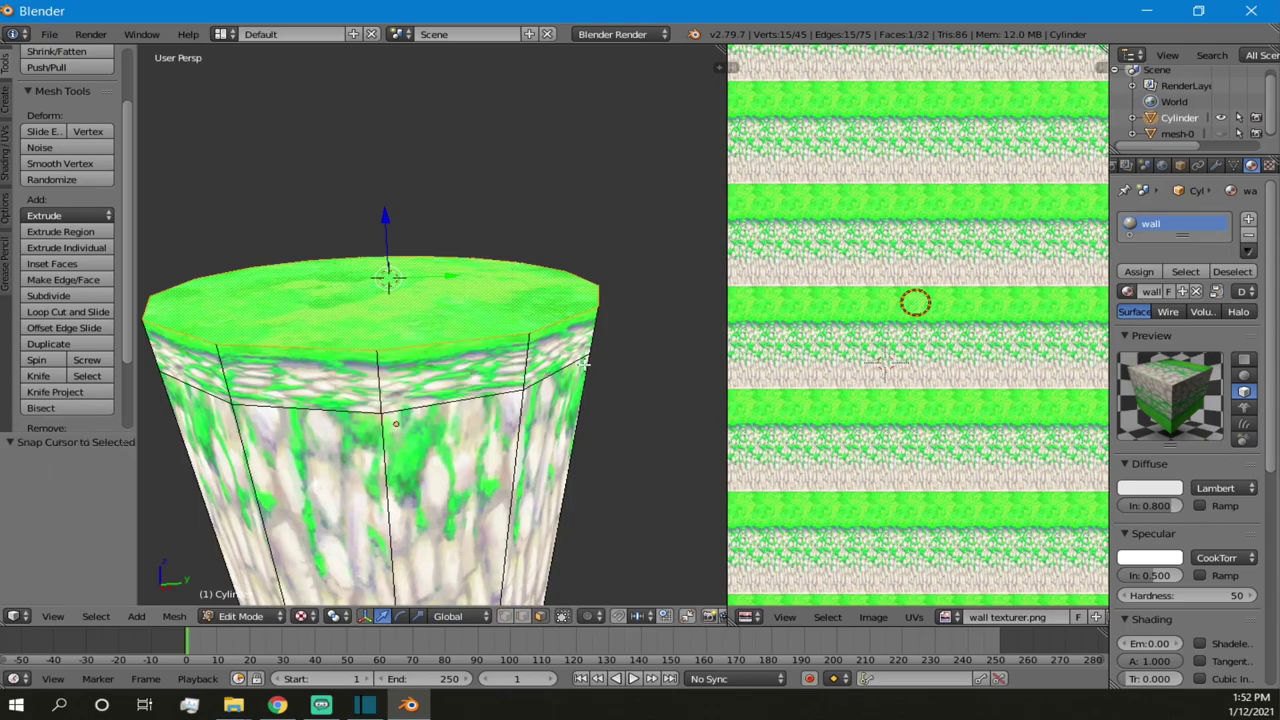
- Scale the top face down to about 0.887 to slope the rim above the loop cut
key("s")
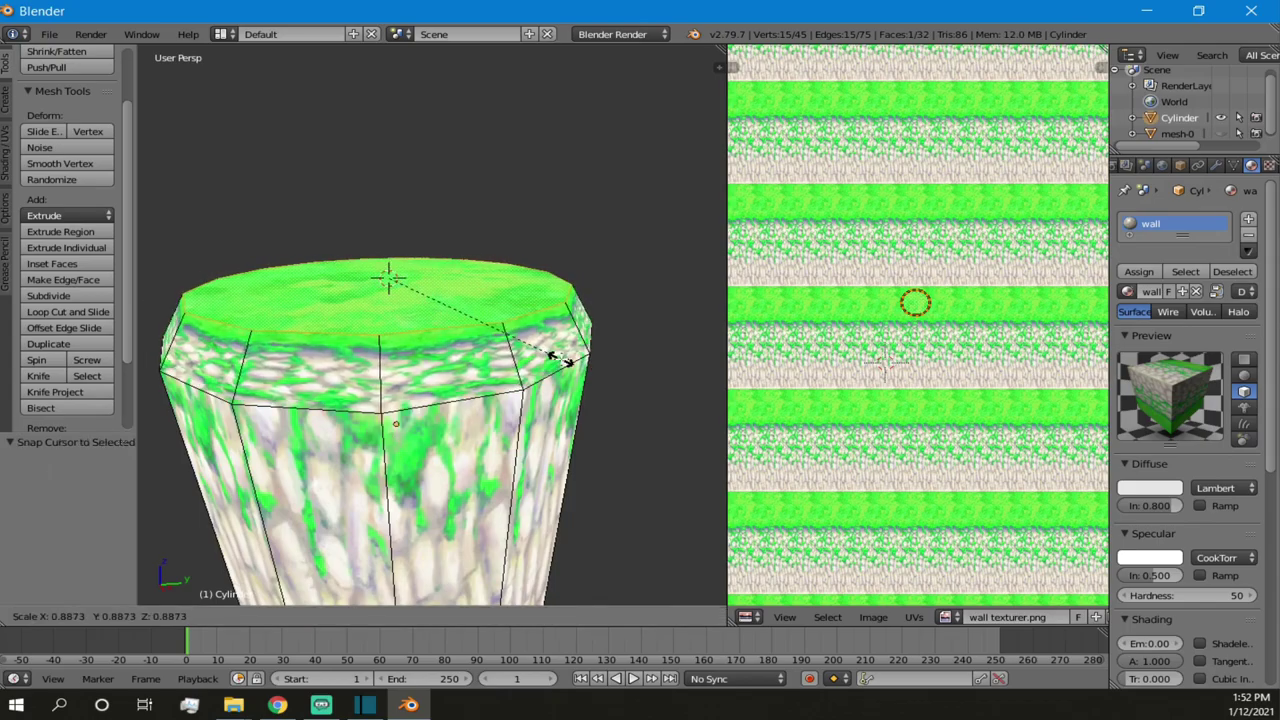
left_click(561, 359)
middle_click_drag(486, 346, 486, 312)
right_click(368, 290)
scroll(534, 330, "down", 2)
right_click(470, 285)
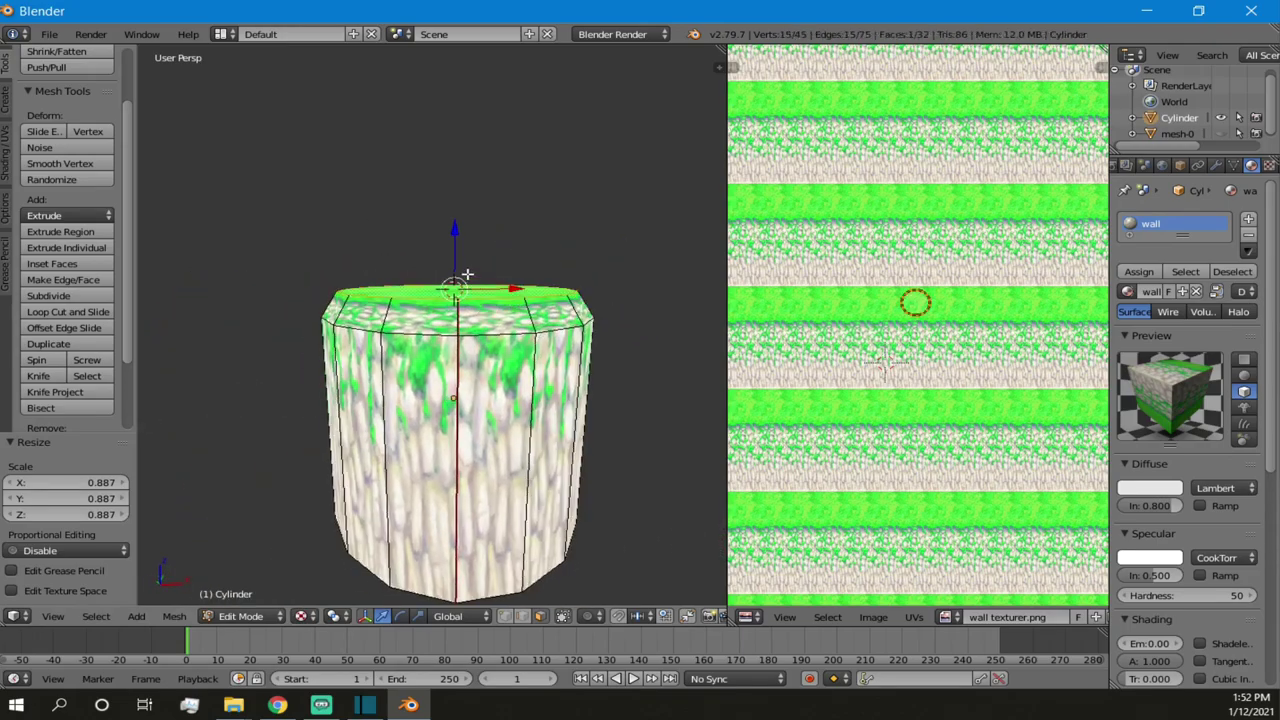
- Undo the scaling of the cylinder's top face and the loop cut near the top edge
key("ctrl+z")
key("a")
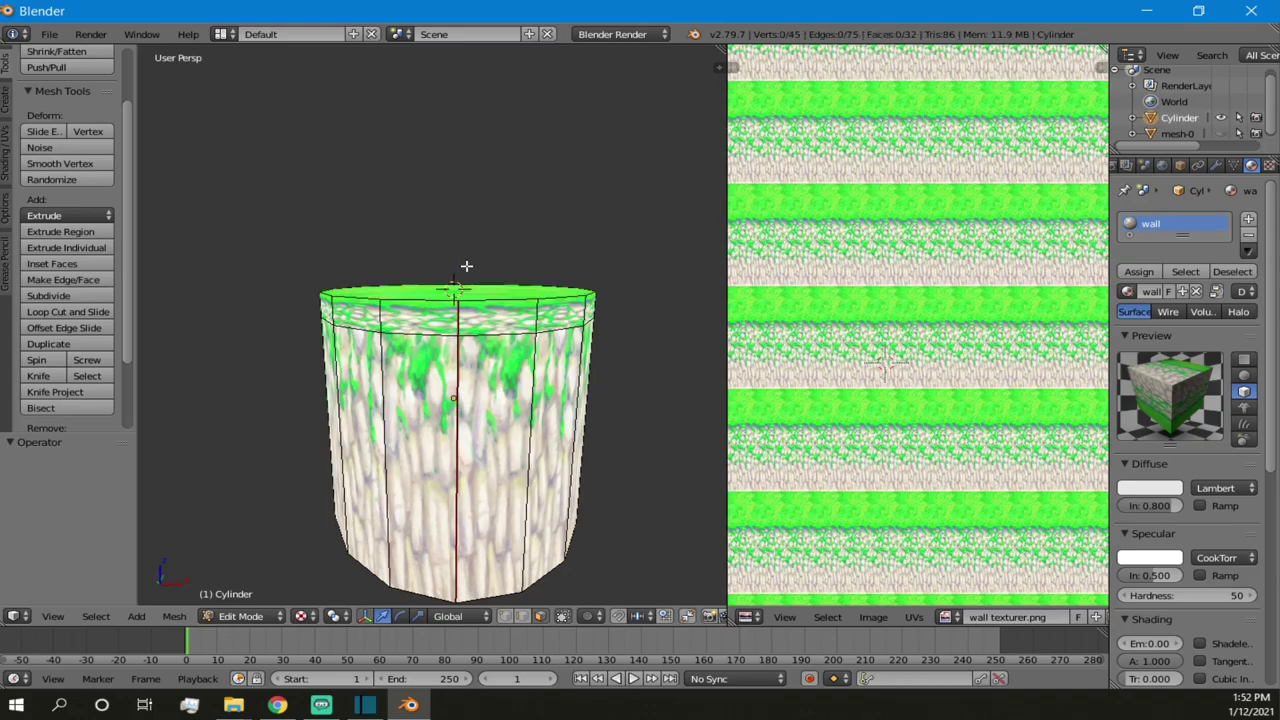
key("ctrl+z")
middle_click_drag(413, 263, 436, 335)
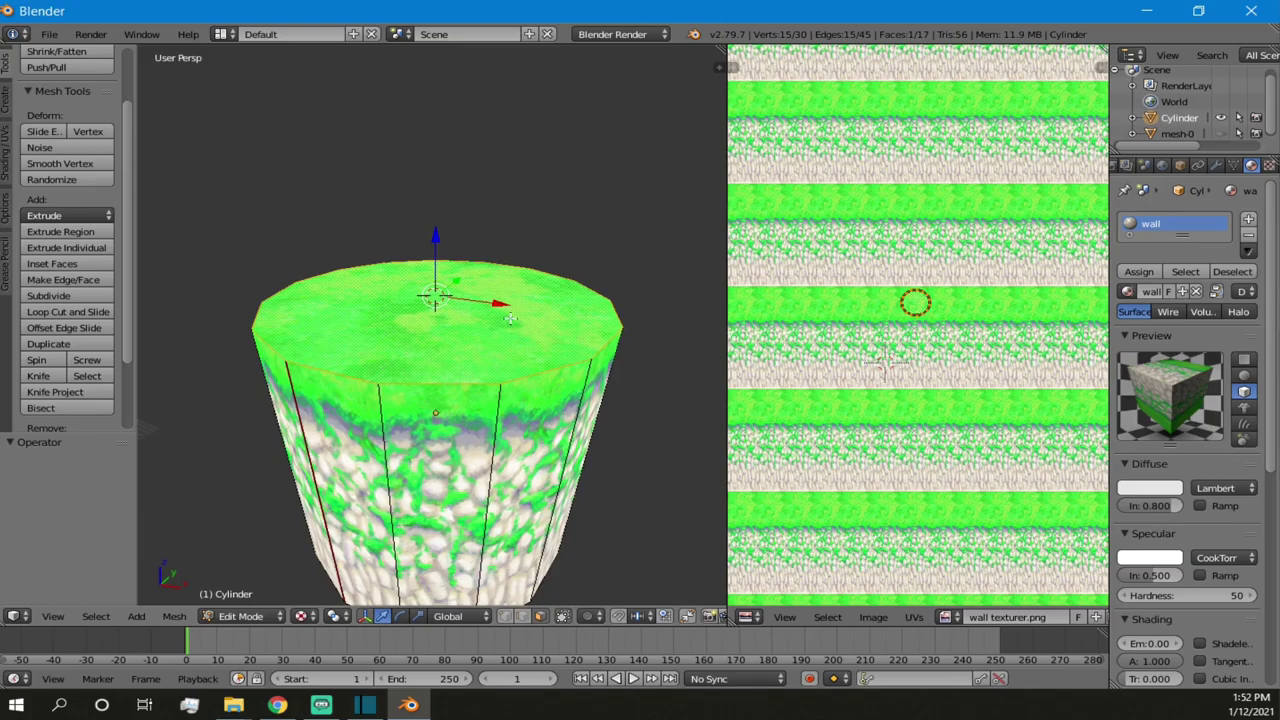
- Try a bevel around the cylinder's top face, varying the segment count between 1 and 11
scroll(510, 318, "up", 2)
middle_click_drag(492, 338, 468, 261)
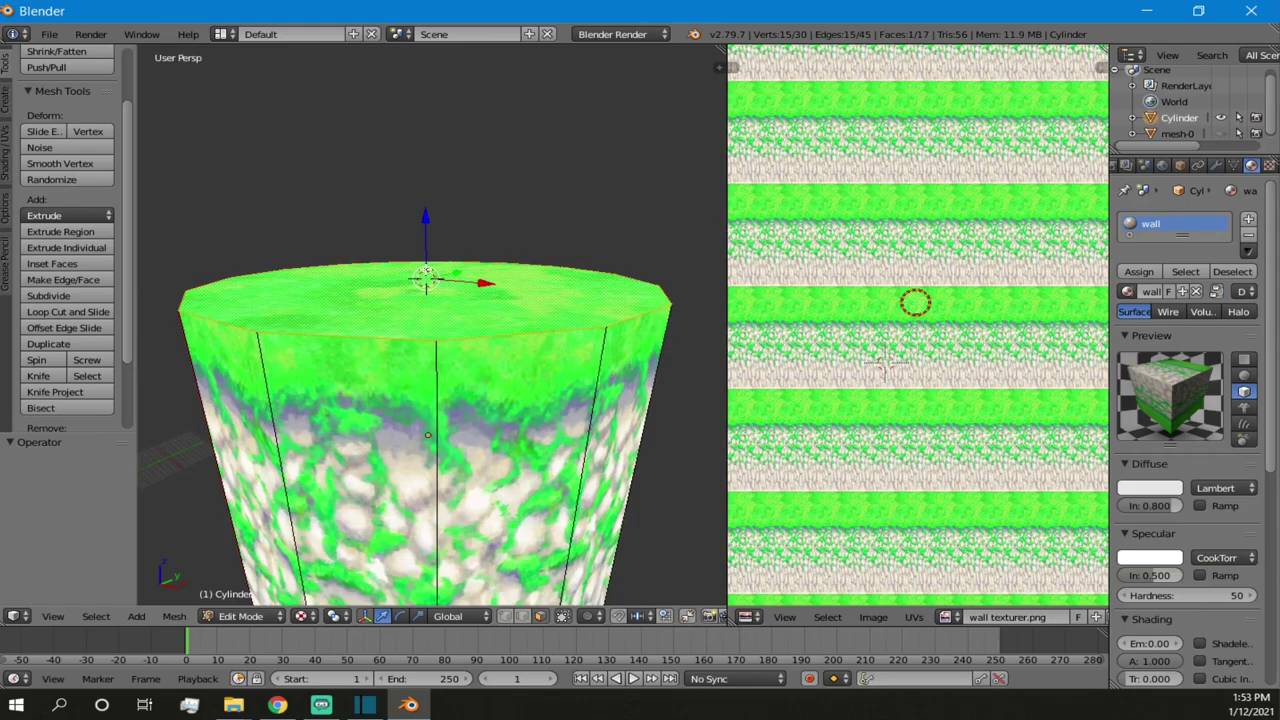
key("ctrl+b")
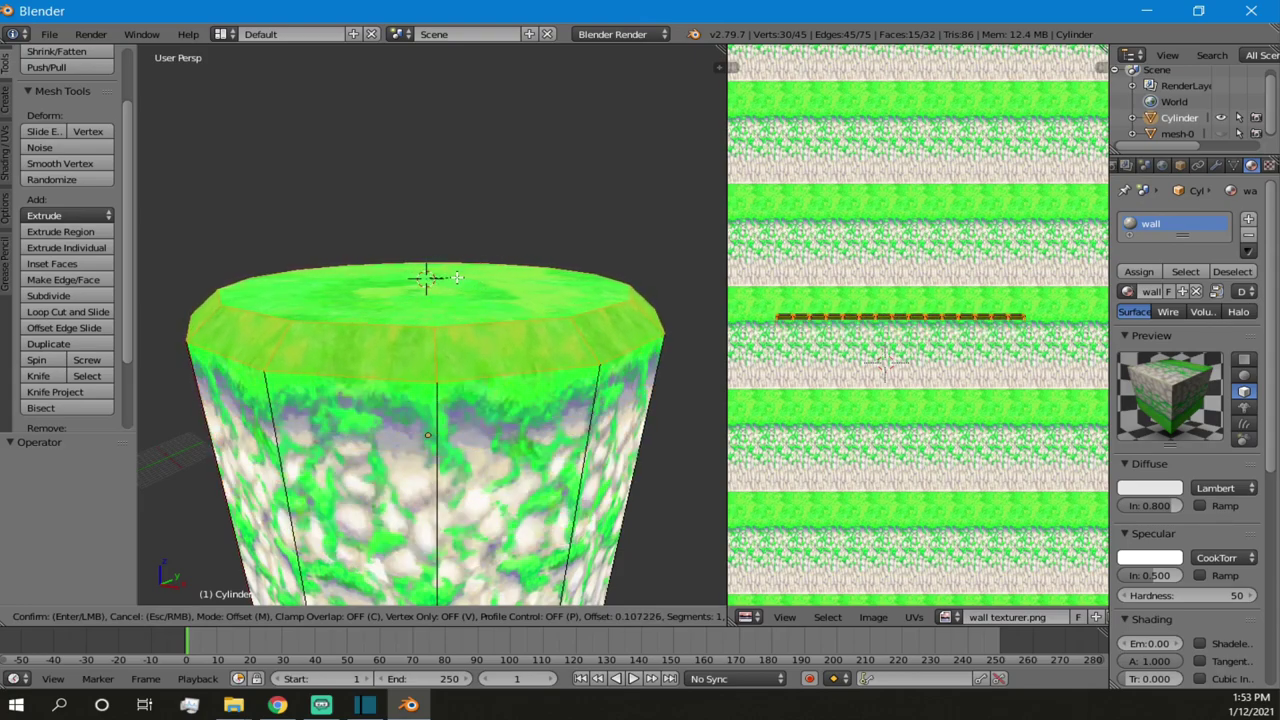
scroll(427, 277, "up", 1)
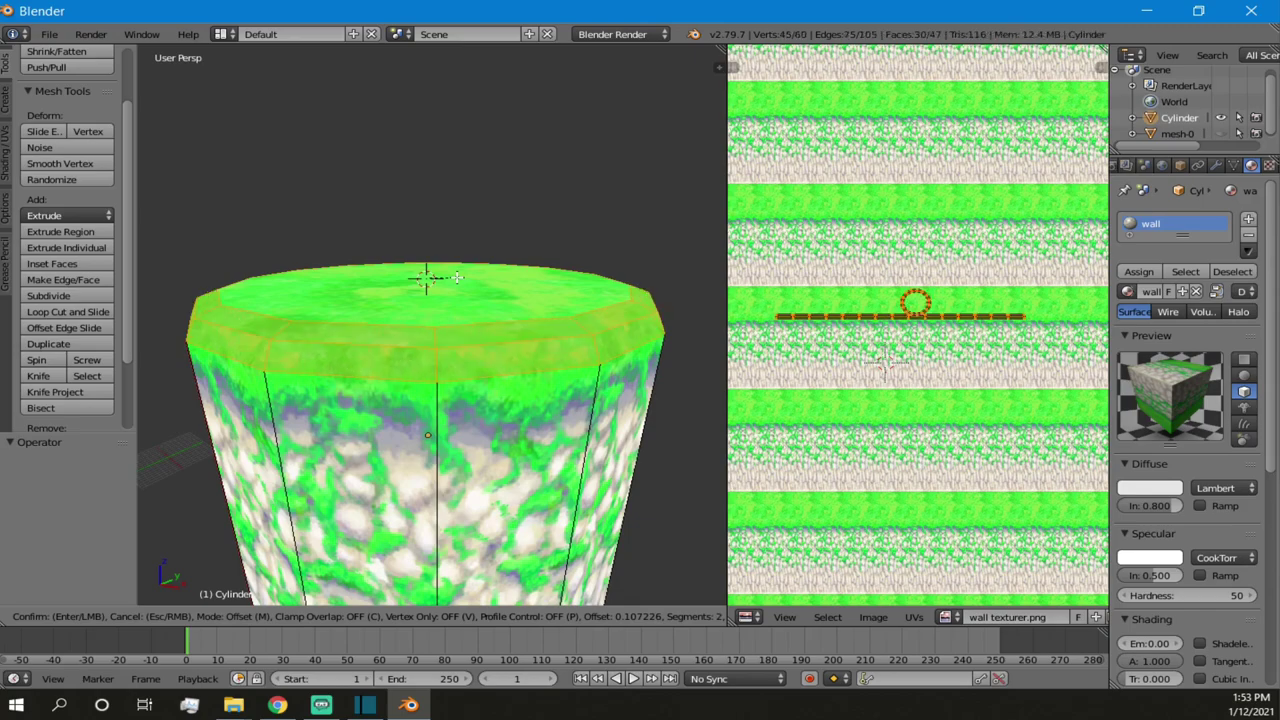
scroll(427, 277, "up", 1)
scroll(427, 277, "up", 1)
scroll(427, 277, "up", 1)
scroll(427, 277, "up", 4)
scroll(427, 277, "up", 1)
scroll(427, 277, "up", 2)
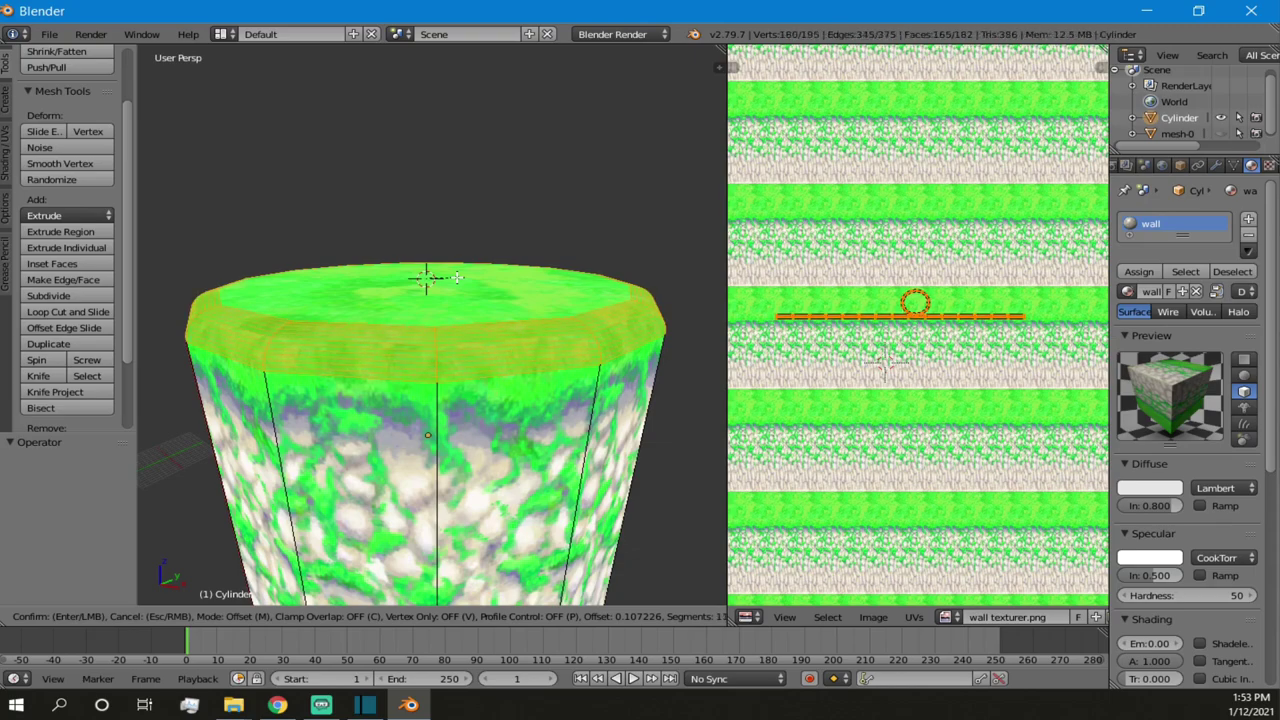
scroll(427, 277, "up", 1)
scroll(427, 277, "down", 9)
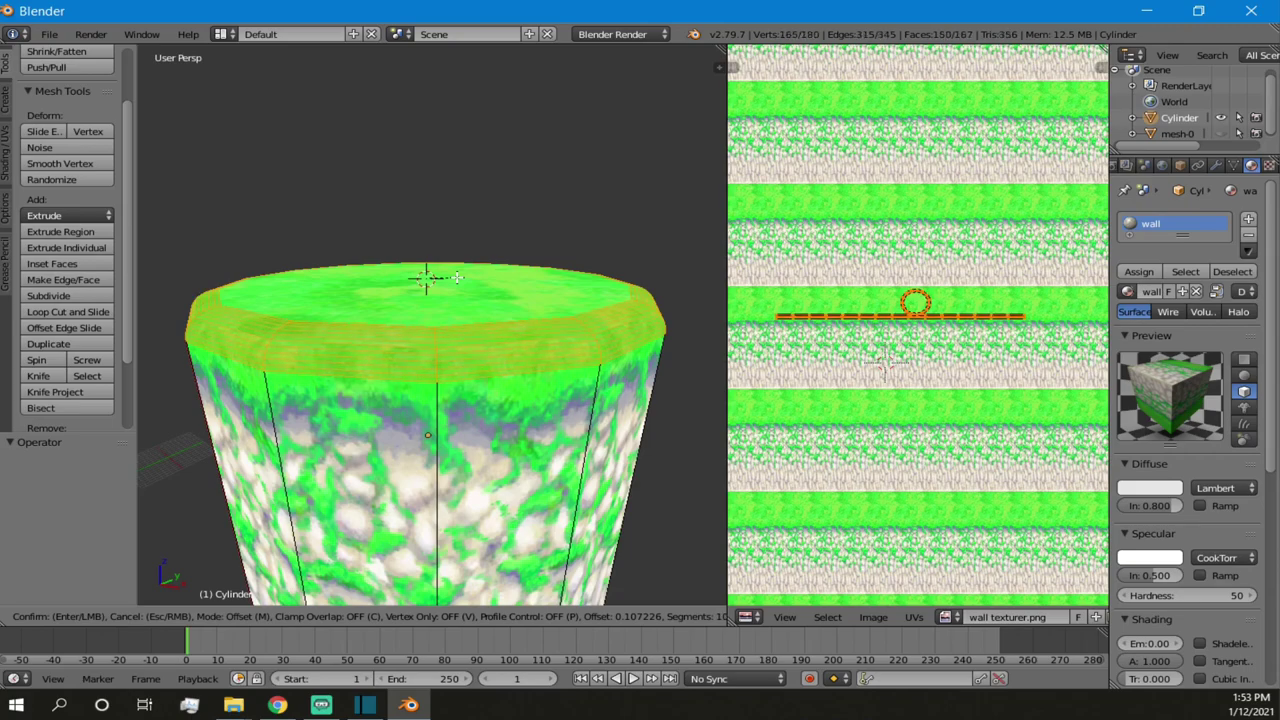
scroll(427, 277, "down", 3)
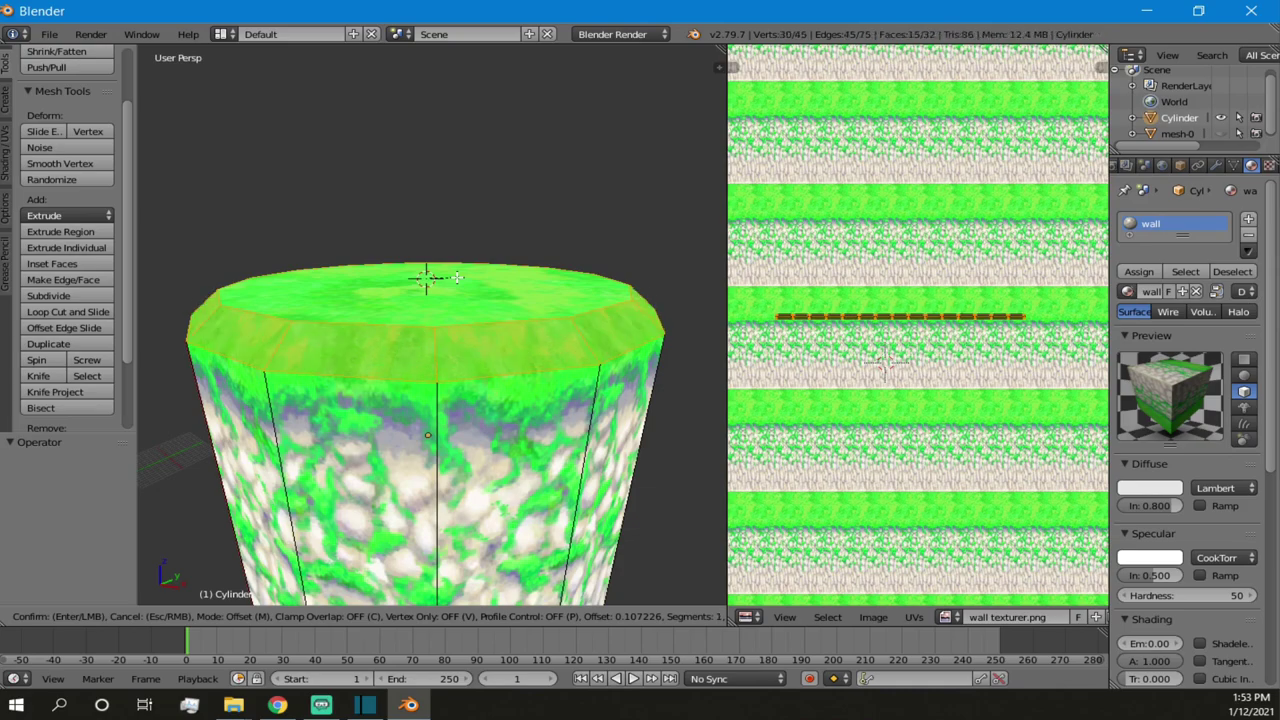
- Try the top-face bevel with 2 segments and an amount of about 0.095, and undo it
scroll(456, 277, "up", 2)
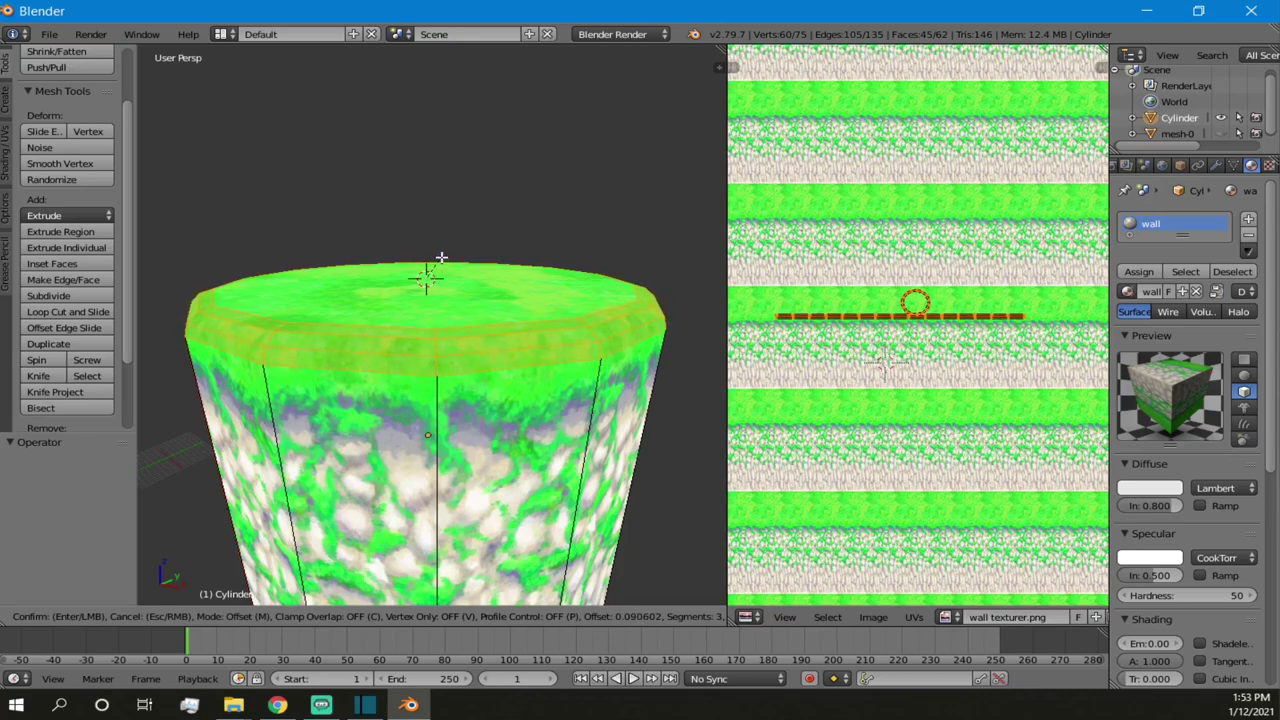
scroll(440, 260, "down", 1)
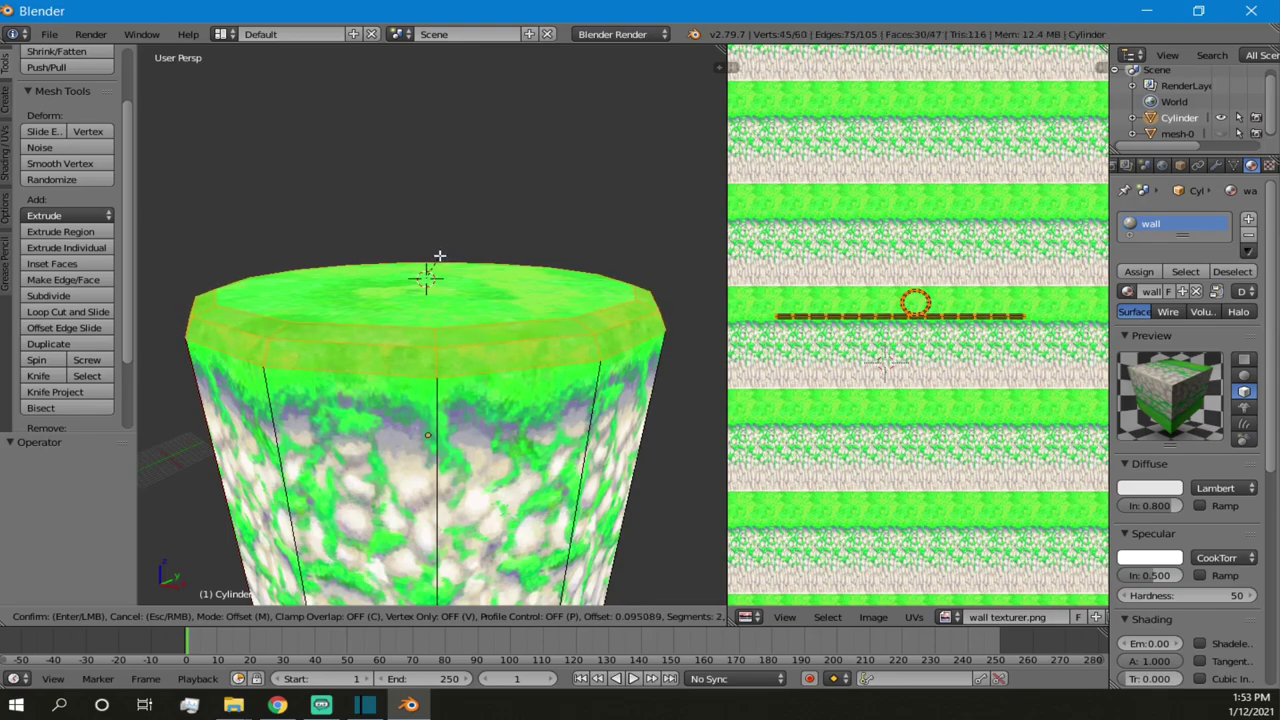
left_click(440, 256)
middle_click_drag(467, 247, 461, 276)
scroll(461, 276, "down", 2)
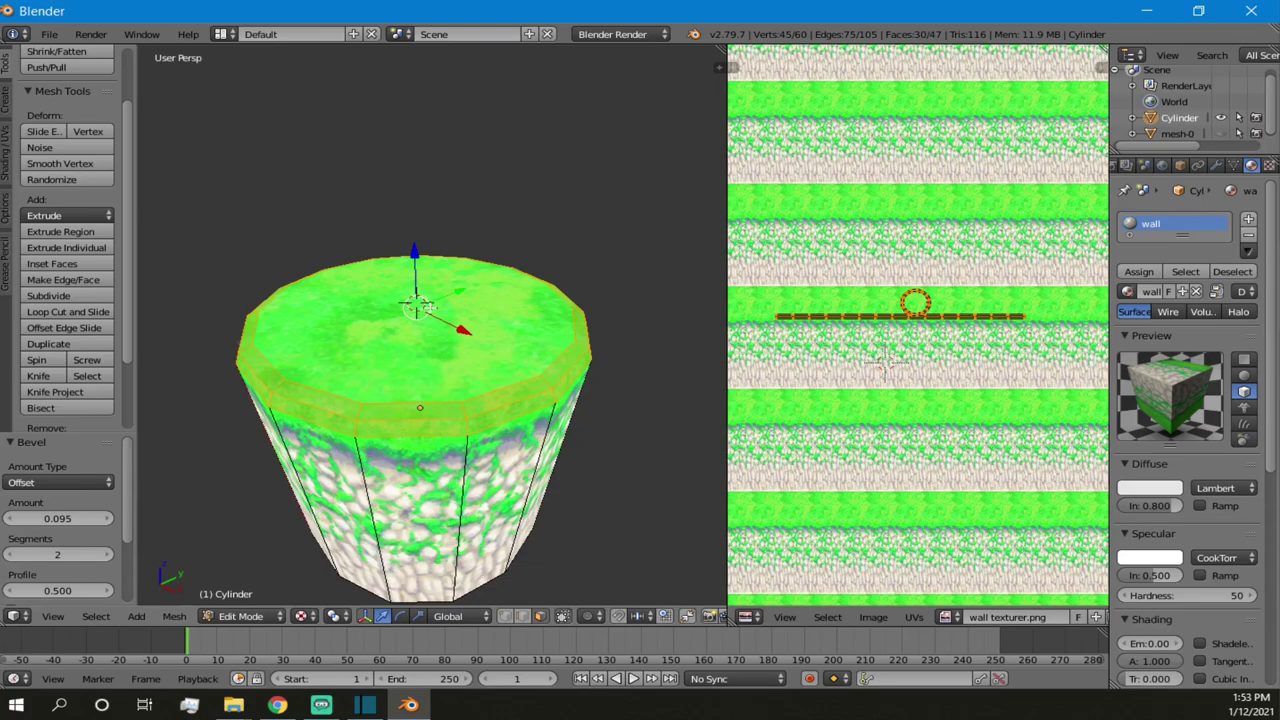
key("ctrl+z")
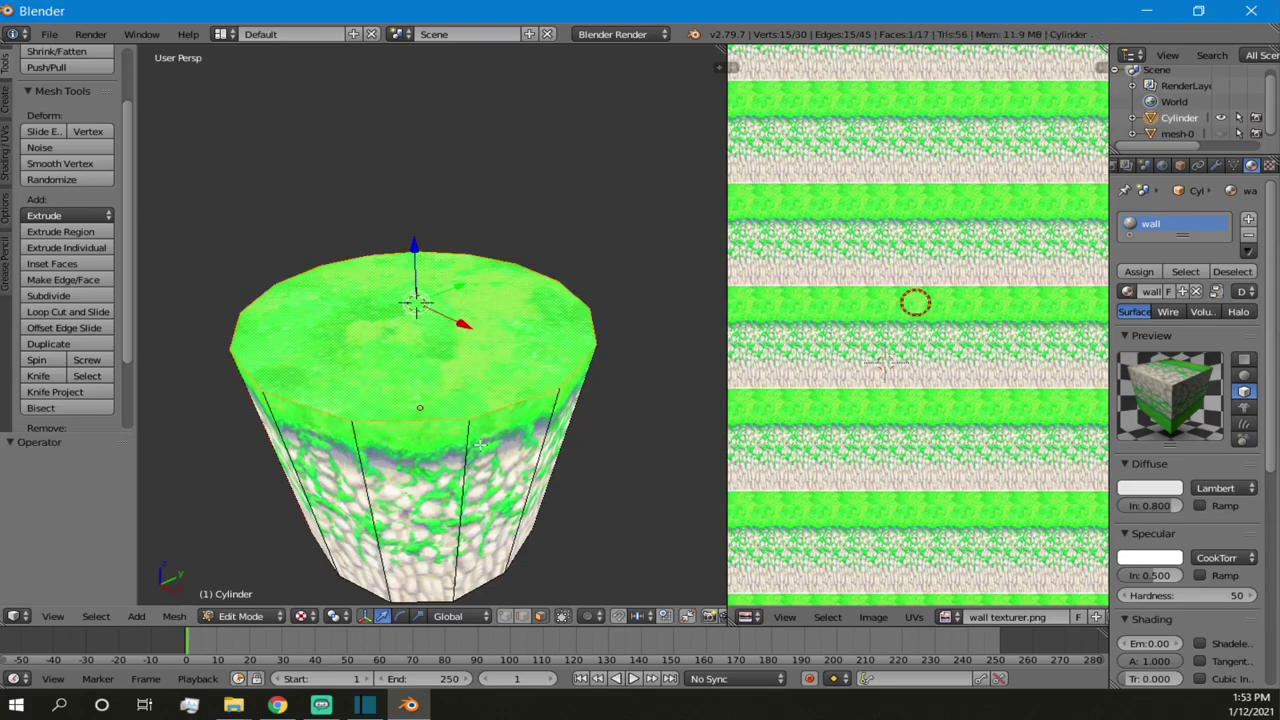
- Select a vertical side edge of the cylinder in edge select mode and switch the viewport to solid shading
scroll(518, 463, "up", 4)
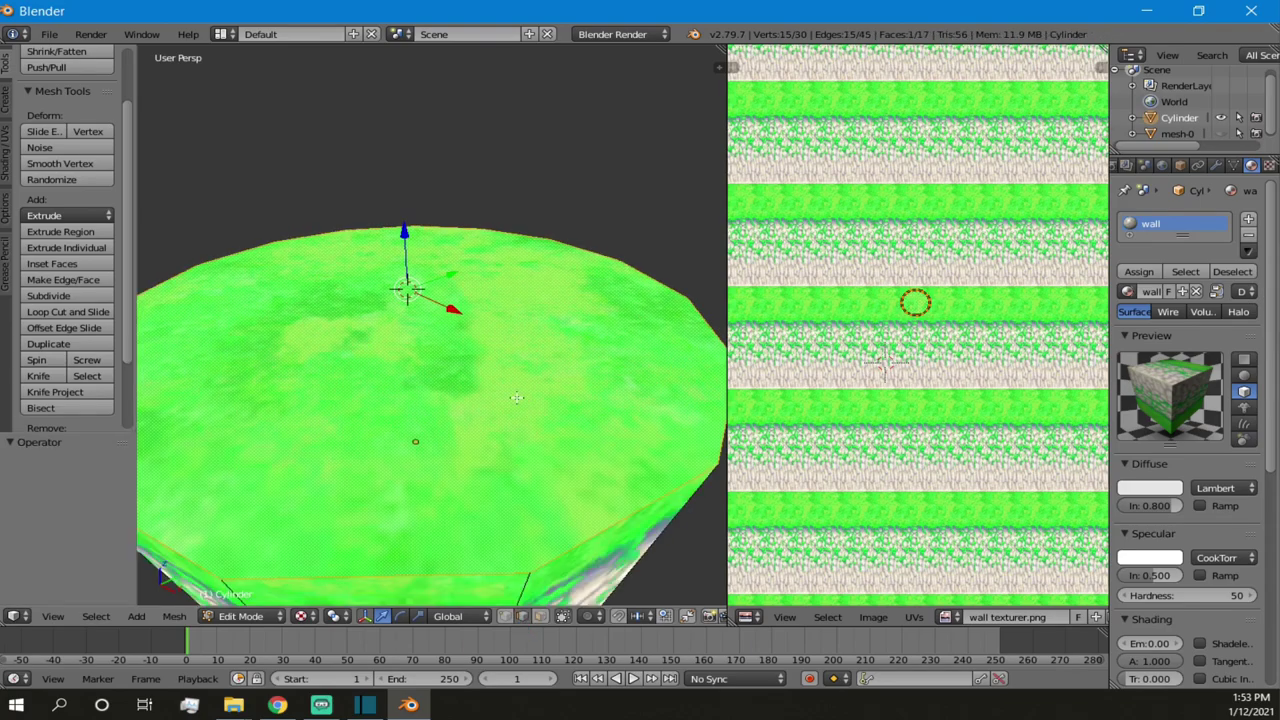
scroll(517, 397, "down", 4)
right_click(408, 336)
middle_click_drag(346, 204, 380, 337)
scroll(402, 278, "down", 3)
scroll(389, 337, "up", 2)
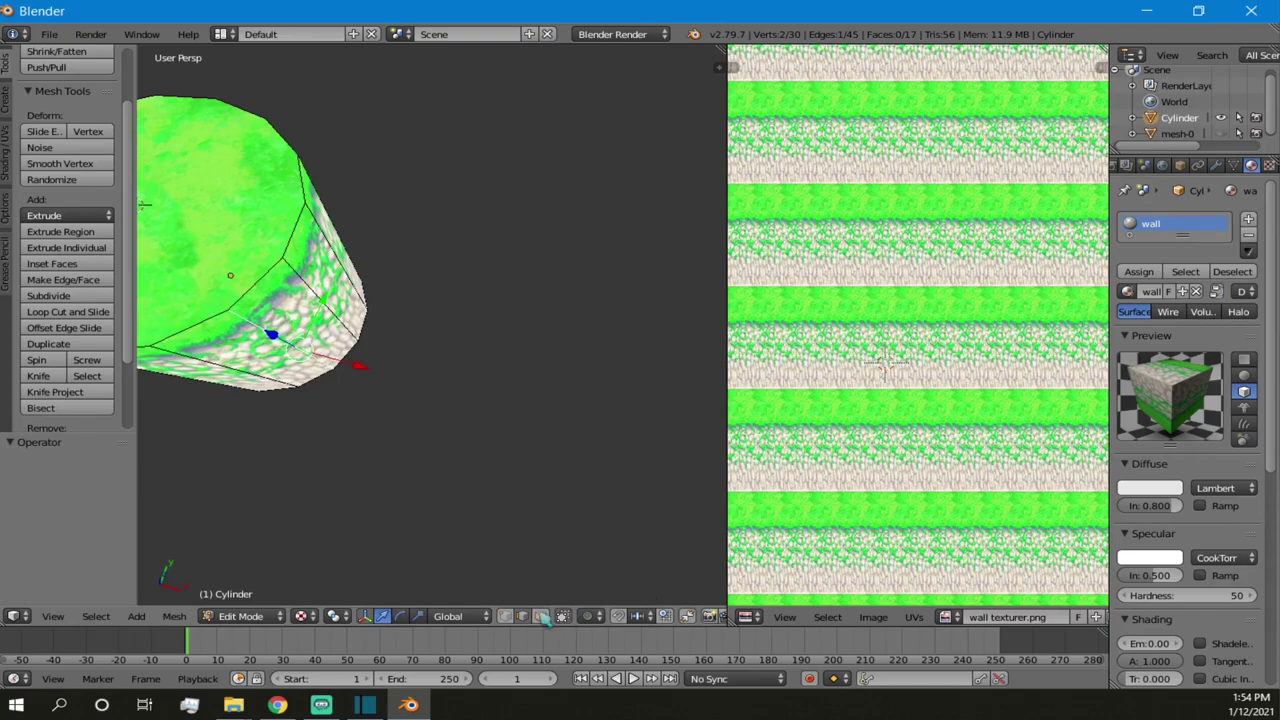
key("z")
key("z")
scroll(314, 231, "down", 5)
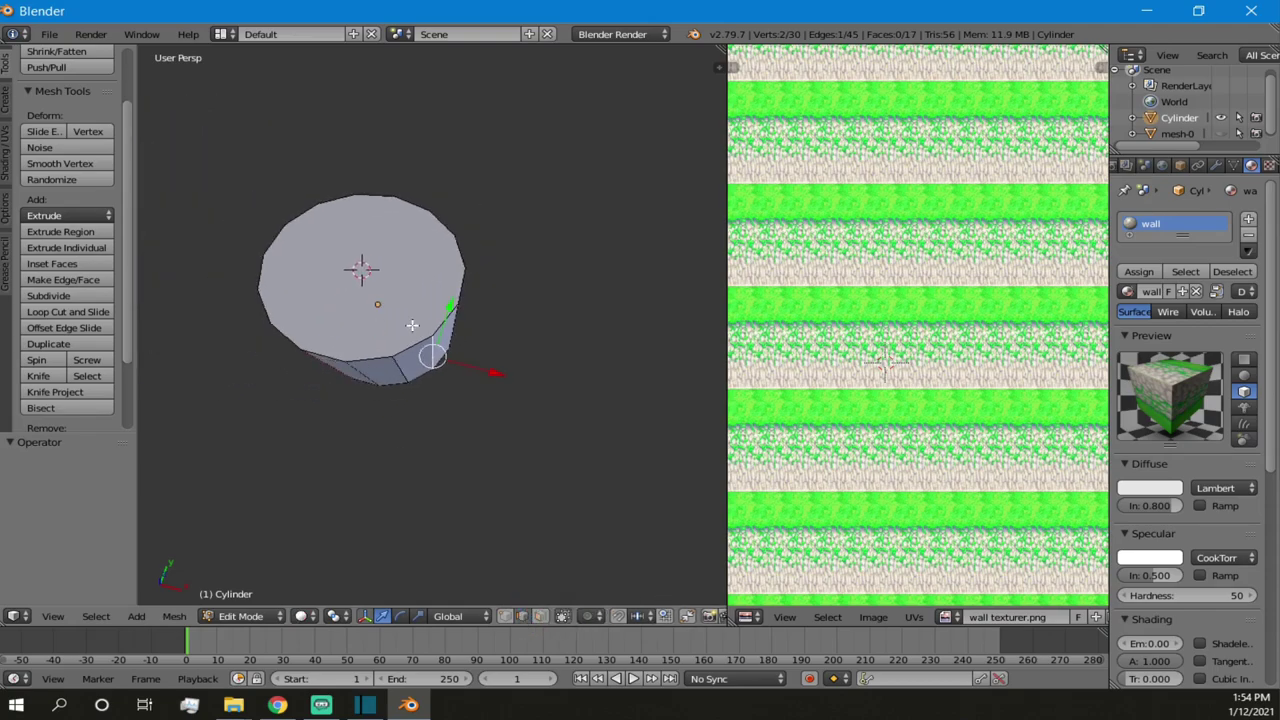
middle_click_drag(374, 280, 474, 309)
scroll(353, 227, "up", 2)
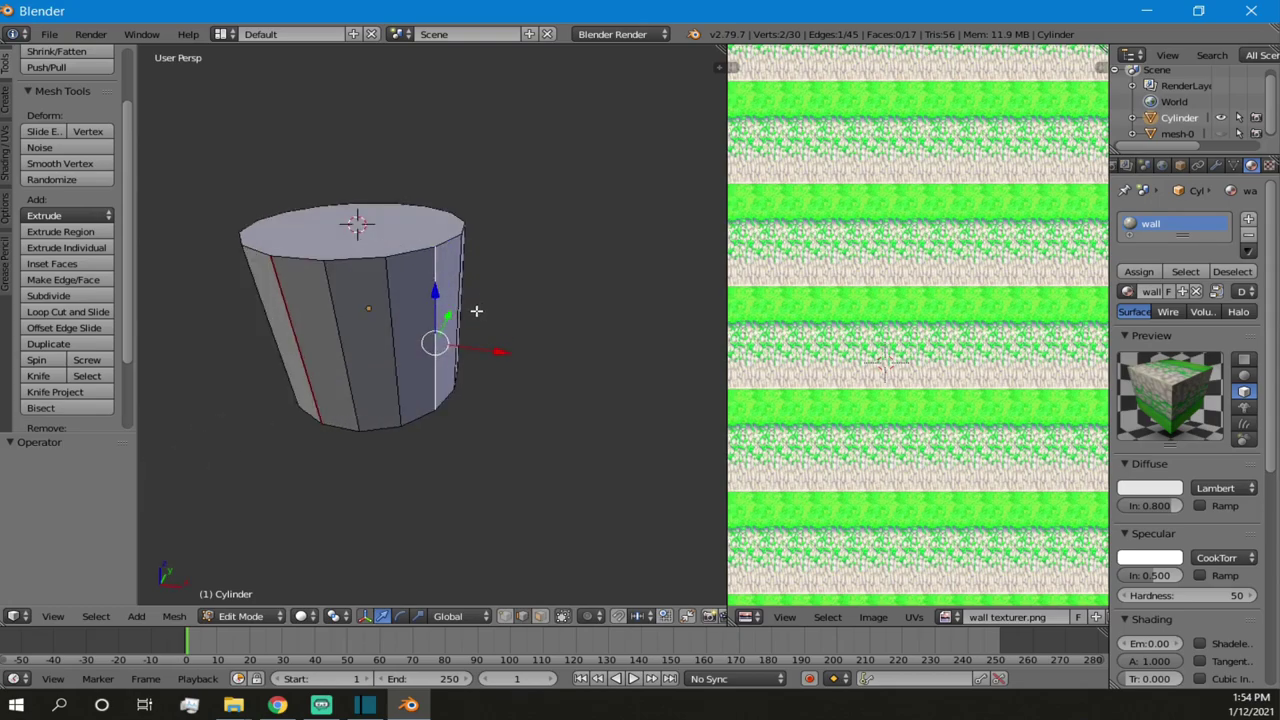
- Move two neighbouring vertical side edges outward in the XY plane, by about (0.240, -0.639) and (0.663, -1.018)
middle_click_drag(343, 223, 420, 333)
key("g")
key("shift+z")
left_click(425, 364)
middle_click_drag(425, 364, 411, 340)
right_click(398, 331)
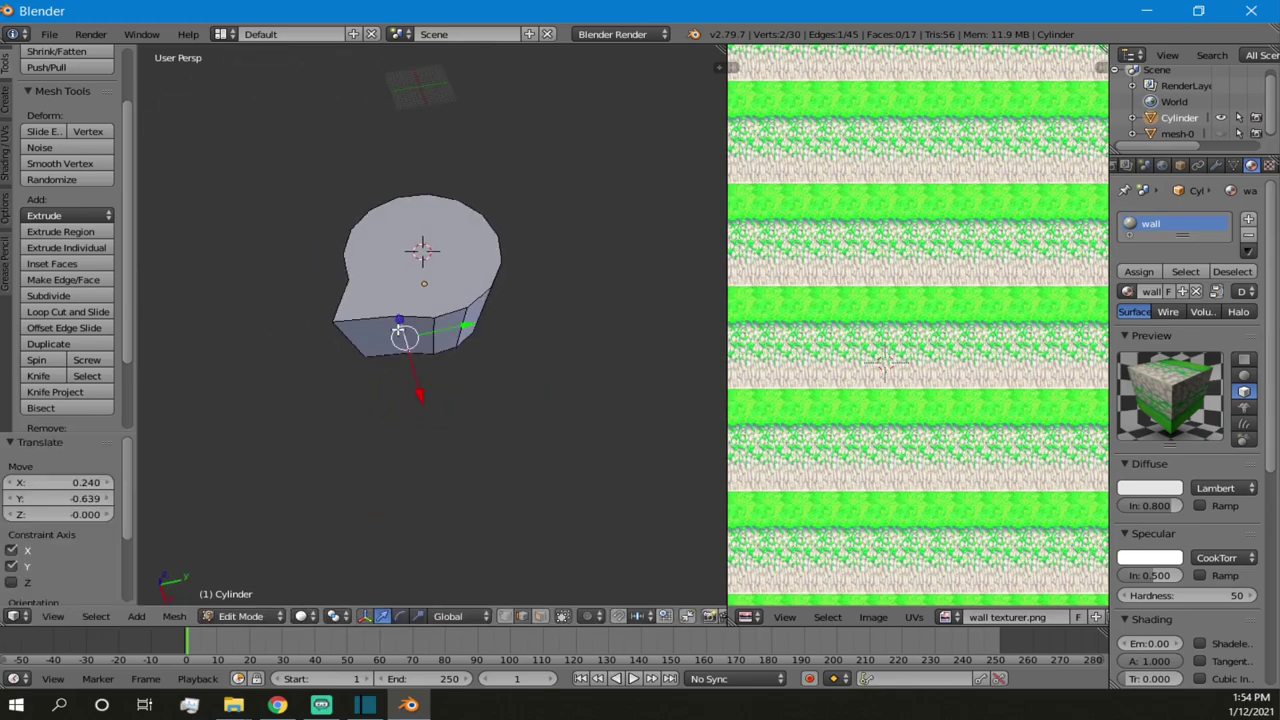
key("g")
key("shift+z")
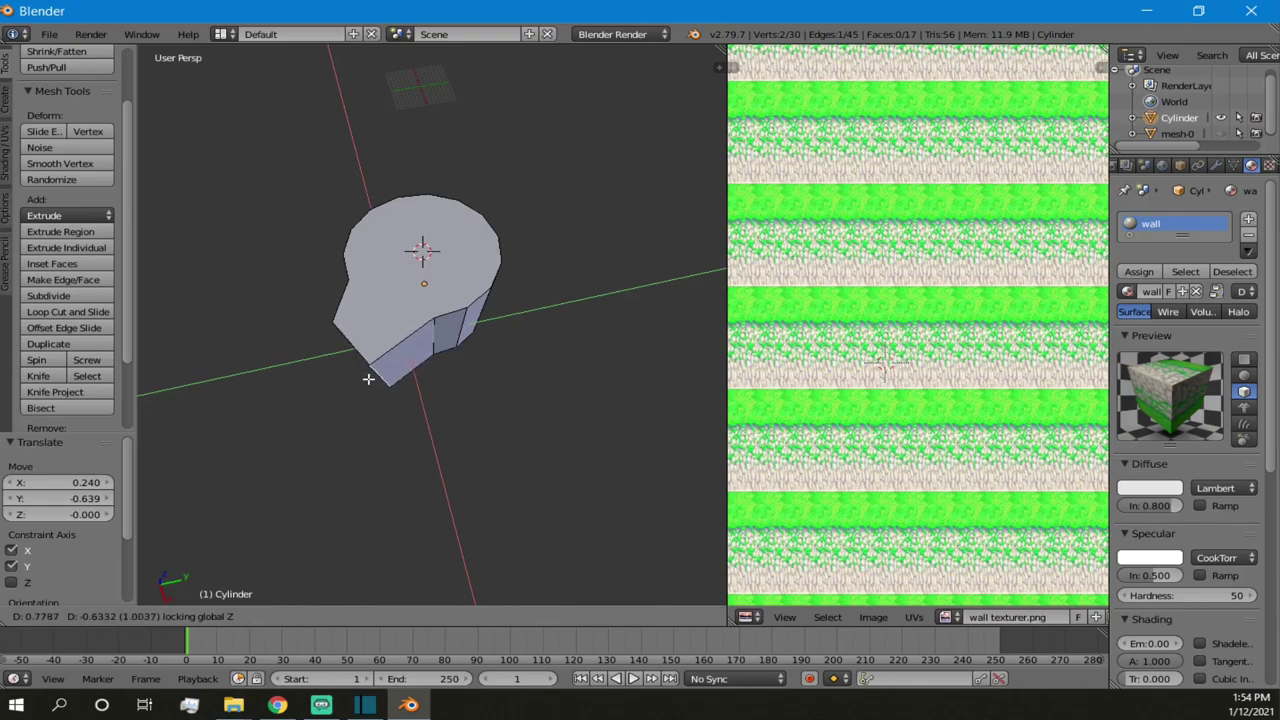
left_click(348, 377)
middle_click_drag(360, 372, 378, 357)
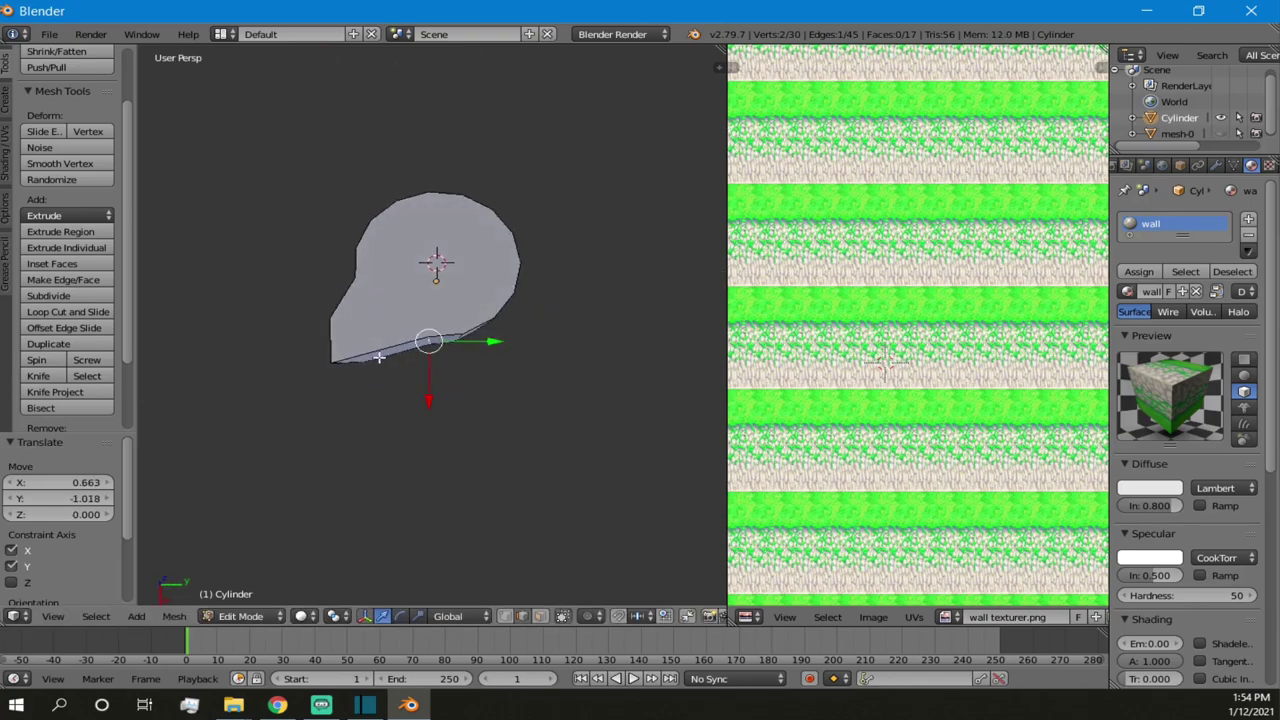
- Move the next two vertical side edges around the bulge in the XY plane, by about (1.183, -1.015) and (1.666, -0.796)
key("g")
key("shift+z")
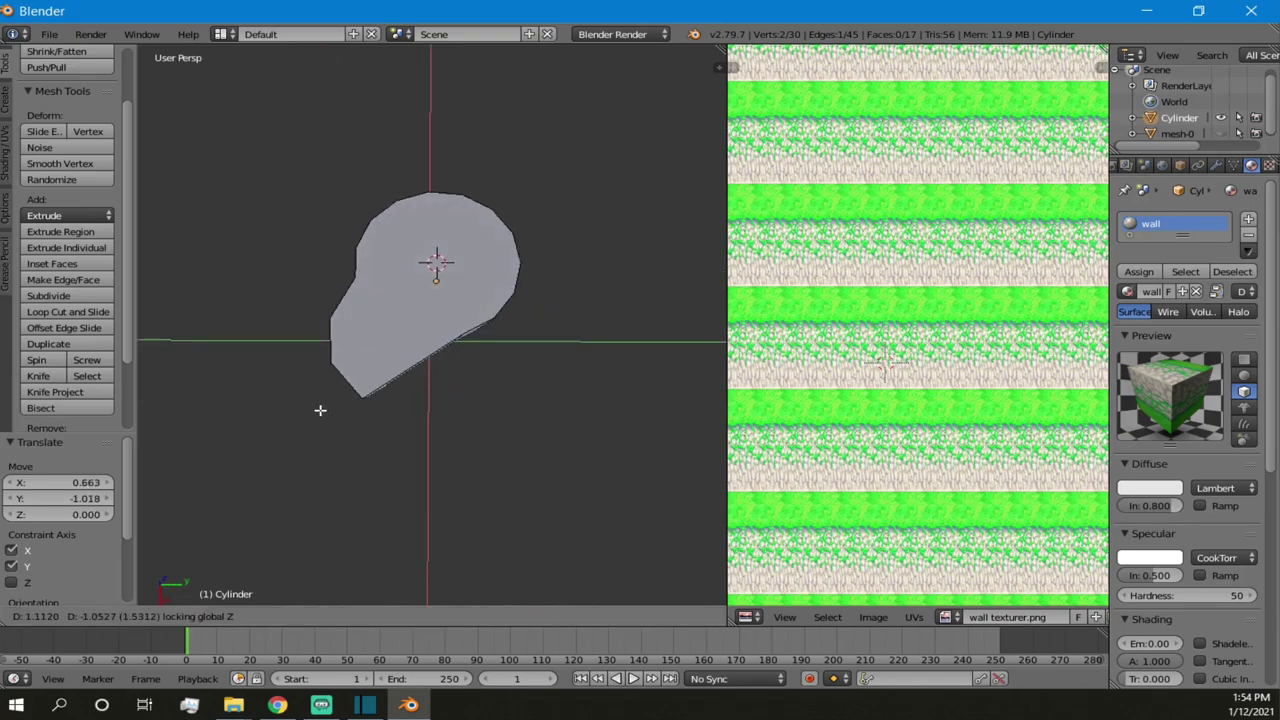
left_click(322, 413)
middle_click_drag(322, 413, 457, 366)
right_click(457, 364)
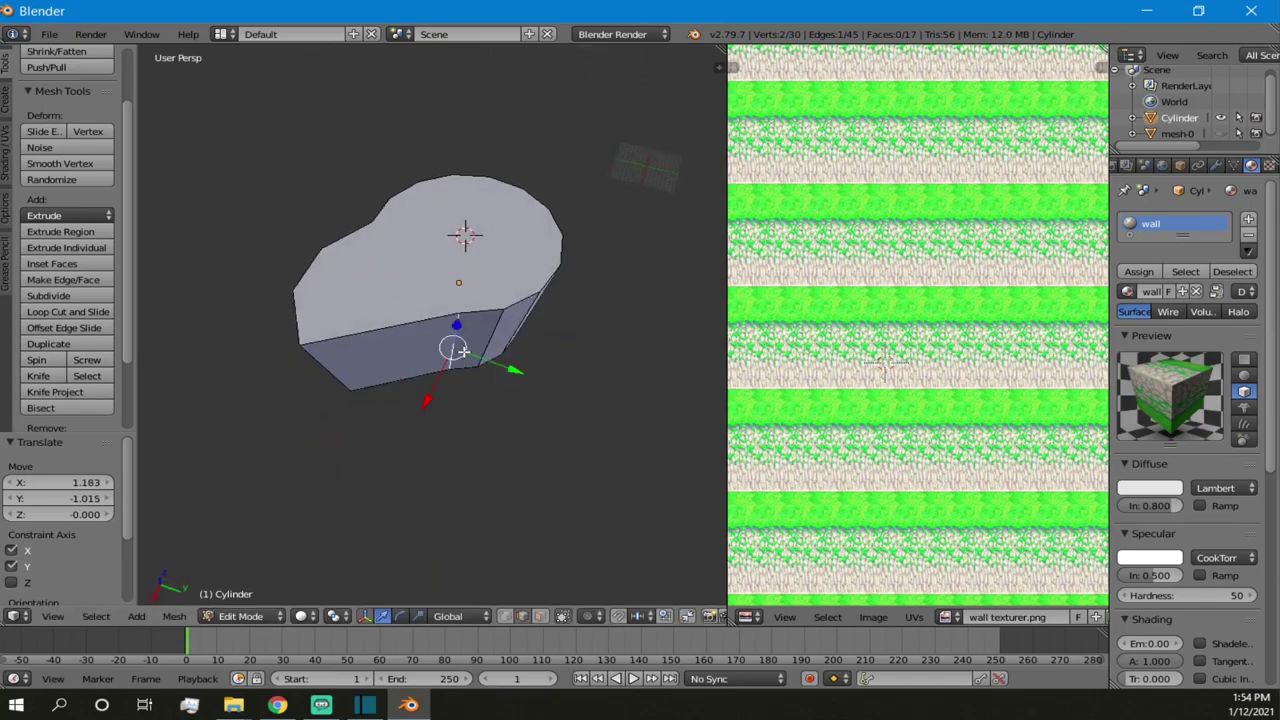
key("g")
key("shift+z")
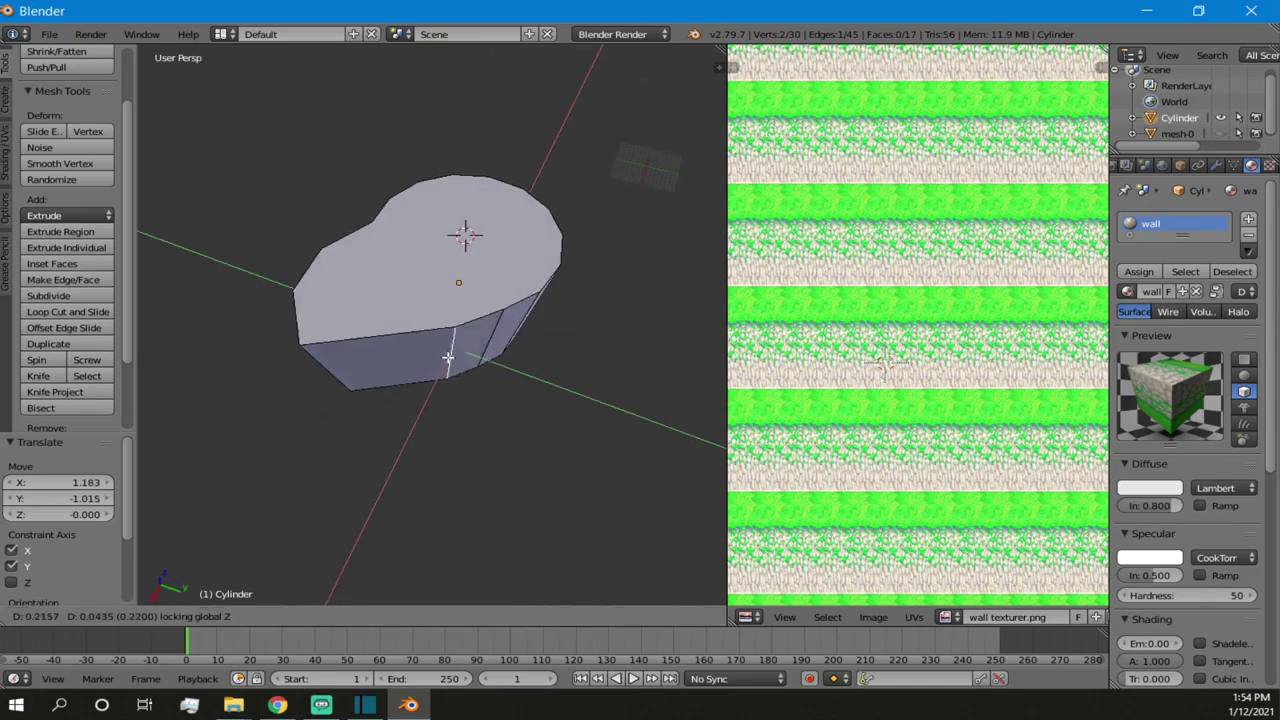
left_click(360, 403)
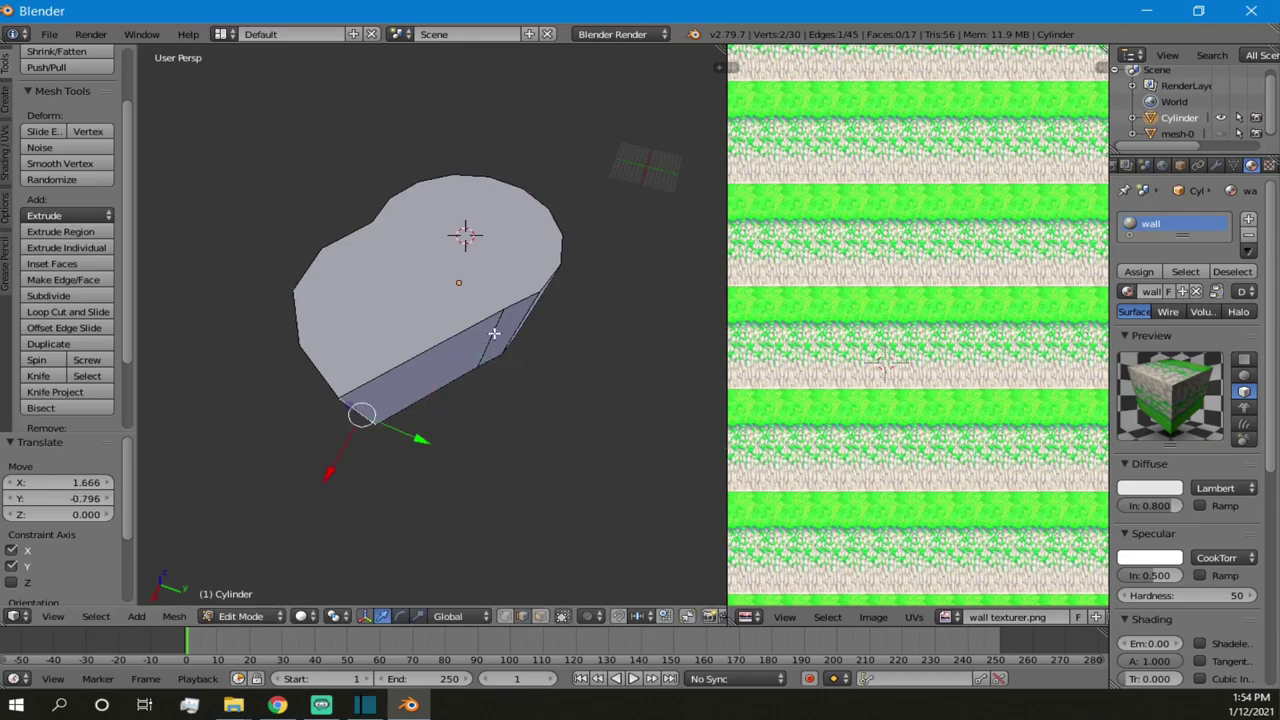
- Extend the bulge by moving two more side edges in the XY plane, by about (1.717, -0.542) and (1.073, -0.032)
middle_click_drag(488, 336, 388, 363)
key("g")
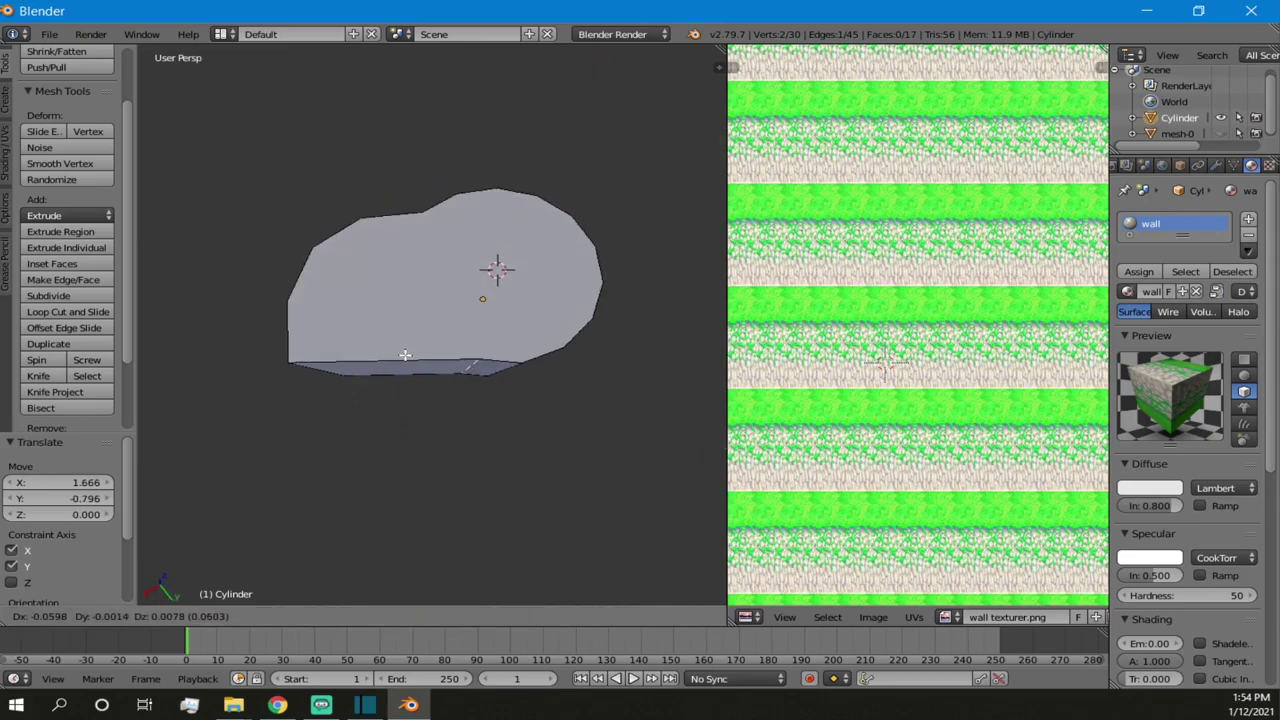
key("shift+z")
left_click(357, 395)
middle_click_drag(357, 395, 449, 362)
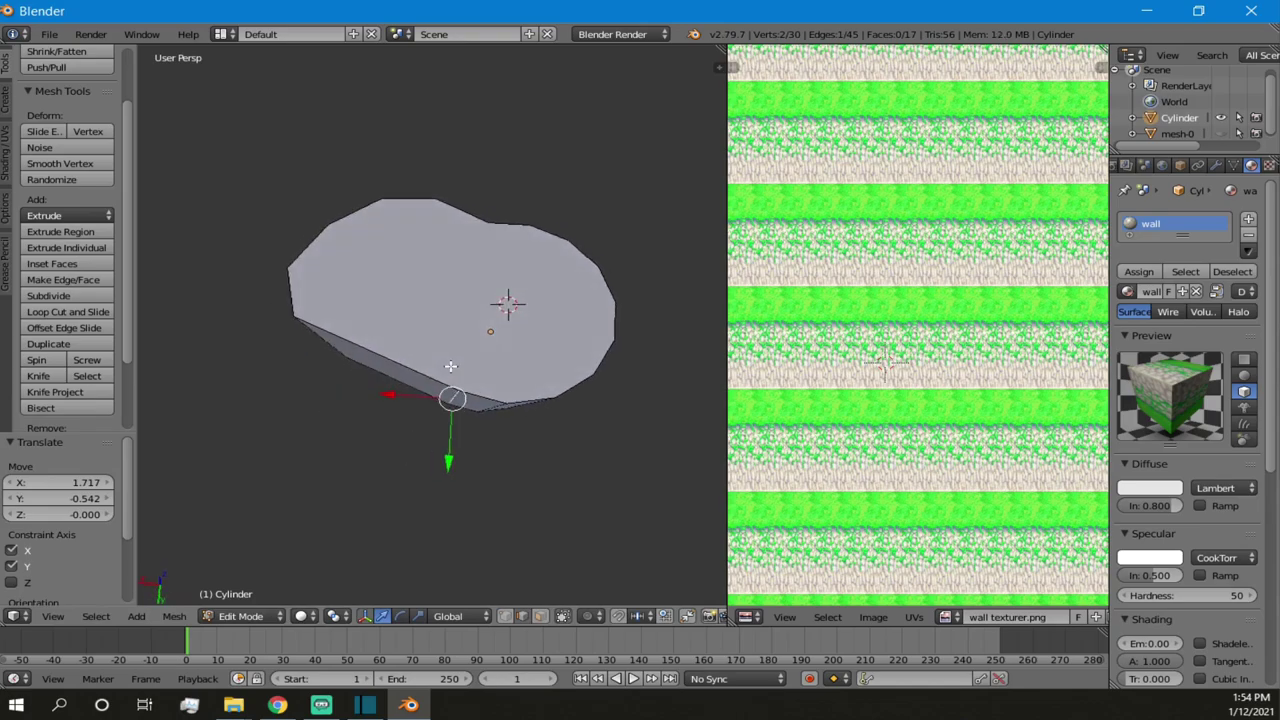
key("g")
key("shift+z")
left_click(372, 362)
middle_click_drag(372, 362, 419, 414)
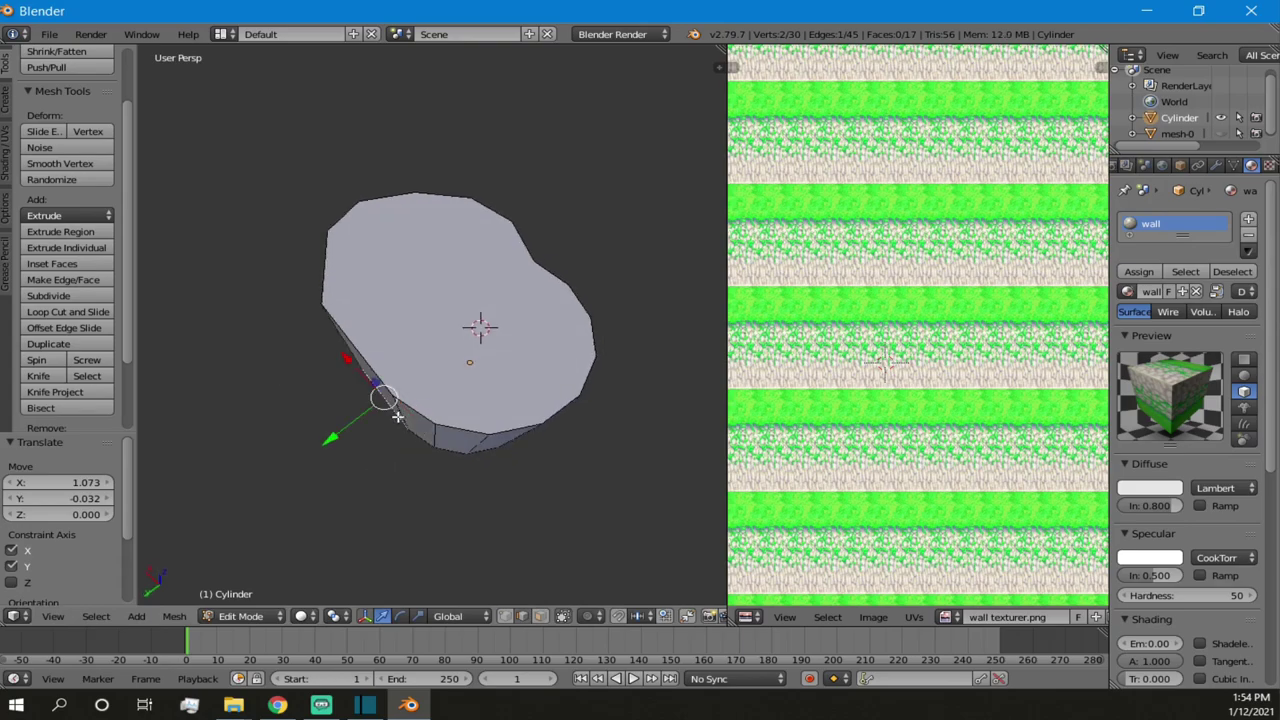
- Move the side edge after the bulge about (0.490, 0.263) in the XY plane and reposition another side edge horizontally
key("g")
key("shift+z")
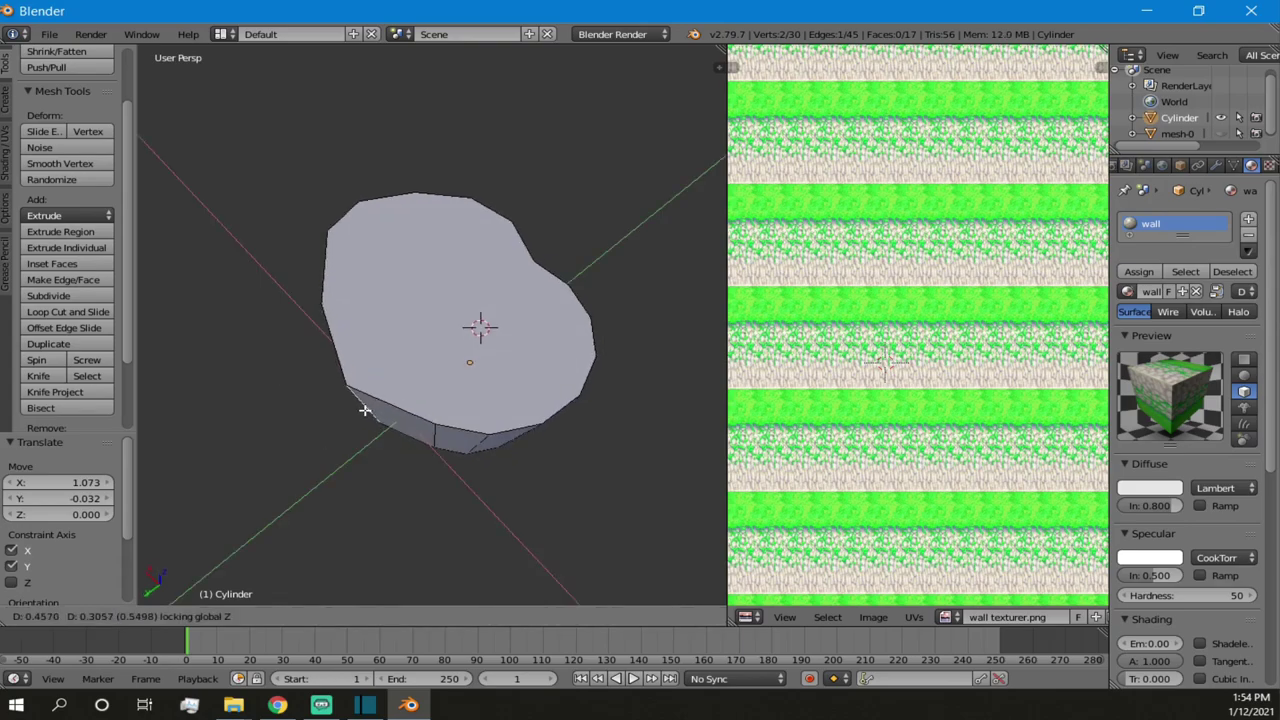
left_click(366, 403)
right_click(437, 437)
middle_click_drag(437, 437, 403, 394)
right_click(413, 390)
key("g")
key("shift+z")
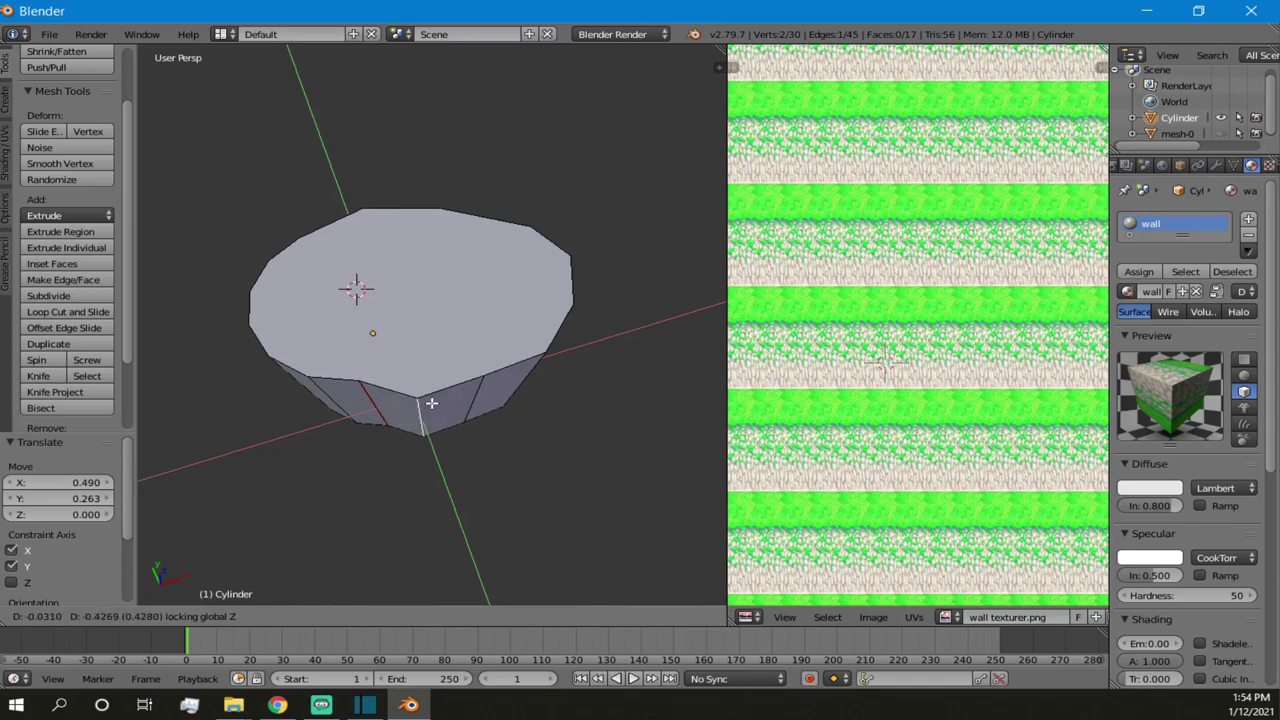
left_click(424, 402)
- Shift two more vertical side edges in the XY plane, by about (0.035, 0.310) and (0.386, 0.527), notching the outline inward
middle_click_drag(424, 402, 389, 383)
key("g")
key("shift+z")
left_click(372, 412)
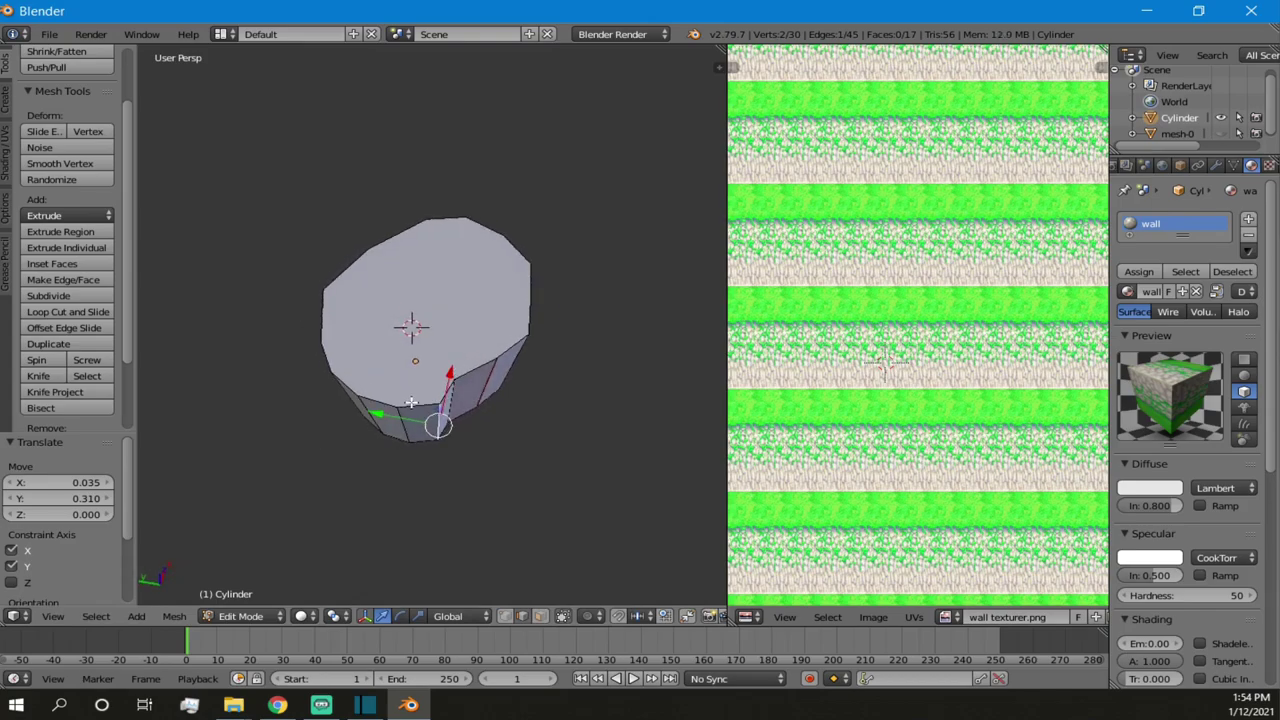
key("g")
key("shift+z")
left_click(384, 374)
- Move the side edge beside the notch about 0.213 in X and 0.188 in Y, keeping Z fixed
right_click(404, 424)
key("g")
key("shift+z")
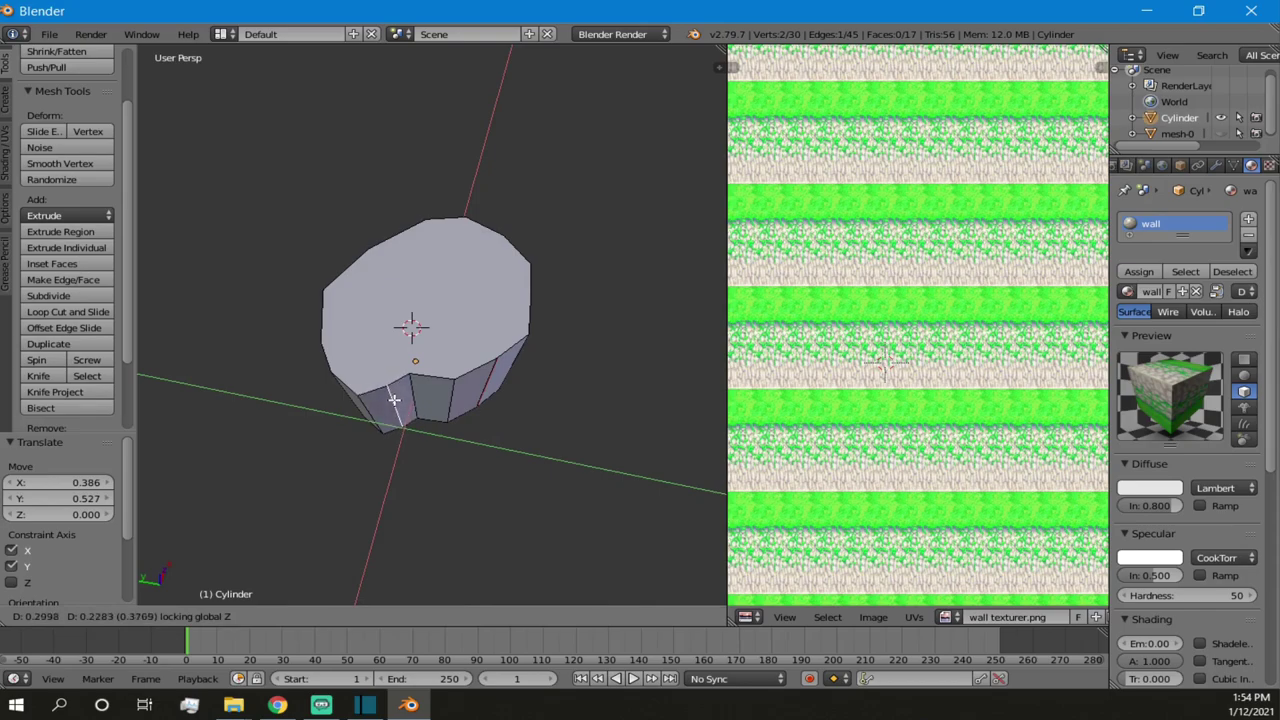
left_click(395, 404)
- Return to textured shading and select the deformed top face in face select mode
middle_click_drag(395, 404, 545, 374)
key("alt+z")
mouse_move(537, 354)
middle_mouse_down()
mouse_move(426, 223)
mouse_move(517, 206)
mouse_move(528, 266)
mouse_move(543, 277)
mouse_move(428, 180)
mouse_move(561, 236)
mouse_move(530, 425)
middle_mouse_up()
scroll(421, 285, "up", 4)
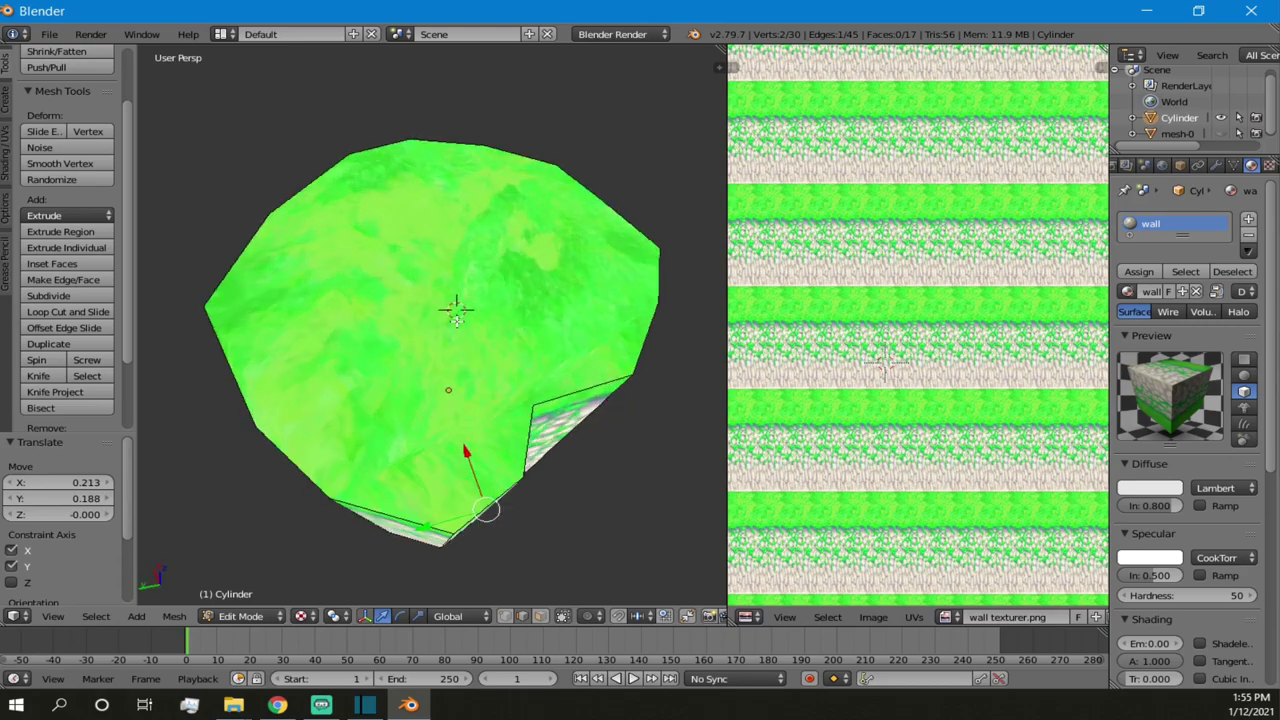
middle_click_drag(456, 312, 436, 366)
left_click(539, 616)
right_click(509, 344)
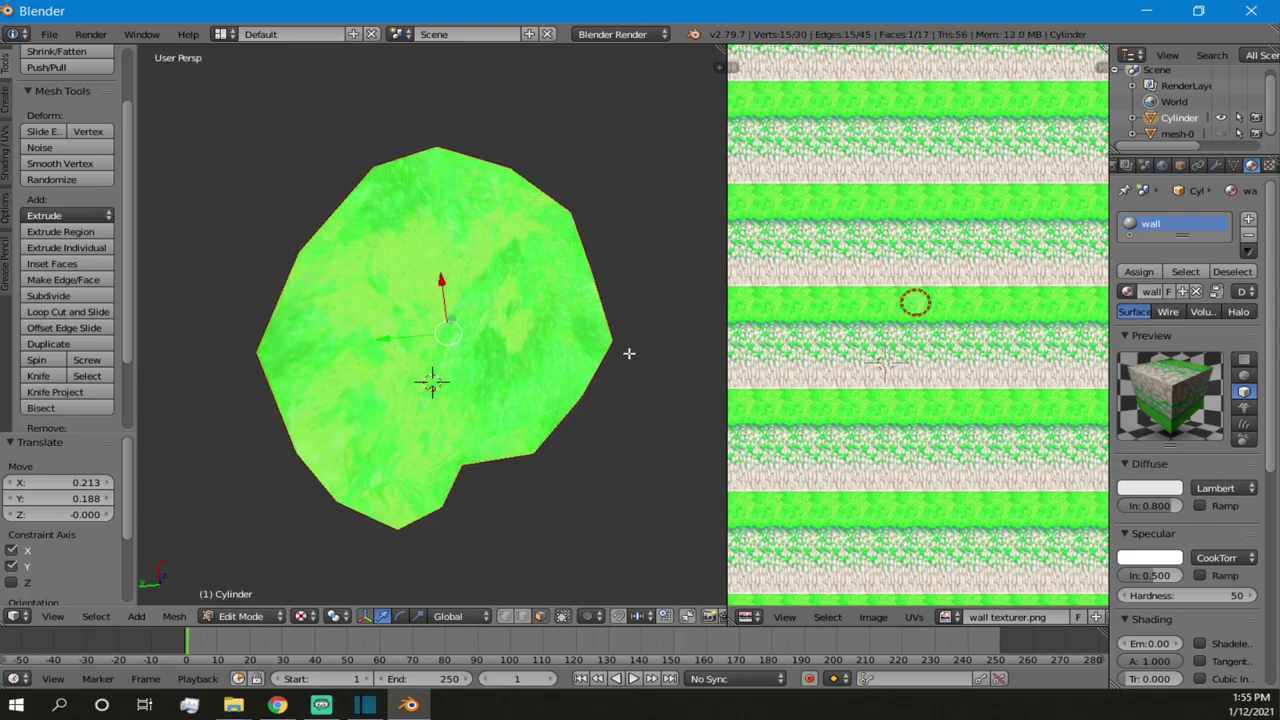
- Triangulate the irregular top face with the Beauty quad and polygon methods
scroll(785, 300, "up", 9)
middle_click_drag(852, 192, 872, 384)
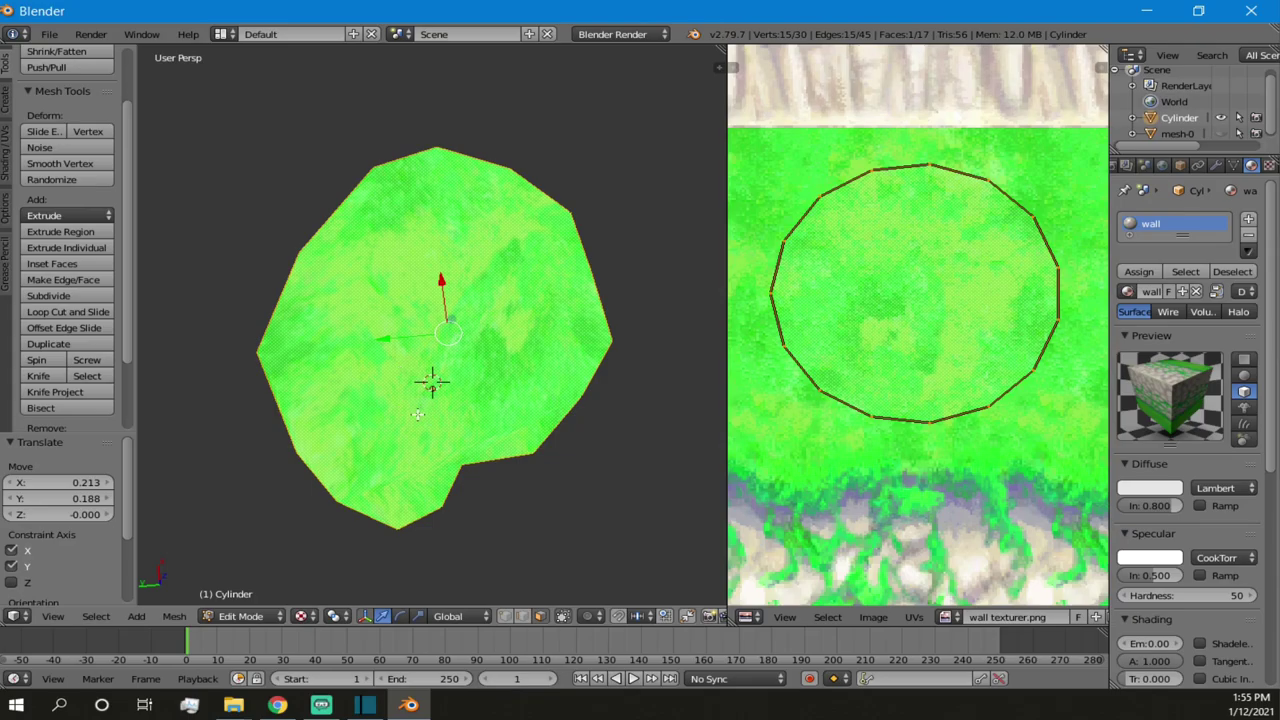
key("ctrl+t")
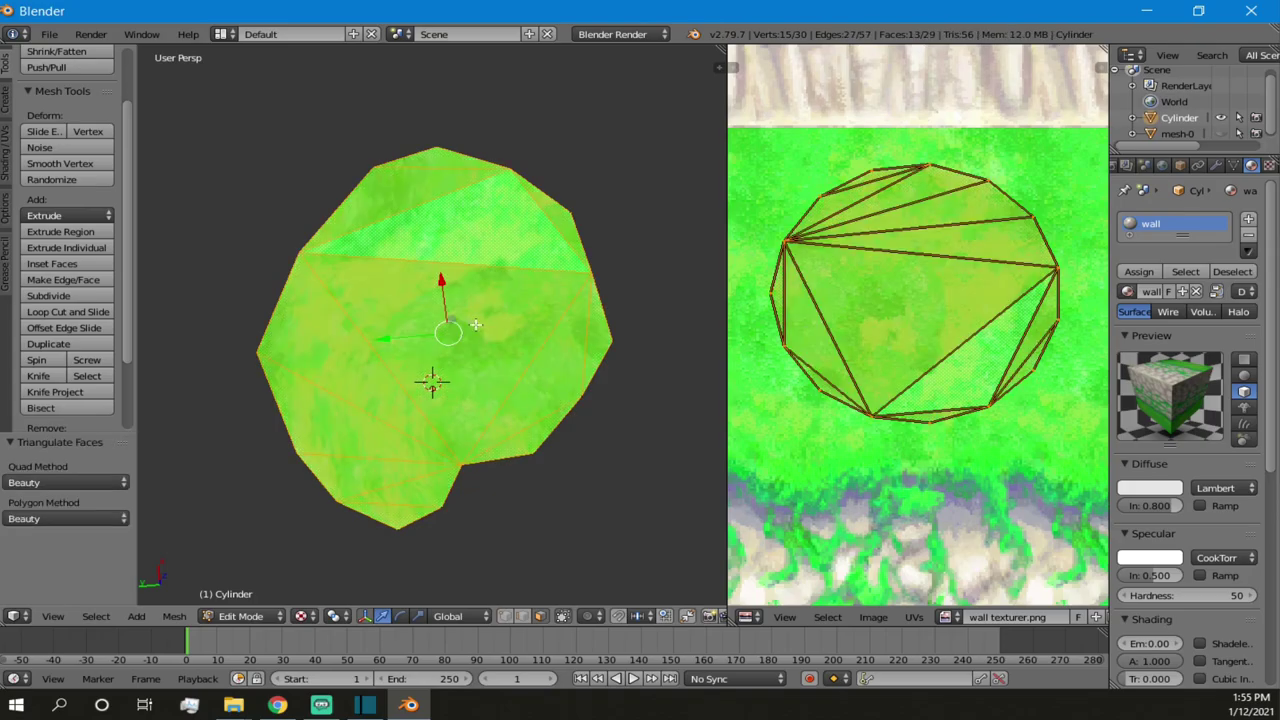
scroll(497, 334, "up", 1)
scroll(489, 342, "down", 1)
middle_click_drag(479, 333, 466, 262)
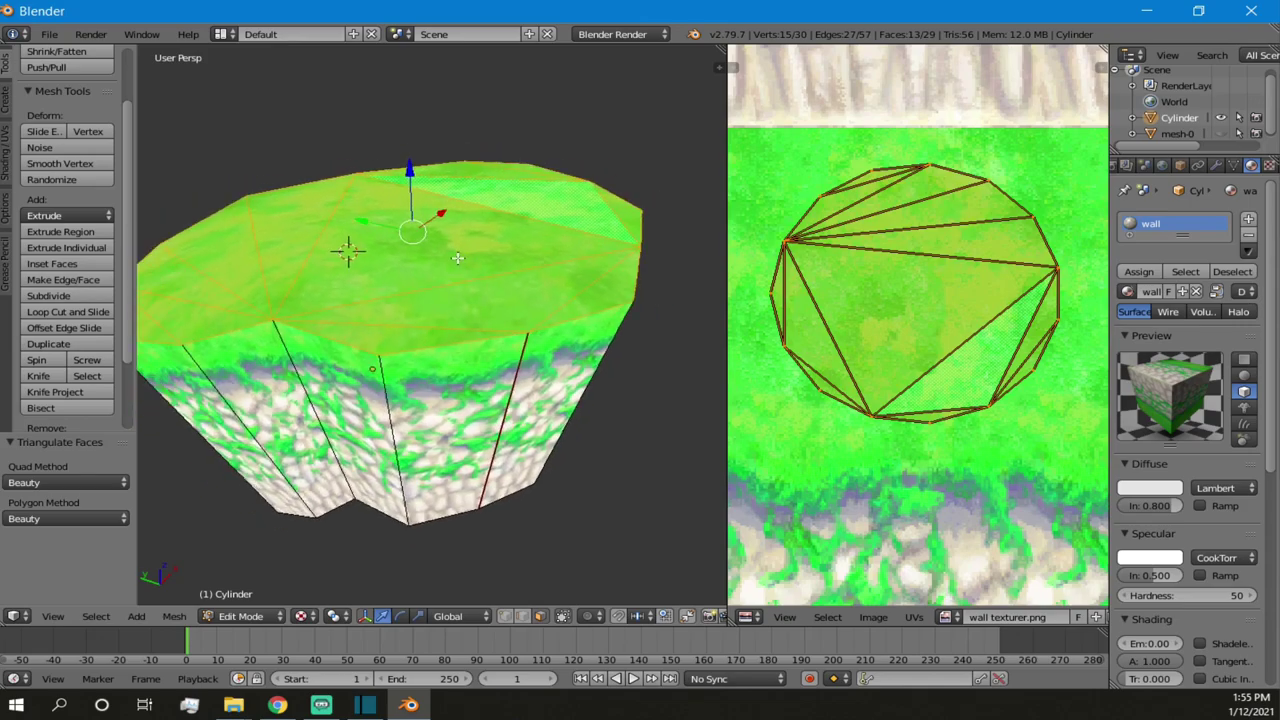
- Undo the triangulation of the irregular top face
key("ctrl+z")
middle_click_drag(398, 229, 305, 358)
middle_click_drag(430, 324, 467, 239)
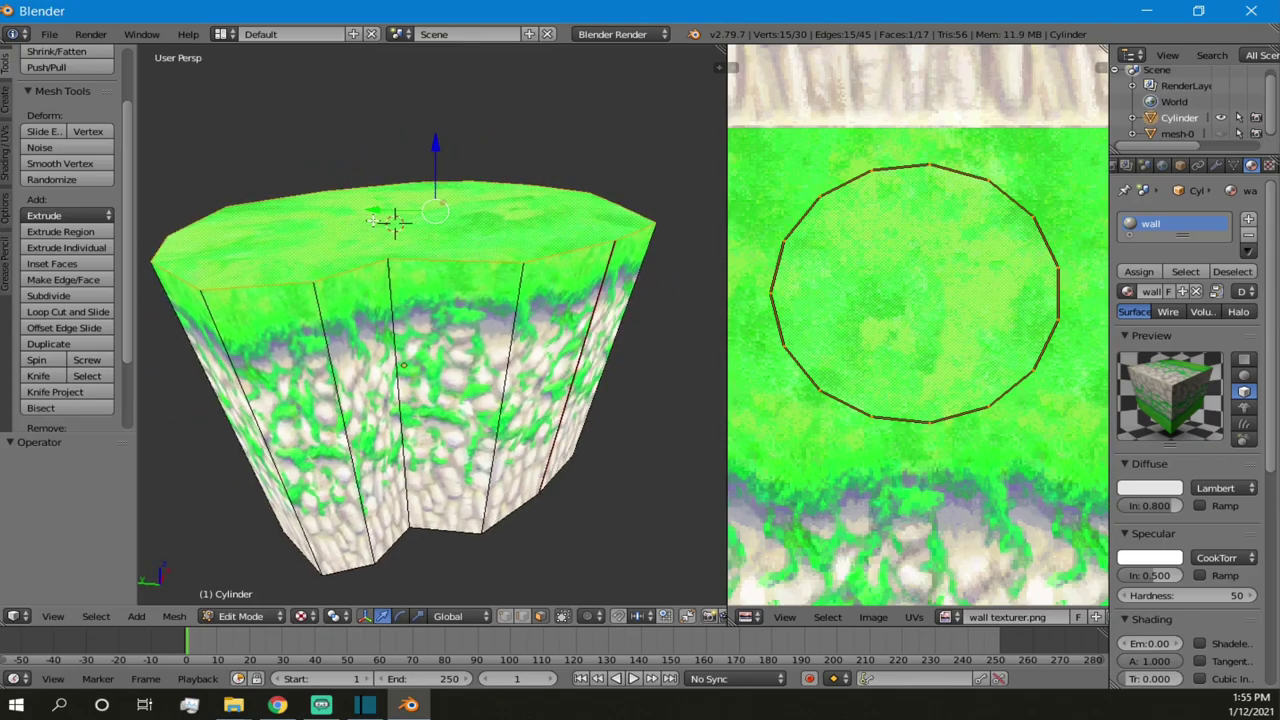
- Try triangulating the top face again to judge the grass texture from several angles, and revert to the single face
key("ctrl+t")
middle_click_drag(371, 220, 397, 288)
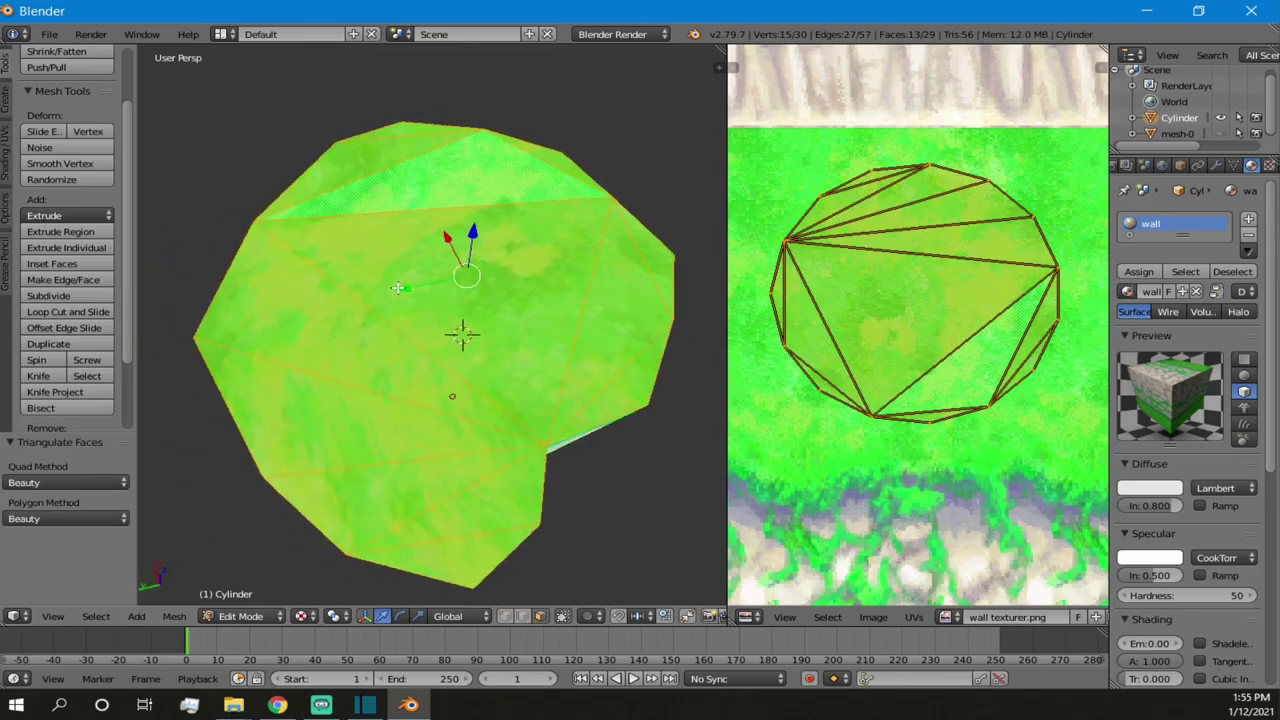
scroll(397, 288, "down", 2)
key("a")
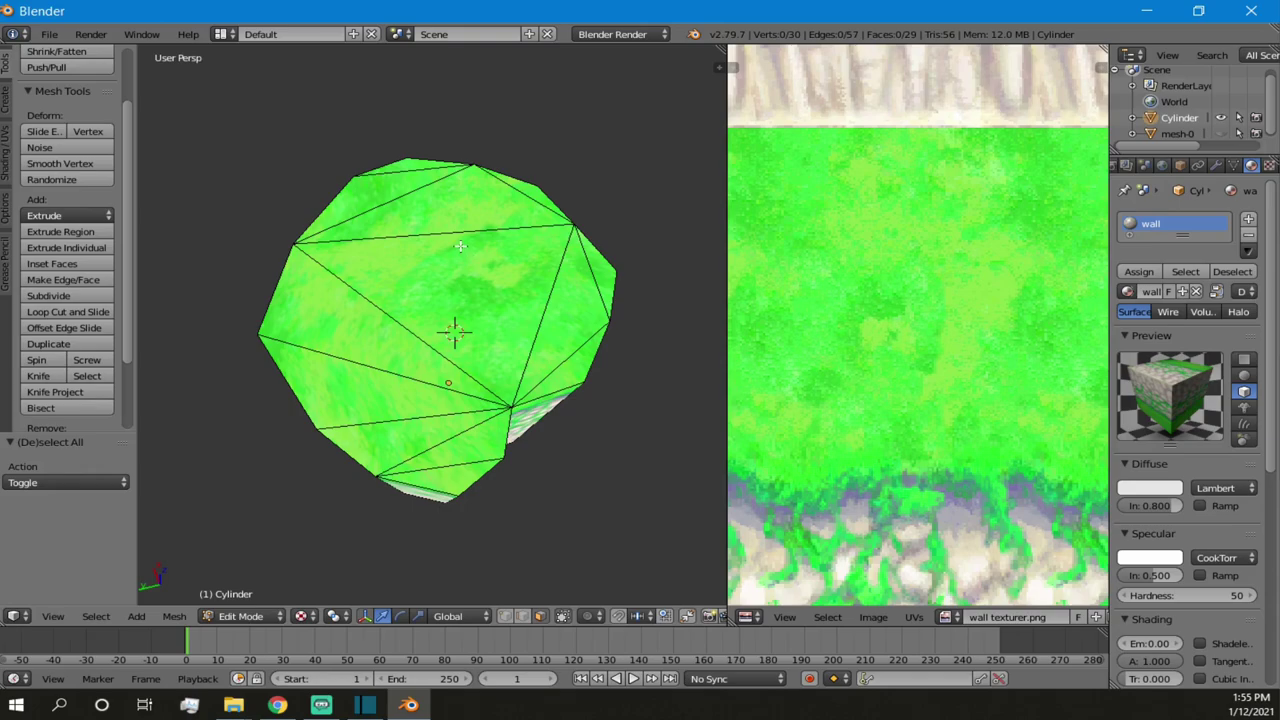
scroll(453, 223, "down", 4)
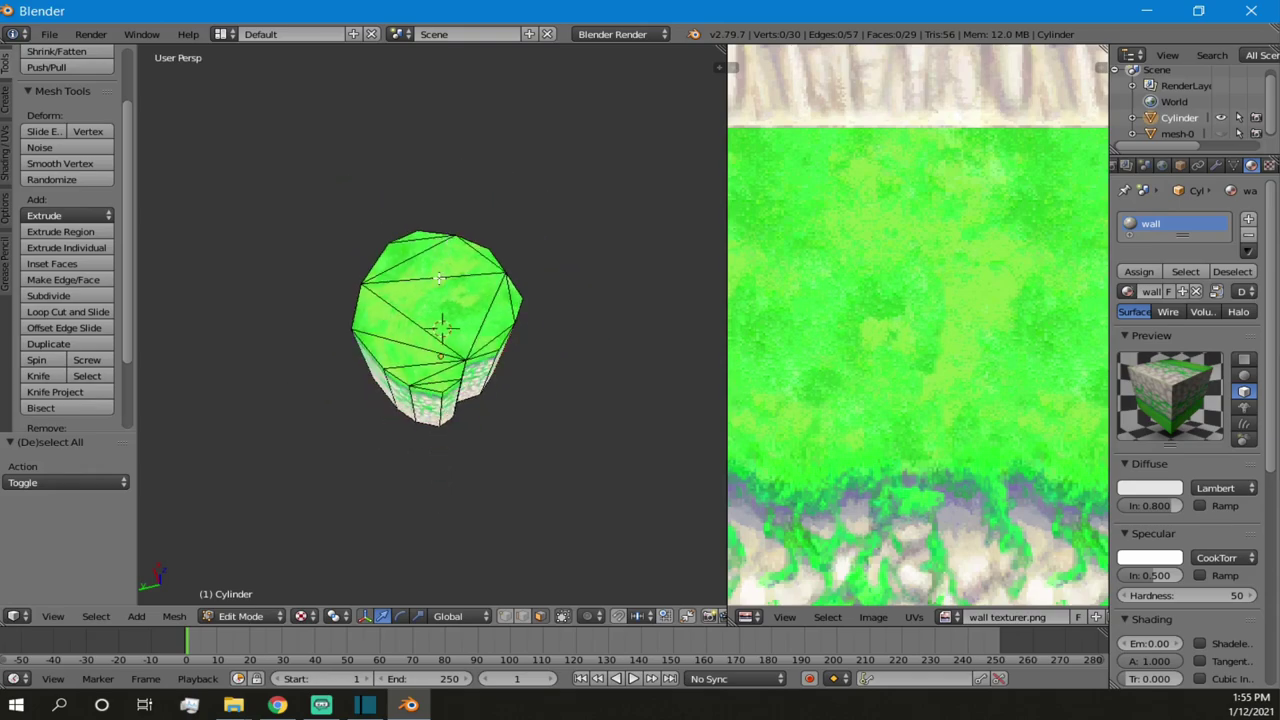
middle_click_drag(492, 308, 437, 253)
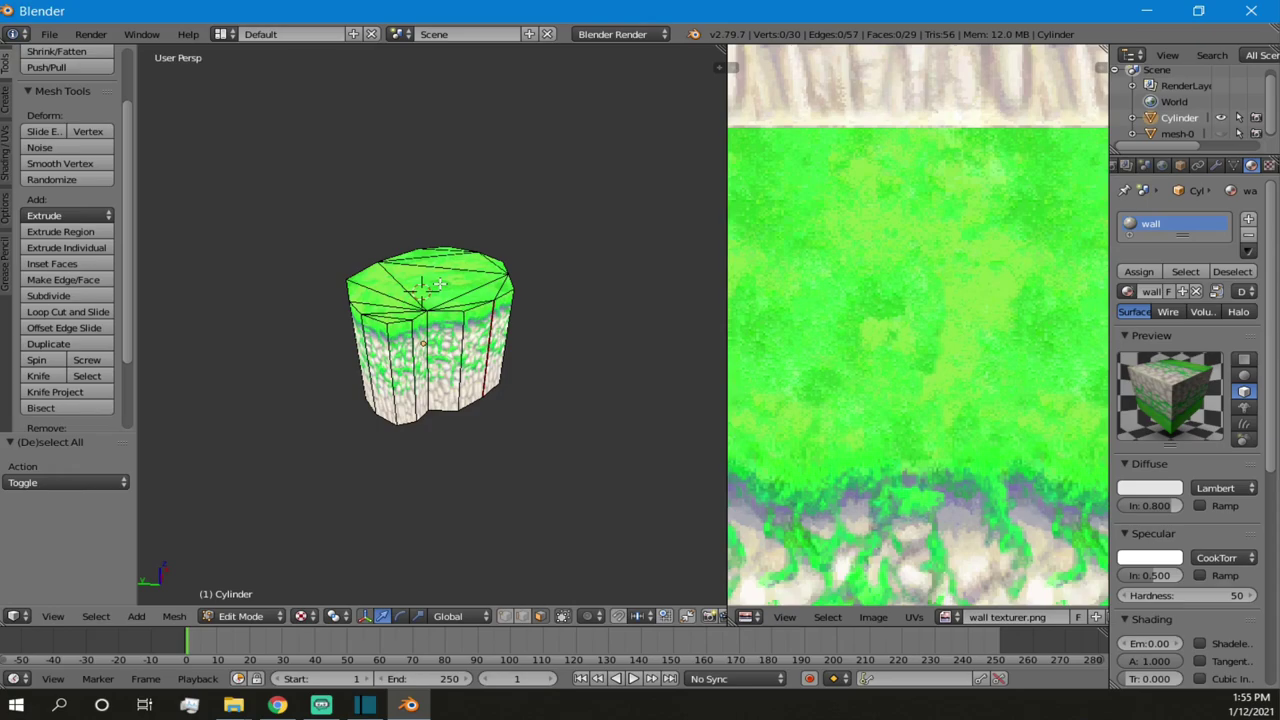
scroll(439, 285, "up", 1)
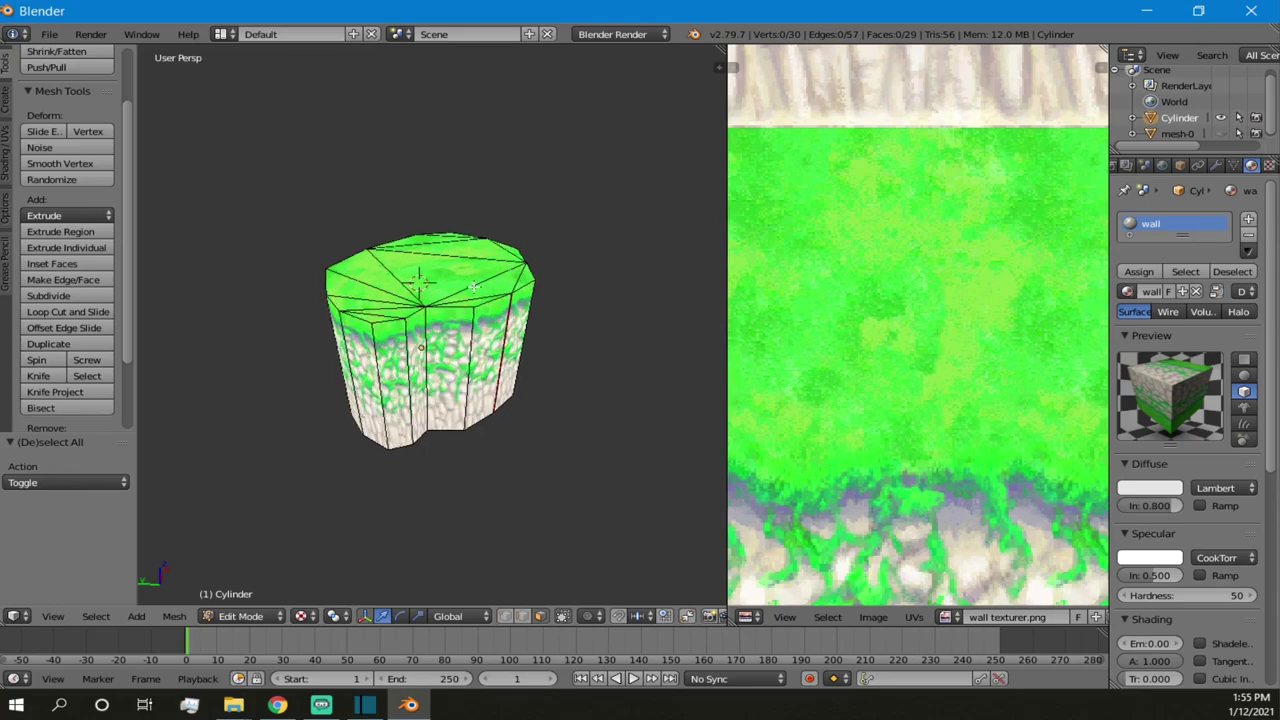
middle_click_drag(474, 287, 466, 343)
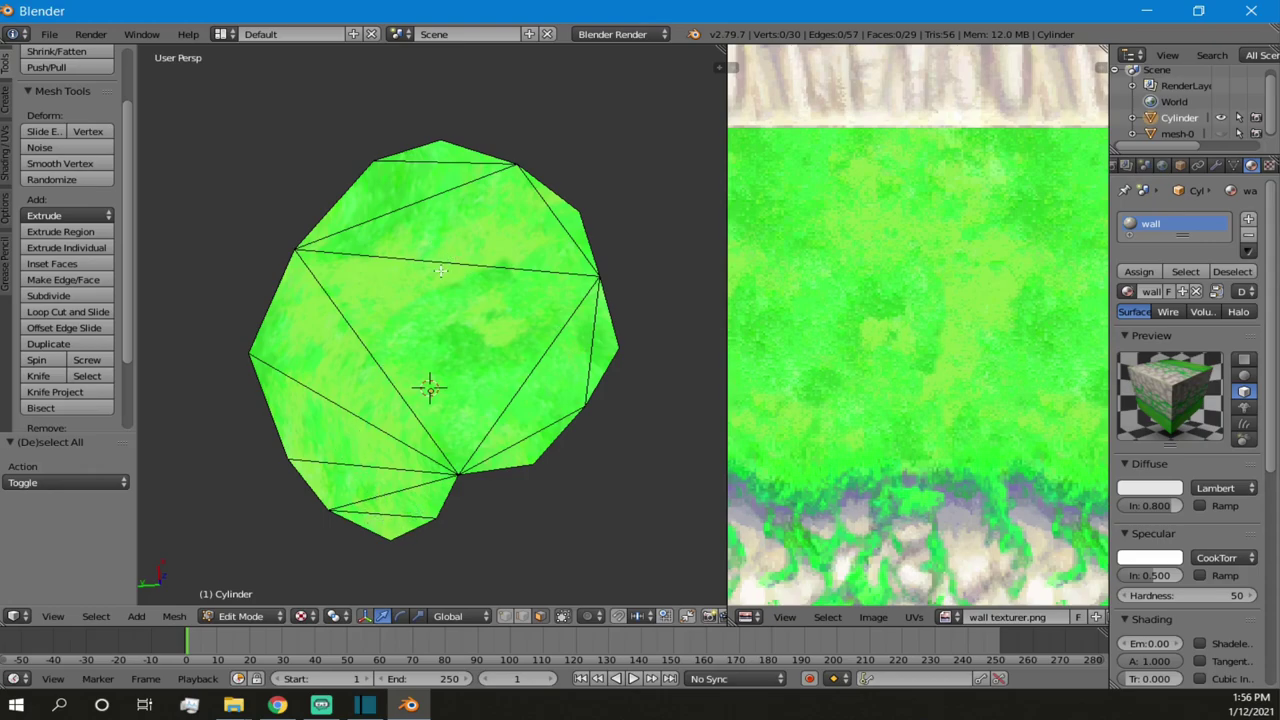
key("ctrl+z")
key("ctrl+z")
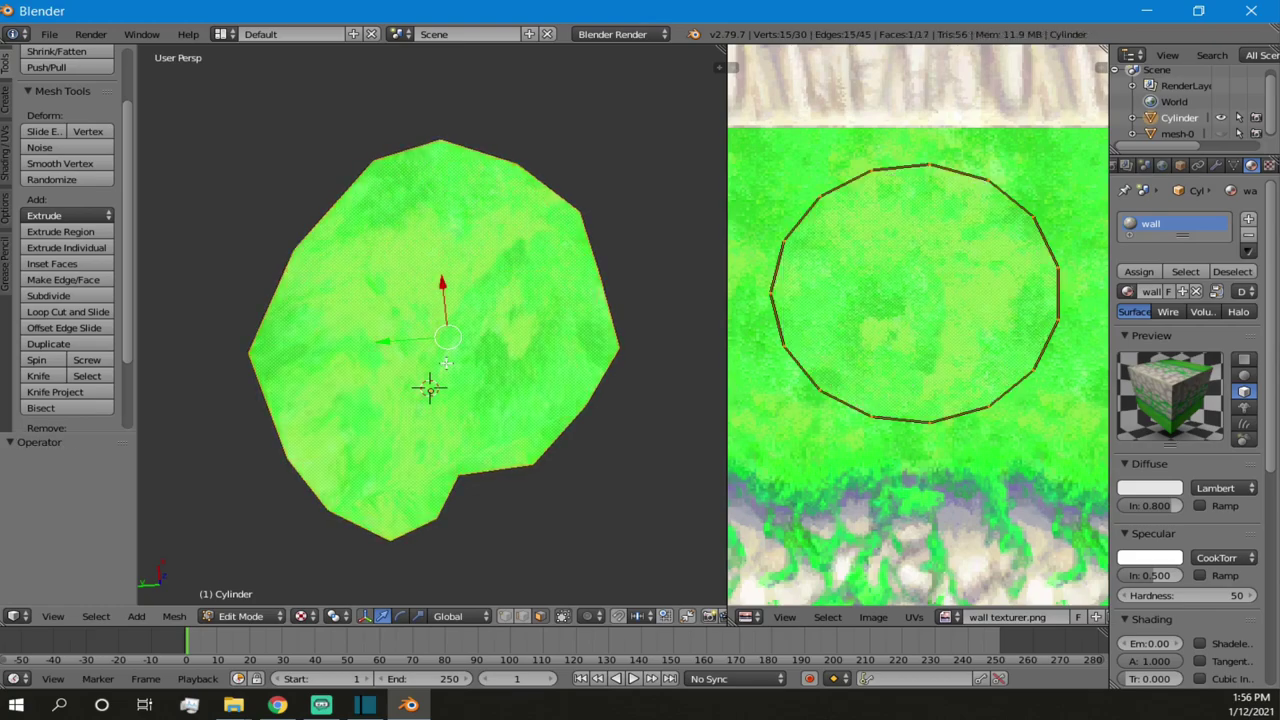
- Unwrap the top face and move its UV island onto the green grass band of the wall texture
key("u")
left_click(380, 324)
scroll(700, 350, "down", 4)
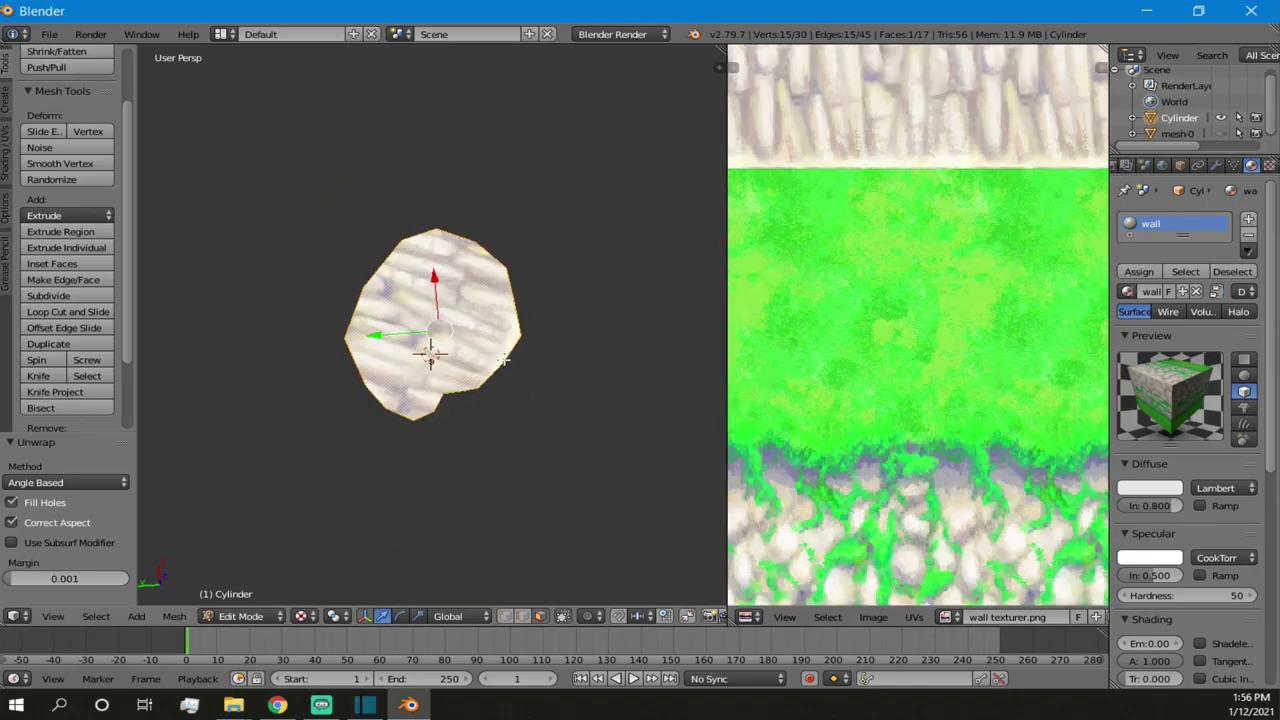
scroll(889, 463, "down", 4)
key("g")
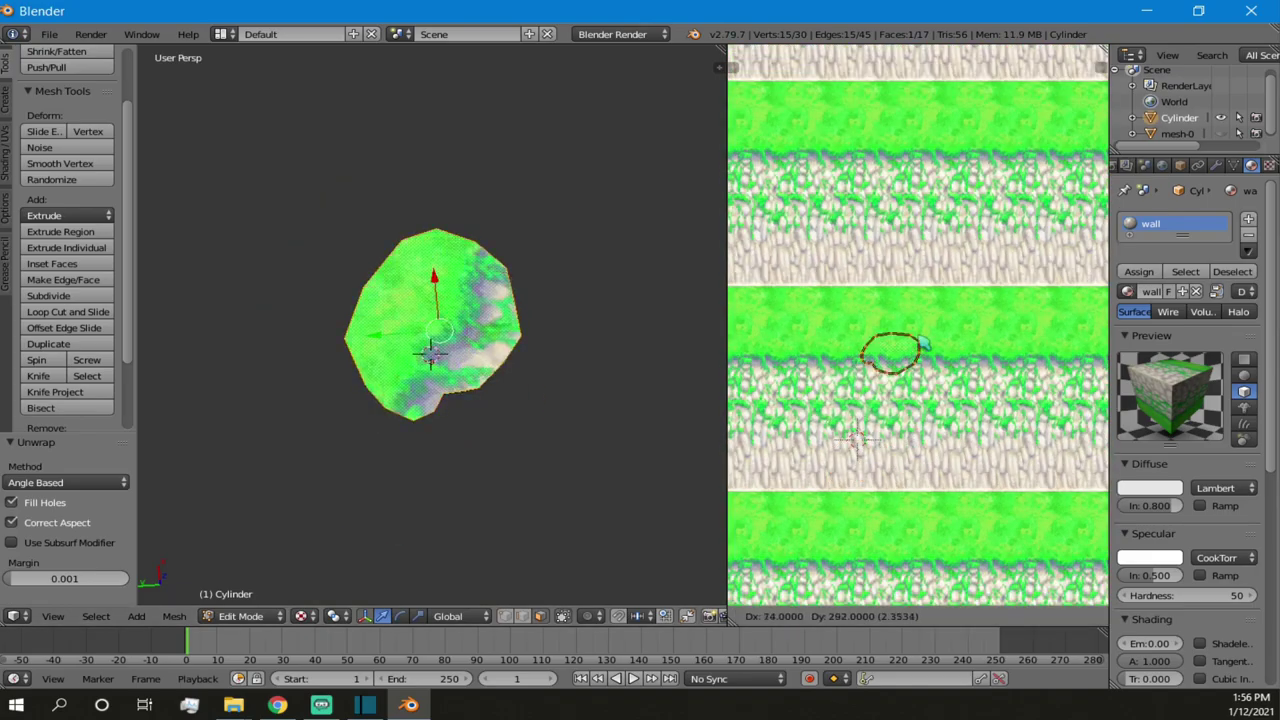
left_click(920, 306)
scroll(503, 295, "up", 2)
key("a")
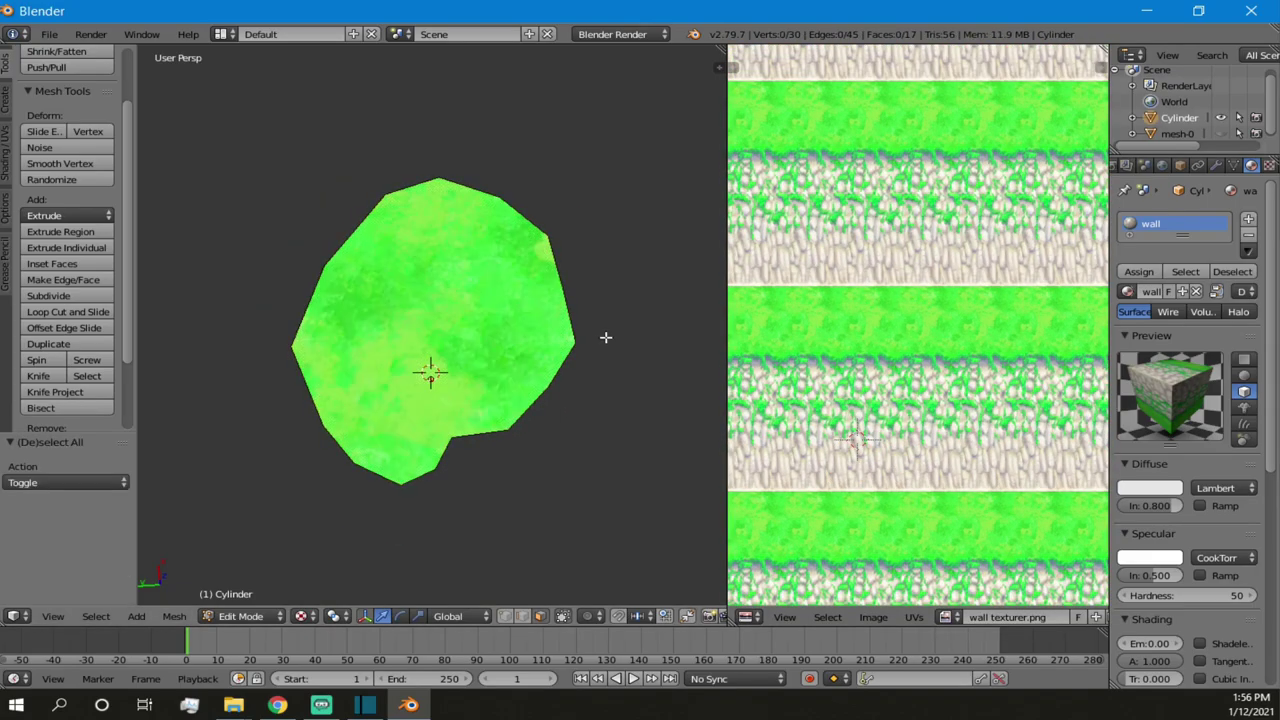
- Select the platform's top face and bevel its rim by about 0.106 with 2 segments
scroll(606, 337, "up", 5)
middle_click_drag(466, 428, 409, 292)
scroll(466, 278, "down", 5)
right_click(409, 292)
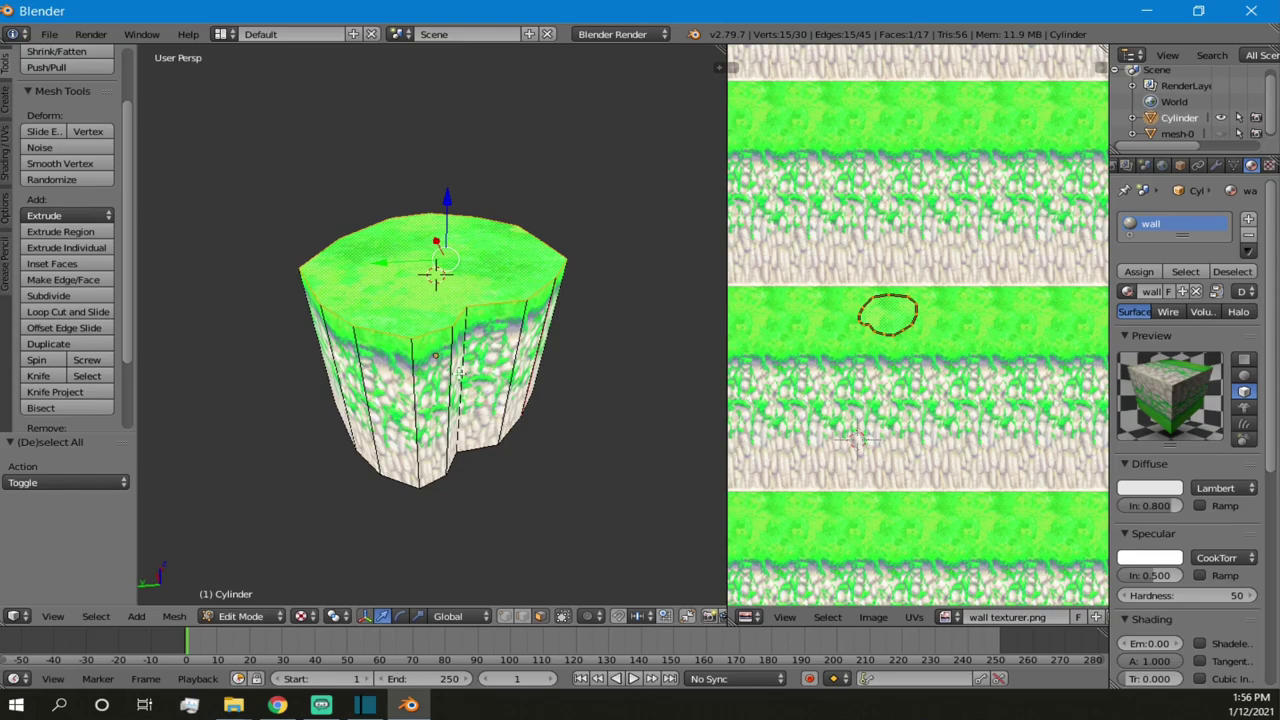
key("ctrl+b")
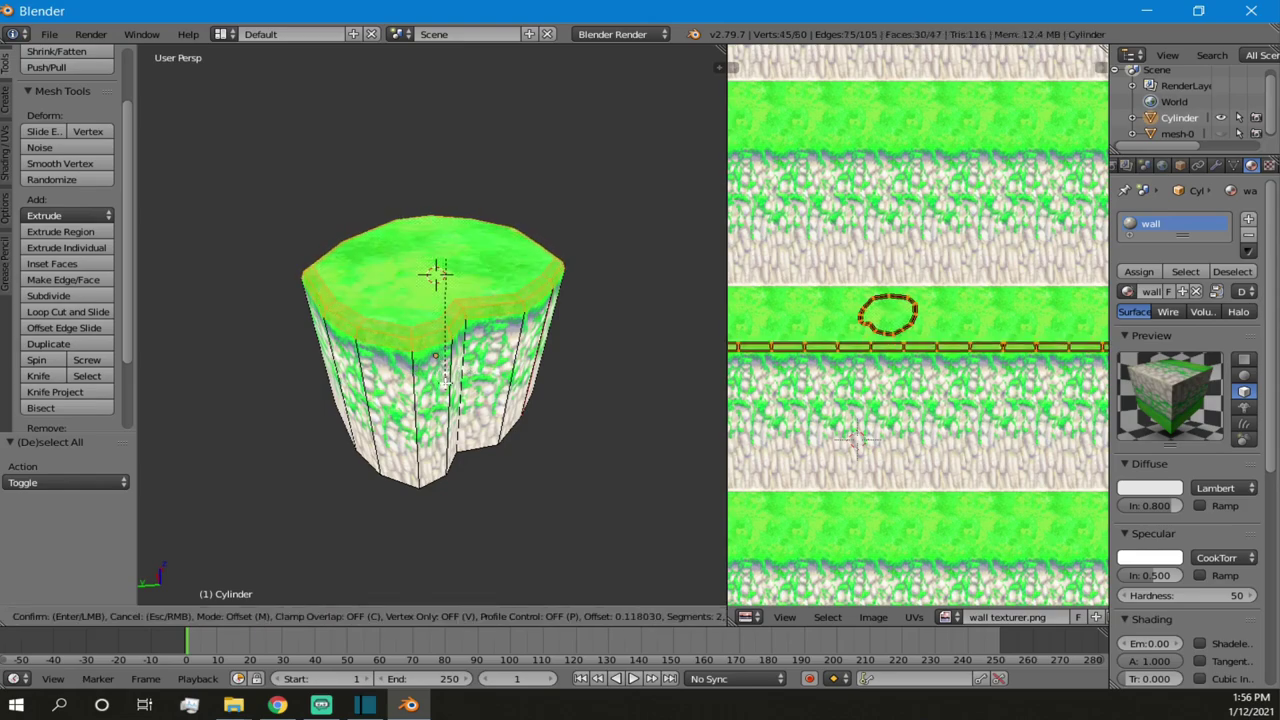
left_click(445, 383)
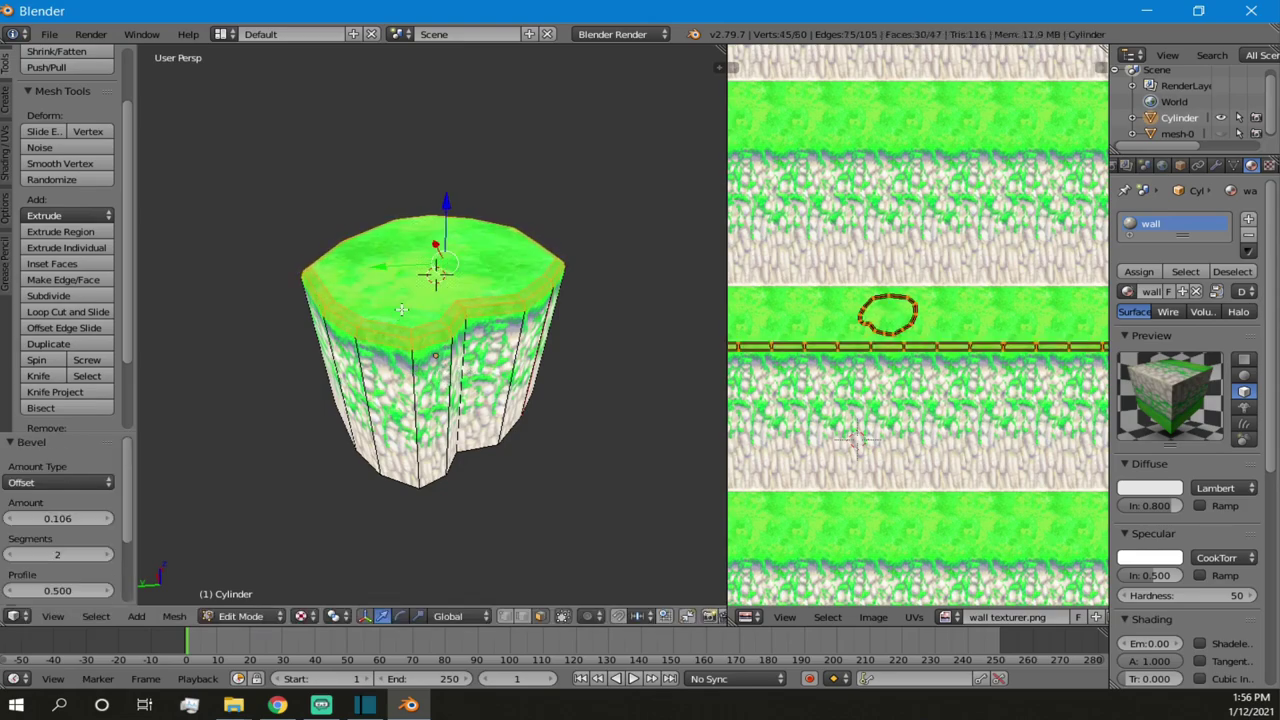
key("a")
- Examine the bevelled rim and the platform's sides from several angles, ending in Object Mode
scroll(400, 290, "up", 2)
middle_click_drag(377, 308, 615, 268)
scroll(600, 268, "down", 3)
middle_click_drag(440, 272, 450, 325)
scroll(440, 300, "down", 2)
scroll(450, 310, "down", 5)
scroll(450, 303, "up", 2)
key("Tab")
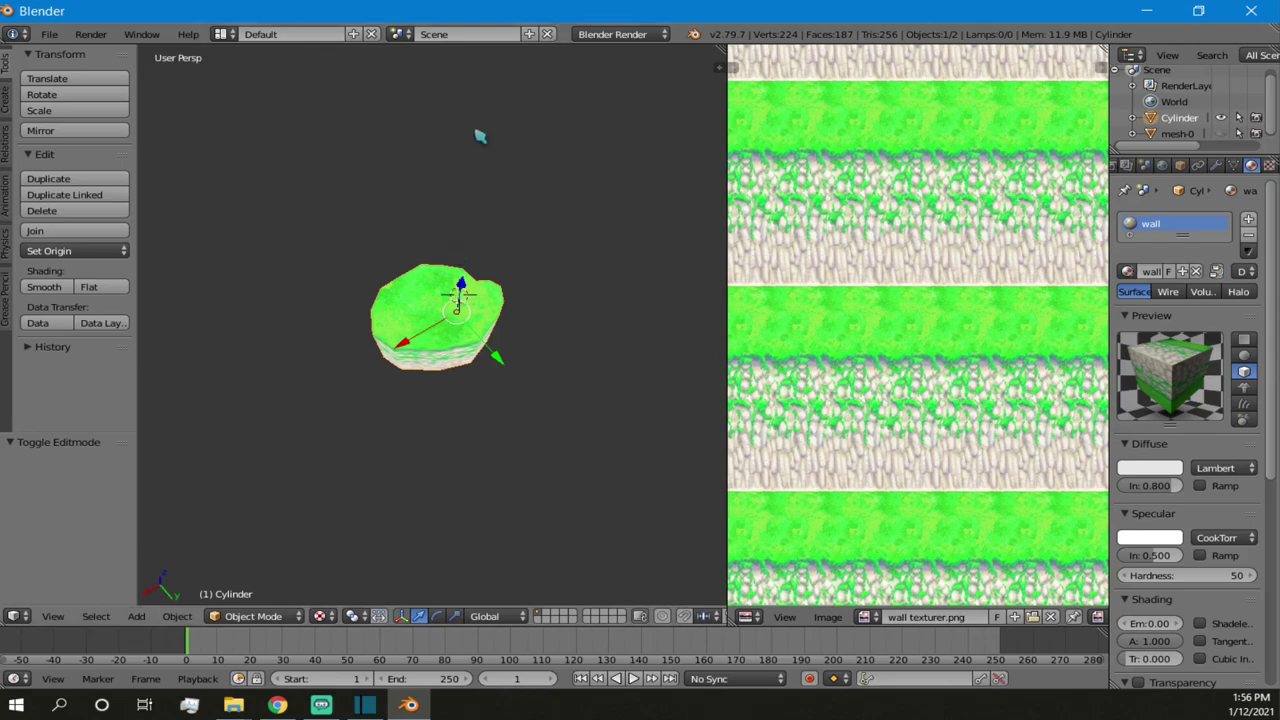
- Show the cylinder's modifier settings and try moving the platform about -0.483 in X and -1.146 in Y
left_click(1216, 165)
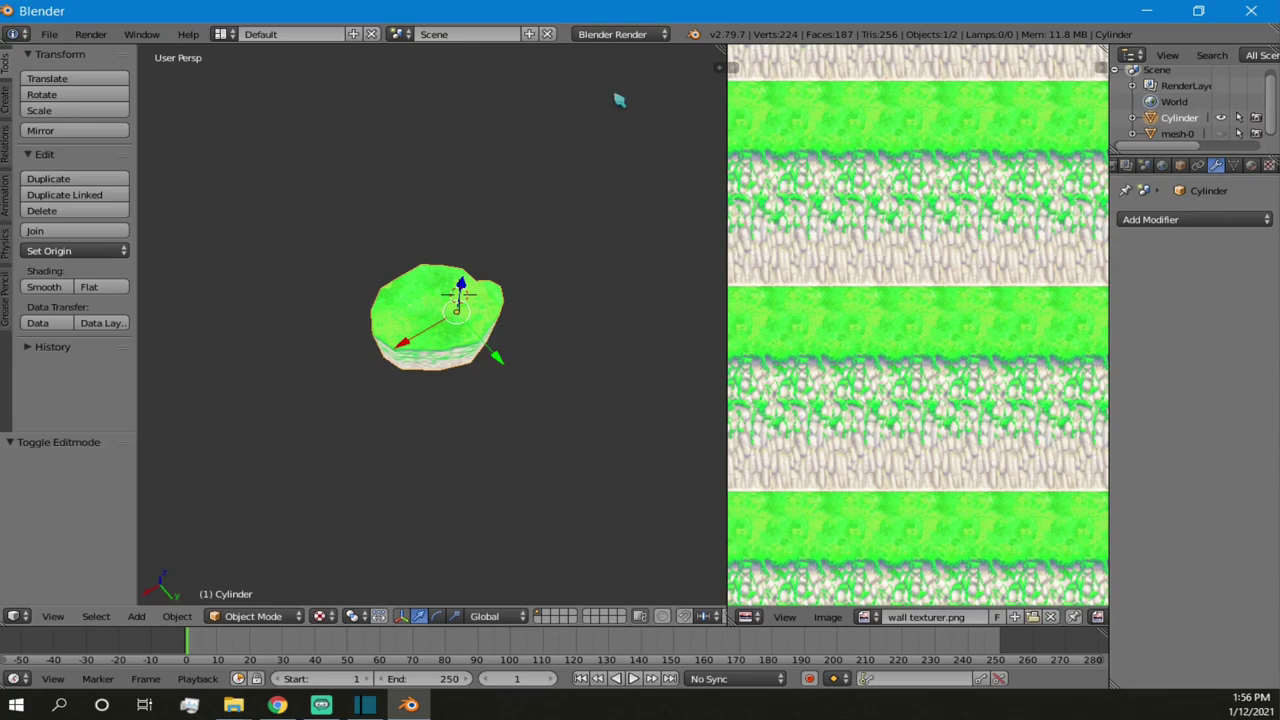
middle_click_drag(459, 309, 382, 243)
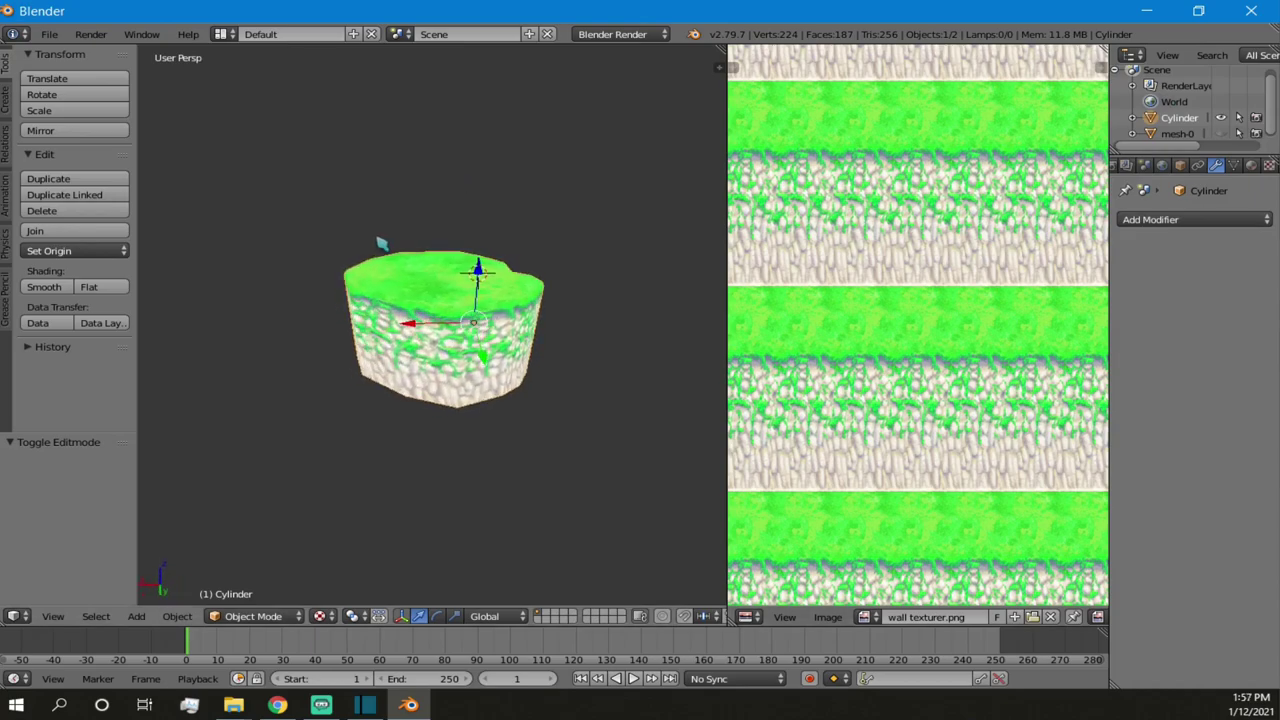
key("g")
key("shift+z")
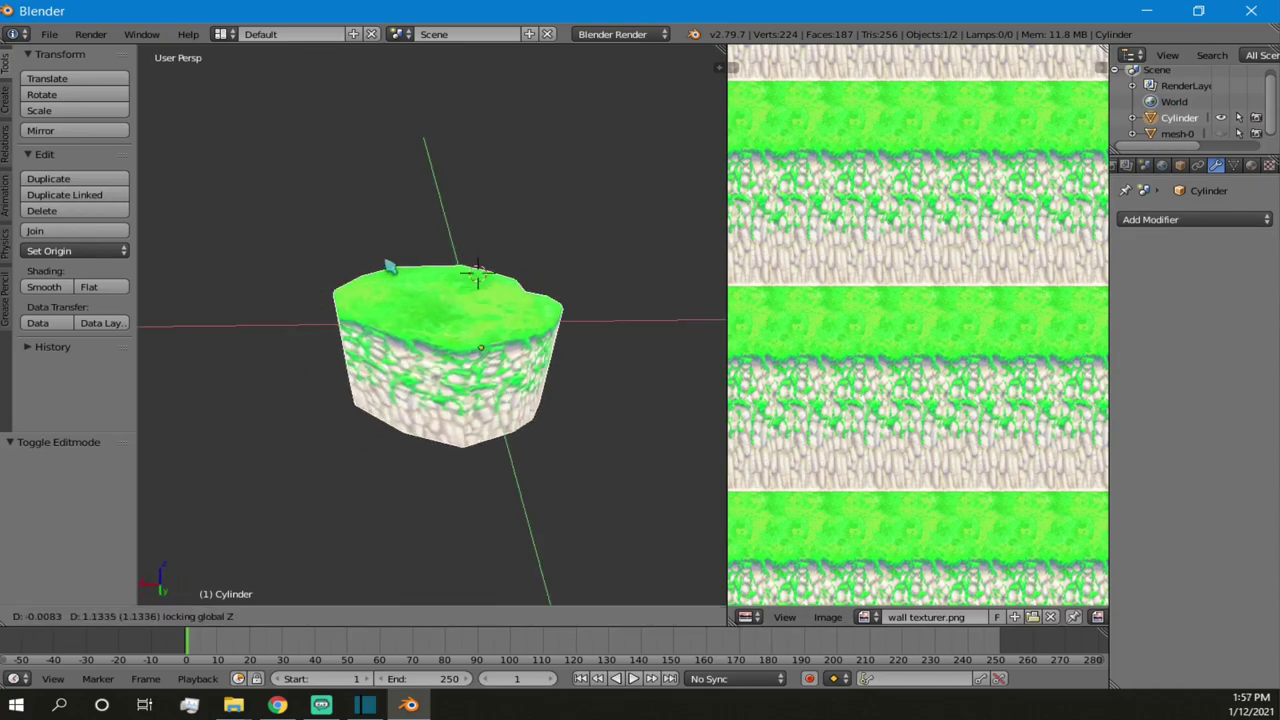
left_click(397, 235)
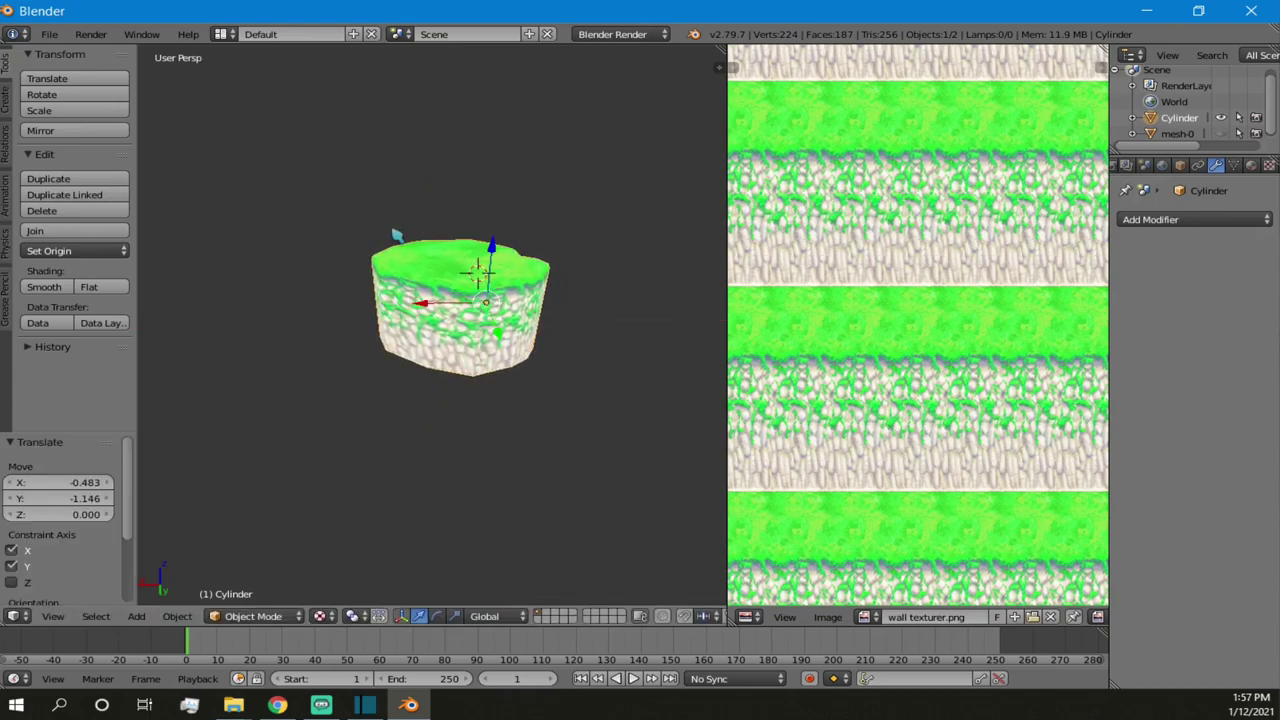
- Preview the platform in rendered shading, and switch the viewport to Solid shading in Edit Mode
key("shift+z")
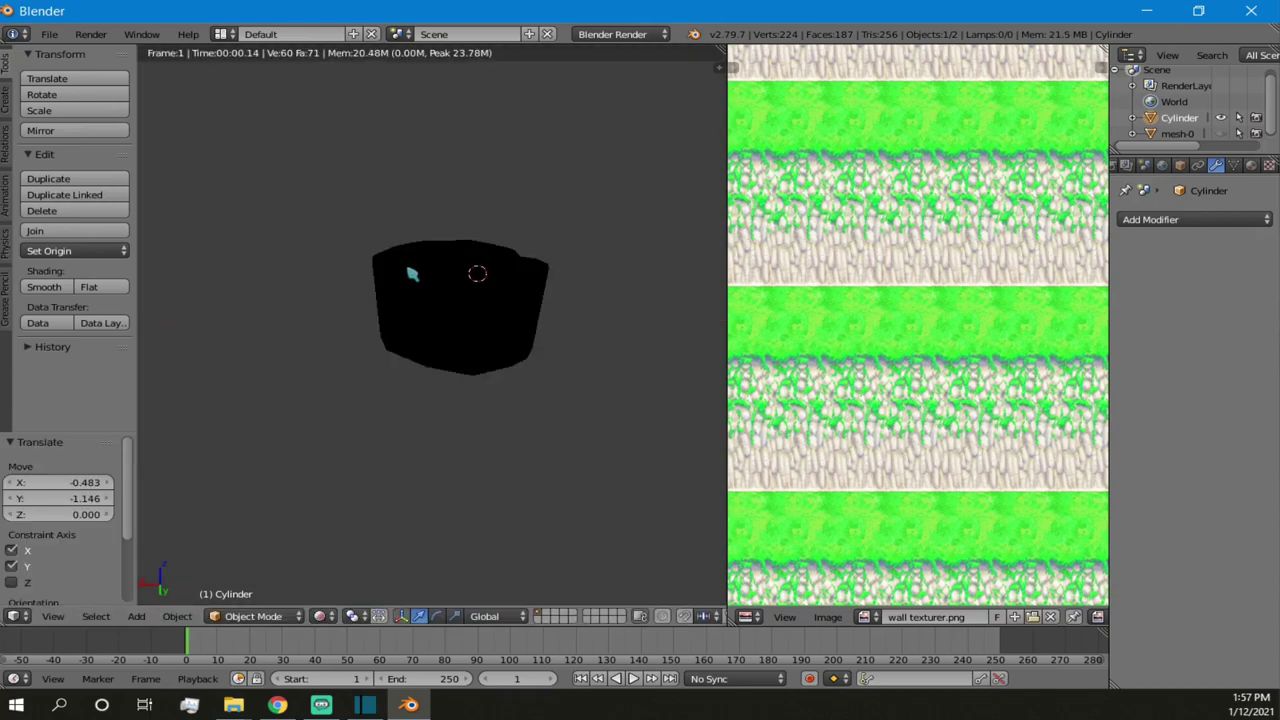
key("Tab")
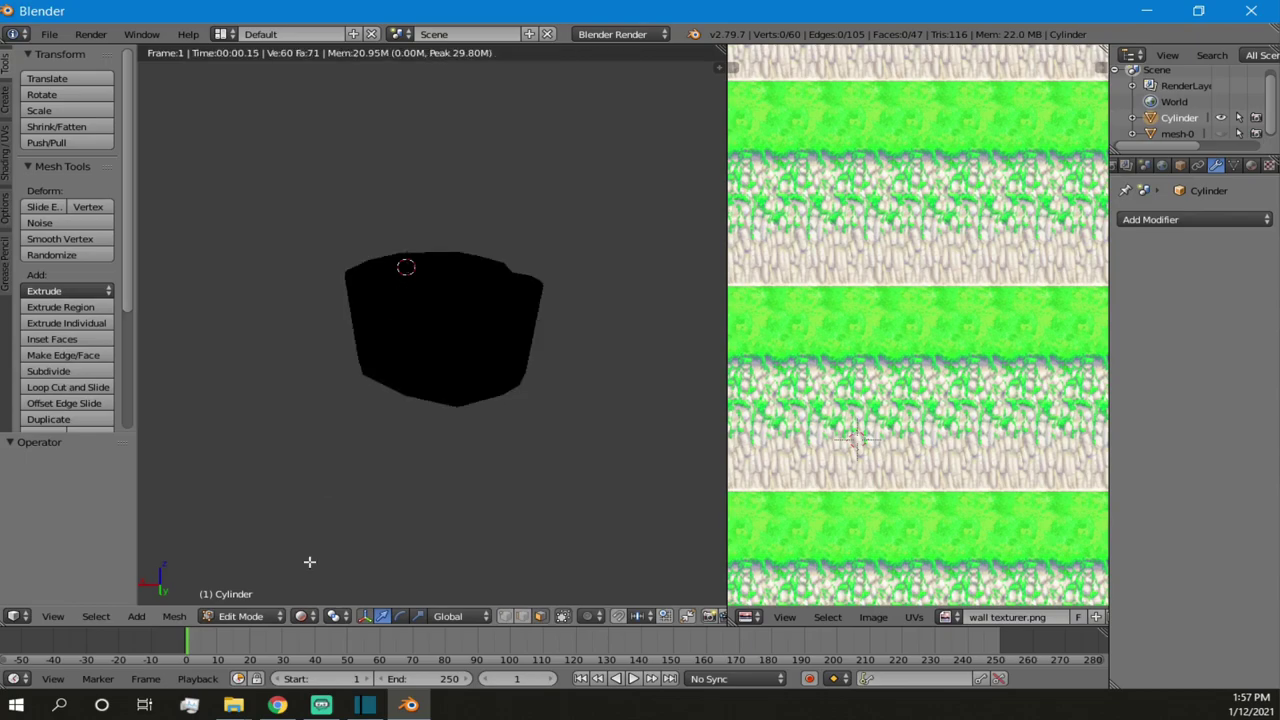
left_click(318, 618)
left_click(333, 568)
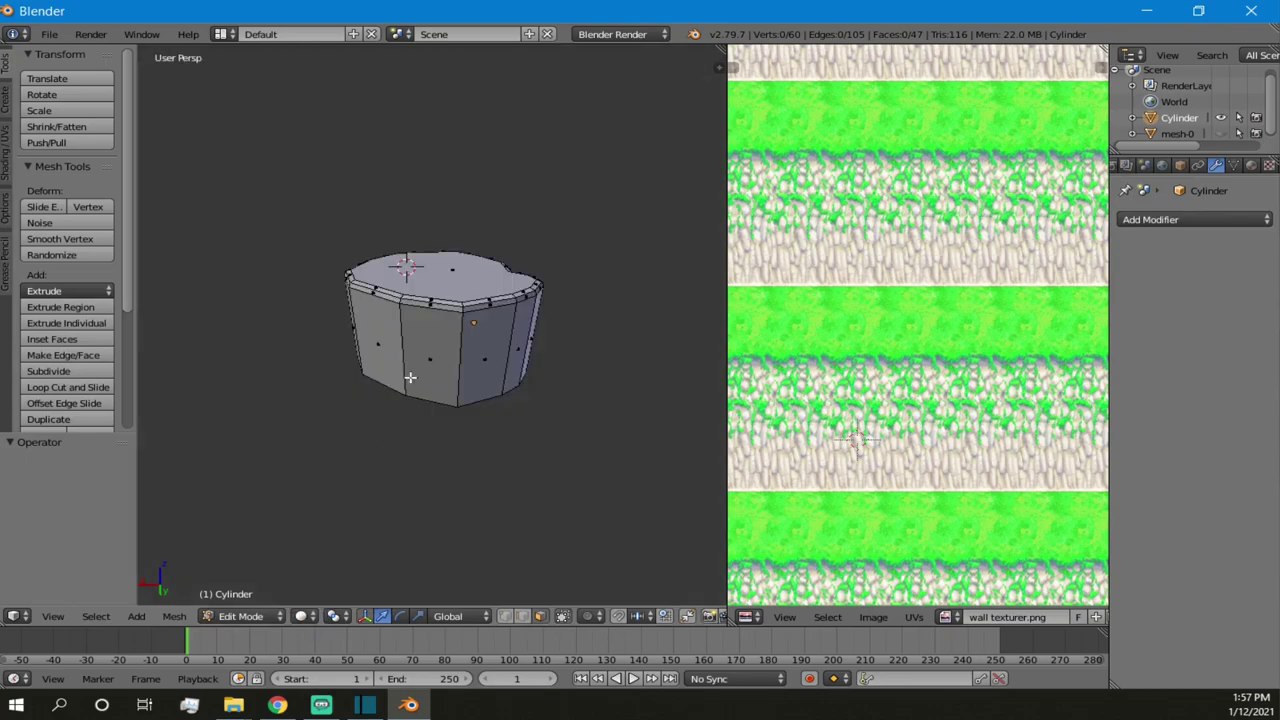
- Return to Object Mode and examine the solid-shaded platform's bevel from the side
key("Tab")
key("a")
key("a")
scroll(480, 340, "up", 2)
middle_click_drag(480, 340, 461, 313)
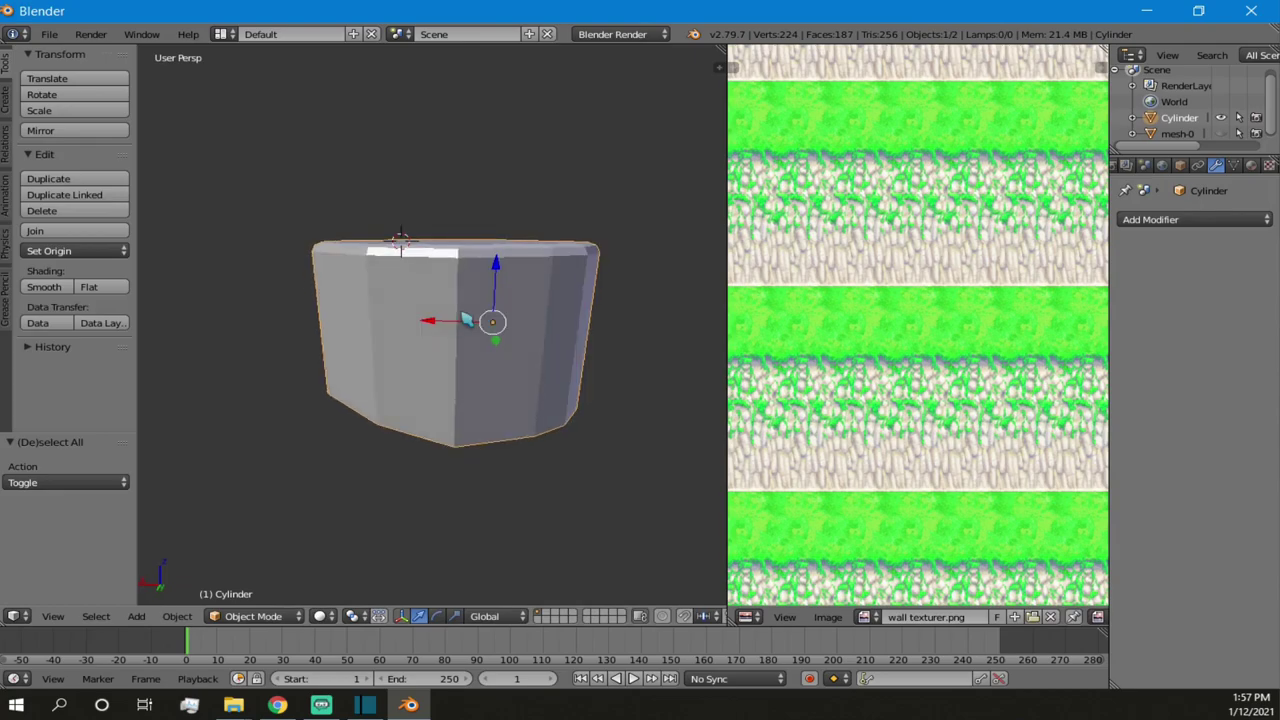
left_click(556, 328)
scroll(558, 330, "up", 3)
scroll(541, 343, "down", 2)
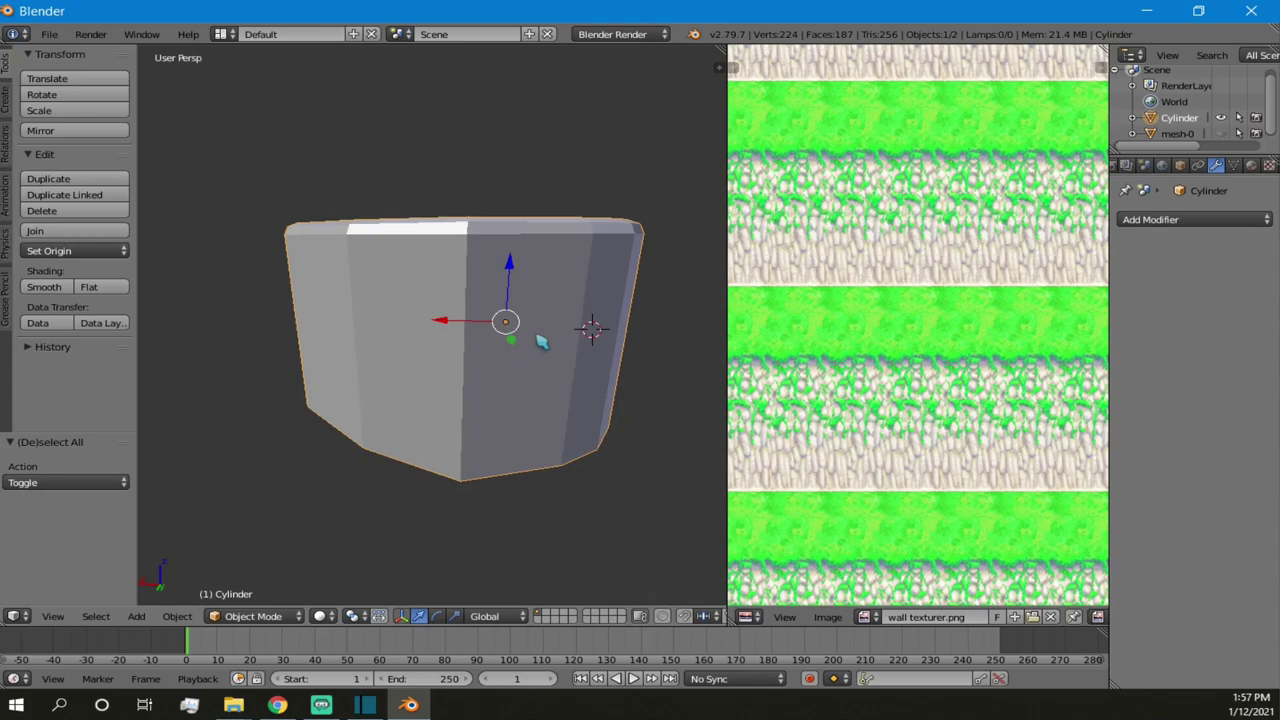
- Try raising the platform about 1.208 along Z
key("g")
key("z")
left_click(561, 258)
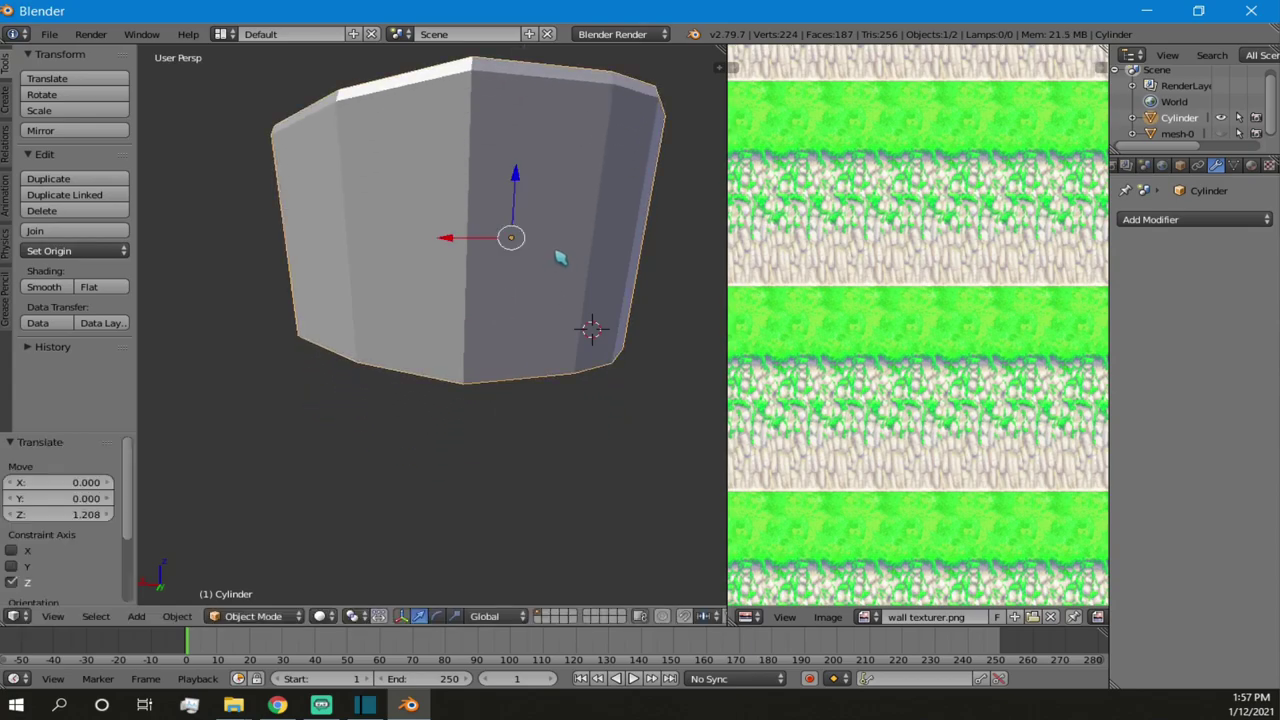
key("ctrl+z")
- Select the whole platform mesh in Edit Mode and check it in textured shading
key("Tab")
key("a")
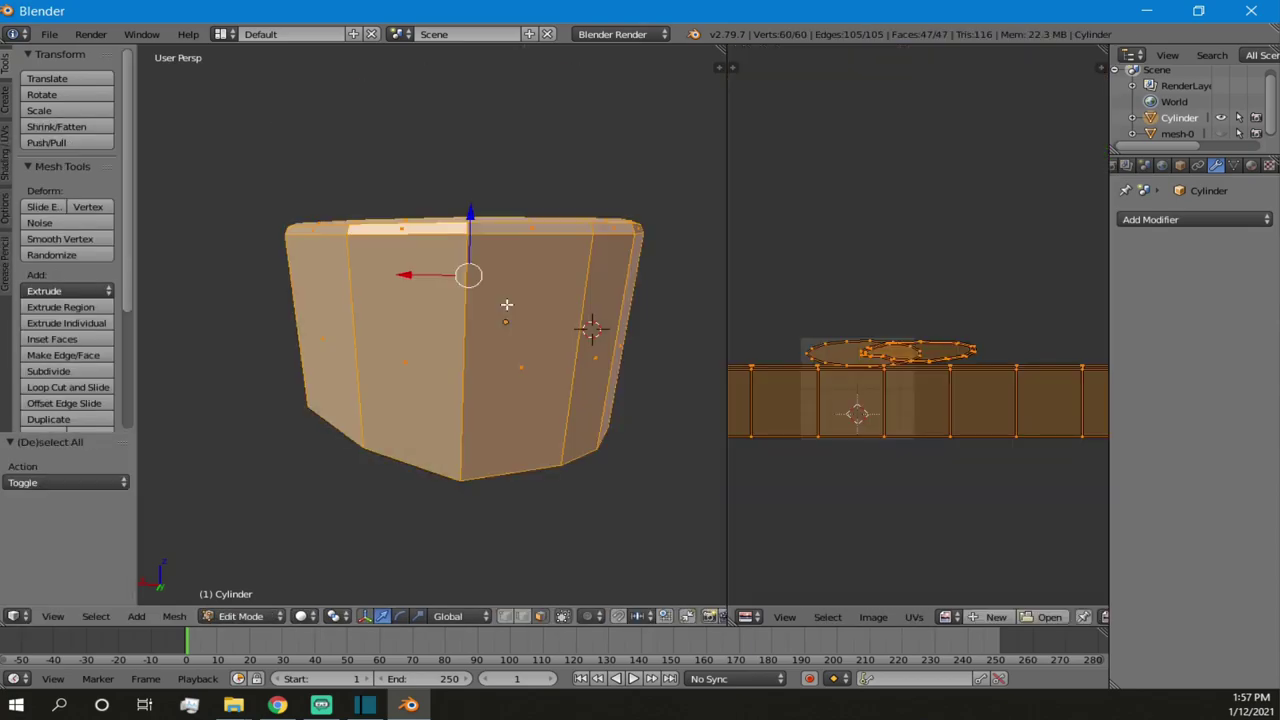
left_click(540, 363)
key("alt+z")
left_click(770, 314)
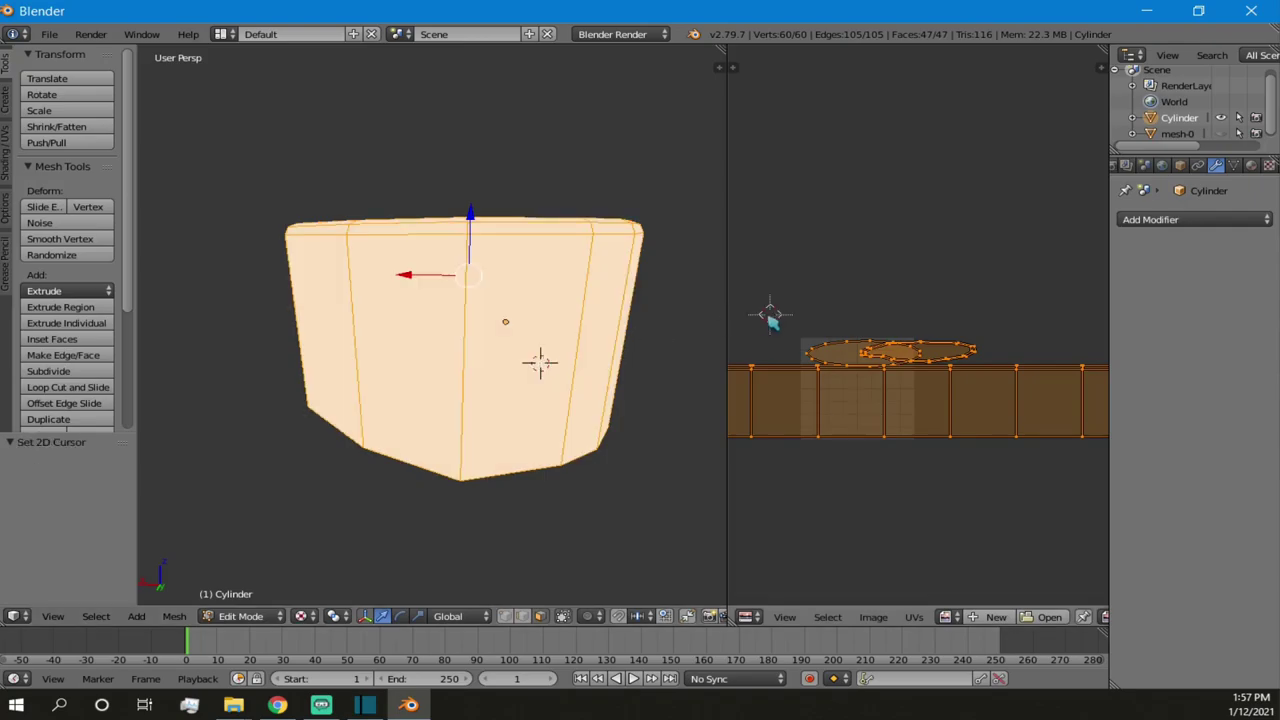
scroll(620, 337, "down", 2)
mouse_move(568, 280)
middle_mouse_down()
mouse_move(514, 373)
mouse_move(497, 368)
middle_mouse_up()
key("alt+z")
key("alt+z")
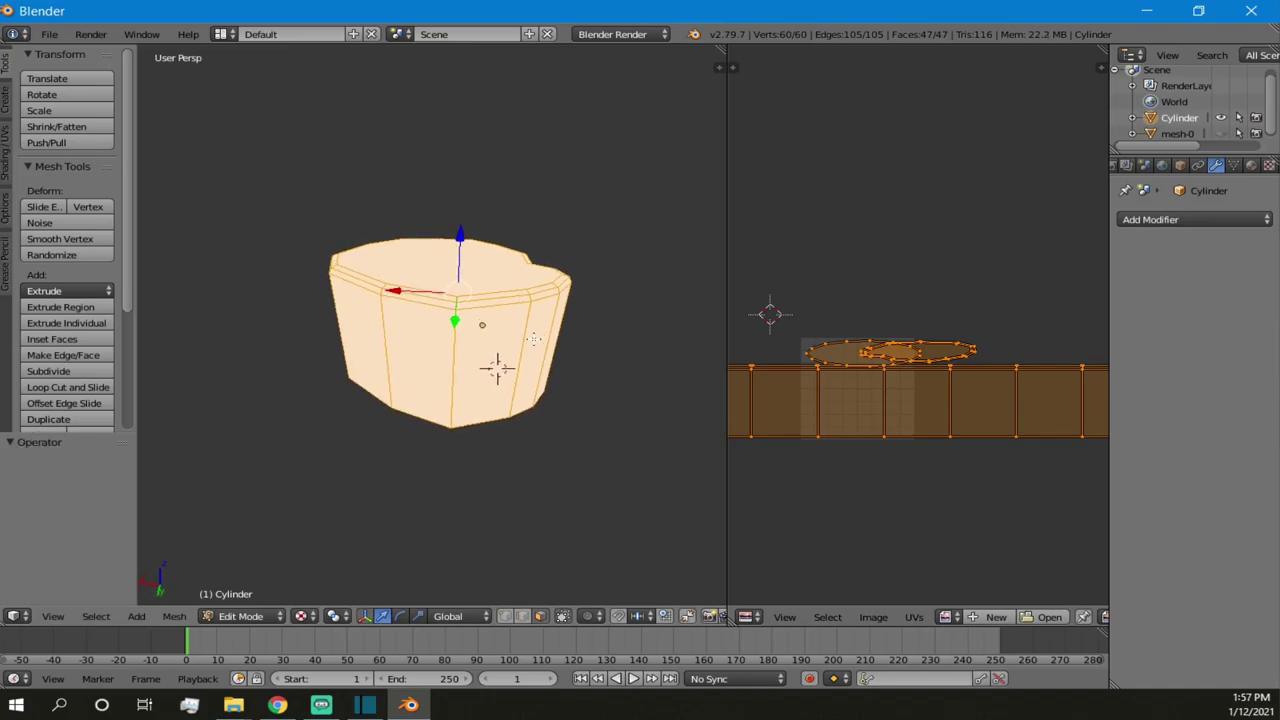
- Deselect the mesh, leave Edit Mode and select the platform object again
key("a")
key("Tab")
key("a")
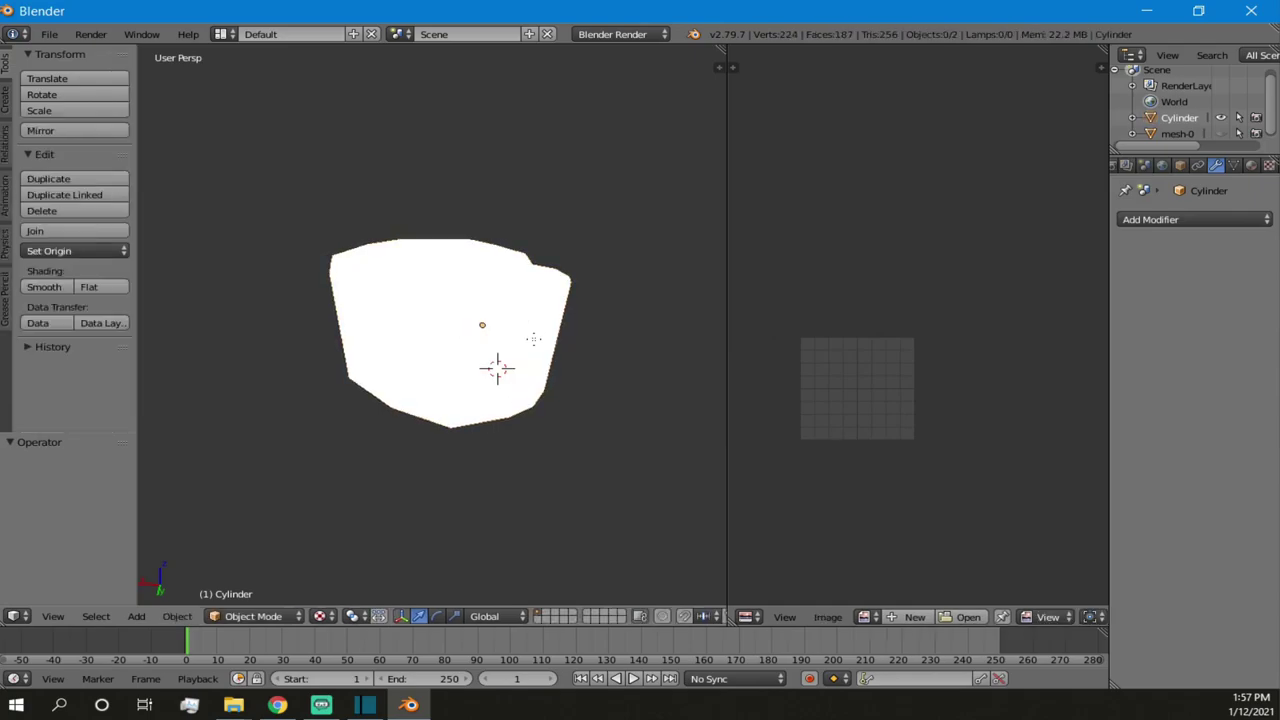
right_click(497, 368)
key("Tab")
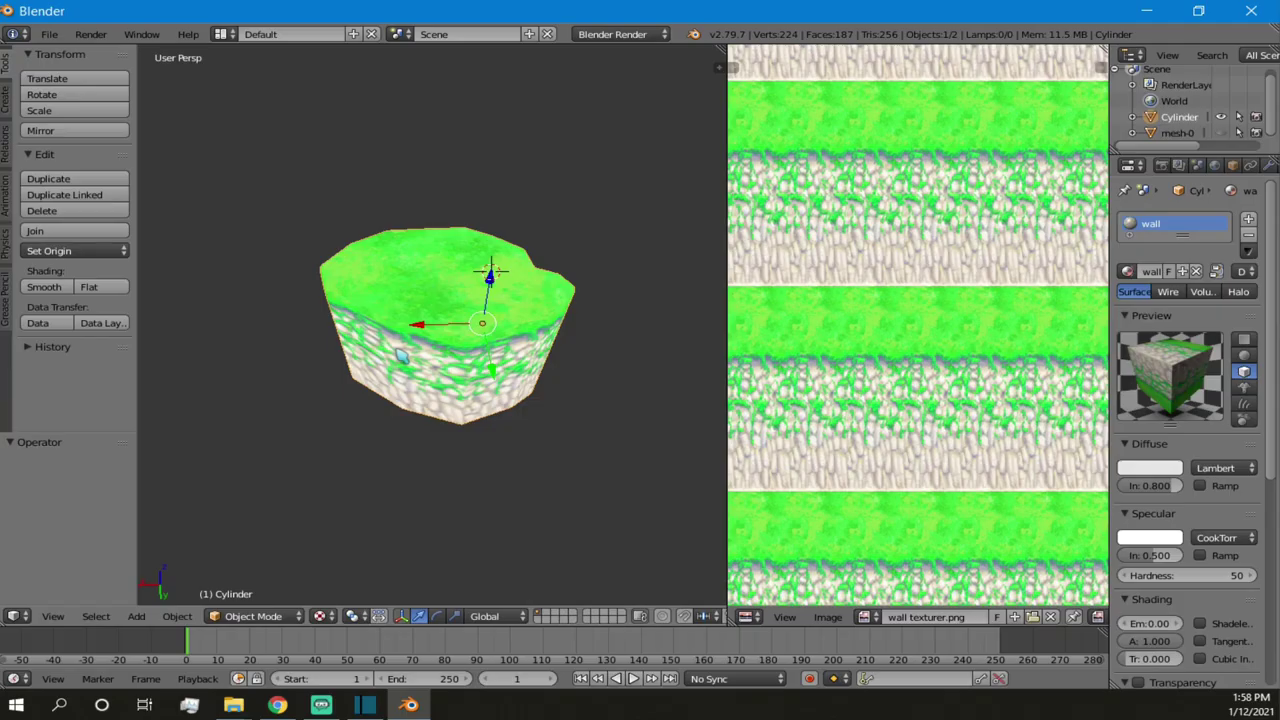
- Select the mesh-0 object in the outliner and look over the textured platform
middle_click_drag(403, 358, 392, 305)
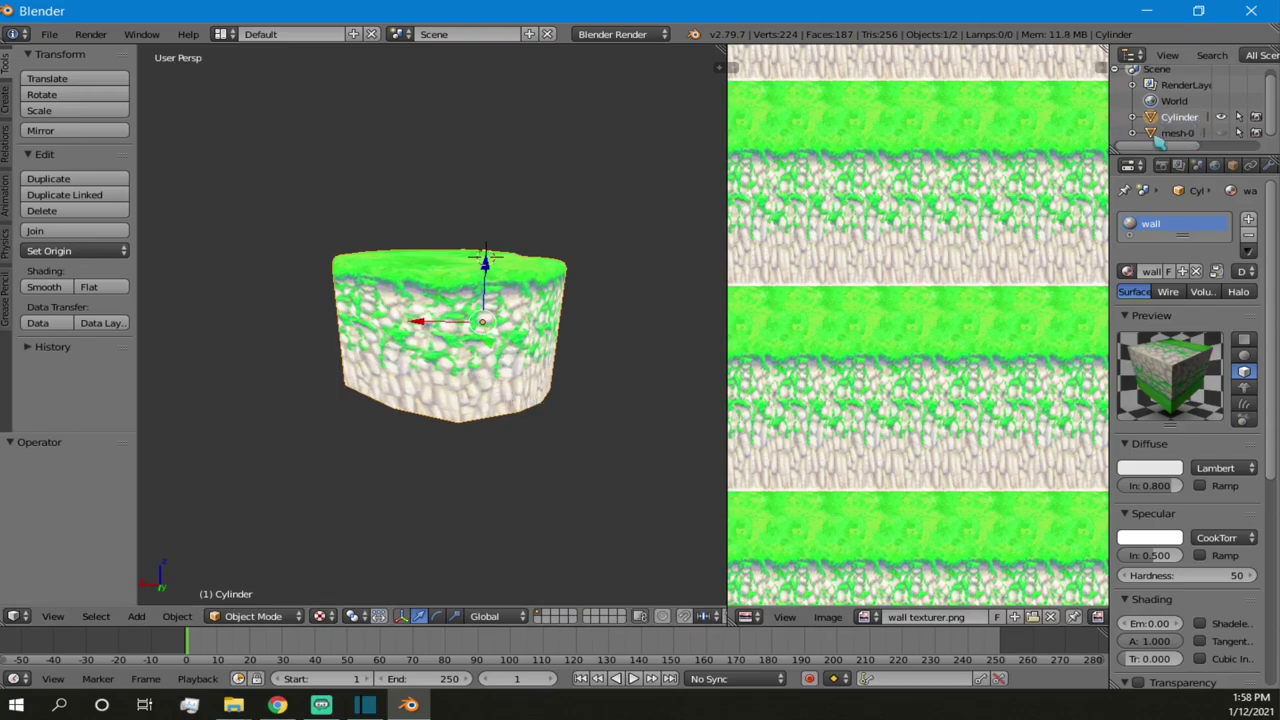
left_click(1170, 134)
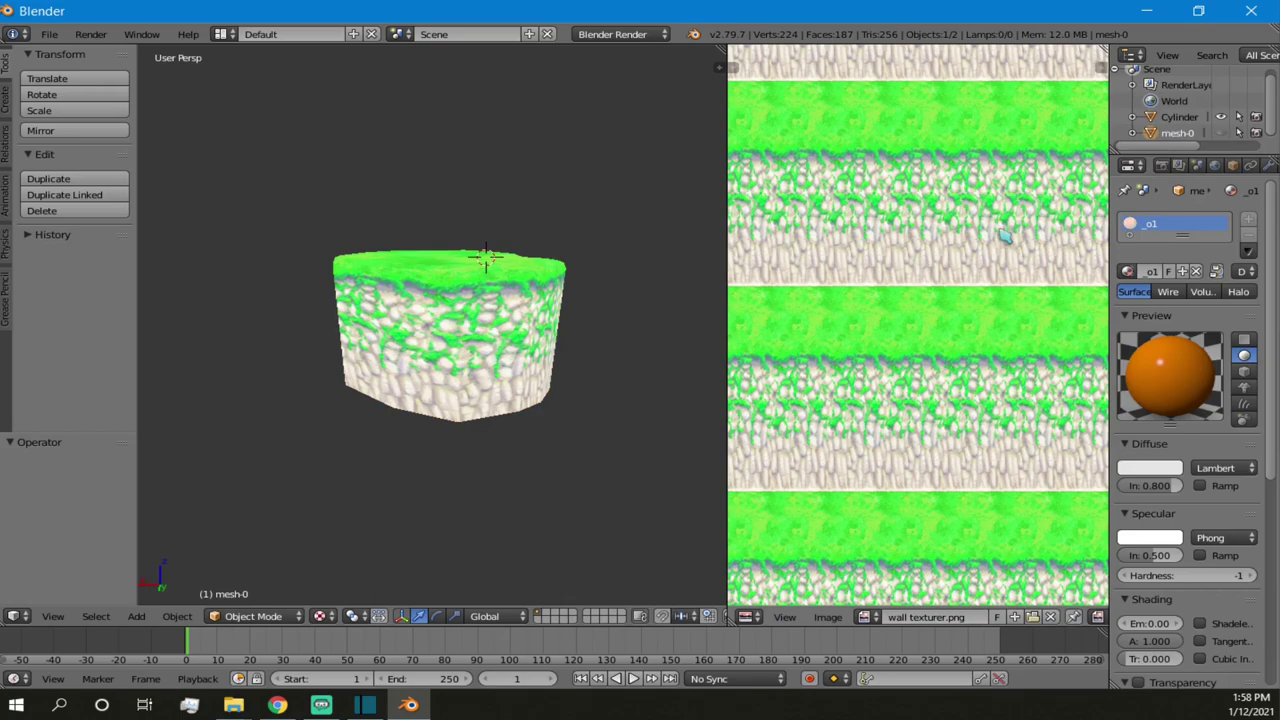
scroll(571, 329, "up", 6)
middle_click_drag(571, 329, 500, 330)
scroll(463, 314, "down", 8)
right_click(1147, 230)
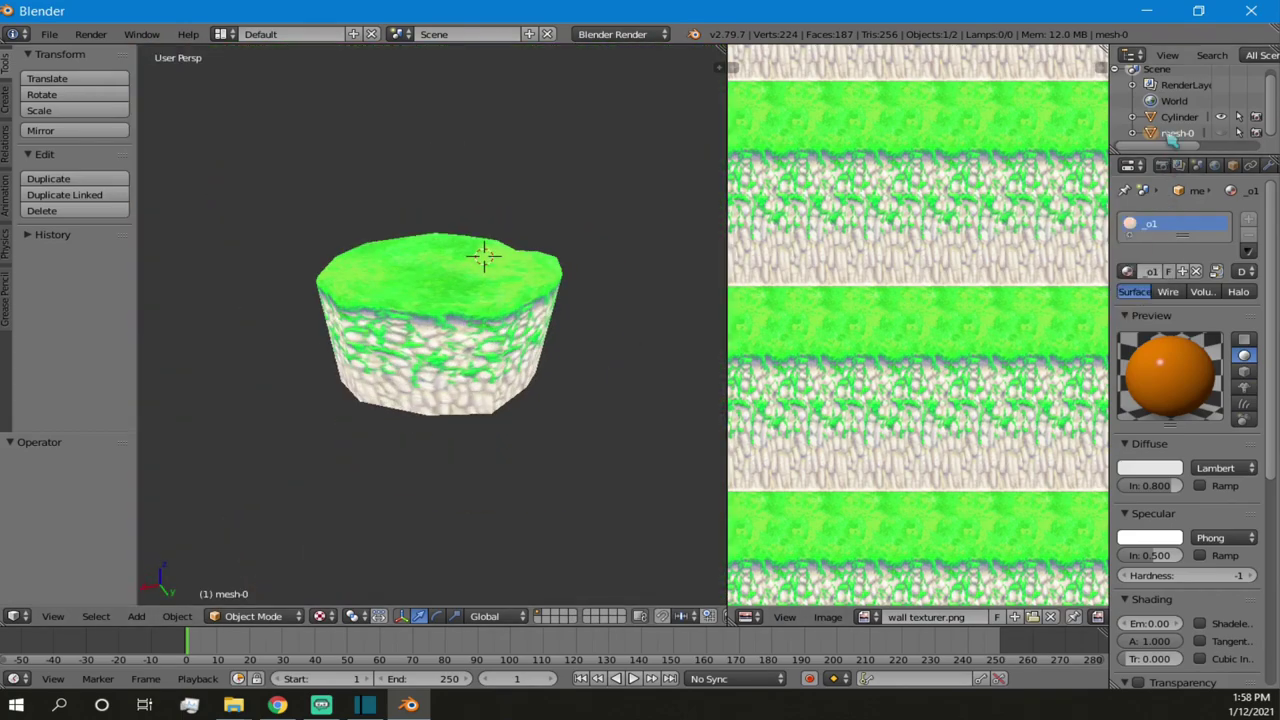
- Place the 3D cursor on the platform's upper rim and reselect the cylinder
left_click(538, 280)
right_click(540, 284)
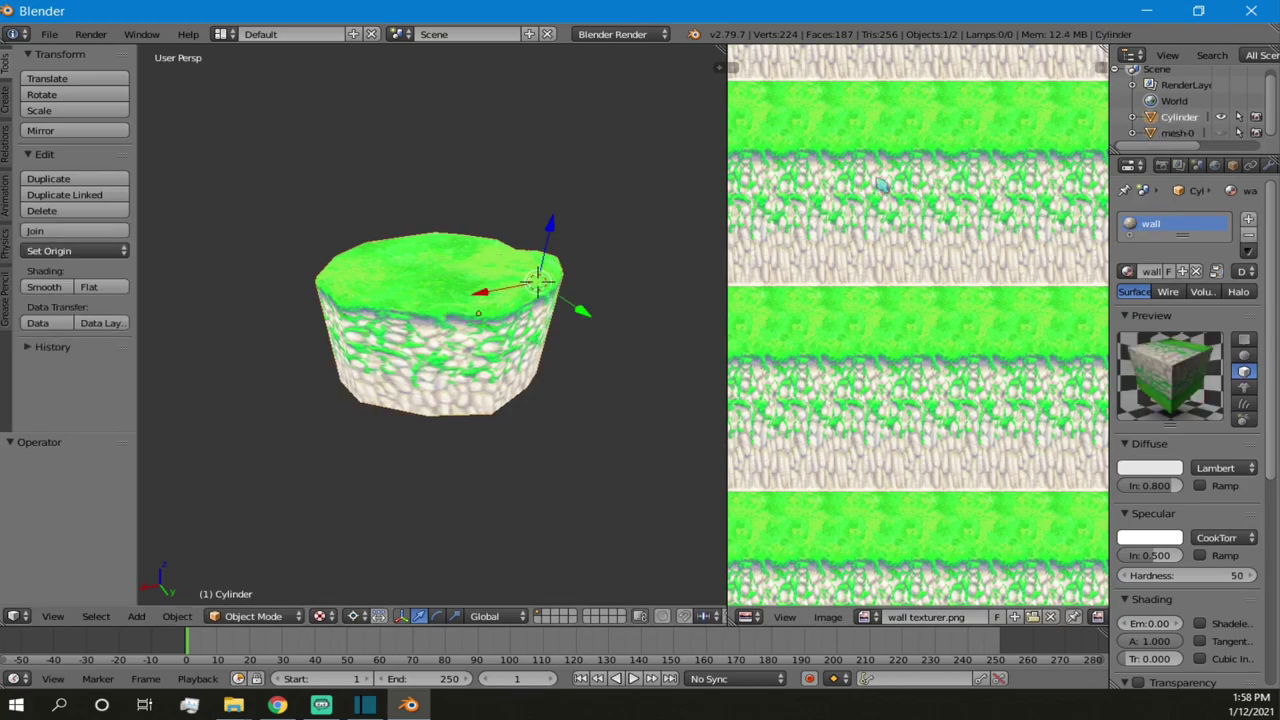
scroll(470, 308, "down", 5)
scroll(463, 313, "down", 1)
middle_click_drag(463, 313, 274, 289)
scroll(351, 279, "down", 3)
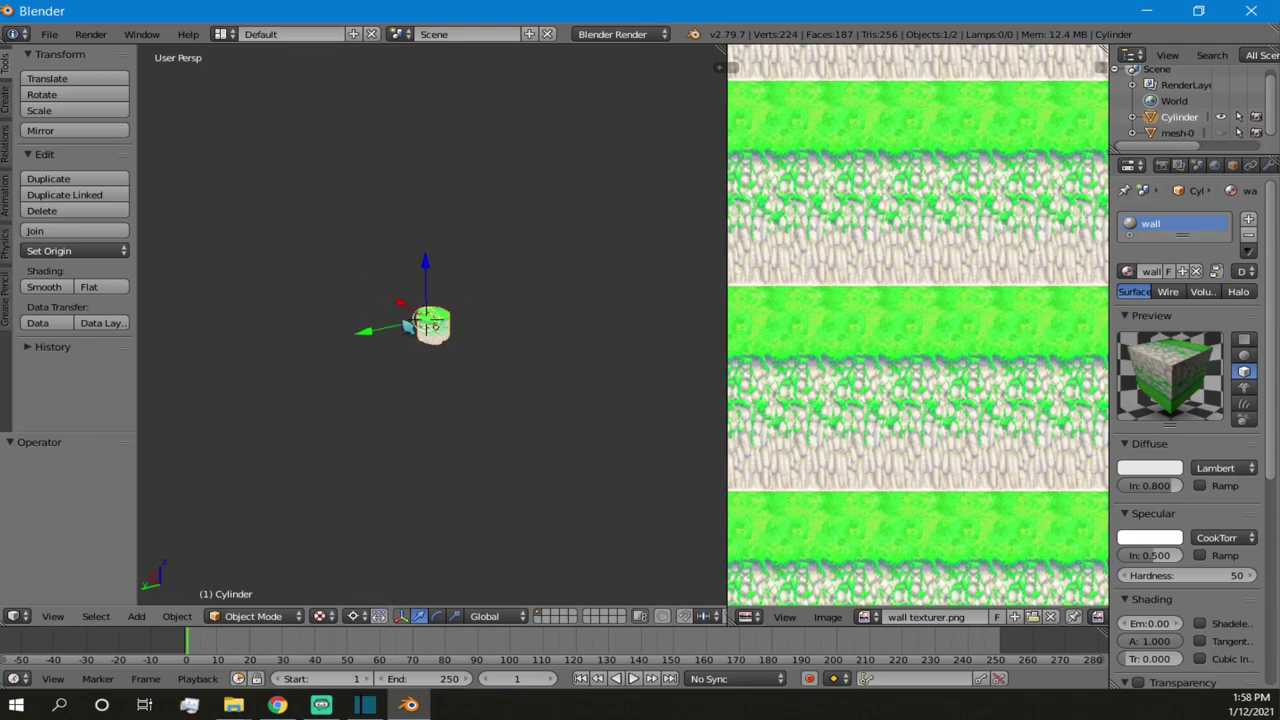
- Enter Edit Mode on the platform and select its whole mesh
scroll(478, 329, "up", 10)
scroll(478, 329, "down", 3)
scroll(478, 329, "up", 2)
mouse_move(478, 329)
middle_mouse_down()
mouse_move(560, 312)
mouse_move(462, 314)
middle_mouse_up()
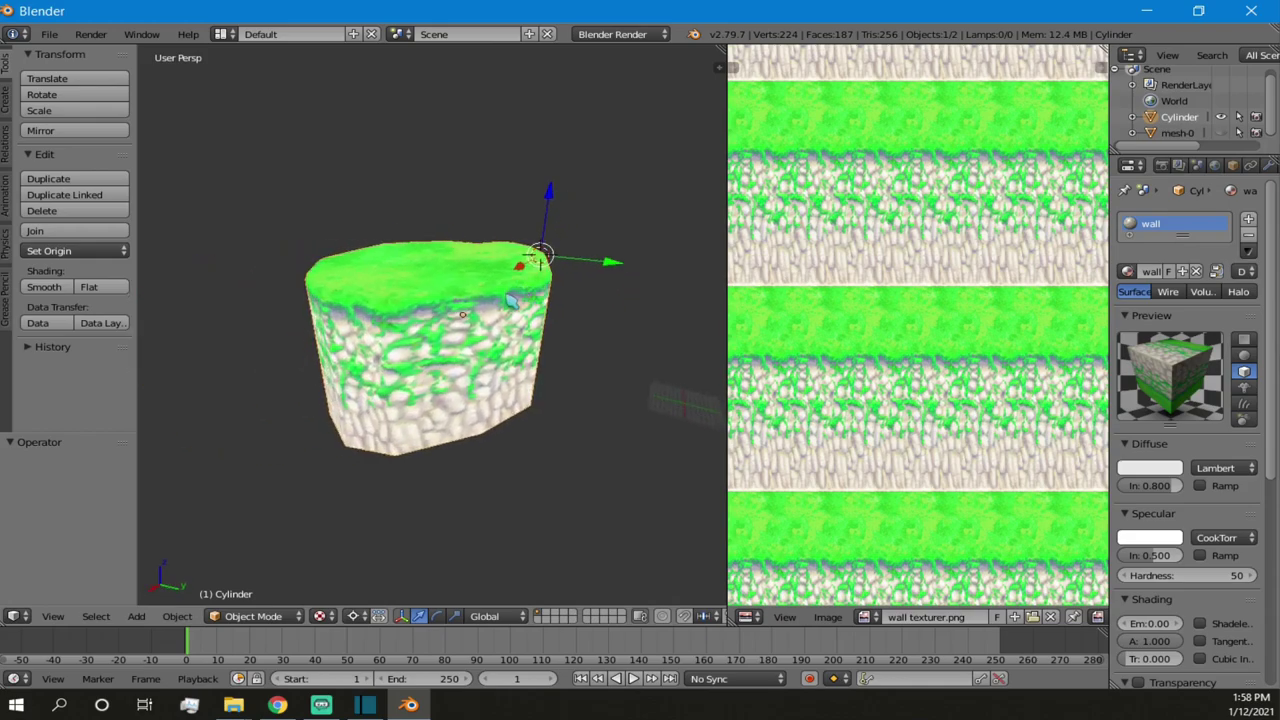
key("Tab")
key("a")
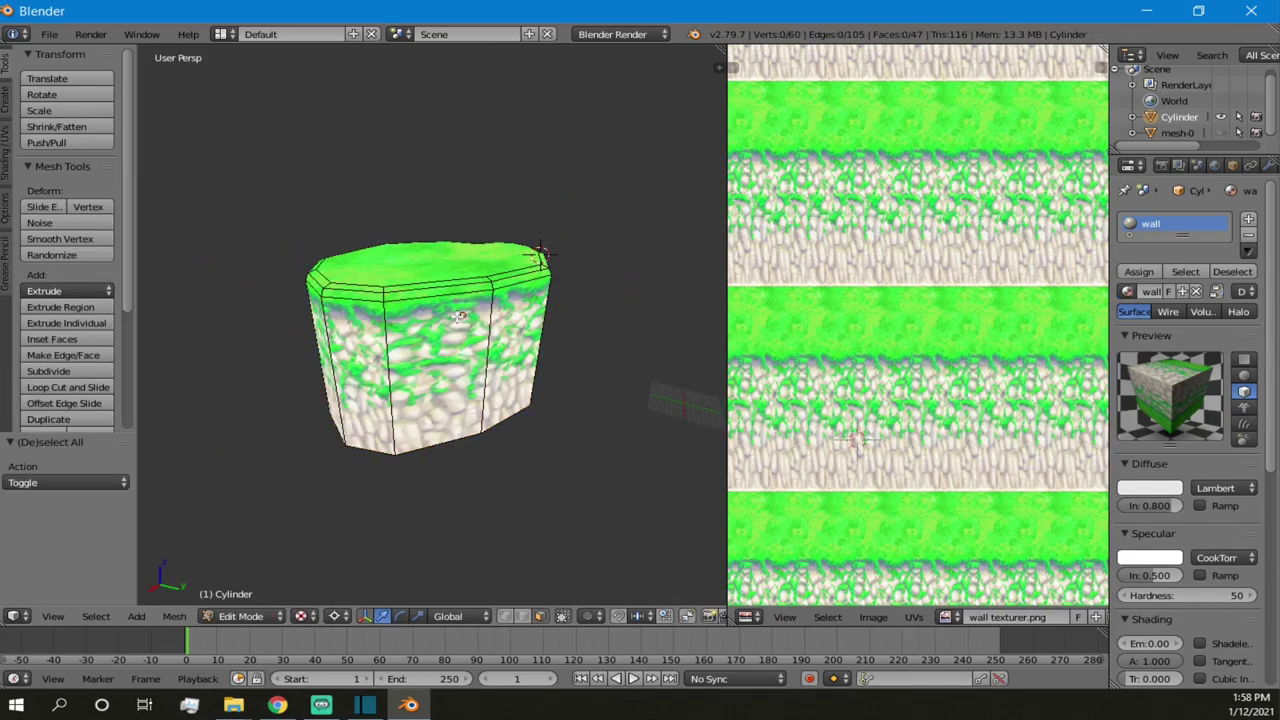
key("a")
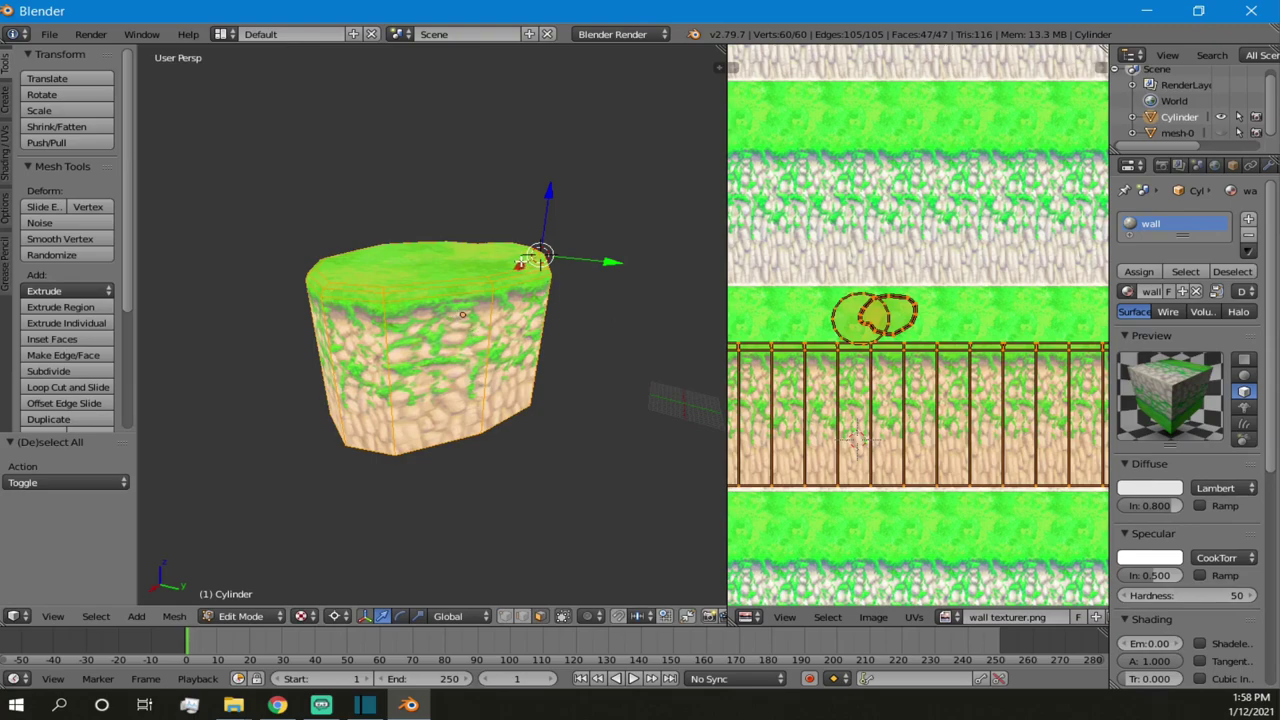
- Snap the 3D cursor to the centre of the selected platform mesh
middle_click_drag(552, 264, 488, 288)
left_click(671, 284)
left_click(598, 178)
left_click(499, 133)
left_click(534, 191)
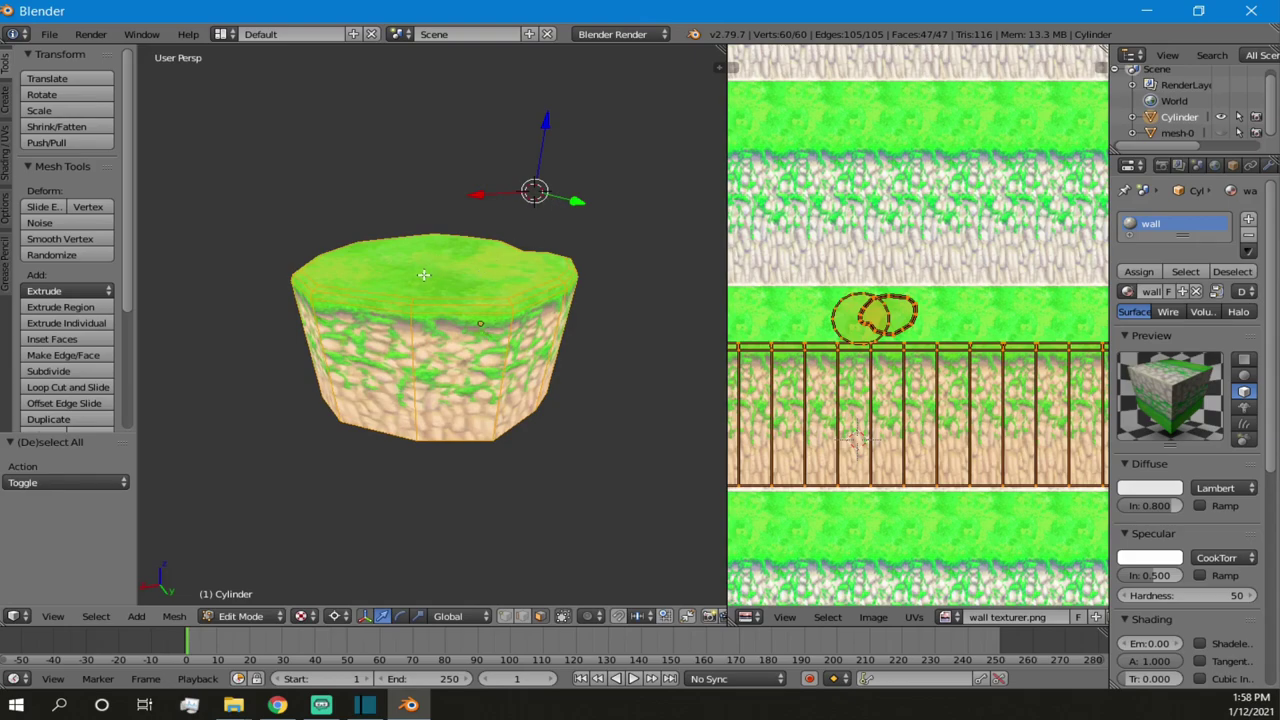
key("shift+s")
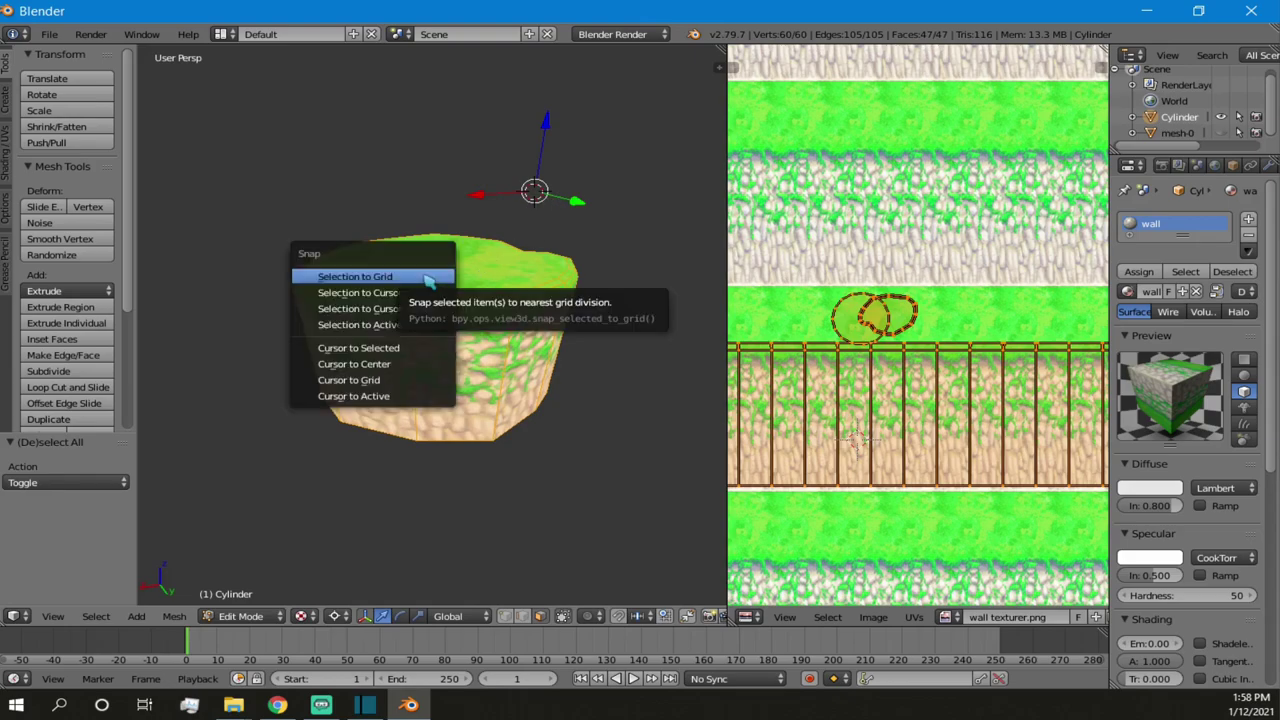
left_click(414, 348)
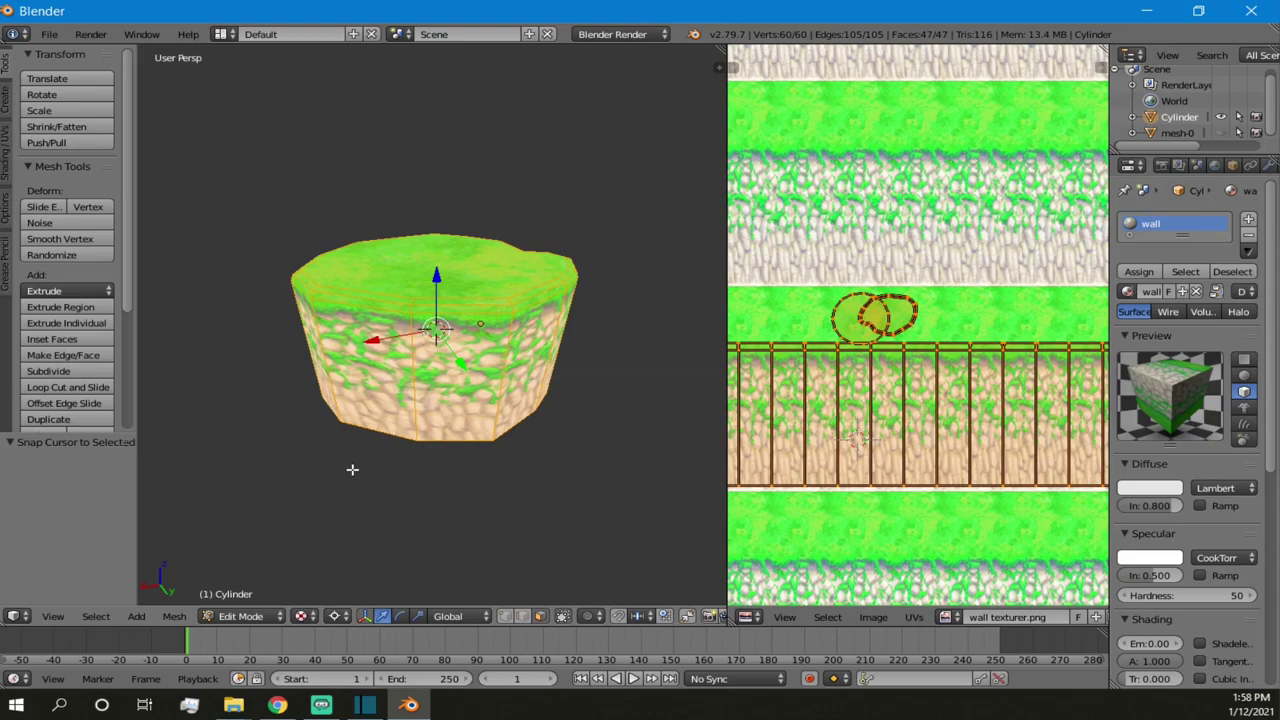
- Duplicate the whole platform mesh and move the copy -4.596 along Z, below the original
mouse_move(581, 372)
middle_mouse_down("shift")
mouse_move(424, 346)
mouse_move(563, 375)
middle_mouse_up("shift")
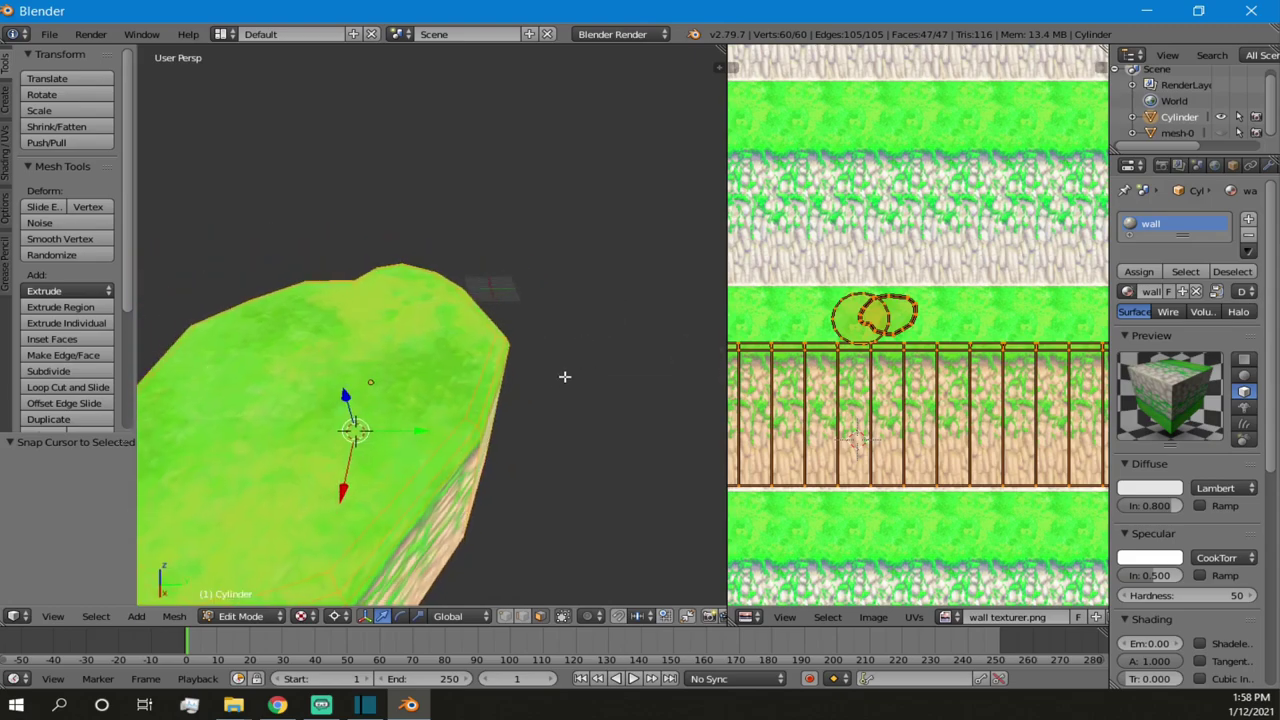
scroll(415, 374, "down", 3)
middle_click_drag(414, 374, 391, 313)
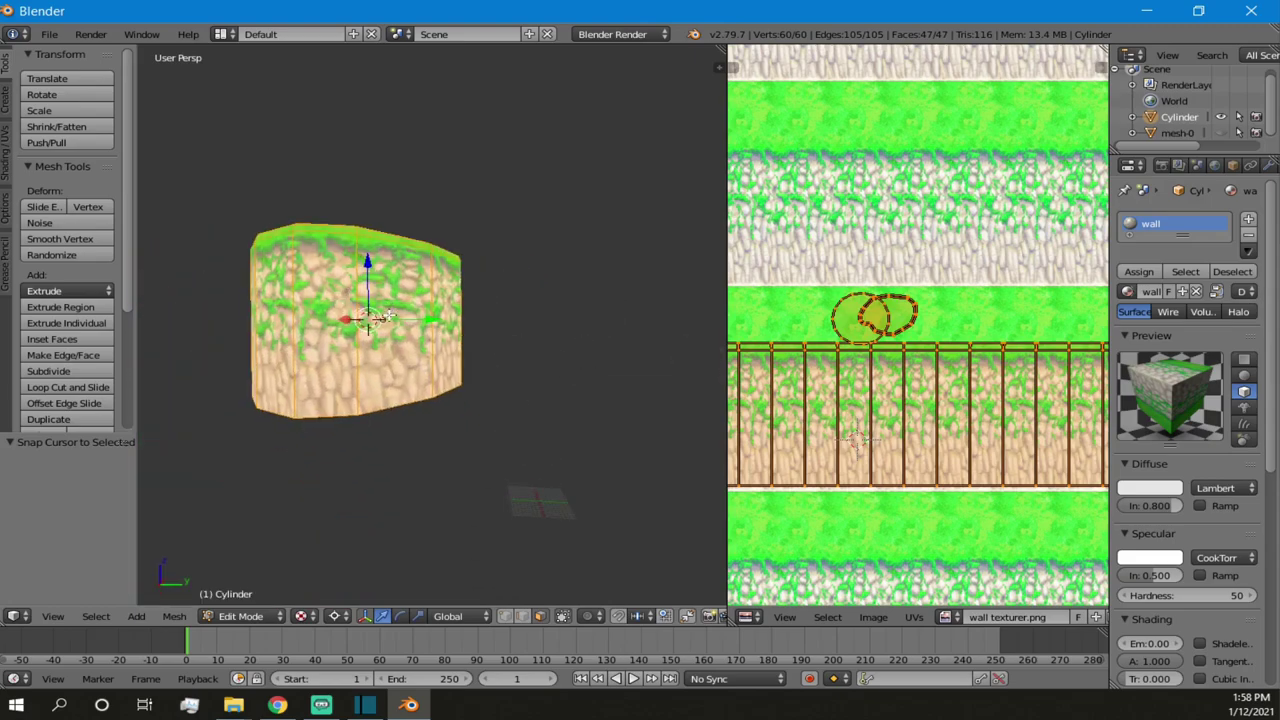
key("shift+d")
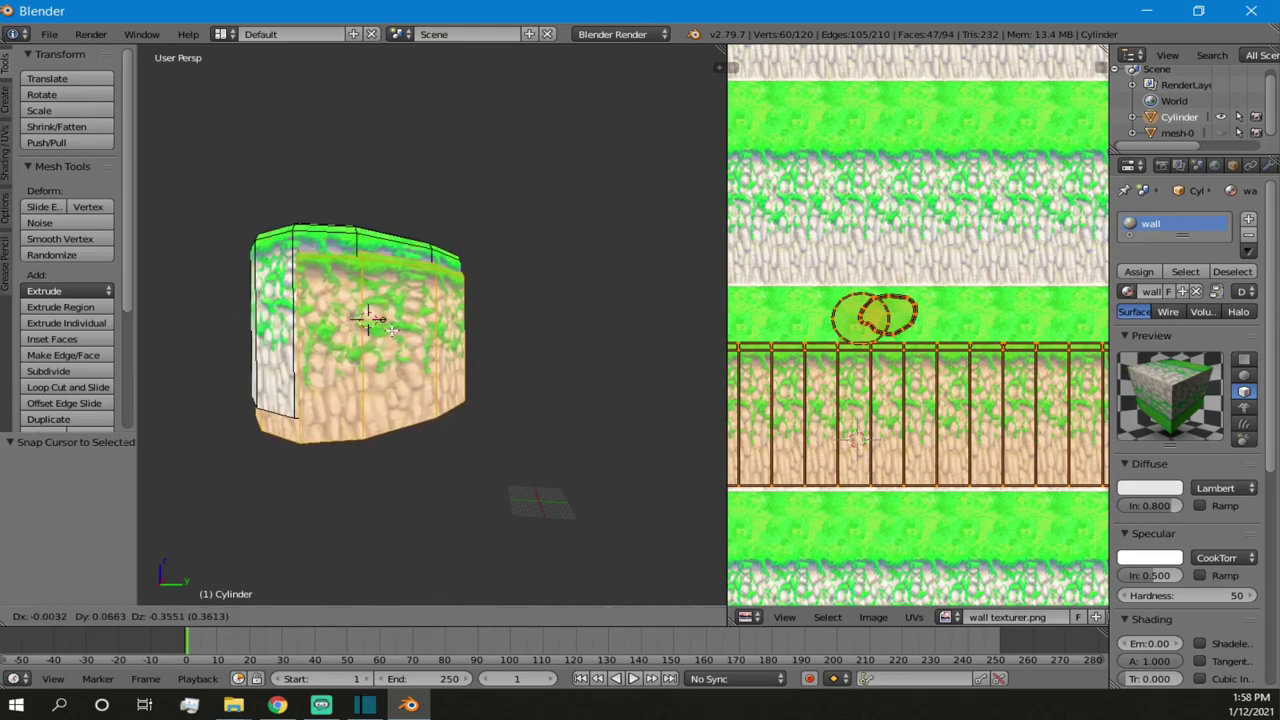
key("z")
left_click(389, 376)
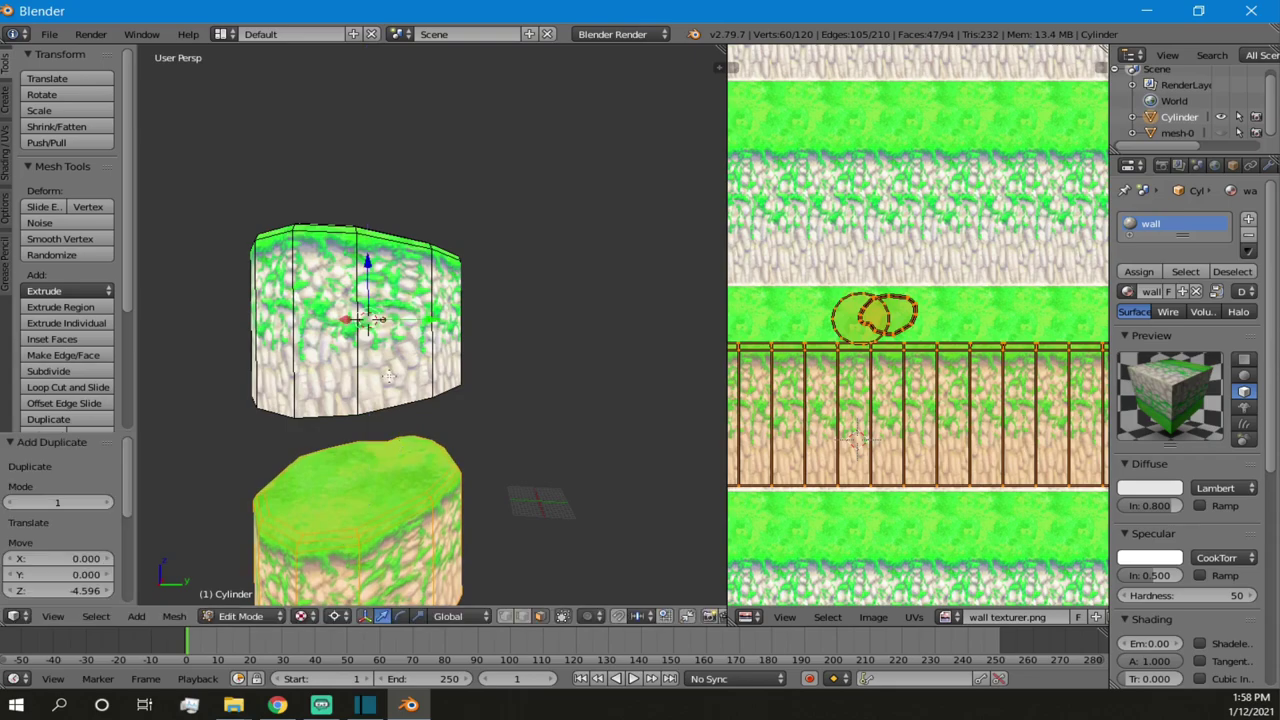
- Rename the Cylinder object as hill
scroll(389, 376, "down", 4)
key("Tab")
key("Tab")
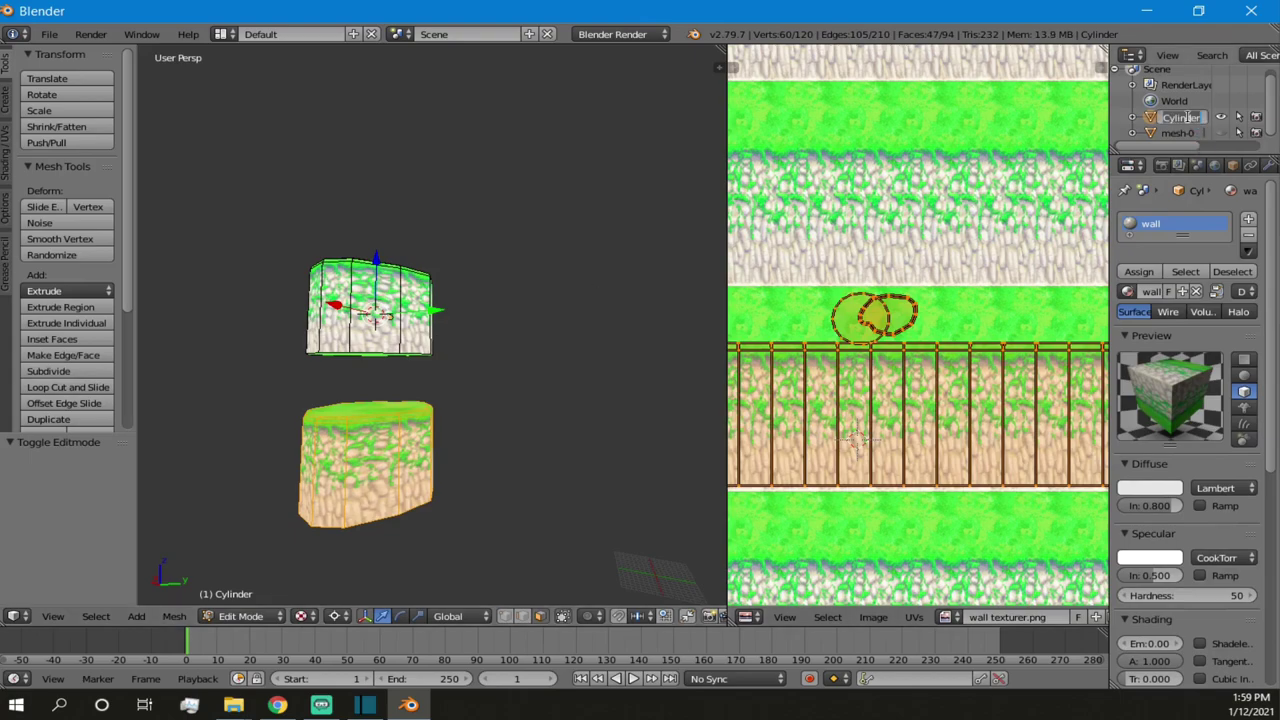
key("Return")
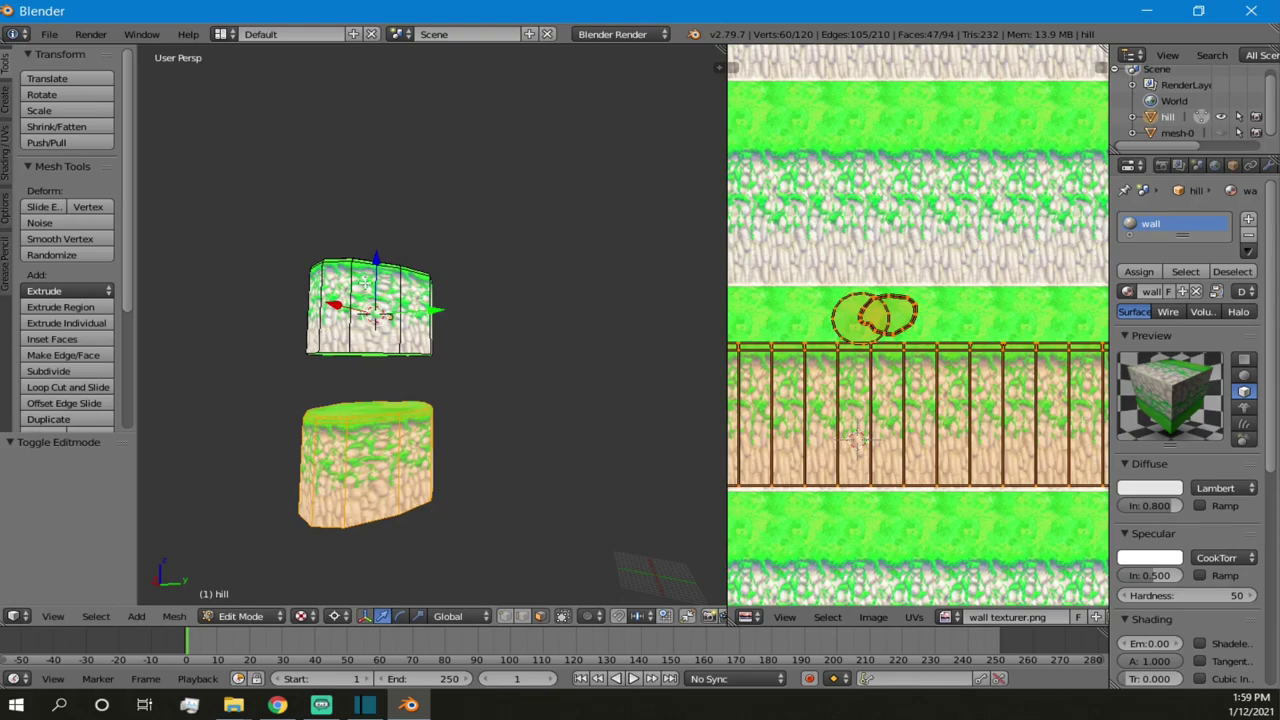
- Toggle the selection of both platform meshes and leave everything deselected
key("a")
key("a")
key("a")
key("a")
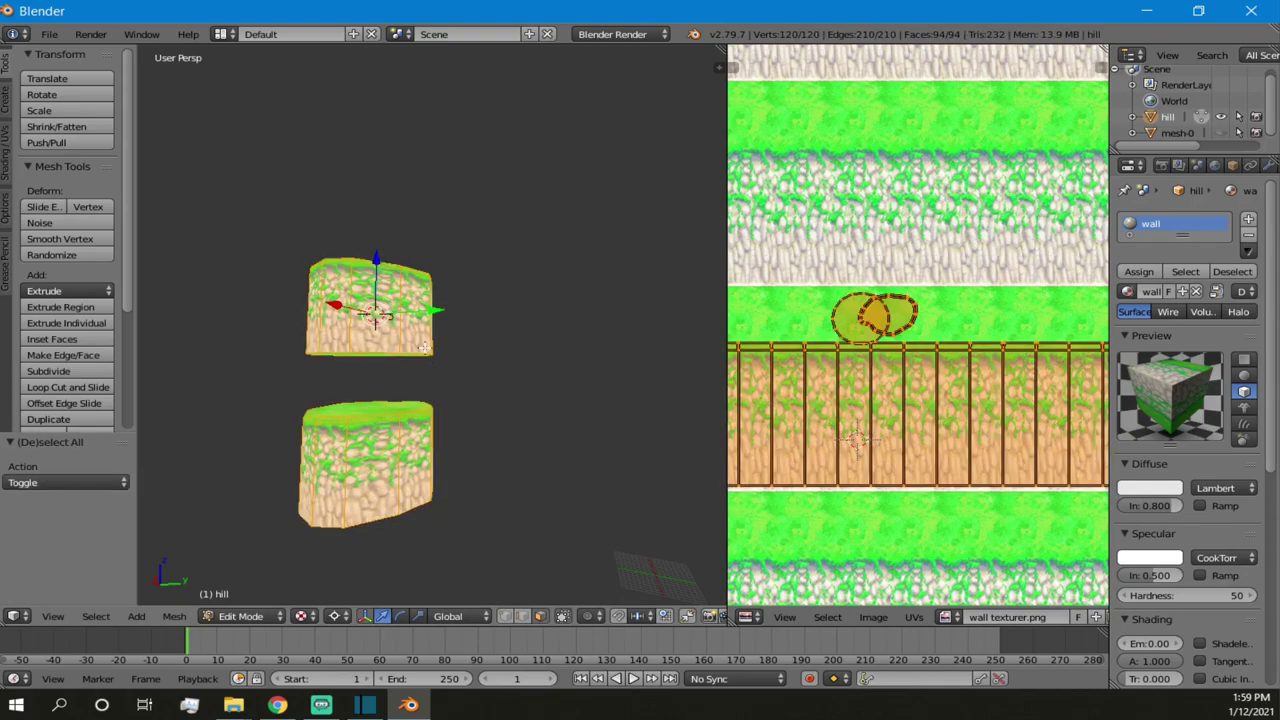
scroll(418, 439, "up", 3)
middle_click_drag(418, 439, 414, 402)
scroll(424, 440, "down", 3)
key("a")
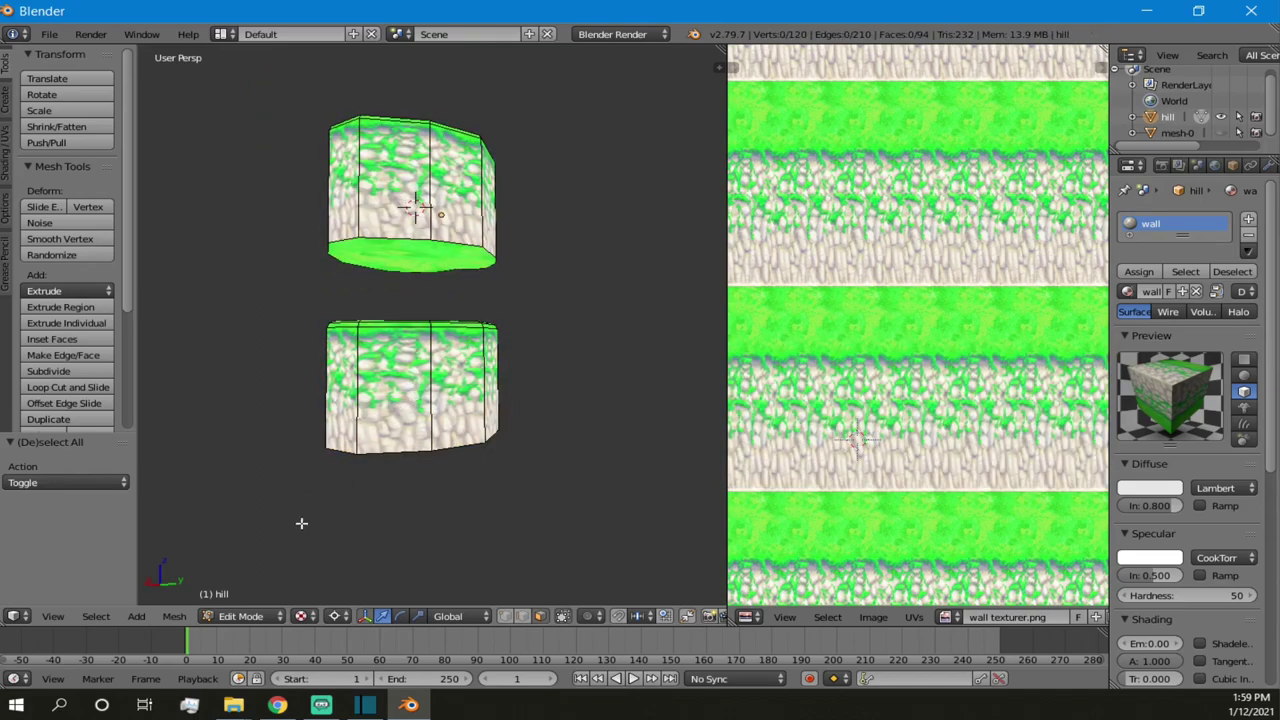
- Circle-select all of the lower platform copy in wireframe, then return to textured shading
key("z")
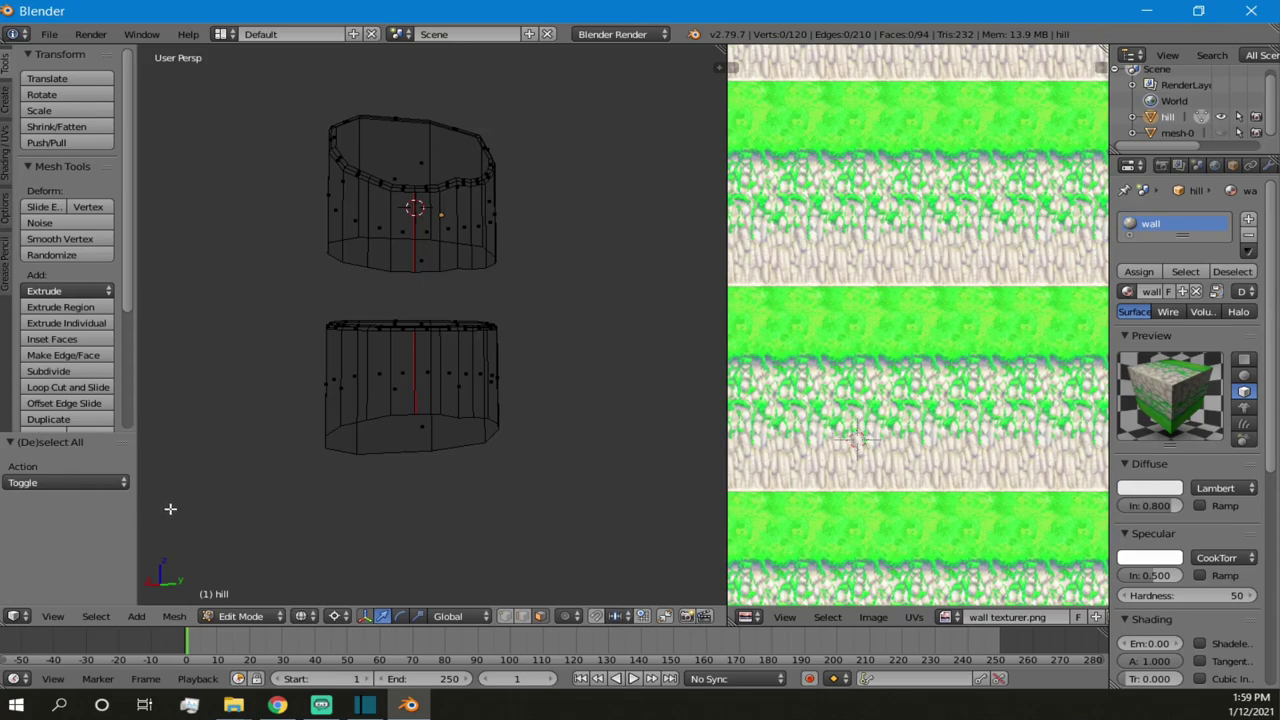
key("c")
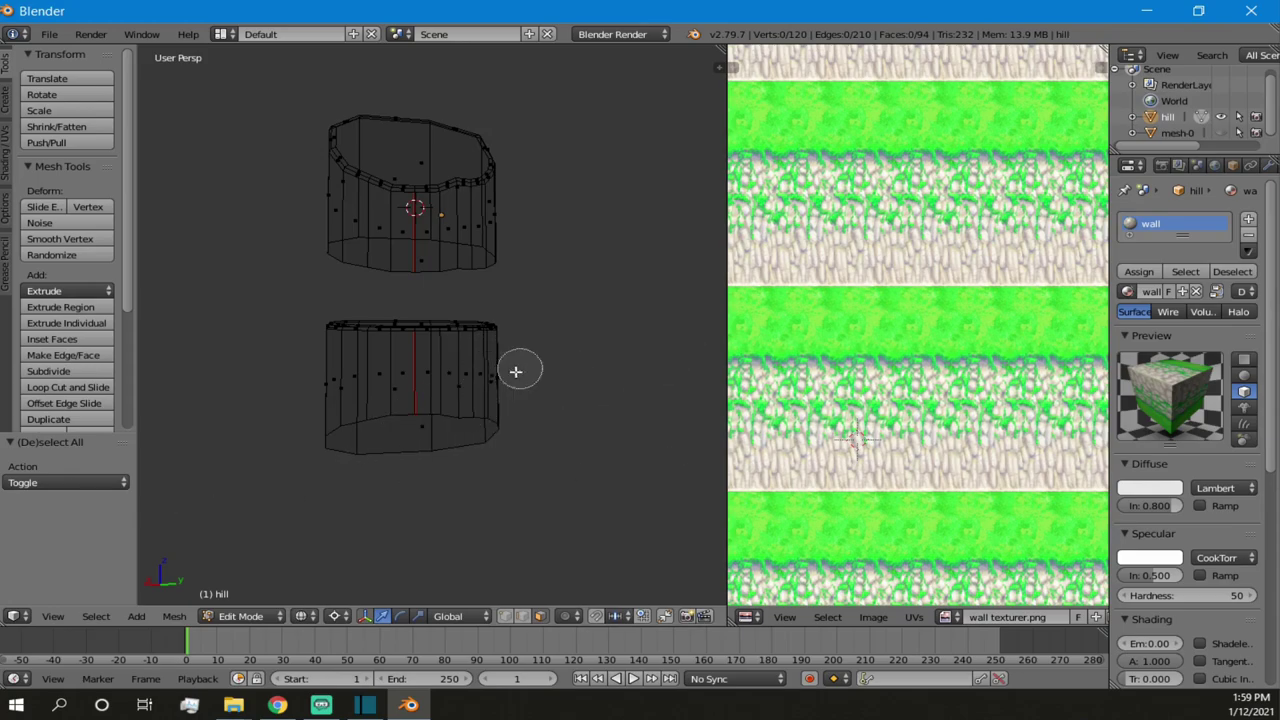
mouse_move(478, 406)
left_mouse_down()
mouse_move(494, 380)
mouse_move(471, 363)
mouse_move(430, 340)
mouse_move(361, 339)
left_mouse_up()
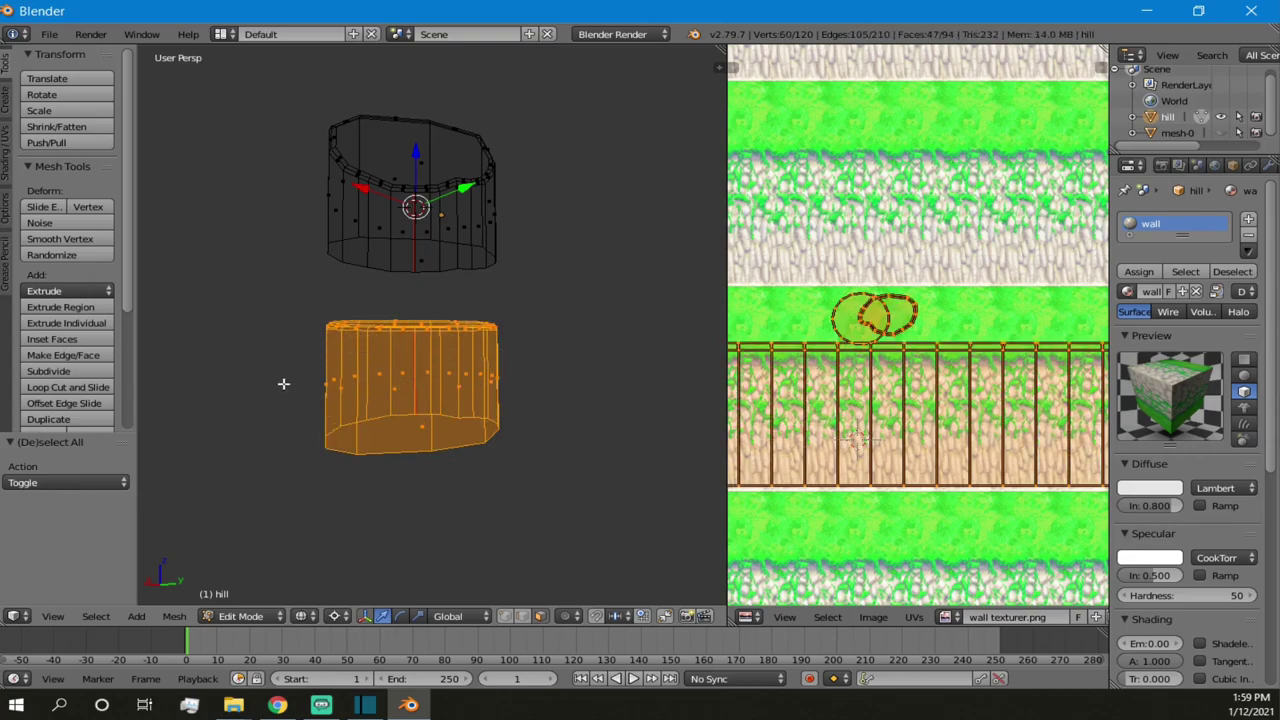
key("alt+z")
middle_click_drag(370, 351, 356, 412)
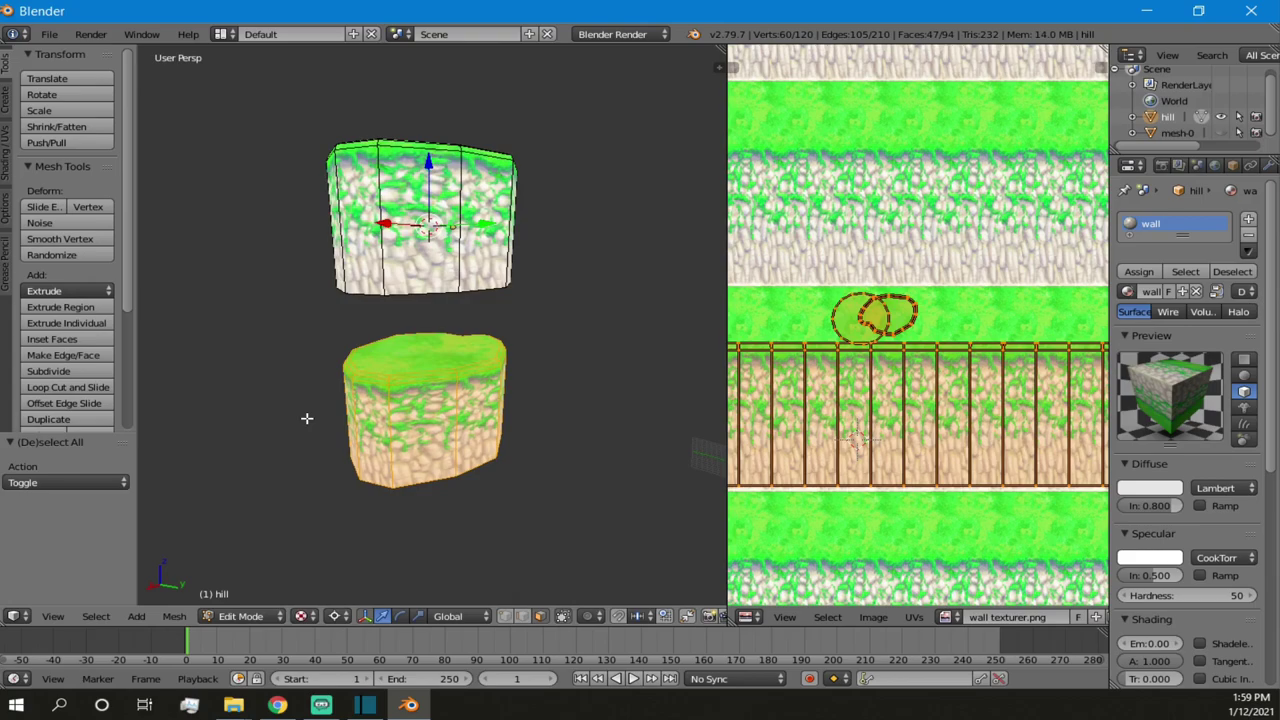
- Separate the selected lower platform from the hill mesh into its own object
key("KP_Decimal")
scroll(463, 220, "down", 4)
middle_click_drag(508, 256, 478, 286)
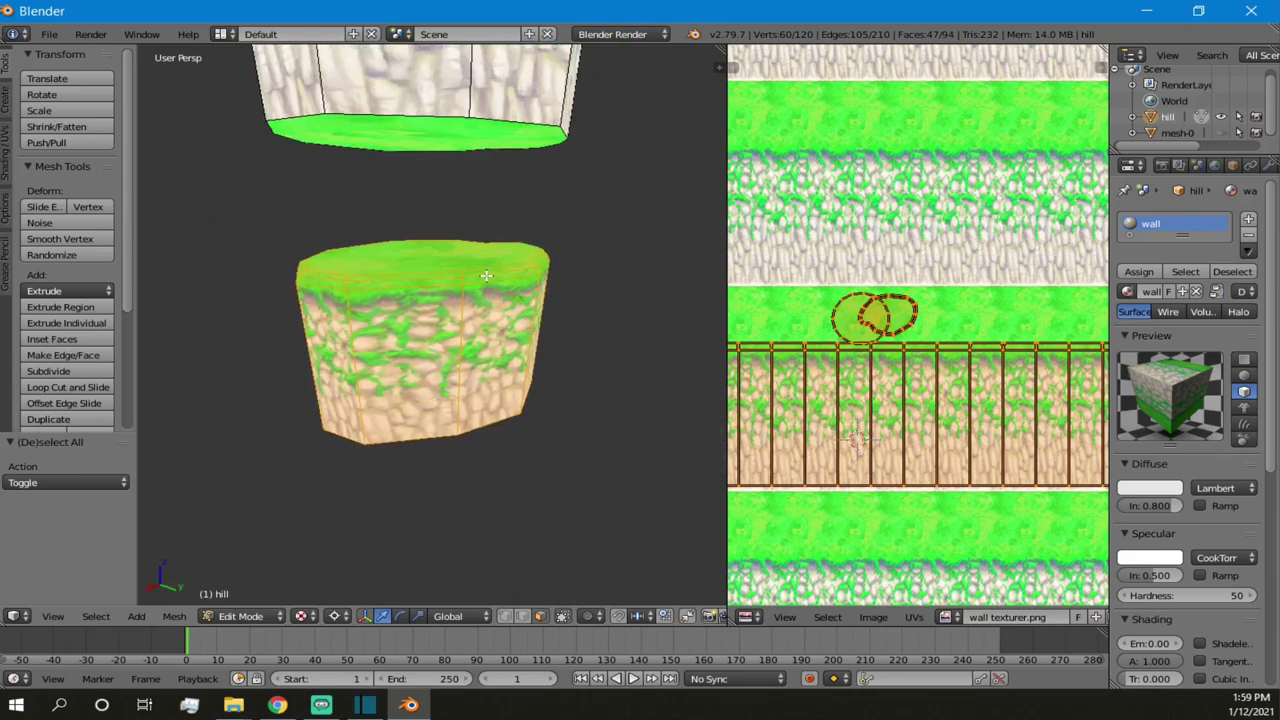
key("ctrl+p")
key("p")
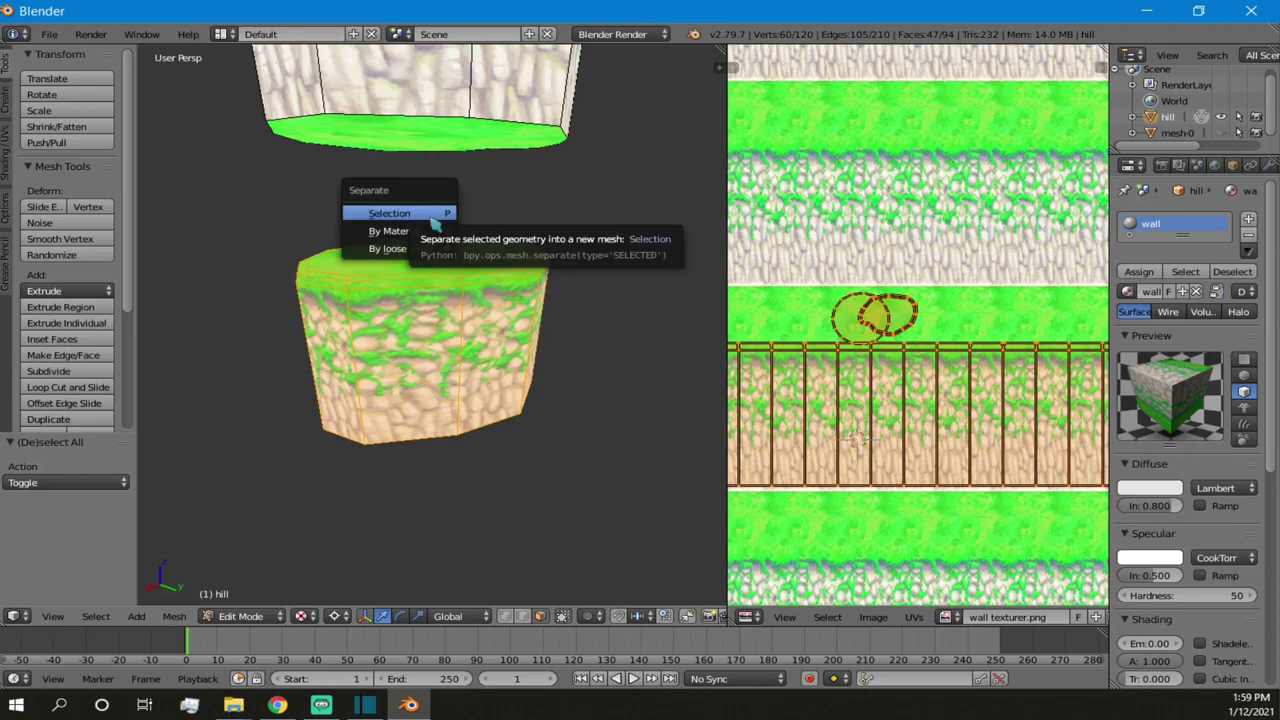
left_click(433, 214)
scroll(446, 261, "down", 3)
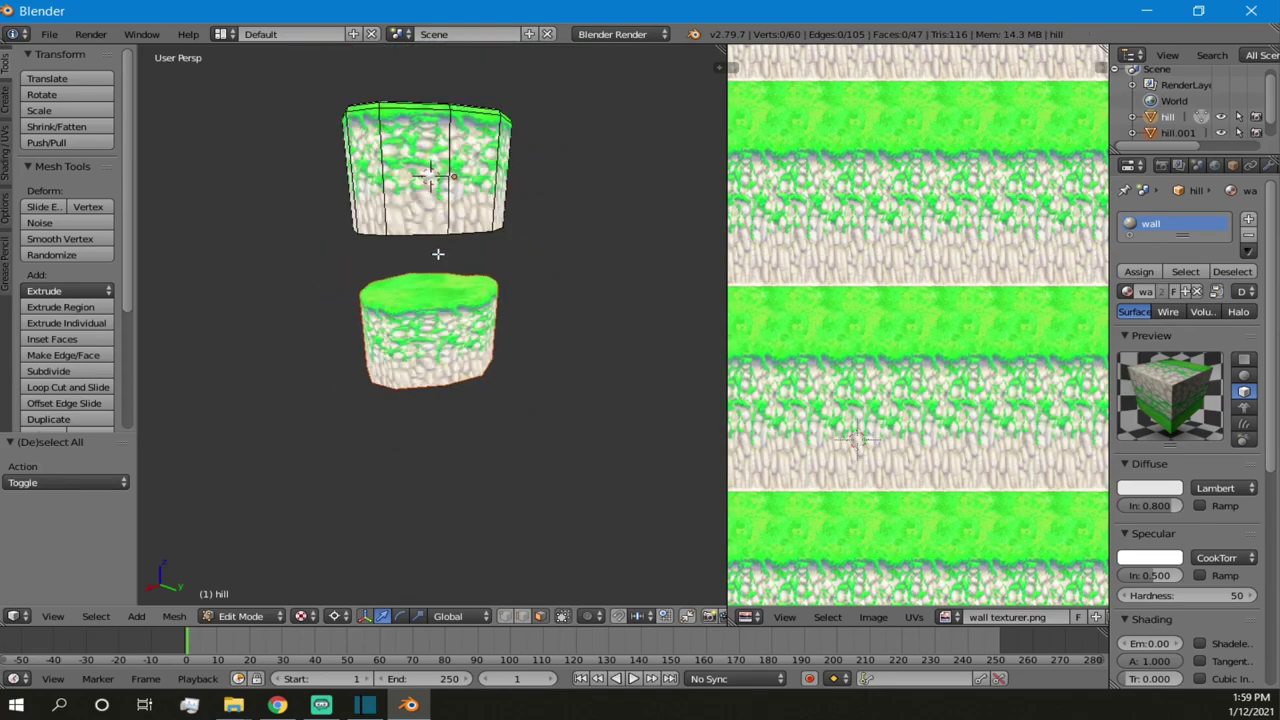
- Return to Object Mode and select only the lower platform object, hill.001
key("Tab")
key("Tab")
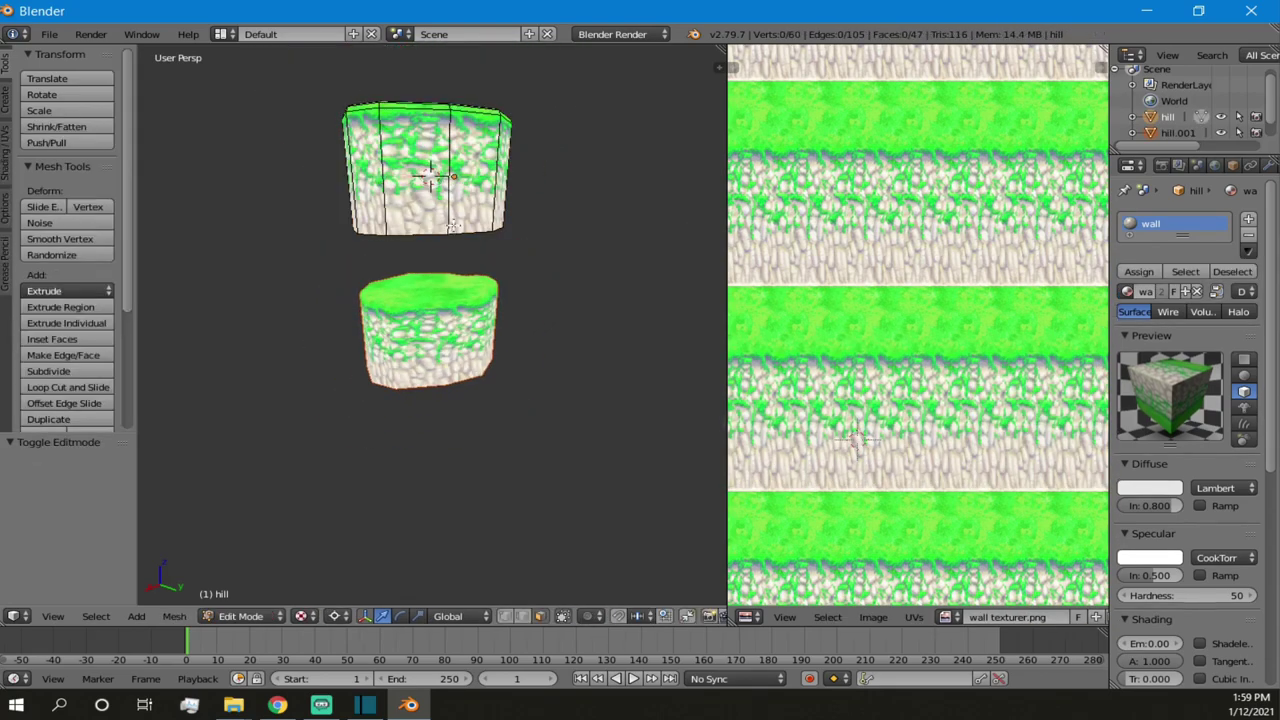
key("Tab")
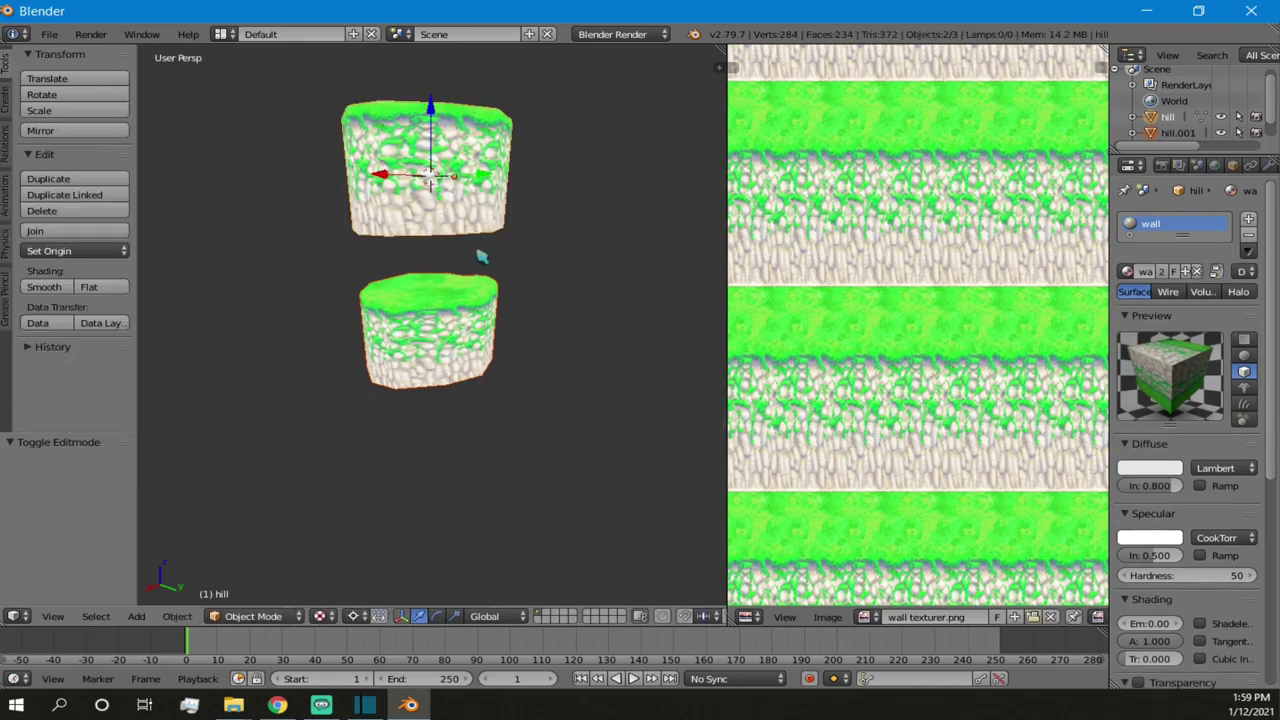
right_click(448, 294)
right_click(410, 178)
right_click(400, 302)
right_click(415, 170)
right_click(418, 278)
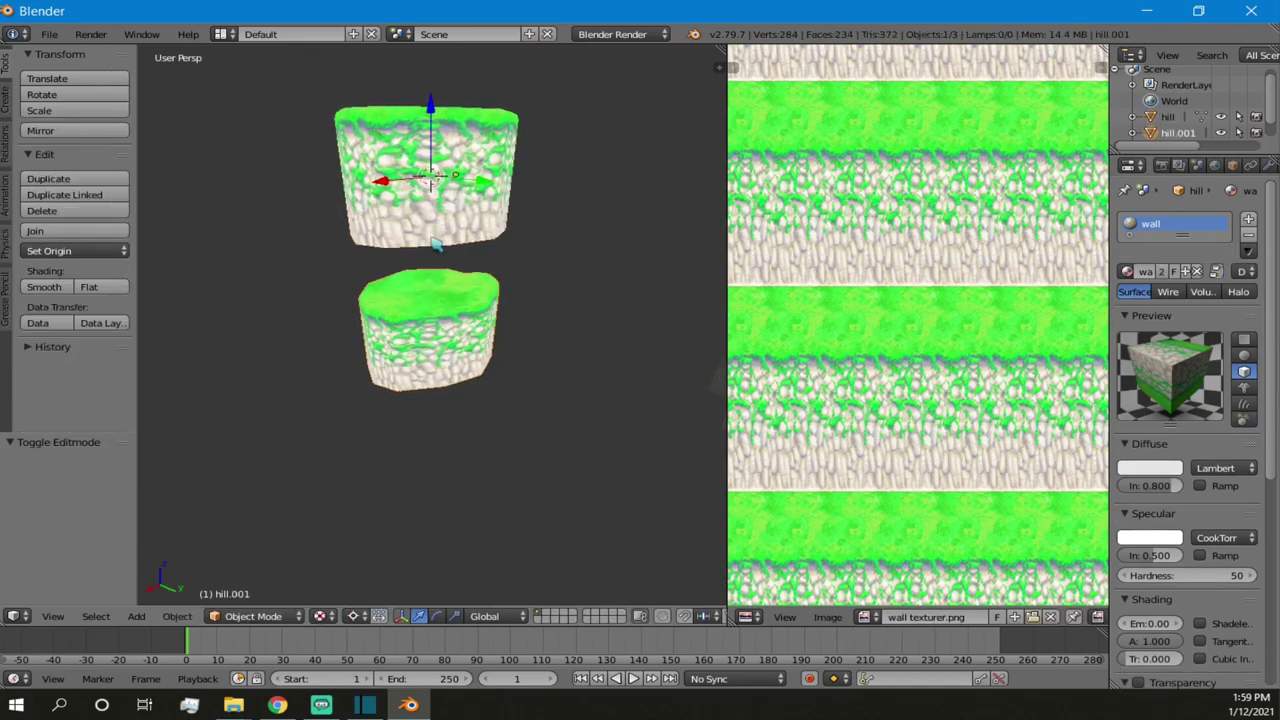
- Try to scale the lower platform object up in X and Y about the 3D cursor, then undo it
key("shift+s")
left_click(345, 282)
middle_click_drag(415, 285, 415, 362)
key("s")
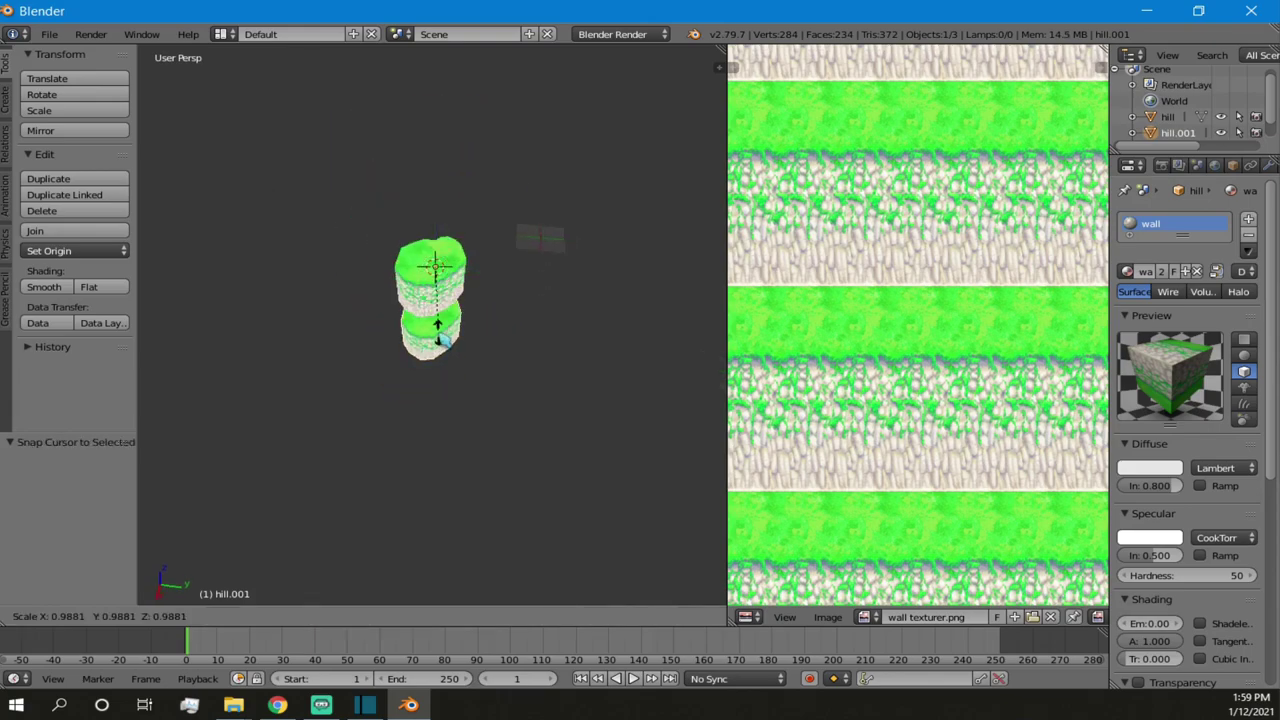
key("shift+z")
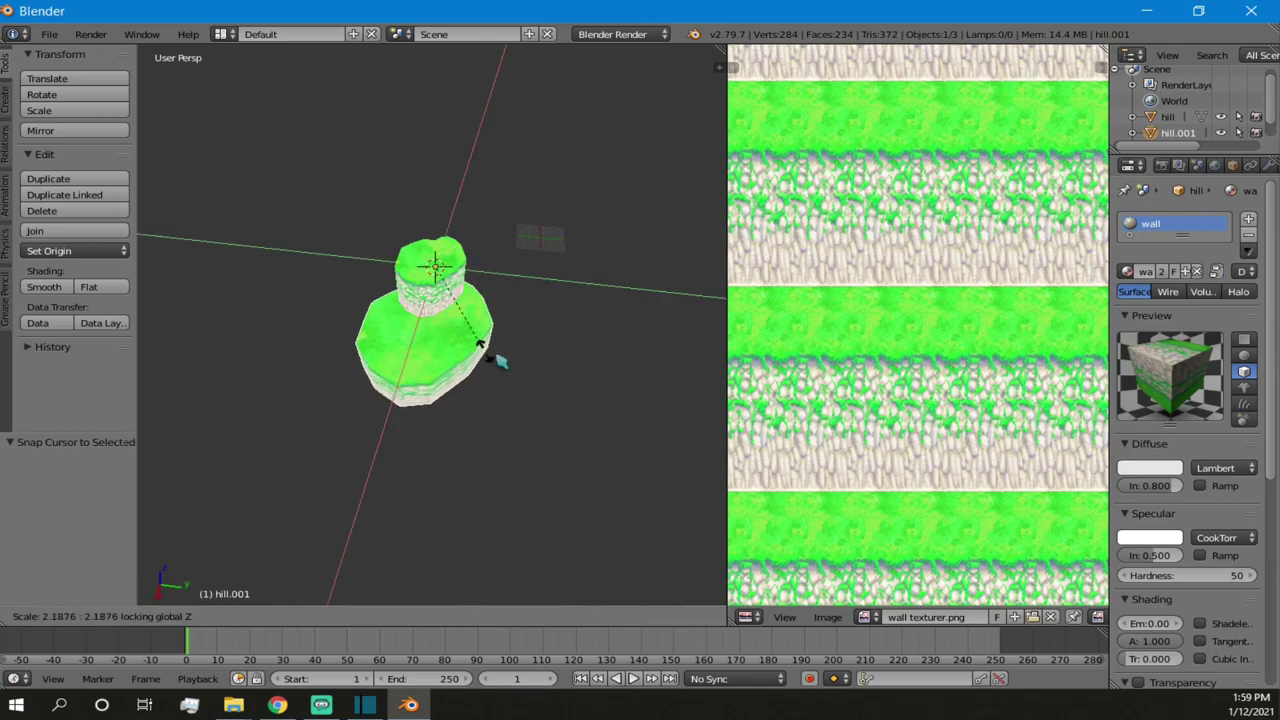
left_click(541, 400)
middle_click_drag(541, 400, 444, 320)
key("ctrl+z")
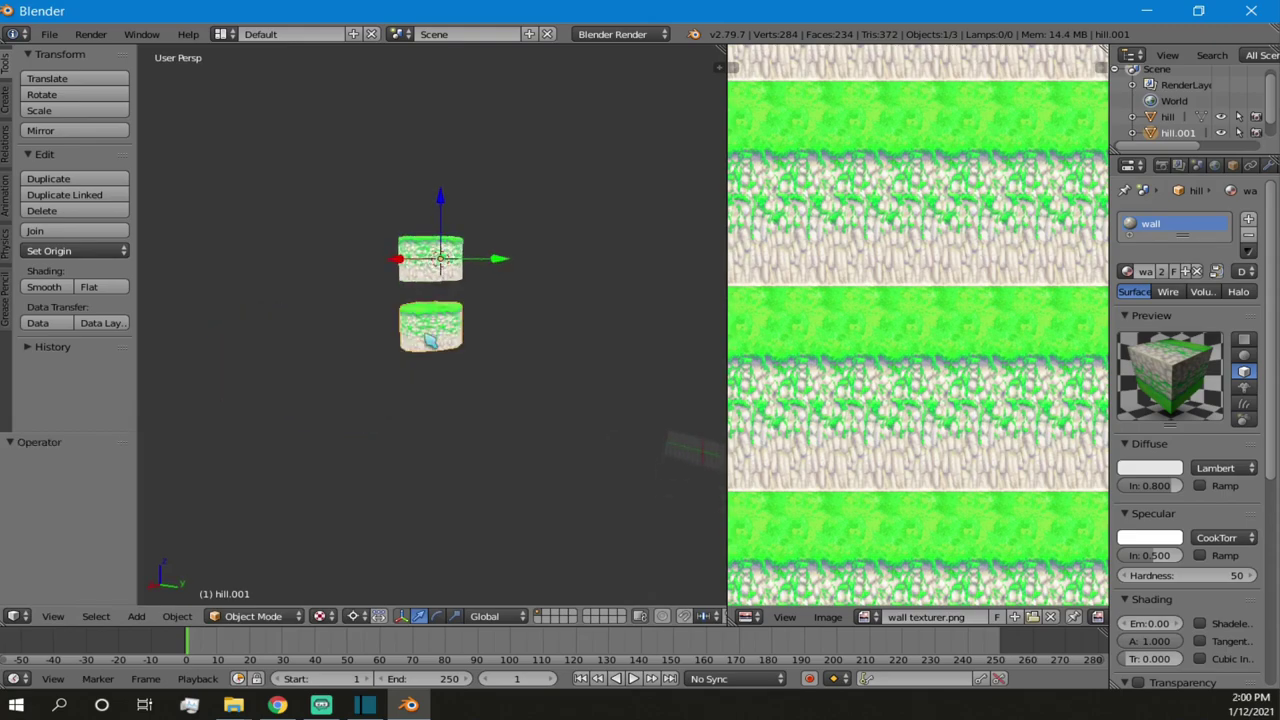
- Select the whole lower platform mesh in Edit Mode and snap the 3D cursor to its centre
key("shift+s")
left_click(429, 333)
middle_click_drag(429, 333, 468, 360)
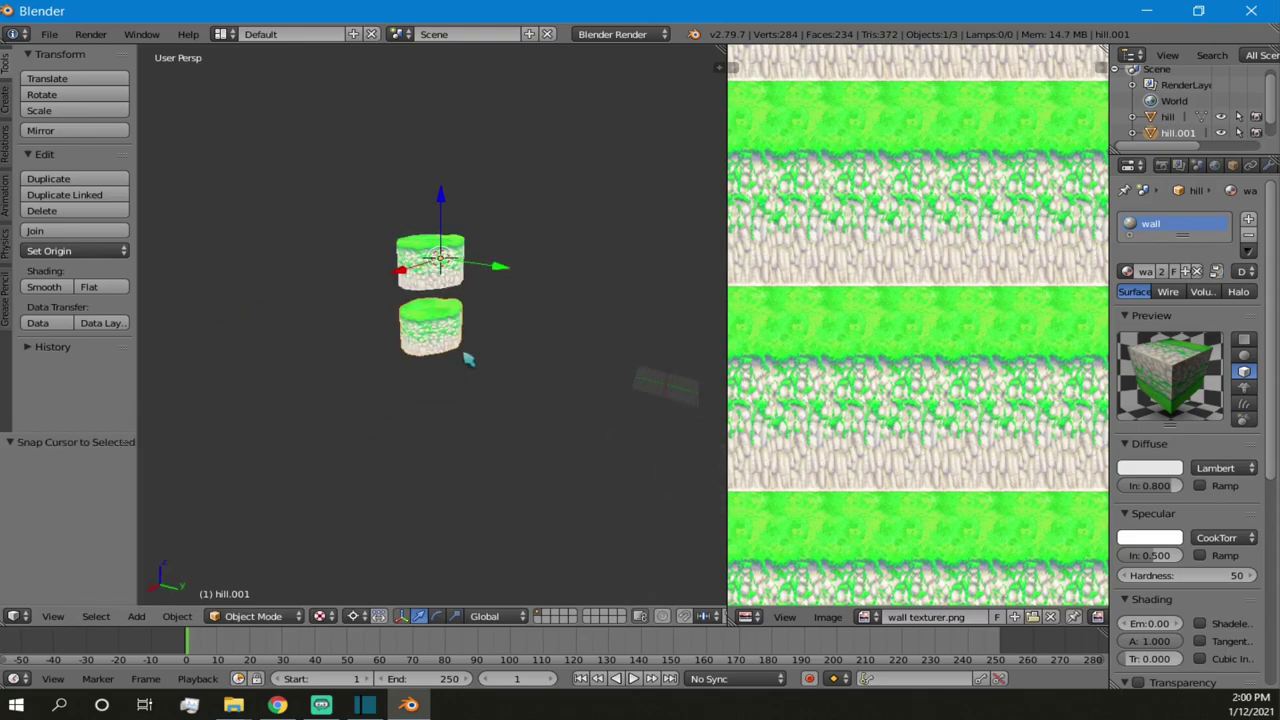
key("Tab")
key("a")
key("shift+s")
left_click(435, 329)
- Try to enlarge the lower platform mesh in X and Y with Z locked, then undo the resize
key("s")
key("shift+z")
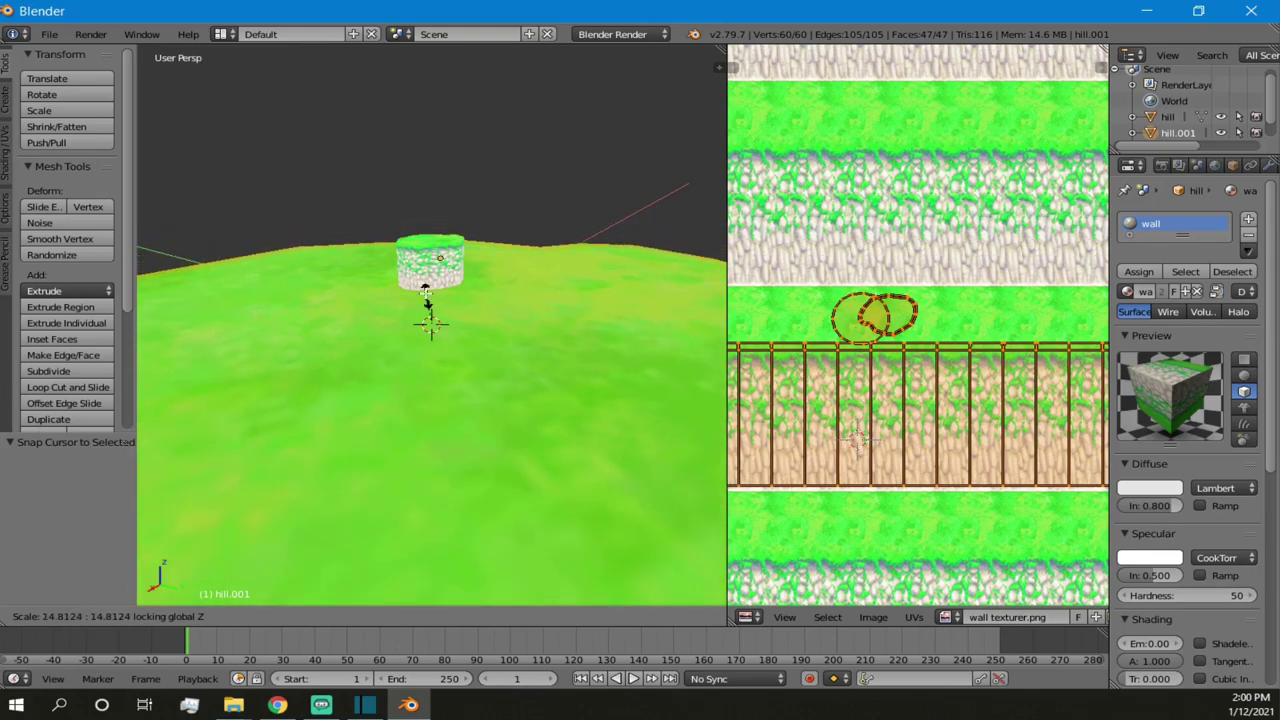
left_click(386, 343)
key("ctrl+z")
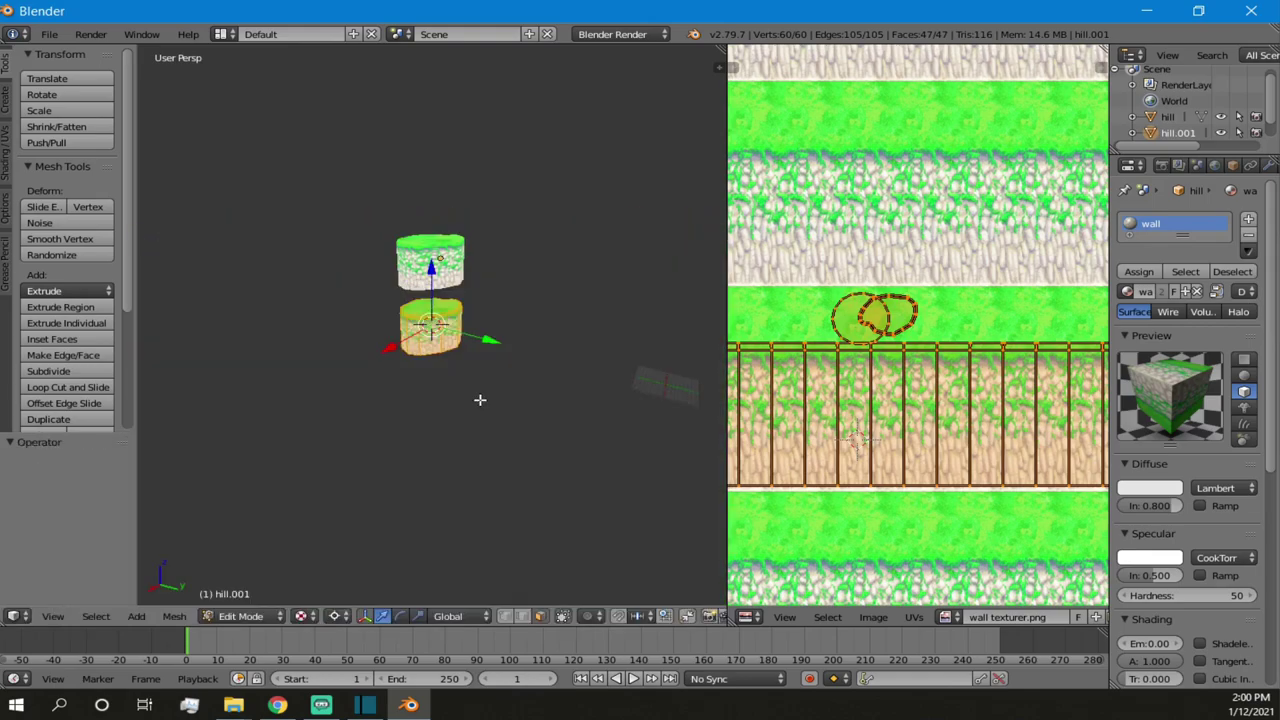
- Scale the lower platform mesh by 2.919 in X and Y, keeping its height
key("s")
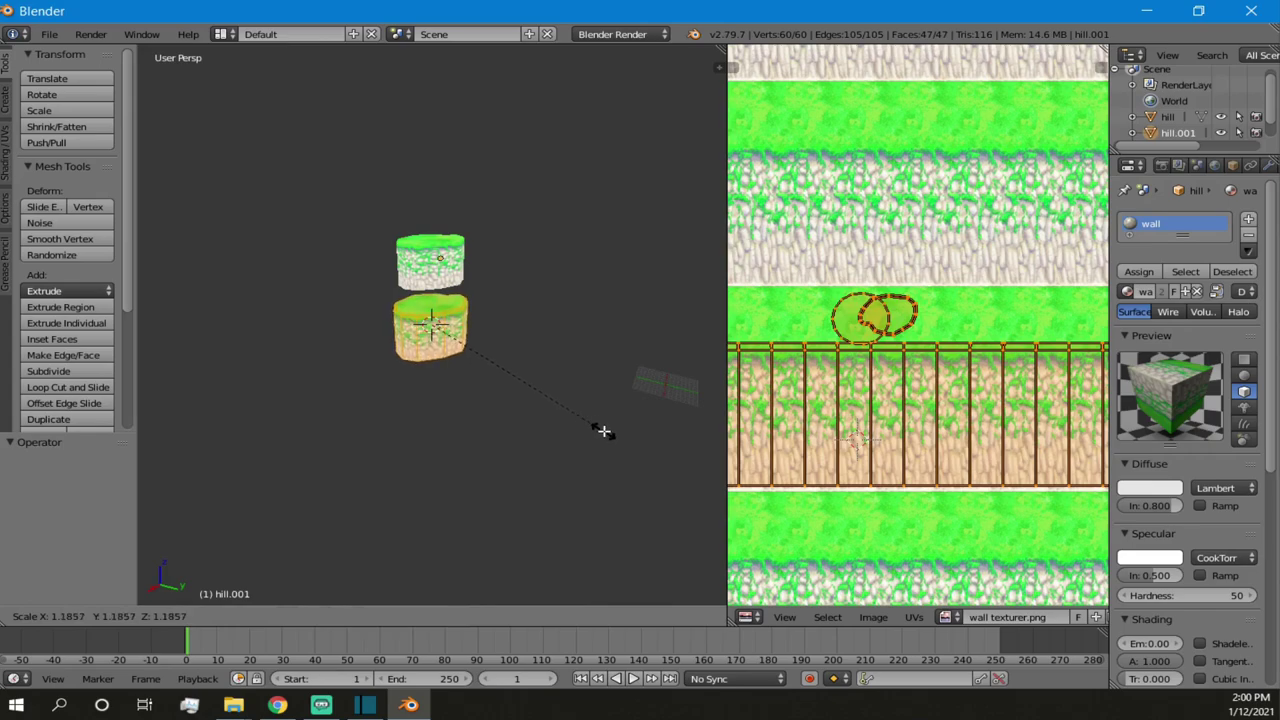
key("shift+z")
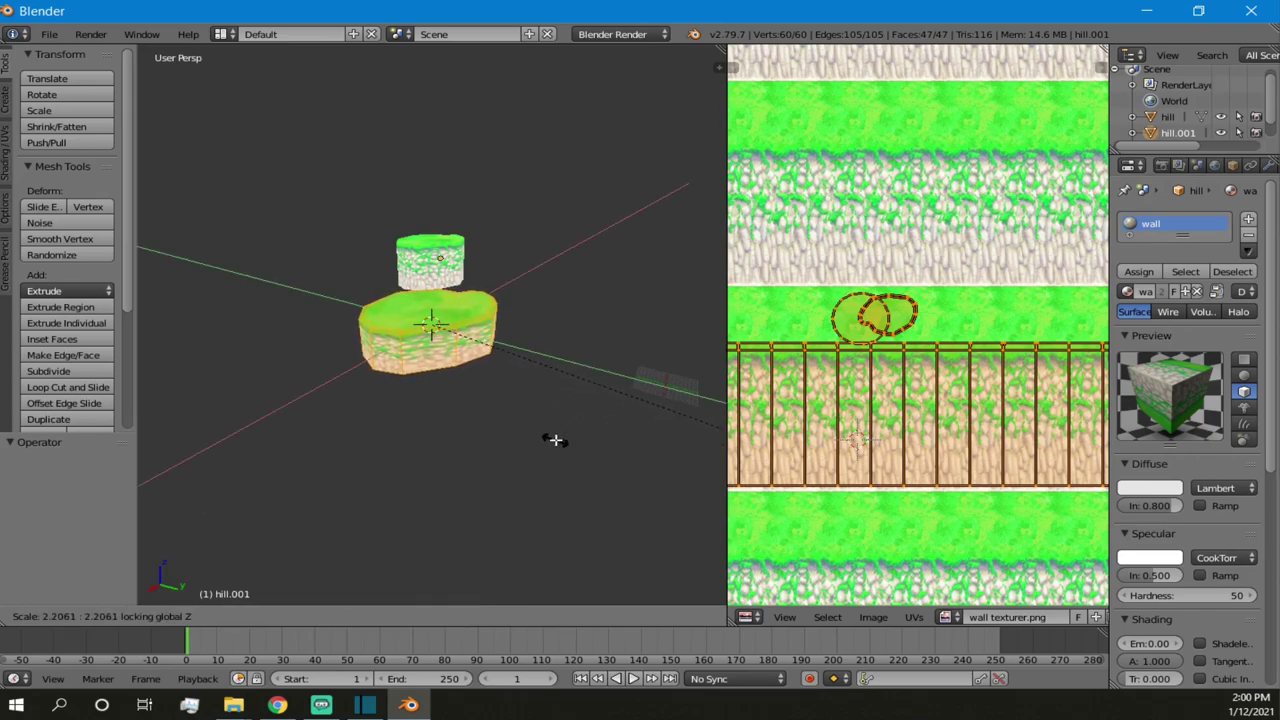
left_click(539, 335)
- Raise the enlarged lower platform 2.769 along the Z axis
scroll(488, 306, "up", 4)
middle_click_drag(488, 306, 583, 258)
middle_click_drag(395, 202, 596, 219)
key("g")
key("z")
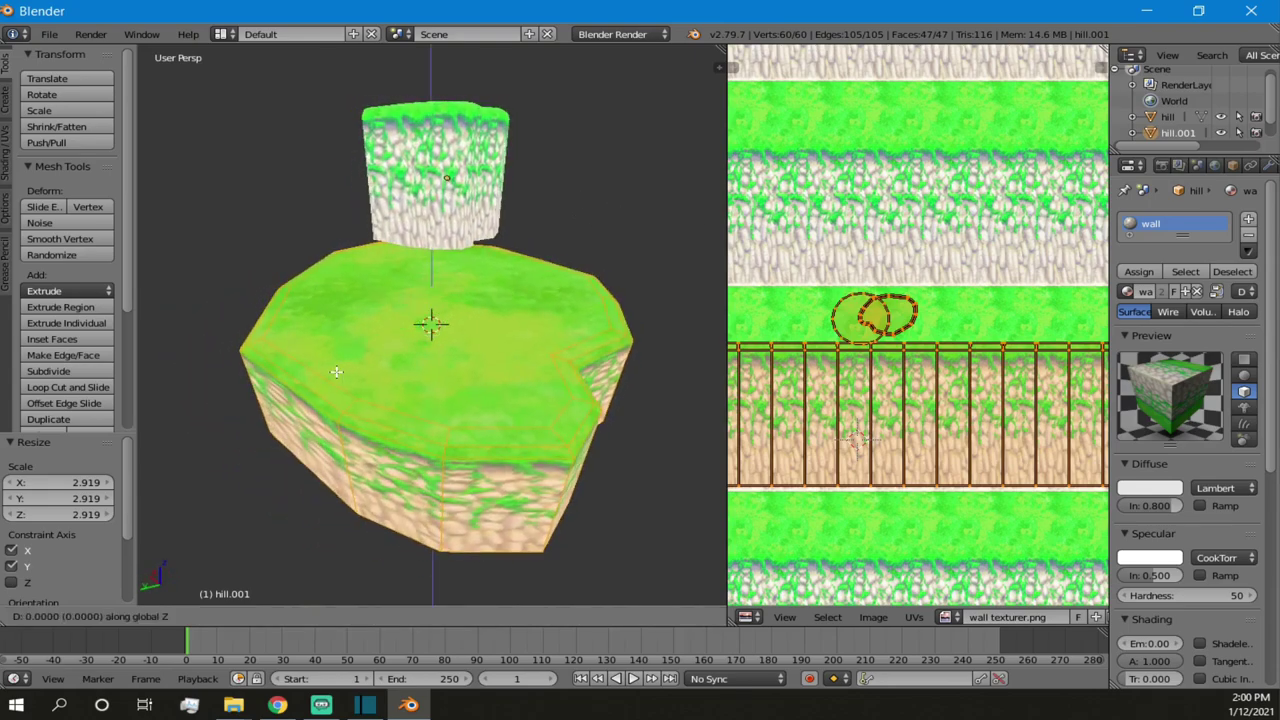
left_click(351, 290)
- Move the enlarged lower platform mesh -2.935 along the Y axis so the small platform stands near its edge
key("g")
key("x")
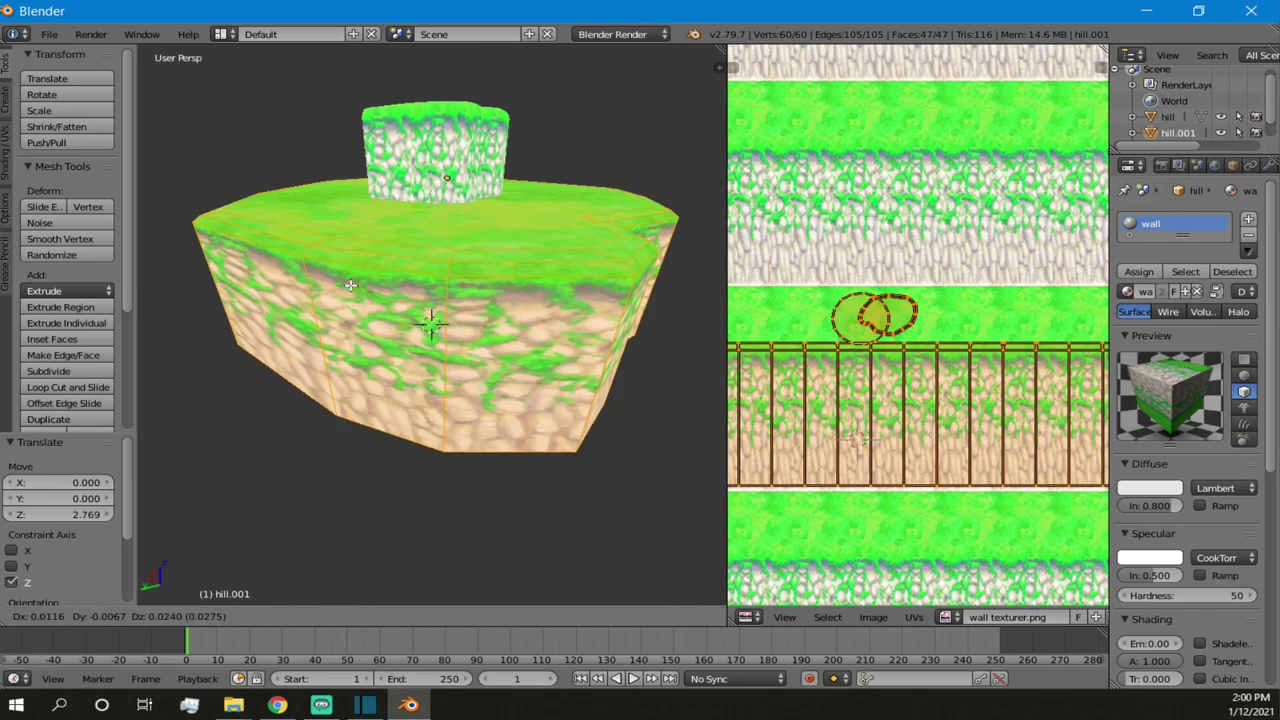
key("y")
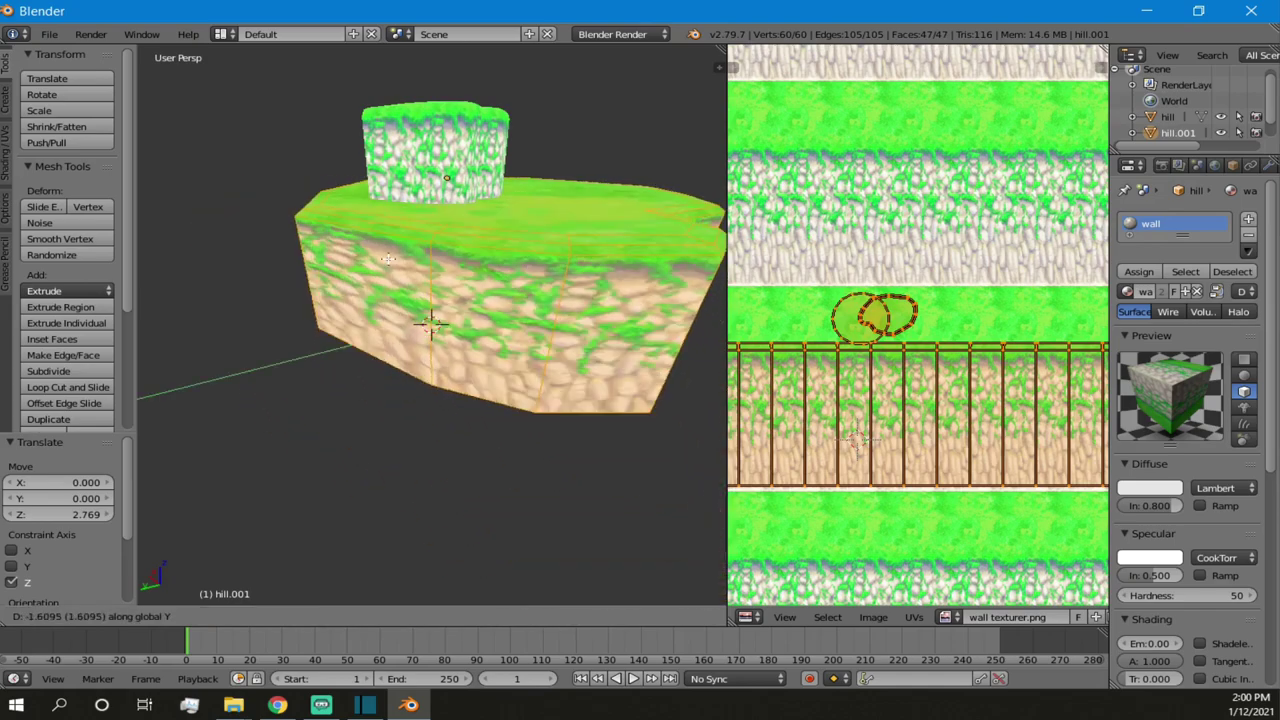
left_click(425, 268)
middle_click_drag(390, 110, 560, 180)
scroll(560, 180, "up", 2)
middle_click_drag(340, 180, 425, 200)
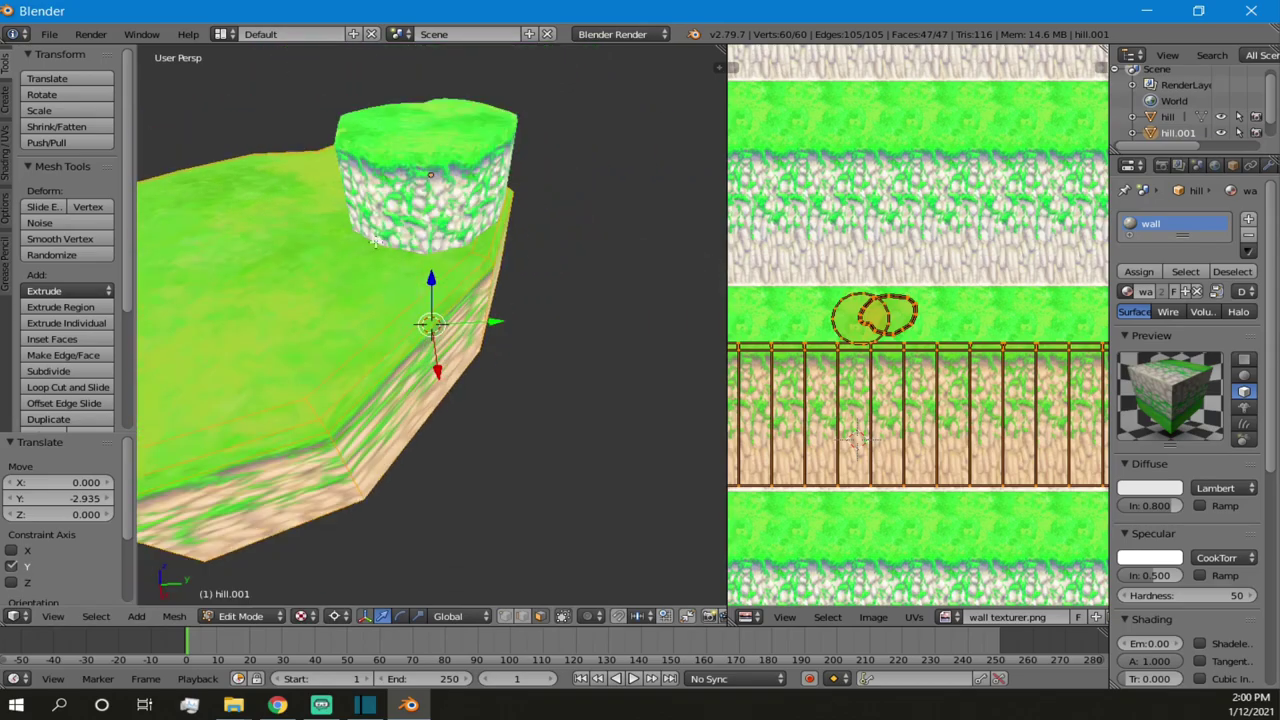
- Return to Object Mode and select the small upper platform
right_click(420, 205)
key("Tab")
right_click(405, 214)
- Examine the small platform from above and from inside the large one, where the two meshes overlap
scroll(391, 295, "up", 3)
middle_click_drag(391, 268, 394, 329)
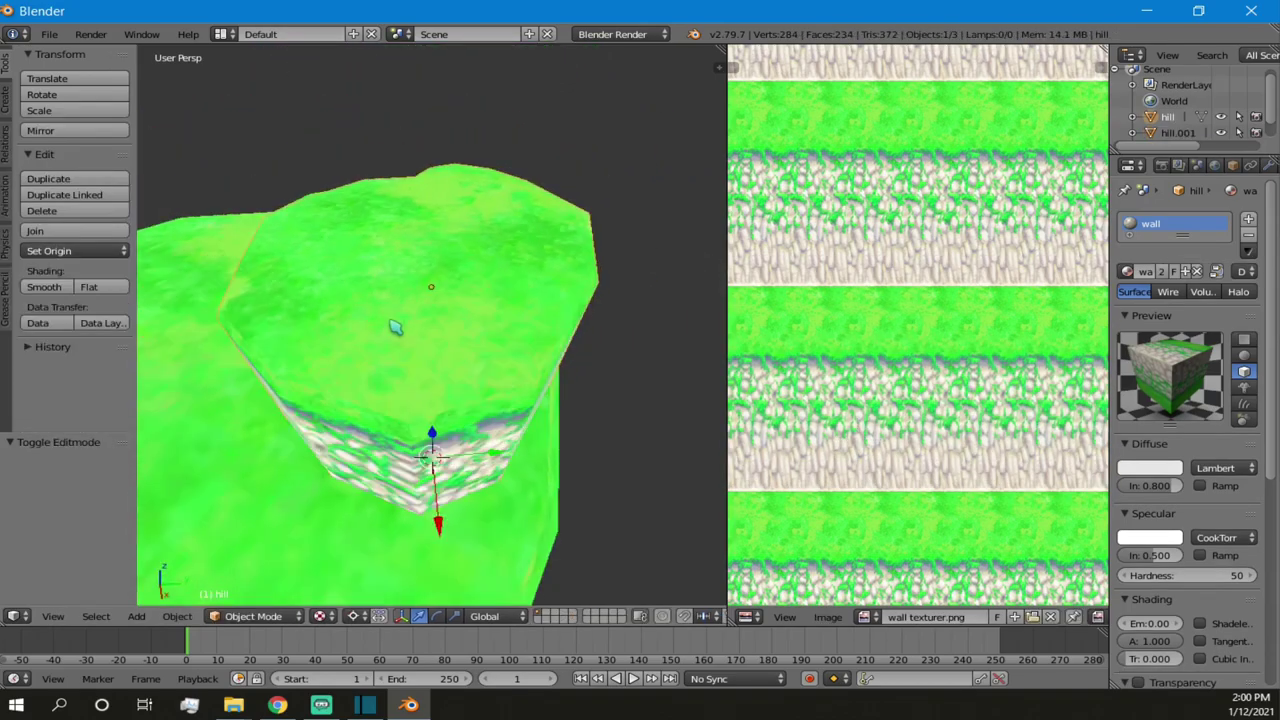
scroll(394, 329, "down", 3)
middle_click_drag(394, 385, 483, 332)
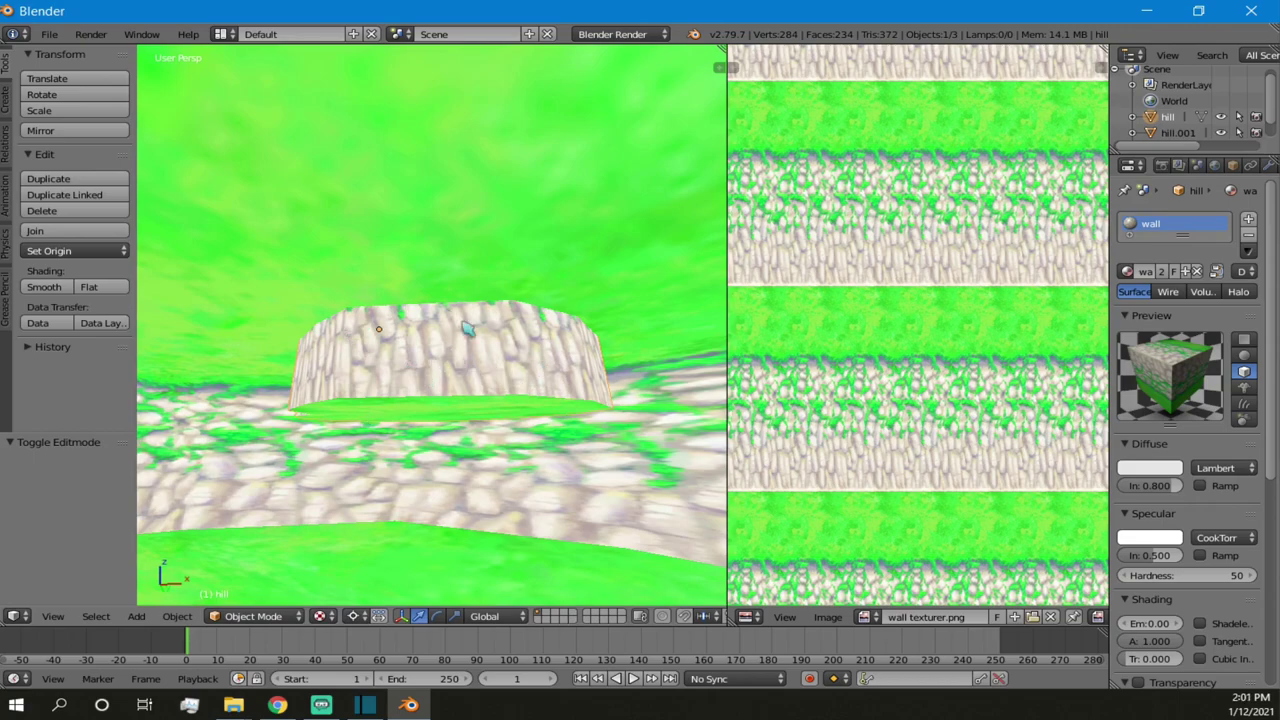
middle_click_drag(505, 344, 255, 200)
middle_click_drag(500, 306, 450, 402)
middle_click_drag(361, 437, 291, 374)
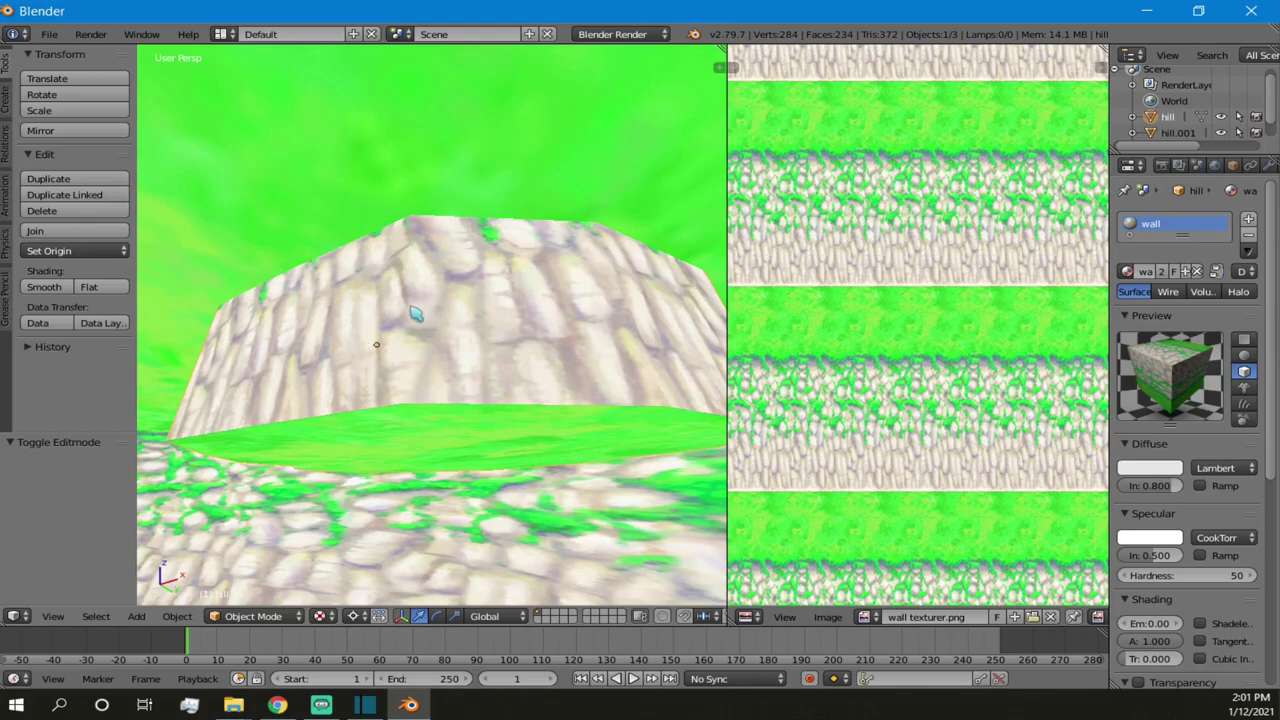
middle_click_drag(380, 280, 580, 300)
scroll(523, 337, "down", 4)
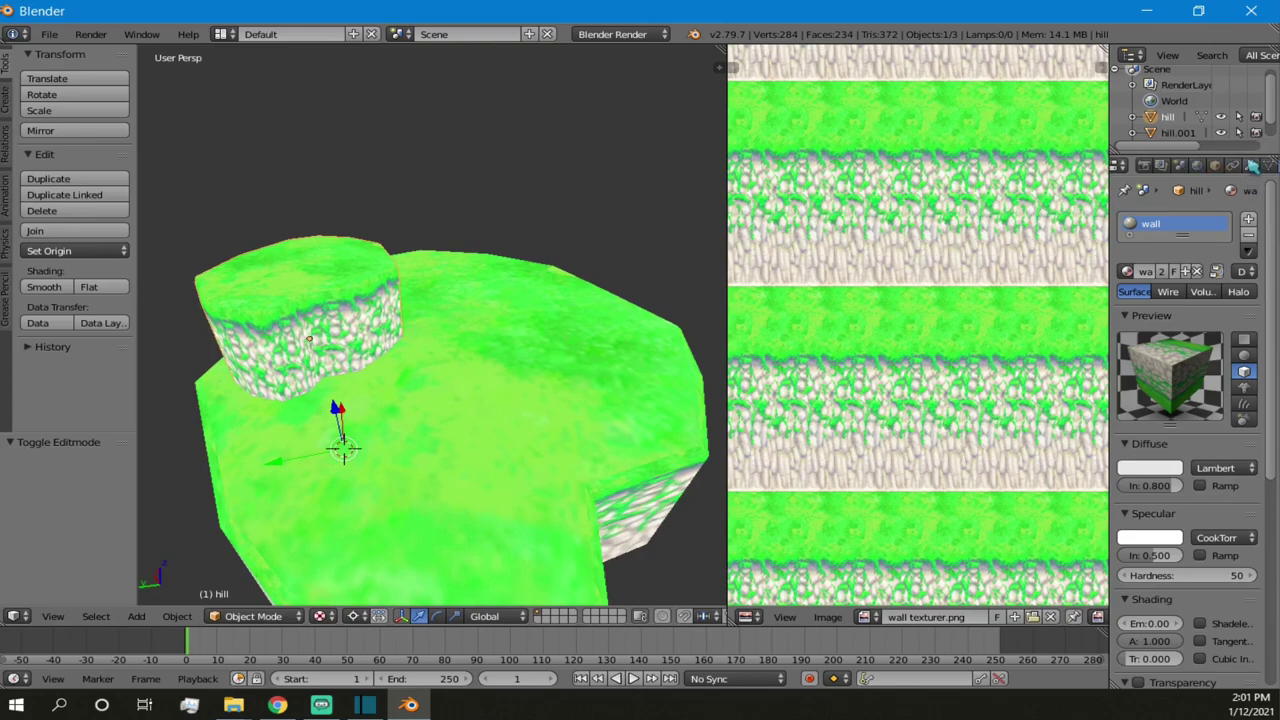
- Look through the small platform's material and texture properties and show its modifier settings
left_click(1250, 166)
left_click(1205, 222)
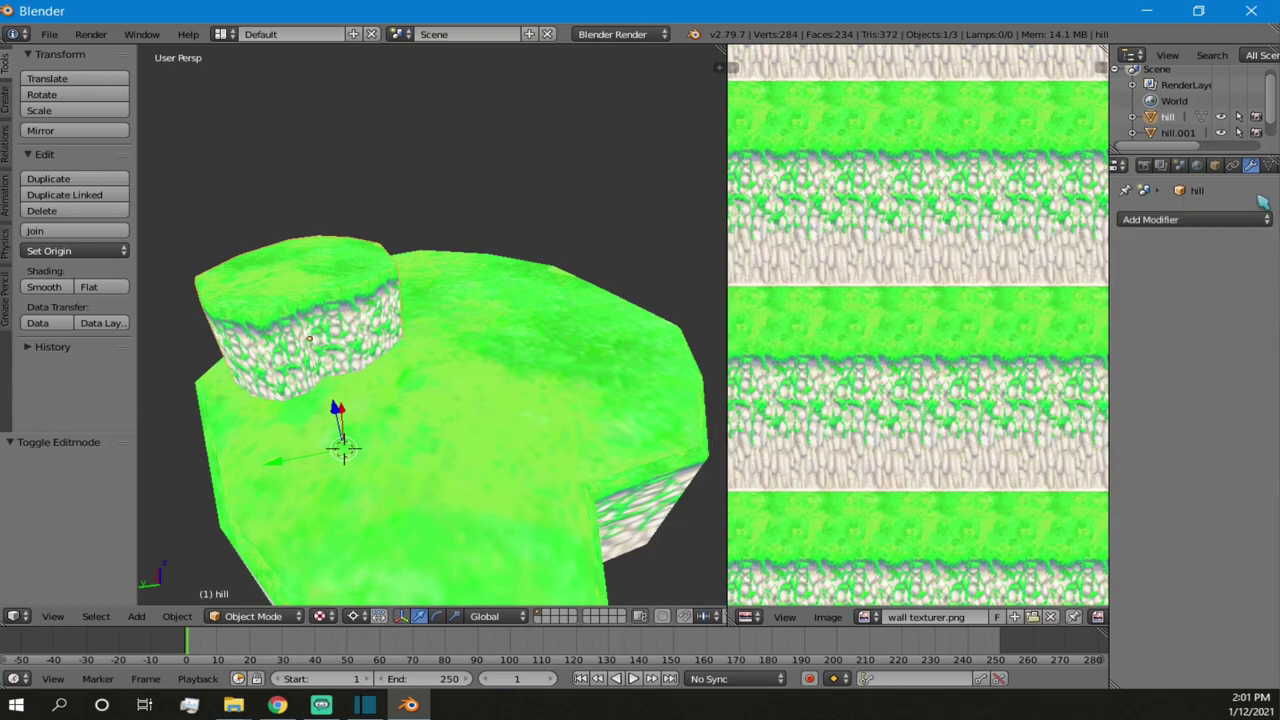
scroll(1232, 172, "down", 3)
left_click(1216, 166)
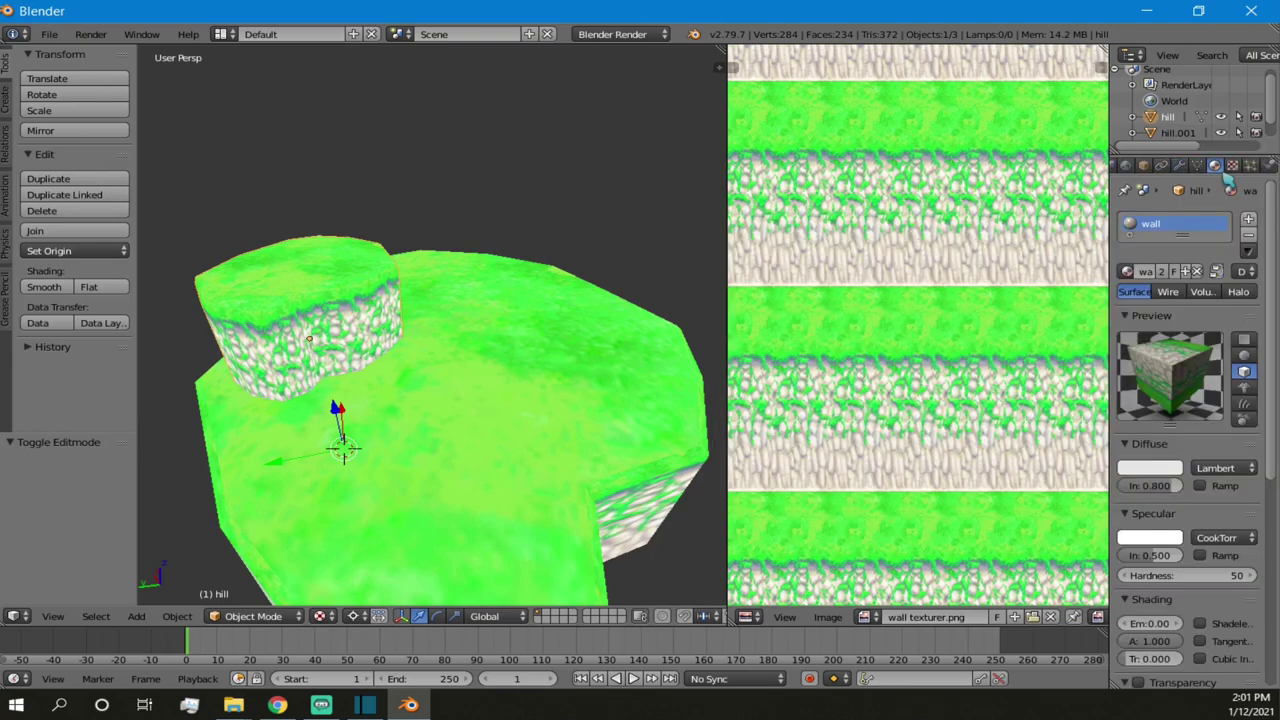
left_click(1232, 166)
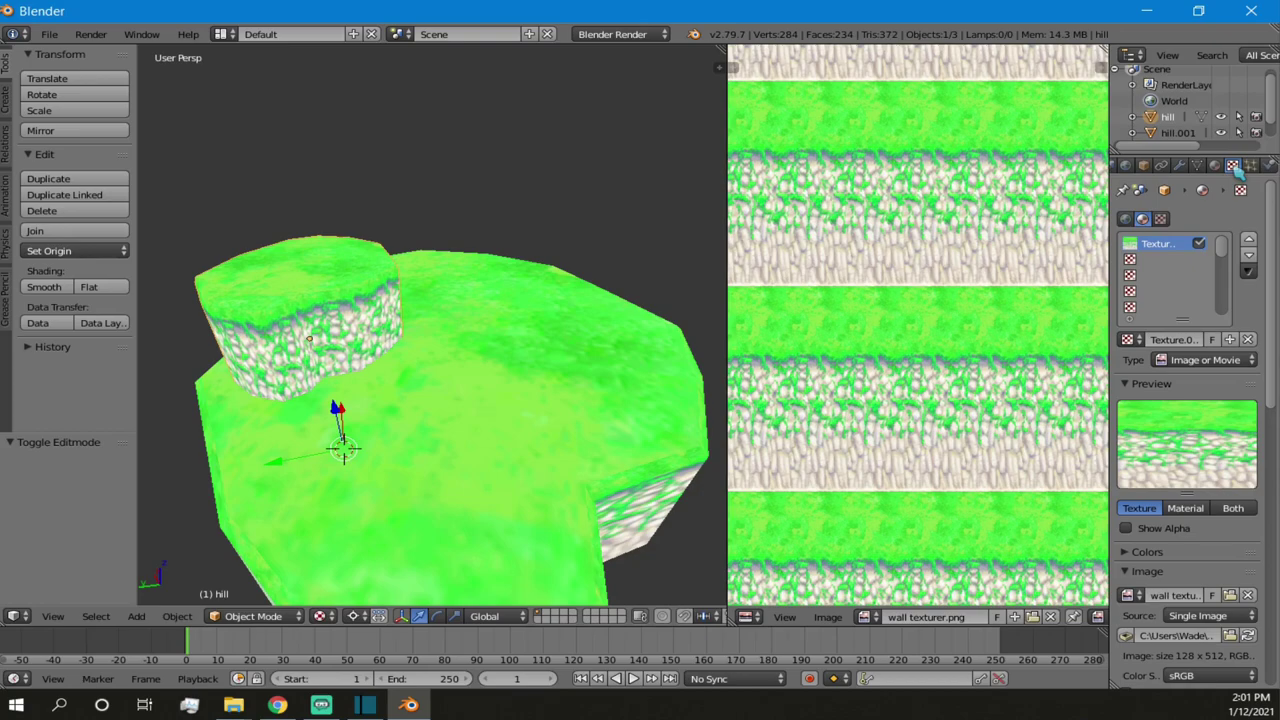
left_click(1181, 167)
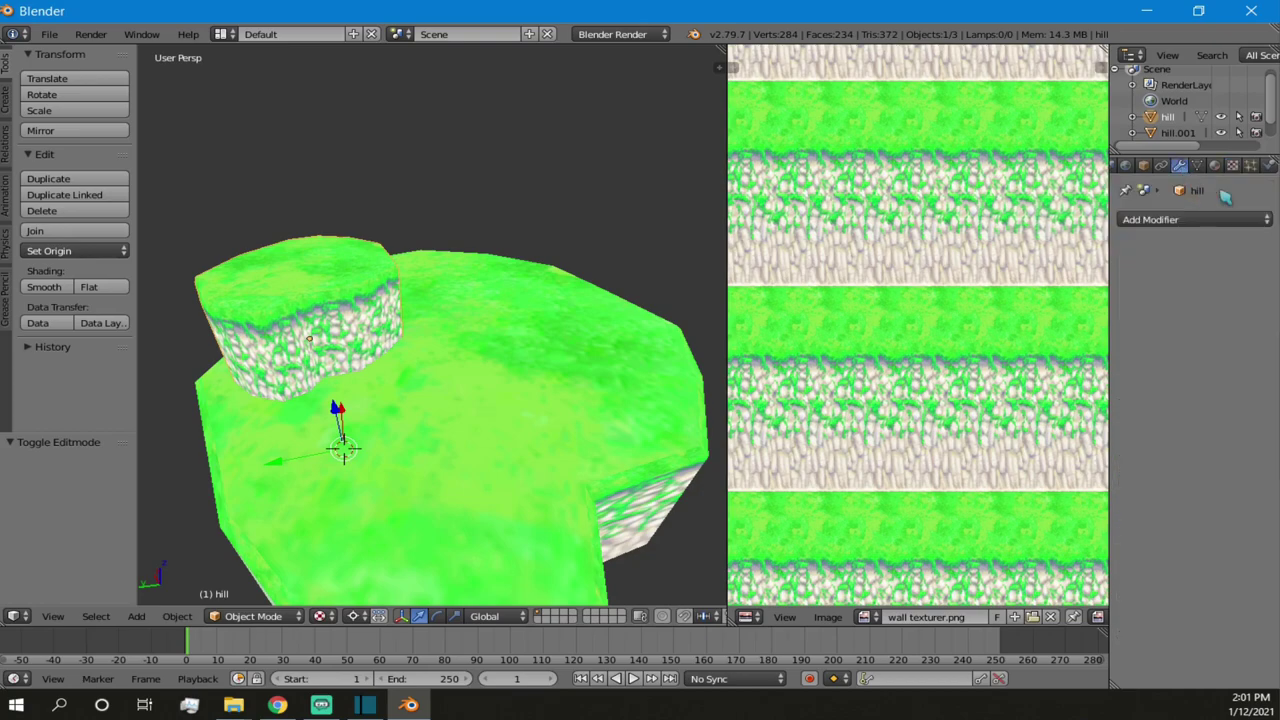
- Select the large lower platform and add a Boolean modifier that uses the small upper platform as its object
right_click(356, 285)
right_click(354, 300)
right_click(506, 271)
right_click(355, 280)
right_click(469, 290)
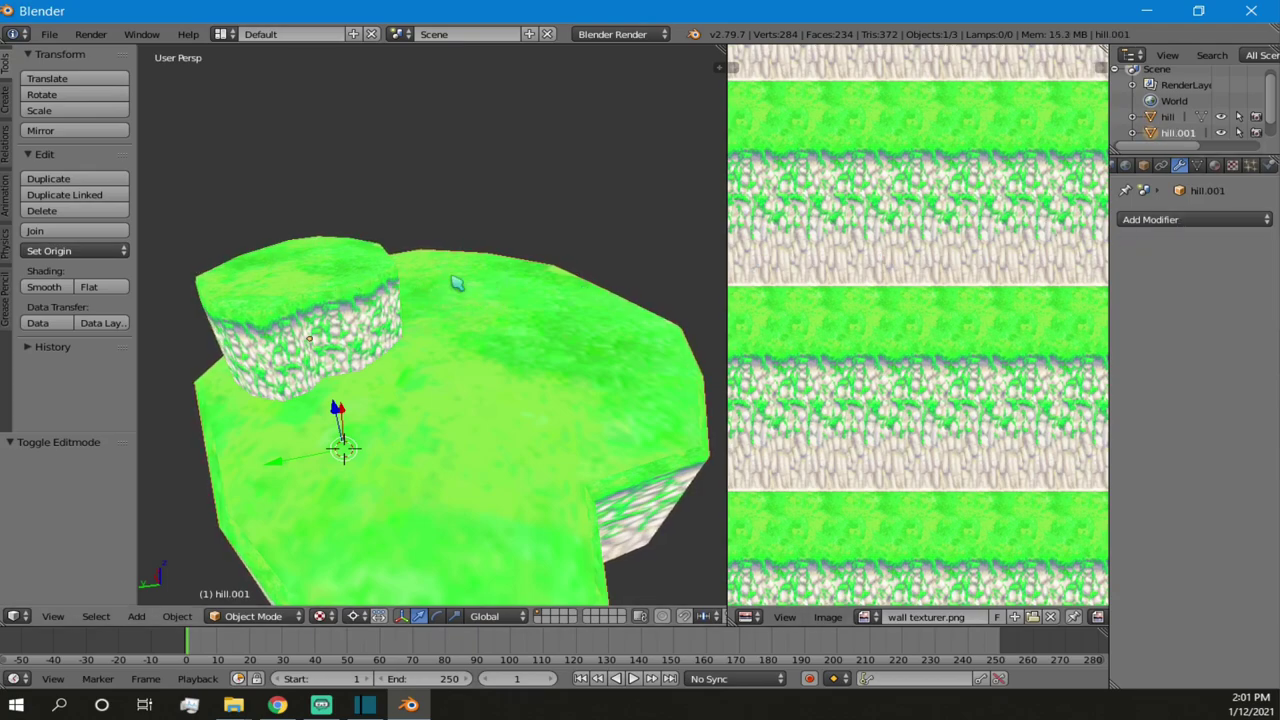
left_click(1145, 220)
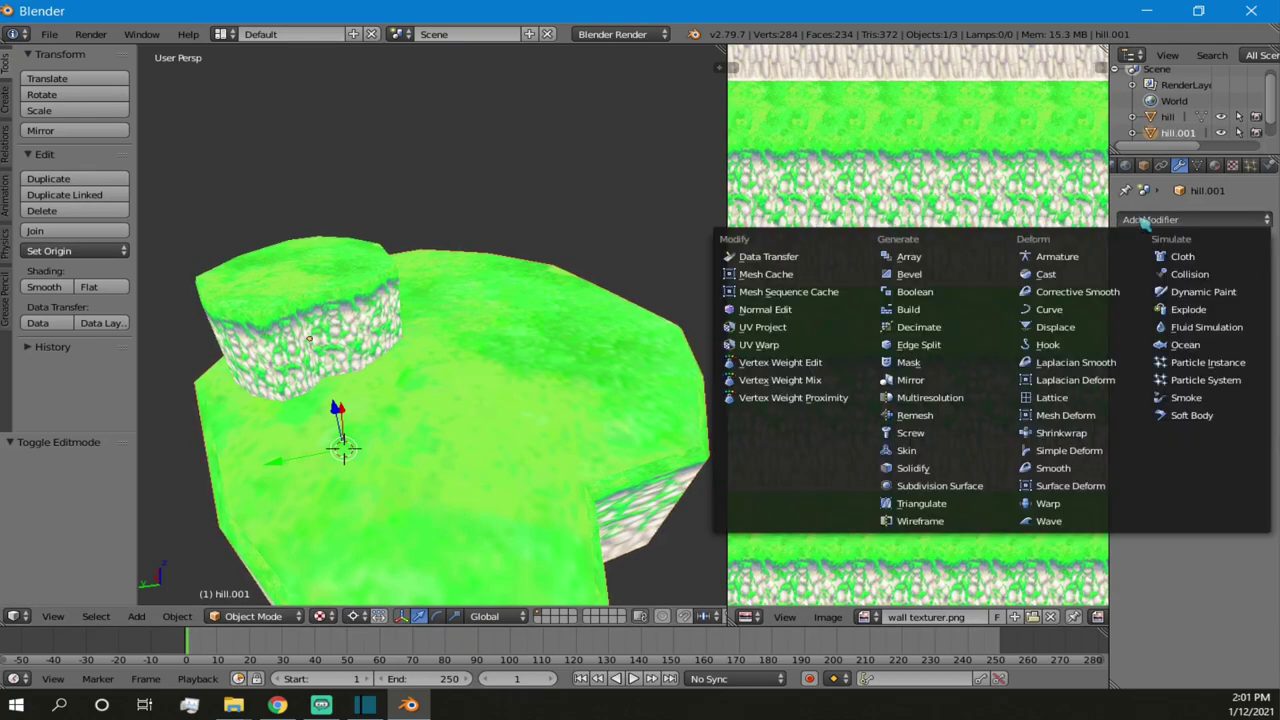
left_click(955, 293)
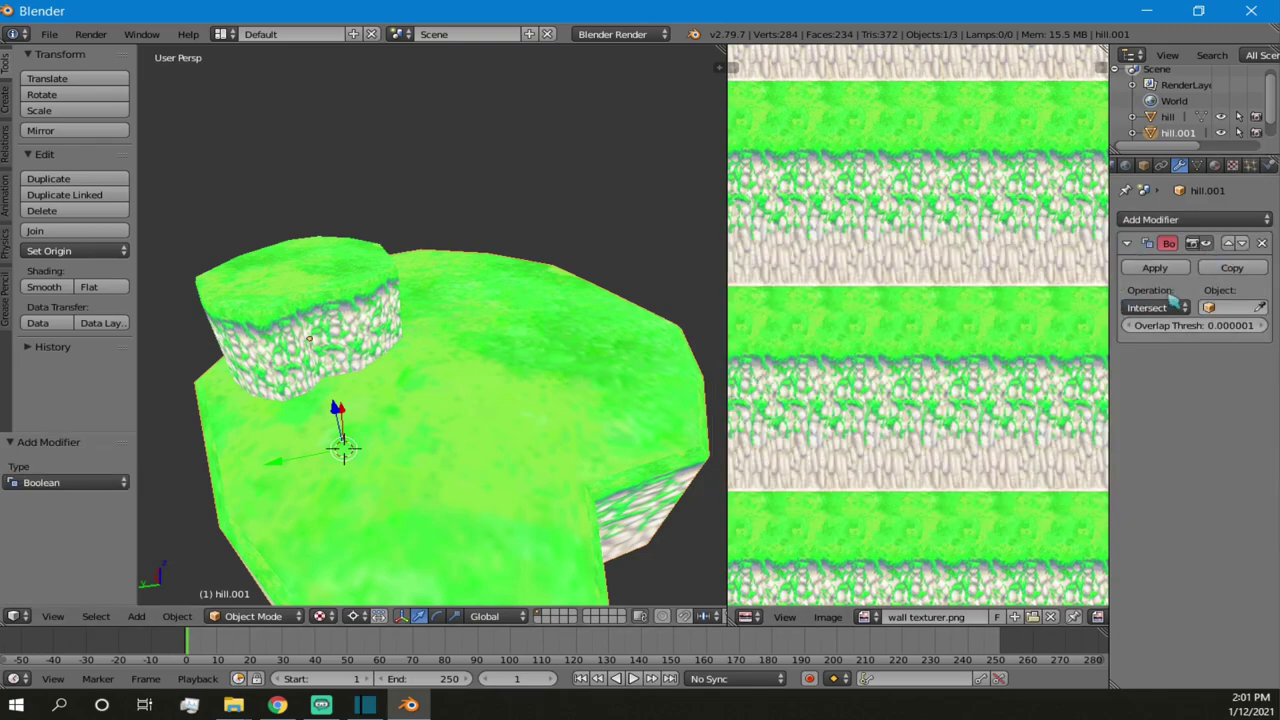
left_click(1261, 309)
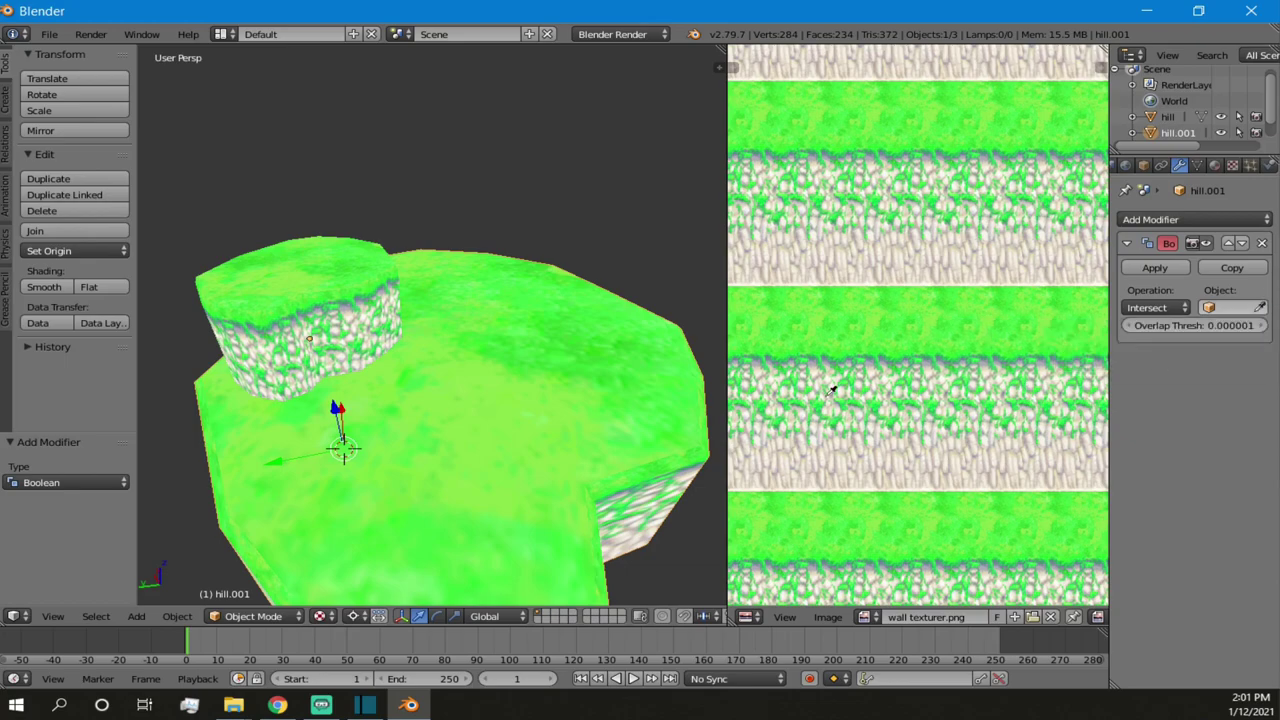
left_click(338, 262)
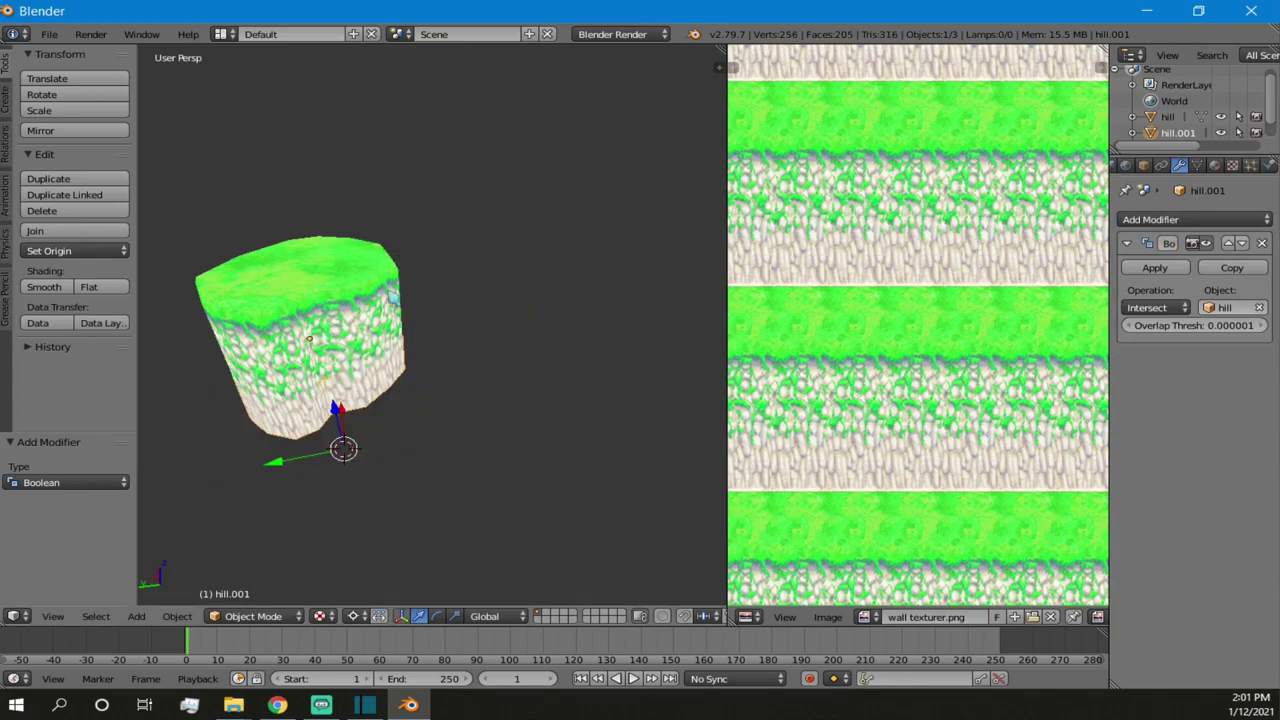
- Show the platforms in wireframe and set the Boolean operation to Difference
key("z")
scroll(398, 354, "up", 3)
middle_click_drag(398, 354, 426, 299)
scroll(426, 299, "down", 3)
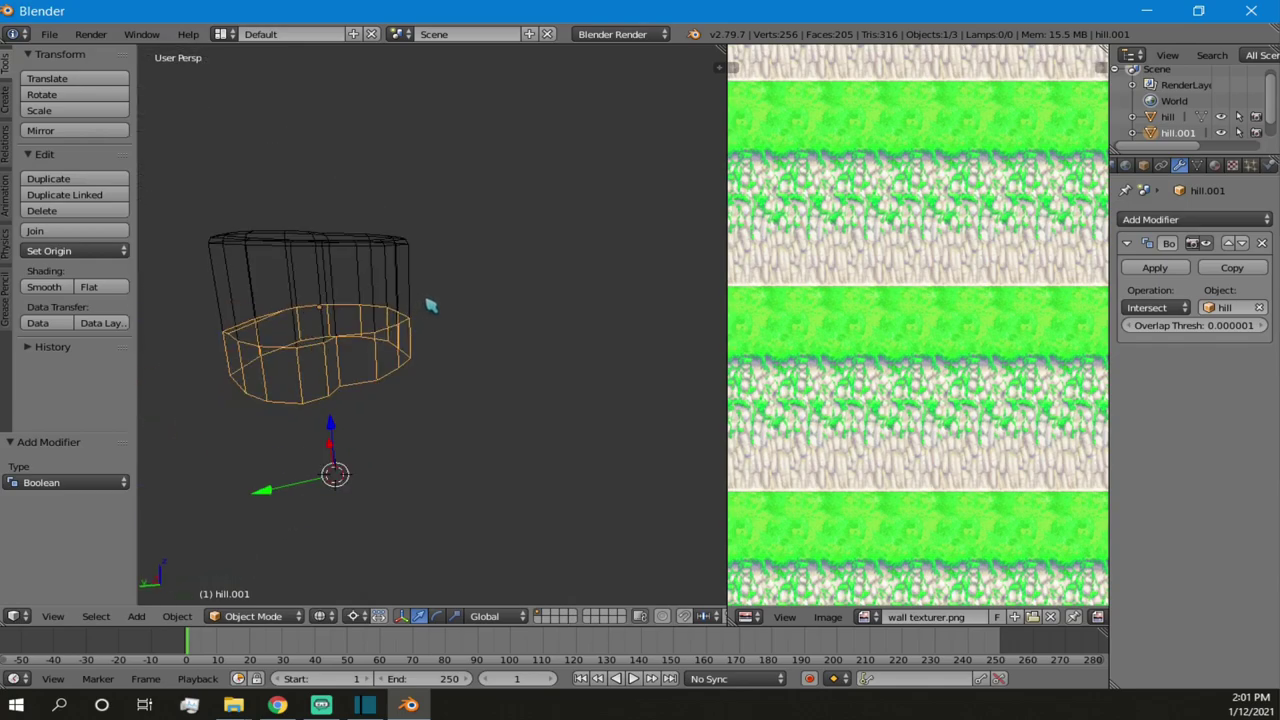
left_click(1160, 310)
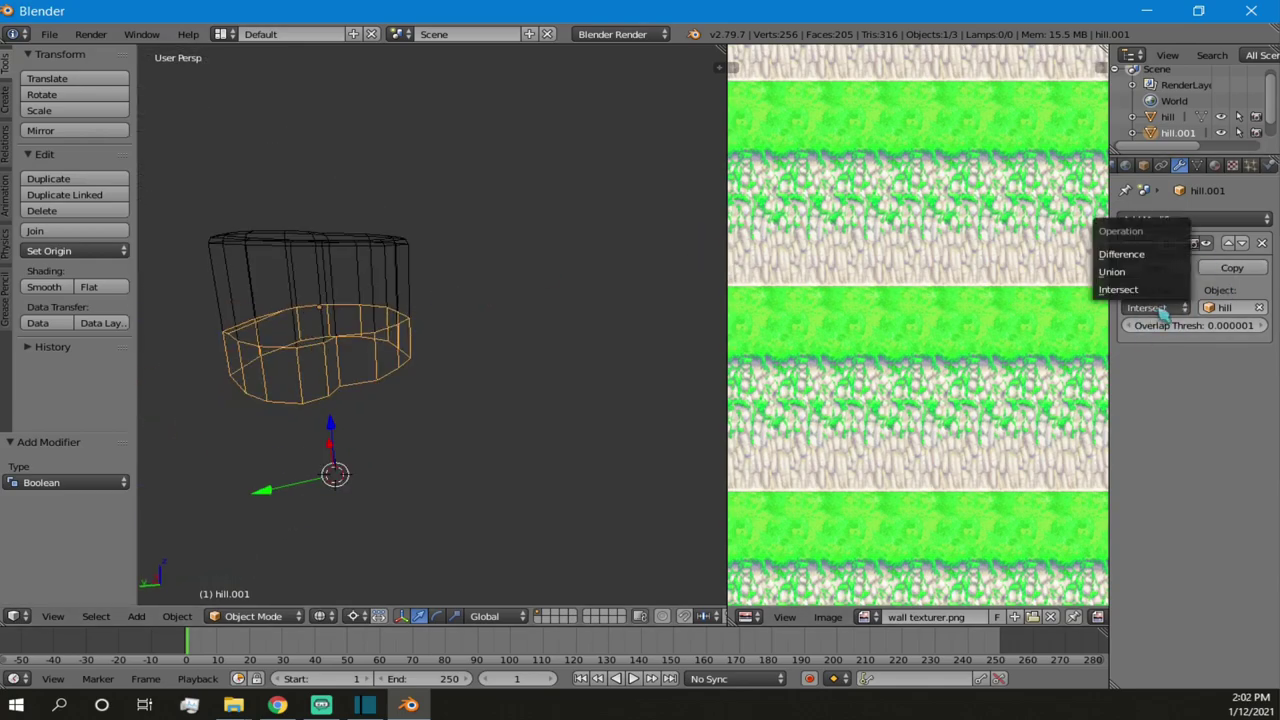
left_click(1145, 248)
- Examine the Difference cut in wireframe, selecting the small and large platforms in turn to compare their meshes
middle_click_drag(455, 376, 301, 349)
scroll(405, 389, "up", 3)
scroll(301, 350, "down", 3)
middle_click_drag(559, 318, 476, 333)
middle_click_drag(420, 248, 390, 355)
right_click(445, 310)
middle_click_drag(285, 340, 510, 433)
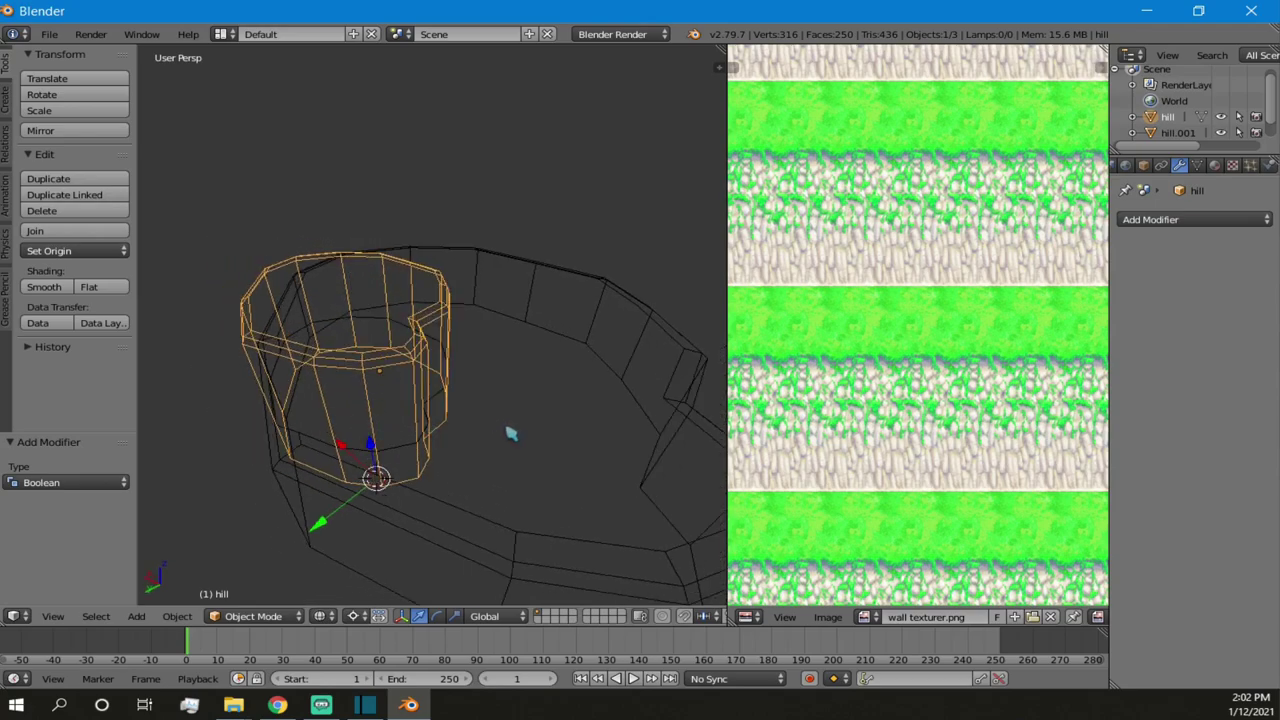
middle_click_drag(410, 454, 282, 351)
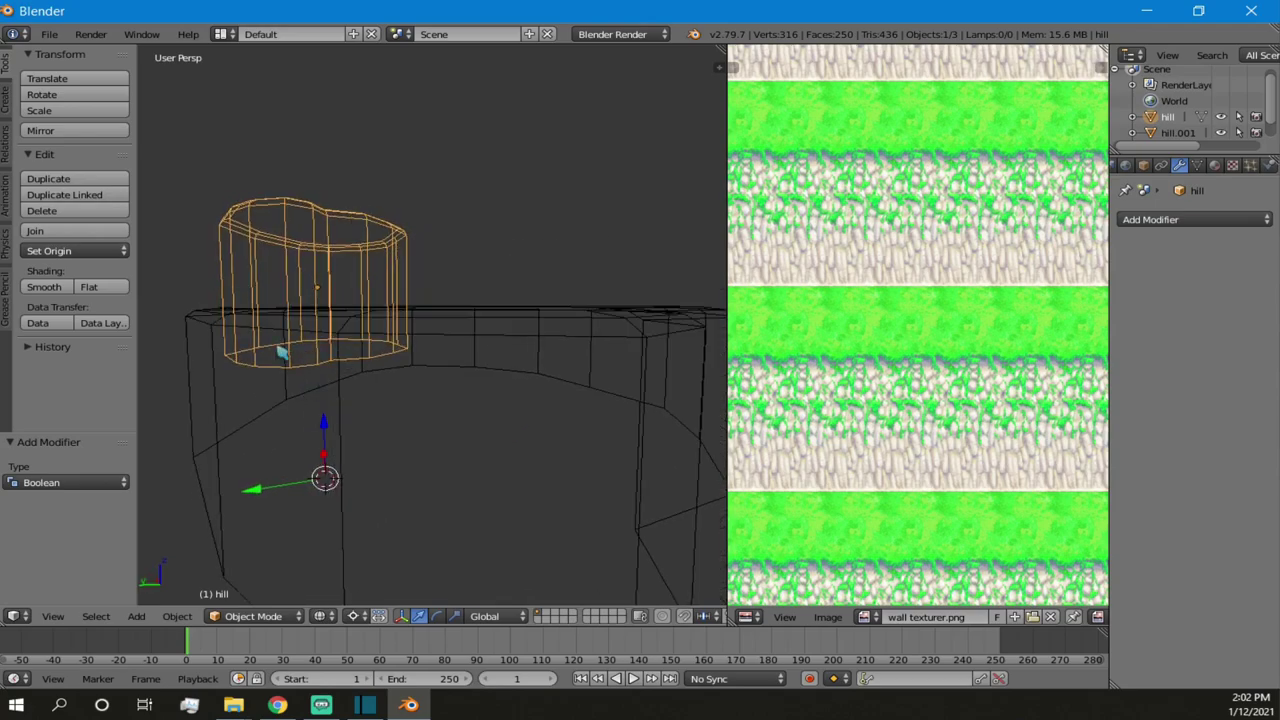
right_click(571, 320)
middle_click_drag(491, 280, 150, 380)
scroll(877, 406, "up", 2)
scroll(724, 414, "down", 1)
middle_click_drag(392, 362, 290, 363)
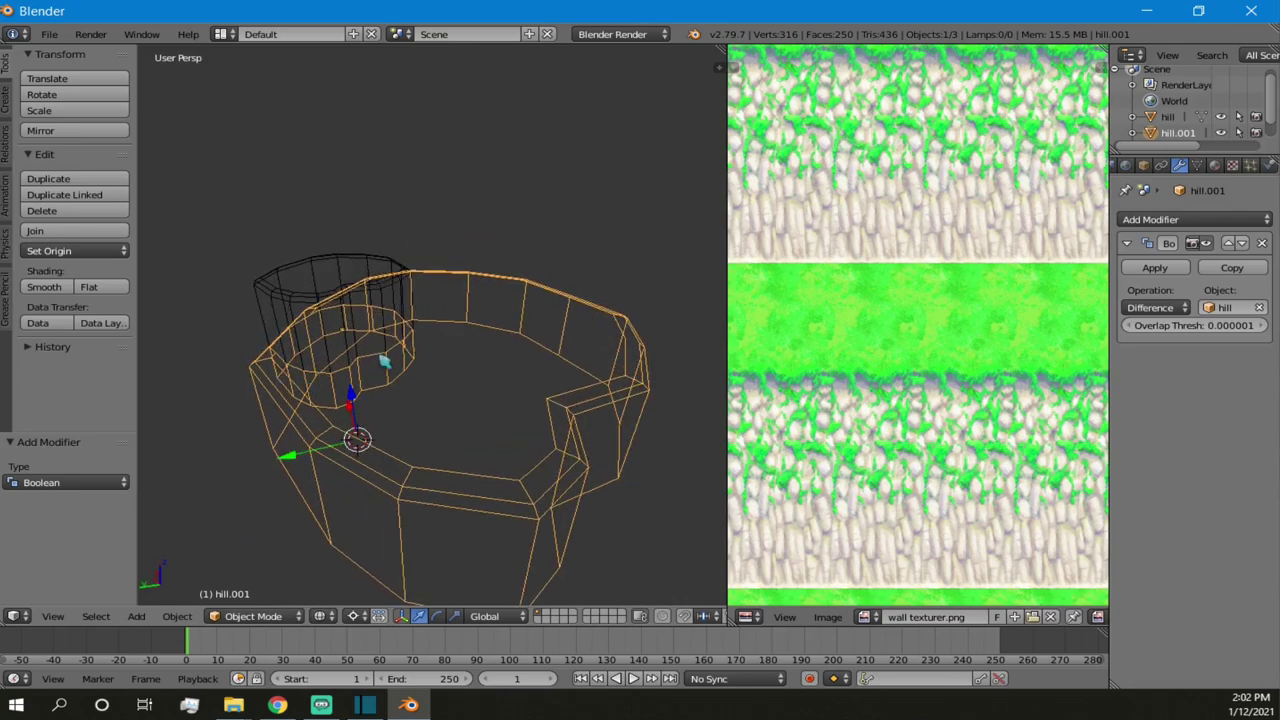
right_click(321, 278)
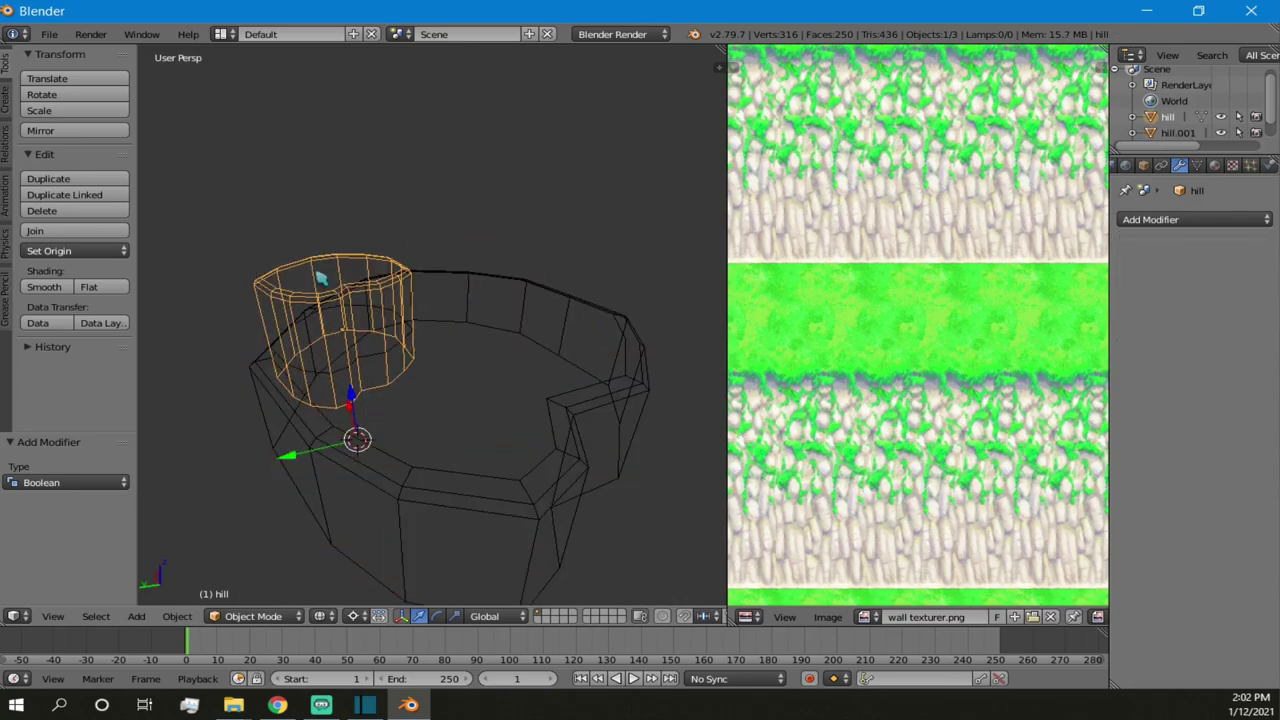
right_click(414, 379)
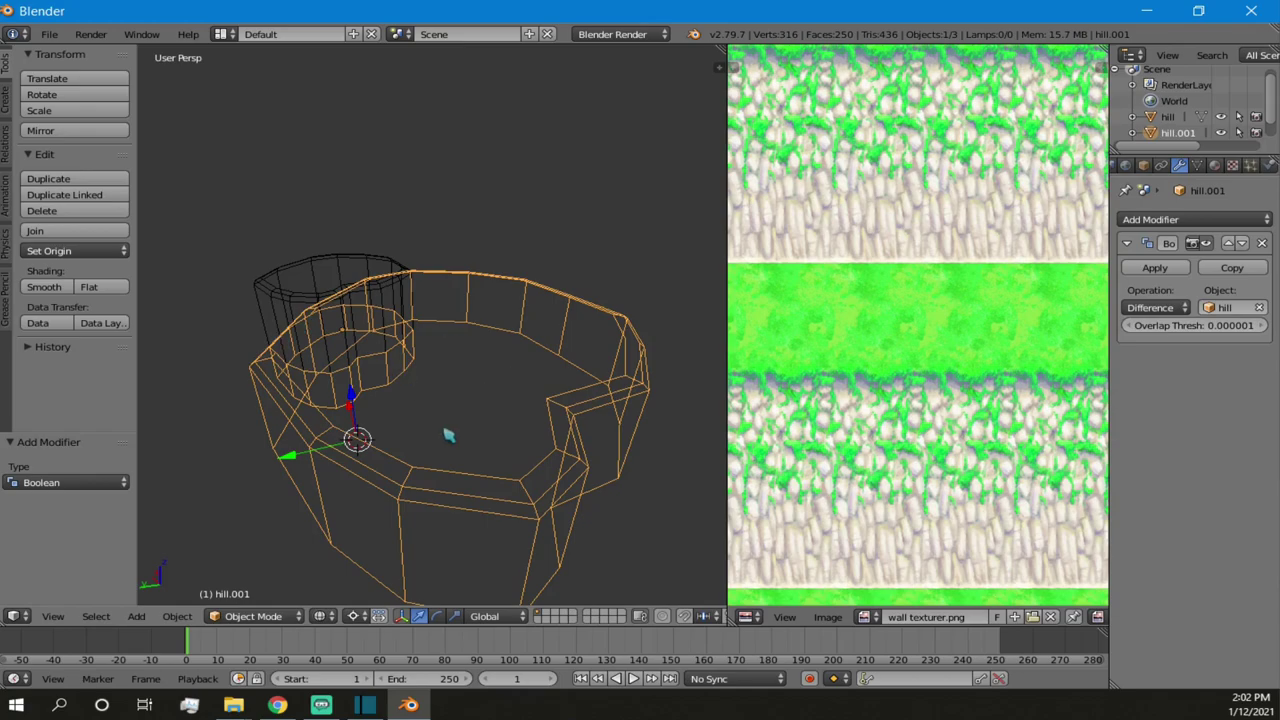
scroll(390, 390, "up", 4)
middle_click_drag(374, 397, 331, 371)
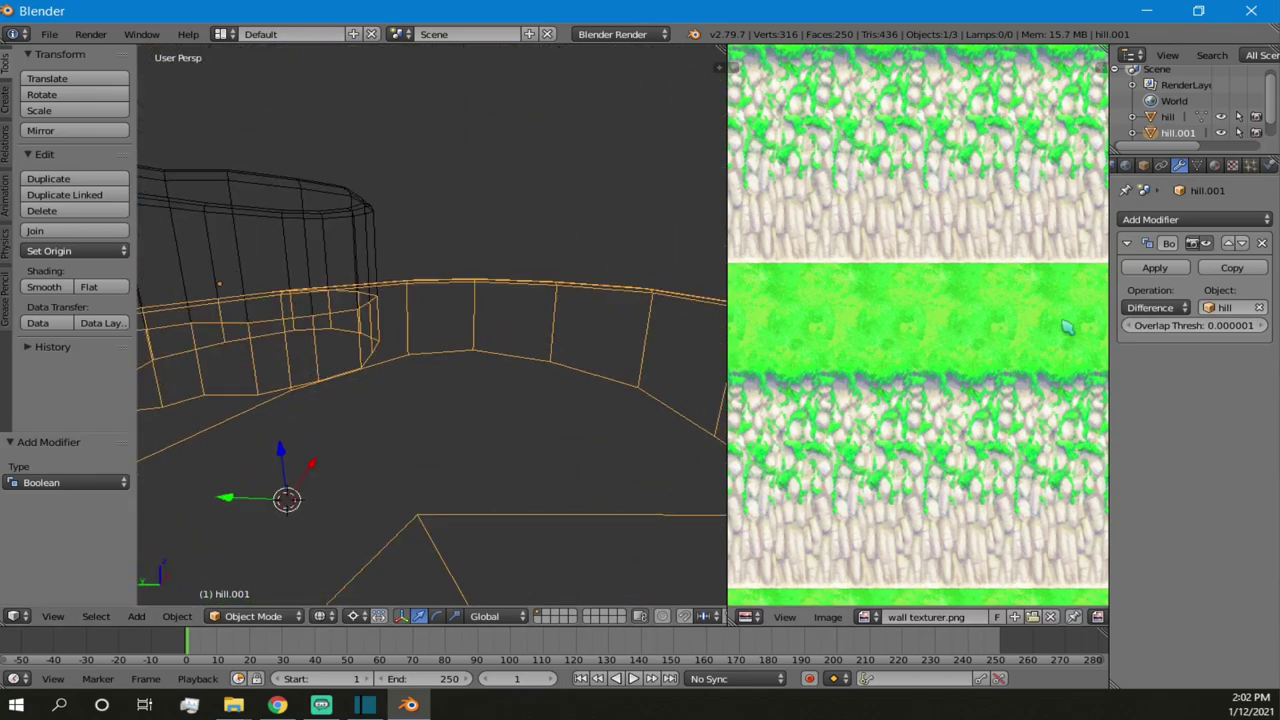
- Try the Union operation on the large platform's Boolean modifier and view the merged wireframe
left_click(1165, 308)
left_click(1150, 274)
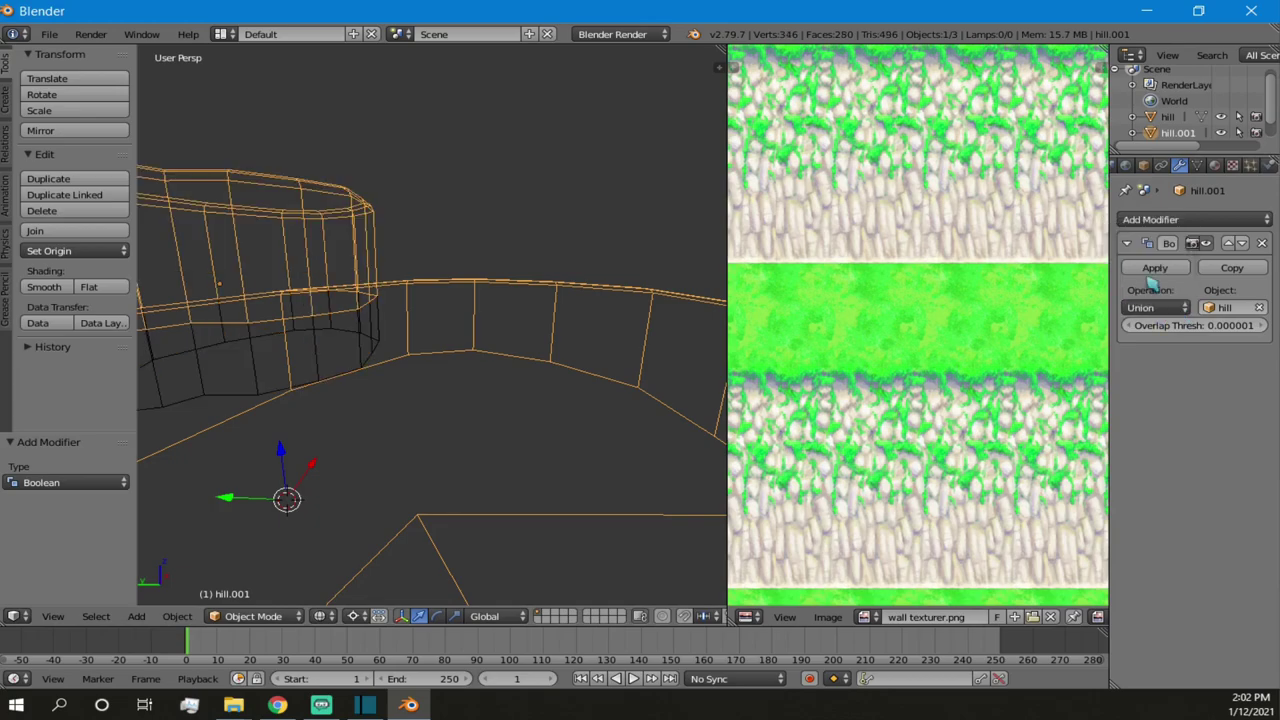
scroll(405, 330, "down", 3)
mouse_move(424, 320)
middle_mouse_down()
mouse_move(462, 322)
mouse_move(443, 342)
mouse_move(415, 343)
mouse_move(429, 331)
middle_mouse_up()
scroll(404, 343, "up", 2)
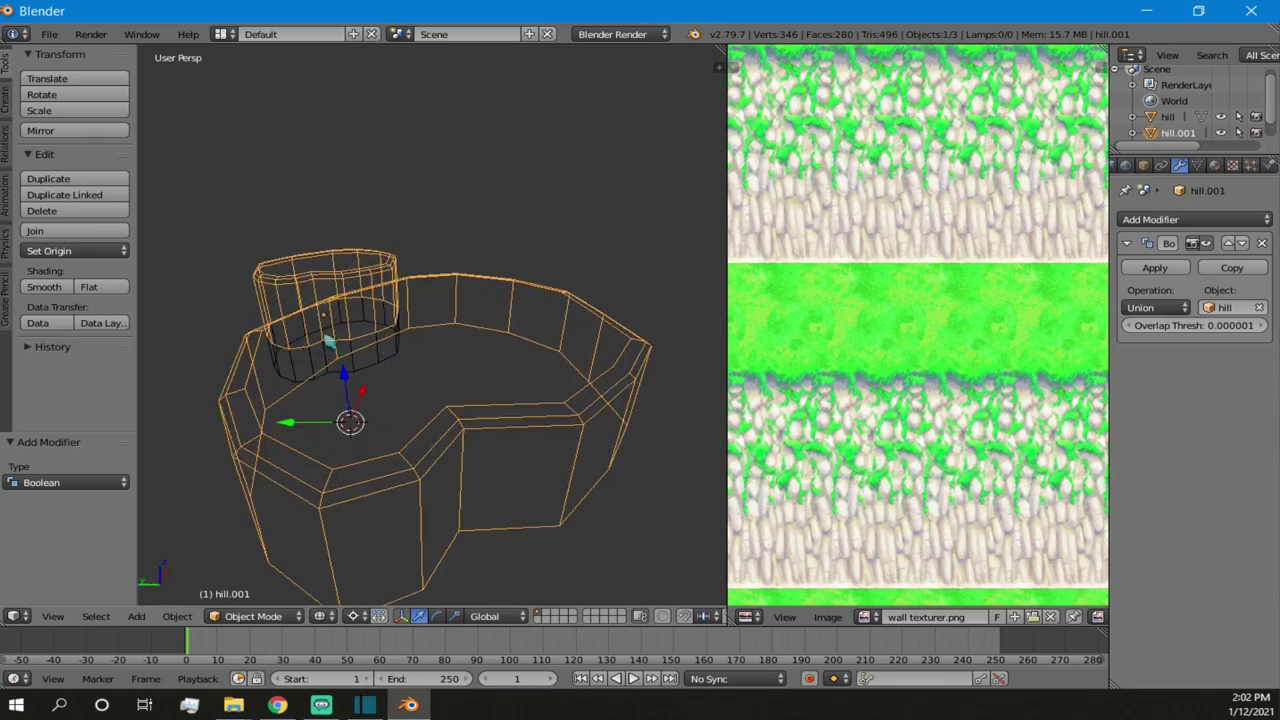
- Try the Intersect operation on the Boolean modifier and view the overlapping volume up close
left_click(1178, 310)
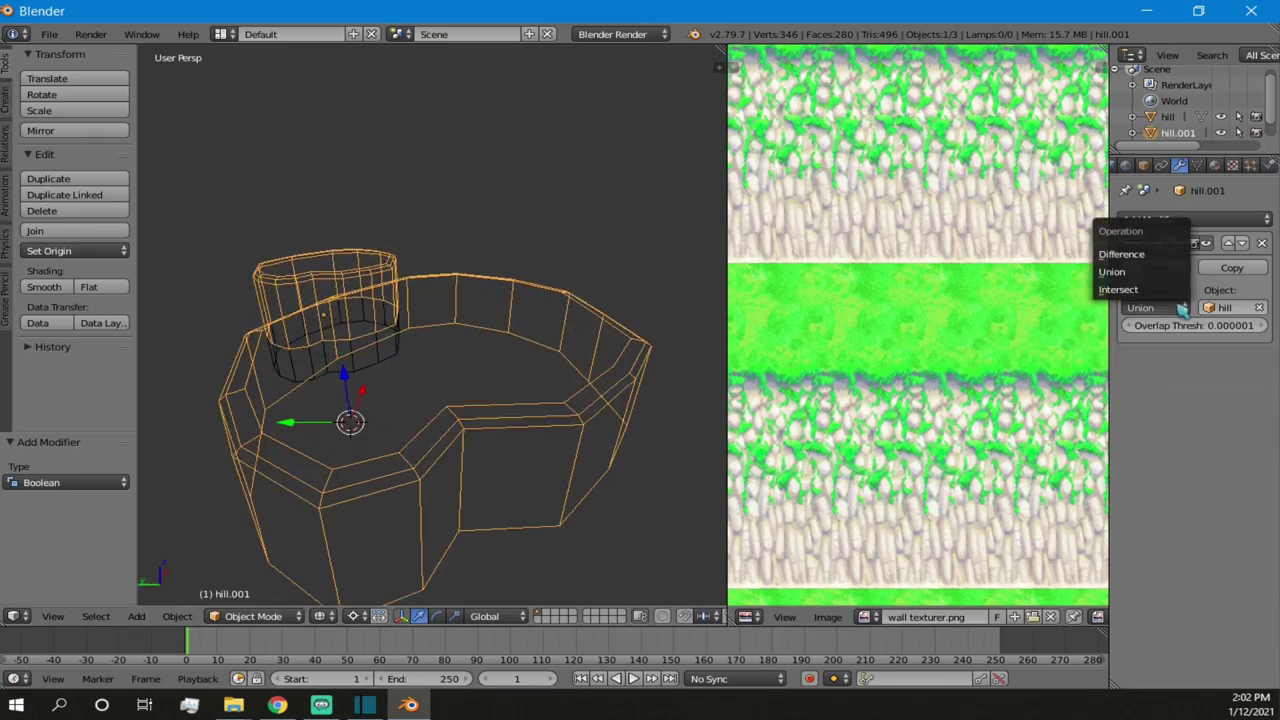
left_click(1159, 289)
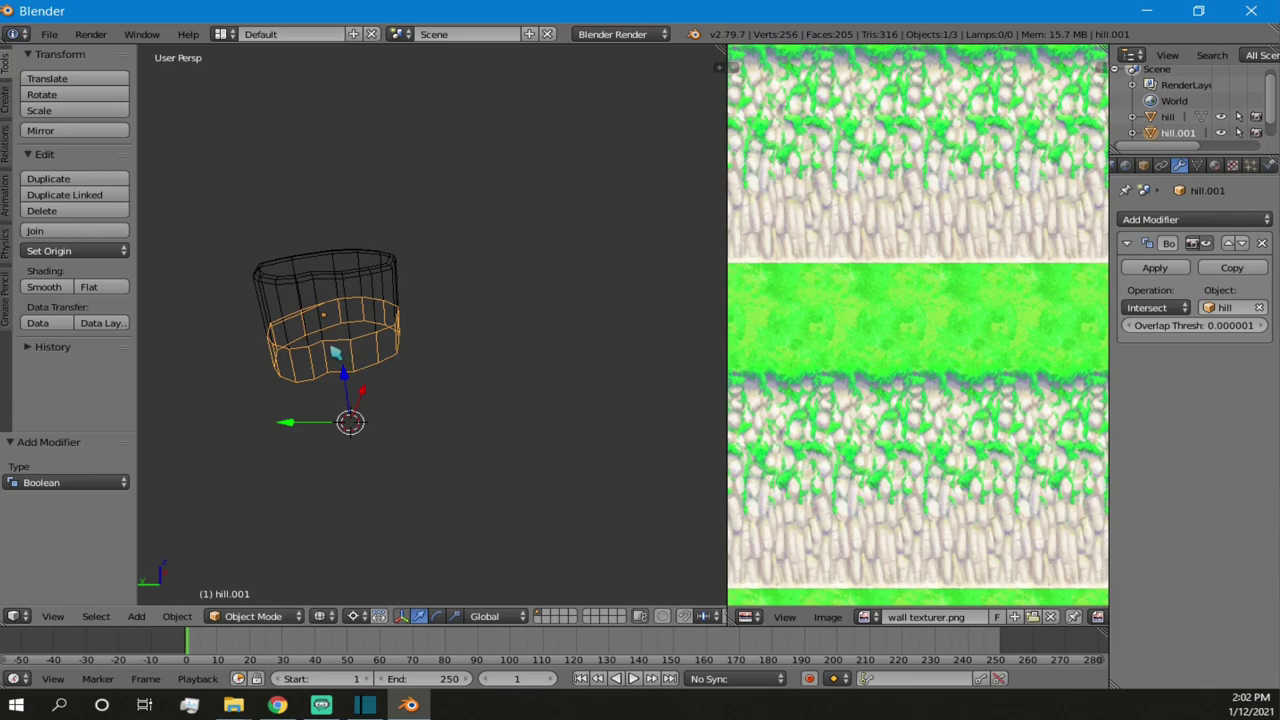
scroll(375, 374, "up", 3)
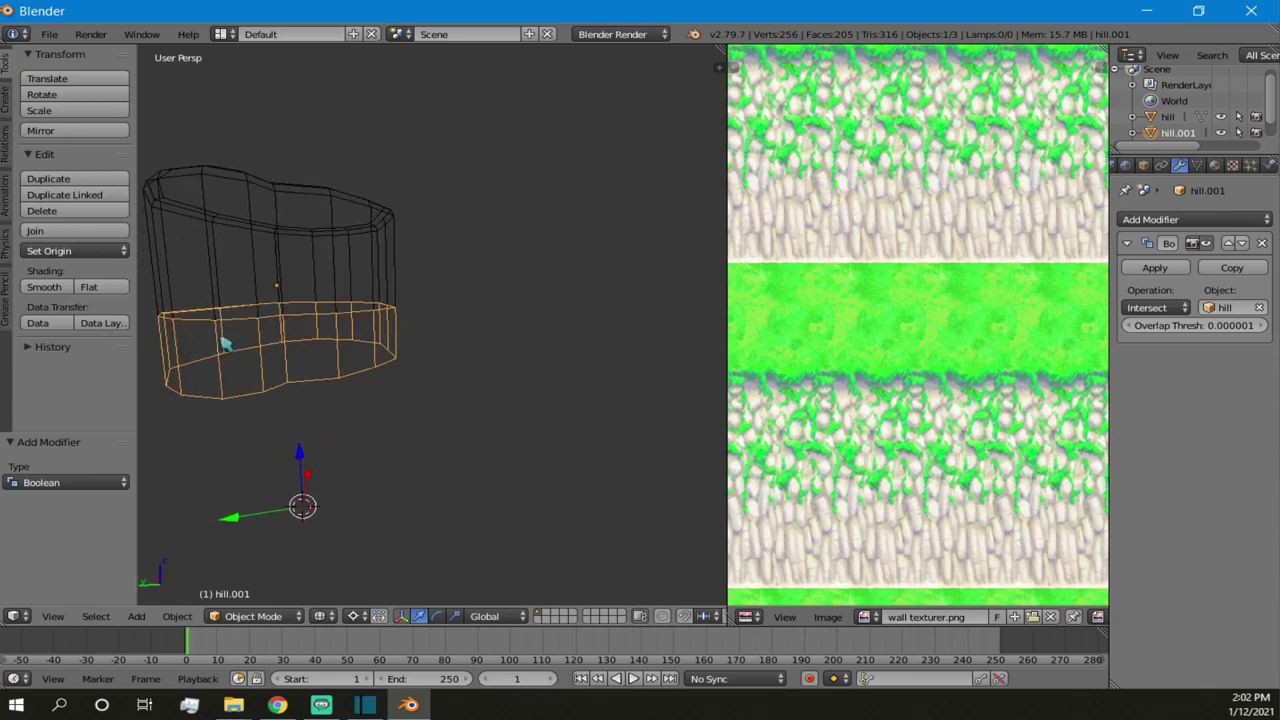
- Switch the Boolean operation back to Difference and inspect the platform's interior in solid shading
left_click(1160, 308)
left_click(1125, 255)
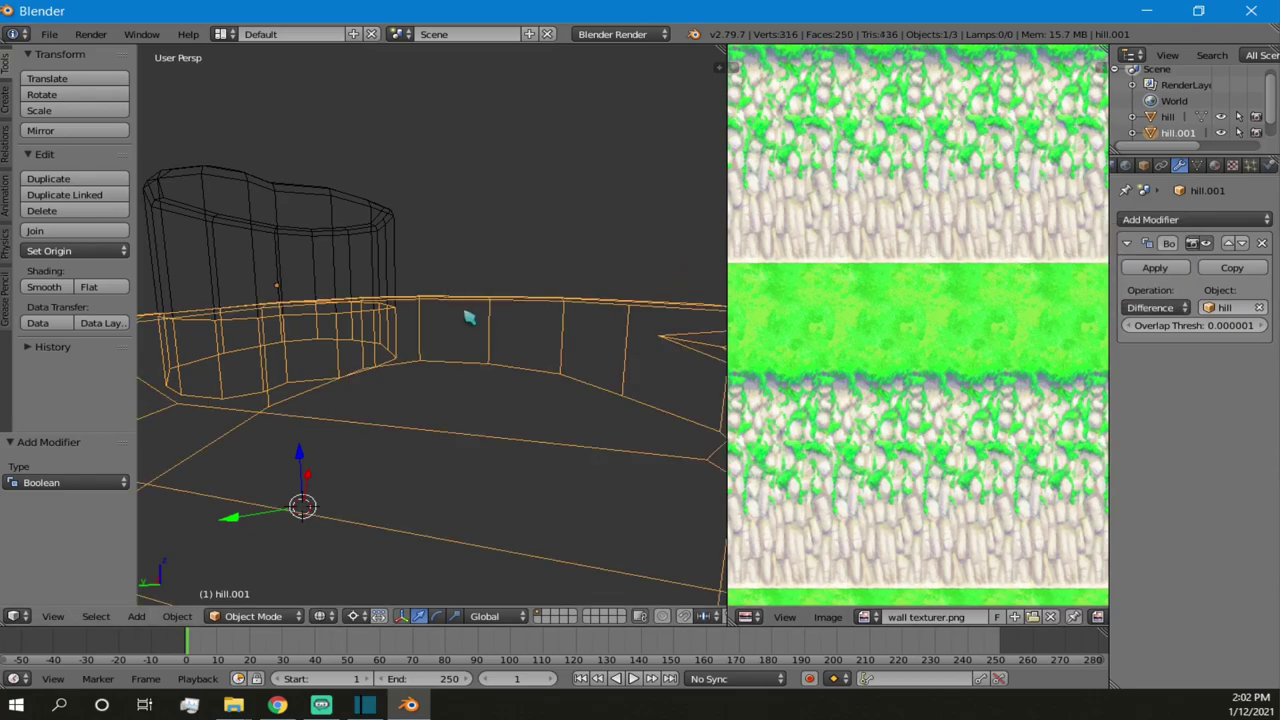
key("z")
mouse_move(511, 306)
middle_mouse_down()
mouse_move(360, 300)
mouse_move(404, 298)
mouse_move(317, 331)
mouse_move(374, 334)
mouse_move(340, 323)
middle_mouse_up()
- Set the Boolean operation to Union and check the joined platforms in solid shading
left_click(1160, 308)
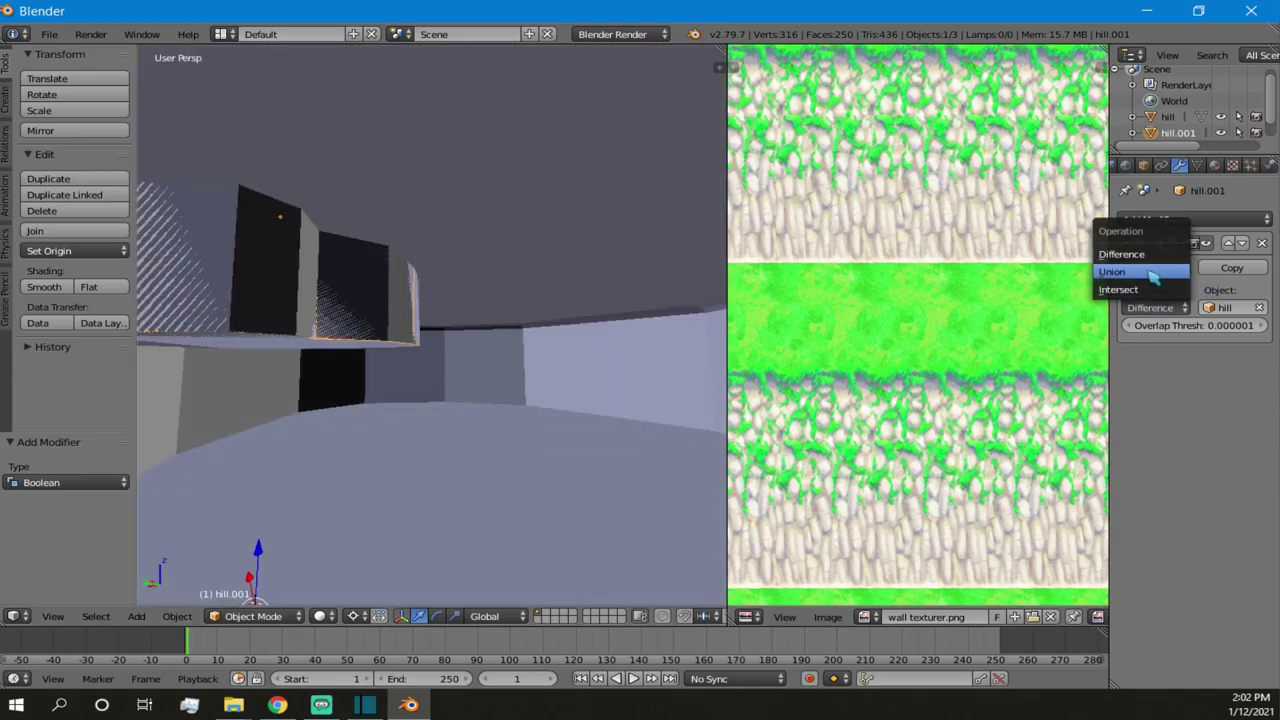
left_click(1152, 273)
scroll(352, 303, "up", 1)
middle_click_drag(395, 294, 510, 344)
scroll(510, 345, "down", 8)
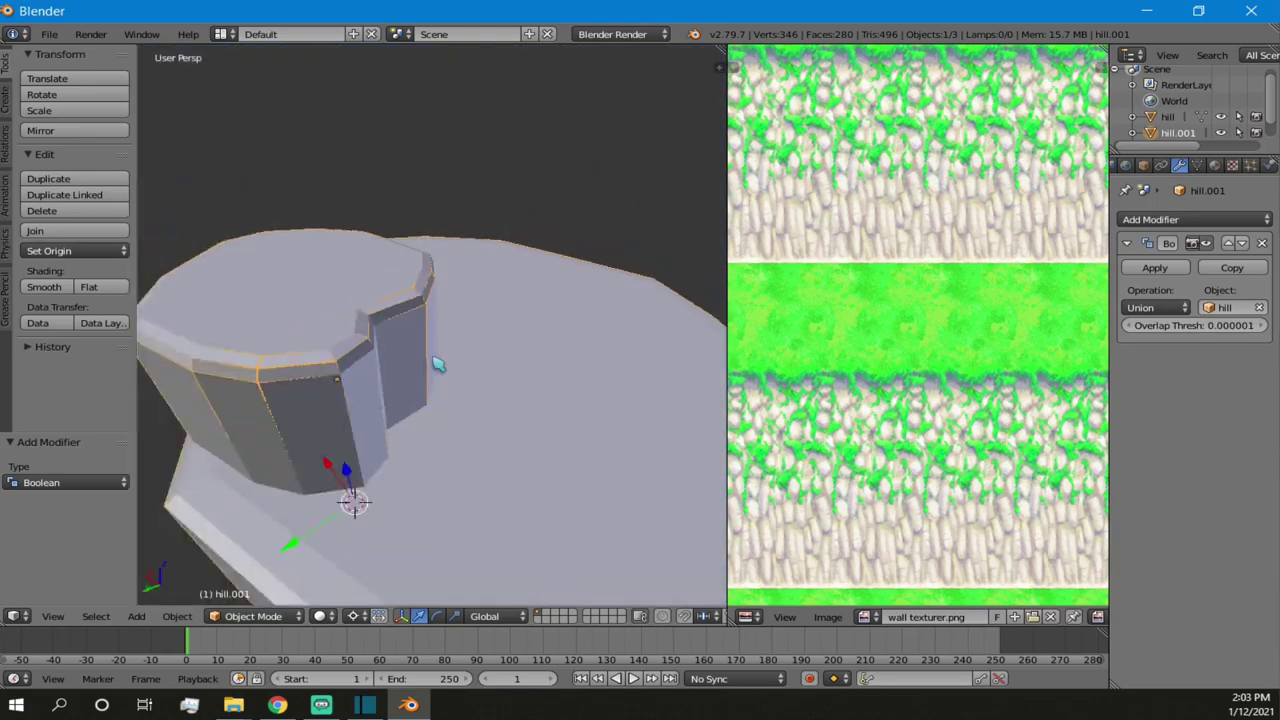
scroll(556, 334, "up", 3)
middle_click_drag(578, 354, 480, 354)
scroll(480, 354, "down", 3)
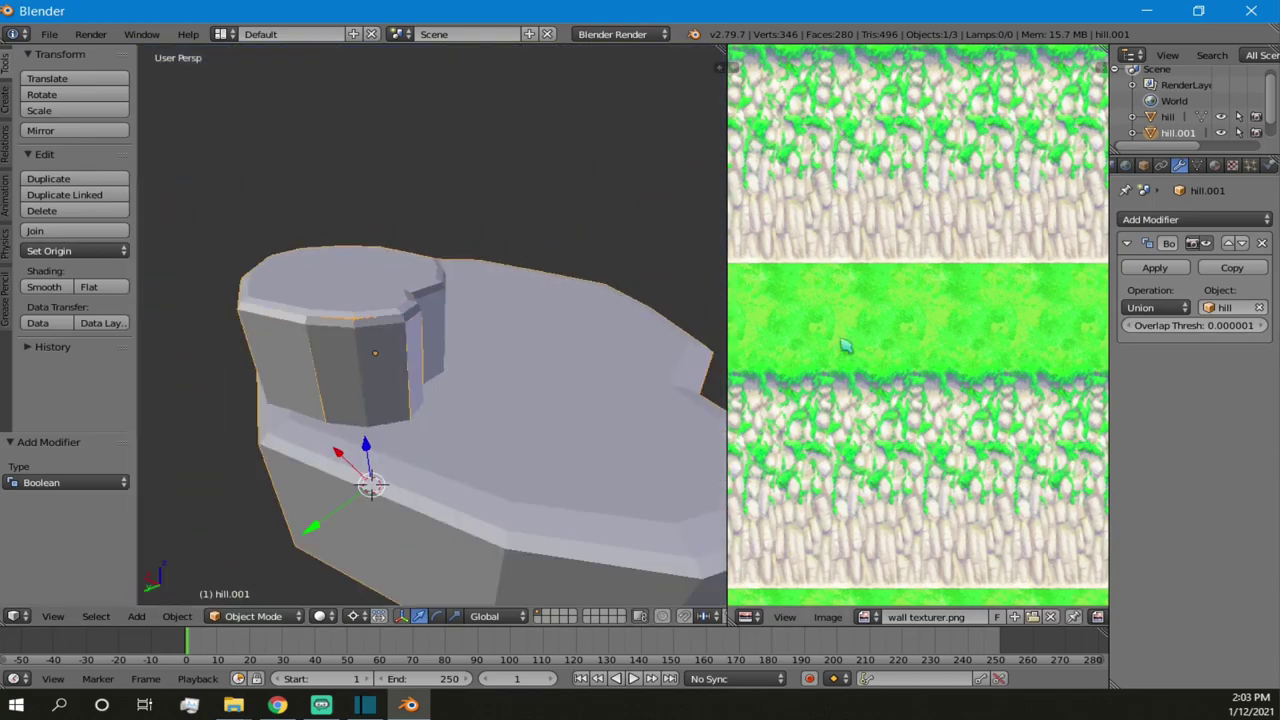
- Switch to textured display and apply the Boolean modifier to the large platform
key("alt+z")
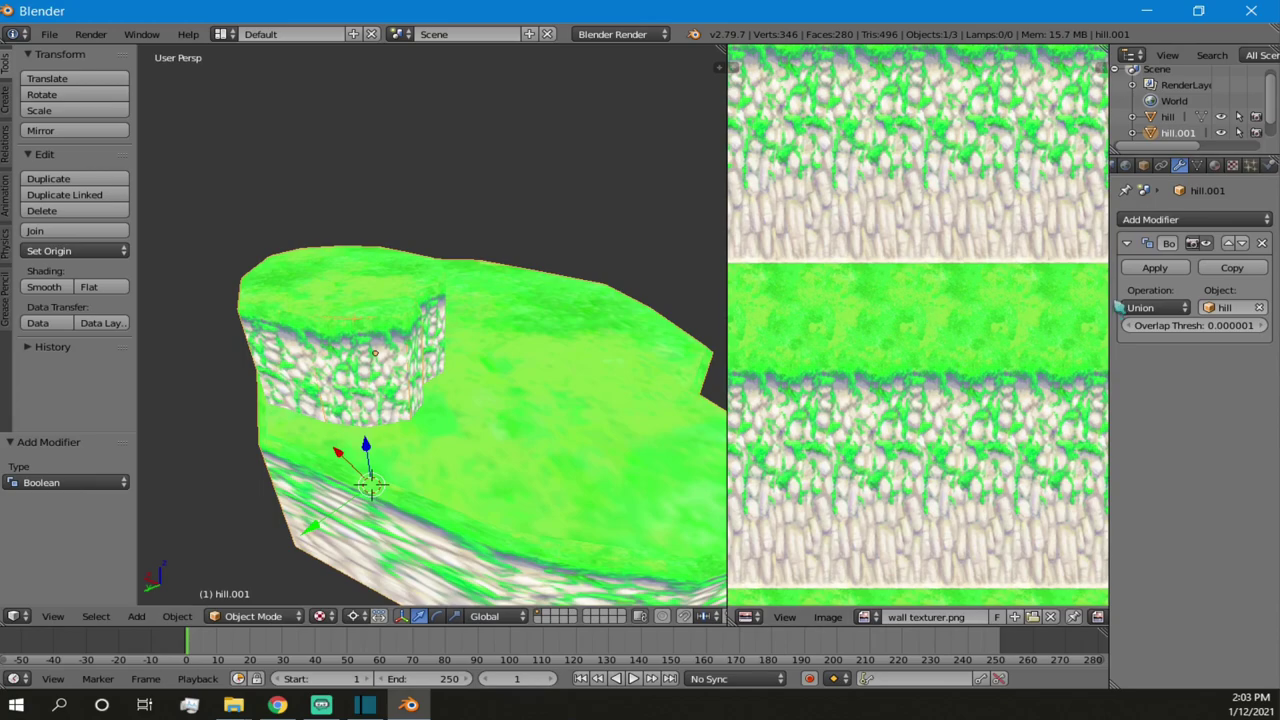
left_click(1155, 268)
scroll(300, 275, "up", 6)
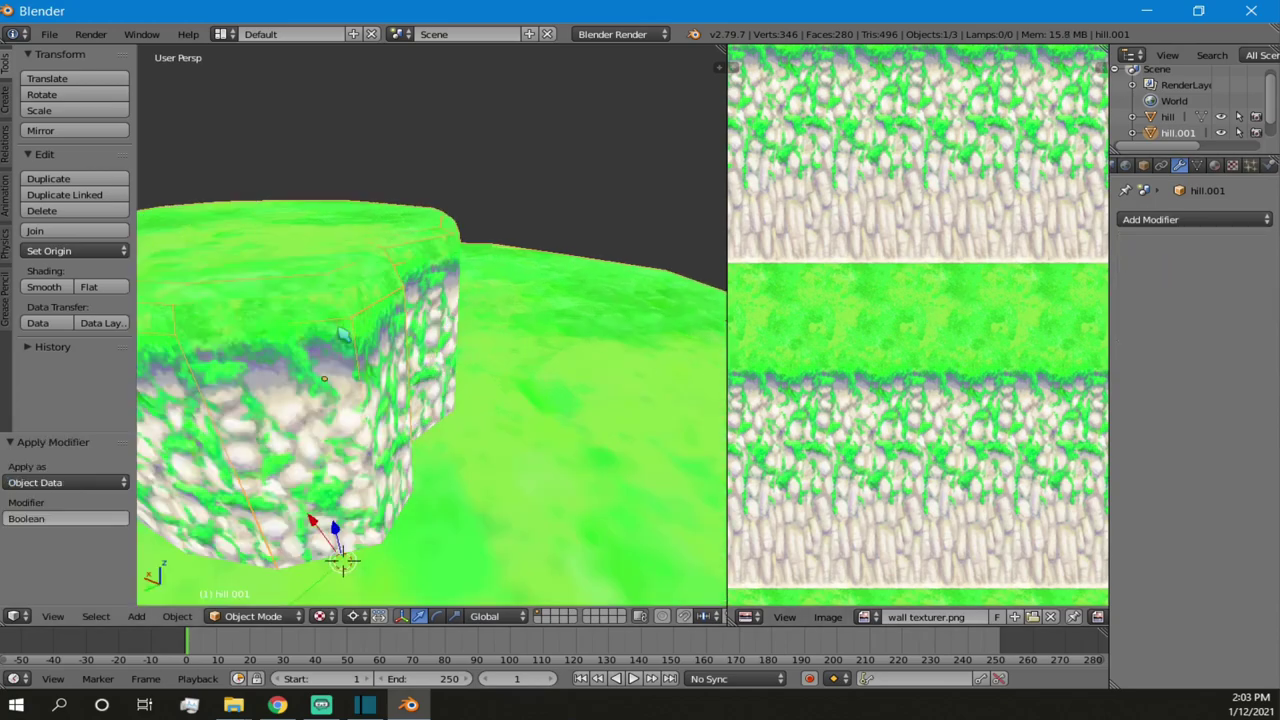
- Select the leftover small platform object, separate from the merged mesh, and delete it
scroll(300, 277, "up", 2)
right_click(288, 255)
scroll(290, 253, "down", 8)
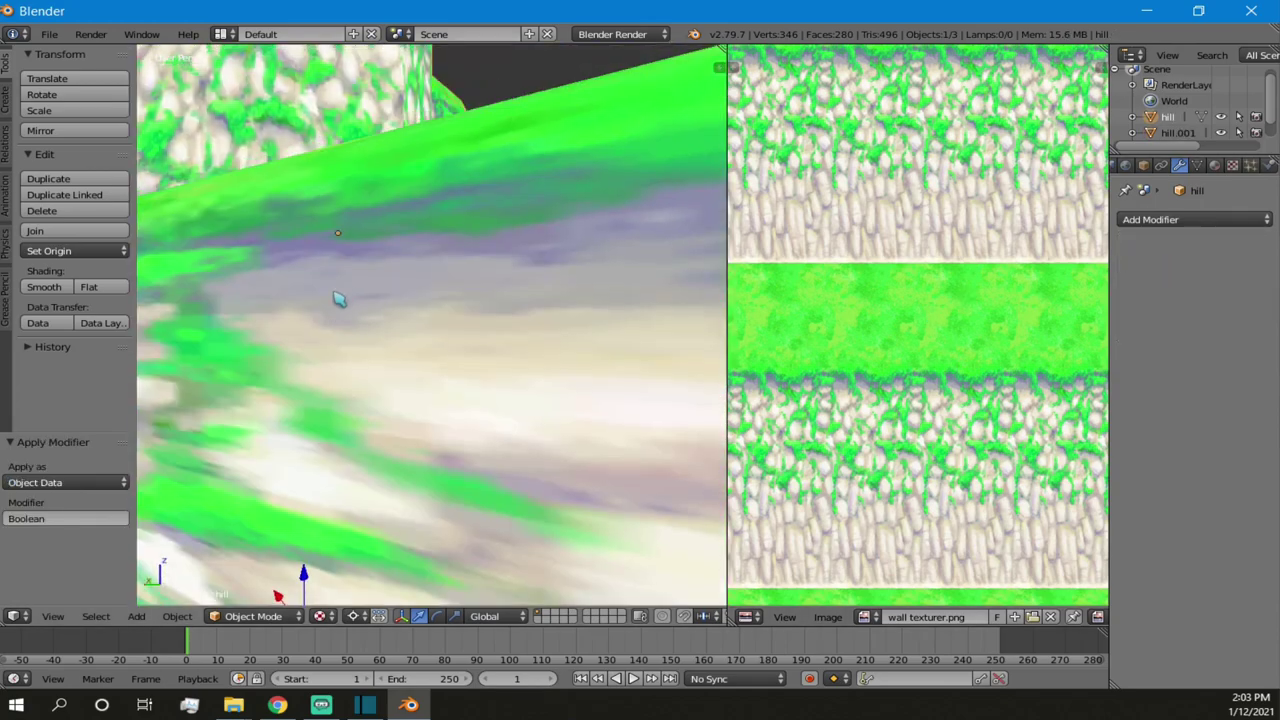
right_click(373, 249)
middle_click_drag(373, 249, 386, 270)
right_click(417, 246)
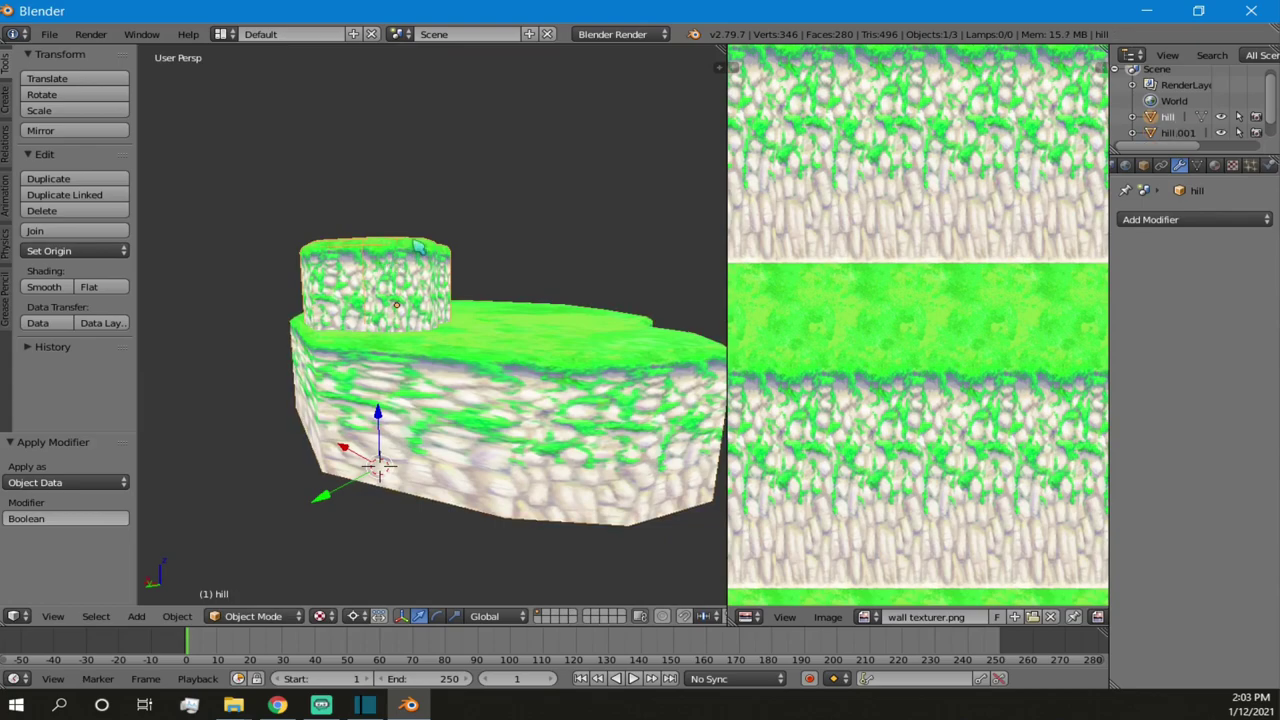
left_click(386, 242)
scroll(366, 503, "up", 10)
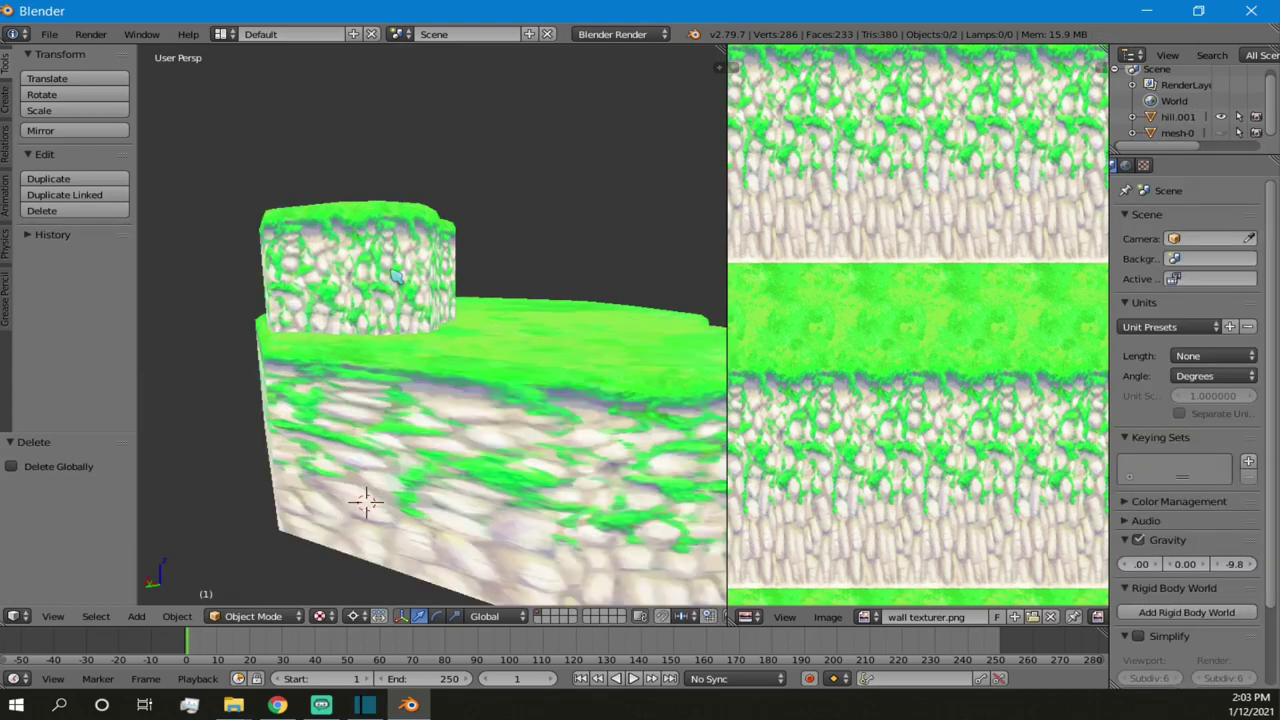
- Select the merged hill and examine how its upper and lower platforms join from several angles
middle_click_drag(356, 272, 410, 220)
right_click(410, 220)
scroll(492, 264, "down", 2)
middle_click_drag(450, 263, 370, 272)
scroll(527, 234, "down", 5)
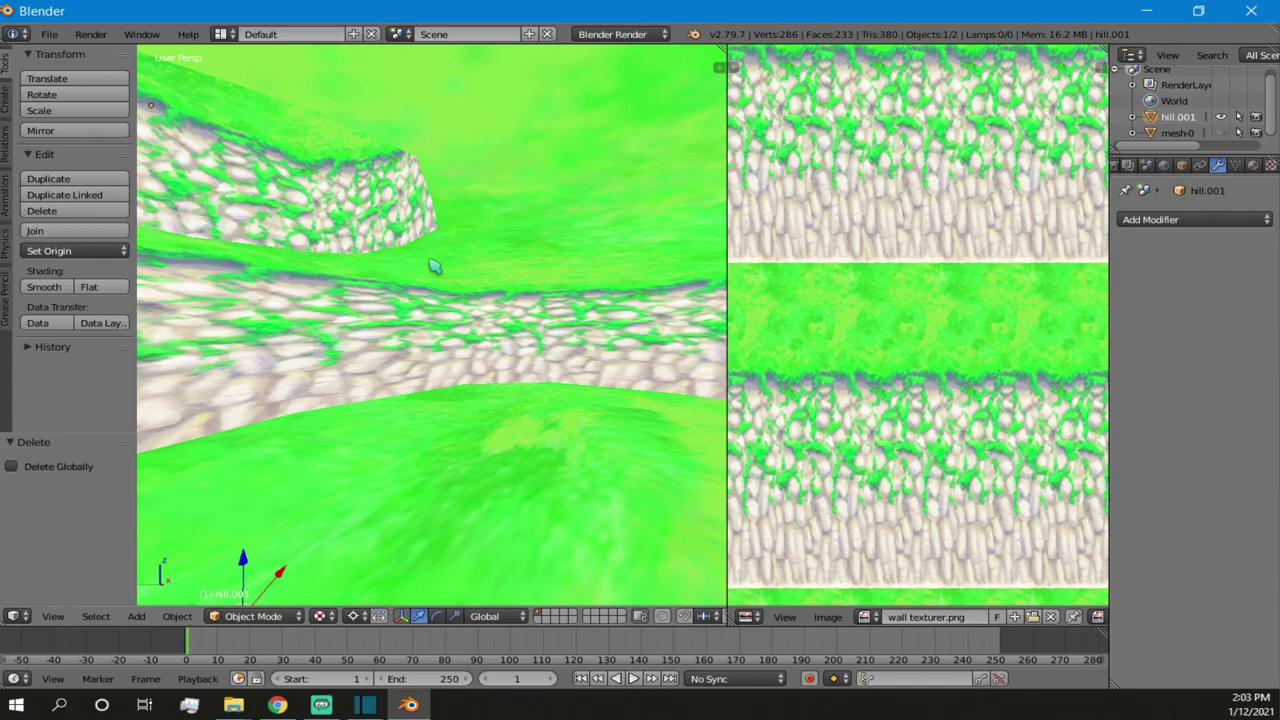
scroll(425, 246, "down", 8)
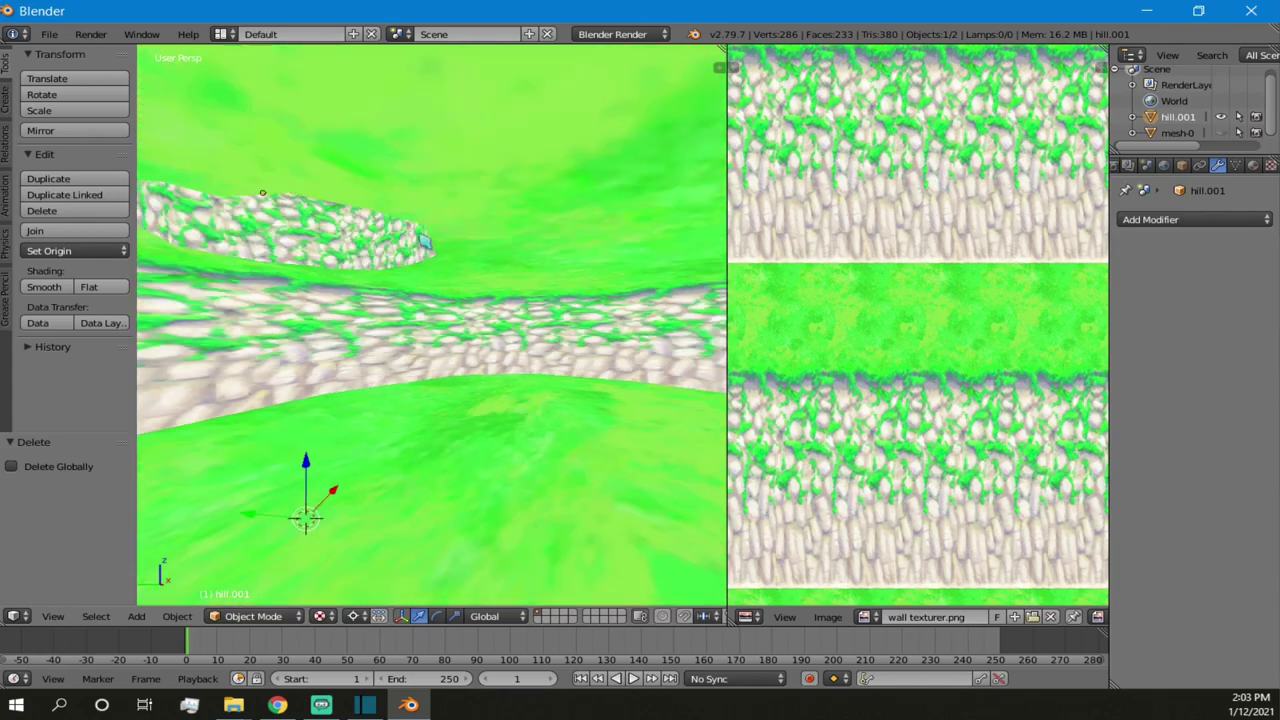
middle_click_drag(503, 275, 405, 370)
scroll(405, 370, "up", 4)
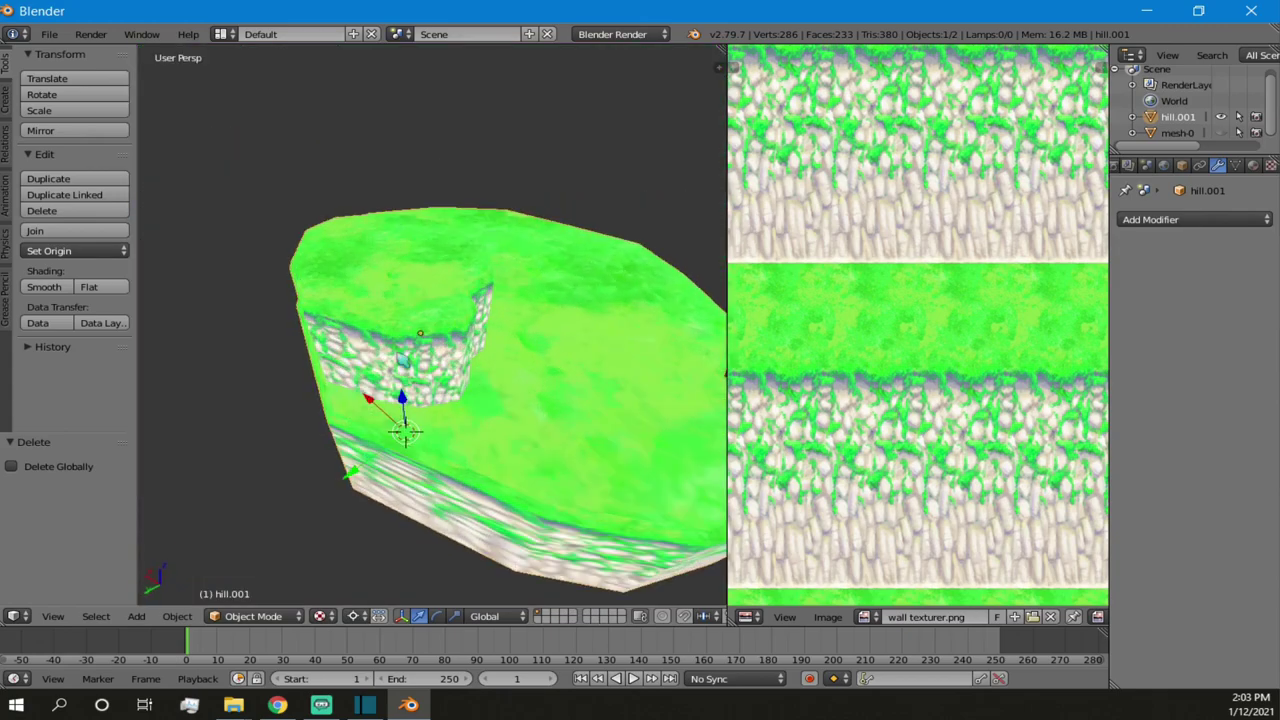
middle_click_drag(497, 289, 425, 307)
key("a")
key("a")
key("a")
key("a")
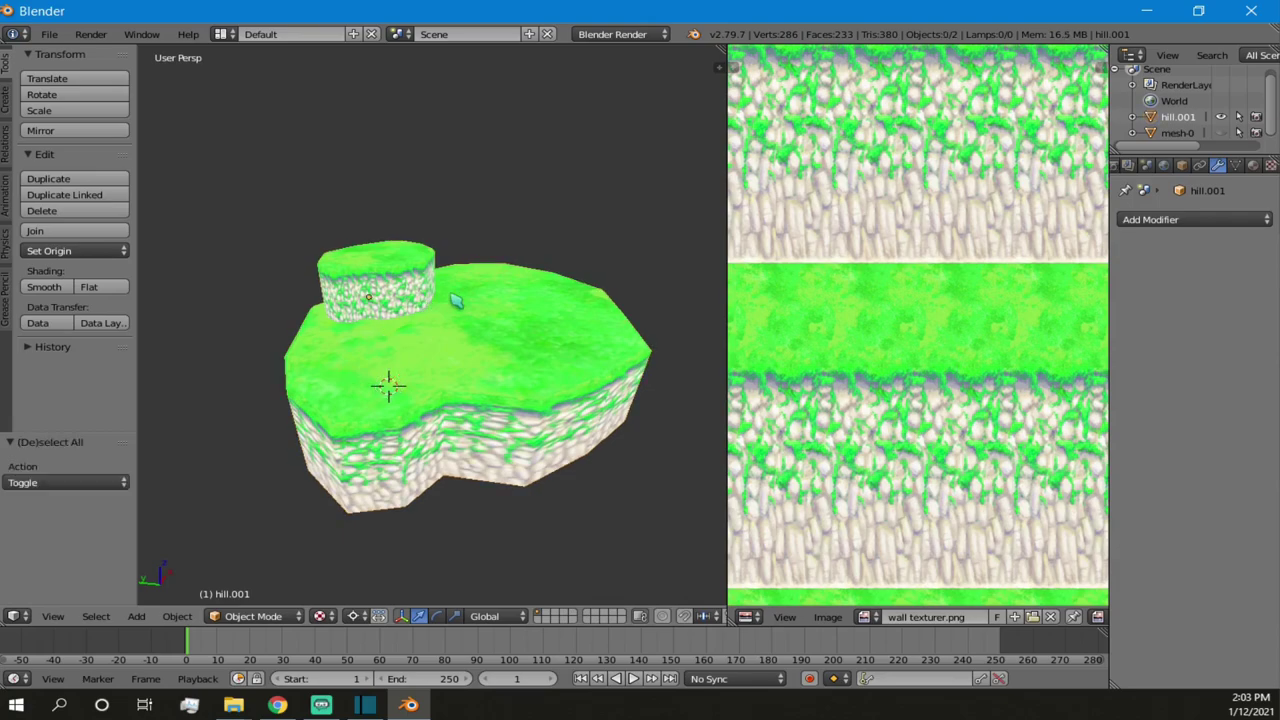
- Add a cylinder mesh at the 3D cursor and scale it up about 5.82 times
middle_click_drag(460, 314, 448, 356)
scroll(490, 351, "down", 4)
scroll(431, 329, "down", 2)
left_click(441, 336)
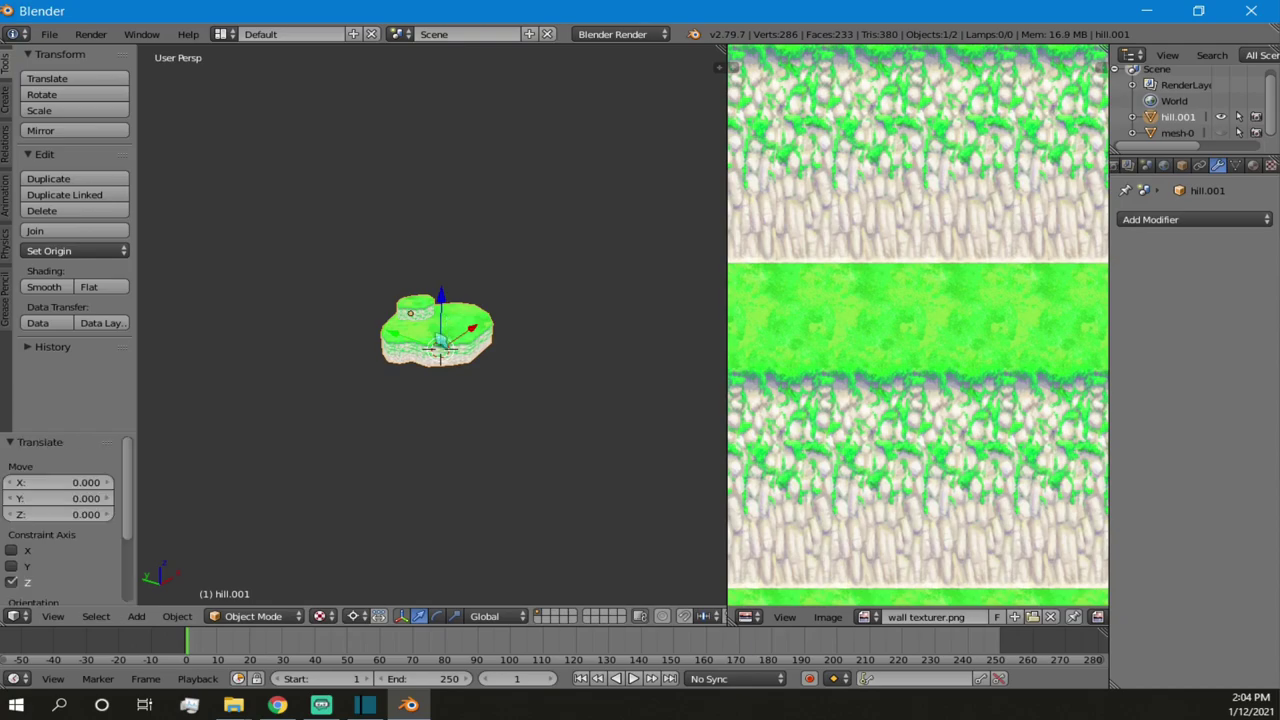
key("shift+a")
mouse_move(470, 345)
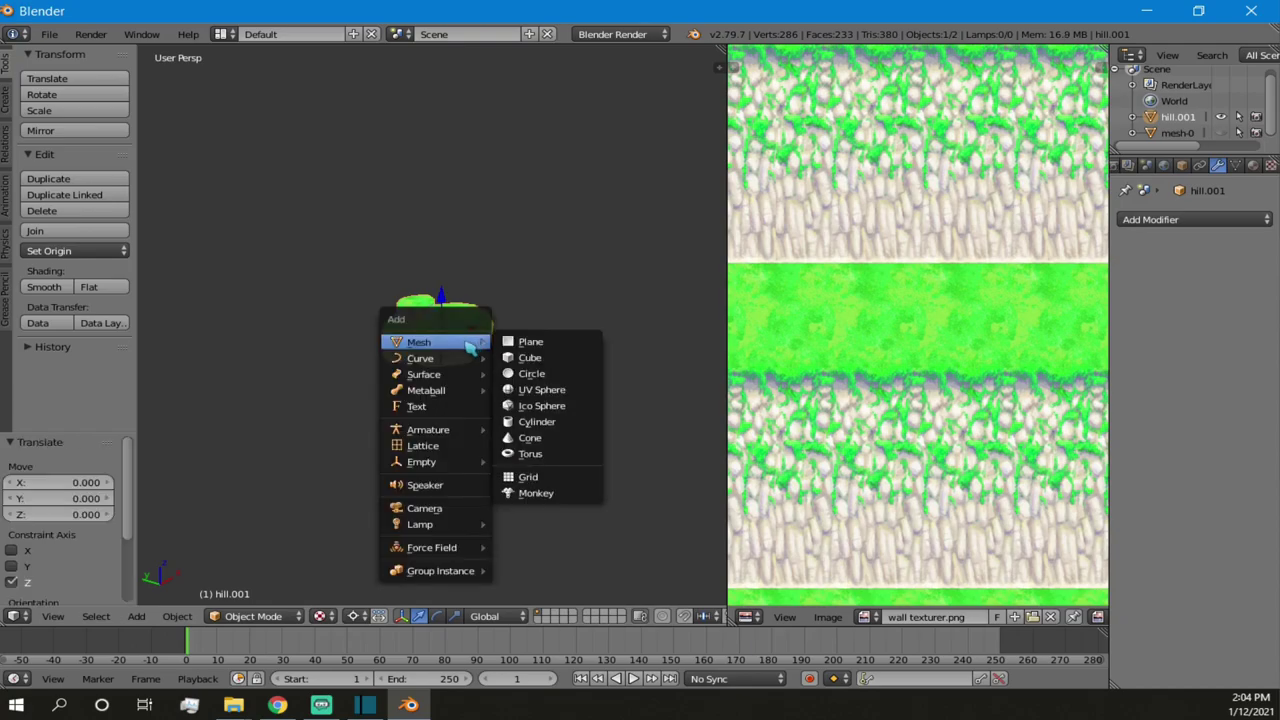
left_click(553, 423)
key("s")
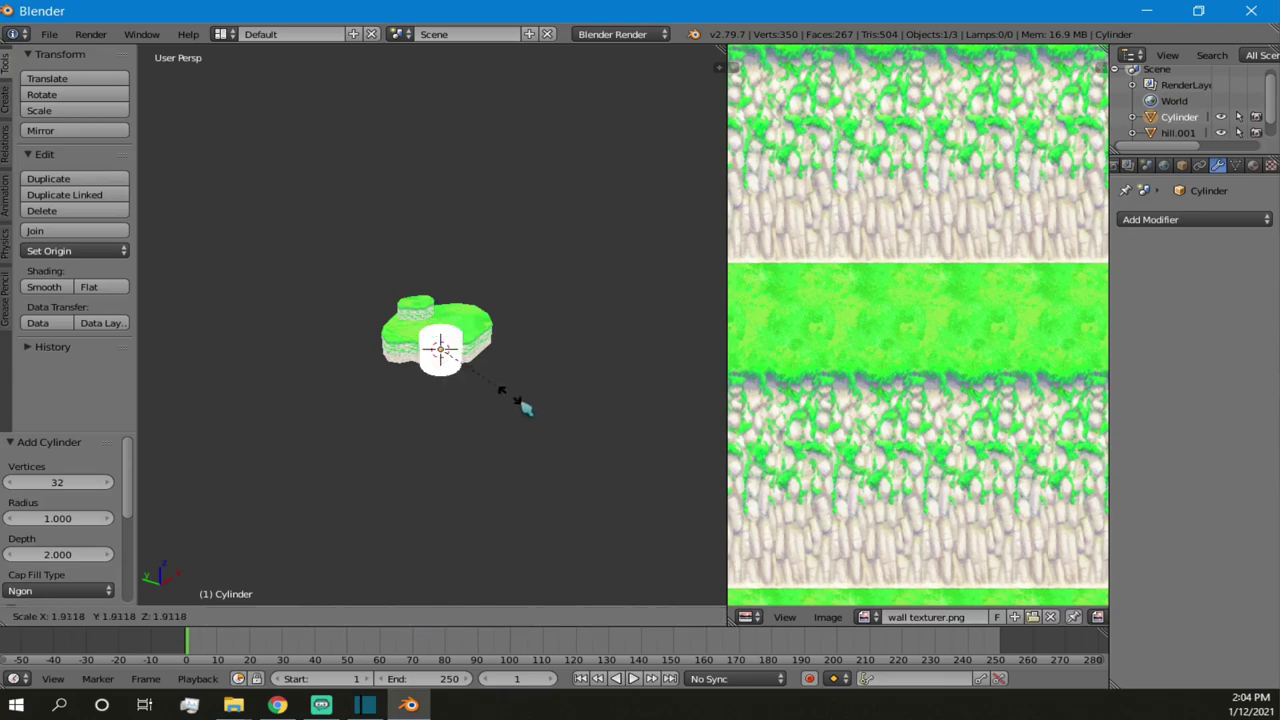
left_click(665, 465)
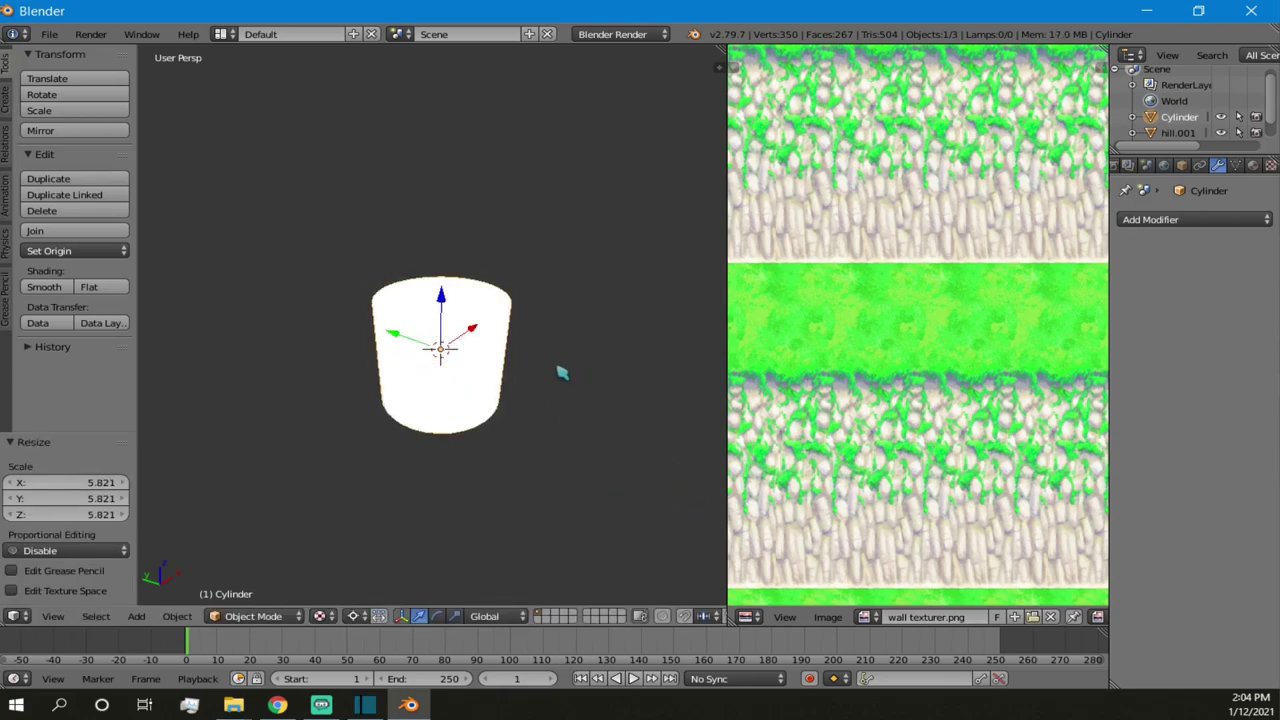
- Show the cylinder in solid shading and enter Edit Mode with none of its geometry selected
key("alt+z")
scroll(500, 360, "up", 2)
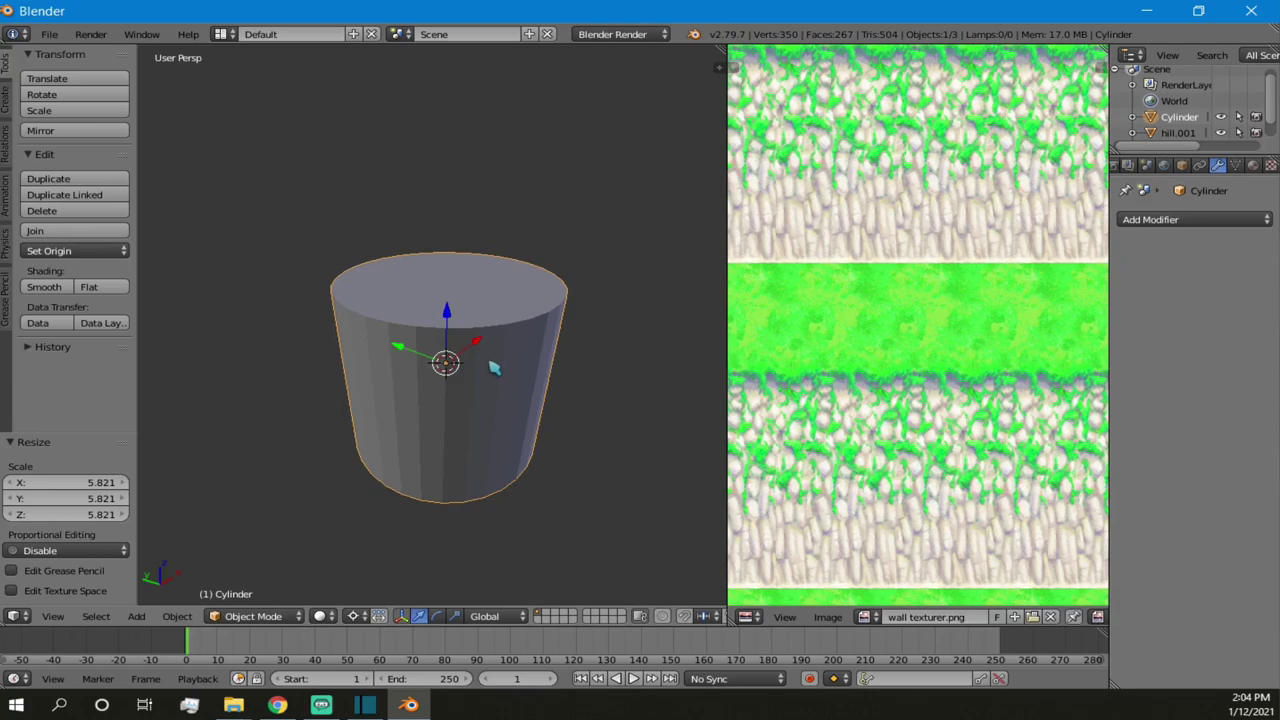
key("Tab")
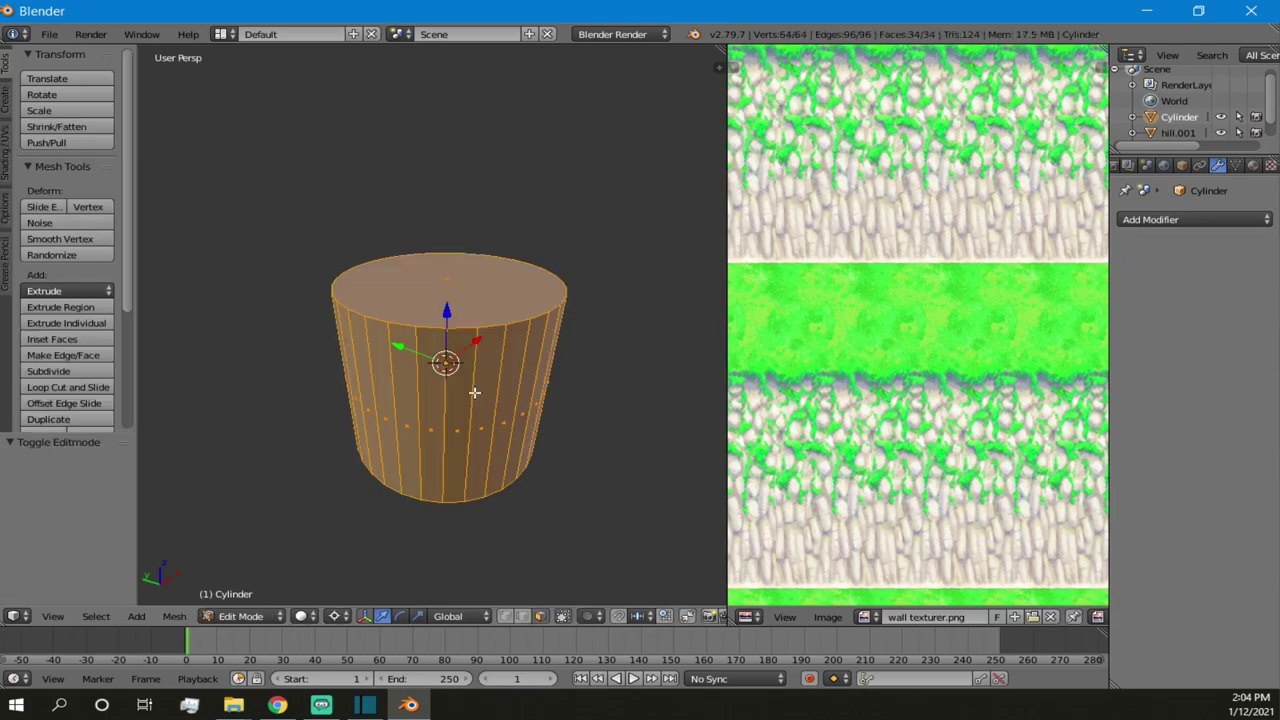
key("a")
key("a")
key("a")
- Cut five evenly spaced horizontal edge loops around the cylinder's side wall without sliding them
scroll(515, 368, "up", 2)
scroll(495, 345, "down", 4)
middle_click_drag(487, 336, 492, 355)
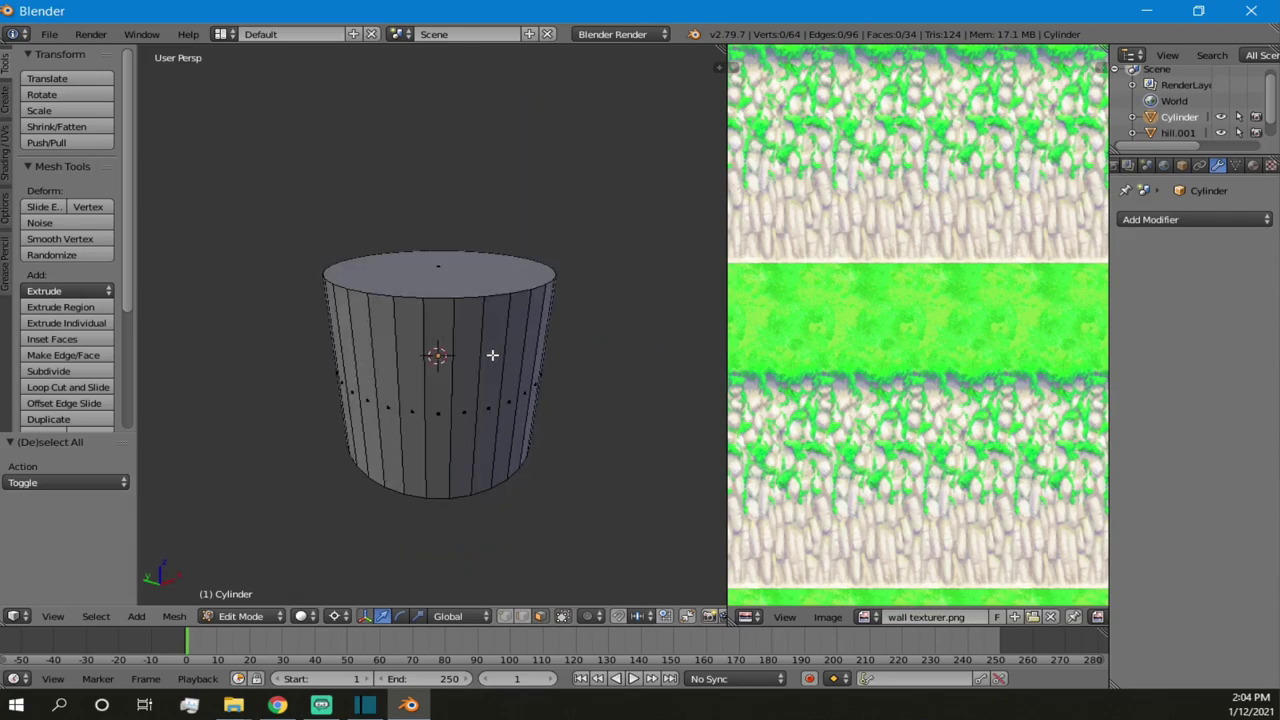
key("ctrl+r")
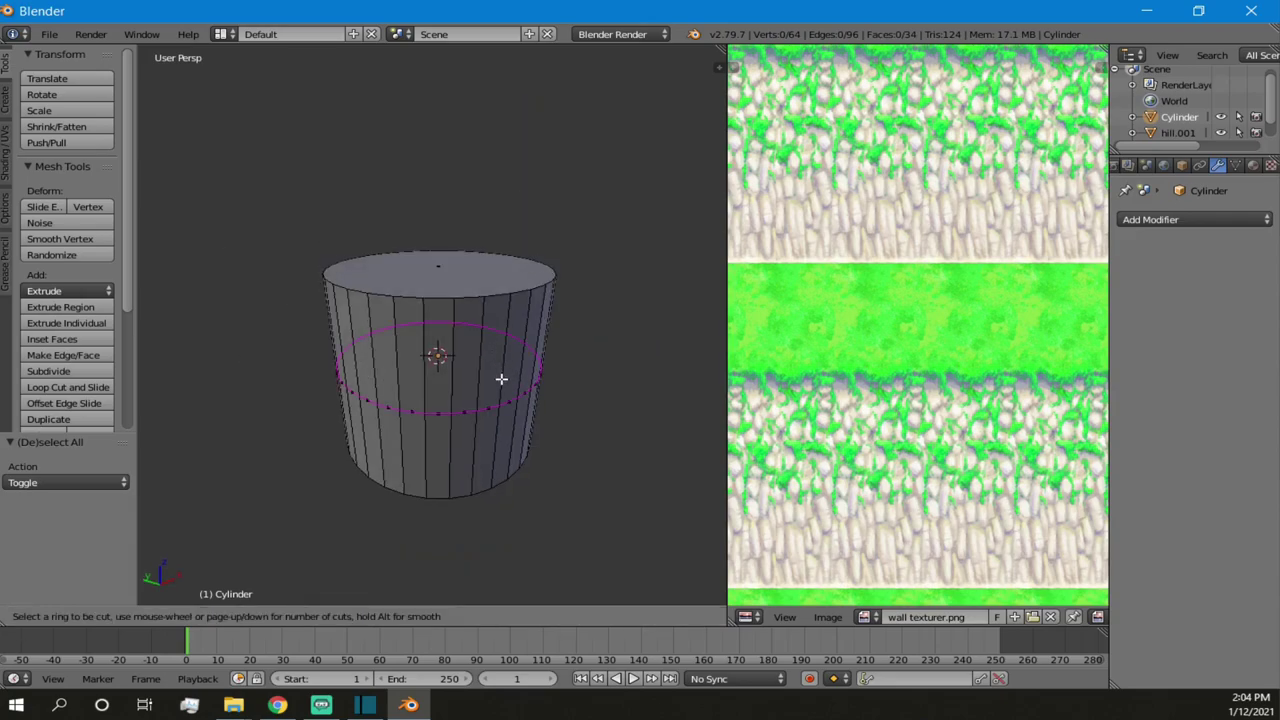
scroll(521, 385, "up", 1)
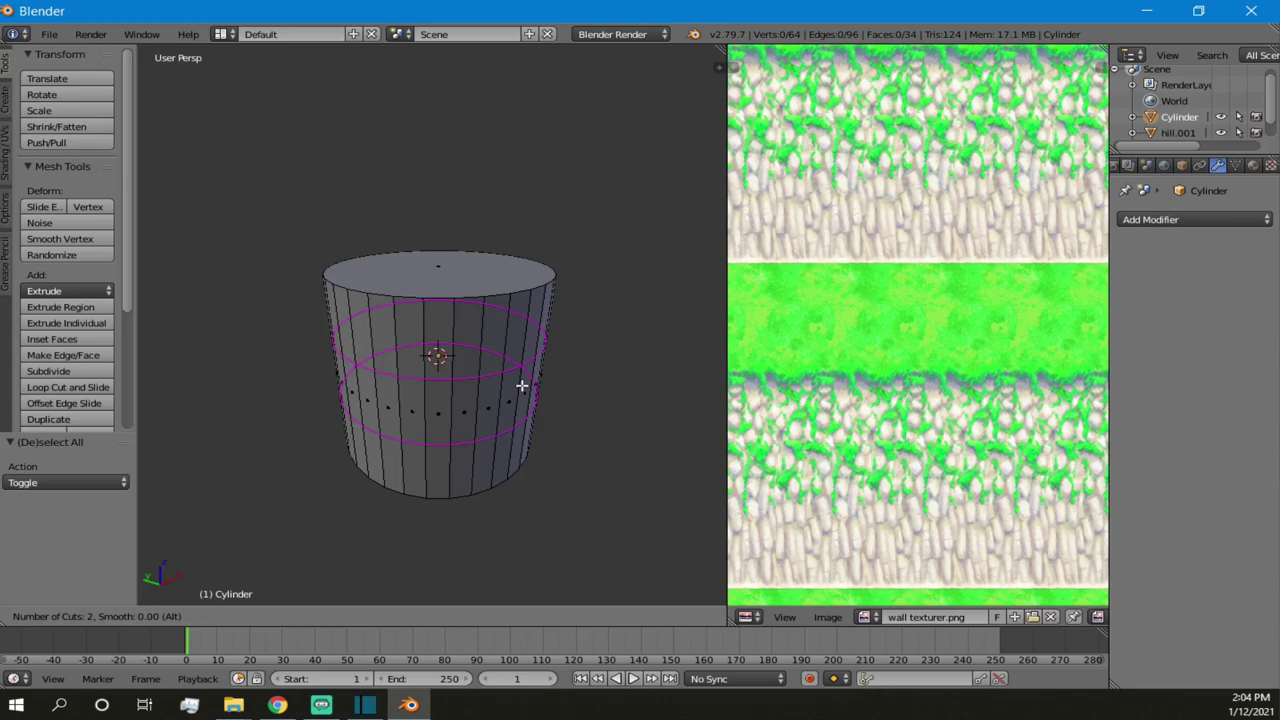
left_click(521, 385)
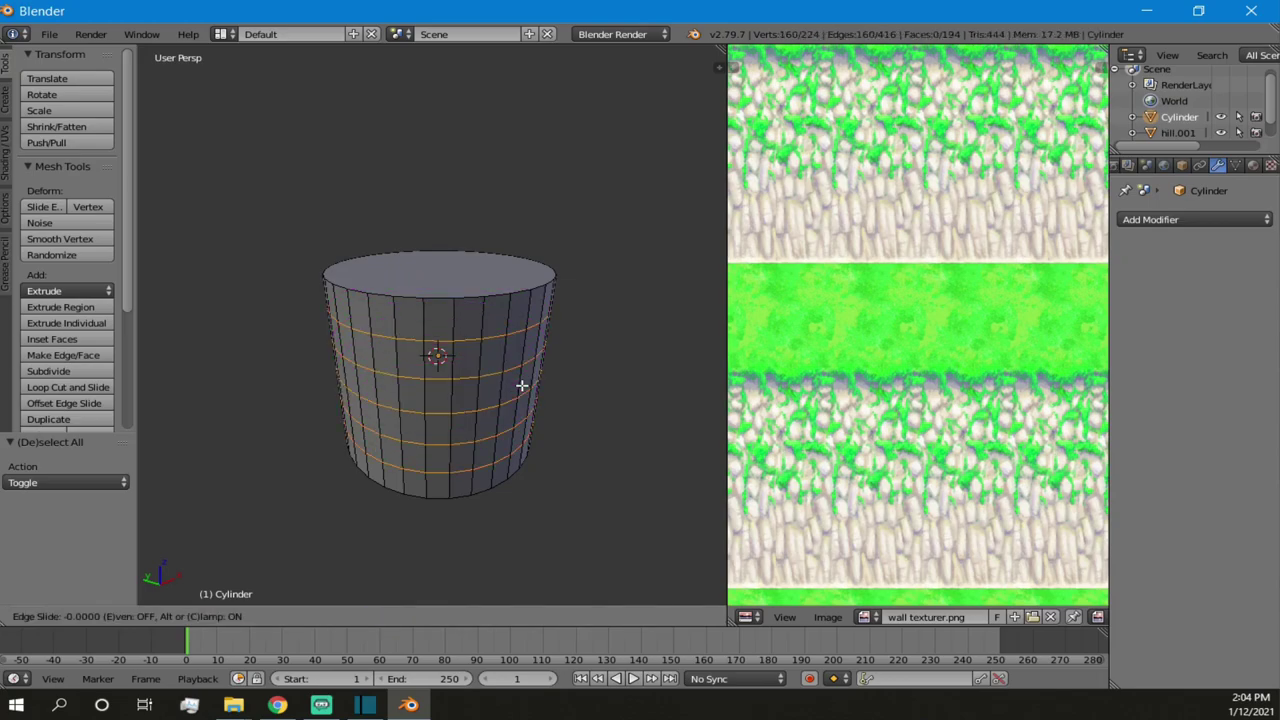
right_click(521, 385)
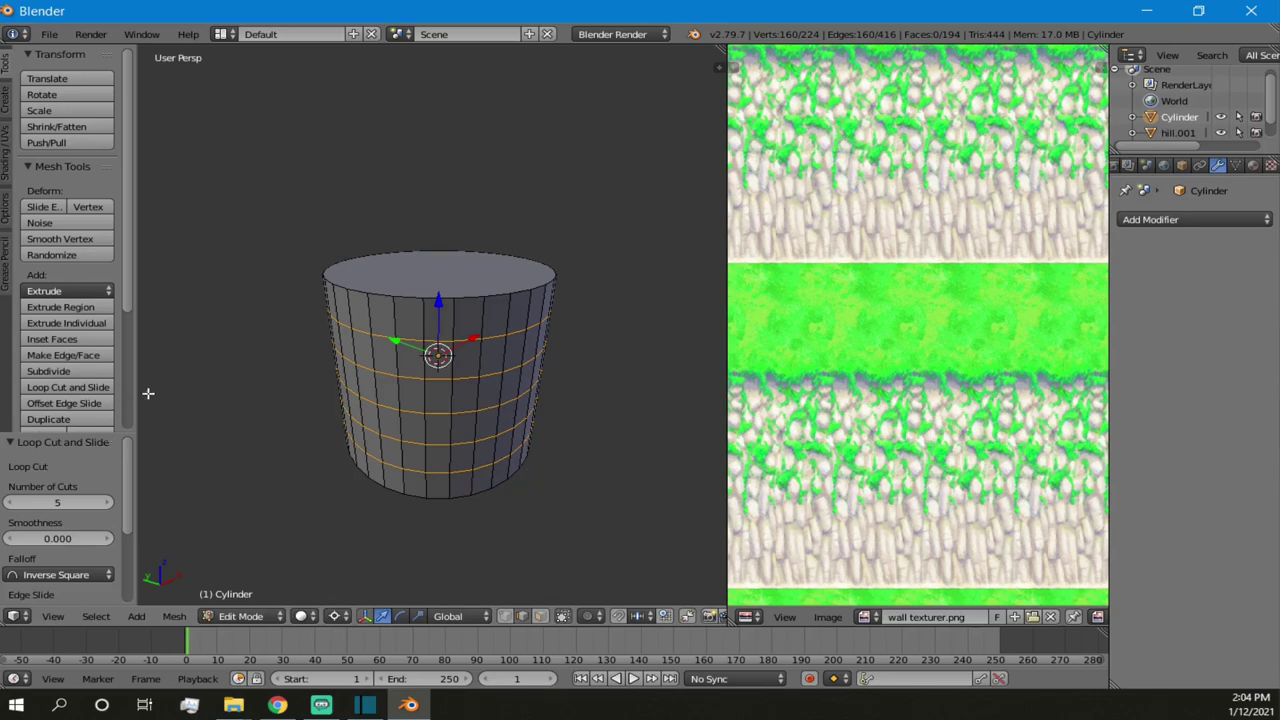
left_click(505, 316)
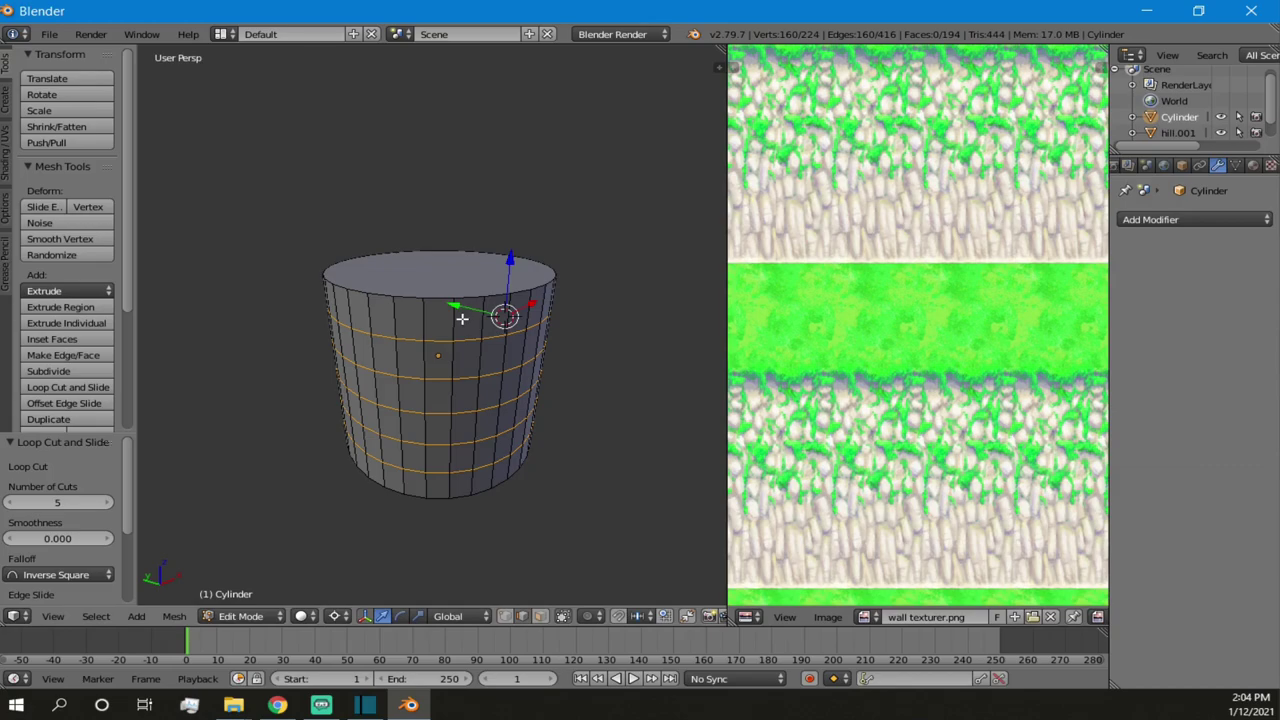
- Select the complete ring of edges around the cylinder's bottom rim
right_click(405, 488)
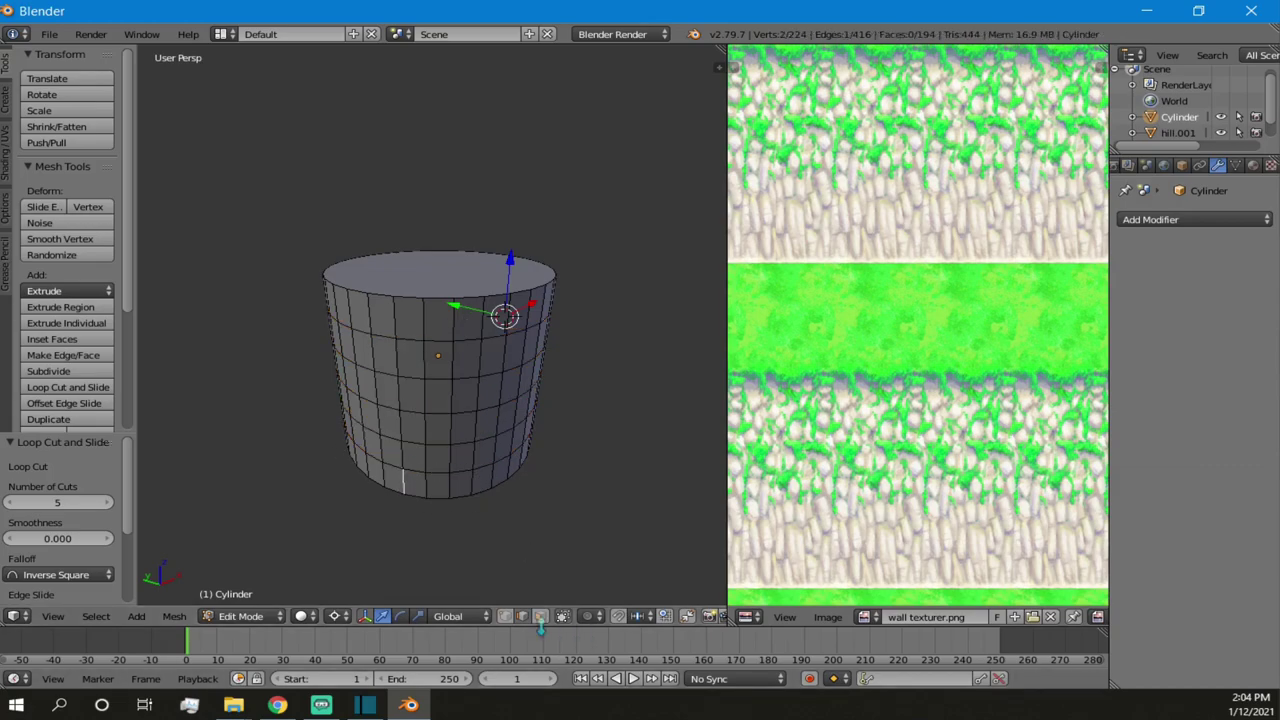
middle_click_drag(472, 512, 266, 369)
right_click(372, 354, "ctrl")
middle_click_drag(381, 355, 199, 347)
middle_click_drag(482, 404, 291, 413)
right_click(547, 342, "ctrl")
middle_click_drag(610, 355, 386, 359)
right_click(384, 289, "ctrl")
middle_click_drag(384, 289, 537, 370)
scroll(537, 370, "down", 1)
middle_click_drag(460, 383, 546, 387)
scroll(508, 394, "up", 2)
scroll(511, 403, "down", 2)
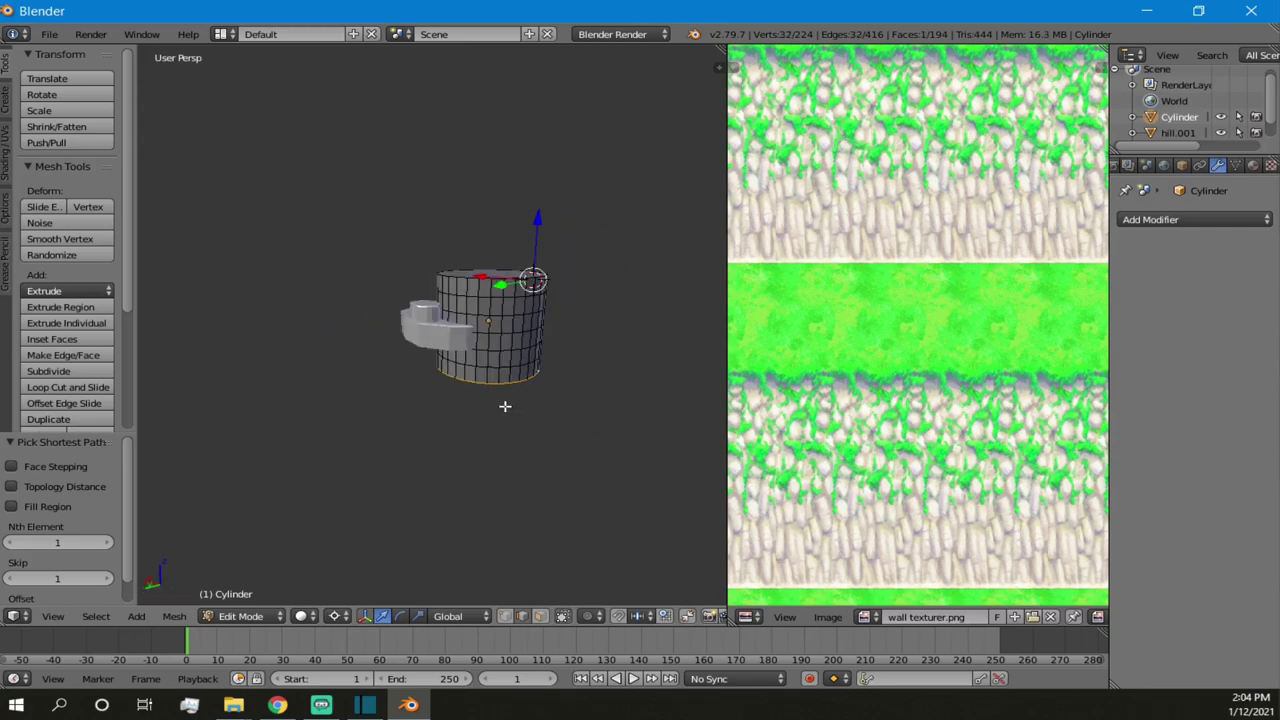
- Snap the 3D cursor to the center of the selected bottom rim
key("shift+s")
left_click(500, 409)
scroll(494, 411, "up", 2)
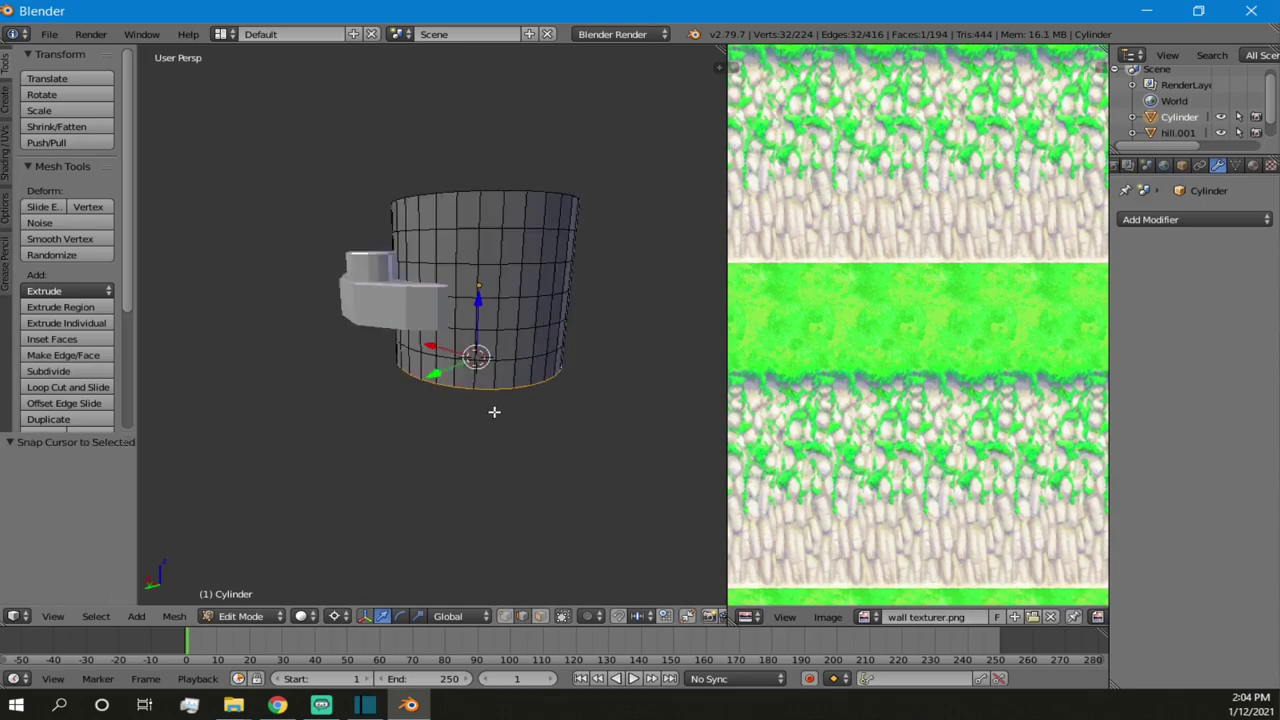
key("KP_Decimal")
scroll(551, 340, "down", 9)
middle_click_drag(480, 342, 384, 382)
scroll(478, 383, "down", 1)
scroll(475, 382, "up", 2)
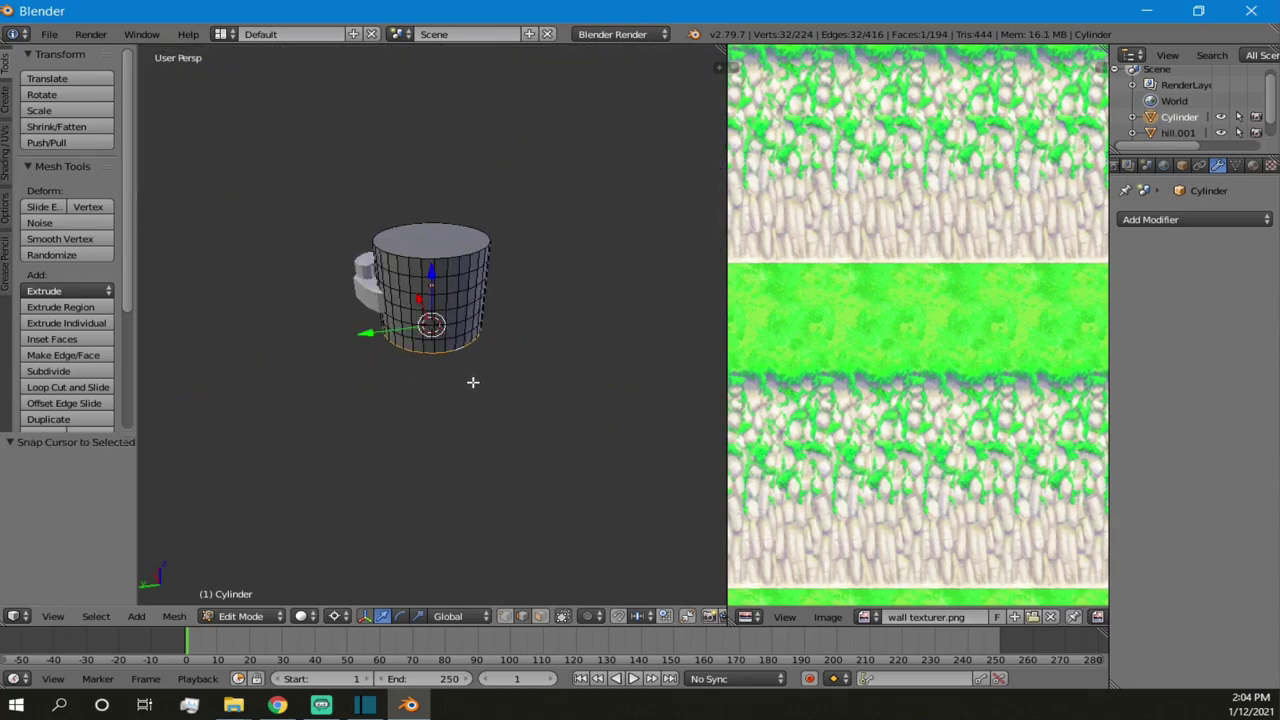
- Extrude the bottom rim outward into a wide brim, scaling it about 2.16 times
key("e")
key("s")
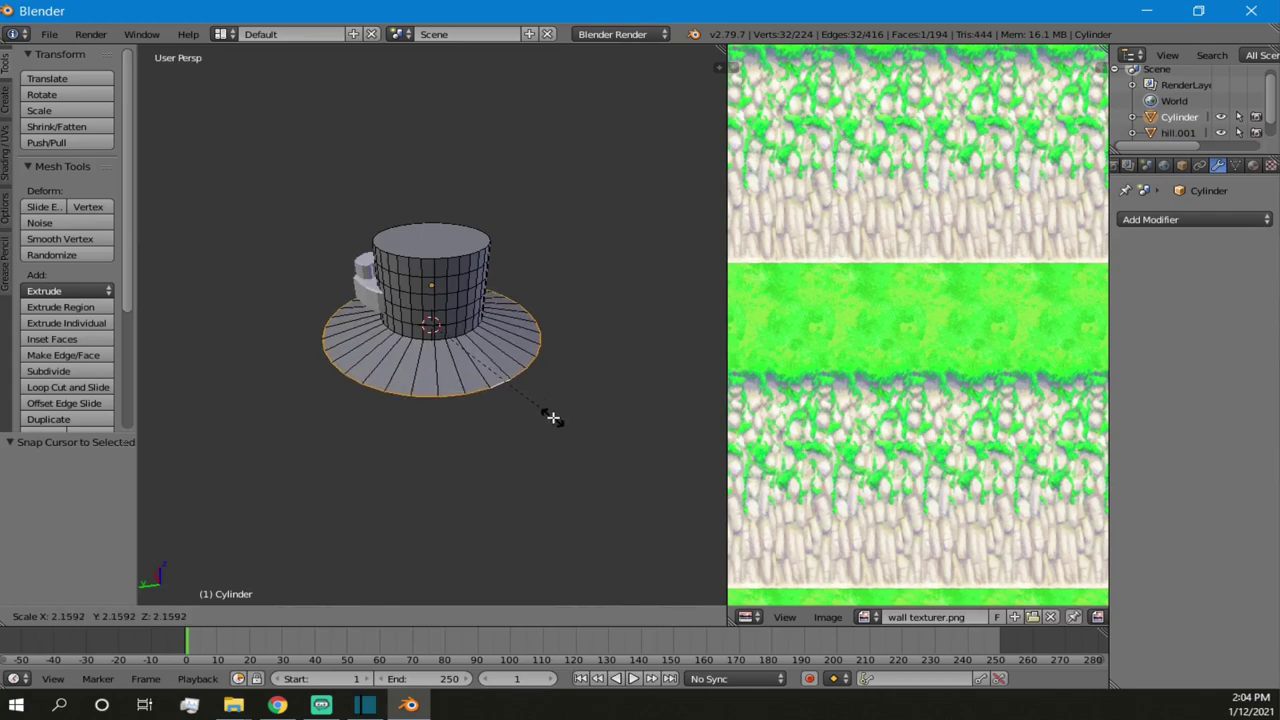
left_click(535, 397)
scroll(535, 397, "up", 3)
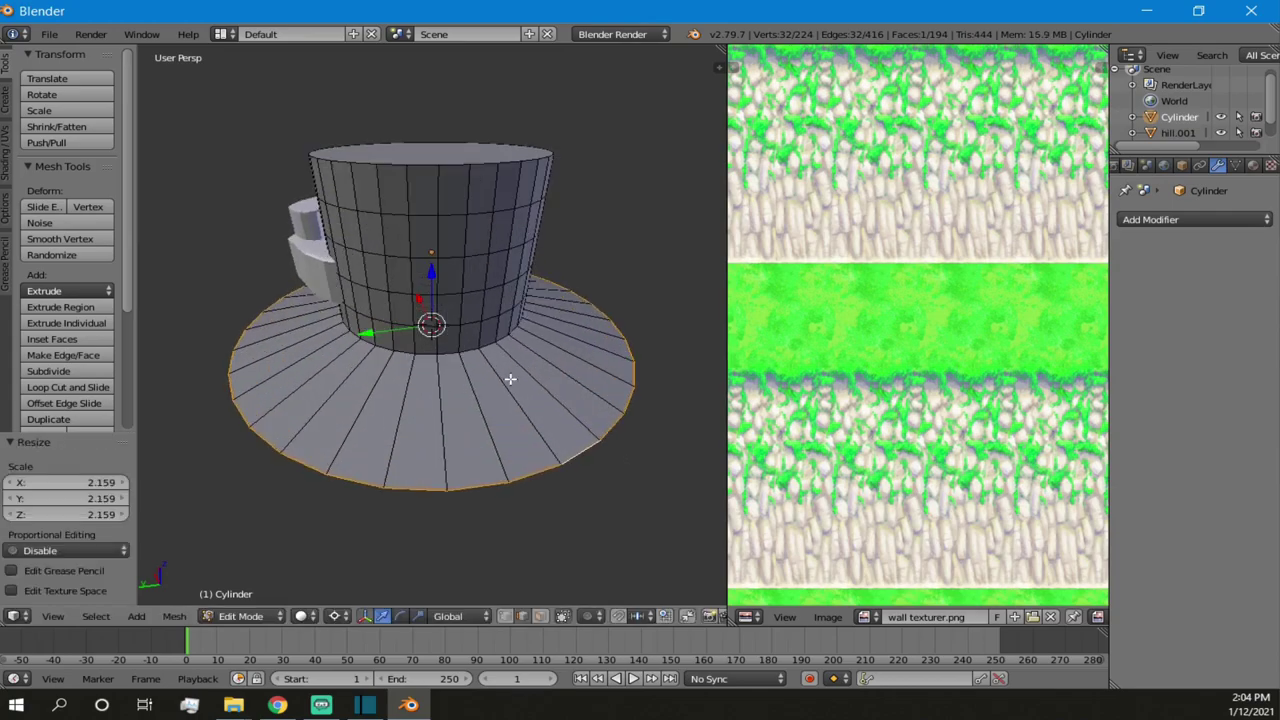
right_click(463, 332)
middle_click_drag(327, 310, 519, 328)
scroll(480, 328, "up", 1)
middle_click_drag(310, 330, 603, 318)
right_click(355, 309, "ctrl")
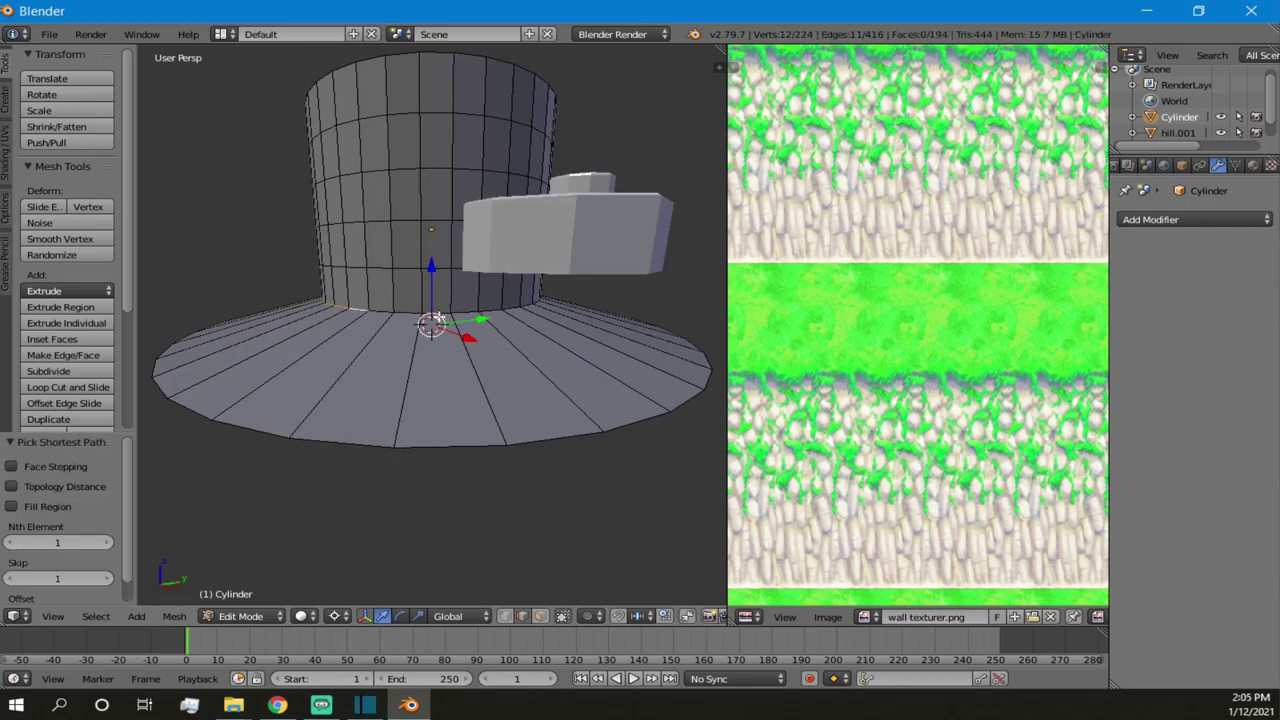
right_click(515, 311, "ctrl")
right_click(507, 315, "shift")
middle_click_drag(505, 316, 486, 325)
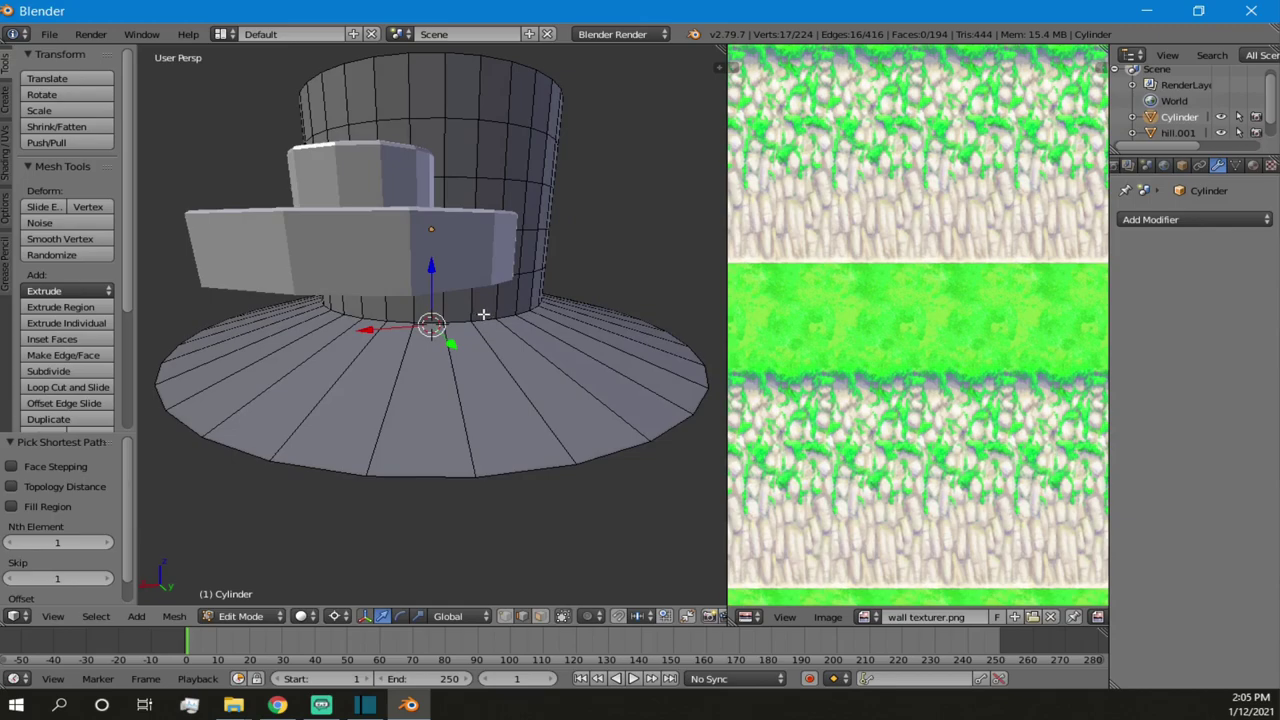
mouse_move(374, 321)
middle_mouse_down()
mouse_move(383, 337)
mouse_move(396, 318)
middle_mouse_up()
key("a")
key("a")
- Select the edge ring where the cylinder wall meets the brim, using Circle Select in wireframe display
key("z")
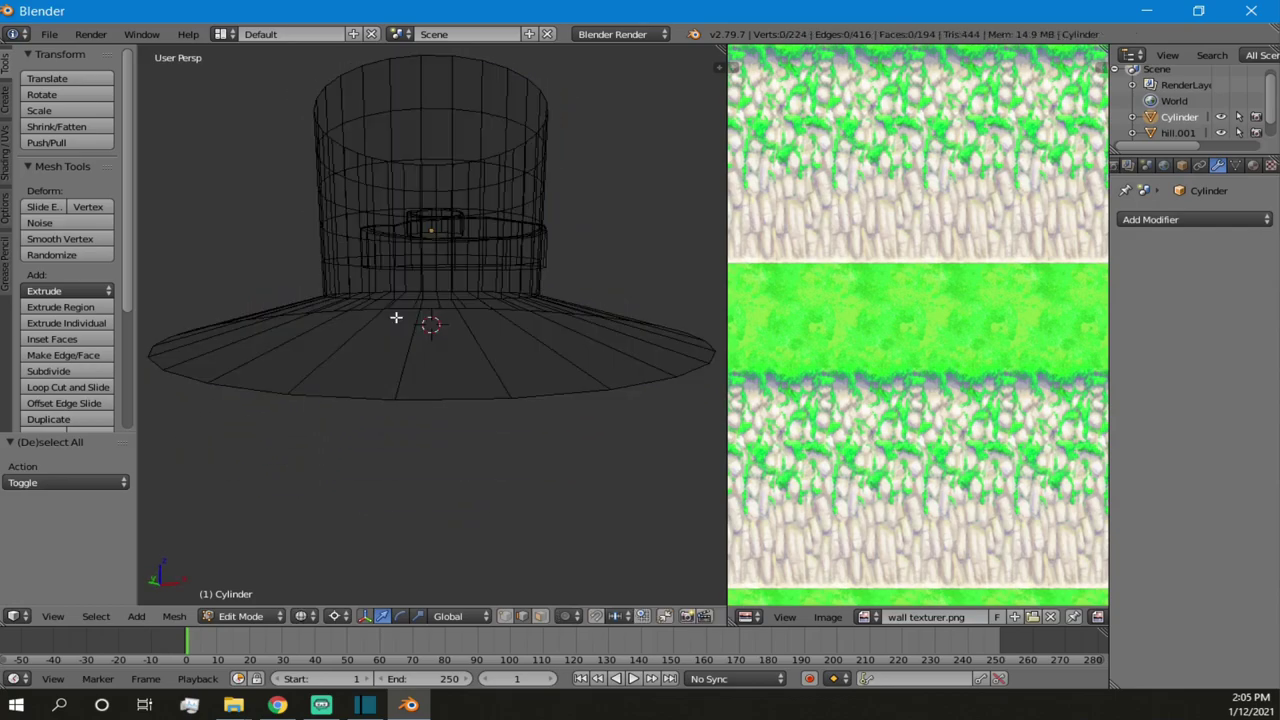
key("c")
mouse_move(320, 291)
left_mouse_down()
mouse_move(300, 288)
mouse_move(535, 297)
left_mouse_up()
mouse_move(535, 297)
middle_mouse_down()
mouse_move(583, 306)
mouse_move(514, 323)
mouse_move(280, 314)
middle_mouse_up()
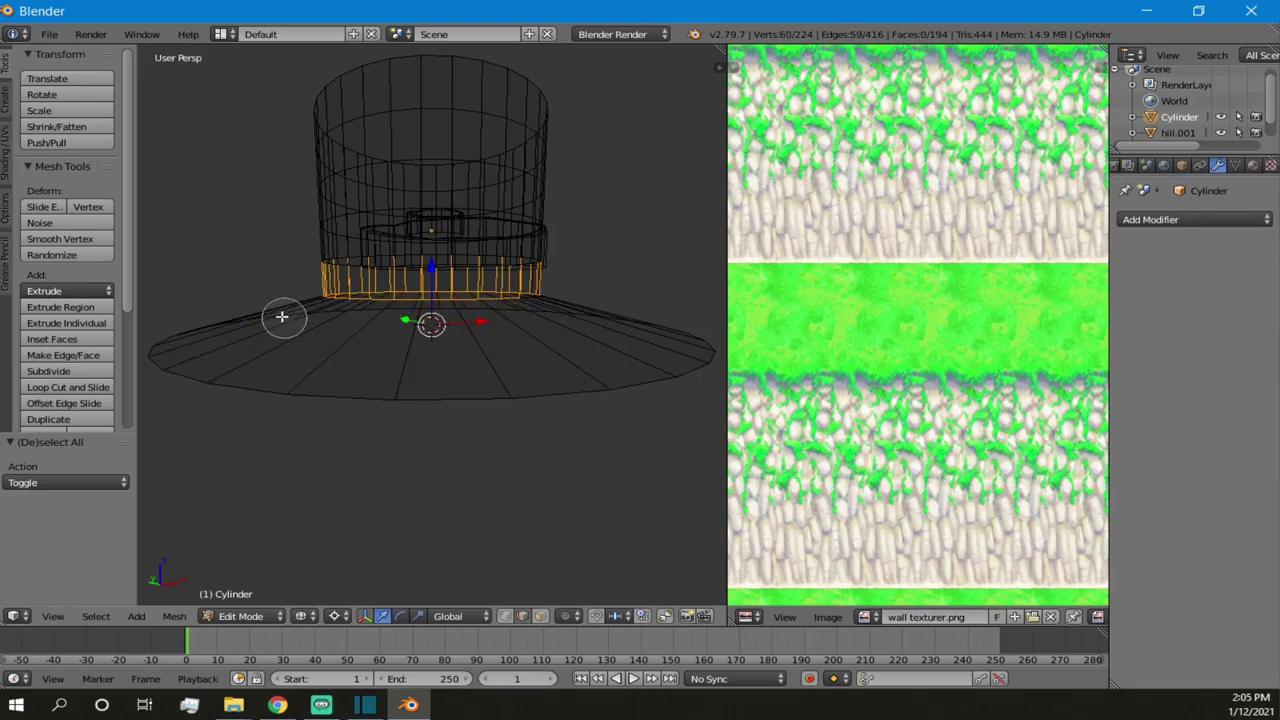
mouse_move(442, 247)
middle_mouse_down()
mouse_move(594, 246)
mouse_move(411, 258)
middle_mouse_up()
right_click(411, 258)
middle_click_drag(629, 278, 499, 300)
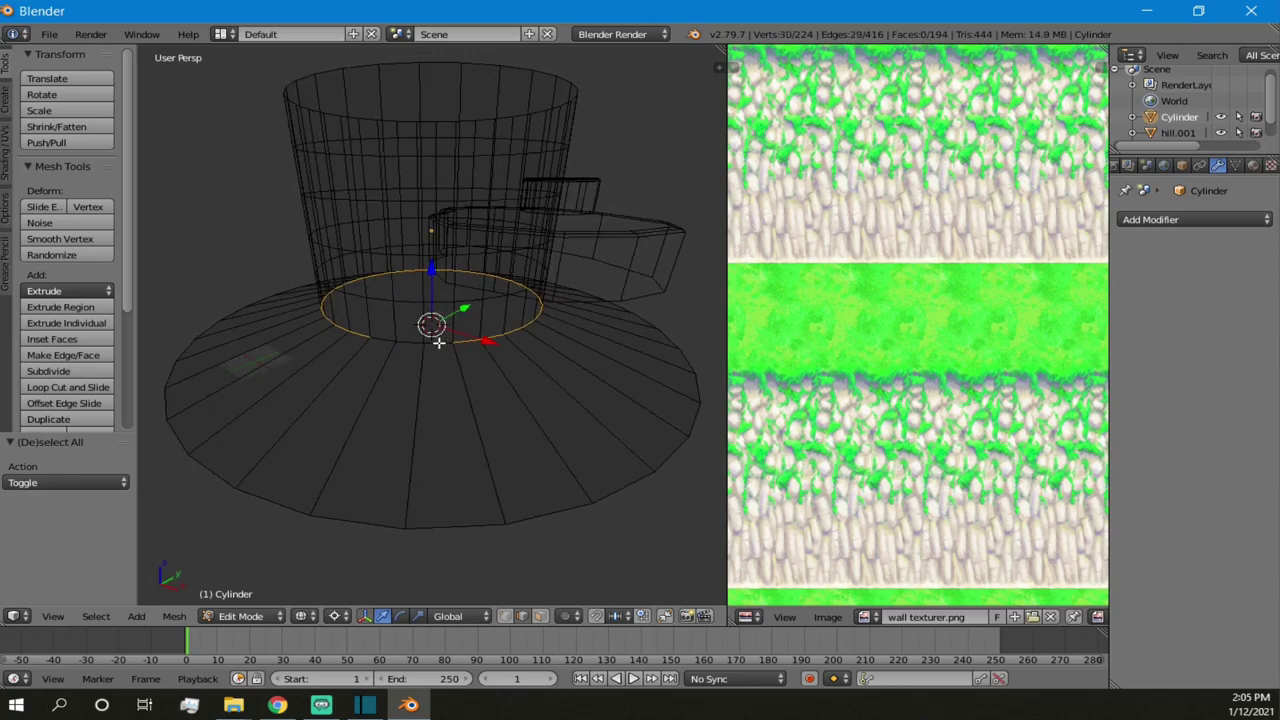
right_click(374, 338, "shift")
- Return to solid shading and snap the 3D cursor to the selected ring at the wall's base
key("z")
scroll(440, 300, "down", 3)
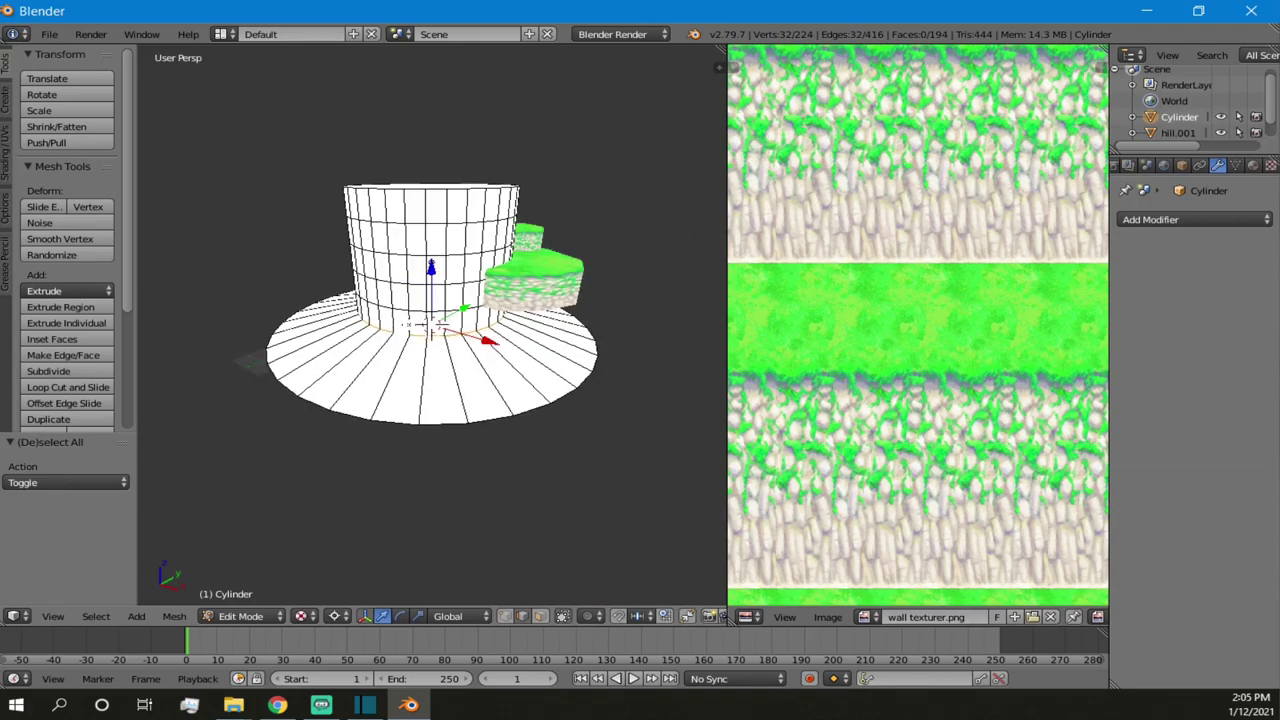
key("alt+z")
scroll(445, 320, "up", 3)
scroll(525, 355, "up", 1)
key("shift+s")
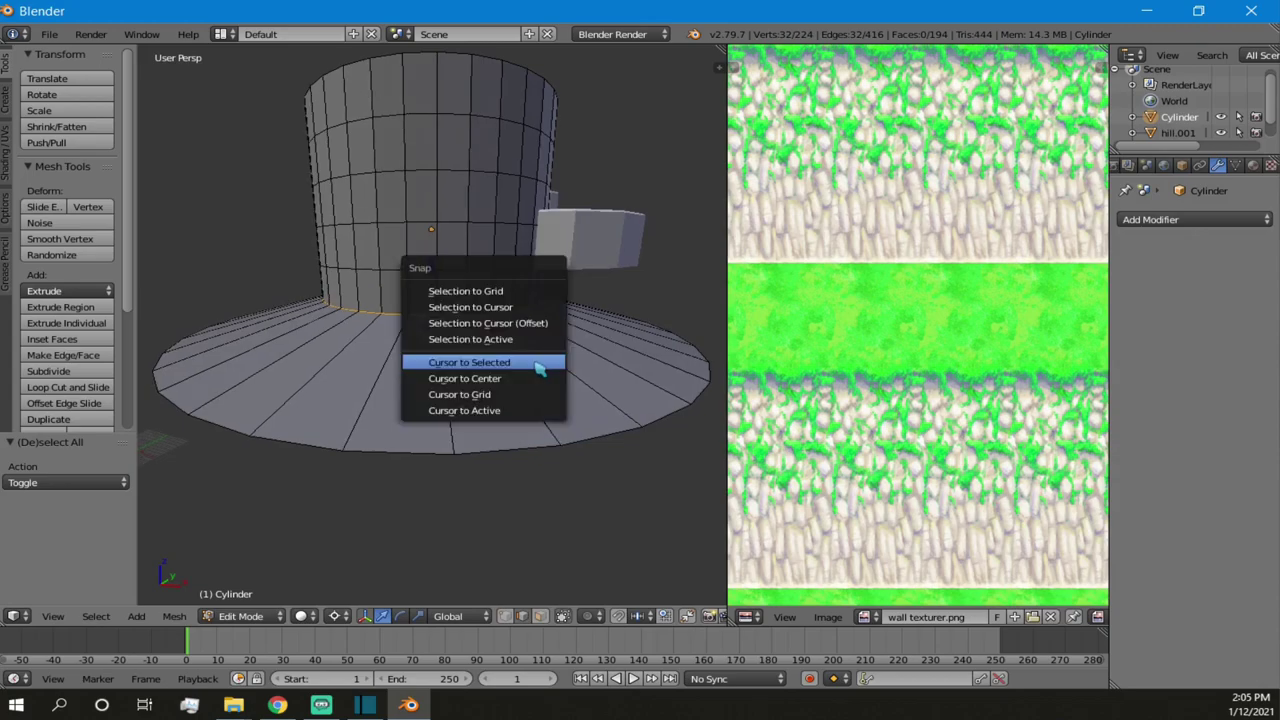
left_click(534, 361)
- Try scaling the edge ring at the wall's base outward about 1.9 times, then undo it
key("s")
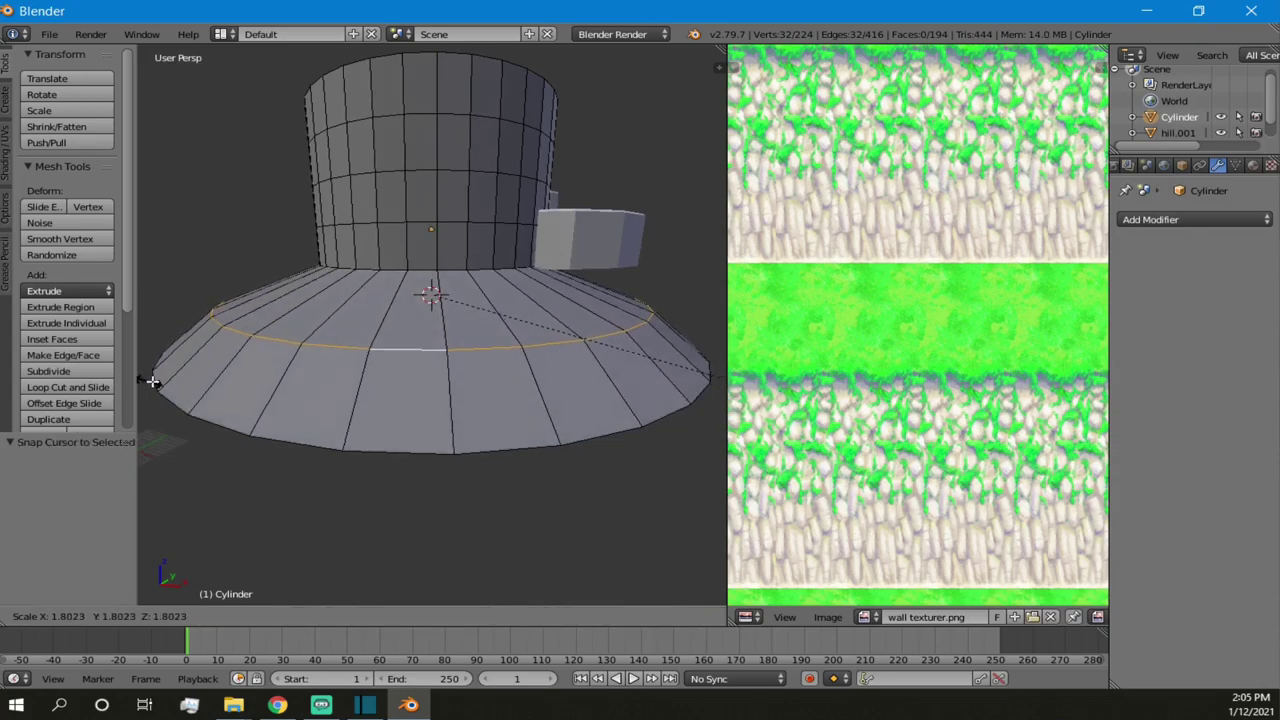
left_click(165, 381)
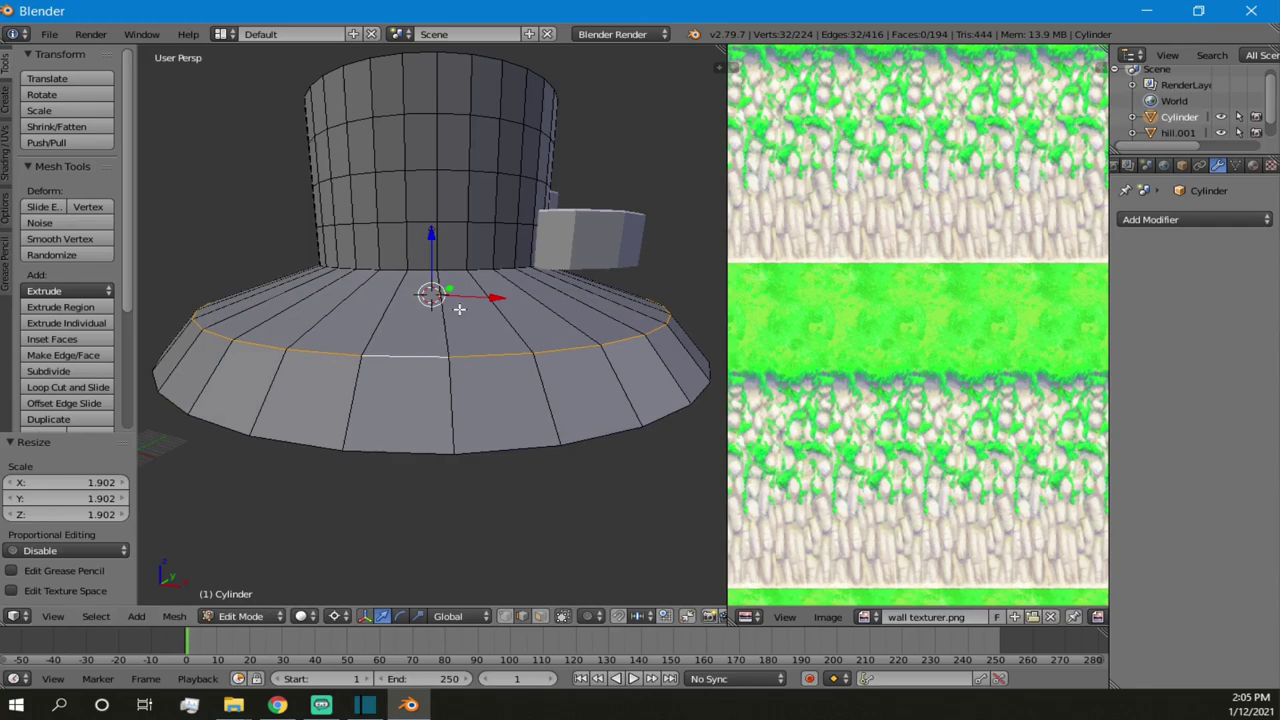
key("ctrl+z")
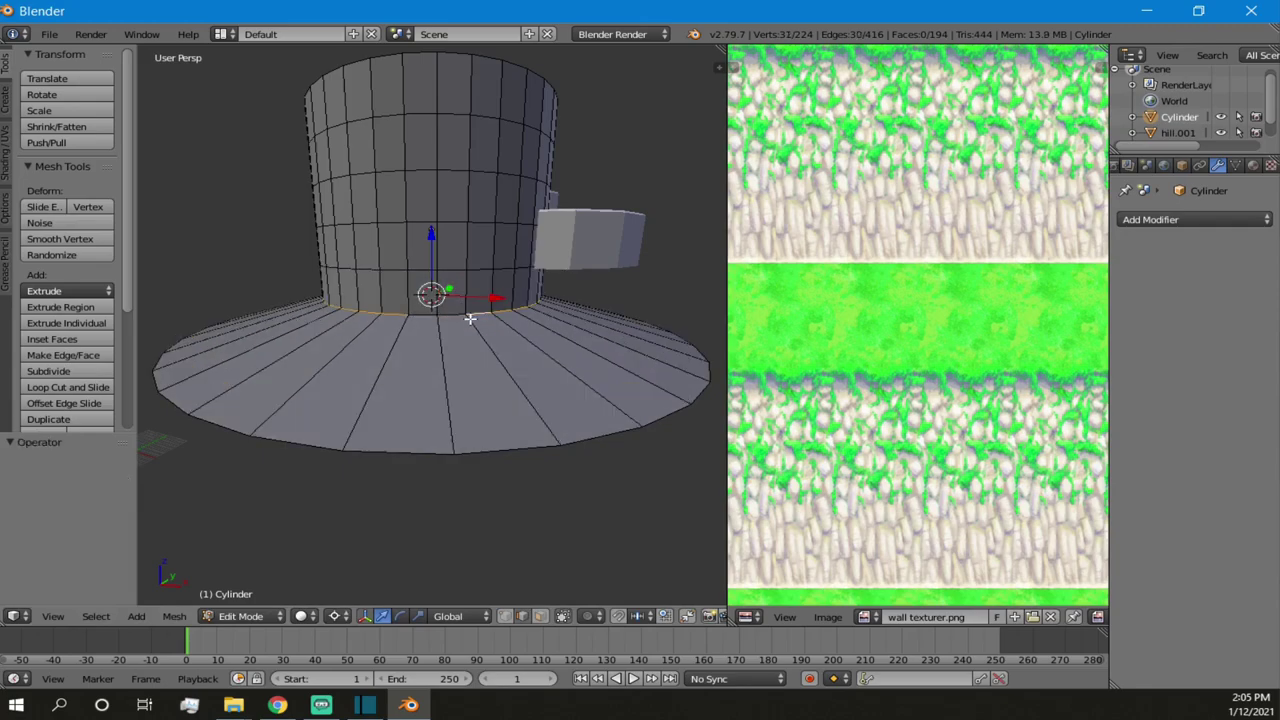
- Reselect the edge ring at the wall's base, then undo back to the straight-walled cylinder with its bottom rim selected
key("a")
key("a")
key("a")
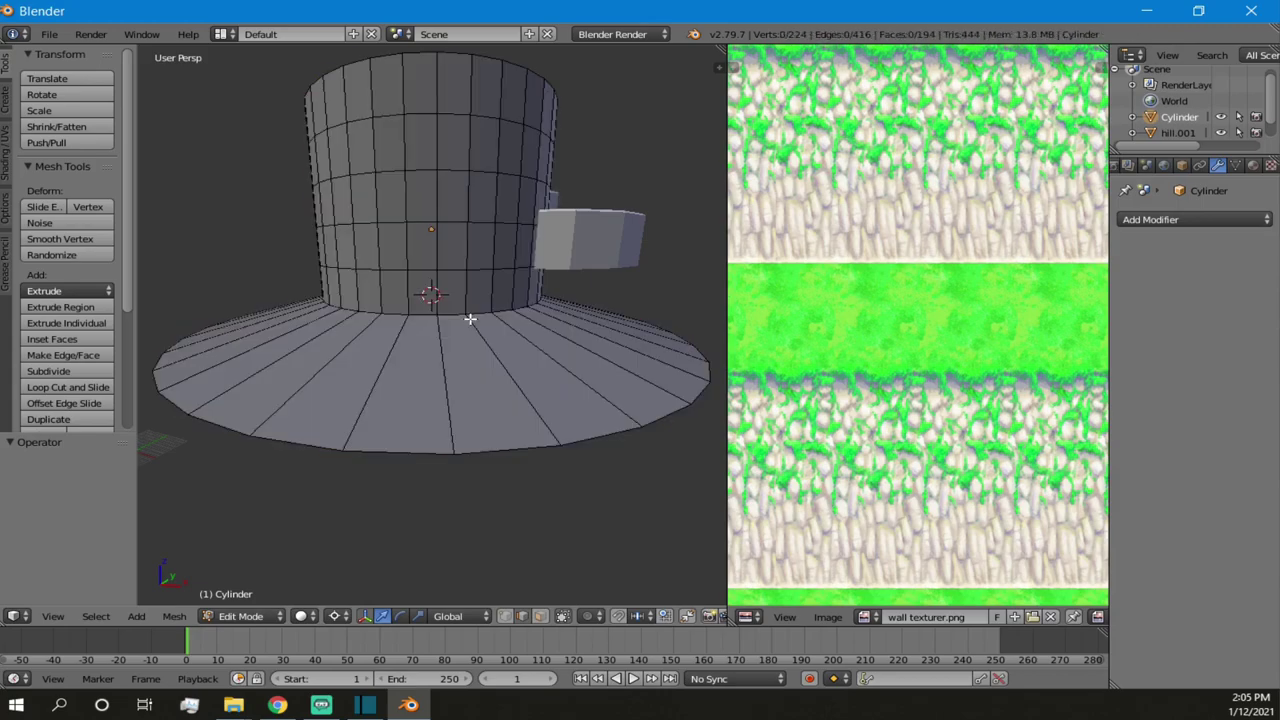
right_click(470, 318)
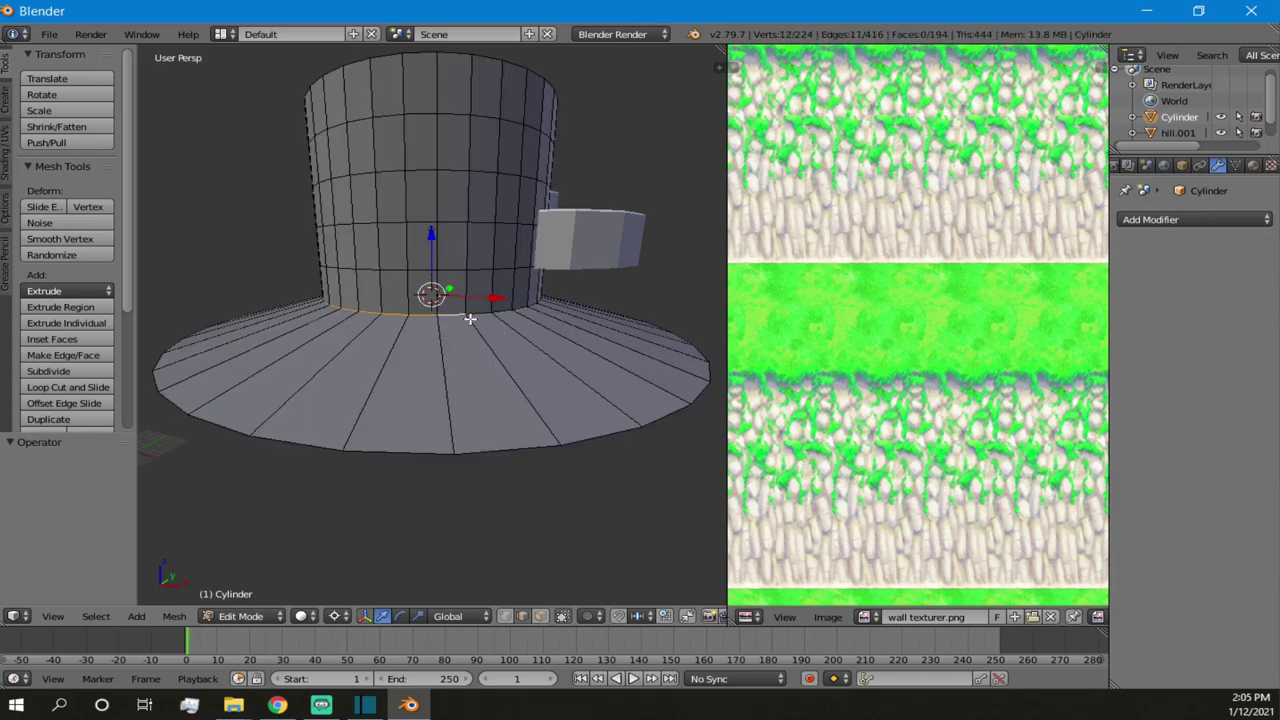
right_click(470, 318, "alt")
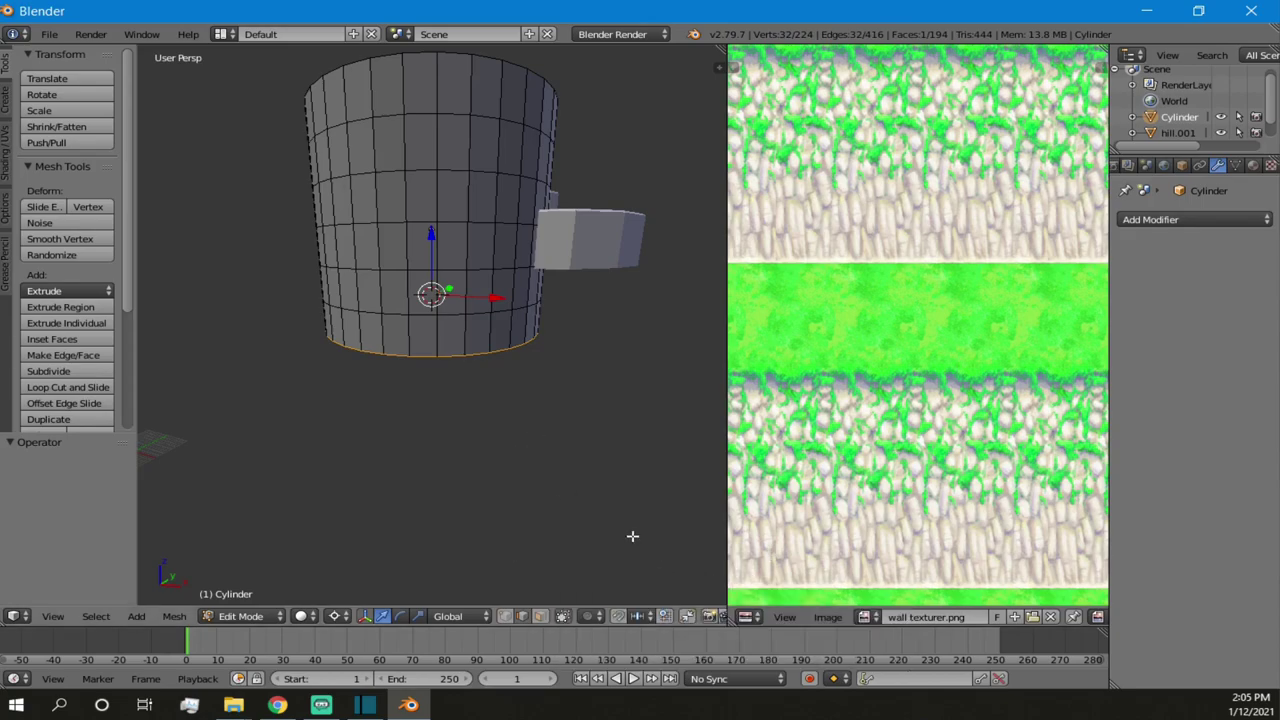
- Enable proportional editing and set its falloff to Smooth
left_click(592, 616)
key("o")
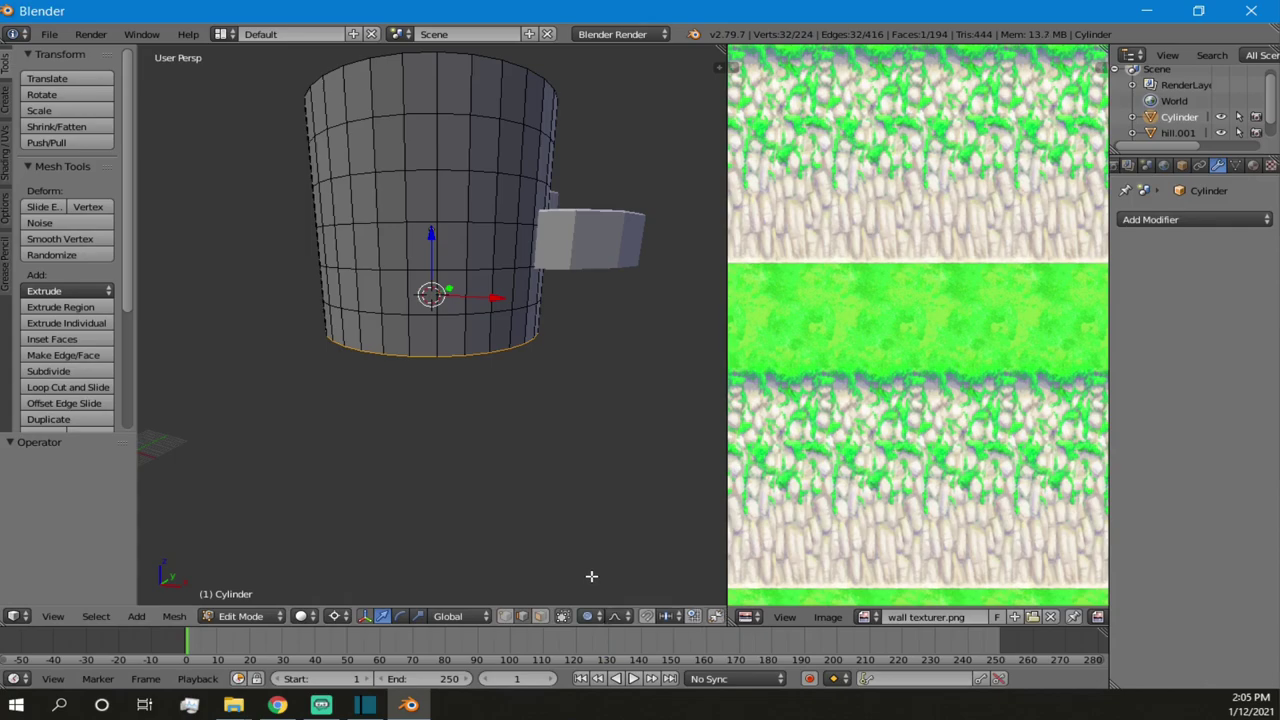
left_click(621, 619)
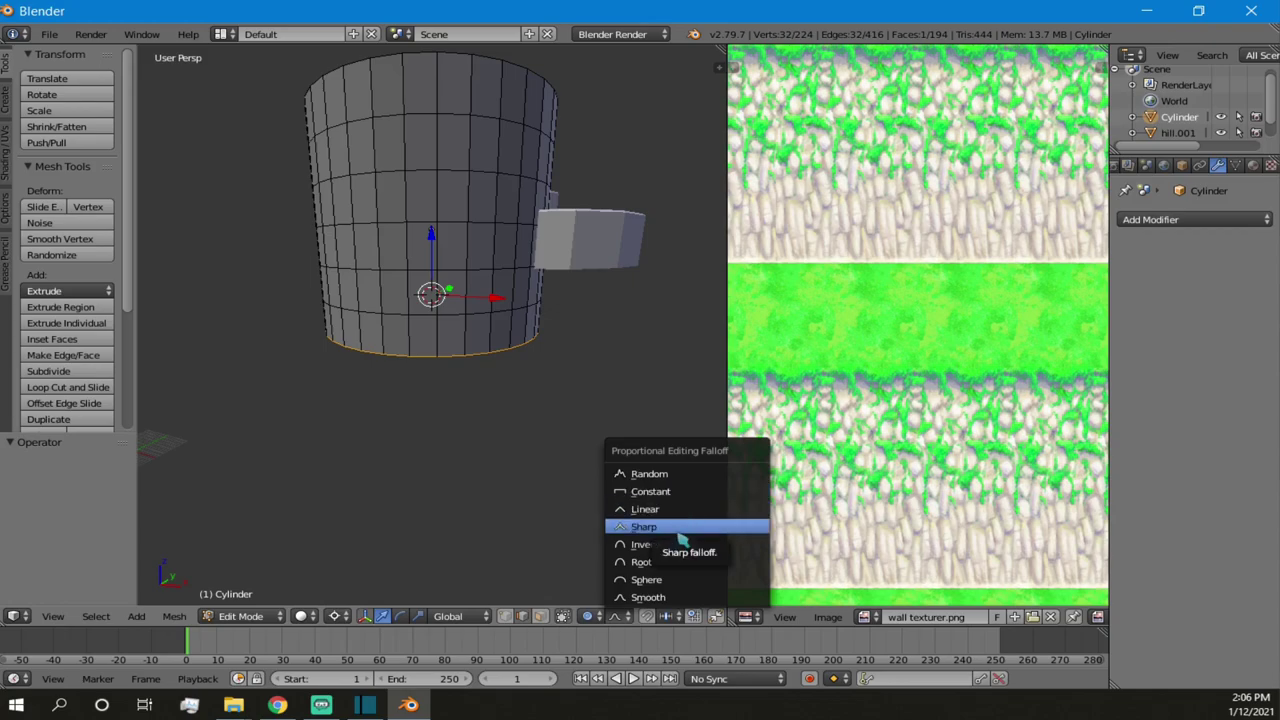
left_click(674, 597)
- Try scaling the bottom rim about 2.87 times with Smooth falloff while varying the influence radius, then undo it
scroll(557, 357, "down", 2)
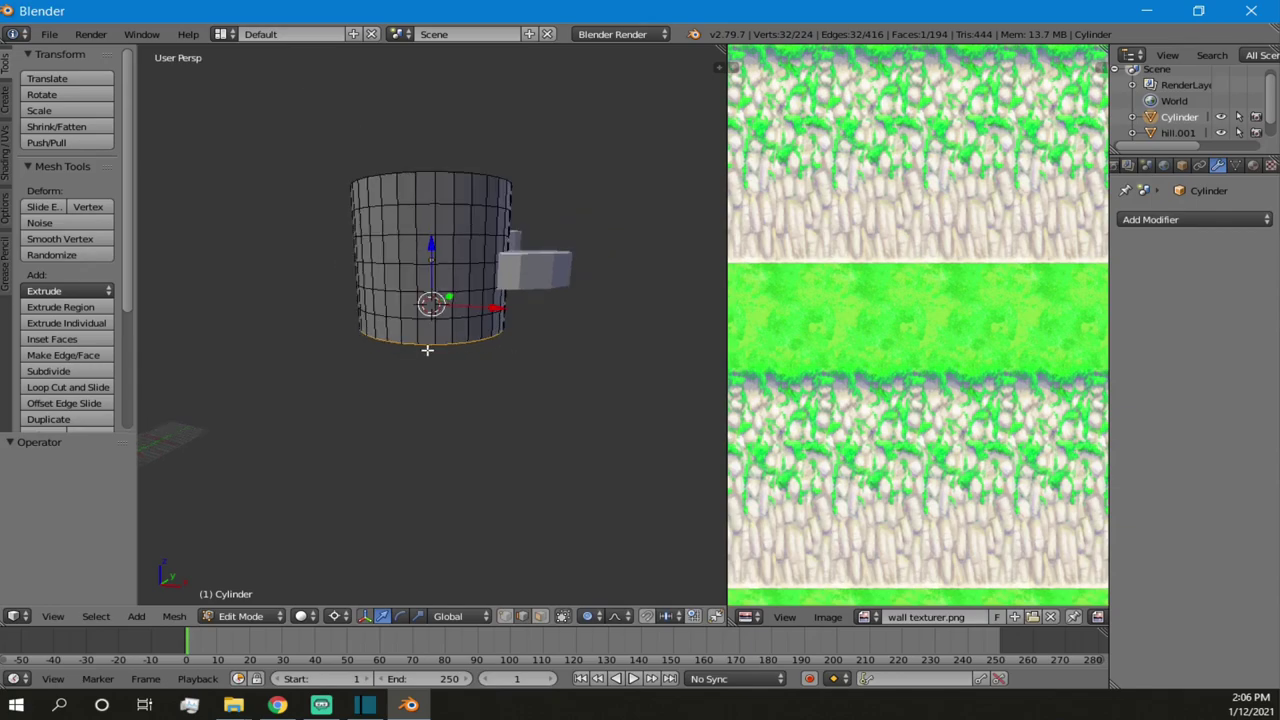
middle_click_drag(427, 351, 472, 394)
scroll(472, 394, "down", 2)
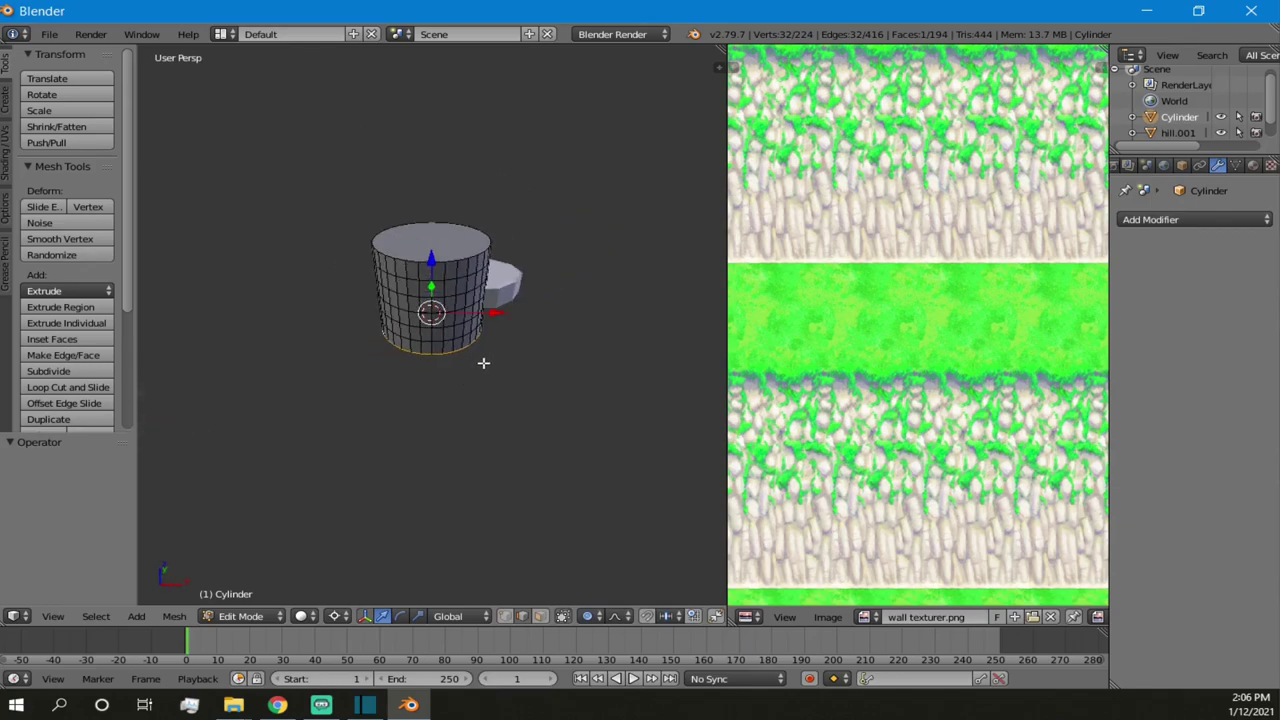
key("s")
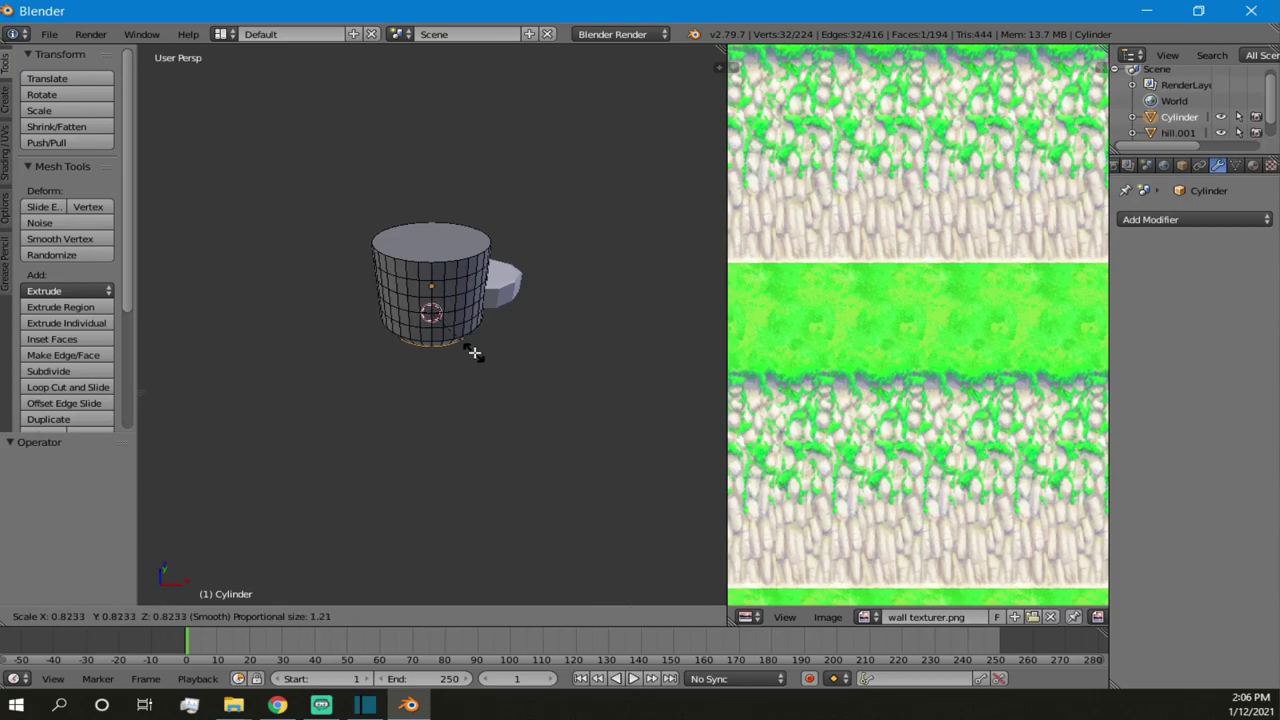
scroll(551, 391, "up", 4)
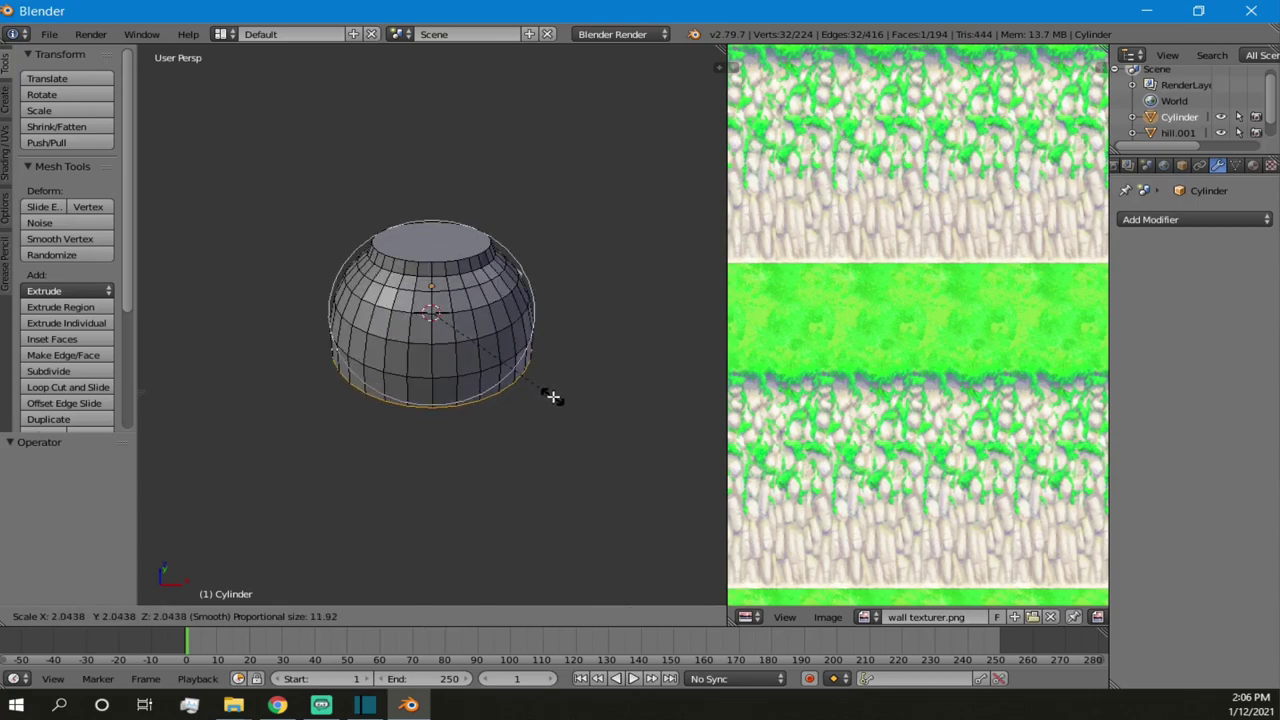
scroll(588, 437, "up", 14)
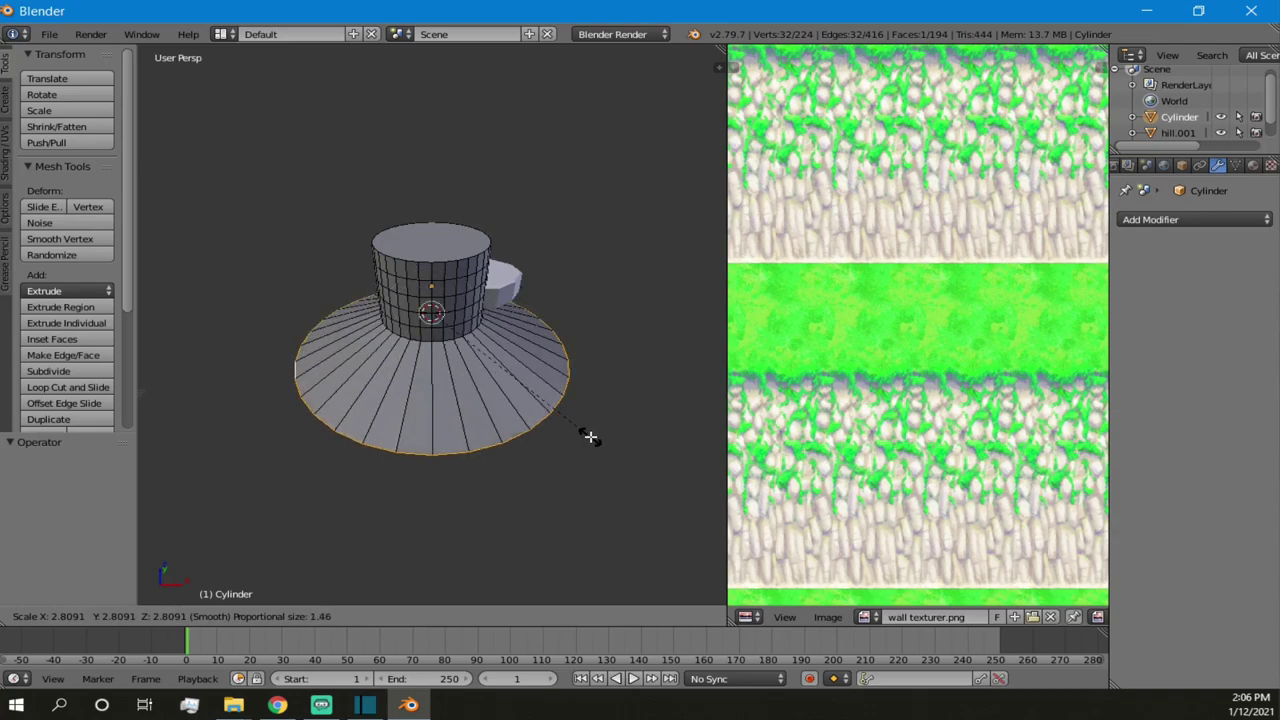
scroll(588, 437, "down", 7)
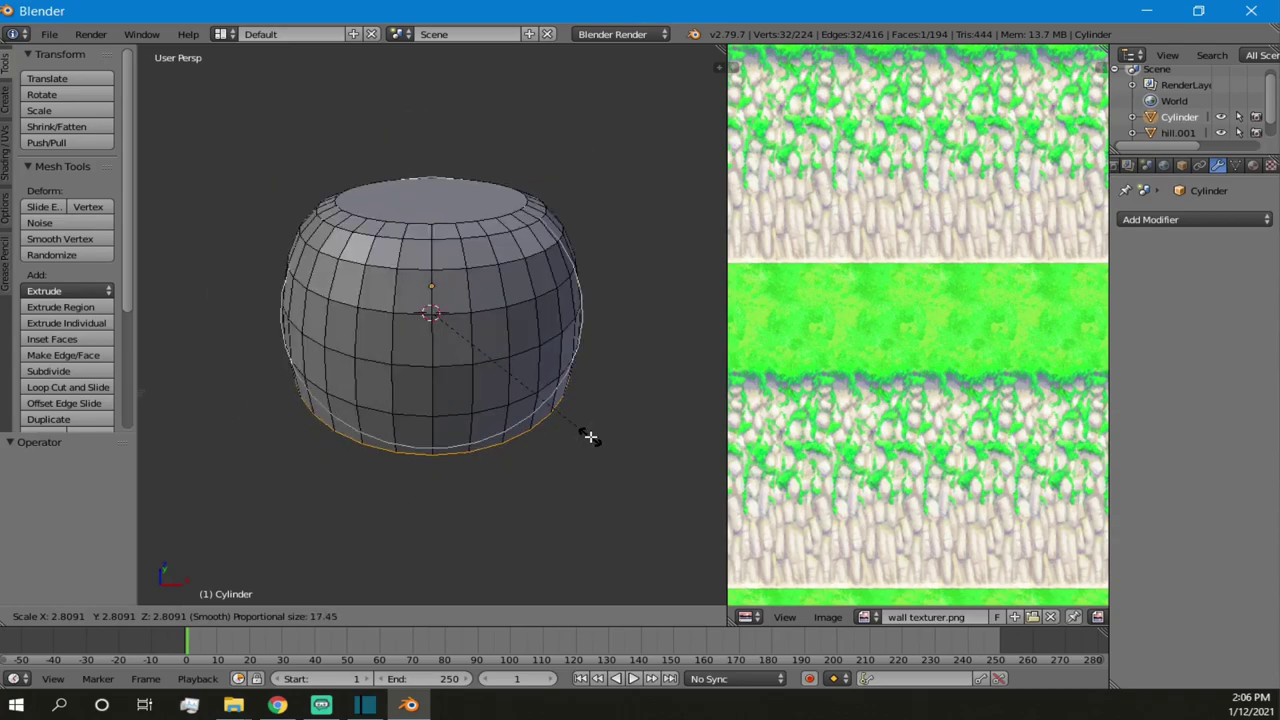
scroll(583, 425, "down", 3)
scroll(583, 425, "up", 4)
scroll(575, 415, "up", 8)
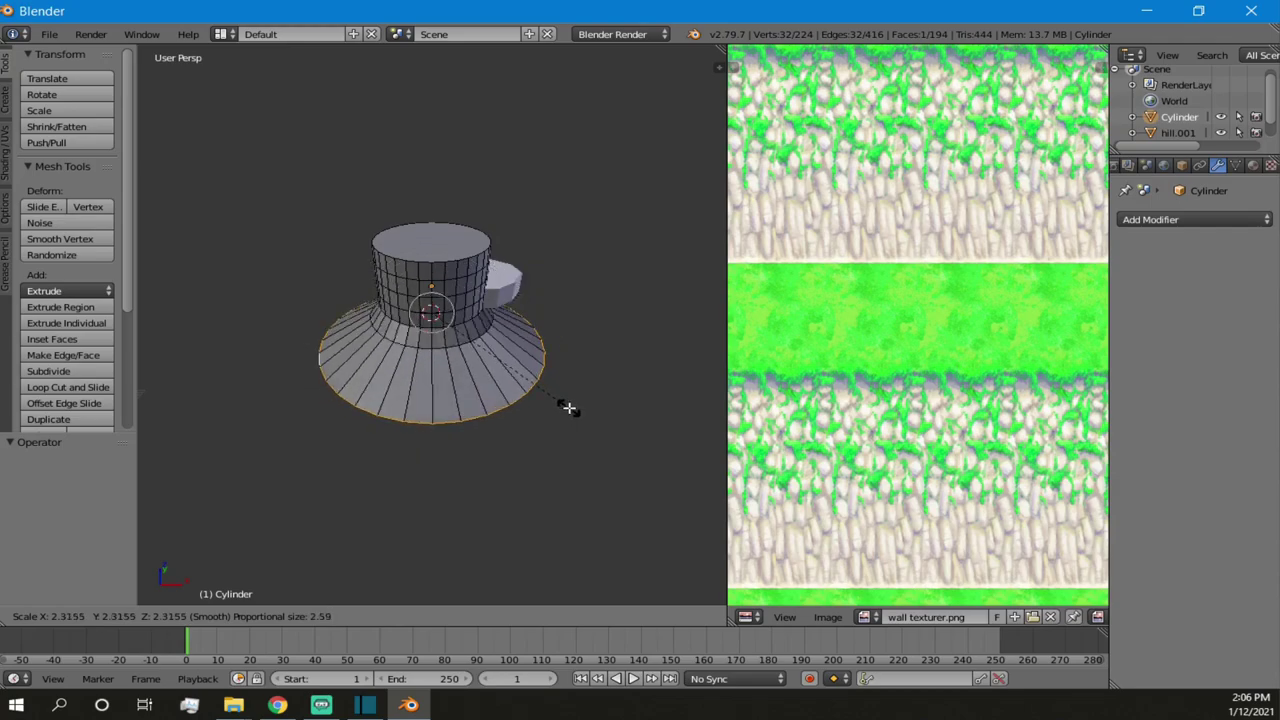
scroll(575, 423, "down", 20)
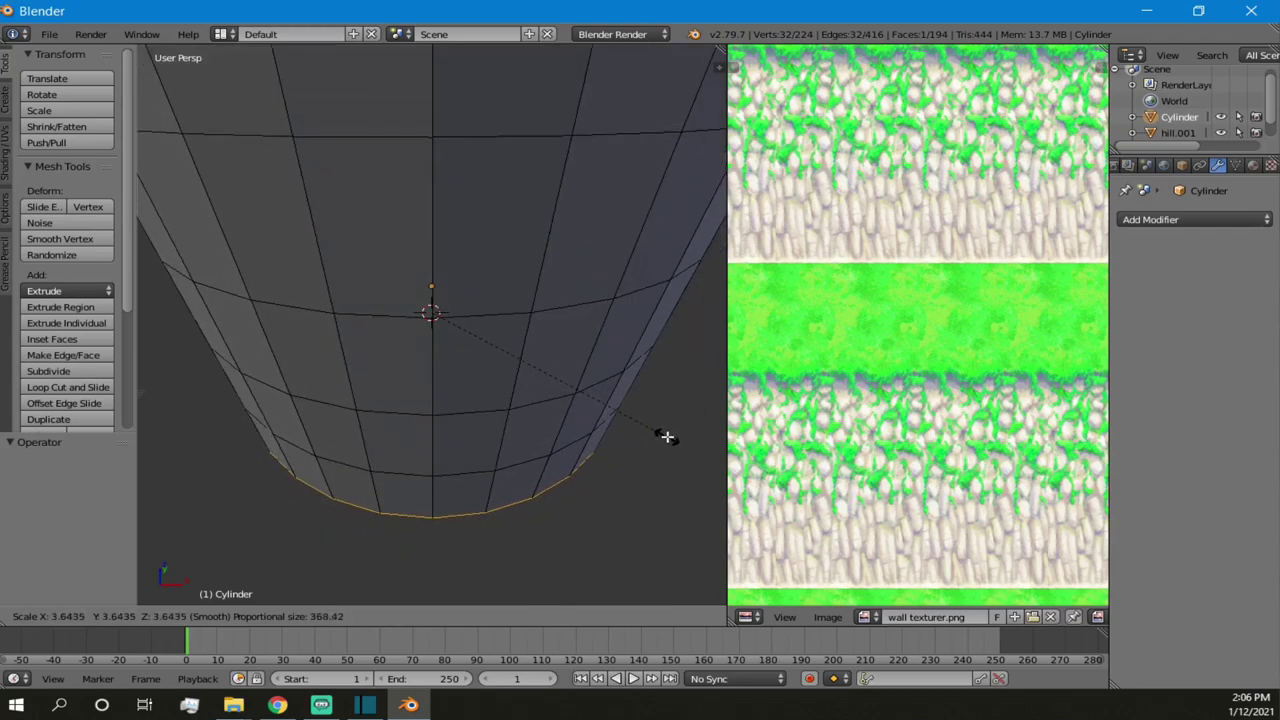
scroll(640, 426, "up", 20)
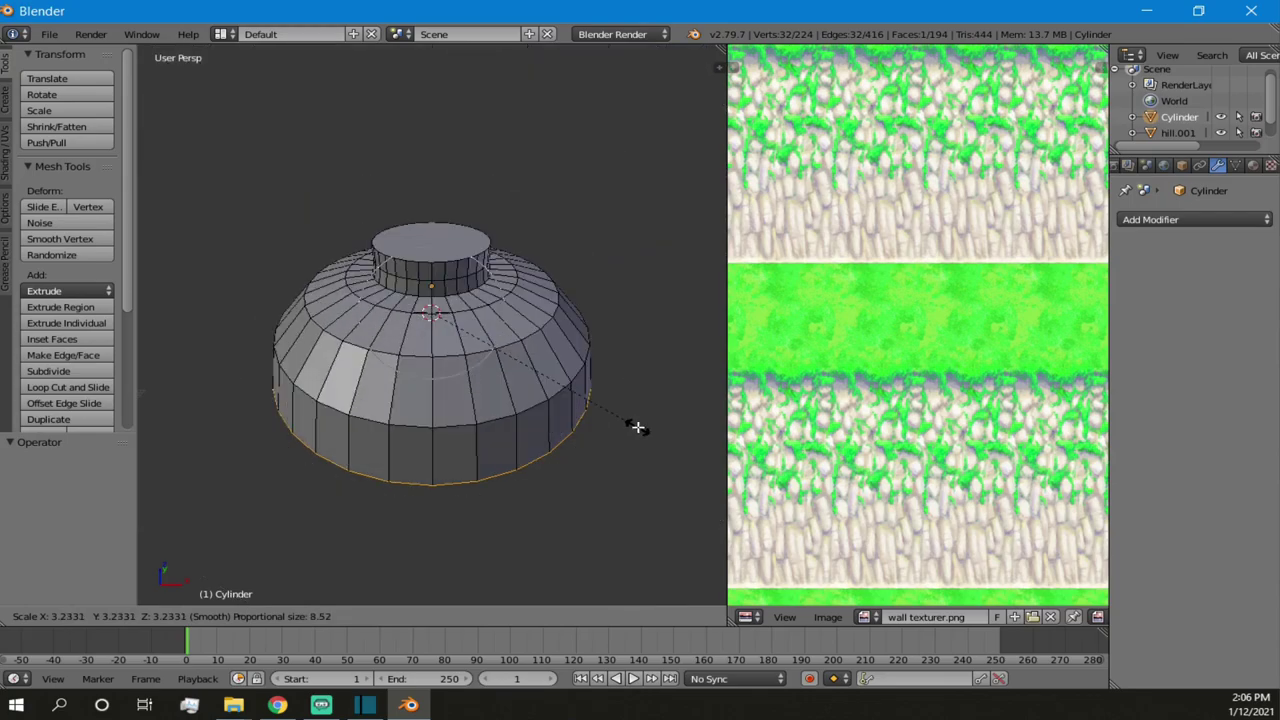
scroll(638, 427, "down", 11)
scroll(636, 428, "up", 19)
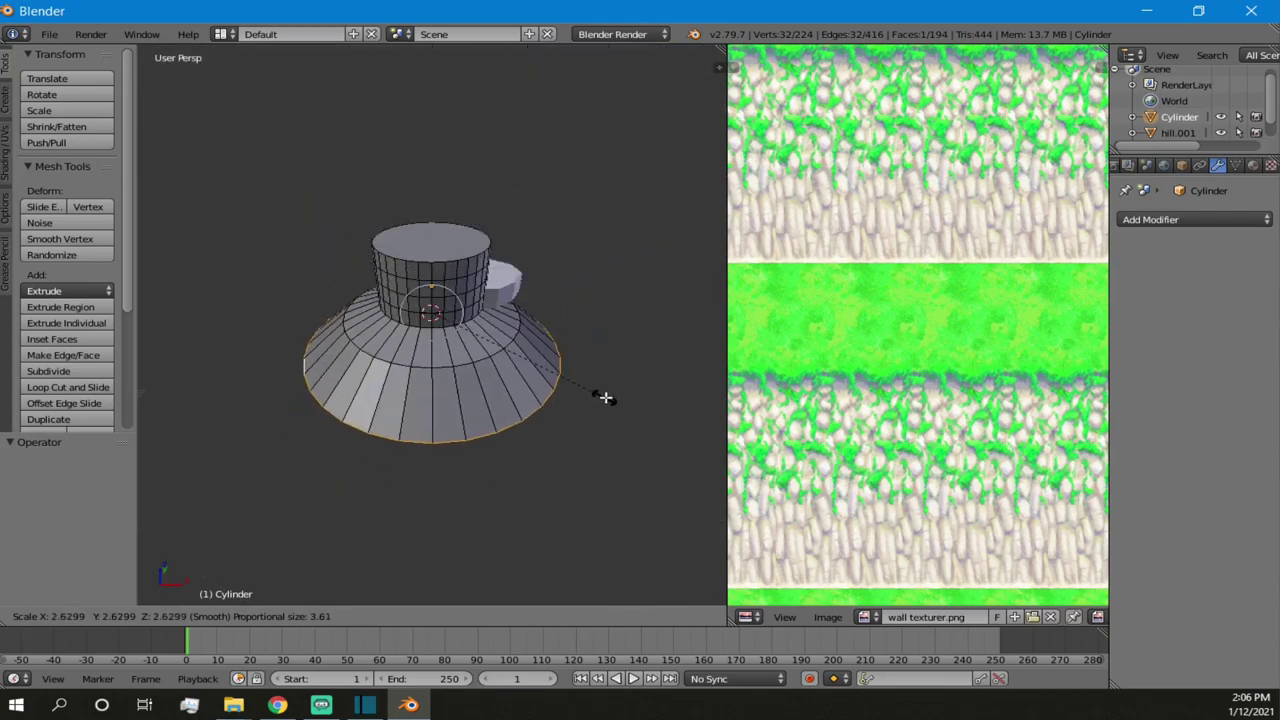
scroll(612, 401, "down", 12)
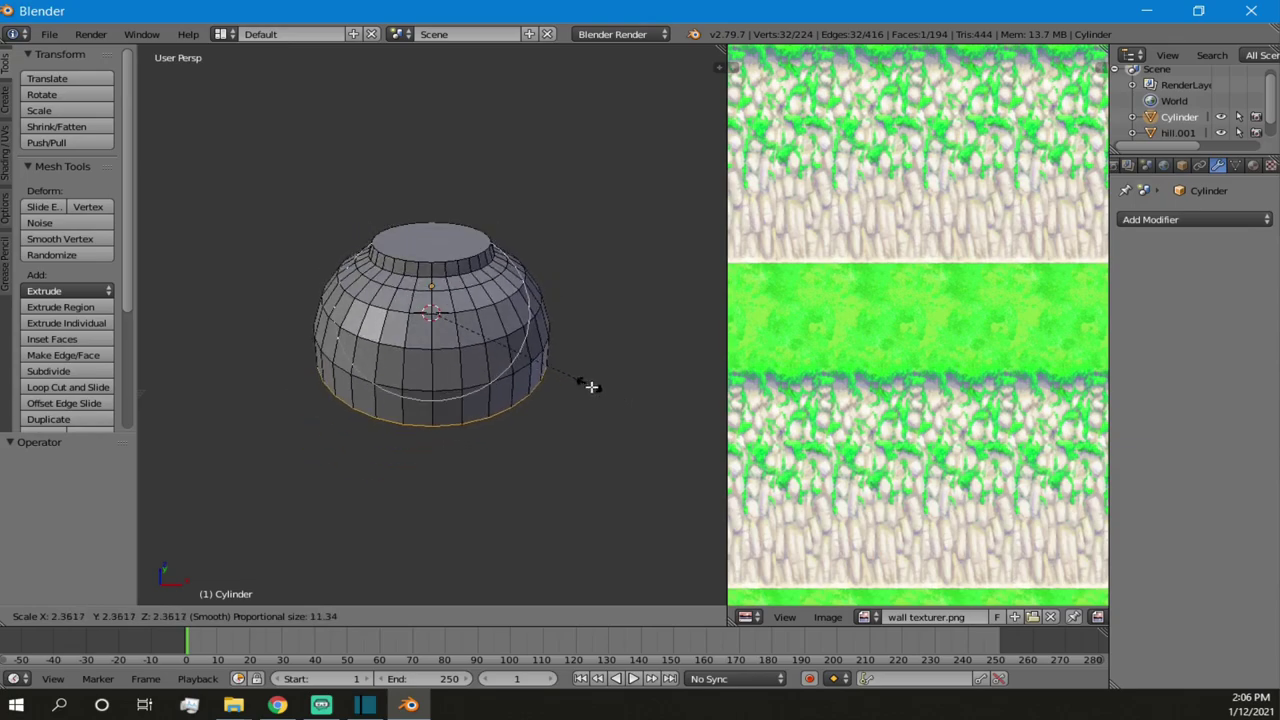
left_click(617, 409)
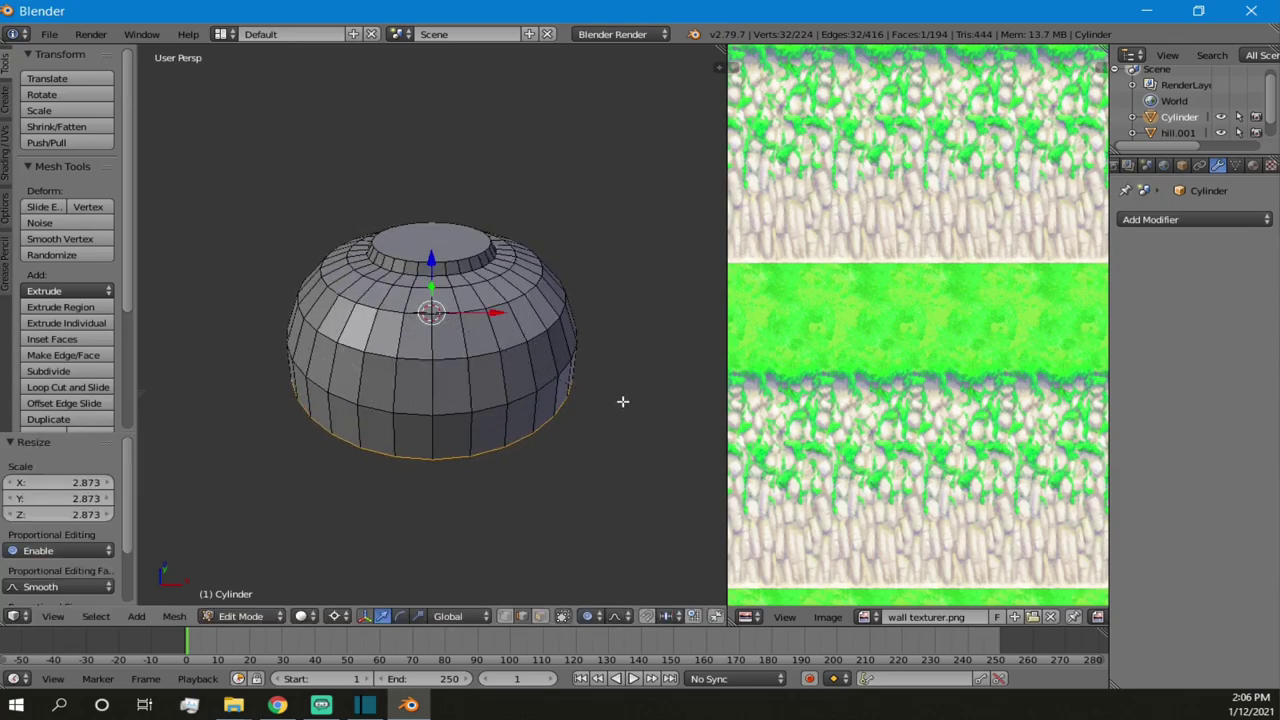
key("ctrl+z")
- Try scaling the bottom rim about 2.24 times with Linear falloff and a slightly larger influence radius, then undo it
left_click(614, 616)
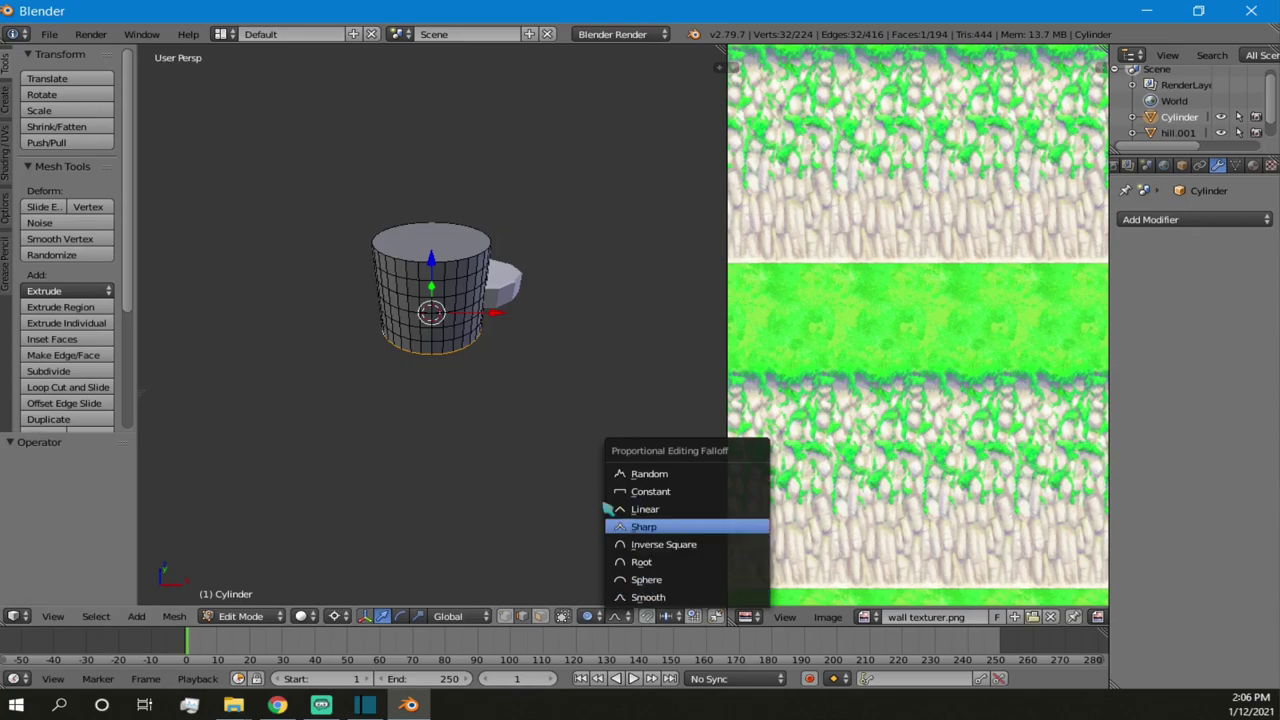
left_click(655, 508)
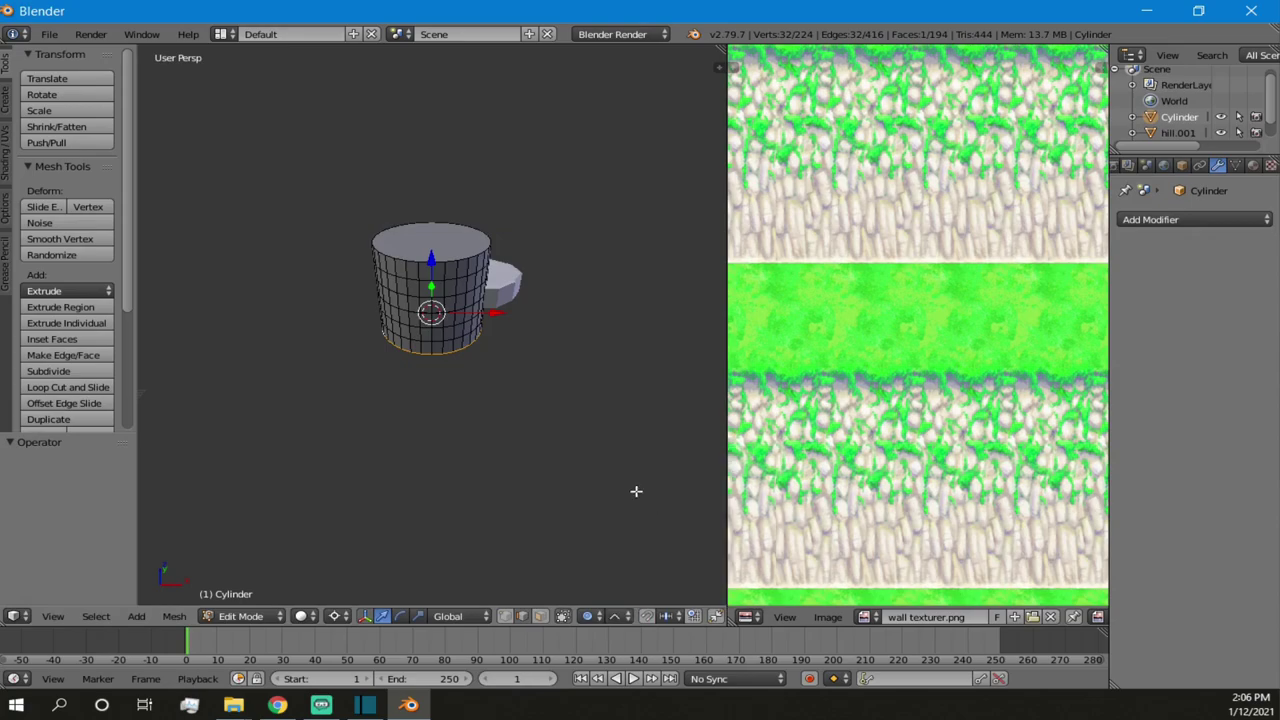
key("s")
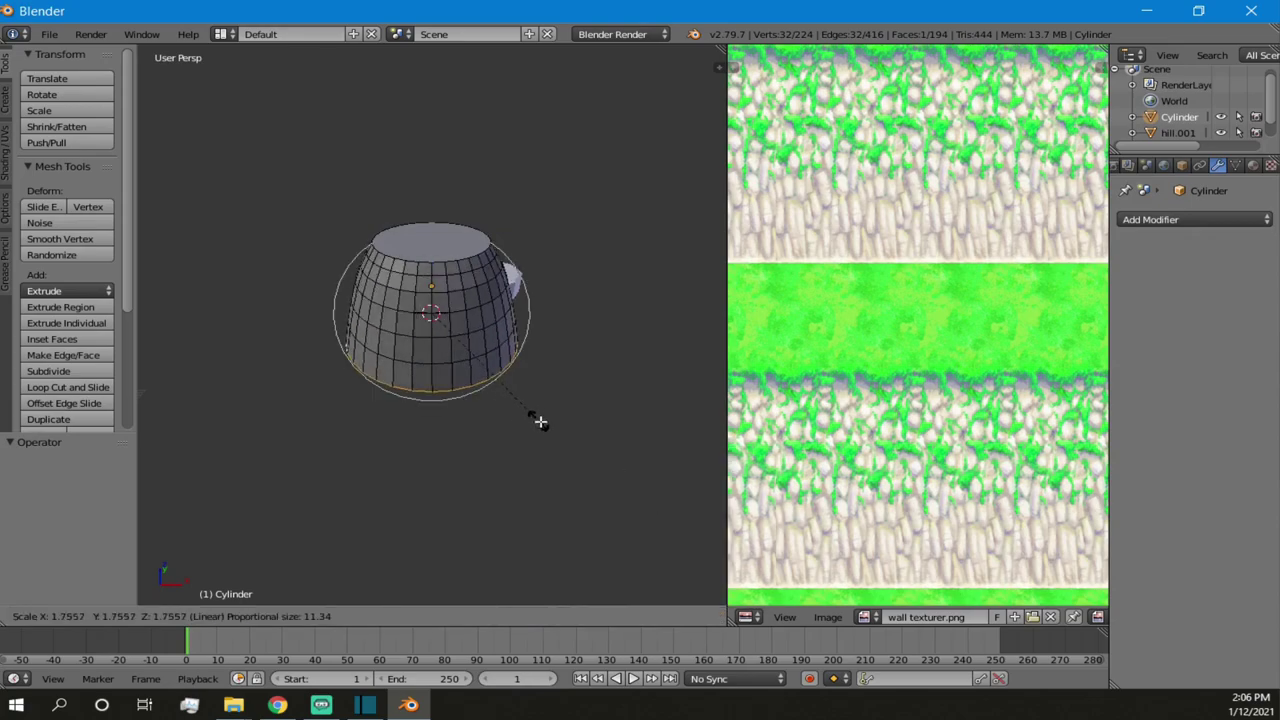
scroll(606, 449, "down", 5)
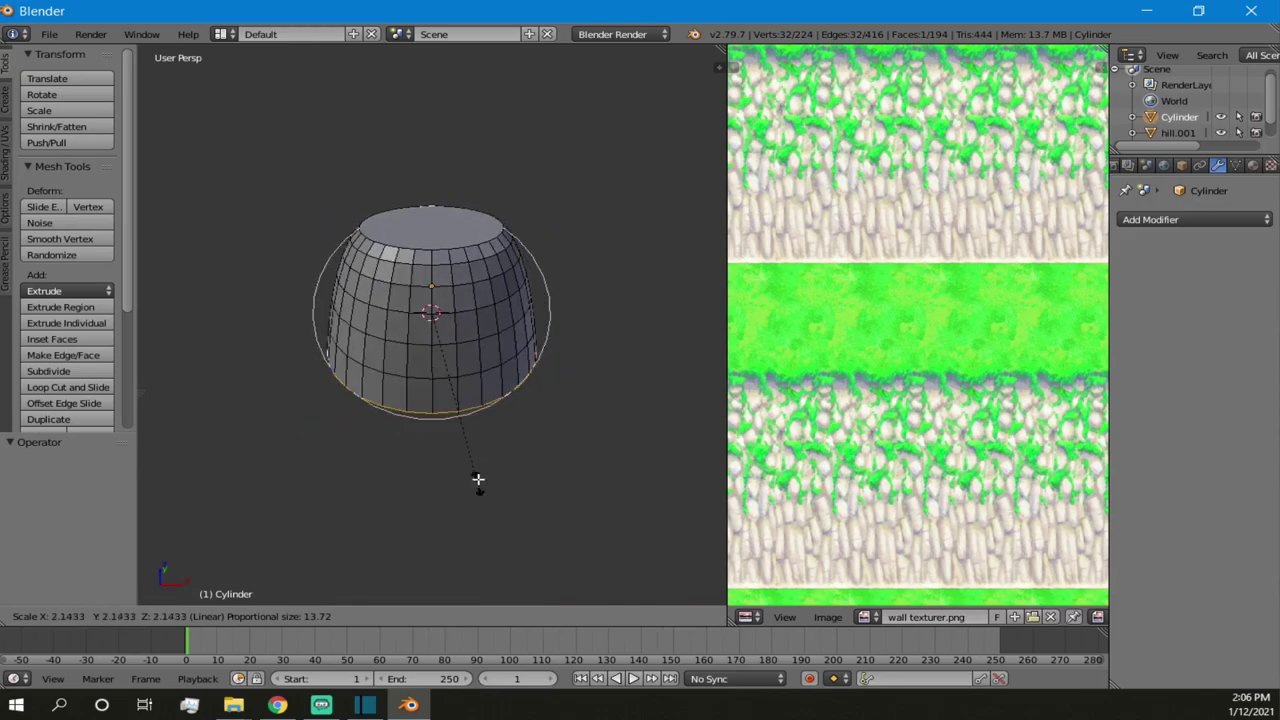
left_click(542, 468)
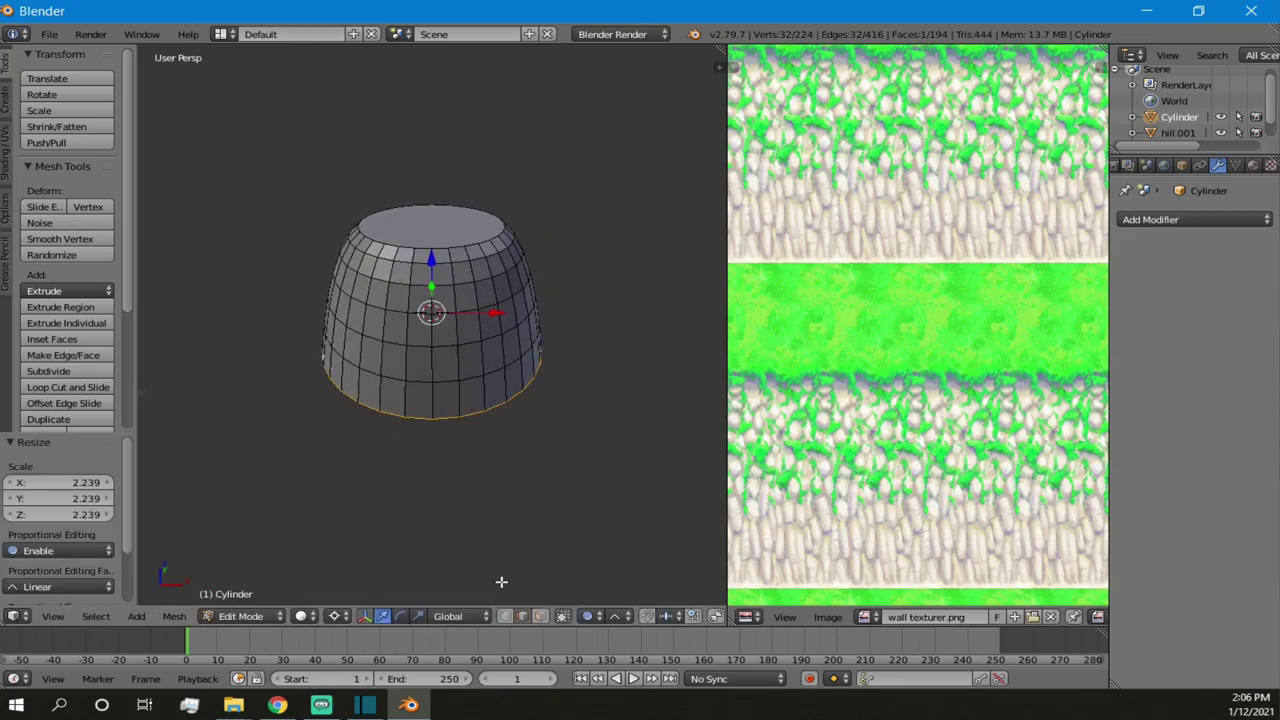
key("ctrl+z")
- Scale the bottom rim outward about 3.57 times using Sharp falloff and a proportional size of about 7.74, forming a flared hill
left_click(626, 616)
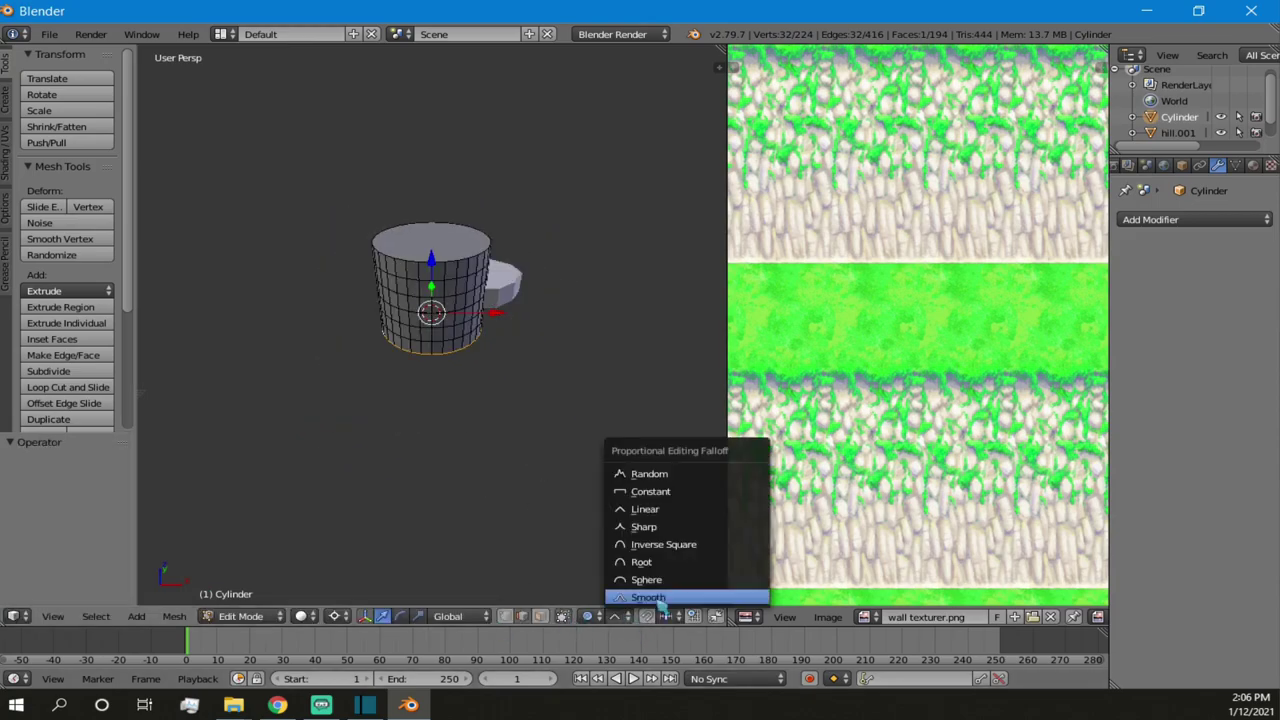
left_click(644, 508)
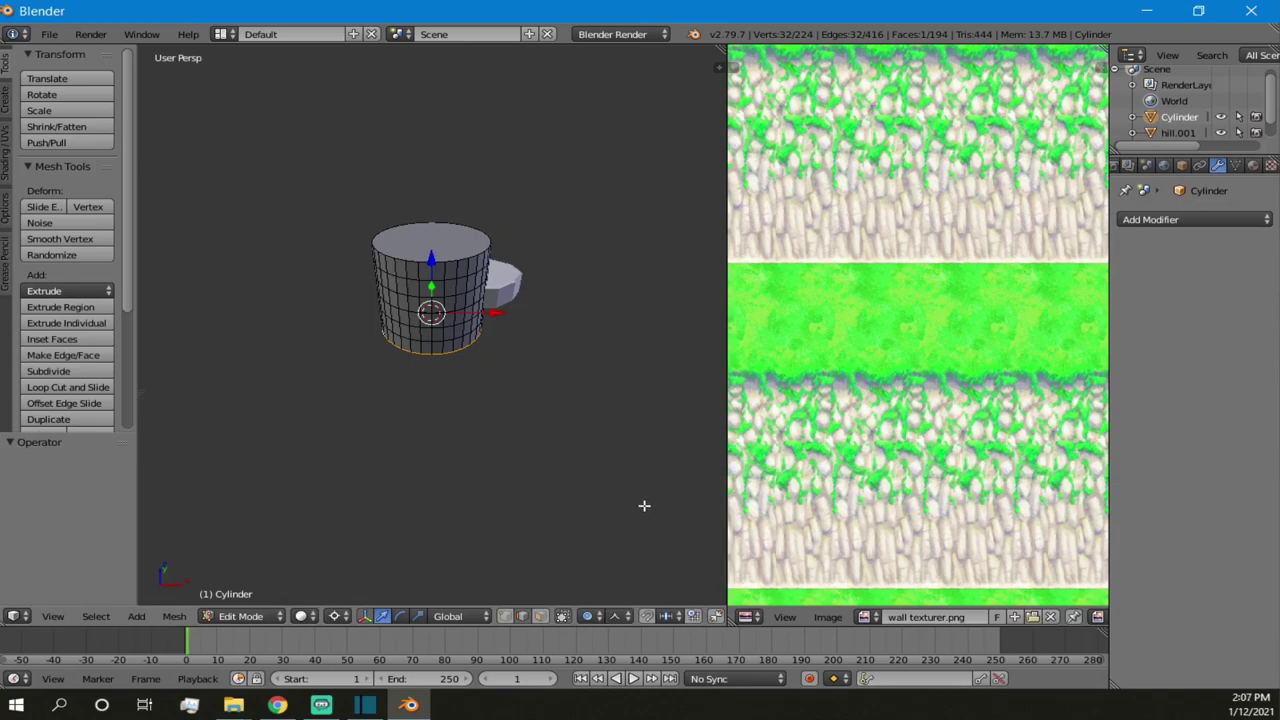
key("s")
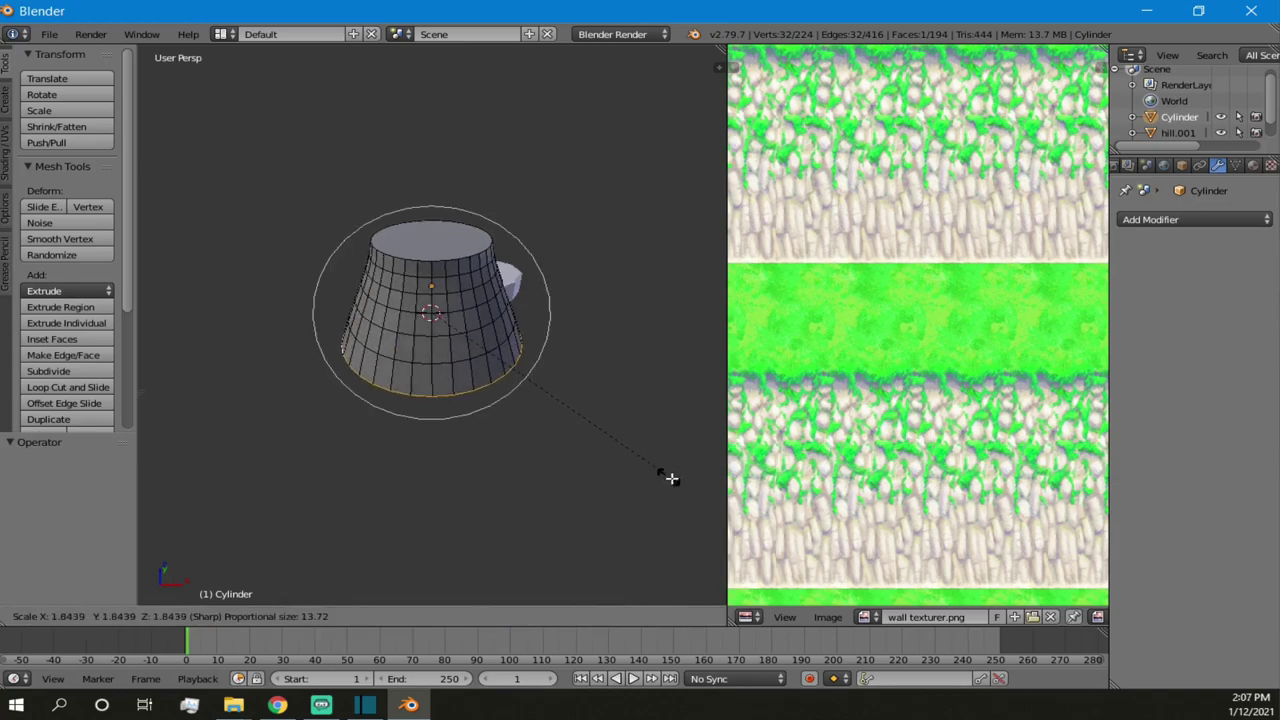
scroll(399, 480, "up", 7)
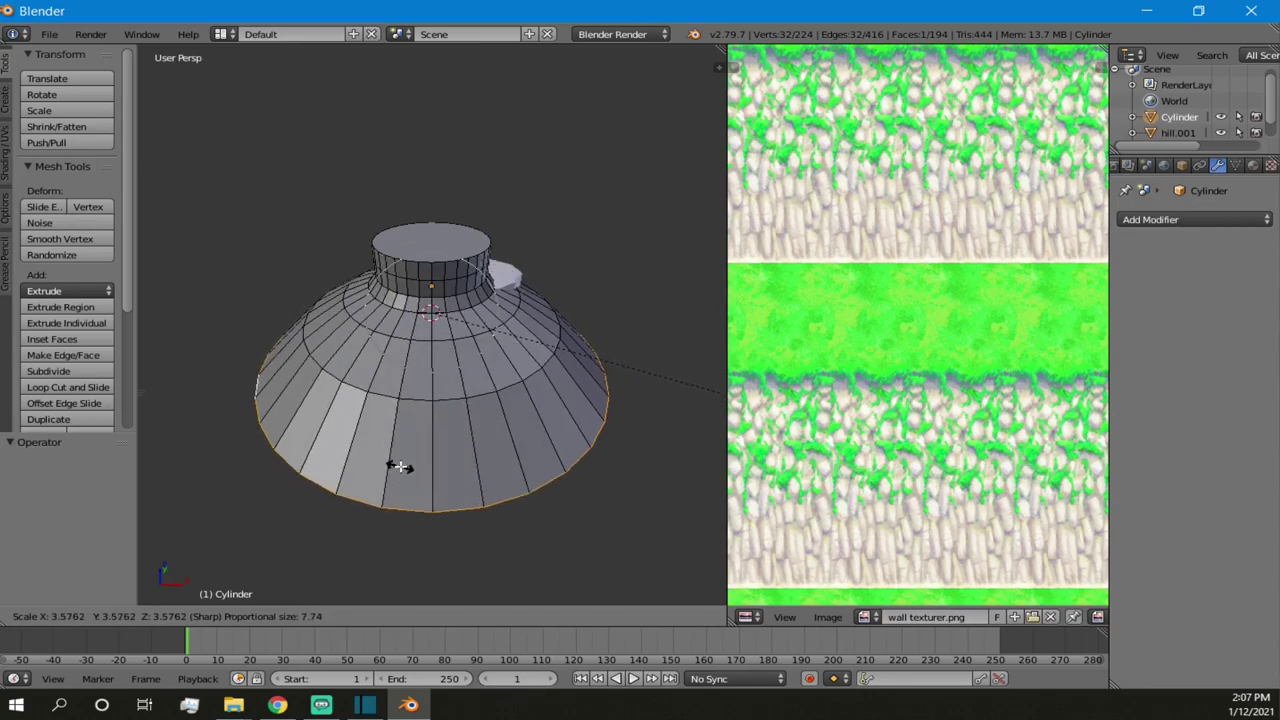
left_click(402, 464)
scroll(417, 363, "up", 3)
middle_click_drag(417, 363, 461, 355)
middle_click_drag(419, 313, 470, 340)
scroll(450, 320, "down", 3)
scroll(470, 350, "up", 3)
scroll(486, 363, "down", 3)
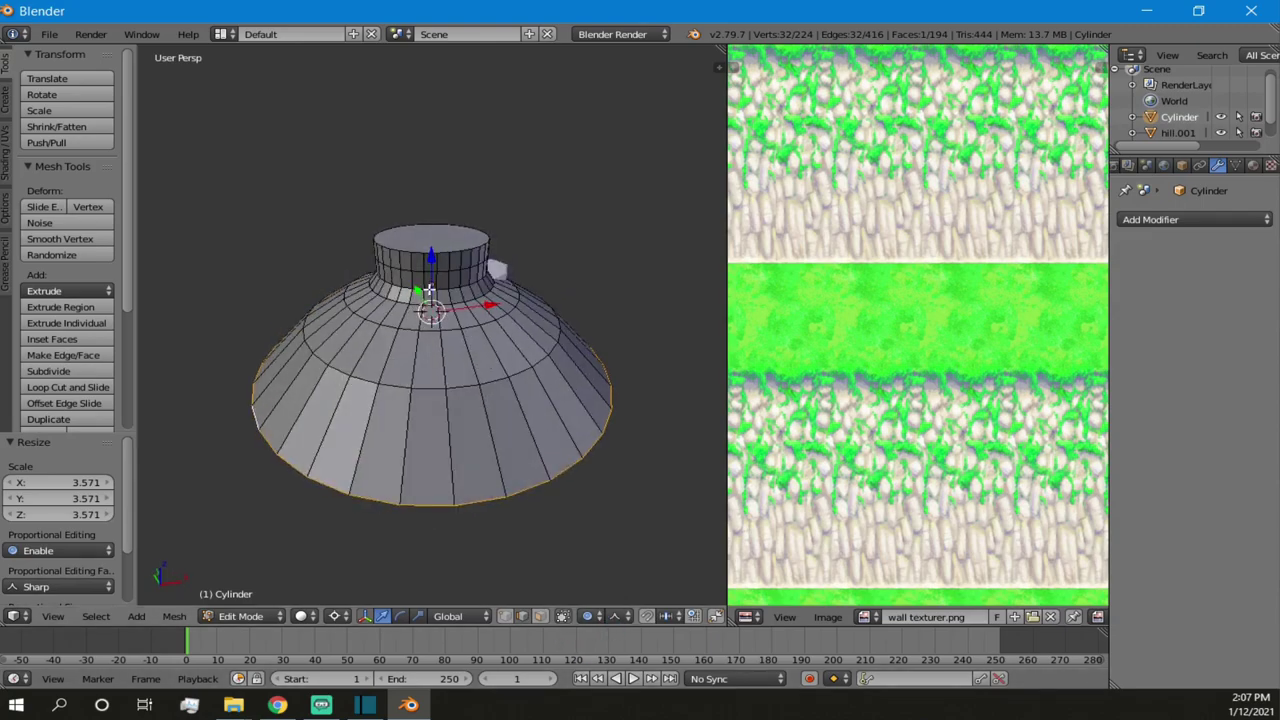
- Select the full edge ring on the slope just below the neck using shortest-path picking
middle_click_drag(374, 379, 472, 319)
scroll(493, 348, "up", 3)
right_click(487, 331)
right_click(339, 318, "ctrl")
middle_click_drag(339, 318, 437, 333)
right_click(294, 308, "ctrl")
- Try scaling the selected slope ring about 1.42 times with Inverse Square falloff, then undo it
left_click(616, 616)
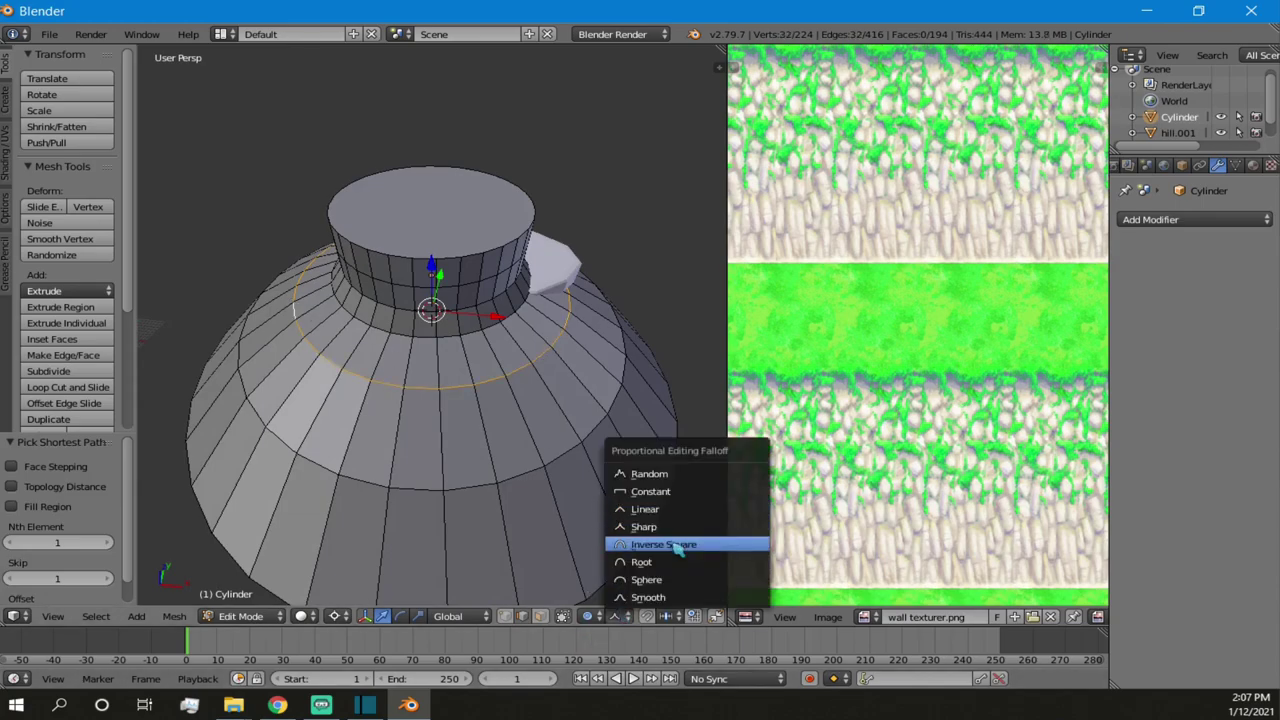
left_click(670, 545)
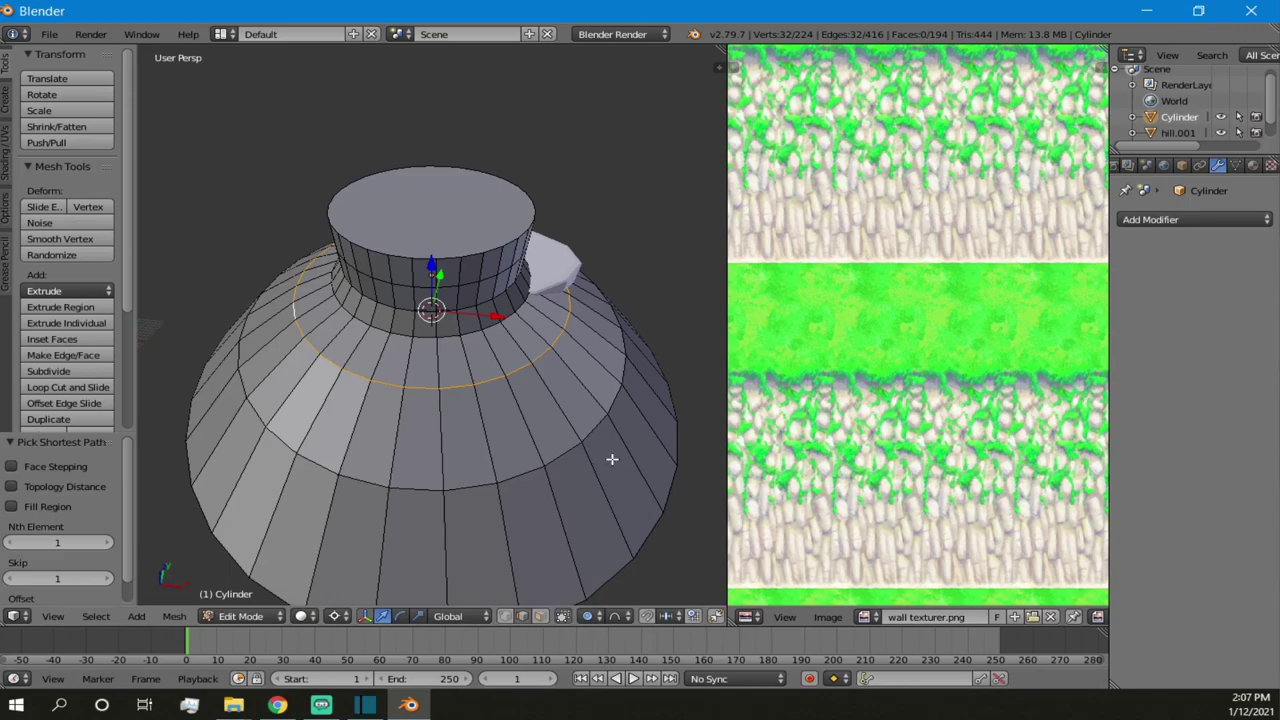
key("s")
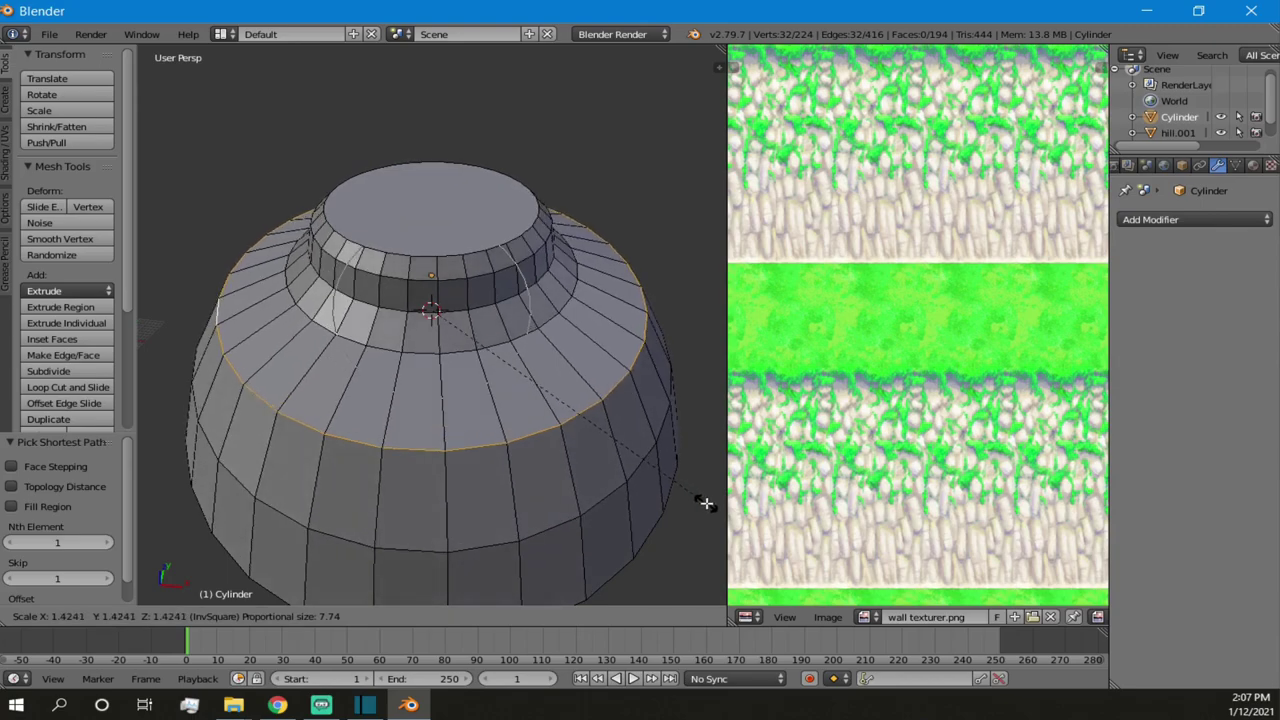
left_click(705, 503)
middle_click_drag(589, 445, 230, 402)
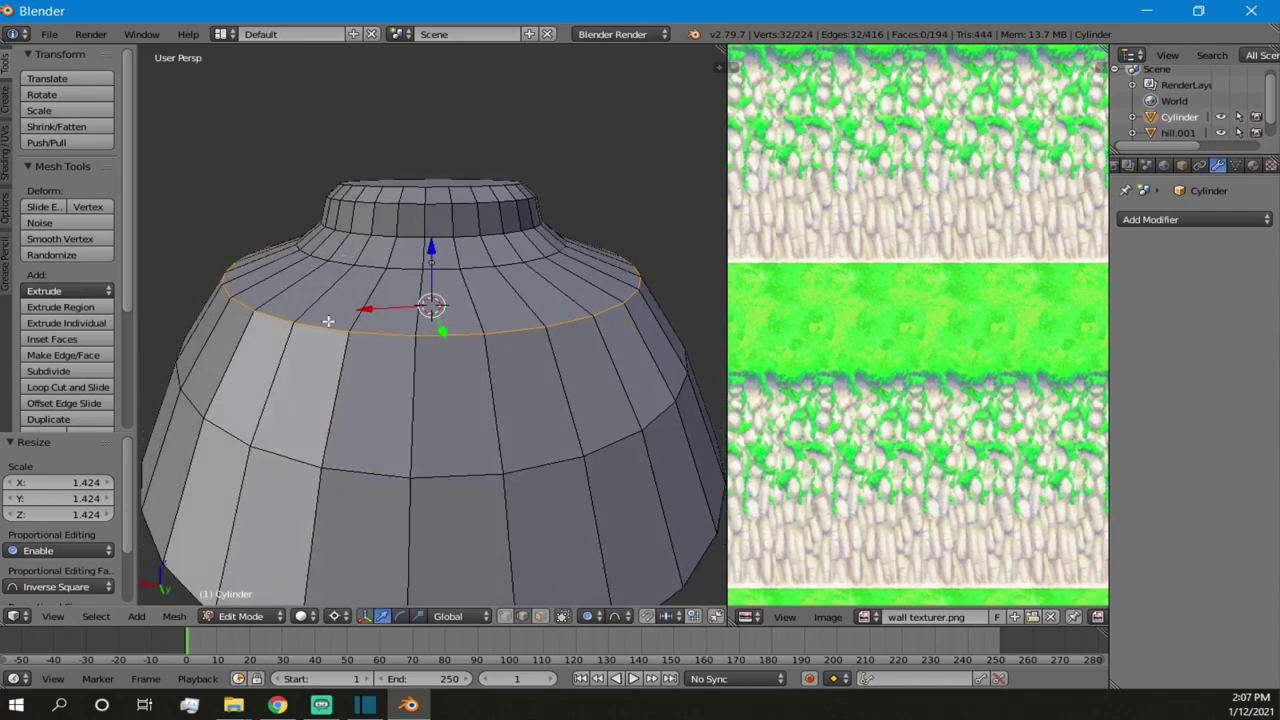
key("ctrl+z")
- Select the whole hill mesh and move it horizontally about -16.4 in X and -35.3 in Y, with Z locked
middle_click_drag(499, 341, 469, 263)
scroll(469, 263, "down", 3)
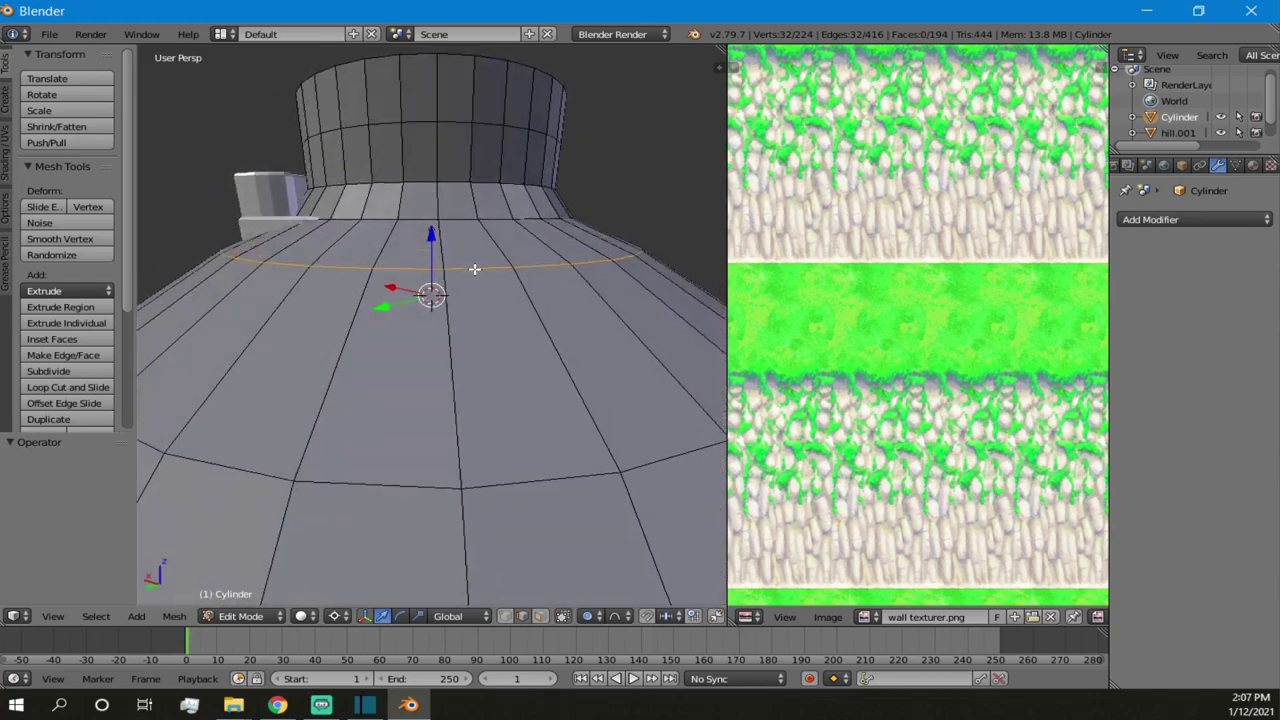
key("a")
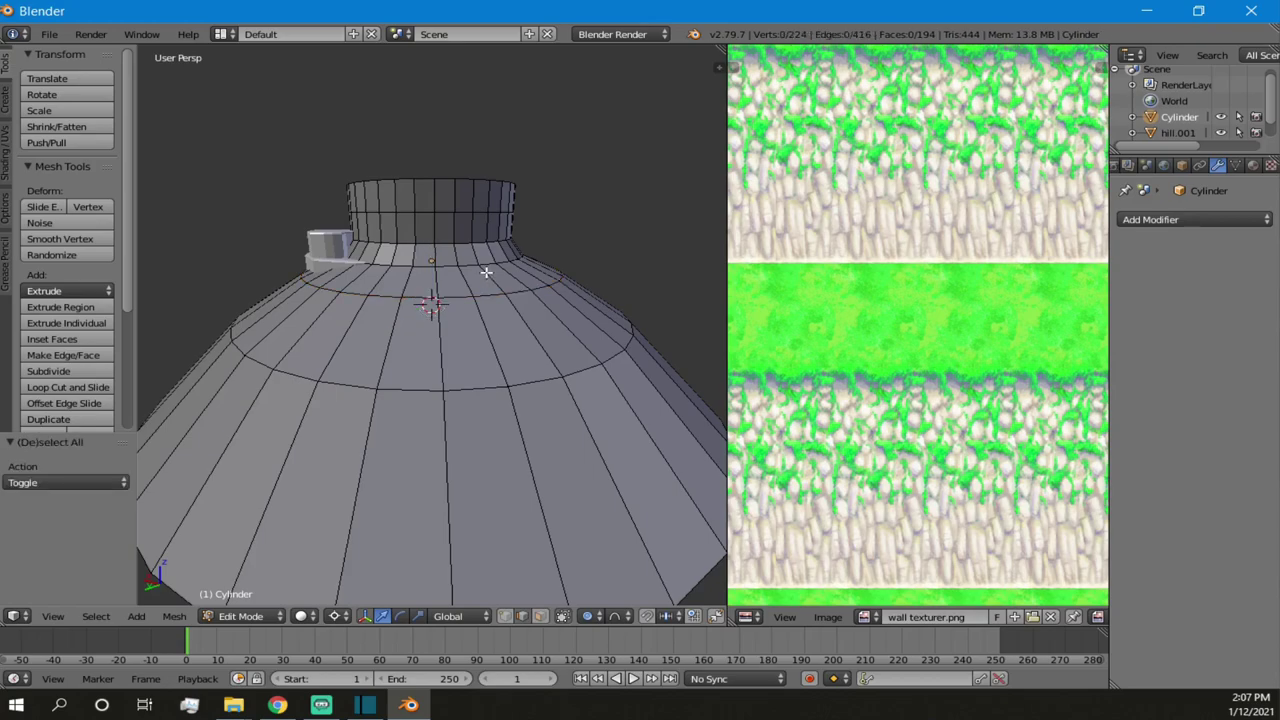
key("a")
scroll(460, 276, "down", 5)
key("g")
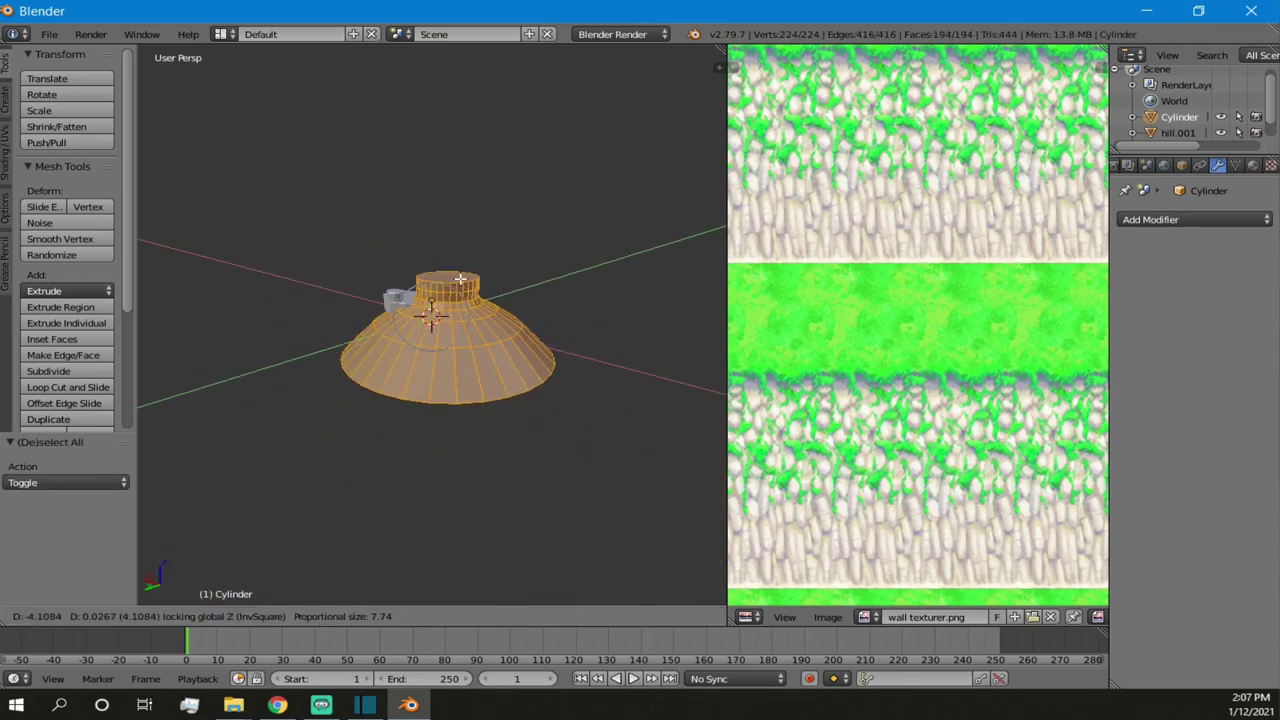
left_click(582, 258)
middle_click_drag(539, 277, 252, 333, "shift")
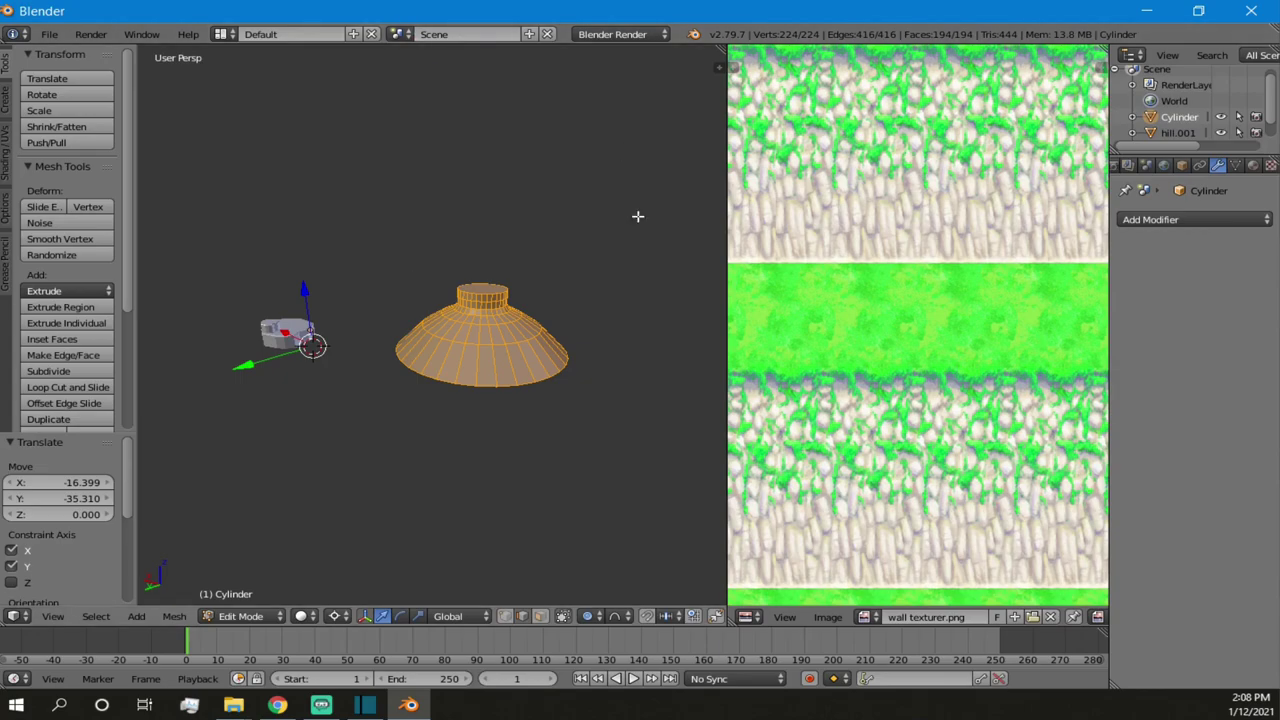
- Deselect the mesh, circle-select the cylindrical neck on top of the hill through the wireframe, and delete its edges
scroll(561, 290, "up", 3)
middle_click_drag(614, 220, 464, 336)
scroll(386, 386, "up", 2)
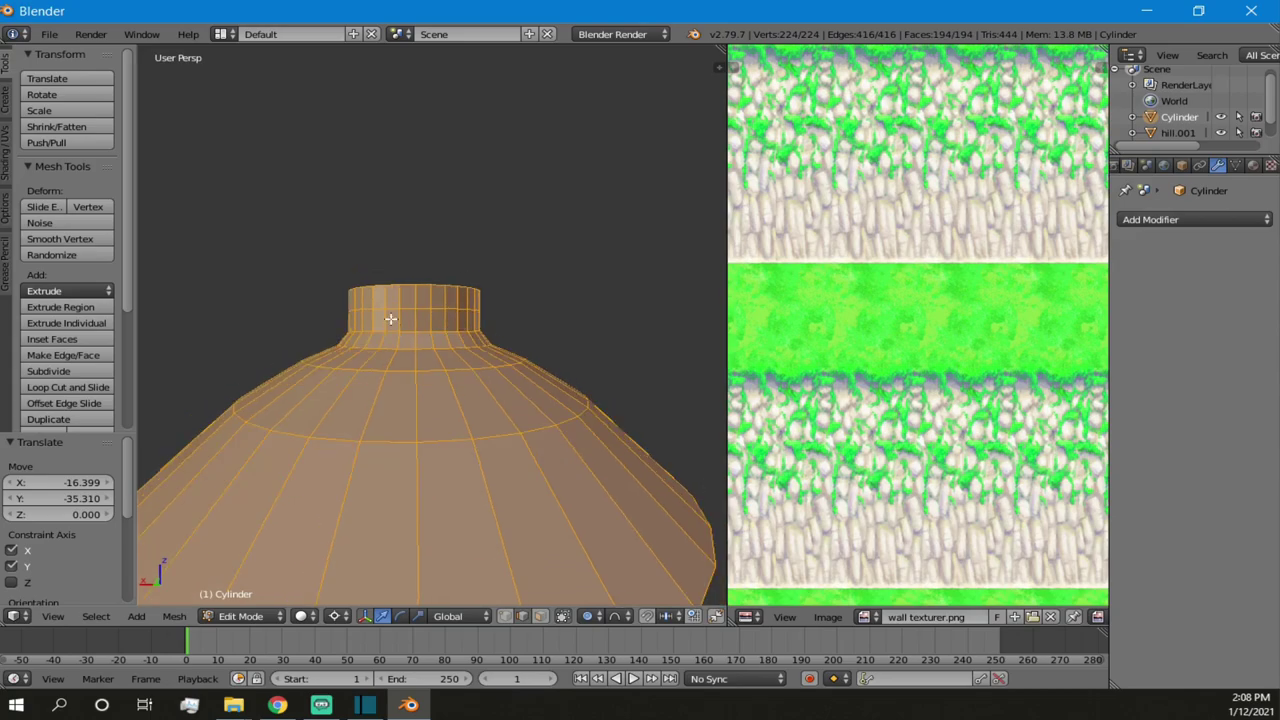
key("a")
key("z")
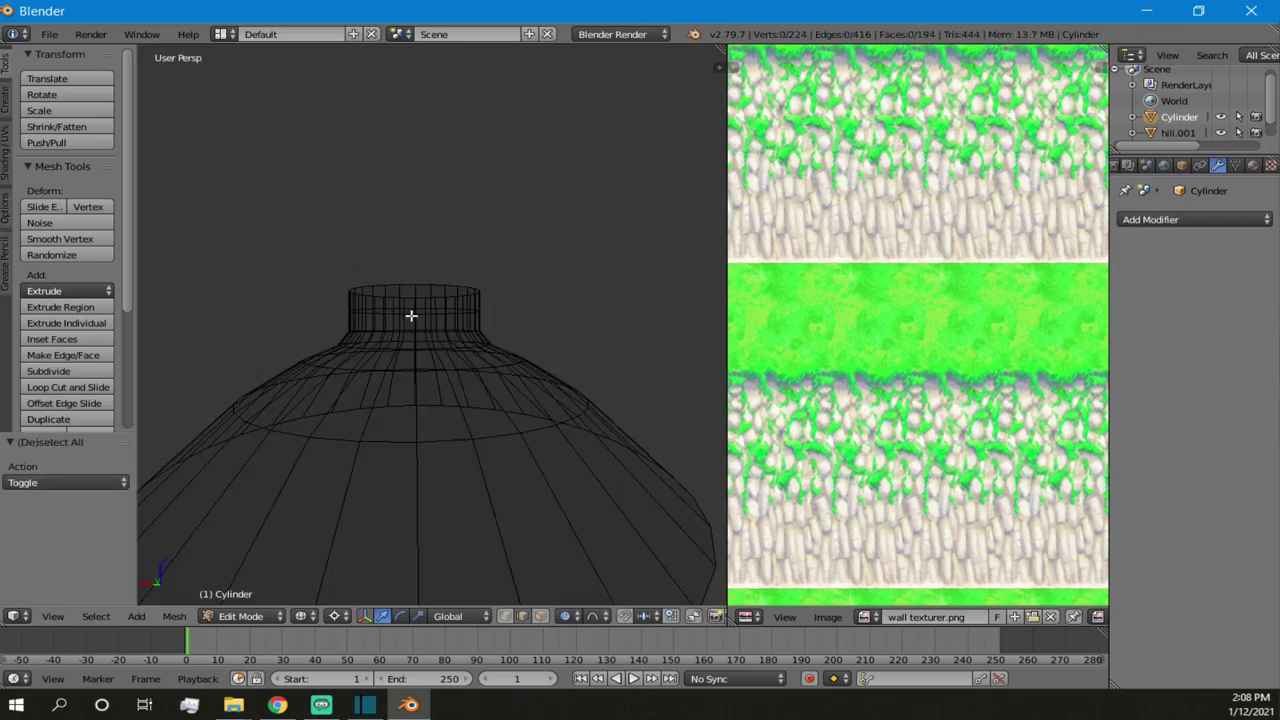
key("c")
mouse_move(397, 306)
left_mouse_down()
mouse_move(440, 305)
mouse_move(372, 297)
left_mouse_up()
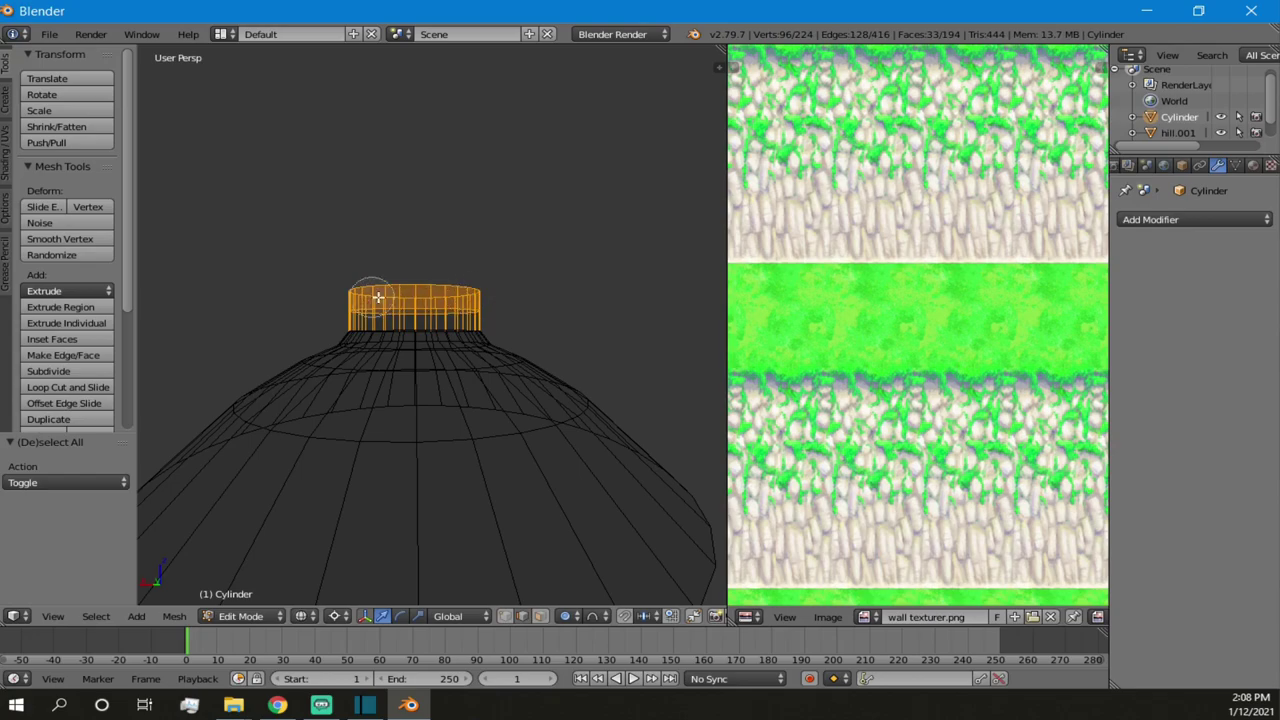
mouse_move(450, 310)
left_mouse_down()
mouse_move(340, 320)
mouse_move(491, 317)
left_mouse_up()
right_click(494, 314)
mouse_move(491, 278)
middle_mouse_down()
mouse_move(450, 316)
mouse_move(443, 374)
mouse_move(506, 437)
mouse_move(449, 408)
mouse_move(455, 303)
mouse_move(457, 323)
mouse_move(534, 209)
mouse_move(458, 373)
middle_mouse_up()
key("x")
left_click(436, 347)
key("alt+z")
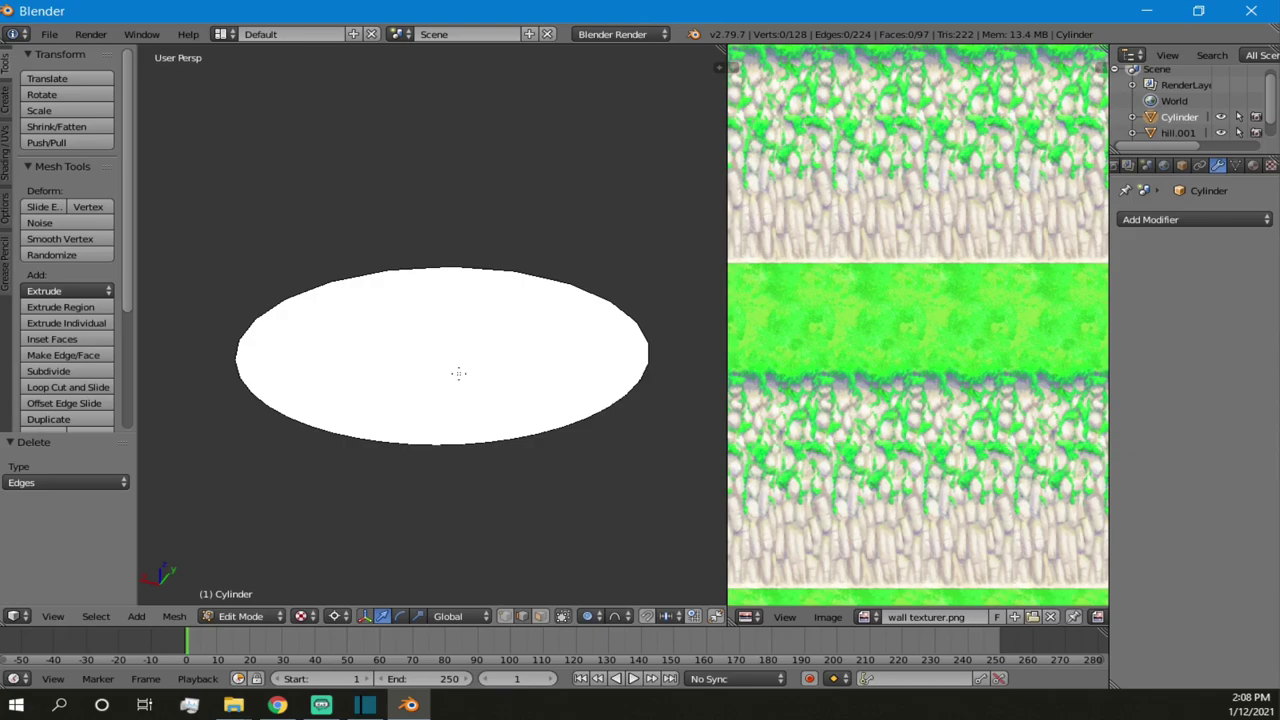
key("alt+z")
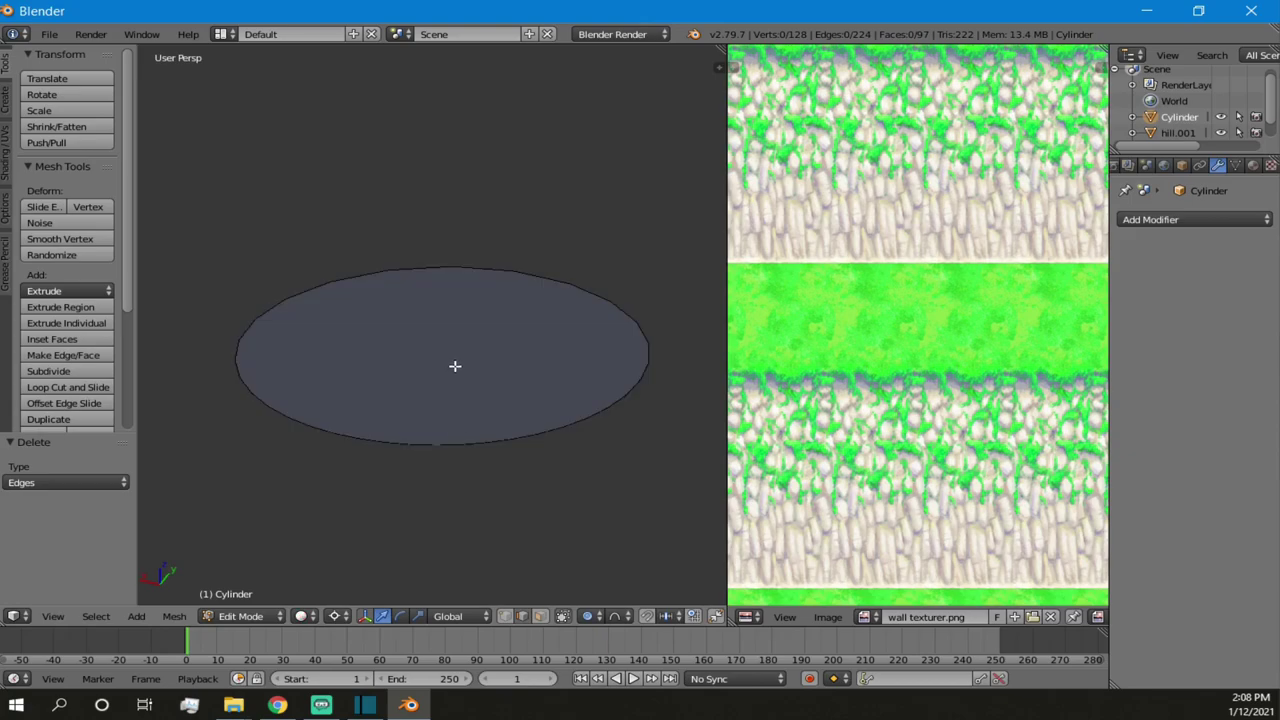
- Select the hill's large flat underside and delete that face
right_click(491, 440)
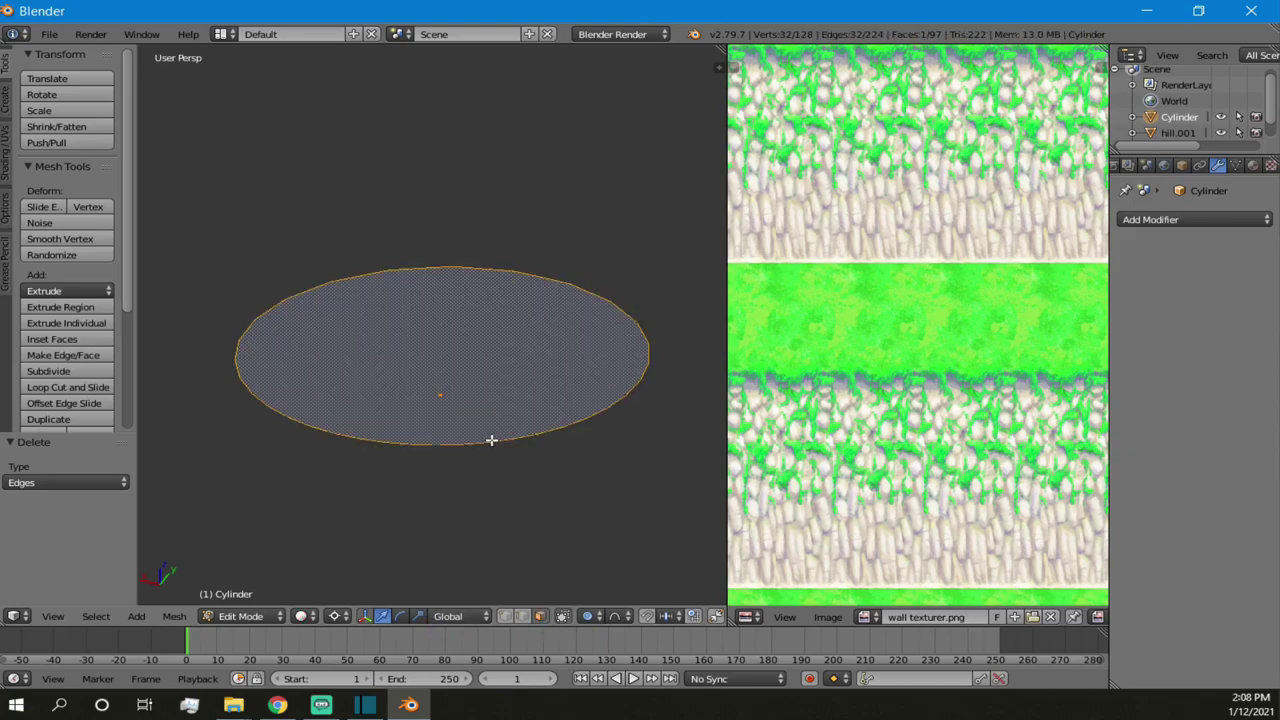
key("x")
left_click(470, 457)
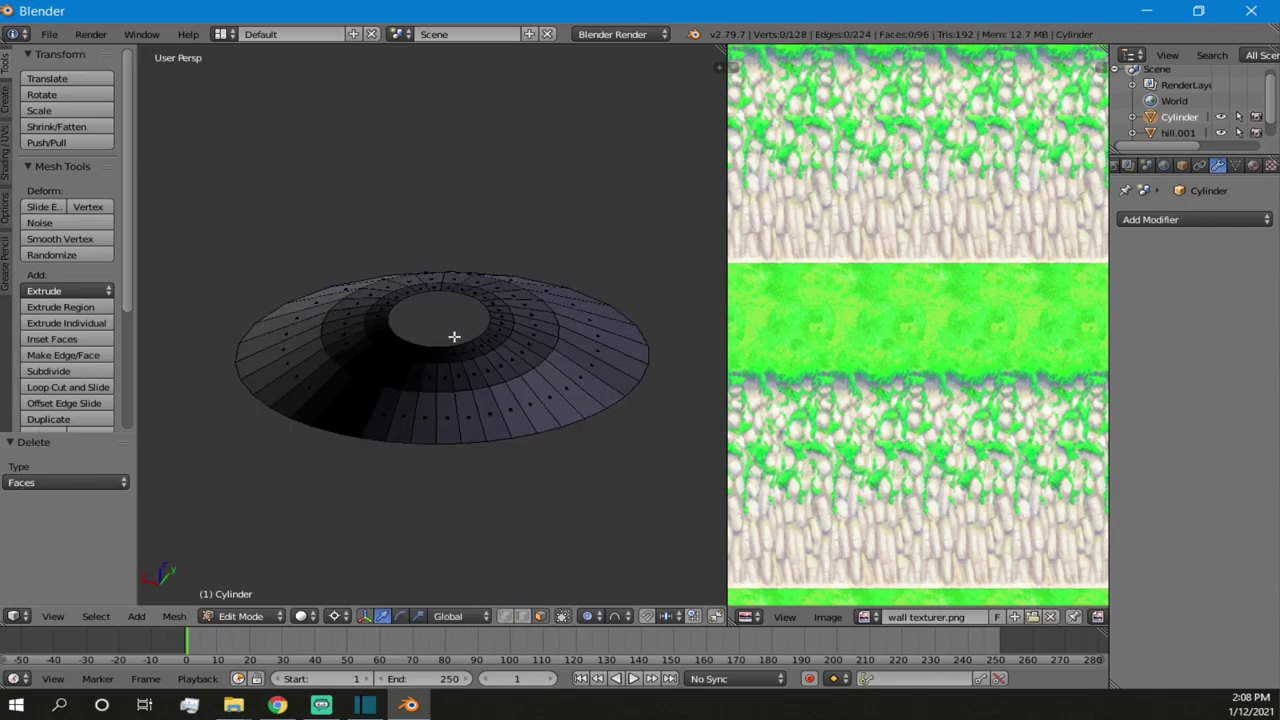
- Select the complete edge loop around the hill's open top with shortest-path picking and fill it with a single face
middle_click_drag(454, 337, 537, 457)
scroll(469, 380, "up", 6)
middle_click_drag(469, 380, 502, 470)
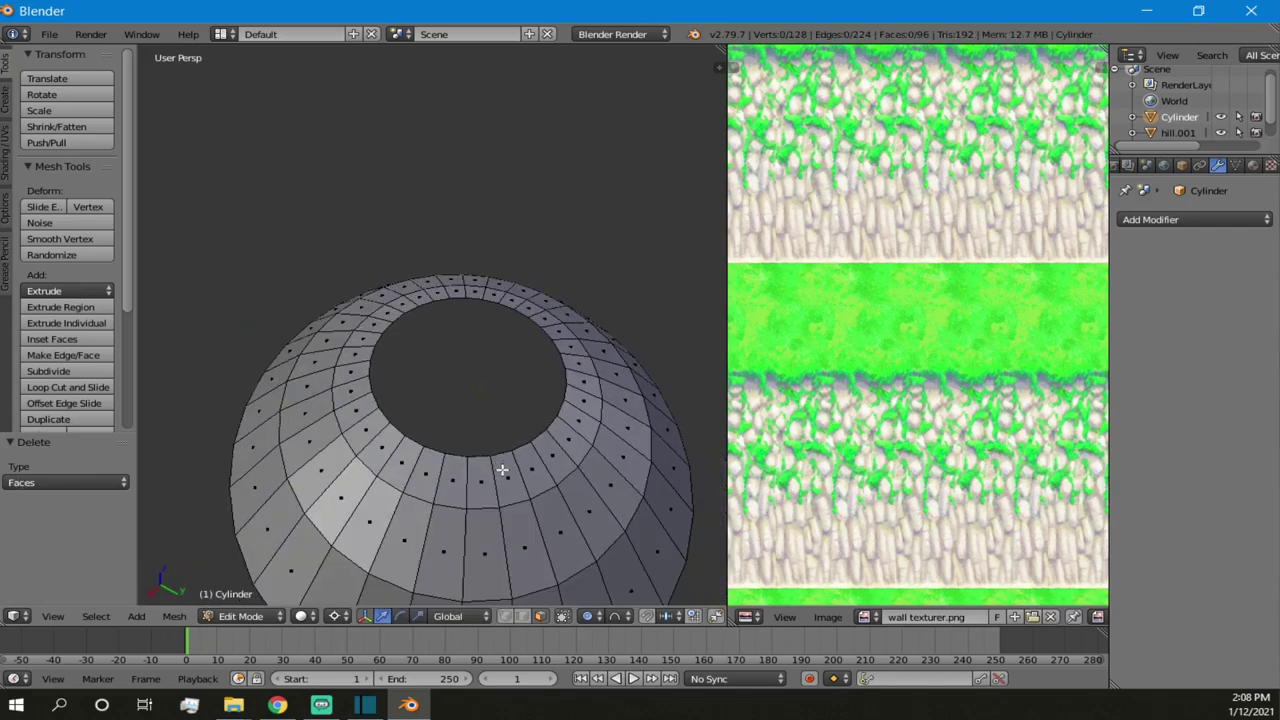
right_click(412, 444)
left_click(522, 616)
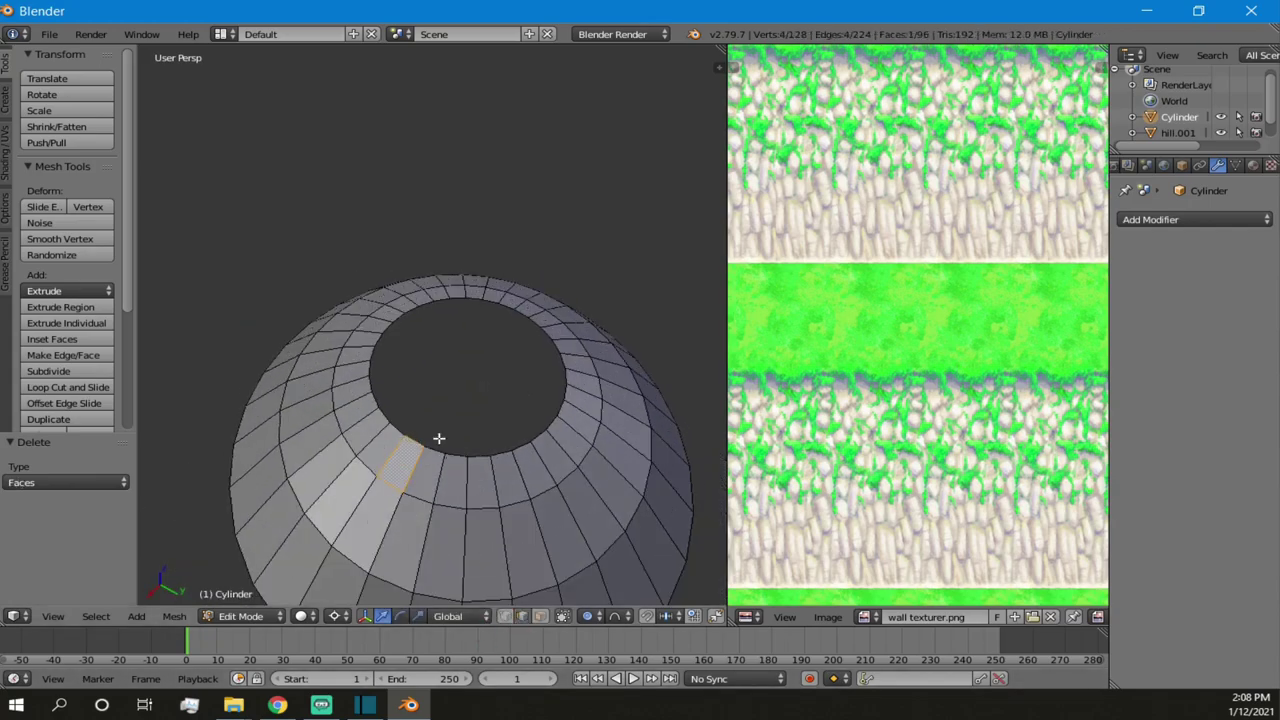
right_click(423, 441)
right_click(380, 333, "ctrl")
right_click(442, 297, "ctrl")
right_click(512, 307, "ctrl")
right_click(558, 372, "ctrl")
right_click(500, 458, "ctrl")
right_click(435, 453, "ctrl")
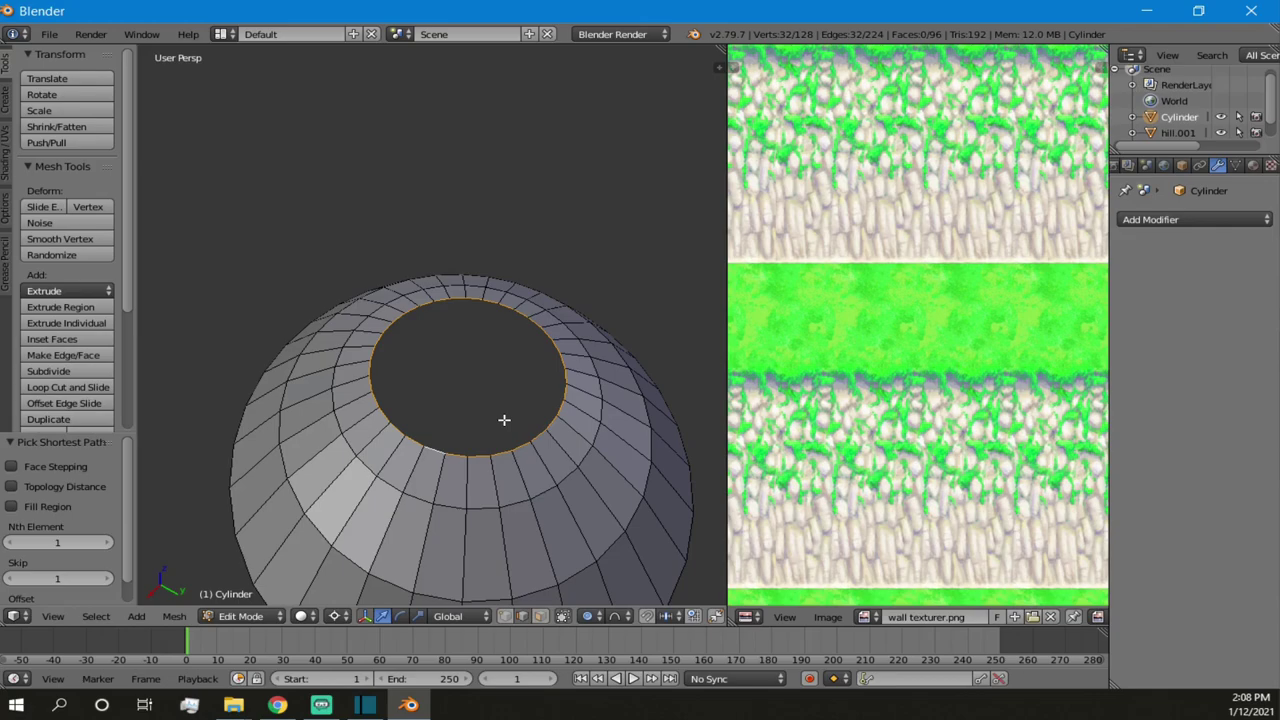
key("f")
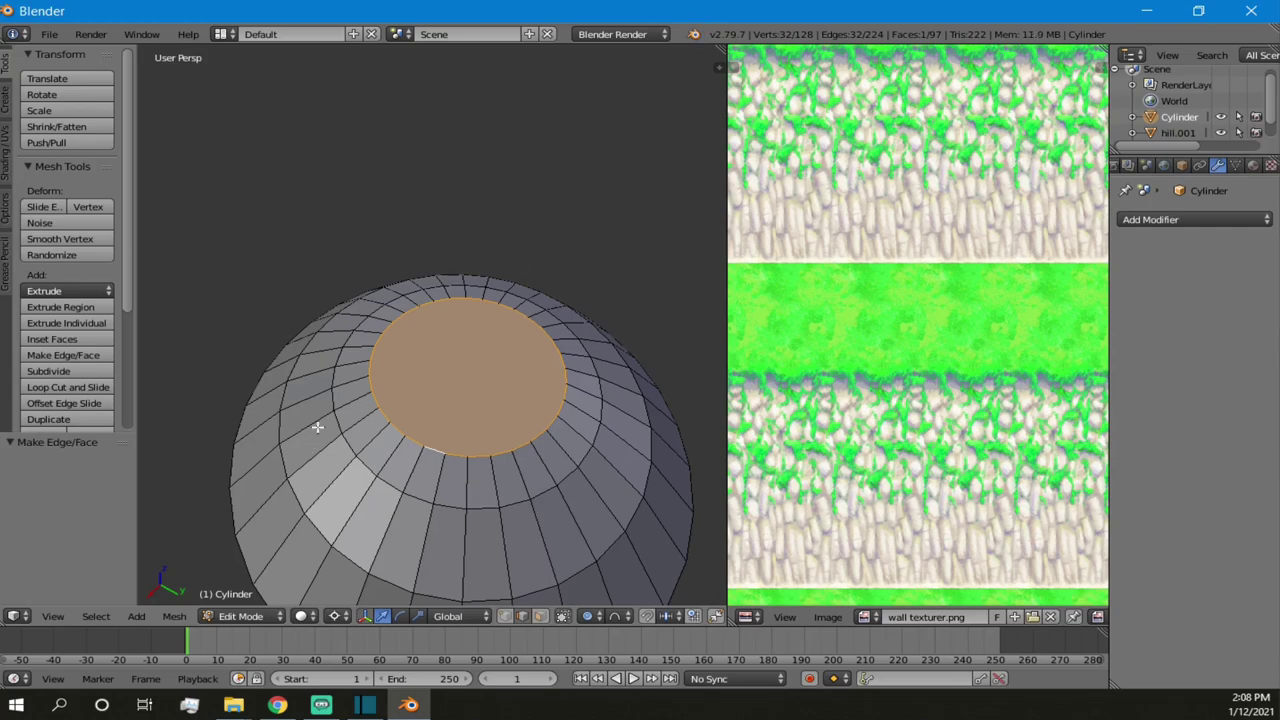
- Try to fill a triangular face between three vertices on the upper slope, then undo it
left_click(505, 617)
right_click(345, 375)
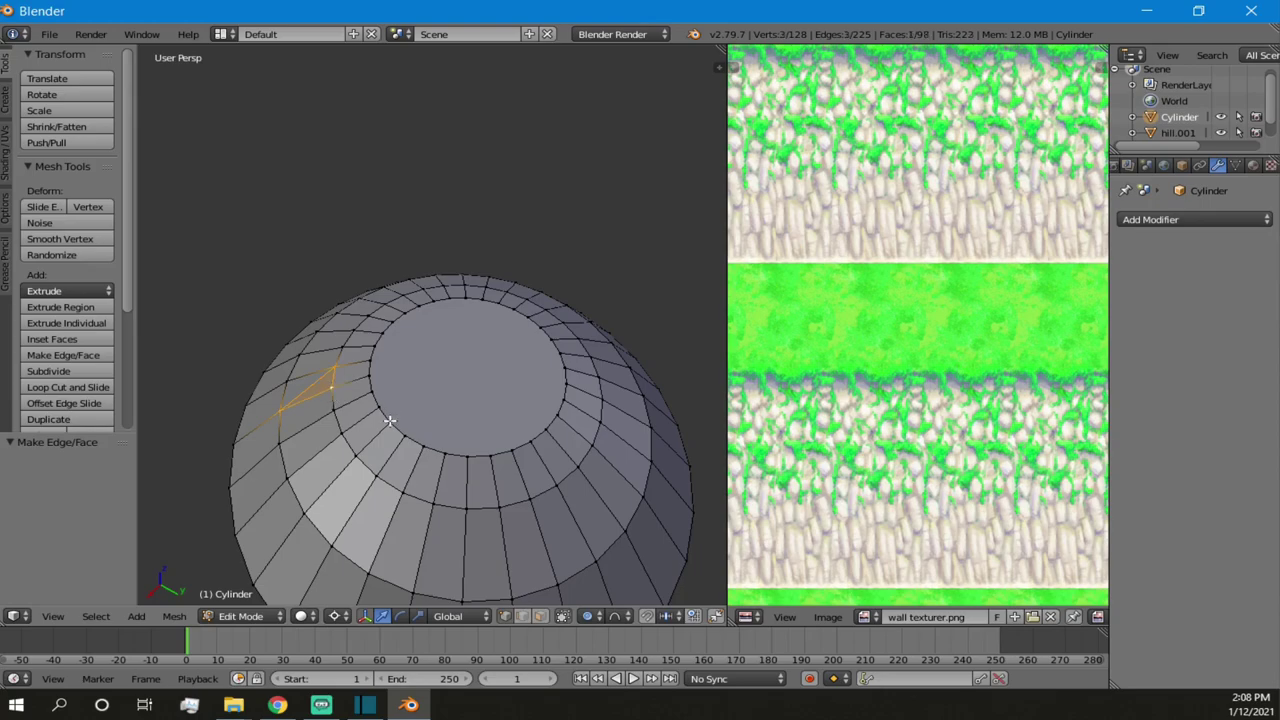
key("ctrl+z")
- Examine the capped hill's outline and compare its size with the smaller platform terrain
scroll(537, 400, "up", 1)
middle_click_drag(482, 448, 450, 438)
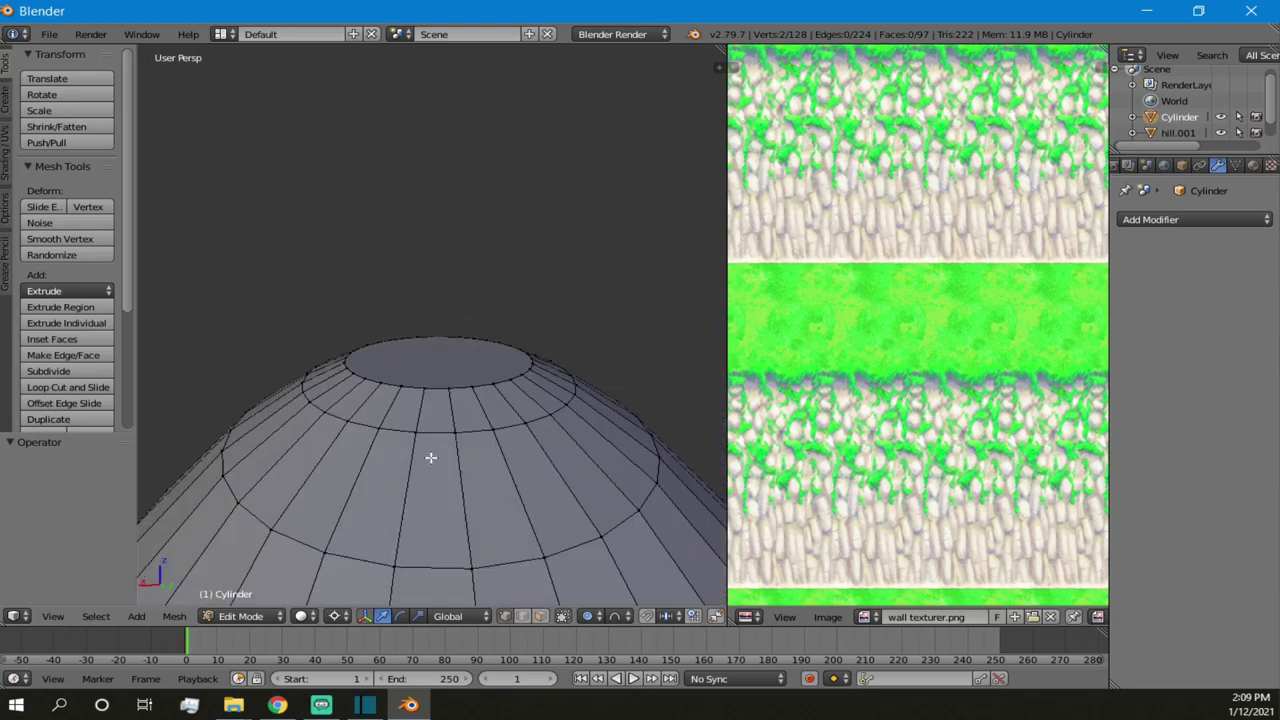
scroll(430, 457, "down", 4)
middle_click_drag(469, 410, 423, 414)
scroll(417, 469, "up", 3)
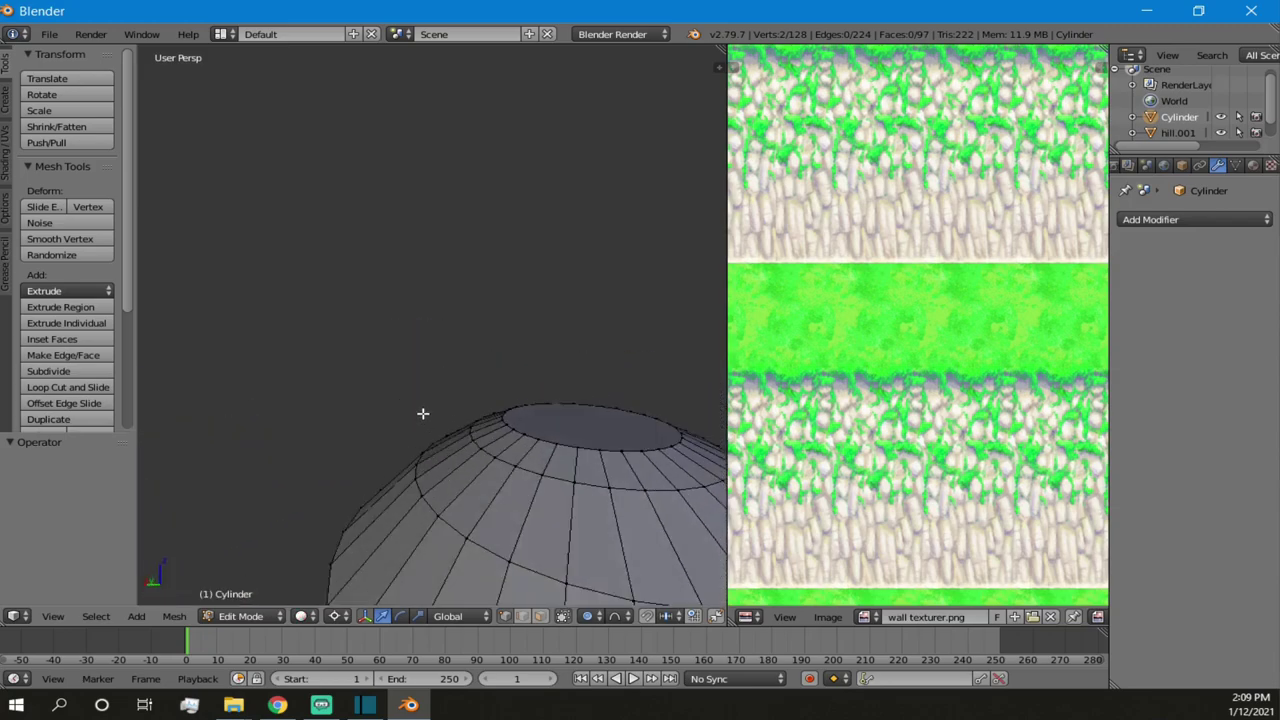
scroll(494, 429, "down", 5)
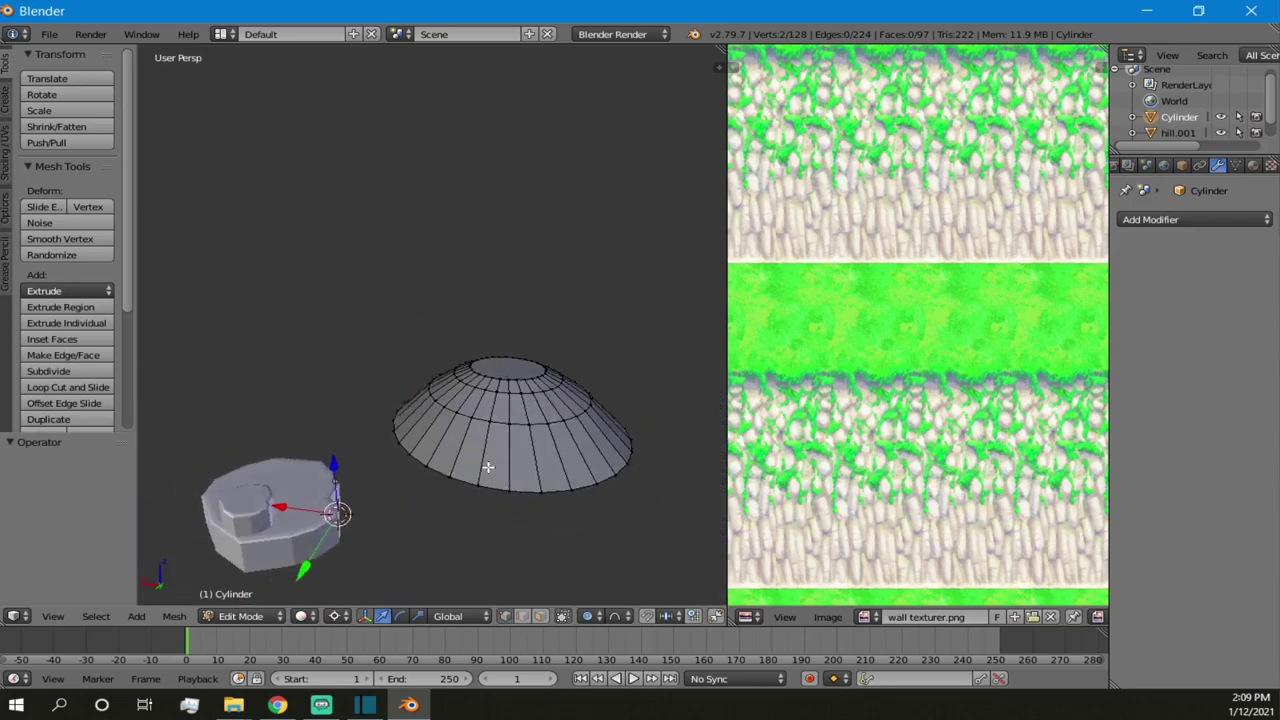
middle_click_drag(487, 466, 506, 452)
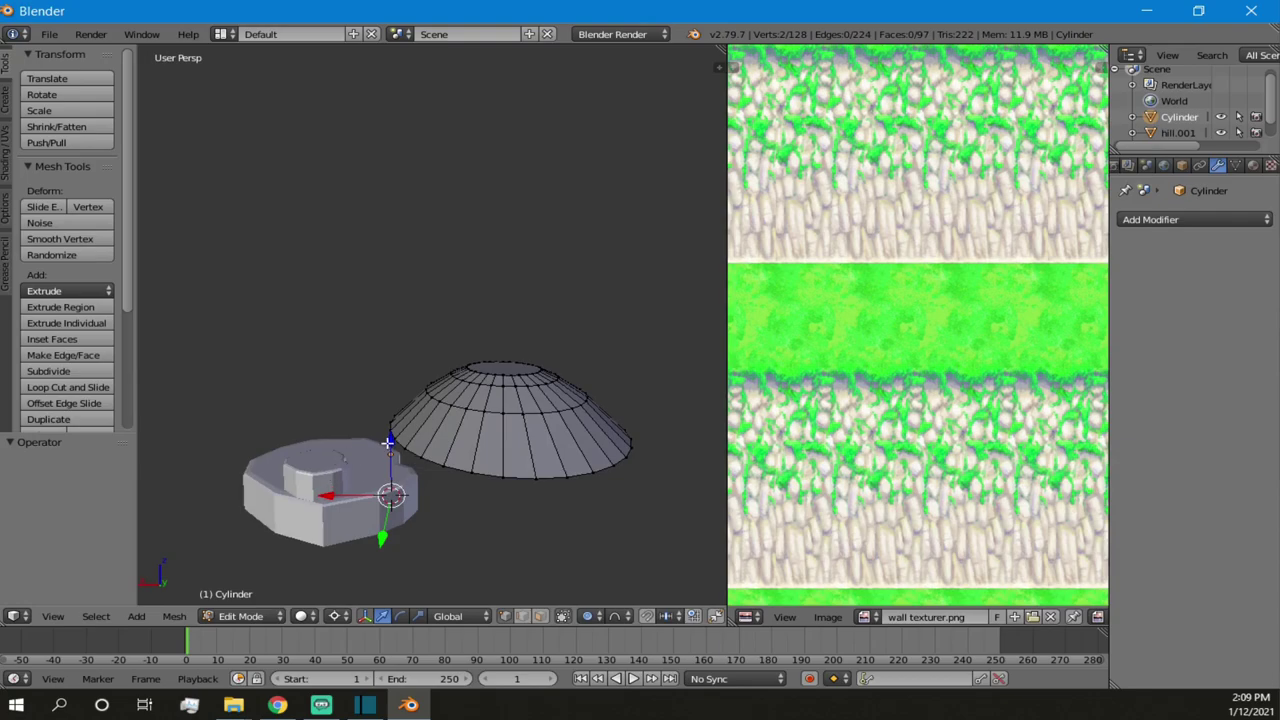
key("Tab")
right_click(388, 475)
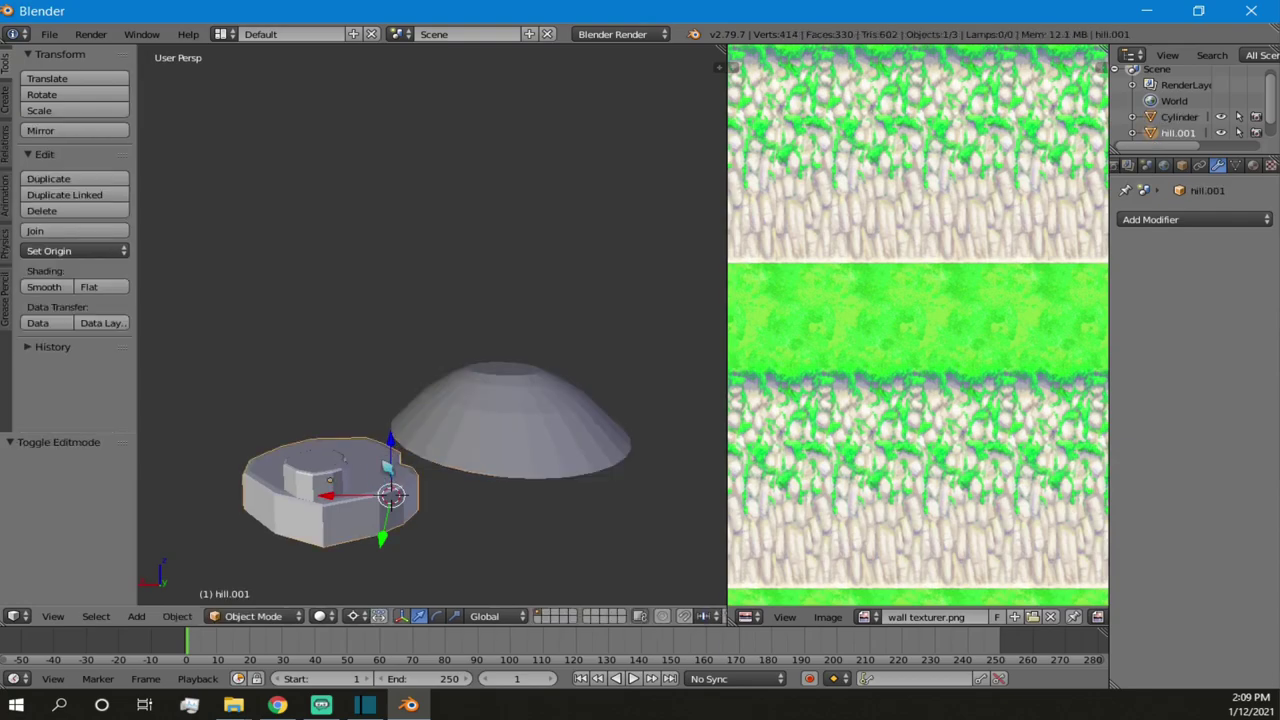
scroll(386, 466, "up", 5)
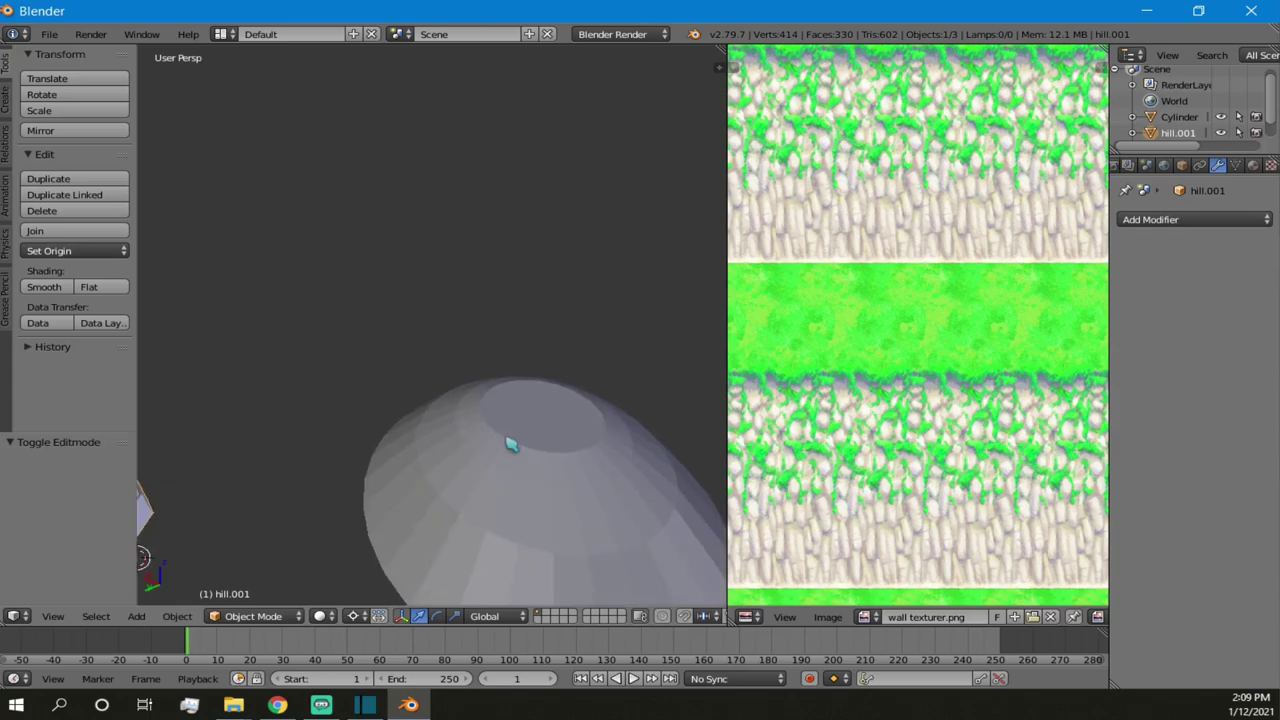
- Resume editing the large hill and select the full third edge ring from the top, midway down its slope
right_click(525, 447)
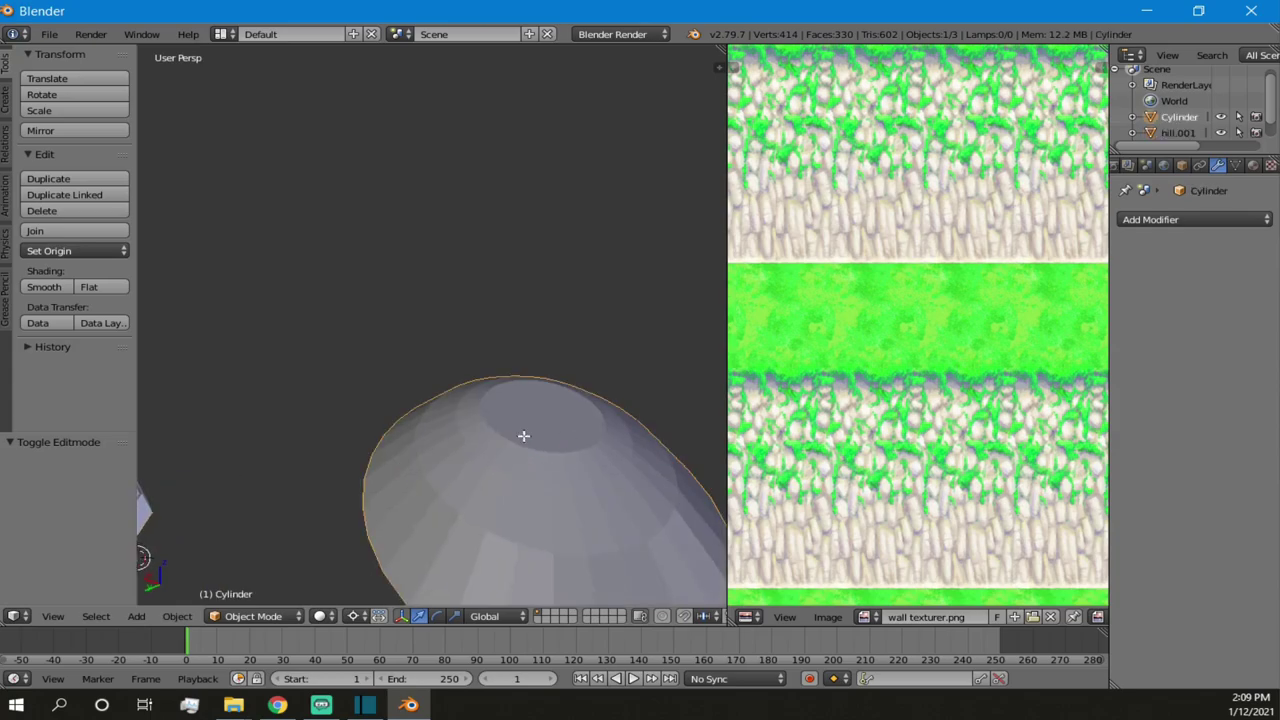
key("Tab")
middle_click_drag(517, 457, 414, 359)
right_click(484, 418)
middle_click_drag(309, 394, 498, 585)
key("a")
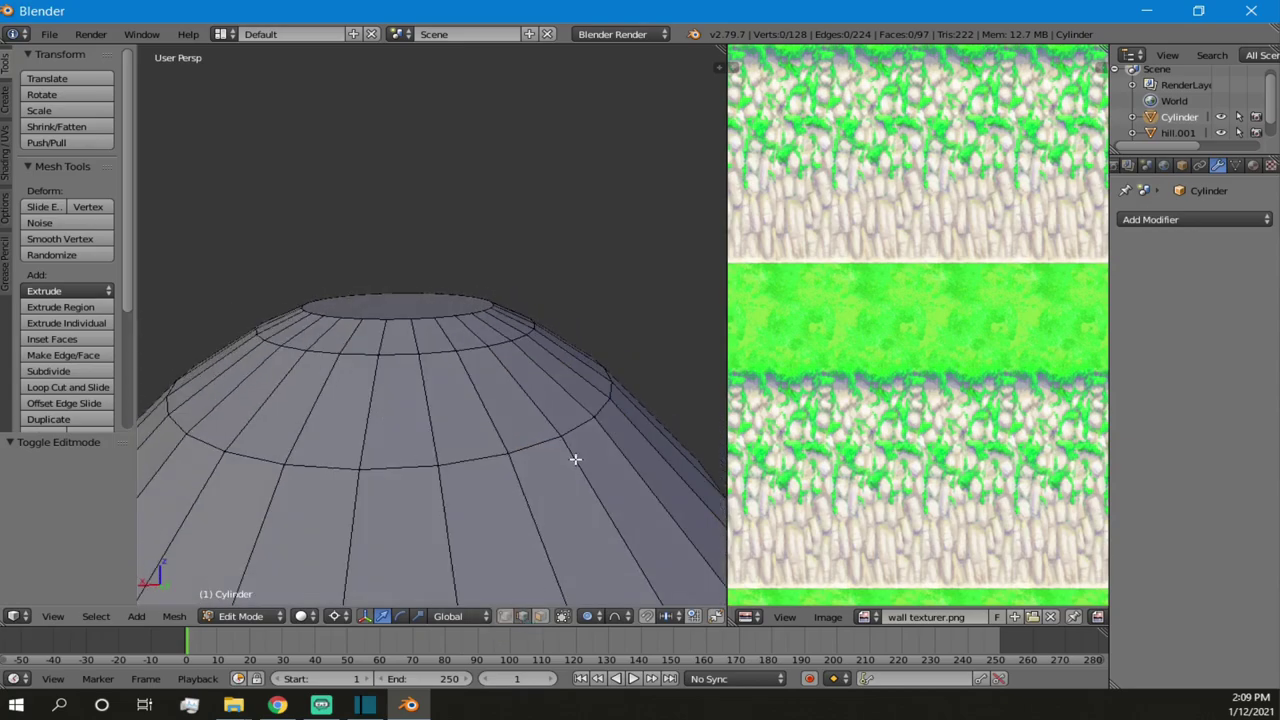
scroll(540, 443, "down", 4)
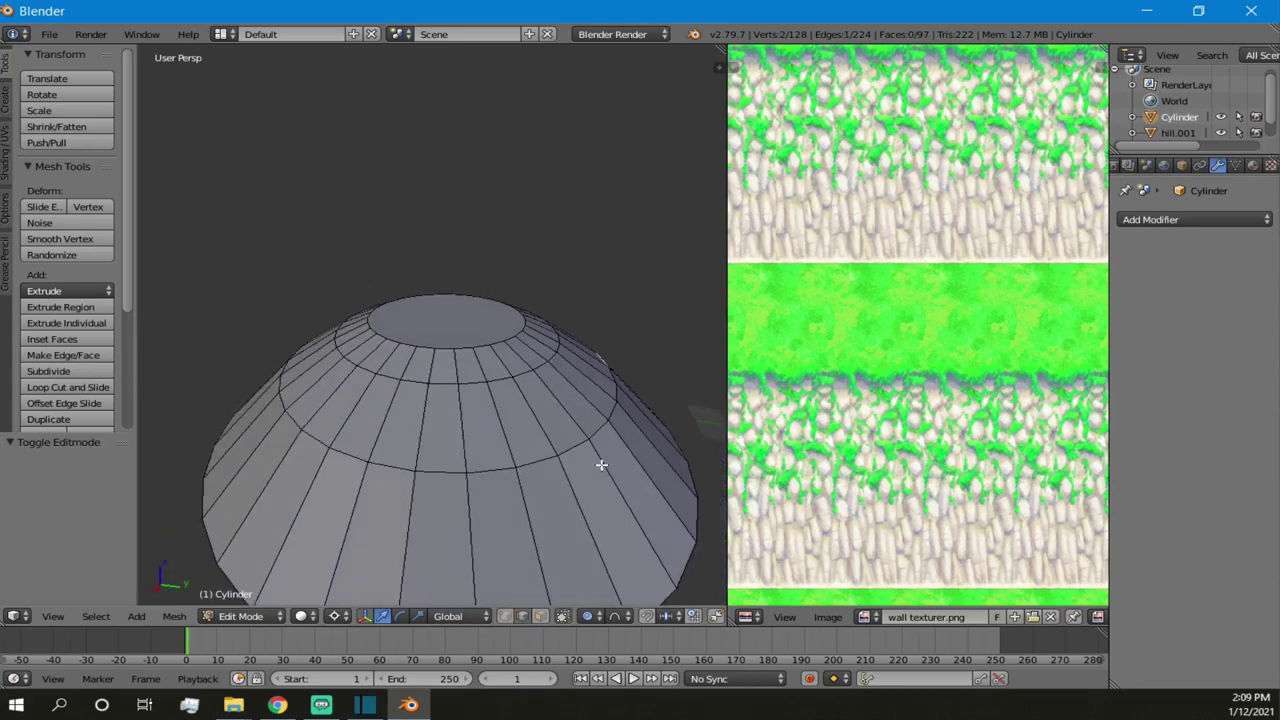
right_click(351, 411, "ctrl")
scroll(557, 423, "up", 3)
middle_click_drag(481, 416, 465, 530)
right_click(255, 408, "alt")
middle_click_drag(257, 414, 405, 339)
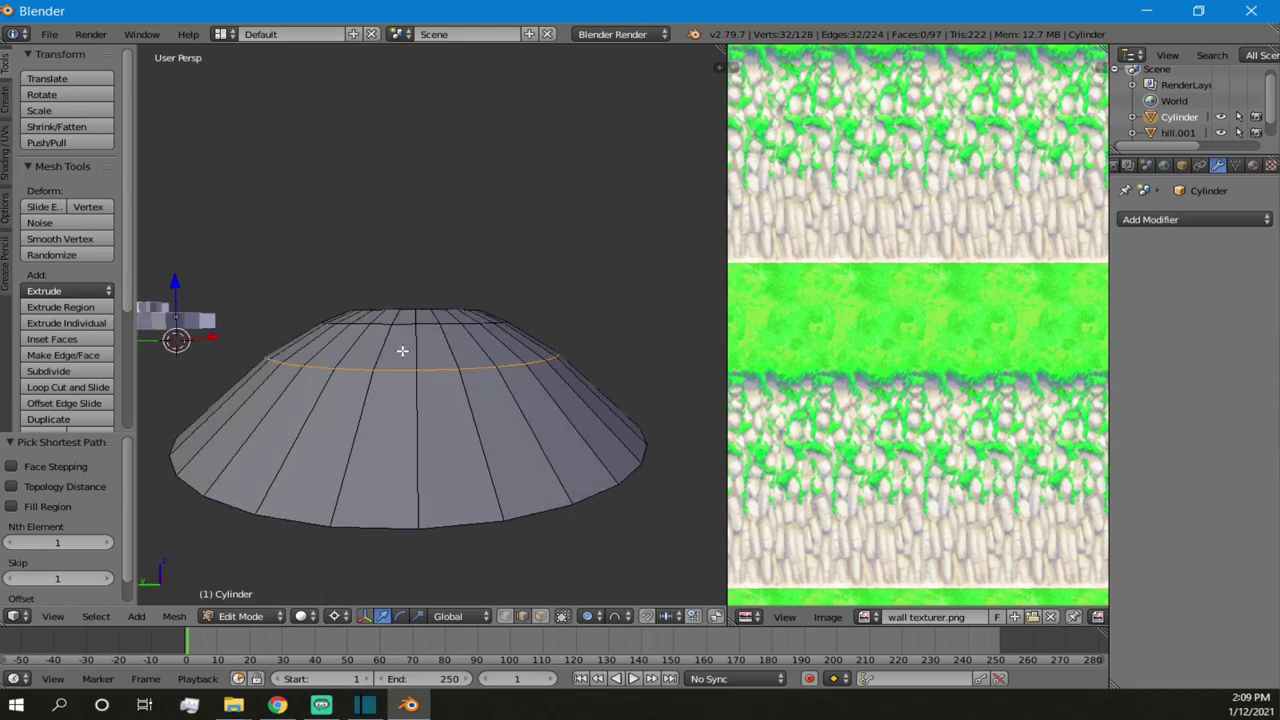
- Snap the 3D cursor to the slope ring and raise the ring about 1.69 in Z, with Inverse Square falloff and reduced proportional size
key("shift+s")
left_click(414, 354)
key("g")
key("z")
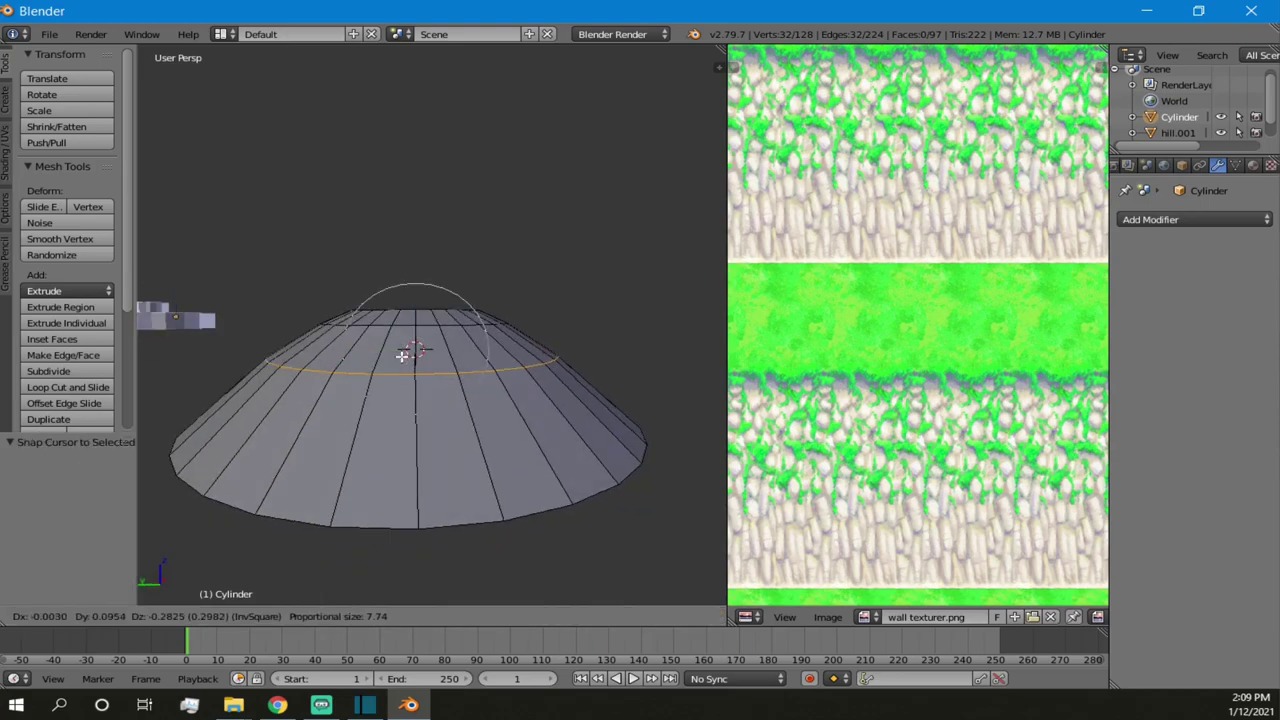
scroll(405, 352, "up", 12)
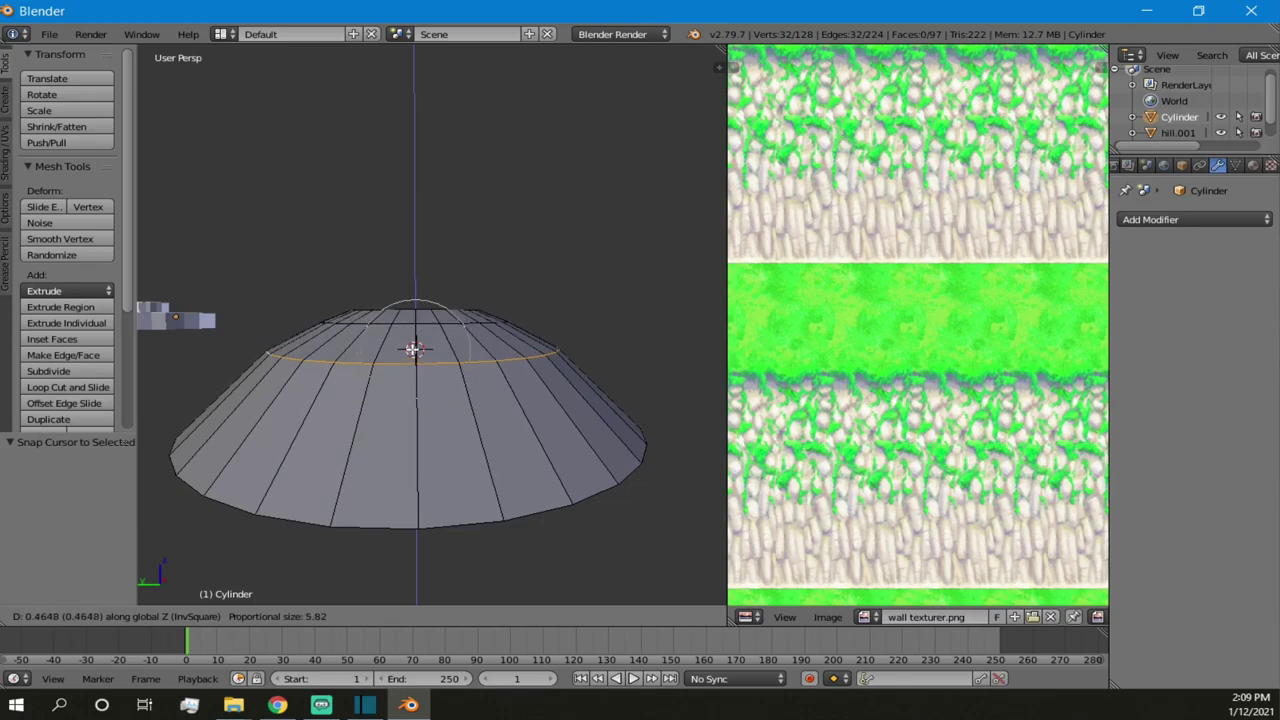
scroll(415, 349, "up", 4)
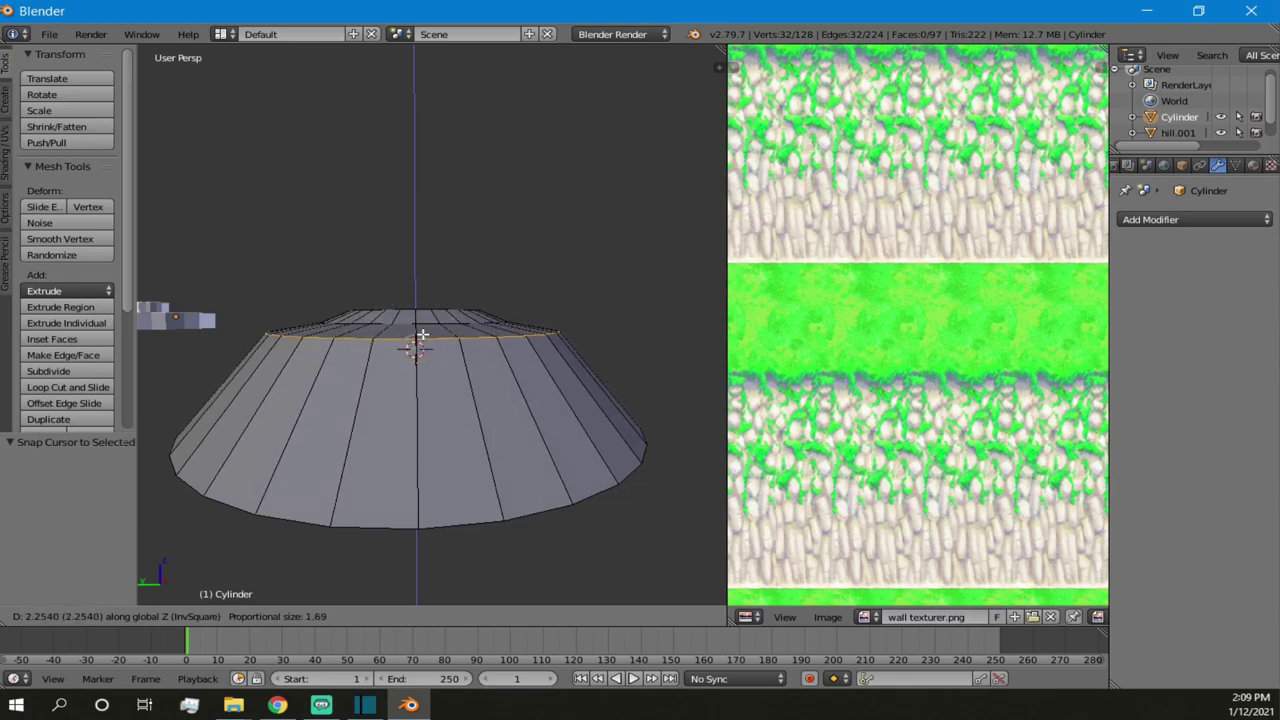
left_click(422, 342)
- Leave mesh editing and move the platform terrain over the large hill, about -19.8 in X and -38.6 in Y, with Z locked
middle_click_drag(422, 342, 571, 454)
scroll(559, 411, "up", 4)
middle_click_drag(563, 383, 384, 366)
scroll(341, 342, "down", 4)
scroll(341, 342, "down", 3)
scroll(330, 346, "down", 2)
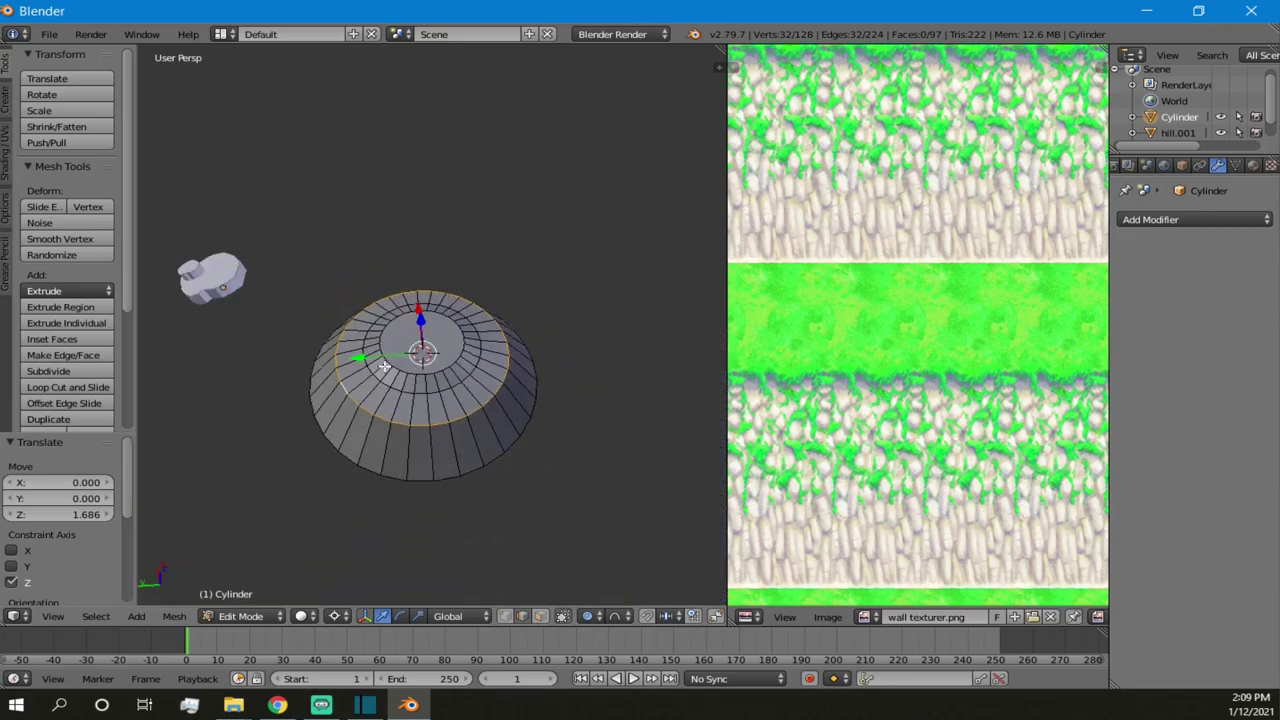
left_click(212, 286)
left_click_drag(212, 286, 214, 284)
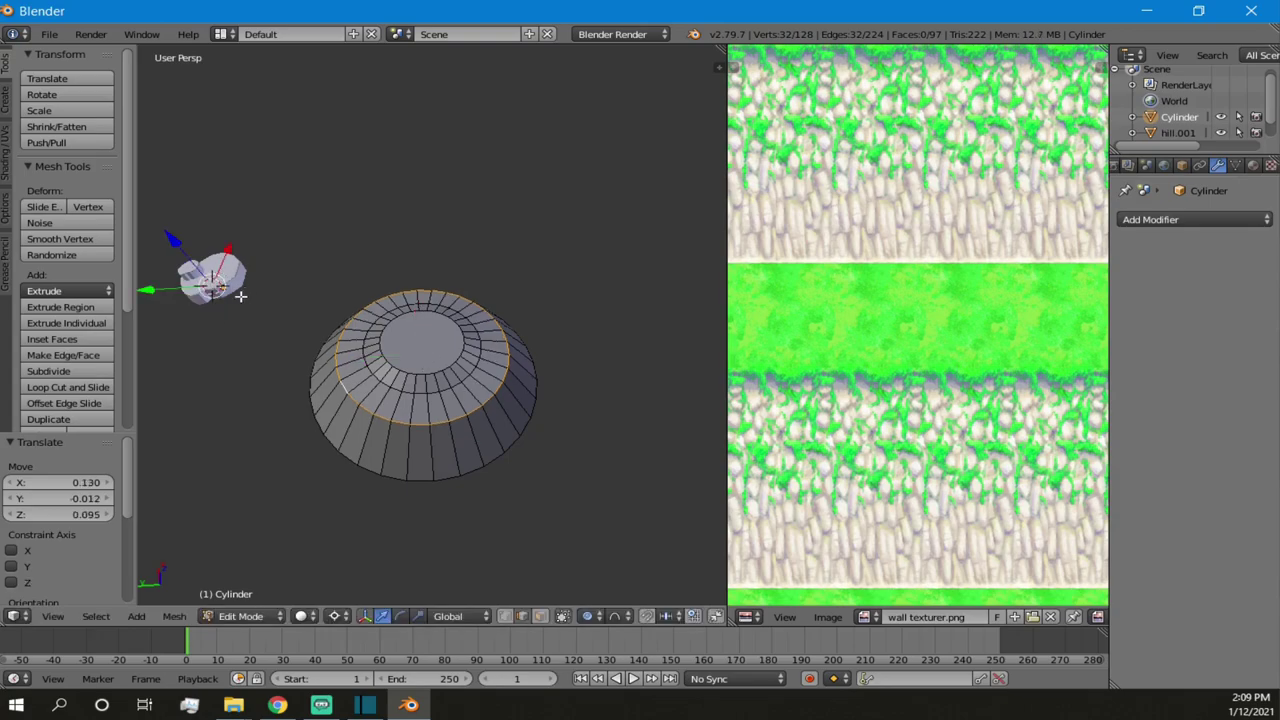
key("Tab")
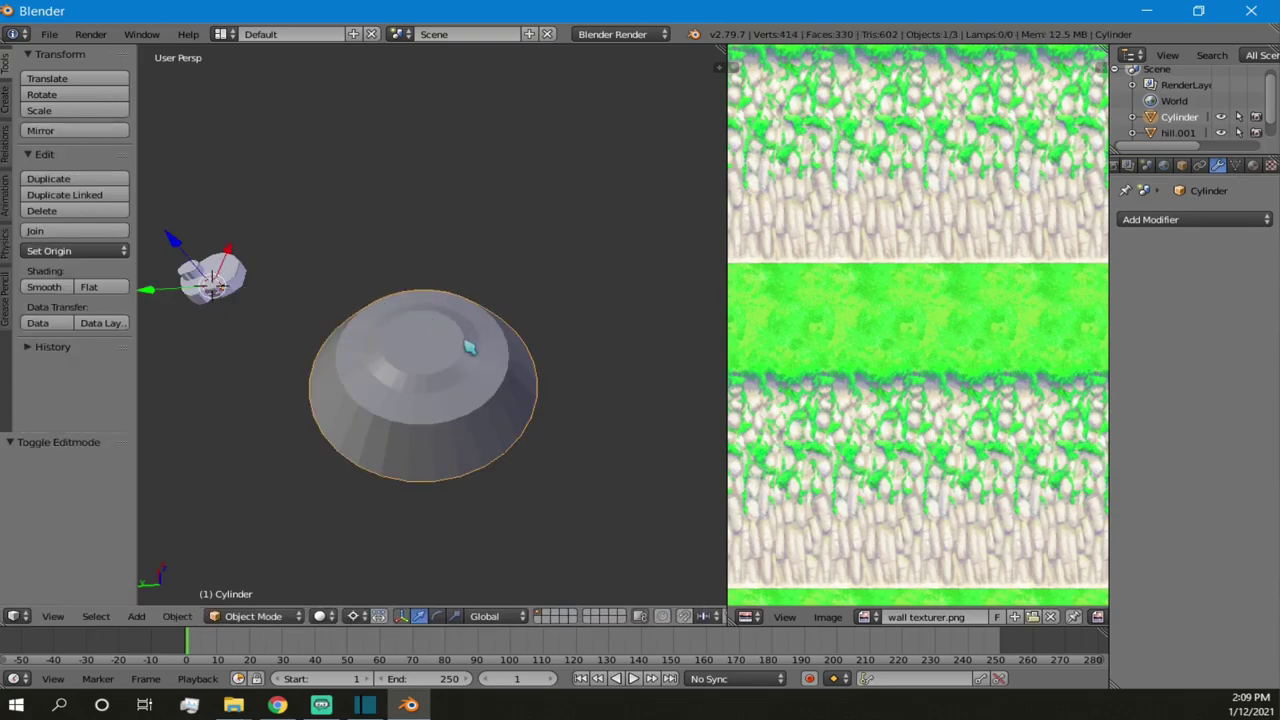
right_click(243, 287)
key("g")
key("shift+z")
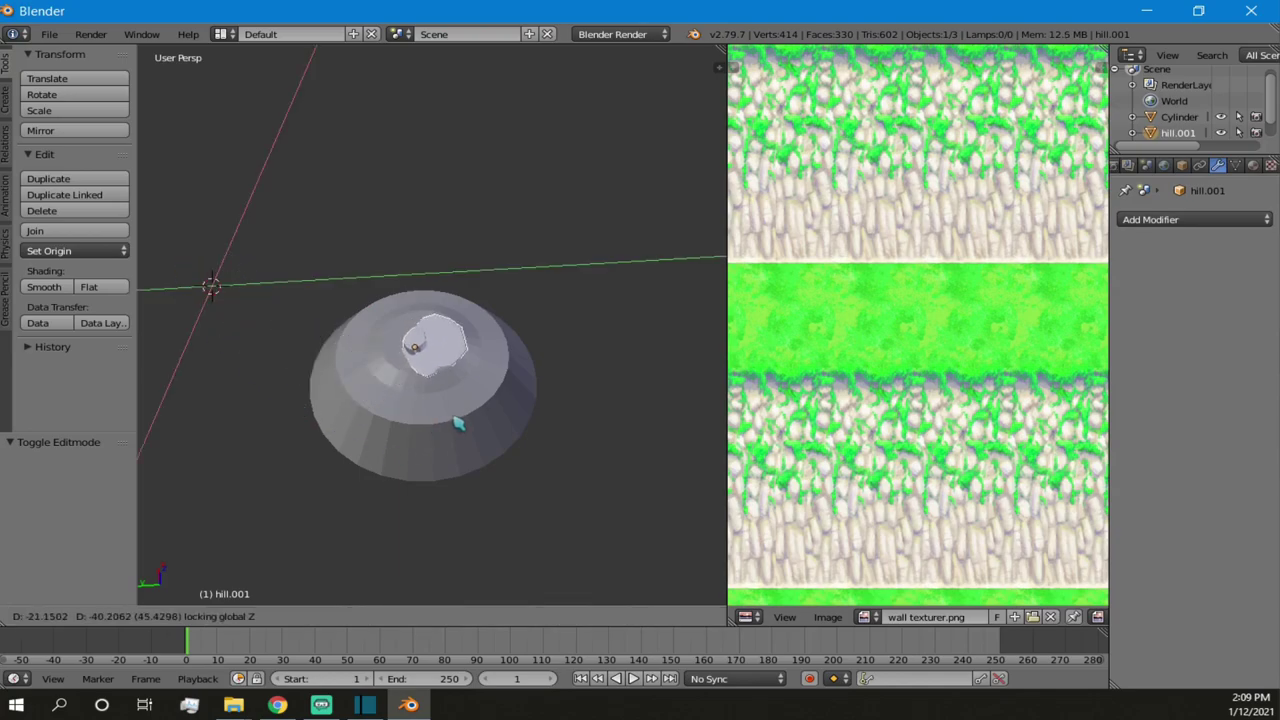
left_click(446, 414)
- Snap the 3D cursor to the platform terrain and raise the terrain about 2.58 in Z onto the hilltop
scroll(446, 386, "up", 3)
key("shift+s")
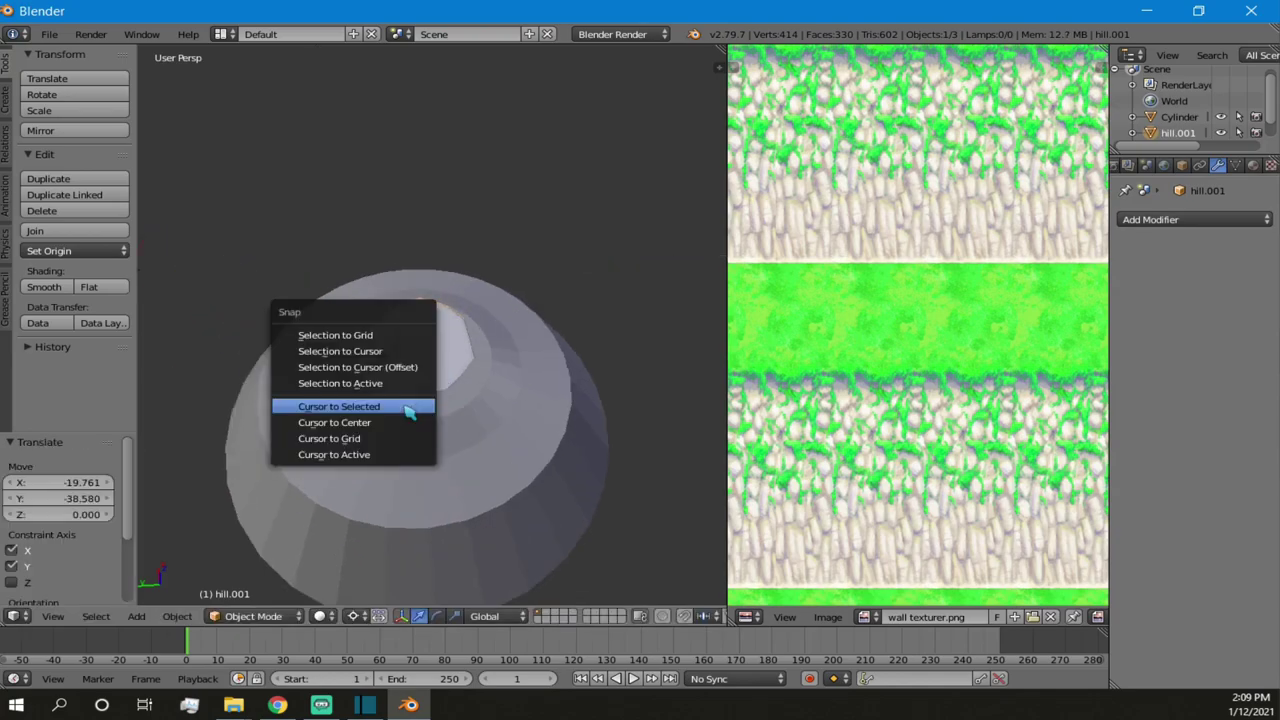
left_click(414, 406)
middle_click_drag(414, 406, 429, 356)
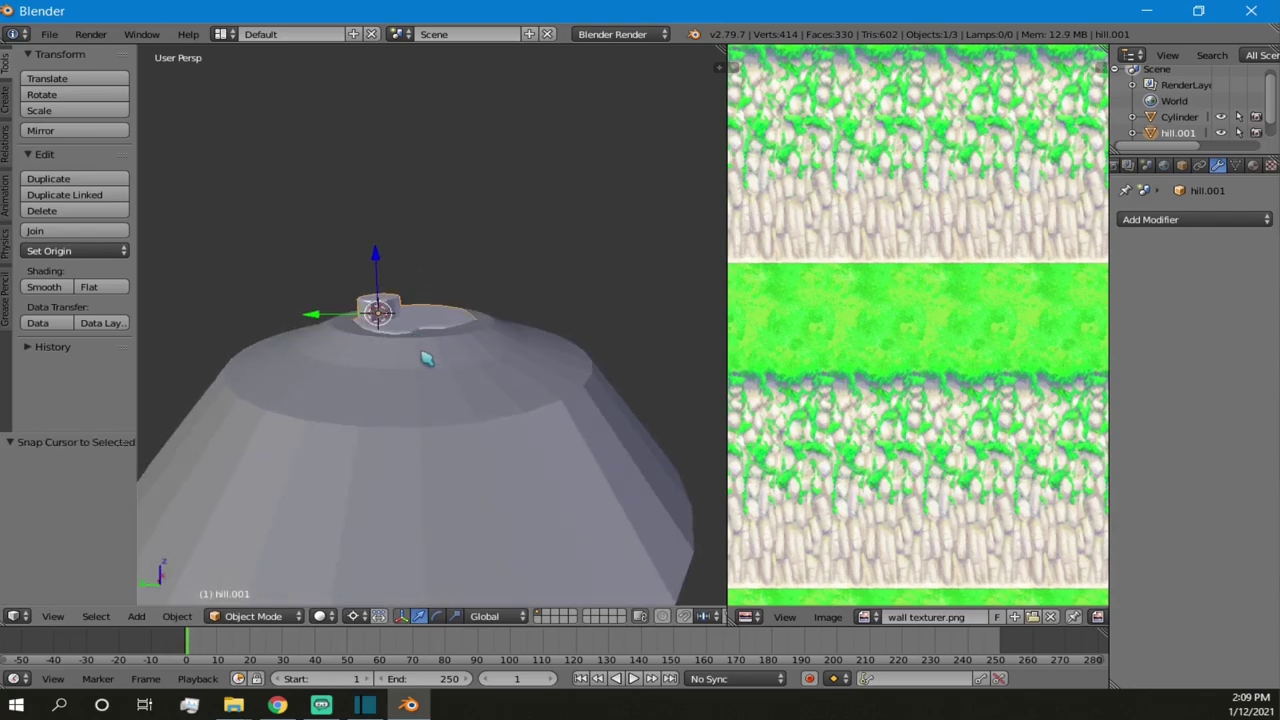
key("g")
key("z")
left_click(428, 331)
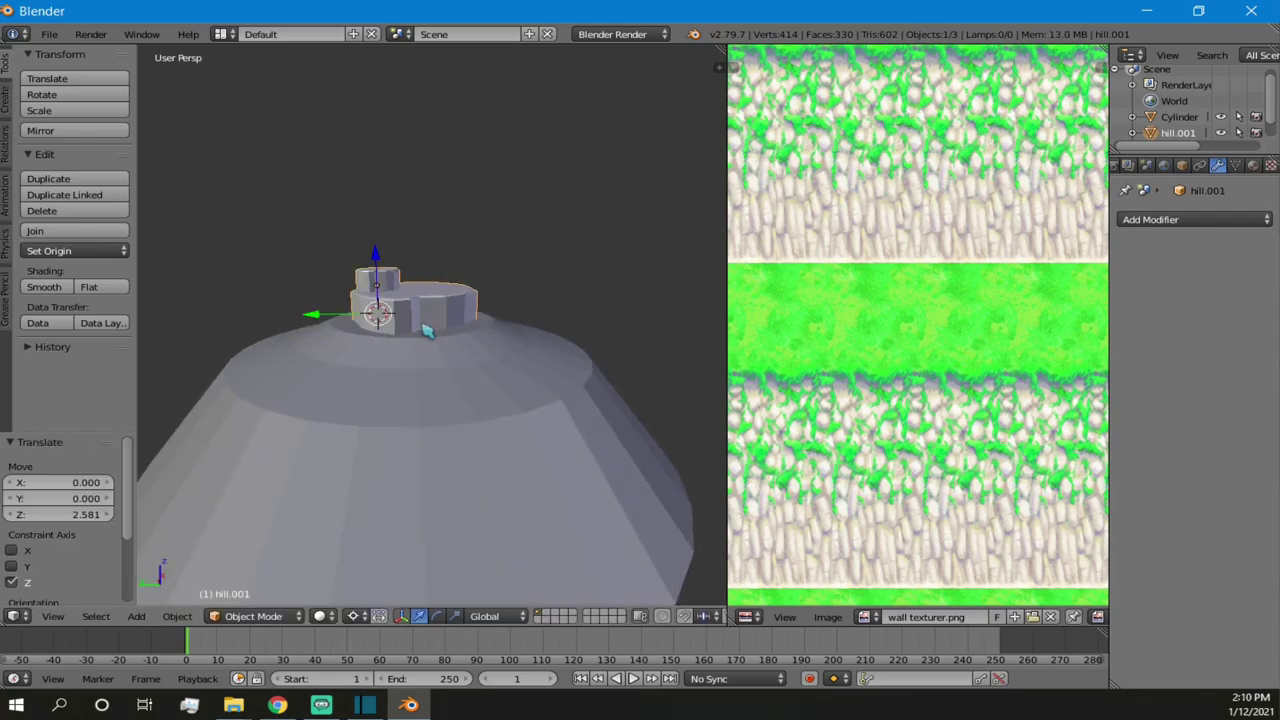
- Select the entire platform terrain mesh and scale it uniformly about 1.64 times around the 3D cursor
key("Tab")
middle_click_drag(514, 357, 466, 363)
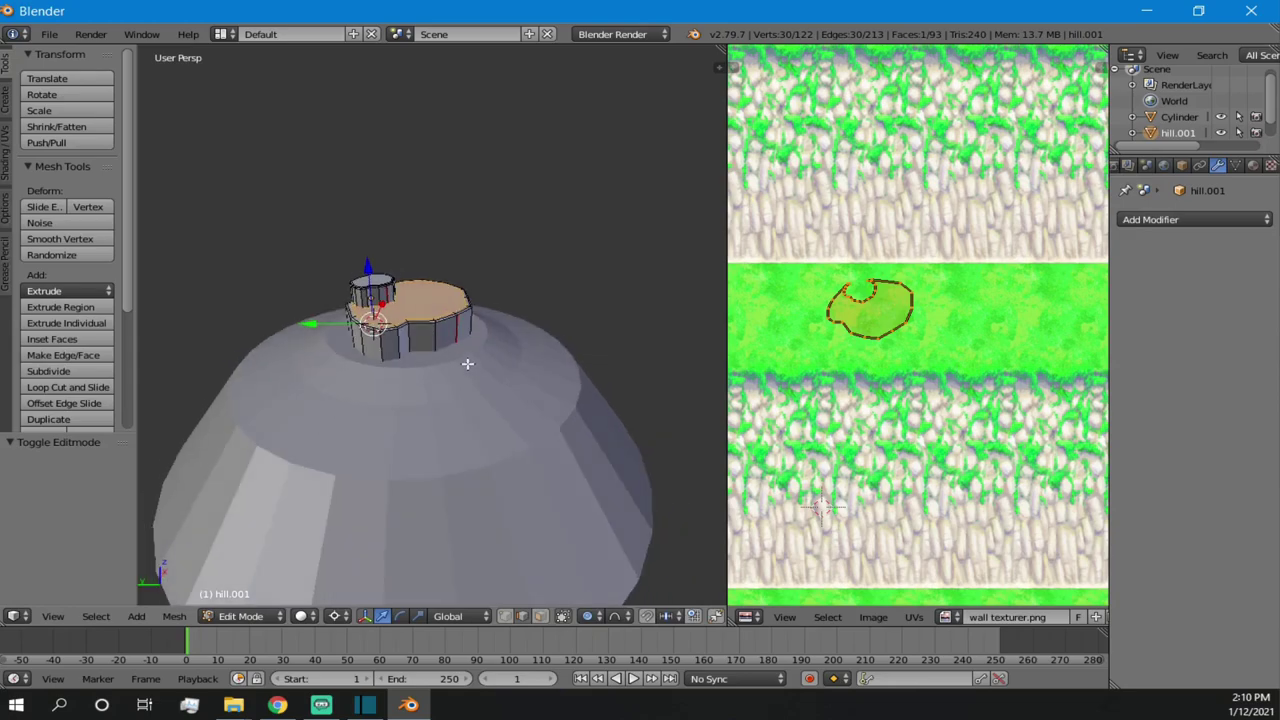
key("a")
key("a")
key("s")
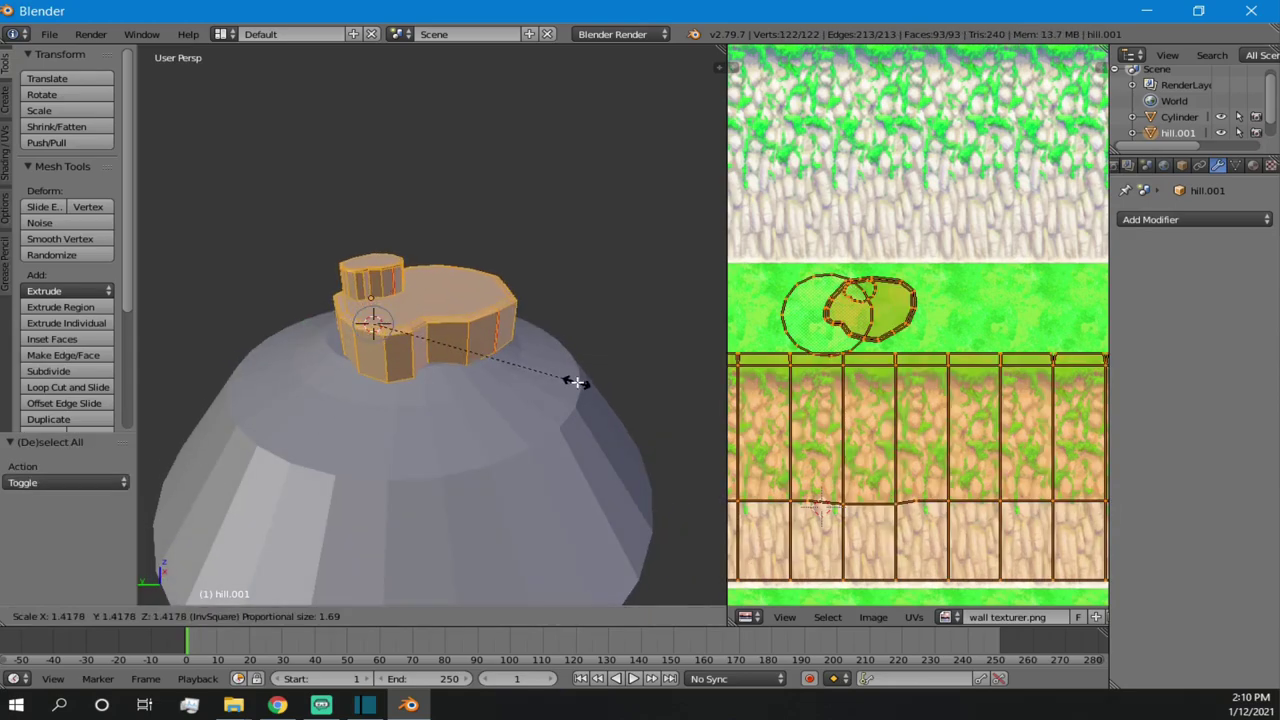
left_click(609, 392)
middle_click_drag(484, 335, 460, 417)
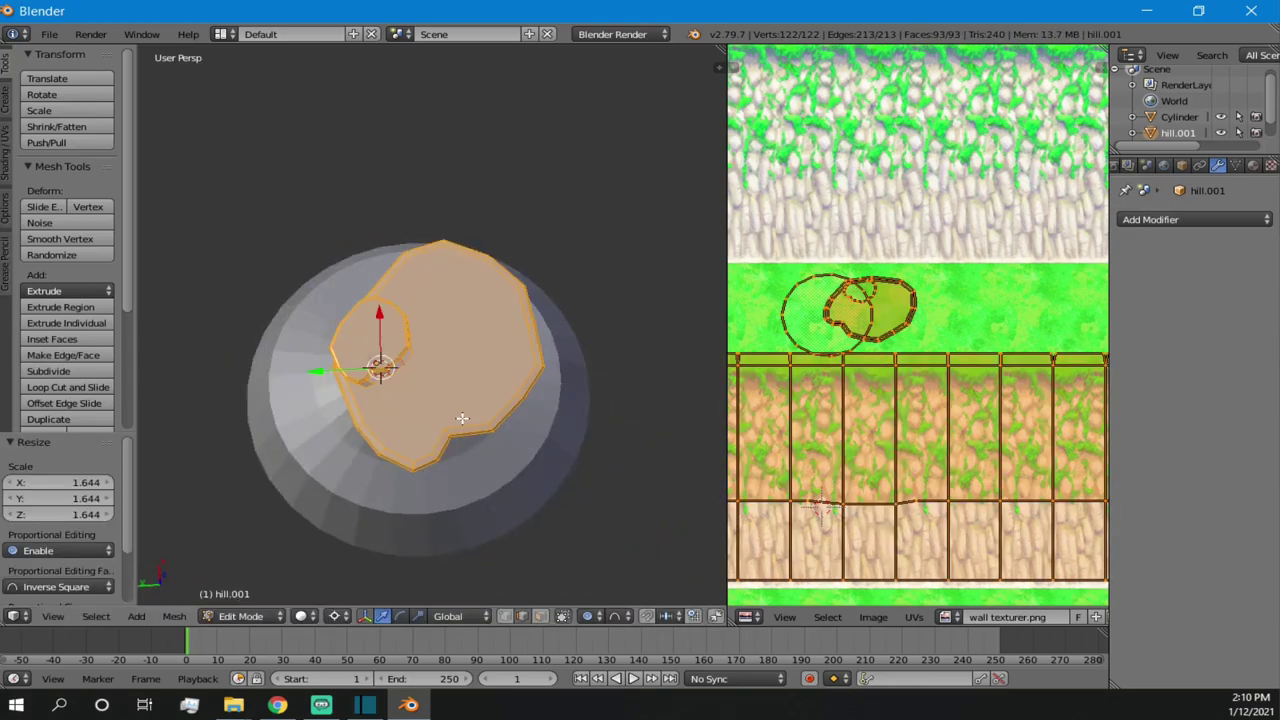
- Move the platform terrain mesh about -1.25 in X and 2.29 in Y with Z locked, and lower it about 1.31 in Z
key("g")
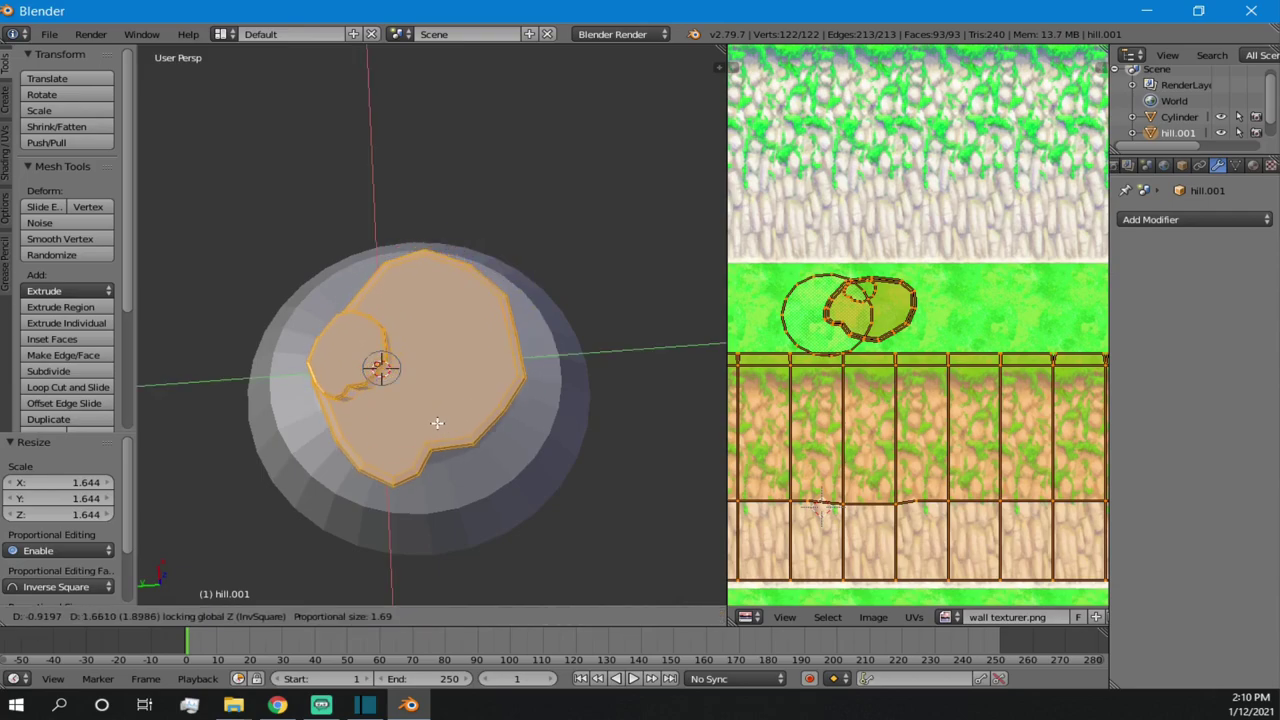
left_click(427, 420)
scroll(427, 420, "up", 4)
middle_click_drag(434, 446, 449, 341, "shift")
scroll(455, 354, "down", 5)
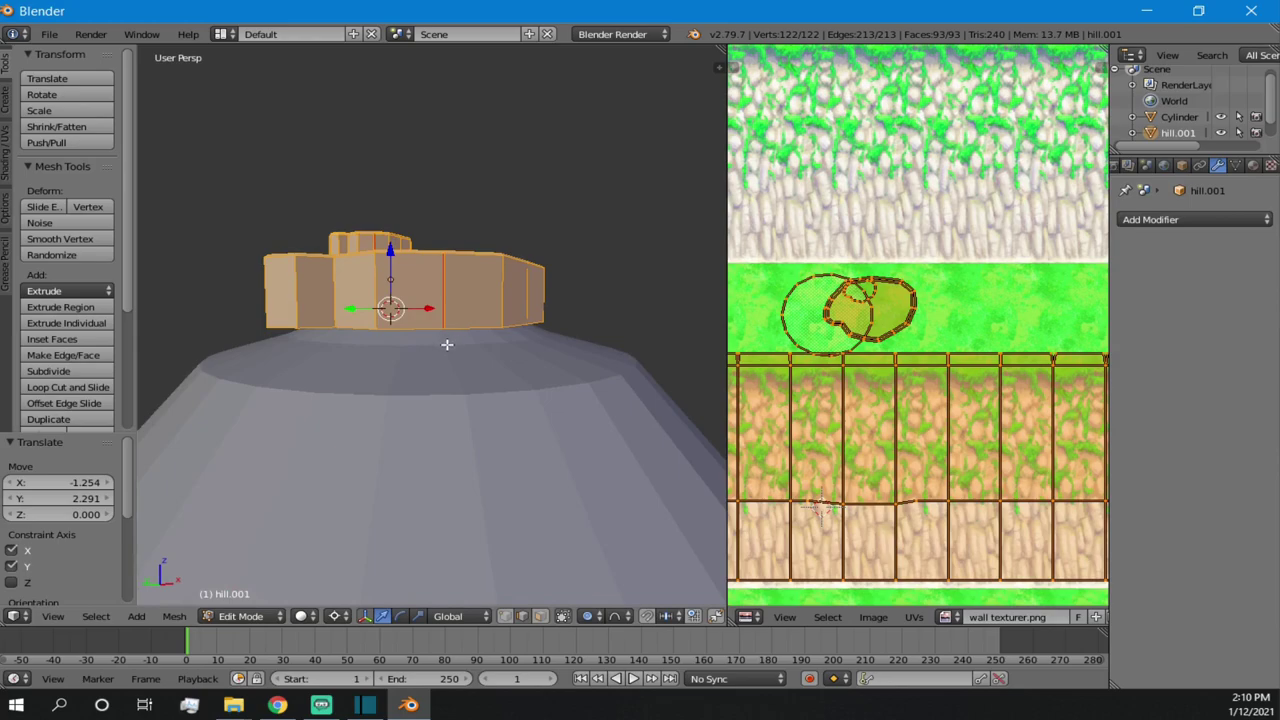
key("g")
key("z")
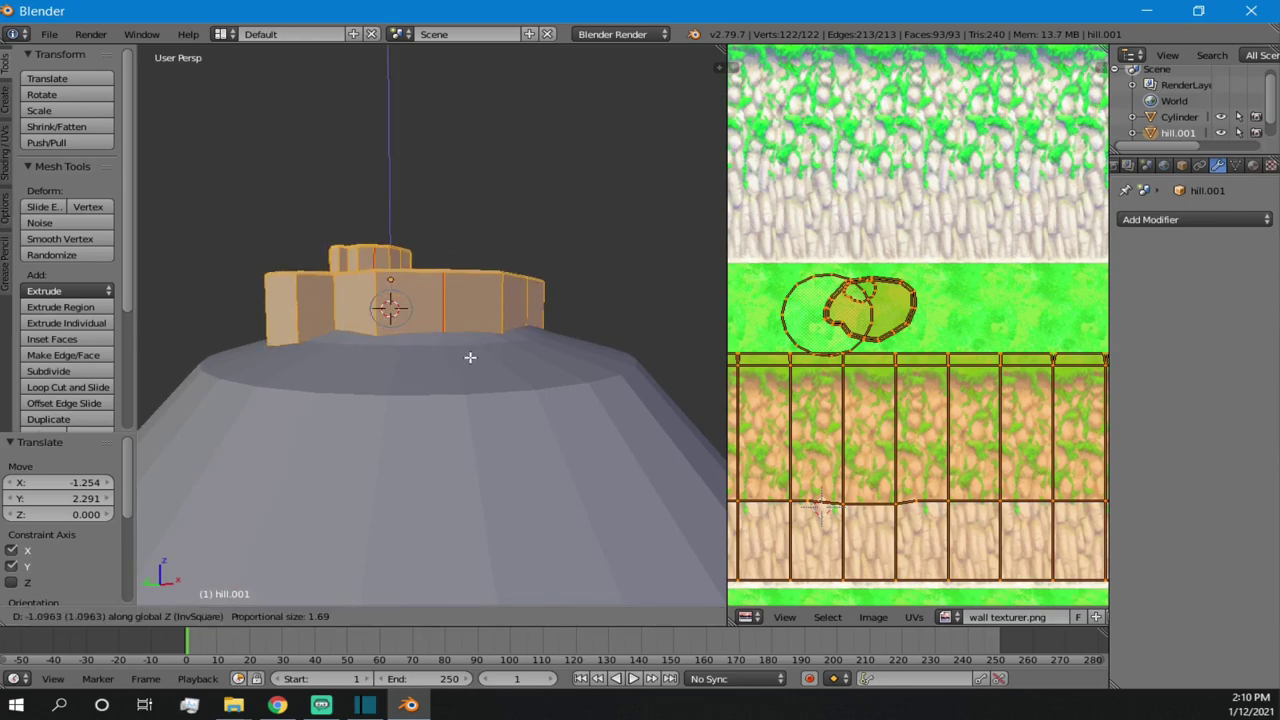
left_click(469, 358)
- Leave mesh editing, select the large cylinder hill and switch the viewport to textured shading
middle_click_drag(452, 292, 559, 321)
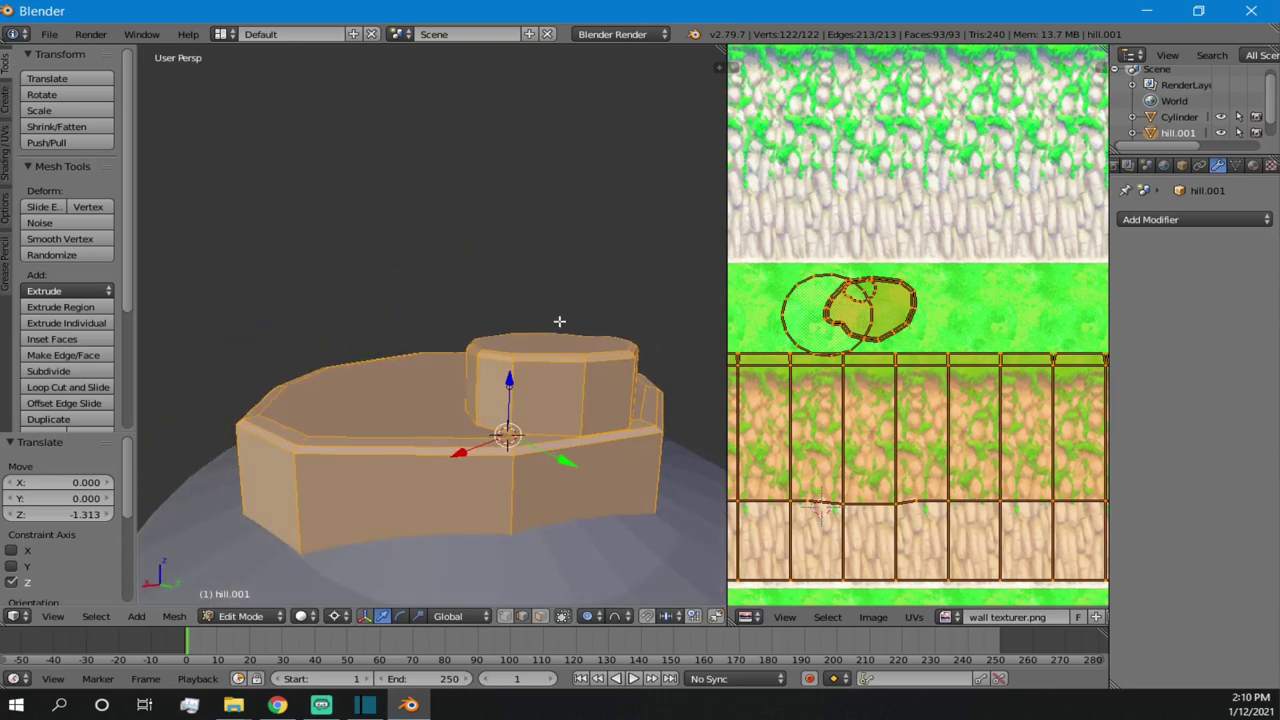
scroll(377, 305, "down", 3)
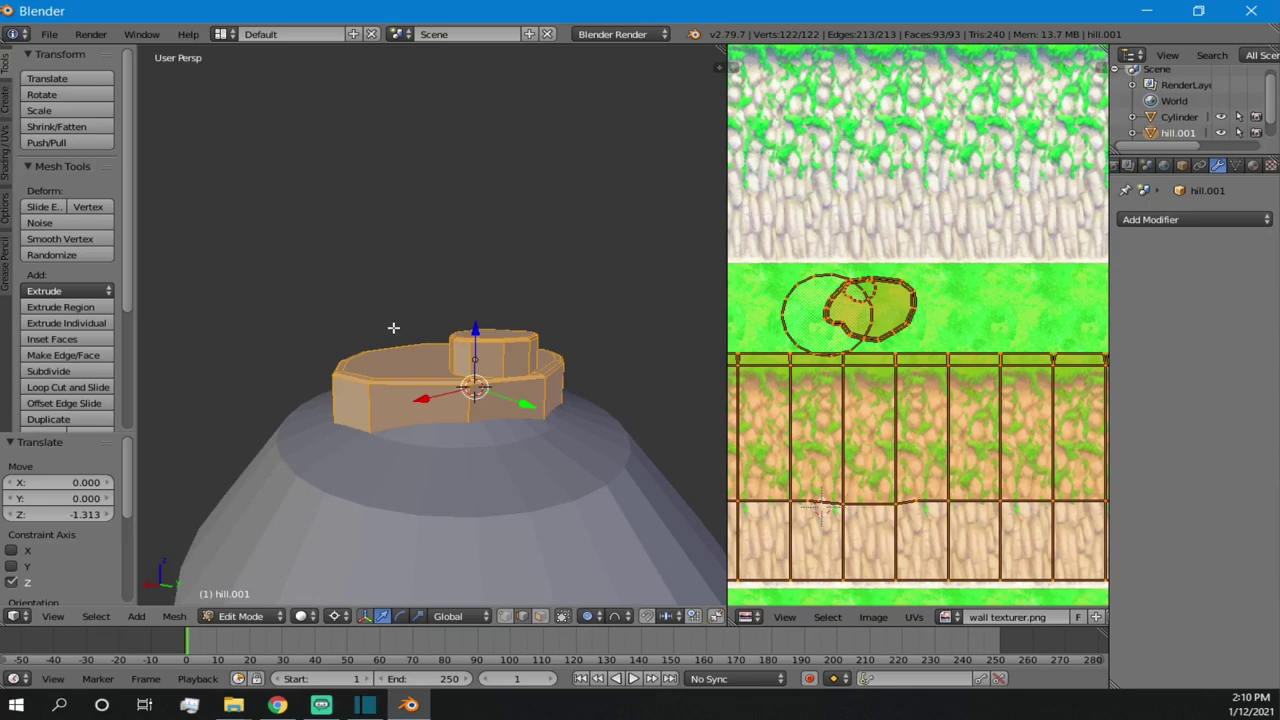
middle_click_drag(539, 400, 587, 364)
right_click(595, 363)
key("Tab")
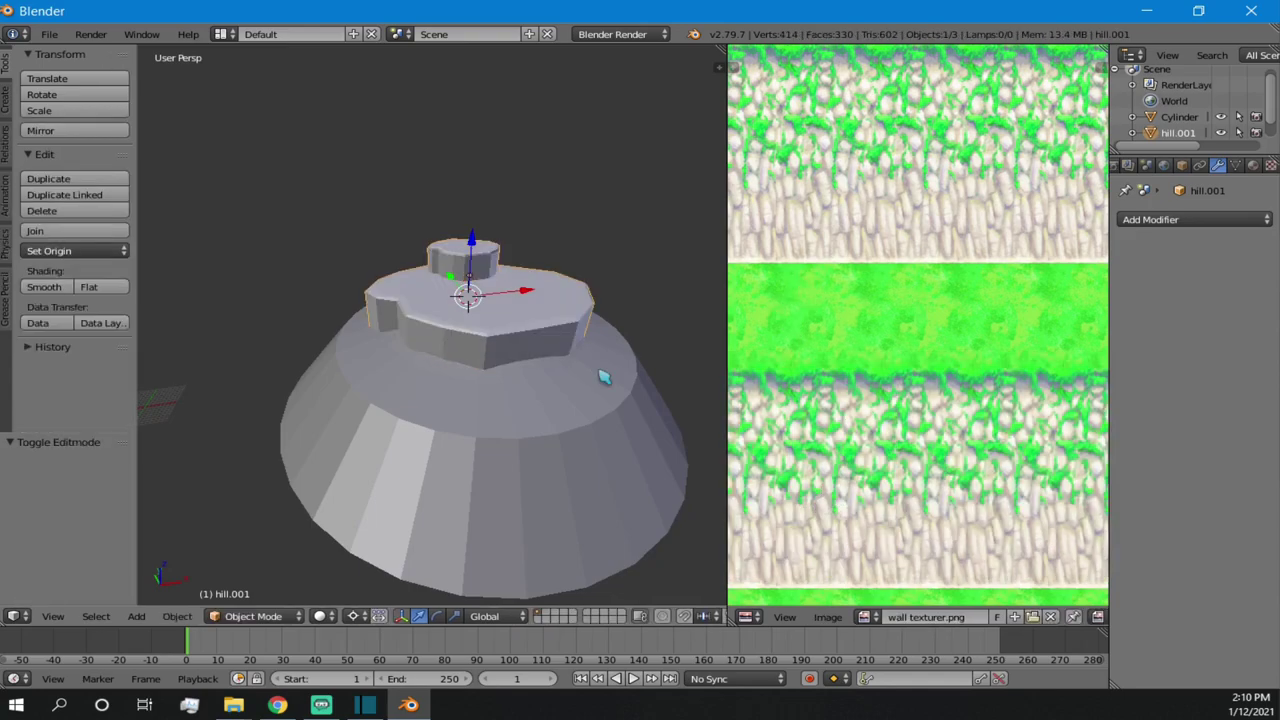
right_click(600, 383)
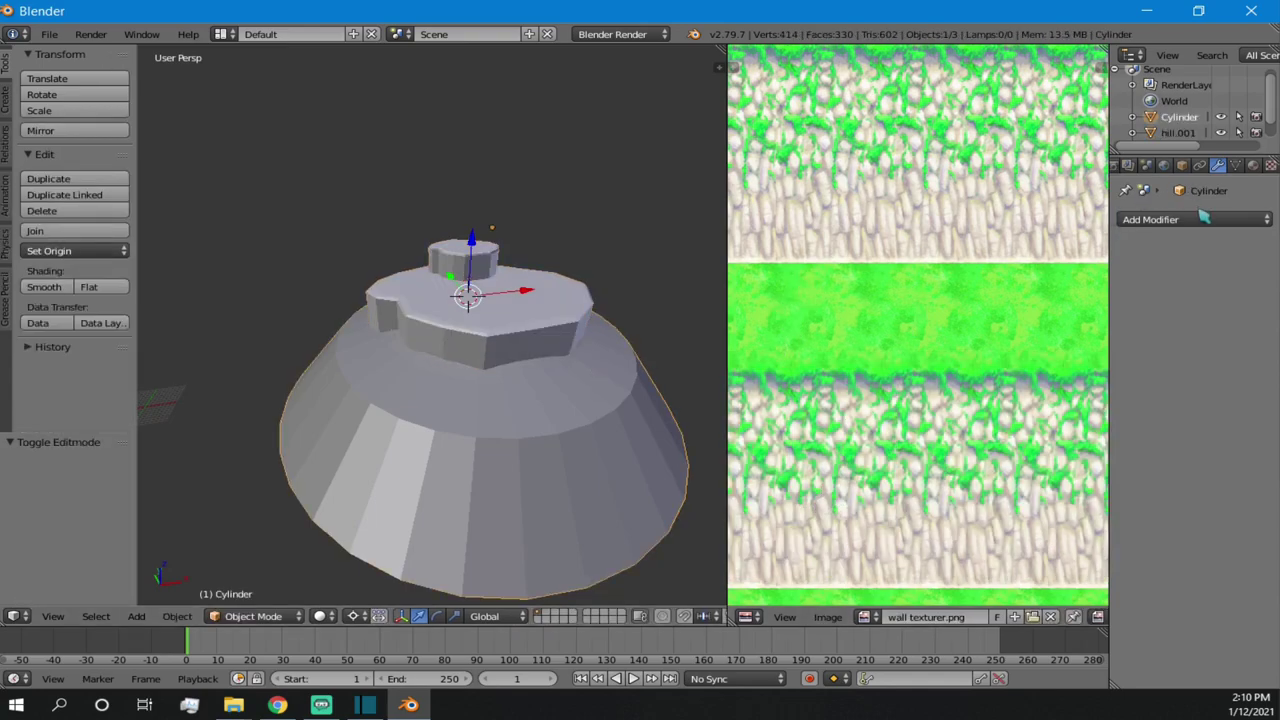
key("alt+z")
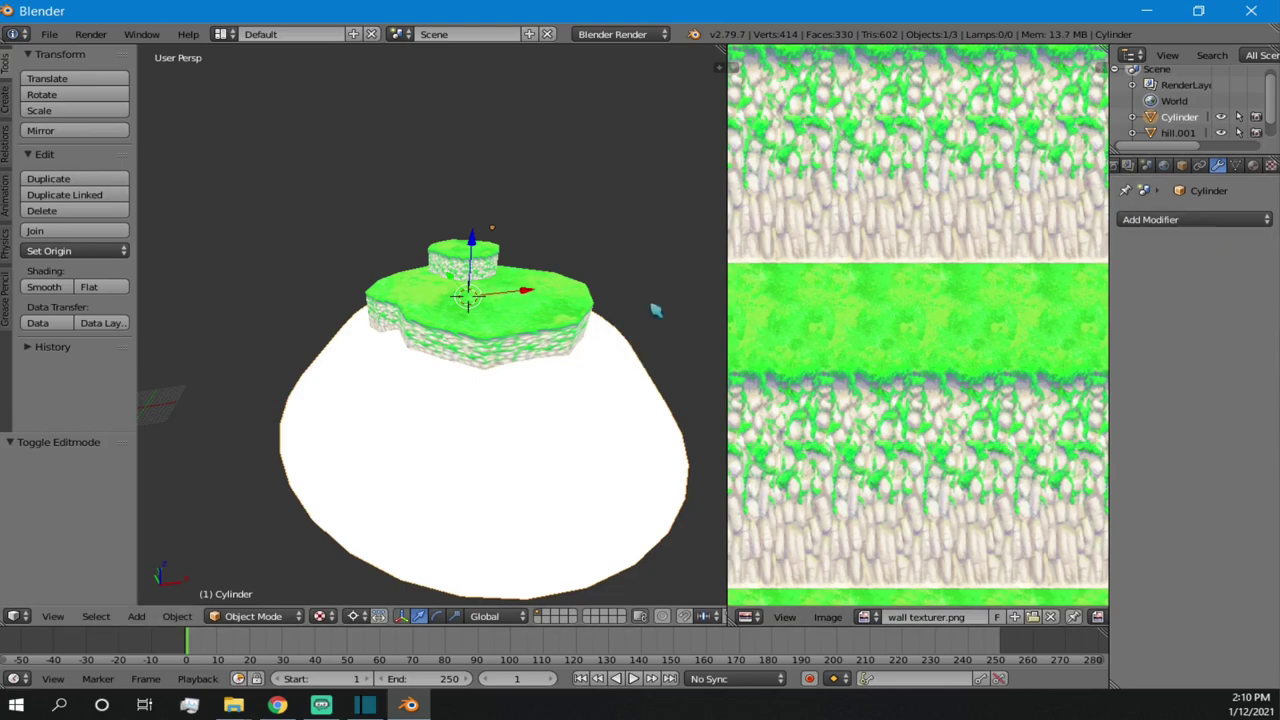
- Add a Boolean modifier to the large hill with hill.001 as its object, set the operation to Union and apply it
left_click(1141, 222)
left_click(1170, 222)
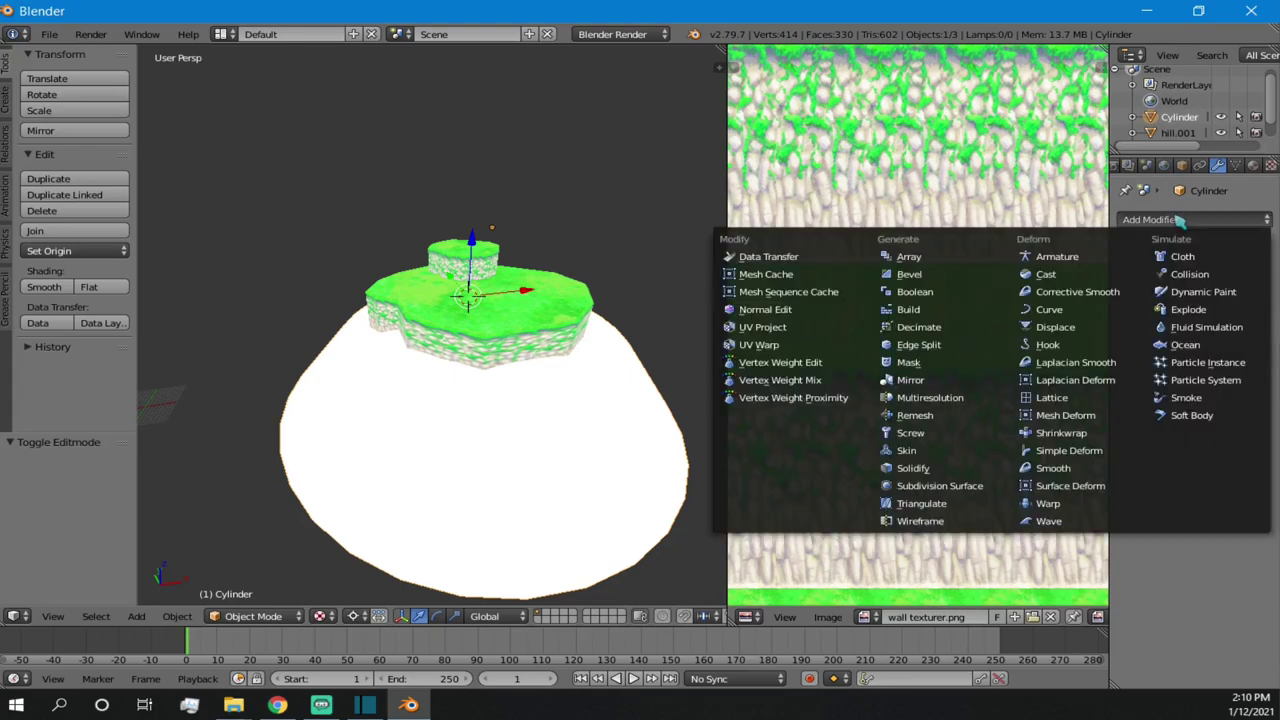
left_click(918, 291)
left_click(1260, 307)
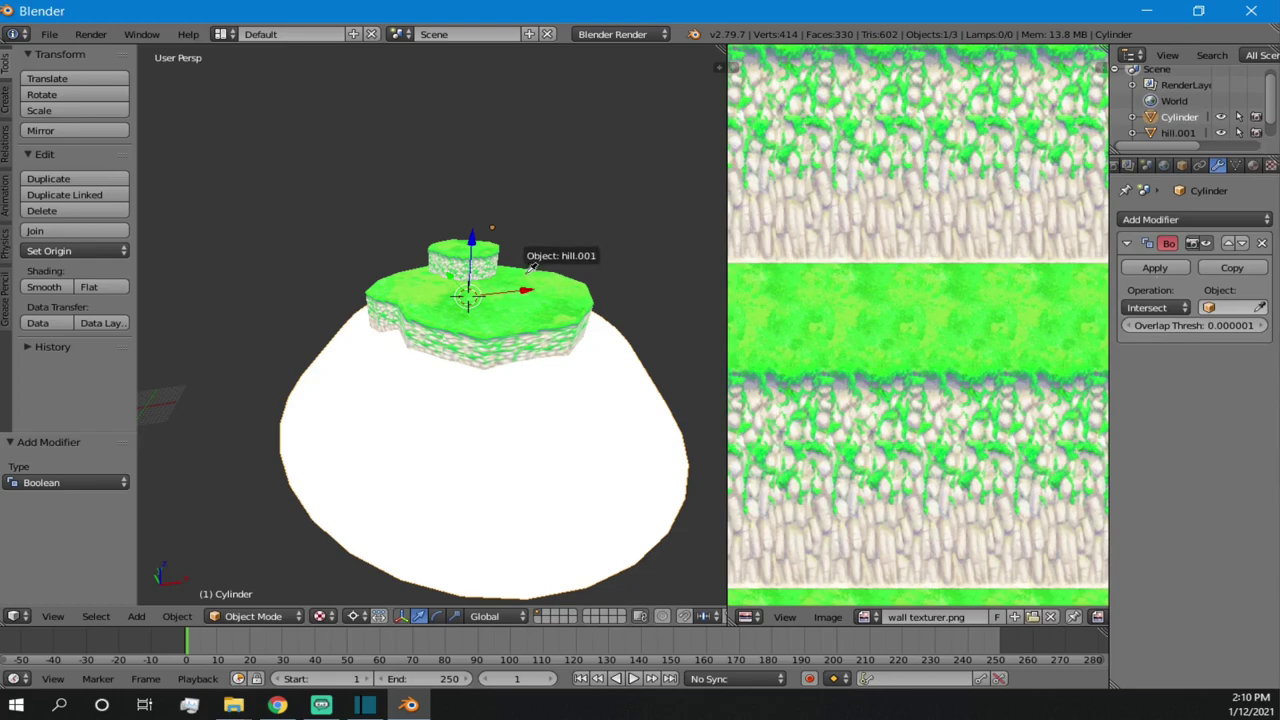
left_click(500, 268)
left_click(1140, 308)
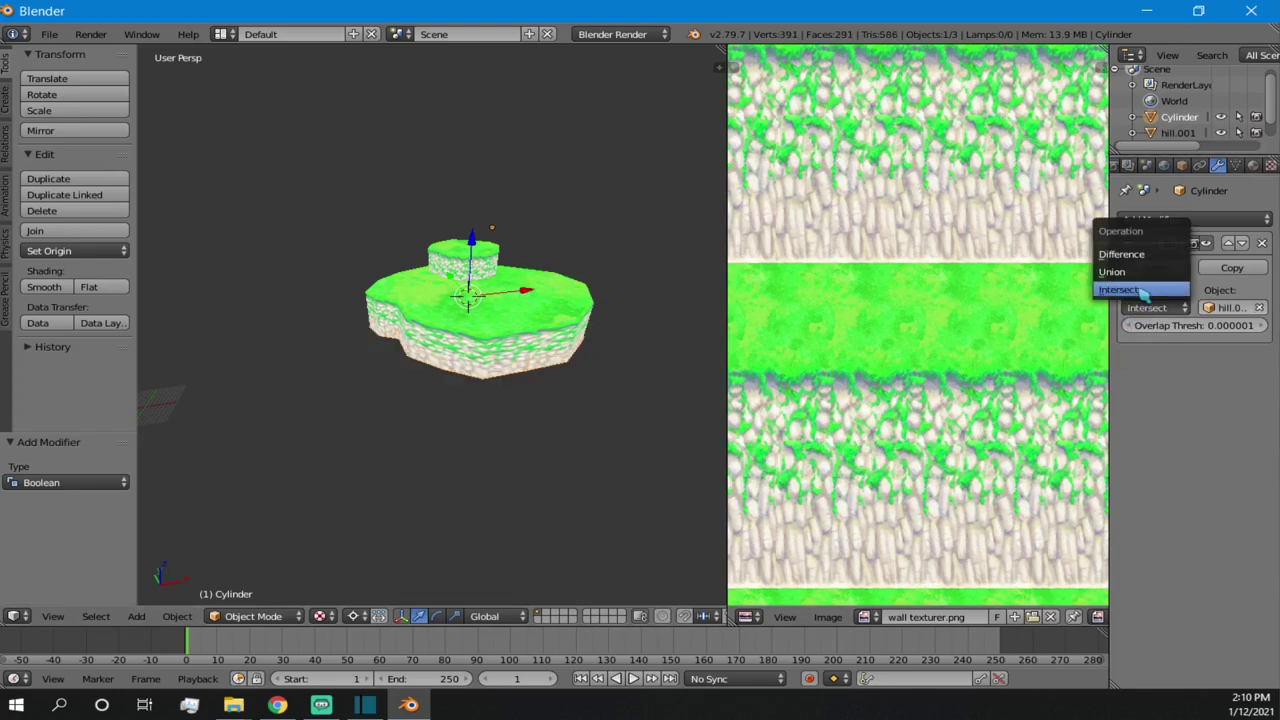
left_click(1140, 286)
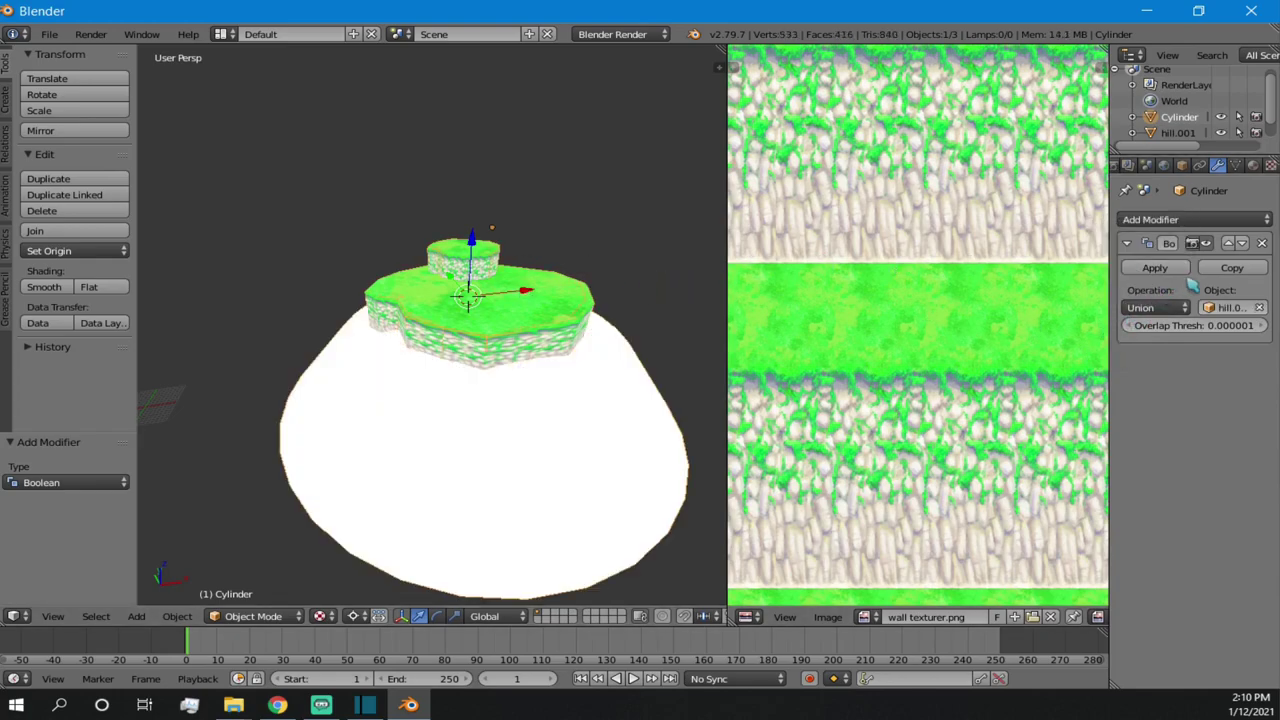
left_click(1155, 268)
- Delete the separate platform terrain object hill.001
right_click(509, 312)
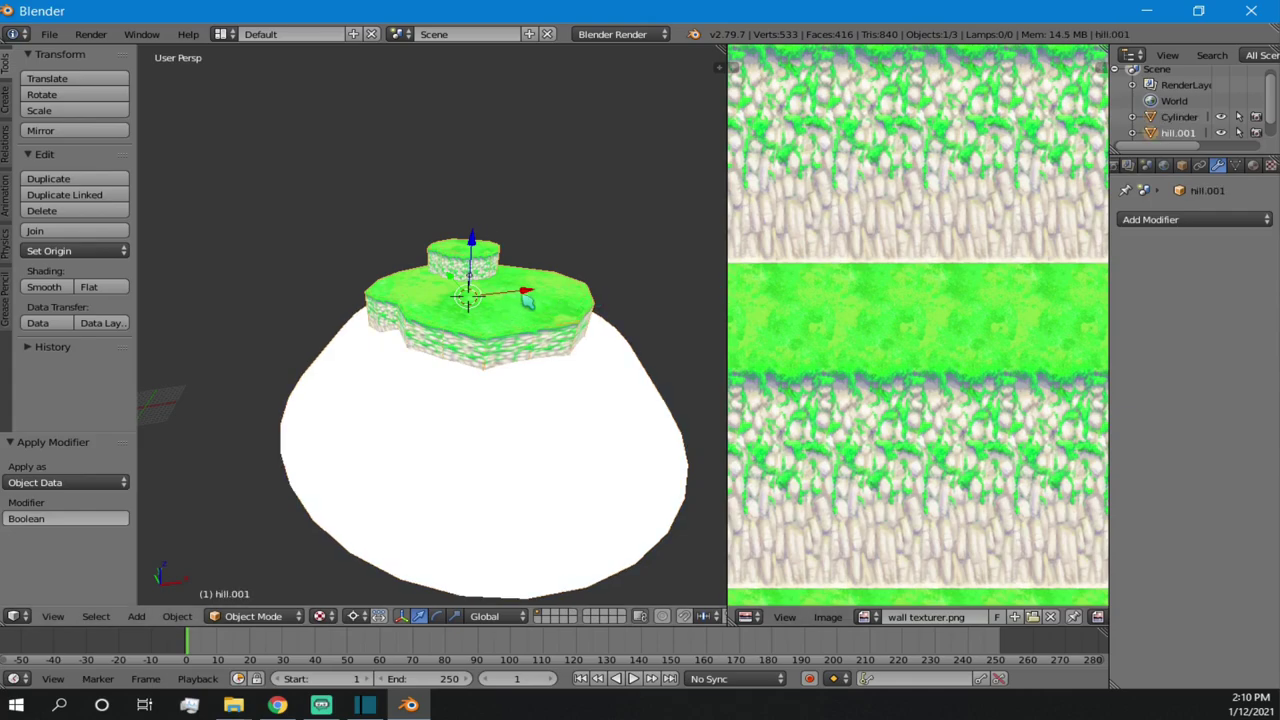
key("x")
left_click(520, 298)
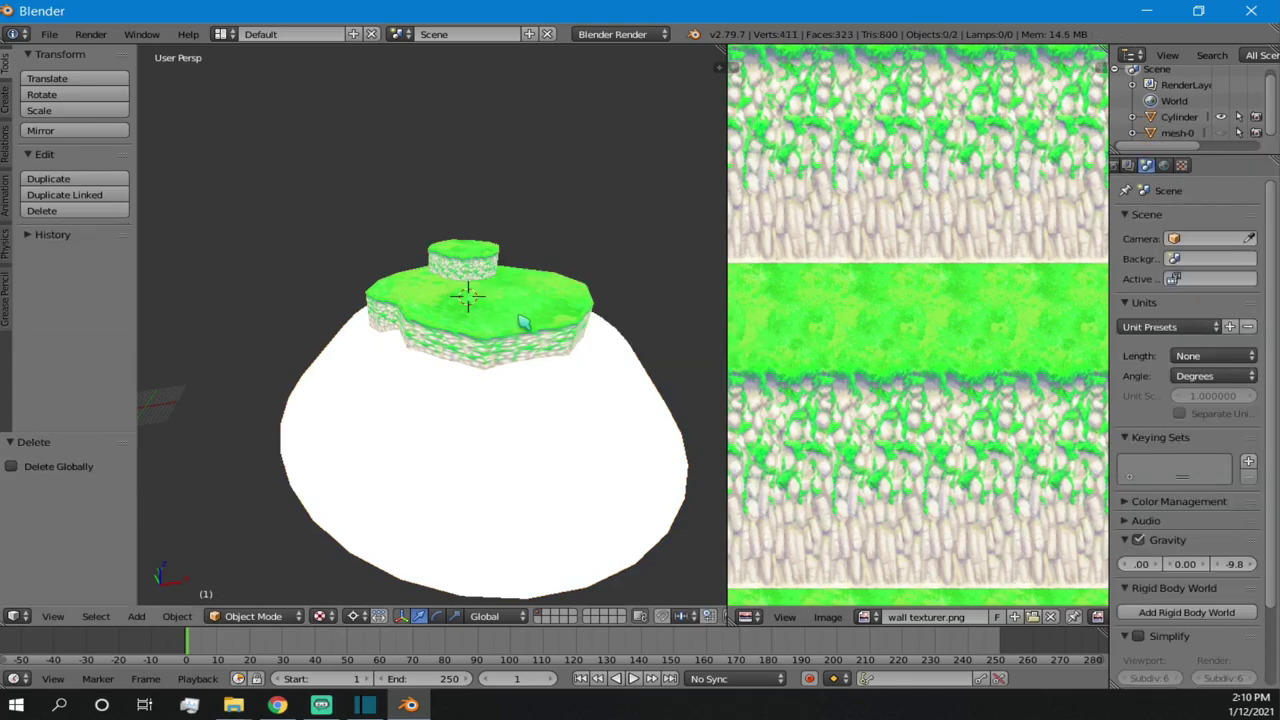
- Examine how the platforms join the hilltop from several angles, in both solid and textured shading
scroll(501, 322, "up", 3)
scroll(440, 255, "up", 8)
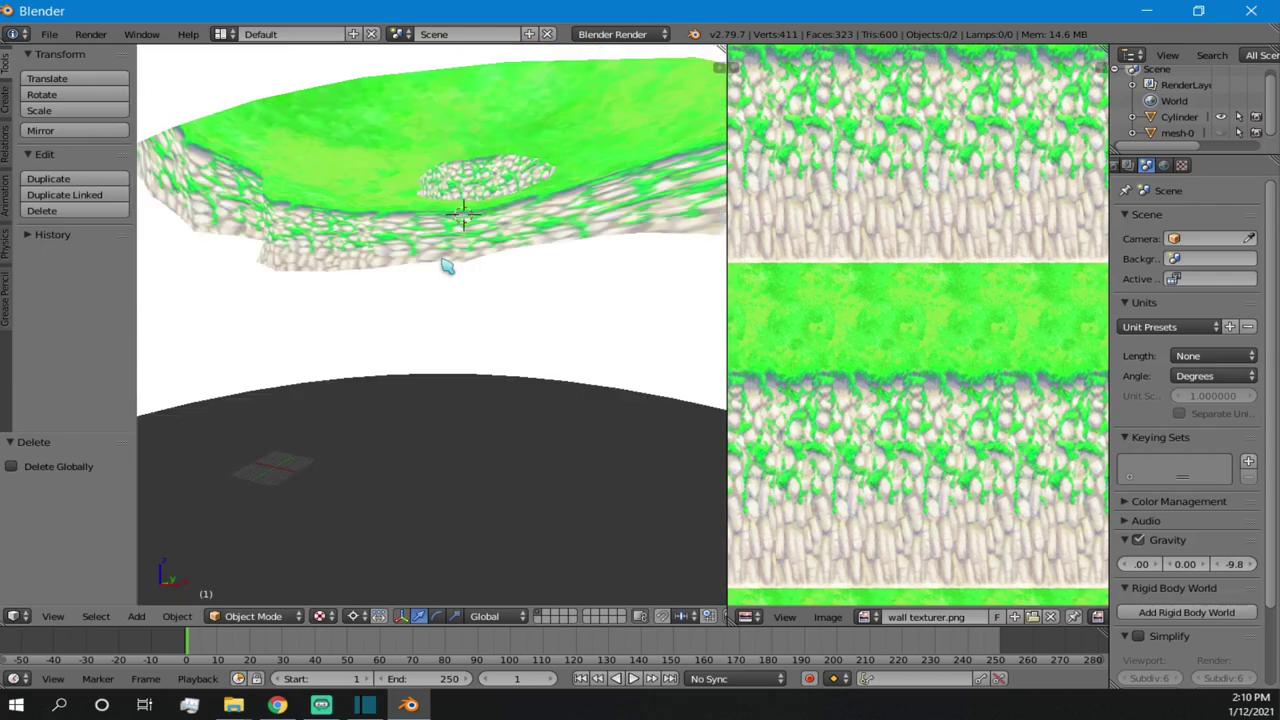
scroll(448, 207, "down", 8)
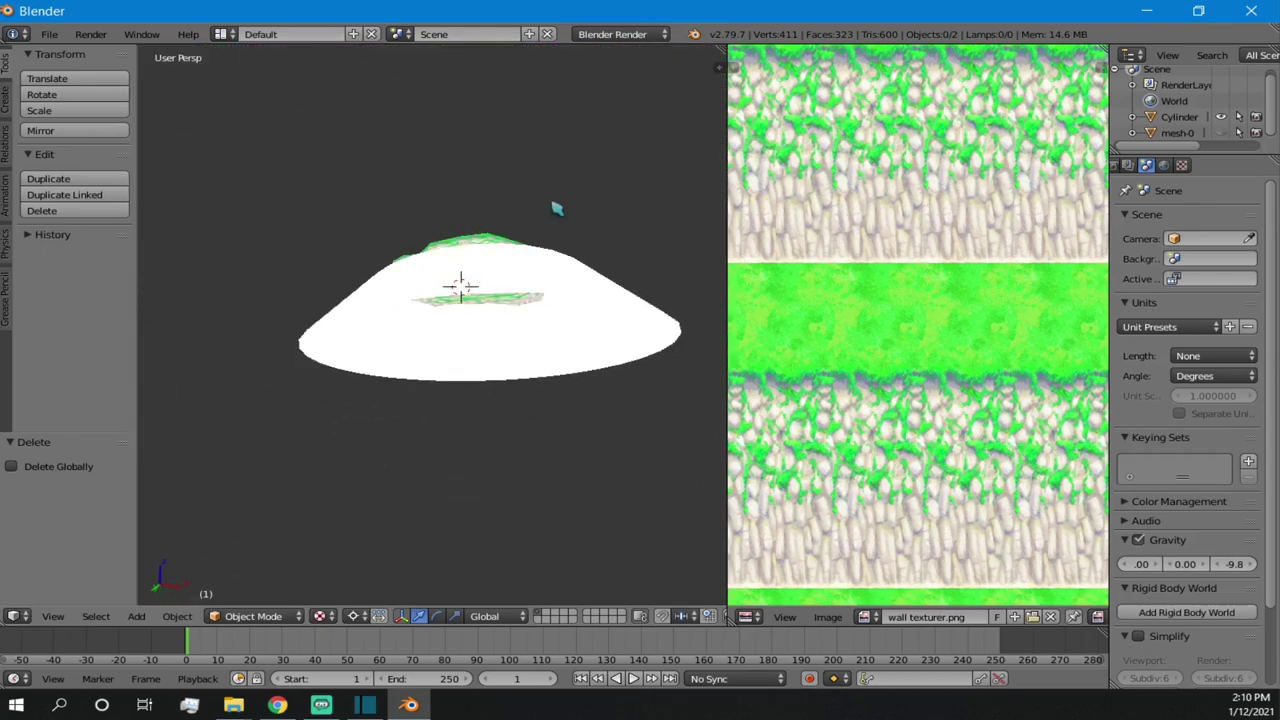
key("alt+z")
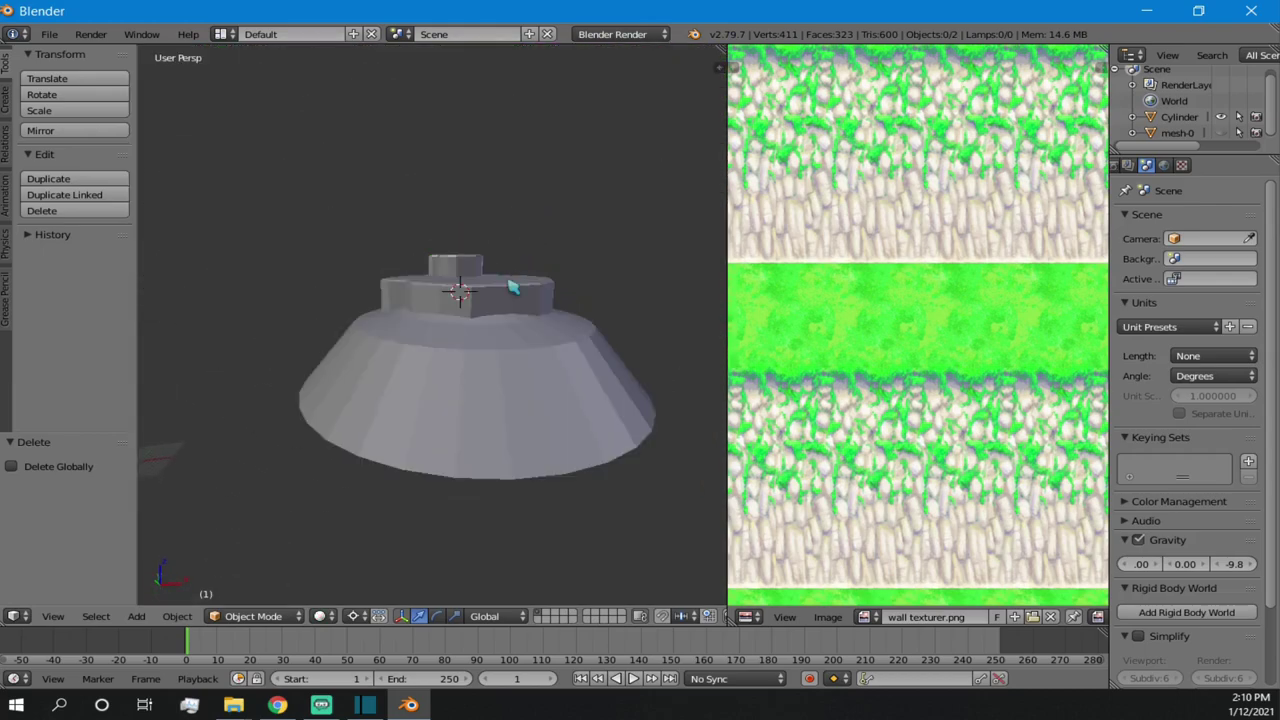
key("alt+z")
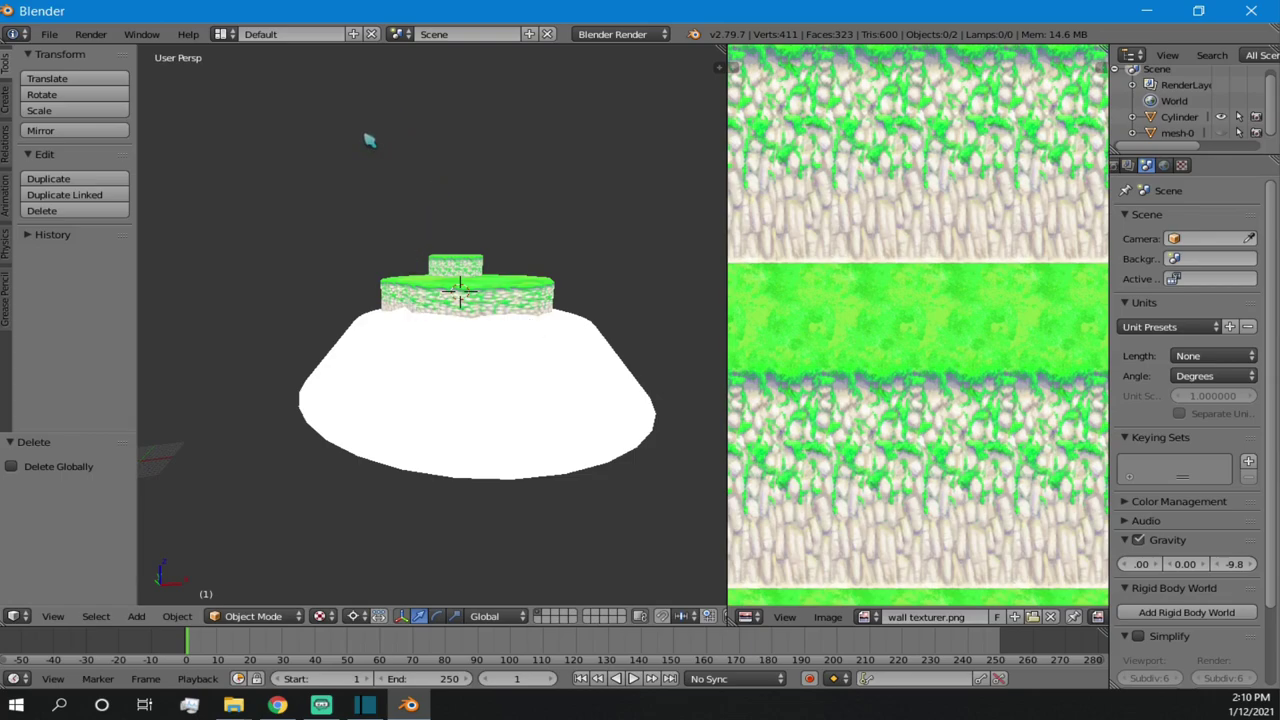
scroll(490, 340, "up", 4)
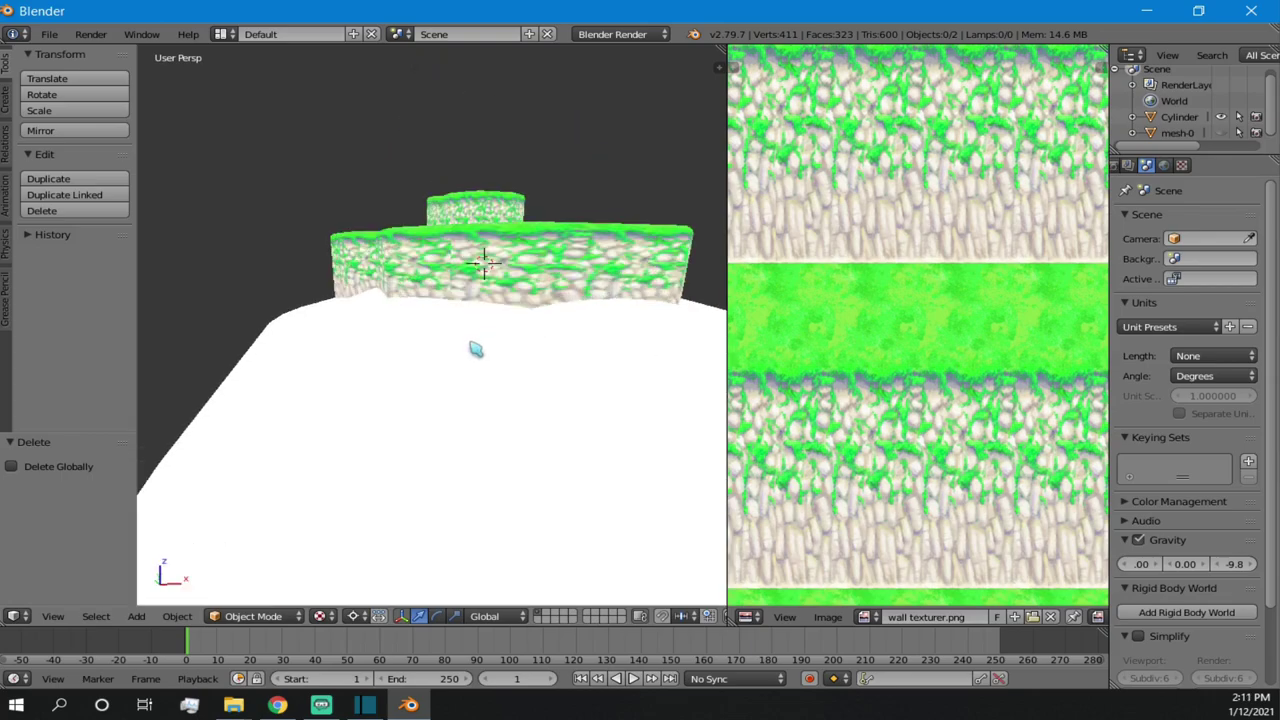
scroll(468, 347, "down", 7)
scroll(495, 284, "up", 4)
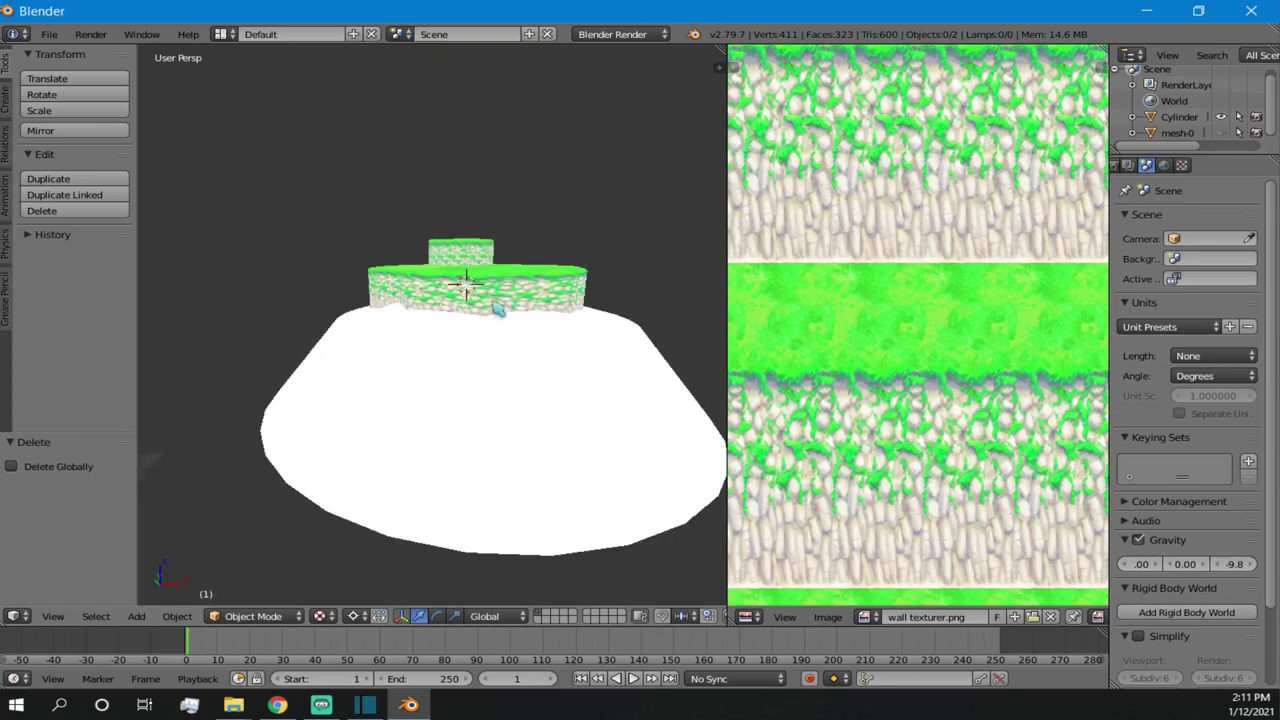
scroll(495, 284, "down", 2)
scroll(490, 278, "up", 5)
middle_click_drag(490, 278, 563, 343)
scroll(500, 371, "down", 4)
- Select the merged hill, enter mesh editing and open its material settings
right_click(541, 414)
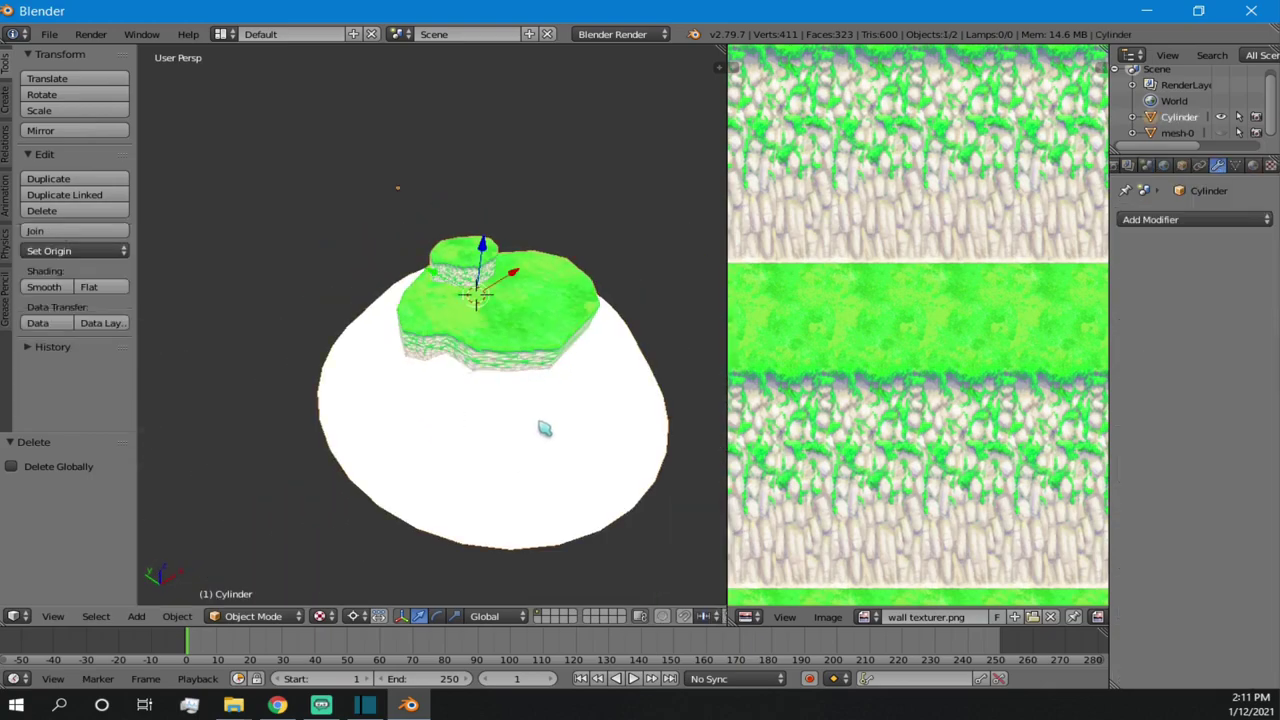
middle_click_drag(495, 404, 510, 456)
key("Tab")
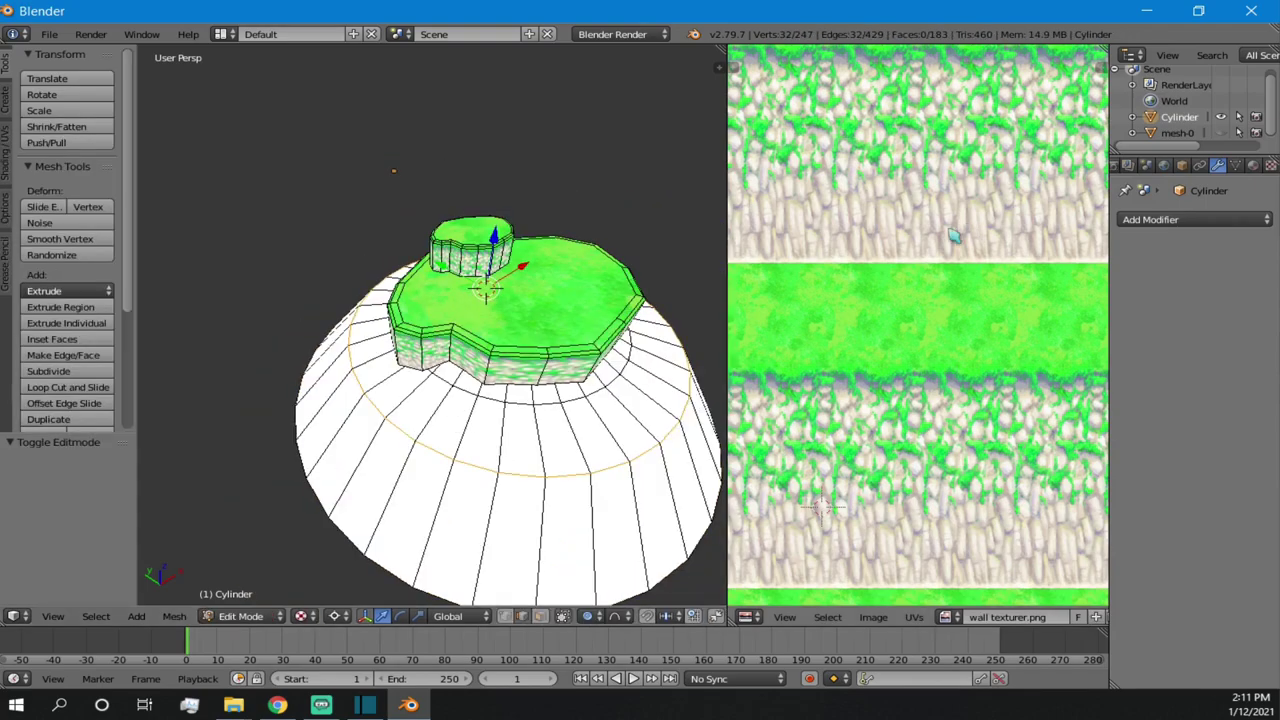
left_click(1253, 166)
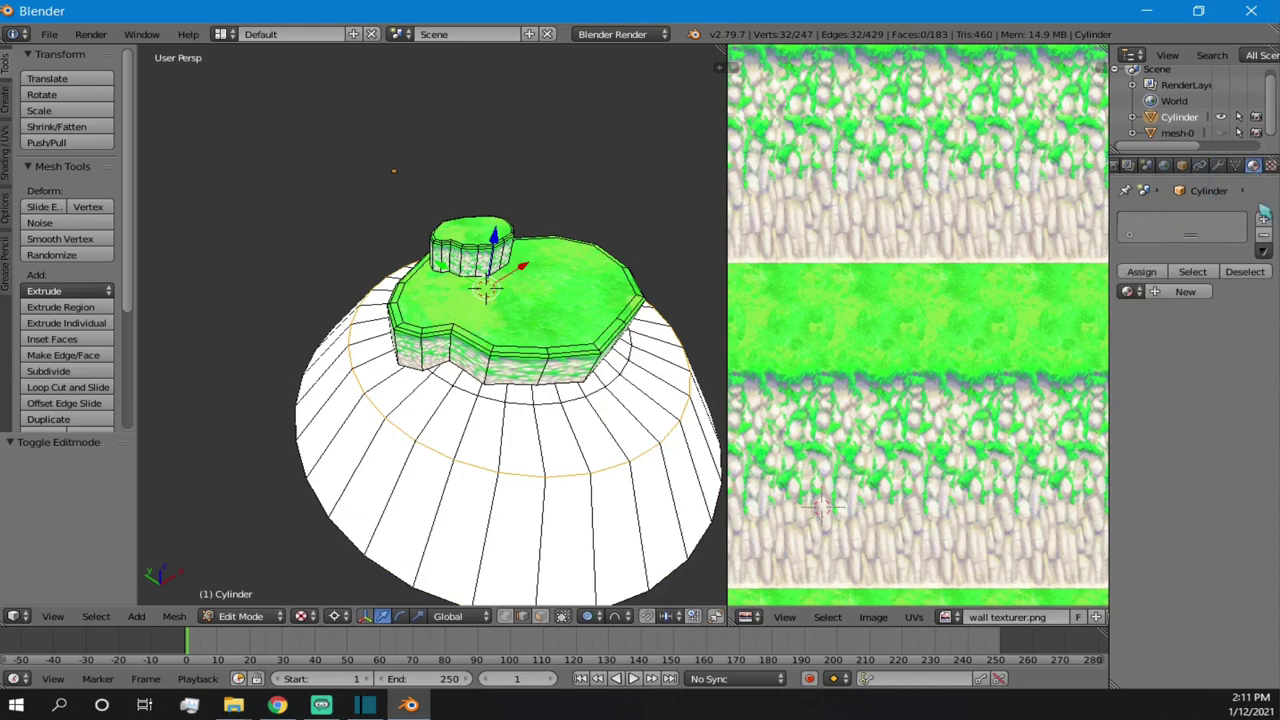
- Select the plateau's large grassy top face in face mode and inspect its UV mapping and surroundings
right_click(590, 323)
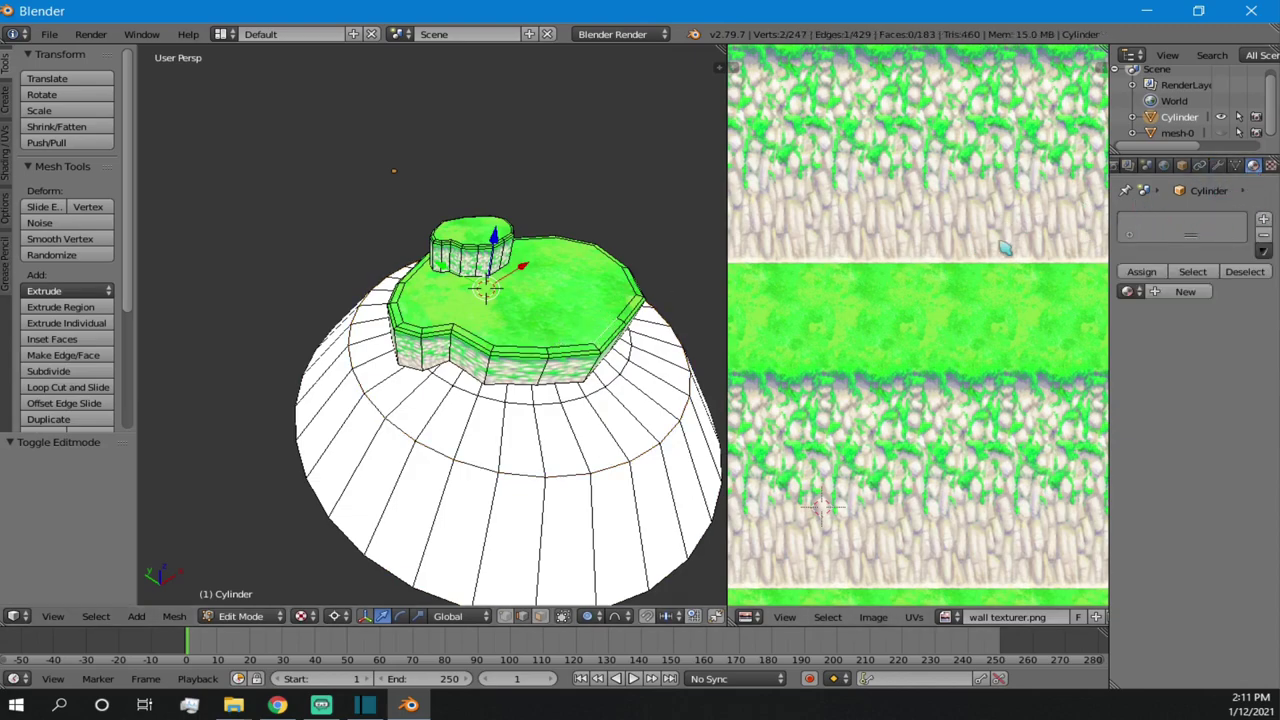
right_click(570, 298)
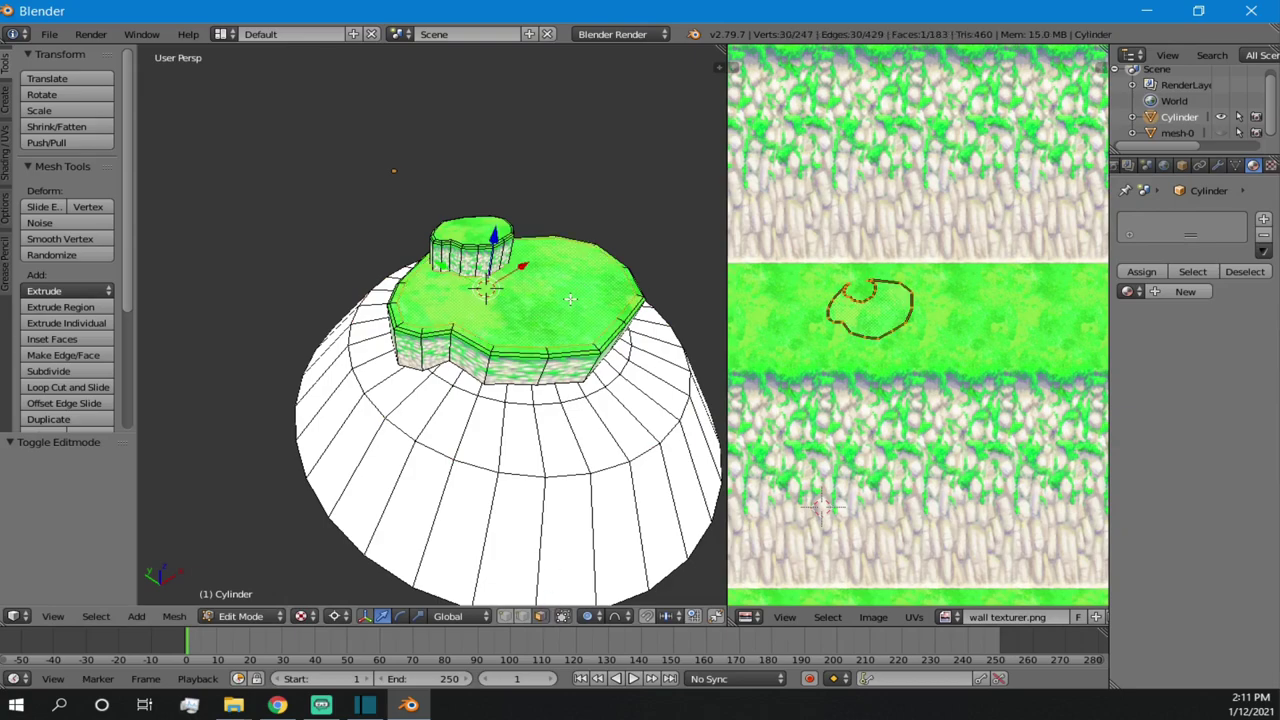
scroll(846, 274, "up", 2)
scroll(511, 288, "up", 5)
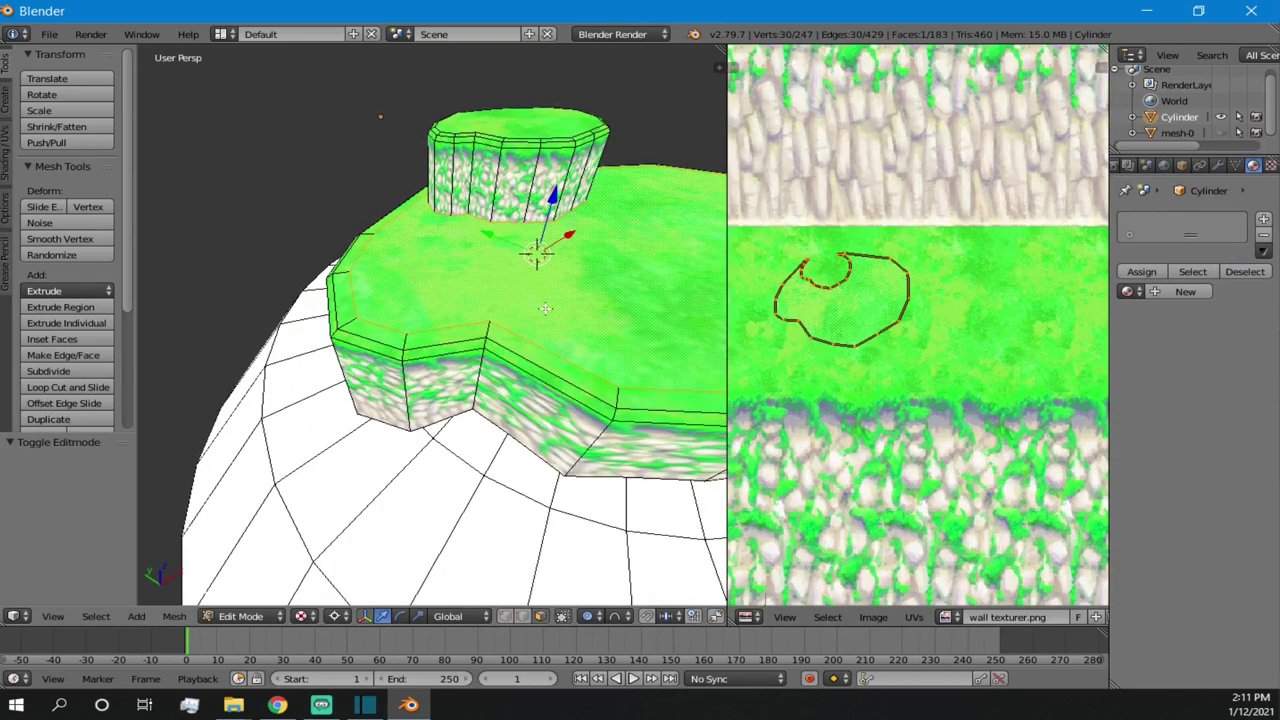
middle_click_drag(512, 288, 538, 339)
scroll(574, 254, "down", 5)
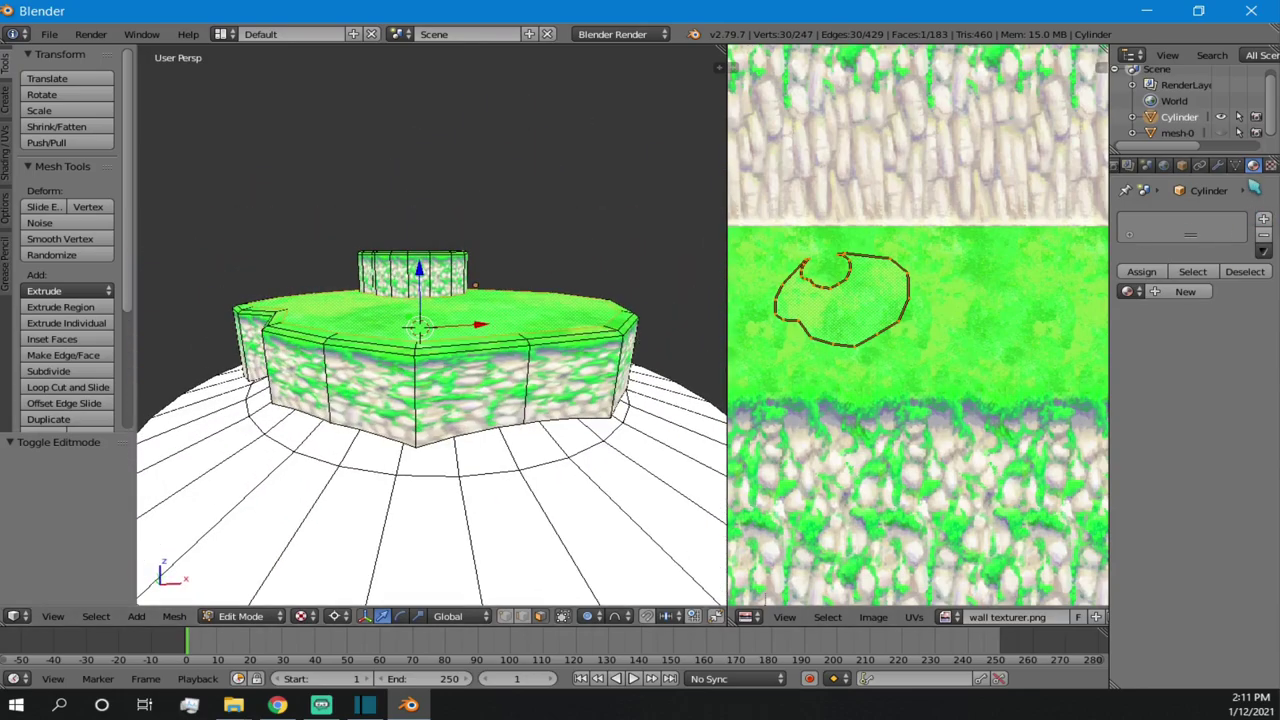
- Add a material slot to the Cylinder, create a new material in it and name it wall.001
left_click(1268, 167)
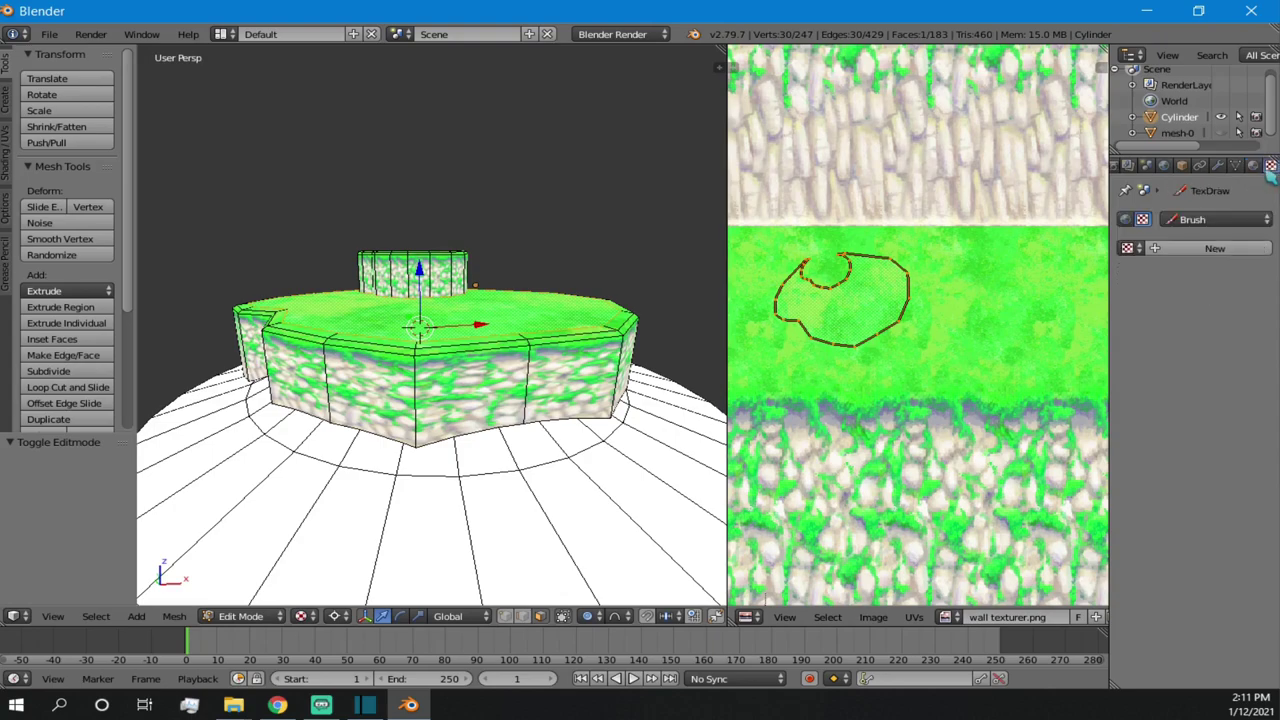
left_click(1252, 166)
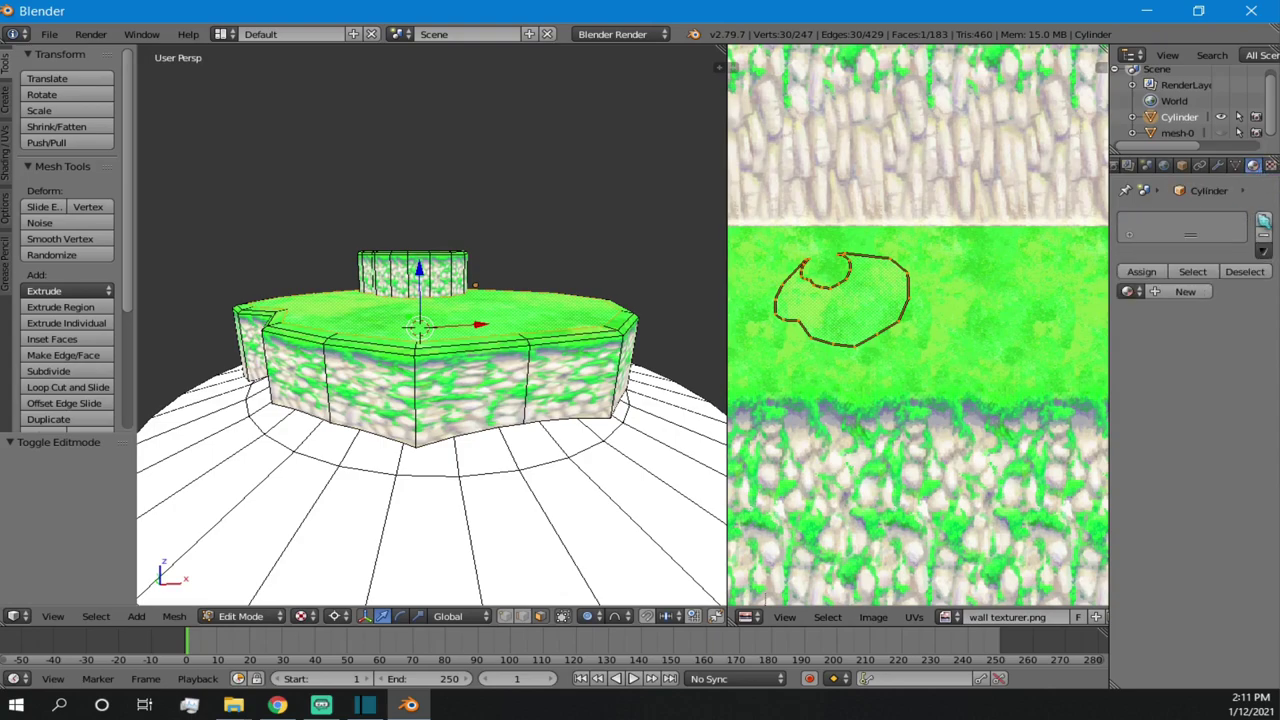
left_click(1263, 222)
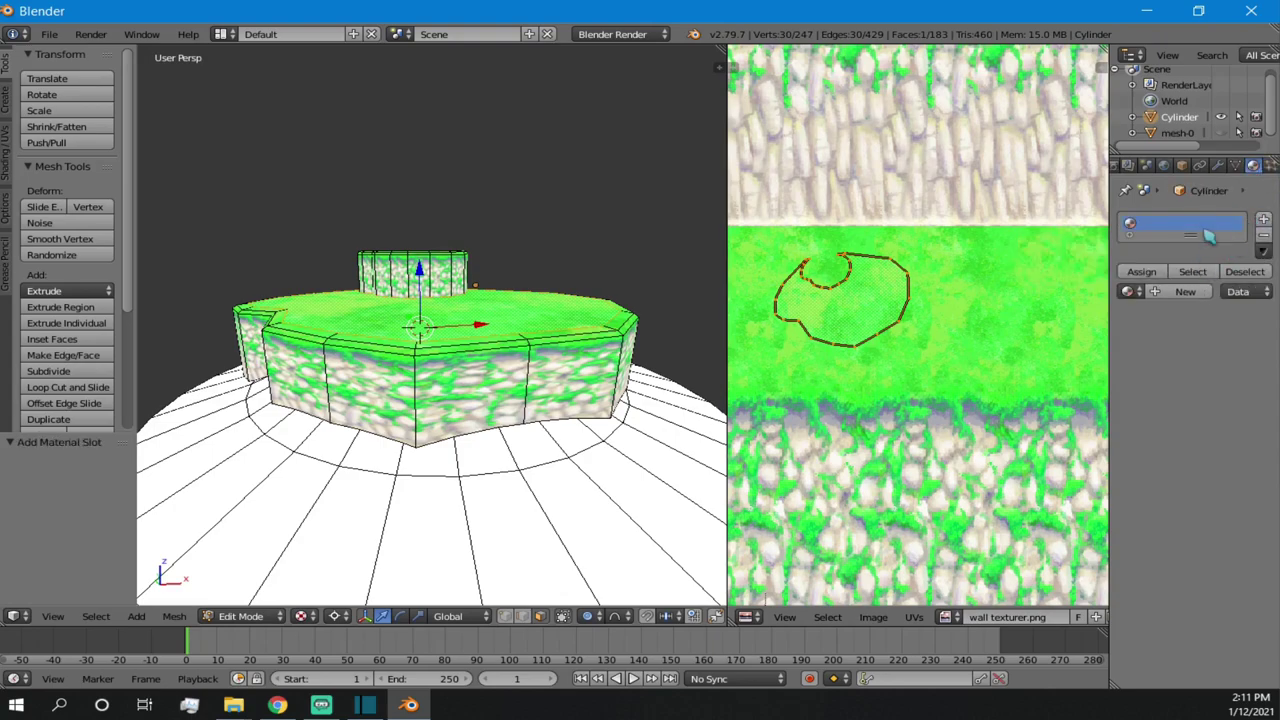
left_click(1182, 291)
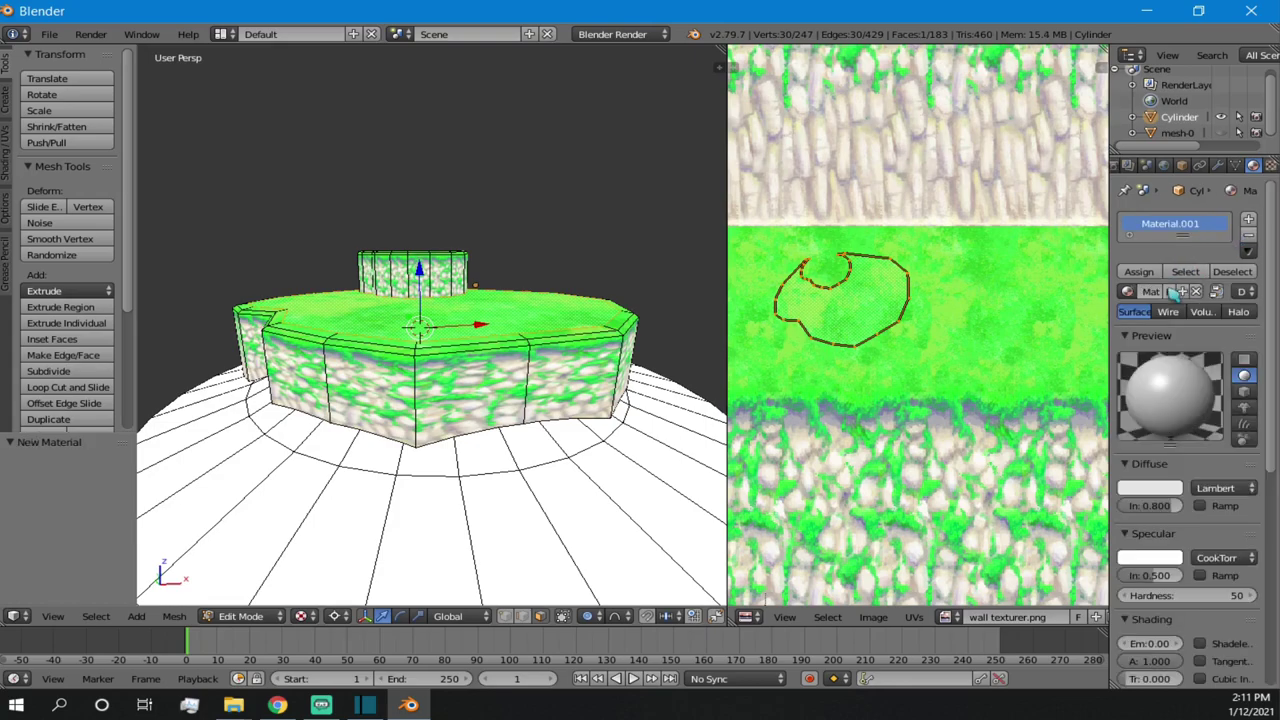
double_click(1188, 224)
type("wal")
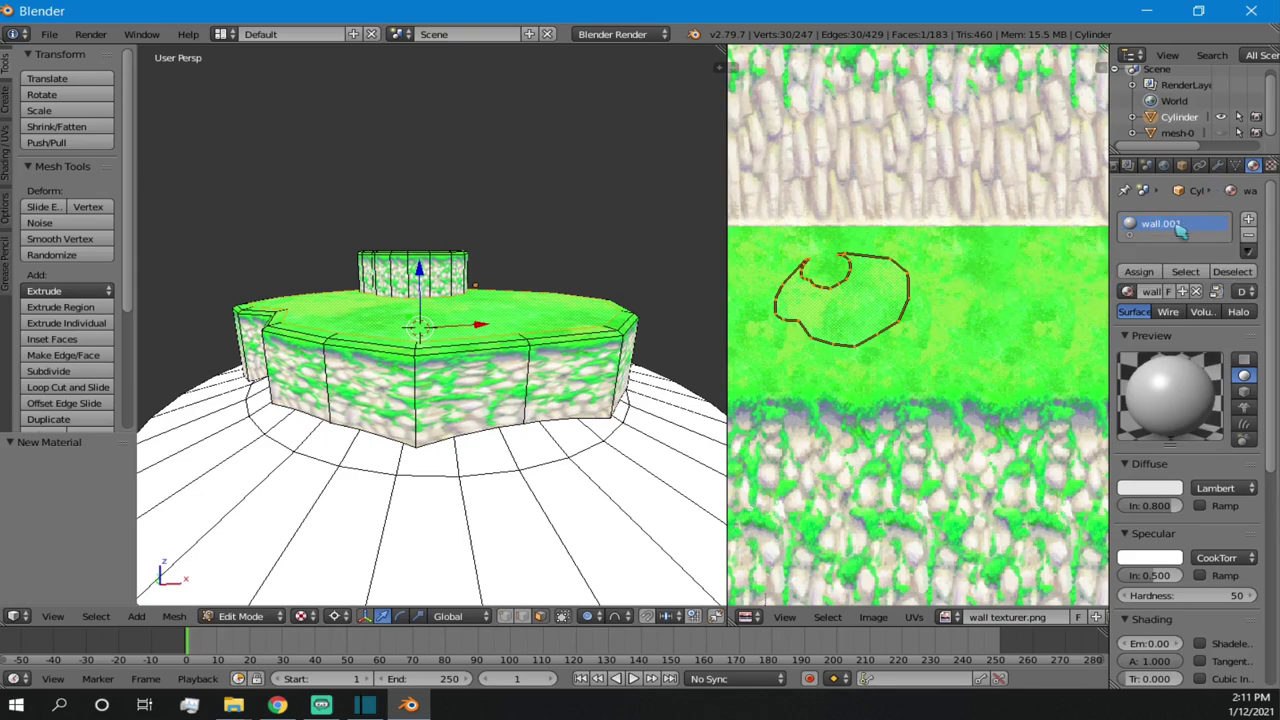
right_click(1181, 230)
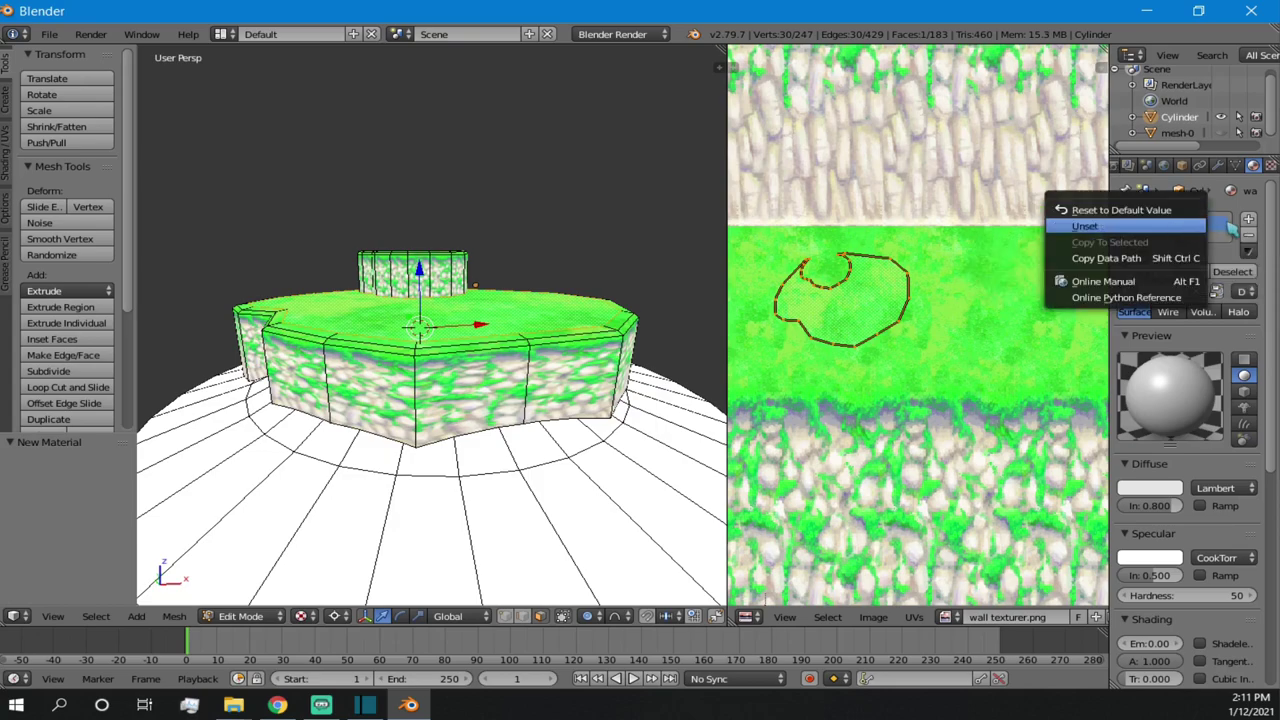
- Add an image texture to the wall material using wall texturer.png from the Desktop folder
left_click(1270, 166)
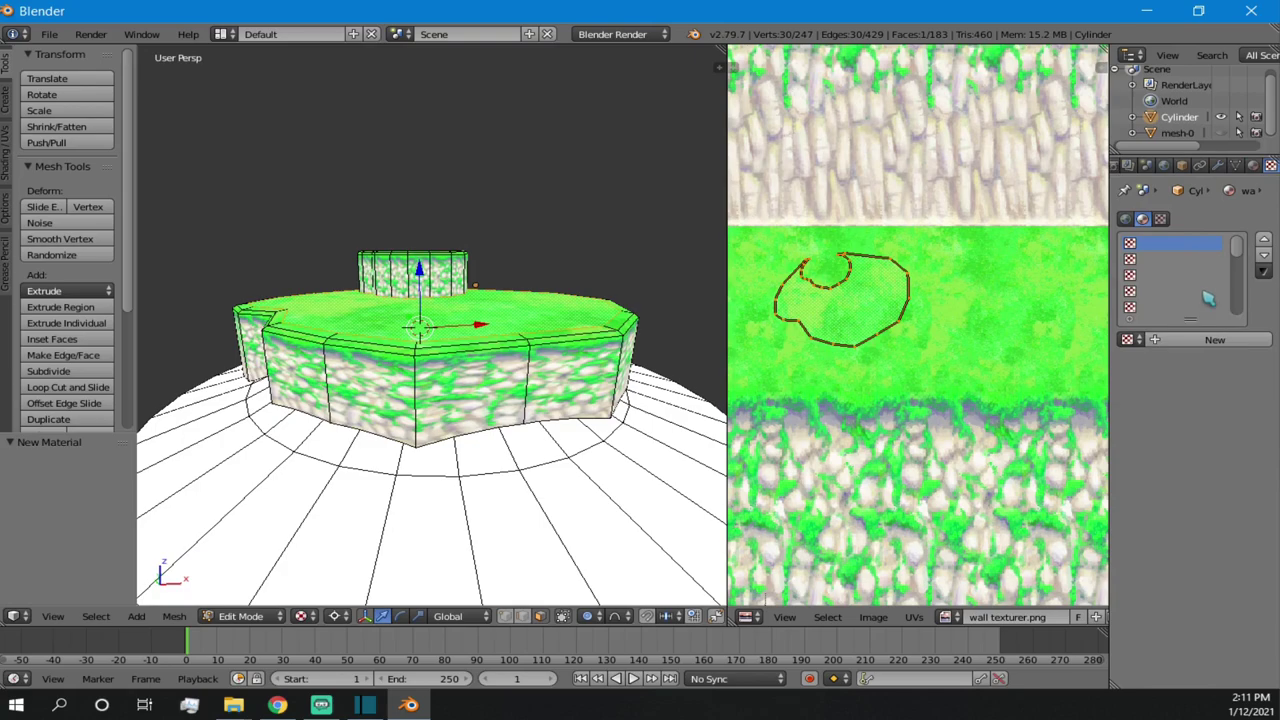
left_click(1196, 340)
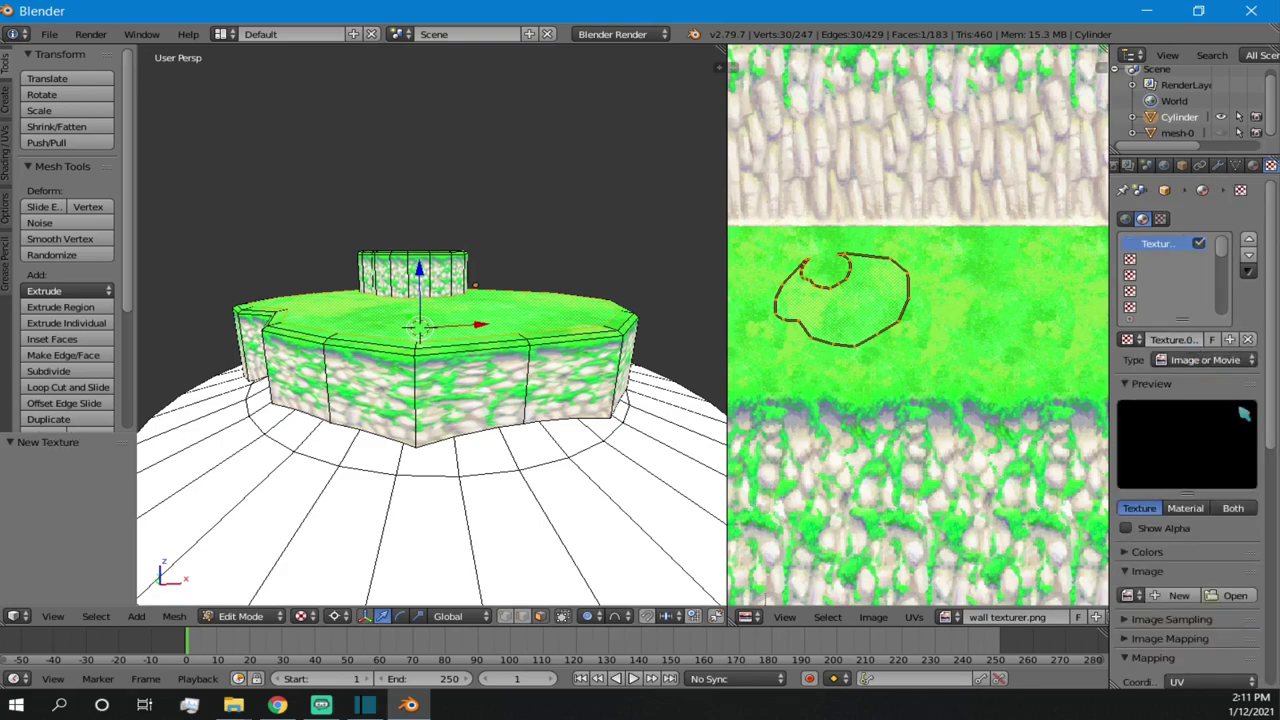
left_click(1236, 596)
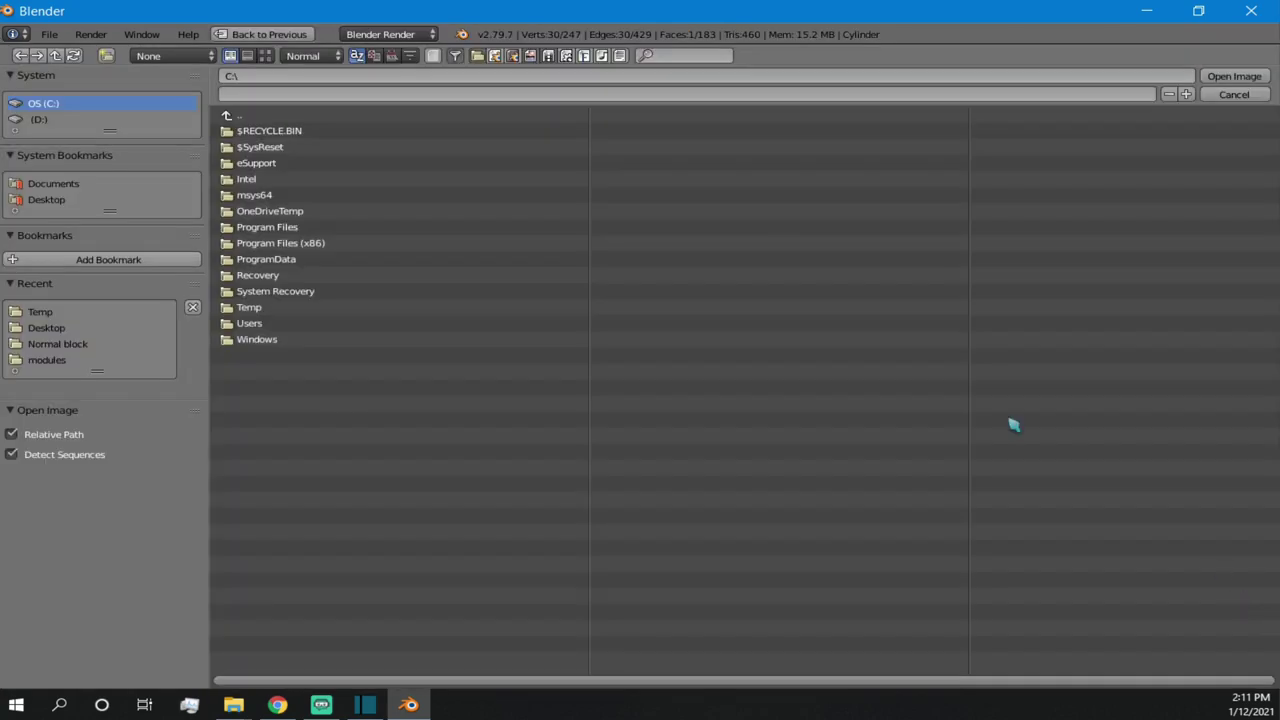
left_click(47, 200)
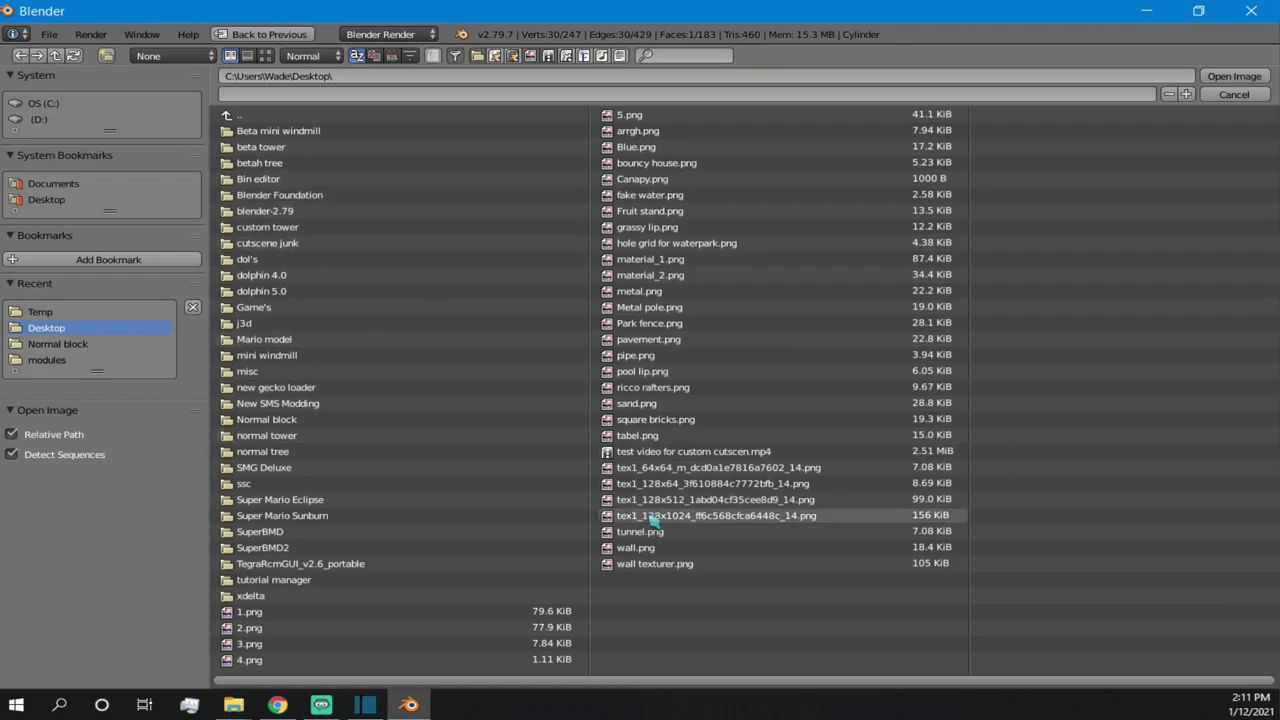
double_click(655, 562)
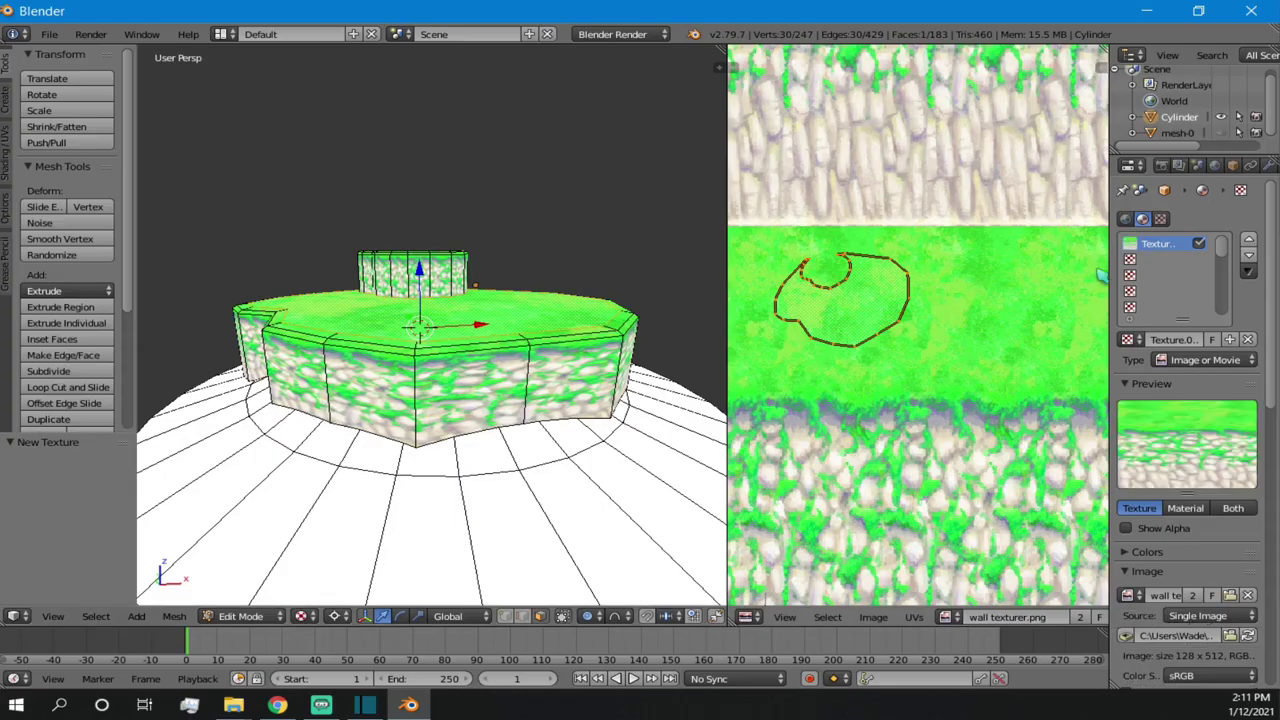
left_click(1180, 166)
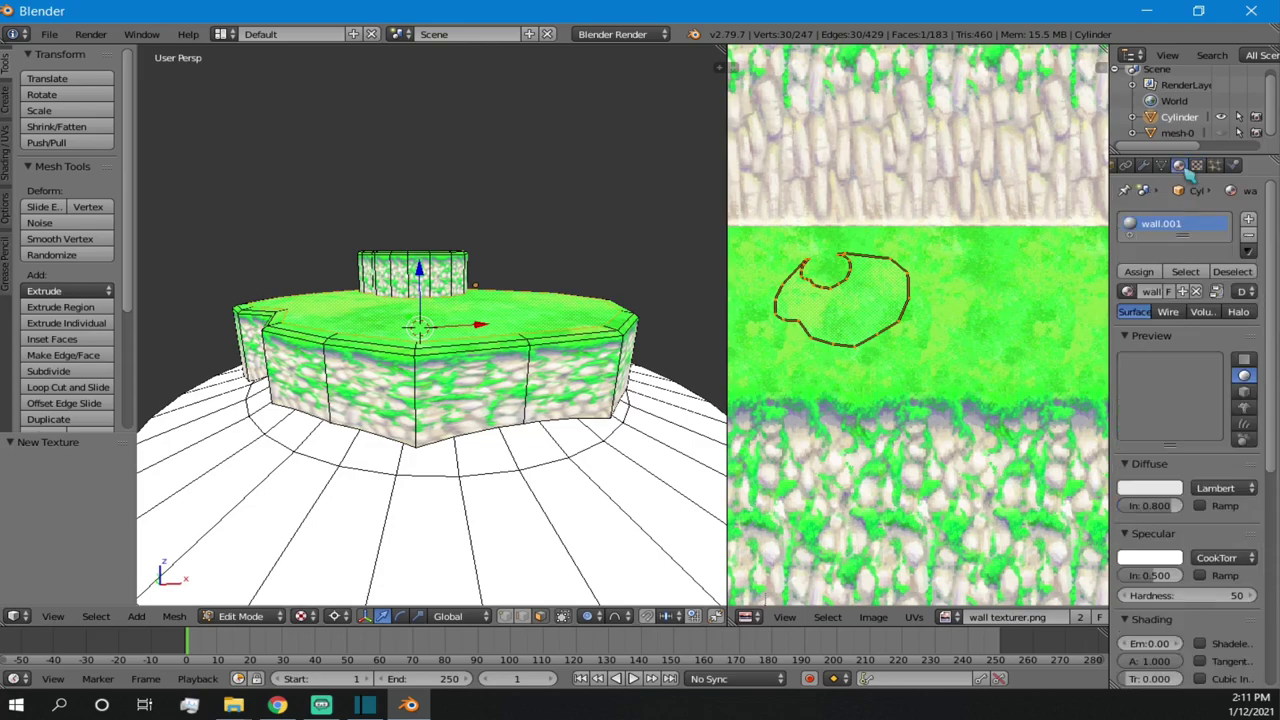
- Select all faces of the grassy plateau and its small upper tier with circle select in wireframe, then return to textured shading
key("z")
middle_click_drag(424, 328, 395, 281)
key("a")
key("c")
mouse_move(580, 263)
left_mouse_down()
mouse_move(594, 294)
mouse_move(571, 309)
mouse_move(410, 290)
left_mouse_up()
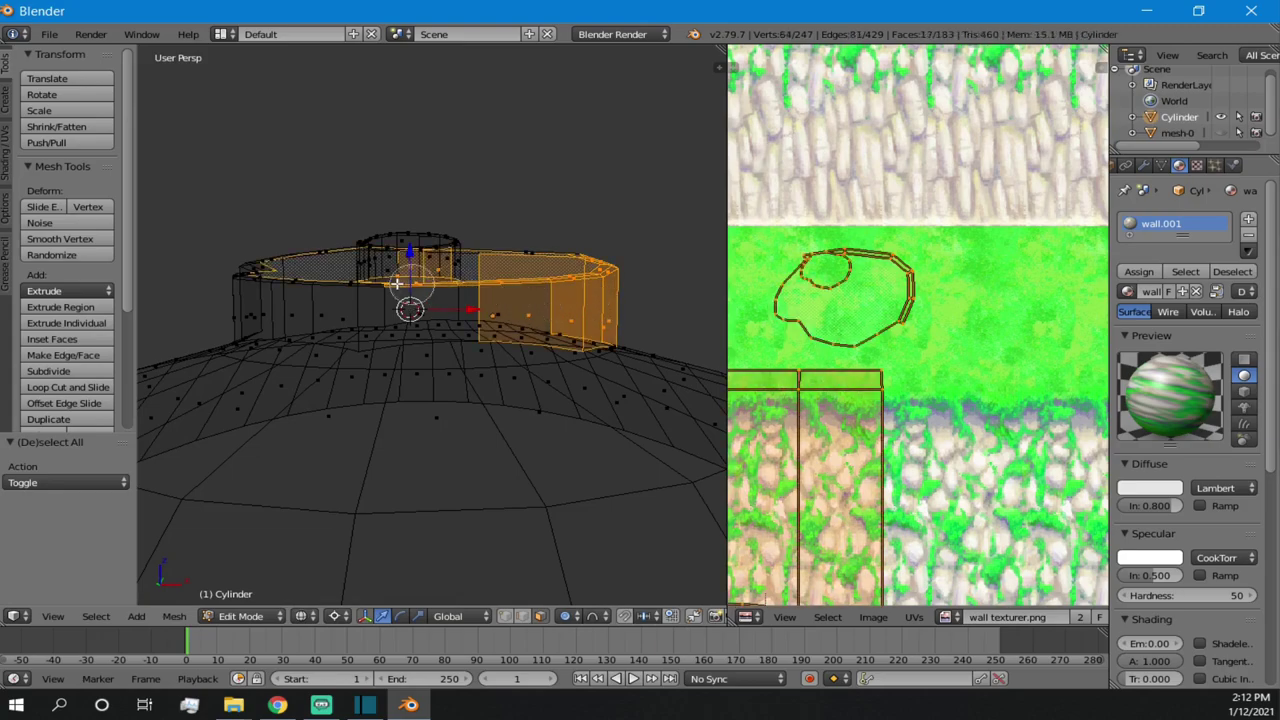
mouse_move(390, 297)
left_mouse_down()
mouse_move(265, 300)
mouse_move(270, 265)
mouse_move(437, 243)
mouse_move(508, 259)
left_mouse_up()
right_click(560, 237)
key("alt+z")
middle_click_drag(534, 234, 266, 262)
right_click(350, 303, "shift")
scroll(285, 256, "up", 8)
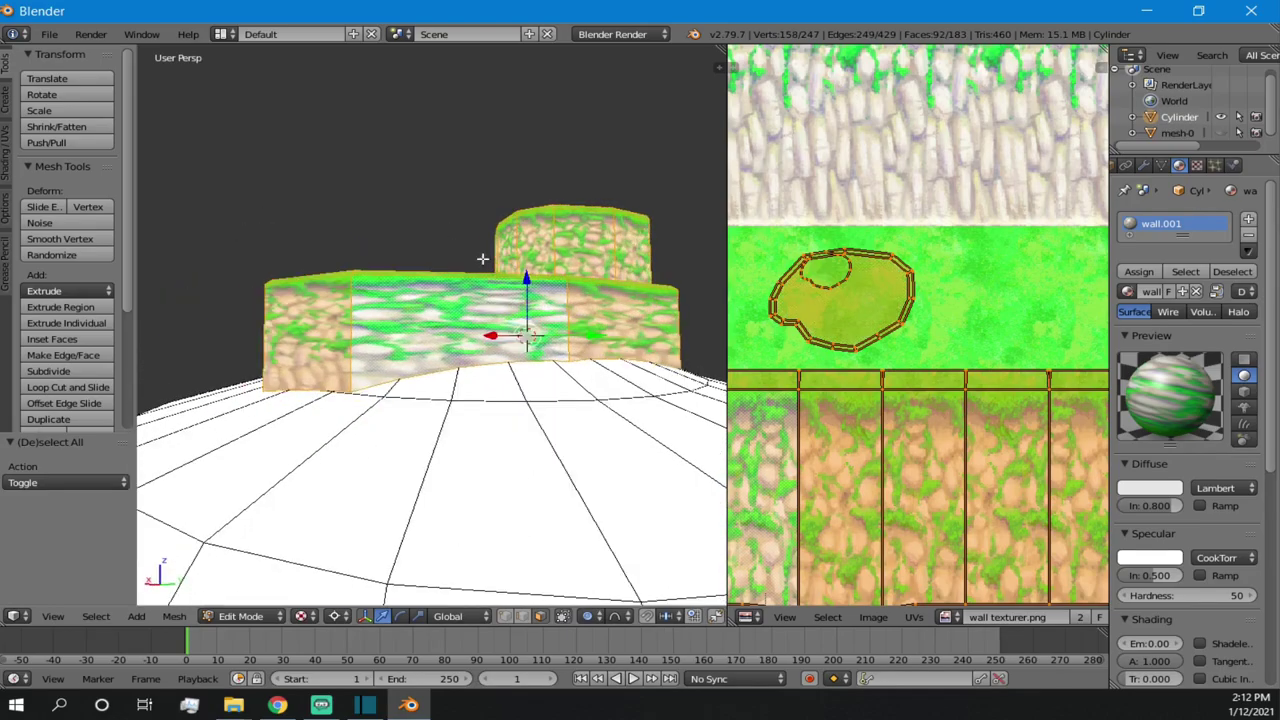
- Assign the wall material to the selected plateau faces and set wall texturer.png as their image in the UV editor
scroll(276, 256, "down", 7)
middle_click_drag(276, 256, 727, 288)
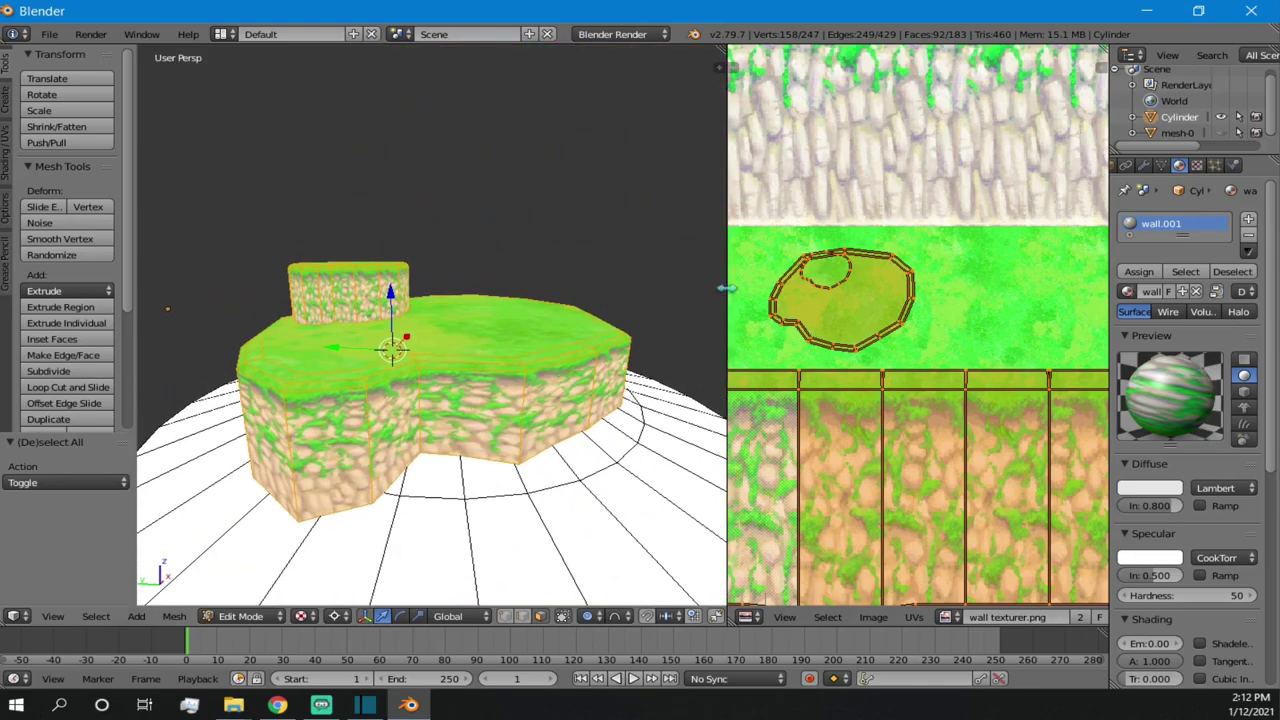
left_click(1139, 271)
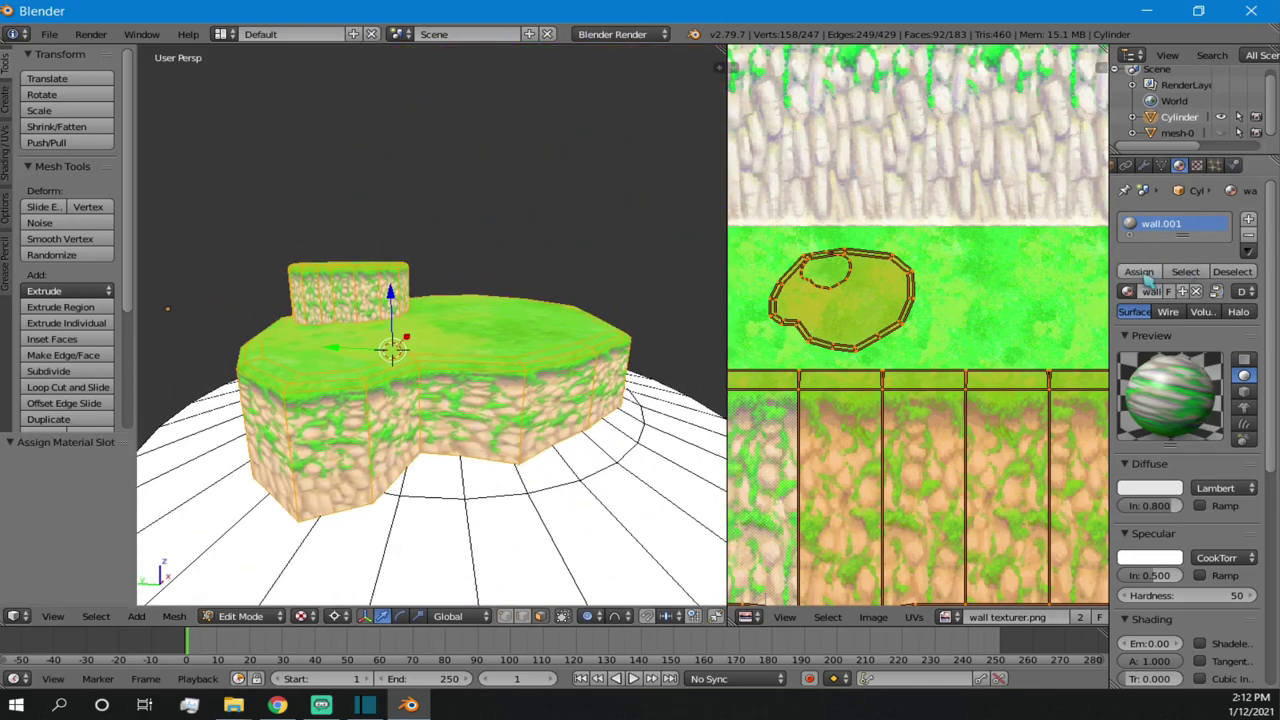
left_click(947, 617)
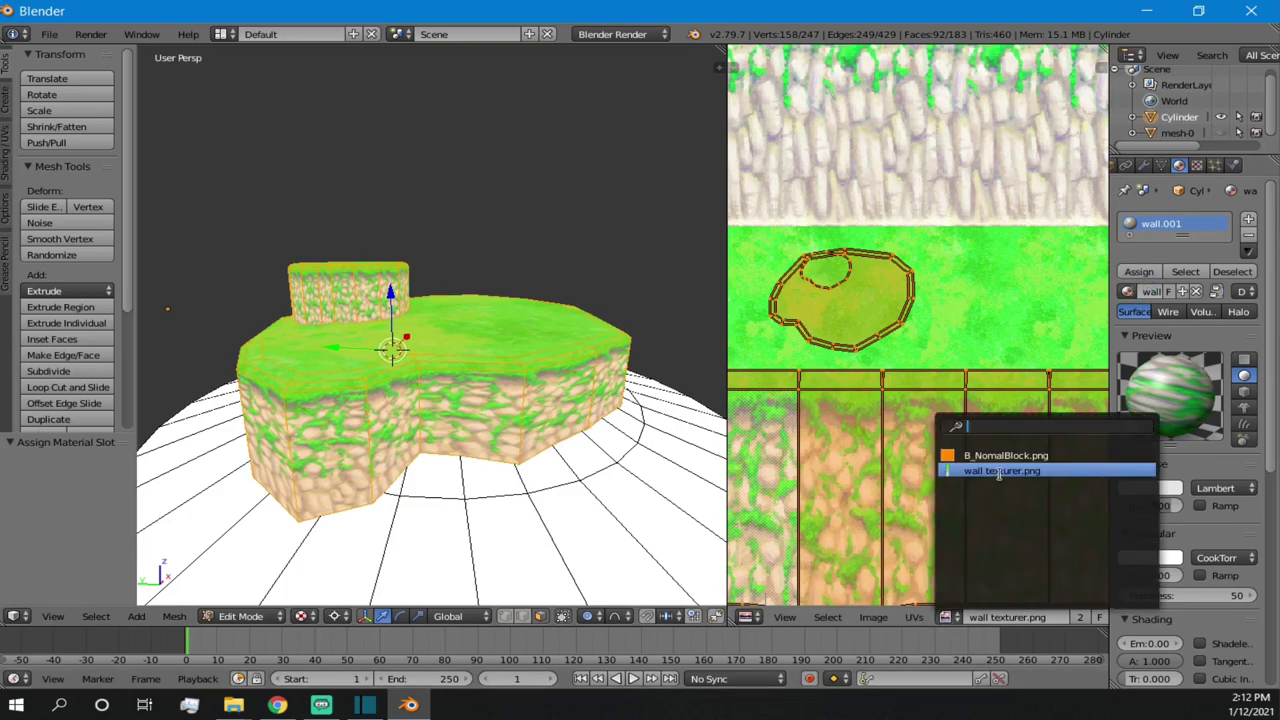
left_click(998, 474)
left_click(950, 614)
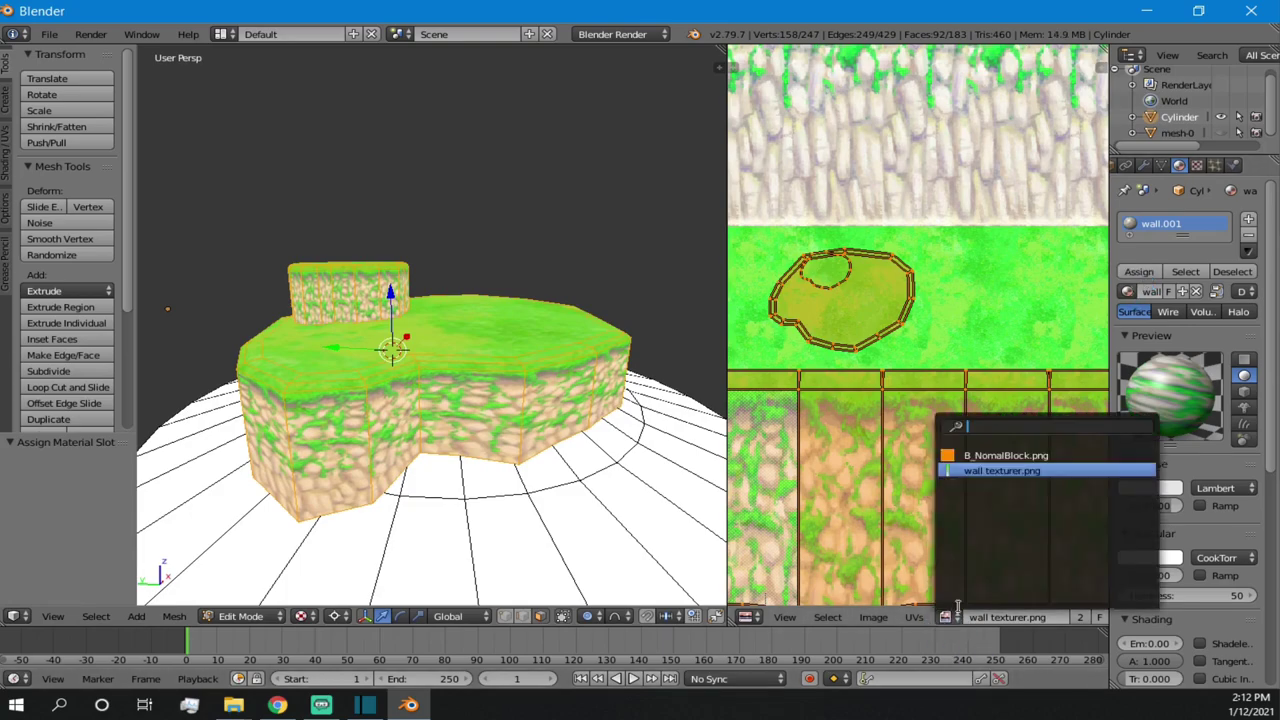
left_click(998, 471)
- Deselect everything, reselect the plateau's top face and check the image assigned to it
scroll(476, 352, "down", 3)
key("a")
middle_click_drag(437, 440, 446, 346)
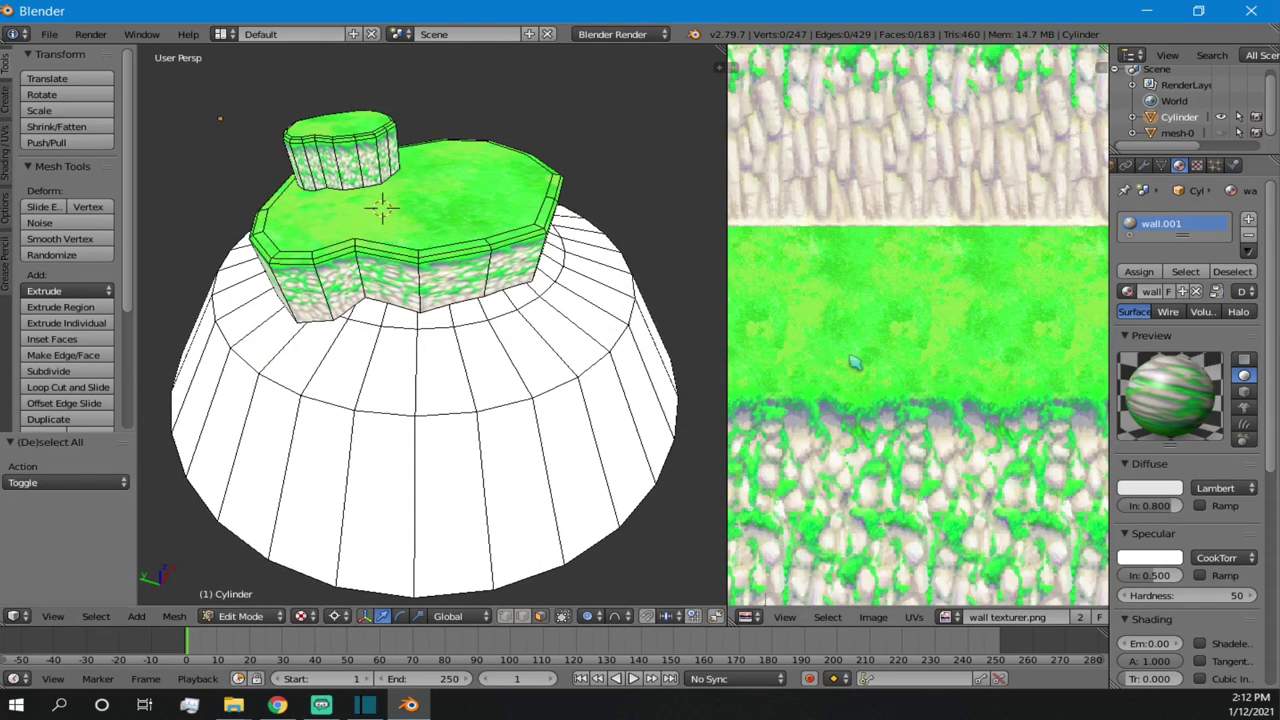
right_click(440, 195)
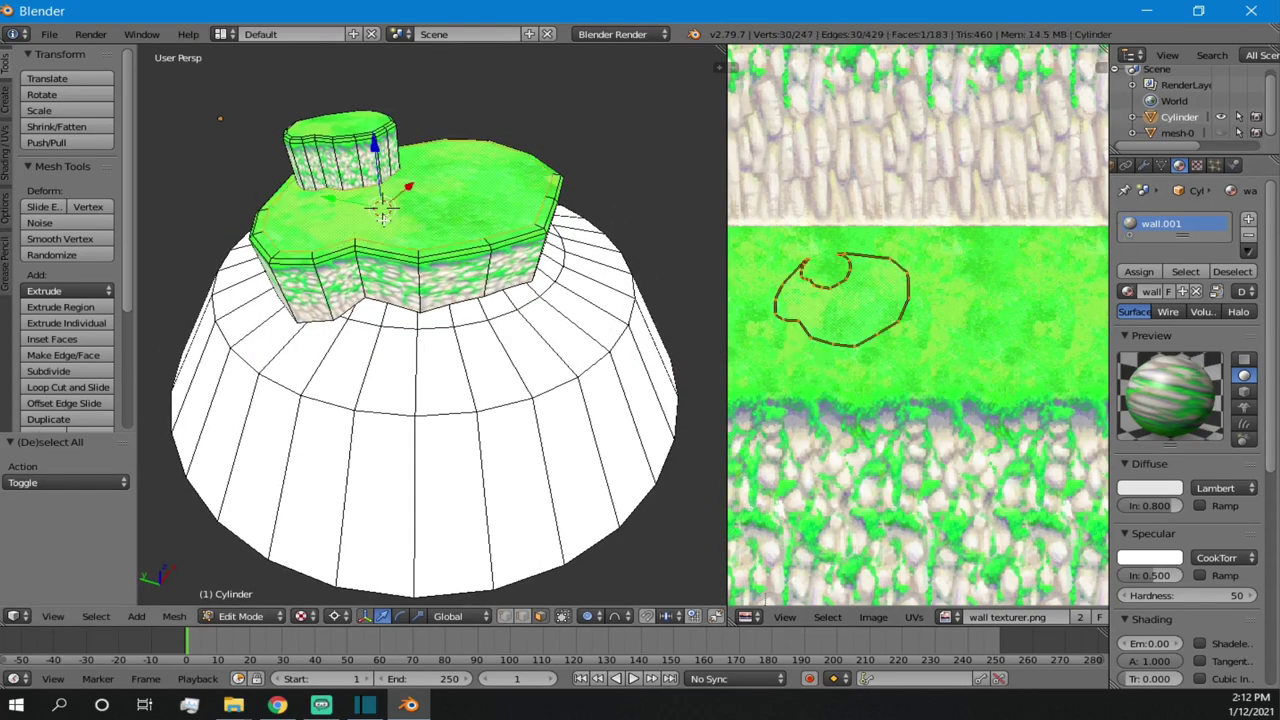
left_click(946, 616)
- Select a first stretch of the white slope's lower and middle face rings in wireframe using shortest-path selection
right_click(344, 458)
middle_click_drag(344, 458, 408, 436)
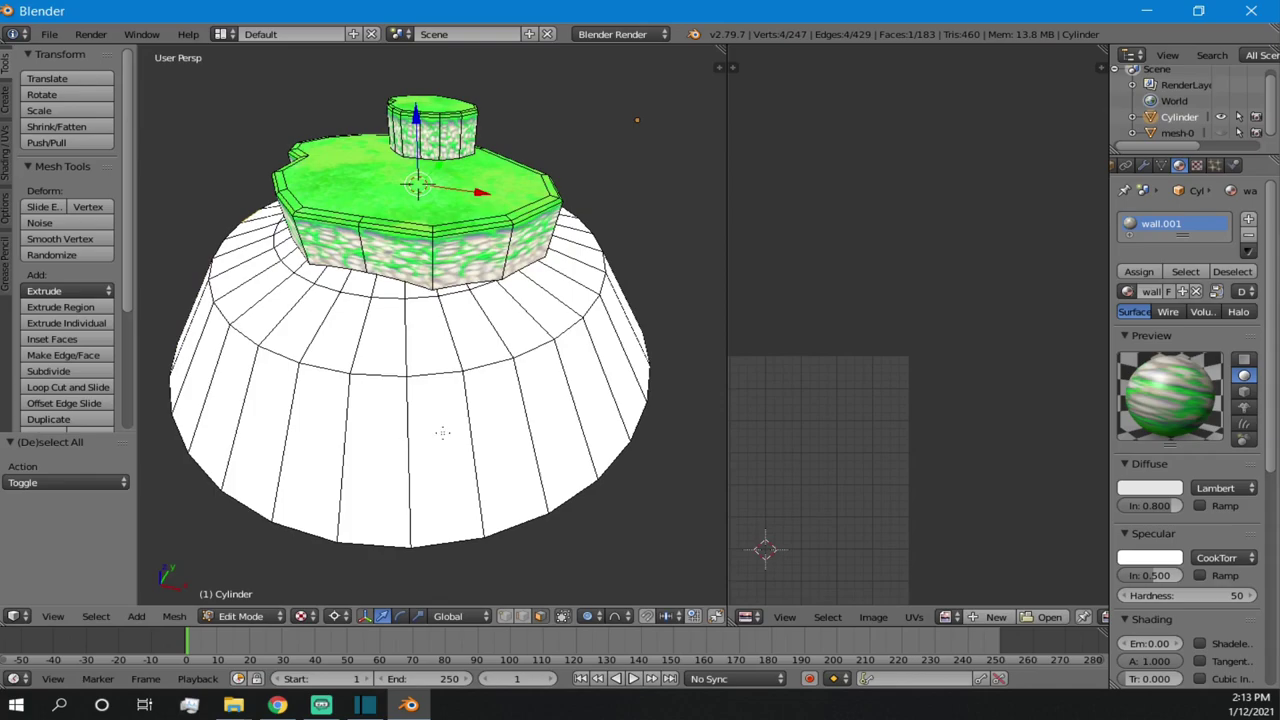
key("z")
right_click(439, 433, "ctrl")
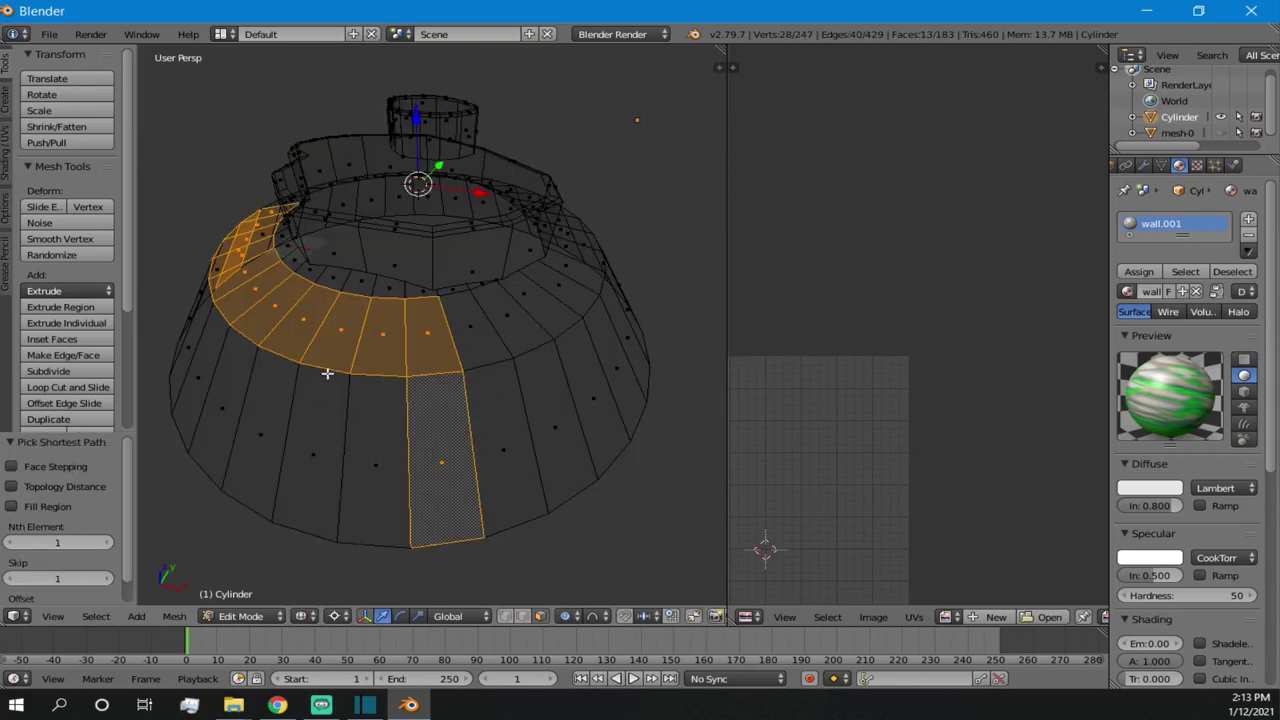
middle_click_drag(327, 373, 343, 415)
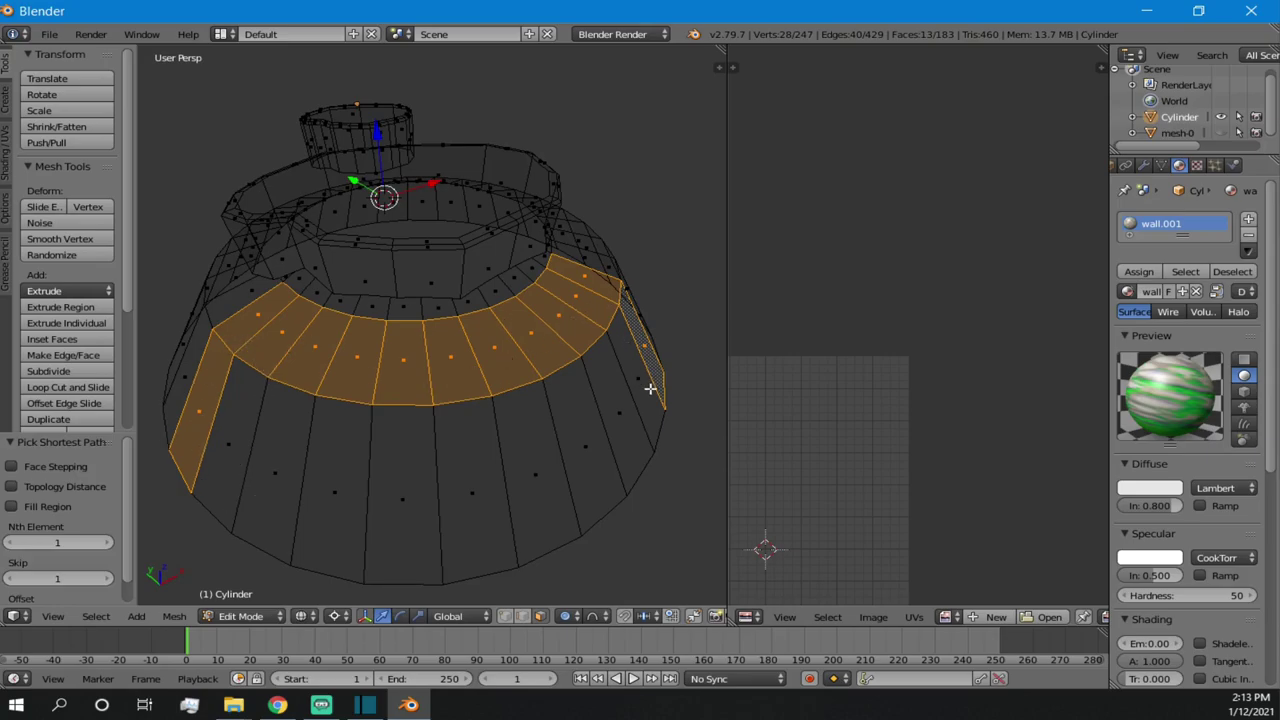
right_click(230, 484, "shift")
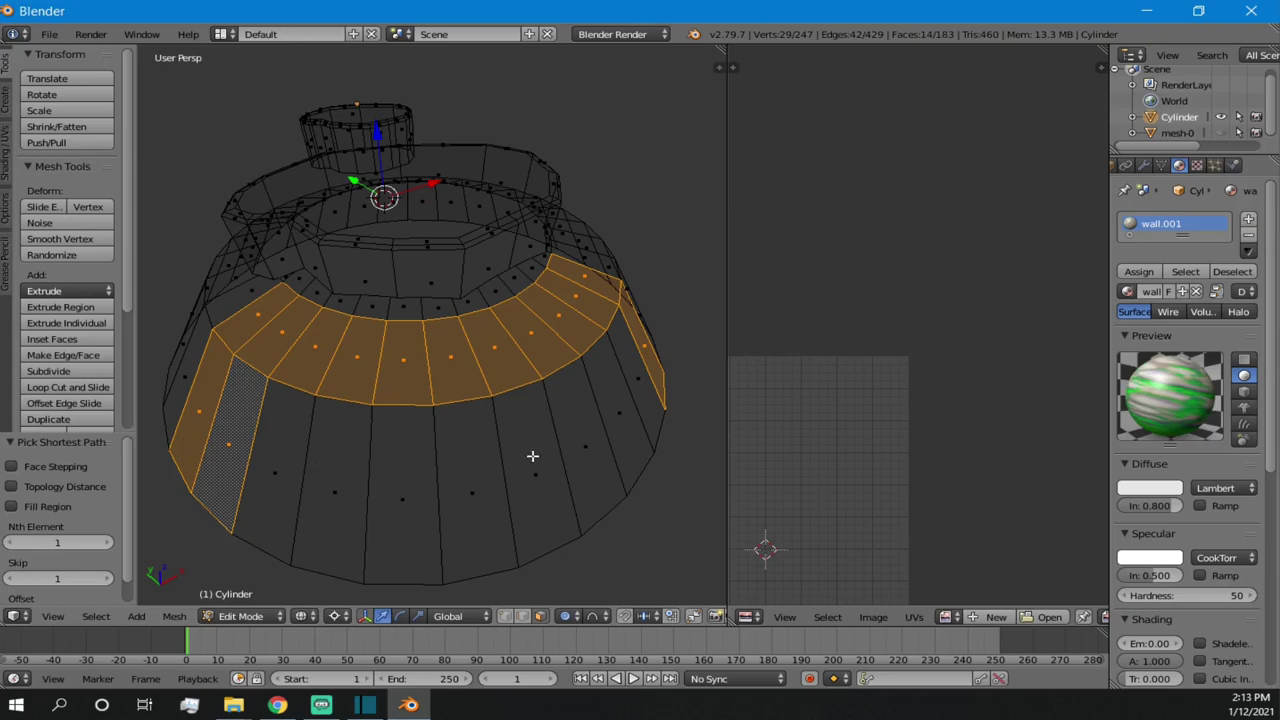
right_click(644, 408, "ctrl")
middle_click_drag(651, 380, 397, 423)
right_click(306, 423, "ctrl")
middle_click_drag(306, 423, 498, 427)
right_click(498, 427, "ctrl")
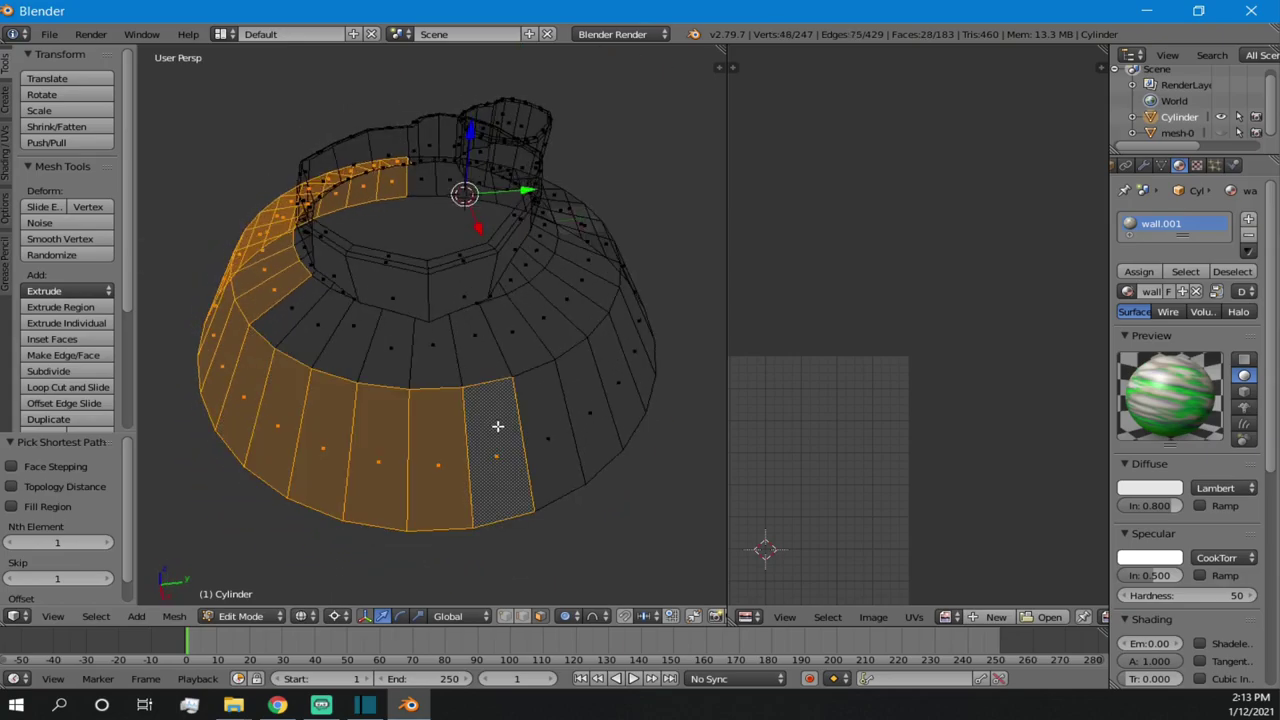
- Extend the path selection around the slope to cover the remaining faces of its lower and middle rings
middle_click_drag(626, 376, 594, 440)
right_click(431, 491, "ctrl")
right_click(611, 445, "ctrl")
right_click(568, 366, "ctrl")
middle_click_drag(321, 360, 426, 311)
right_click(445, 267, "ctrl")
middle_click_drag(445, 267, 482, 330)
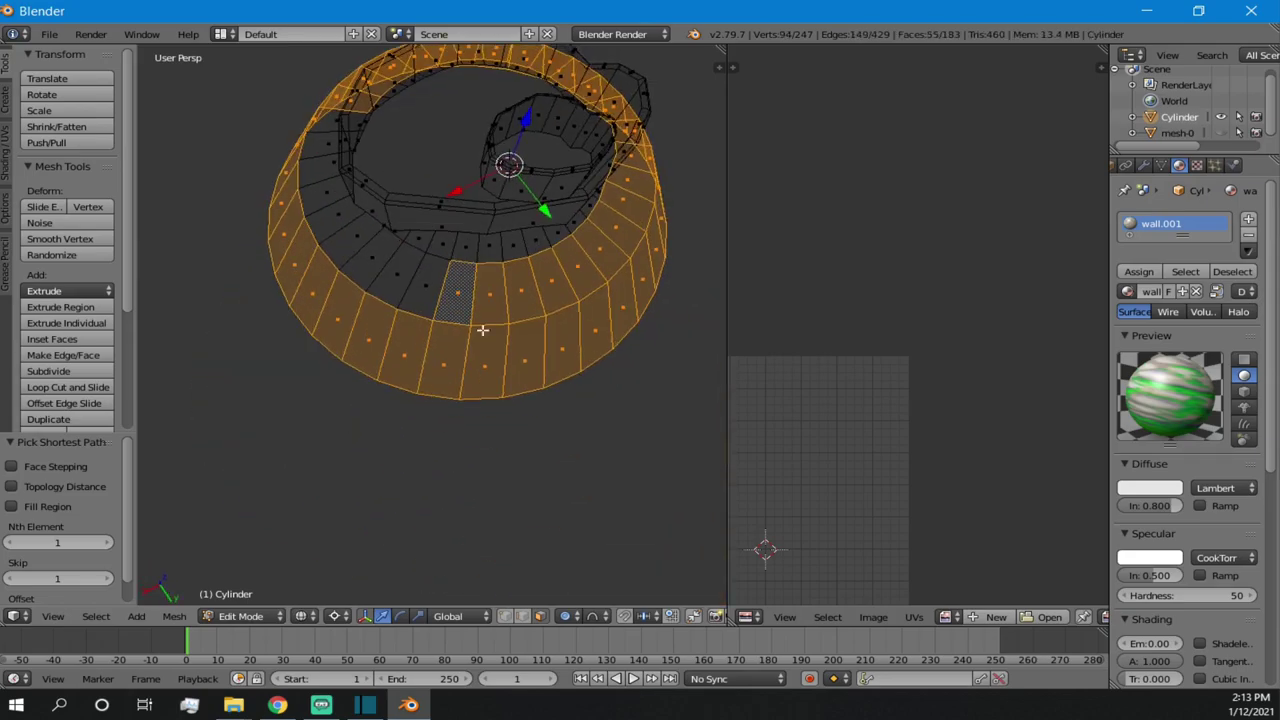
right_click(328, 122, "ctrl")
middle_click_drag(330, 140, 416, 193)
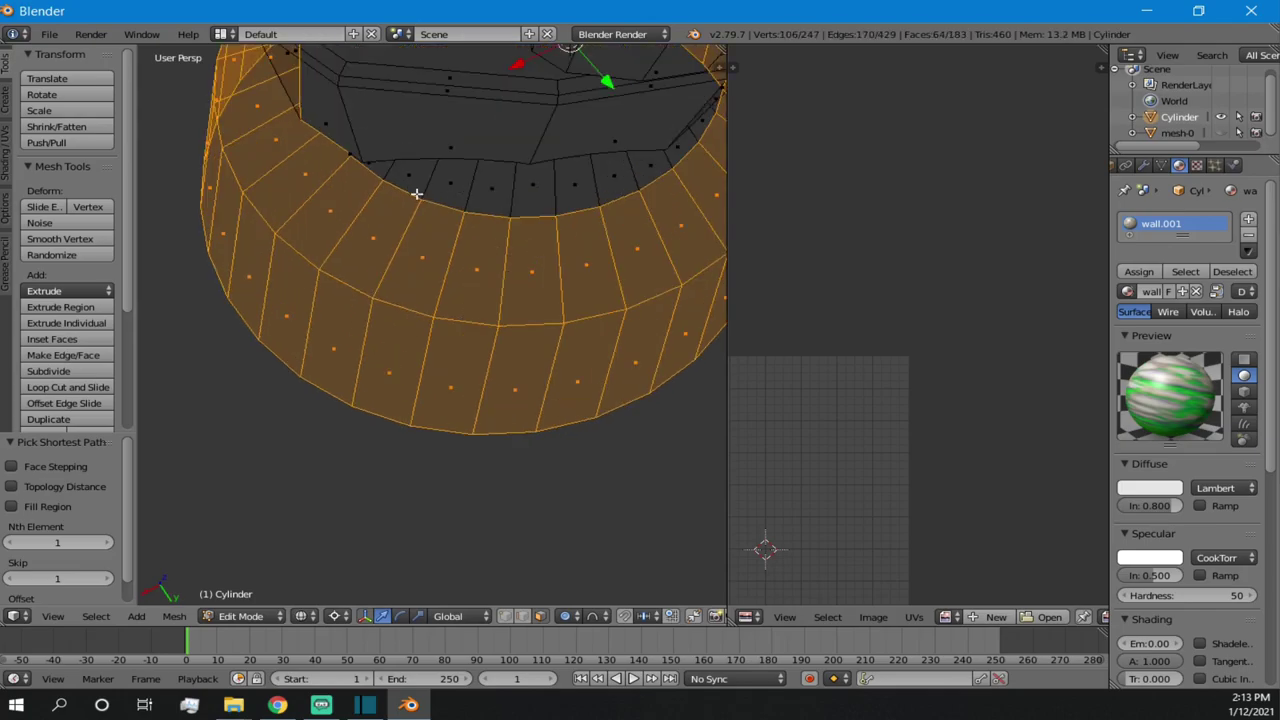
- Add the narrow ring of slope faces around the plateau's base to the selection and return to textured shading
right_click(376, 169, "ctrl")
right_click(642, 173, "ctrl")
middle_click_drag(642, 173, 489, 272)
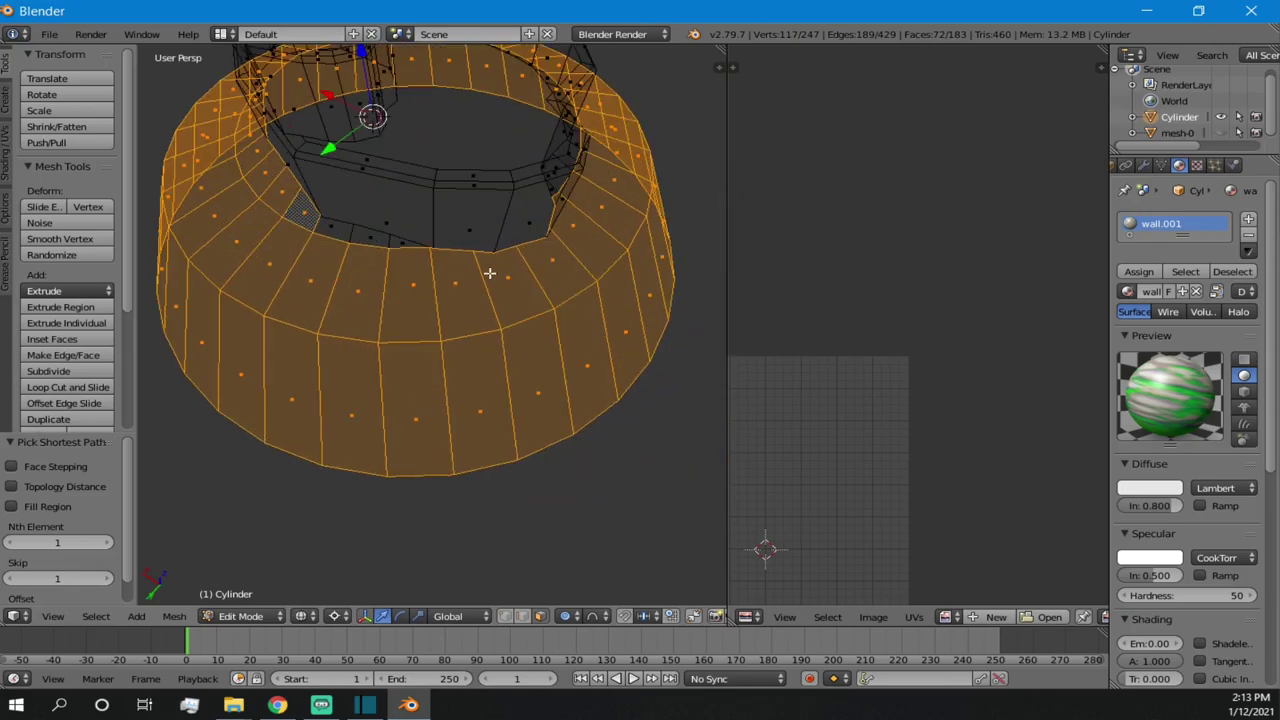
right_click(395, 245, "ctrl")
middle_click_drag(400, 243, 363, 349)
right_click(457, 283, "ctrl")
right_click(511, 283, "ctrl")
middle_click_drag(511, 283, 443, 334)
key("alt+z")
scroll(430, 331, "down", 3)
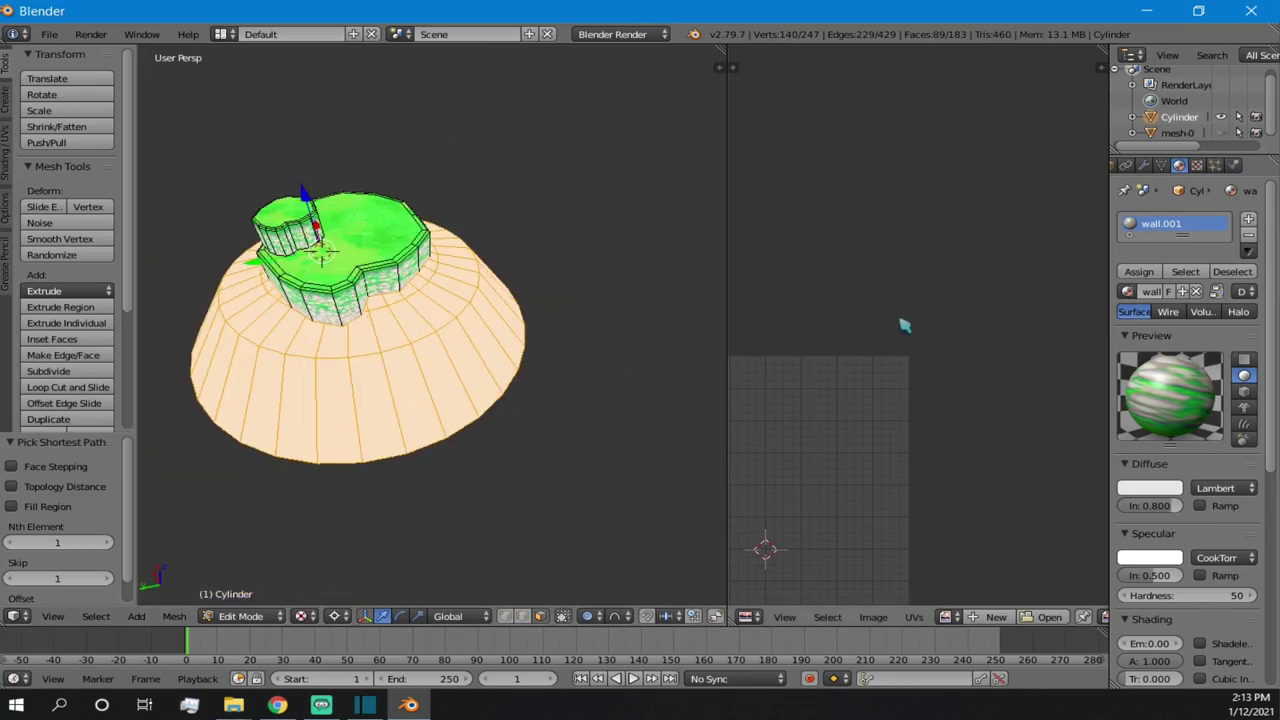
- Add a second material slot to the Cylinder, create a new material in it and name it sand
left_click(1248, 218)
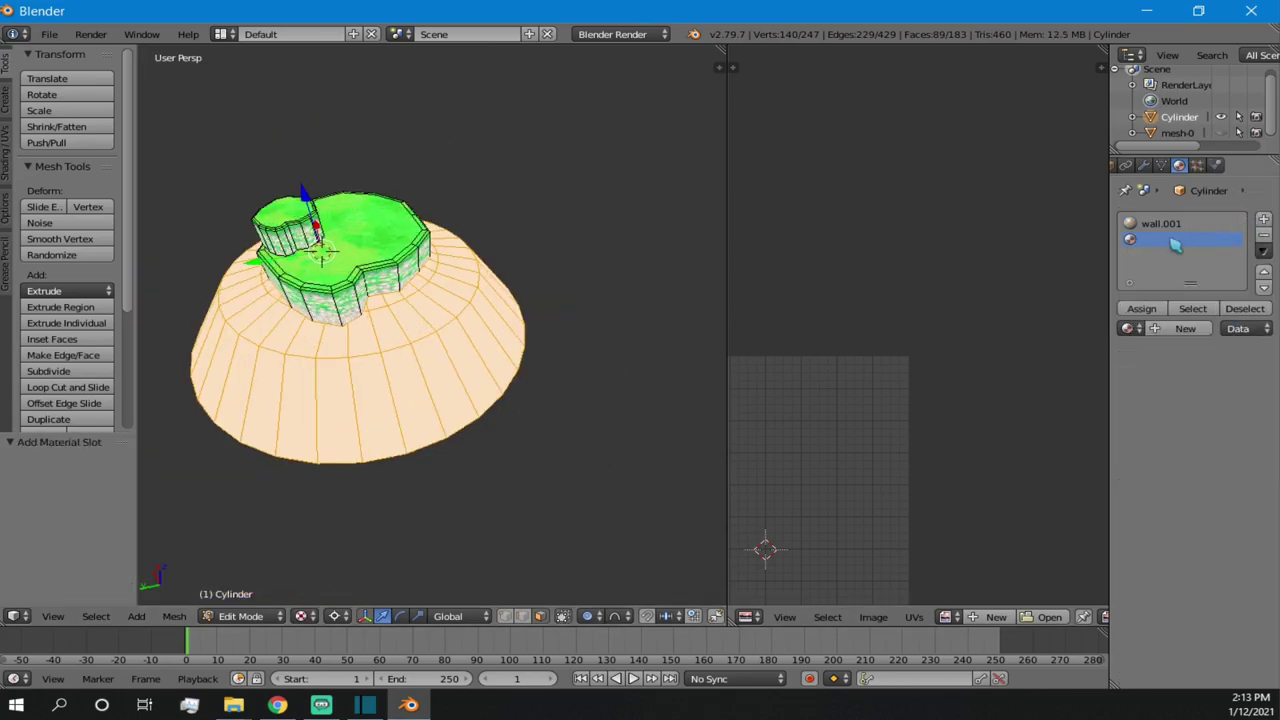
left_click(1180, 329)
double_click(1171, 240)
type("sand")
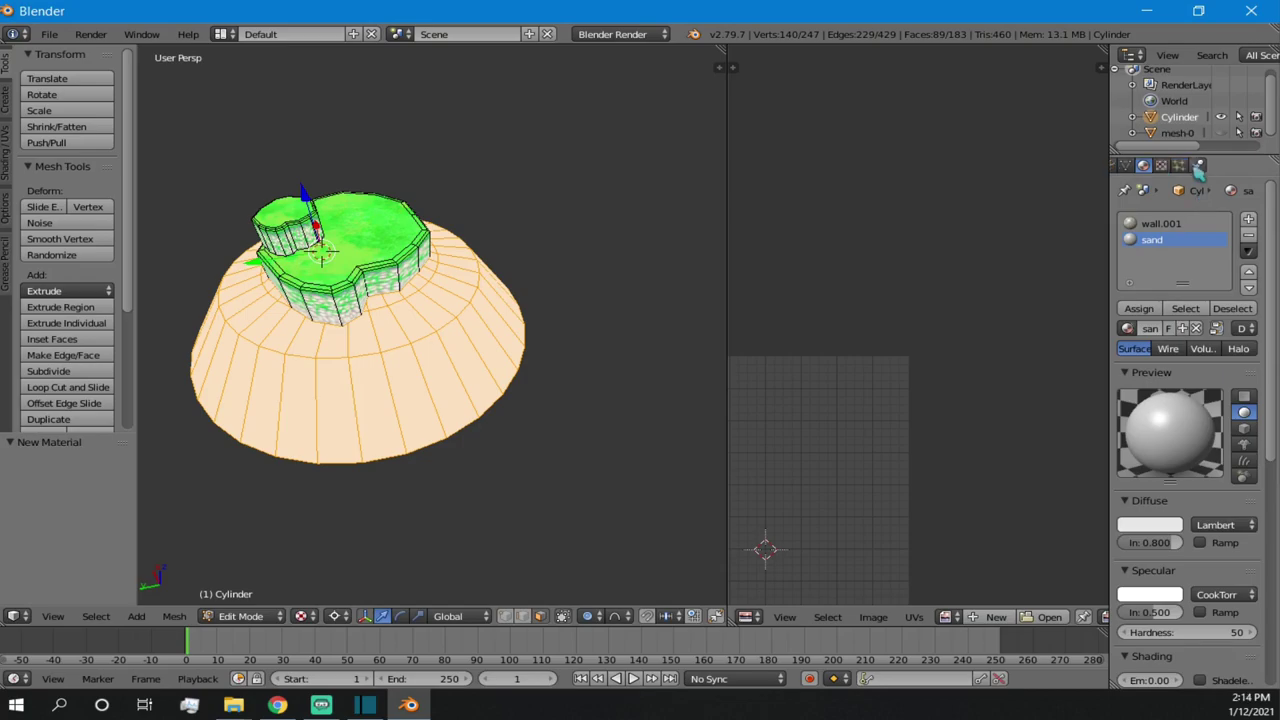
- Create a new texture for the sand material and start opening an image file for it
left_click(1183, 166)
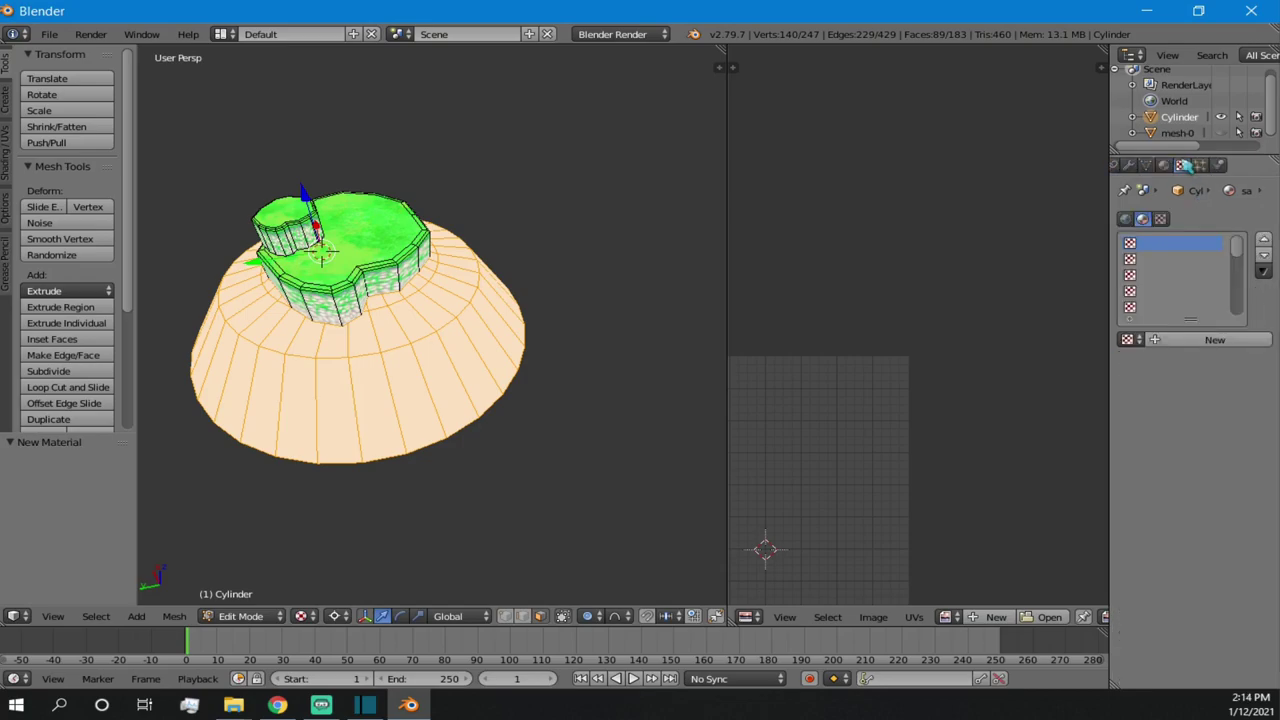
left_click(1210, 339)
left_click(1224, 597)
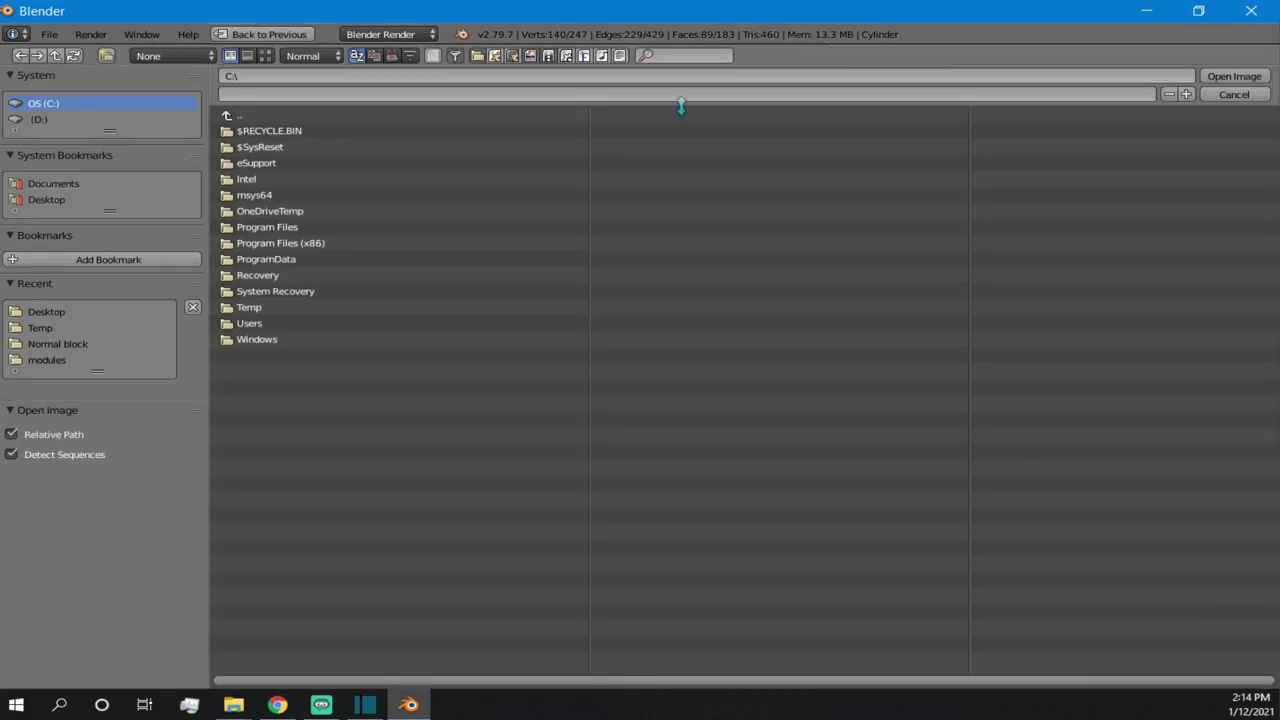
- Check the image files on the desktop, close the Normal block folder window and return to Blender
left_click(1147, 11)
left_click(1066, 217)
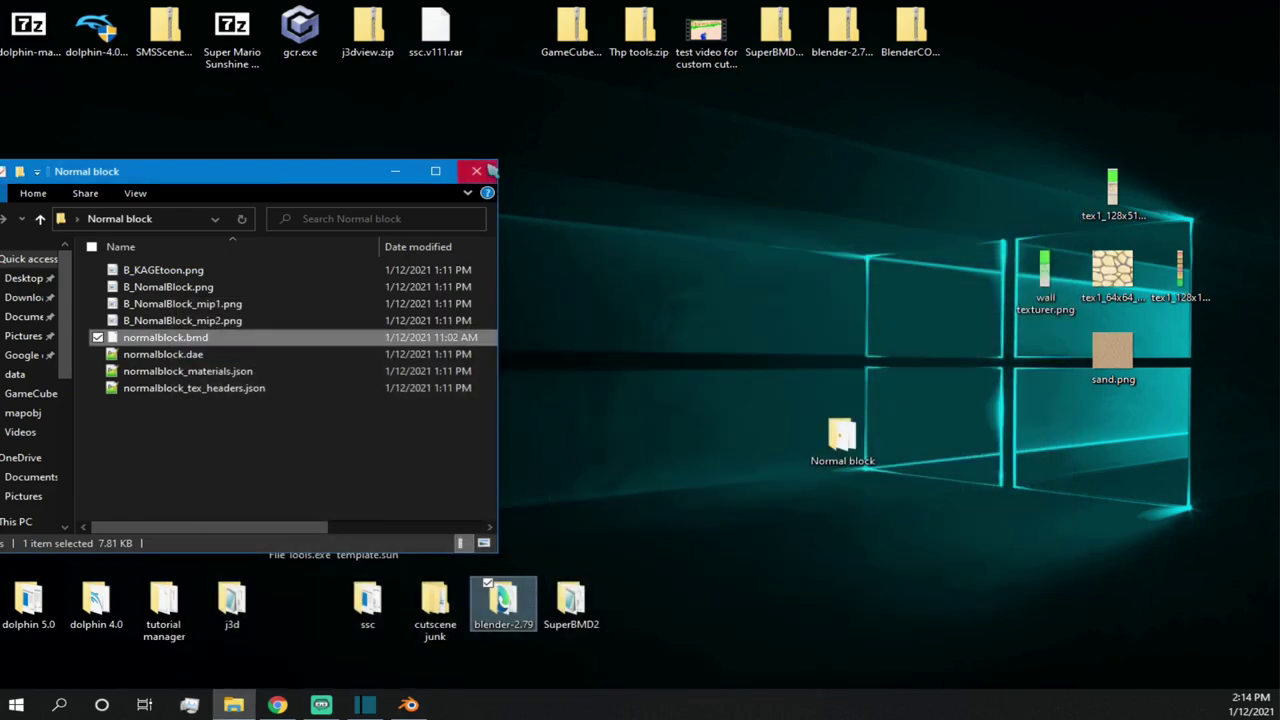
left_click(476, 171)
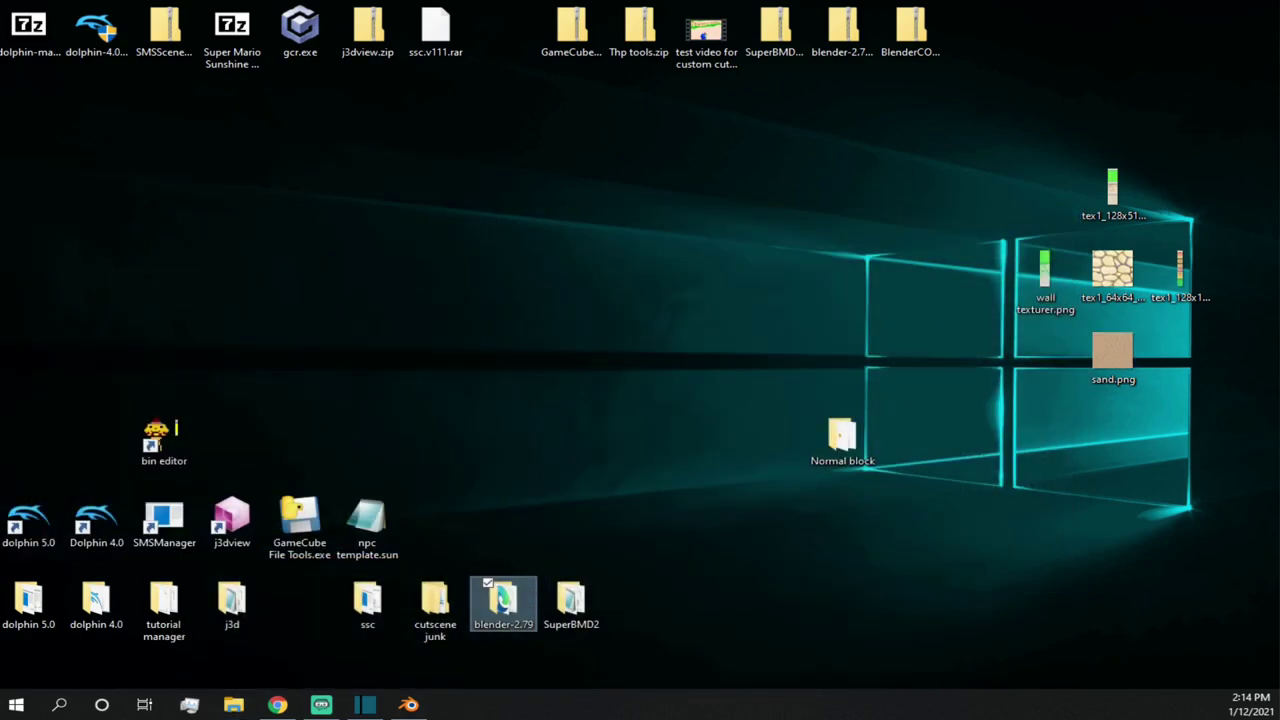
left_click(408, 704)
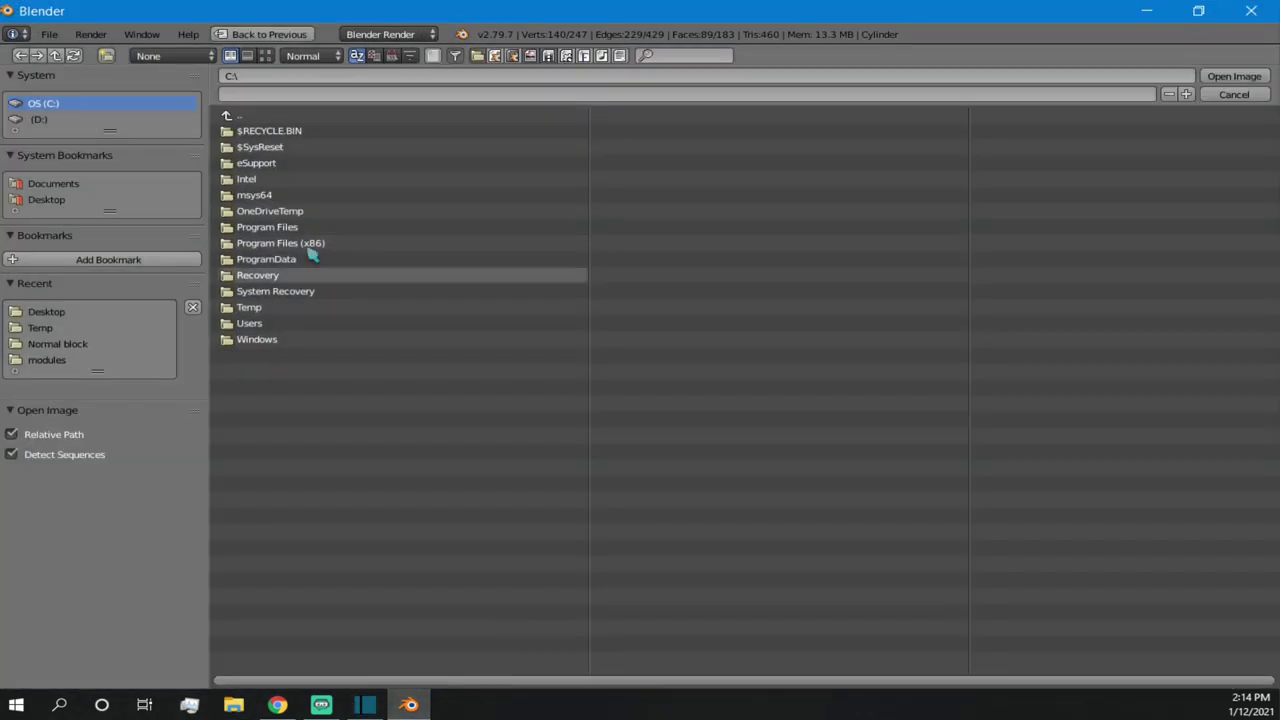
- Load sand.png from the Desktop folder into the texture and assign that image to the selected slope faces in the UV editor
left_click(47, 200)
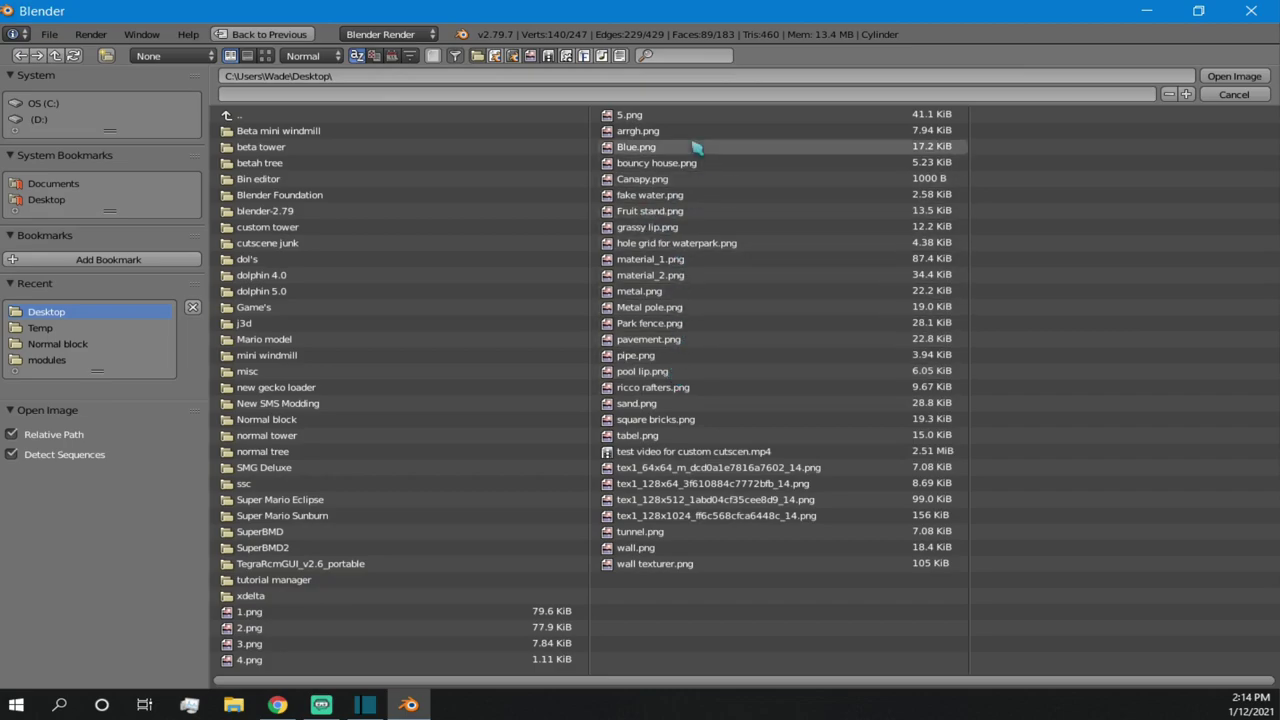
double_click(667, 405)
scroll(540, 365, "up", 4)
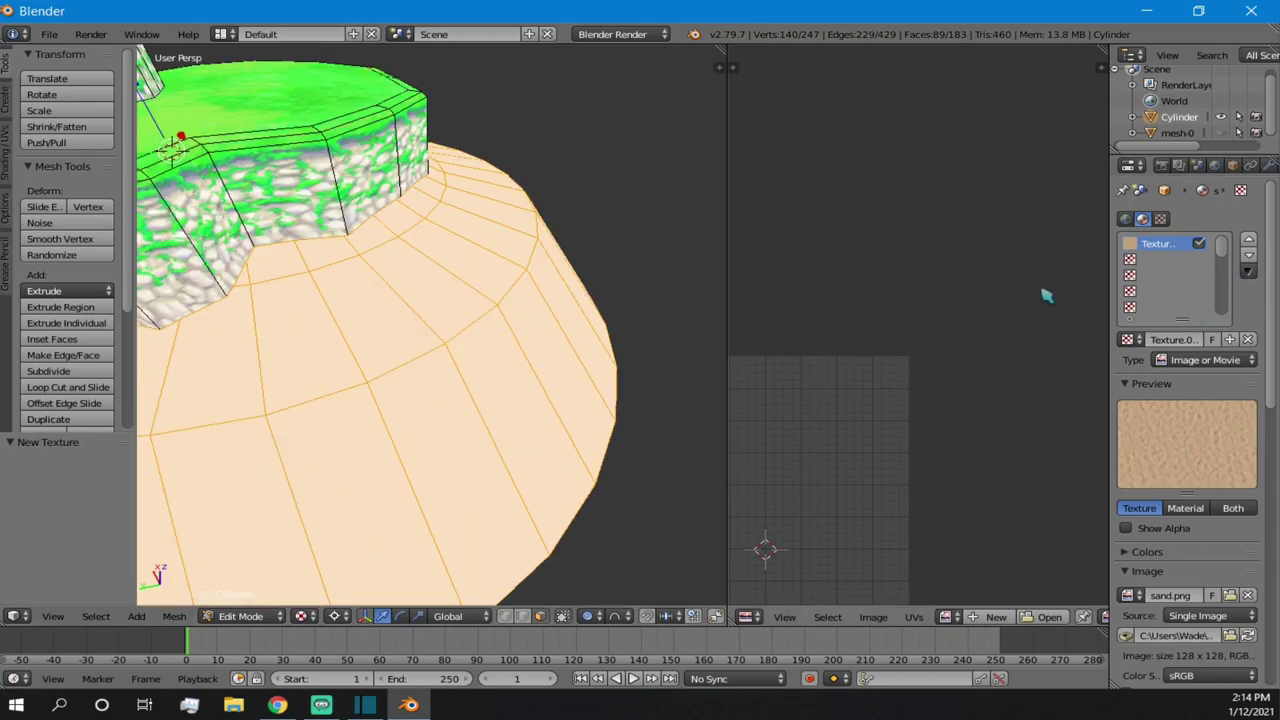
scroll(862, 453, "down", 2)
left_click(946, 616)
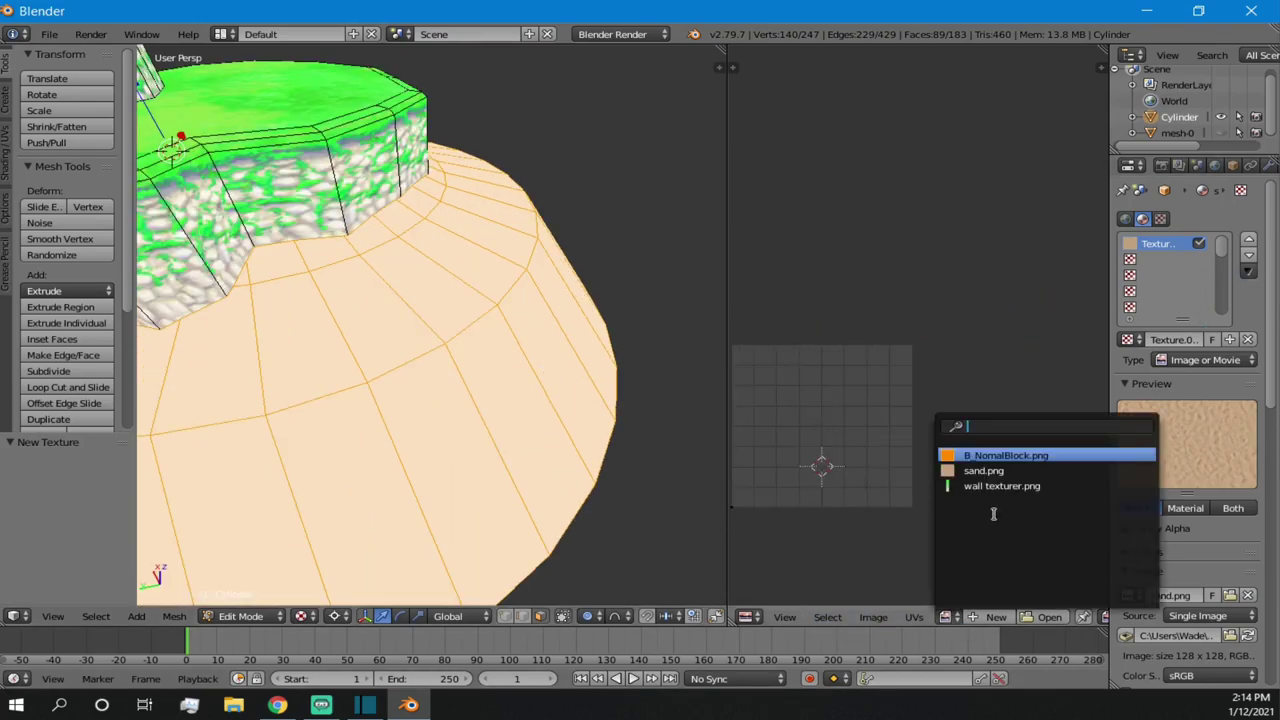
left_click(1005, 472)
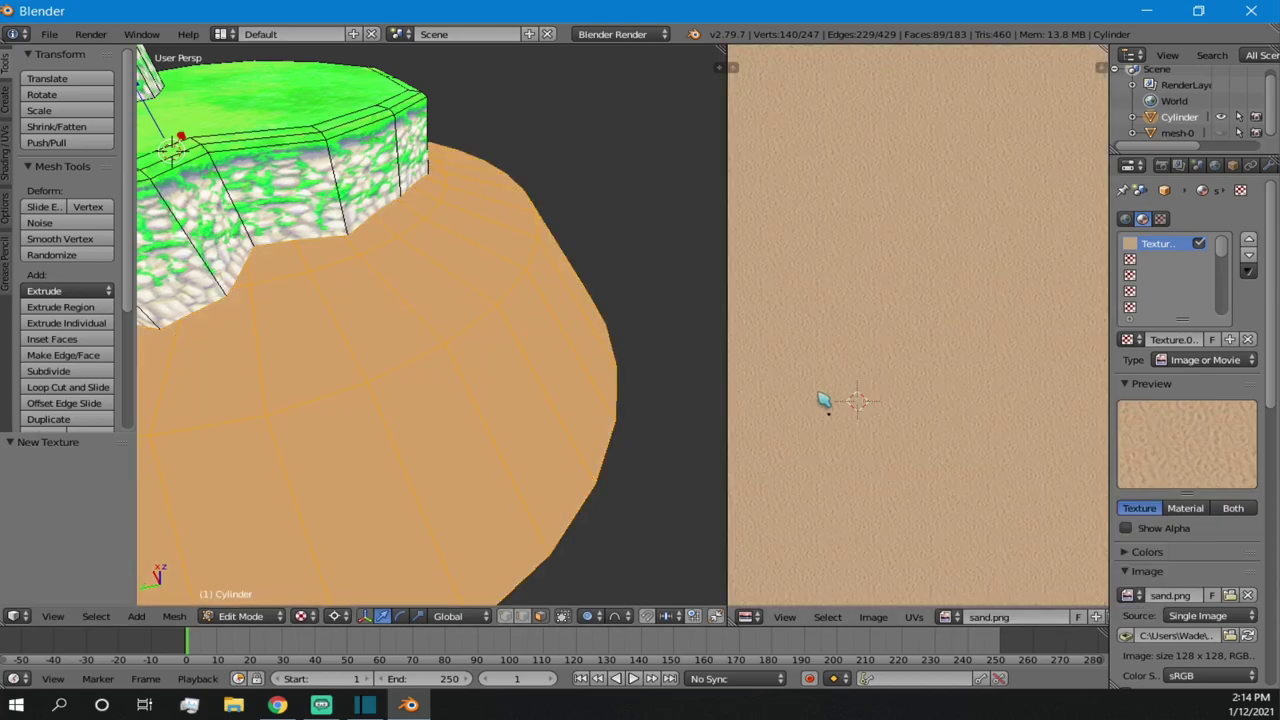
- Unwrap the selected slope faces onto the sand image
key("u")
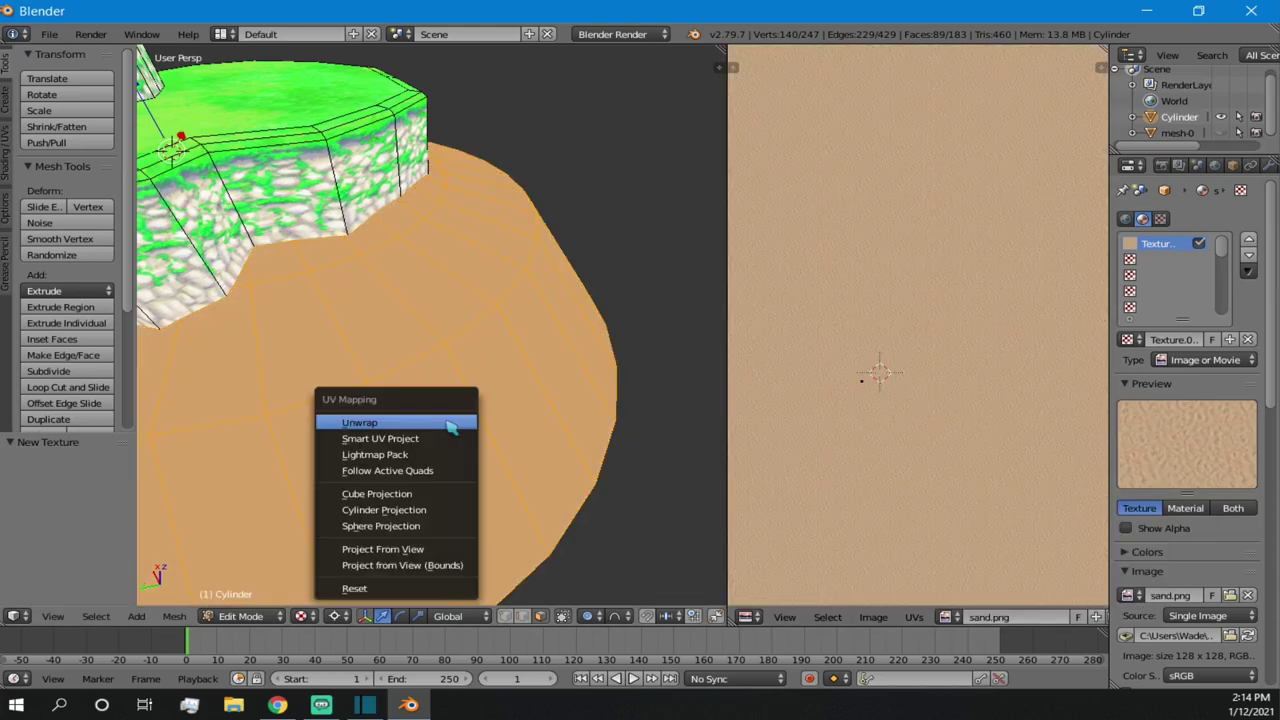
left_click(446, 420)
scroll(880, 408, "up", 5)
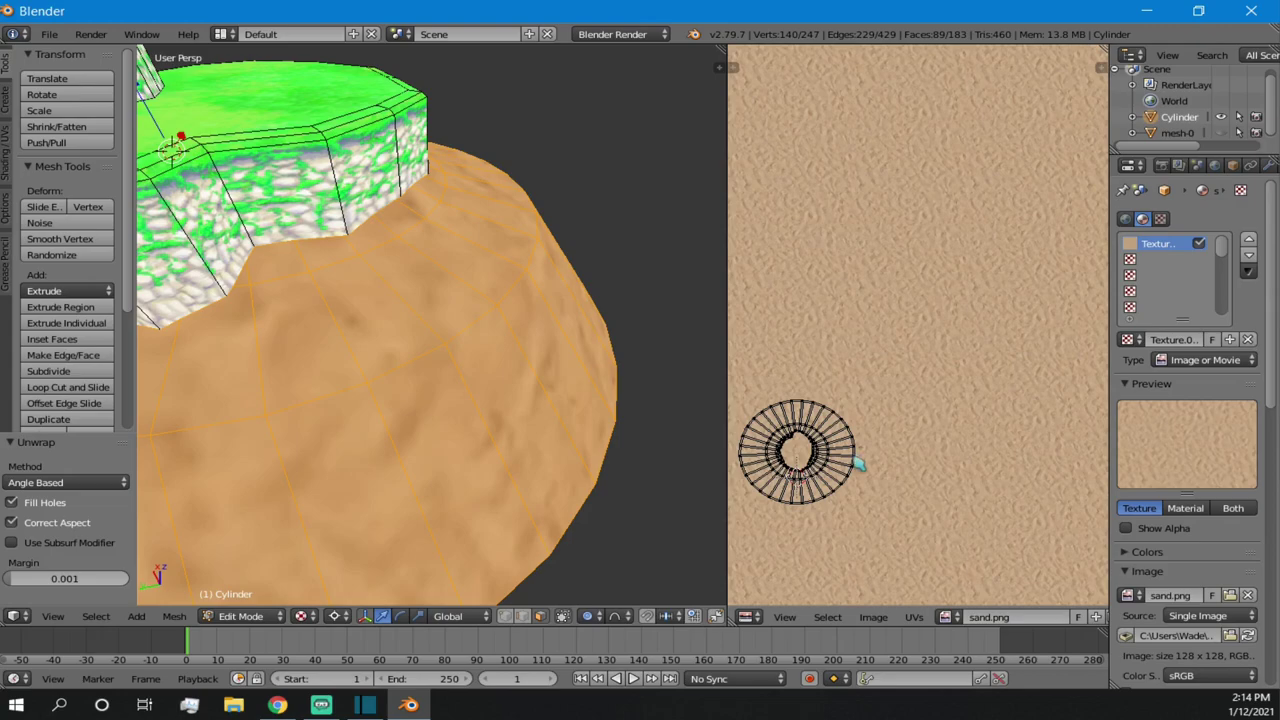
- Select the slope's whole UV layout and scale it up by a factor of about 6.86
key("a")
key("a")
key("s")
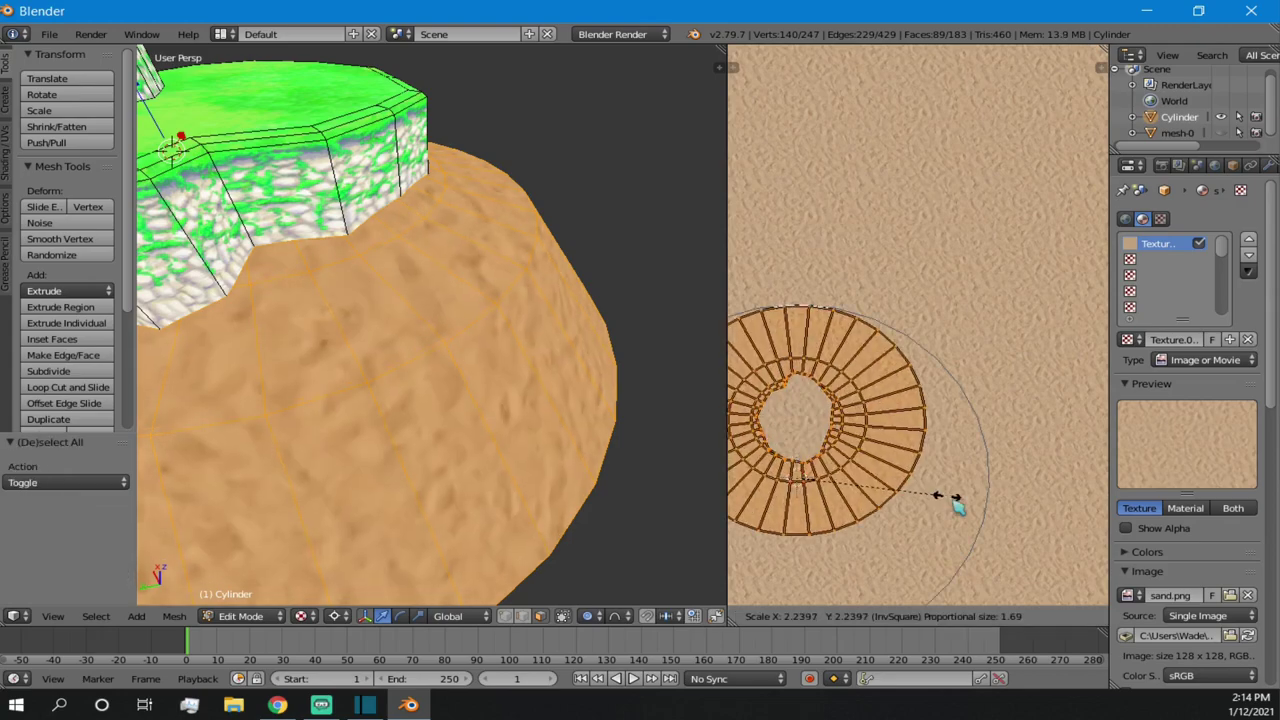
left_click(878, 578)
scroll(865, 502, "down", 2)
scroll(870, 470, "down", 2)
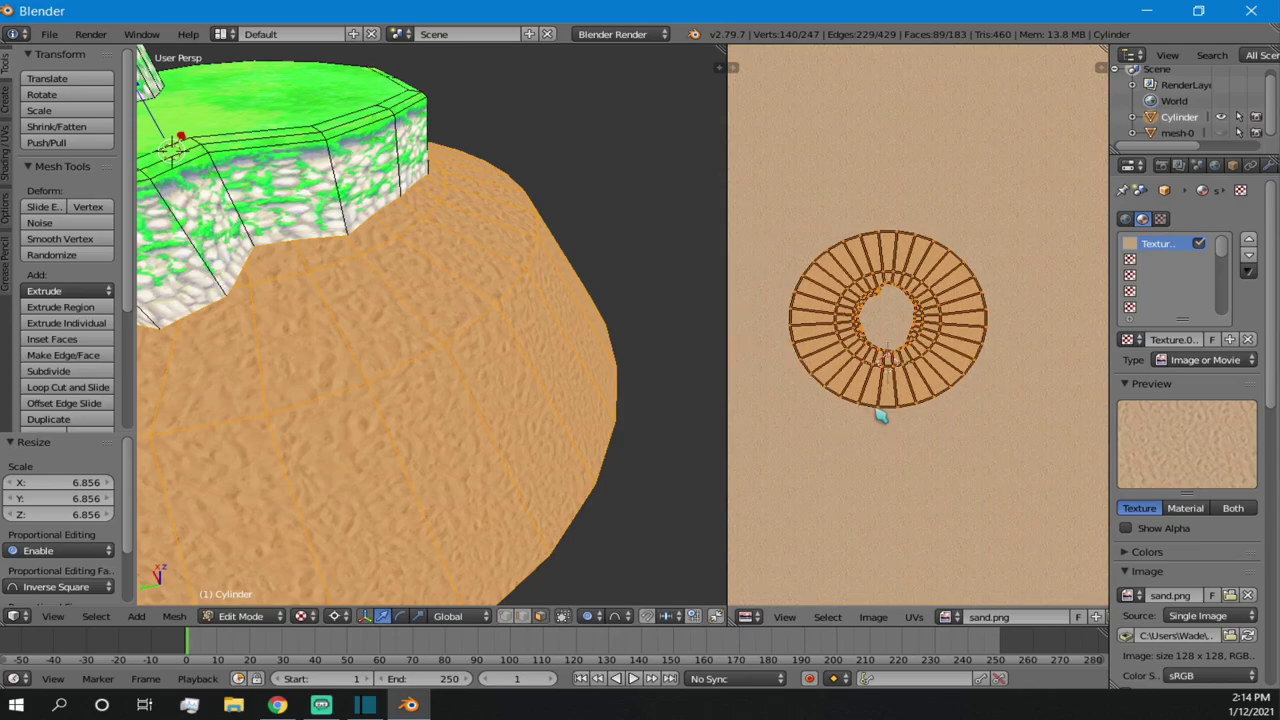
scroll(900, 406, "down", 1)
- Enlarge the slope's UV layout slightly more, by a factor of about 1.07, for a finer sand pattern
middle_click_drag(360, 371, 449, 306)
scroll(424, 337, "down", 3)
scroll(409, 311, "up", 2)
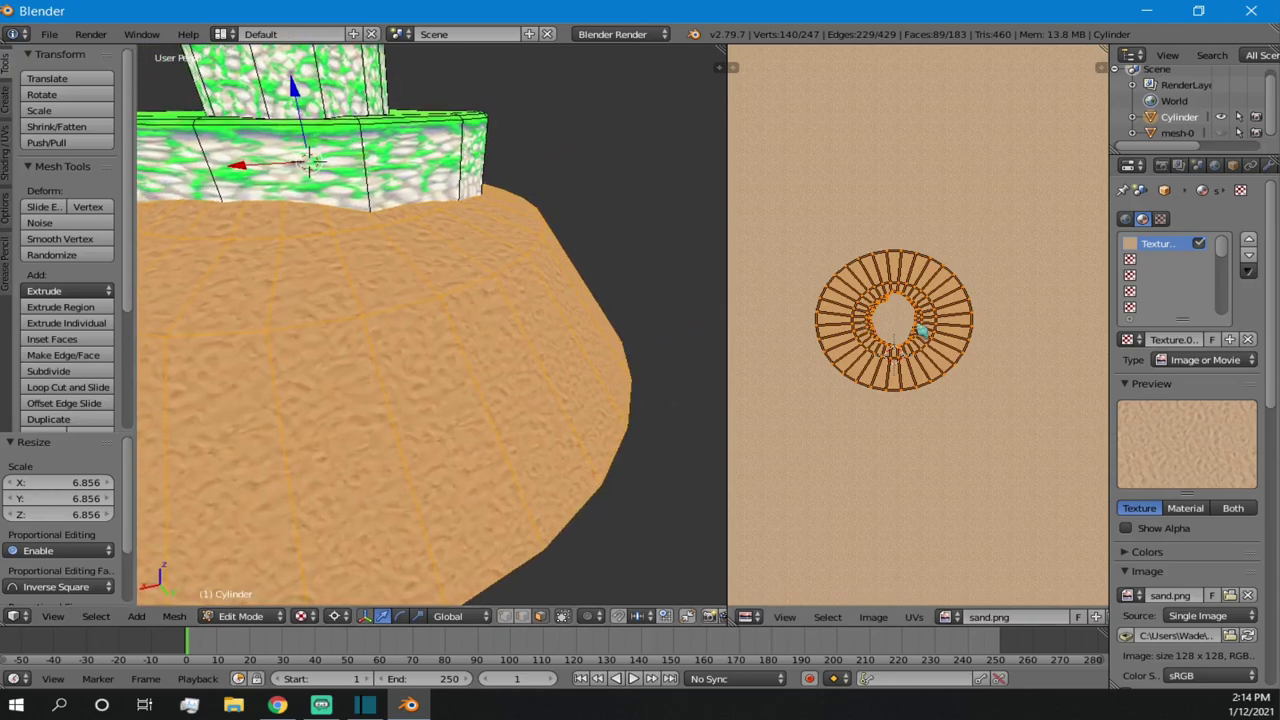
key("s")
left_click(970, 399)
scroll(357, 320, "up", 3)
scroll(384, 293, "down", 3)
scroll(213, 351, "down", 5)
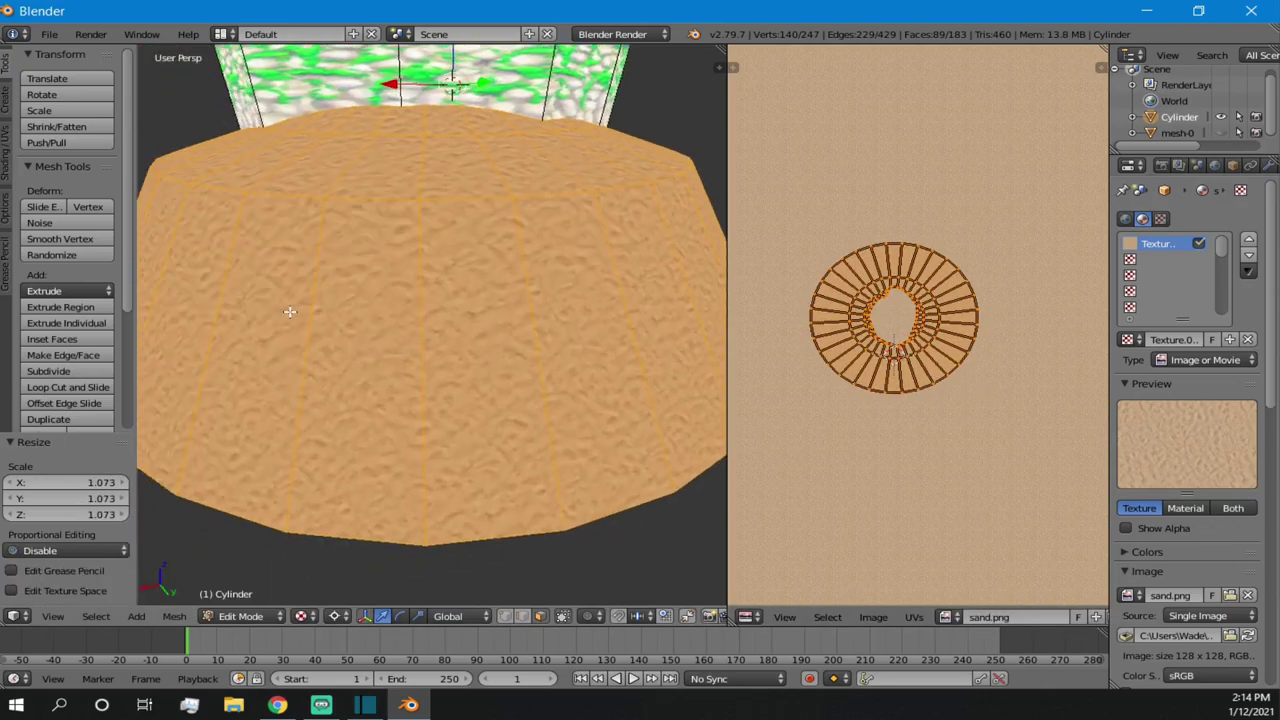
- Try scaling the selected slope faces of the mesh by about 1.21, and undo the resize
middle_click_drag(397, 310, 497, 345)
key("s")
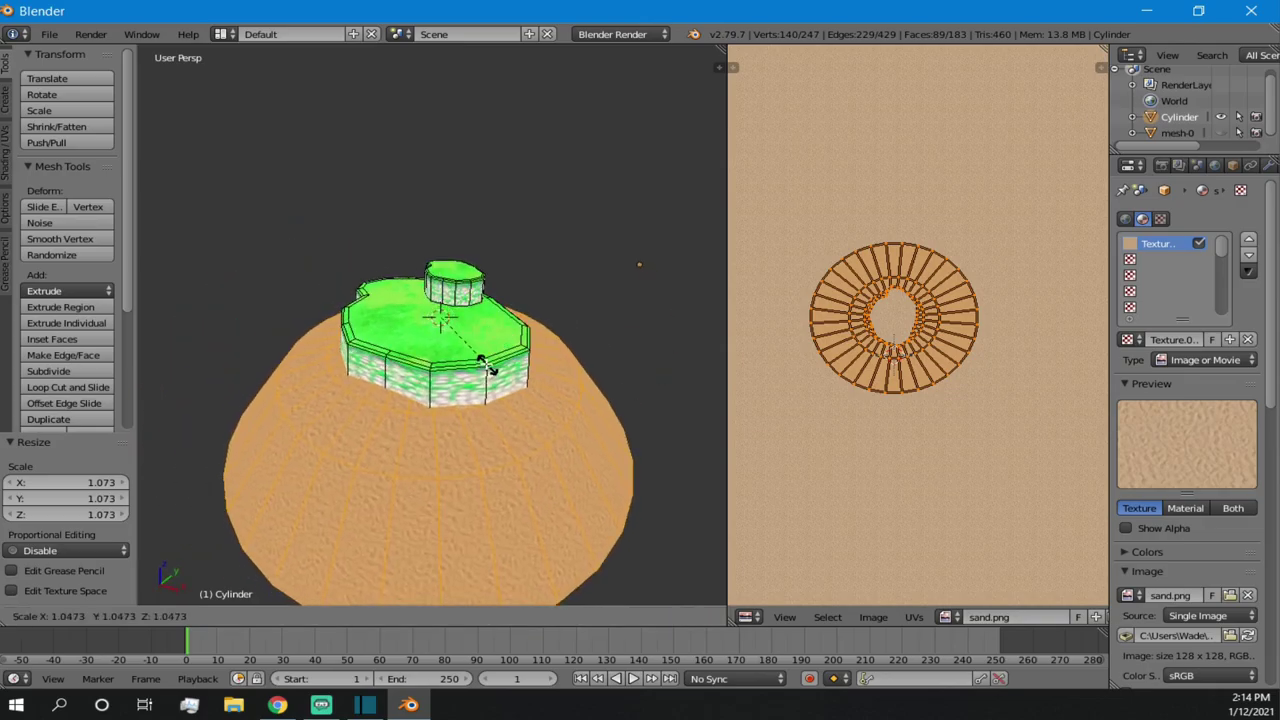
left_click(493, 376)
middle_click_drag(495, 377, 430, 332)
scroll(398, 378, "up", 1)
scroll(430, 332, "up", 4)
scroll(432, 330, "down", 5)
scroll(481, 338, "down", 2)
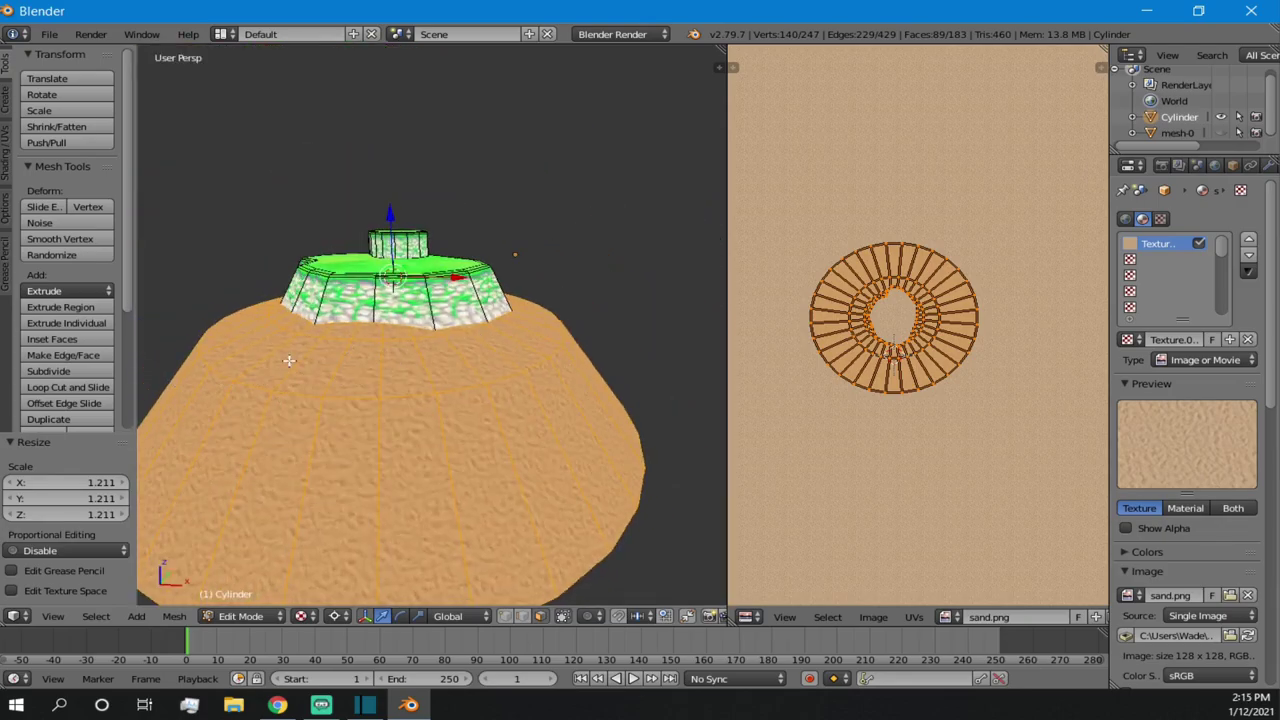
key("ctrl+z")
- Examine the sand texture's density around the slope, select a single slope face for comparison and clear the selection
scroll(437, 358, "up", 5)
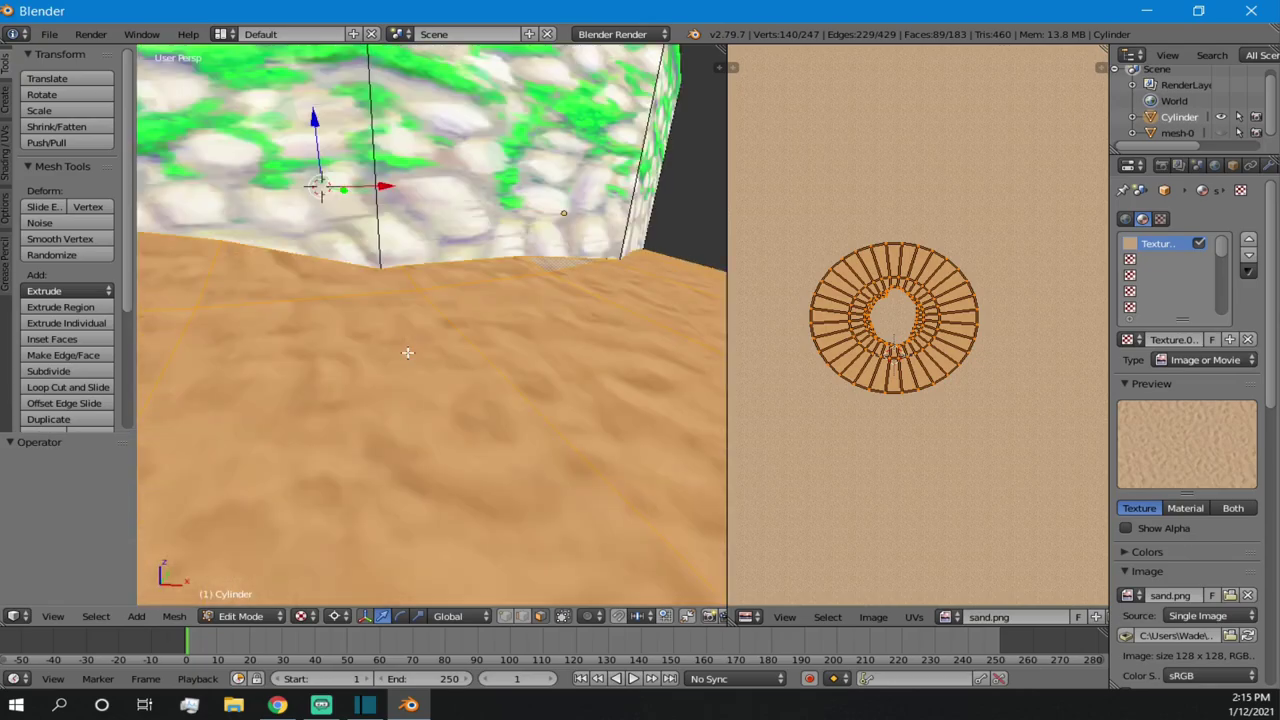
scroll(410, 352, "down", 4)
right_click(405, 372)
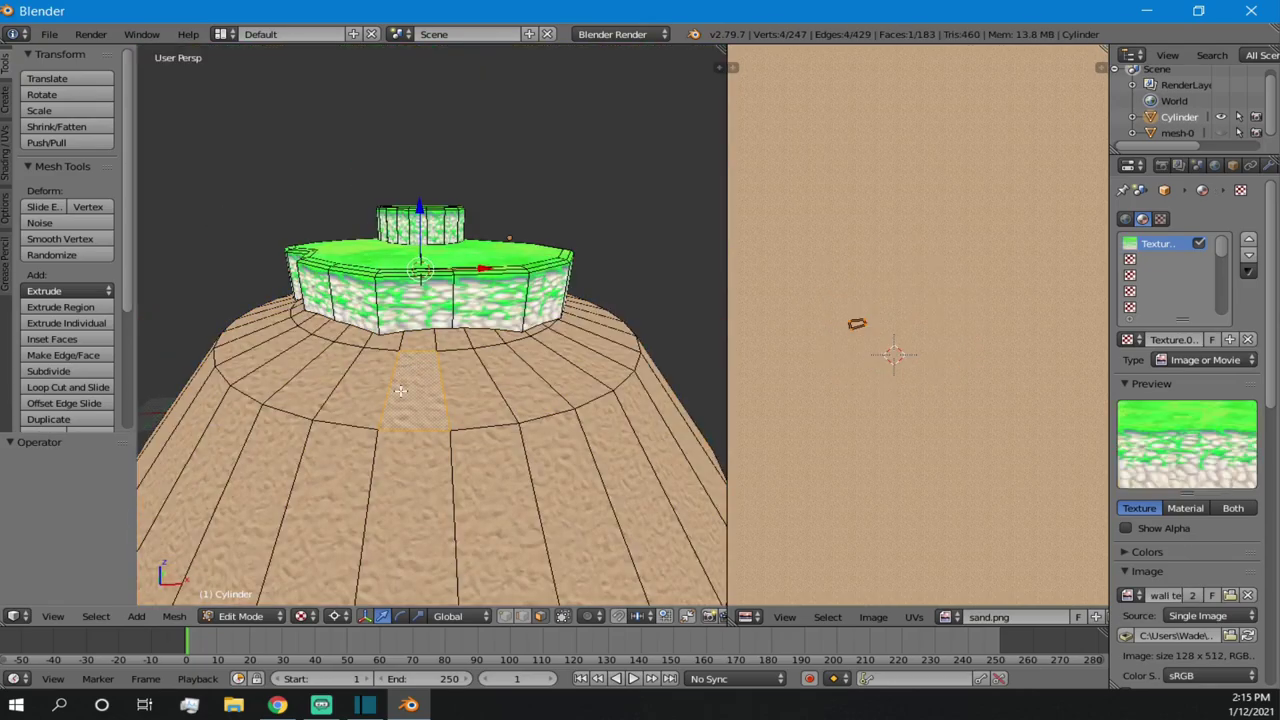
scroll(401, 408, "up", 3)
scroll(430, 430, "down", 4)
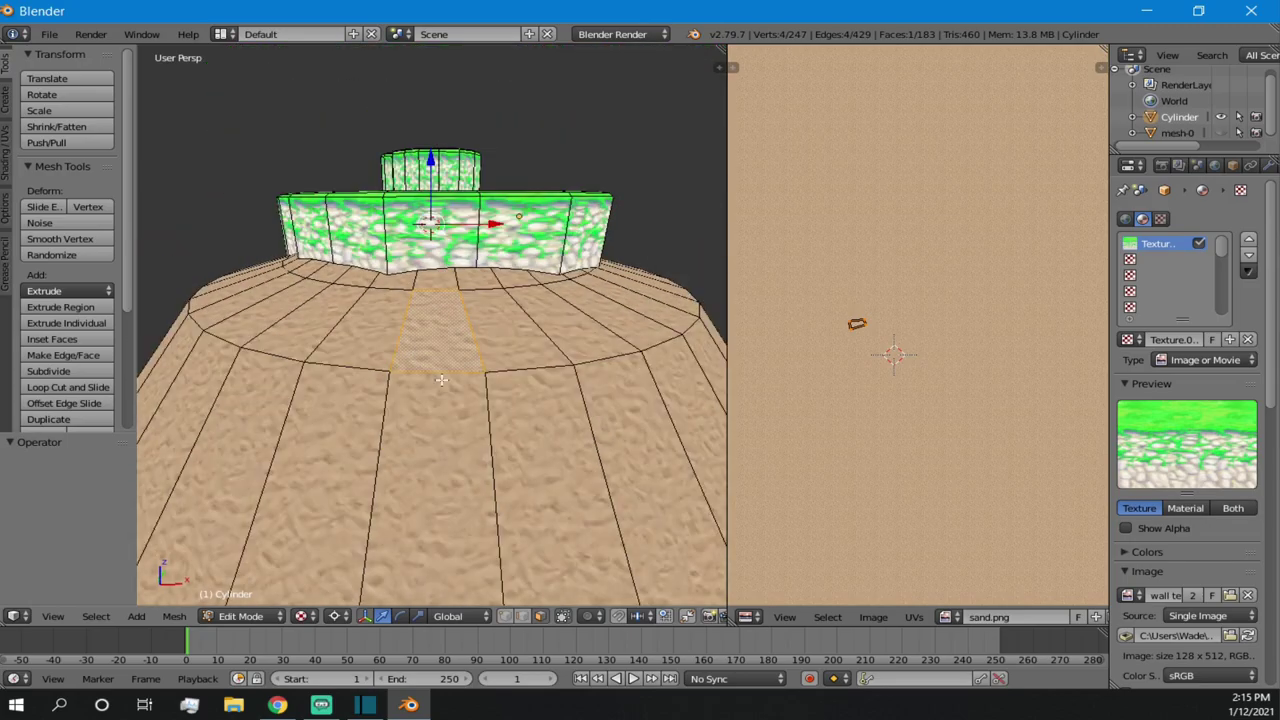
middle_click_drag(440, 440, 645, 296)
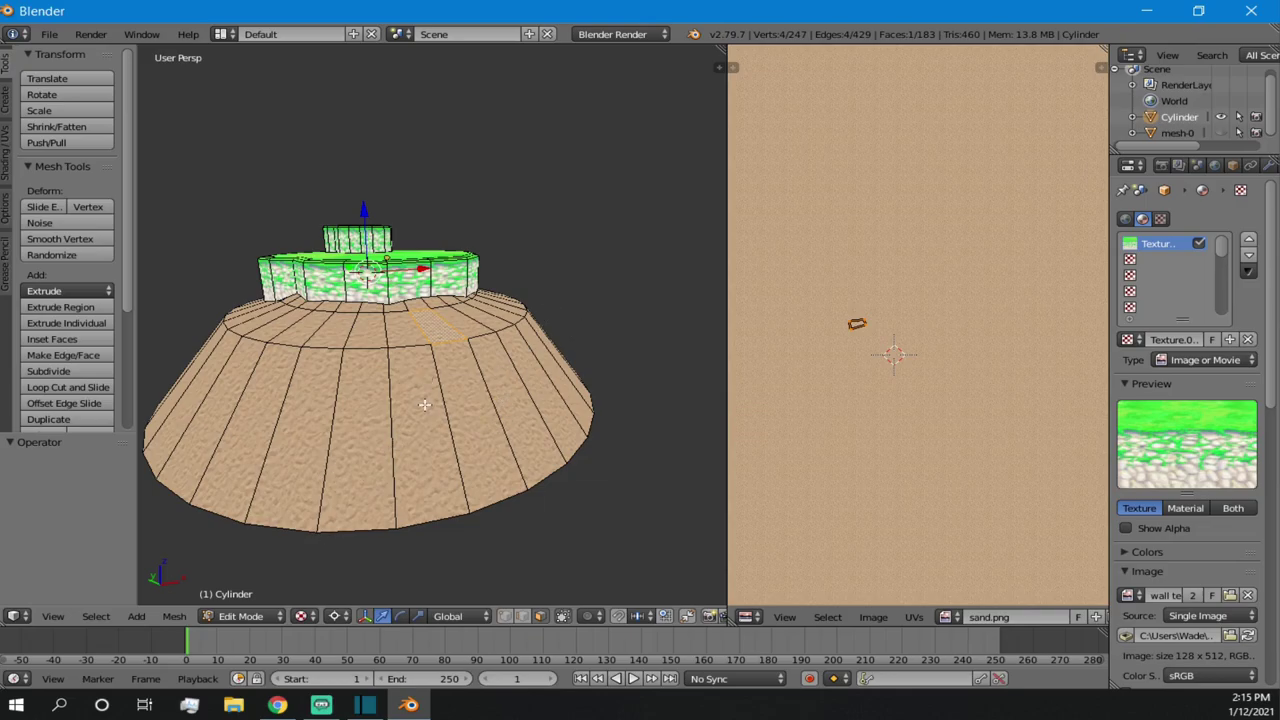
key("a")
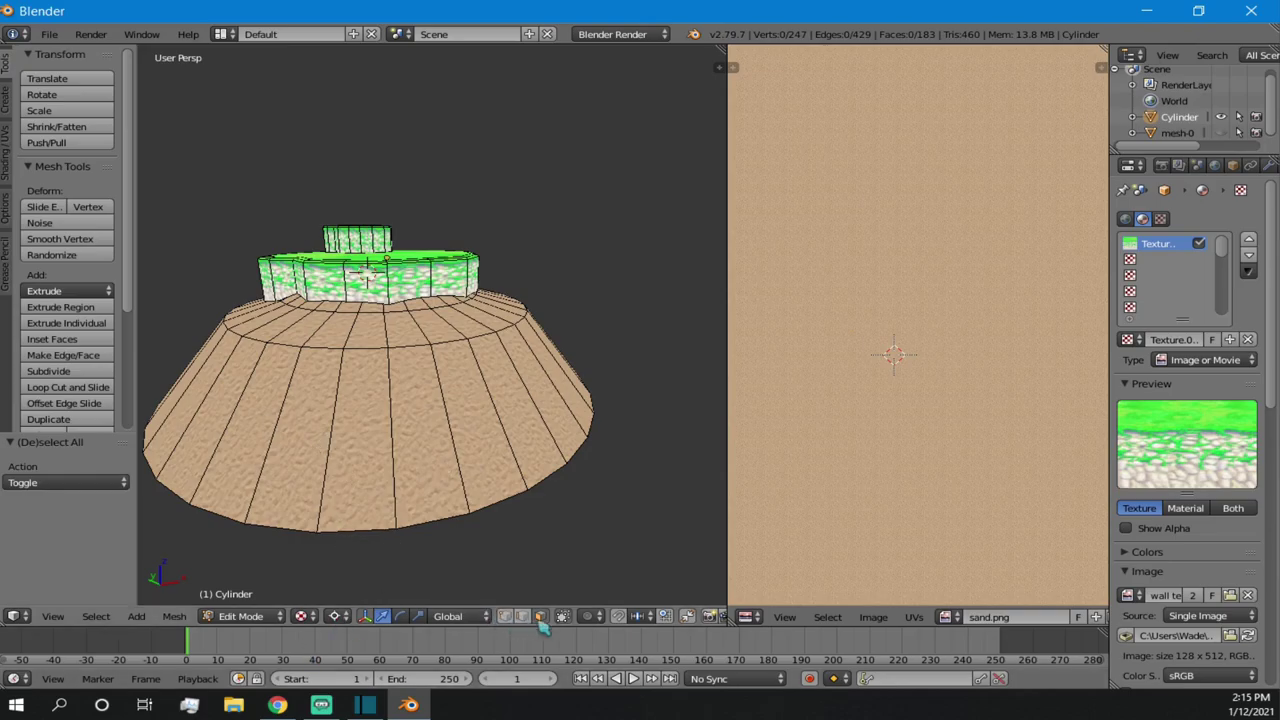
- Switch the island model to Vertex Paint mode and return it to Edit Mode
left_click(248, 616)
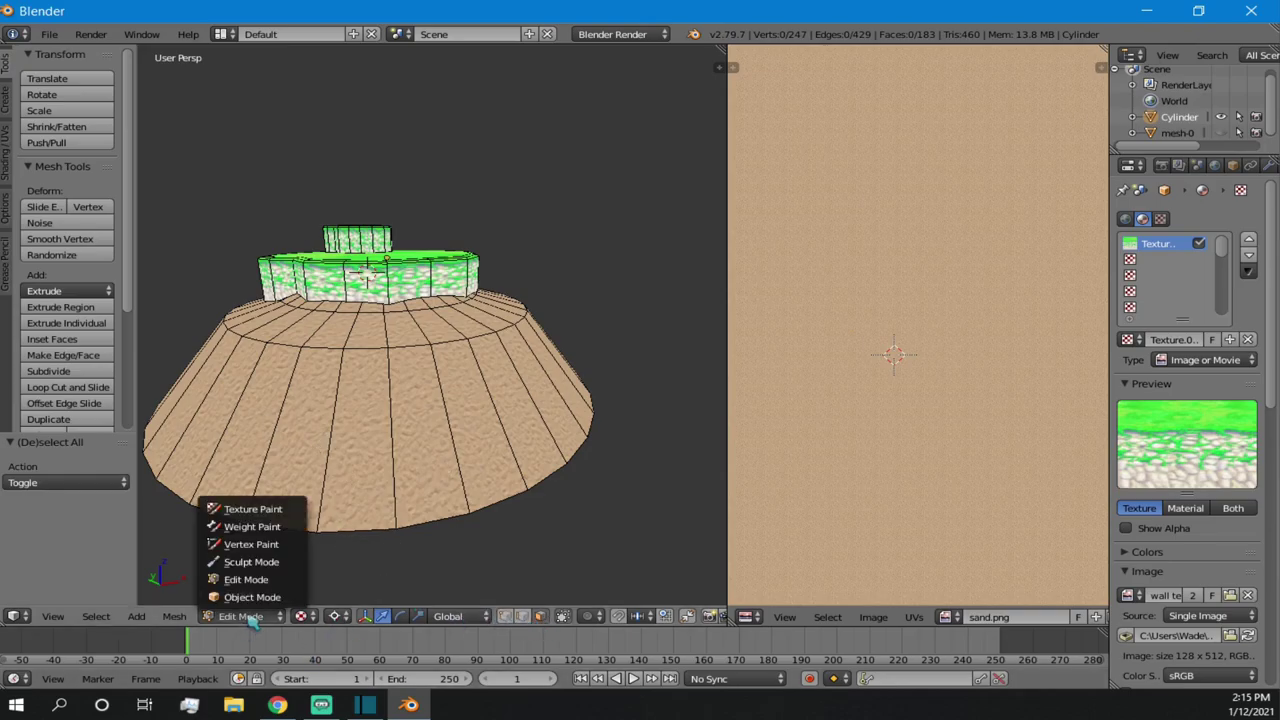
left_click(300, 547)
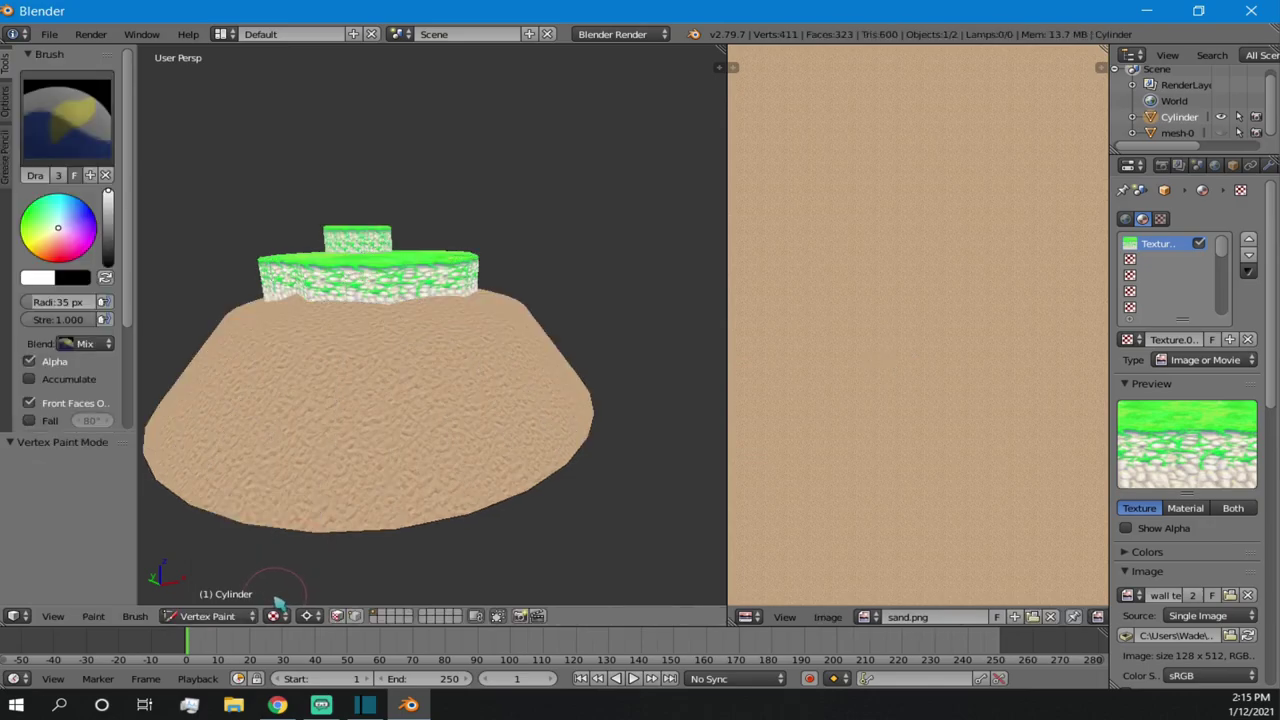
left_click(250, 616)
left_click(256, 579)
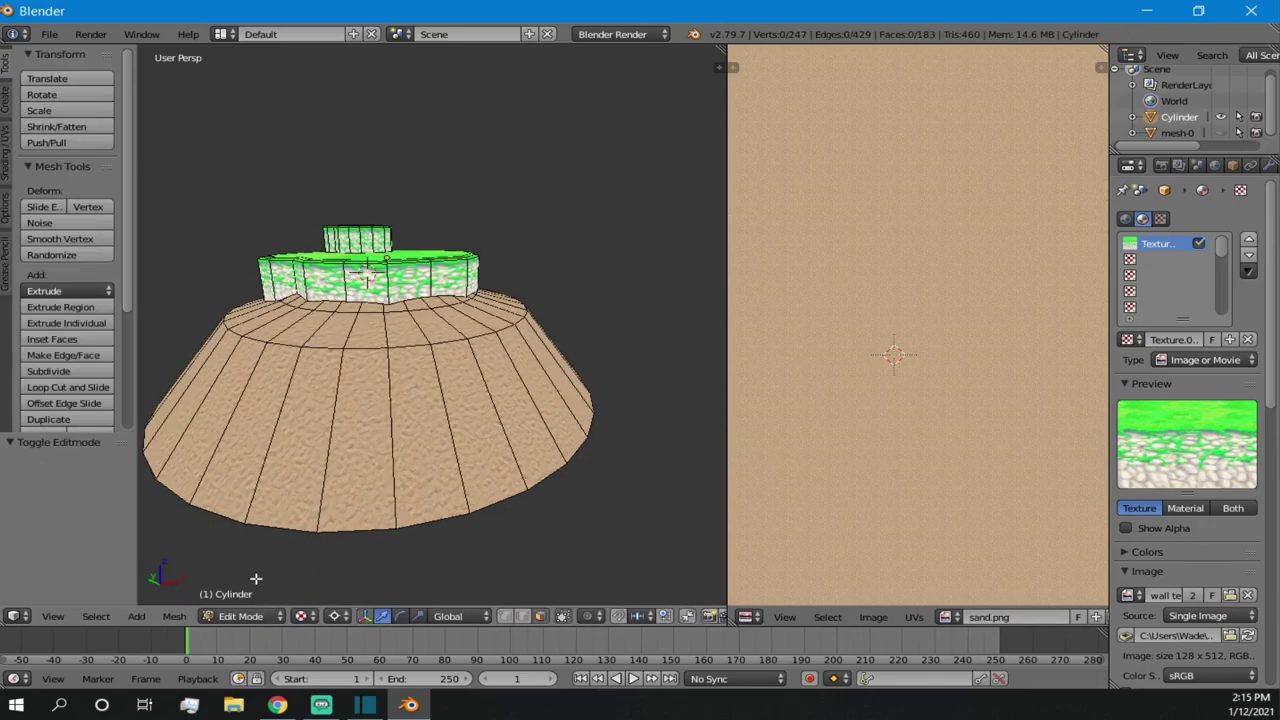
- Select a run of faces along the slope's upper ring, starting from a lower face, using shortest-path selection
right_click(365, 394)
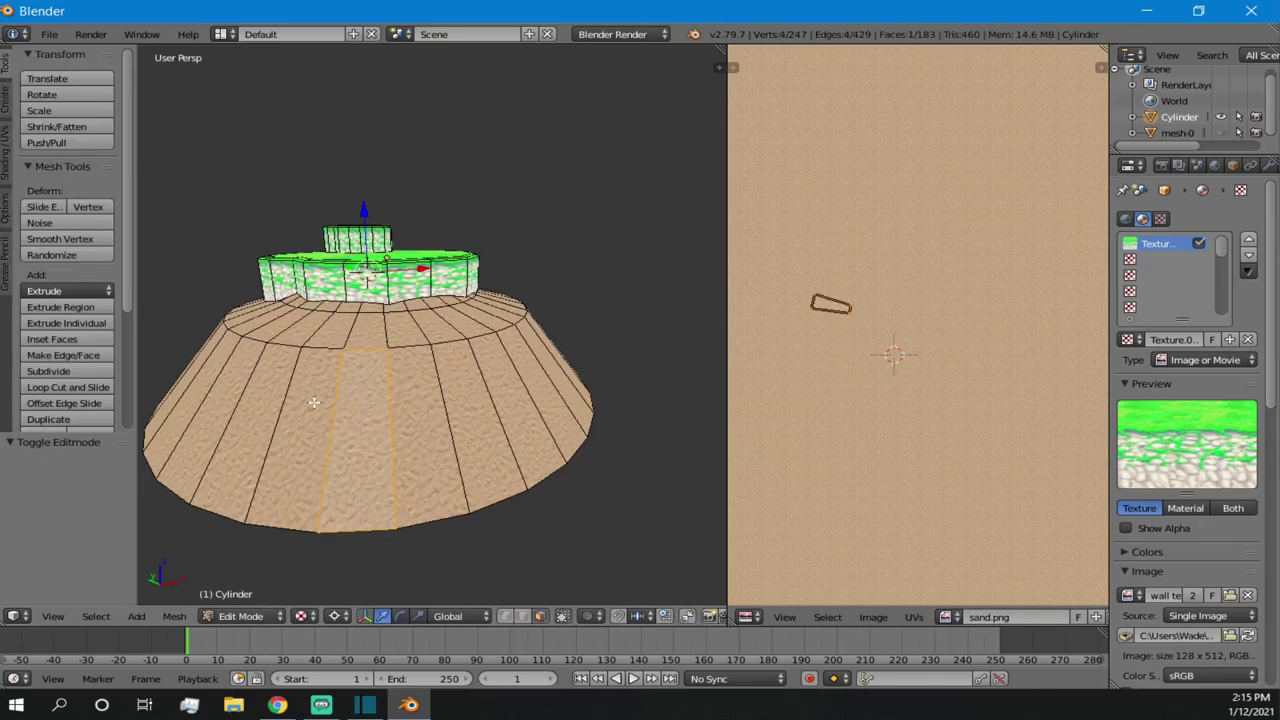
middle_click_drag(378, 382, 474, 409)
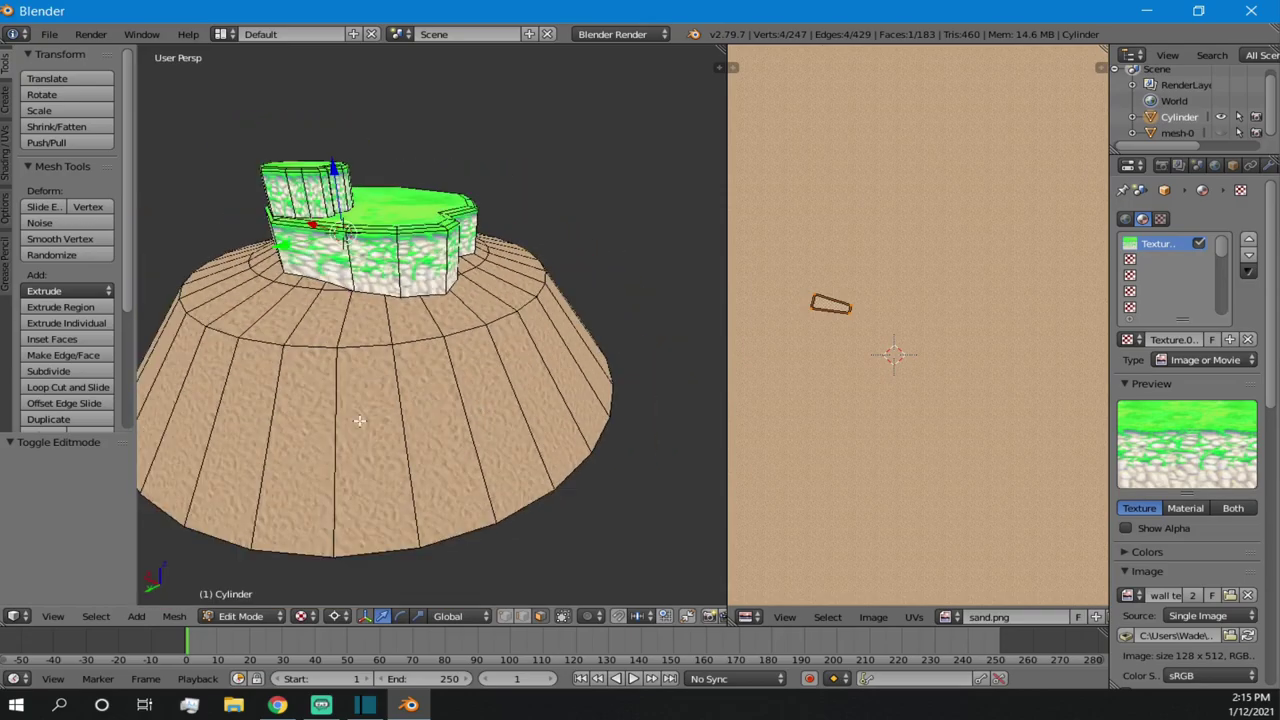
right_click(314, 395, "ctrl")
middle_click_drag(314, 395, 389, 407)
middle_click_drag(540, 391, 371, 410)
scroll(420, 408, "down", 2)
middle_click_drag(460, 400, 506, 434)
key("x")
key("Escape")
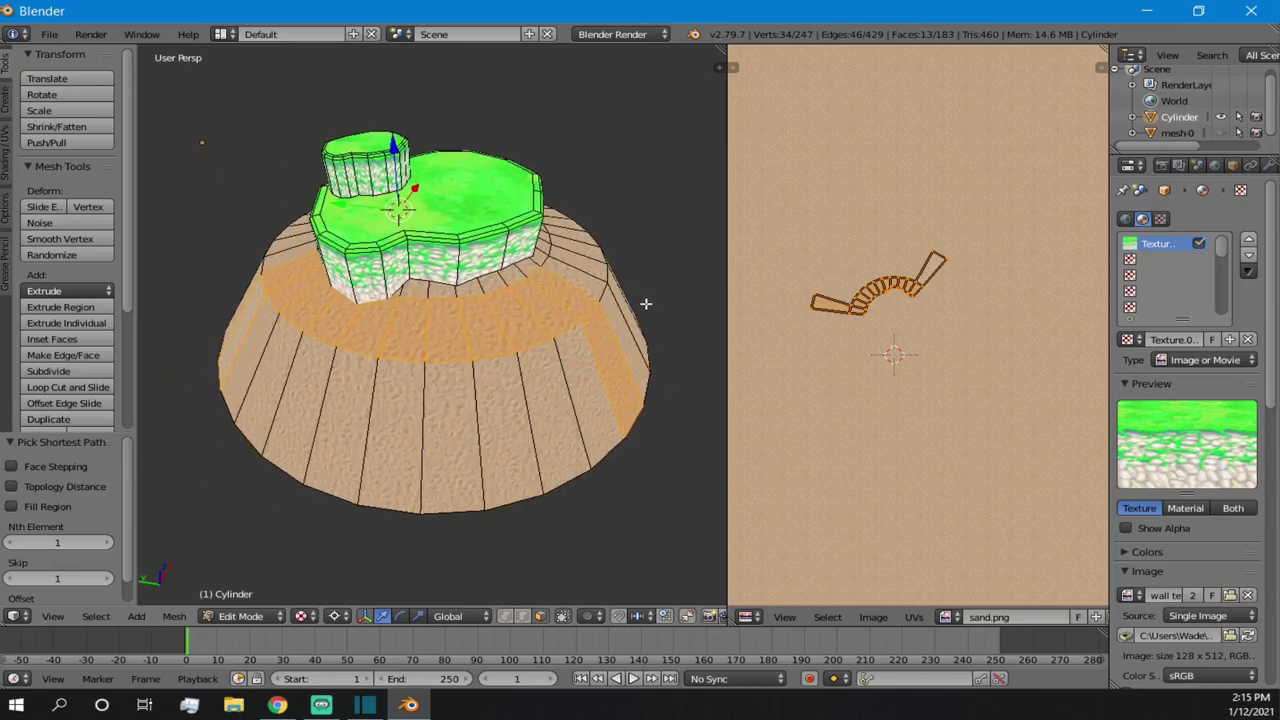
key("z")
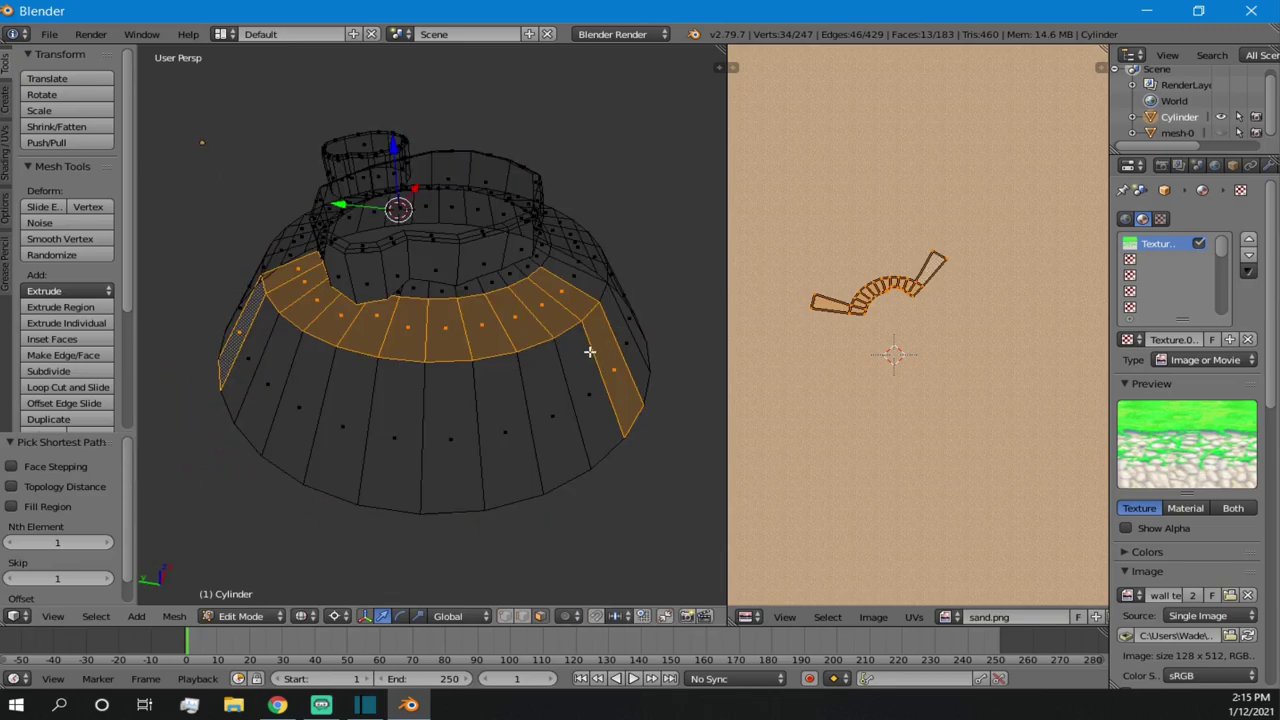
key("z")
- Add the lower-ring faces and the narrow faces near the plateau on this side of the slope with circle select
key("c")
mouse_move(558, 325)
left_mouse_down()
mouse_move(440, 400)
mouse_move(245, 300)
mouse_move(275, 218)
left_mouse_up()
right_click(275, 218)
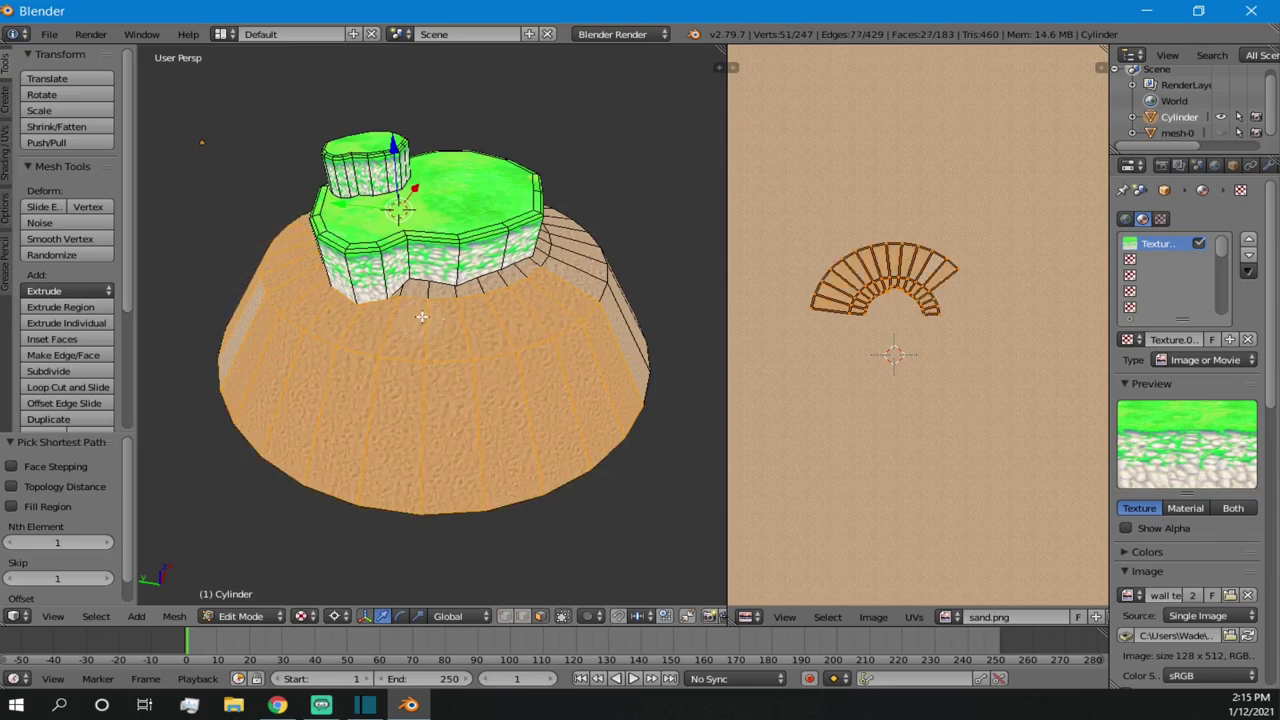
key("c")
mouse_move(493, 309)
left_mouse_down()
mouse_move(556, 283)
mouse_move(580, 238)
mouse_move(630, 300)
mouse_move(602, 366)
left_mouse_up()
- Extend the circle selection across the unselected slope faces on the opposite side of the island
middle_click_drag(298, 402, 535, 370)
scroll(560, 354, "down", 2)
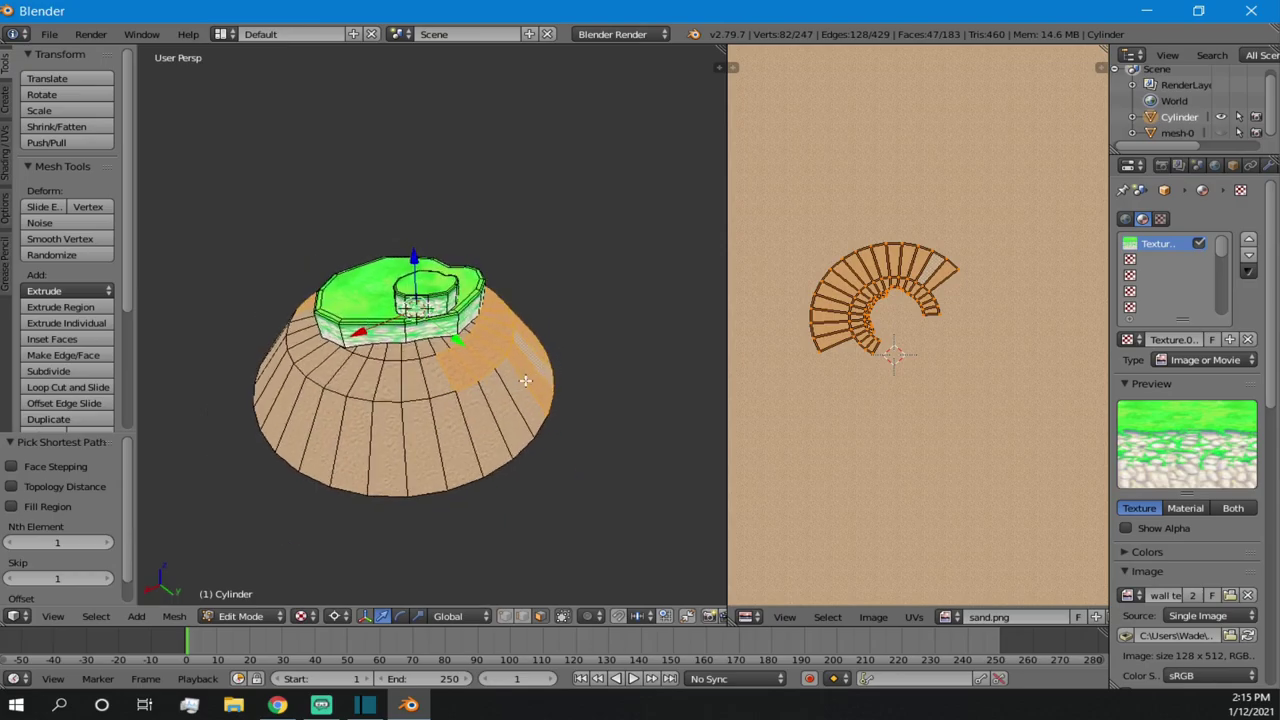
key("c")
left_click(510, 366)
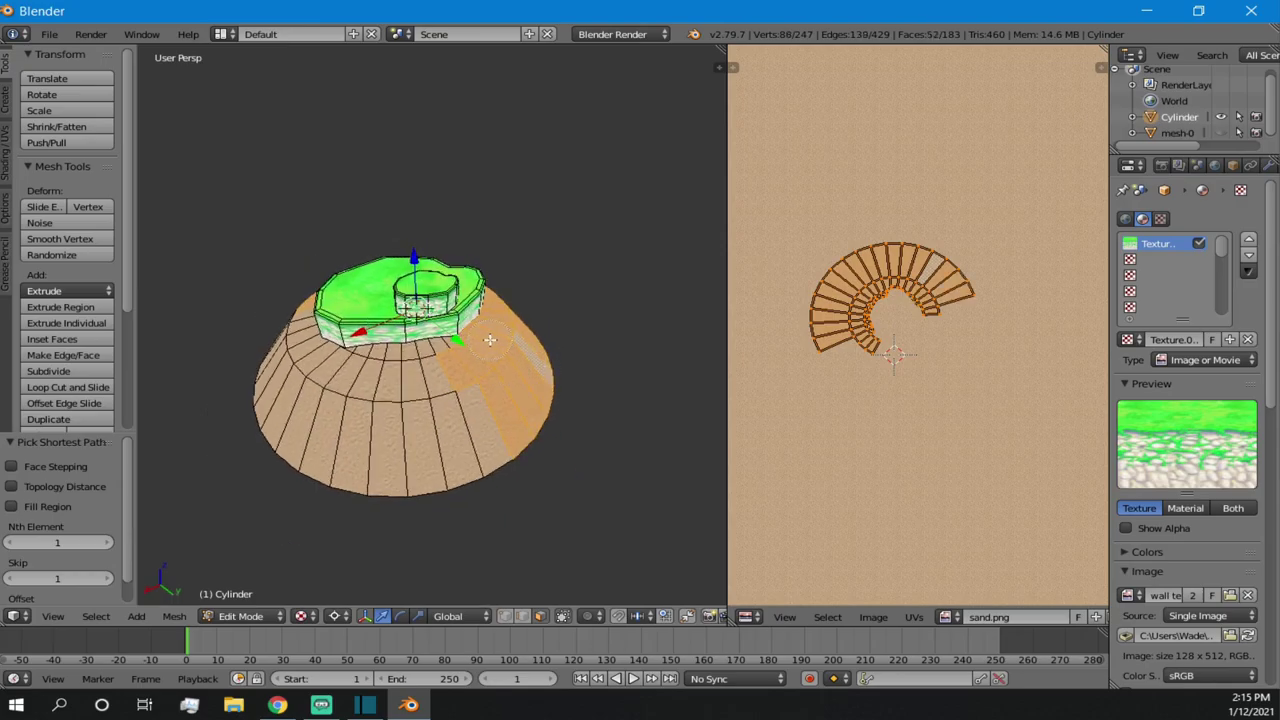
mouse_move(481, 356)
left_mouse_down()
mouse_move(412, 375)
mouse_move(370, 420)
mouse_move(473, 402)
left_mouse_up()
mouse_move(364, 430)
left_mouse_down()
mouse_move(297, 377)
mouse_move(277, 337)
left_mouse_up()
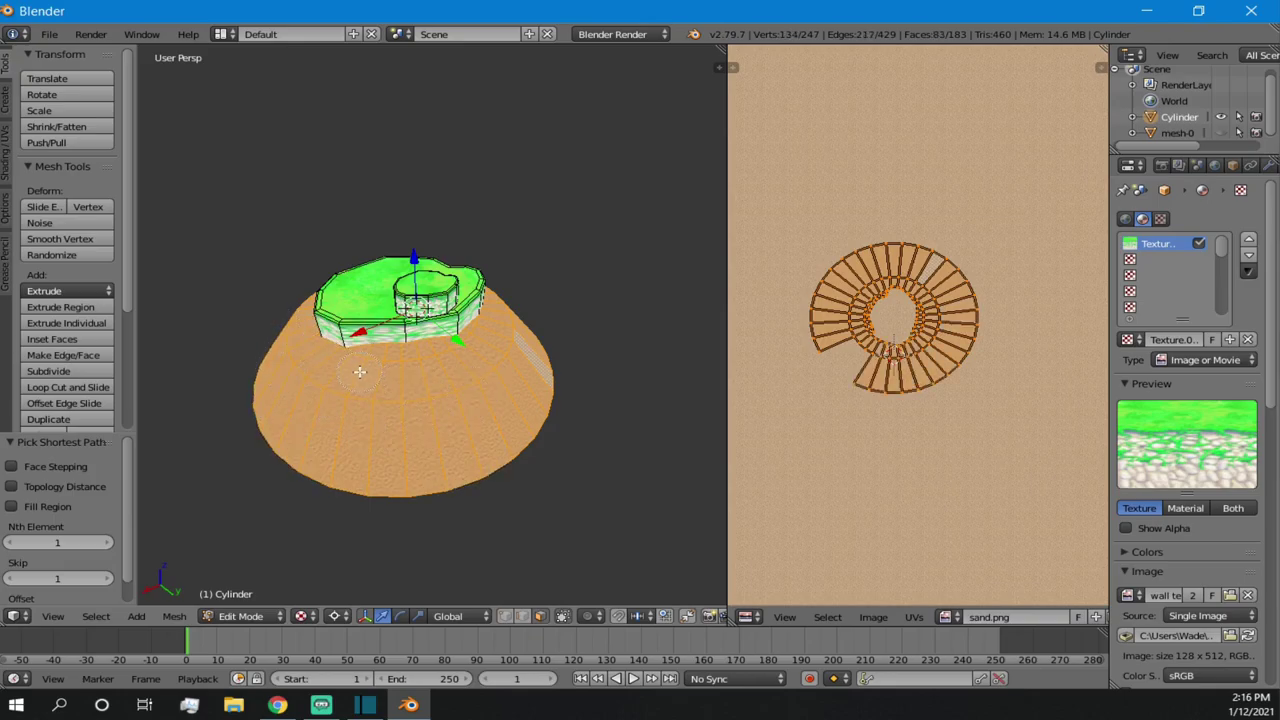
- Add the last unselected lower faces so that the whole sand slope is selected
middle_click_drag(236, 371, 489, 410)
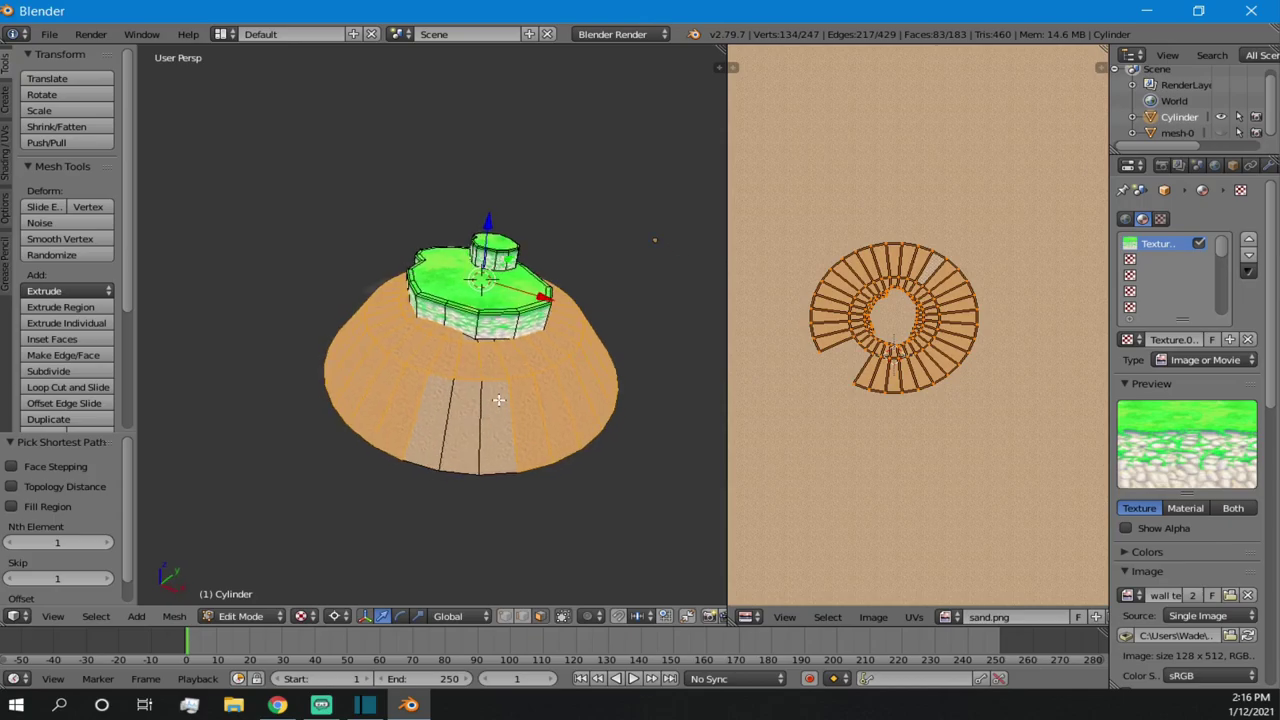
scroll(499, 403, "up", 1)
key("c")
left_click_drag(541, 403, 466, 380)
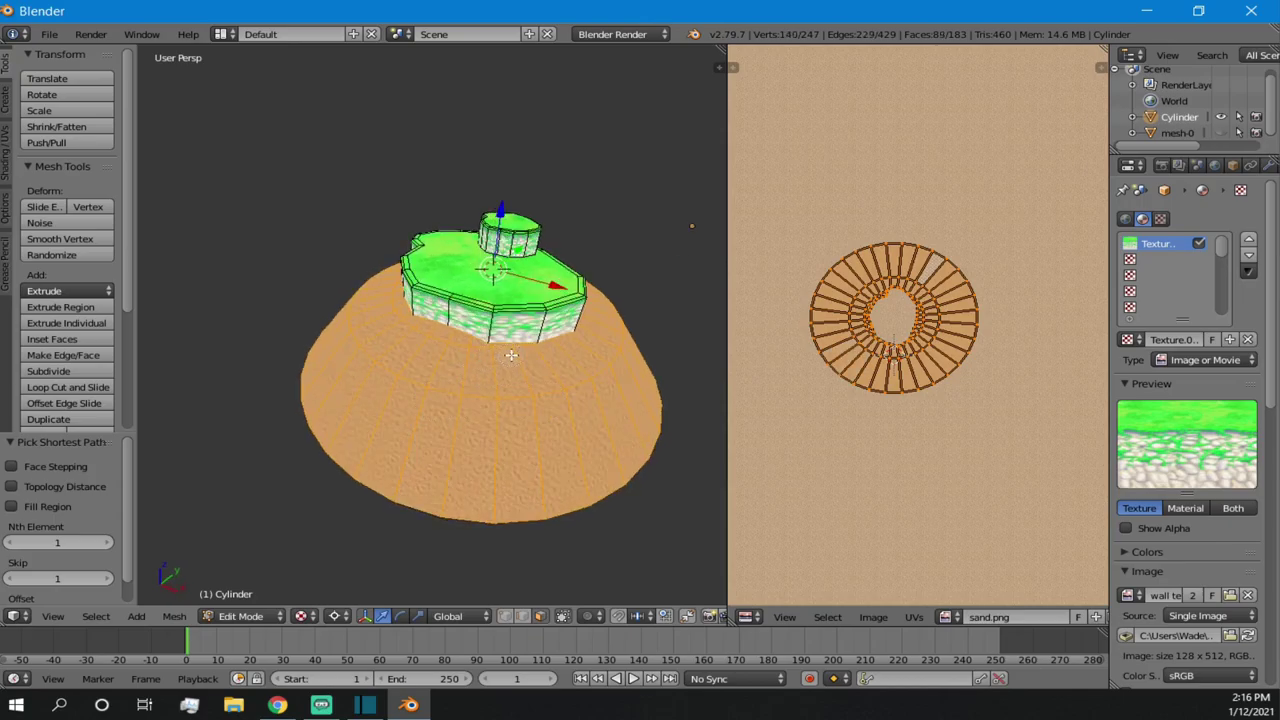
- Snap the 3D cursor to the selected slope faces and switch the island to Vertex Paint mode
middle_click_drag(263, 527, 238, 521)
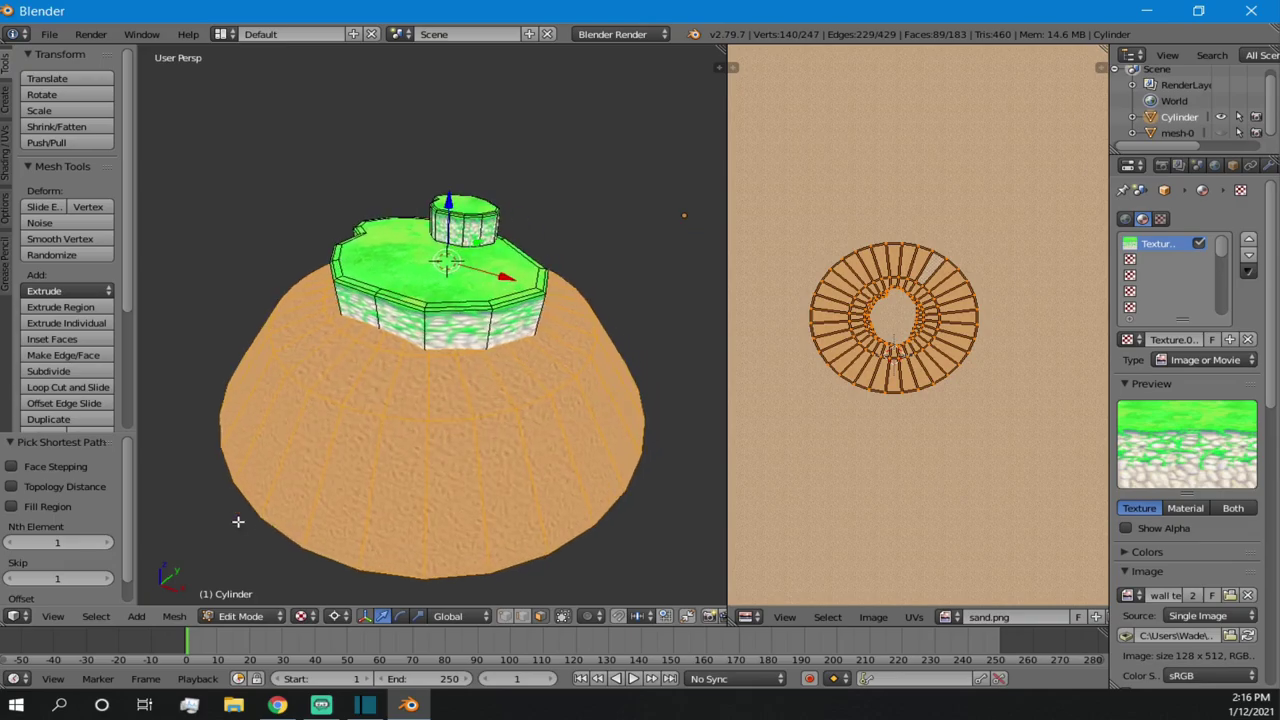
key("shift+s")
left_click(400, 491)
middle_click_drag(400, 491, 330, 588)
left_click(266, 617)
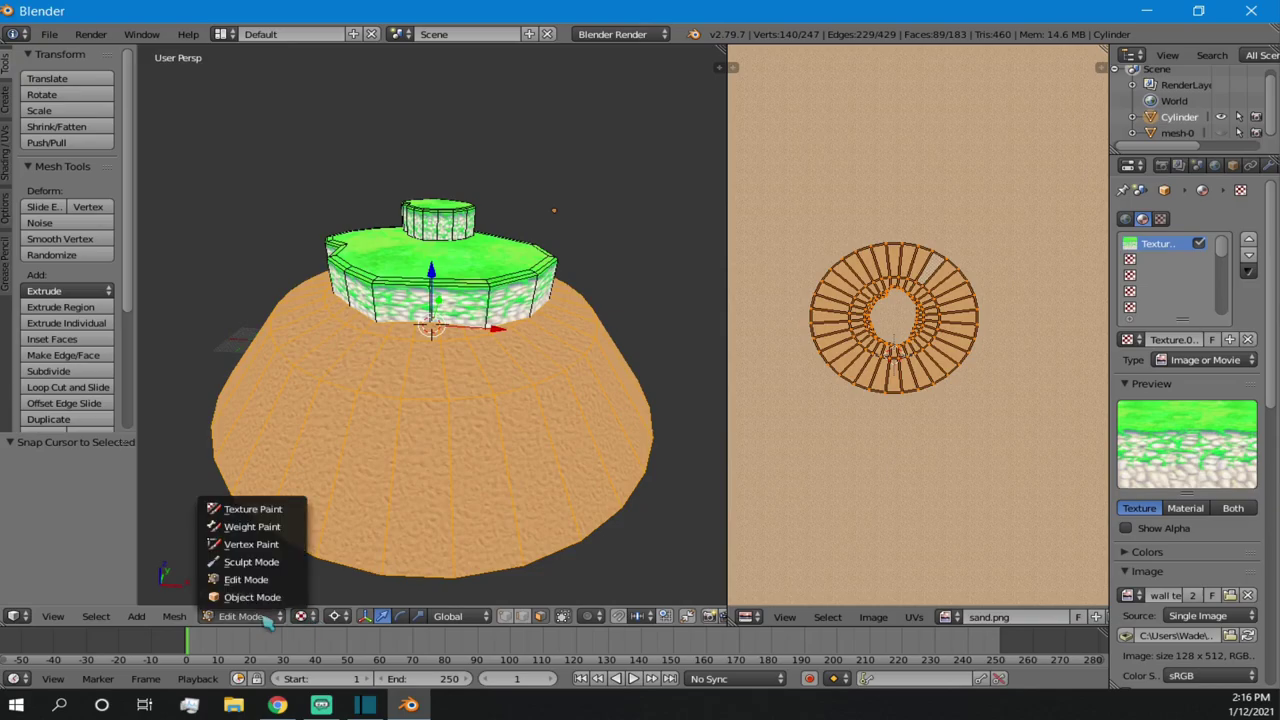
left_click(266, 545)
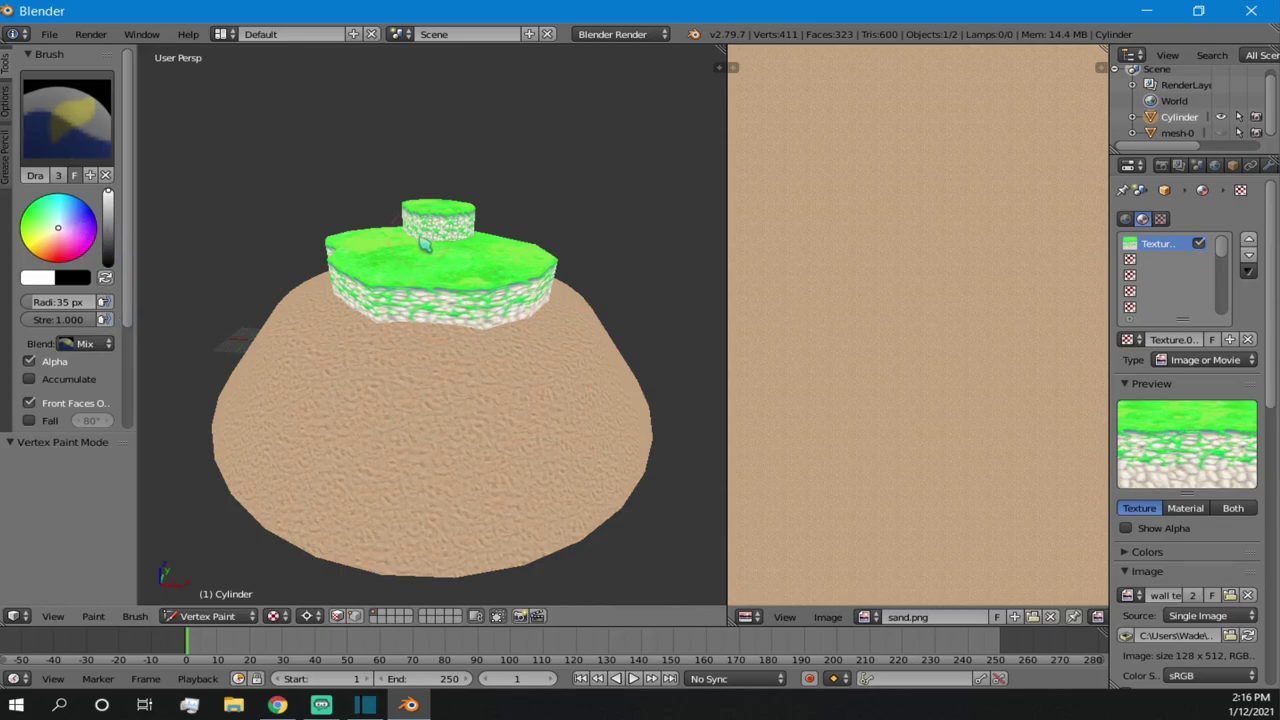
- Try painting the plateau and slope in saturated blue without a face mask, undoing the stroke
left_click_drag(73, 238, 85, 204)
mouse_move(425, 222)
left_mouse_down()
mouse_move(448, 276)
mouse_move(384, 311)
mouse_move(357, 420)
mouse_move(440, 466)
mouse_move(486, 400)
left_mouse_up()
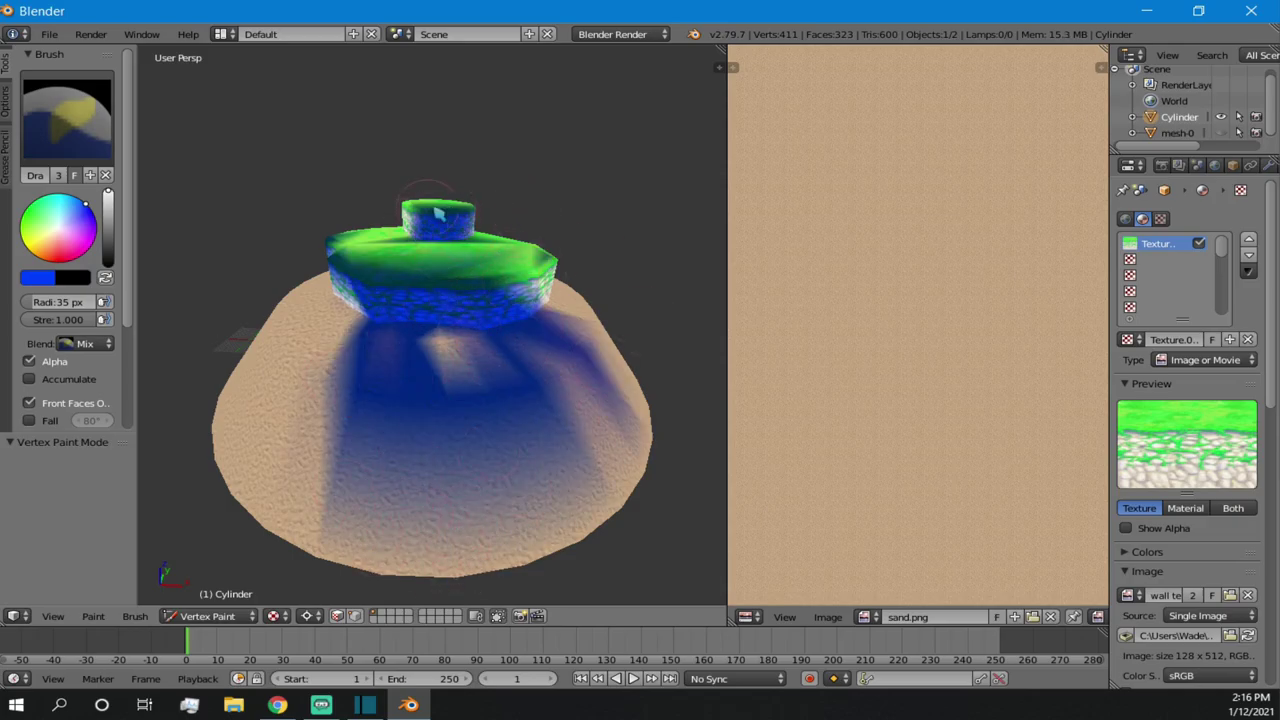
key("ctrl+z")
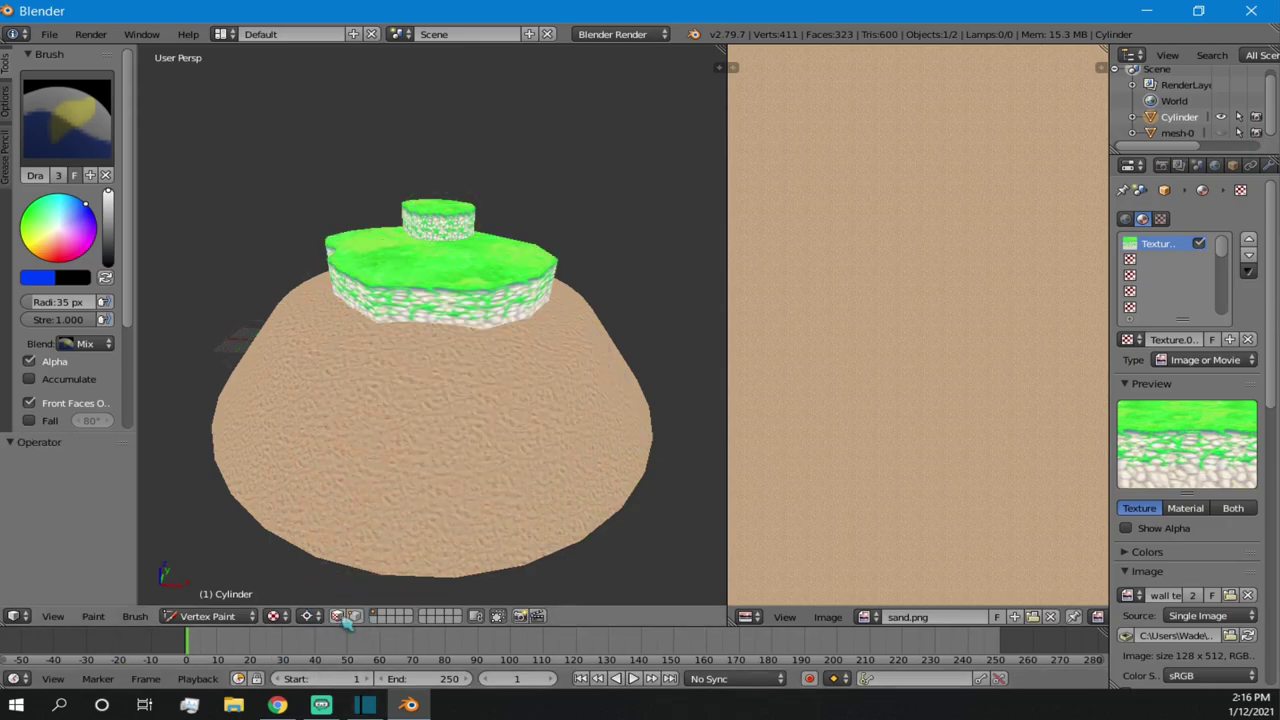
- Enable face selection masking for painting and test it with a blue stroke down the slope, undoing the stroke
left_click(338, 616)
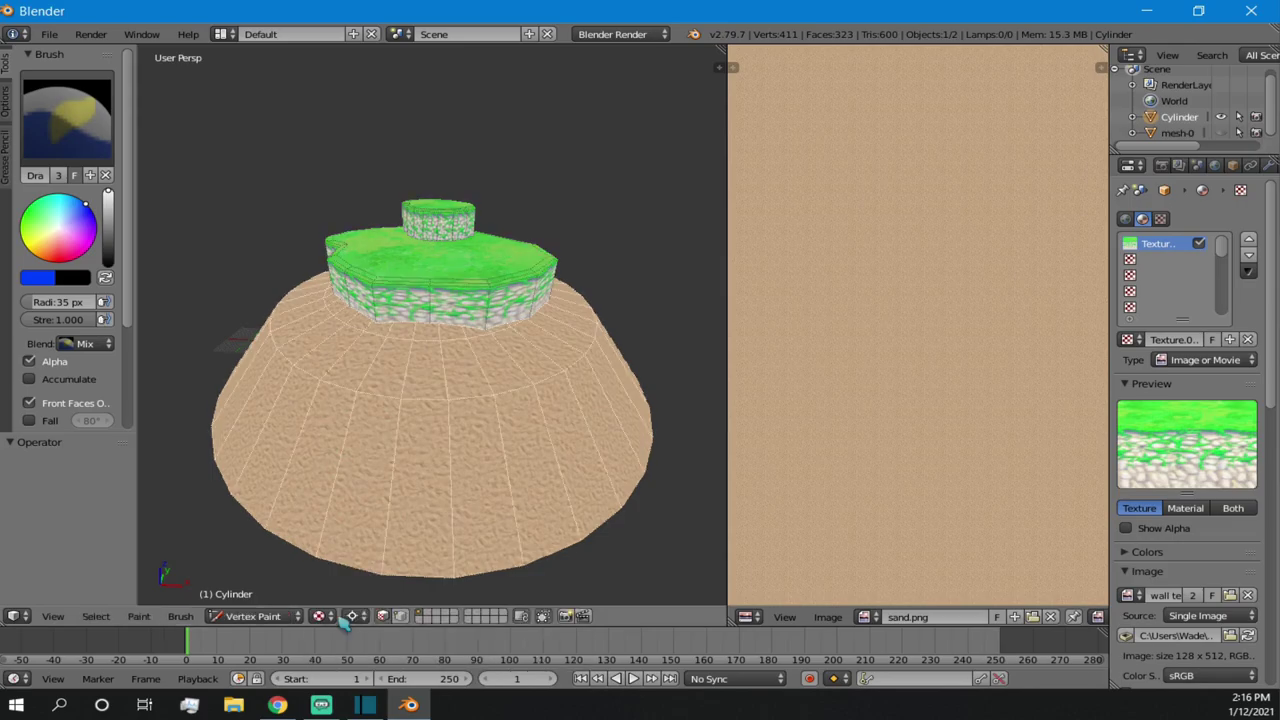
mouse_move(489, 338)
left_mouse_down()
mouse_move(390, 298)
mouse_move(466, 343)
mouse_move(600, 494)
mouse_move(437, 506)
mouse_move(529, 531)
mouse_move(509, 514)
left_mouse_up()
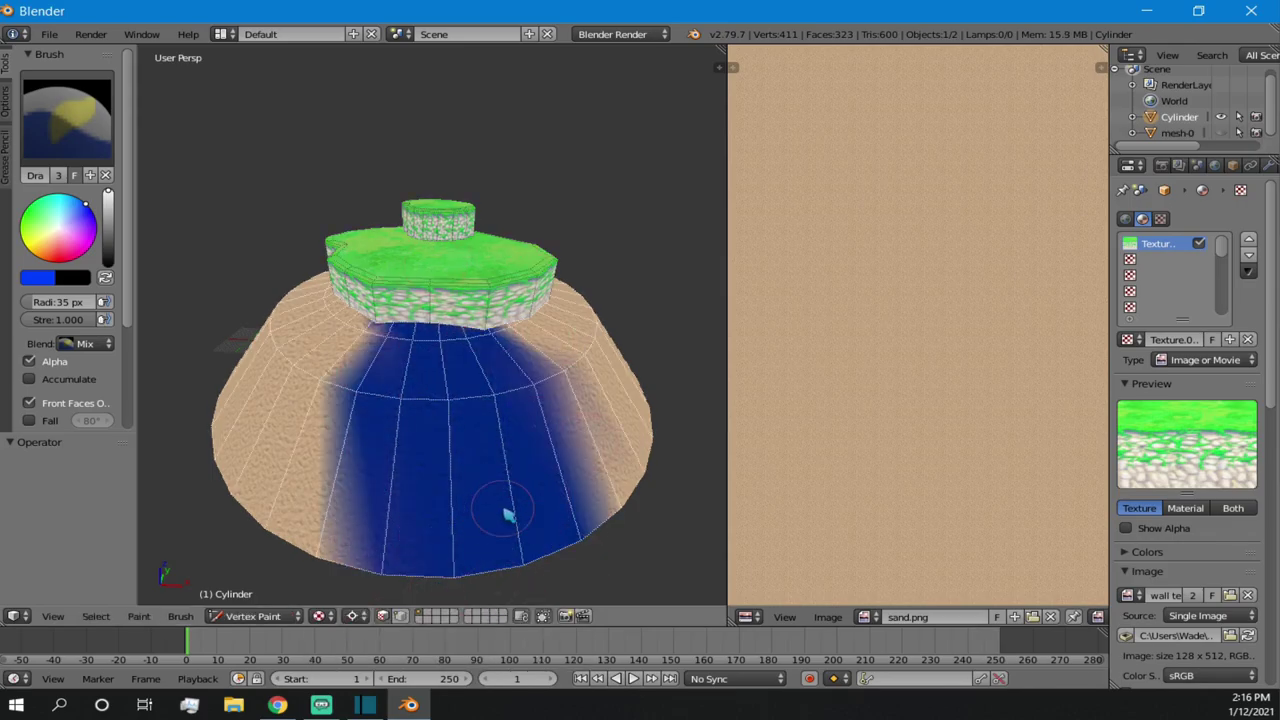
key("ctrl+z")
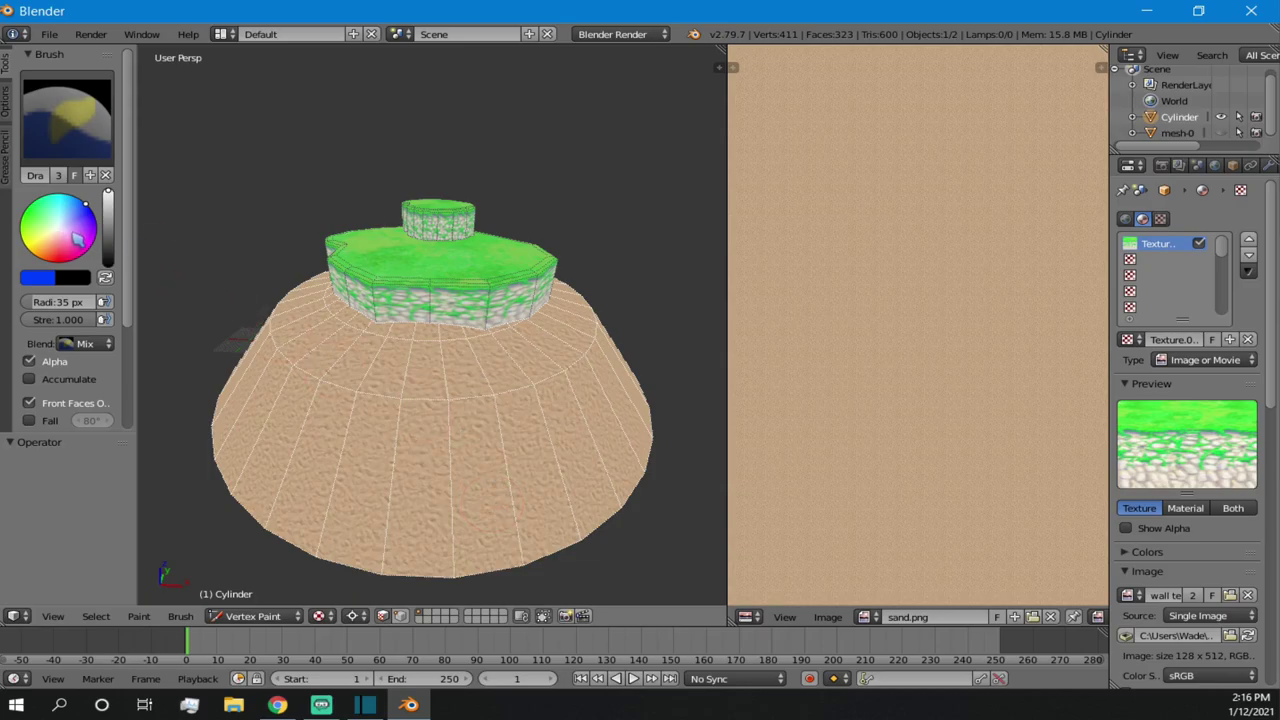
- Pick light blue as one brush colour and turn the black brush colour white
left_click_drag(64, 206, 70, 203)
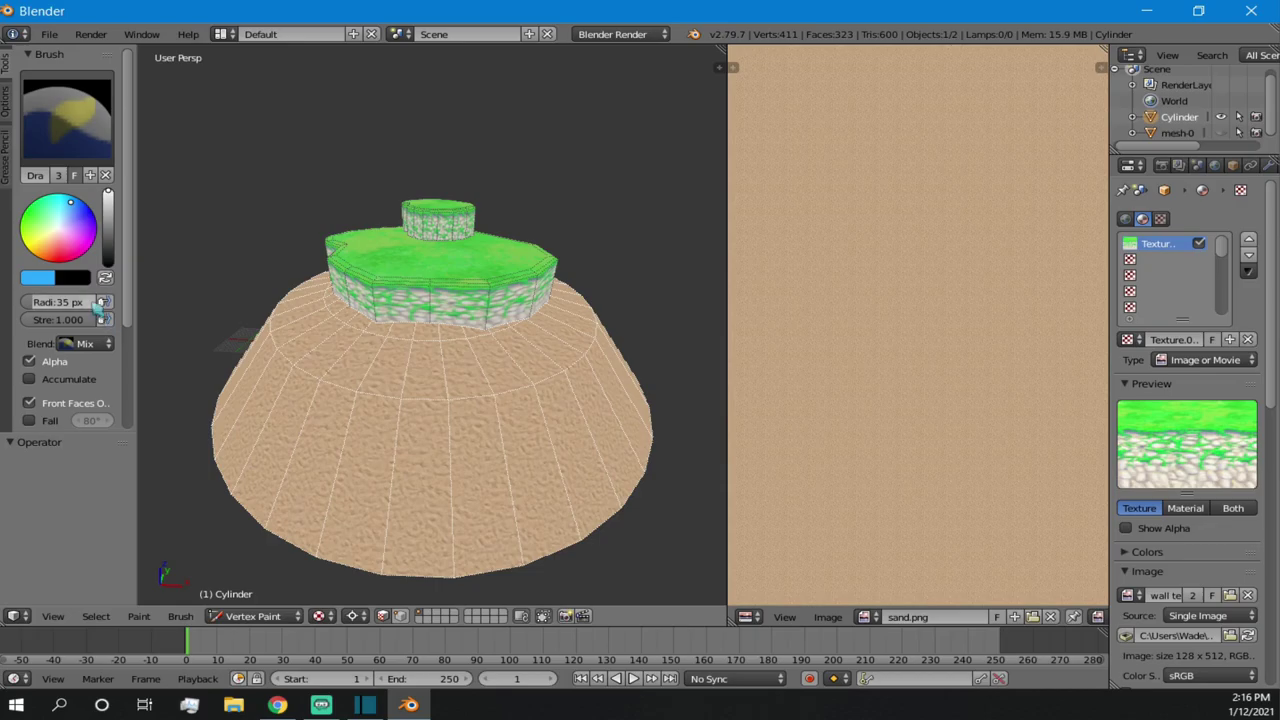
left_click(105, 278)
left_click(105, 278)
left_click(105, 278)
left_click(105, 278)
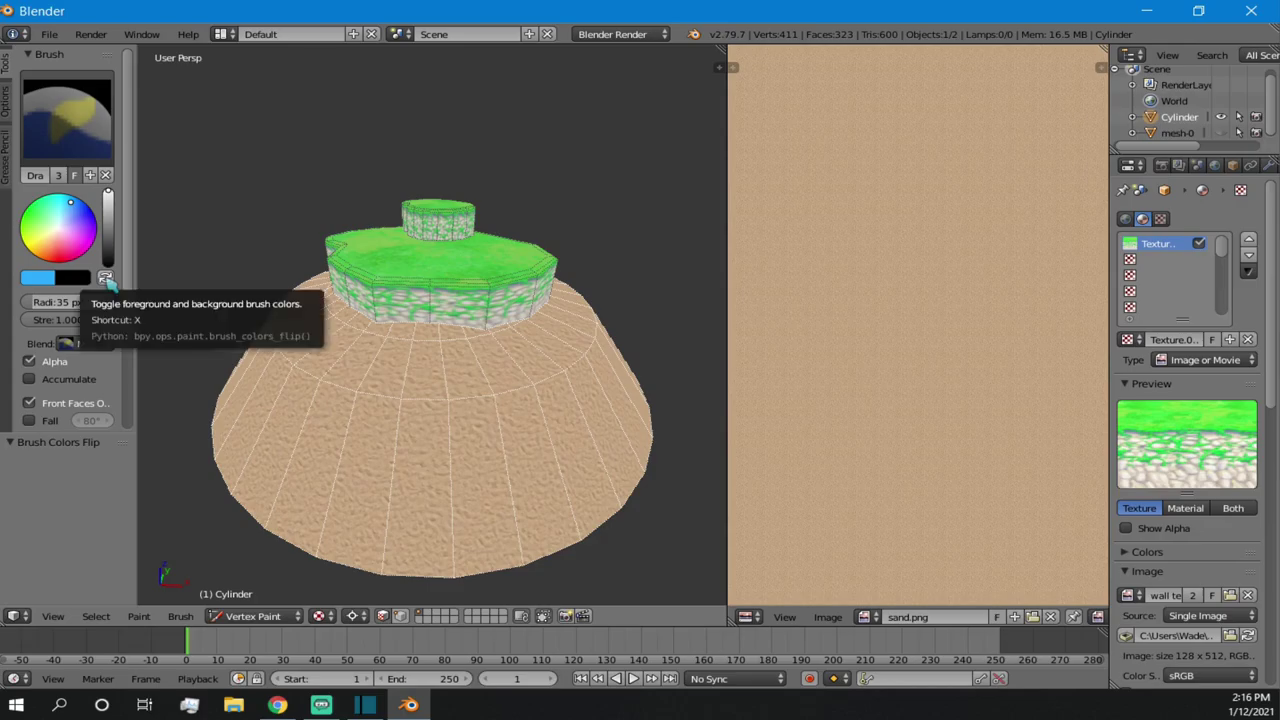
left_click(105, 278)
left_click_drag(108, 245, 108, 193)
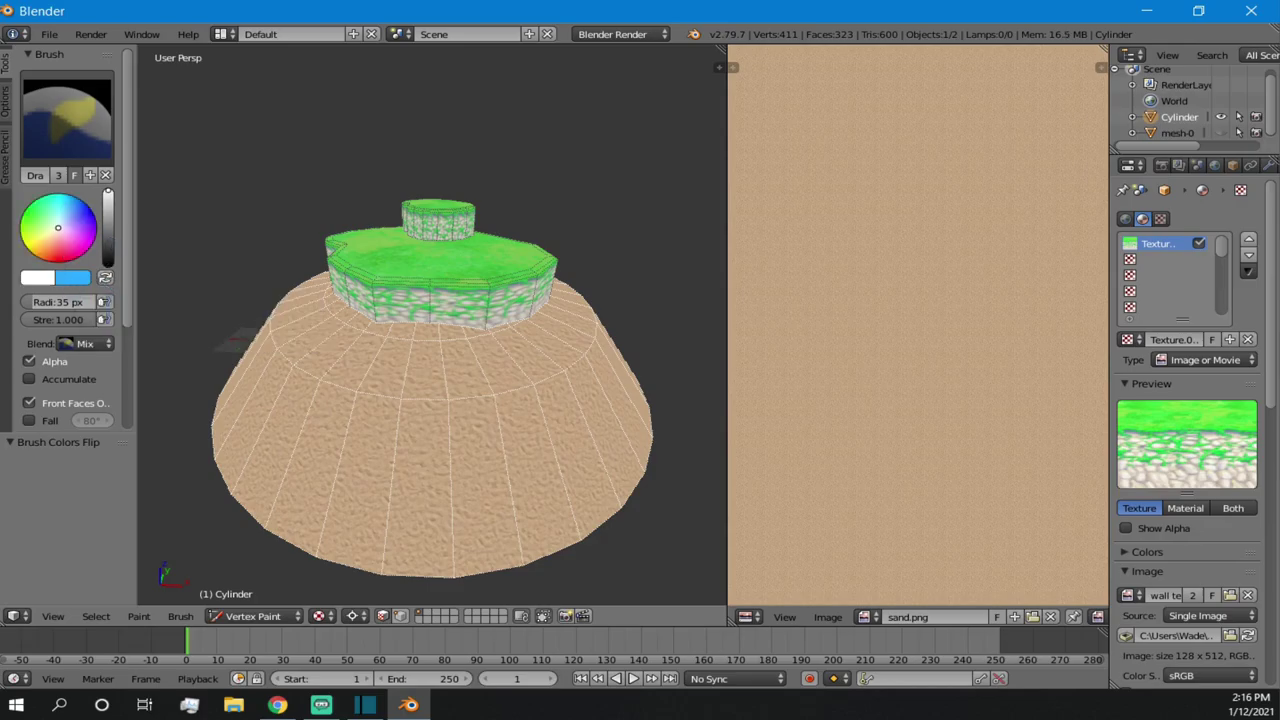
- Review the brush blending modes and swap the brush colours so that light blue is active
left_click(83, 345)
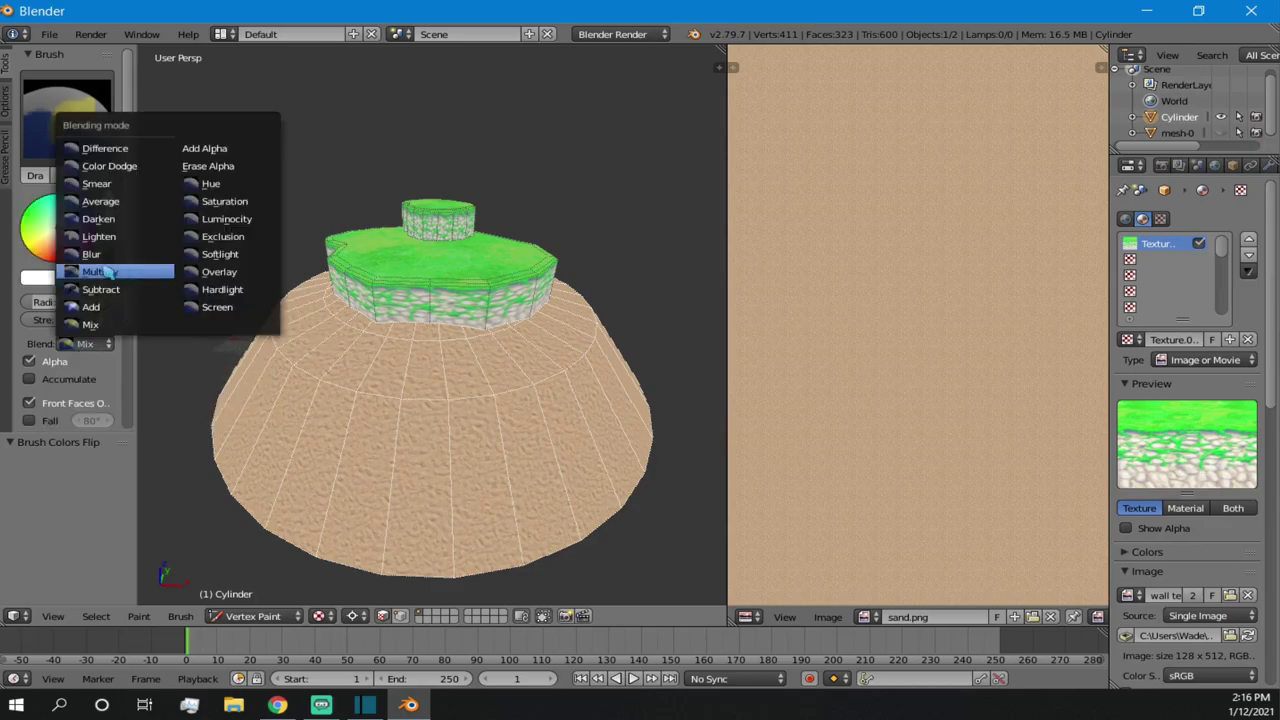
left_click(105, 344)
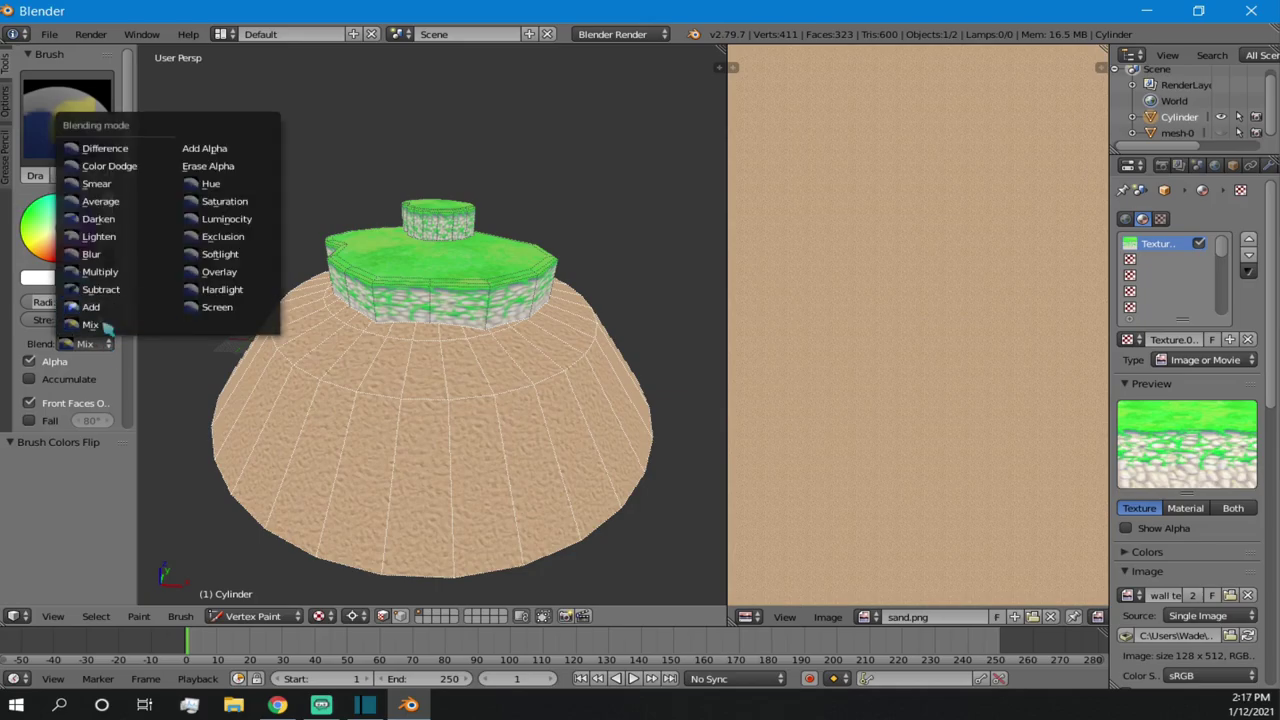
left_click(88, 360)
left_click(87, 349)
left_click(92, 346)
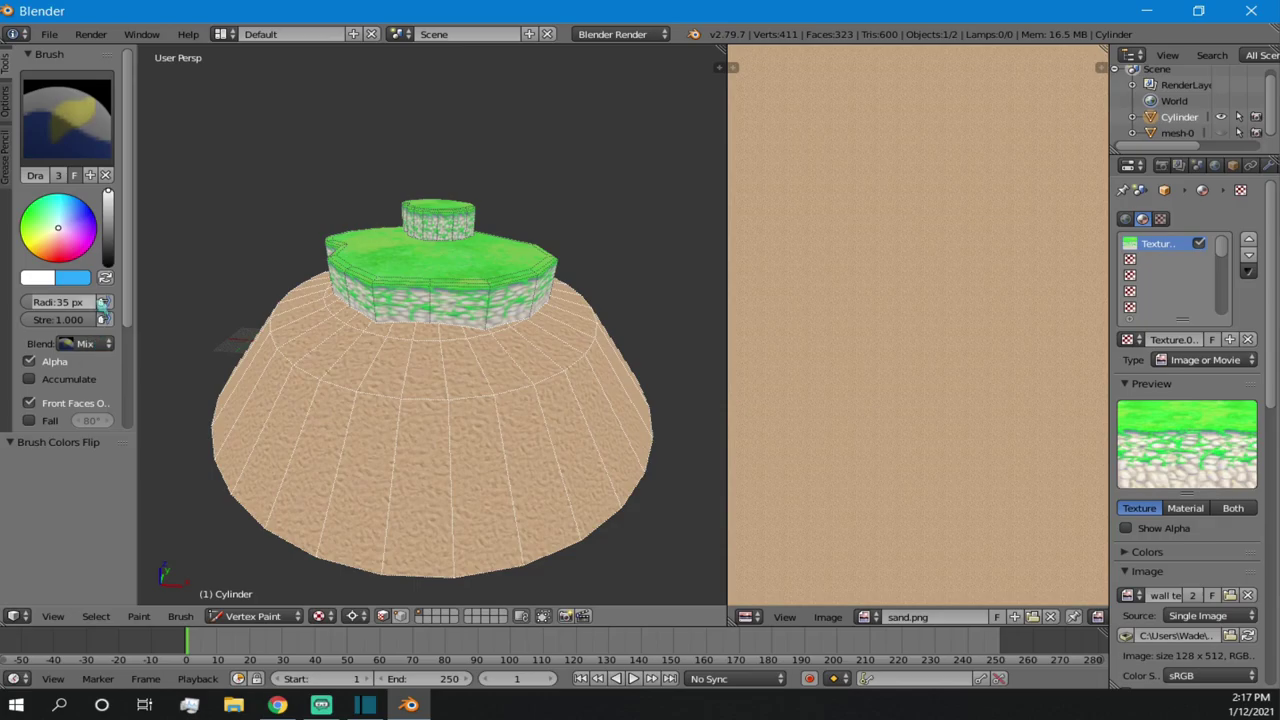
key("x")
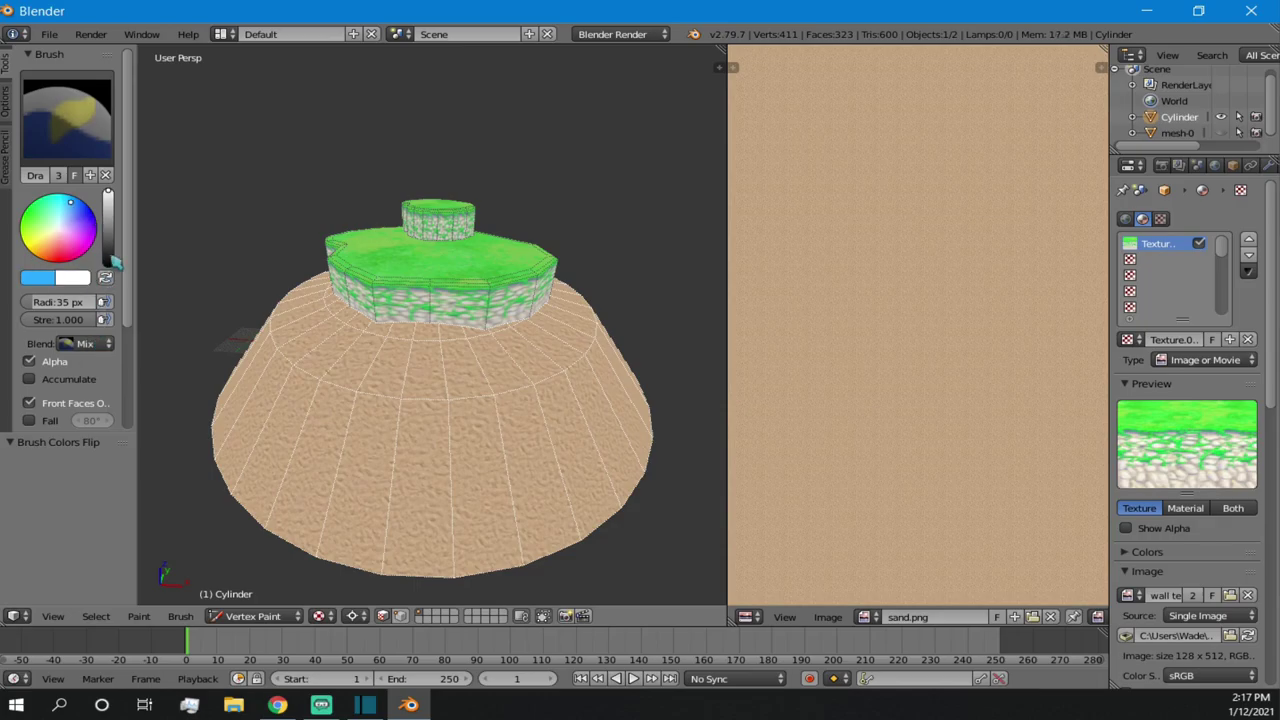
left_click(95, 343)
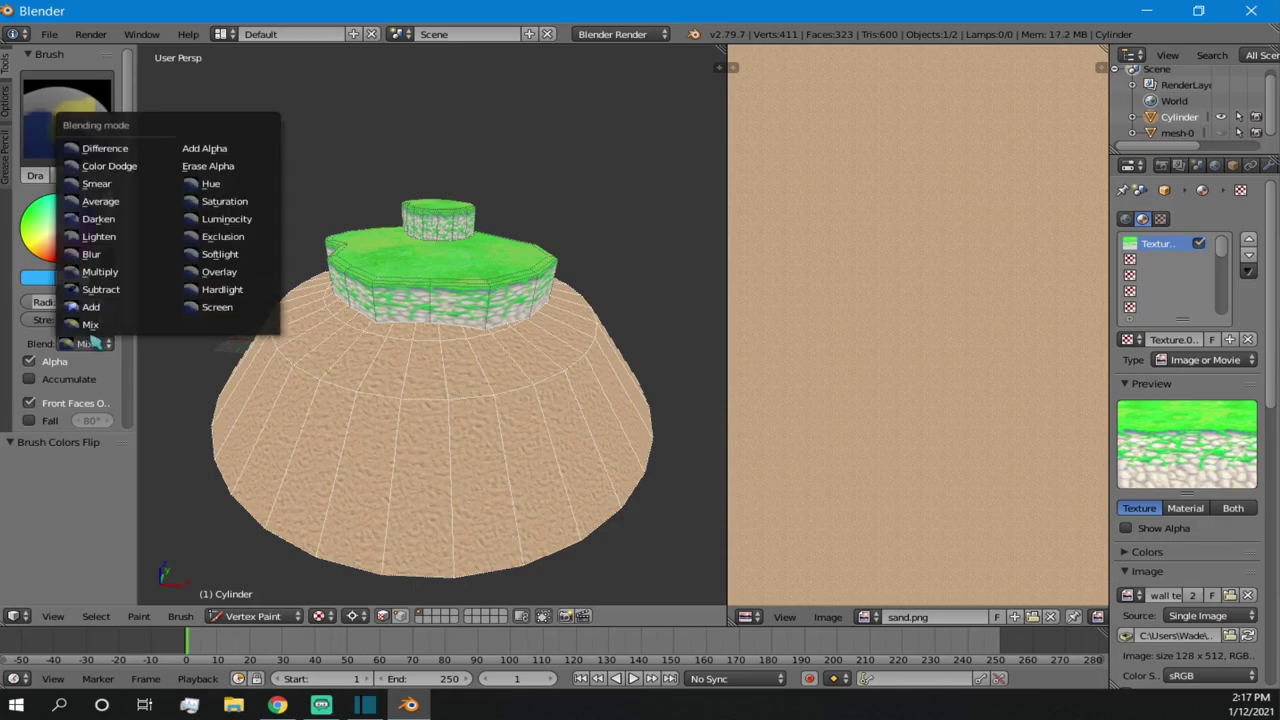
left_click(81, 358)
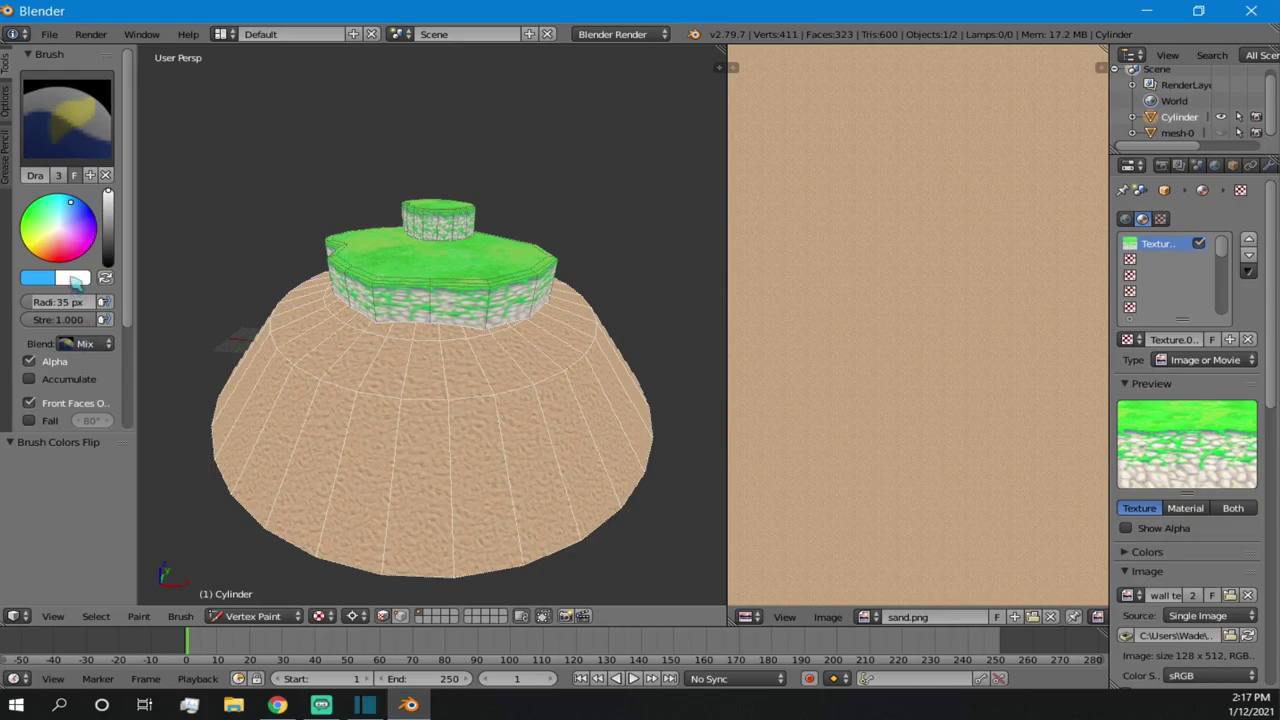
- Set the brush strength to 0.329 and paint a faint light blue along the slope's lower edge
left_click_drag(85, 320, 61, 320)
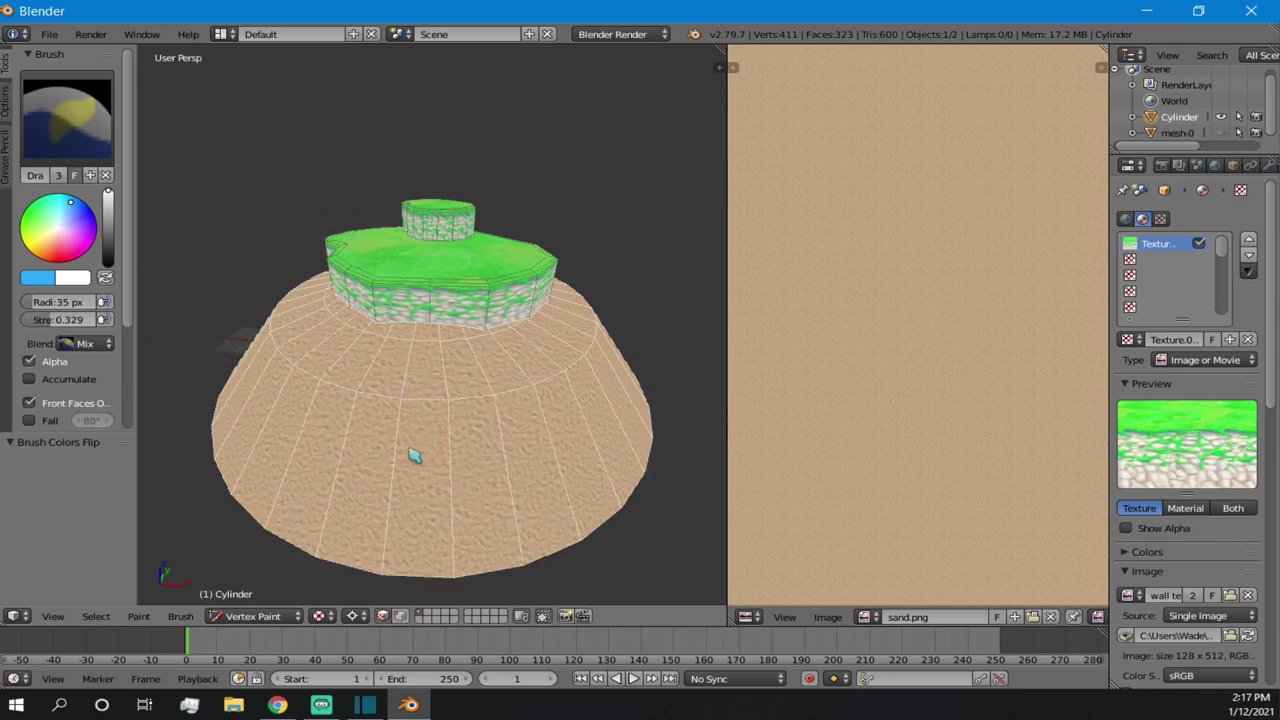
mouse_move(456, 568)
left_mouse_down()
mouse_move(523, 560)
mouse_move(367, 566)
mouse_move(550, 578)
mouse_move(646, 480)
left_mouse_up()
mouse_move(425, 538)
left_mouse_down()
mouse_move(251, 520)
mouse_move(212, 415)
left_mouse_up()
left_click_drag(539, 579, 414, 571)
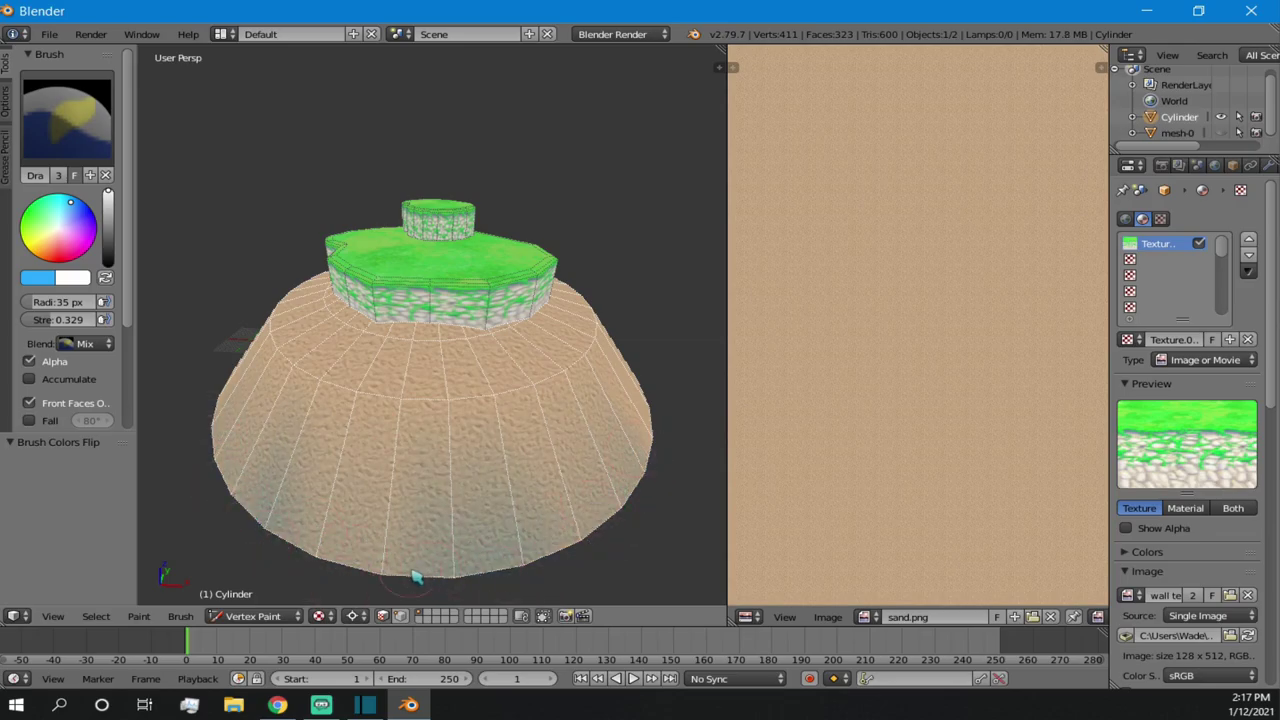
- Raise the brush strength to 0.526 and repaint the same stretch of the slope's lower edge in light blue
left_click_drag(66, 319, 66, 319)
mouse_move(214, 443)
left_mouse_down()
mouse_move(443, 586)
mouse_move(483, 562)
mouse_move(263, 509)
mouse_move(220, 423)
mouse_move(280, 530)
mouse_move(509, 580)
mouse_move(636, 494)
left_mouse_up()
mouse_move(281, 521)
left_mouse_down()
mouse_move(223, 464)
mouse_move(259, 501)
mouse_move(590, 533)
mouse_move(633, 499)
left_mouse_up()
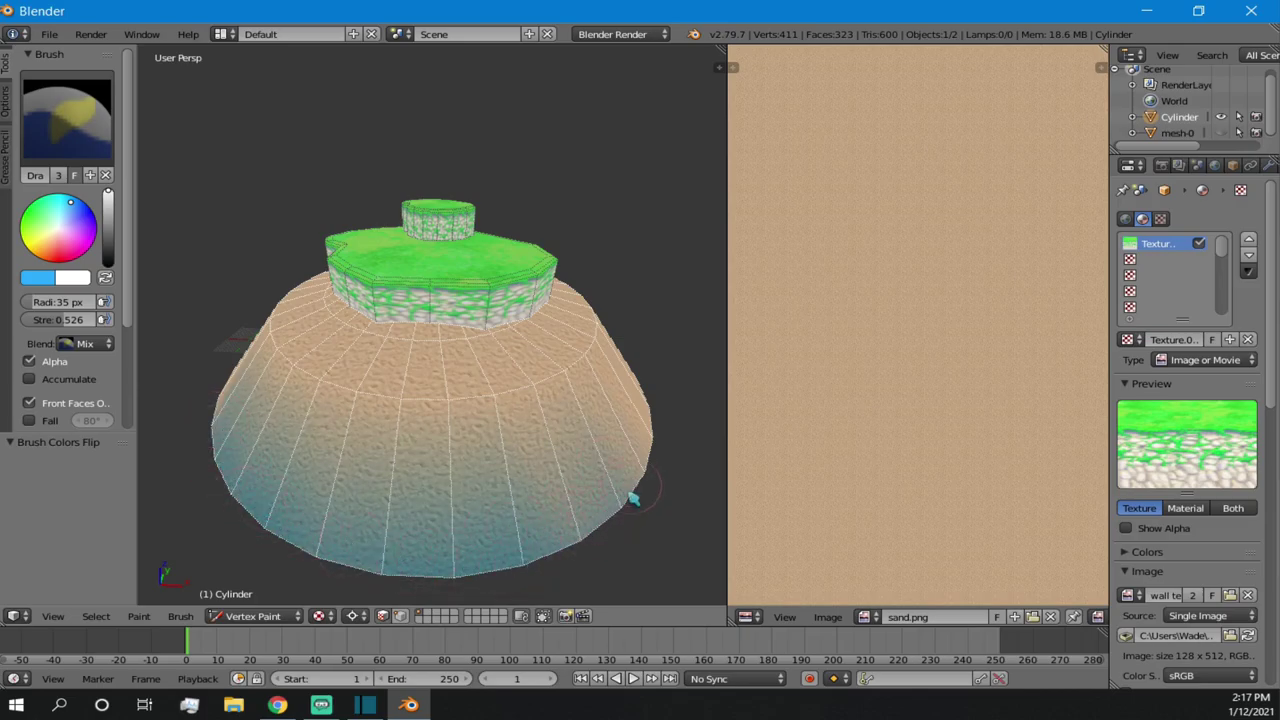
- Paint light blue along the lower edge of the adjacent, still unpainted side of the slope
mouse_move(387, 562)
middle_mouse_down()
mouse_move(346, 423)
mouse_move(500, 389)
mouse_move(487, 497)
mouse_move(569, 534)
mouse_move(611, 517)
middle_mouse_up()
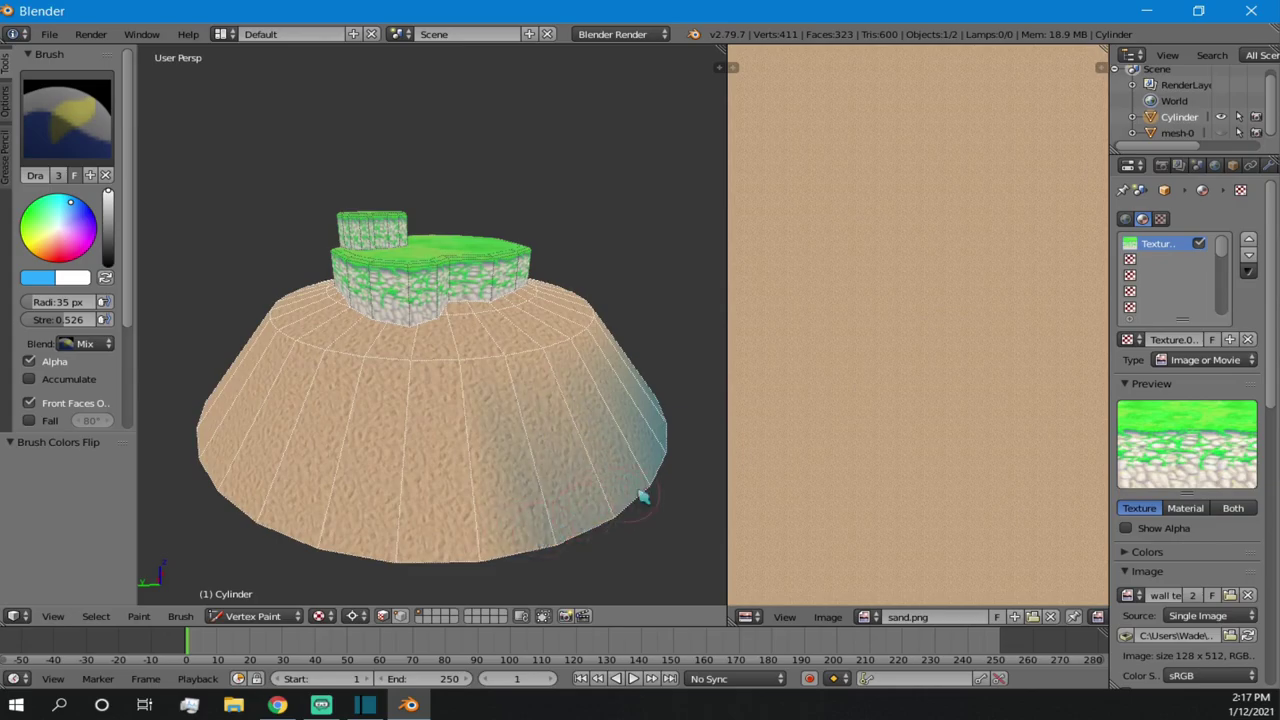
left_click_drag(512, 545, 383, 540)
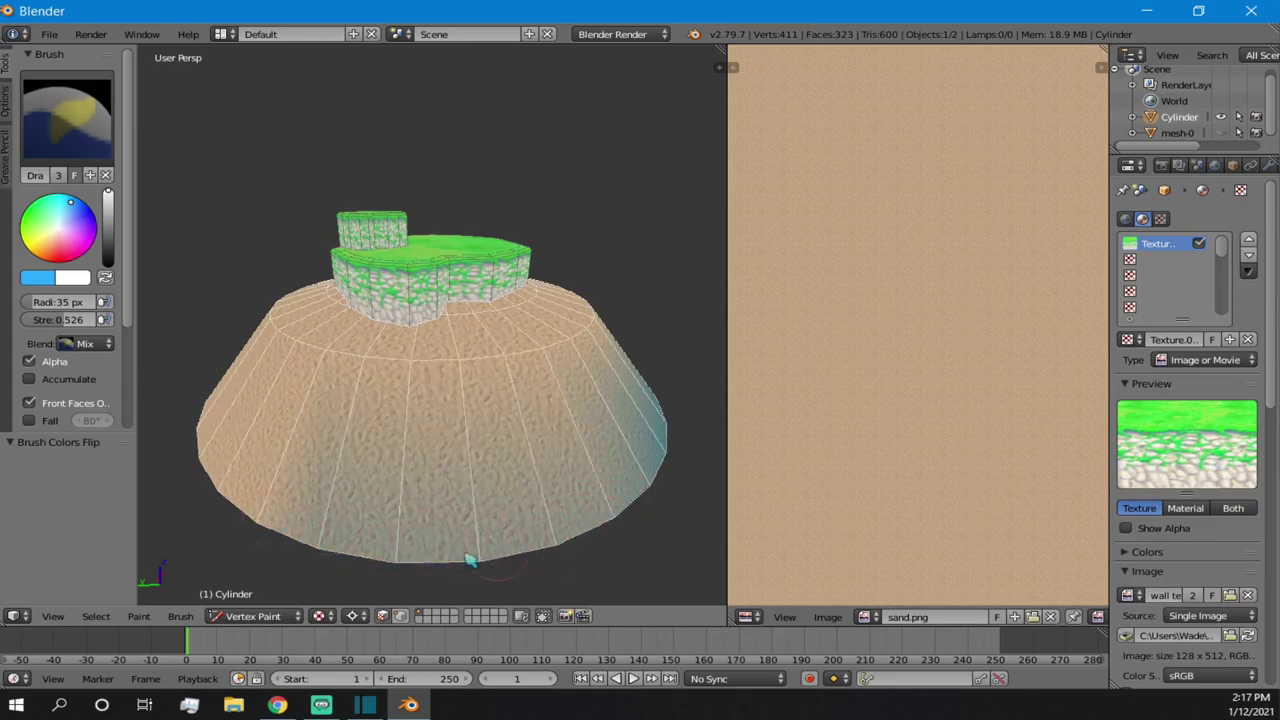
left_click_drag(614, 523, 551, 550)
mouse_move(472, 552)
left_mouse_down()
mouse_move(373, 561)
mouse_move(298, 530)
mouse_move(275, 535)
mouse_move(236, 498)
mouse_move(255, 508)
left_mouse_up()
- Continue the light blue band along the lower edge of the slope's far side, undoing the last stroke
mouse_move(255, 508)
middle_mouse_down()
mouse_move(366, 449)
mouse_move(583, 457)
mouse_move(451, 417)
mouse_move(533, 465)
middle_mouse_up()
mouse_move(533, 465)
left_mouse_down()
mouse_move(463, 434)
mouse_move(491, 420)
mouse_move(402, 430)
left_mouse_up()
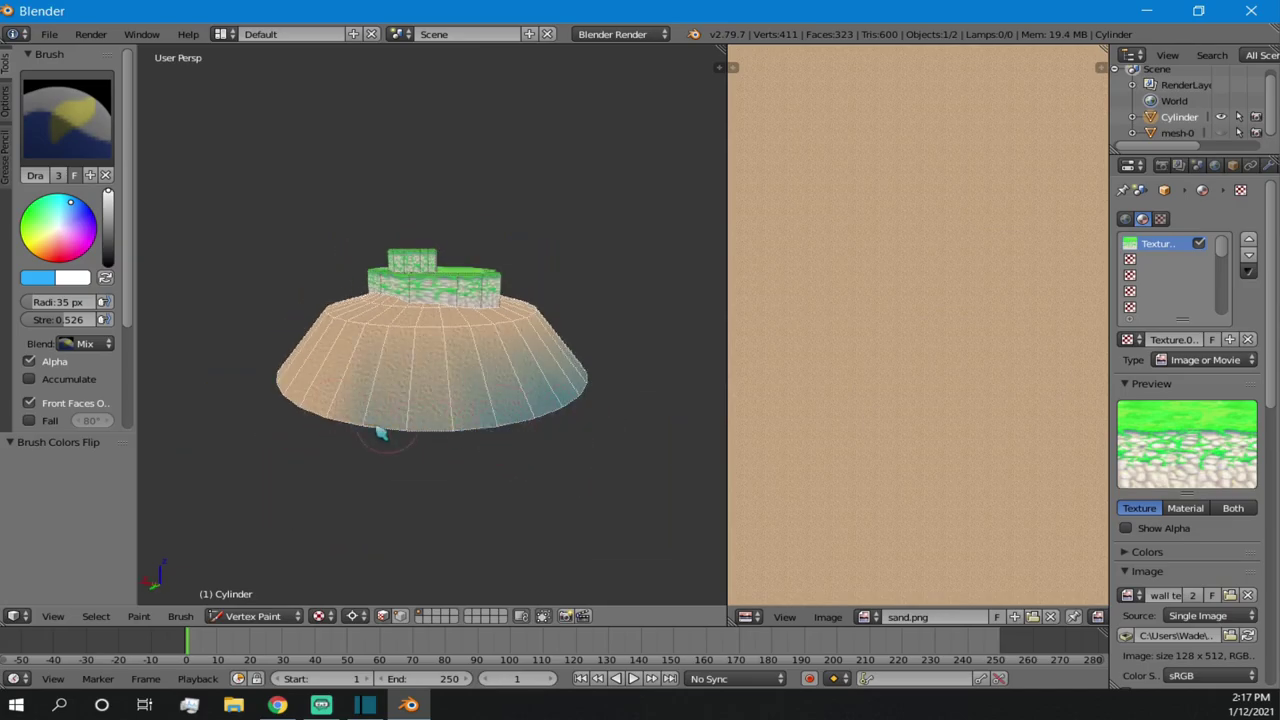
scroll(448, 427, "up", 3)
middle_click_drag(397, 440, 555, 443)
left_click_drag(569, 486, 584, 492)
mouse_move(489, 490)
left_mouse_down()
mouse_move(517, 514)
mouse_move(620, 522)
mouse_move(478, 520)
mouse_move(530, 518)
left_mouse_up()
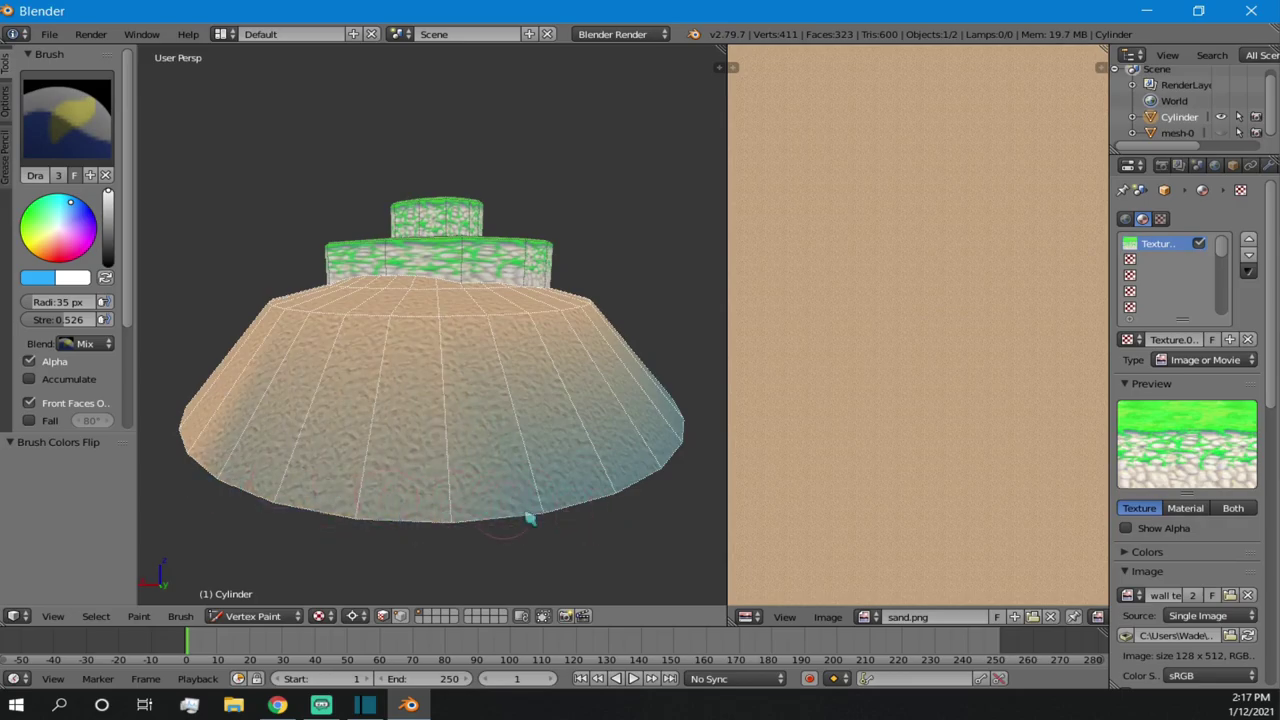
key("ctrl+z")
- Paint the remaining bare side's lower edge light blue and go over it again to deepen the gradient
middle_click_drag(282, 500, 580, 517)
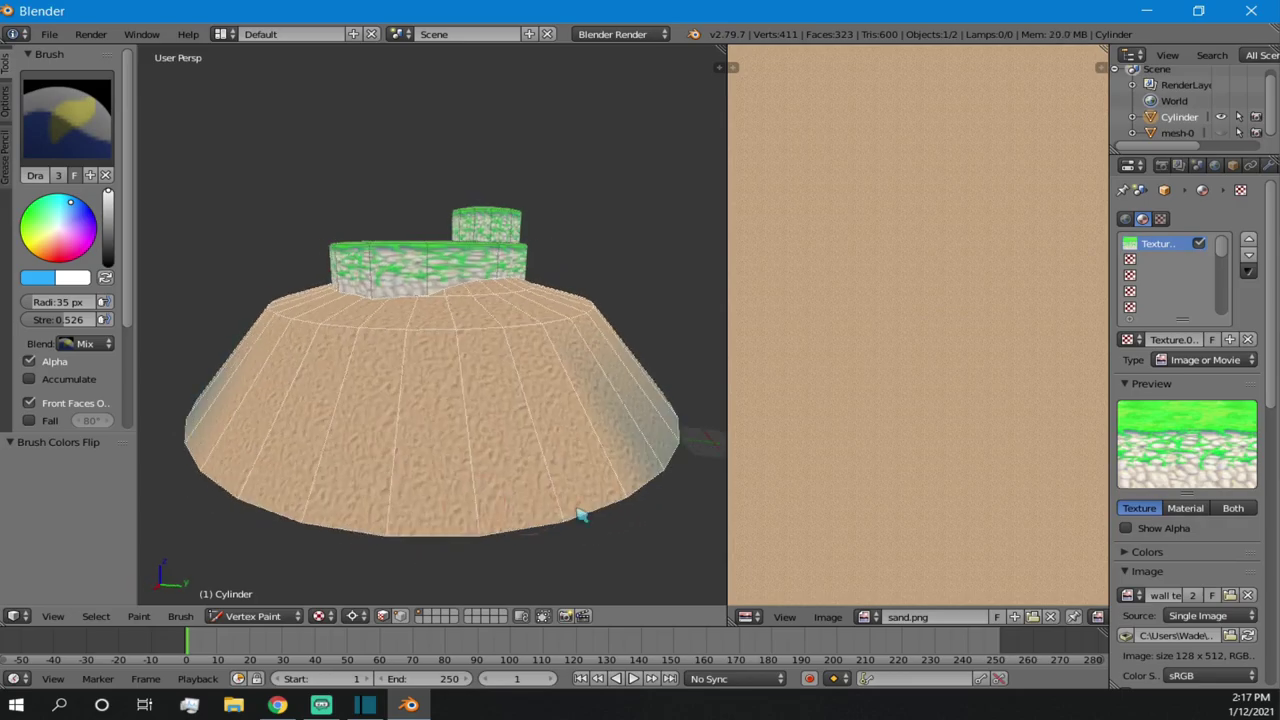
mouse_move(657, 489)
left_mouse_down()
mouse_move(660, 478)
mouse_move(437, 534)
mouse_move(457, 520)
mouse_move(363, 534)
mouse_move(222, 450)
mouse_move(280, 506)
left_mouse_up()
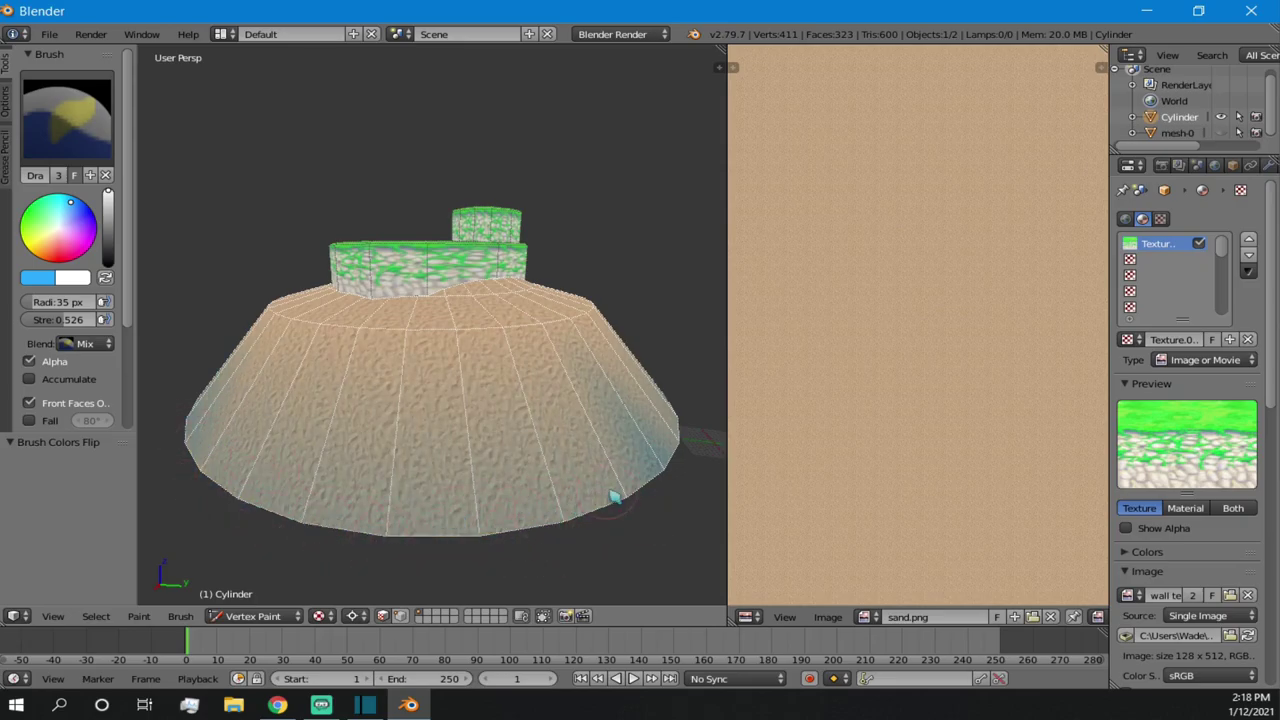
scroll(399, 460, "down", 4)
middle_click_drag(399, 460, 479, 483)
scroll(475, 484, "up", 1)
mouse_move(371, 474)
left_mouse_down()
mouse_move(351, 449)
mouse_move(500, 457)
mouse_move(586, 401)
left_mouse_up()
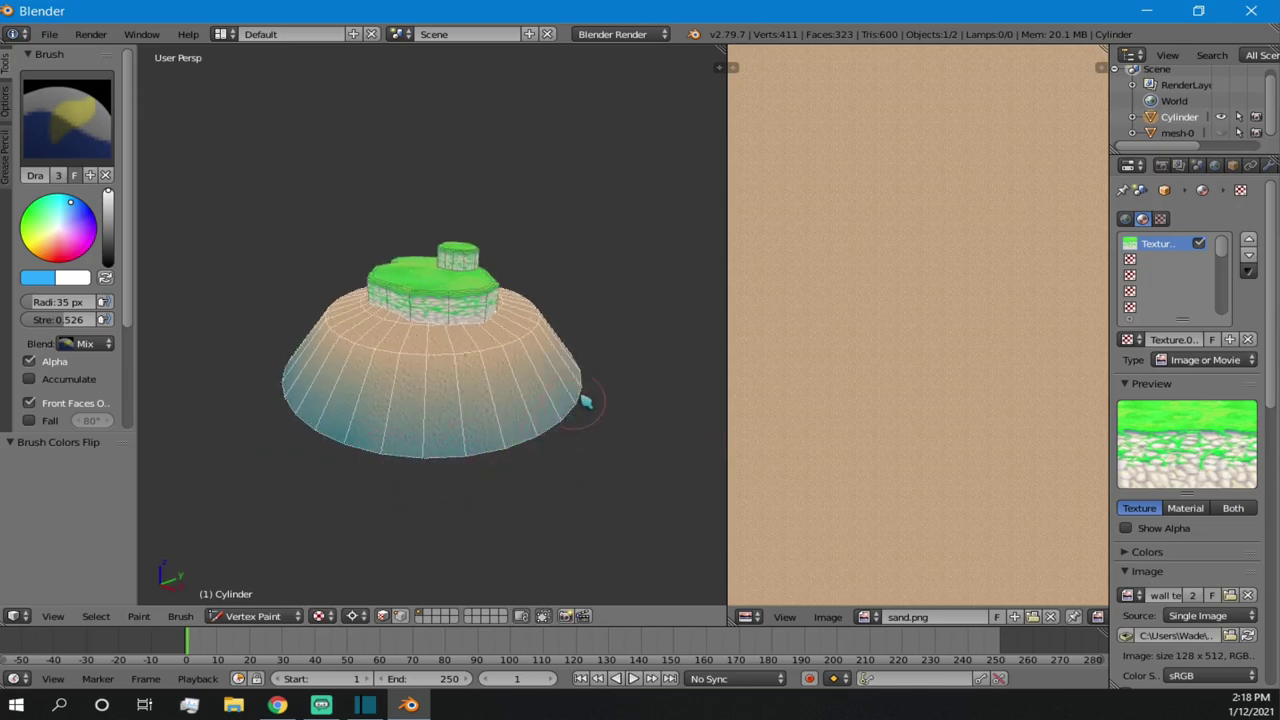
- Strengthen the light blue along the lower slope on the sides beneath the small round tier
middle_click_drag(583, 429, 510, 457)
mouse_move(510, 457)
left_mouse_down()
mouse_move(440, 482)
mouse_move(453, 462)
mouse_move(442, 467)
mouse_move(595, 422)
mouse_move(571, 409)
mouse_move(534, 460)
mouse_move(466, 474)
mouse_move(530, 458)
left_mouse_up()
middle_click_drag(530, 458, 446, 454)
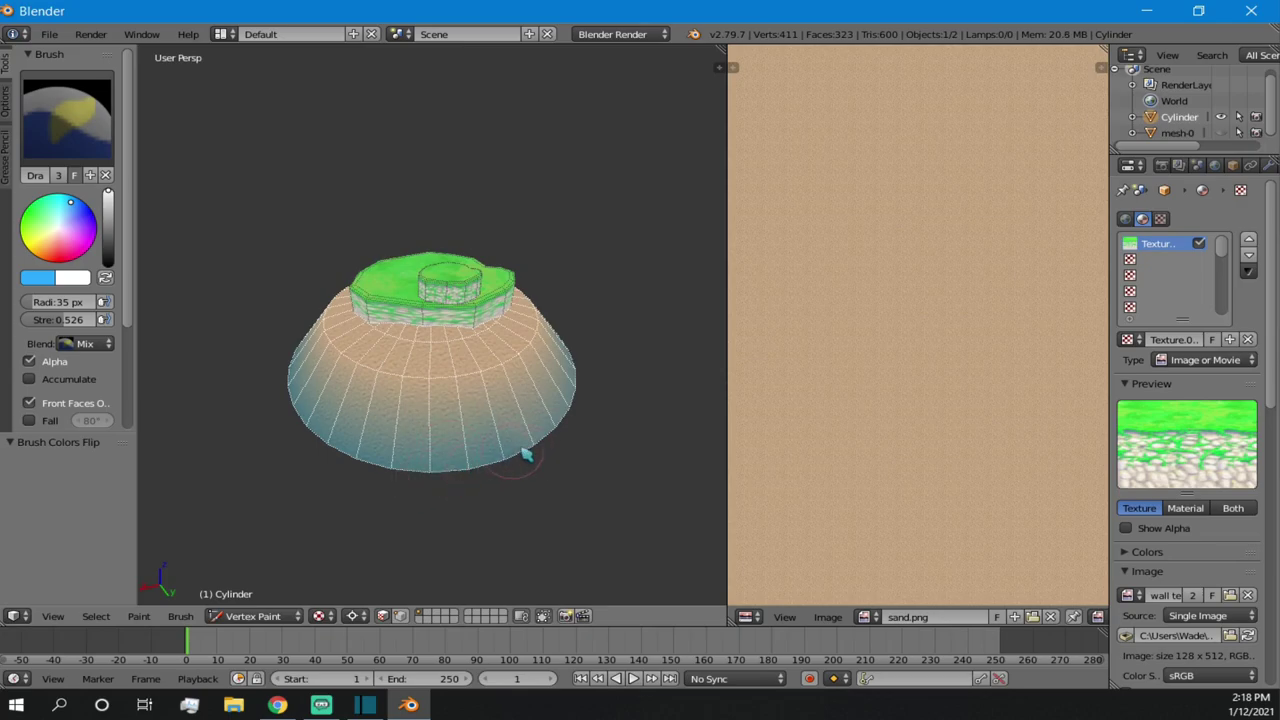
middle_click_drag(560, 434, 428, 449)
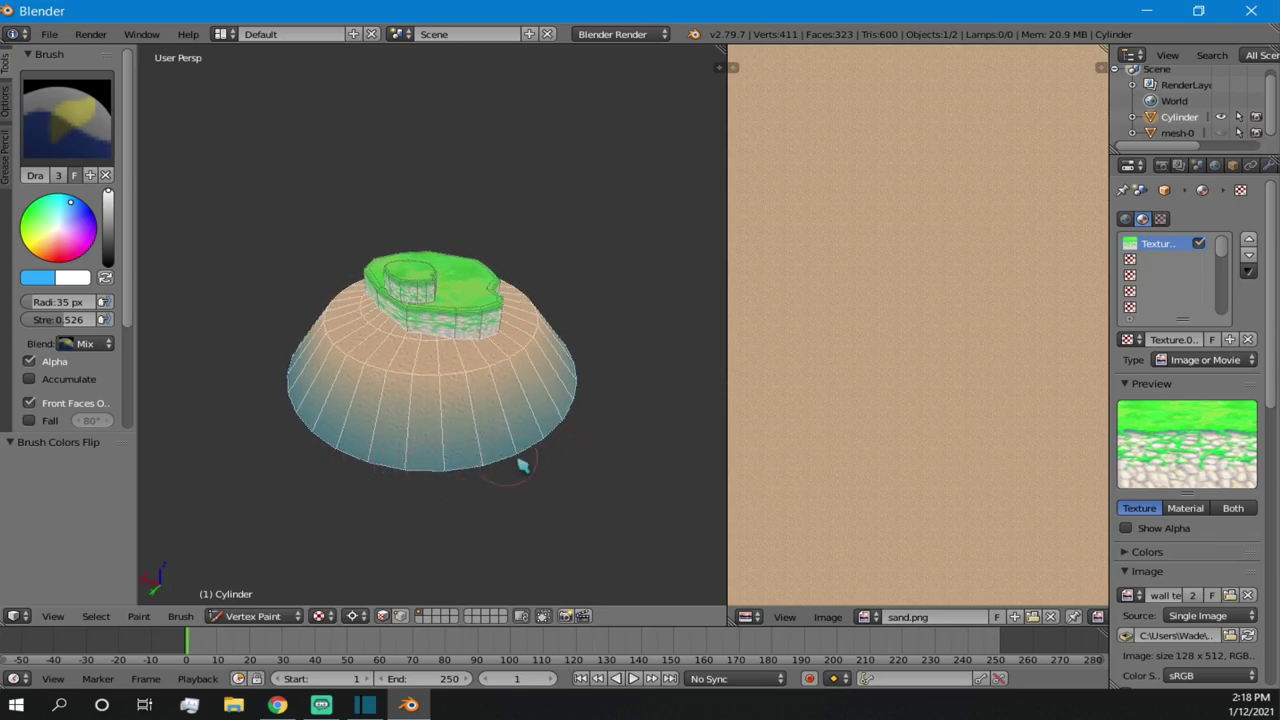
scroll(545, 432, "up", 1)
middle_click_drag(545, 432, 462, 420)
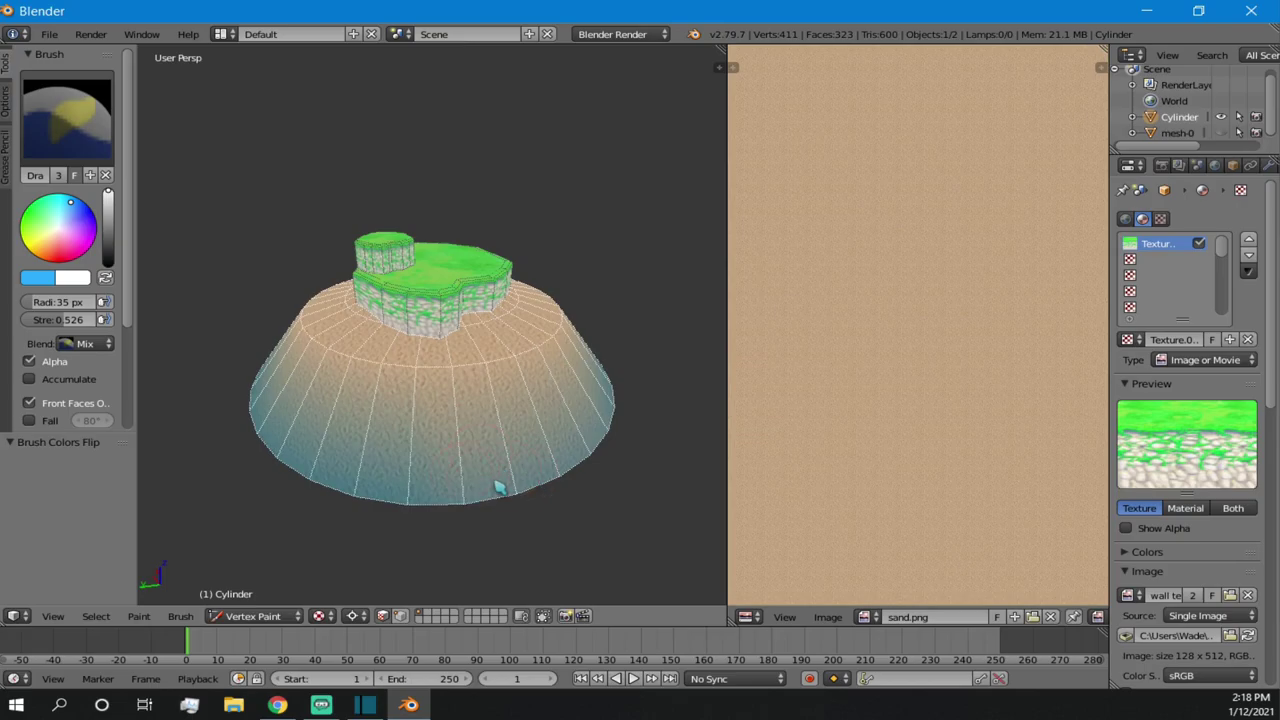
- Even out the light blue gradient around the entire lower edge of the sand slope
middle_click_drag(585, 444, 538, 472)
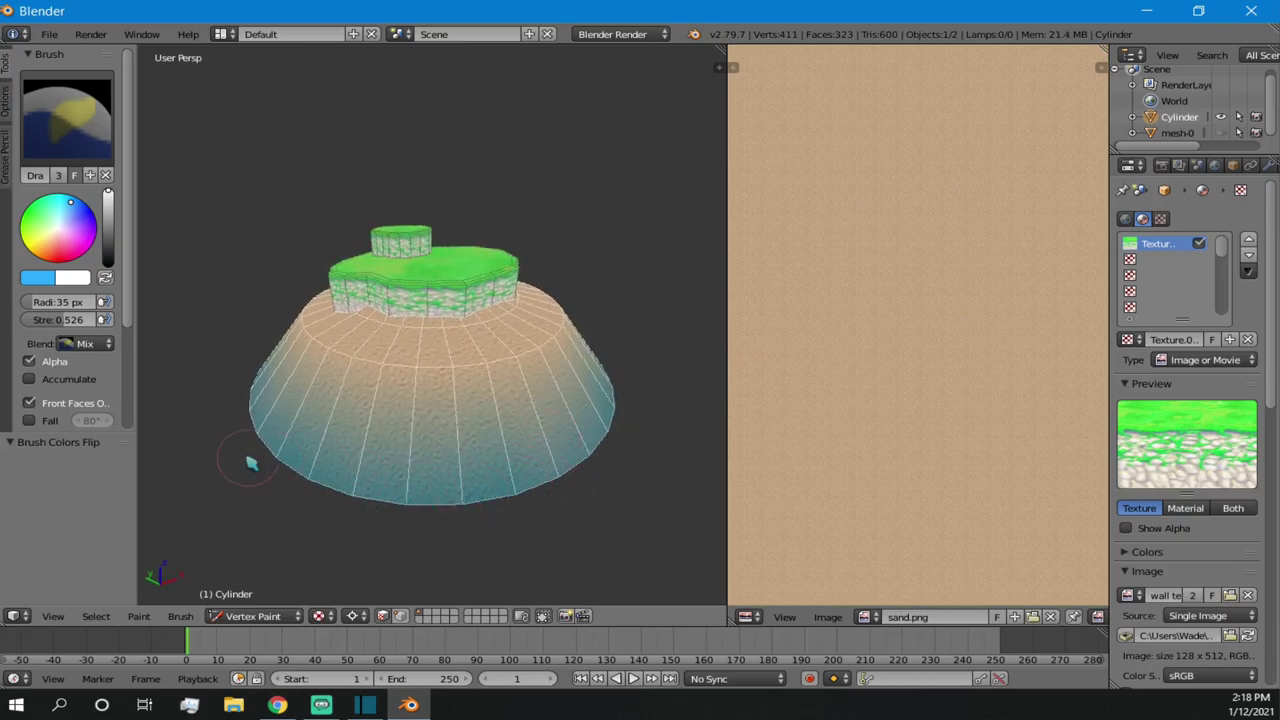
scroll(541, 470, "up", 1)
middle_click_drag(541, 470, 432, 478)
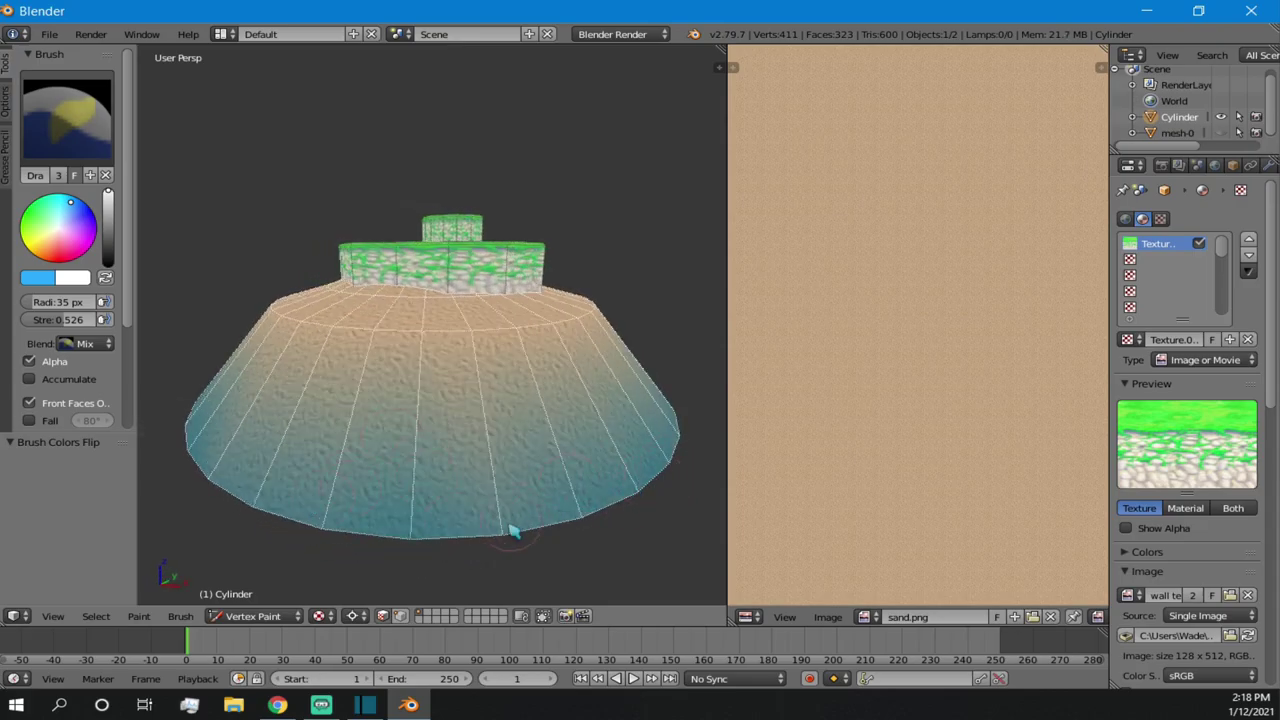
mouse_move(413, 477)
middle_mouse_down()
mouse_move(563, 420)
mouse_move(478, 455)
middle_mouse_up()
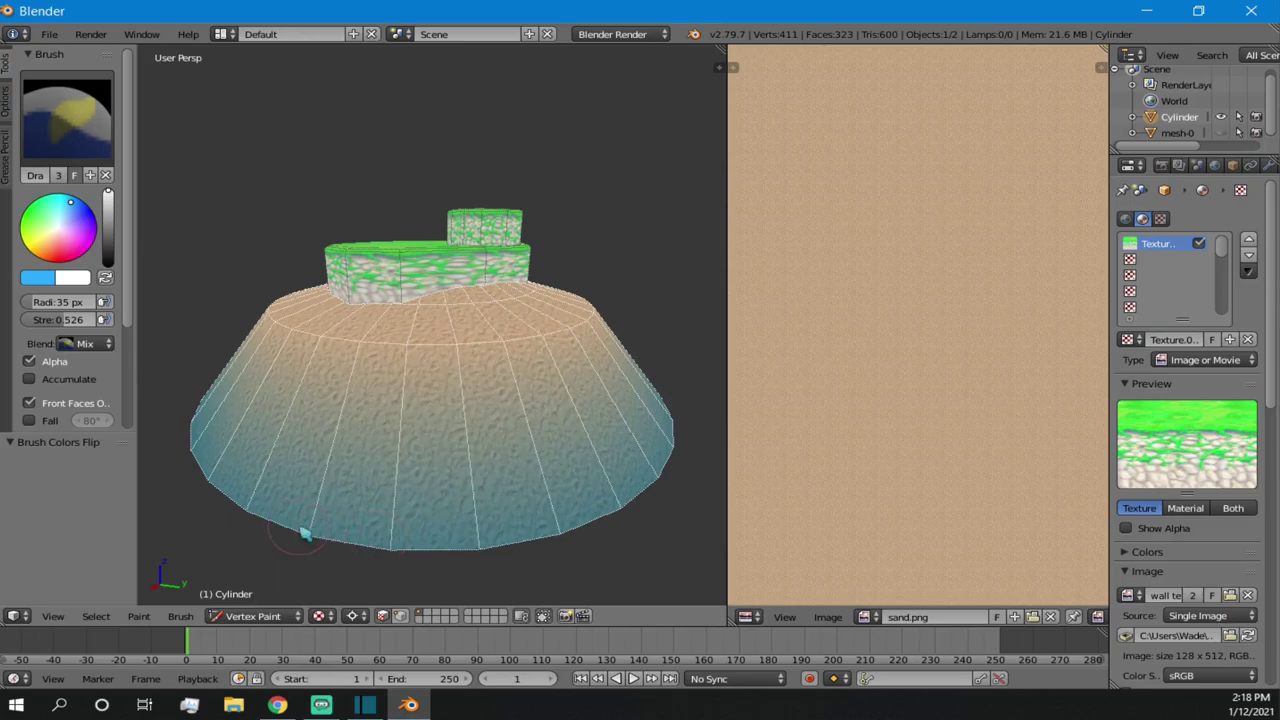
middle_click_drag(655, 437, 420, 437)
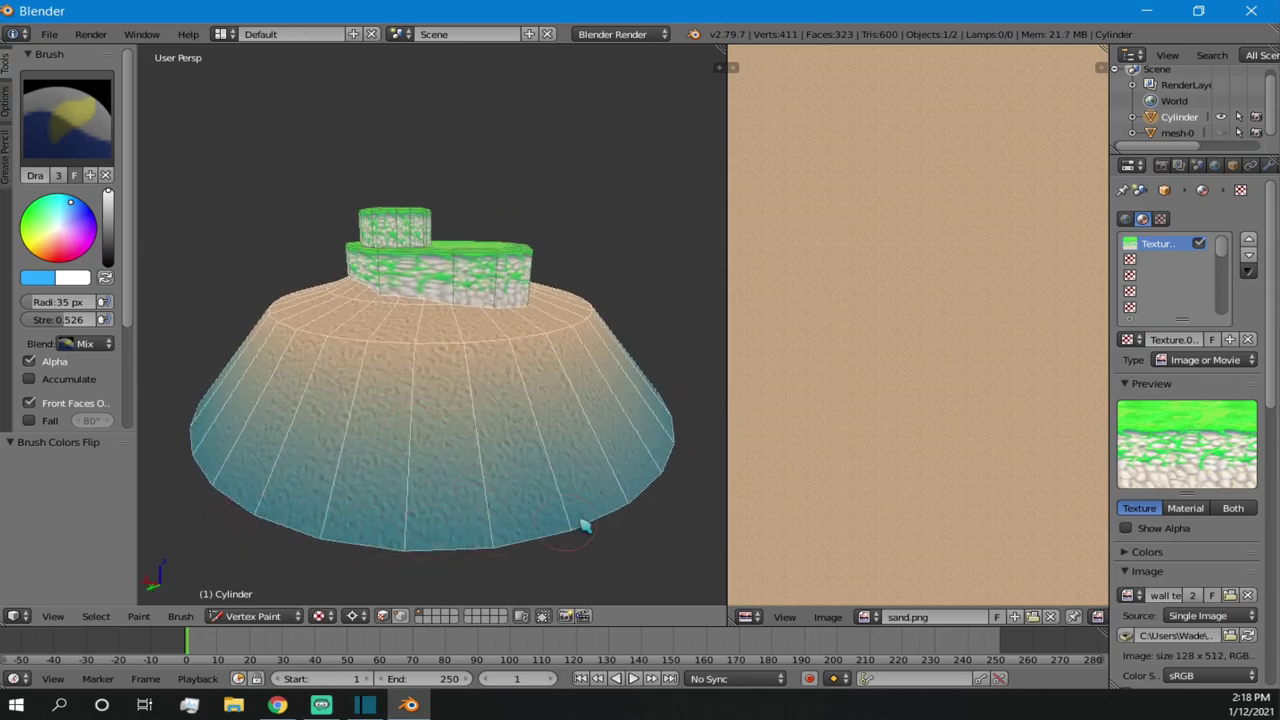
mouse_move(446, 430)
middle_mouse_down()
mouse_move(443, 409)
mouse_move(489, 503)
middle_mouse_up()
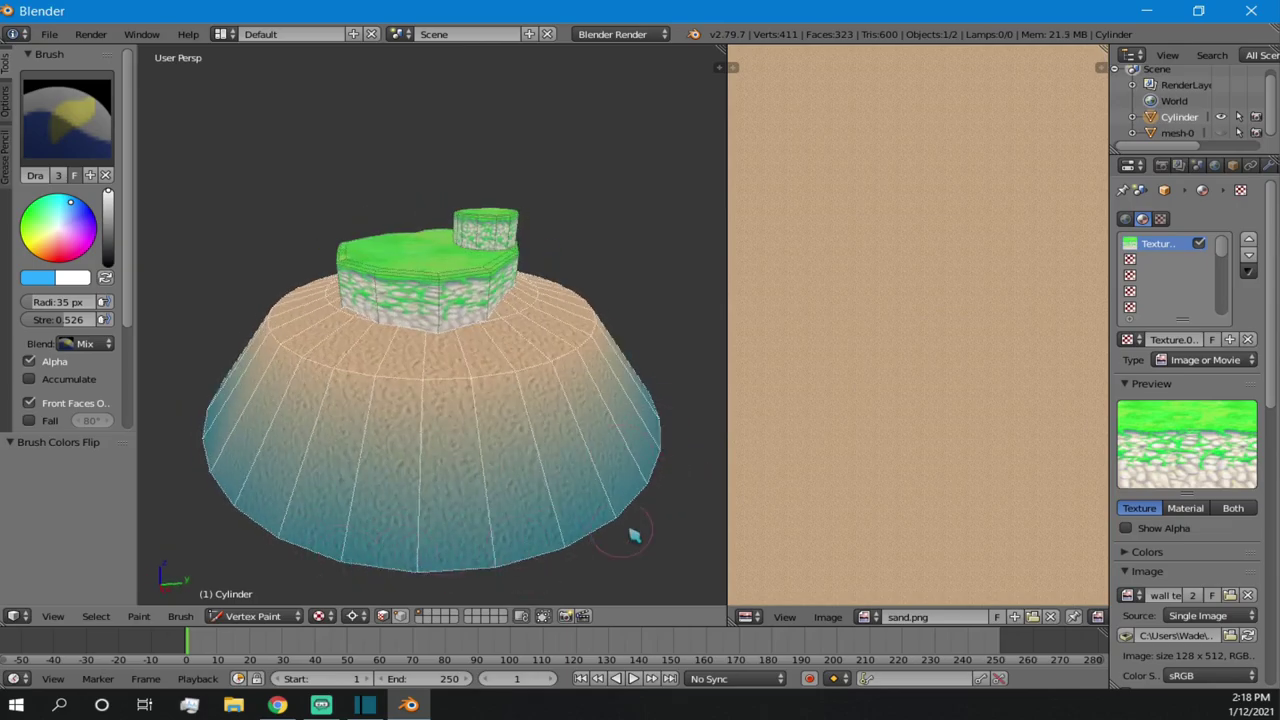
- Check the blue gradient around the sand slope and take the island out of Vertex Paint into Object Mode
middle_click_drag(218, 470, 560, 483)
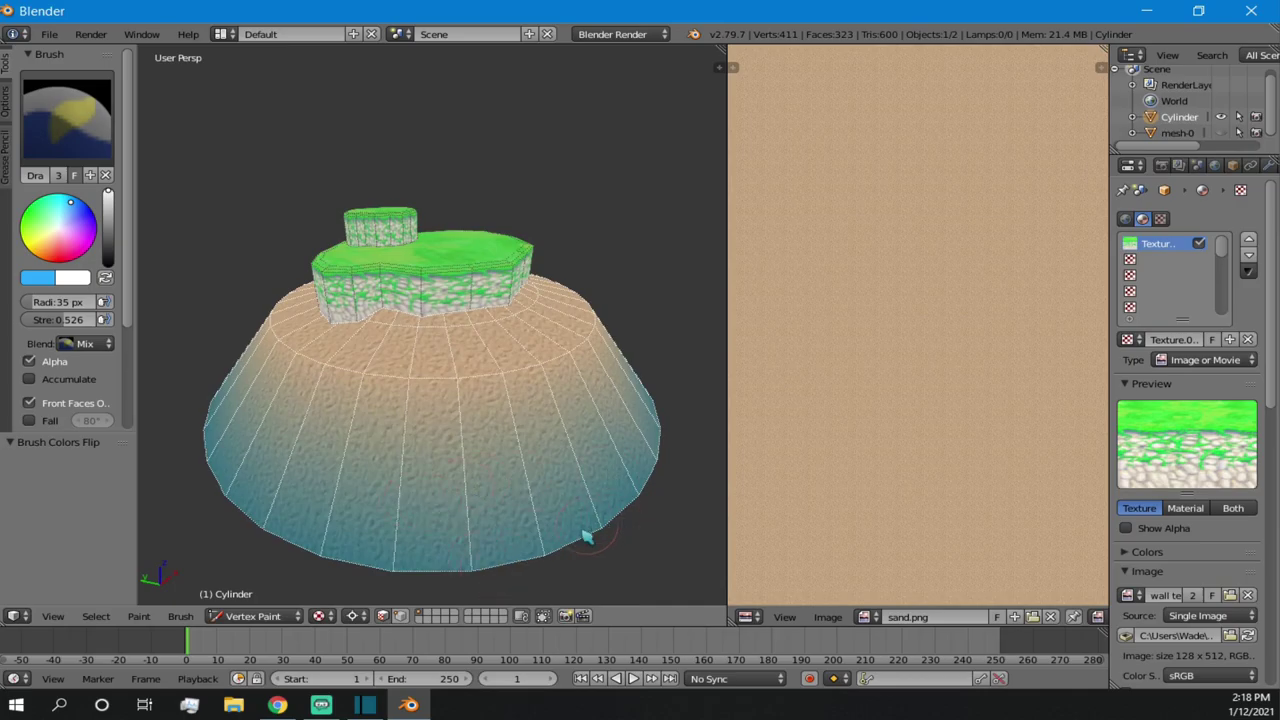
scroll(371, 449, "up", 4)
scroll(402, 423, "down", 4)
middle_click_drag(402, 423, 567, 401)
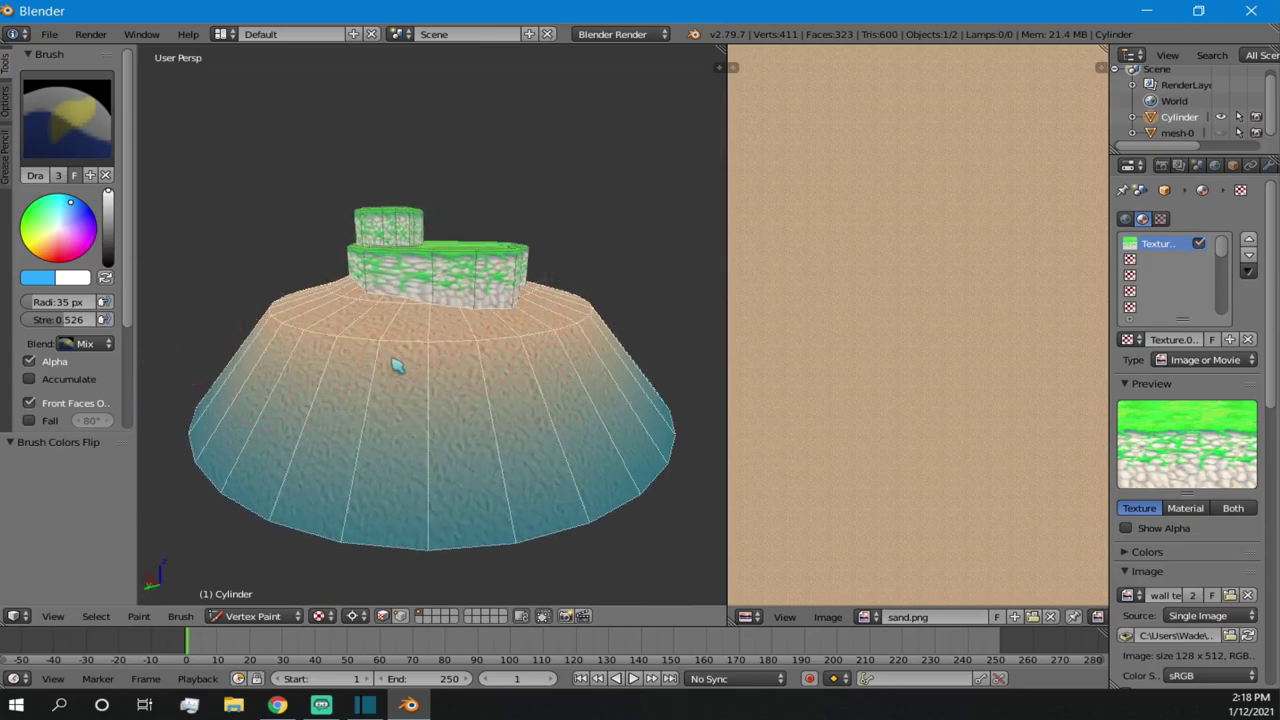
key("Tab")
left_click(240, 616)
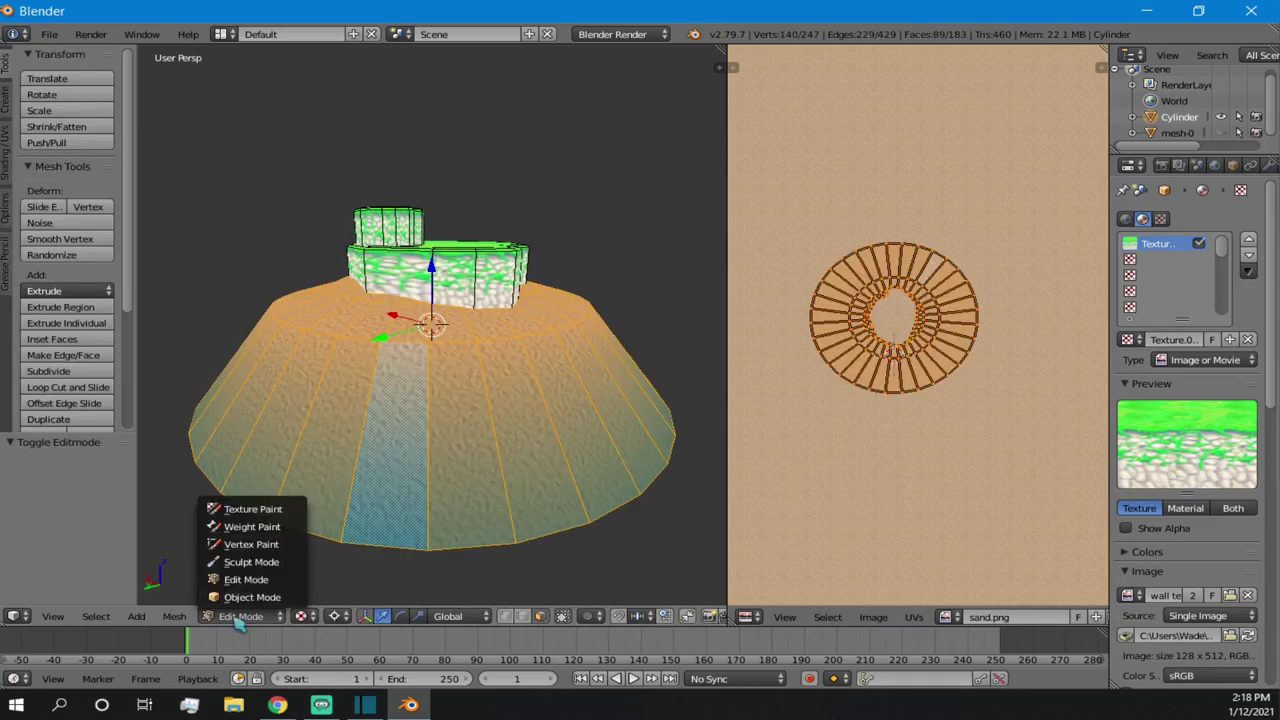
left_click(251, 597)
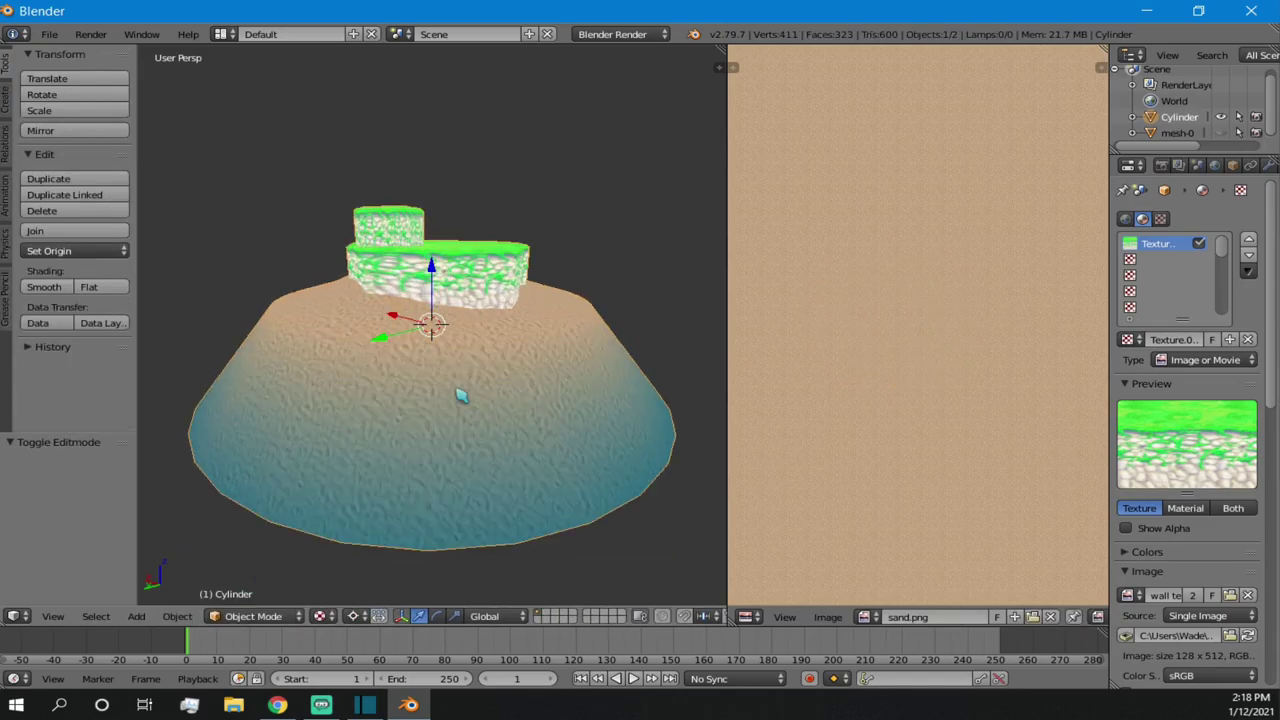
- Deselect the island's entire mesh in Edit Mode, inspect its tiers and slope, and return to Object Mode
left_click(262, 616)
left_click(255, 569)
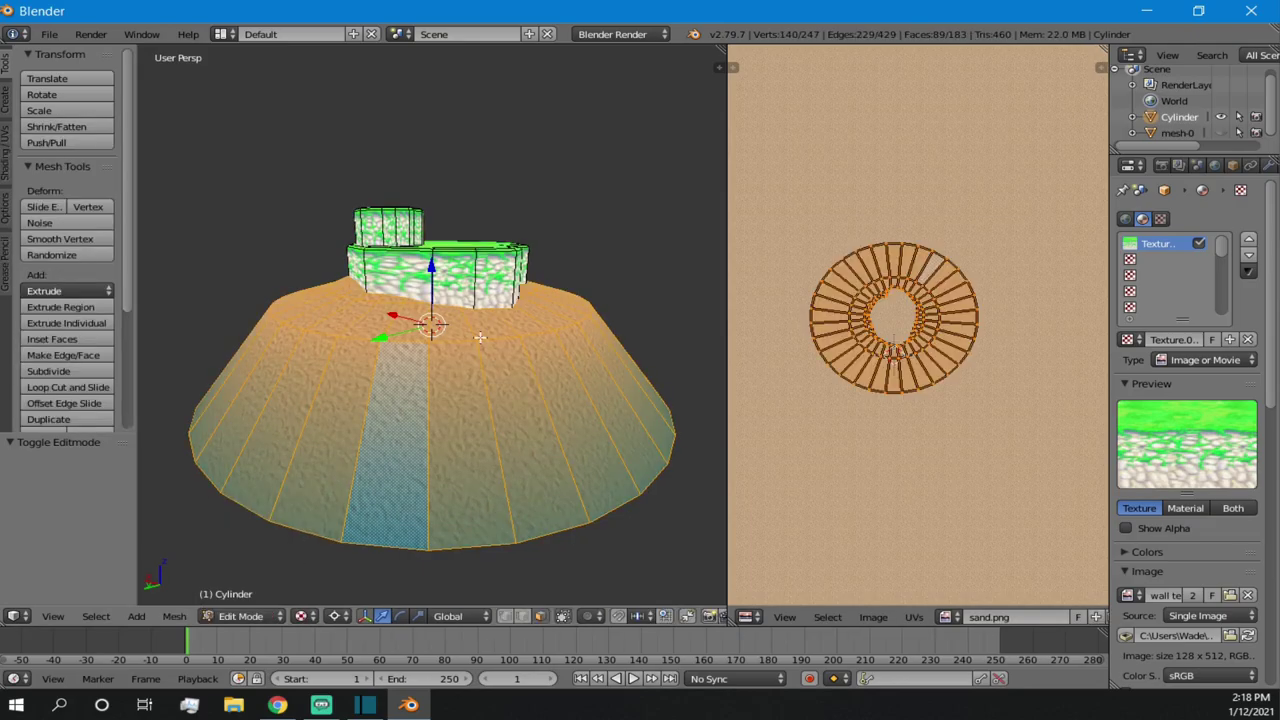
scroll(497, 318, "up", 2)
key("a")
middle_click_drag(595, 257, 318, 288)
scroll(318, 288, "down", 1)
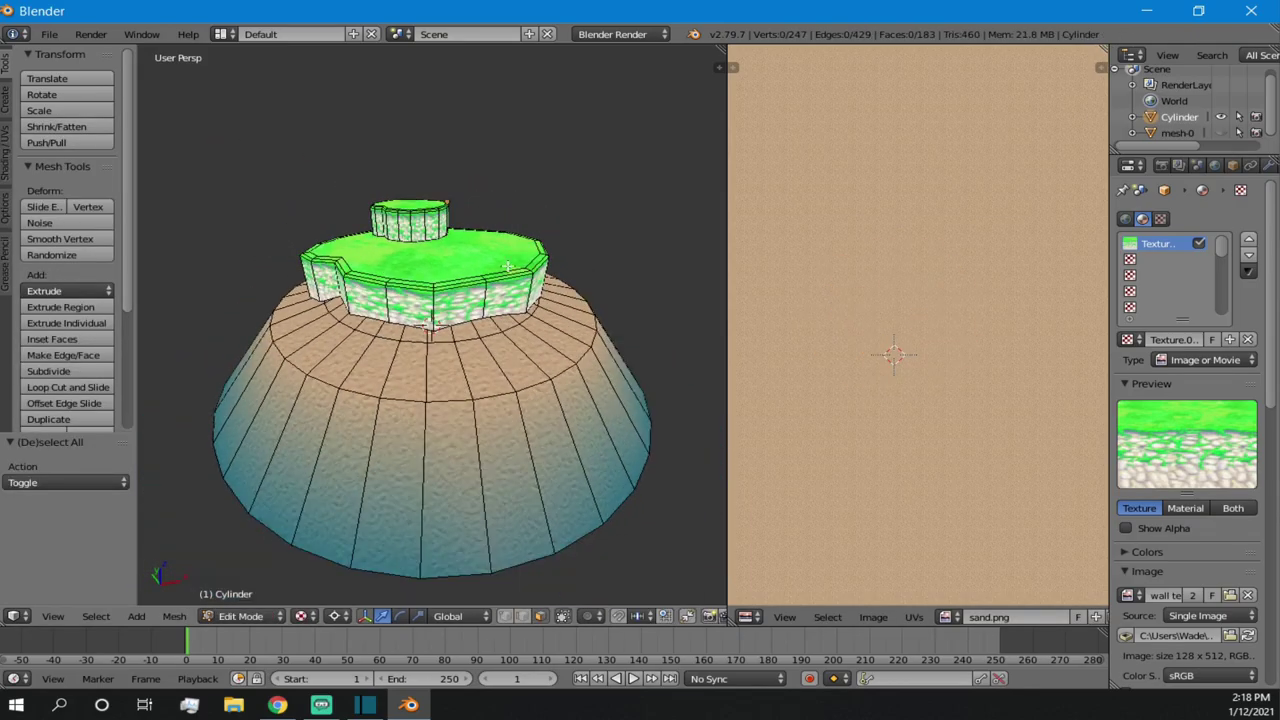
scroll(506, 266, "up", 3)
middle_click_drag(506, 266, 594, 321)
scroll(486, 318, "down", 3)
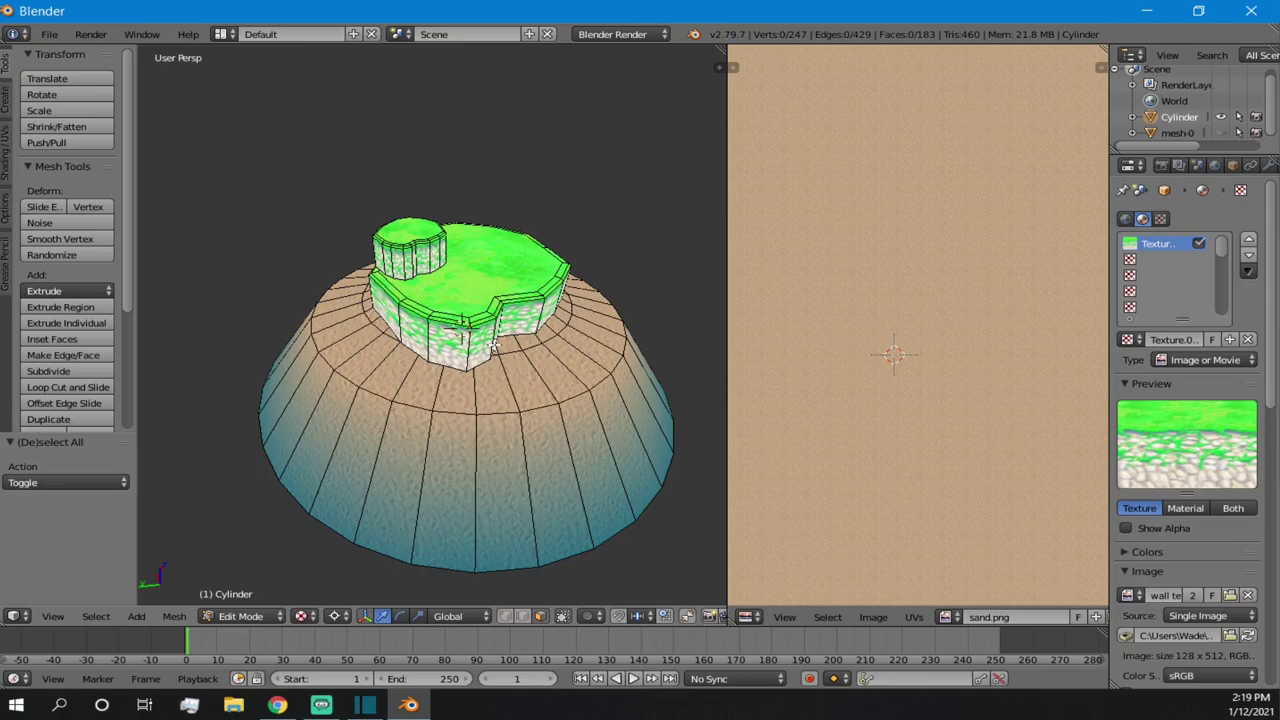
key("Tab")
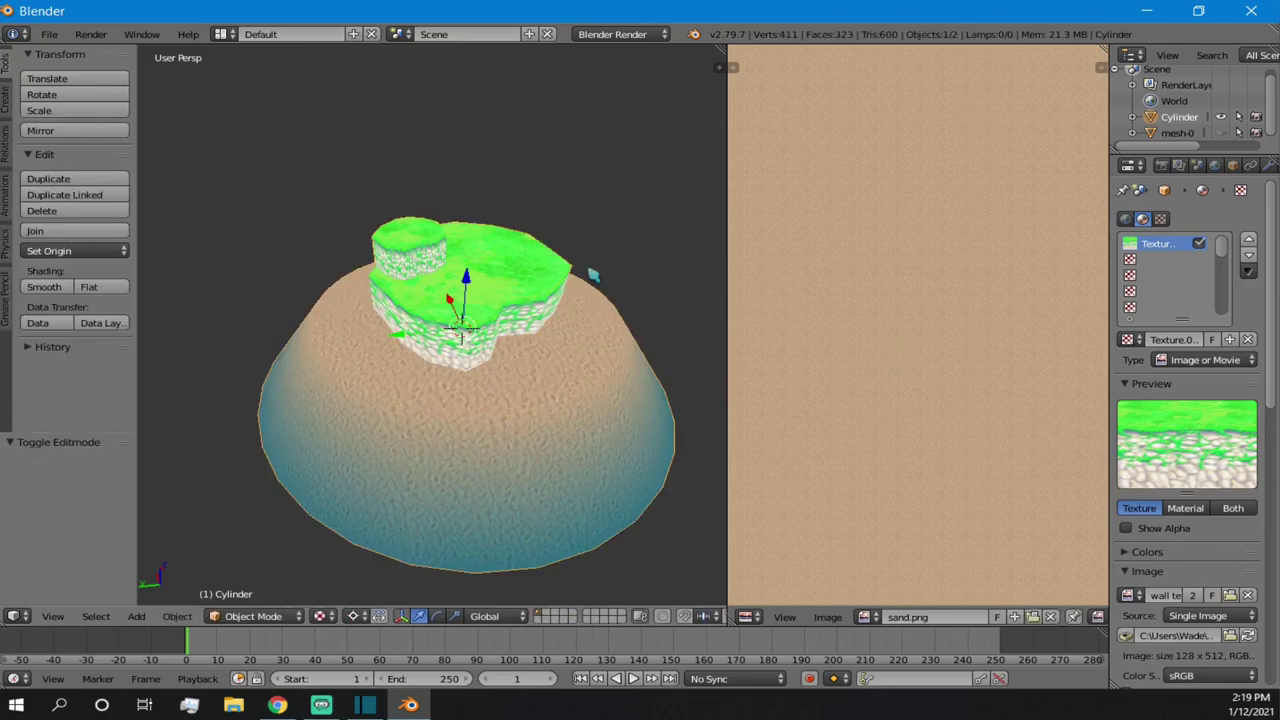
- Try duplicating the island across the X axis with a Mirror modifier, and remove the modifier after viewing the result
scroll(592, 275, "down", 3)
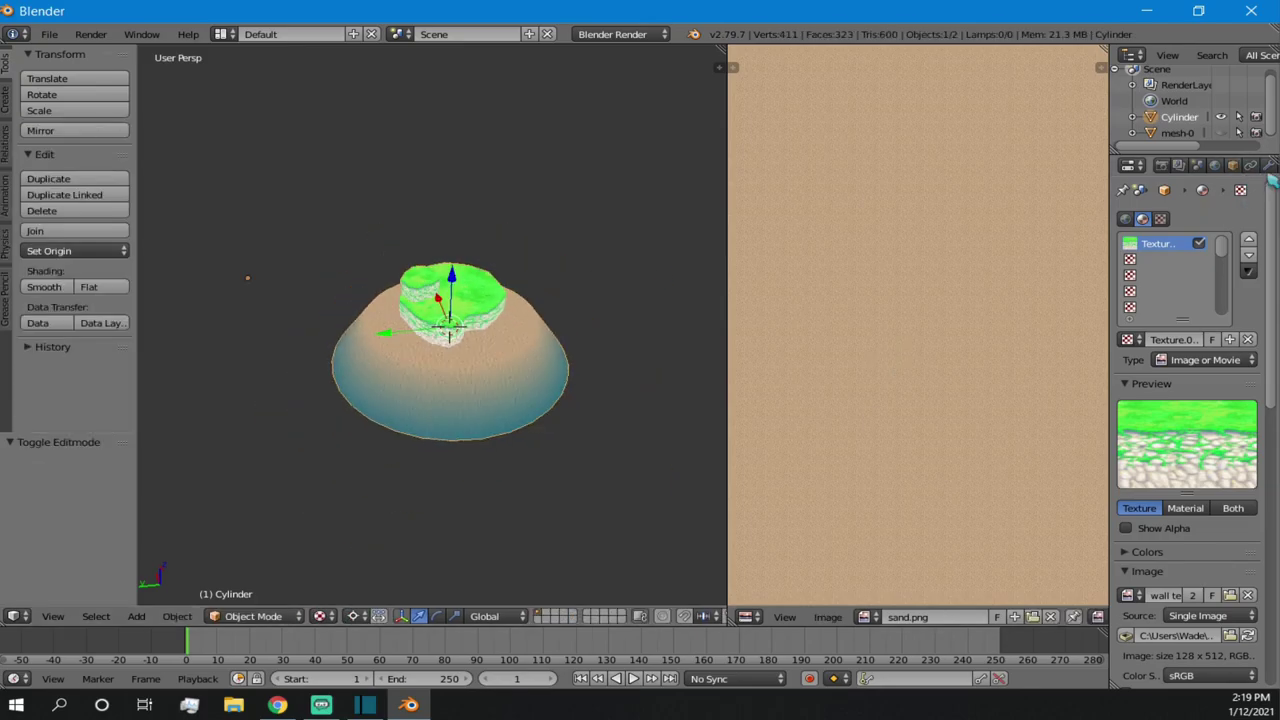
left_click(1268, 166)
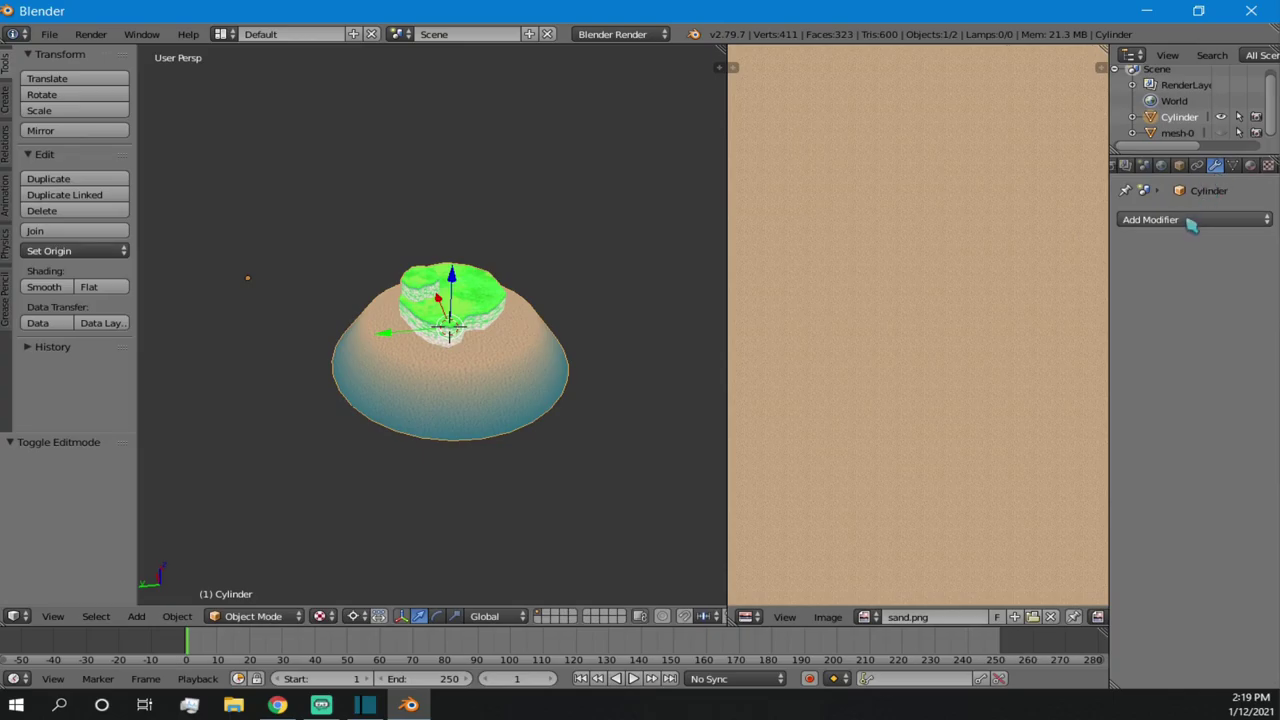
left_click(1192, 222)
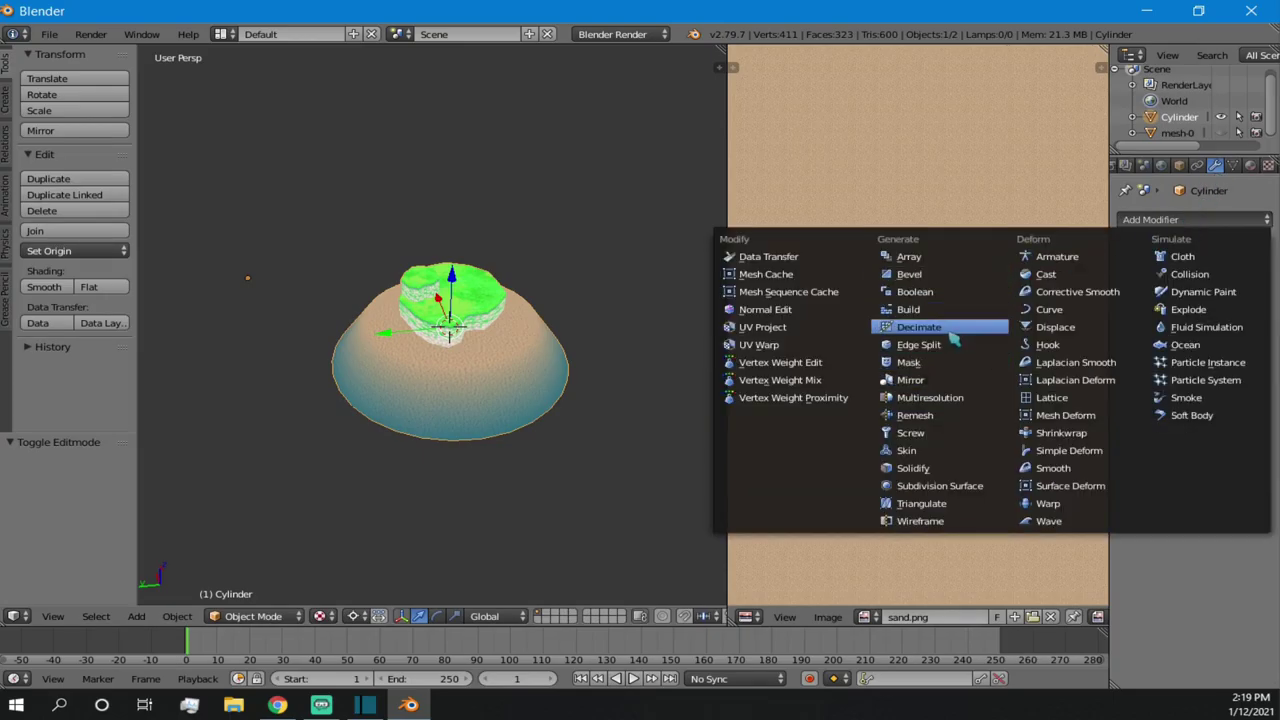
left_click(915, 386)
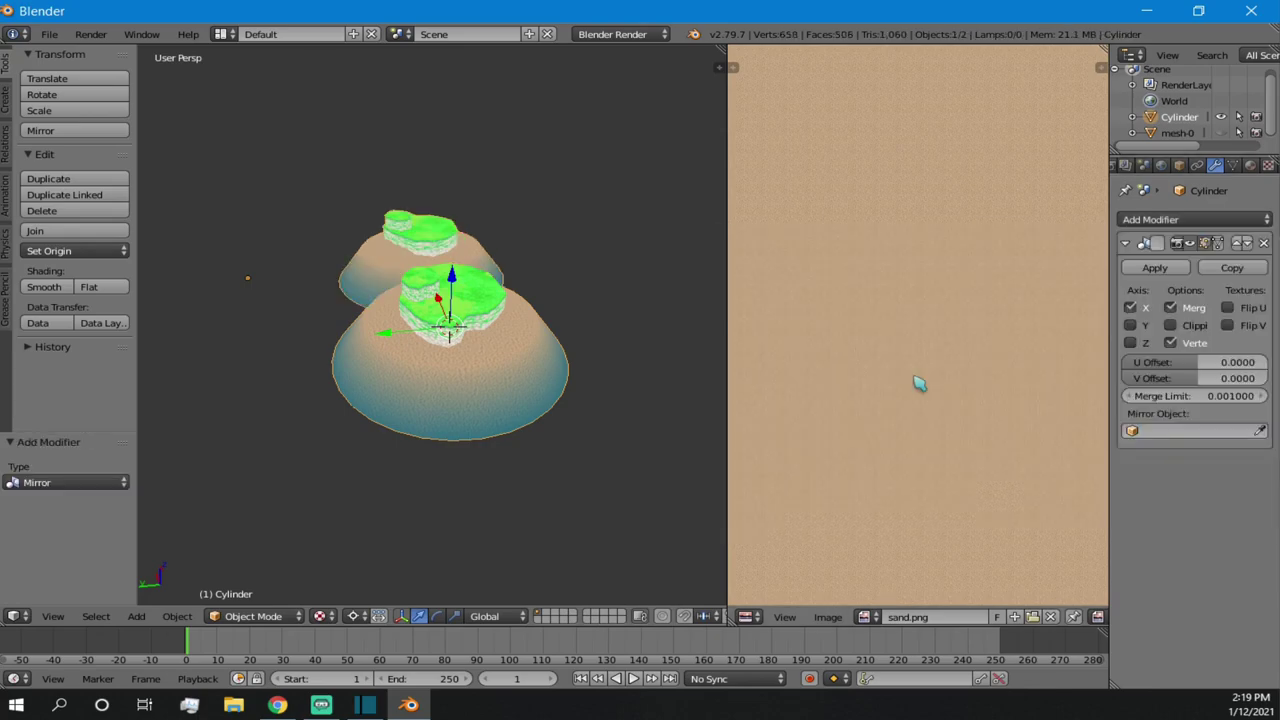
scroll(563, 297, "up", 3)
middle_click_drag(563, 297, 409, 462)
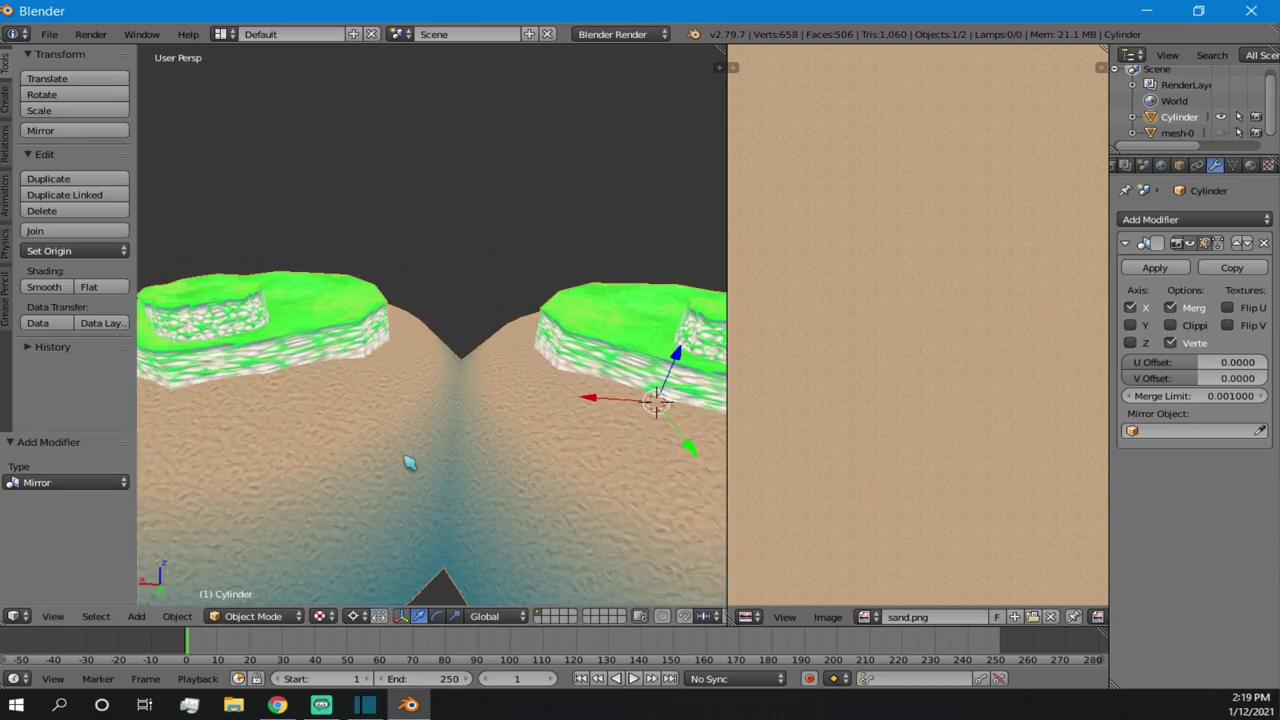
middle_click_drag(354, 421, 458, 390)
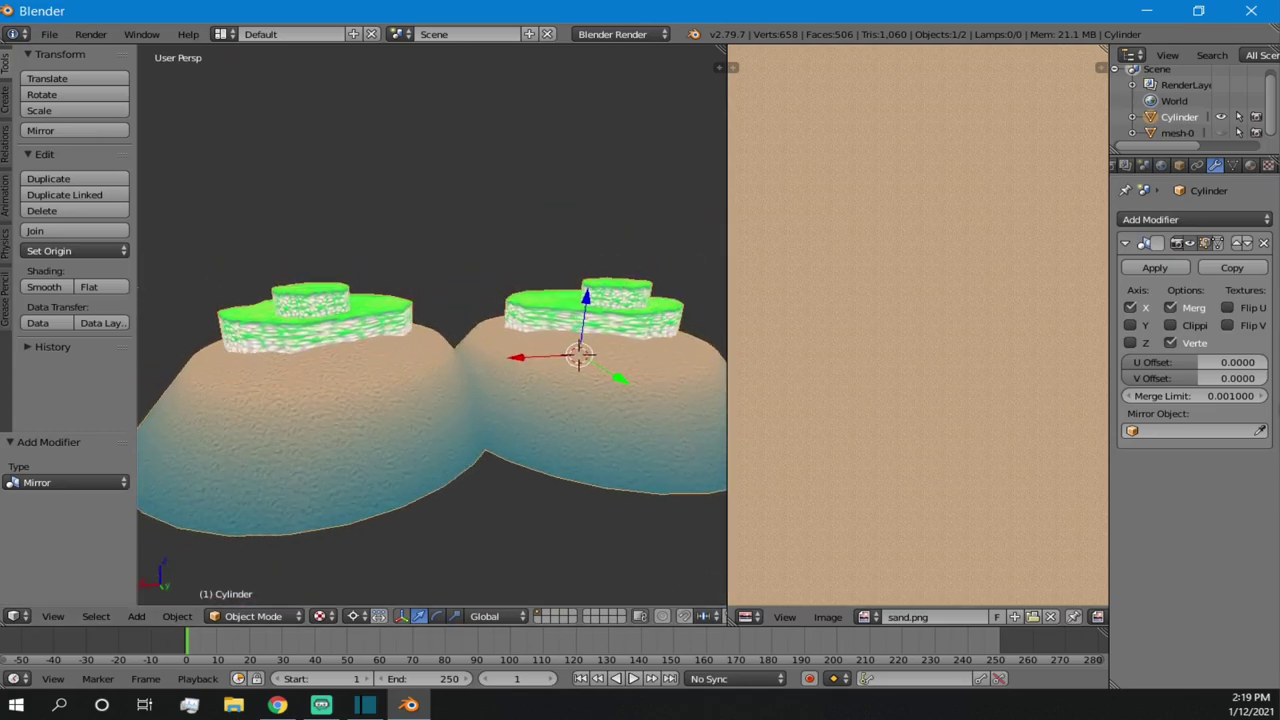
left_click(1264, 243)
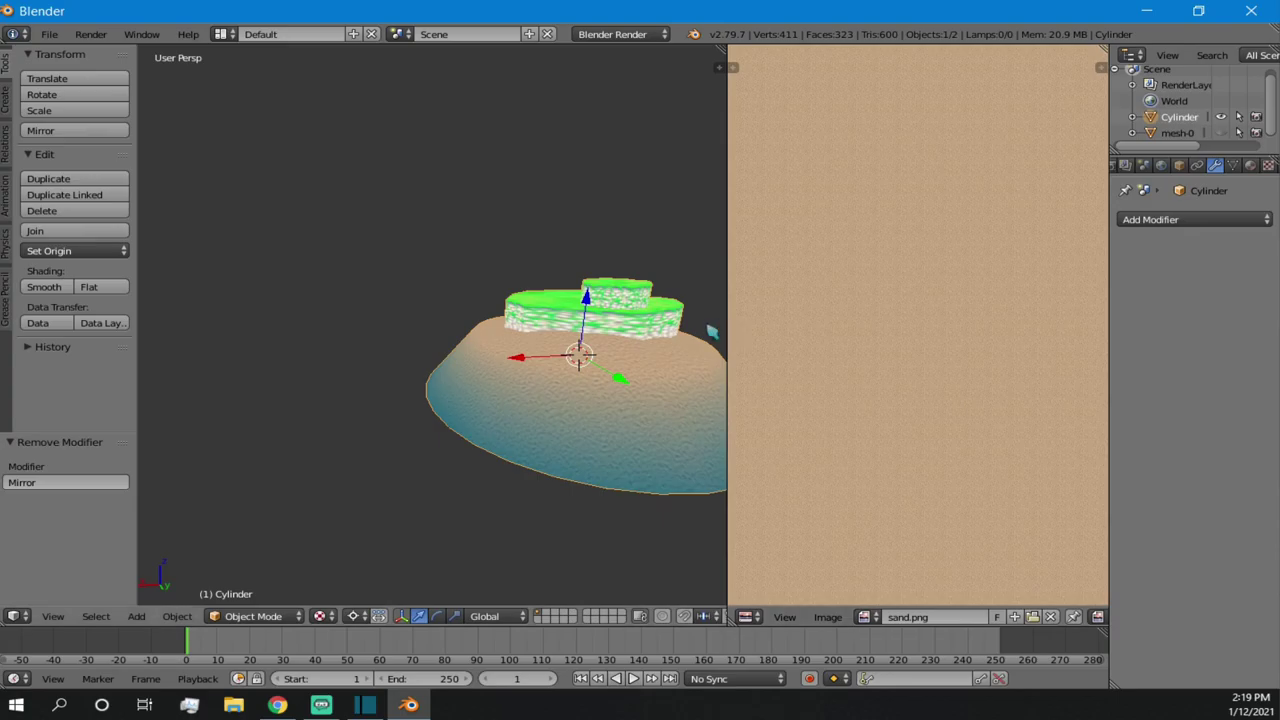
- Move the island about -64.3 on X and 65.7 on Y, and lower it about 46.5 on Z
scroll(660, 349, "up", 2)
middle_click_drag(646, 358, 517, 377, "shift")
scroll(553, 358, "up", 3)
scroll(517, 377, "down", 2)
middle_click_drag(630, 318, 562, 500)
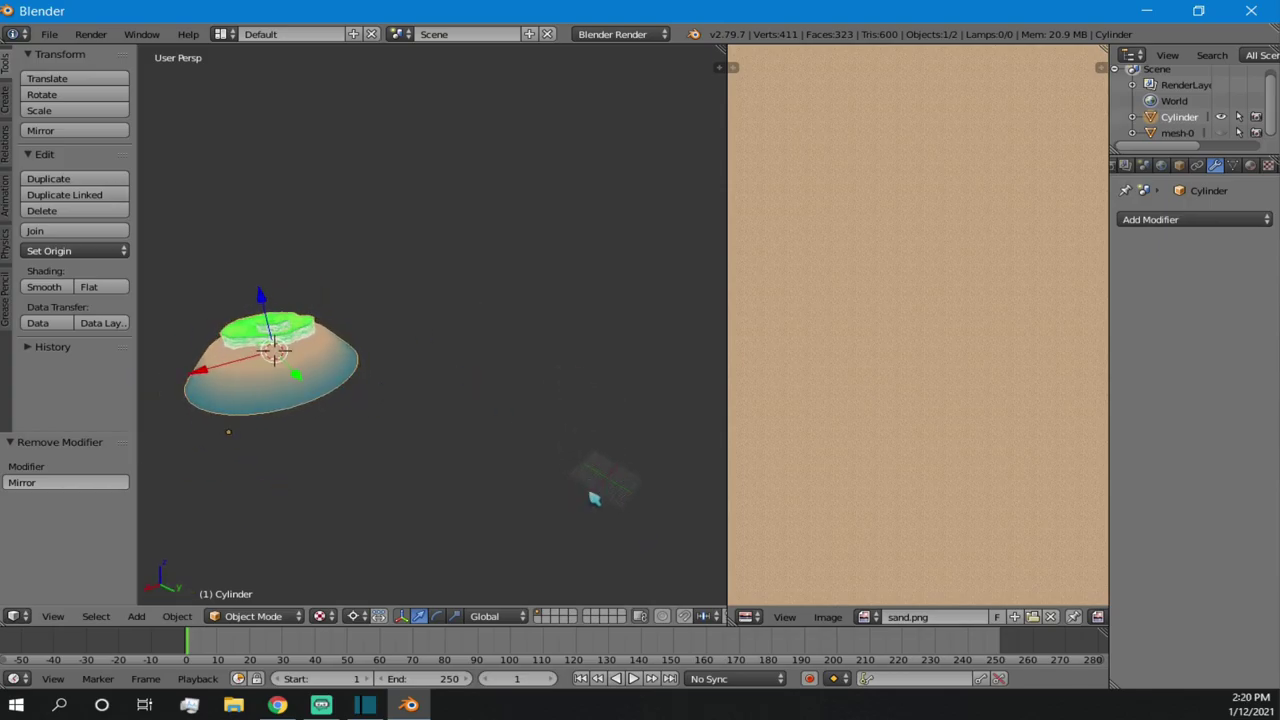
middle_click_drag(352, 448, 305, 372)
scroll(304, 356, "down", 3)
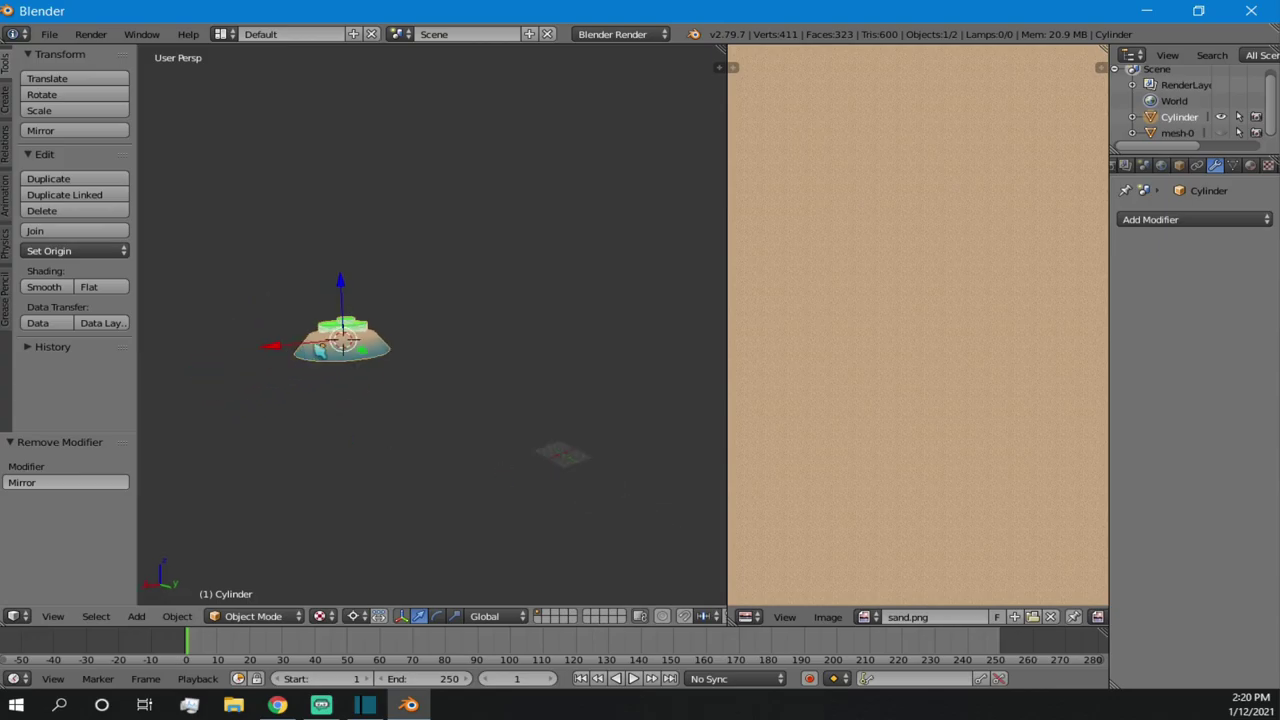
key("g")
key("shift+z")
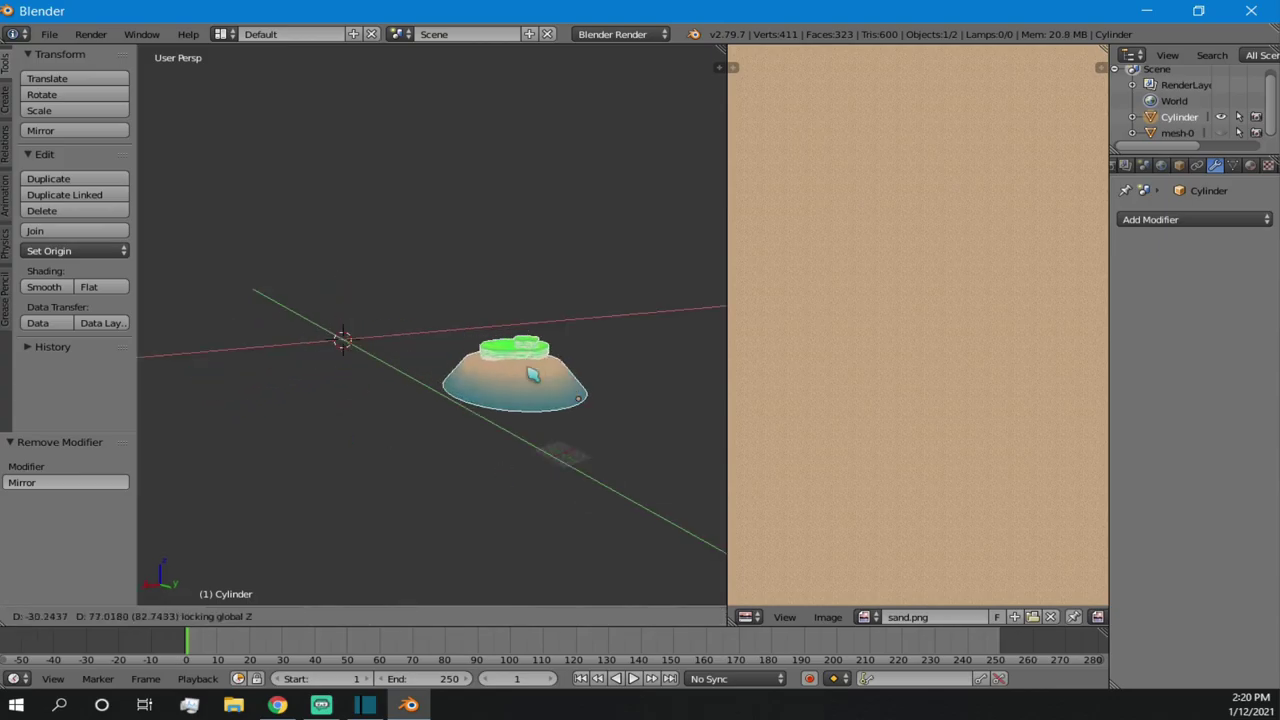
left_click(577, 347)
key("g")
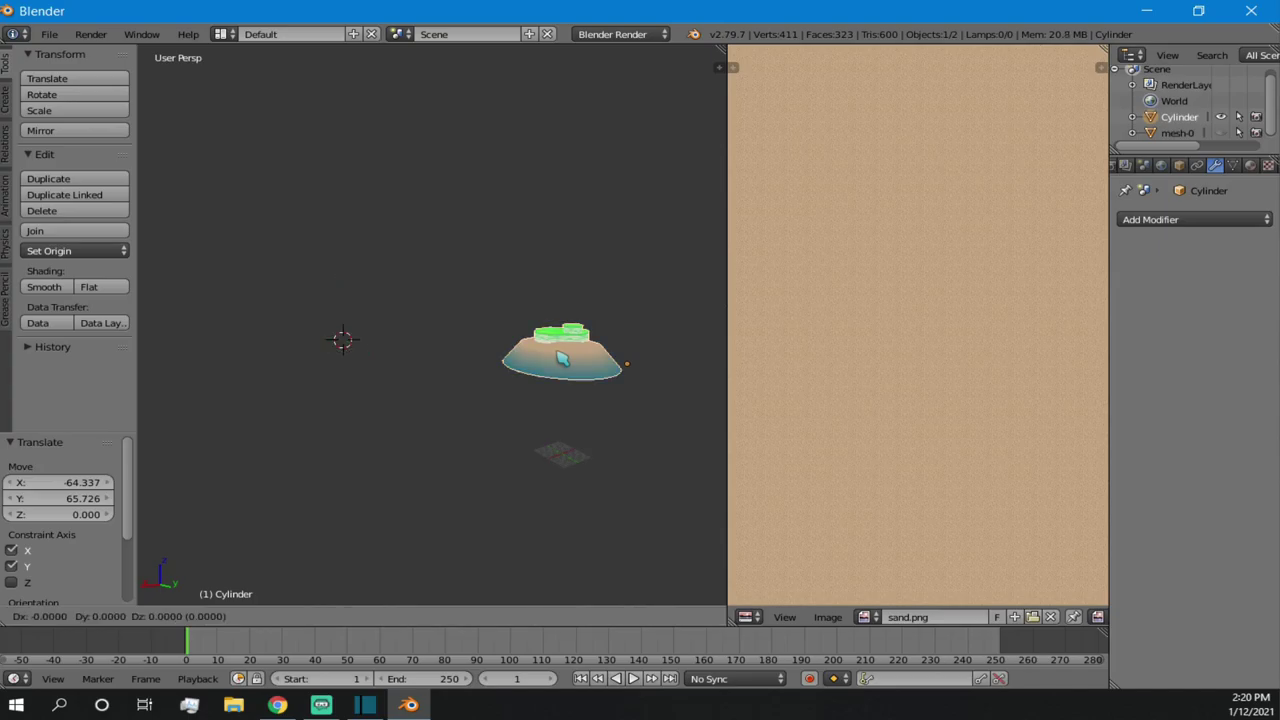
key("z")
left_click(553, 445)
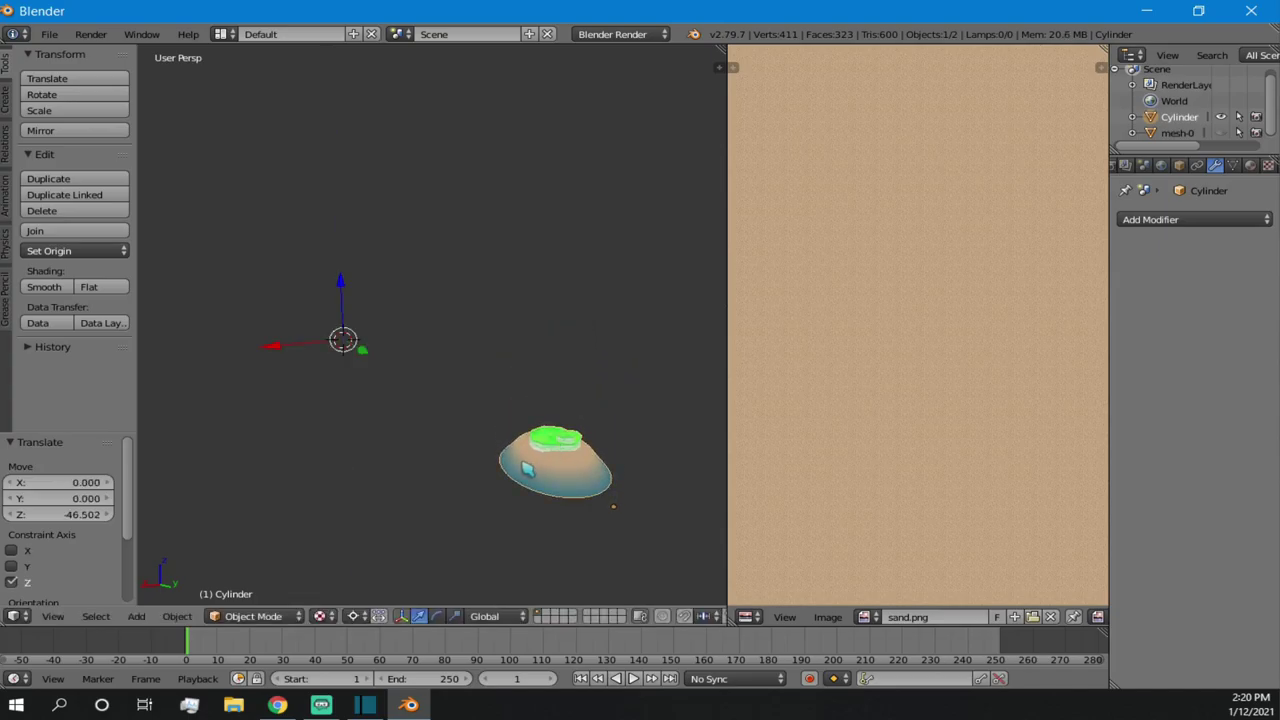
- Shift the island horizontally about -7.9 on X and -0.3 on Y, and snap the 3D cursor to the selected island
key("KP_Decimal")
scroll(484, 440, "up", 2)
middle_click_drag(434, 400, 422, 368)
scroll(441, 311, "down", 2)
key("g")
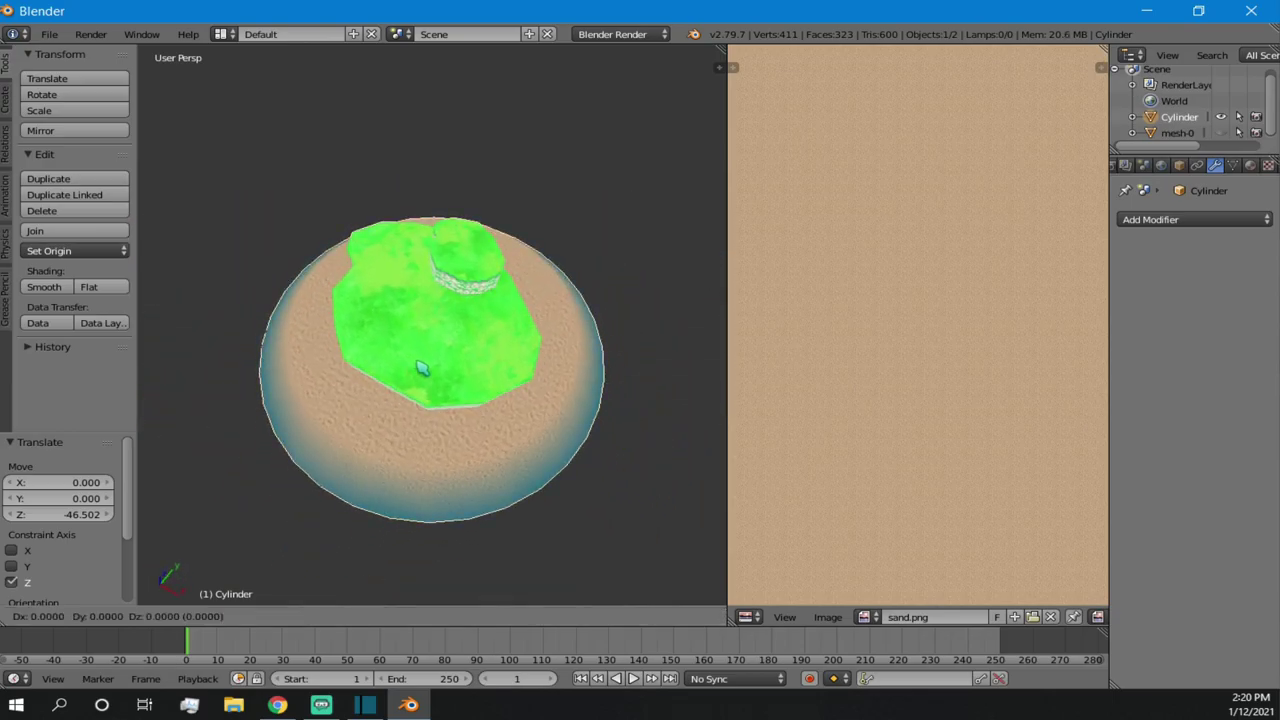
key("shift+z")
left_click(364, 358)
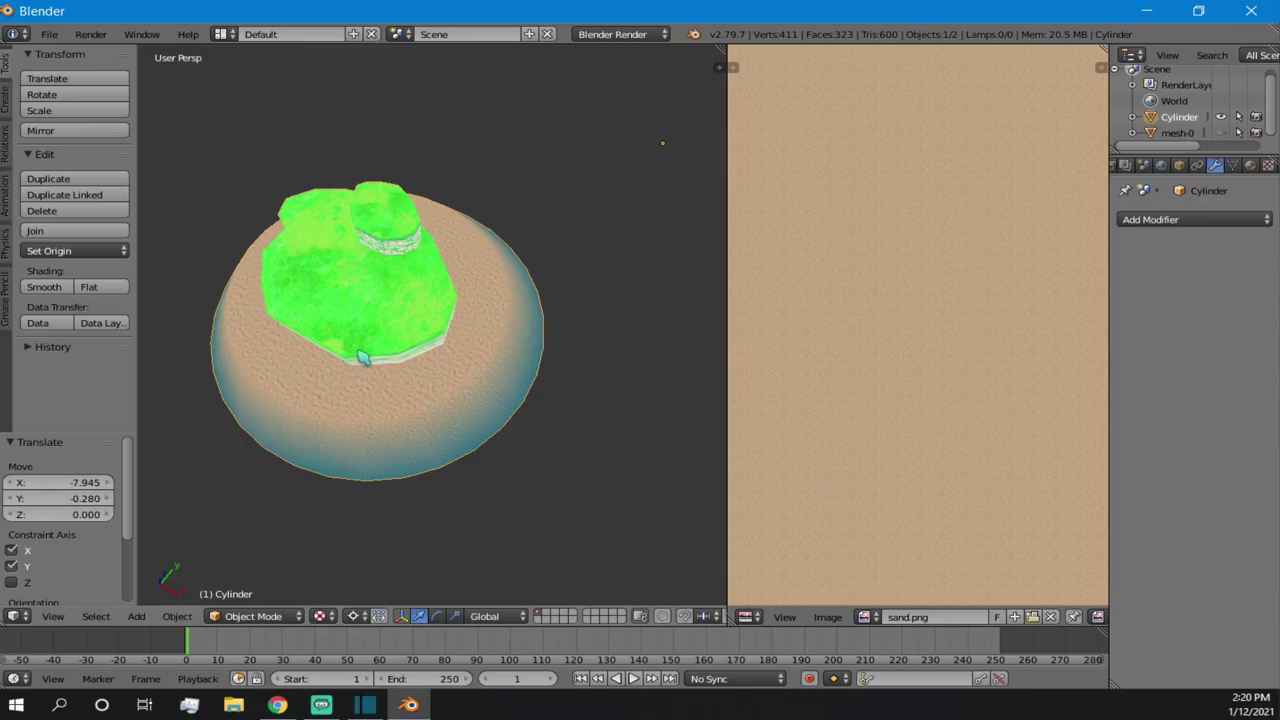
key("shift+s")
left_click(364, 356)
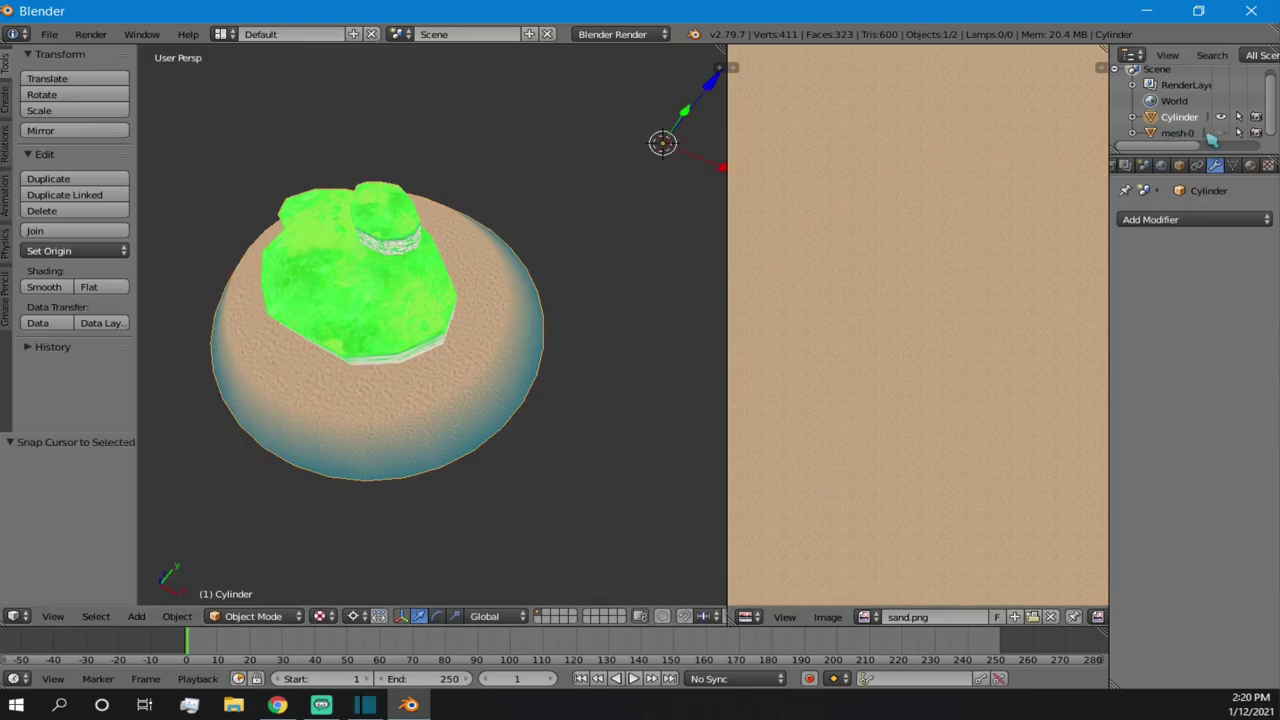
- Unhide the mesh-0 object and compare its size with the island
left_click(1220, 133)
scroll(463, 280, "down", 2)
middle_click_drag(397, 297, 473, 363)
scroll(449, 334, "up", 5)
scroll(457, 318, "down", 11)
scroll(457, 318, "up", 9)
scroll(456, 318, "down", 10)
scroll(452, 313, "down", 4)
scroll(590, 290, "down", 5)
scroll(477, 368, "up", 8)
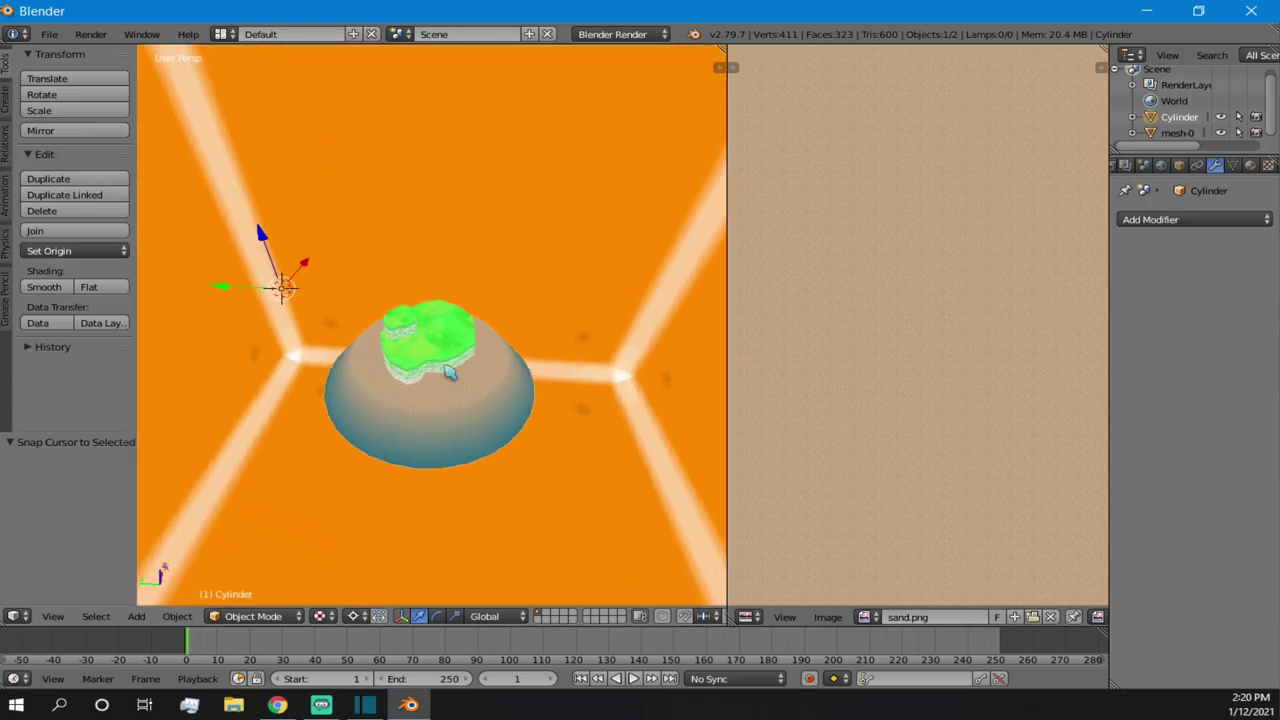
- Select the entire Cylinder mesh in Edit Mode with wireframe display, and snap the 3D cursor to the selection
left_click(1191, 134)
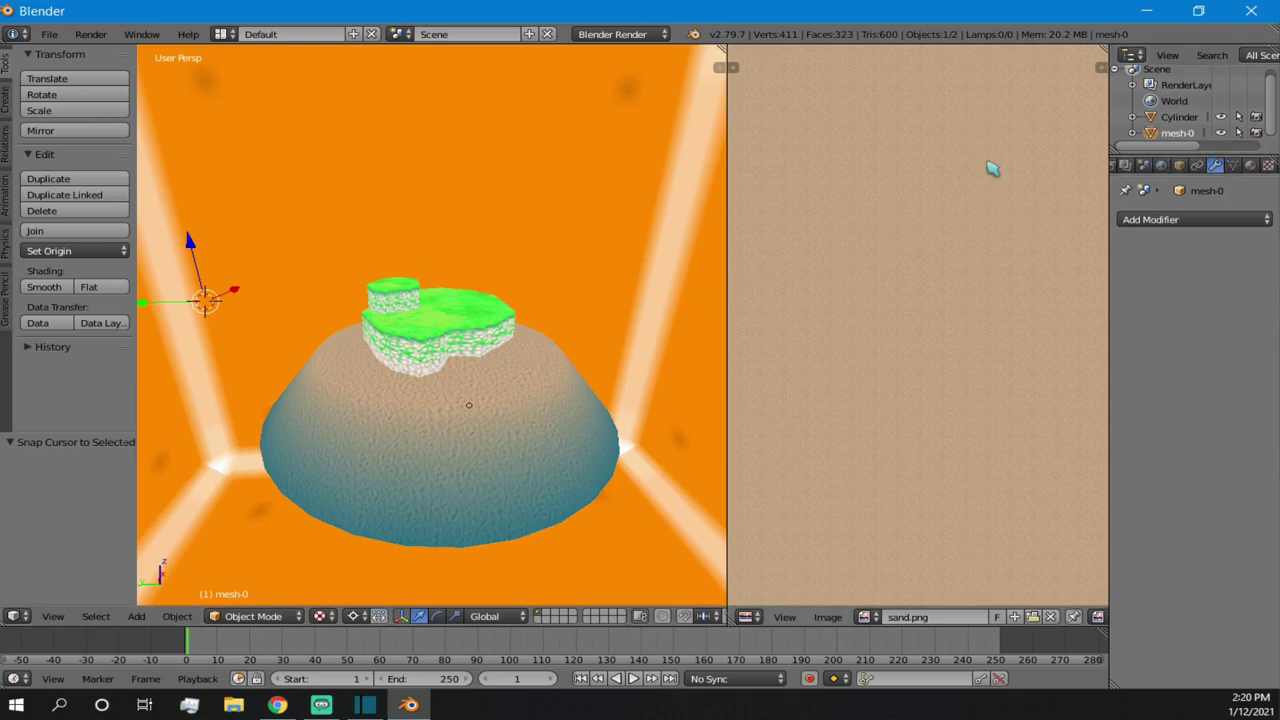
right_click(1201, 140)
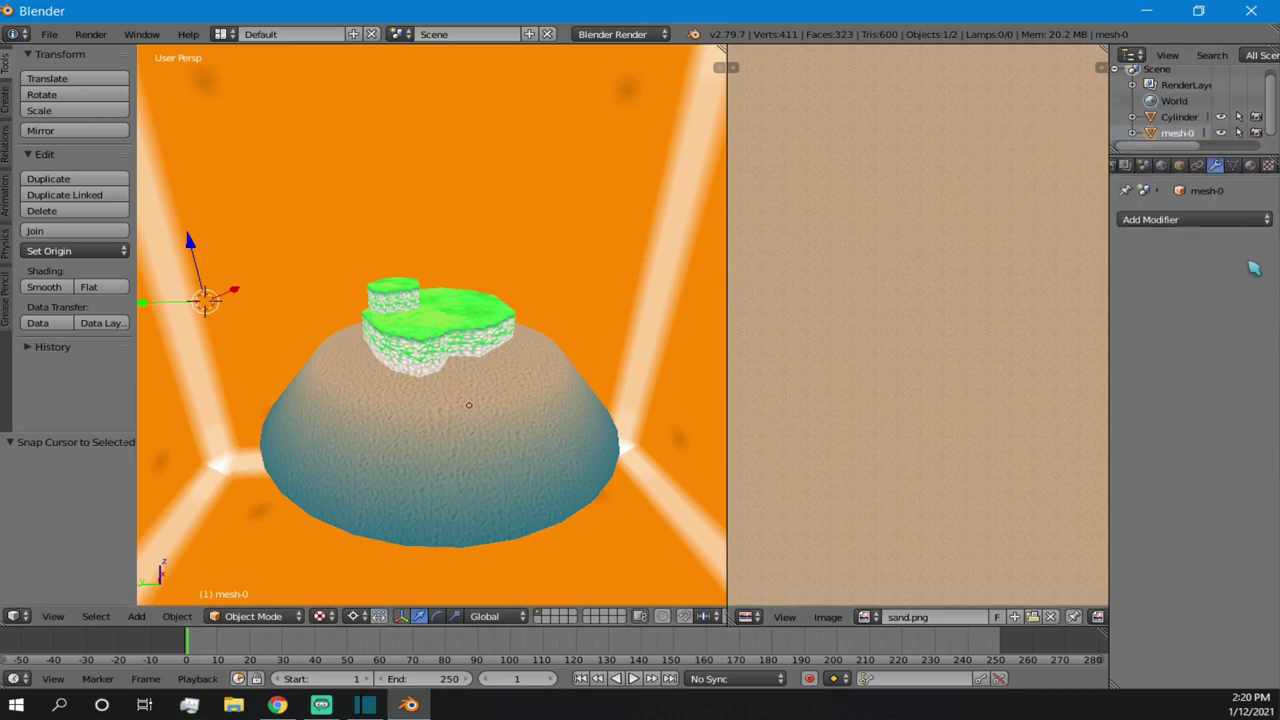
left_click(1181, 118)
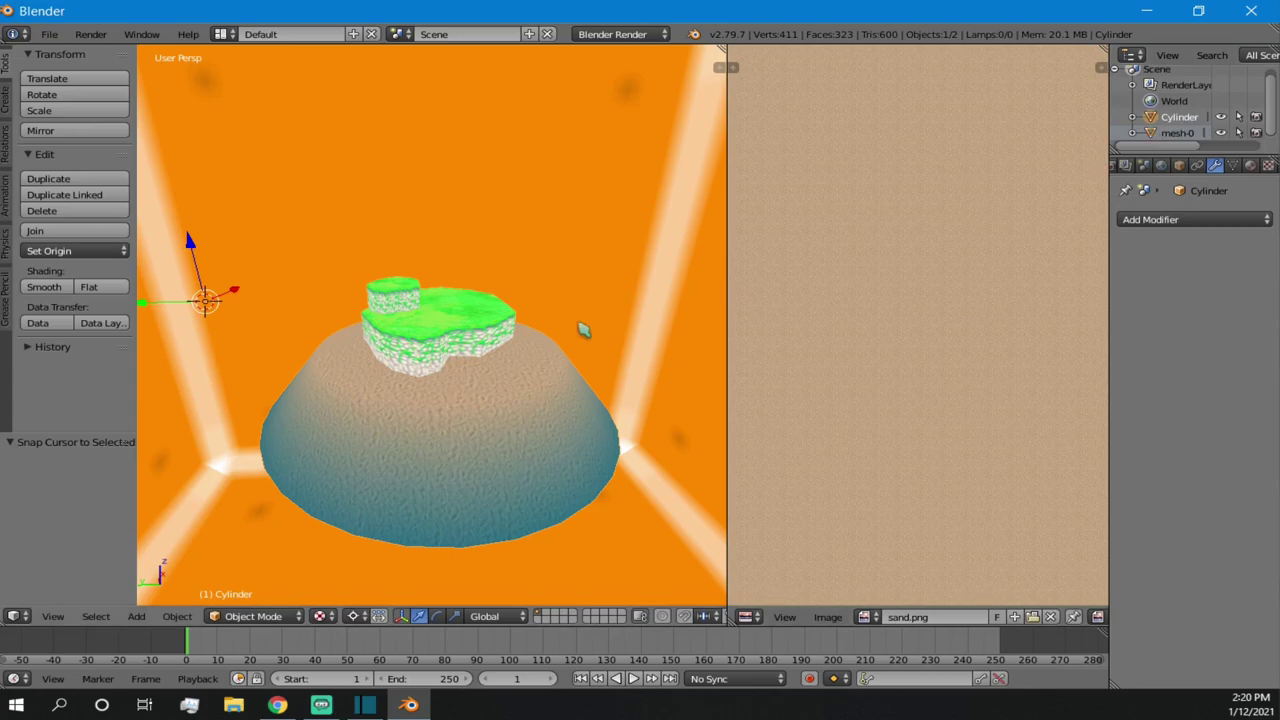
scroll(549, 340, "down", 5)
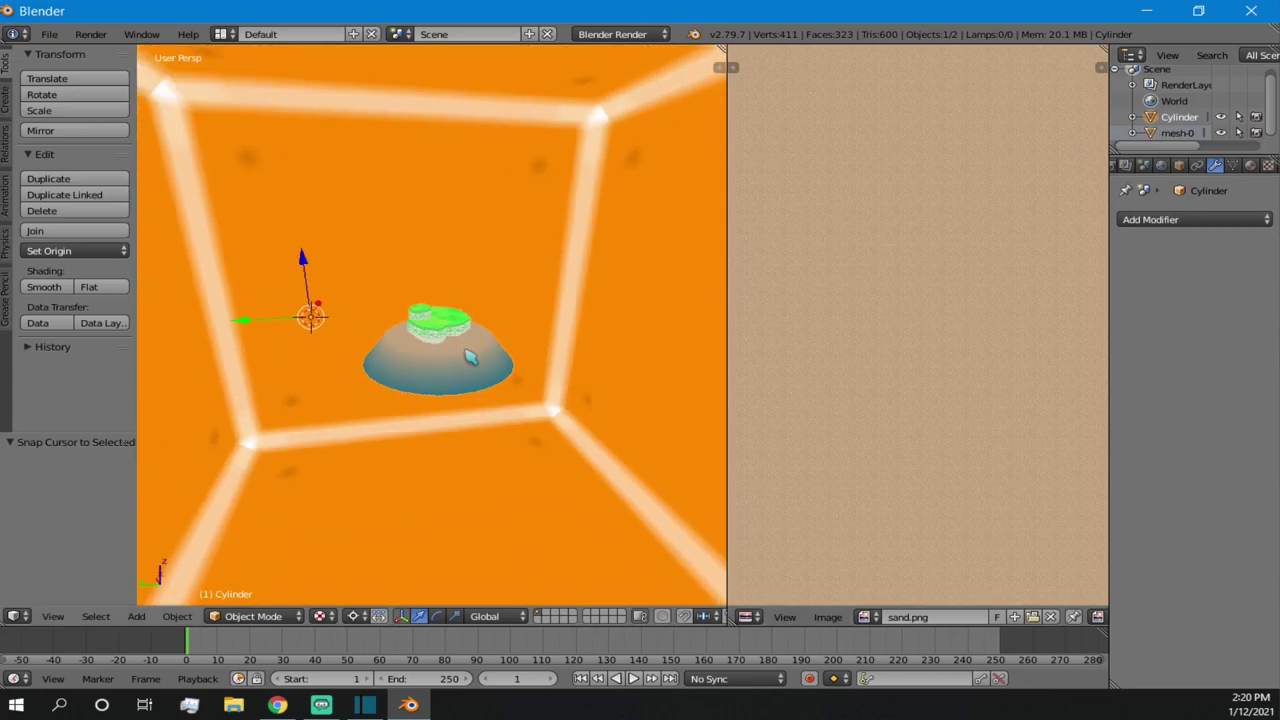
key("Tab")
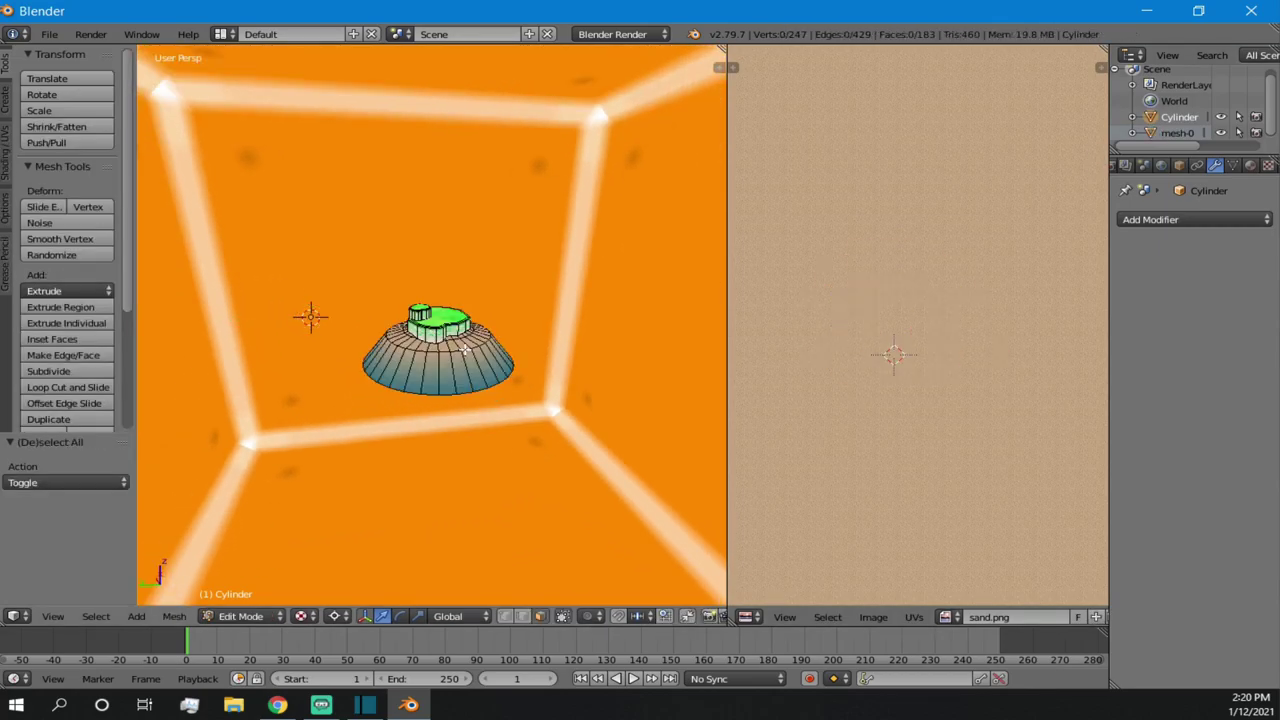
key("a")
scroll(465, 349, "up", 3)
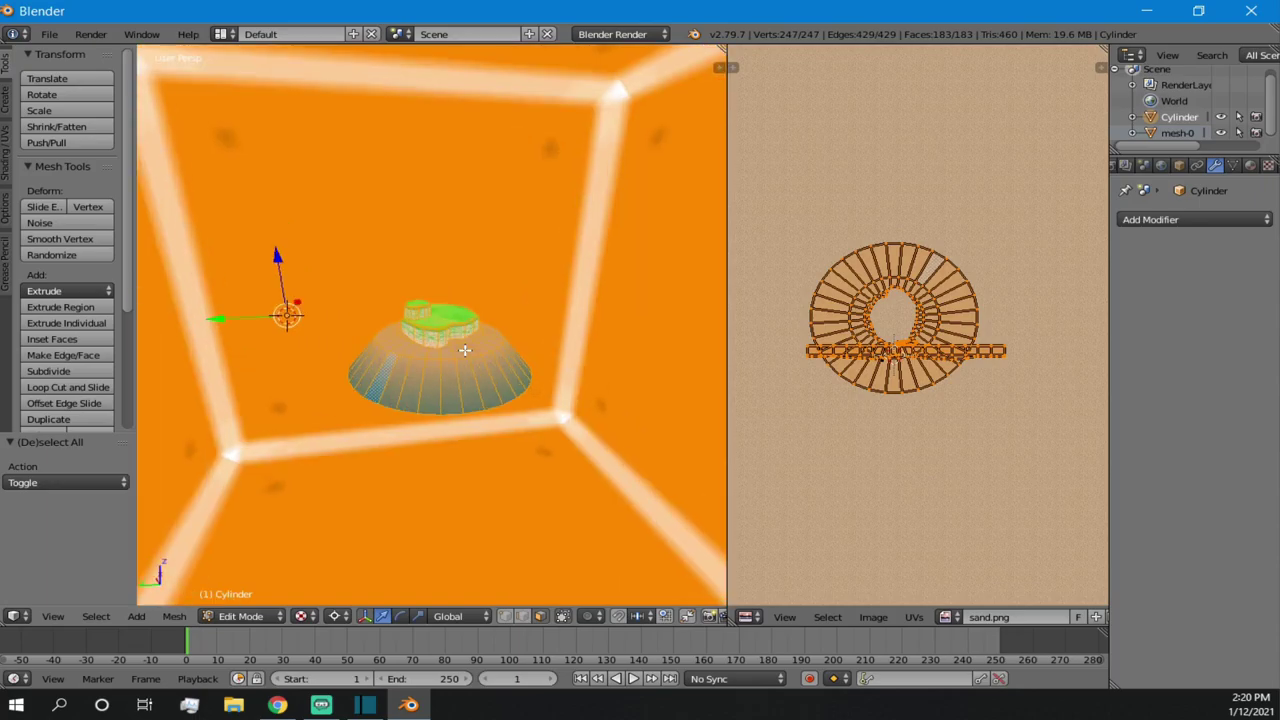
key("z")
scroll(465, 349, "down", 7)
middle_click_drag(460, 340, 476, 404)
key("shift+s")
left_click(481, 412)
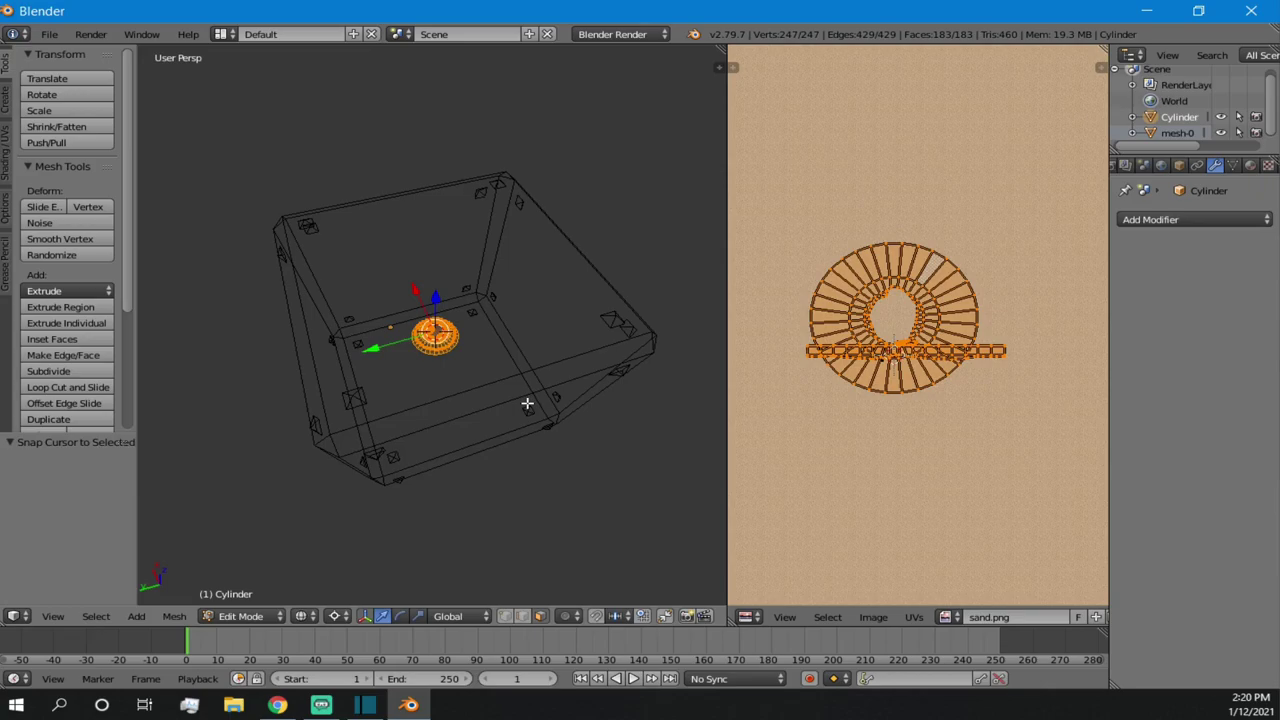
- Scale the island mesh up about 5.14 times and move it about 183 on X and -396 on Y, clear of the box
key("s")
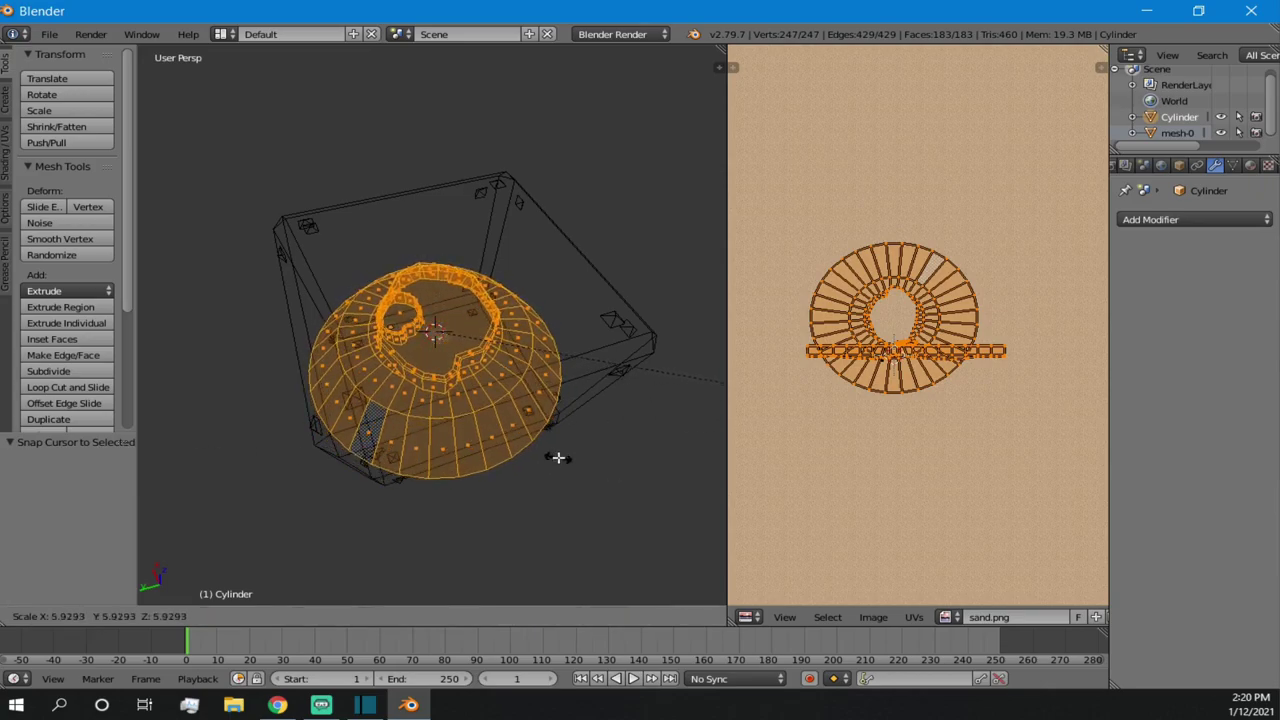
left_click(464, 445)
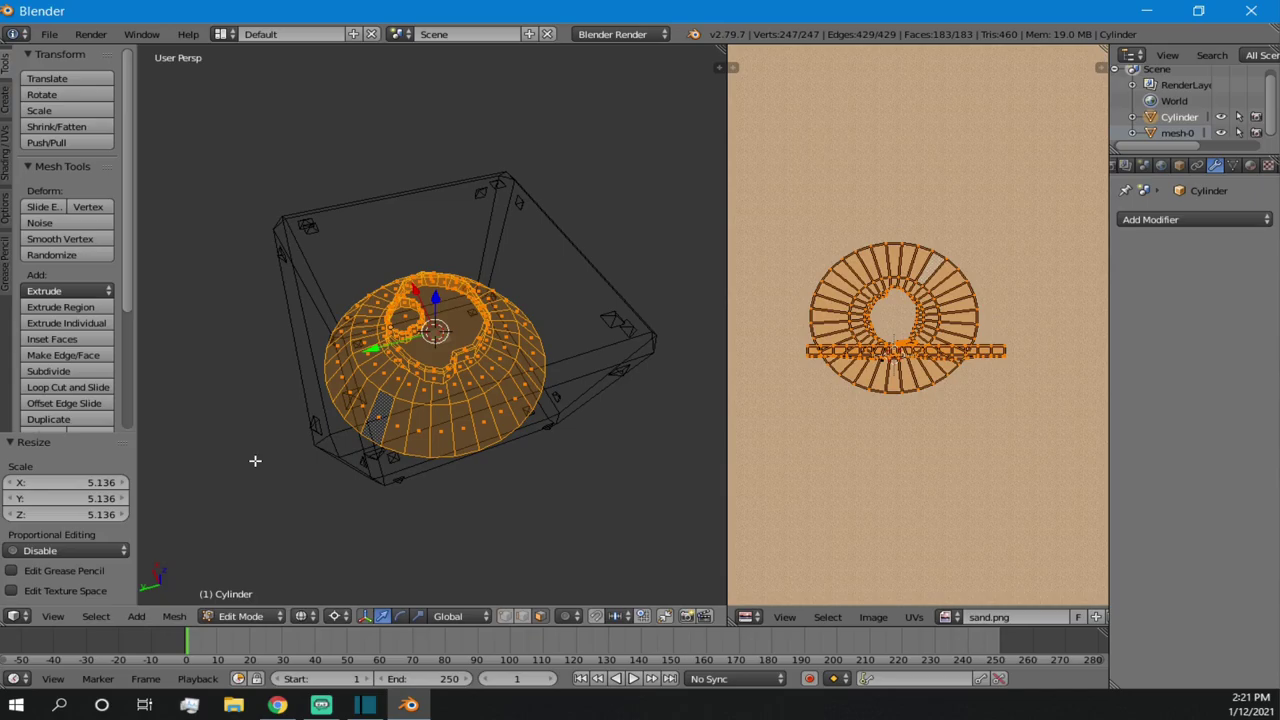
scroll(476, 280, "down", 8)
scroll(470, 285, "up", 4)
key("g")
key("shift+z")
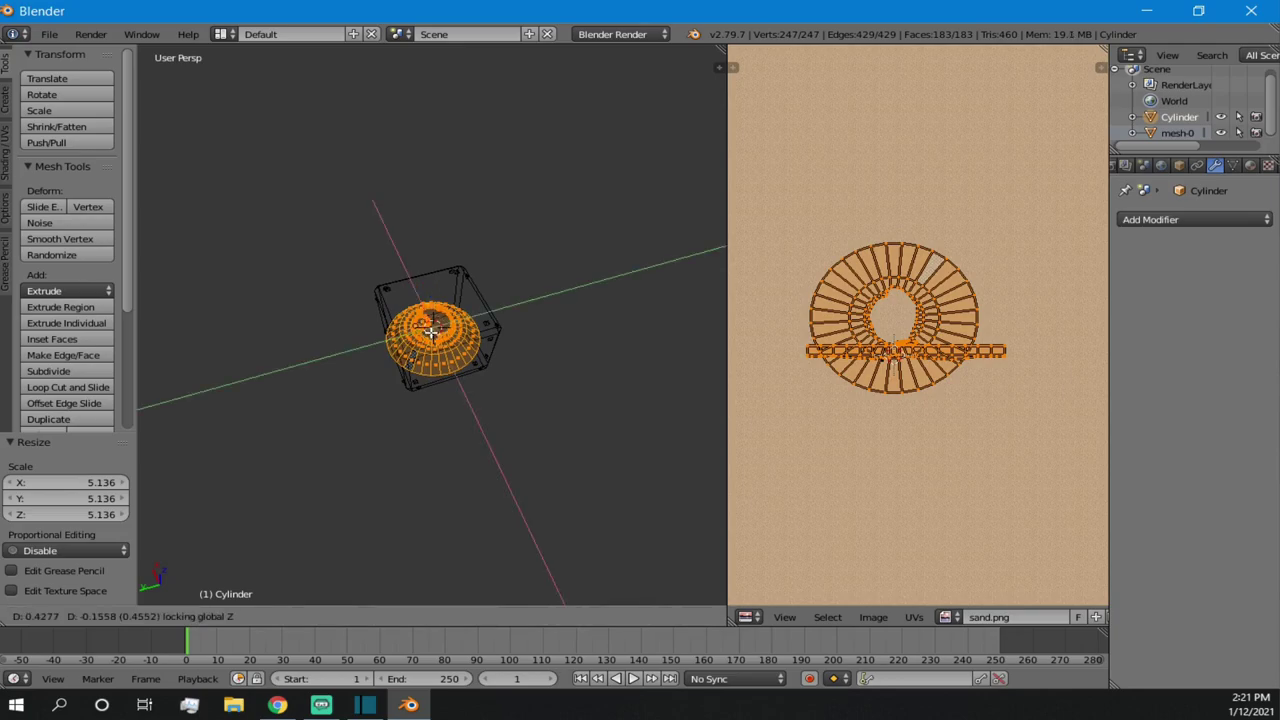
left_click(561, 234)
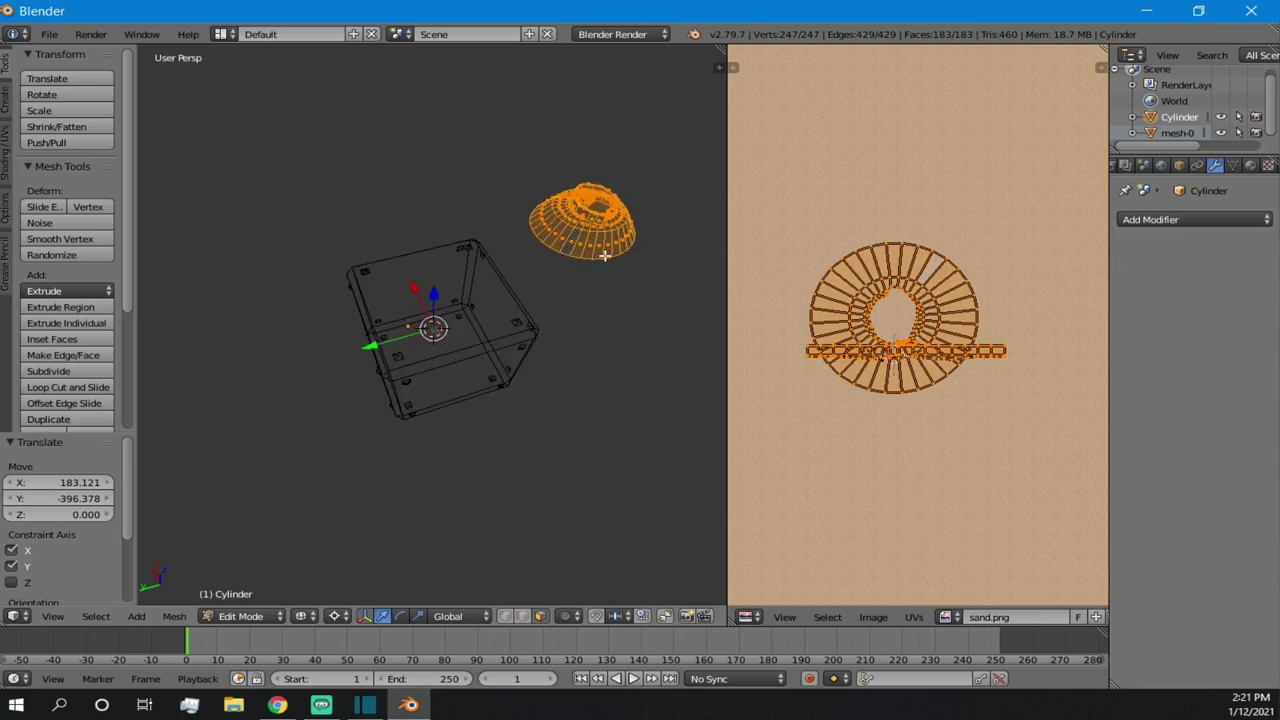
- Move the island mesh horizontally back into the mesh-0 box, about -155.9 on X and 390.2 on Y
scroll(599, 242, "up", 3)
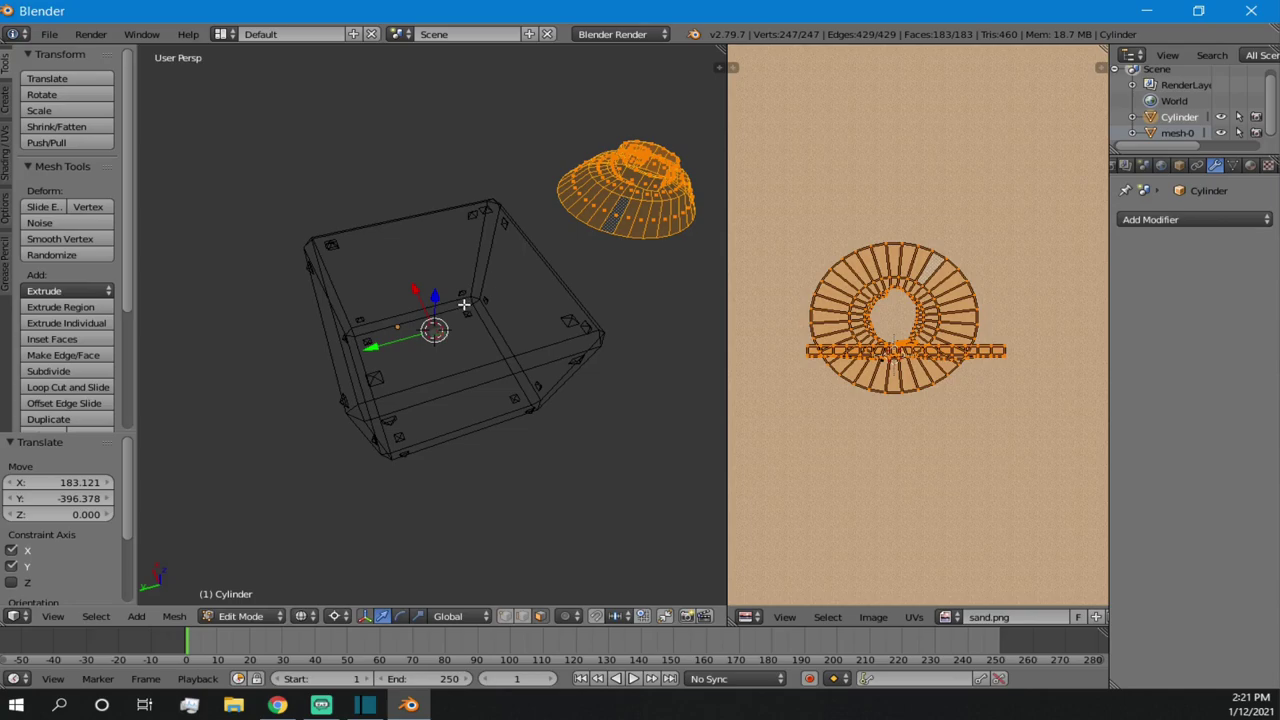
scroll(474, 283, "up", 2)
scroll(474, 283, "down", 1)
middle_click_drag(474, 283, 506, 254)
scroll(506, 254, "down", 4)
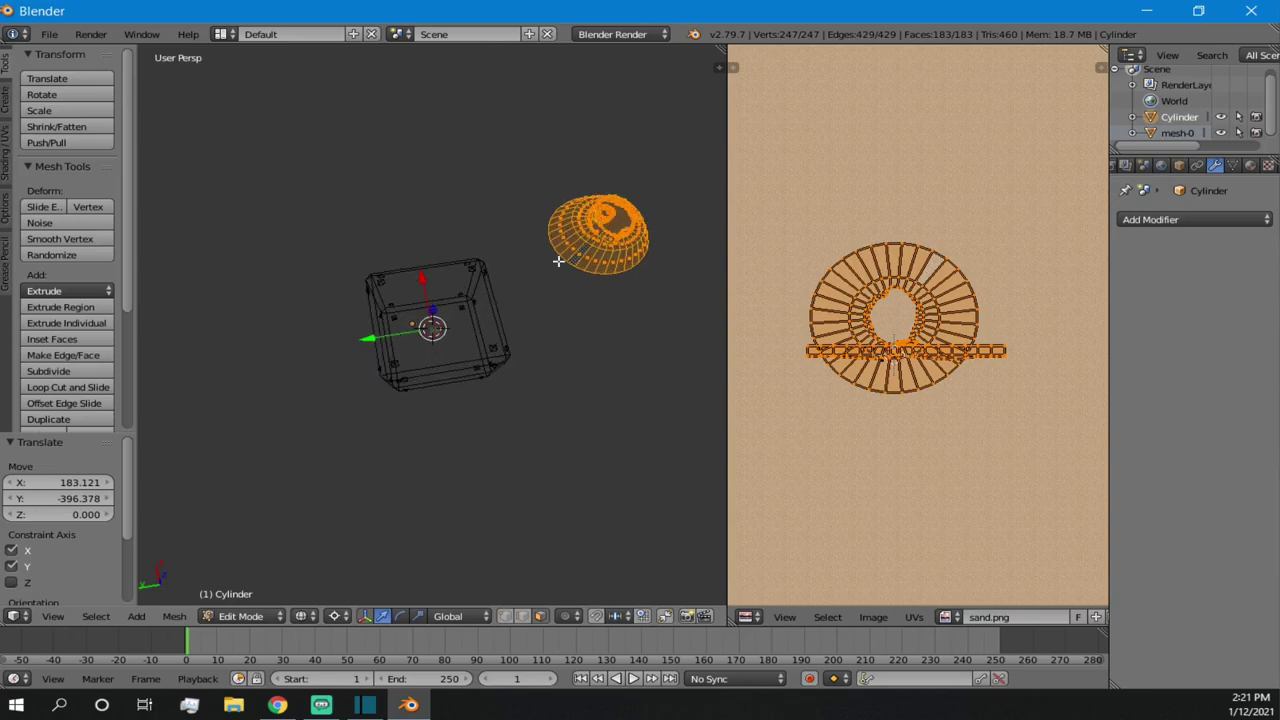
key("g")
key("shift+z")
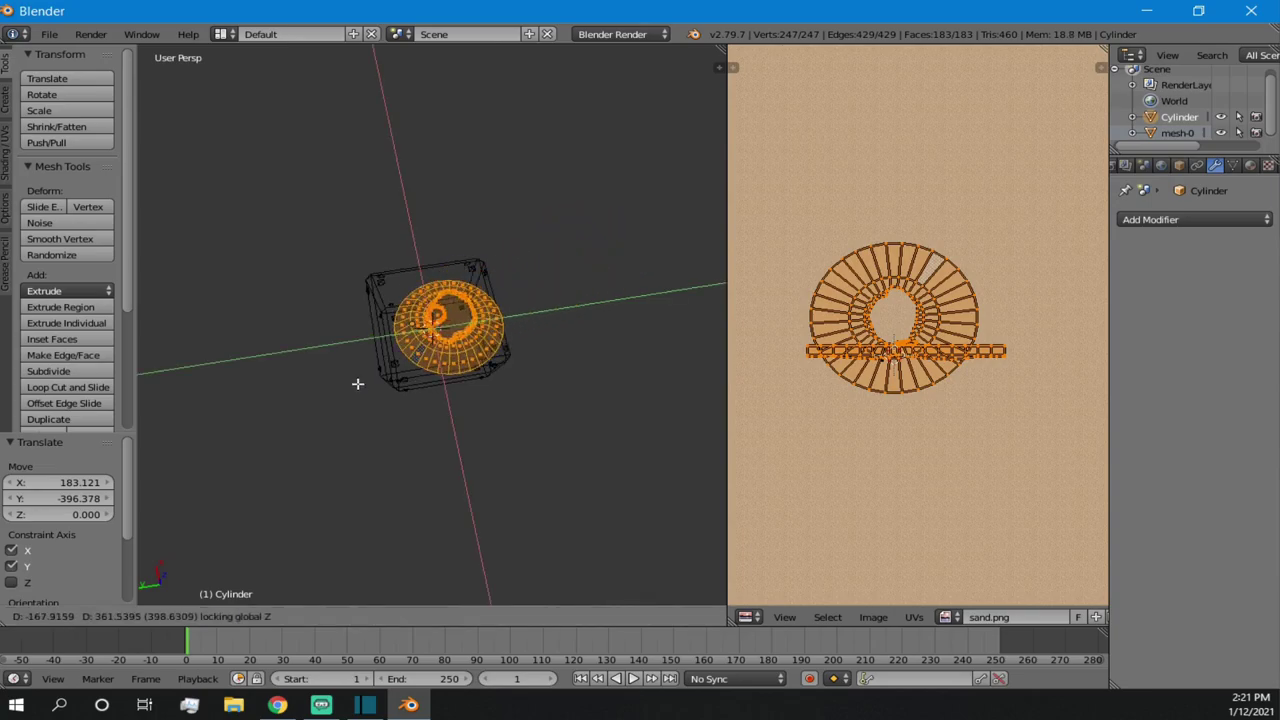
left_click(343, 380)
middle_click_drag(345, 380, 408, 420)
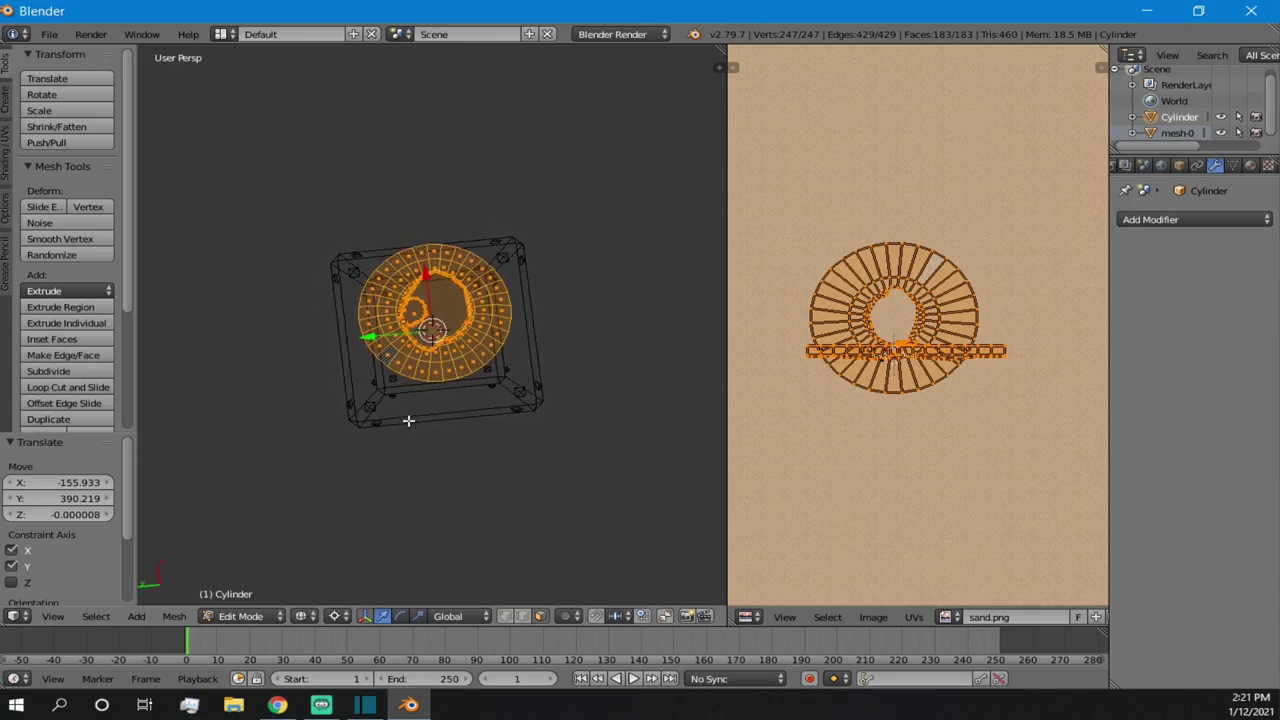
- Center the island inside the box with horizontal moves of about -25.2 X, 7.2 Y and -2.4 X, -7.3 Y
key("g")
key("shift+z")
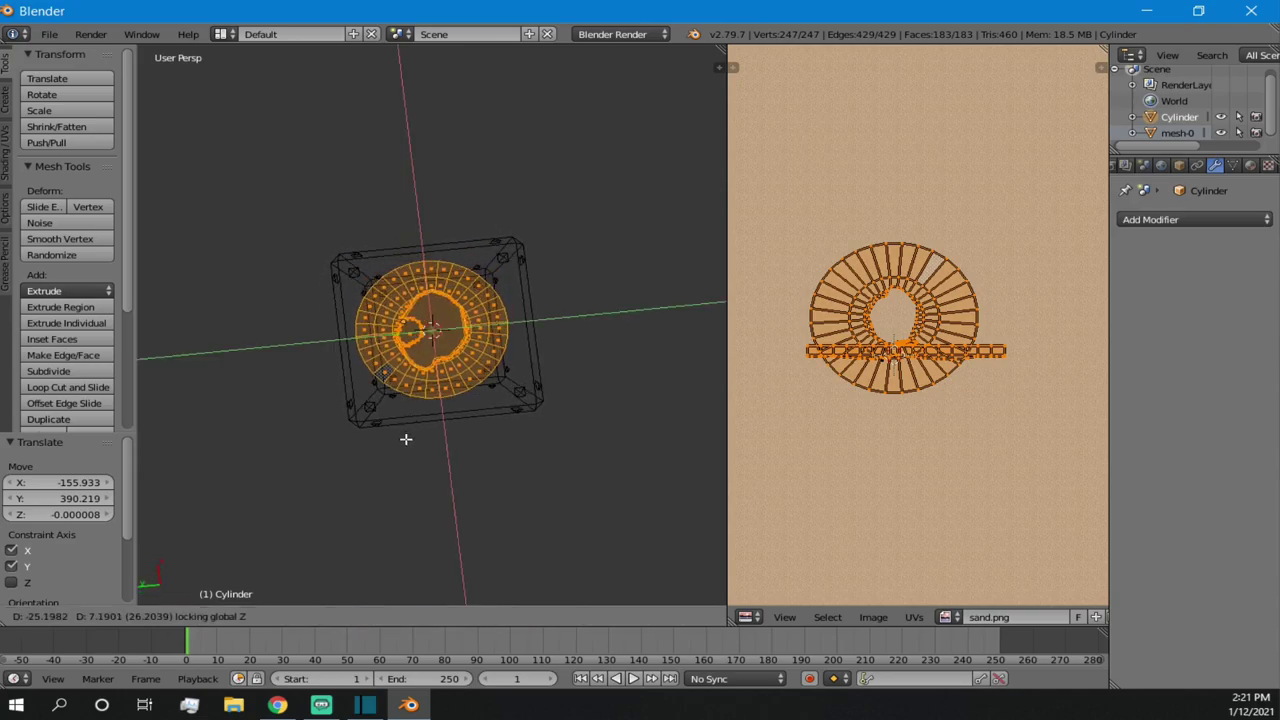
left_click(405, 438)
middle_click_drag(405, 438, 488, 343)
scroll(481, 343, "up", 4)
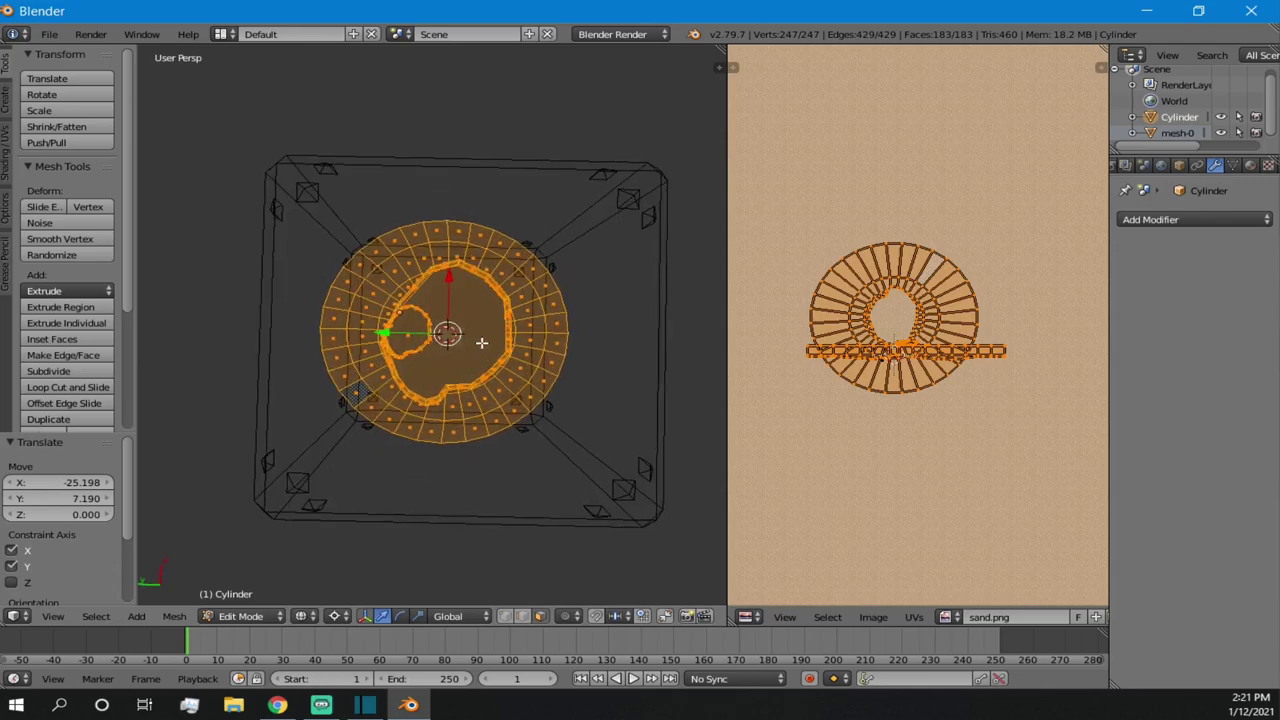
key("g")
key("shift+z")
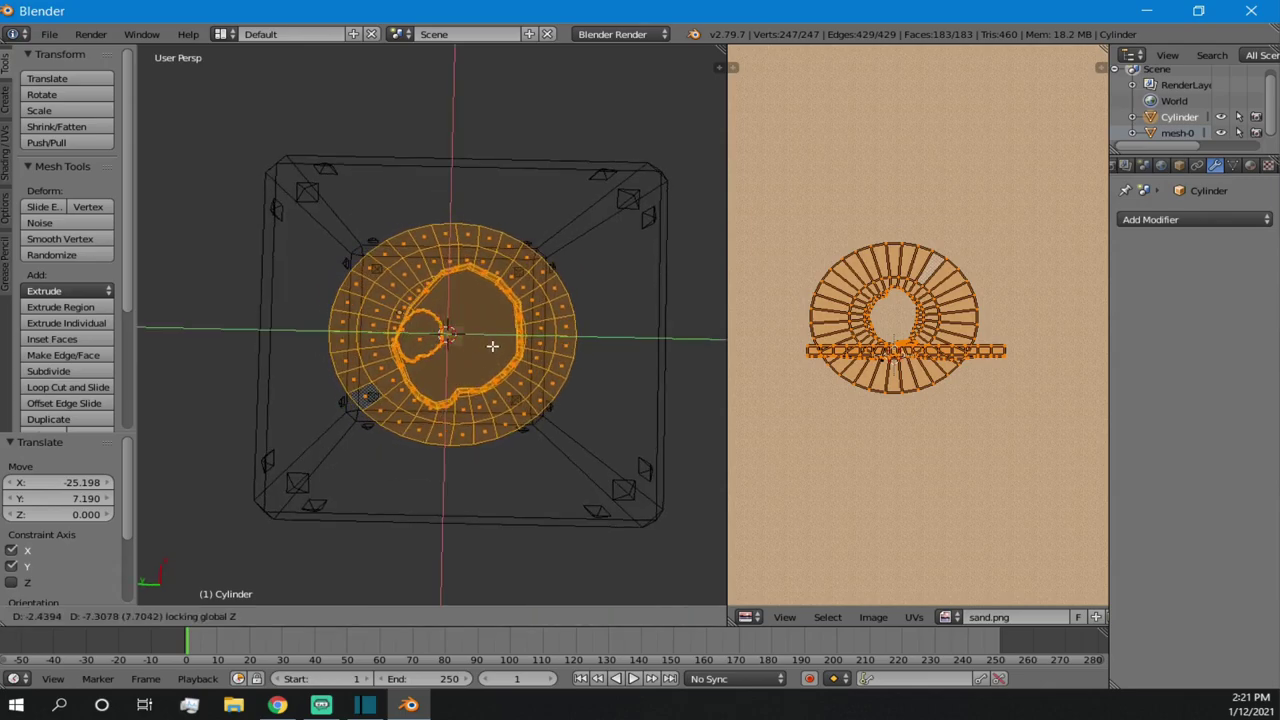
left_click(492, 347)
- Show the scene in textured display and delete the mesh-0 box, leaving only the island
middle_click_drag(492, 347, 630, 282)
scroll(488, 252, "up", 5)
middle_click_drag(390, 289, 497, 289)
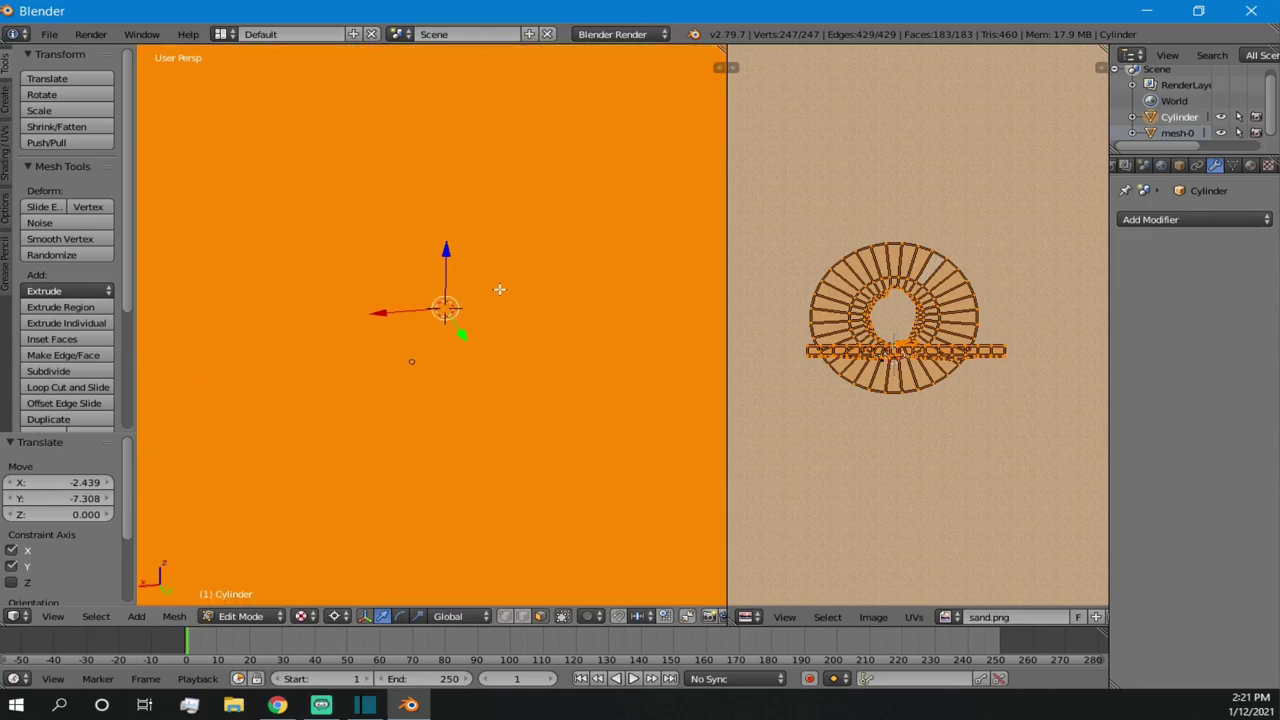
scroll(496, 281, "down", 8)
scroll(496, 281, "down", 3)
scroll(510, 265, "up", 5)
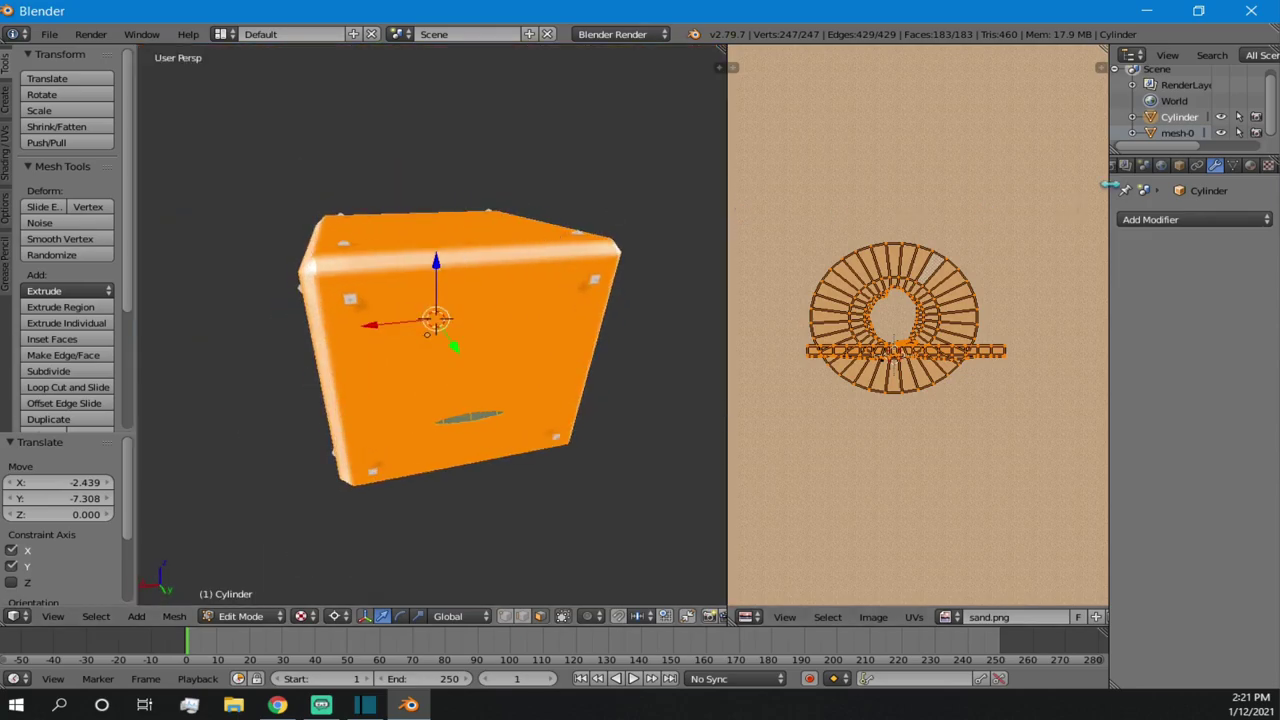
left_click(1180, 133)
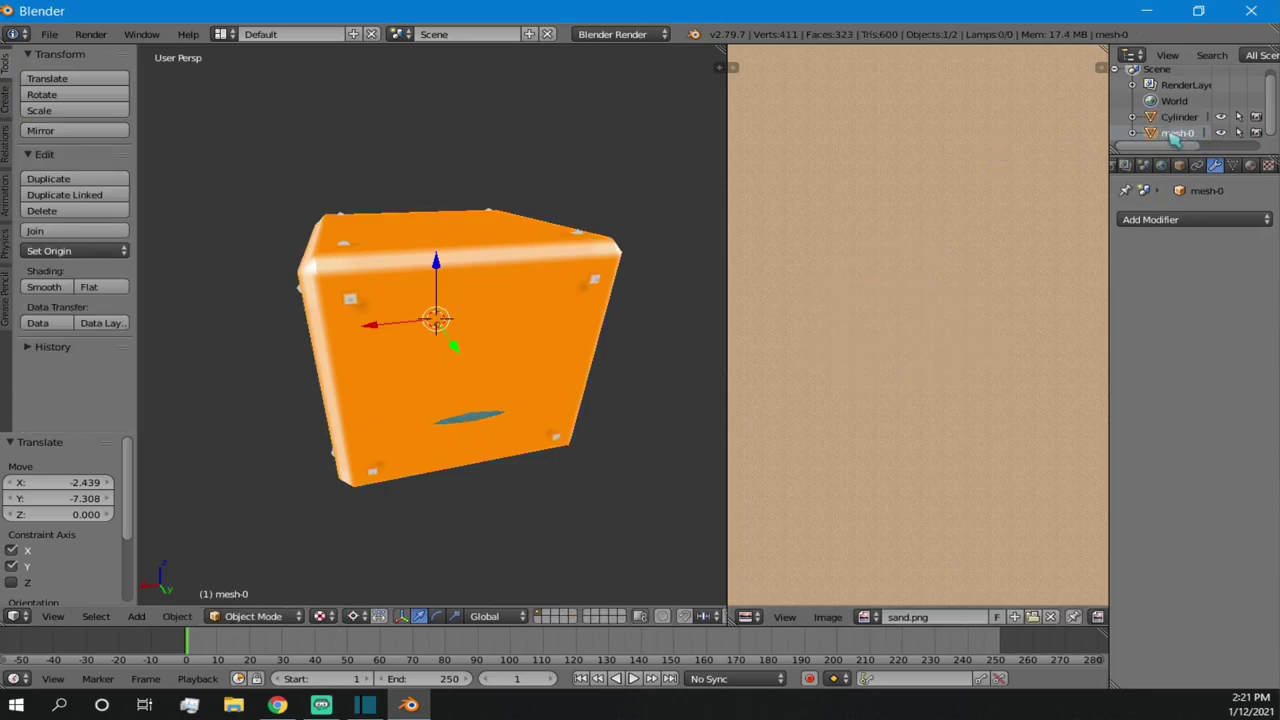
right_click(1170, 134)
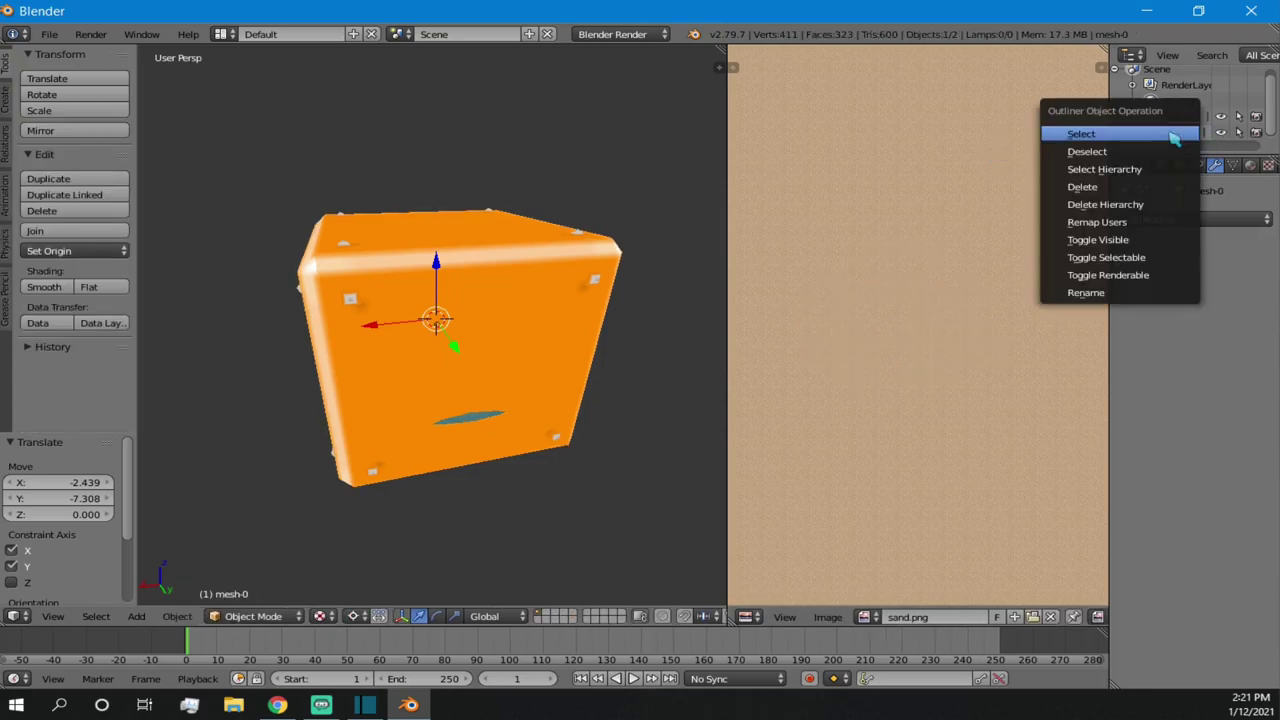
left_click(1122, 190)
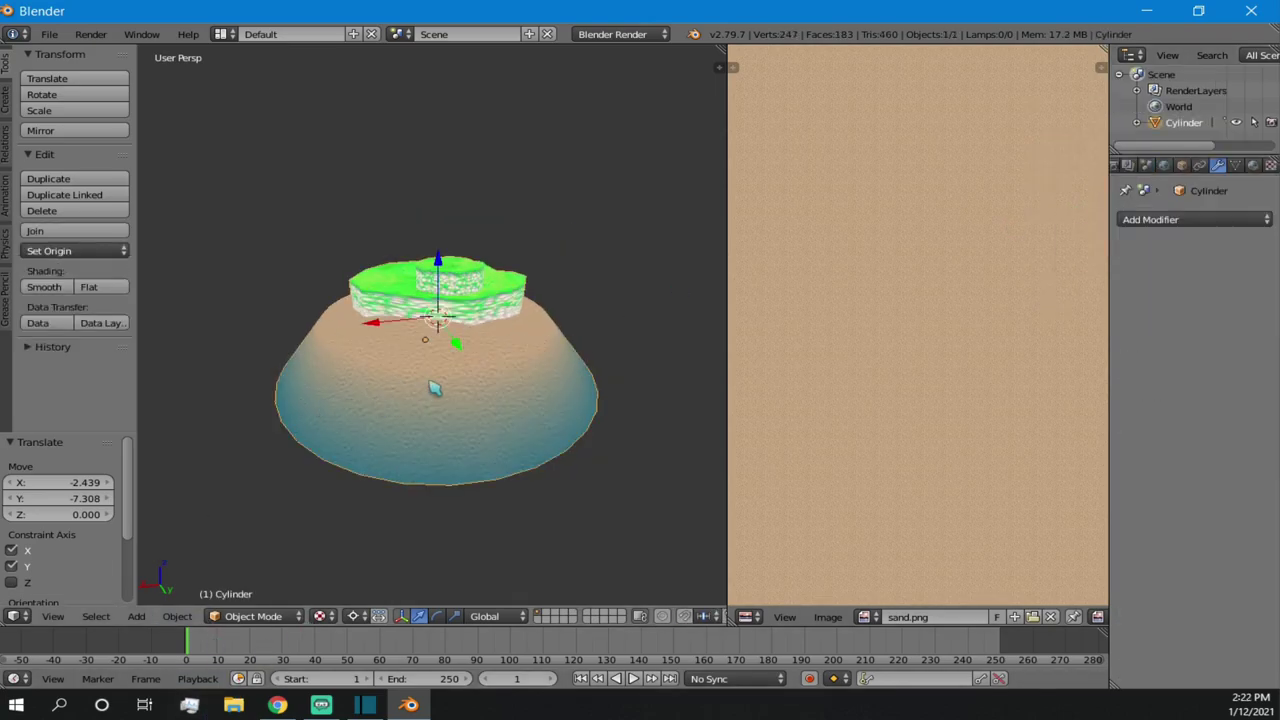
- Try scaling the island down to about 0.061 of its size in Object Mode, and undo the scaling
scroll(440, 387, "down", 2)
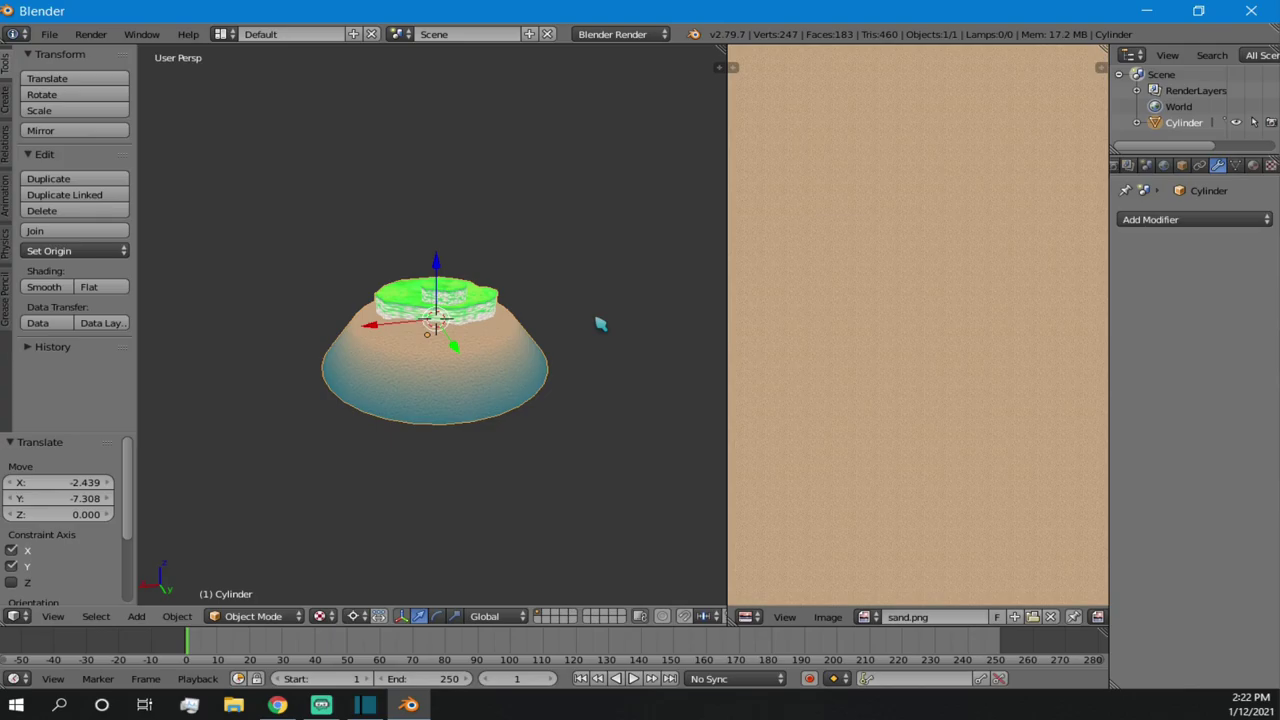
key("s")
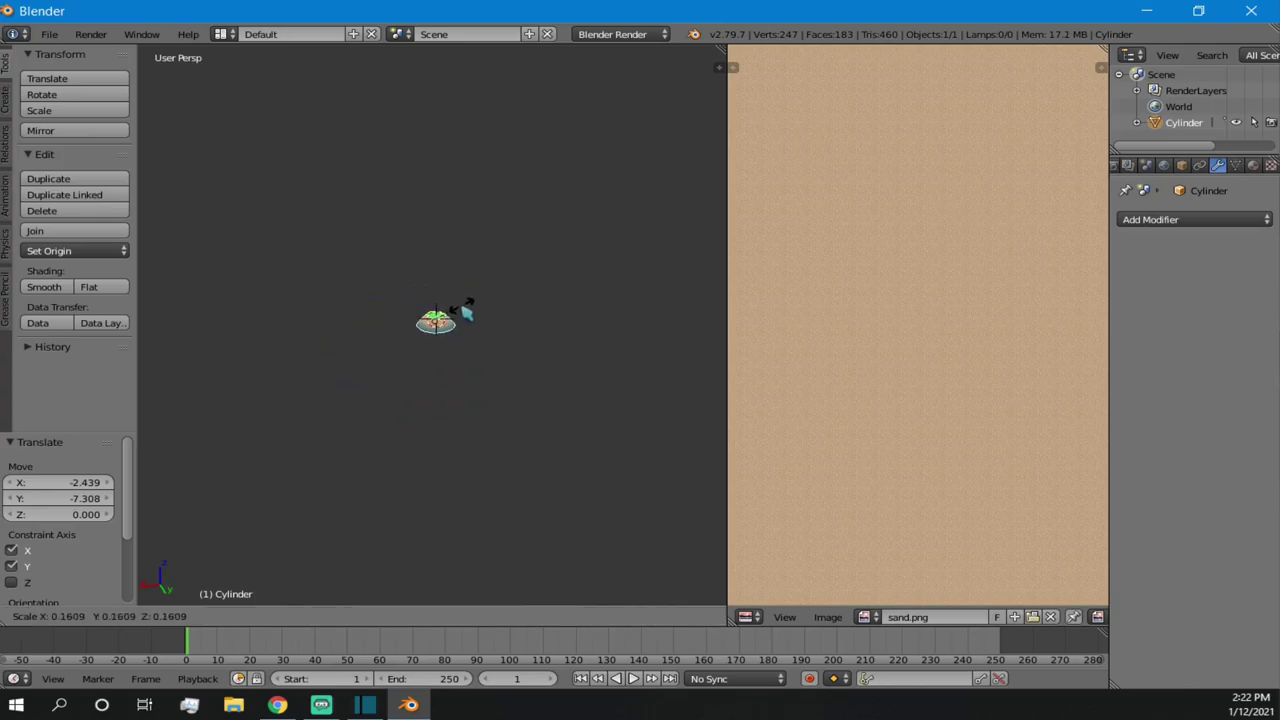
left_click(450, 320)
scroll(466, 340, "up", 5)
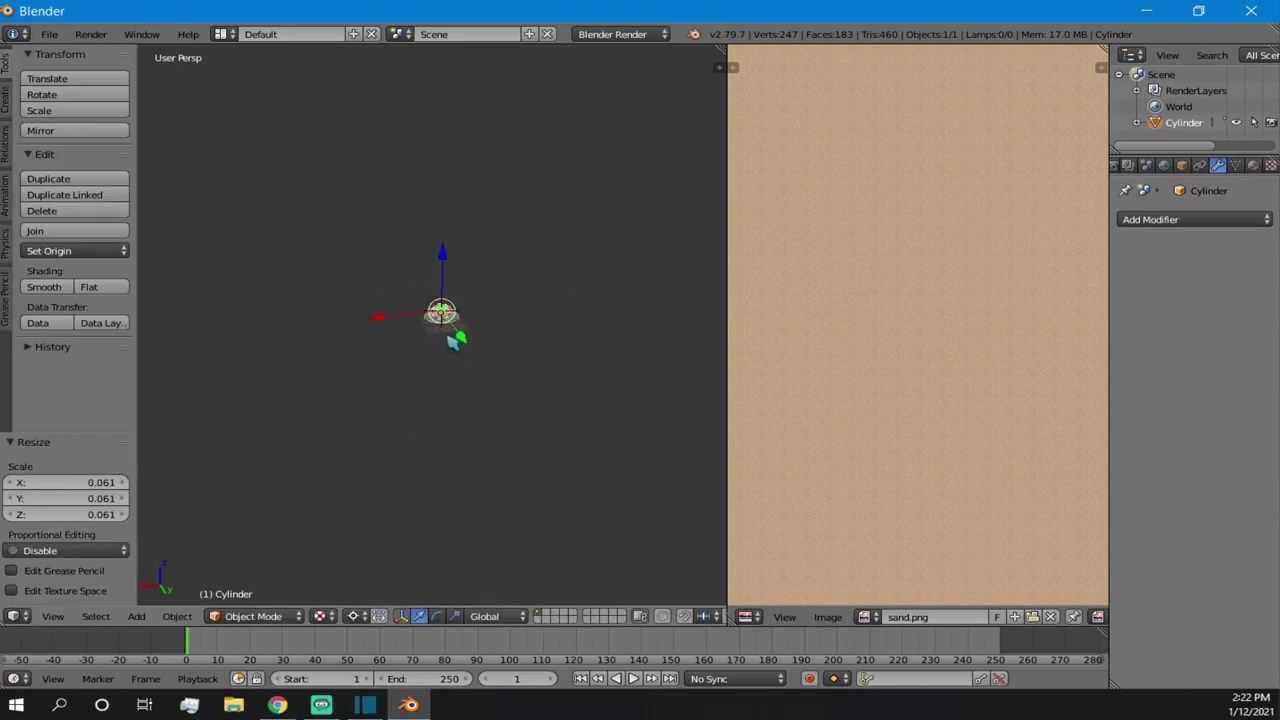
scroll(466, 346, "up", 1)
scroll(467, 348, "down", 1)
scroll(468, 354, "down", 4, "ctrl")
key("ctrl+z")
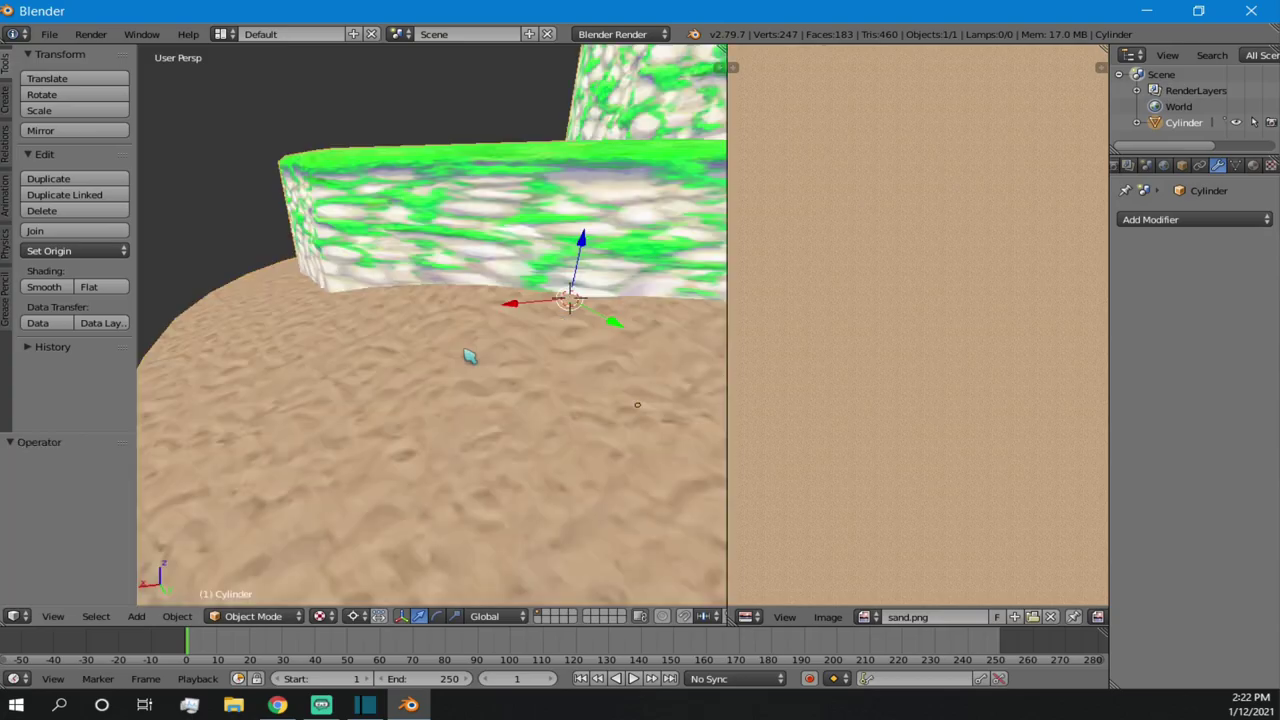
scroll(513, 285, "down", 7)
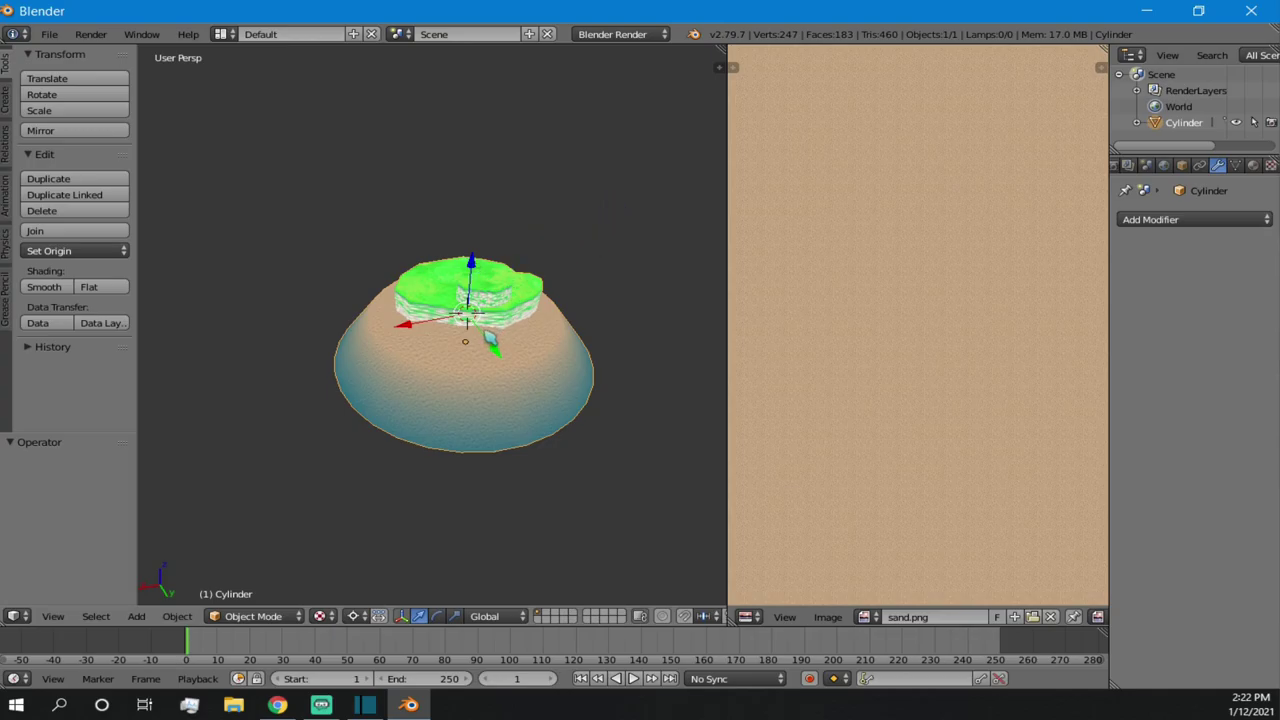
- Apply the island's location, rotation and scale transforms
key("ctrl+a")
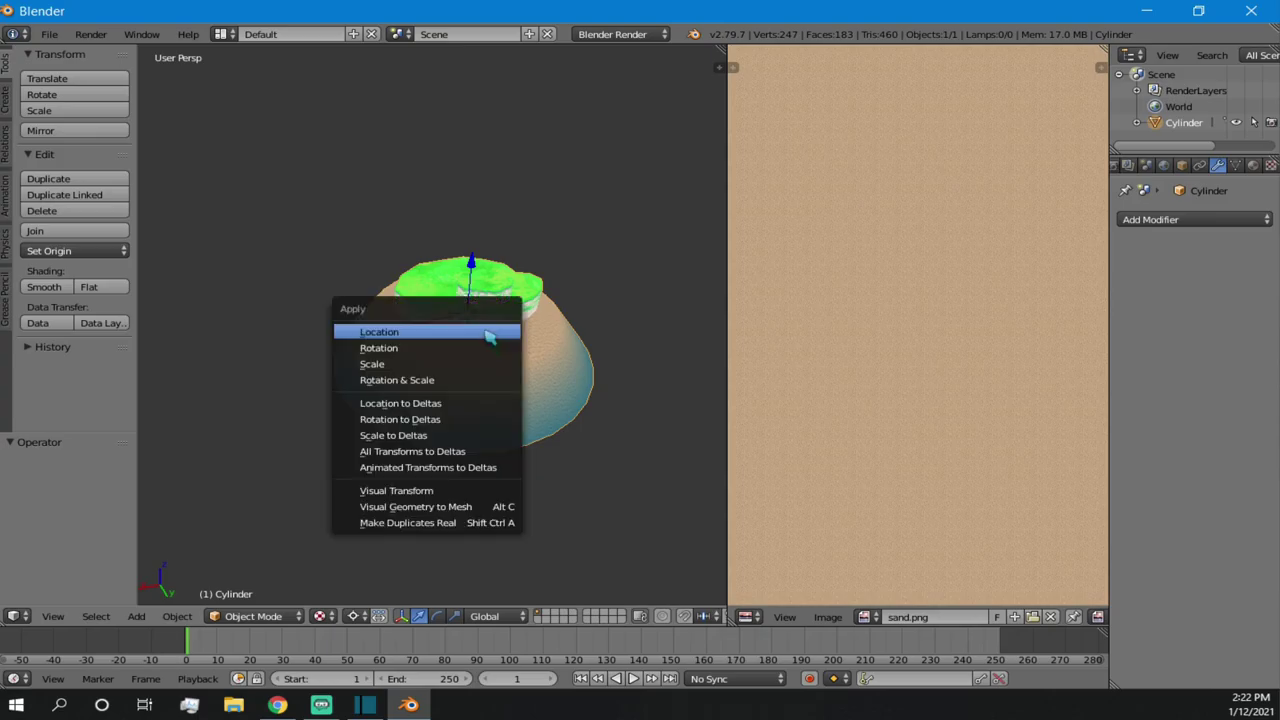
key("Escape")
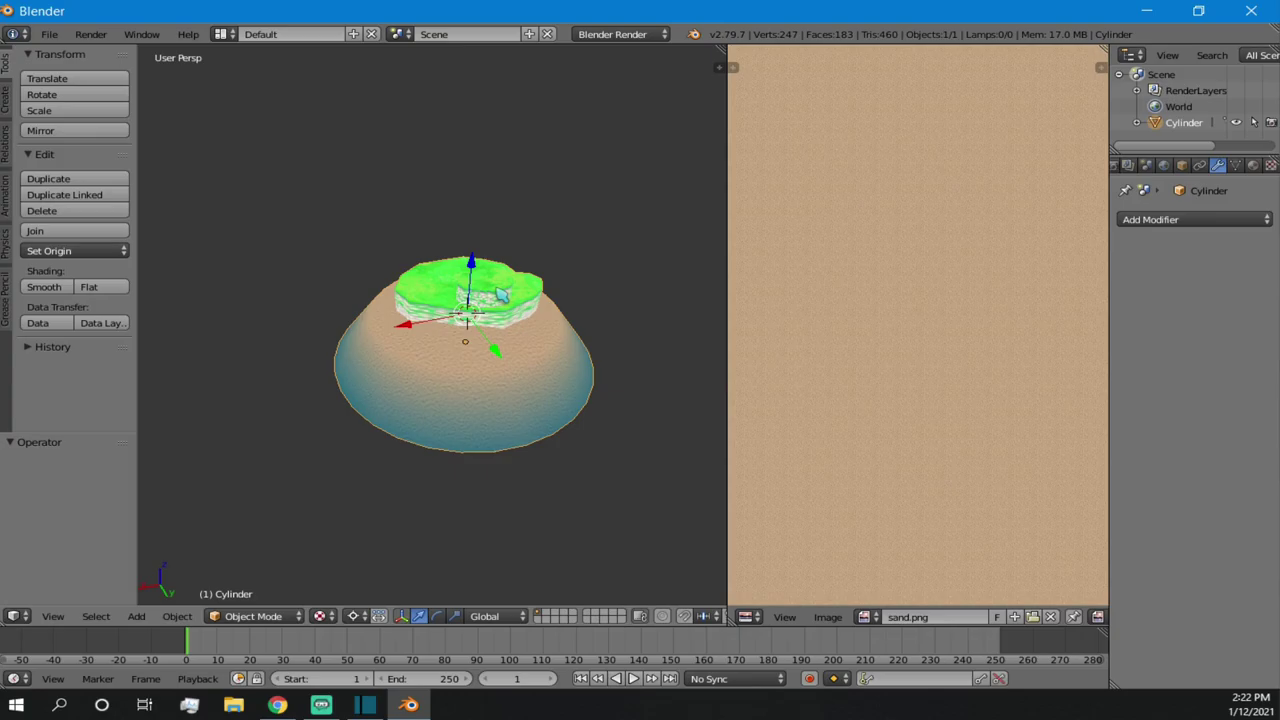
key("ctrl+a")
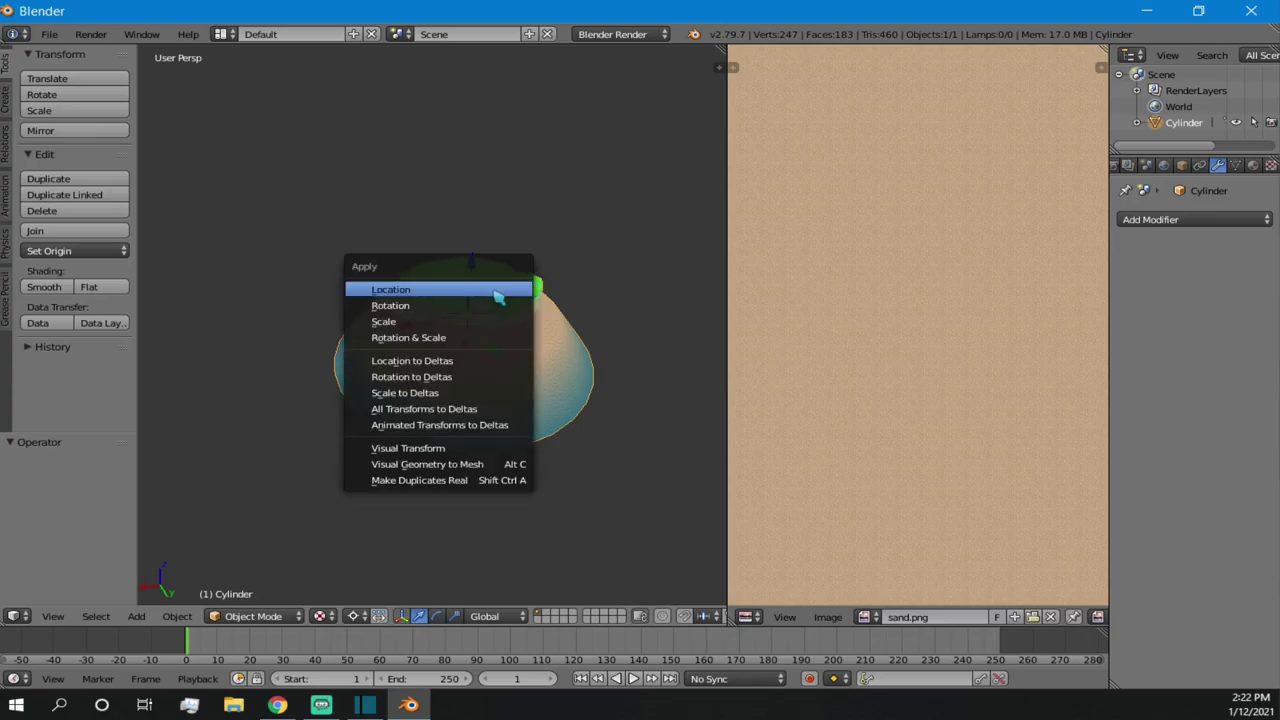
left_click(437, 291)
left_click(13, 488)
left_click(15, 507)
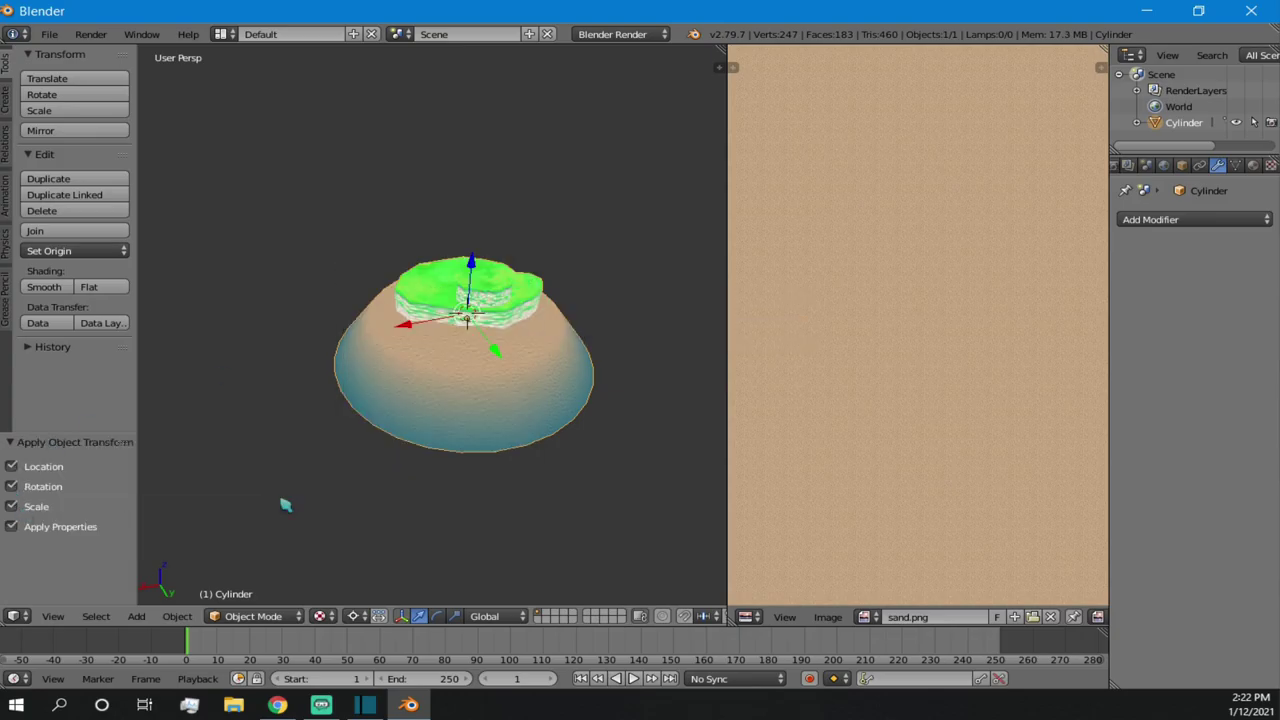
- Repeat the Apply Object Transform operation with location, rotation and scale all enabled, and deselect the island
key("ctrl+a")
left_click(380, 384)
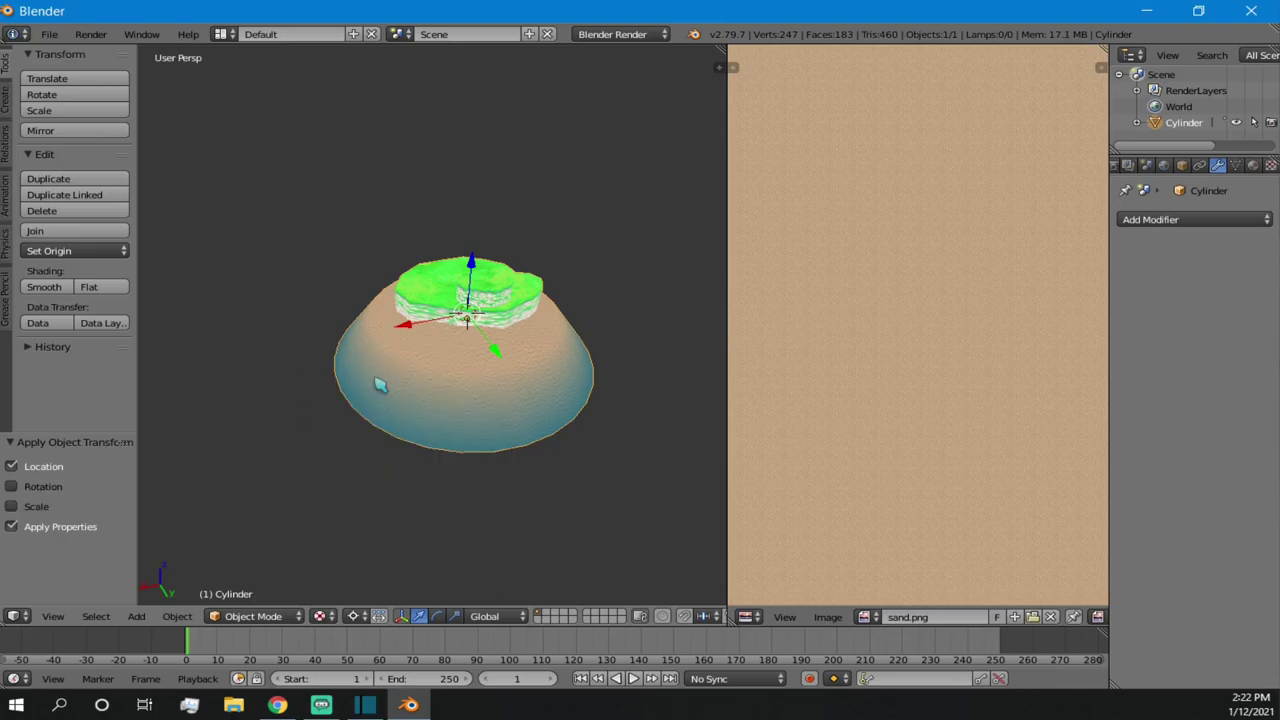
left_click(12, 486)
left_click(12, 506)
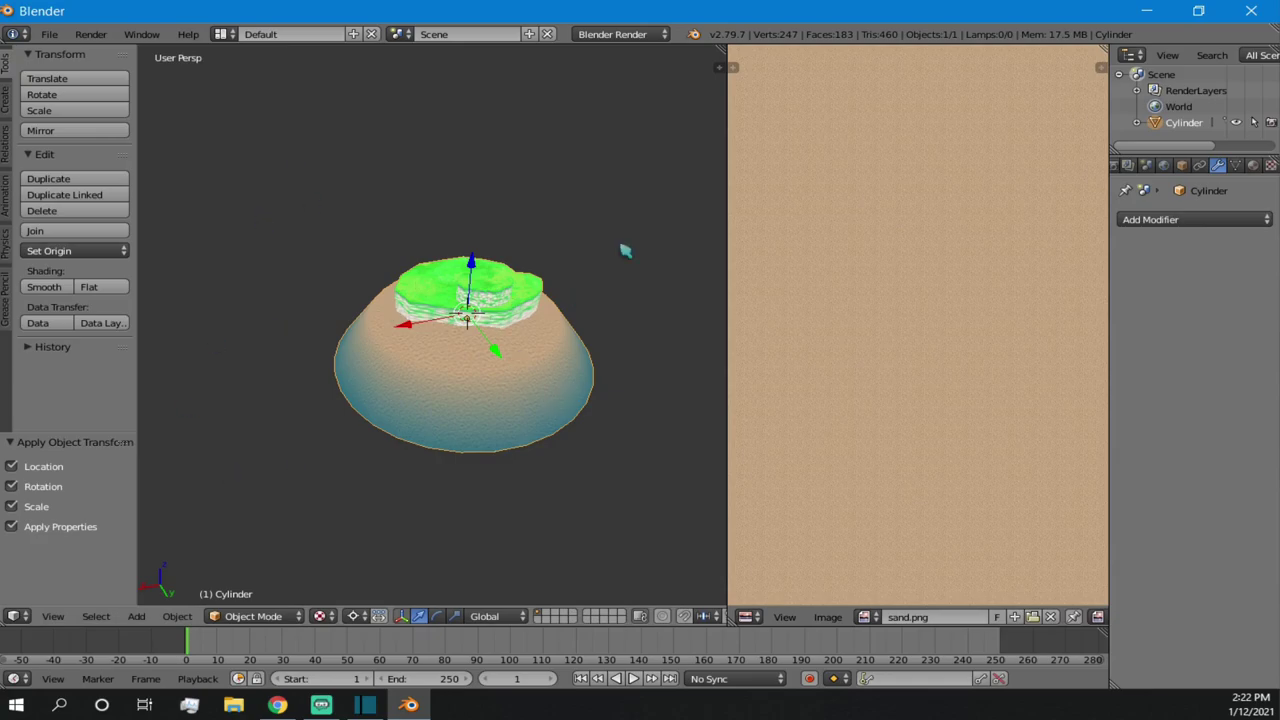
key("ctrl+a")
left_click(628, 338)
left_click(12, 486)
left_click(12, 506)
key("a")
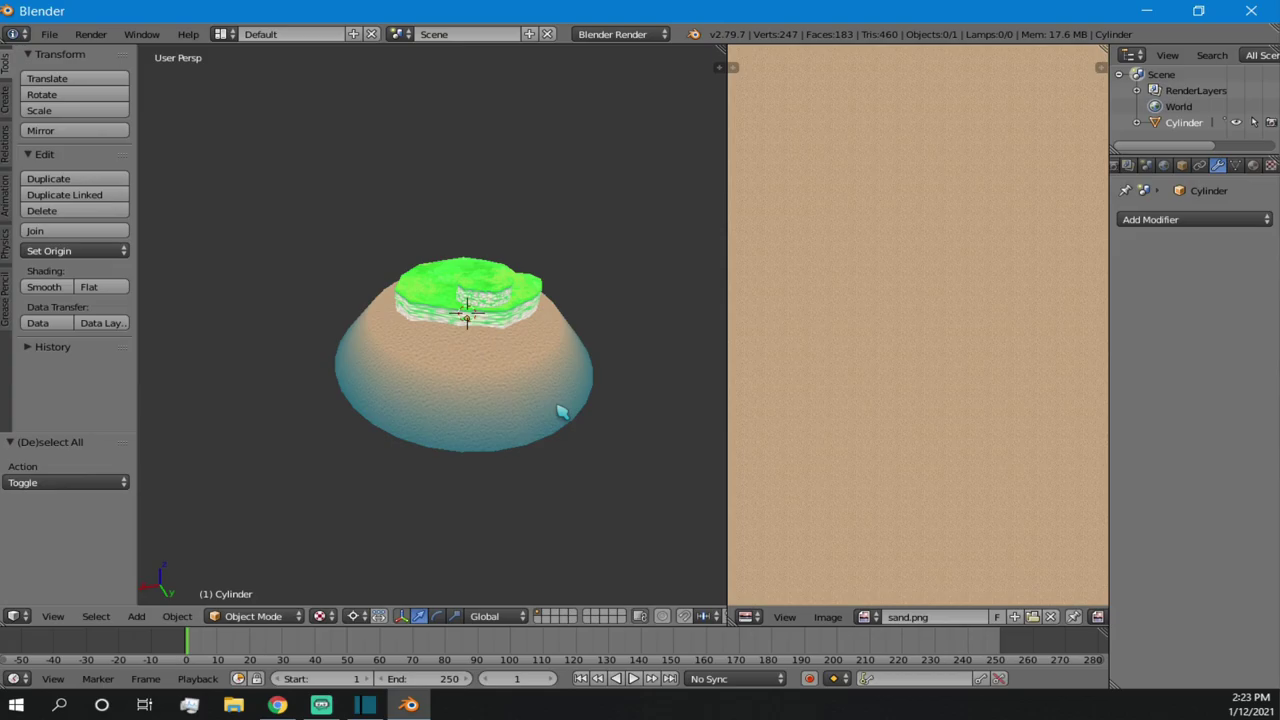
- Inspect the textured island's cliffs, grassy top and sand slopes from several angles, and reselect the island
scroll(454, 386, "up", 7)
middle_click_drag(514, 314, 405, 295)
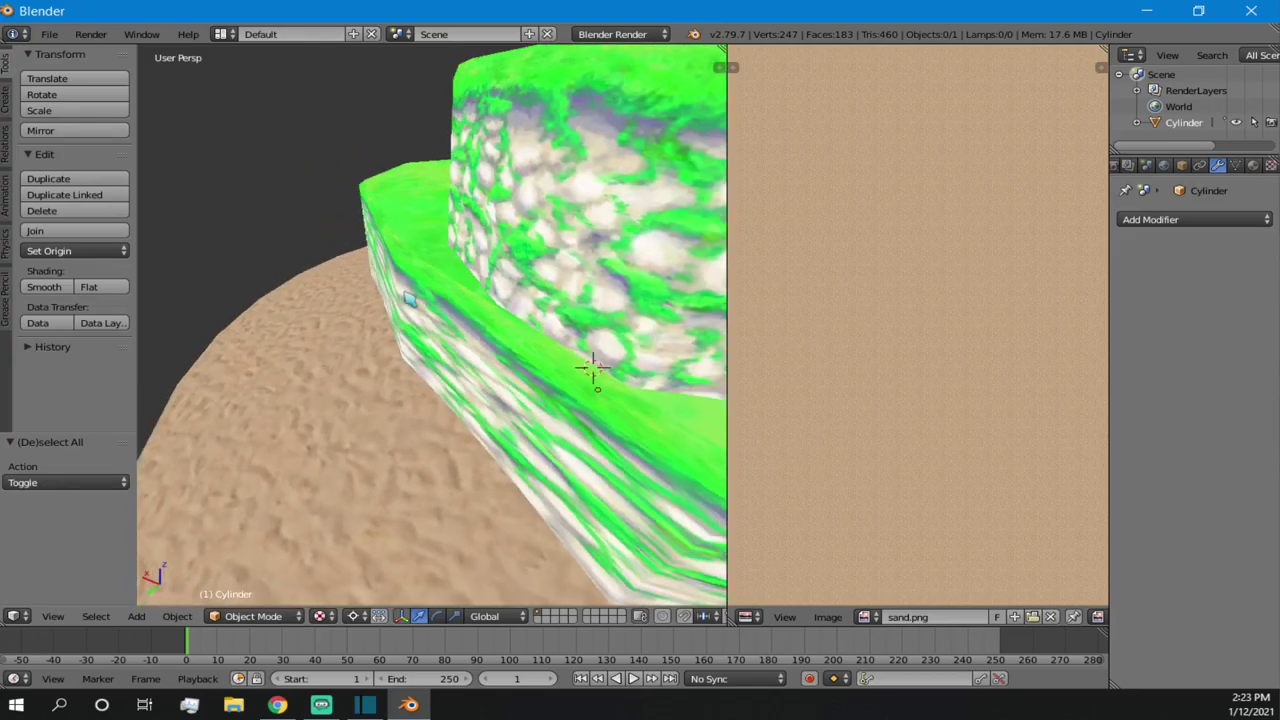
scroll(405, 295, "down", 3)
scroll(537, 355, "down", 3)
middle_click_drag(486, 343, 516, 384)
right_click(483, 335)
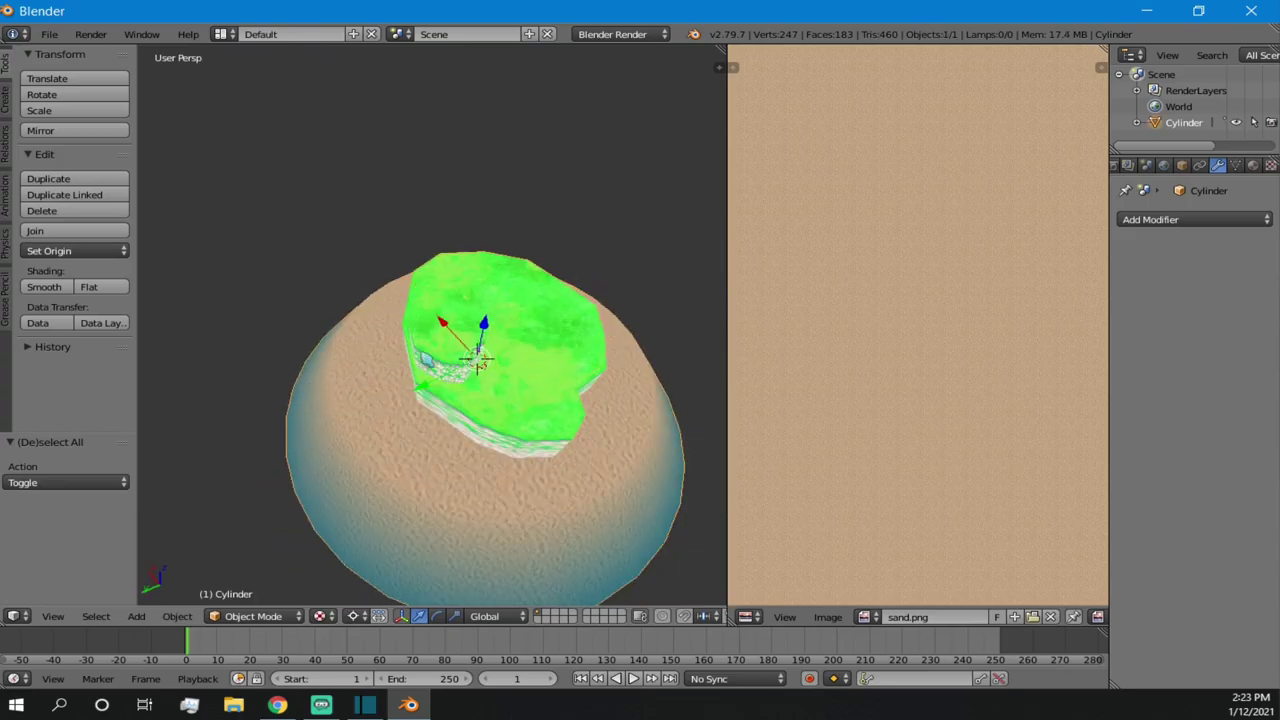
middle_click_drag(531, 491, 416, 281)
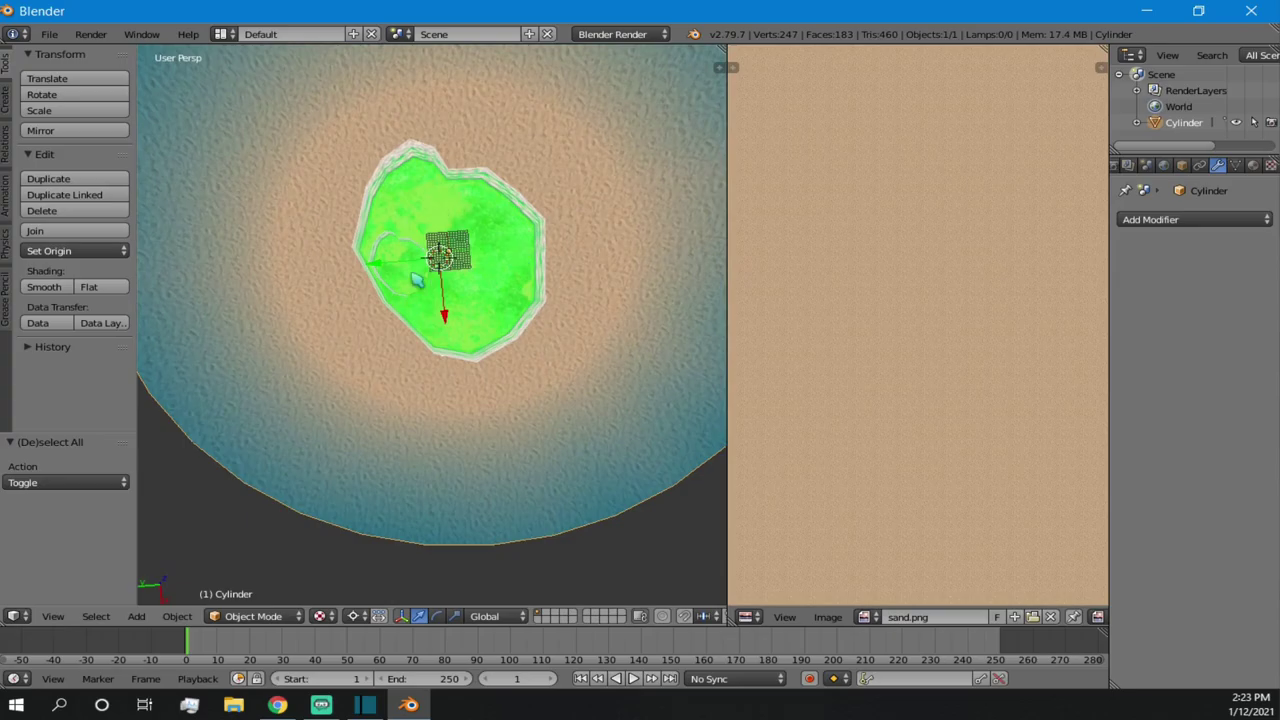
scroll(440, 220, "up", 3)
scroll(395, 243, "down", 3)
middle_click_drag(455, 240, 426, 437)
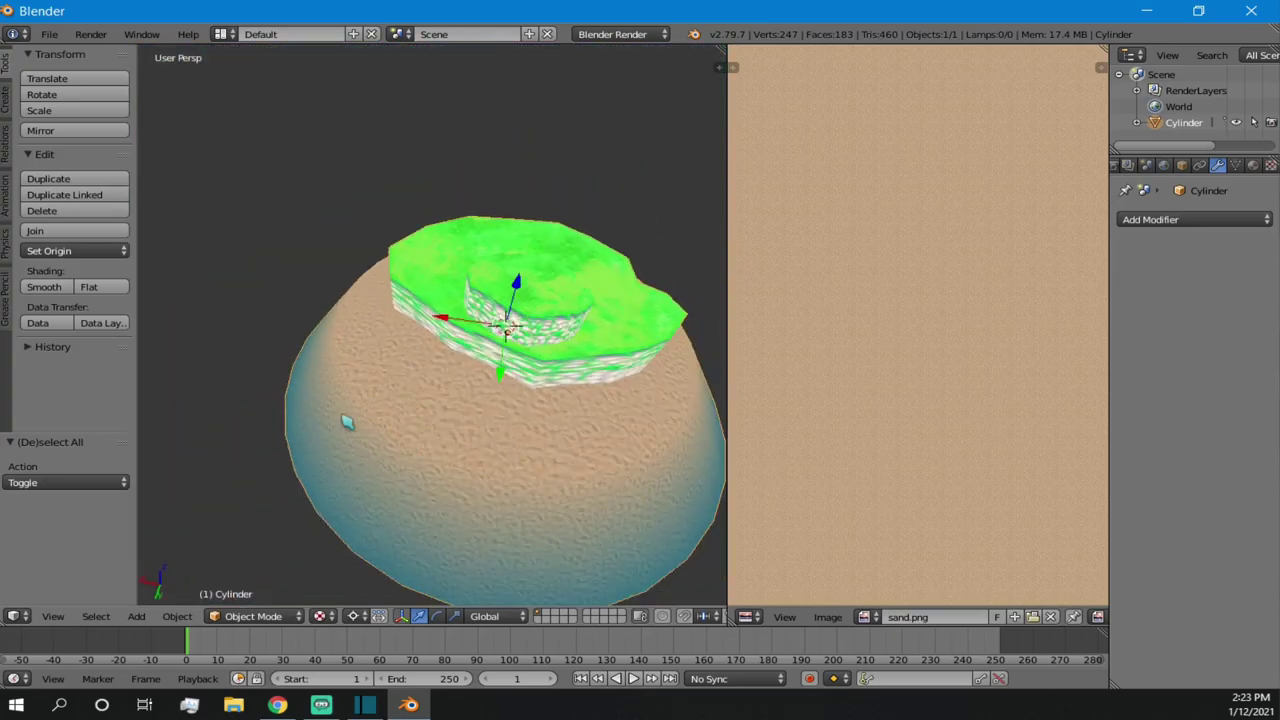
middle_click_drag(512, 464, 485, 407)
scroll(391, 270, "up", 4)
- In solid shading and Edit Mode, select a single face on the island's lower slope and flip its normal
key("z")
key("z")
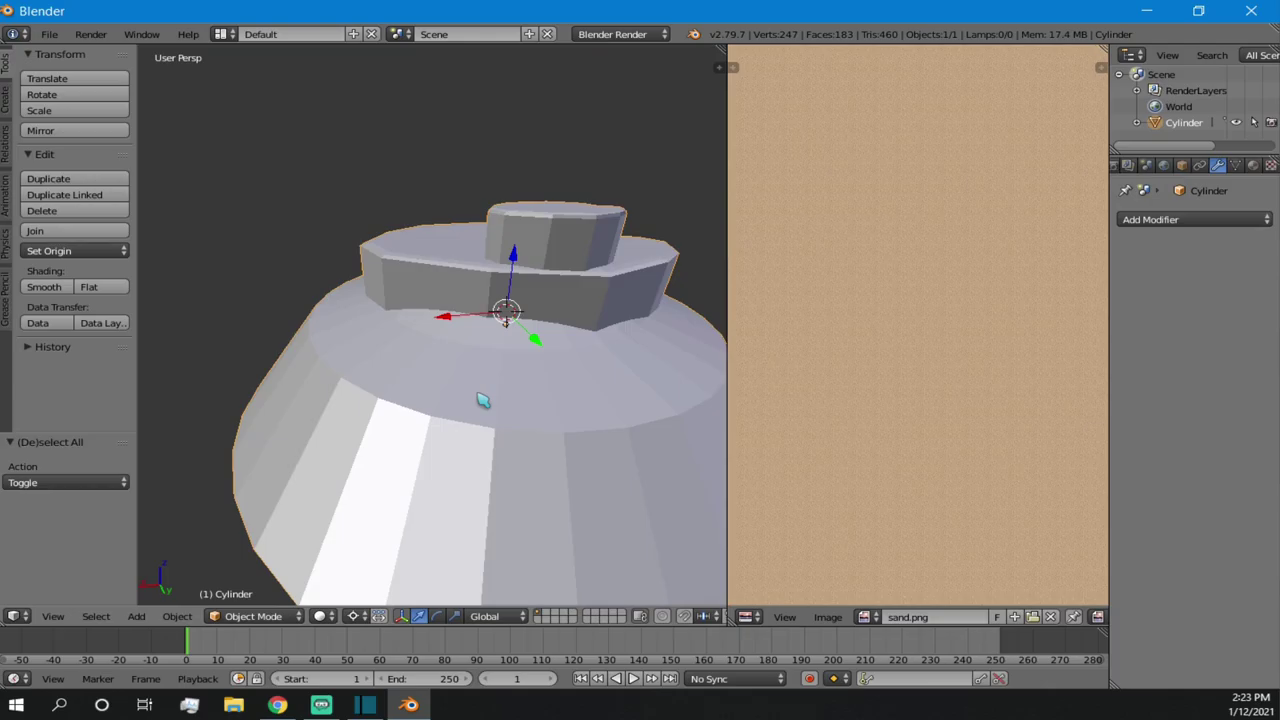
key("Tab")
key("a")
right_click(425, 457)
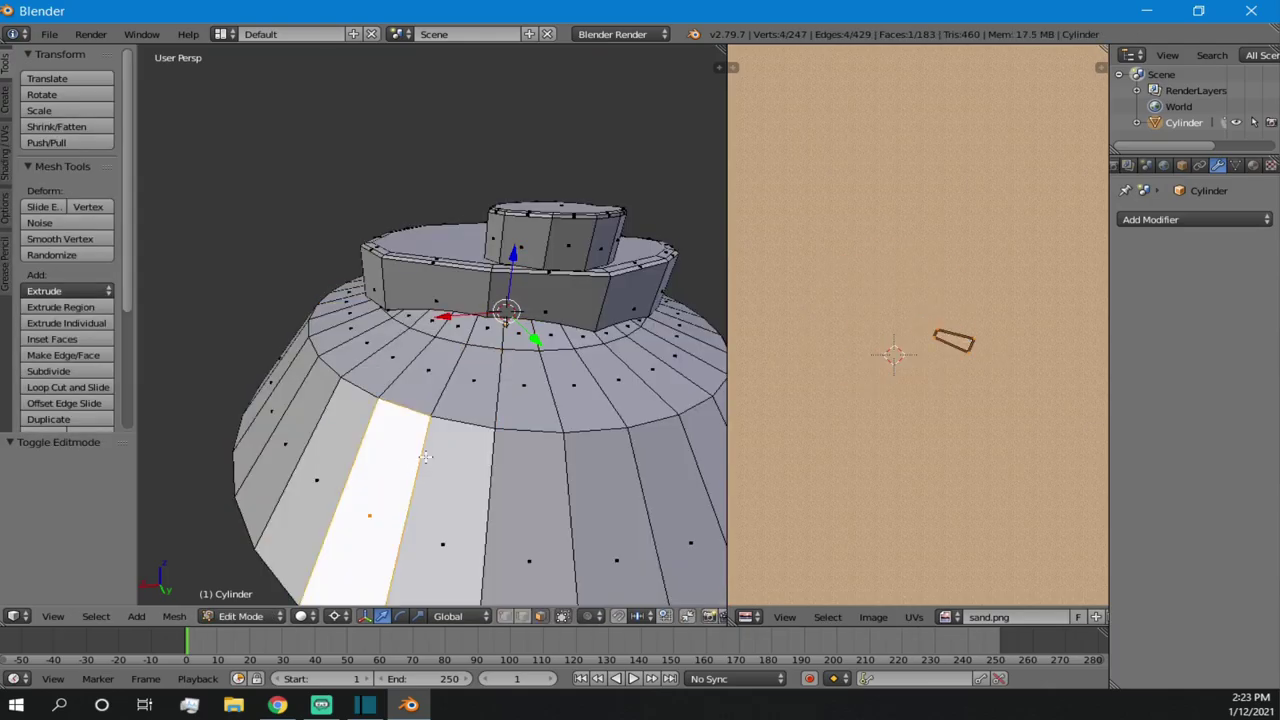
mouse_move(391, 455)
middle_mouse_down()
mouse_move(430, 462)
mouse_move(405, 469)
middle_mouse_up()
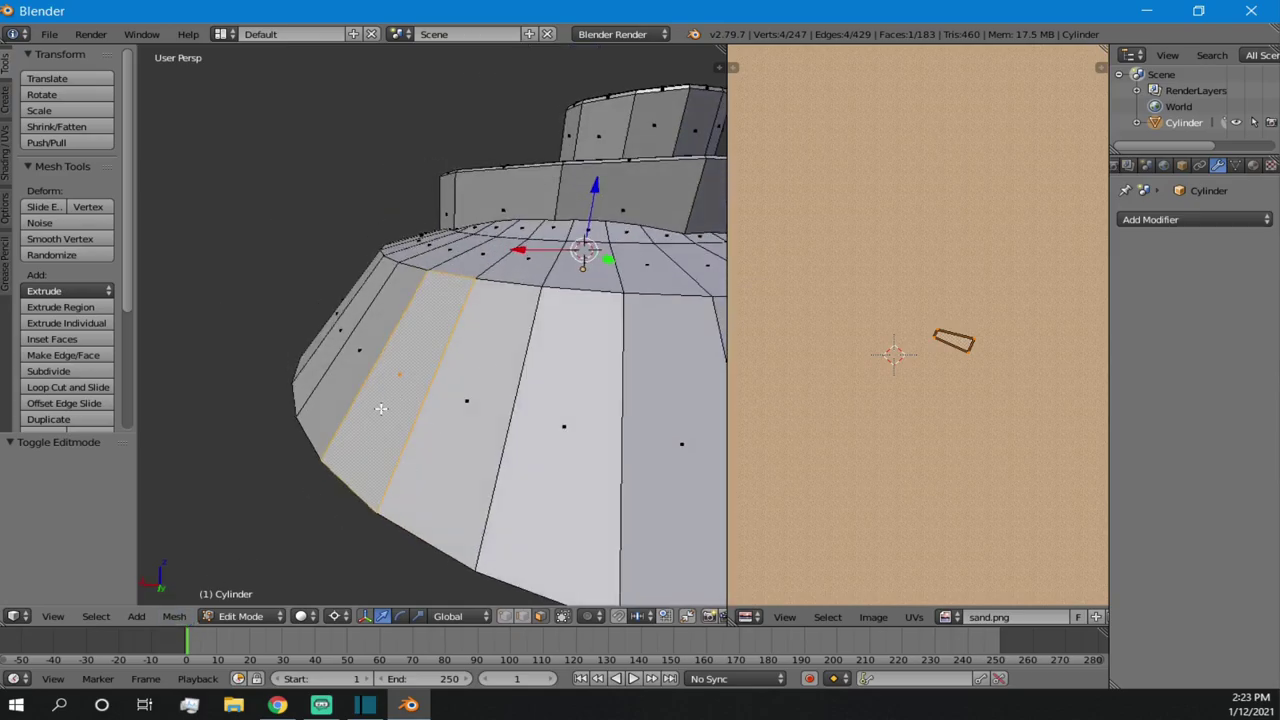
left_click(176, 616)
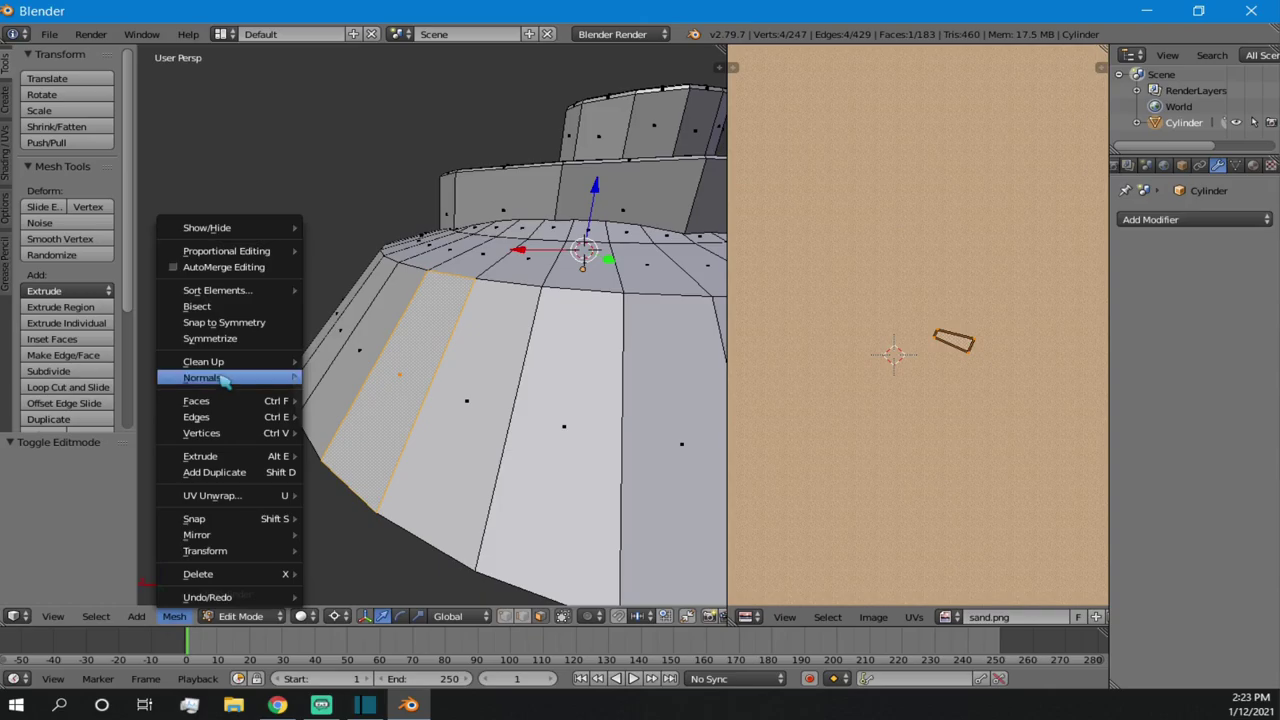
mouse_move(235, 379)
left_click(360, 416)
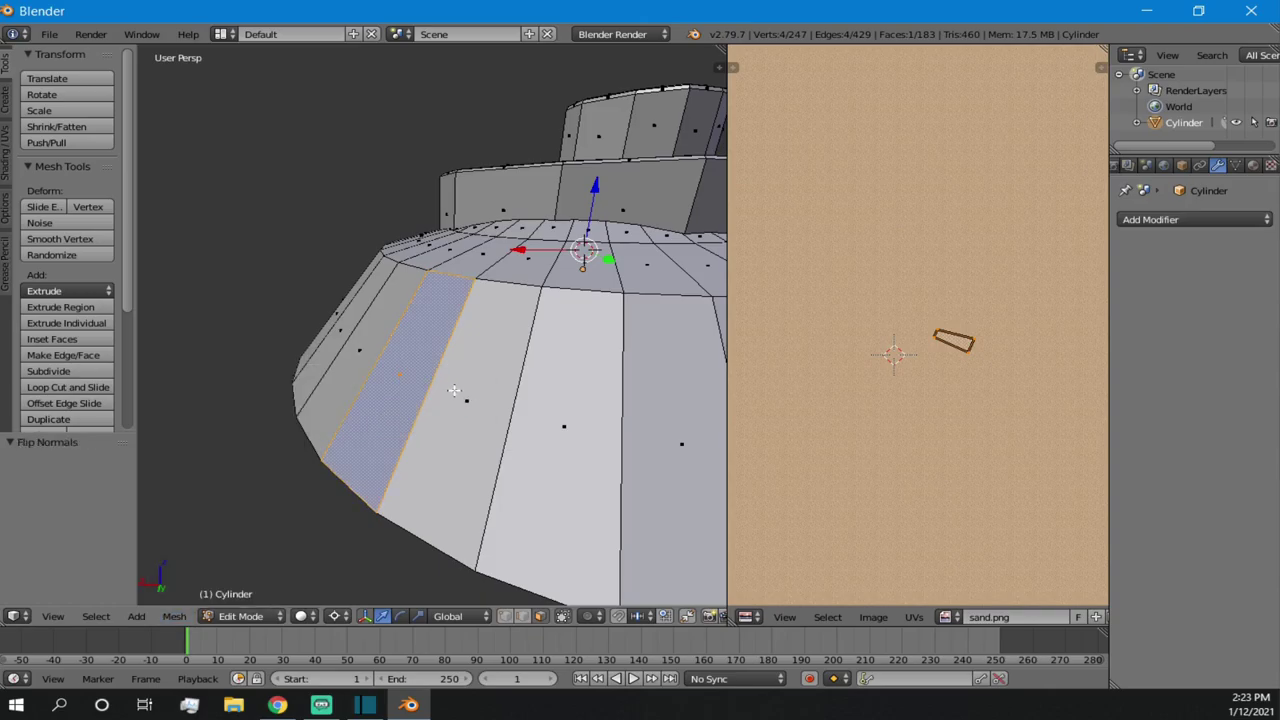
- Examine the flipped face with everything deselected, undo the last change, and view the small raised plateau up close
key("a")
scroll(444, 367, "down", 5)
mouse_move(500, 380)
middle_mouse_down()
mouse_move(538, 474)
mouse_move(590, 400)
mouse_move(606, 449)
mouse_move(597, 363)
mouse_move(456, 420)
mouse_move(500, 449)
mouse_move(521, 369)
middle_mouse_up()
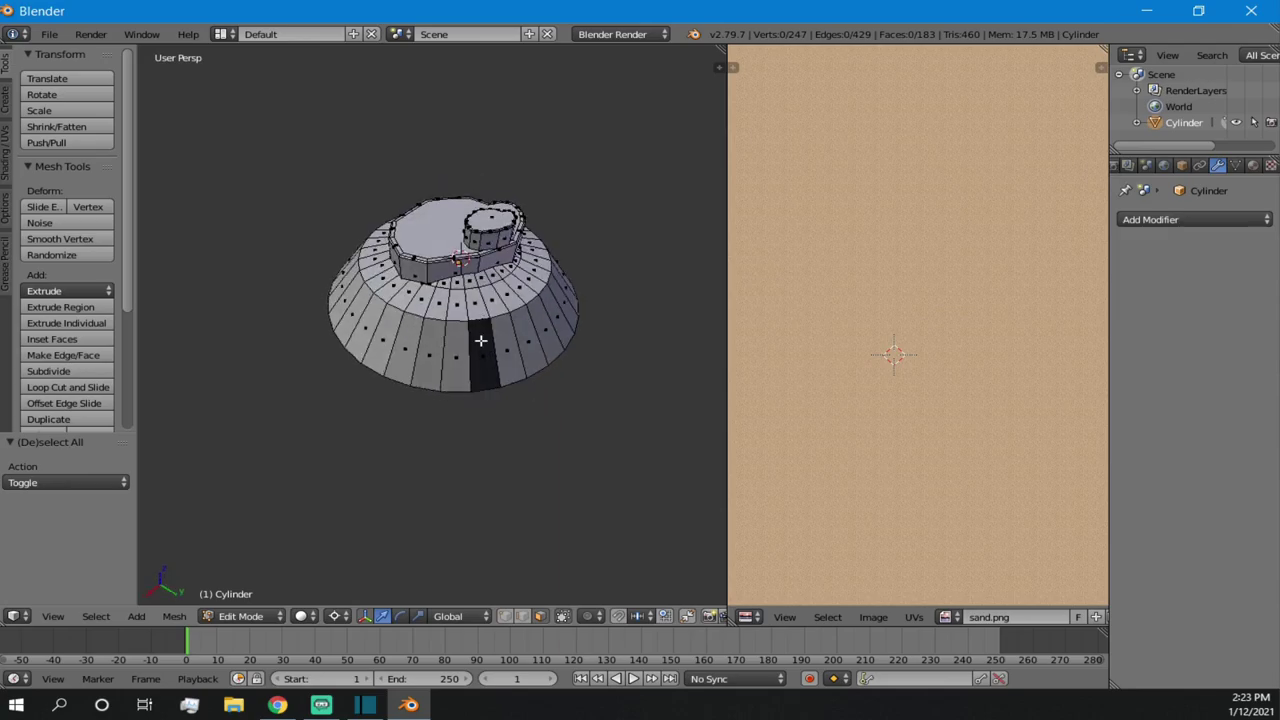
key("ctrl+z")
middle_click_drag(516, 253, 398, 339, "shift")
scroll(398, 339, "up", 7)
middle_click_drag(265, 355, 466, 397)
scroll(451, 383, "down", 5)
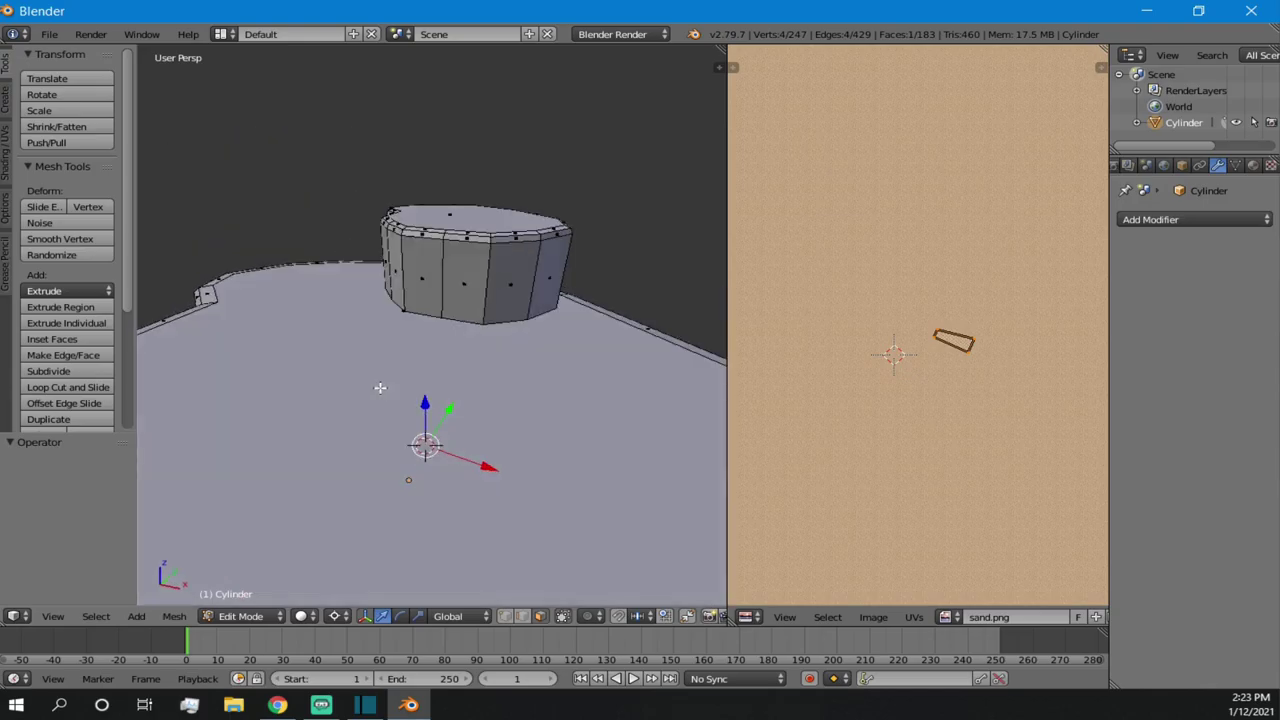
- Select a single side face on the small raised plateau and flip its normal
right_click(430, 294)
scroll(465, 312, "up", 6)
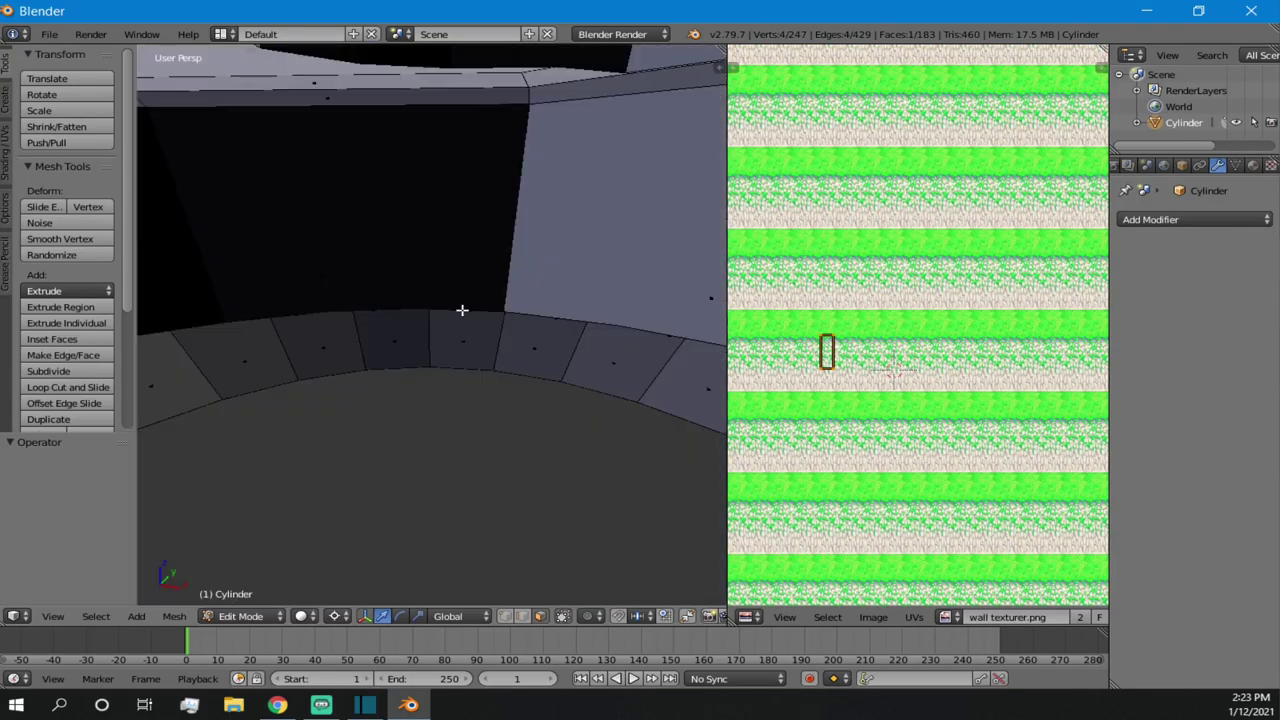
scroll(420, 340, "down", 3)
right_click(572, 223)
scroll(571, 224, "down", 7)
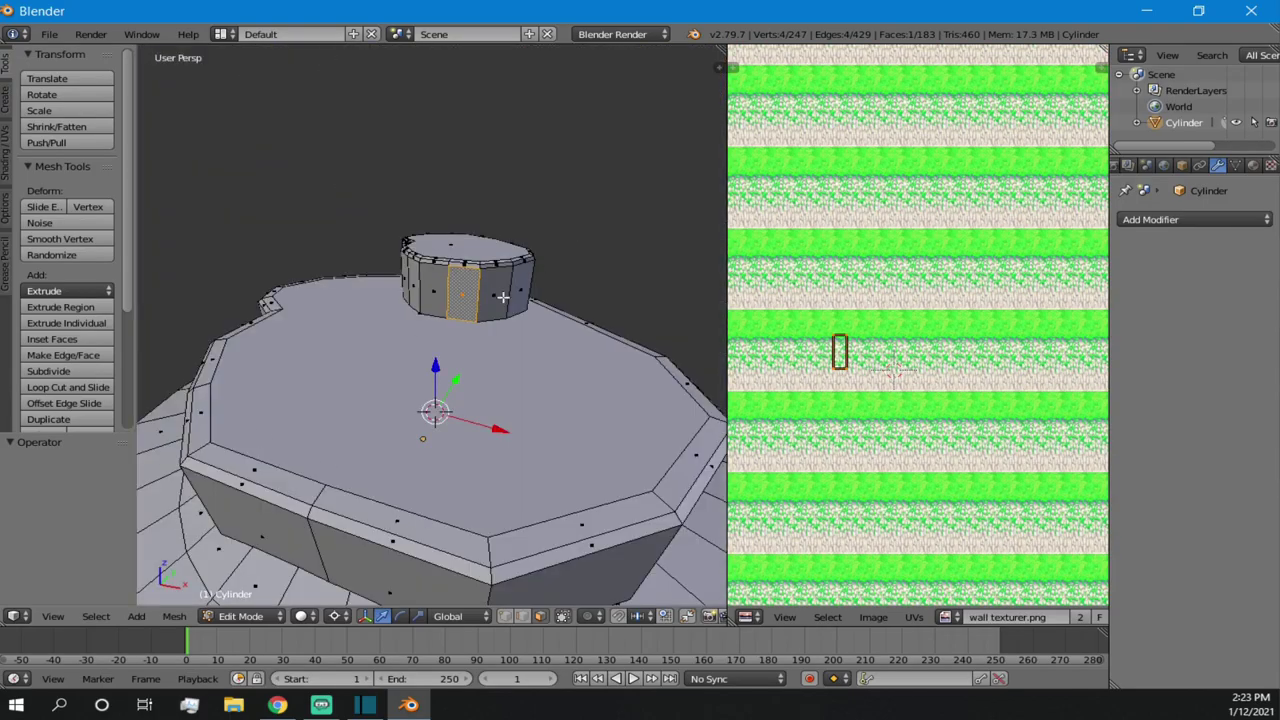
left_click(175, 617)
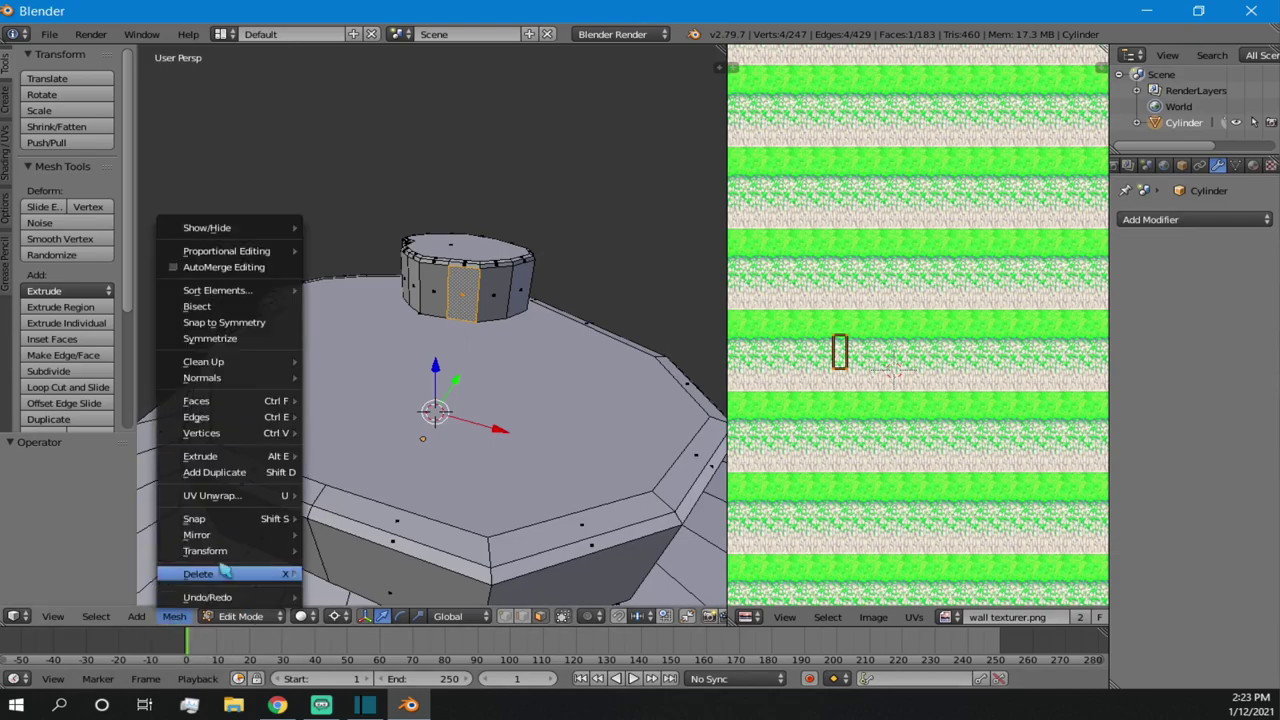
mouse_move(251, 371)
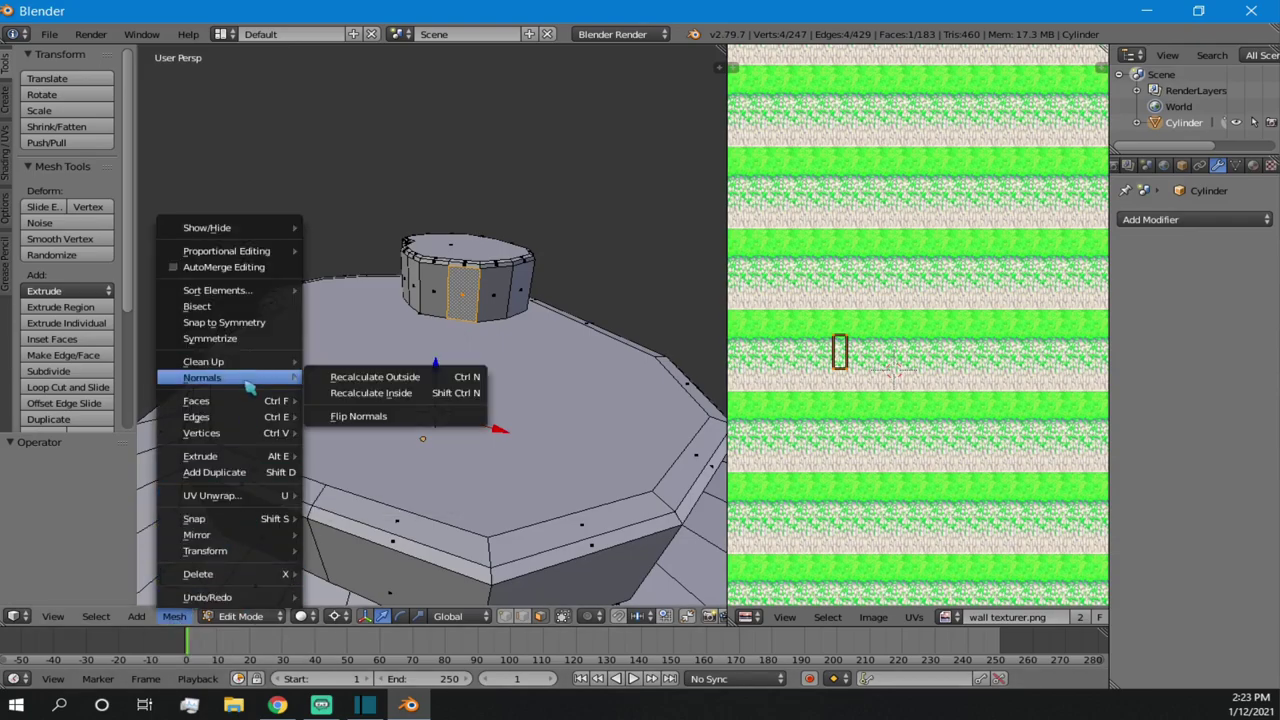
left_click(362, 420)
- Select one face on the island's lower sand slope, flip its normal, and deselect everything
scroll(547, 383, "down", 3)
middle_click_drag(547, 383, 325, 434)
right_click(346, 415)
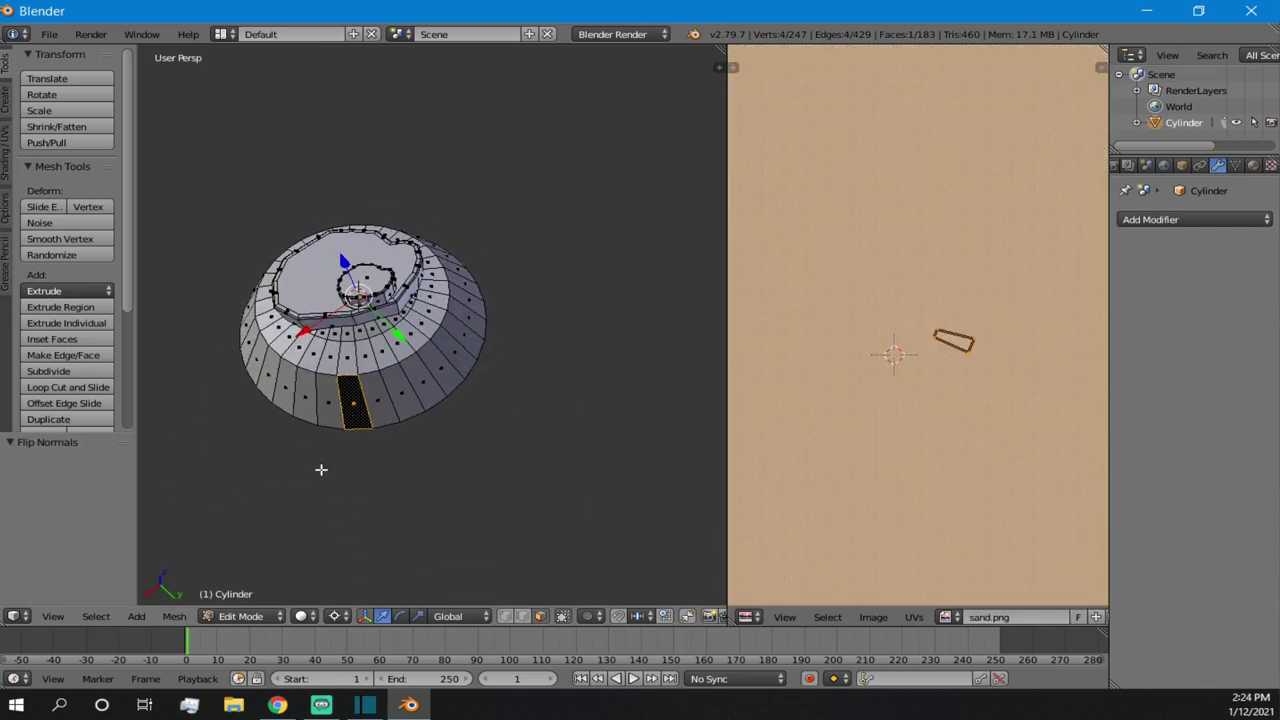
left_click(174, 617)
mouse_move(268, 378)
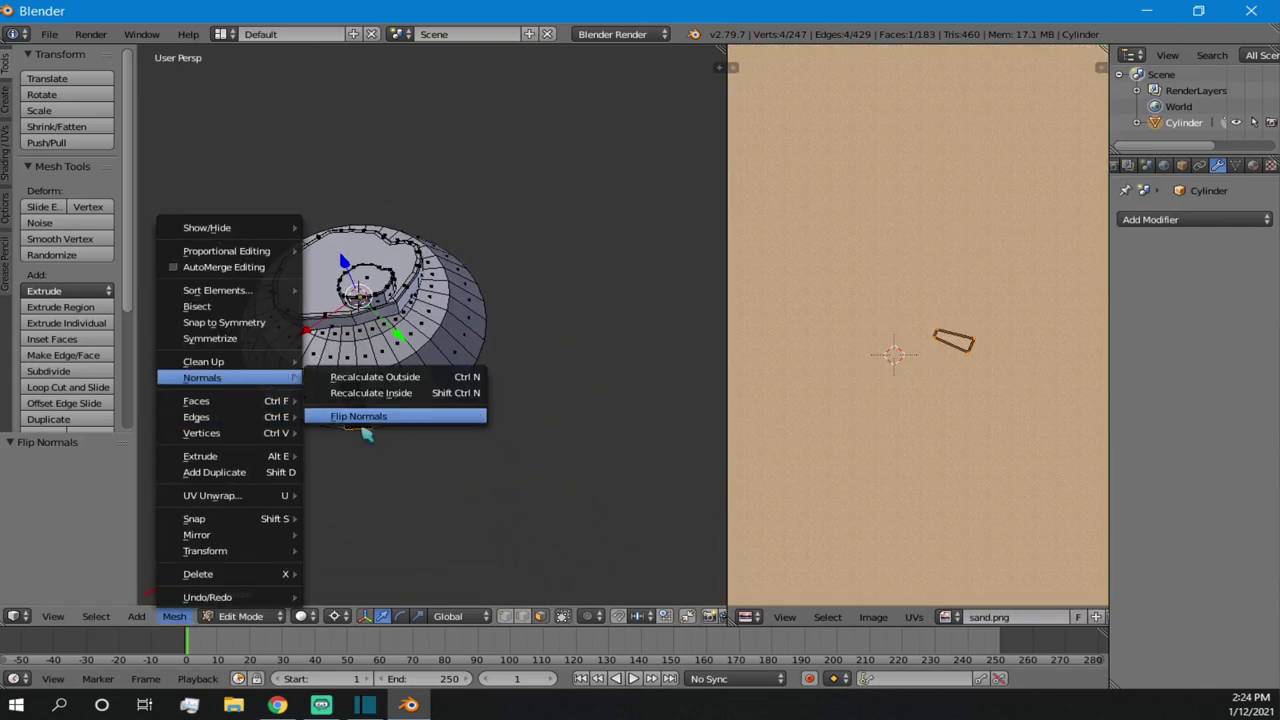
left_click(366, 418)
key("a")
scroll(370, 410, "up", 5)
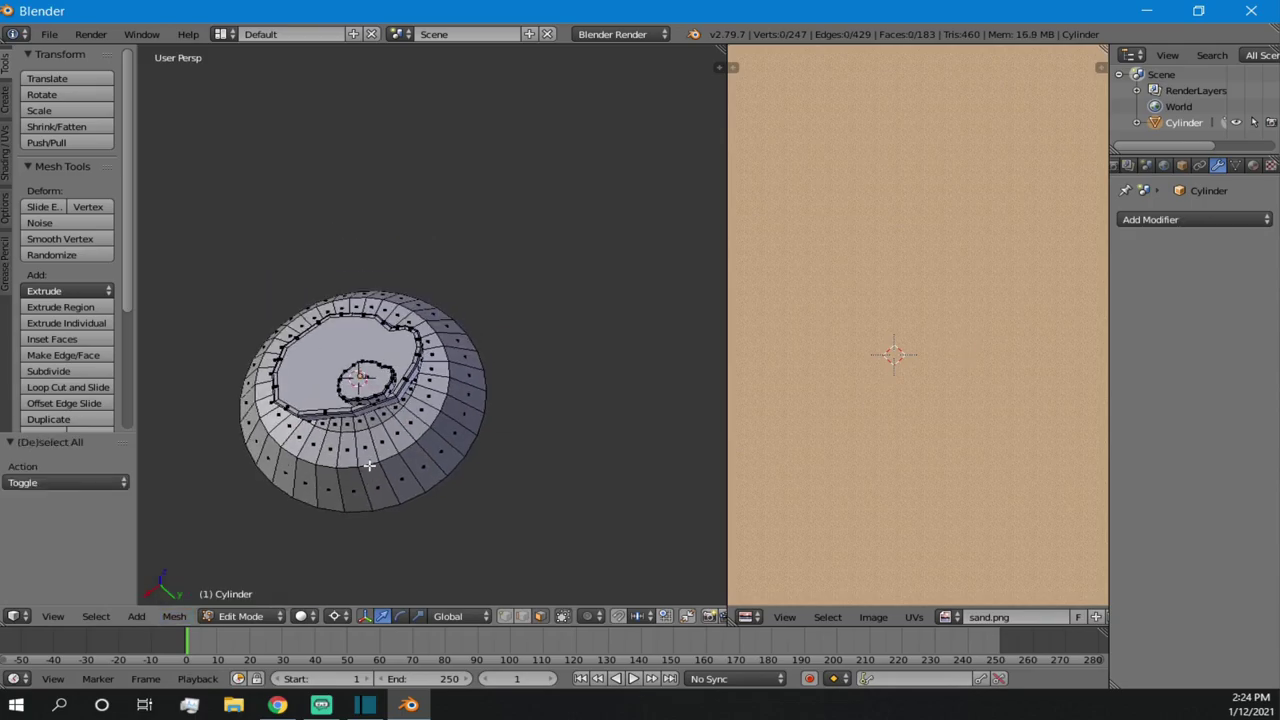
- Check the plateau's side faces, return to Object Mode and switch the viewport to textured shading
middle_click_drag(389, 424, 523, 362)
scroll(471, 386, "up", 5)
scroll(471, 366, "down", 6)
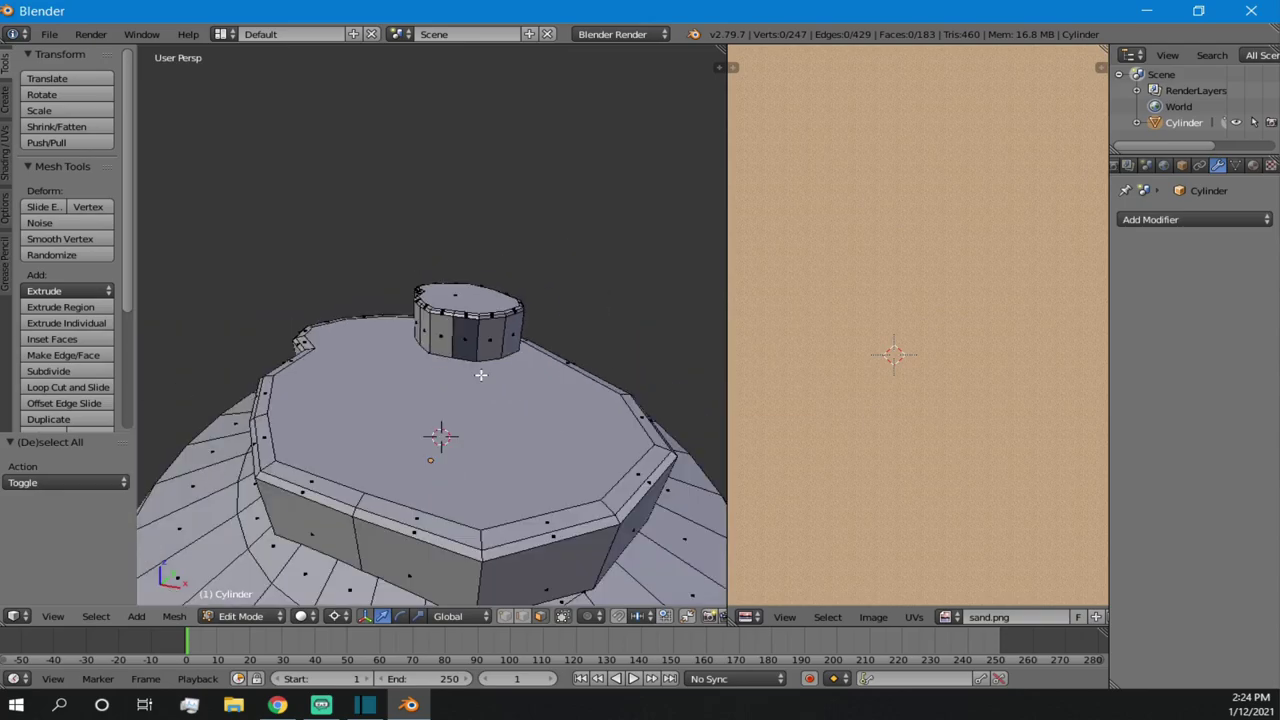
key("Tab")
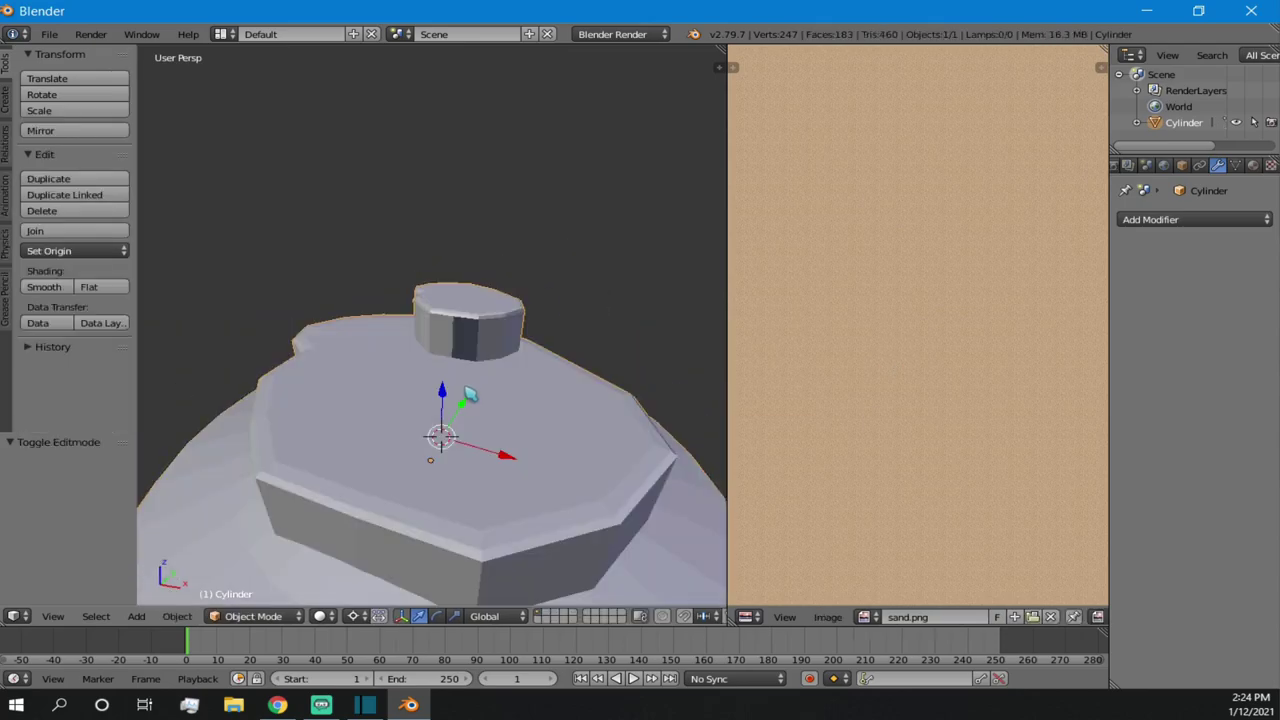
key("alt+z")
scroll(440, 410, "down", 4)
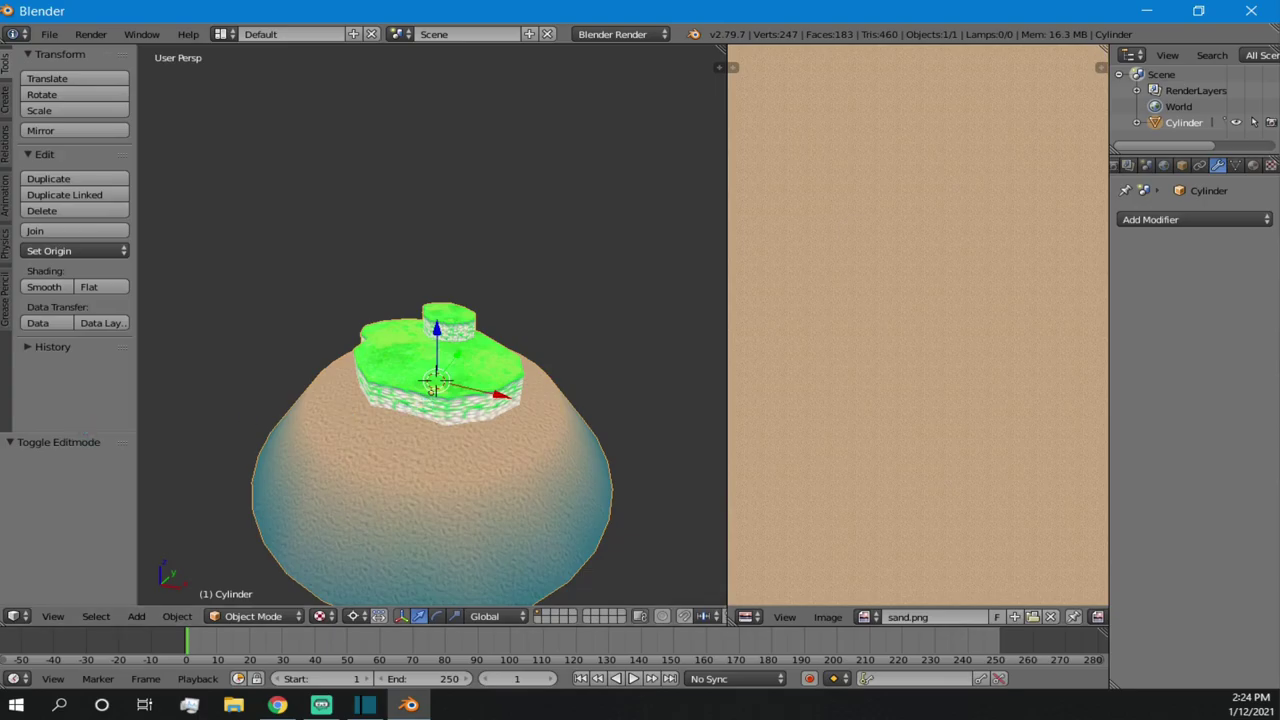
- Copy the wiki address from "collision values and sound values.txt" in Notepad and close the file
left_click_drag(877, 229, 0, 280)
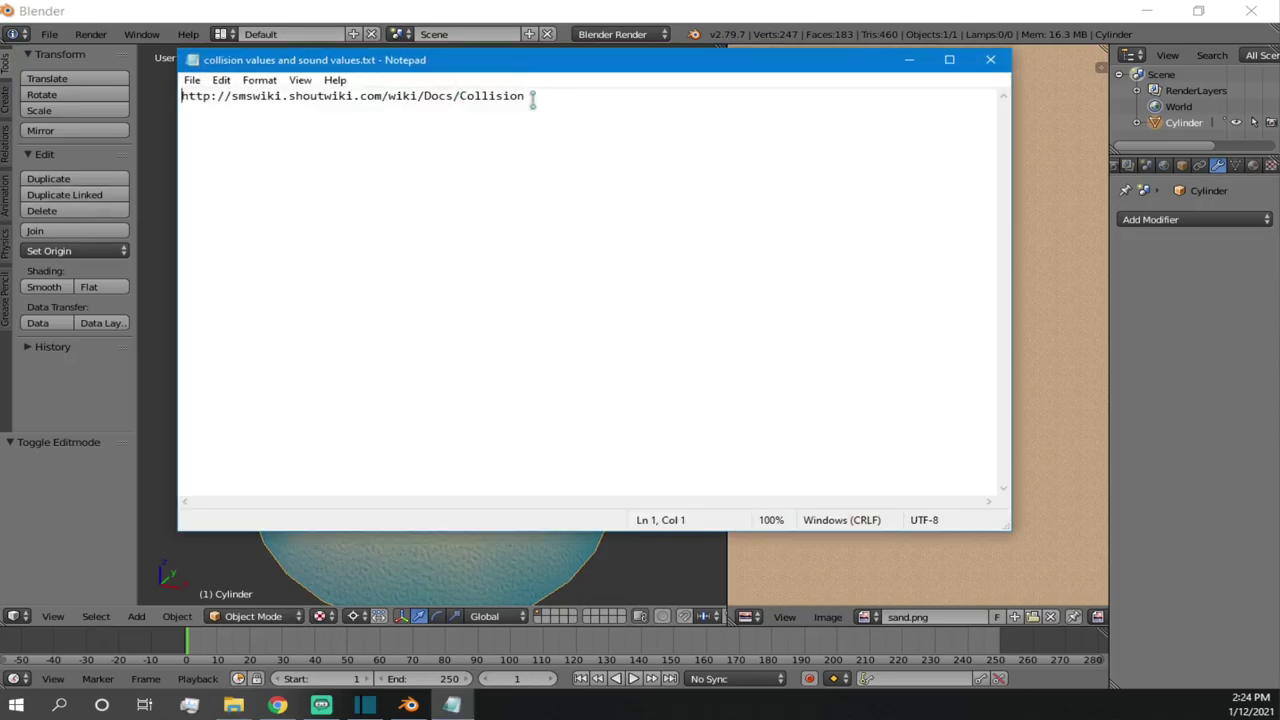
left_click_drag(533, 97, 170, 98)
key("ctrl+c")
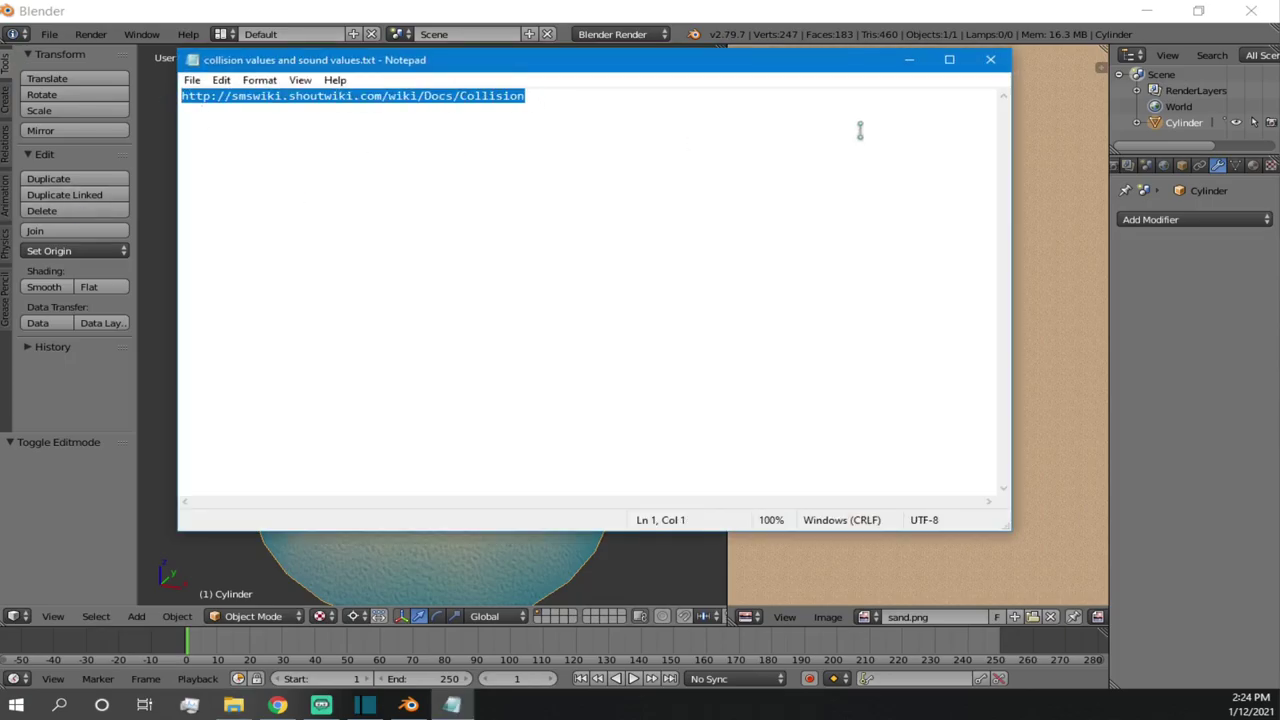
left_click(988, 60)
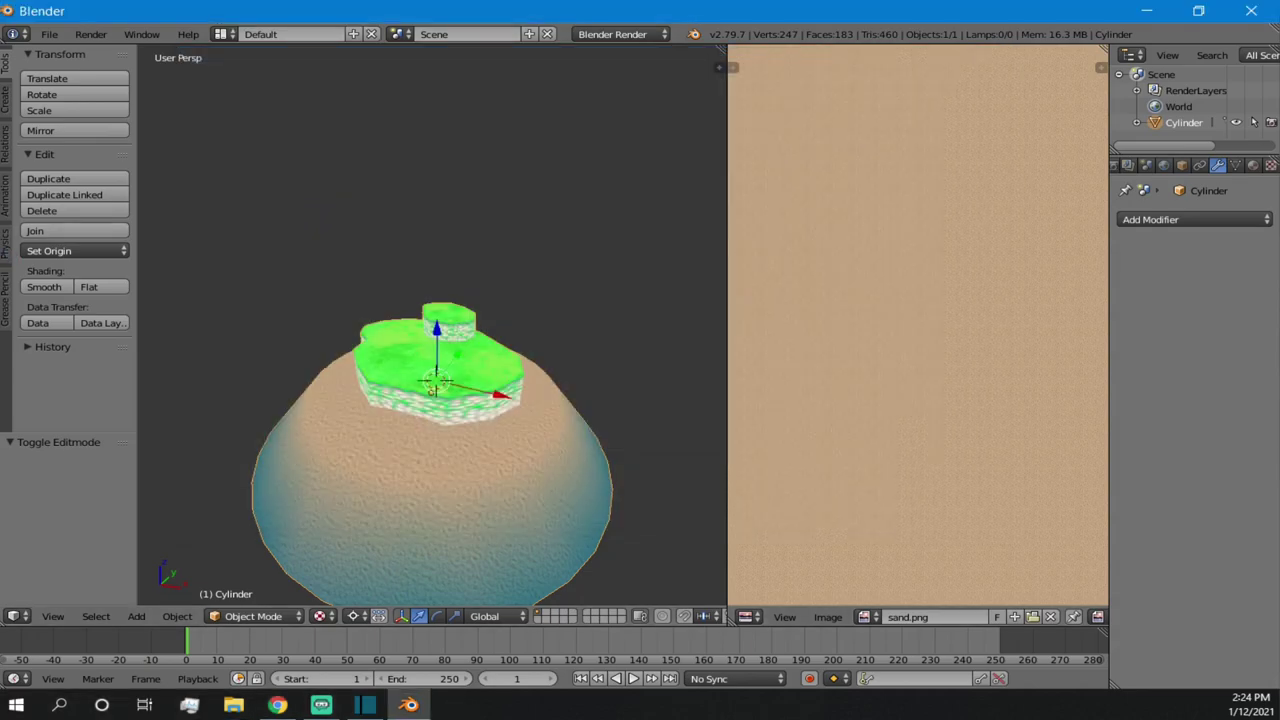
- Switch to Chrome and load the copied address smswiki.shoutwiki.com/wiki/Docs/Collision
left_click(277, 705)
left_click(296, 426)
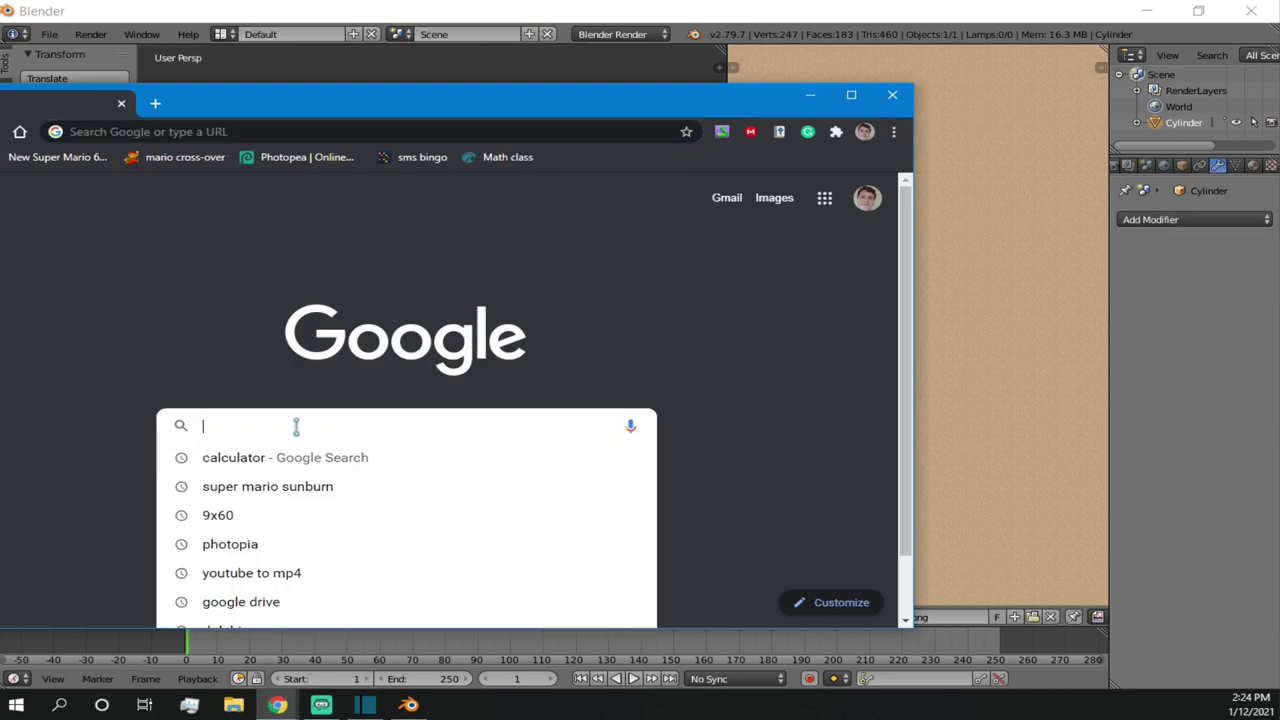
left_click(323, 131)
key("ctrl+v")
key("Return")
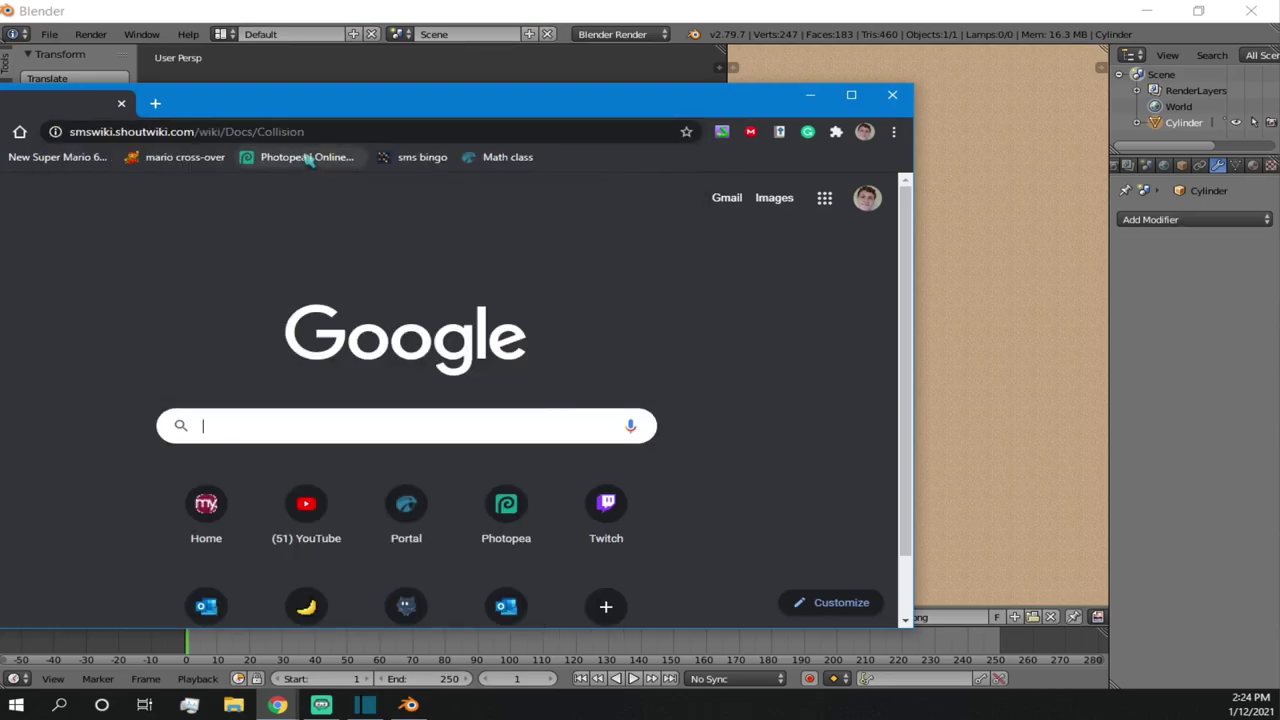
- Examine the Collision Types table for the collision numbers, parameters and notes of each surface type
scroll(334, 314, "down", 5)
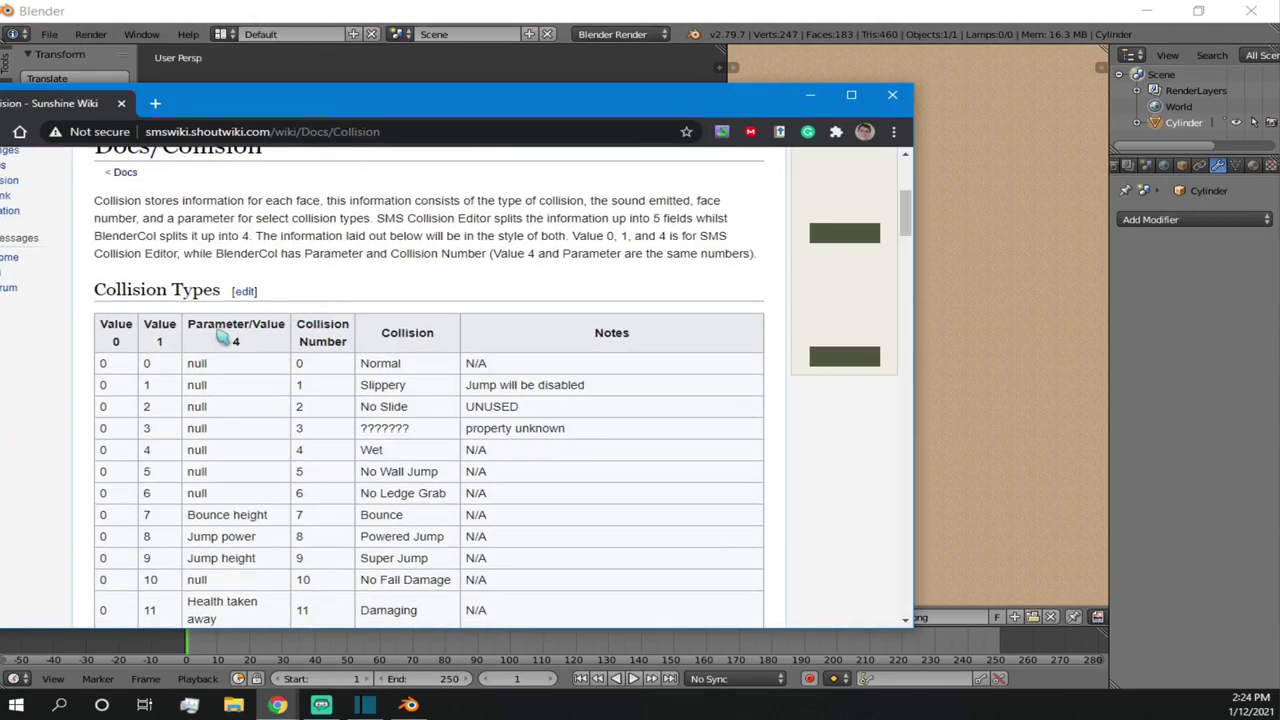
left_click_drag(535, 115, 700, 115)
scroll(686, 346, "down", 5)
scroll(609, 329, "up", 5)
scroll(471, 492, "down", 5)
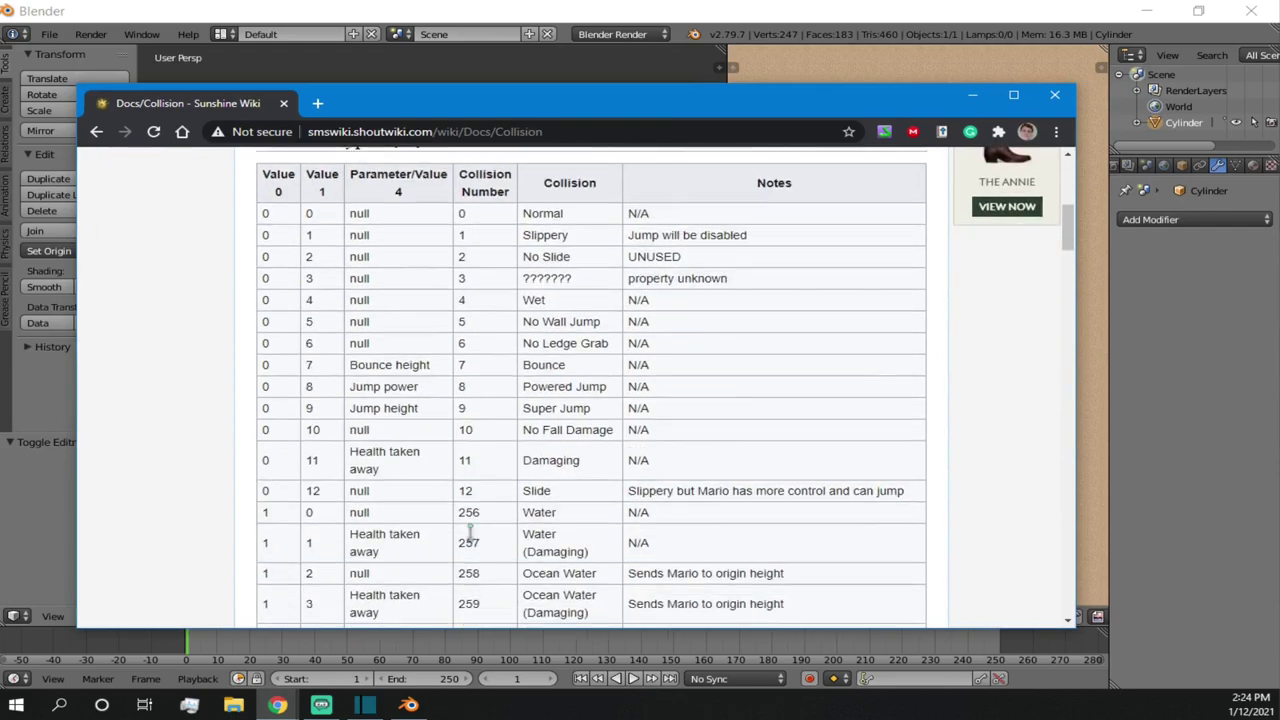
scroll(480, 525, "up", 3)
scroll(495, 515, "up", 3)
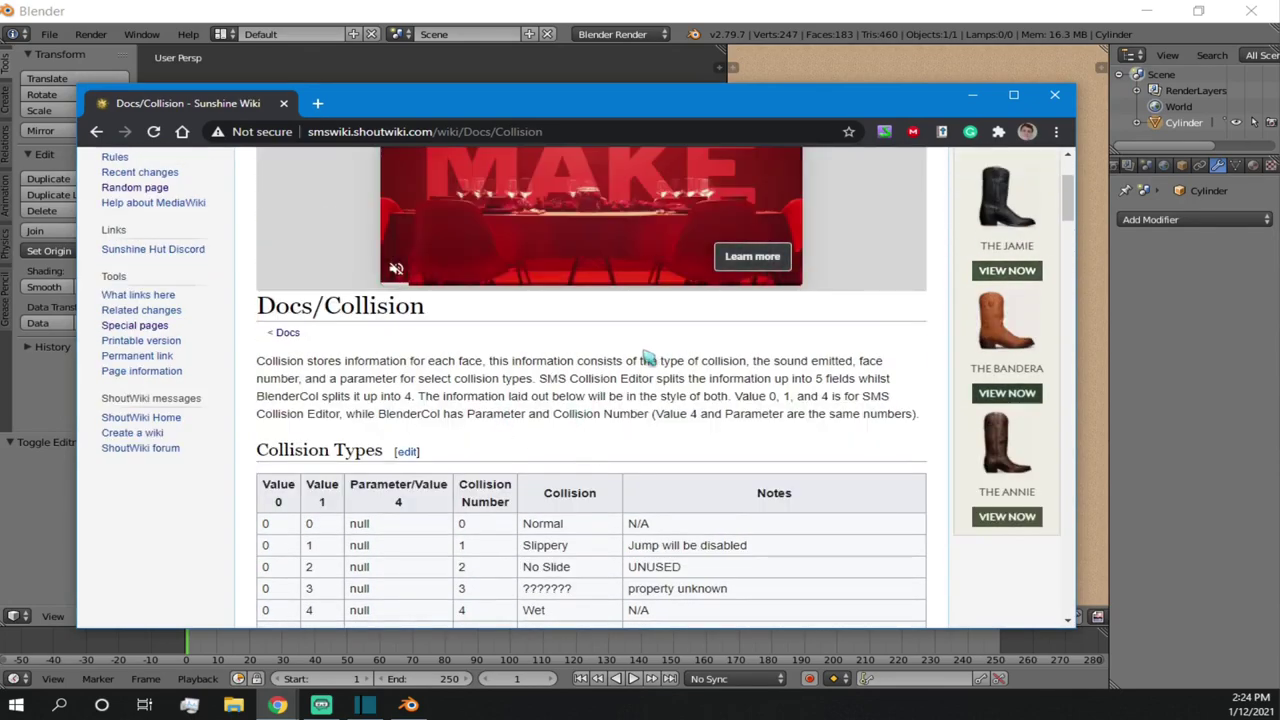
scroll(535, 447, "down", 2)
scroll(535, 447, "down", 1)
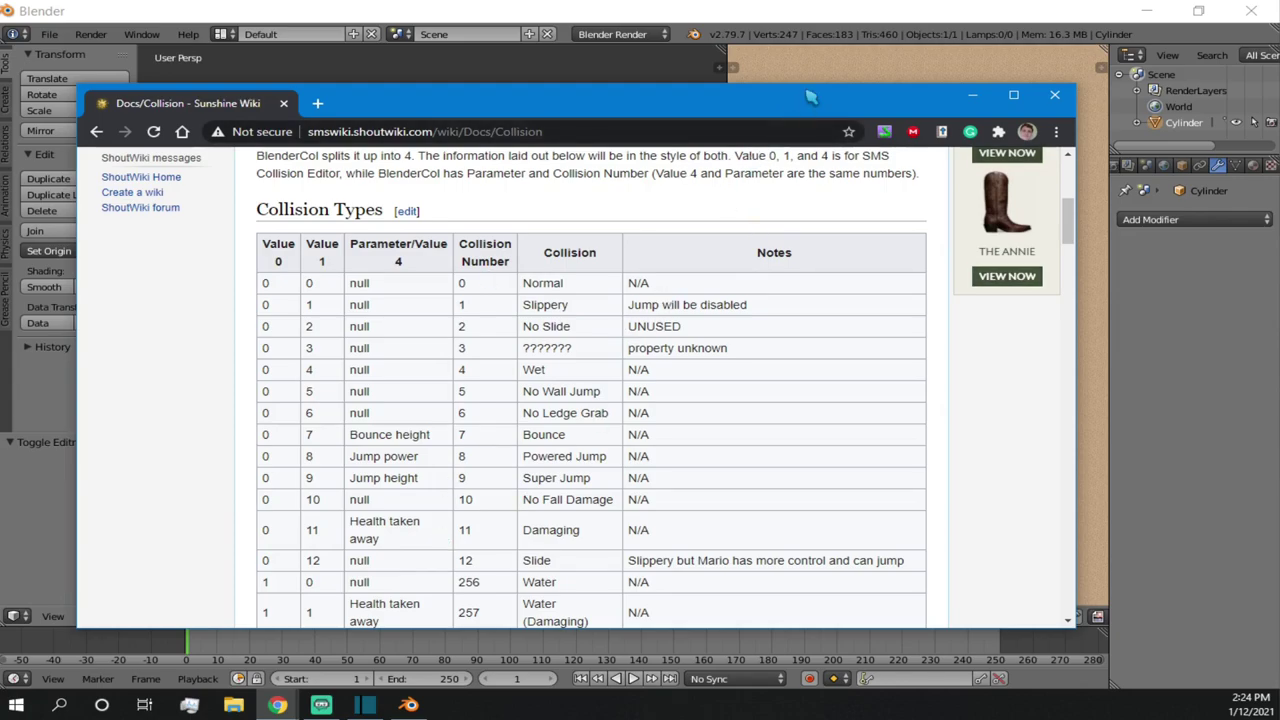
left_click_drag(806, 118, 777, 105)
- Look through the Custom Collision Types and Collision Sound tables, and return to Blender
scroll(706, 248, "down", 20)
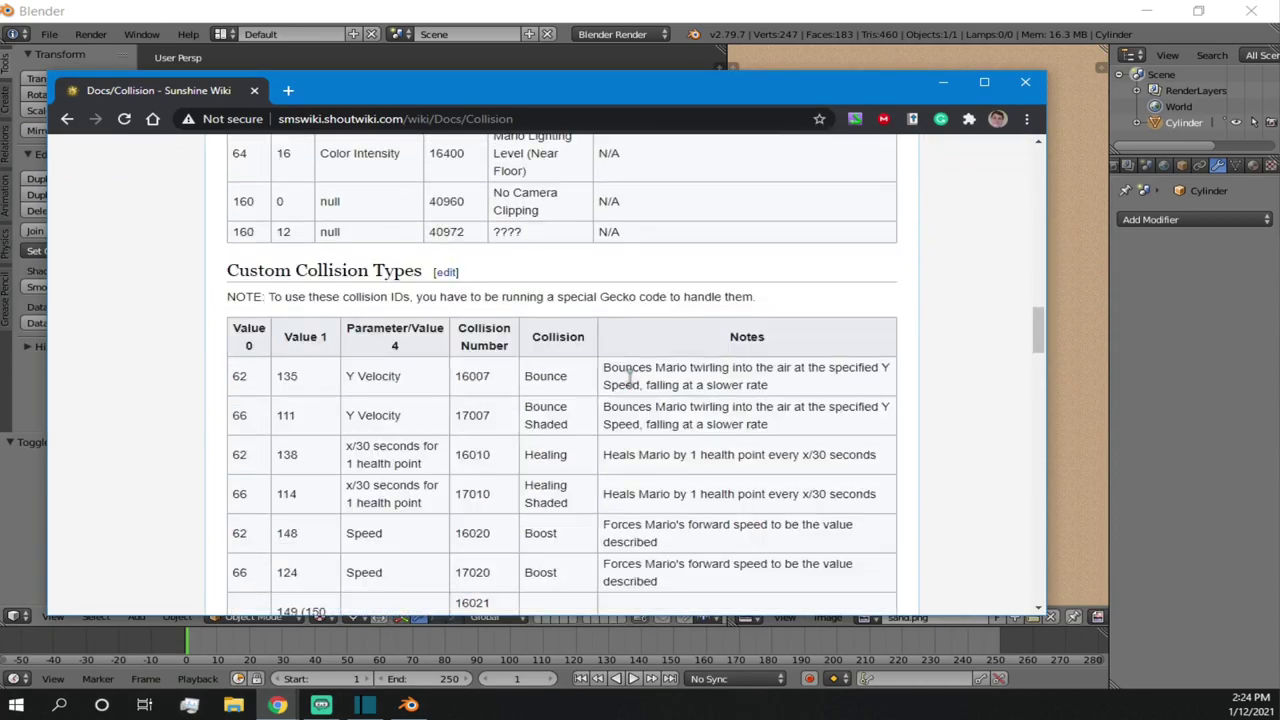
scroll(620, 368, "down", 13)
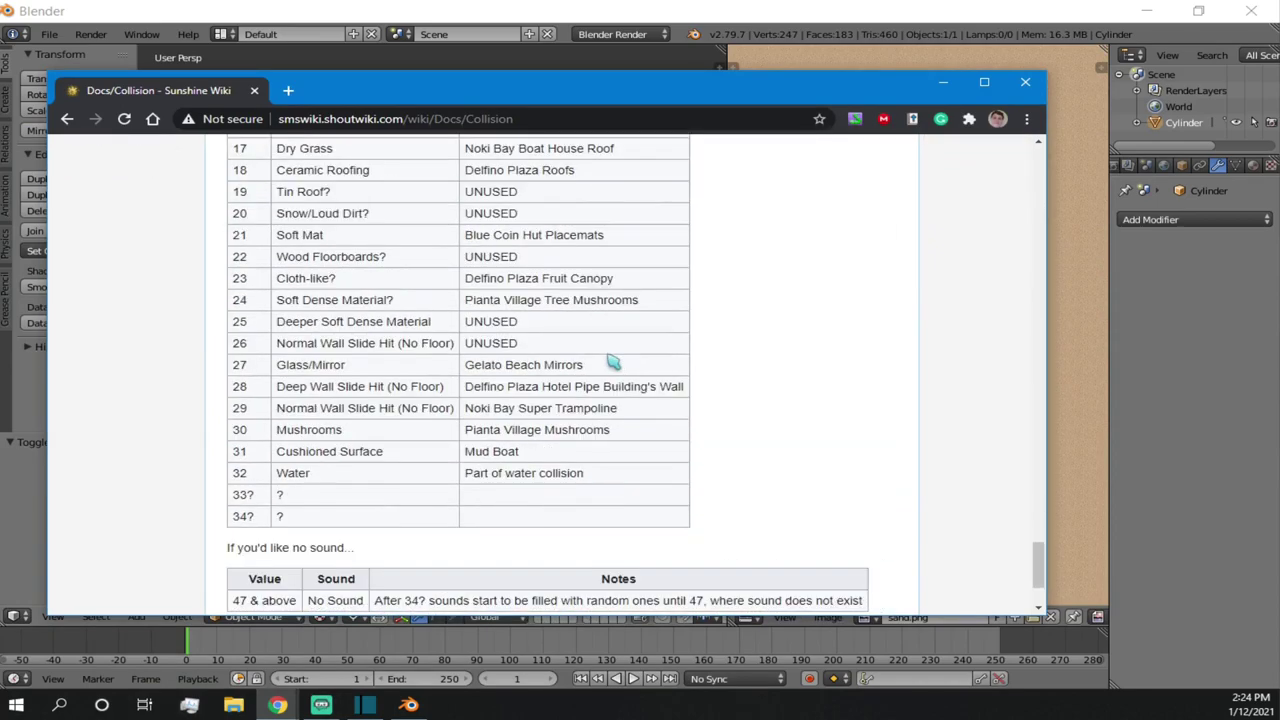
scroll(468, 318, "up", 3)
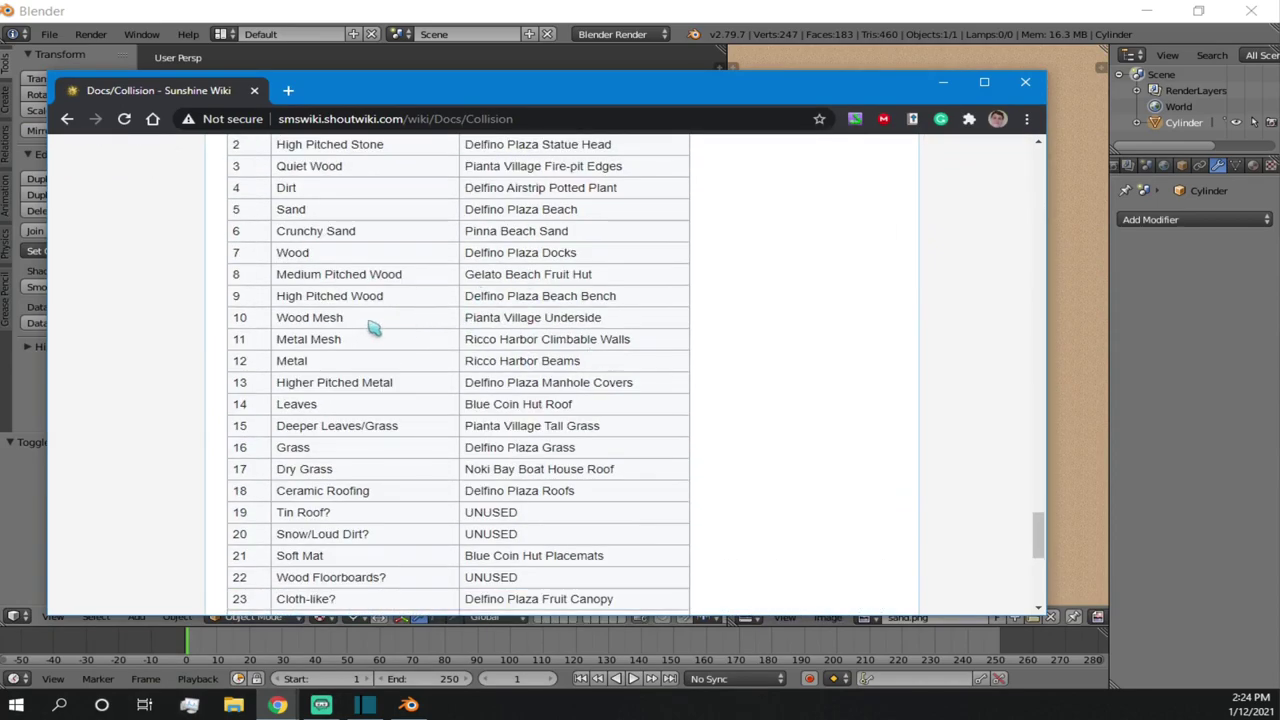
scroll(363, 249, "up", 3)
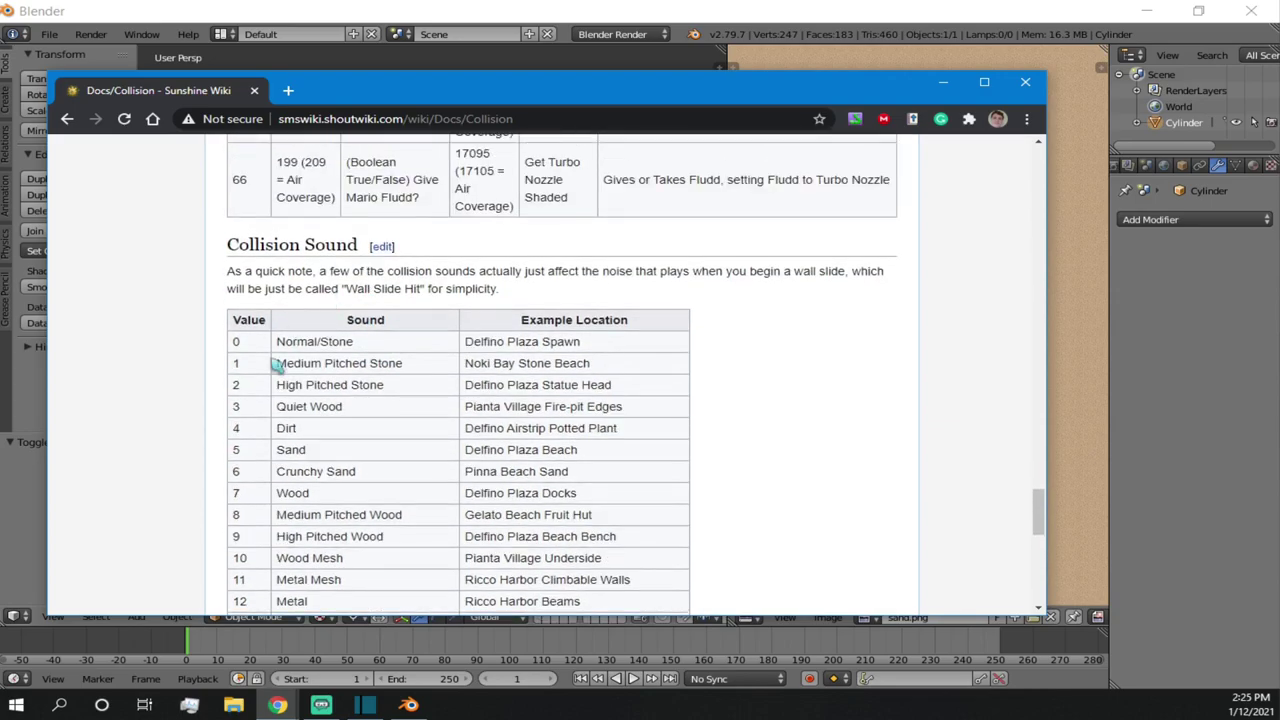
left_click_drag(650, 95, 460, 137)
left_click(493, 30)
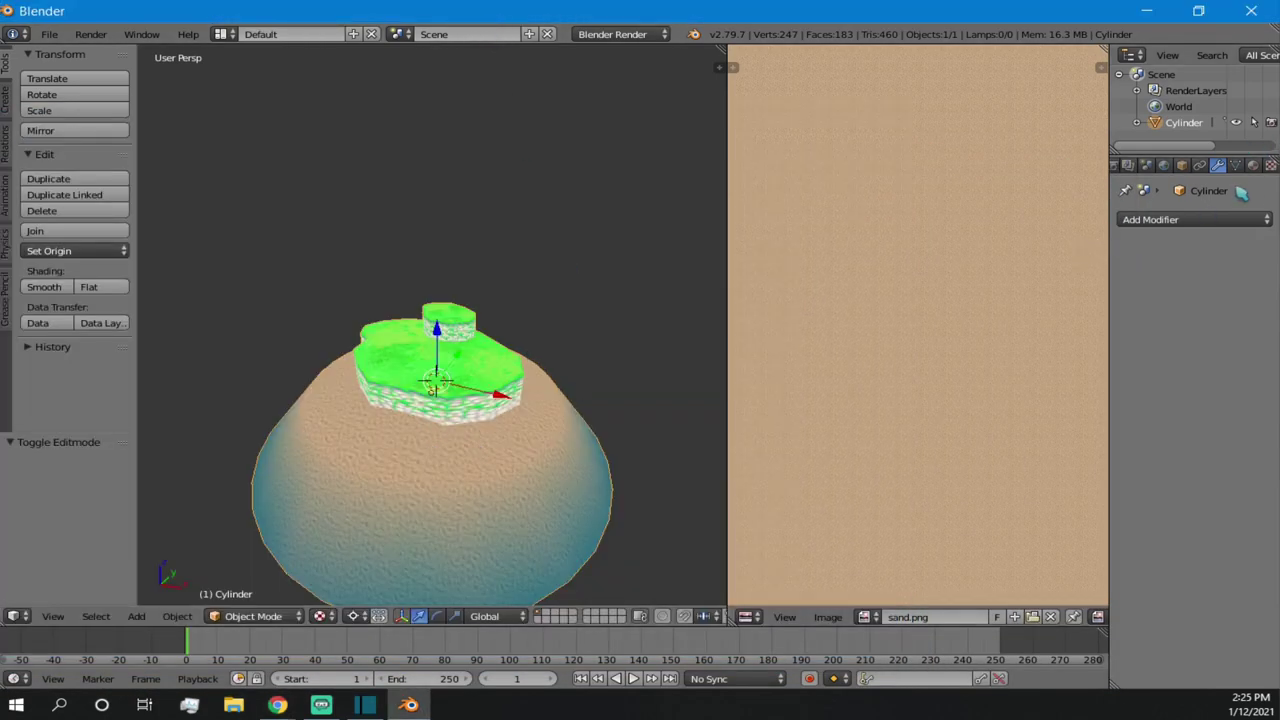
- Select the island's sand material slot and bring the wiki's Collision Sound table back up in Chrome
left_click(1253, 166)
left_click(1155, 242)
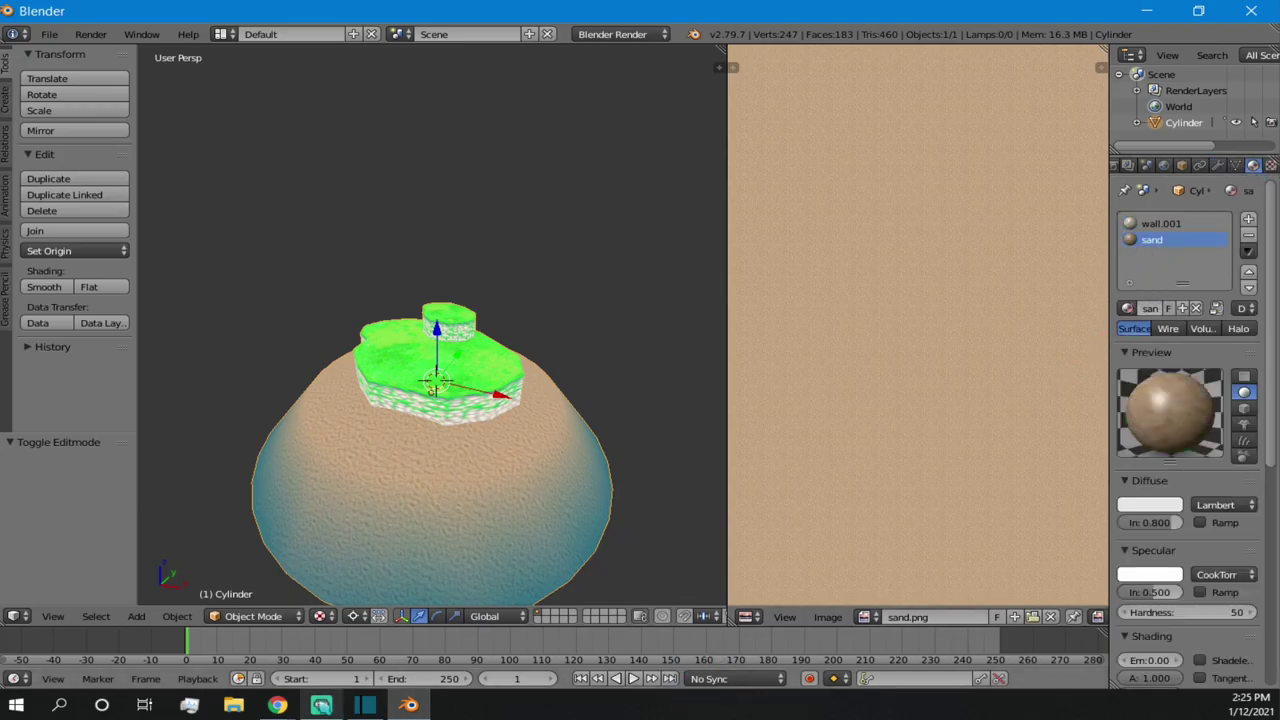
left_click(277, 705)
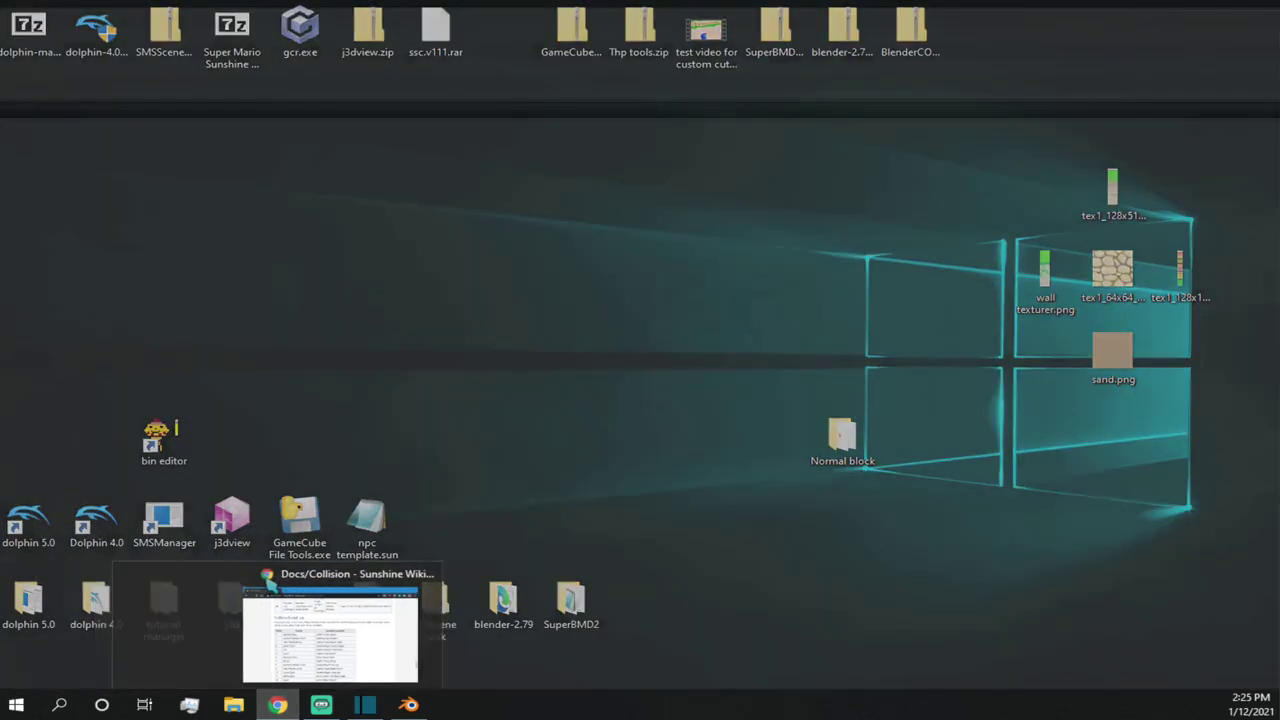
left_click(275, 640)
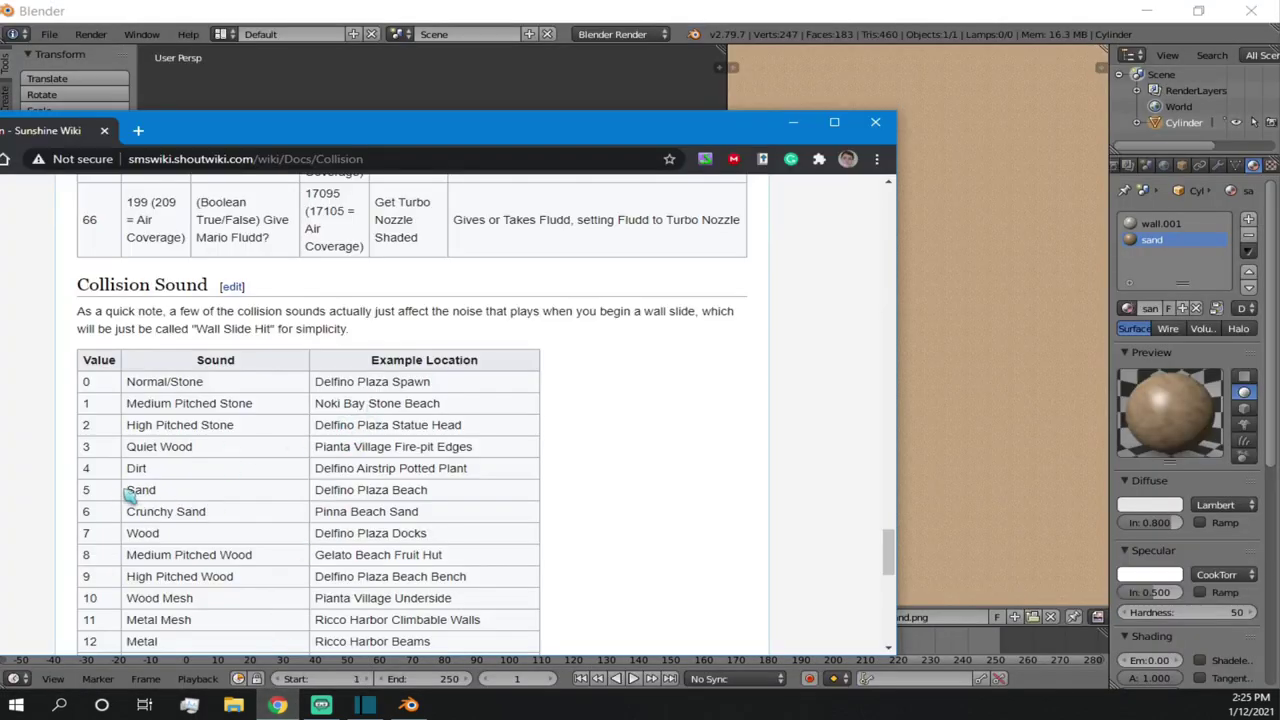
- Back in Blender, look through the sand material's settings for collision options, expanding the Shadow section
scroll(1190, 516, "down", 5)
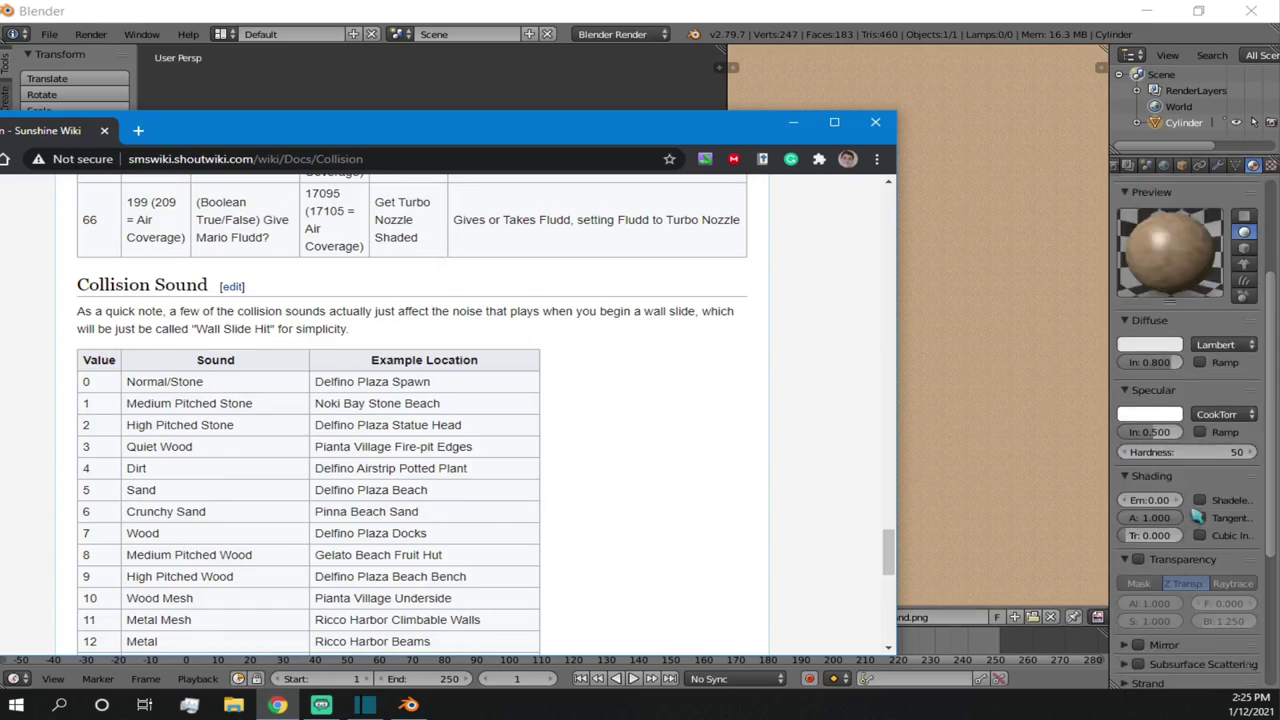
left_click(1237, 380)
scroll(1230, 340, "up", 5)
scroll(1175, 374, "down", 12)
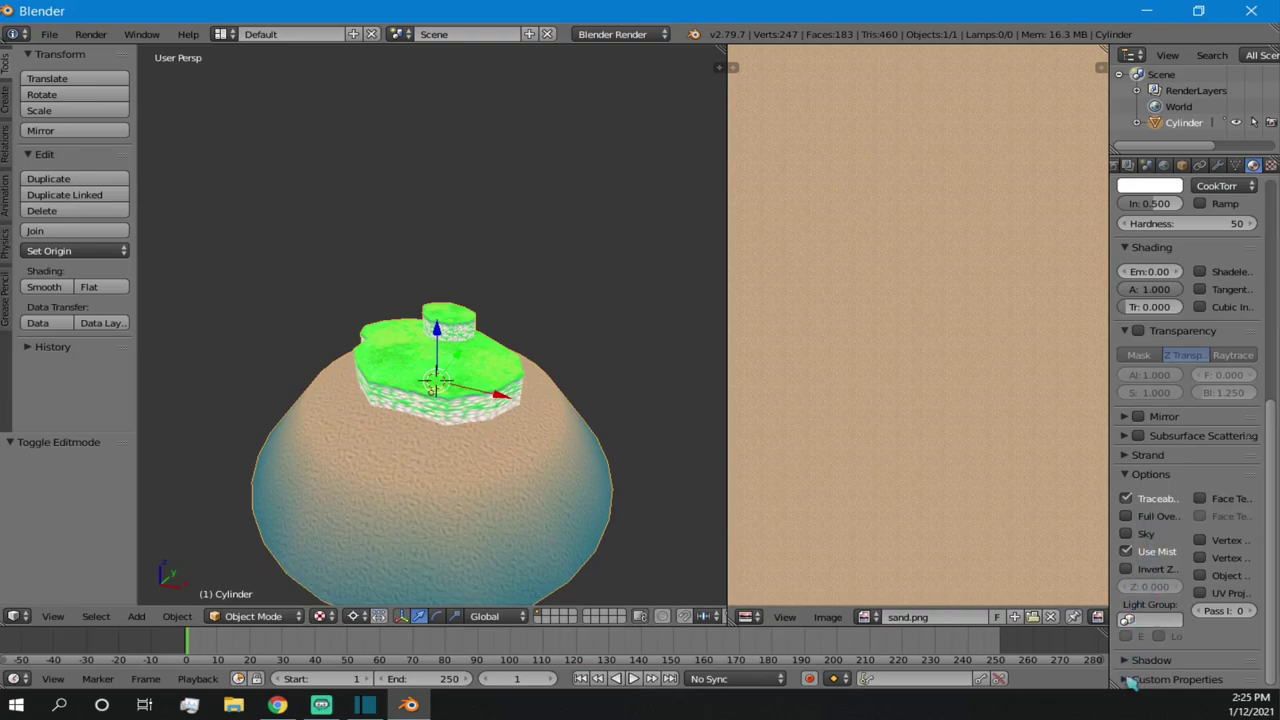
left_click(1150, 660)
scroll(1150, 600, "down", 4)
scroll(1148, 598, "up", 12)
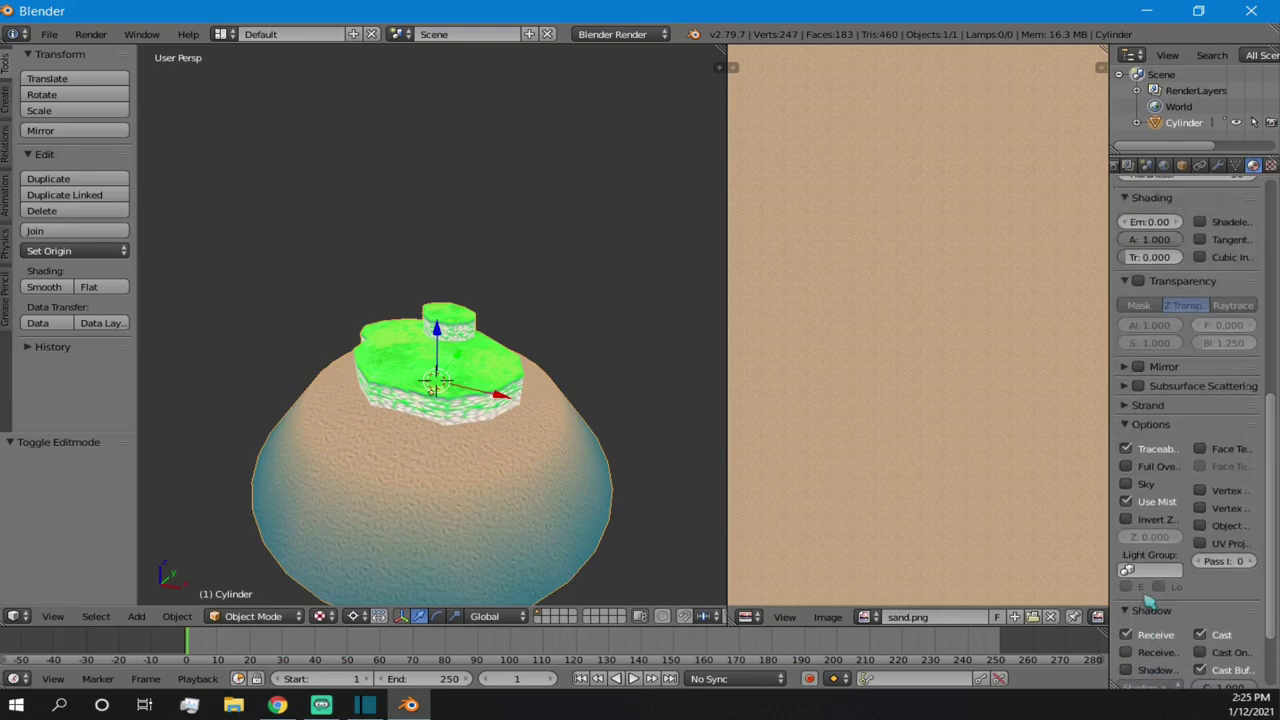
scroll(1140, 462, "up", 2)
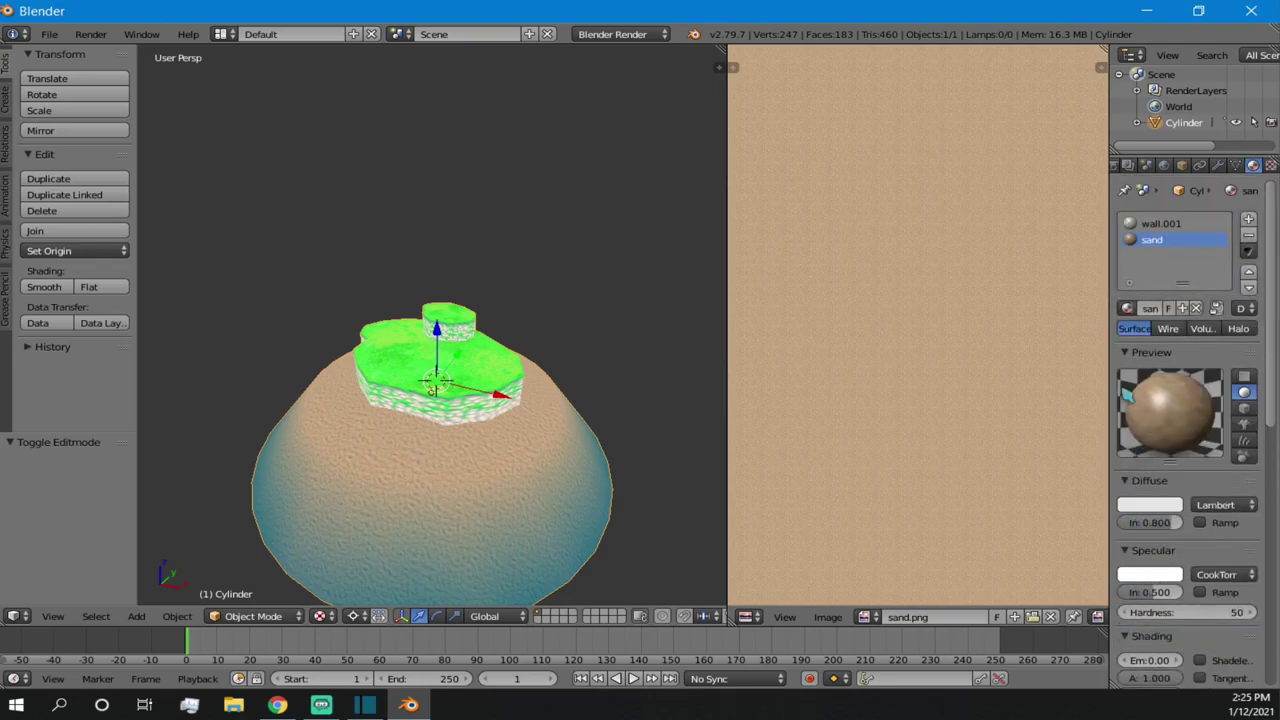
- Look through the export formats for a collision exporter, and open the User Preferences to install the BlenderMD.py module
left_click(49, 34)
mouse_move(178, 358)
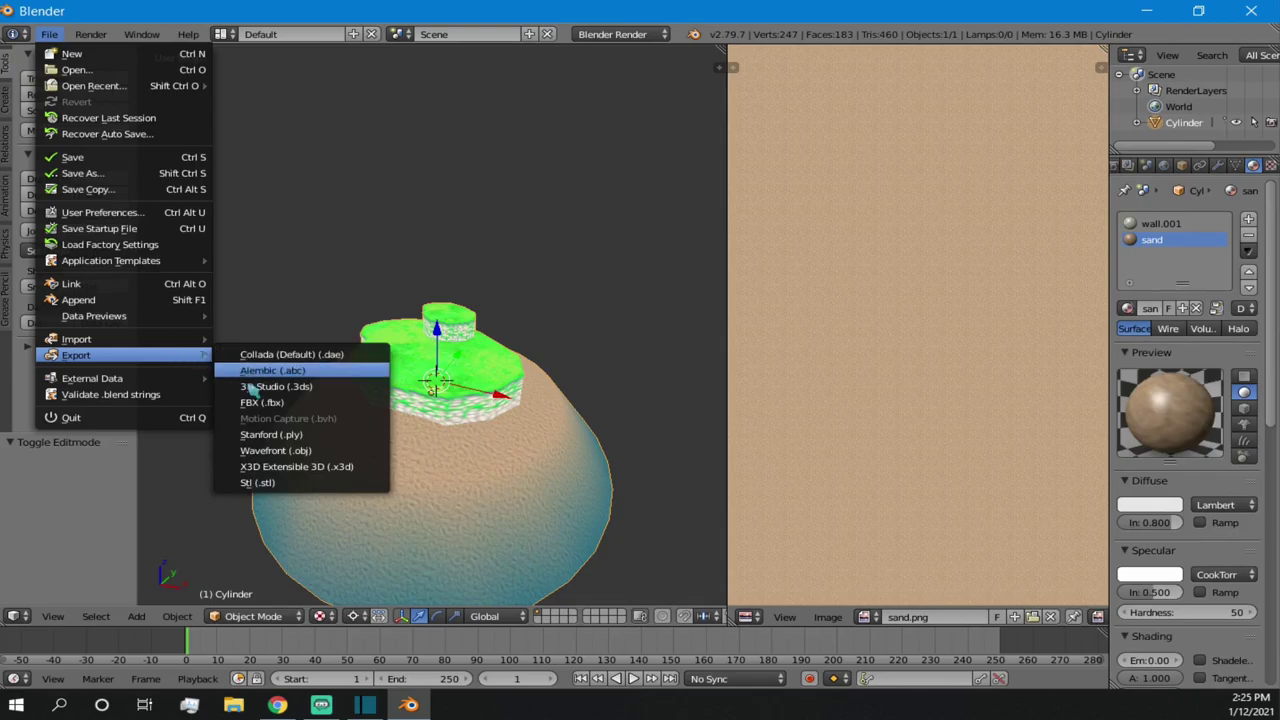
left_click(28, 33)
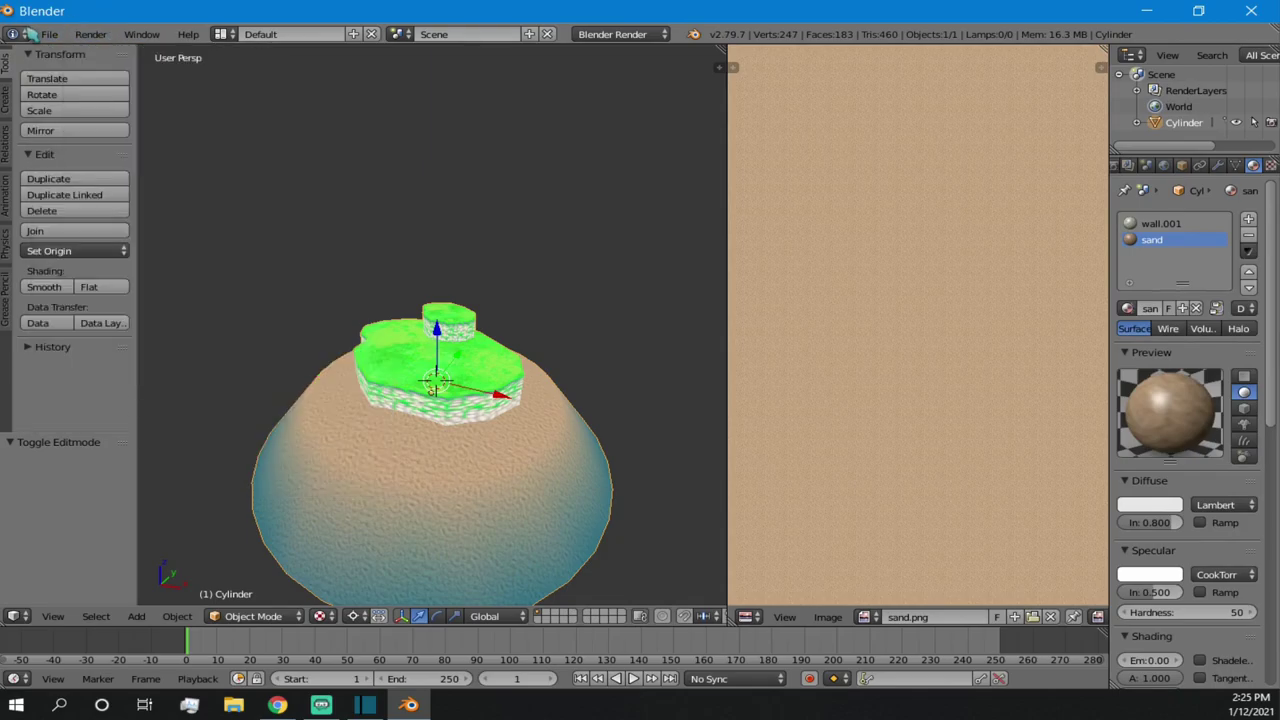
left_click(46, 34)
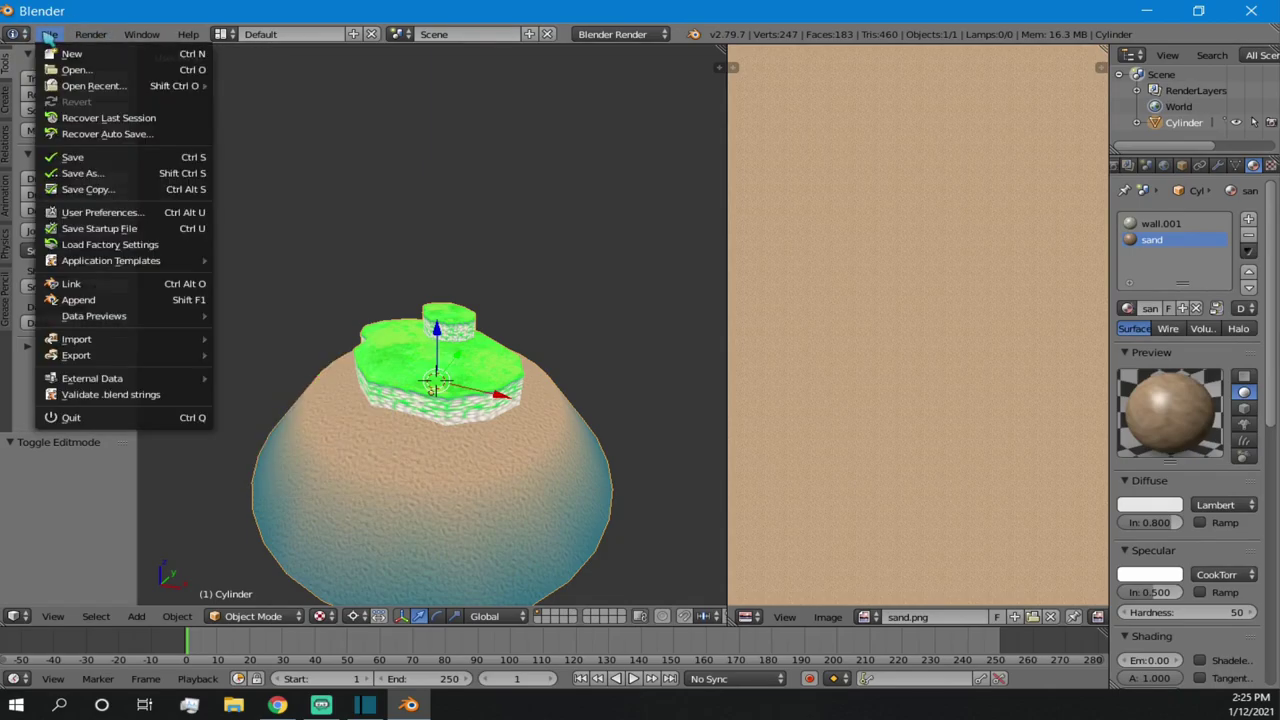
left_click(120, 212)
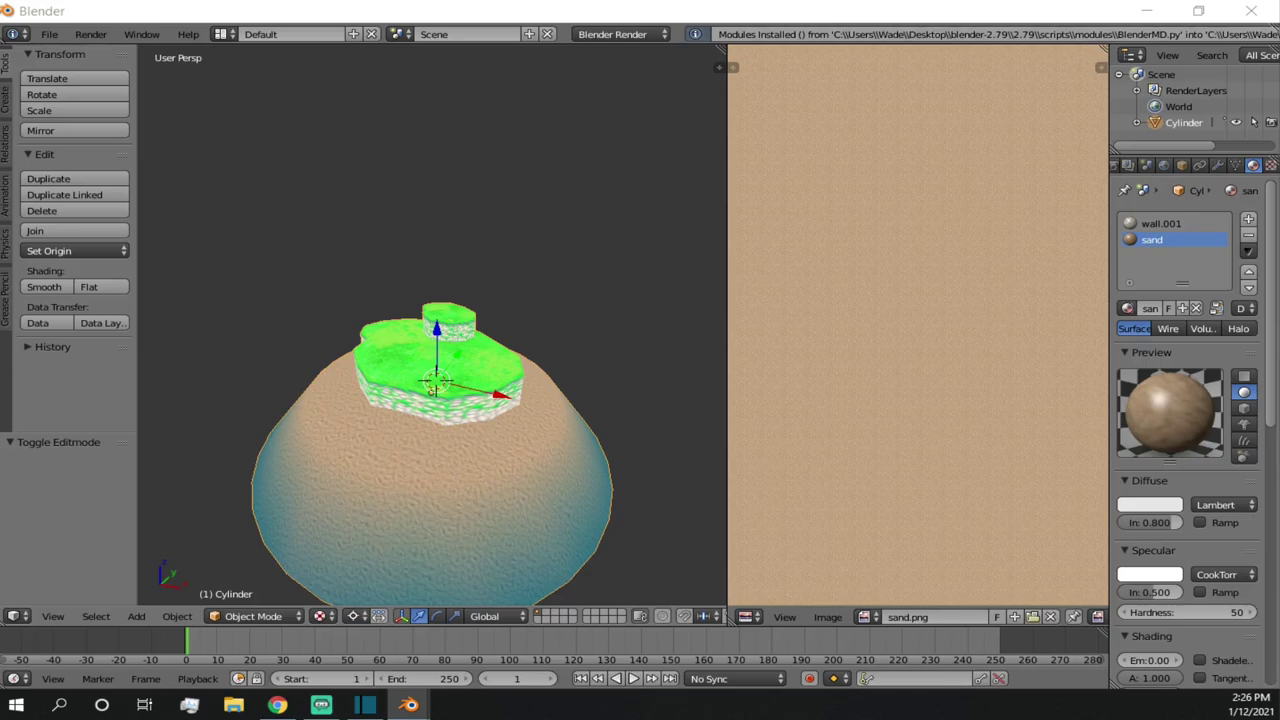
- Check the export options again for a collision format and leave the list without exporting
left_click(48, 34)
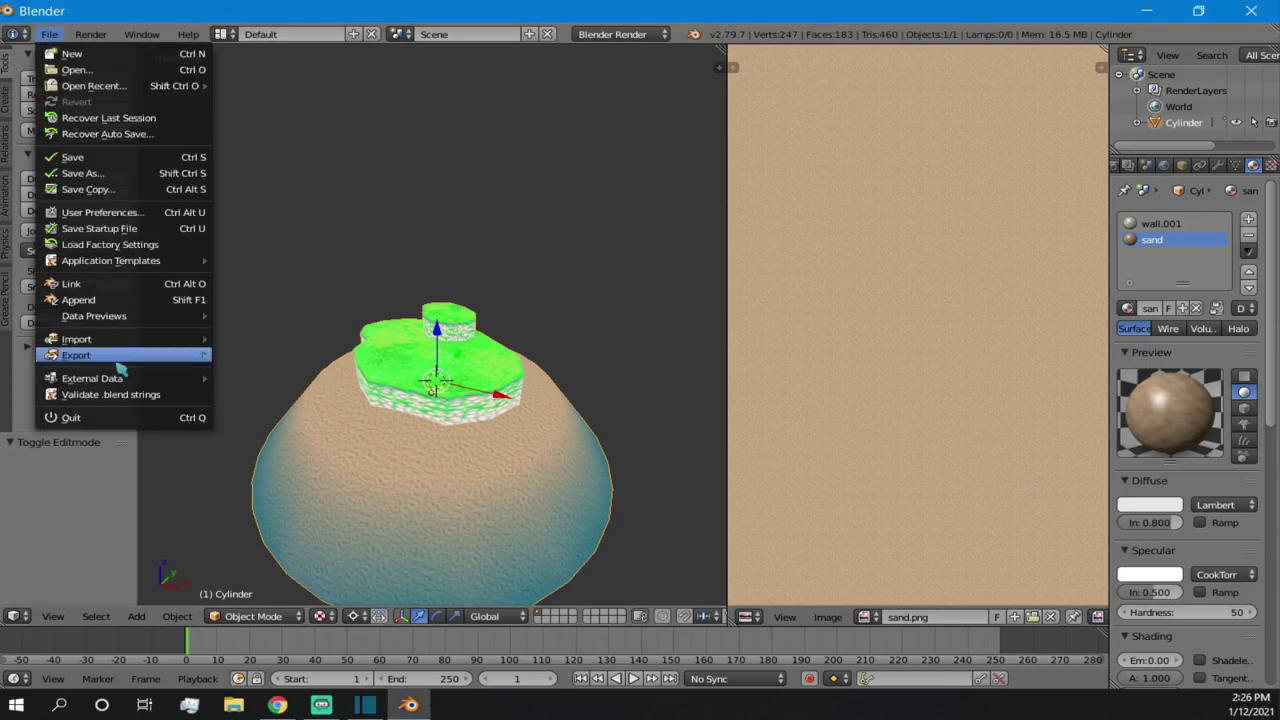
mouse_move(123, 362)
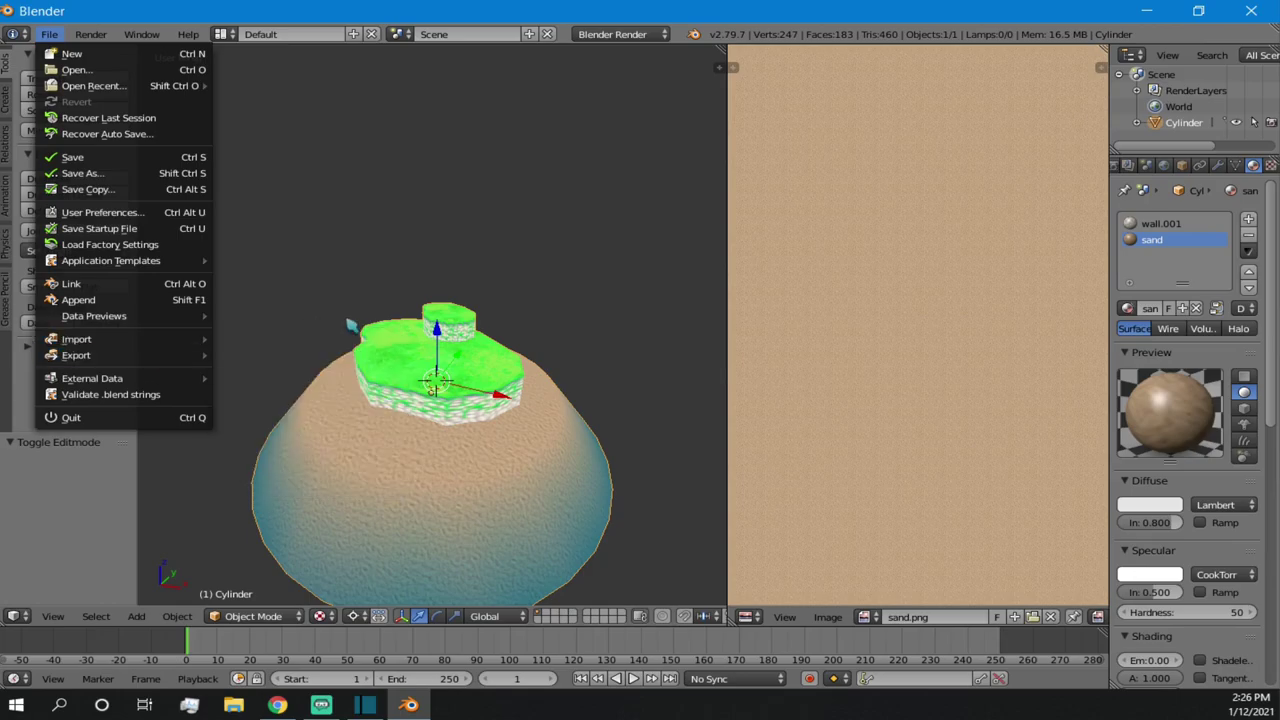
left_click(340, 175)
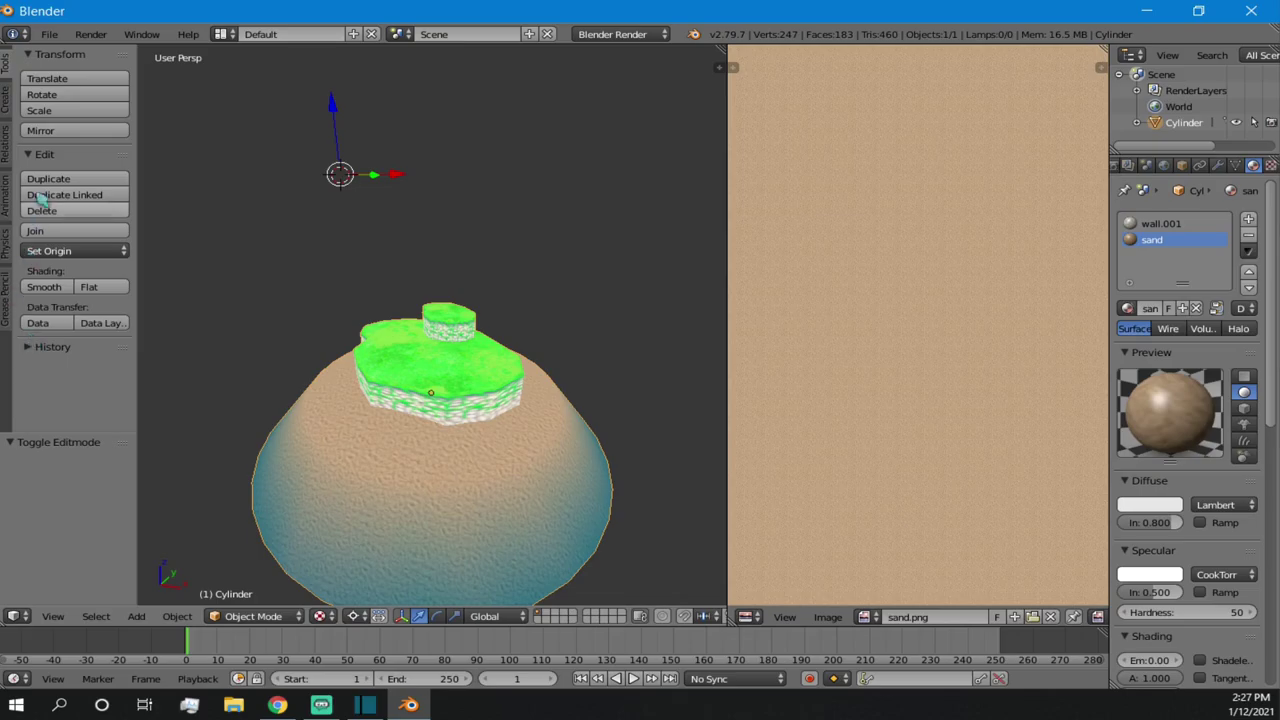
- Save the island scene to the Desktop as tutorial.blend
left_click(49, 34)
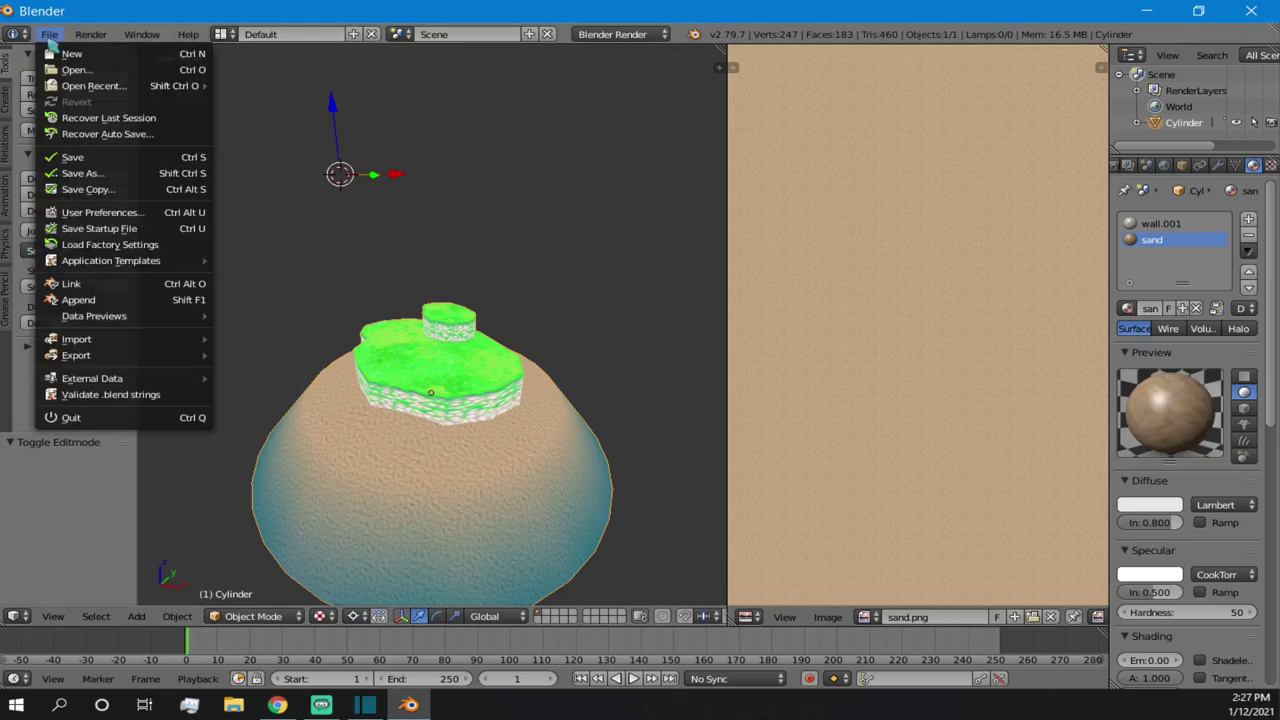
left_click(106, 173)
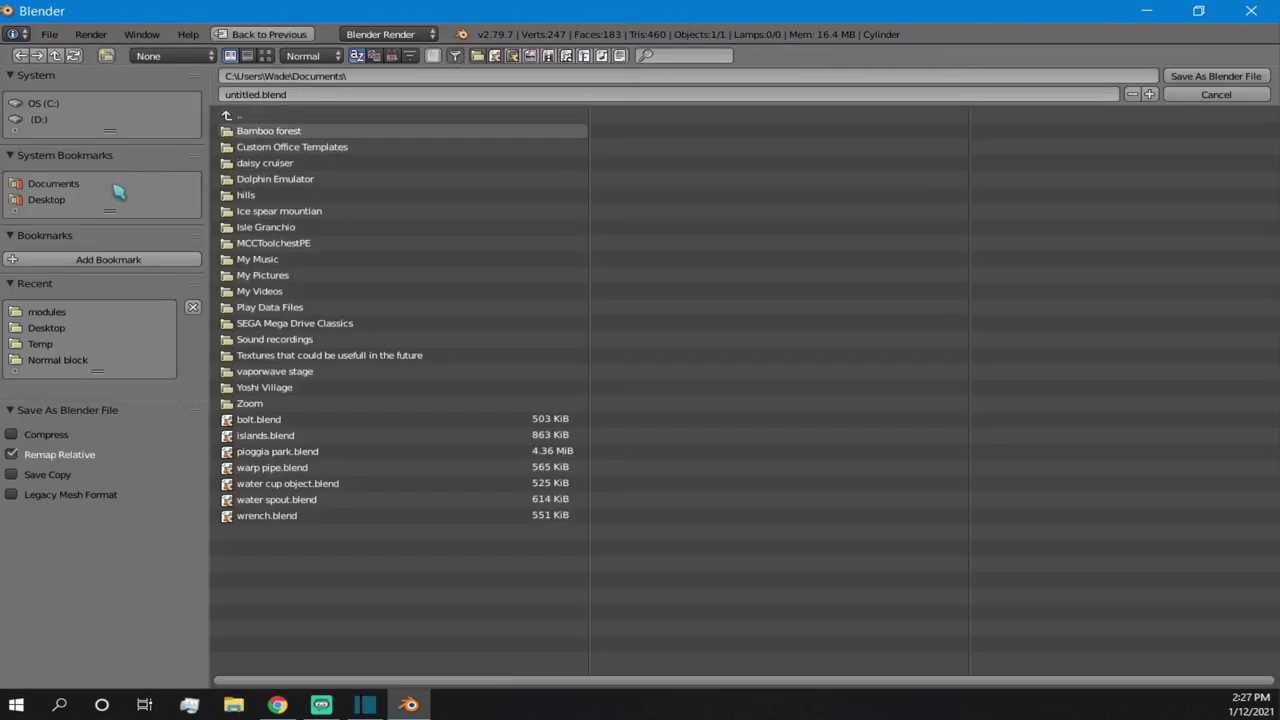
left_click(72, 203)
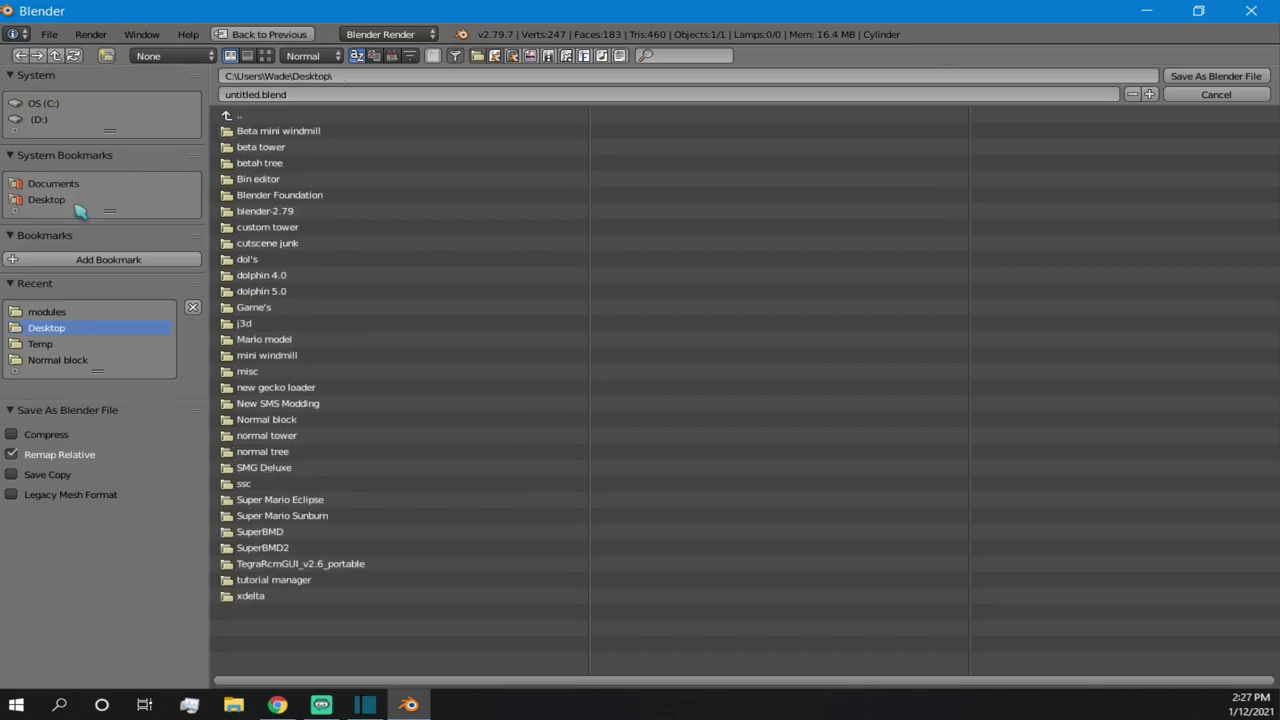
left_click(260, 94)
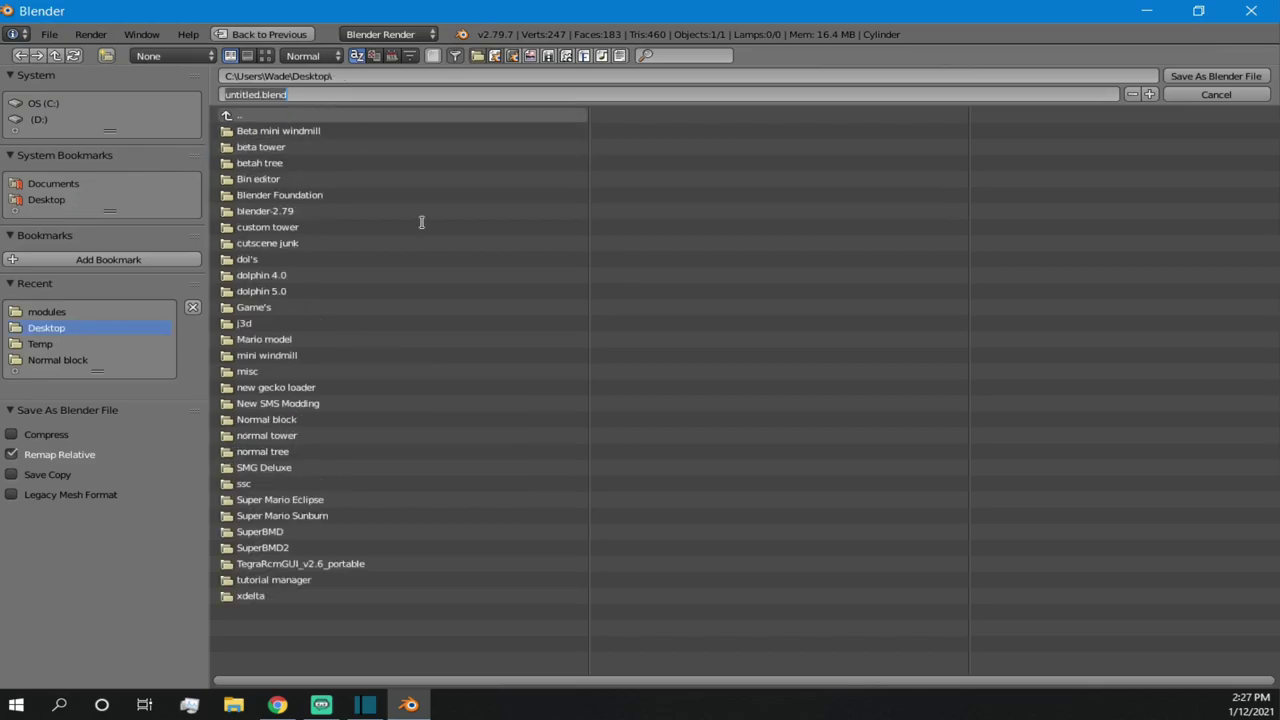
type("tutorial")
key("Return")
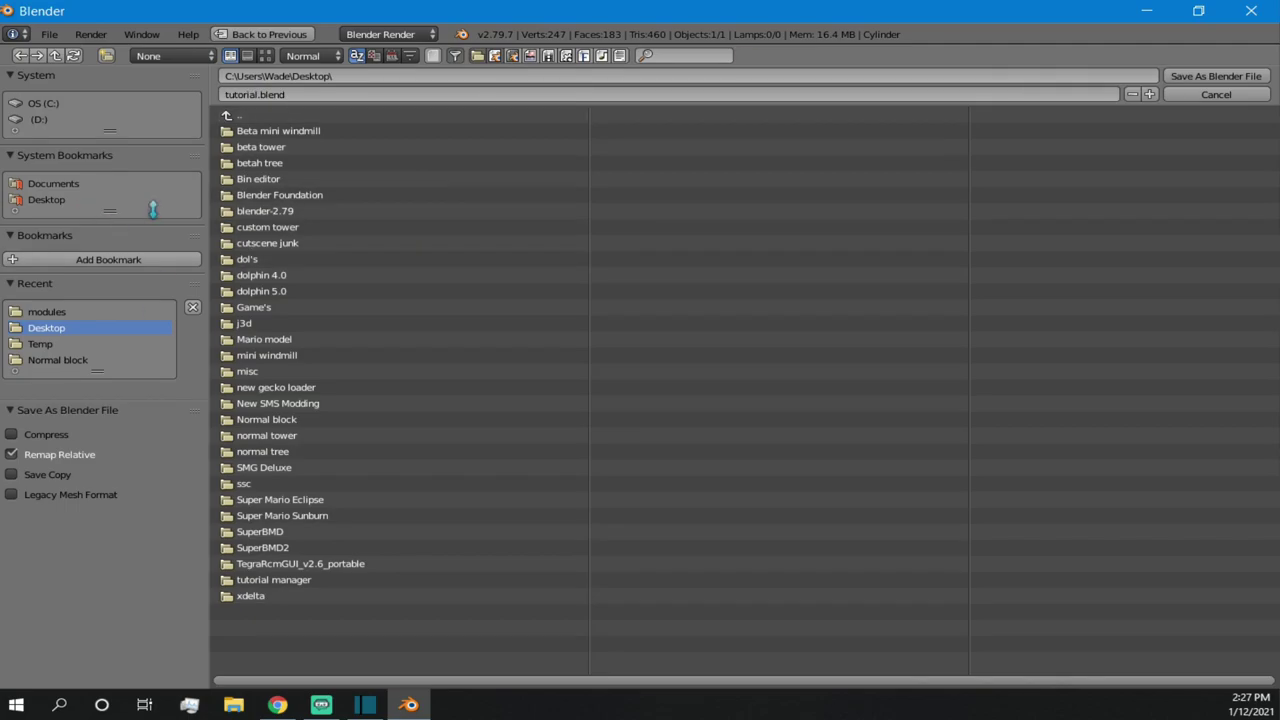
key("Return")
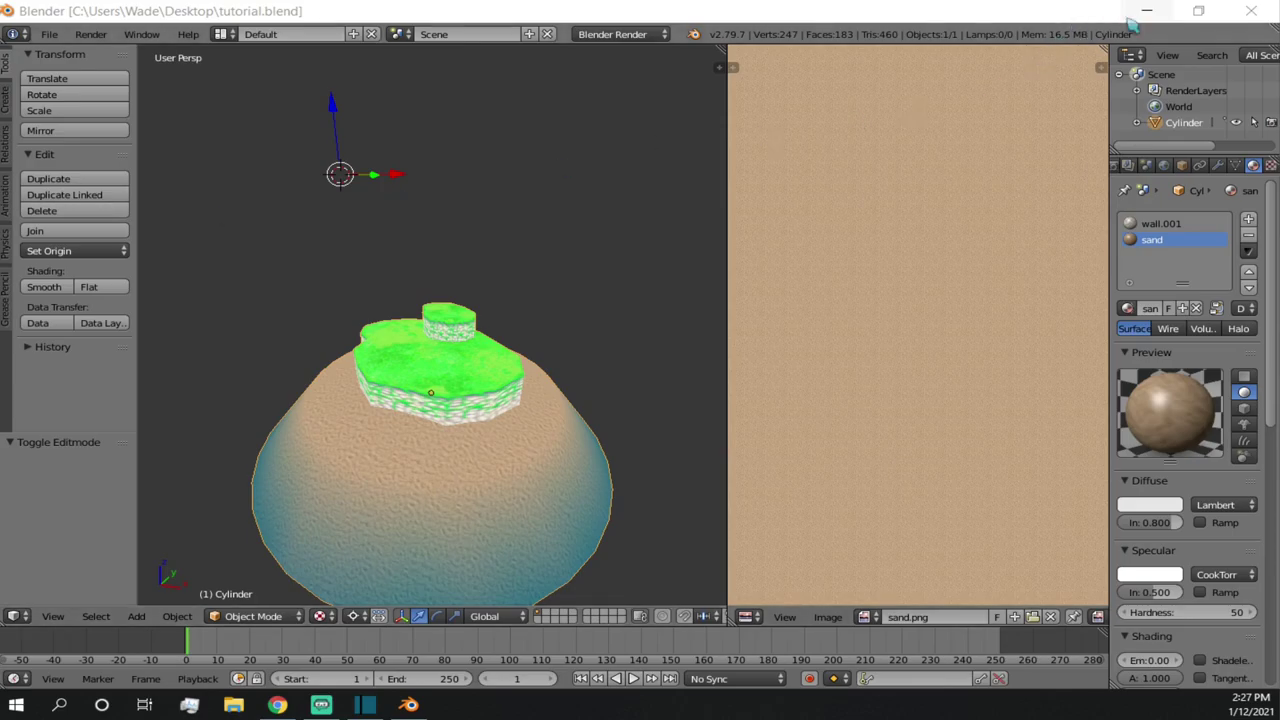
- Restart Blender from the desktop's blender-2.79 folder, moving the Chrome window aside, reopen tutorial.blend and check the export formats
left_click(1251, 12)
left_click(1251, 11)
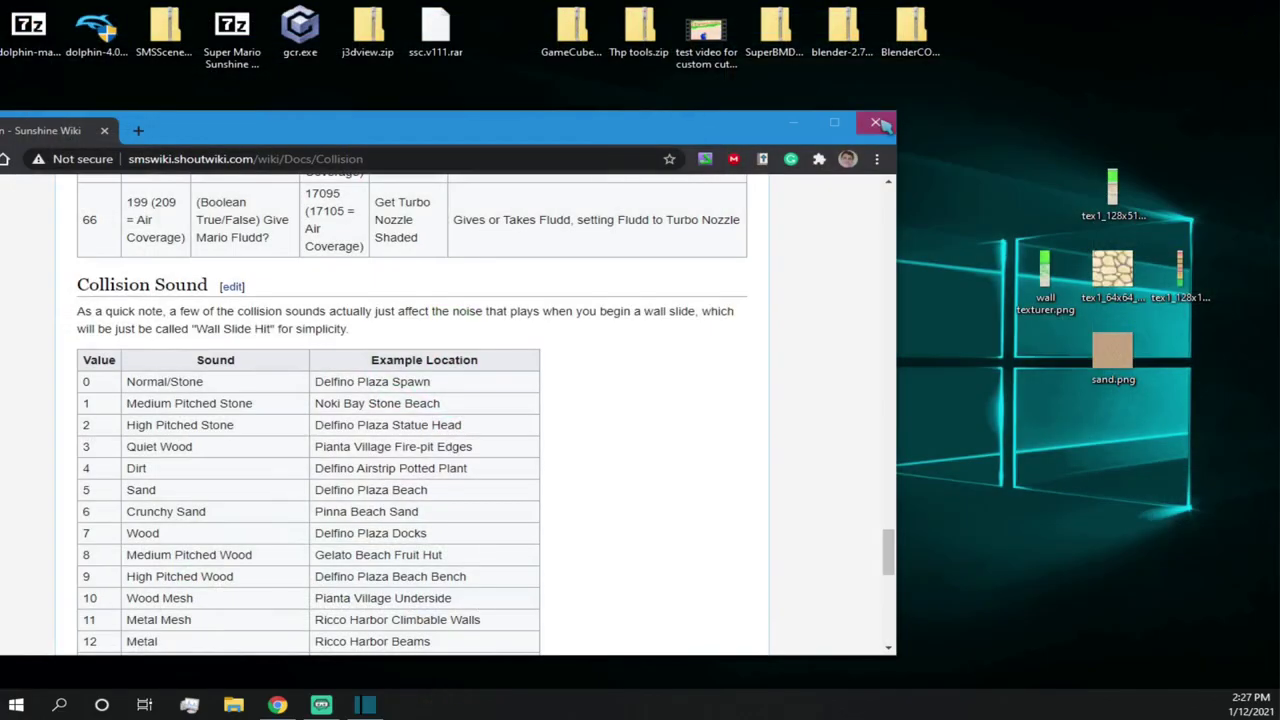
left_click_drag(662, 132, 872, 112)
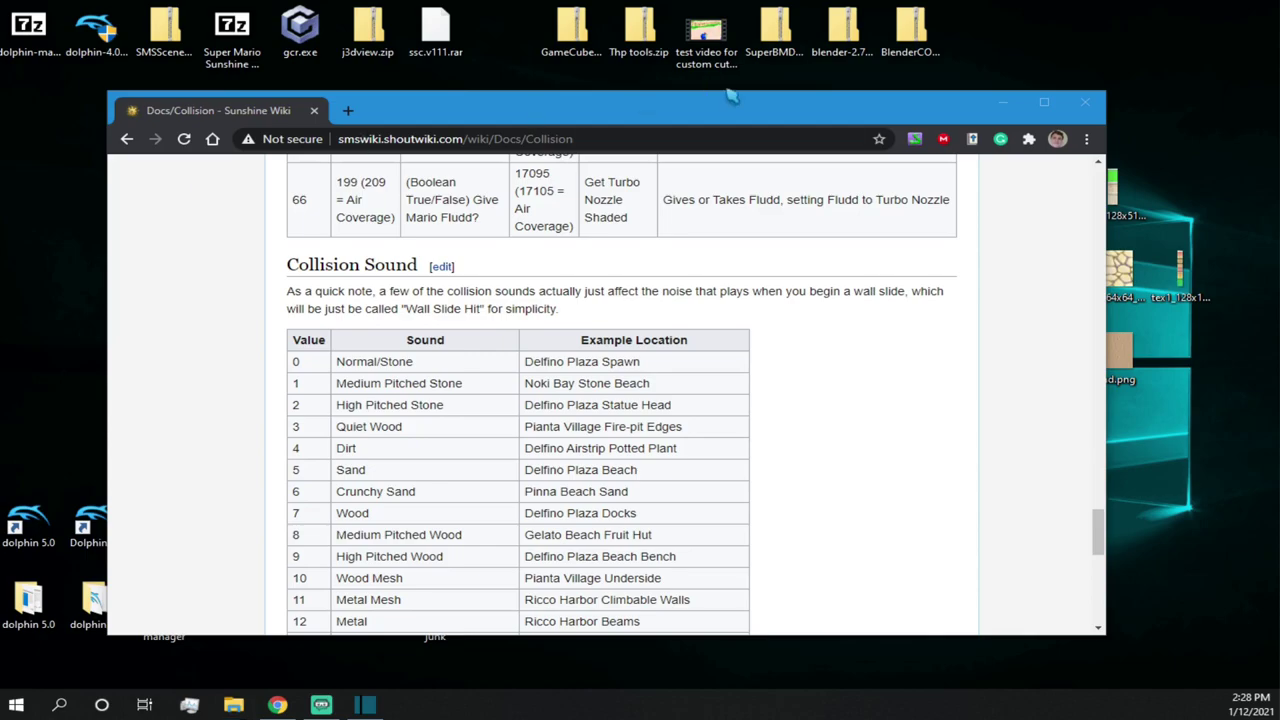
left_click_drag(434, 112, 560, 73)
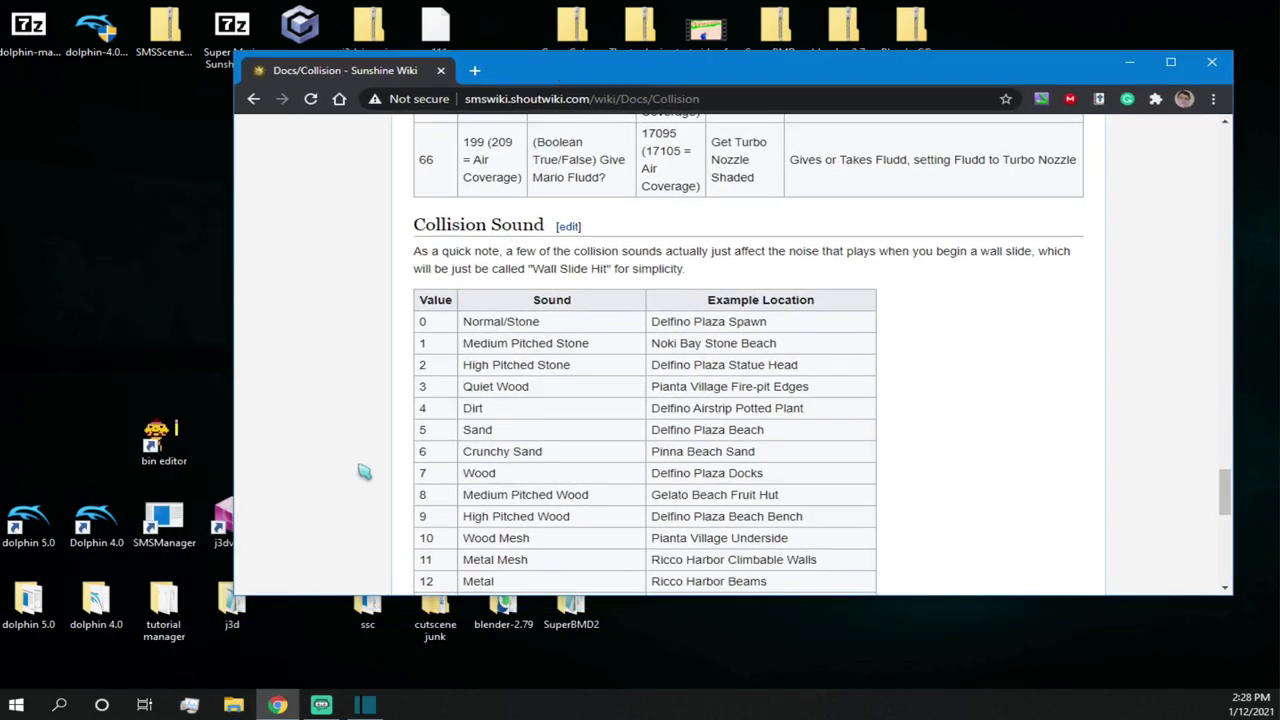
left_click(504, 608)
double_click(504, 608)
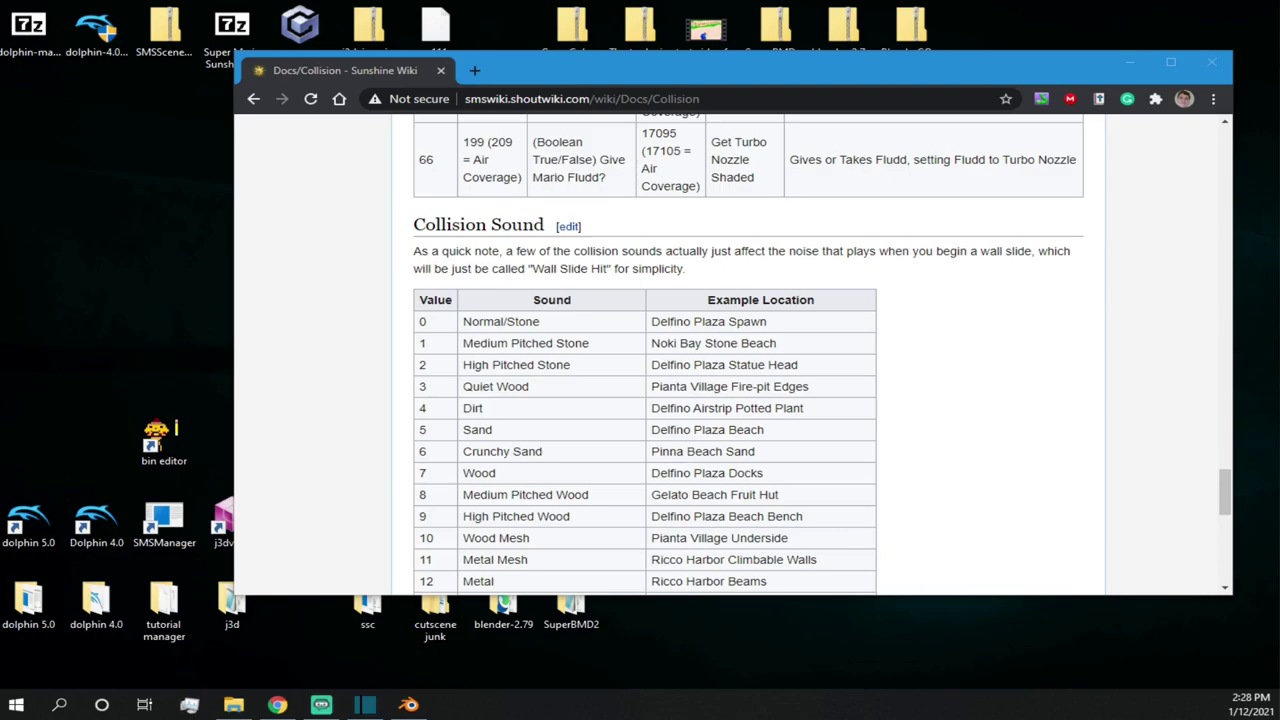
left_click_drag(0, 170, 936, 4)
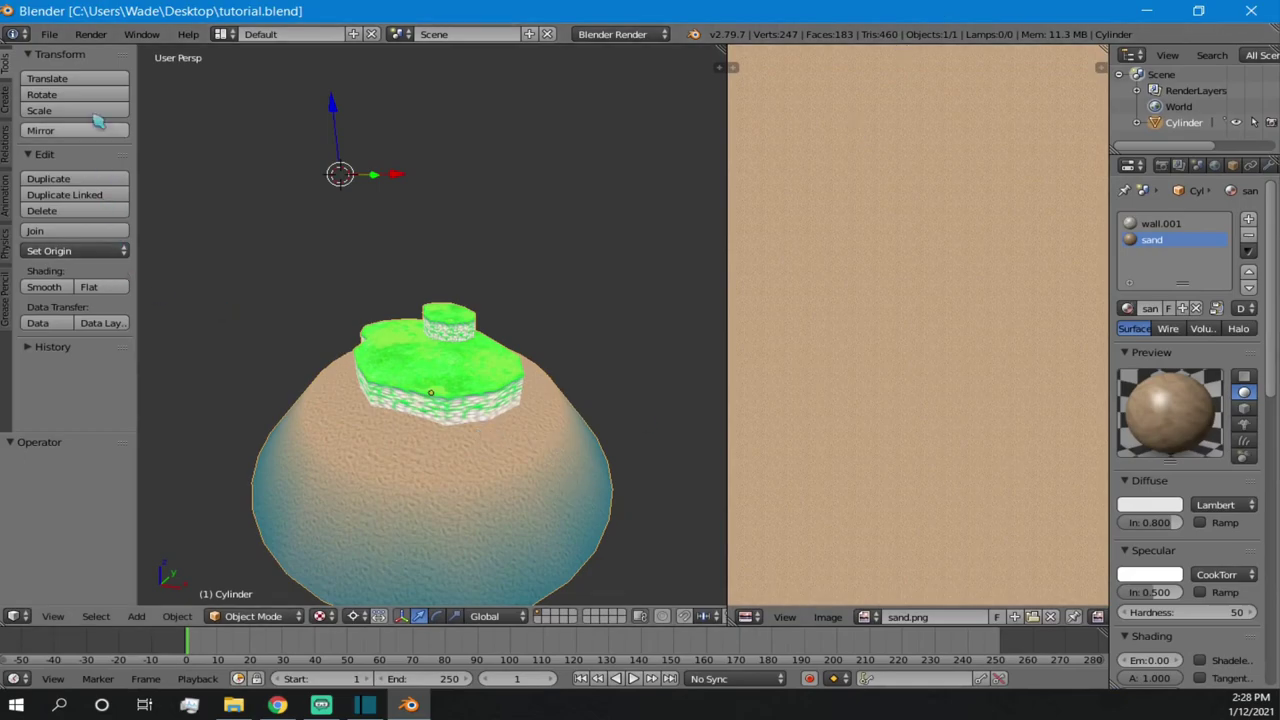
left_click(49, 34)
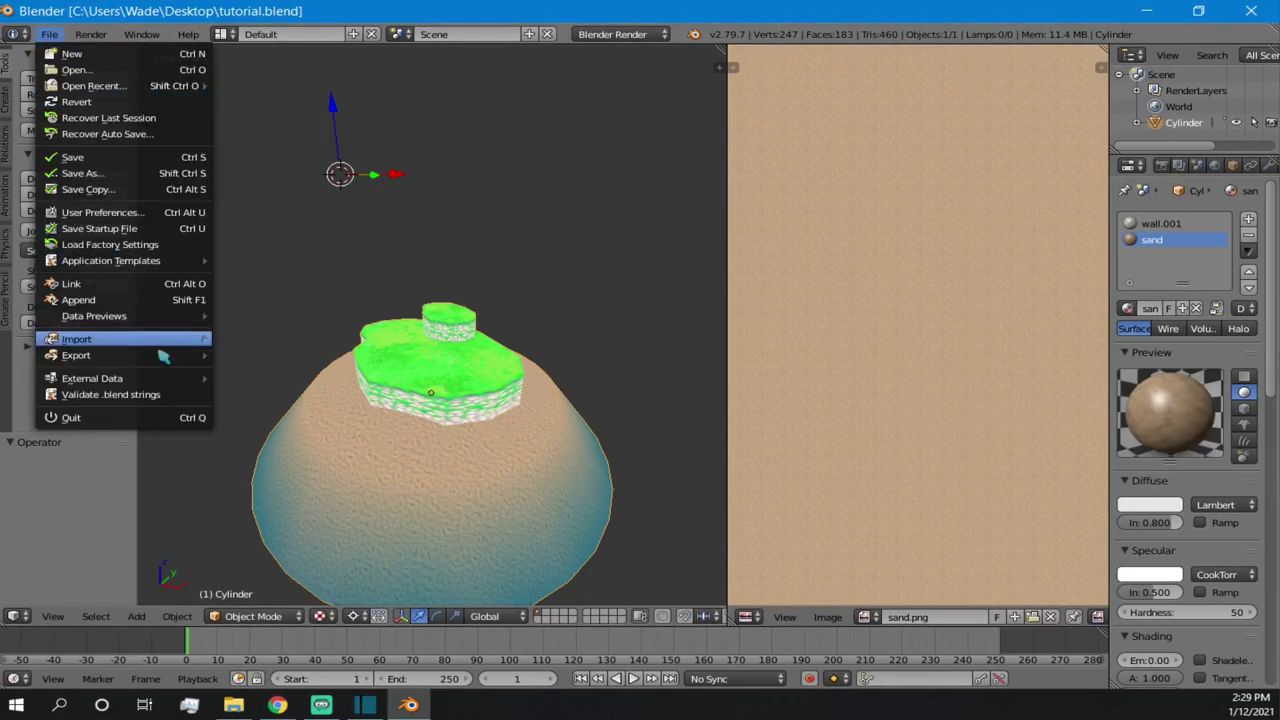
mouse_move(168, 355)
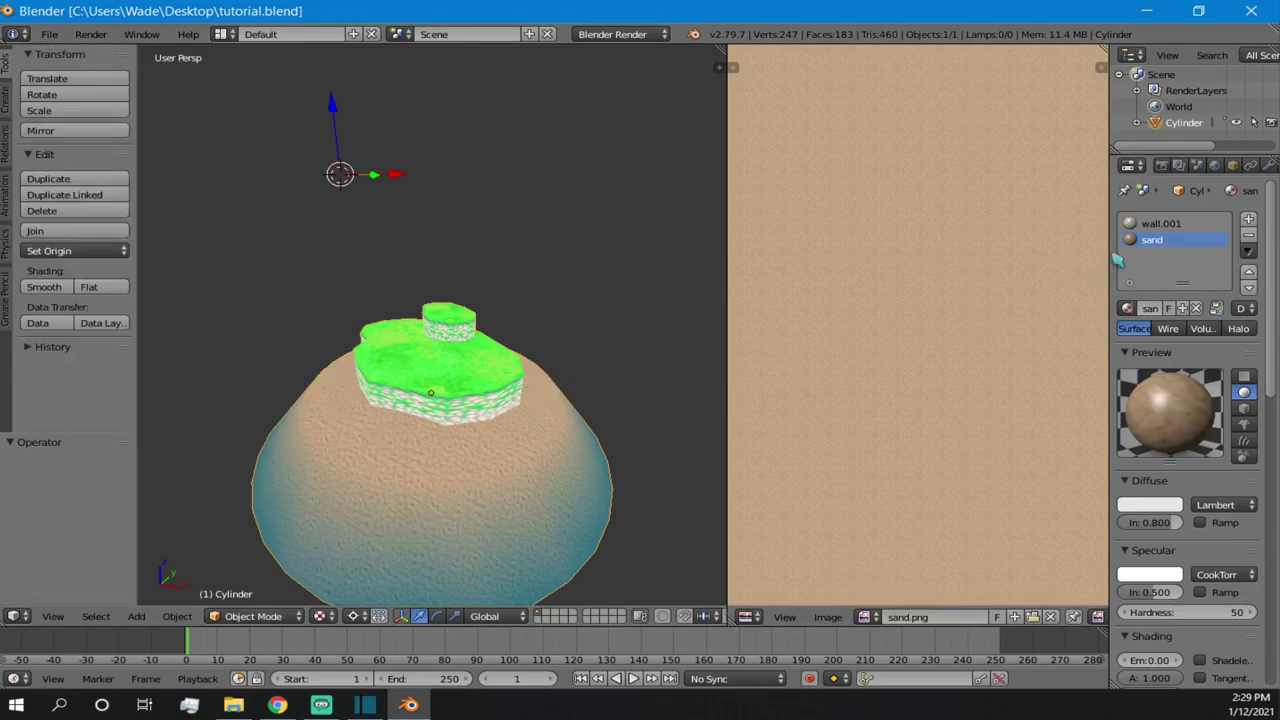
- Select the island's sand material and set its Sound to 5 in the Edit Collision Values section
left_click(1157, 245)
double_click(1155, 244)
left_click(1181, 242)
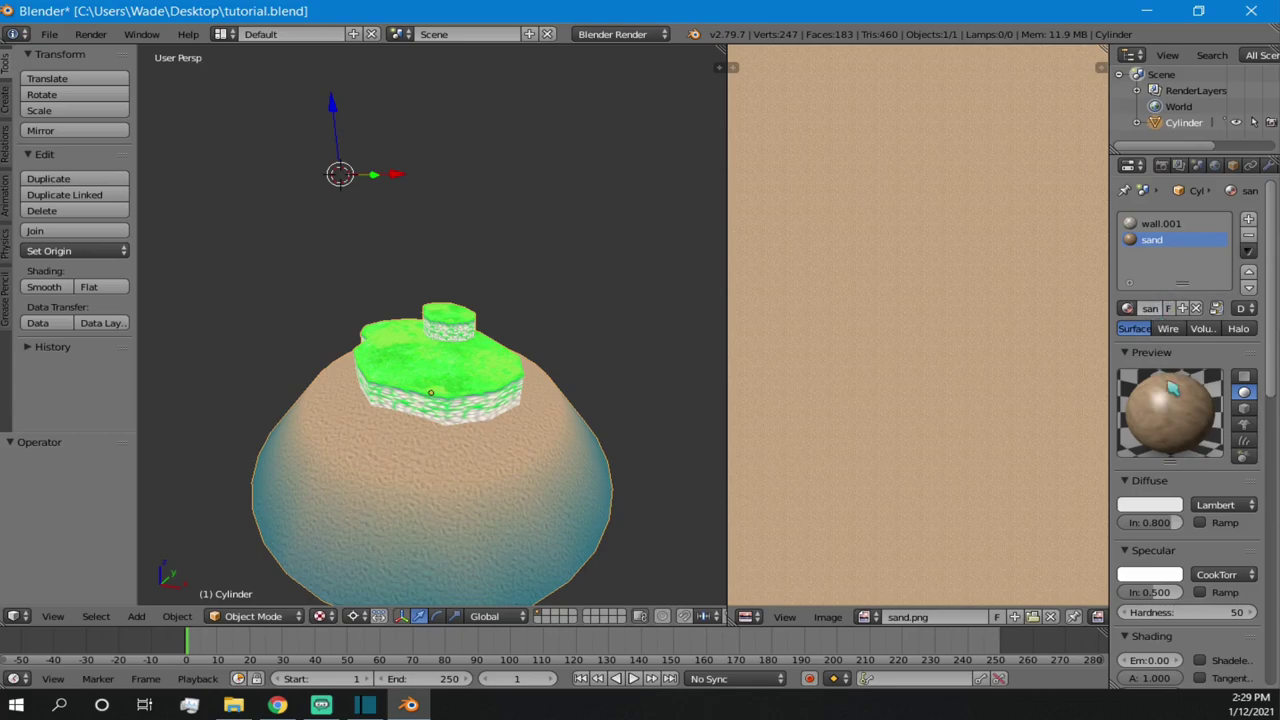
scroll(1172, 392, "down", 3)
scroll(1172, 400, "down", 13)
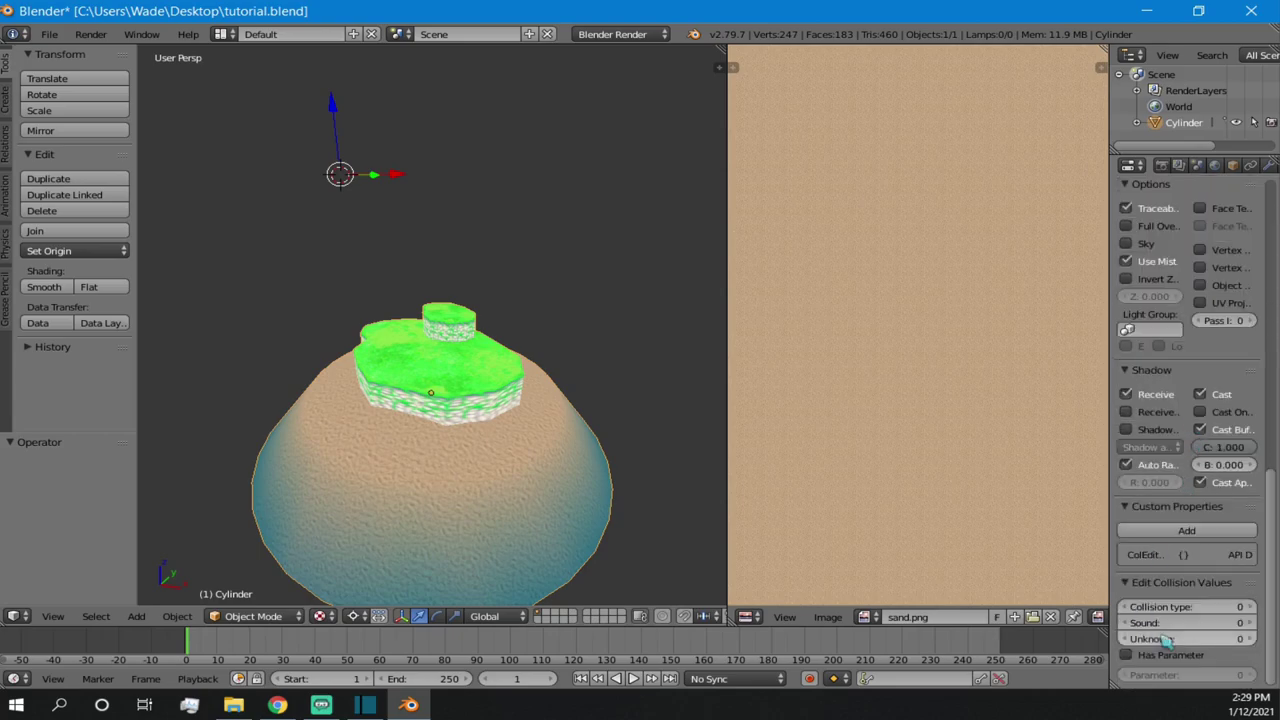
left_click(1172, 622)
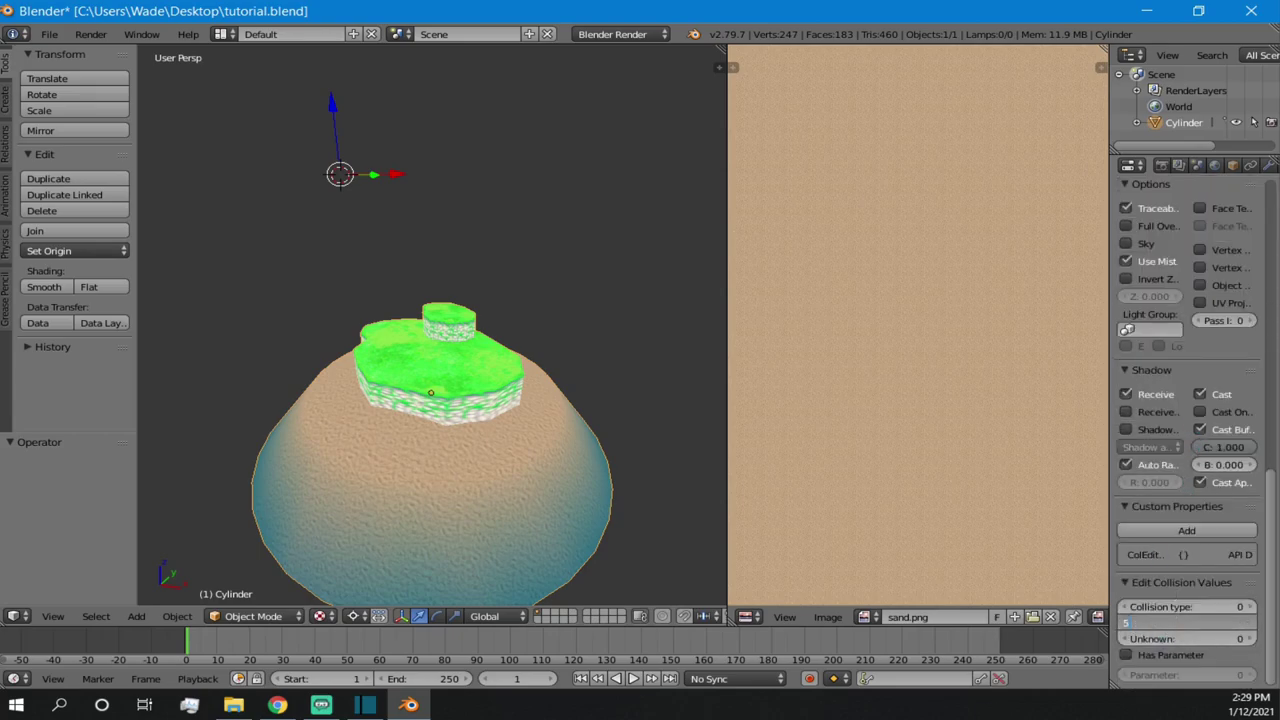
- Switch to Chrome, look up Sand in the wiki's Collision Types table and highlight its collision number
left_click(277, 705)
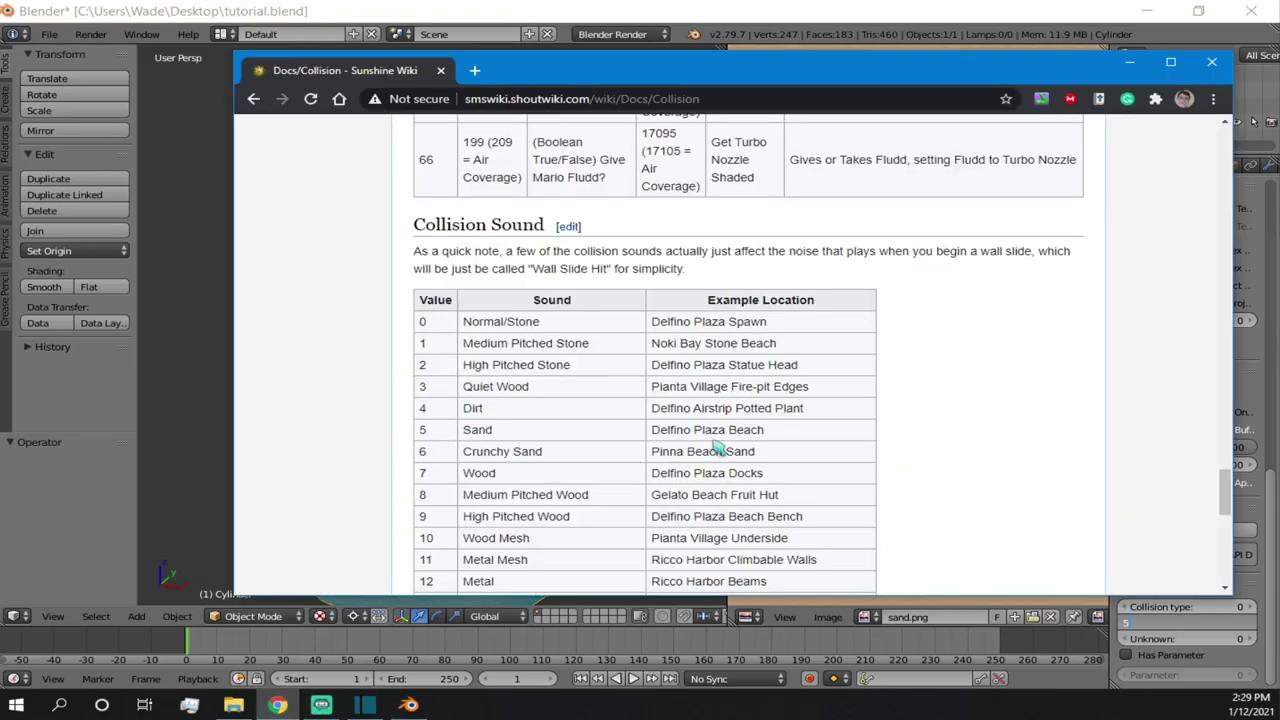
scroll(770, 333, "up", 3)
scroll(770, 333, "up", 20)
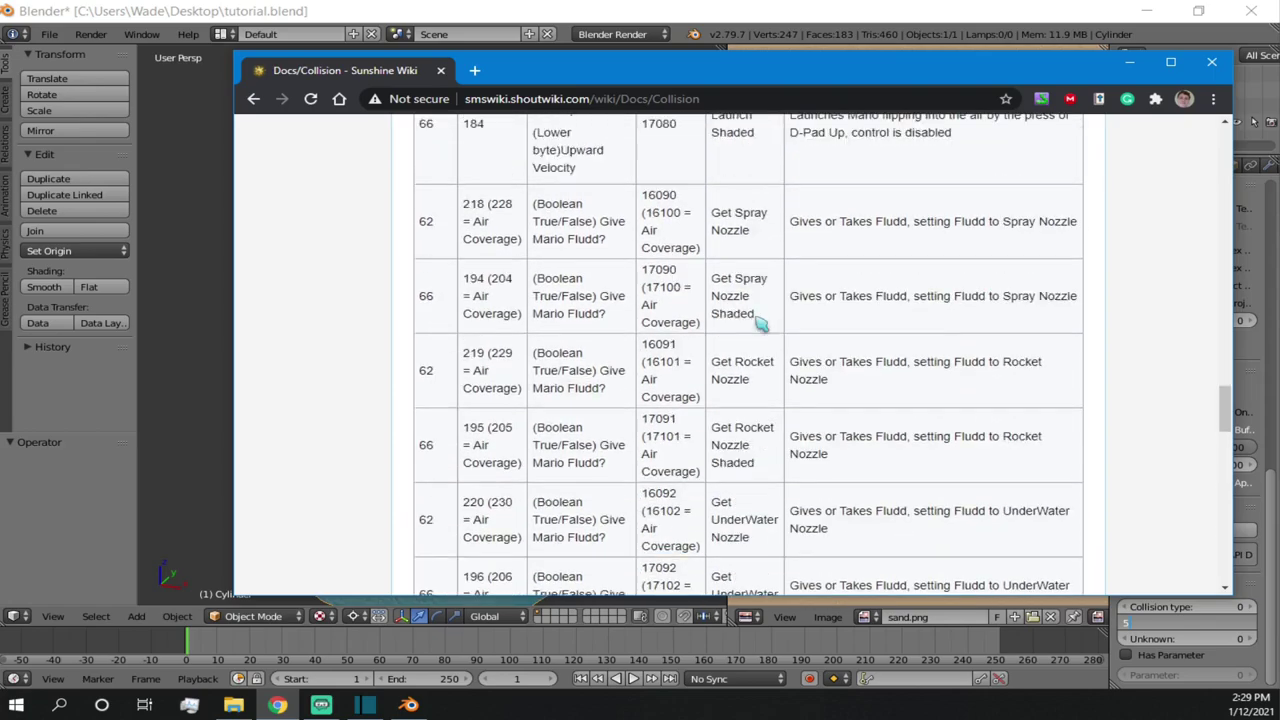
scroll(754, 322, "down", 5)
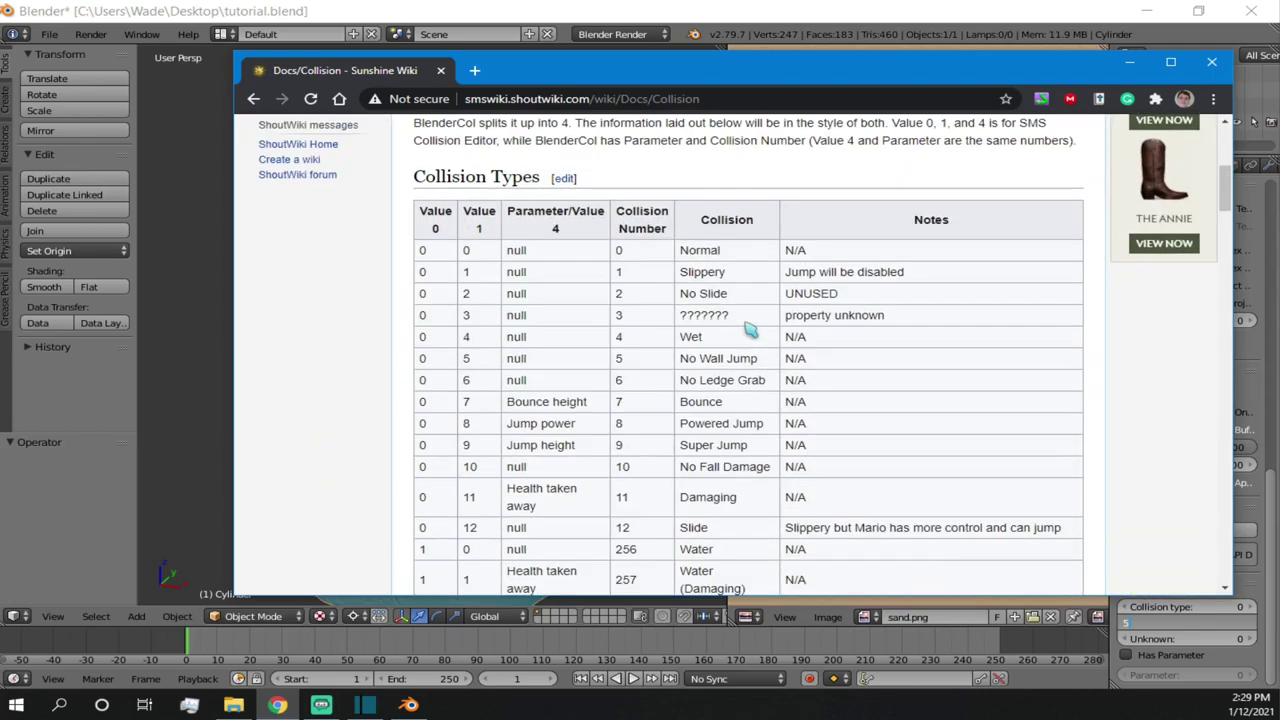
scroll(746, 300, "down", 1)
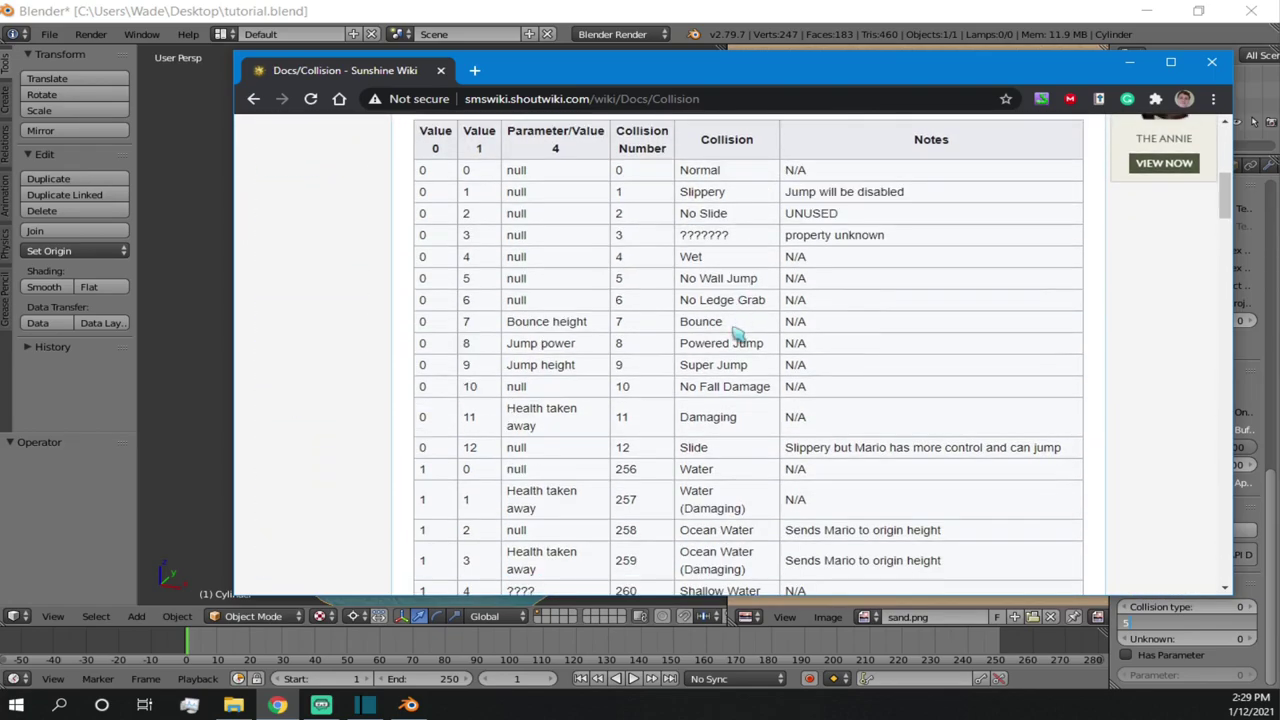
scroll(737, 334, "down", 1)
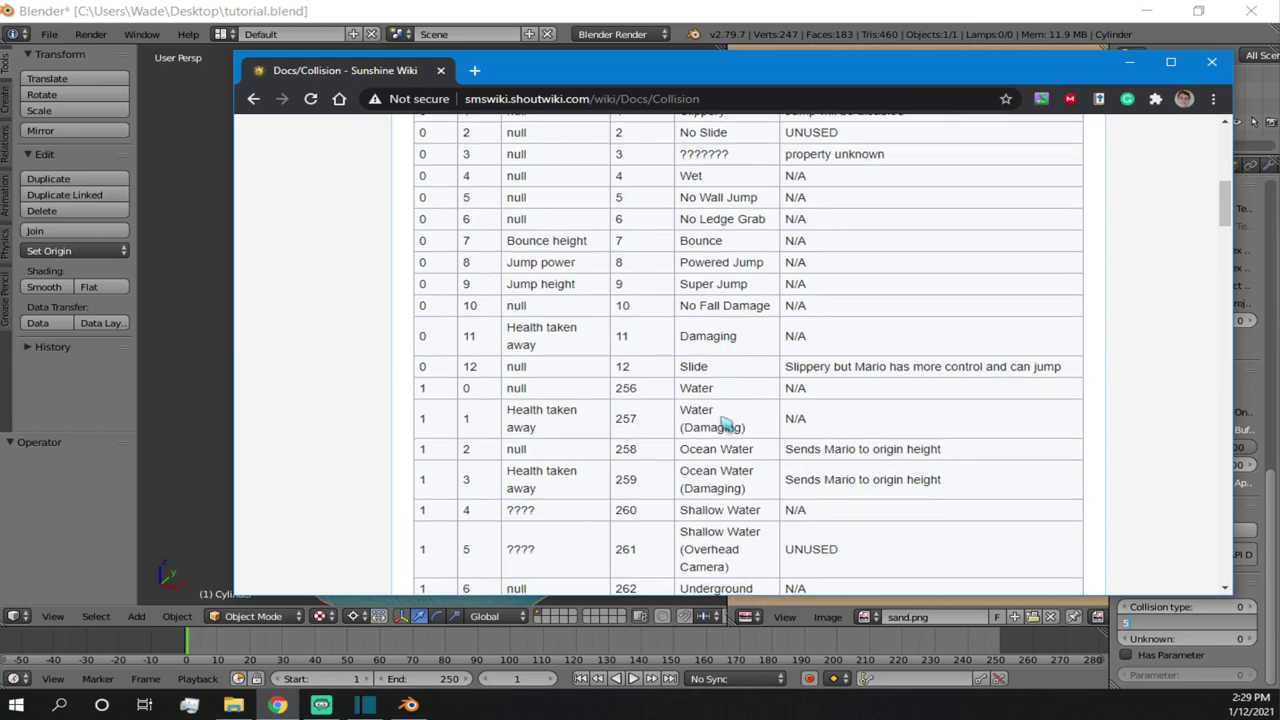
scroll(724, 420, "down", 2)
scroll(726, 426, "down", 5)
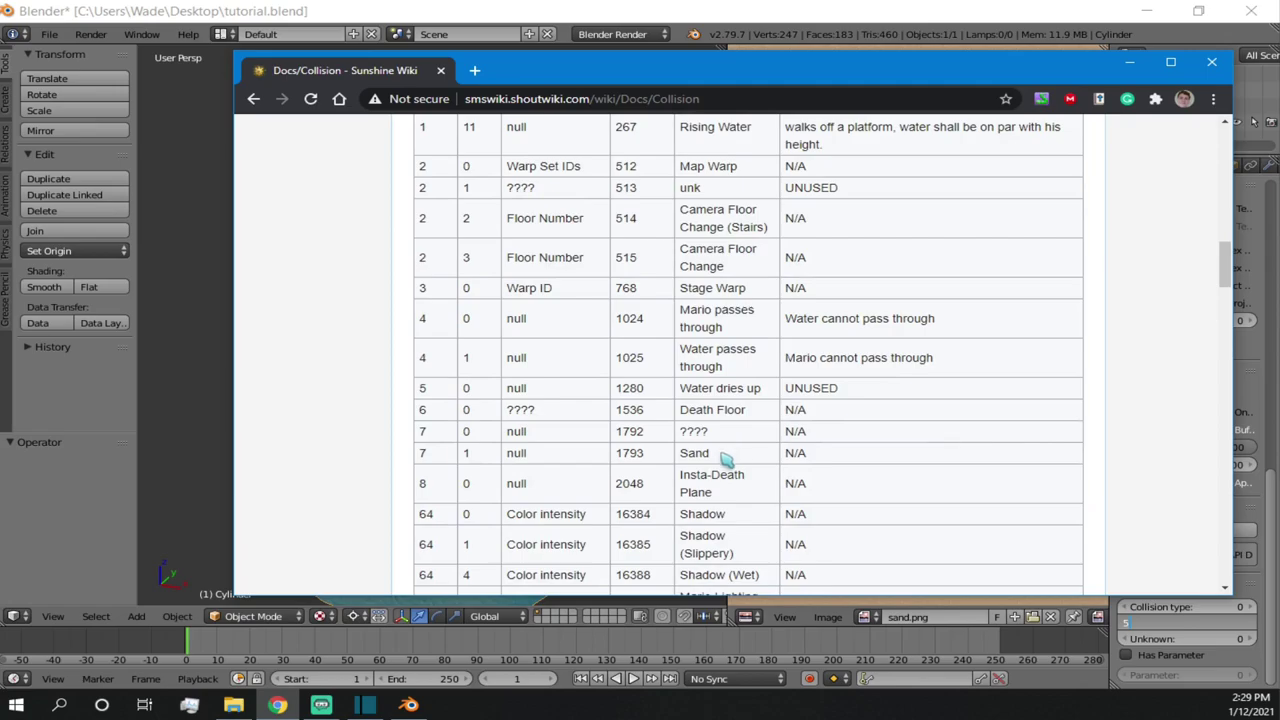
left_click_drag(646, 453, 615, 454)
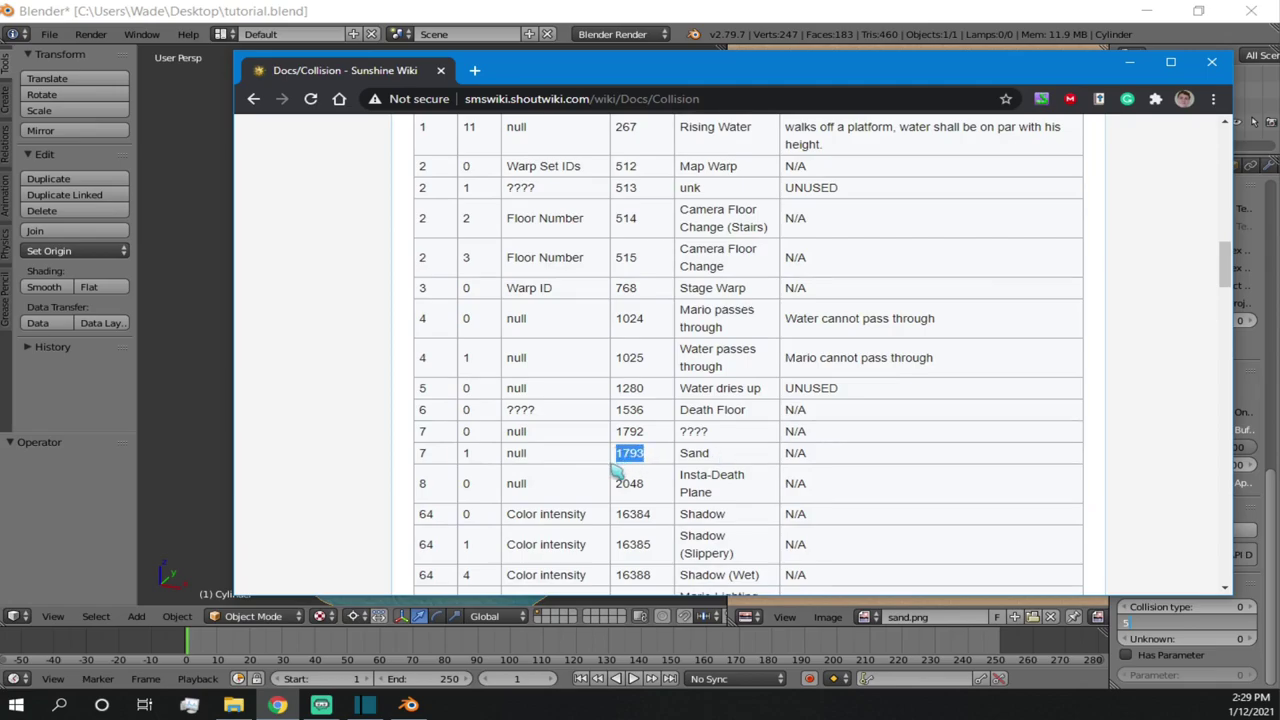
- Back in Blender, set the sand material's Collision type to 1793 and return to the material list
left_click(1045, 28)
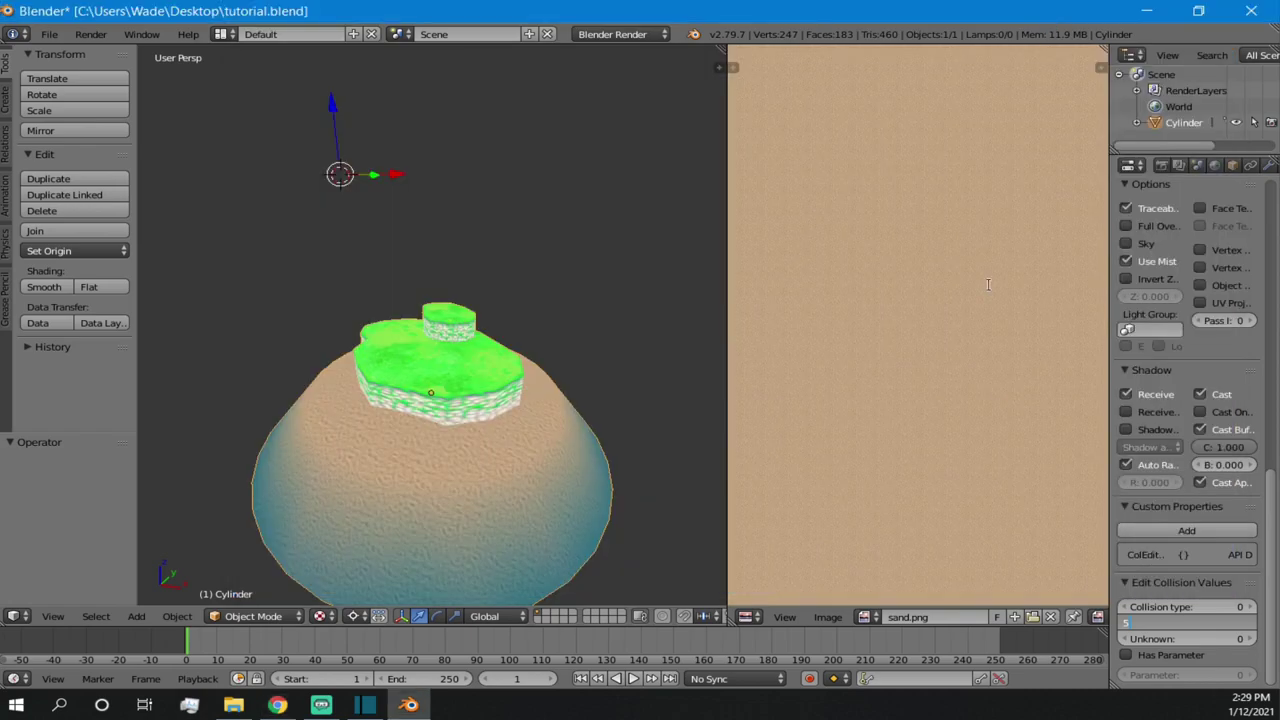
left_click(1195, 607)
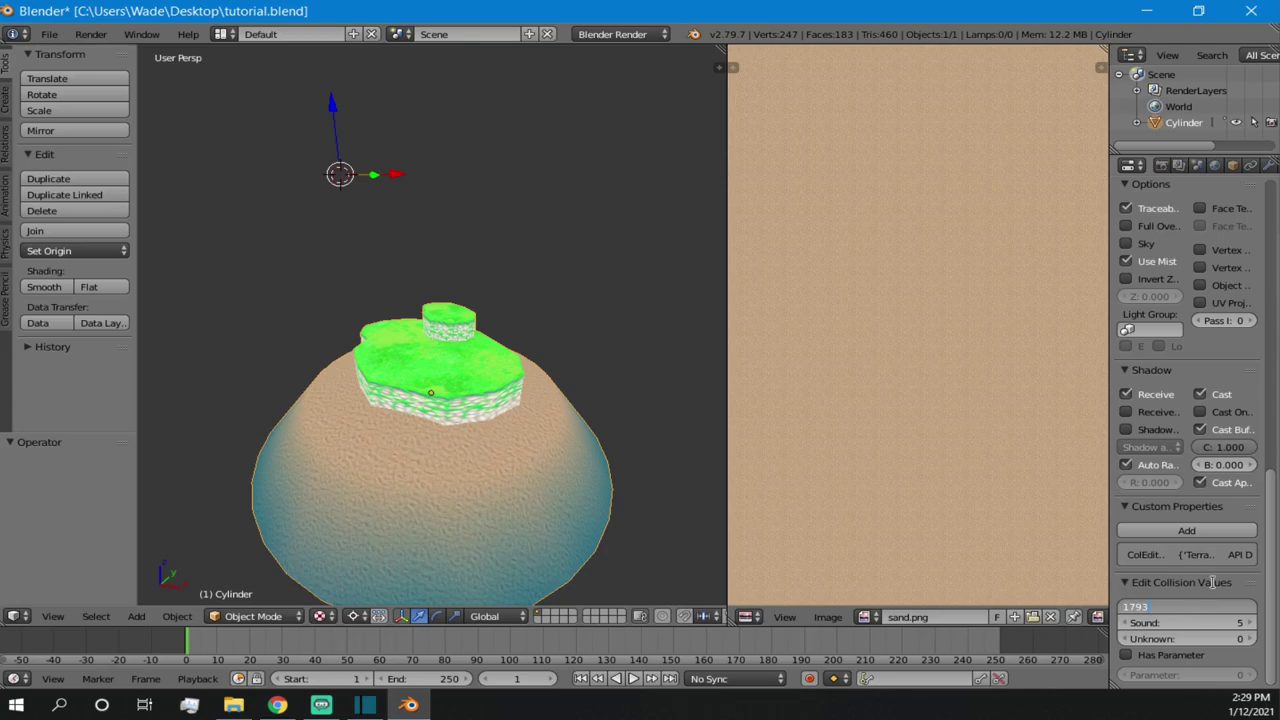
key("Return")
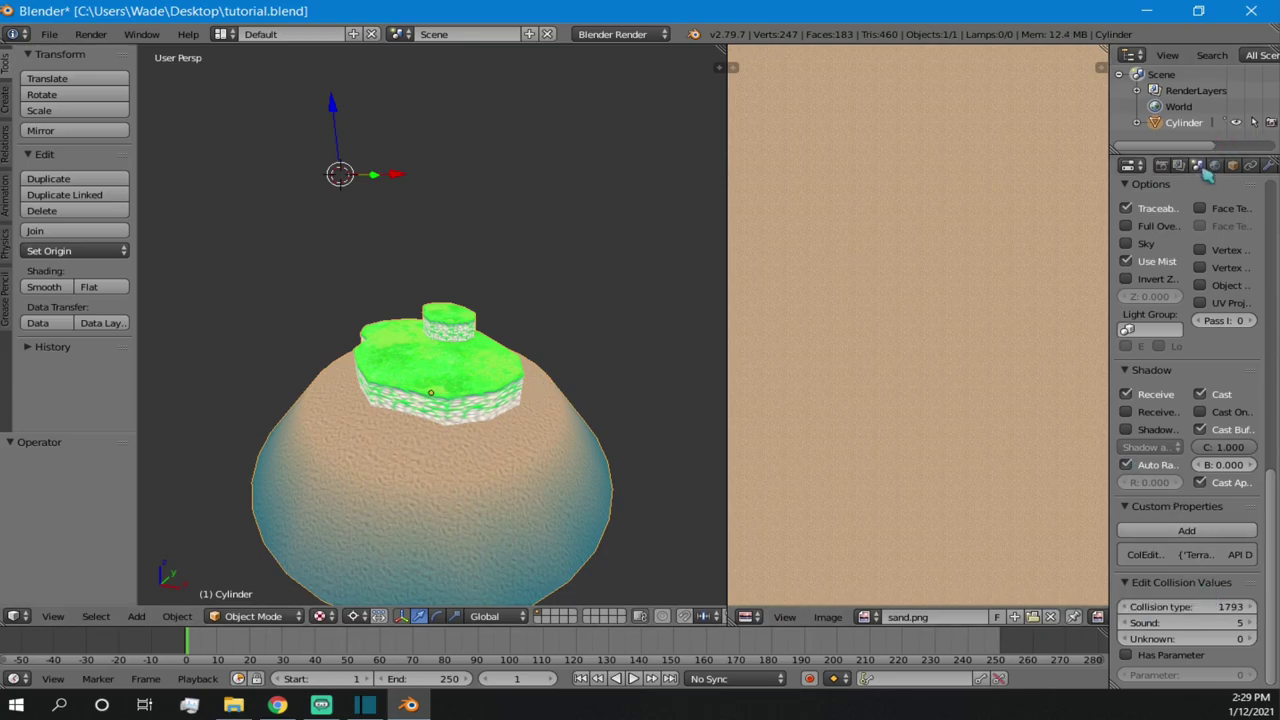
scroll(1208, 194, "up", 2)
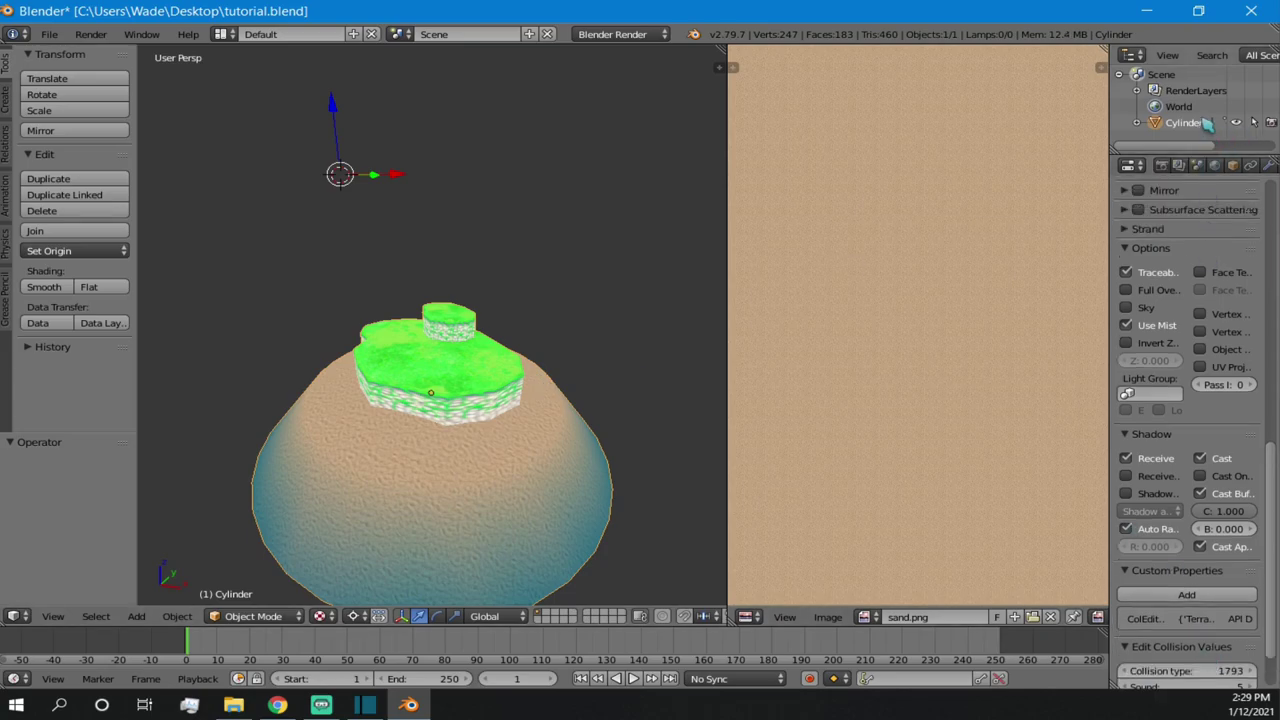
scroll(1188, 229, "up", 15)
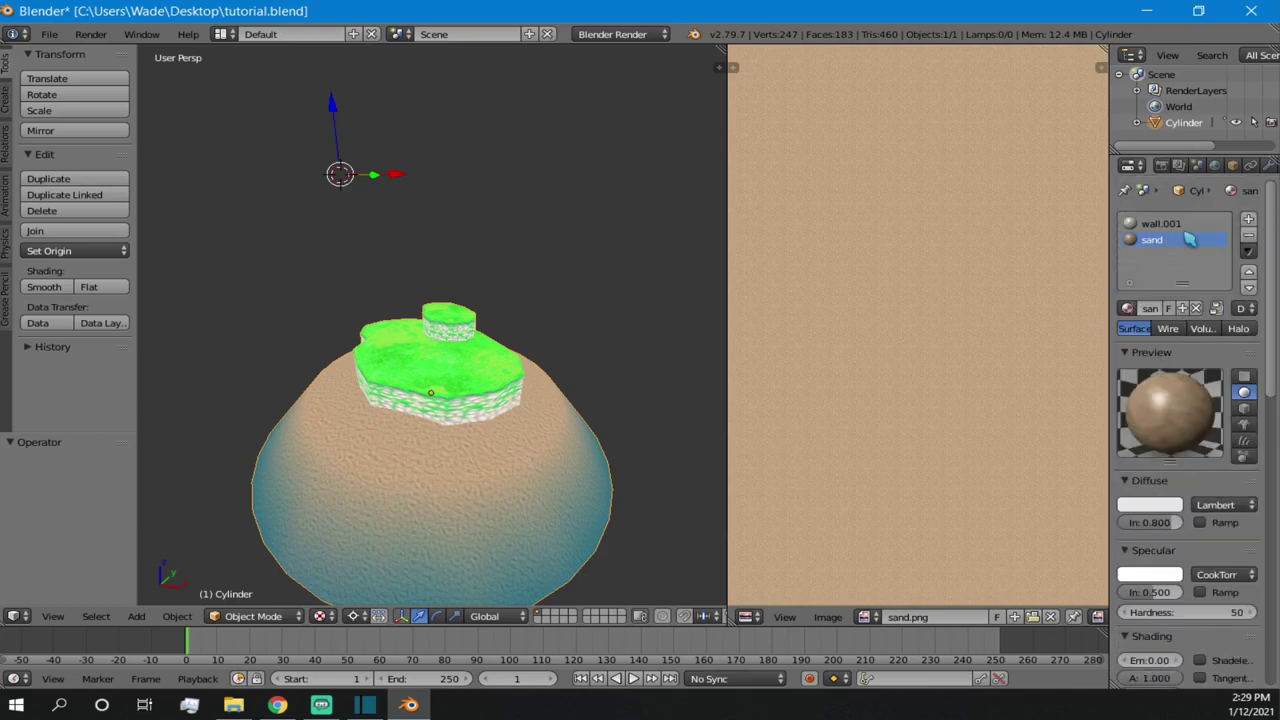
- Select the island's wall.001 material, switch to the wiki in Chrome and copy the collision number for No Camera Clipping
left_click(1186, 224)
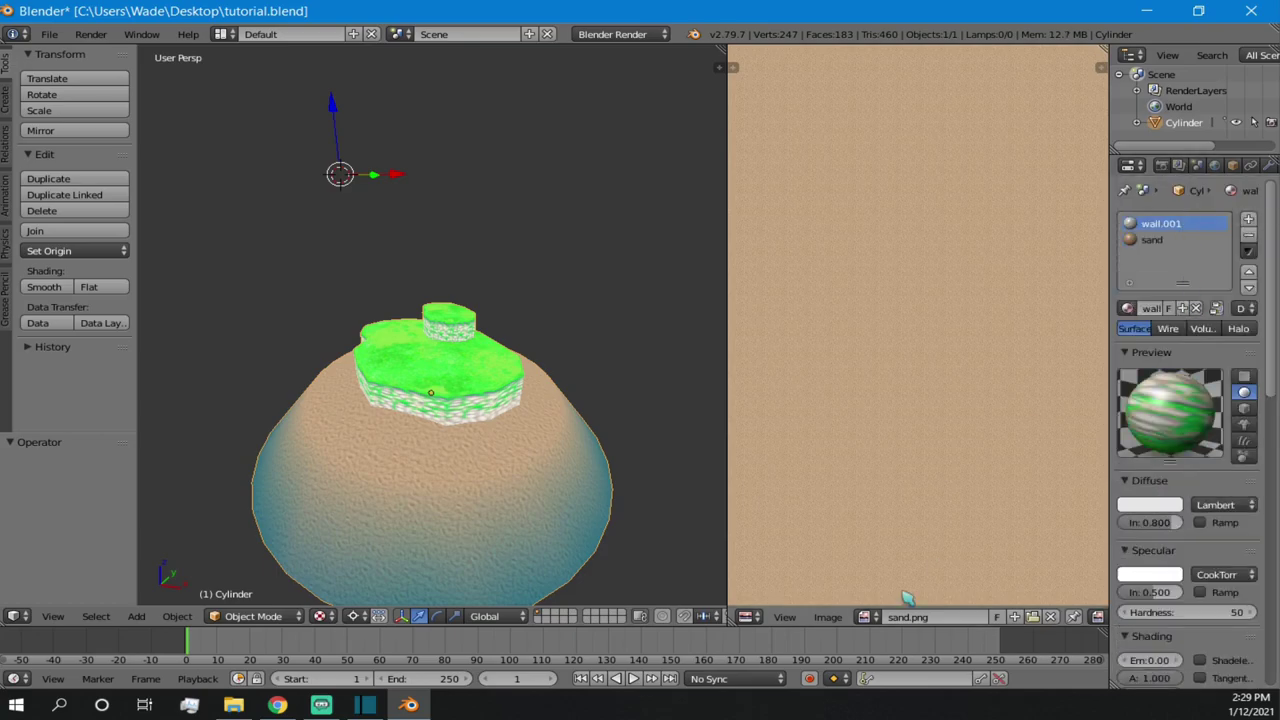
mouse_move(322, 708)
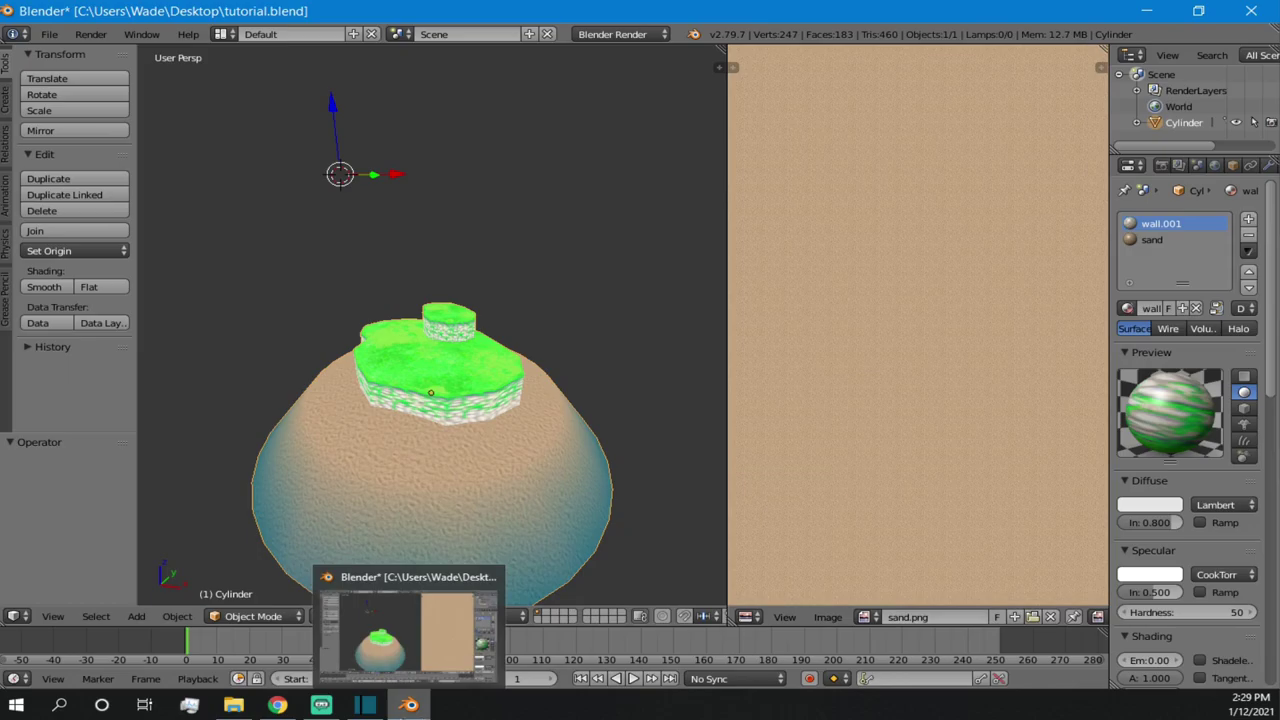
left_click(277, 705)
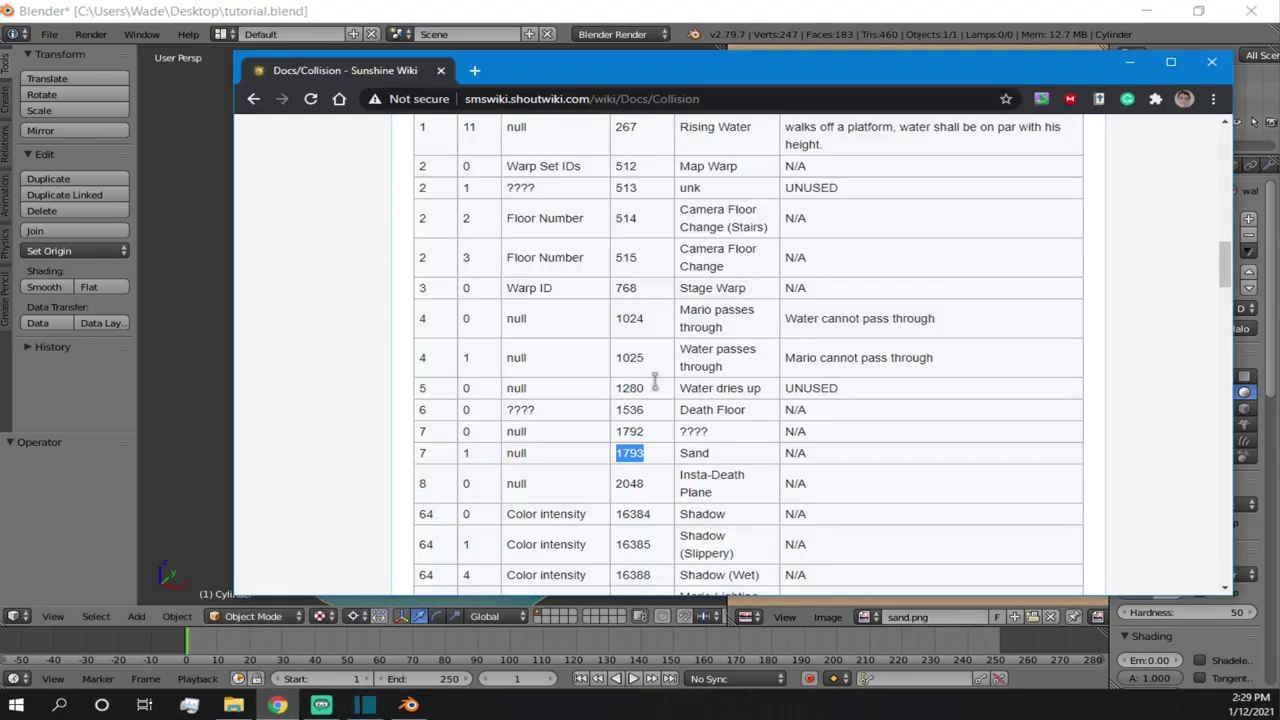
scroll(757, 396, "down", 3)
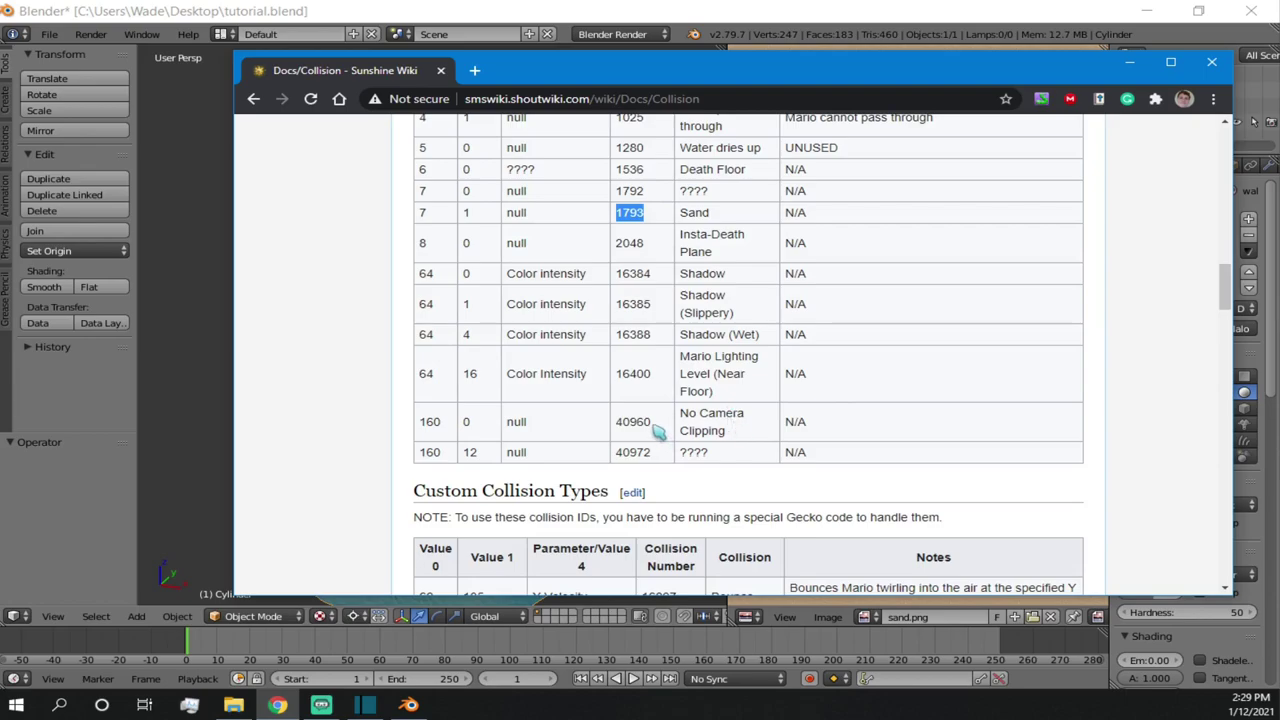
left_click_drag(652, 424, 612, 425)
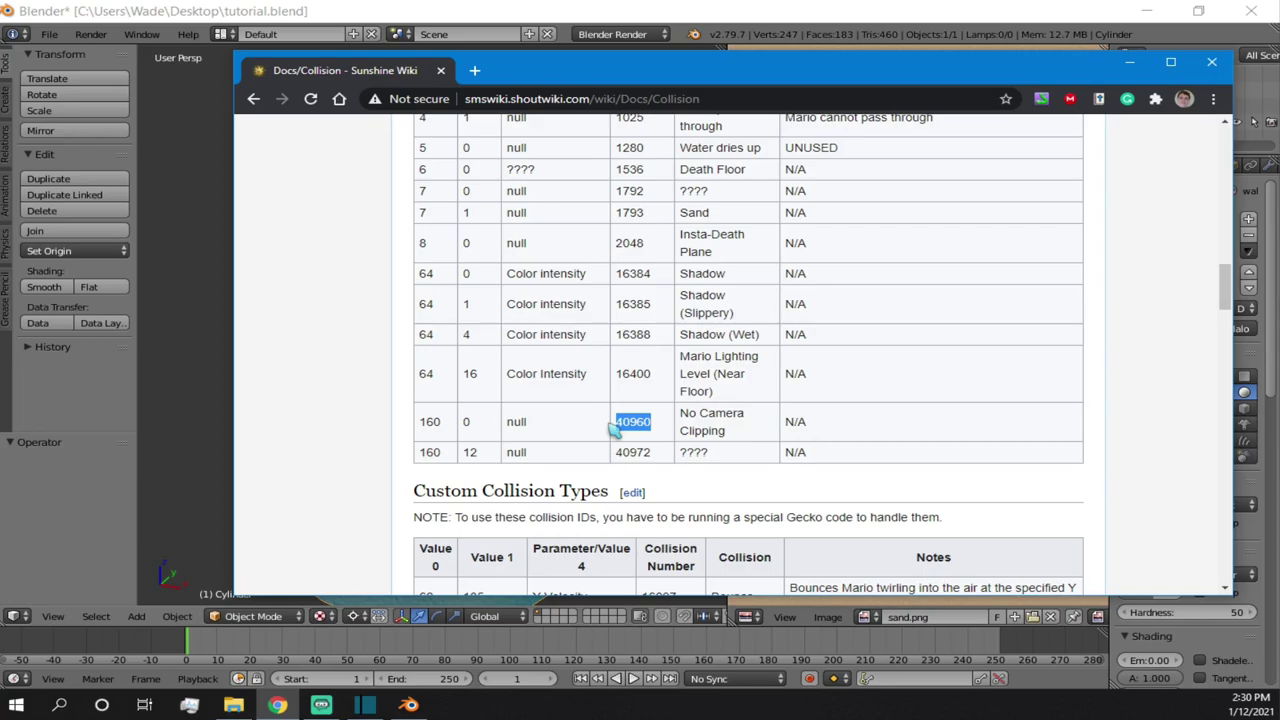
- Back in Blender, set the wall.001 material's Collision type to 40960, removing the stray character in front of the pasted number
left_click(704, 16)
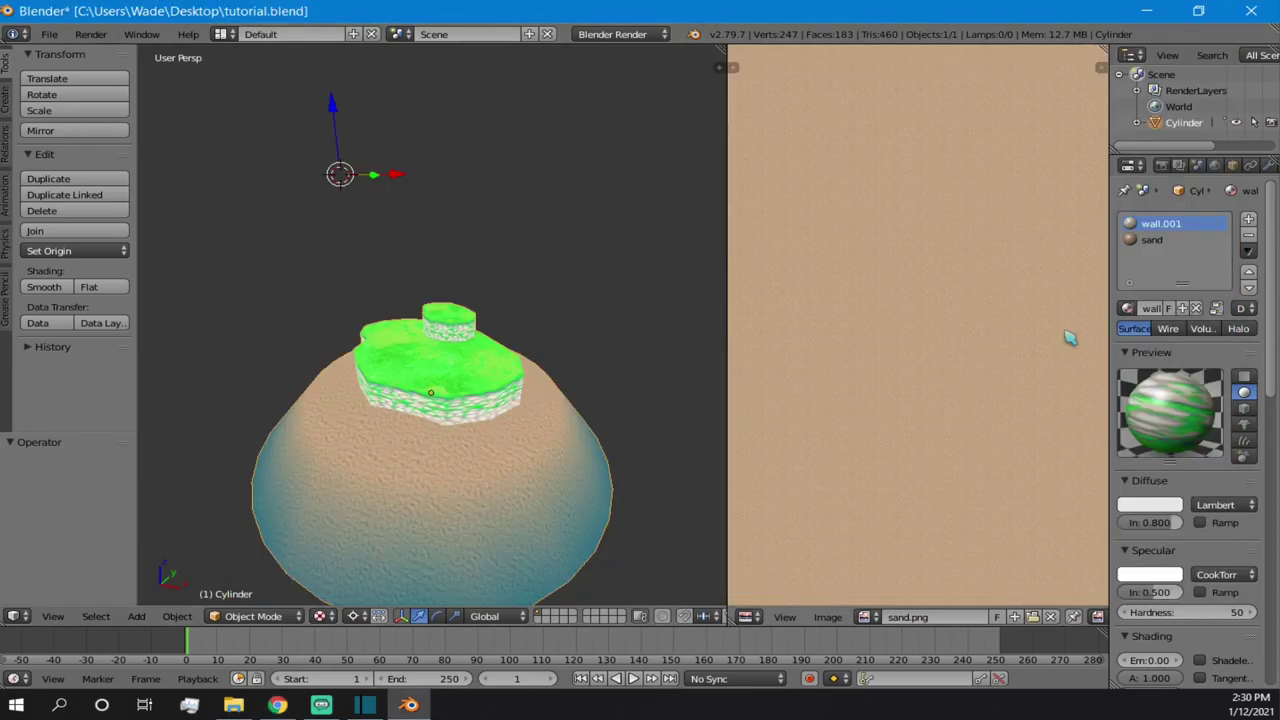
scroll(1170, 590, "down", 15)
left_click(1187, 606)
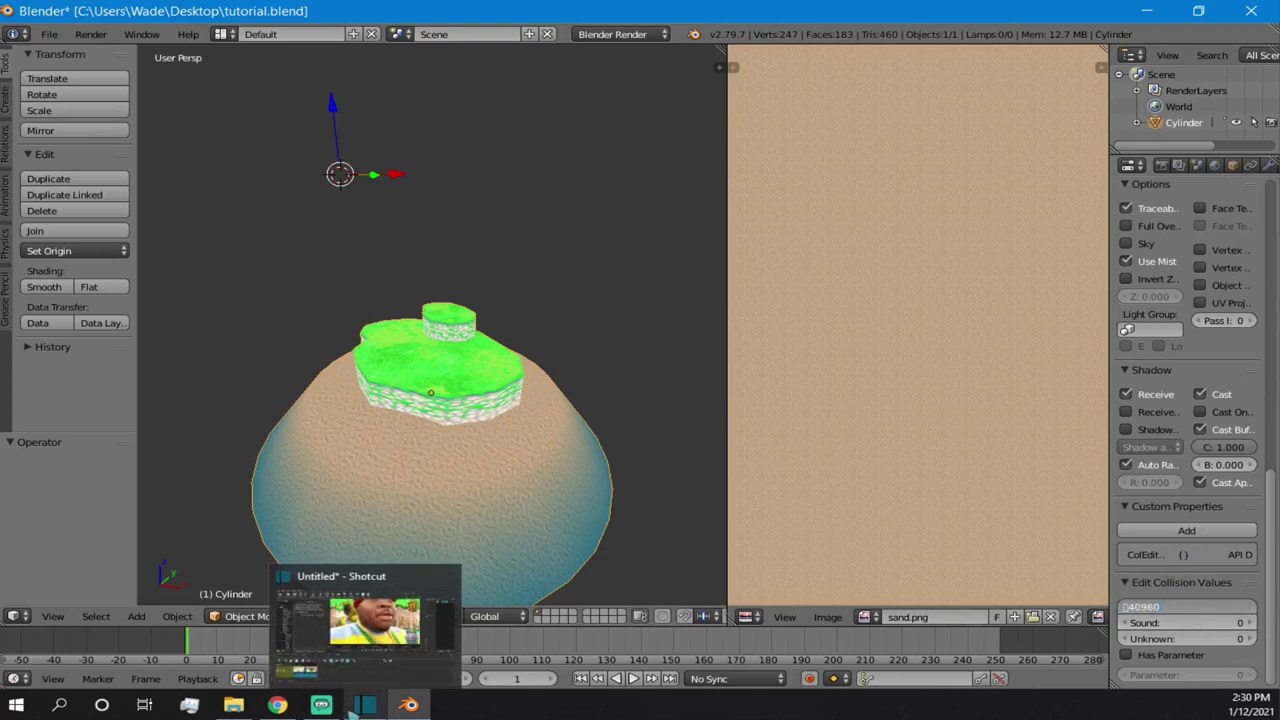
left_click(277, 704)
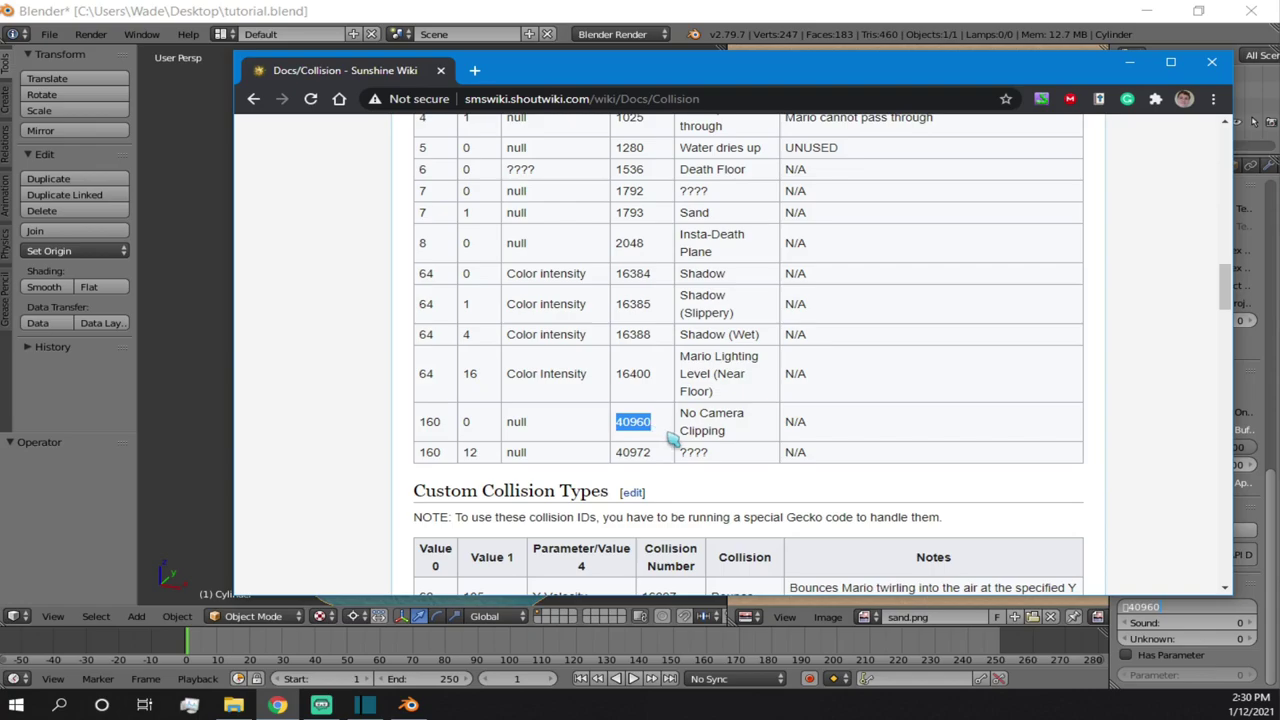
left_click(1128, 608)
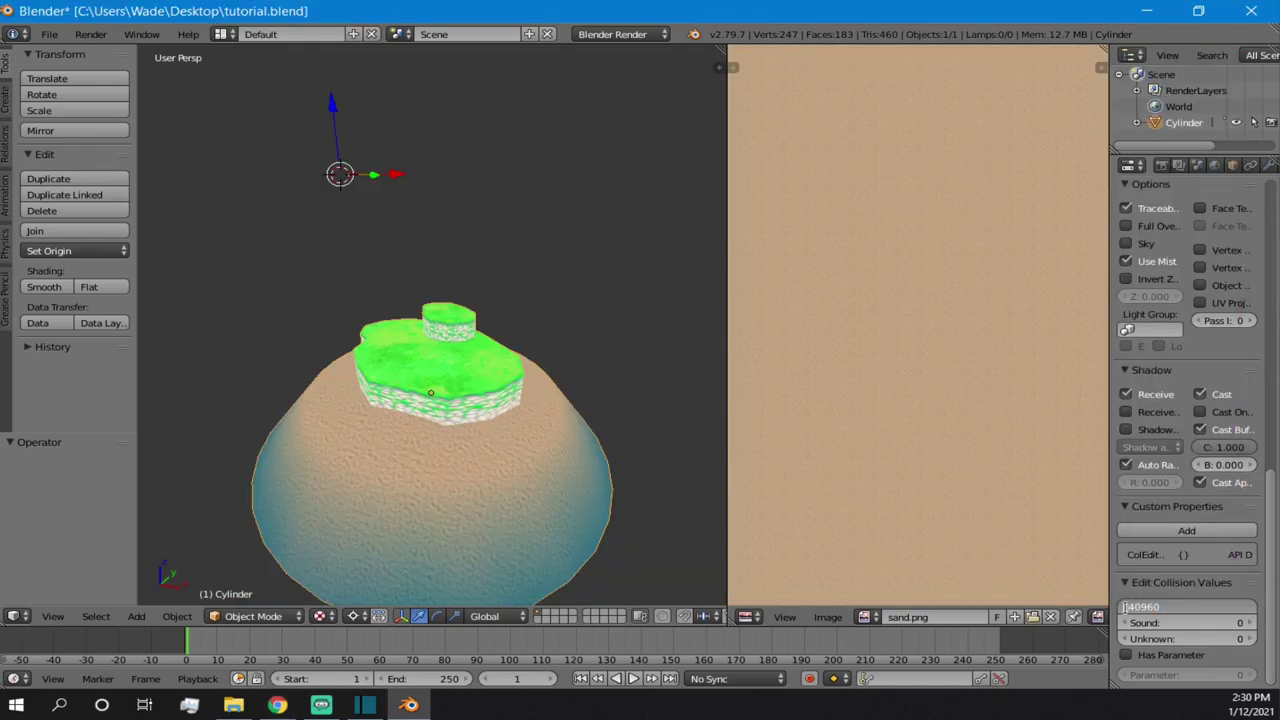
key("BackSpace")
key("Return")
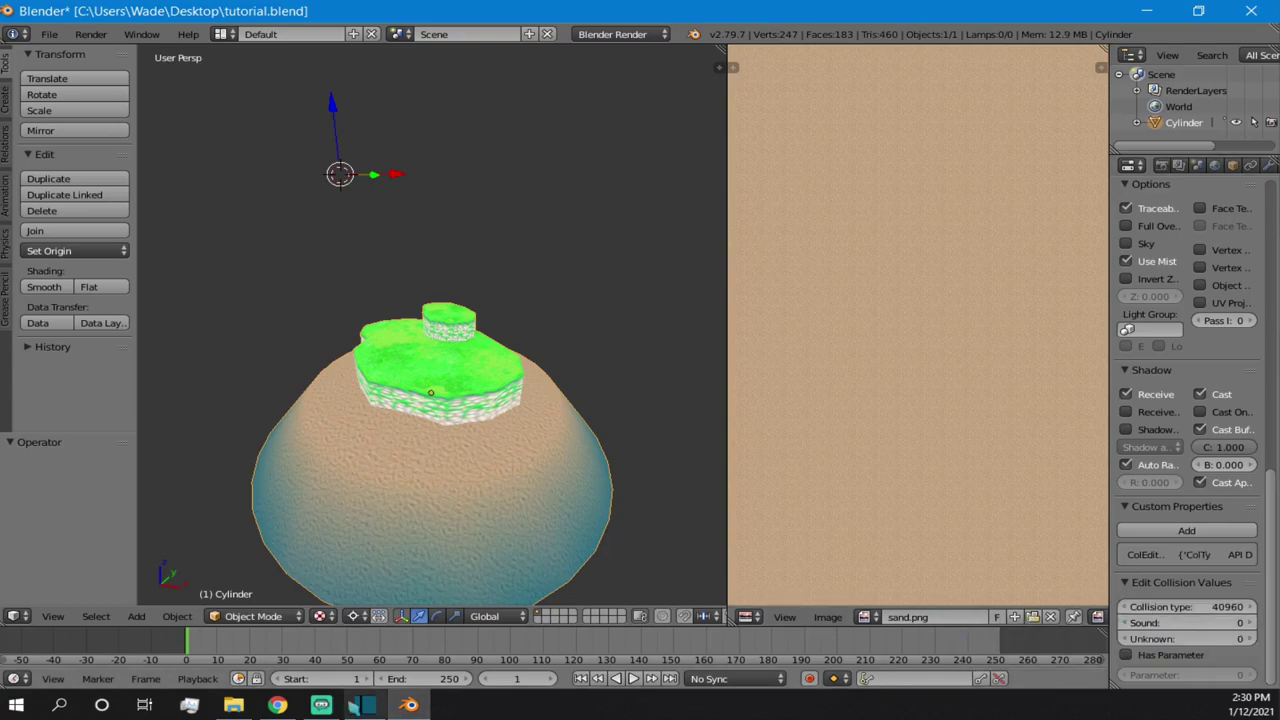
- Switch to Chrome and look up the value for Grass in the wiki's Collision Sound table
left_click(295, 700)
scroll(680, 390, "down", 3)
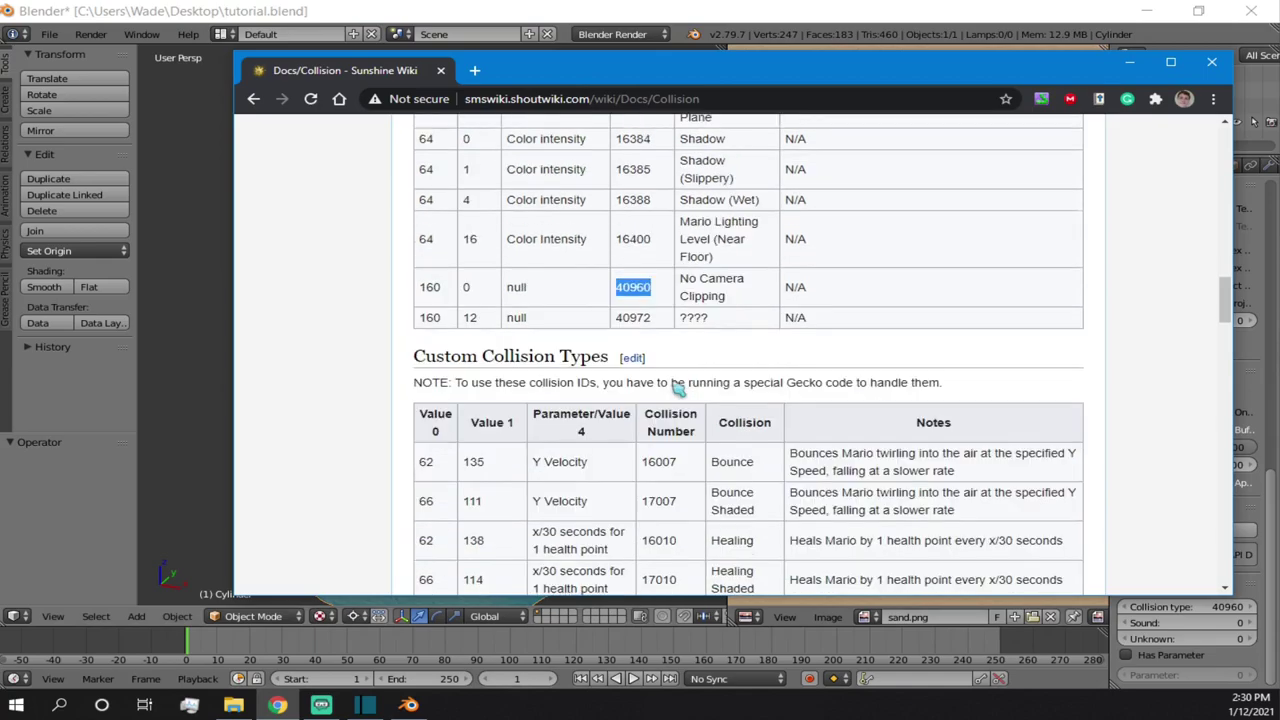
scroll(675, 390, "down", 15)
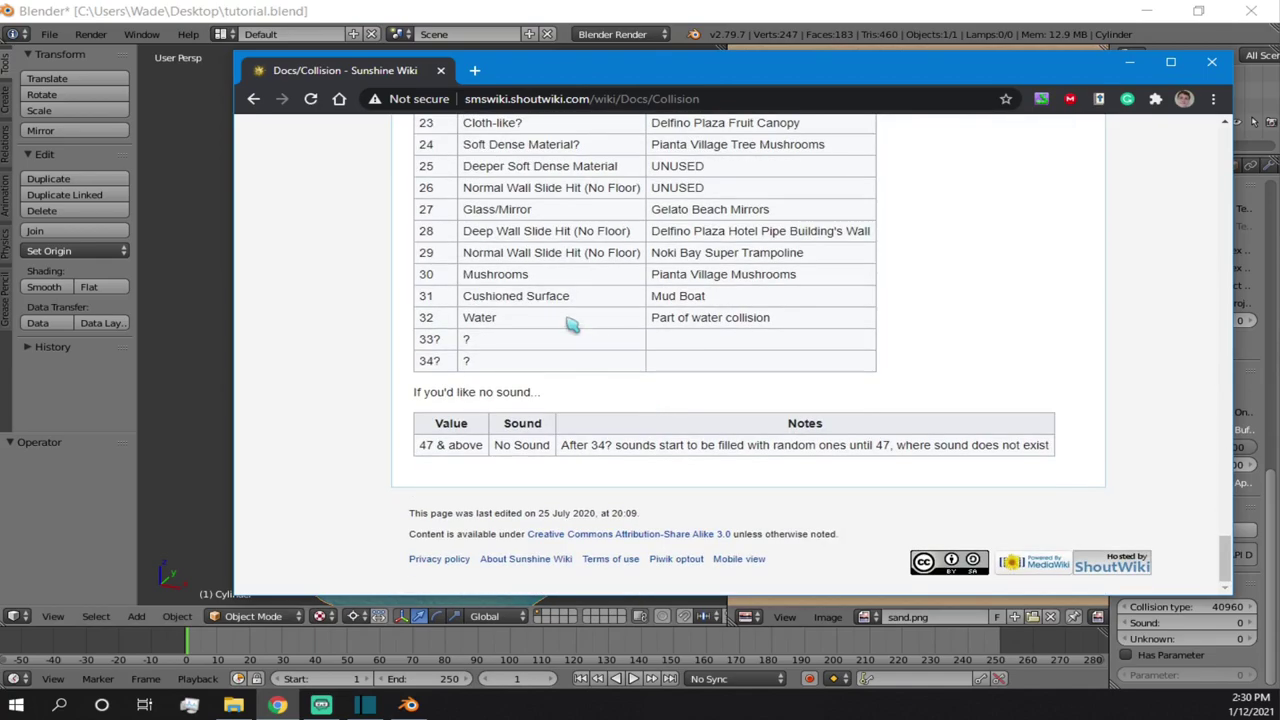
scroll(565, 322, "up", 1)
scroll(531, 295, "up", 10)
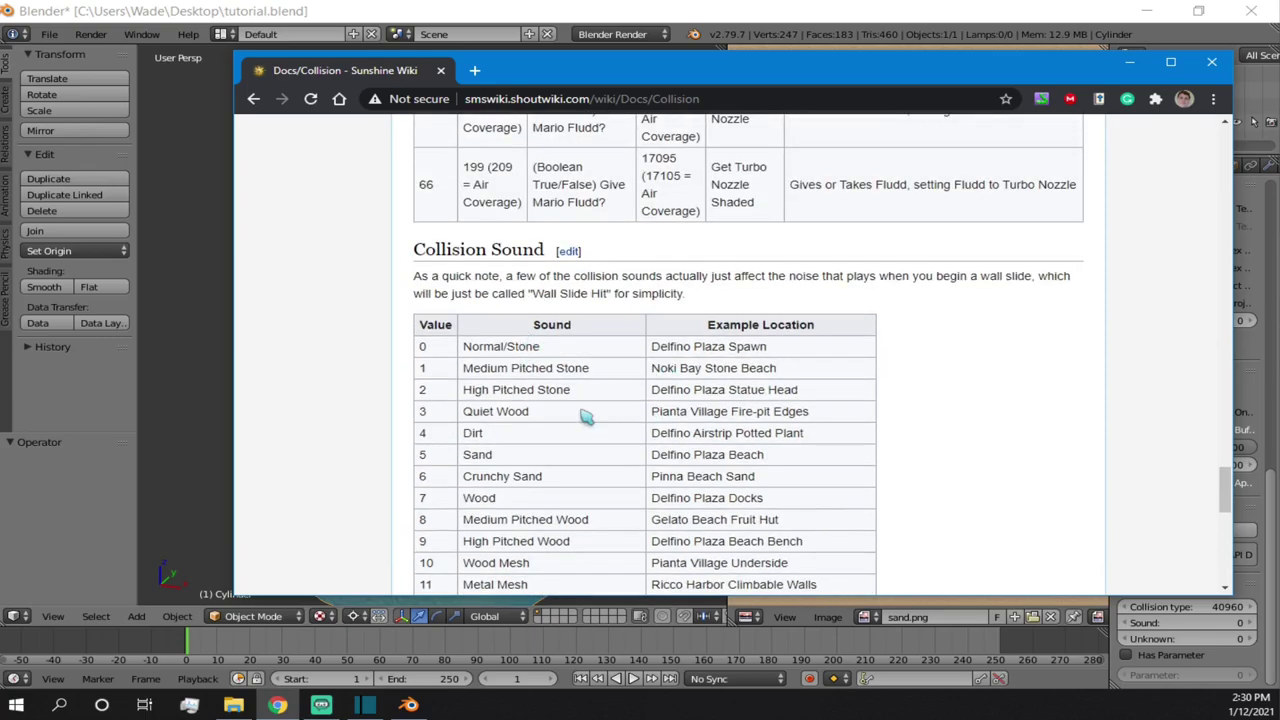
scroll(533, 522, "down", 3)
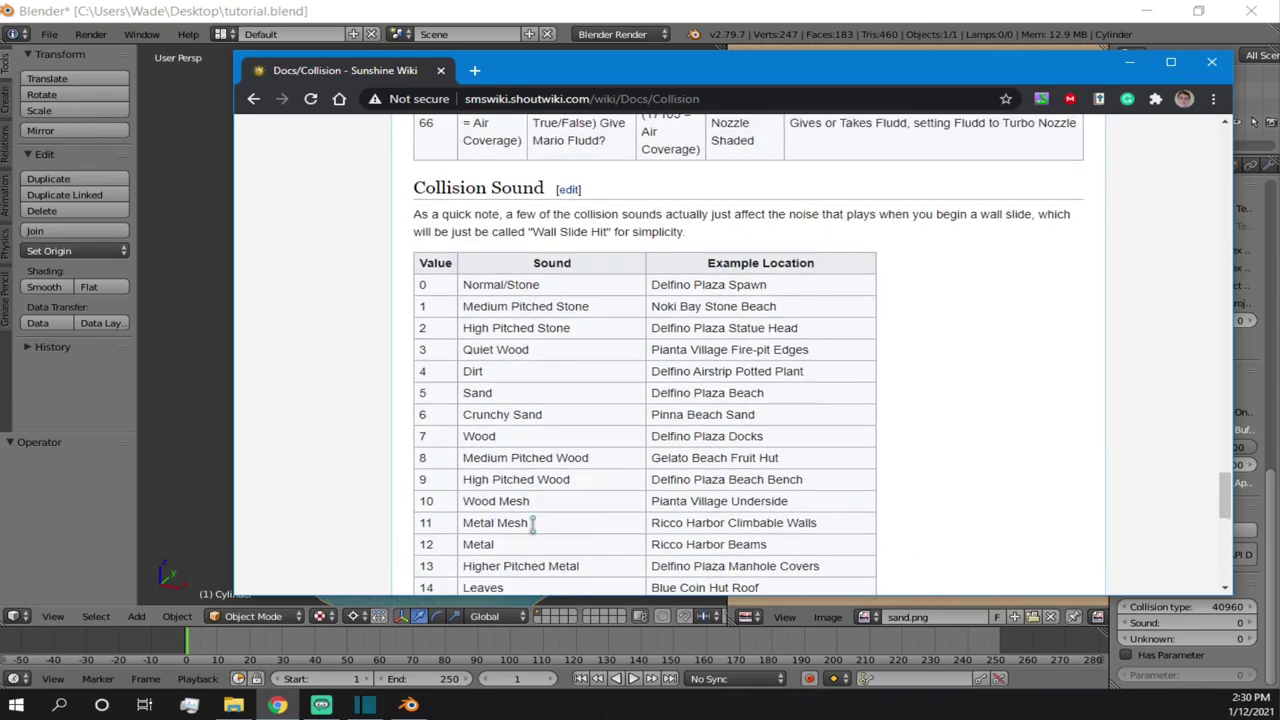
scroll(516, 508, "down", 3)
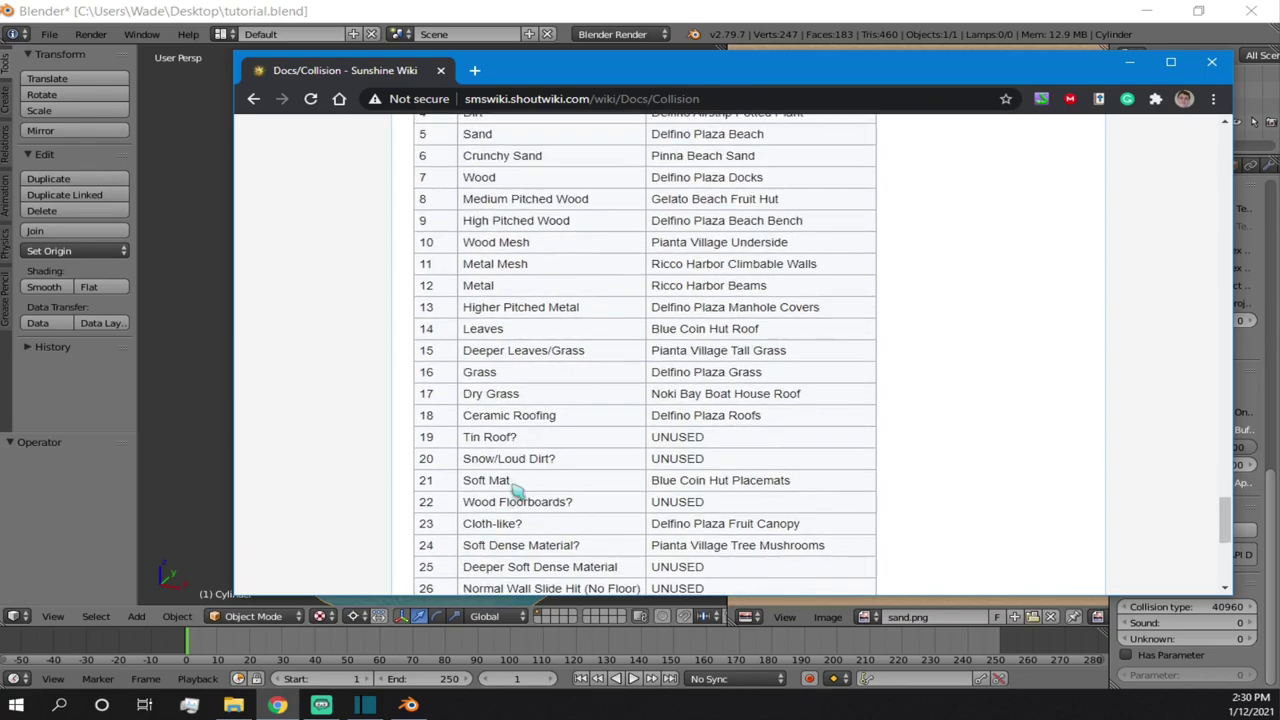
- Close the wiki window, set the wall.001 material's Sound to 16 in Blender and return to the material list
left_click(1211, 62)
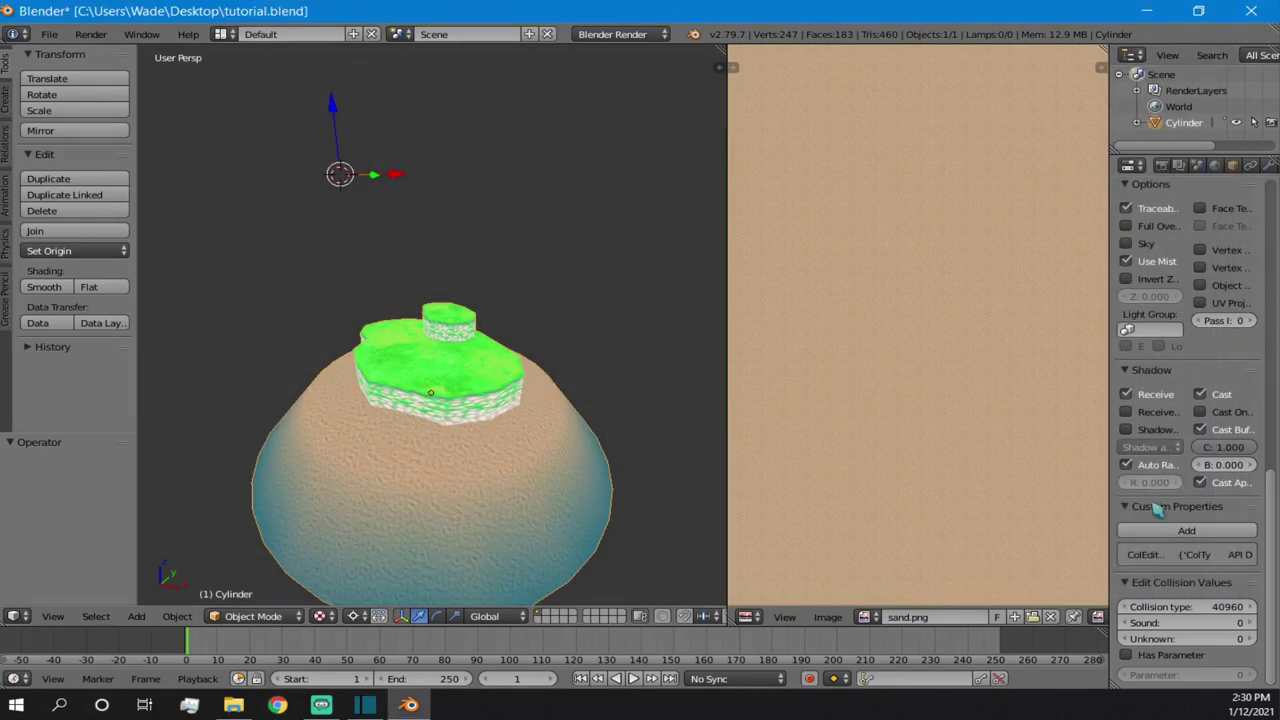
left_click(1167, 622)
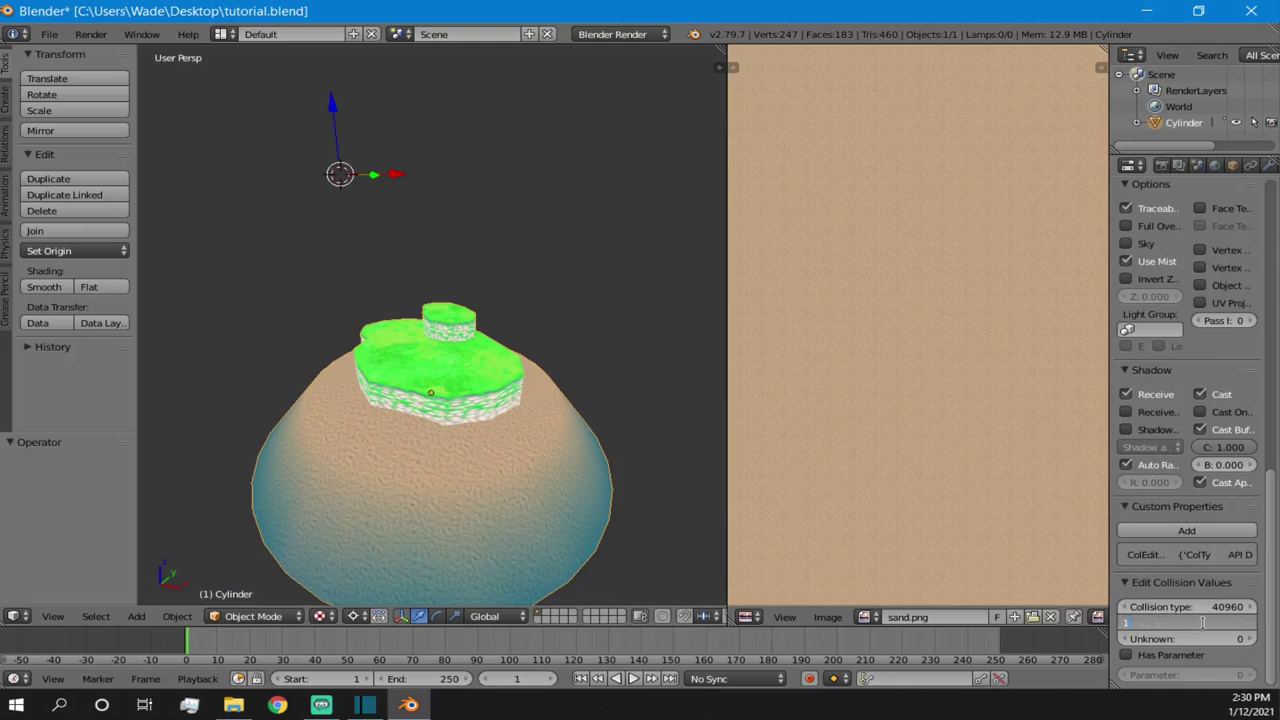
type("16")
key("Return")
scroll(1206, 343, "up", 4)
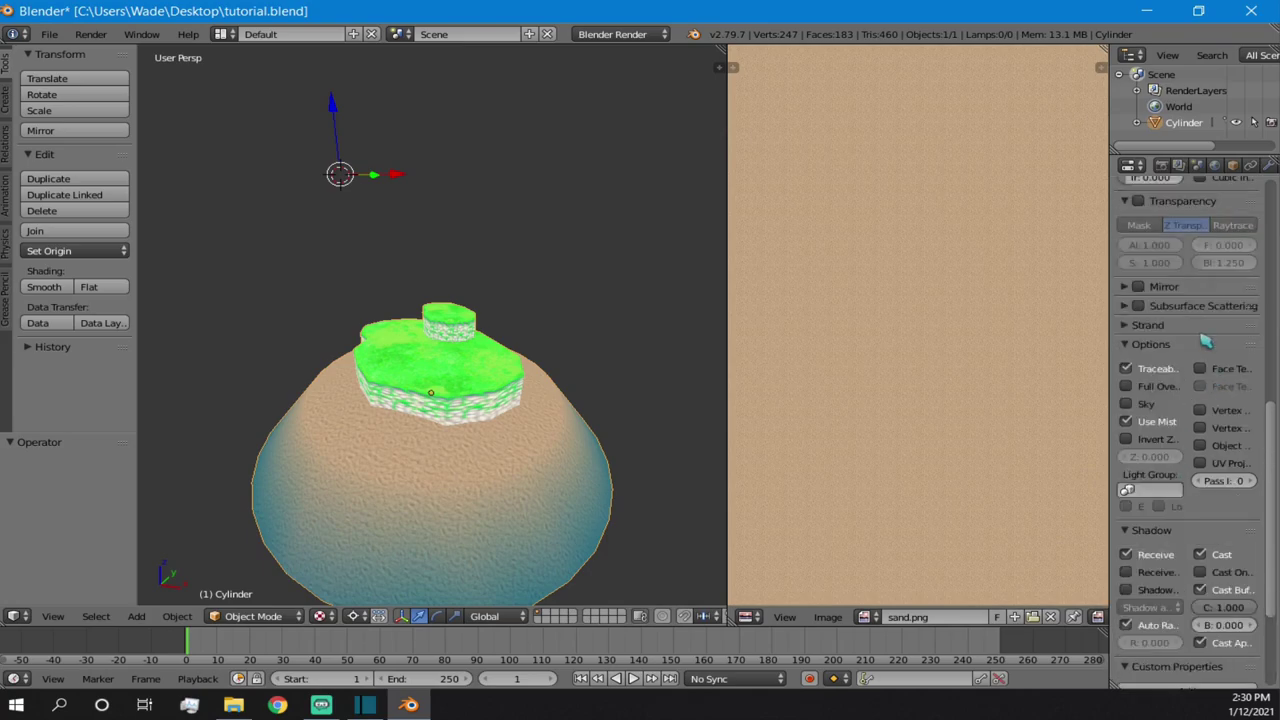
scroll(1206, 343, "up", 5)
left_click(1178, 233)
left_click(1172, 218)
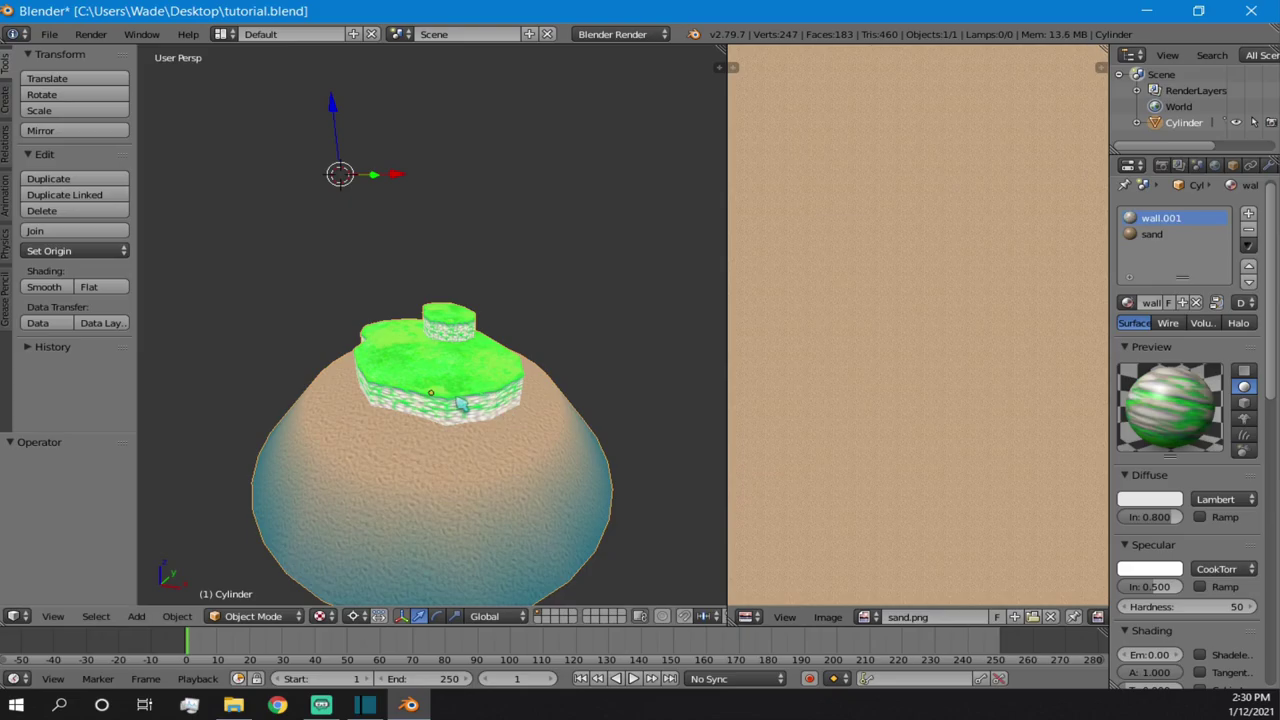
- Enter Edit Mode, triangulate all faces of the island mesh, and deselect everything
key("Tab")
key("a")
key("a")
key("a")
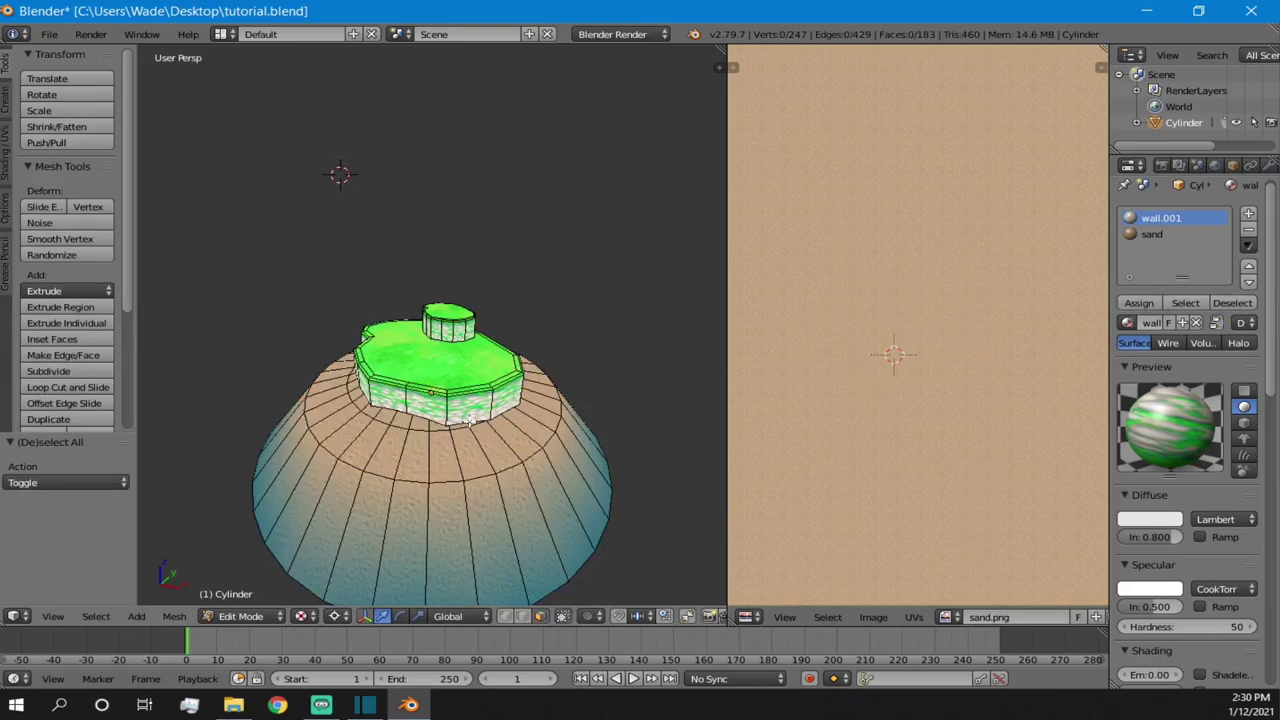
key("ctrl+t")
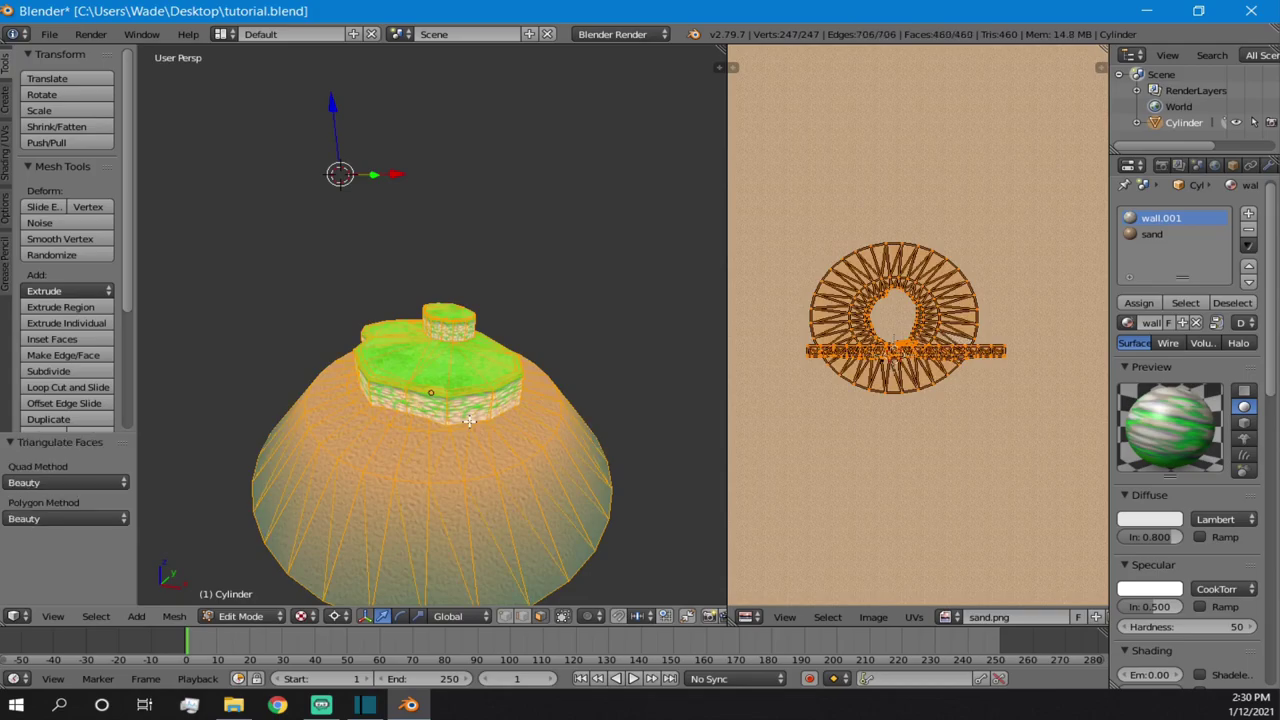
key("a")
left_click(315, 156)
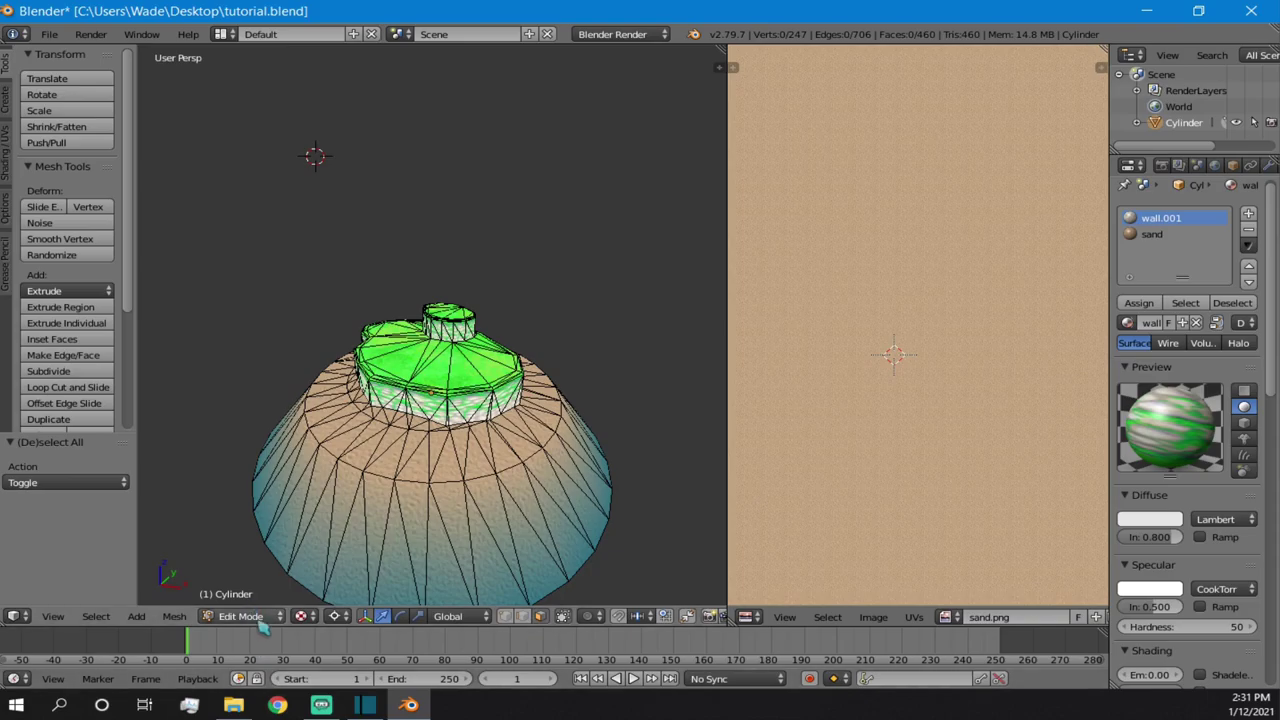
- Export the island's collision to the Desktop as map.col
left_click(49, 34)
mouse_move(101, 360)
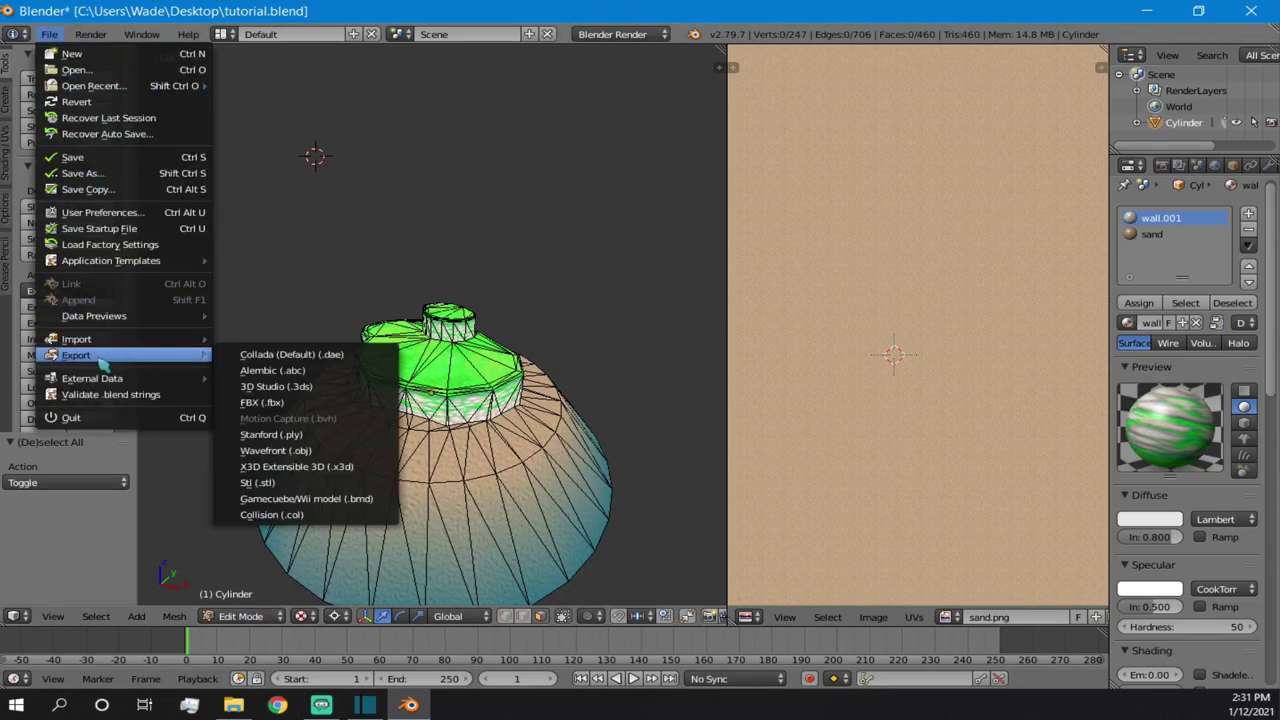
left_click(301, 526)
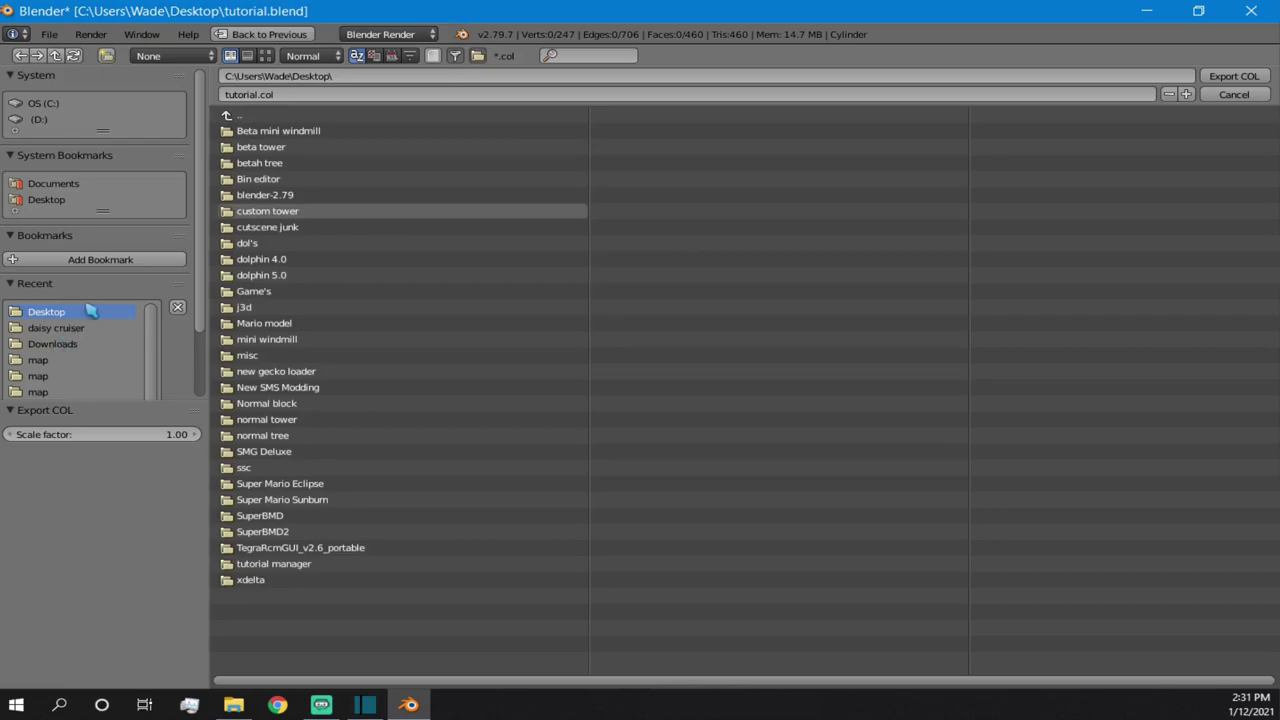
left_click(362, 95)
type("map")
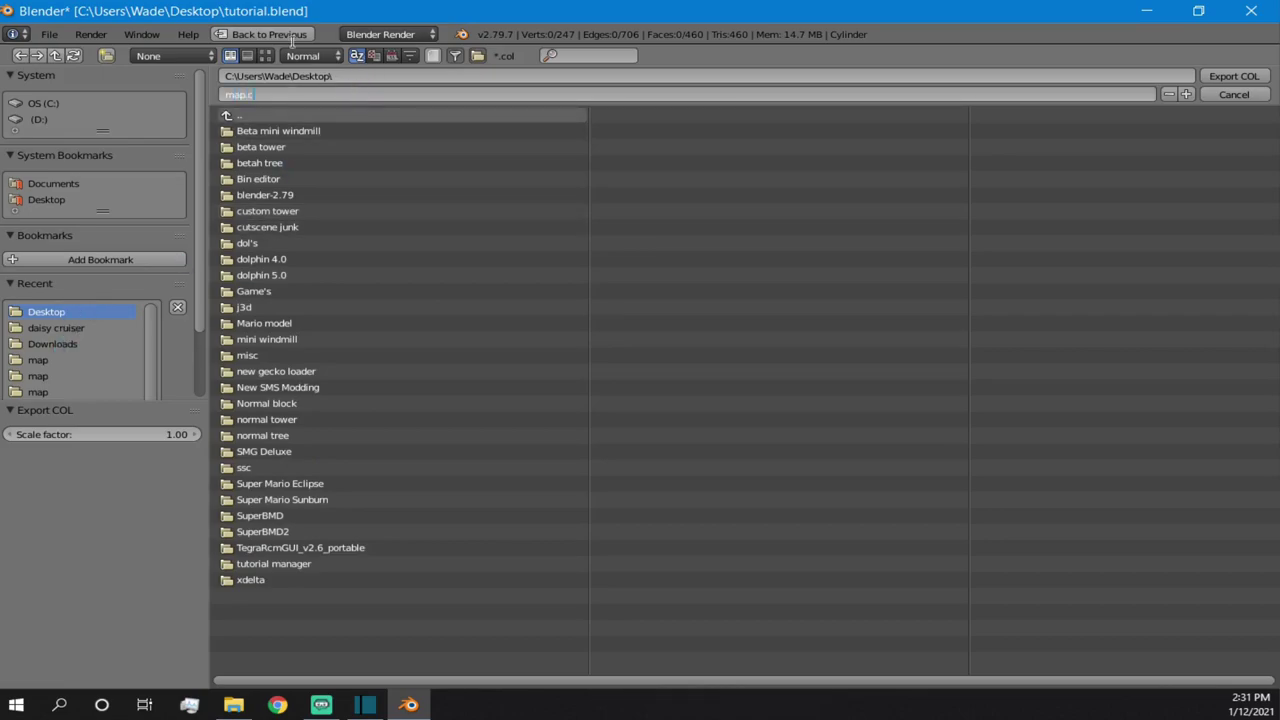
key("Return")
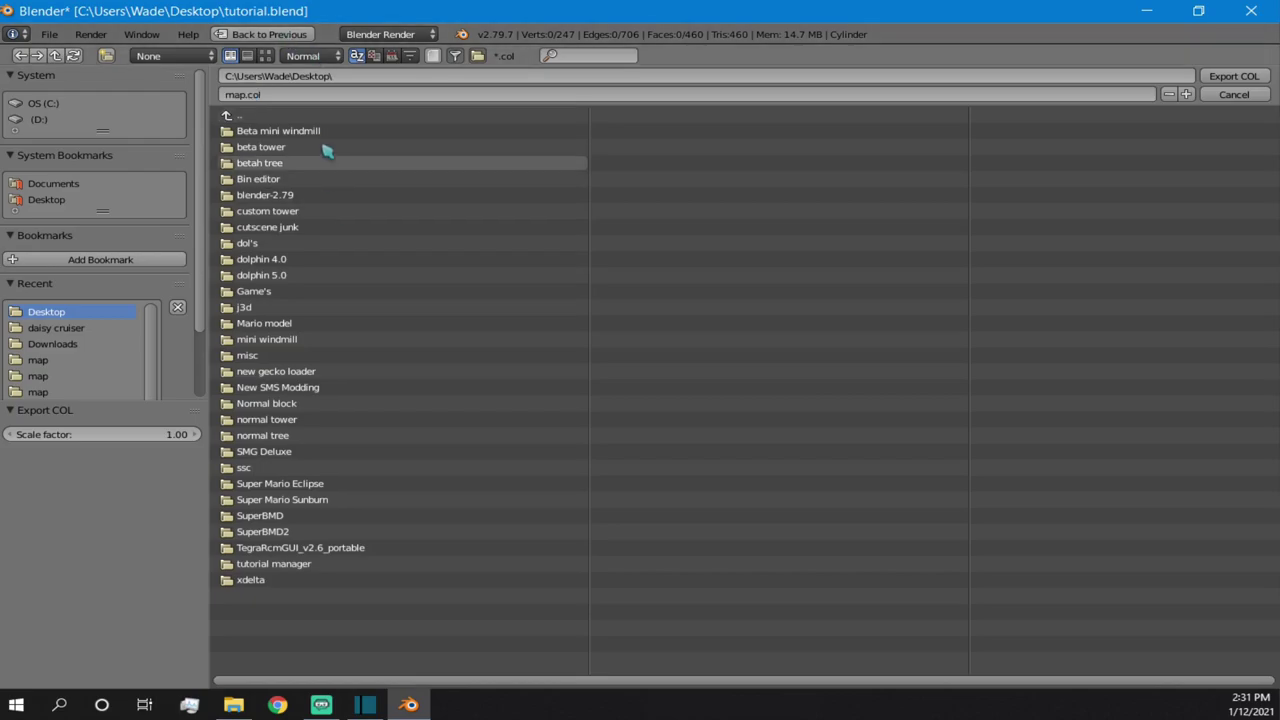
key("Return")
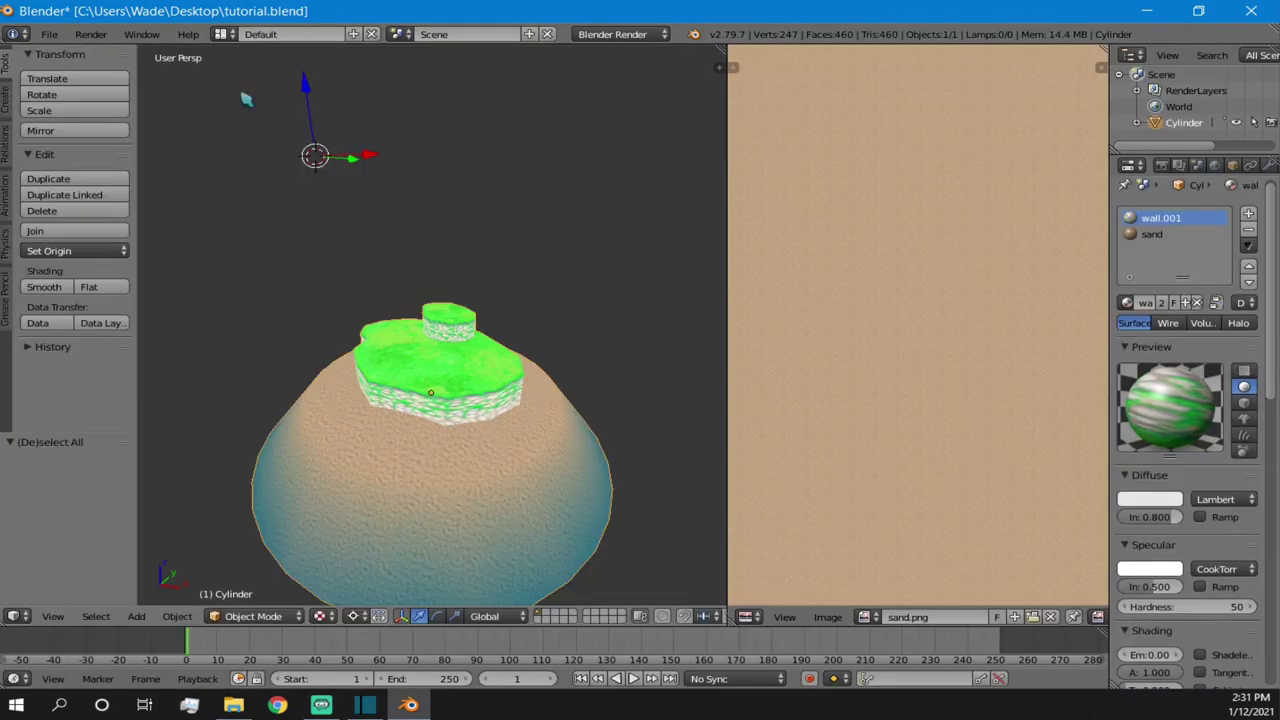
- Export the island as a Gamecube/Wii model named map.bmd on the Desktop
left_click(49, 34)
mouse_move(133, 357)
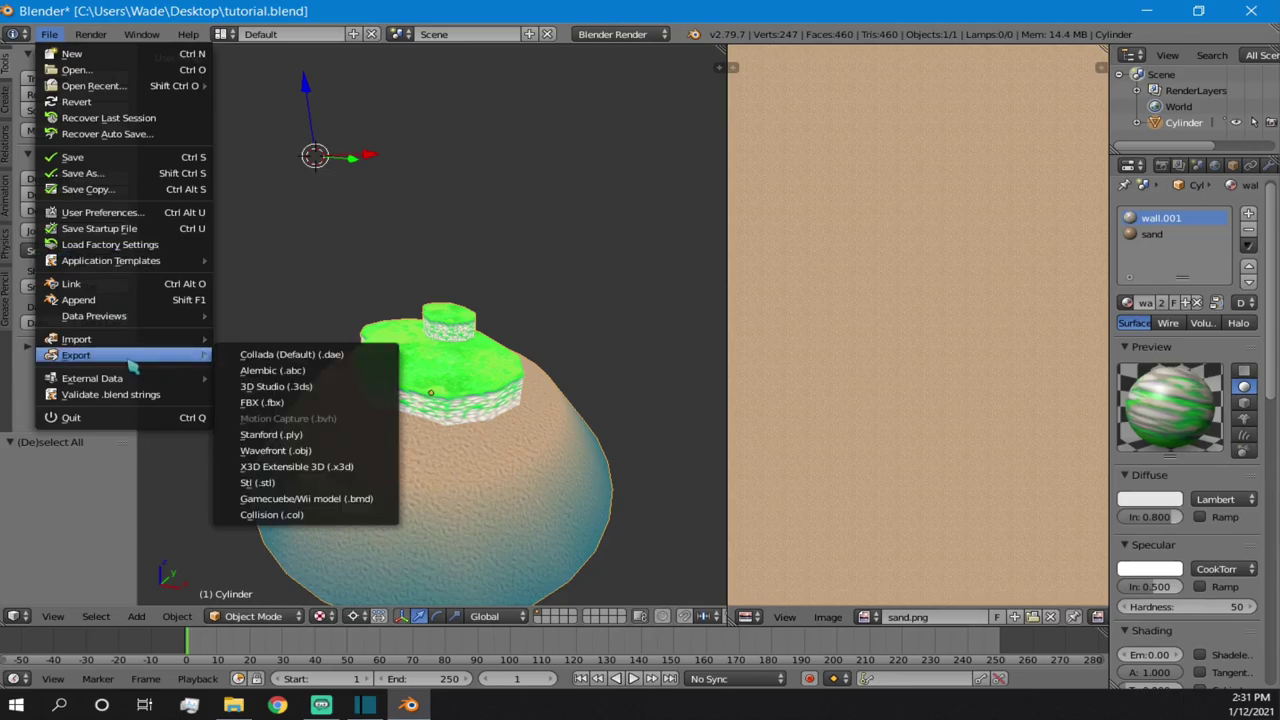
left_click(340, 499)
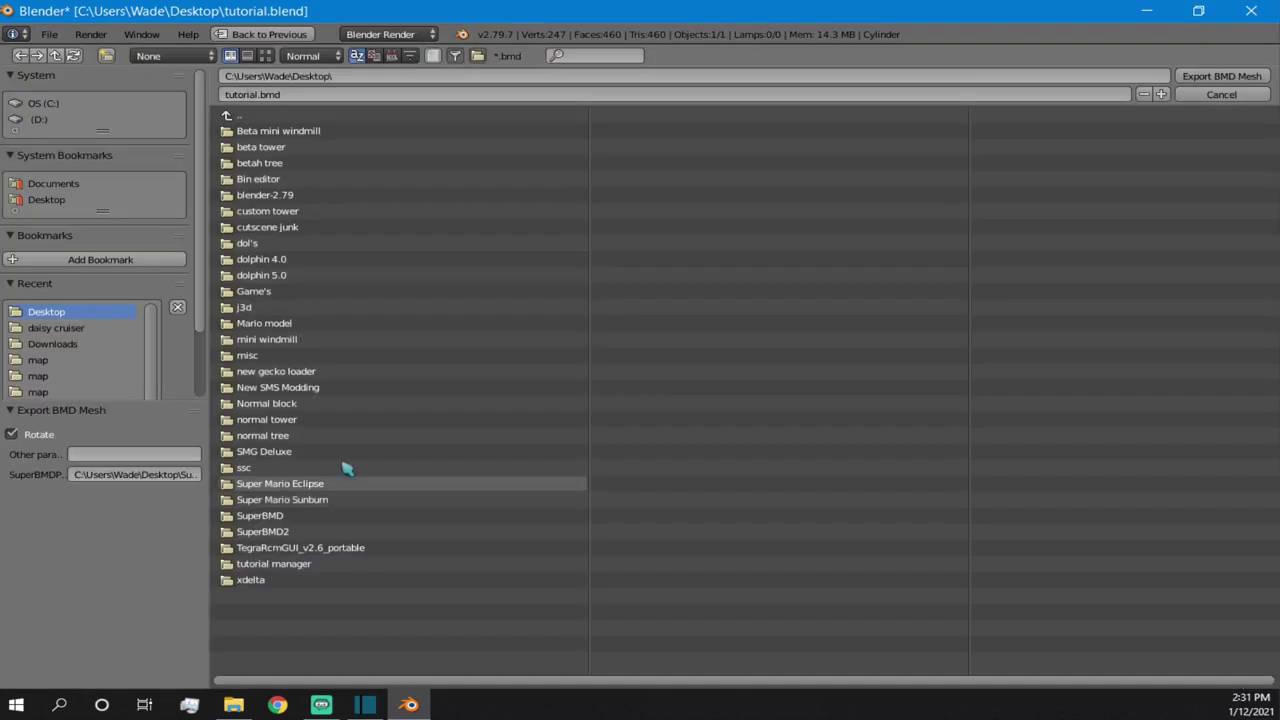
type("map")
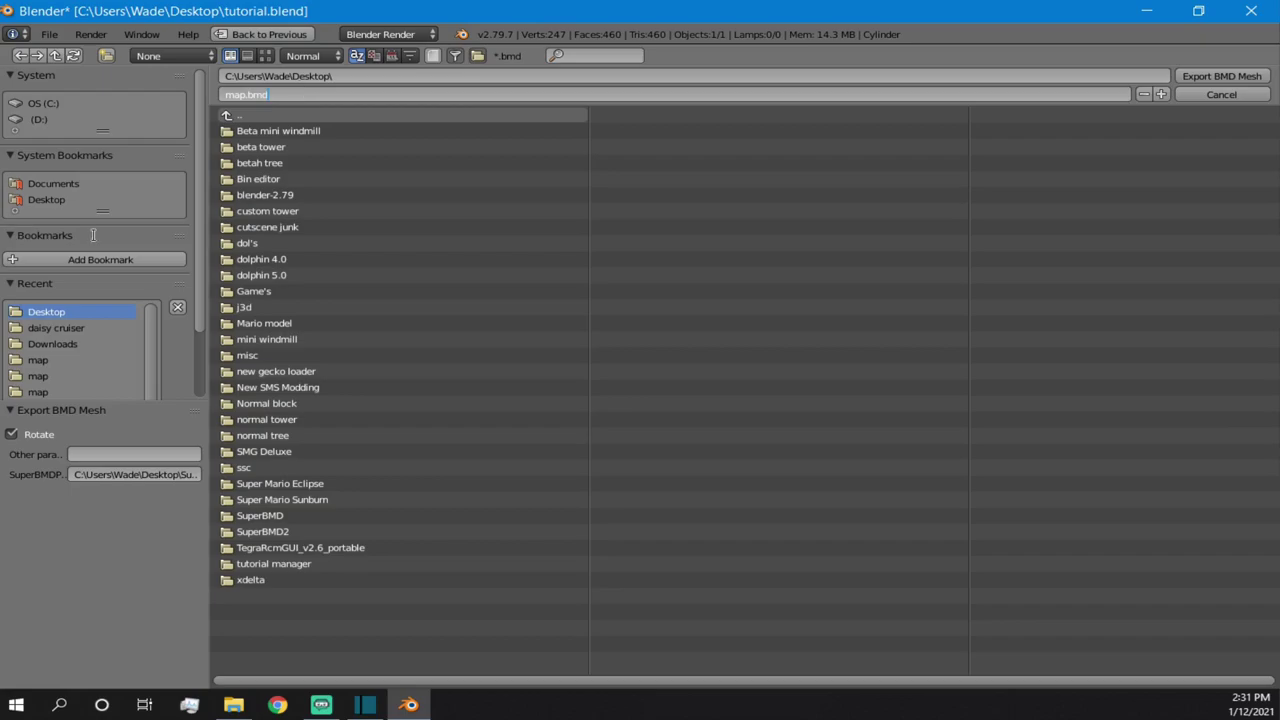
key("Return")
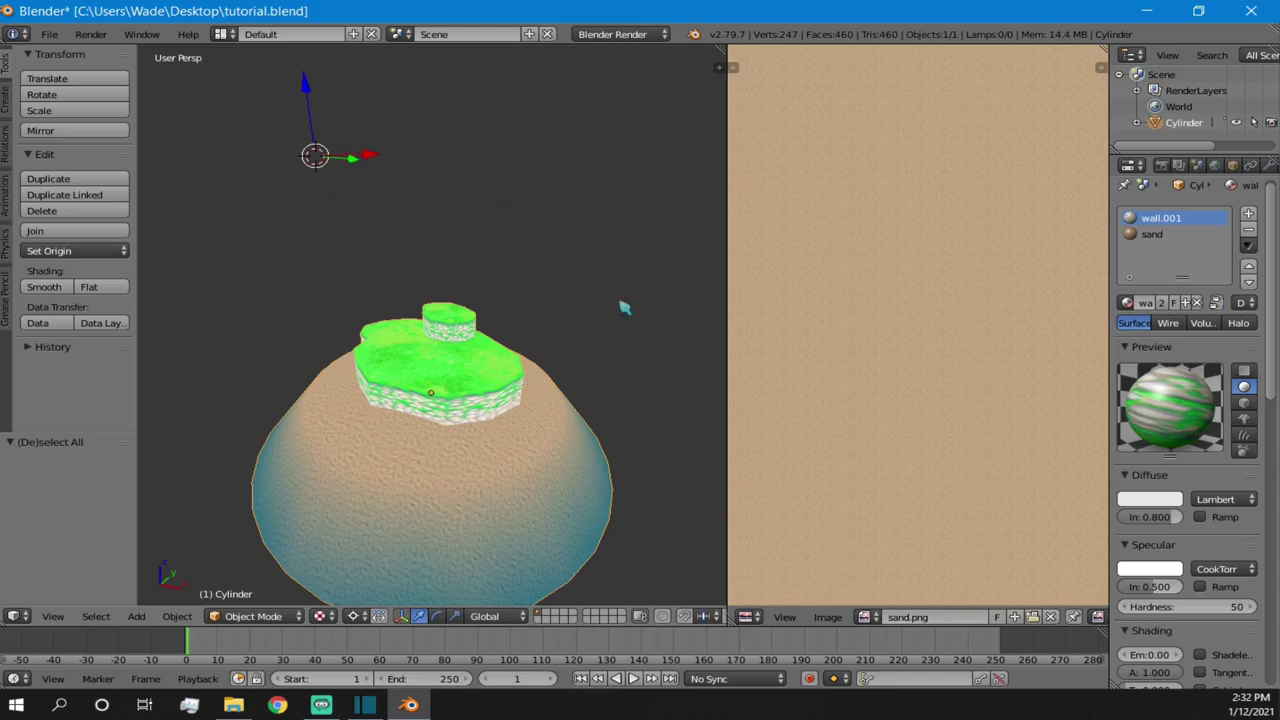
- Minimize Blender and place map.col and map.bmd side by side in the empty middle area of the desktop
left_click(1148, 12)
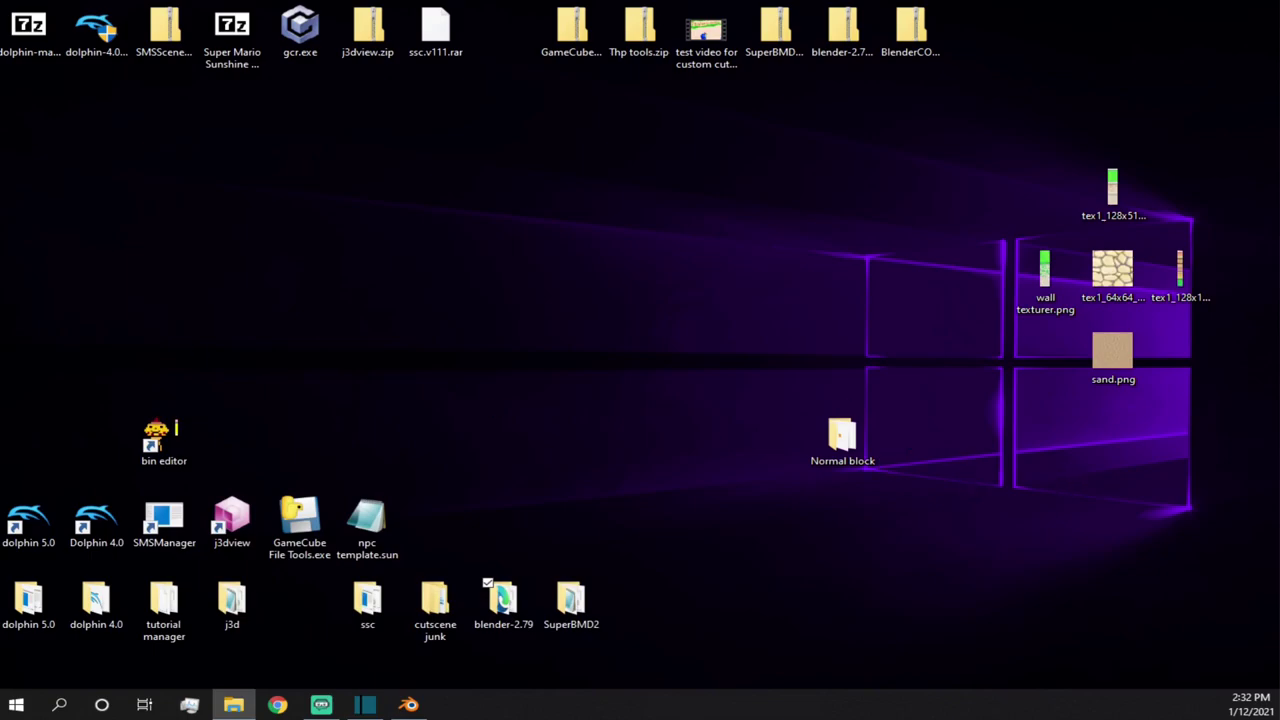
left_click_drag(137, 345, 569, 275)
left_click_drag(137, 250, 686, 284)
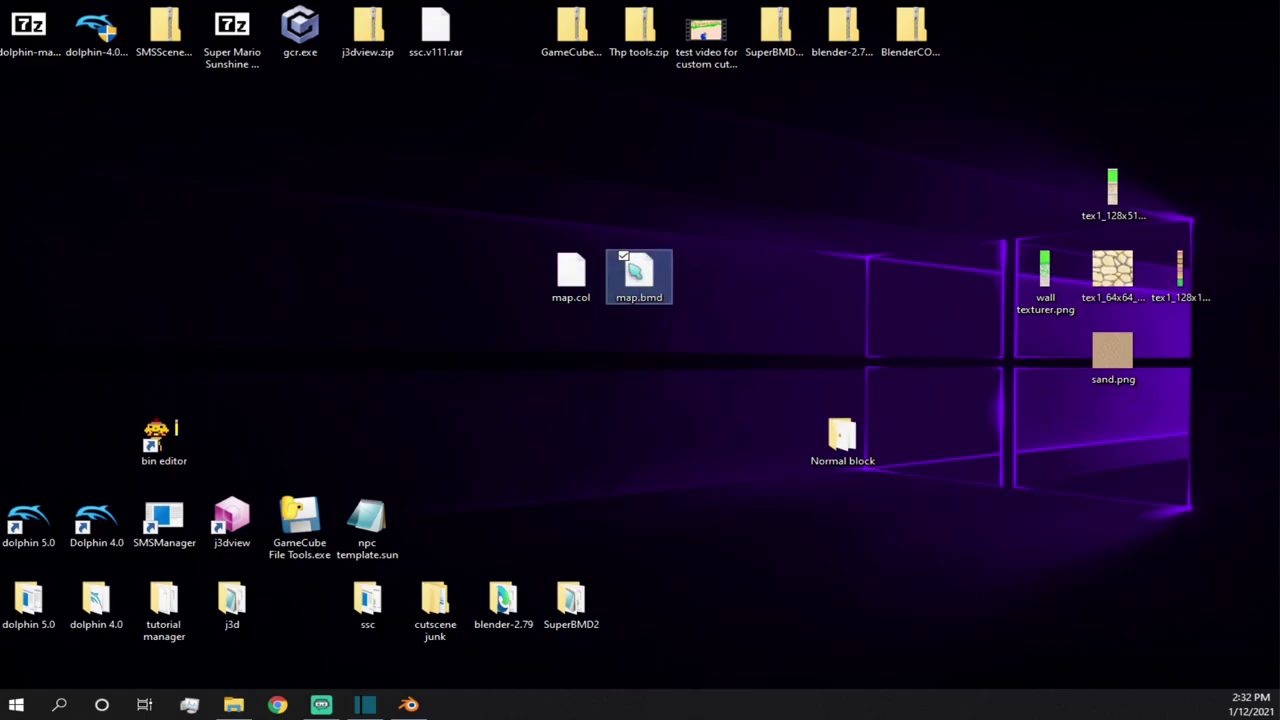
- Rename map.bmd as normalblock.bmd, copying the new base name for reuse
right_click(644, 255)
left_click(477, 561)
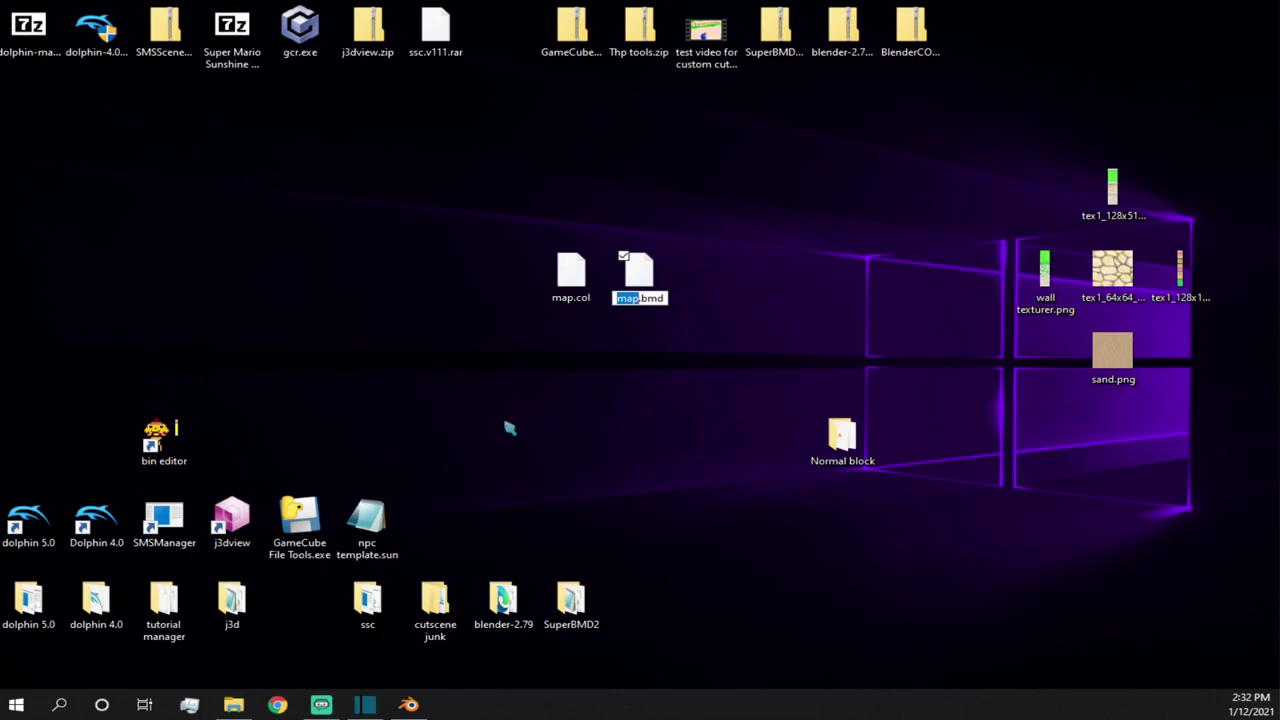
type("normalblock")
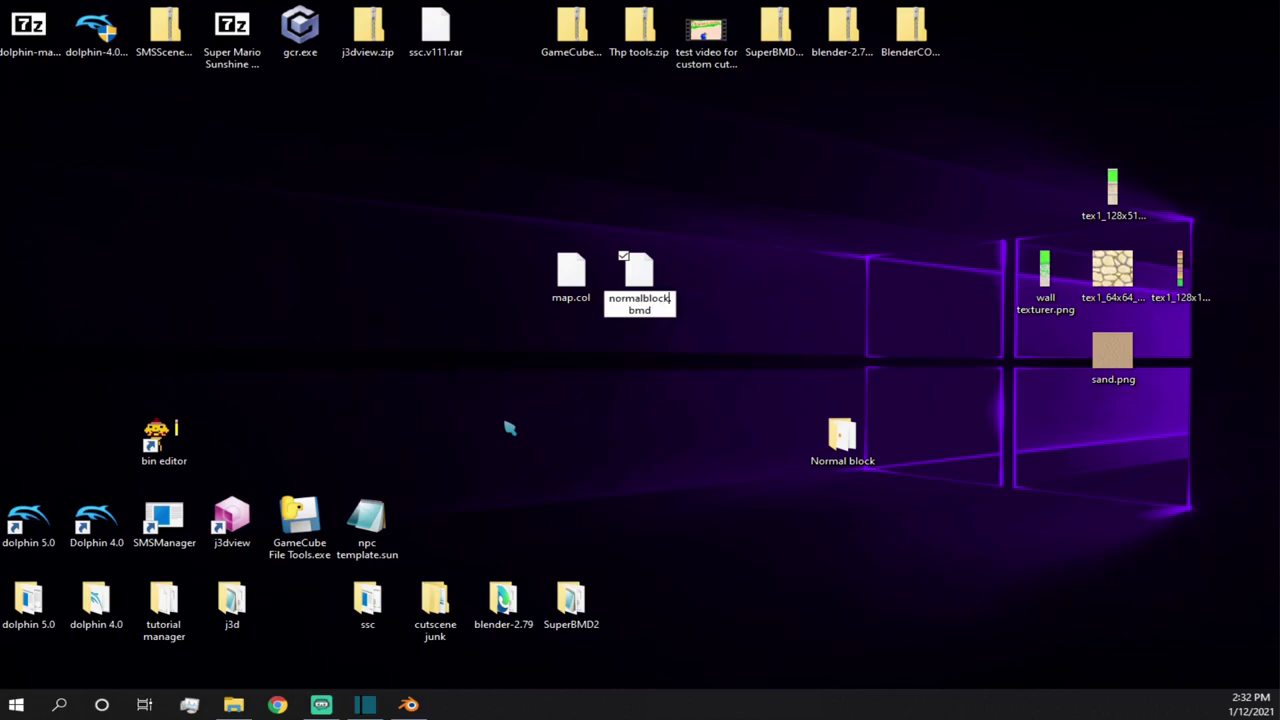
key("ctrl+a")
key("ctrl+c")
key("Return")
- Rename the map.col file on the desktop as normalblock.col
left_click(570, 275)
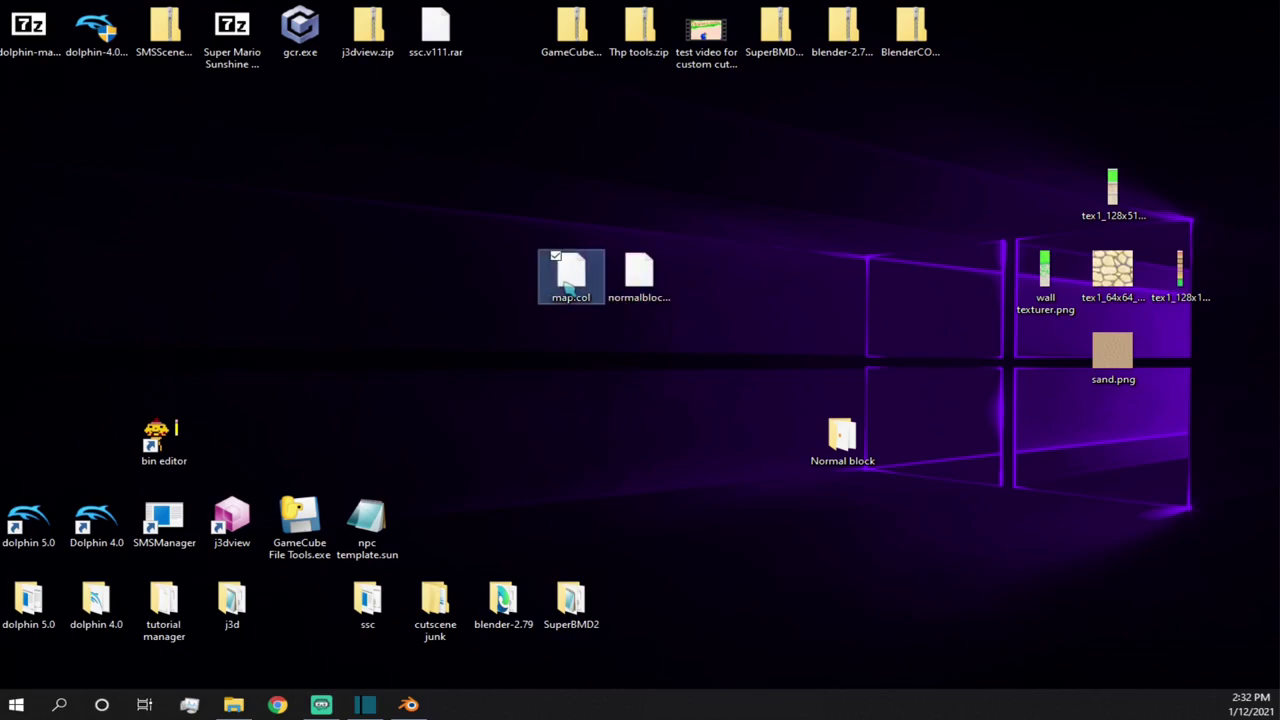
right_click(563, 284)
left_click(409, 584)
key("ctrl+v")
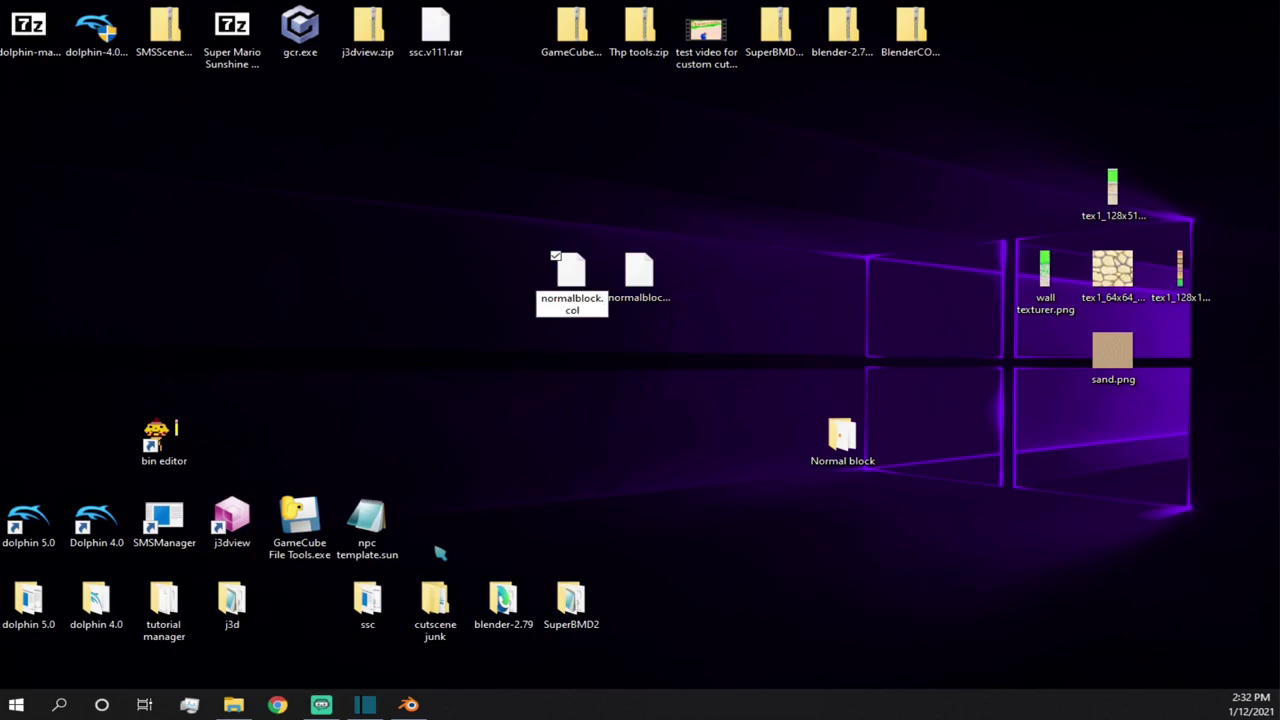
key("Return")
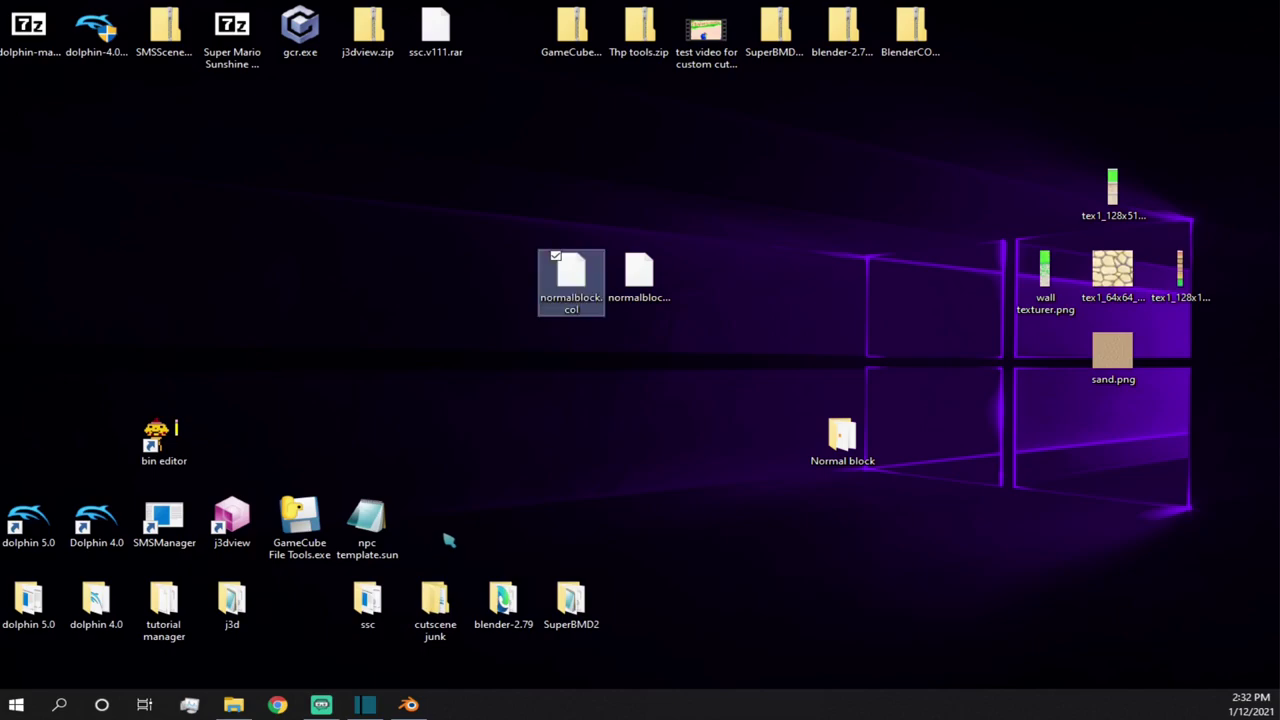
left_click(645, 285)
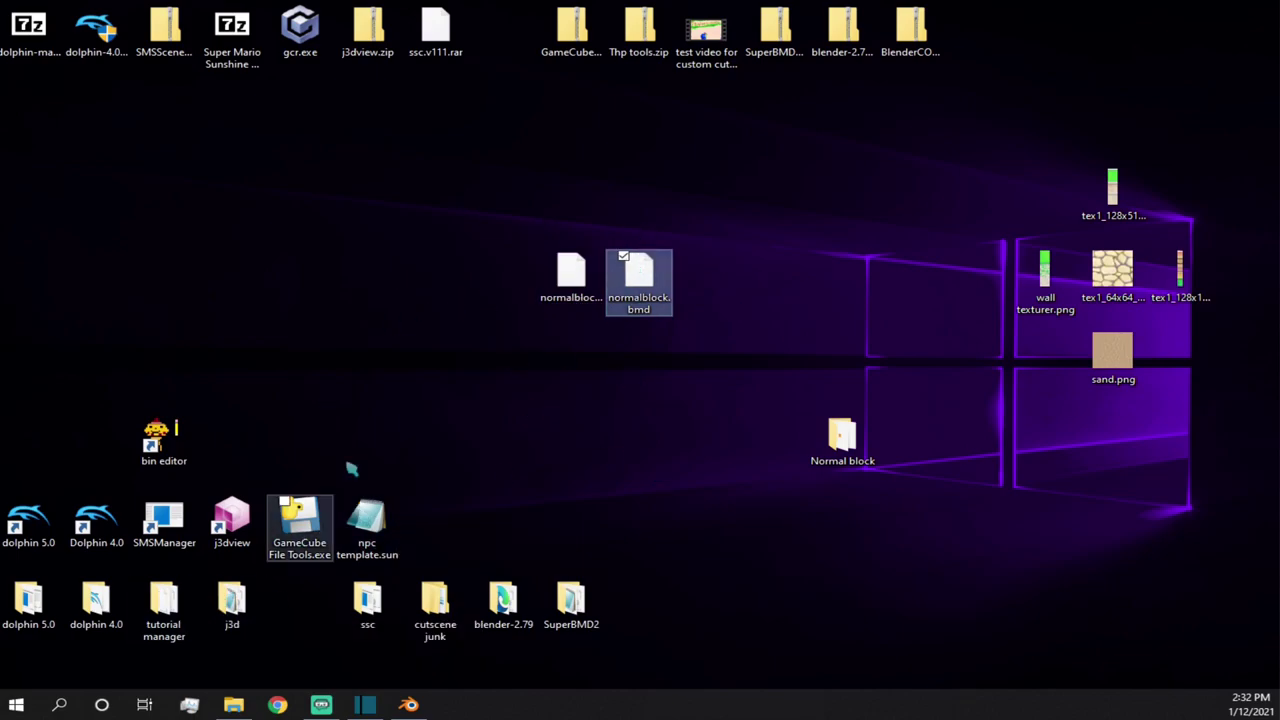
- Launch SMSManager and load the Tutorial sunshine project
double_click(183, 537)
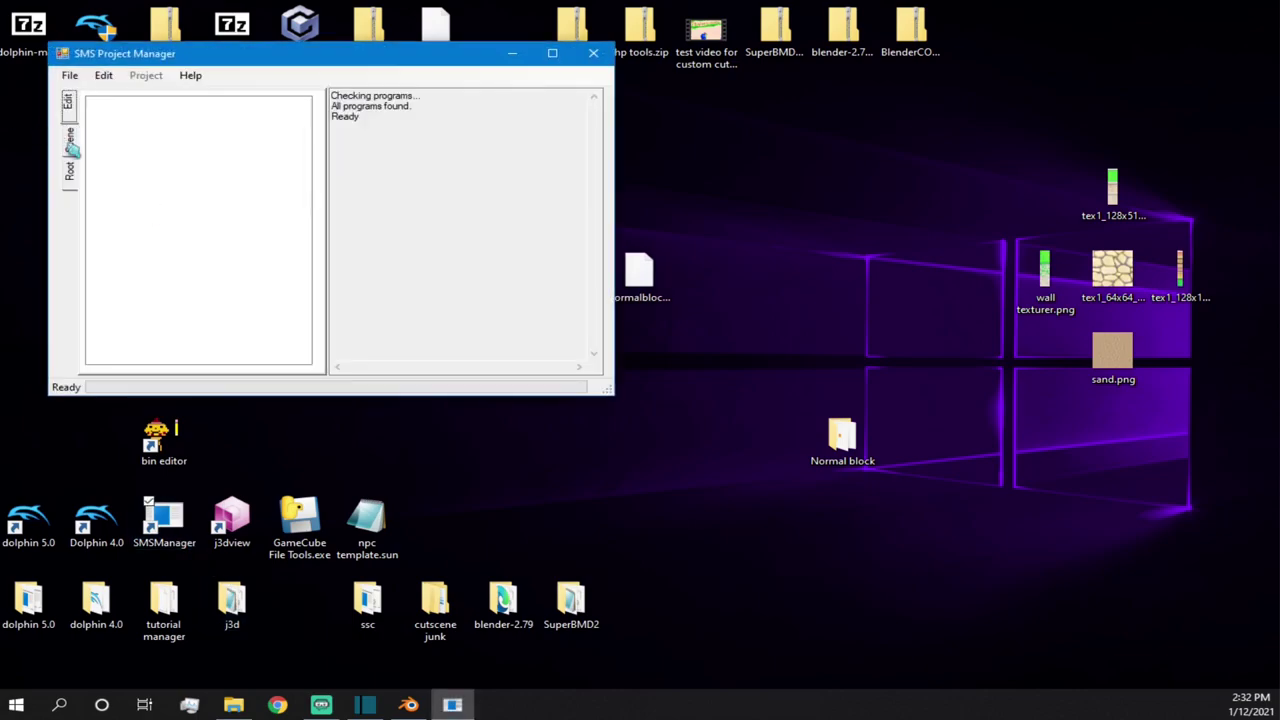
left_click(69, 75)
mouse_move(200, 111)
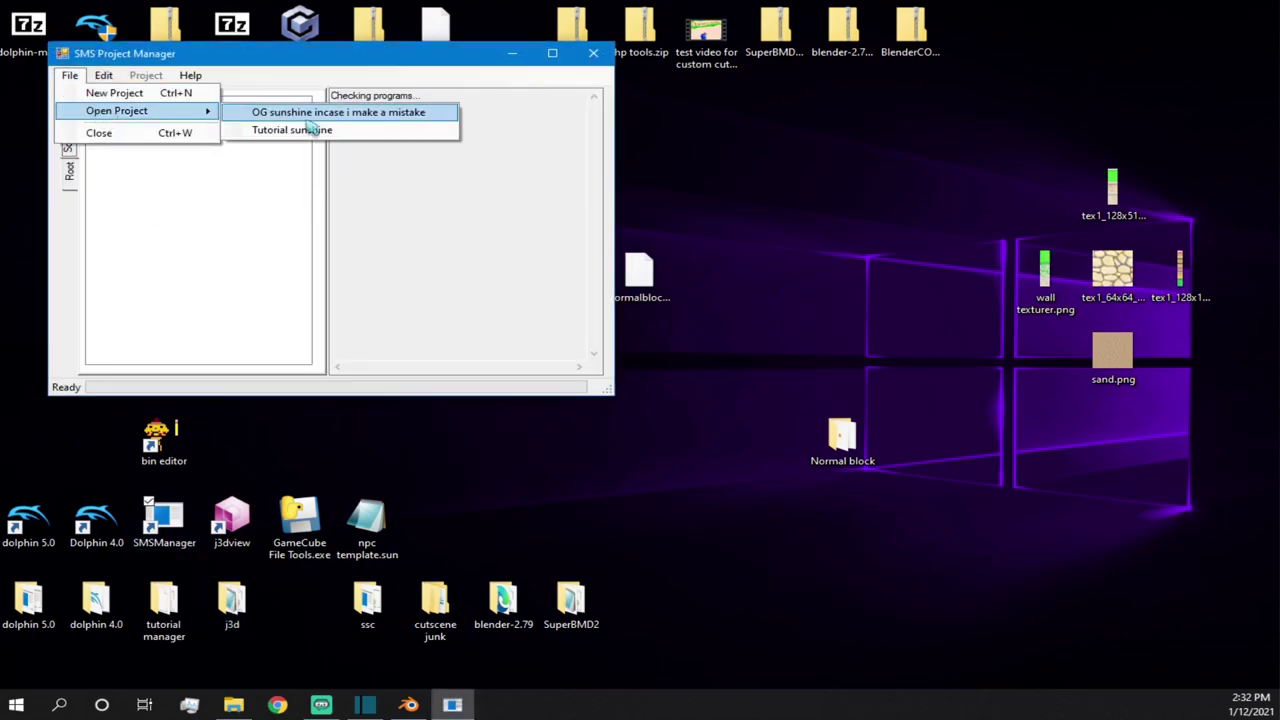
left_click(275, 129)
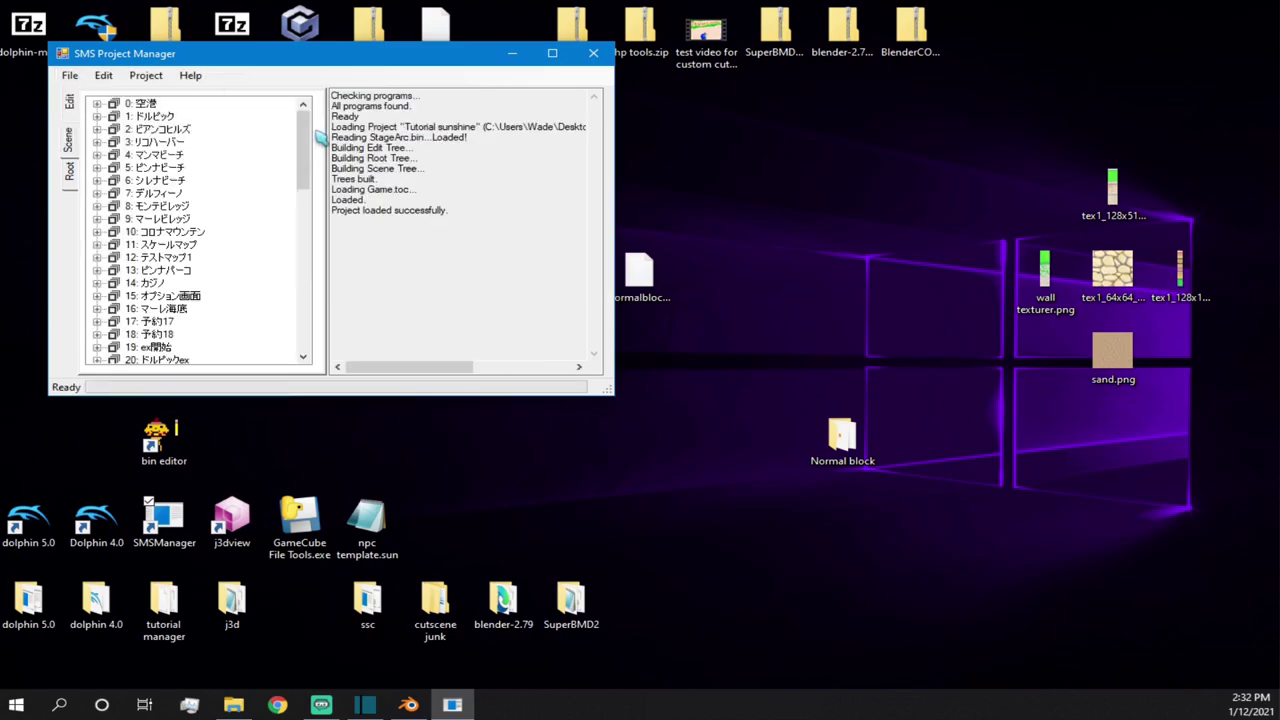
- Go to the scene folder of airport0.arc under stage 0 and open its mapobj subfolder
left_click(97, 104)
left_click(145, 117)
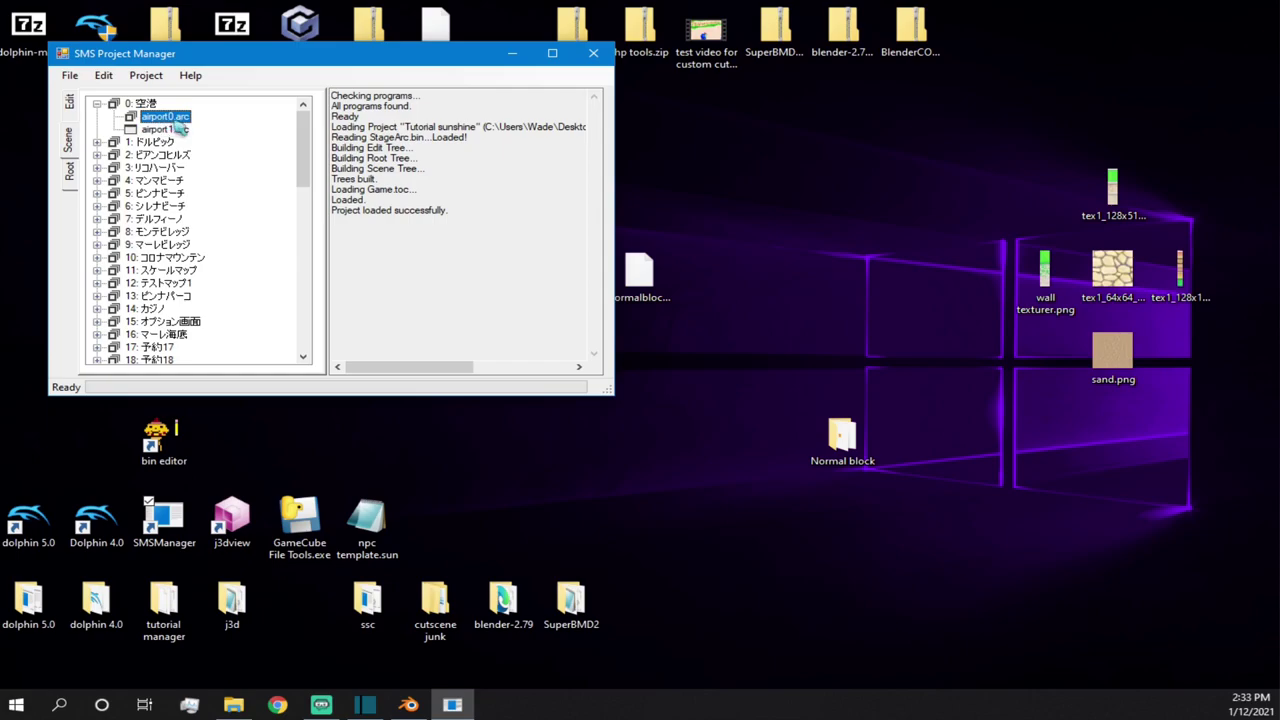
right_click(177, 123)
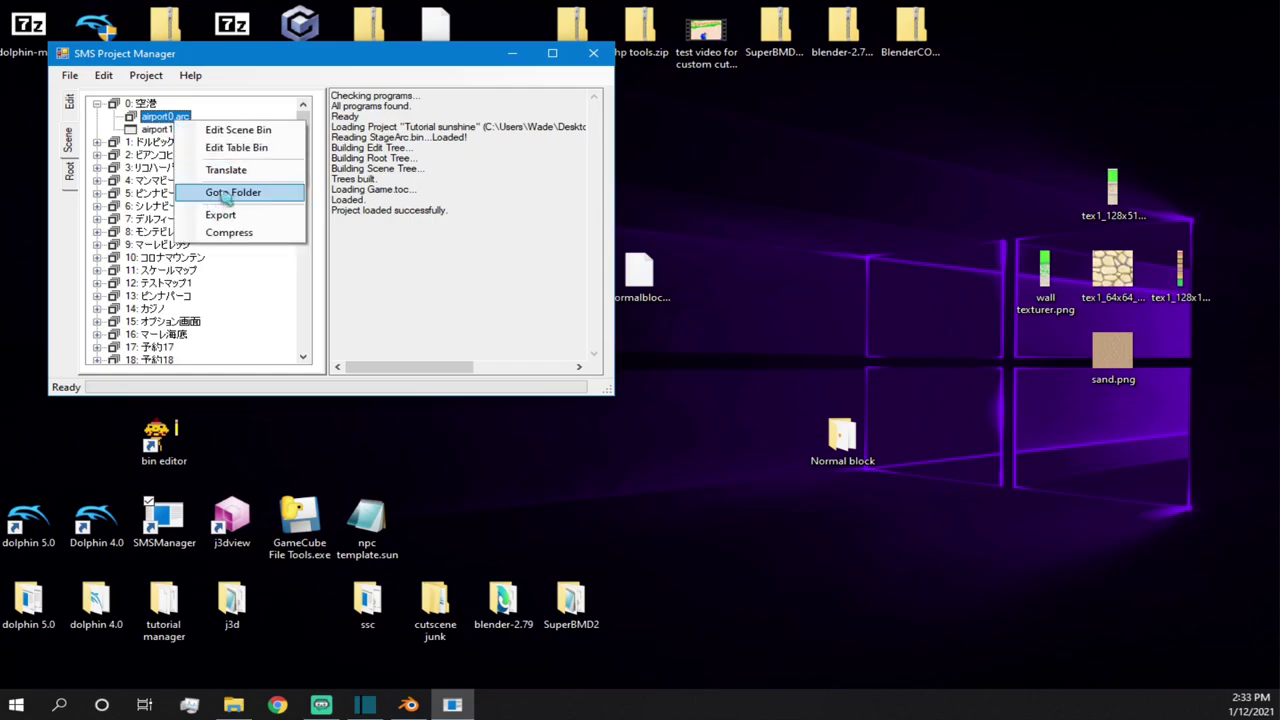
left_click(226, 193)
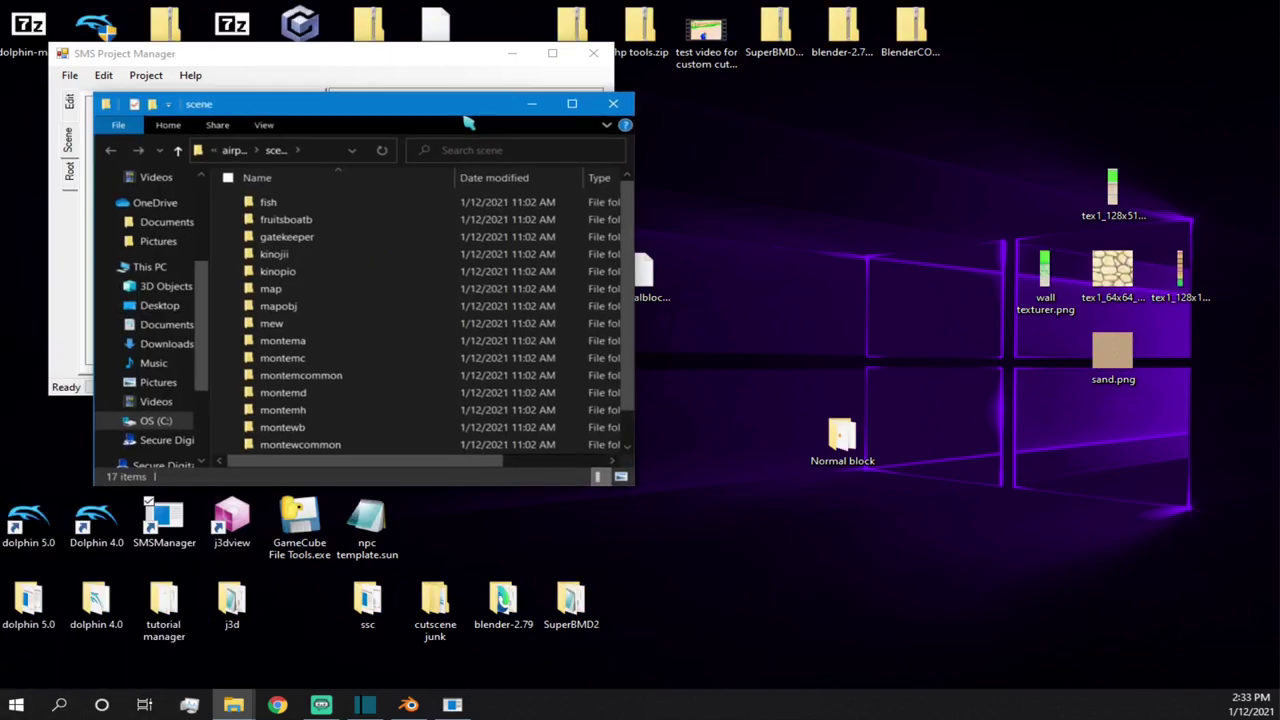
left_click_drag(327, 147, 365, 121)
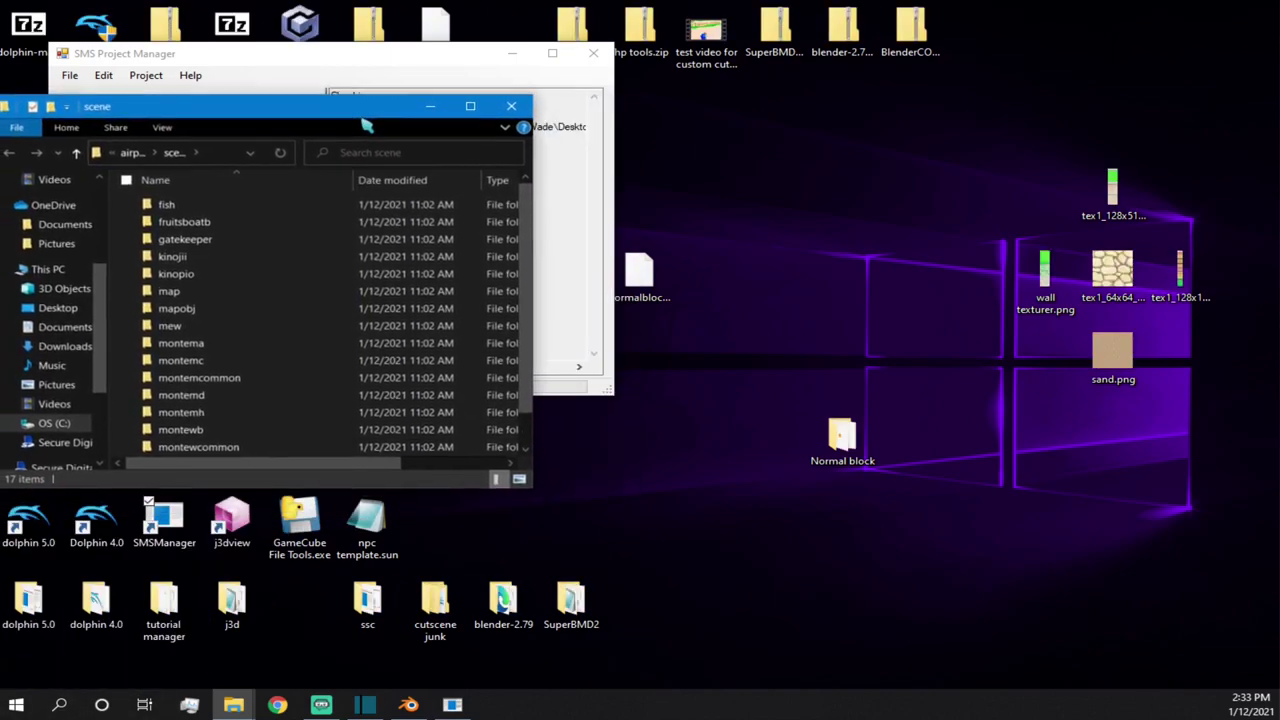
double_click(293, 312)
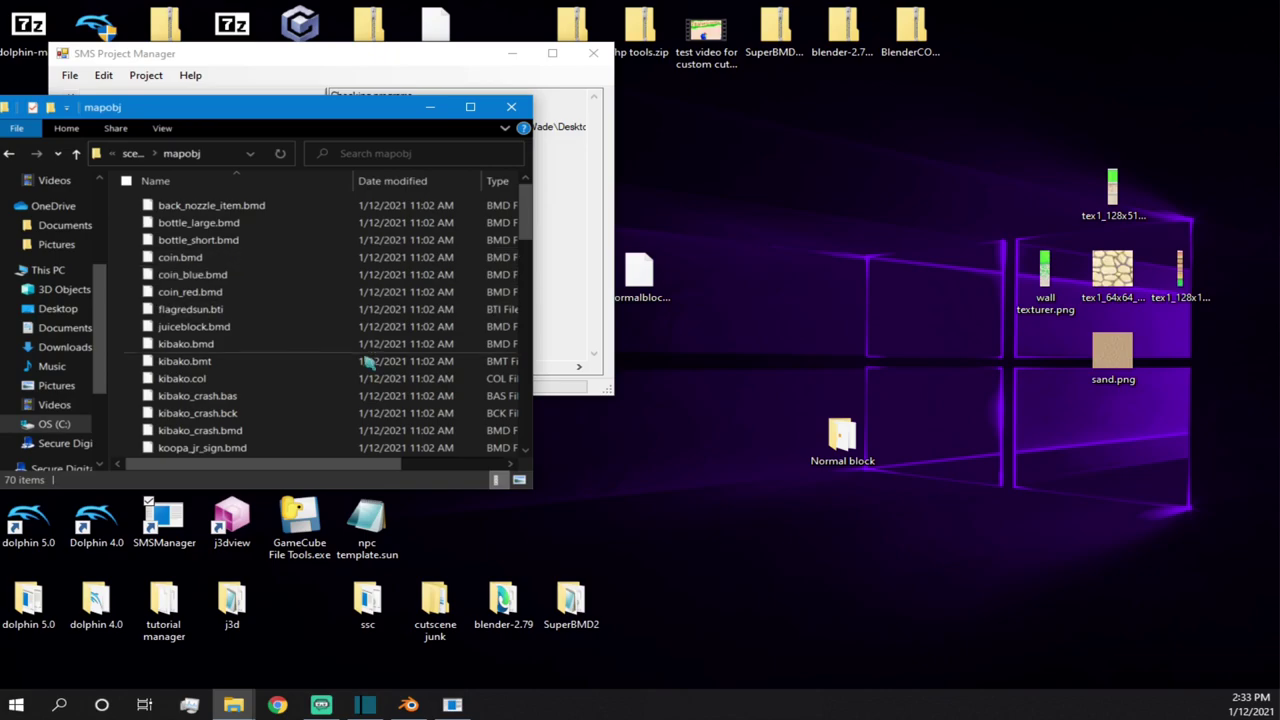
- Move normalblock.col and normalblock.bmd from the desktop into the mapobj folder, replacing the existing files of the same names
left_click_drag(472, 56, 1075, 317)
left_click_drag(545, 188, 124, 336)
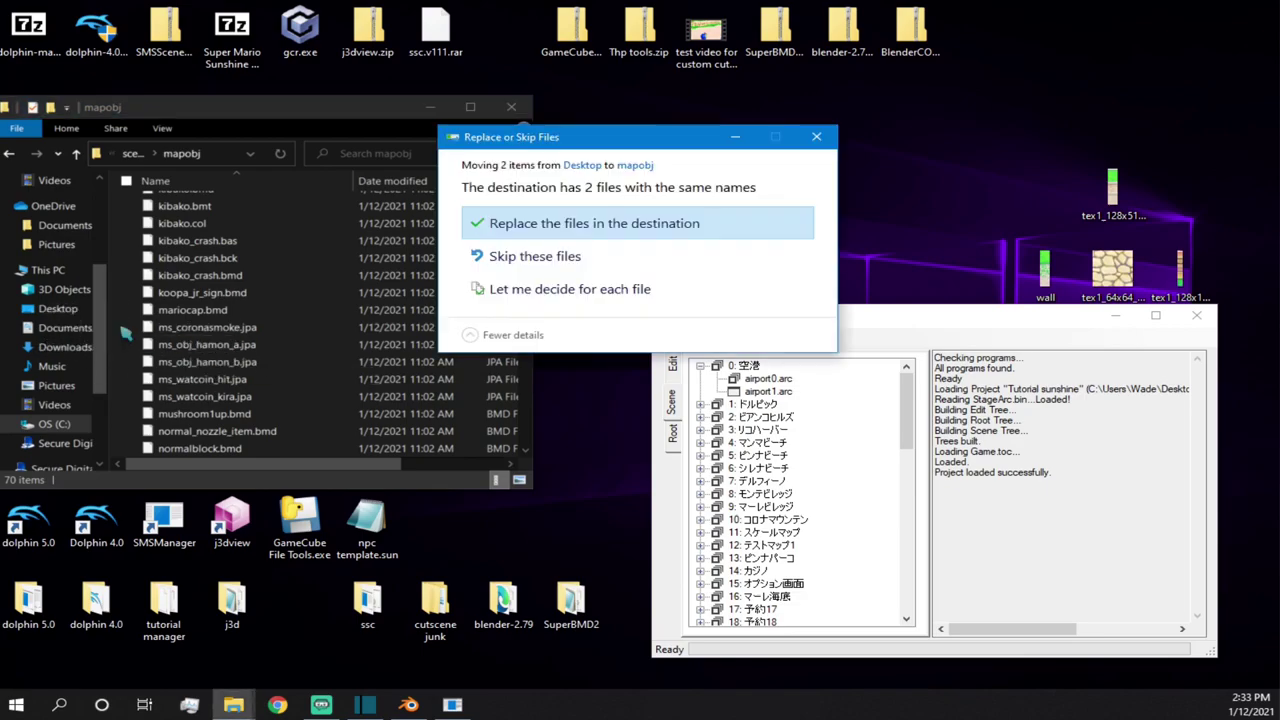
left_click(547, 240)
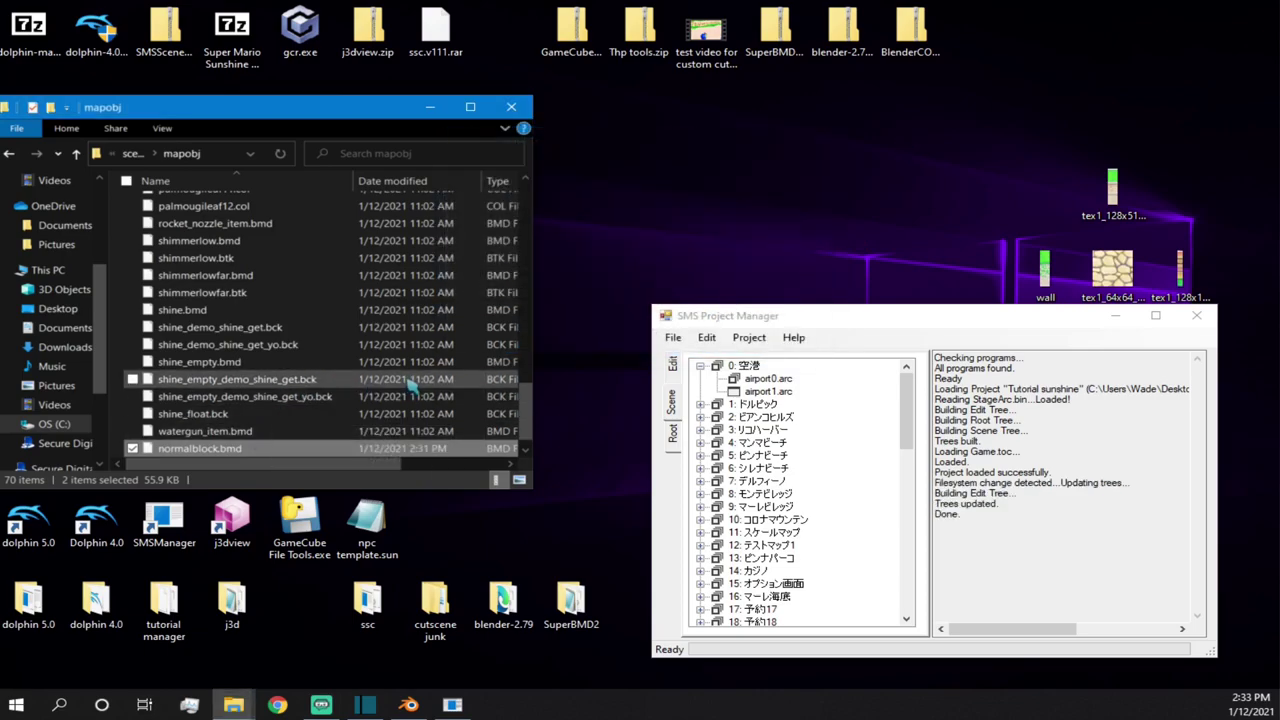
- Find dolpic_ex3.arc under stage 23 in the project tree and open its scene bin for viewing
left_click_drag(756, 322, 447, 149)
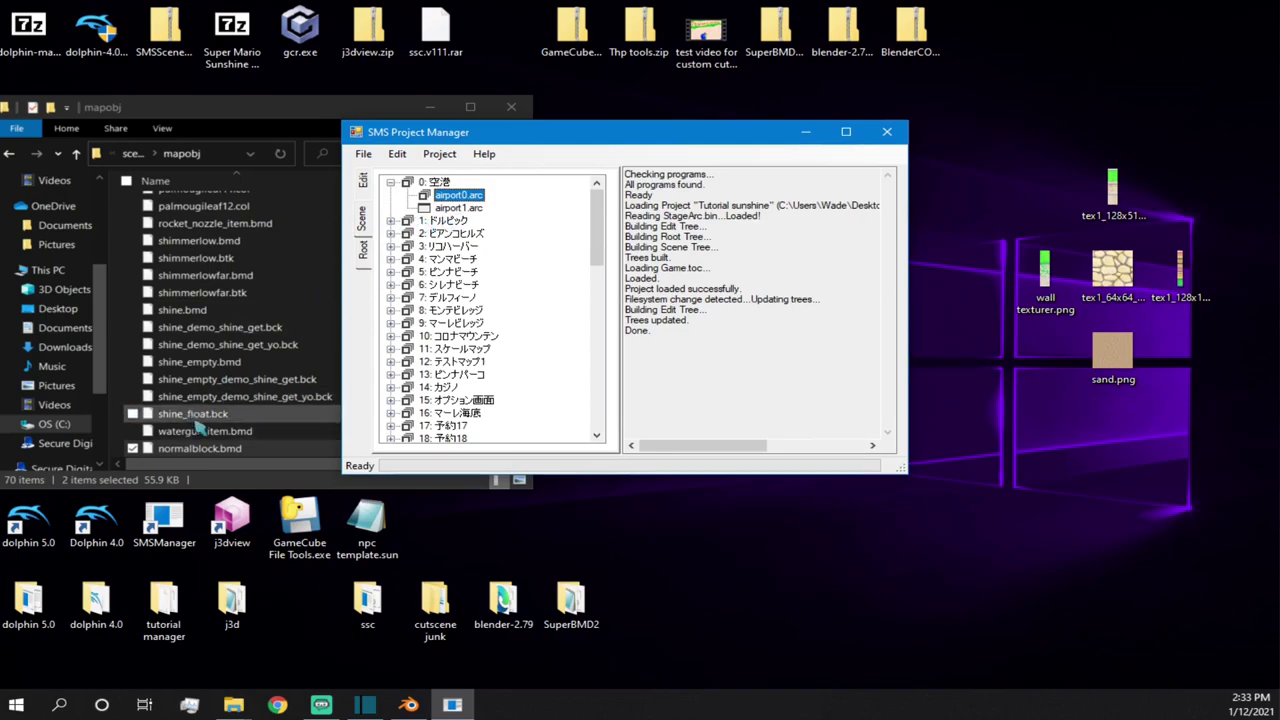
left_click(391, 221)
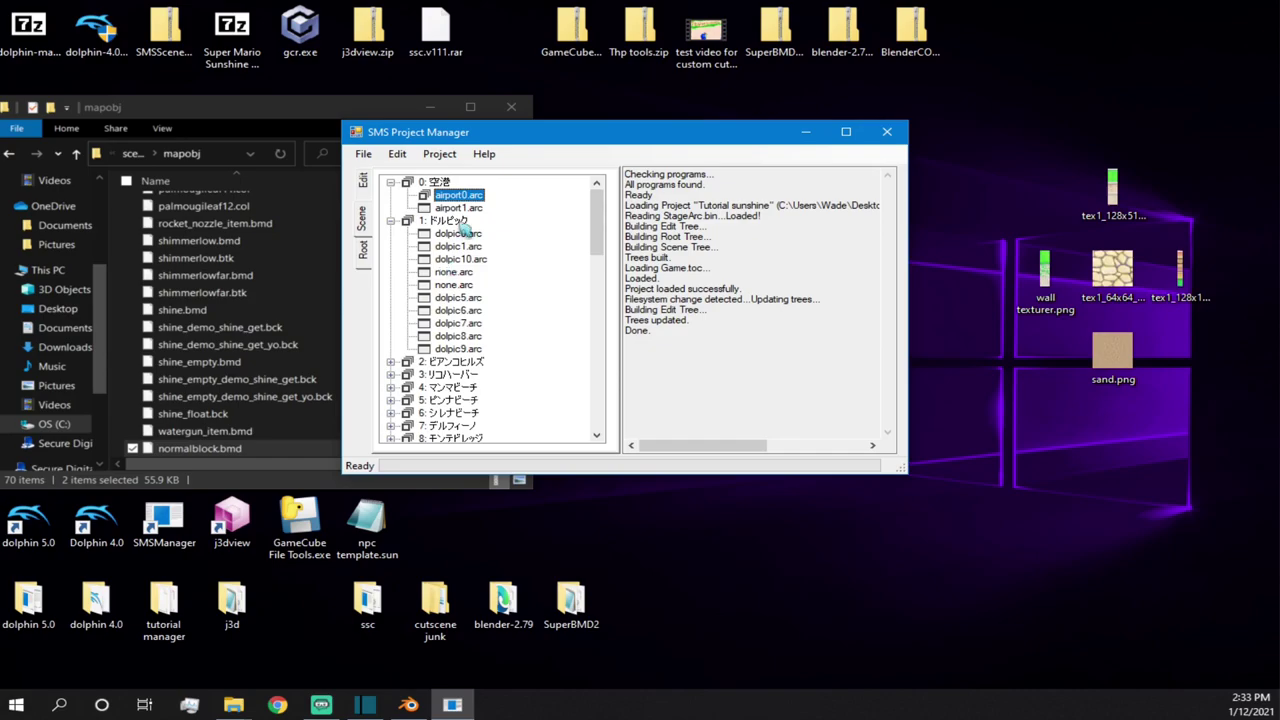
left_click(391, 221)
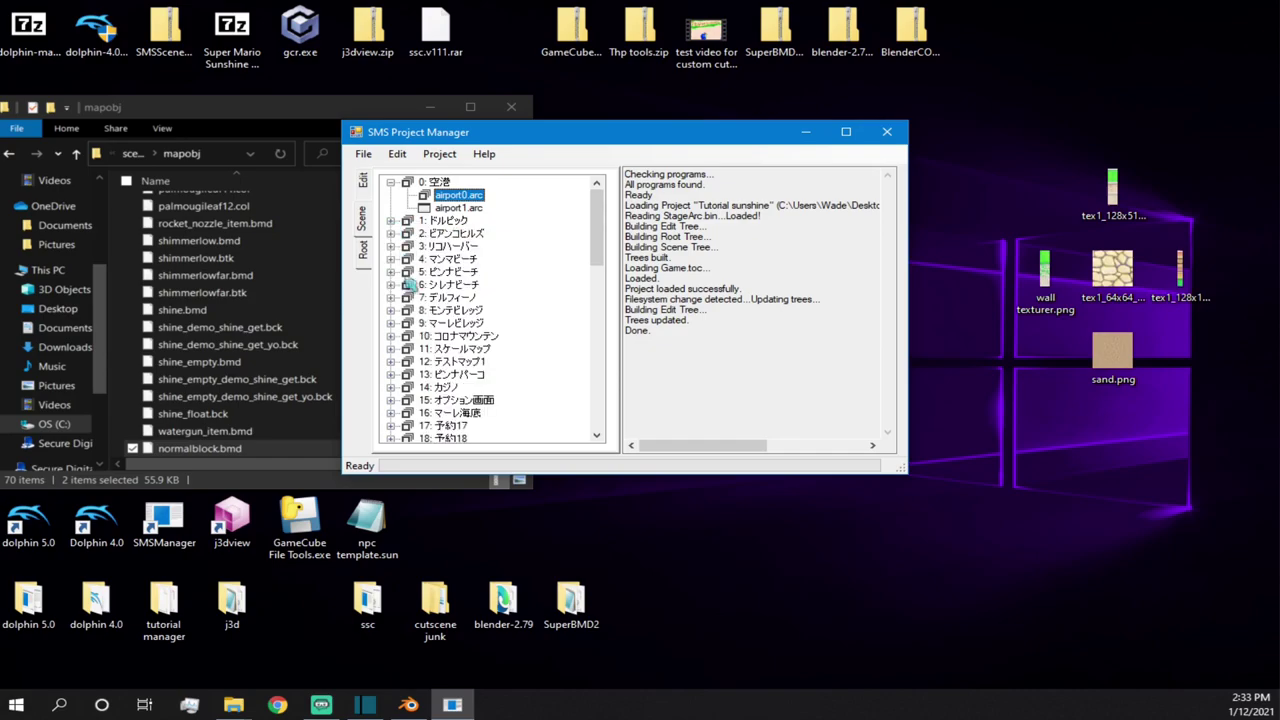
scroll(403, 320, "down", 2)
scroll(403, 330, "down", 2)
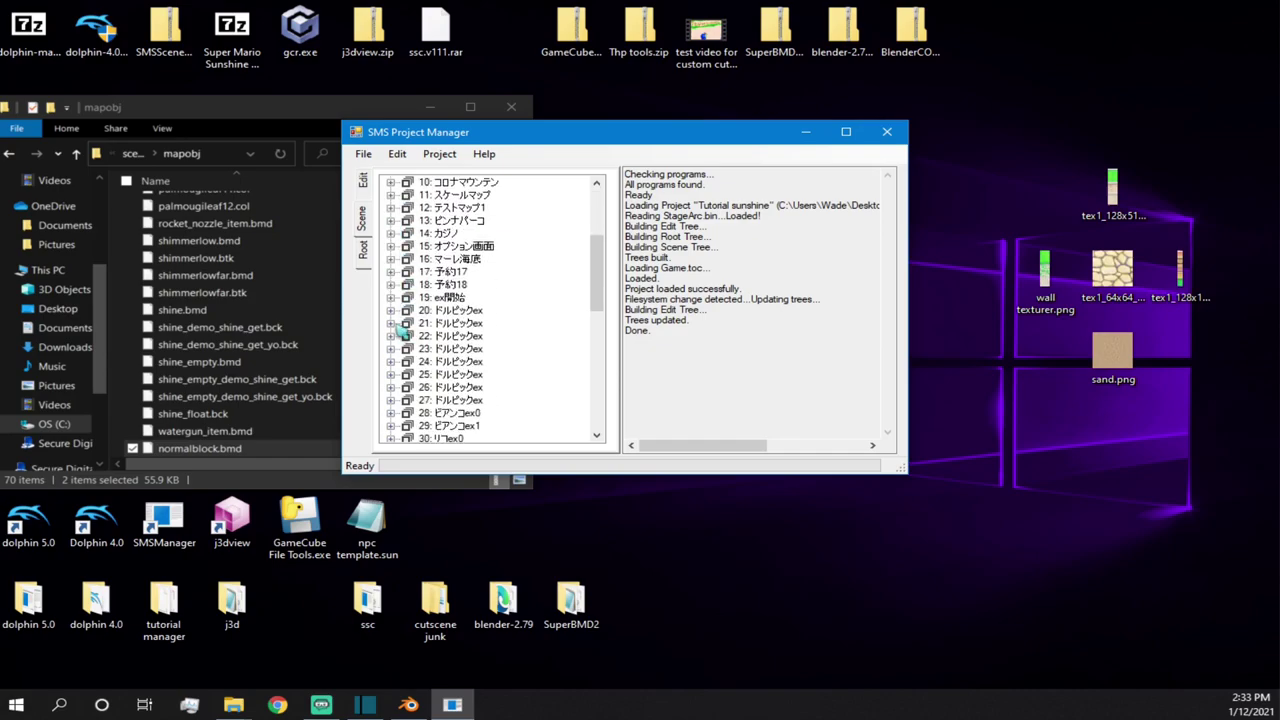
left_click(392, 348)
right_click(466, 362)
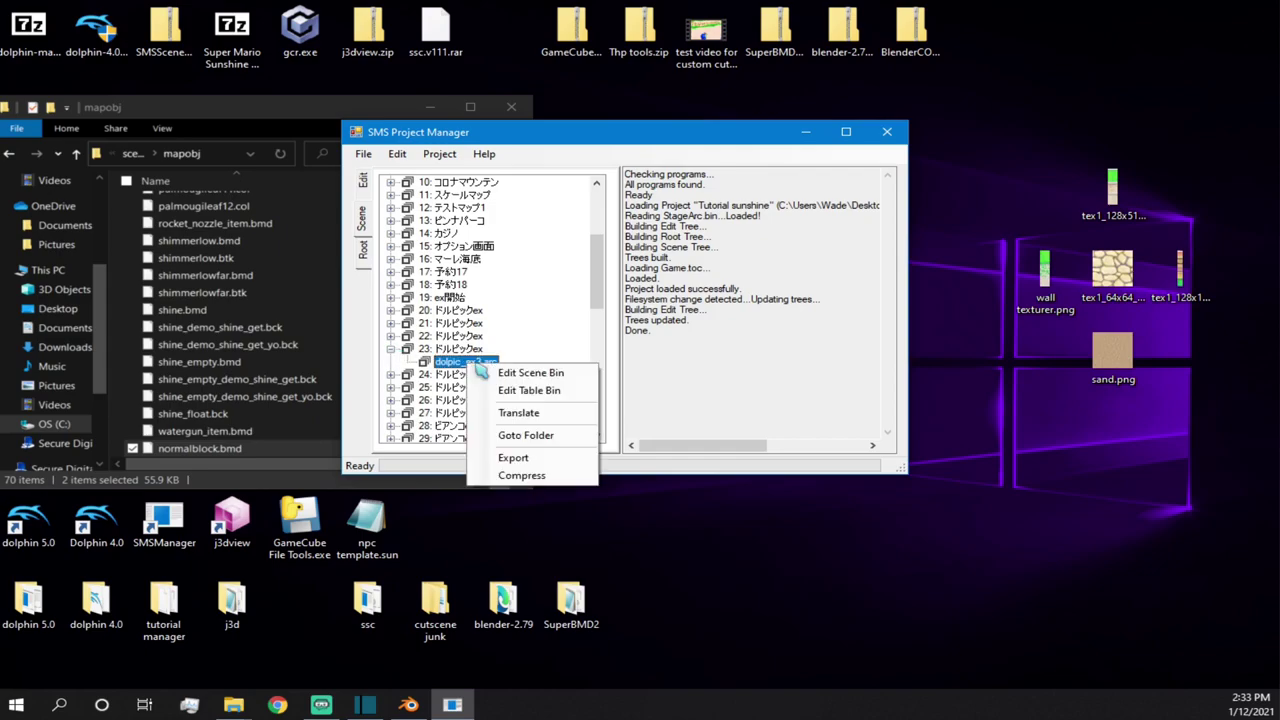
left_click(512, 378)
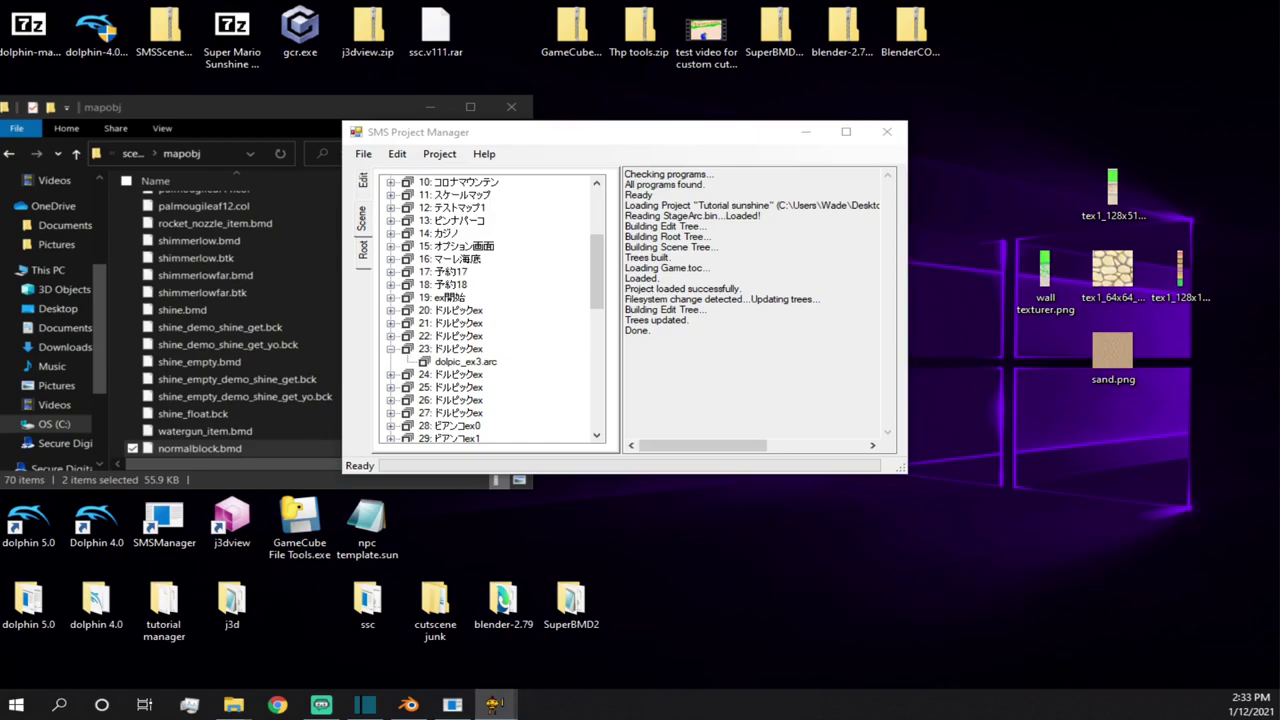
- Collapse stage 23 and open the scene bin of dolpic_ex1.arc under stage 21
left_click(391, 349)
left_click(391, 323)
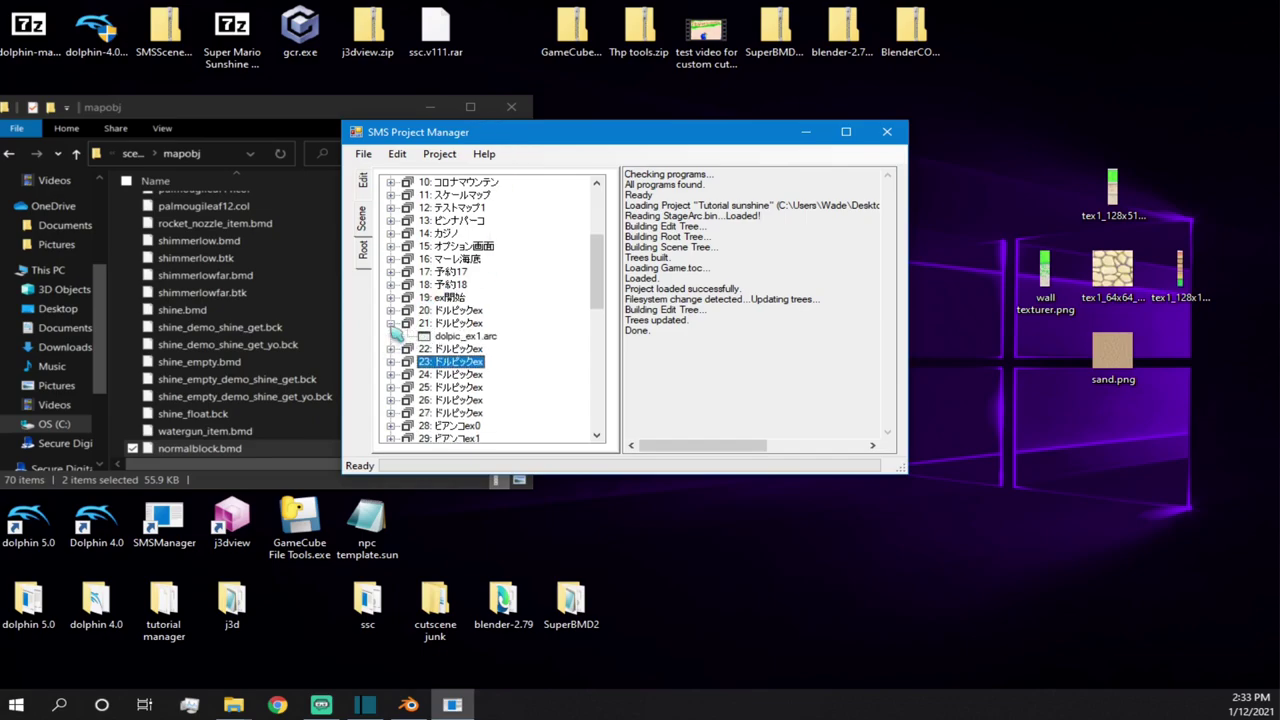
right_click(470, 337)
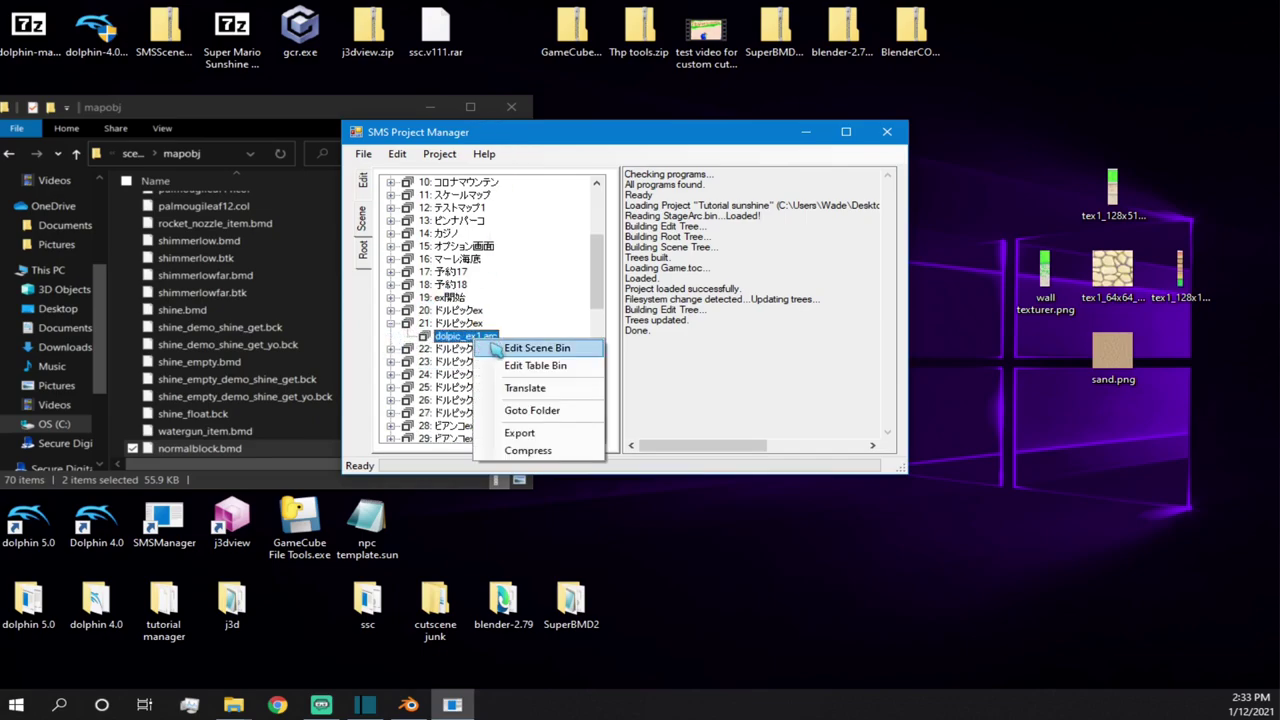
left_click(536, 348)
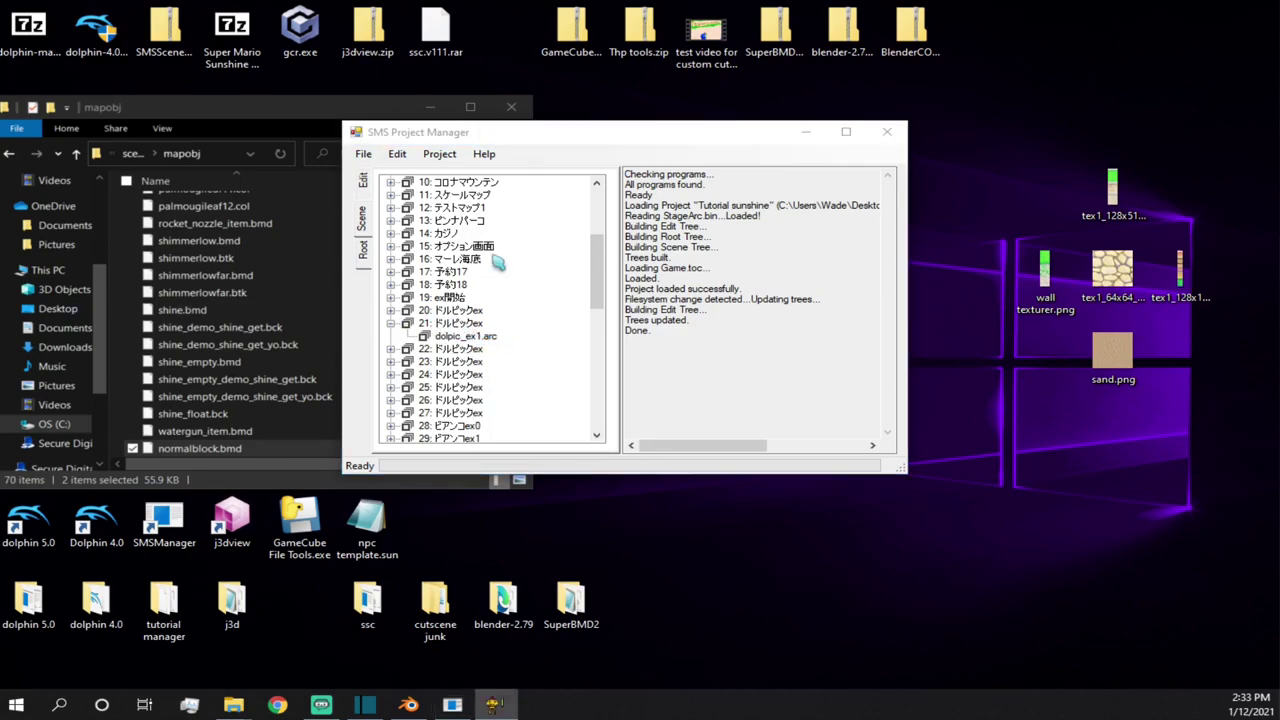
- Collapse stage 21 and open the scene bin of dolpic_ex0.arc under stage 20
left_click(391, 323)
left_click(391, 310)
right_click(445, 323)
left_click(490, 334)
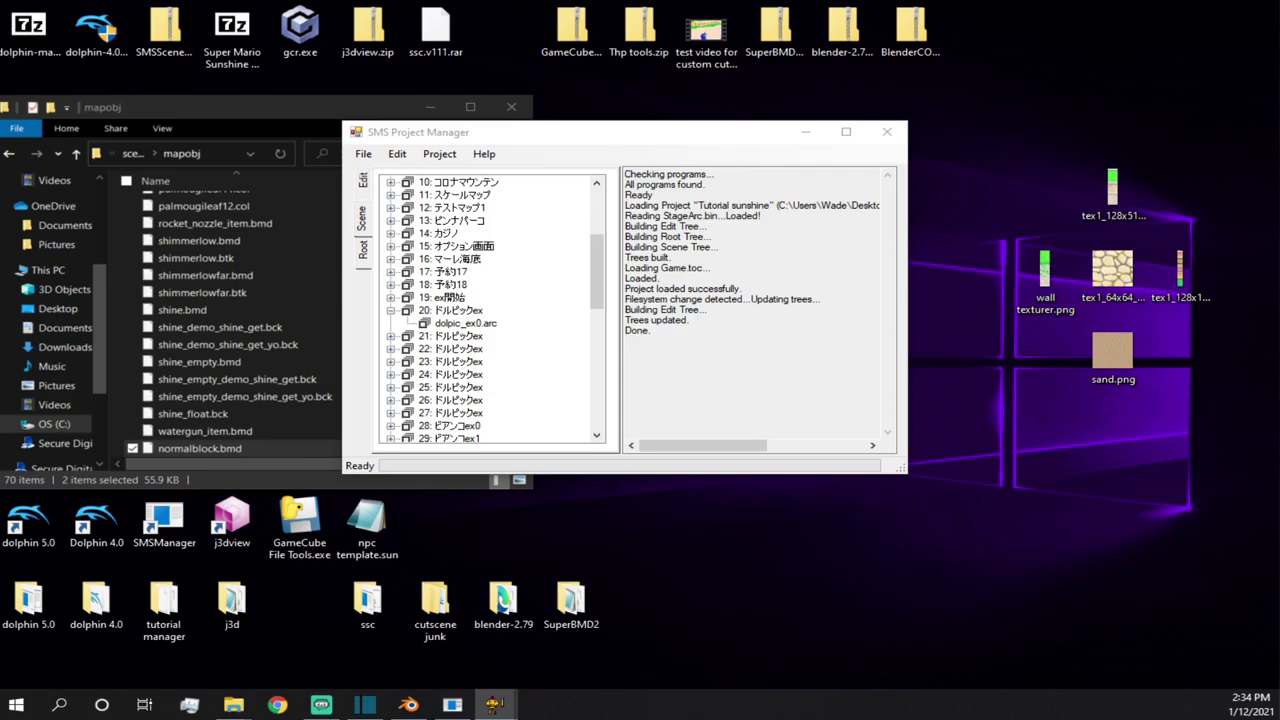
- Collapse stage 20 and open the scene bin of dolpic_ex4.arc under stage 24
left_click(391, 310)
left_click(391, 361)
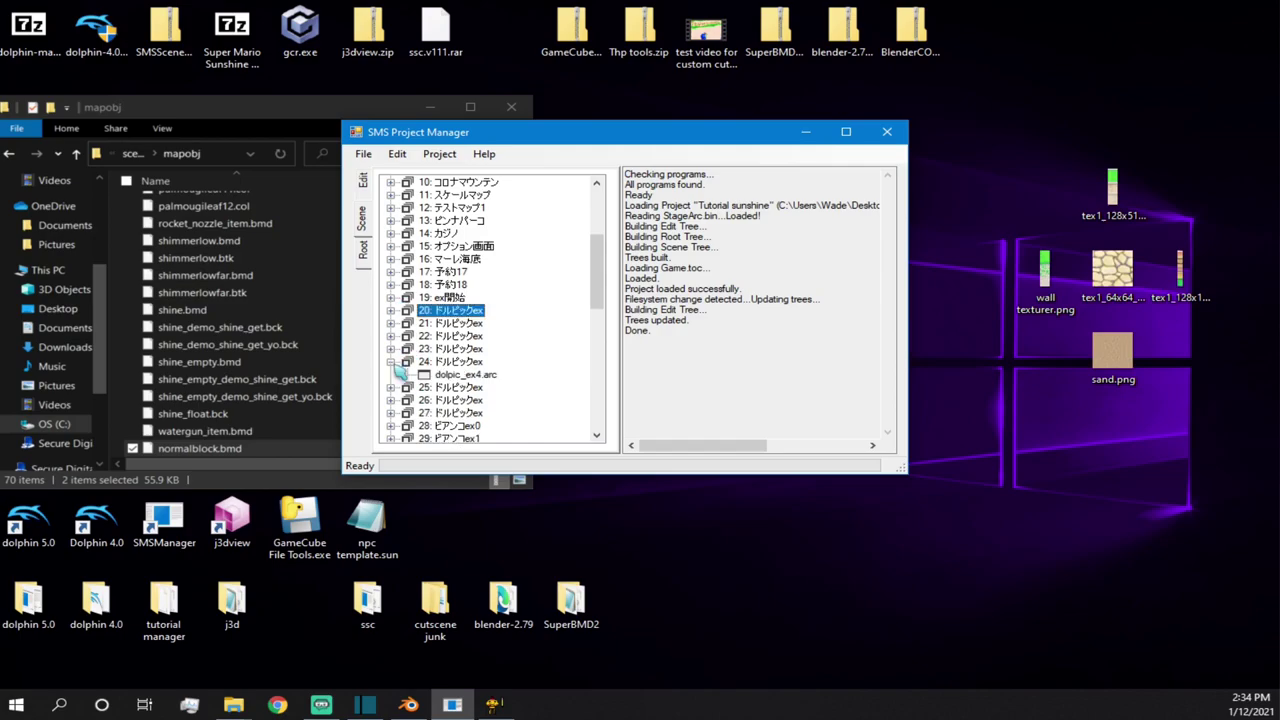
left_click(424, 376)
right_click(432, 374)
left_click(470, 381)
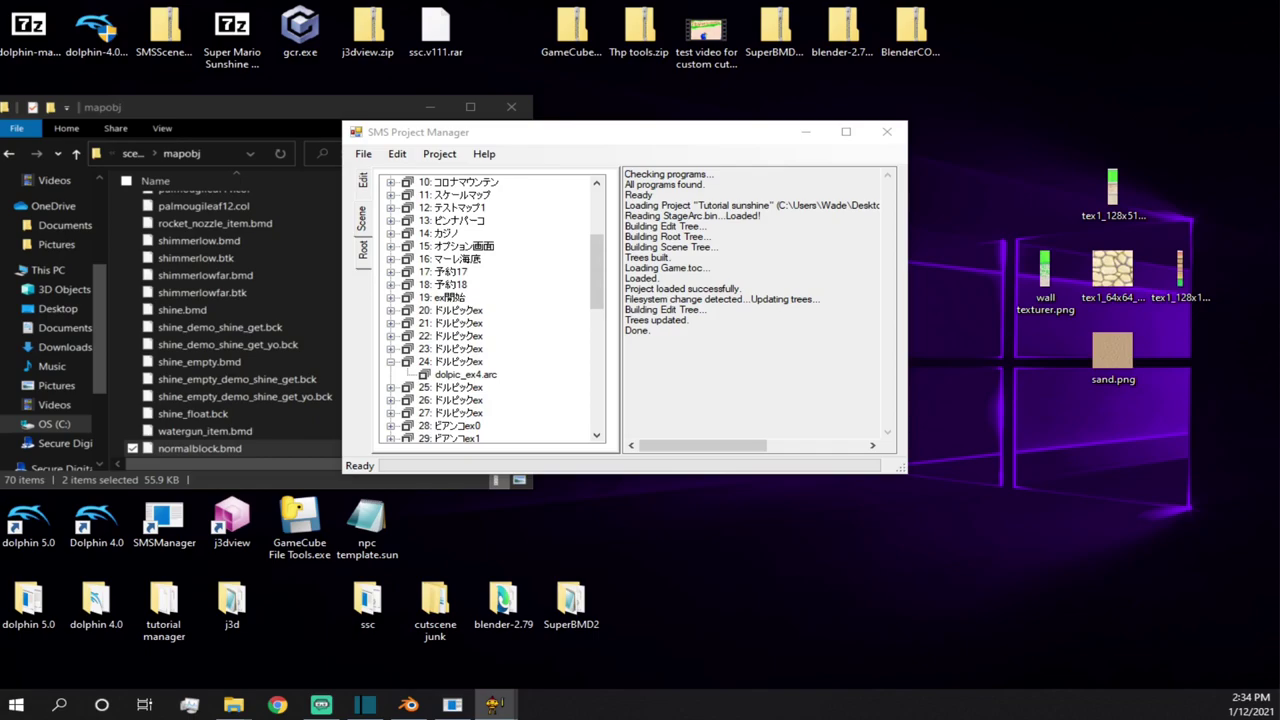
- Return to the project manager, collapse stage 24 and reopen the scene bin of dolpic_ex3.arc under stage 23
left_click(453, 704)
left_click(391, 361)
left_click(391, 348)
right_click(455, 371)
left_click(505, 374)
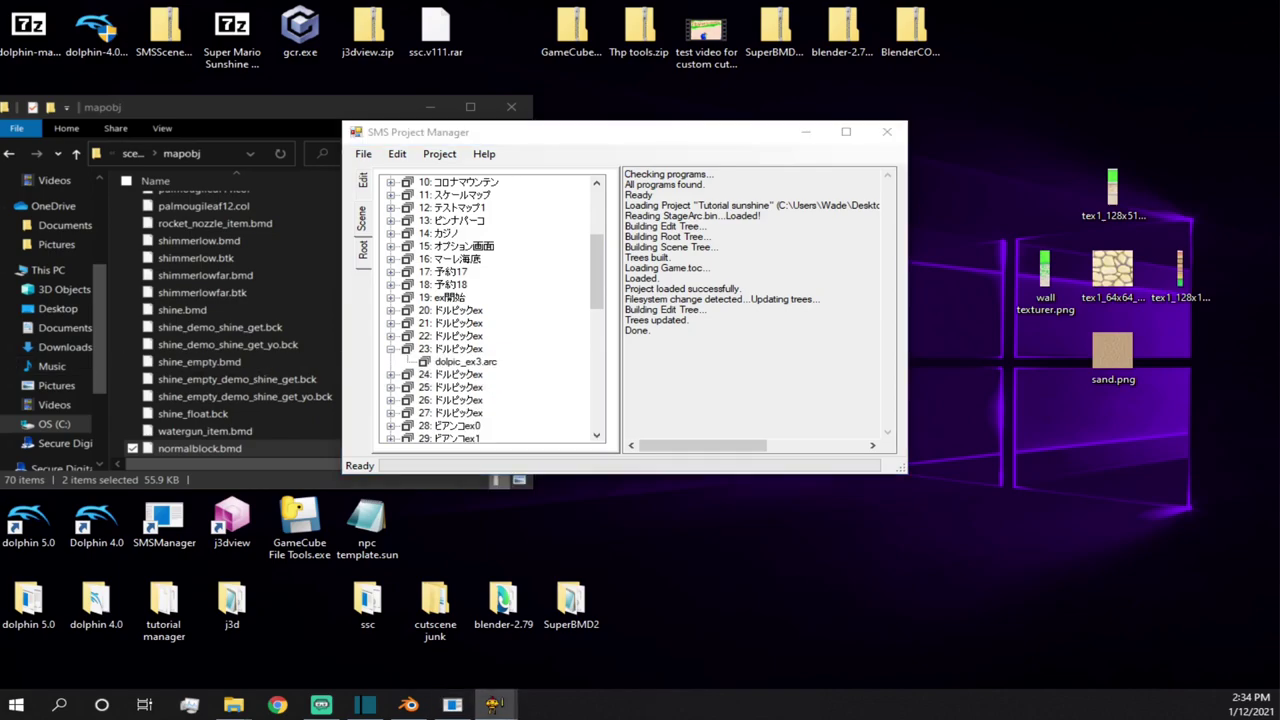
- Open the scene bin of dolpic_ex2.arc under stage 22
left_click(391, 336)
right_click(487, 352)
left_click(505, 358)
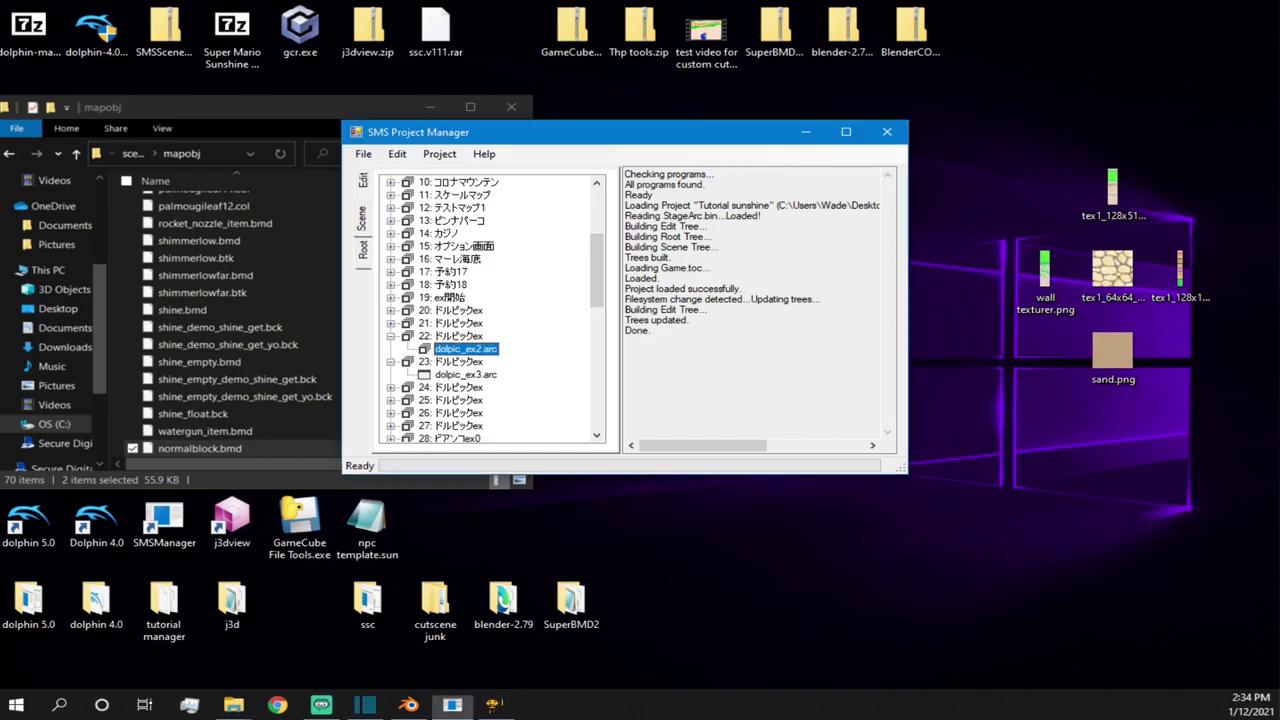
- Collapse stages 22 and 23 and open the scene bin of dolpic_ex4.arc under stage 24 again
left_click(391, 336)
left_click(392, 349)
left_click(392, 361)
right_click(456, 375)
left_click(462, 384)
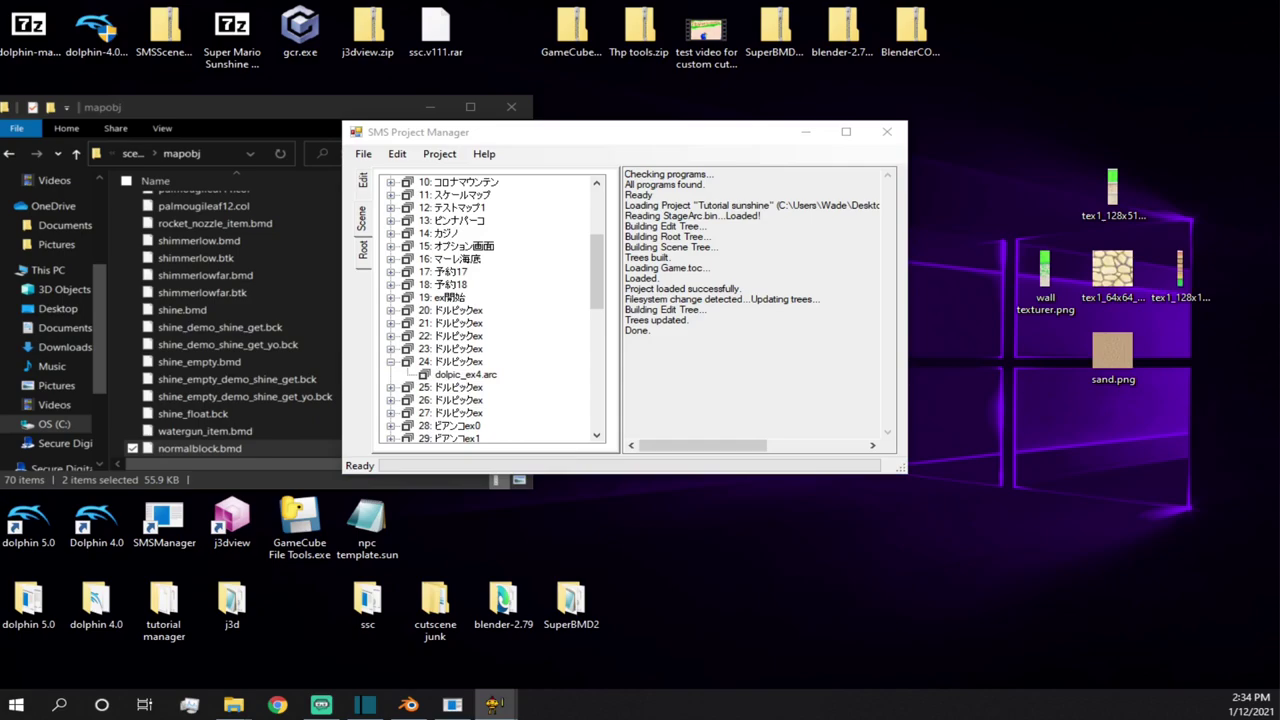
- Return to the project manager, collapse stage 24 and open the scene bin of dolpic_ex5.arc under stage 25
left_click(453, 705)
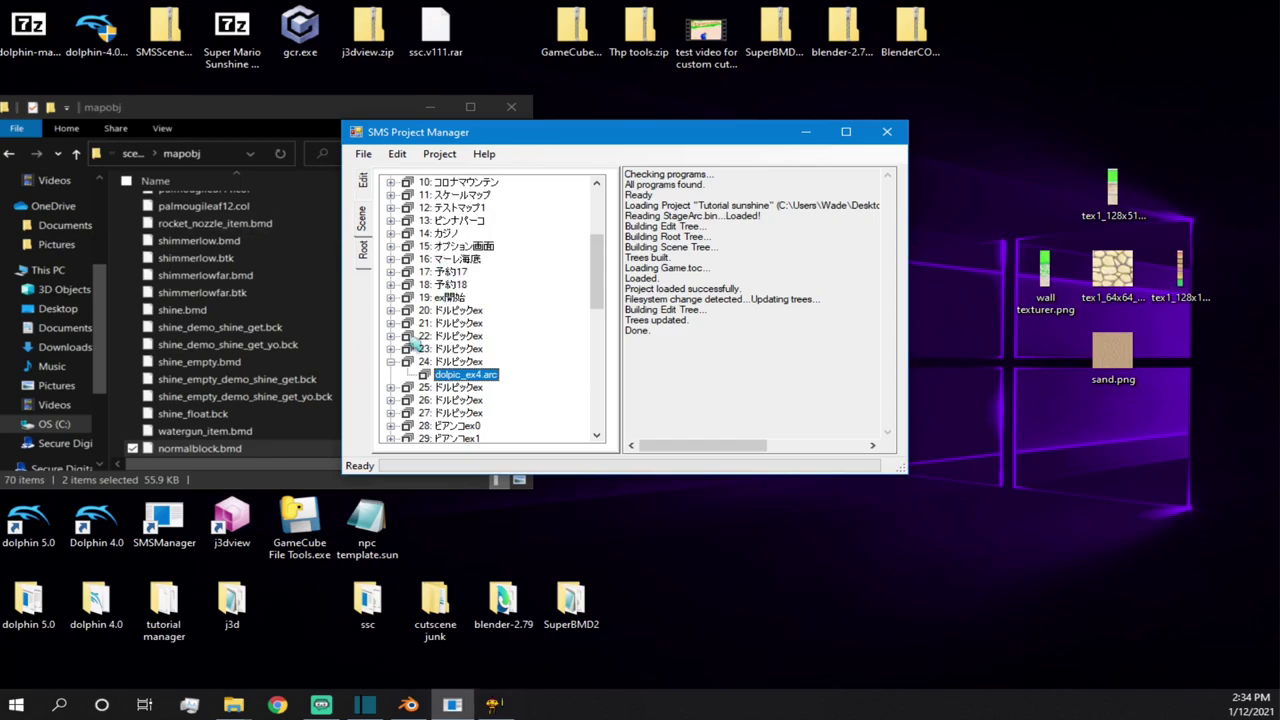
left_click(391, 361)
left_click(391, 374)
right_click(455, 387)
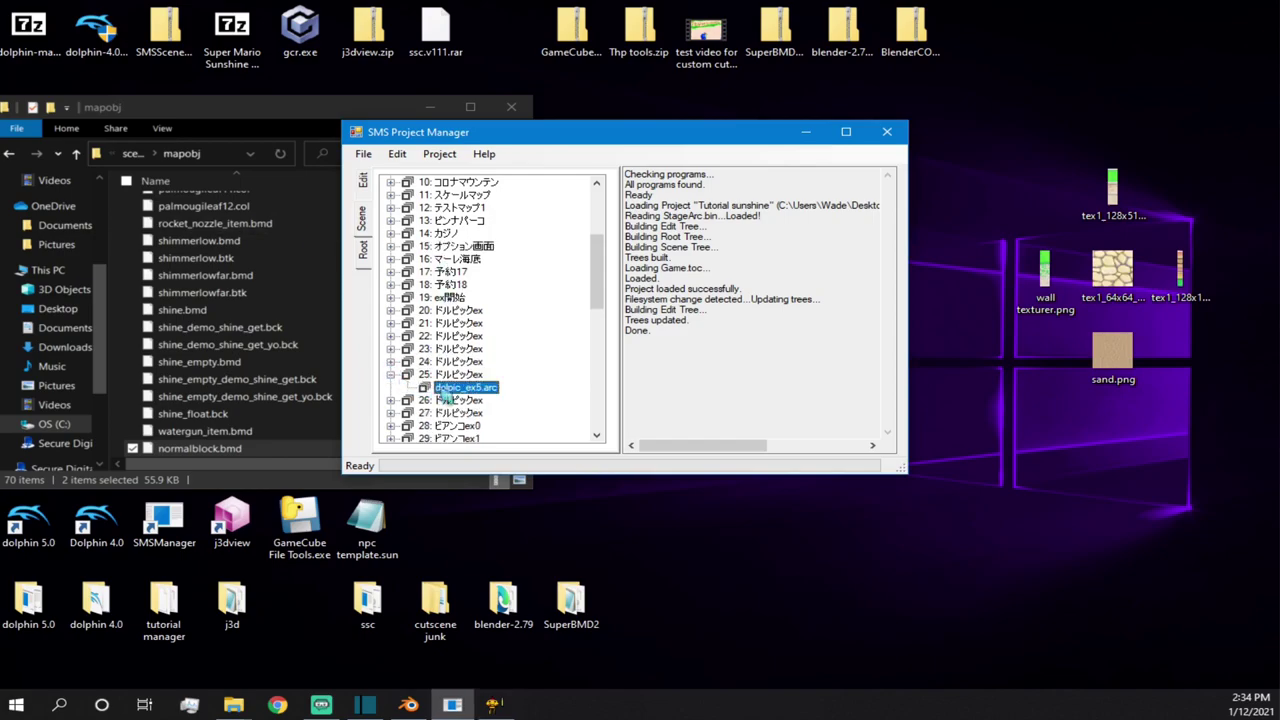
left_click(462, 401)
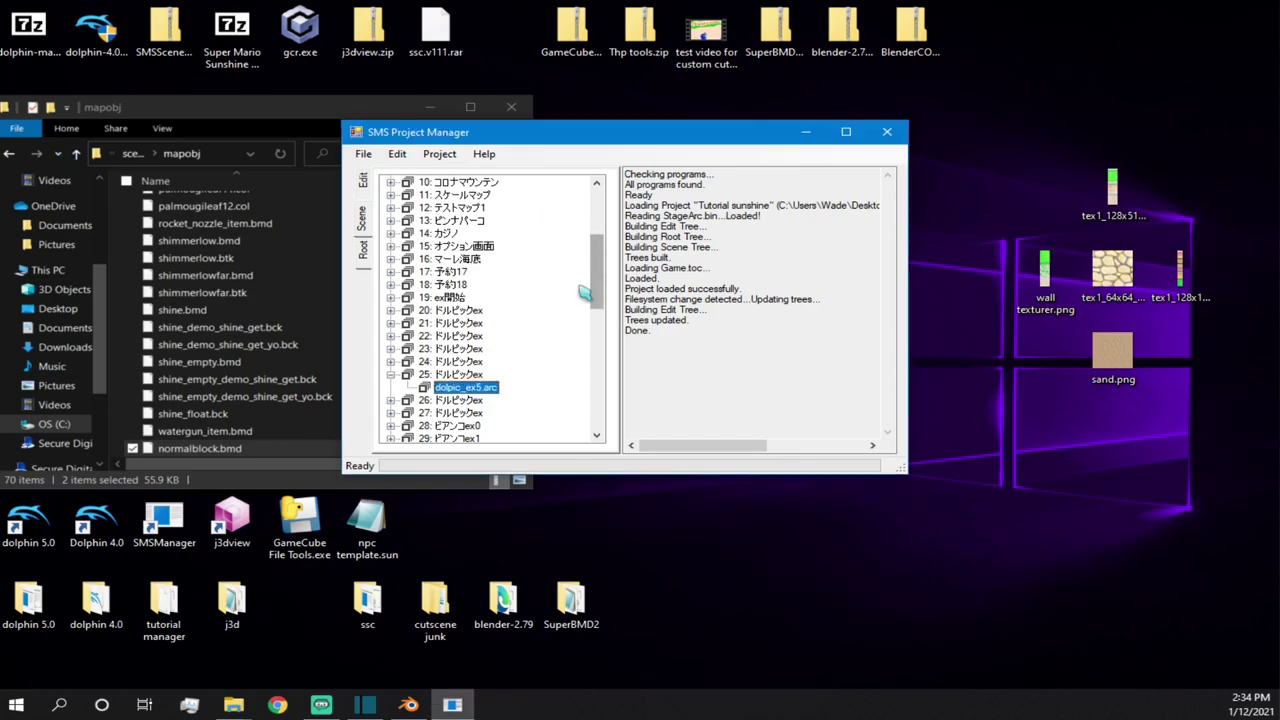
right_click(478, 395)
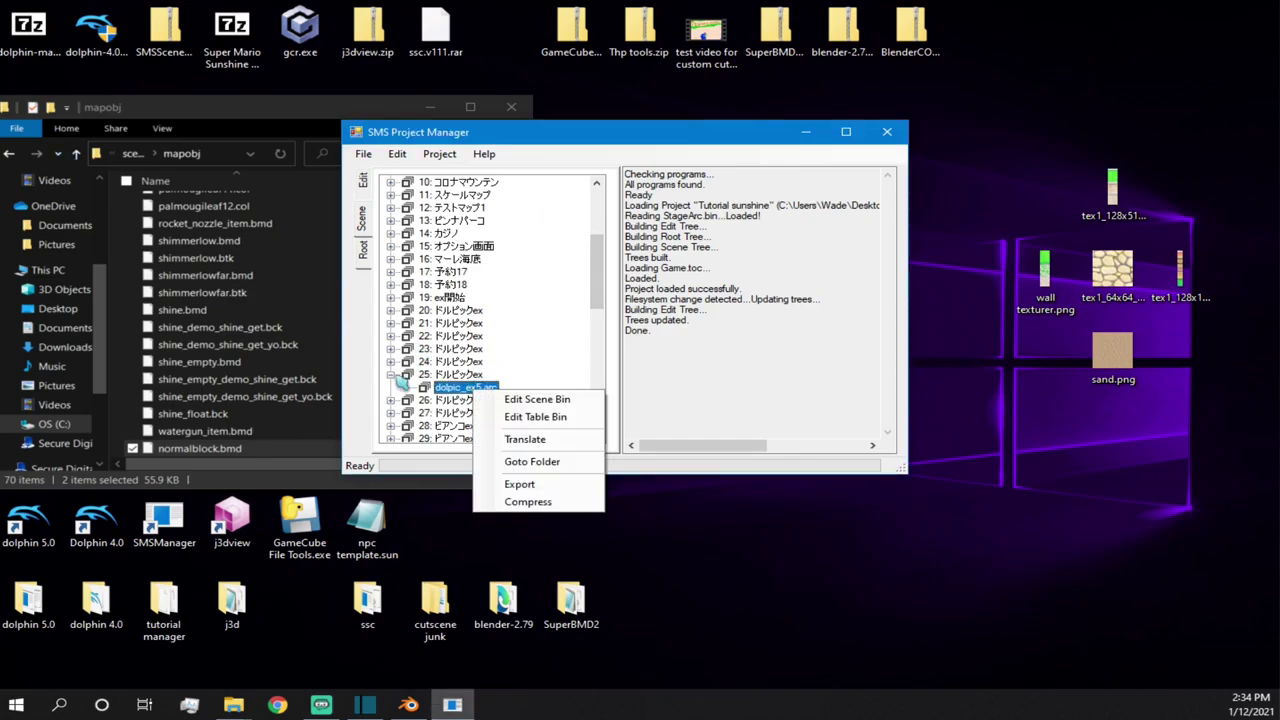
- Collapse stage 25 and open the scene bin of coro_ex3.arc under stage 49
left_click(391, 374)
scroll(408, 362, "down", 1)
scroll(408, 355, "down", 8)
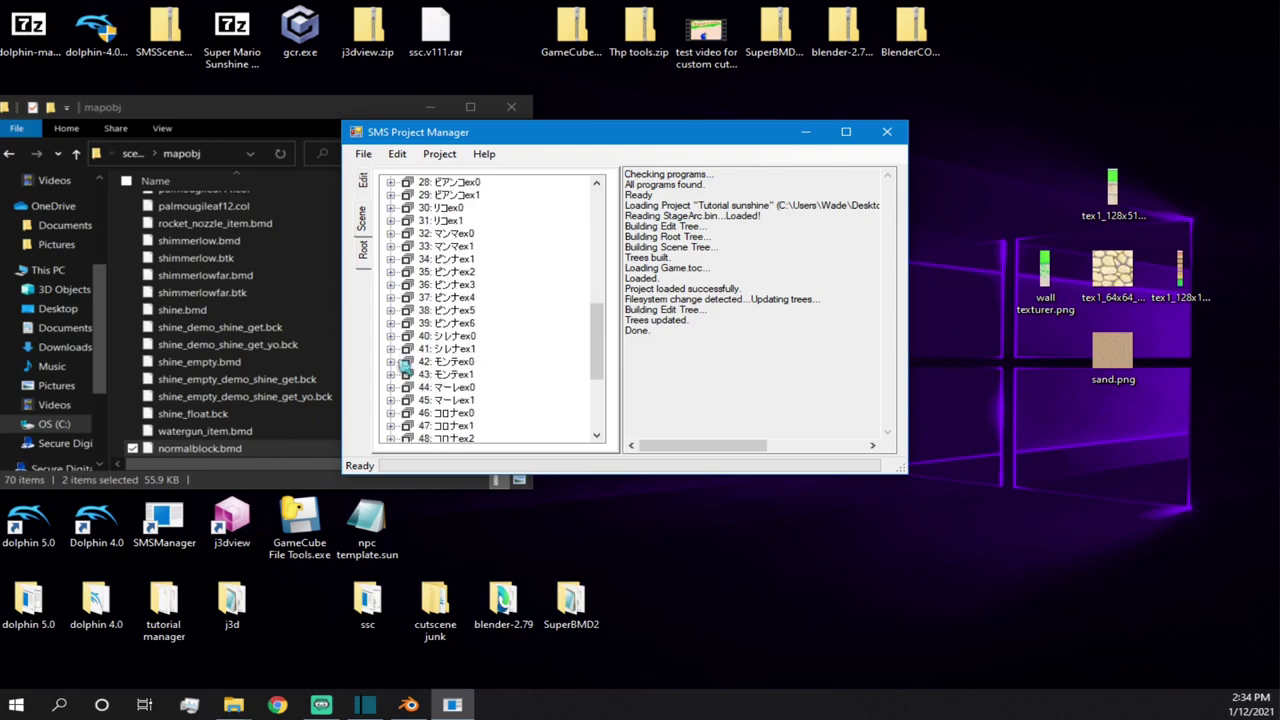
left_click(391, 336)
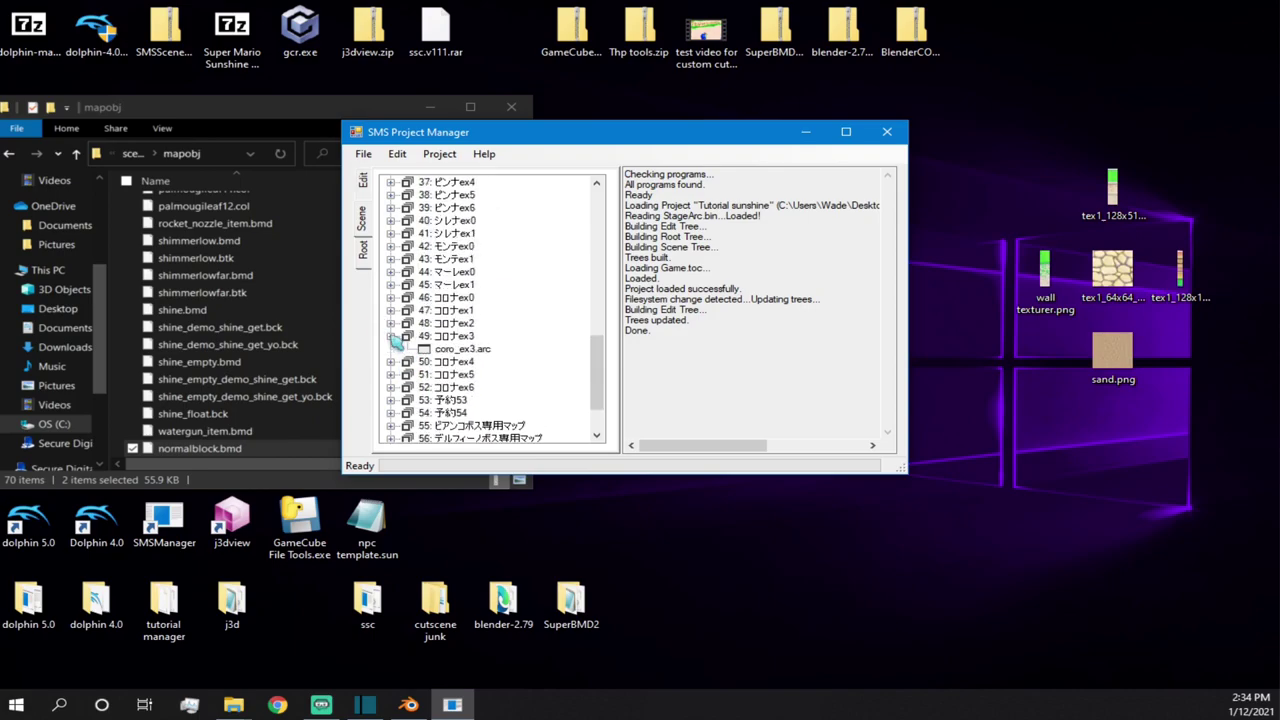
left_click(445, 349)
right_click(450, 349)
left_click(480, 360)
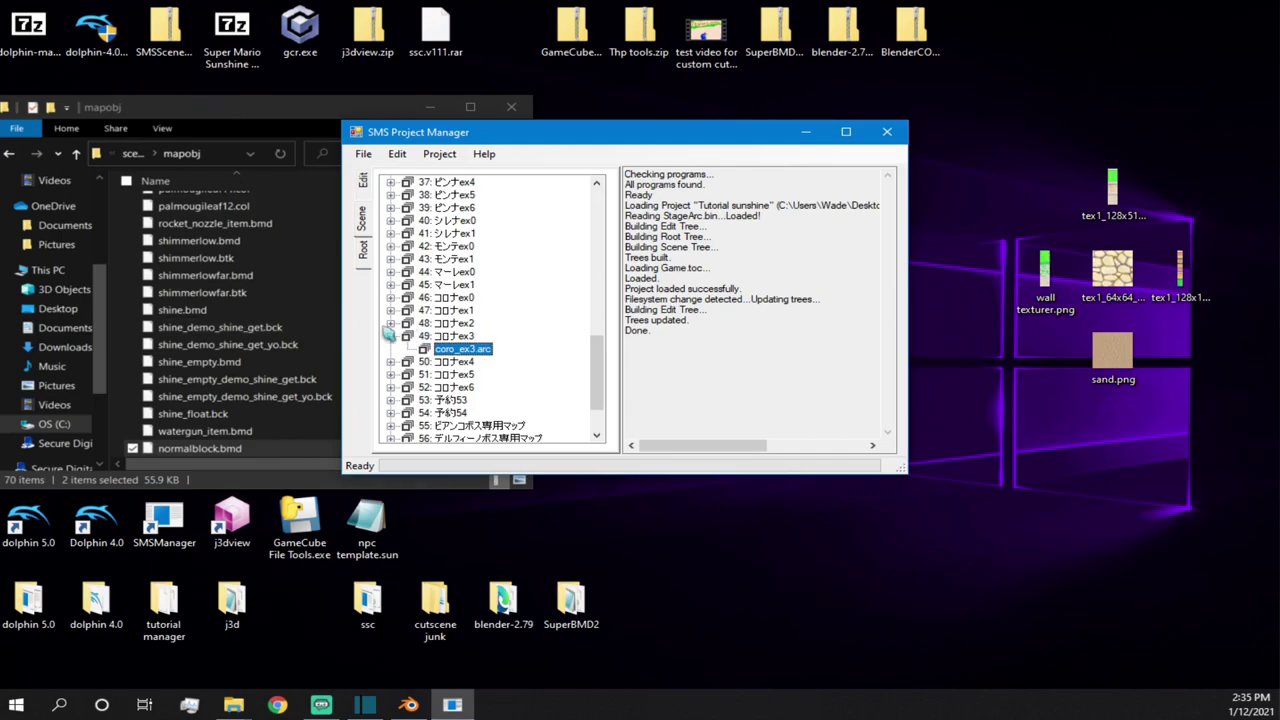
- Return to the ex stages in the project manager and open the scene bin of bia_ex0.arc under stage 28
scroll(390, 338, "up", 10)
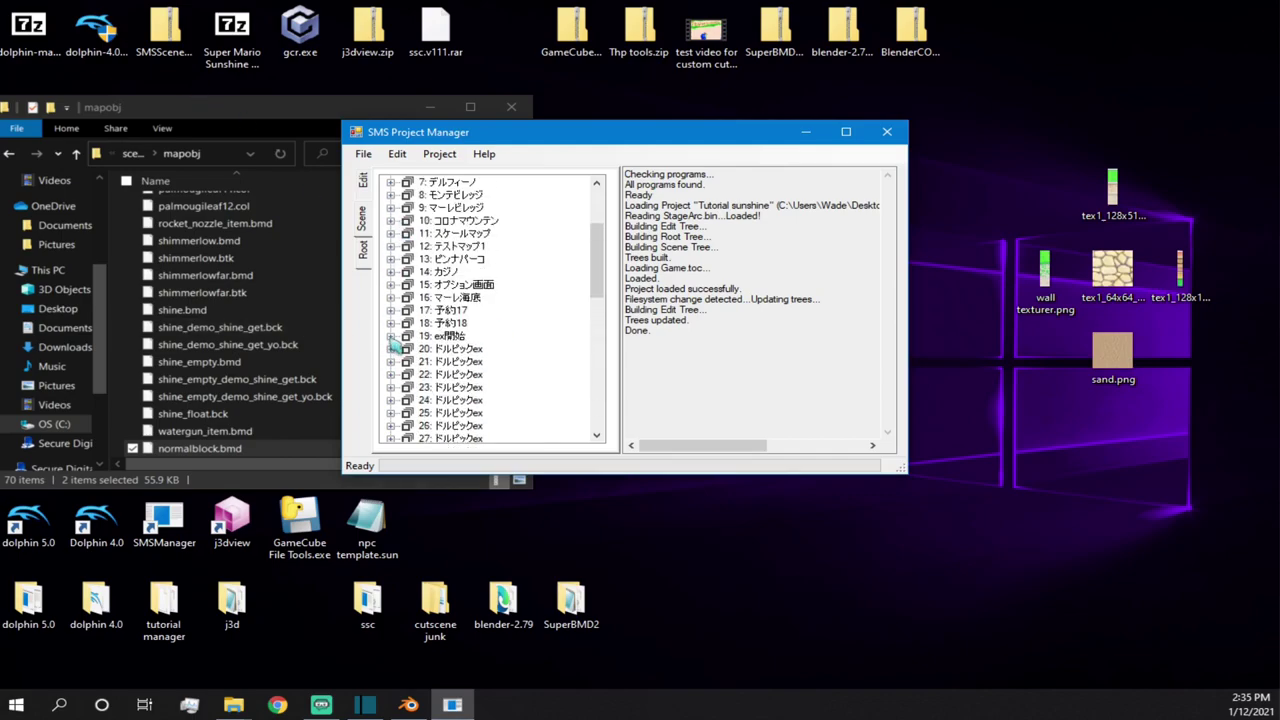
left_click(392, 349)
left_click(392, 349)
scroll(398, 355, "down", 2)
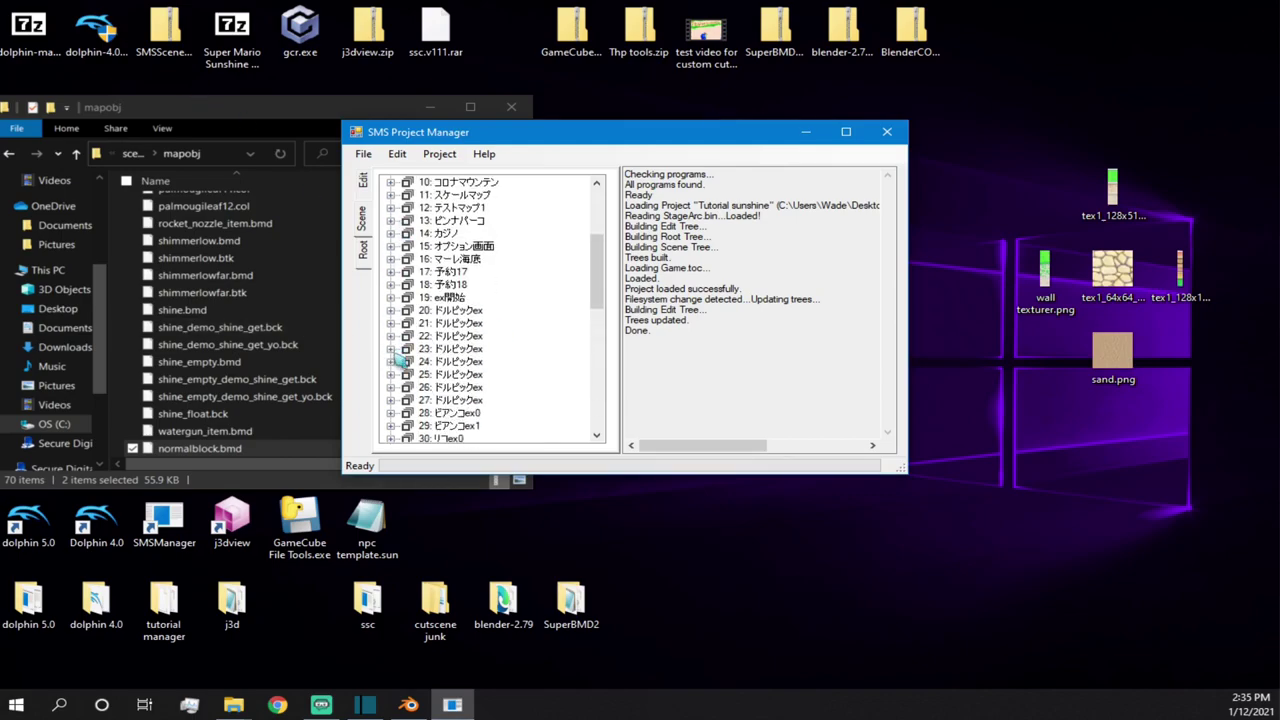
left_click(391, 378)
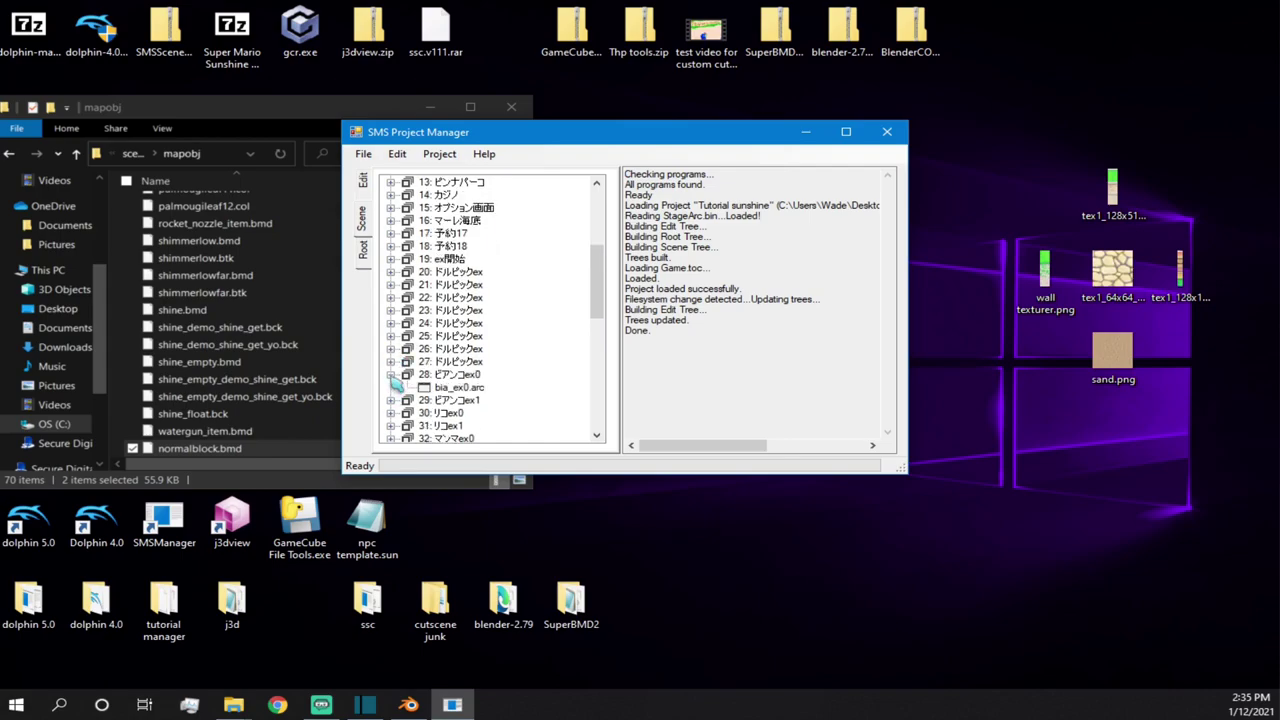
right_click(442, 388)
left_click(505, 395)
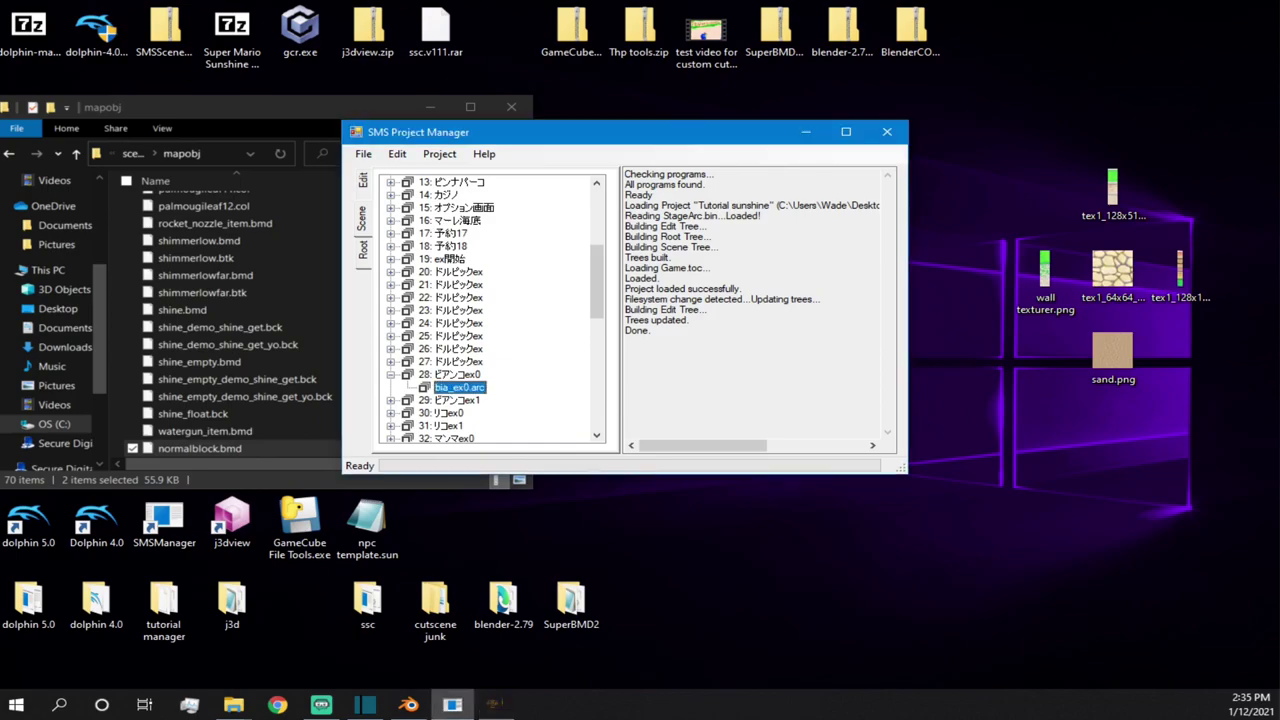
- Collapse stage 28 and open the scene bin of bia_ex1.arc under stage 29
left_click(392, 375)
left_click(391, 387)
right_click(446, 399)
left_click(477, 405)
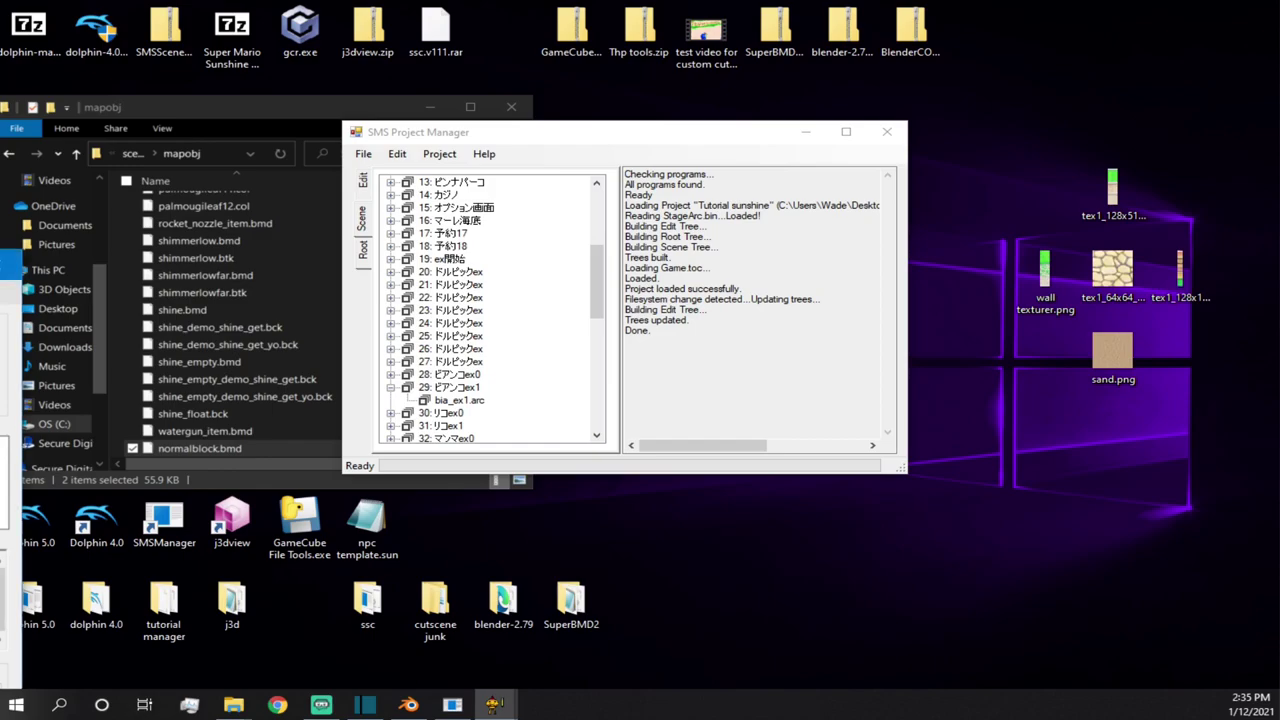
- Move the bin editor and Scene Preview windows fully on screen and select the large NormalBlock (ノーマルブロック 1)
left_click_drag(8, 268, 786, 280)
left_click_drag(2, 86, 661, 34)
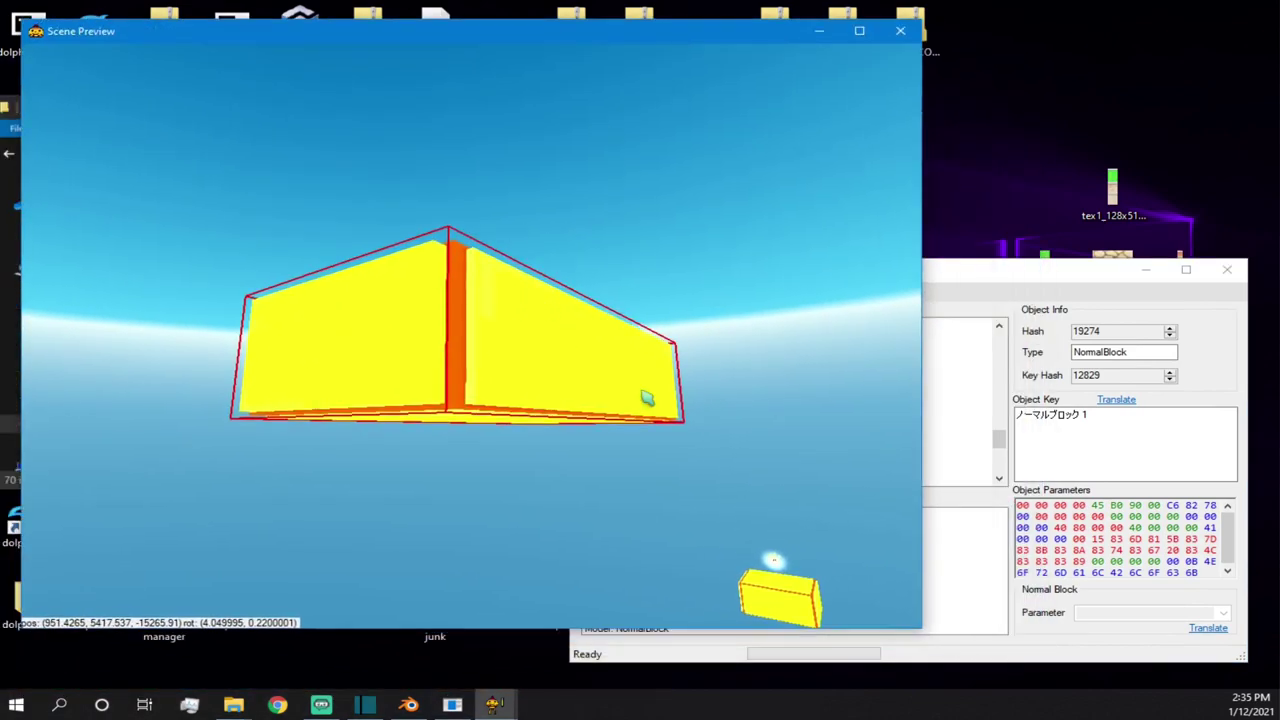
left_click(758, 597)
left_click(496, 381)
left_click(999, 279)
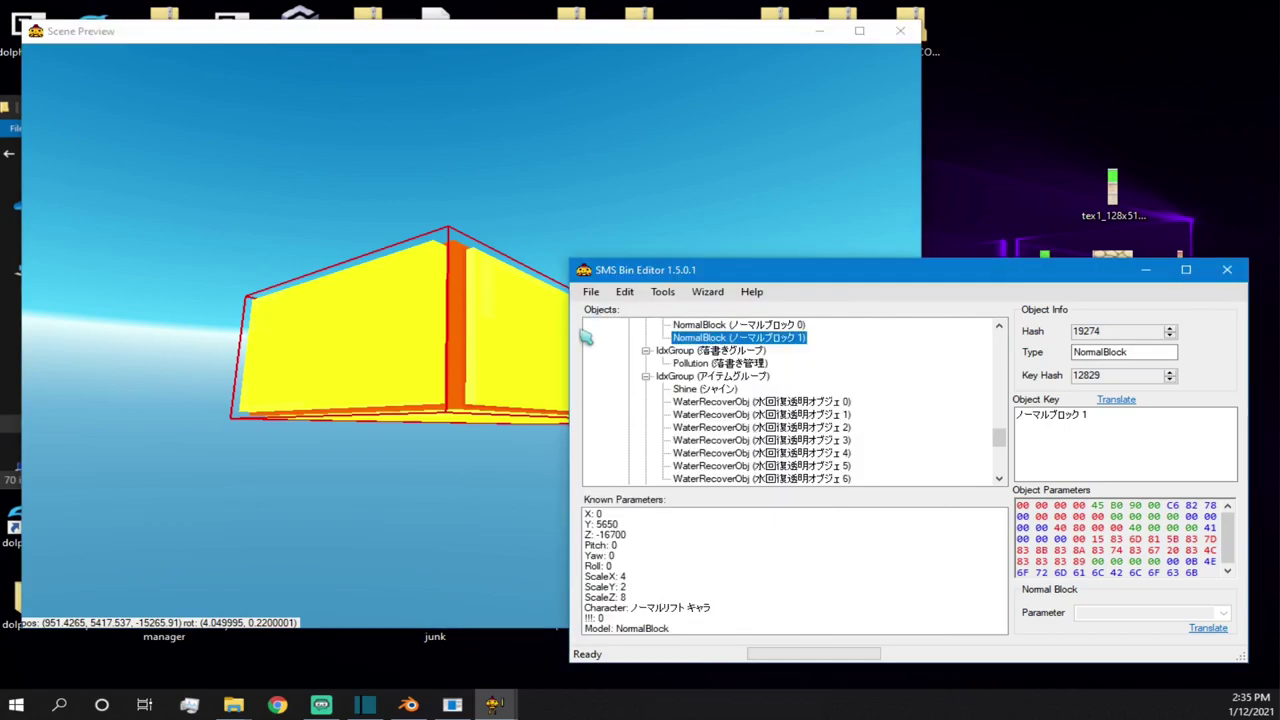
left_click(731, 340)
right_click(731, 342)
key("Escape")
- Inspect the conductor initialization GroupObj at the start of the object tree and its map object and effect managers
scroll(772, 345, "up", 3)
scroll(768, 342, "up", 5)
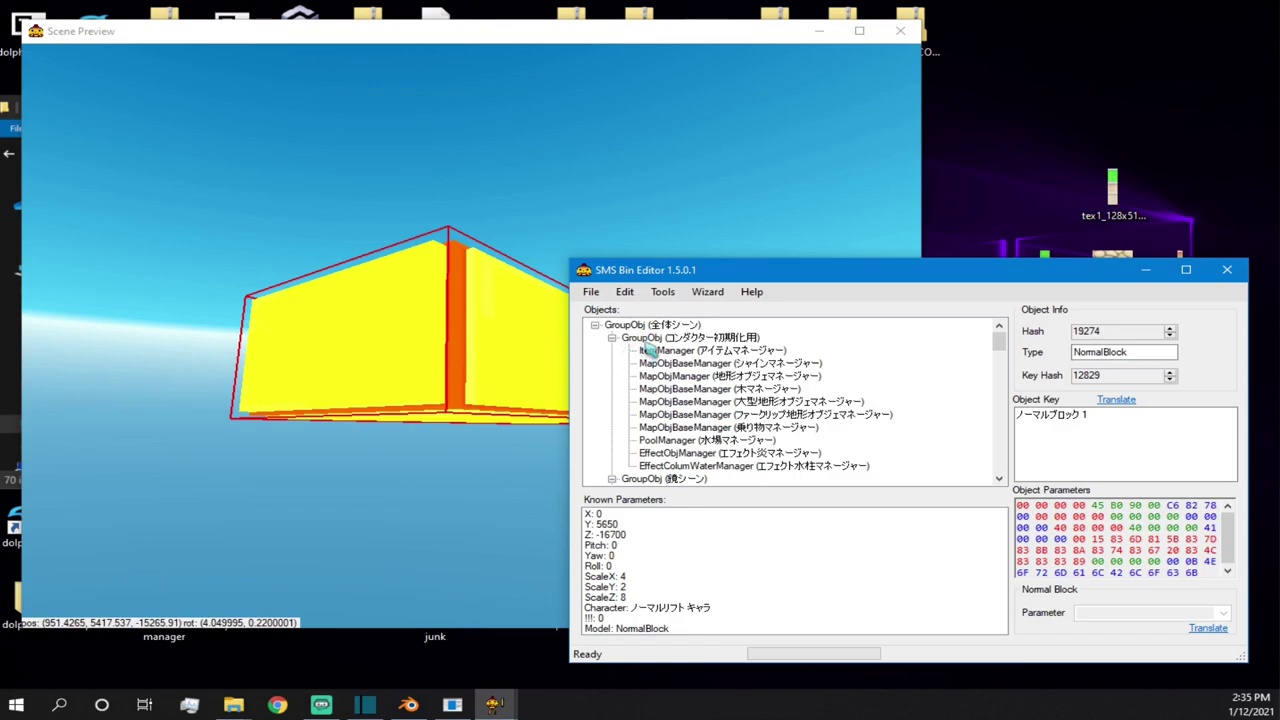
left_click(652, 338)
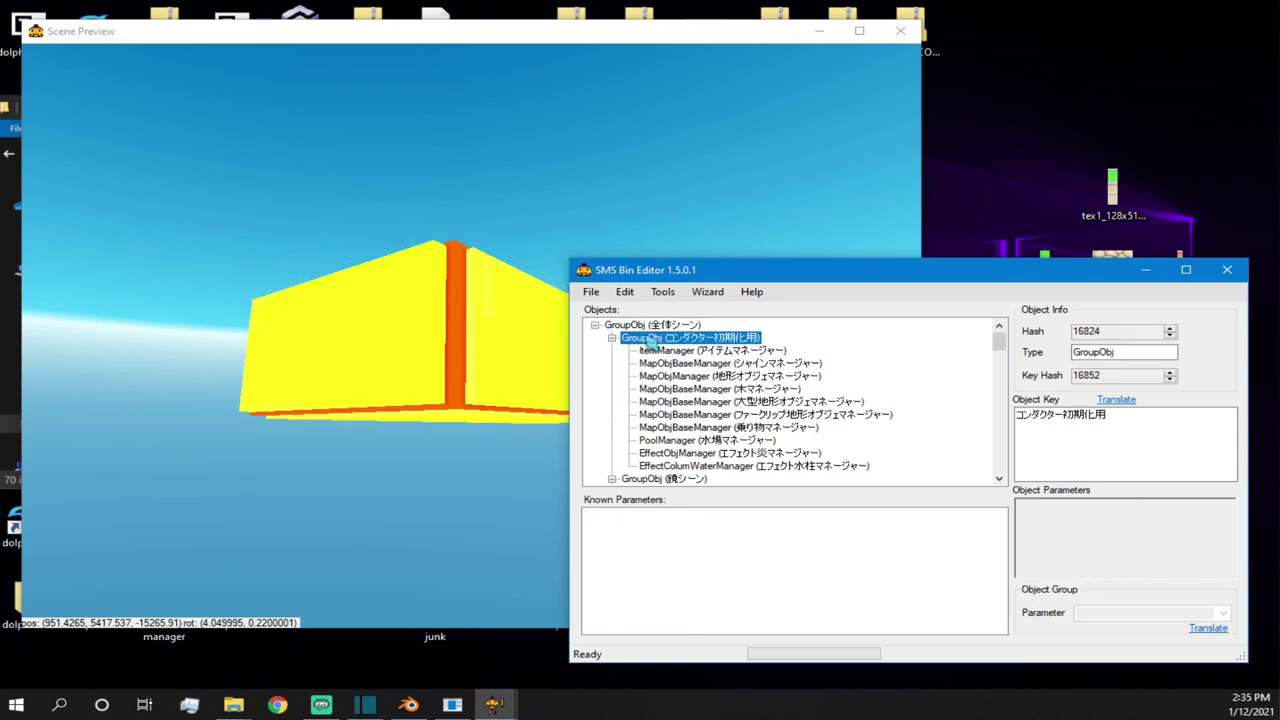
left_click(697, 401)
left_click(694, 427)
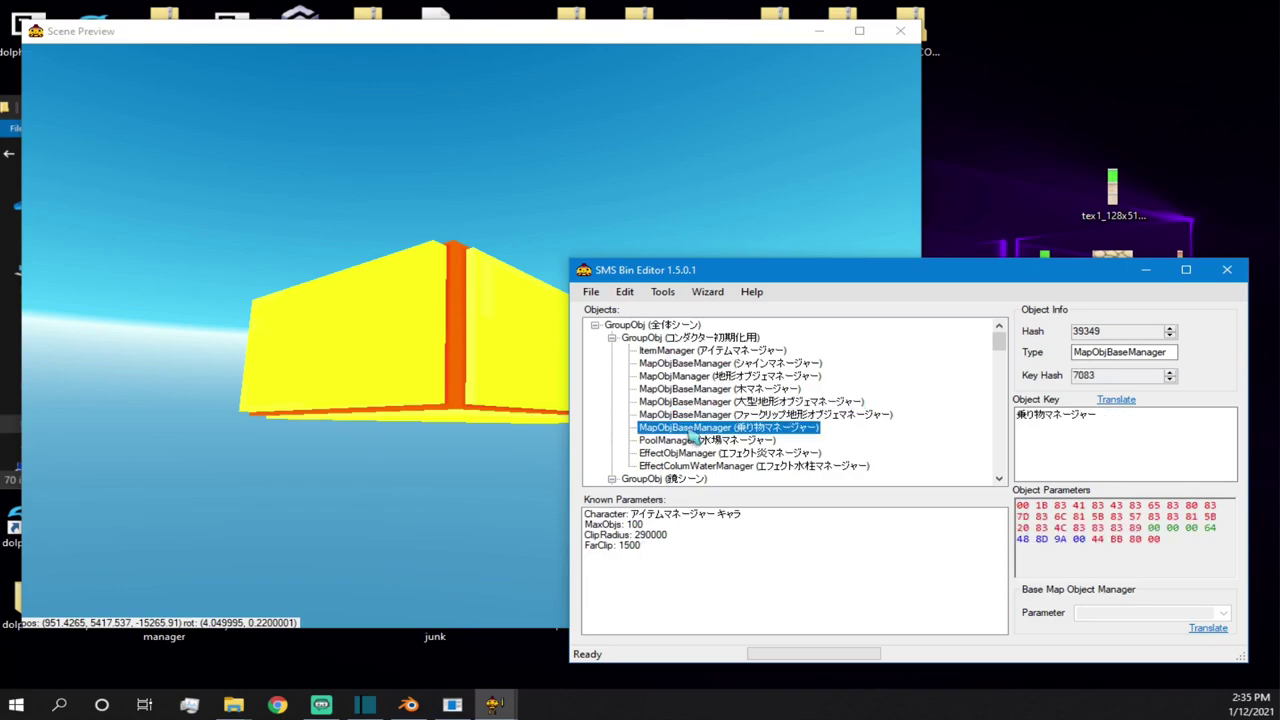
left_click(690, 453)
left_click(692, 427)
- Inspect the map, sky and manager IdxGroups under Strategy
scroll(697, 410, "down", 6)
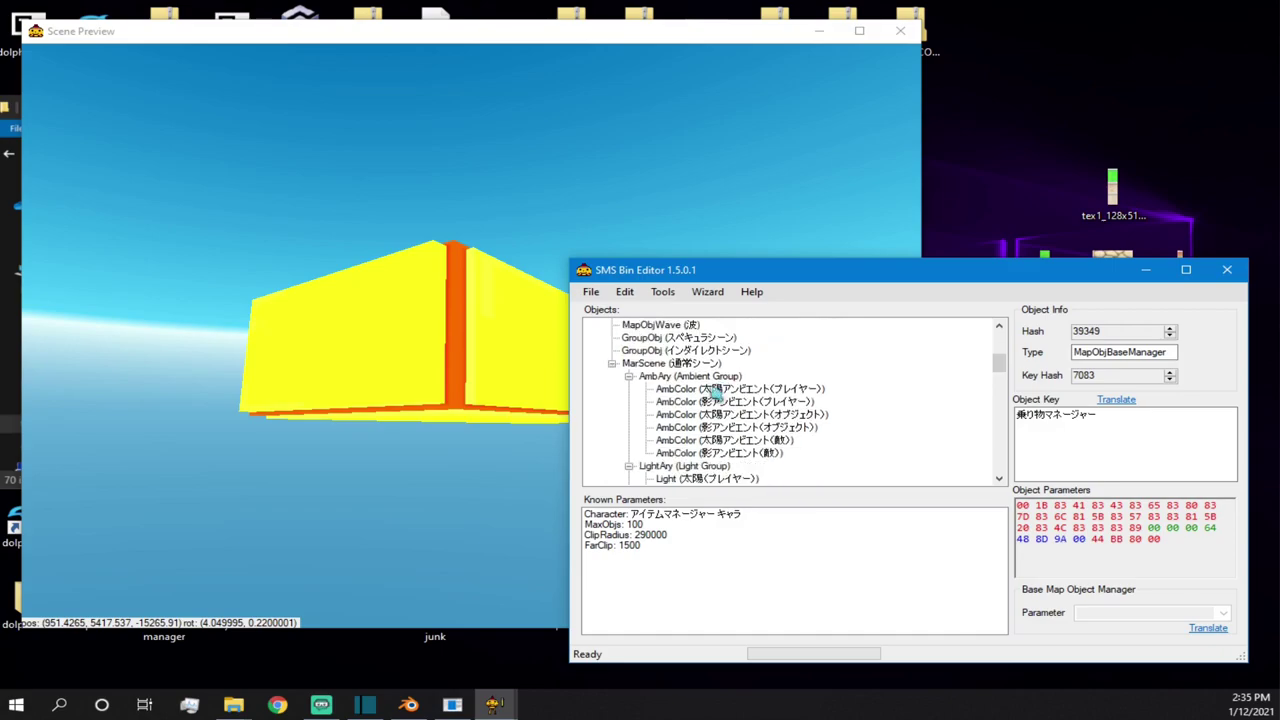
scroll(717, 393, "down", 9)
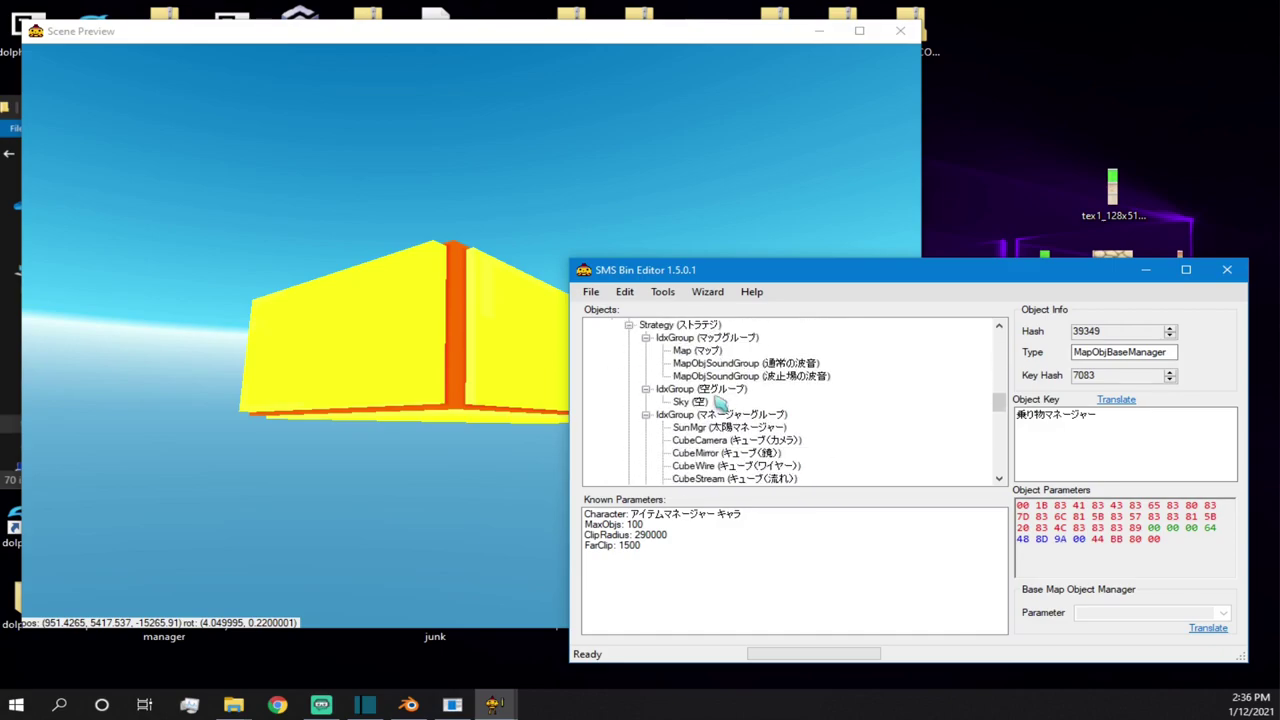
left_click(712, 377)
left_click(700, 339)
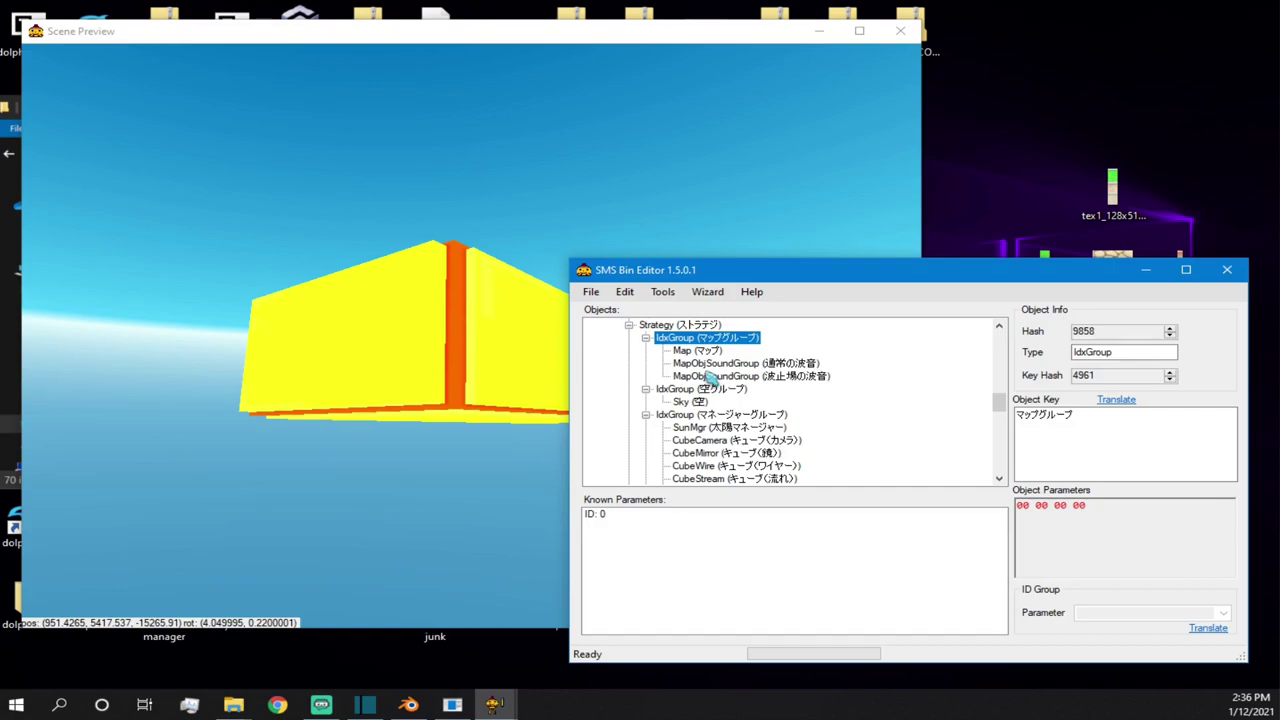
left_click(689, 416)
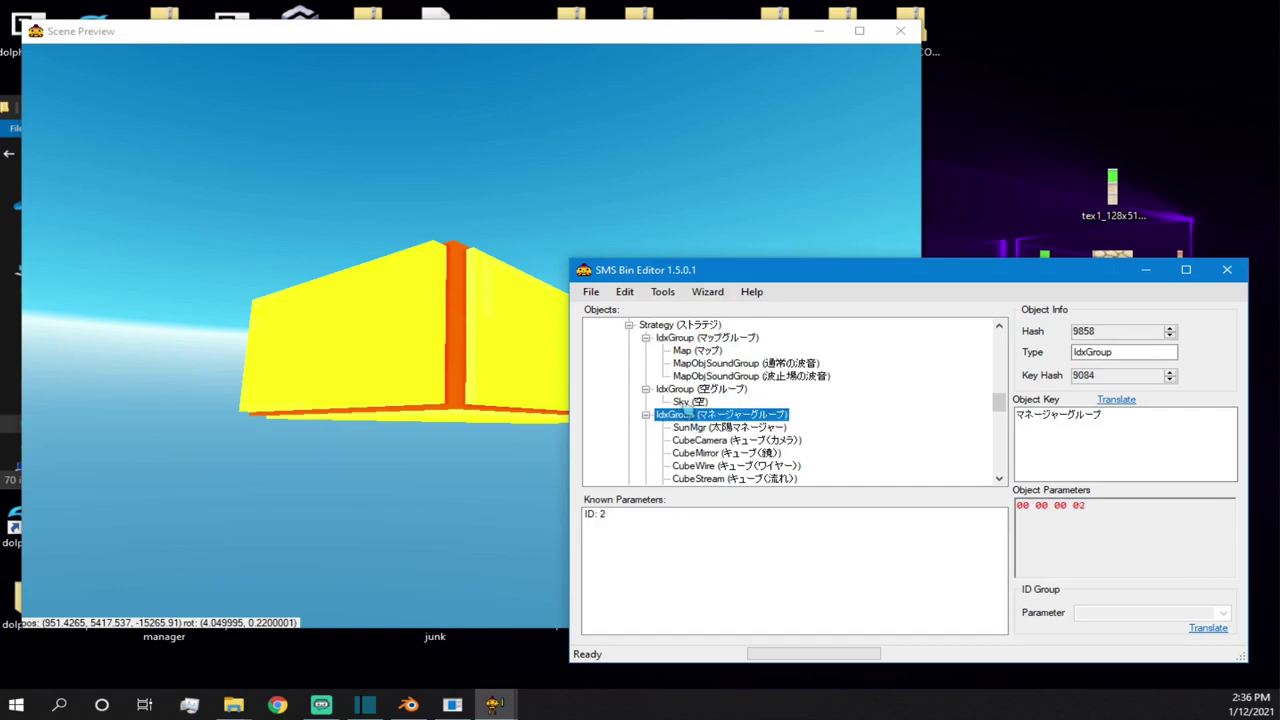
left_click(686, 390)
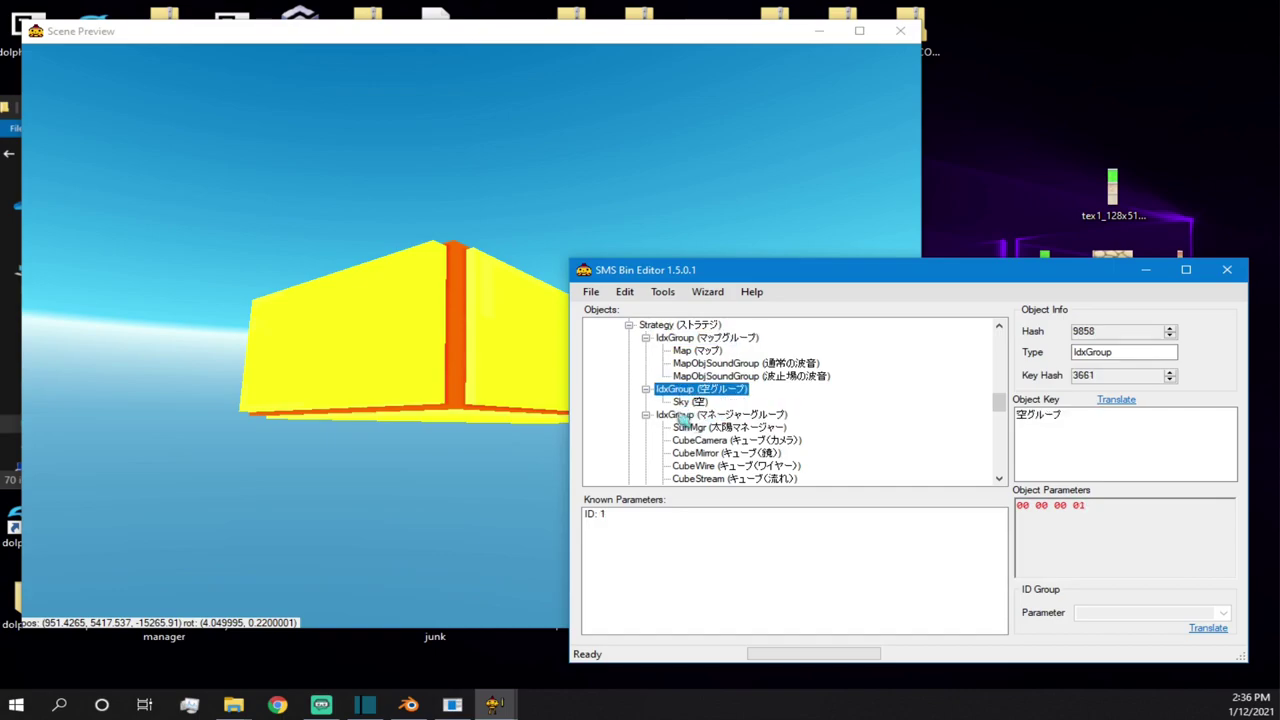
left_click(680, 416)
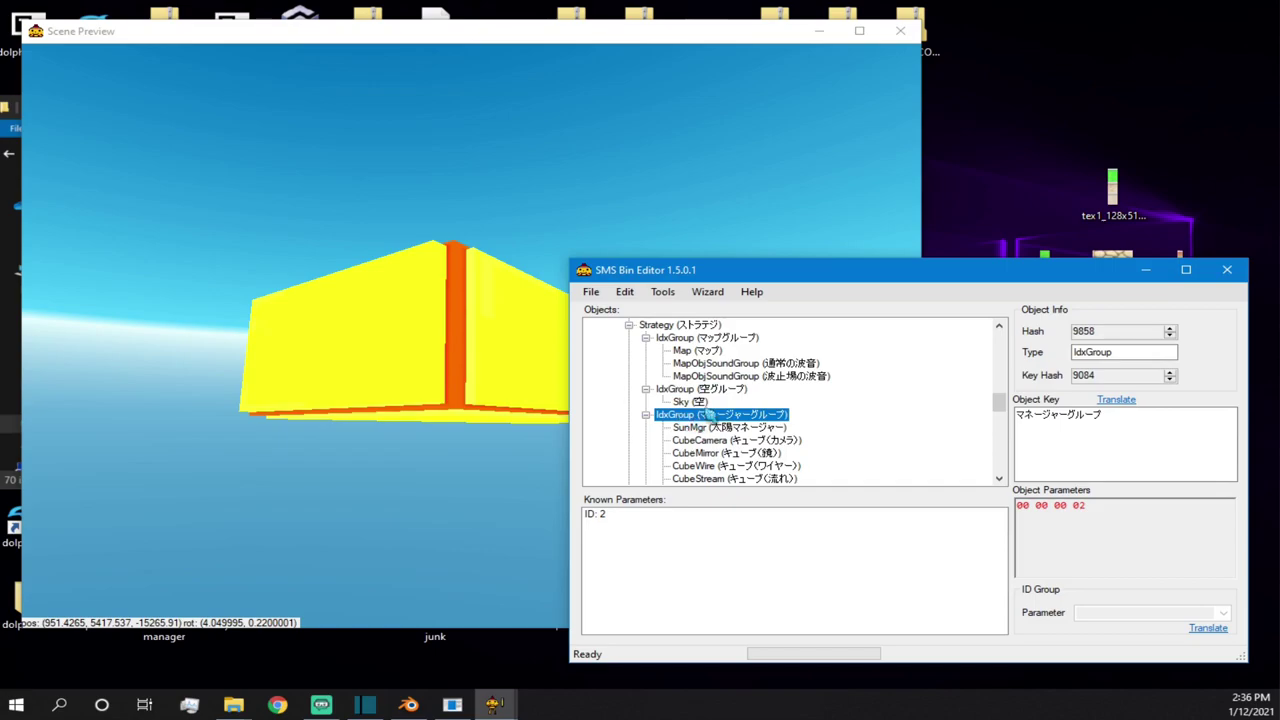
- Inspect the object IdxGroup (オブジェクトグループ) and its two NormalBlocks, checking the actions available for each block
scroll(713, 405, "down", 4)
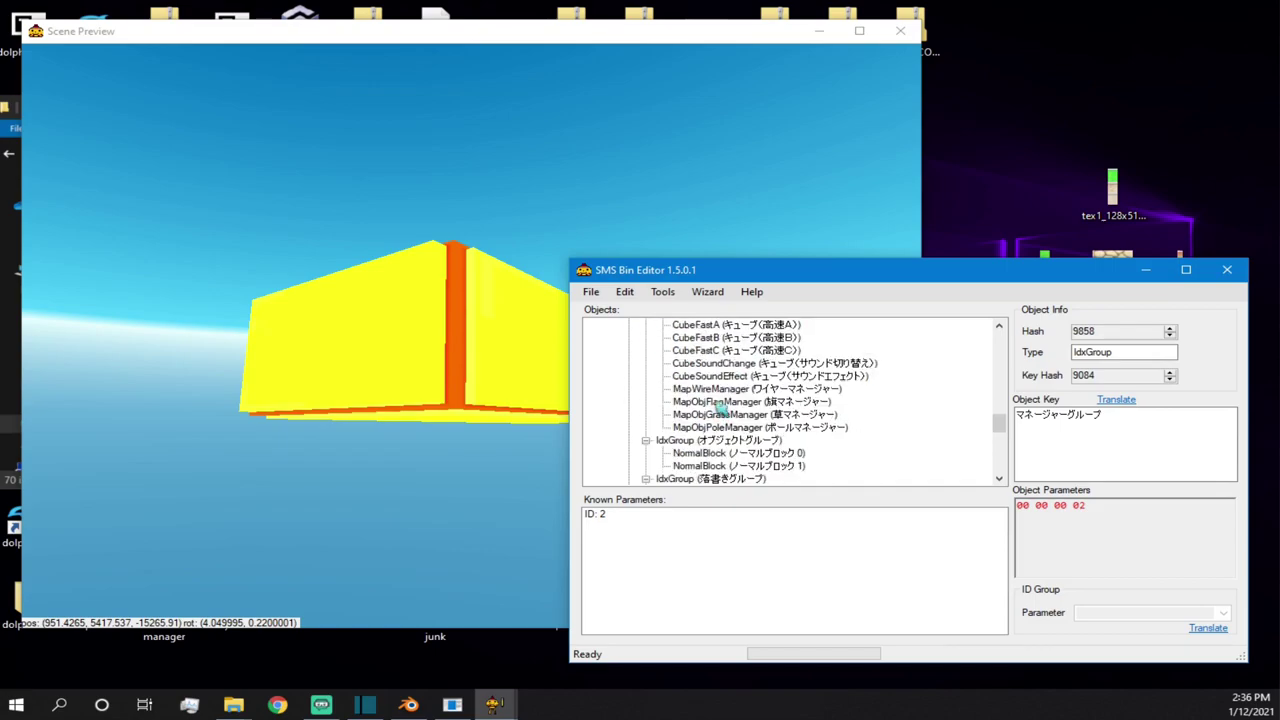
left_click(683, 441)
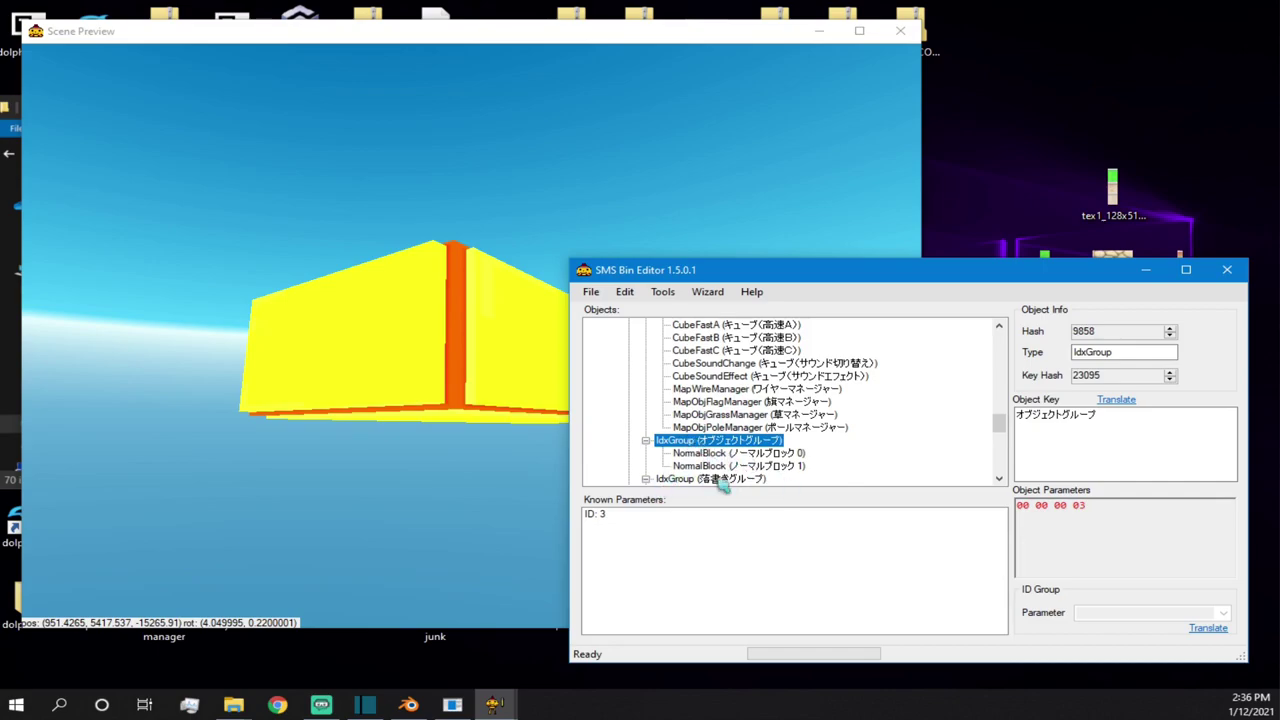
scroll(671, 475, "down", 1)
left_click(702, 416)
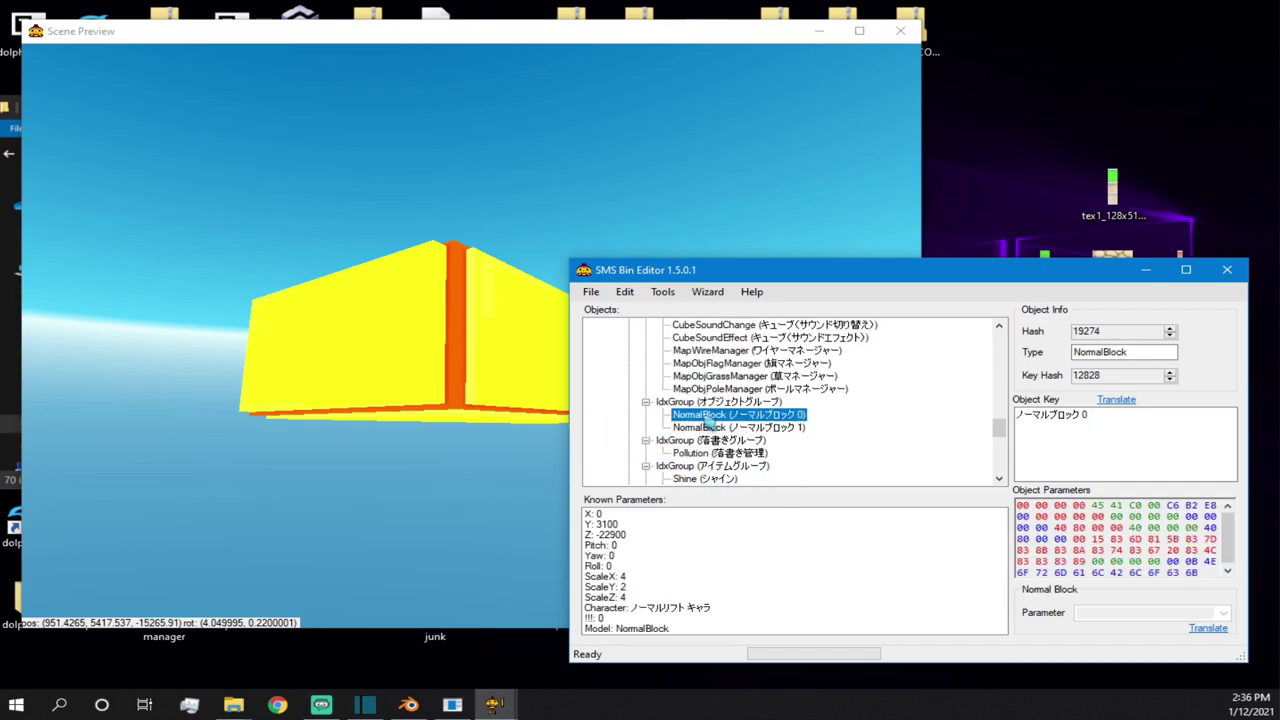
right_click(703, 417)
left_click(689, 429)
right_click(740, 427)
left_click(779, 438)
right_click(757, 427)
left_click(800, 437)
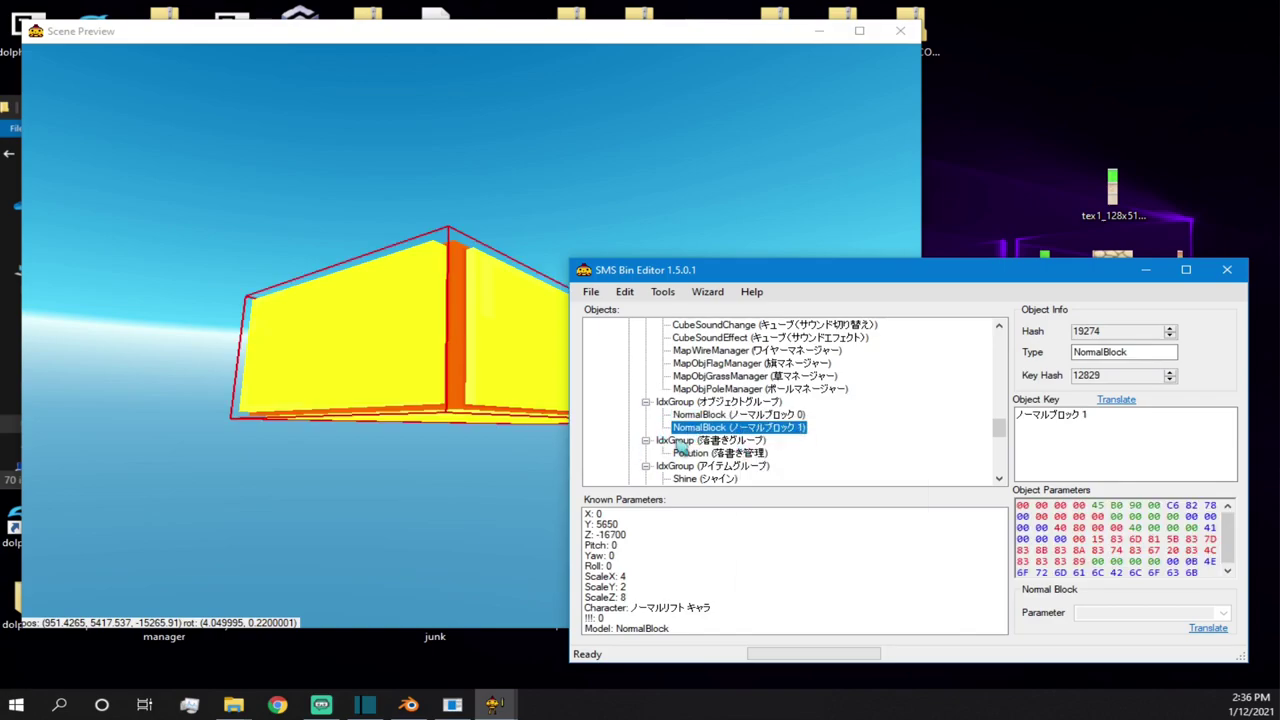
- Inspect the pollution and item IdxGroups, comparing the item group with the object group
left_click(680, 441)
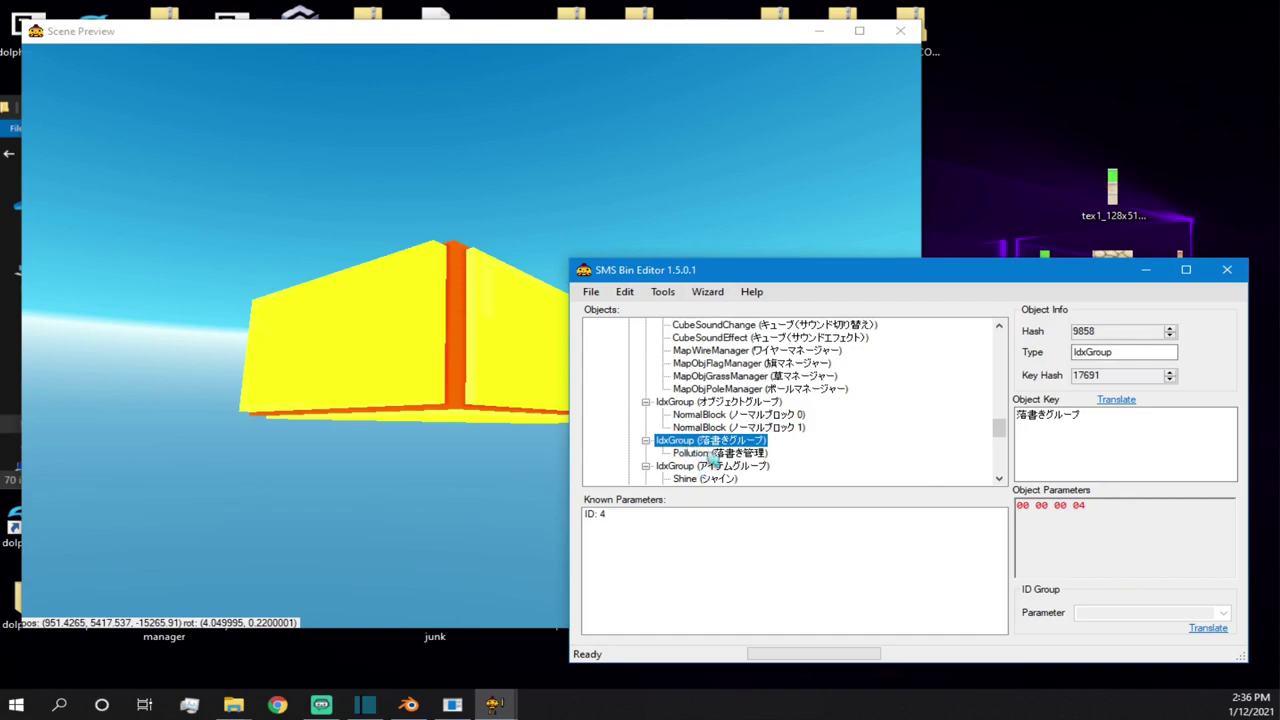
scroll(700, 475, "down", 2)
left_click(700, 390)
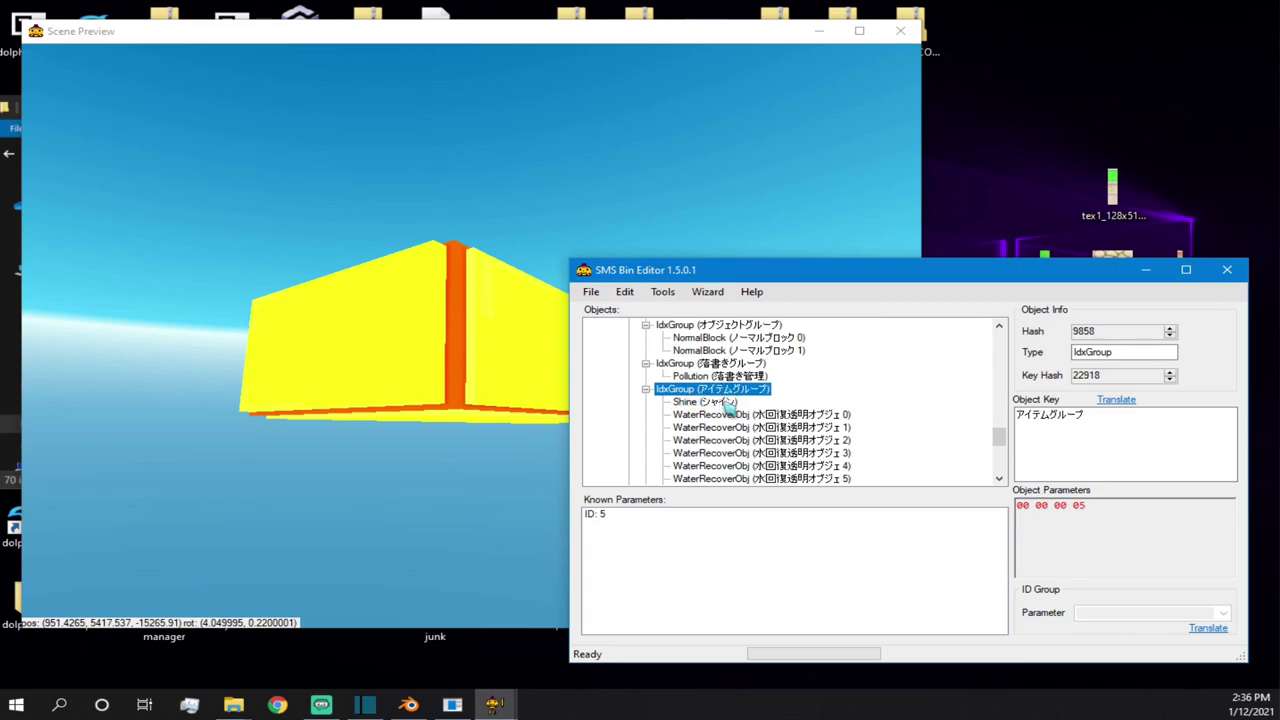
scroll(728, 404, "down", 1)
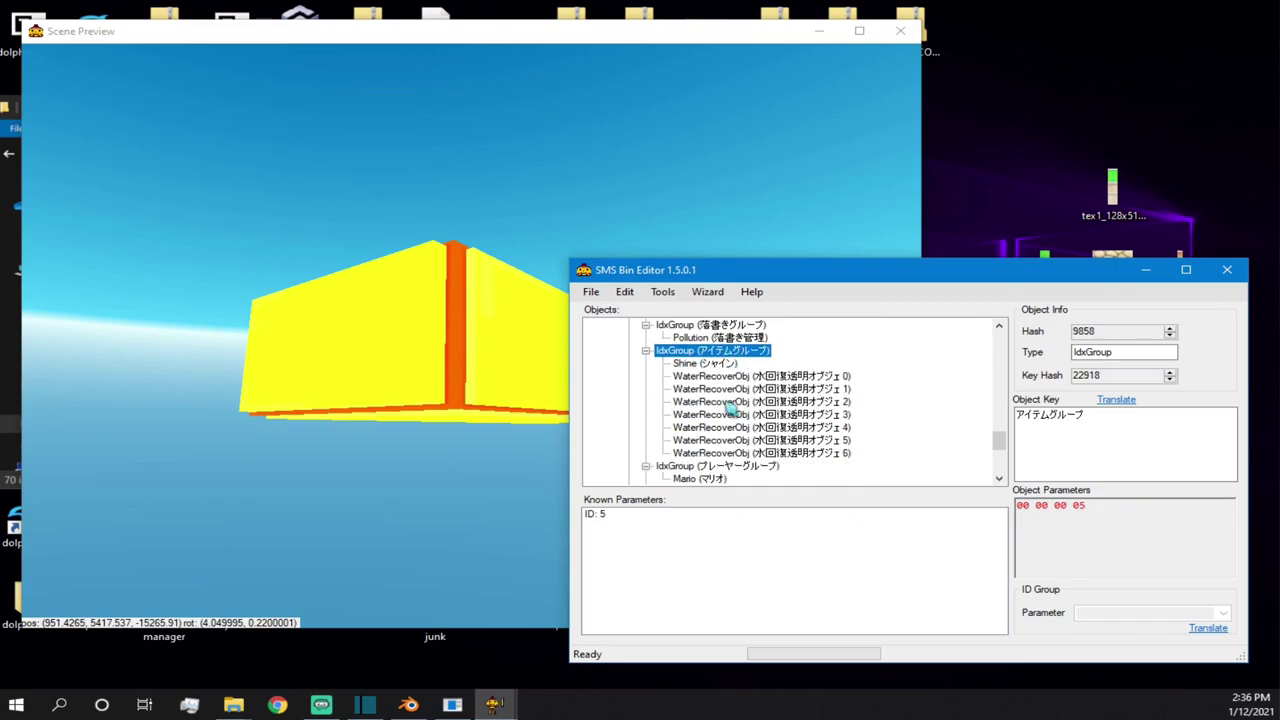
scroll(730, 406, "up", 2)
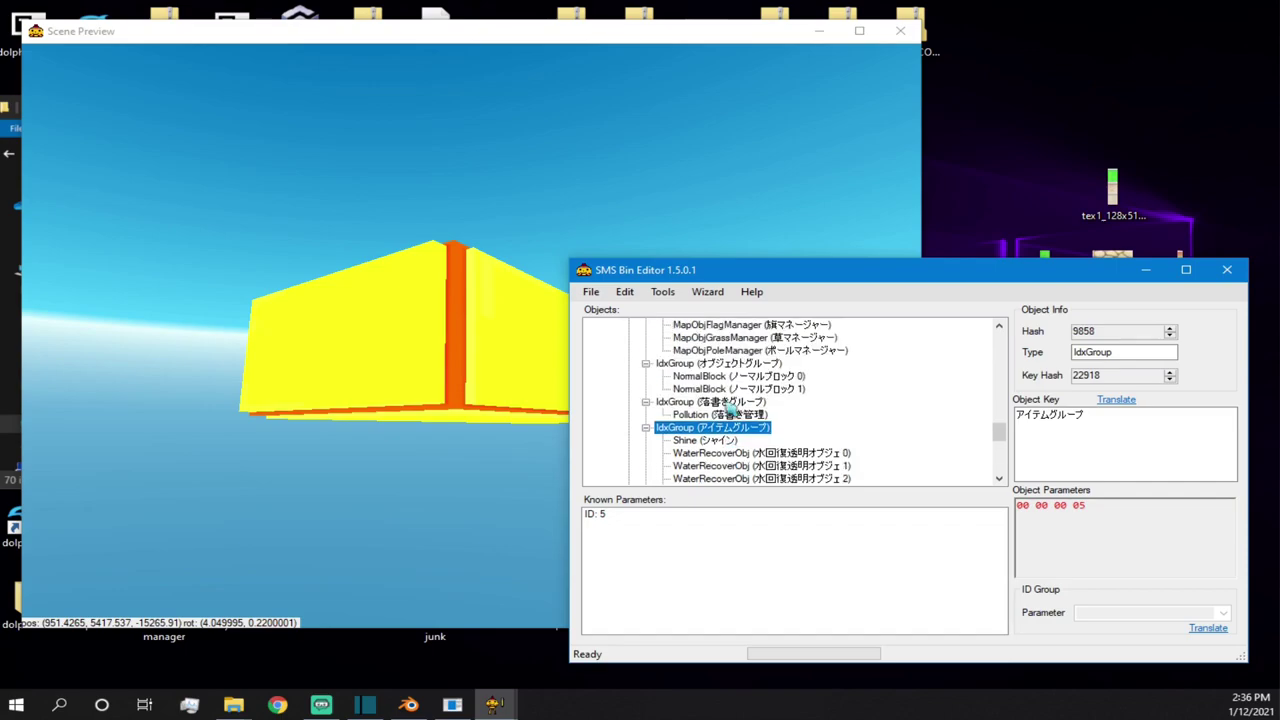
left_click(720, 364)
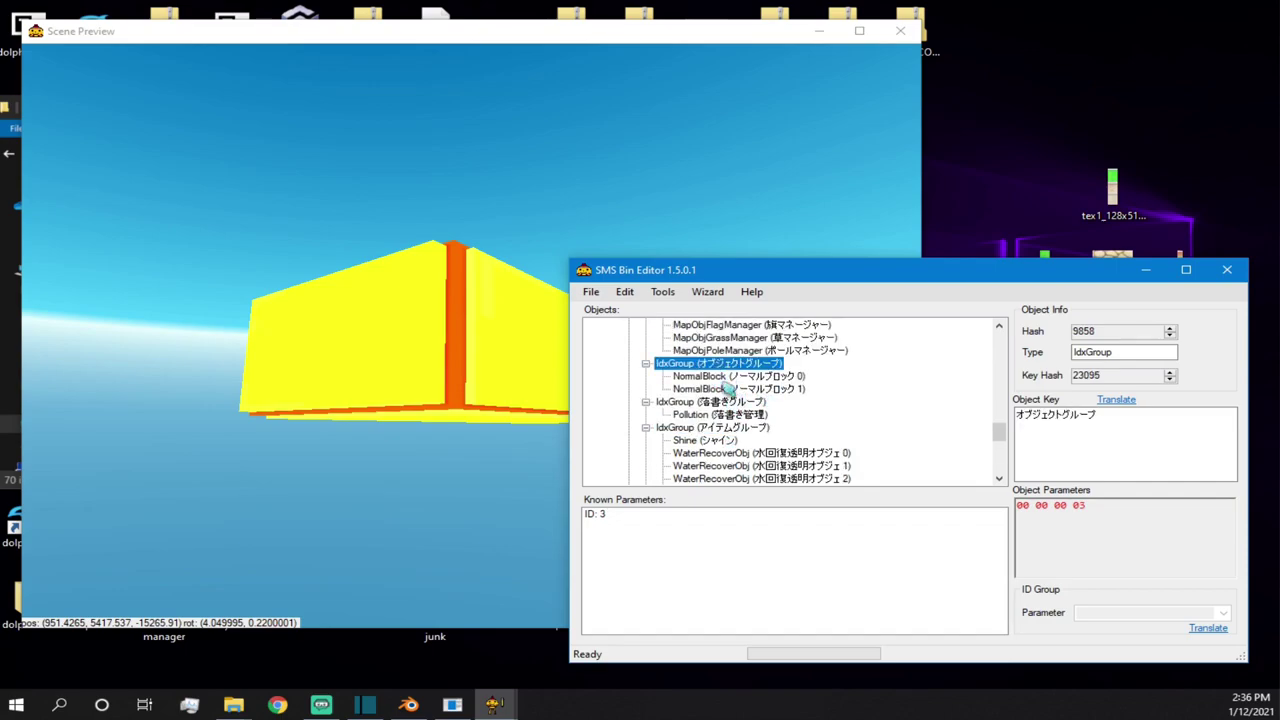
left_click(690, 429)
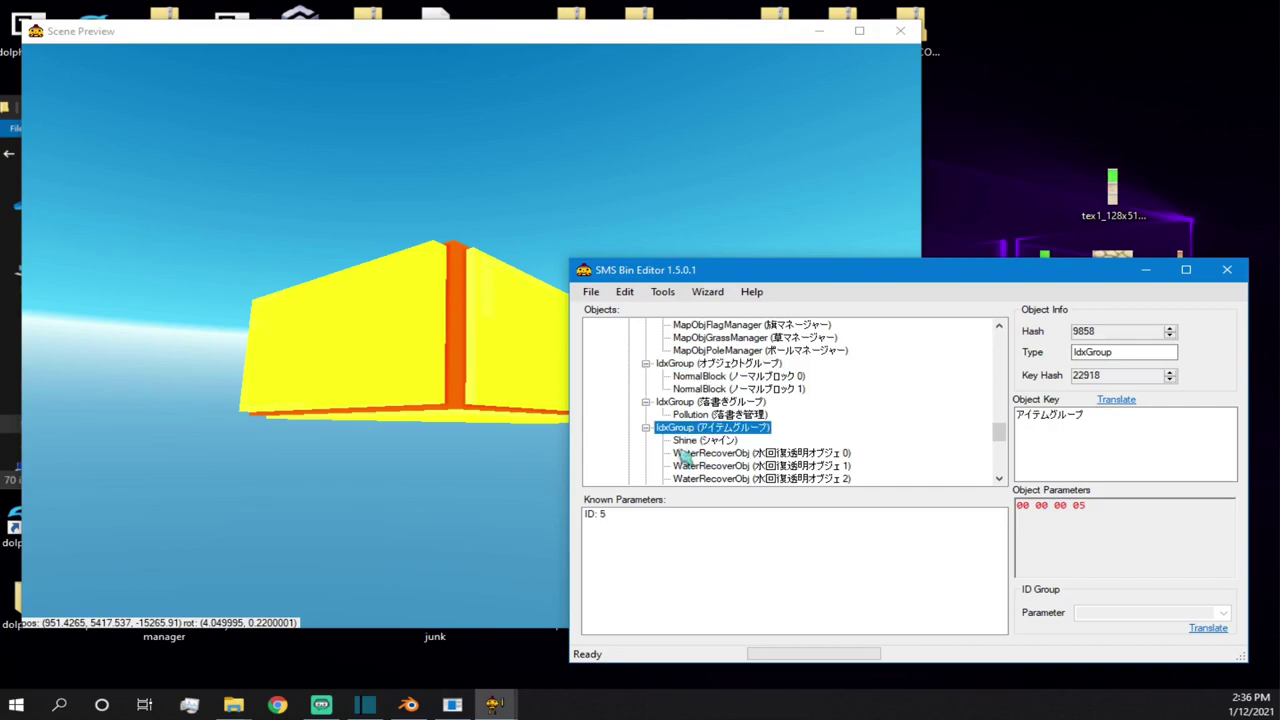
scroll(697, 432, "down", 5)
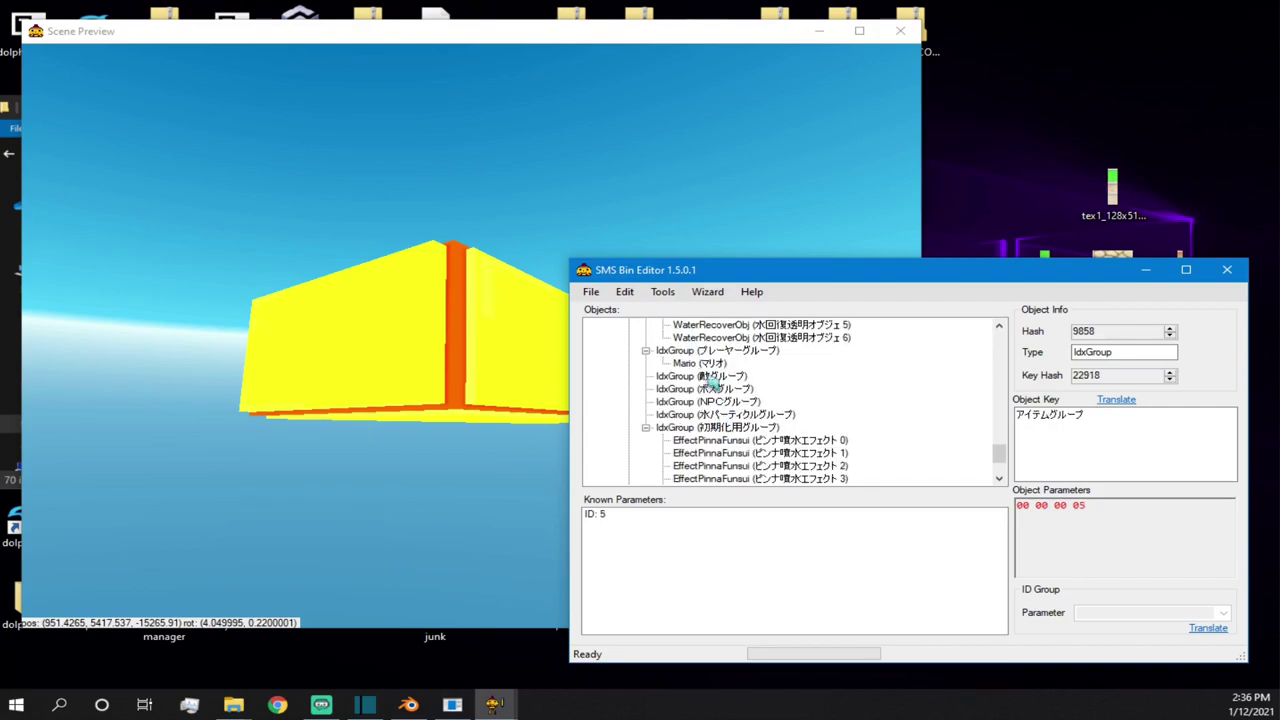
- Inspect the player IdxGroup with its Mario object, and the enemy, boss and NPC IdxGroups
left_click(688, 353)
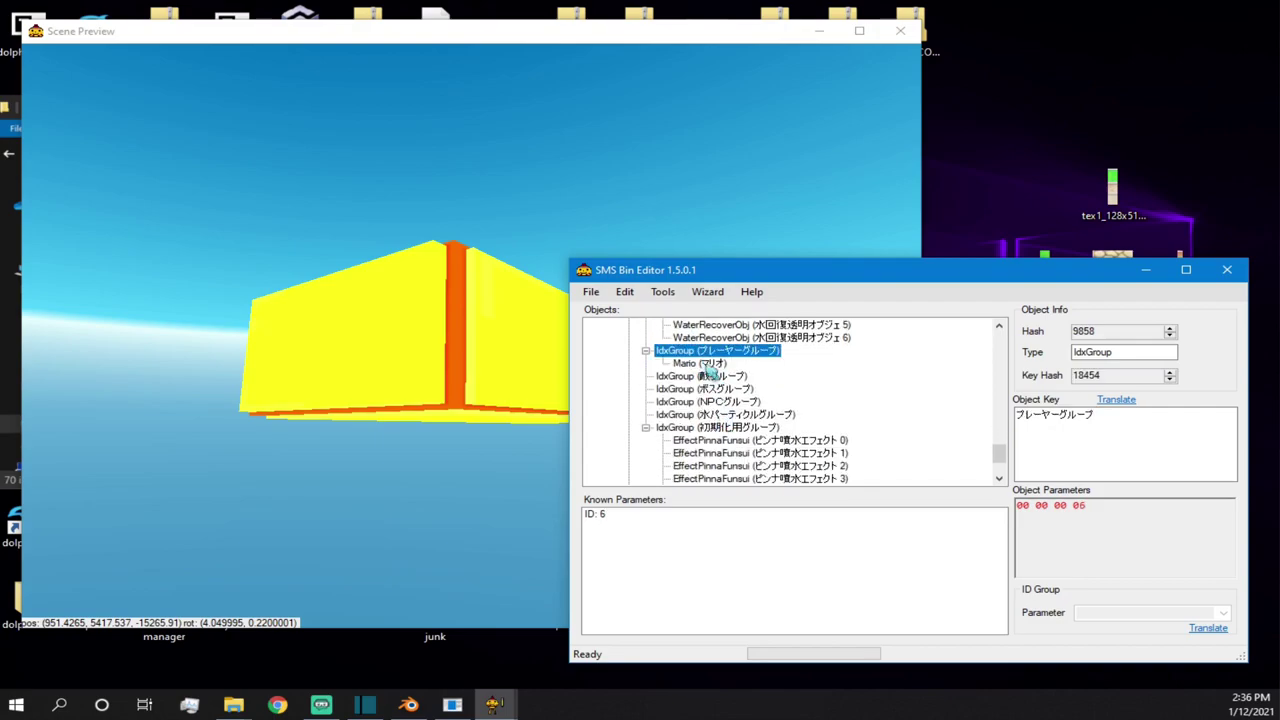
left_click(706, 364)
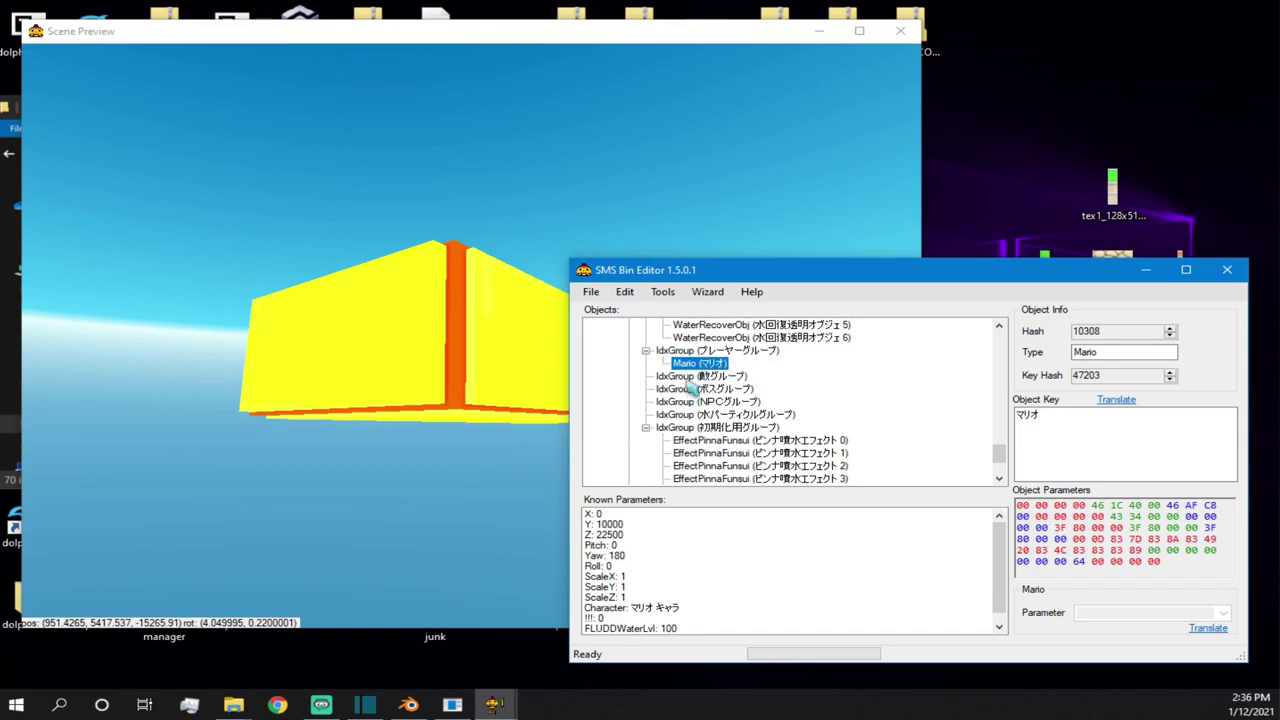
left_click(688, 379)
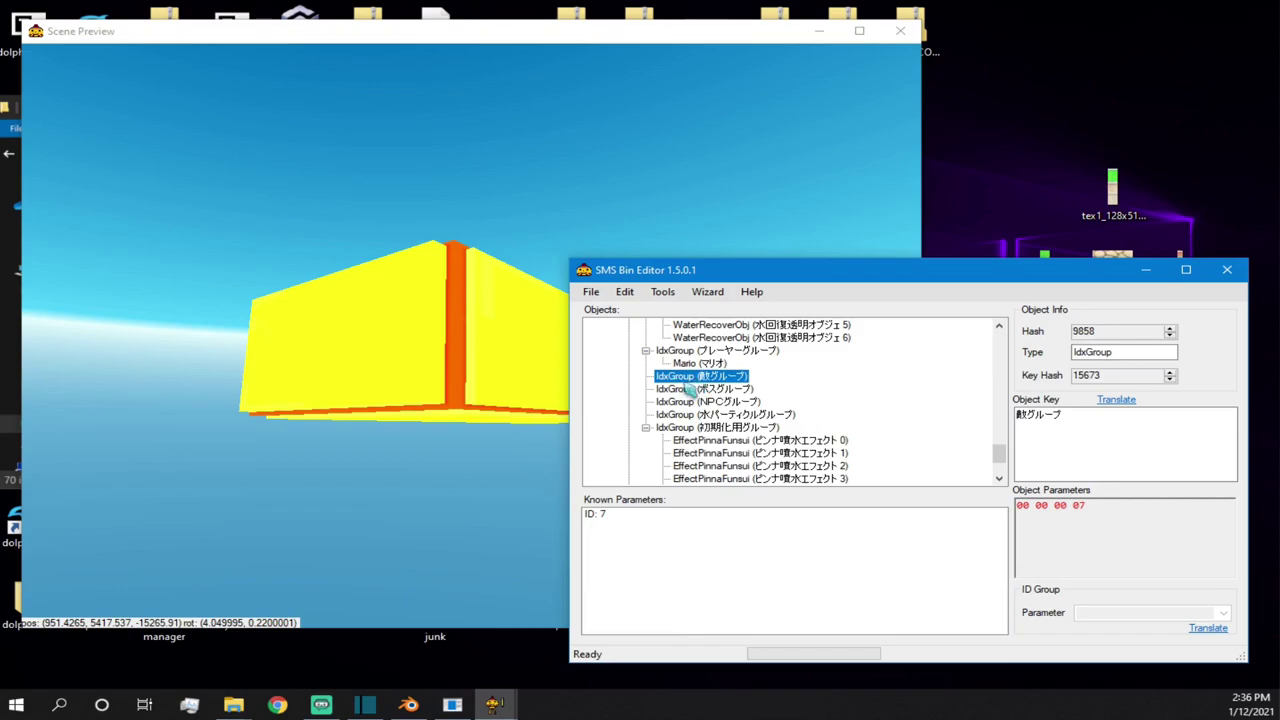
left_click(706, 390)
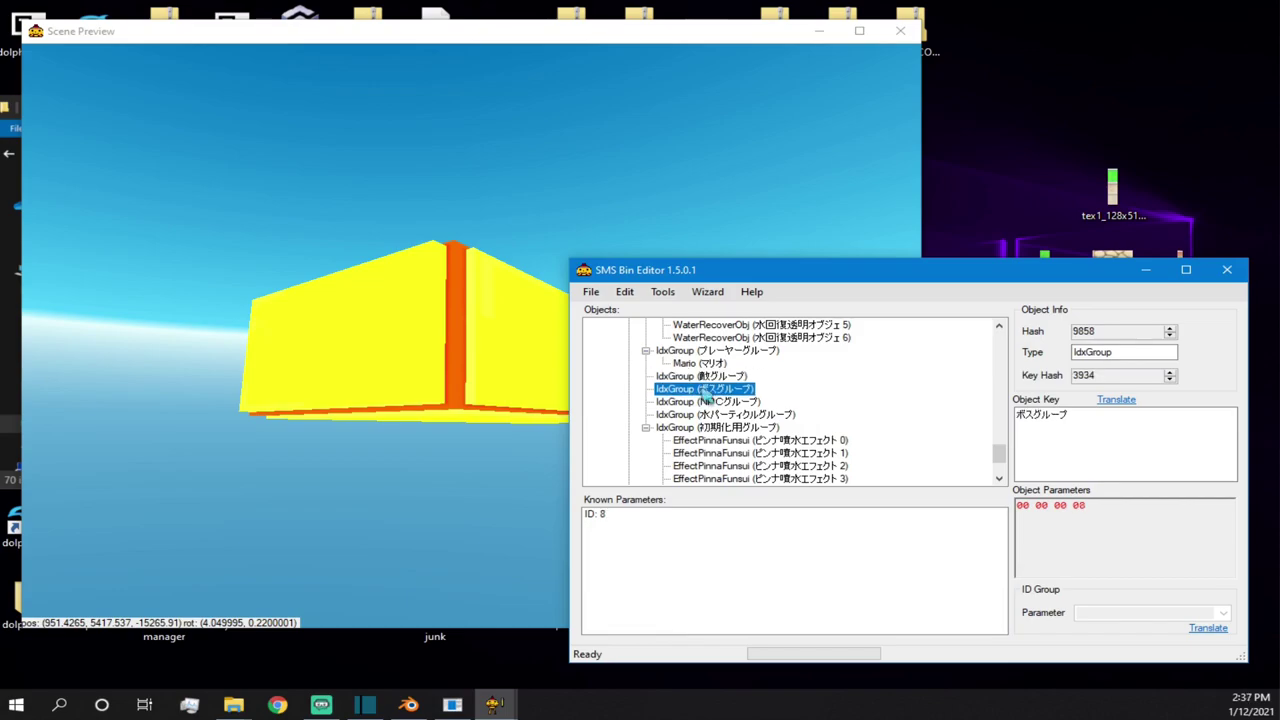
left_click(704, 403)
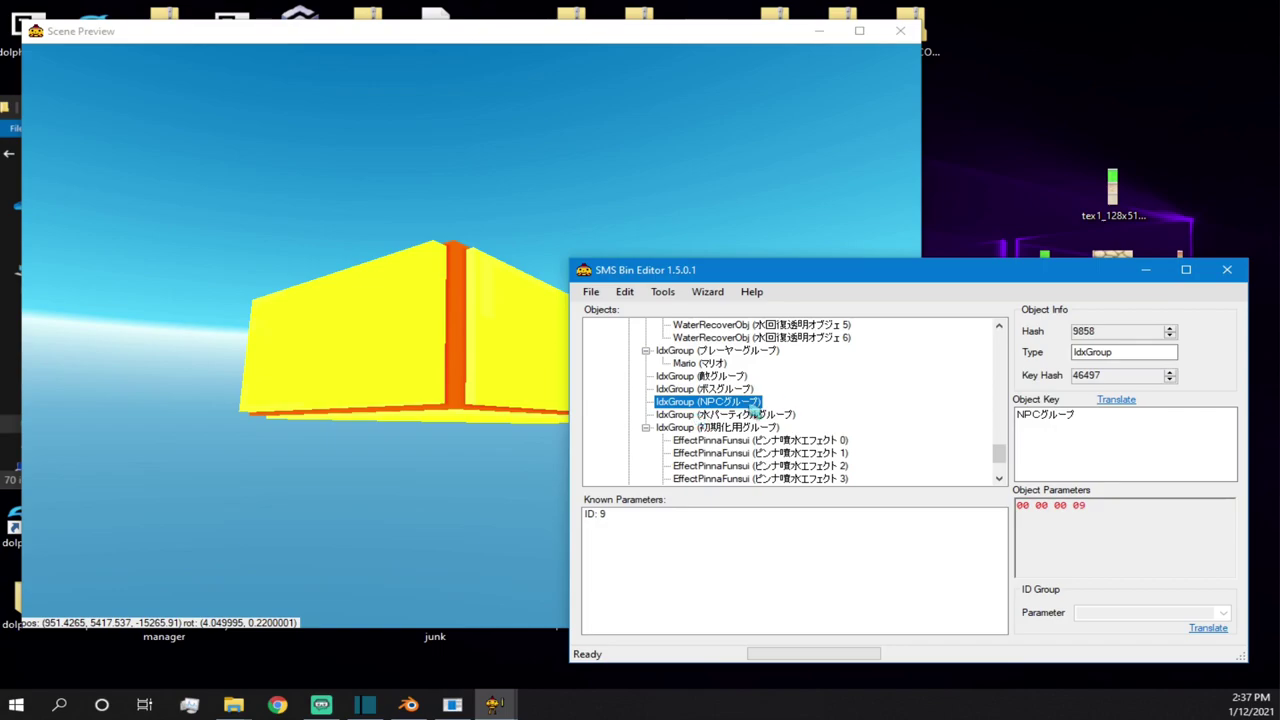
- Inspect the initialization IdxGroup (初期化用グループ) and its EffectPinnaFunsui objects, viewing the surrounding stage in the scene preview
scroll(700, 415, "down", 2)
left_click(711, 352)
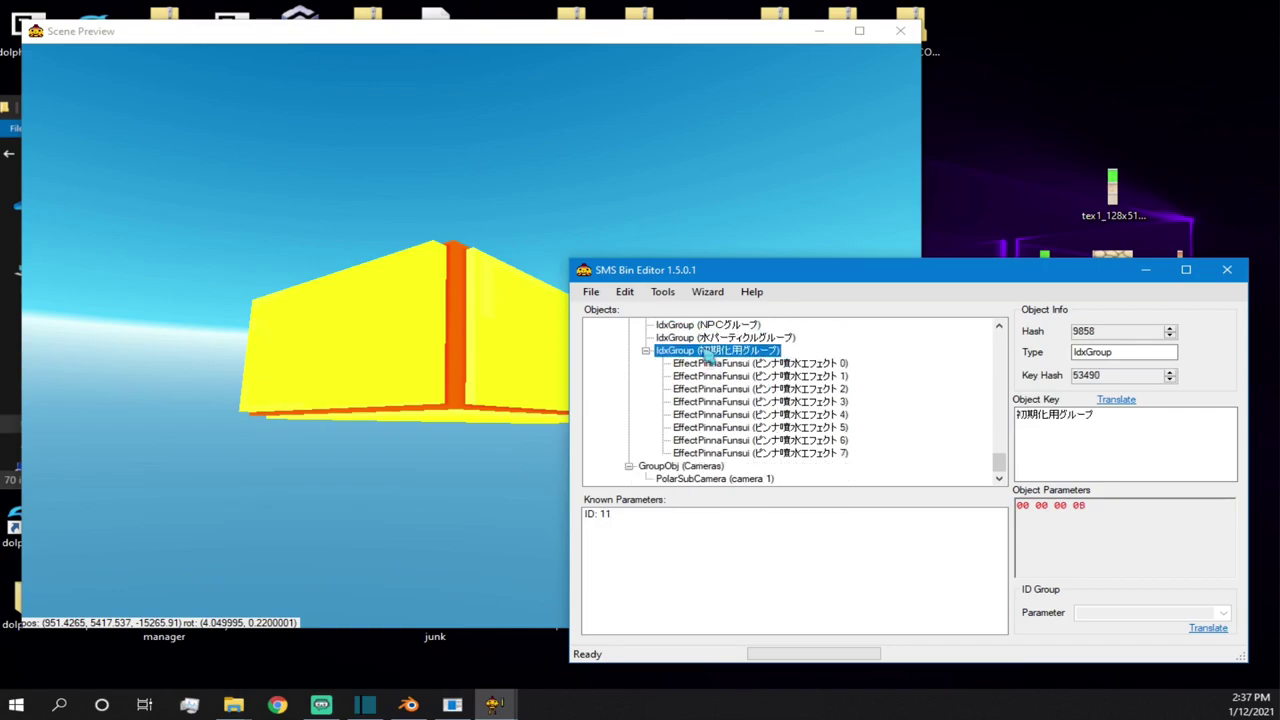
left_click(717, 378)
left_click(508, 372)
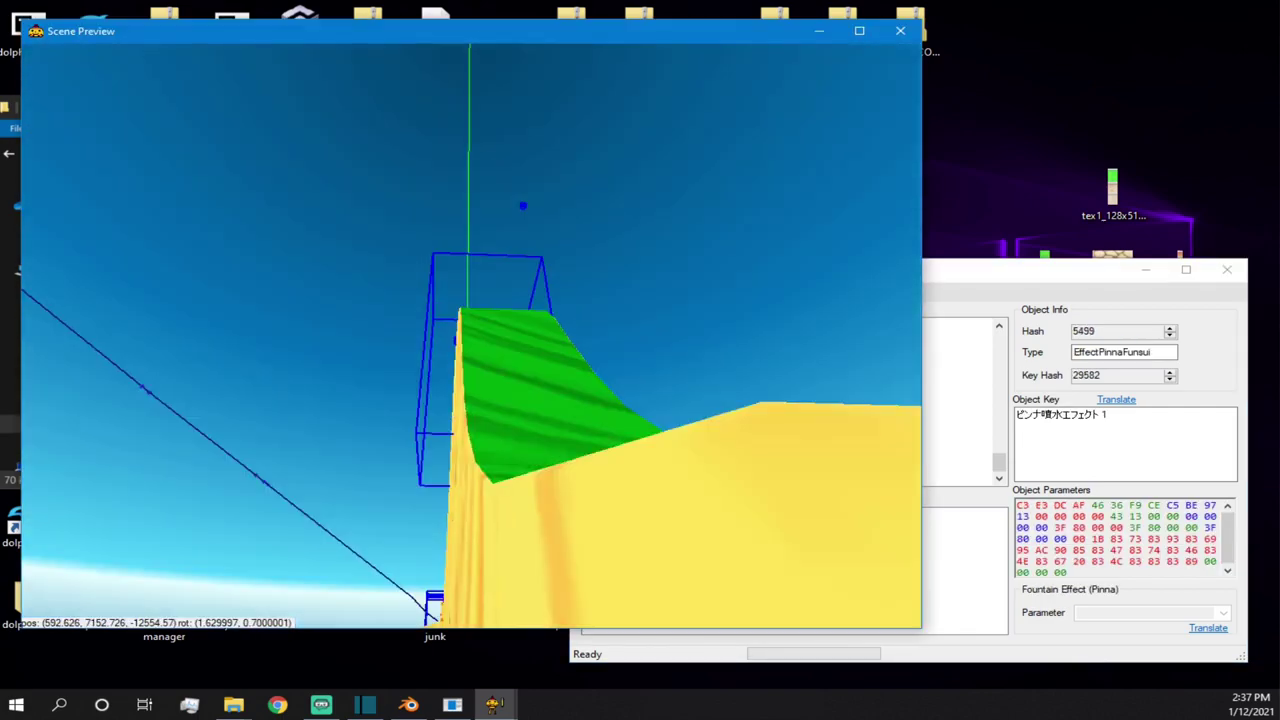
key("w")
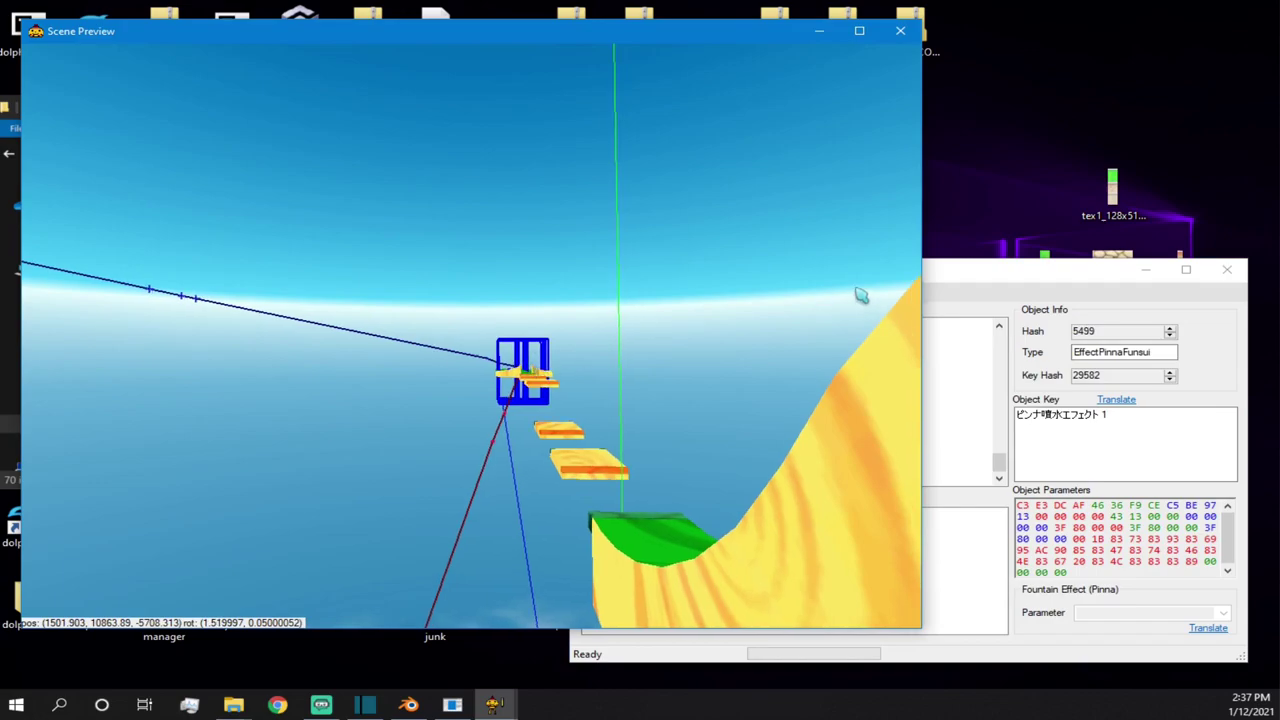
- Leave the ex stage's editor and open the scene bin of airport0.arc from the project
left_click(950, 277)
left_click(916, 273)
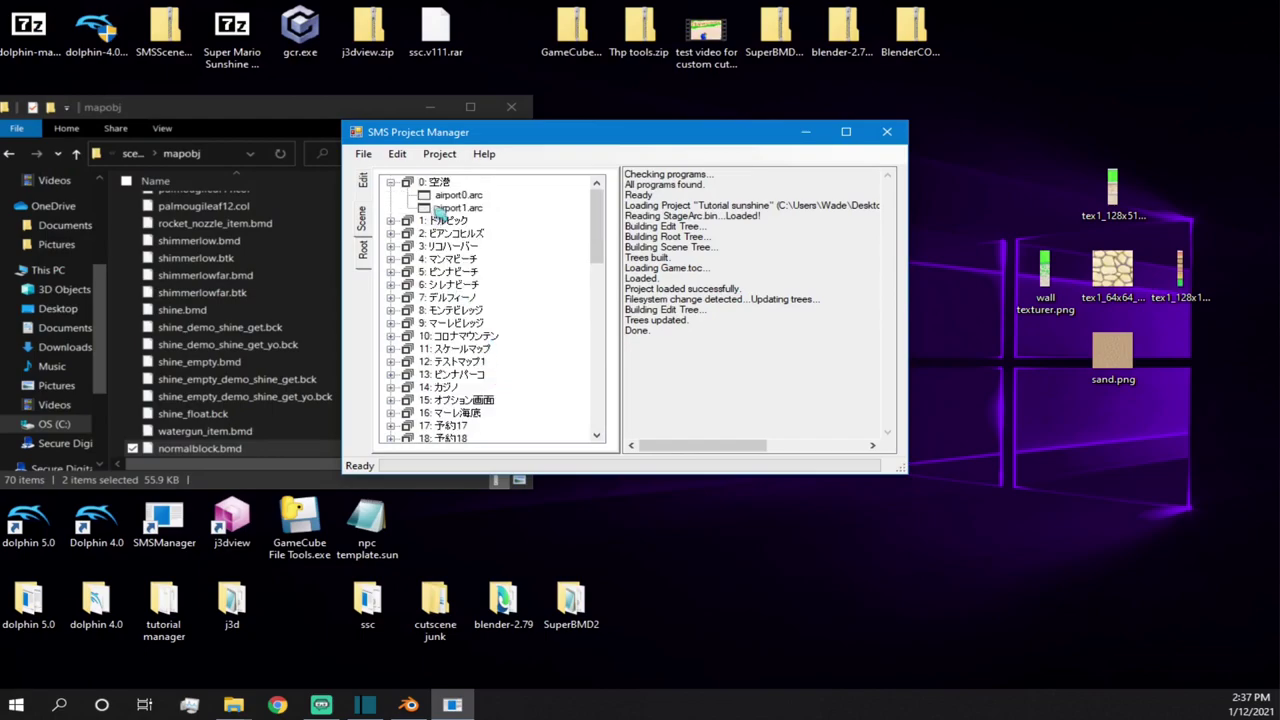
left_click(450, 195)
right_click(446, 196)
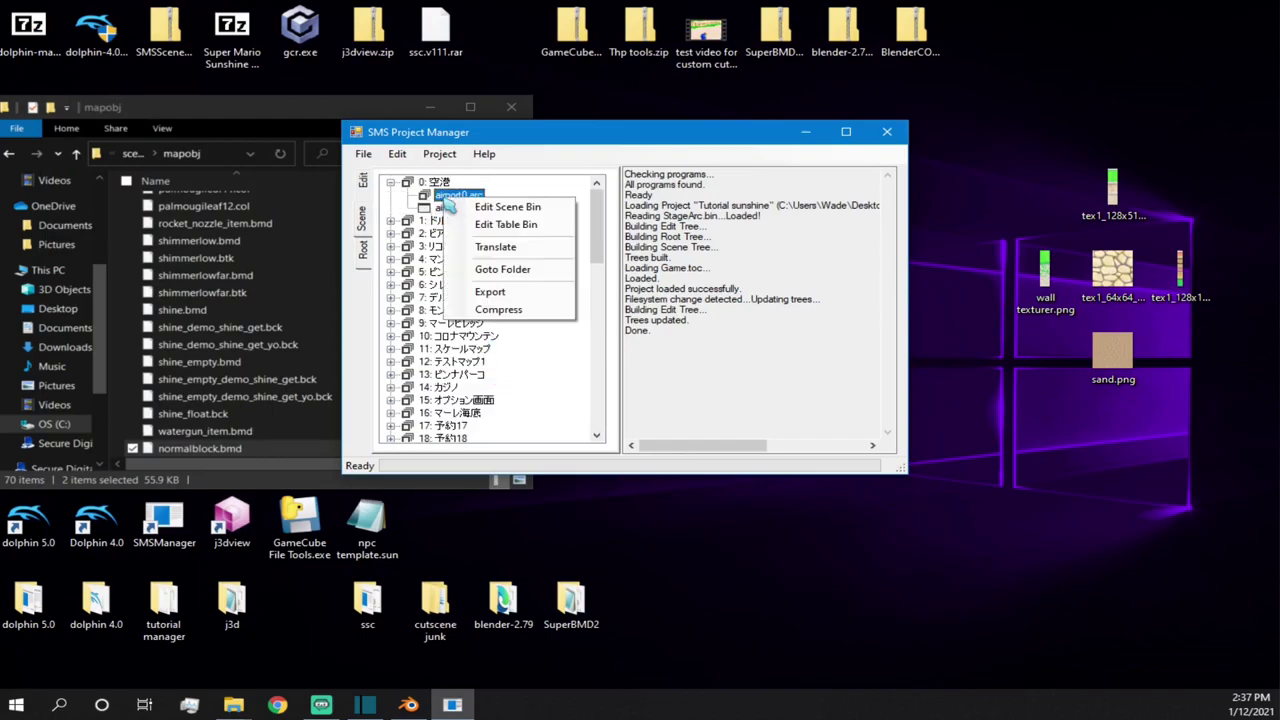
left_click(509, 207)
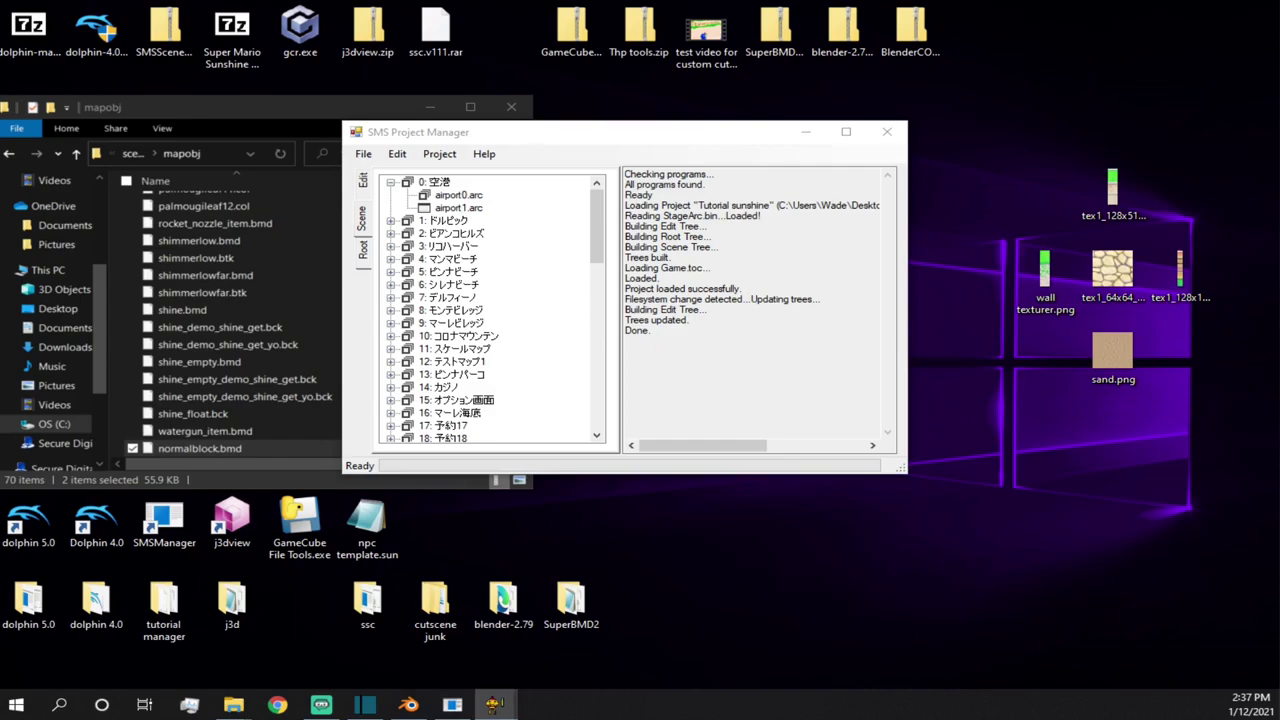
left_click_drag(0, 258, 725, 298)
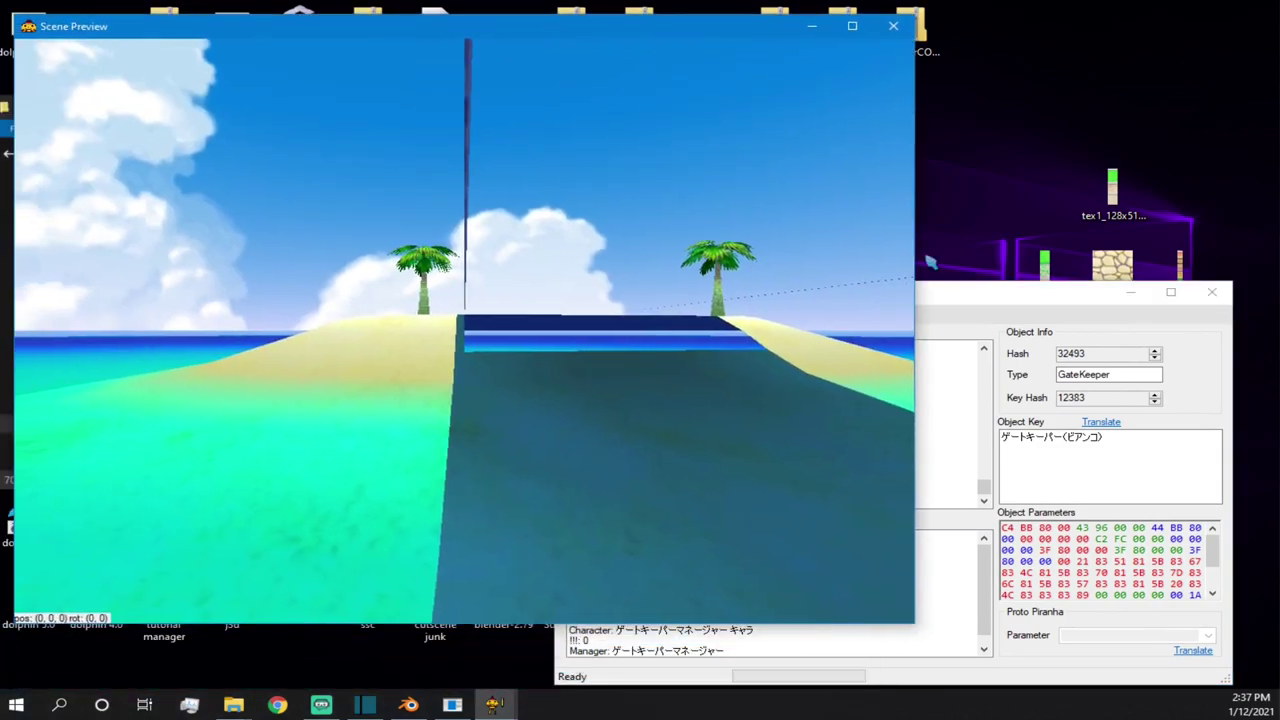
- Paste the copied NormalBlock into airport0's object IdxGroup (オブジェクトグループ) and go to it in the scene preview
left_click(978, 310)
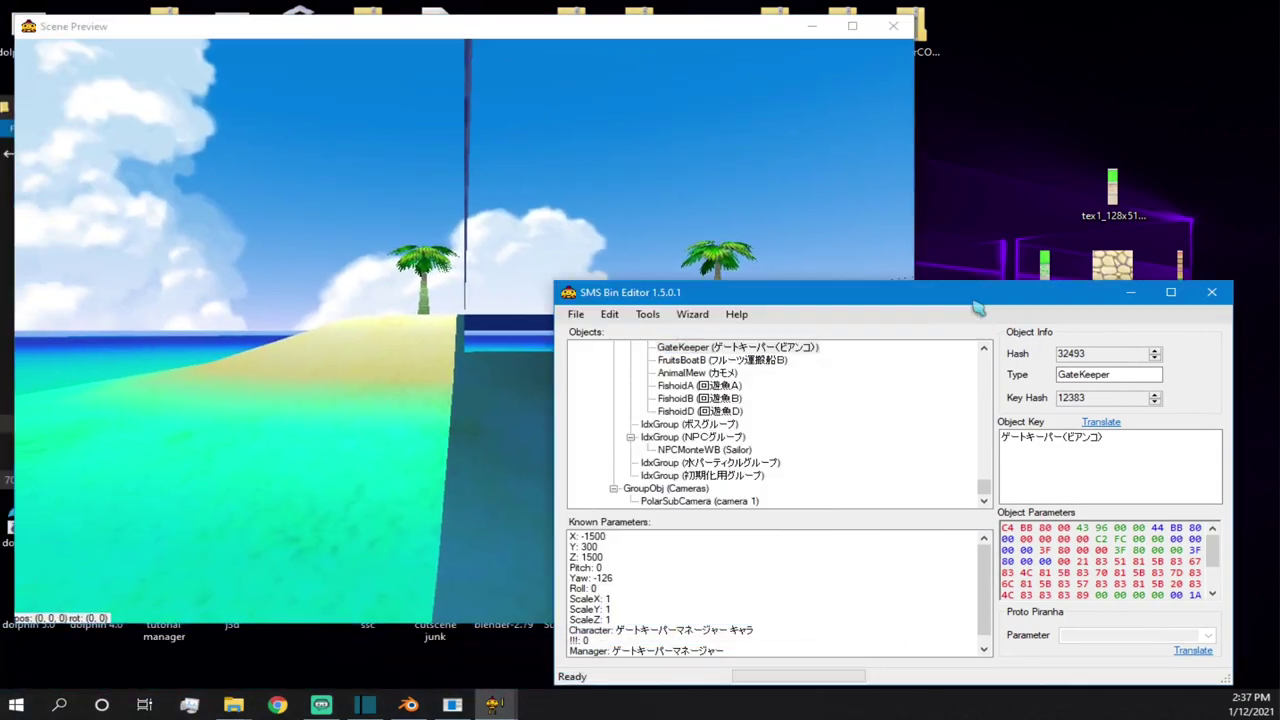
scroll(760, 383, "up", 6)
scroll(742, 388, "up", 4)
scroll(663, 380, "down", 2)
scroll(663, 380, "up", 2)
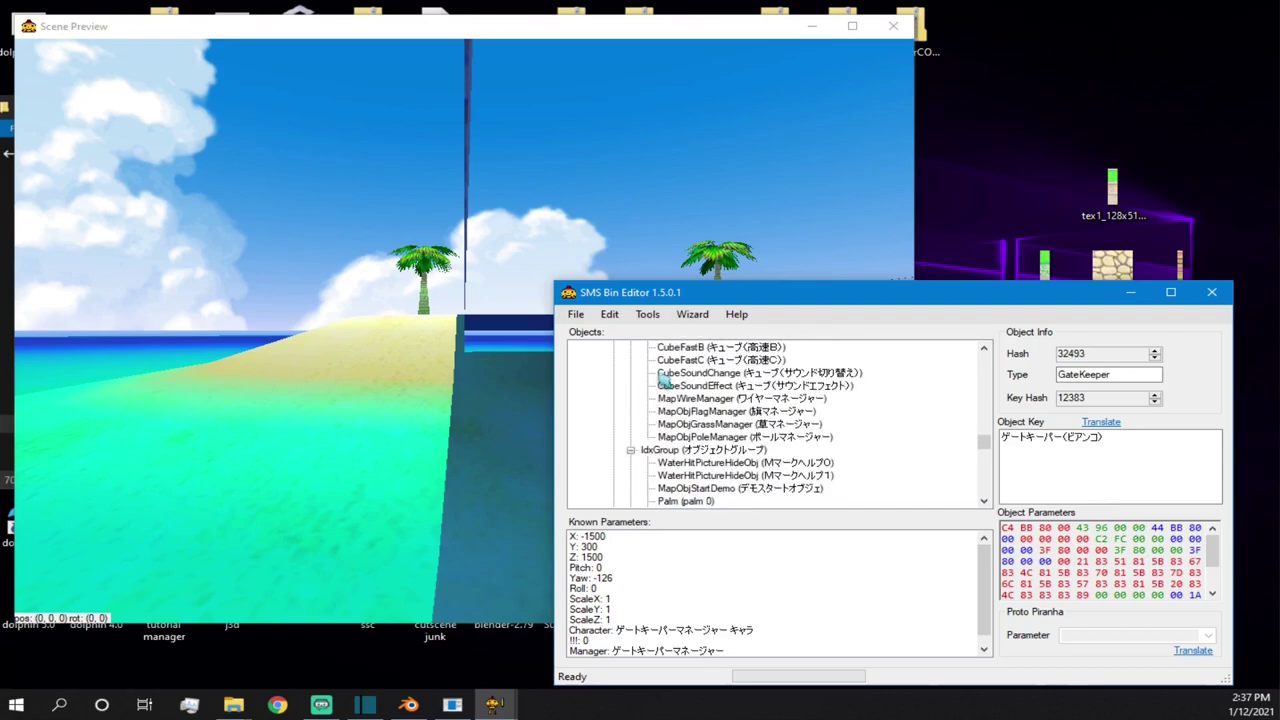
left_click(652, 452)
scroll(668, 462, "down", 3)
right_click(686, 452)
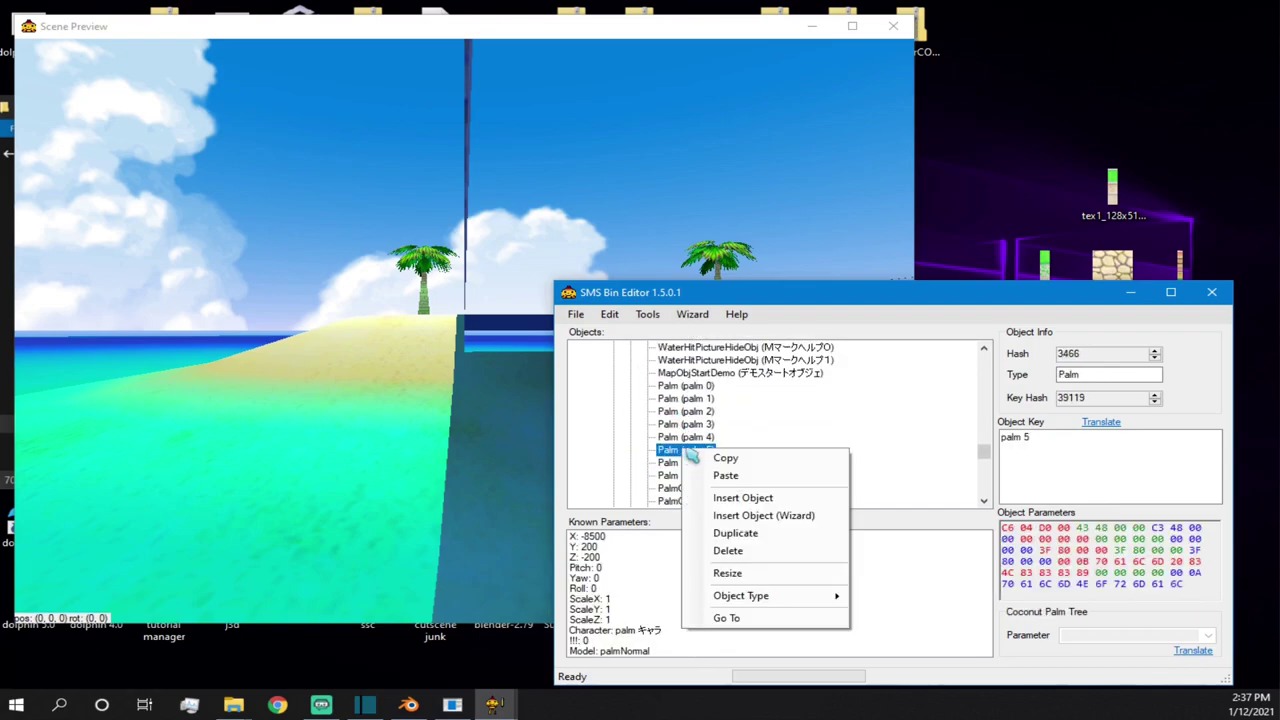
left_click(726, 477)
right_click(677, 503)
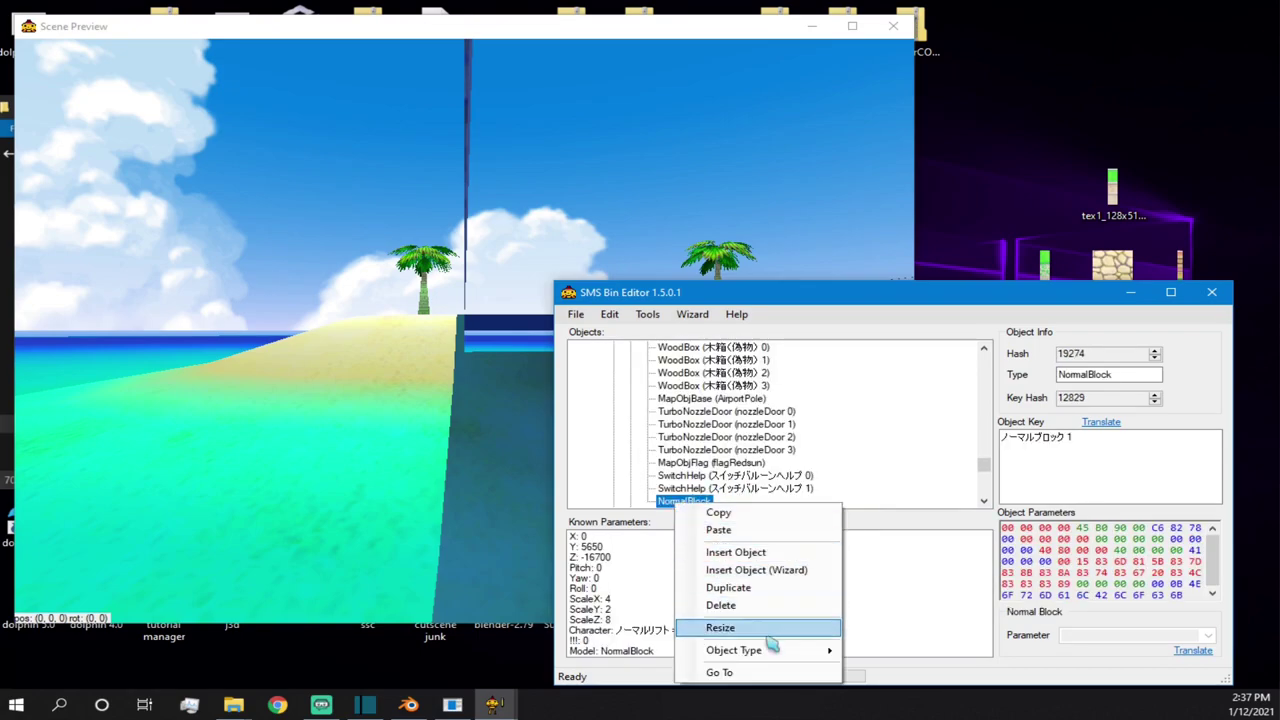
left_click(719, 672)
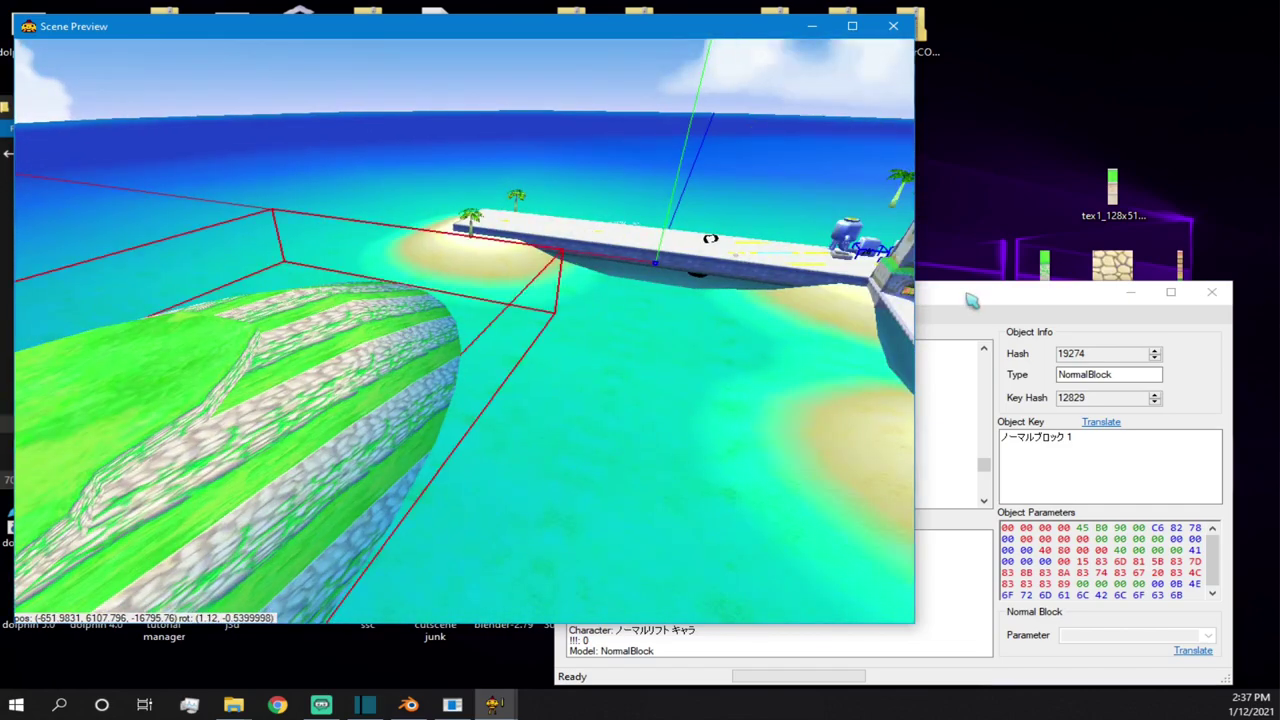
- Set the pasted NormalBlock's ScaleX, ScaleY and ScaleZ to 1
left_click(968, 296)
left_click(598, 599)
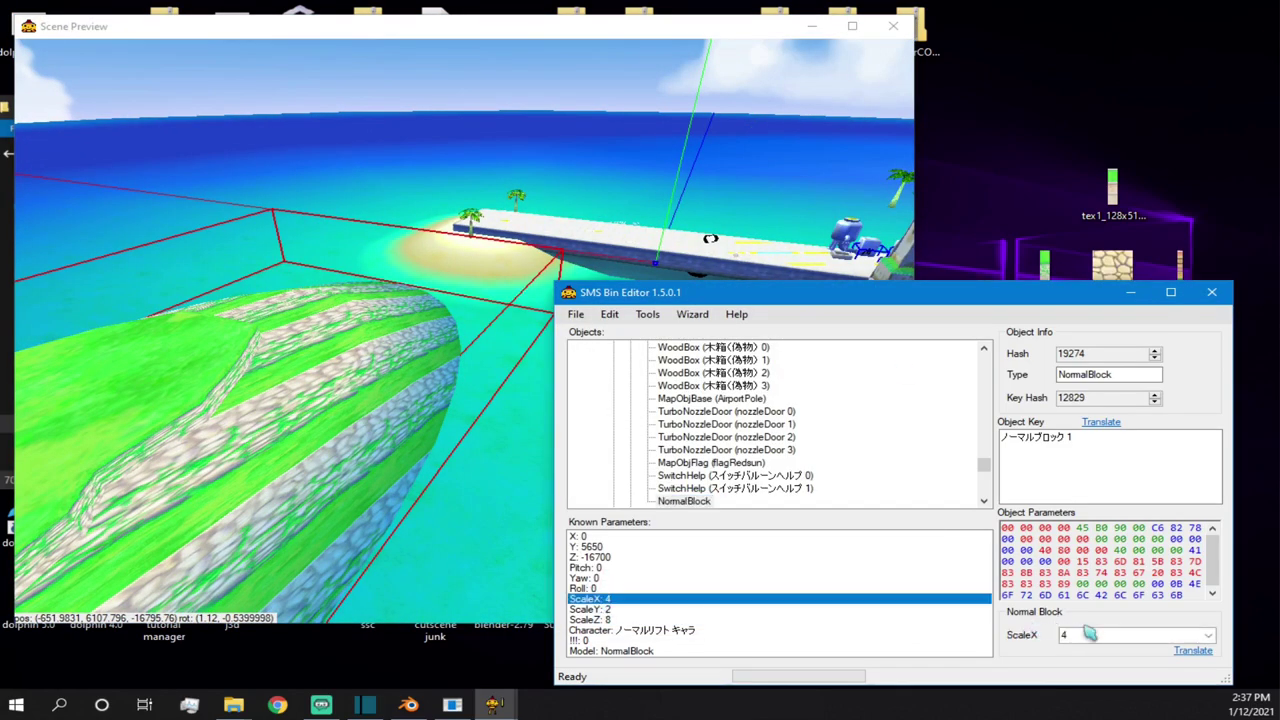
key("BackSpace")
type("1")
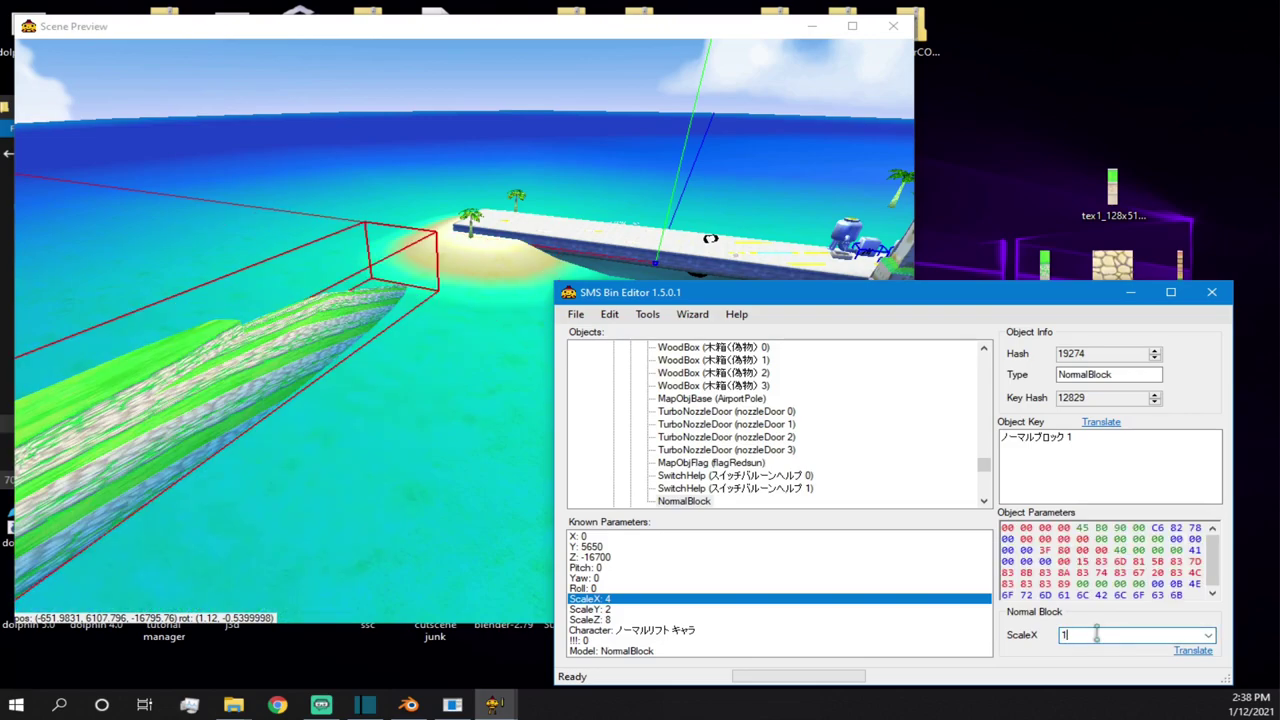
left_click(665, 610)
key("BackSpace")
type("1")
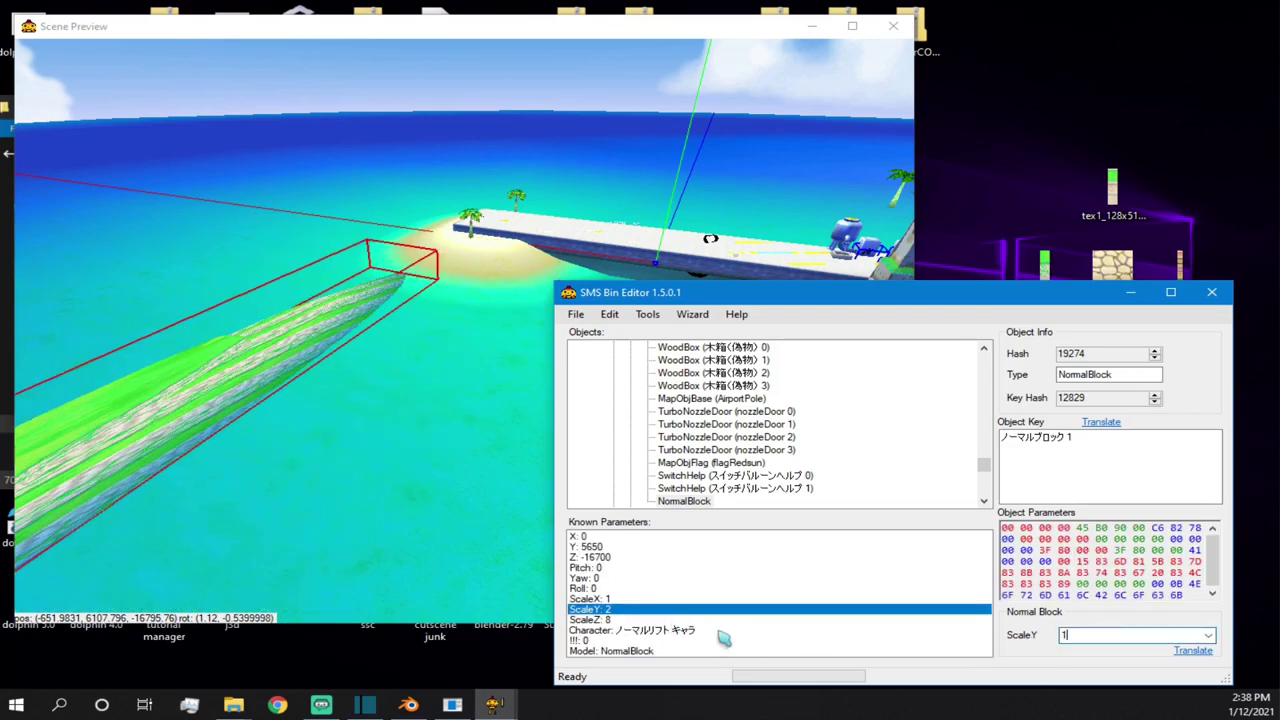
left_click(665, 620)
double_click(1103, 635)
type("1")
- Reposition the NormalBlock island over the open water beside the airport runway in the scene preview
left_click_drag(125, 418, 600, 356)
right_click_drag(600, 356, 602, 385)
key("w")
key("s")
right_click_drag(444, 348, 465, 325)
key("w")
key("s")
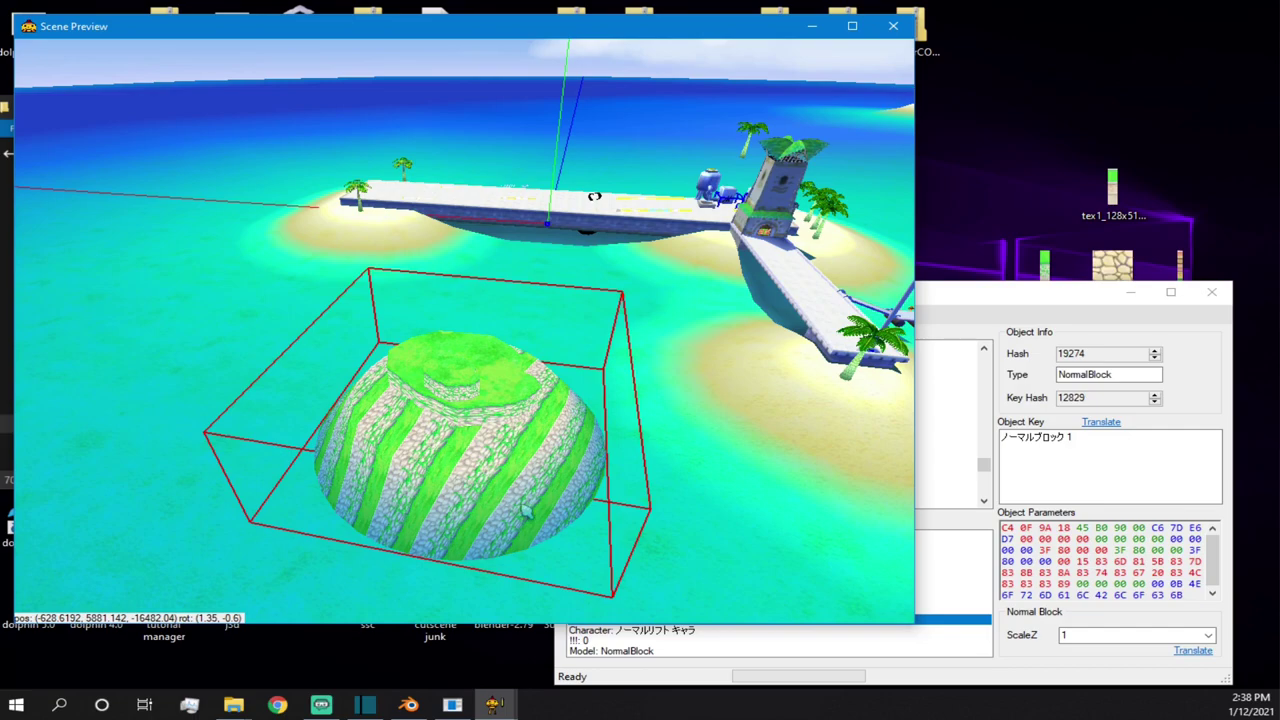
- Switch to Blender to check the island's sand material, and return to the scene preview to compare
left_click(409, 705)
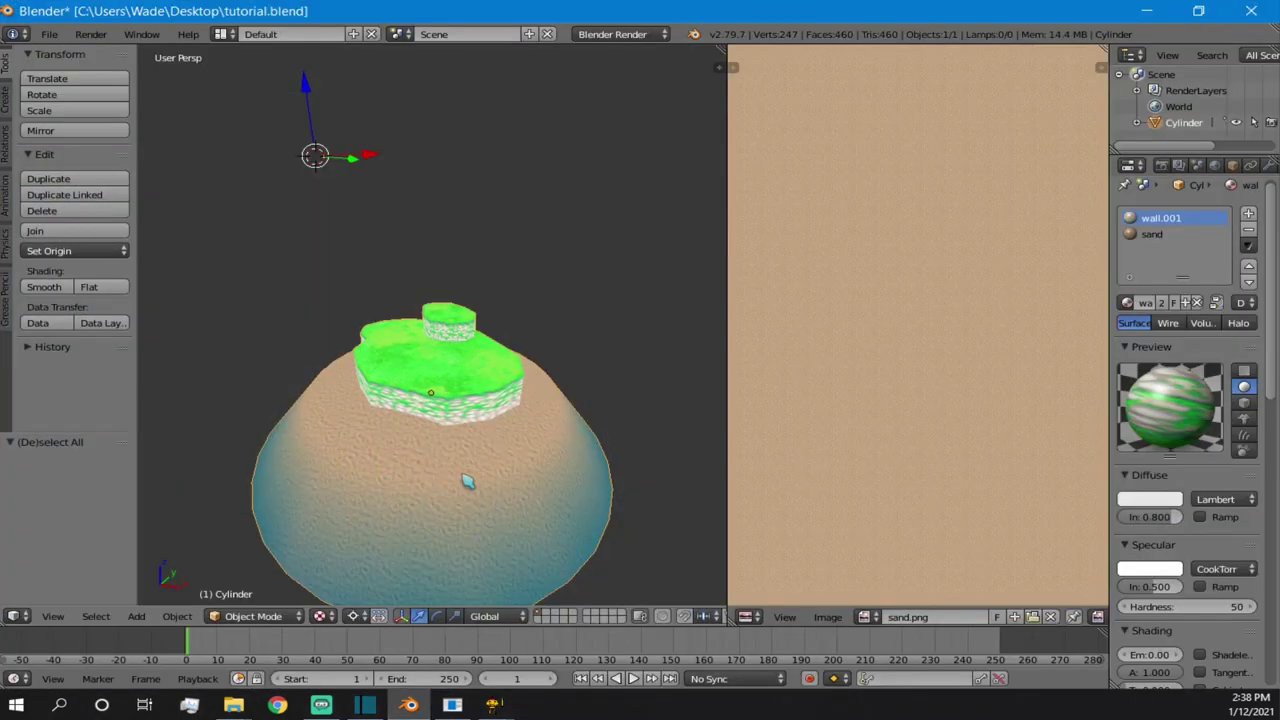
left_click(1177, 236)
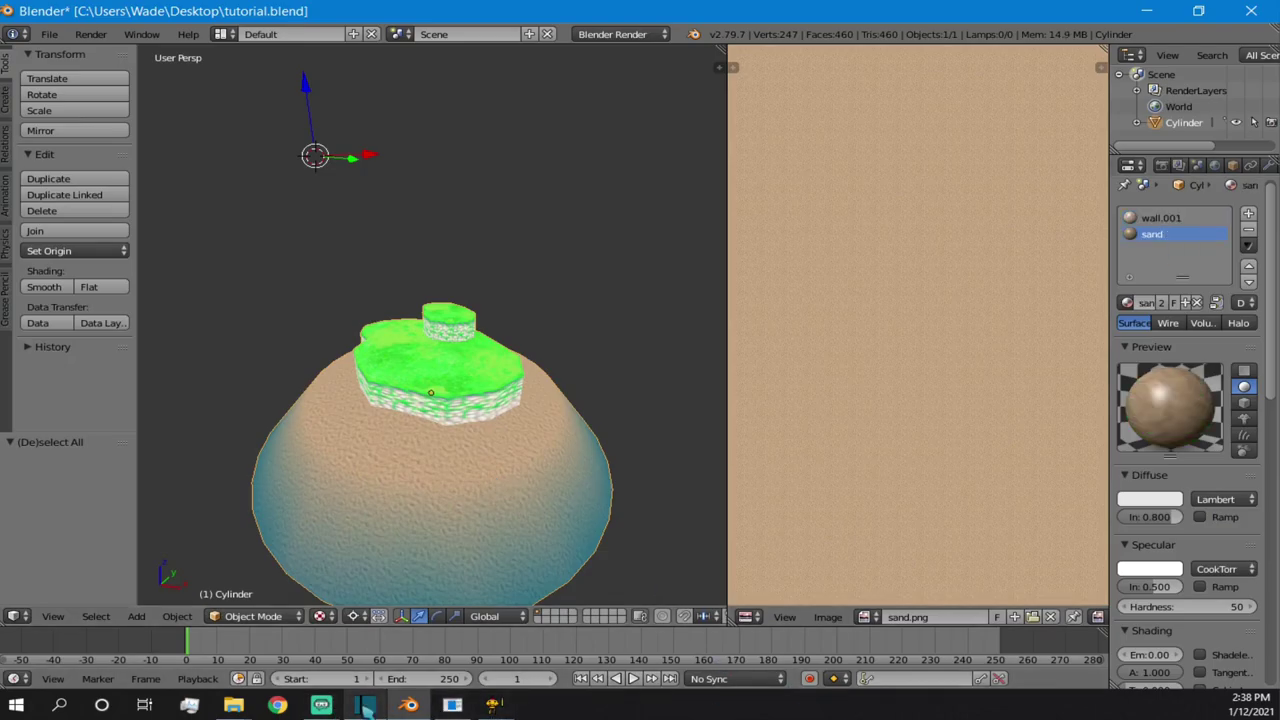
left_click(474, 705)
mouse_move(492, 705)
left_click(455, 640)
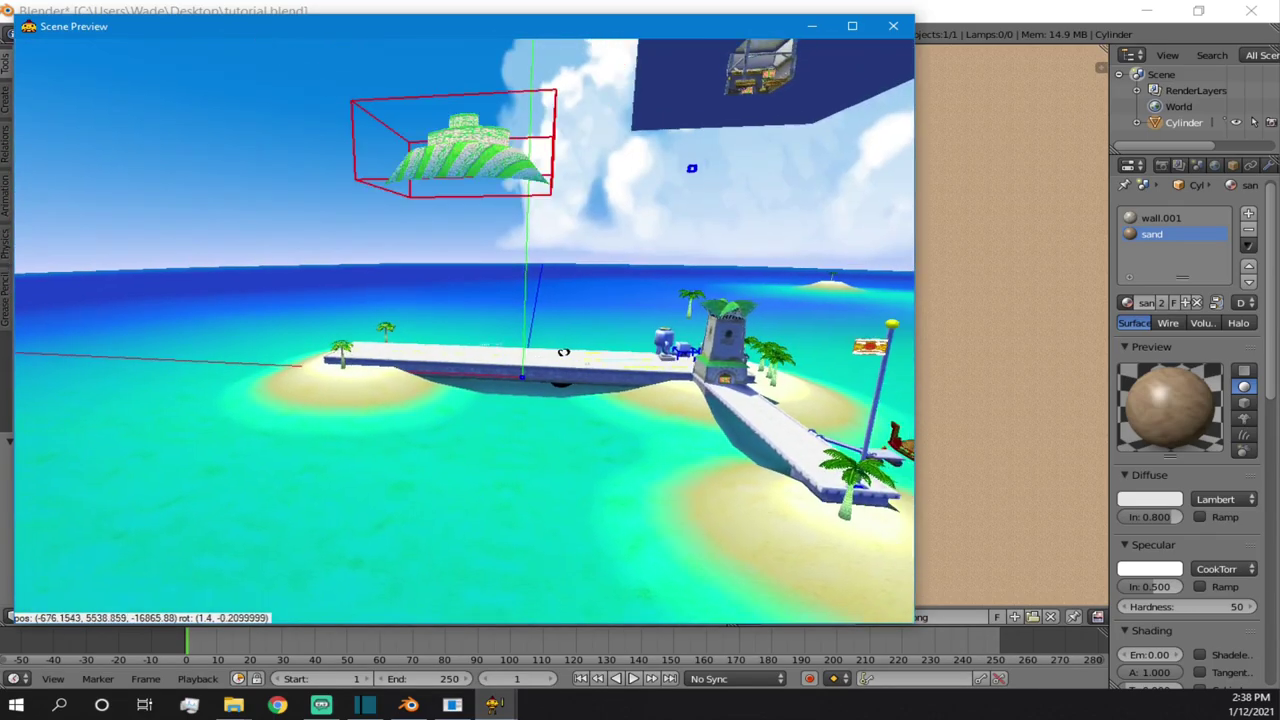
- Examine the island's textures in the scene preview from several angles and distances, and close the preview
right_click_drag(563, 352, 464, 410)
scroll(580, 600, "up", 1)
scroll(469, 417, "up", 1)
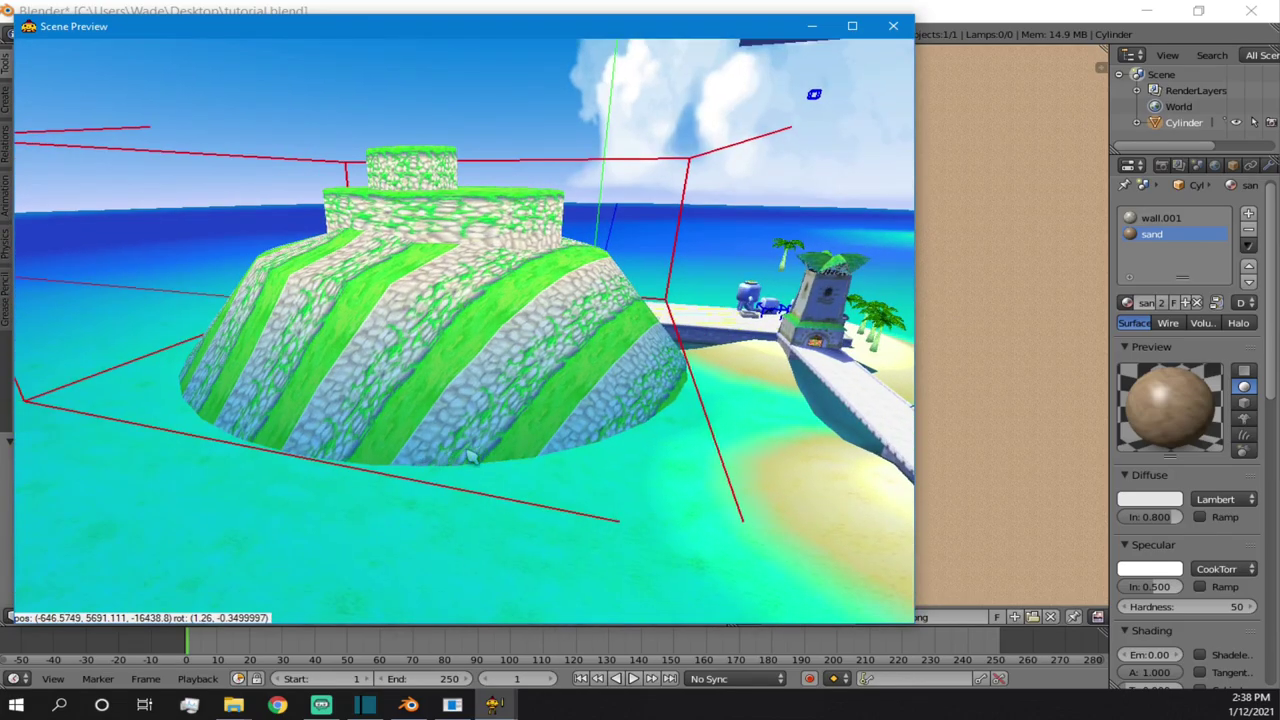
right_click_drag(583, 250, 515, 295)
scroll(515, 295, "down", 5)
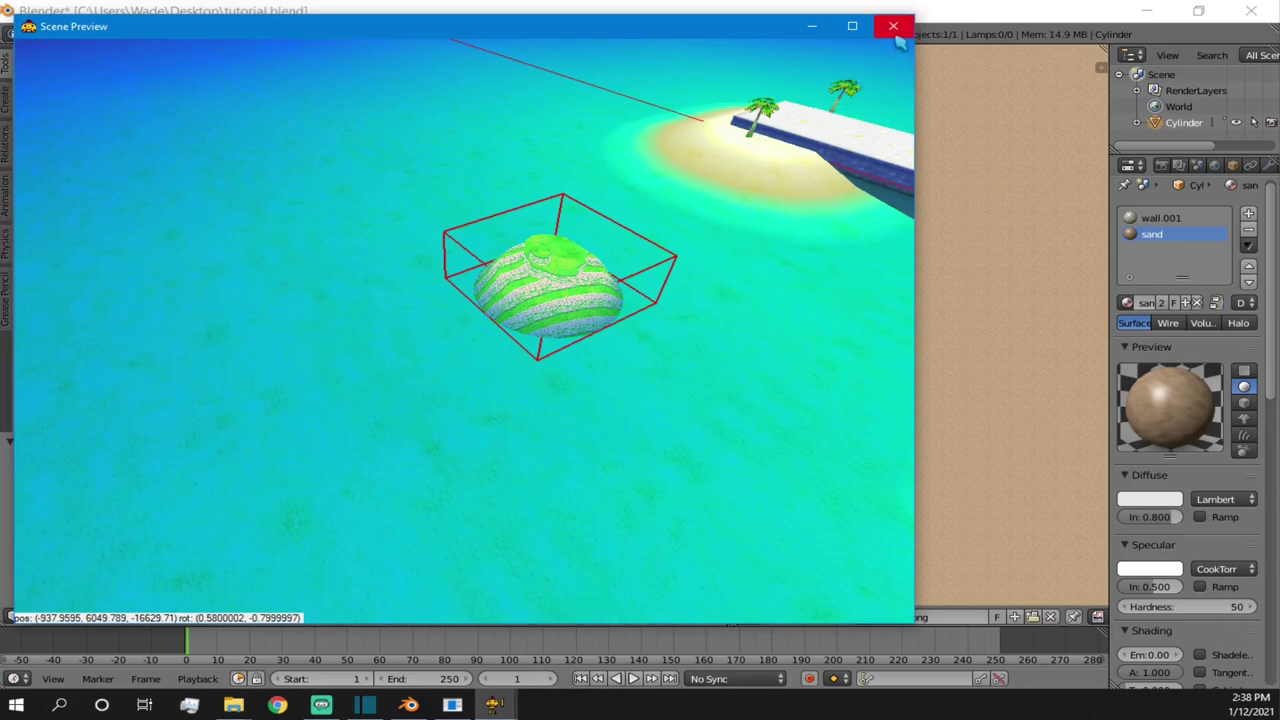
left_click(895, 30)
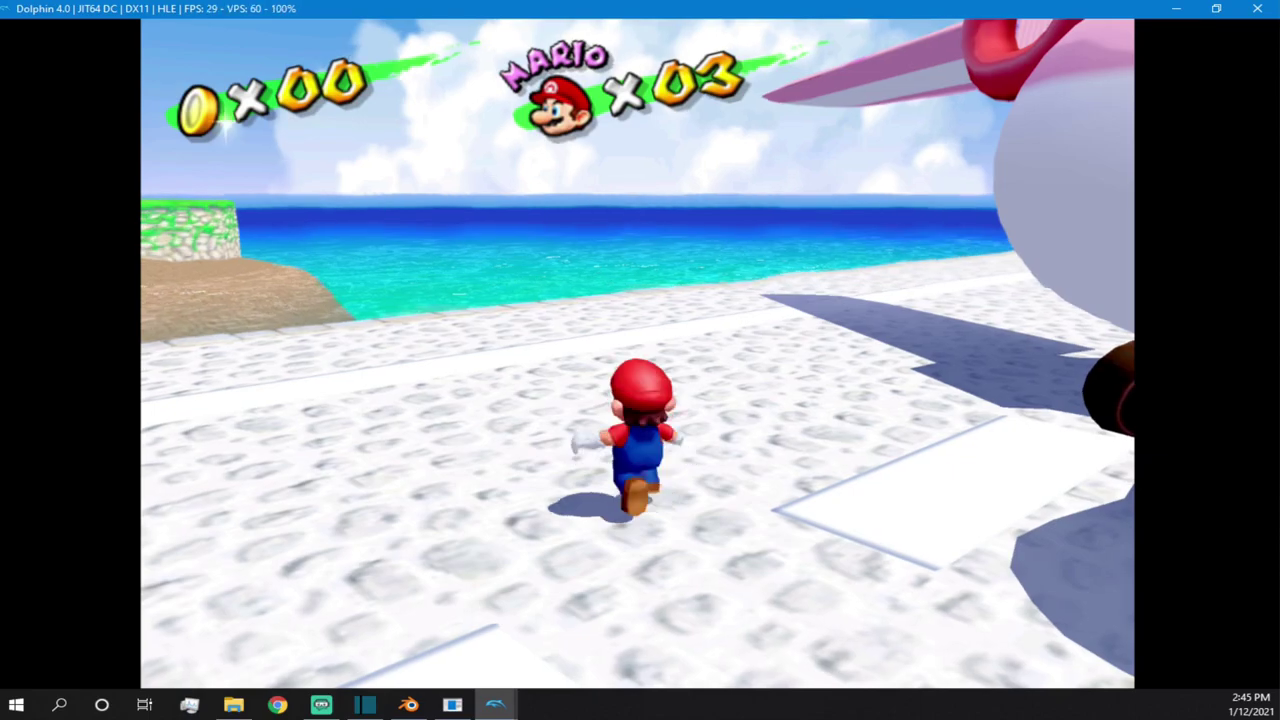
- Test the custom island in Dolphin by running Mario along the airport runway
key("Left")
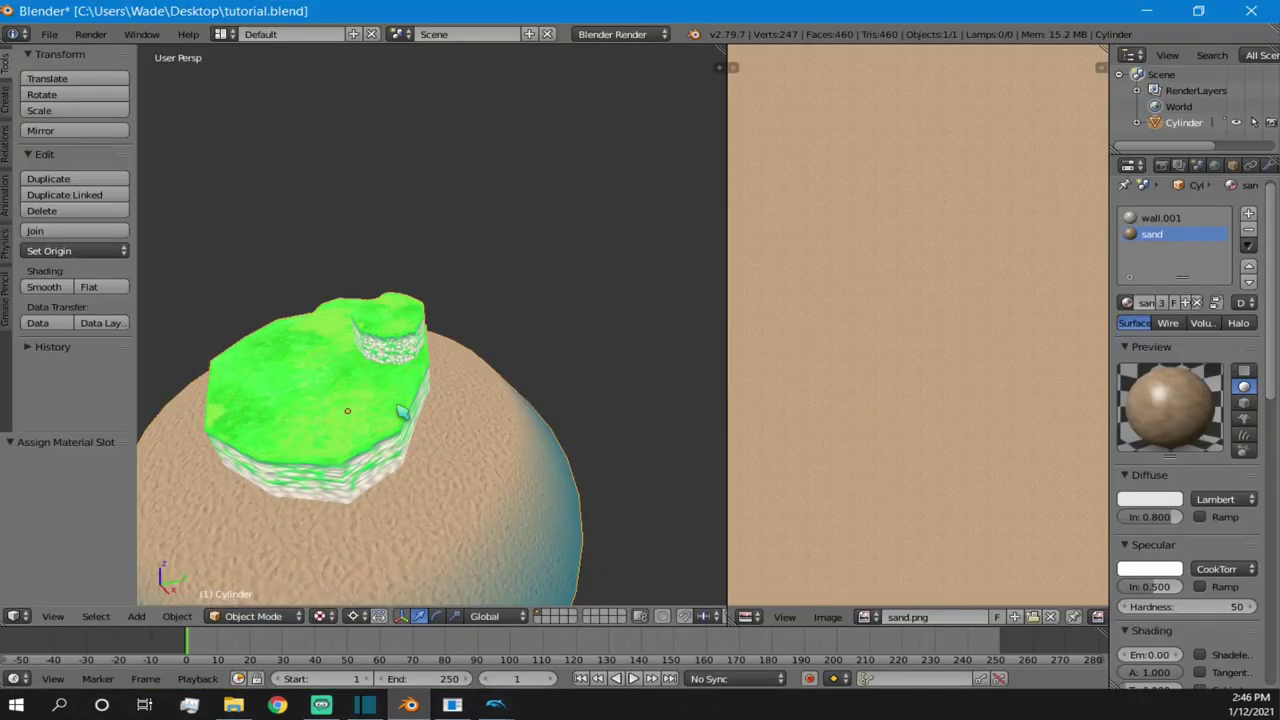
- Open the Cylinder island mesh in Edit Mode with solid shading to reveal wrongly facing faces around its small top tier
middle_click_drag(346, 403, 486, 417)
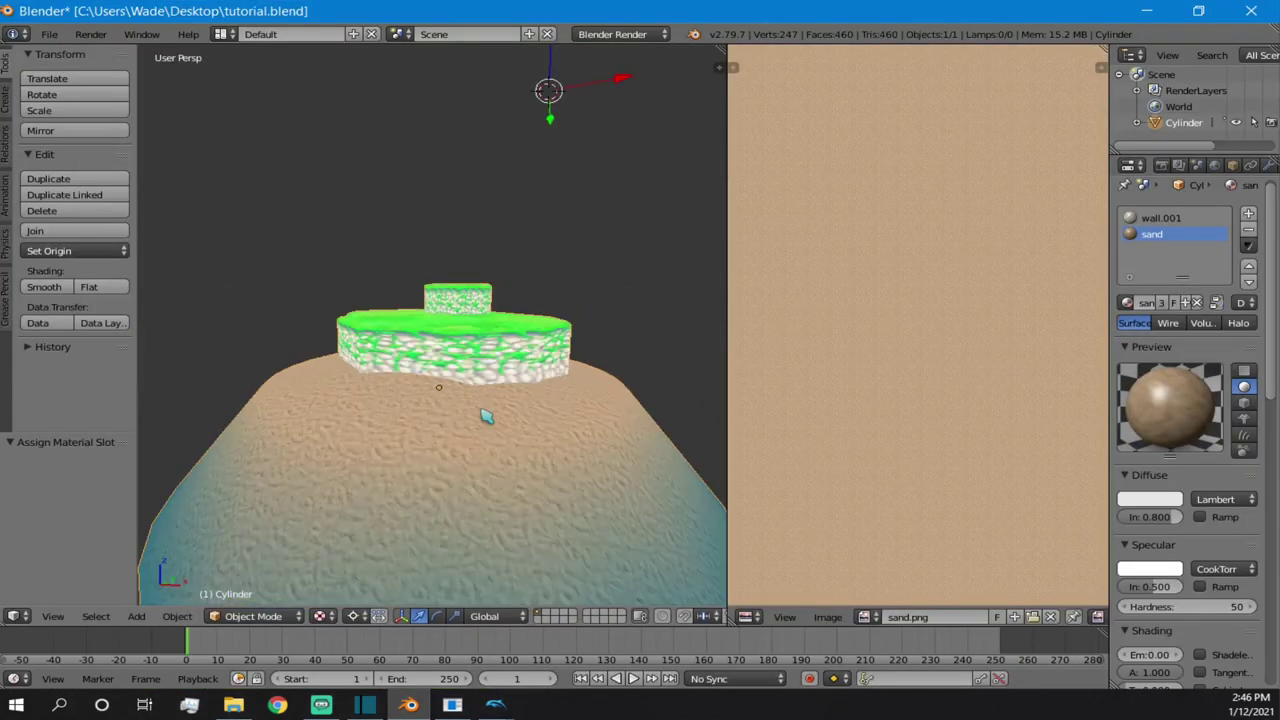
key("Tab")
scroll(495, 432, "up", 2)
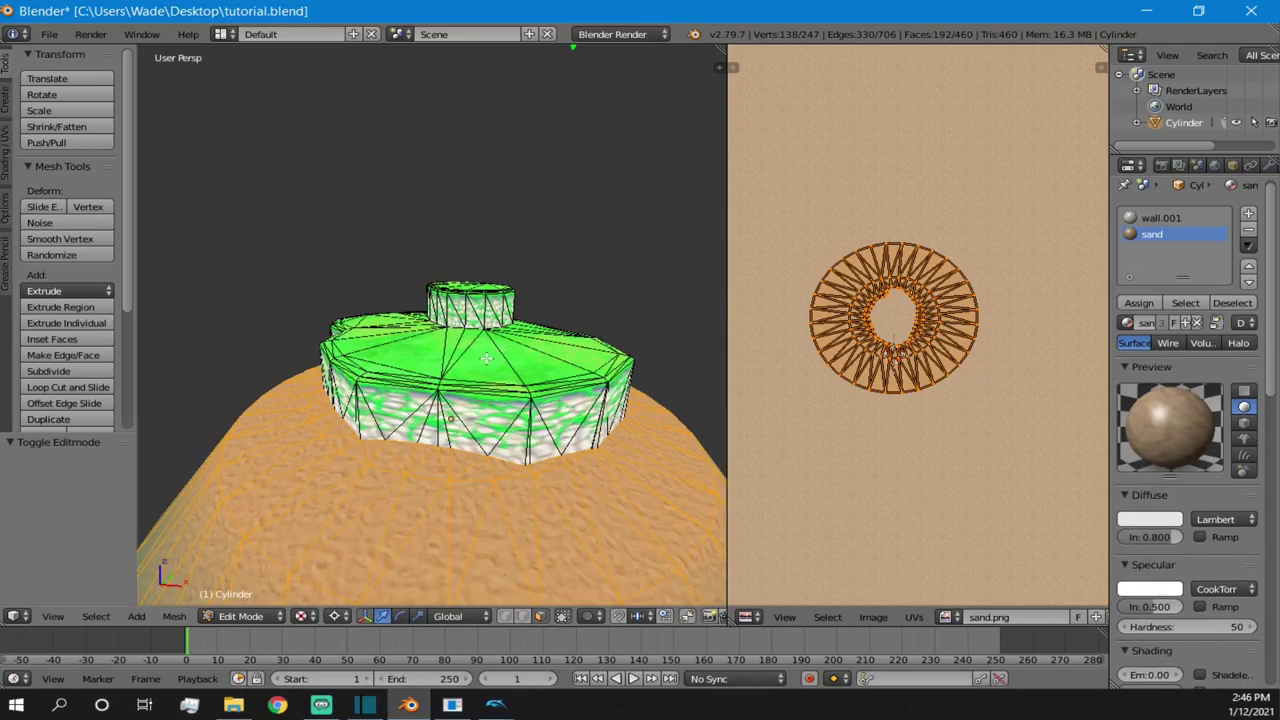
key("z")
key("alt+z")
key("z")
key("z")
scroll(486, 379, "up", 3)
middle_click_drag(490, 373, 505, 560)
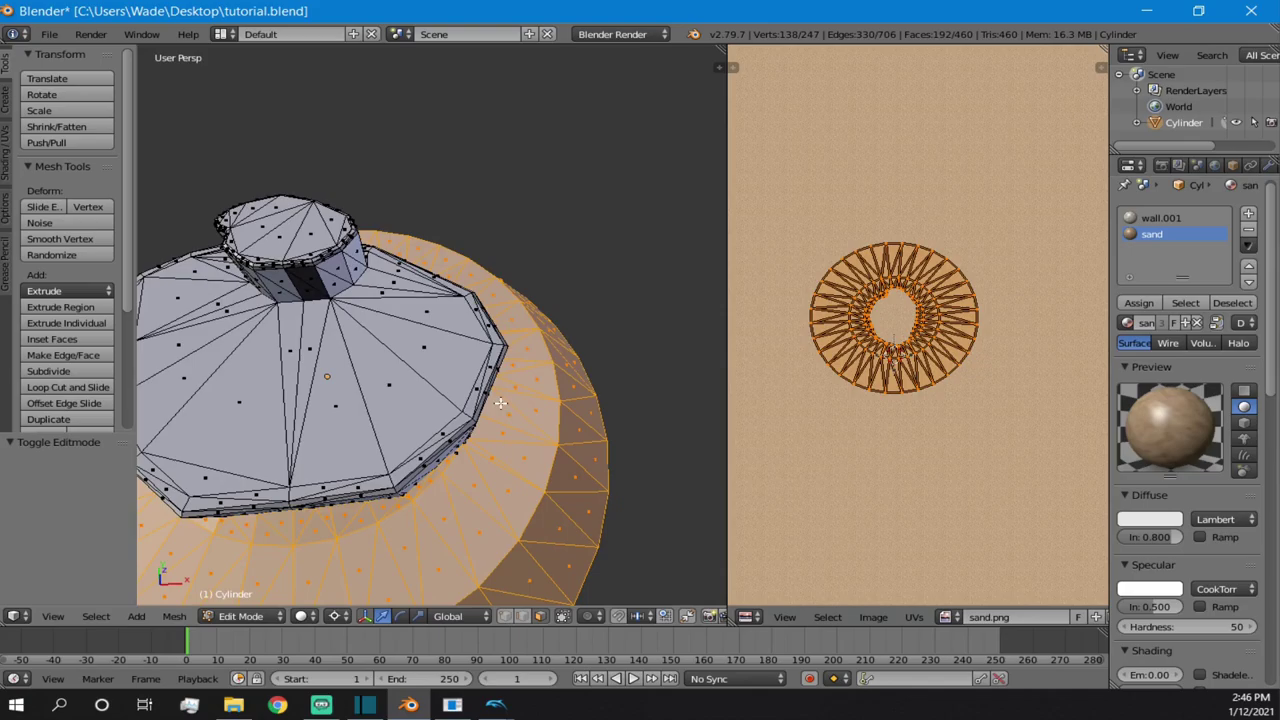
- Flip the normals of the two dark faces on the small top tier's wall and switch to the running Dolphin game
right_click(307, 285)
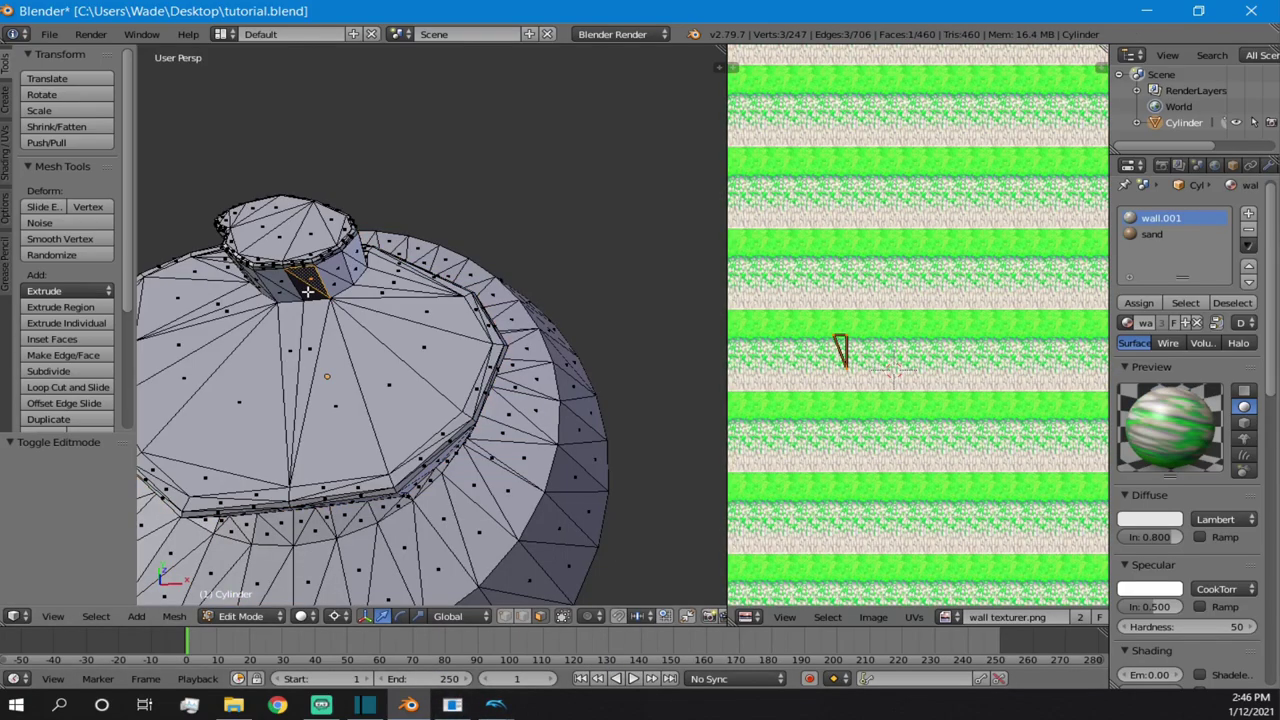
left_click(174, 616)
mouse_move(266, 377)
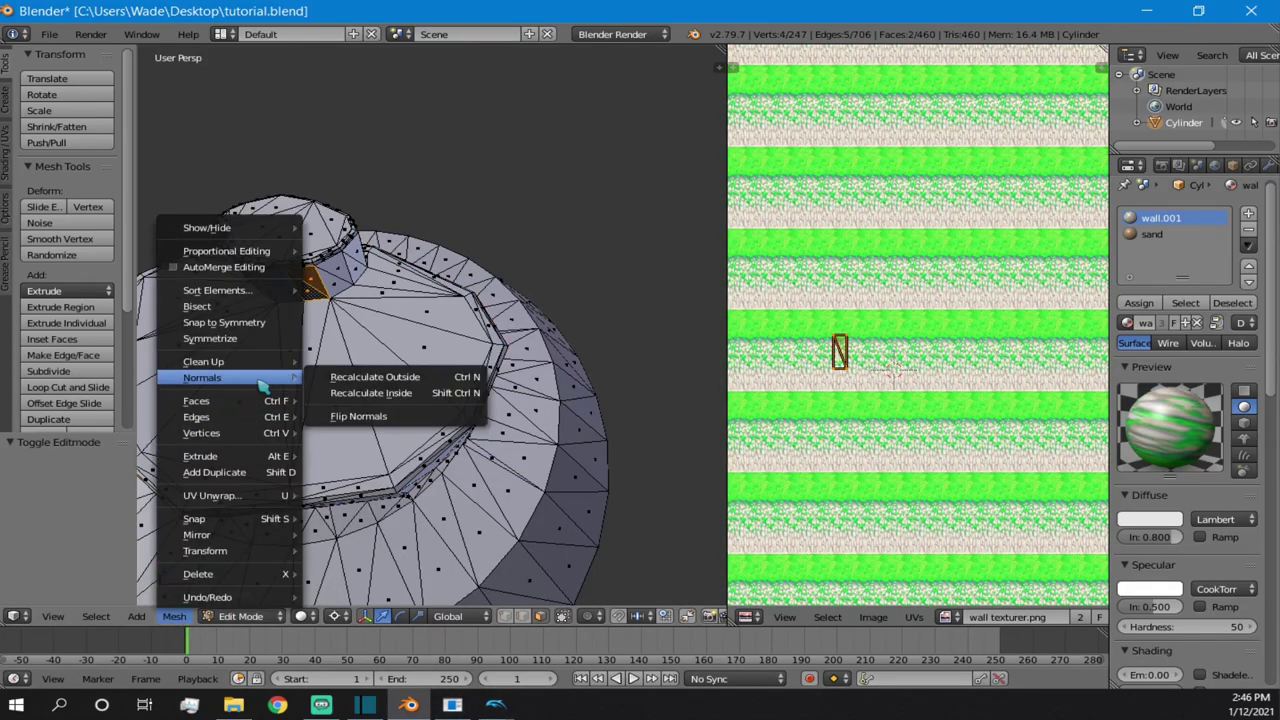
left_click(358, 424)
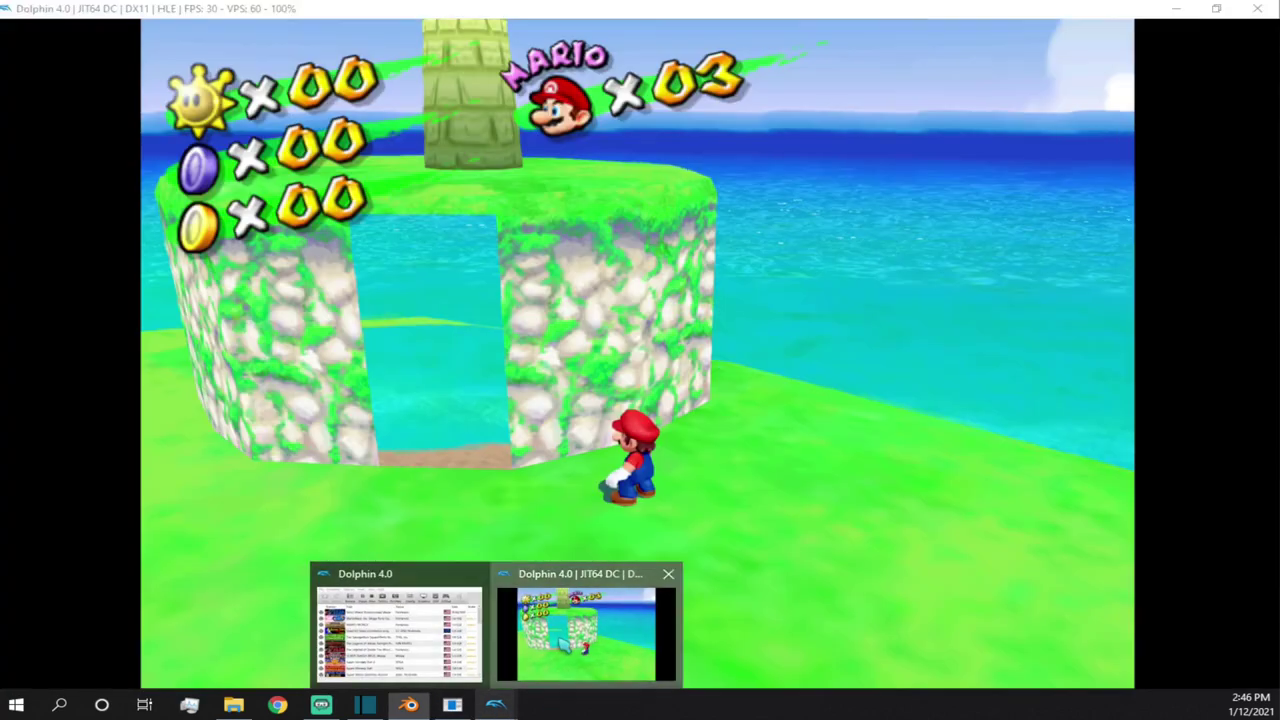
left_click(590, 615)
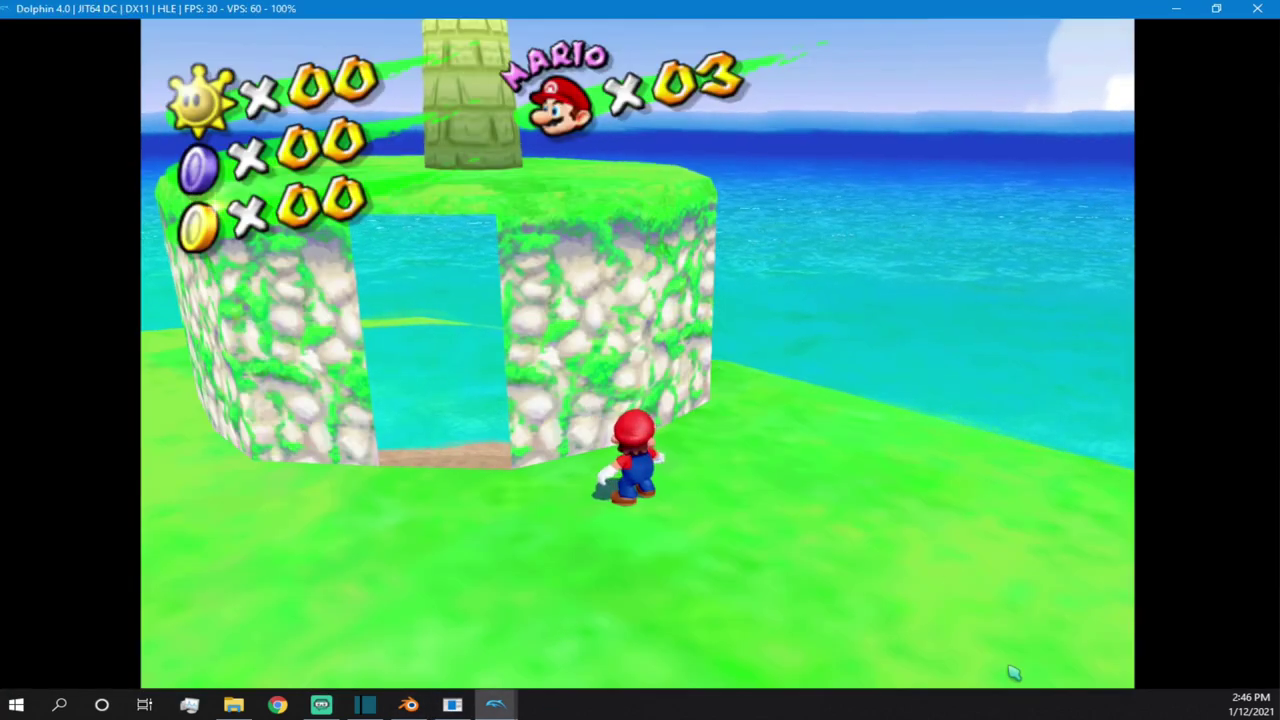
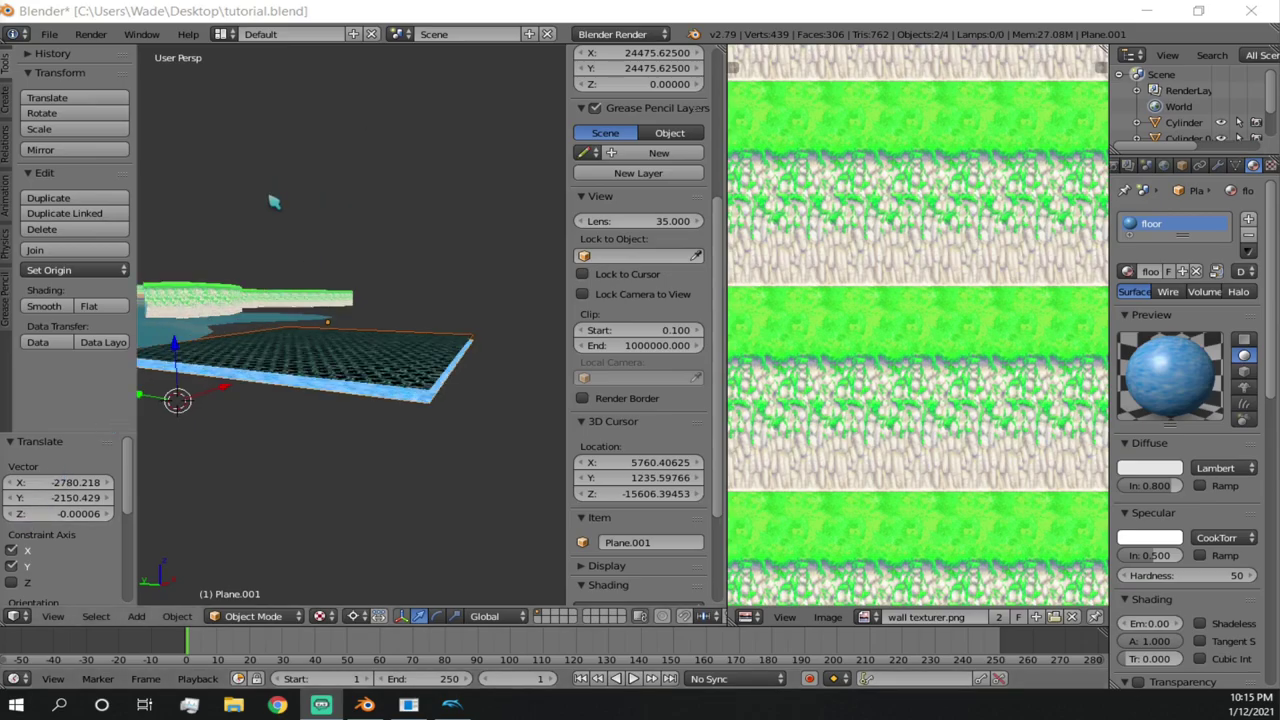
- Examine the death floor plane's material and its collision values in Blender
middle_click_drag(274, 205, 389, 390)
right_click(349, 414)
right_click(538, 389)
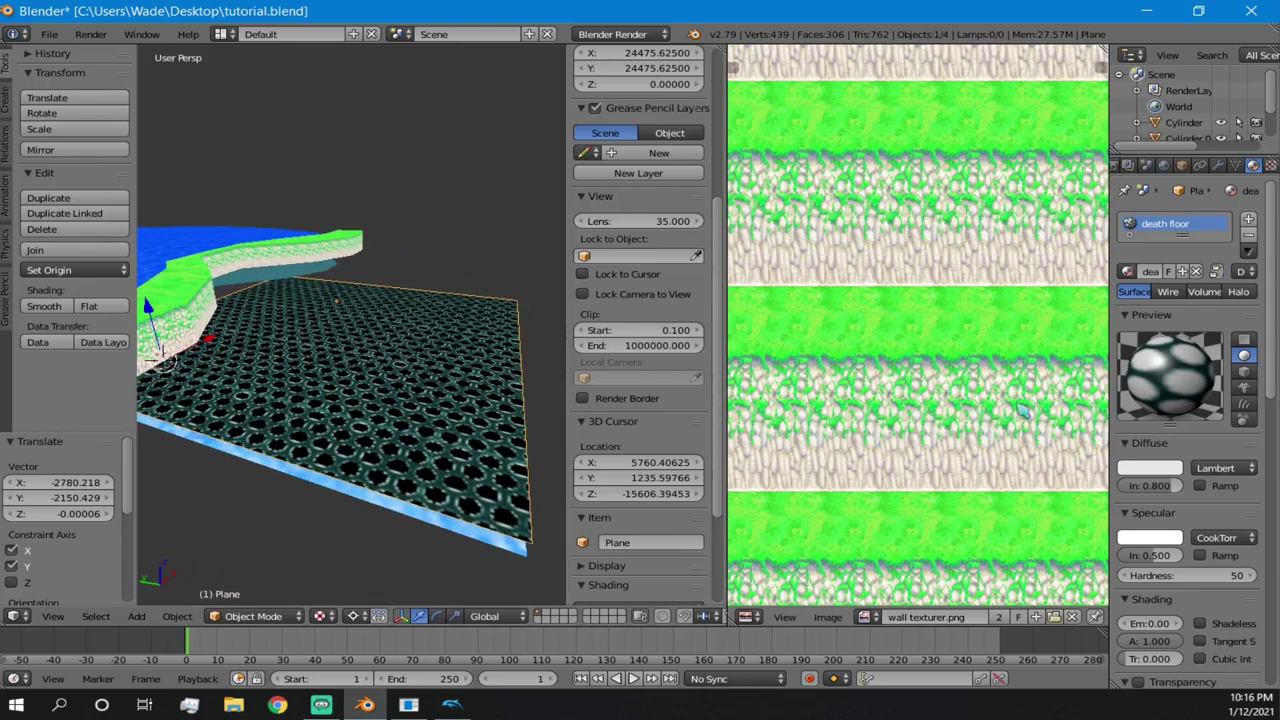
scroll(1178, 378, "down", 15)
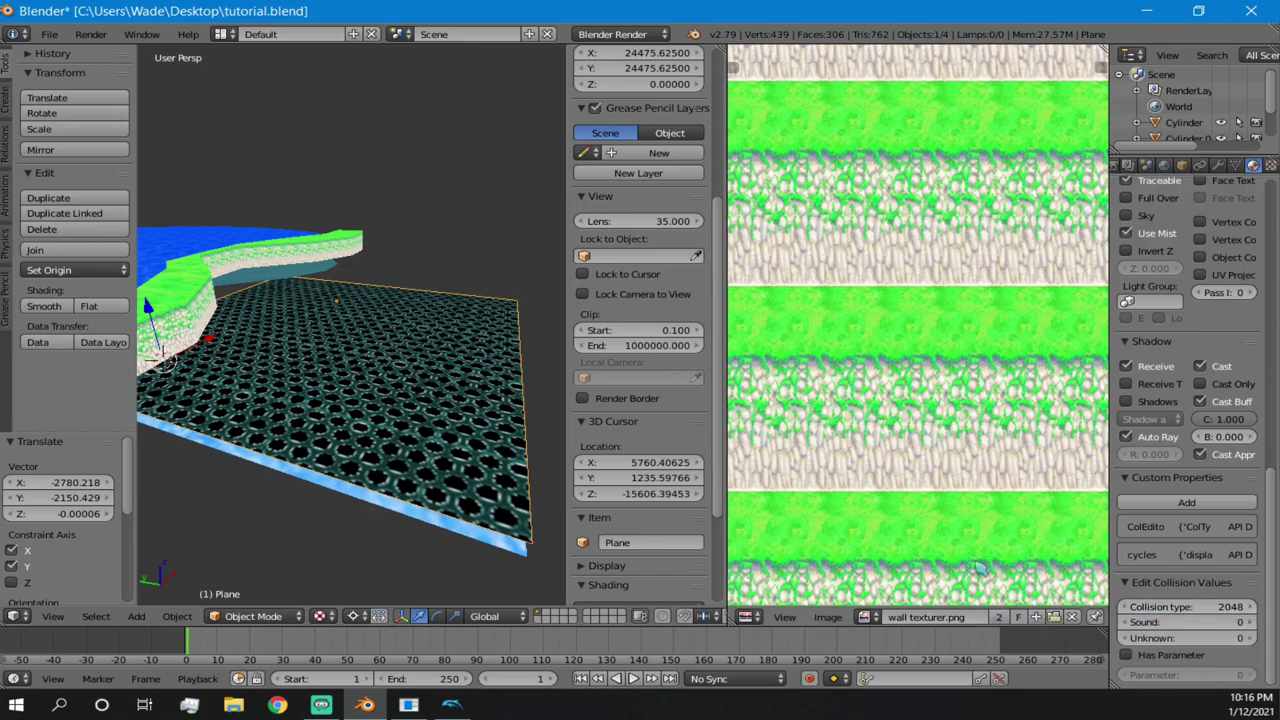
- Inspect the collision values of the floor plane (Plane.001) beneath the death floor
middle_click_drag(403, 490, 366, 405)
right_click(396, 436)
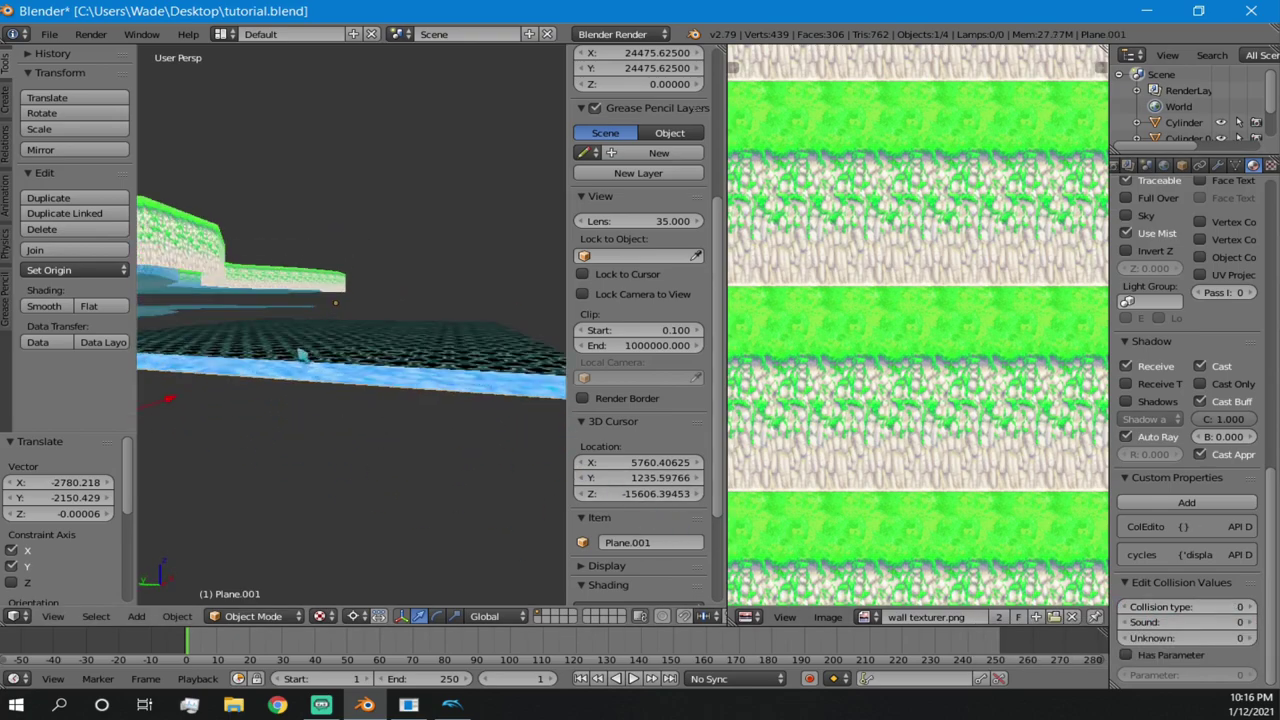
scroll(369, 380, "up", 4)
scroll(369, 380, "down", 4)
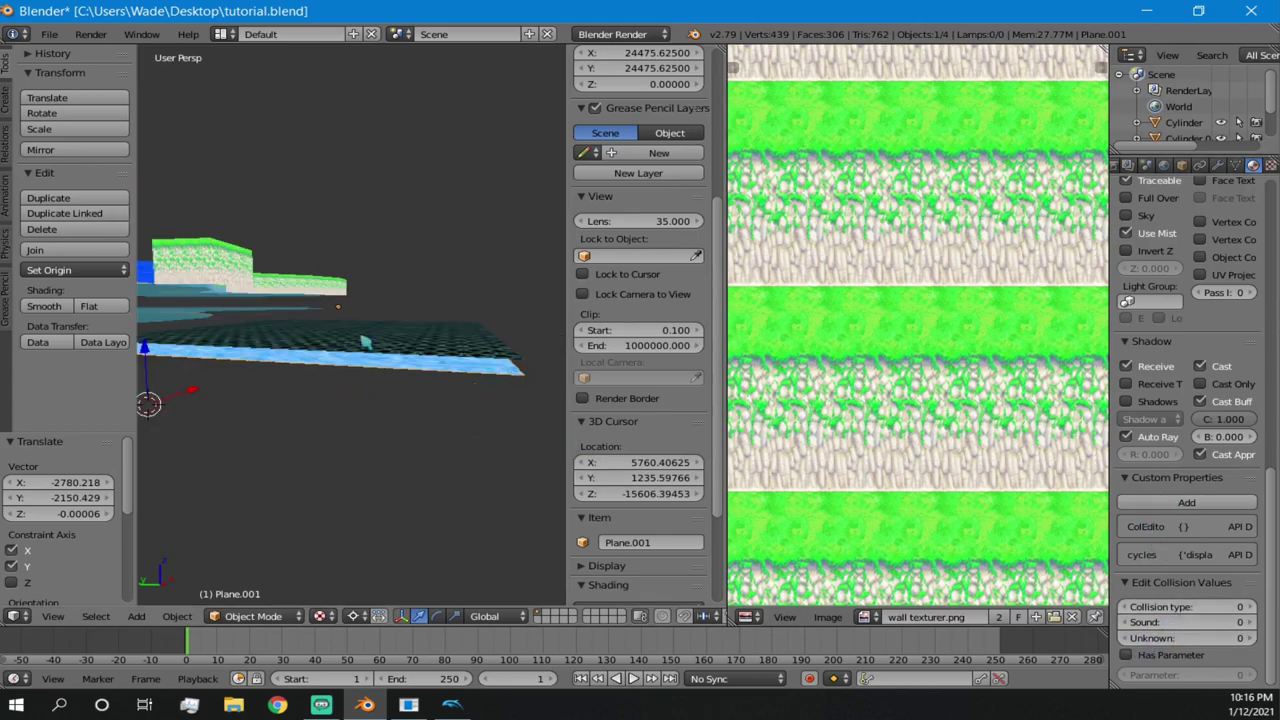
- Add a new plane on the water surface near the outer edge of the Cylinder island
scroll(390, 350, "up", 6)
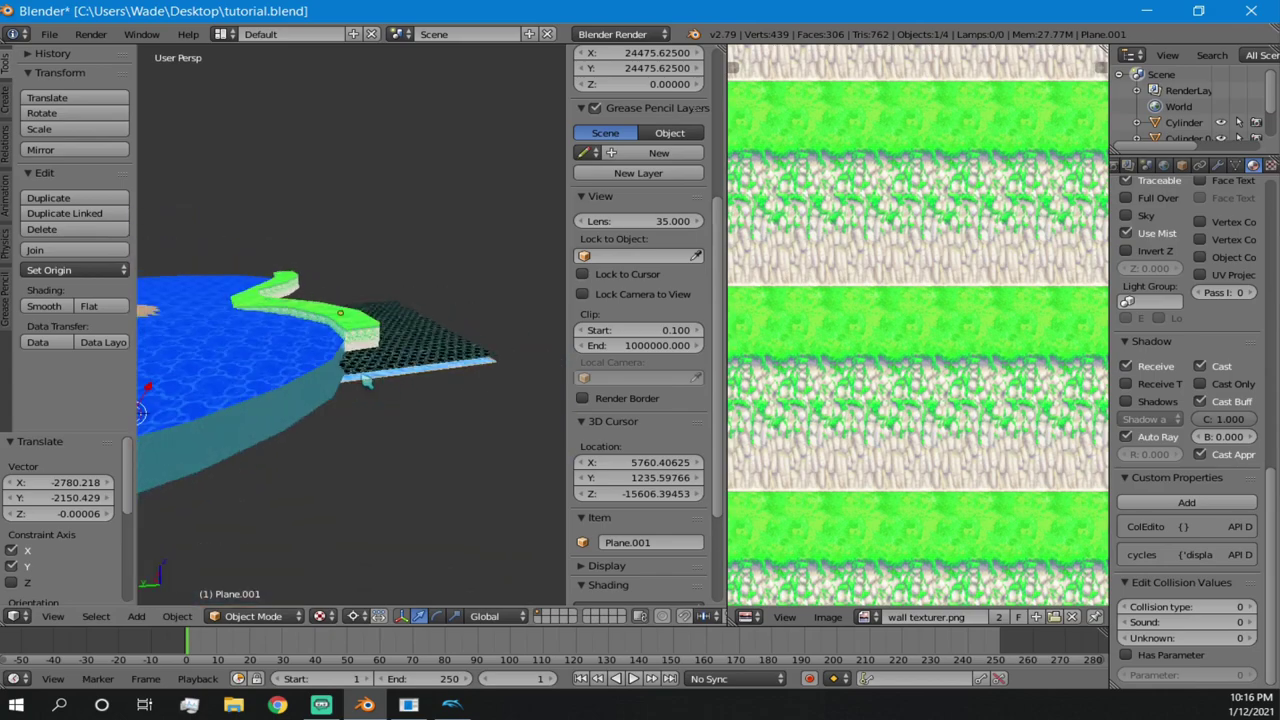
middle_click_drag(410, 370, 322, 352)
right_click(366, 332)
scroll(411, 303, "down", 2)
middle_click_drag(430, 334, 368, 340)
left_click(404, 329)
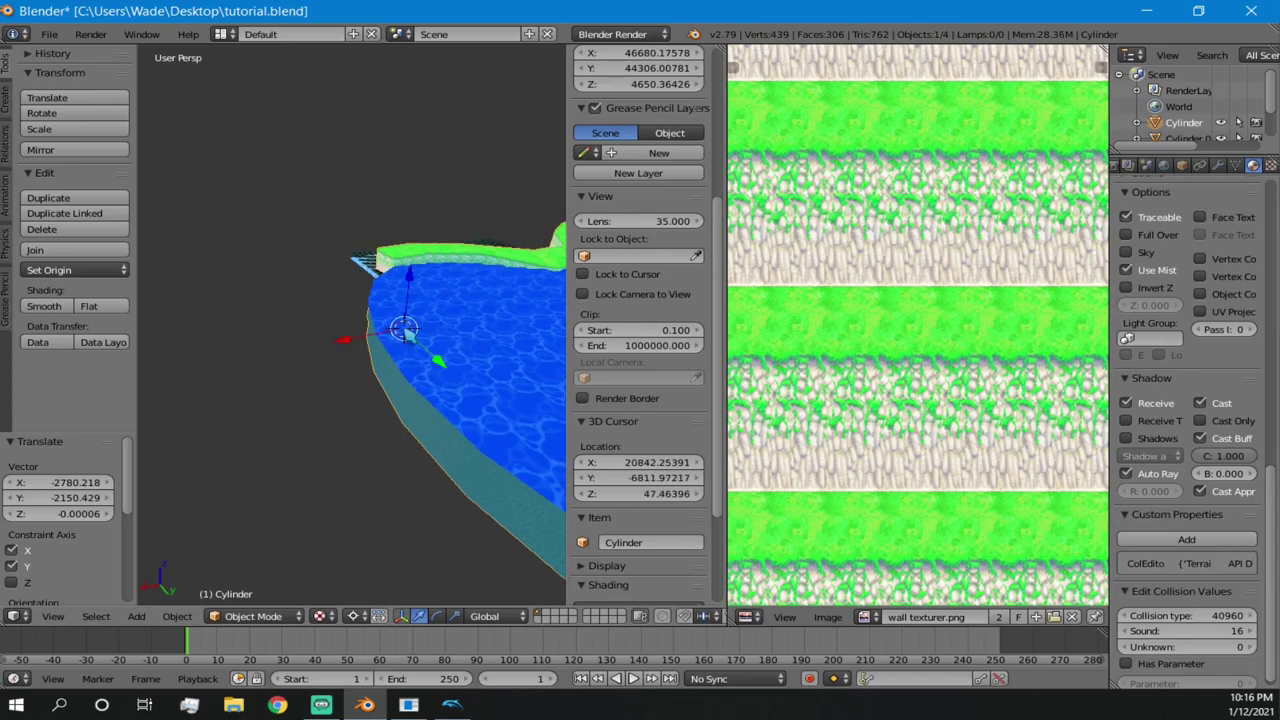
key("shift+a")
mouse_move(400, 334)
left_click(463, 329)
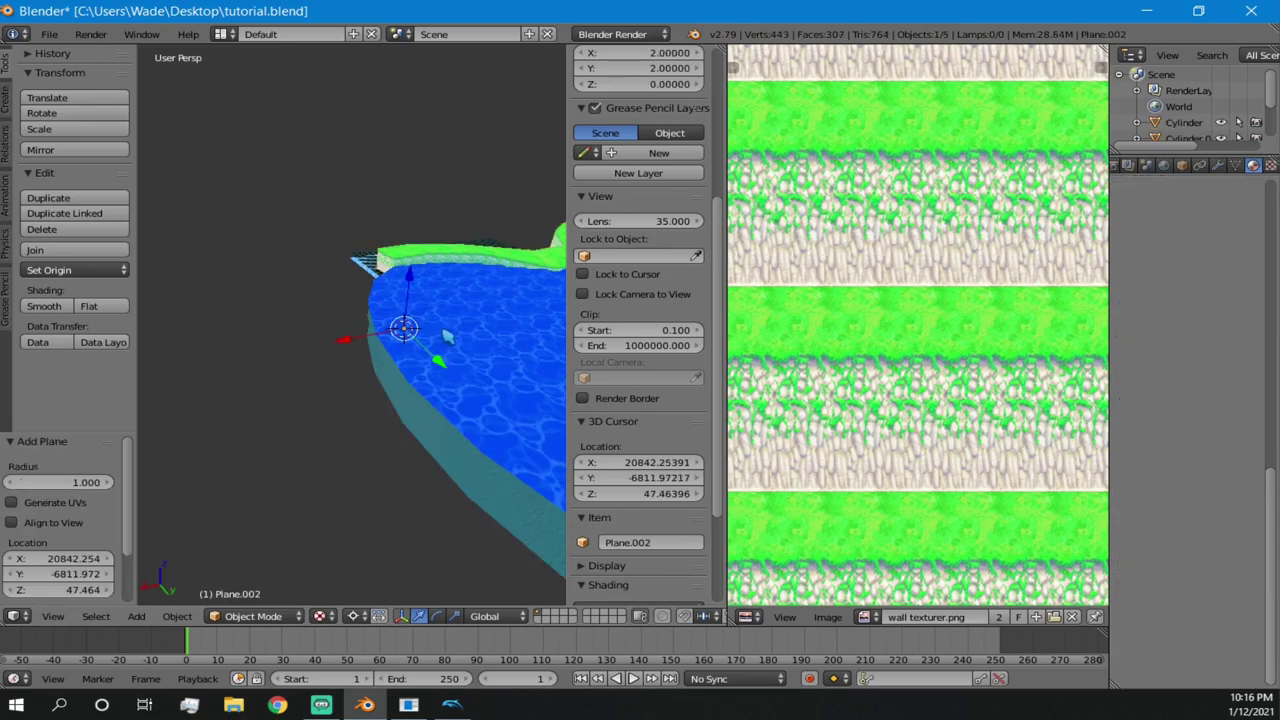
- Scale the new plane up to about 619 units square and open it in Edit Mode
scroll(414, 386, "up", 6)
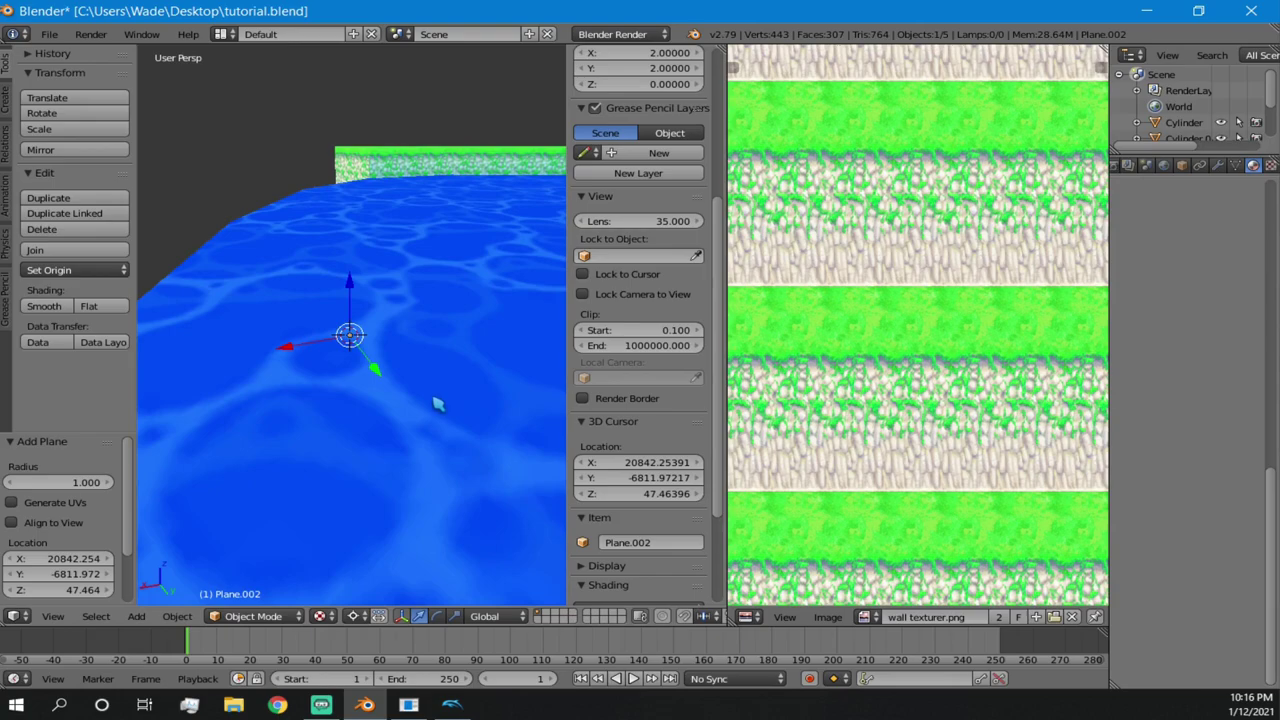
key("s")
left_click(339, 396)
key("s")
left_click(503, 375)
scroll(356, 326, "up", 3)
scroll(356, 326, "down", 8)
scroll(274, 290, "up", 6)
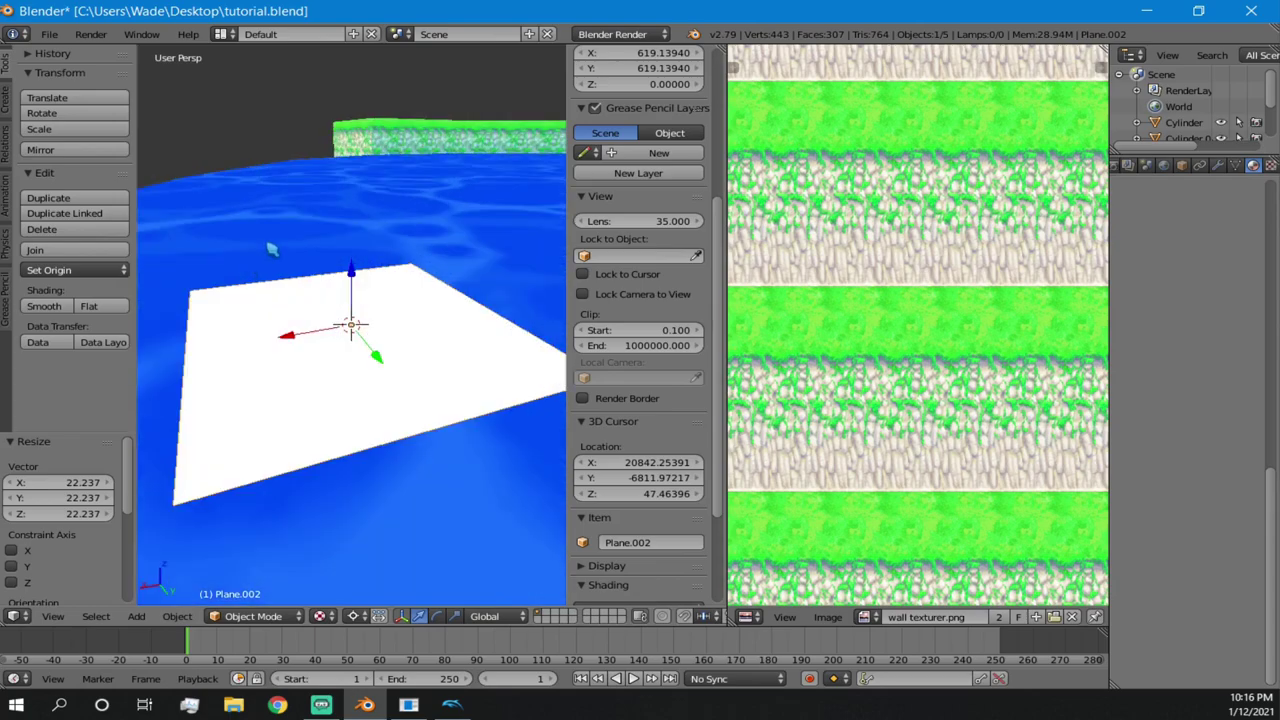
scroll(252, 268, "down", 3)
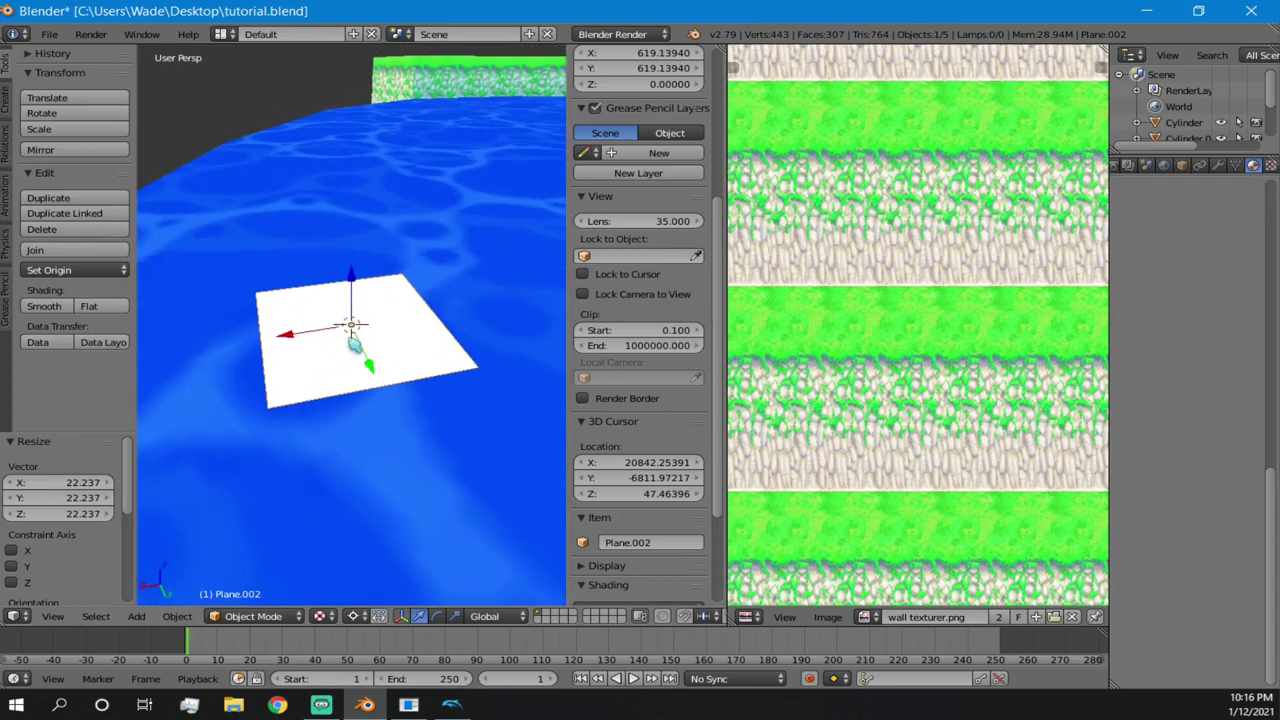
scroll(374, 372, "up", 2)
scroll(352, 340, "down", 5)
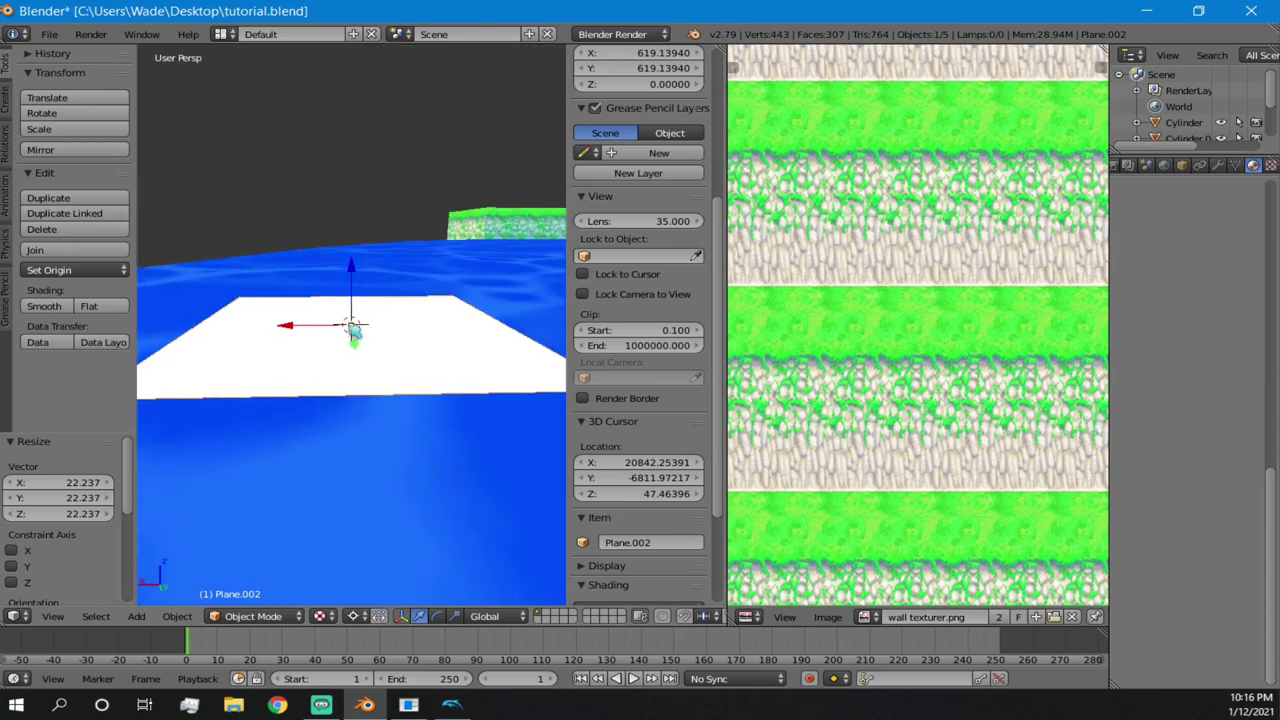
right_click(356, 340)
right_click(356, 340)
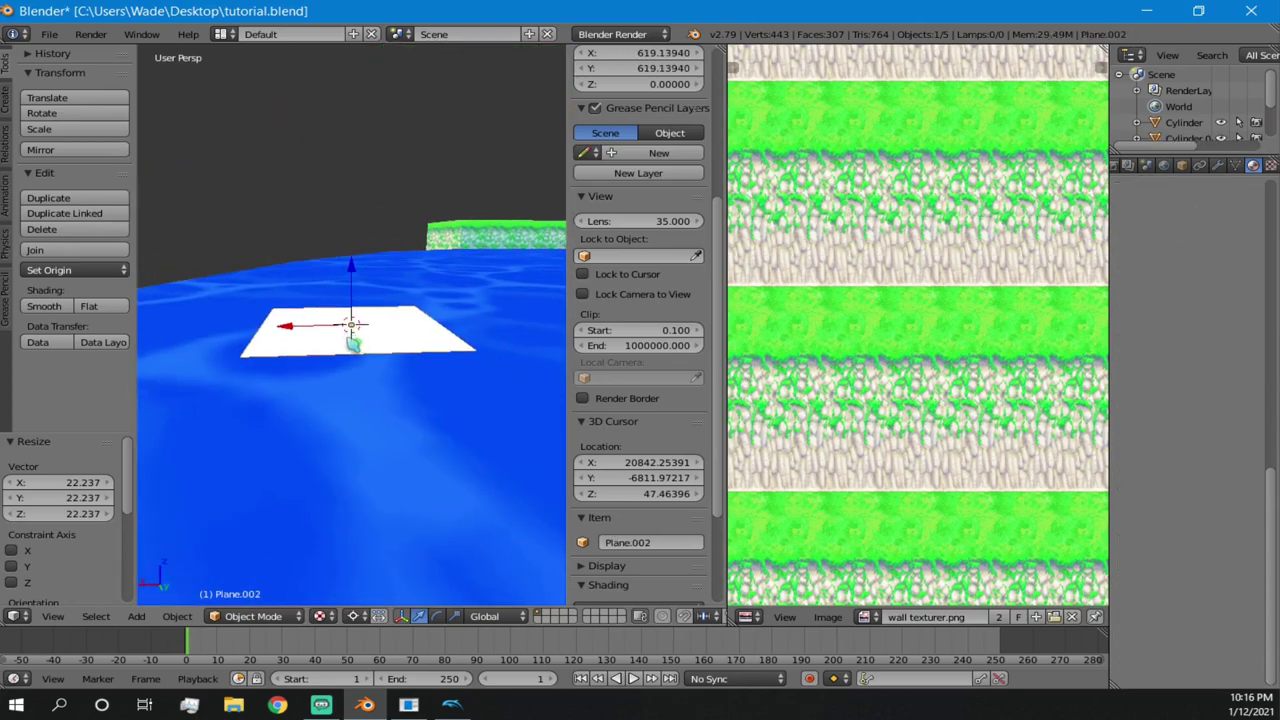
key("Tab")
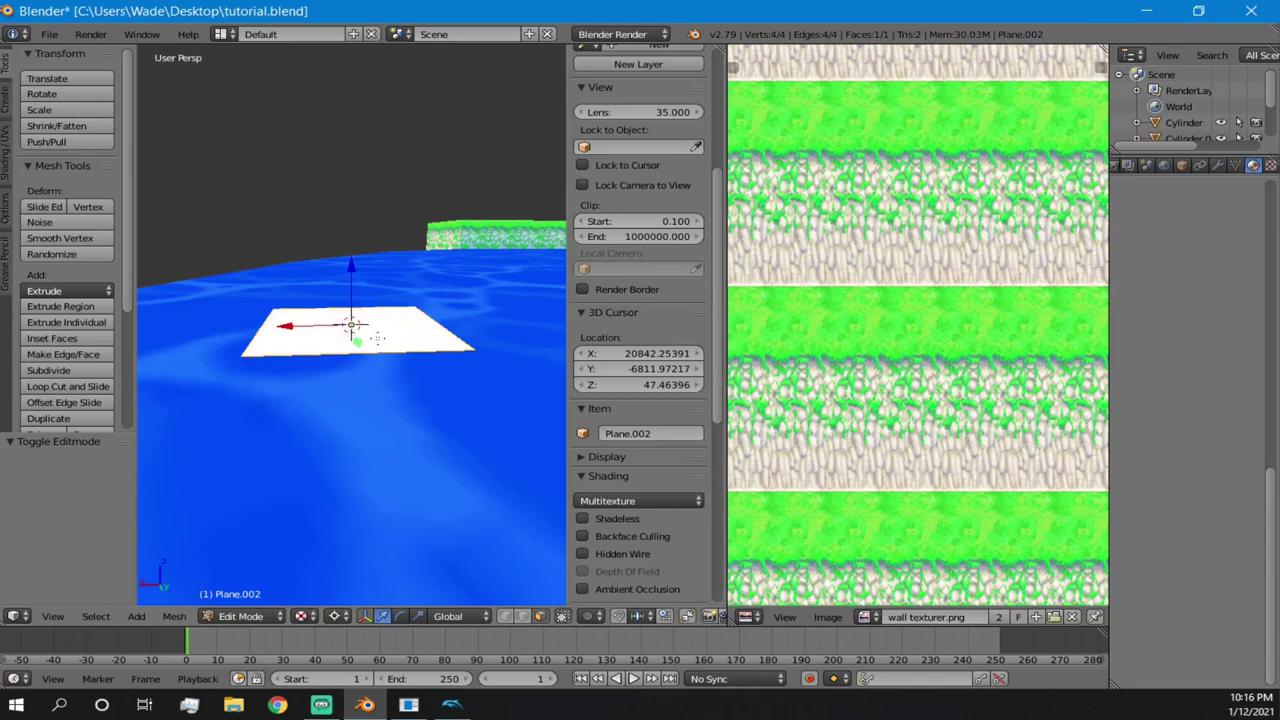
key("ctrl+r")
scroll(375, 339, "up", 1)
right_click(375, 339)
left_click(376, 339)
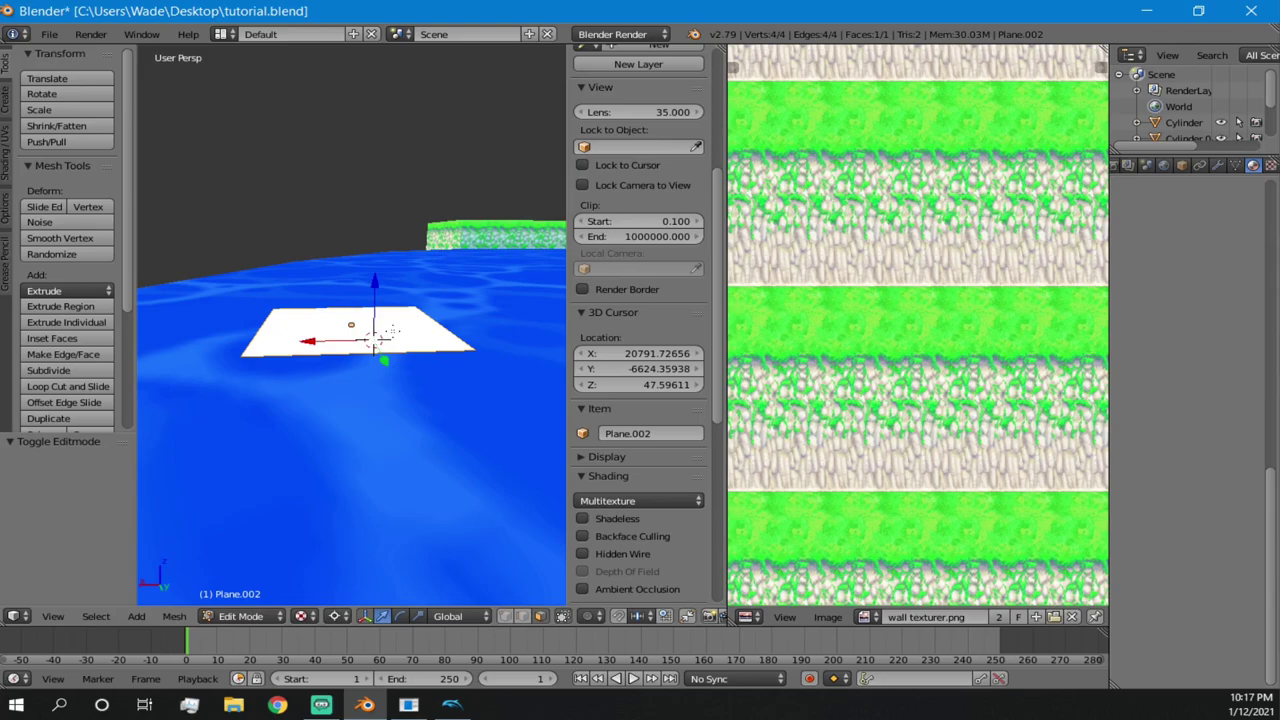
- Divide the plane into three strips with two parallel loop cuts
key("ctrl+r")
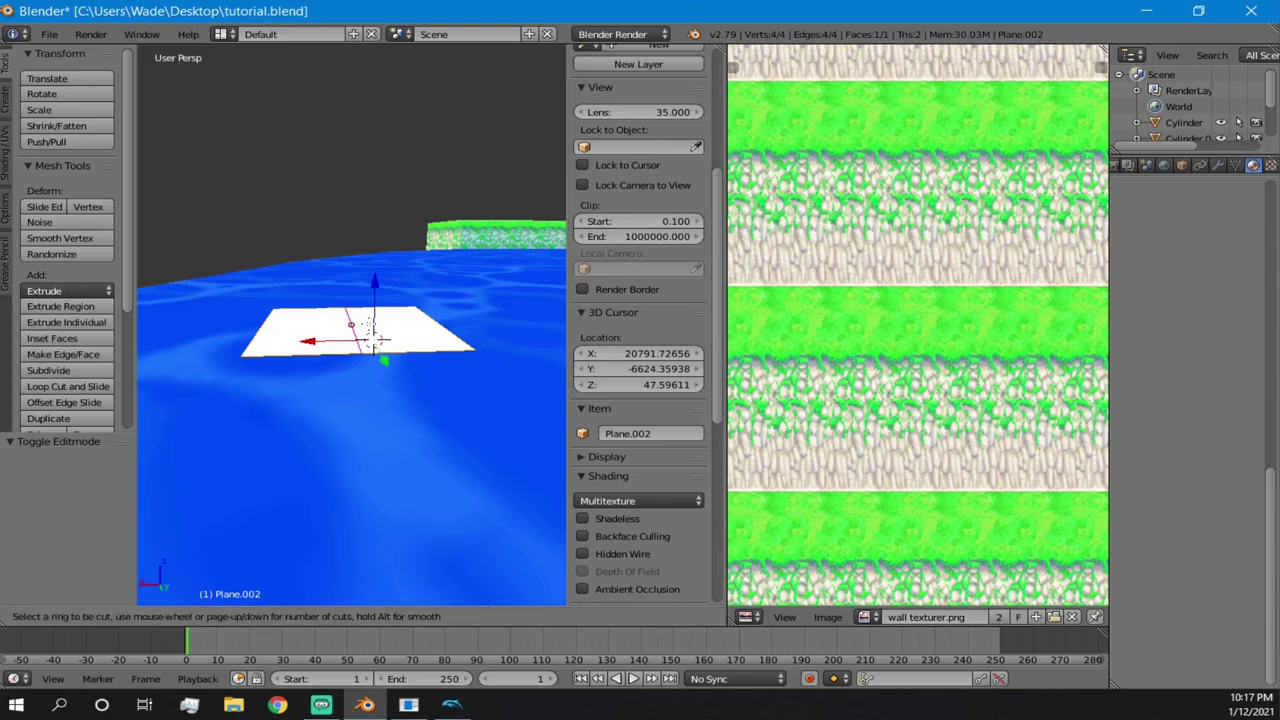
scroll(375, 339, "up", 1)
left_click(375, 339)
right_click(375, 339)
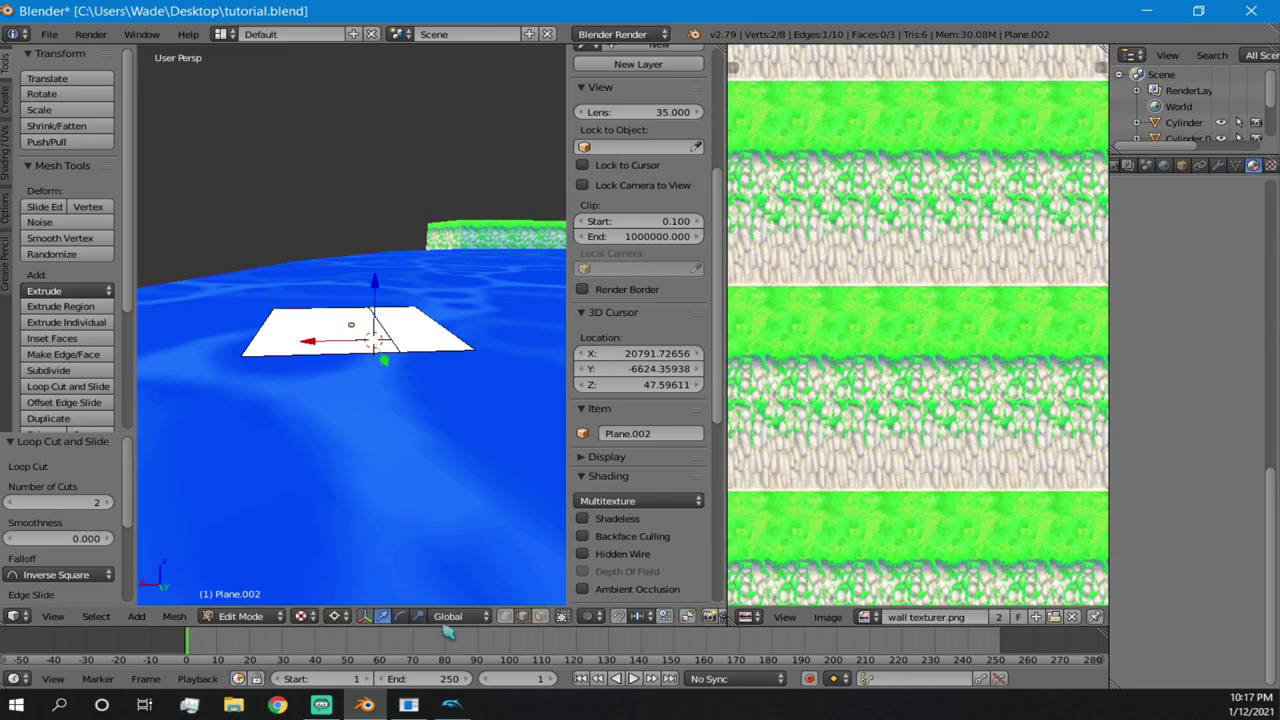
- Raise one outer strip of the plane about 648 units along Z and switch the viewport to solid shading
left_click(540, 616)
right_click(294, 335)
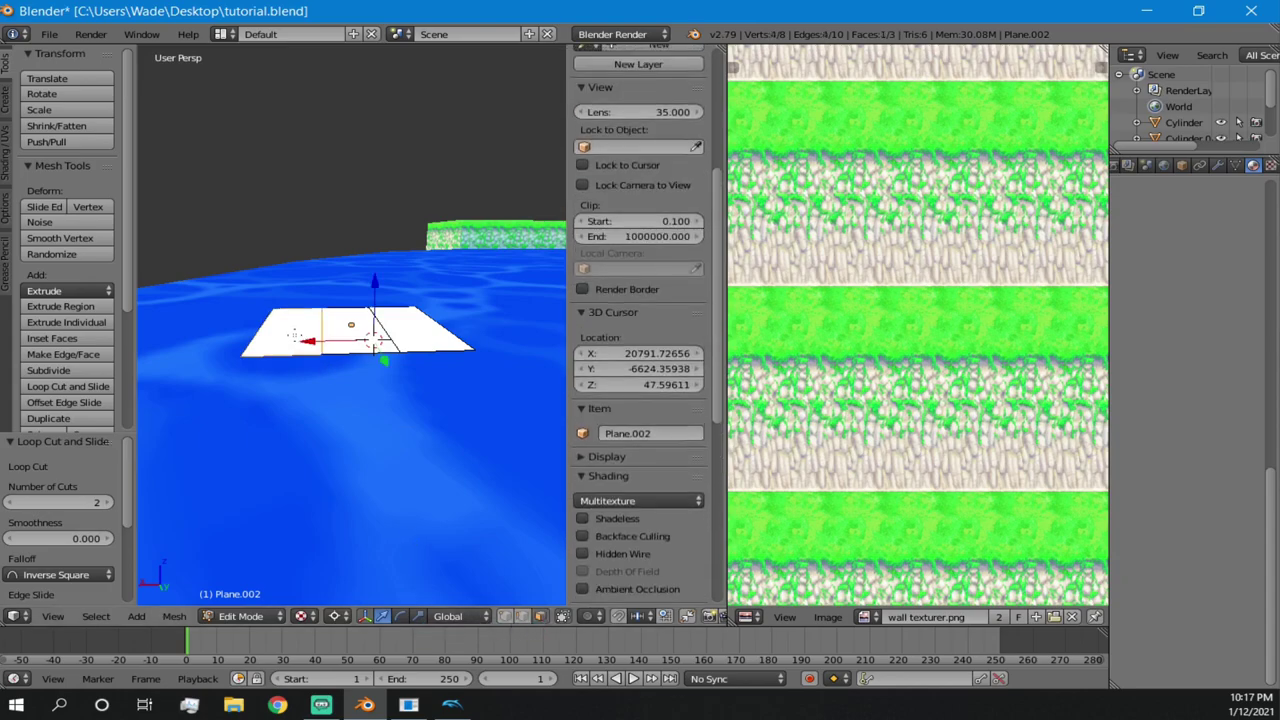
key("e")
left_click(295, 110)
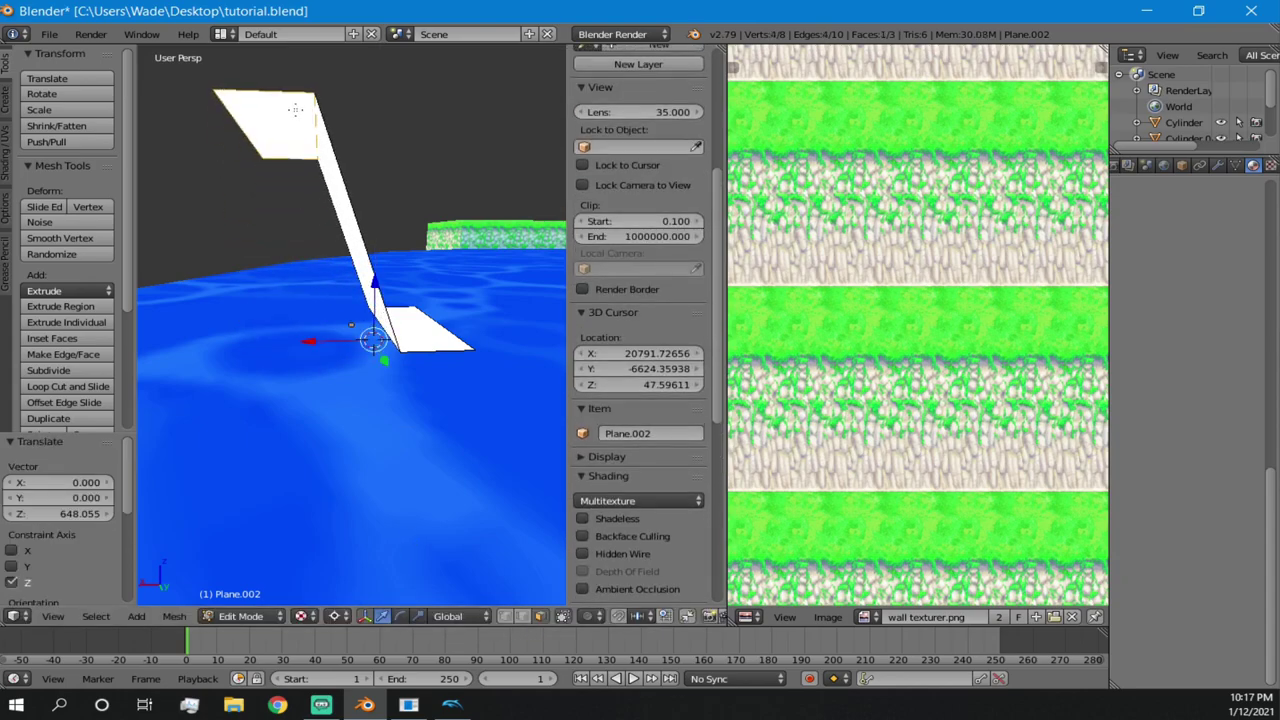
middle_click_drag(341, 165, 323, 173)
key("alt+z")
scroll(372, 190, "up", 3)
scroll(380, 196, "down", 3)
middle_click_drag(394, 200, 407, 296)
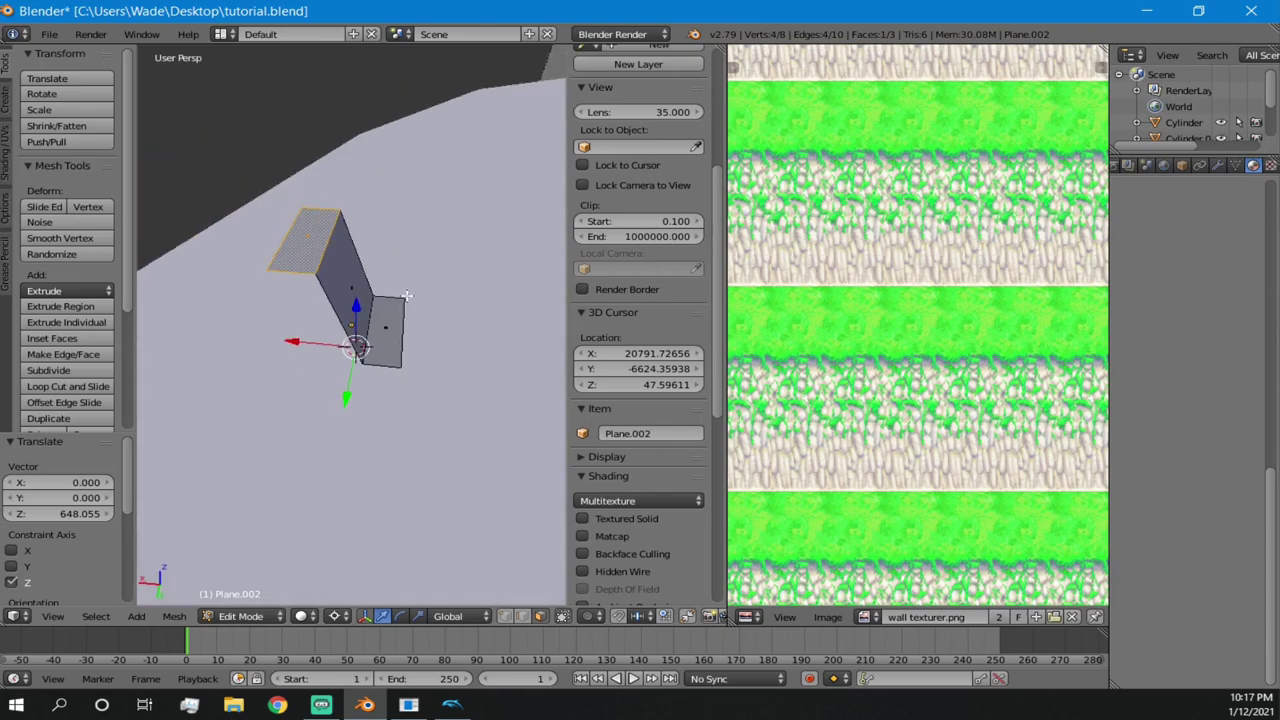
- Select all three faces of the stepped plane and move them horizontally about 4007 in X and -1016 in Y, beyond the water's edge
right_click(383, 341)
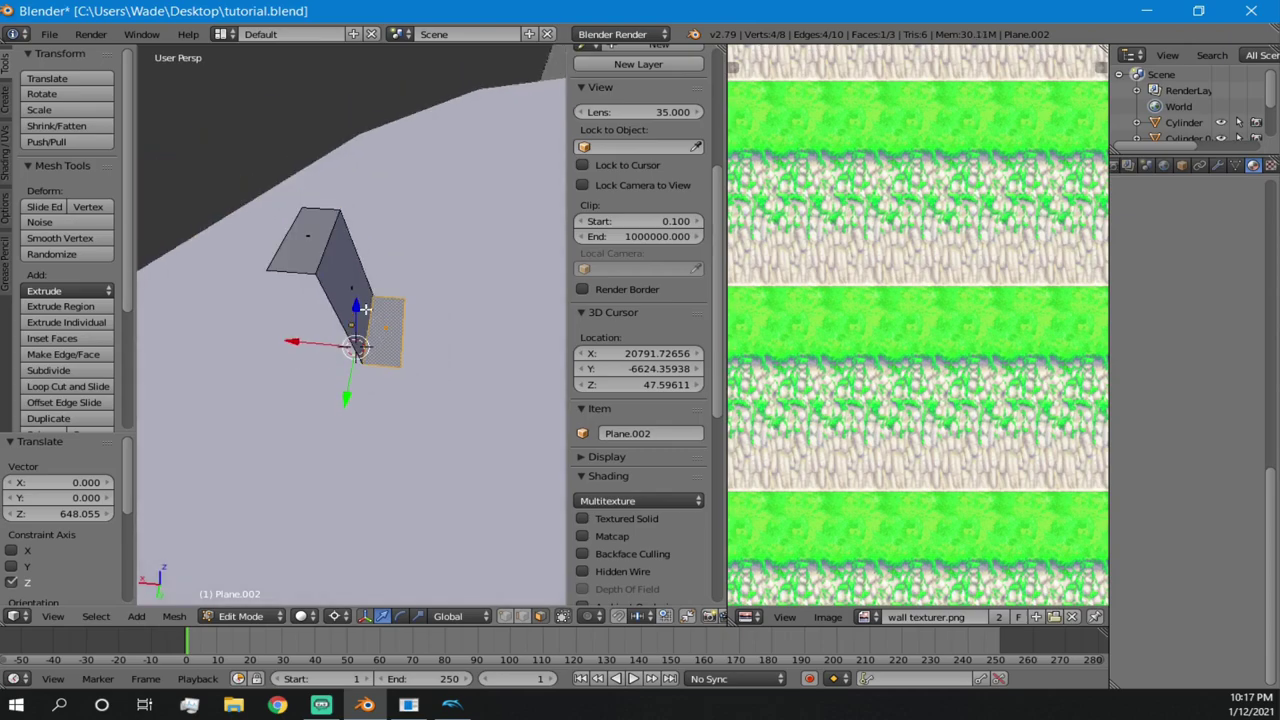
right_click(281, 235, "ctrl")
middle_click_drag(304, 275, 336, 307)
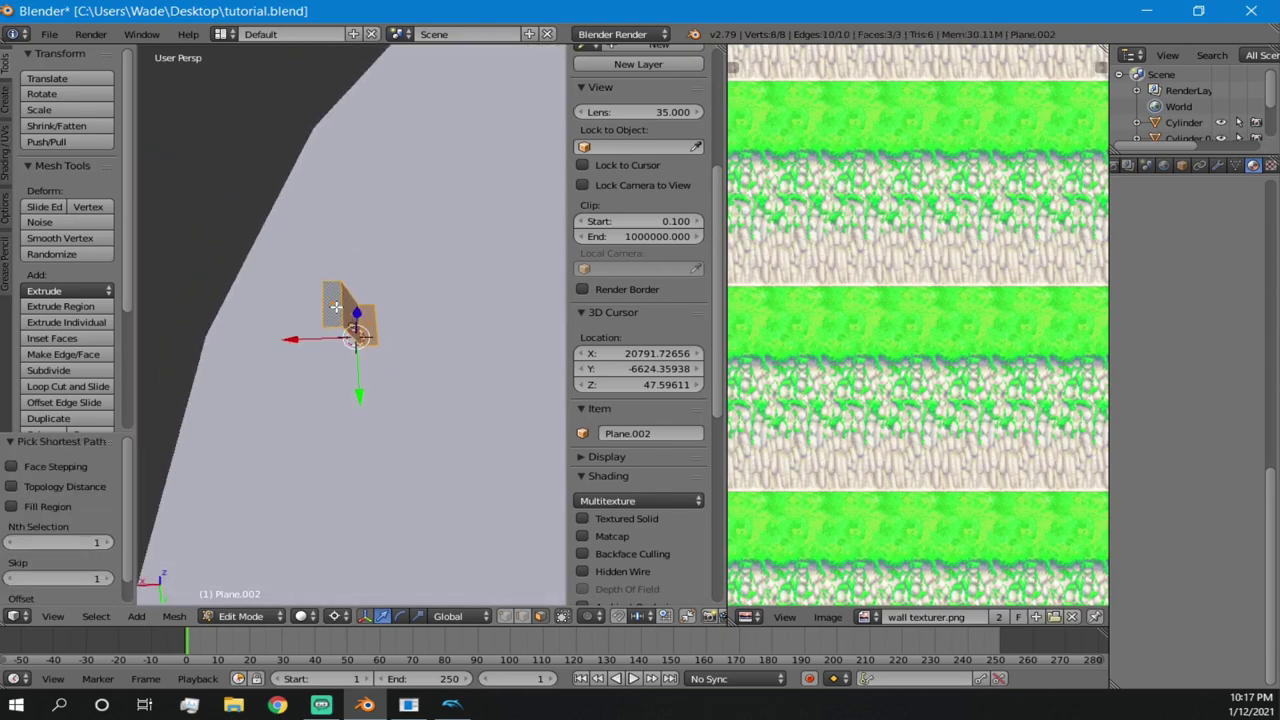
key("g")
key("shift+z")
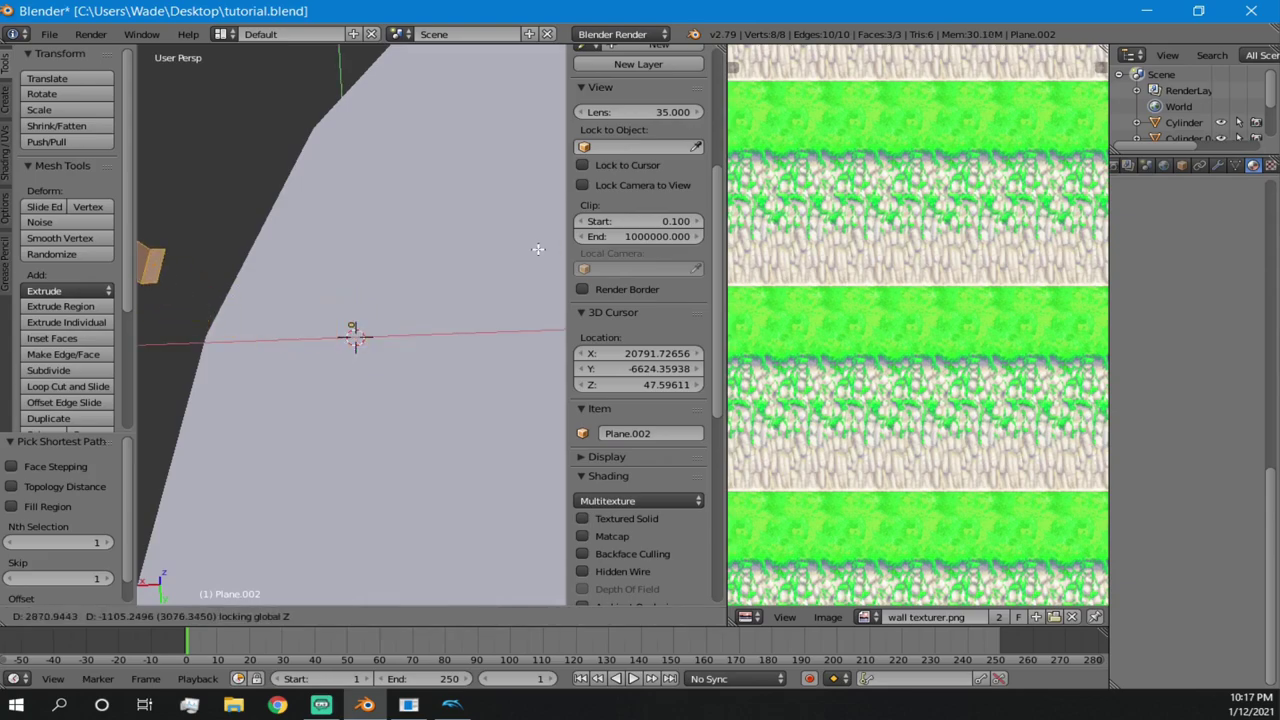
left_click(456, 257)
middle_click_drag(456, 257, 292, 248)
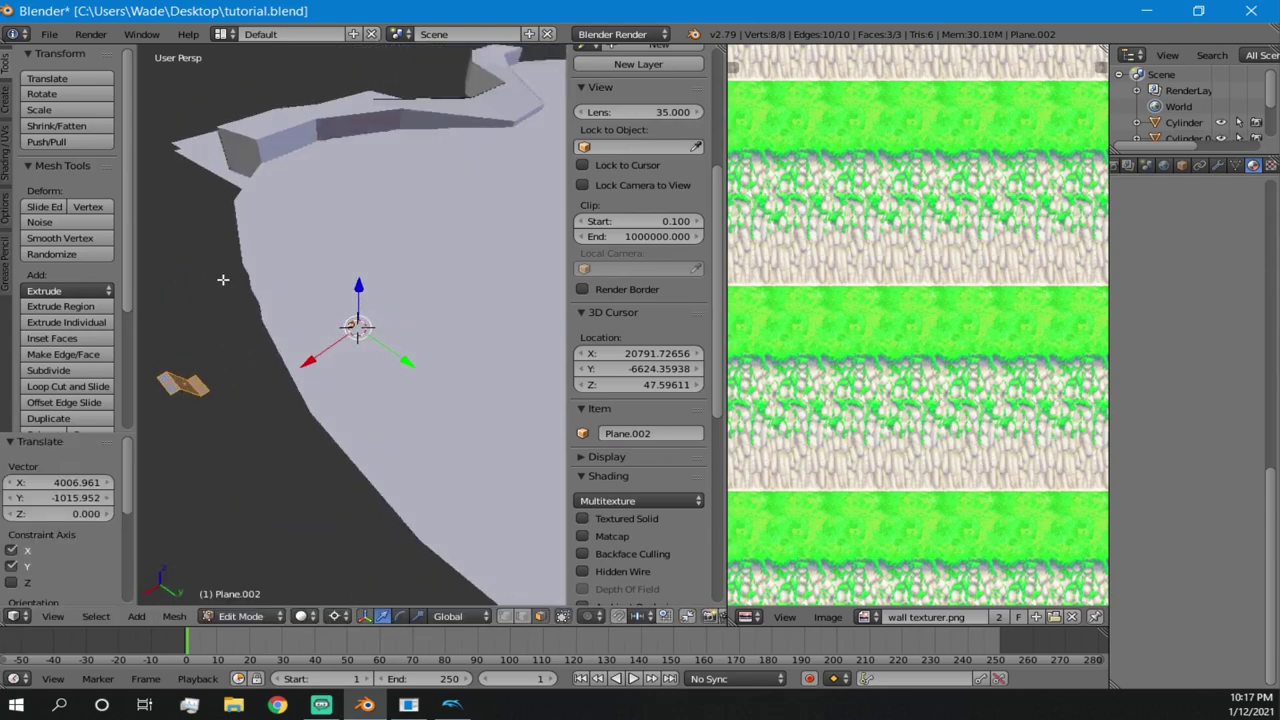
key("KP_Decimal")
scroll(371, 441, "down", 5)
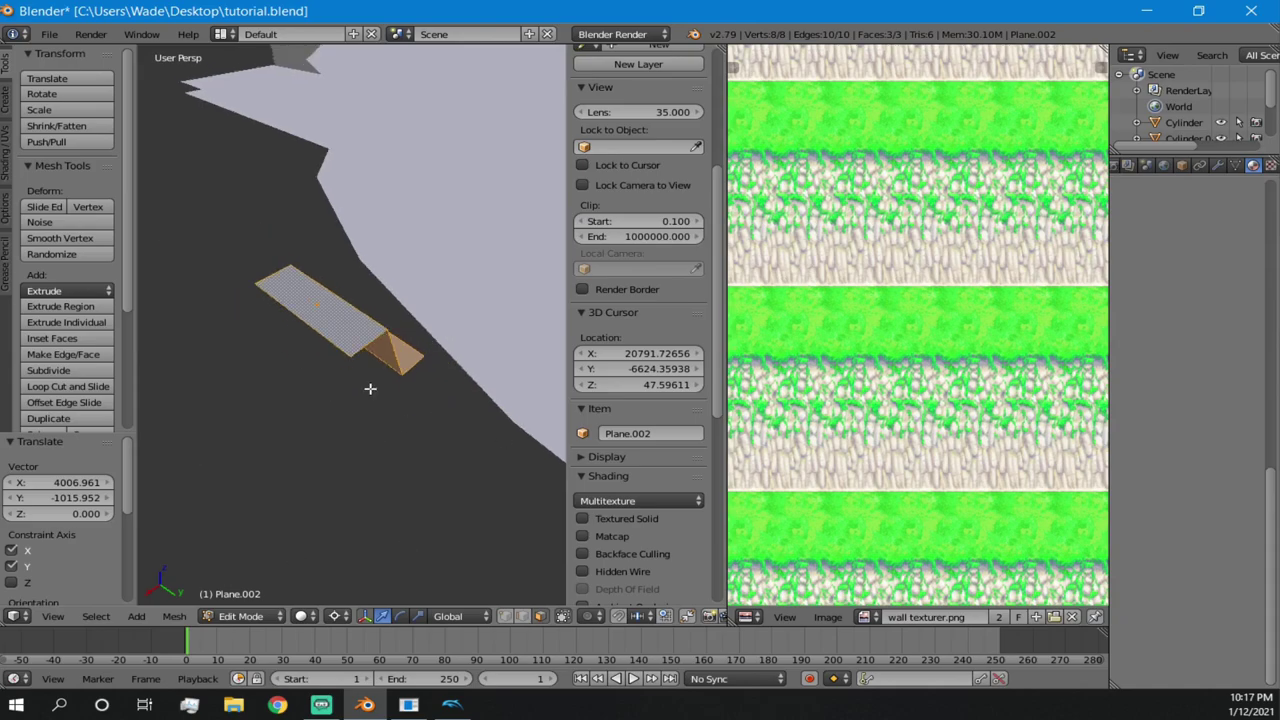
- Place the 3D cursor on the folded strip's upper face and select the strip's faces one at a time
middle_click_drag(292, 285, 302, 324)
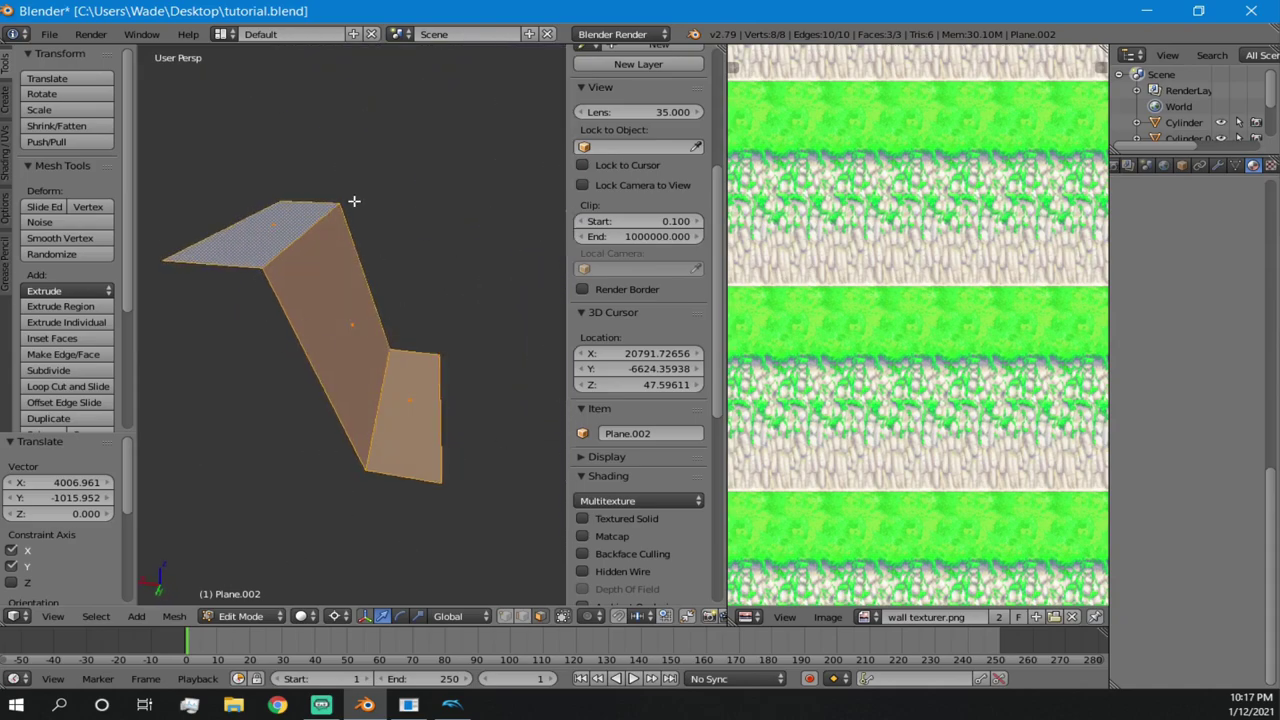
left_click(270, 216)
key("a")
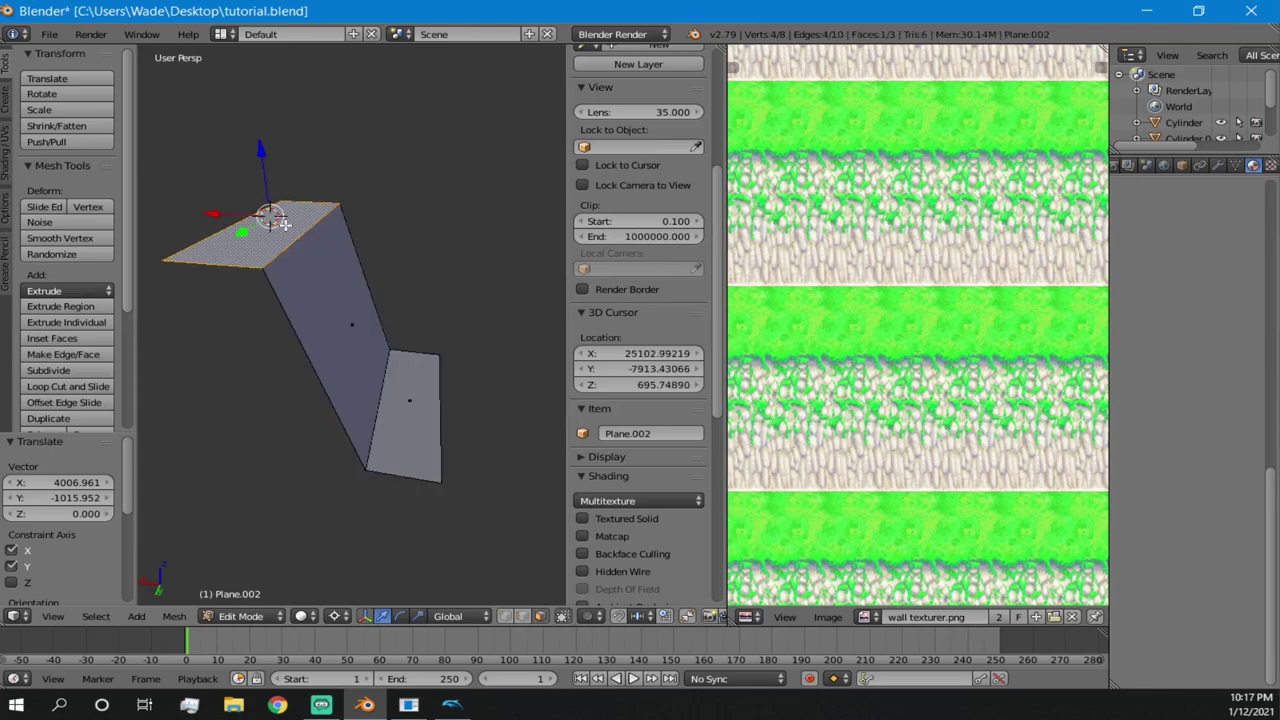
right_click(350, 271)
middle_click_drag(357, 311, 328, 298)
right_click(338, 300)
right_click(400, 375)
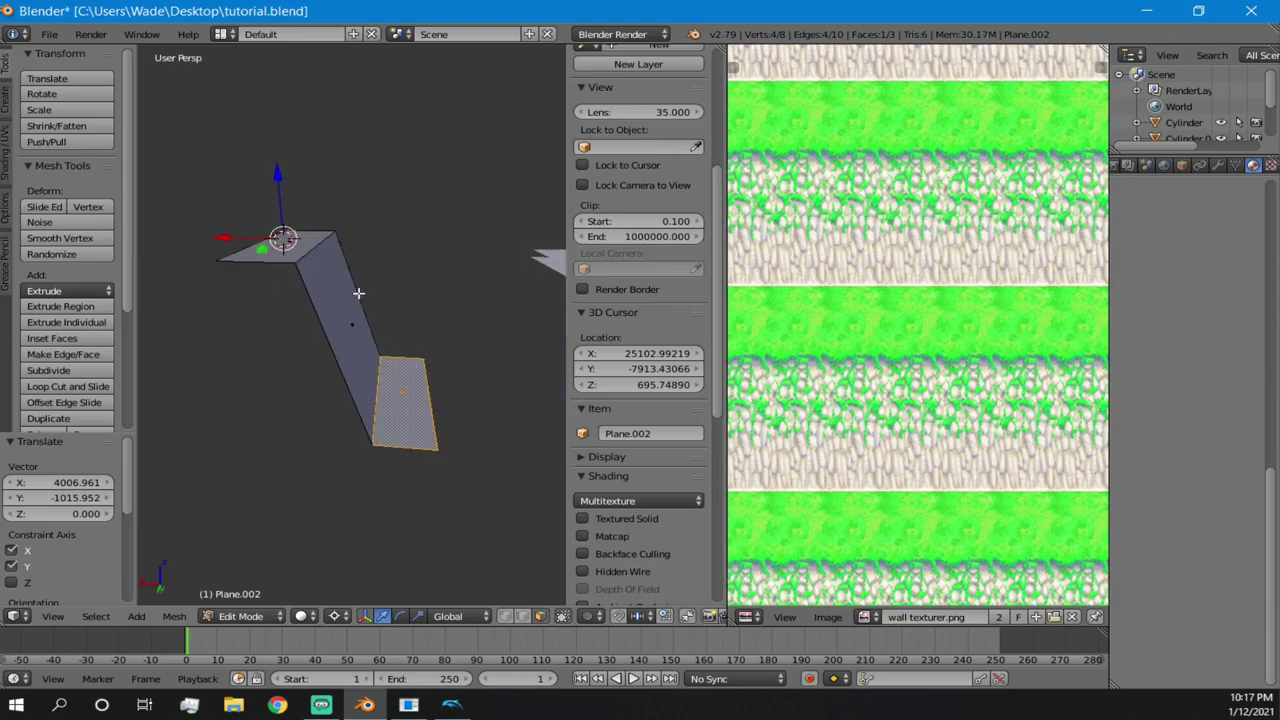
- Try to lower the strip's upper face about 528 units along Z and undo the move
right_click(296, 244)
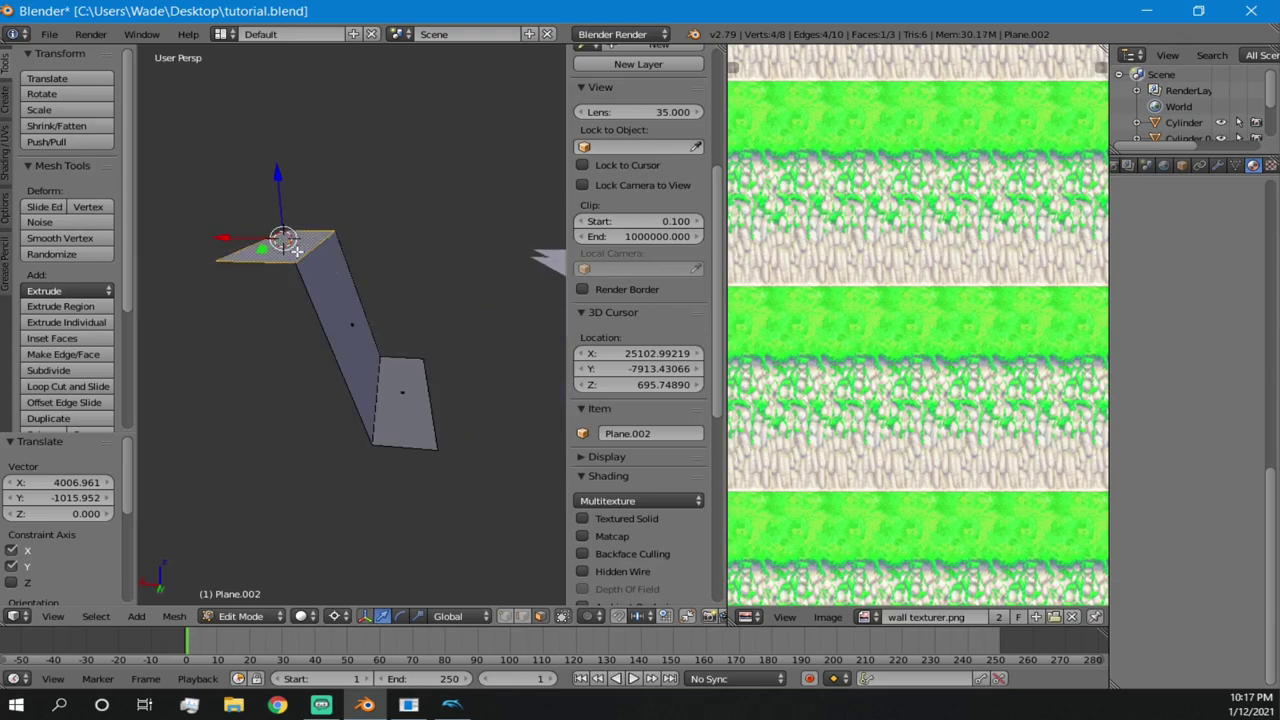
key("g")
key("z")
left_click(308, 357)
mouse_move(308, 357)
middle_mouse_down()
mouse_move(386, 274)
mouse_move(423, 294)
mouse_move(320, 314)
mouse_move(305, 347)
middle_mouse_up()
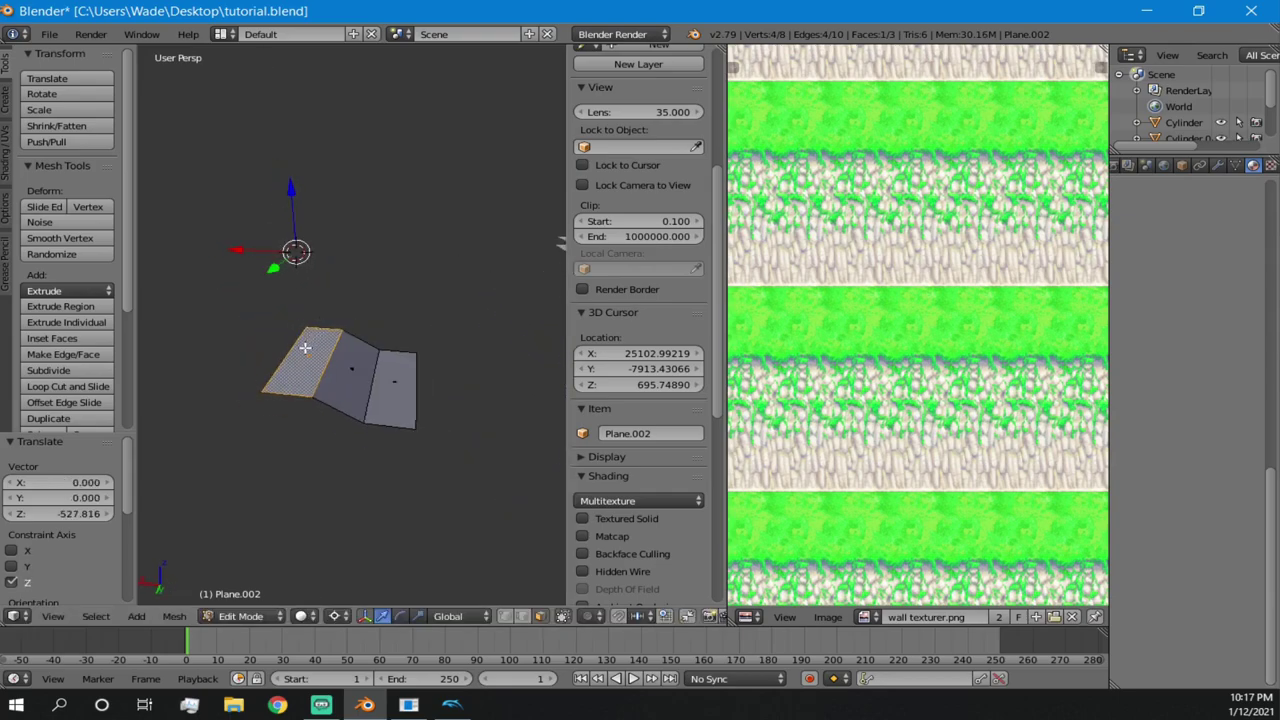
key("ctrl+z")
- Switch to edge selection and select the two fold edges that separate the strip's three faces
mouse_move(330, 273)
middle_mouse_down()
mouse_move(403, 266)
mouse_move(391, 277)
mouse_move(391, 266)
mouse_move(312, 257)
middle_mouse_up()
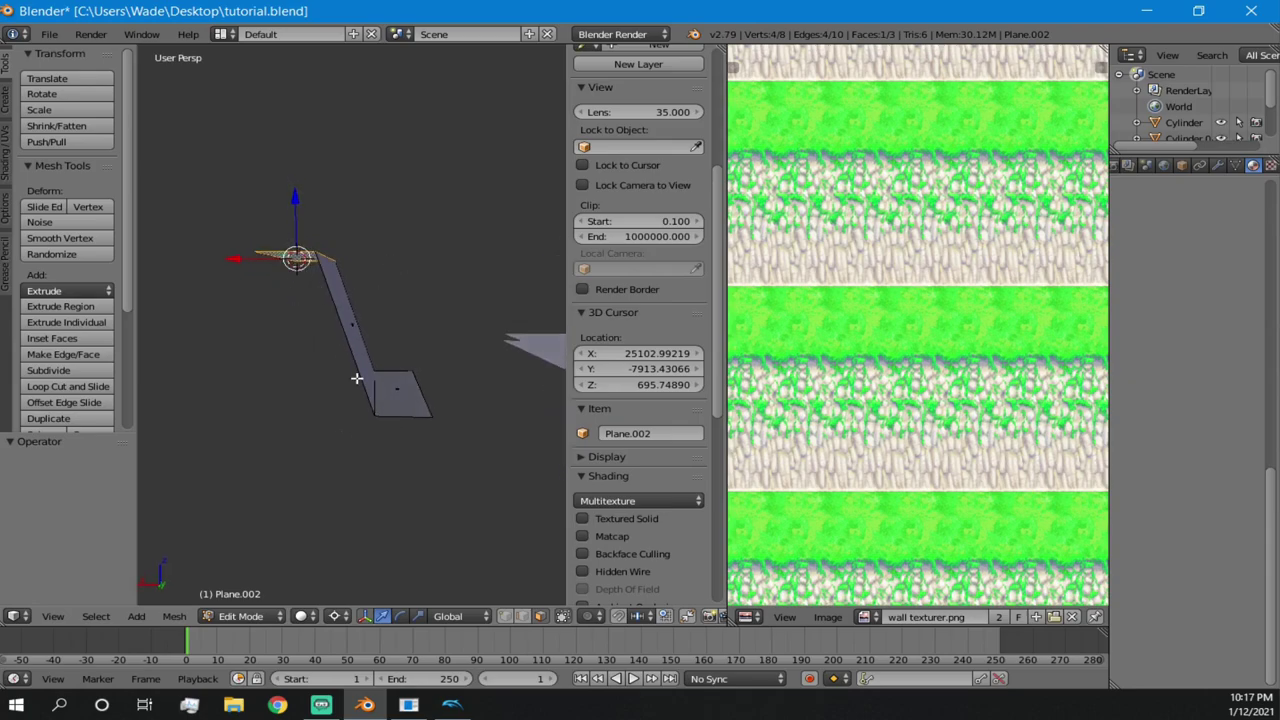
middle_click_drag(310, 305, 370, 339)
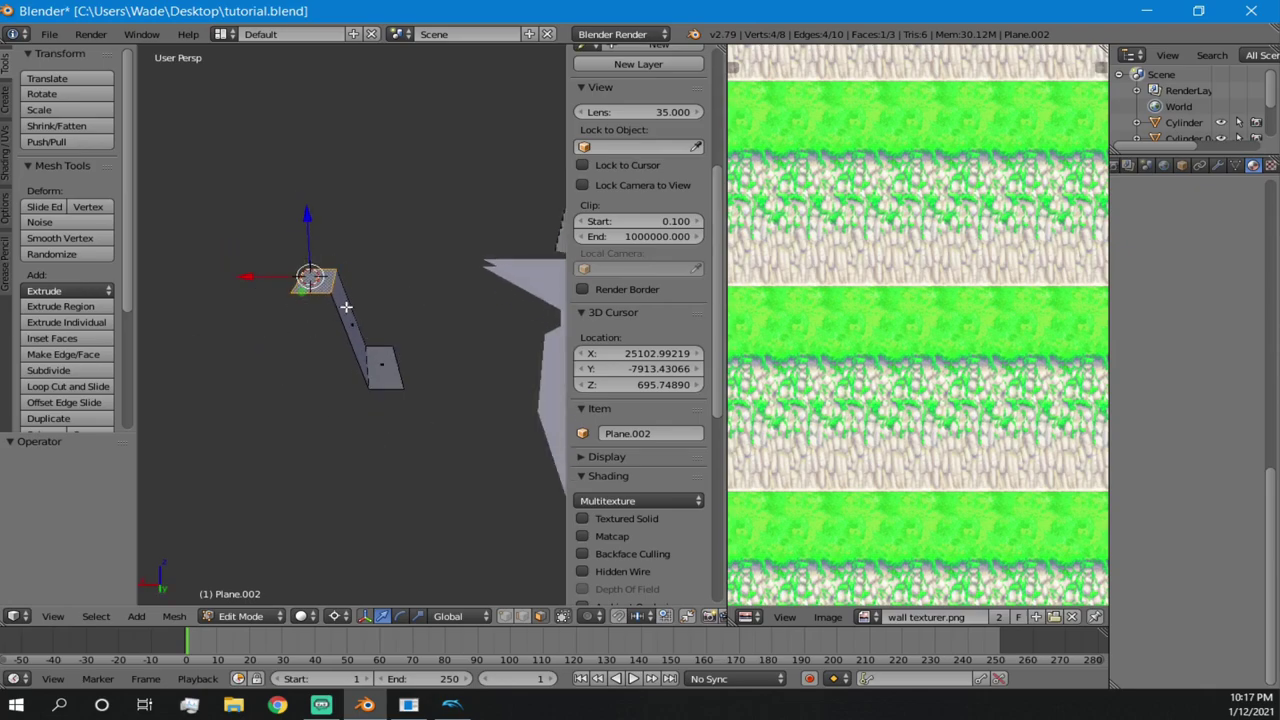
middle_click_drag(343, 293, 325, 313)
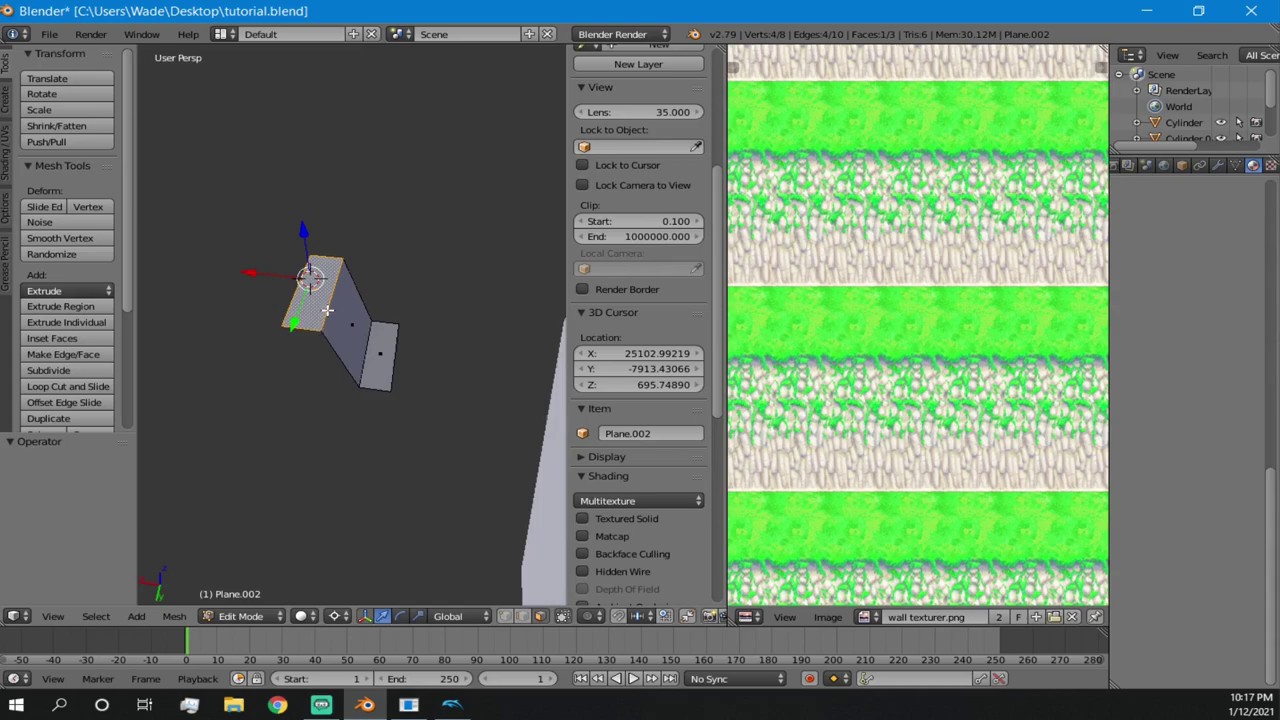
left_click(523, 616)
right_click(328, 309)
middle_click_drag(341, 352, 365, 333)
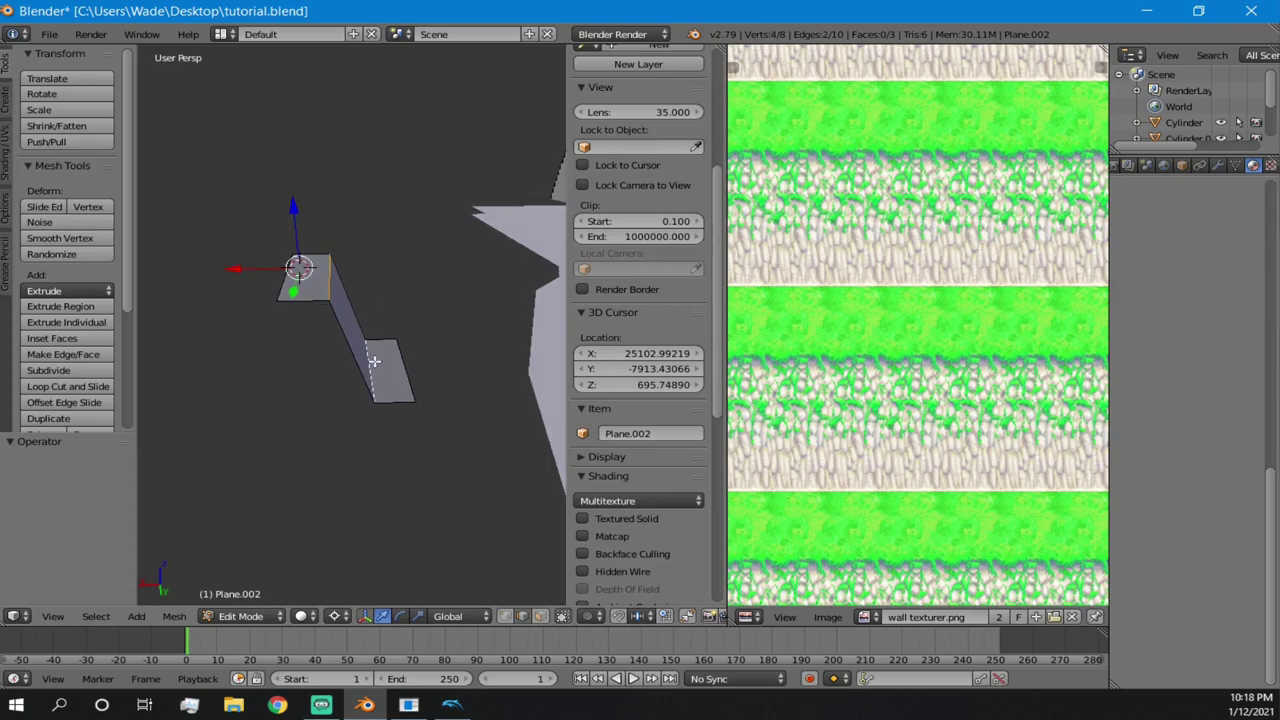
- Try to extrude the two selected fold edges along Z and undo the attempt
key("e")
key("z")
left_click(400, 208)
middle_click_drag(400, 208, 385, 377)
key("ctrl+z")
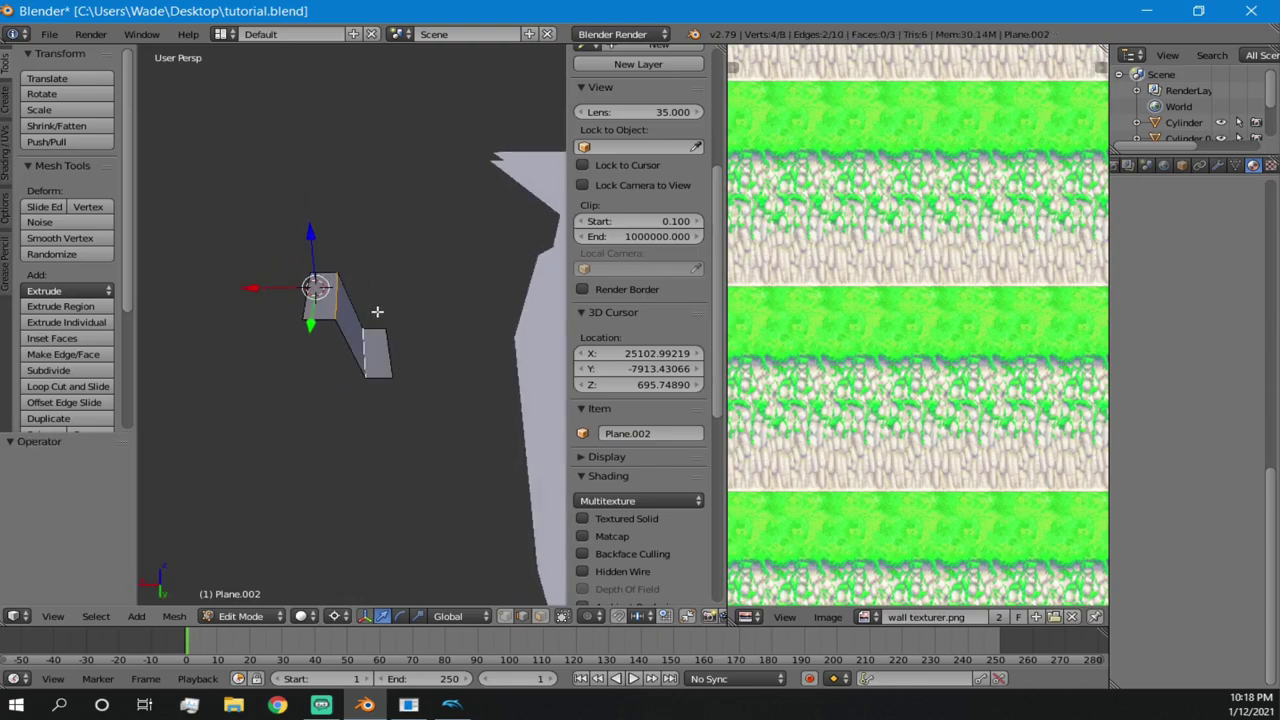
- Separate the folded strip into individual face objects and offset the lower plane by -25.877 along X
middle_click_drag(354, 305, 334, 267)
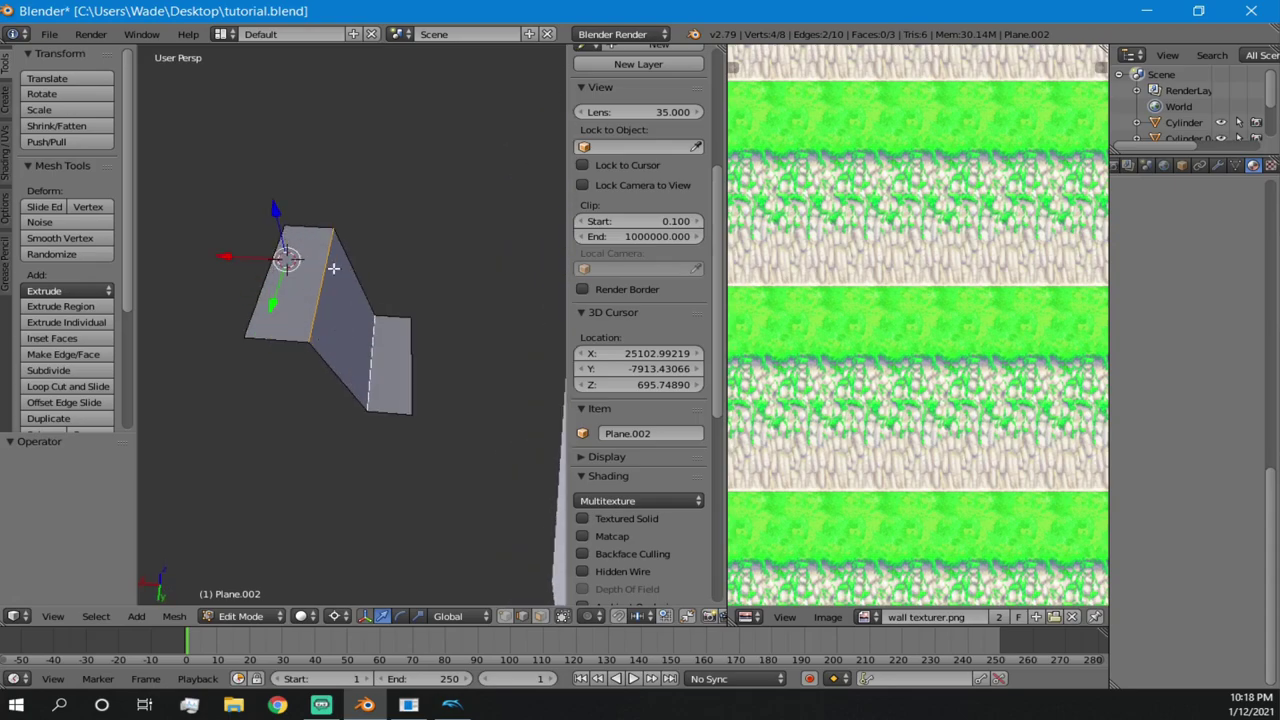
scroll(334, 267, "up", 1)
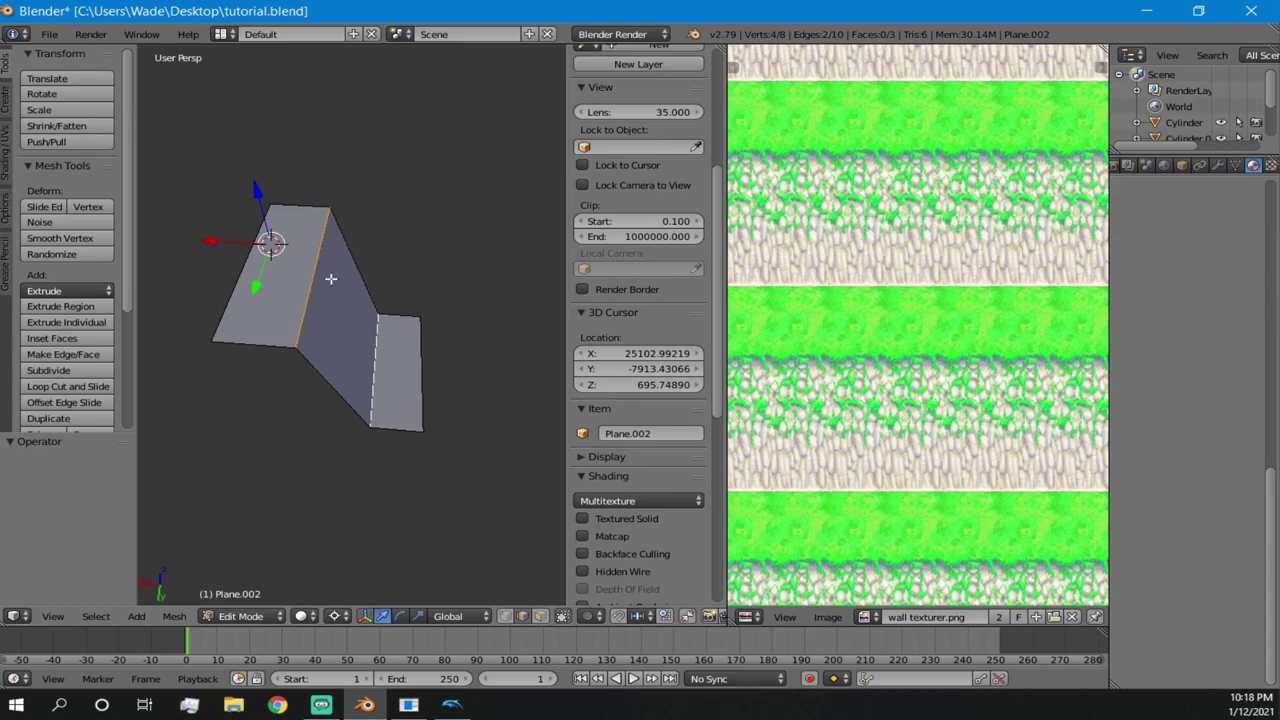
key("a")
scroll(314, 306, "up", 1)
scroll(266, 264, "up", 1)
right_click(265, 273)
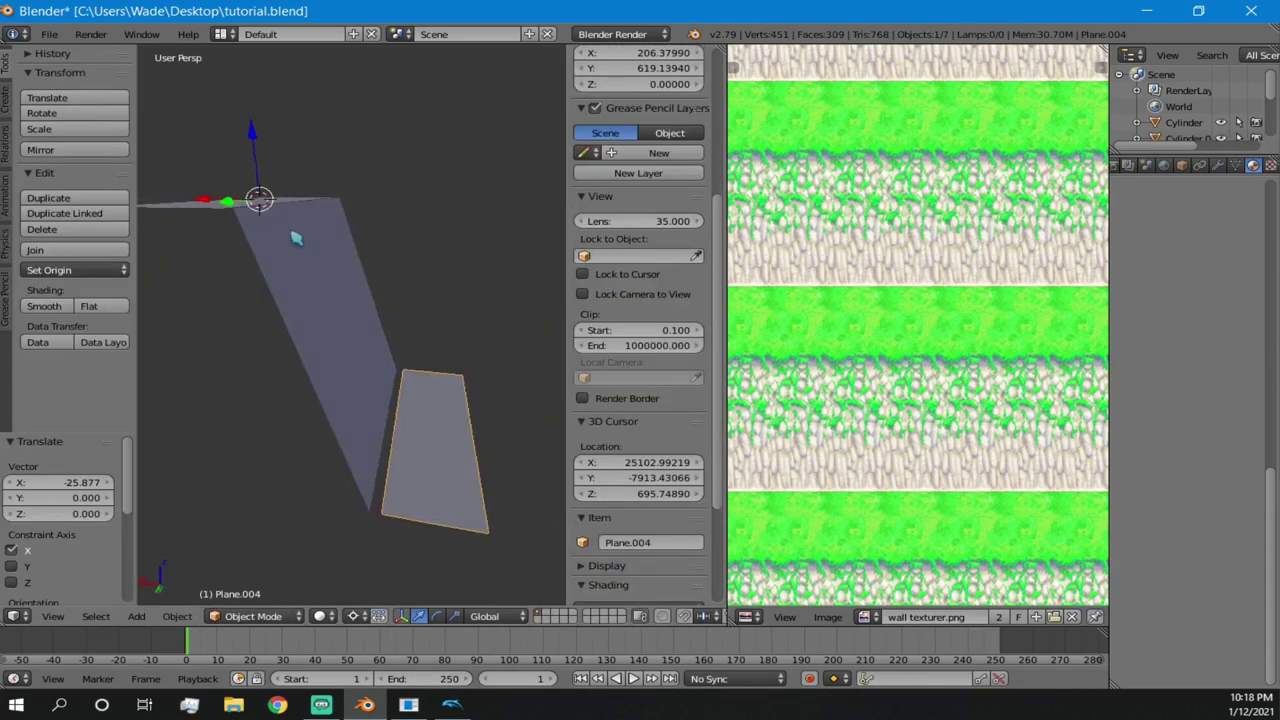
- Select the separated upper plane and switch the viewport to textured display
middle_click_drag(291, 231, 142, 200)
right_click(239, 306)
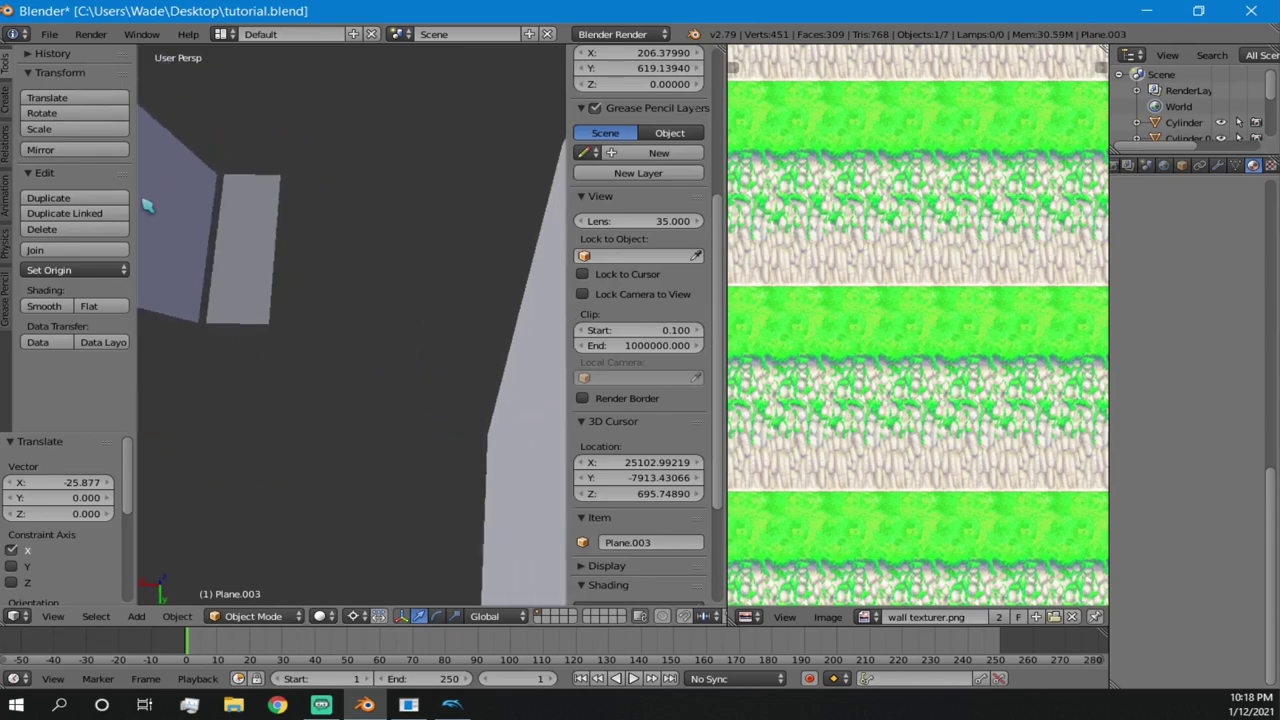
scroll(300, 280, "down", 8)
middle_click_drag(435, 351, 440, 322)
key("alt+z")
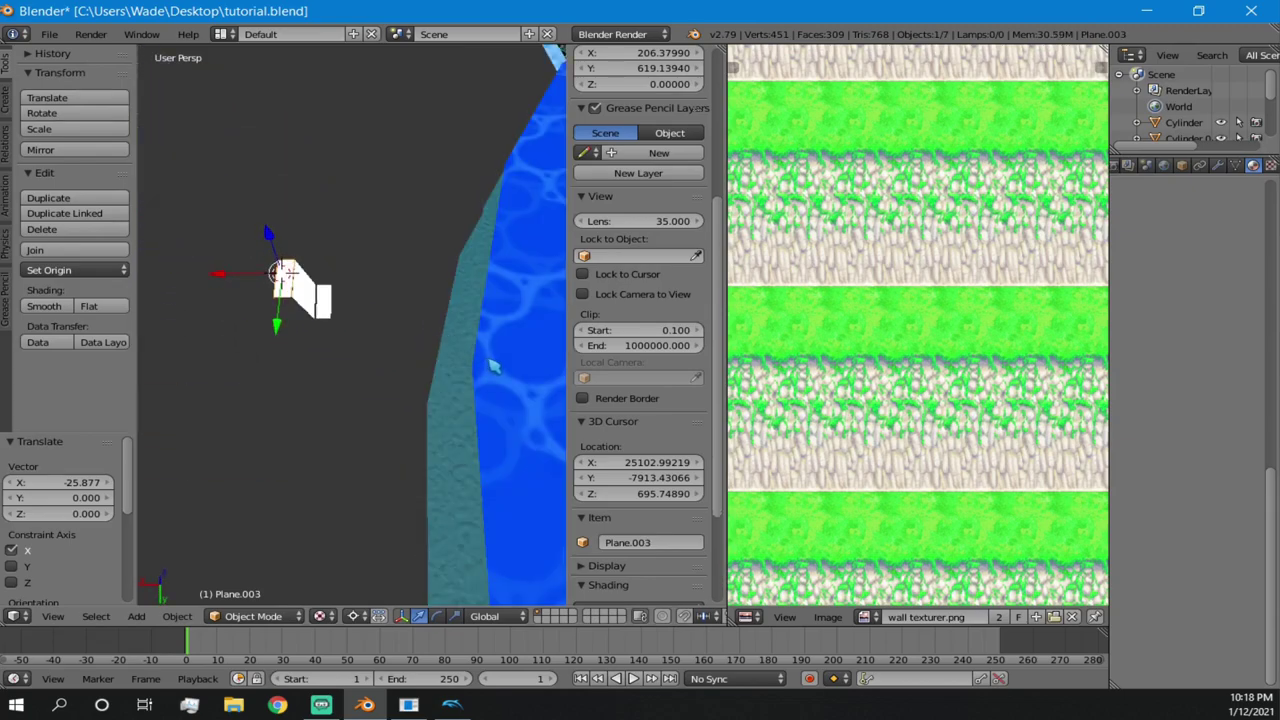
- Examine the textured level from several angles, including the water cylinder's wall and its distance from the separated planes
middle_click_drag(493, 366, 294, 223, "shift")
scroll(400, 200, "down", 4)
middle_click_drag(400, 200, 496, 208)
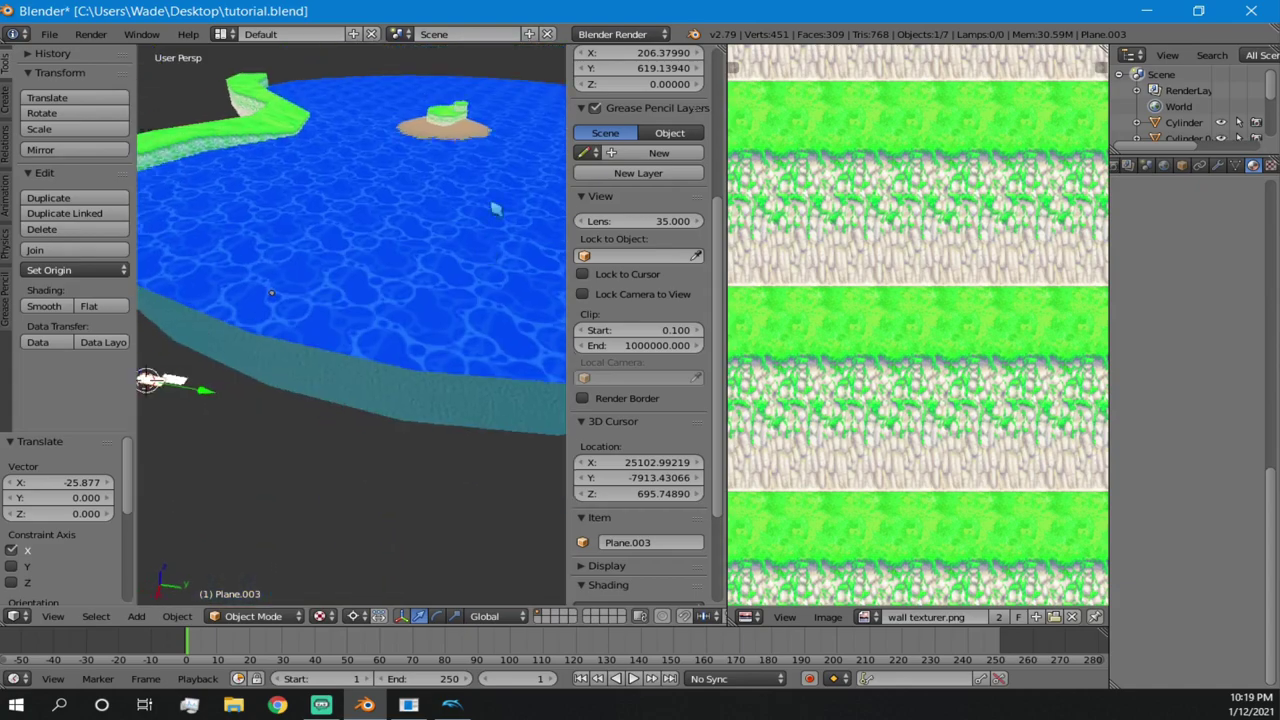
right_click(385, 405)
middle_click_drag(430, 364, 288, 350)
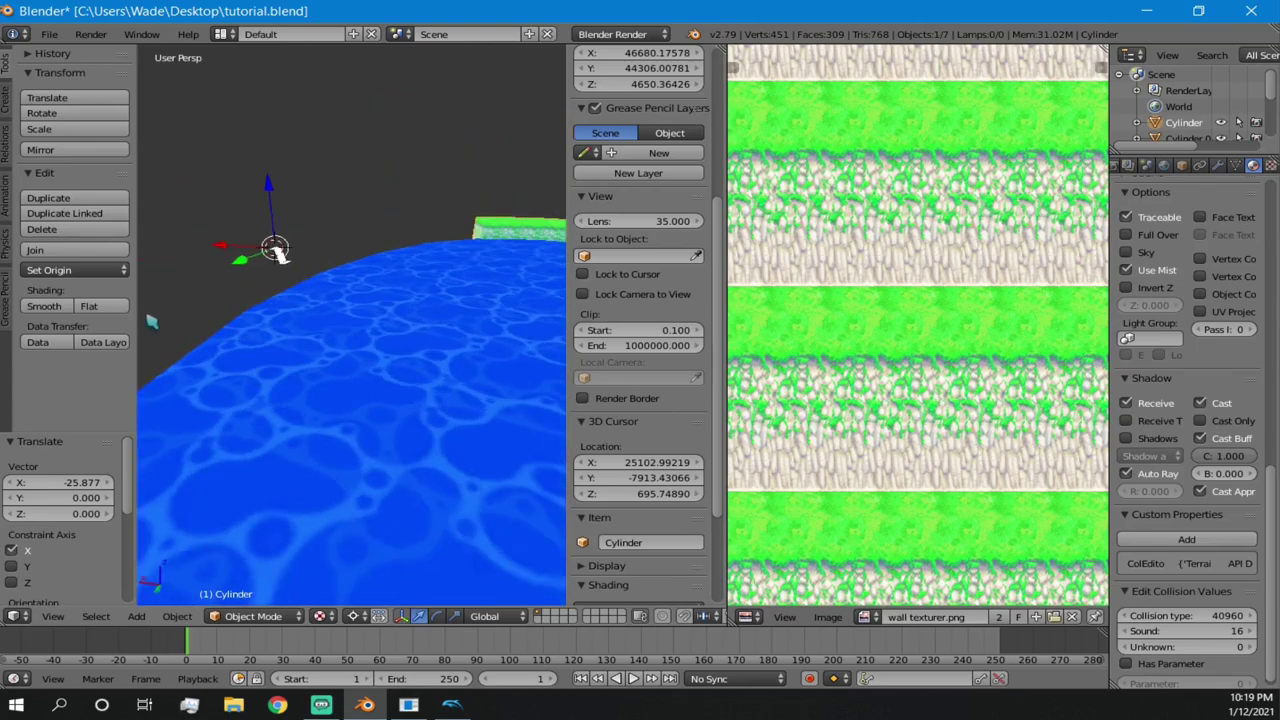
middle_click_drag(280, 363, 463, 373)
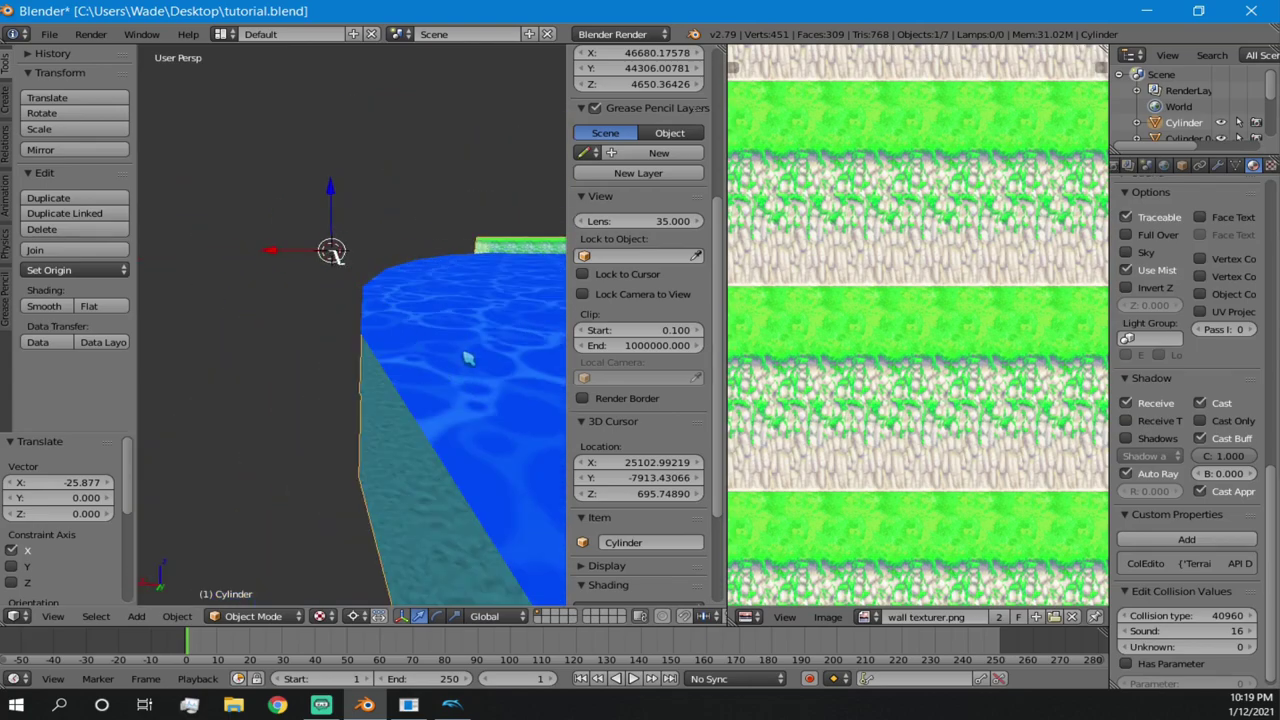
middle_click_drag(386, 336, 388, 432)
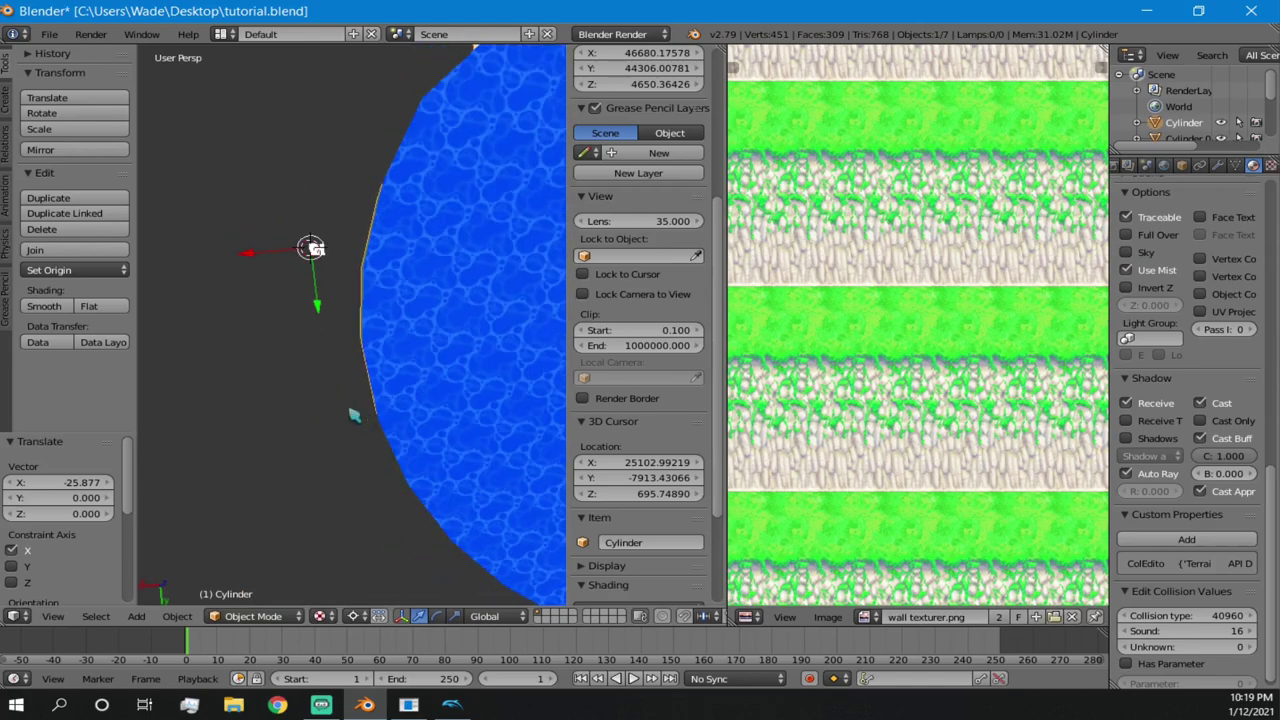
middle_click_drag(339, 414, 345, 326)
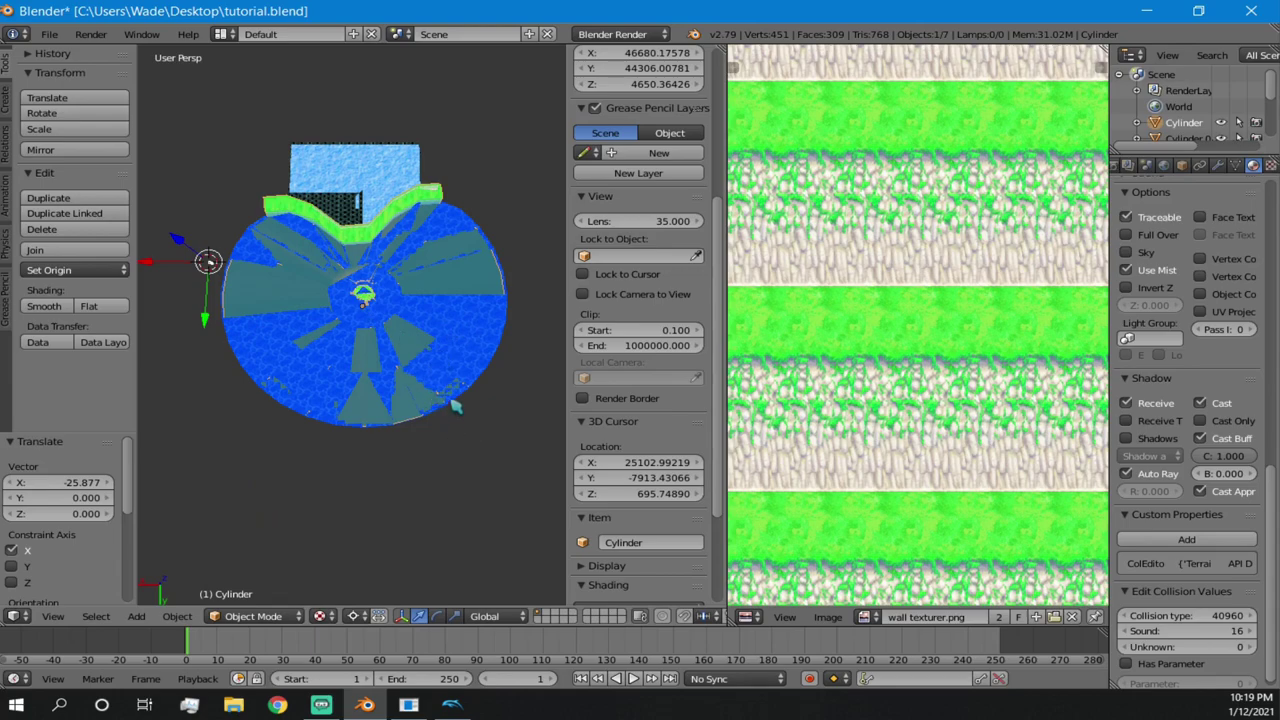
middle_click_drag(298, 332, 358, 491)
middle_click_drag(416, 540, 403, 366)
- Reselect the separated upper plane and frame it together with its two neighbouring planes
right_click(377, 362)
key("KP_Decimal")
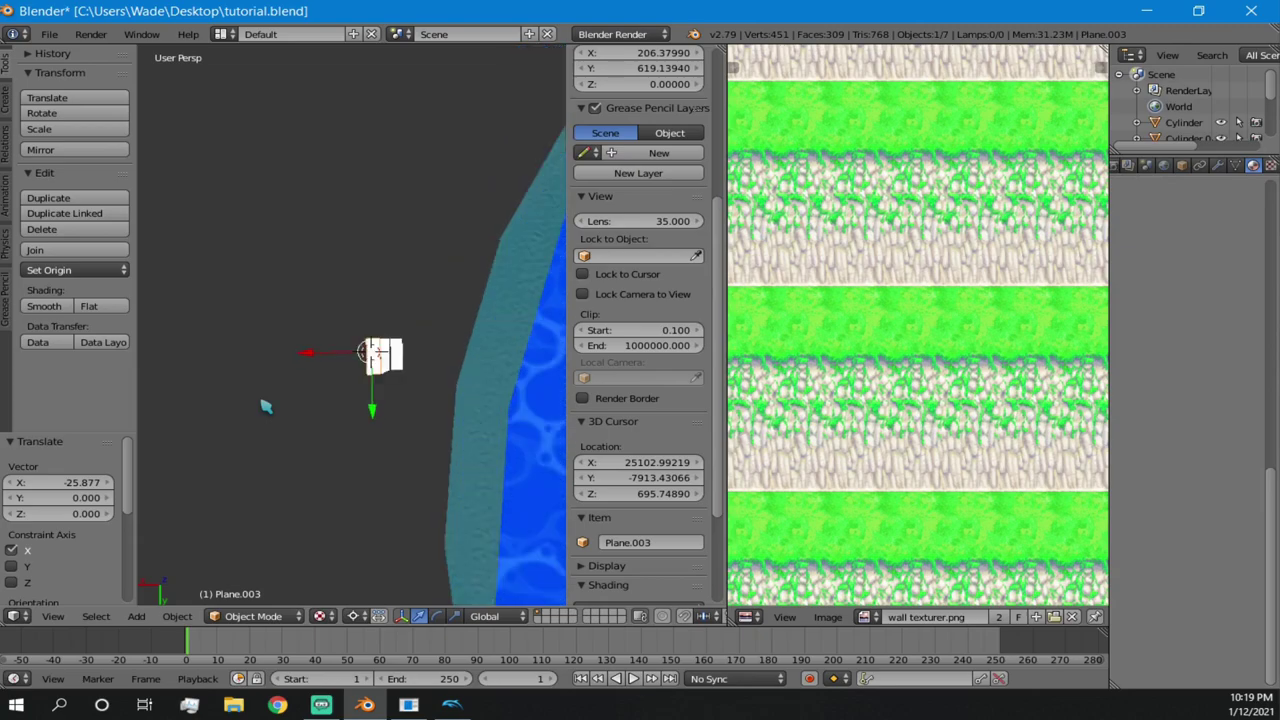
scroll(366, 383, "down", 2)
middle_click_drag(399, 340, 381, 376, "shift")
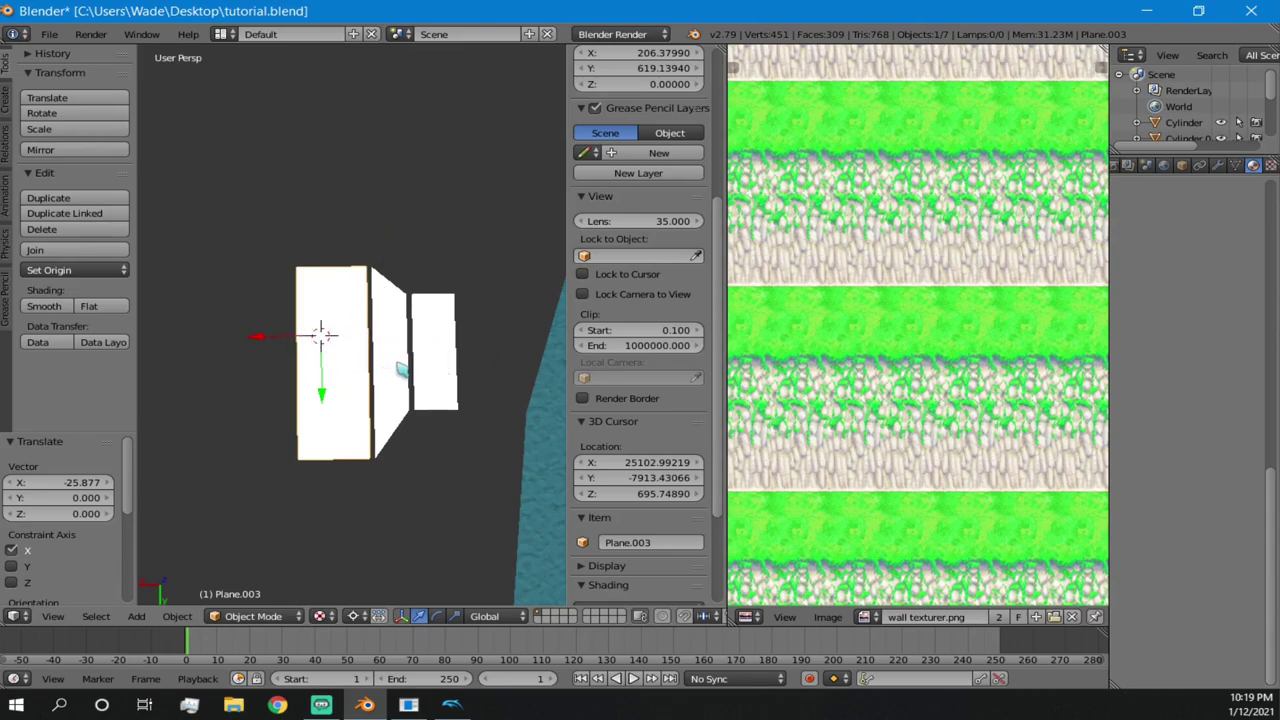
scroll(428, 400, "down", 1)
scroll(428, 400, "down", 1)
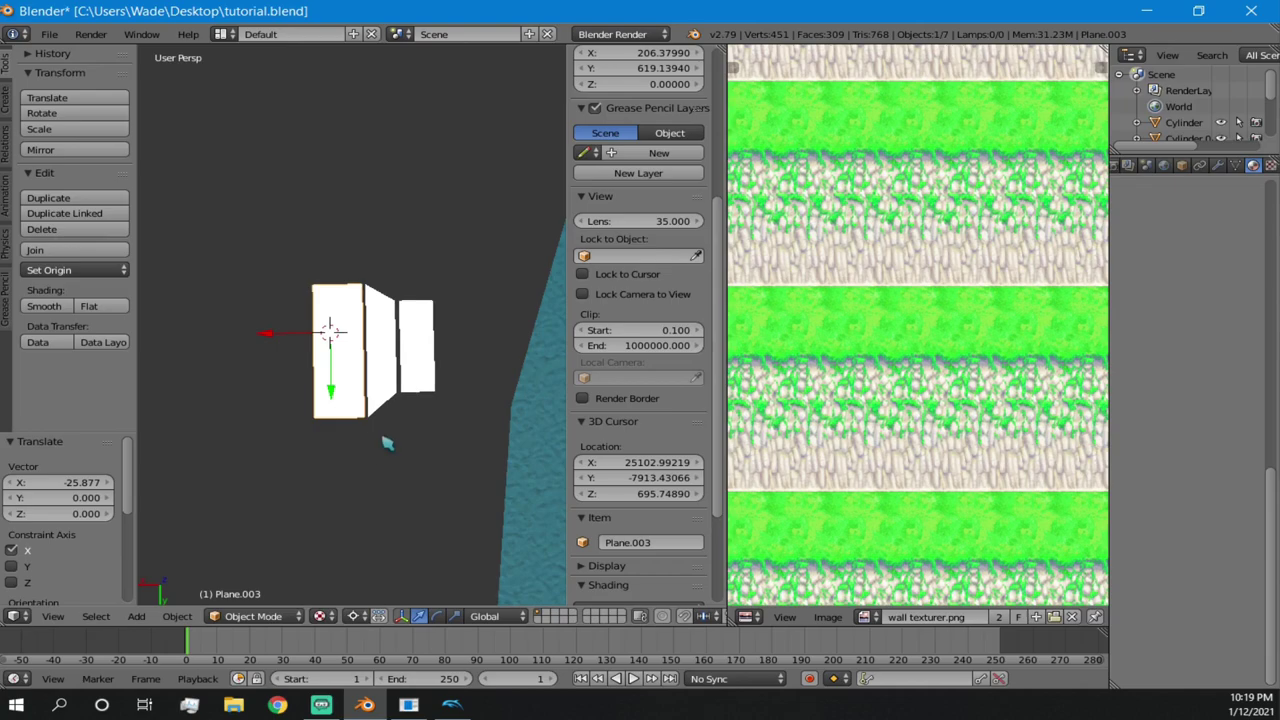
- Duplicate the upper plane and place the copy straight below it along Z, lower than the other planes
middle_click_drag(398, 408, 426, 294)
scroll(357, 314, "up", 1)
middle_click_drag(357, 314, 329, 294)
scroll(329, 294, "down", 2)
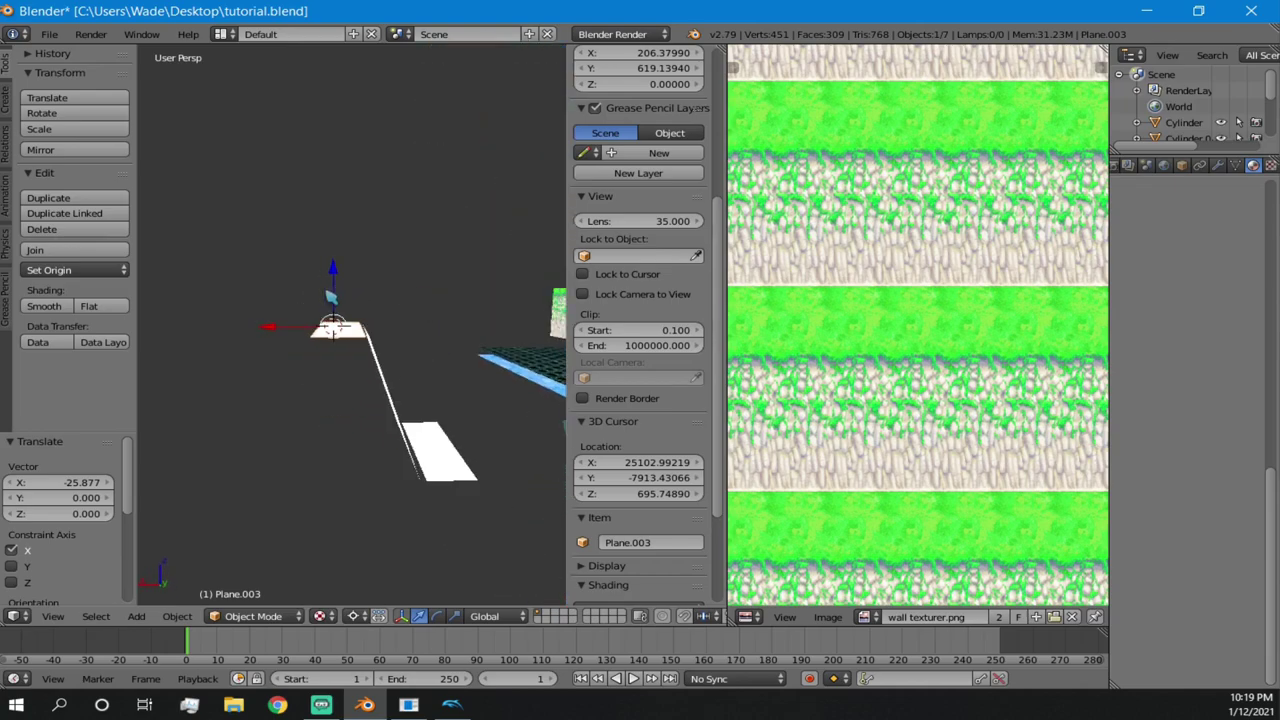
key("shift+d")
key("z")
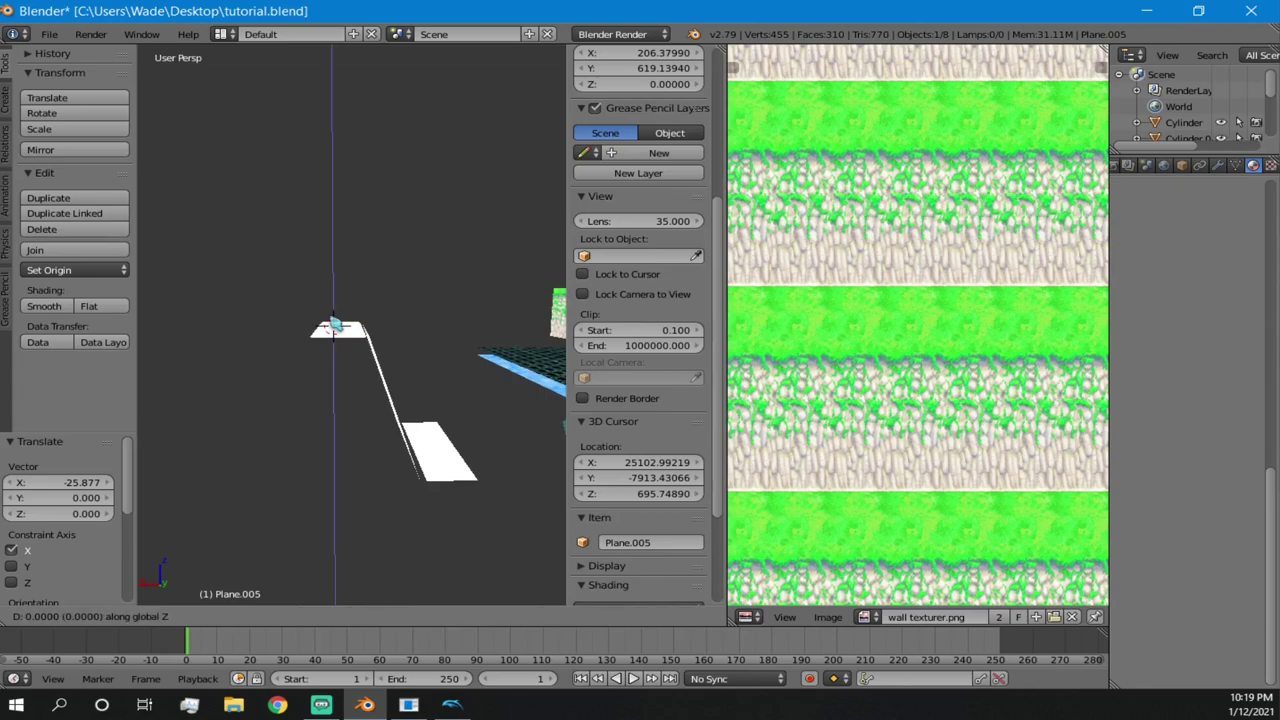
left_click(350, 478)
middle_click_drag(350, 478, 370, 512)
- Try to snap the 3D cursor to the duplicate plane in Object Mode and scale the plane from its origin
key("shift+s")
left_click(372, 497)
key("ctrl+z")
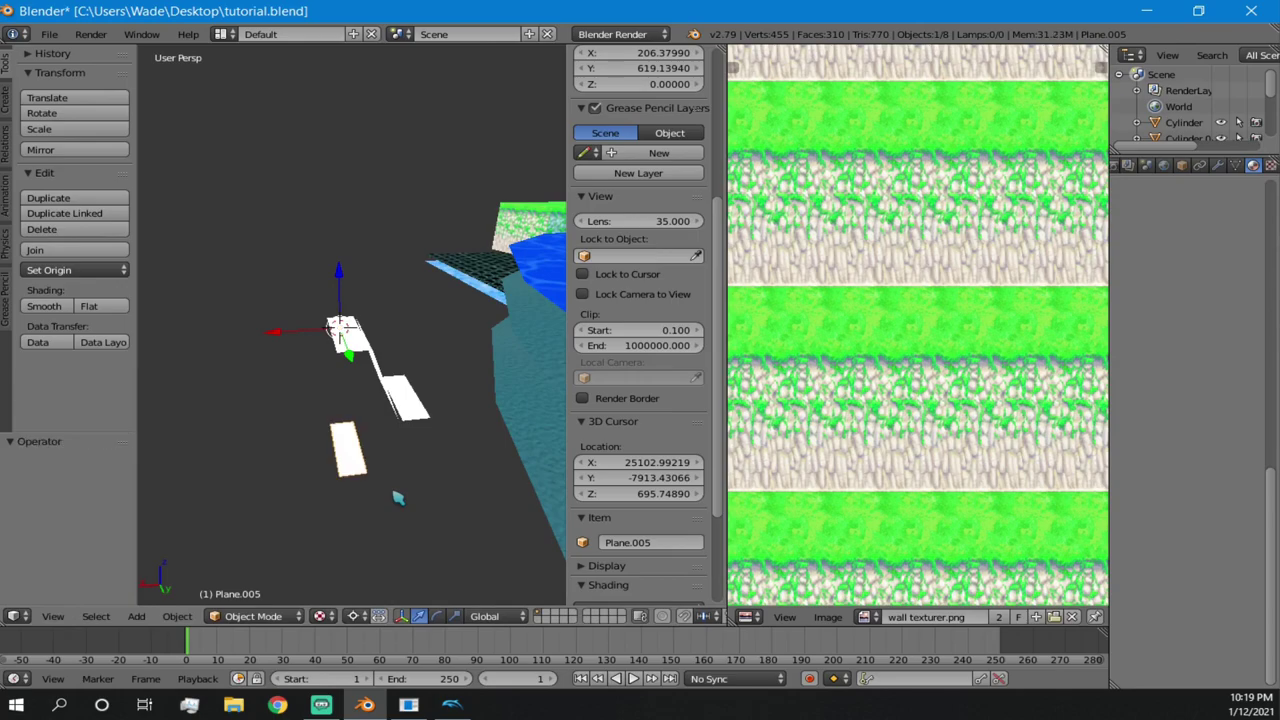
key("shift+s")
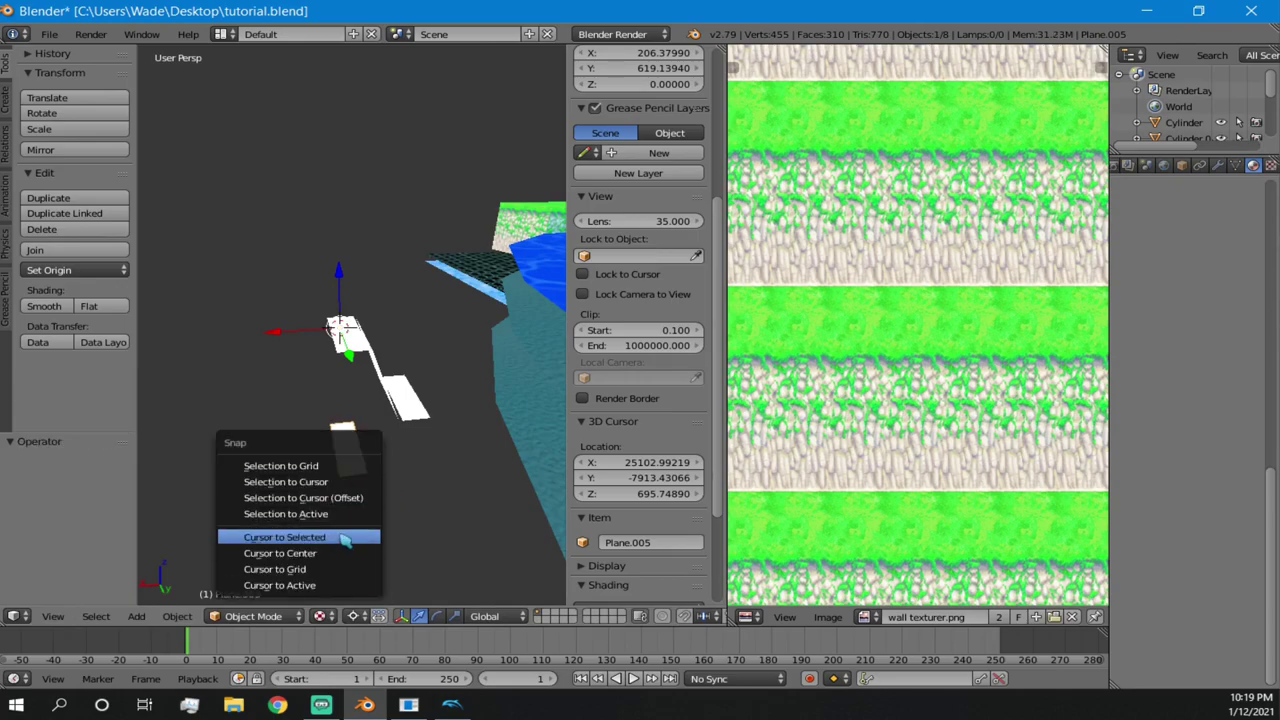
left_click(342, 531)
key("s")
left_click(389, 488)
key("ctrl+z")
key("shift+s")
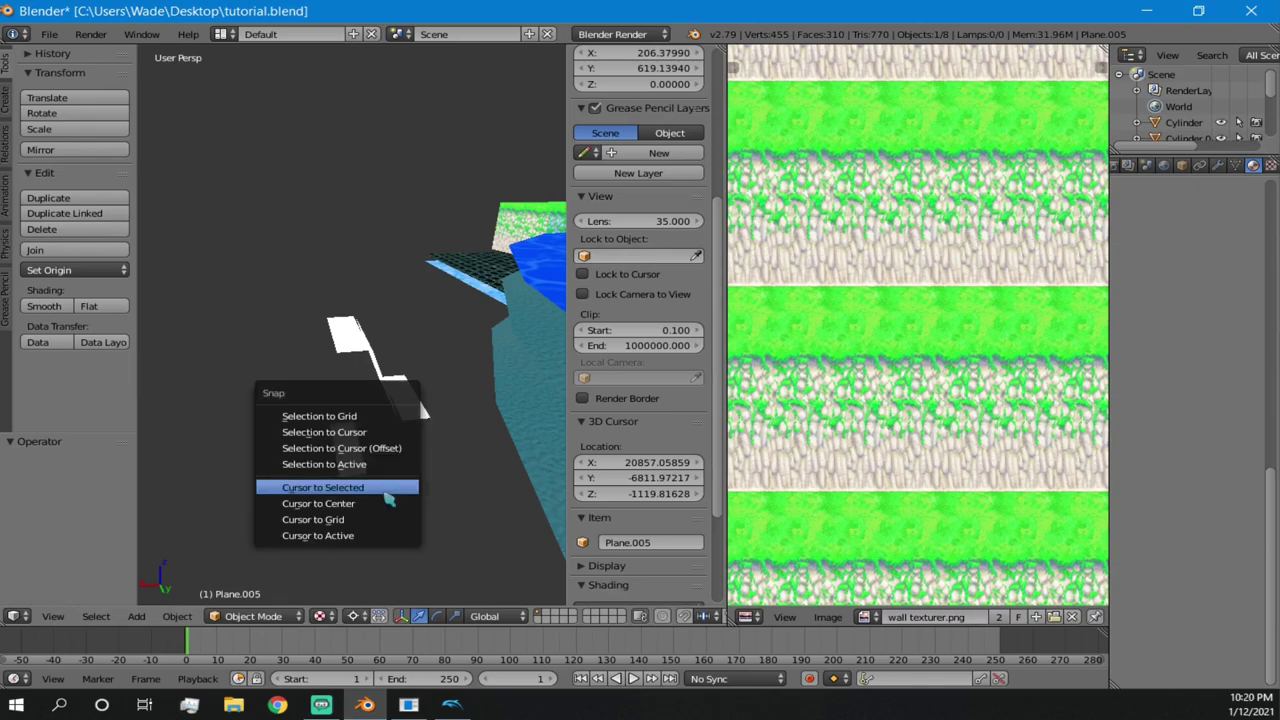
left_click(393, 502)
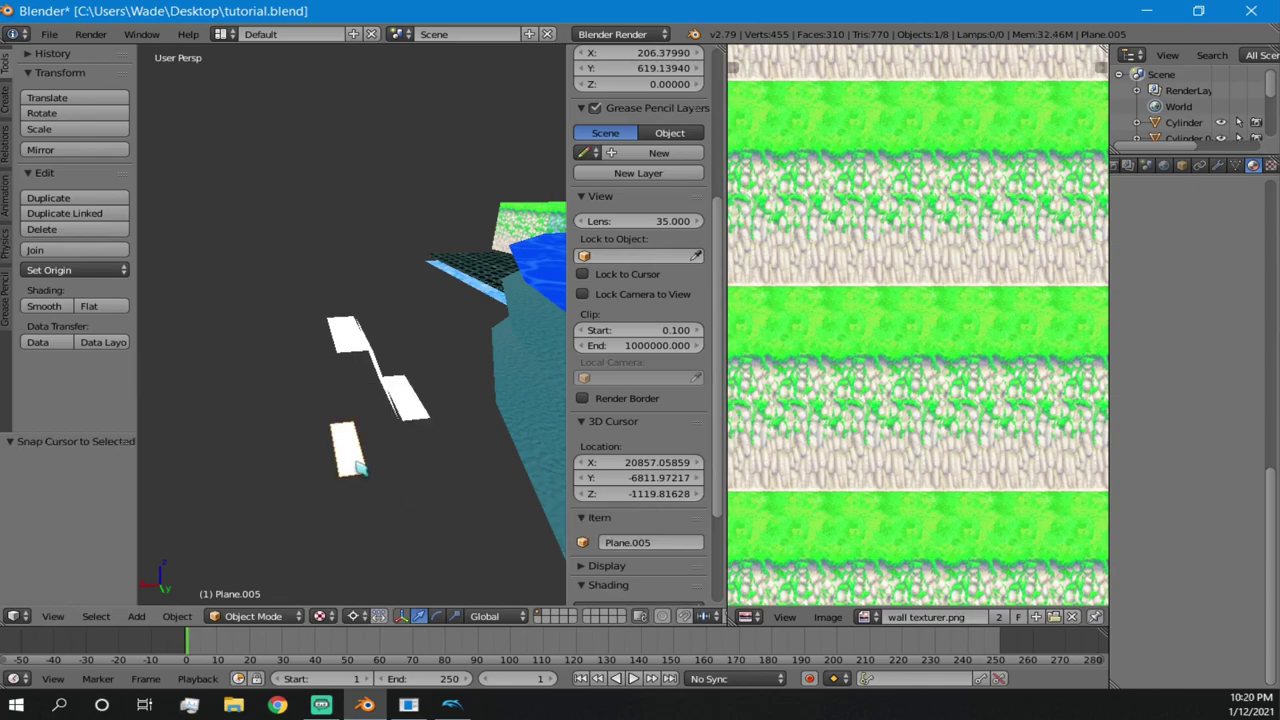
- Enter Edit Mode on the duplicate plane, select all its geometry and snap the 3D cursor to the selection
key("Tab")
key("shift+s")
left_click(357, 458)
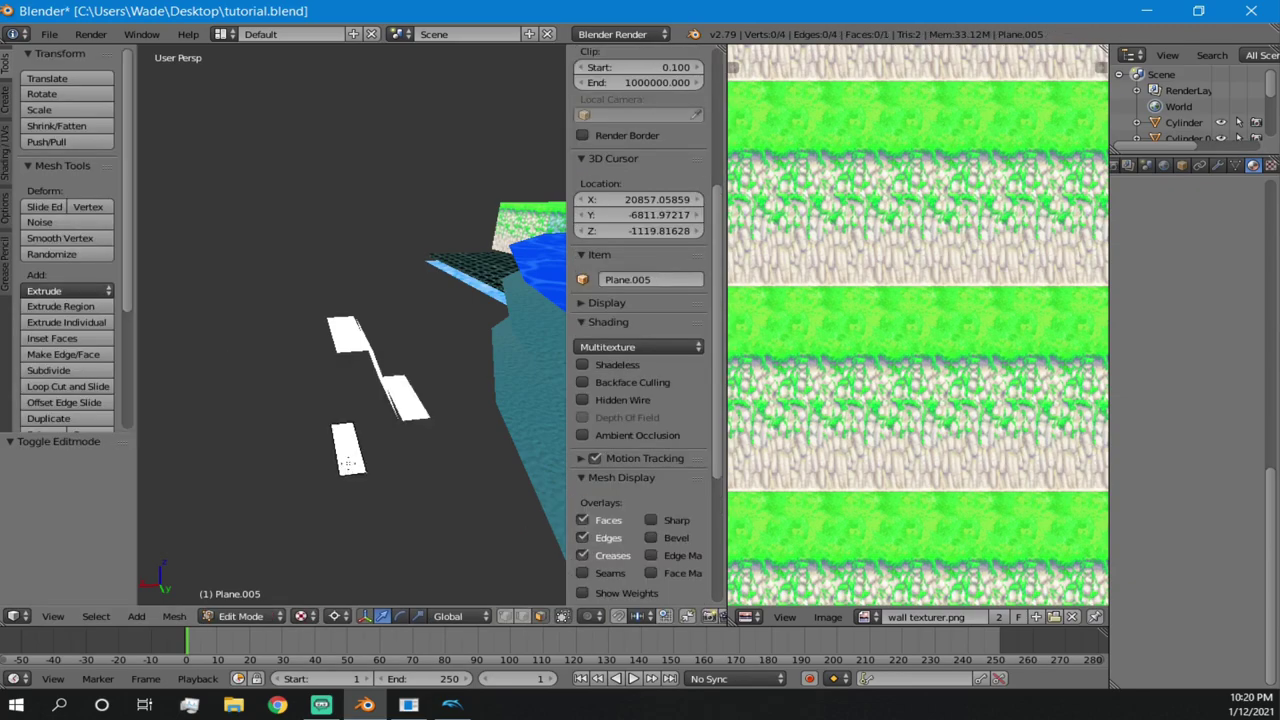
key("a")
key("shift+s")
left_click(346, 449)
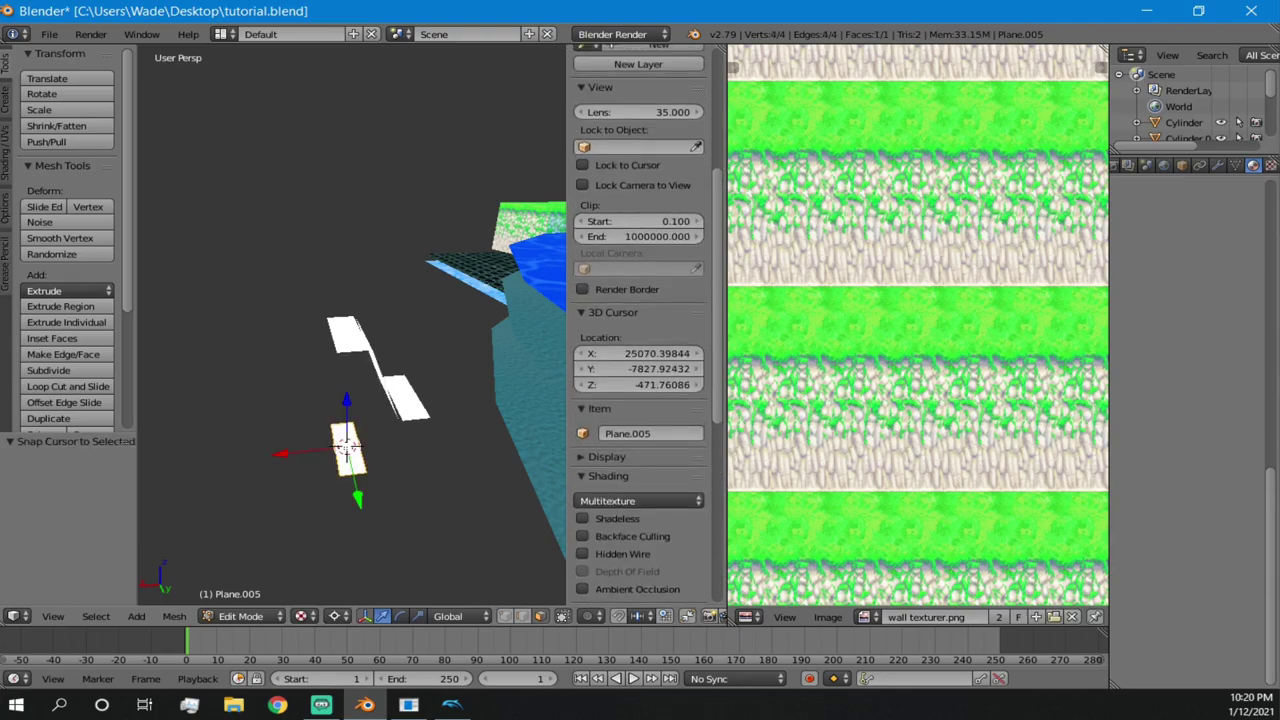
- Scale the duplicate plane uniformly by about 13.4 and switch the viewport to solid shading
key("s")
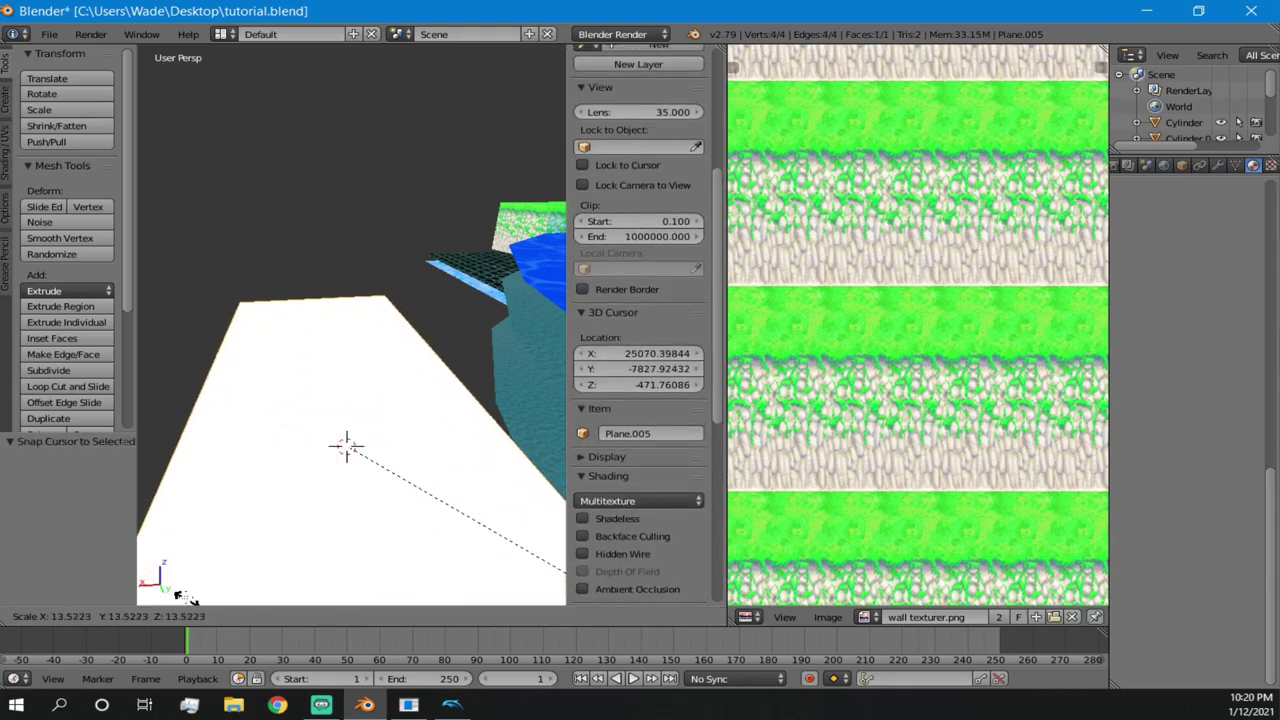
left_click(523, 543)
mouse_move(236, 424)
middle_mouse_down()
mouse_move(306, 366)
mouse_move(251, 371)
mouse_move(274, 483)
mouse_move(338, 528)
middle_mouse_up()
key("z")
key("z")
scroll(352, 393, "up", 2)
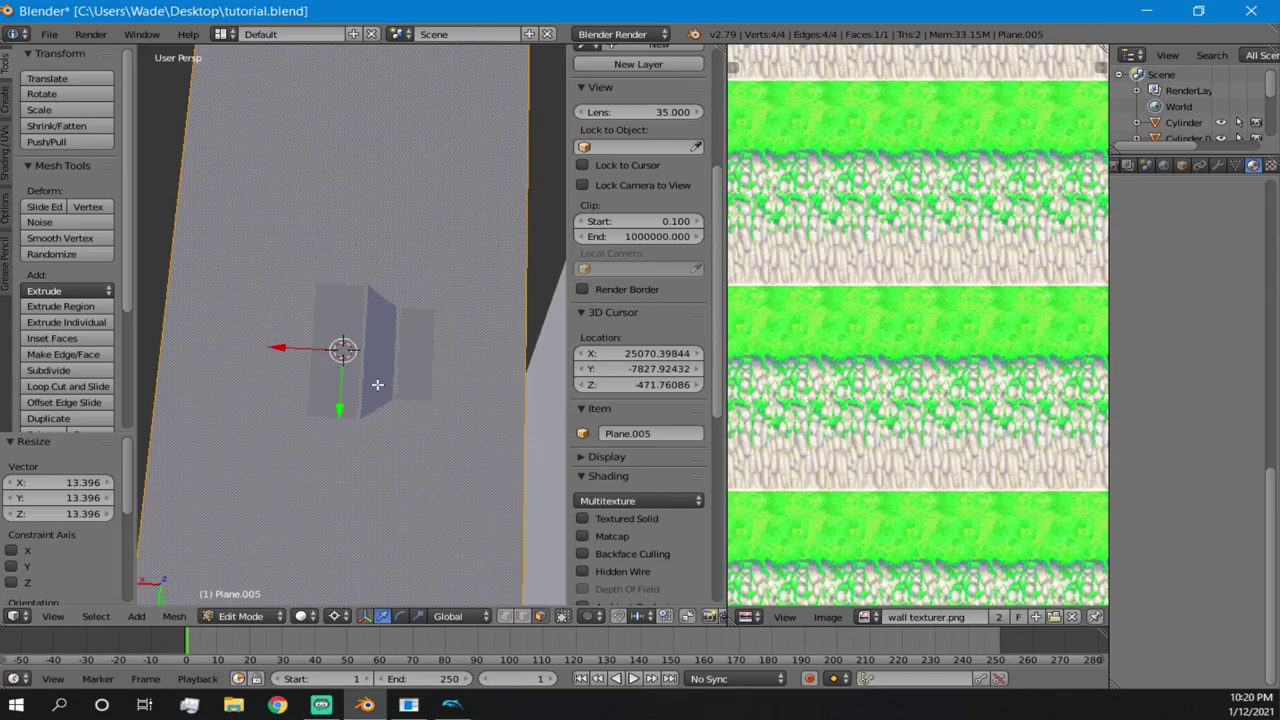
- Switch the viewport to wireframe display with the enlarged plane and the cylinder's rim in view
middle_click_drag(383, 343, 360, 300)
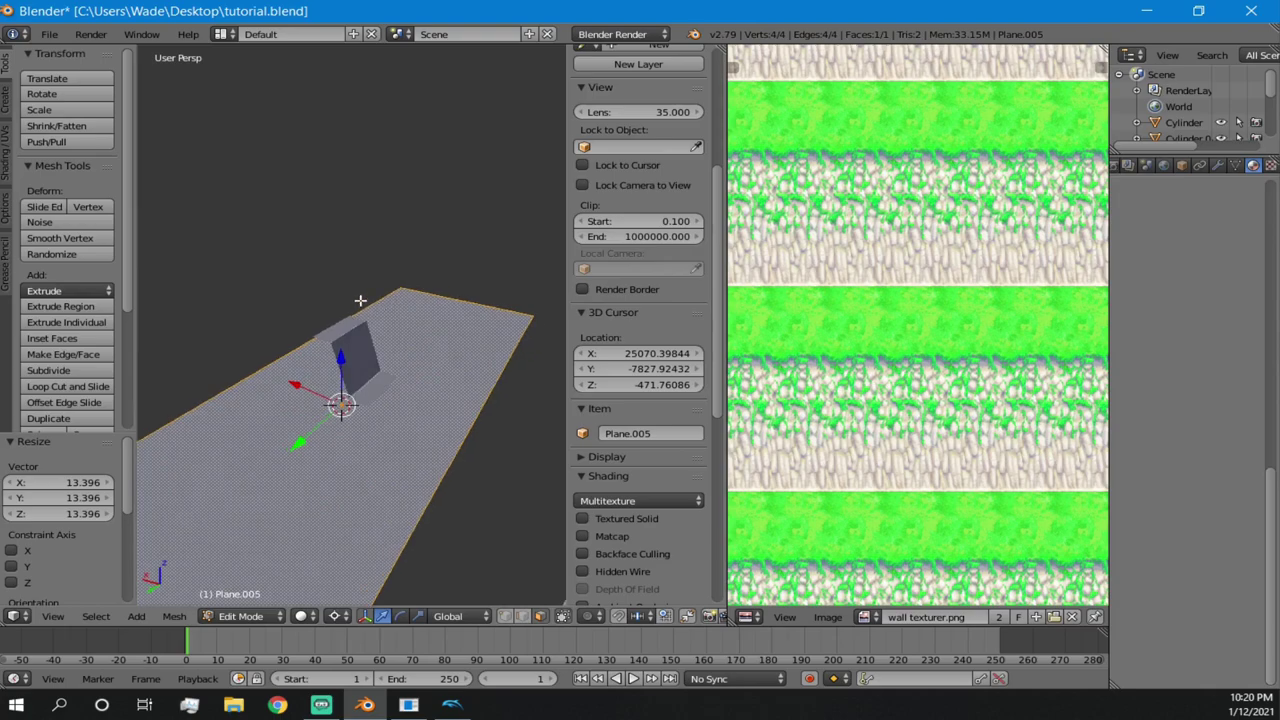
mouse_move(442, 330)
middle_mouse_down()
mouse_move(337, 477)
mouse_move(354, 392)
mouse_move(336, 409)
mouse_move(234, 388)
mouse_move(337, 449)
mouse_move(434, 380)
mouse_move(437, 357)
mouse_move(410, 399)
mouse_move(409, 312)
mouse_move(430, 457)
mouse_move(457, 439)
middle_mouse_up()
key("alt+z")
key("z")
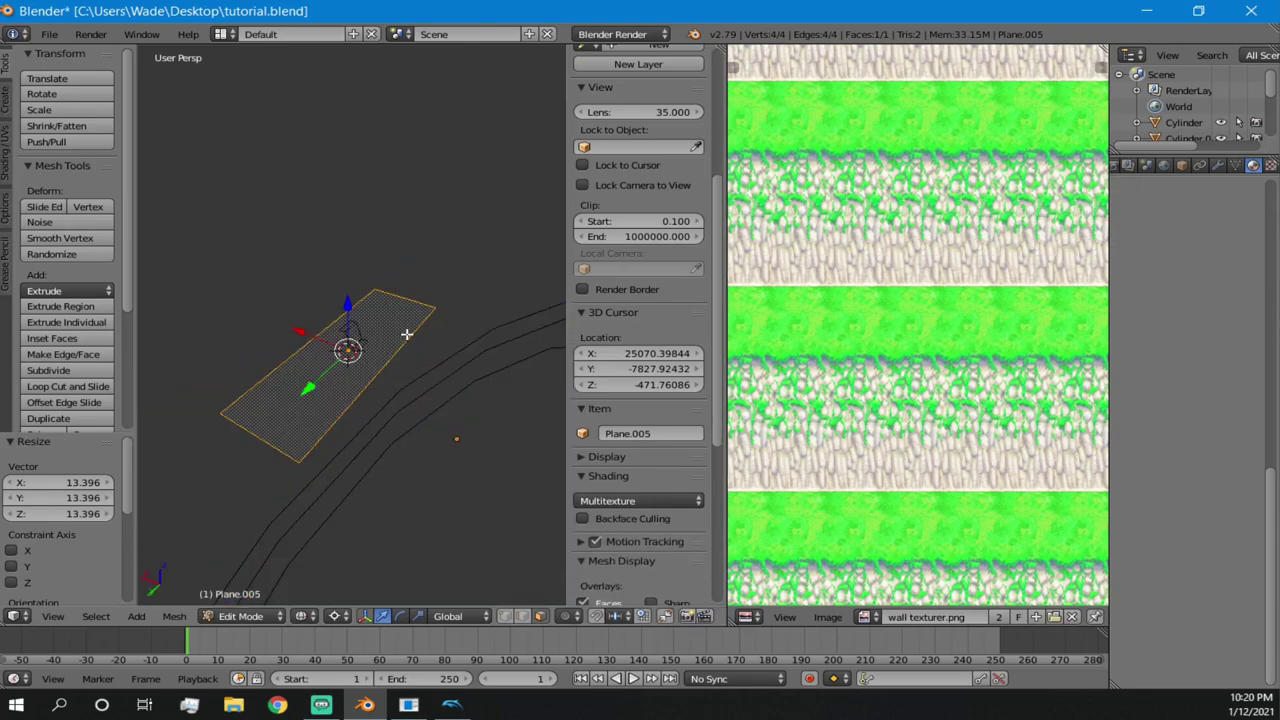
- Return to Object Mode with textured display and delete the folded strip's separate planes together with the enlarged duplicate plane
middle_click_drag(377, 340, 309, 410)
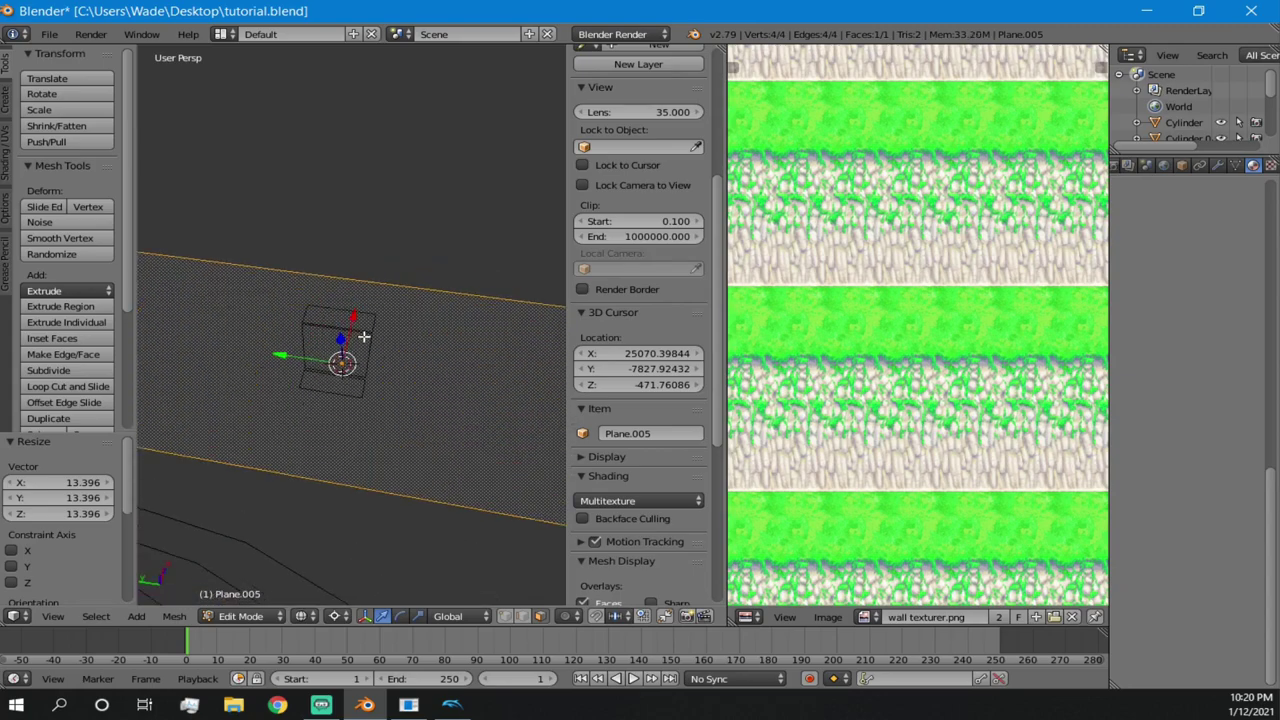
key("Tab")
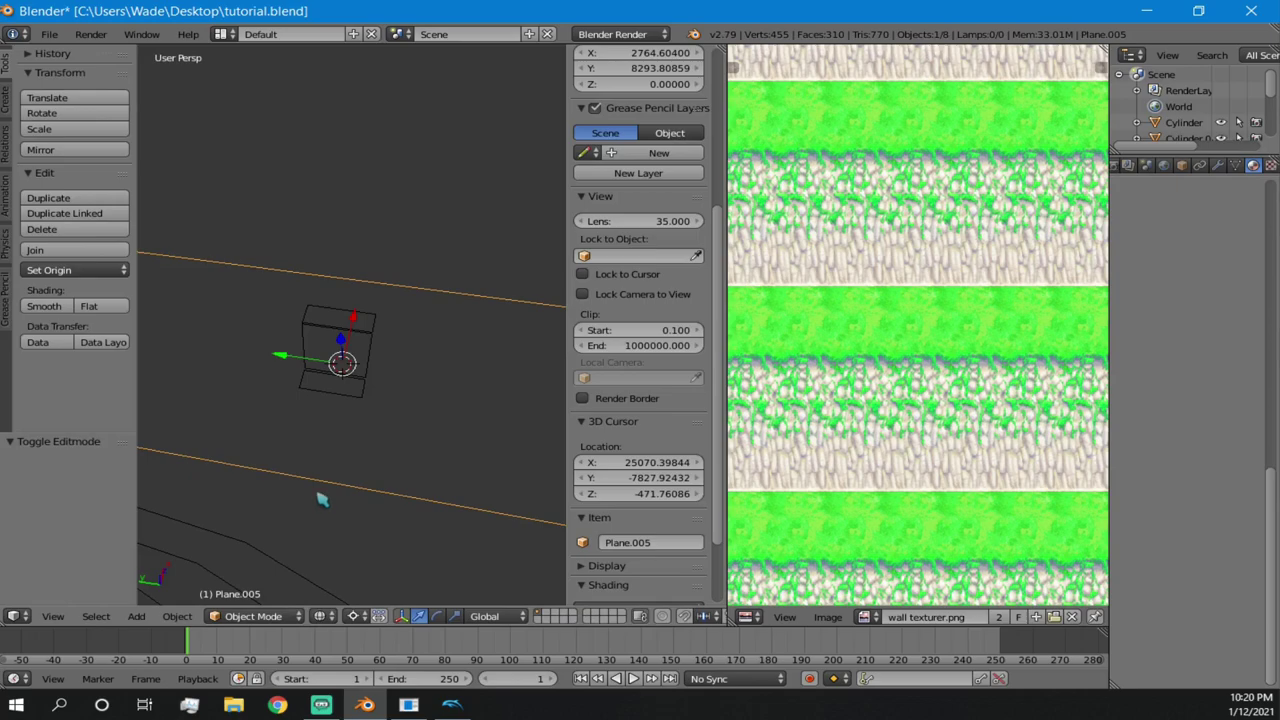
key("z")
mouse_move(331, 463)
middle_mouse_down()
mouse_move(423, 371)
mouse_move(329, 371)
mouse_move(366, 386)
mouse_move(366, 375)
middle_mouse_up()
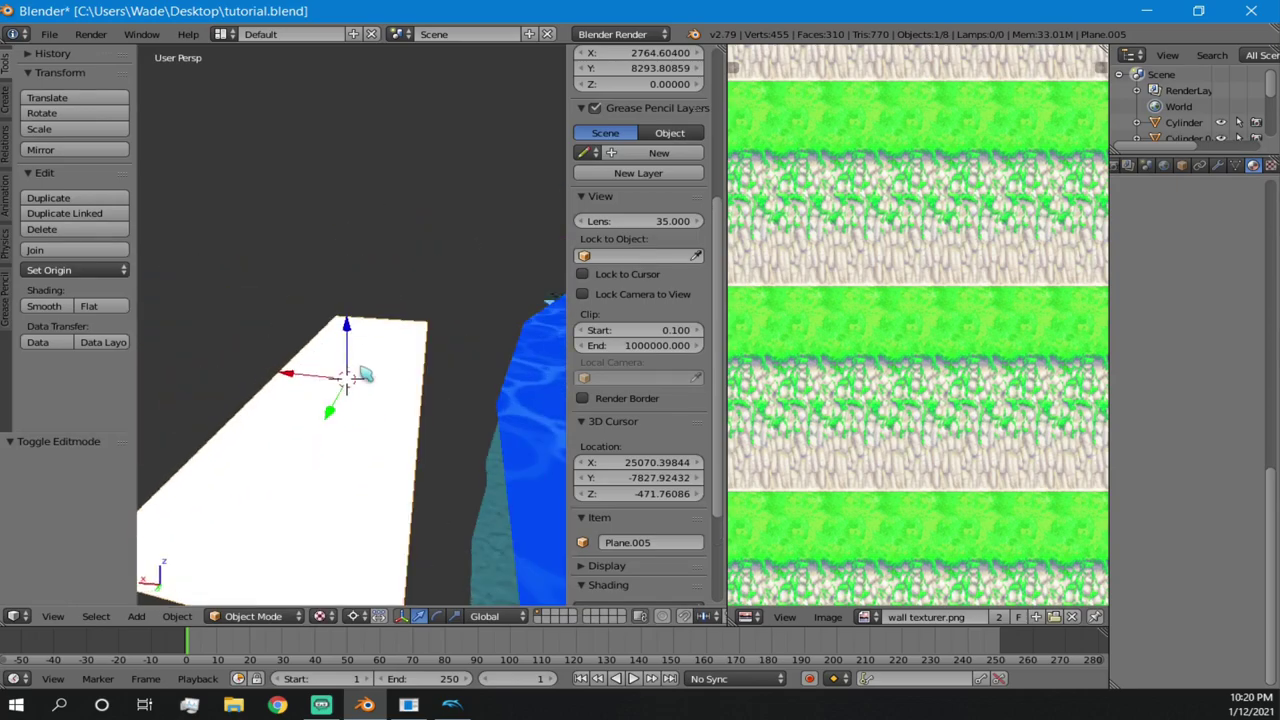
right_click(356, 346)
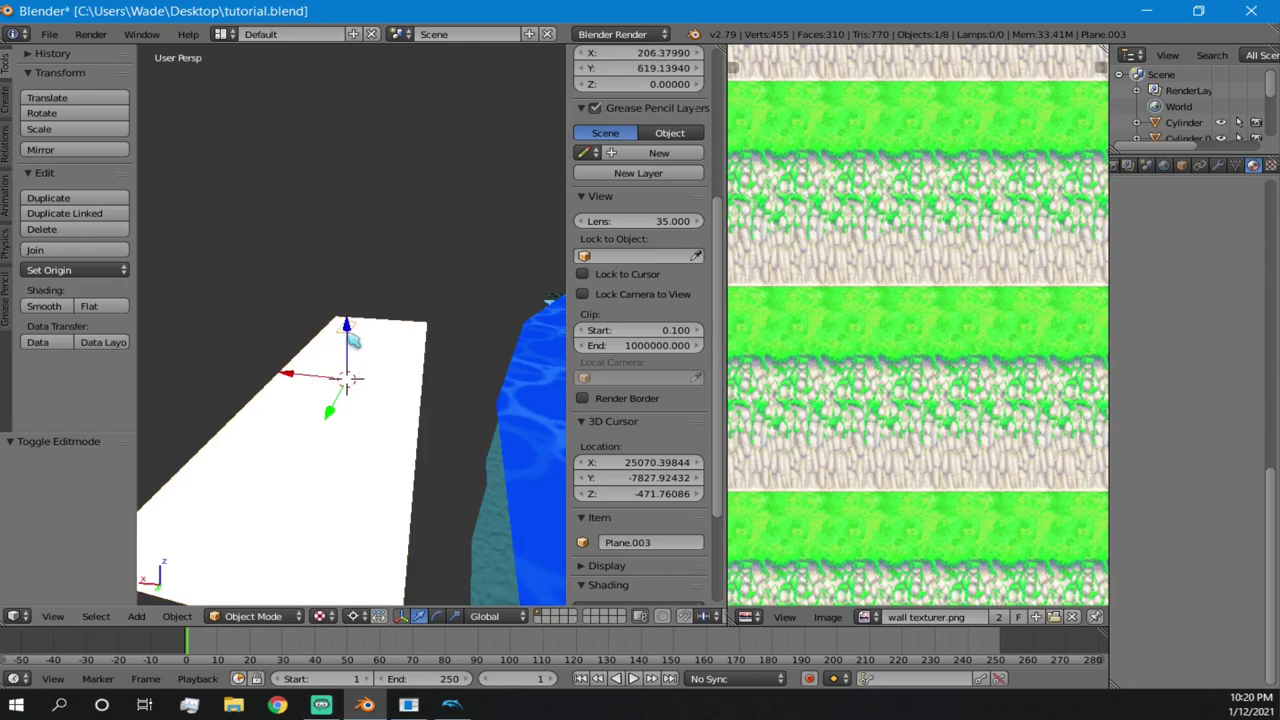
right_click(360, 416)
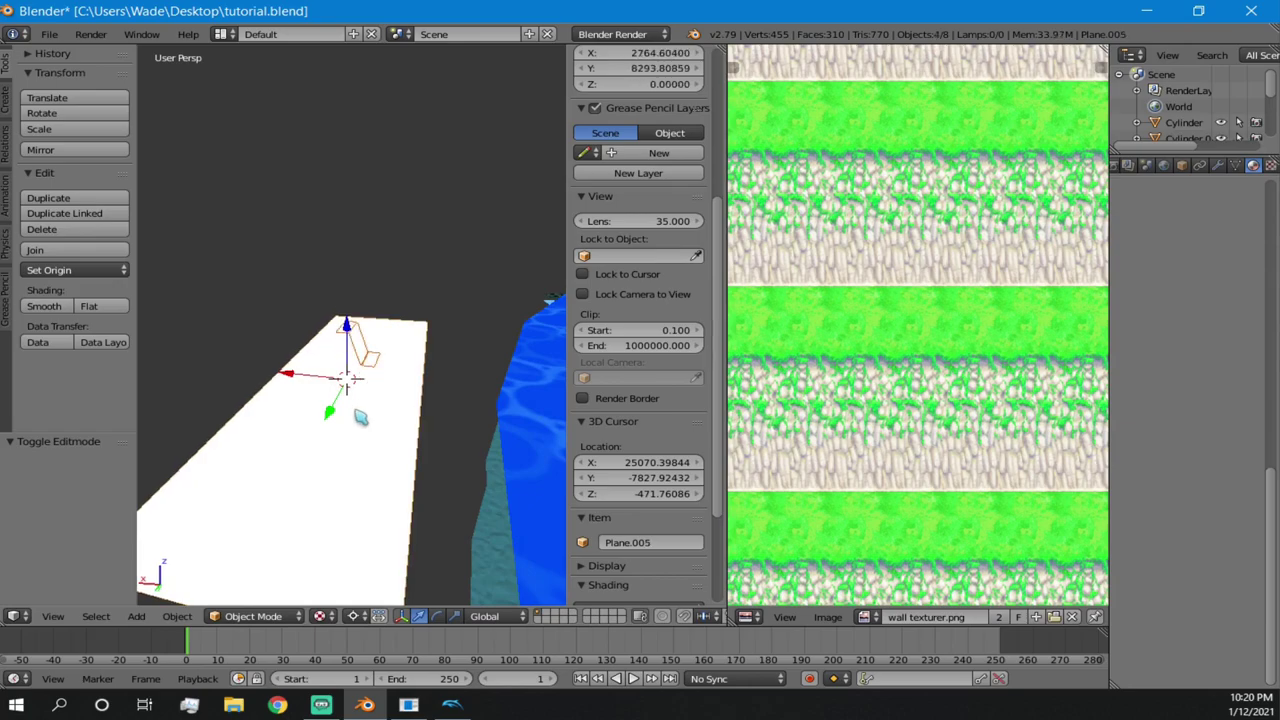
key("x")
left_click(356, 416)
- Examine the grate-textured plane behind the grass-topped wall from several angles
middle_click_drag(356, 416, 170, 368)
scroll(172, 368, "down", 3)
middle_click_drag(400, 378, 368, 401)
scroll(366, 374, "up", 8)
right_click(381, 424)
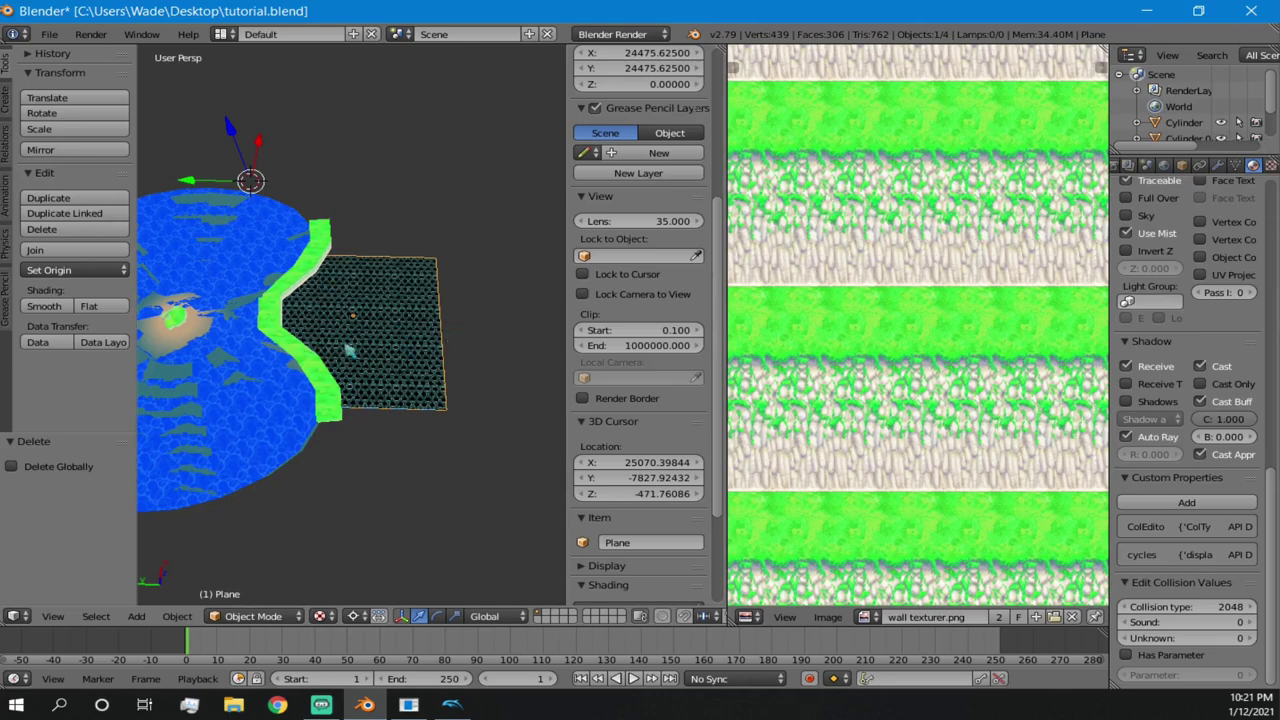
middle_click_drag(378, 316, 379, 363)
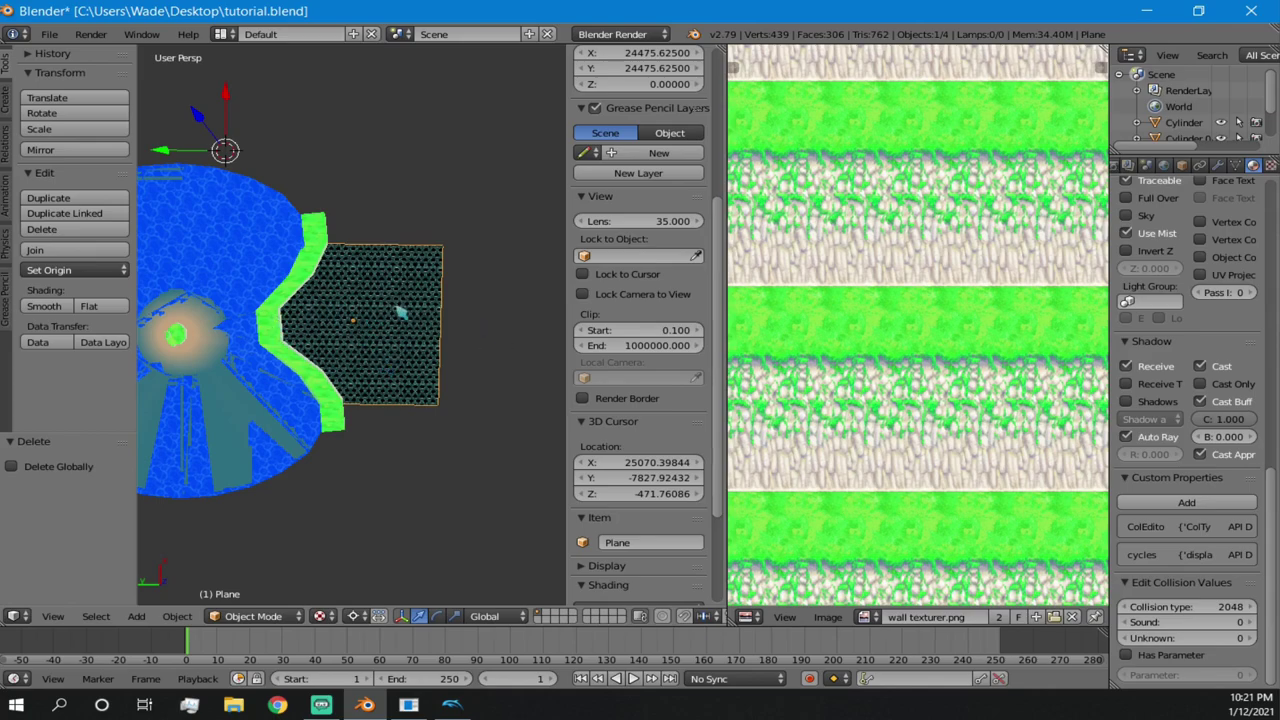
middle_click_drag(412, 338, 385, 422)
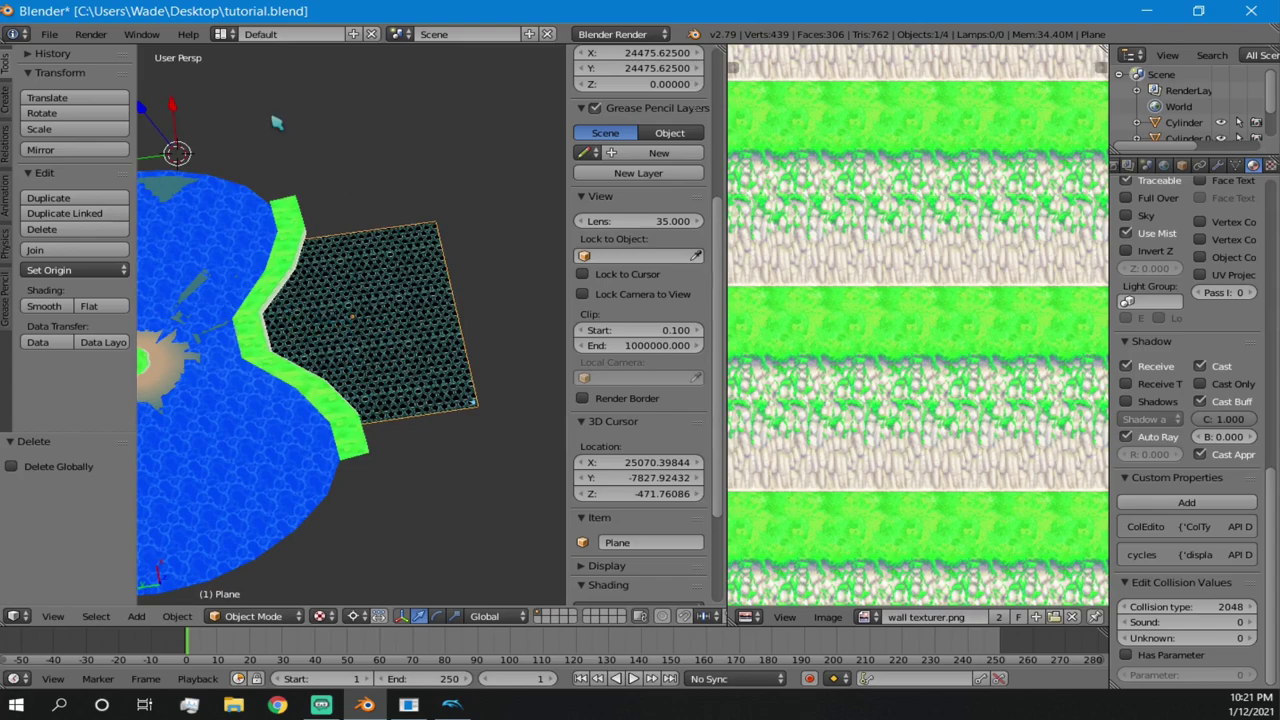
middle_click_drag(451, 463, 385, 351)
right_click(370, 365)
right_click(385, 352)
middle_click_drag(336, 441, 305, 358)
right_click(387, 314)
right_click(390, 322)
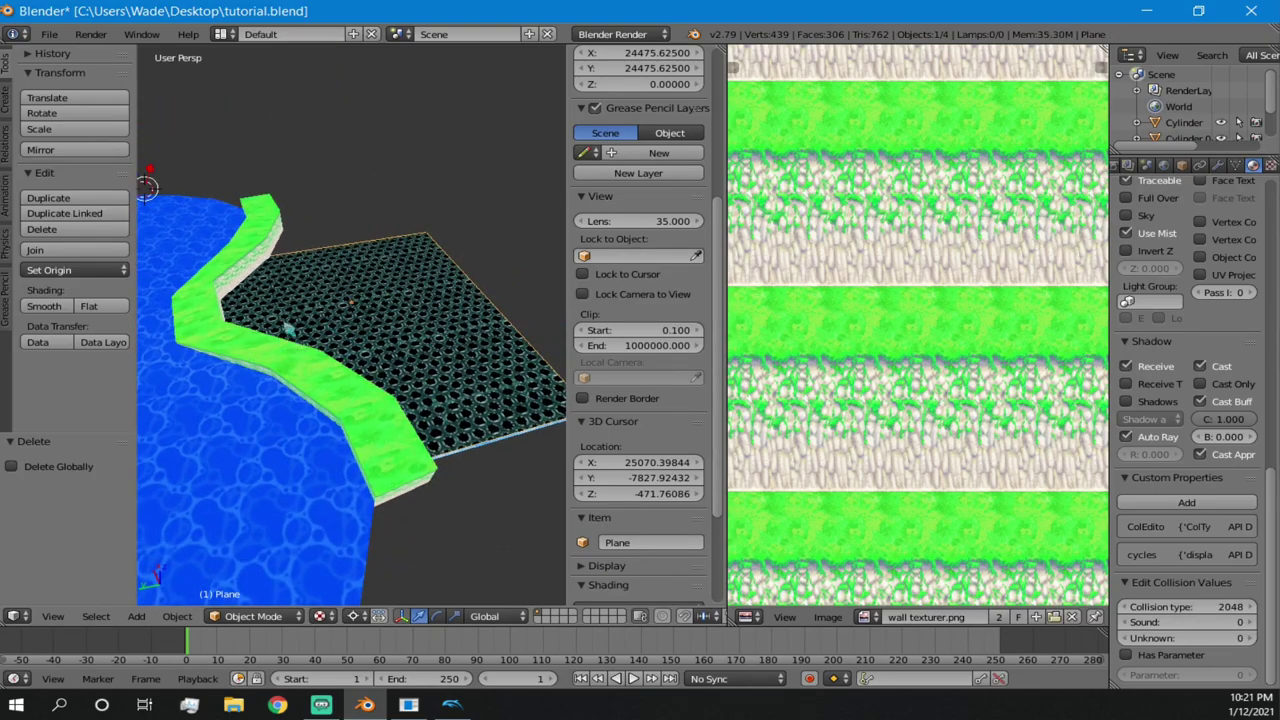
middle_click_drag(406, 389, 336, 324)
- Lower the light-blue water plane beneath the grate by about 3500 units along the global Z axis
right_click(366, 305)
middle_click_drag(366, 377, 339, 360)
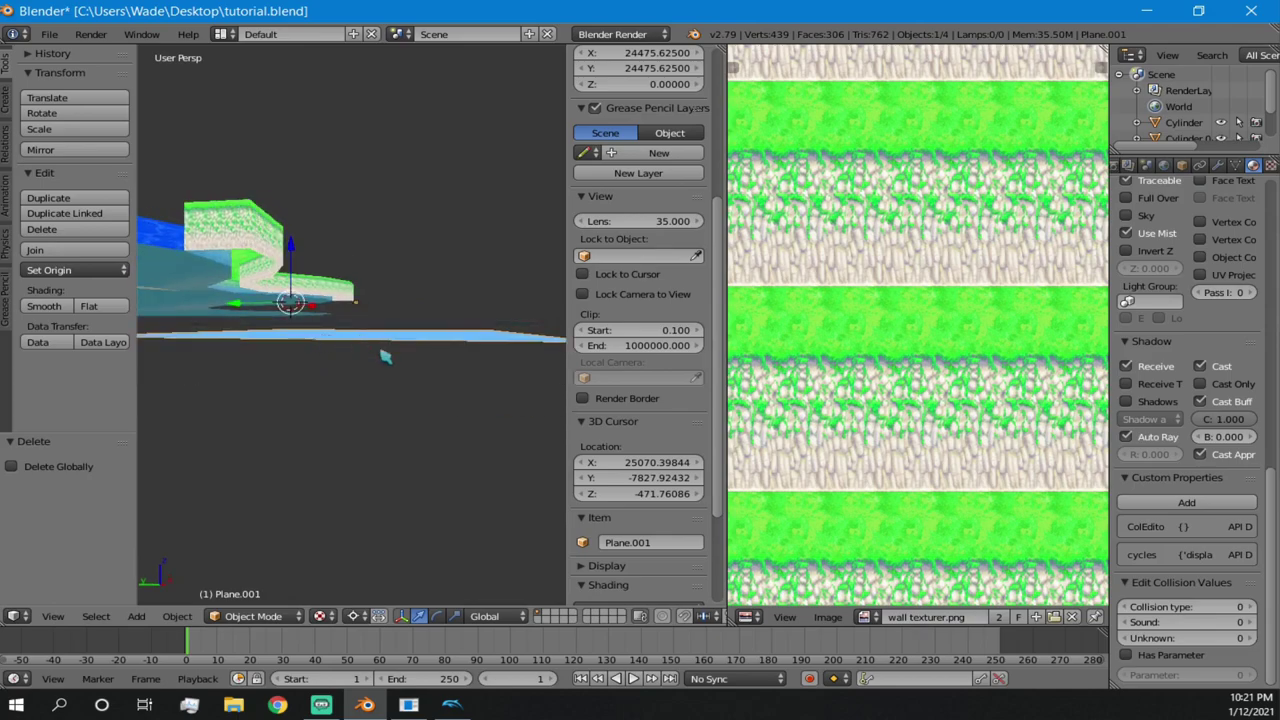
middle_click_drag(370, 294, 352, 327)
key("g")
key("z")
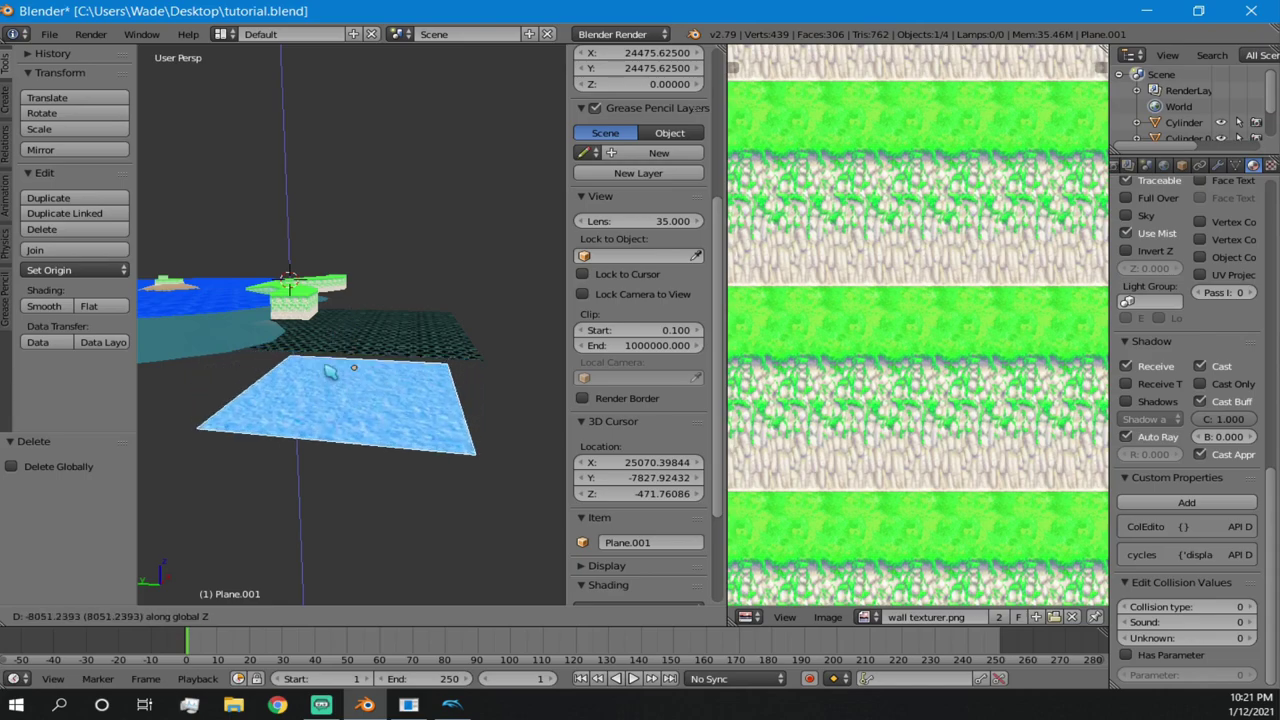
left_click(339, 342)
- Inspect the lowered blue plane against the cylinder's floor and check the geometry of both objects in Edit Mode
scroll(369, 323, "up", 3)
middle_click_drag(369, 323, 247, 307)
scroll(246, 371, "down", 2)
scroll(340, 336, "up", 4)
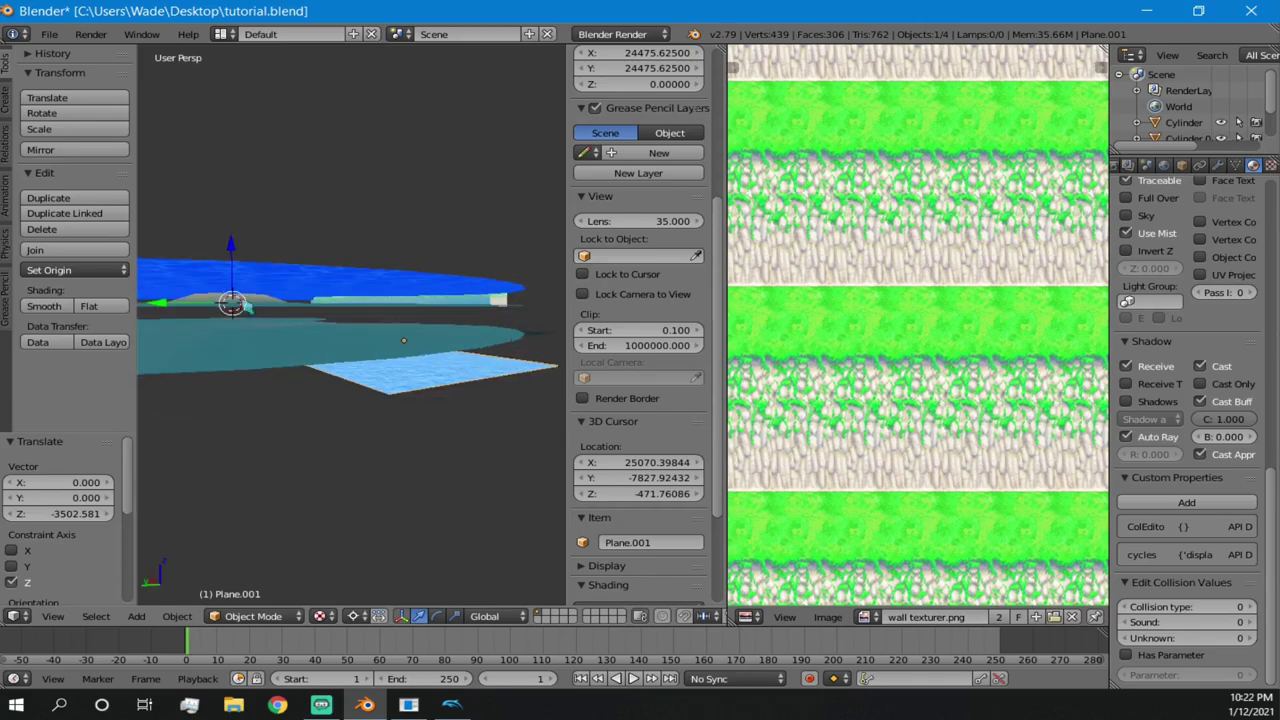
right_click(257, 346)
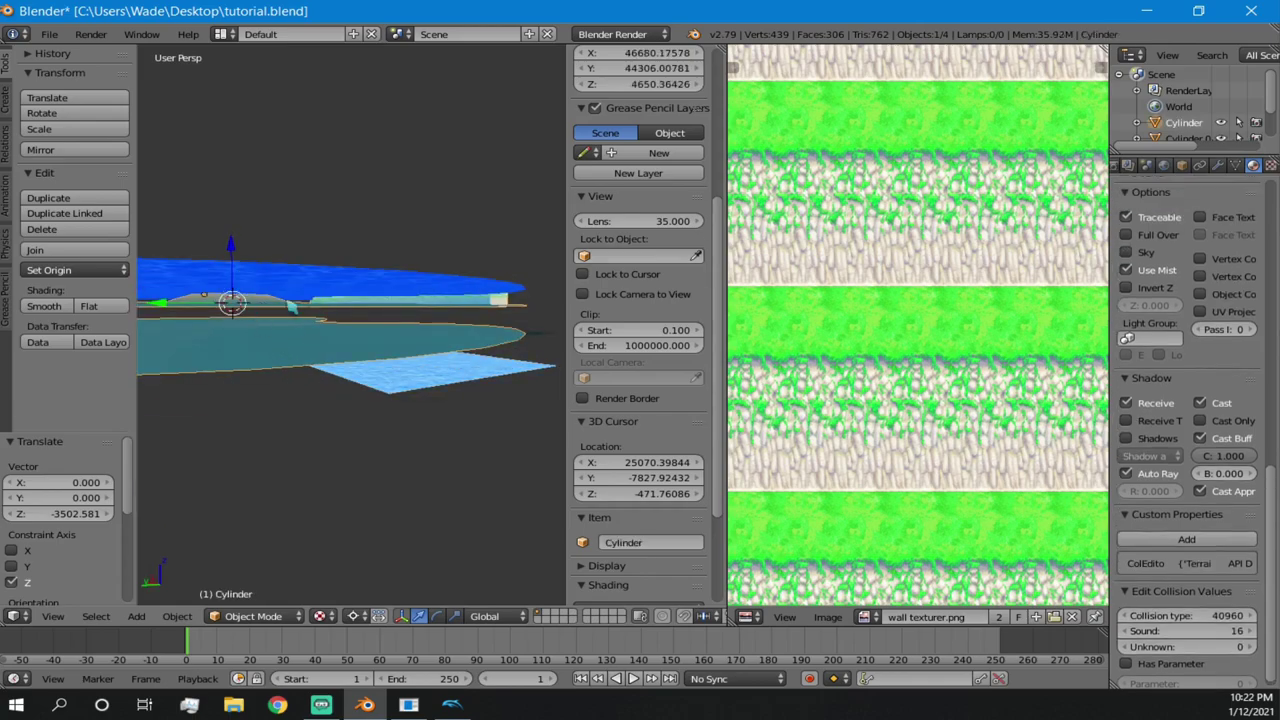
middle_click_drag(247, 307, 338, 353)
key("Tab")
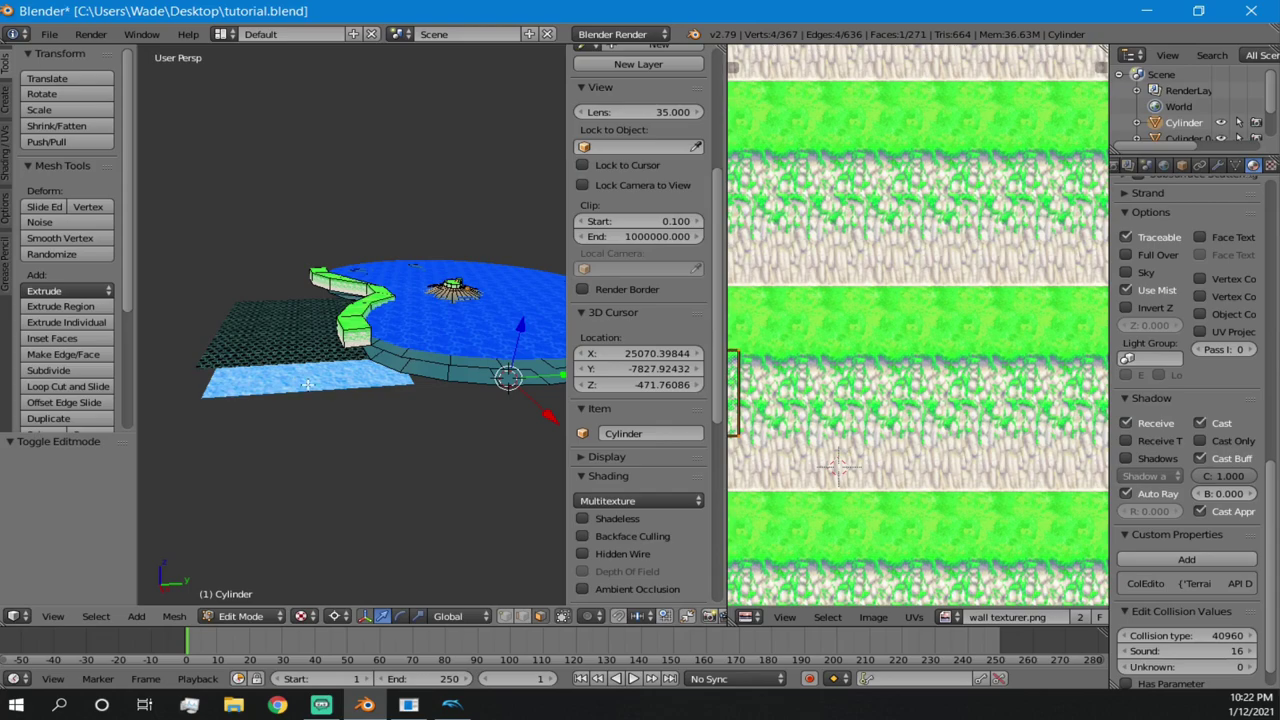
key("Tab")
right_click(308, 384)
key("Tab")
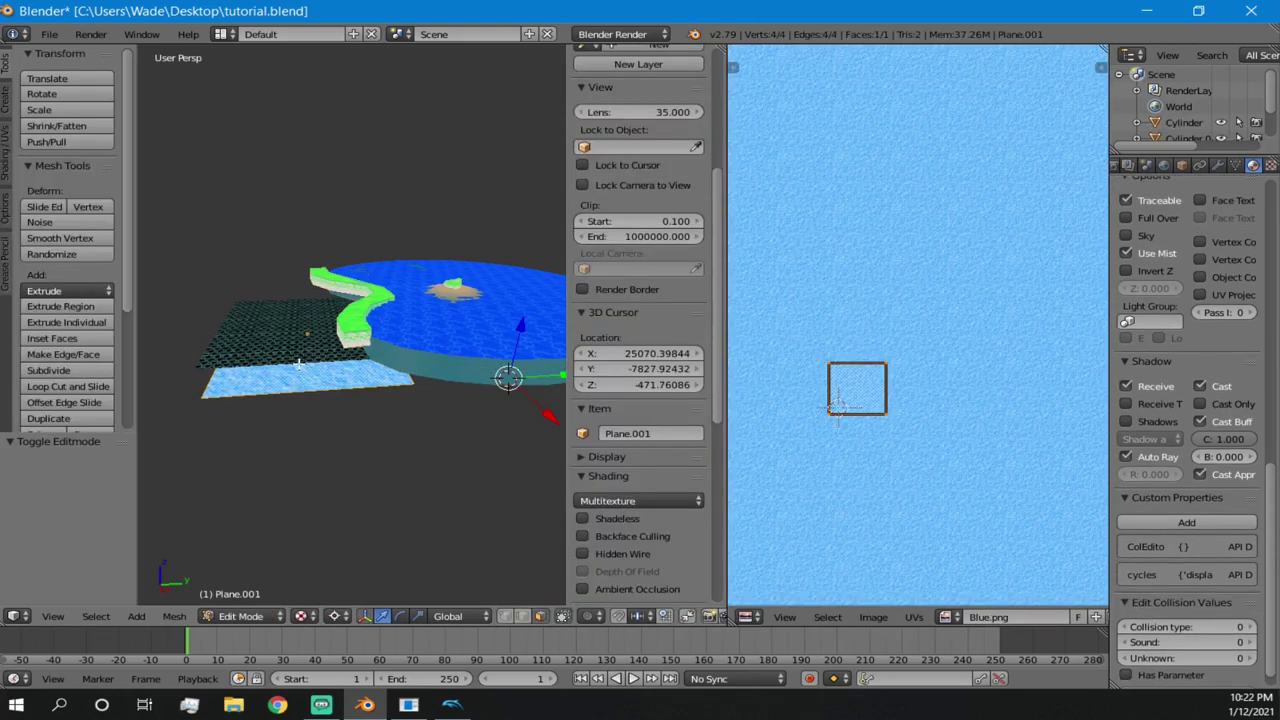
- Export the scene's collision in COL format to the Desktop as map.col
left_click(49, 34)
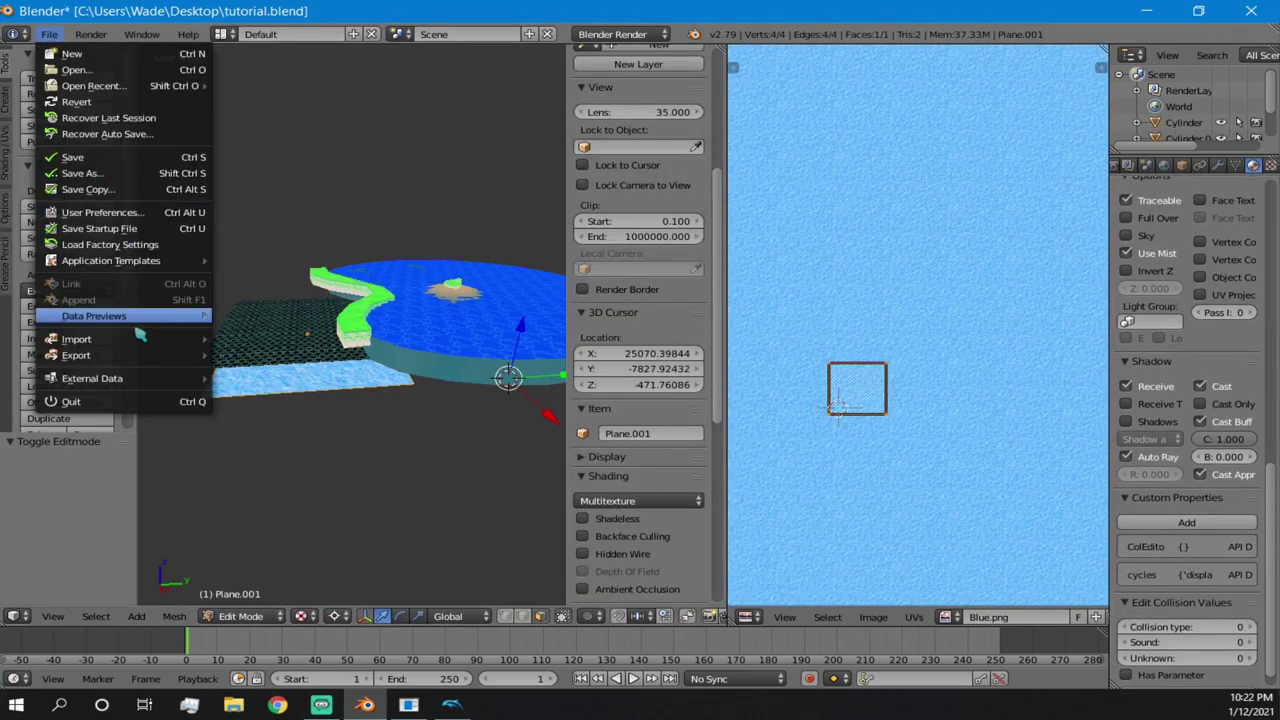
mouse_move(206, 358)
left_click(290, 513)
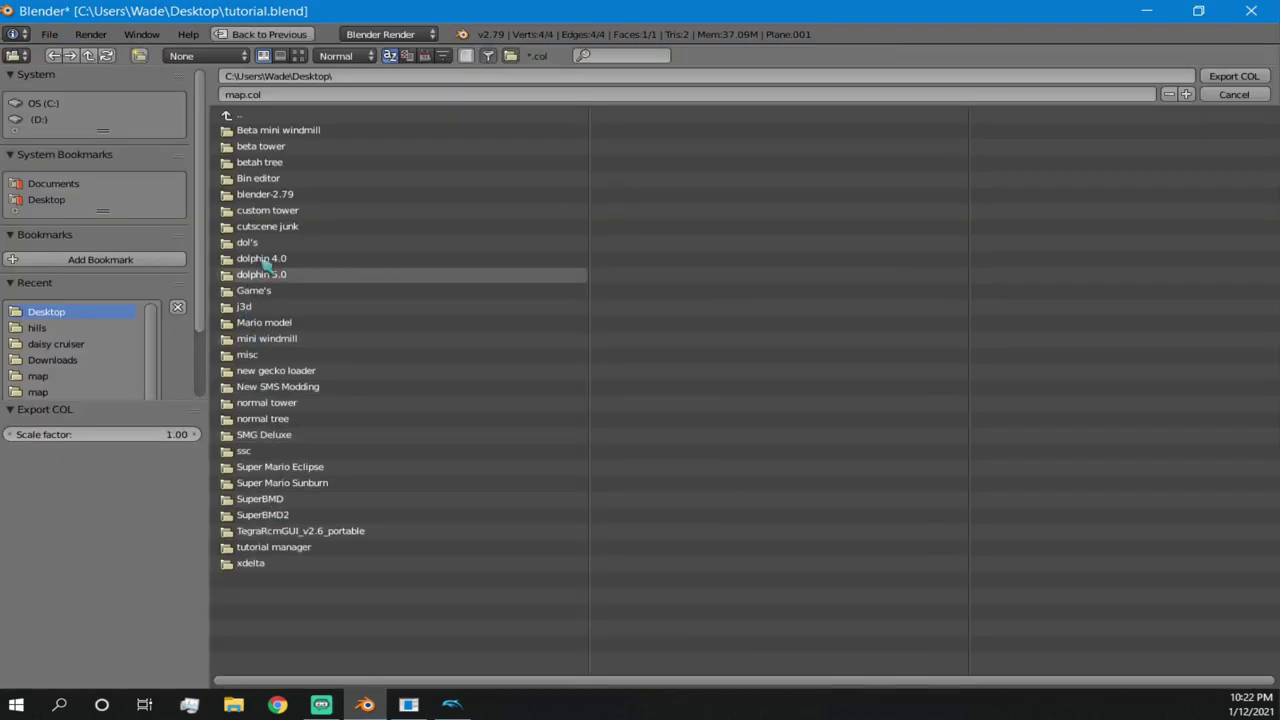
key("Return")
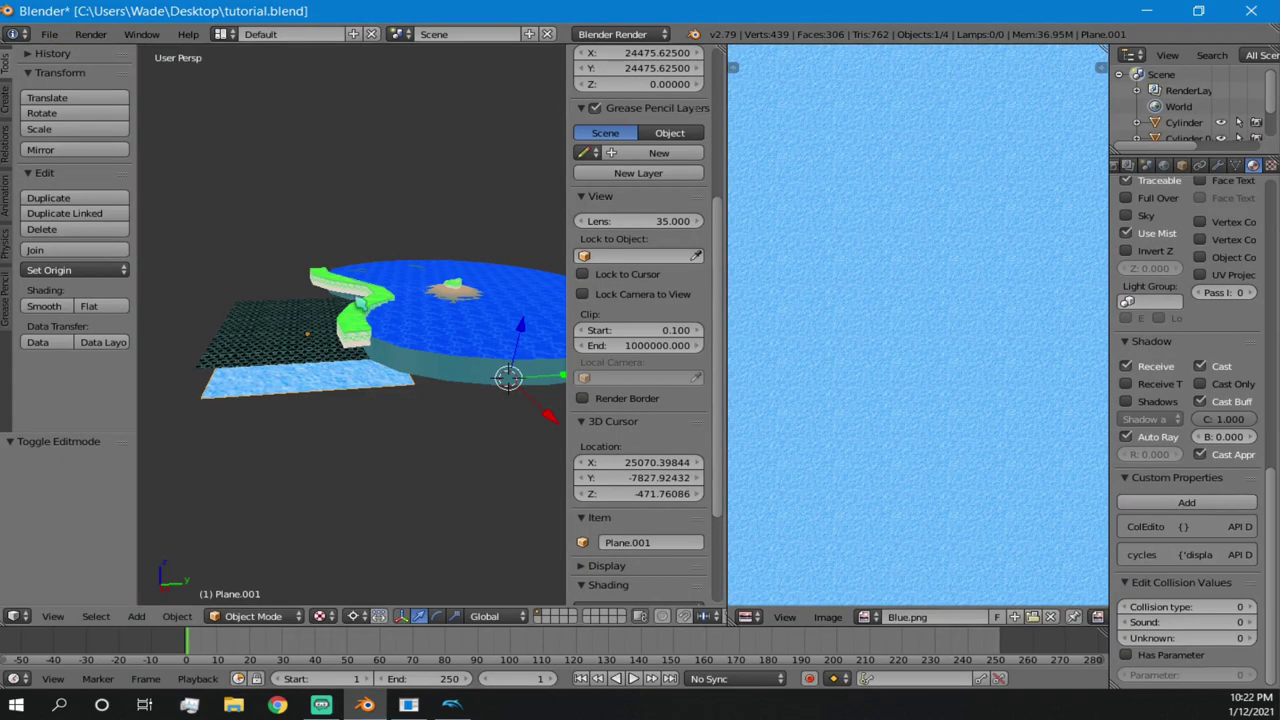
- Delete the grate plane and the light-blue water plane in Object Mode
key("Tab")
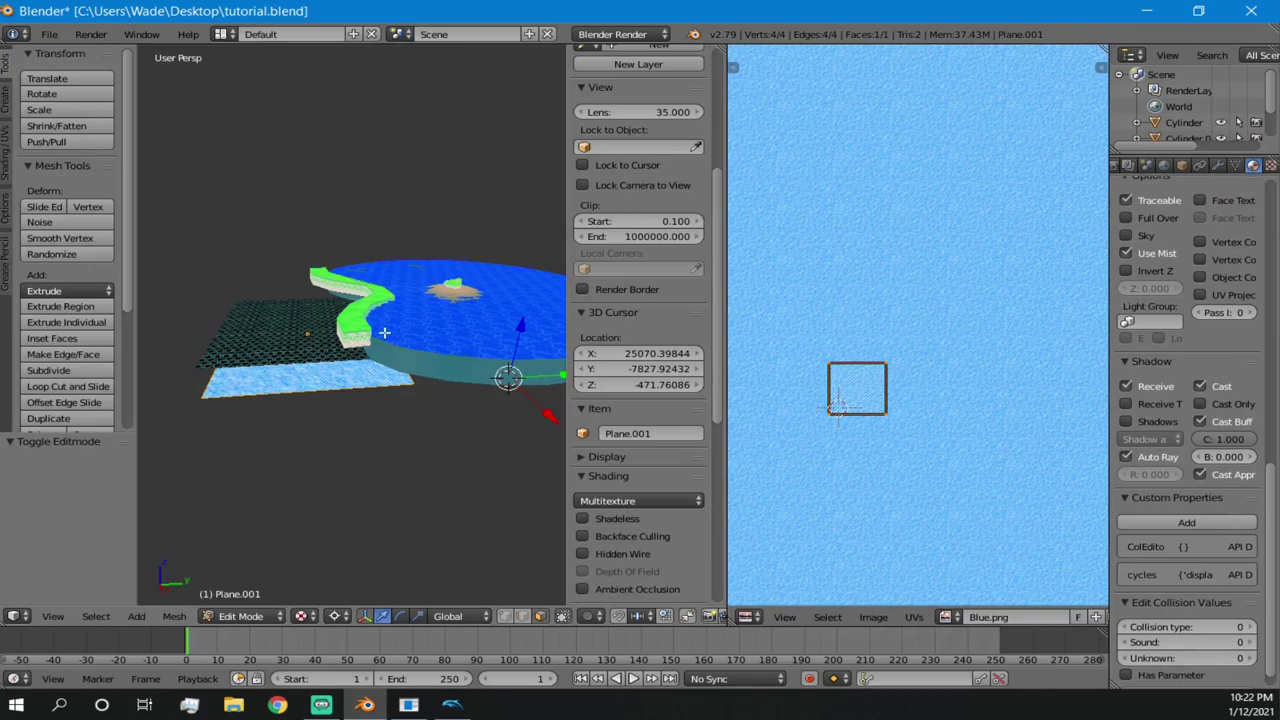
key("Tab")
right_click(296, 344)
right_click(290, 388, "shift")
key("x")
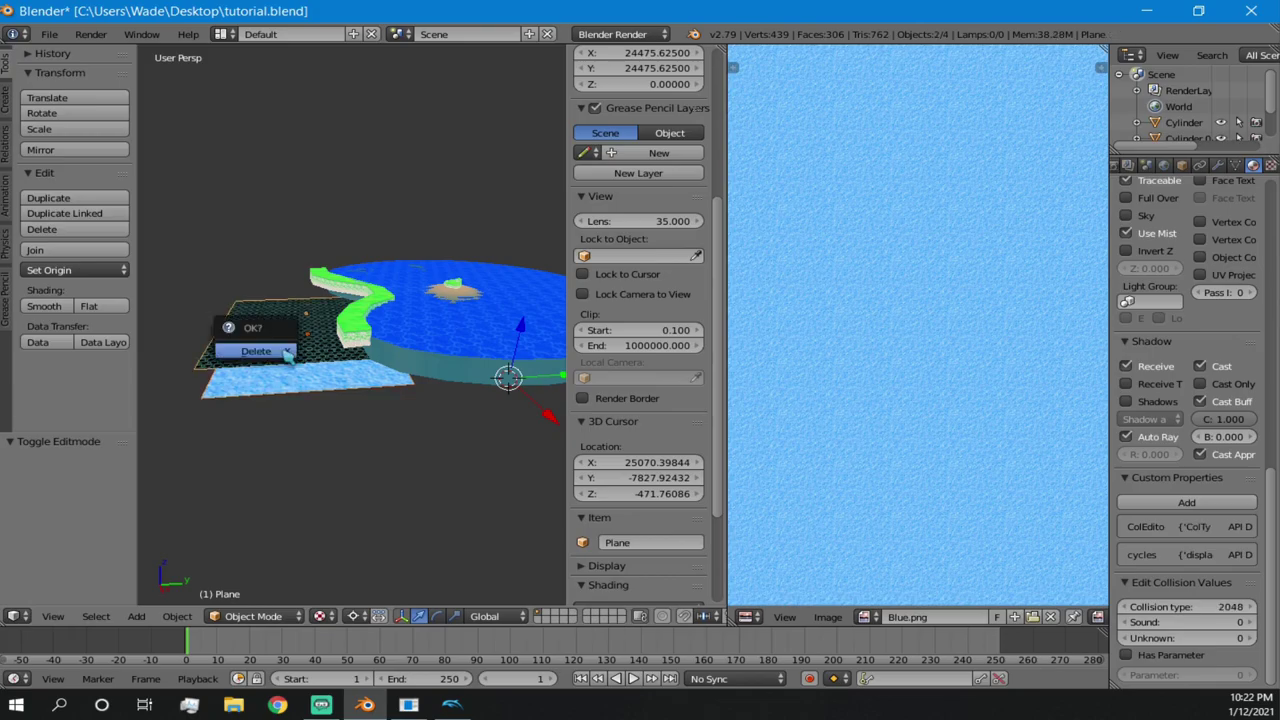
left_click(287, 352)
- Export the remaining model in BMD format to the Desktop as map.bmd
left_click(50, 35)
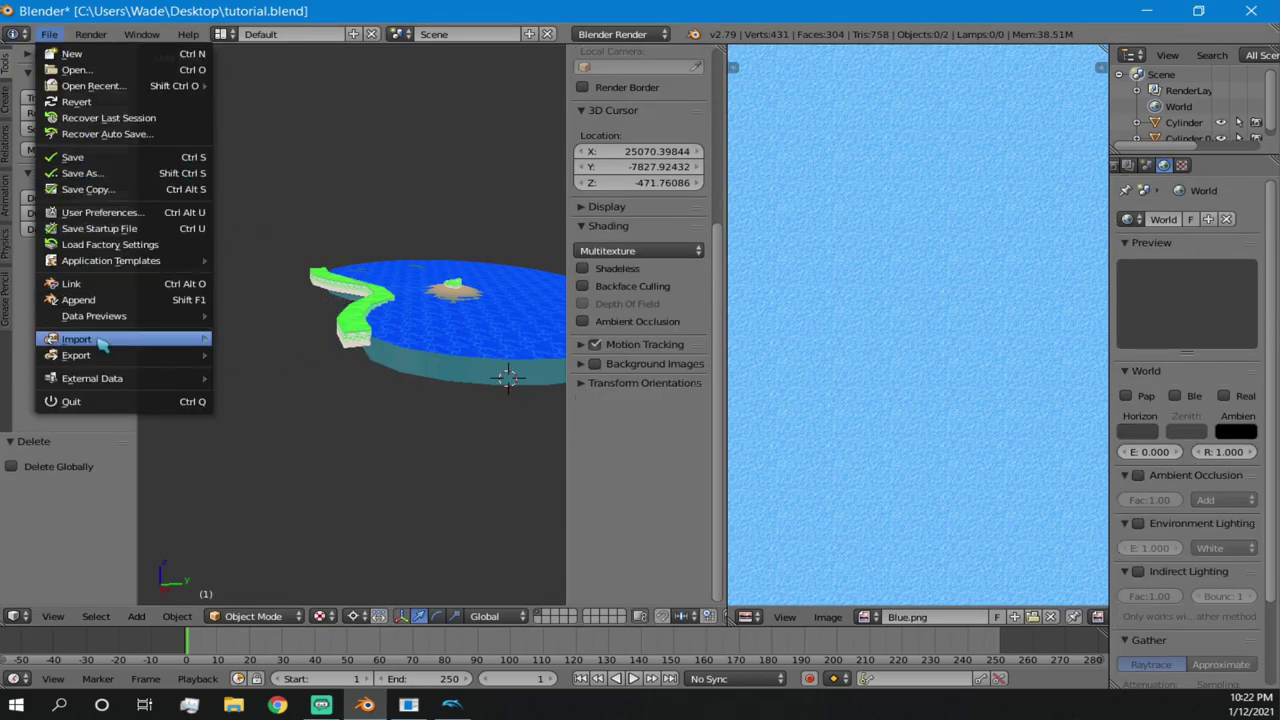
mouse_move(100, 358)
left_click(333, 500)
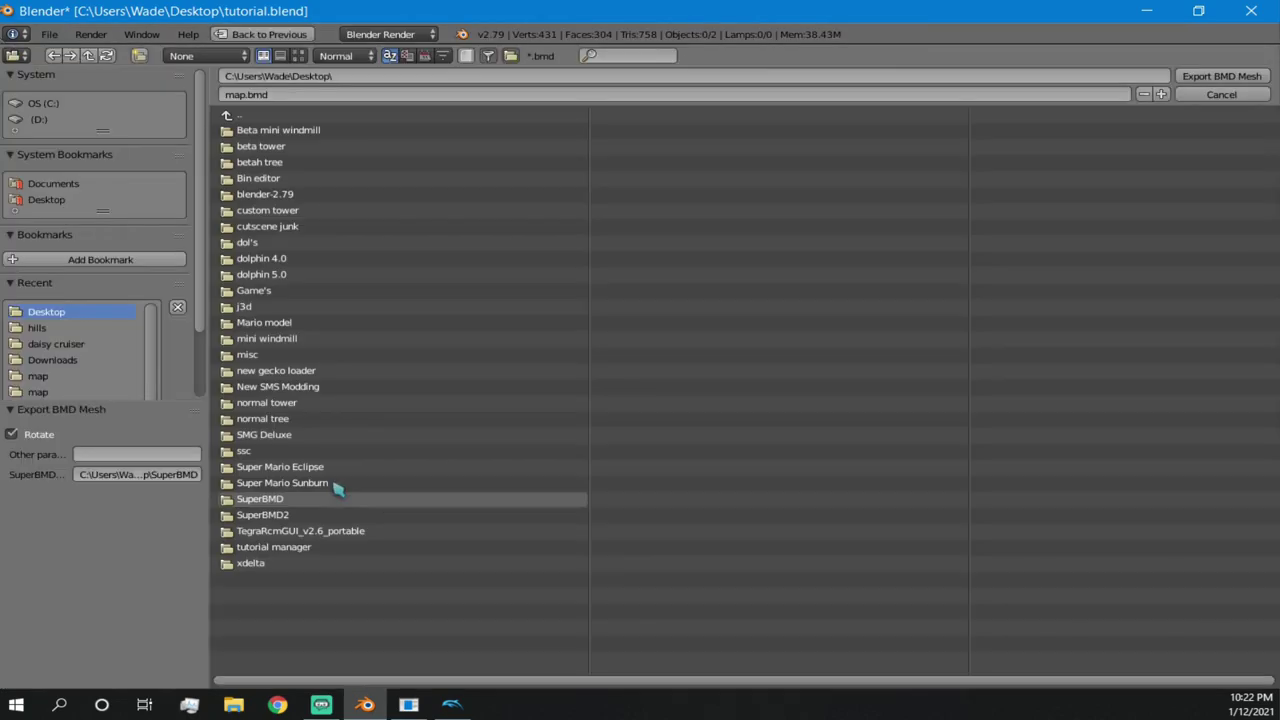
key("Escape")
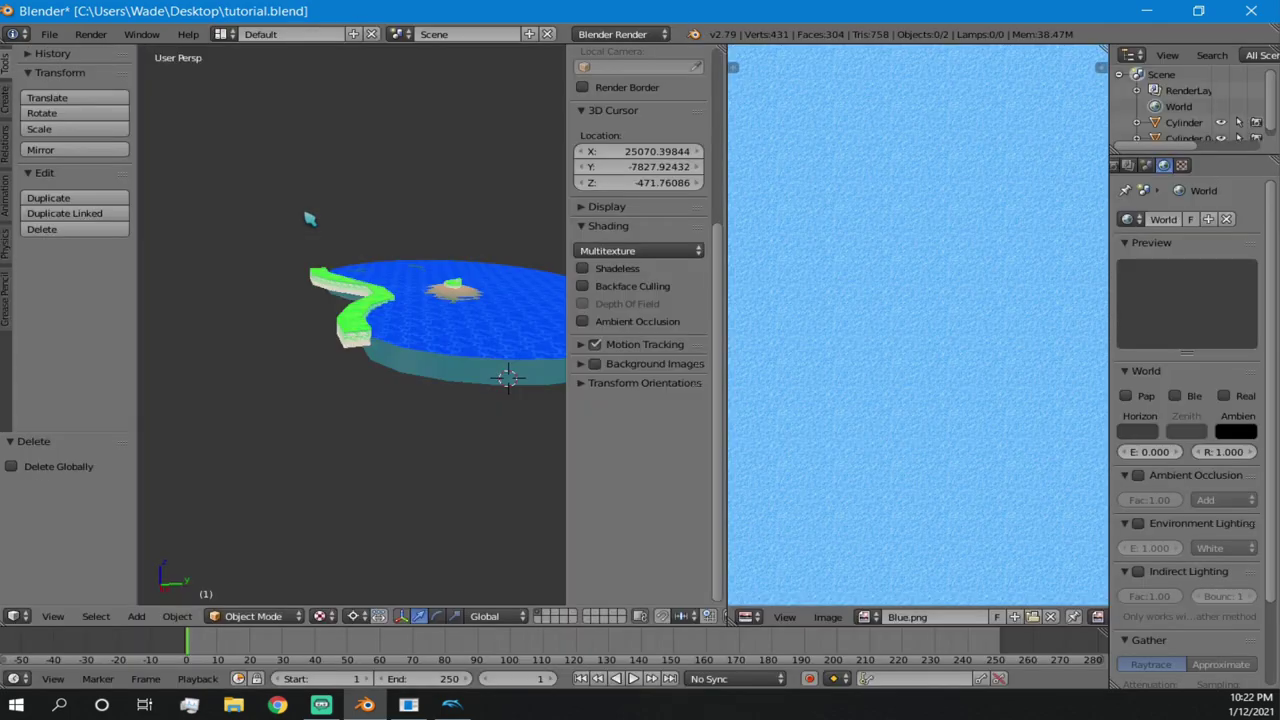
- Undo the deletion of the two planes and save the blend file
key("ctrl+z")
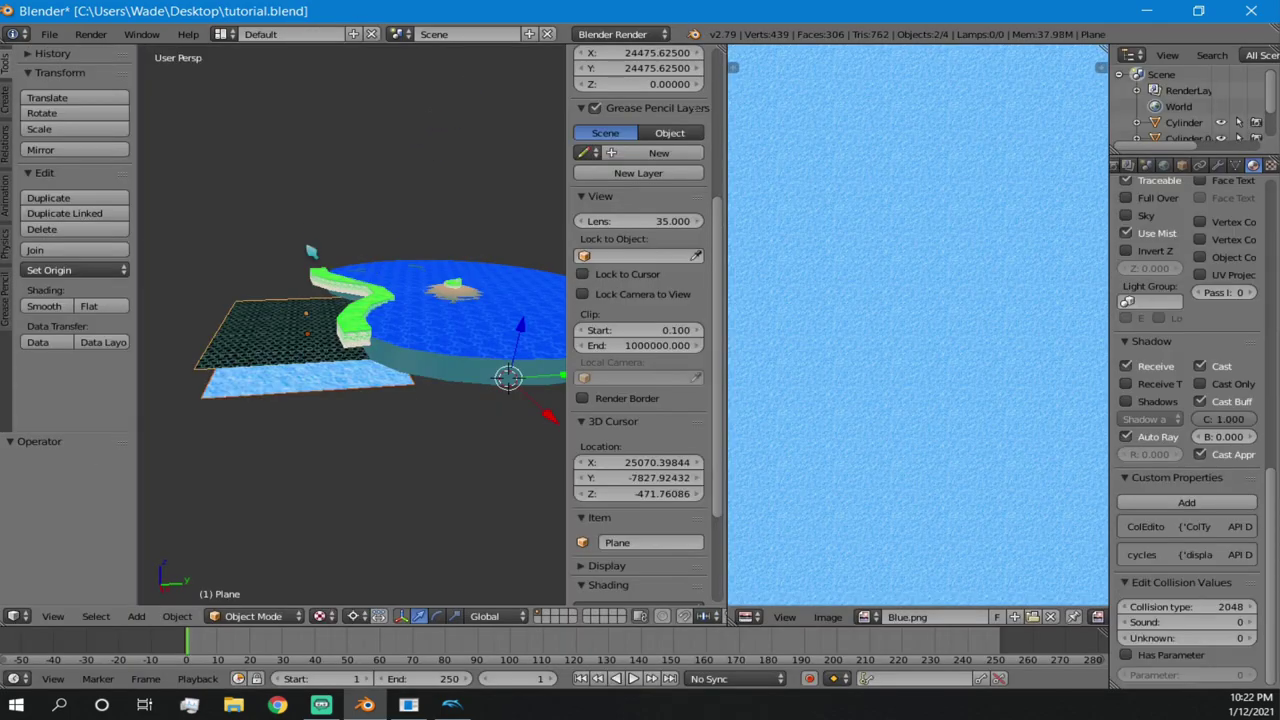
left_click(49, 34)
left_click(71, 157)
left_click(49, 34)
left_click(79, 157)
- Minimise Blender and place map.col and map.bmd in the empty desktop area beside the SMS Project Manager window
left_click(1147, 10)
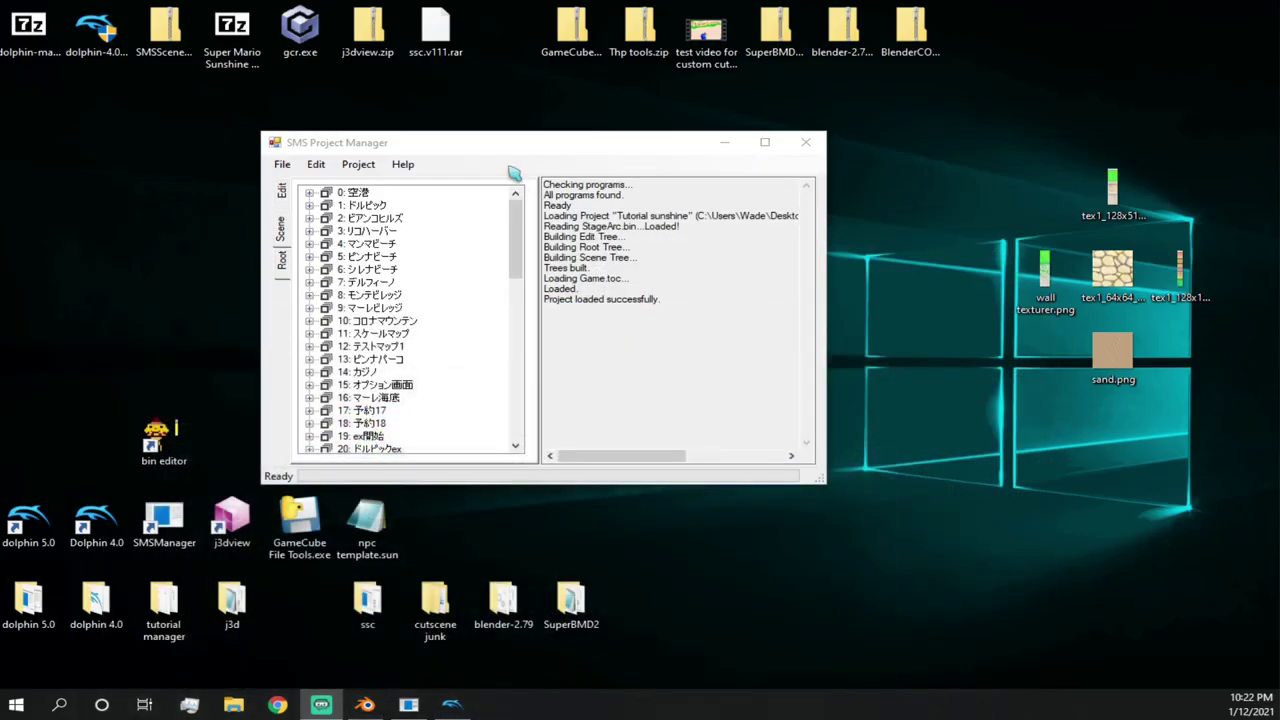
left_click(490, 142)
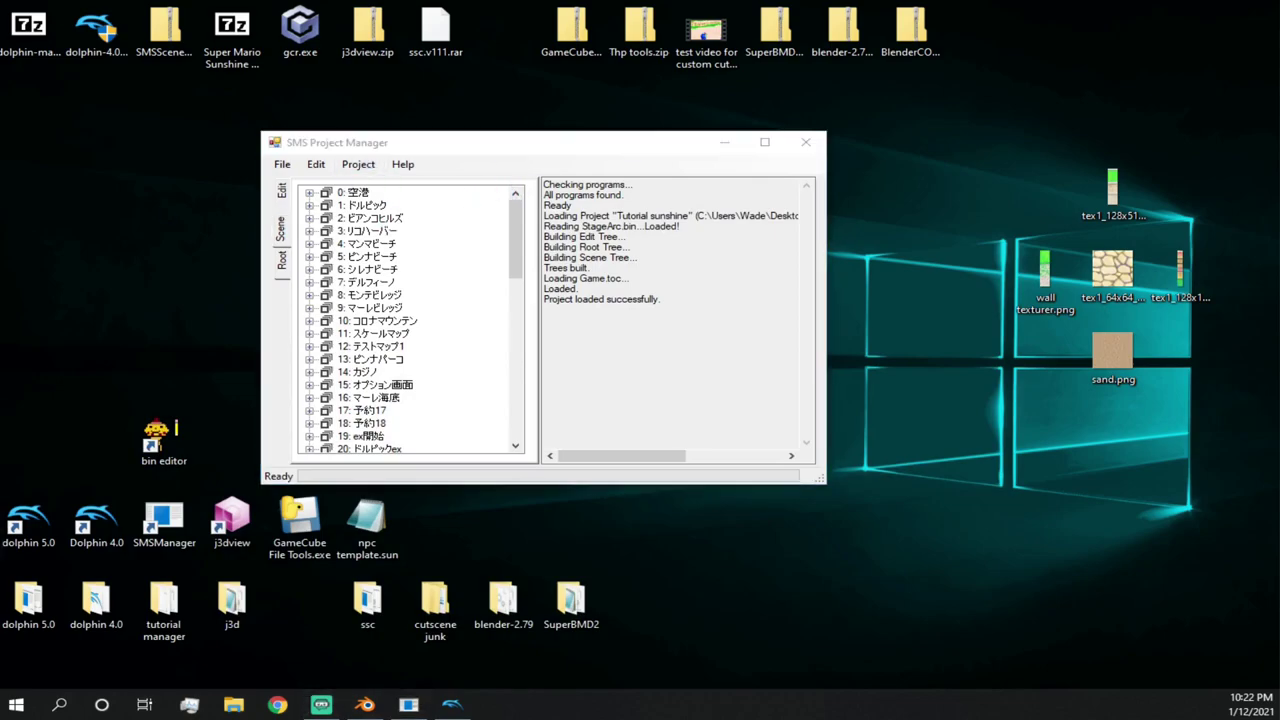
left_click_drag(195, 215, 930, 390)
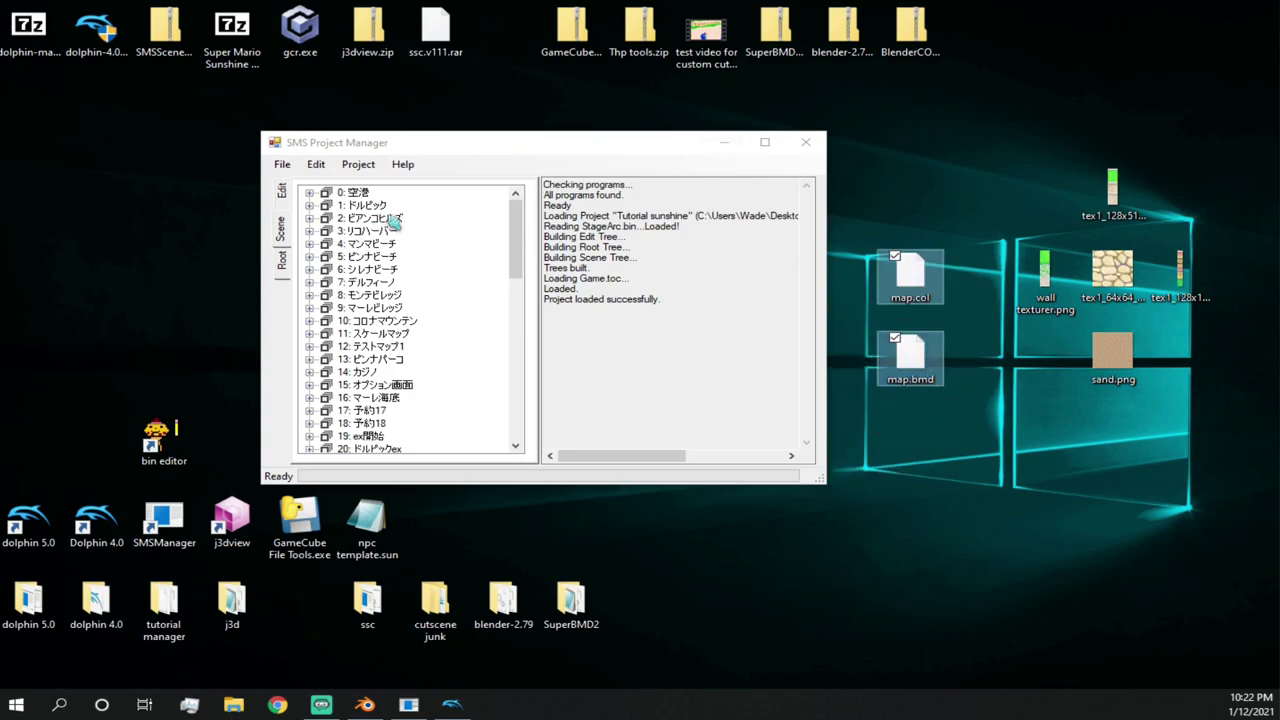
left_click(309, 193)
left_click(372, 206)
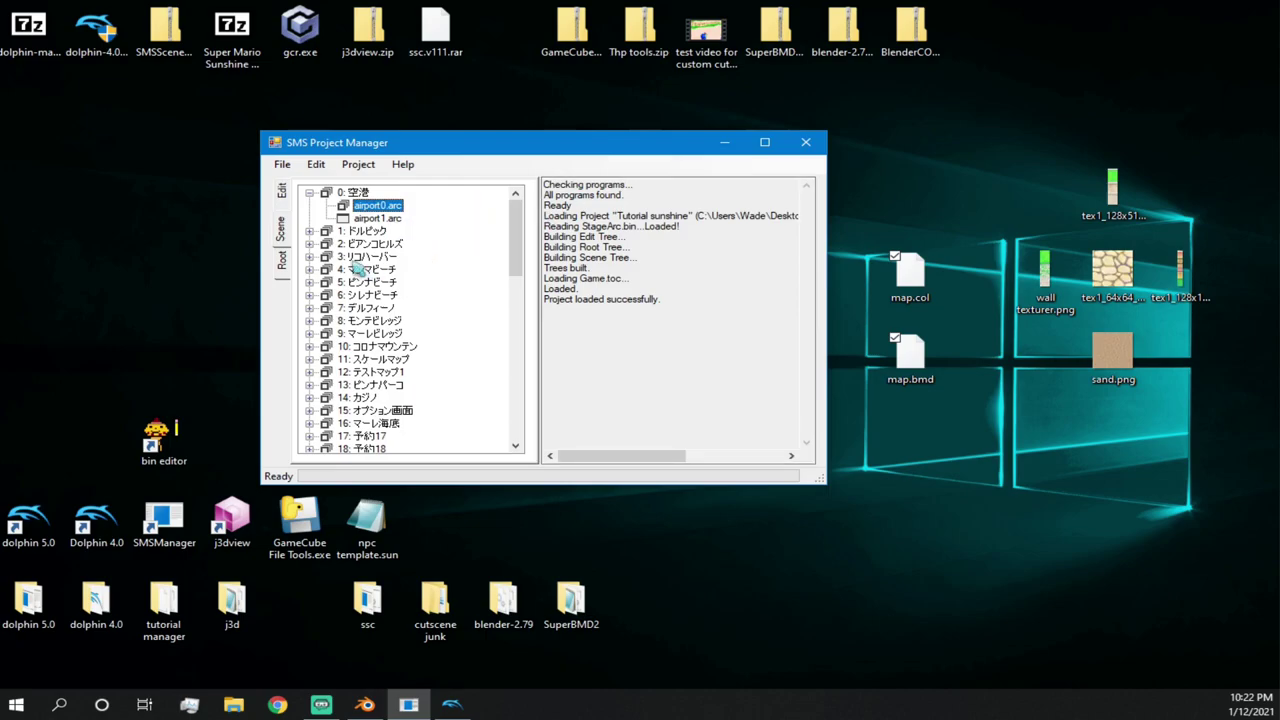
left_click(309, 192)
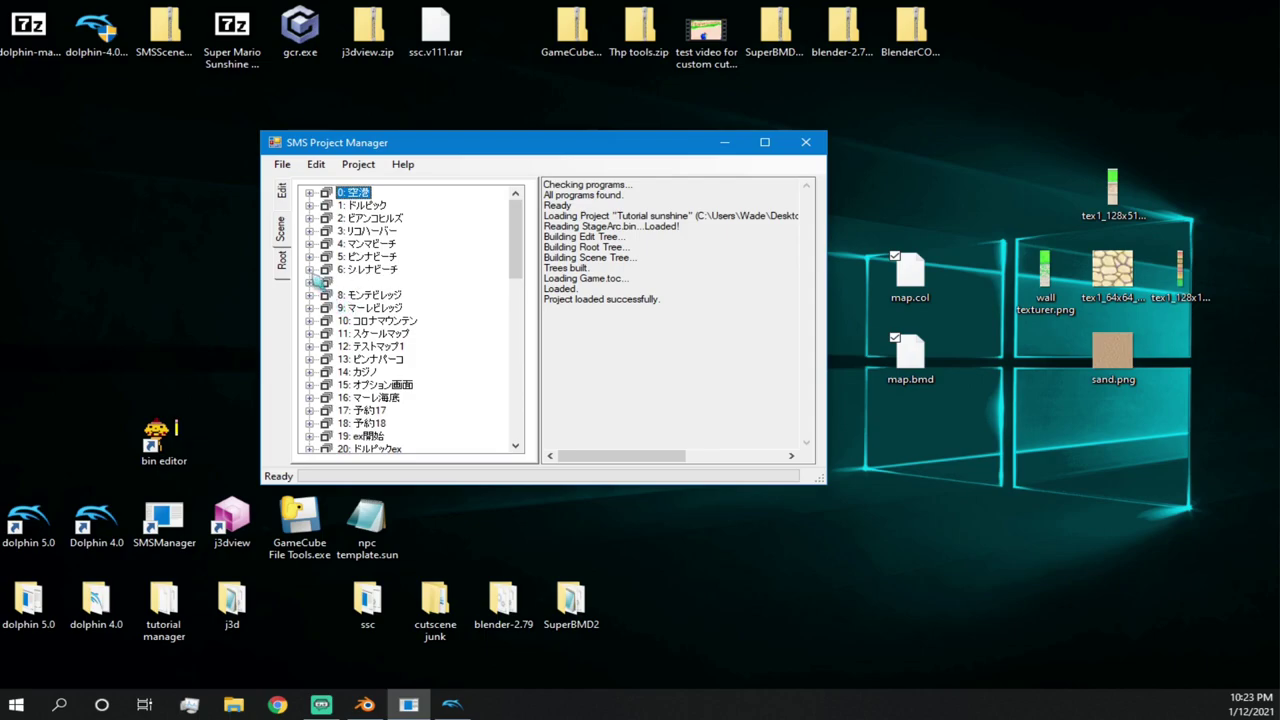
- In SMS Project Manager, go to the scene folder of mamma0.arc and open its map folder
left_click(309, 243)
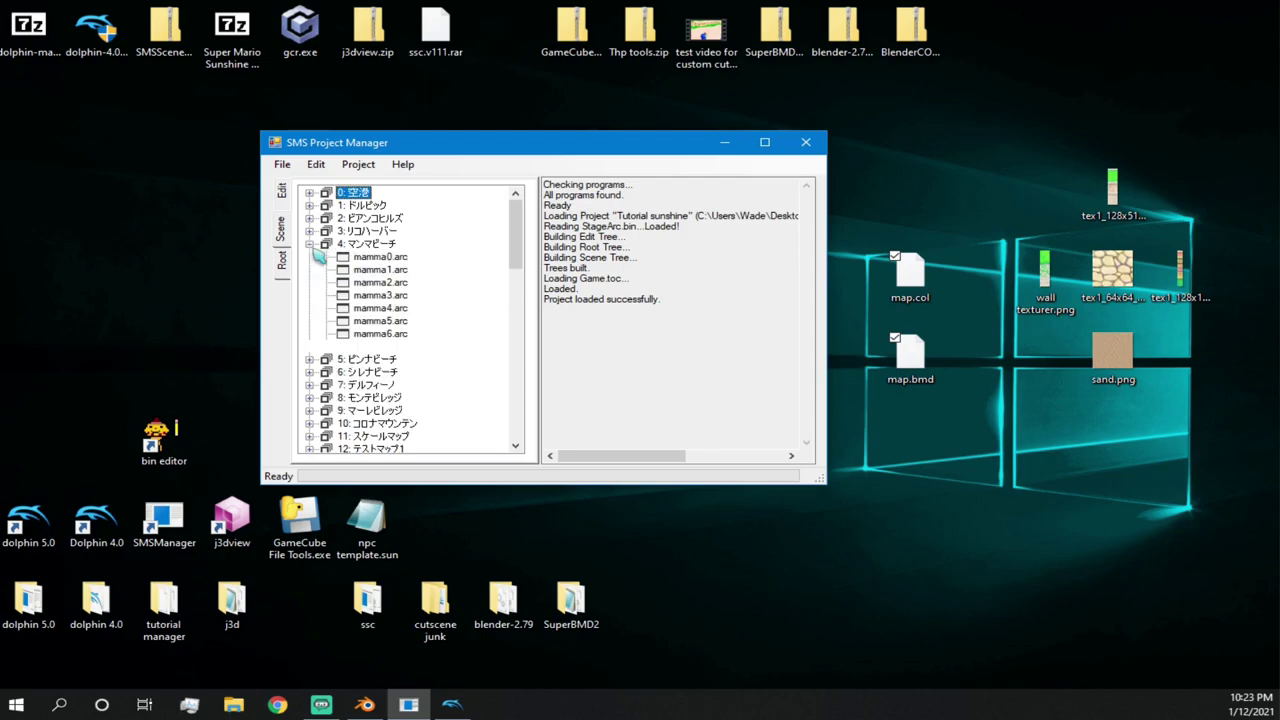
left_click(378, 257)
right_click(380, 259)
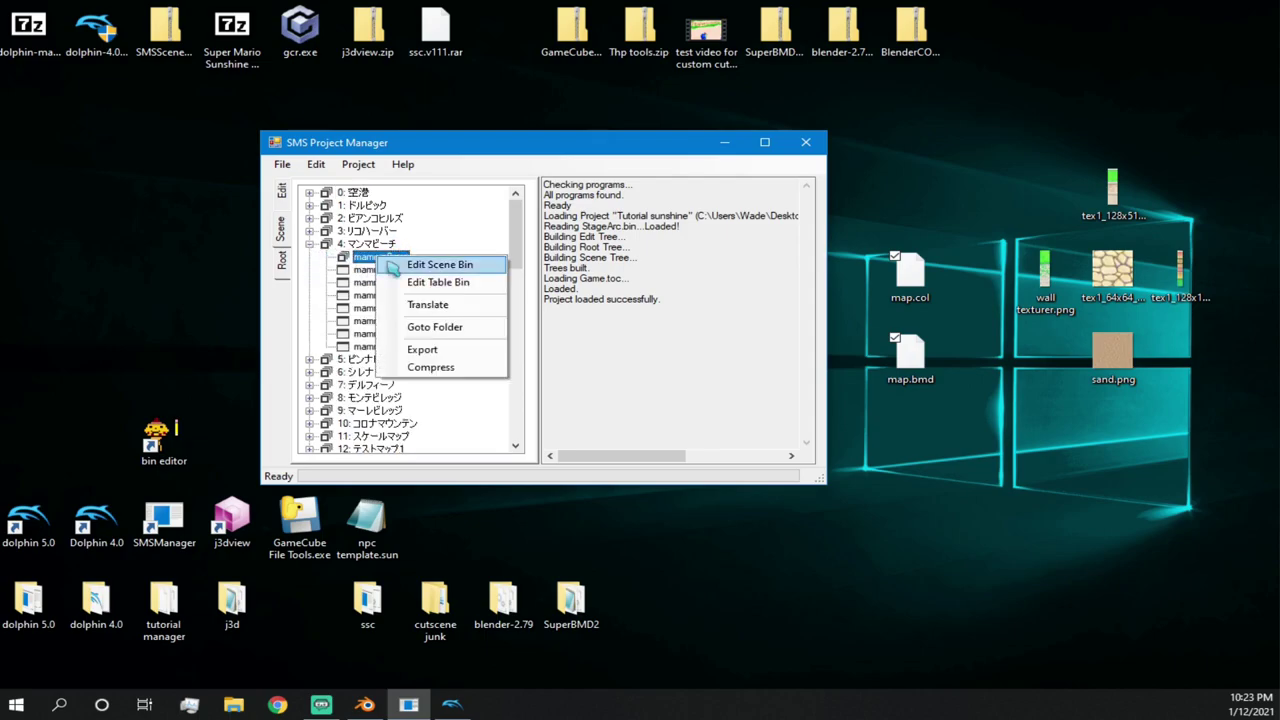
left_click(433, 330)
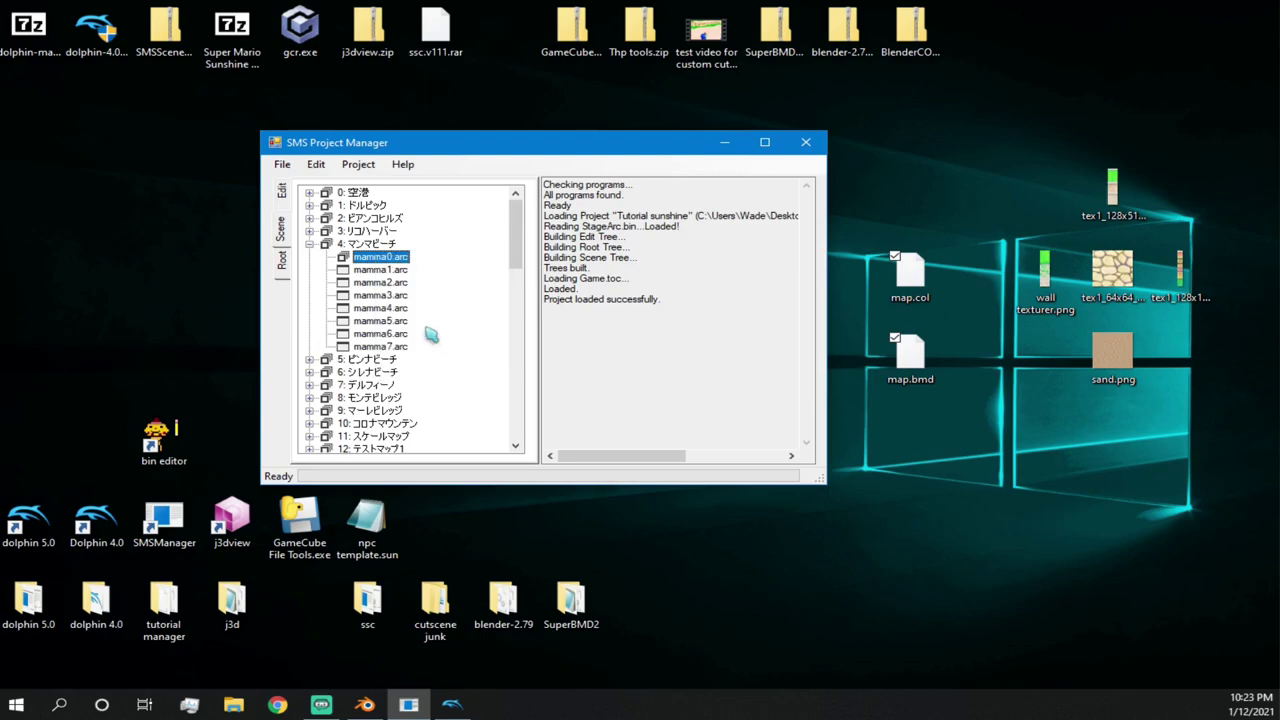
double_click(283, 266)
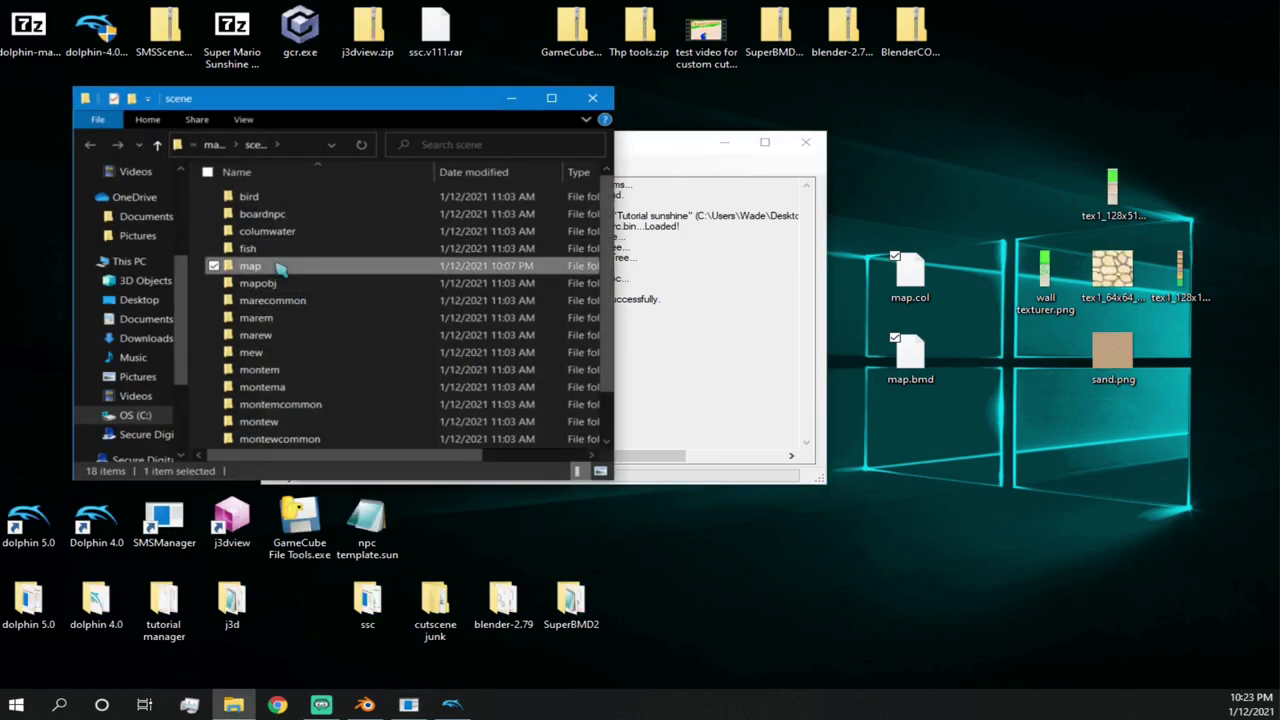
- Move map.col from the desktop into the scene's map folder, replacing the existing file
left_click_drag(906, 282, 460, 425)
left_click(903, 446)
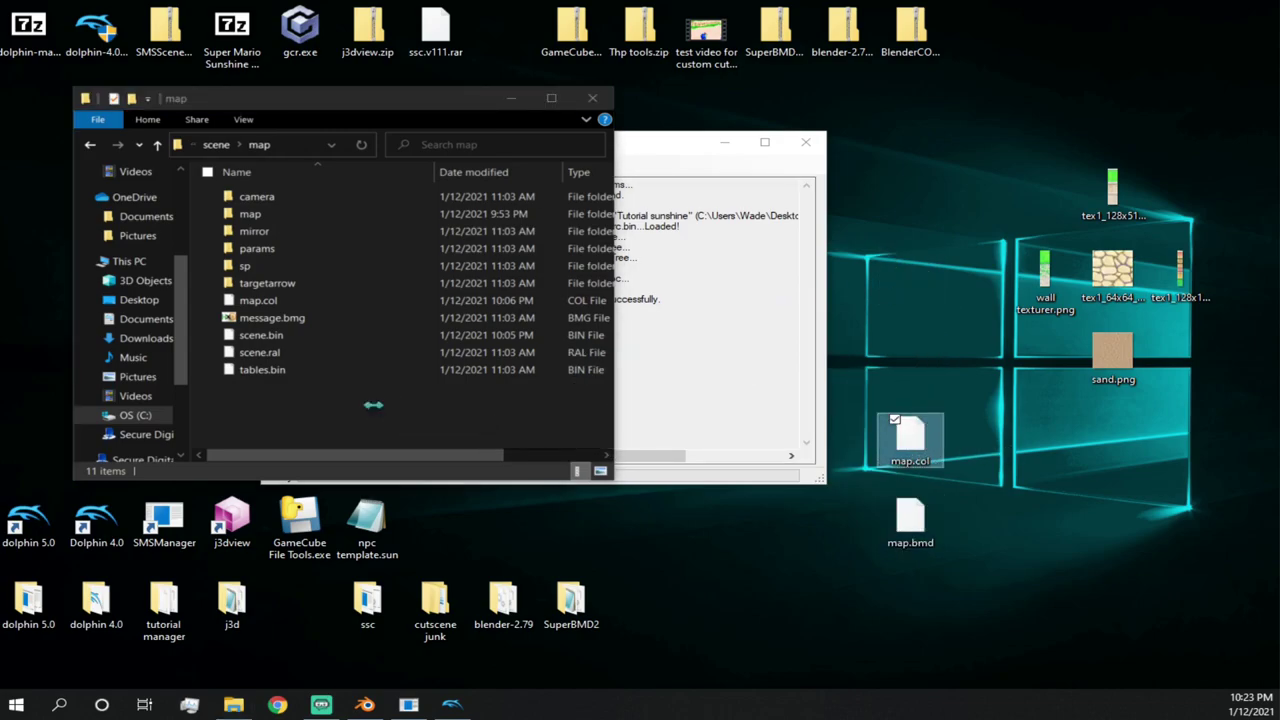
left_click(572, 232)
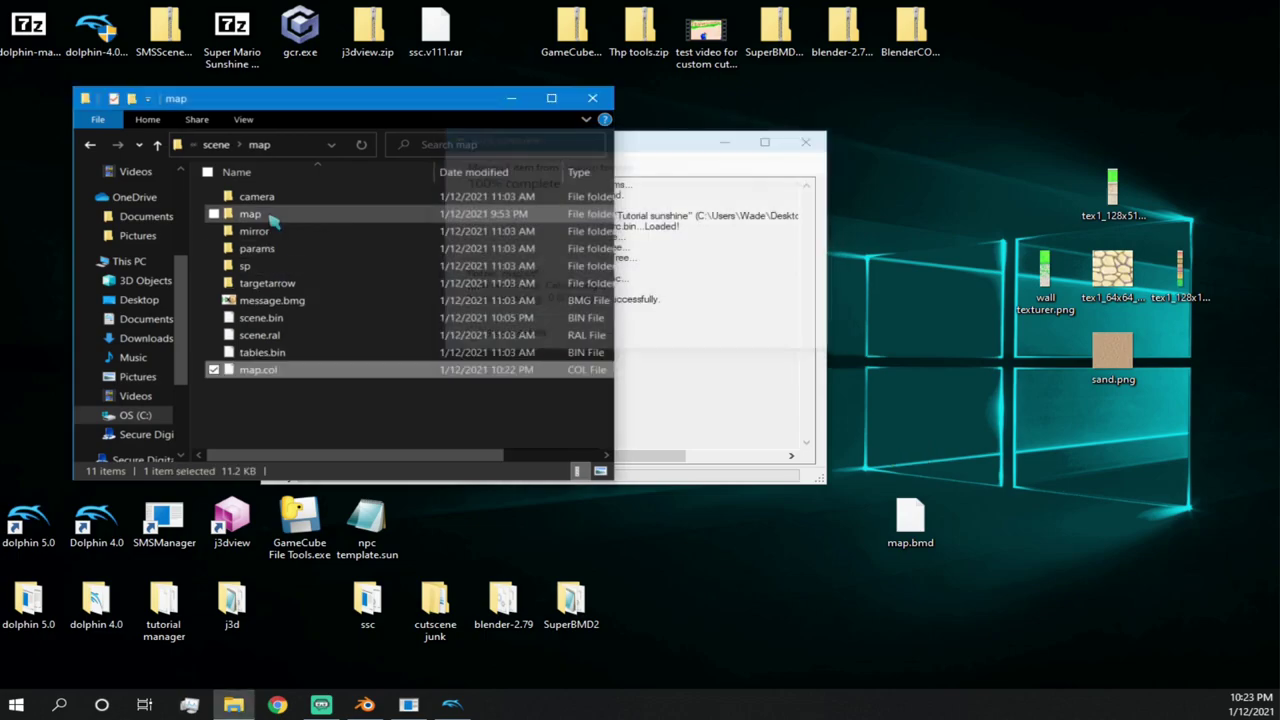
- Move map.bmd from the desktop into the map subfolder of the mamma0 scene's map folder, replacing the existing file
double_click(268, 213)
left_click_drag(910, 518, 442, 436)
left_click(674, 223)
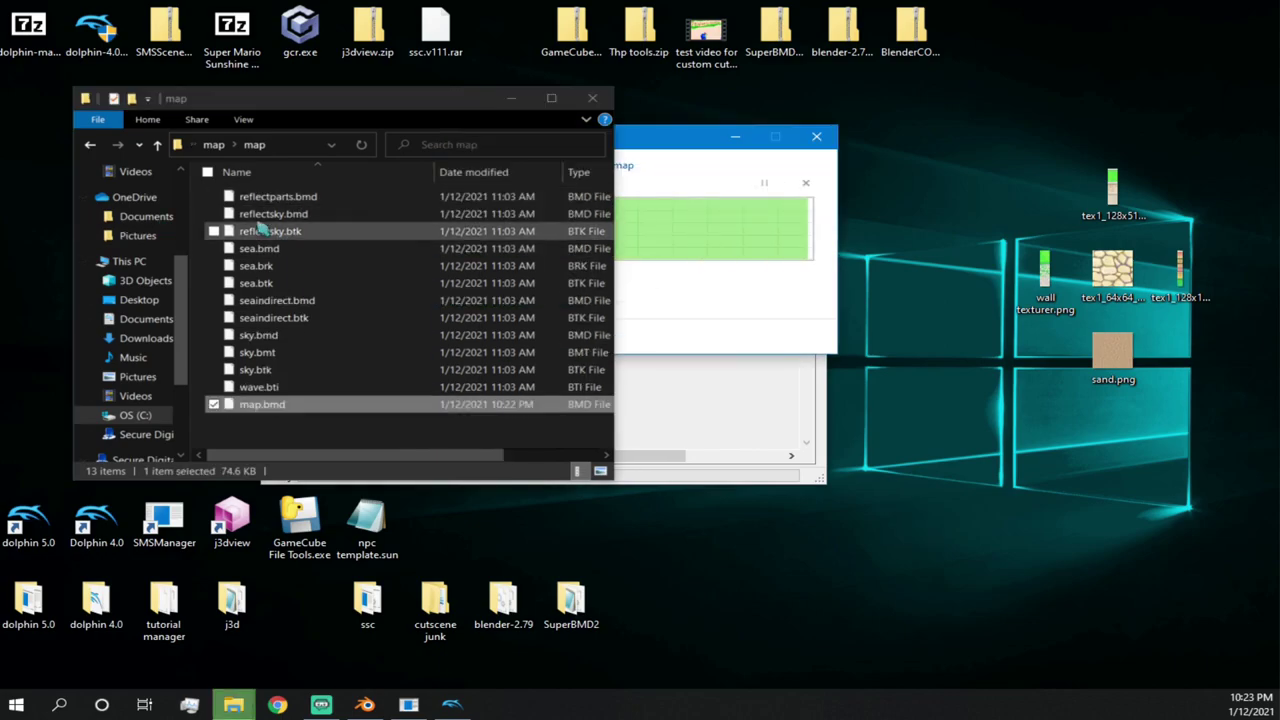
- Go up to the project's scene directory and open the innermost map folder of airport1
left_click(157, 145)
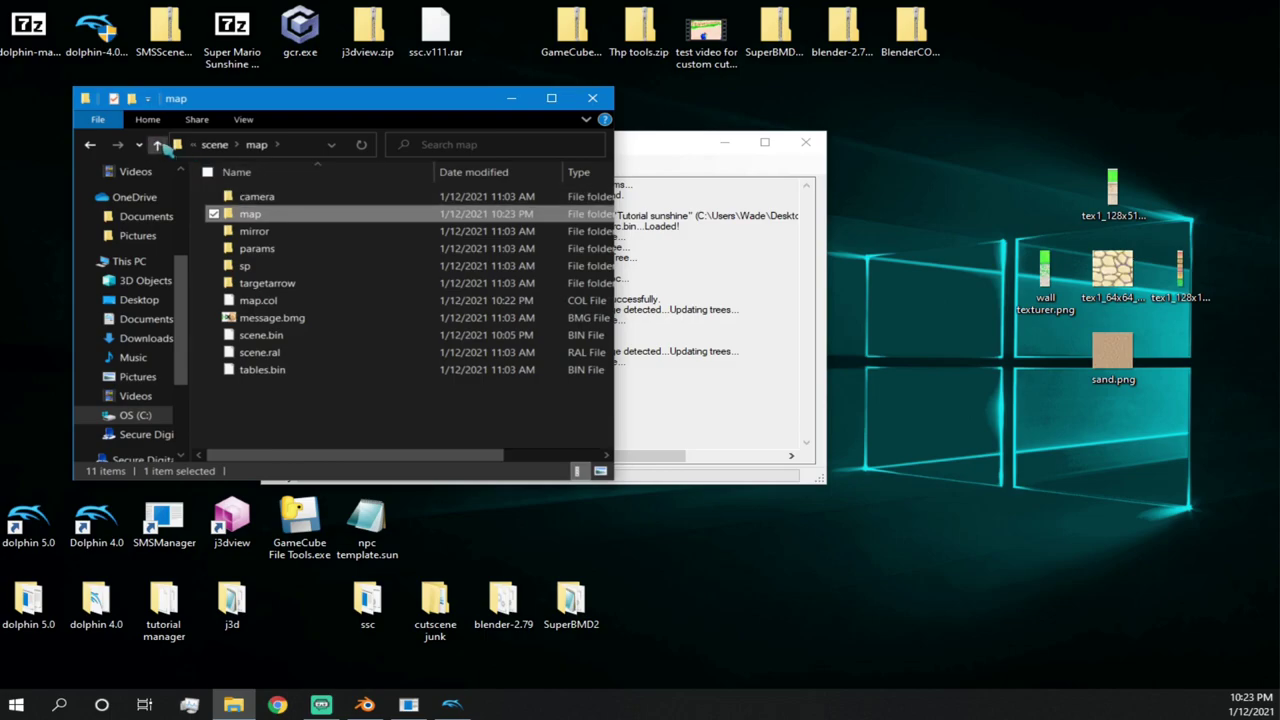
left_click(157, 145)
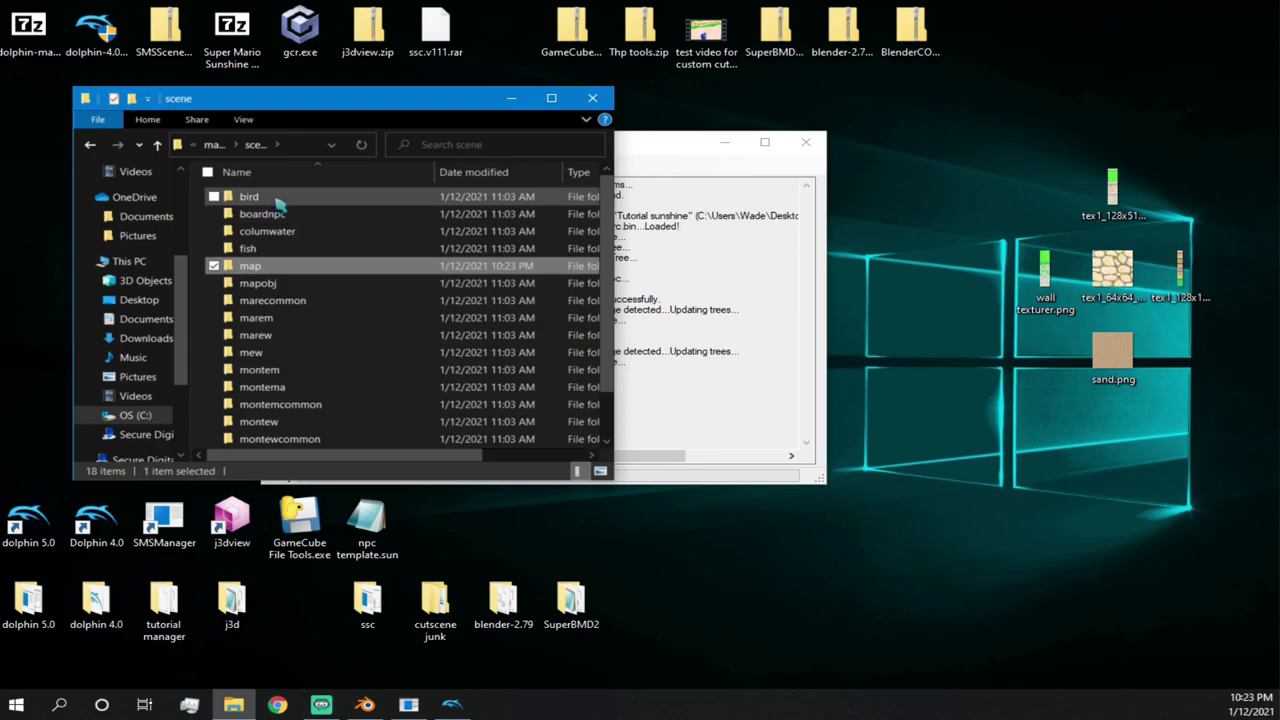
left_click(157, 145)
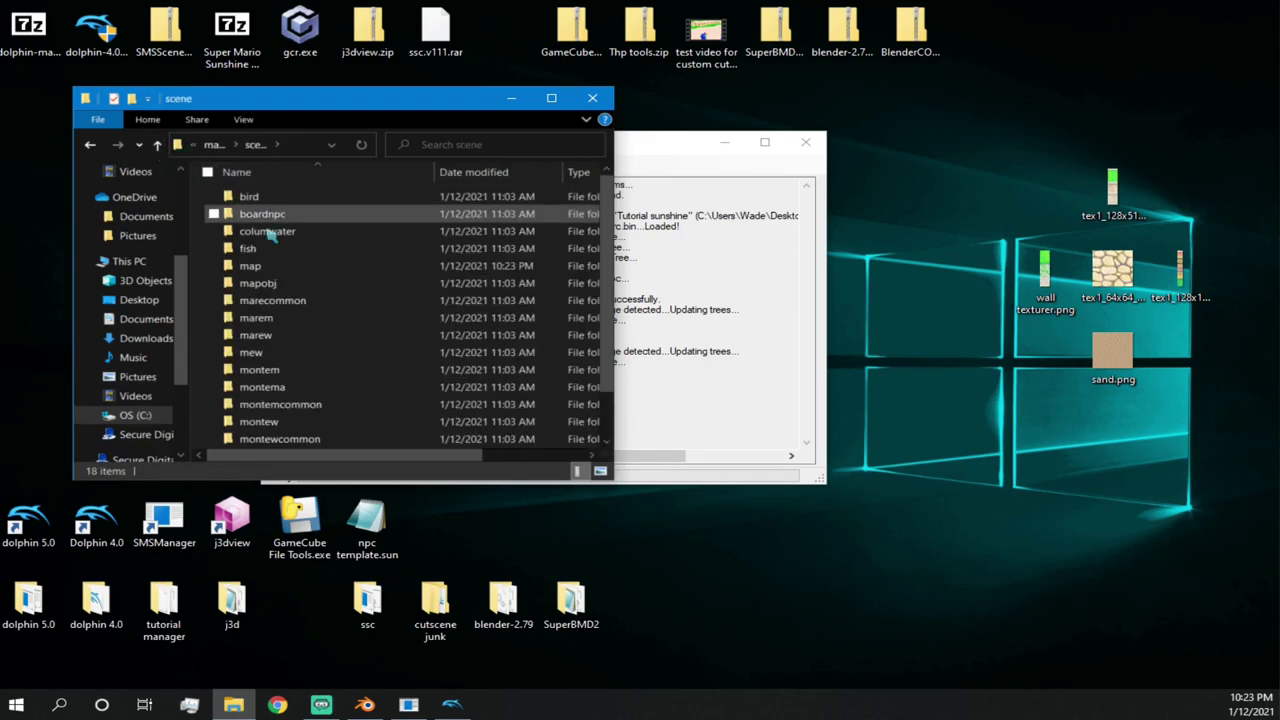
left_click(157, 145)
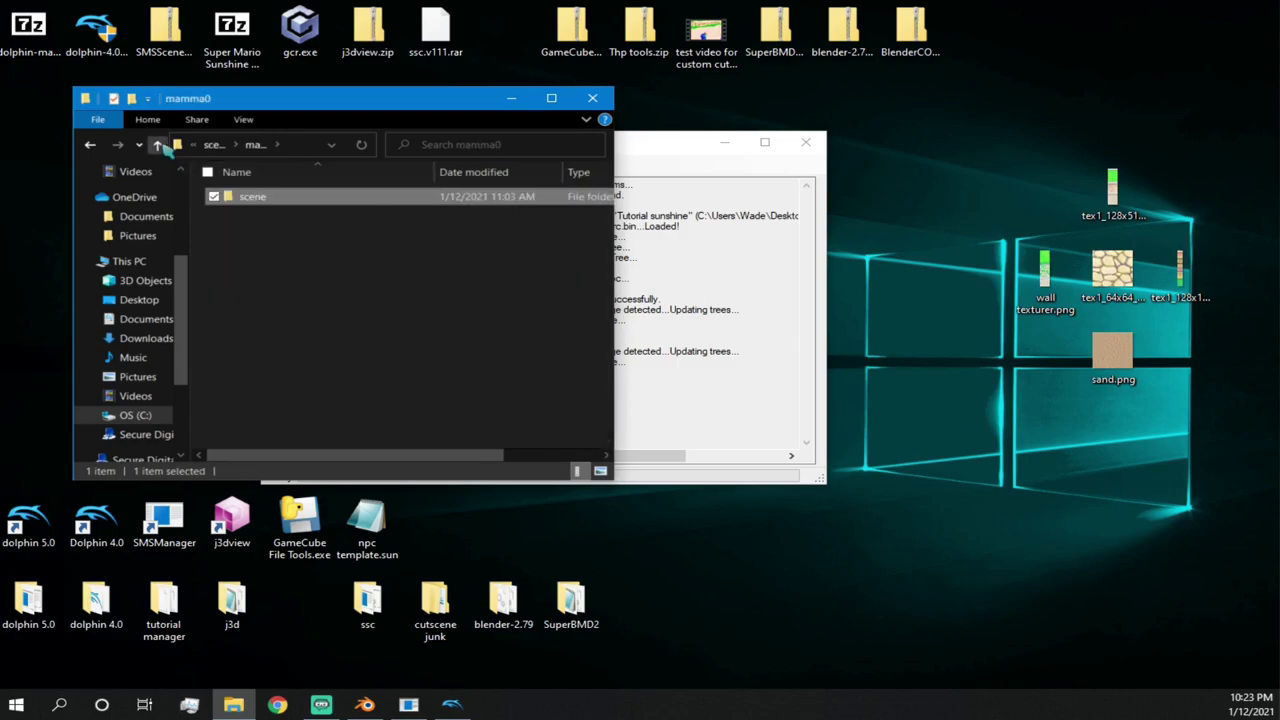
left_click(157, 145)
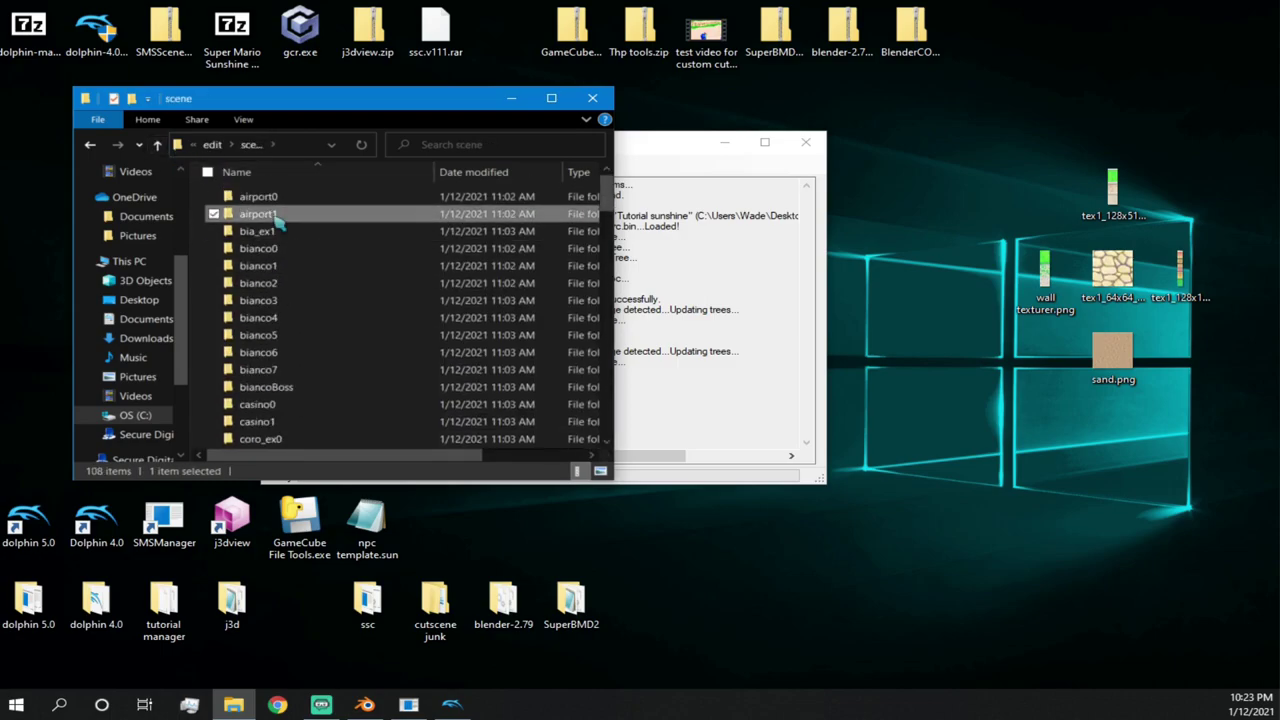
double_click(270, 214)
double_click(272, 199)
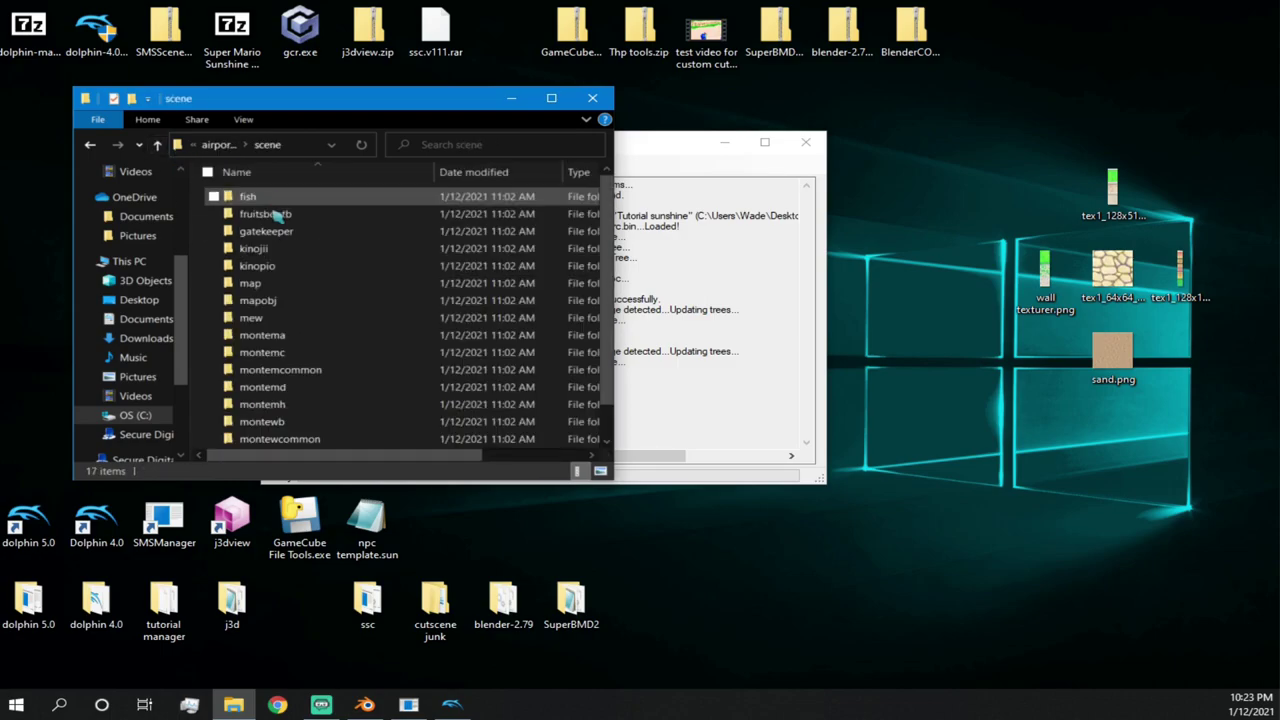
double_click(272, 287)
double_click(273, 215)
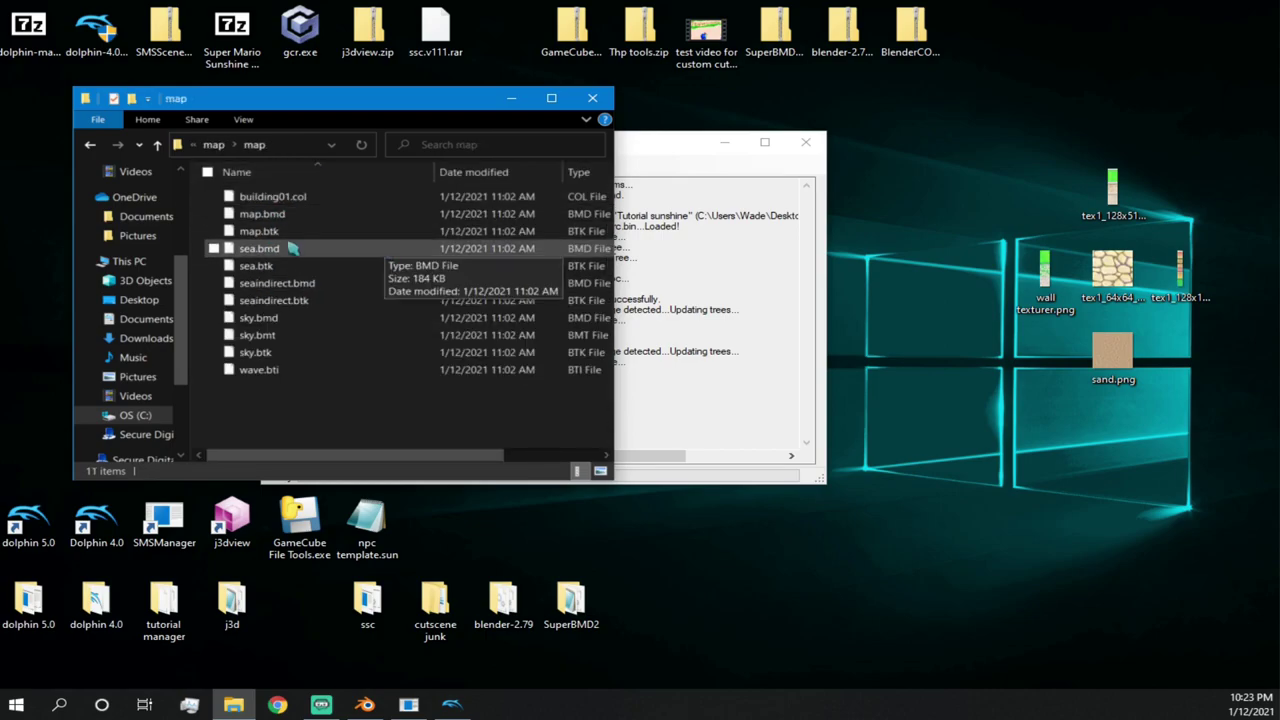
- Examine the matching file names of map.bmd and map.btk in the airport1 map folder, and close the folder window
left_click(268, 214)
left_click(262, 232)
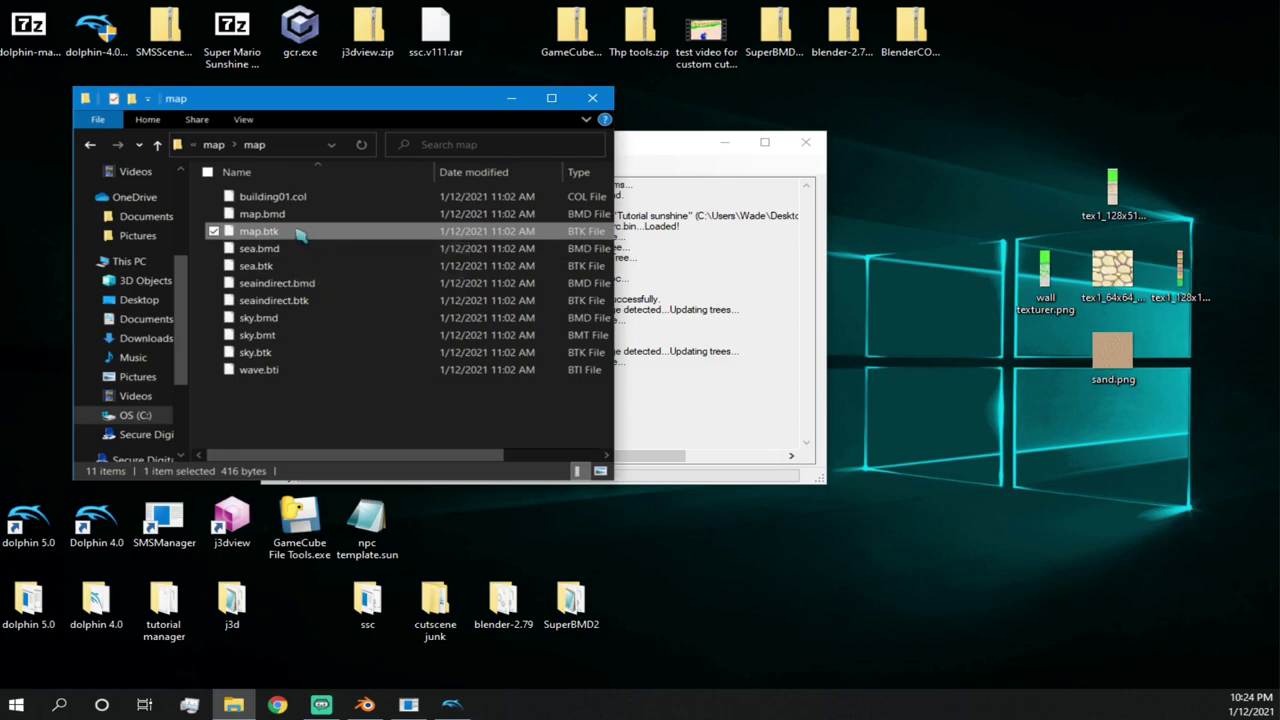
left_click(296, 215)
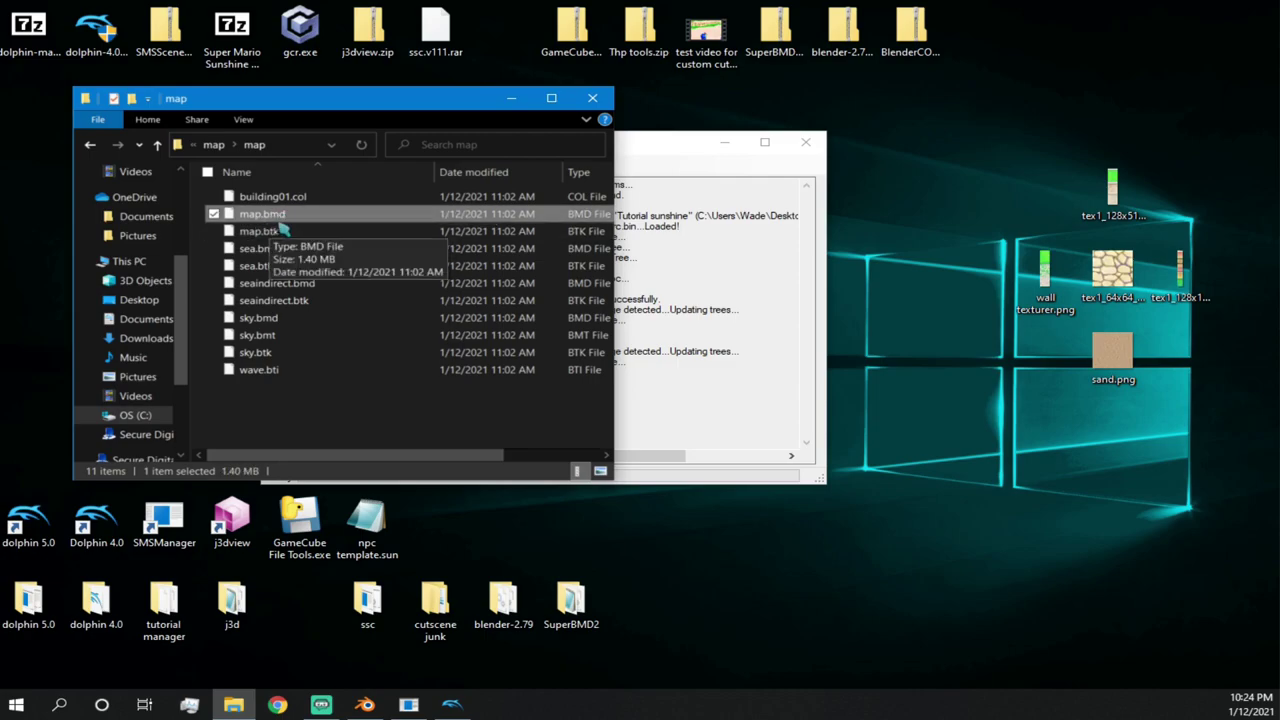
left_click(320, 232)
left_click(302, 218)
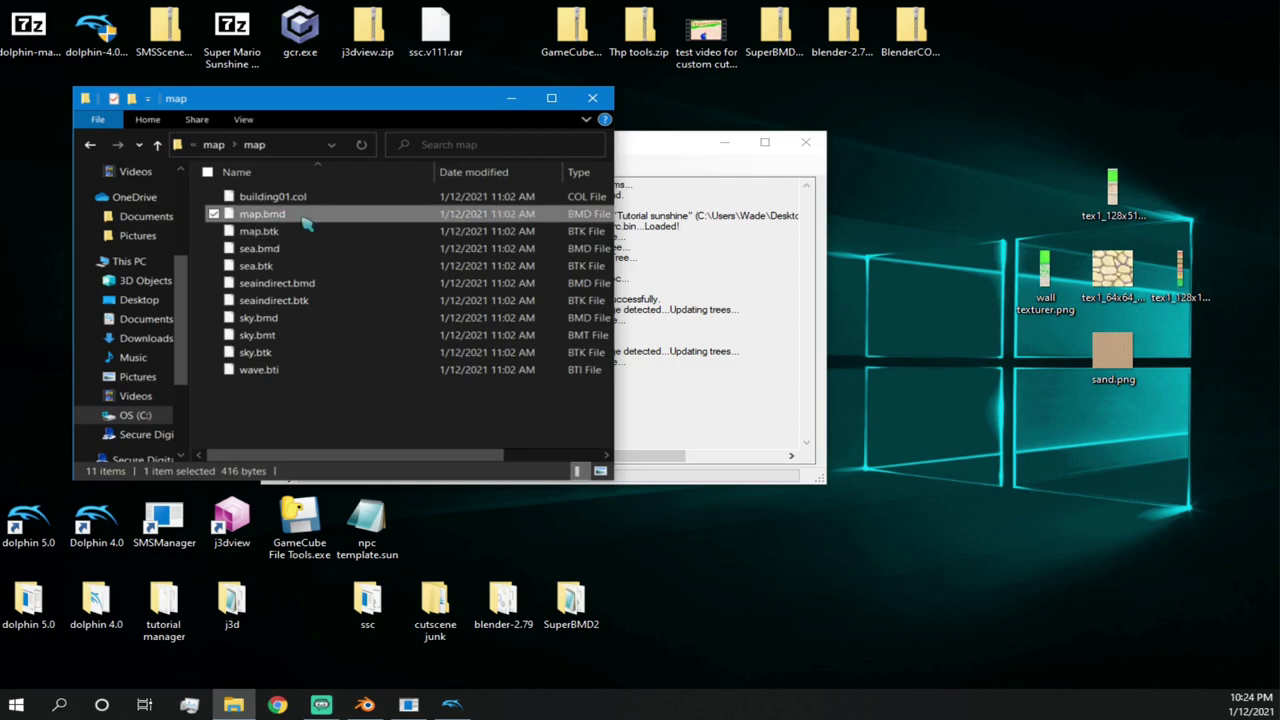
left_click(300, 231)
left_click(296, 217)
left_click(295, 232)
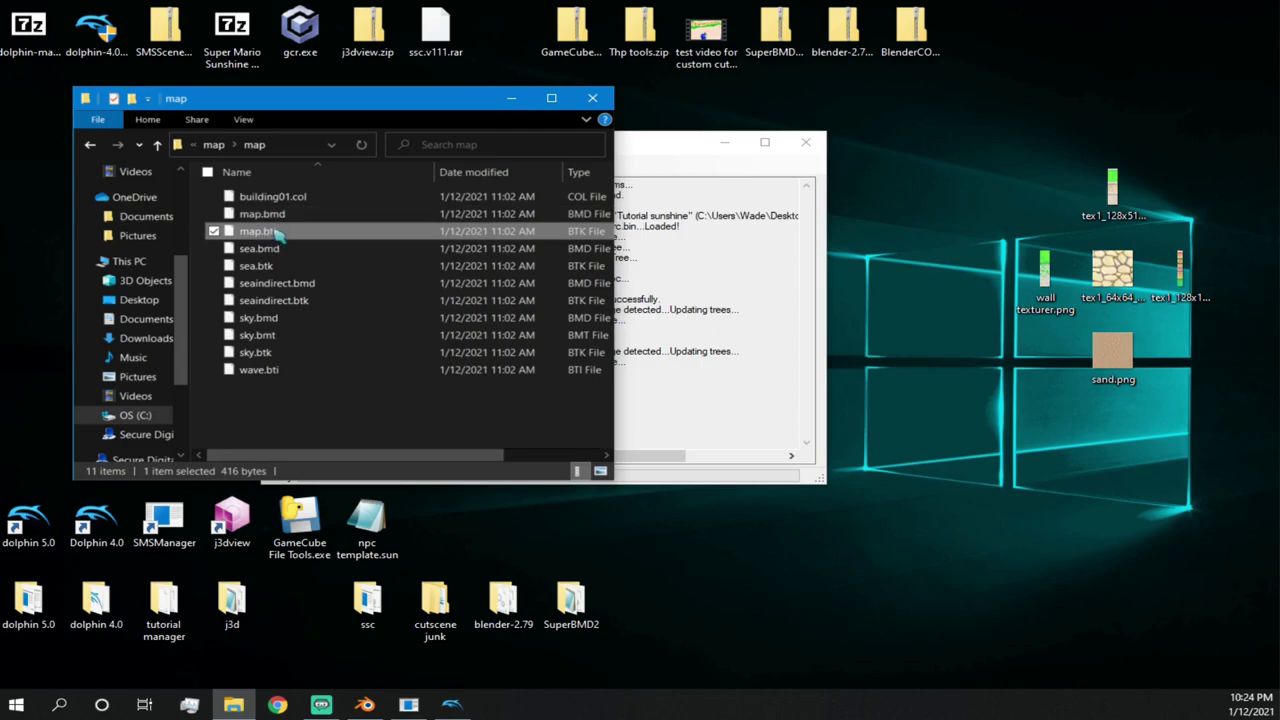
left_click(294, 216)
left_click(308, 214)
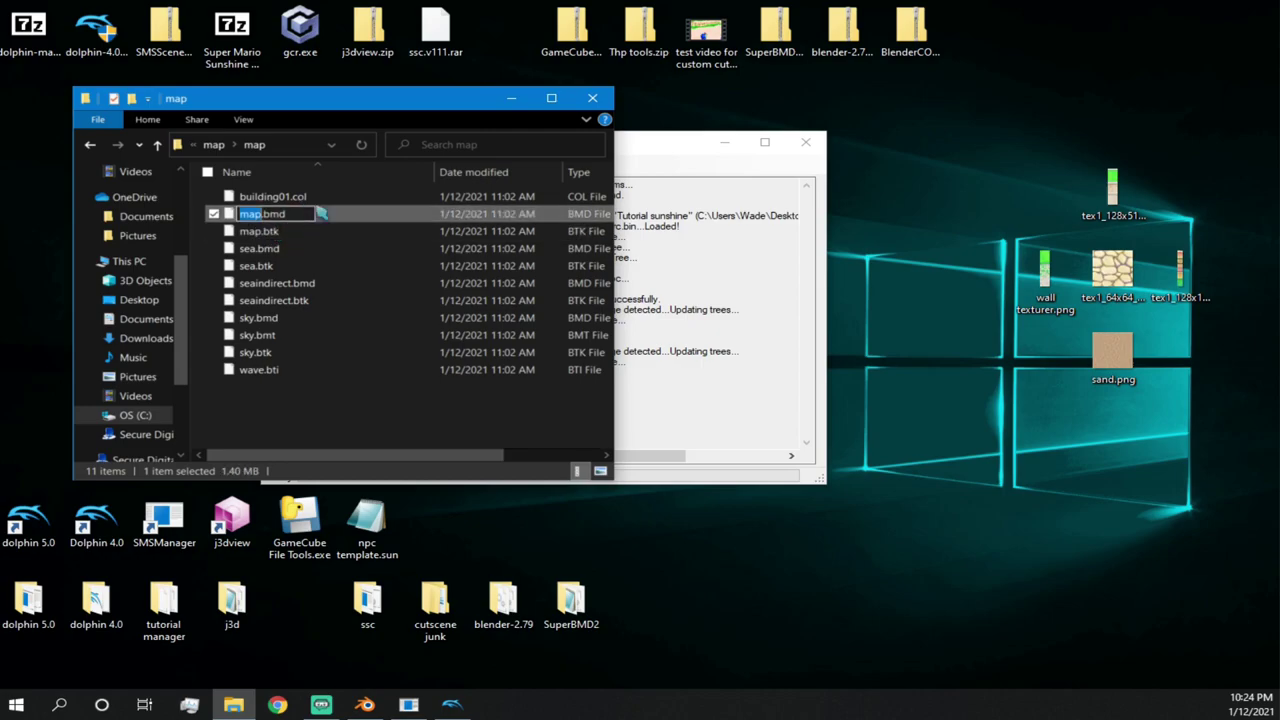
key("Escape")
left_click(278, 234)
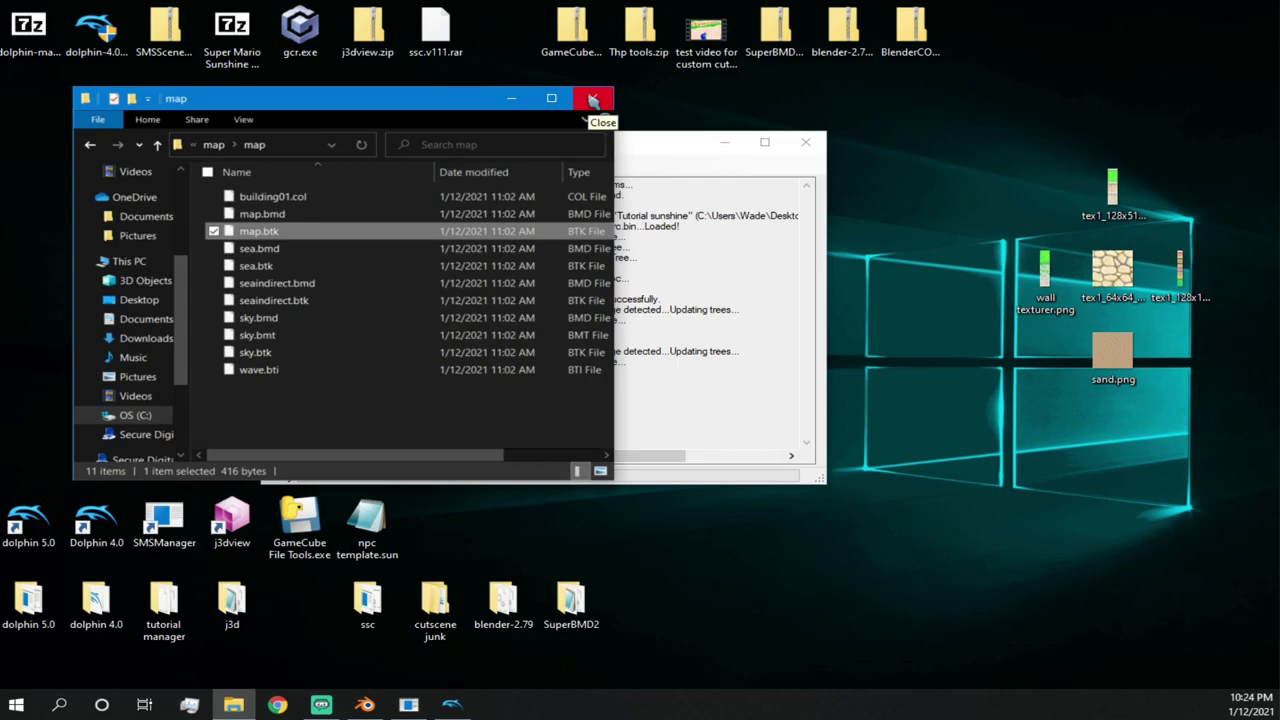
left_click(597, 100)
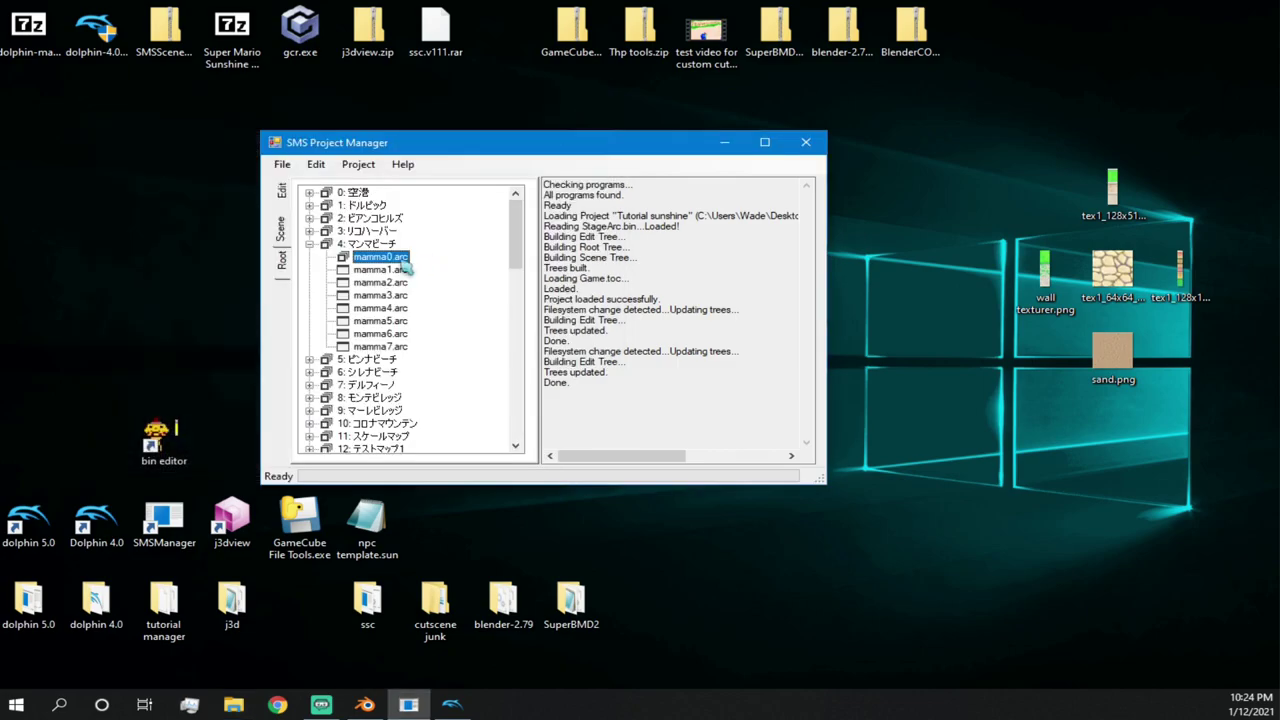
- In SMS Project Manager, find bianco0.arc in the stage list, view it in the scene preview, and close the preview
left_click(310, 193)
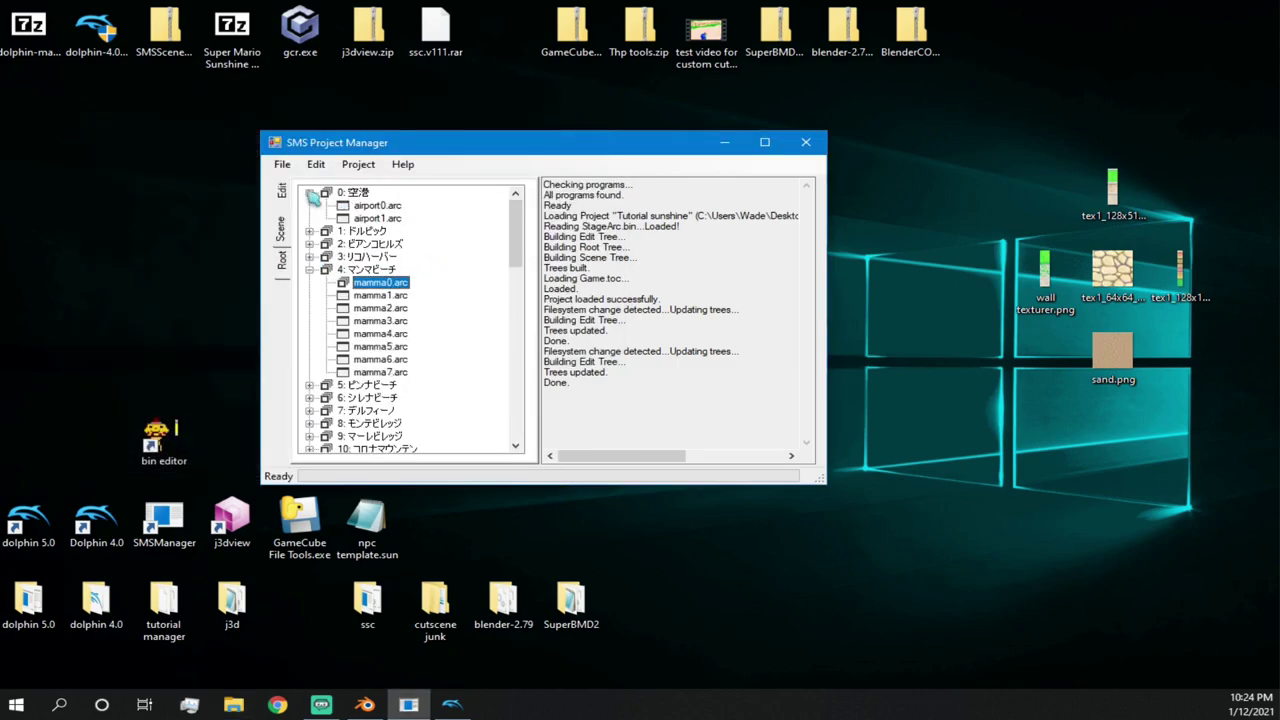
left_click(310, 193)
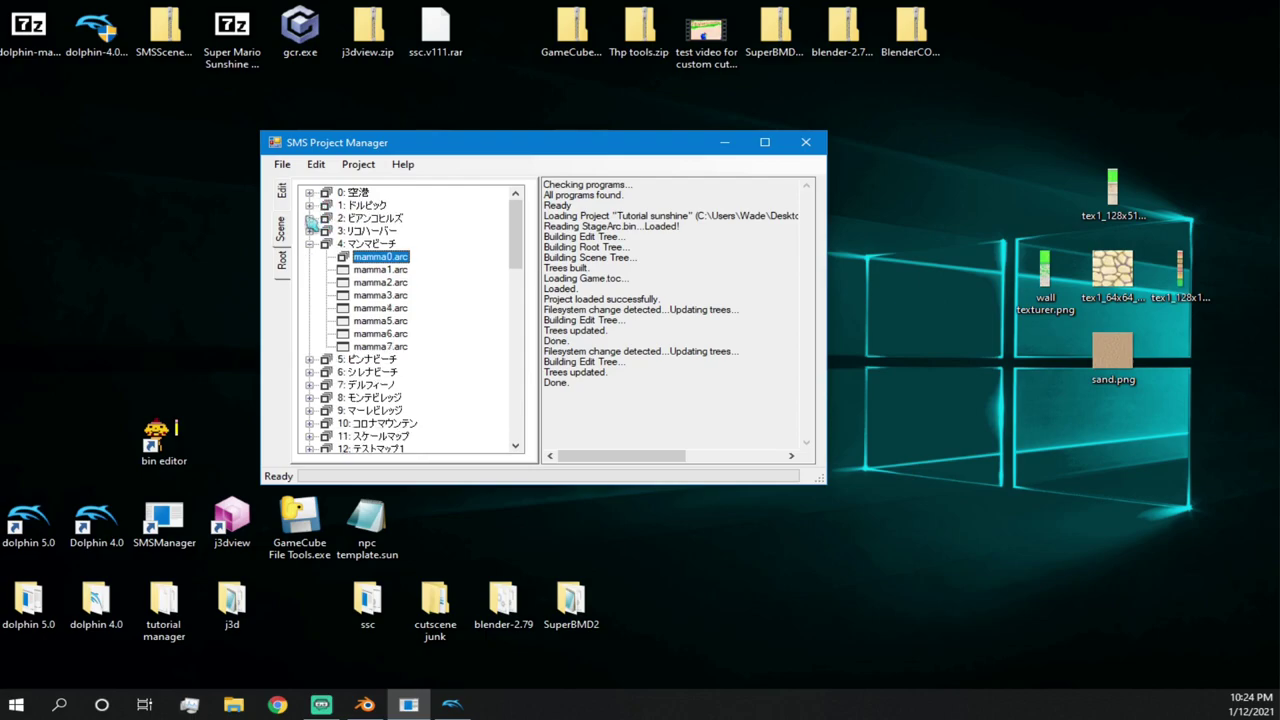
left_click(310, 205)
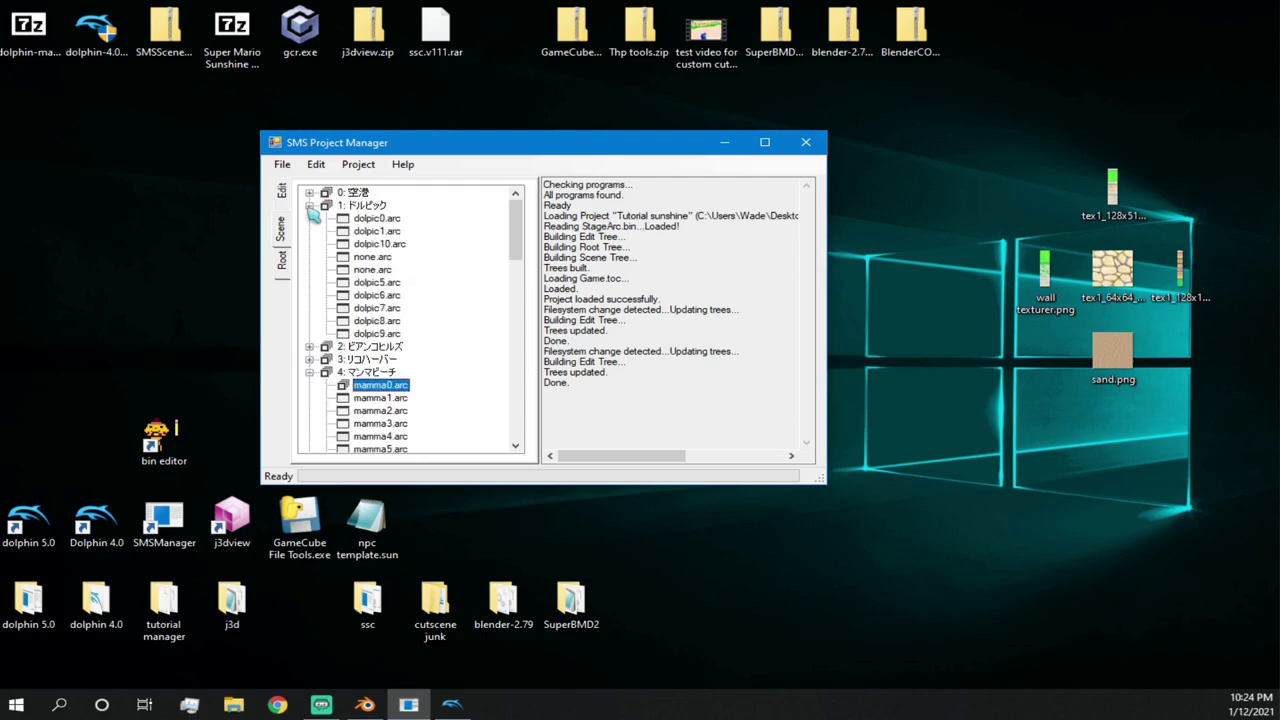
left_click(385, 219)
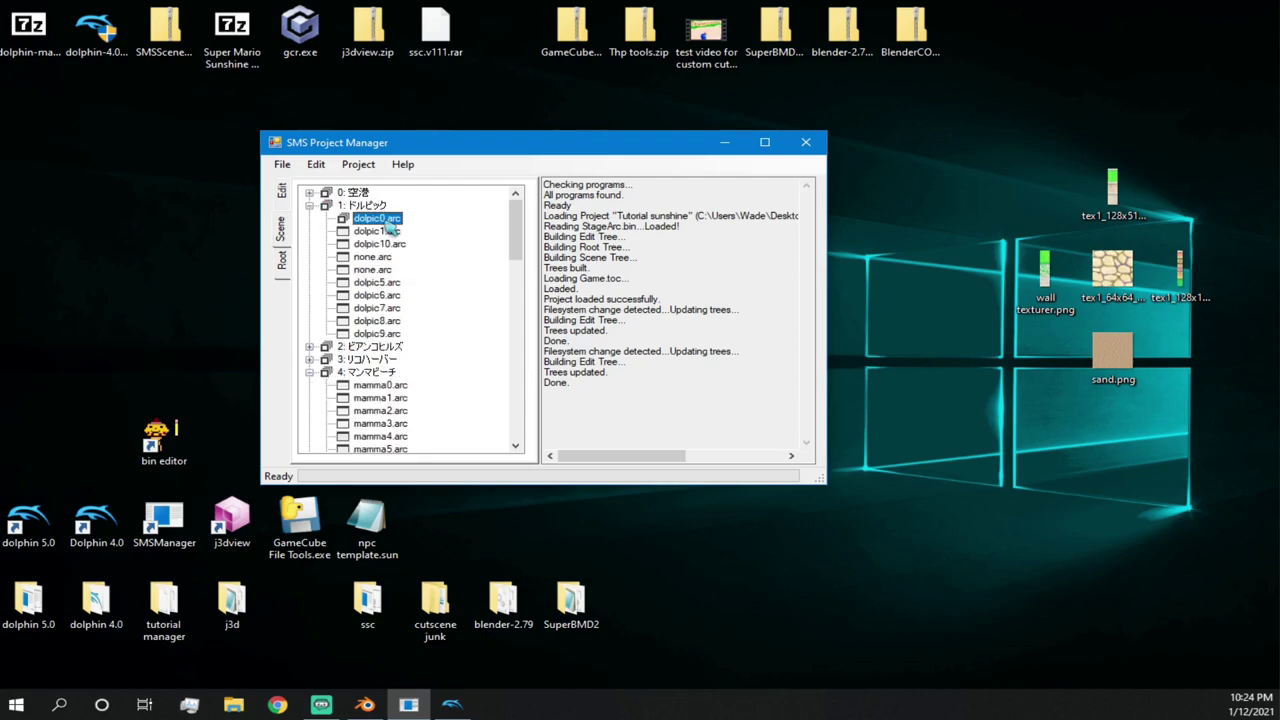
left_click(310, 205)
left_click(310, 218)
left_click(378, 231)
right_click(378, 231)
left_click(440, 252)
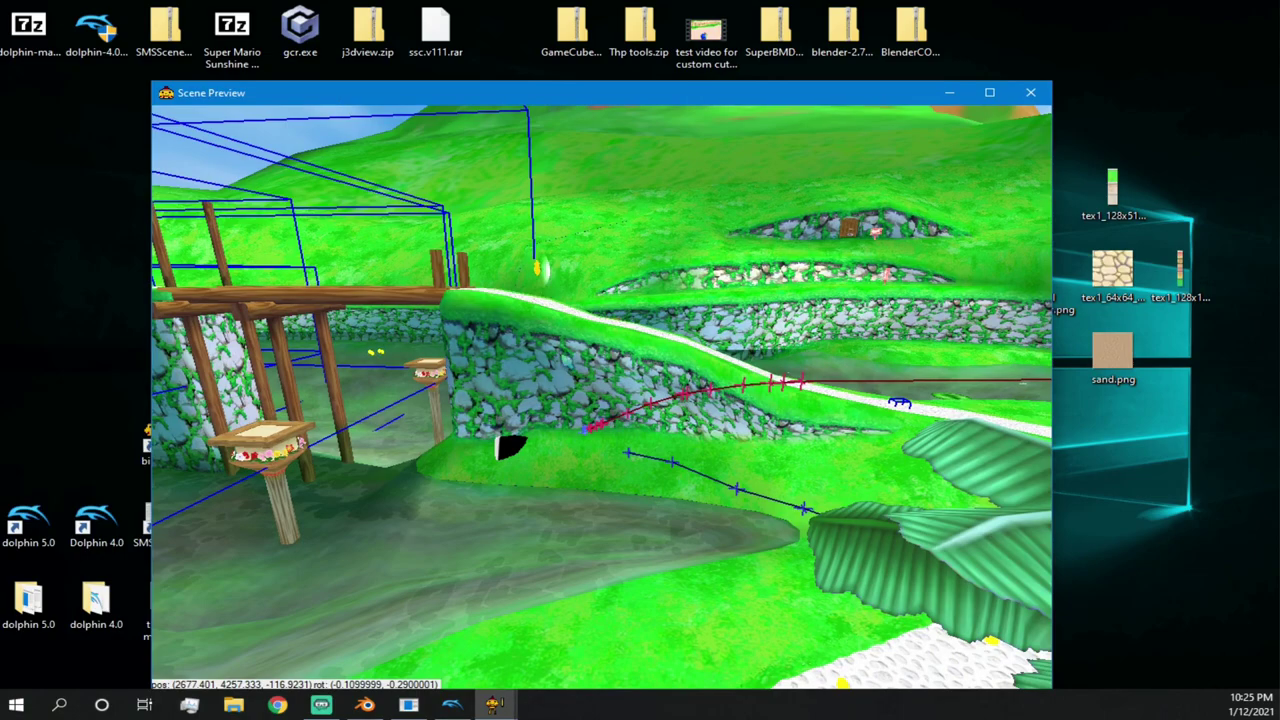
left_click_drag(690, 95, 488, 100)
left_click(832, 97)
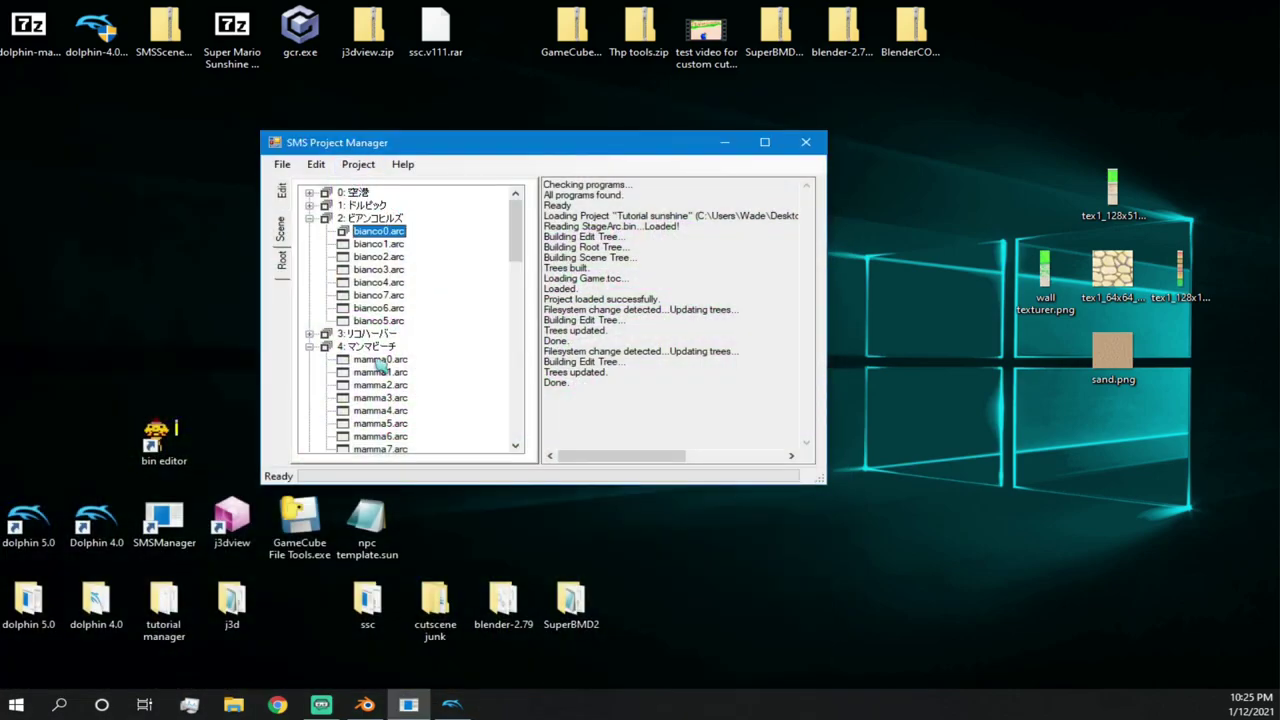
left_click(283, 166)
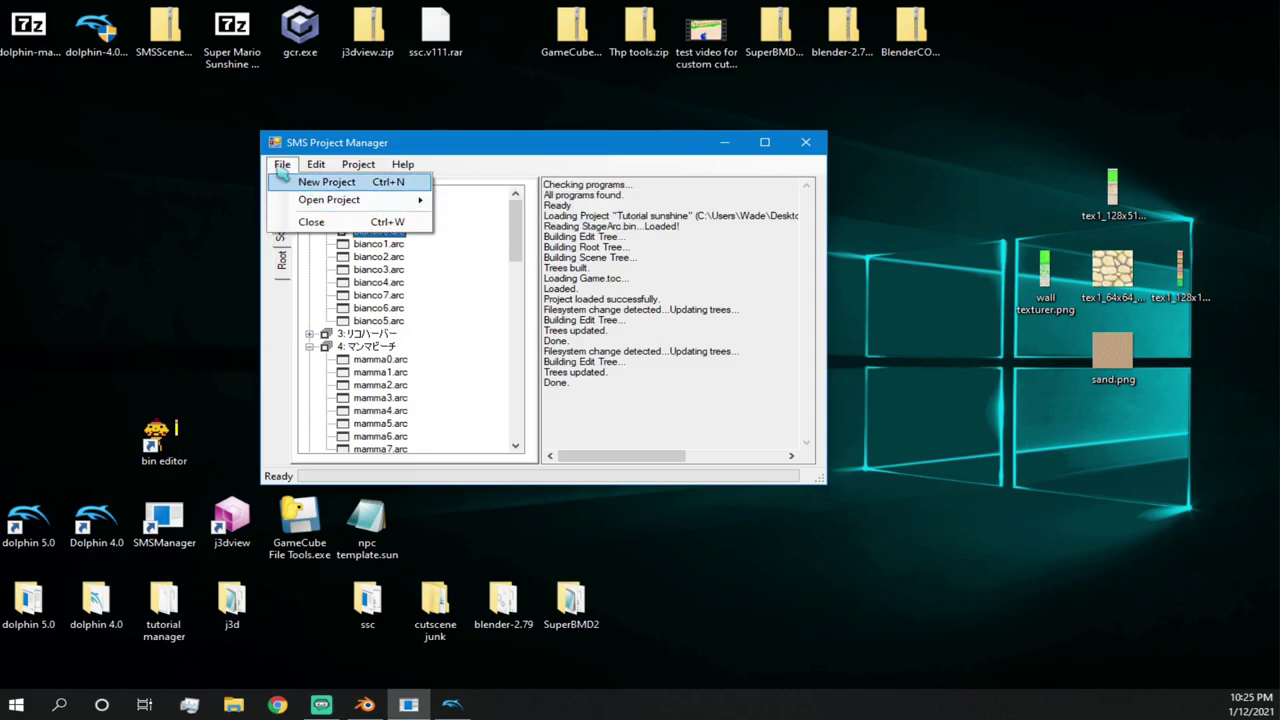
left_click(317, 141)
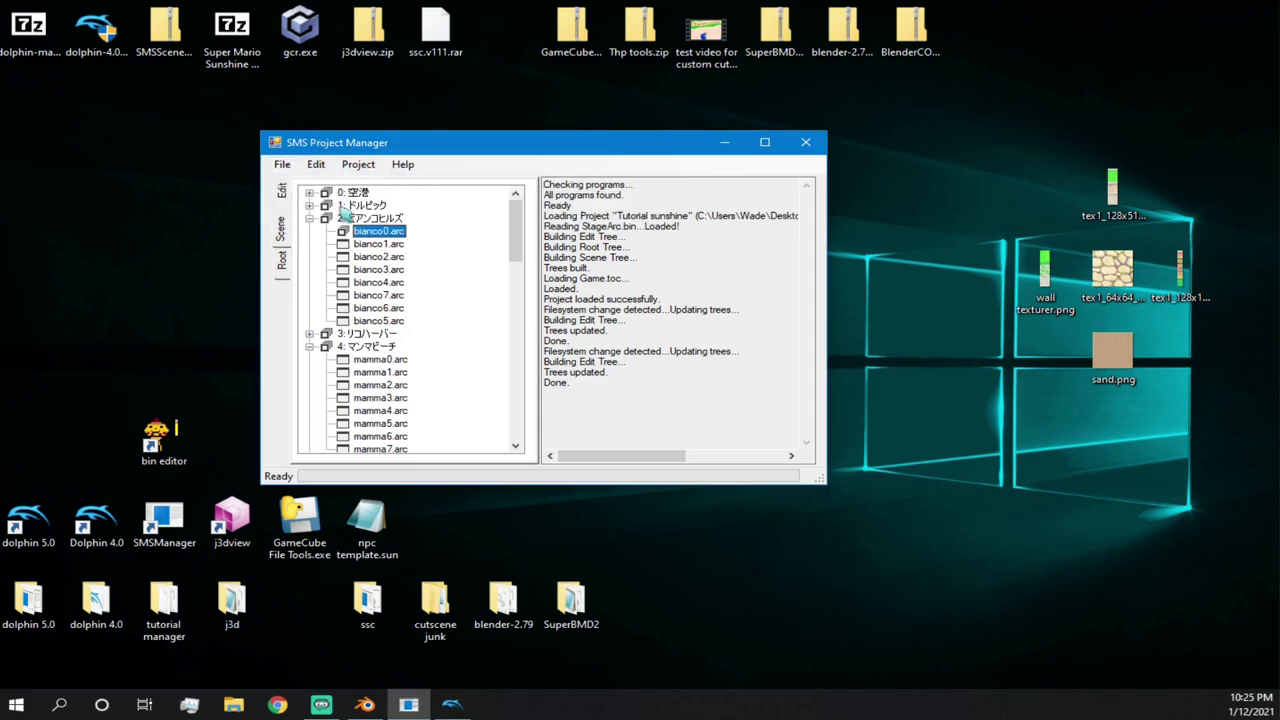
left_click(372, 246)
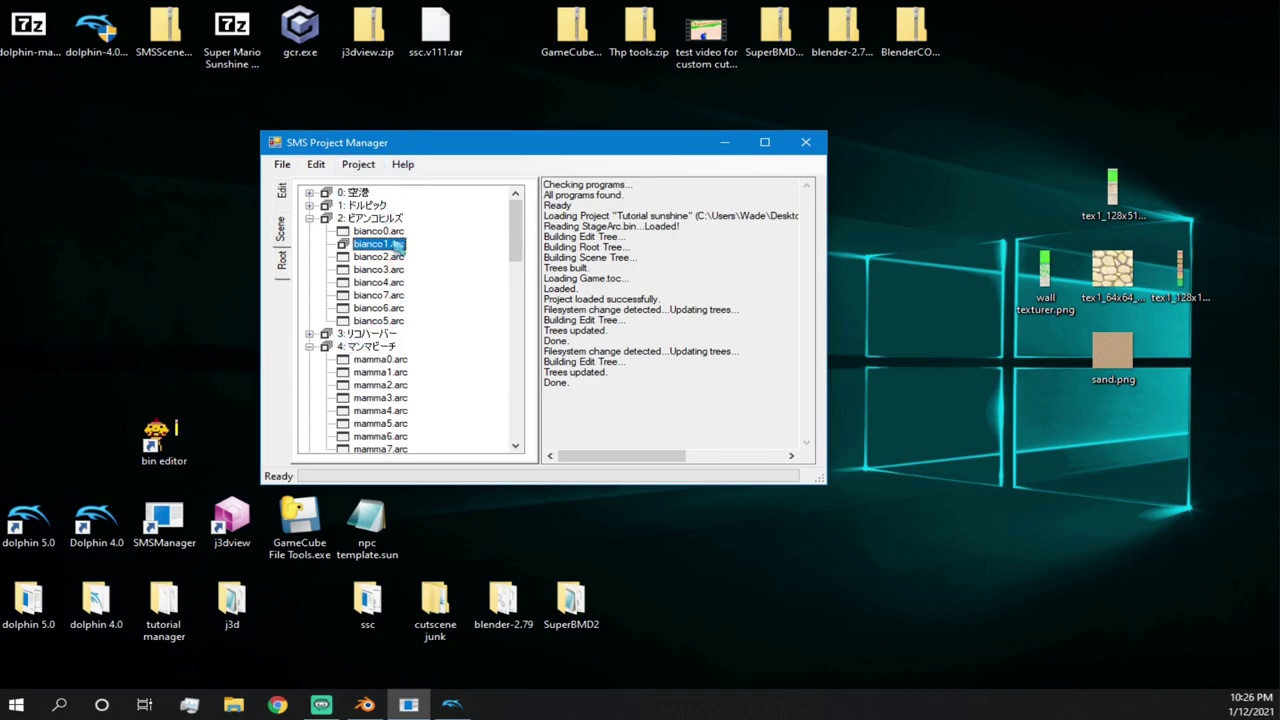
- Open mamma0.arc in the scene editor, examine the custom water and islands in the scene preview, and close the preview
left_click(385, 359)
right_click(380, 359)
left_click(412, 370)
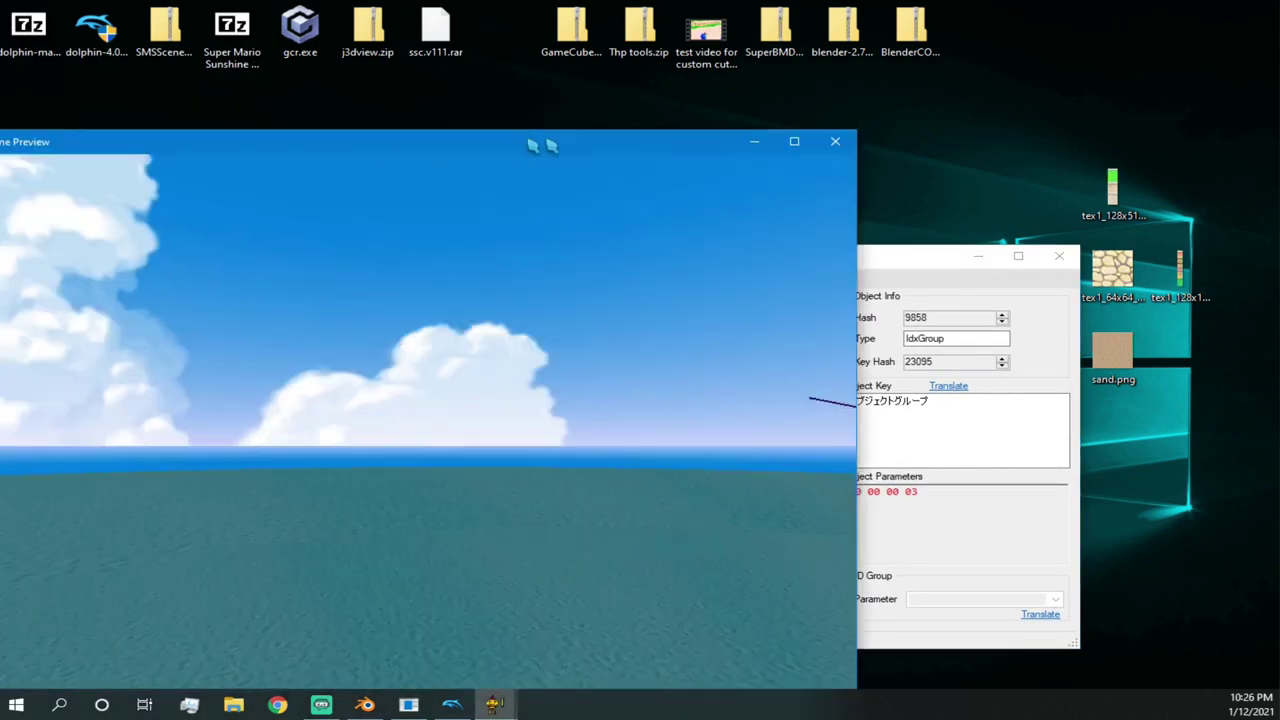
key("s")
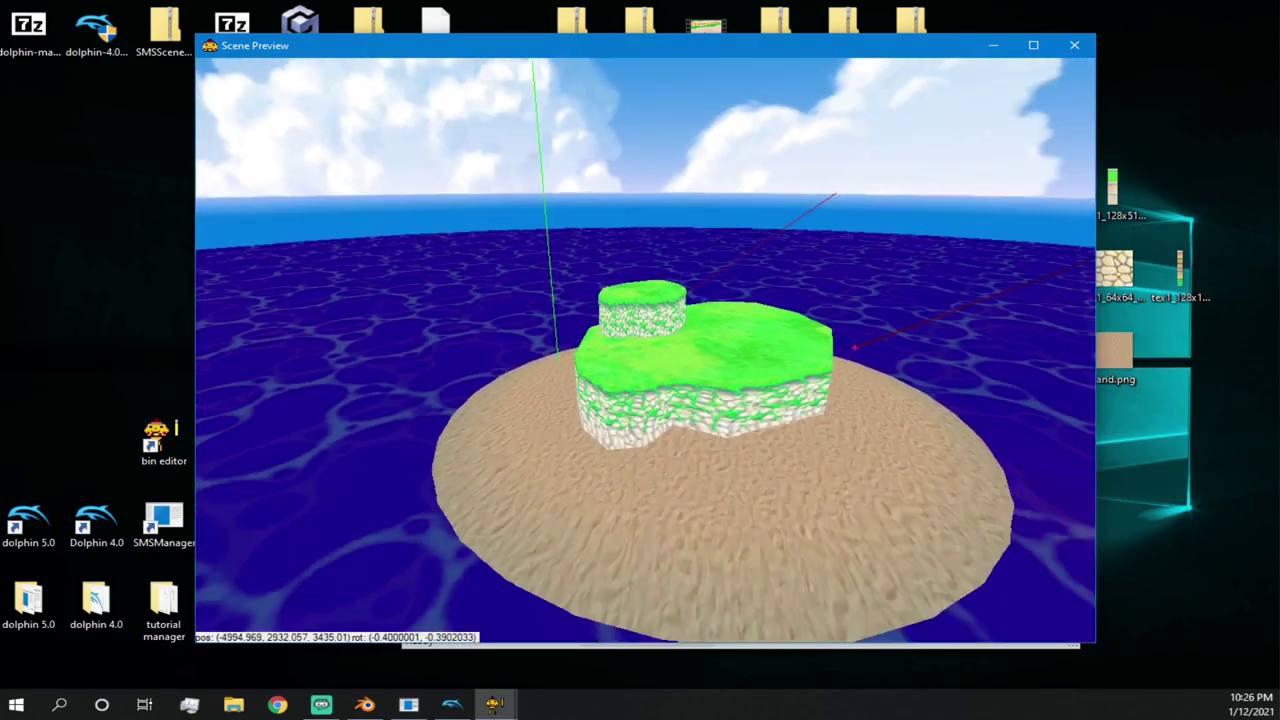
key("s")
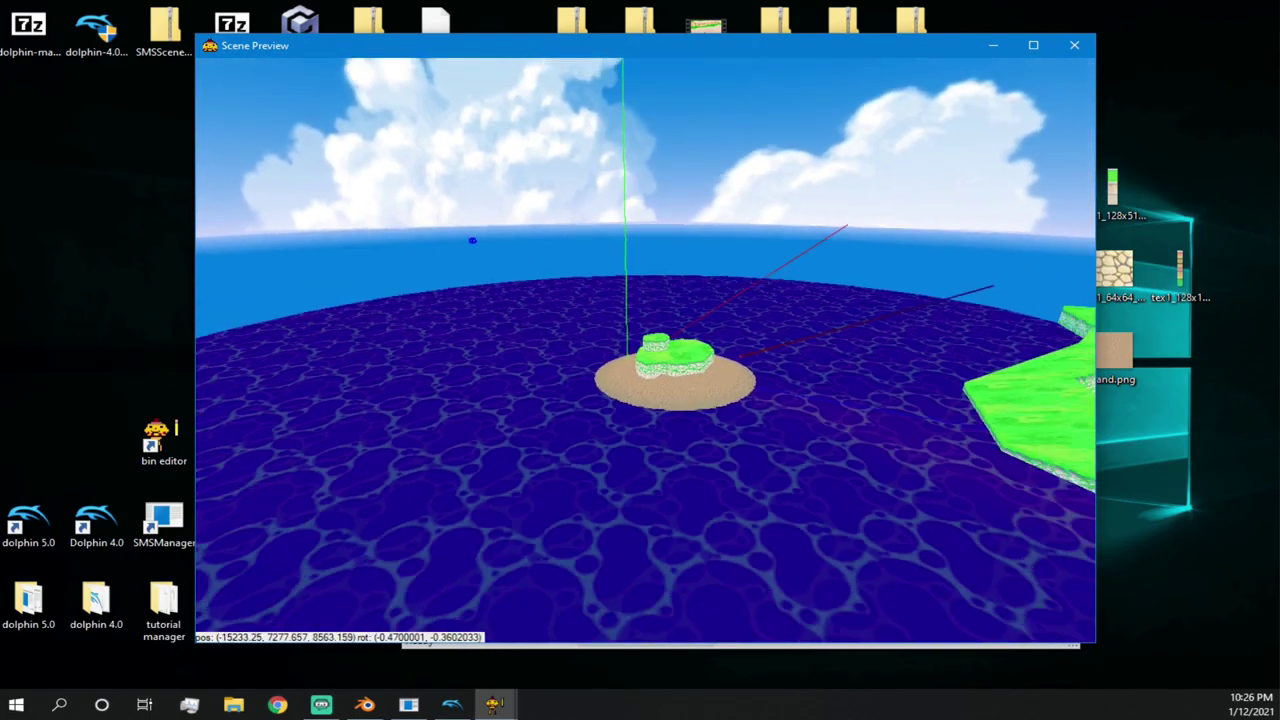
key("w")
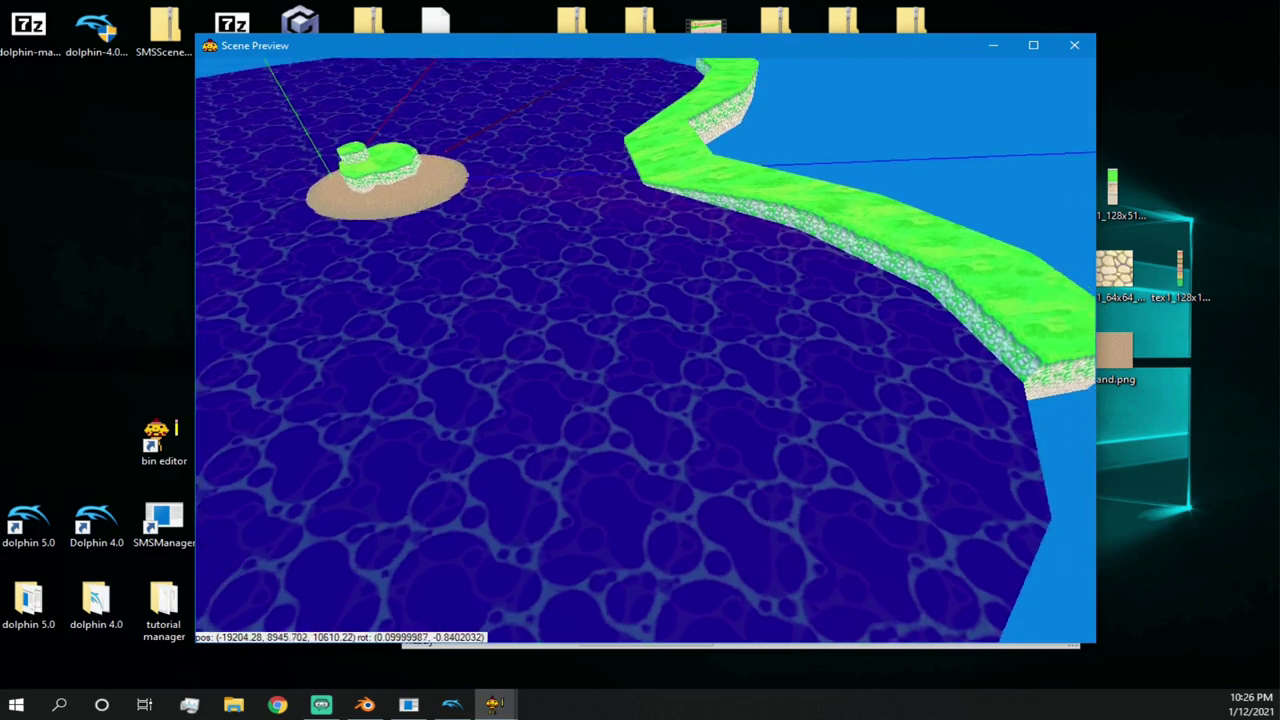
key("s")
key("s")
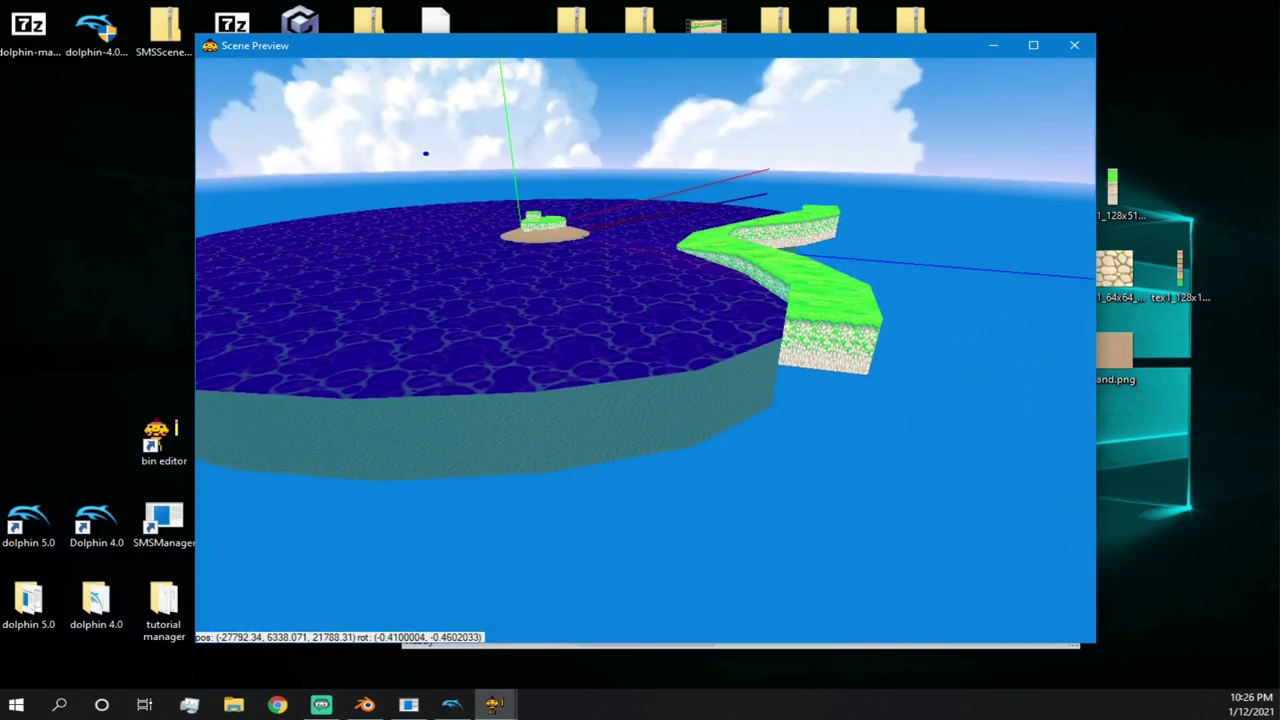
key("w")
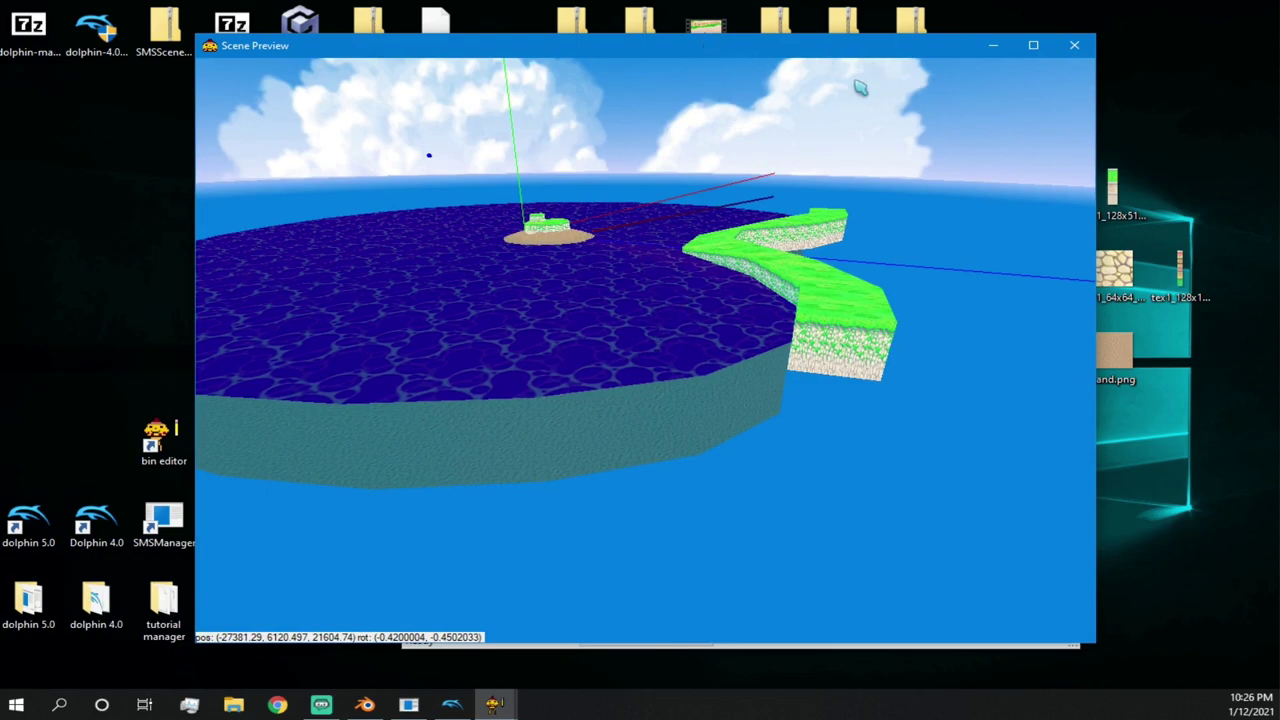
left_click(1074, 45)
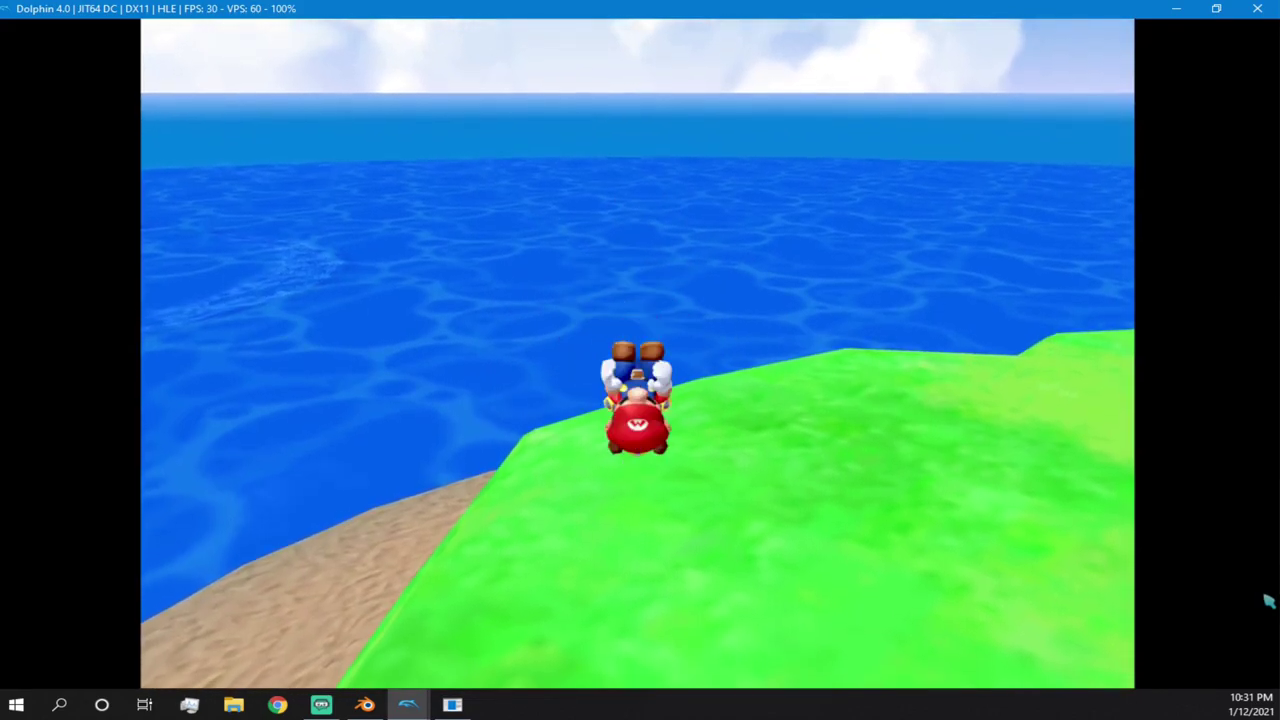
key("shift+F1")
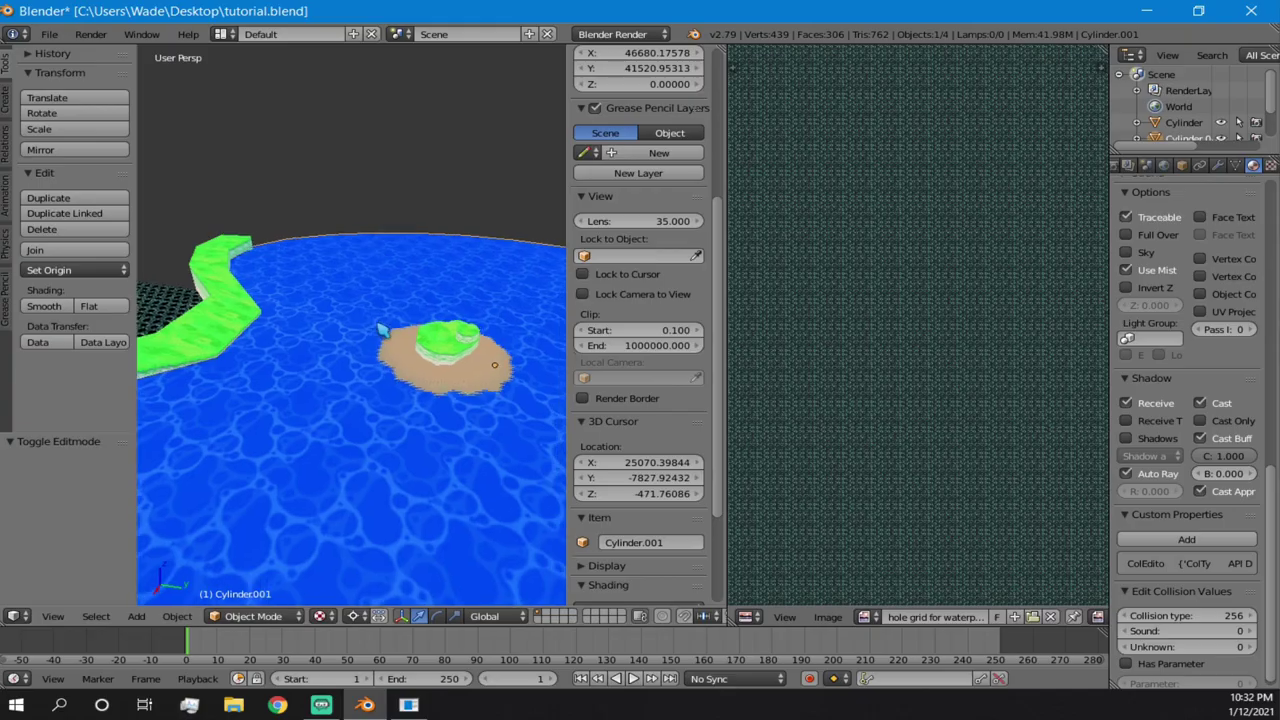
- Add a Boolean modifier to the water surface Cylinder.001 and set the island terrain Cylinder as its object
scroll(403, 400, "up", 6)
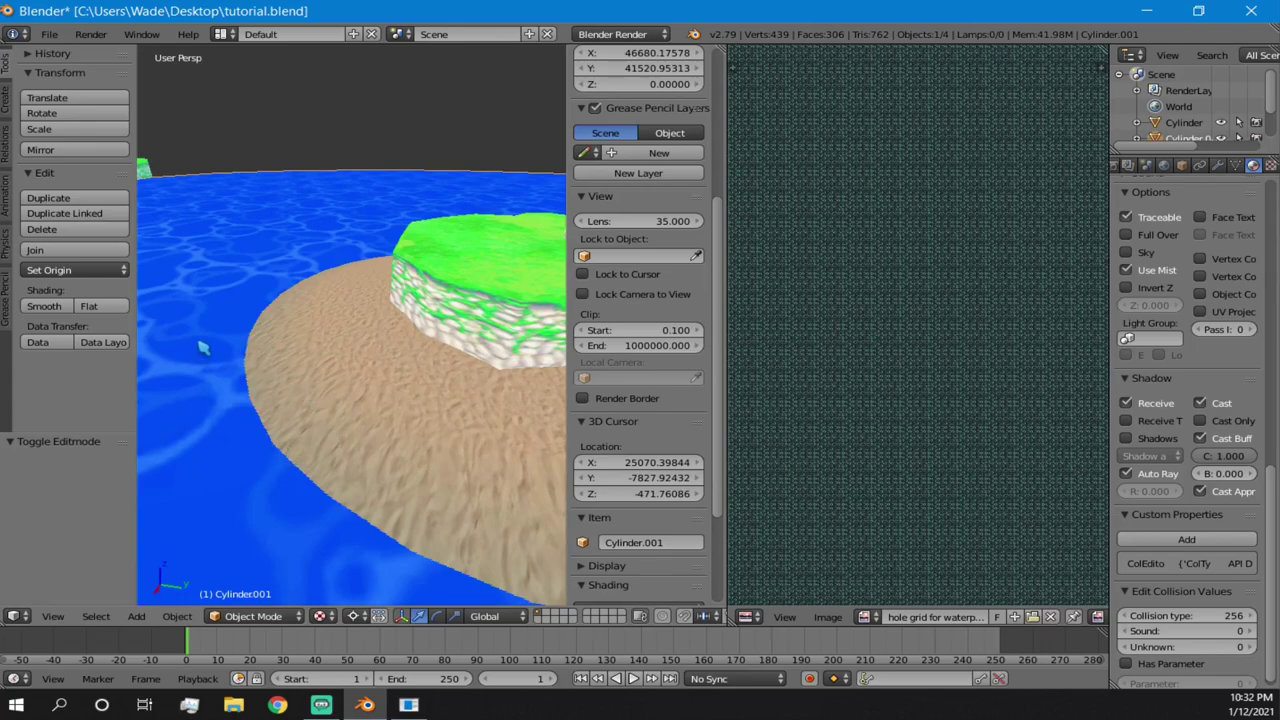
right_click(306, 374)
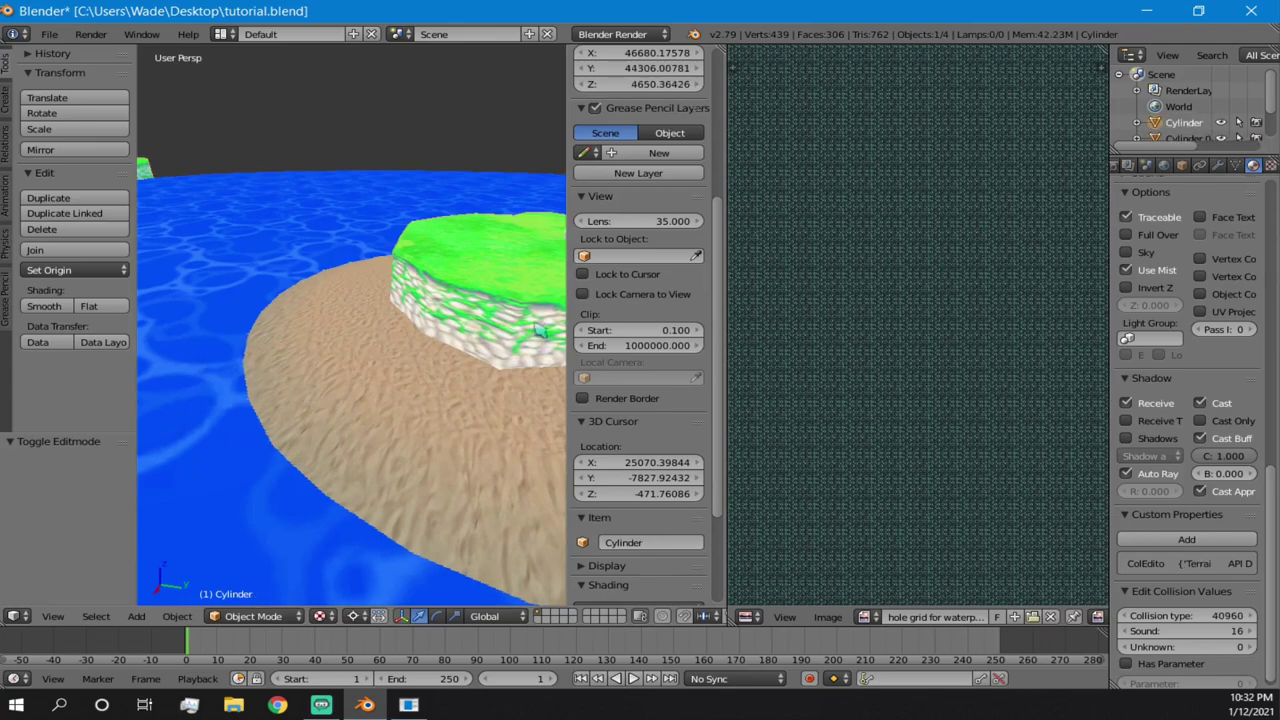
right_click(234, 344)
right_click(231, 345)
right_click(244, 270)
left_click(1220, 166)
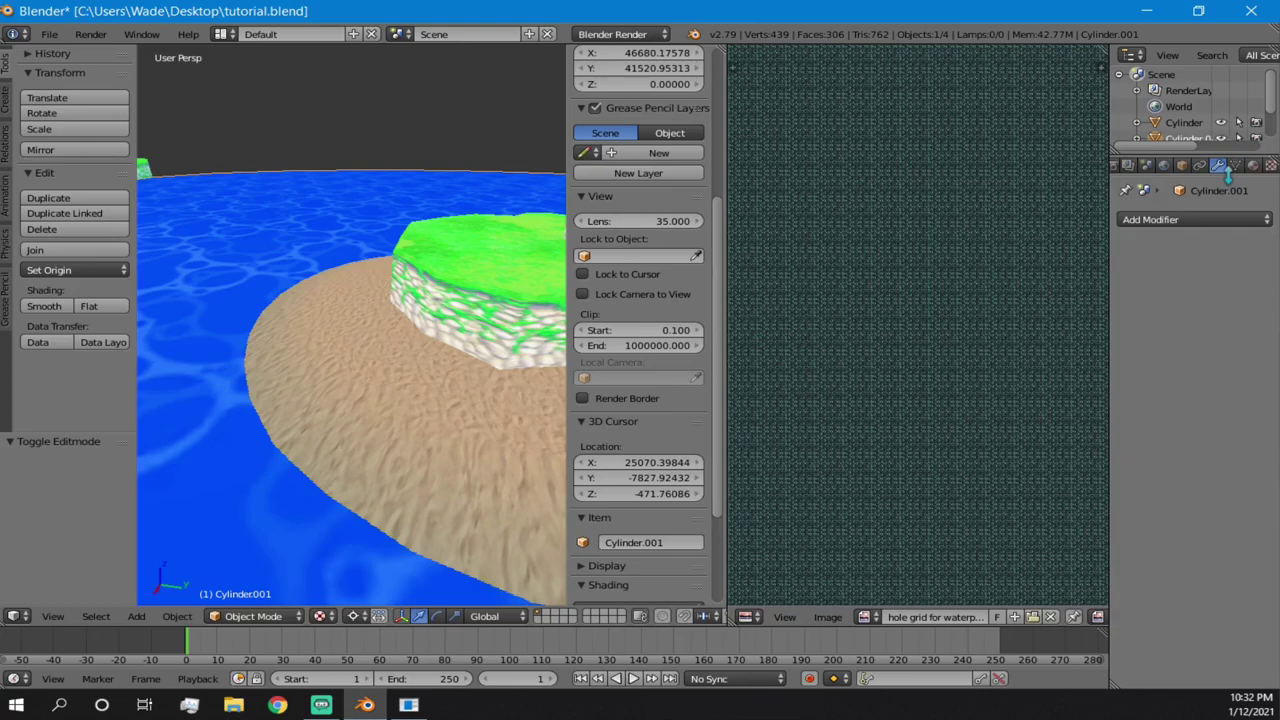
left_click(1215, 219)
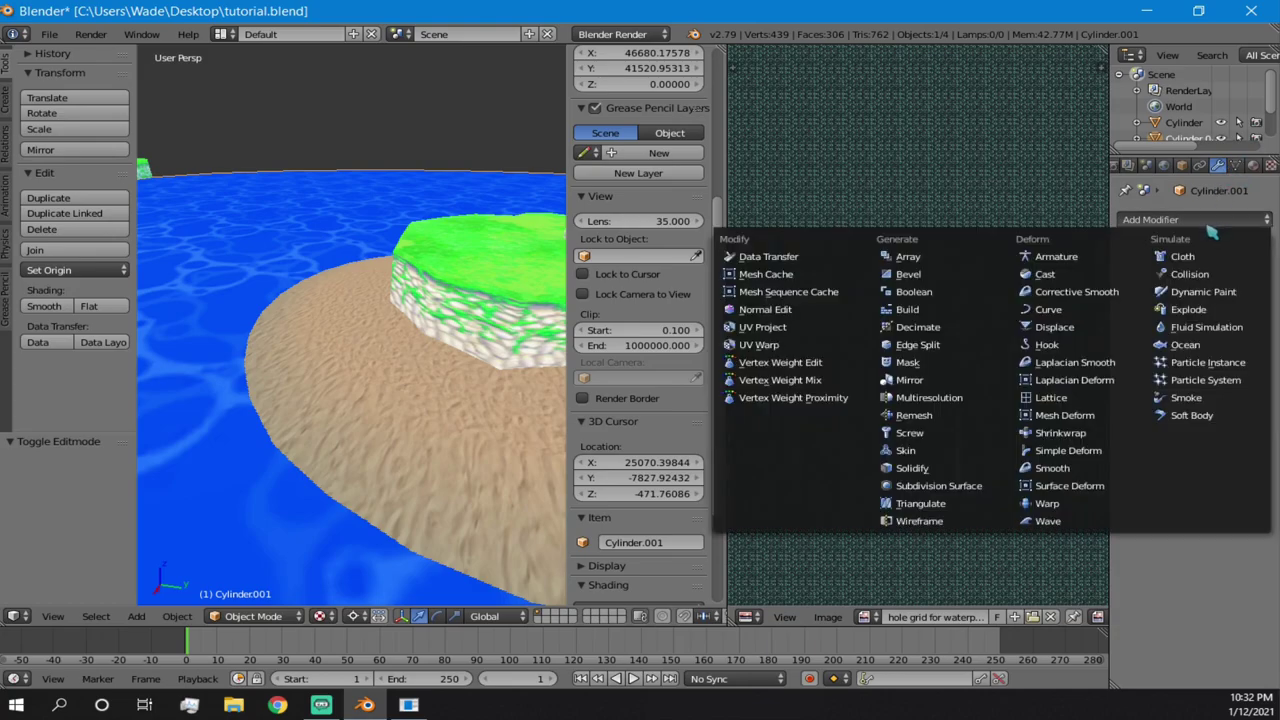
left_click(938, 293)
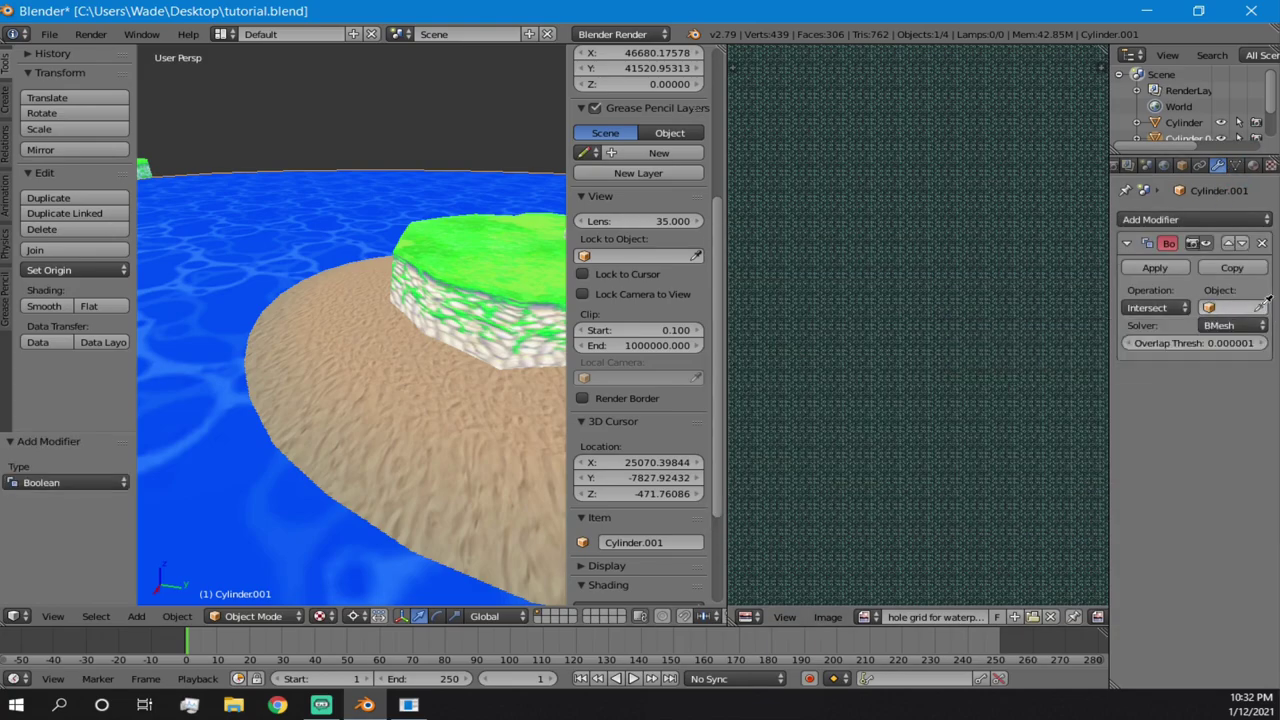
left_click(463, 283)
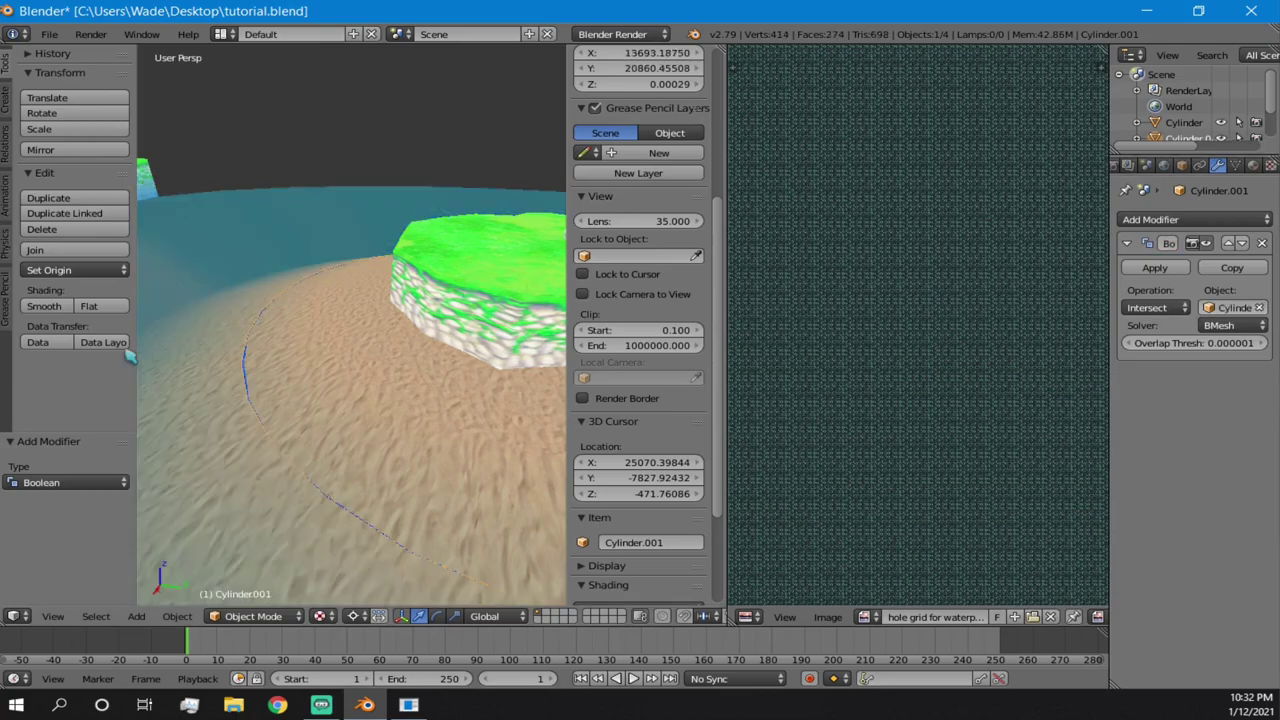
- Set the water's Boolean operation to Difference, check the cut around the island, and apply the modifier
scroll(236, 378, "up", 8)
scroll(282, 354, "down", 5)
scroll(303, 281, "up", 4)
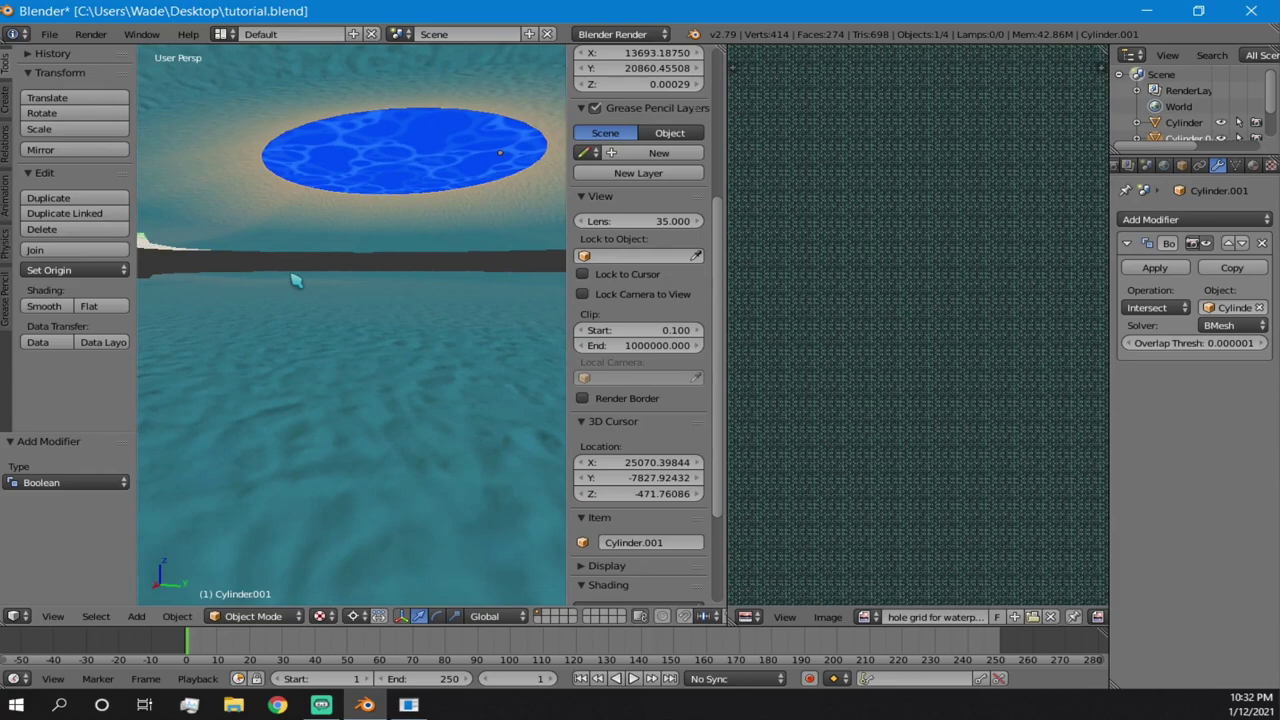
scroll(296, 280, "down", 3)
left_click(1172, 309)
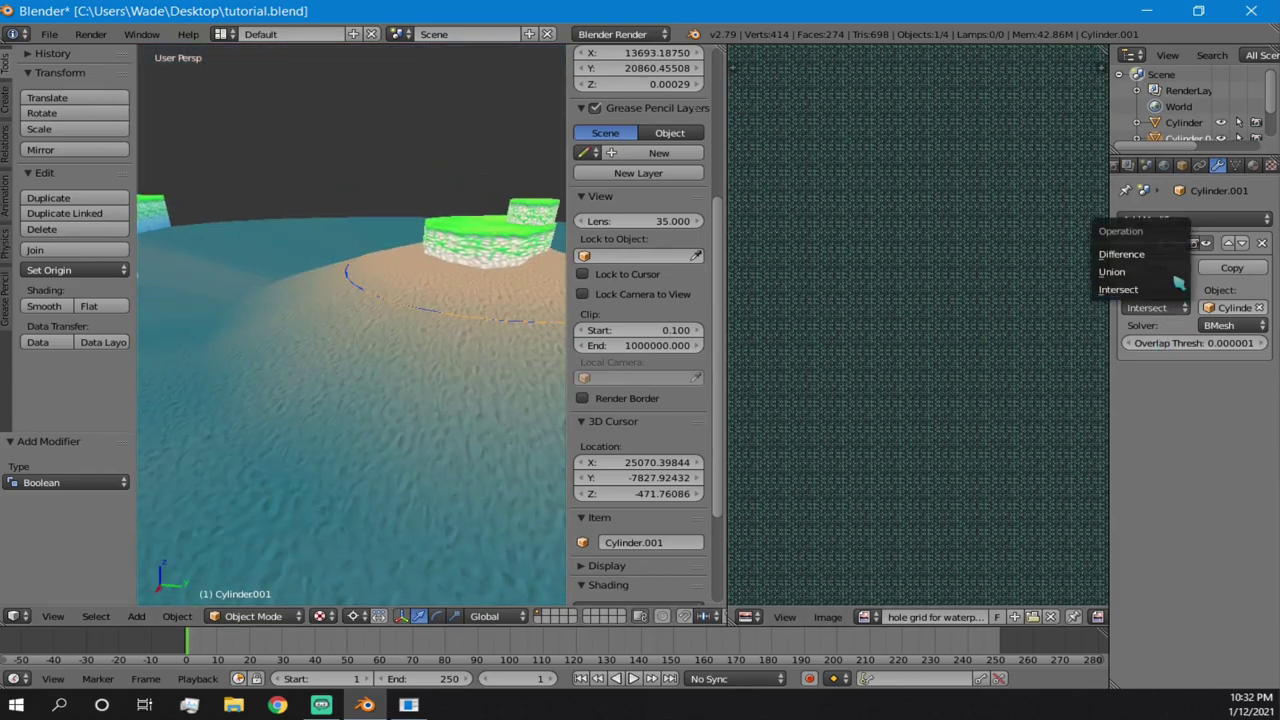
left_click(1122, 255)
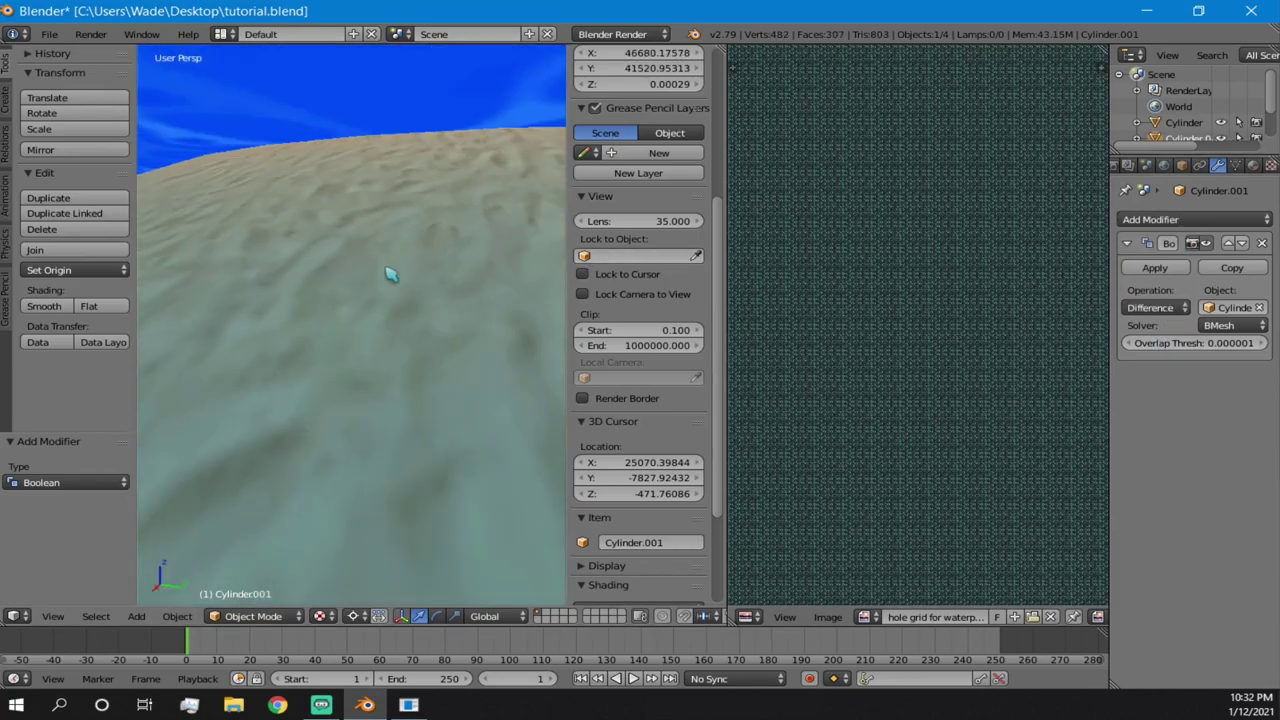
scroll(390, 270, "up", 3)
middle_click_drag(538, 146, 428, 358)
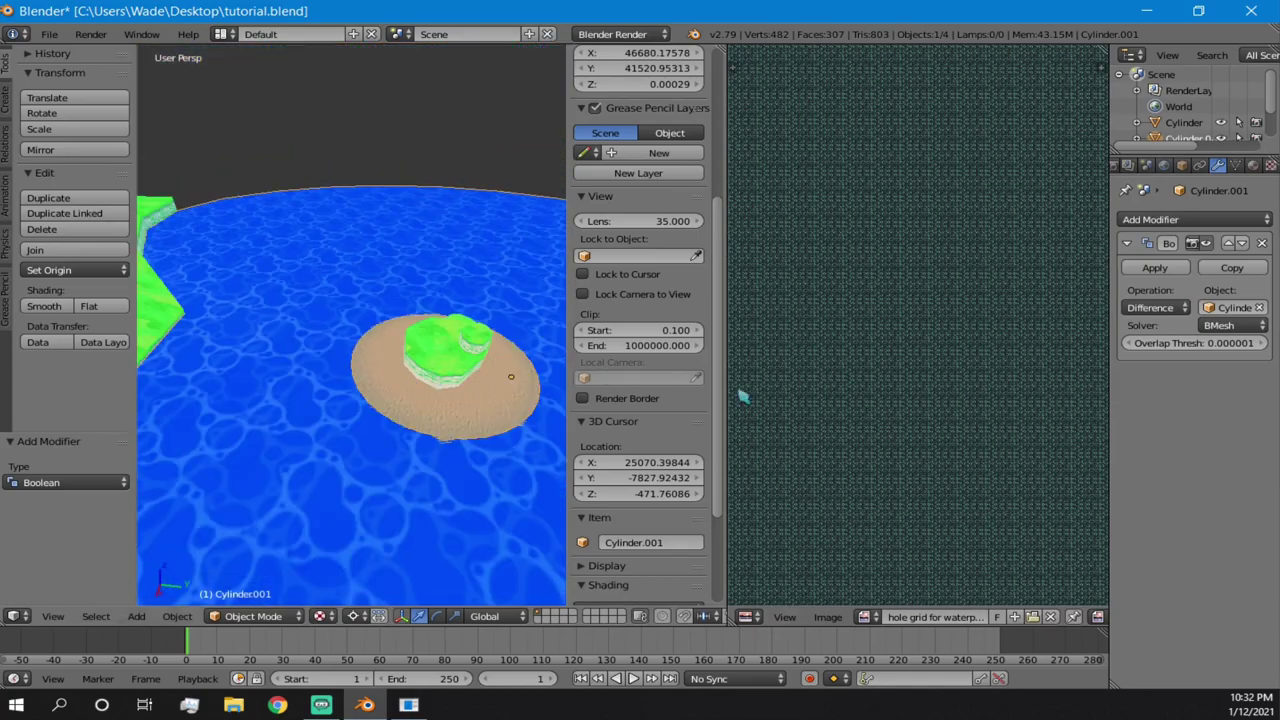
left_click(1155, 268)
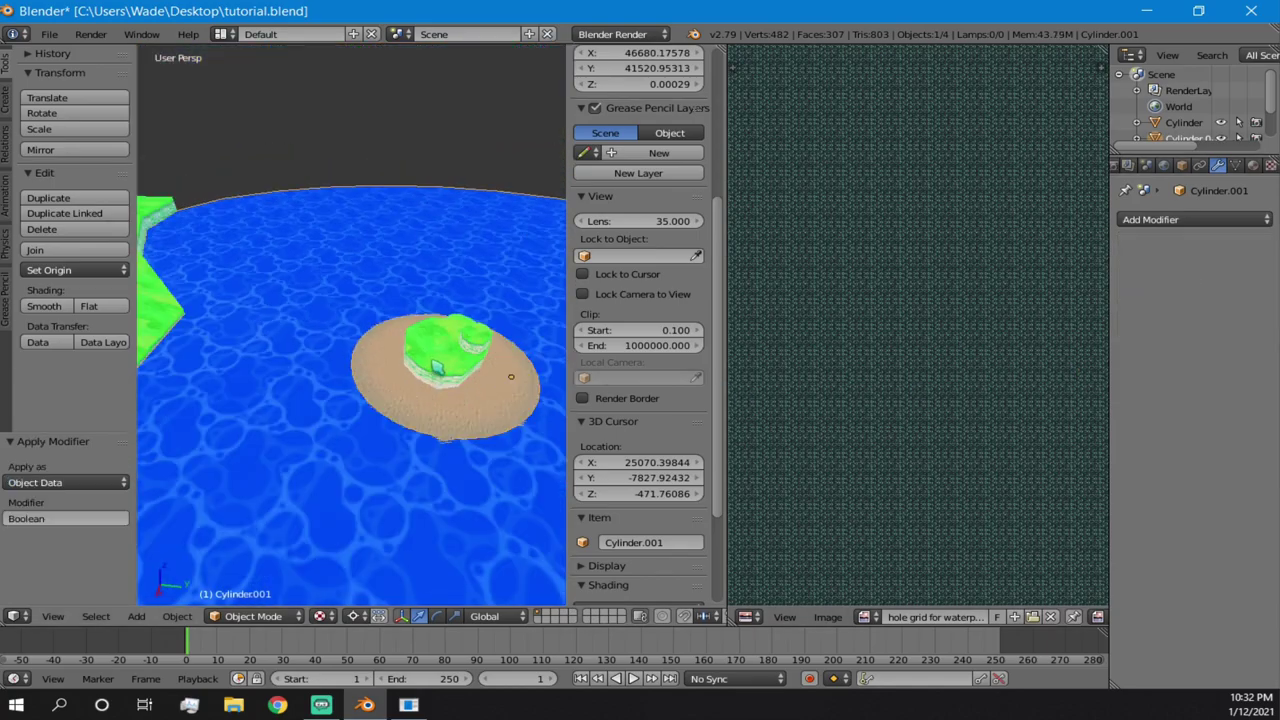
- Enter Edit Mode on the water mesh and select one edge of its hole at the island's shoreline
scroll(420, 358, "up", 3)
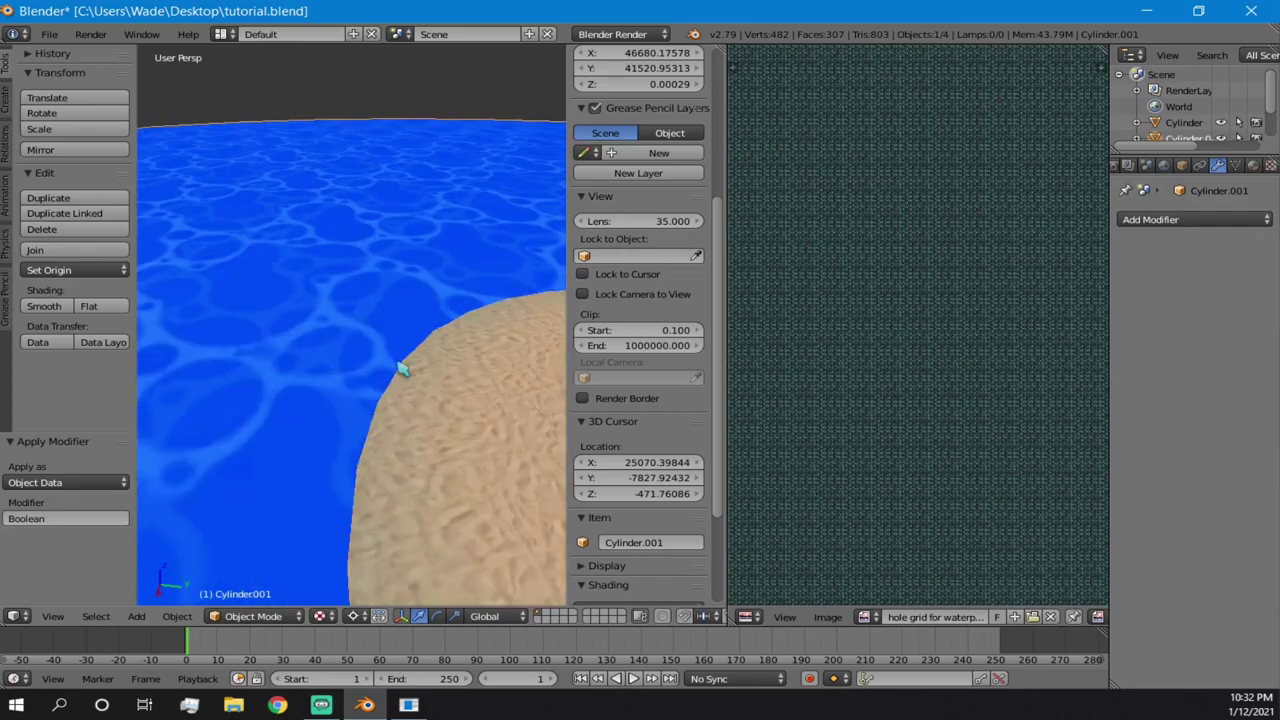
scroll(400, 368, "down", 2)
key("Tab")
scroll(395, 345, "down", 5)
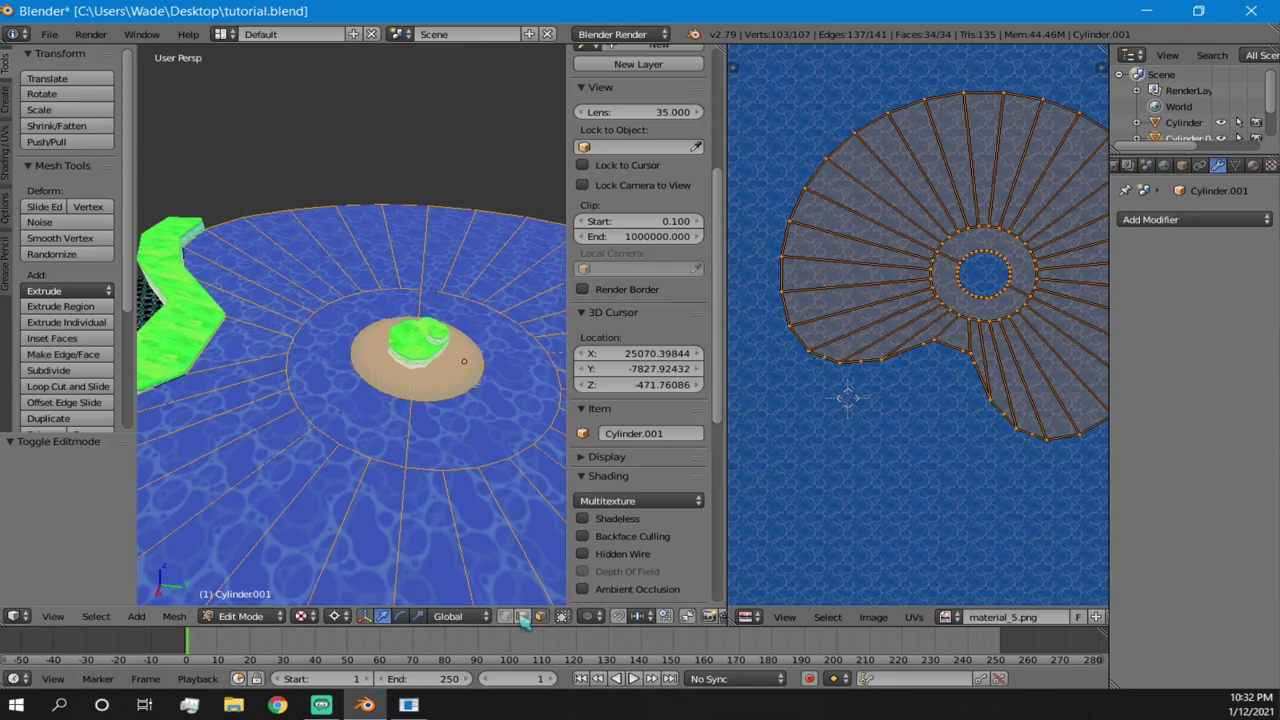
scroll(420, 456, "down", 5)
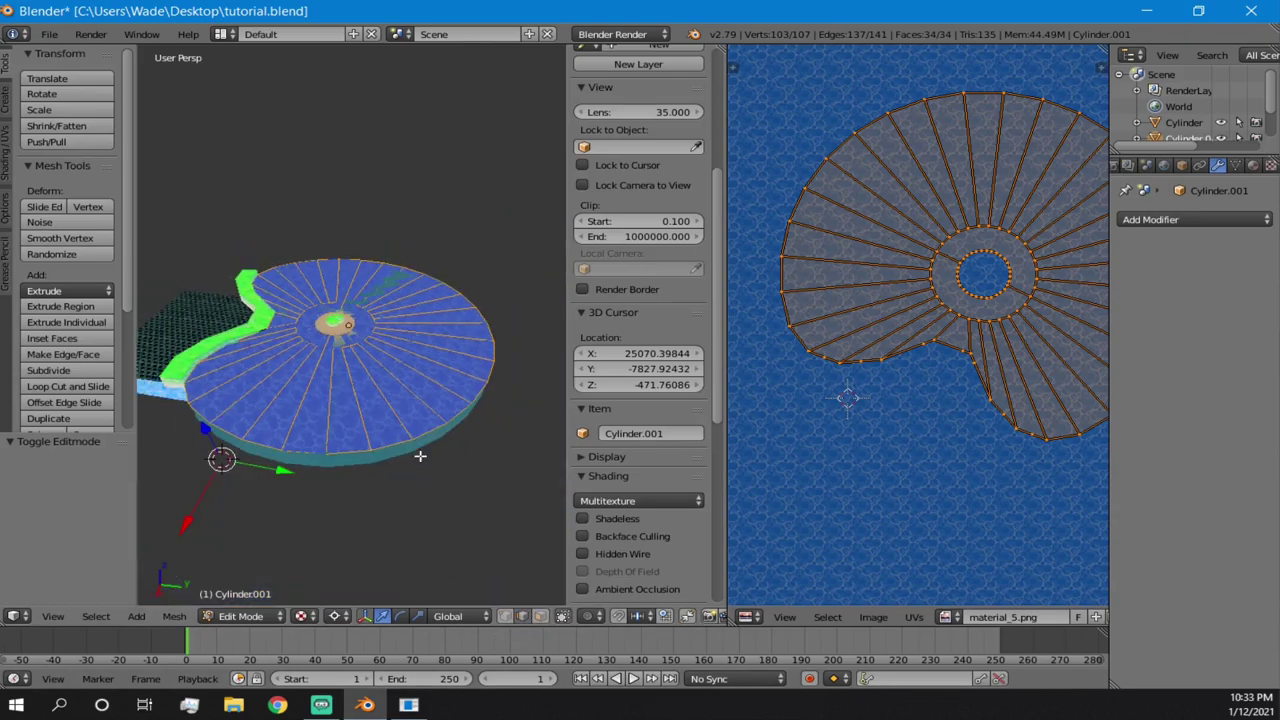
scroll(383, 378, "up", 10)
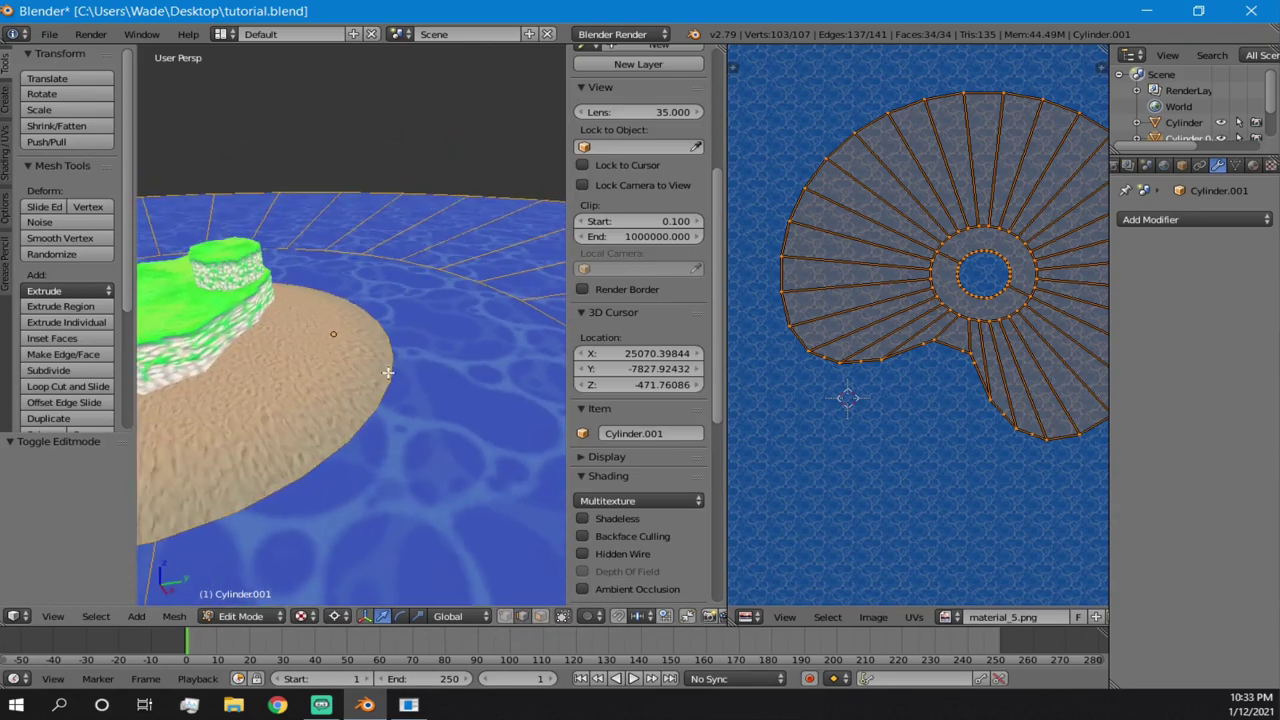
mouse_move(361, 465)
middle_mouse_down()
mouse_move(384, 422)
mouse_move(474, 438)
mouse_move(494, 409)
mouse_move(429, 409)
mouse_move(390, 470)
mouse_move(386, 451)
middle_mouse_up()
right_click(388, 462)
- Switch to wireframe display and extend the edge selection around the water's entire inner shoreline loop
key("z")
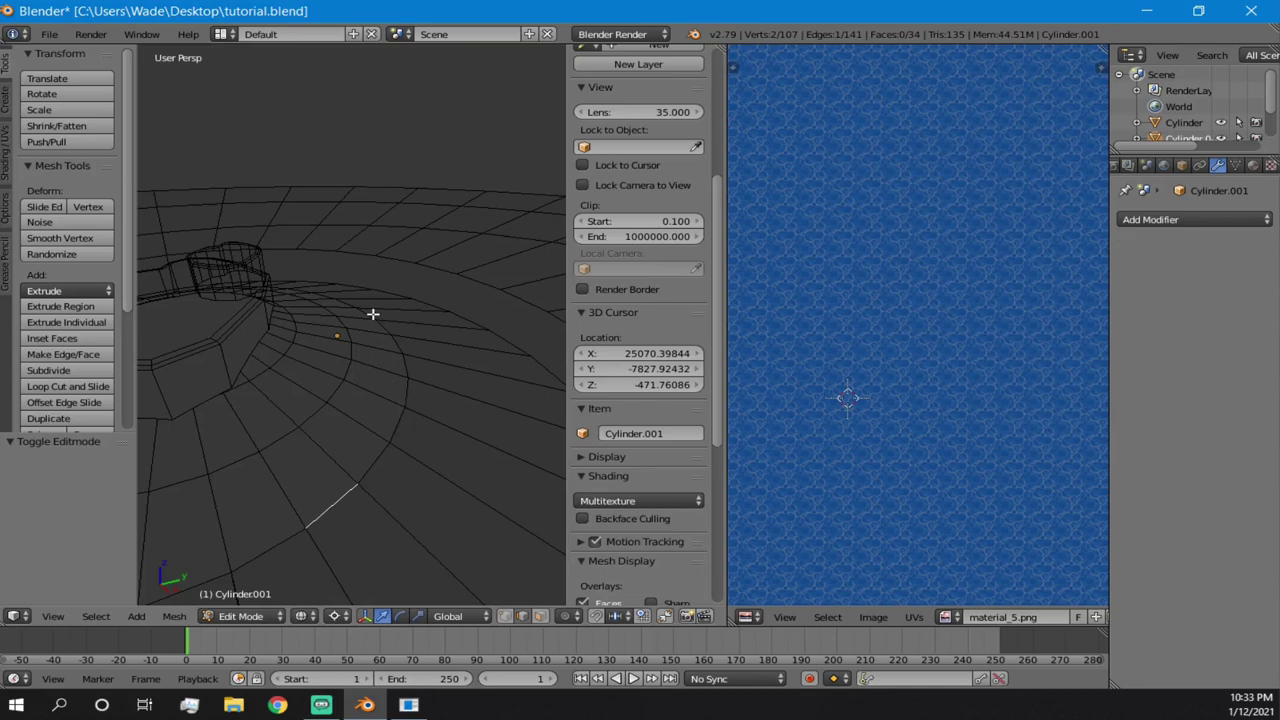
right_click(343, 297, "ctrl")
middle_click_drag(343, 297, 277, 399)
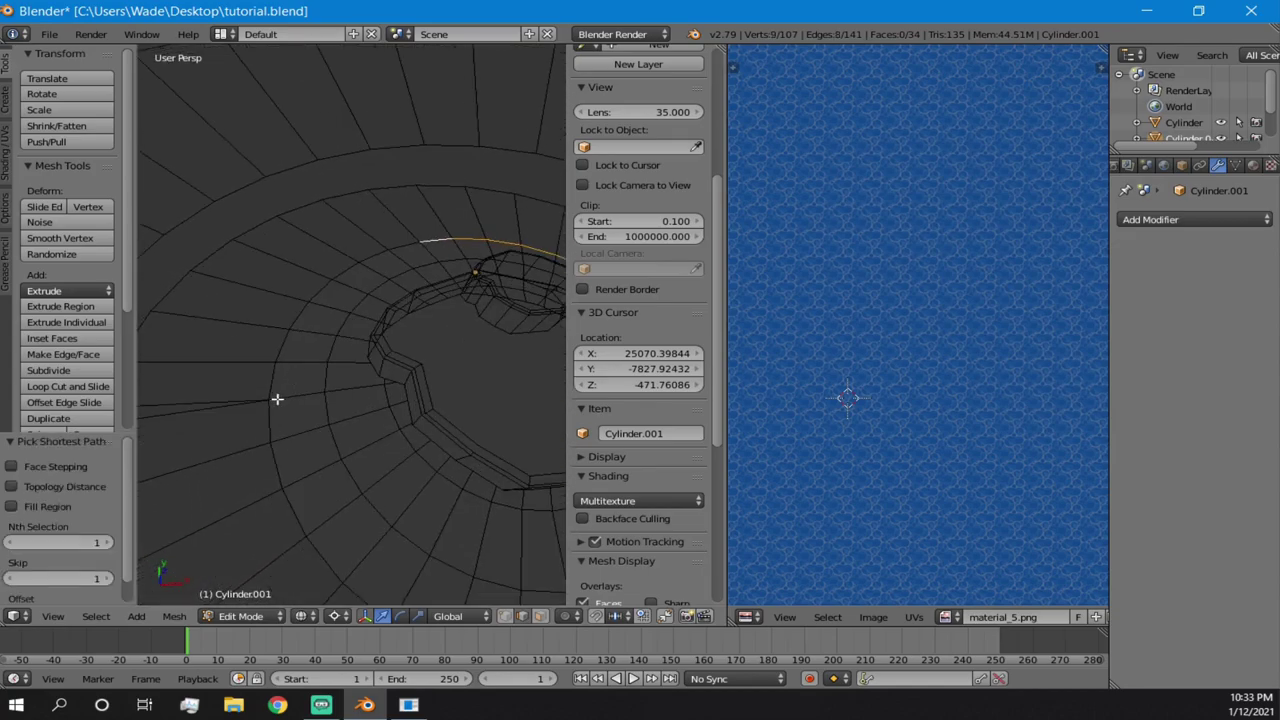
middle_click_drag(337, 440, 308, 382)
scroll(308, 382, "down", 2)
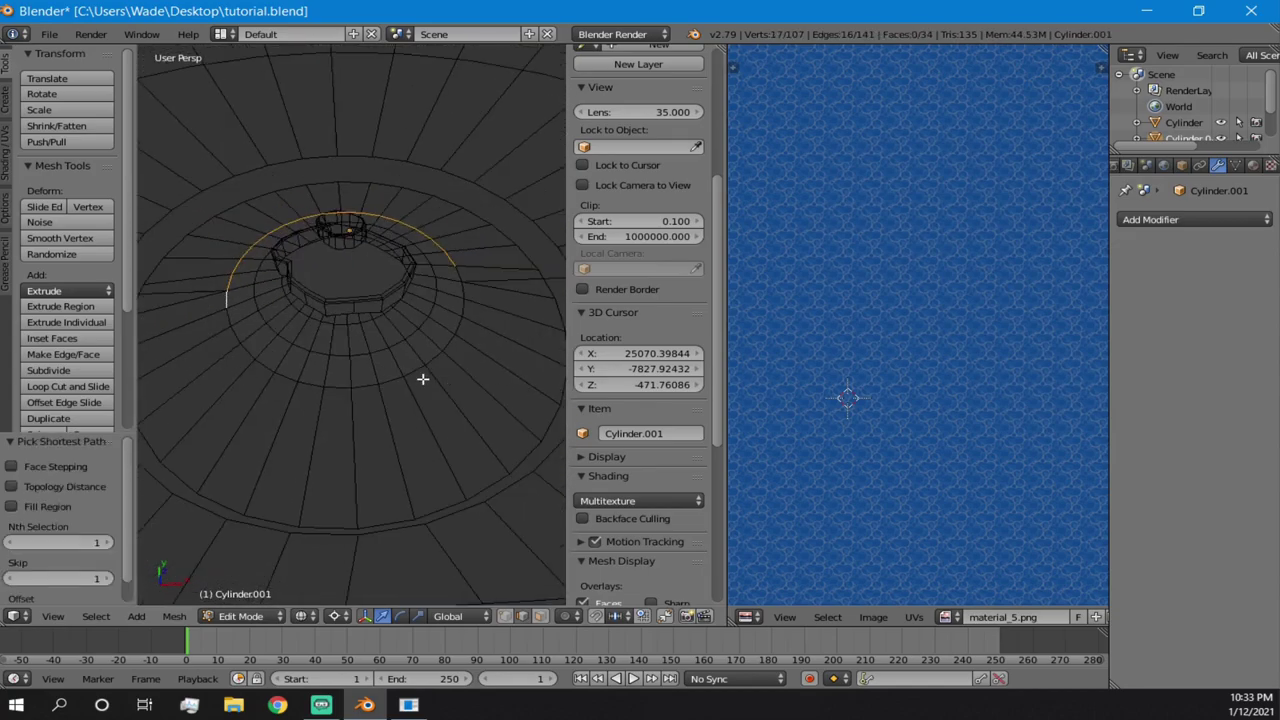
middle_click_drag(413, 375, 336, 378)
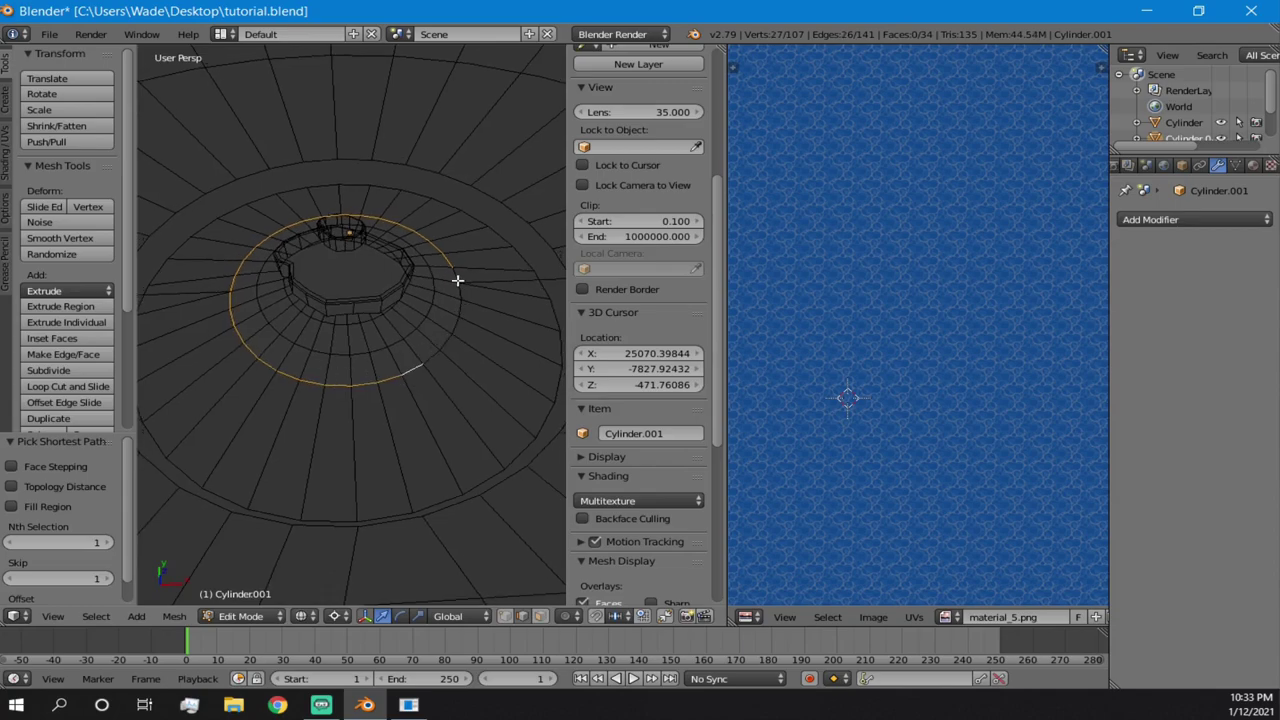
mouse_move(457, 303)
middle_mouse_down()
mouse_move(380, 337)
mouse_move(266, 289)
mouse_move(413, 350)
mouse_move(331, 309)
mouse_move(462, 461)
mouse_move(351, 363)
mouse_move(417, 211)
mouse_move(454, 314)
mouse_move(334, 354)
mouse_move(340, 383)
middle_mouse_up()
- Return to textured display and snap the 3D cursor to the selected shoreline loop
key("alt+z")
key("shift+s")
left_click(344, 384)
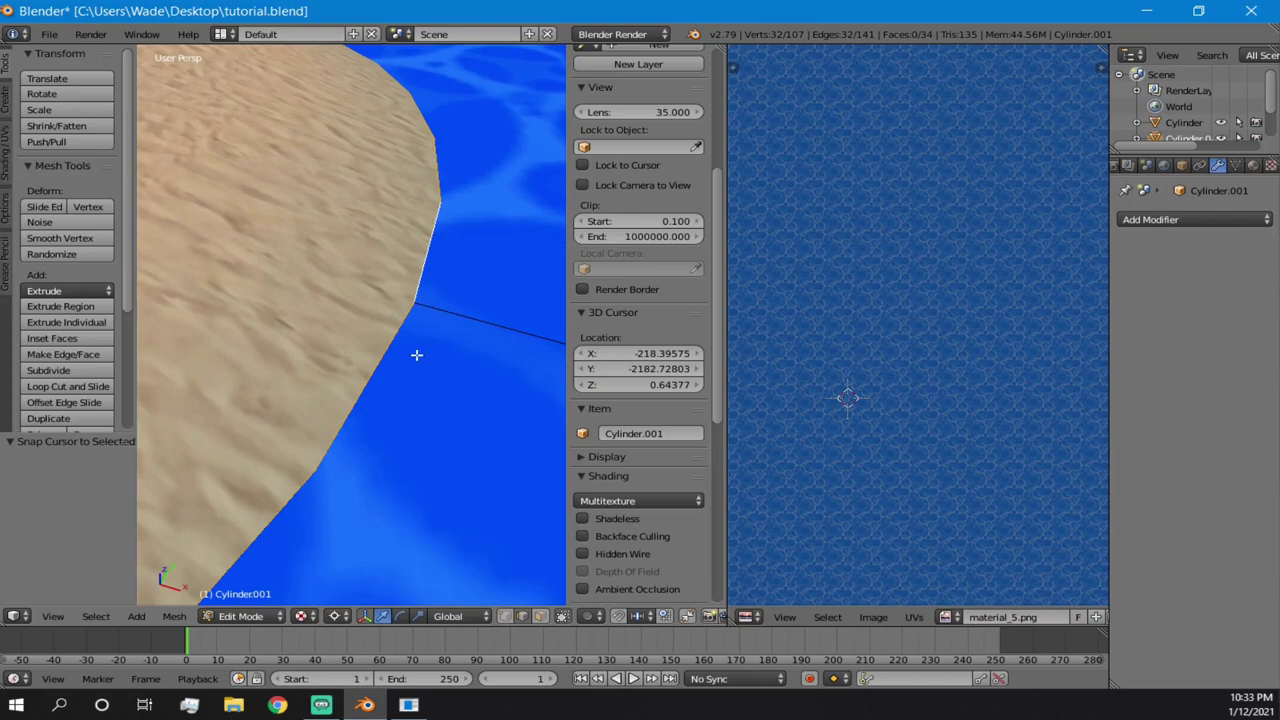
- Scale the shoreline loop with Z locked, by 1.018 and again by 0.987, and return to Object Mode
key("s")
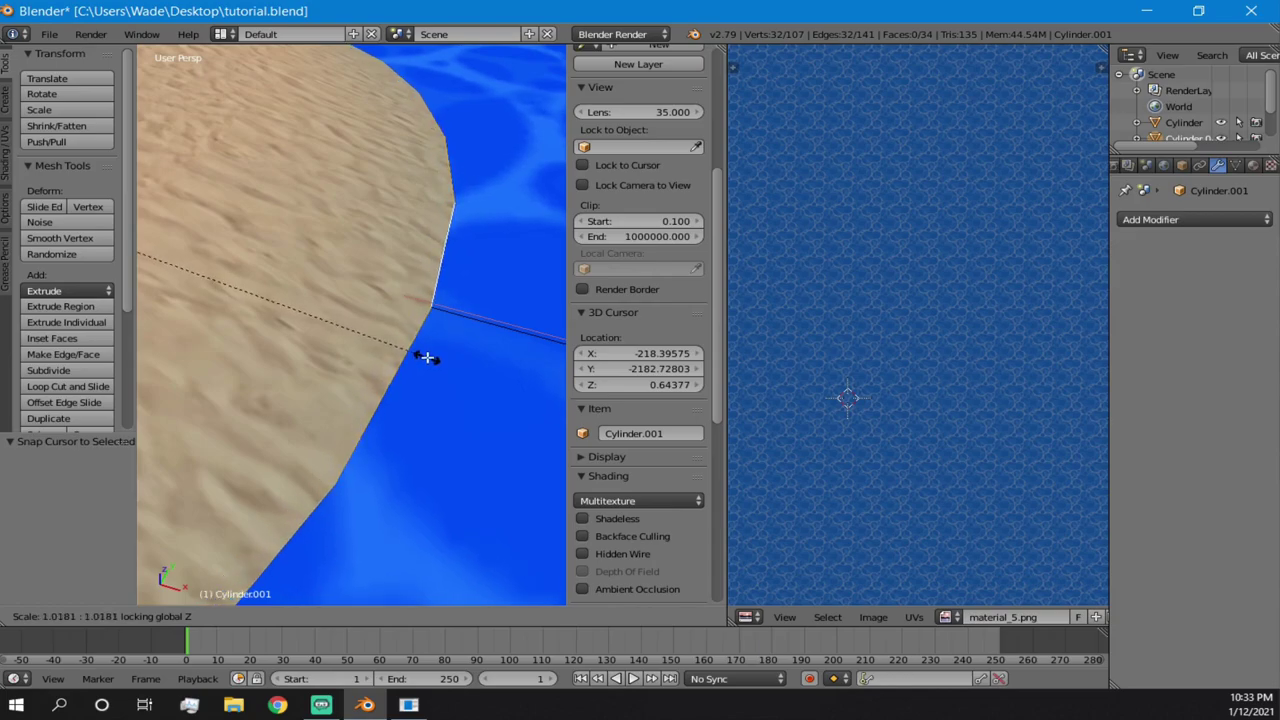
left_click(426, 357)
middle_click_drag(426, 357, 432, 288)
key("s")
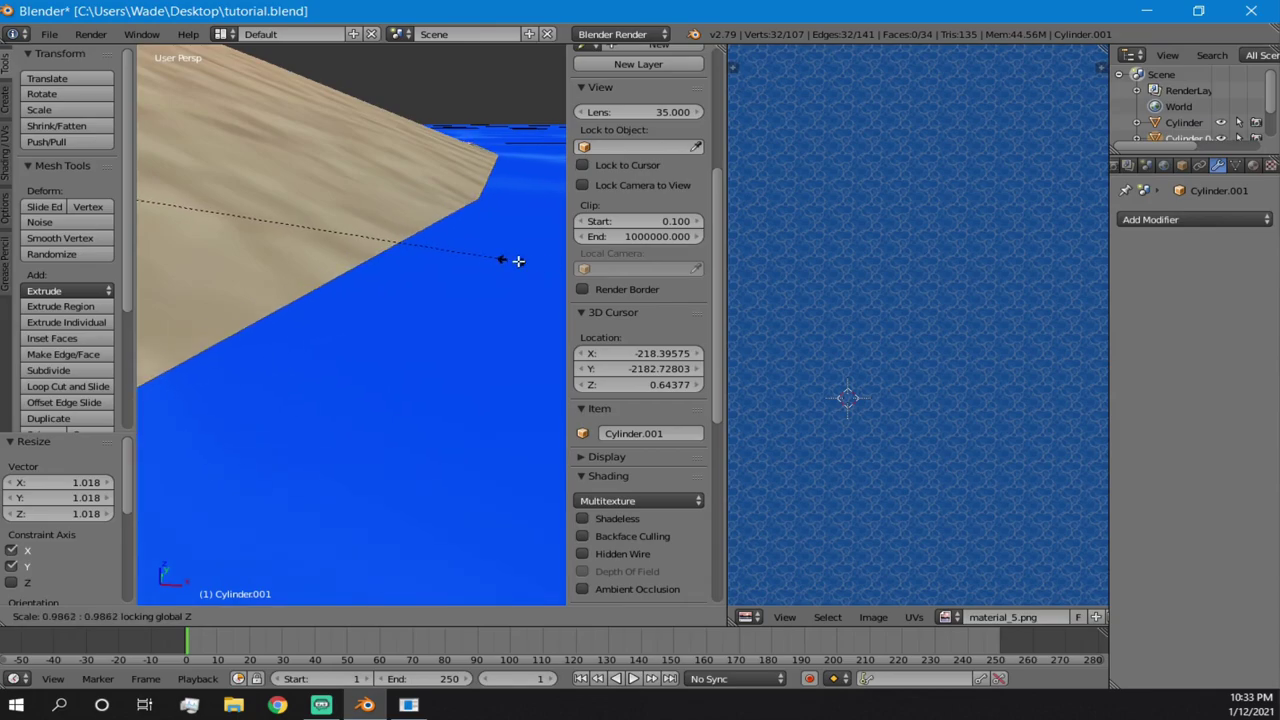
left_click(515, 277)
middle_click_drag(517, 277, 414, 349)
scroll(373, 367, "down", 3)
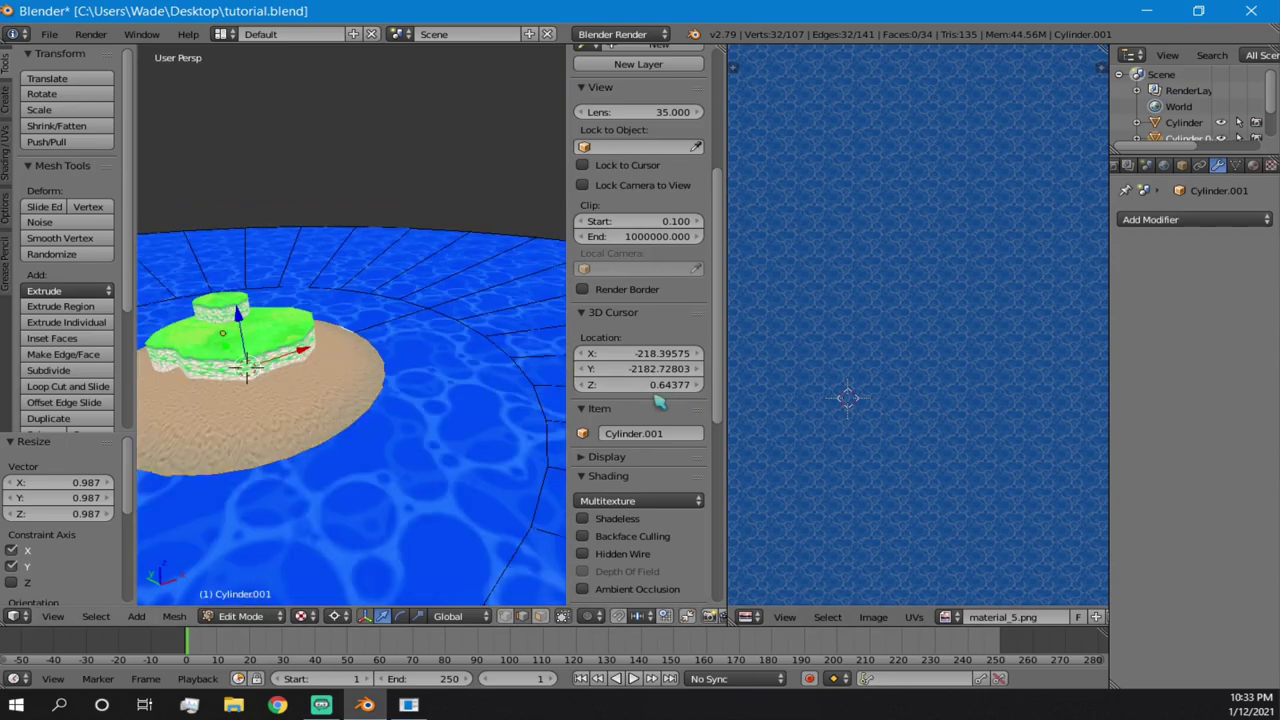
middle_click_drag(264, 365, 383, 389)
scroll(340, 410, "down", 3)
key("Tab")
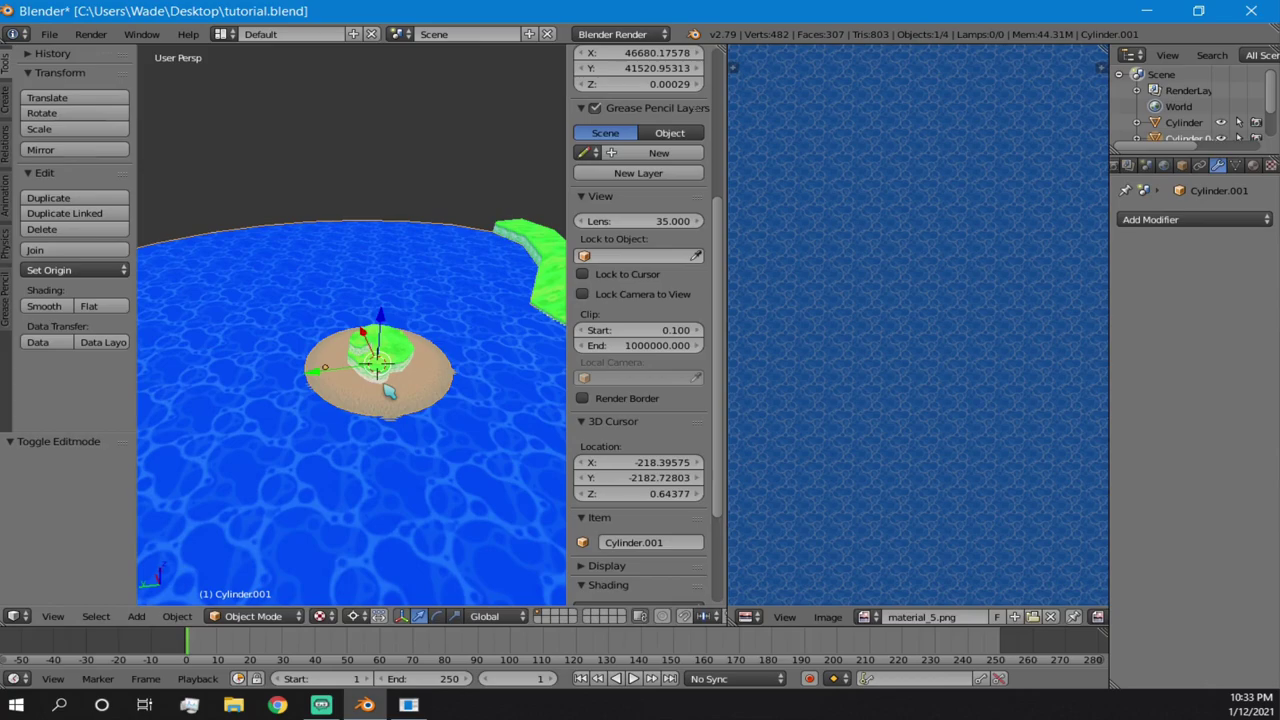
- Examine the water's cut edge around the island and the neighbouring land in solid and textured display from several angles
key("alt+z")
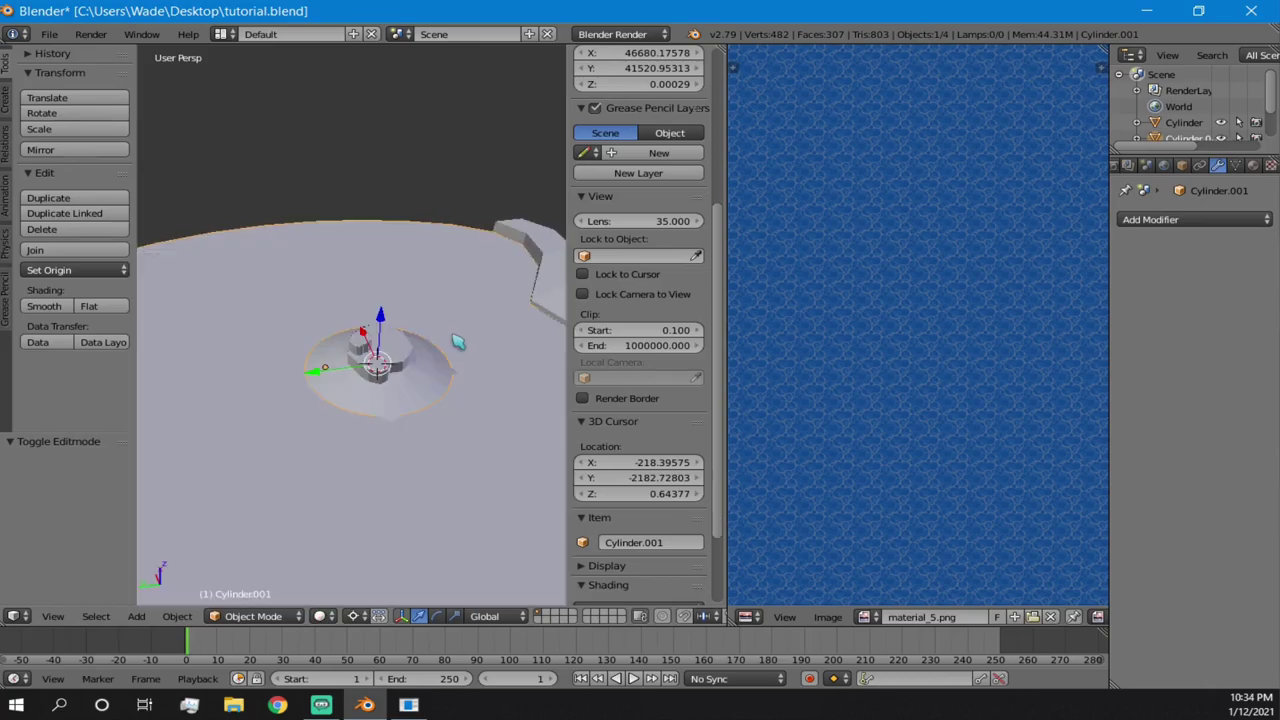
key("alt+z")
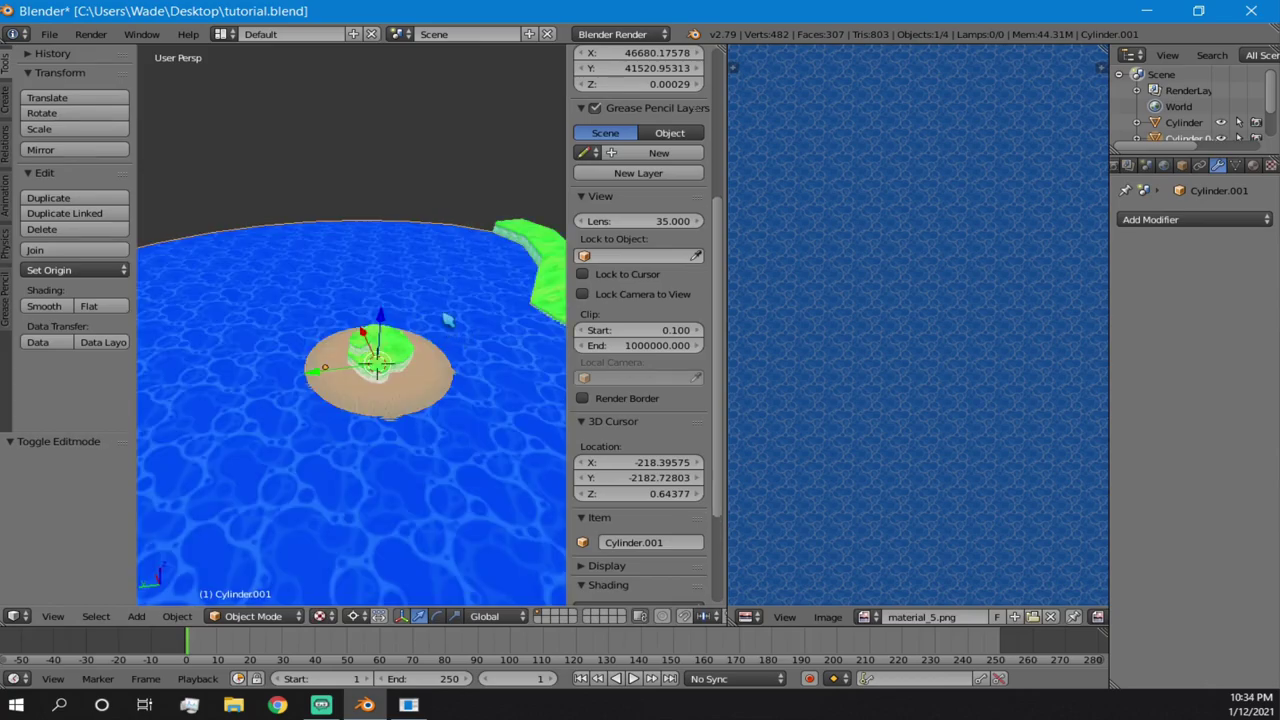
key("a")
scroll(455, 320, "down", 3)
middle_click_drag(466, 320, 397, 258)
middle_click_drag(310, 252, 406, 316)
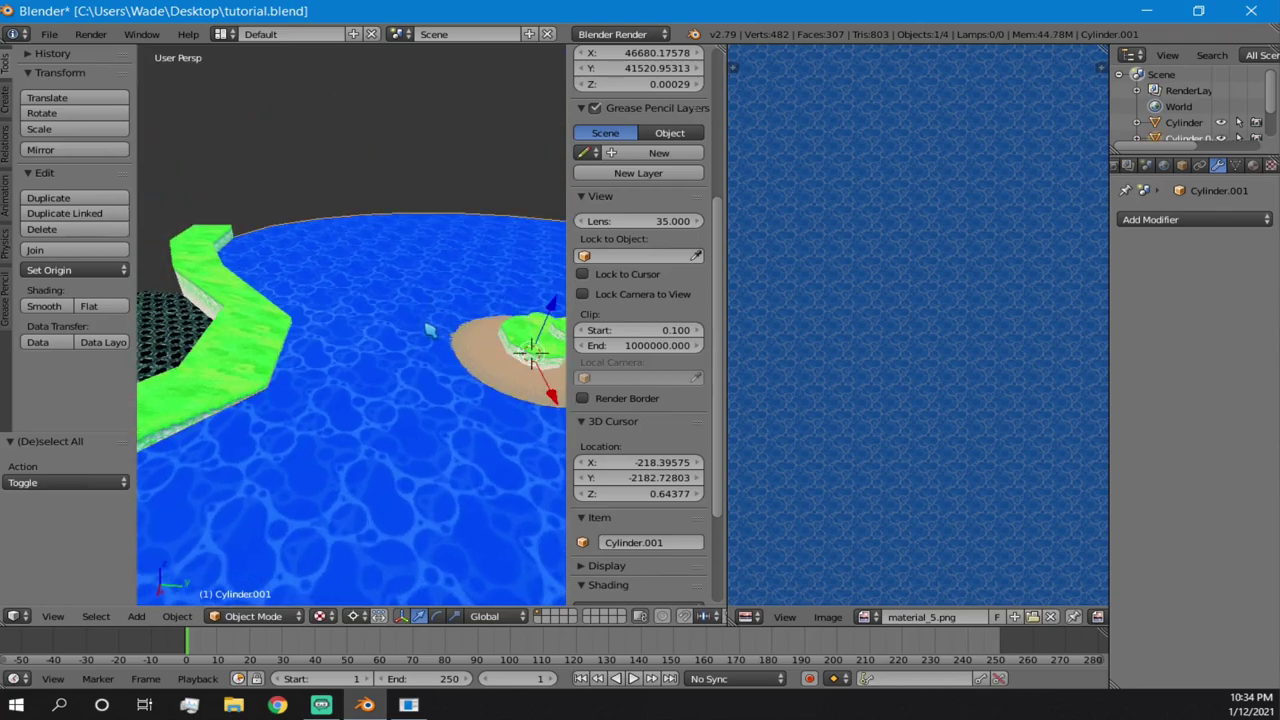
middle_click_drag(336, 357, 398, 380)
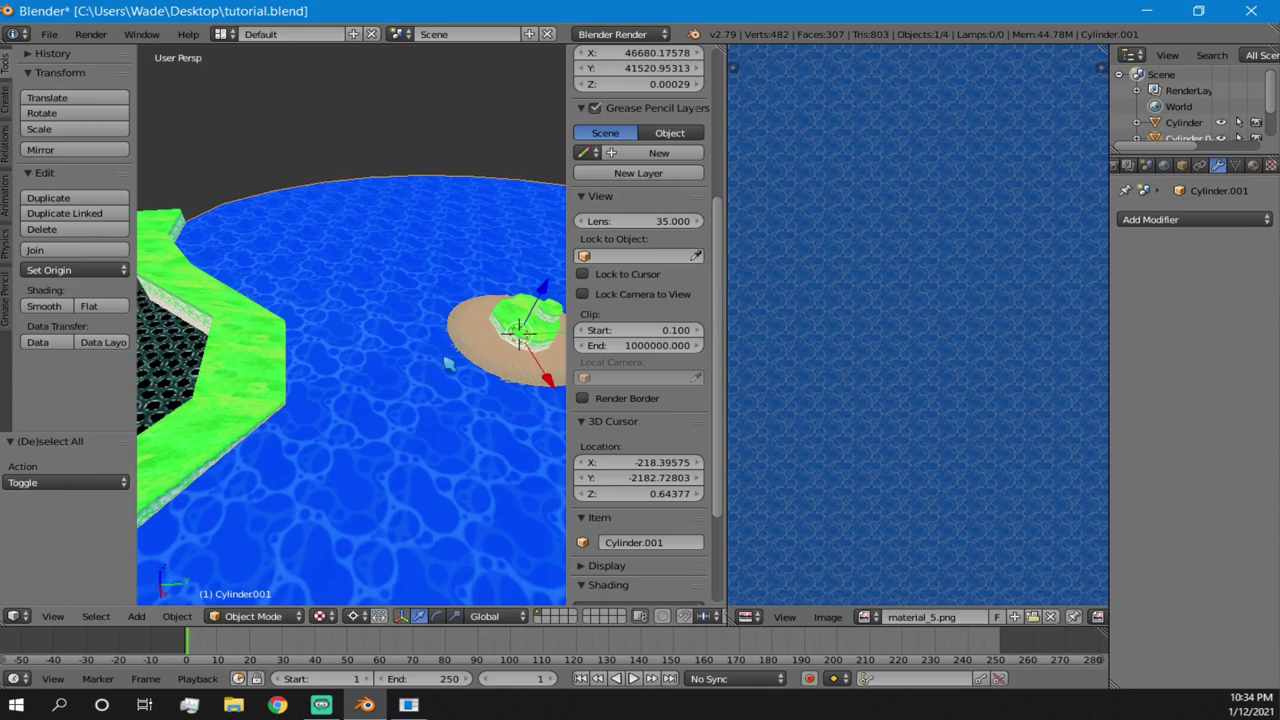
middle_click_drag(342, 383, 363, 360)
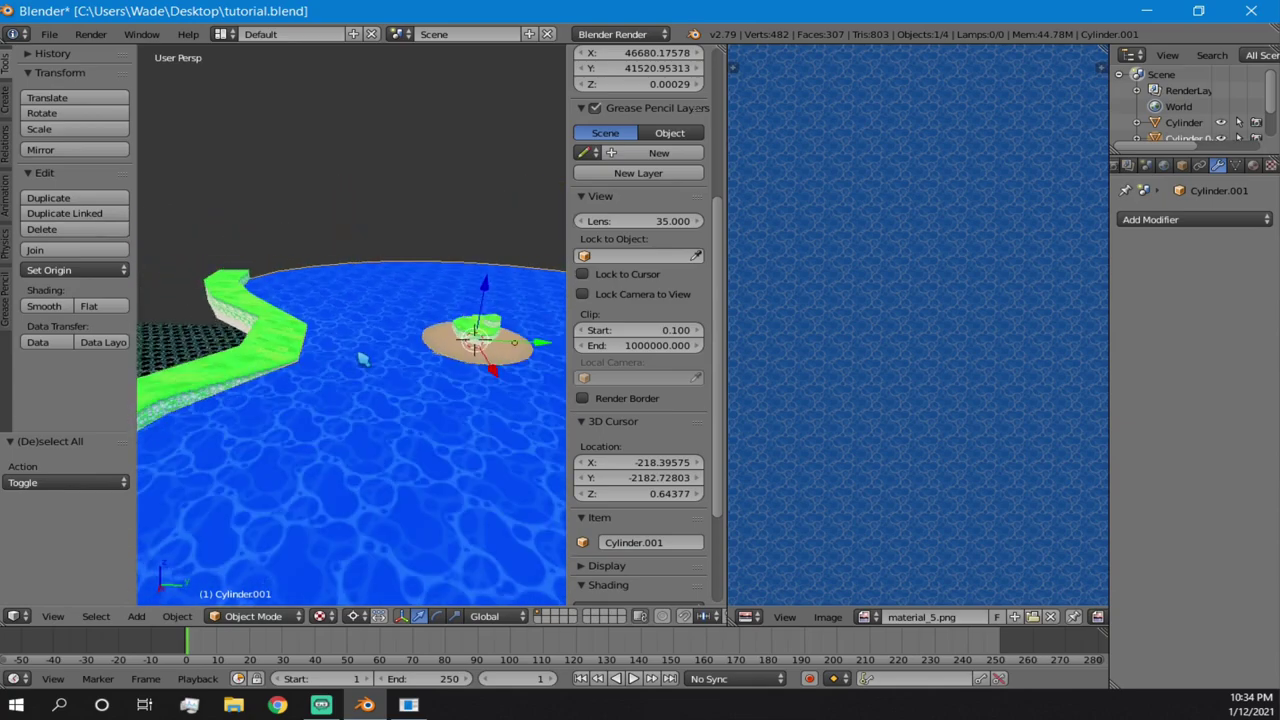
middle_click_drag(336, 283, 353, 356)
- Select the dark hole-grid plane beside the level and export the level as a Collision (.col) file
right_click(353, 356)
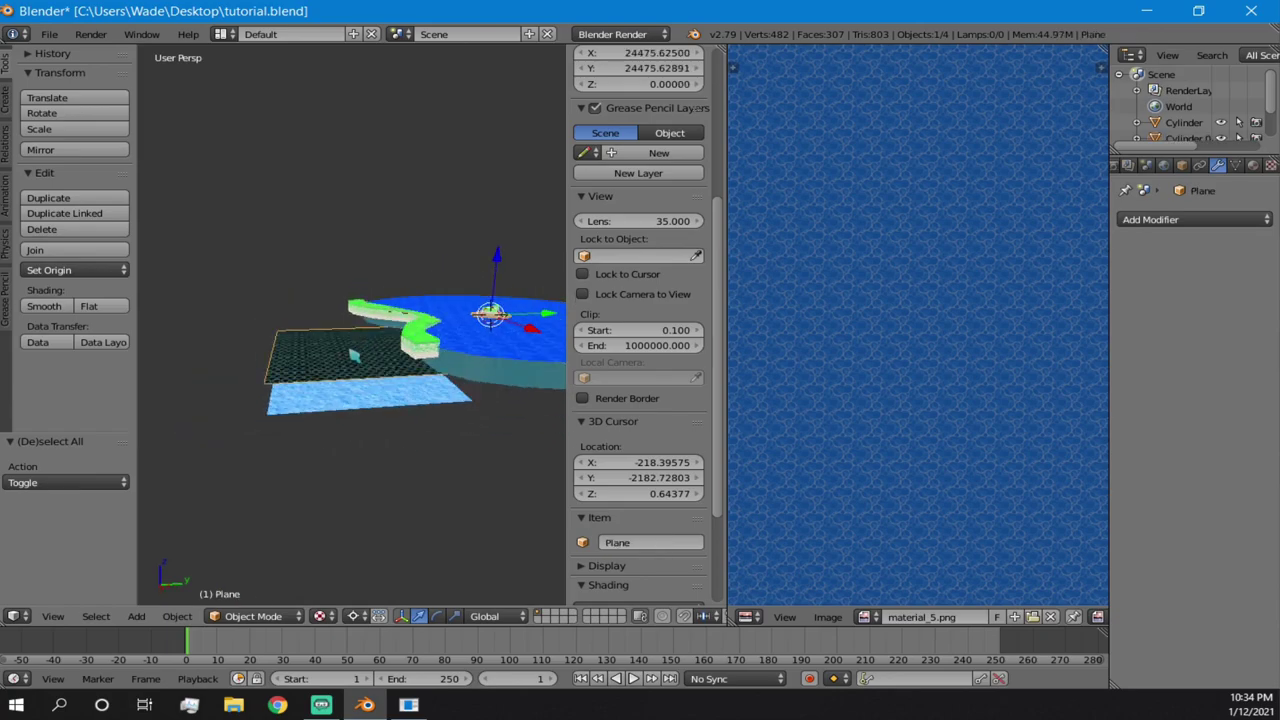
key("Tab")
left_click(45, 34)
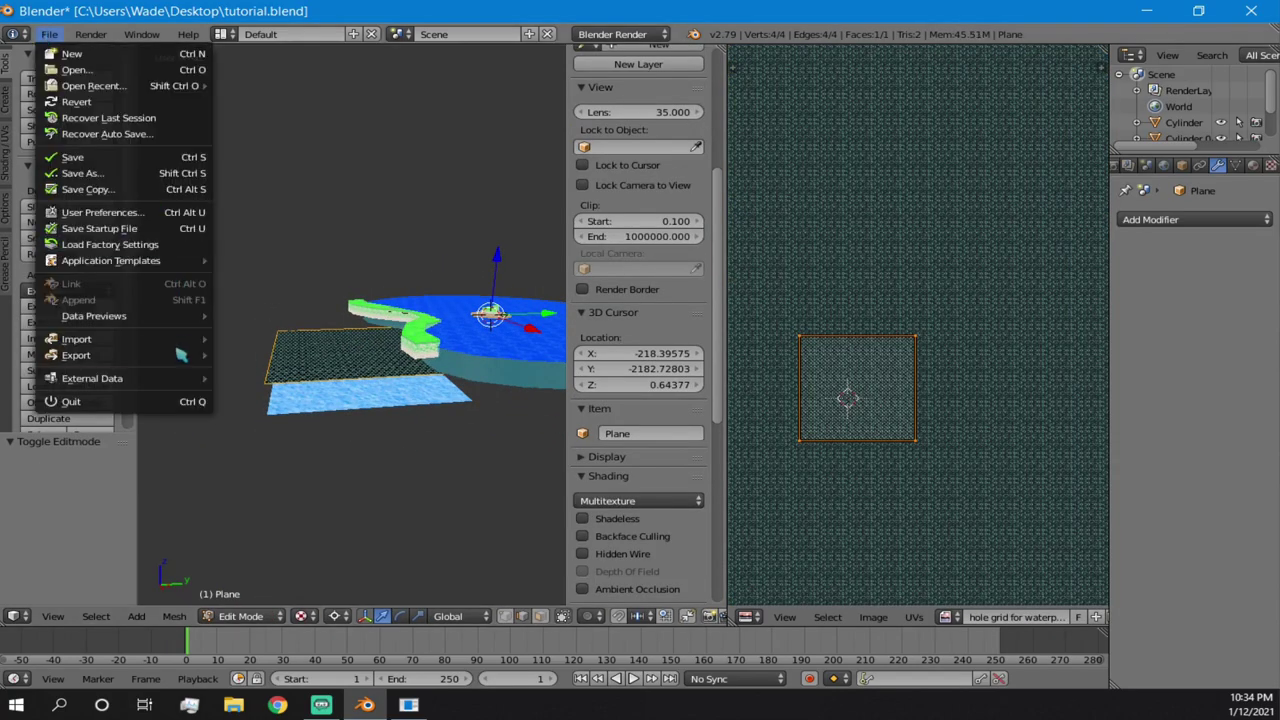
mouse_move(181, 355)
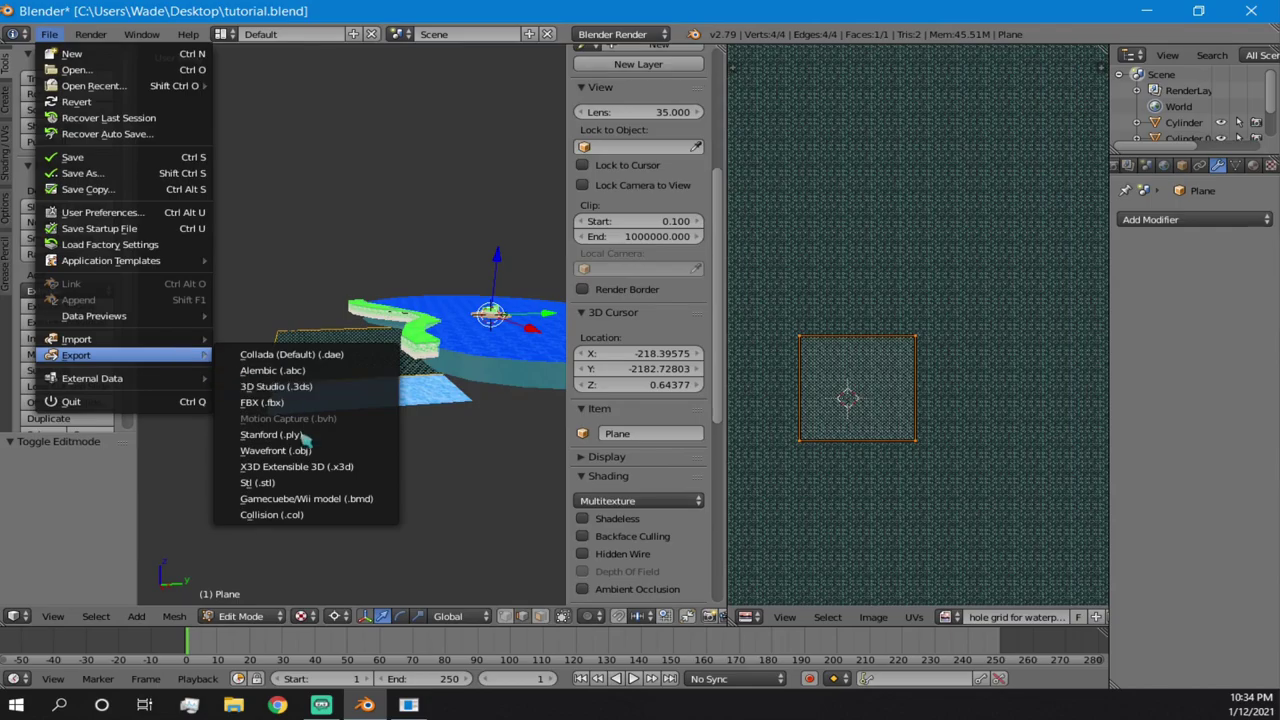
left_click(280, 514)
key("Return")
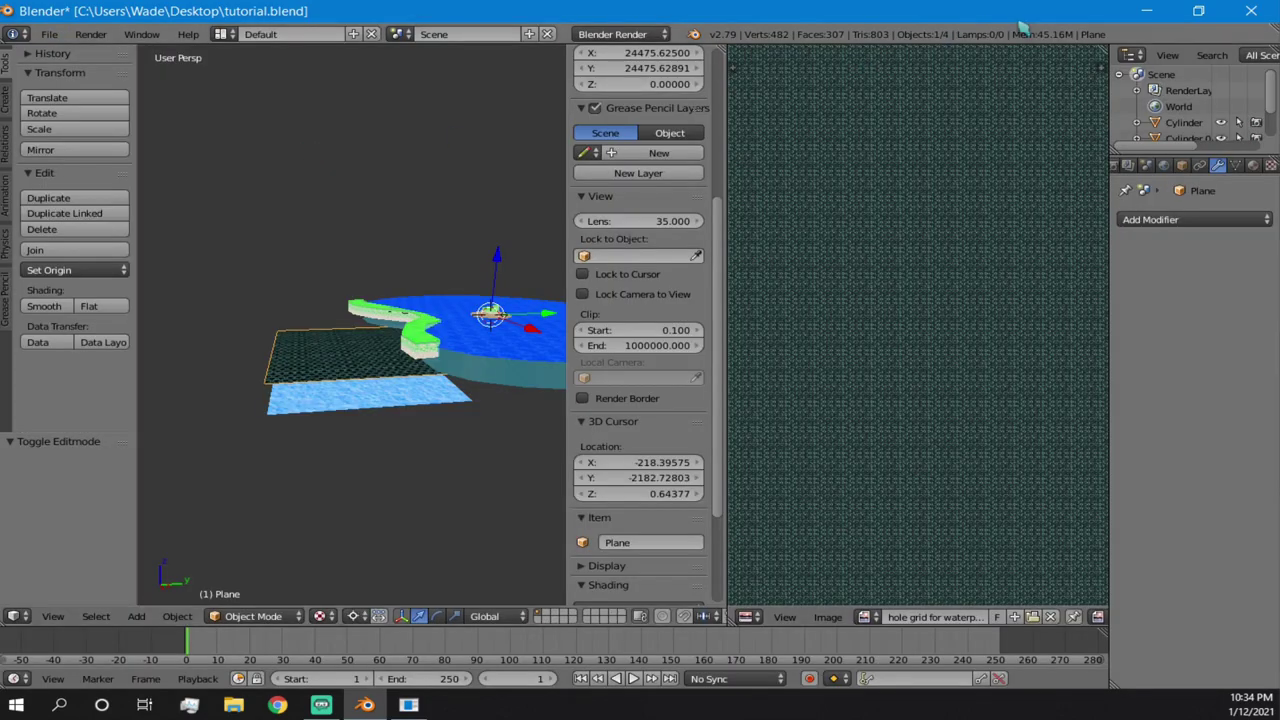
- Switch from Blender to SMS Project Manager and open the folder of the mamma0.arc scene
left_click(1143, 10)
left_click(164, 520)
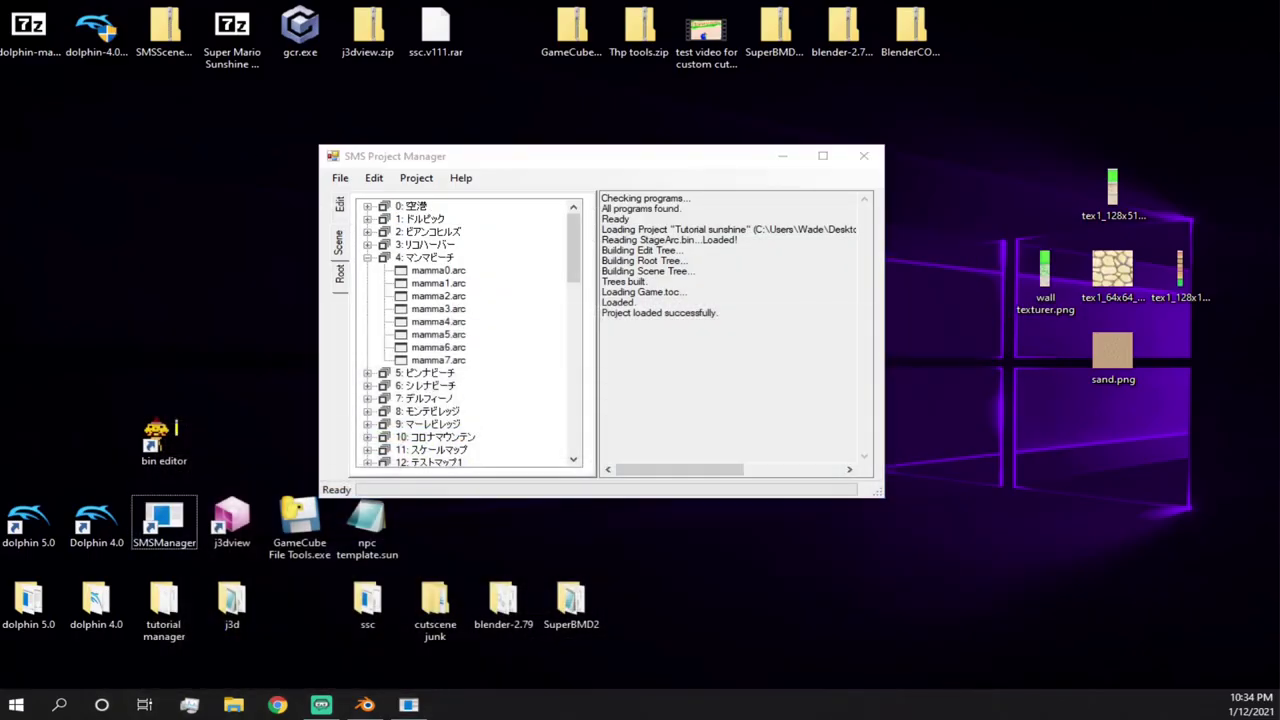
left_click(430, 271)
right_click(428, 270)
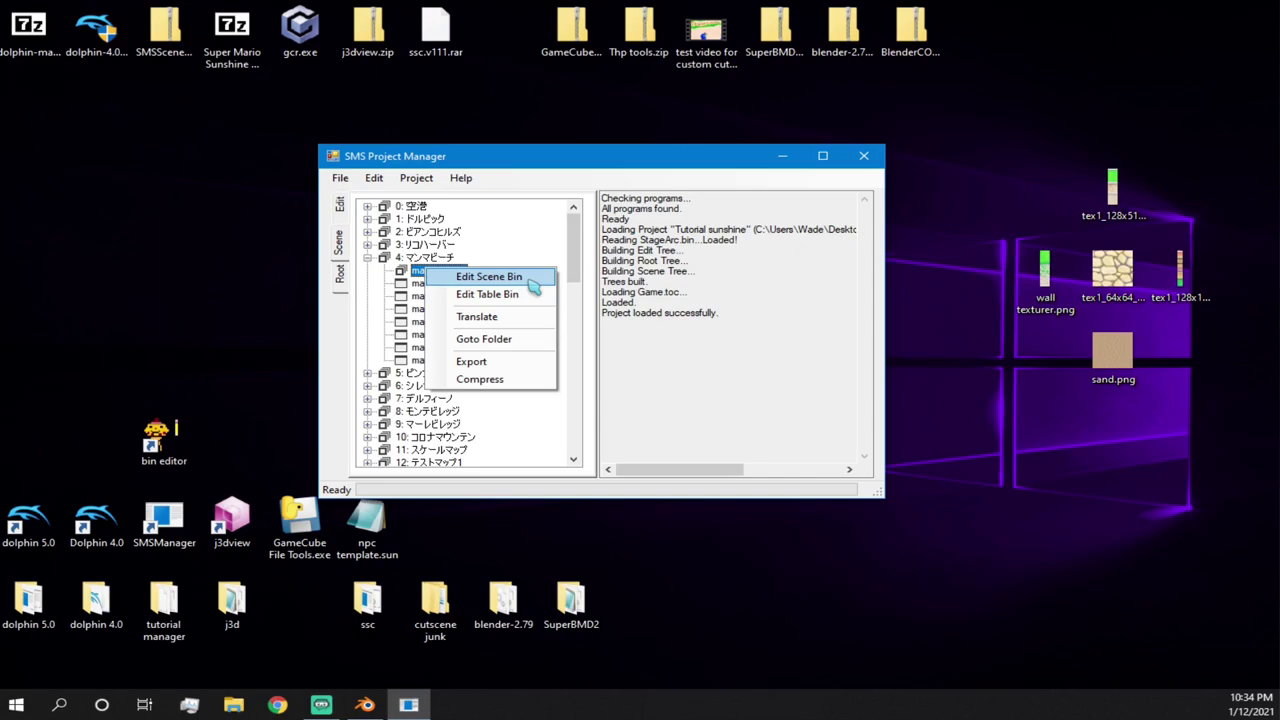
left_click(505, 338)
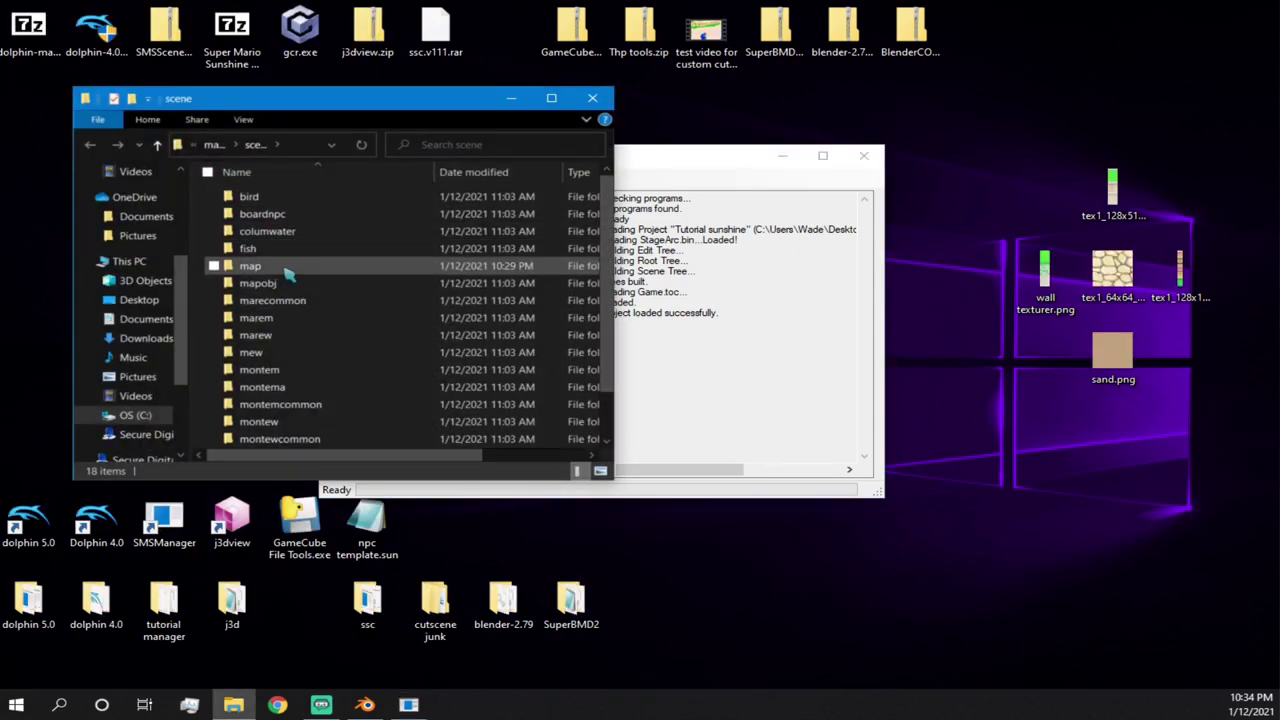
- Replace map.col in the scene's map folder with the newly exported collision file
double_click(288, 268)
double_click(288, 214)
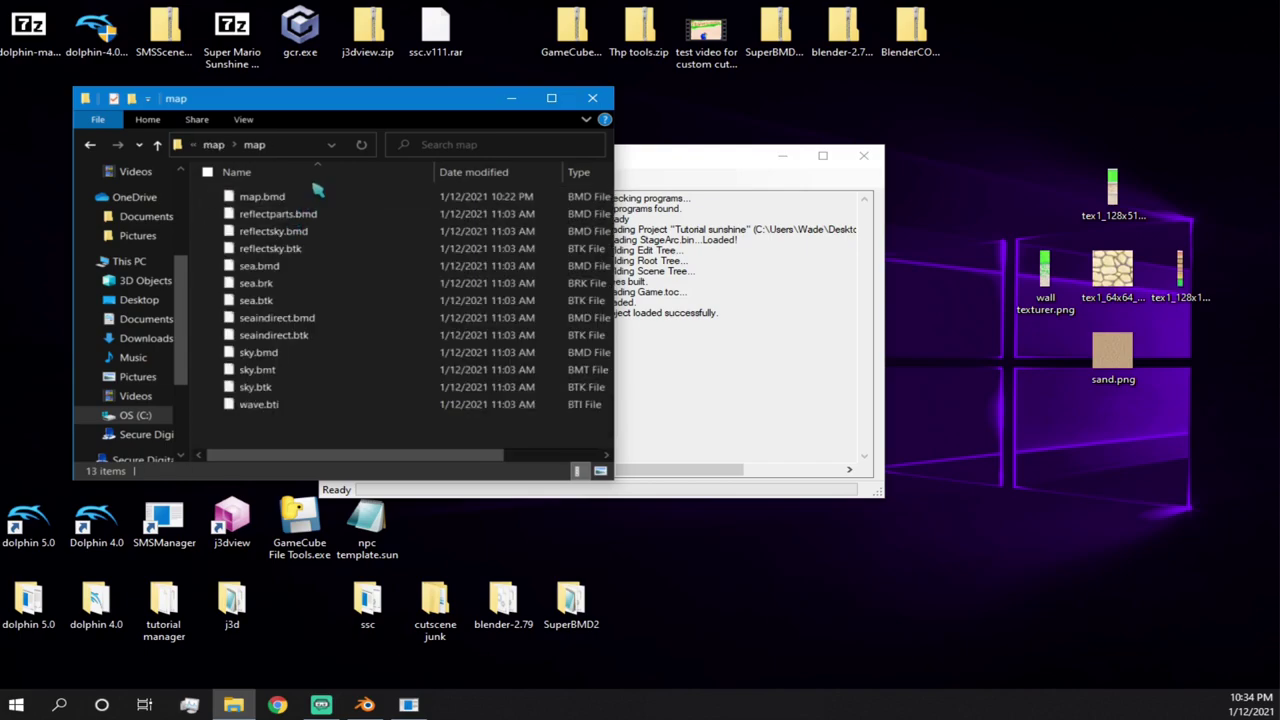
left_click(157, 144)
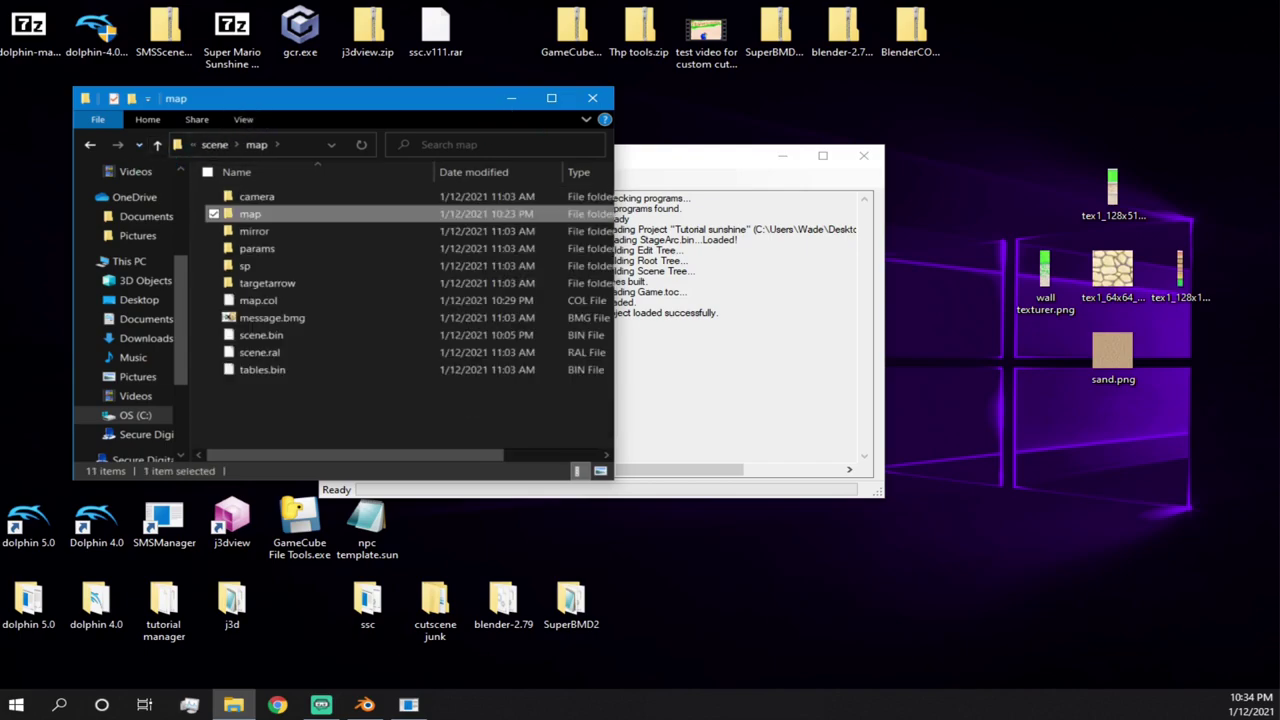
left_click_drag(255, 300, 380, 316)
left_click_drag(970, 152, 245, 375)
- Copy the RiiStudio web address from transparency instructions.txt in the New SMS Modding folder, and close the file and folder
left_click(583, 225)
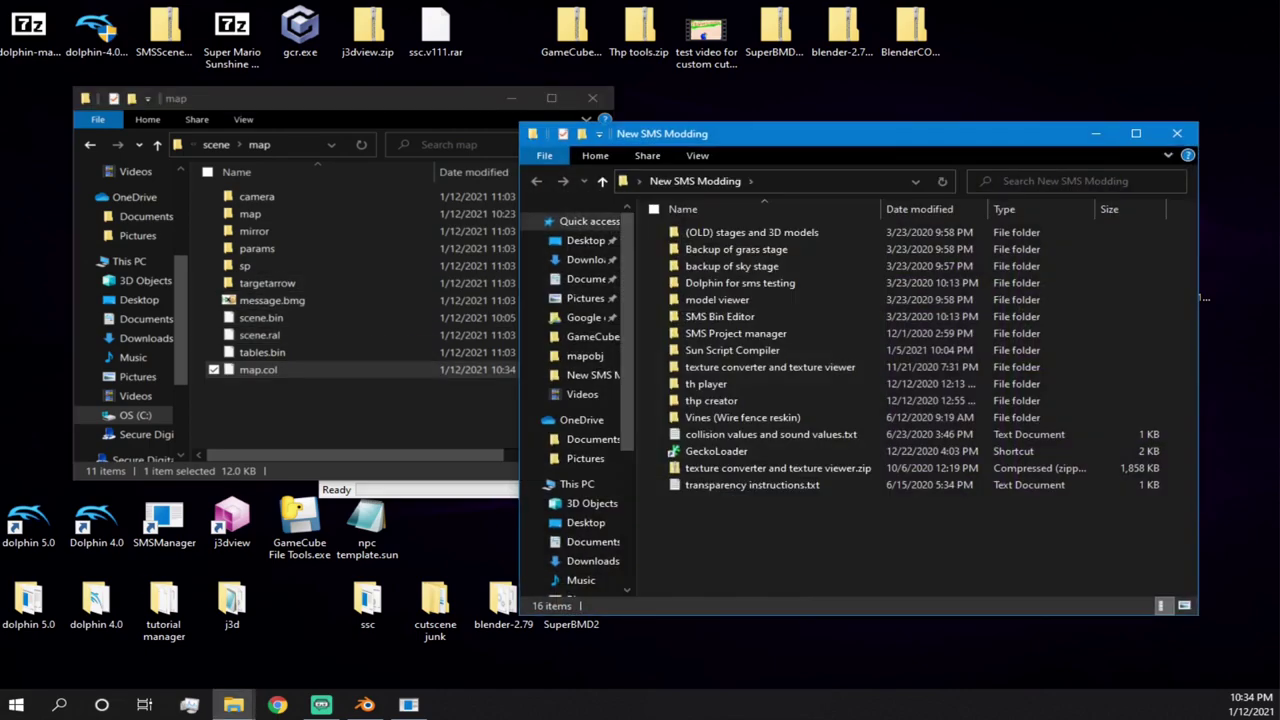
left_click(774, 490)
double_click(776, 489)
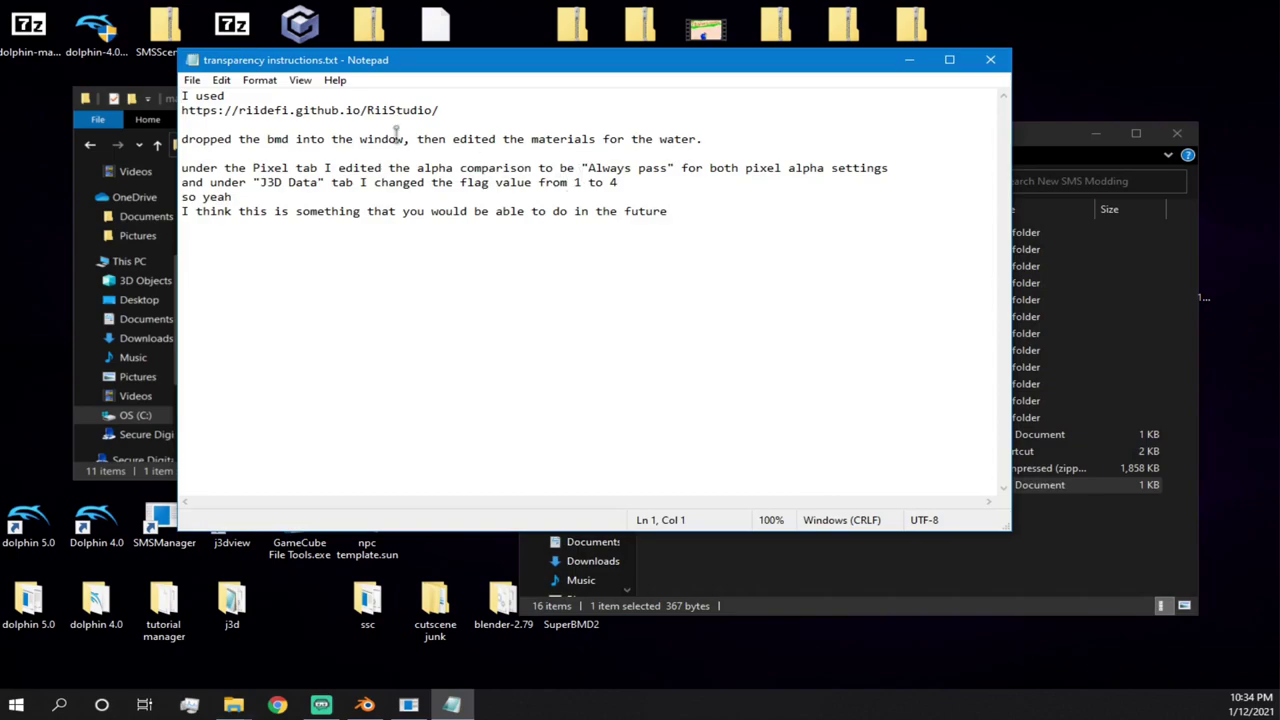
left_click_drag(437, 110, 284, 107)
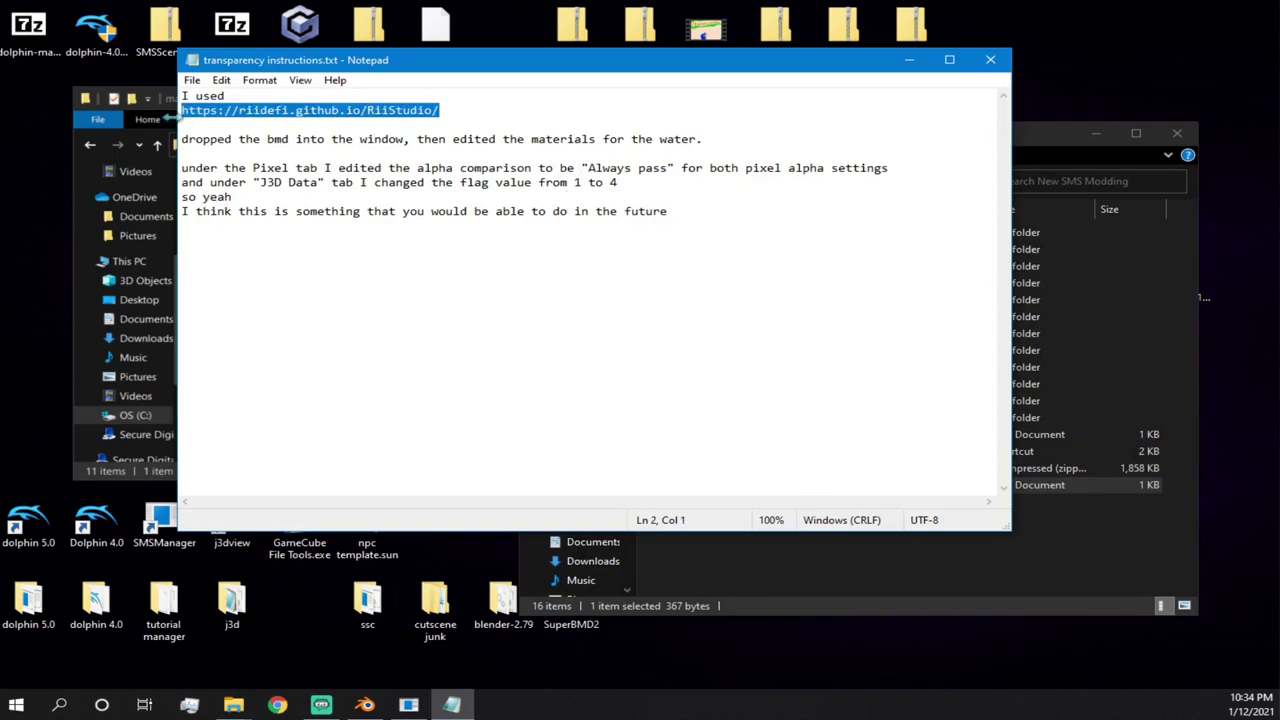
left_click(990, 60)
left_click(1176, 133)
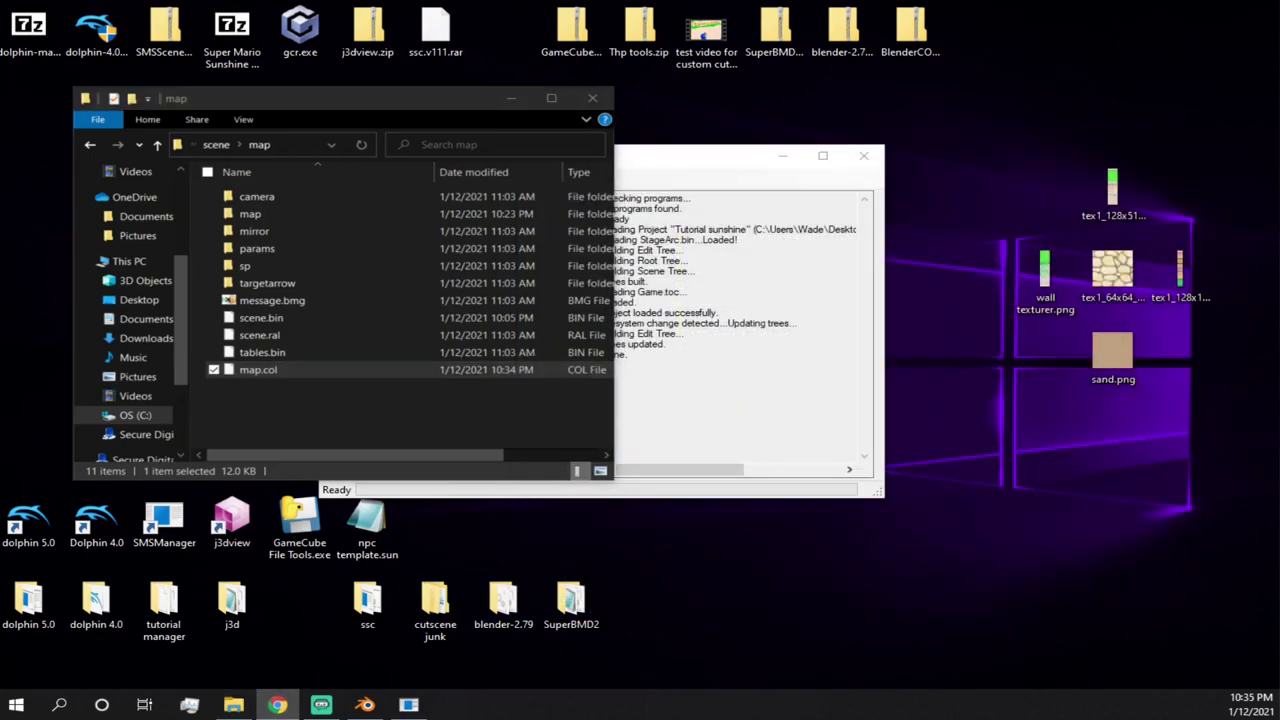
- Load map.bmd from the scene's inner map folder into RiiStudio in the browser and enlarge the browser window
left_click_drag(0, 176, 823, 103)
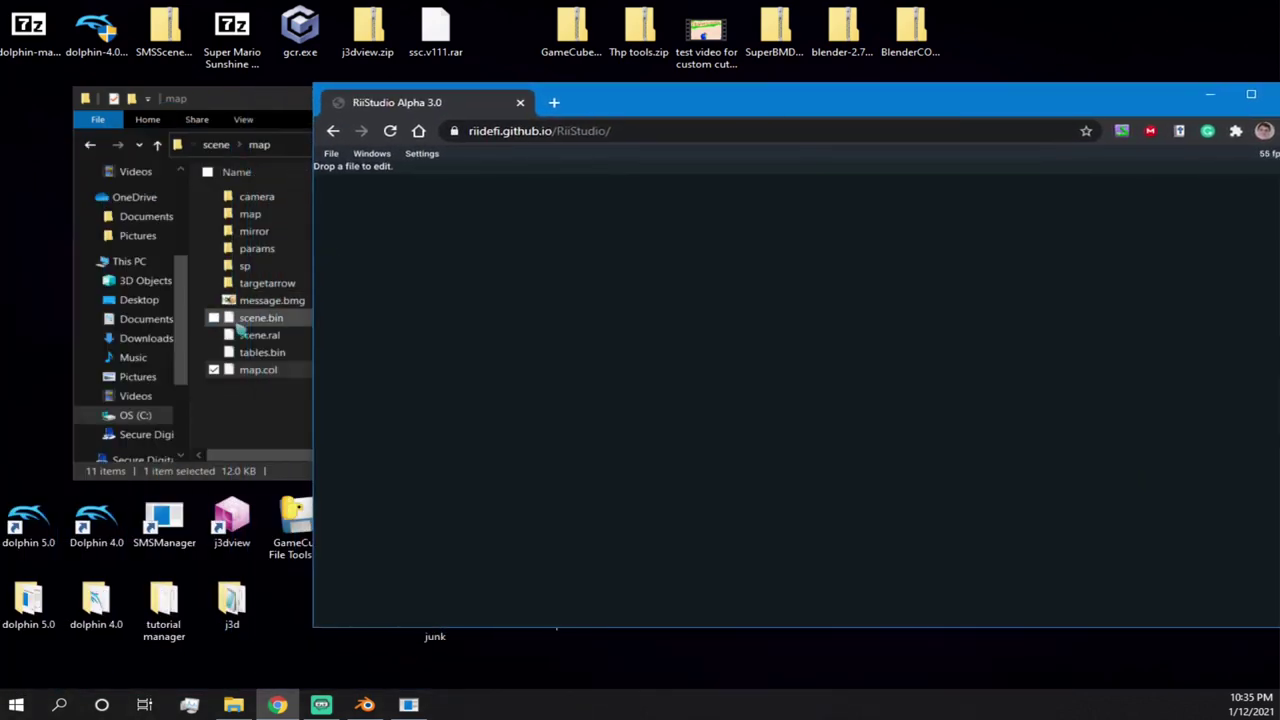
left_click(251, 370)
double_click(250, 214)
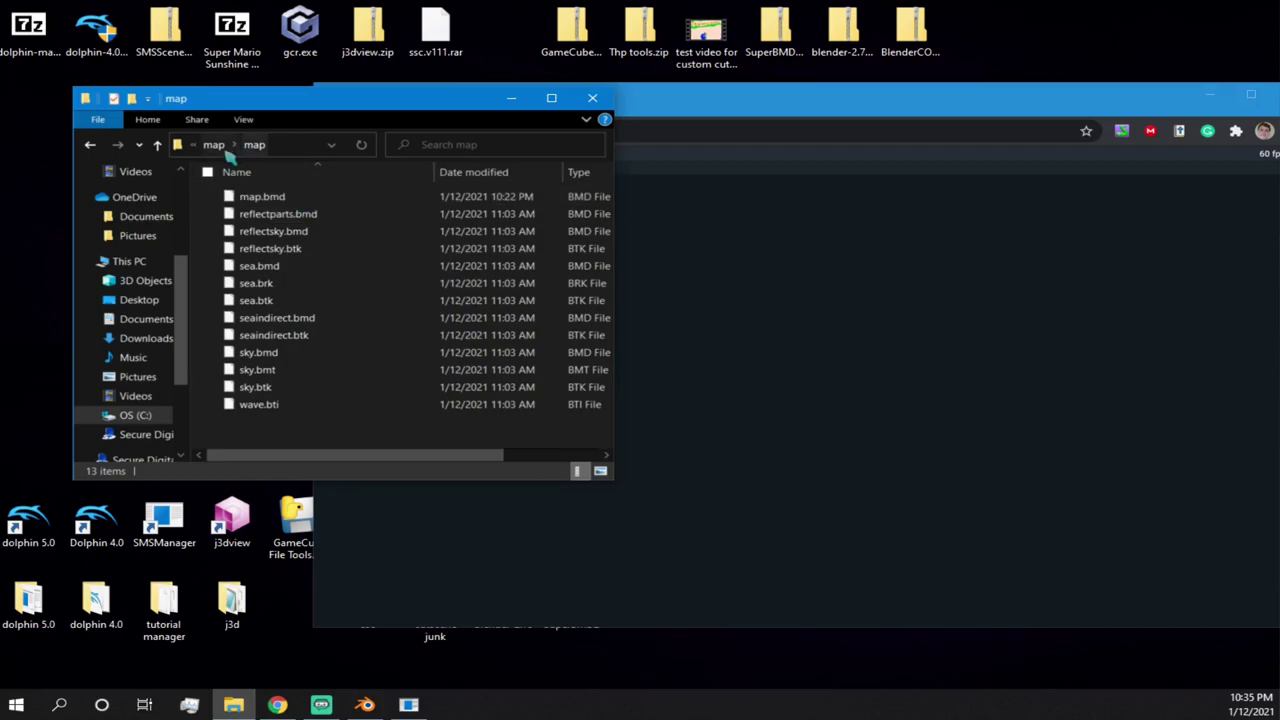
left_click_drag(277, 203, 731, 308)
left_click_drag(638, 207, 813, 398)
left_click_drag(860, 103, 667, 4)
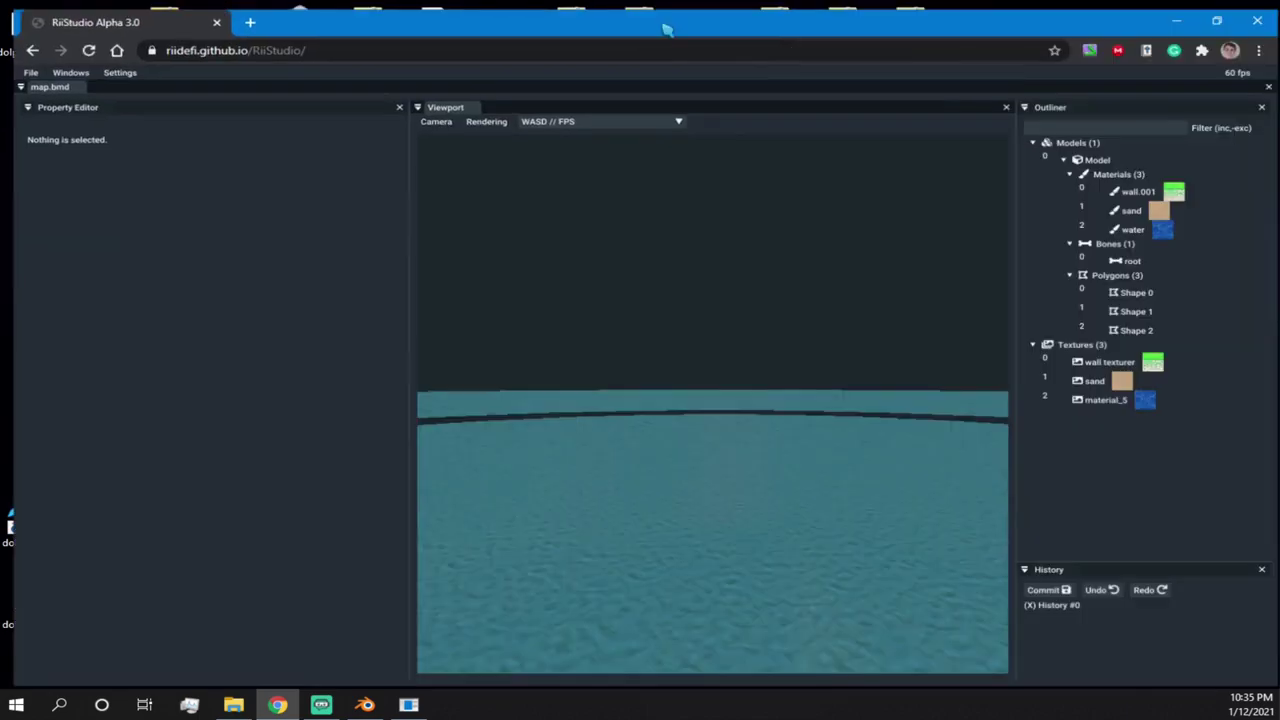
- Examine the island, the green land strip and the water surface from above and below the sea in the model viewport
left_click_drag(700, 342, 830, 650)
key("s")
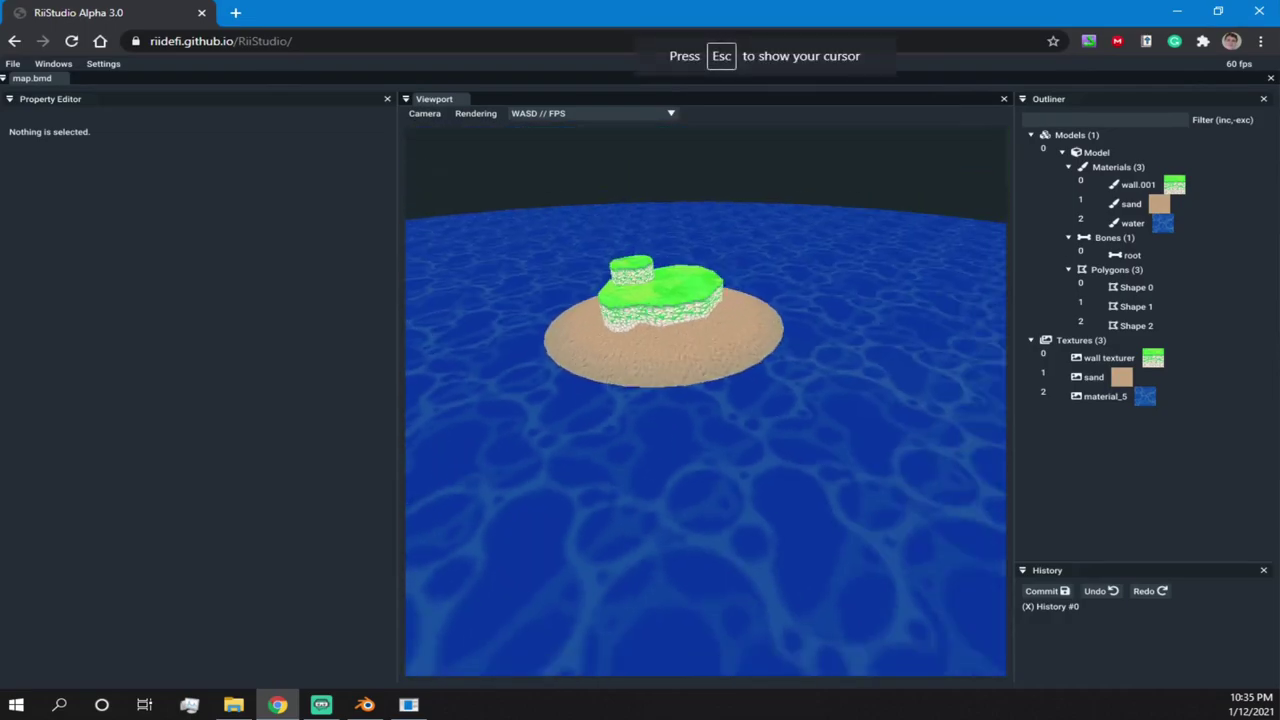
key("s")
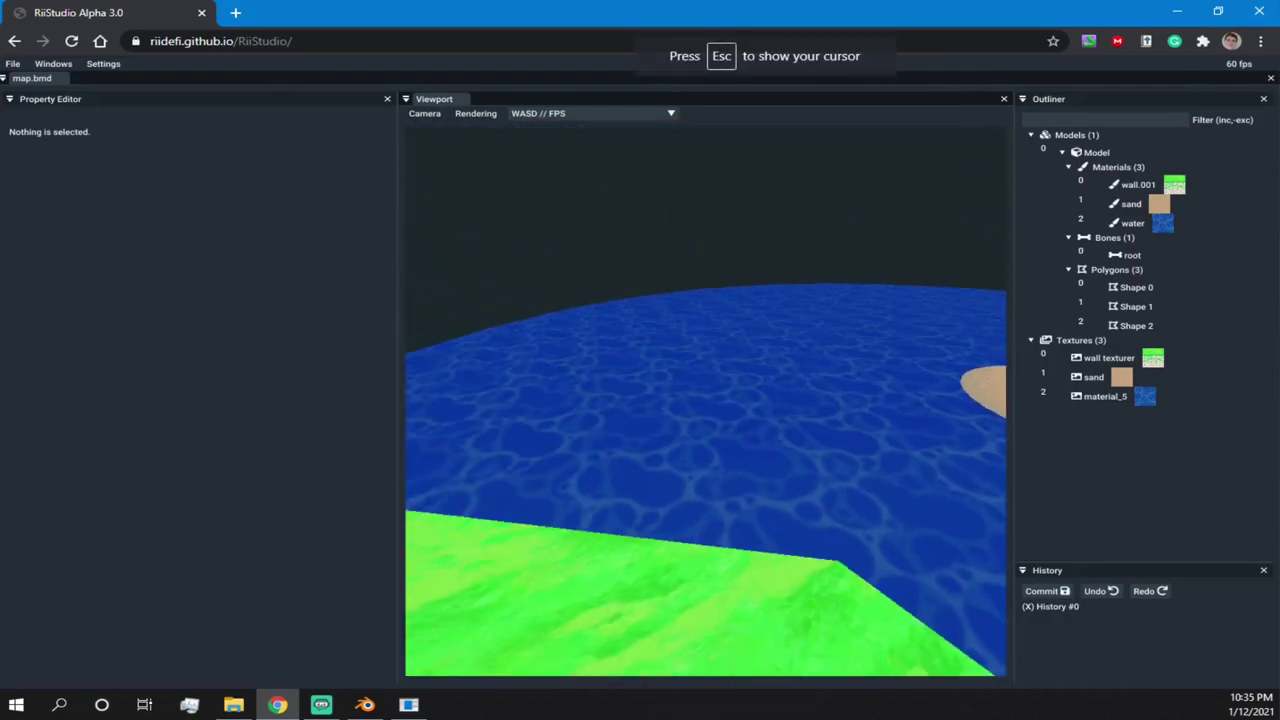
key("s")
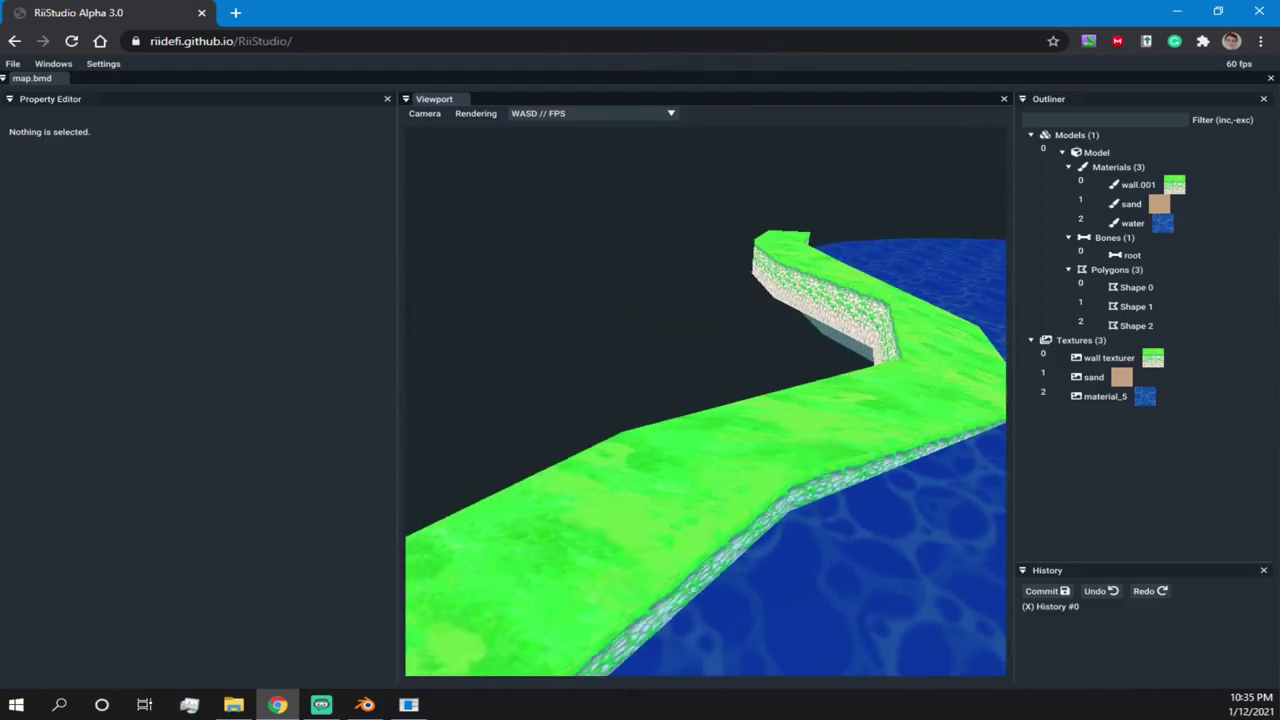
key("s")
key("w")
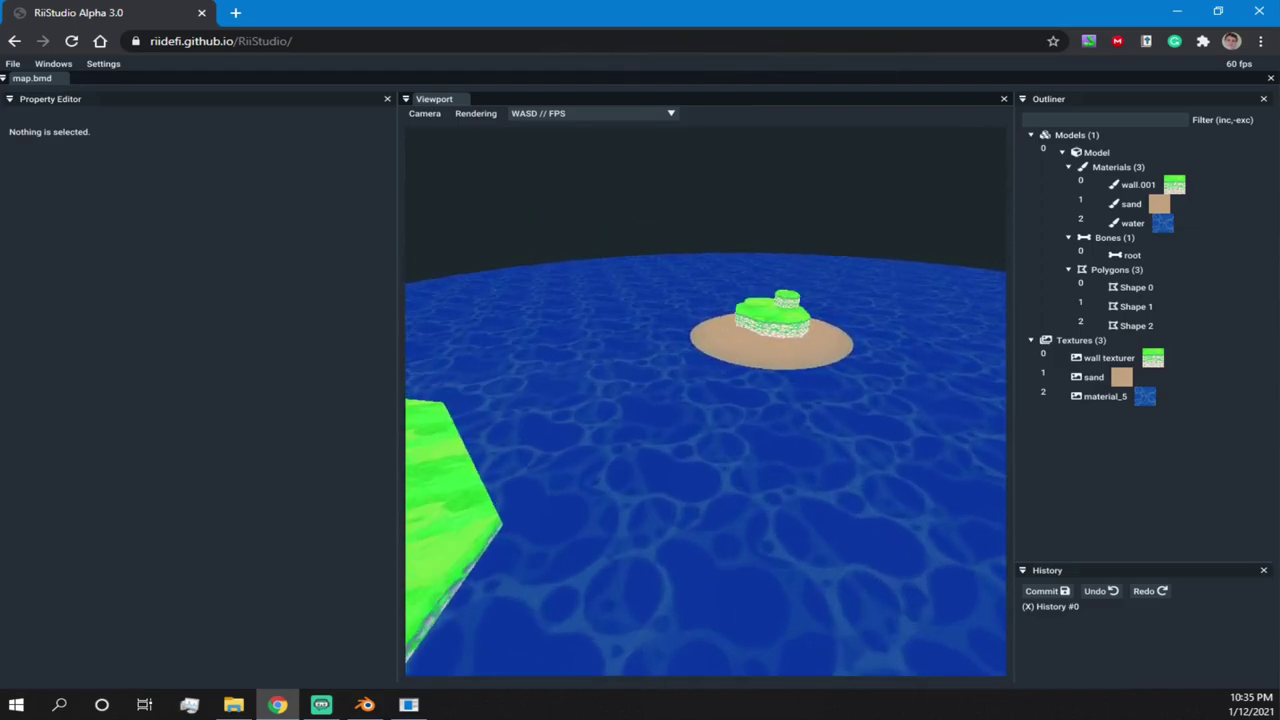
key("s")
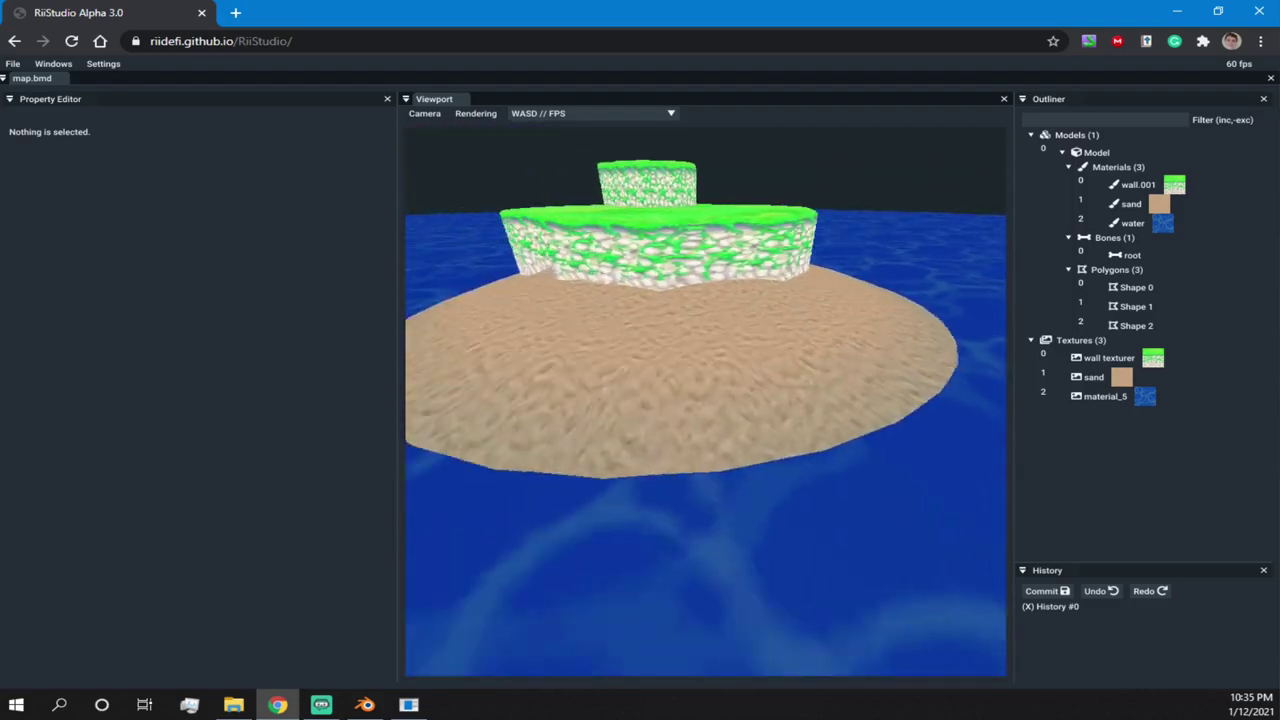
key("w")
key("s")
key("a")
key("s")
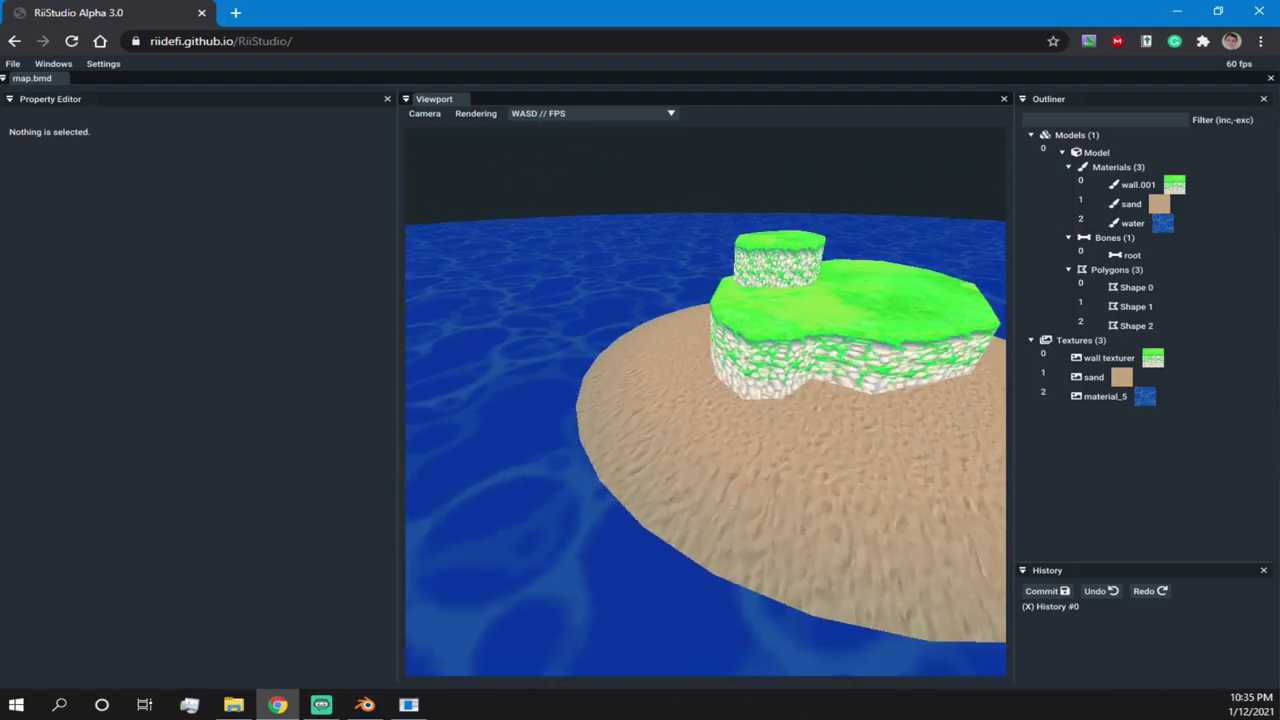
key("w")
key("d")
key("s")
key("s")
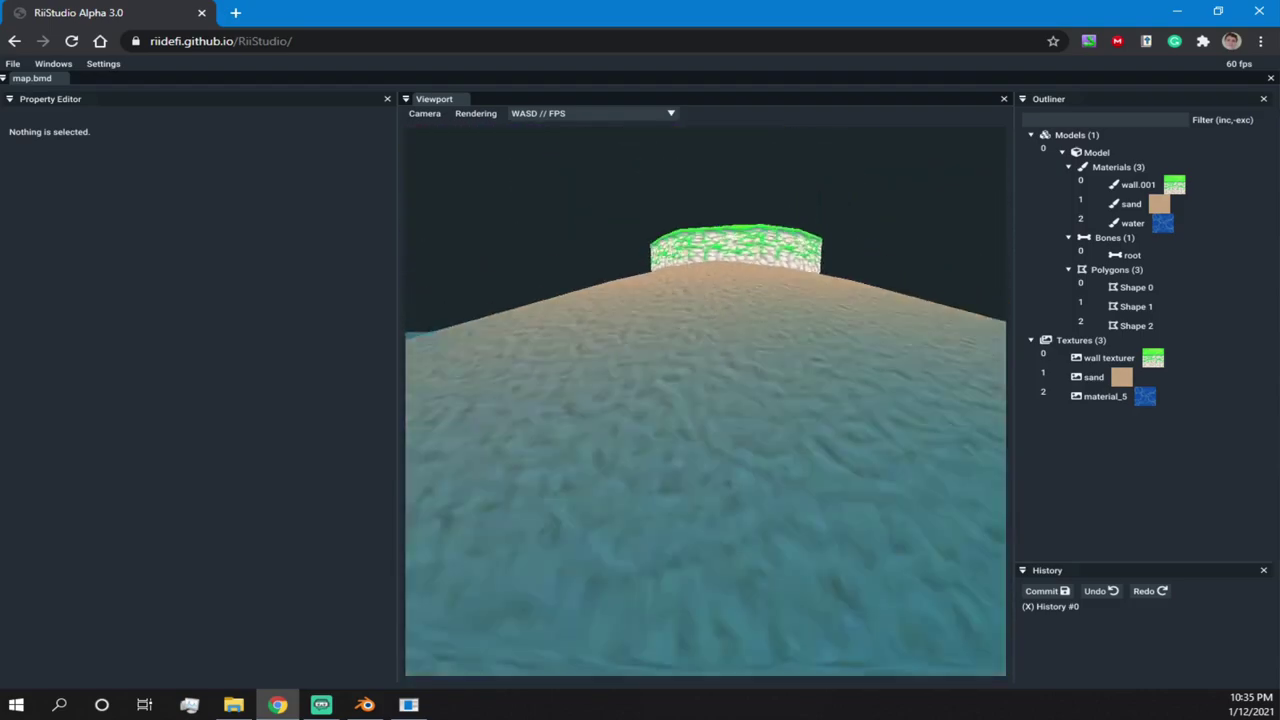
key("w")
key("a")
key("s")
key("w")
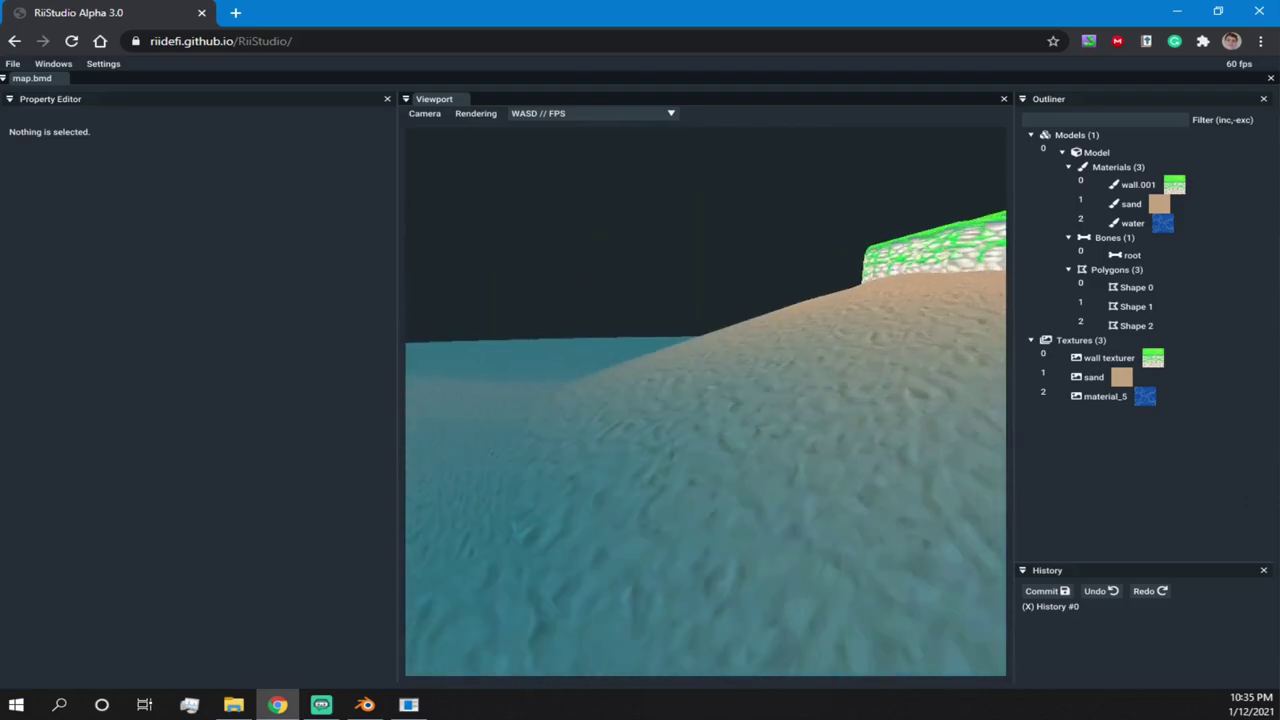
key("space")
- Select the water material and set its J3D Data flag to 4
left_click(1160, 397)
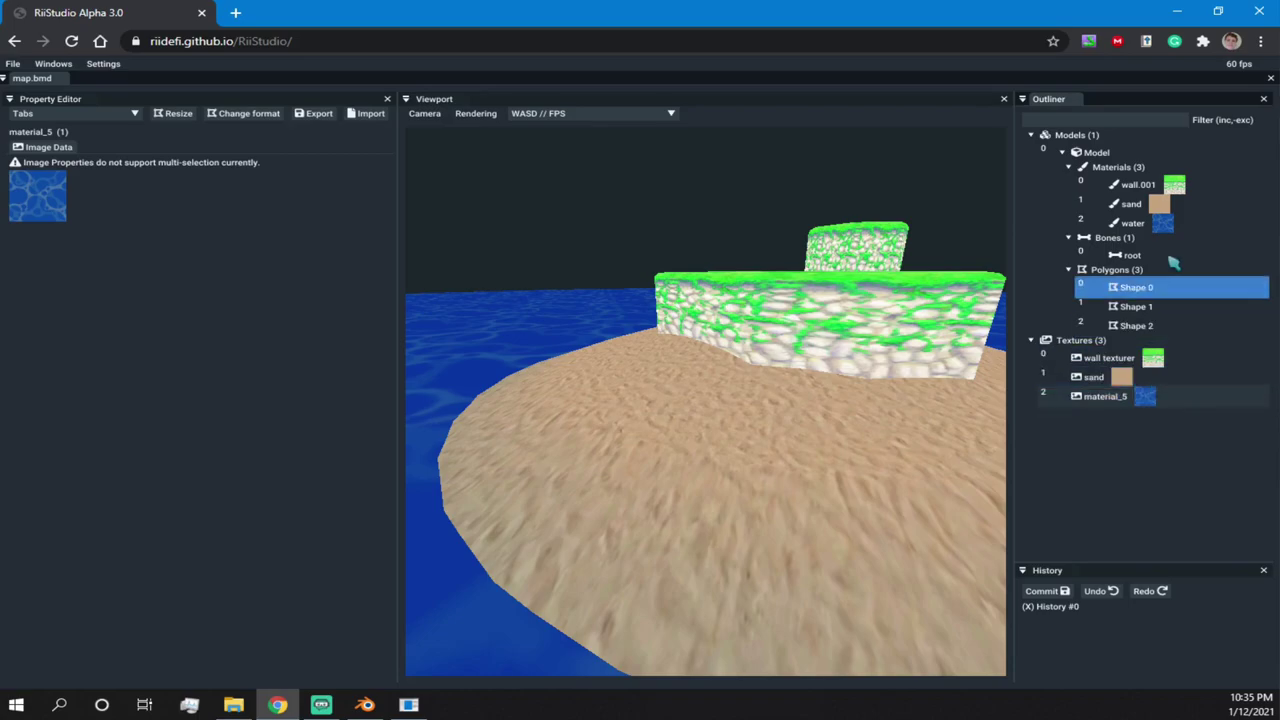
left_click_drag(1180, 268, 1190, 222)
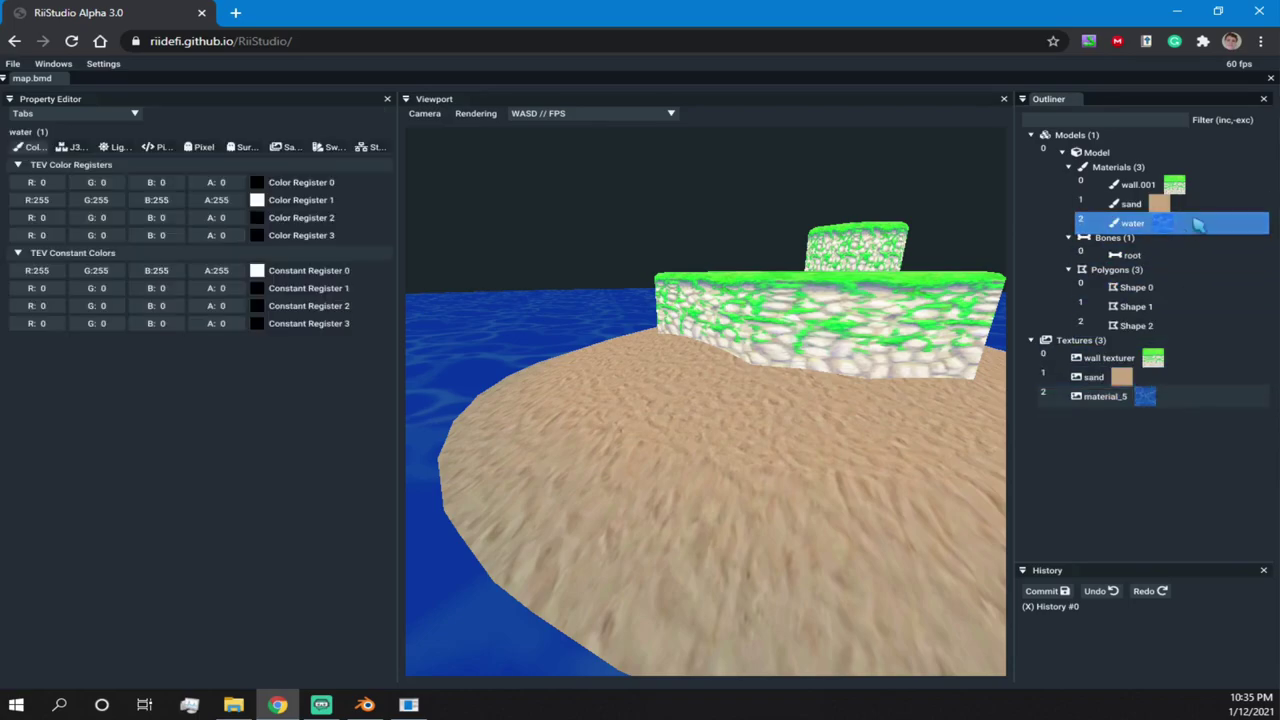
left_click(76, 148)
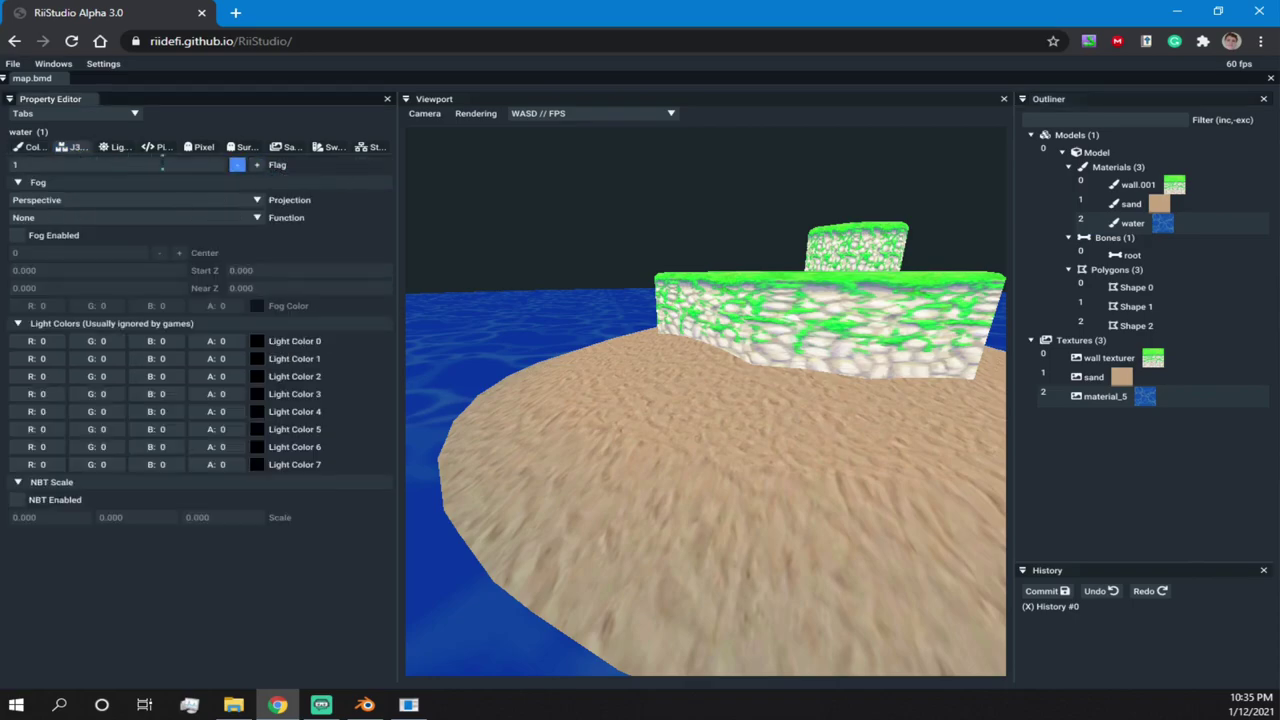
left_click(257, 166)
left_click(257, 166)
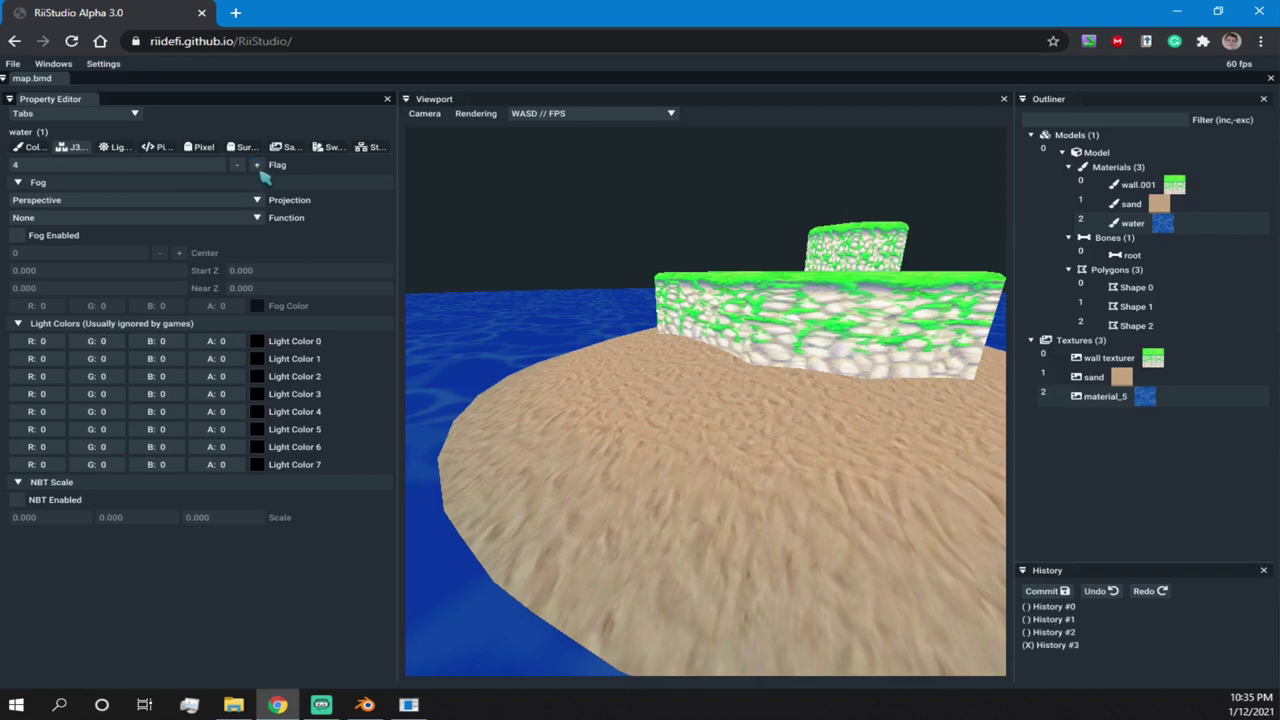
- Set the water material's first pixel alpha comparison to Always pass
left_click(160, 148)
left_click(199, 147)
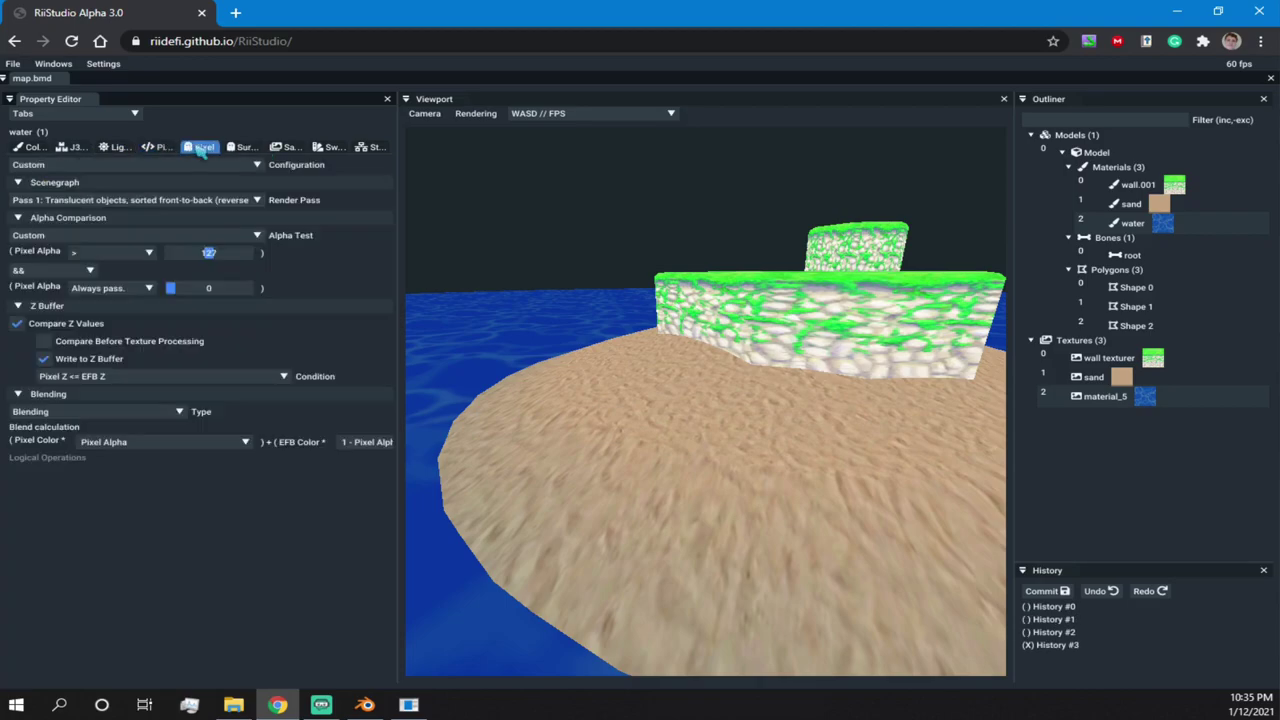
left_click(148, 254)
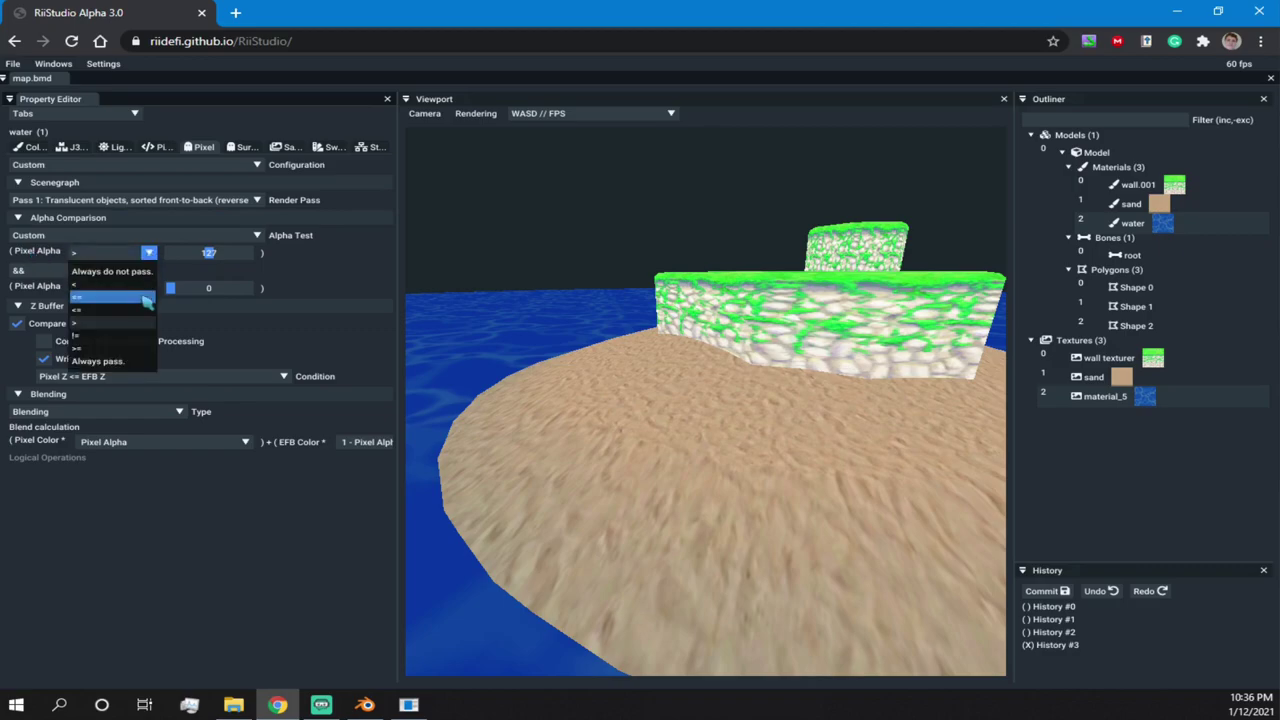
left_click(134, 362)
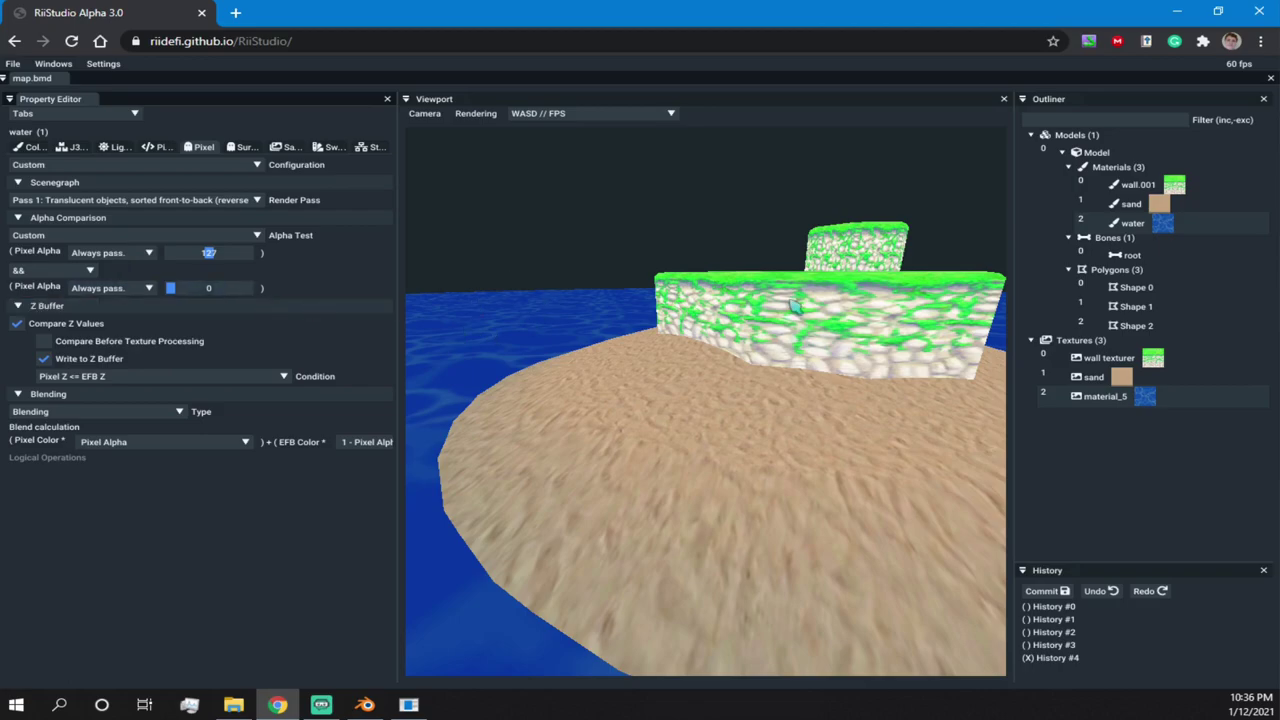
- Save the edited model as map.bmd and show the downloaded file in its folder
left_click(12, 64)
left_click(28, 92)
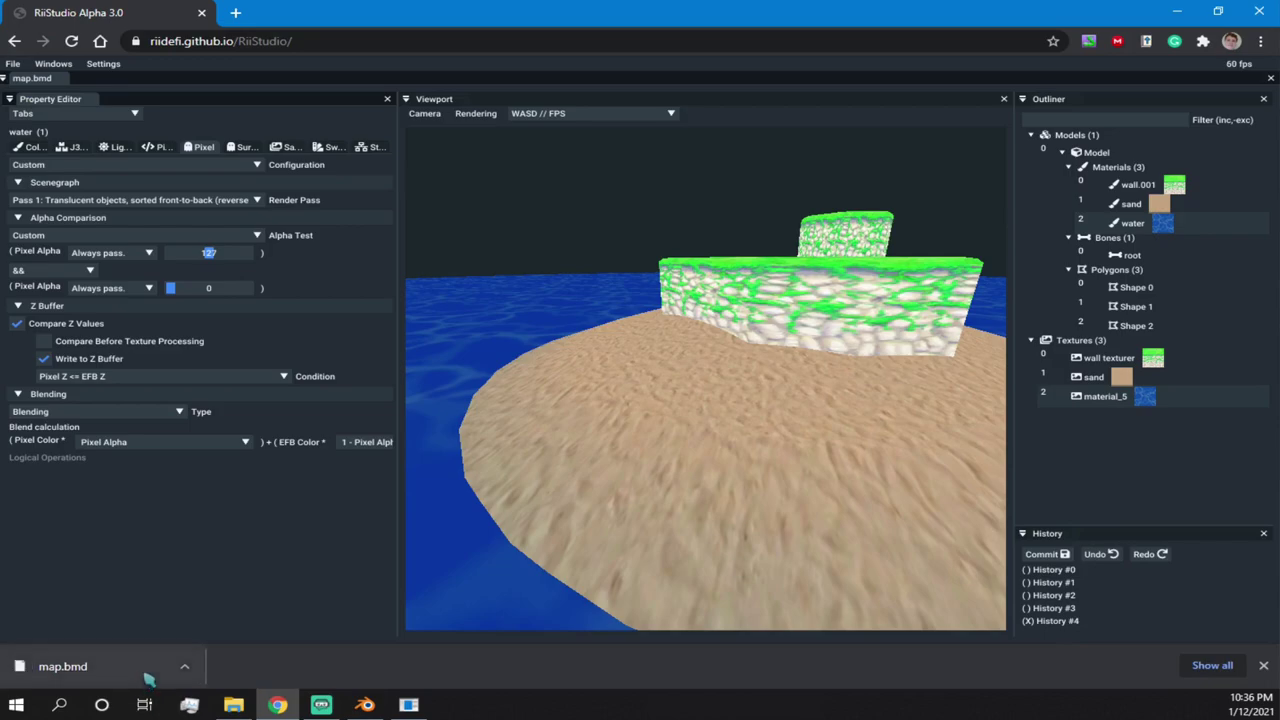
left_click(184, 666)
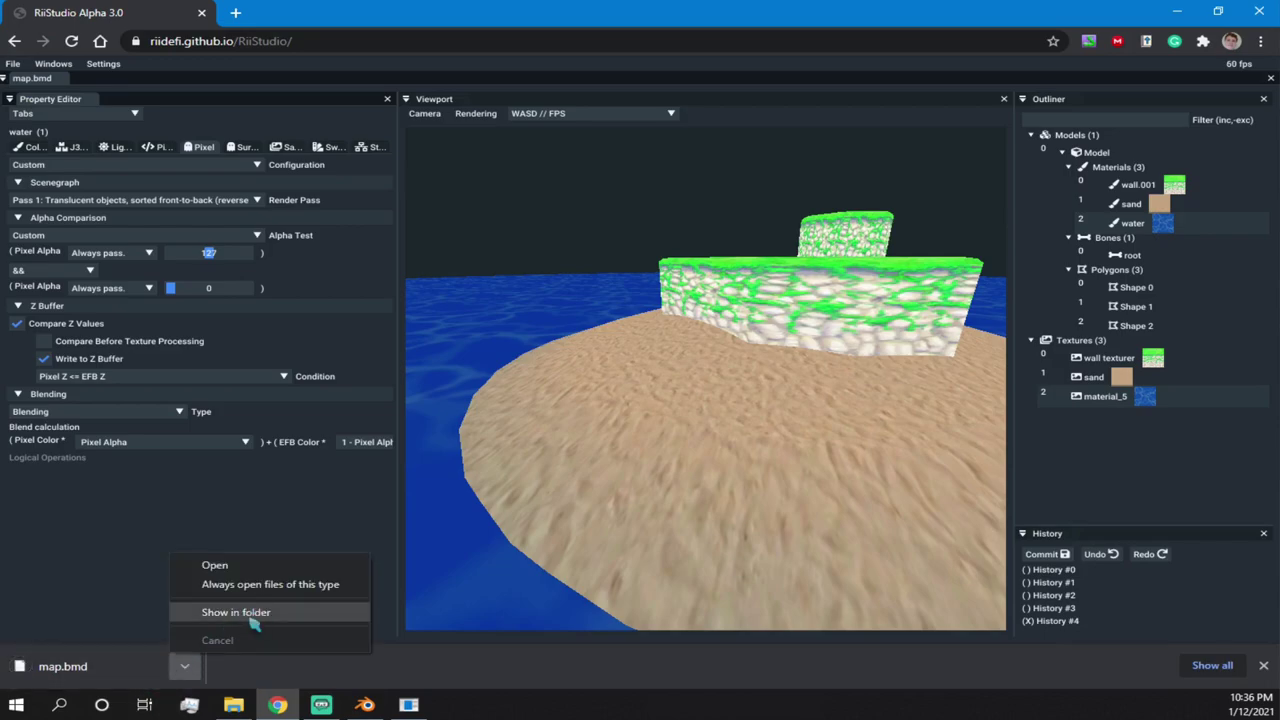
left_click(253, 612)
- Close RiiStudio and move the downloaded map.bmd into the scene's inner map folder, replacing the old model
left_click(1271, 6)
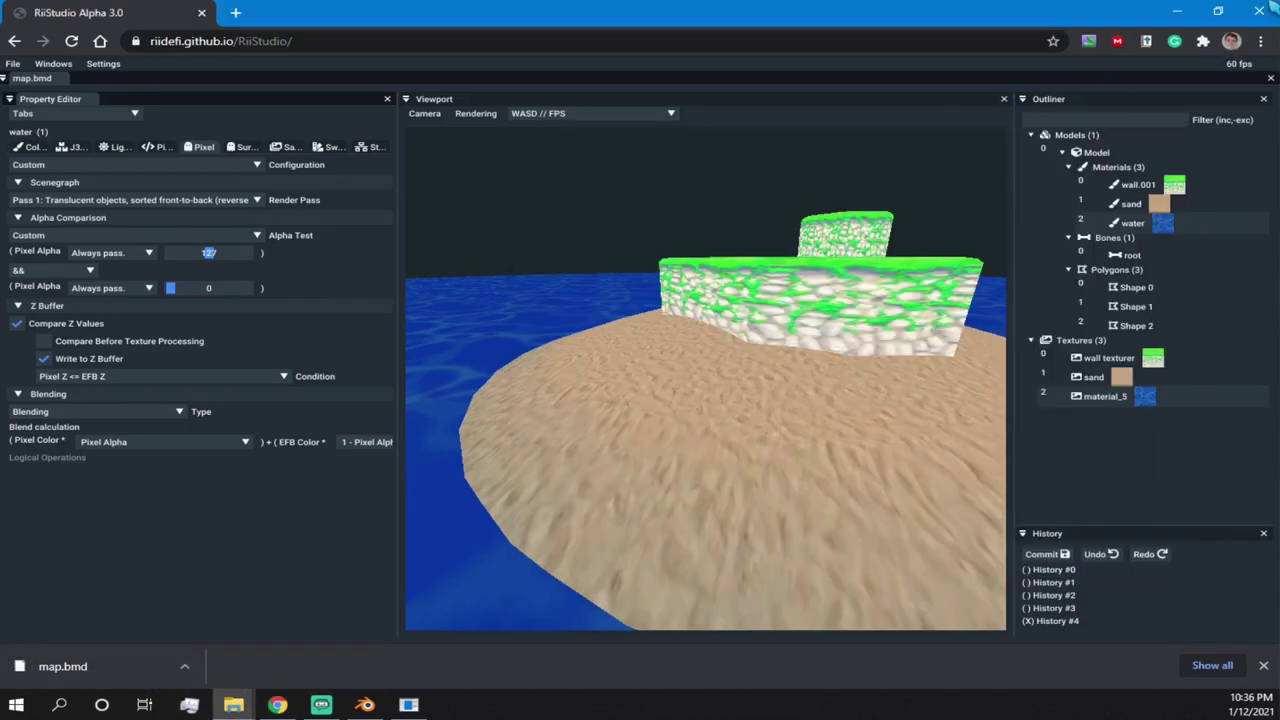
left_click(1272, 6)
left_click_drag(752, 256, 402, 435)
left_click(605, 217)
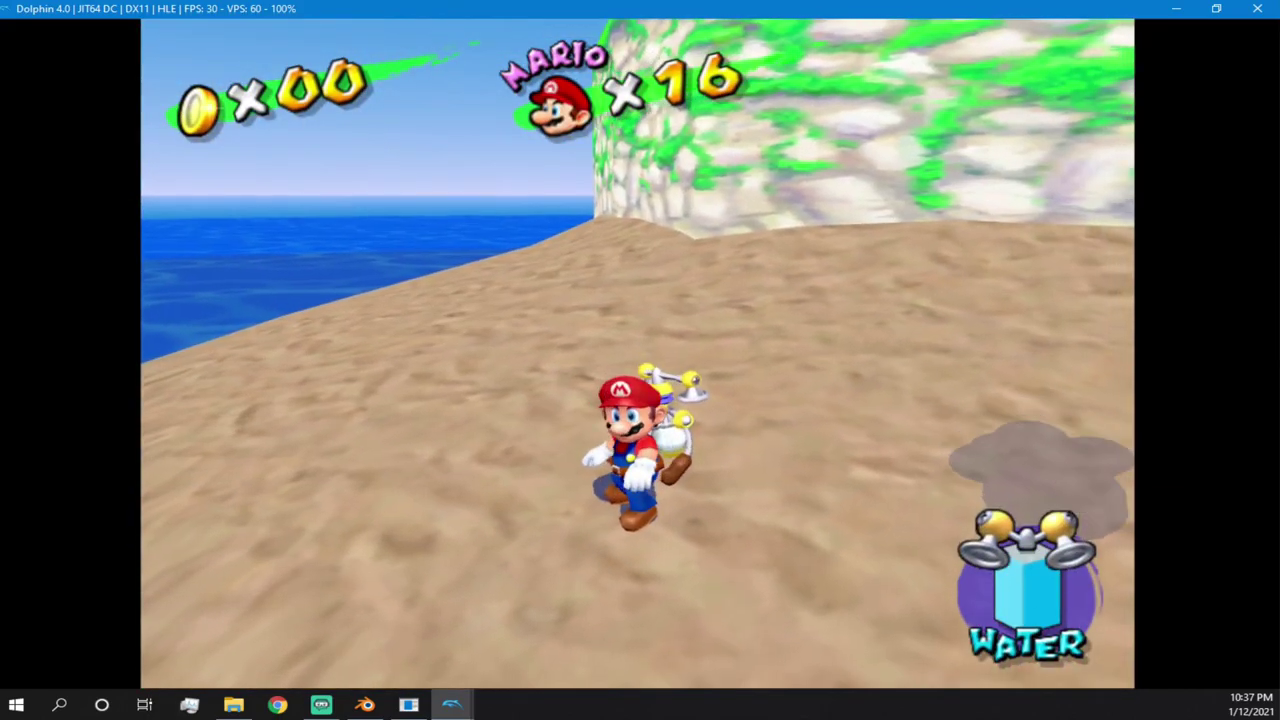
- Save the state of the running level in Dolphin 4.0
key("shift+F1")
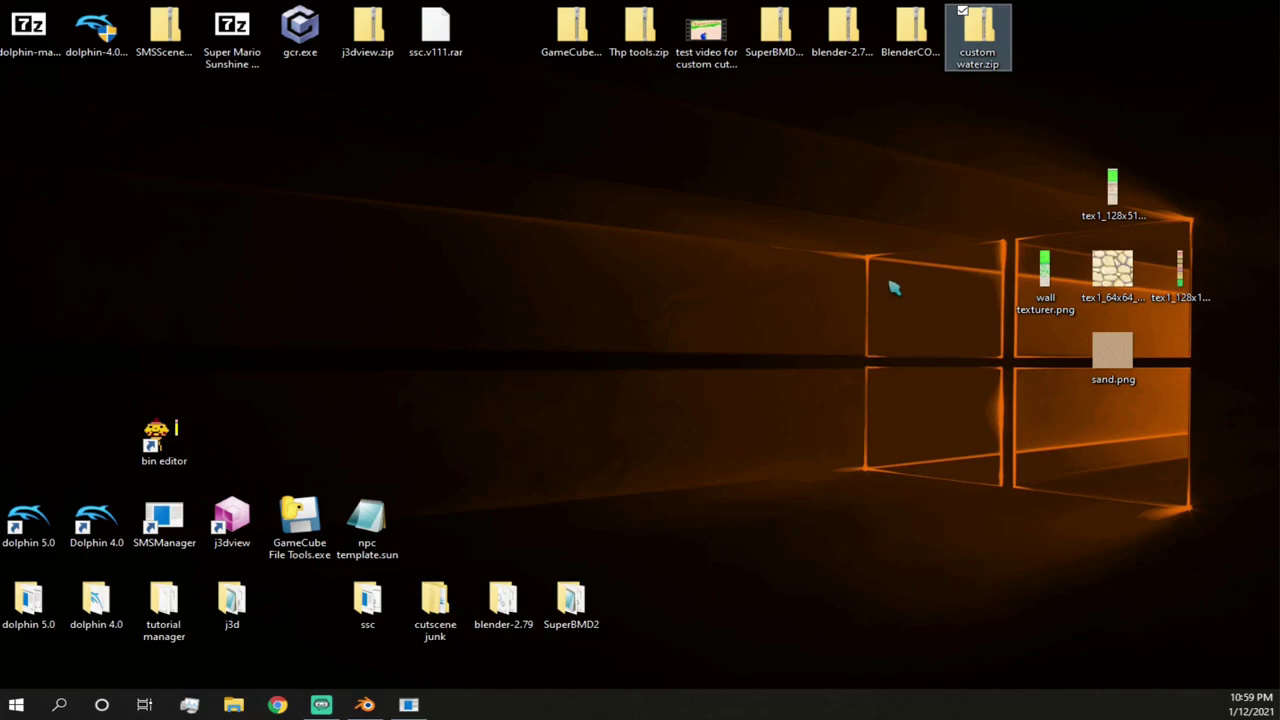
- Open custom water.zip from the desktop, move its window aside and start SMS Project Manager
double_click(997, 60)
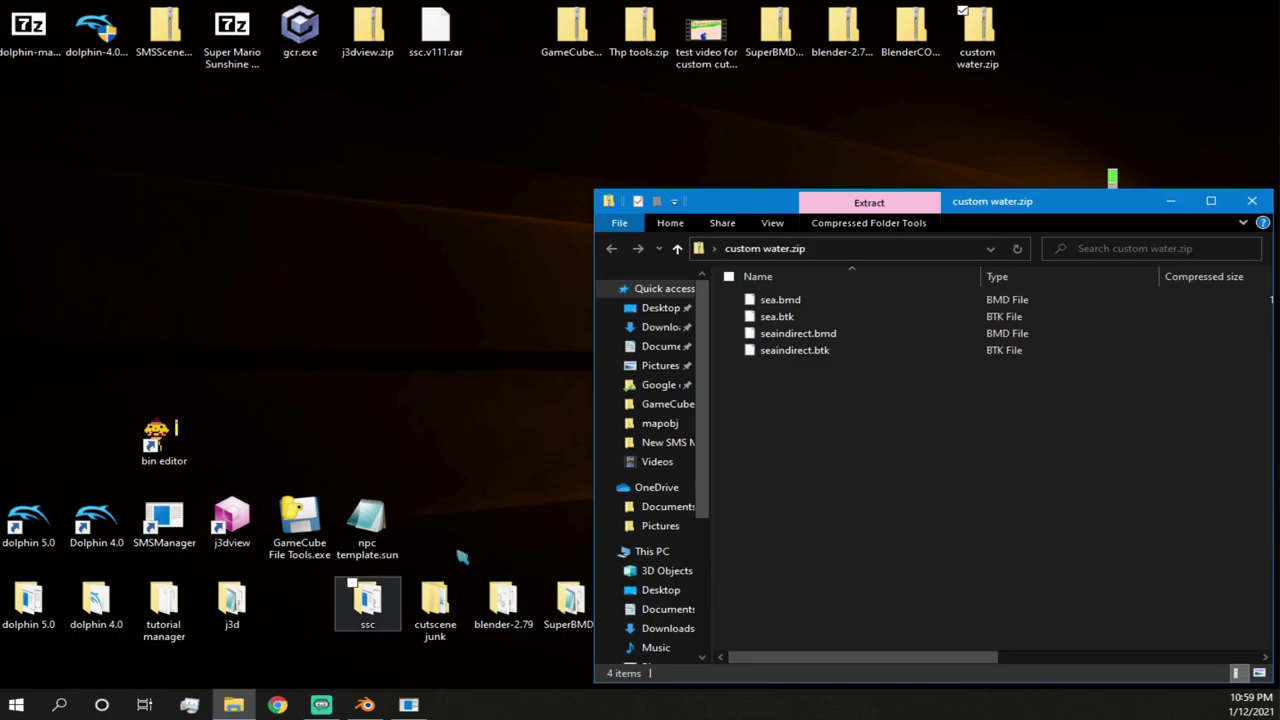
left_click_drag(1008, 201, 1050, 188)
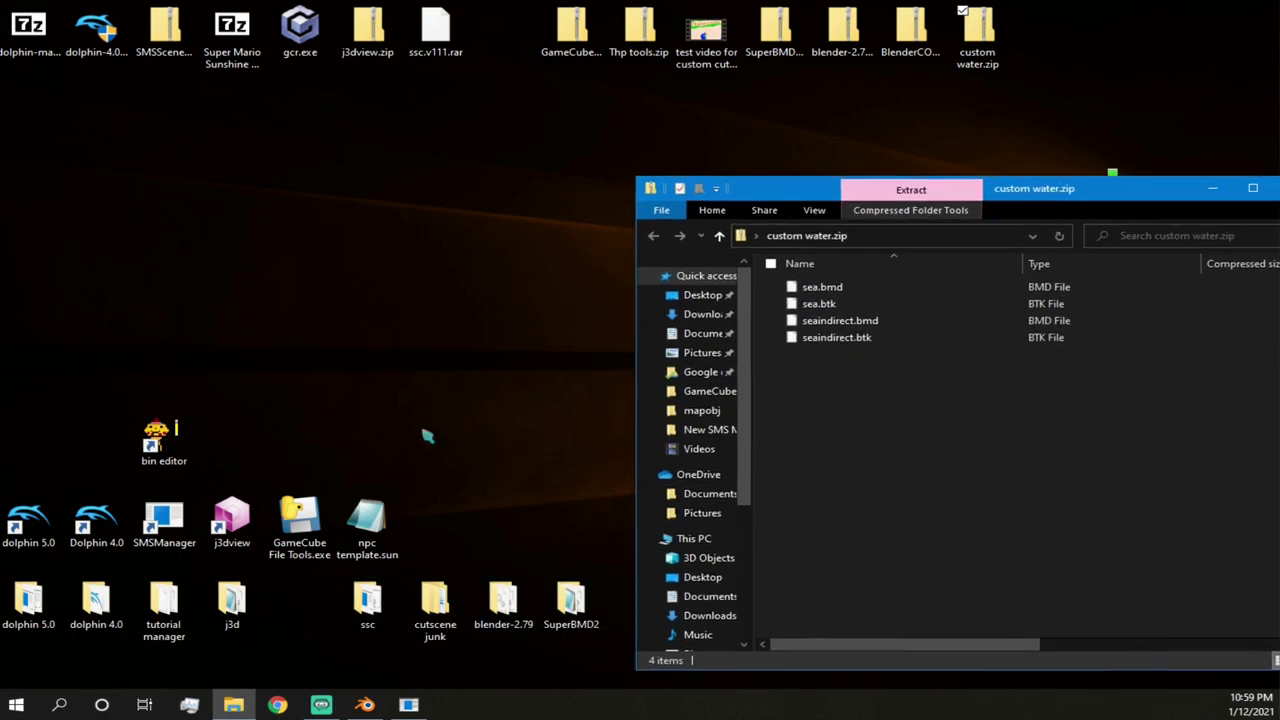
double_click(176, 530)
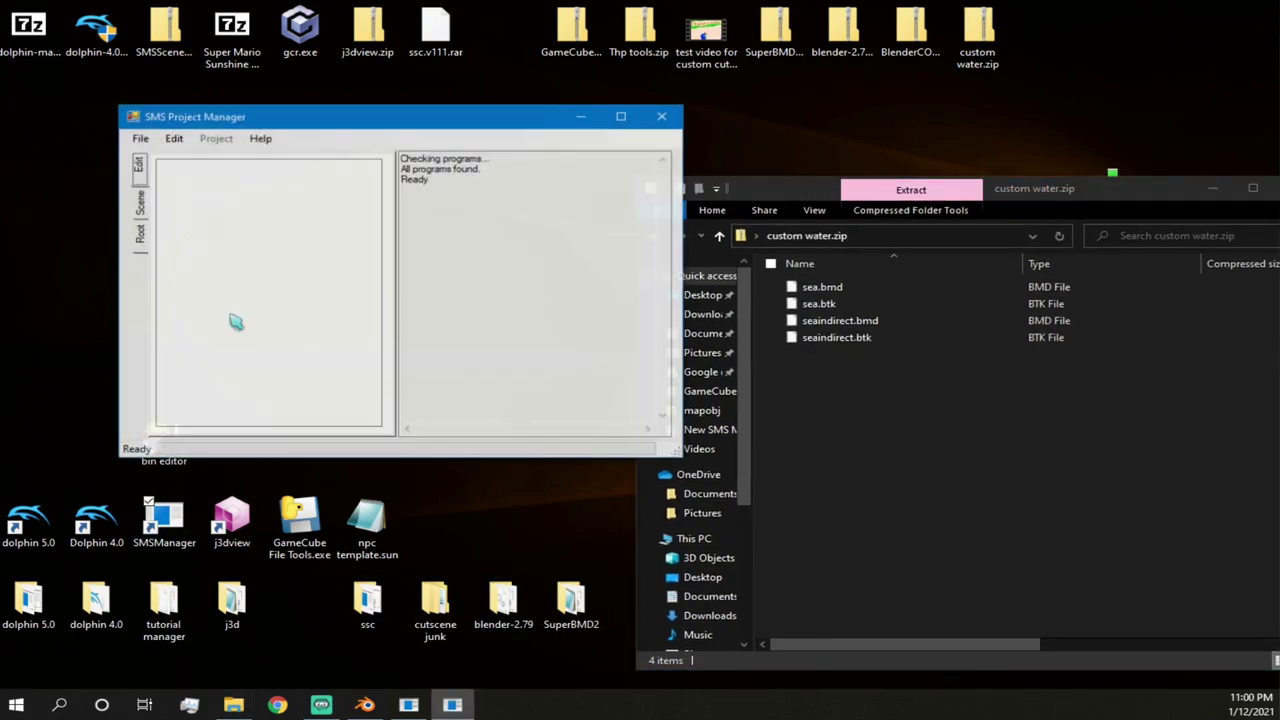
- Open the existing Tutorial sunshine project in SMS Project Manager
left_click(139, 137)
mouse_move(215, 174)
left_click(338, 192)
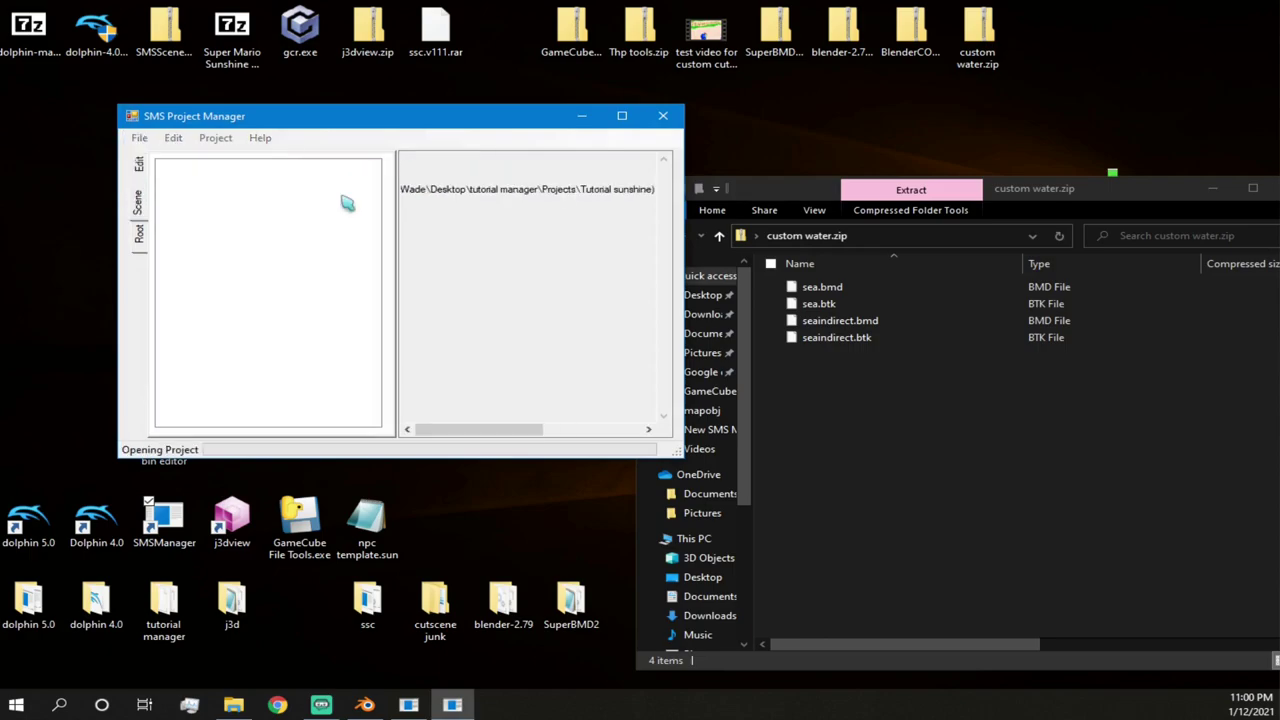
left_click(728, 401)
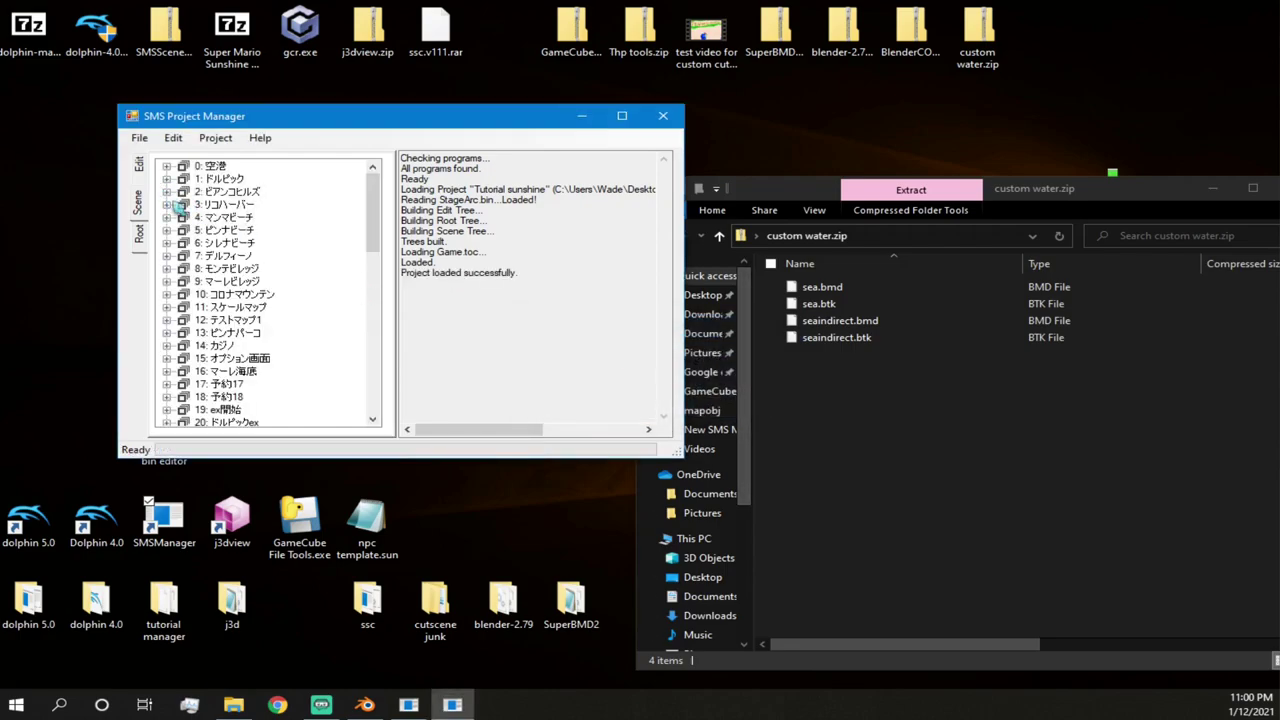
- Show mamma0.arc's scene folder from the scene list and open its inner map folder
left_click(167, 192)
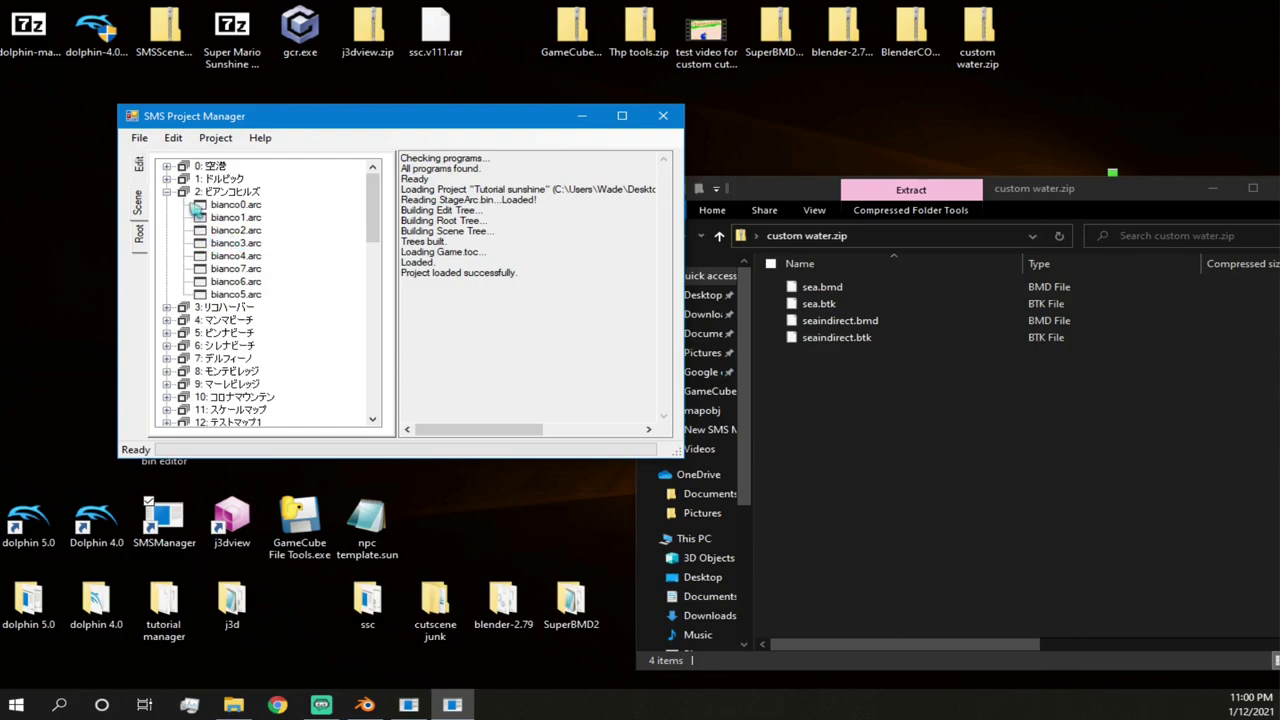
left_click(167, 192)
left_click(167, 217)
right_click(234, 231)
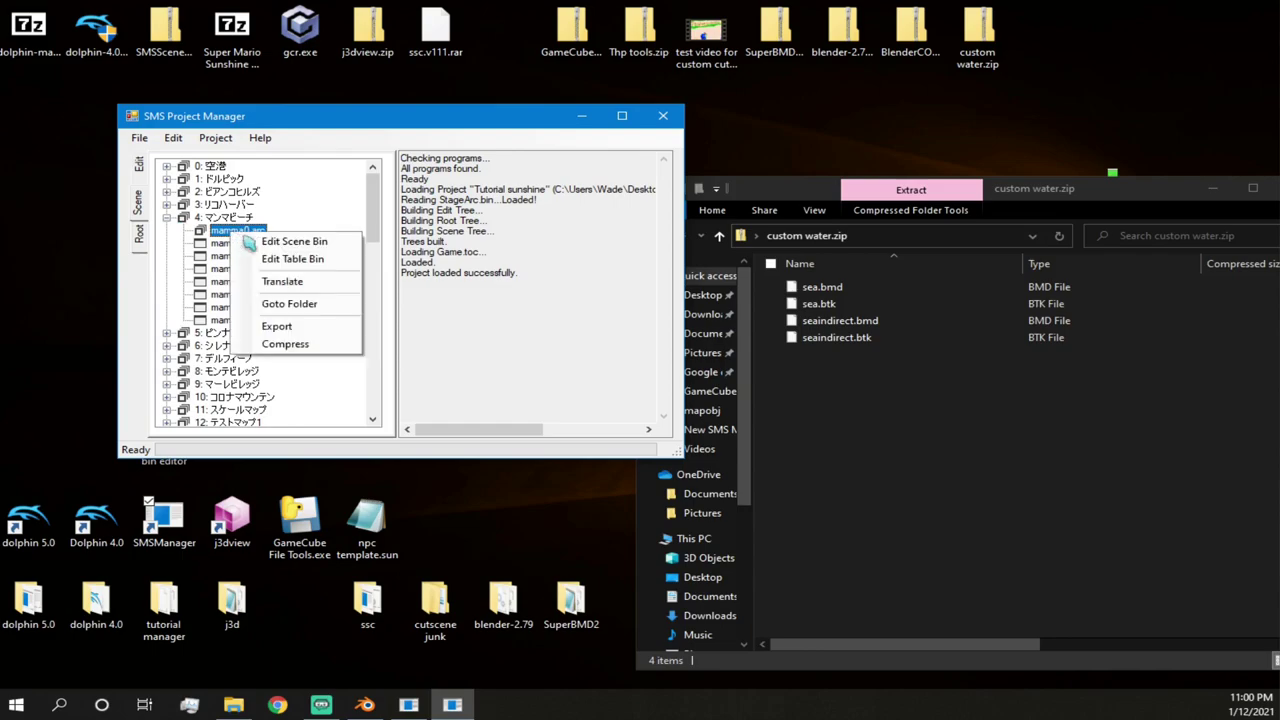
left_click(305, 307)
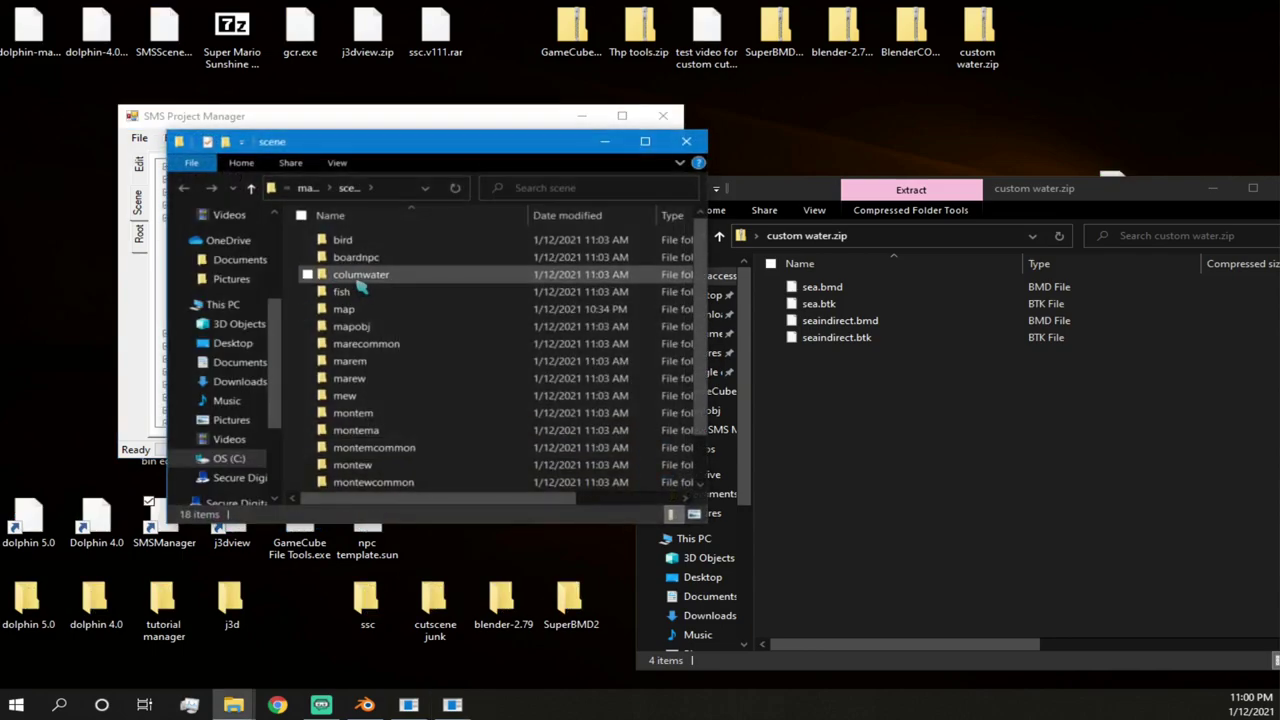
double_click(318, 308)
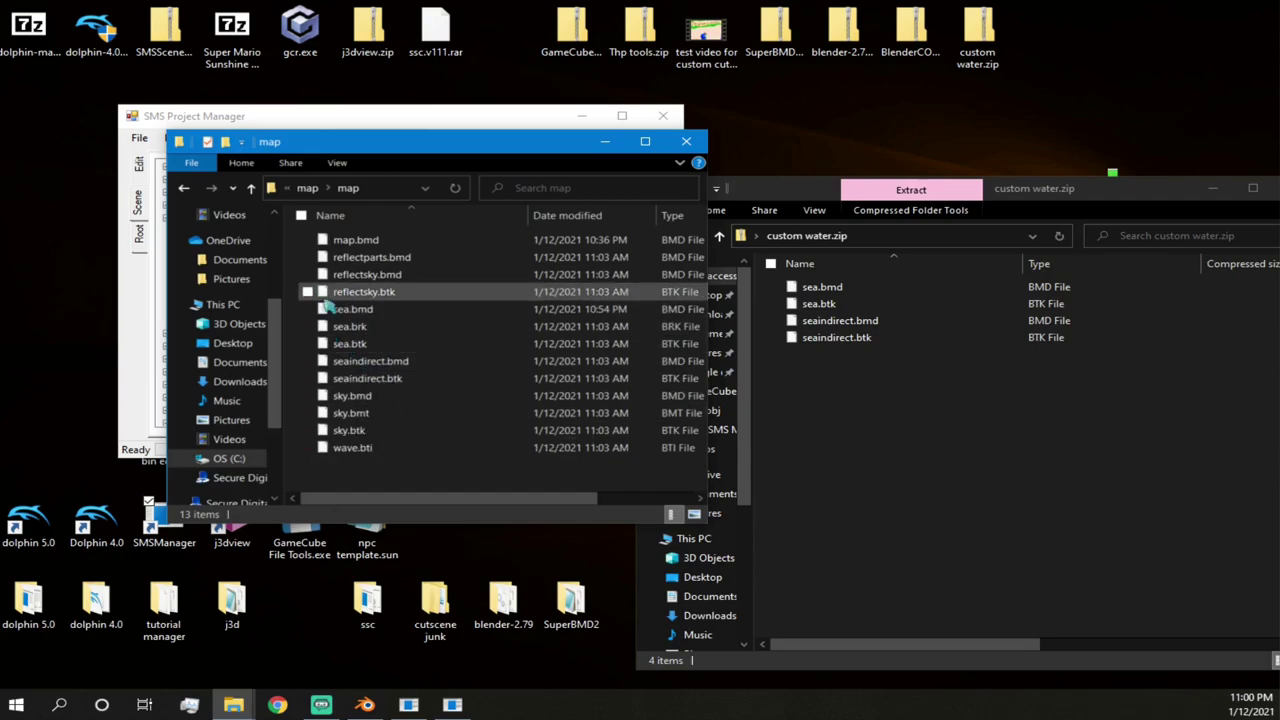
- Delete the original sea.bmd, sea.brk, sea.btk, seaindirect.bmd and seaindirect.btk from the inner map folder
left_click_drag(296, 309, 397, 378)
right_click(397, 378)
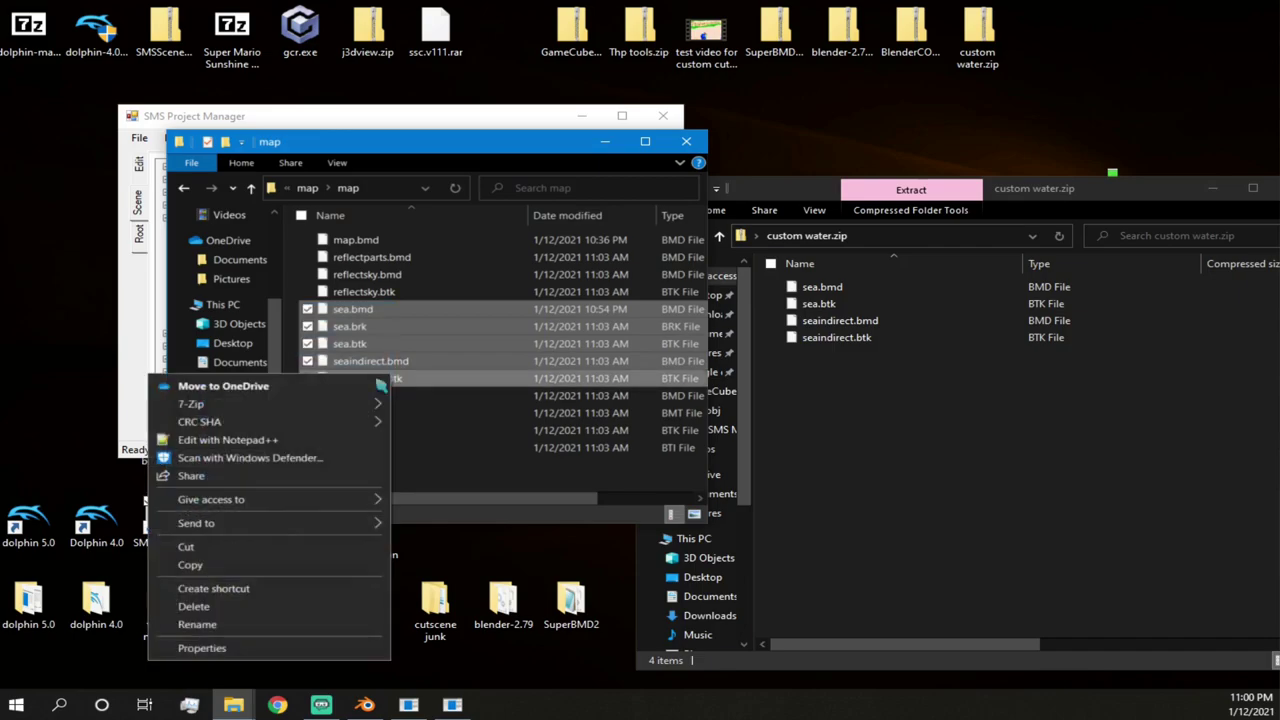
left_click(256, 605)
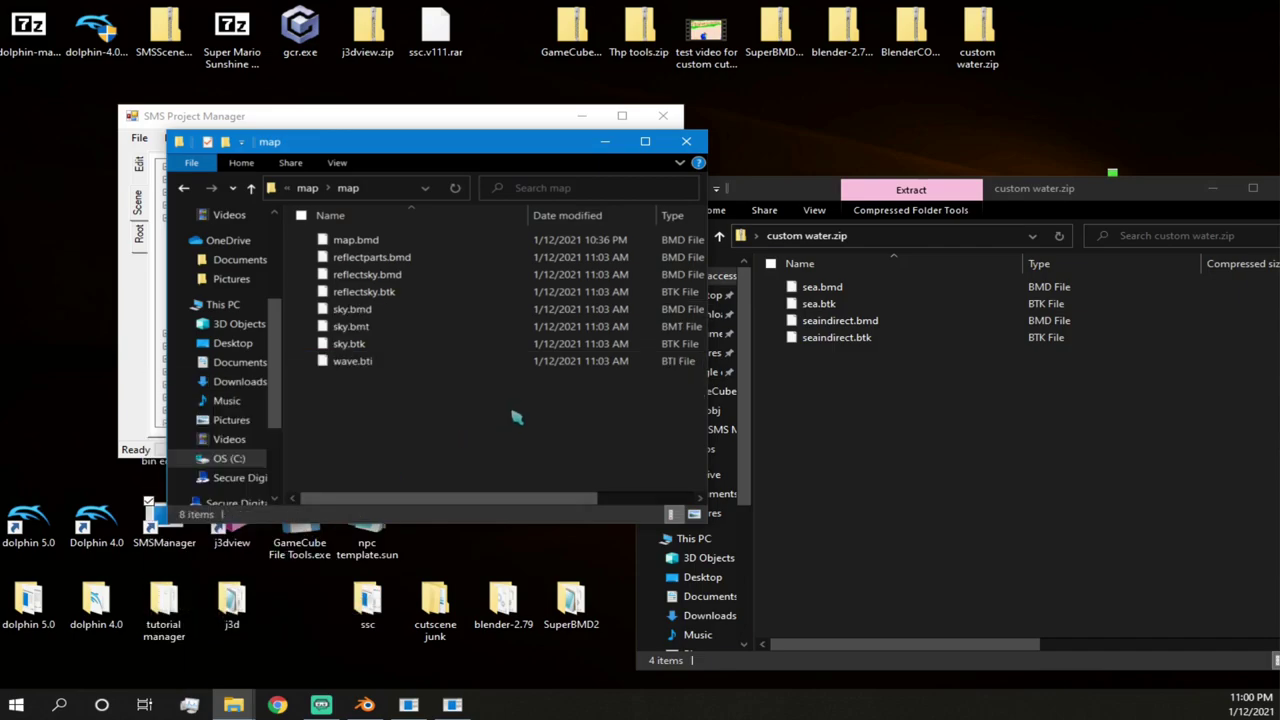
- Copy sea.bmd, sea.btk, seaindirect.bmd and seaindirect.btk from custom water.zip into the map folder, then close the archive
left_click_drag(830, 420, 832, 288)
right_click(832, 288)
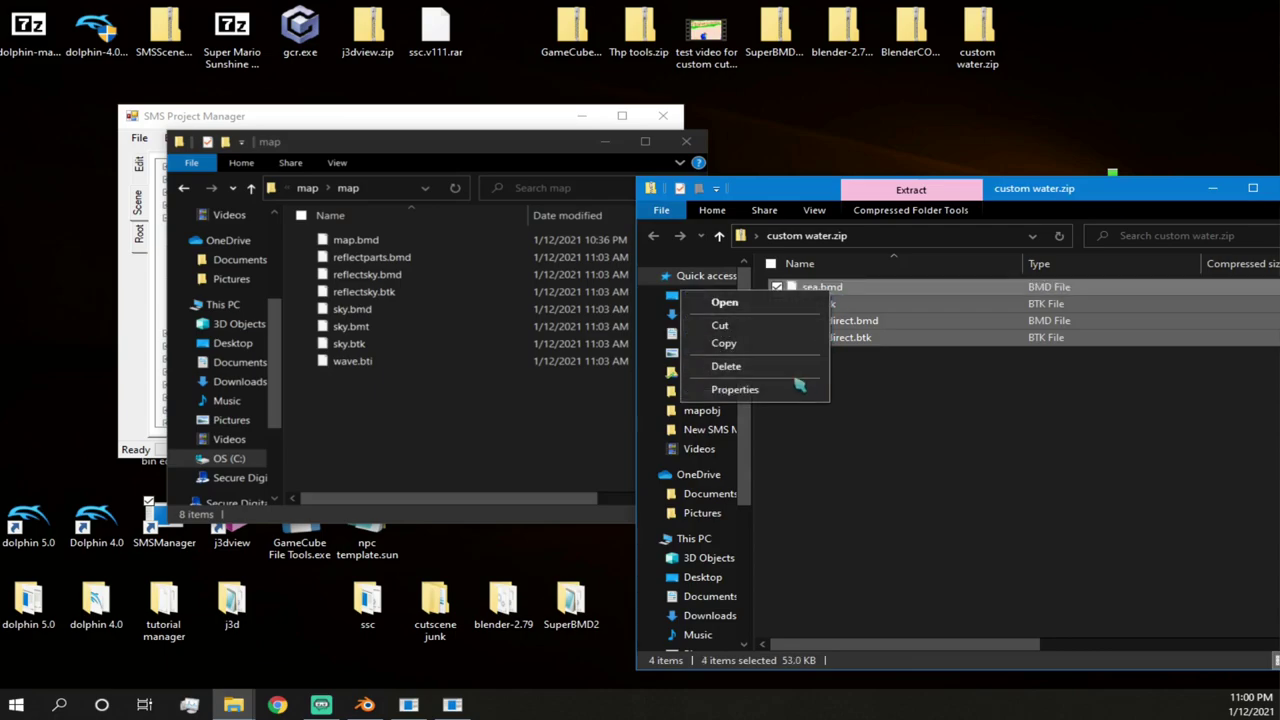
right_click(838, 333)
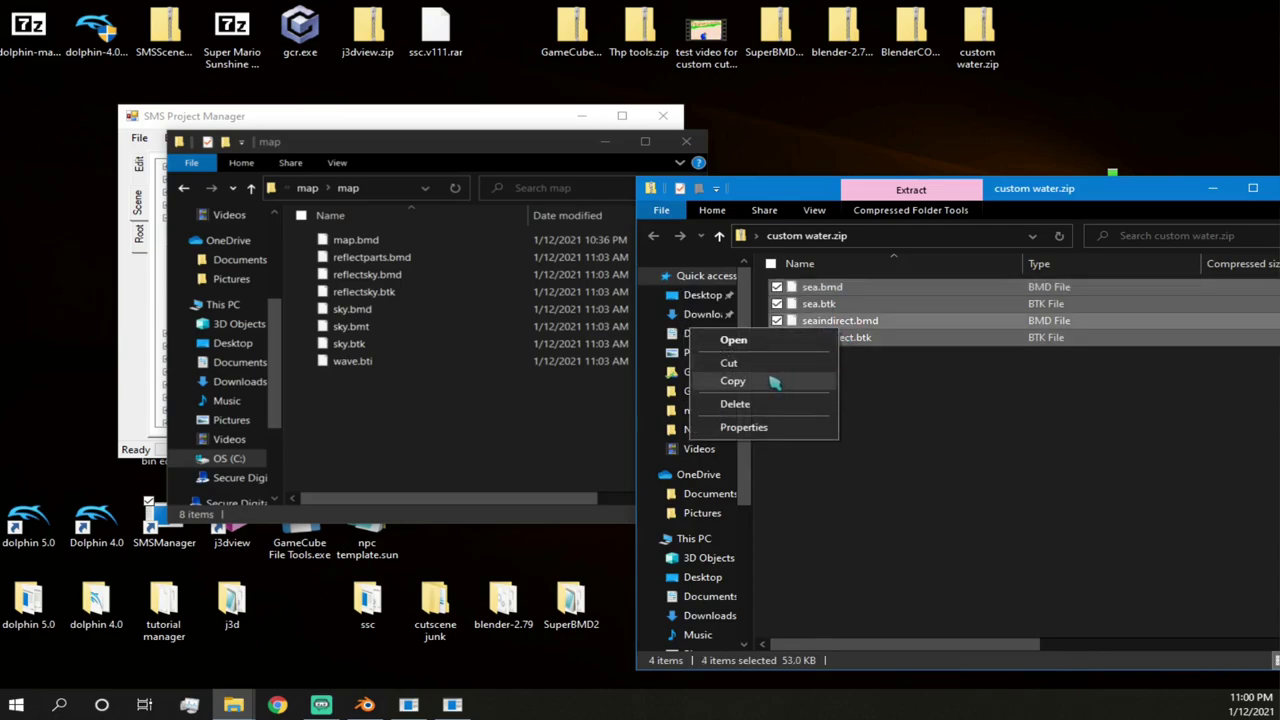
left_click(766, 381)
left_click(451, 420)
right_click(447, 410)
left_click(285, 523)
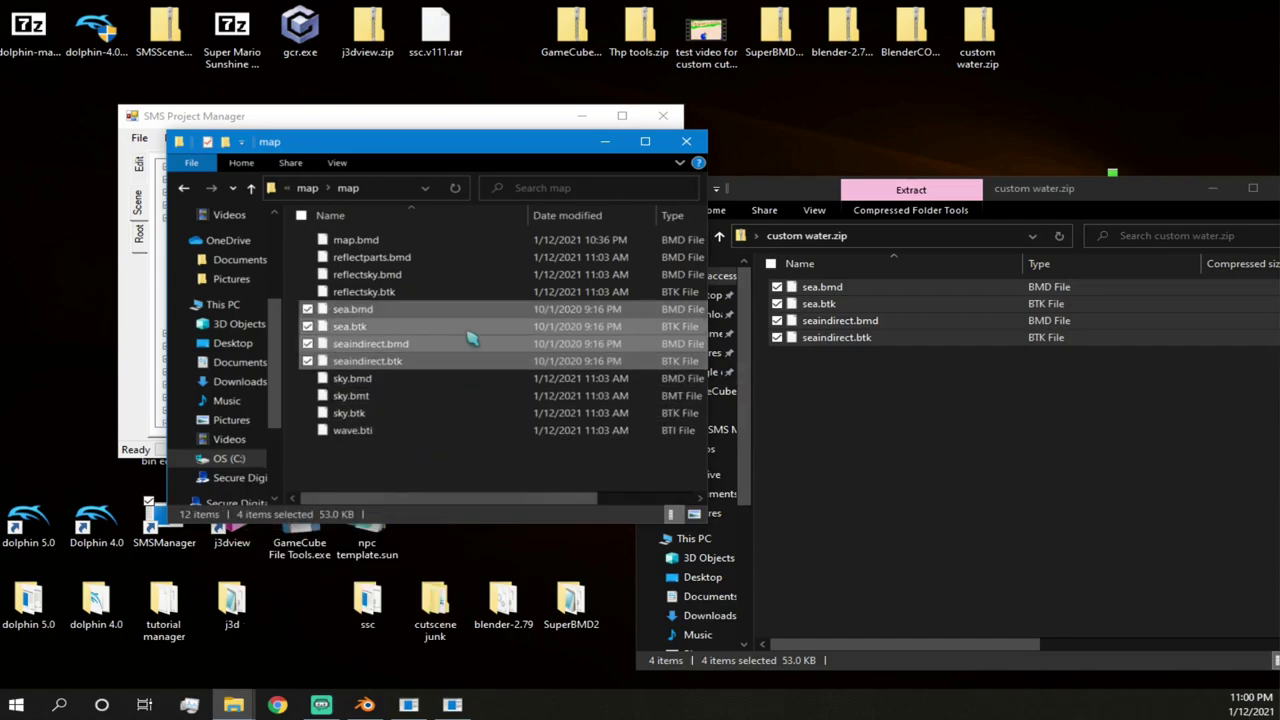
left_click_drag(1097, 190, 911, 173)
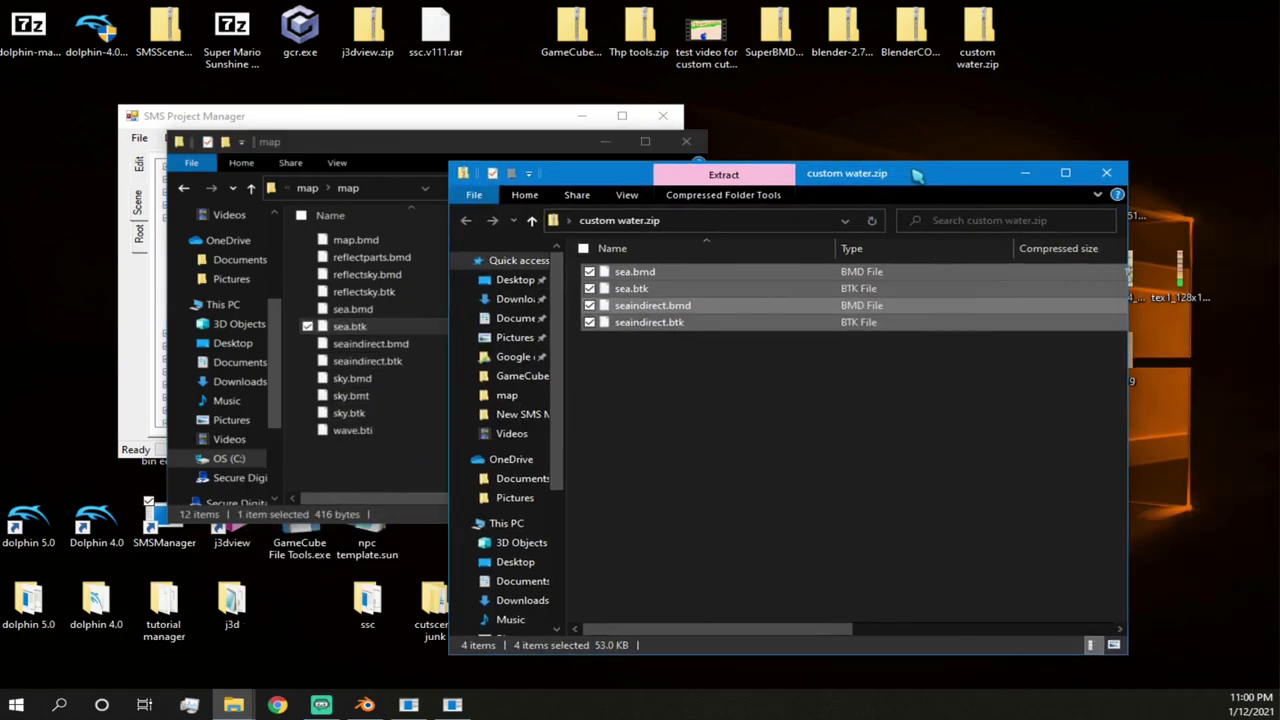
left_click(1108, 172)
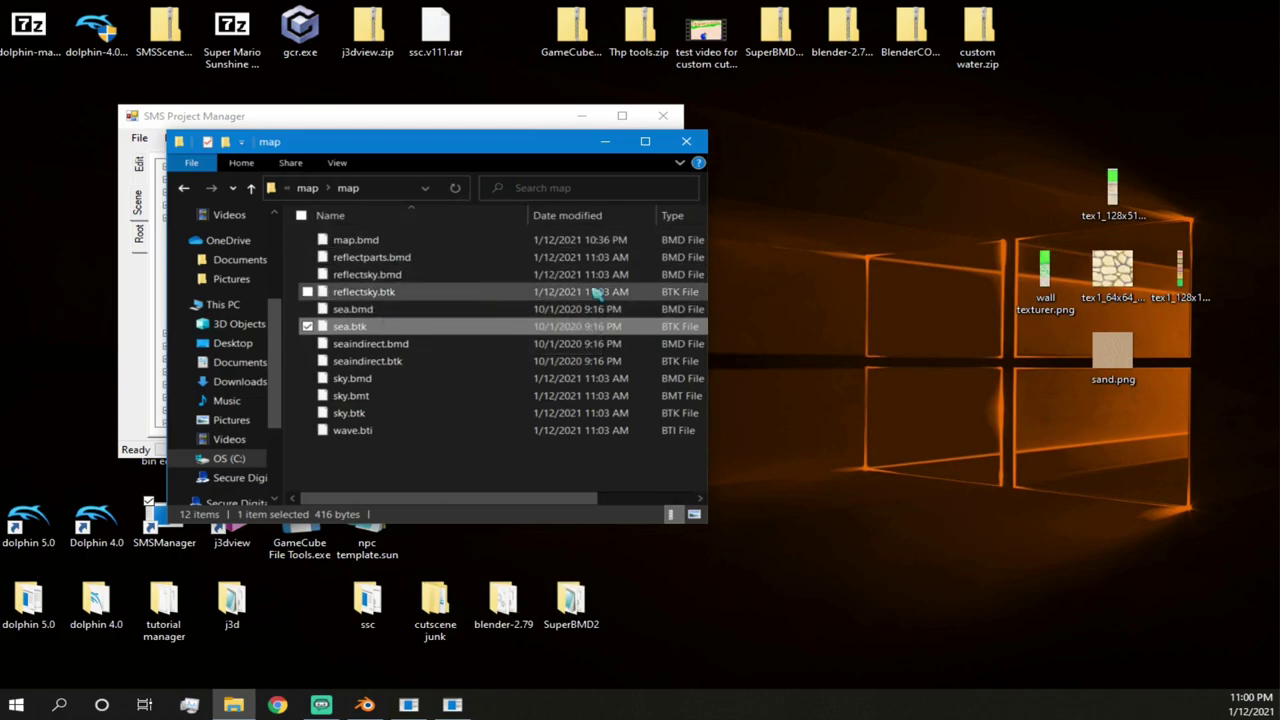
- Copy the new sea.bmd from the map folder to the clipboard and close the folder window
left_click(415, 312)
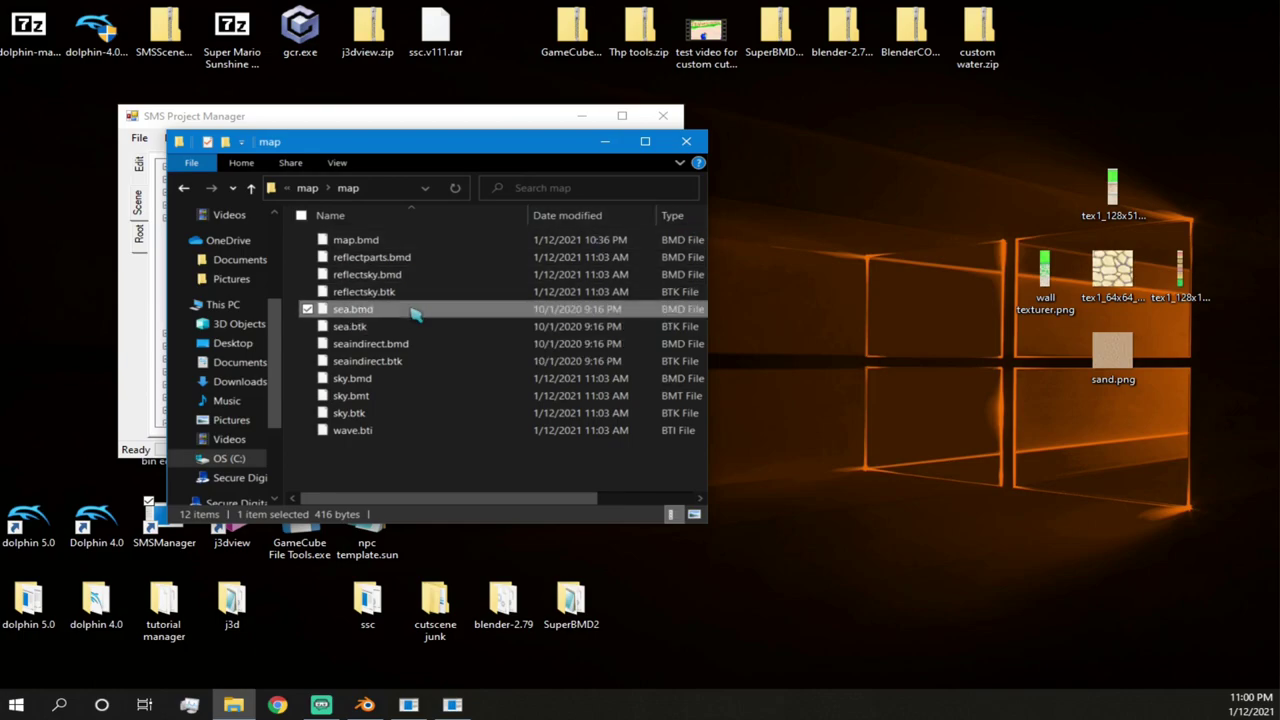
right_click(360, 312)
left_click(220, 560)
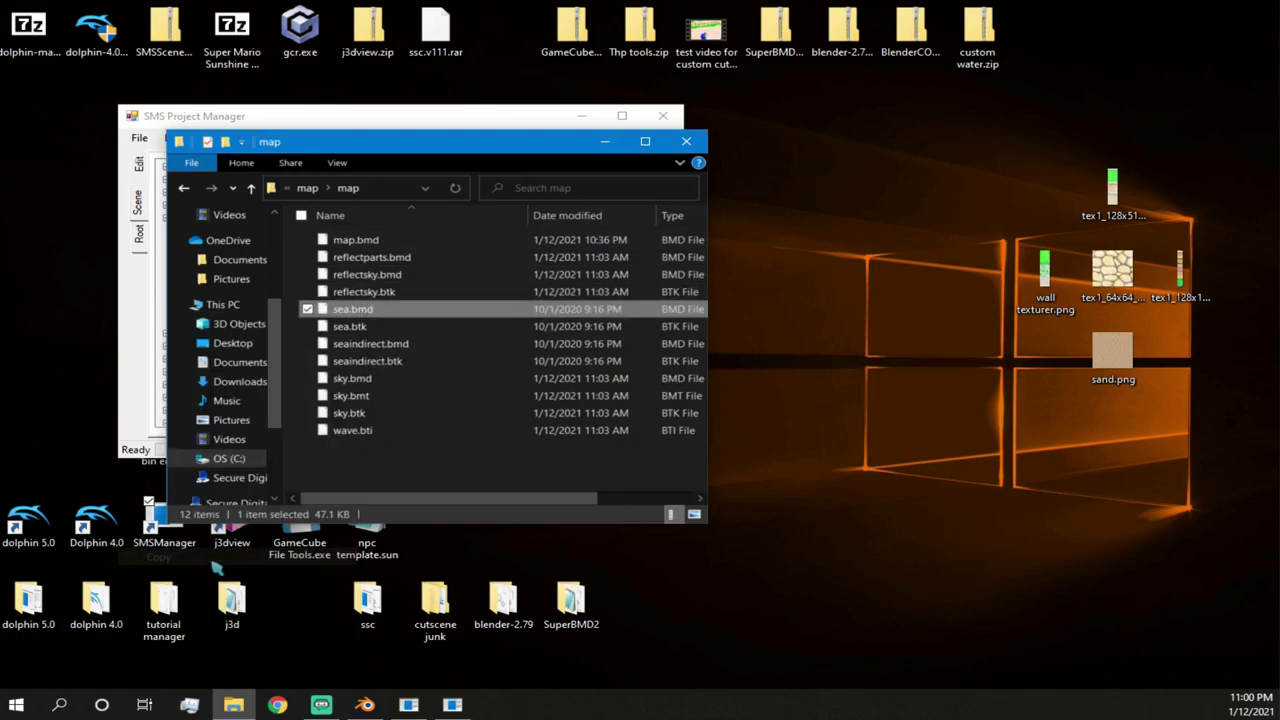
left_click(686, 141)
- Create a desktop folder named wip water
right_click(855, 253)
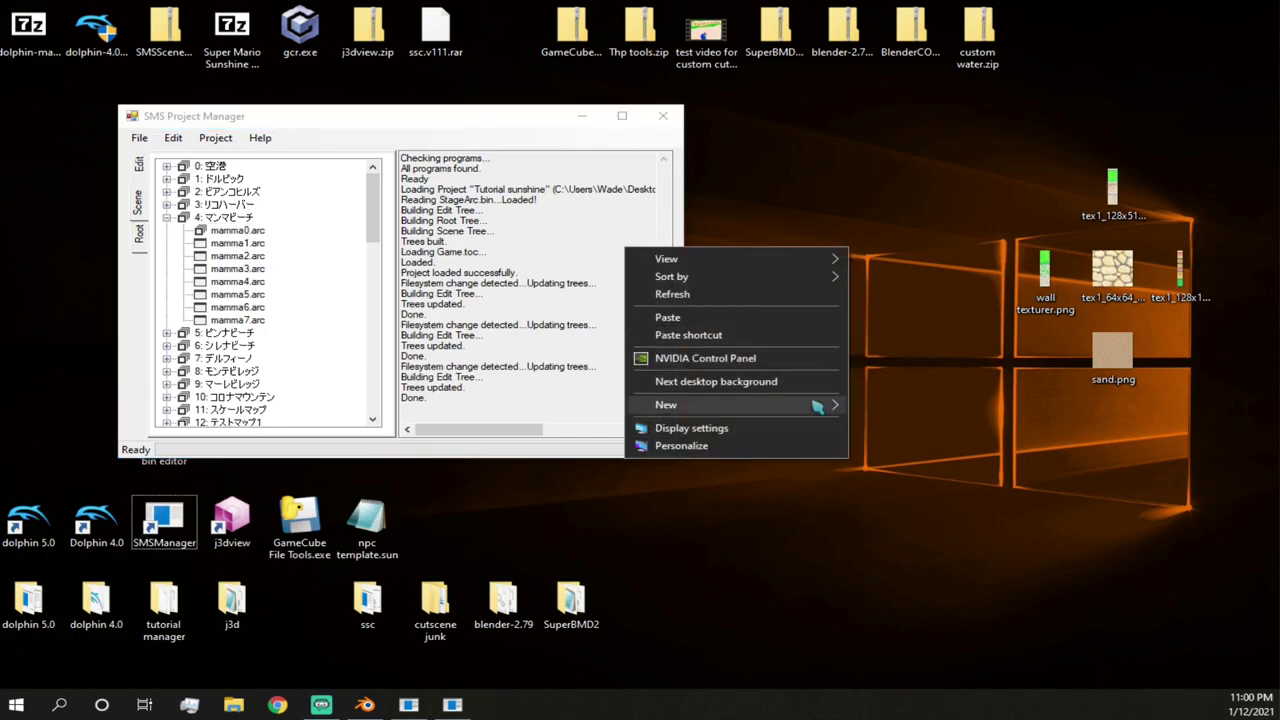
mouse_move(820, 406)
left_click(895, 406)
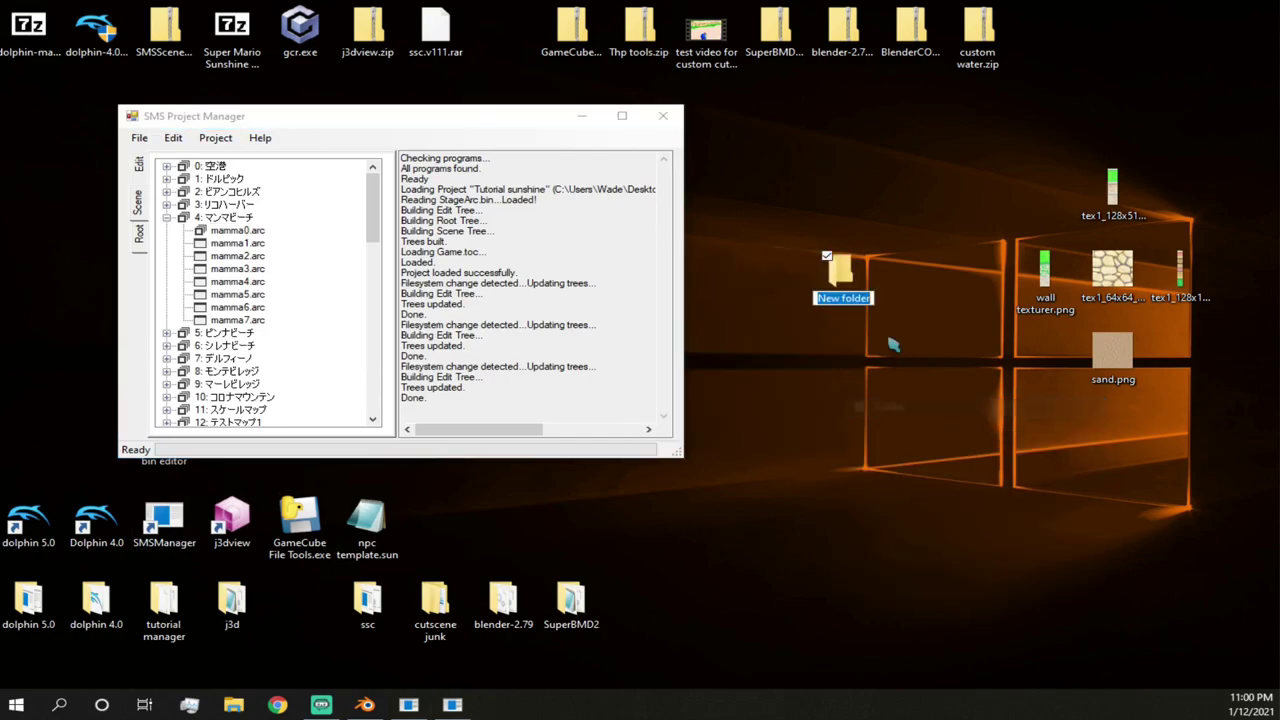
type("wip water")
key("Return")
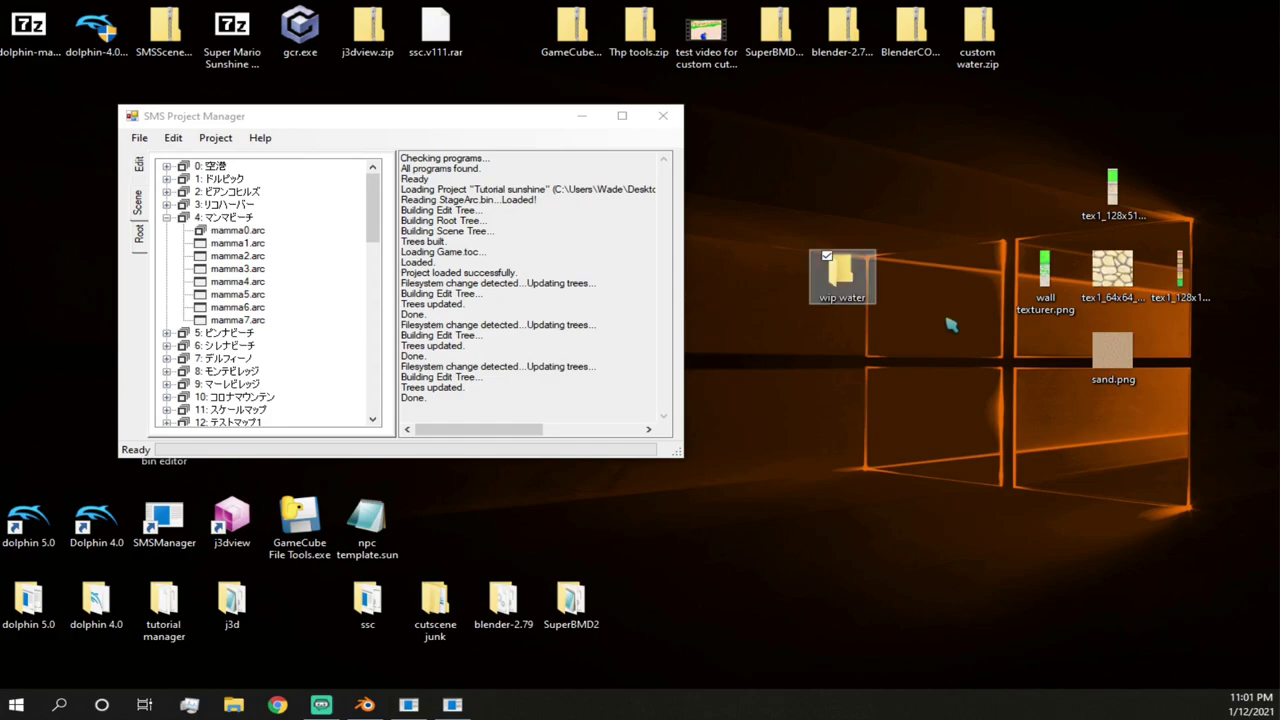
- Paste the copied sea.bmd into the wip water folder
double_click(845, 278)
right_click(662, 298)
left_click(630, 410)
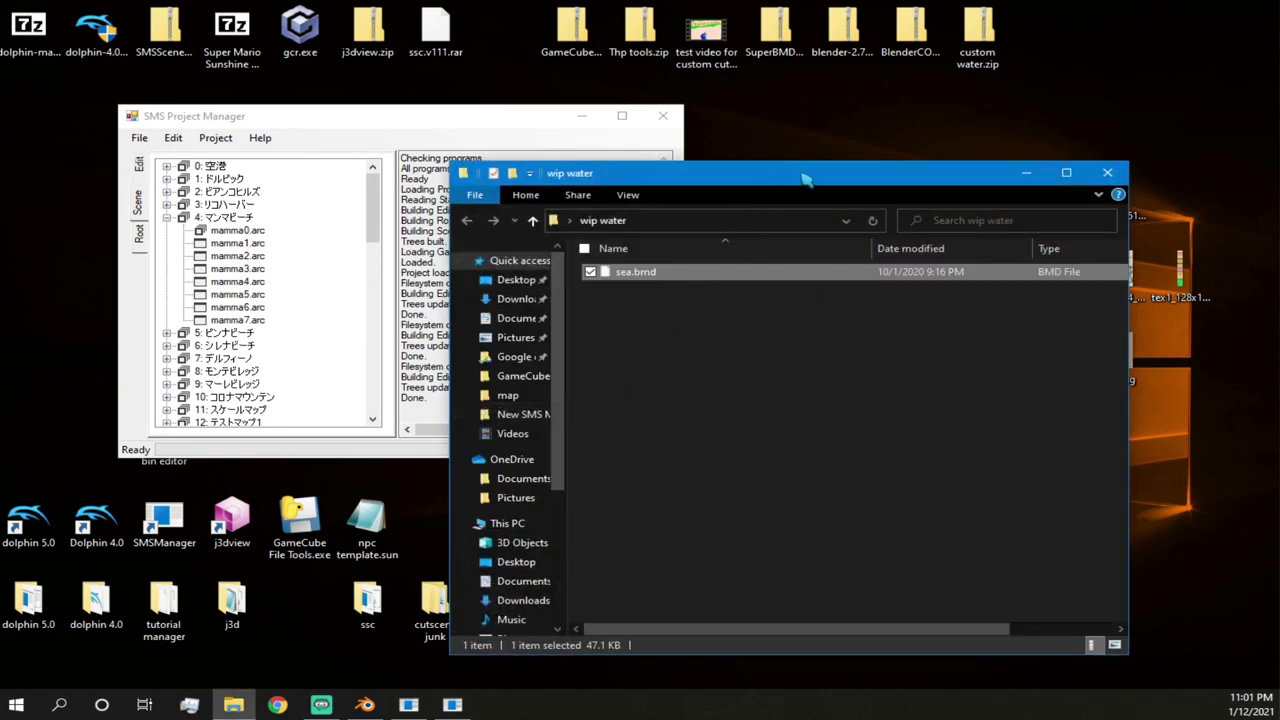
- Convert sea.bmd from the wip water folder with SuperBMD.exe in the SuperBMD2 folder, then close the SuperBMD2 window
left_click_drag(760, 178, 998, 95)
double_click(568, 598)
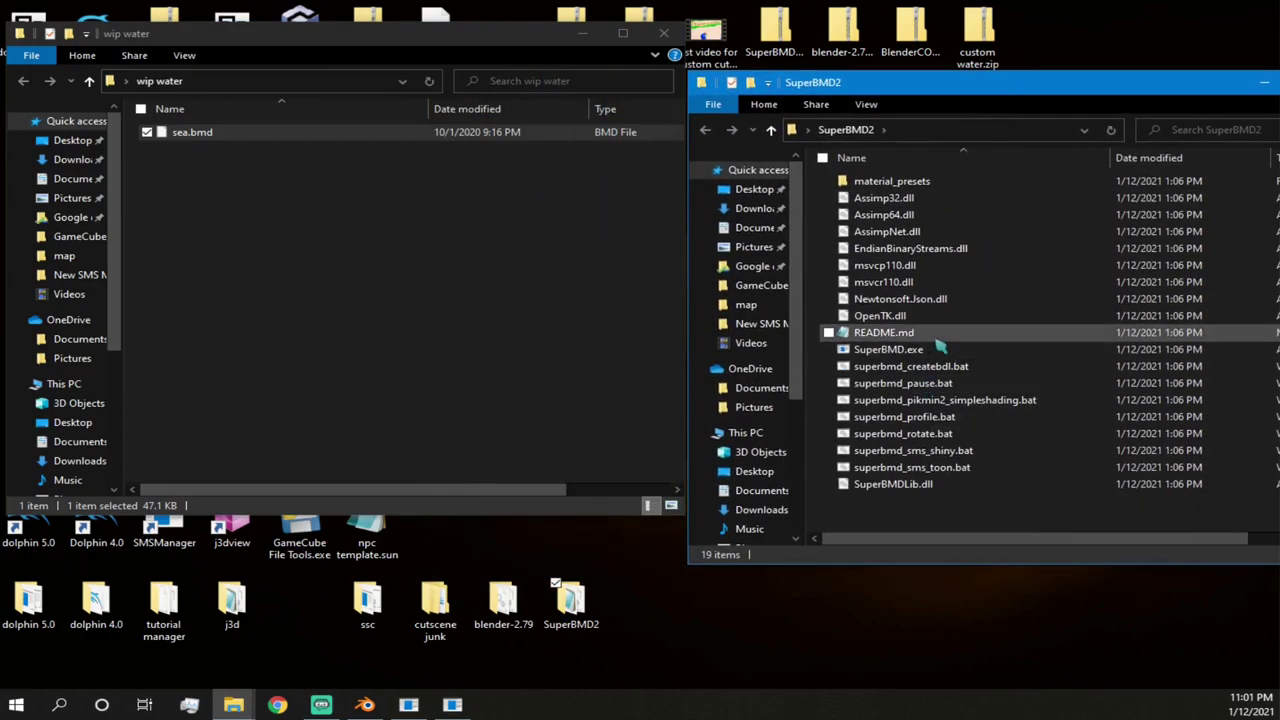
left_click_drag(249, 134, 930, 357)
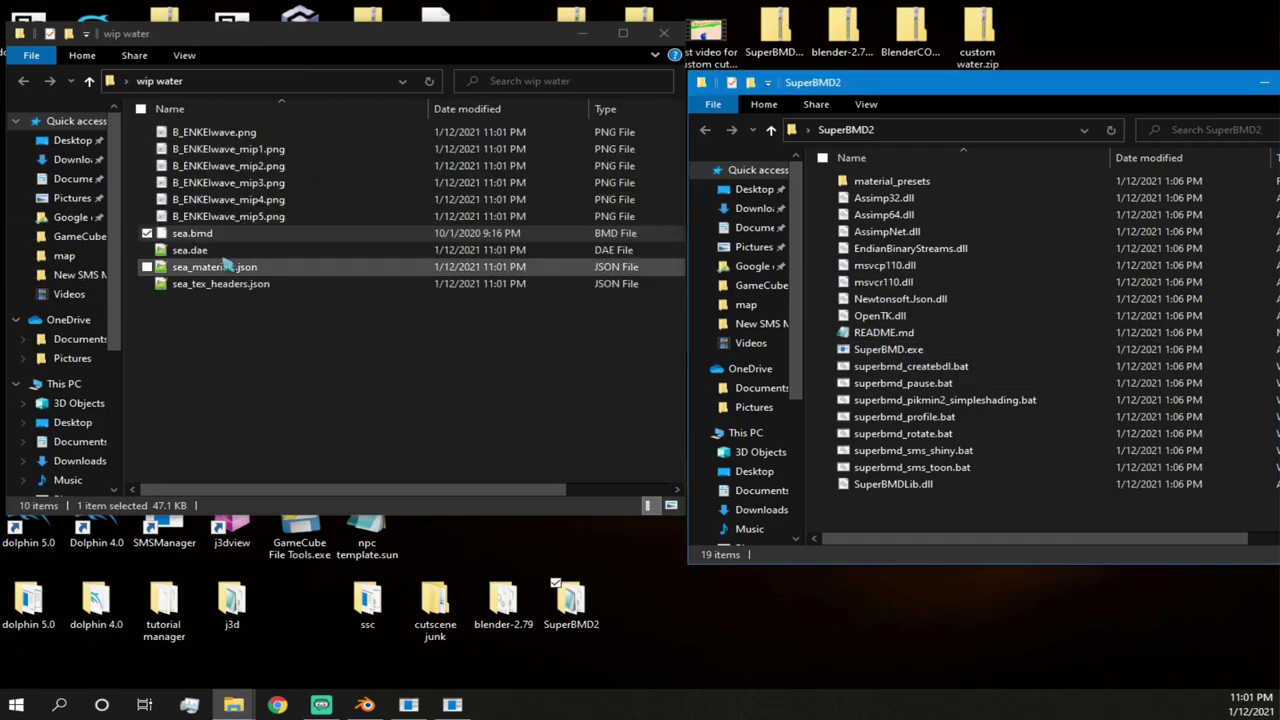
left_click_drag(882, 86, 545, 104)
left_click(1004, 102)
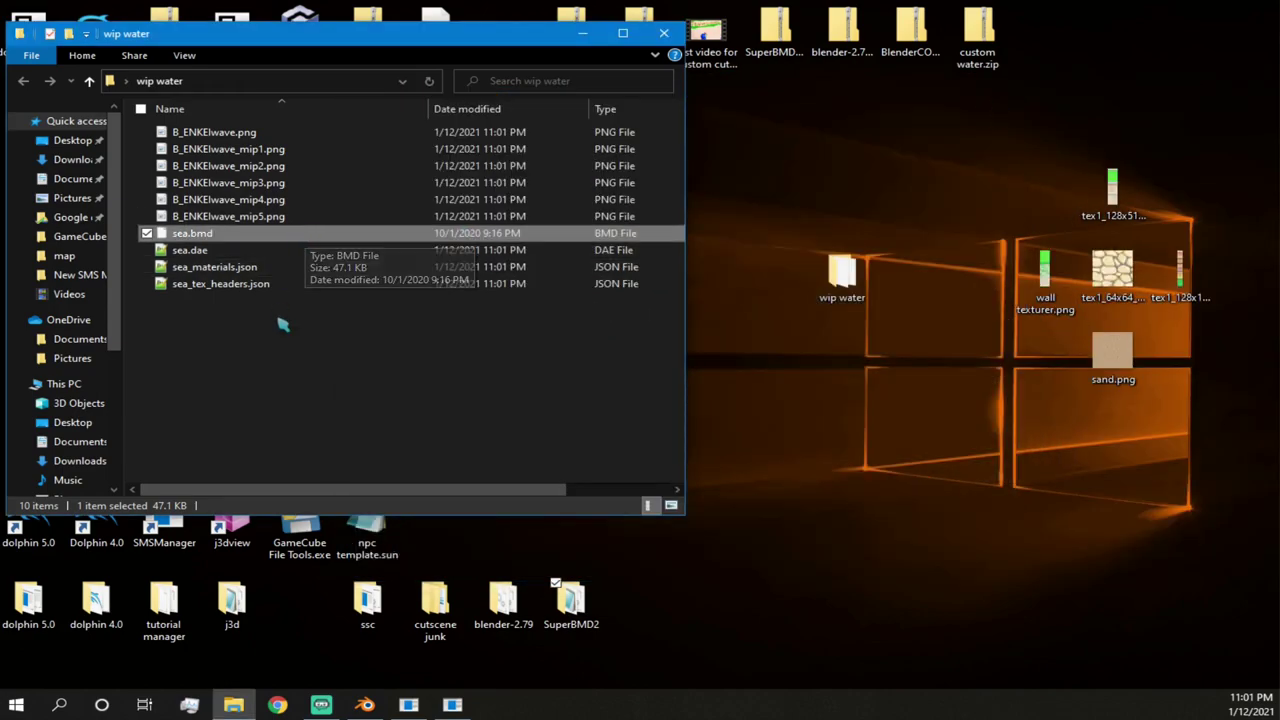
left_click(206, 219)
left_click(209, 233)
- Switch to Blender and delete every object except the blue water surface
mouse_move(368, 705)
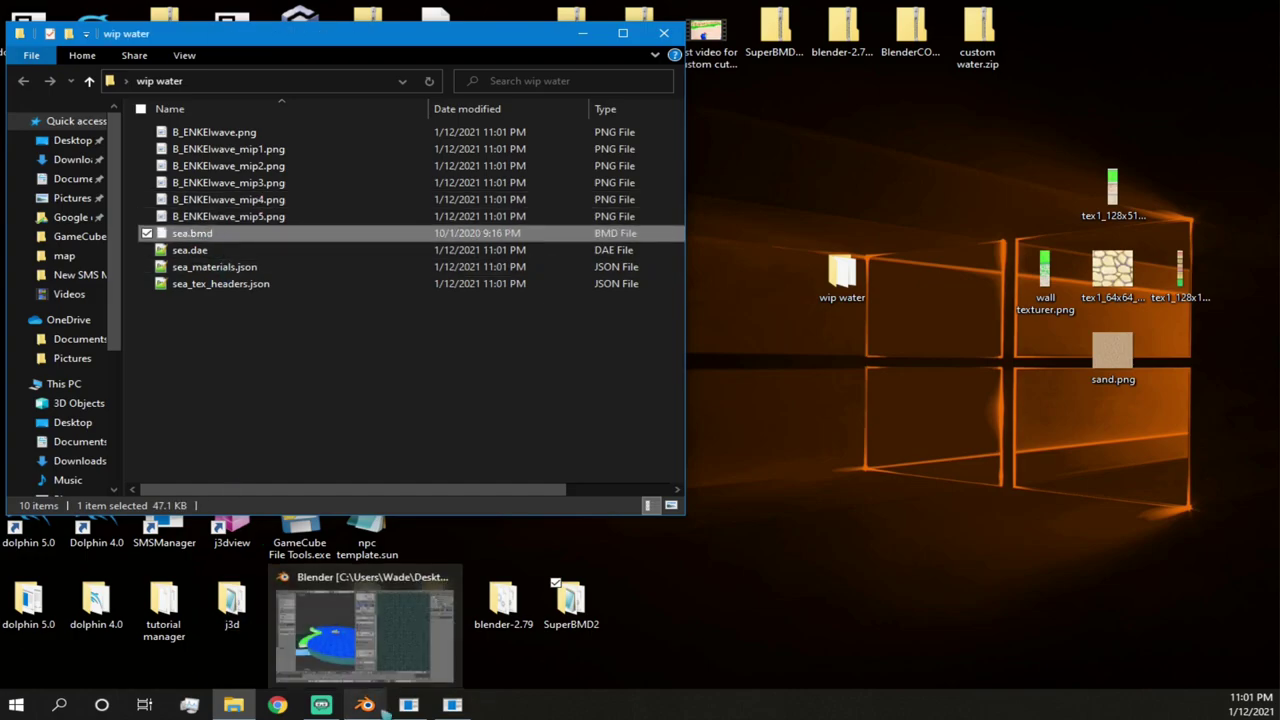
left_click(337, 630)
scroll(343, 350, "down", 3)
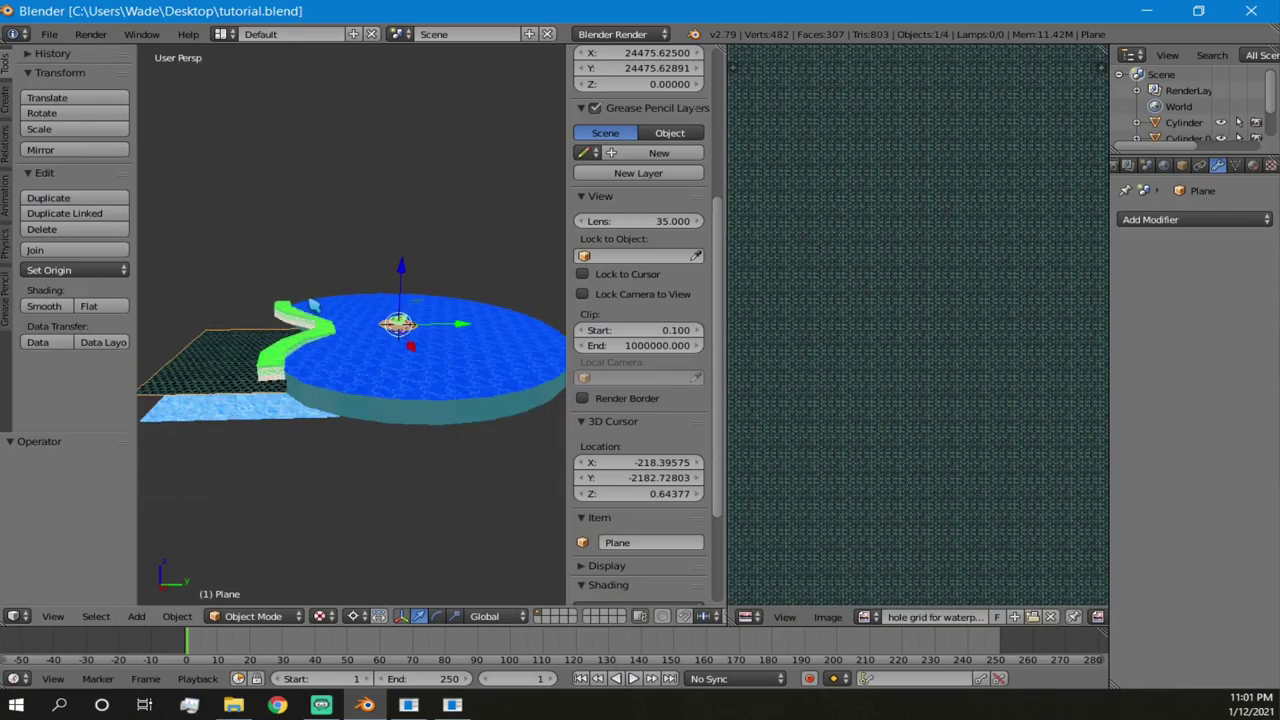
key("a")
middle_click_drag(360, 385, 345, 357)
right_click(367, 349, "shift")
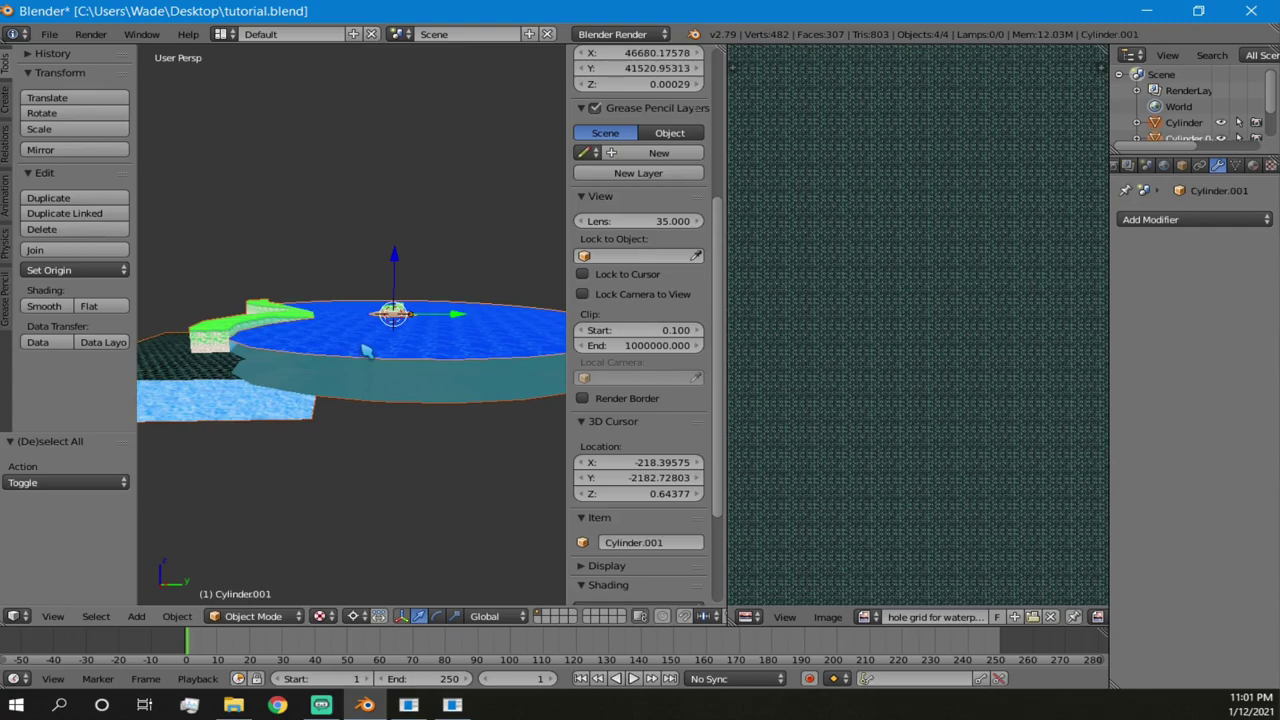
right_click(363, 343, "shift")
middle_click_drag(385, 352, 283, 364, "shift")
mouse_move(283, 364)
middle_mouse_down()
mouse_move(282, 339)
mouse_move(302, 352)
middle_mouse_up()
middle_click_drag(440, 321, 387, 351)
key("x")
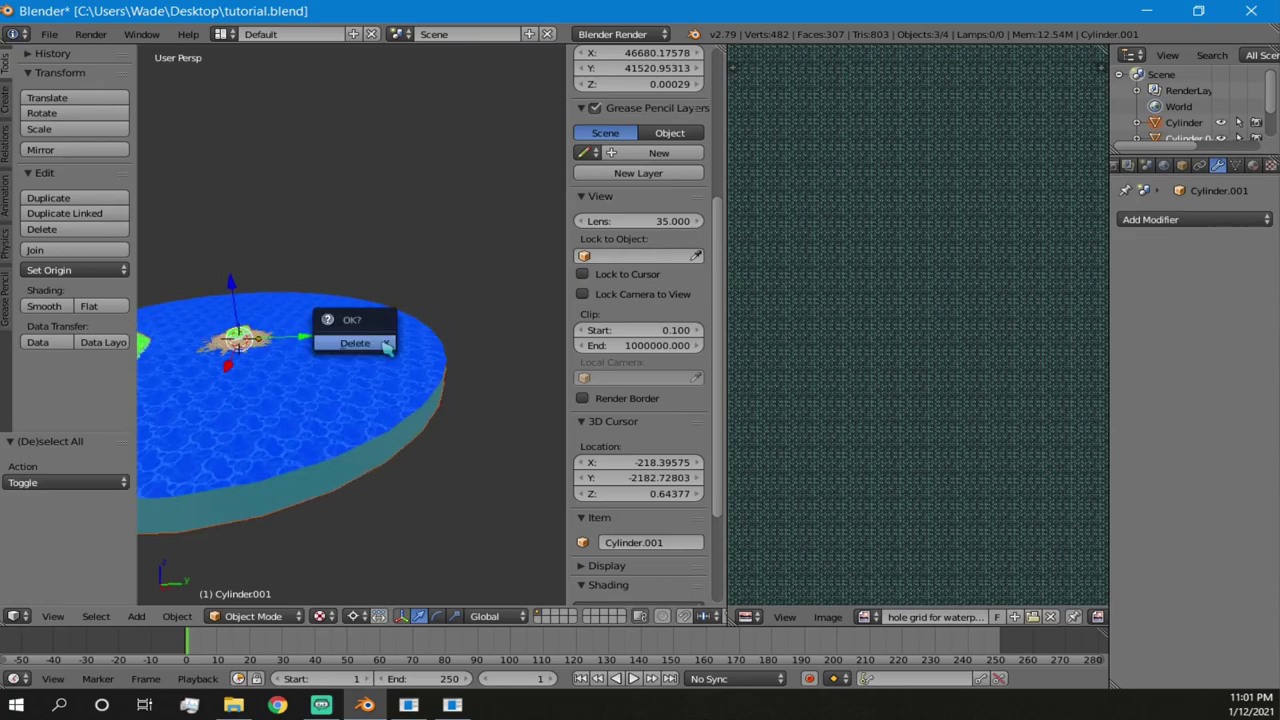
left_click(387, 349)
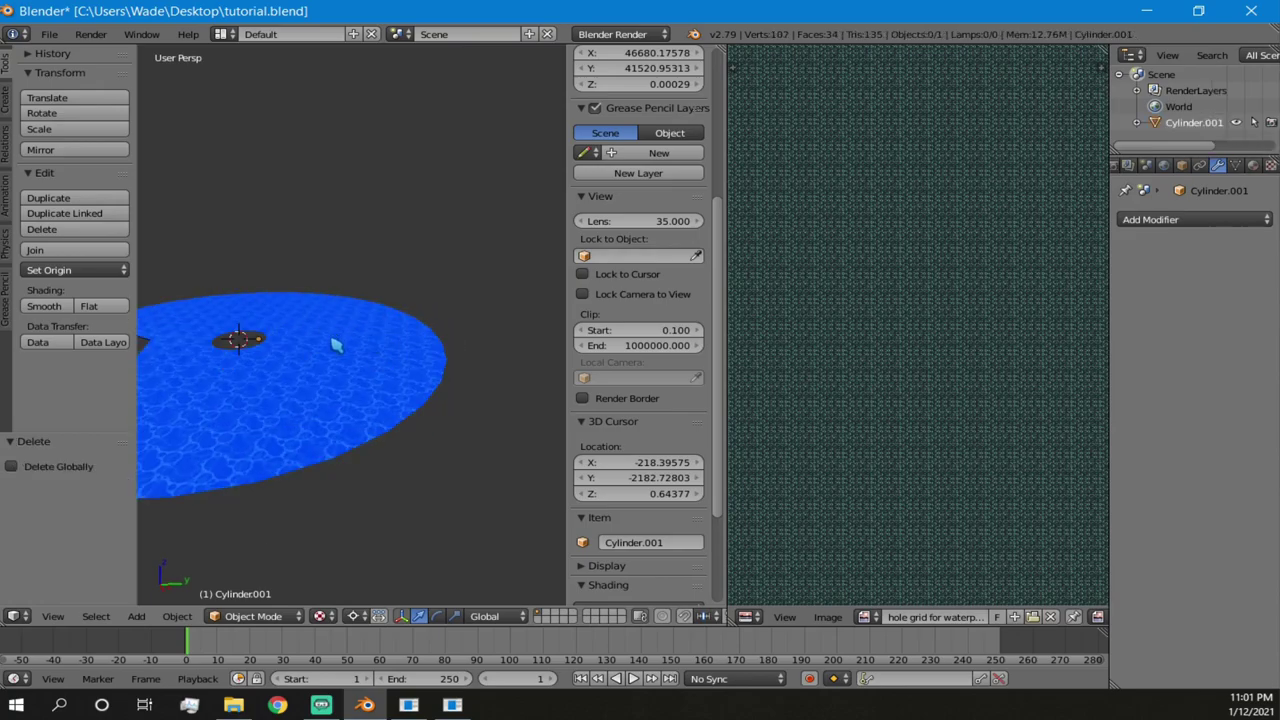
- Select all loose geometry of the water surface in Edit Mode and delete the selected edges
right_click(336, 345)
middle_click_drag(313, 344, 395, 362)
key("Tab")
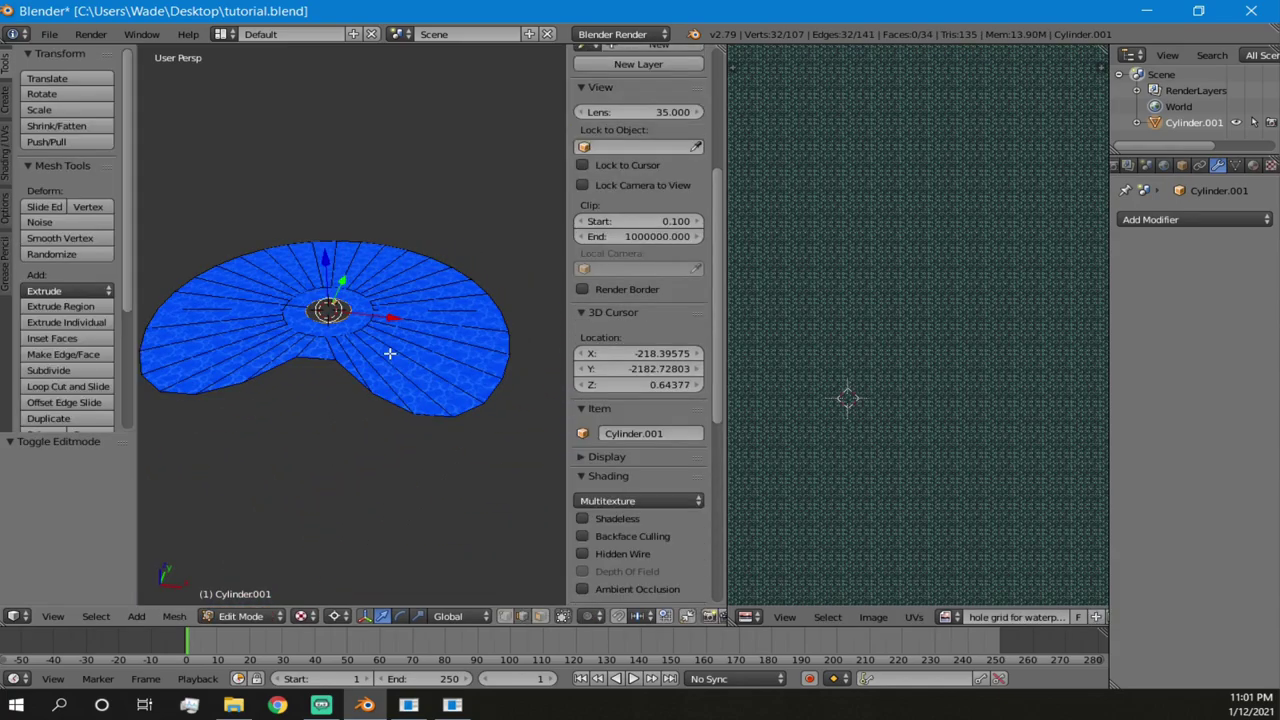
key("a")
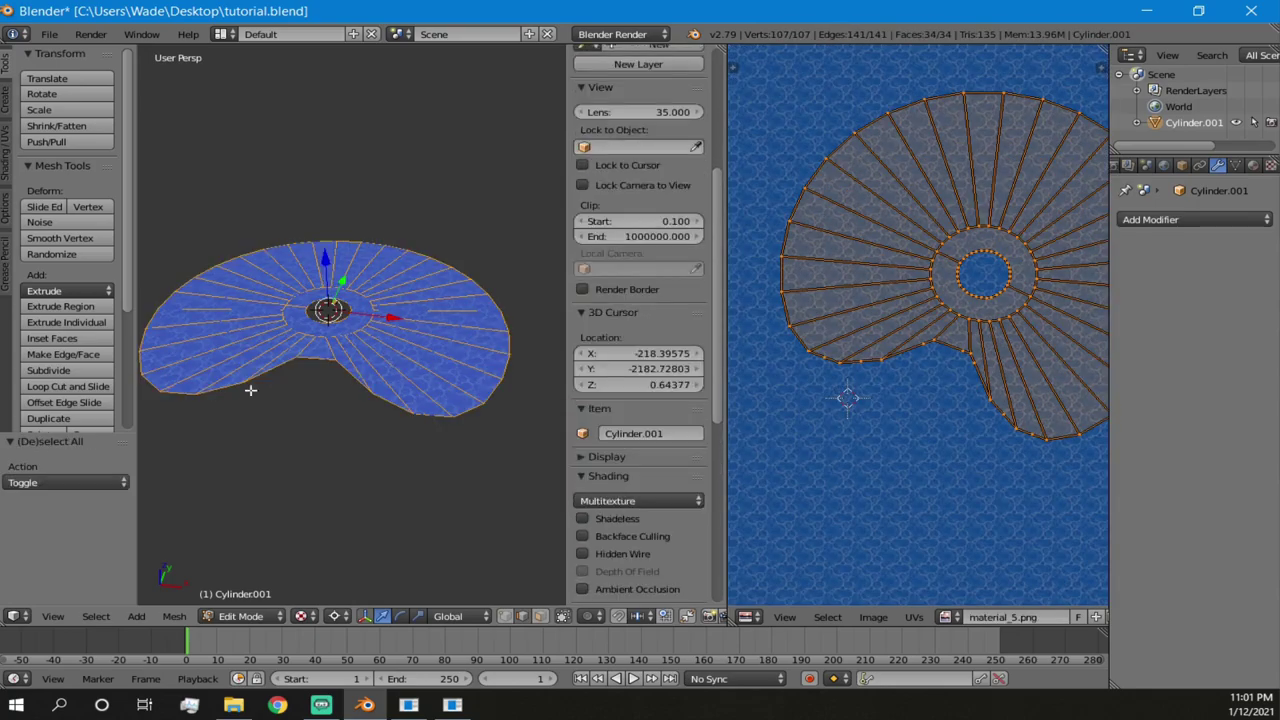
left_click(96, 616)
mouse_move(199, 423)
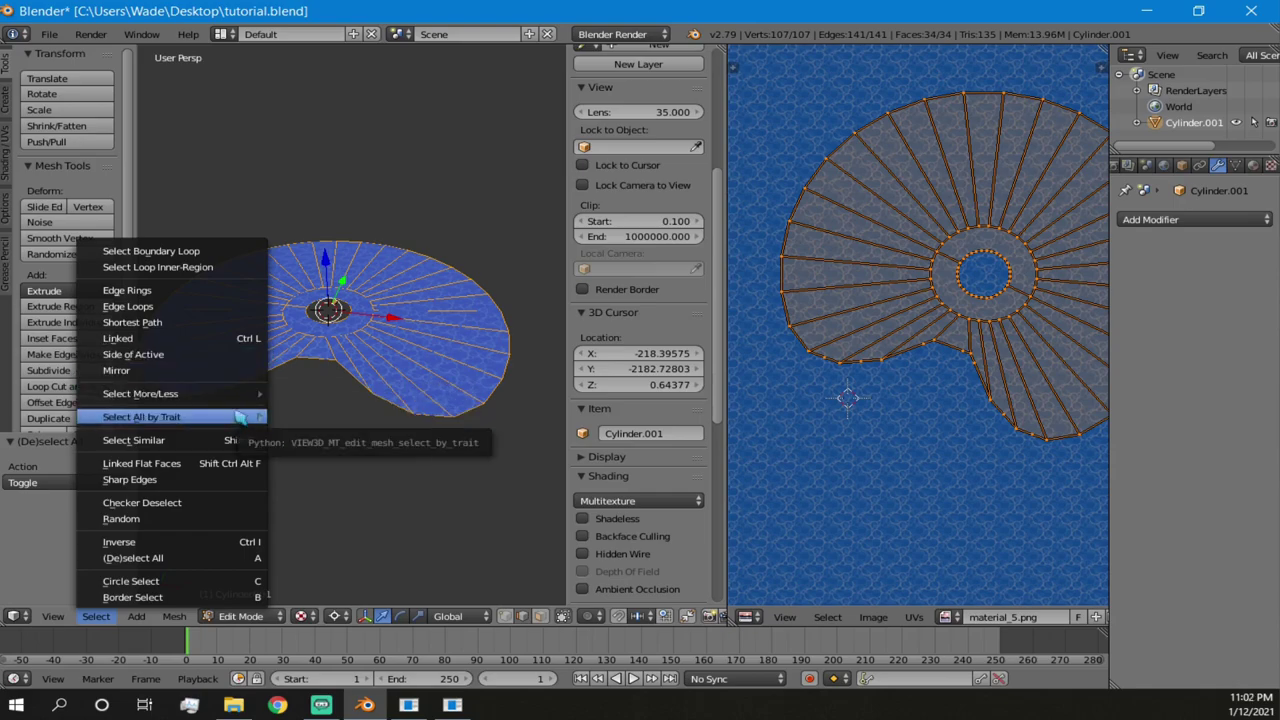
mouse_move(231, 396)
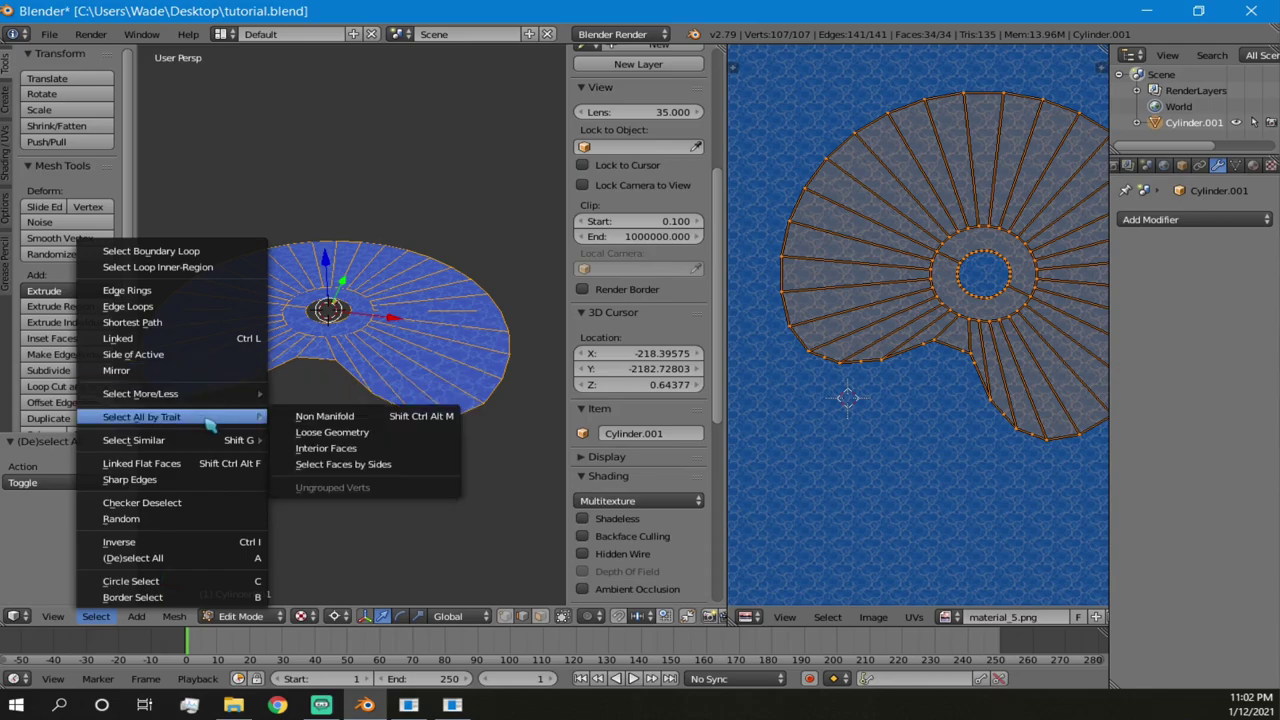
left_click(330, 433)
scroll(297, 412, "up", 8)
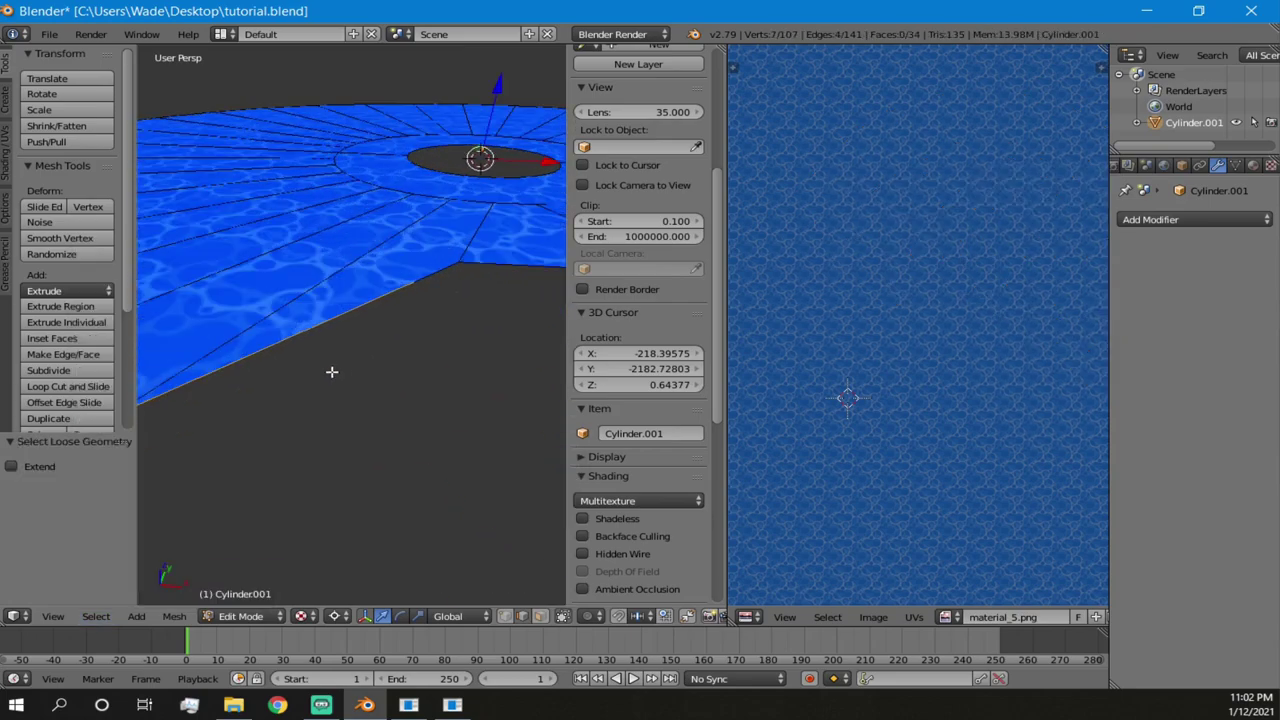
scroll(352, 377, "down", 3)
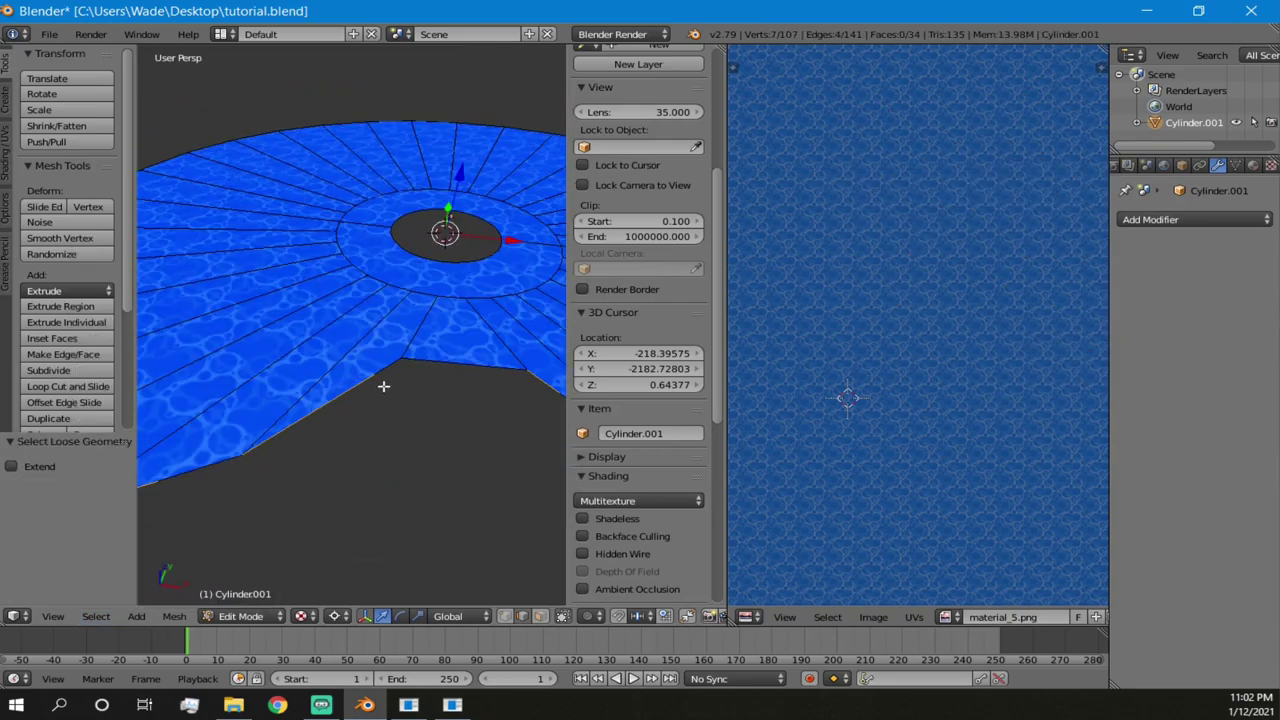
mouse_move(363, 376)
middle_mouse_down("shift")
mouse_move(349, 388)
mouse_move(391, 360)
mouse_move(357, 374)
middle_mouse_up("shift")
scroll(349, 388, "down", 1)
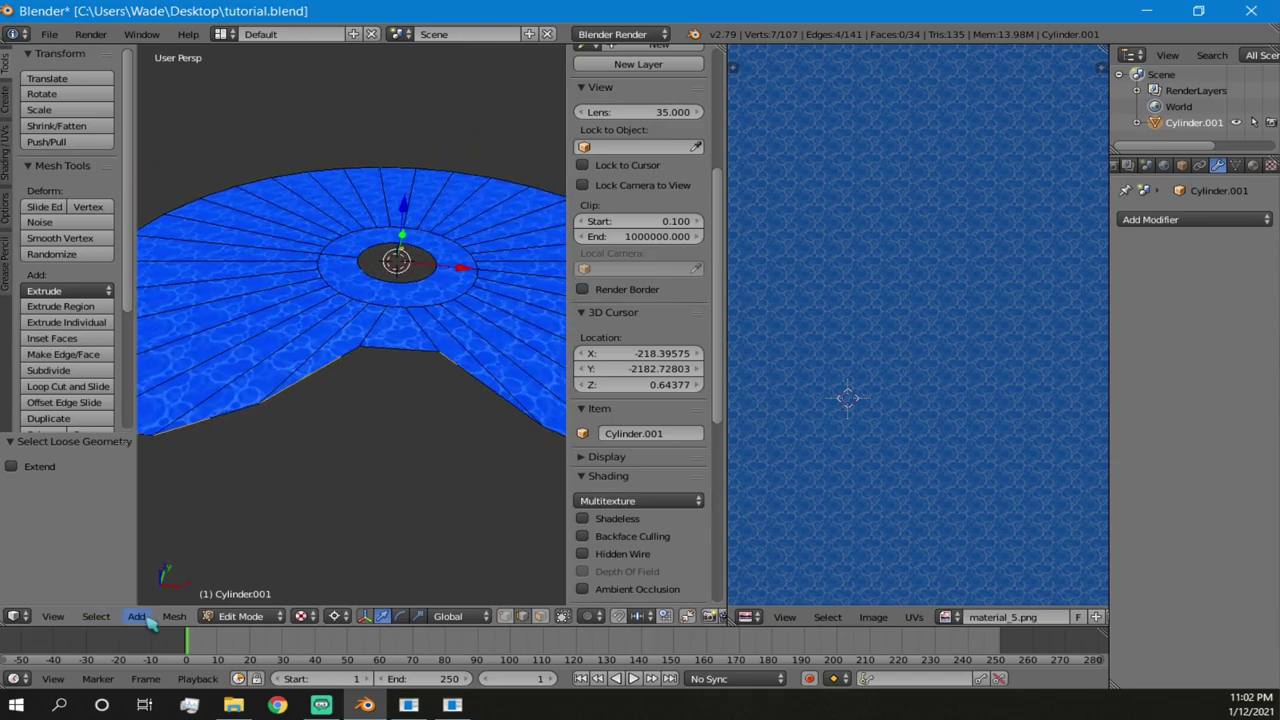
key("x")
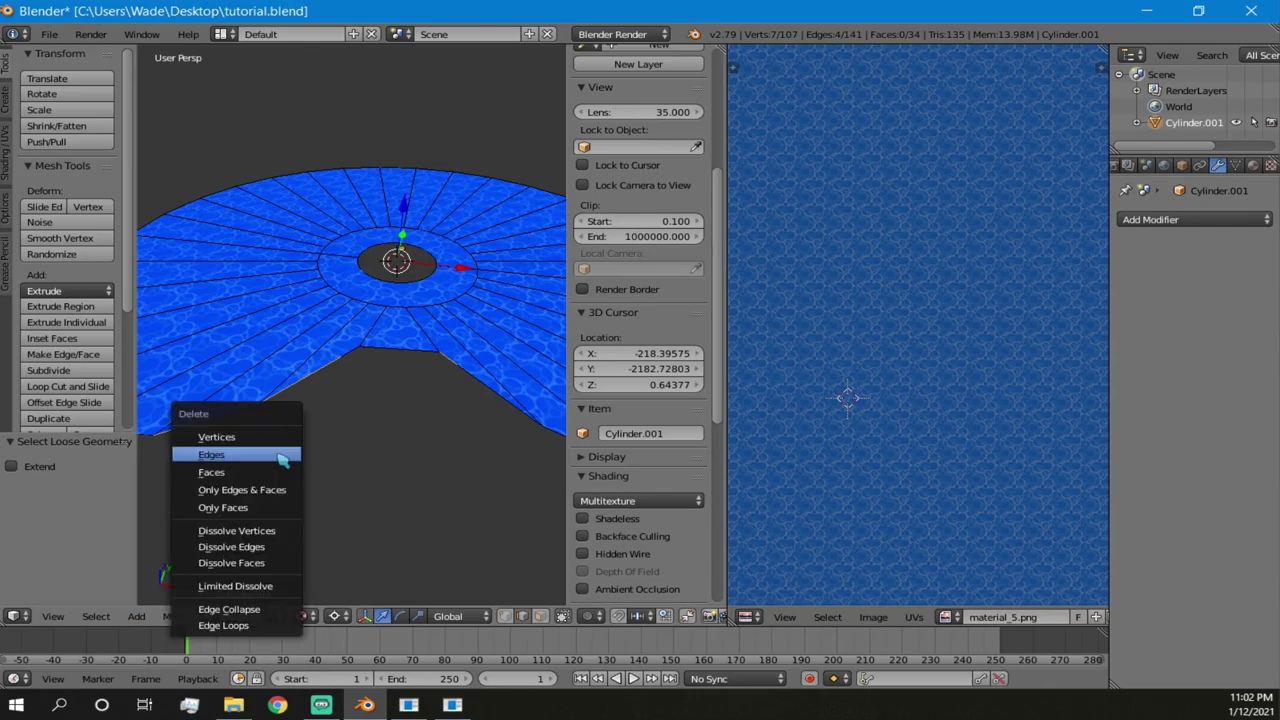
left_click(277, 455)
key("x")
key("Escape")
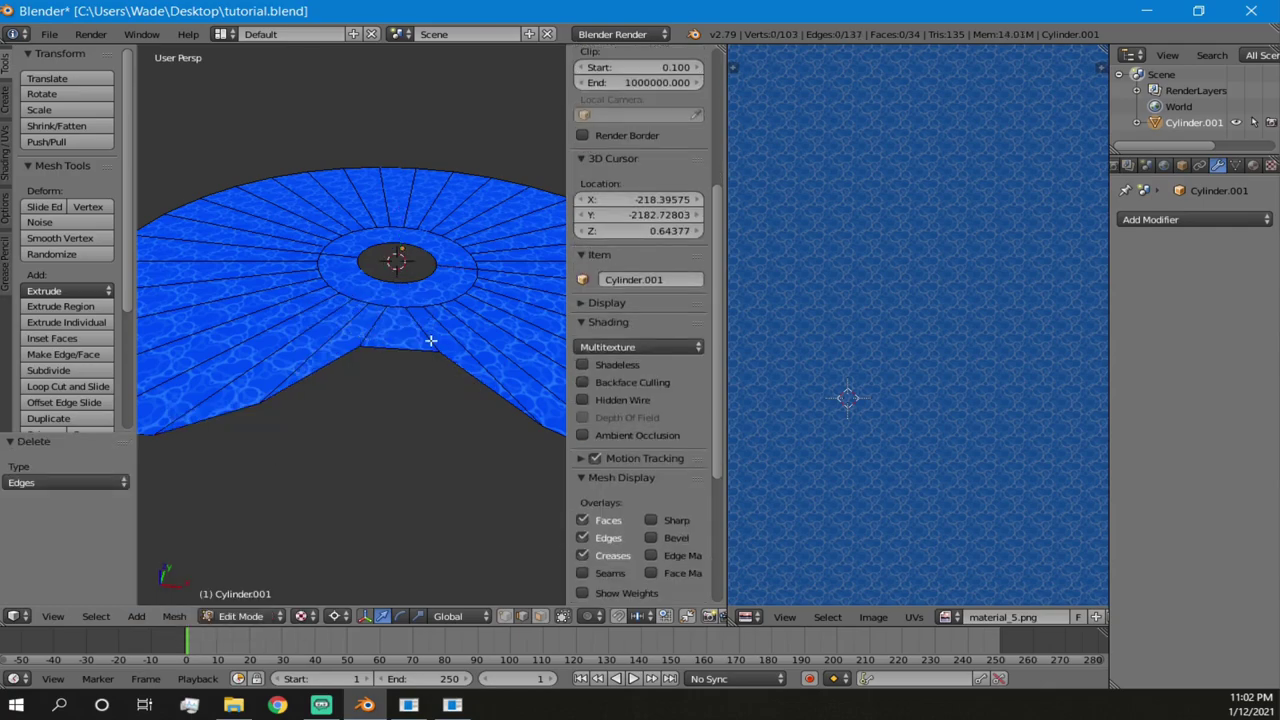
- Run Select Loose Geometry again on the water mesh to check for stray edges
left_click(104, 617)
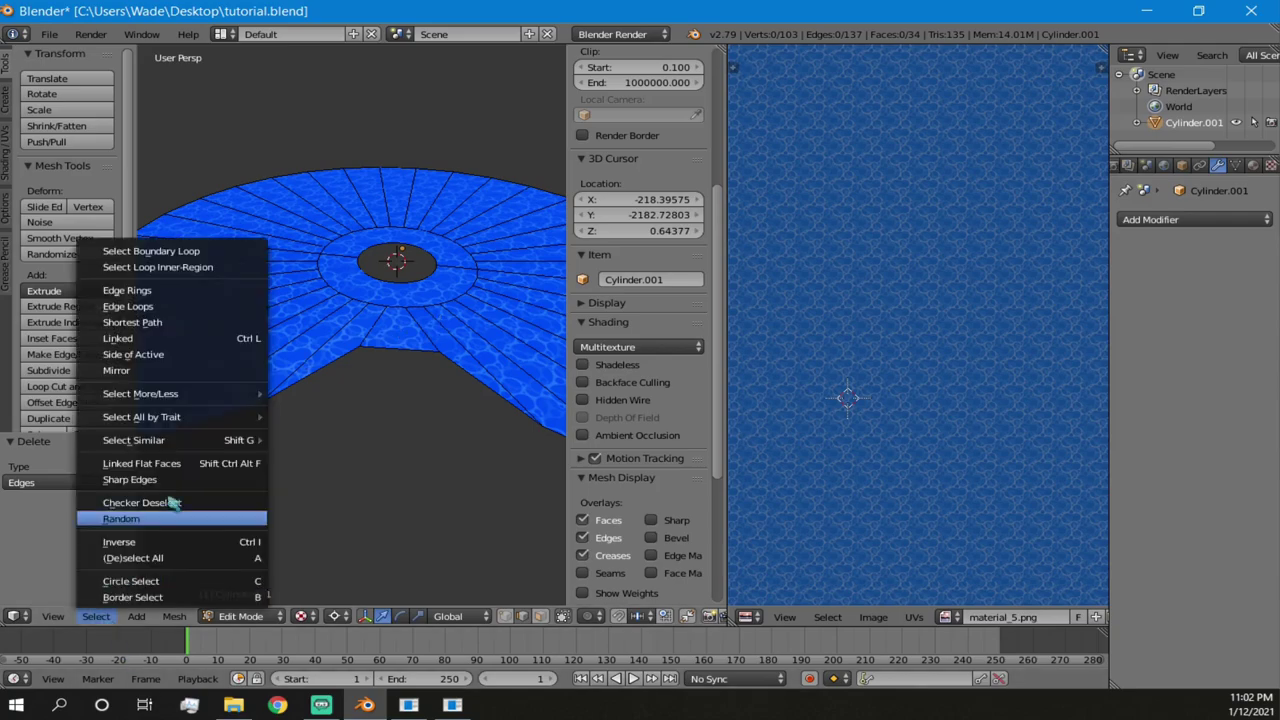
mouse_move(205, 423)
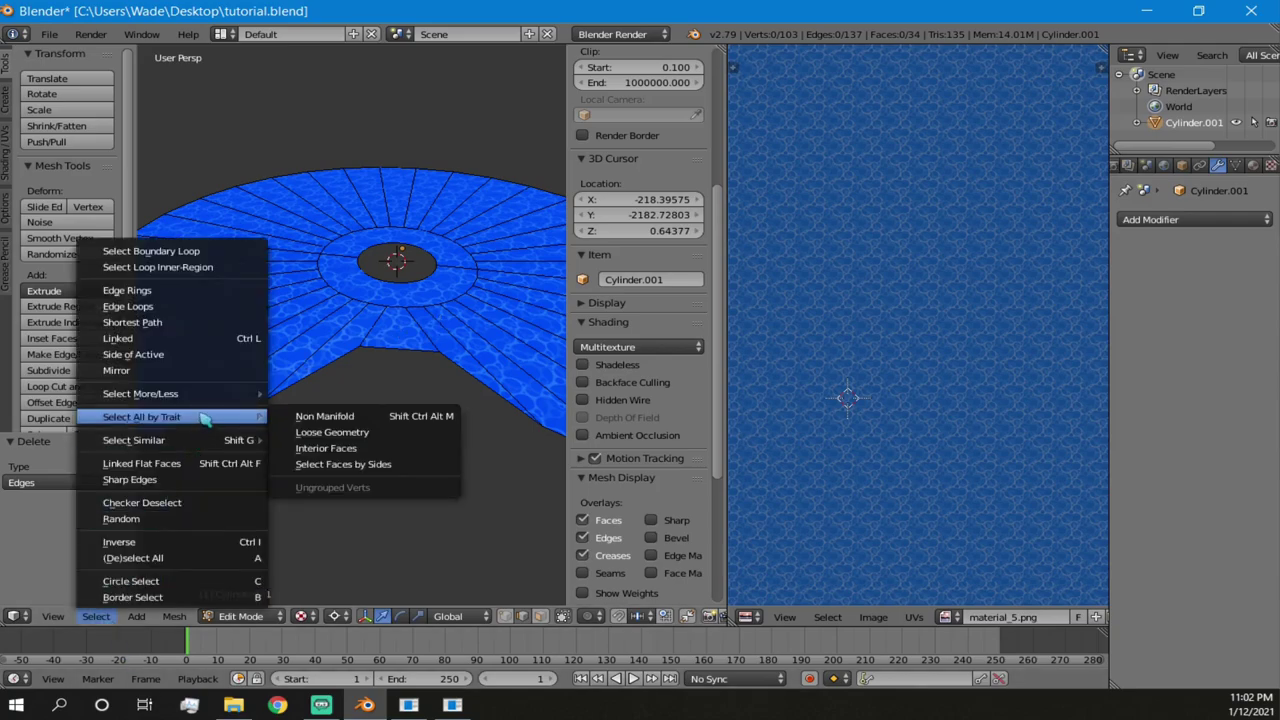
left_click(347, 432)
left_click(334, 424)
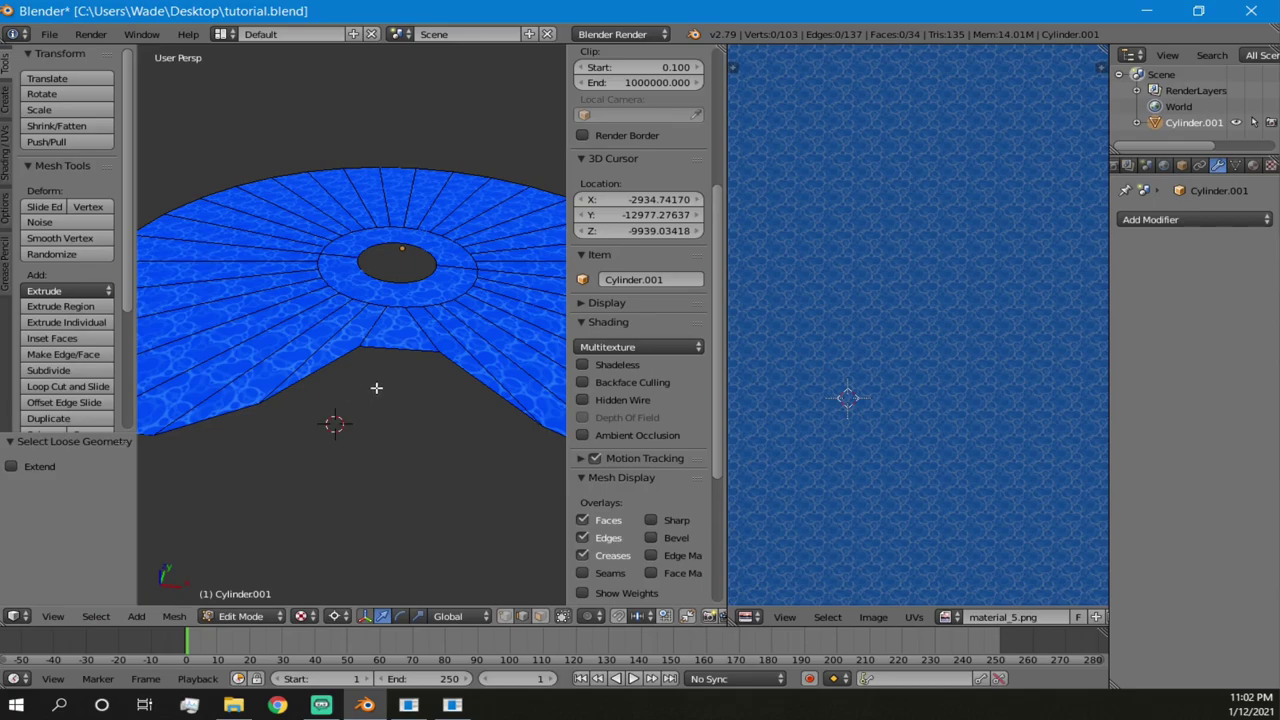
- Select the whole water mesh and remove its duplicate vertices with Remove Doubles
key("a")
key("a")
middle_click_drag(389, 324, 330, 327)
key("a")
key("a")
key("a")
key("w")
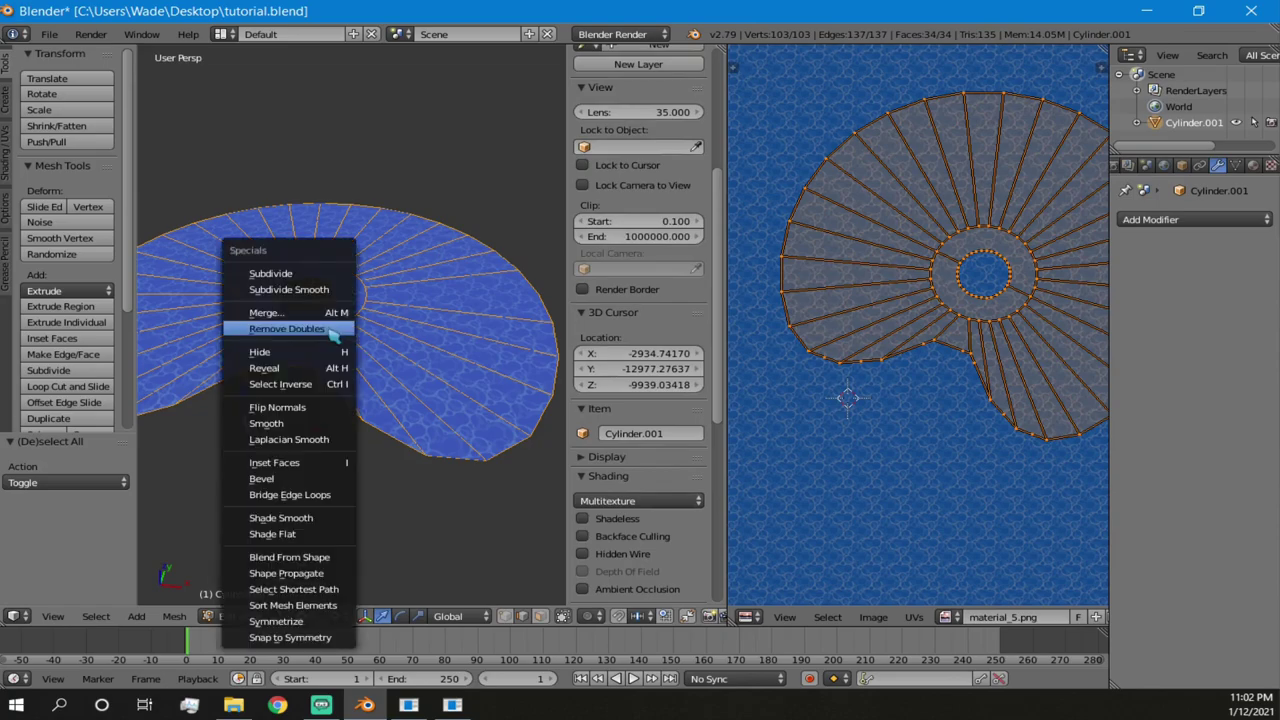
left_click(331, 330)
key("a")
key("a")
- Import sea.dae from the wip water folder on the desktop as a Collada file
middle_click_drag(366, 340, 280, 372)
key("KP_Decimal")
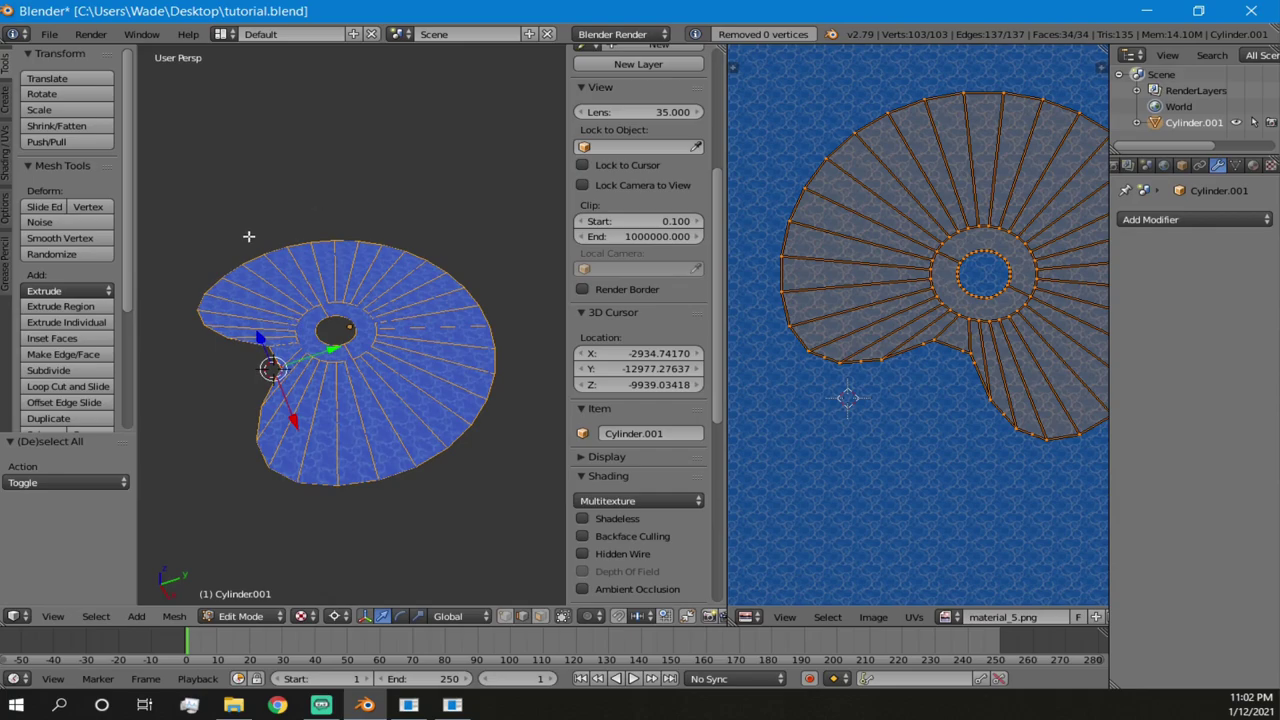
middle_click_drag(335, 368, 371, 346)
scroll(317, 323, "up", 2)
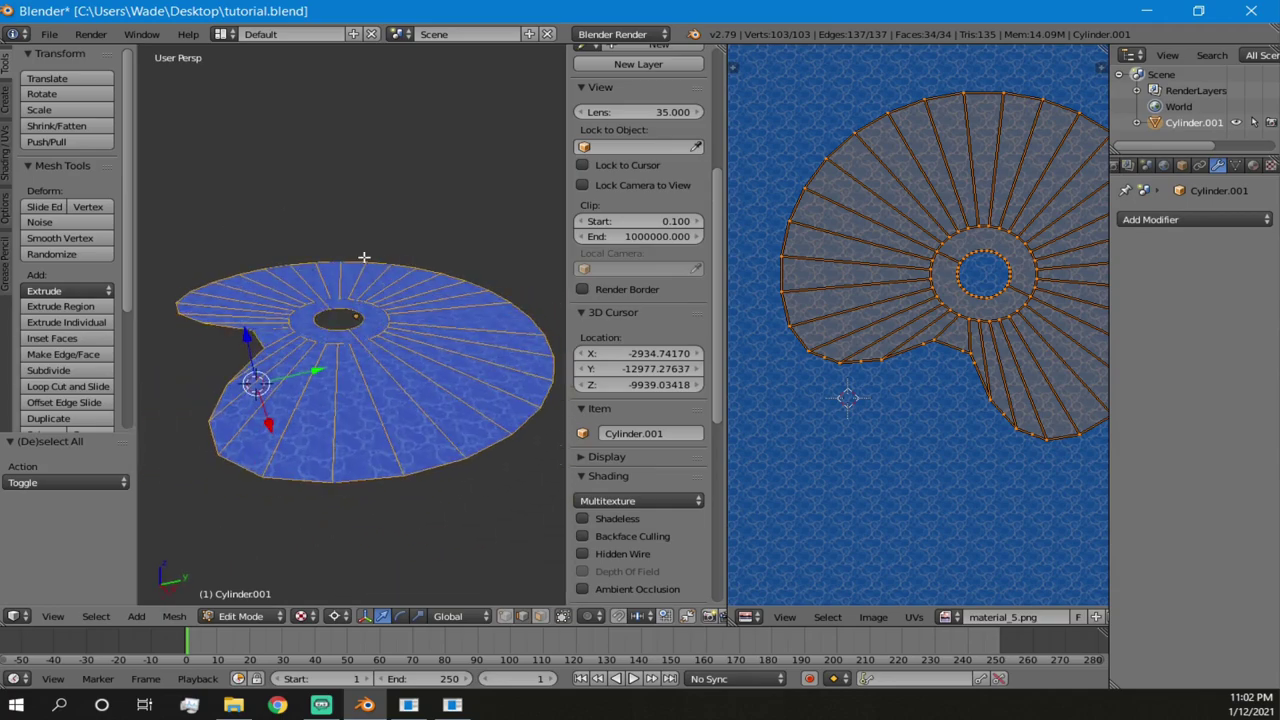
scroll(283, 137, "down", 2)
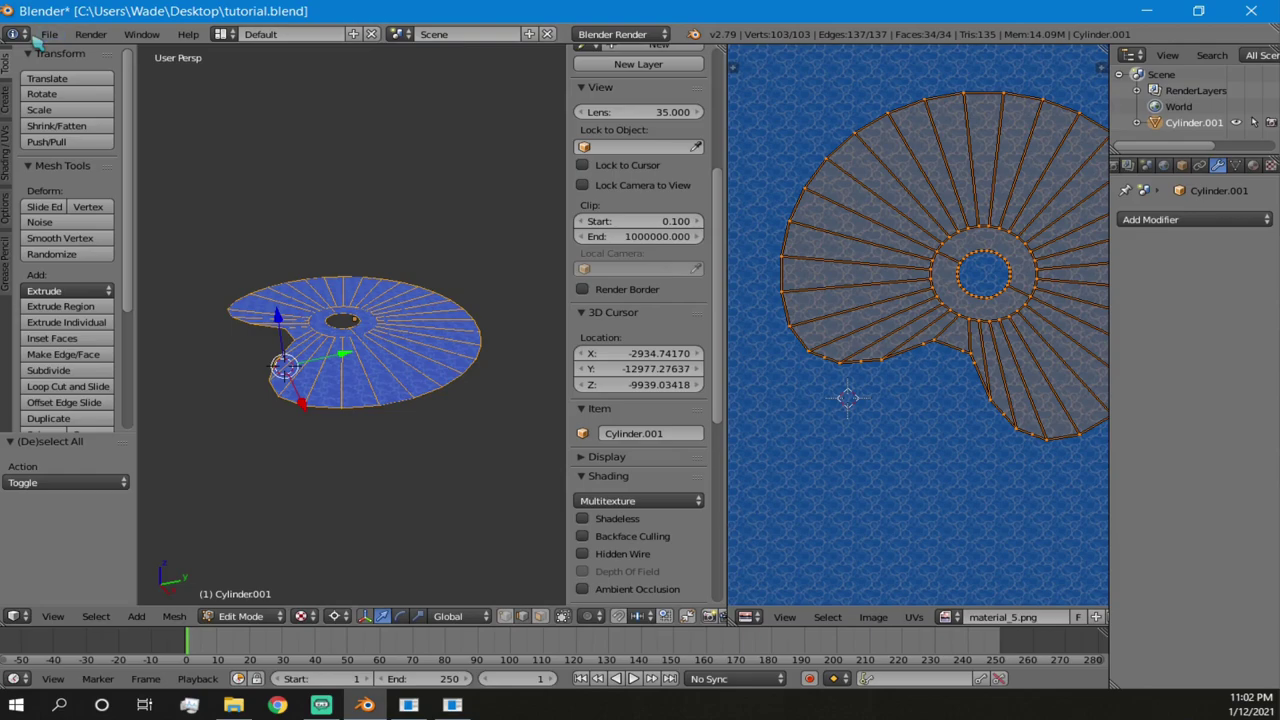
left_click(48, 34)
mouse_move(155, 338)
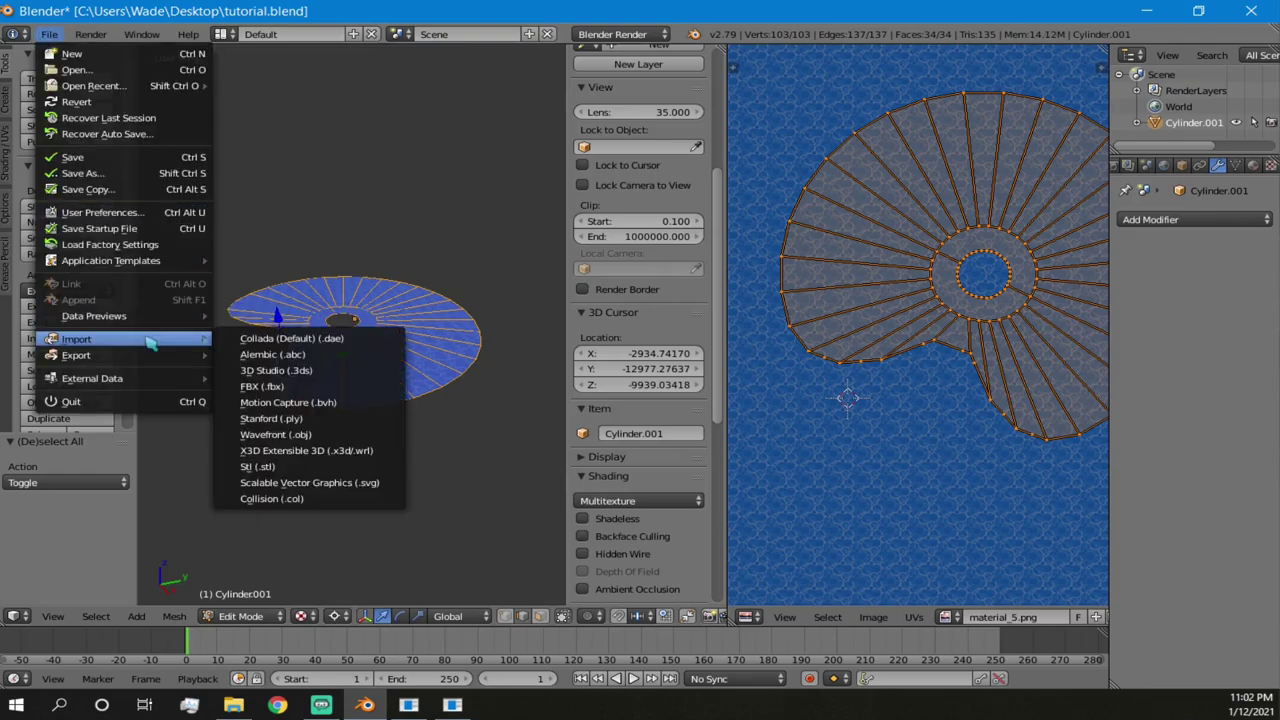
left_click(260, 340)
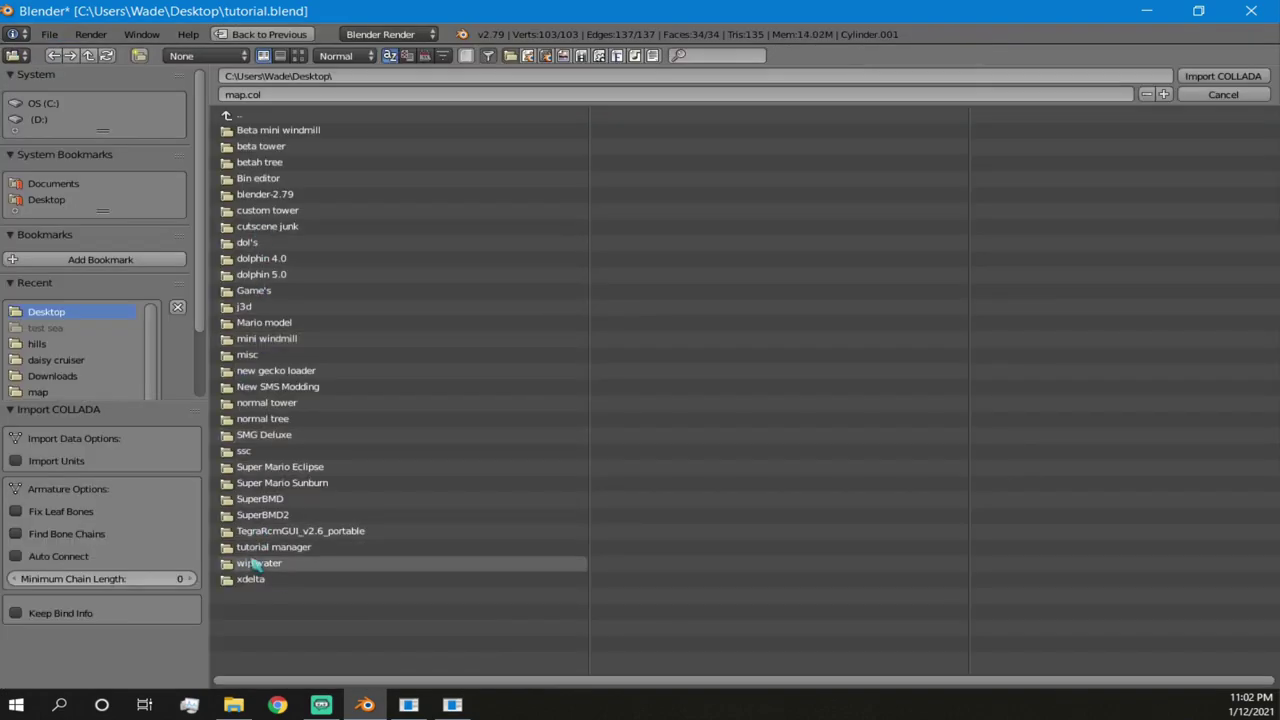
left_click(280, 566)
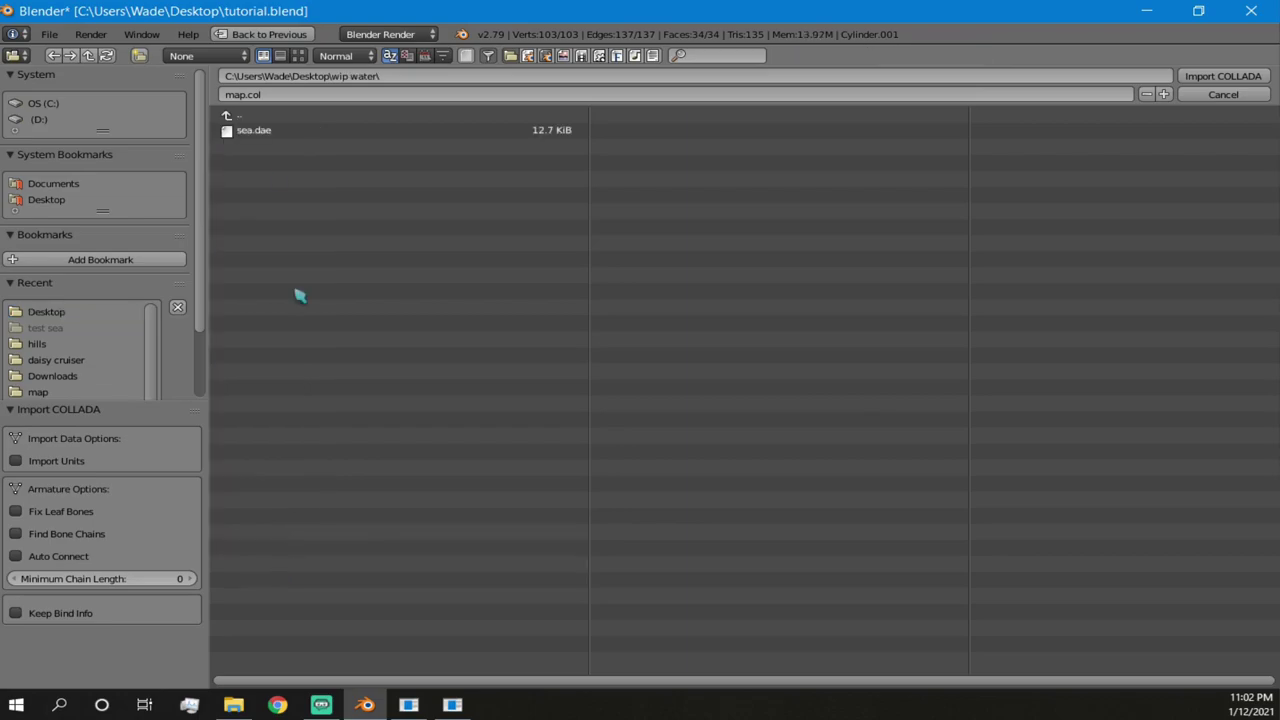
double_click(281, 136)
- Try to move the imported sea plane down along Z while still in Edit Mode, and undo the move
scroll(356, 316, "up", 4)
middle_click_drag(278, 337, 454, 312)
scroll(408, 384, "down", 3)
scroll(454, 312, "down", 1)
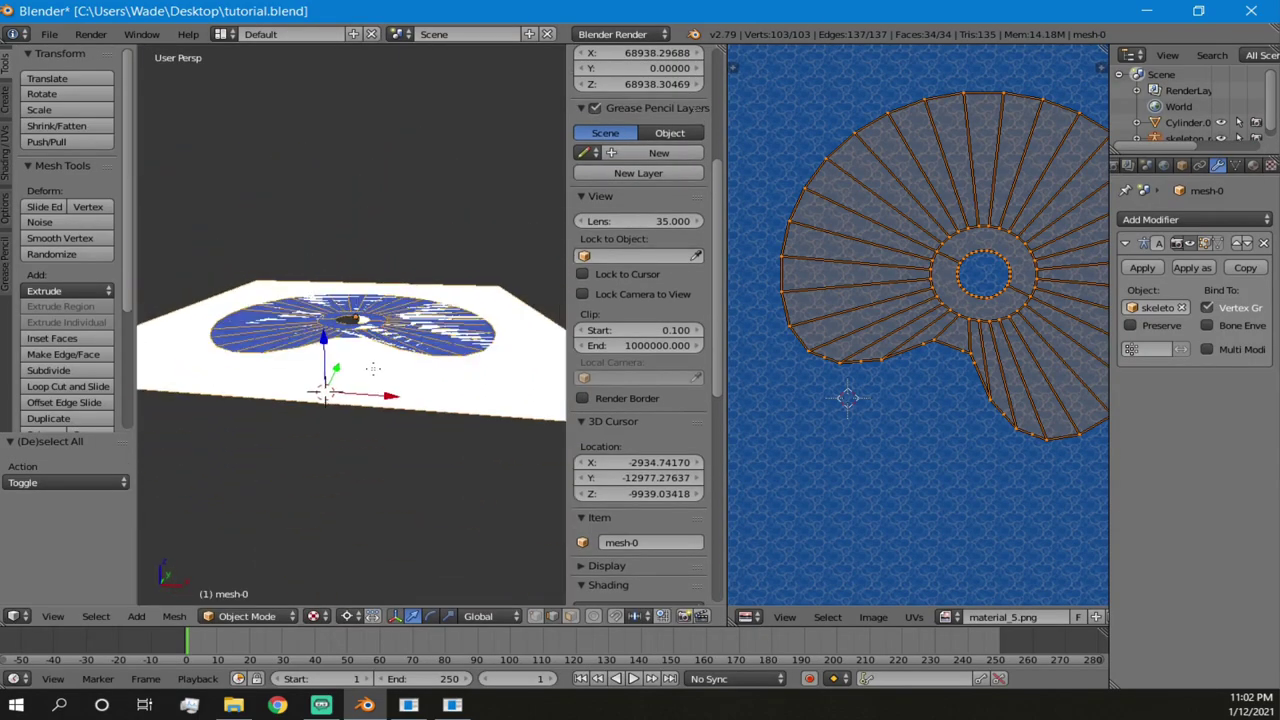
right_click(369, 369)
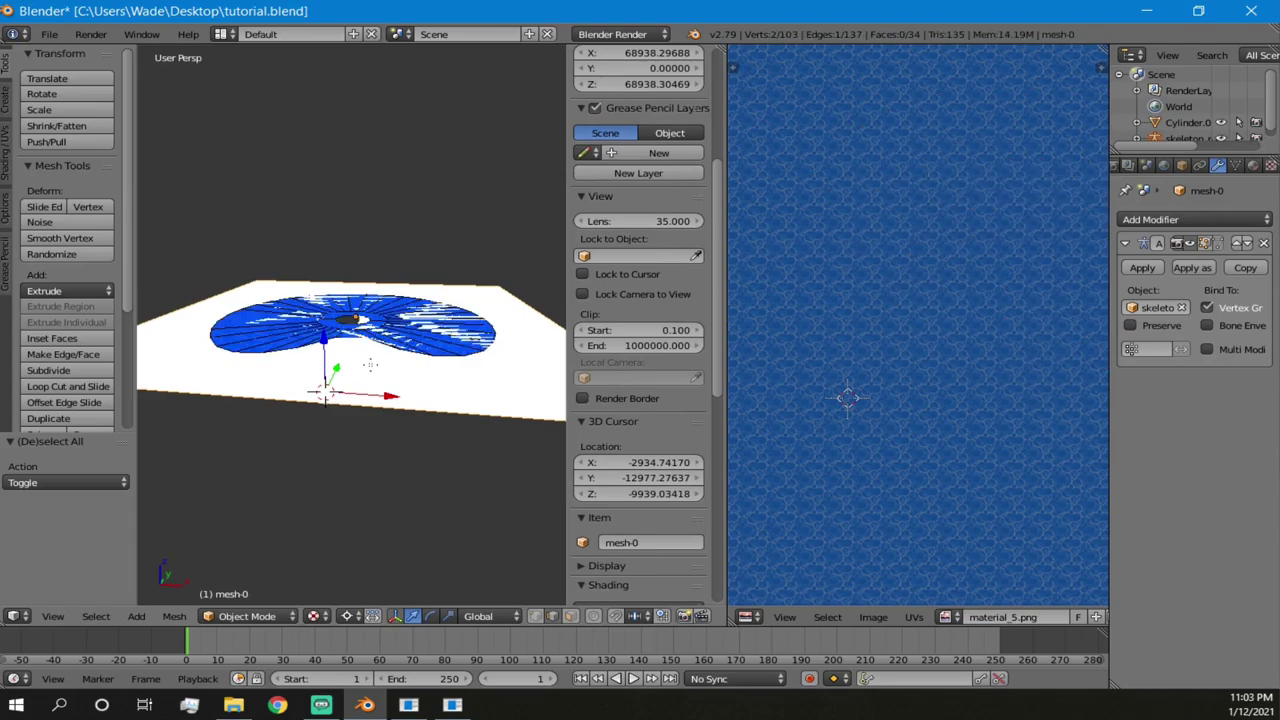
key("g")
key("z")
left_click(375, 410)
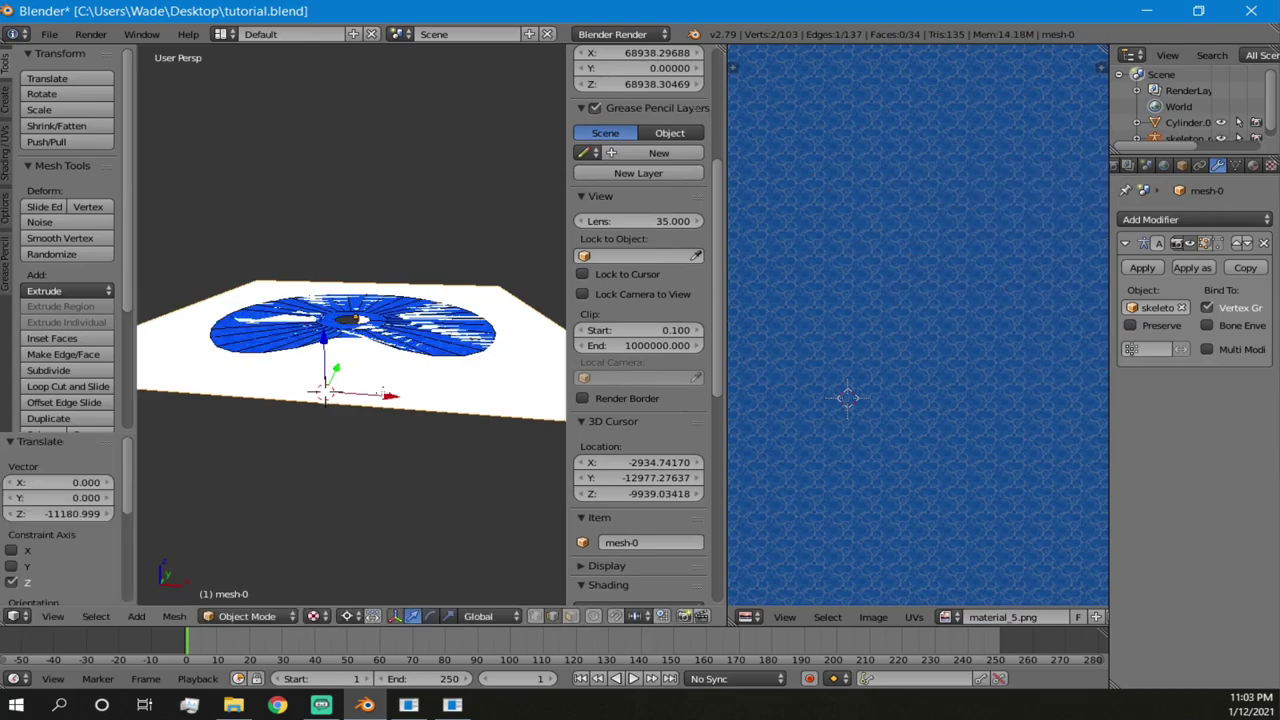
key("ctrl+z")
- Return to Object Mode and lower only the imported white sea mesh by about 13278 units along Z
key("Tab")
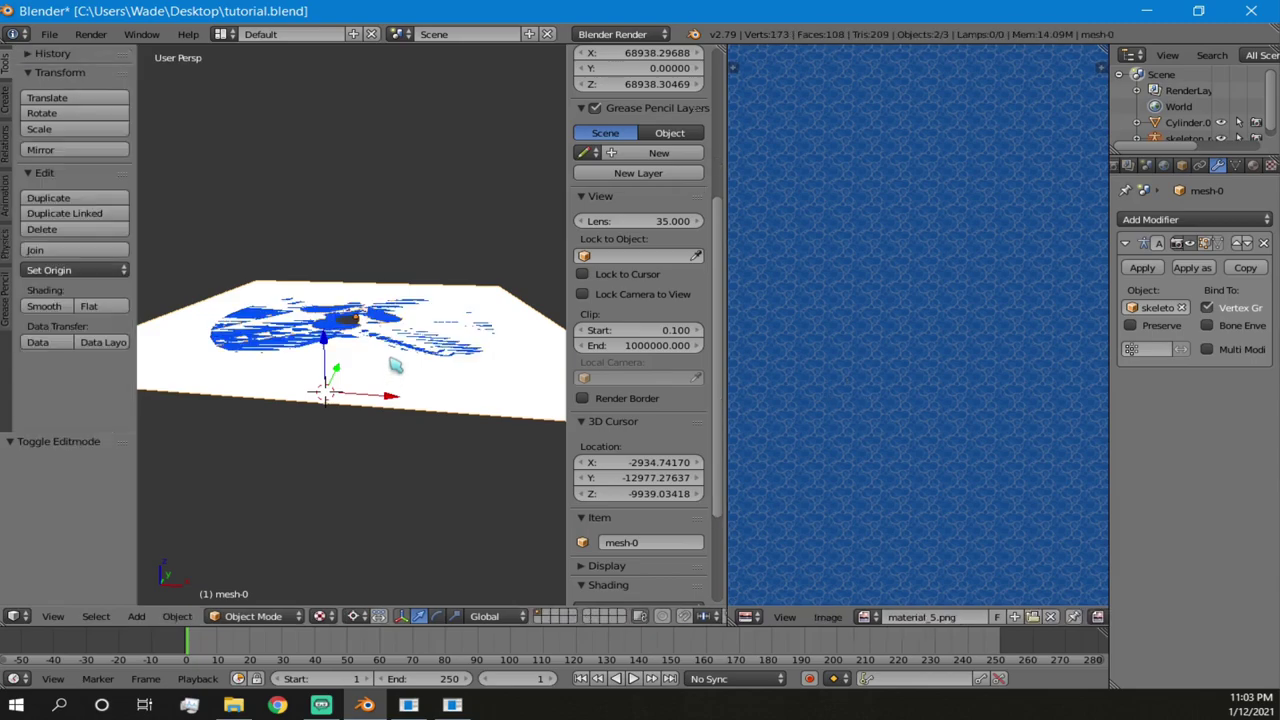
key("g")
key("z")
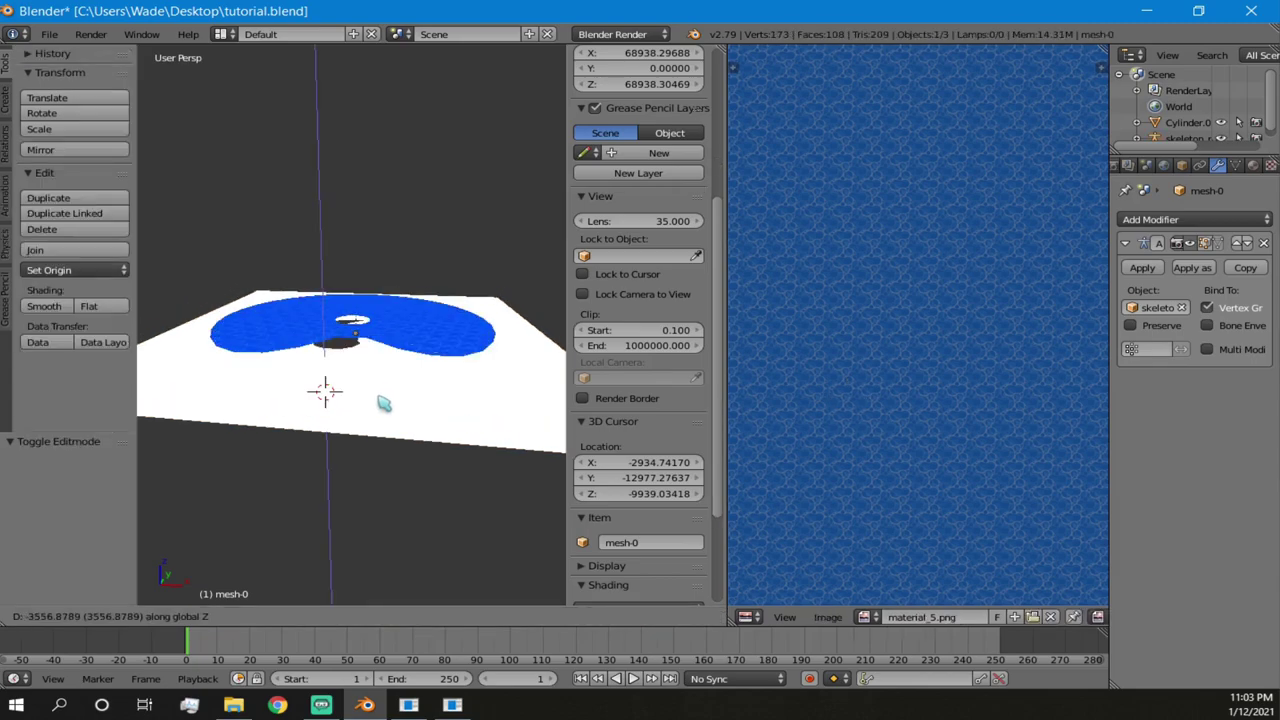
right_click(370, 461)
key("g")
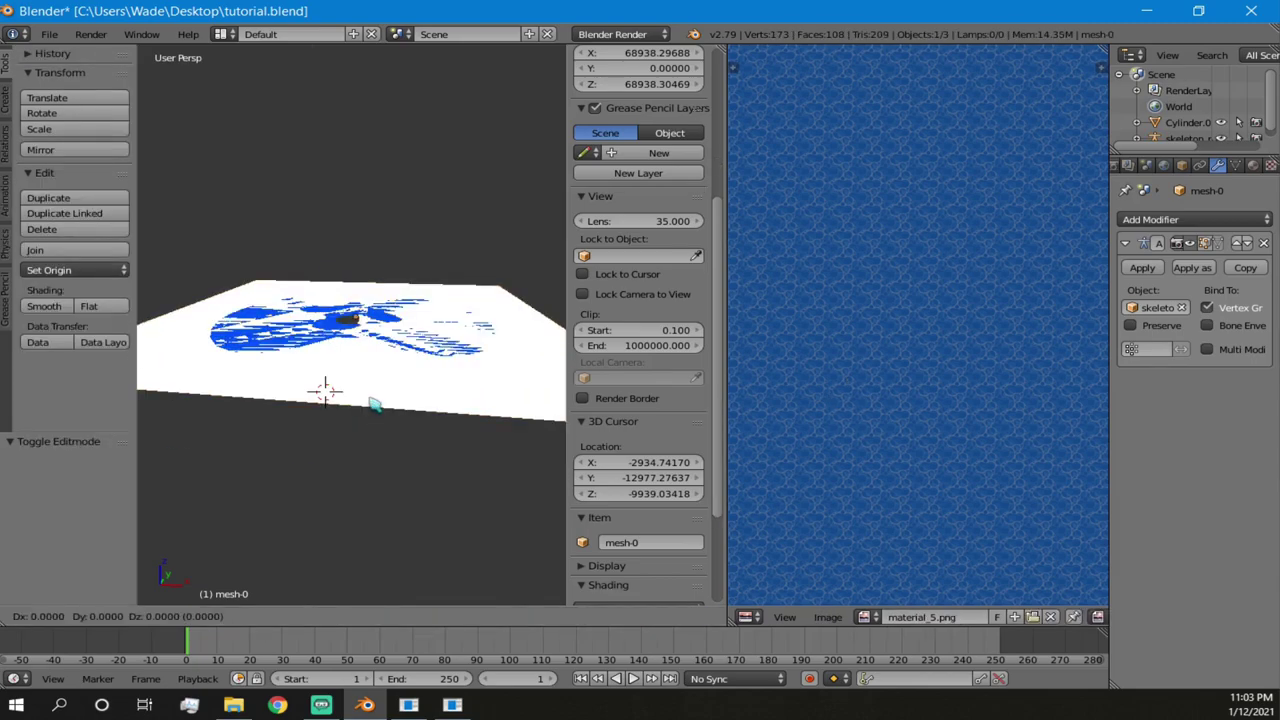
key("z")
left_click(363, 517)
- Examine the lowered sea mesh and the blue water surface above it from several angles and distances
middle_click_drag(320, 372, 454, 330)
scroll(406, 350, "up", 4)
middle_click_drag(397, 298, 399, 334)
scroll(403, 340, "down", 8)
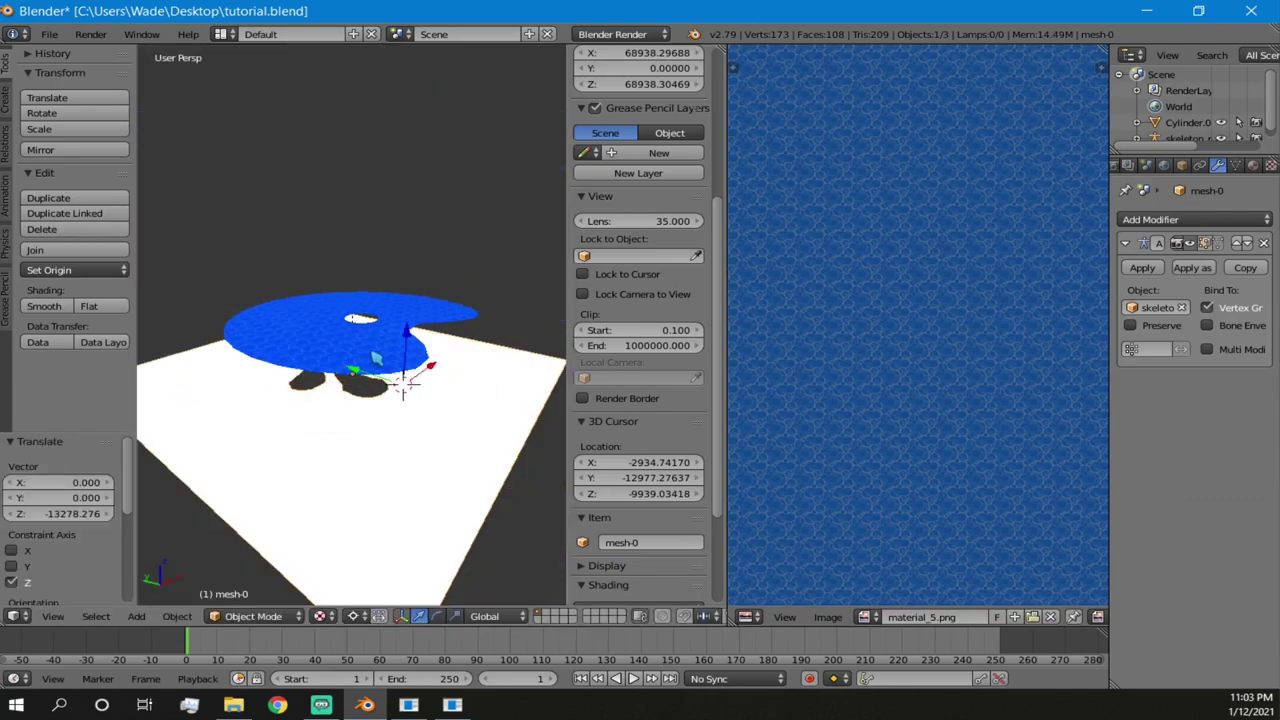
right_click(410, 403)
right_click(410, 403)
scroll(391, 423, "up", 6)
scroll(480, 423, "down", 4)
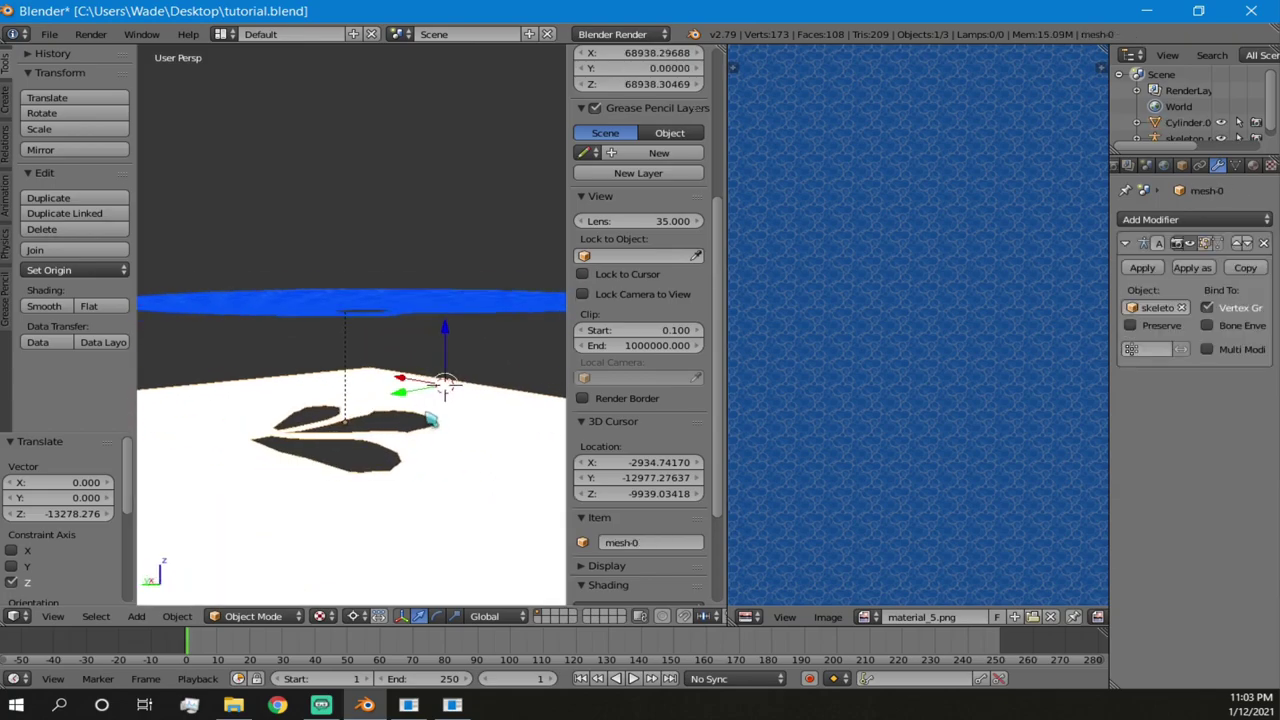
scroll(409, 443, "up", 3)
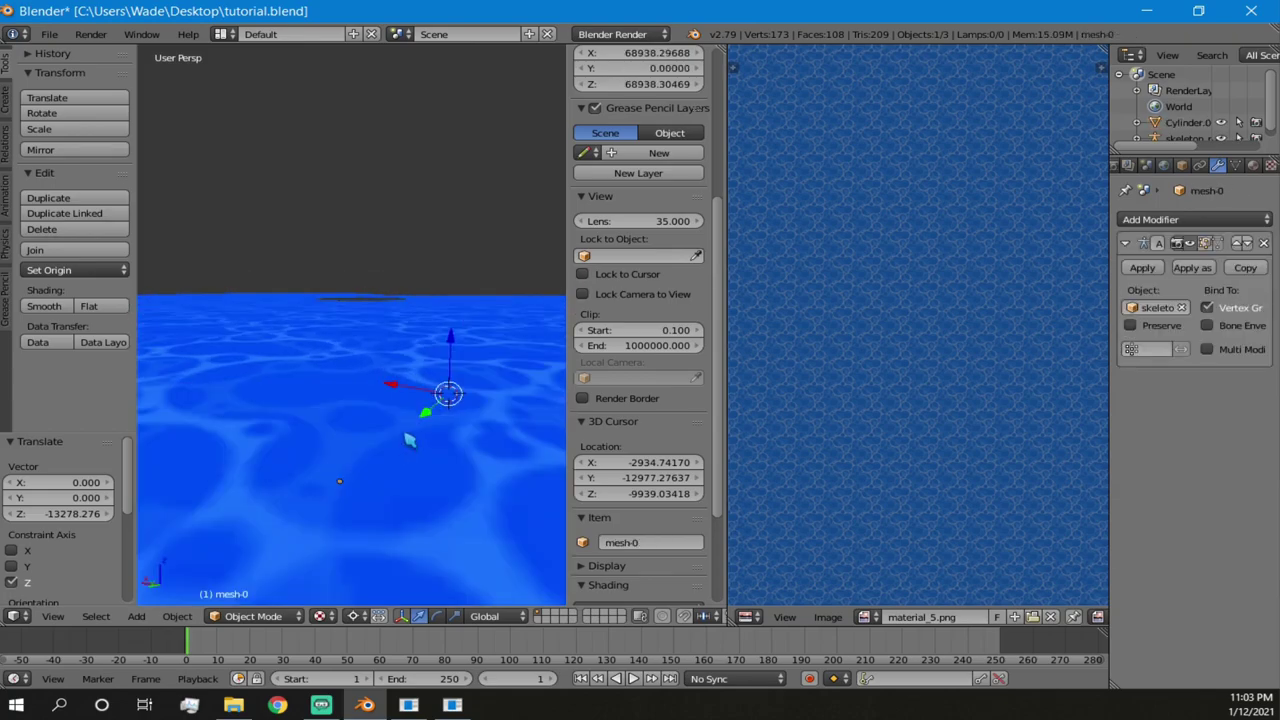
scroll(412, 400, "down", 3)
middle_click_drag(414, 374, 417, 420)
scroll(489, 430, "down", 1)
scroll(286, 337, "down", 1)
scroll(379, 366, "up", 3)
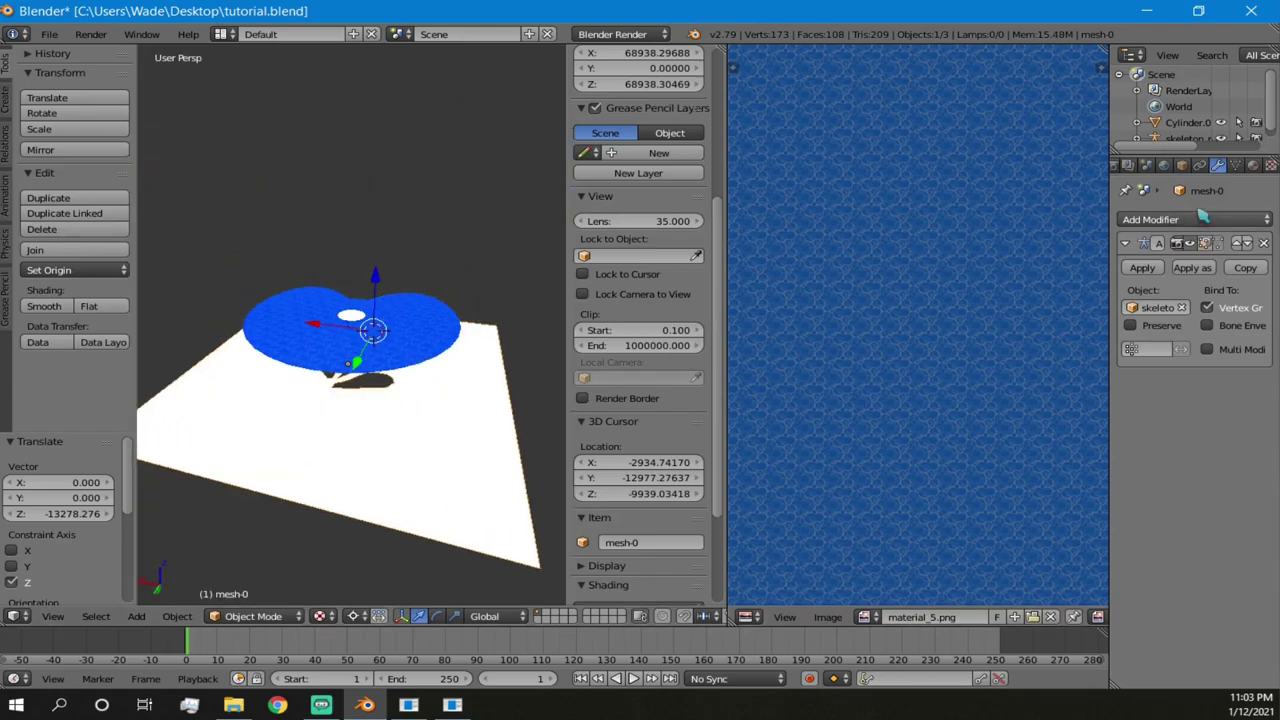
scroll(1185, 125, "down", 1)
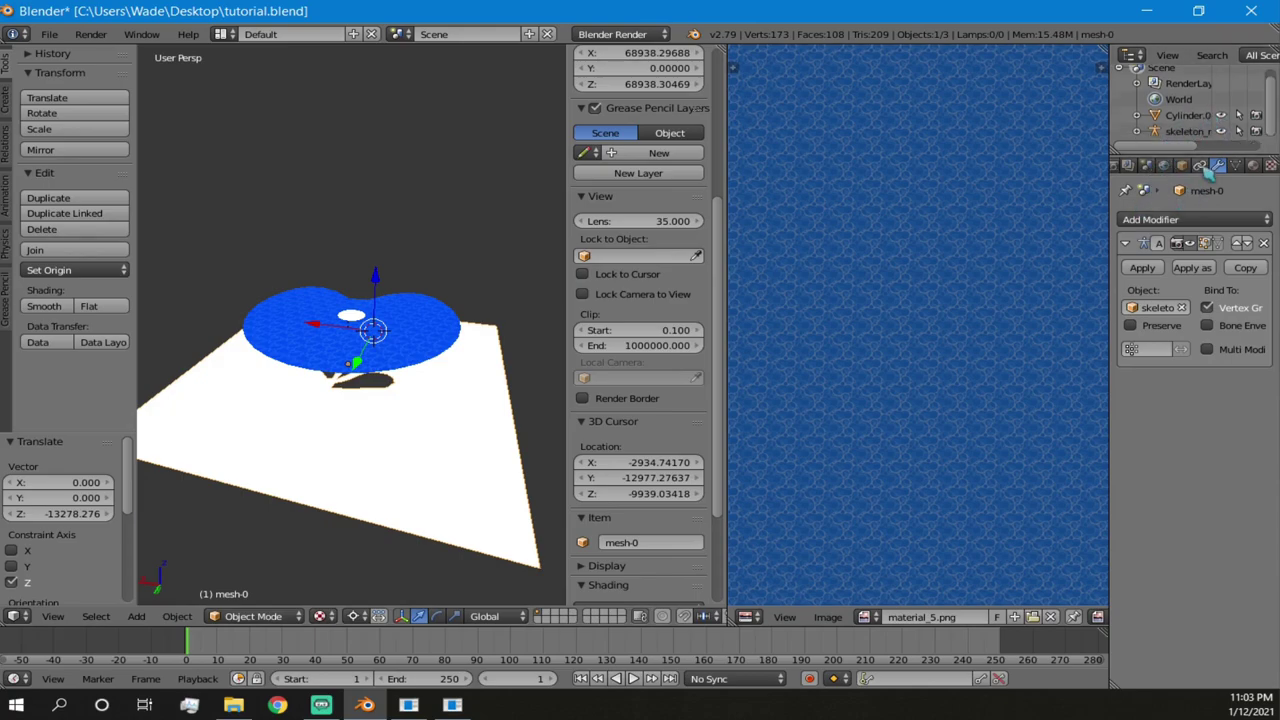
- Show the material settings of the imported sea mesh and rename its material to _m08
left_click(1164, 165)
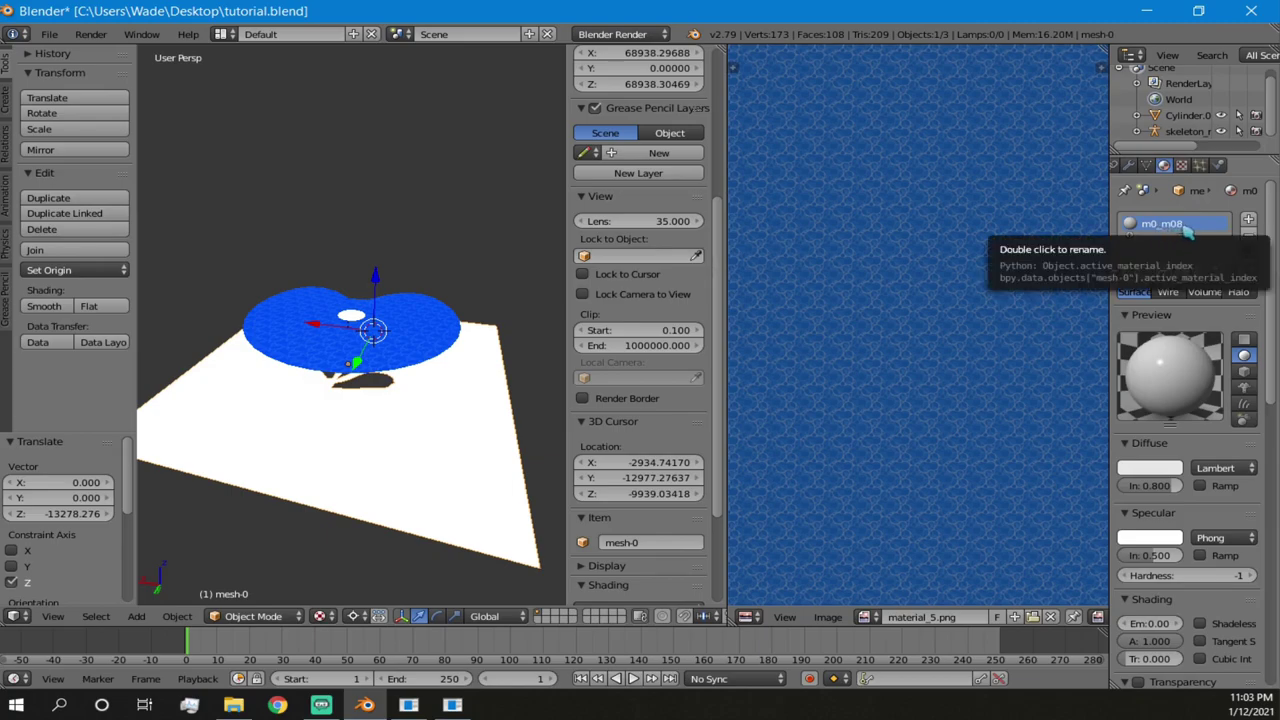
double_click(1167, 224)
left_click(1157, 224)
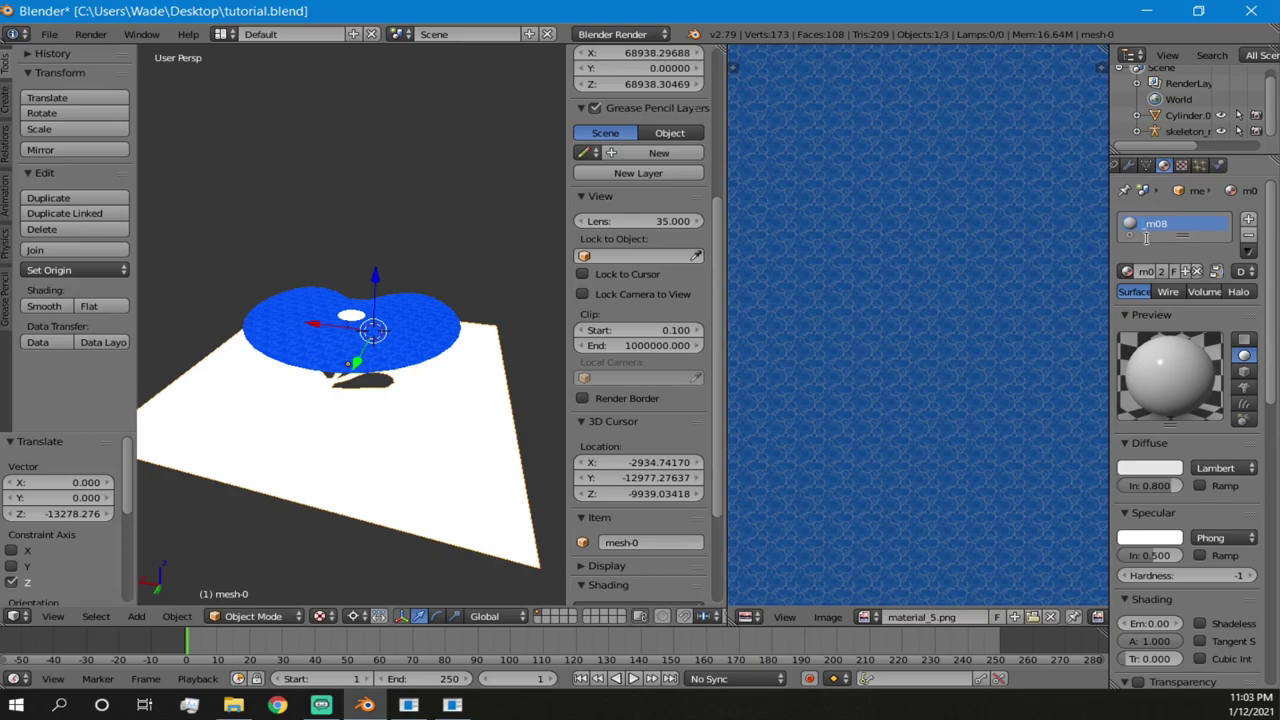
key("Return")
- Compare the custom water surface with the imported mesh beneath it, looking closely at the plane's cut-out holes
left_click(540, 379)
middle_click_drag(484, 405, 417, 382)
scroll(409, 363, "up", 2)
right_click(400, 311)
right_click(399, 383)
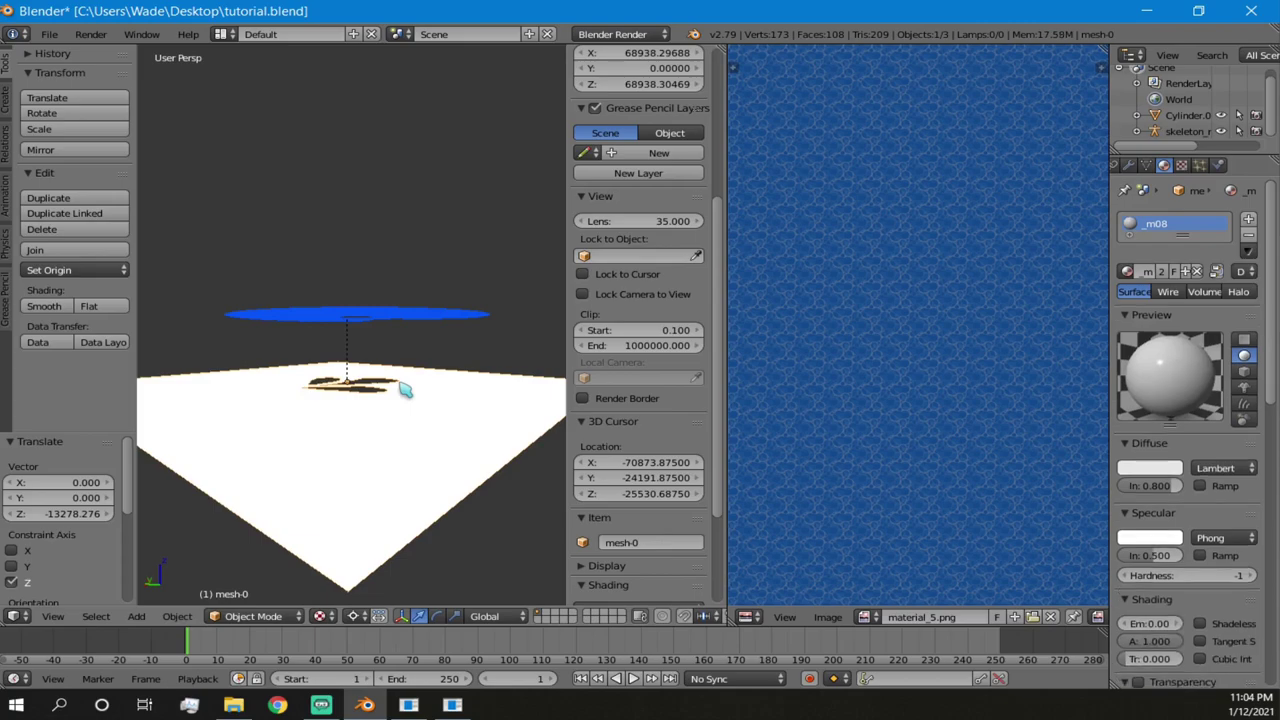
scroll(393, 366, "up", 1)
middle_click_drag(366, 376, 358, 391)
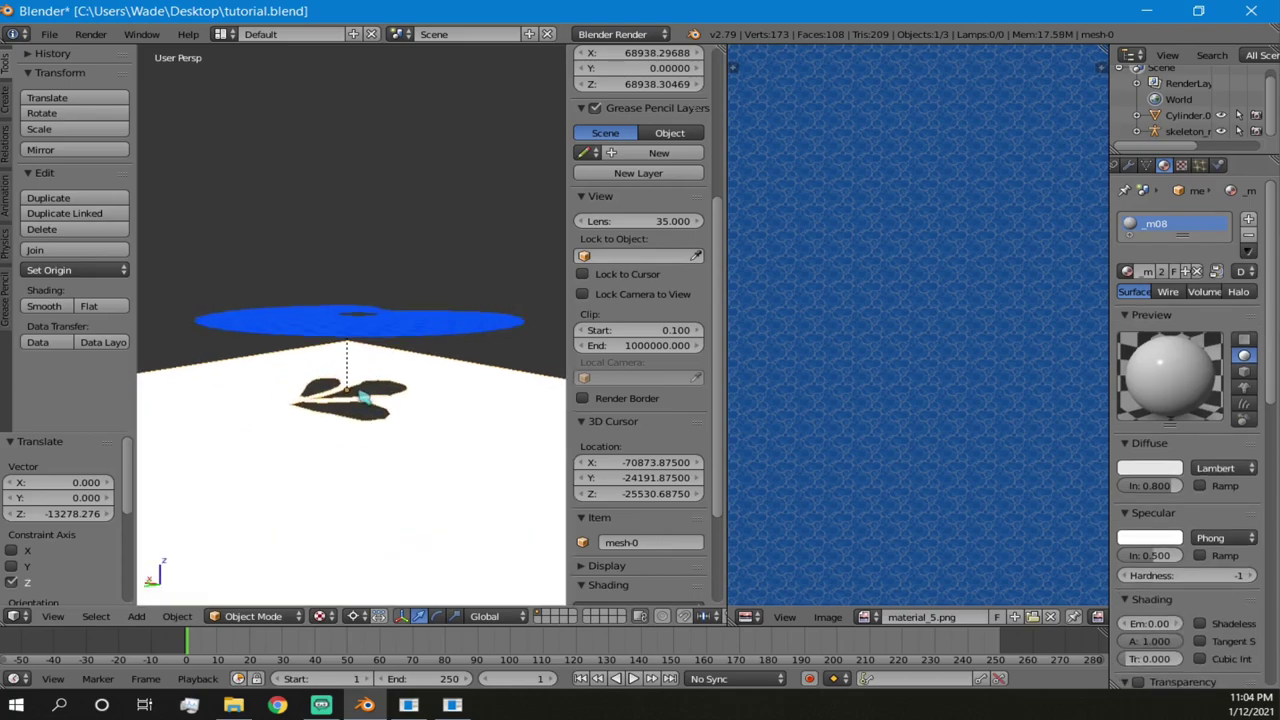
scroll(412, 345, "down", 2)
scroll(405, 340, "up", 3)
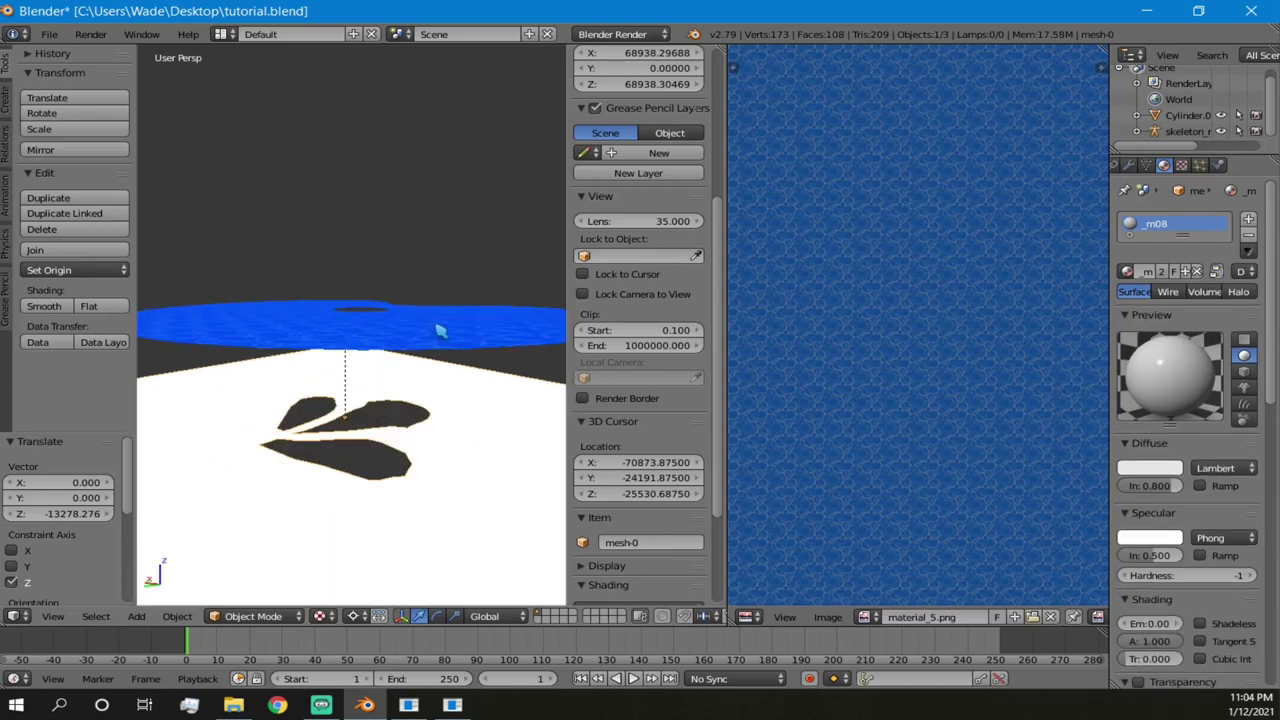
- Join the imported sea mesh into the blue water surface so both become one object
right_click(440, 332)
middle_click_drag(440, 332, 338, 313)
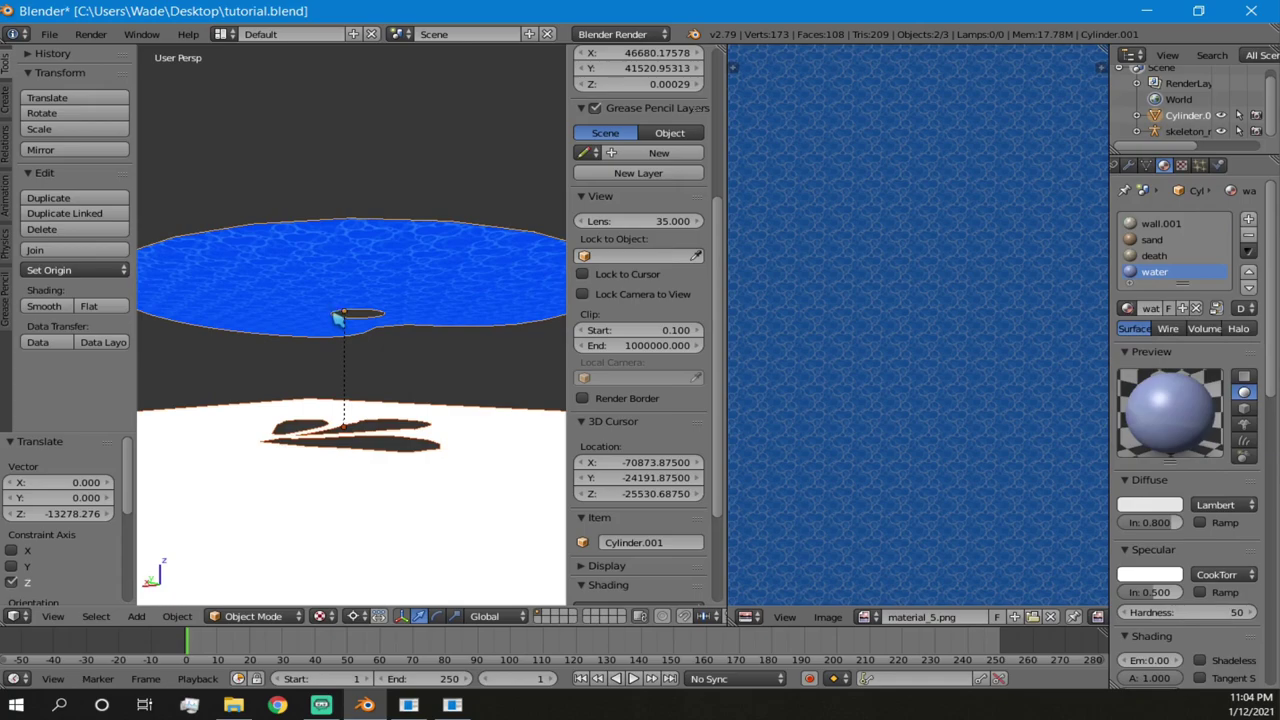
key("ctrl+j")
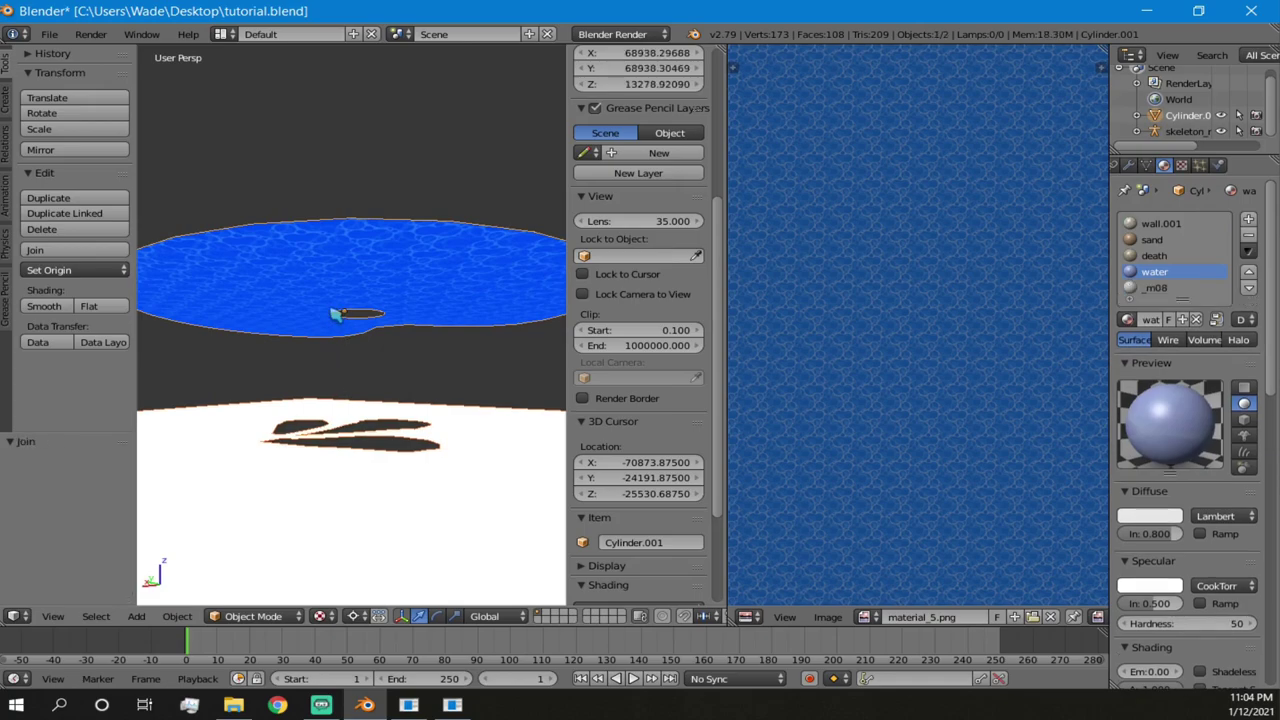
middle_click_drag(262, 303, 385, 327)
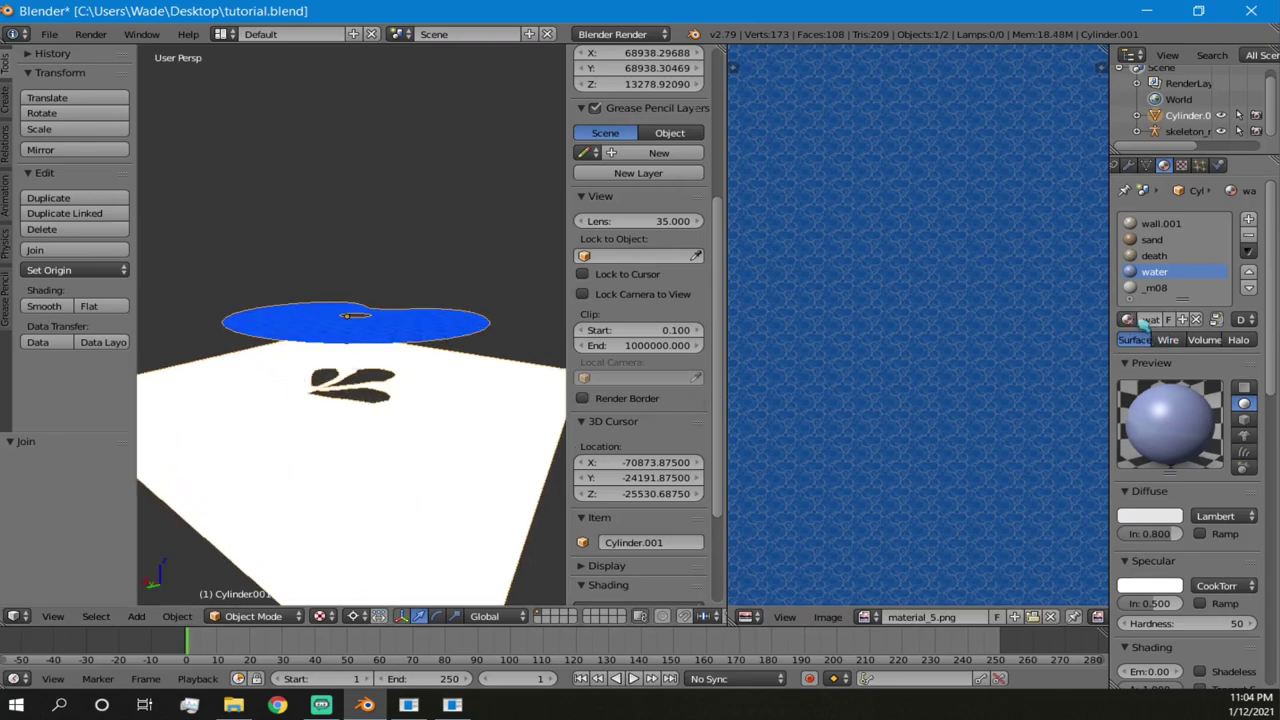
middle_click_drag(350, 361, 395, 347)
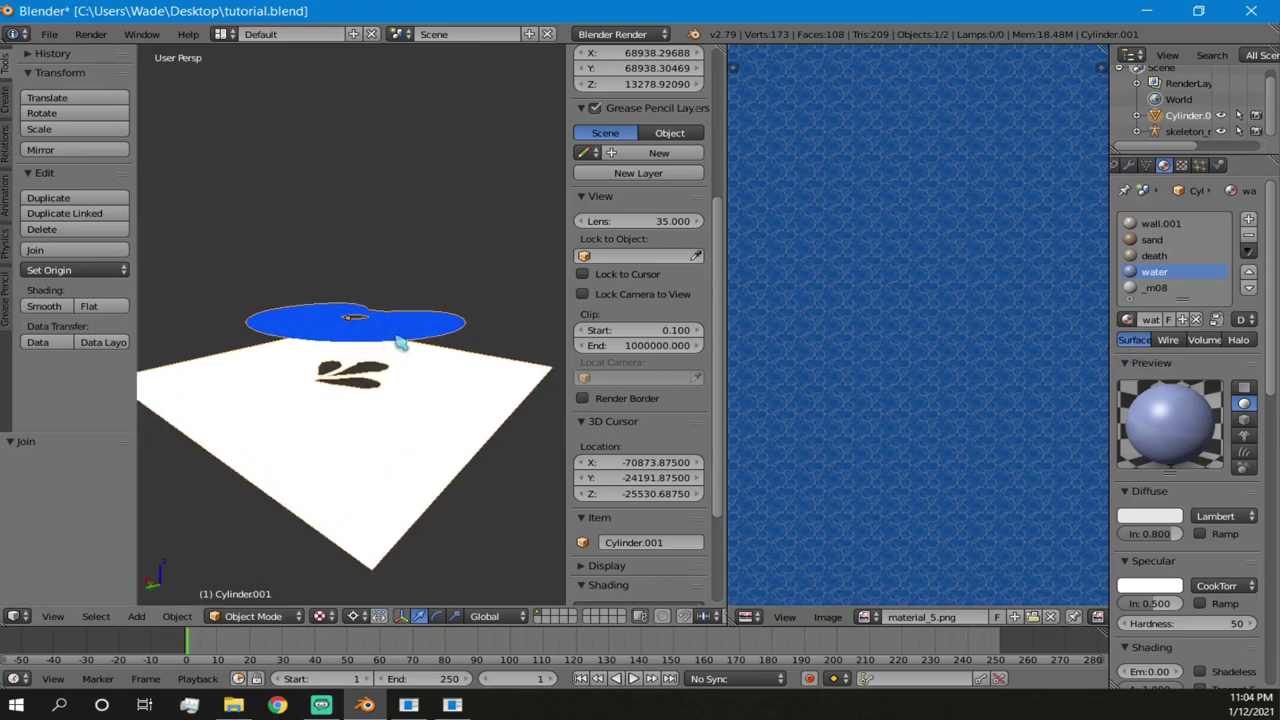
- Assign the _m08 material to every face of the joined mesh in Edit Mode
left_click(1158, 289)
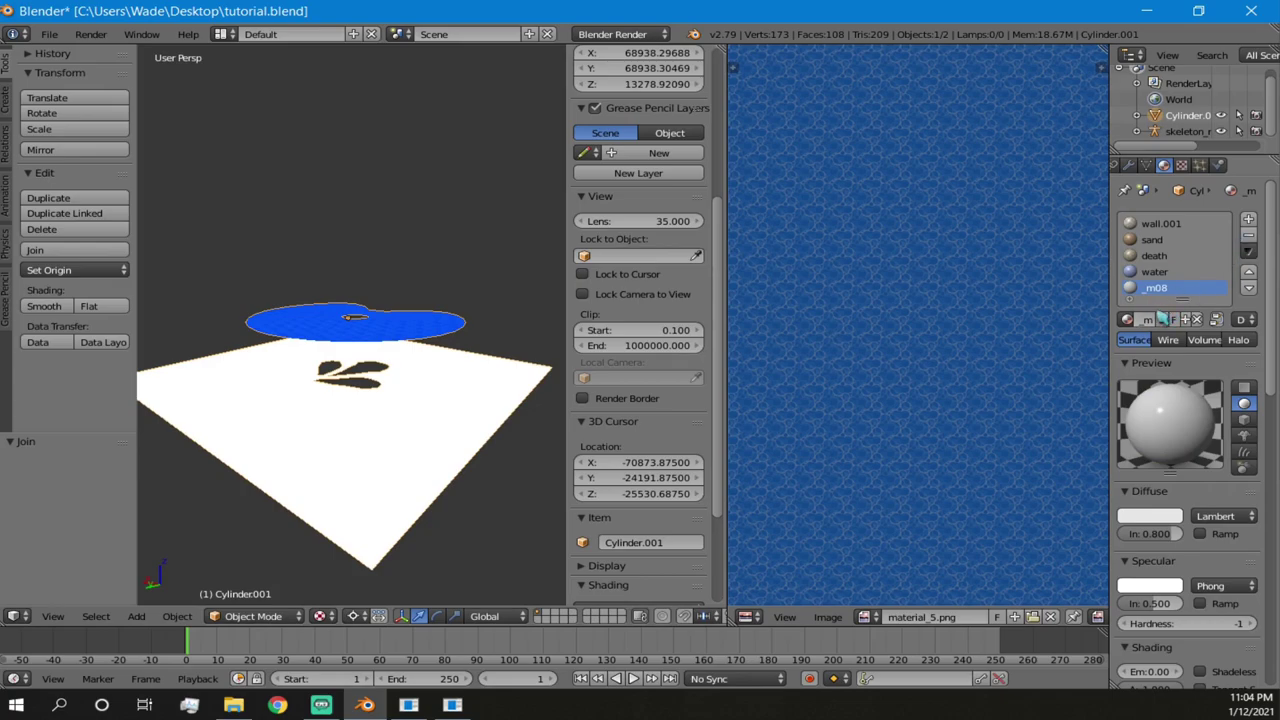
scroll(1156, 290, "down", 1)
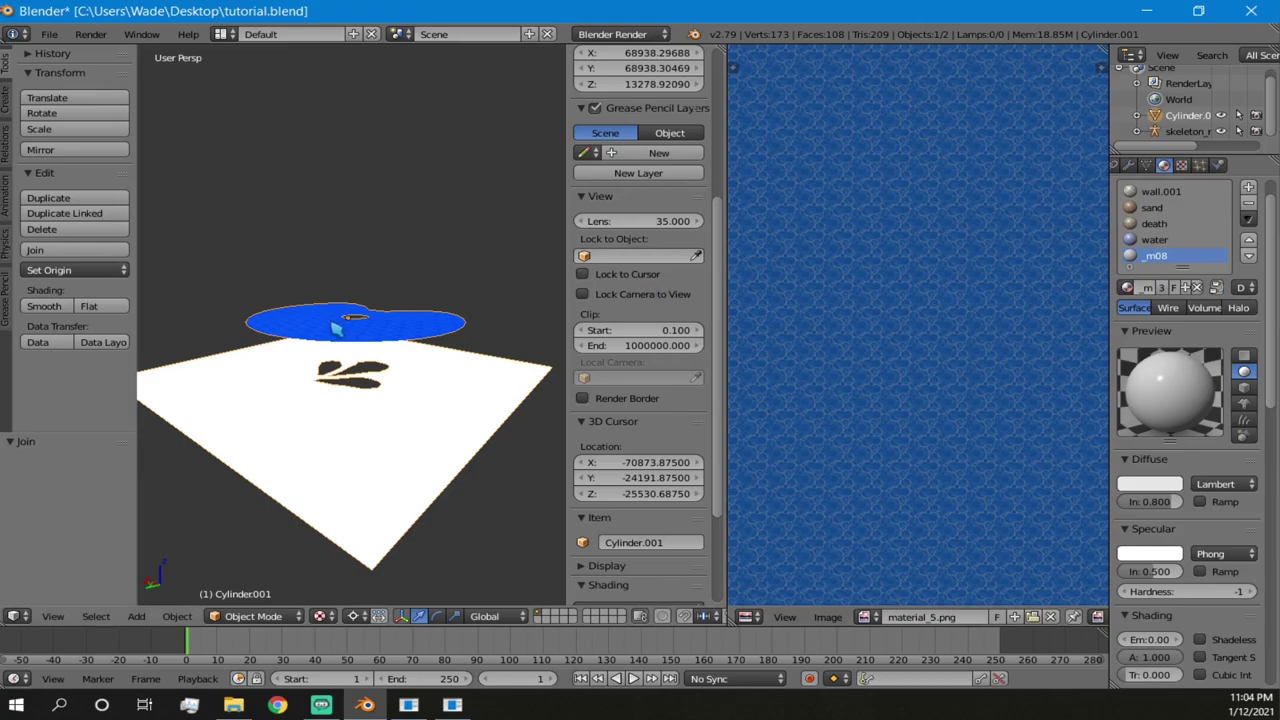
key("Tab")
key("a")
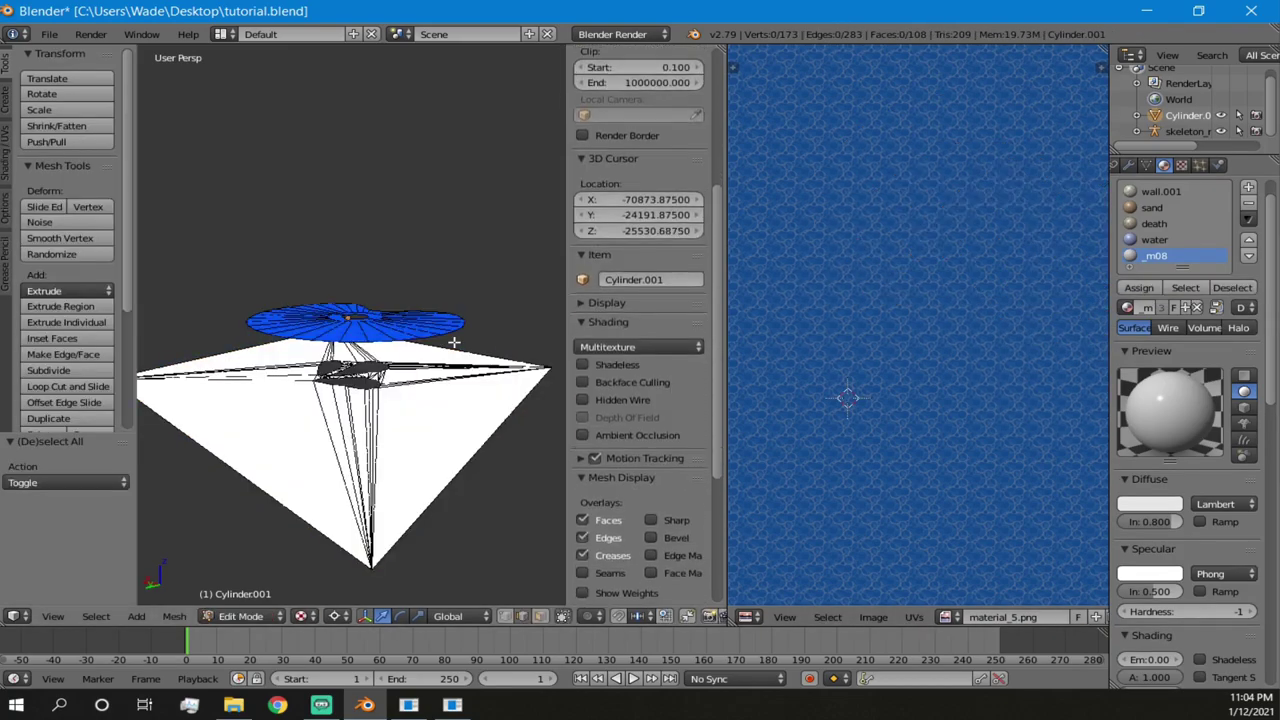
key("a")
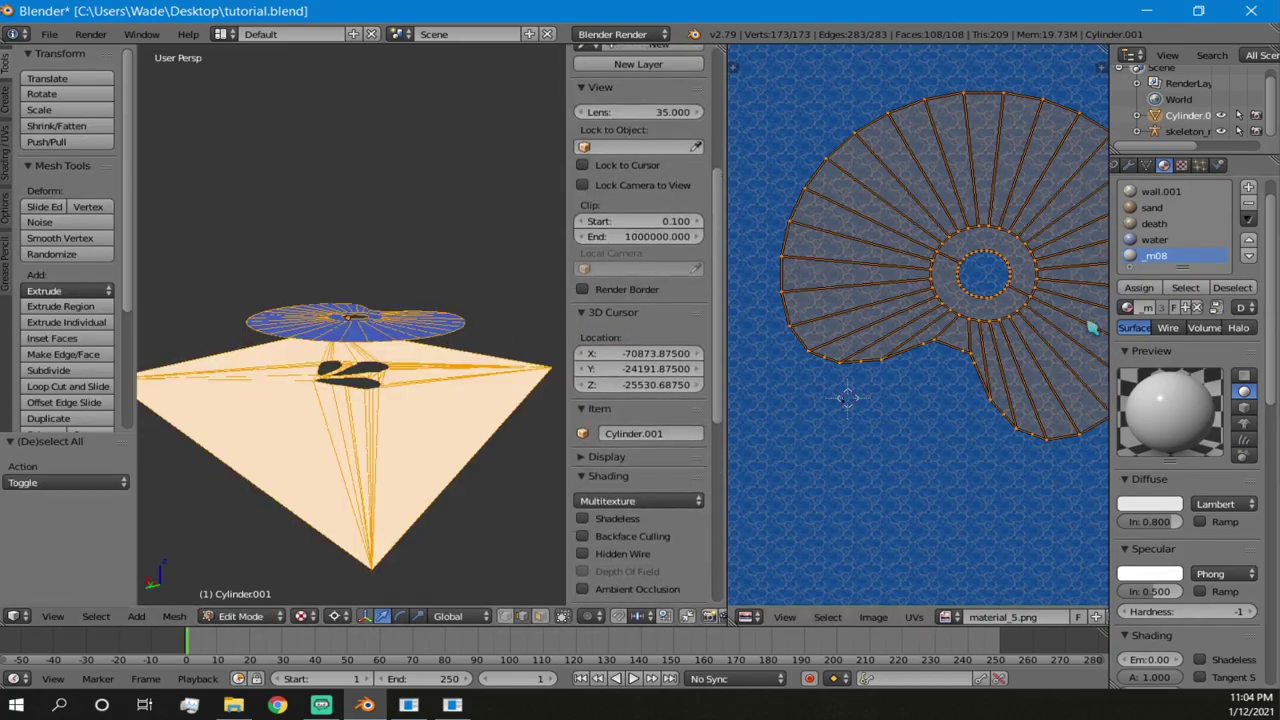
left_click(1138, 288)
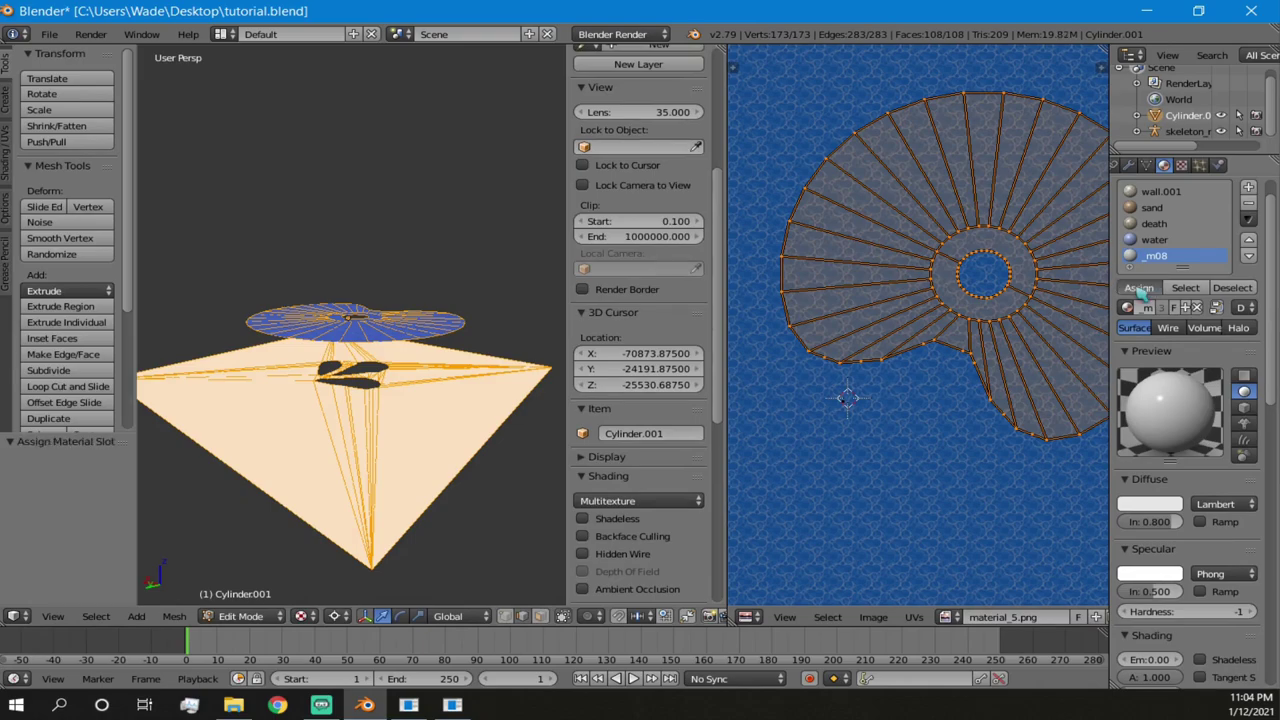
left_click(1139, 290)
- Delete the edges of the white imported sea mesh beneath the water surface, using Circle Select
middle_click_drag(393, 364, 385, 348)
key("a")
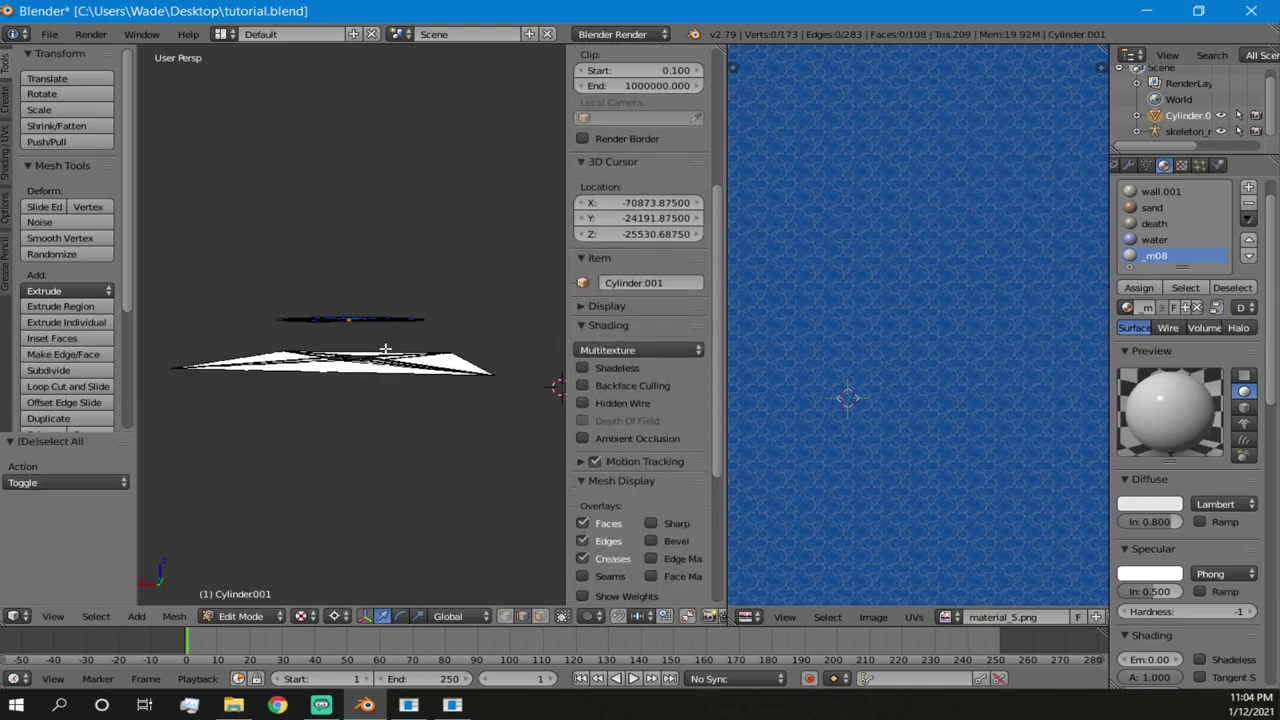
key("c")
left_click(332, 375)
mouse_move(332, 374)
left_mouse_down()
mouse_move(500, 370)
mouse_move(195, 365)
mouse_move(285, 360)
left_mouse_up()
key("x")
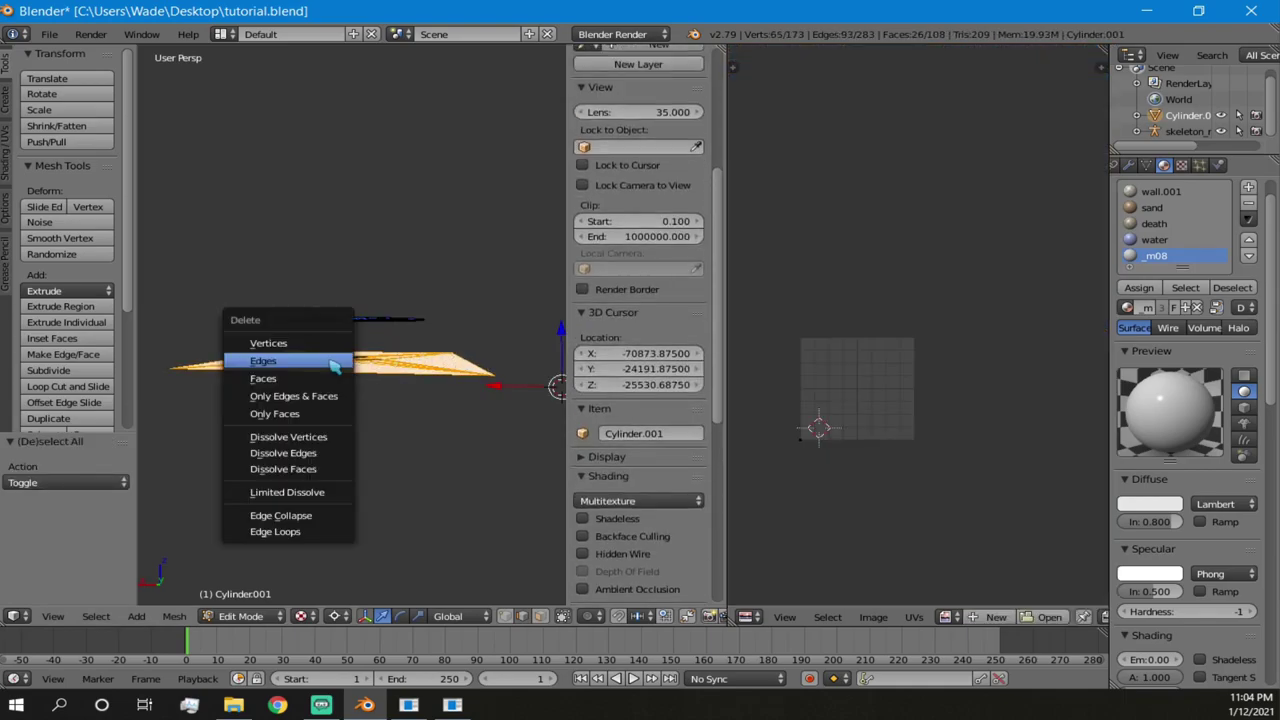
left_click(329, 360)
mouse_move(372, 357)
left_mouse_down()
mouse_move(337, 351)
mouse_move(357, 363)
left_mouse_up()
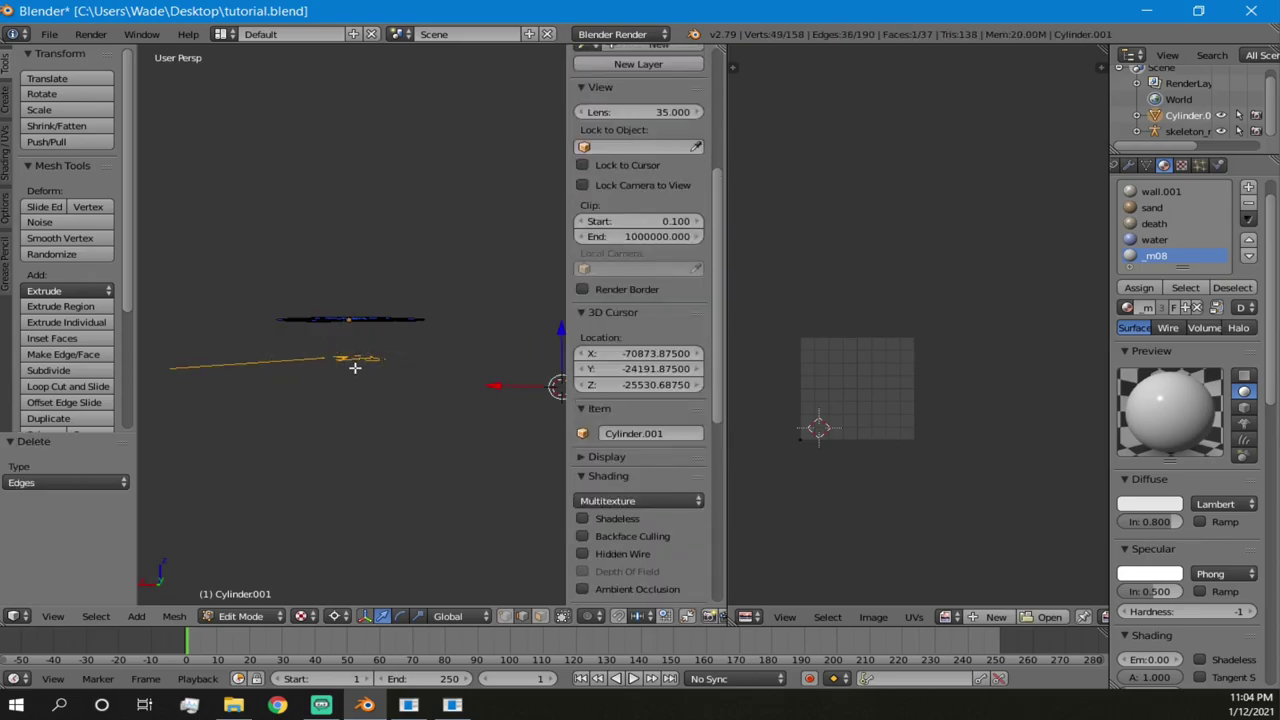
key("x")
left_click(362, 370)
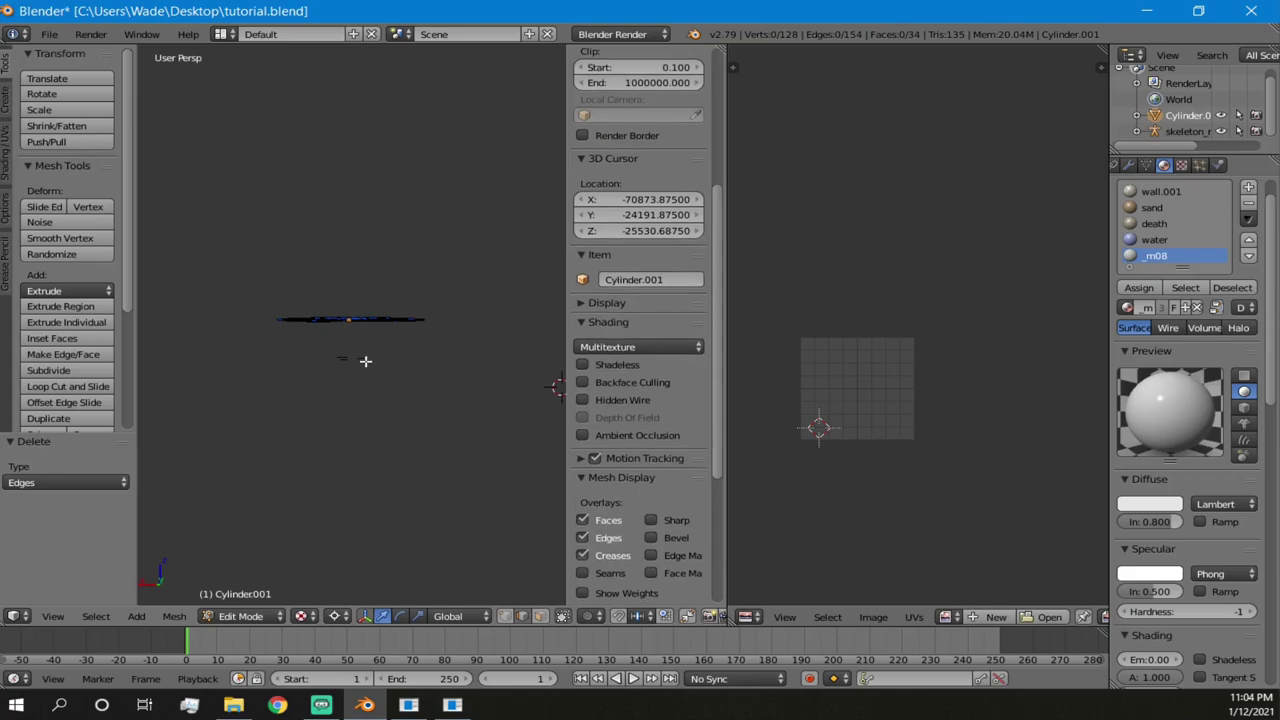
- Circle-select the small leftover pieces below the water surface and delete their edges
key("c")
left_click_drag(365, 361, 351, 355)
key("x")
left_click(350, 358)
key("c")
left_click_drag(360, 361, 334, 360)
key("x")
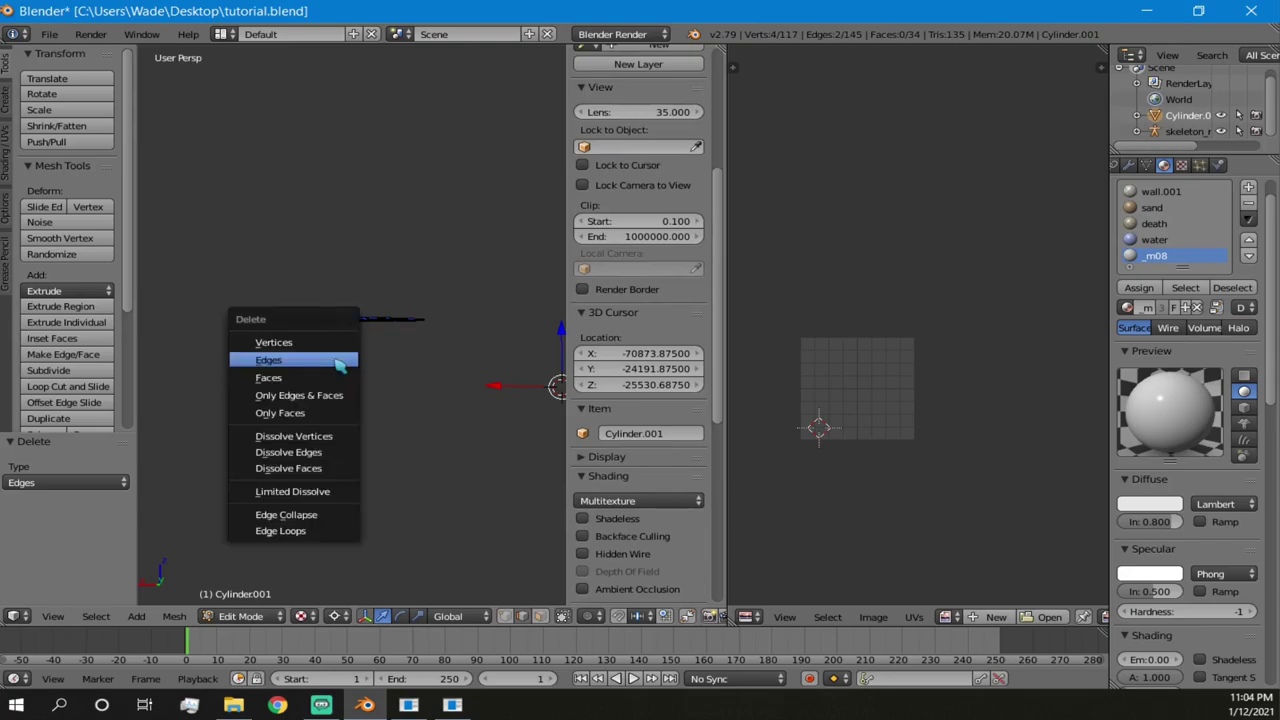
left_click(337, 357)
- Box-select the last stray geometry below the water surface in wireframe display and delete it
middle_click_drag(337, 357, 368, 370)
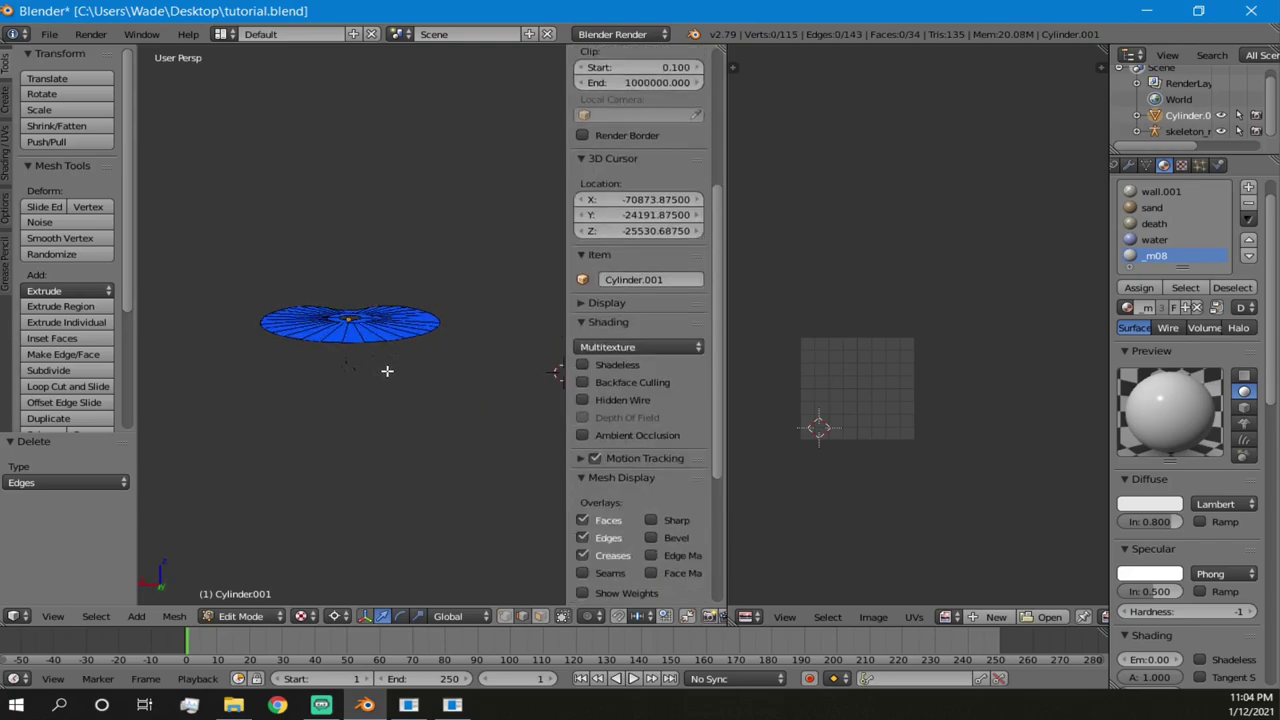
scroll(400, 372, "up", 4)
mouse_move(352, 415)
middle_mouse_down()
mouse_move(366, 374)
mouse_move(357, 383)
mouse_move(343, 337)
middle_mouse_up()
key("z")
key("b")
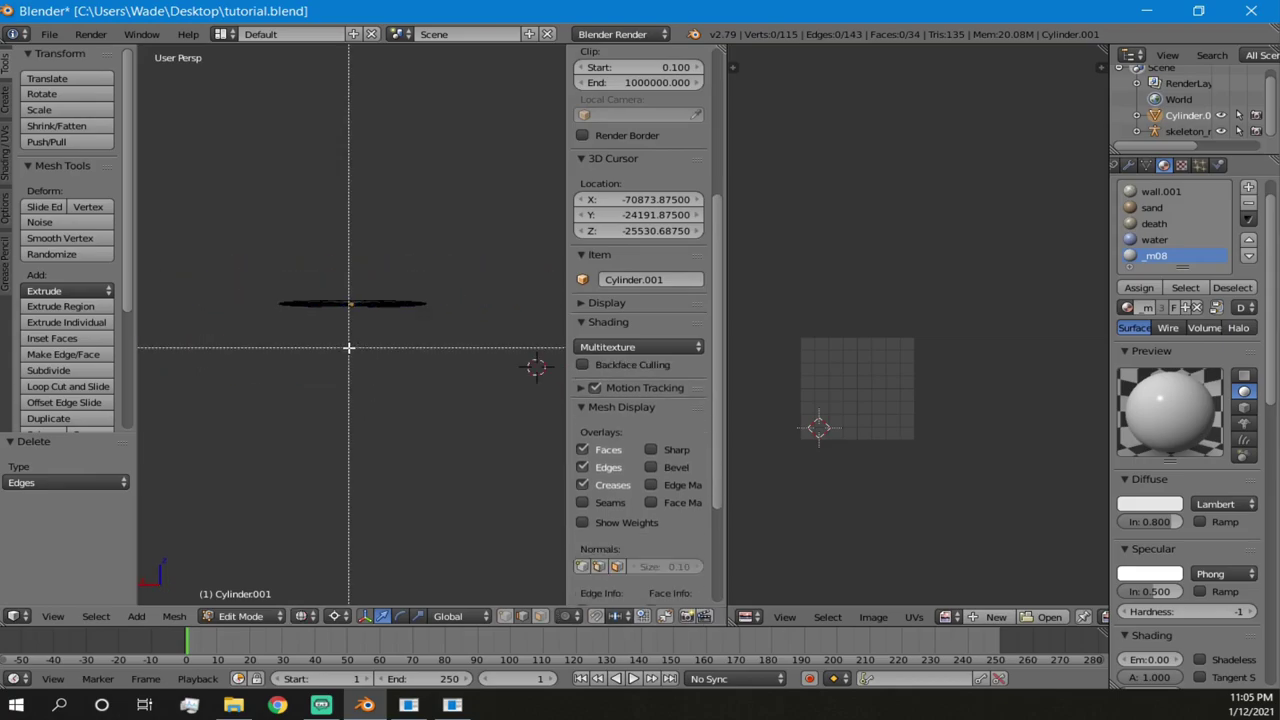
left_click_drag(192, 322, 483, 441)
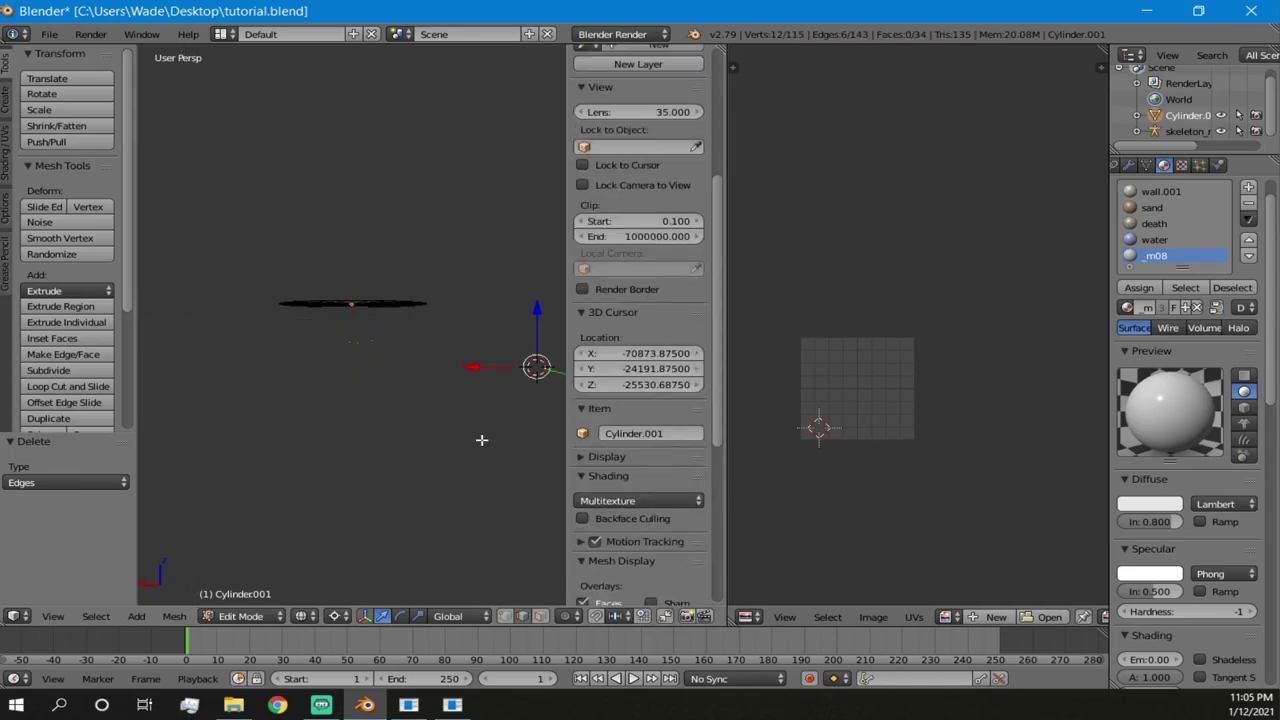
key("x")
left_click(470, 440)
- Restore the textured display and select the entire remaining water surface
middle_click_drag(414, 366, 366, 397)
scroll(370, 397, "up", 3)
key("alt+z")
scroll(411, 343, "up", 5)
middle_click_drag(411, 343, 360, 320)
scroll(360, 320, "down", 5)
right_click(362, 318)
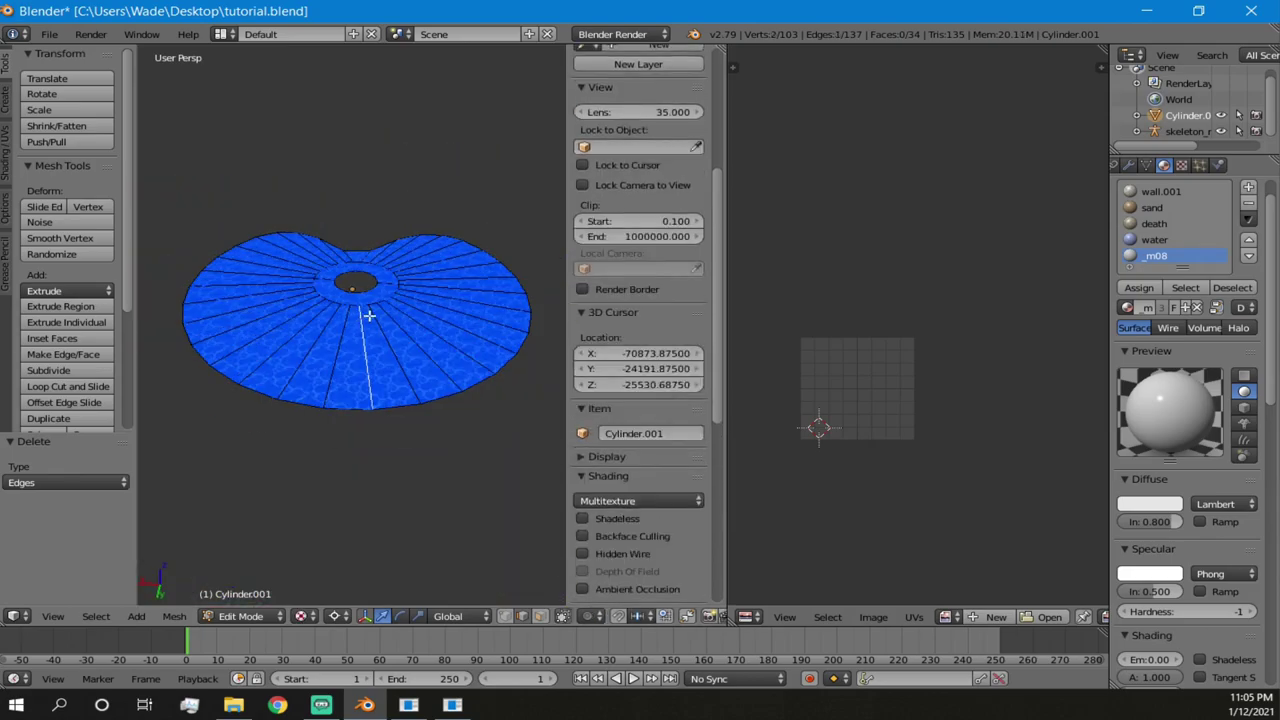
key("a")
key("a")
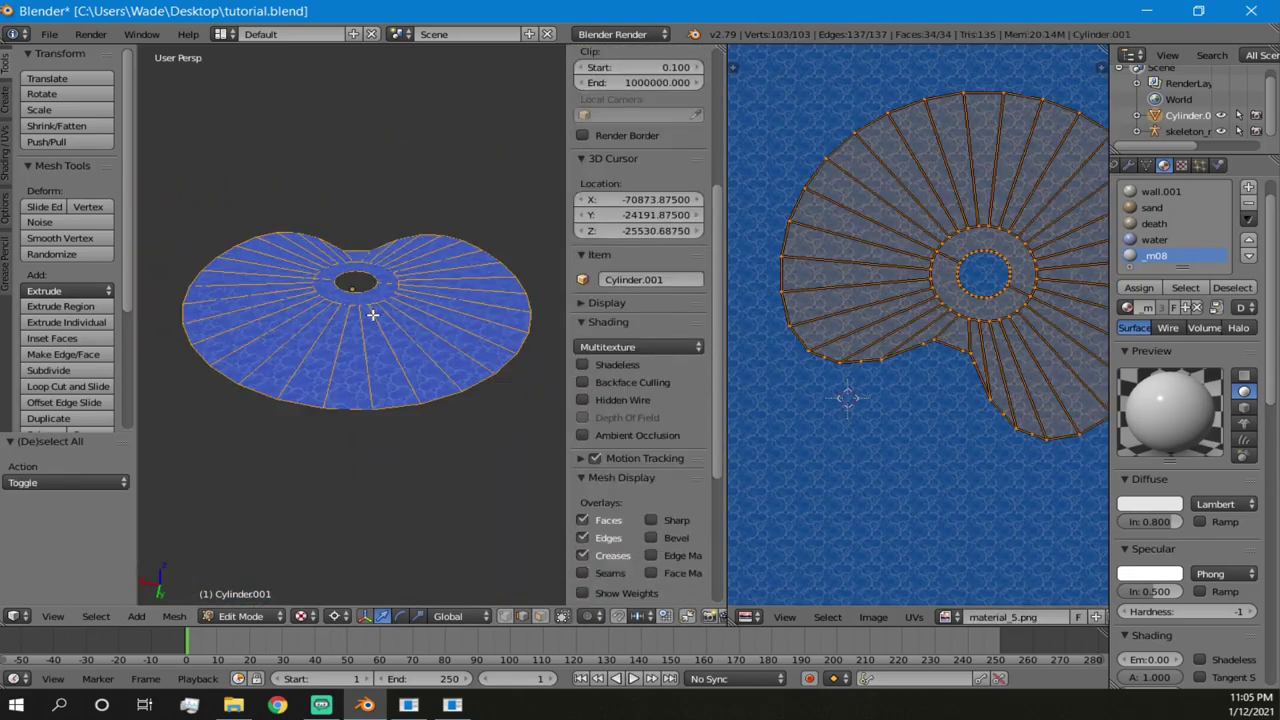
key("a")
- Examine the water surface's height by placing the 3D cursor at several points on it and comparing the Z coordinates
scroll(387, 323, "up", 2)
middle_click_drag(384, 334, 389, 367)
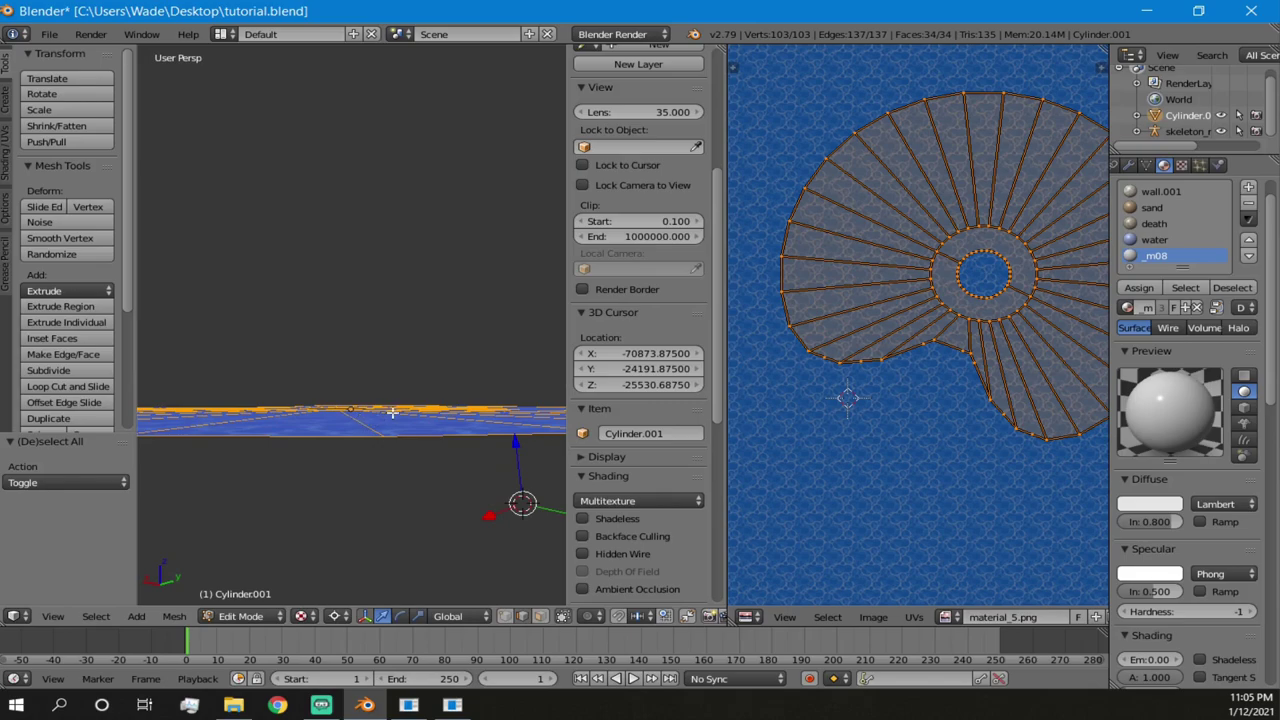
scroll(640, 452, "down", 5)
scroll(640, 452, "up", 6)
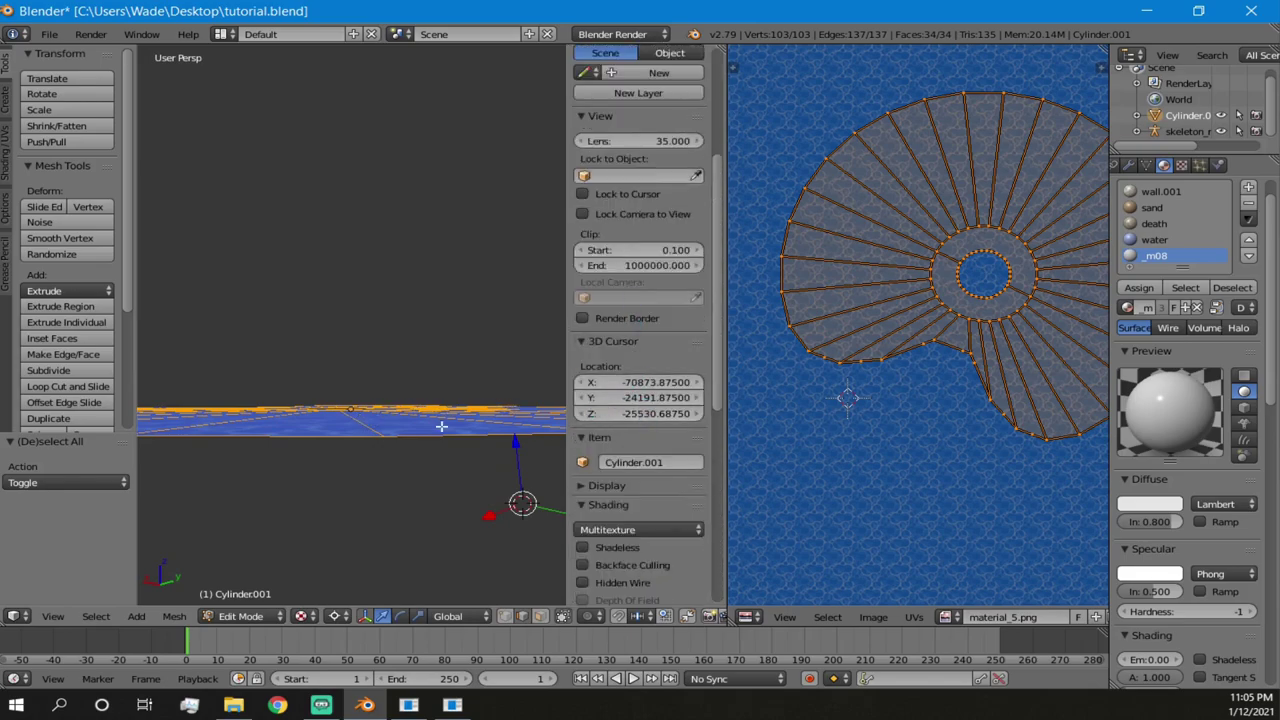
left_click(353, 420)
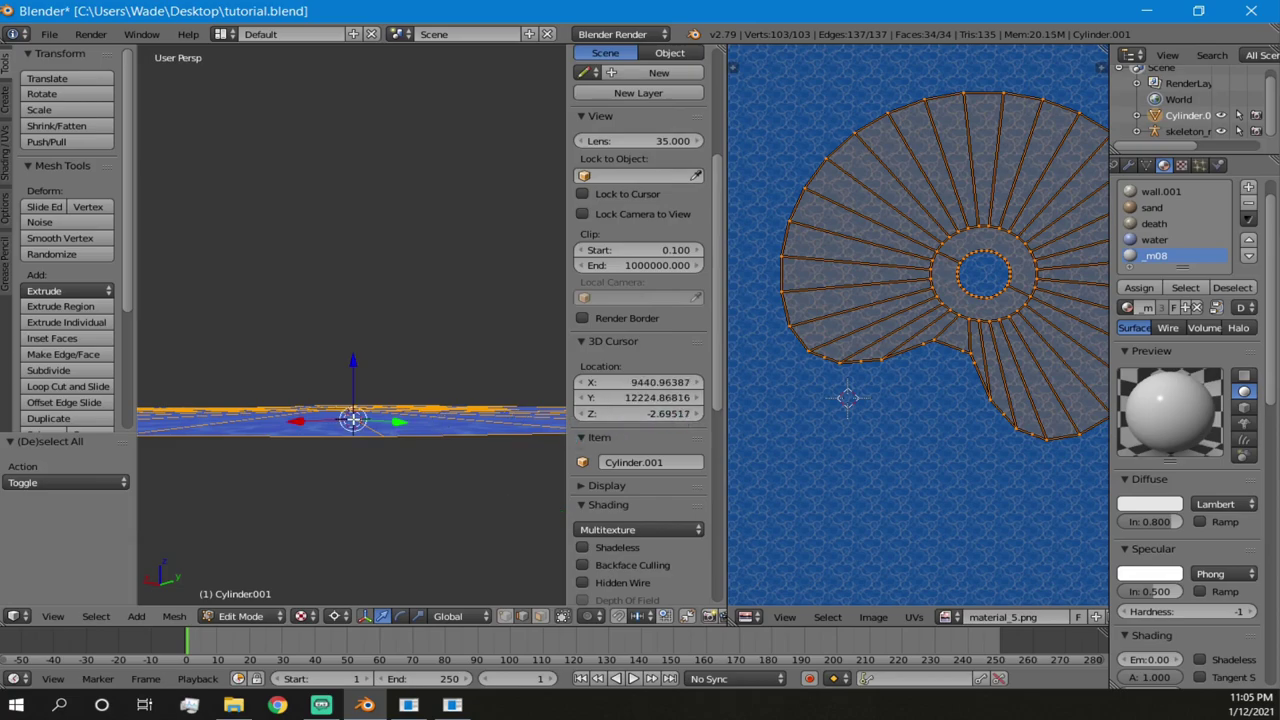
middle_click_drag(393, 424, 440, 451)
left_click(386, 446)
middle_click_drag(561, 464, 385, 431)
left_click(381, 473)
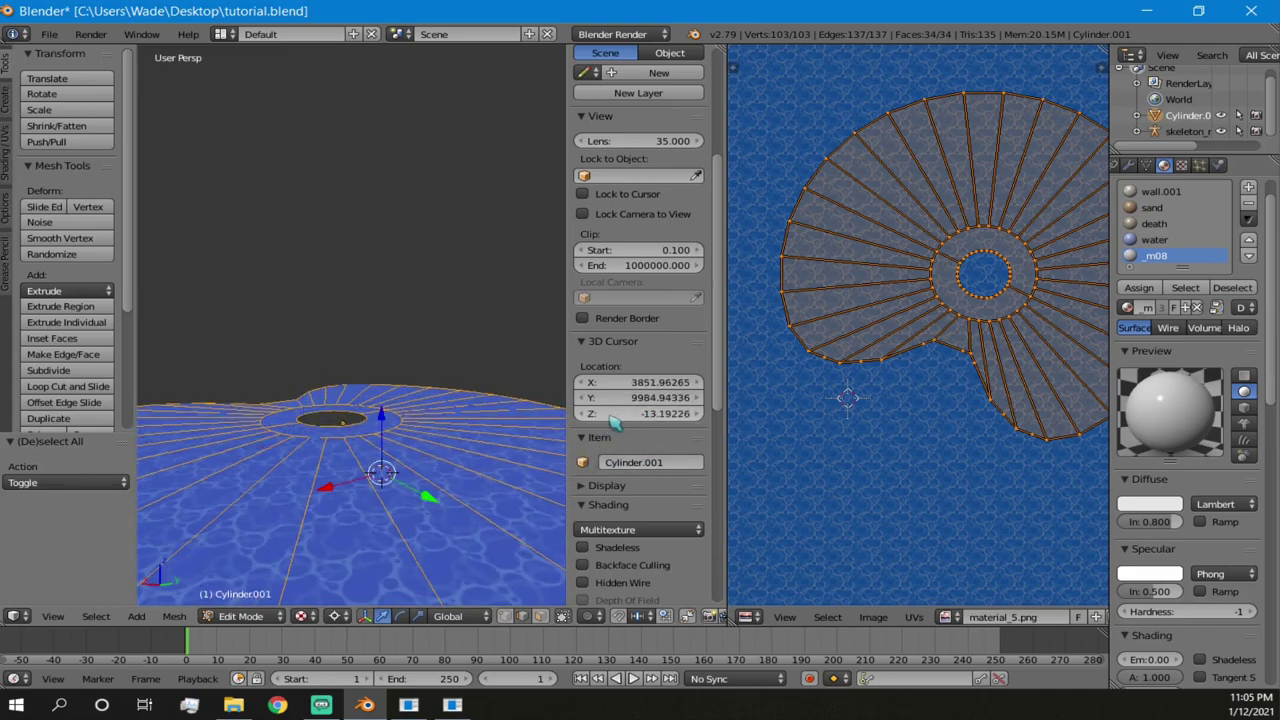
mouse_move(380, 437)
middle_mouse_down()
mouse_move(383, 455)
mouse_move(371, 429)
mouse_move(387, 432)
middle_mouse_up()
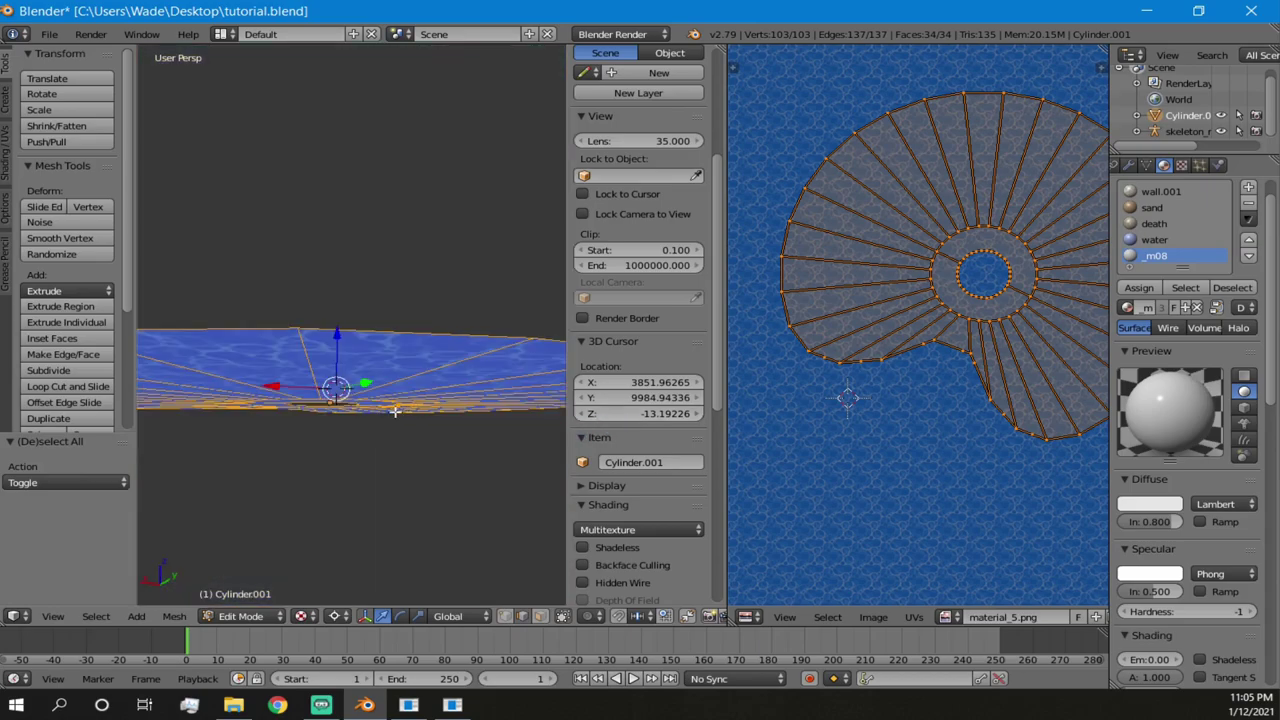
middle_click_drag(409, 374, 410, 394)
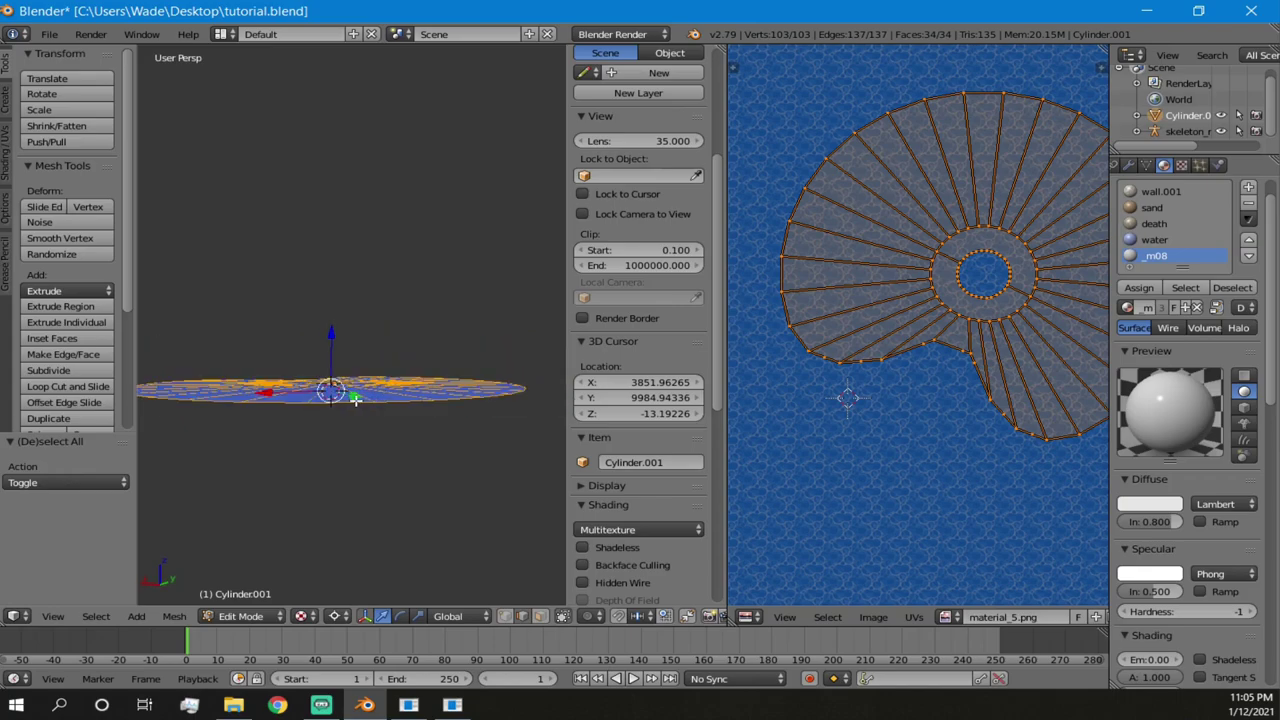
middle_click_drag(357, 399, 358, 400)
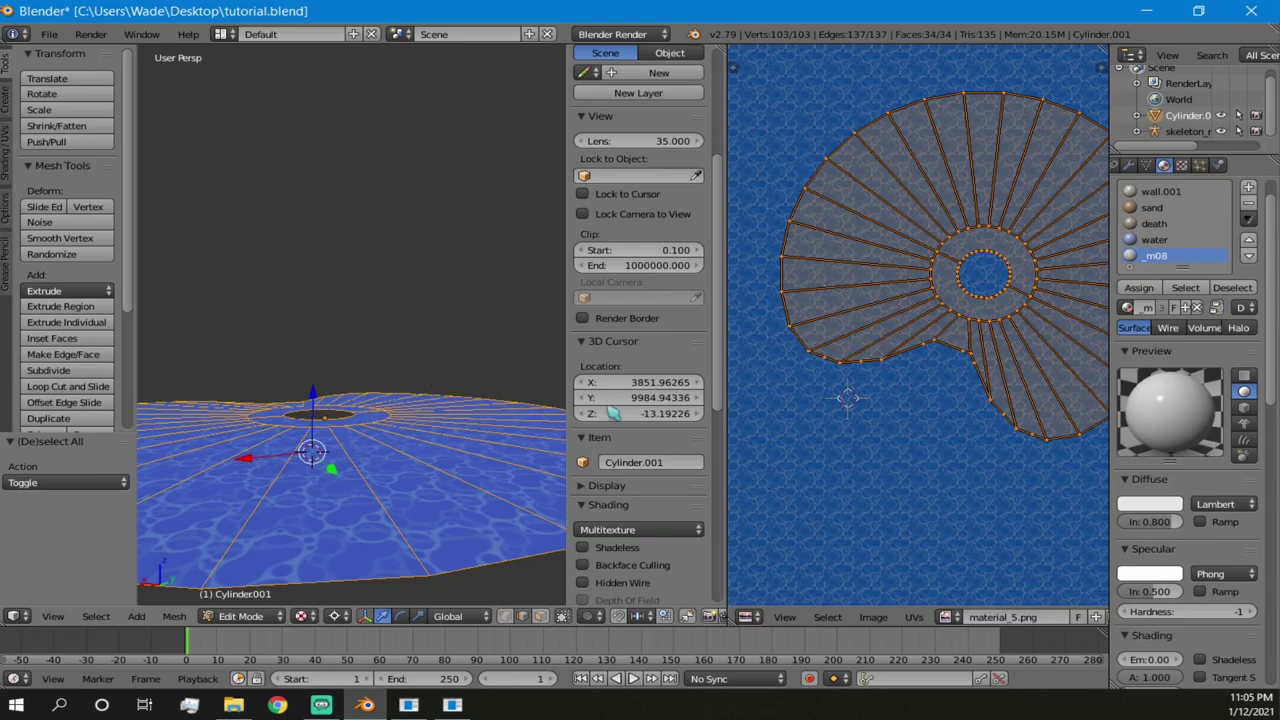
middle_click_drag(320, 424, 364, 553)
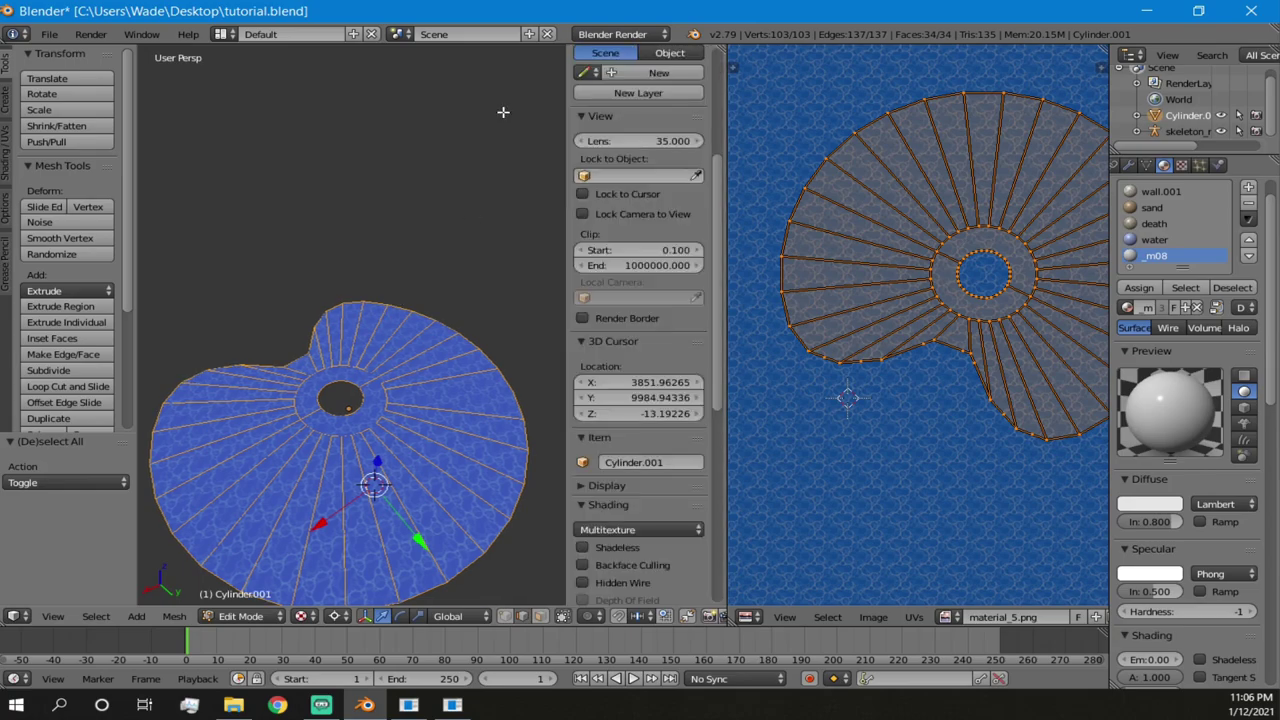
left_click(376, 469)
left_click(400, 434)
left_click(434, 398)
left_click(348, 453)
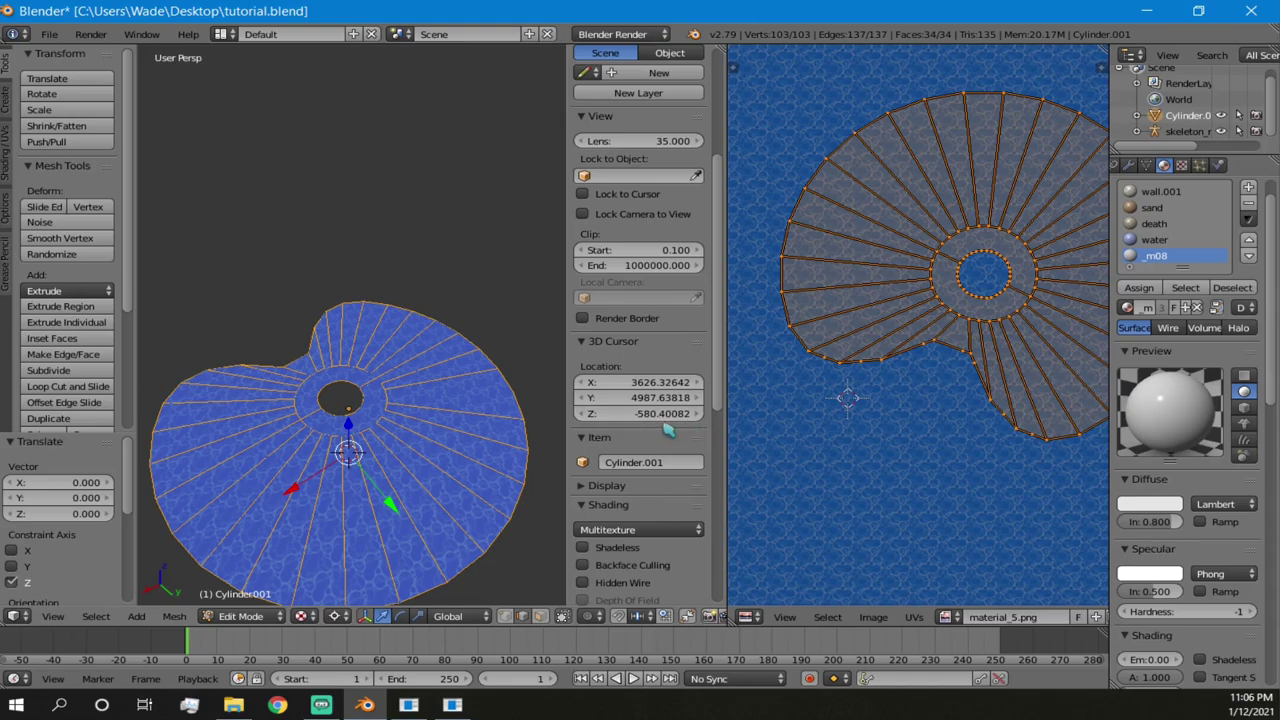
middle_click_drag(412, 470, 390, 416)
left_click(380, 403)
left_click(380, 416)
left_click(417, 403)
left_click(368, 442)
left_click(418, 425)
left_click(373, 457)
left_click(432, 445)
left_click(437, 472)
left_click(357, 448)
left_click(382, 481)
middle_click_drag(382, 481, 423, 557)
left_click(414, 500)
left_click(377, 459)
left_click(417, 408)
left_click(465, 424)
left_click(387, 491)
left_click(408, 439)
middle_click_drag(408, 439, 364, 330)
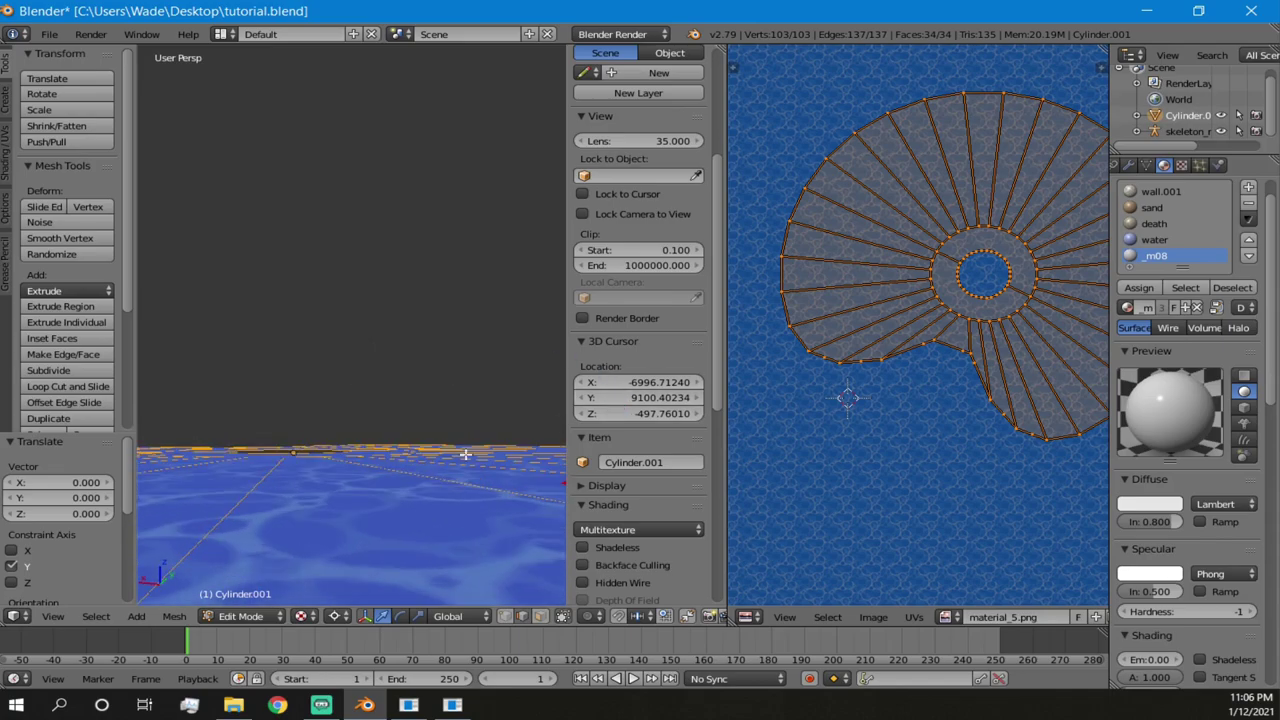
- Check the median coordinates of the selected water surface and assign the _m08 material to all its faces again
scroll(620, 403, "up", 5)
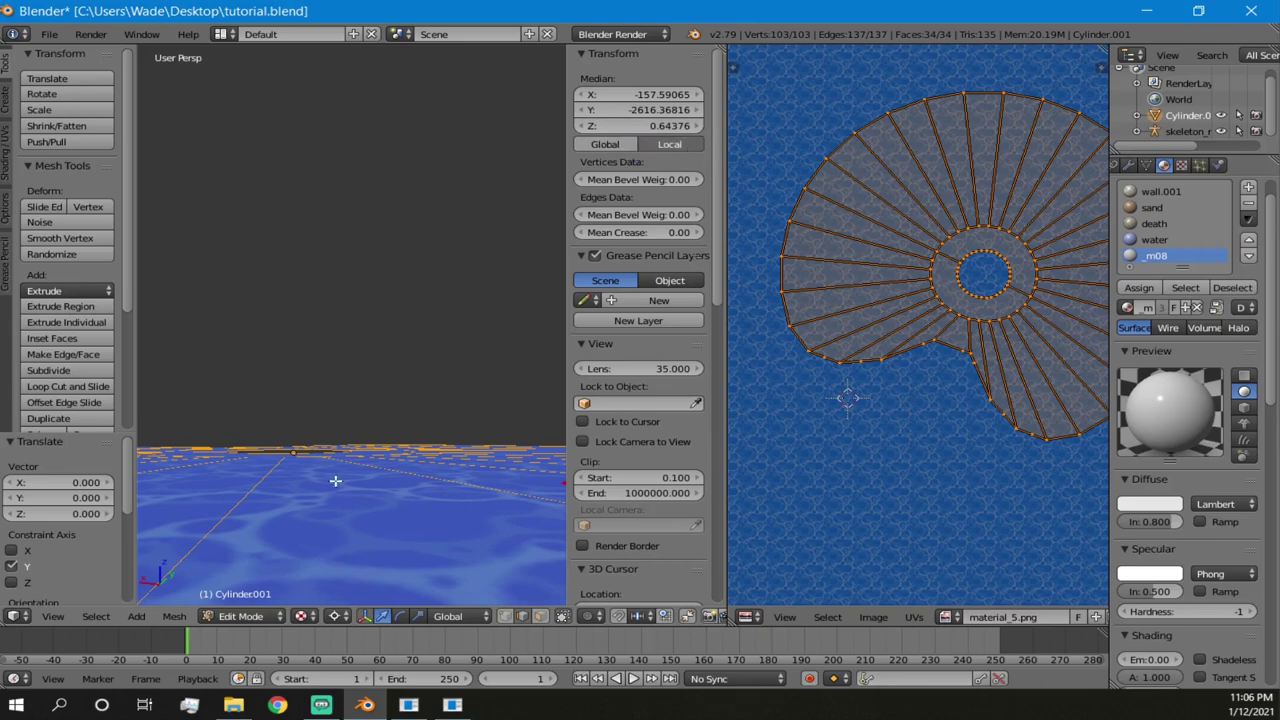
left_click(657, 145)
key("KP_Divide")
scroll(368, 325, "up", 4)
middle_click_drag(368, 325, 395, 376)
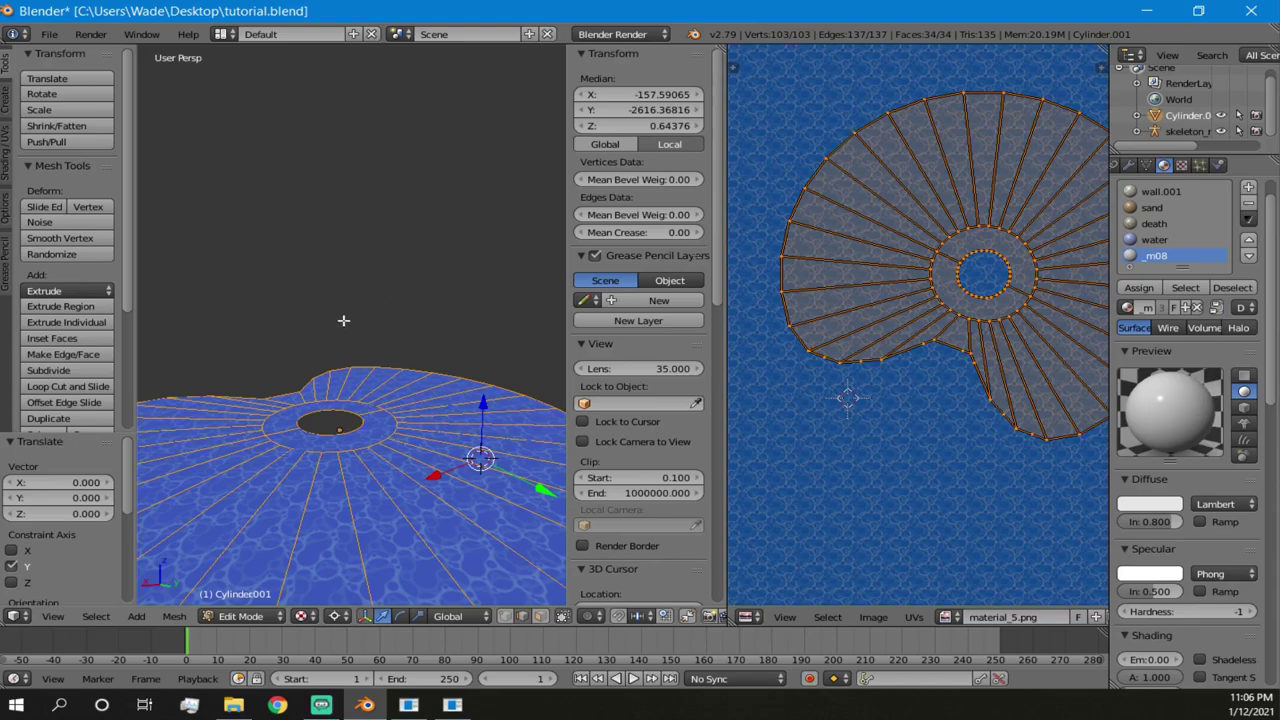
scroll(316, 310, "down", 3)
middle_click_drag(314, 297, 376, 346)
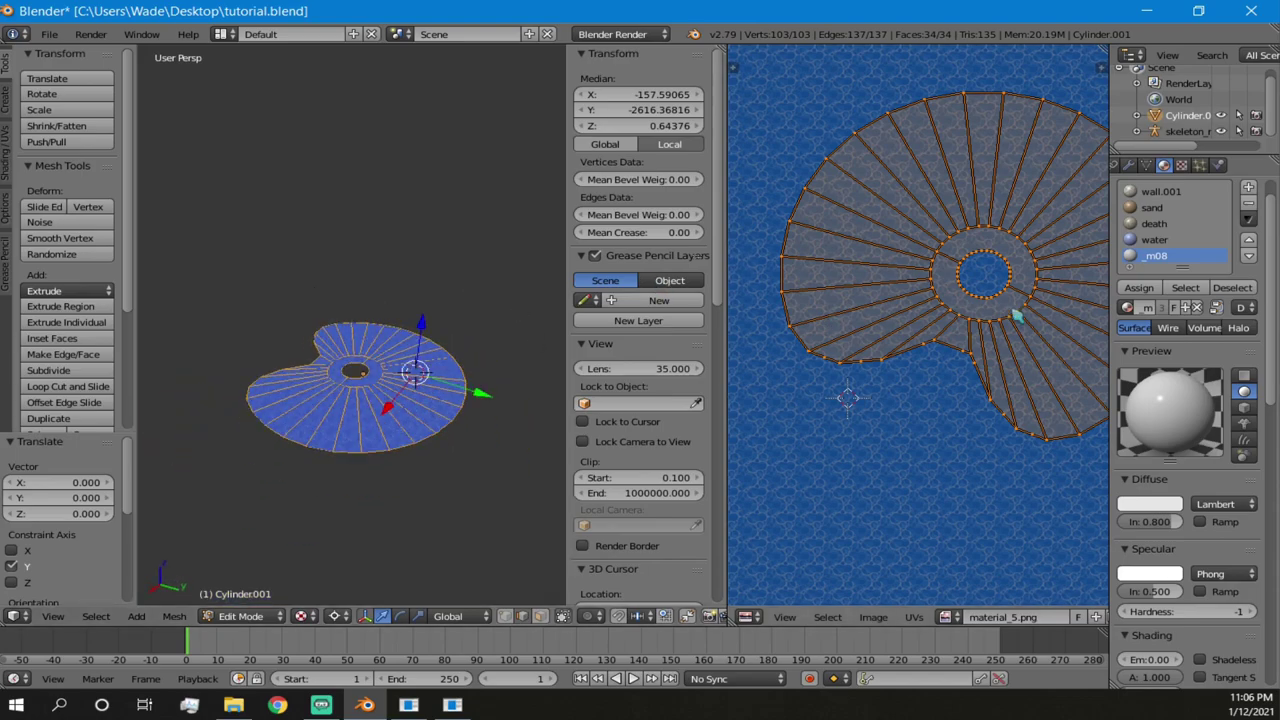
left_click(1138, 288)
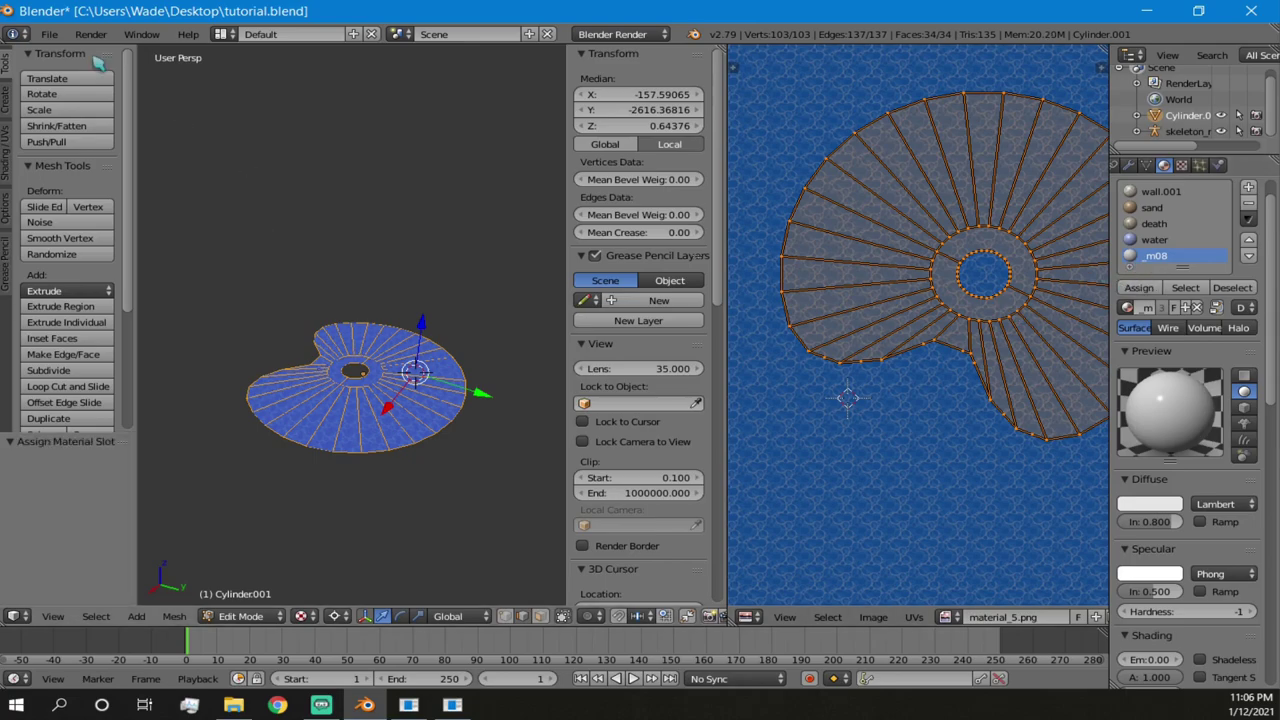
- Export the water model as a Collada file named customwater into the wip water folder on the desktop
left_click(49, 34)
mouse_move(155, 358)
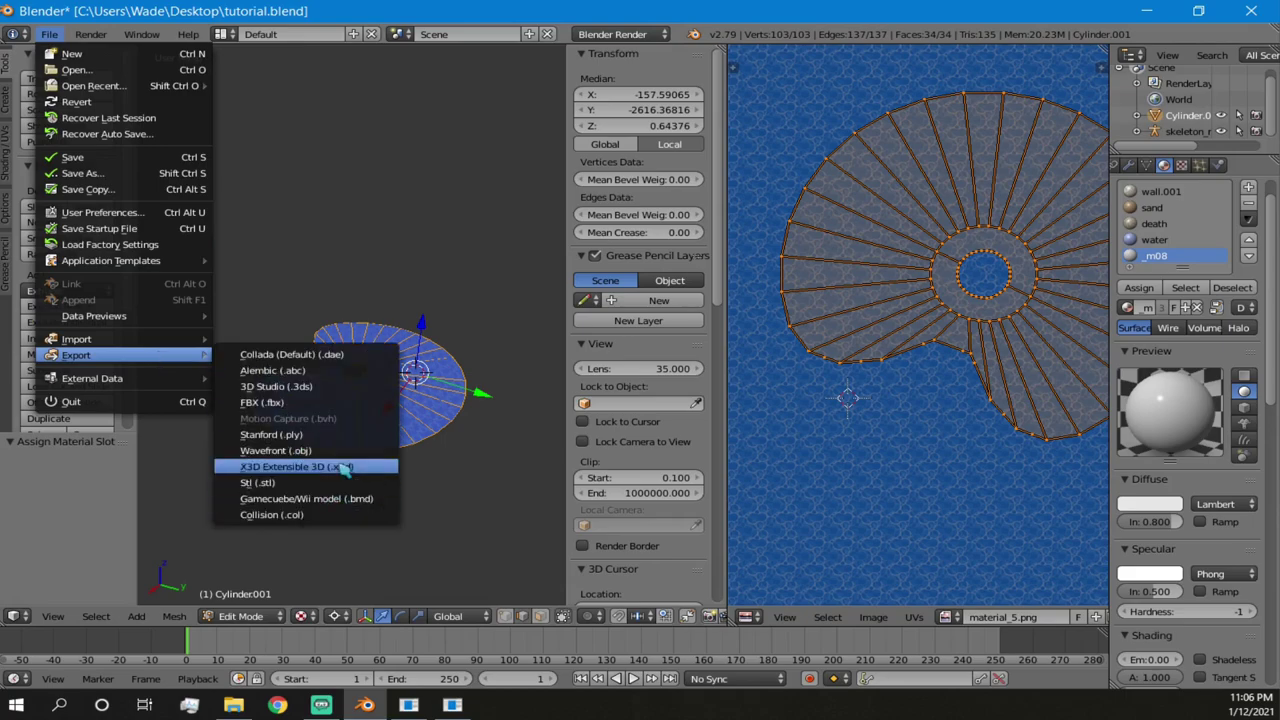
left_click(358, 362)
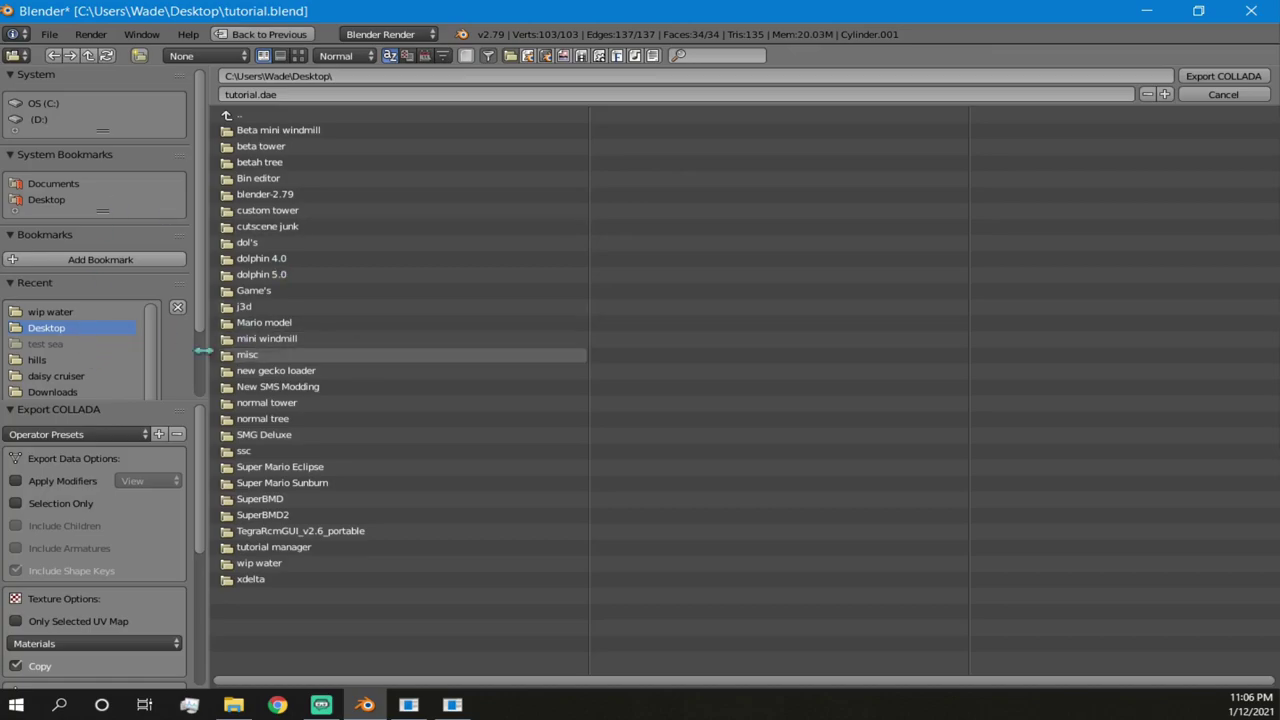
left_click(262, 564)
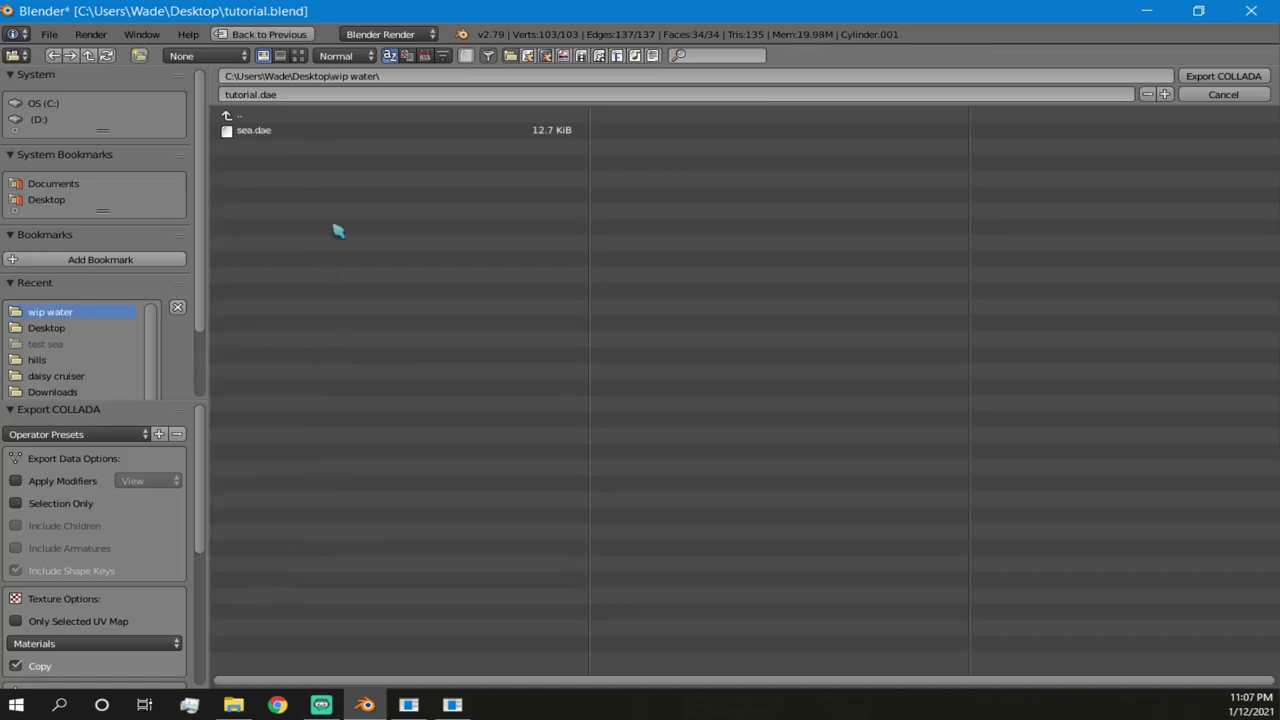
left_click(309, 95)
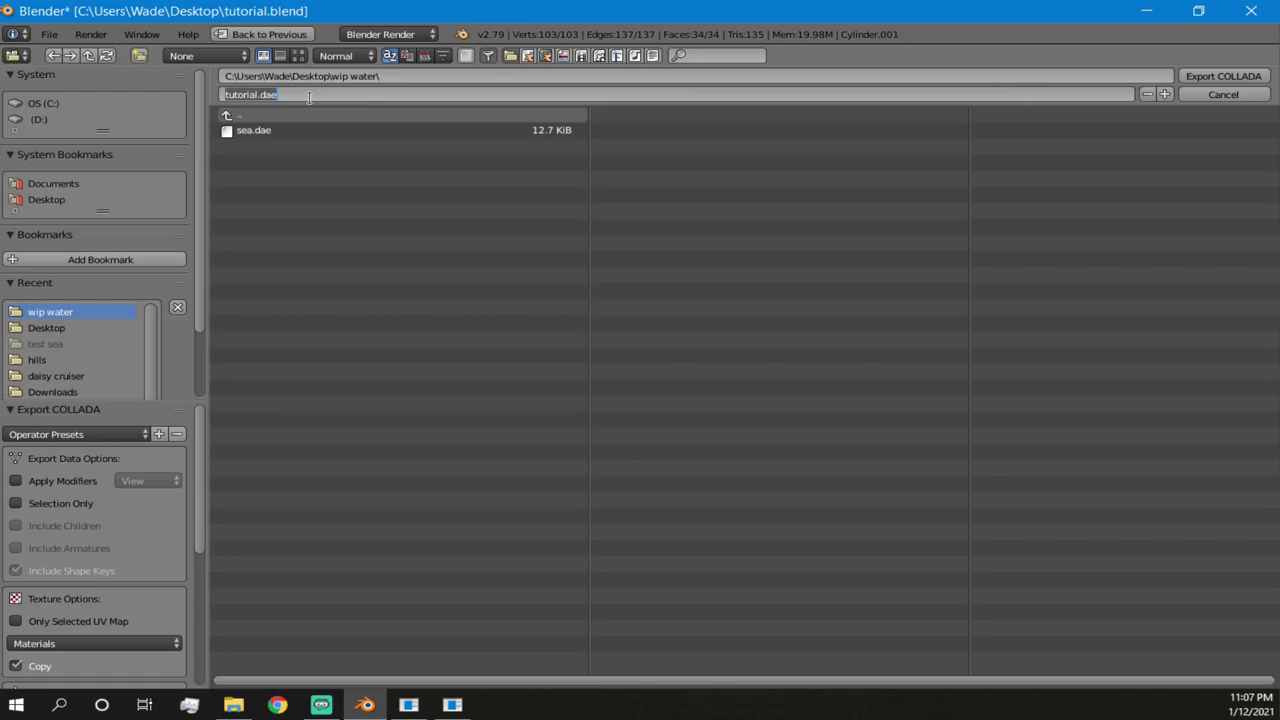
key("BackSpace")
type("customwater")
key("Return")
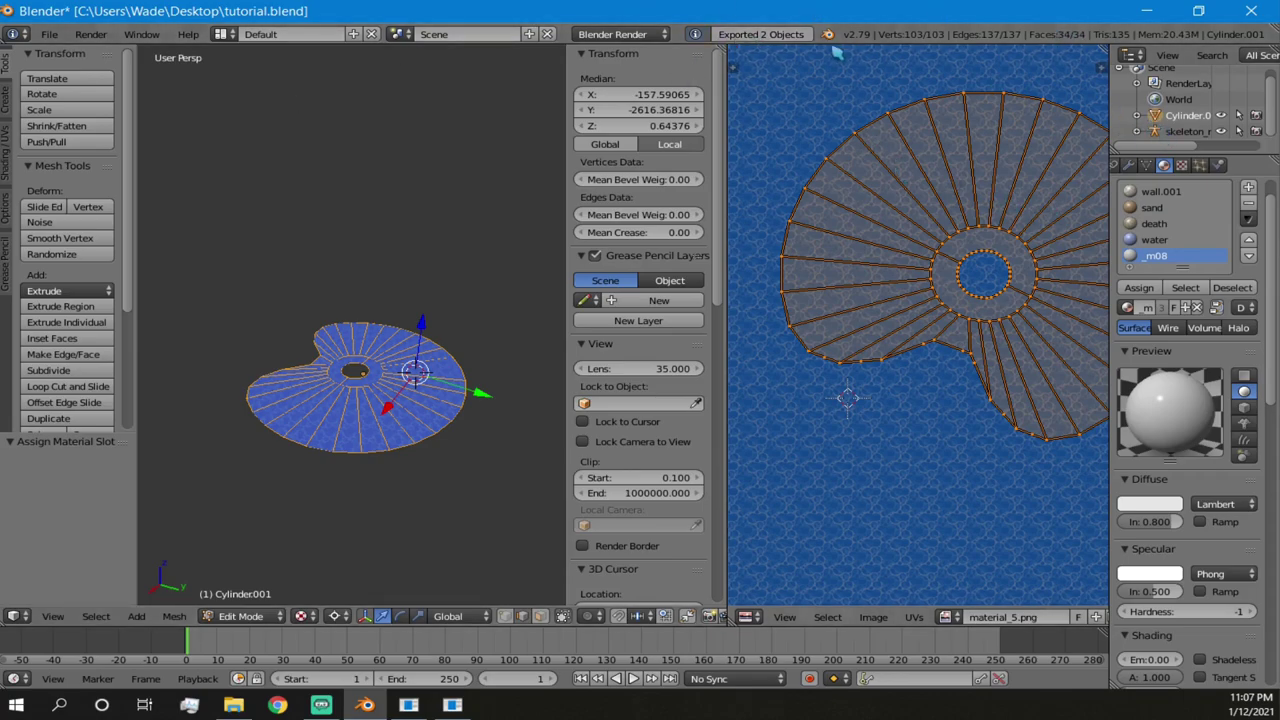
- Delete the skeleton_root armature from the scene
left_click(1180, 131)
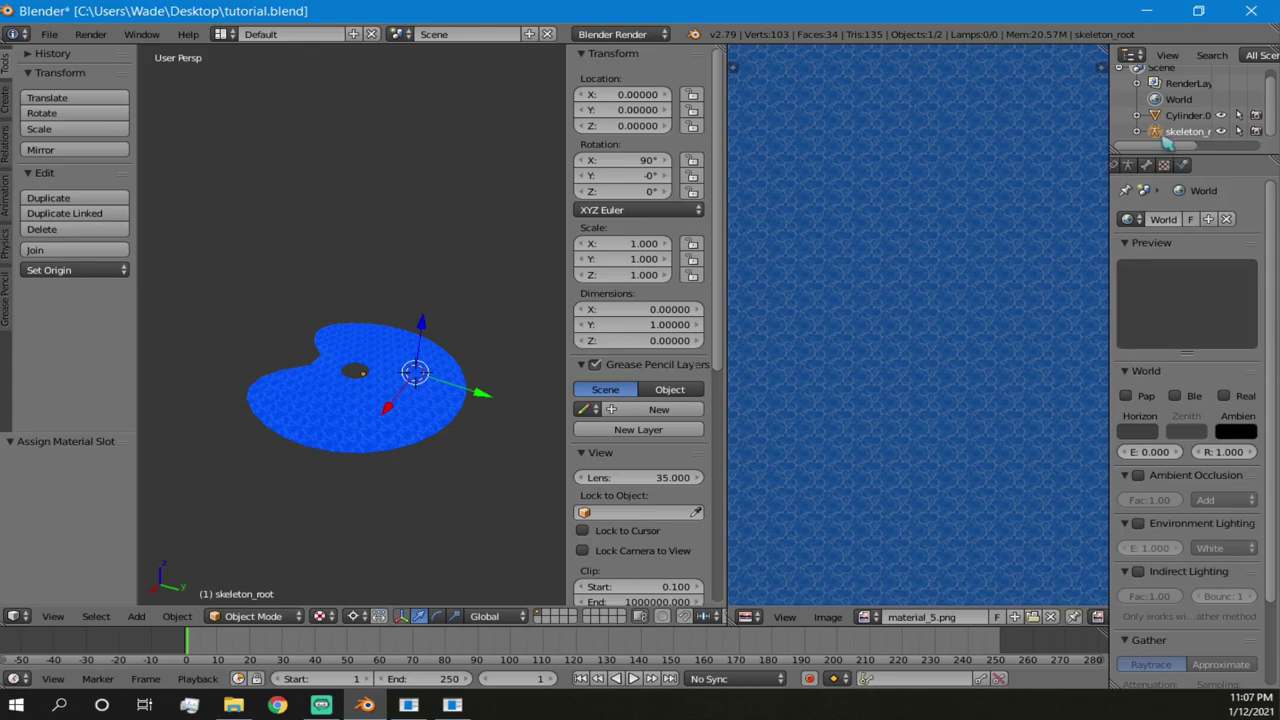
right_click(1166, 137)
right_click(1158, 136)
left_click(1195, 134)
right_click(1177, 134)
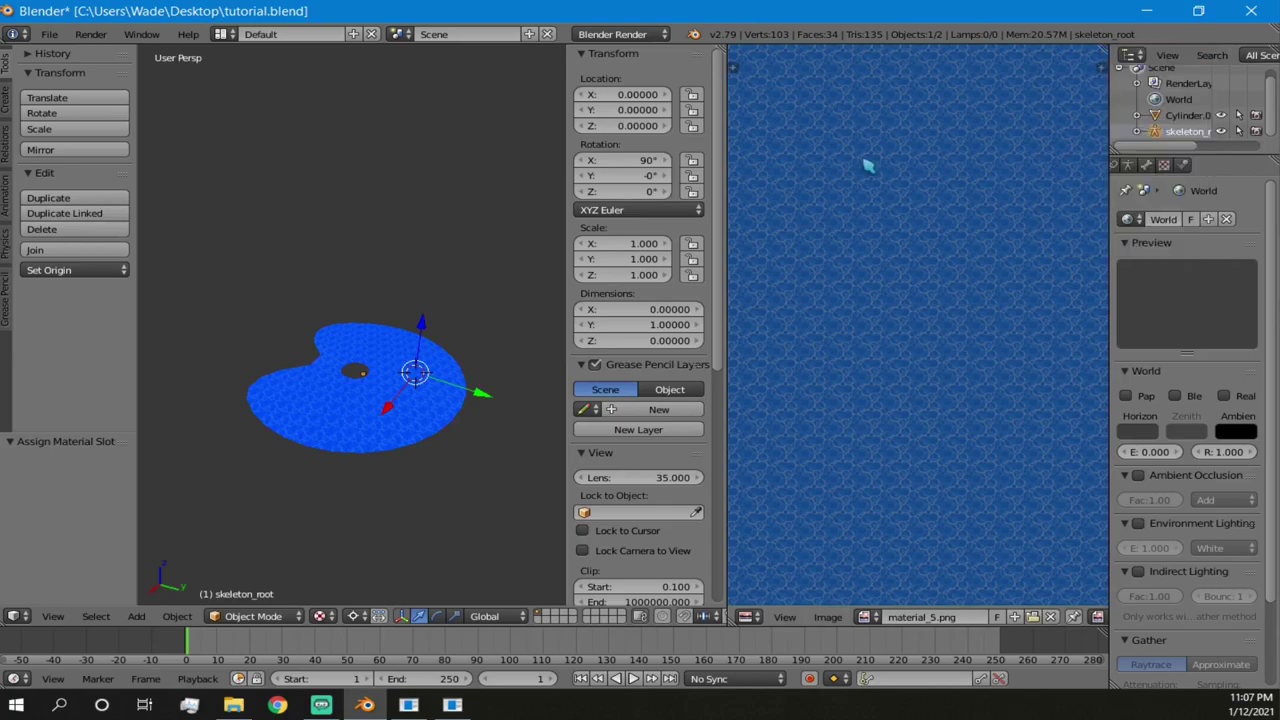
right_click(1160, 132)
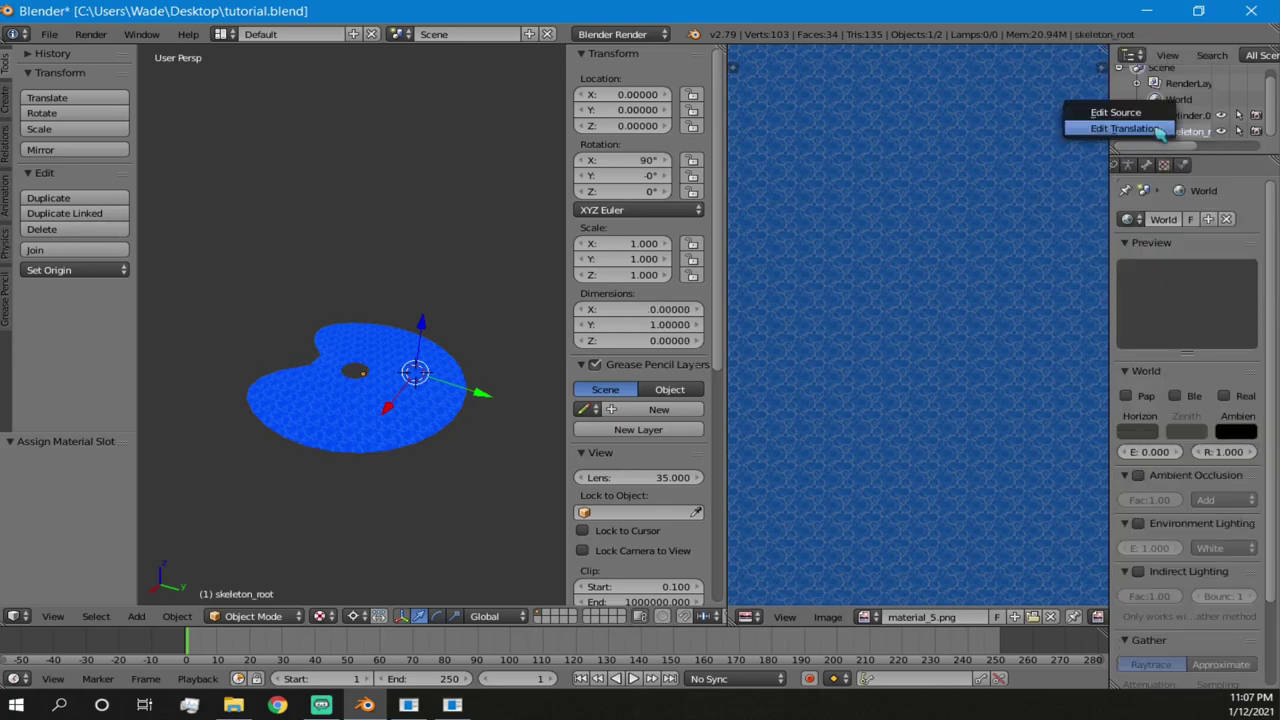
right_click(1197, 133)
left_click(1190, 133)
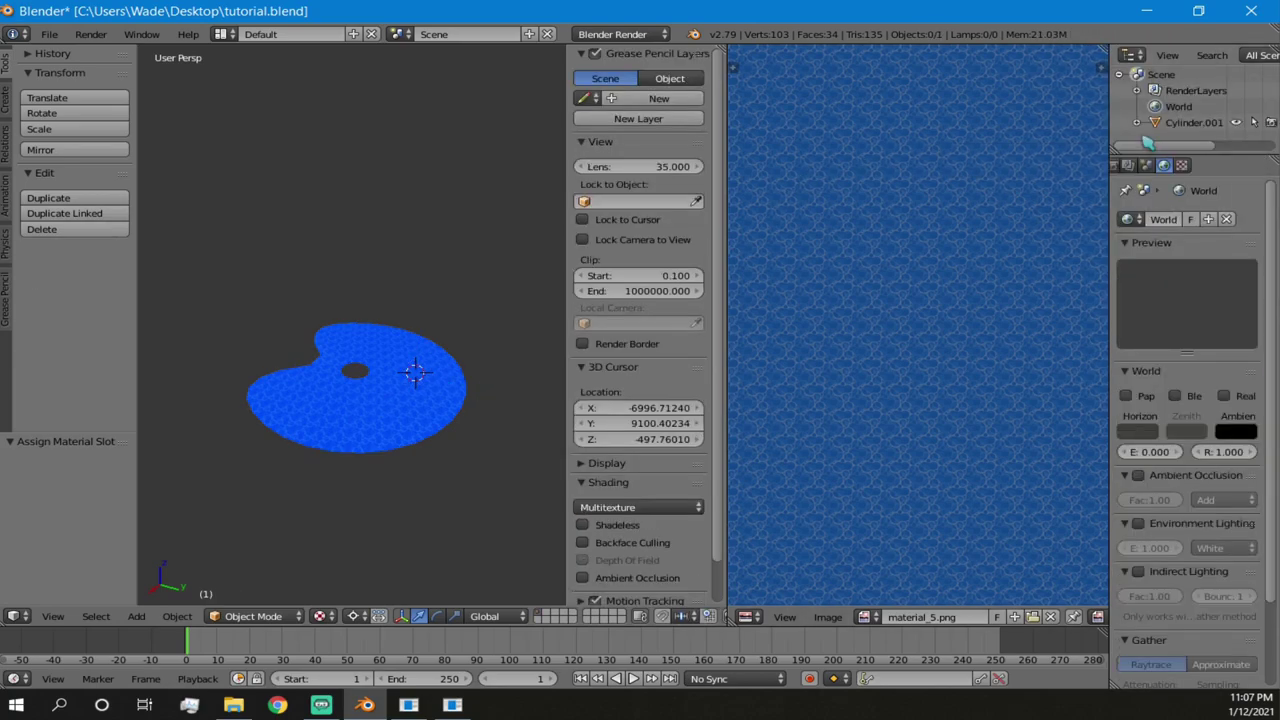
- Export the Cylinder.001 water mesh as Collada again, overwriting customwater.dae in the wip water folder
left_click(1185, 122)
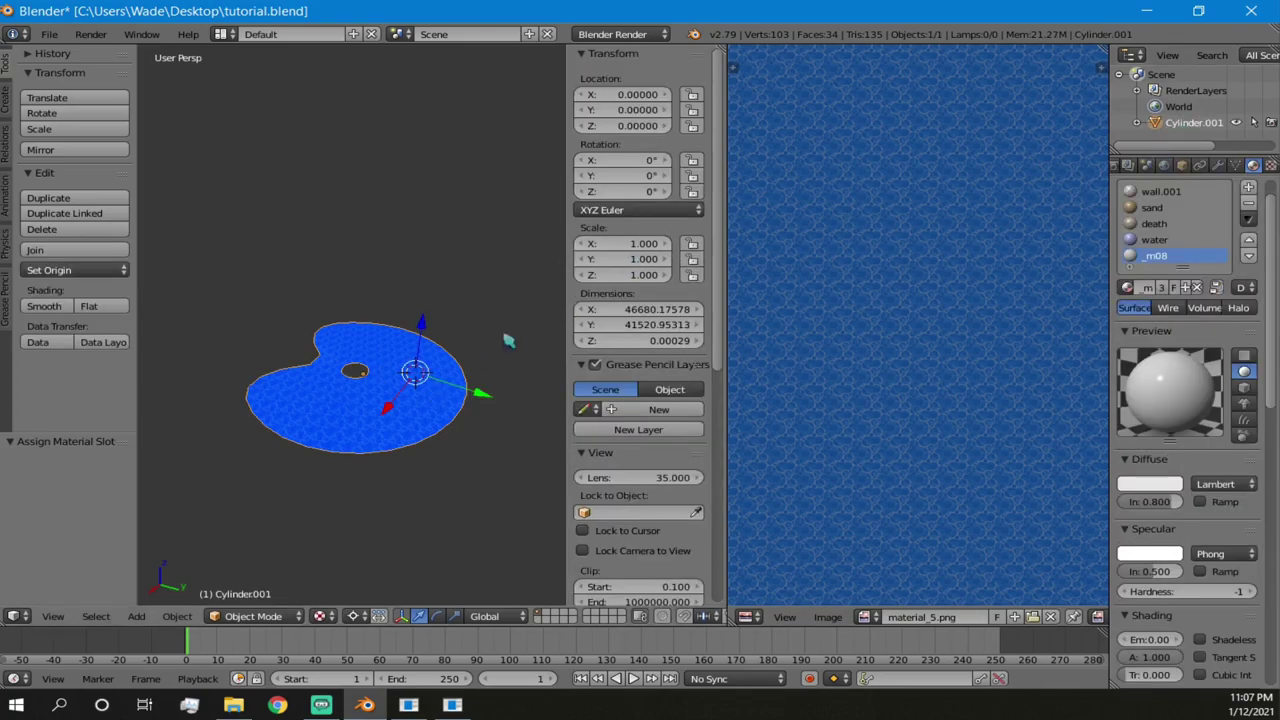
left_click(49, 34)
mouse_move(132, 358)
left_click(337, 355)
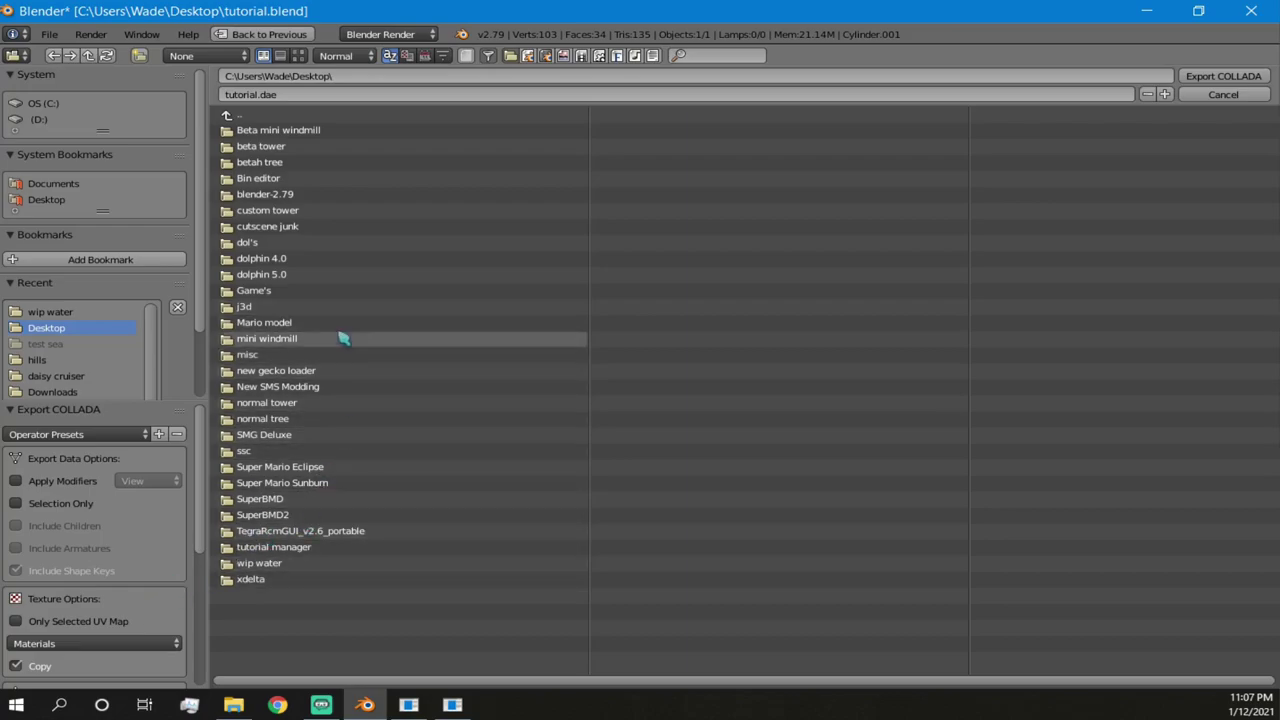
left_click(258, 563)
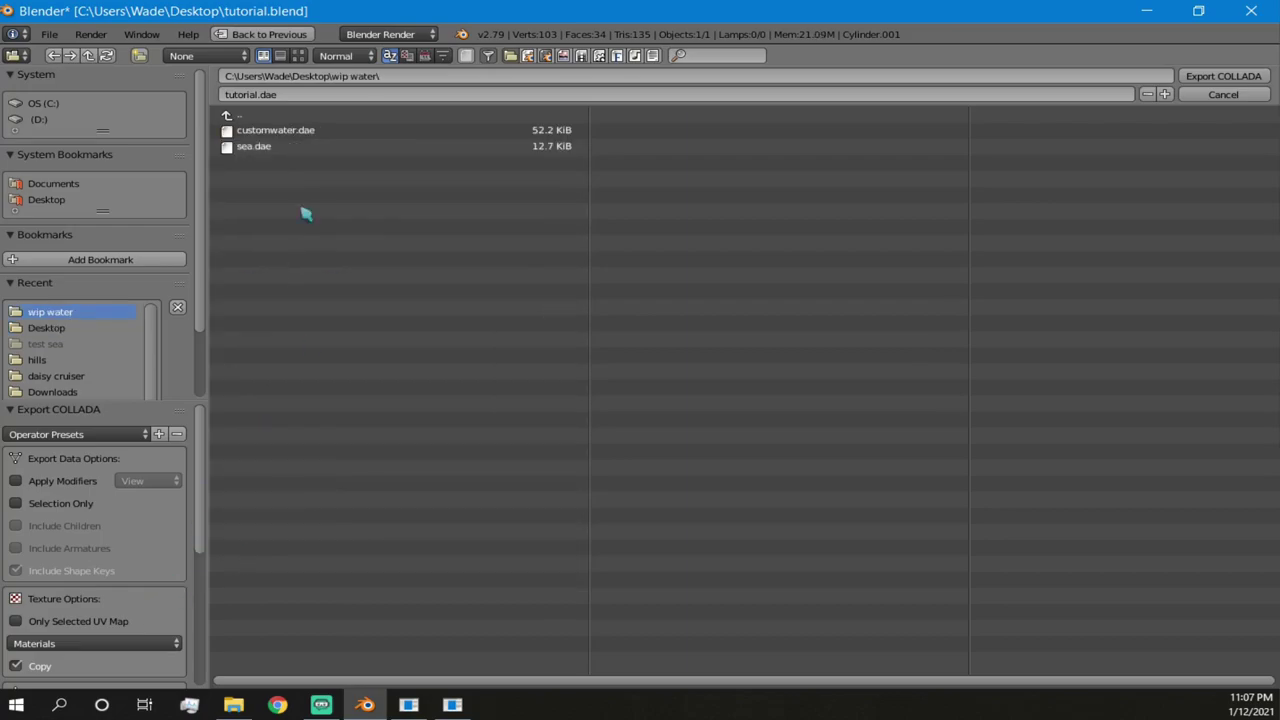
double_click(284, 143)
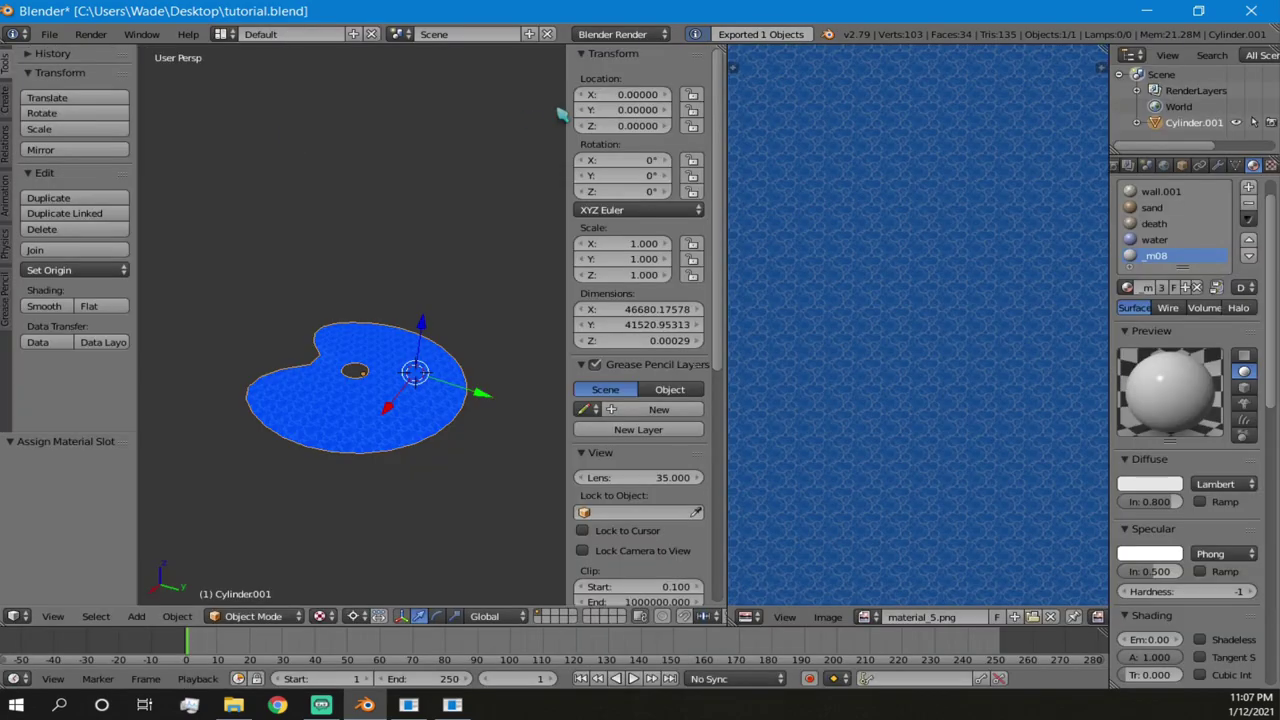
- Minimize Blender, open the SuperBMD2 folder from the desktop and place its window beside the wip water folder
left_click(1146, 12)
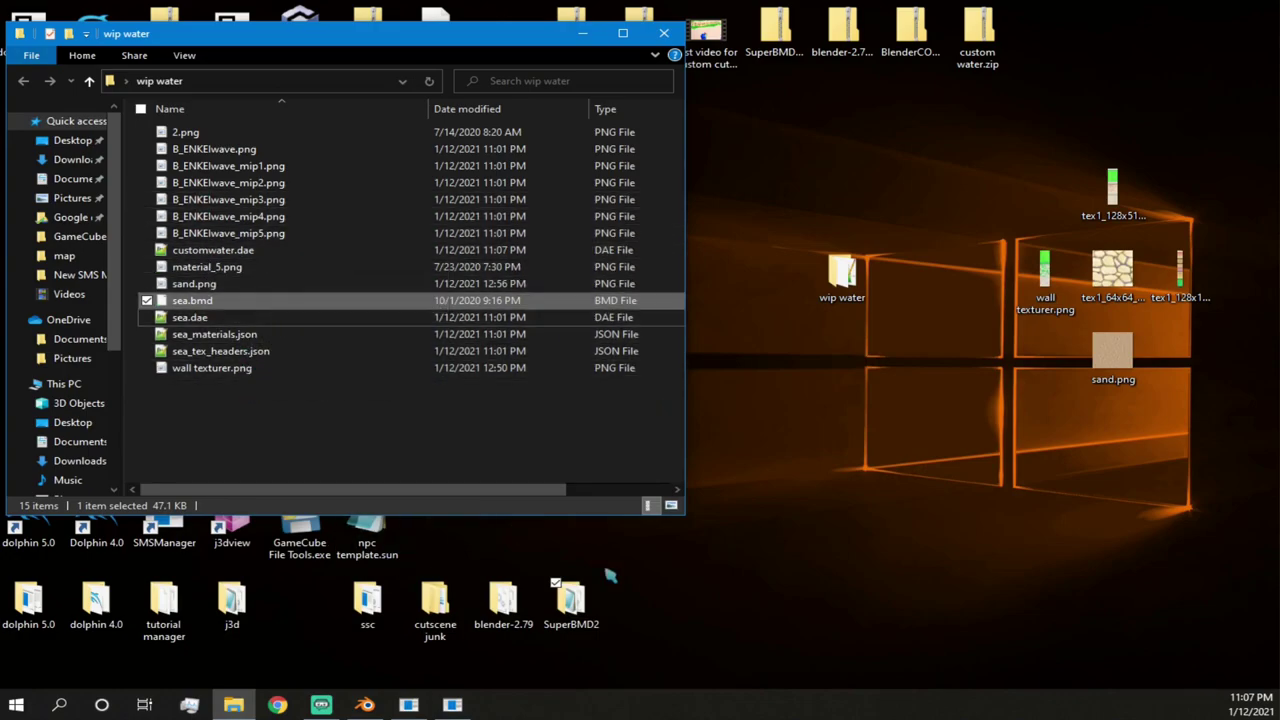
double_click(570, 600)
left_click_drag(594, 110, 747, 122)
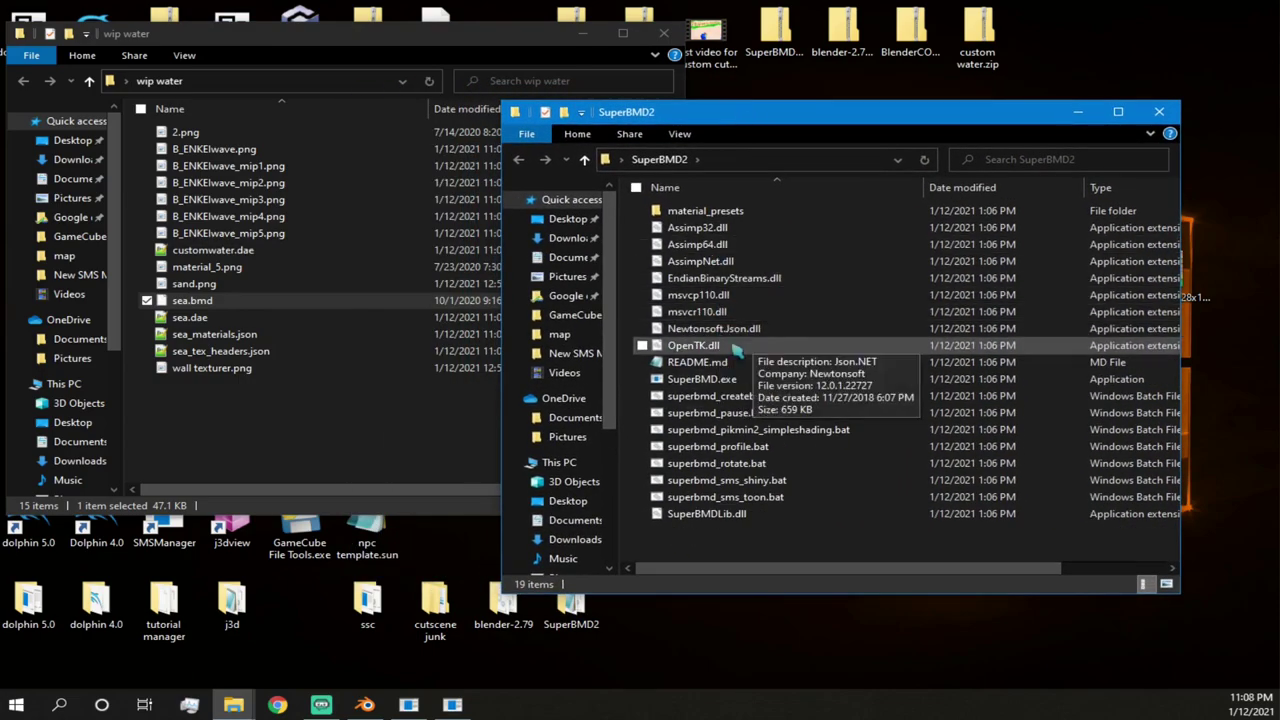
left_click_drag(775, 117, 914, 124)
- Open Command Prompt and change its directory to the desktop's wip water folder with cd and the folder's copied path
left_click(59, 705)
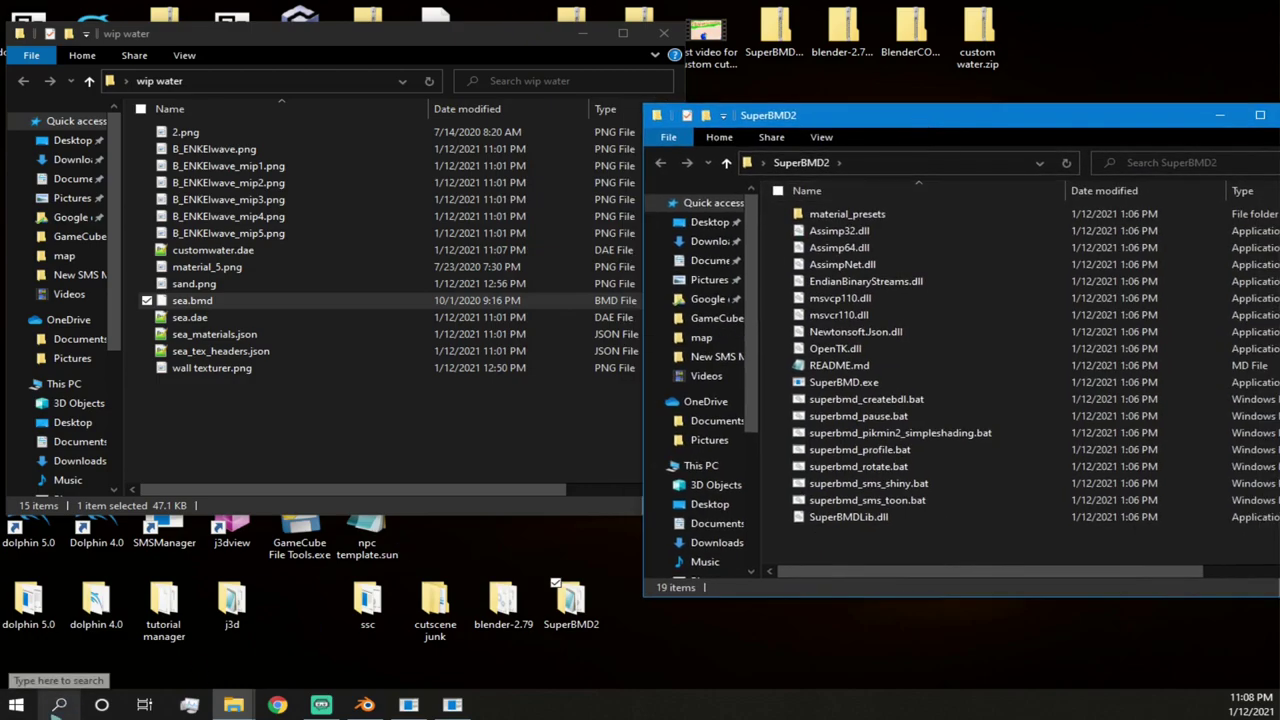
type("cmd")
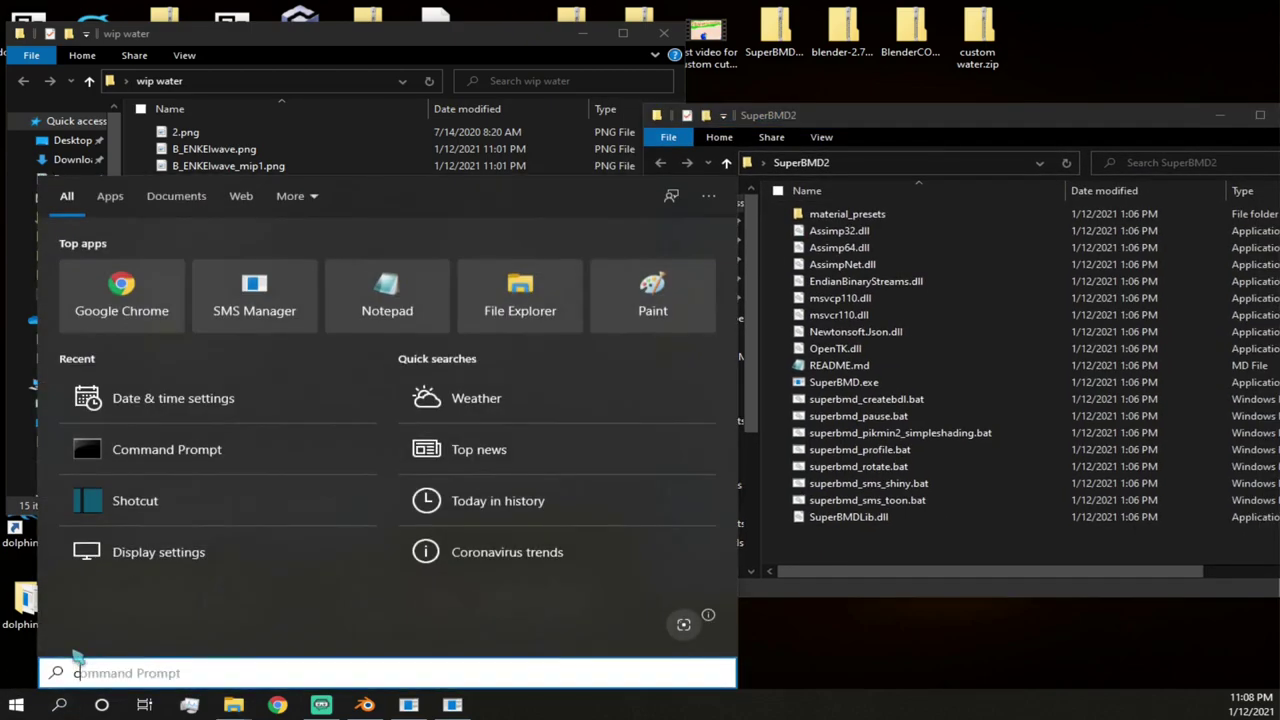
key("Return")
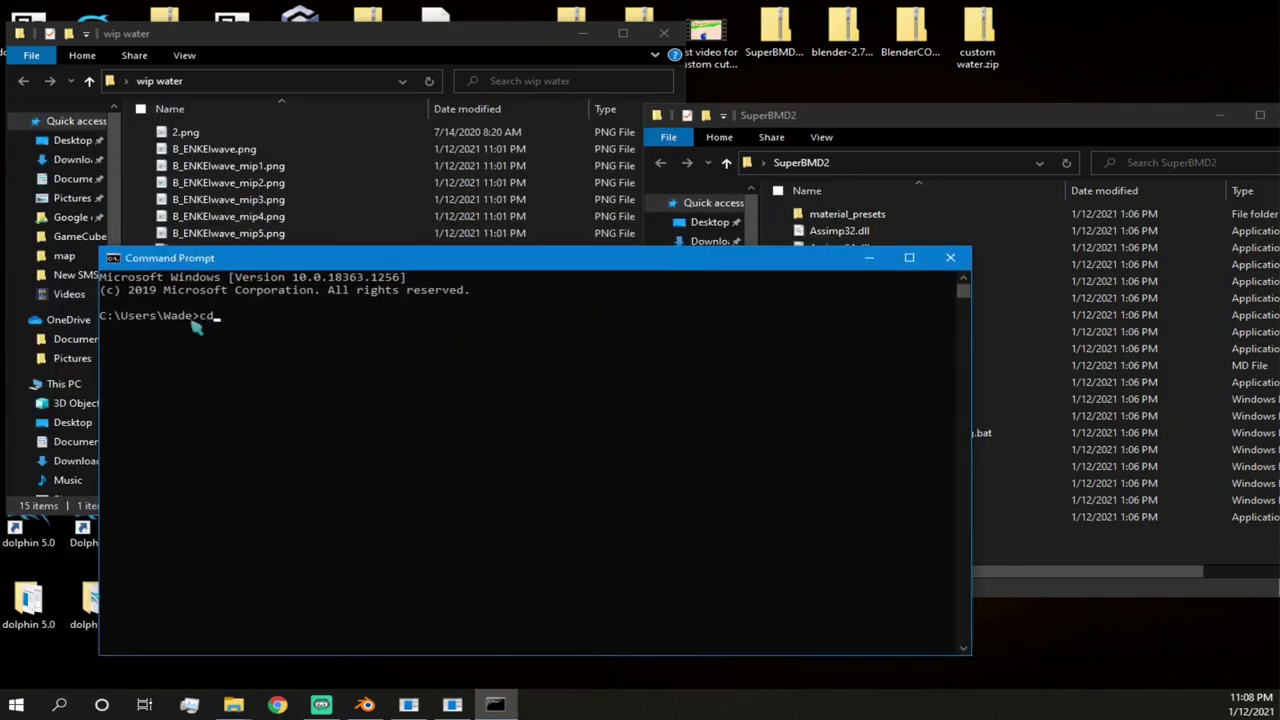
left_click(241, 83)
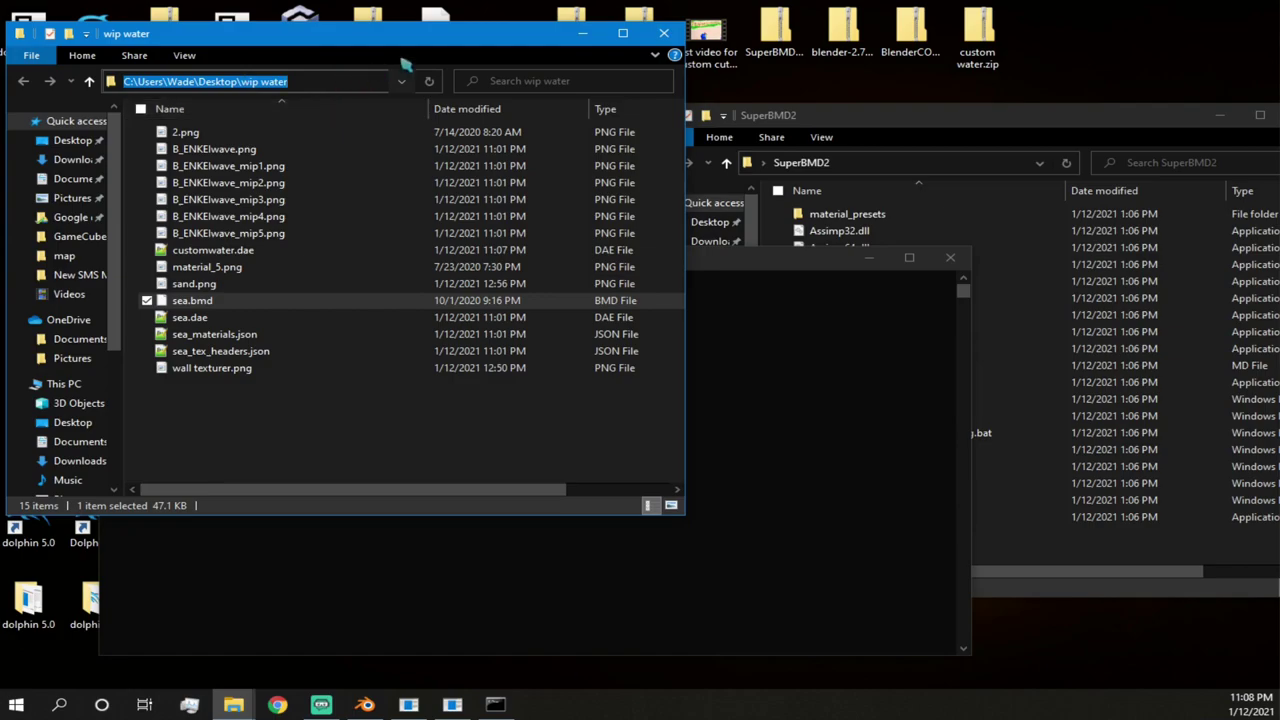
left_click(768, 396)
type("C:\\Users\\Wade\\Desktop\\wip water")
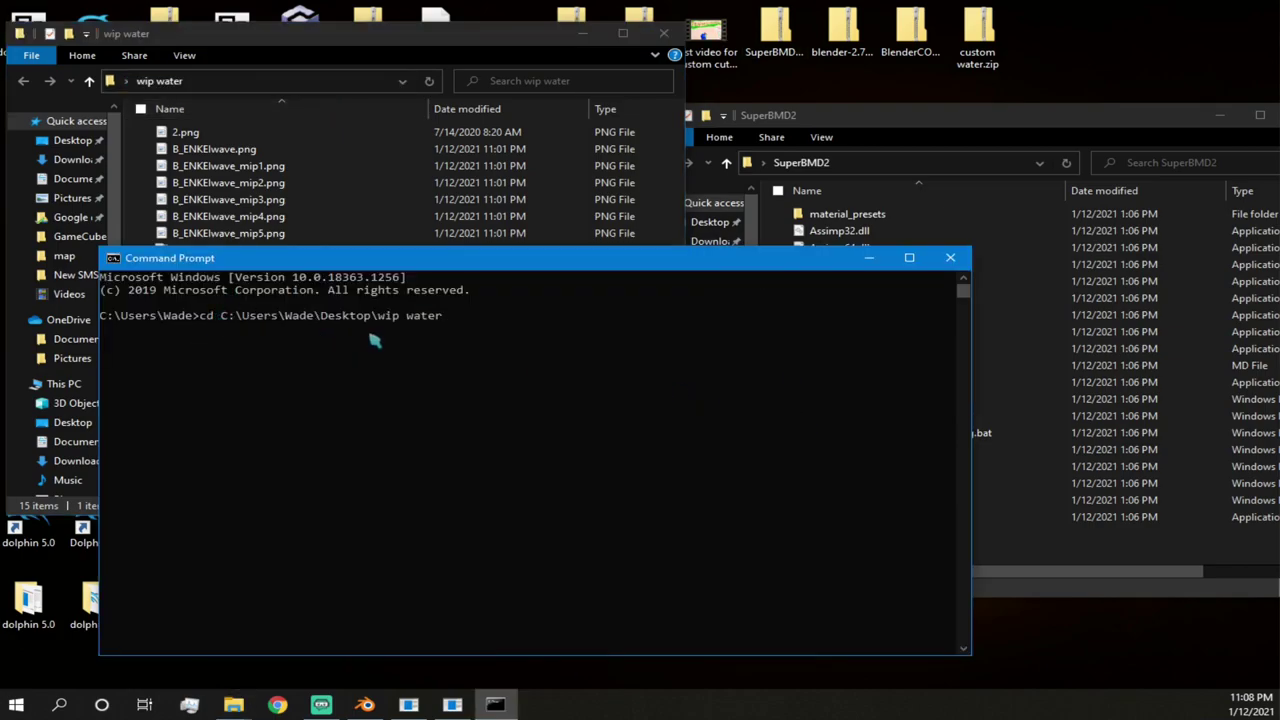
key("Return")
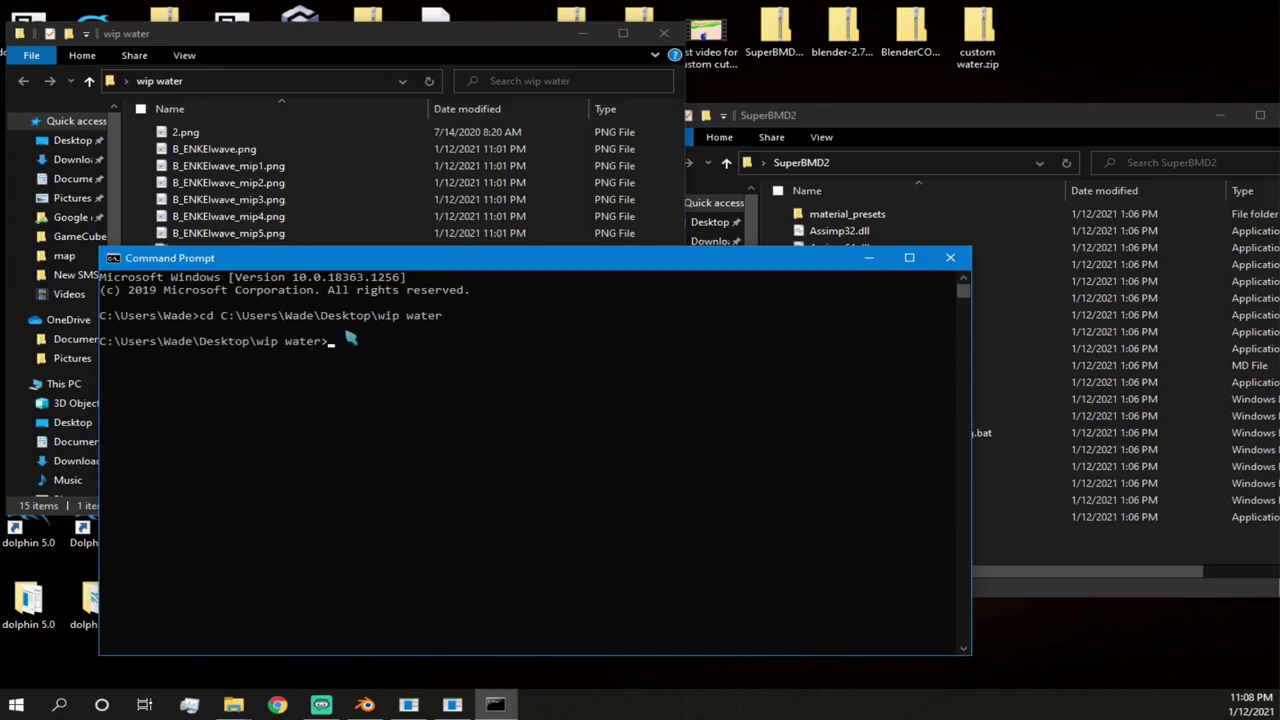
- Copy the SuperBMD2 folder's path without the C: drive prefix
left_click(915, 119)
left_click(908, 160)
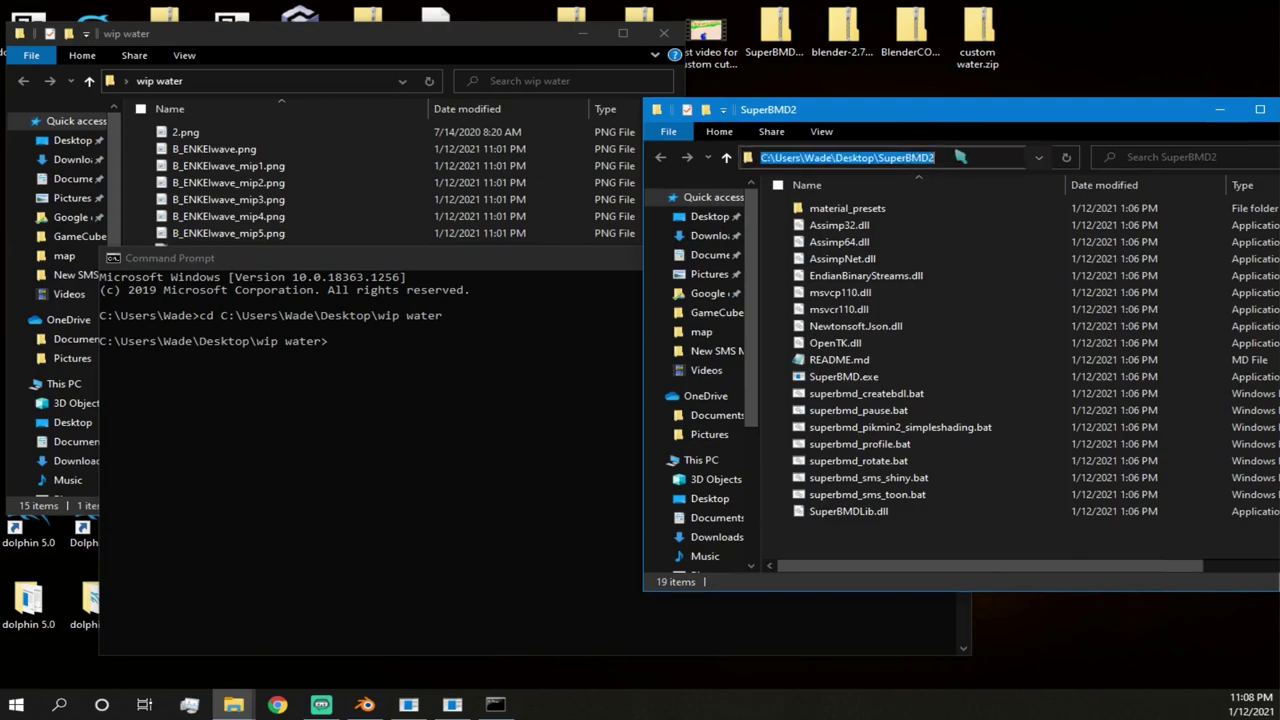
left_click_drag(434, 262, 394, 142)
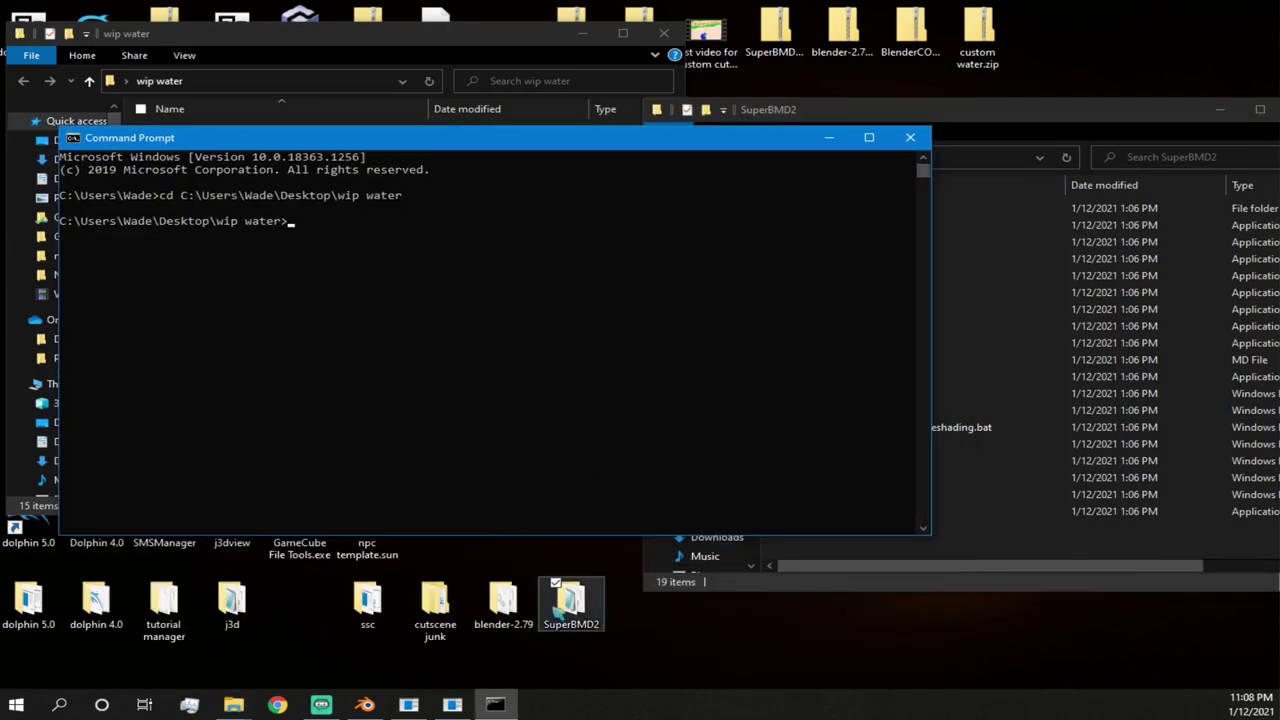
left_click_drag(557, 138, 534, 262)
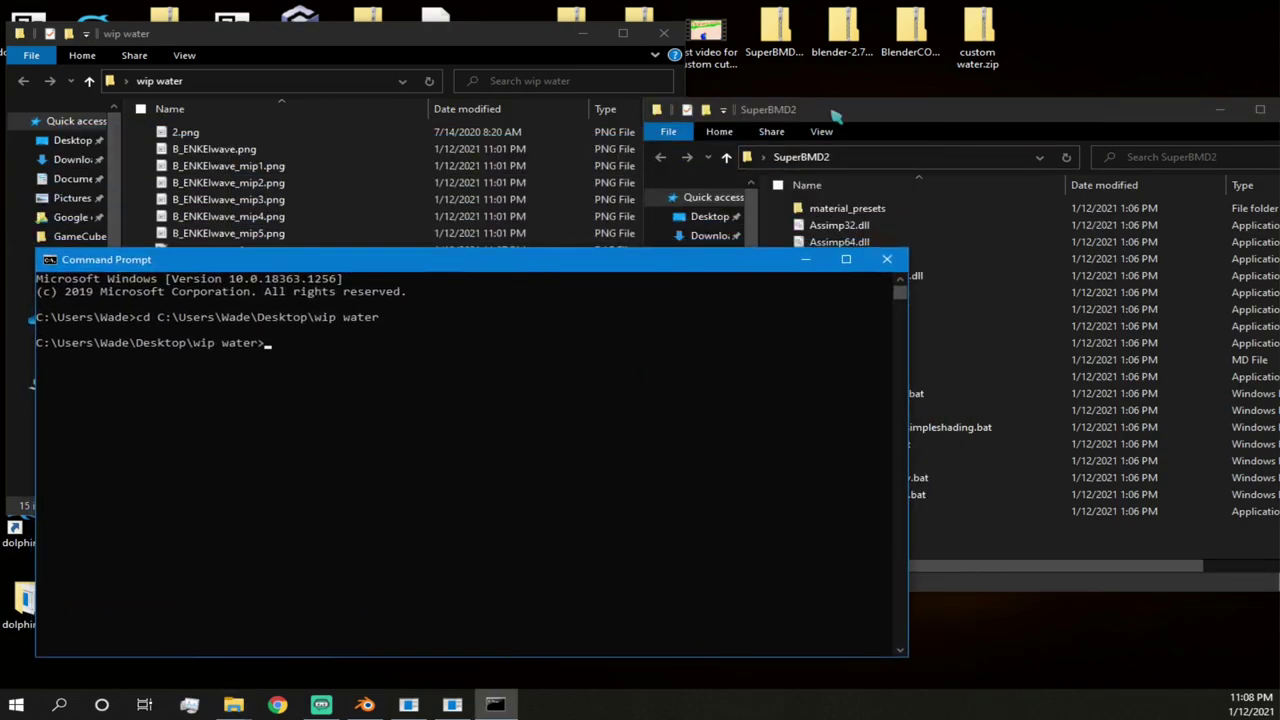
left_click(831, 114)
left_click(853, 158)
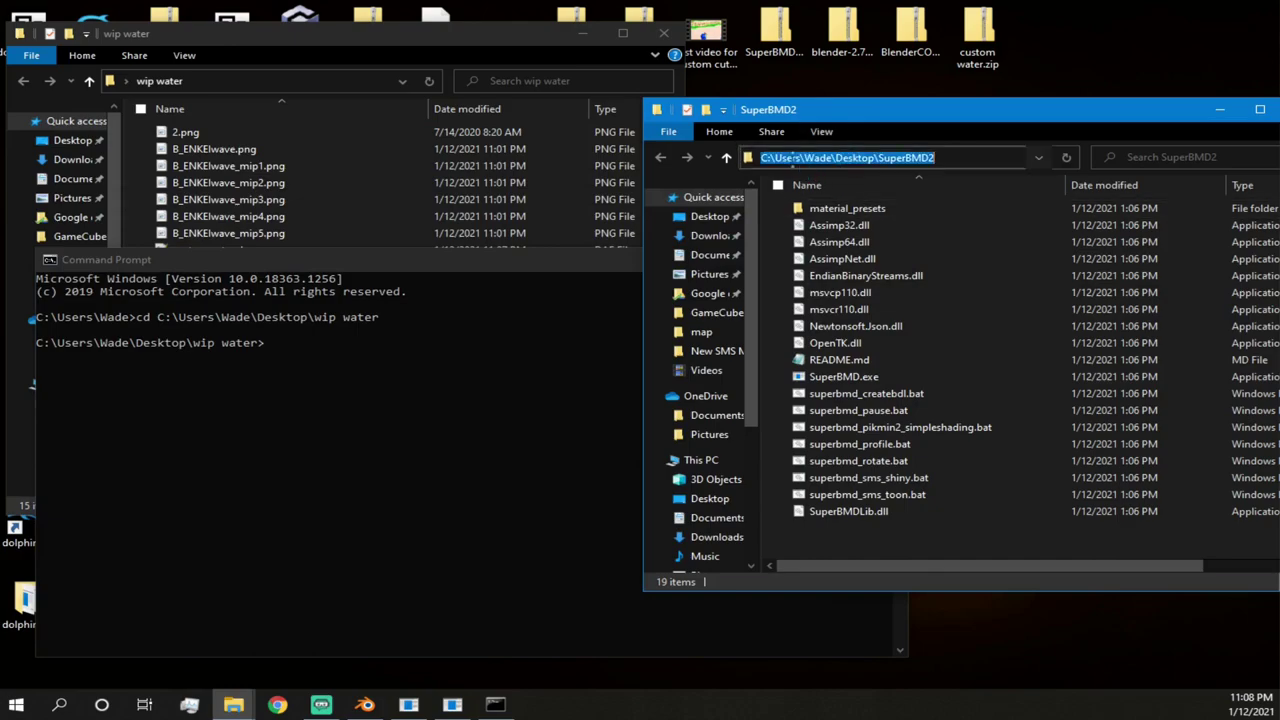
left_click(785, 158)
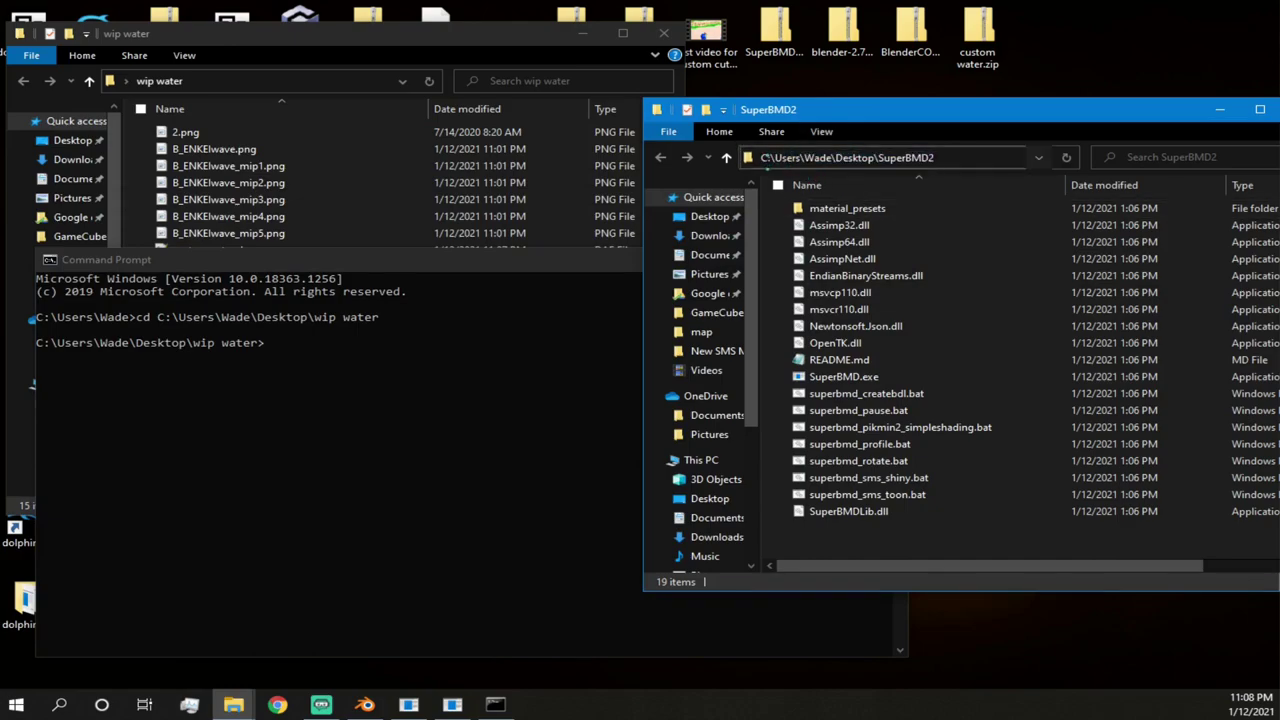
left_click_drag(771, 158, 935, 158)
key("super+c")
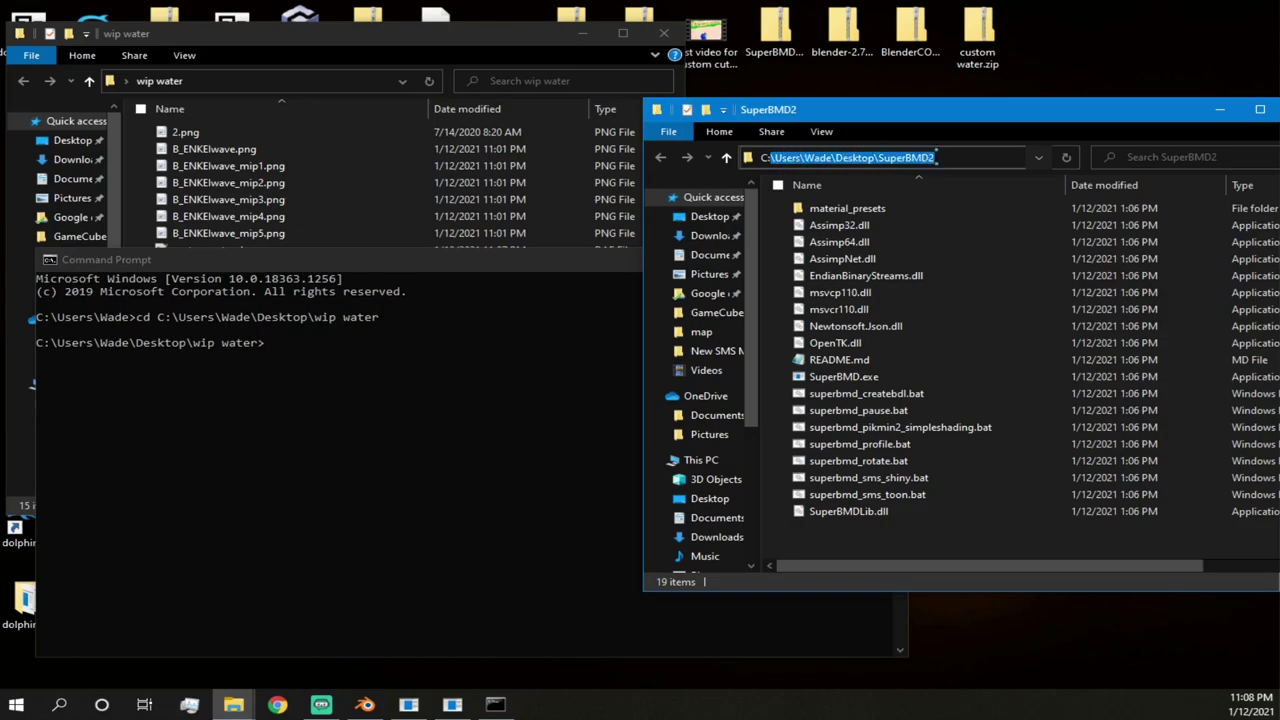
- Close the SuperBMD2 folder window and enter the copied path followed by \SuperBMD.exe in Command Prompt
left_click_drag(1030, 120, 787, 126)
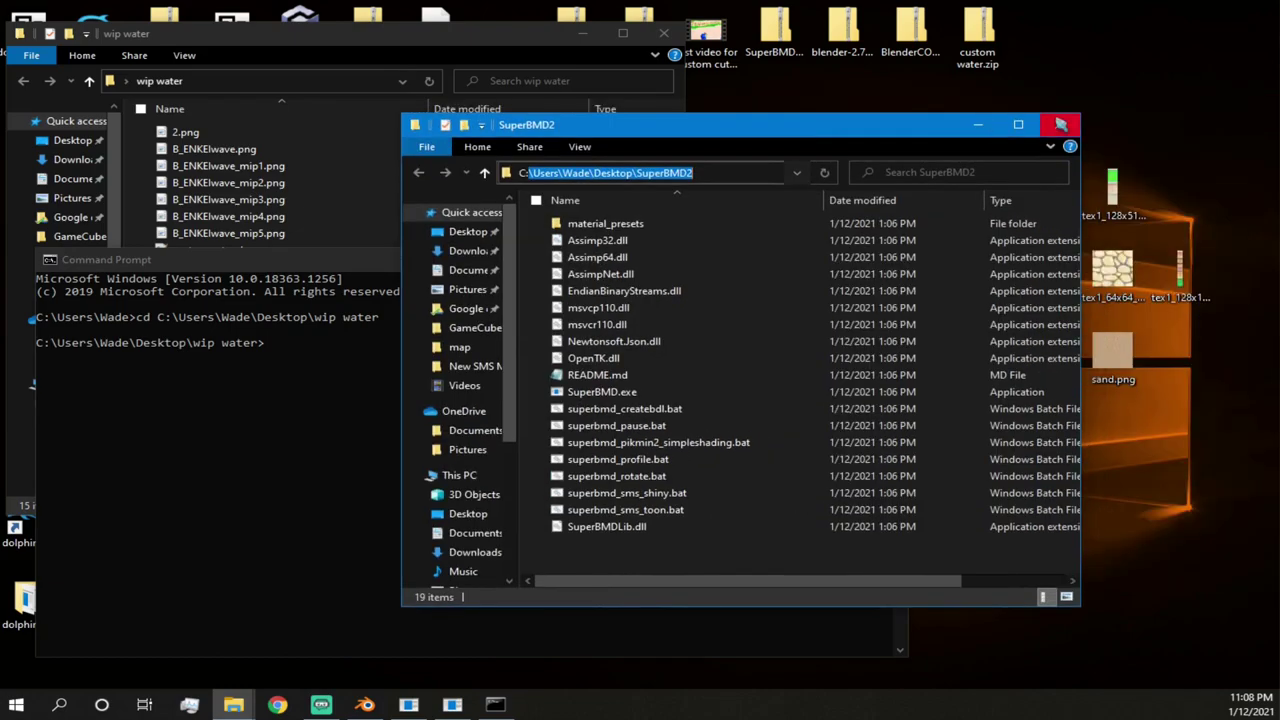
left_click(1061, 122)
left_click(410, 370)
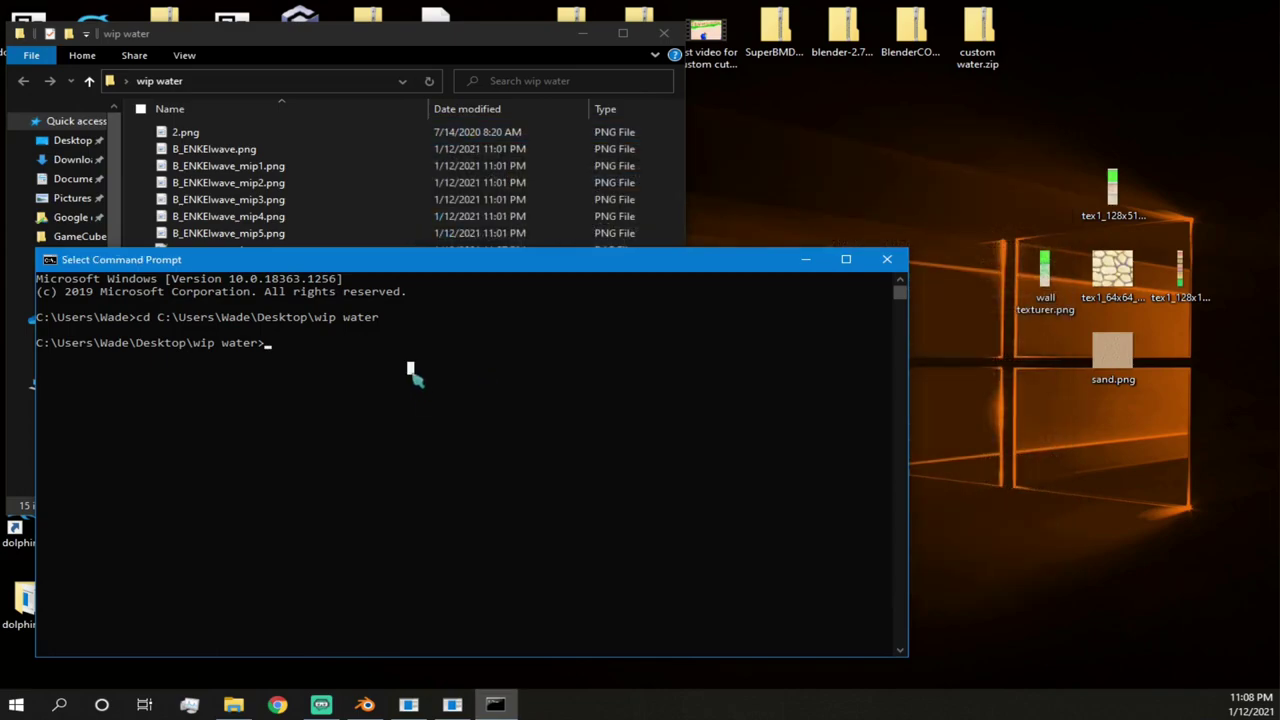
right_click(310, 343)
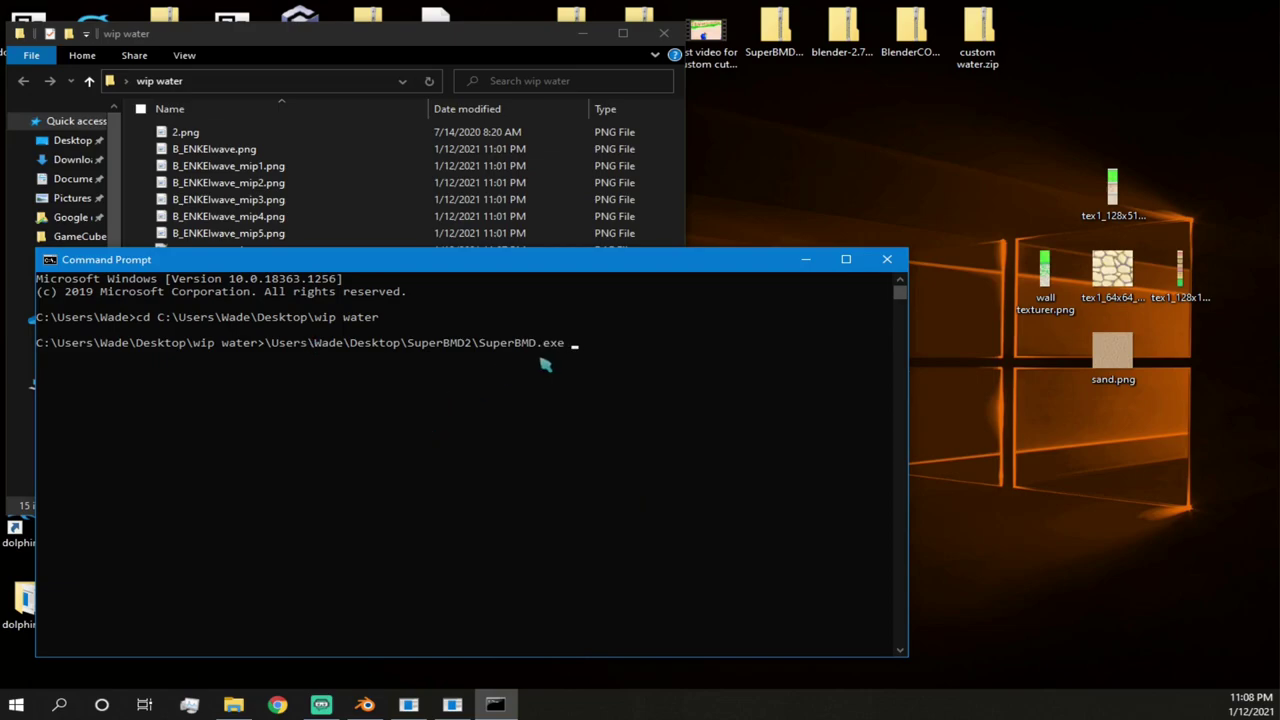
- Copy the file name customwater.dae from the wip water folder and extend the SuperBMD command with customwater.dae sea.bmd --mat
left_click_drag(449, 262, 752, 286)
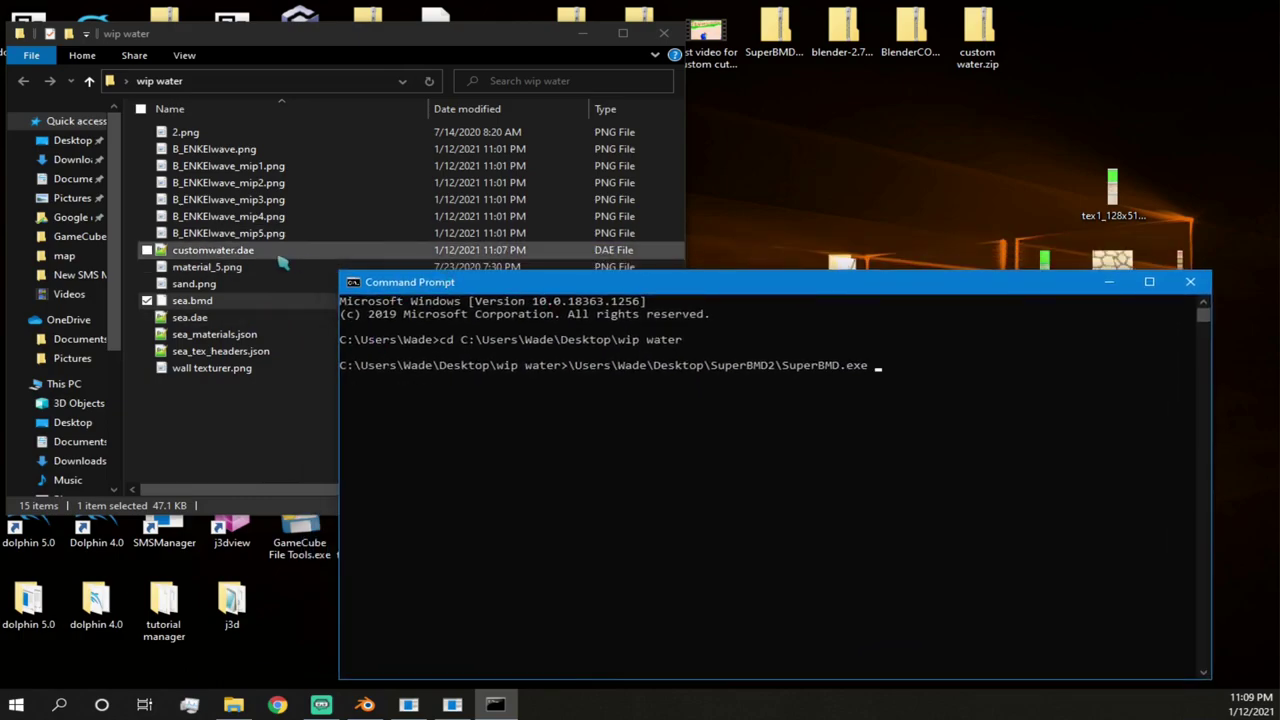
left_click(240, 257)
right_click(256, 258)
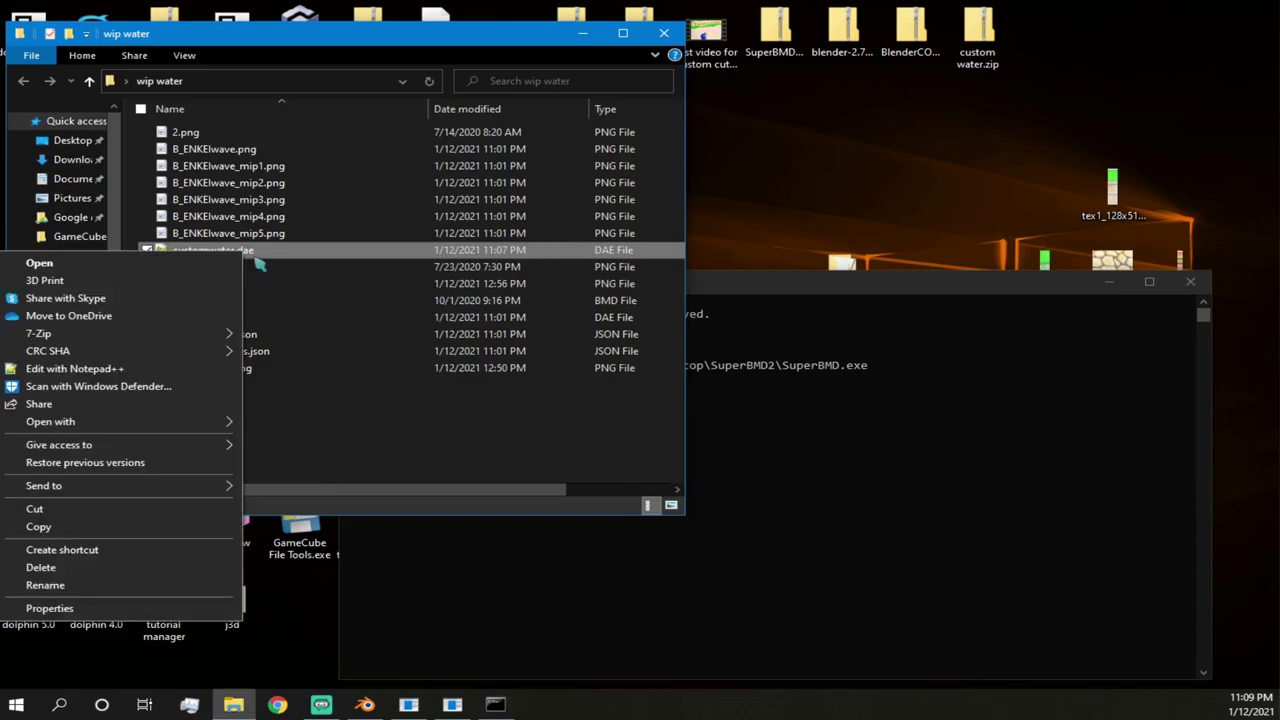
left_click(175, 586)
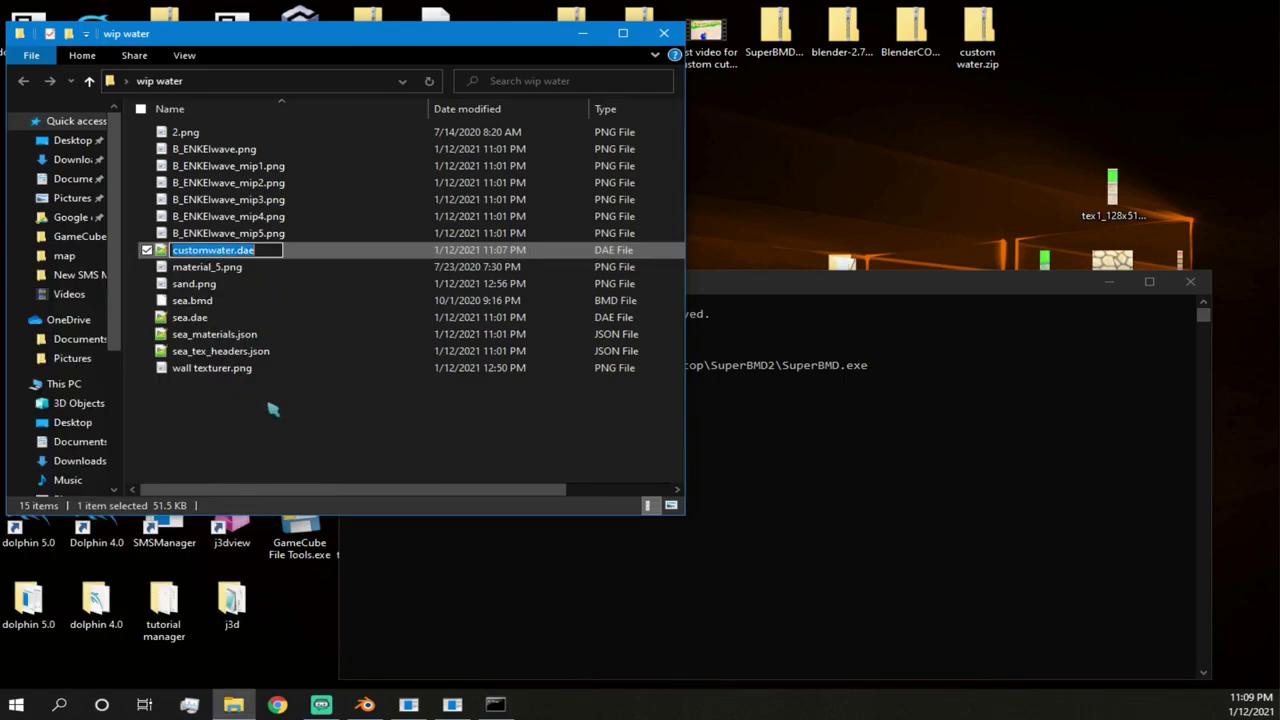
left_click(910, 542)
left_click(950, 366)
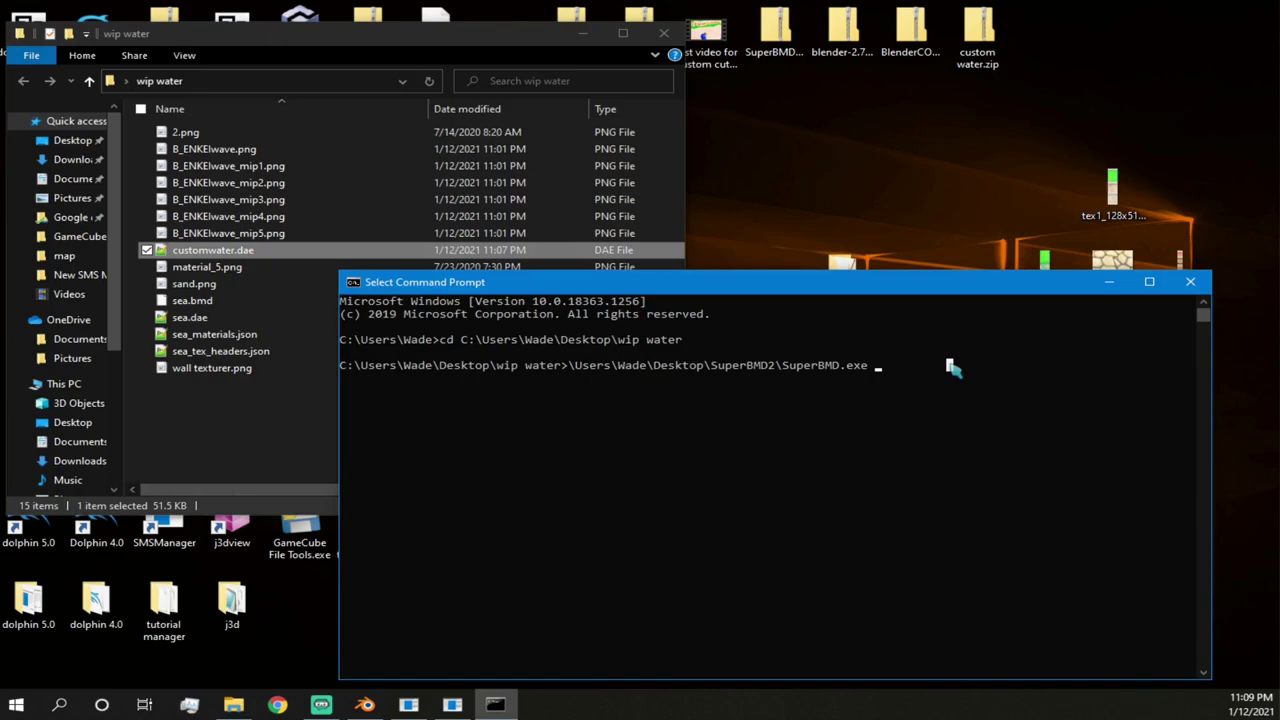
type("customwater.dae")
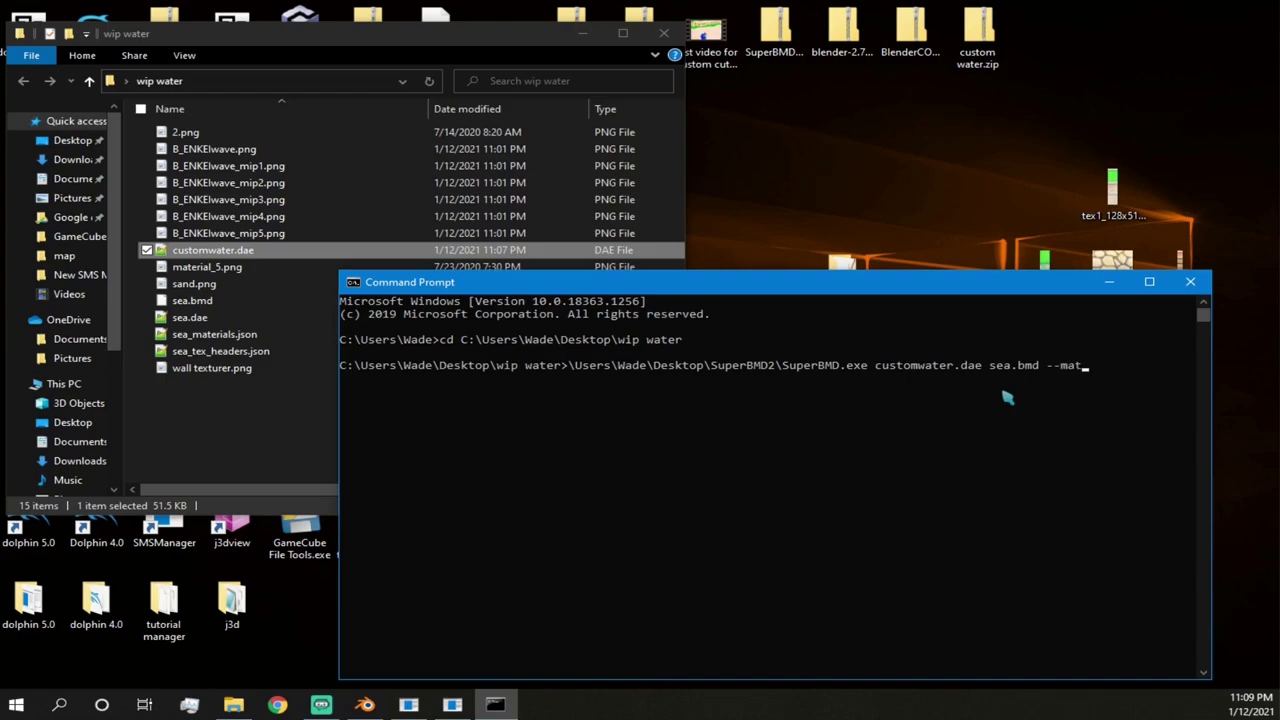
- Copy the name of the sea_materials.json file and append sea_materials.json --texheader to the SuperBMD command
left_click(213, 336)
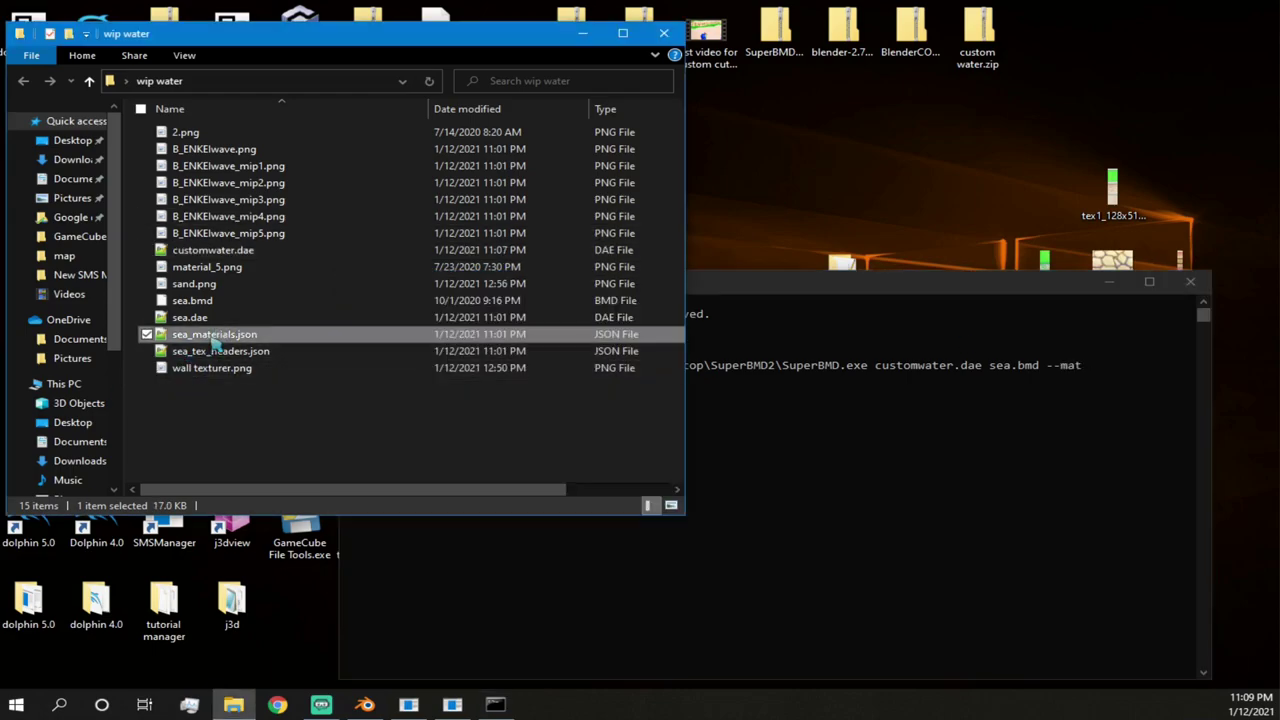
right_click(215, 338)
left_click(114, 655)
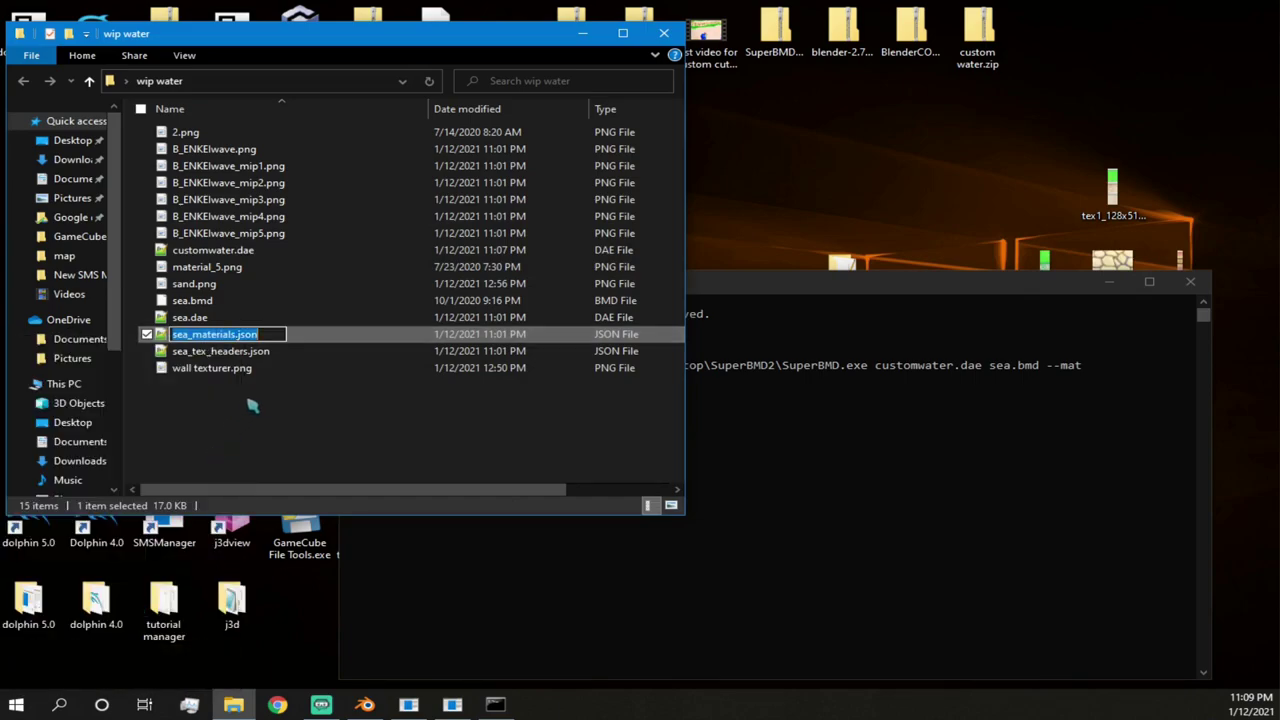
left_click(1121, 367)
type("sea_materials.json")
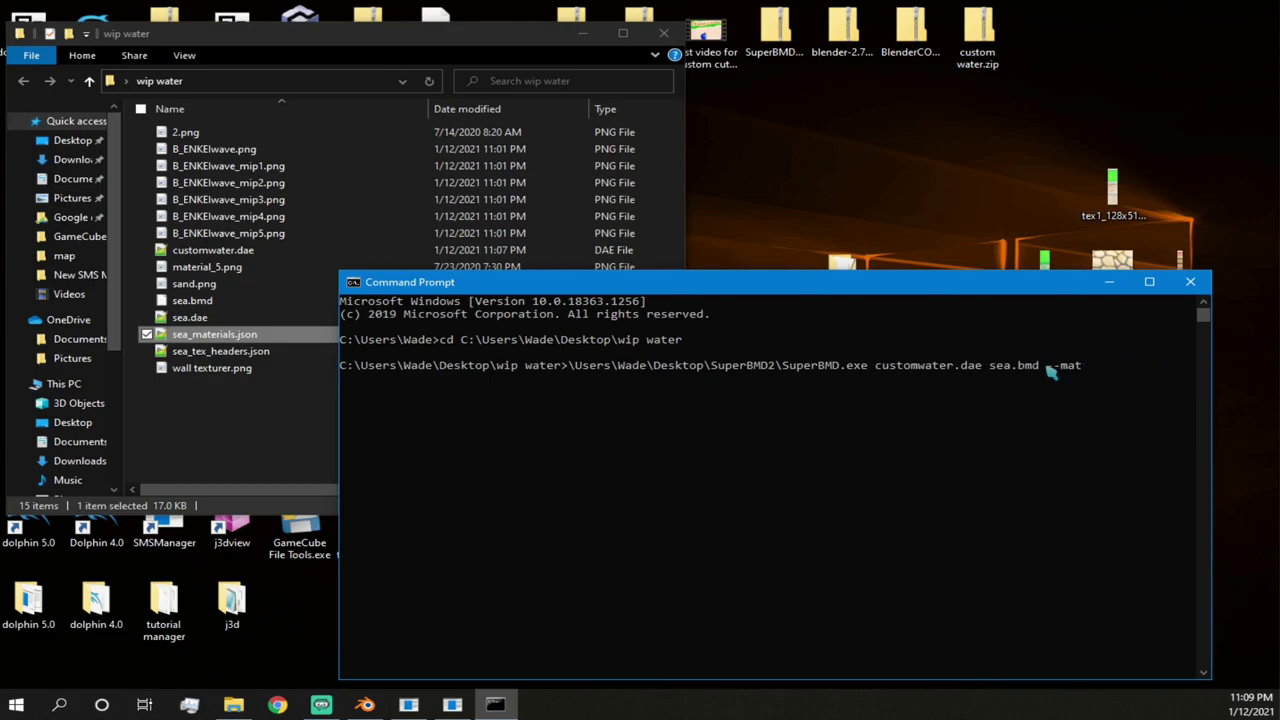
type("sea_materials.json")
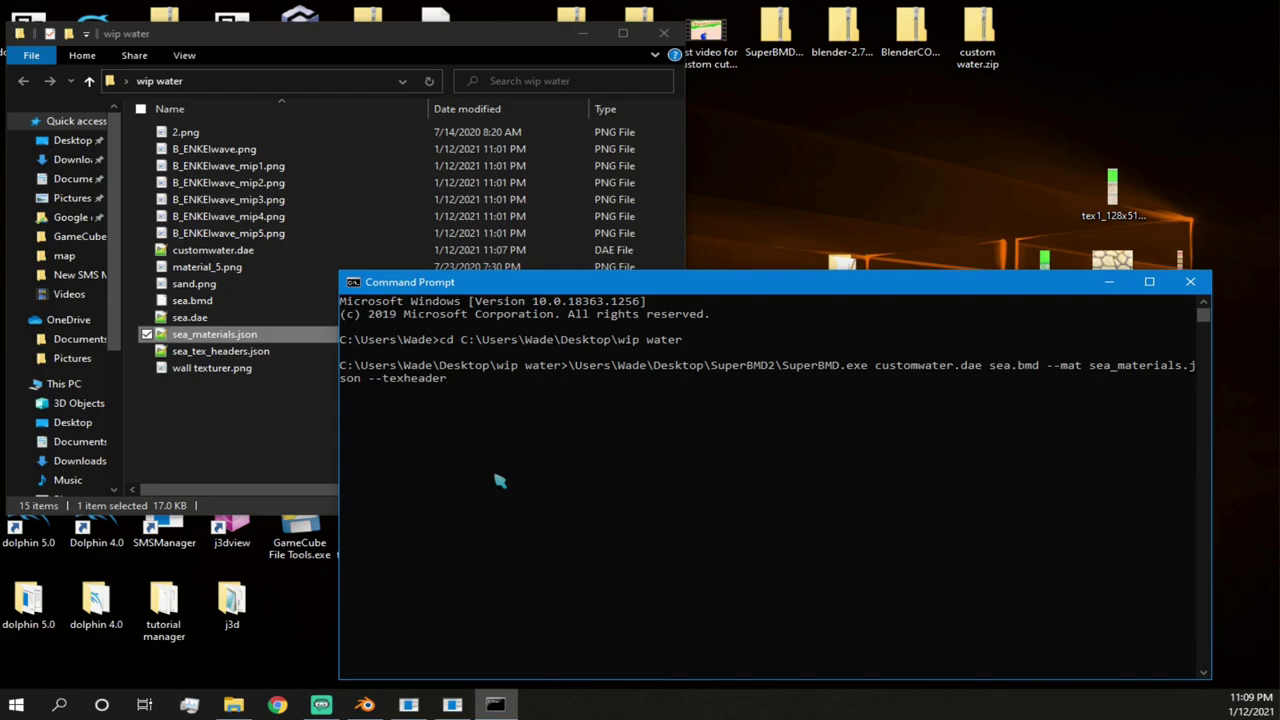
- Copy the full name of the sea_tex_headers.json file and append sea_tex_headers.json --rotate to the command
left_click(255, 352)
right_click(272, 354)
left_click(170, 318)
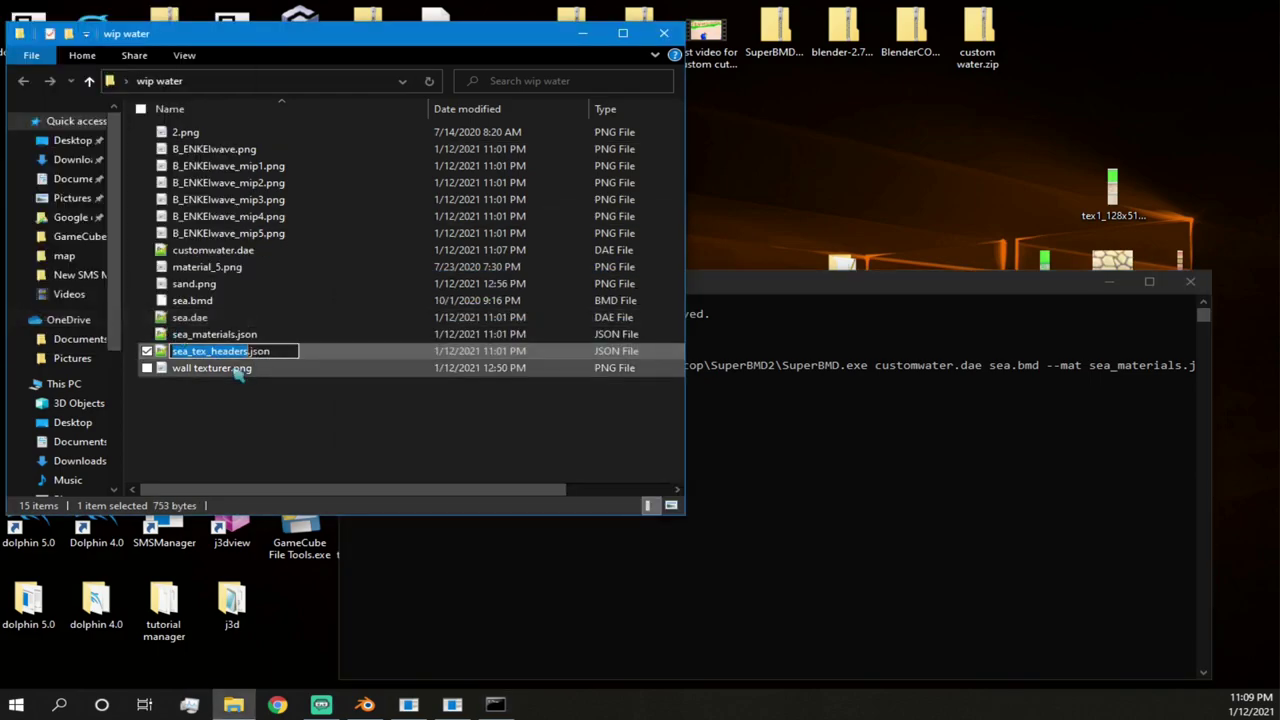
key("ctrl+a")
key("ctrl+c")
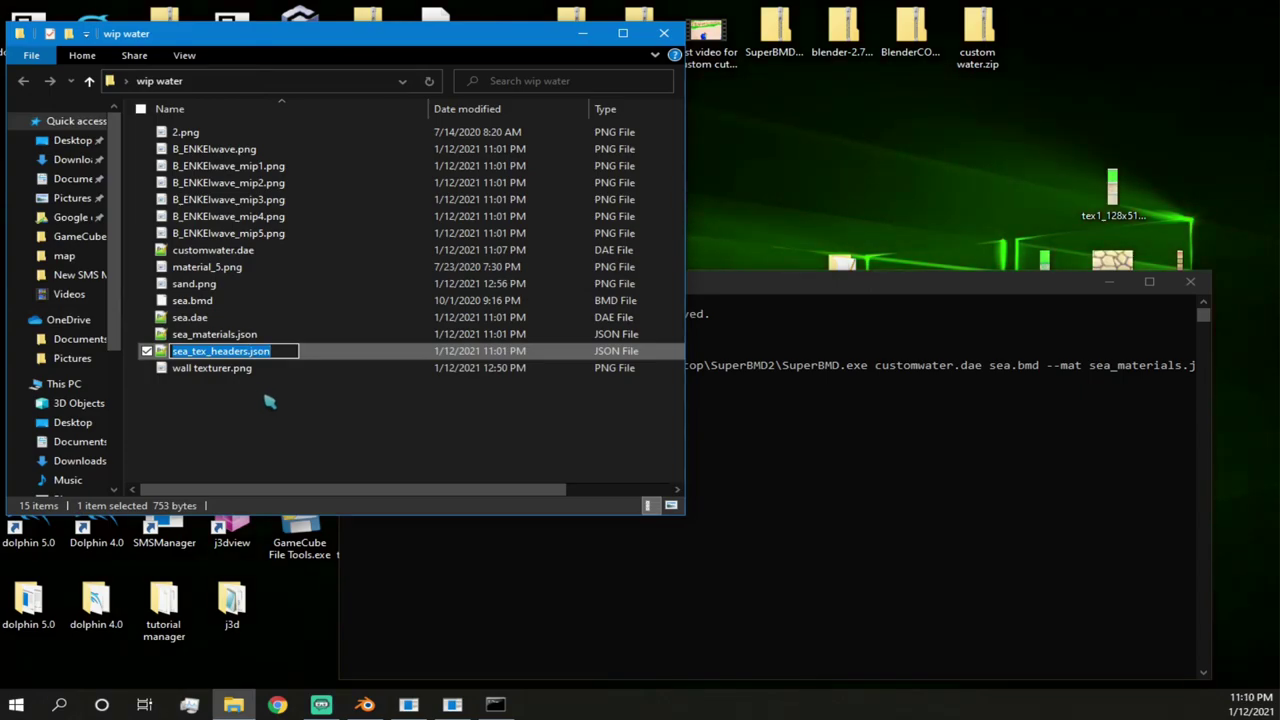
left_click(793, 472)
key("ctrl+v")
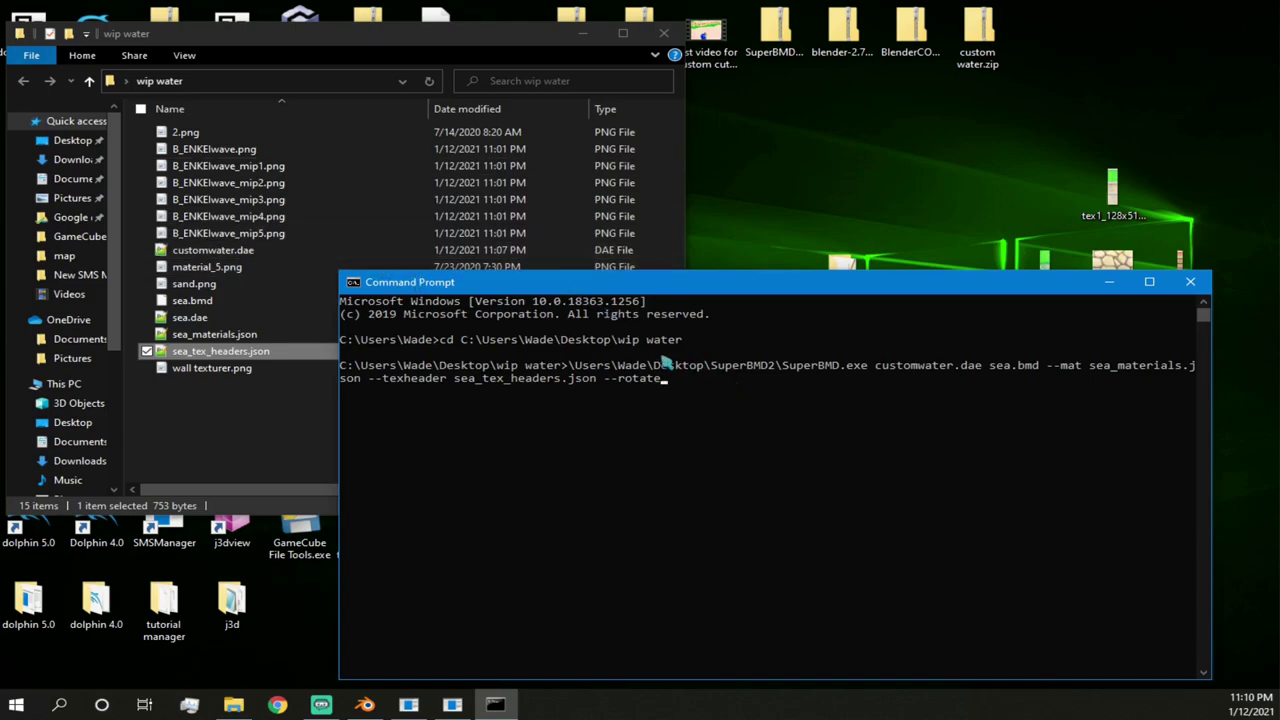
- Check the finished SuperBMD command against the sea_materials.json and sea_tex_headers.json file names in the wip water folder
left_click_drag(780, 291, 839, 292)
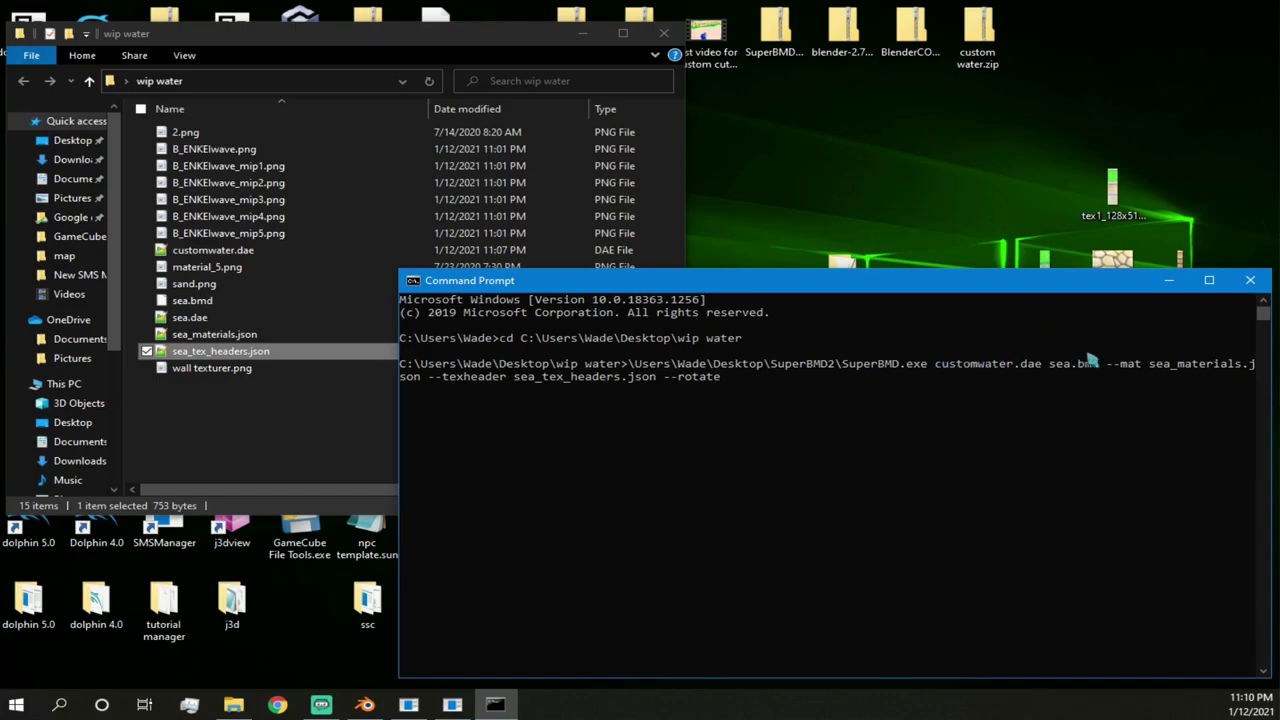
left_click_drag(1073, 288, 1006, 270)
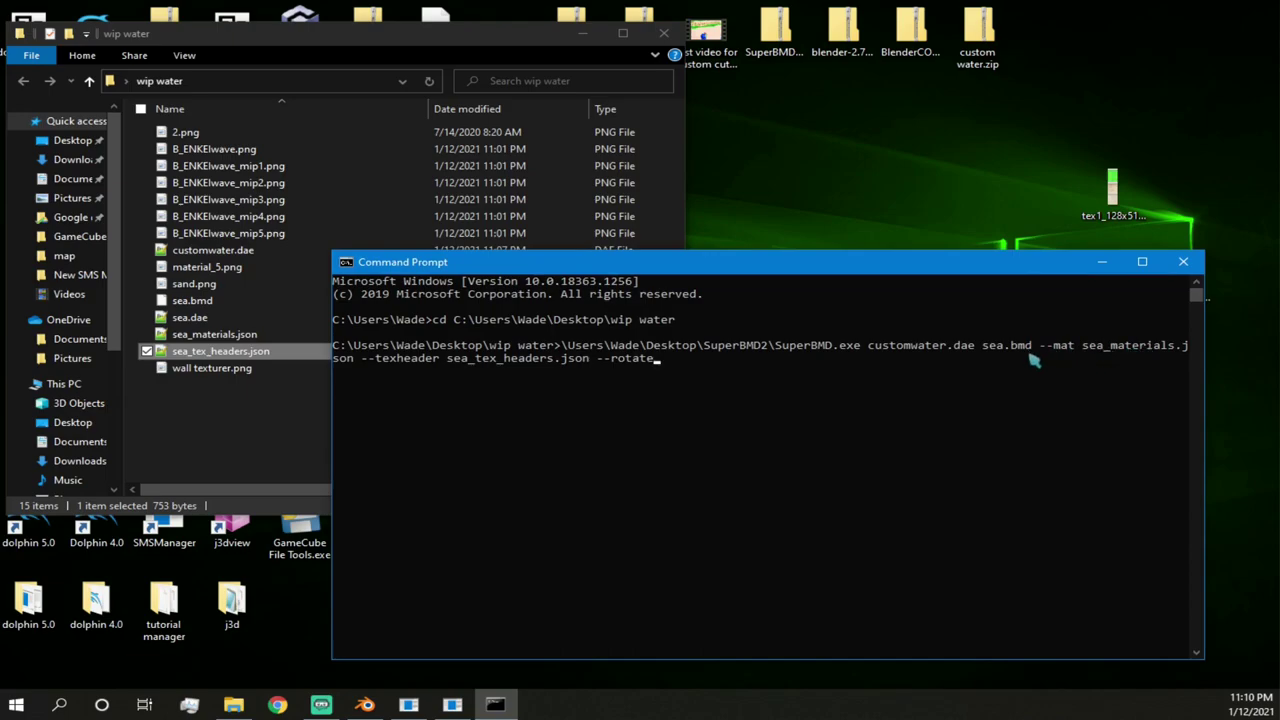
left_click_drag(730, 265, 878, 259)
left_click(196, 335)
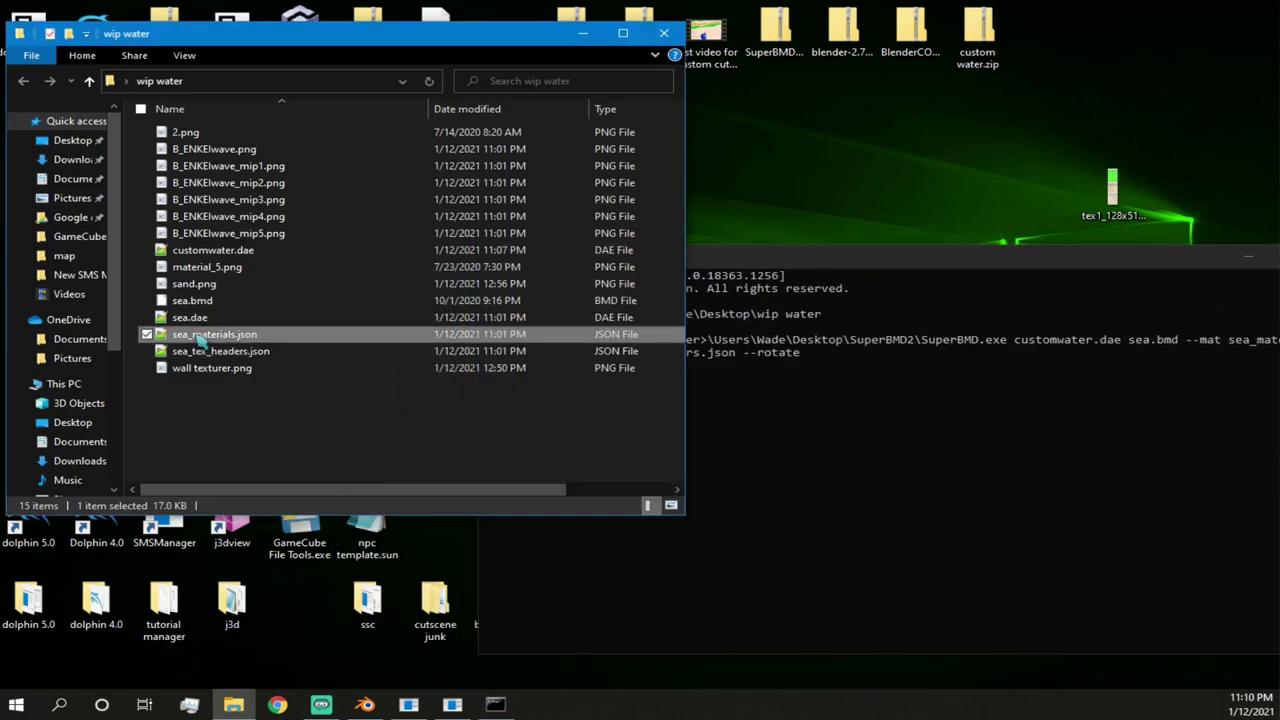
left_click(910, 330)
left_click(566, 353)
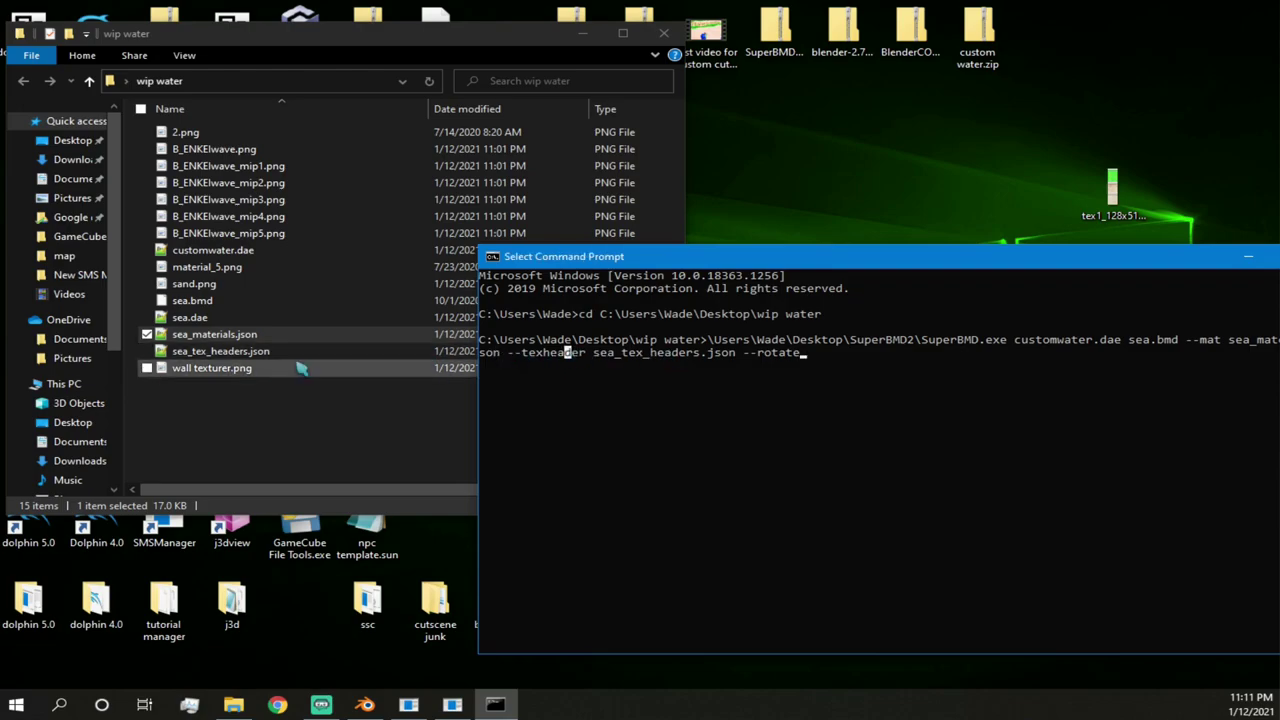
left_click(298, 352)
key("alt+Tab")
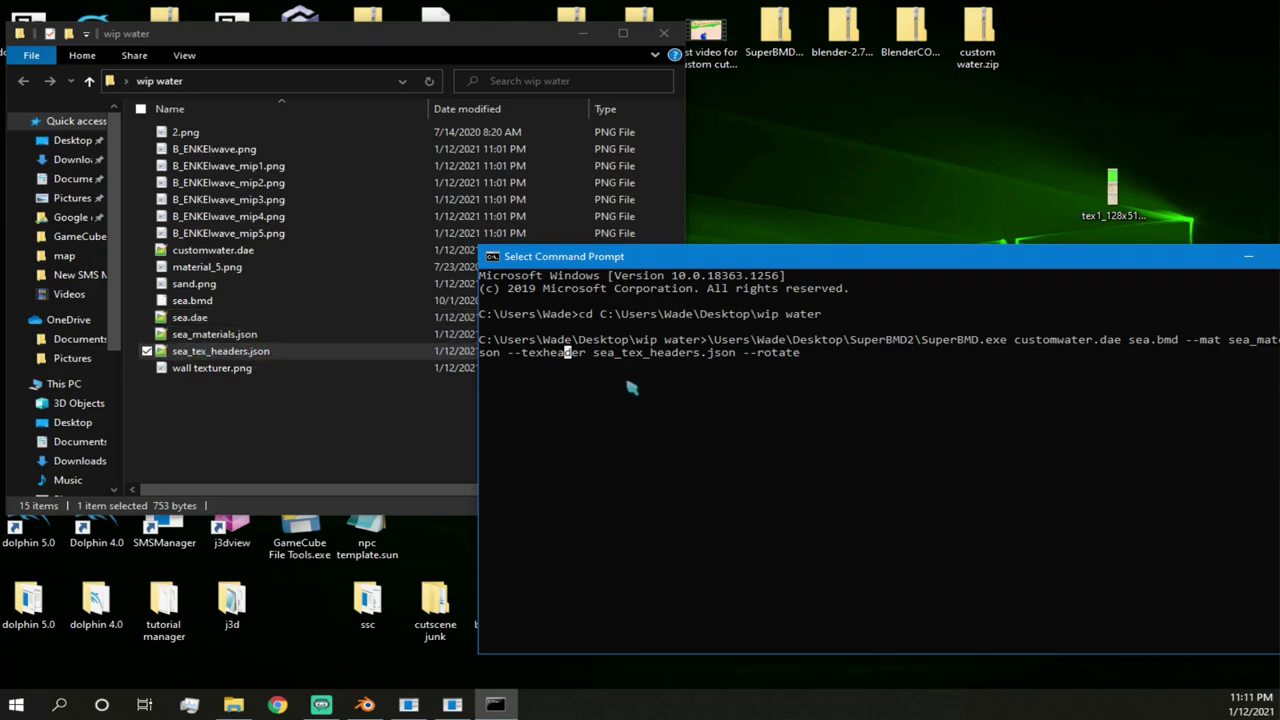
- Run the SuperBMD conversion of customwater.dae to sea.bmd and clear the Command Prompt window out of the way
left_click(838, 353)
key("Escape")
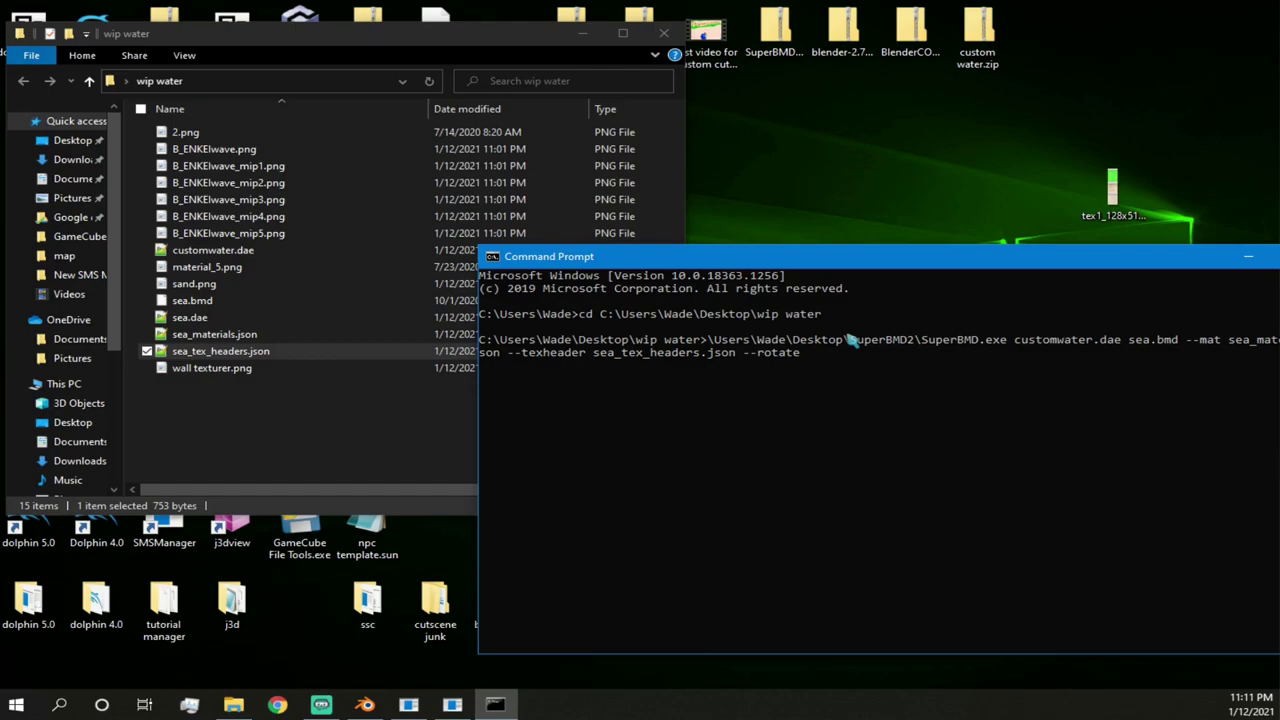
key("Return")
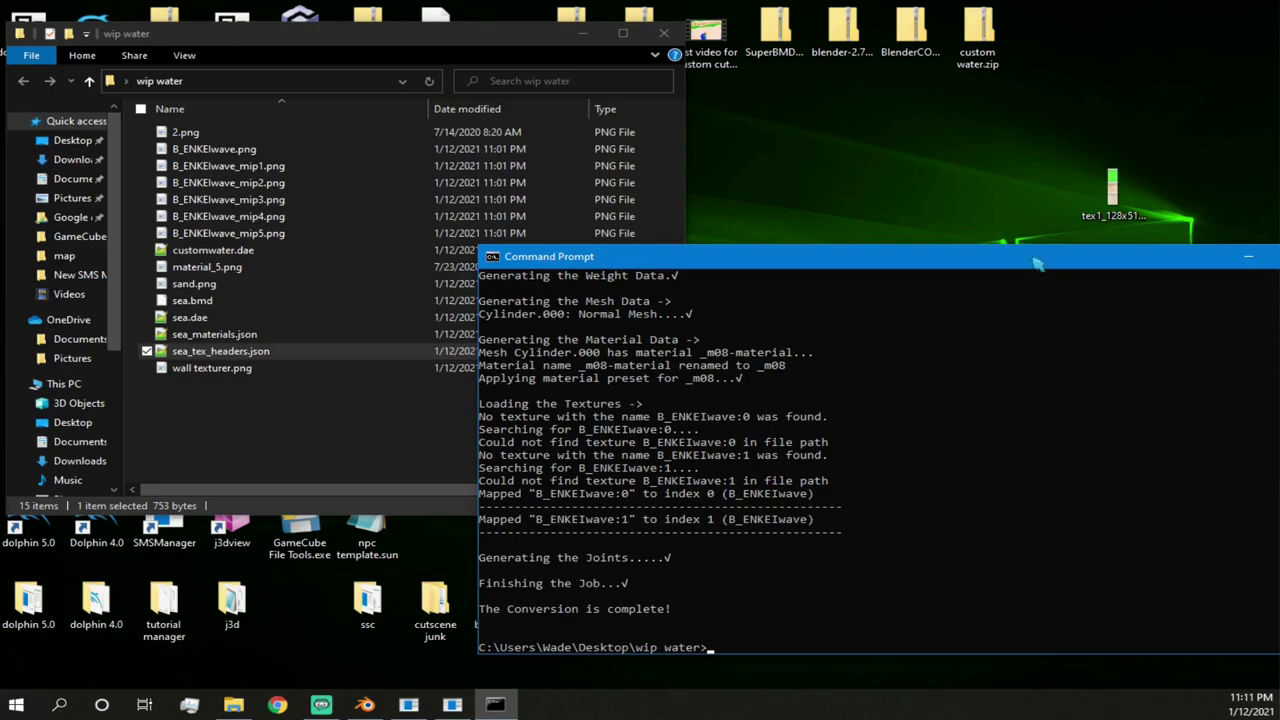
left_click_drag(1027, 257, 912, 260)
left_click(874, 229)
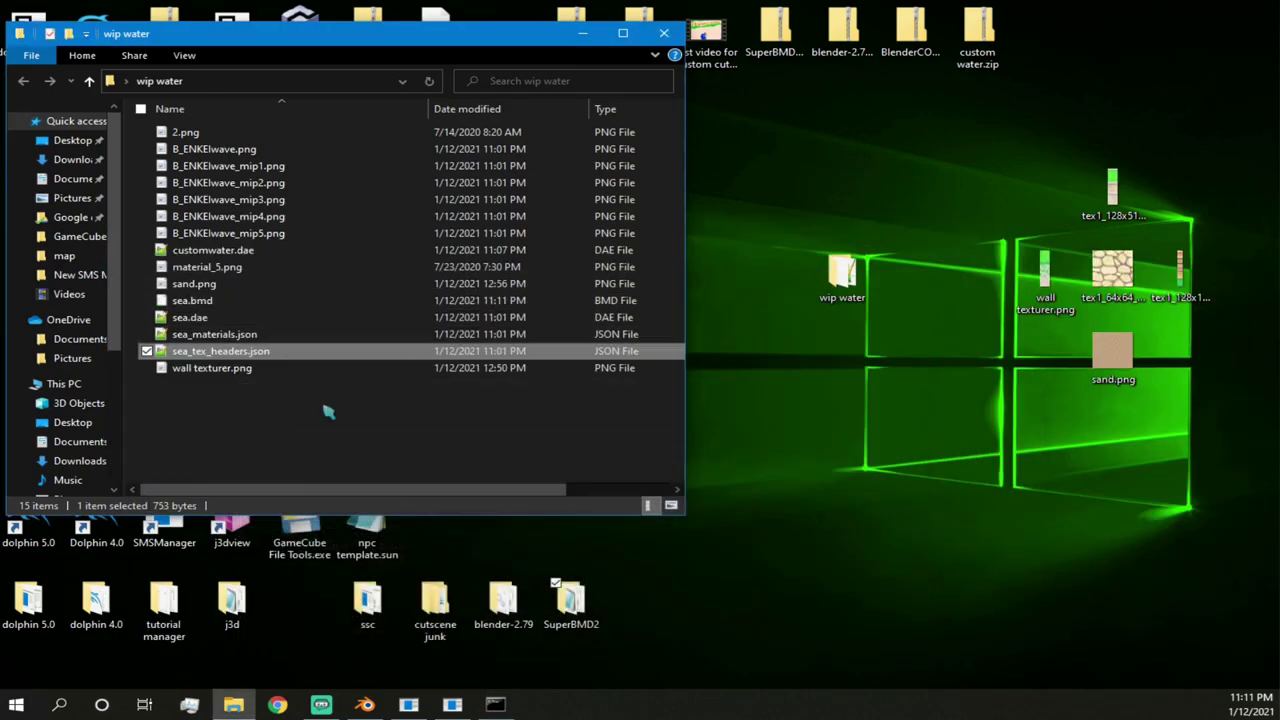
- Copy the newly converted sea.bmd from the wip water folder and minimize that folder window
left_click(245, 302)
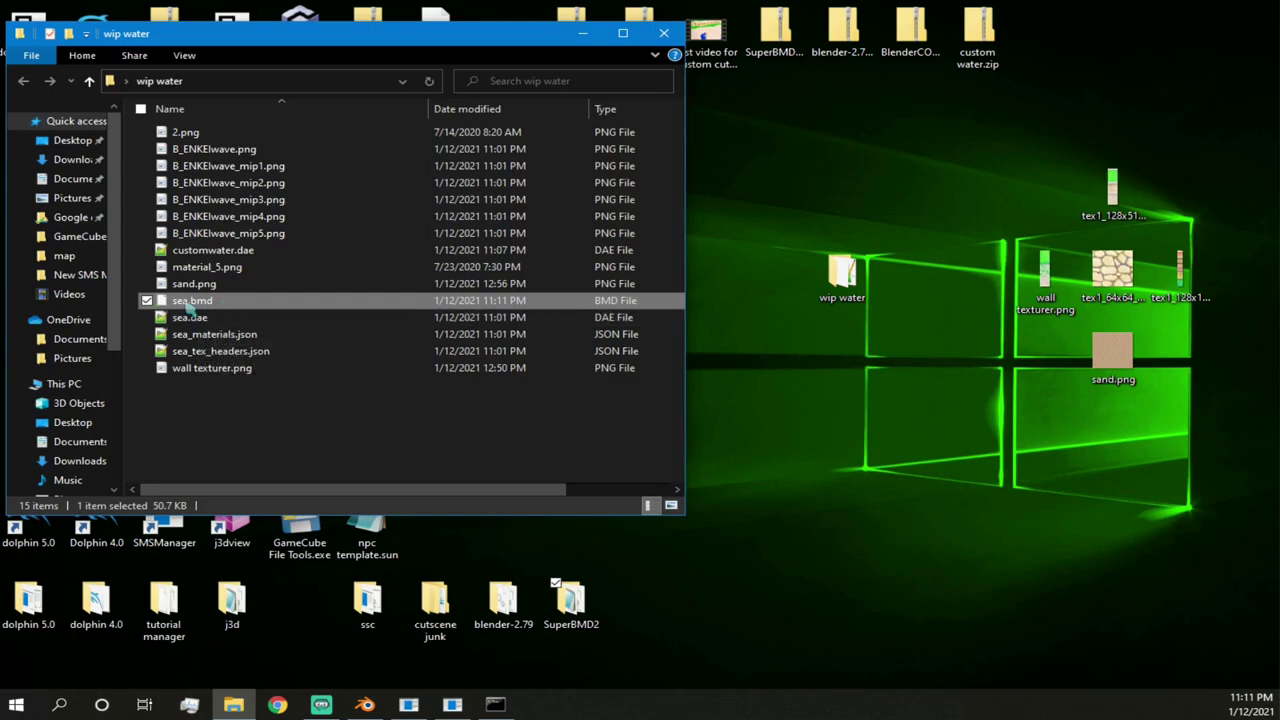
right_click(203, 303)
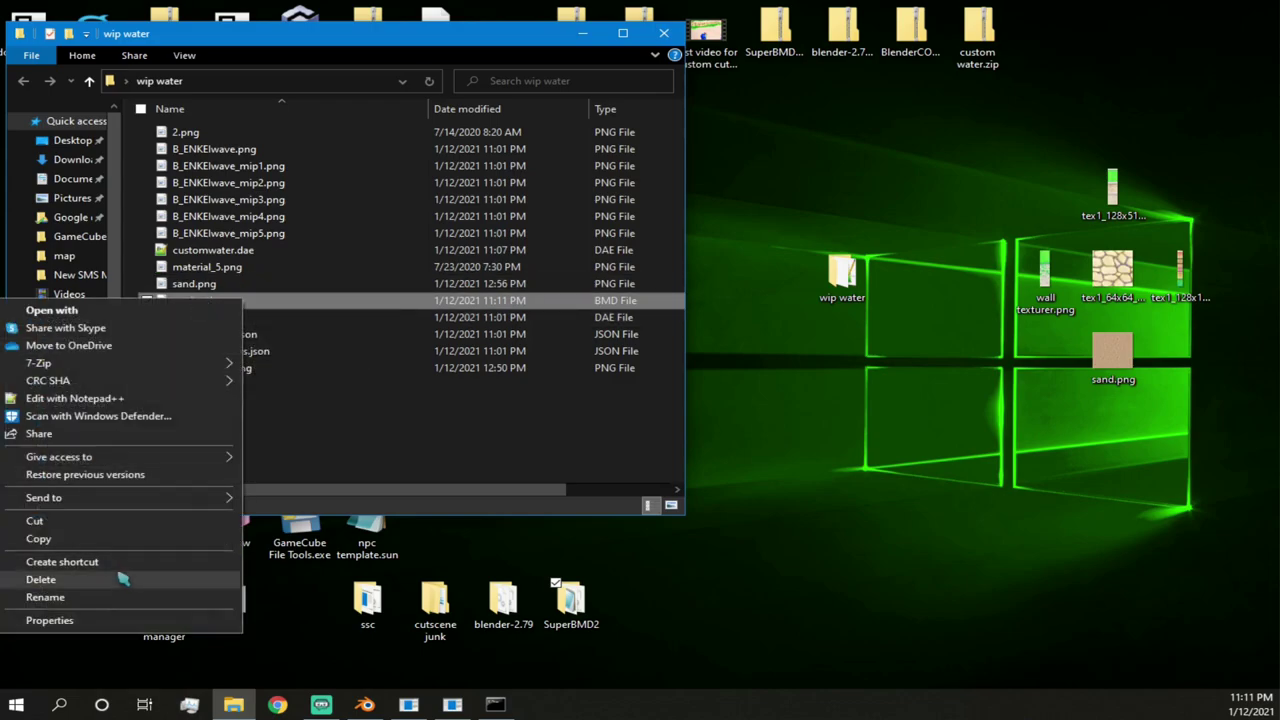
left_click(102, 541)
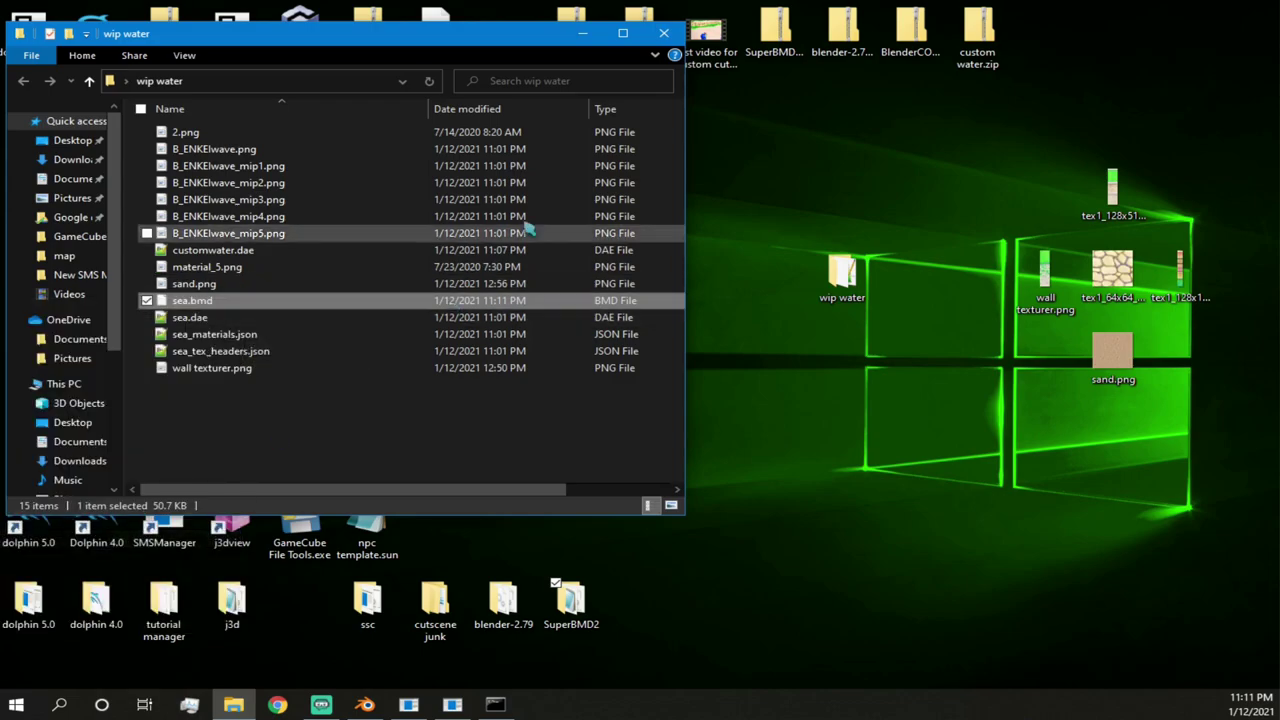
left_click(582, 33)
- Go to mamma0's scene folder from the project manager and paste sea.bmd over the existing file in its map\map folder
right_click(234, 231)
left_click(270, 298)
left_click(210, 259)
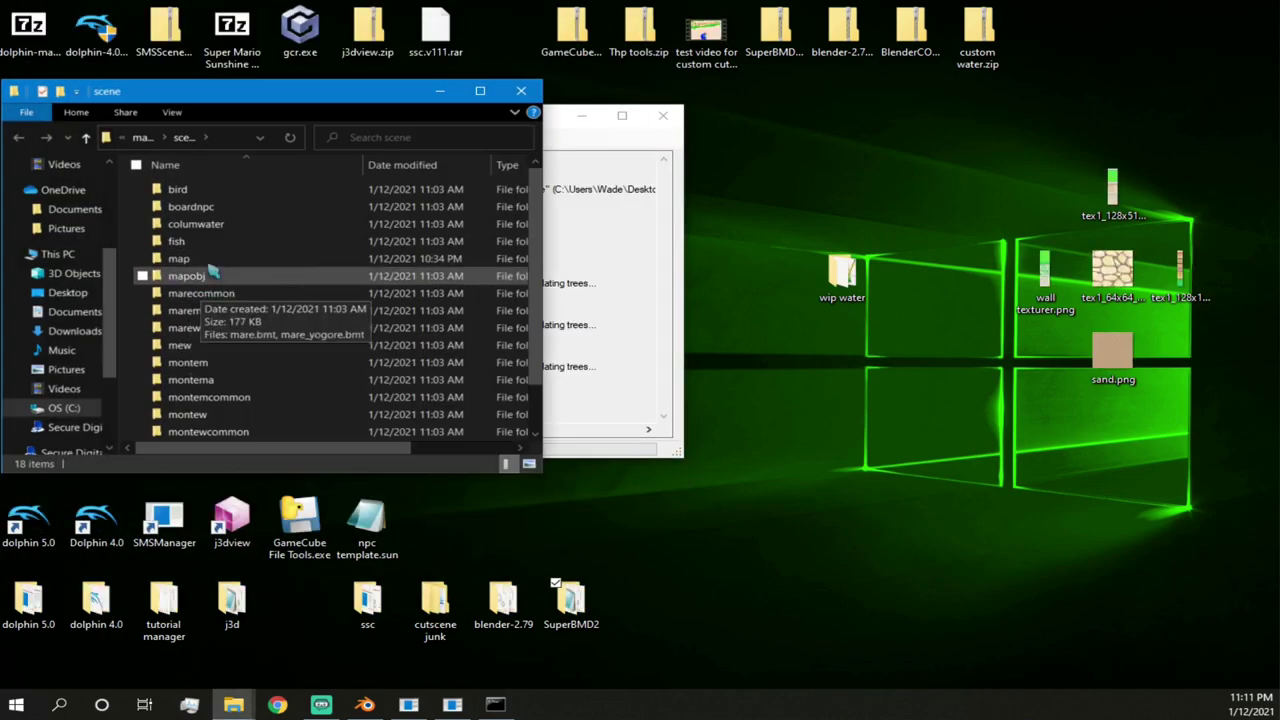
double_click(210, 259)
double_click(223, 208)
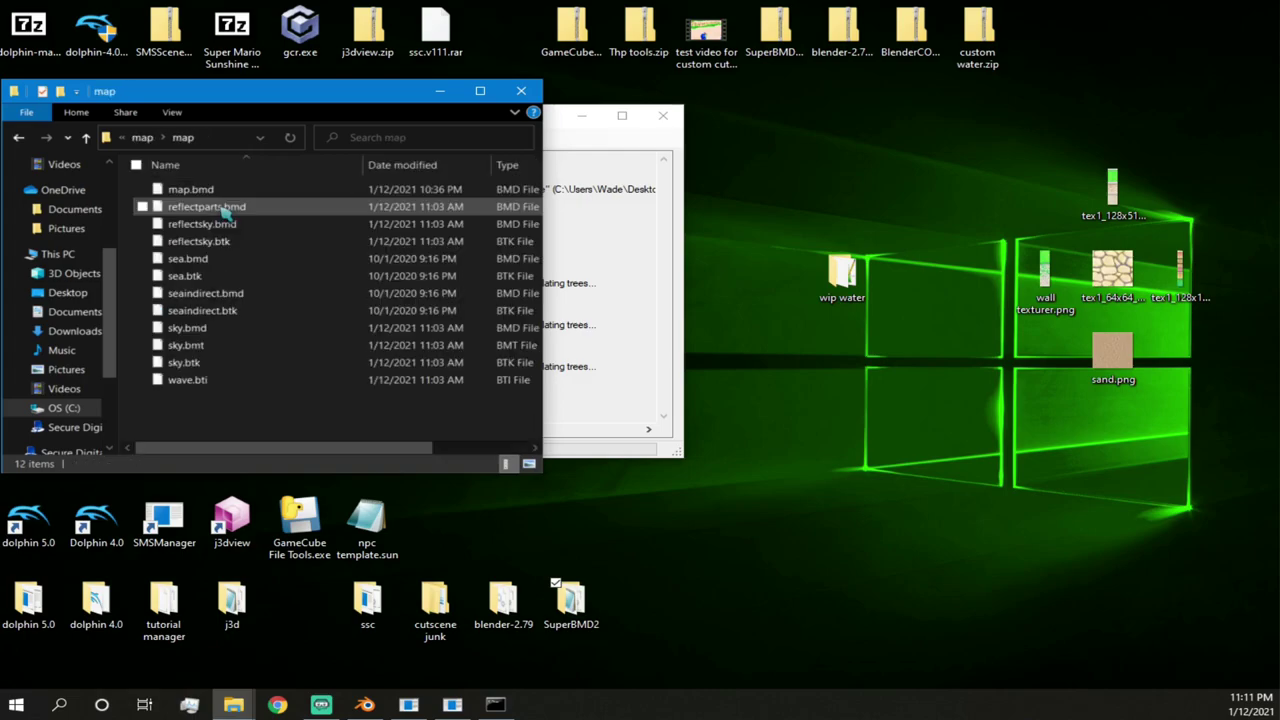
right_click(241, 418)
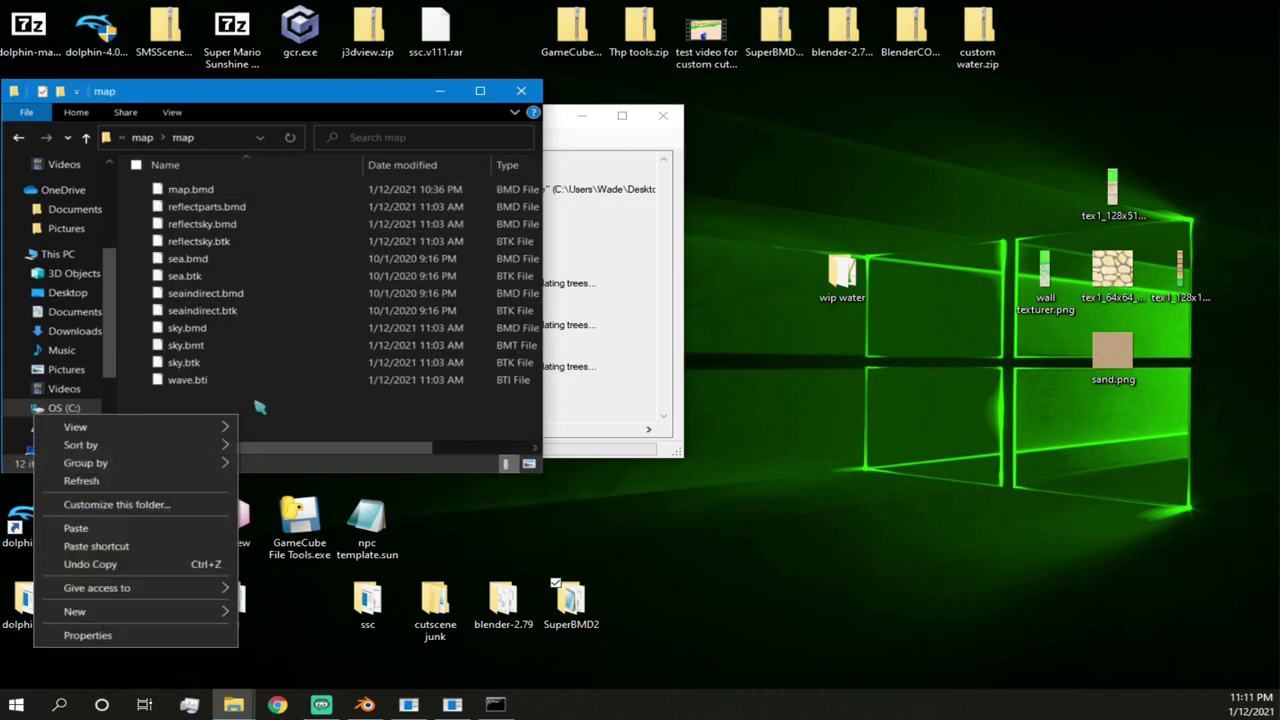
left_click(177, 529)
left_click(607, 222)
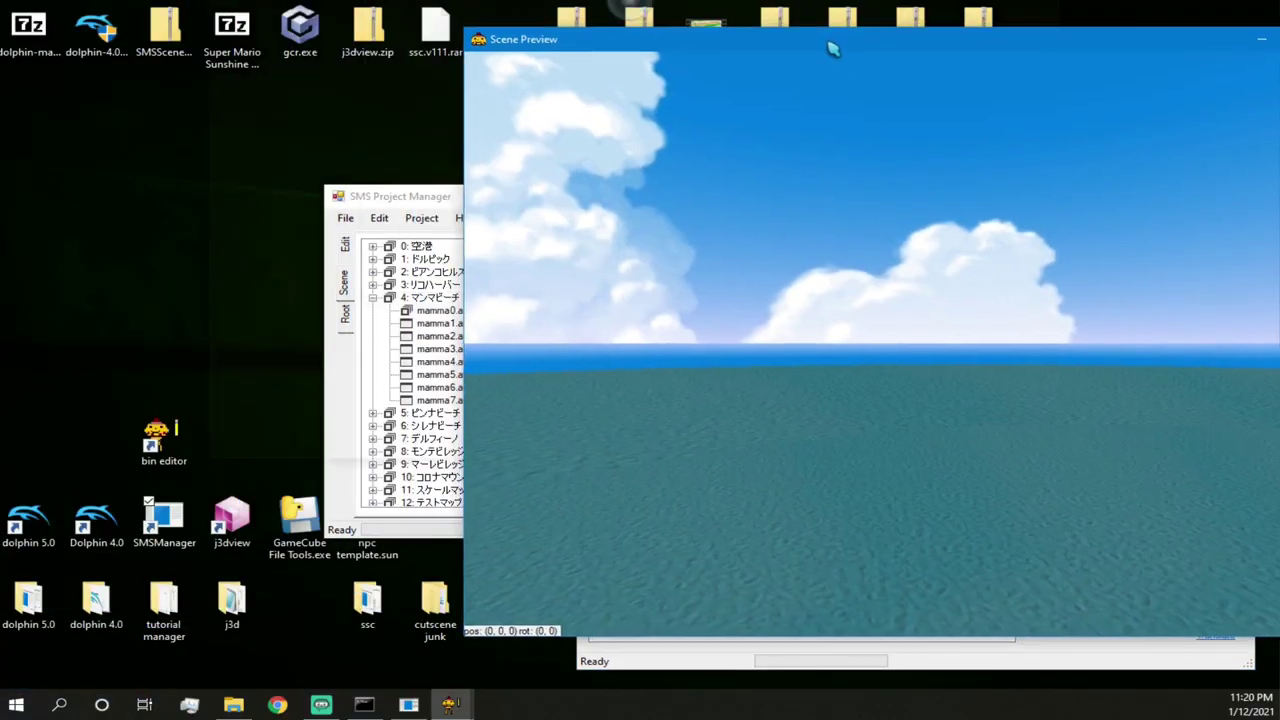
- Move and shrink the Scene Preview window so that it sits above the bin editor's object list
left_click_drag(831, 46, 745, 28)
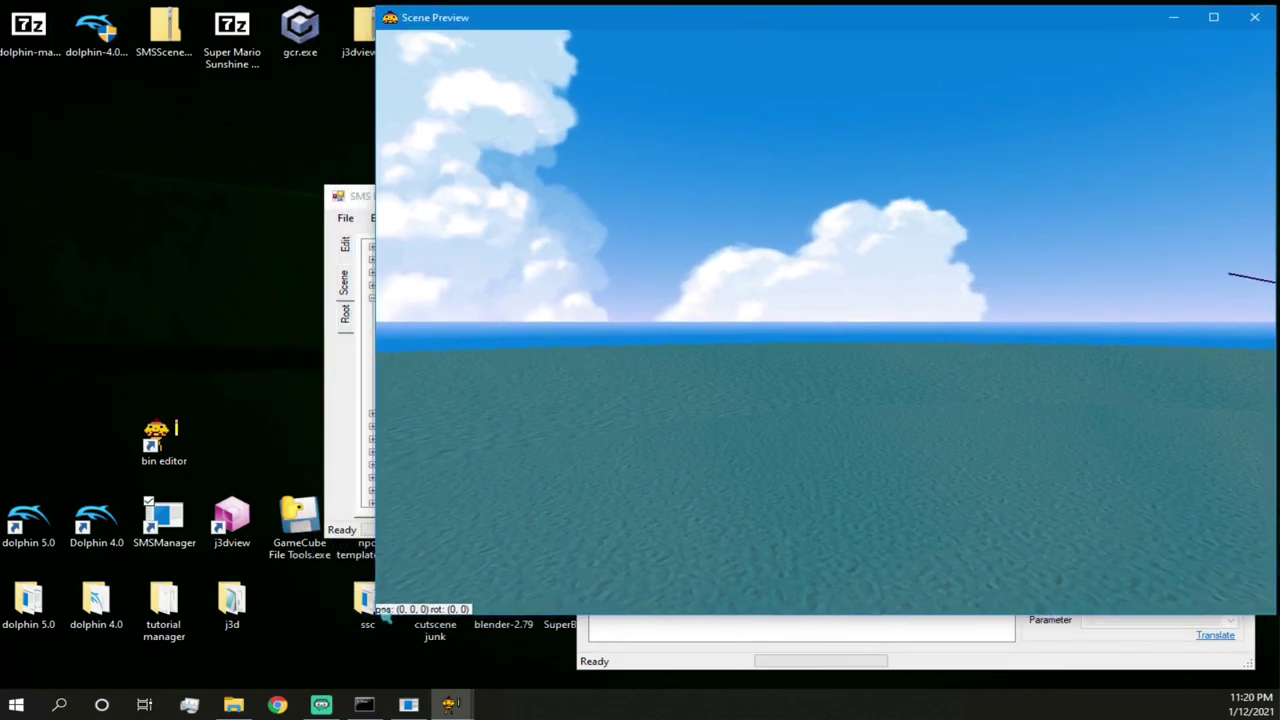
left_click_drag(378, 609, 572, 288)
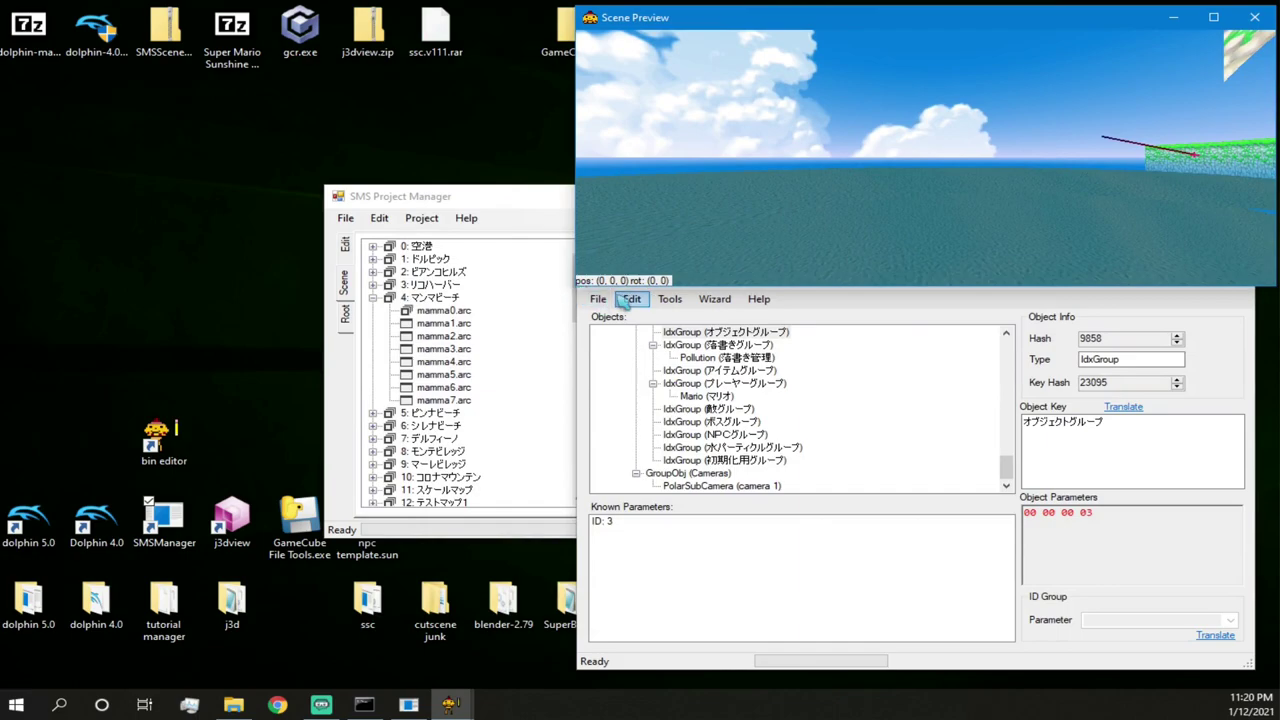
left_click_drag(760, 290, 760, 318)
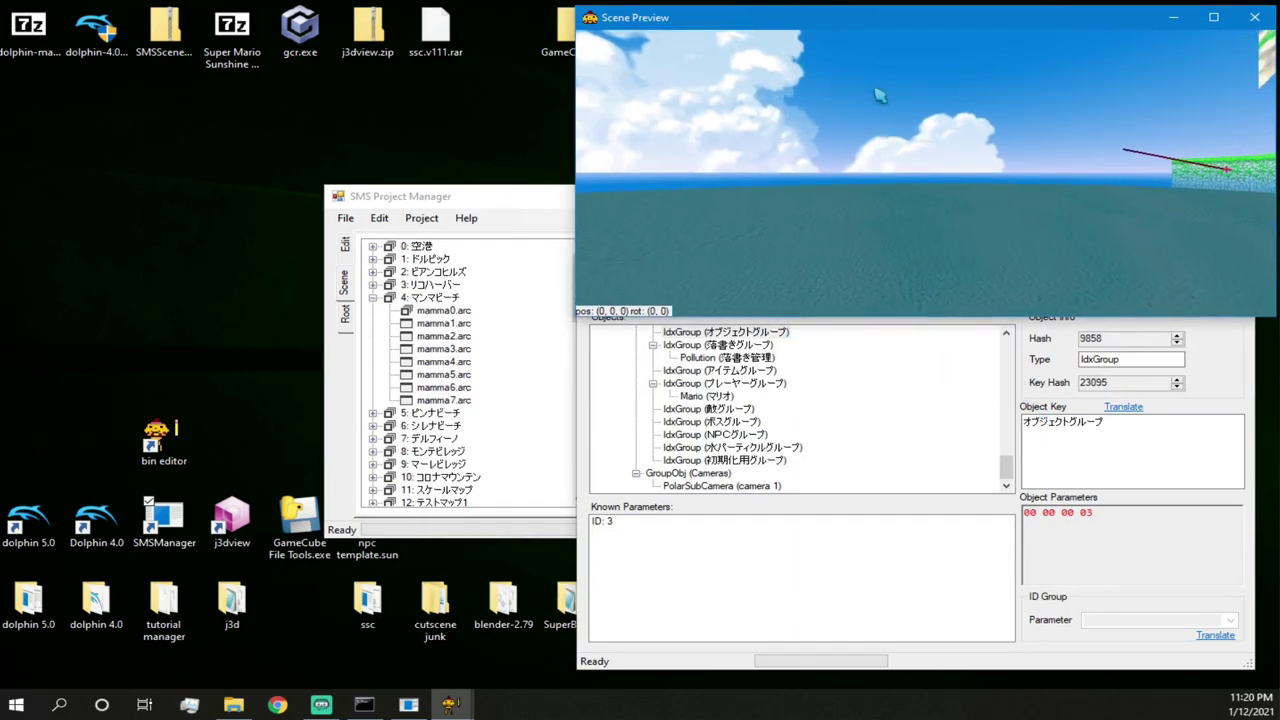
- Fly the Scene Preview camera around the level to examine the custom water surface around the islands and beach
right_click_drag(925, 124, 926, 173)
key("s")
key("s")
key("space")
key("a")
key("a")
key("w")
key("d")
right_click_drag(903, 257, 650, 286)
key("d")
key("s")
key("w")
key("s")
key("w")
key("d")
key("w")
key("d")
key("d")
- Move the SMS Project Manager window clear of the Scene Preview and check the actions available for mamma0.arc
left_click_drag(524, 206, 196, 199)
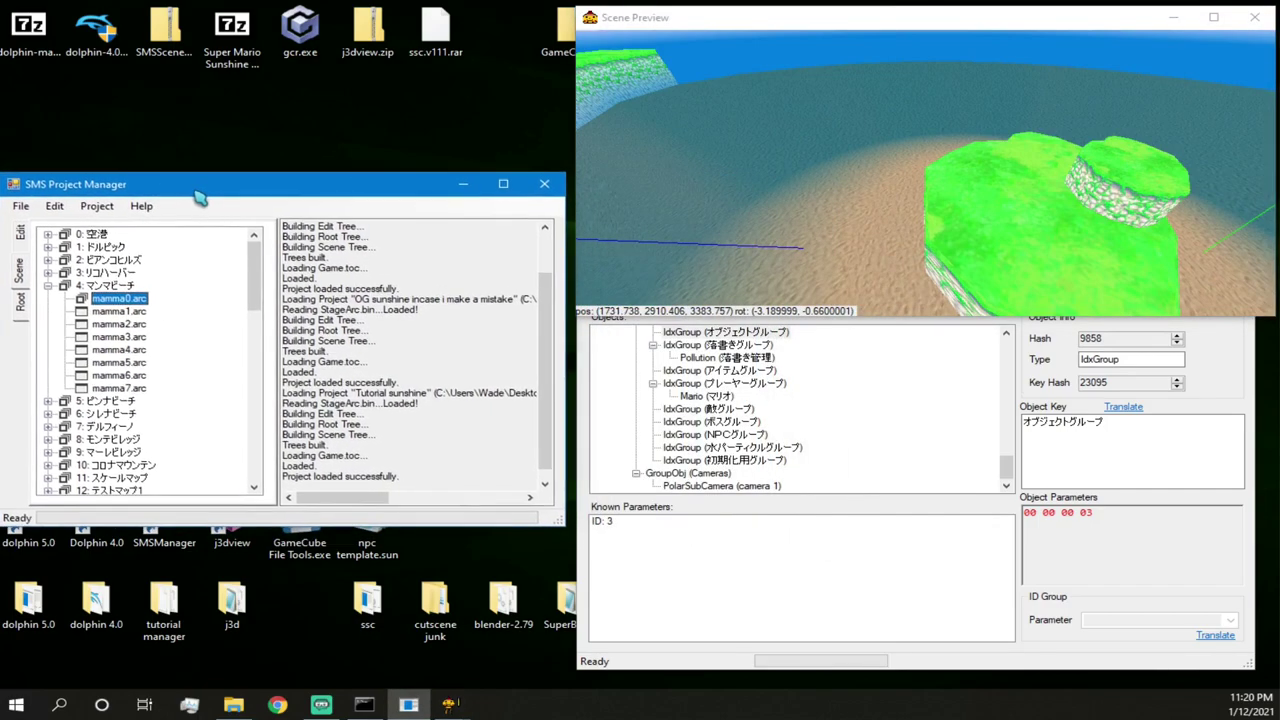
right_click(143, 309)
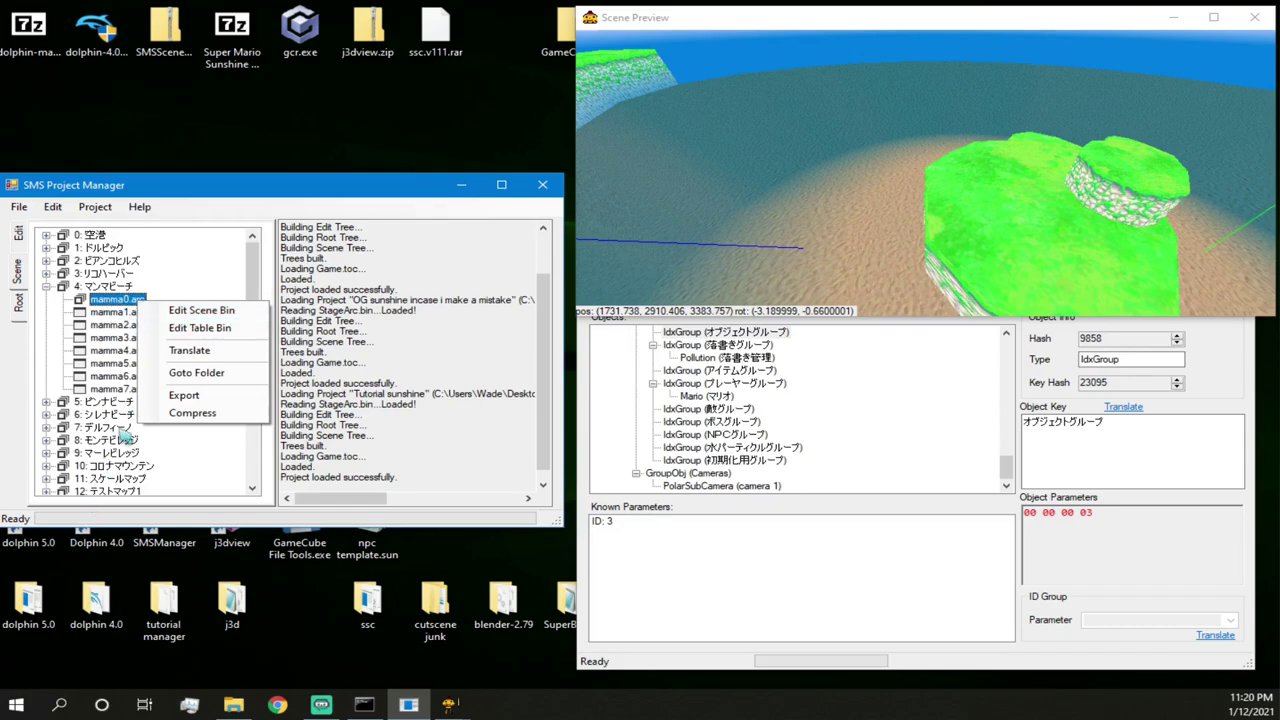
left_click(818, 525)
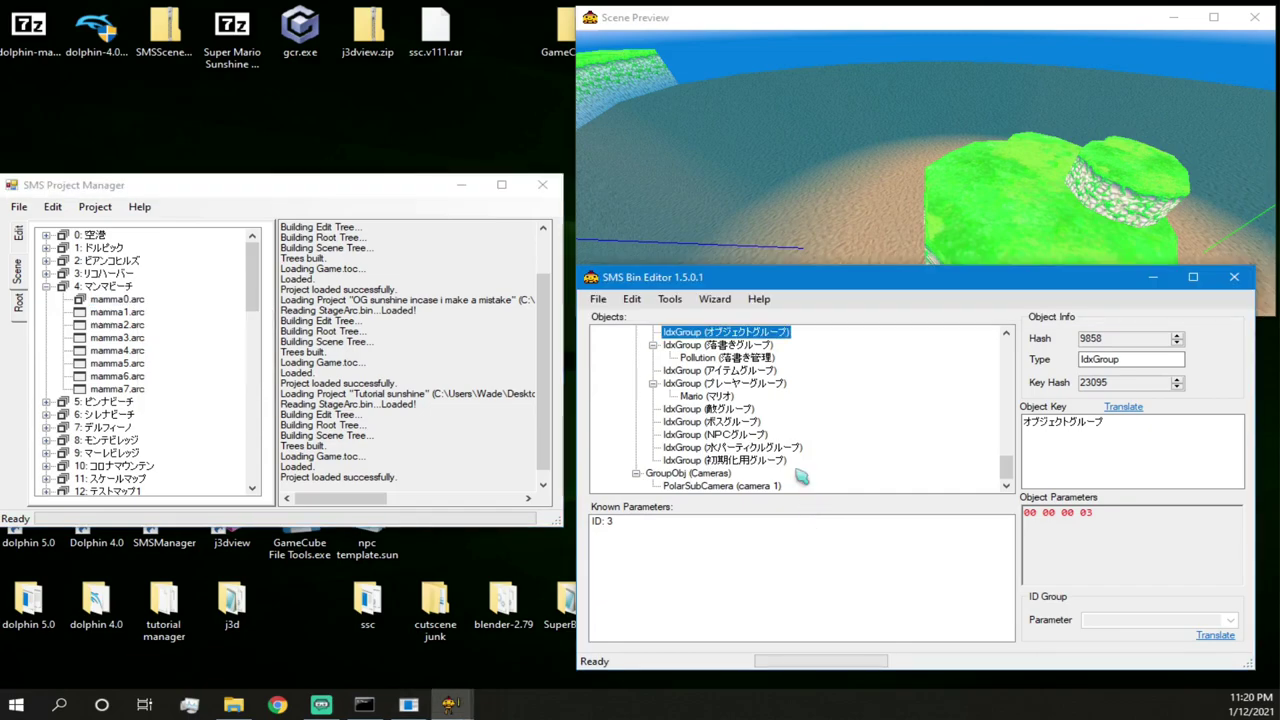
left_click(722, 306)
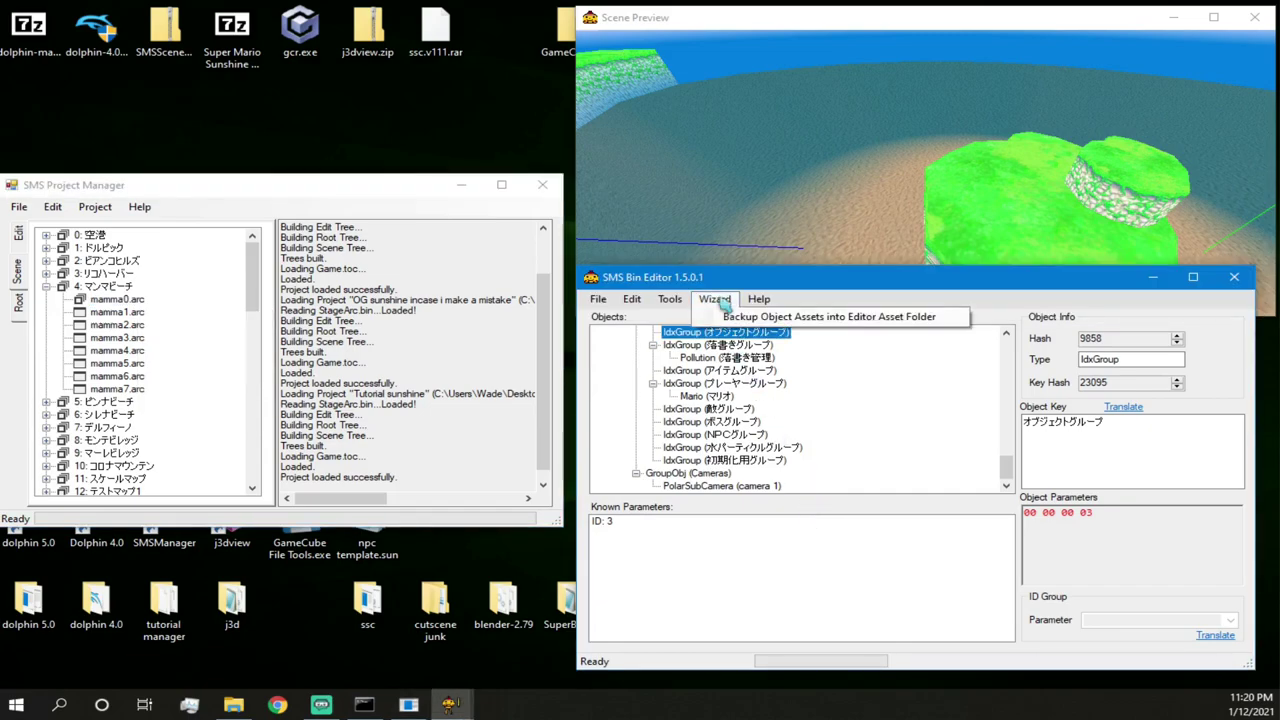
left_click(740, 299)
left_click(733, 300)
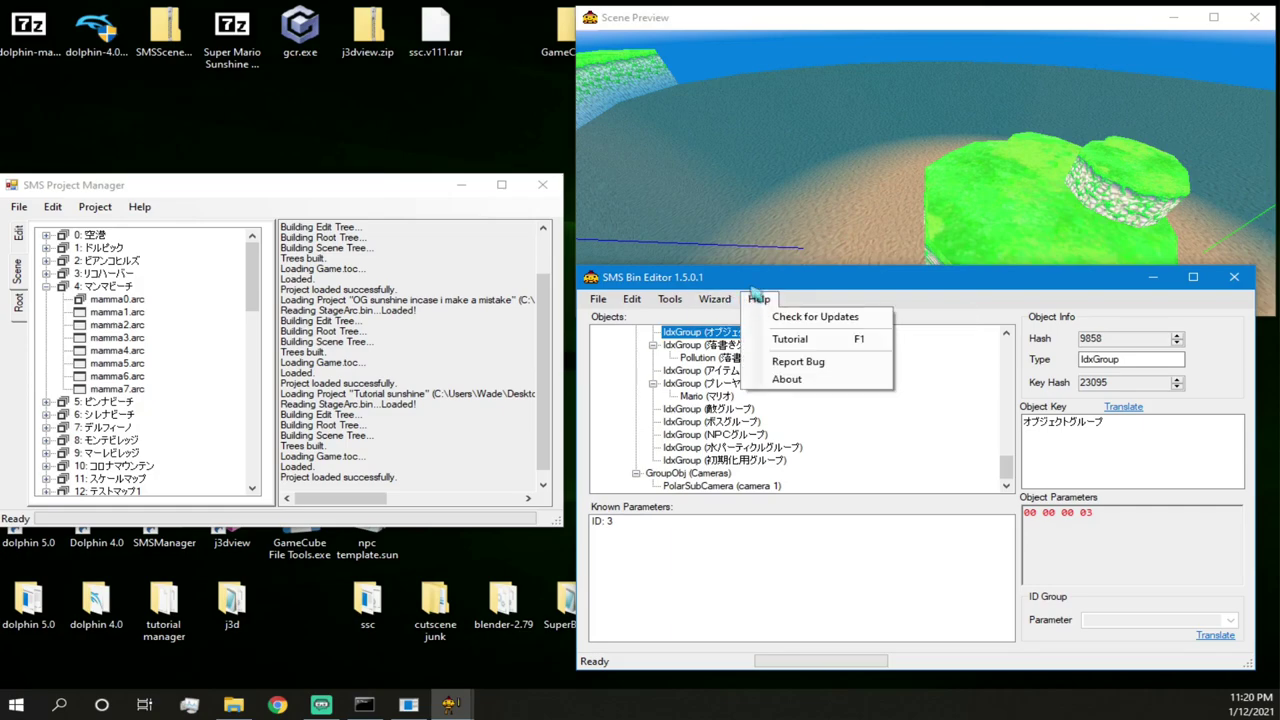
mouse_move(759, 299)
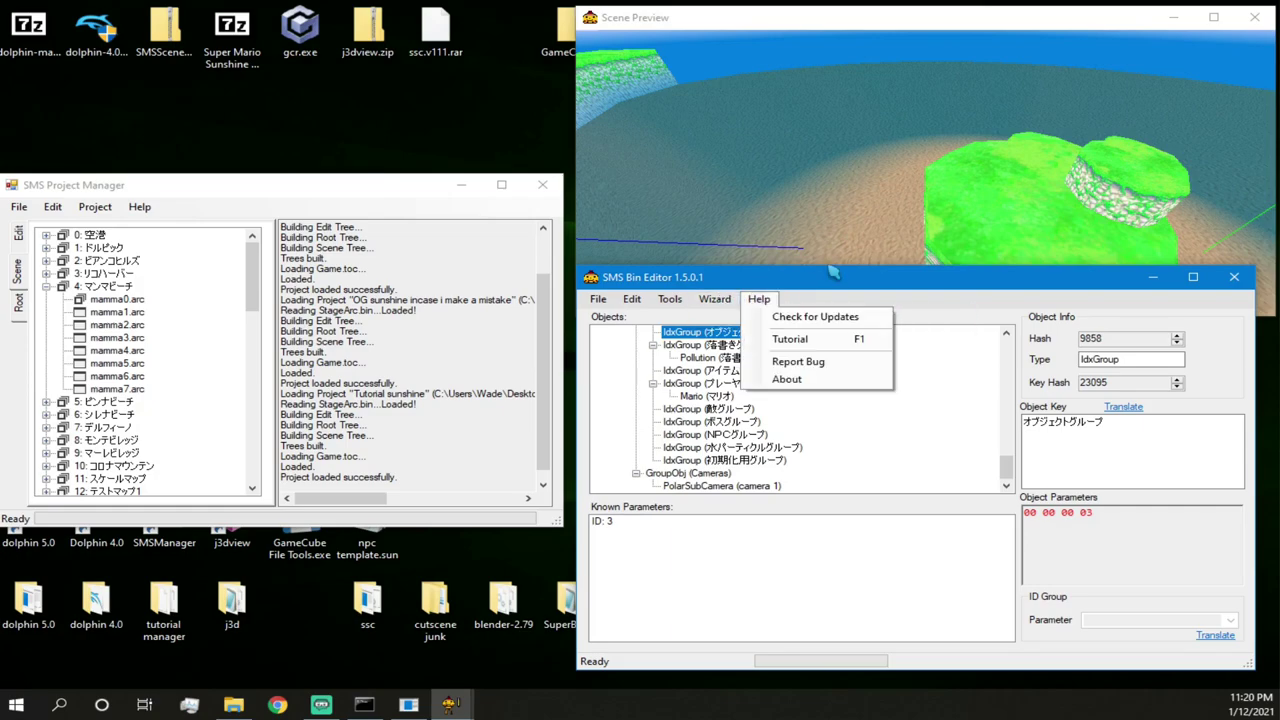
left_click(766, 361)
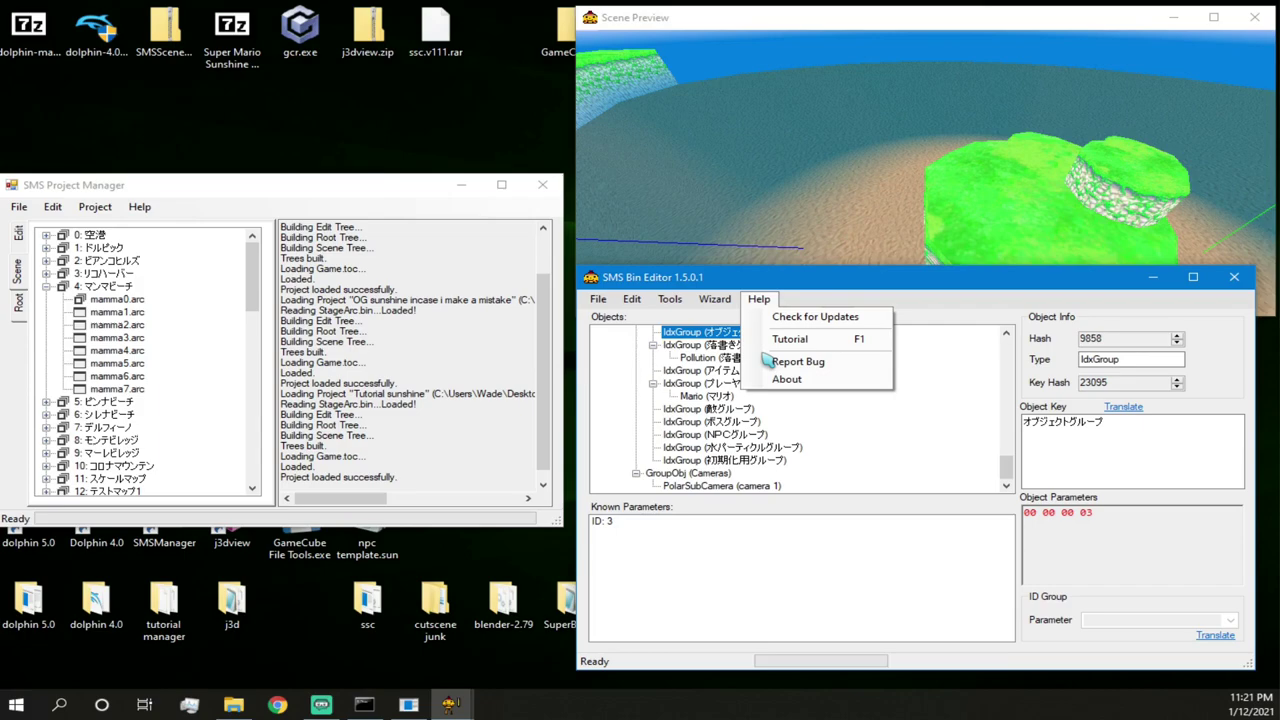
left_click(670, 299)
left_click(759, 299)
left_click(820, 291)
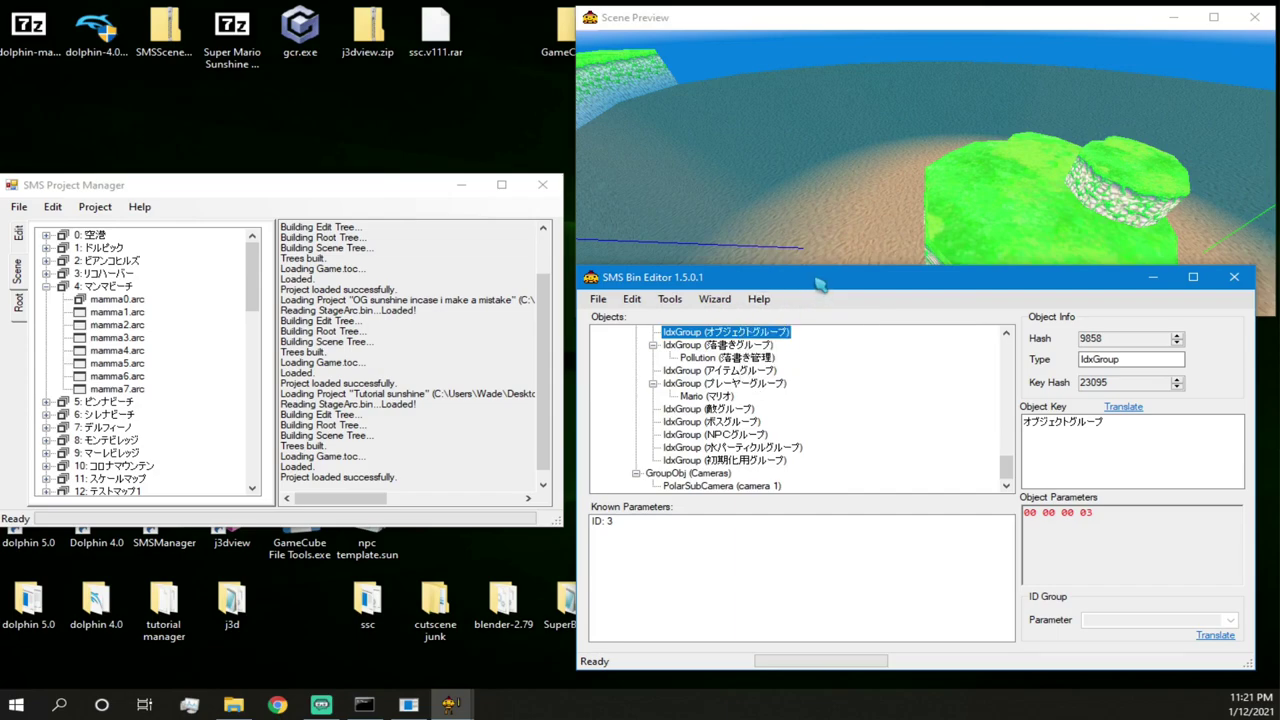
left_click(716, 305)
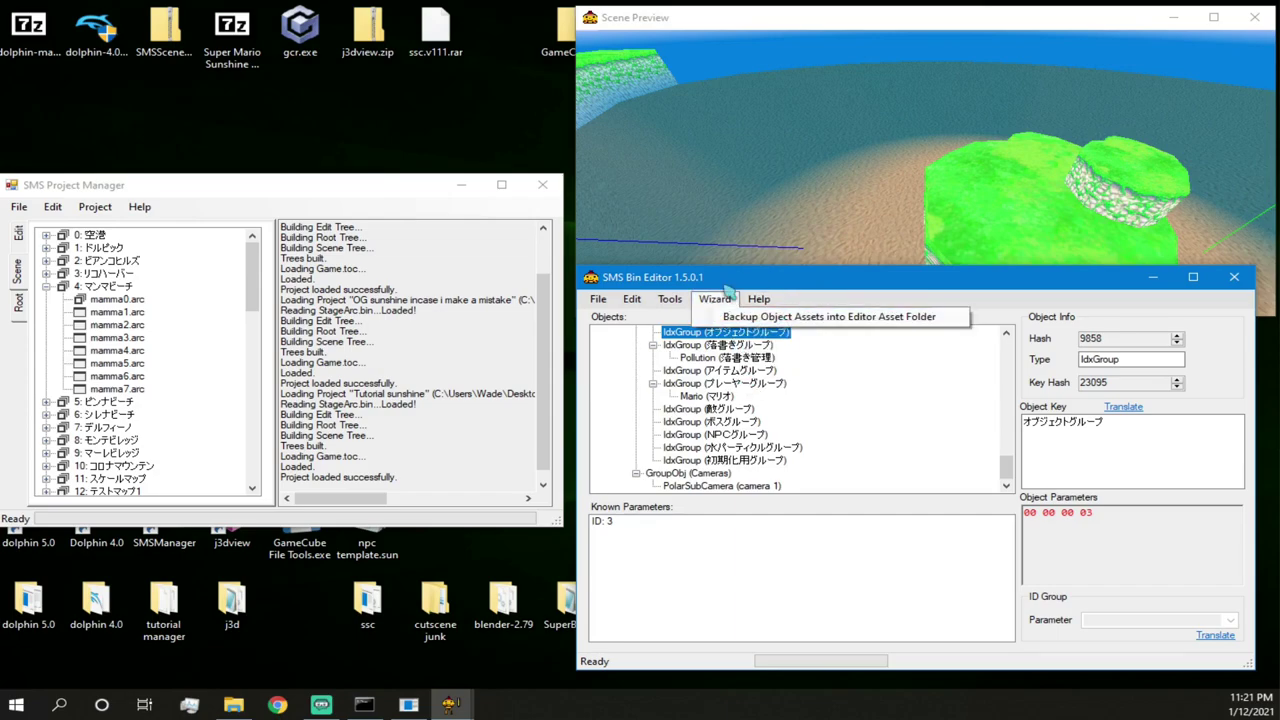
left_click(818, 283)
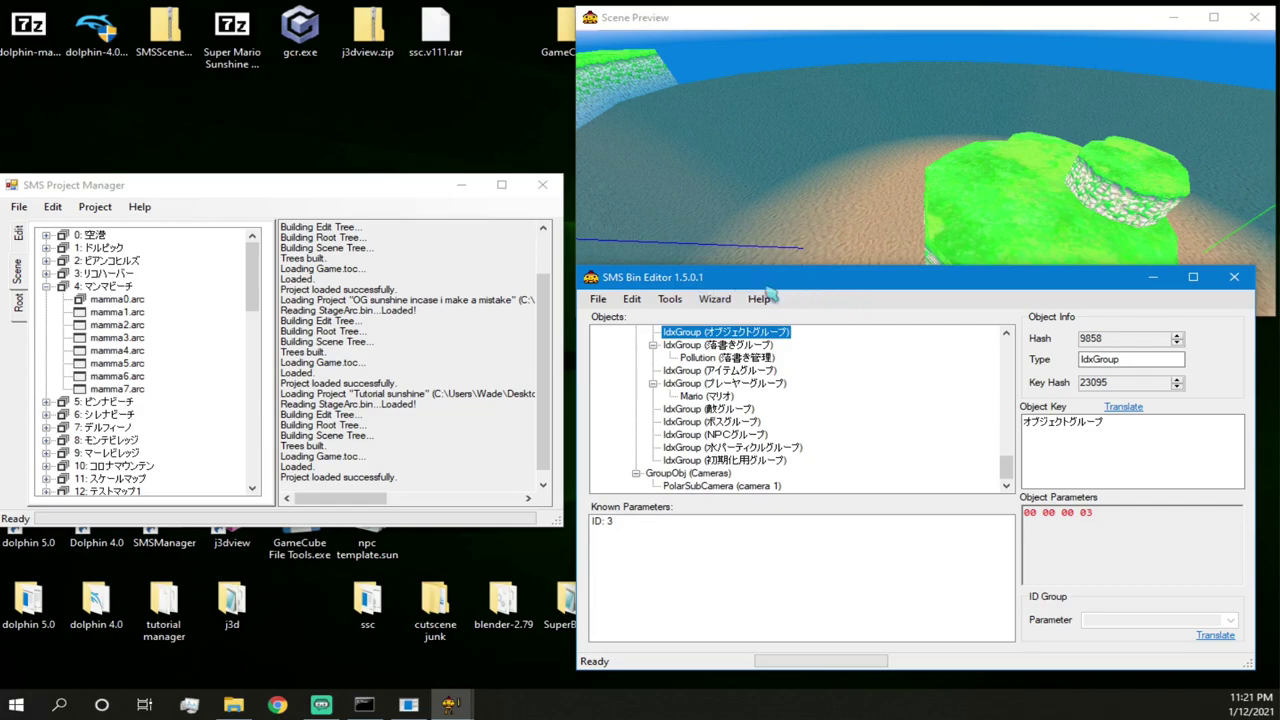
left_click(734, 305)
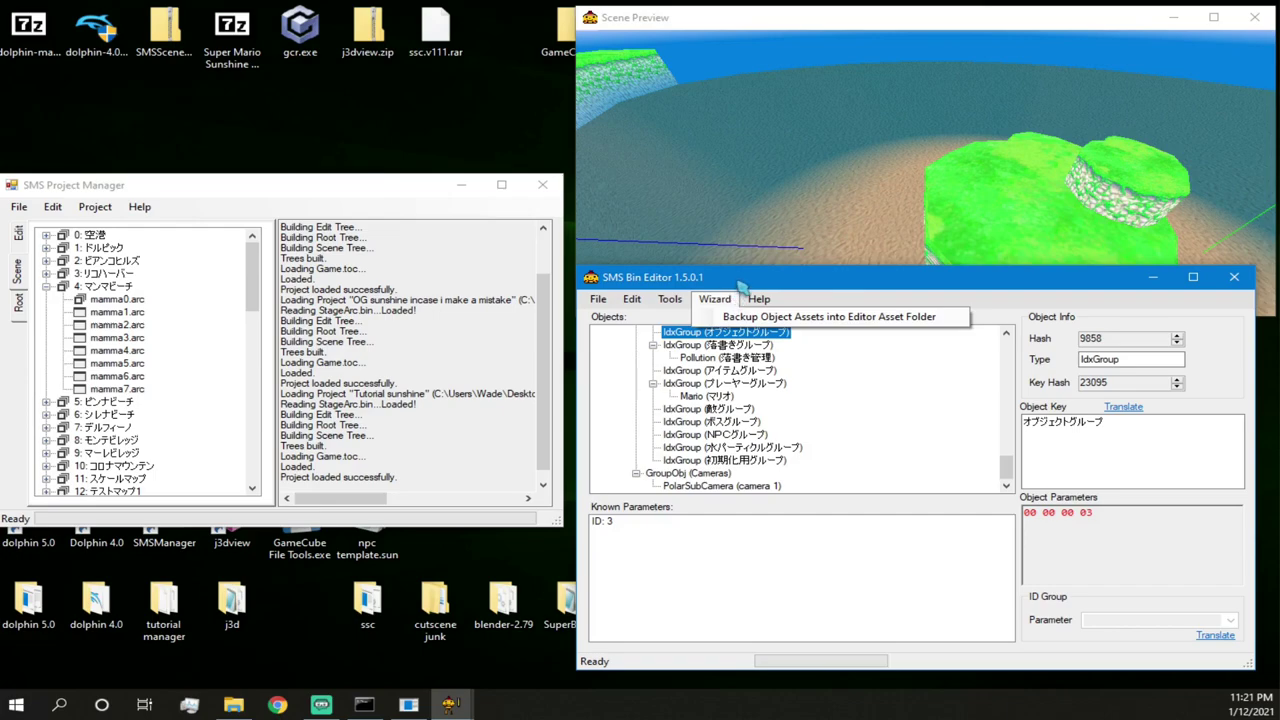
left_click(741, 286)
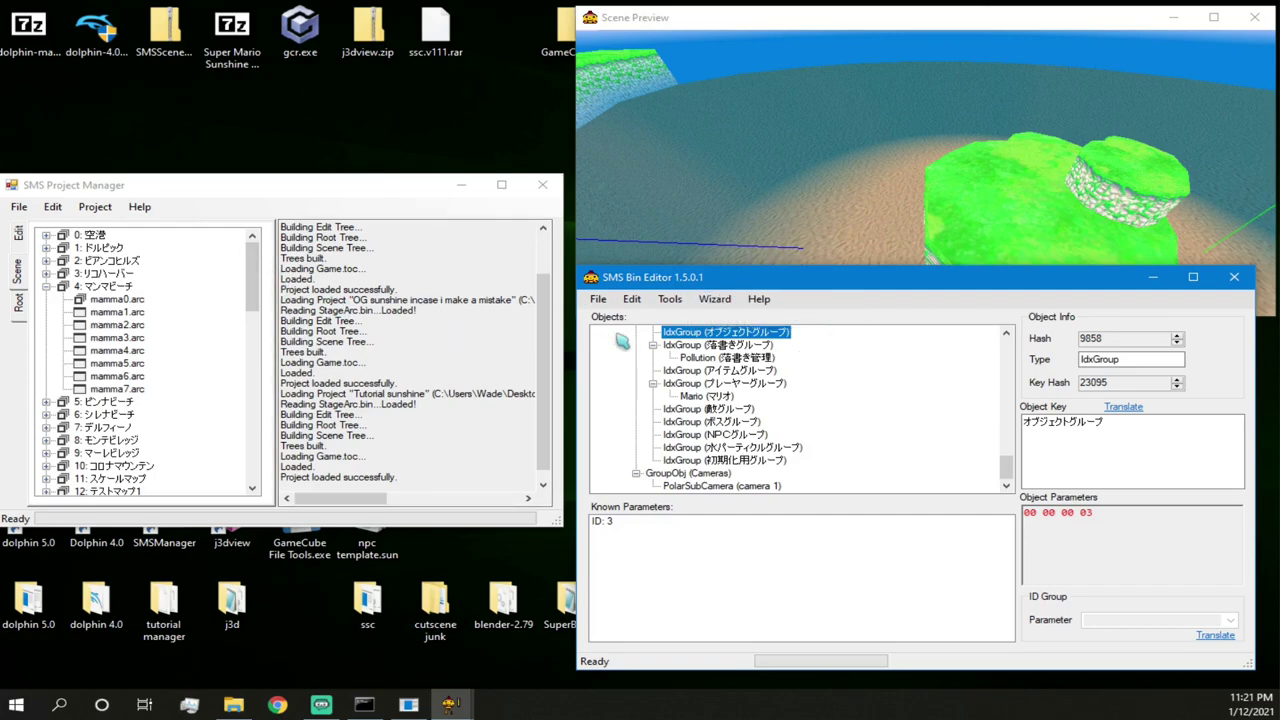
- Rearrange the bin editor beneath the Scene Preview and pull the preview camera back for an overview of the island and surrounding water
left_click_drag(881, 287, 820, 259)
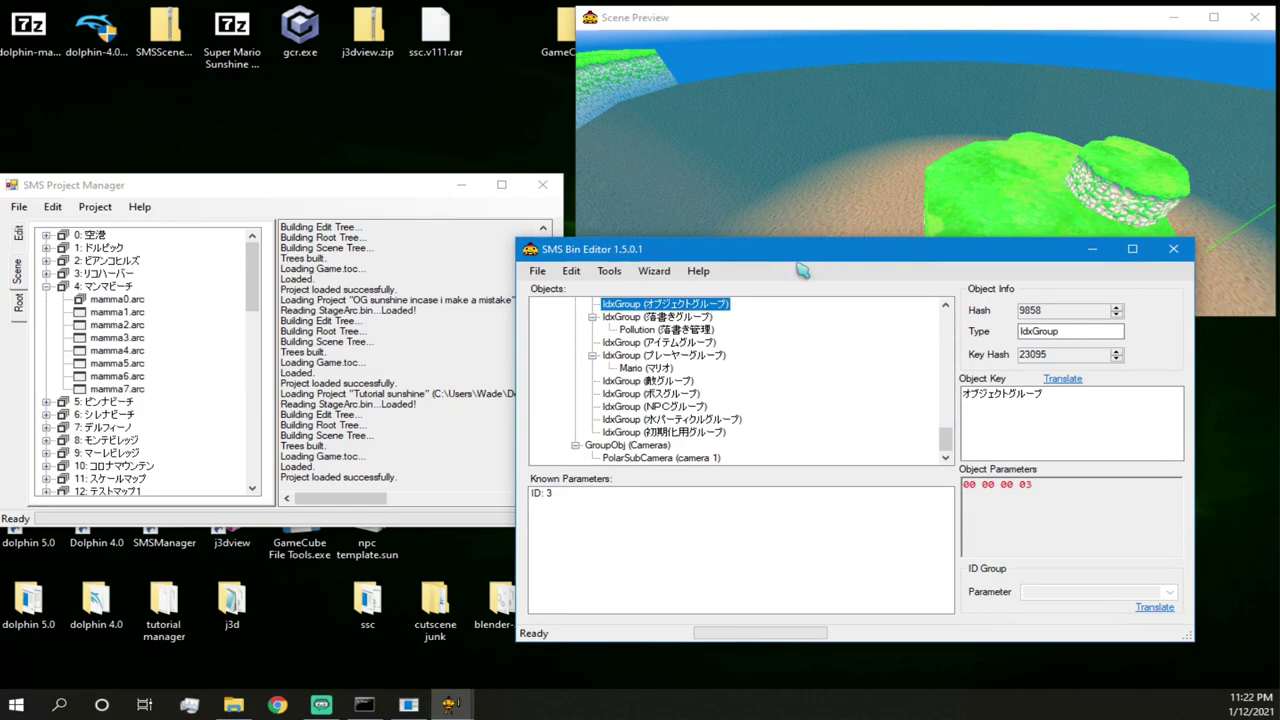
left_click(811, 161)
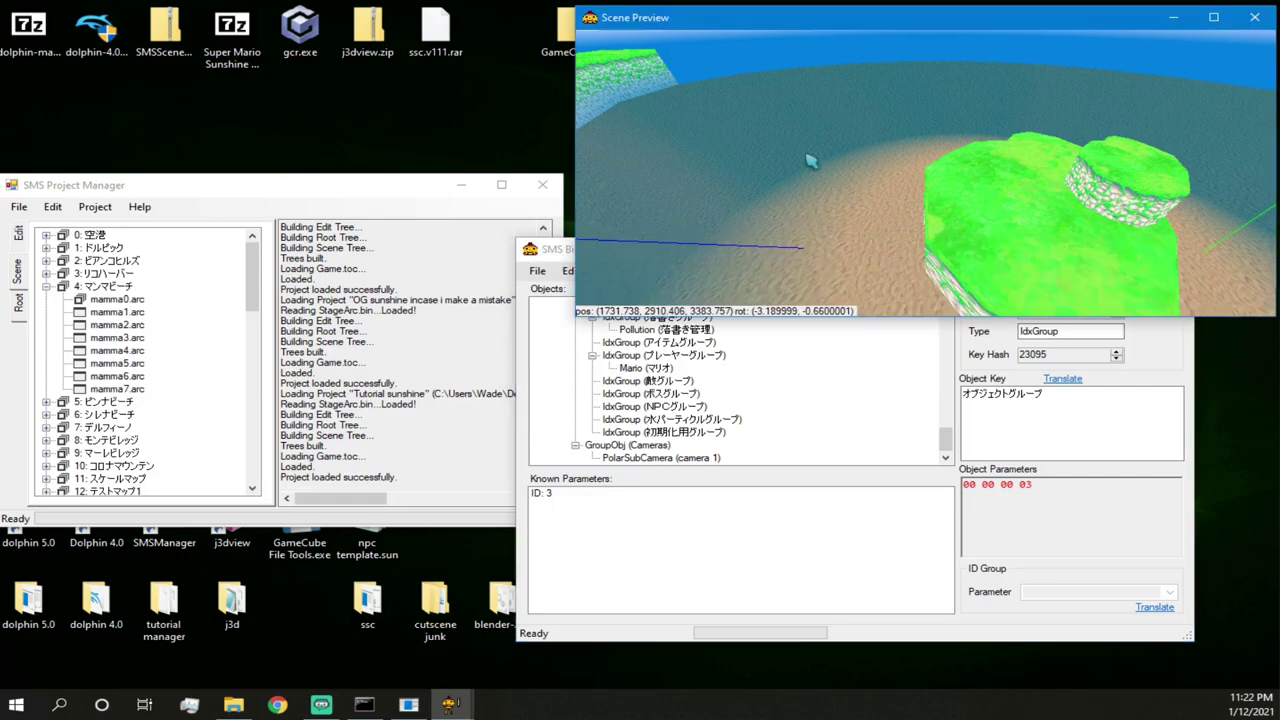
key("s")
left_click_drag(926, 164, 939, 199)
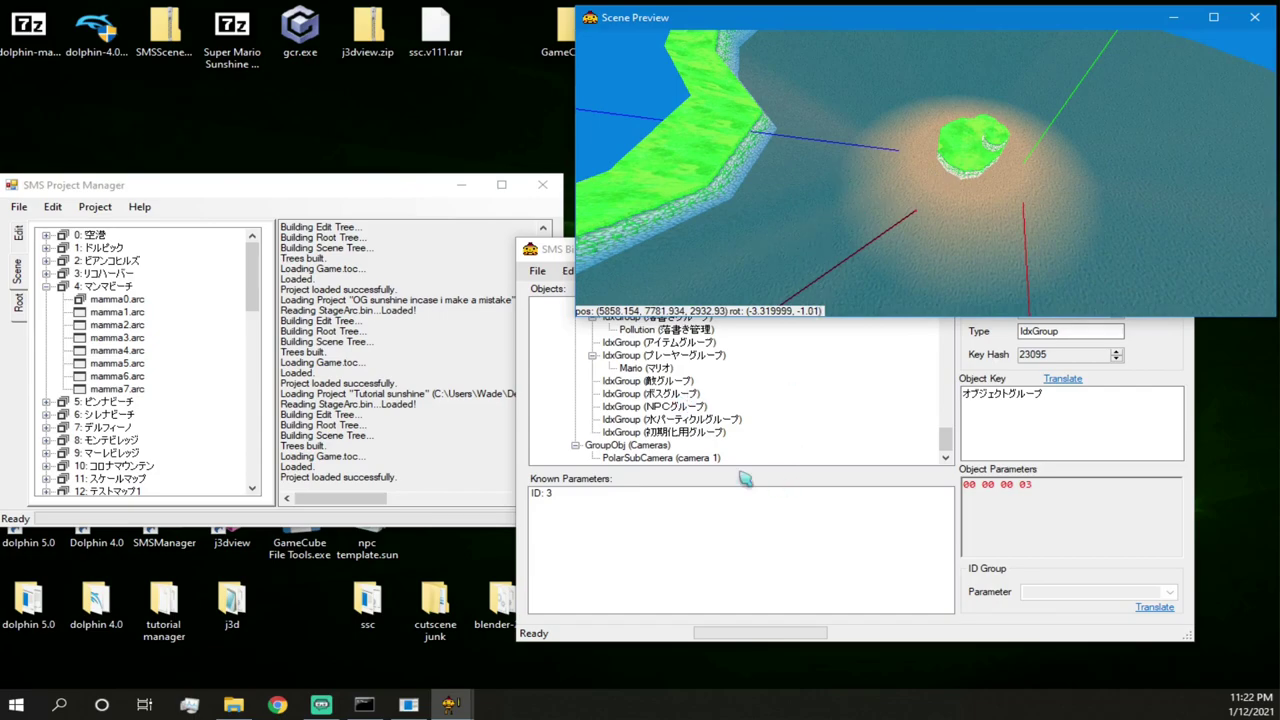
left_click(640, 305)
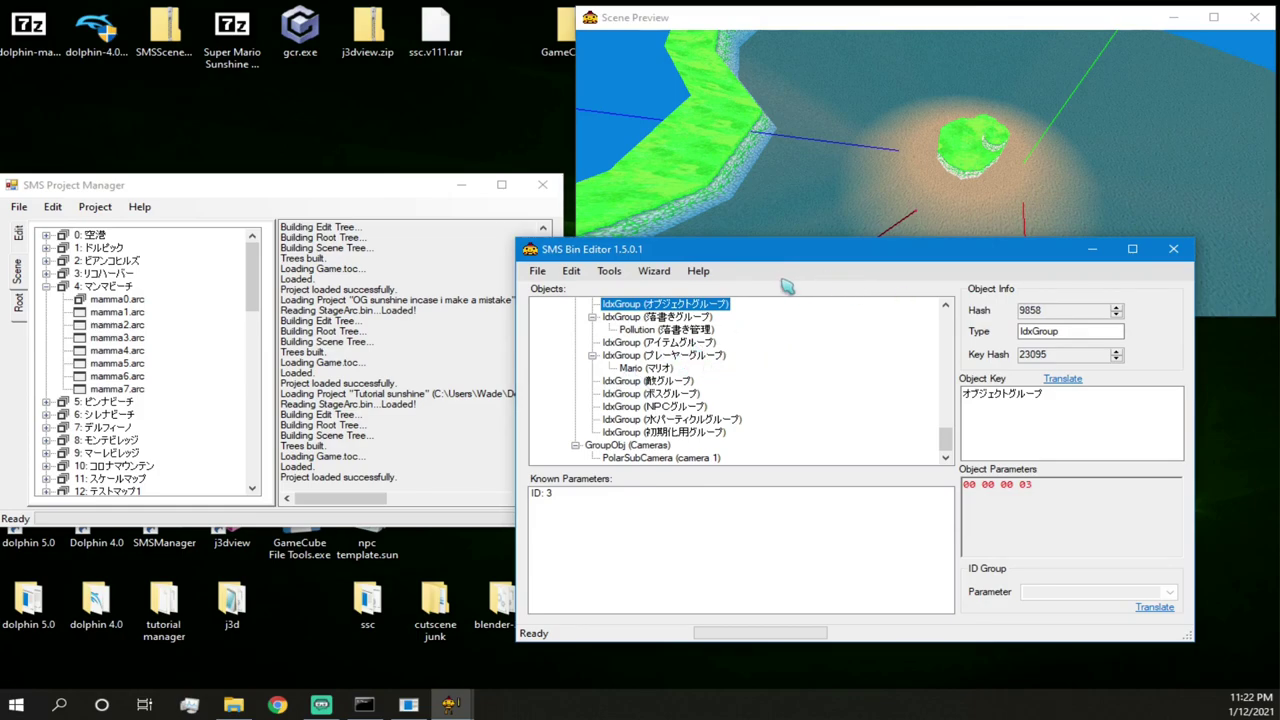
left_click_drag(820, 250, 870, 292)
right_click_drag(912, 219, 900, 183)
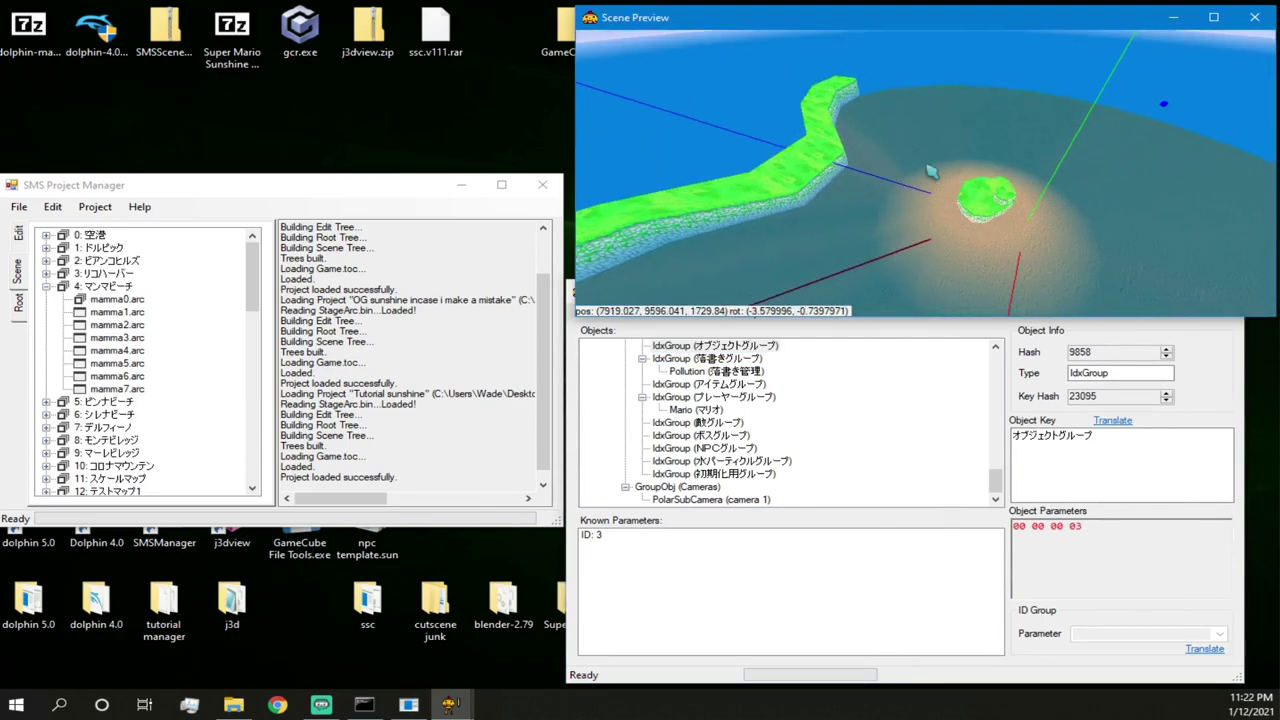
left_click(885, 521)
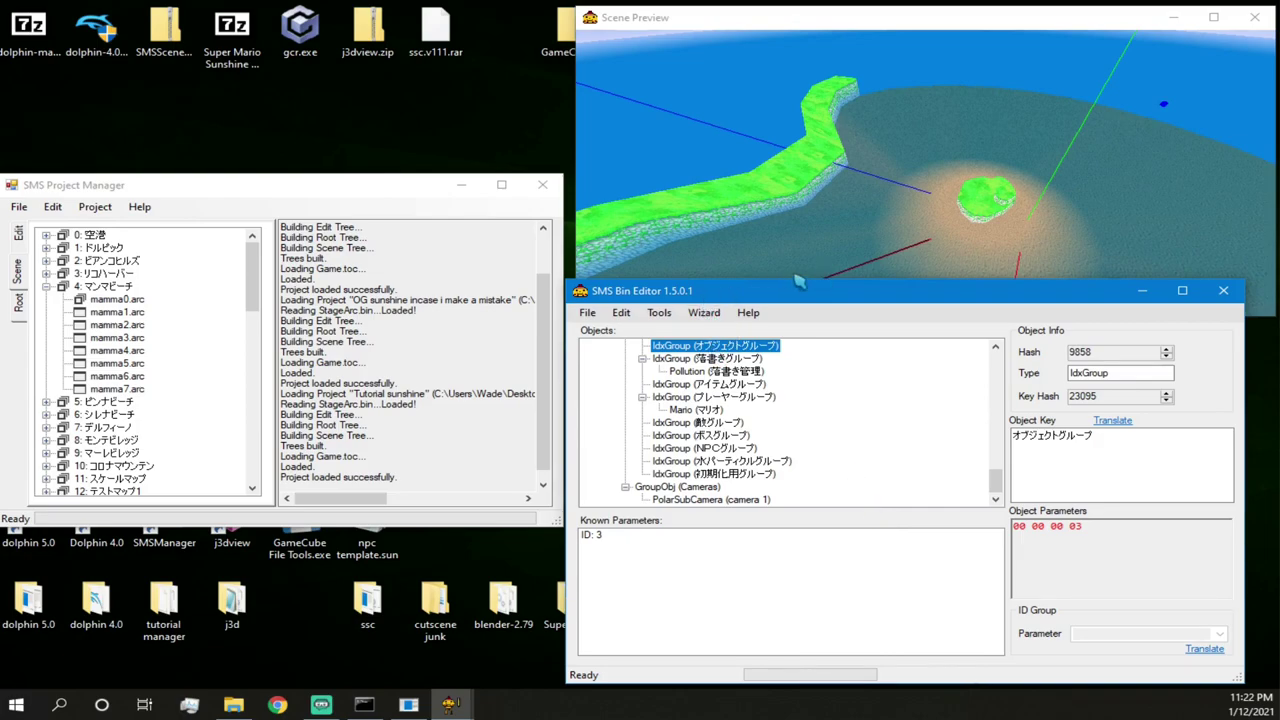
scroll(700, 378, "up", 5)
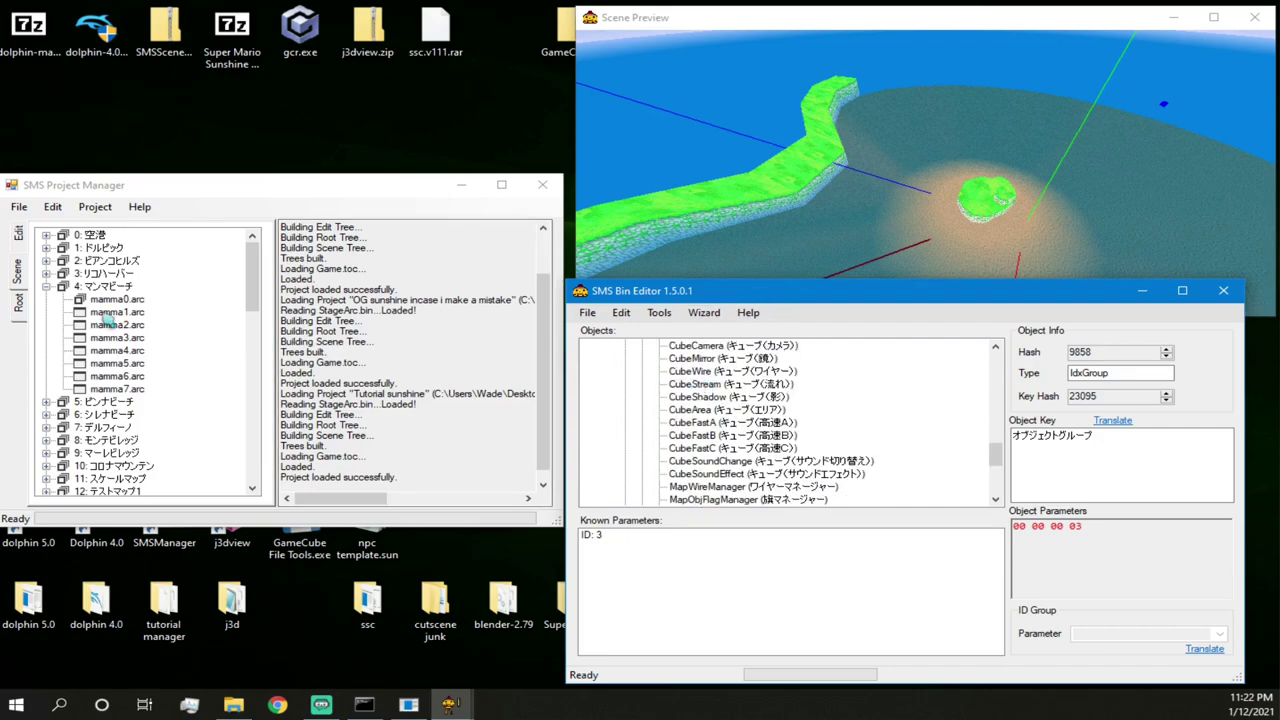
- Look through the scene groups in the project manager and open ricco0.arc's scene bin for editing
left_click(46, 247)
left_click(46, 234)
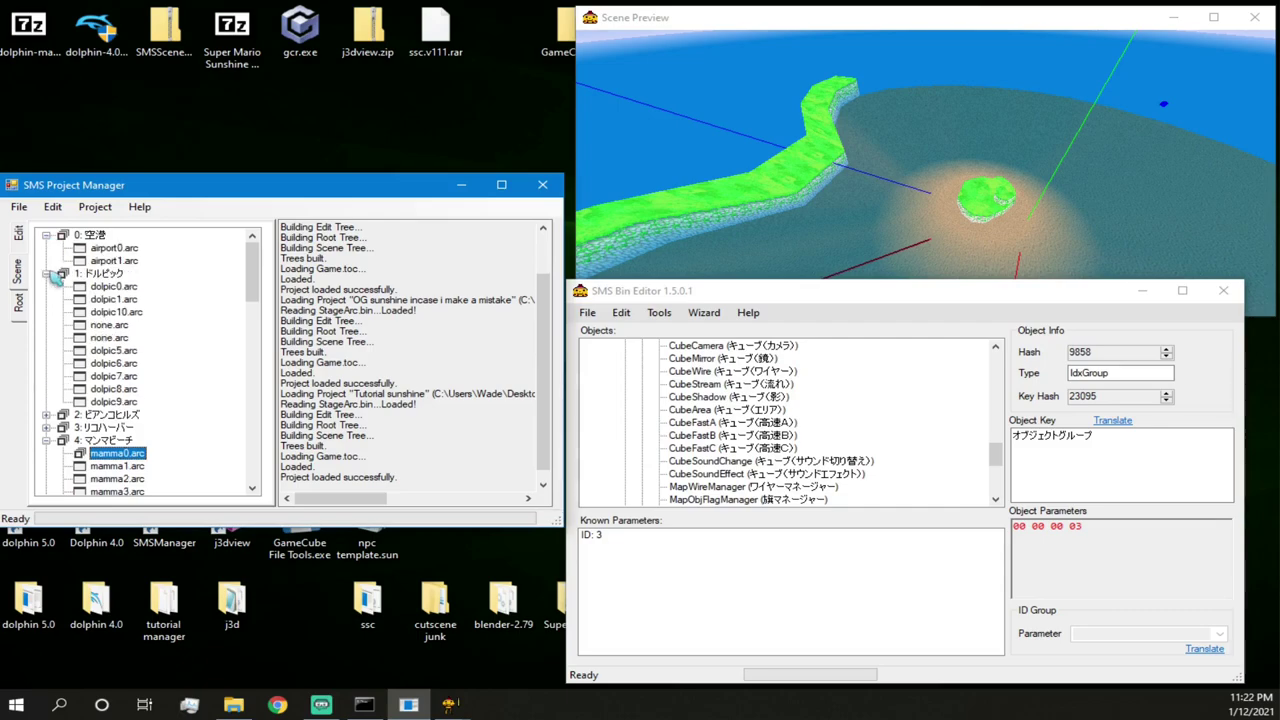
left_click(47, 273)
left_click(46, 234)
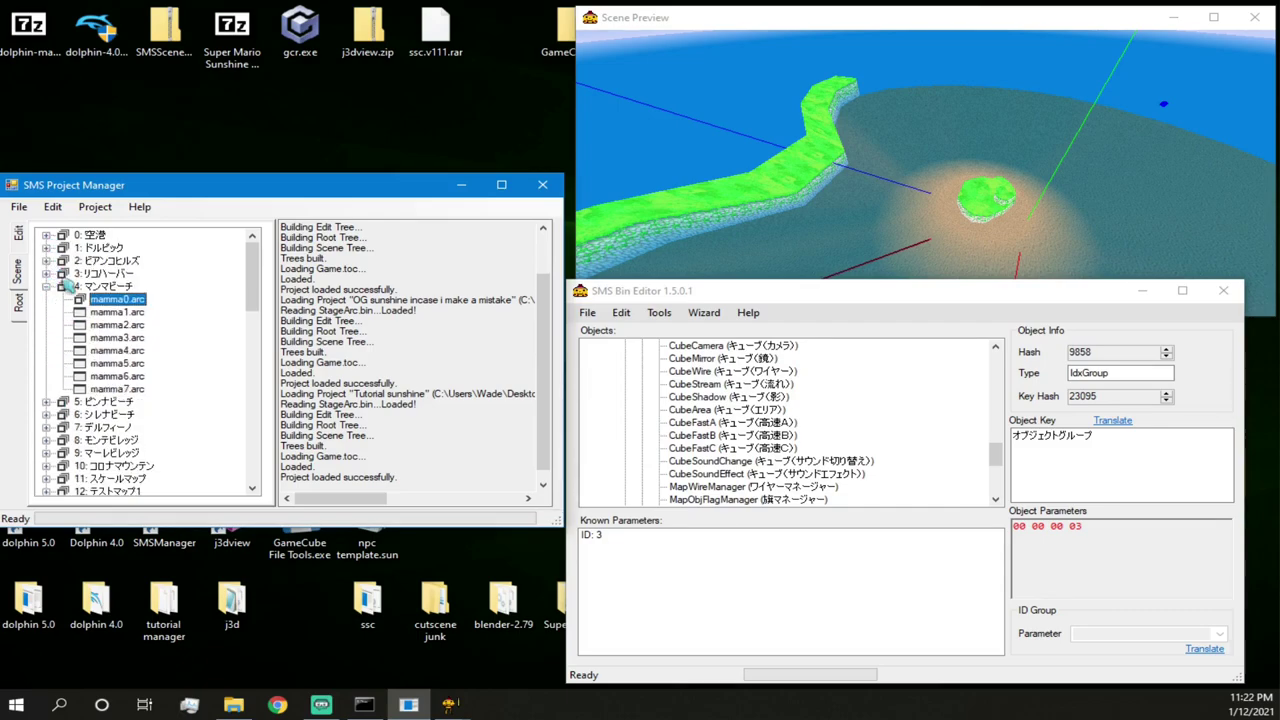
left_click(46, 273)
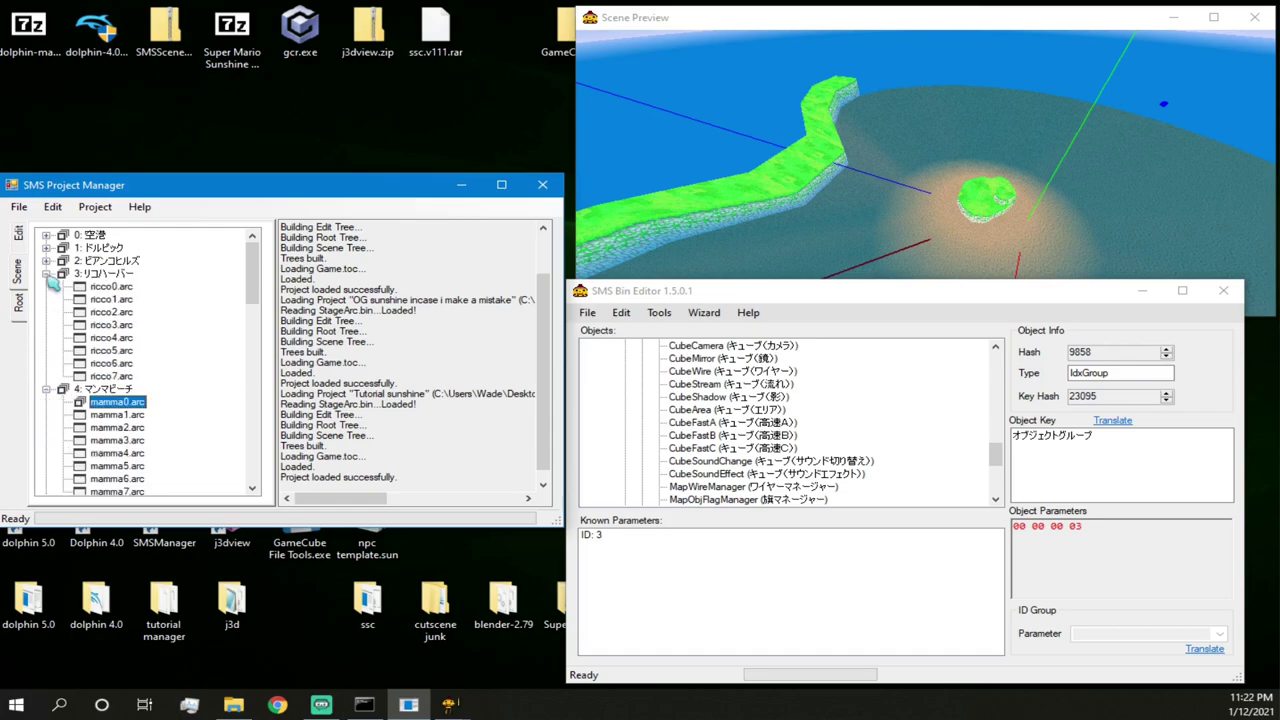
left_click(118, 289)
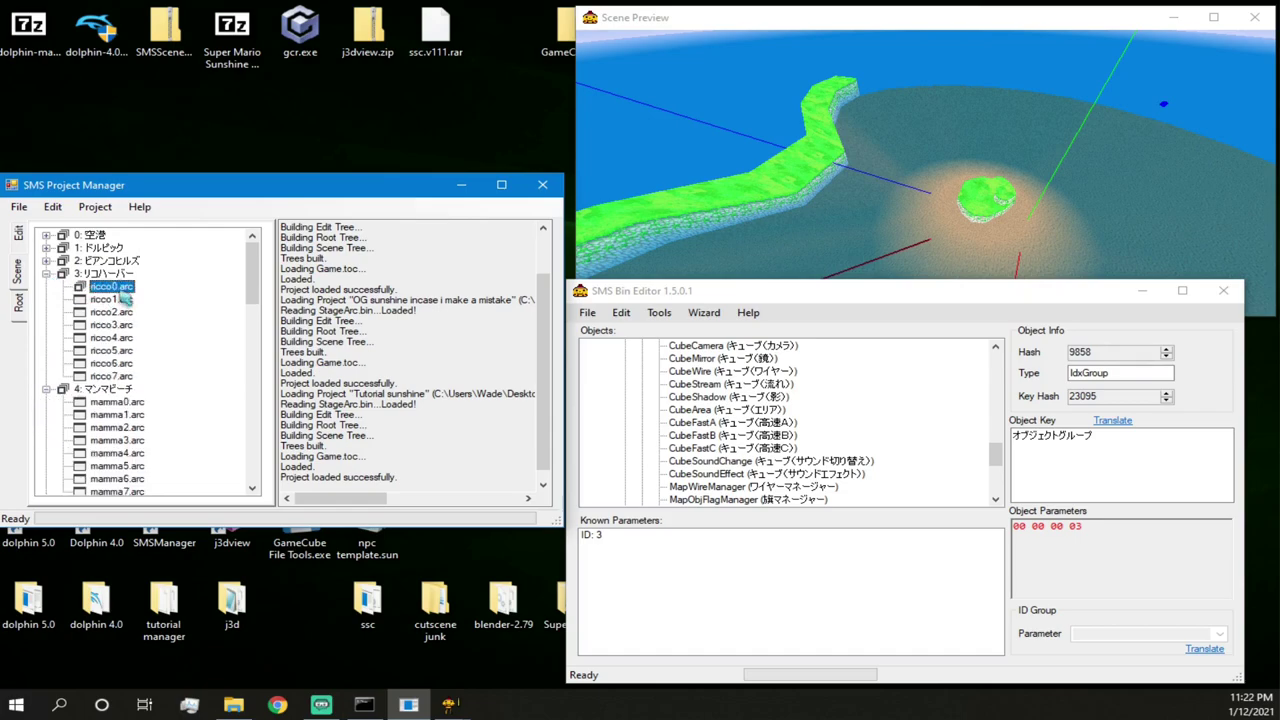
right_click(126, 288)
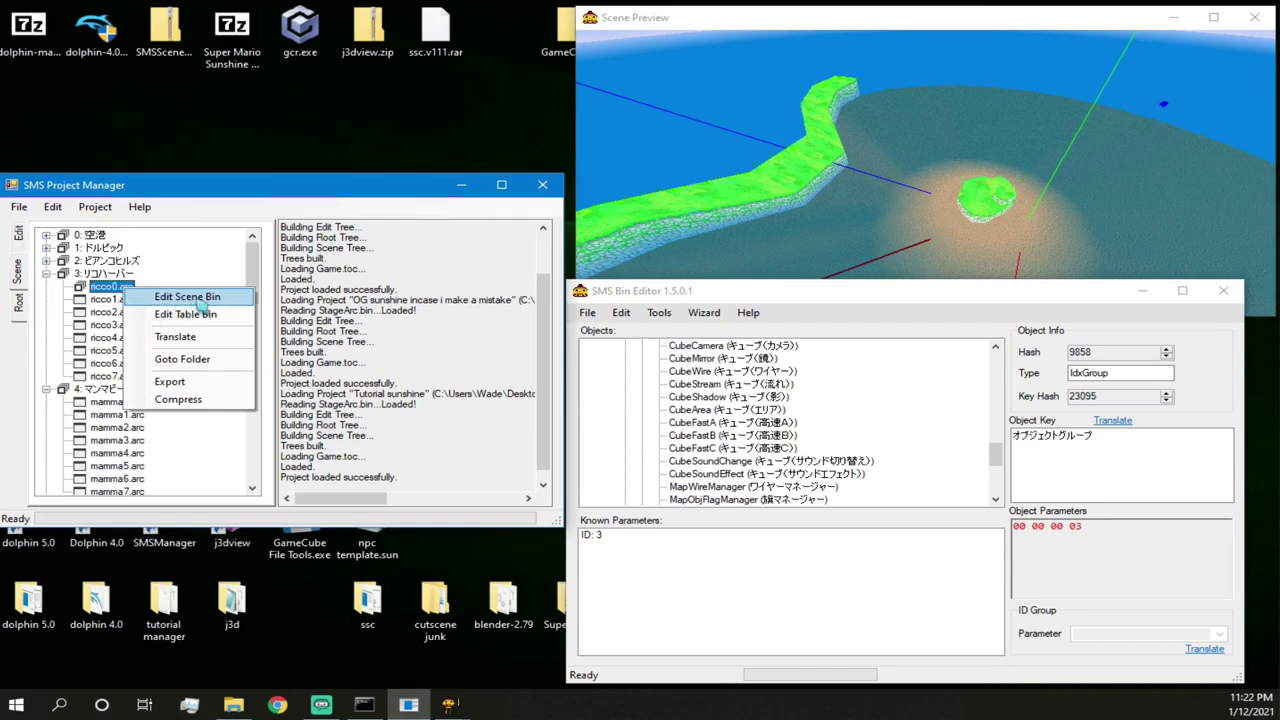
left_click(200, 299)
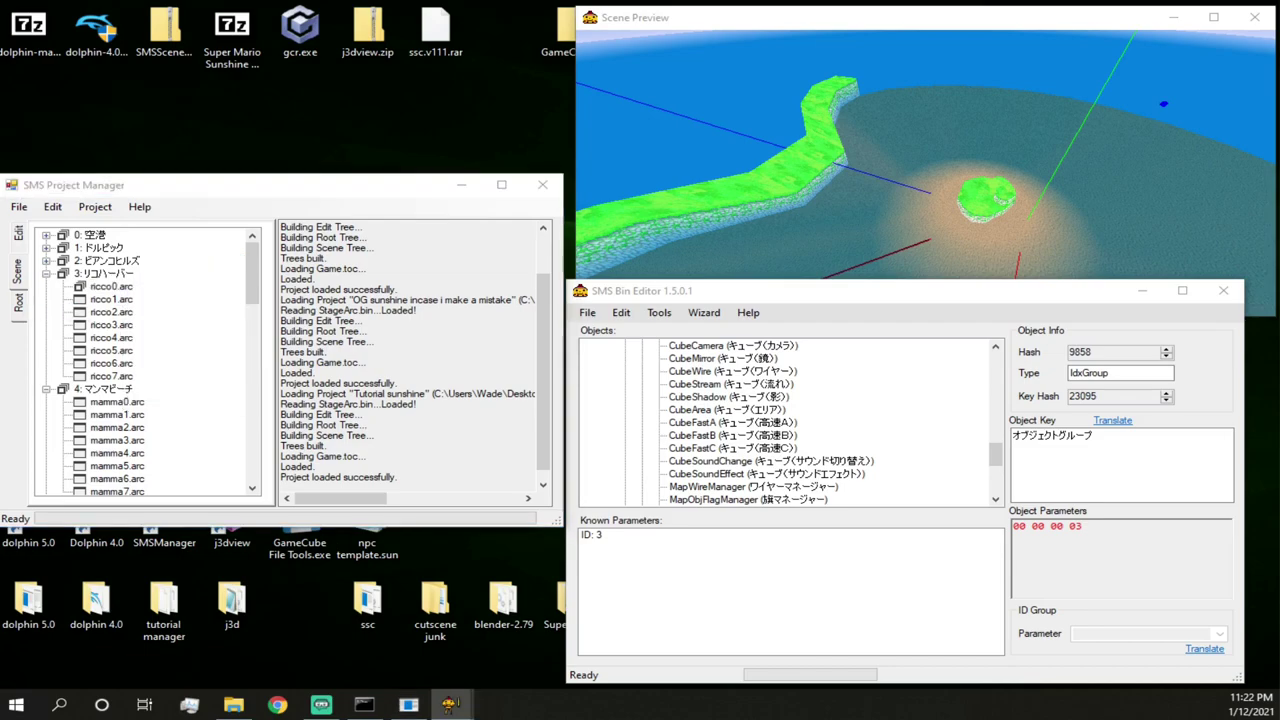
- Move ricco0's Scene Preview window and shrink it so that its bin editor is partly uncovered
left_click_drag(0, 100, 525, 284)
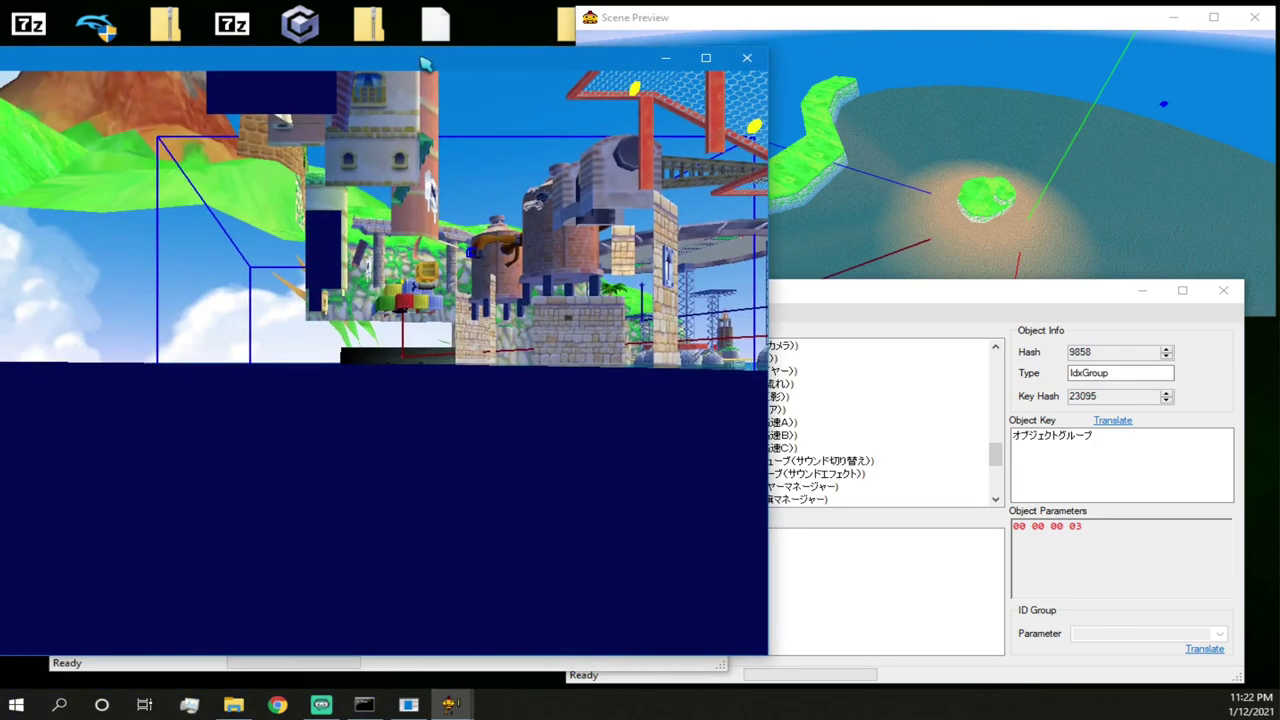
left_click_drag(425, 63, 555, 17)
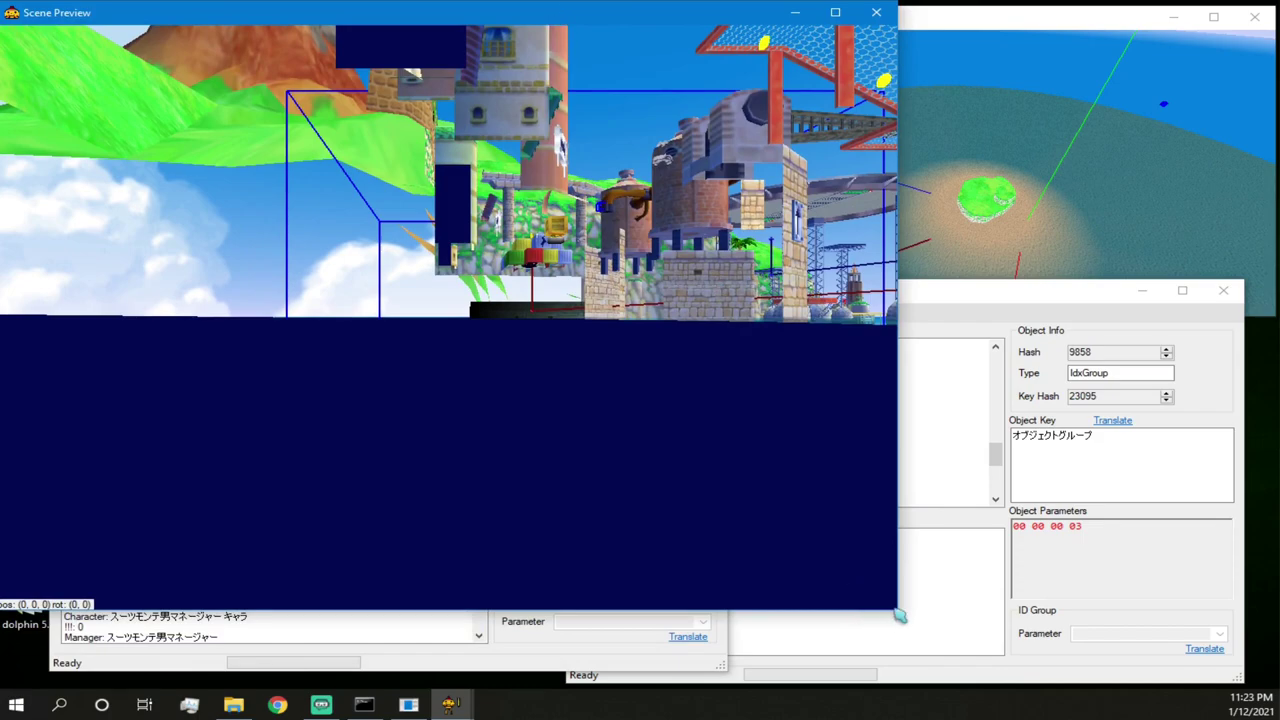
left_click_drag(897, 615, 684, 398)
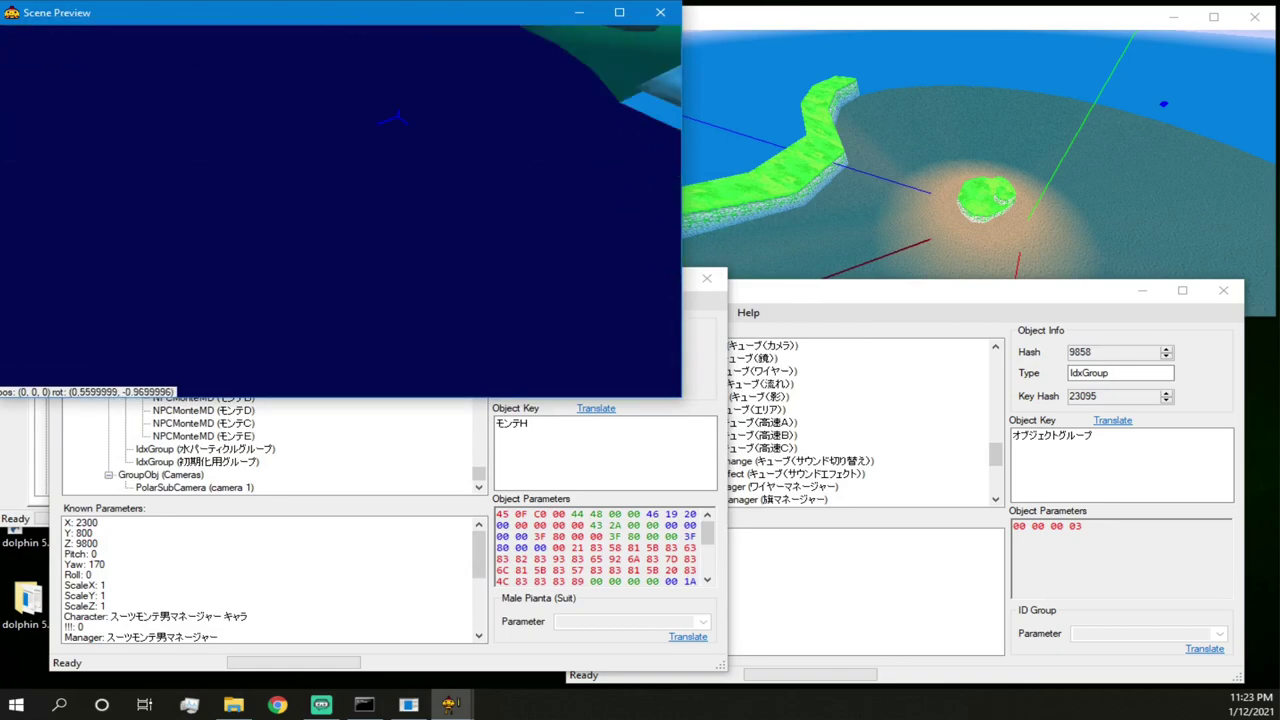
- Fly through ricco0's harbour in the Scene Preview to examine its structures, and close ricco0's bin editor
key("w")
key("w")
right_click_drag(362, 64, 562, 250)
key("w")
key("a")
key("w")
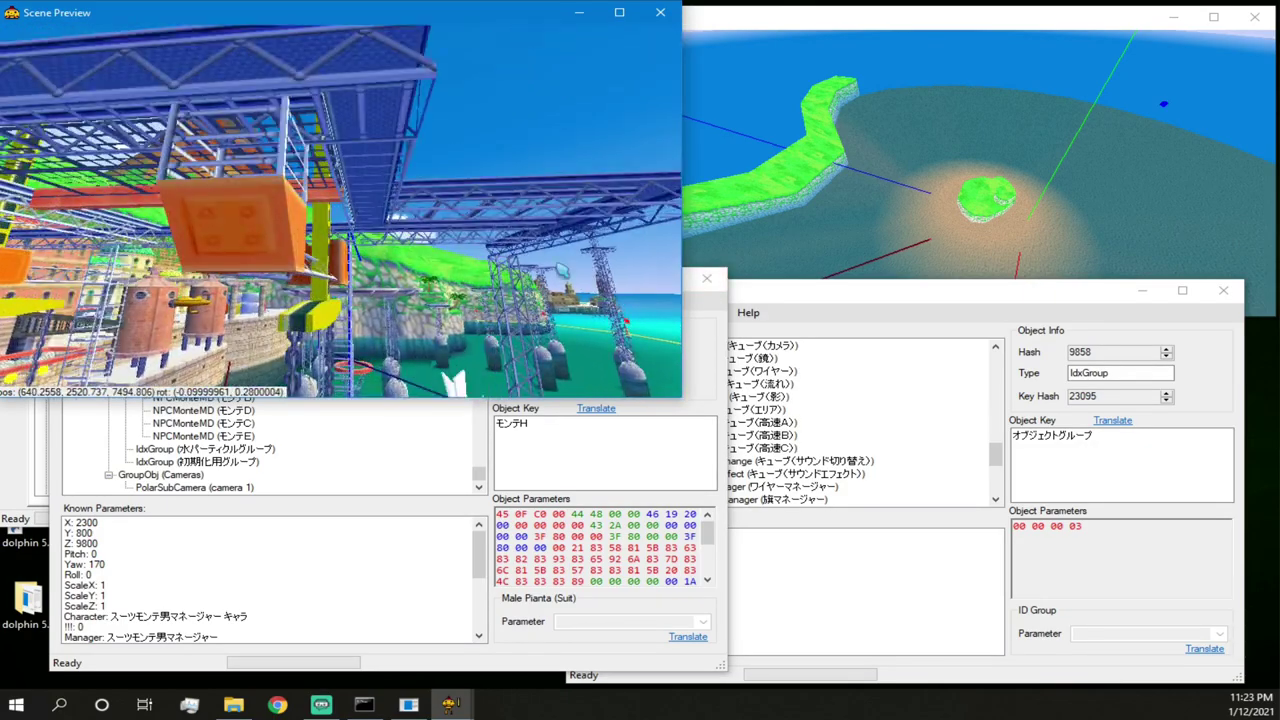
left_click(716, 355)
left_click(707, 278)
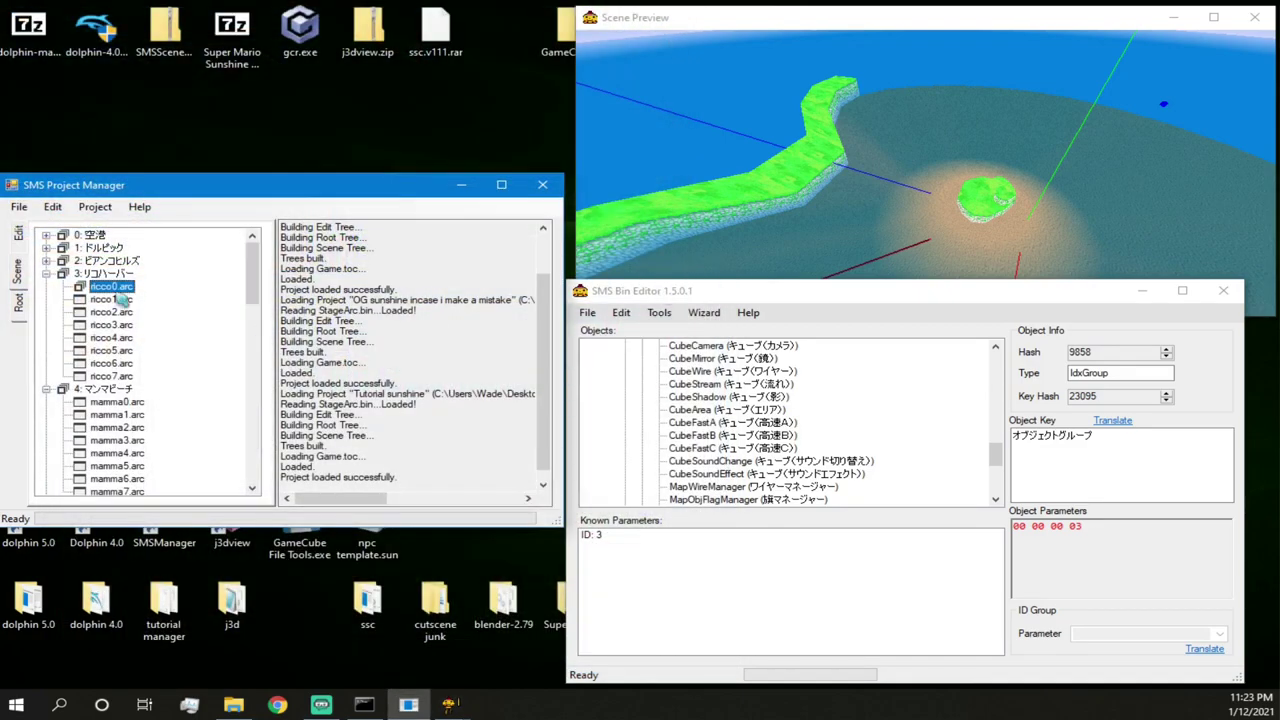
- Open ricco7.arc's scene bin and move its bin editor and Scene Preview windows apart
right_click(118, 374)
left_click(168, 396)
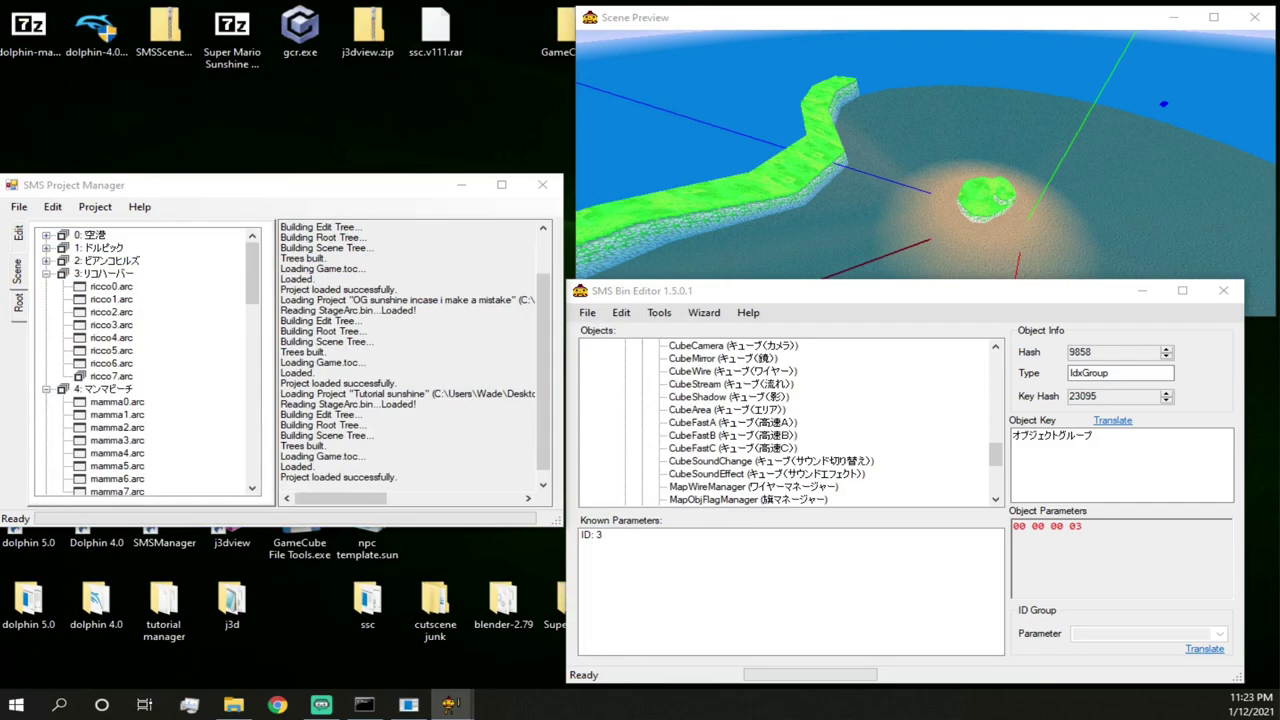
left_click_drag(20, 292, 887, 300)
left_click_drag(840, 180, 567, 16)
- Fly ricco7's preview camera into the hexagon-mesh cage above the platforms, select the OrangeSeal inside and bring up its bin editor
key("w")
key("w")
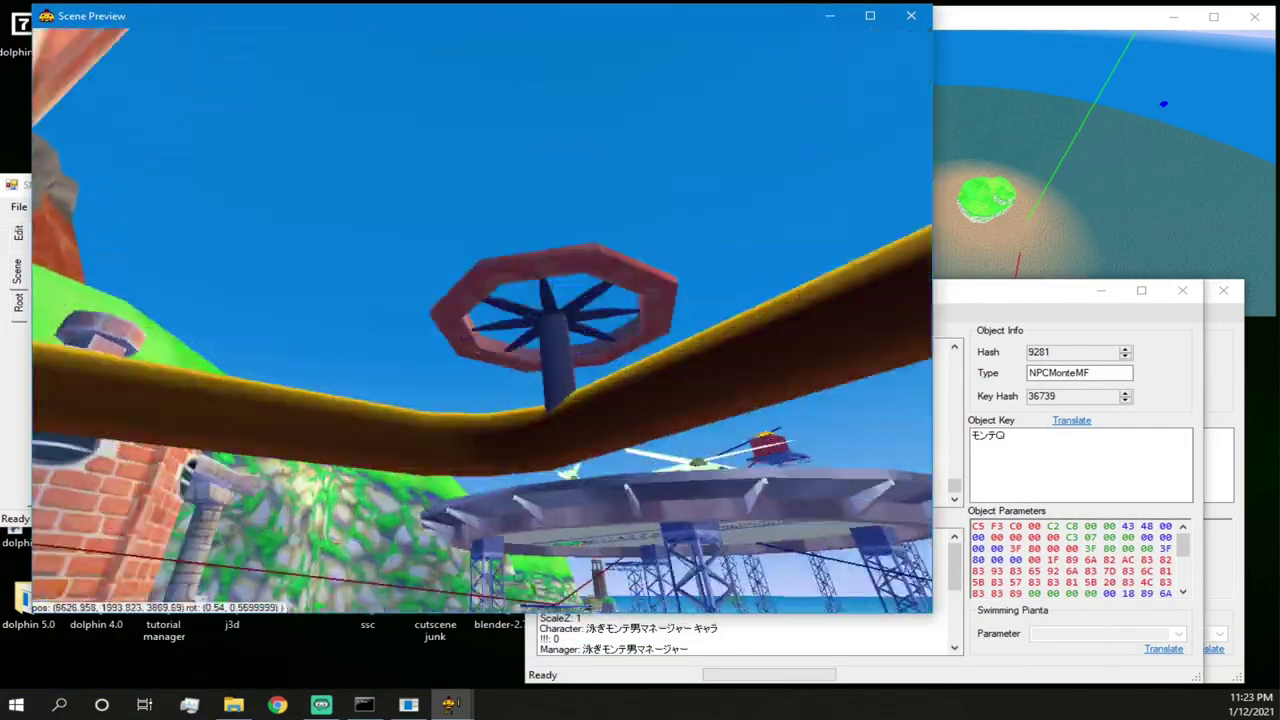
key("w")
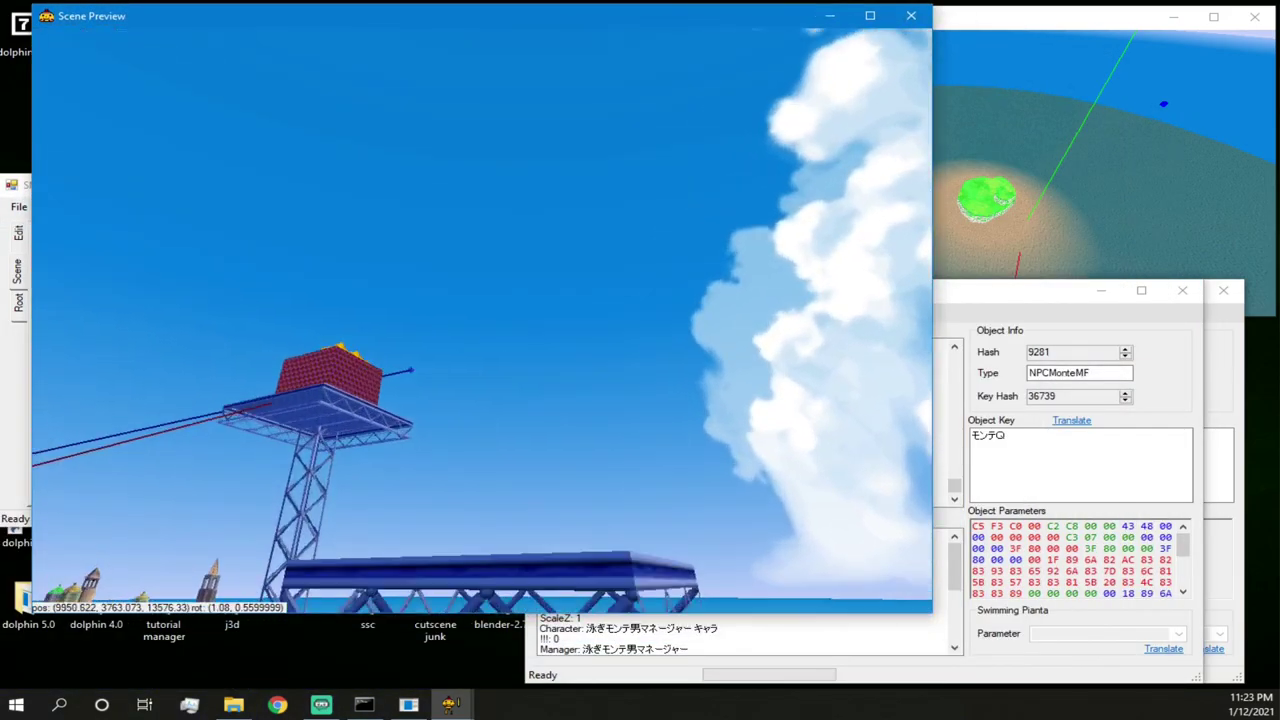
key("w")
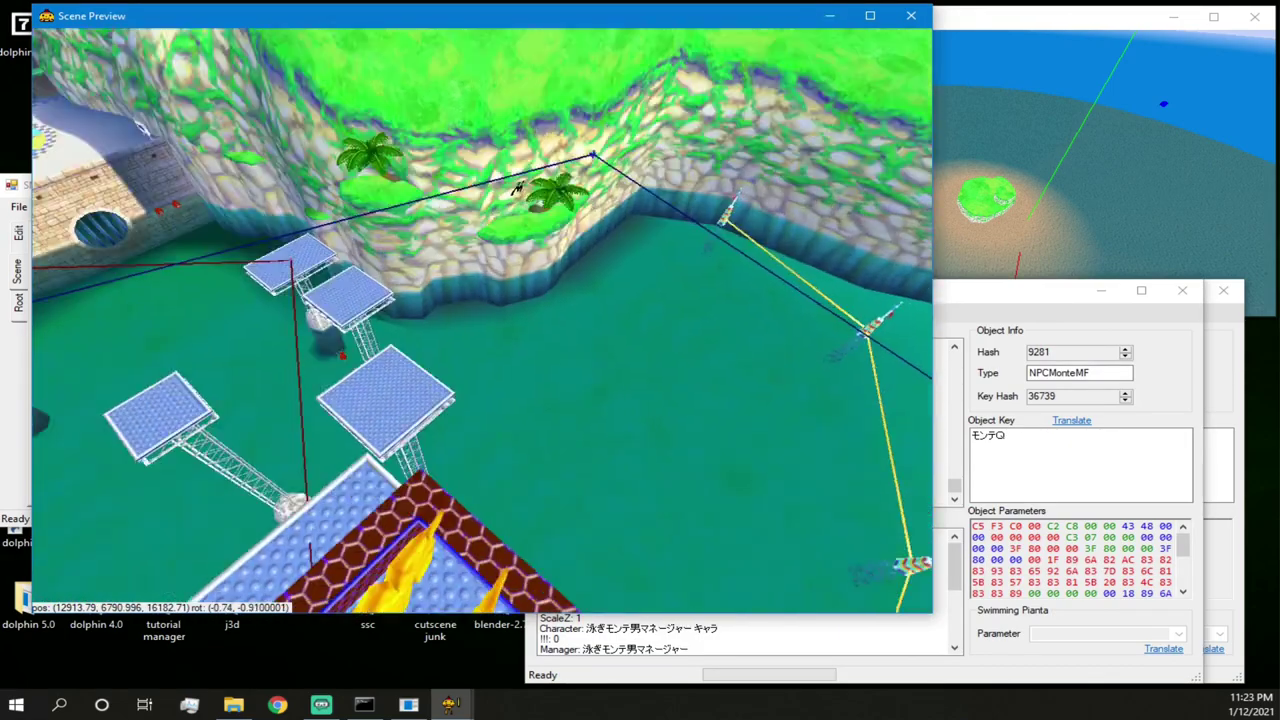
key("w")
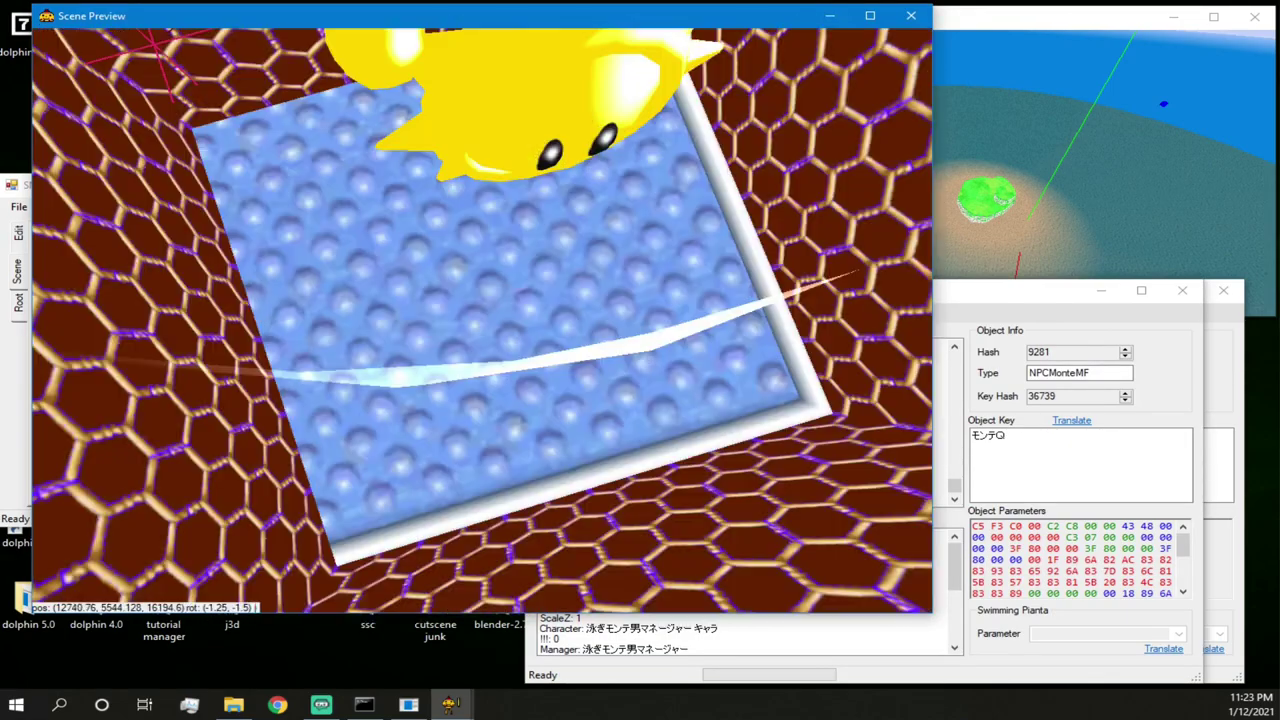
left_click(486, 312)
left_click(957, 310)
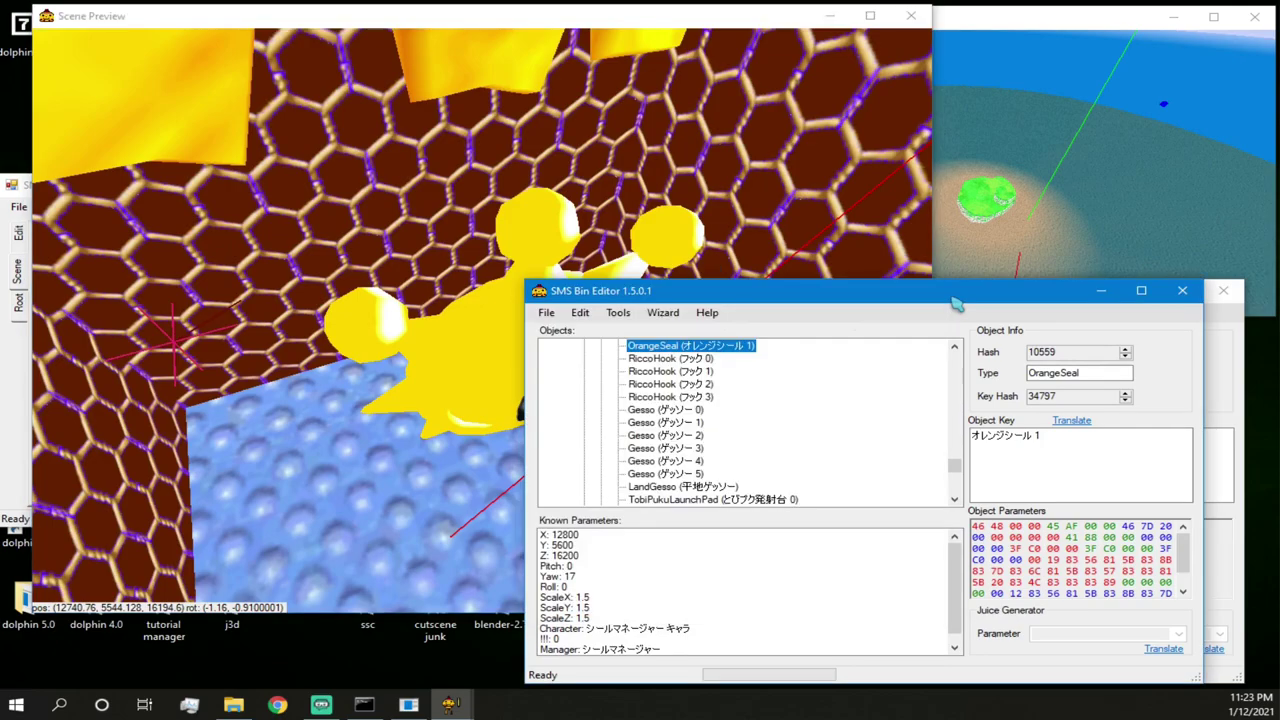
- Select the Shine Sprite inside the mesh cage in ricco7's Scene Preview and bring its entry up in the bin editor
scroll(680, 369, "up", 1)
left_click_drag(445, 360, 473, 268)
key("w")
key("s")
left_click_drag(420, 305, 486, 294)
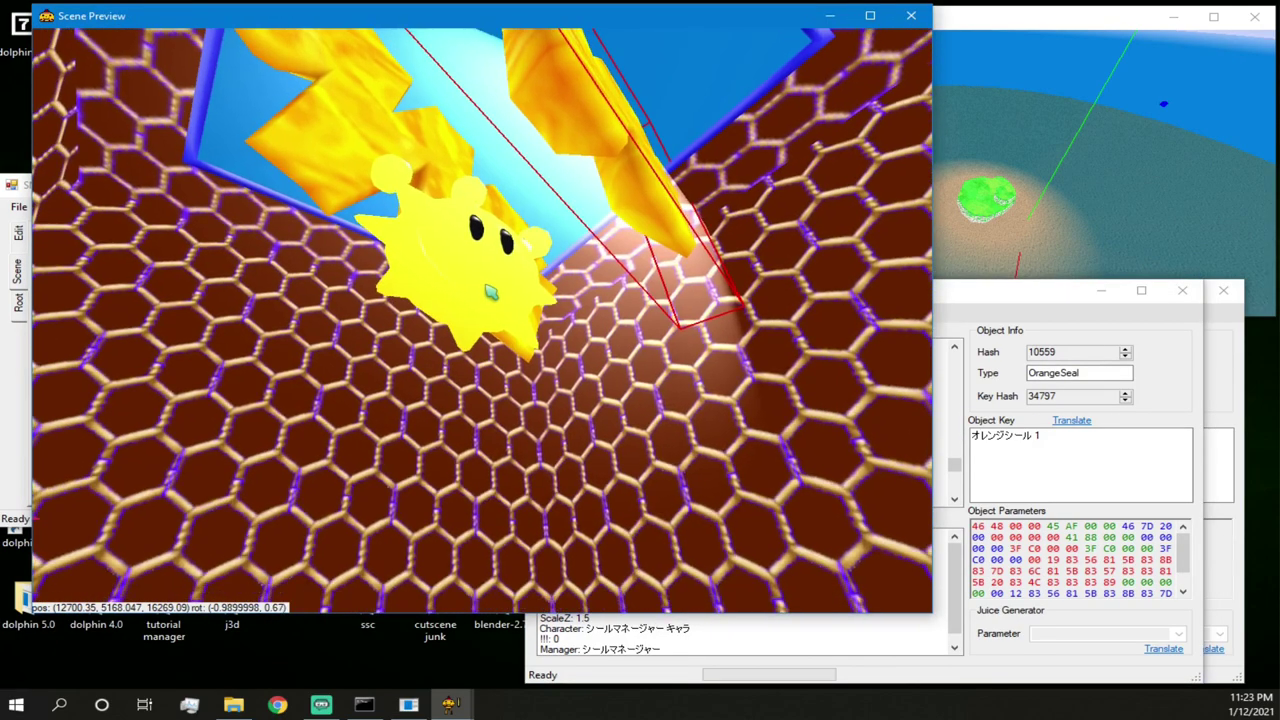
left_click(483, 288)
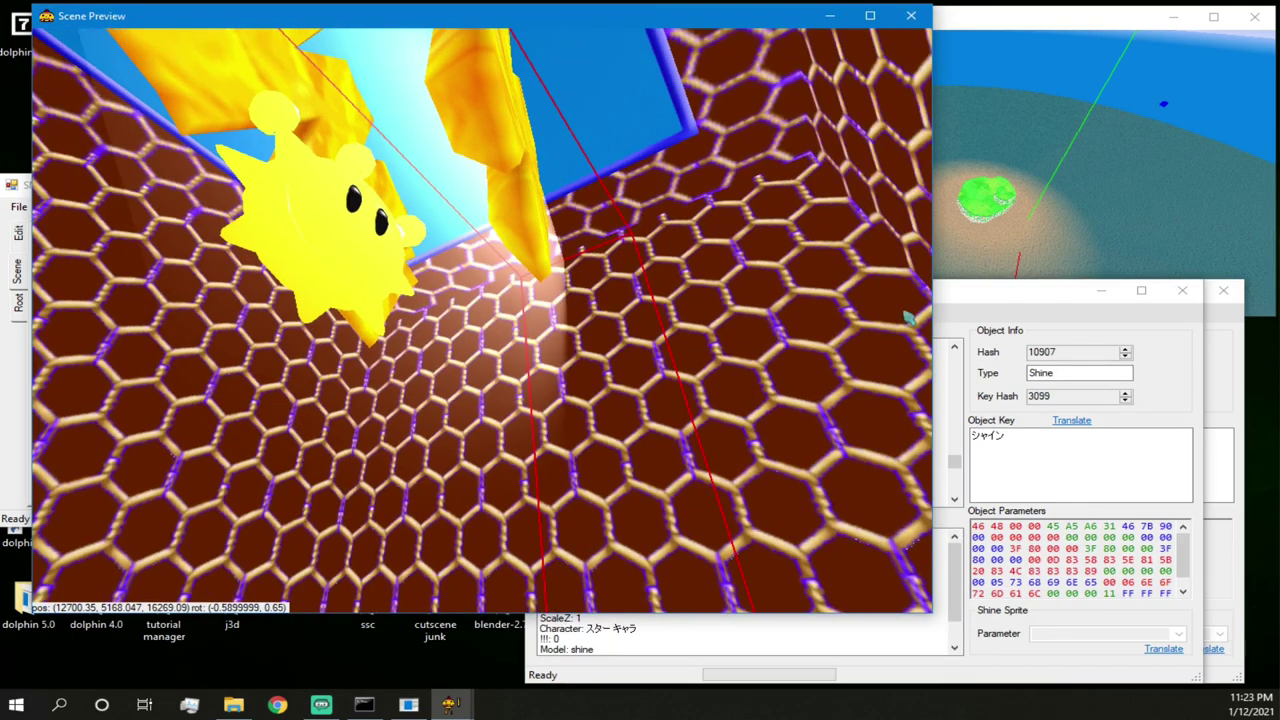
left_click(1043, 316)
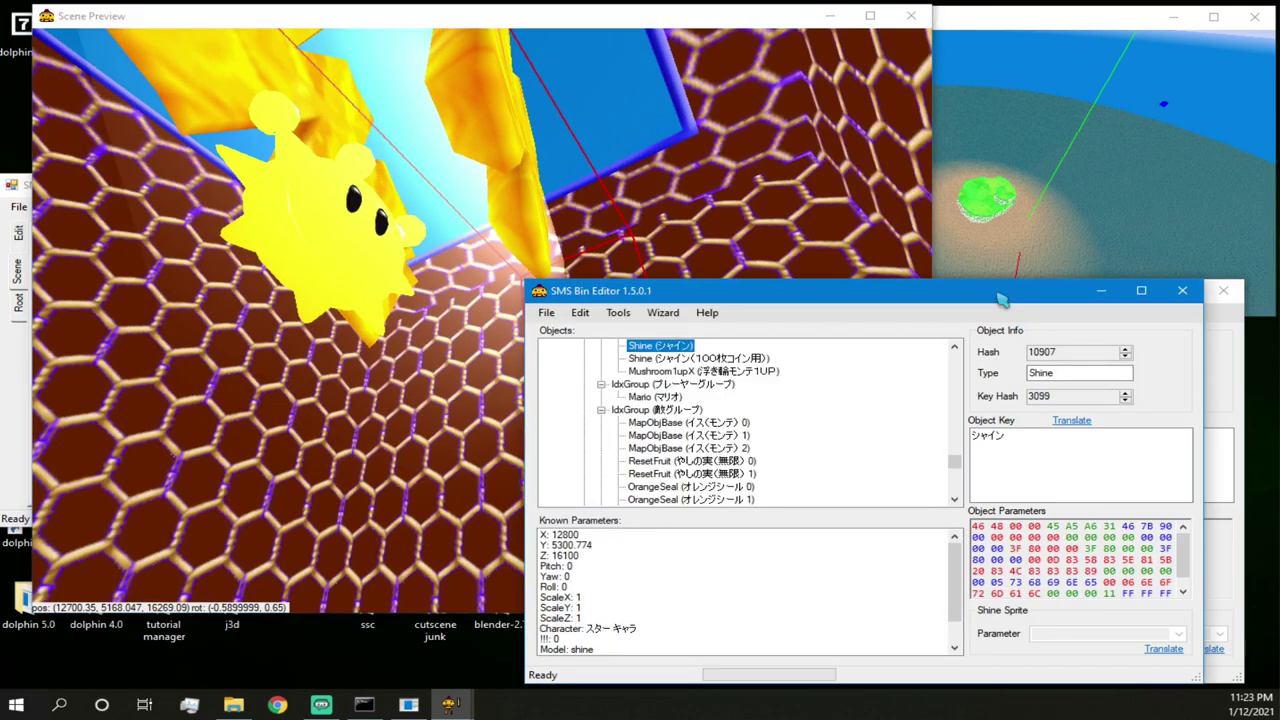
- Check the actions available for the selected Shine (シャイン) object in ricco7's object list
scroll(668, 368, "up", 1)
right_click(676, 388)
key("Escape")
right_click(672, 381)
key("Escape")
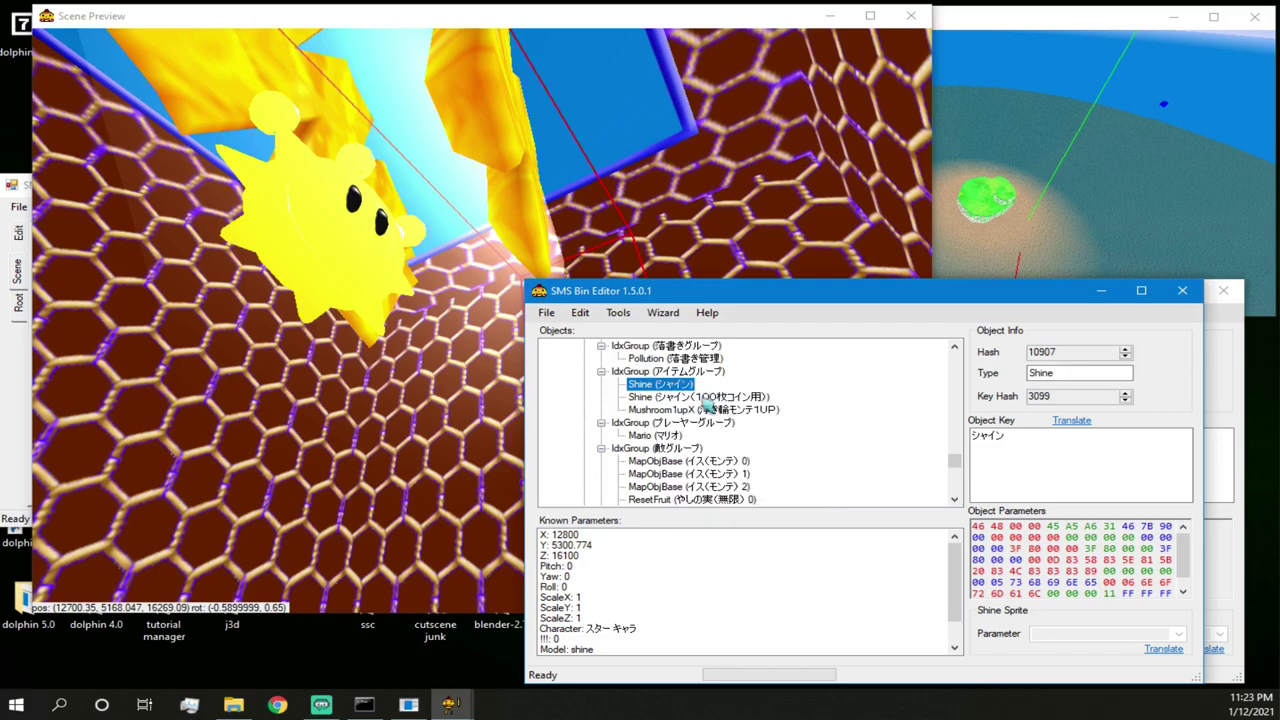
- Examine the ShineID, Camera, Model and Type parameters of ricco7's Shine object
scroll(594, 608, "down", 1)
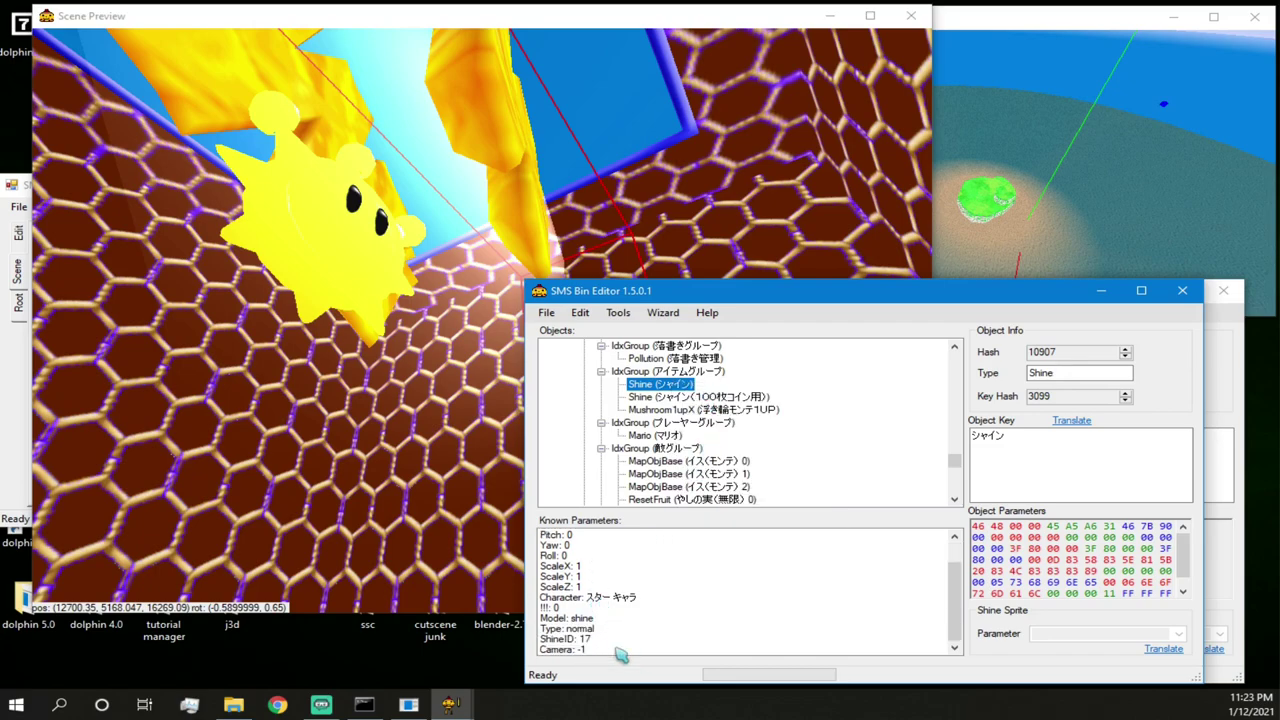
left_click(588, 629)
left_click(608, 638)
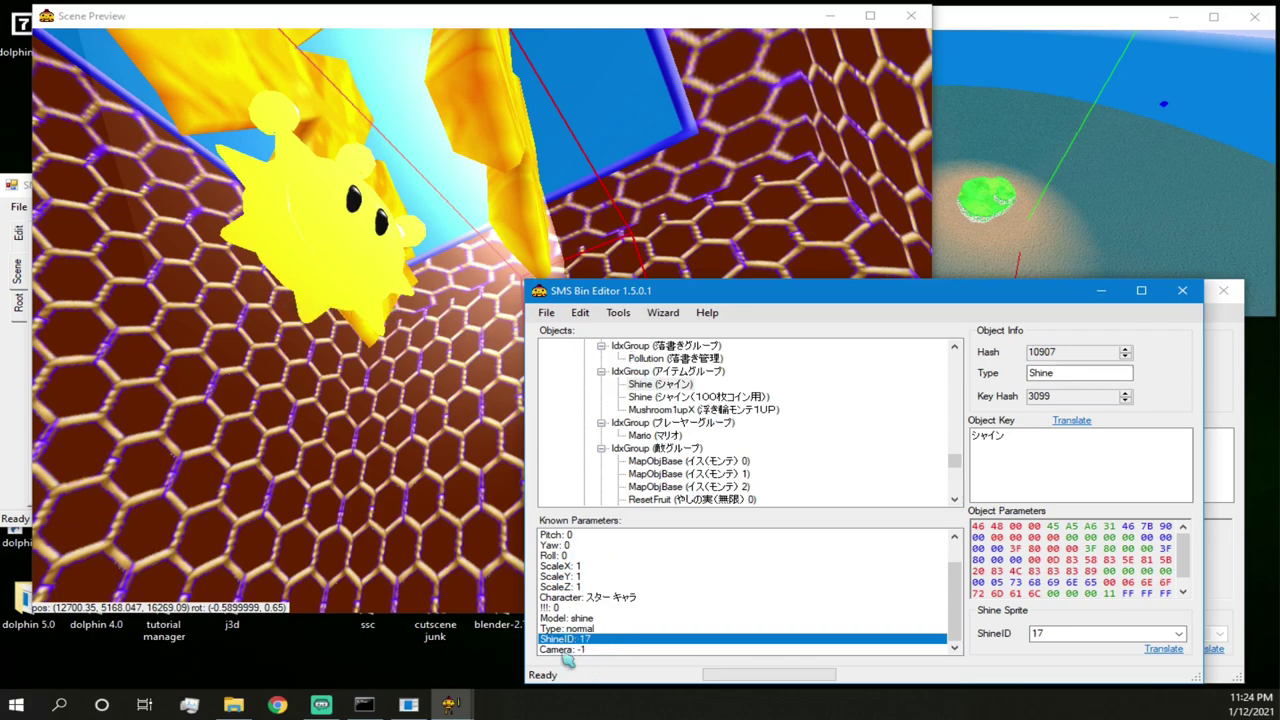
left_click(598, 650)
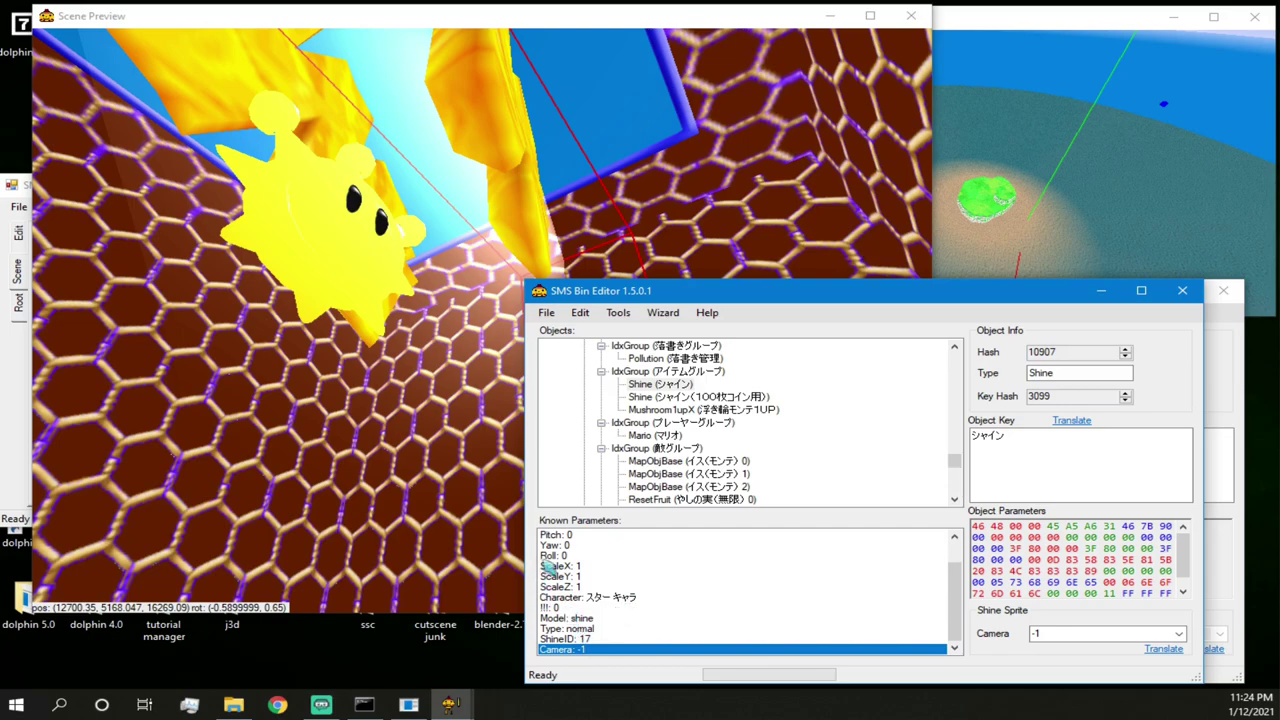
left_click(588, 619)
left_click(600, 630)
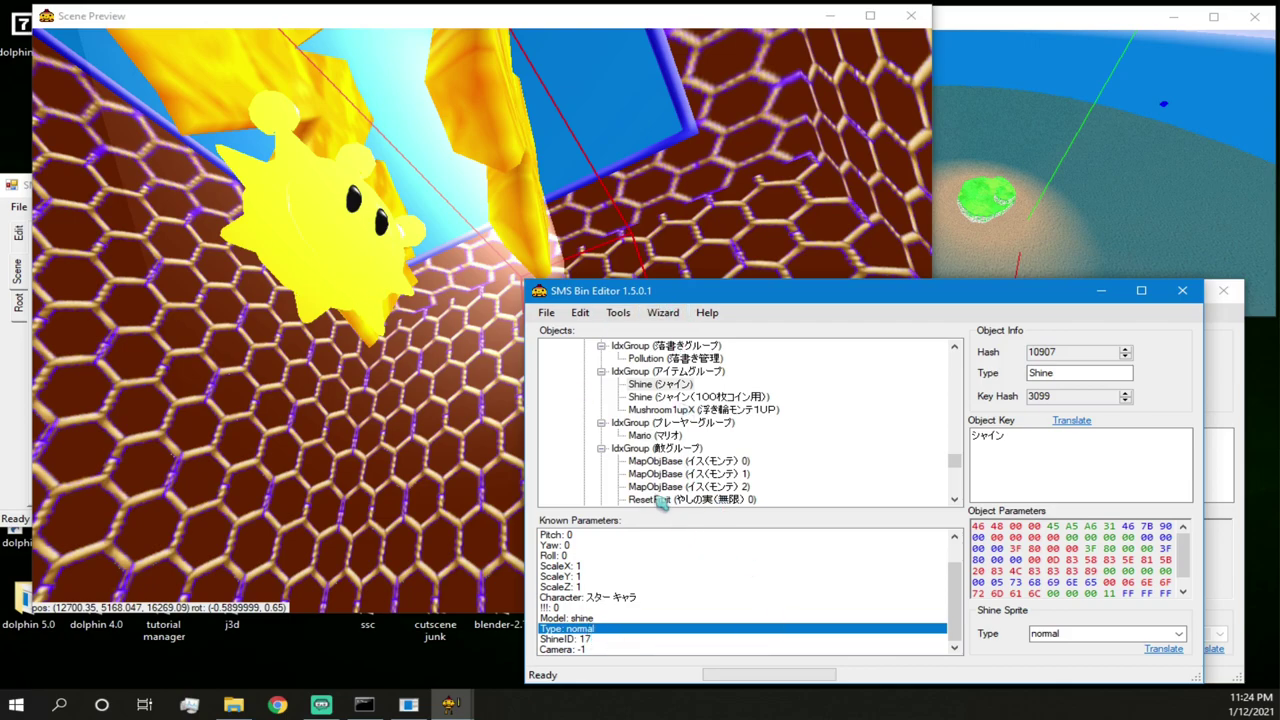
- Copy the Shine (シャイン) object from ricco7's item group and close ricco7's bin editor
left_click(658, 384)
left_click(657, 396)
left_click(658, 384)
right_click(653, 384)
left_click(693, 395)
right_click(674, 384)
left_click(716, 393)
left_click_drag(959, 300, 689, 274)
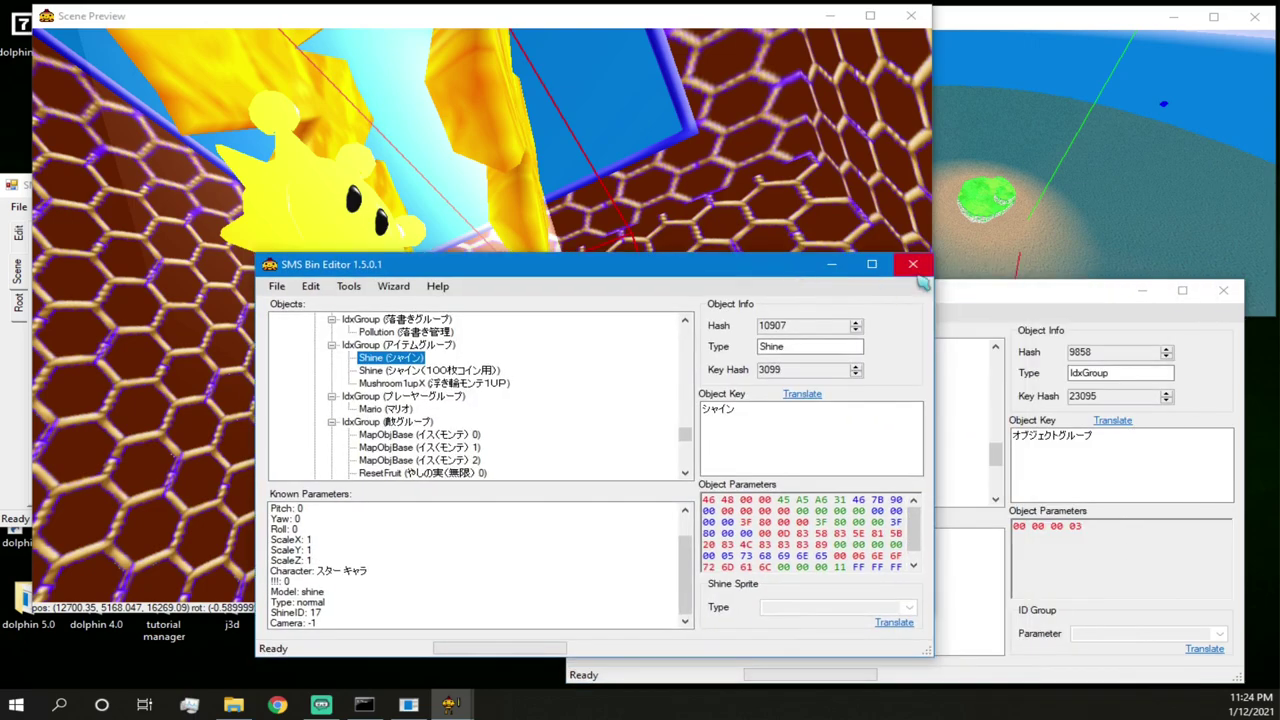
left_click(913, 265)
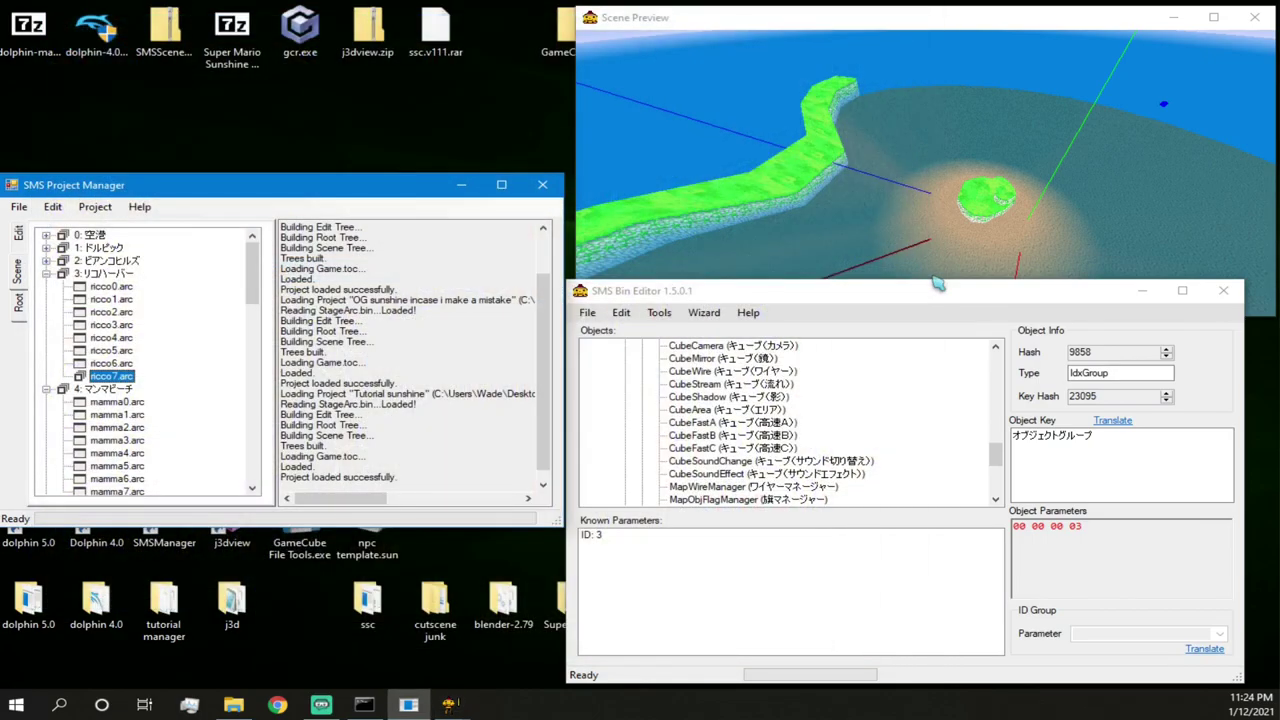
- Paste the copied Shine object into the IdxGroup (アイテムグループ) of the custom level's bin
left_click_drag(983, 299, 873, 298)
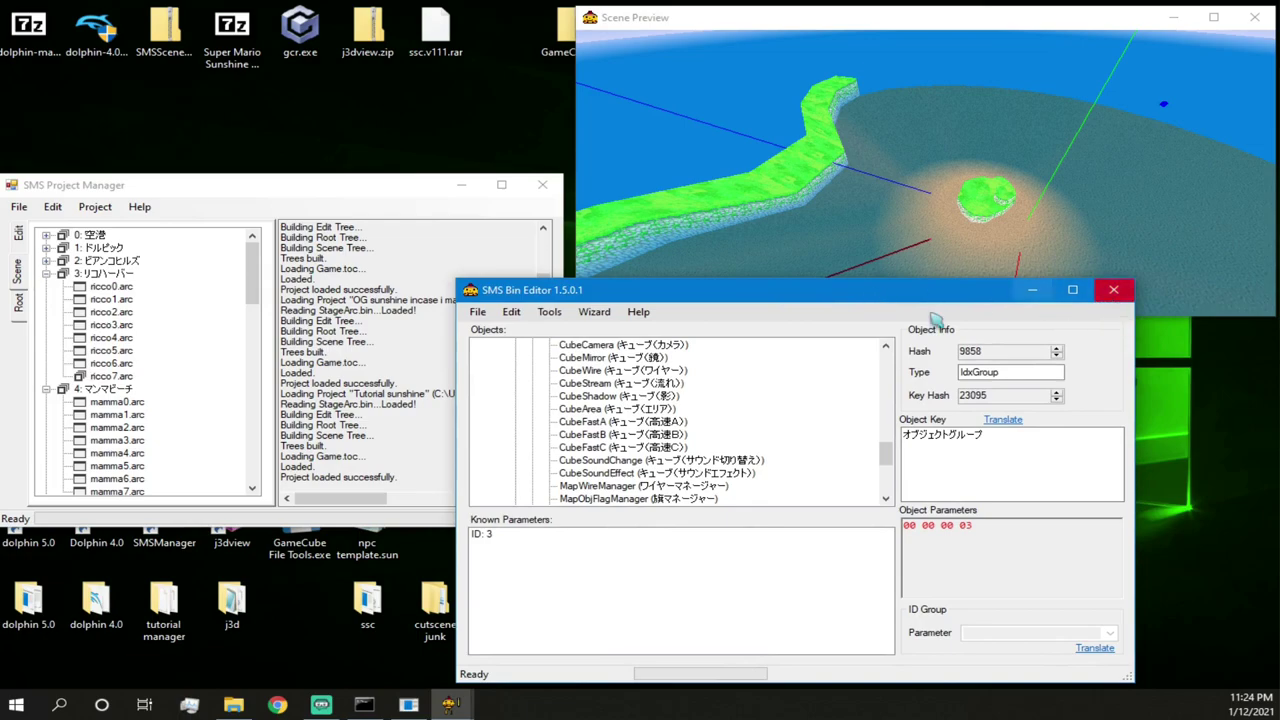
scroll(650, 438, "down", 3)
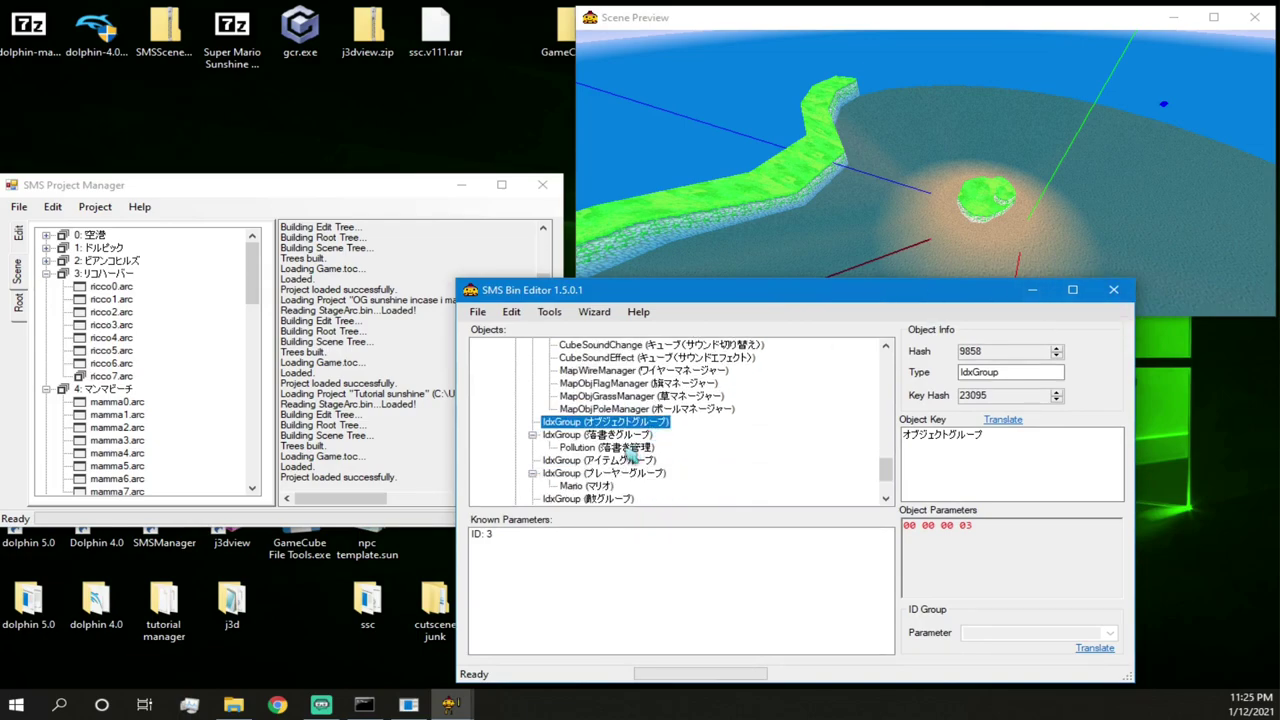
scroll(640, 450, "down", 1)
left_click(600, 422)
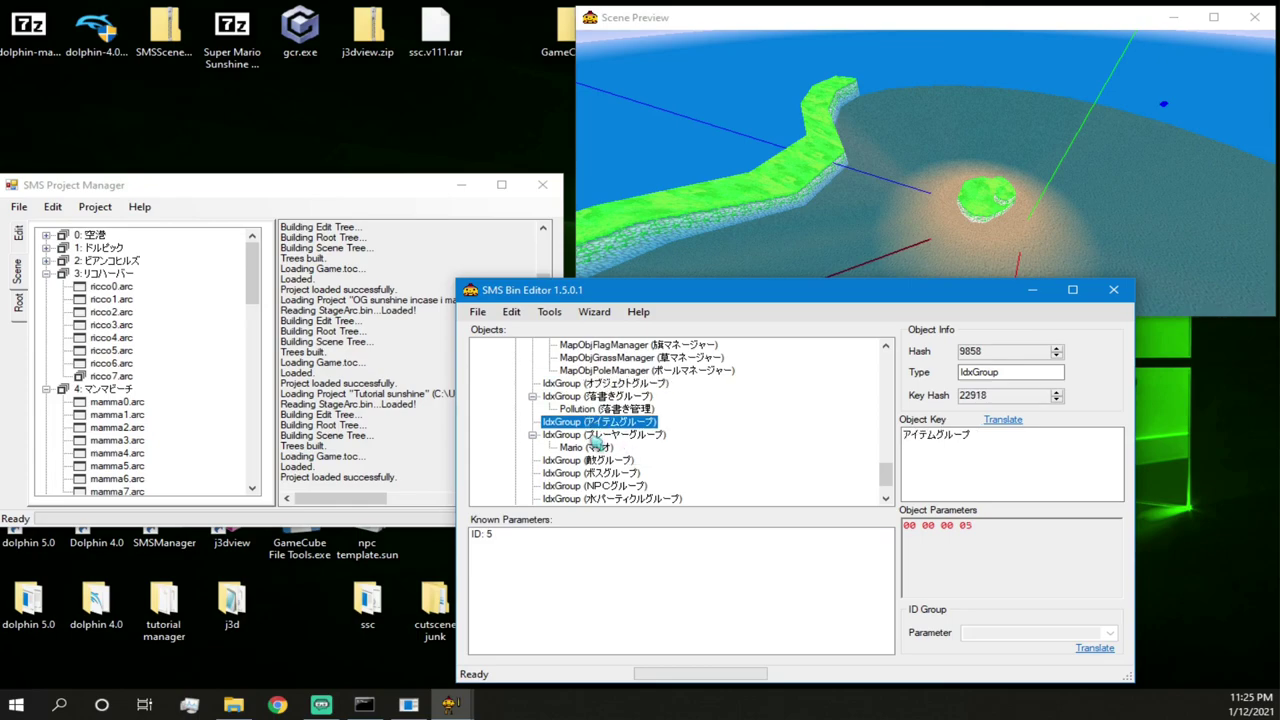
right_click(102, 286)
left_click(155, 293)
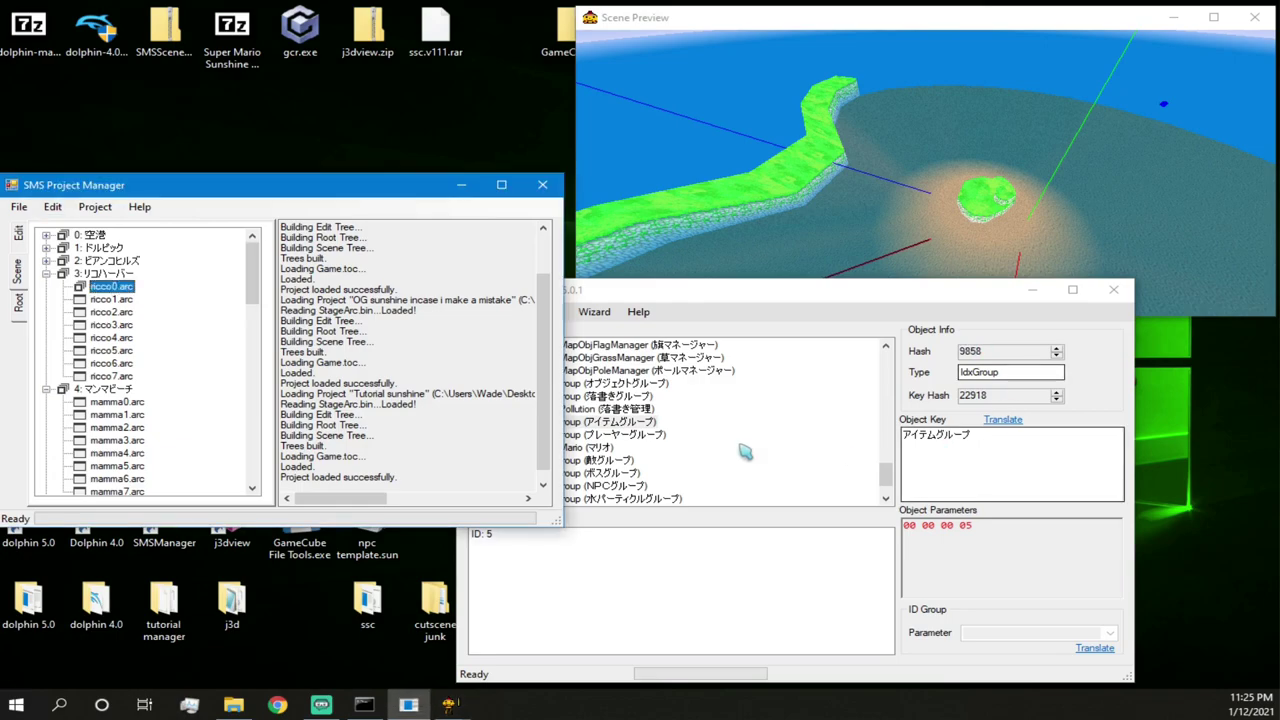
left_click(562, 448)
left_click(576, 424)
right_click(573, 423)
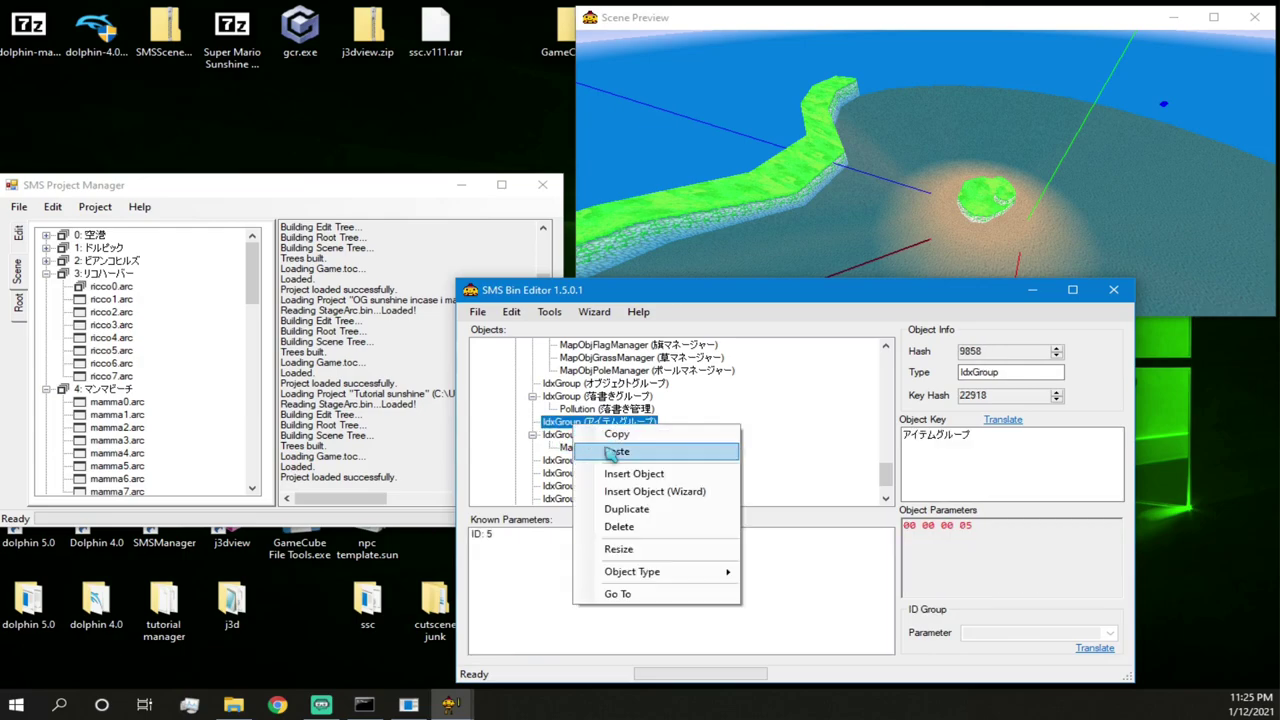
left_click(614, 452)
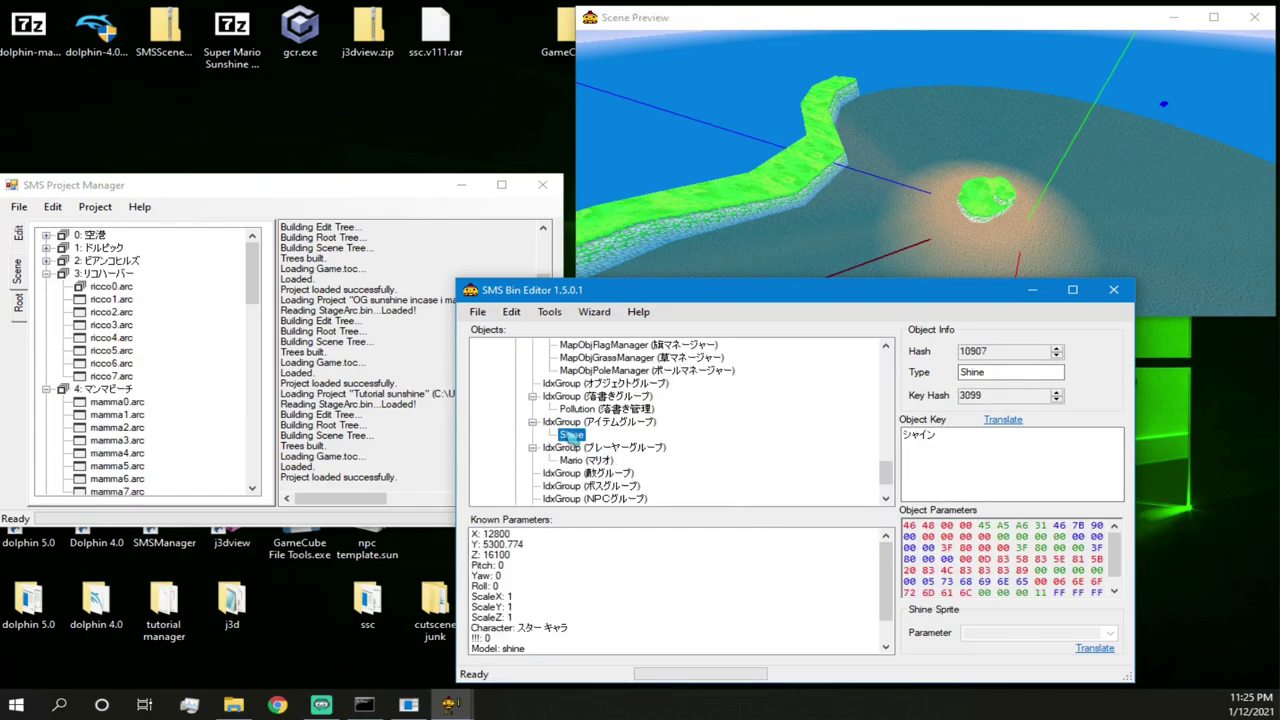
- Go to the pasted Shine in the custom level's Scene Preview and move it to about Y 1879, Z 18315
right_click(572, 440)
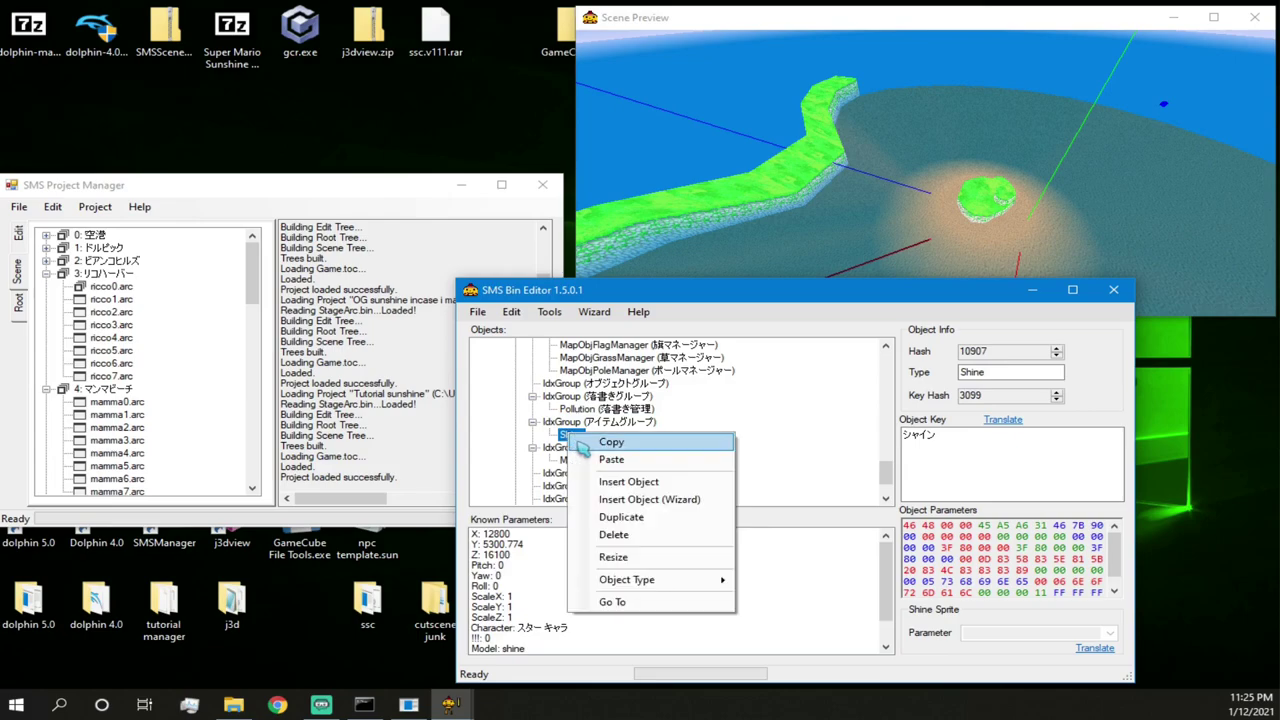
left_click(612, 602)
left_click(916, 134)
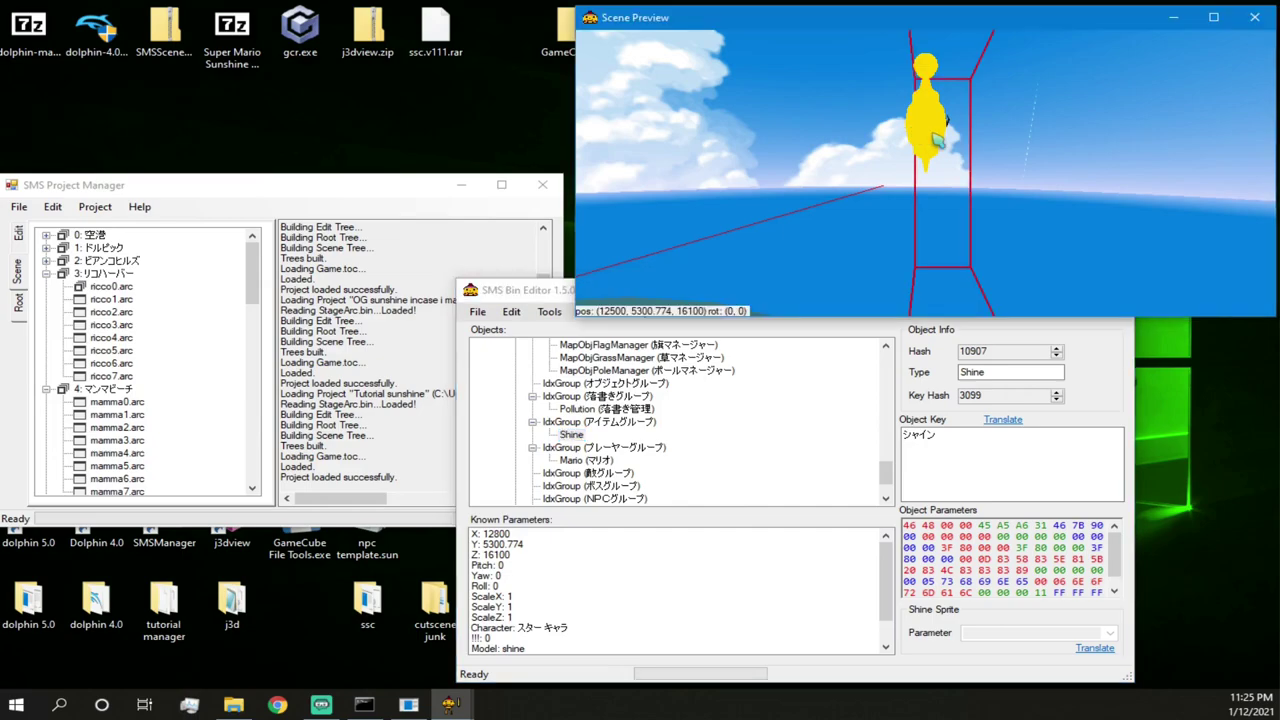
key("s")
scroll(916, 196, "down", 4)
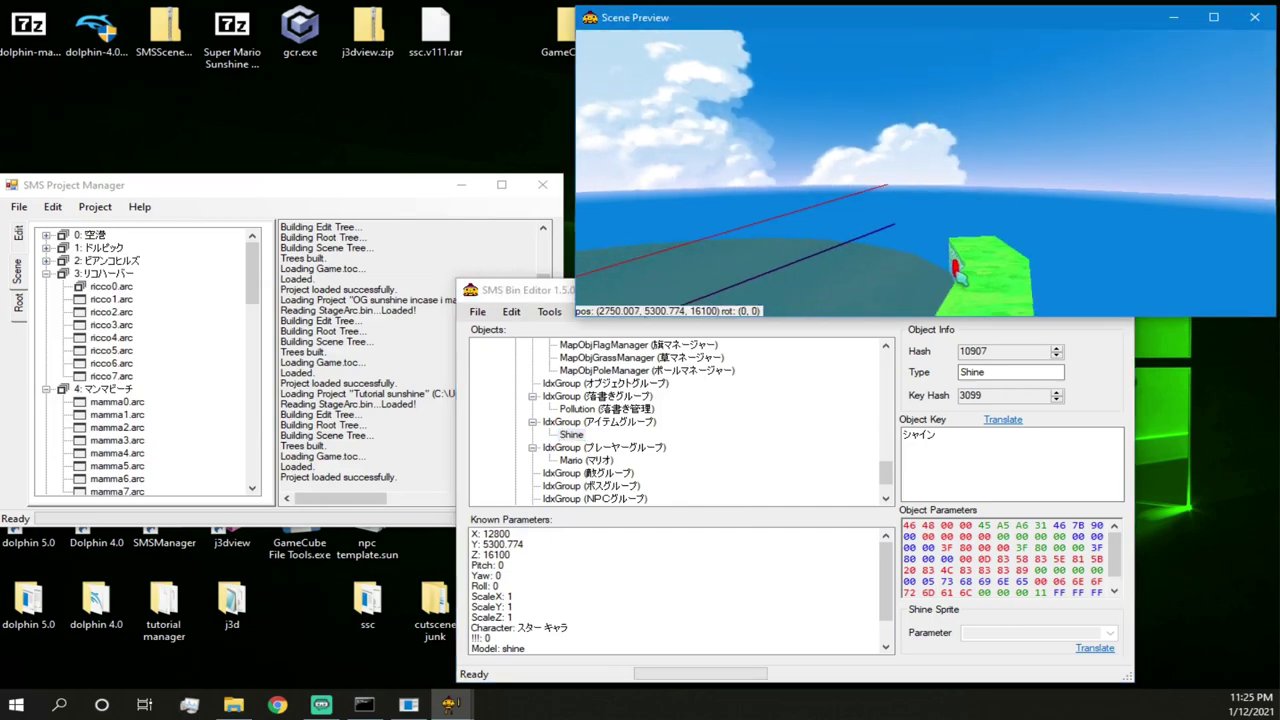
key("w")
key("d")
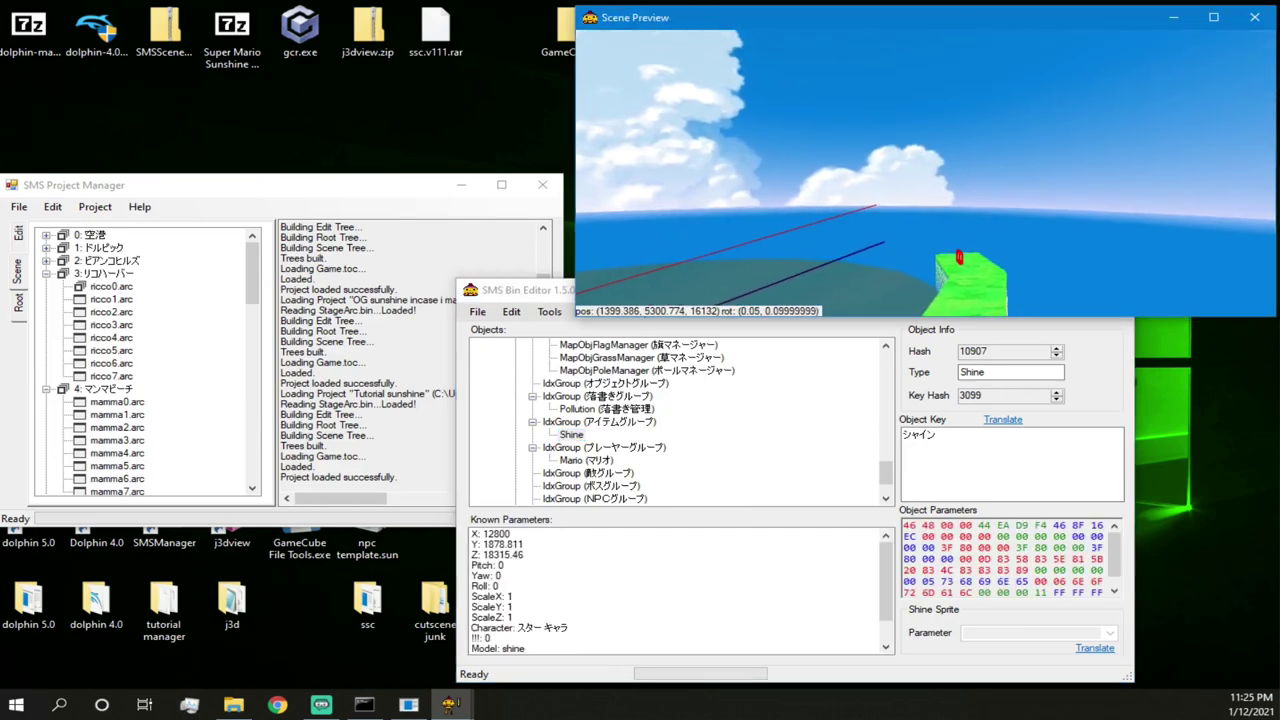
- Move the Shine onto the far end of the green land strip, at about X 15393, Z 18826
right_click_drag(968, 232, 928, 171)
key("w")
key("d")
key("w")
key("d")
key("s")
left_click_drag(837, 243, 997, 68)
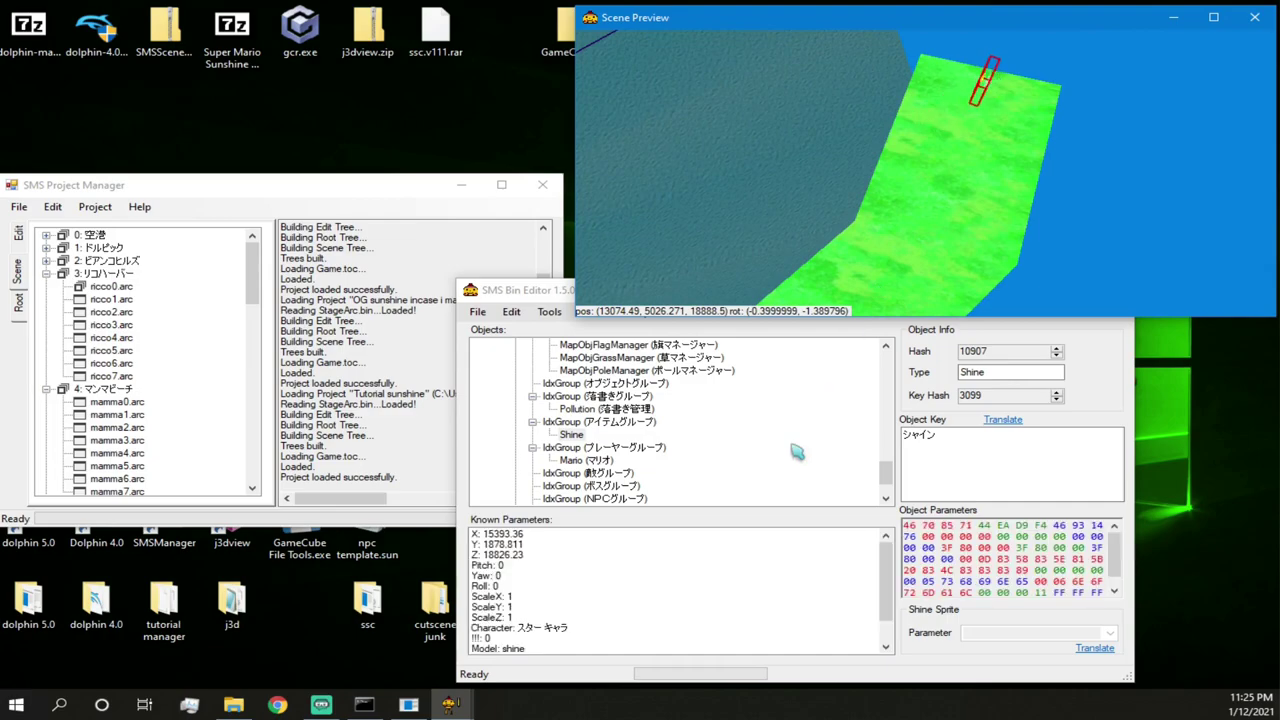
- Try a yaw of 90 on the Shine while viewing it from just above the green land, and clear the value
left_click(780, 518)
key("d")
key("w")
right_click_drag(870, 200, 892, 116)
key("w")
key("d")
left_click(720, 530)
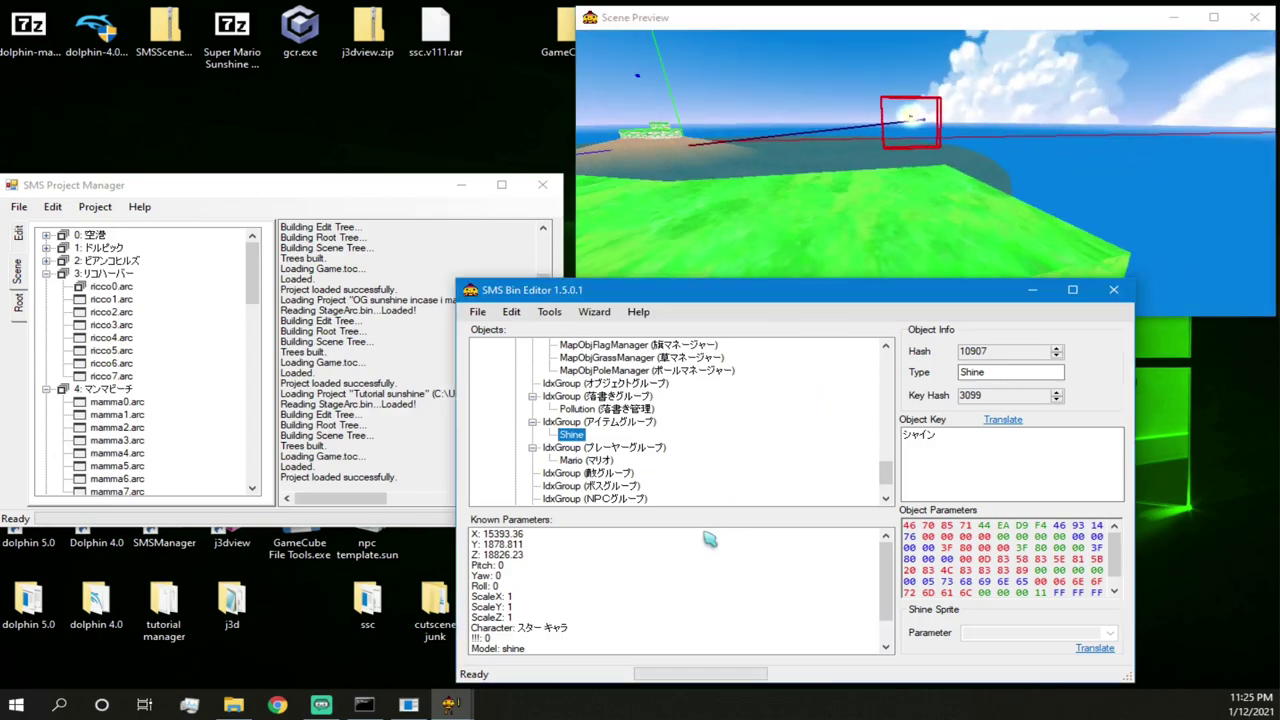
left_click(505, 576)
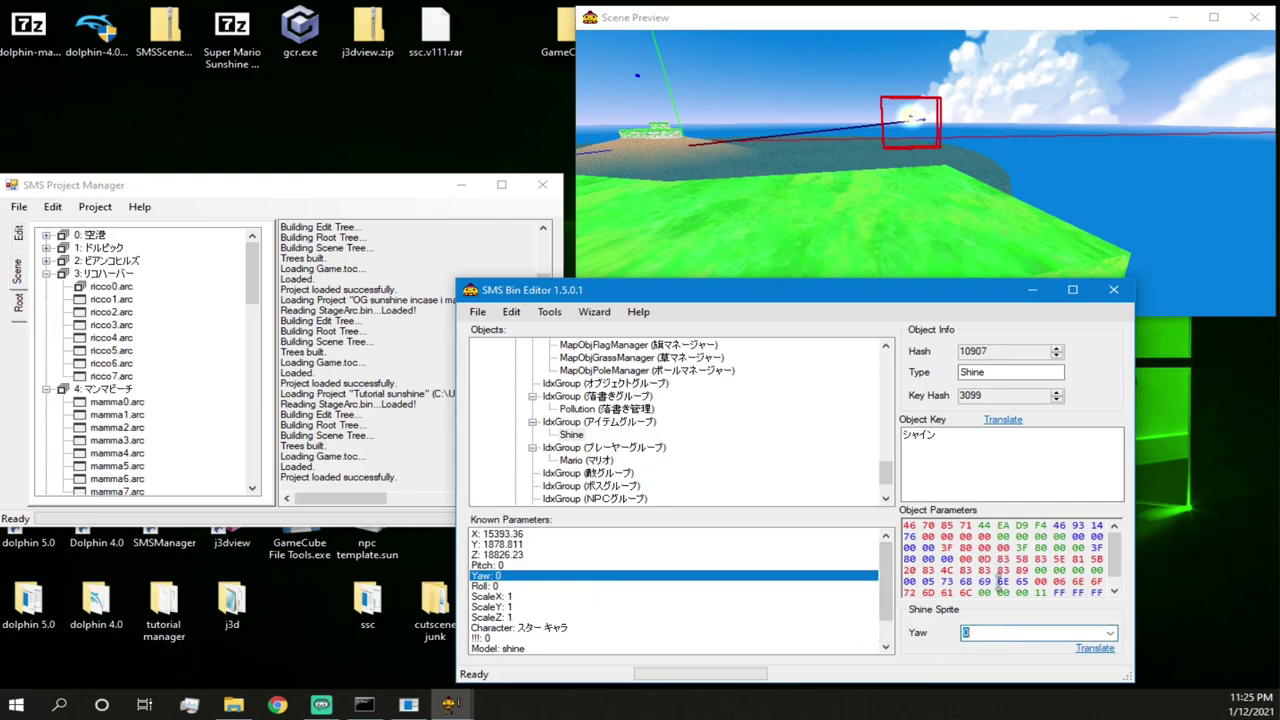
type("9")
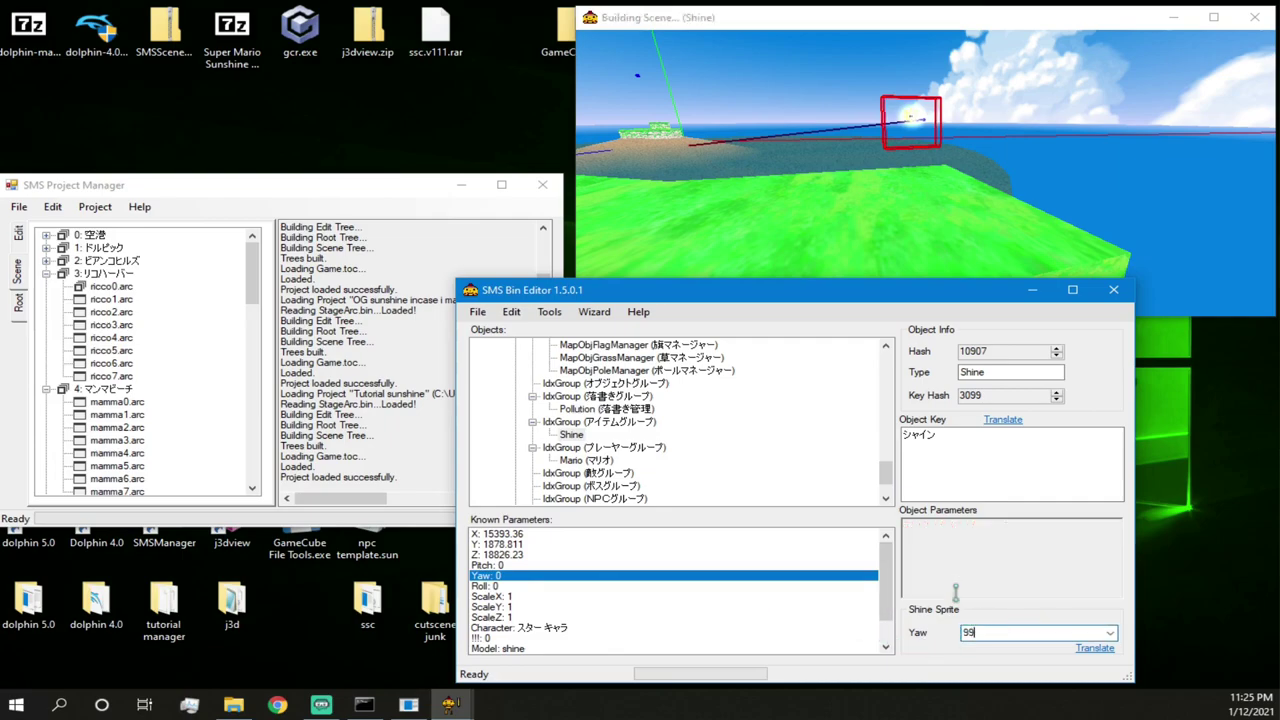
type("9")
key("BackSpace")
type("0")
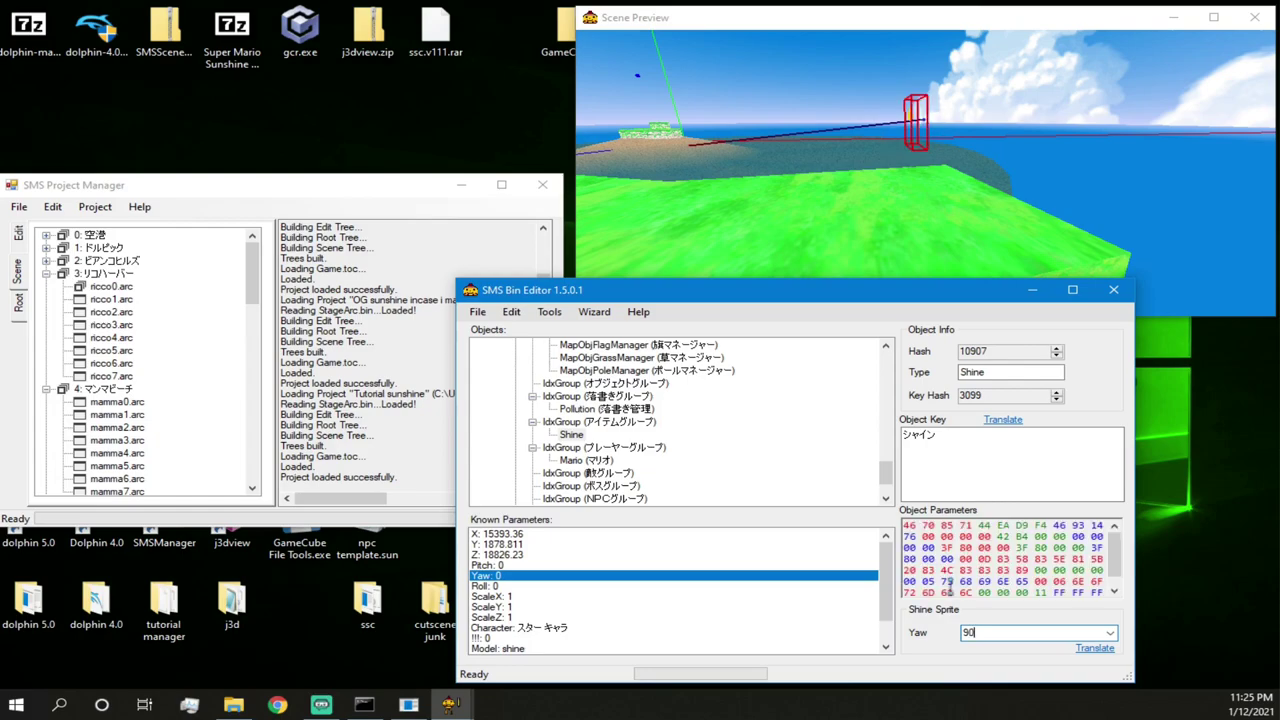
key("BackSpace")
key("BackSpace")
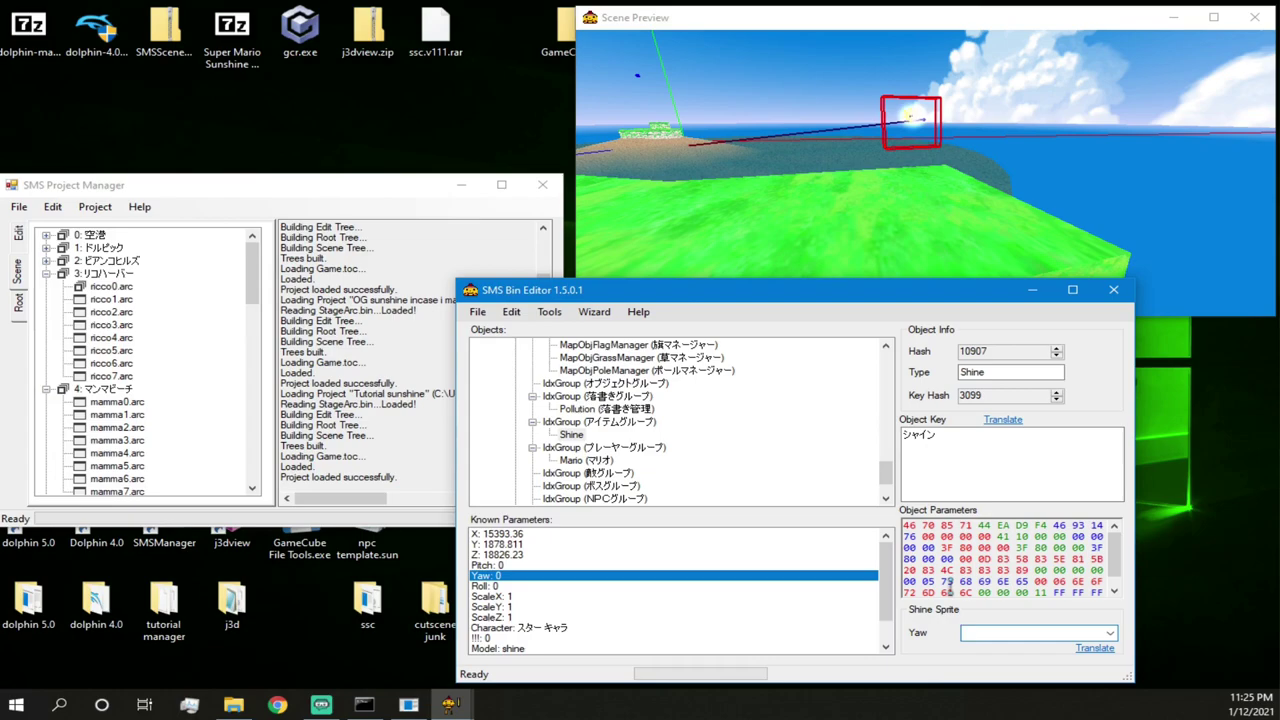
- Try a pitch of 45 and a roll of 45 on the Shine
left_click(529, 566)
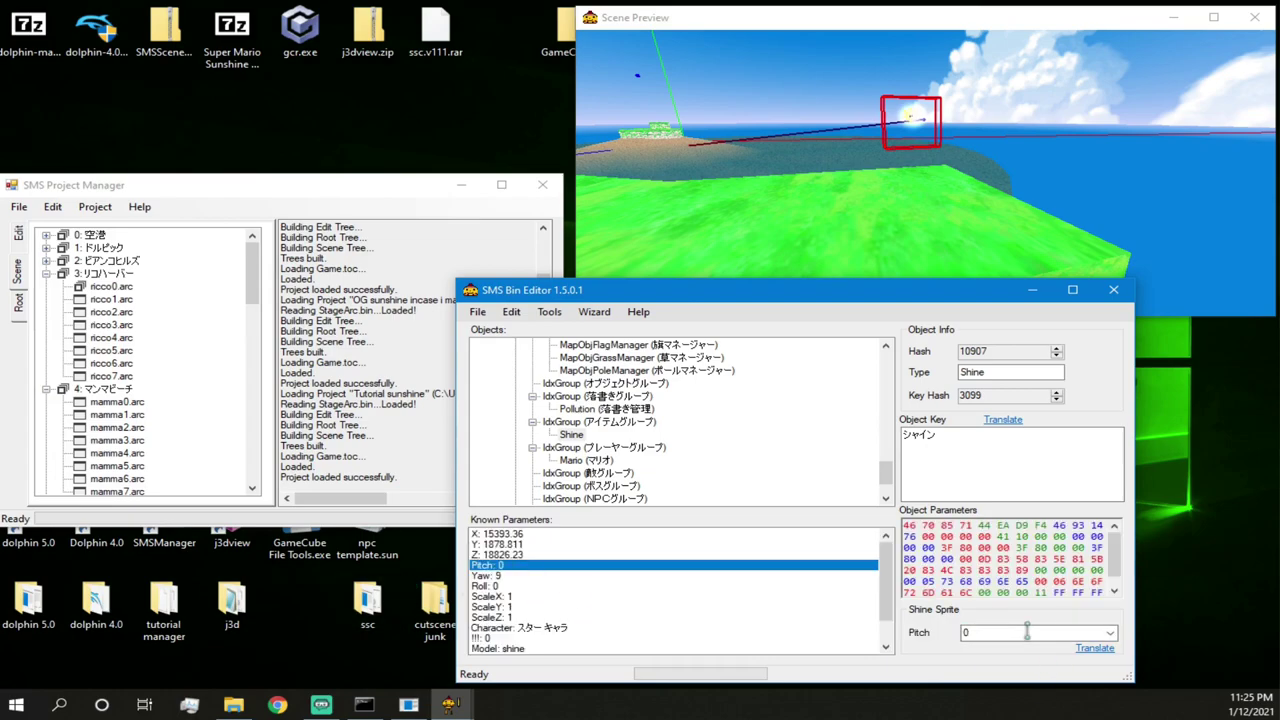
type("45")
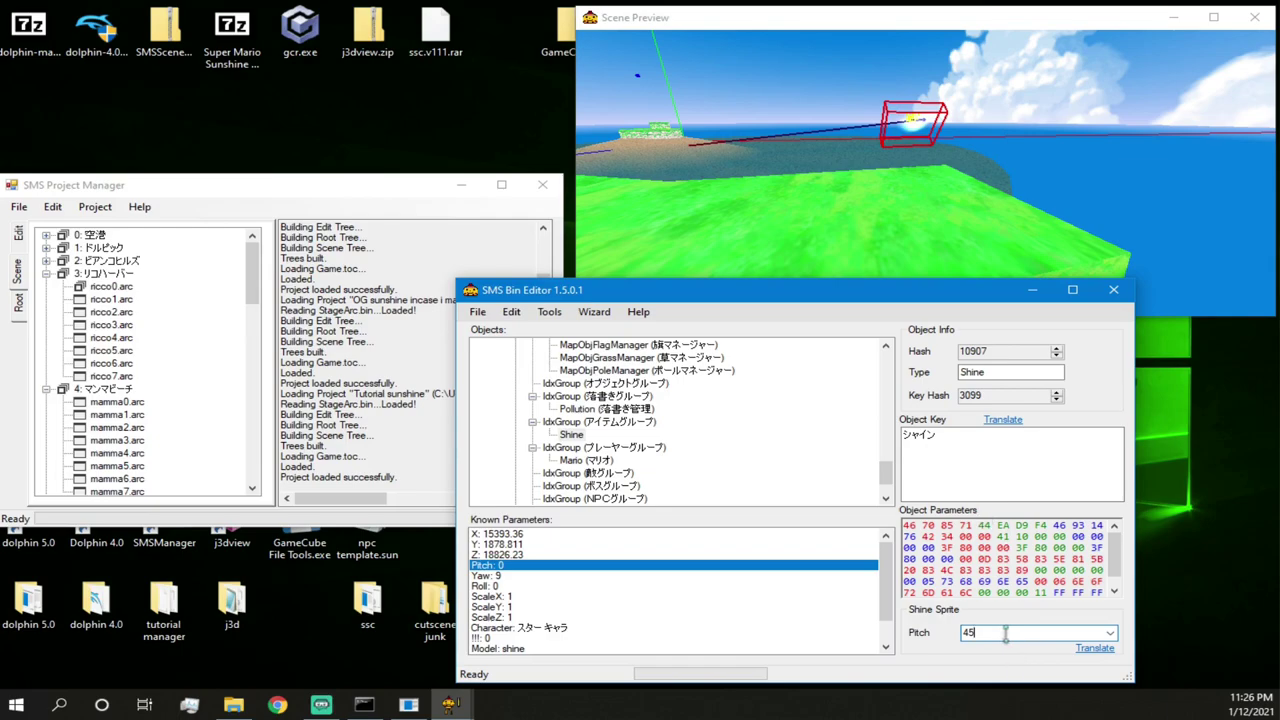
left_click(596, 587)
double_click(1052, 630)
type("45")
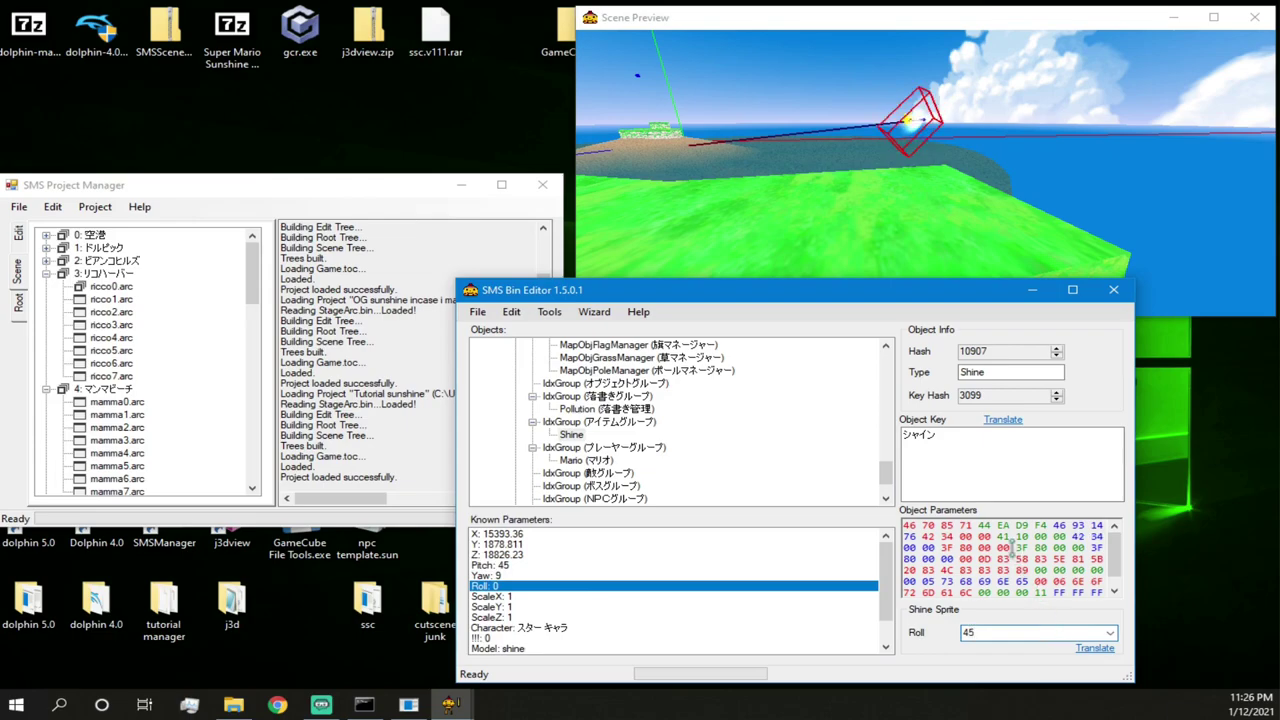
- Reset the Shine's pitch, yaw and roll to 0
left_click(546, 566)
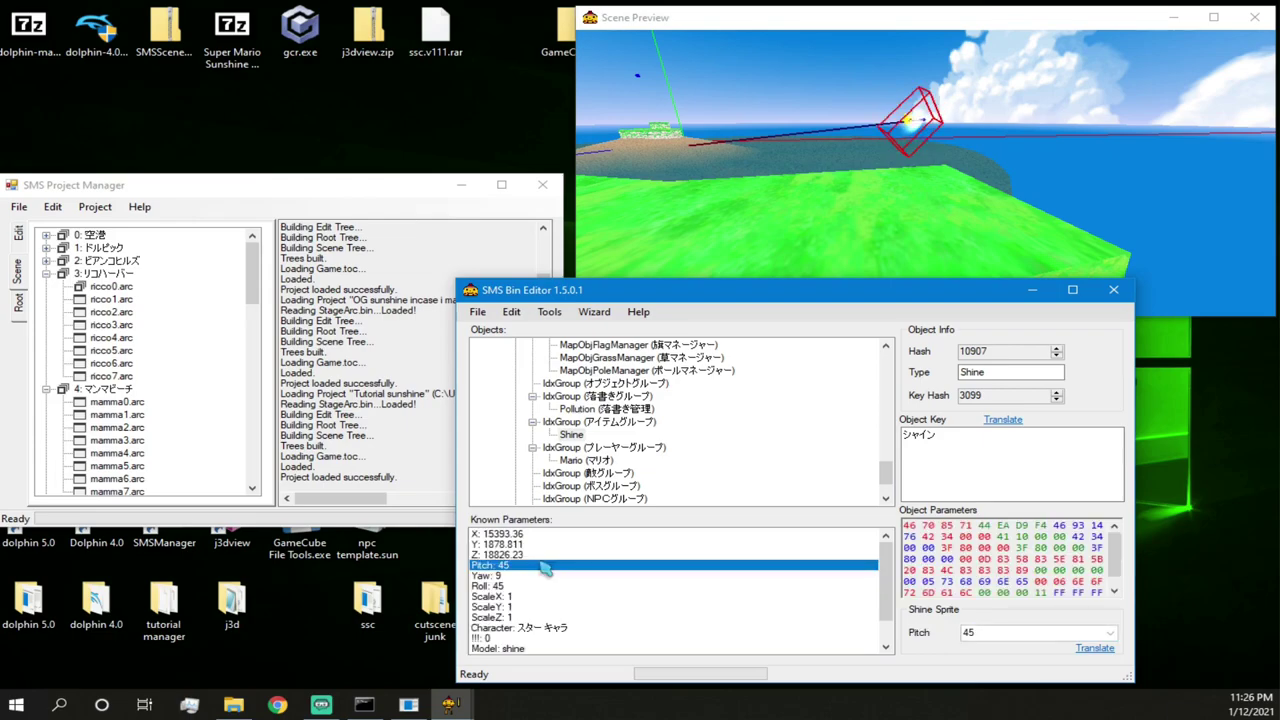
double_click(1000, 632)
type("0")
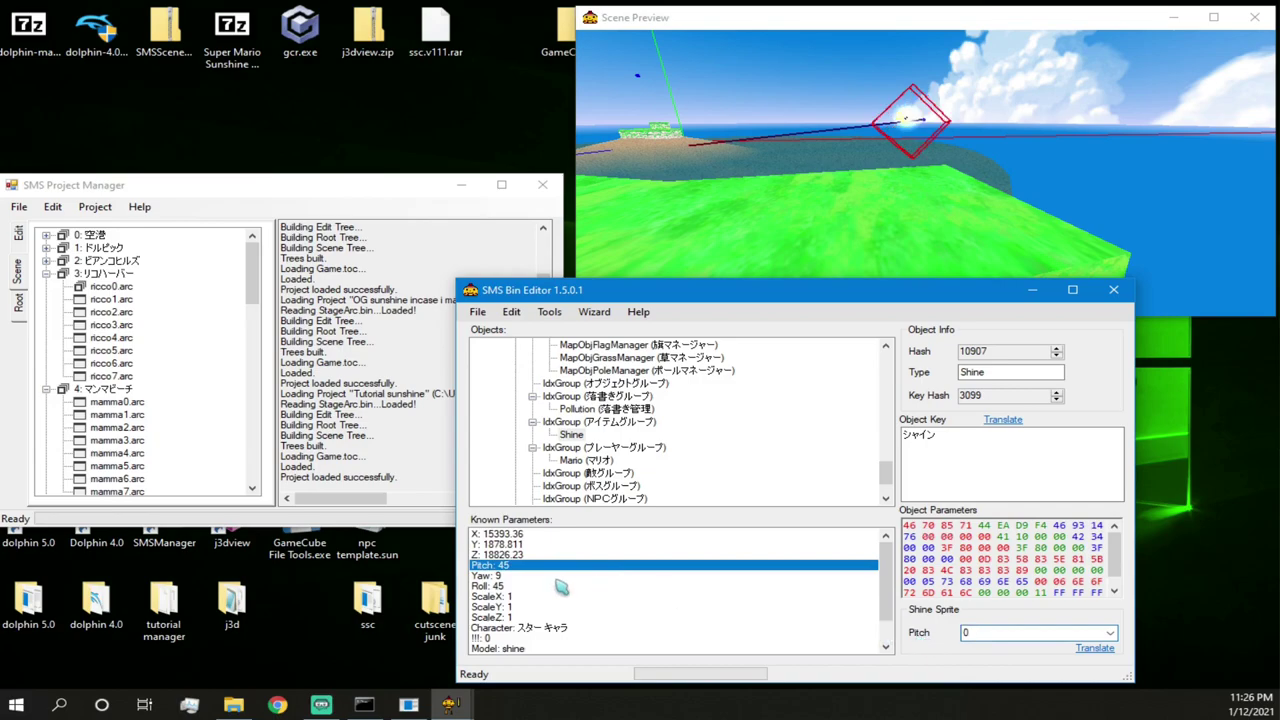
left_click(560, 577)
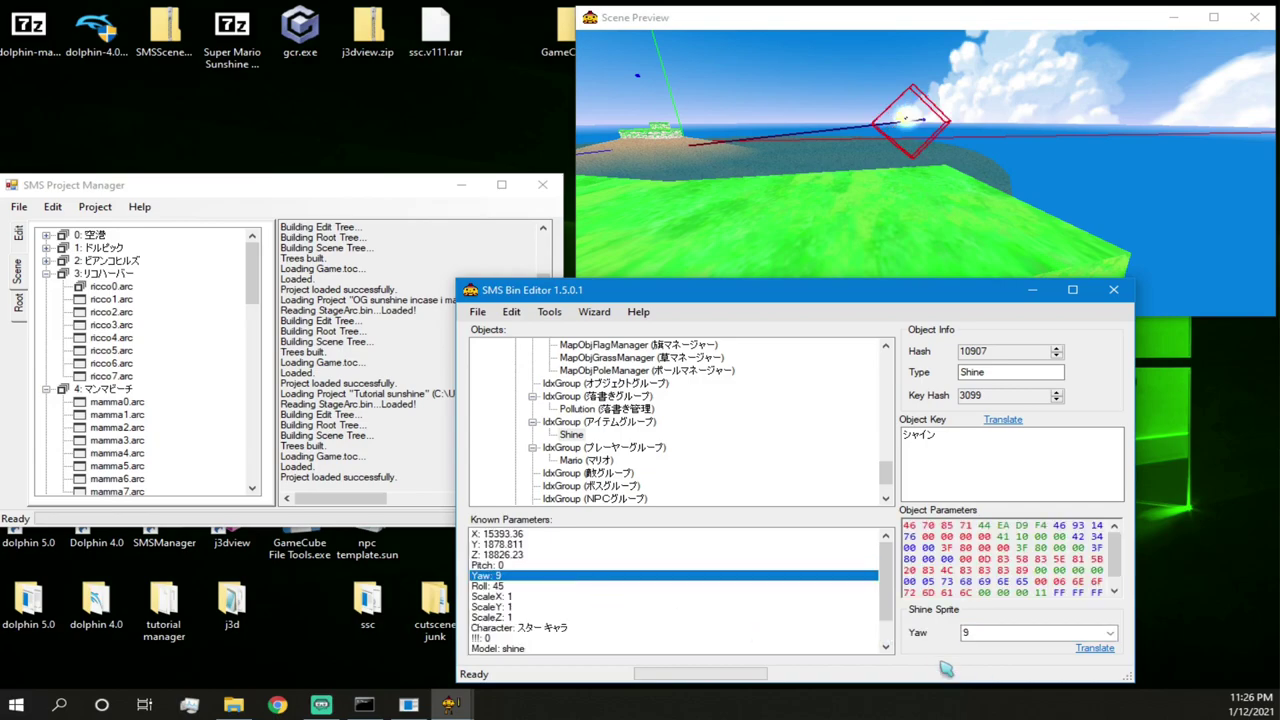
left_click(556, 587)
double_click(987, 632)
type("0")
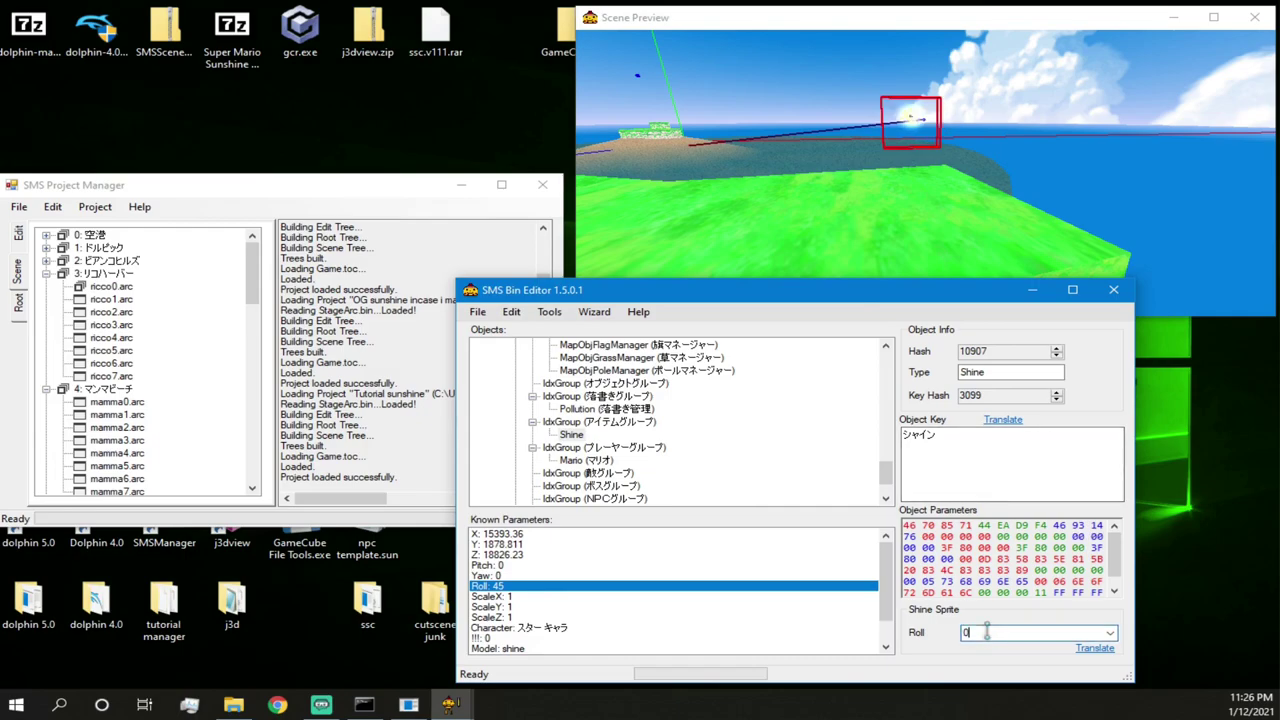
- Try a roll of 45 on the Shine, set it back to 0 and check the yaw value
type("45")
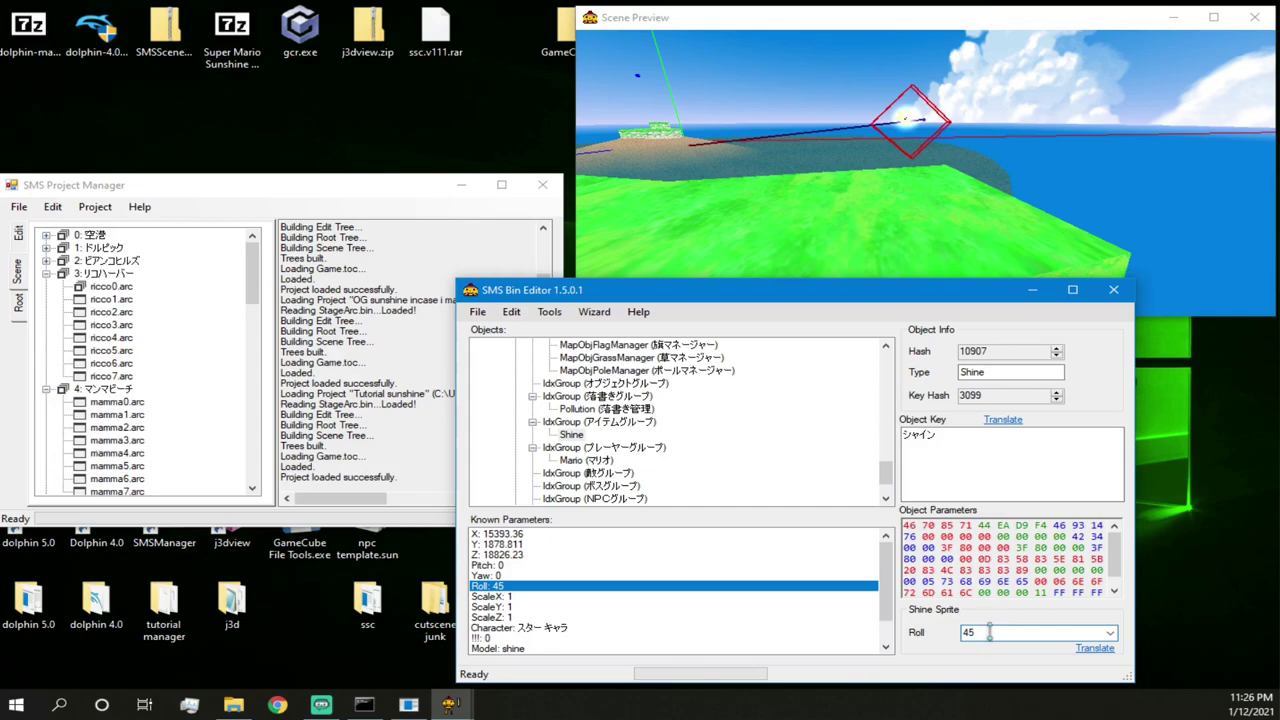
key("BackSpace")
key("BackSpace")
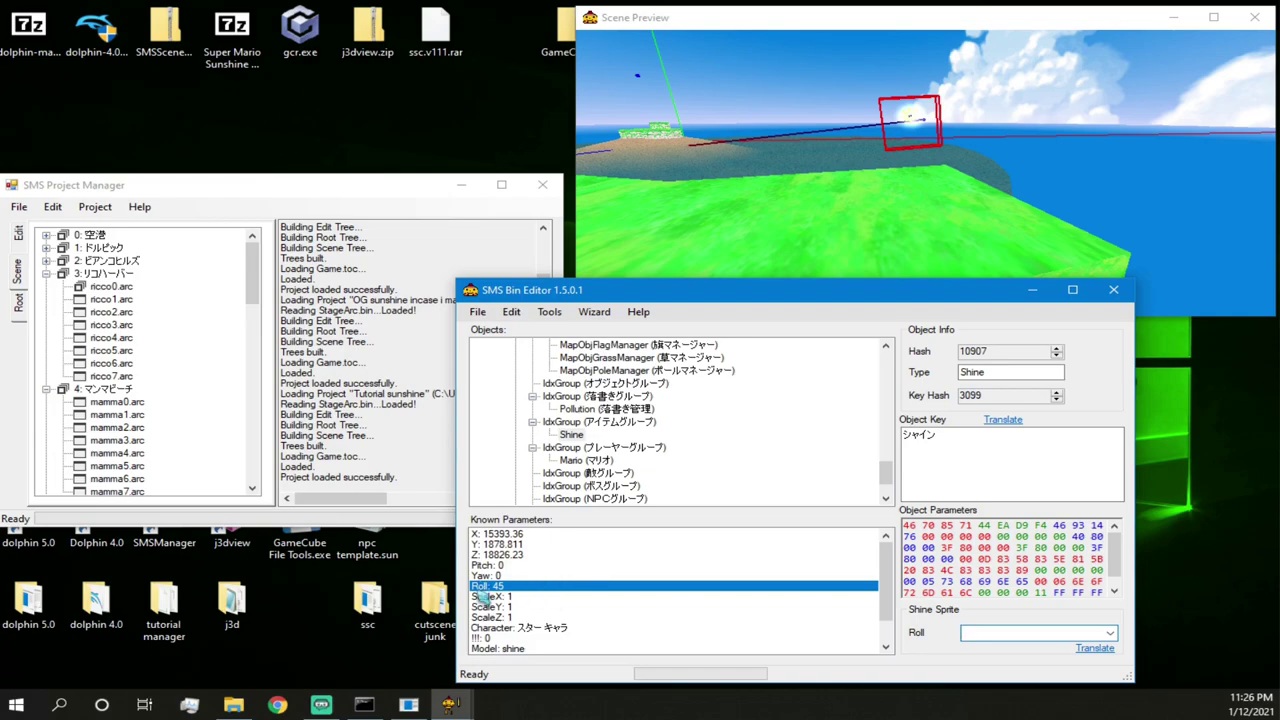
type("4")
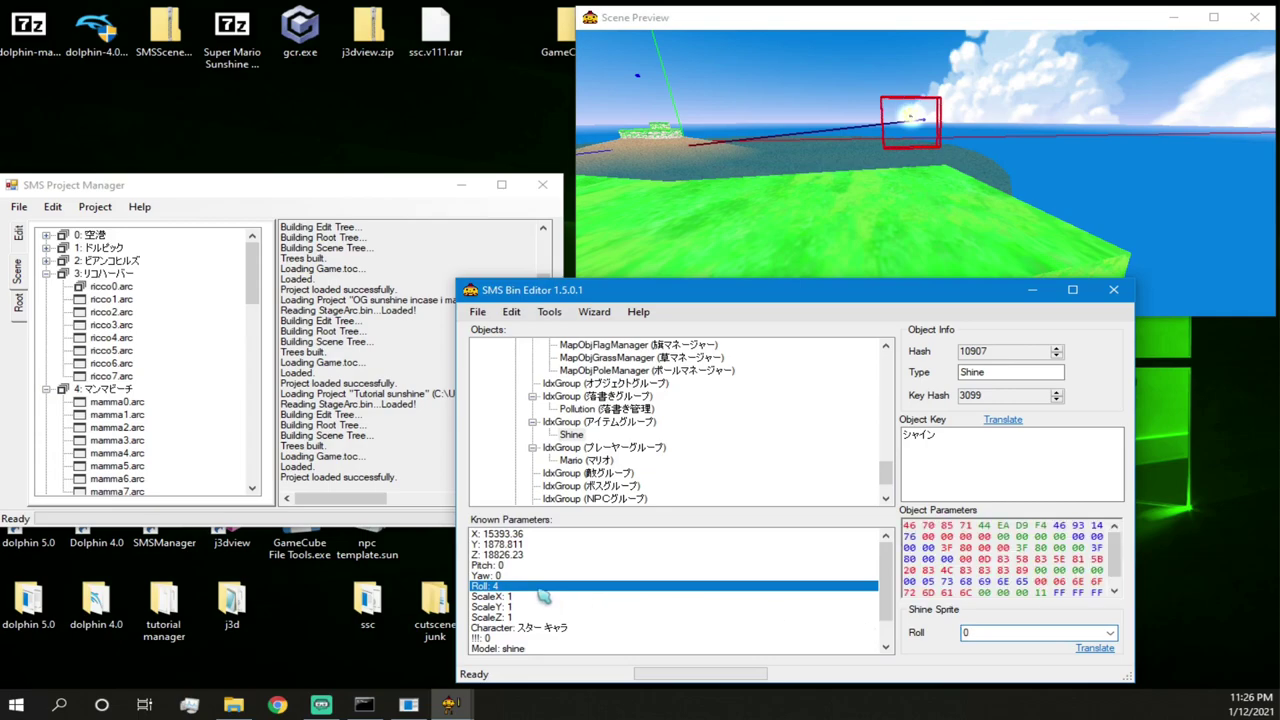
left_click(528, 576)
left_click(1008, 631)
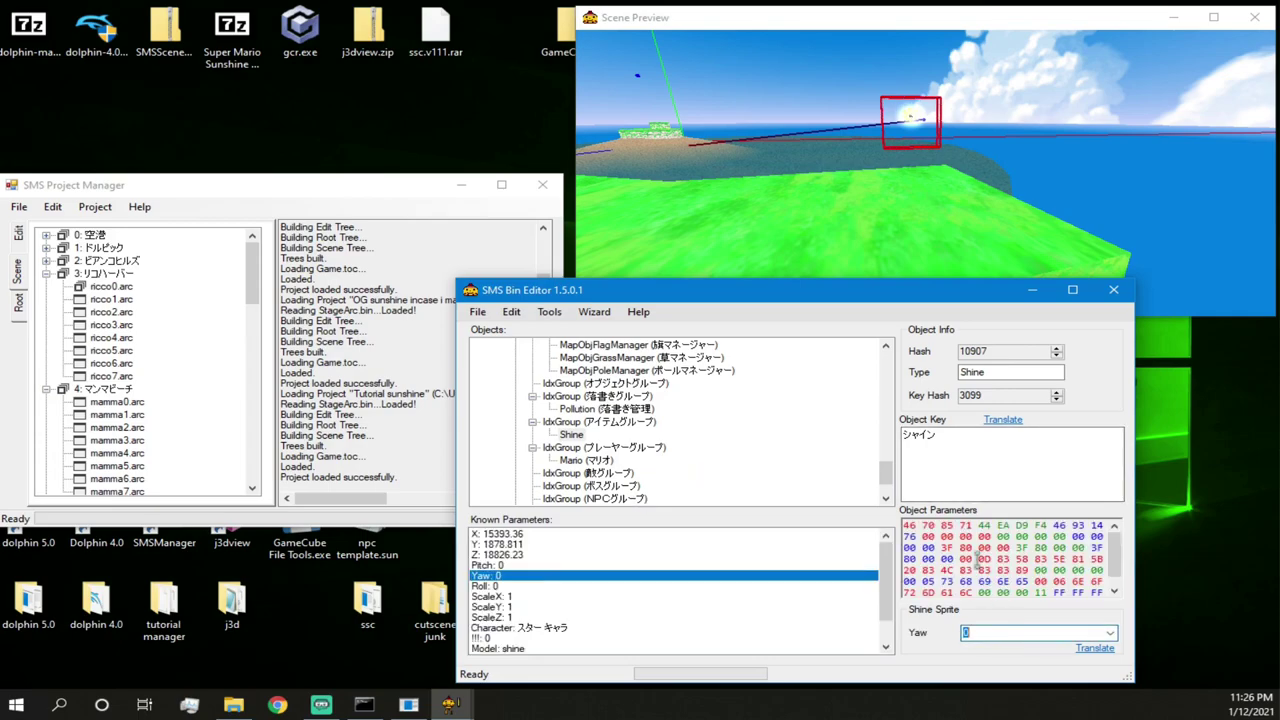
- Fly the preview camera across the green land toward the Shine
left_click(914, 262)
key("w")
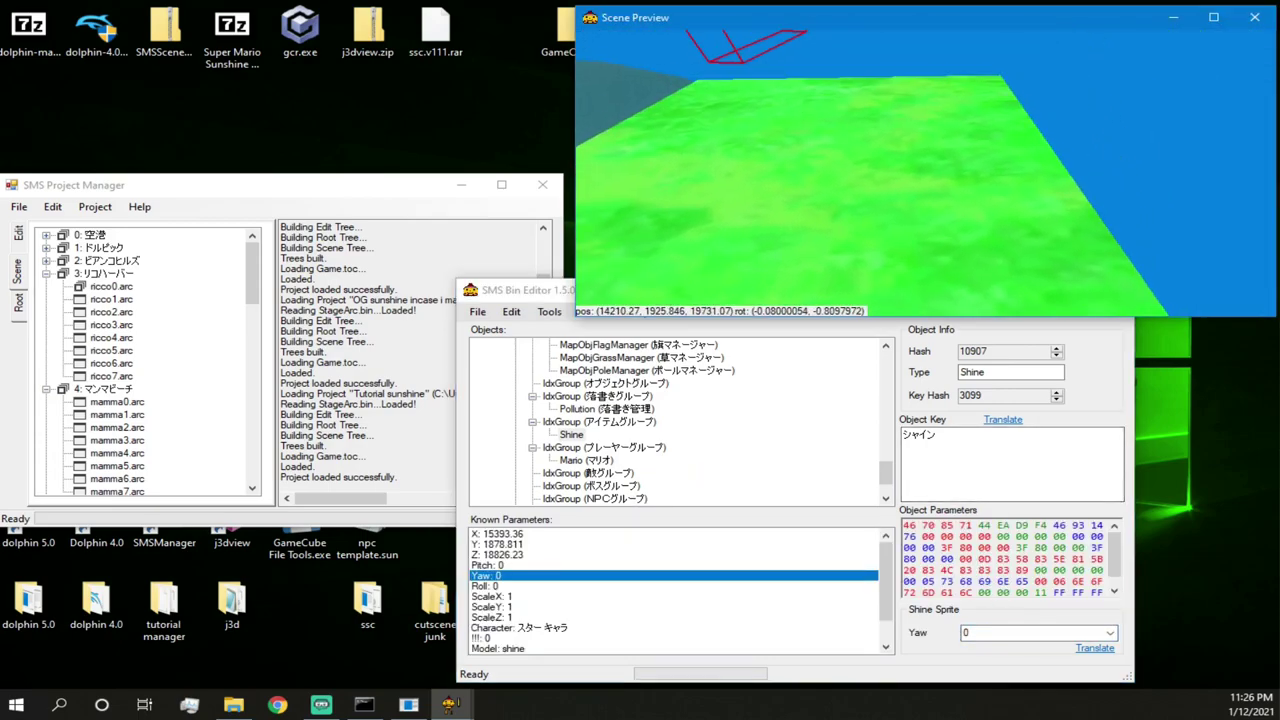
- Set the Shine's yaw to -90 and reposition it to about X 15739, Z 18995 above the green path
key("s")
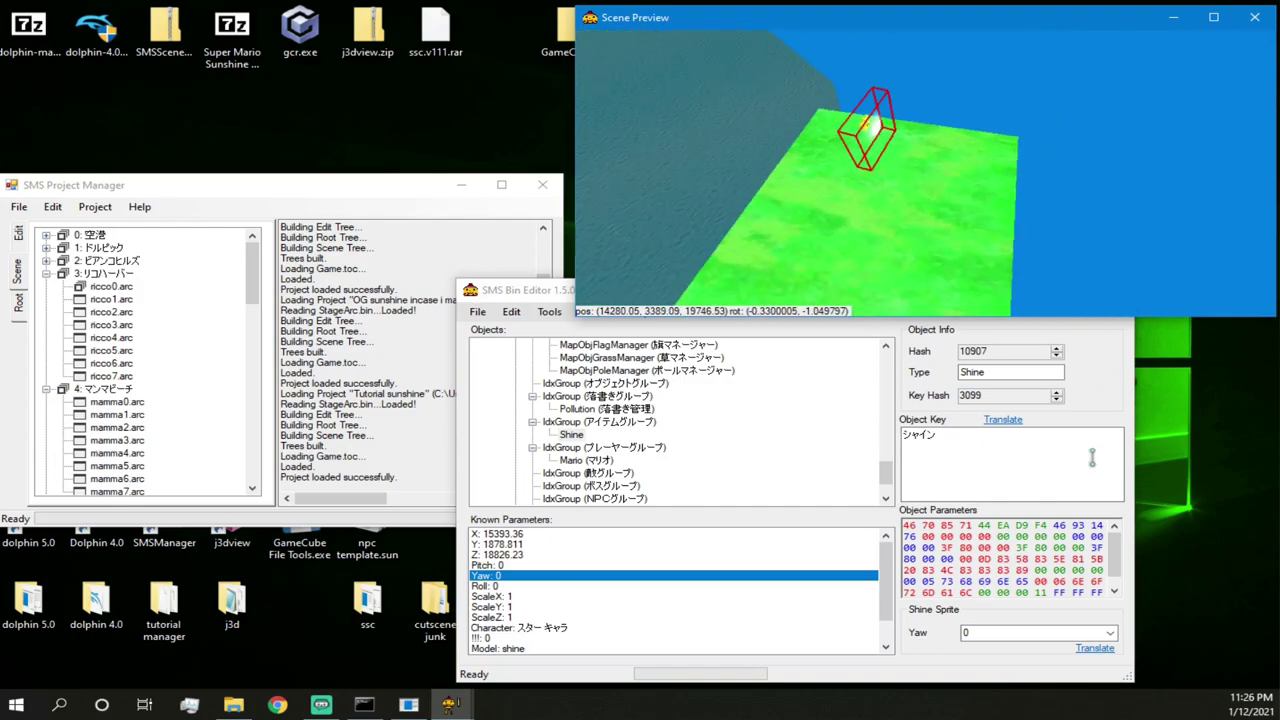
left_click(983, 632)
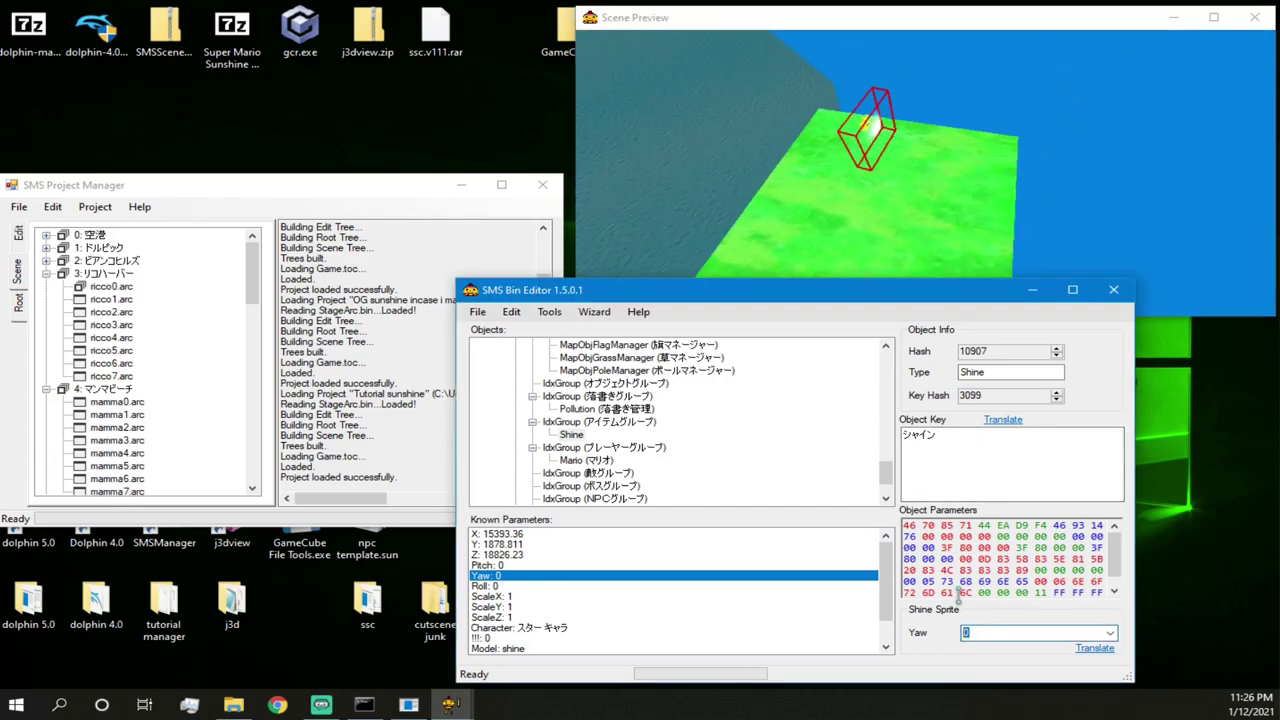
type("-90")
right_click_drag(648, 79, 646, 115)
key("w")
right_click_drag(885, 296, 927, 165)
key("w")
key("s")
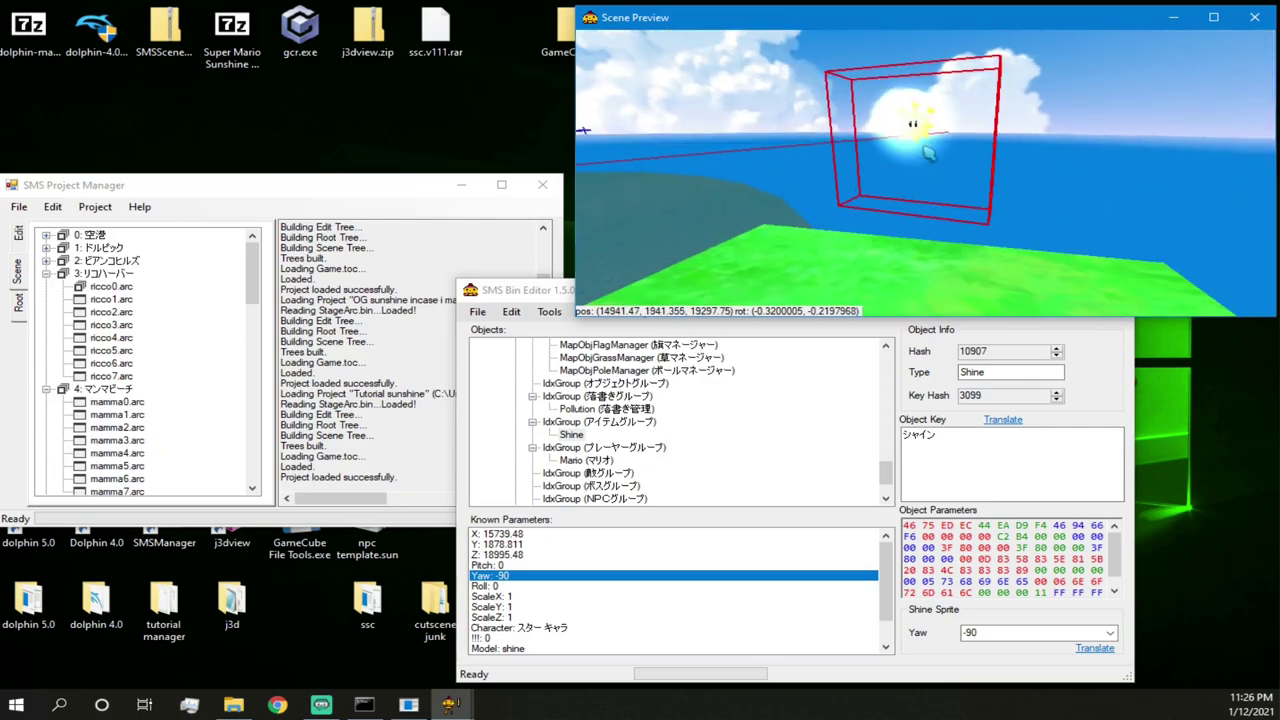
- Lower the Shine toward the green path, to about Y 1333 and Z 18888
left_click_drag(927, 150, 898, 280)
key("s")
right_click_drag(950, 122, 932, 158)
key("w")
left_click_drag(946, 138, 946, 131)
key("w")
right_click_drag(946, 131, 786, 120)
key("s")
key("s")
key("w")
- Save the scene with the repositioned Shine and close the bin editor
left_click(770, 516)
left_click(478, 311)
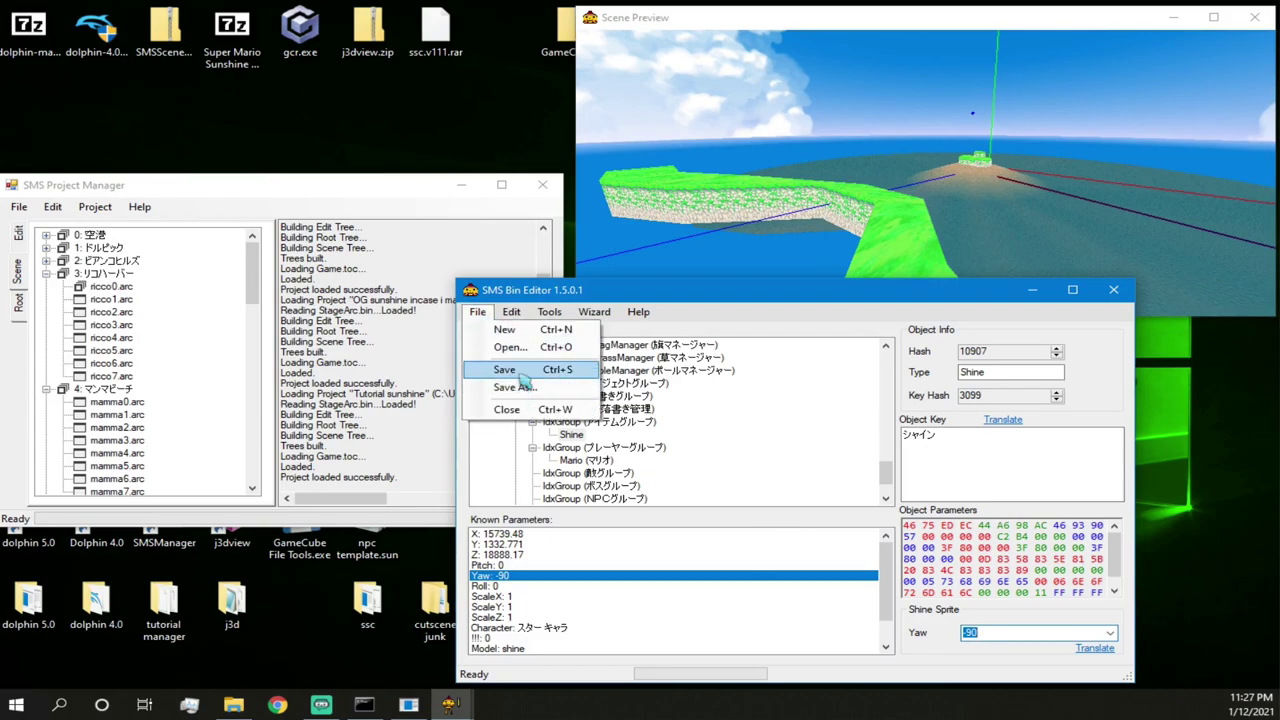
left_click(520, 371)
left_click(478, 311)
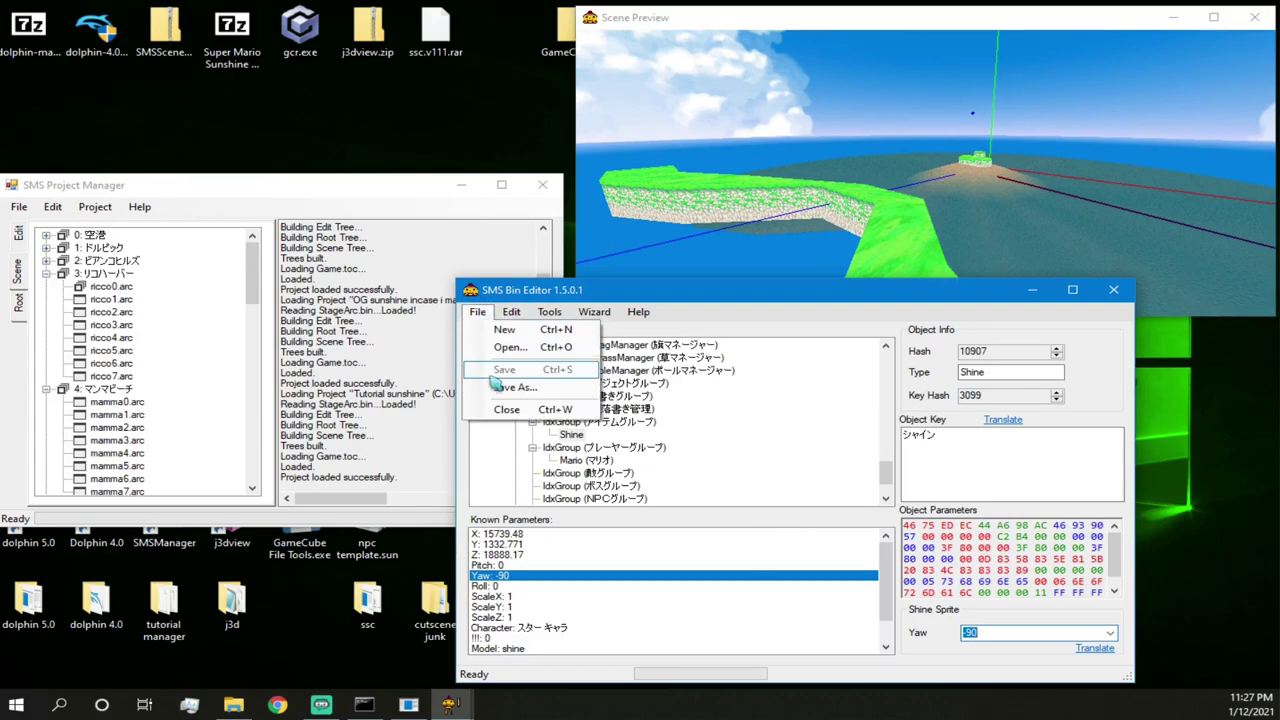
key("Escape")
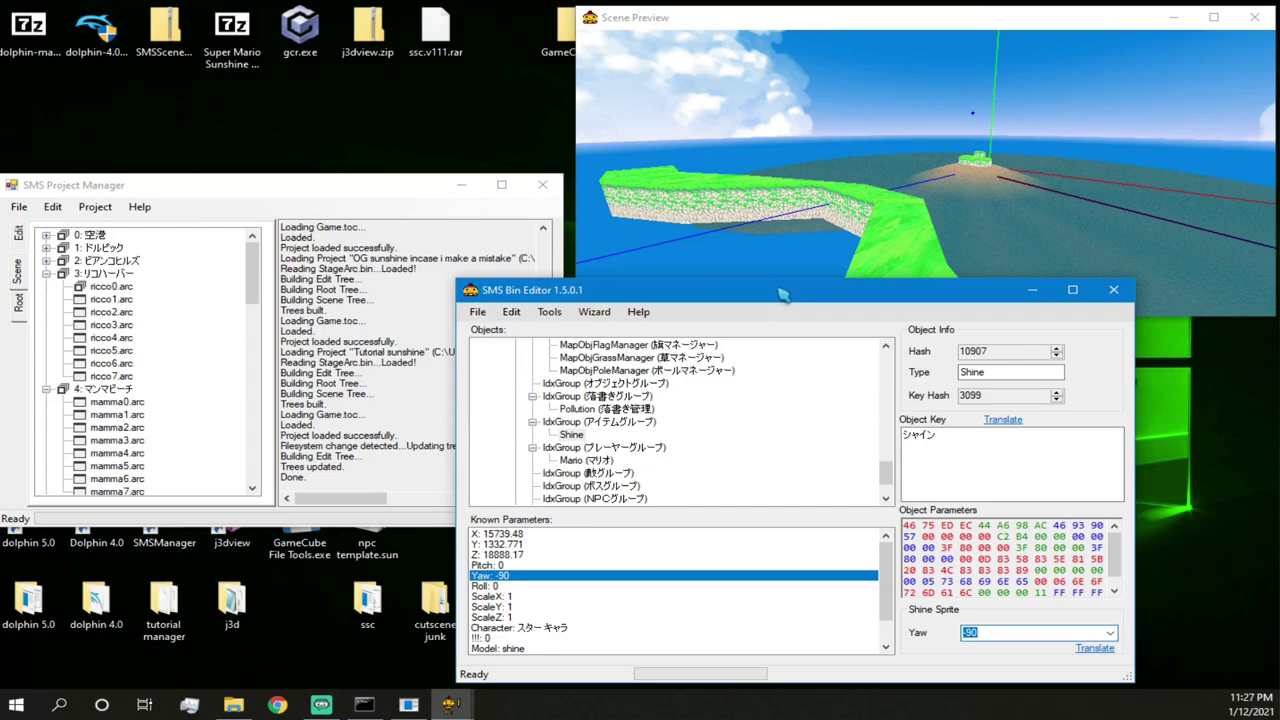
left_click(1113, 290)
- Open the scene bin of airport1.arc from the 空港 stage and arrange the editor and preview windows
right_click(133, 302)
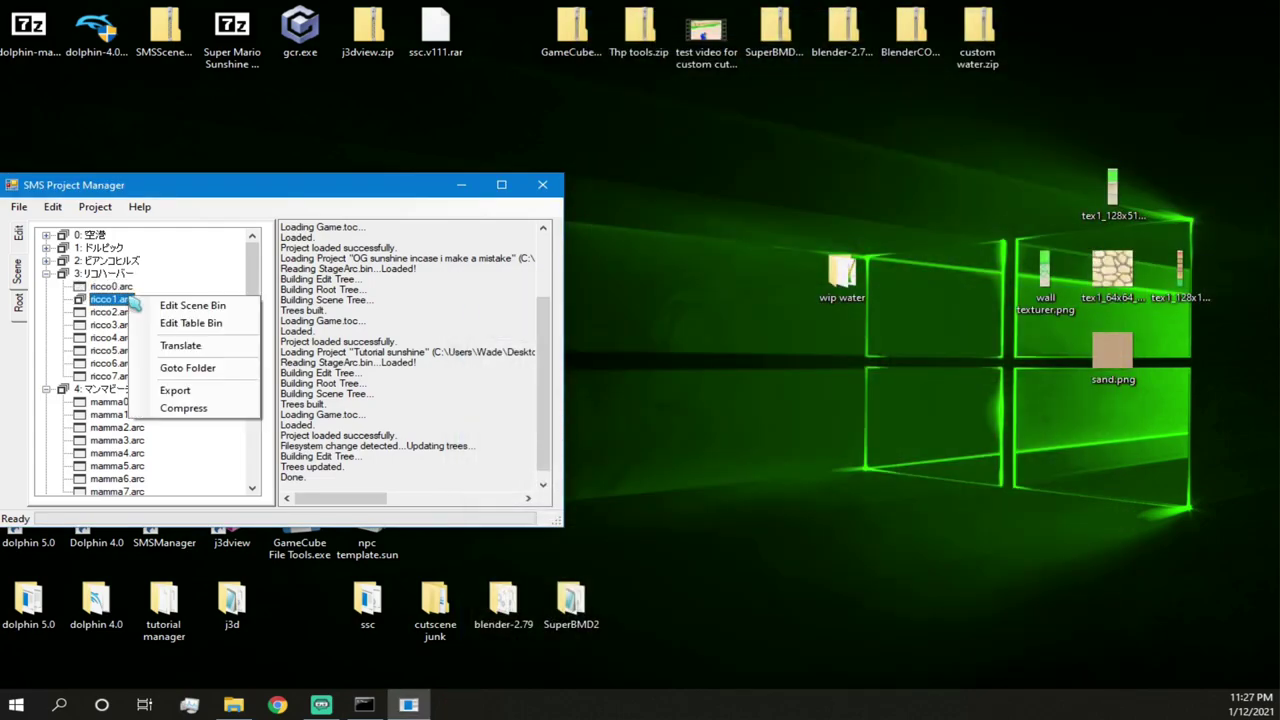
left_click(47, 235)
left_click(105, 249)
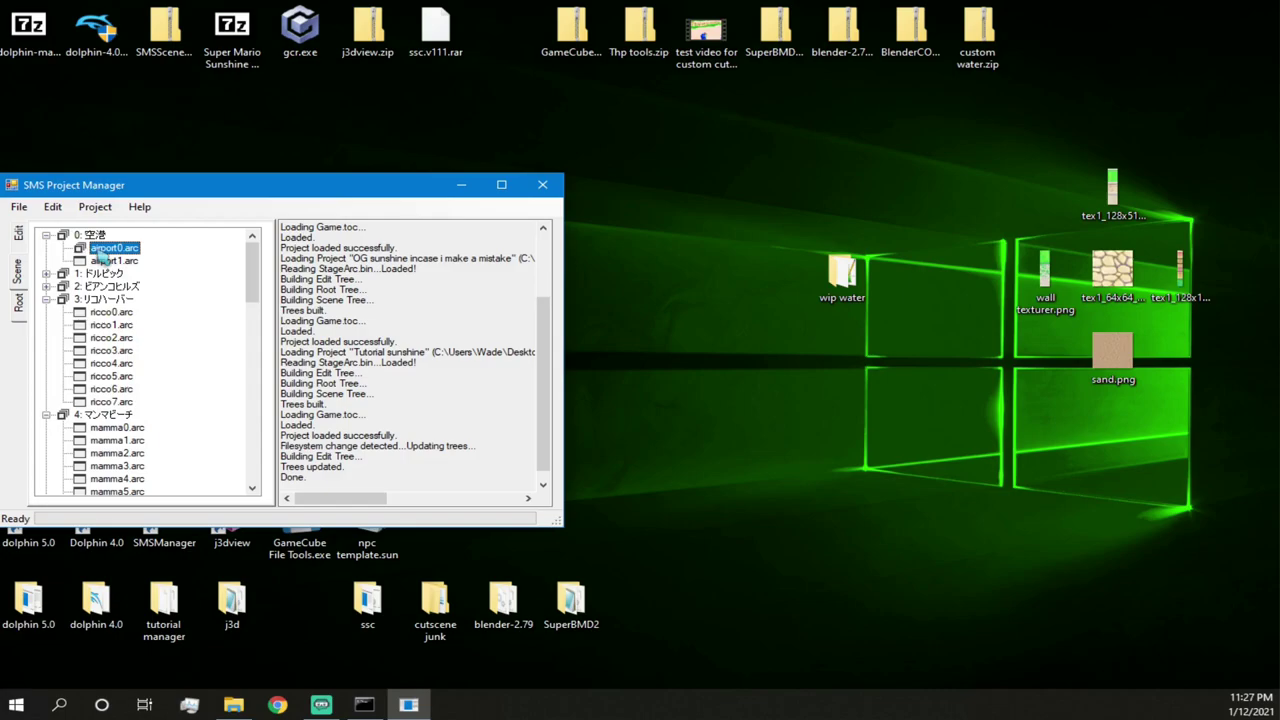
left_click(113, 260)
right_click(113, 260)
left_click(186, 274)
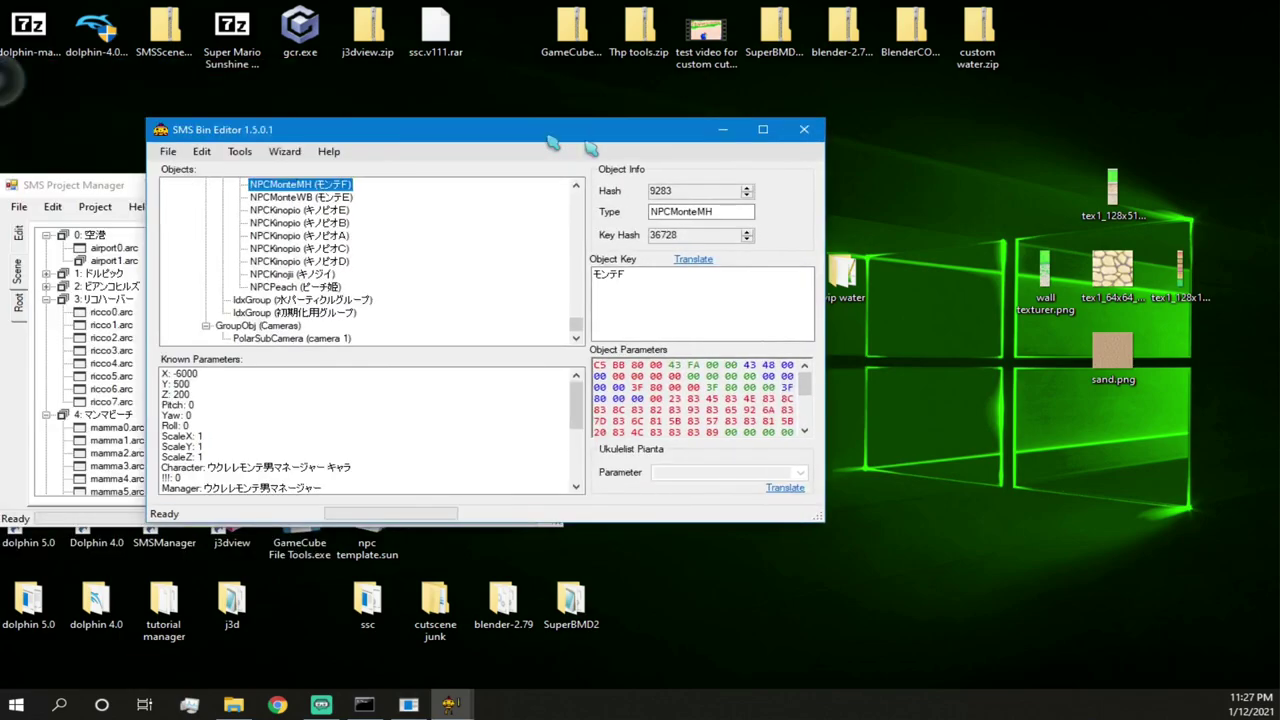
left_click_drag(554, 126, 990, 276)
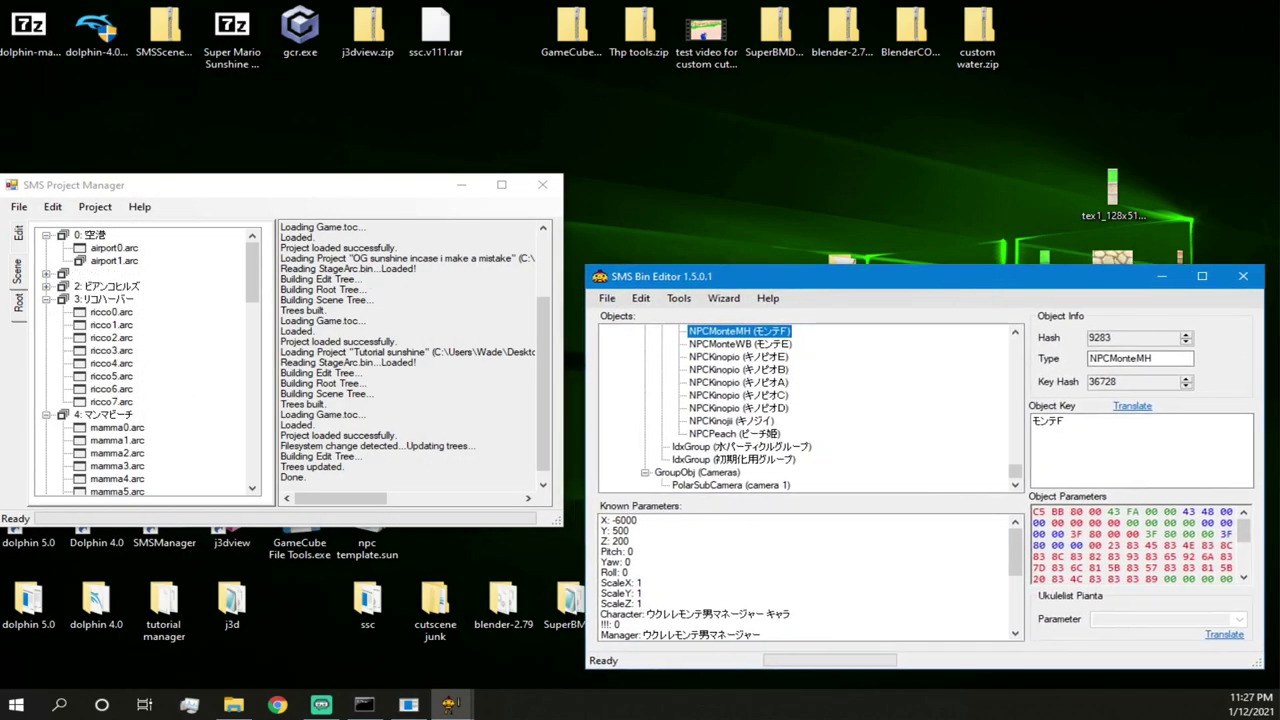
left_click_drag(0, 64, 411, 10)
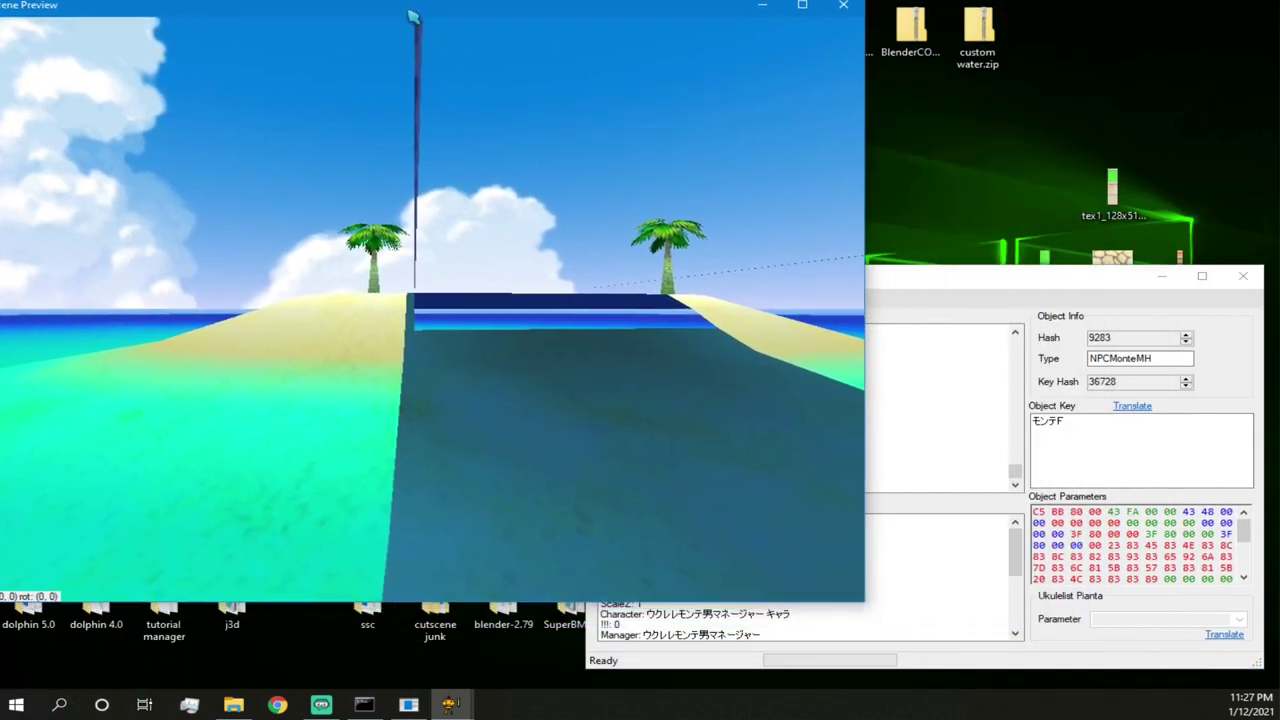
- Select the palm tree standing on the sand beside the stone pier in the scene preview
key("s")
right_click_drag(276, 141, 712, 155)
key("w")
left_click_drag(530, 165, 453, 266)
left_click(486, 248)
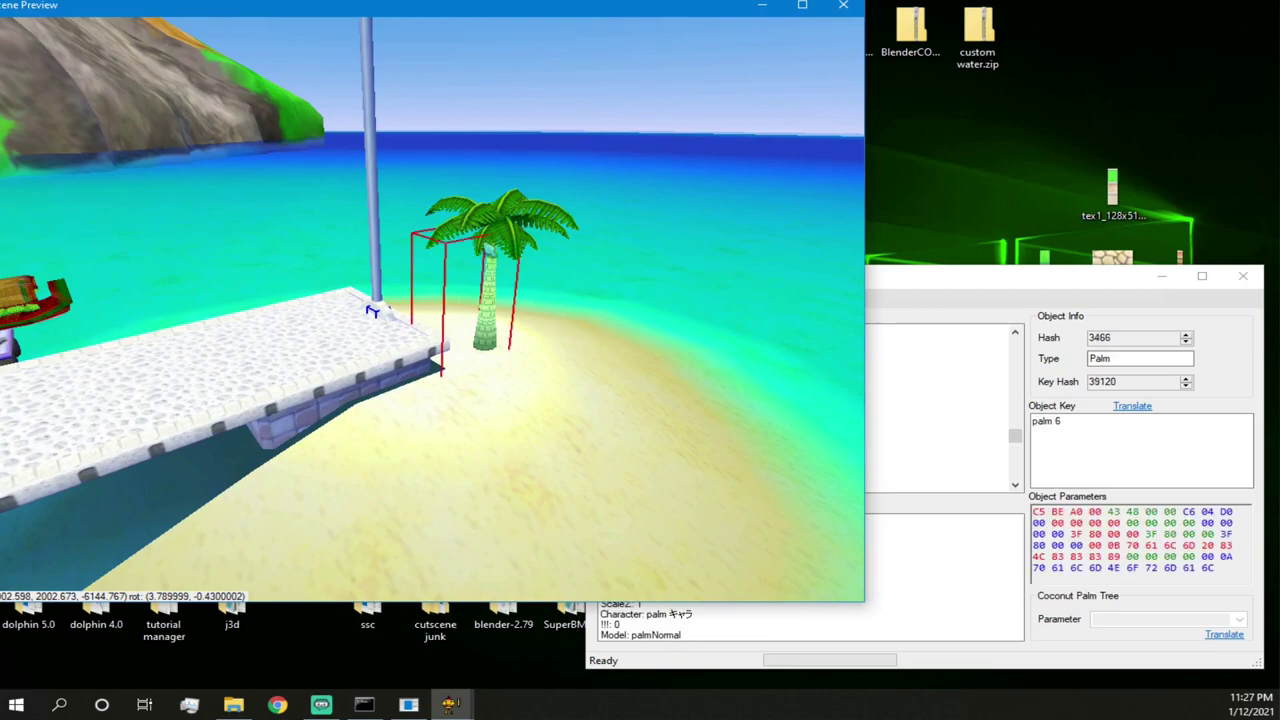
- Copy the selected palm 6 object from the airport1 object tree
left_click(927, 283)
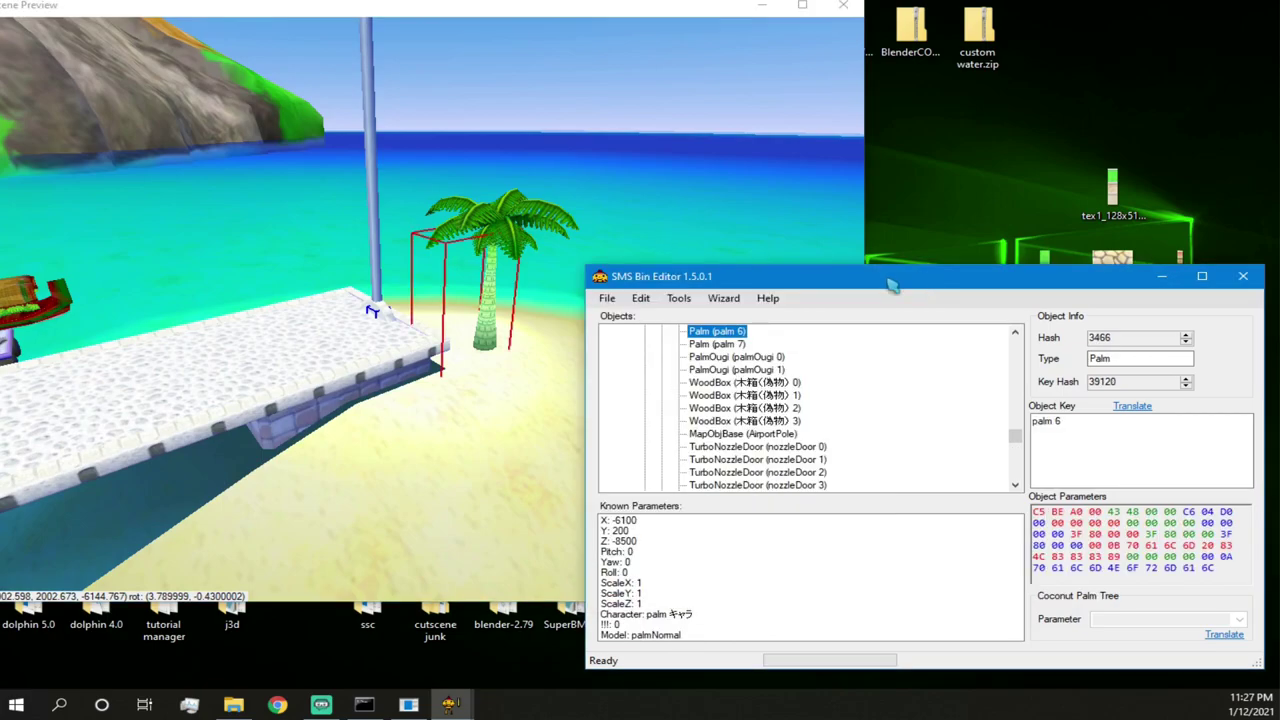
right_click(727, 331)
left_click(778, 340)
right_click(705, 329)
left_click(759, 338)
right_click(733, 334)
left_click(752, 348)
right_click(735, 330)
left_click(770, 338)
- Select the オブジェクトグループ group that holds the palms, and close the airport1 scene
left_click_drag(868, 288, 630, 279)
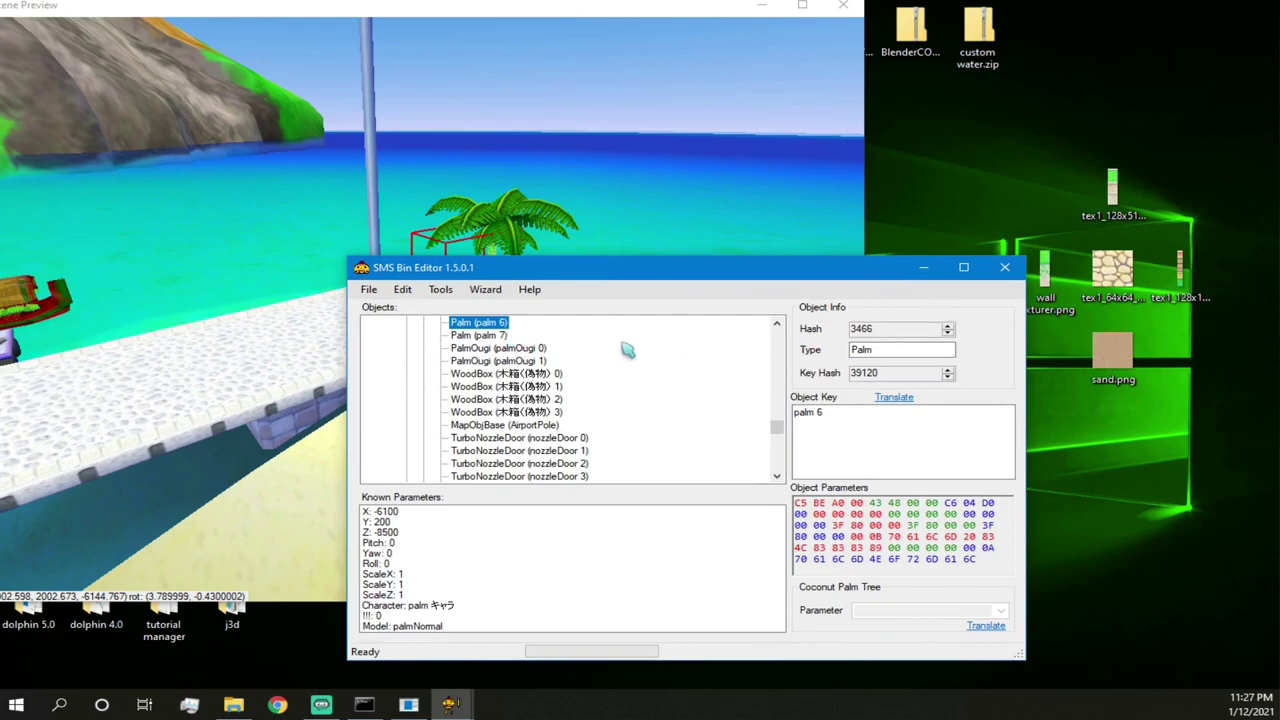
scroll(630, 348, "up", 4)
left_click(525, 362)
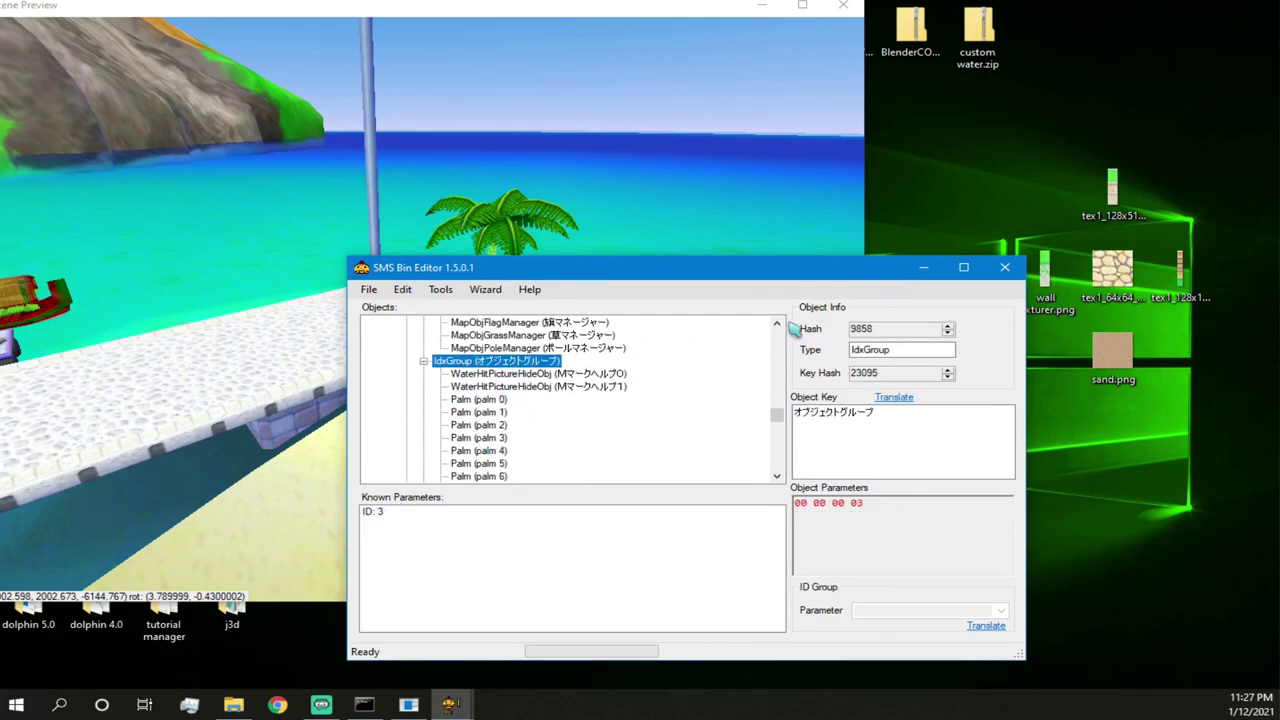
left_click(1005, 267)
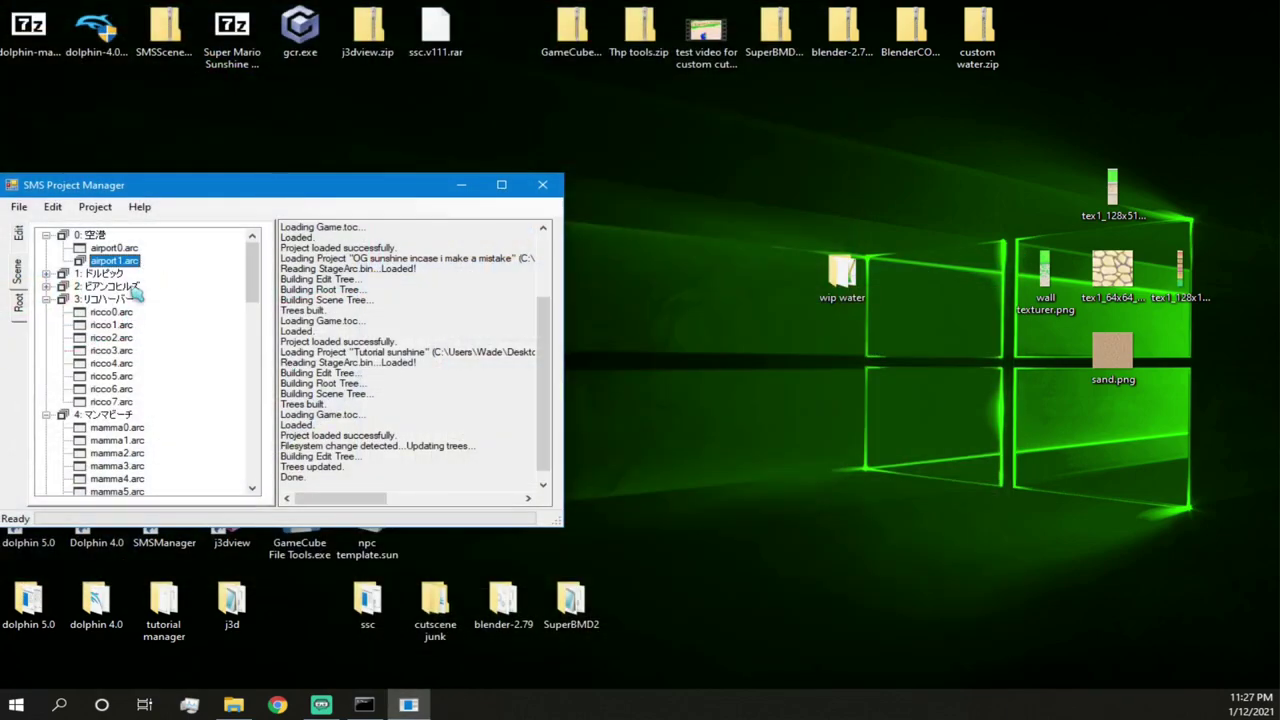
- Open the scene bin of mamma0.arc from the マンマビーチ stage
scroll(133, 415, "down", 1)
left_click(117, 389)
right_click(140, 390)
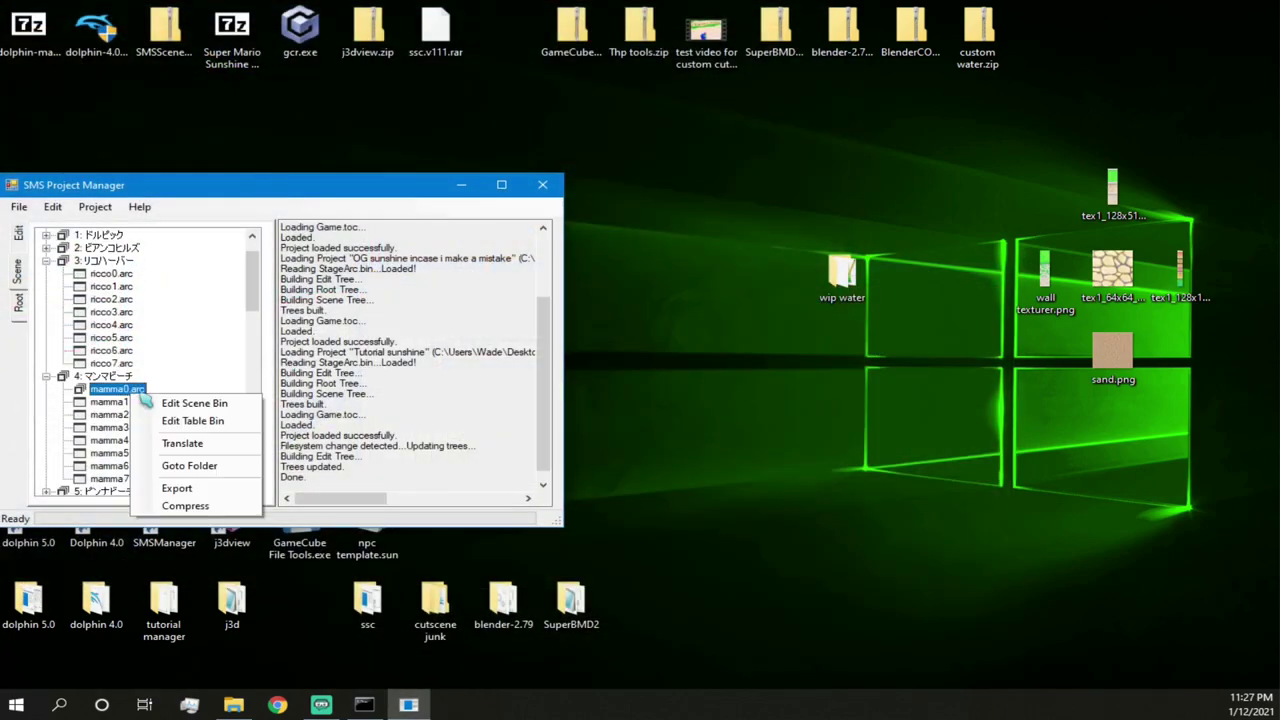
left_click(168, 402)
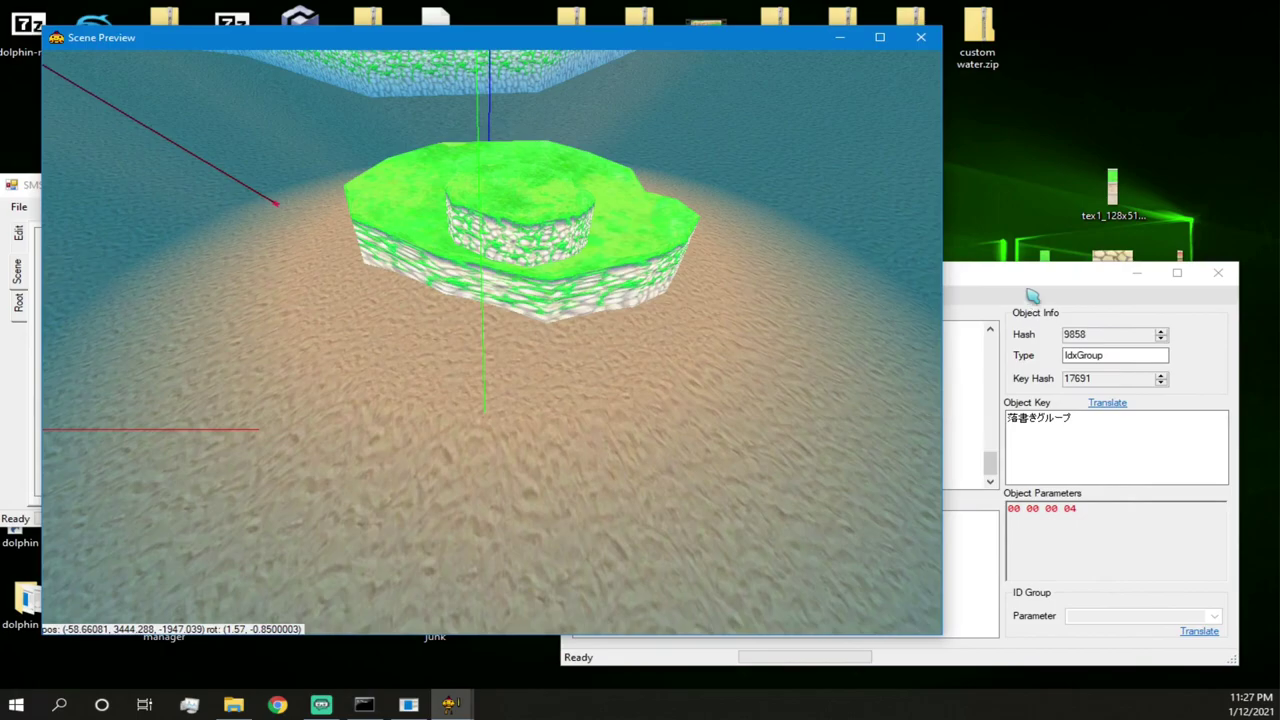
- Paste the copied palm into the オブジェクトグループ group of the mamma0 scene
left_click(1027, 290)
scroll(652, 414, "up", 2)
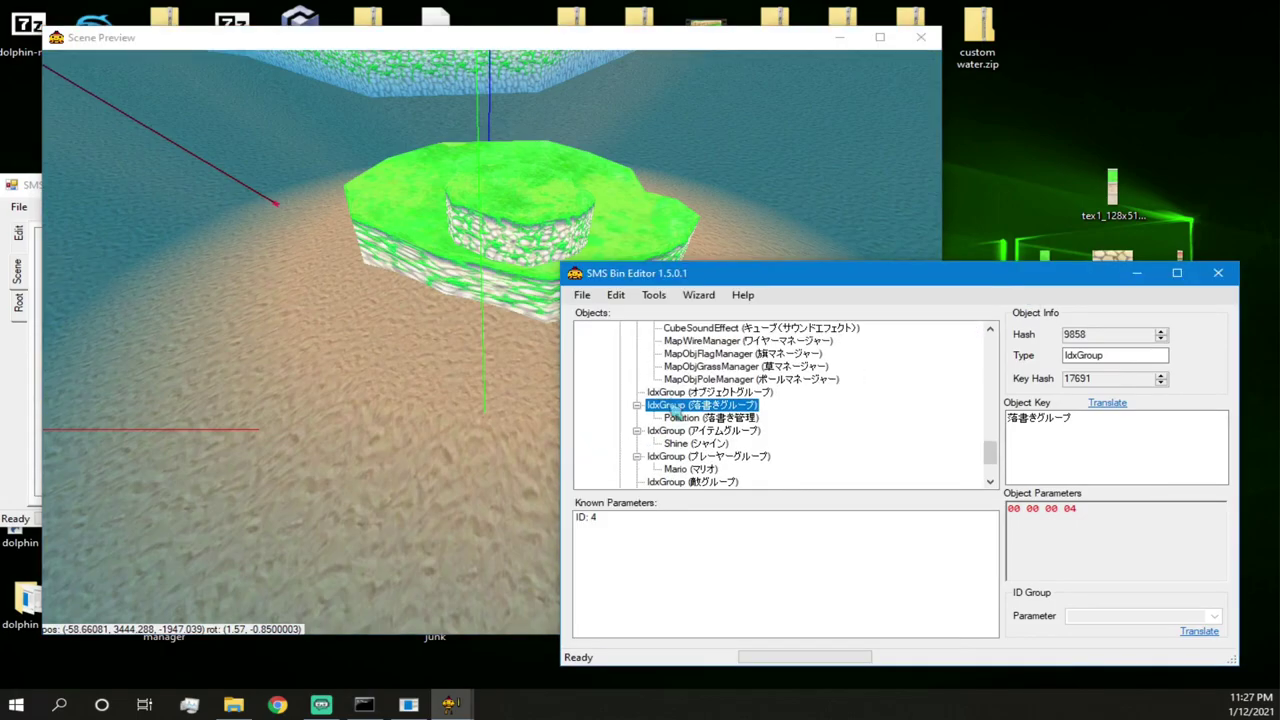
left_click(679, 392)
right_click(680, 402)
left_click(709, 423)
left_click(720, 578)
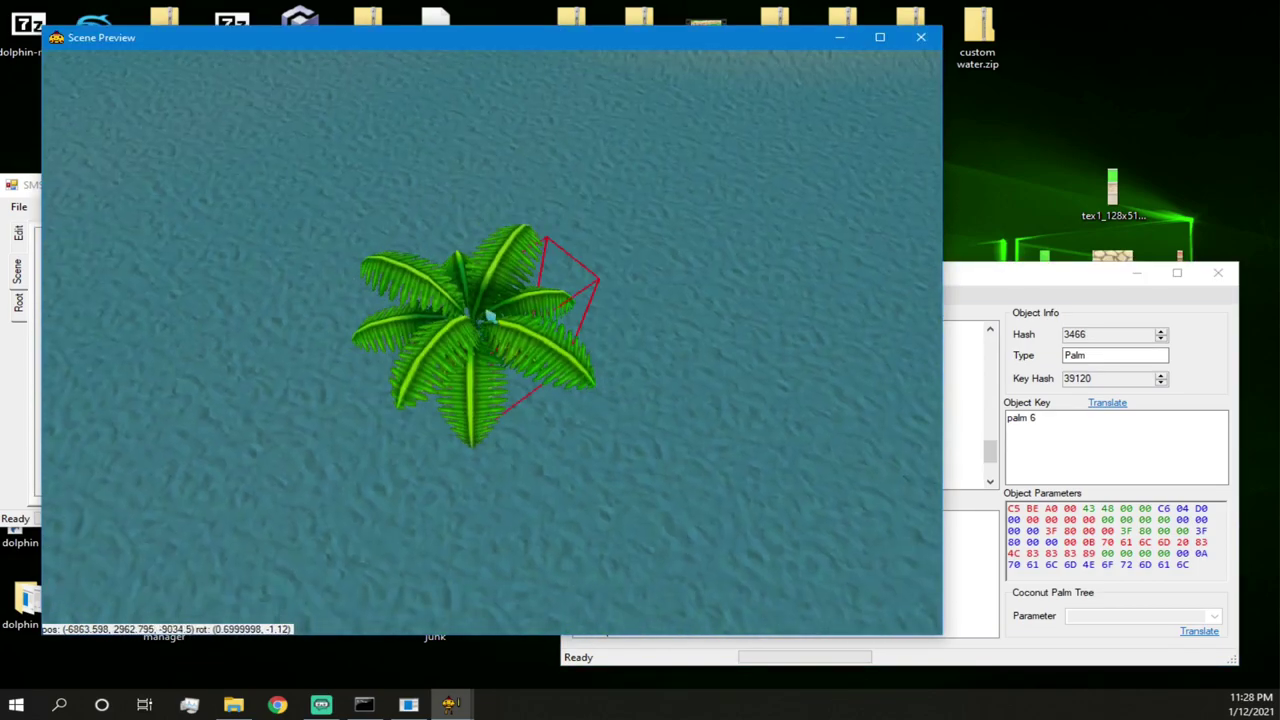
- Move the pasted palm from the seabed over to the curved green path in the scene preview
scroll(483, 320, "down", 10)
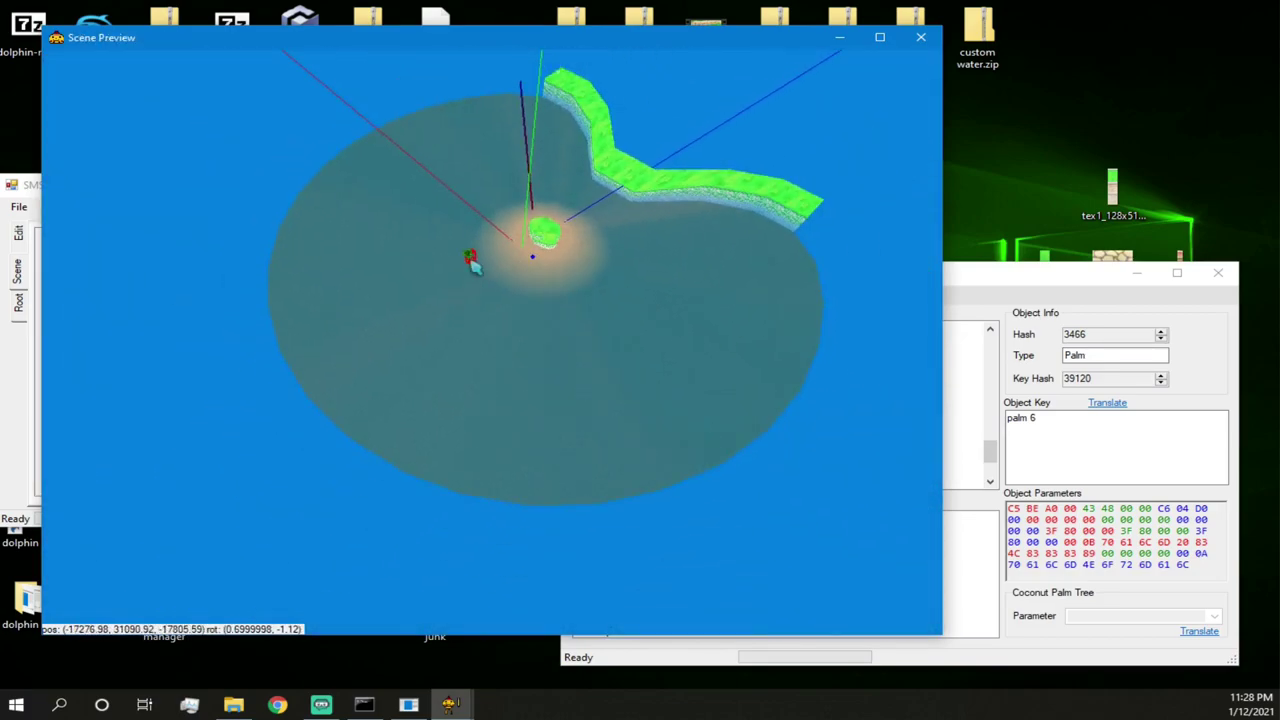
scroll(587, 187, "up", 1)
right_click_drag(574, 214, 607, 246)
scroll(610, 157, "up", 2)
scroll(589, 197, "up", 8)
scroll(606, 127, "up", 8)
scroll(607, 246, "down", 2)
scroll(491, 342, "down", 10)
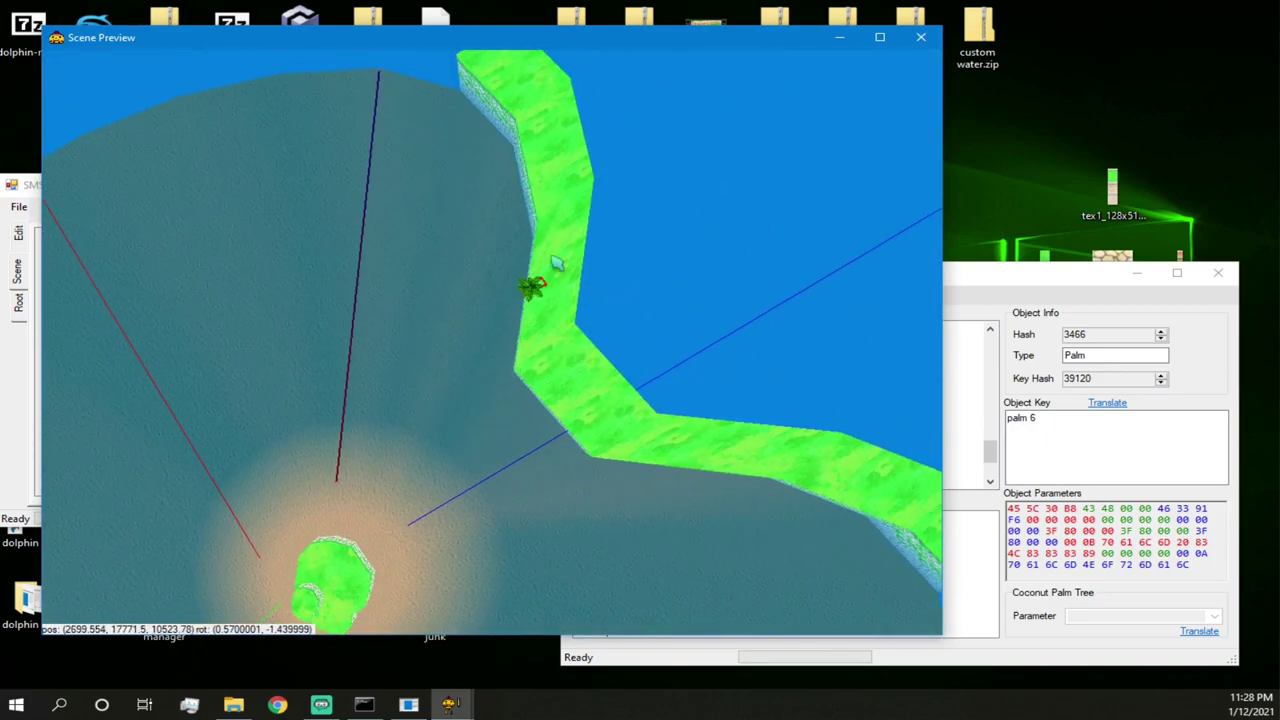
left_click_drag(563, 227, 563, 227)
scroll(563, 216, "up", 12)
right_click_drag(563, 227, 598, 161)
scroll(465, 416, "up", 8)
right_click_drag(460, 376, 493, 335)
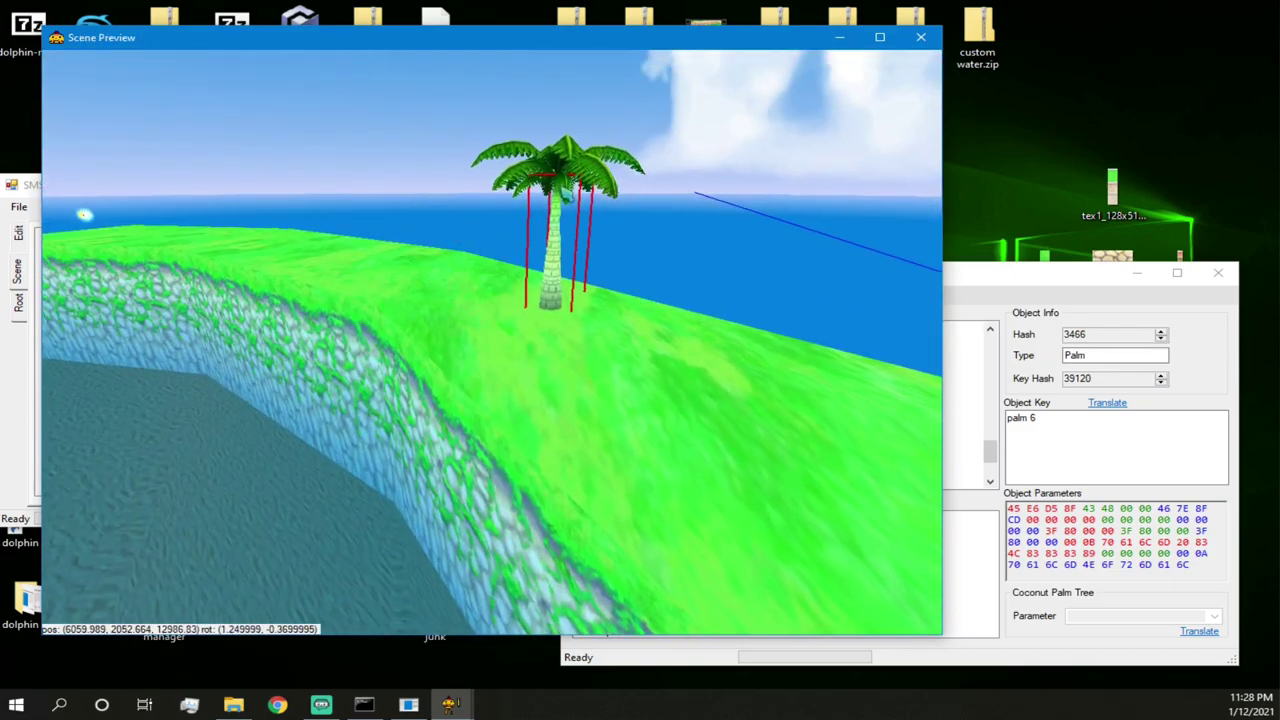
- Adjust the palm's position on the green path to about X 6521, Y 1016, Z 16524
right_click_drag(583, 197, 492, 334)
scroll(409, 282, "down", 10)
scroll(464, 300, "up", 2)
scroll(526, 232, "up", 3)
scroll(512, 190, "up", 4)
scroll(528, 235, "up", 4)
scroll(534, 236, "down", 7)
- Save the mamma0 scene with the added palm and close the bin editor
left_click(990, 291)
left_click(581, 295)
left_click(581, 295)
left_click(581, 295)
left_click(609, 353)
left_click(581, 295)
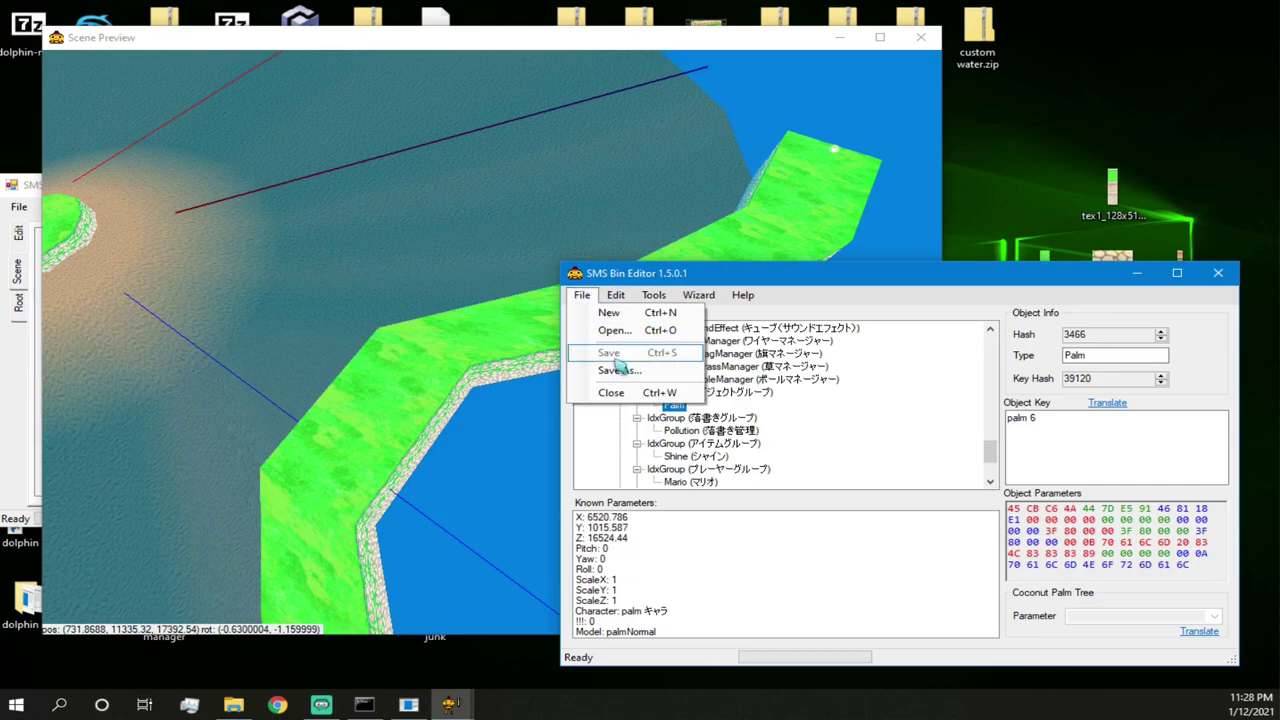
left_click(848, 293)
left_click_drag(845, 280, 631, 267)
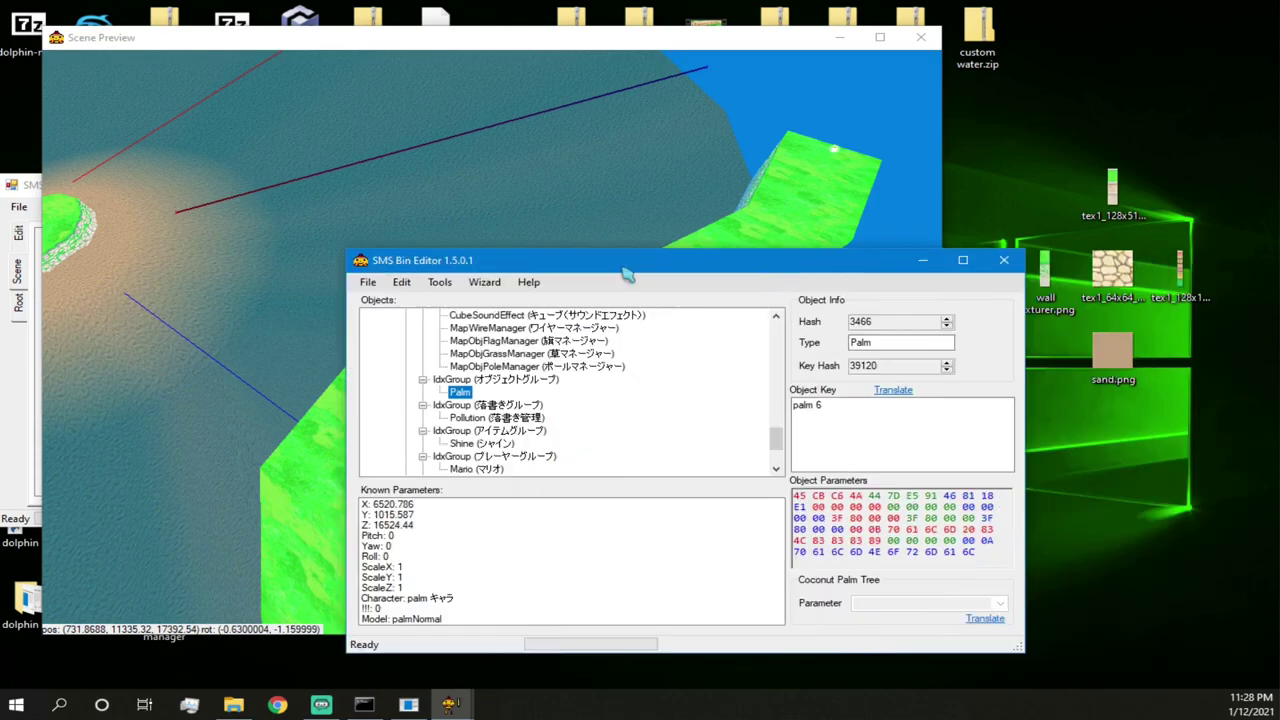
left_click(1004, 260)
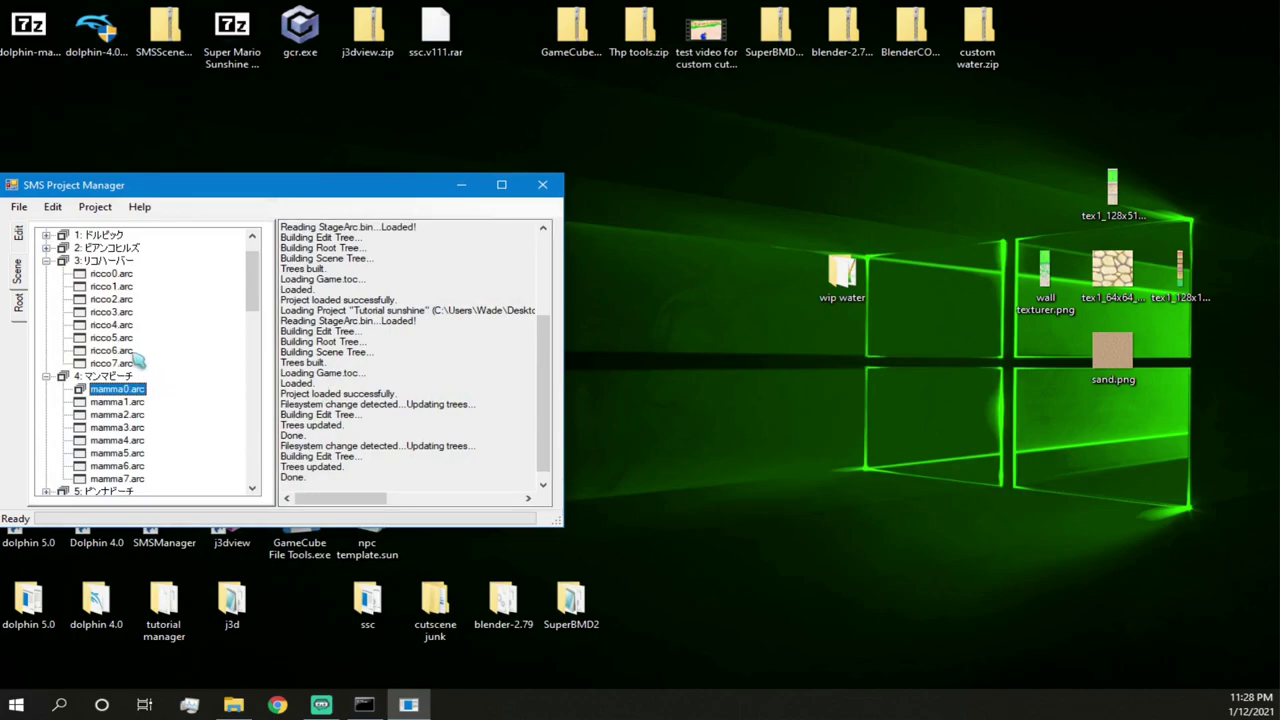
- Open the airport1 scene folder in File Explorer and view the files in its mapobj subfolder
scroll(125, 289, "up", 1)
right_click(128, 261)
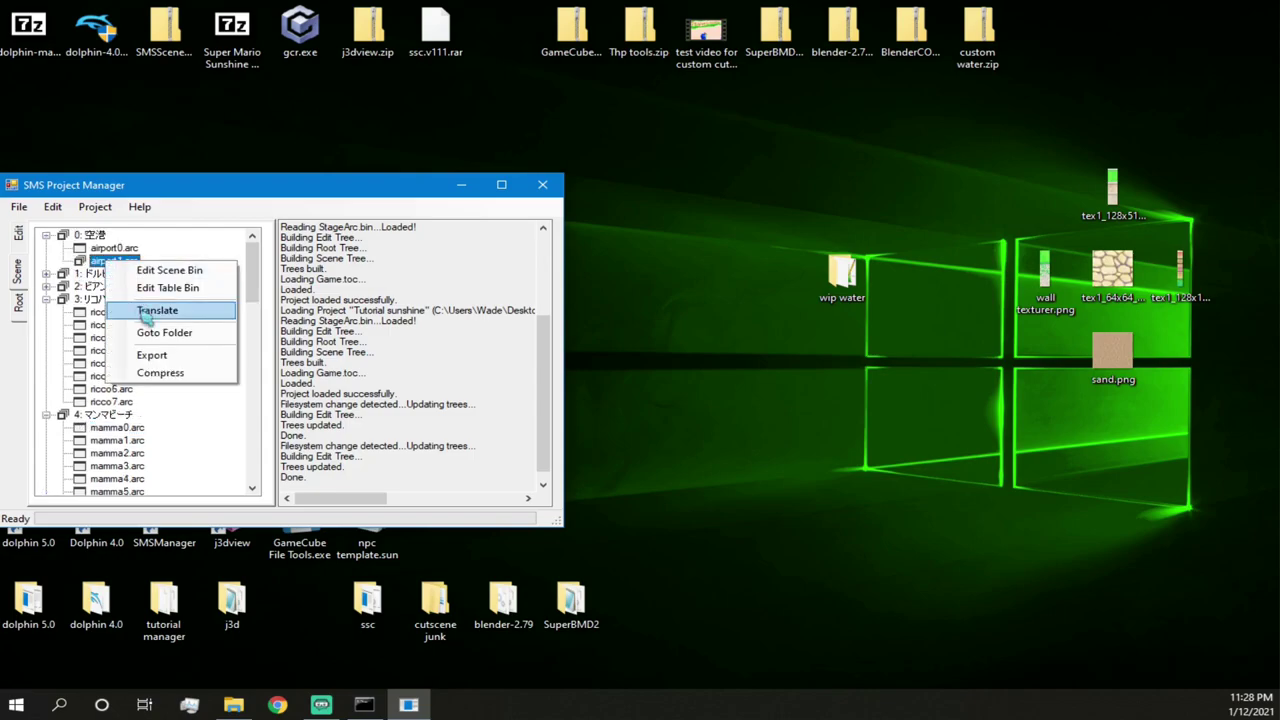
left_click(148, 333)
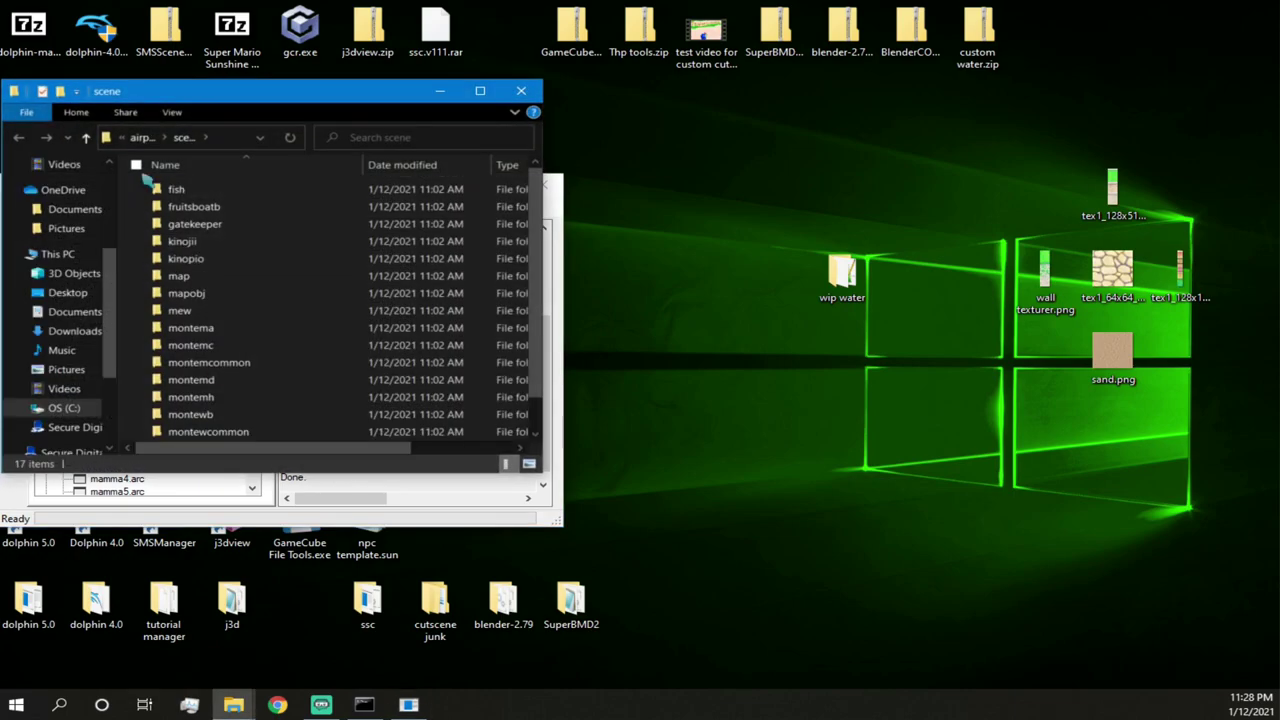
left_click_drag(228, 99, 828, 169)
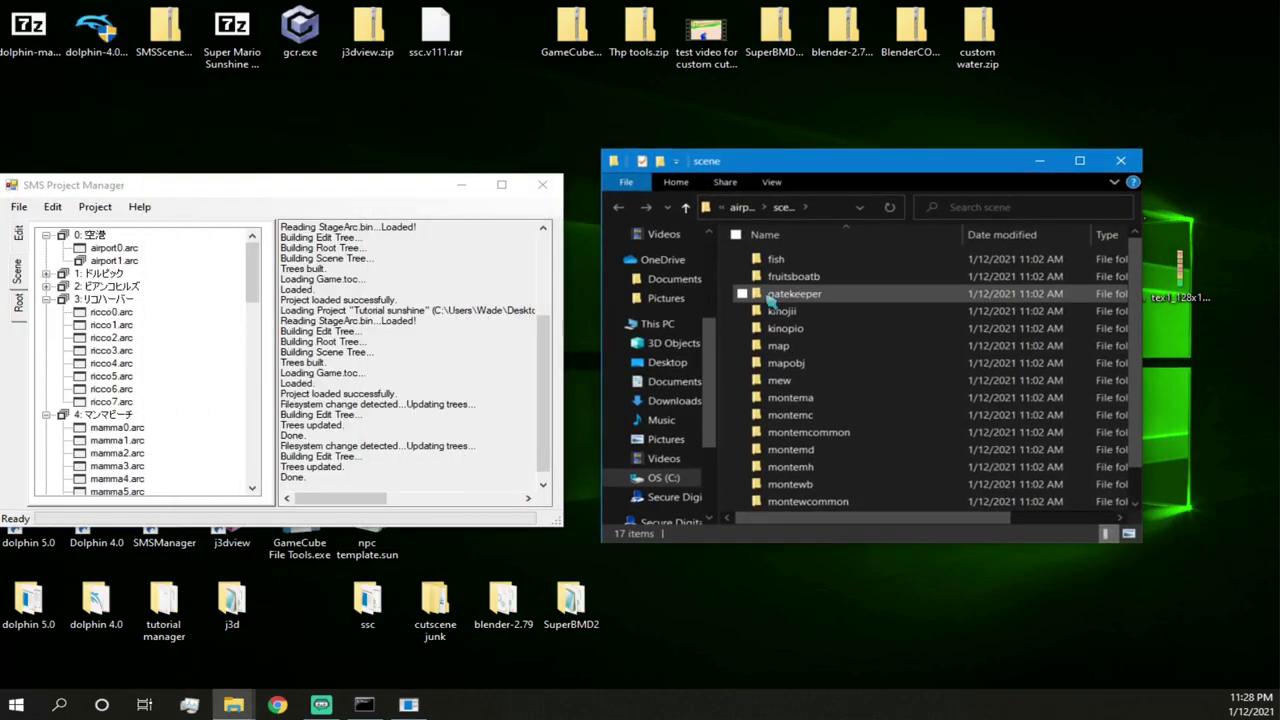
double_click(790, 364)
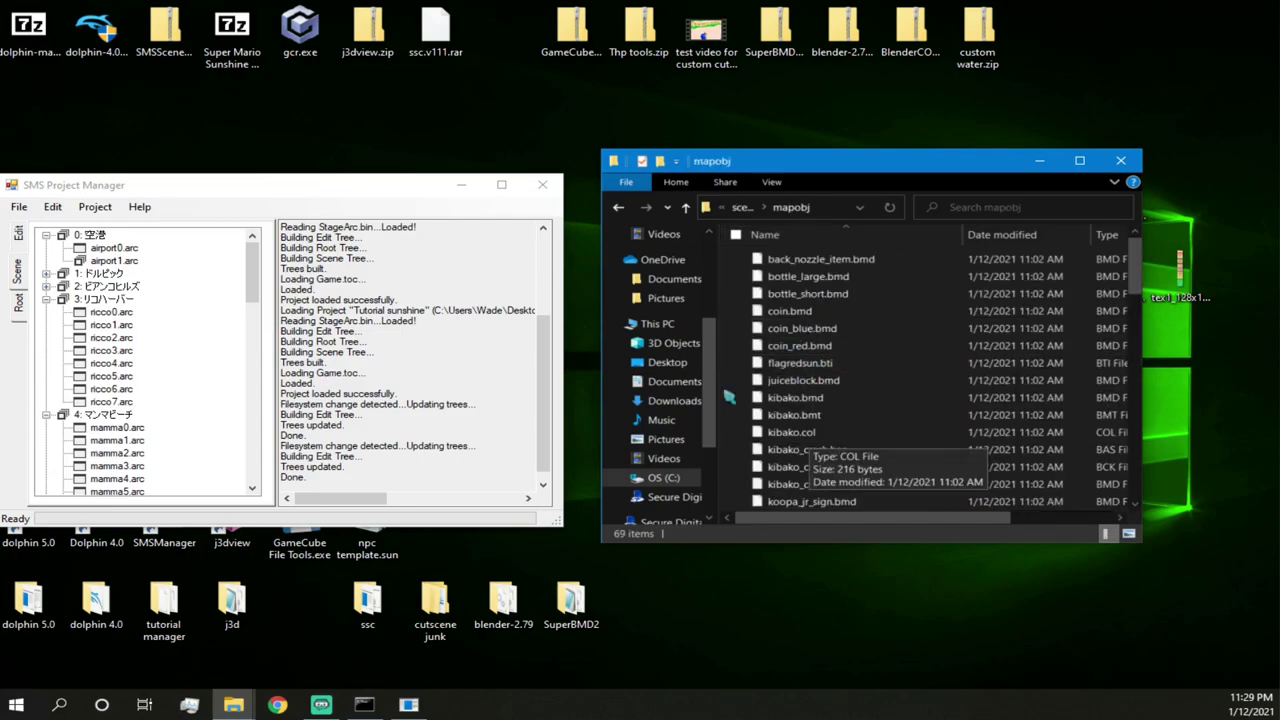
- Go back up to the project's main scene folder and open the airport1 folder from there
left_click(685, 207)
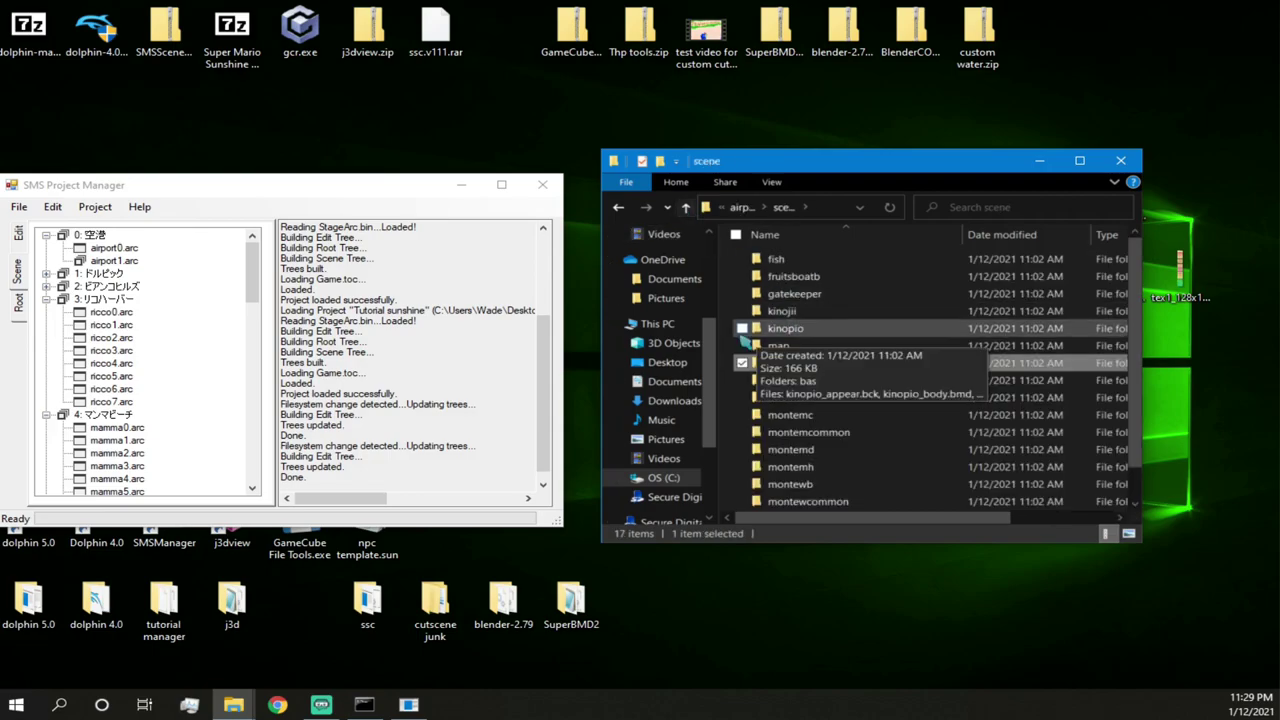
left_click(797, 212)
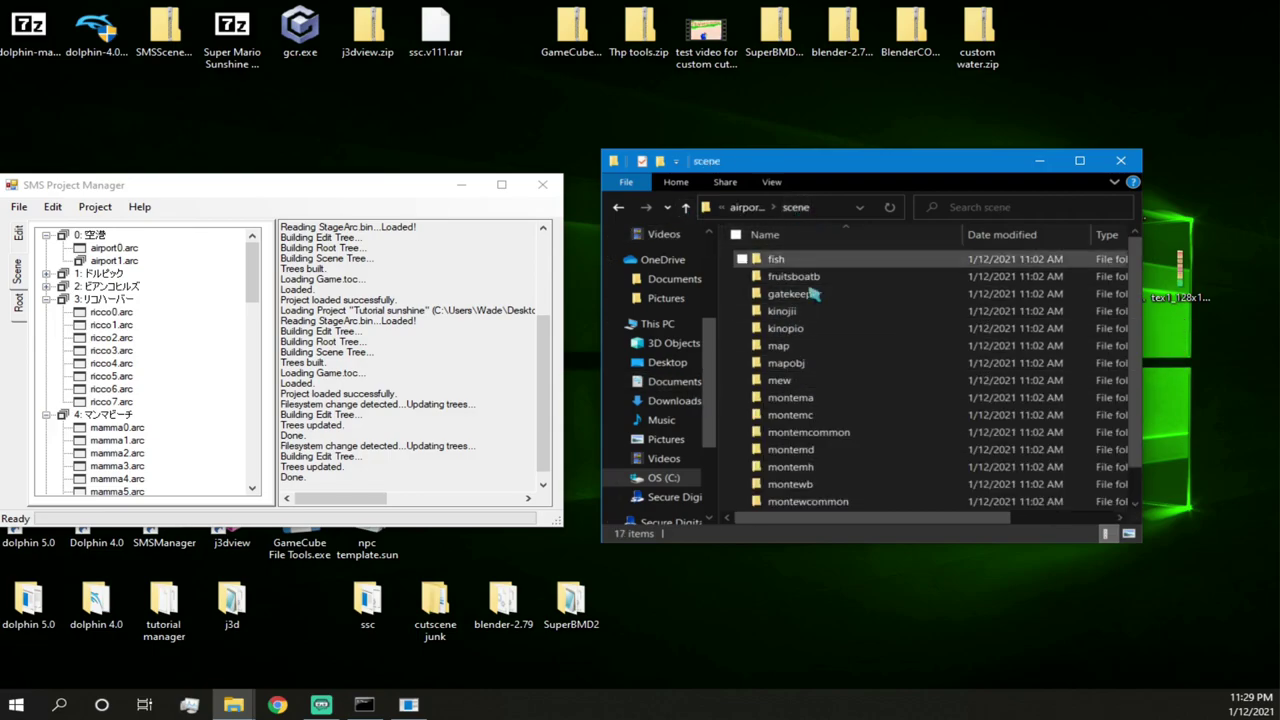
left_click(741, 208)
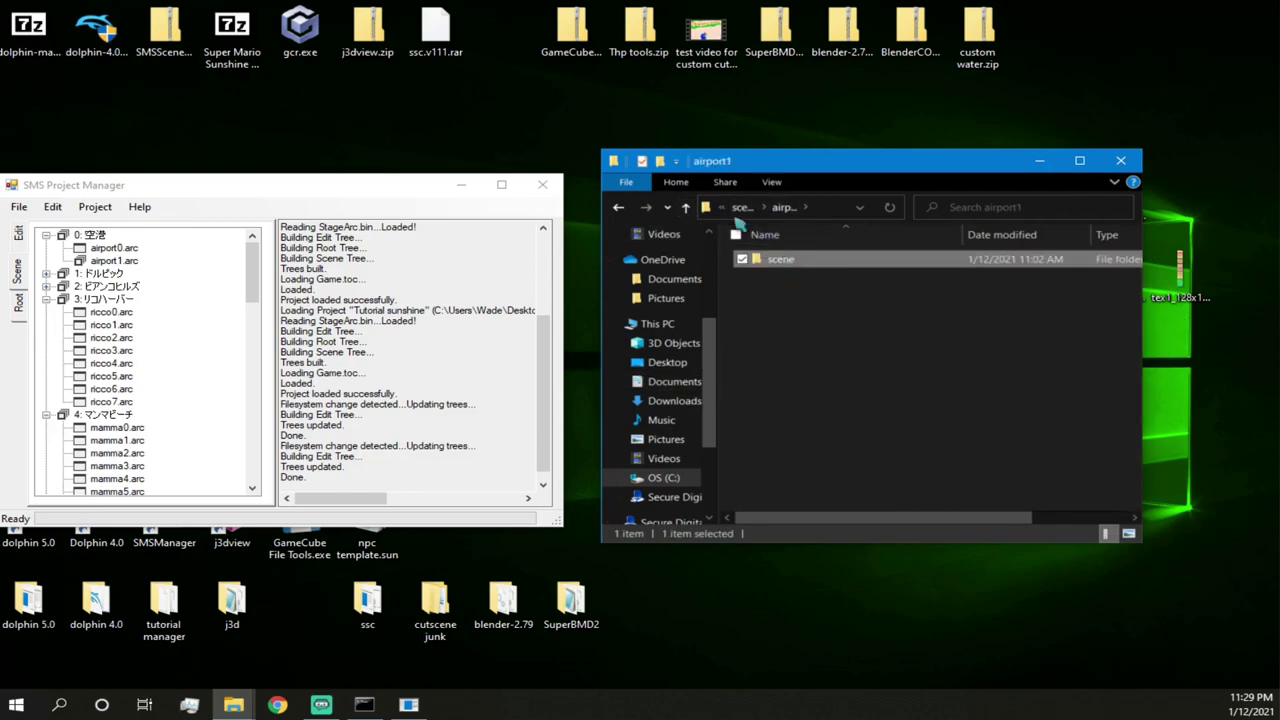
left_click(741, 207)
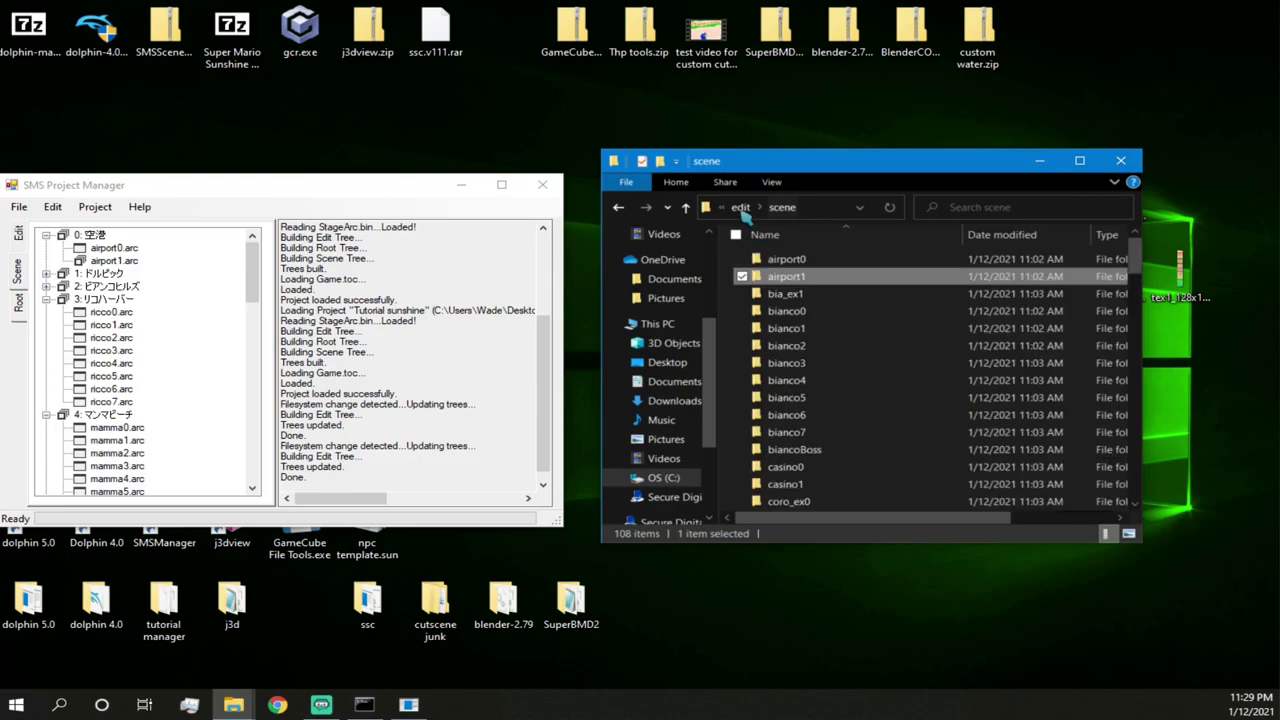
double_click(785, 281)
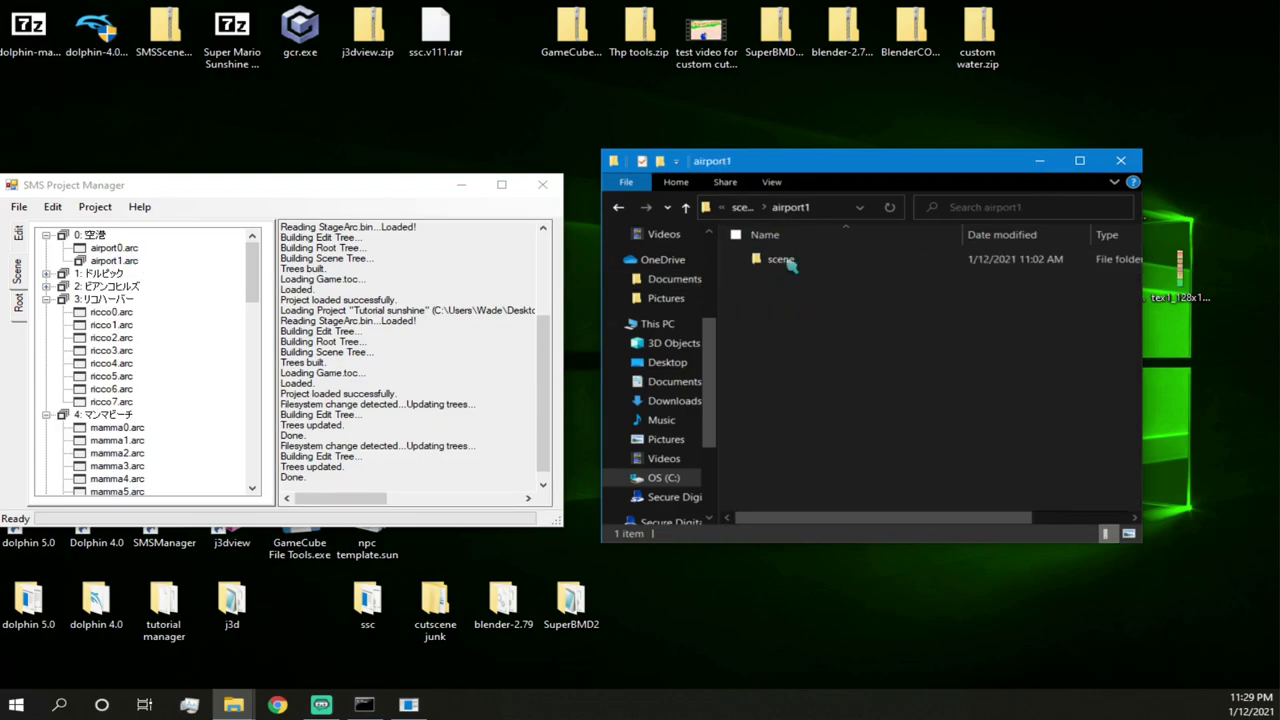
- Look through airport1's scene folder, including its mapobj and nested map subfolders, and close the File Explorer window
double_click(785, 260)
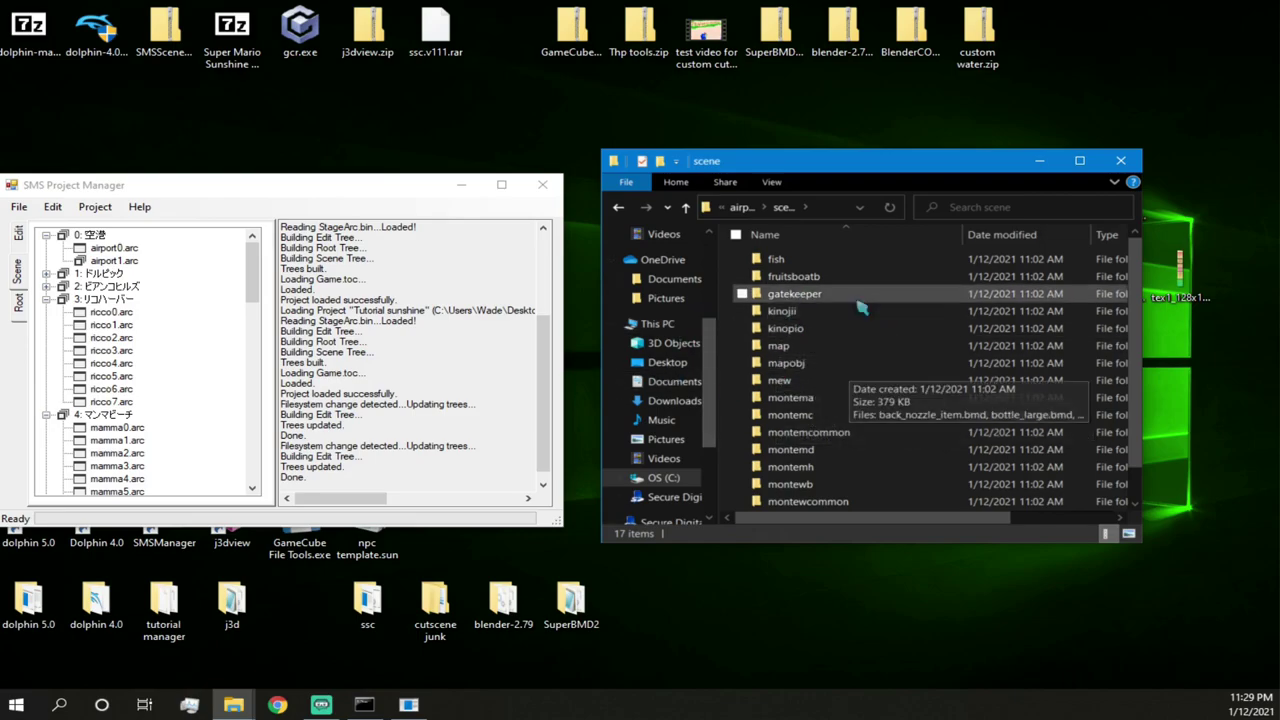
double_click(813, 368)
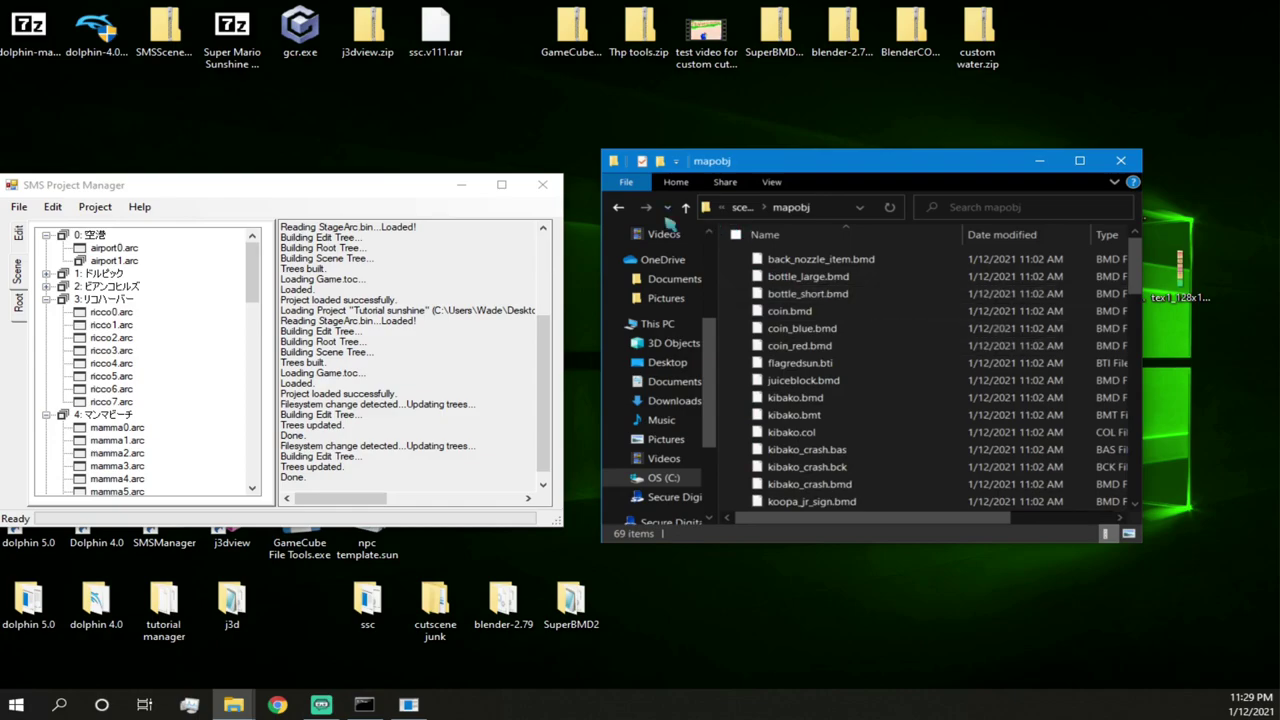
left_click(686, 207)
double_click(872, 355)
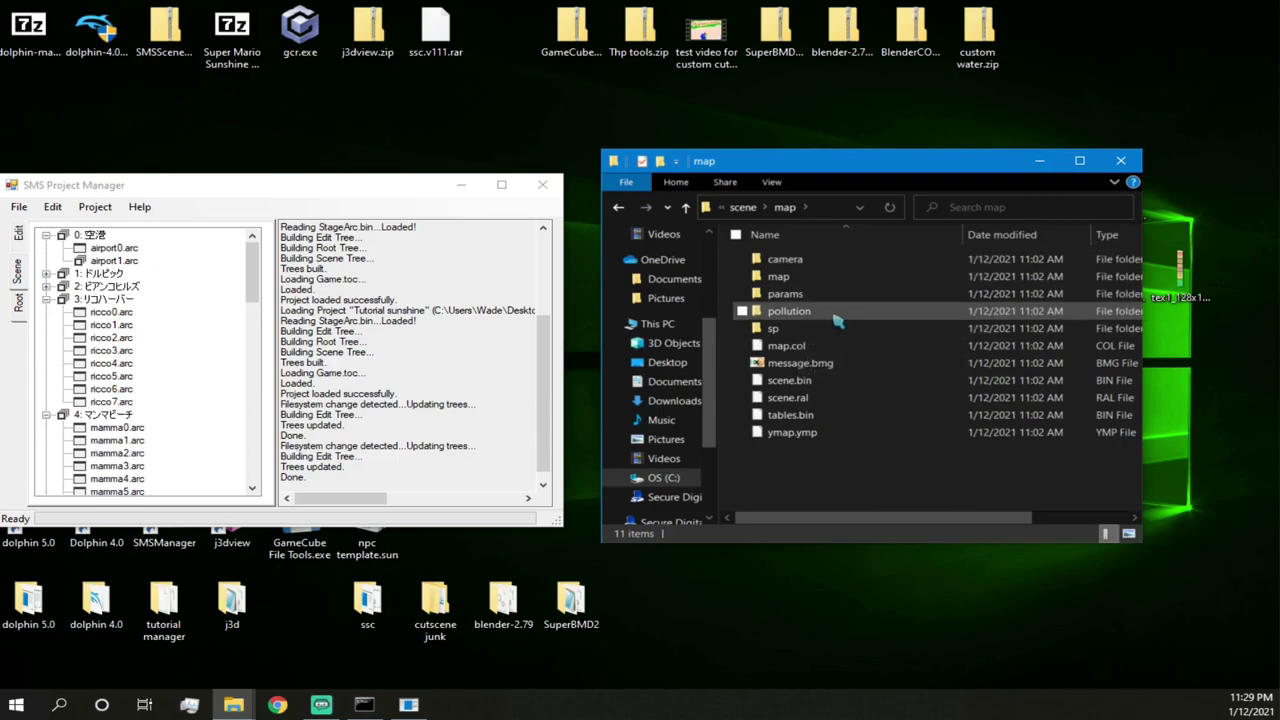
double_click(800, 277)
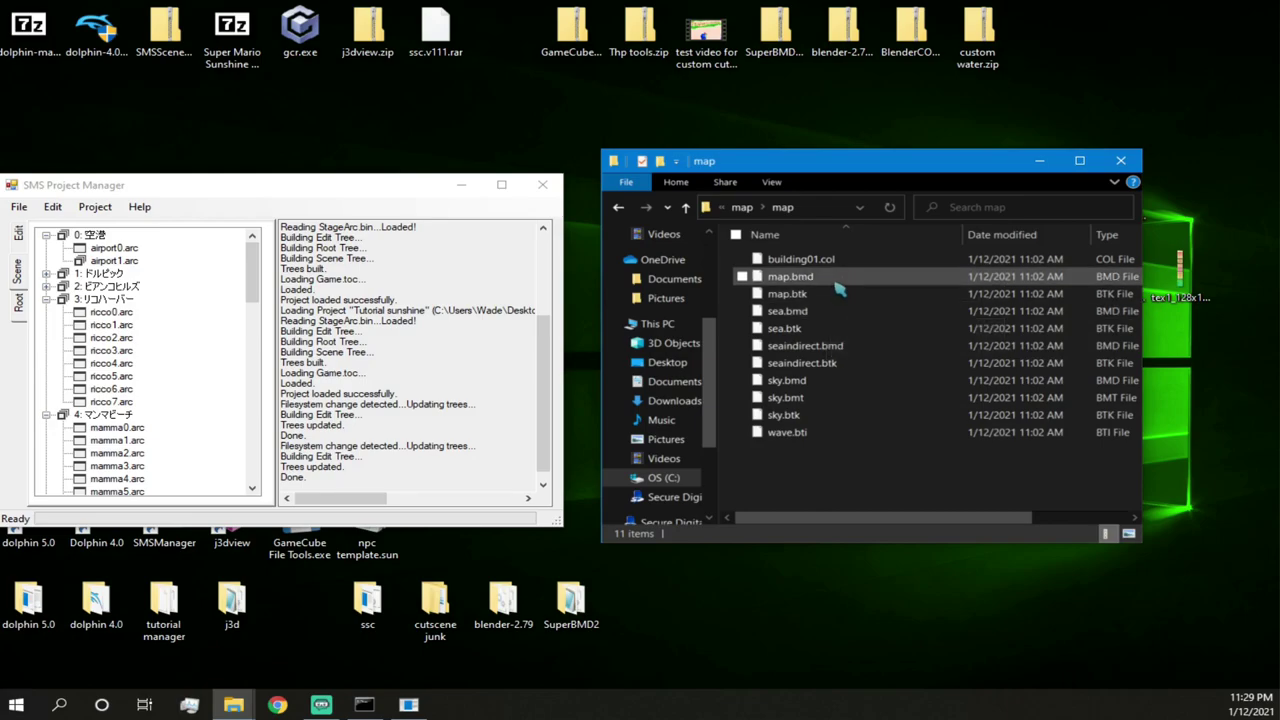
left_click(686, 208)
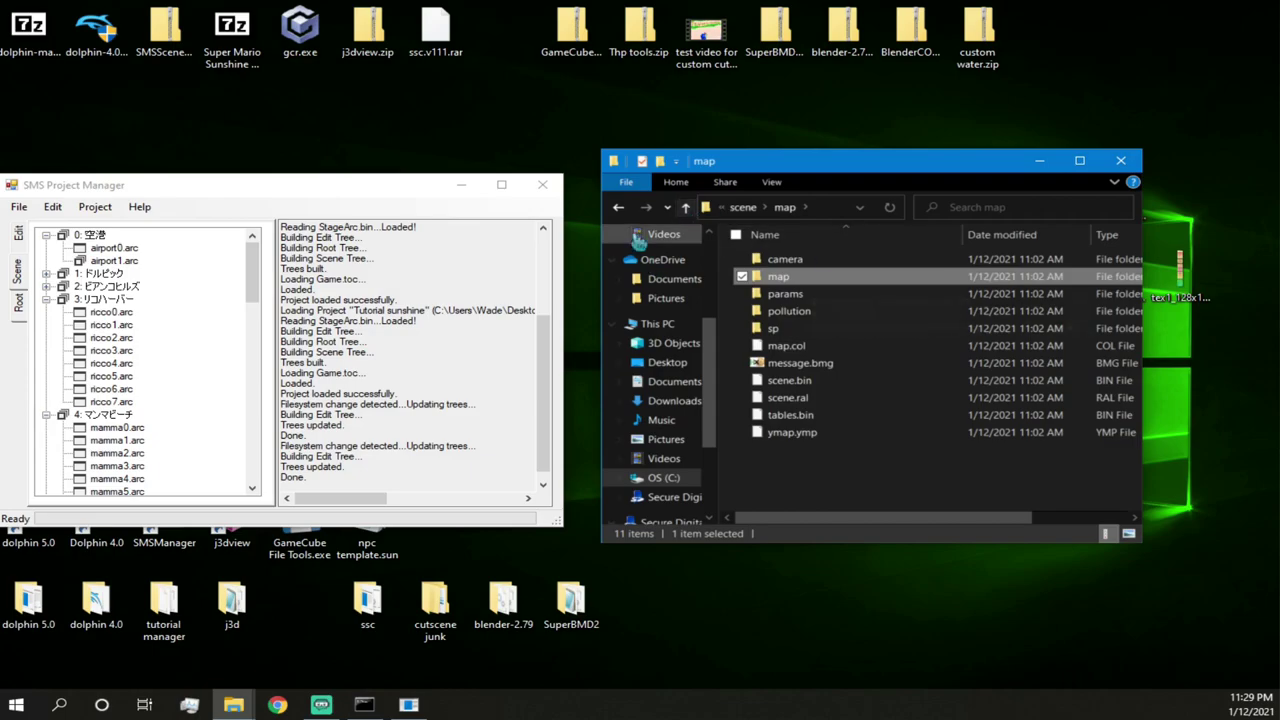
left_click(1122, 162)
- Go to the airport1.arc folder from SMS Project Manager and locate the palmnormal files in its mapobj subfolder
left_click(120, 260)
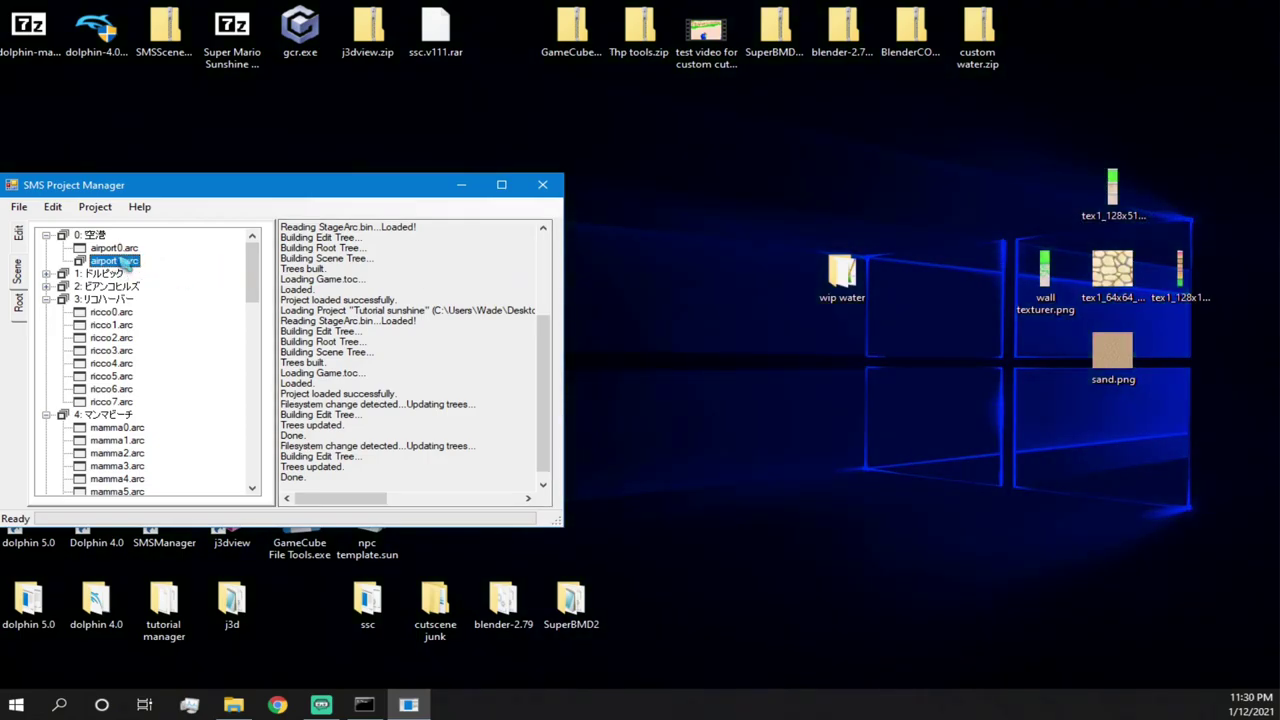
right_click(125, 260)
left_click(205, 339)
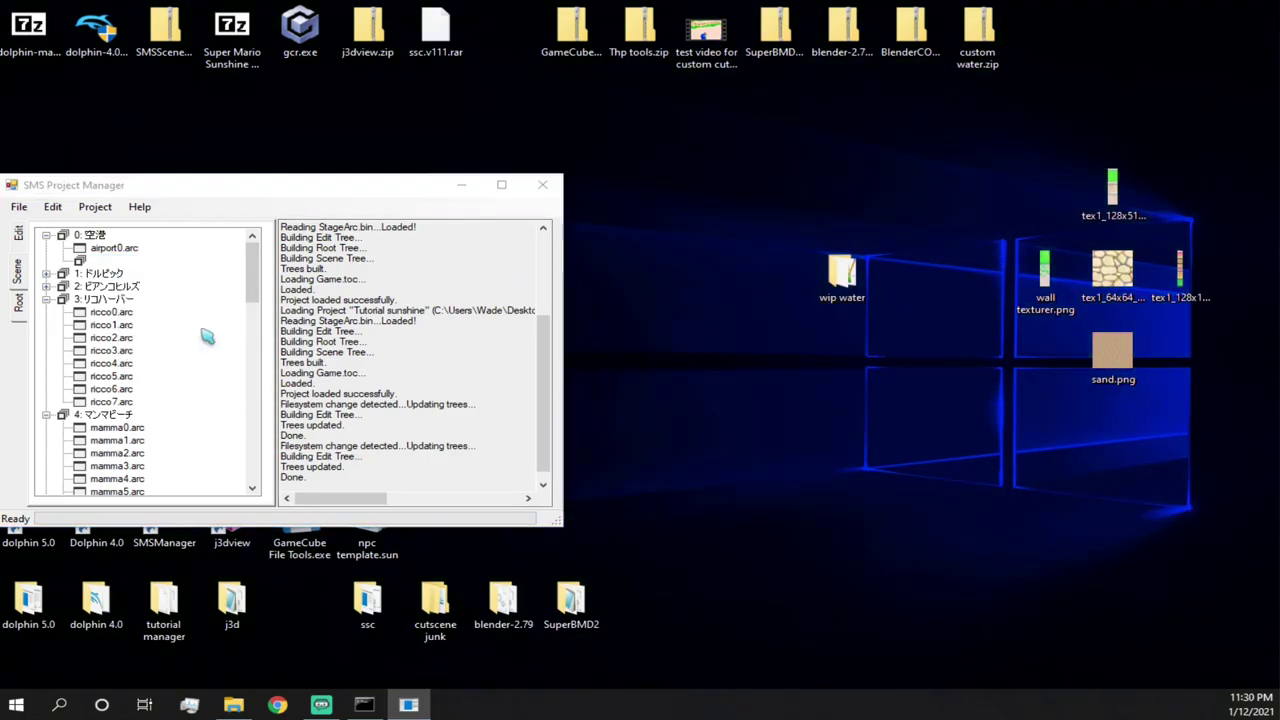
left_click(816, 363)
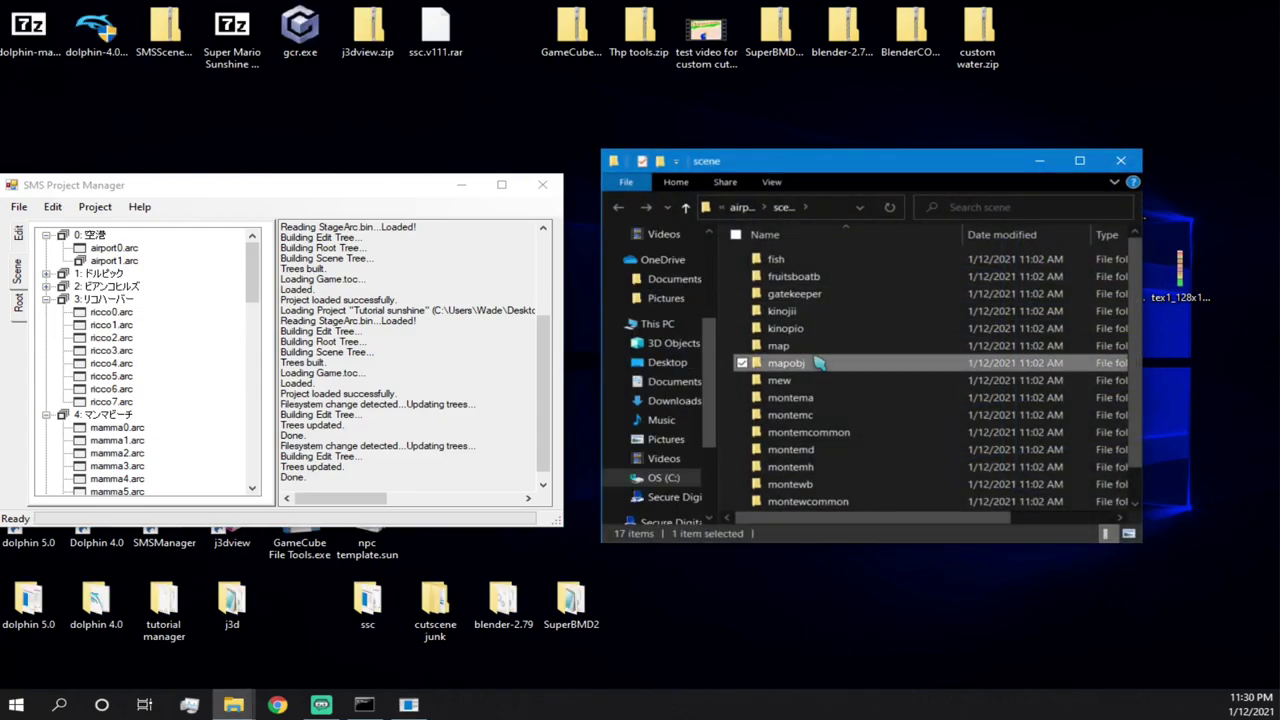
double_click(816, 363)
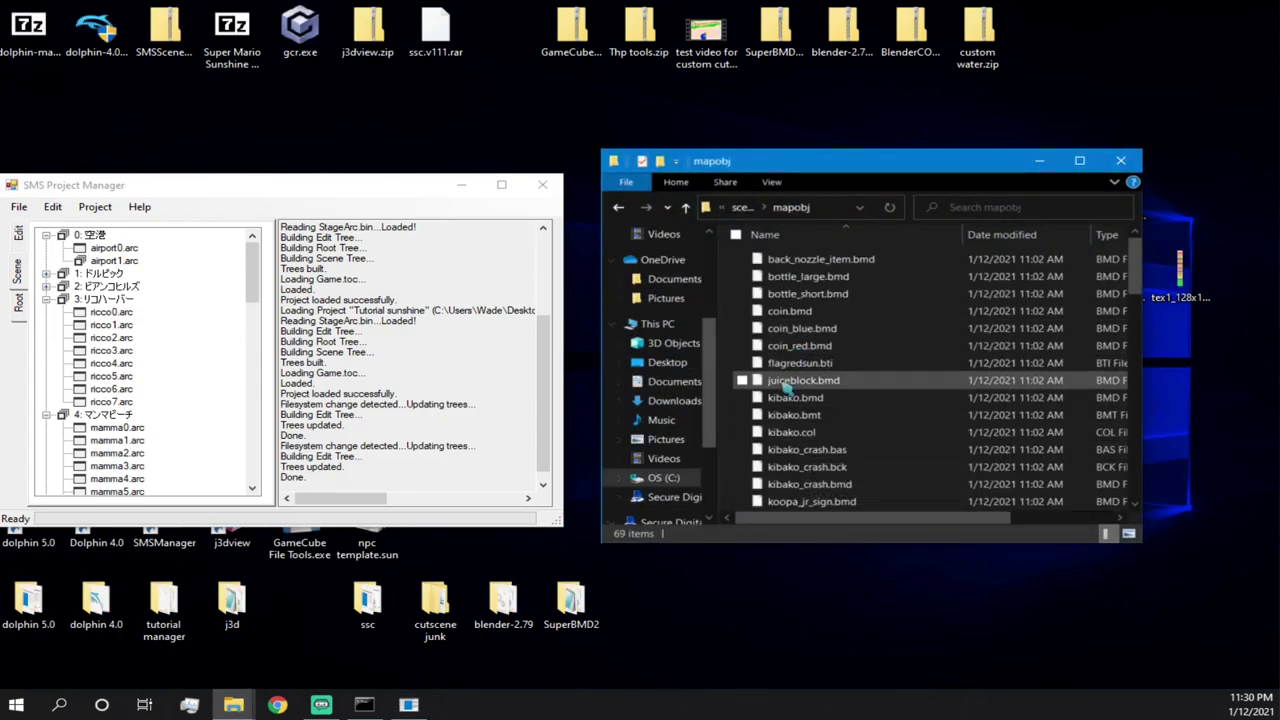
scroll(788, 385, "down", 5)
scroll(783, 388, "down", 2)
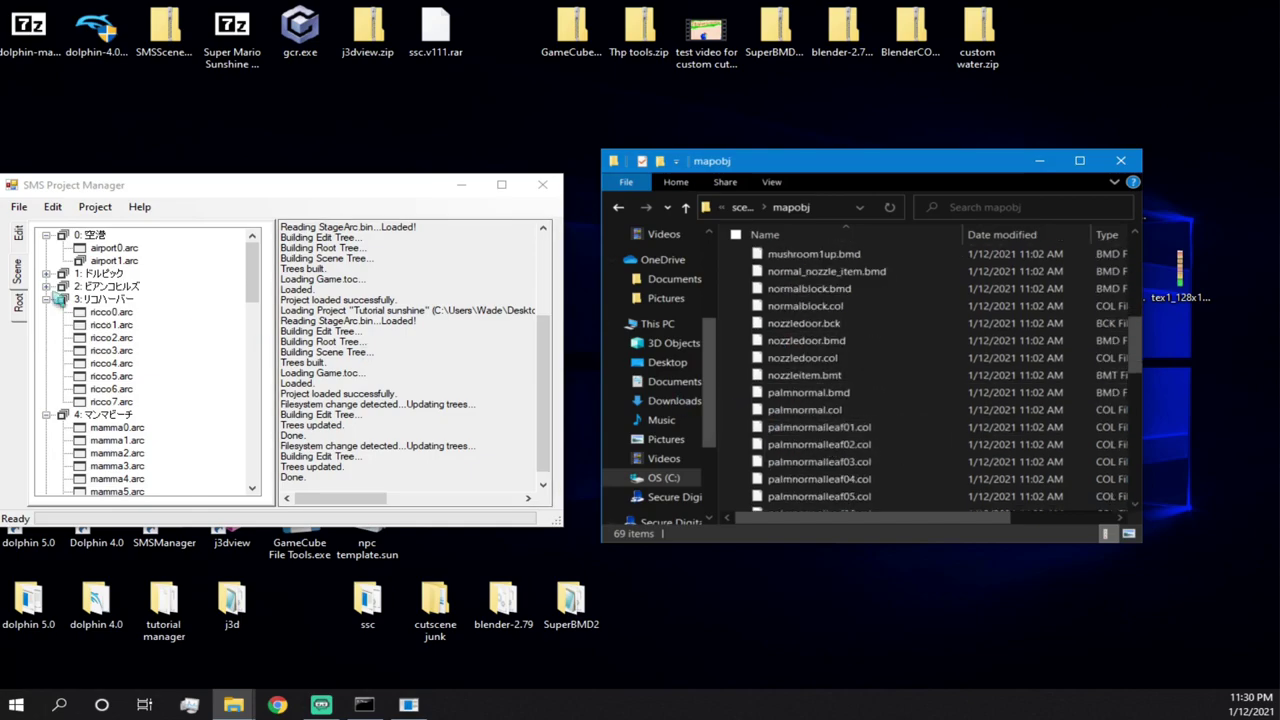
- Open the mamma0.arc scene bin, check the model name of the palm 6 object, and close the bin editor
left_click(131, 427)
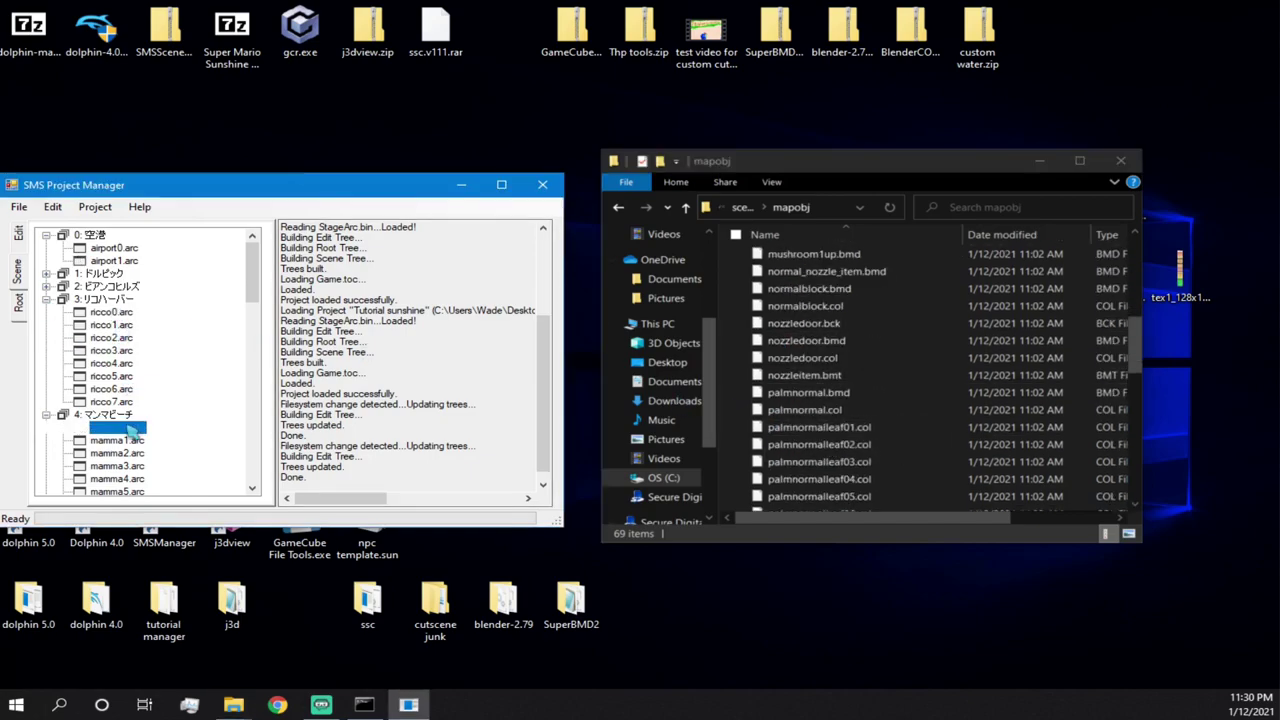
right_click(131, 427)
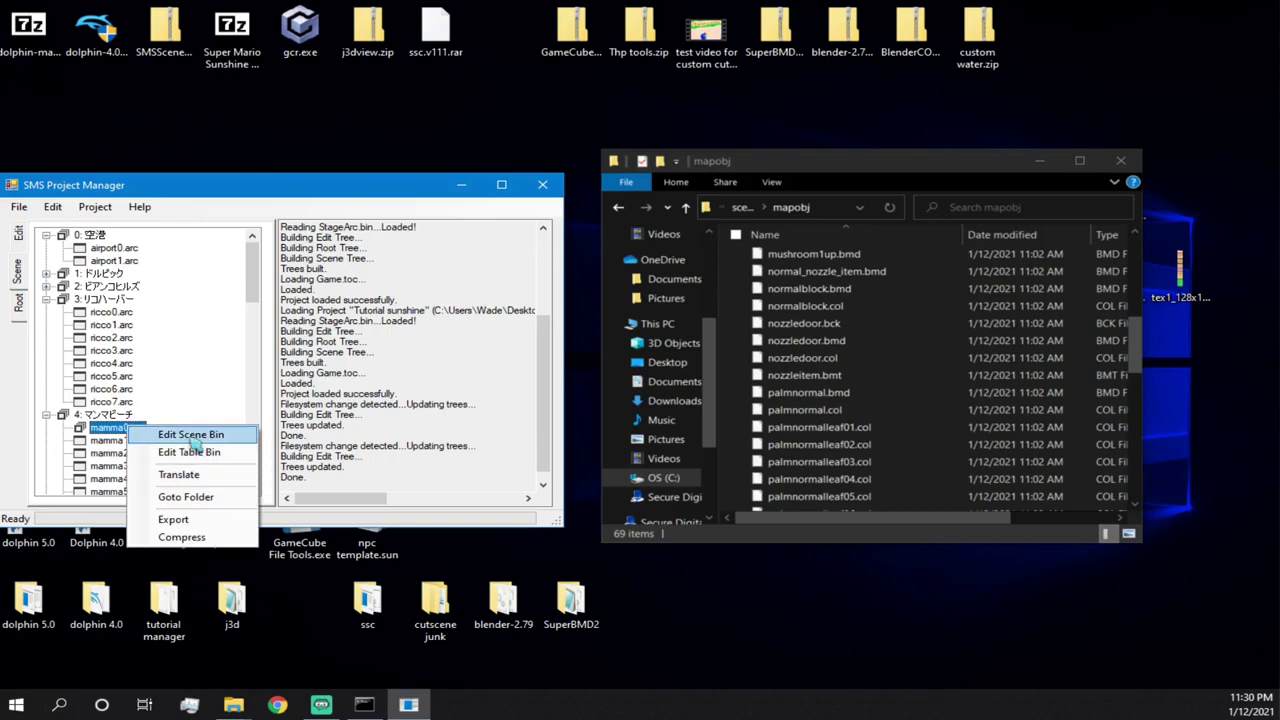
left_click(192, 436)
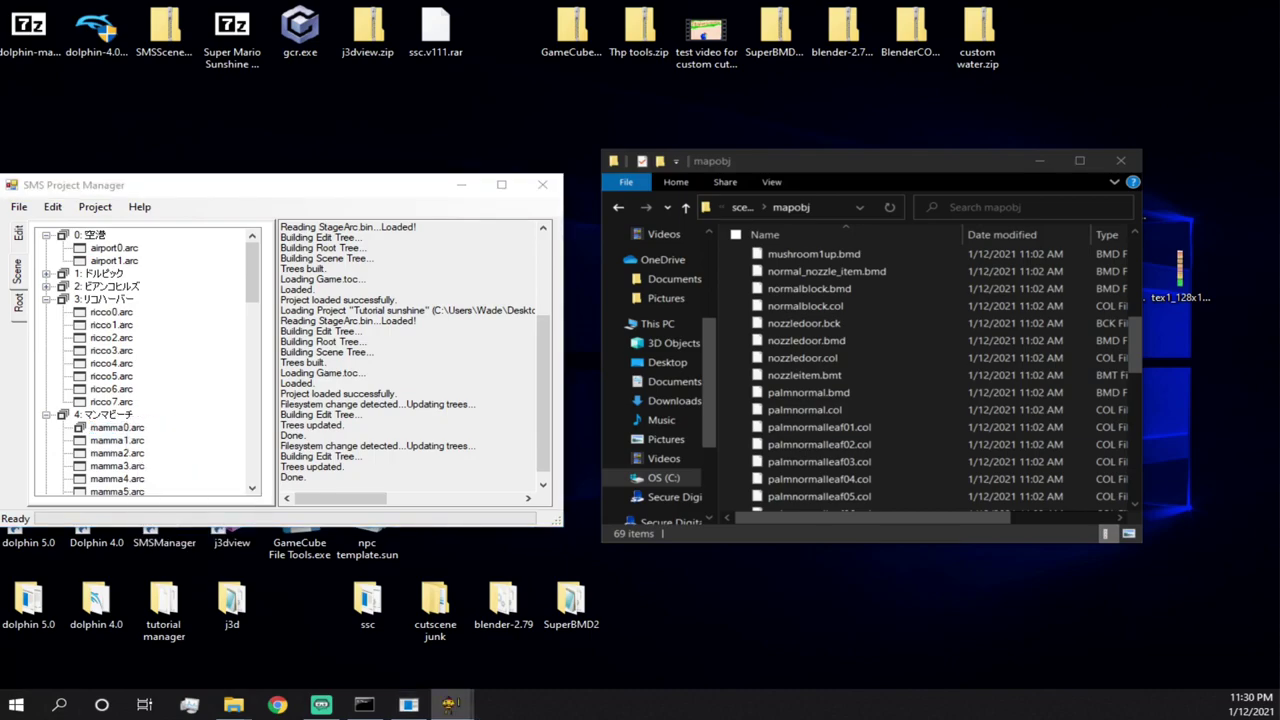
left_click_drag(0, 240, 619, 249)
scroll(295, 340, "up", 2)
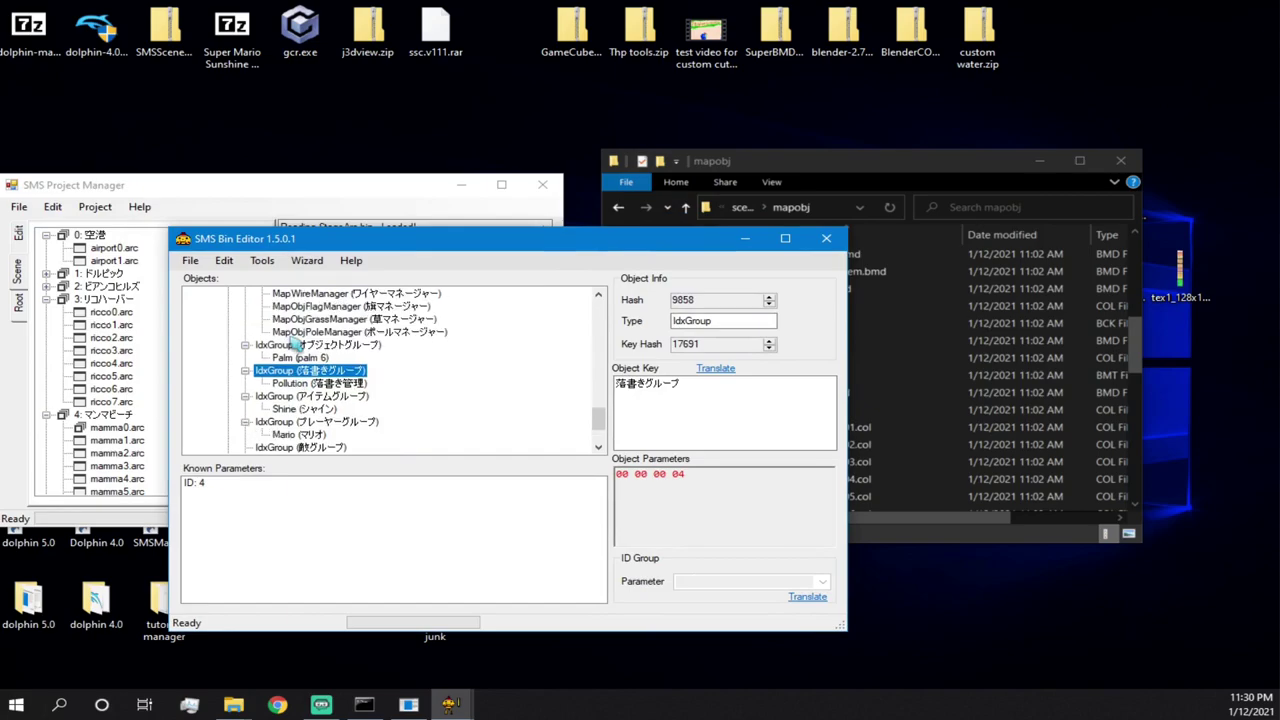
left_click(299, 358)
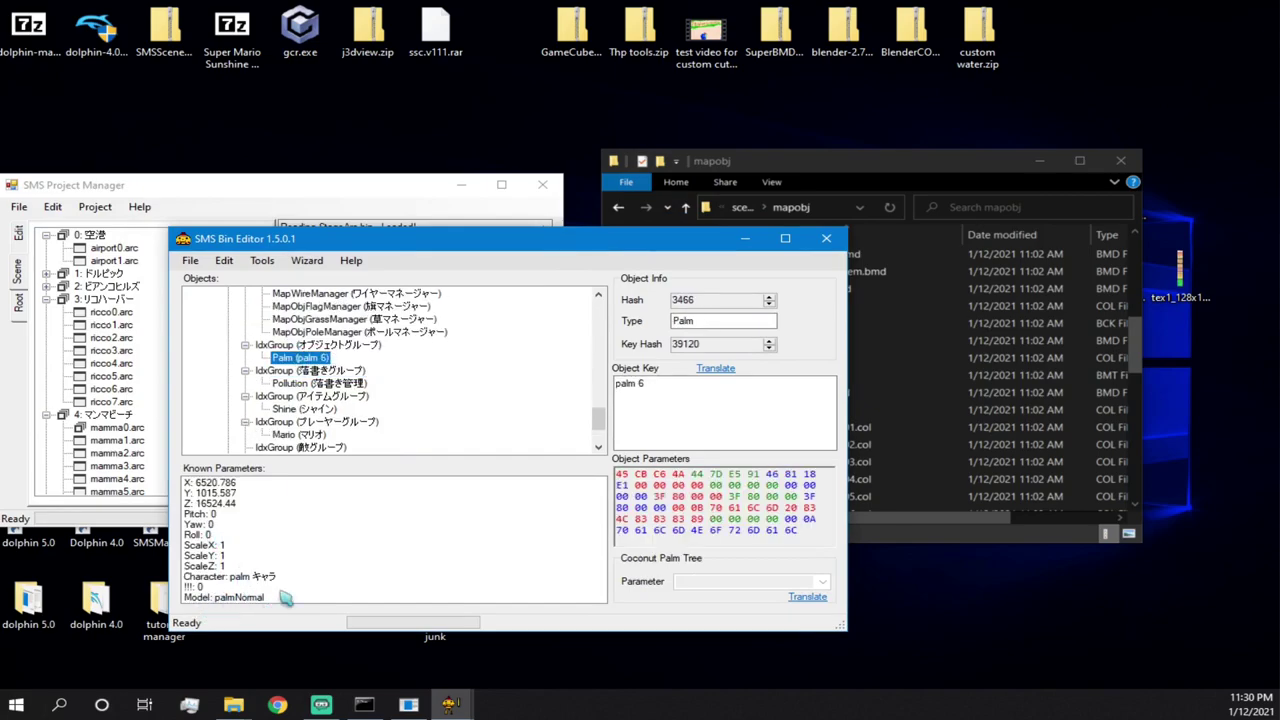
left_click(826, 238)
- Copy palmnormal.bmd, palmnormal.col and palmnormalleaf01.col through palmnormalleaf12.col from airport1's mapobj folder
scroll(829, 313, "down", 1)
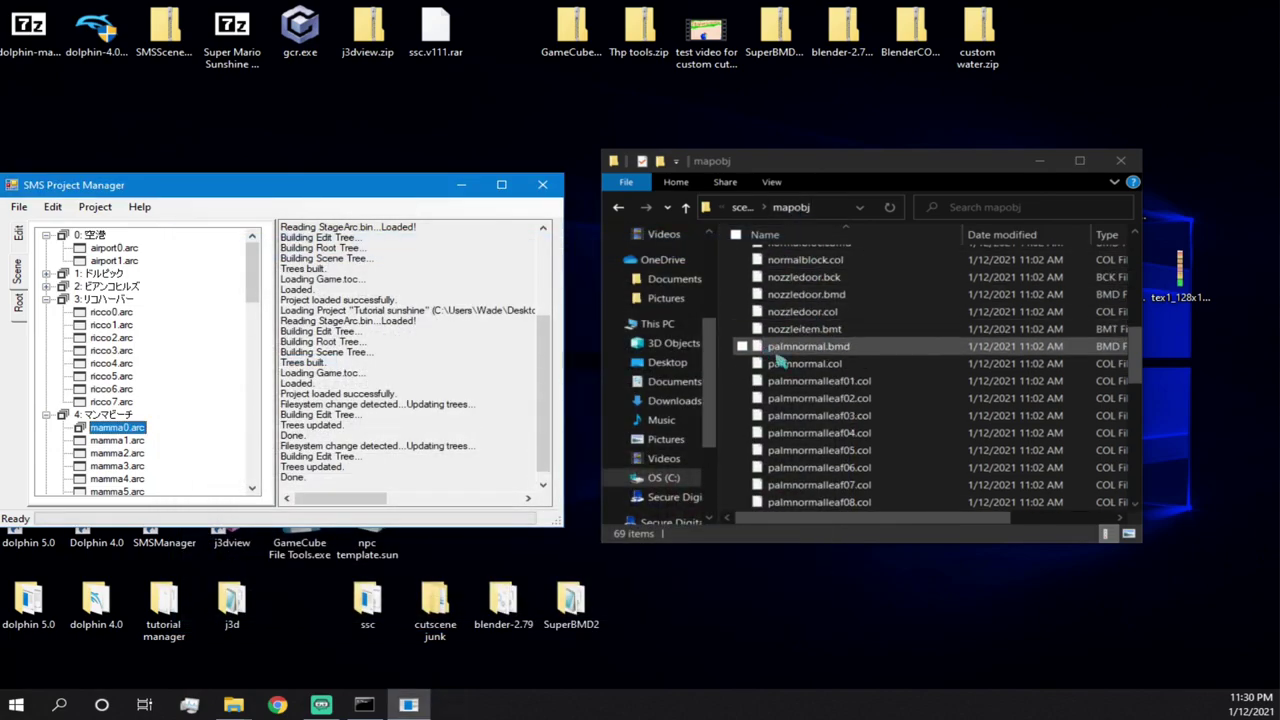
left_click(741, 346)
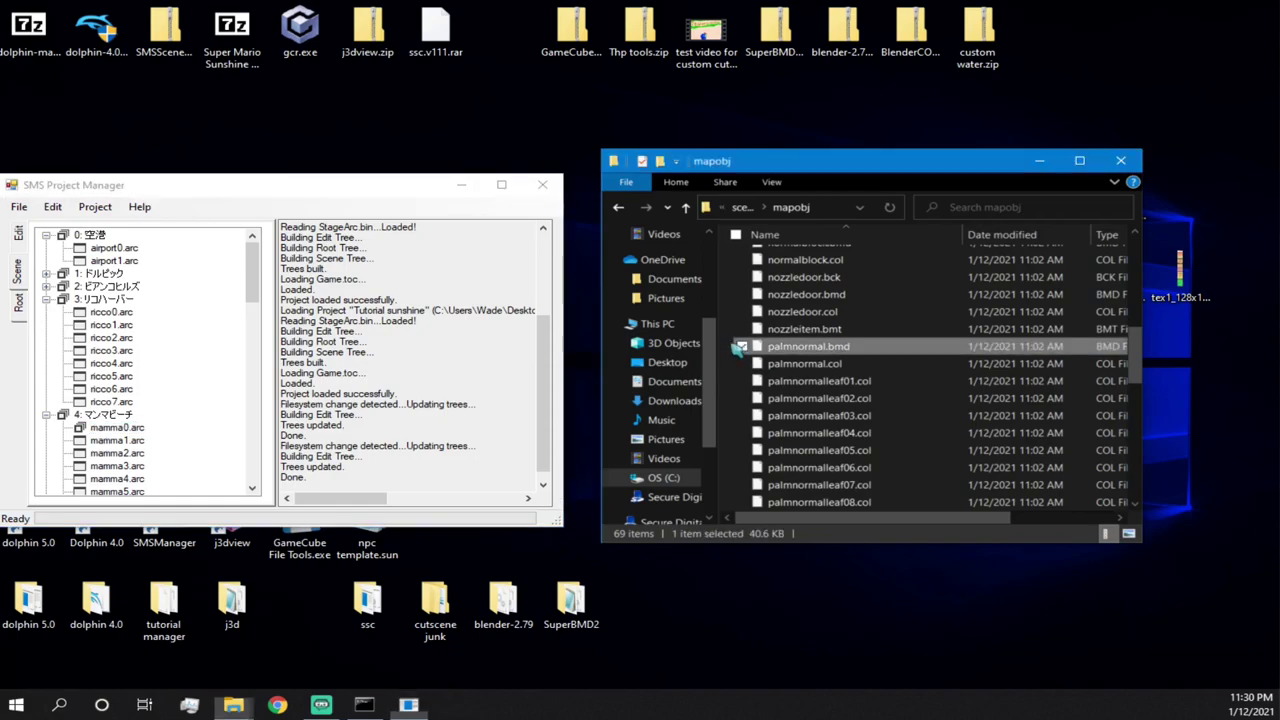
left_click_drag(732, 343, 838, 368)
scroll(799, 369, "down", 4)
scroll(823, 366, "down", 1)
scroll(829, 366, "up", 2)
right_click(838, 367)
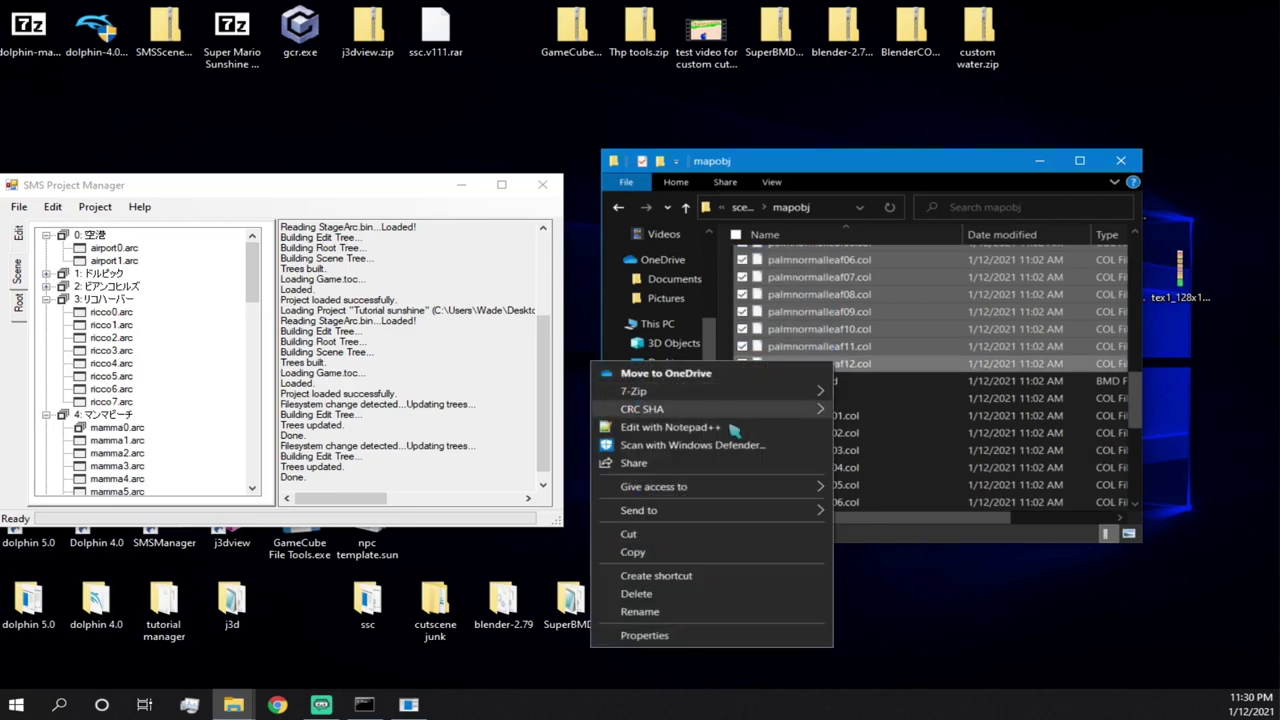
left_click(632, 551)
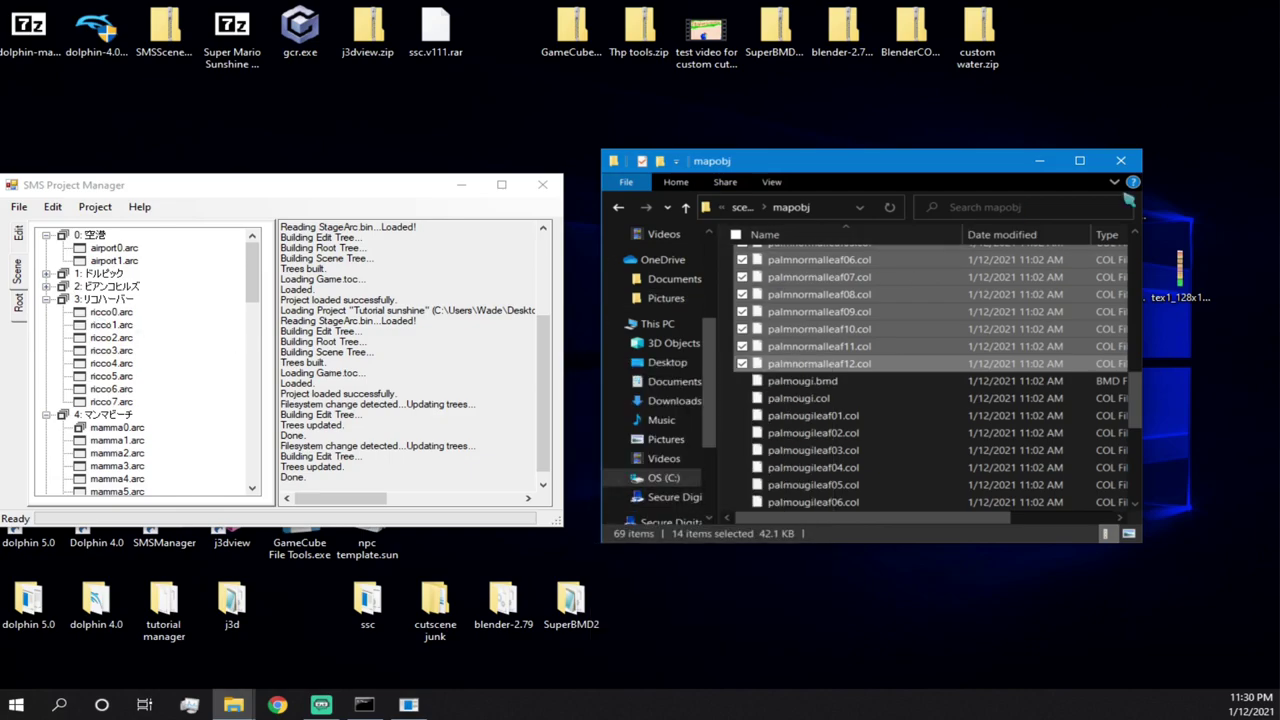
- Close the airport1 mapobj window and go to the mamma0.arc scene folder from SMS Project Manager
left_click(1122, 160)
left_click(117, 427)
scroll(135, 360, "down", 1)
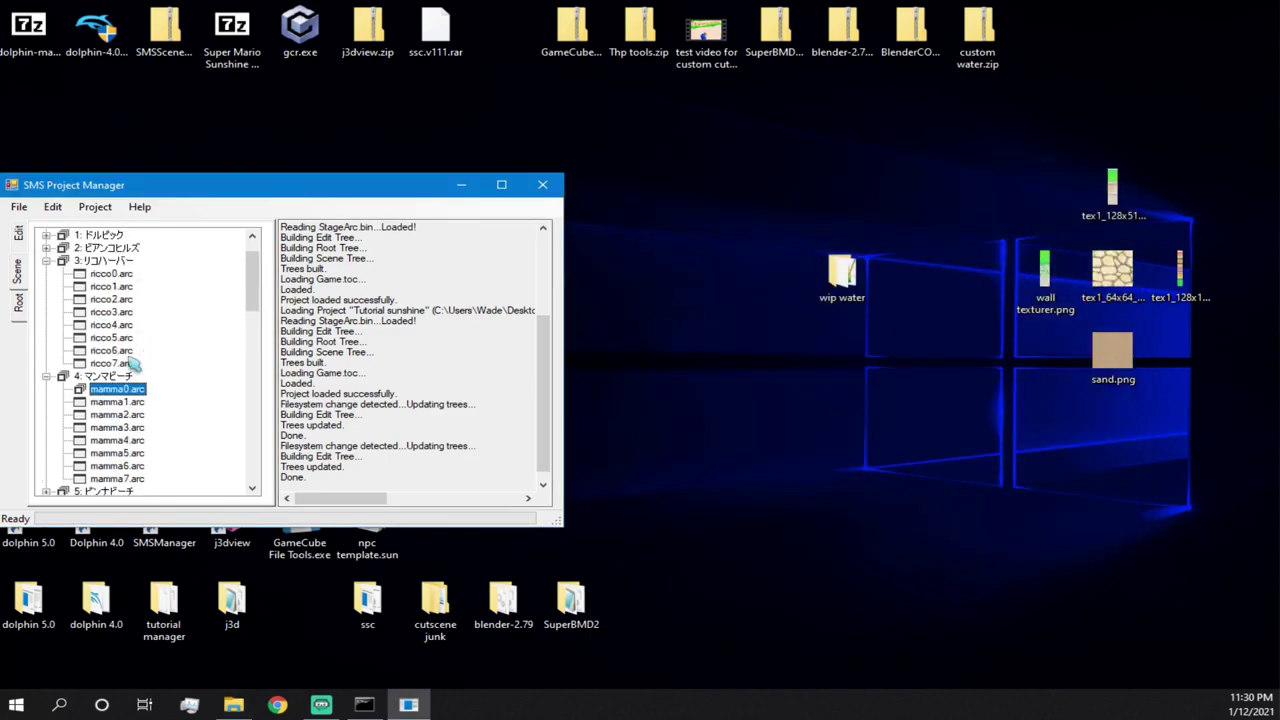
right_click(119, 388)
left_click(191, 463)
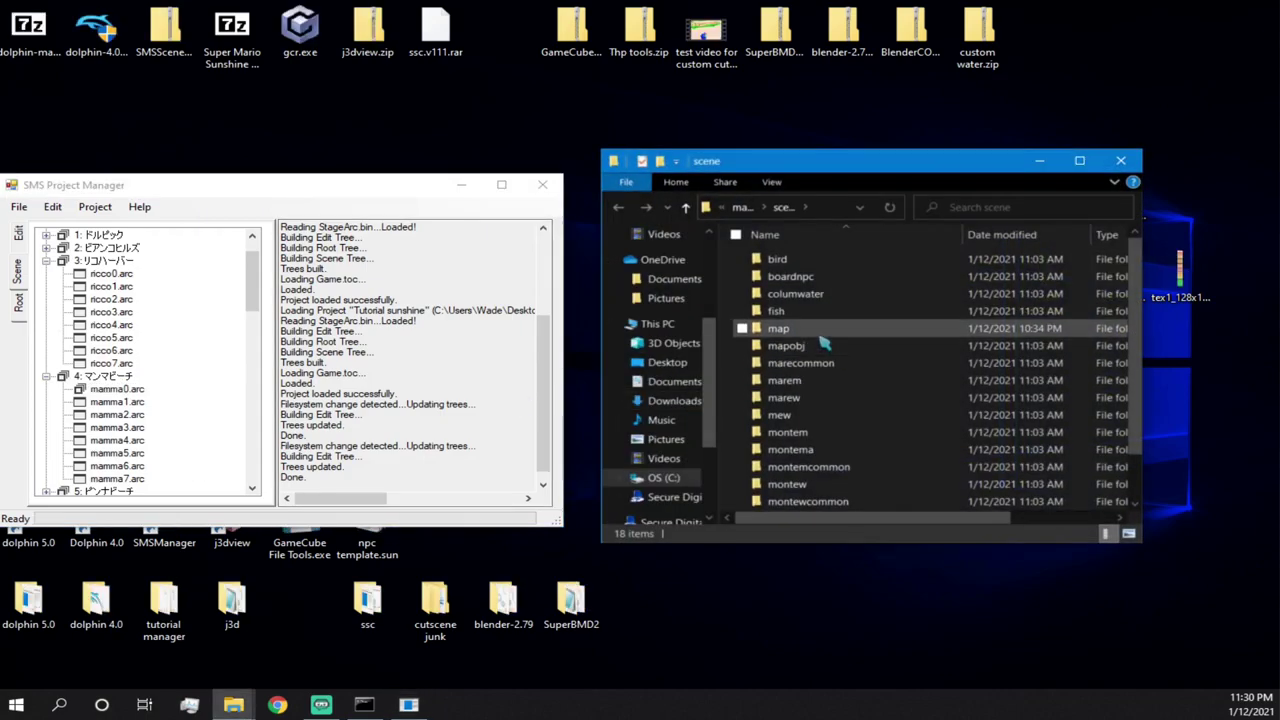
- Paste the copied palm files into mamma0's mapobj folder, replacing the files with the same names, and close the window
double_click(808, 346)
right_click(734, 381)
left_click(639, 494)
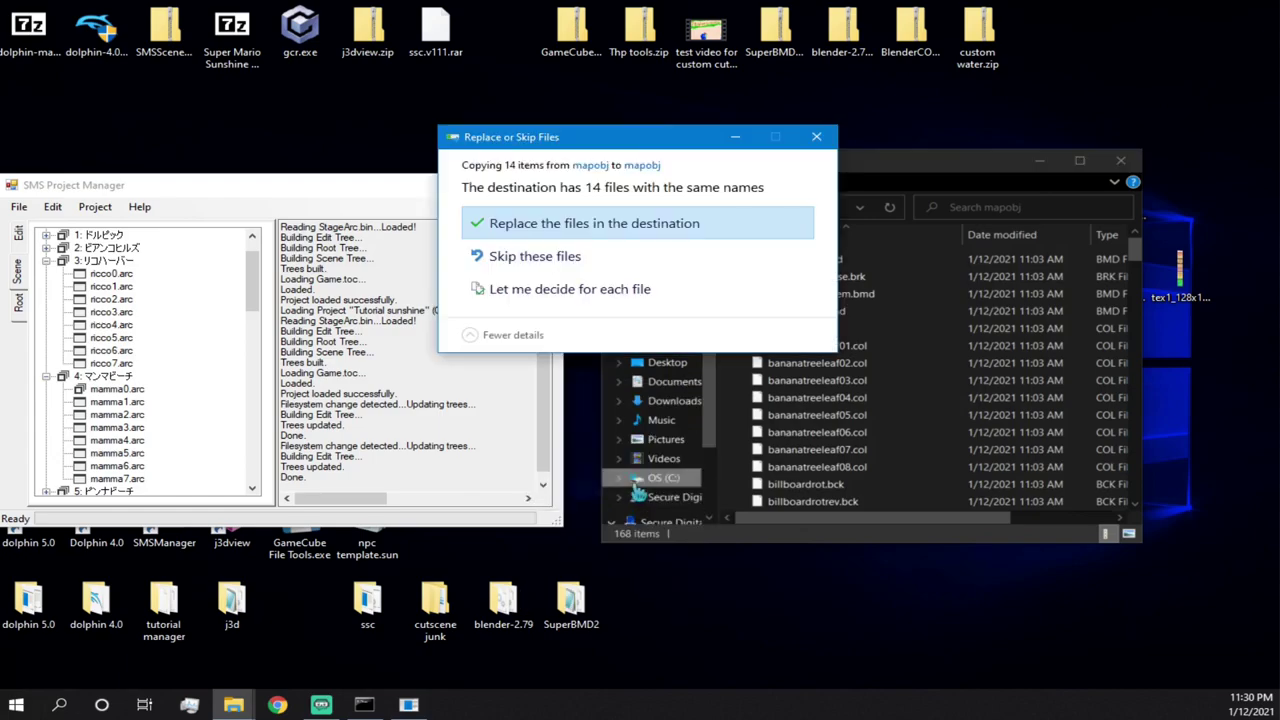
left_click(611, 227)
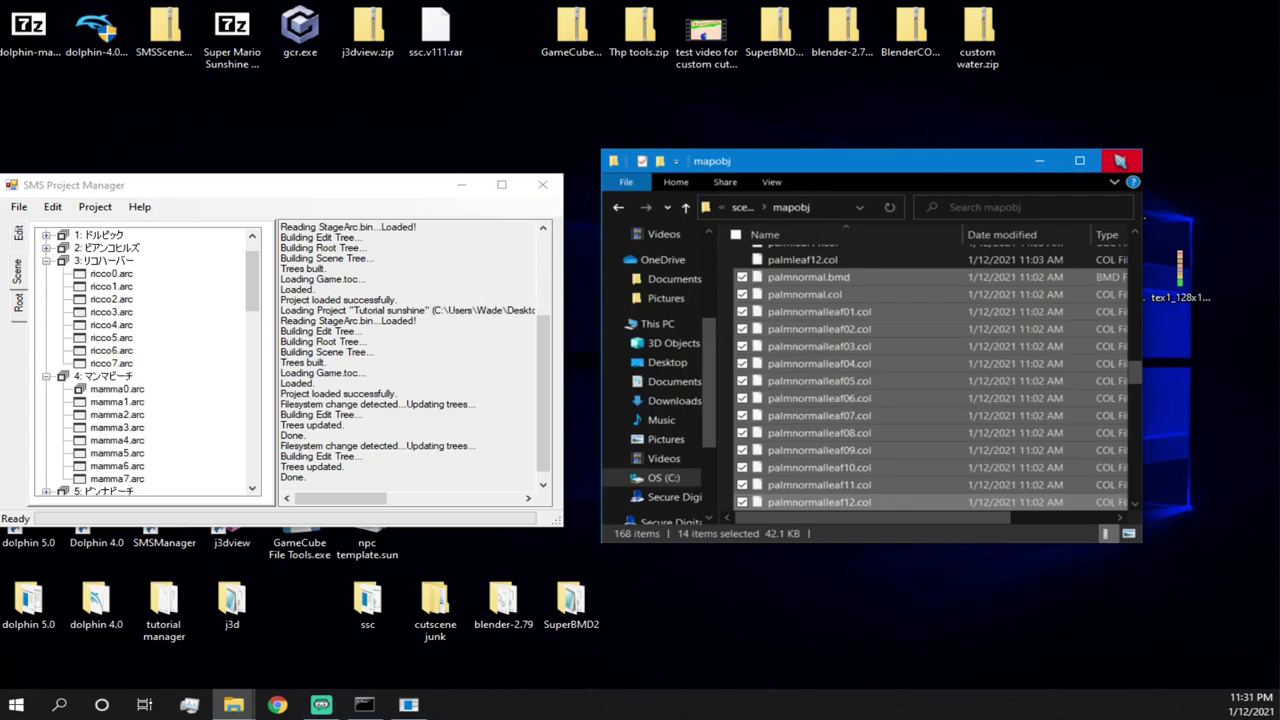
left_click(1120, 160)
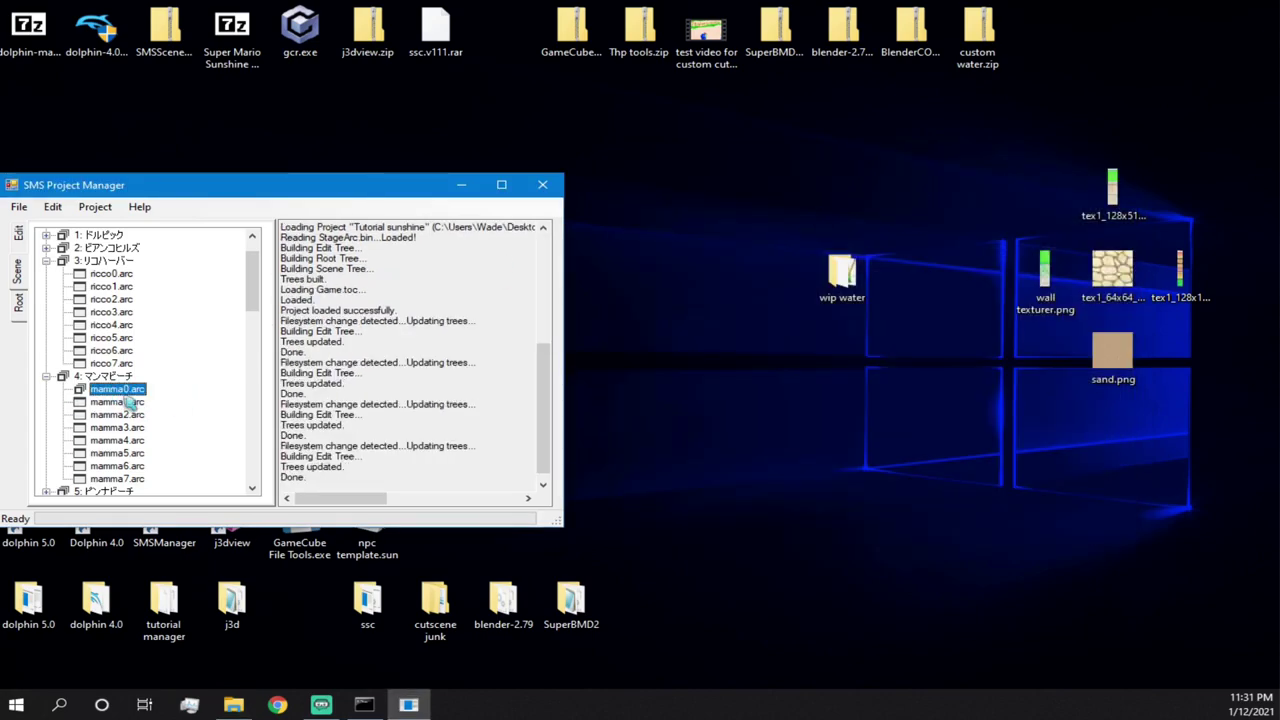
- Reopen the mamma0.arc scene bin and examine the palm on the green path in the scene preview
right_click(130, 399)
left_click(148, 395)
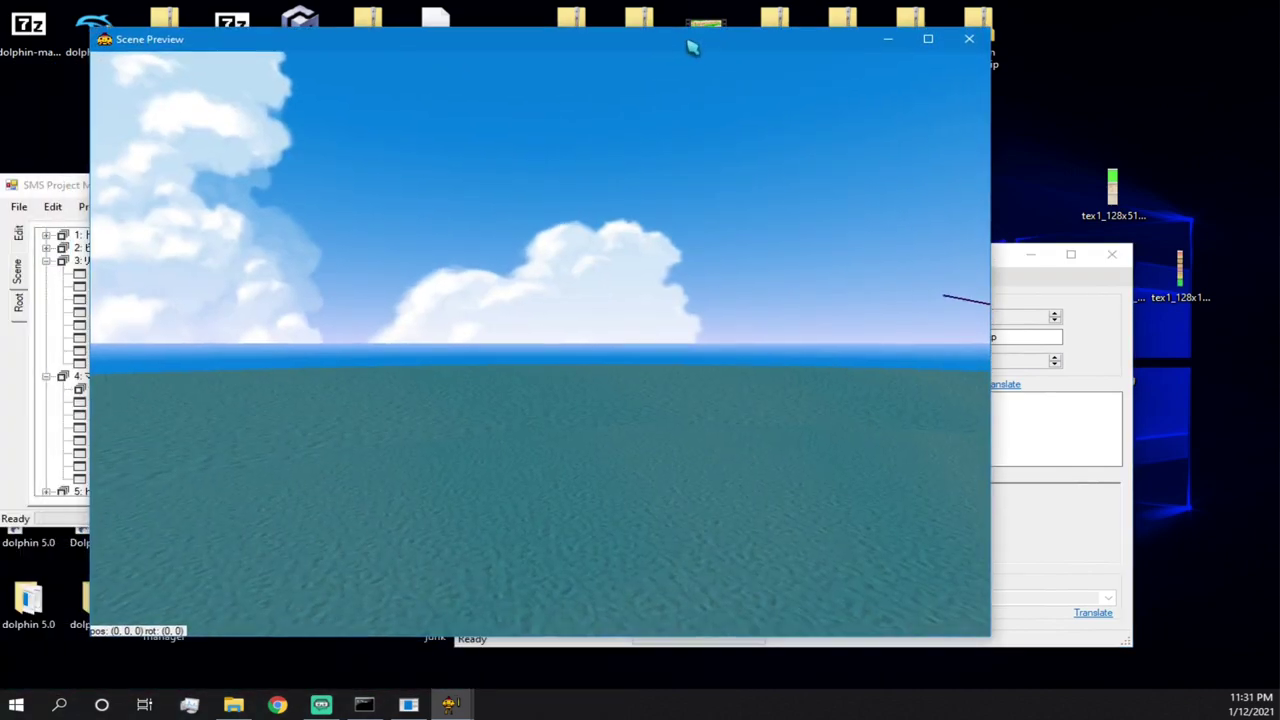
left_click_drag(691, 46, 665, 30)
left_click_drag(389, 231, 497, 324)
scroll(497, 324, "down", 3)
key("s")
key("e")
key("w")
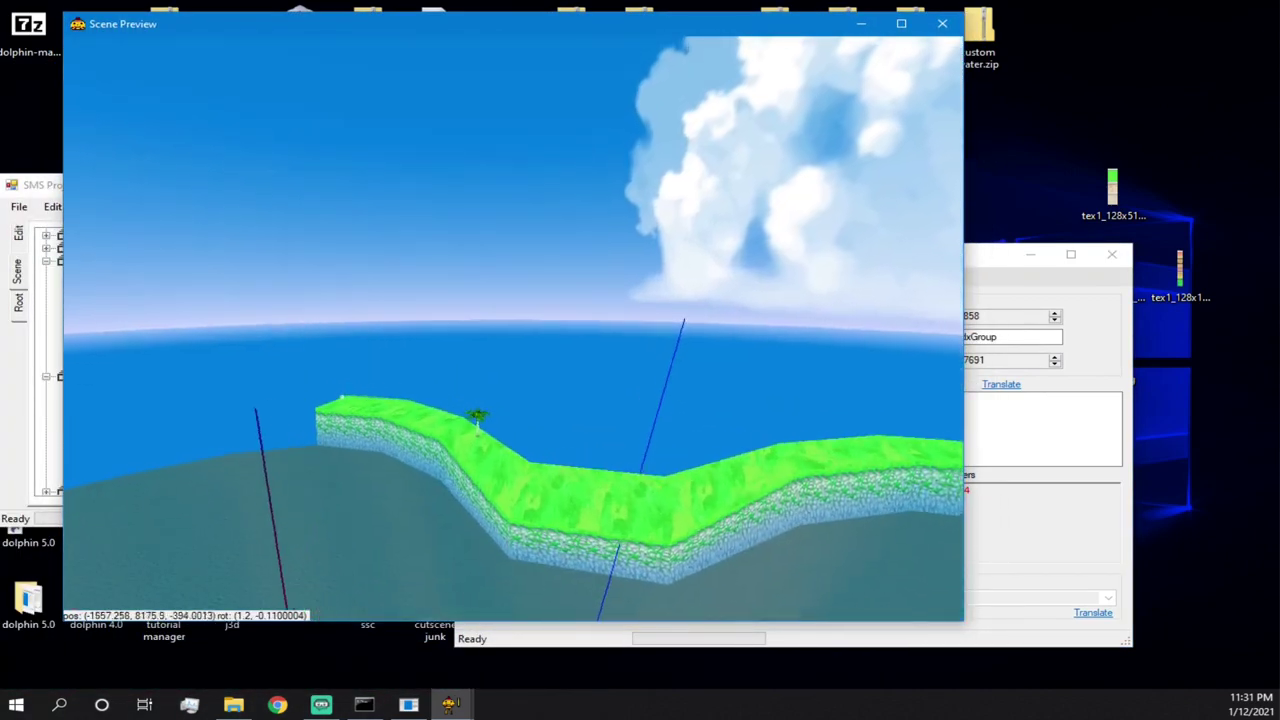
key("w")
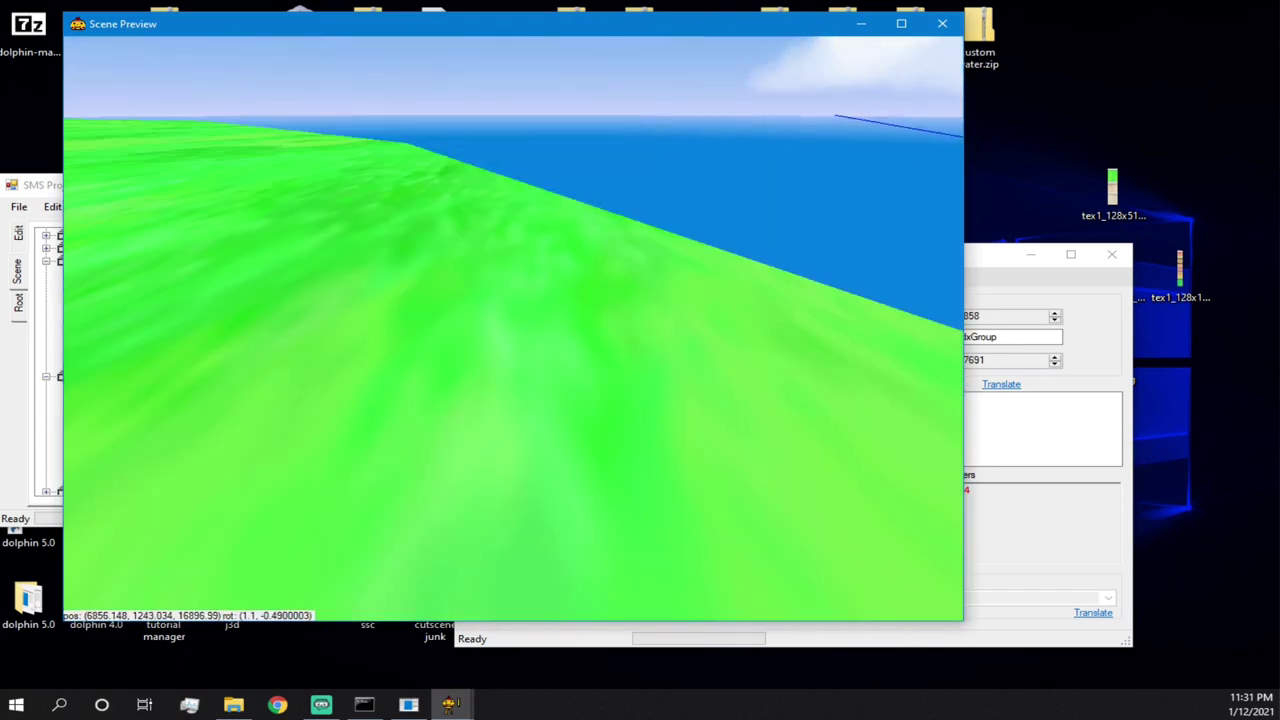
key("s")
key("s")
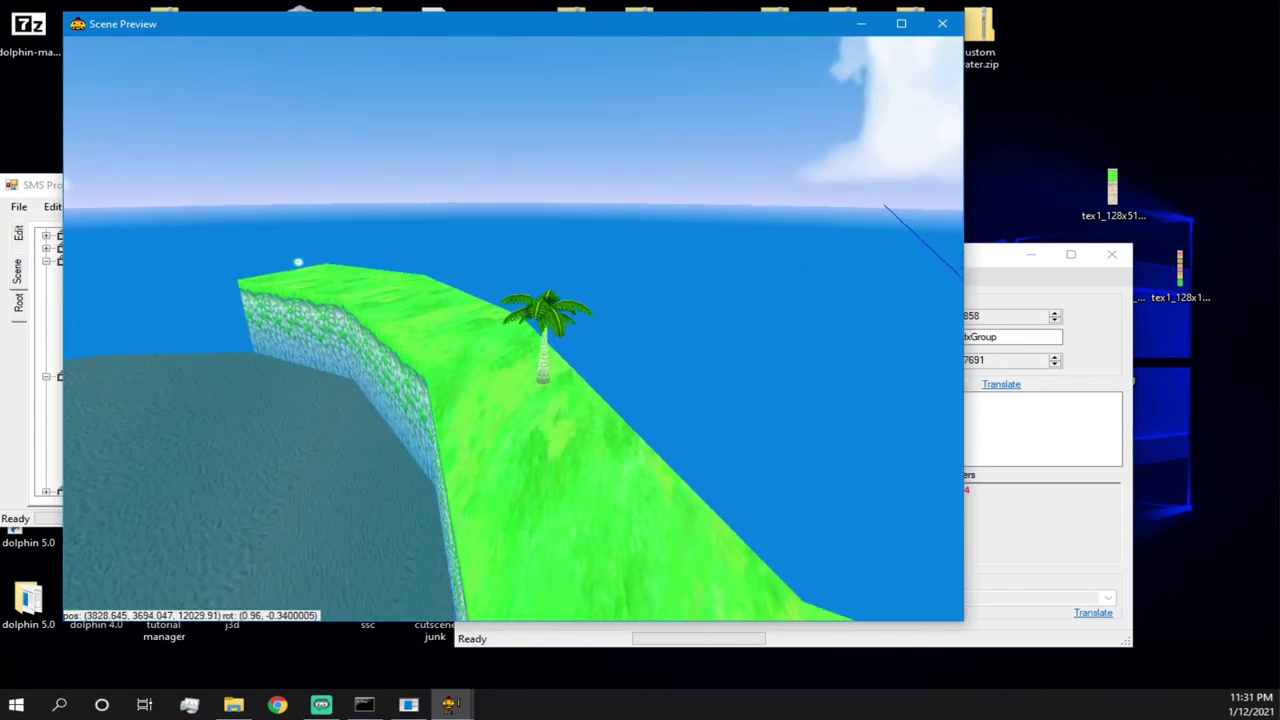
key("Down")
key("Left")
key("Down")
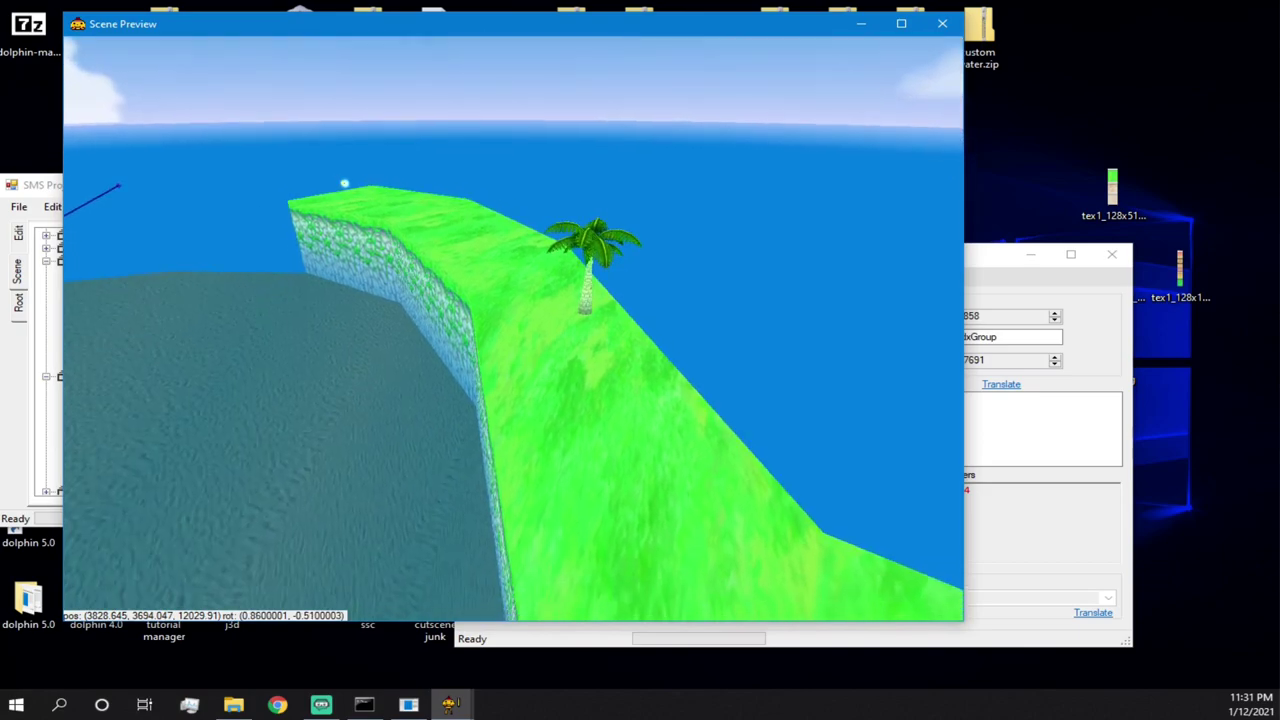
key("Down")
key("Up")
key("Left")
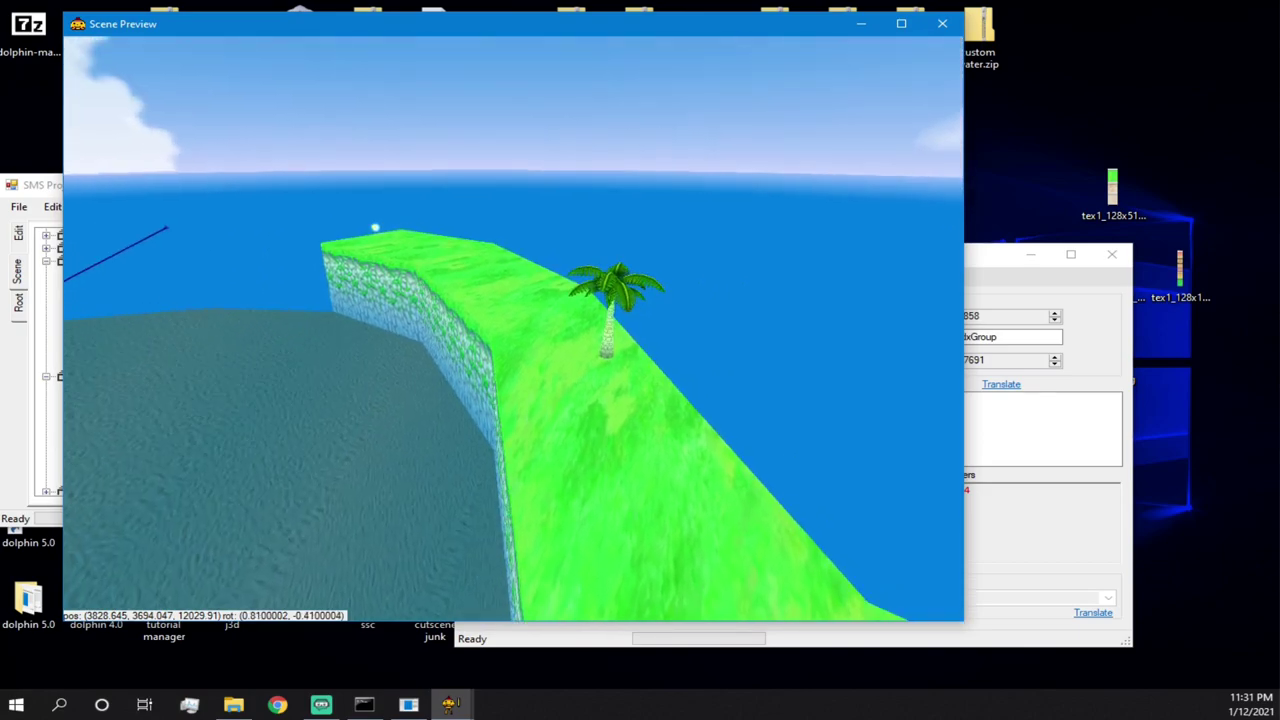
- Survey the sandy island and the green path from above in the scene preview
right_click_drag(513, 328, 195, 344)
key("Down")
key("Right")
right_click_drag(635, 318, 712, 325)
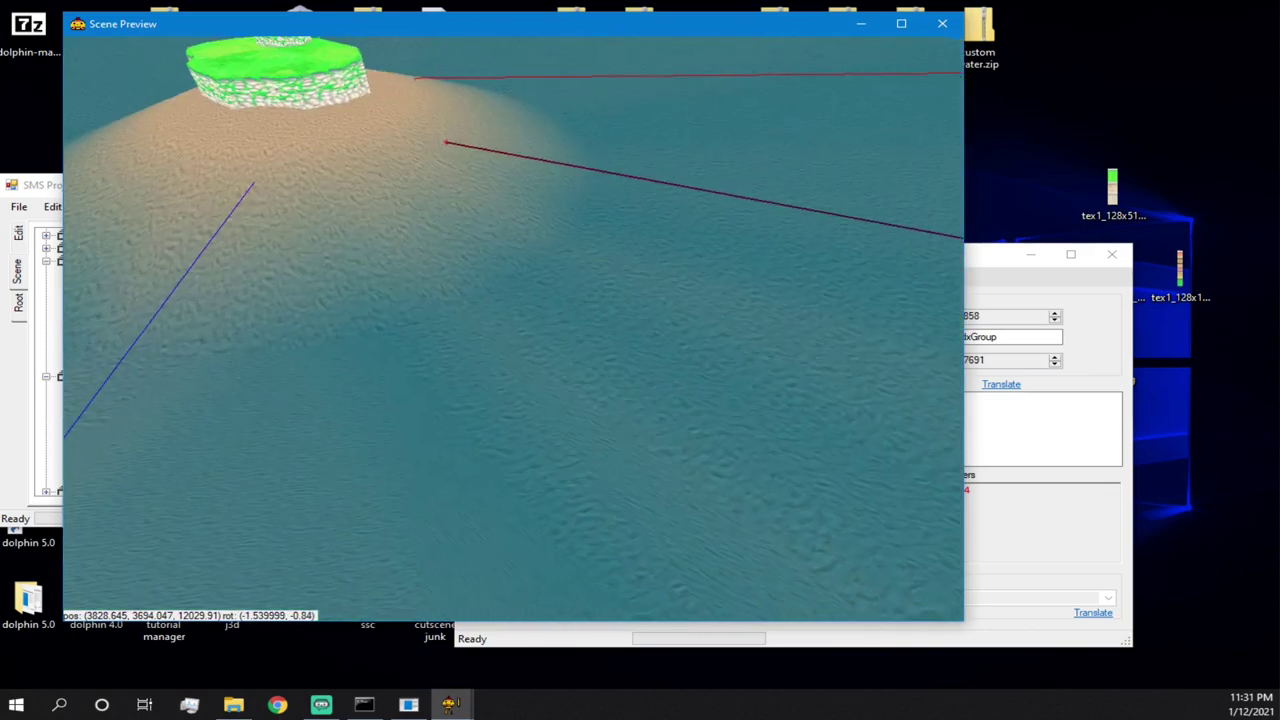
key("s")
right_click_drag(537, 314, 544, 340)
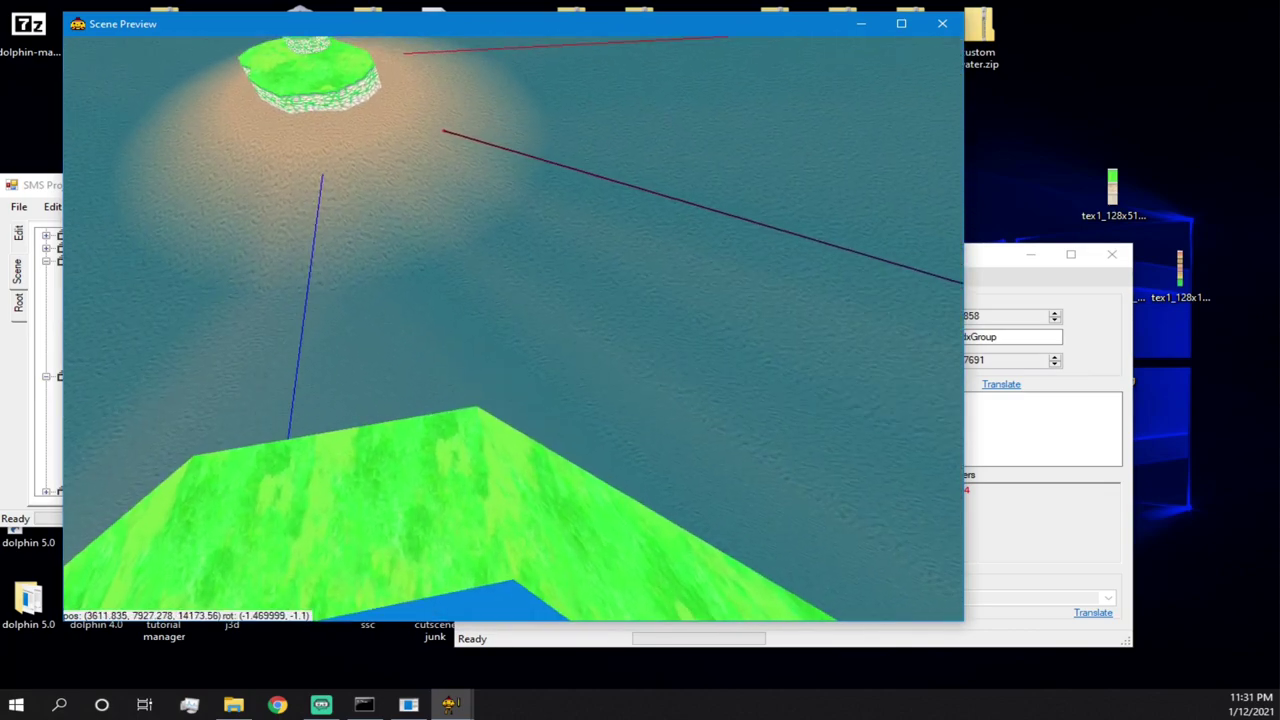
left_click(1043, 286)
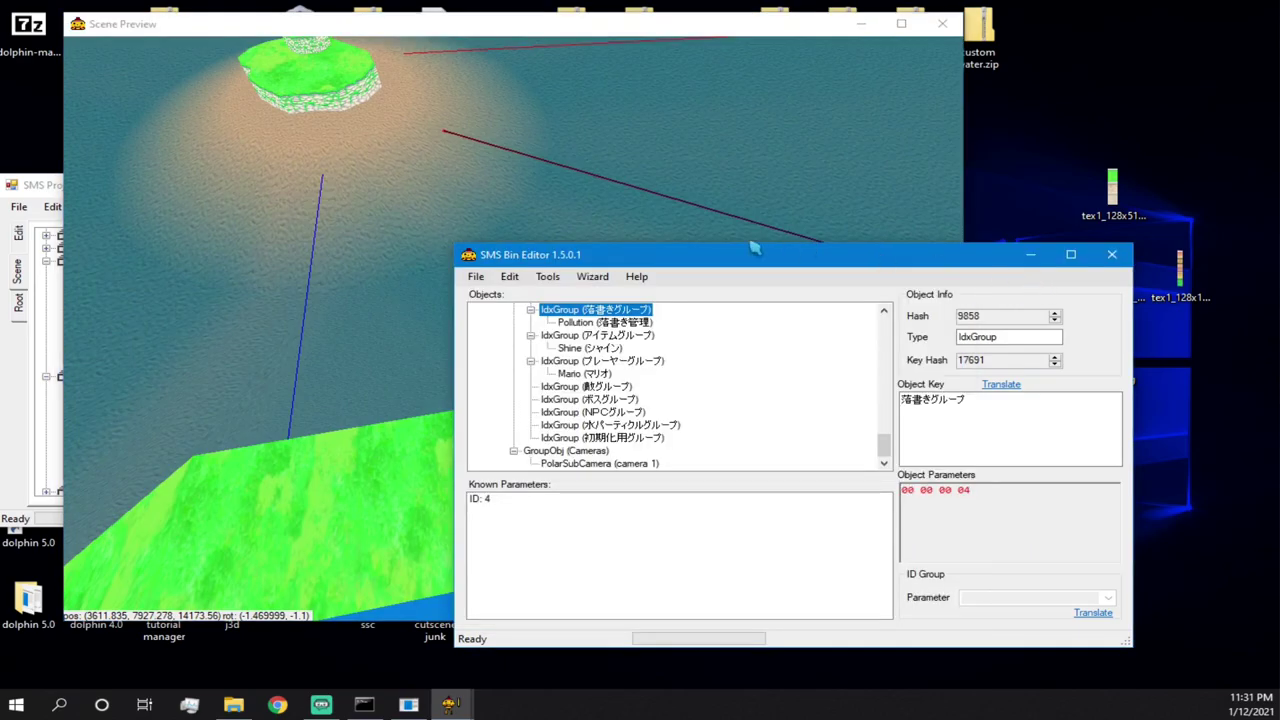
left_click(476, 278)
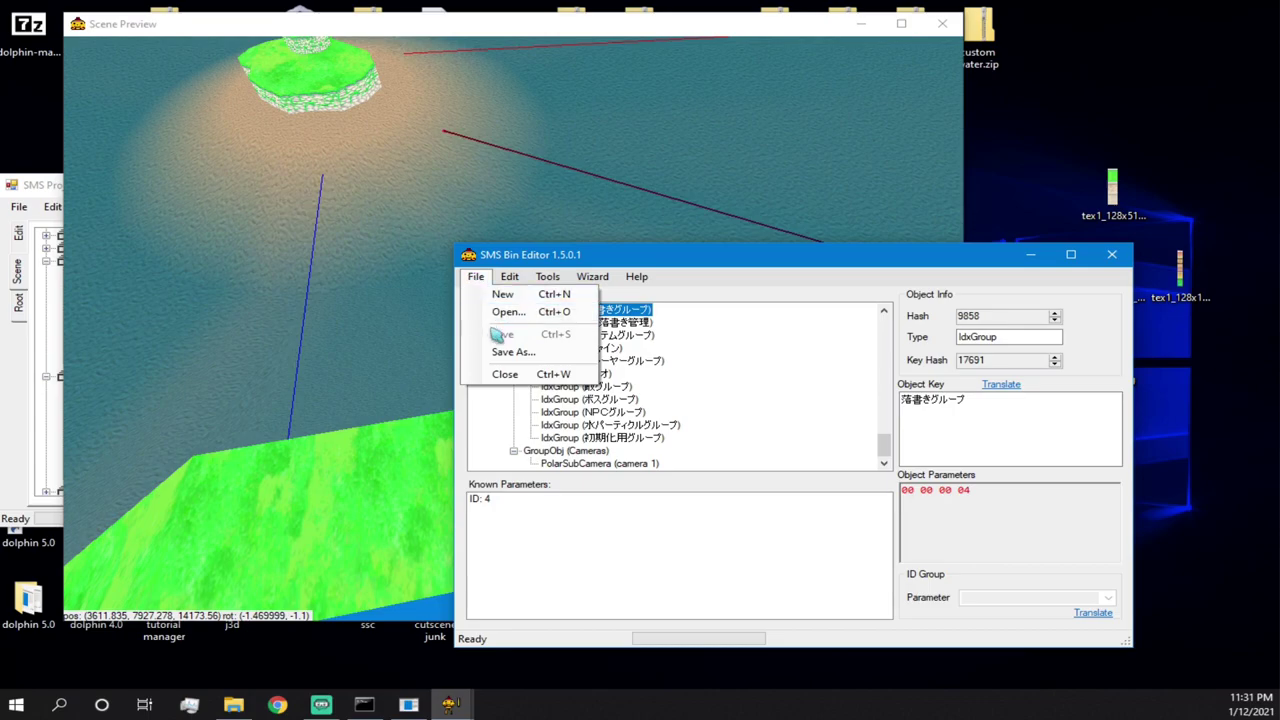
left_click(836, 262)
left_click_drag(887, 261, 839, 246)
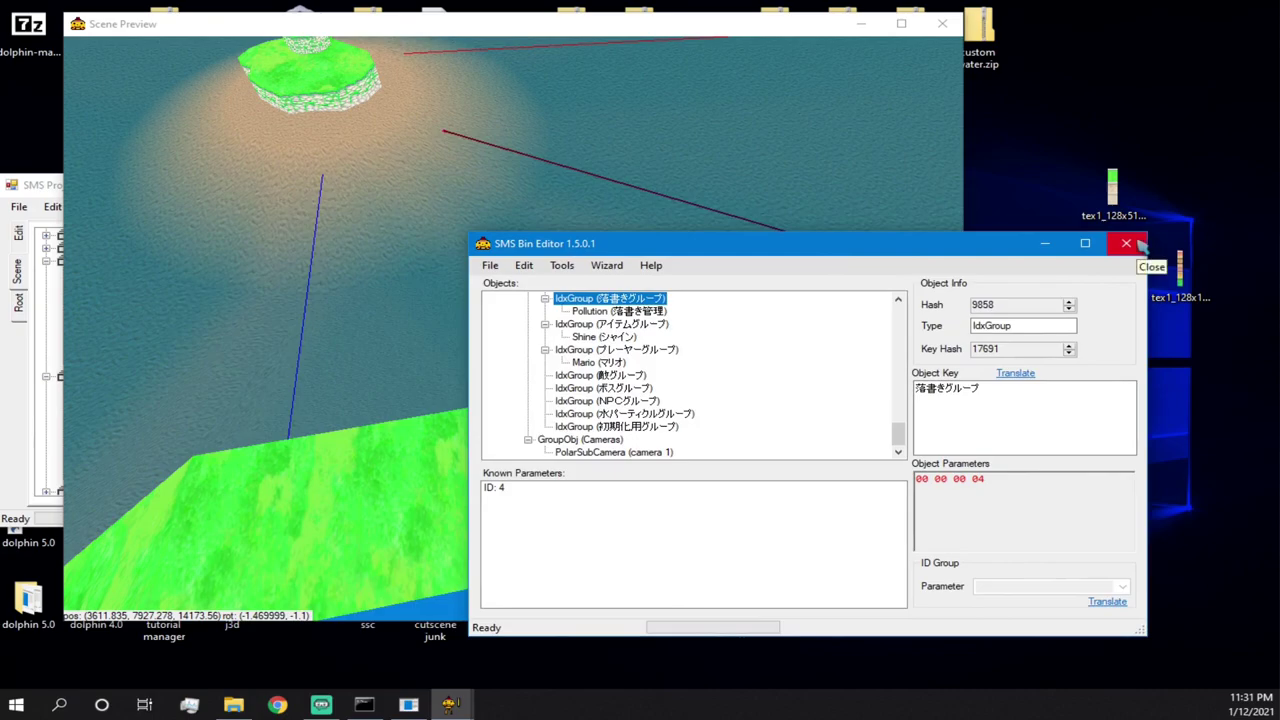
- Close the mamma0 scene bin and look through the project's stage list for another level to take an object from
left_click(1130, 244)
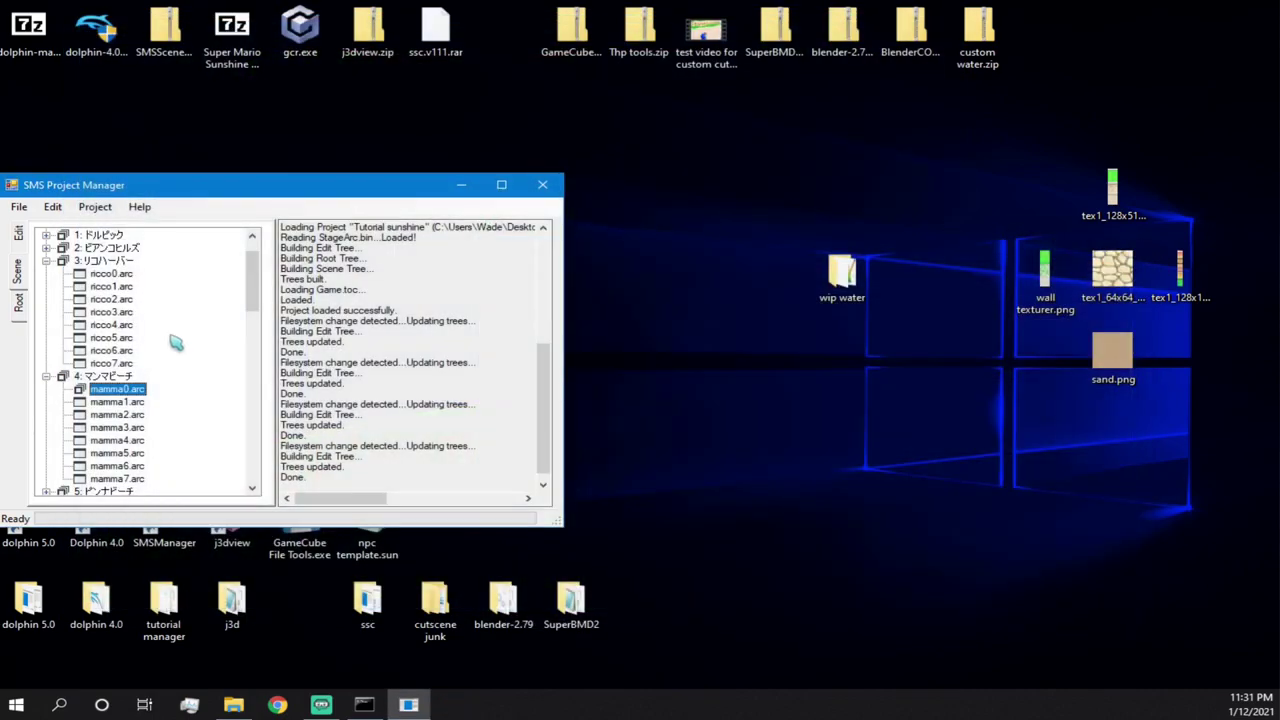
scroll(170, 330, "down", 1)
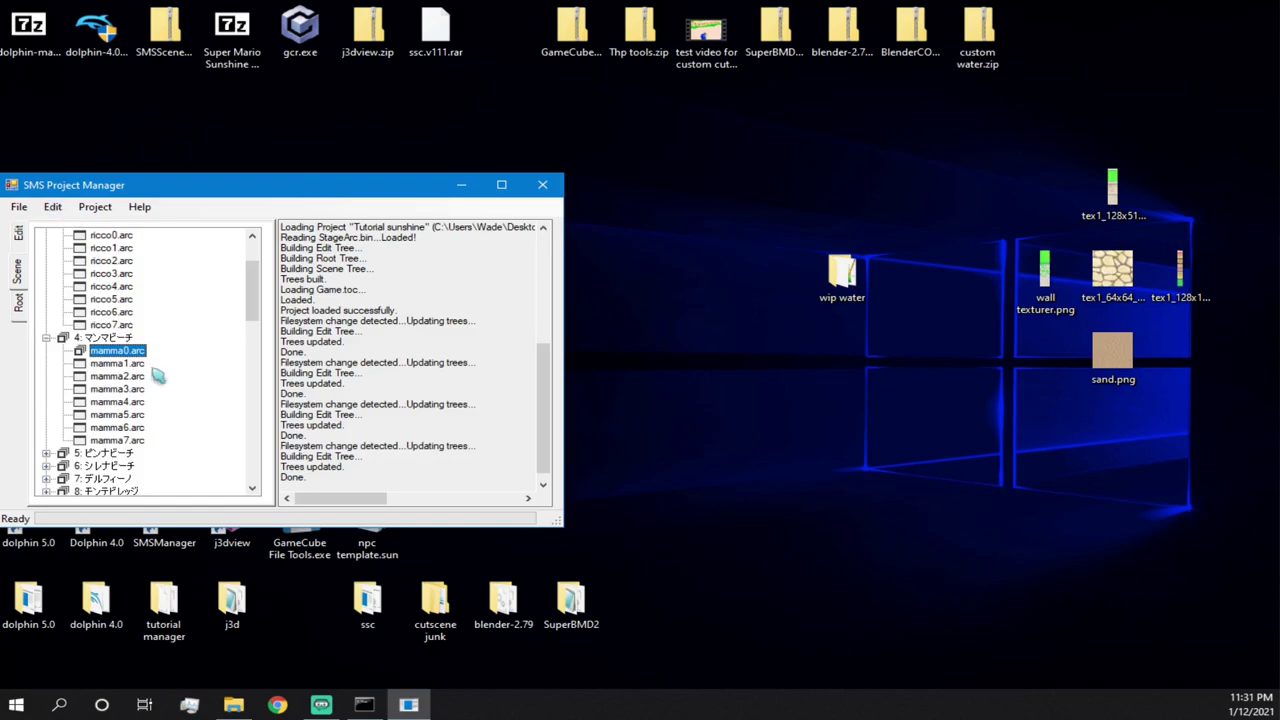
scroll(108, 292, "up", 2)
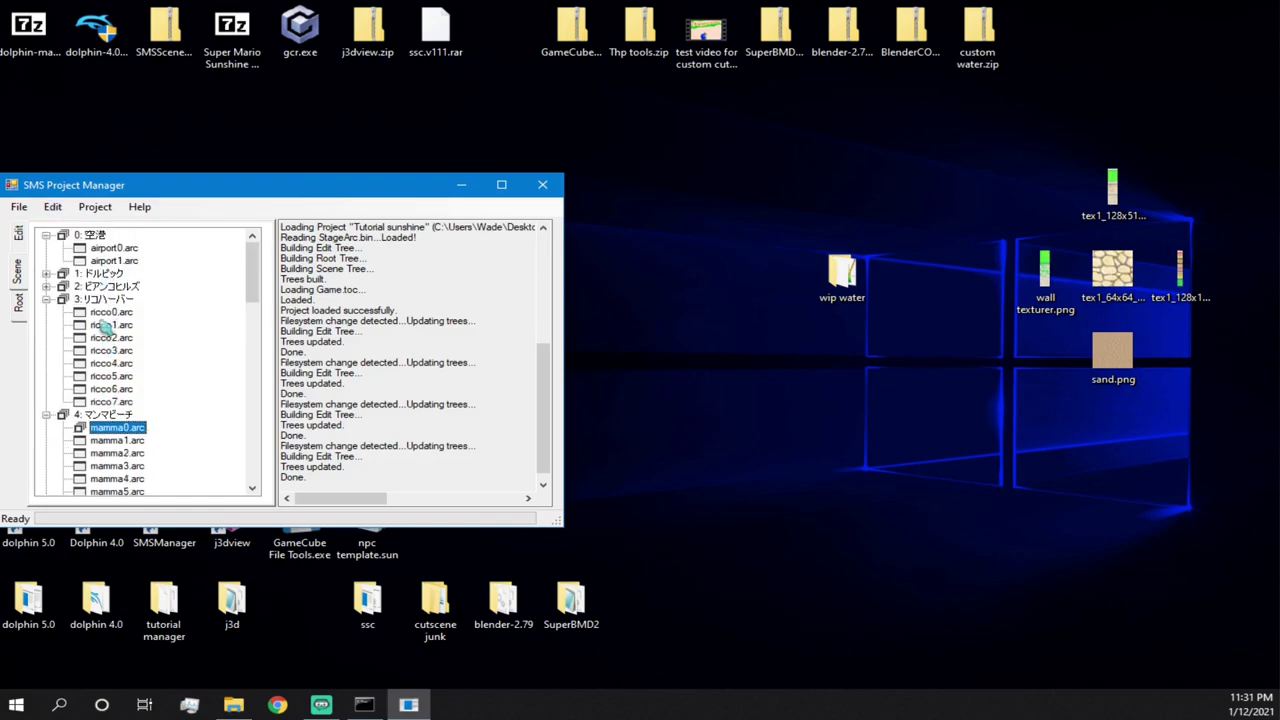
scroll(137, 324, "down", 4)
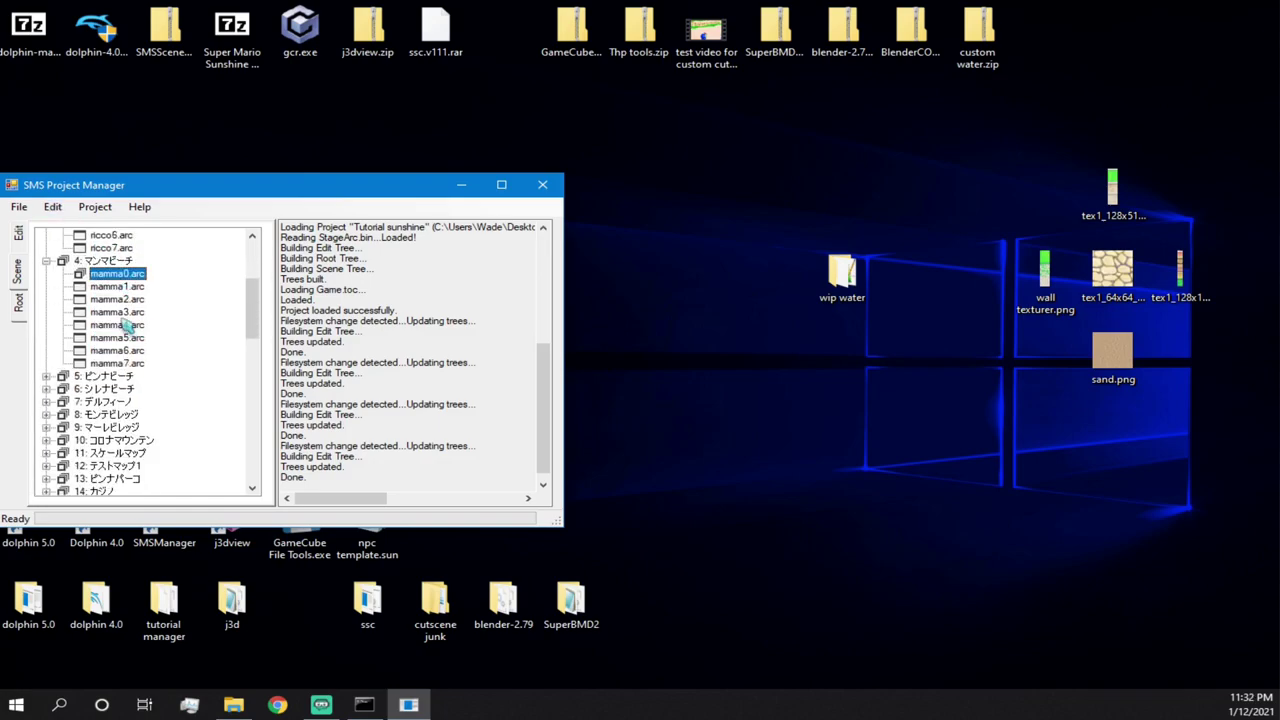
scroll(125, 328, "down", 13)
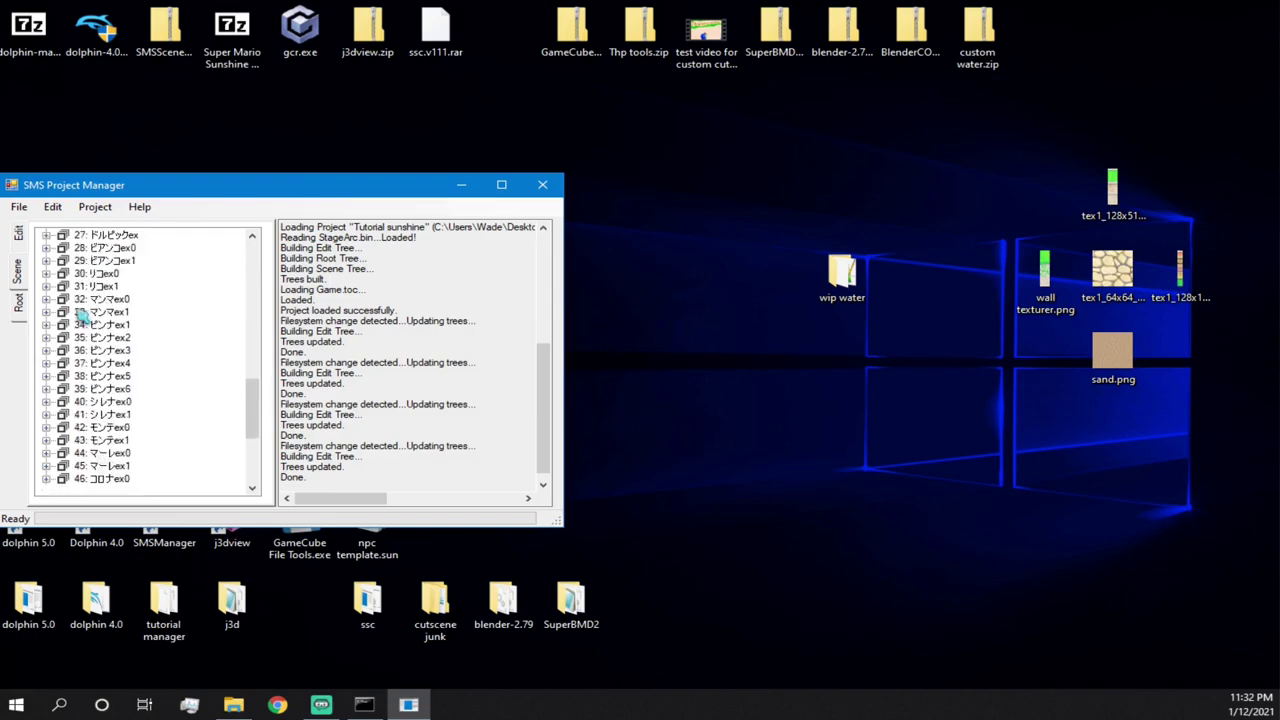
scroll(75, 310, "up", 17)
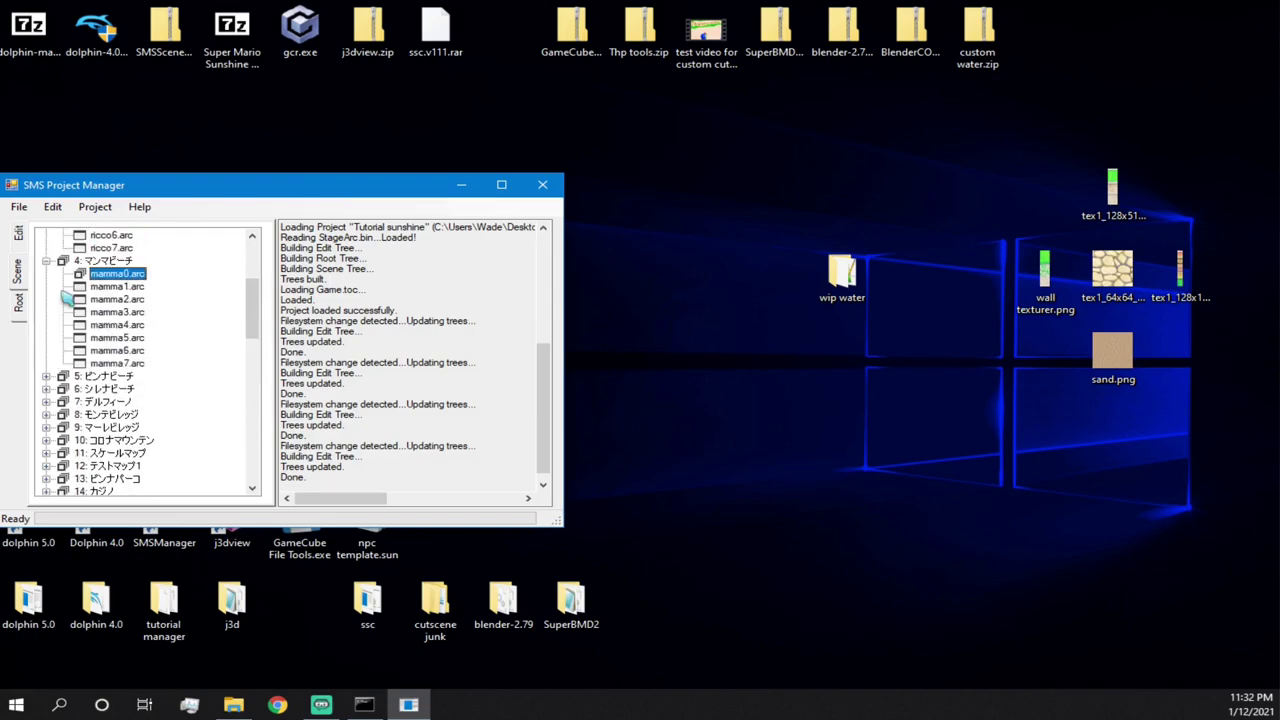
scroll(66, 298, "down", 9)
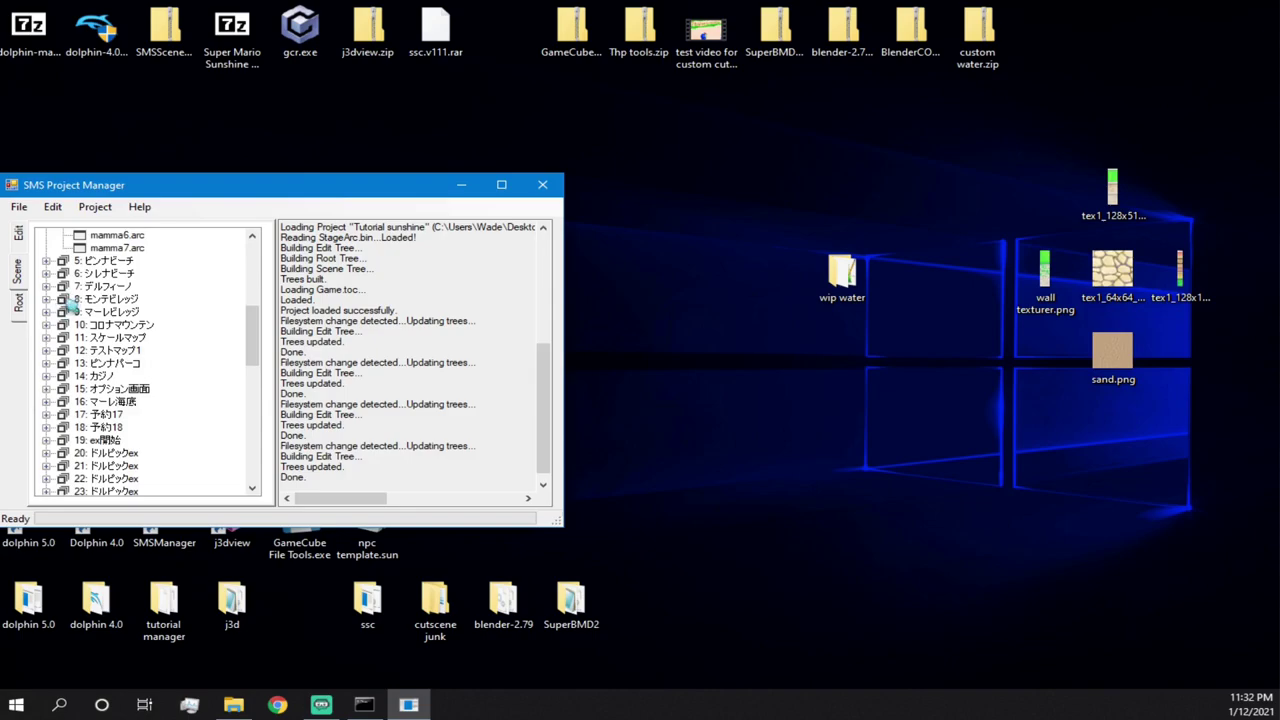
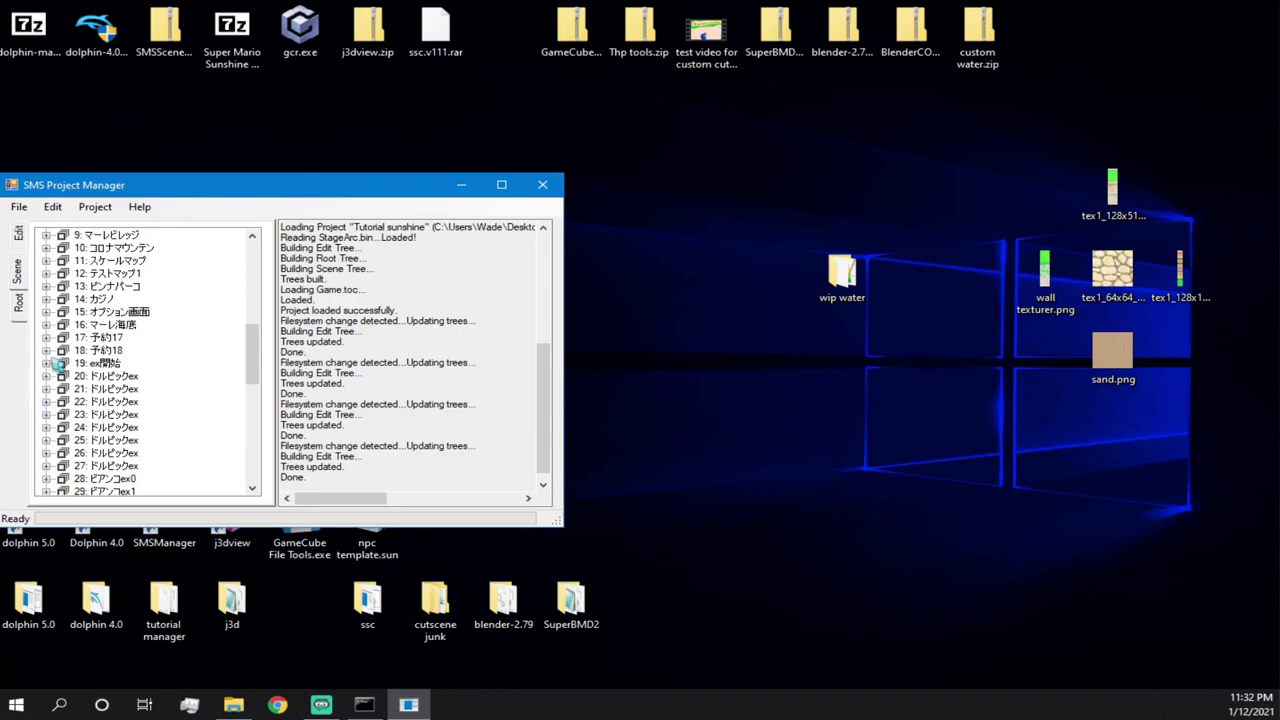
scroll(60, 332, "down", 4)
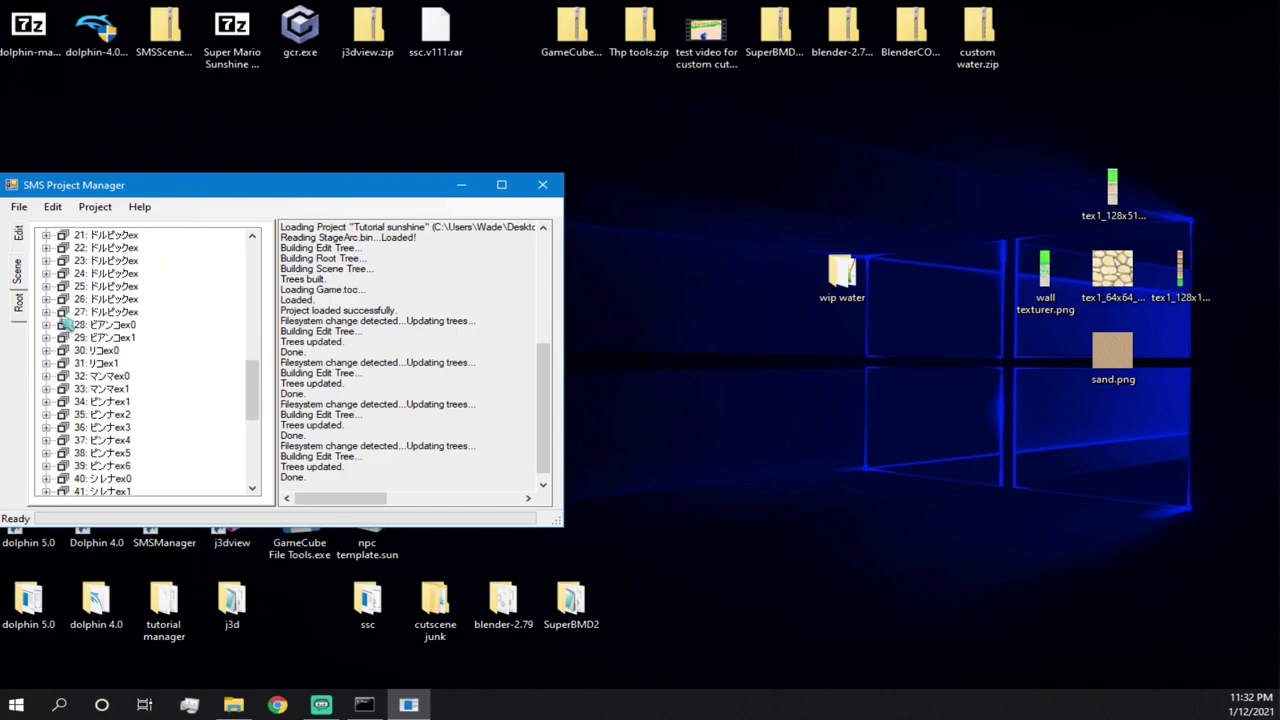
- Expand stage 20 (ドルピックex) and go to the scene folder of dolpic_ex0.arc
left_click(46, 286)
left_click(46, 286)
scroll(48, 287, "up", 1)
left_click(46, 260)
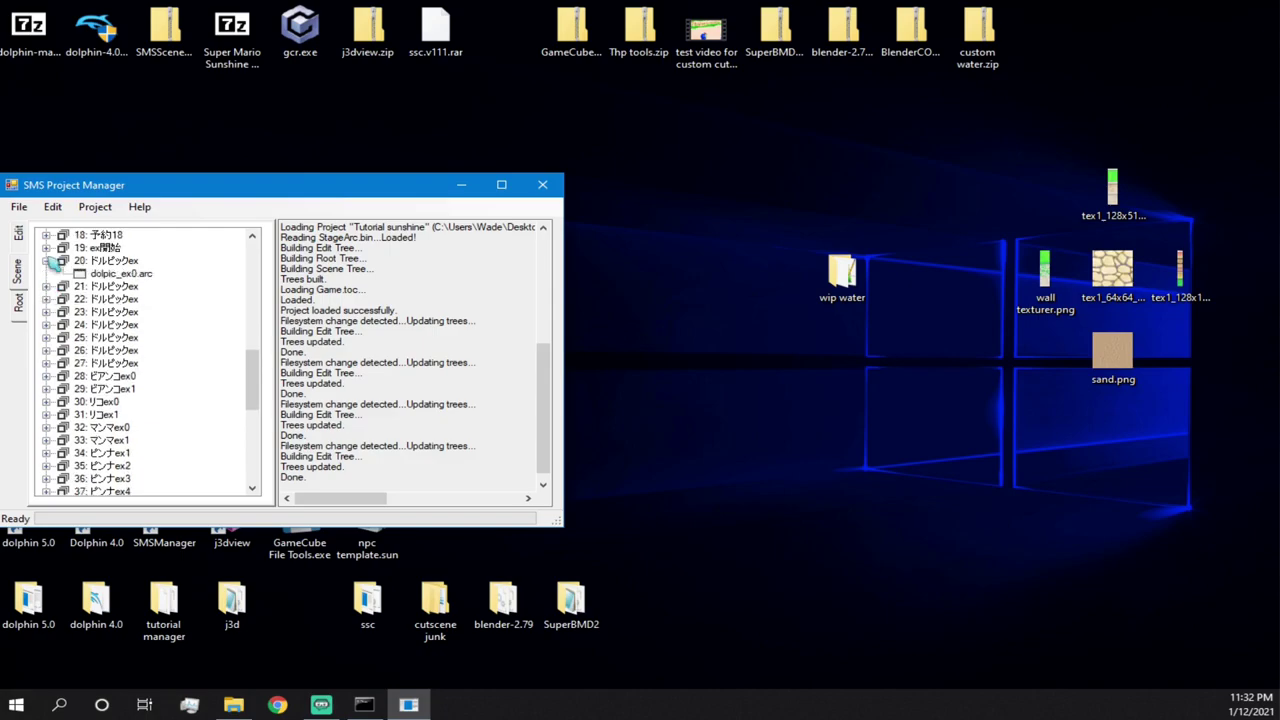
left_click(136, 273)
right_click(136, 273)
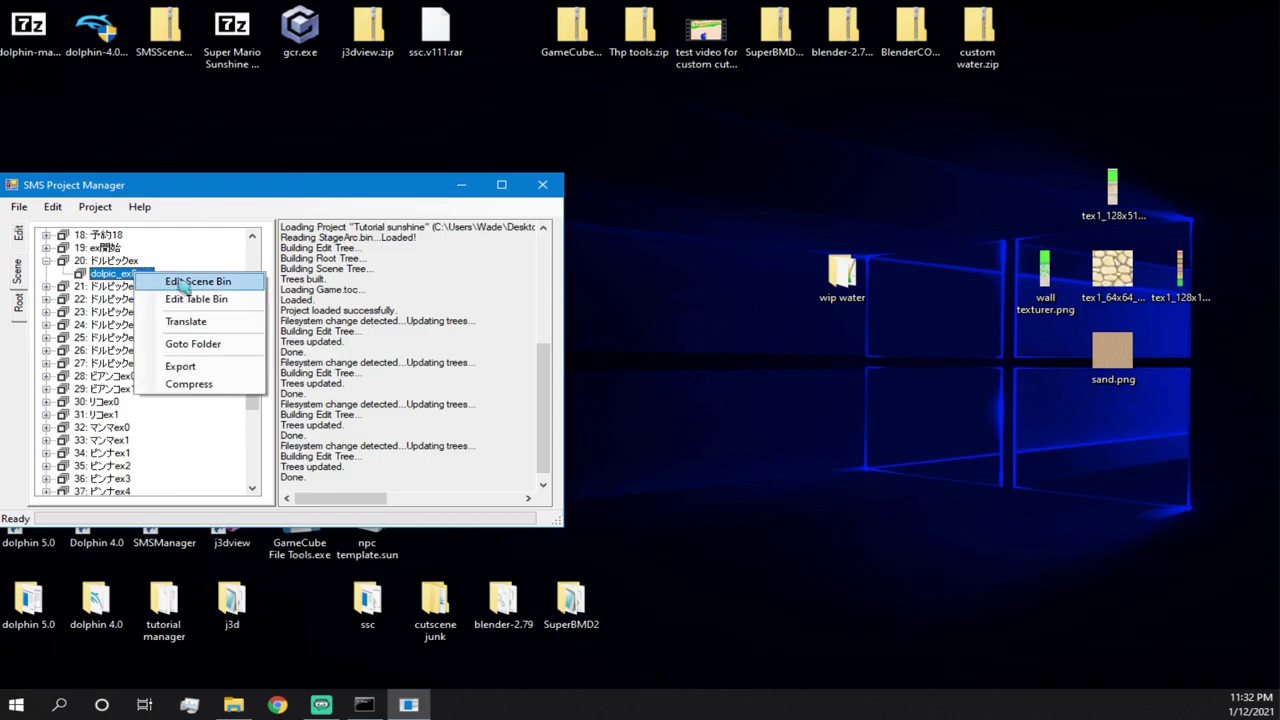
left_click(195, 343)
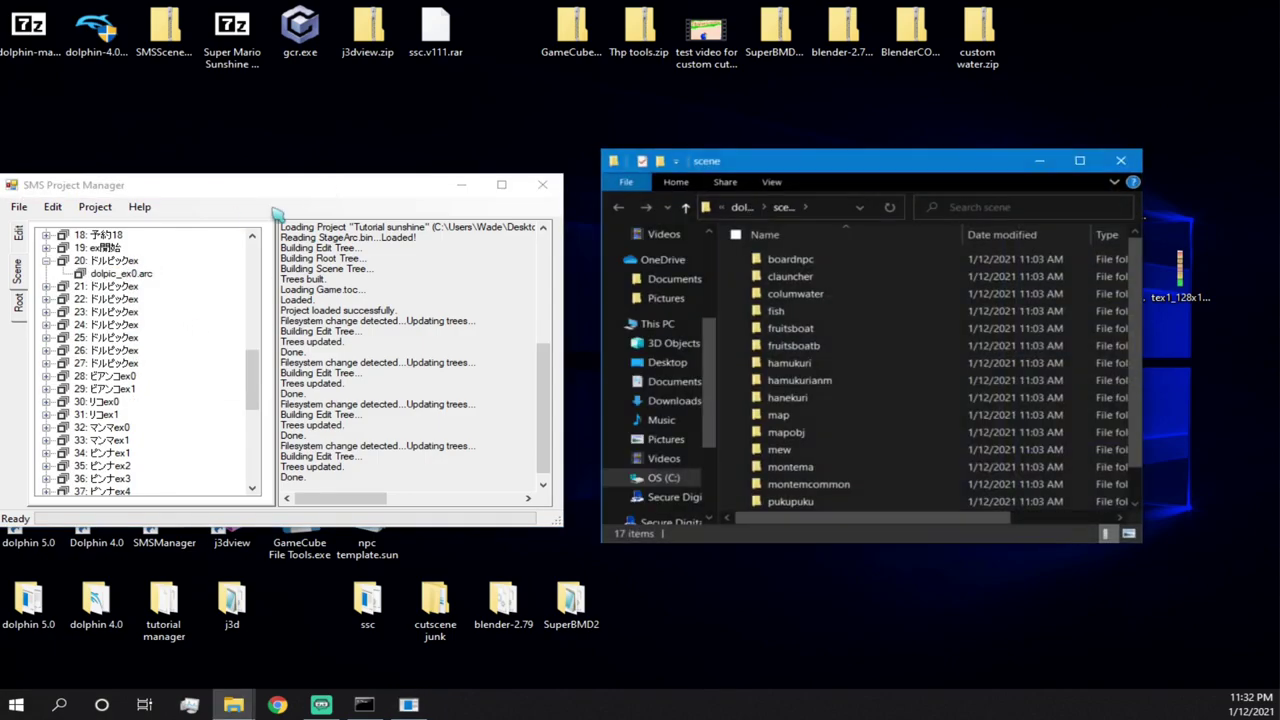
- Open the dolpic_ex0.arc scene bin and select the HamuKuri (ハムクリ 3) enemy on the stone runway in the scene preview
left_click(115, 273)
right_click(118, 273)
left_click(130, 287)
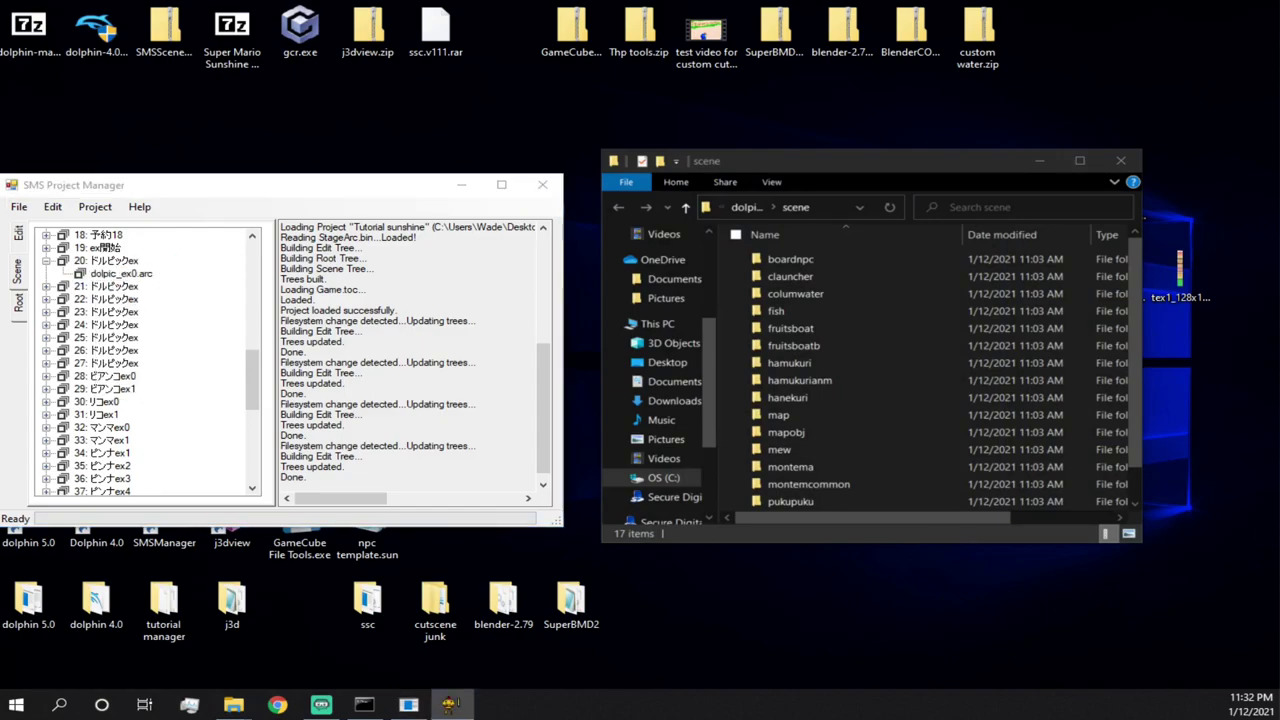
left_click_drag(345, 200, 945, 295)
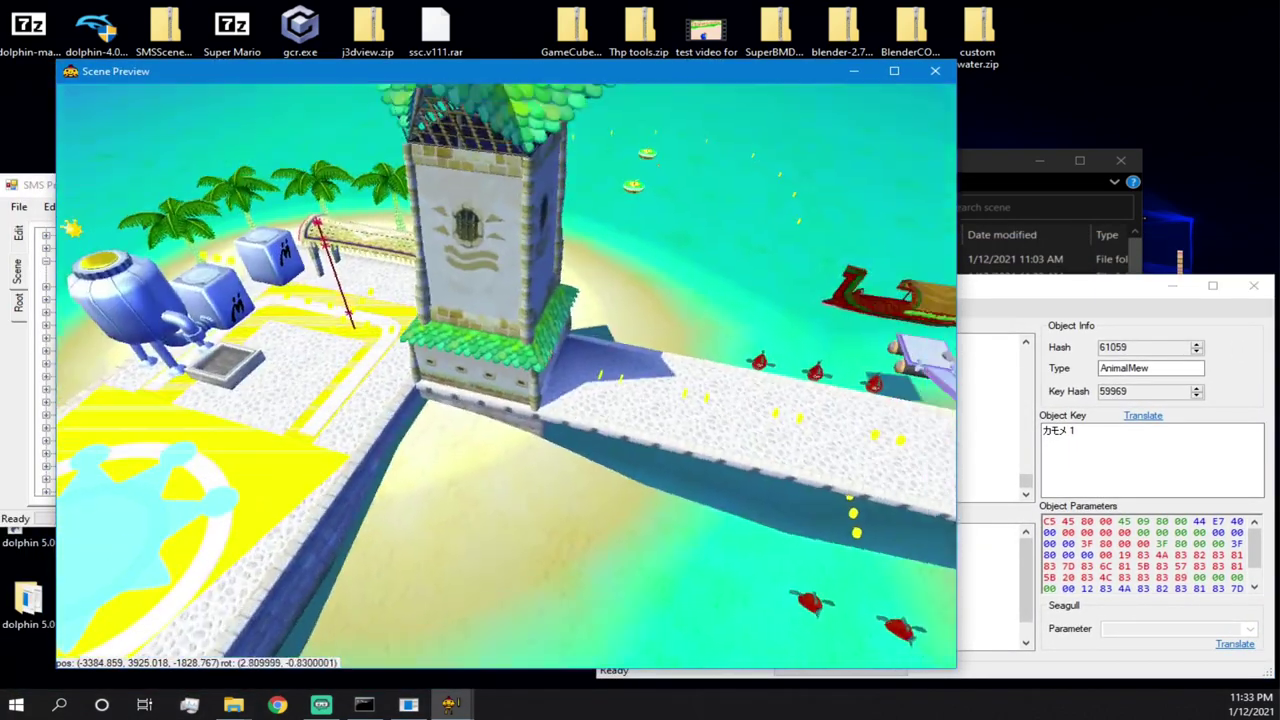
key("w")
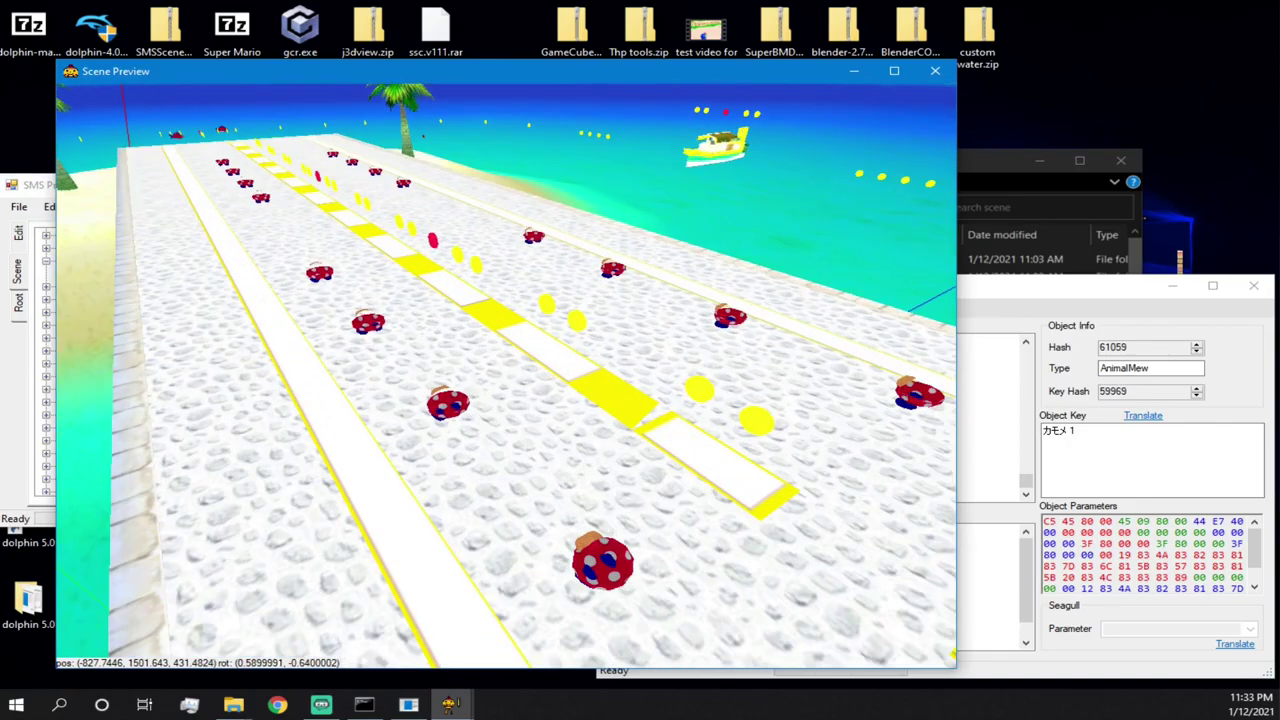
left_click(500, 365)
key("w")
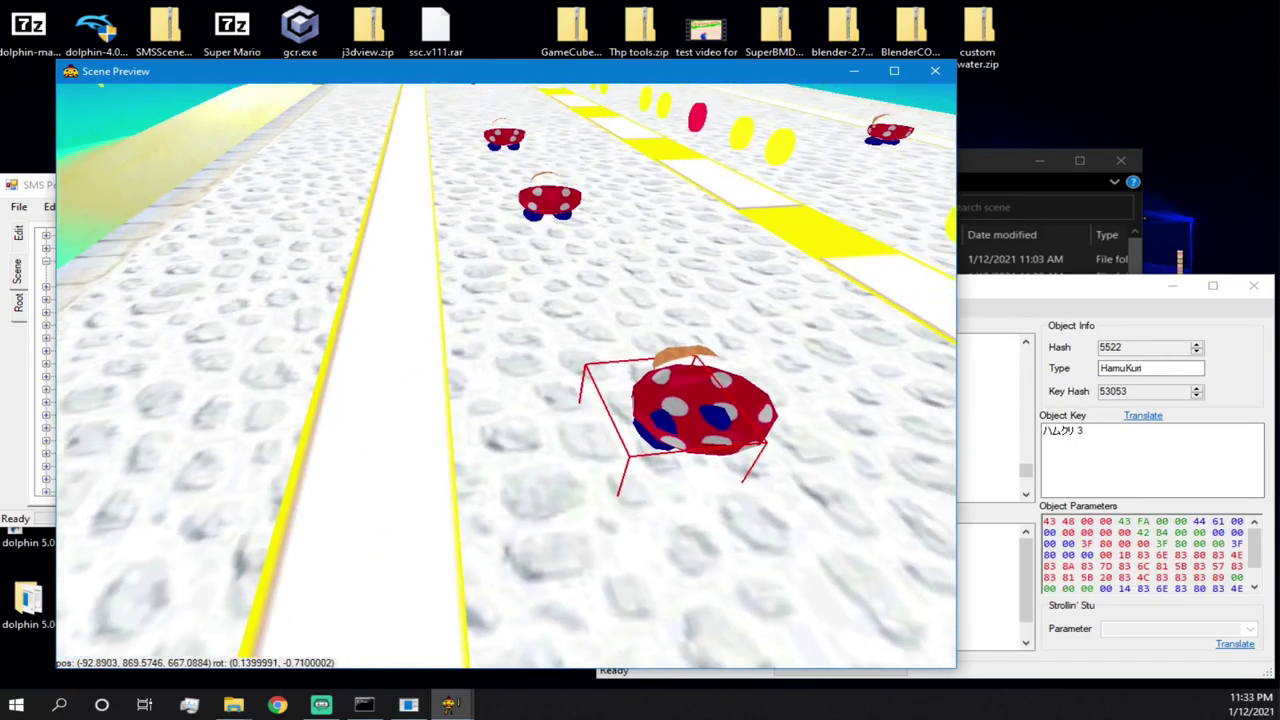
- Examine the selected HamuKuri in the scene preview, read through its known parameters, and close the bin editor
key("s")
key("s")
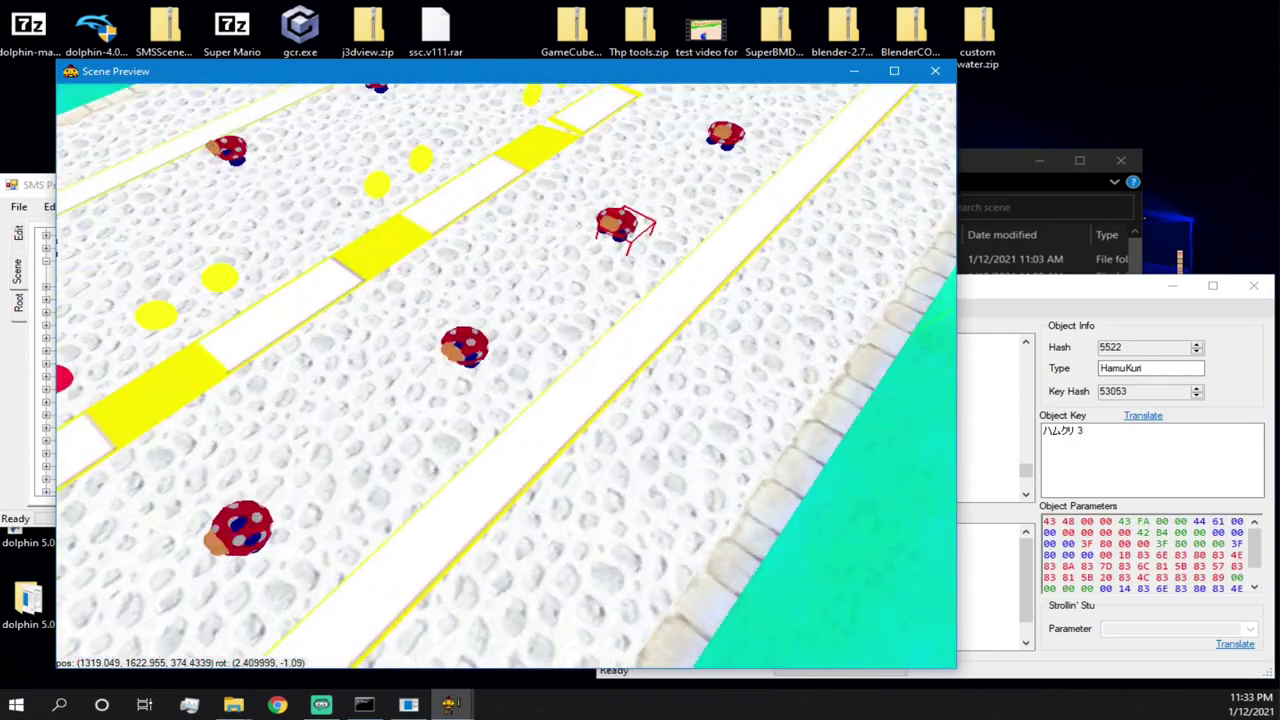
key("w")
key("w")
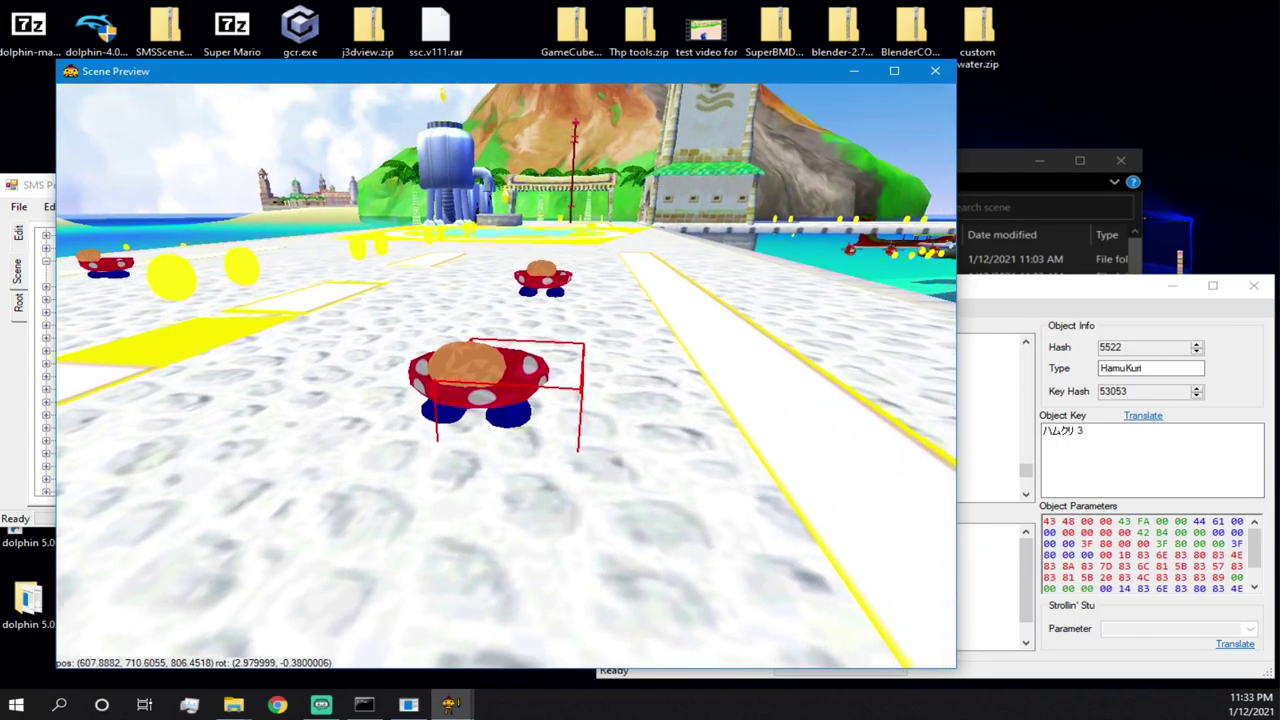
right_click_drag(541, 383, 503, 360)
key("s")
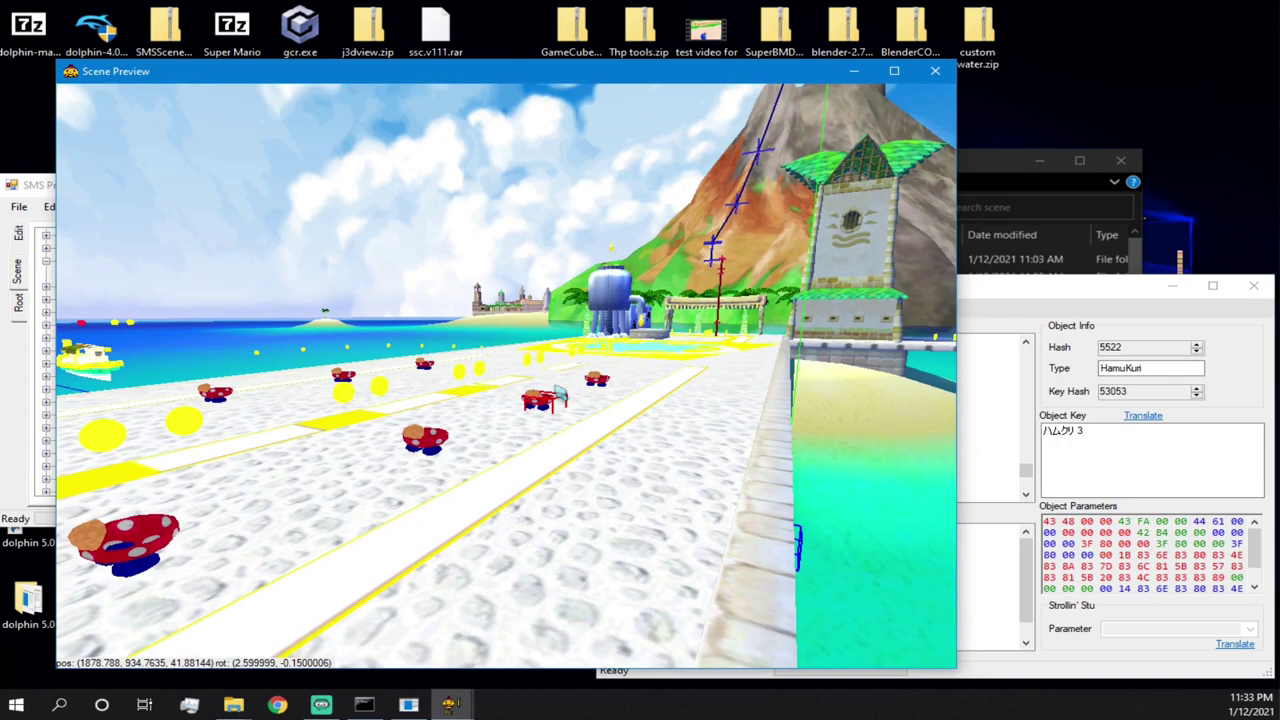
left_click(1024, 288)
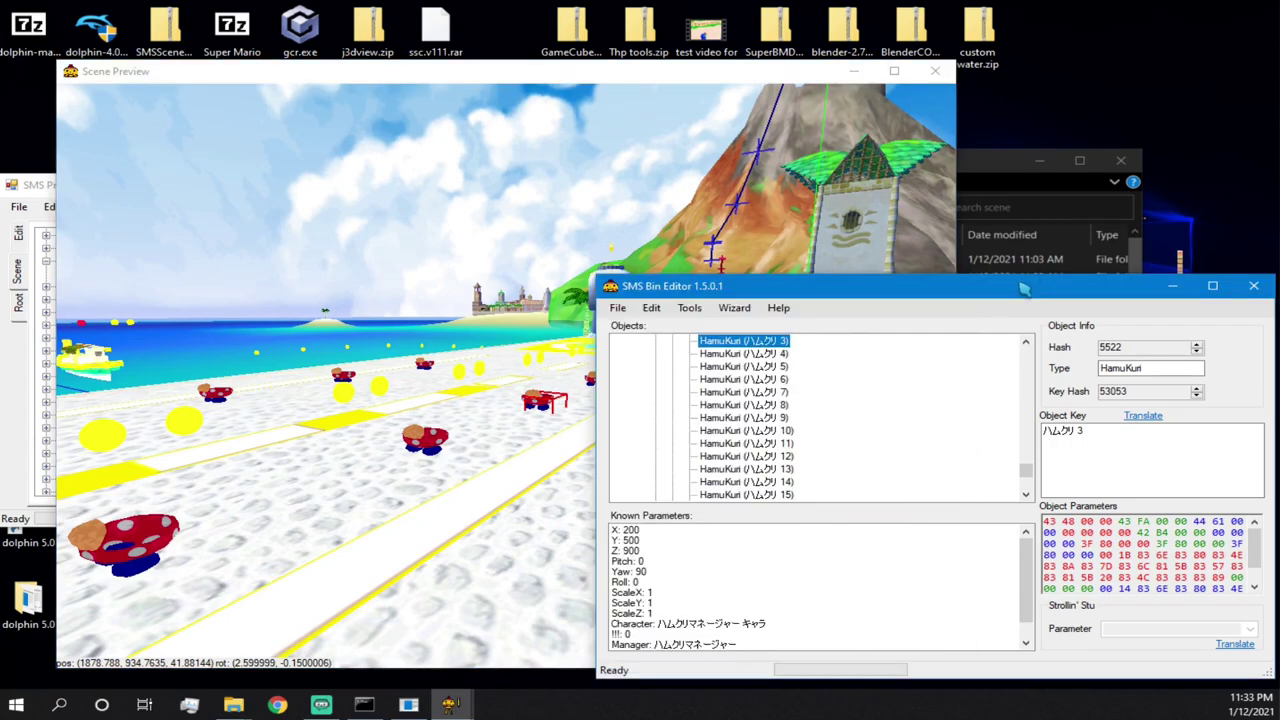
left_click_drag(1018, 296, 952, 294)
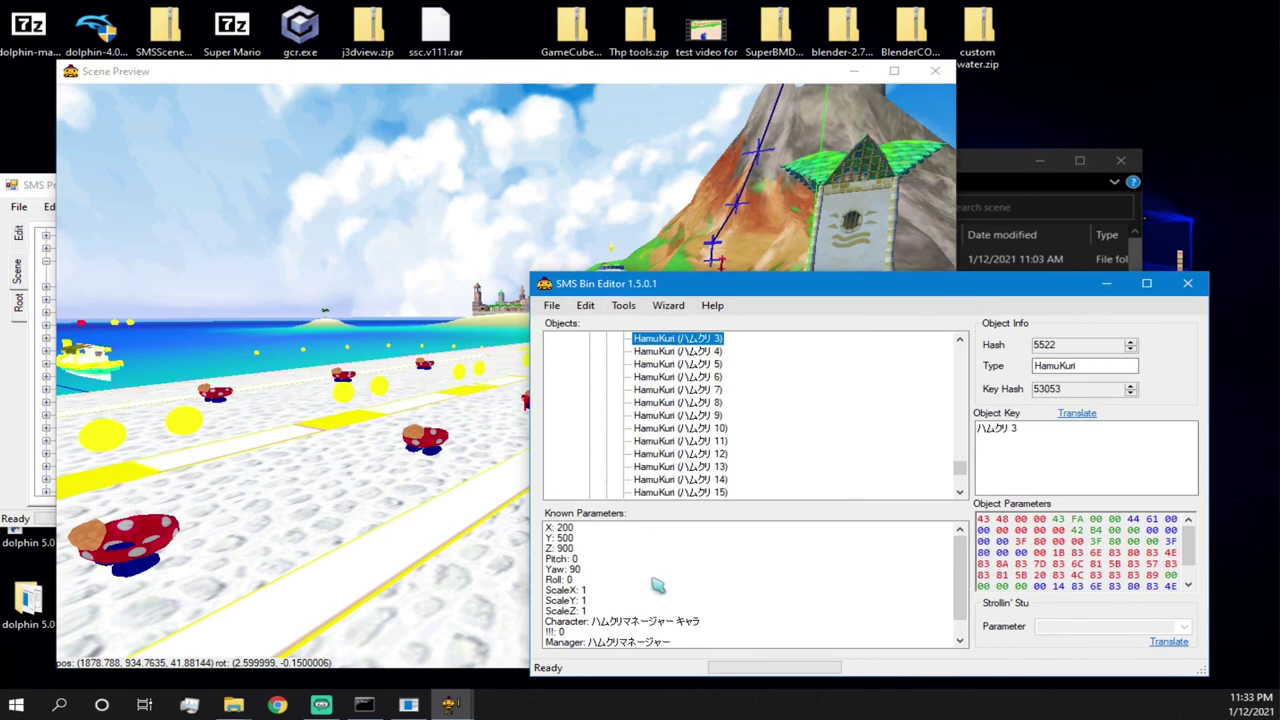
scroll(656, 582, "down", 1)
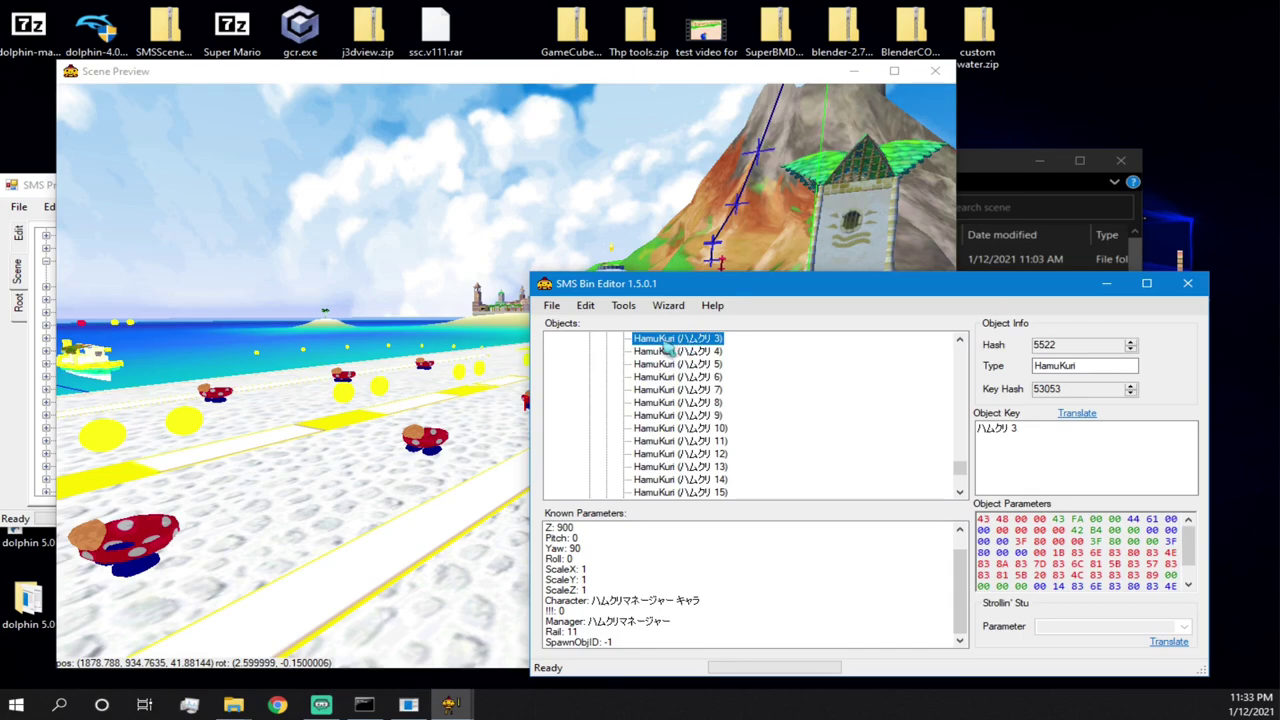
left_click_drag(933, 288, 765, 273)
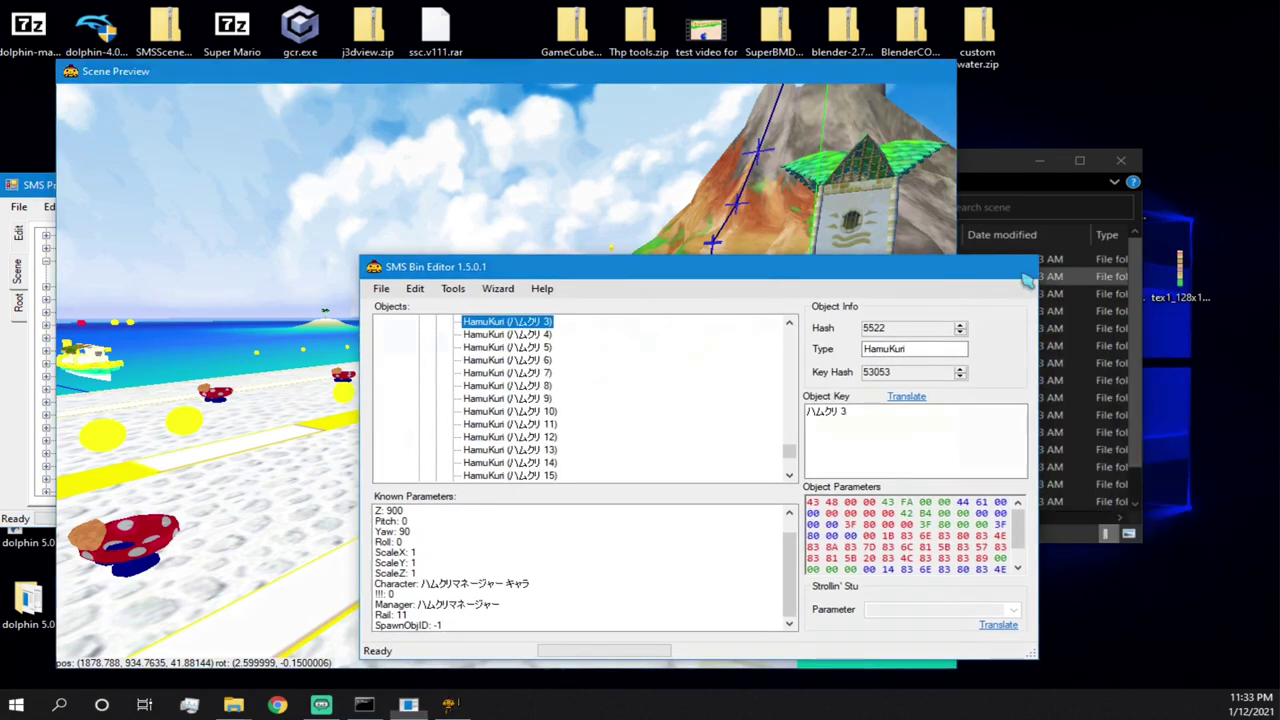
left_click(1024, 270)
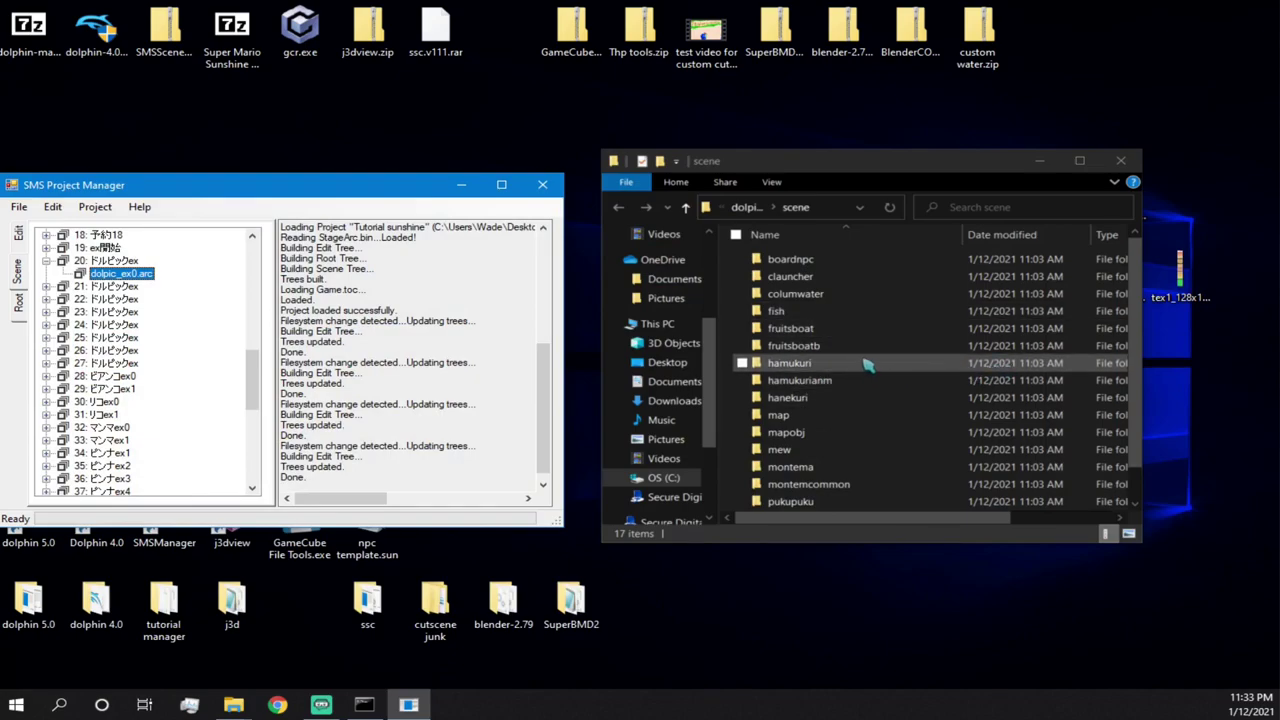
- Copy the hamukuri folder from dolpic_ex0's scene folder and close the folder window
left_click(814, 366)
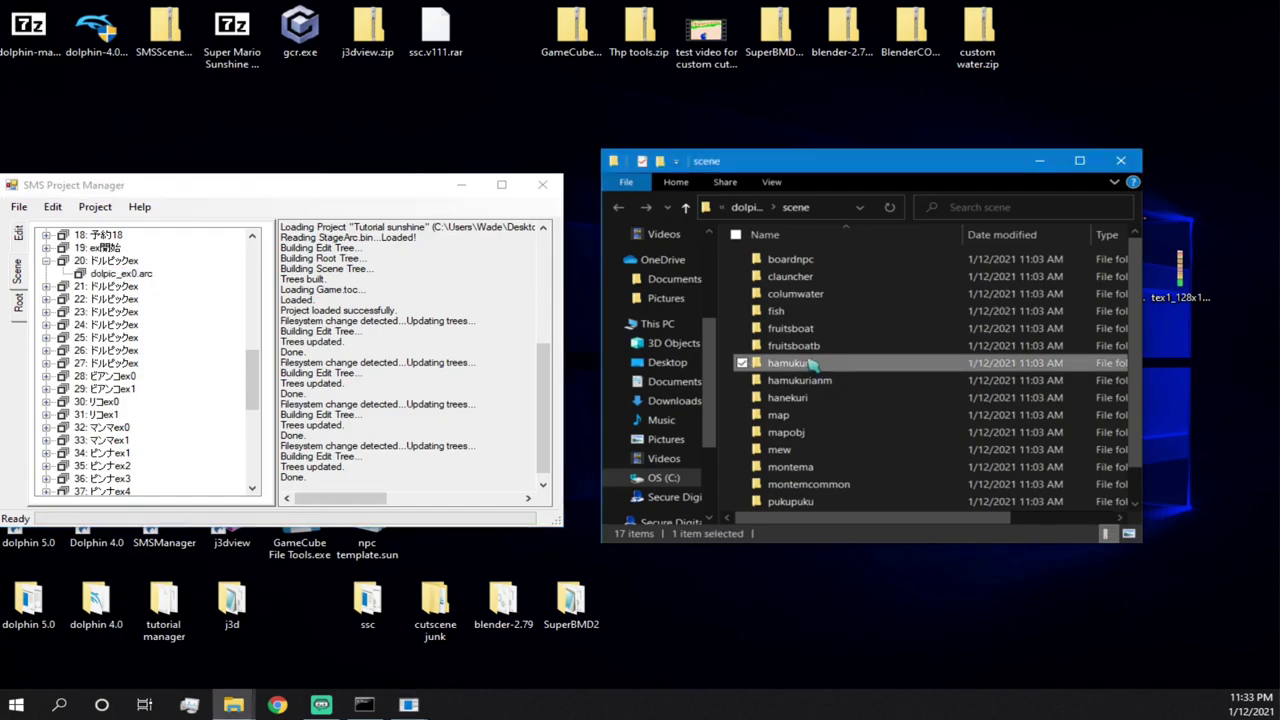
double_click(787, 363)
right_click(787, 363)
left_click(584, 575)
left_click(1120, 160)
- Collapse the unneeded stages in the project's stage list and go to the scene folder of mamma0.arc
scroll(210, 261, "up", 12)
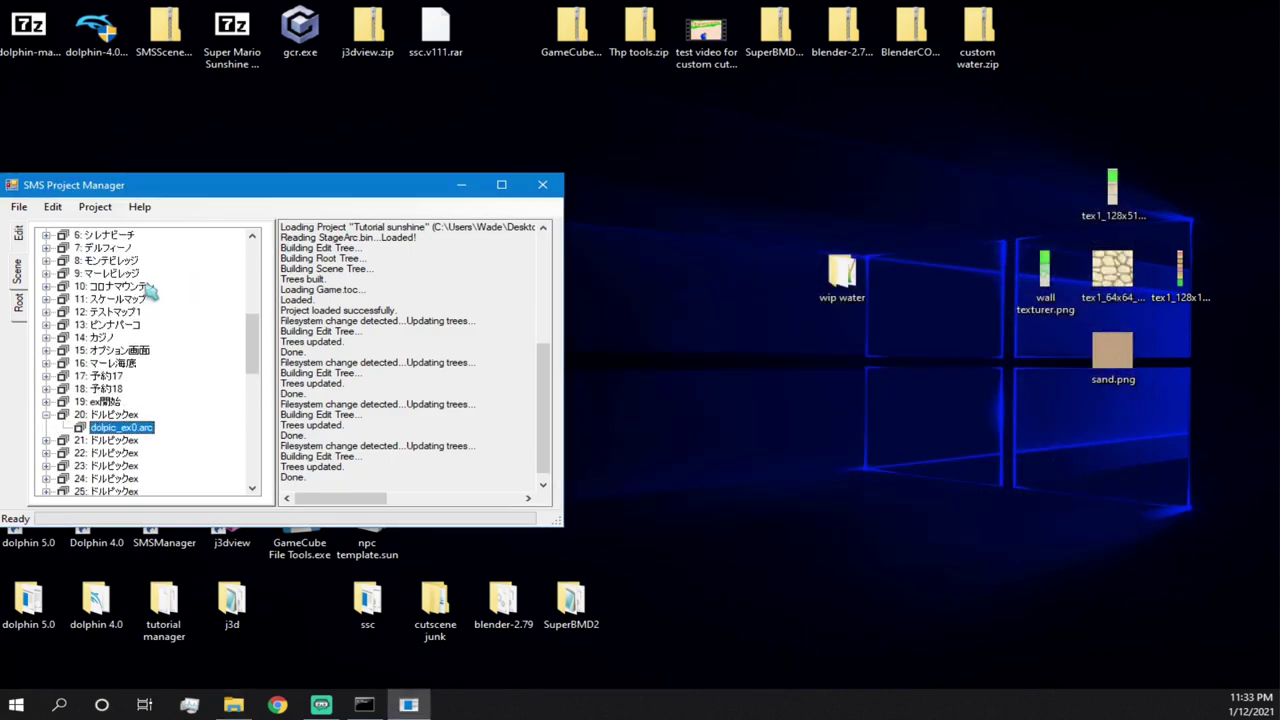
left_click(46, 299)
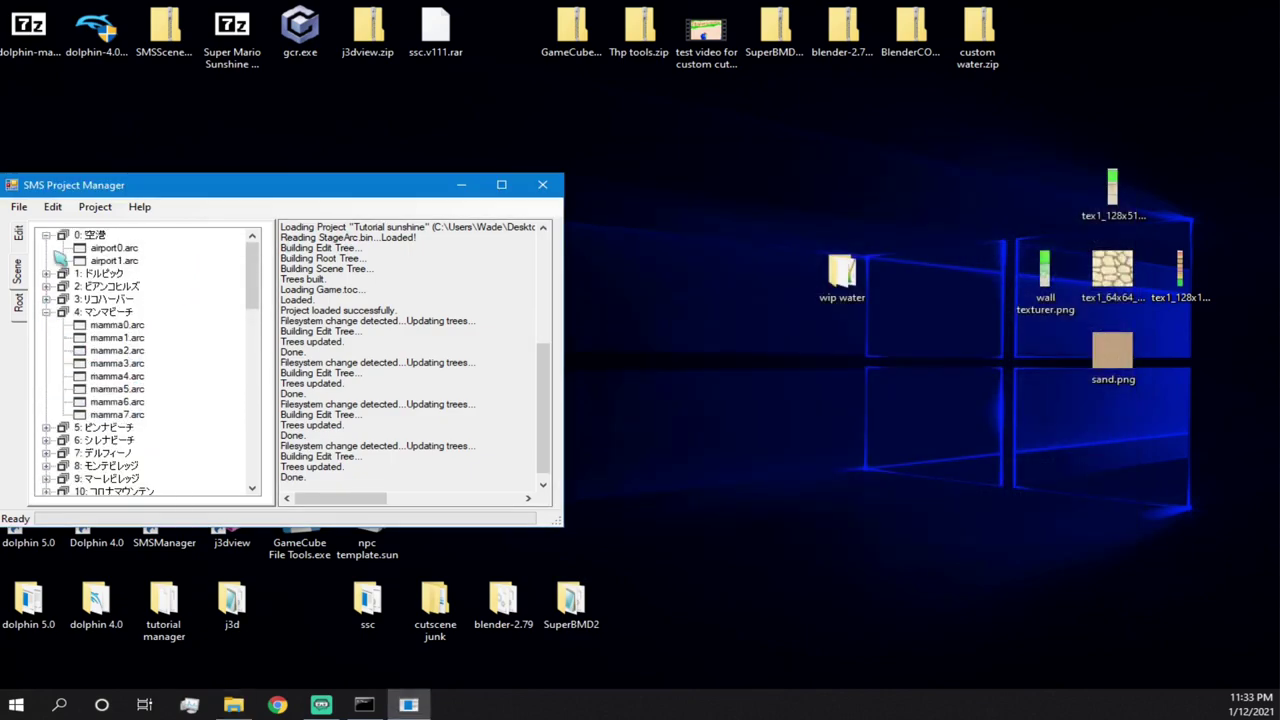
left_click(46, 234)
right_click(104, 301)
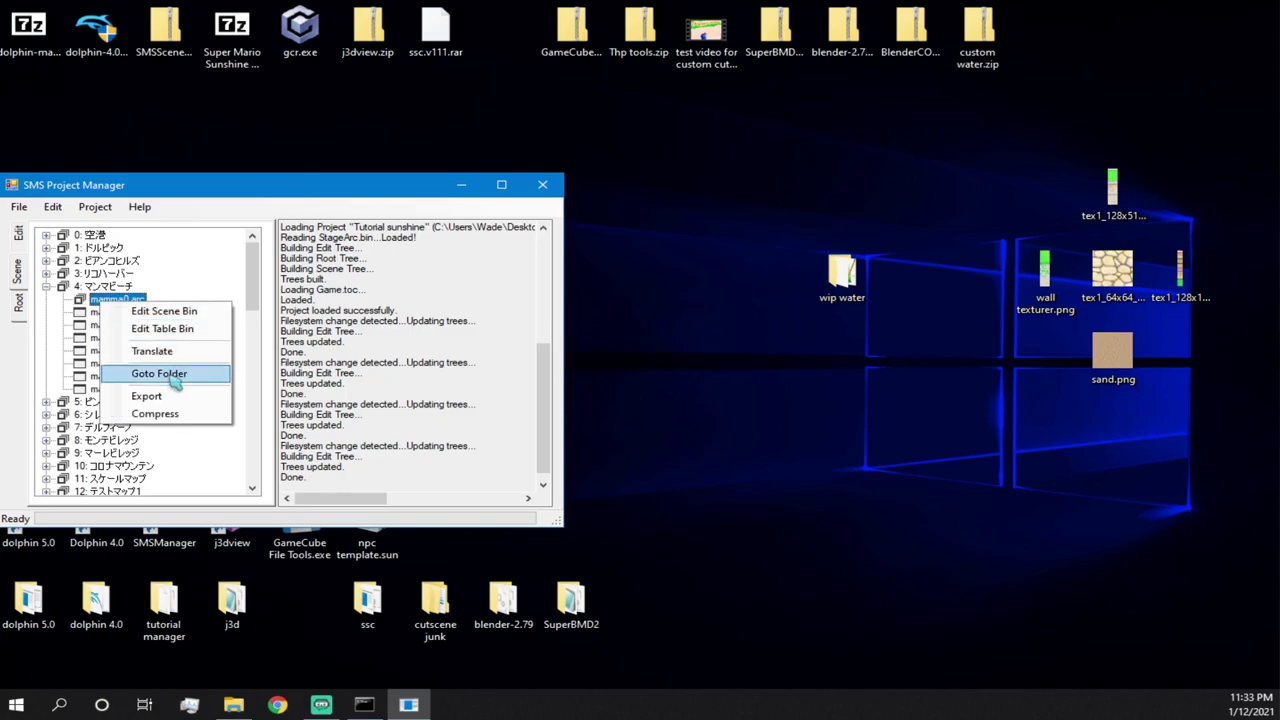
left_click(175, 383)
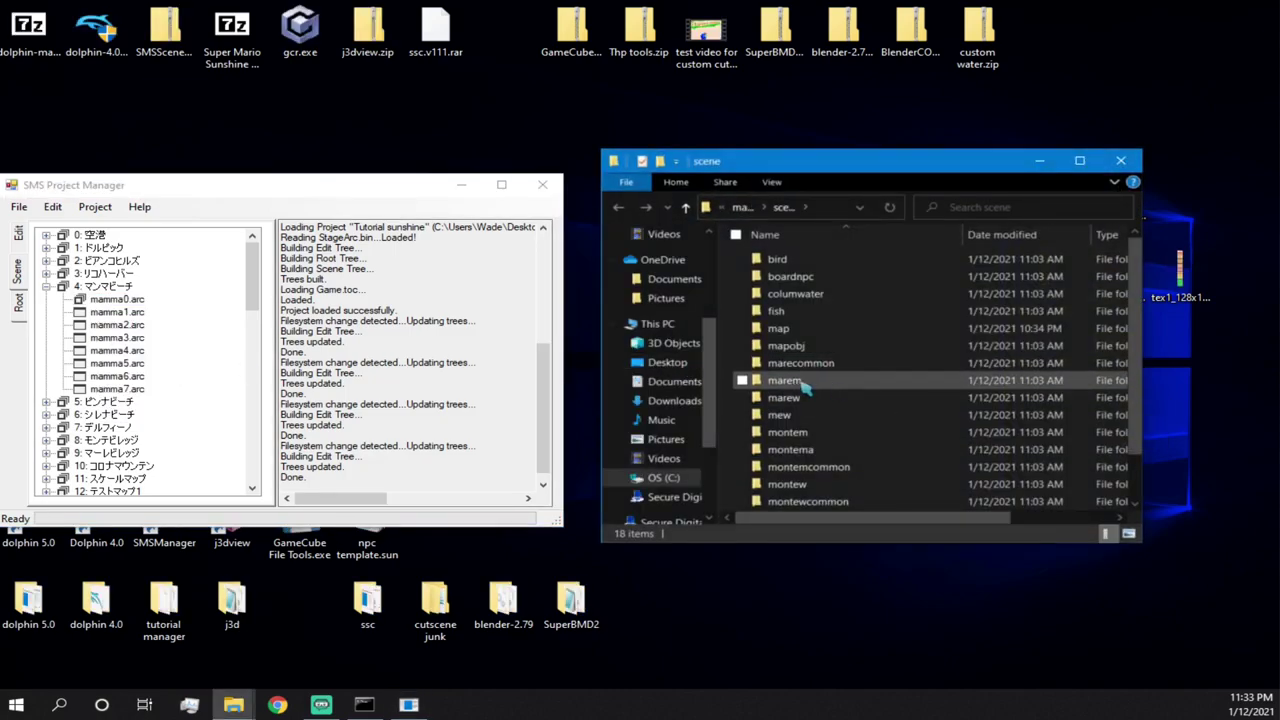
- Paste the copied hamukuri folder into mamma0's scene folder and close the window
right_click(734, 358)
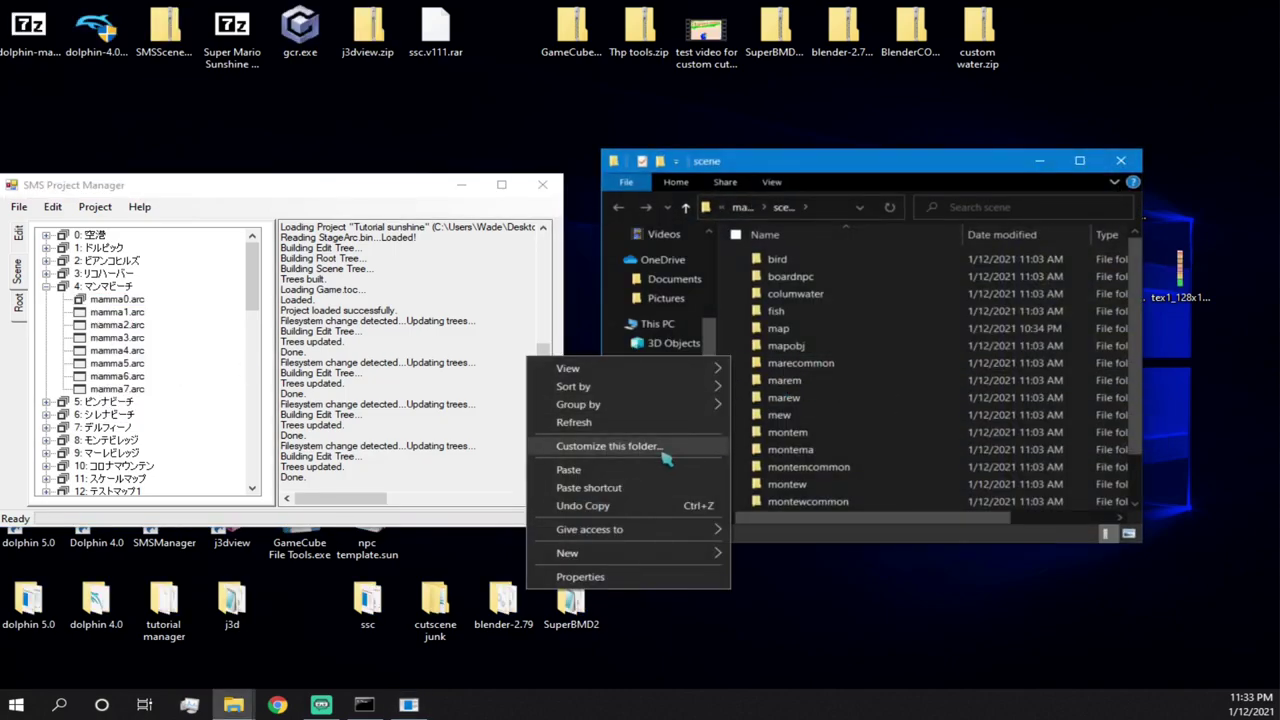
left_click(655, 470)
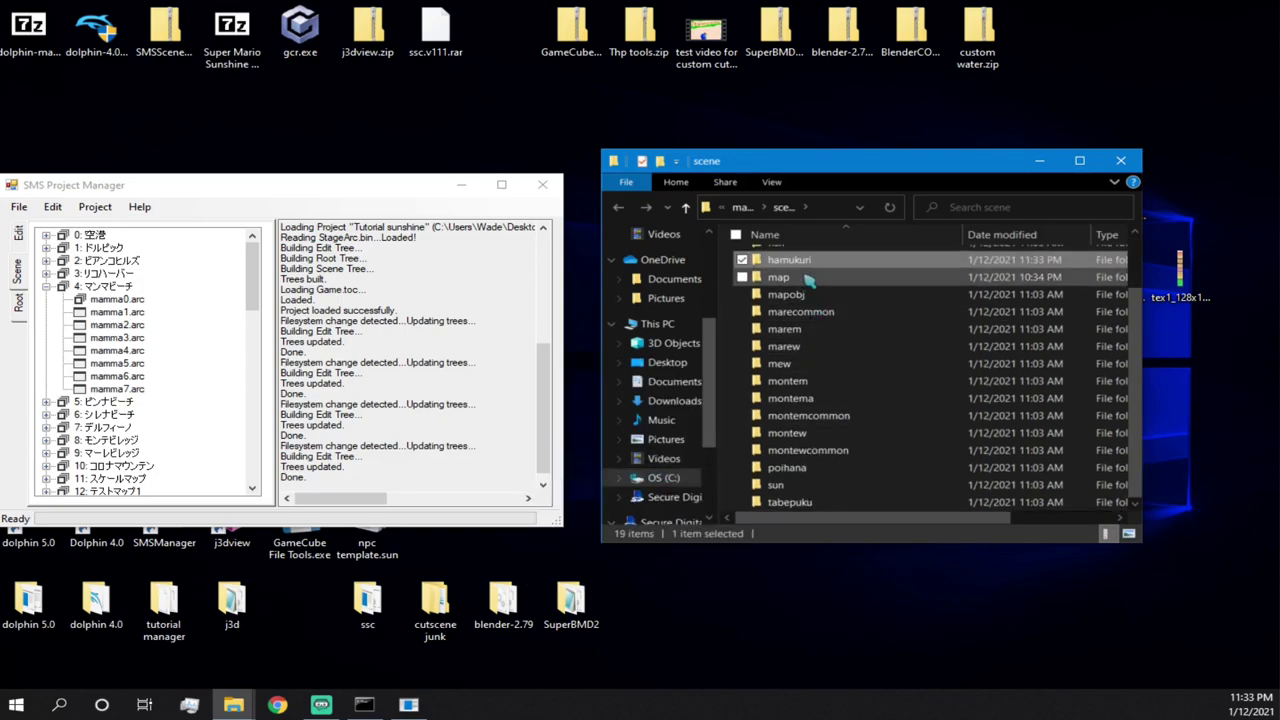
left_click(1121, 162)
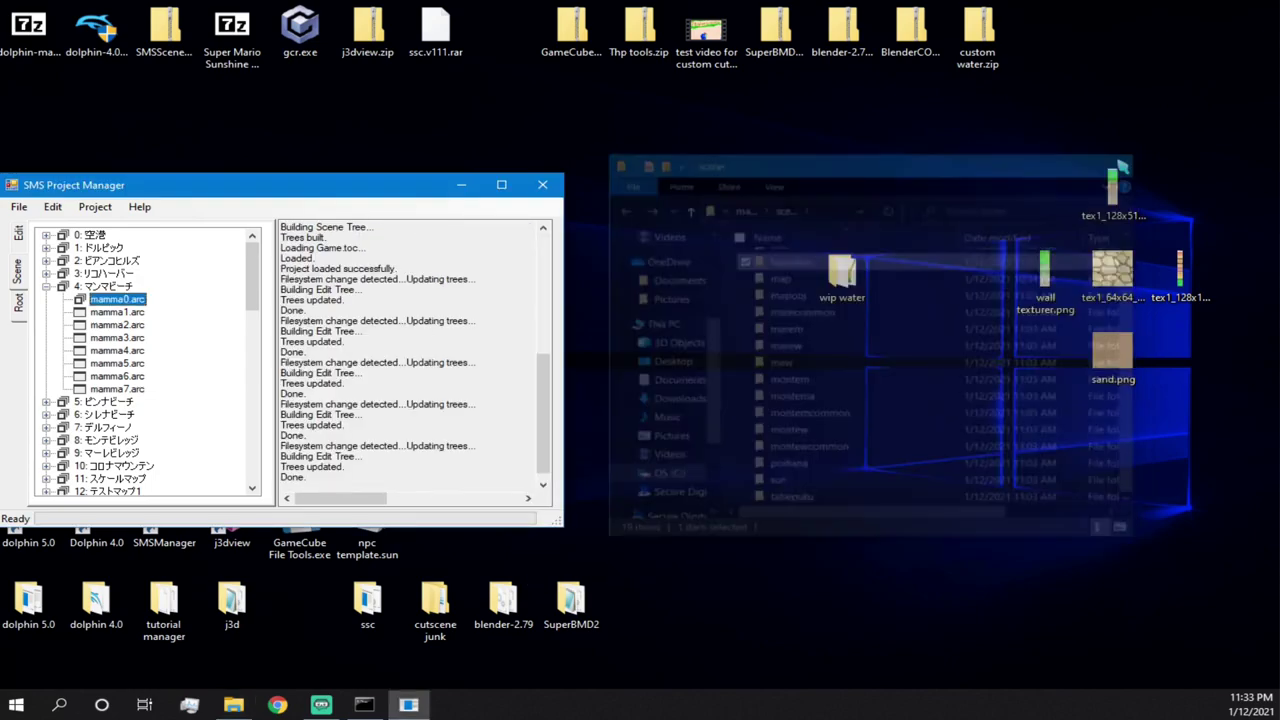
- Open the mamma0.arc scene bin and rearrange the bin editor and SMS Project Manager windows on the desktop
right_click(145, 308)
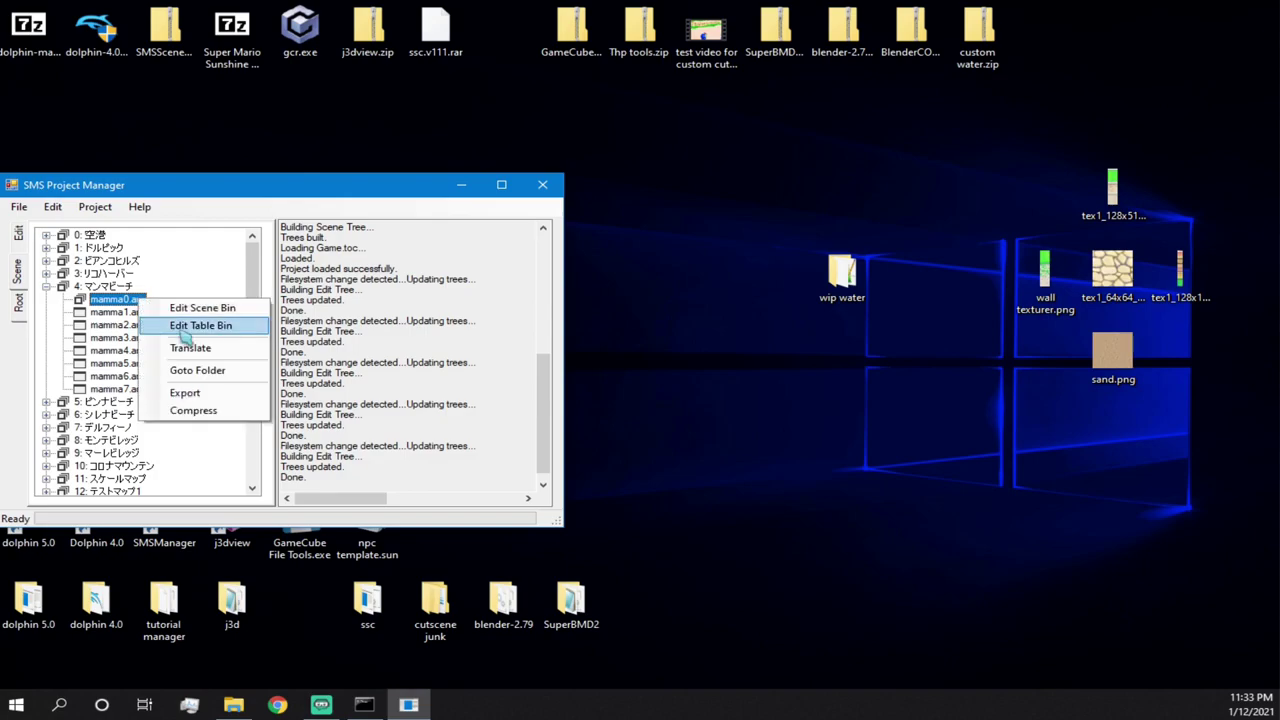
left_click(222, 308)
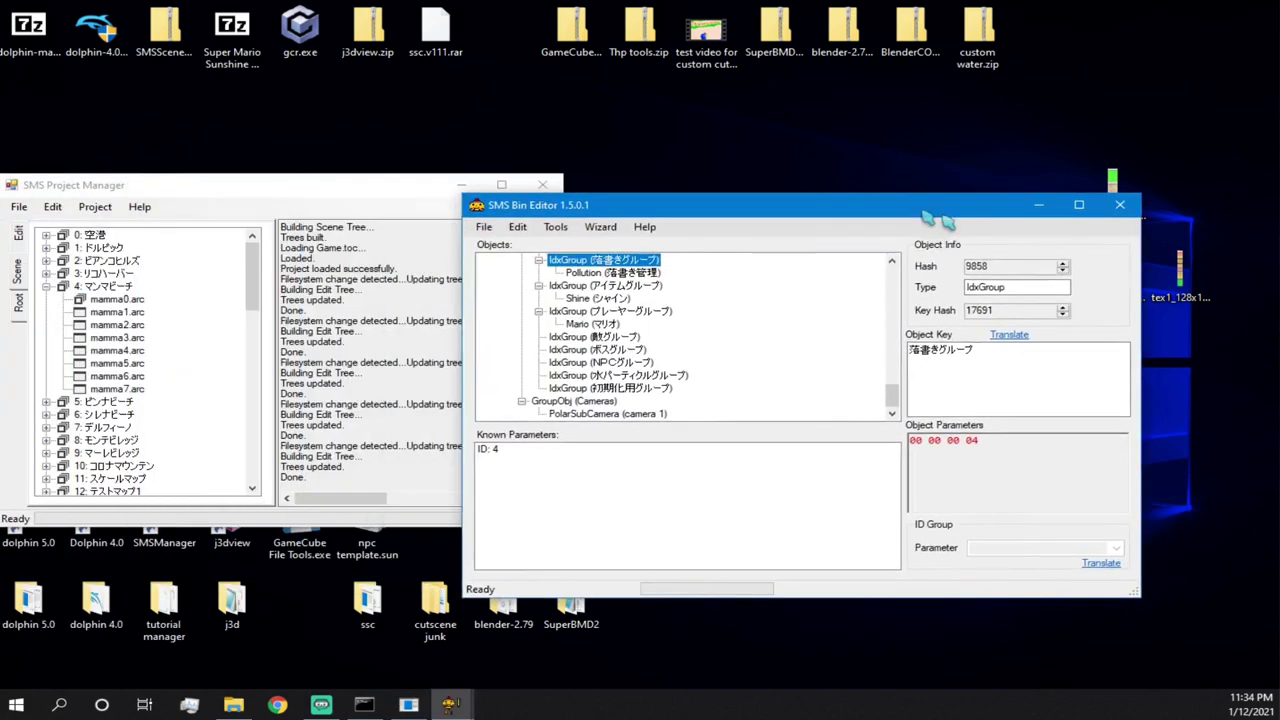
left_click_drag(922, 212, 1055, 305)
left_click_drag(298, 188, 610, 166)
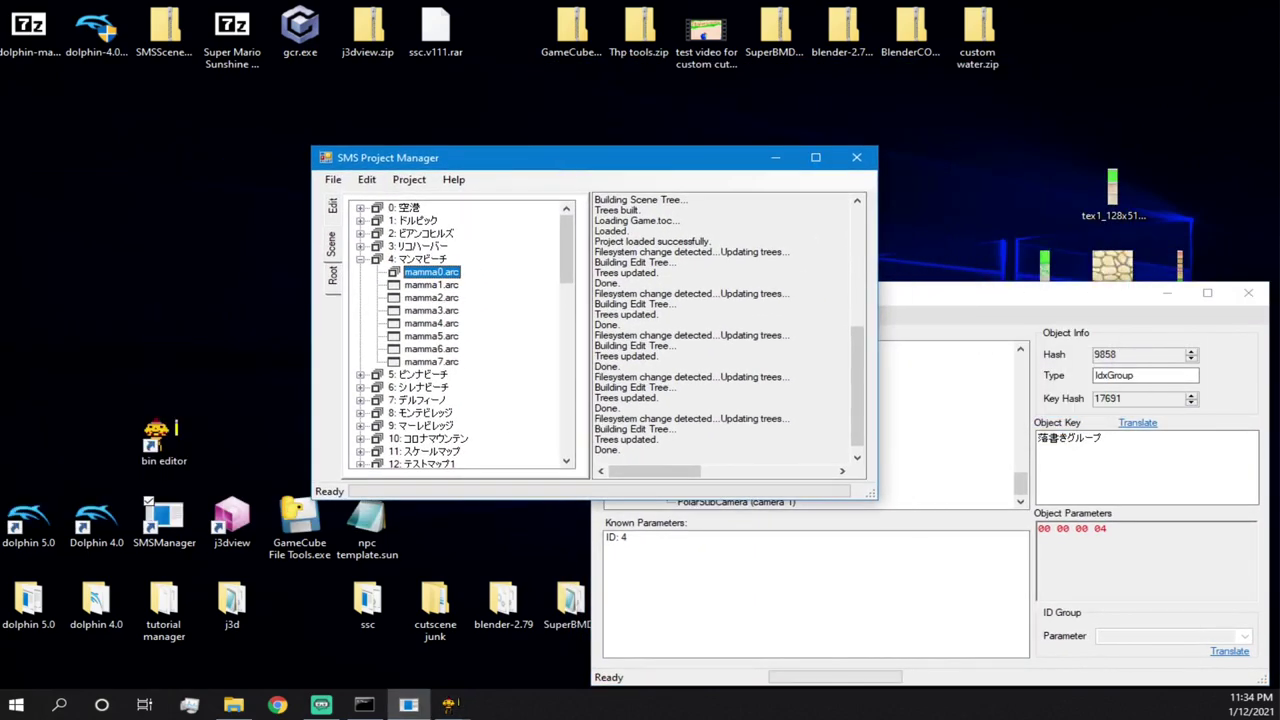
- Shrink mamma0's scene preview window, open the dolpic_ex0.arc scene bin for editing and minimize the project manager
left_click_drag(346, 83, 1083, 23)
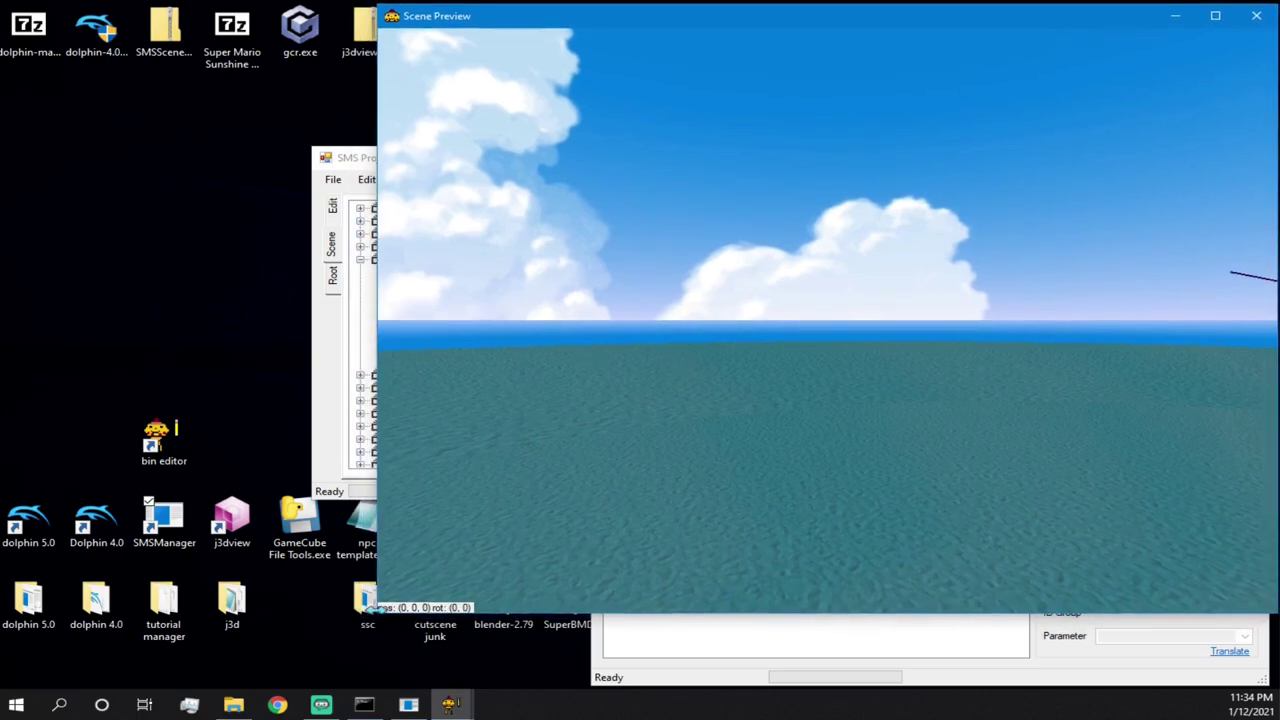
left_click_drag(378, 612, 600, 420)
left_click(430, 280)
scroll(418, 330, "down", 6)
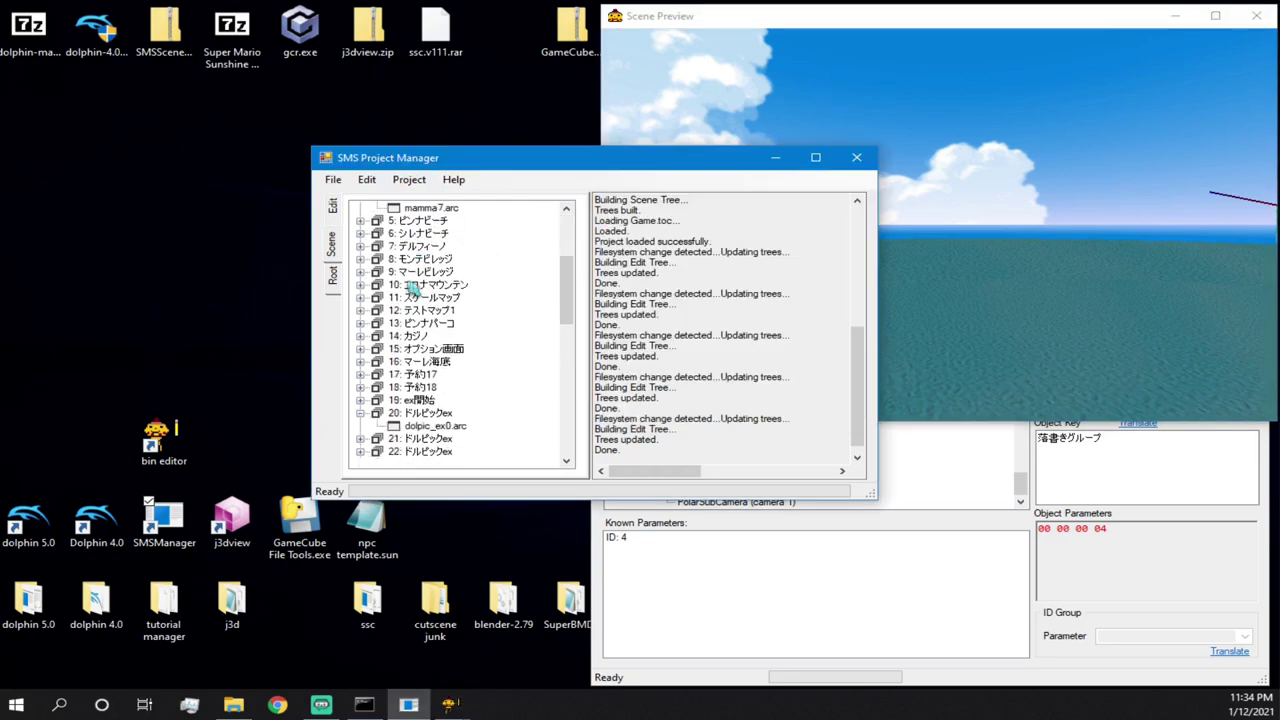
left_click(416, 349)
right_click(414, 349)
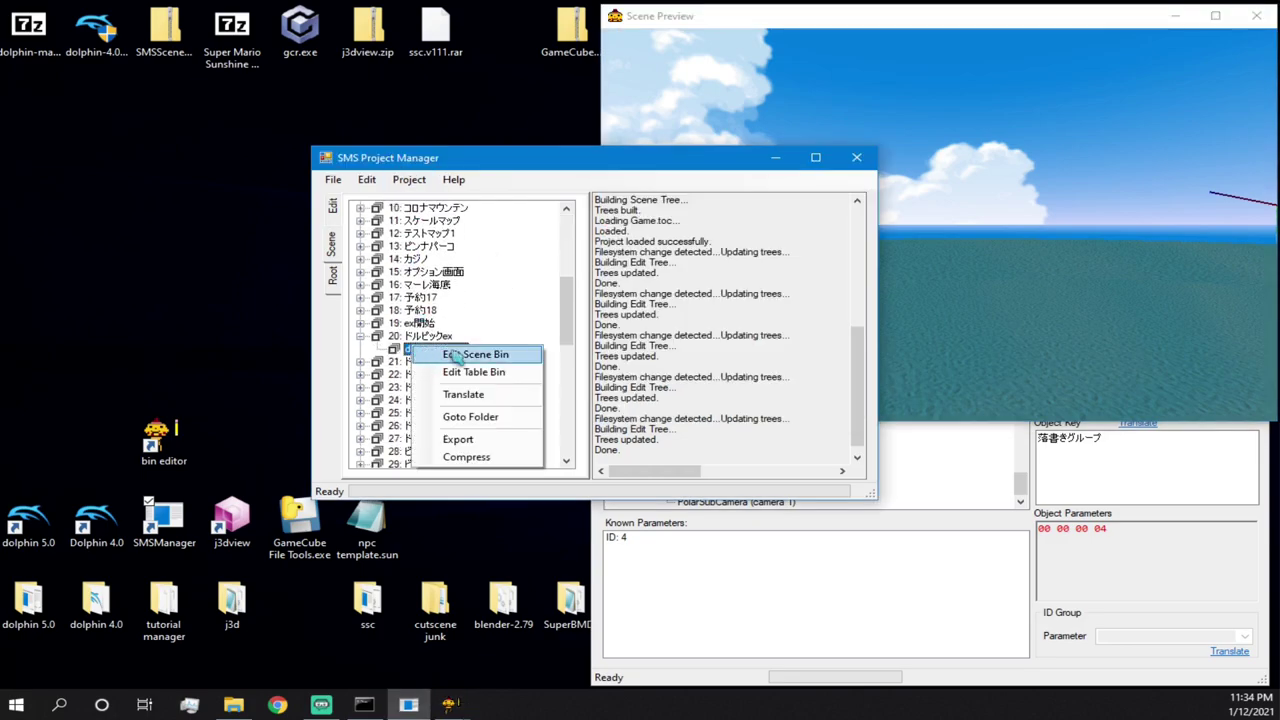
left_click(450, 355)
left_click(775, 158)
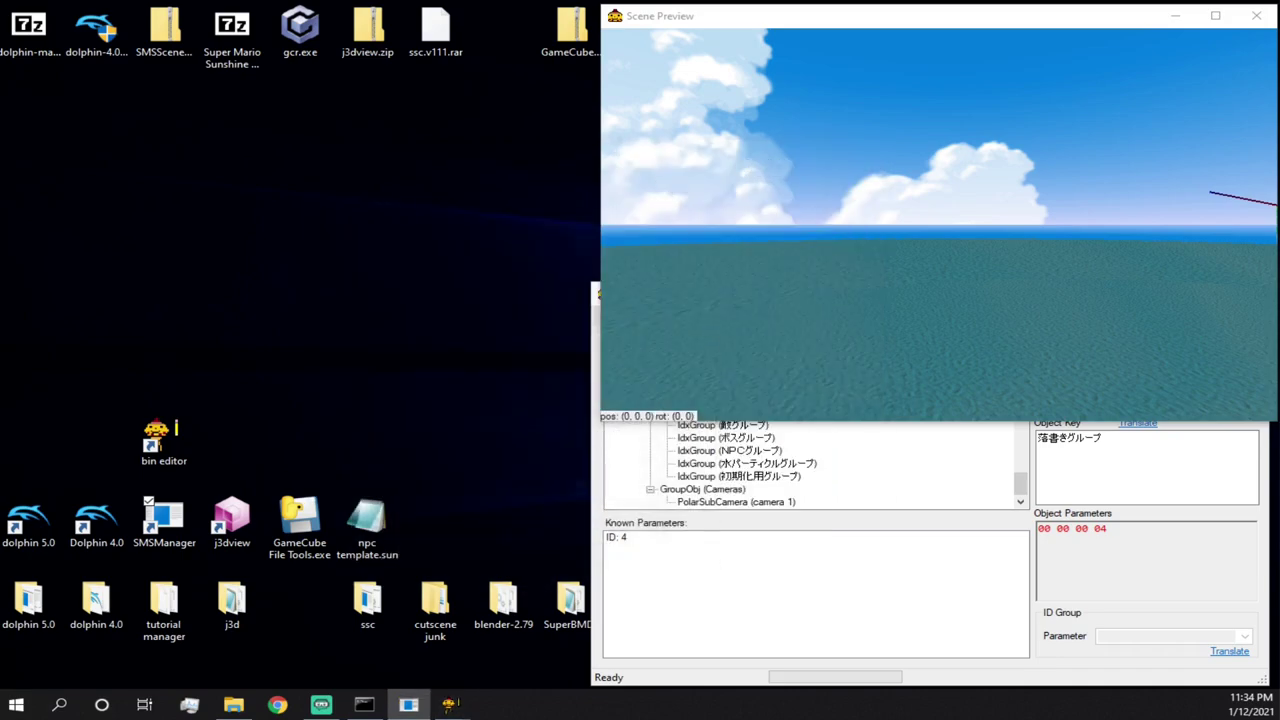
- Arrange the dolpic_ex0 bin editor and its shrunken scene preview side by side with the mamma0 windows
left_click_drag(0, 200, 493, 300)
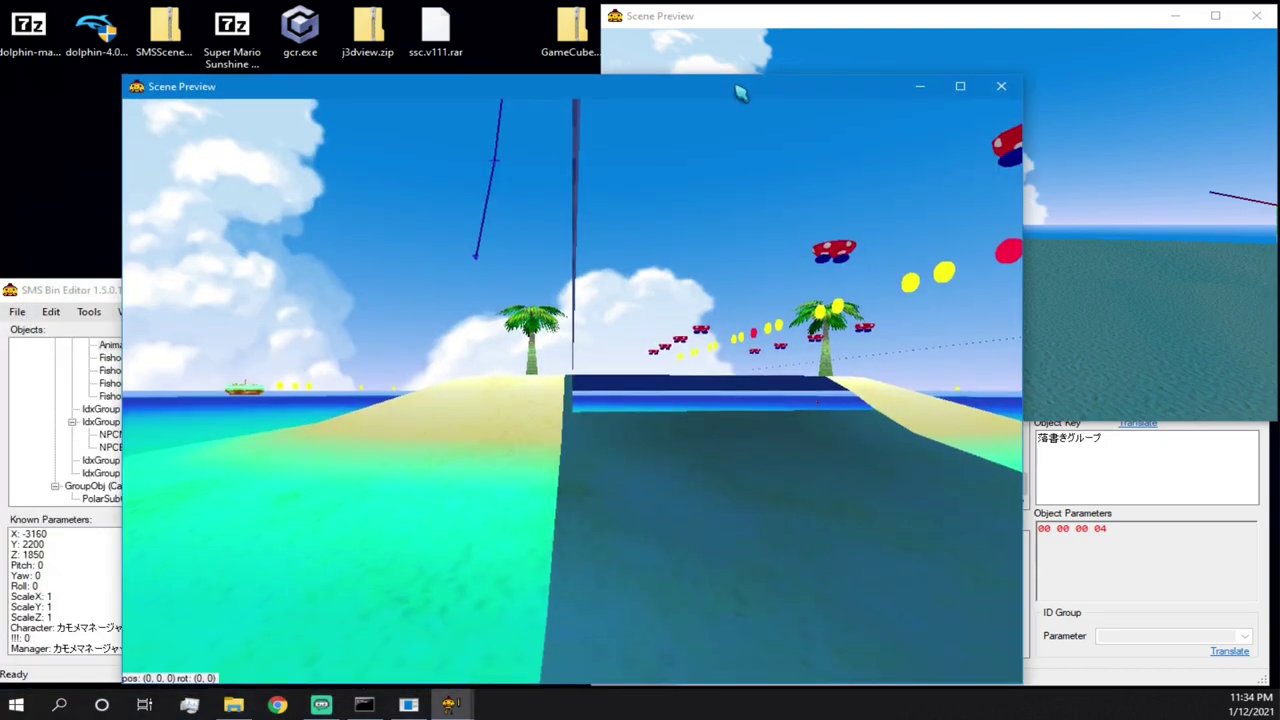
left_click_drag(740, 92, 617, 17)
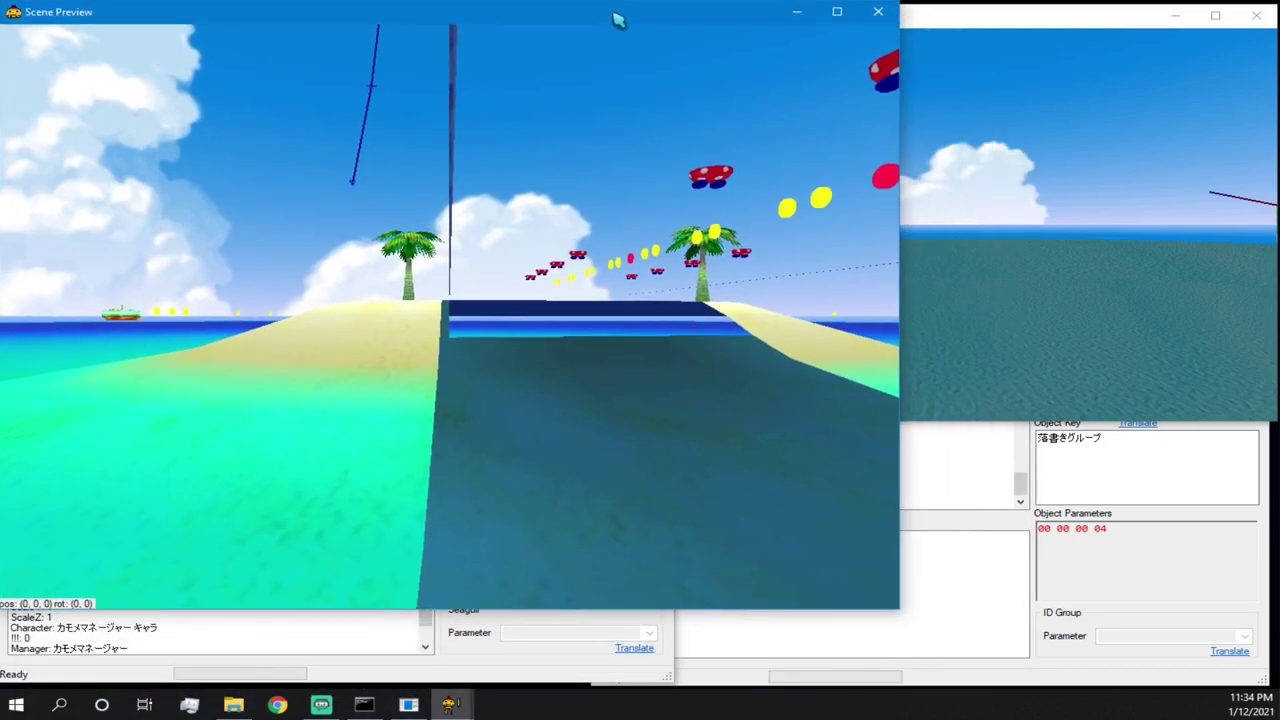
left_click_drag(900, 612, 670, 425)
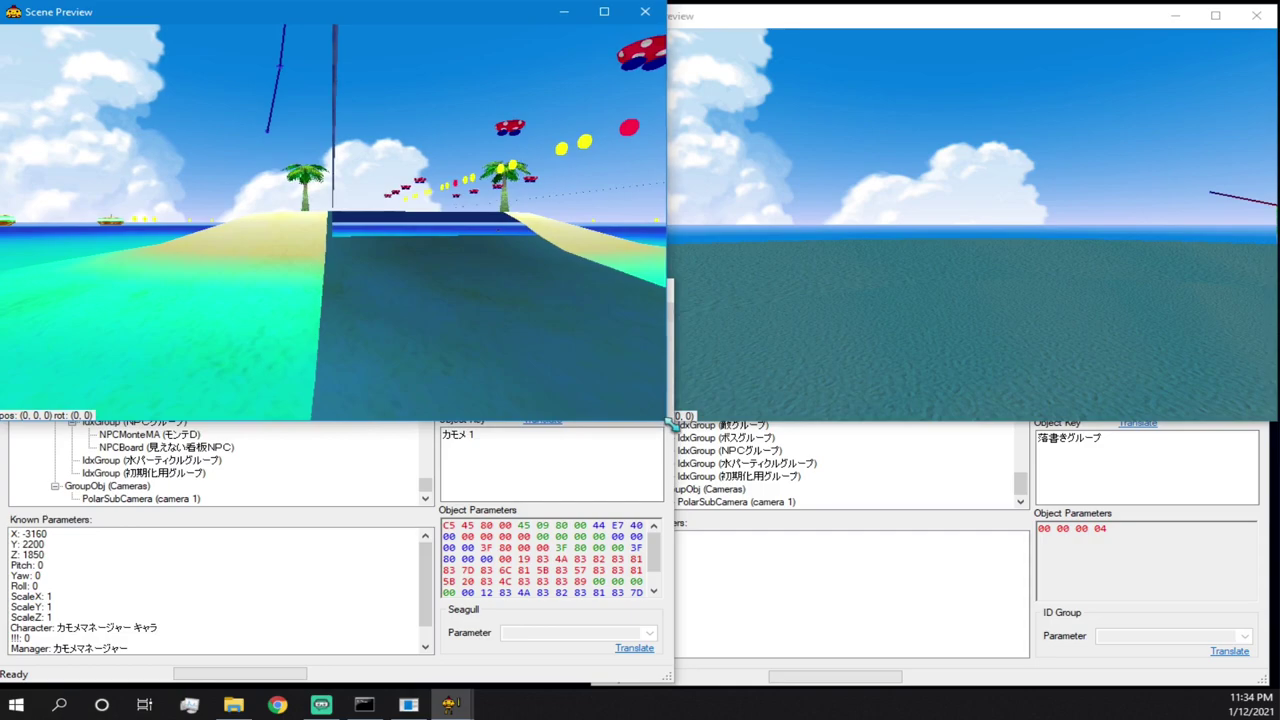
left_click(370, 524)
left_click(753, 531)
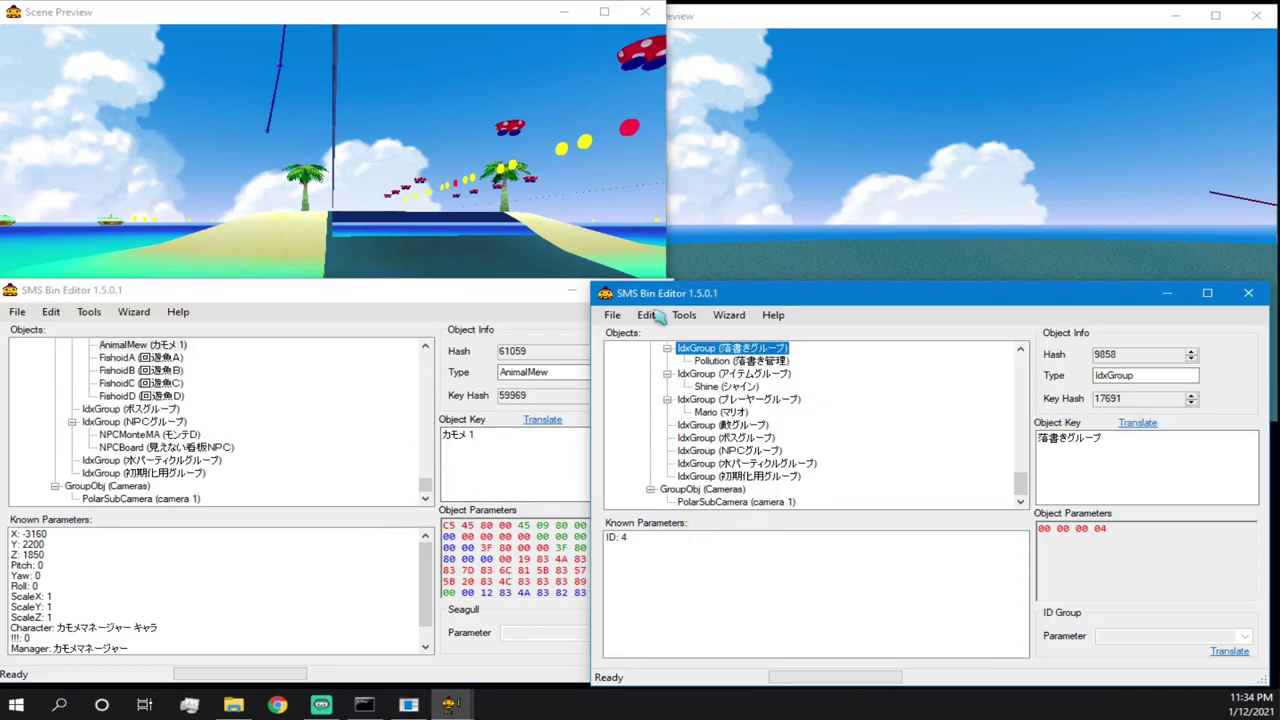
left_click(745, 17)
left_click(488, 14)
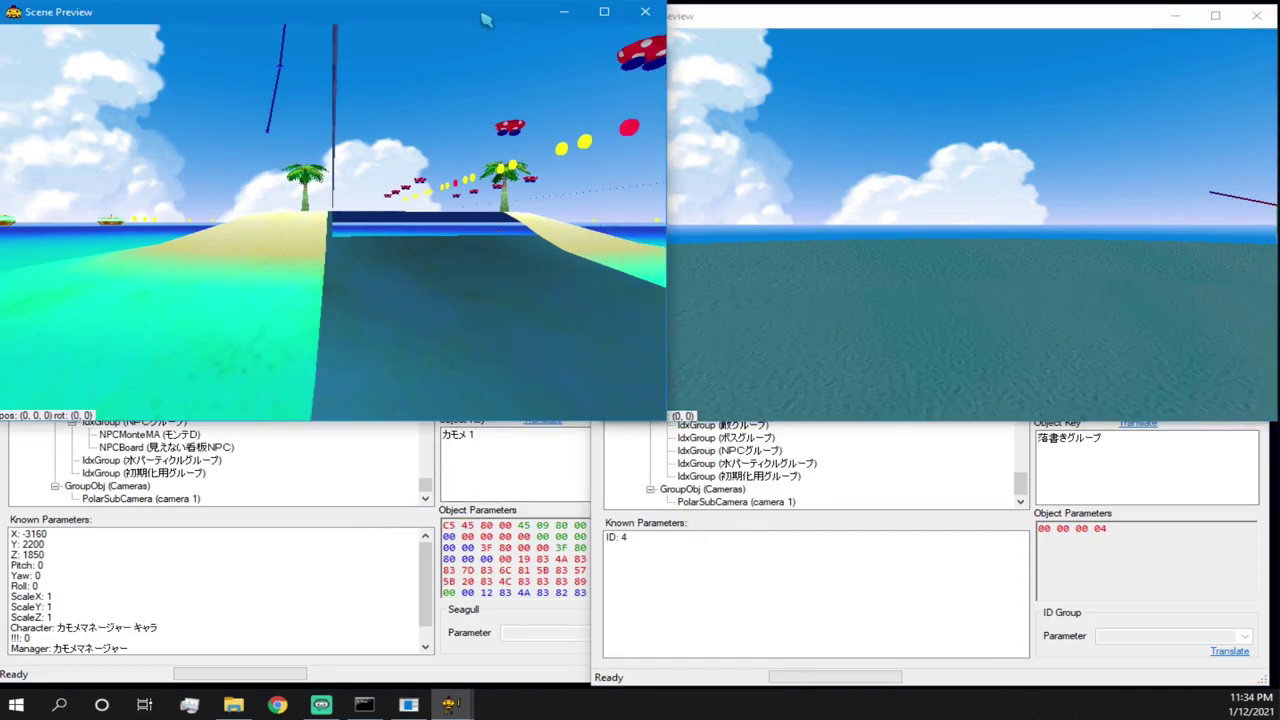
- Examine the manager objects at the start of the mamma0 and dolpic_ex0 object lists
left_click(710, 530)
scroll(618, 438, "up", 10)
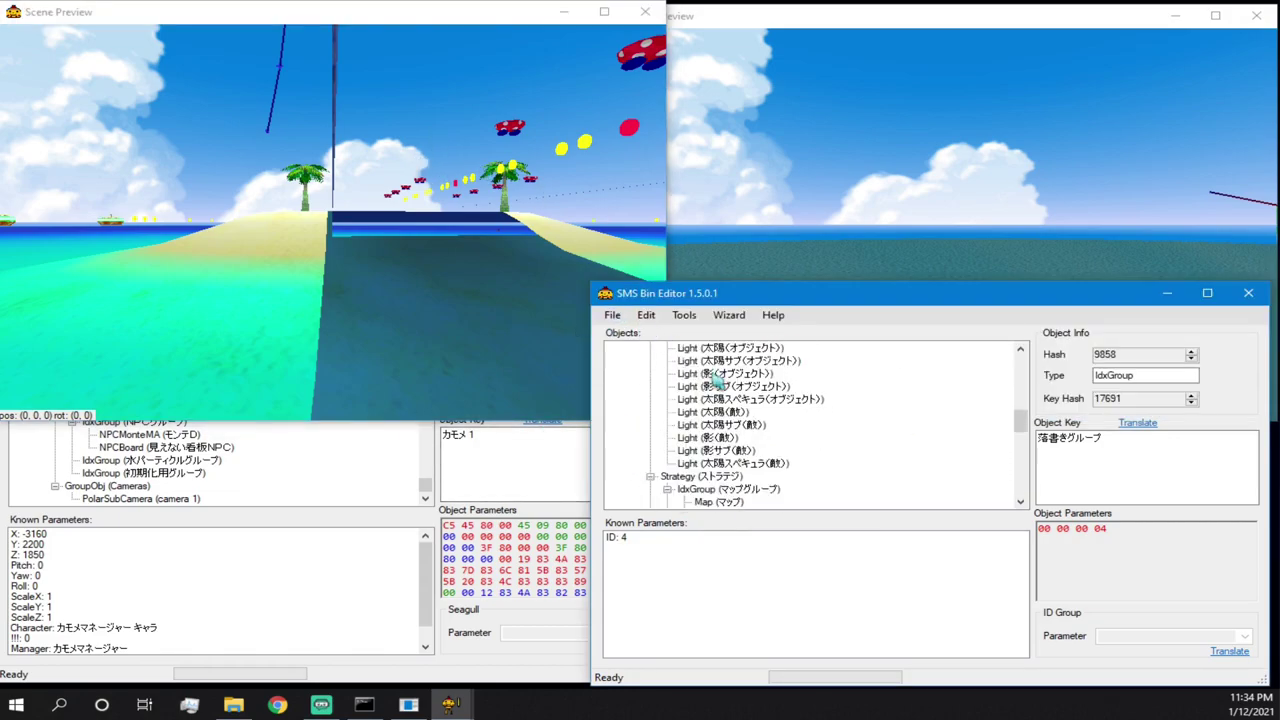
scroll(706, 400, "up", 2)
left_click(308, 500)
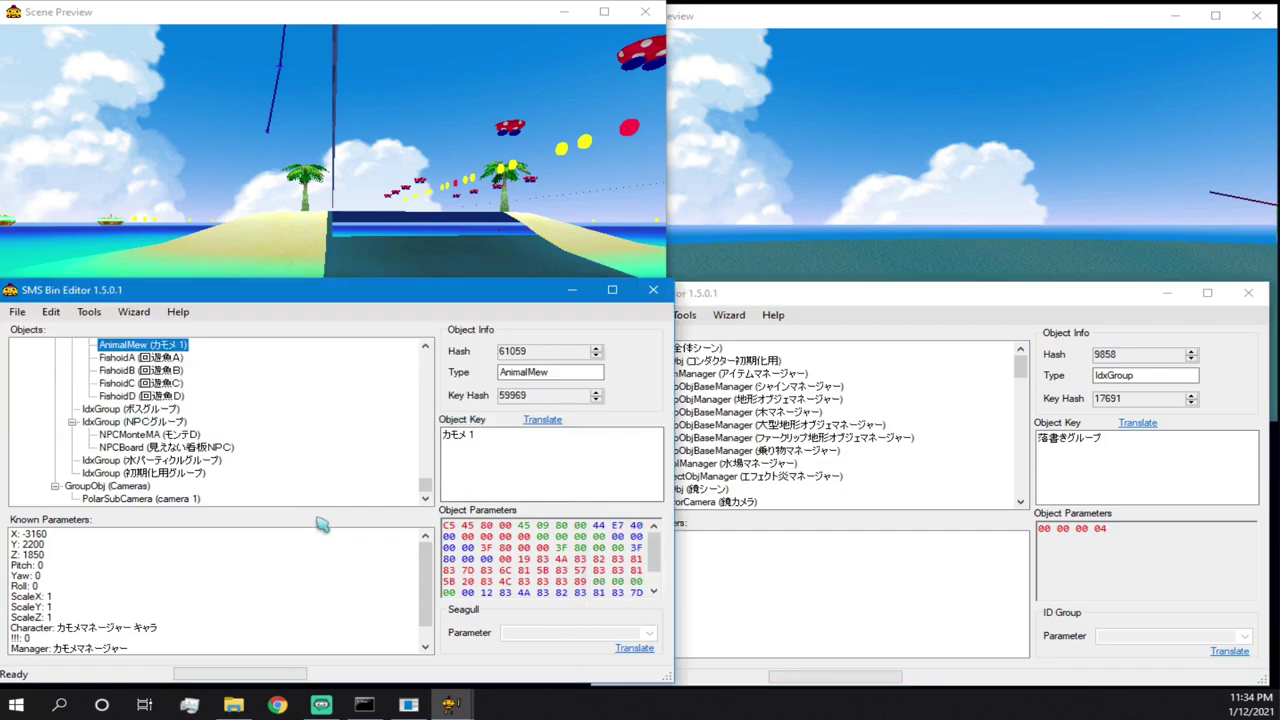
scroll(350, 428, "up", 15)
scroll(330, 415, "up", 10)
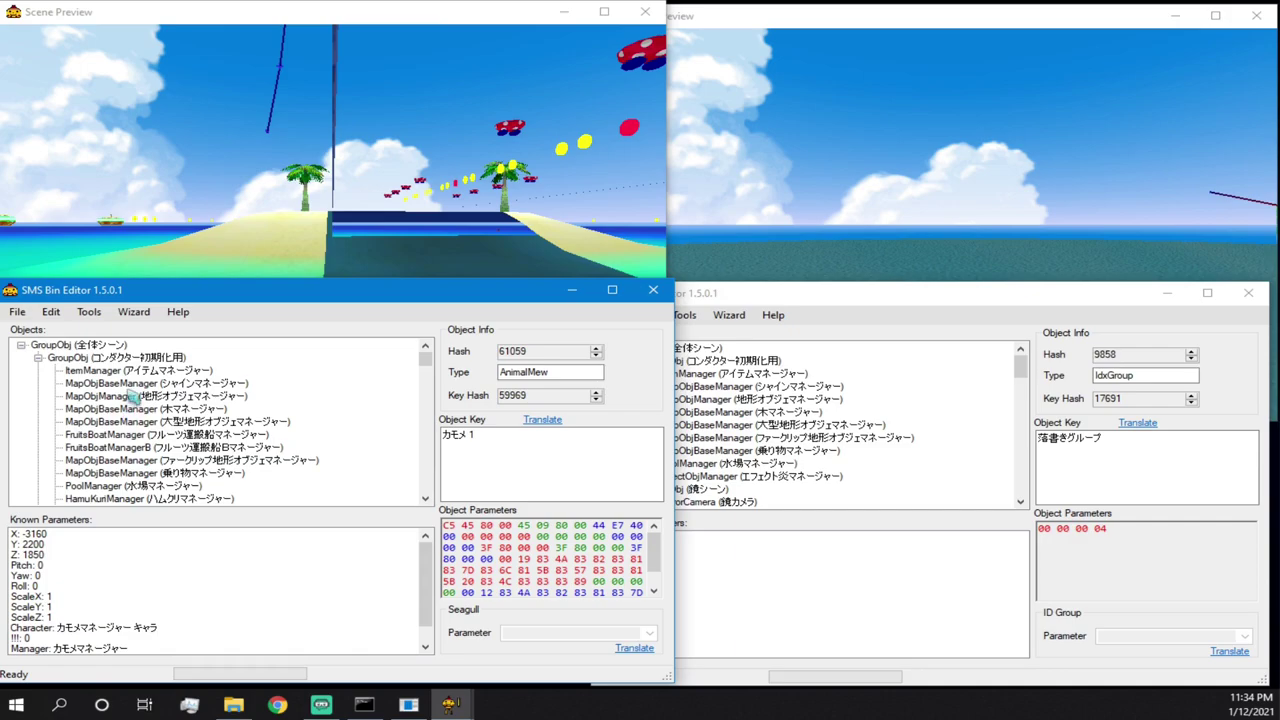
scroll(118, 380, "down", 1)
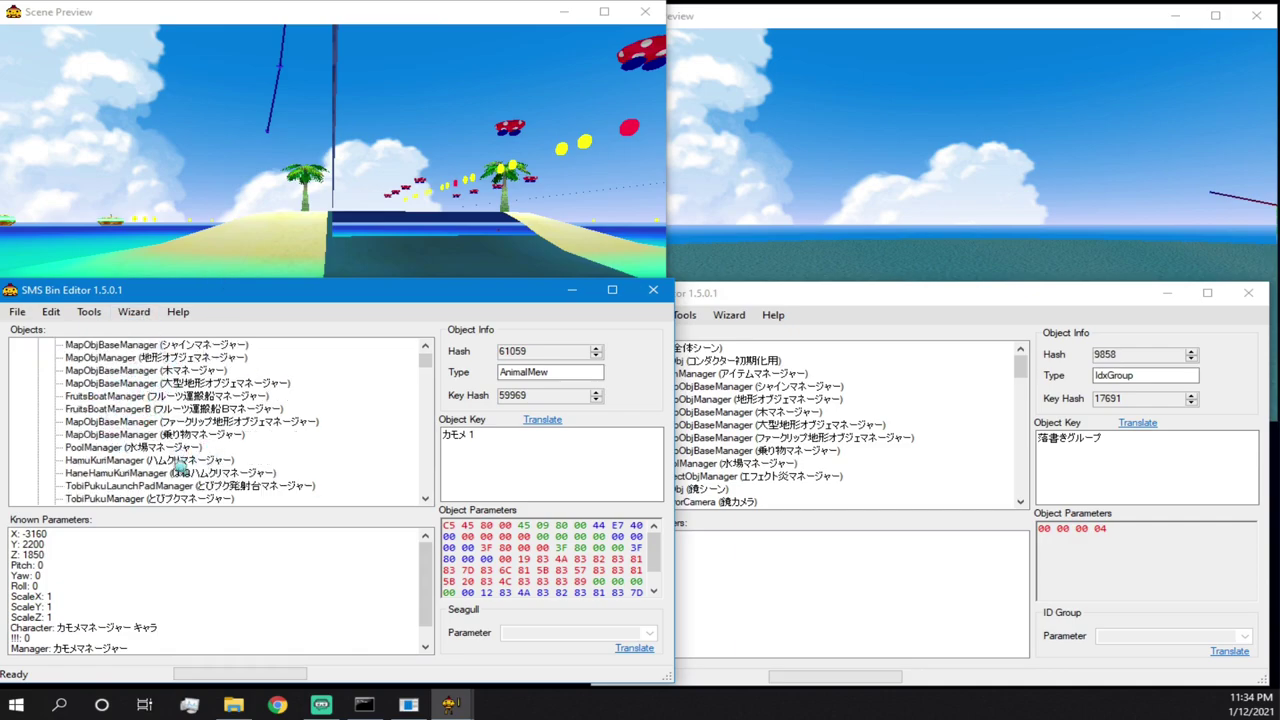
scroll(170, 399, "up", 1)
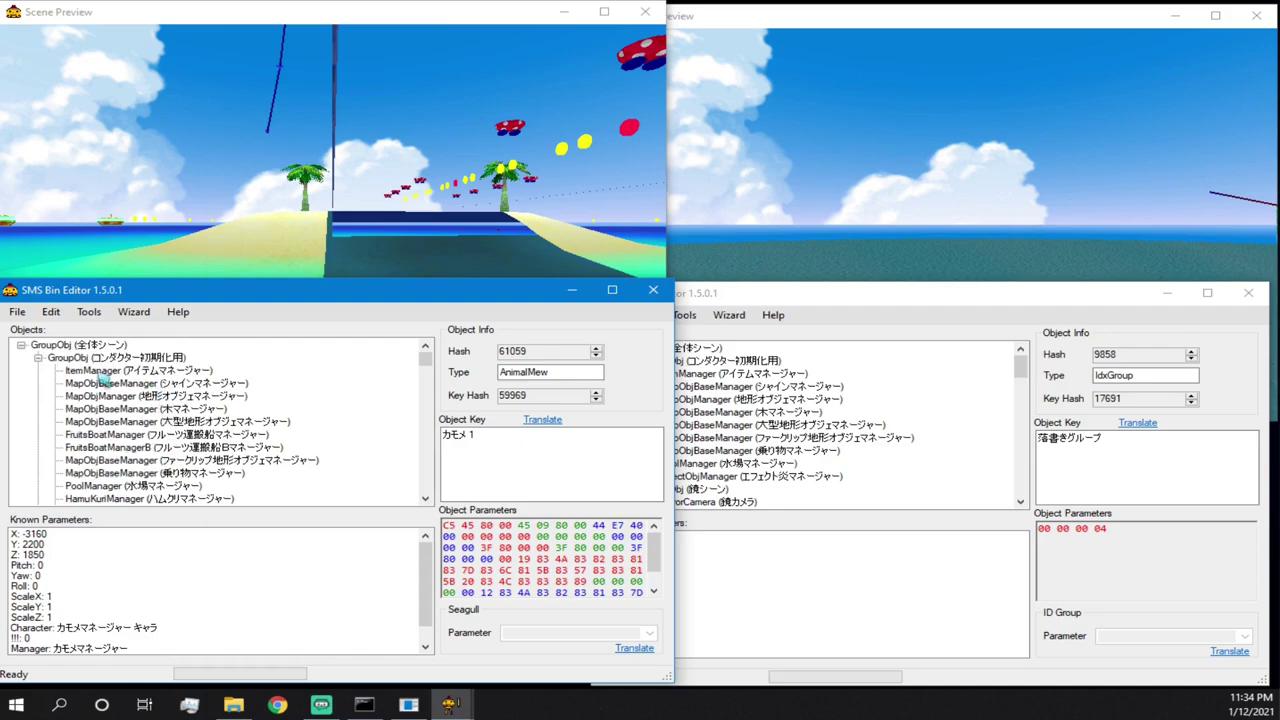
- Copy the HamuKuriManager object from the コンダクター初期化用 group of dolpic_ex0
left_click(80, 358)
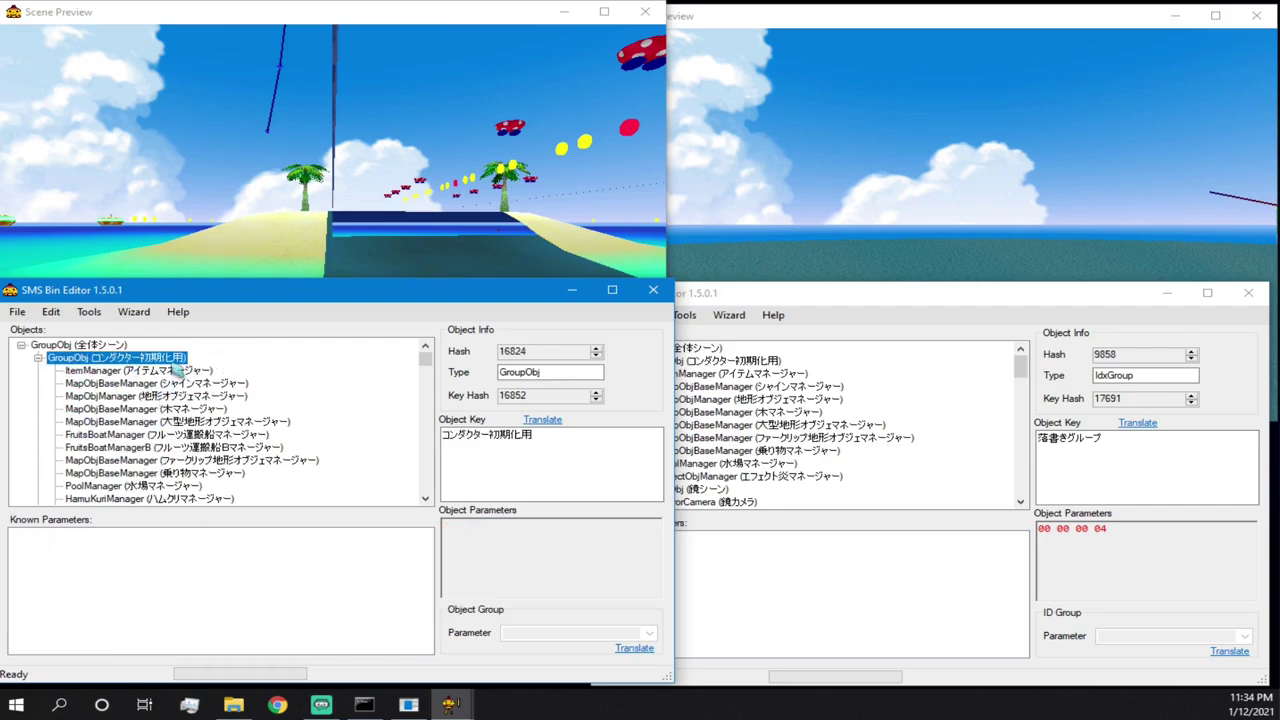
scroll(103, 382, "down", 3)
scroll(100, 412, "up", 2)
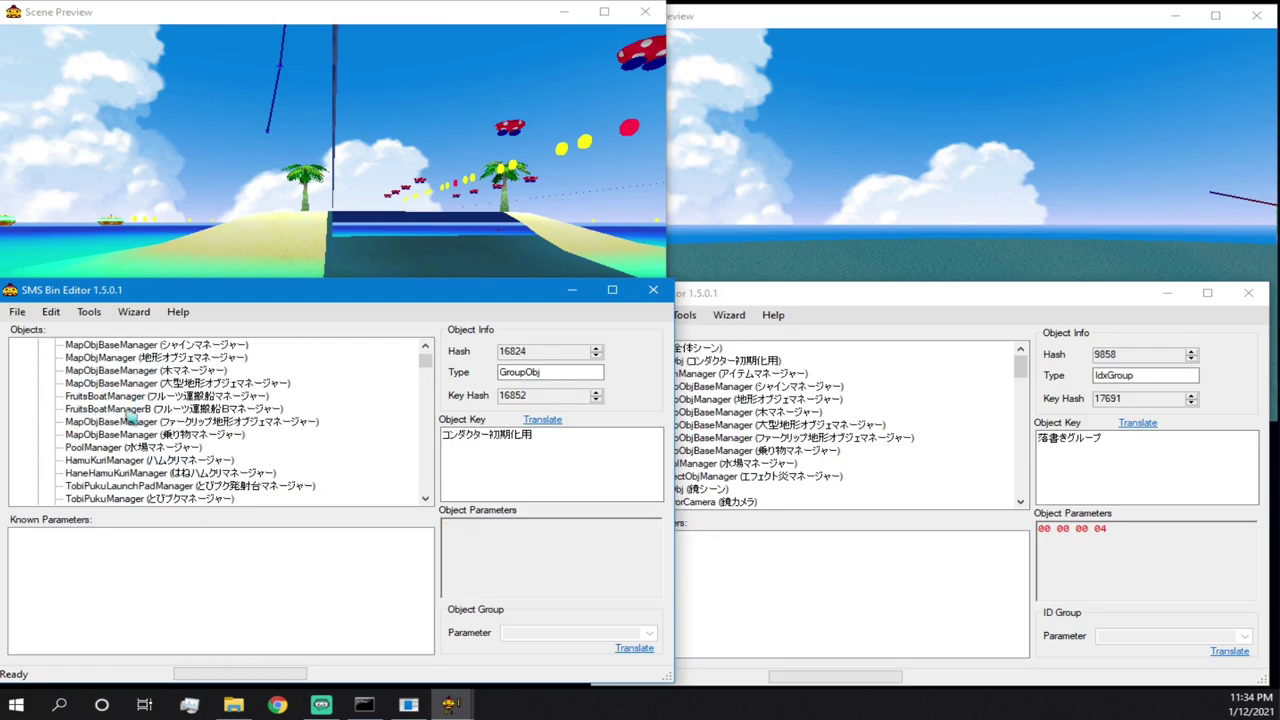
scroll(127, 424, "down", 1)
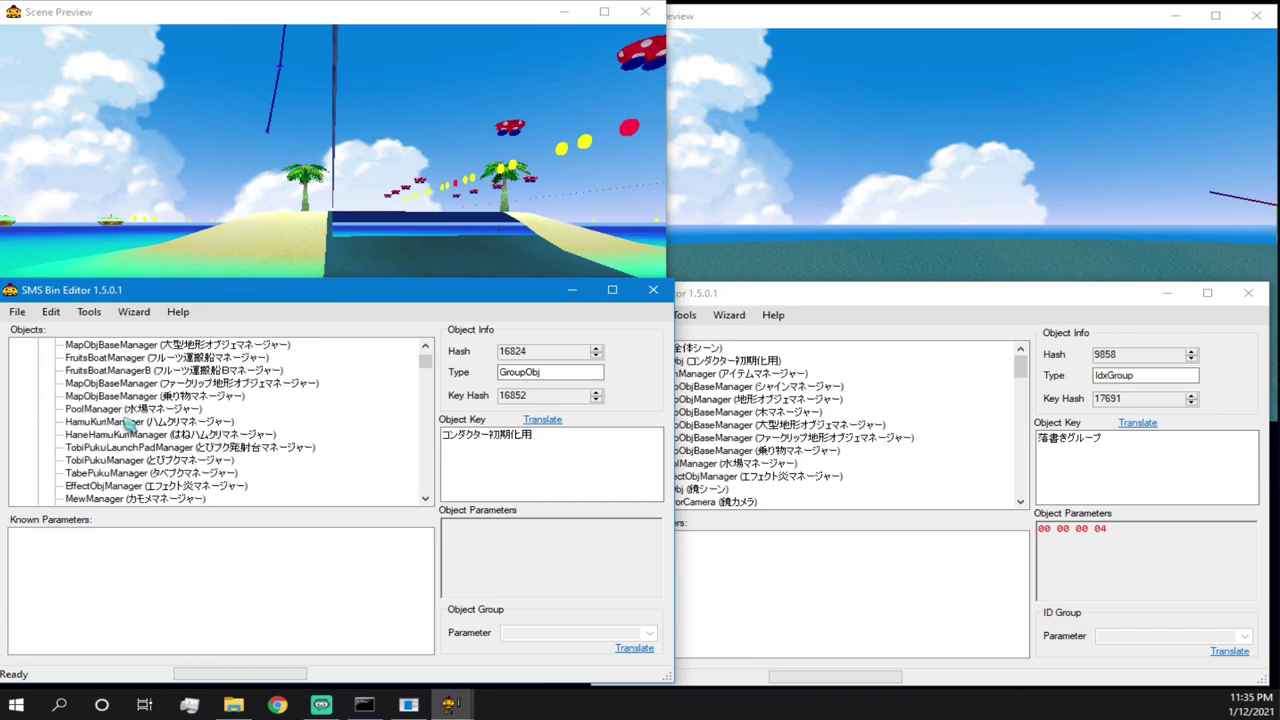
left_click(92, 422)
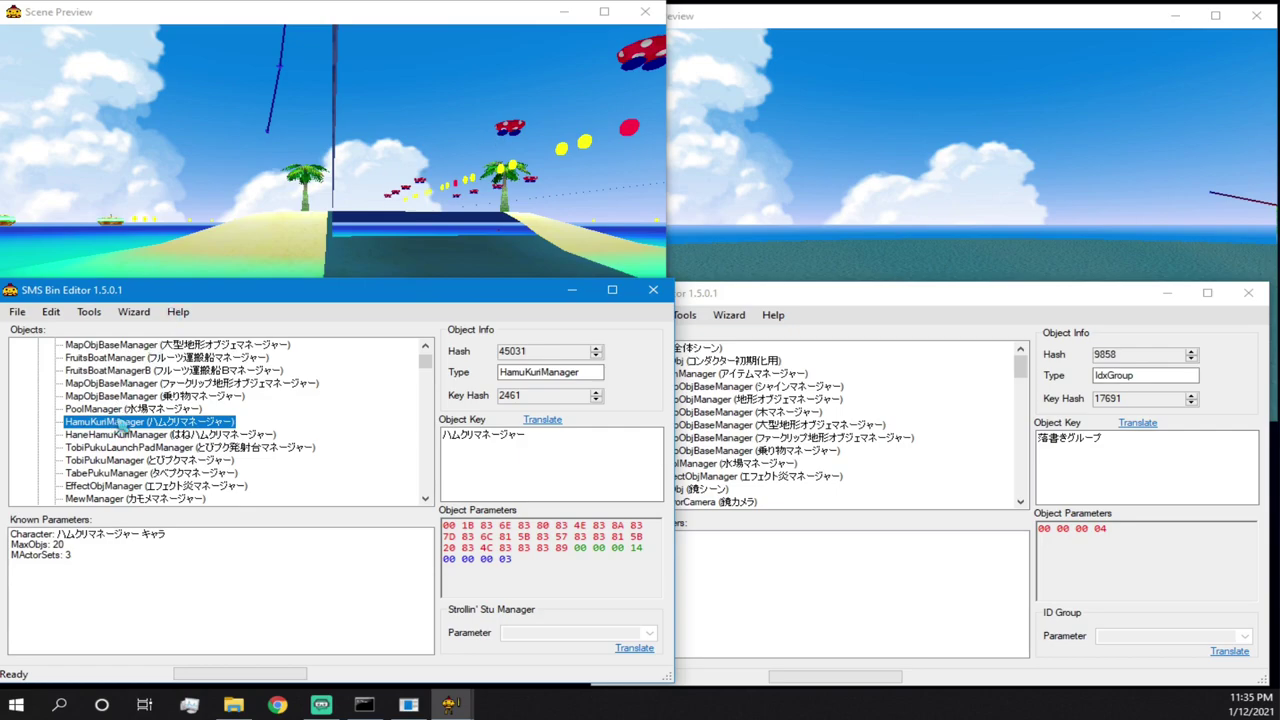
left_click(110, 437)
left_click(118, 424)
right_click(118, 426)
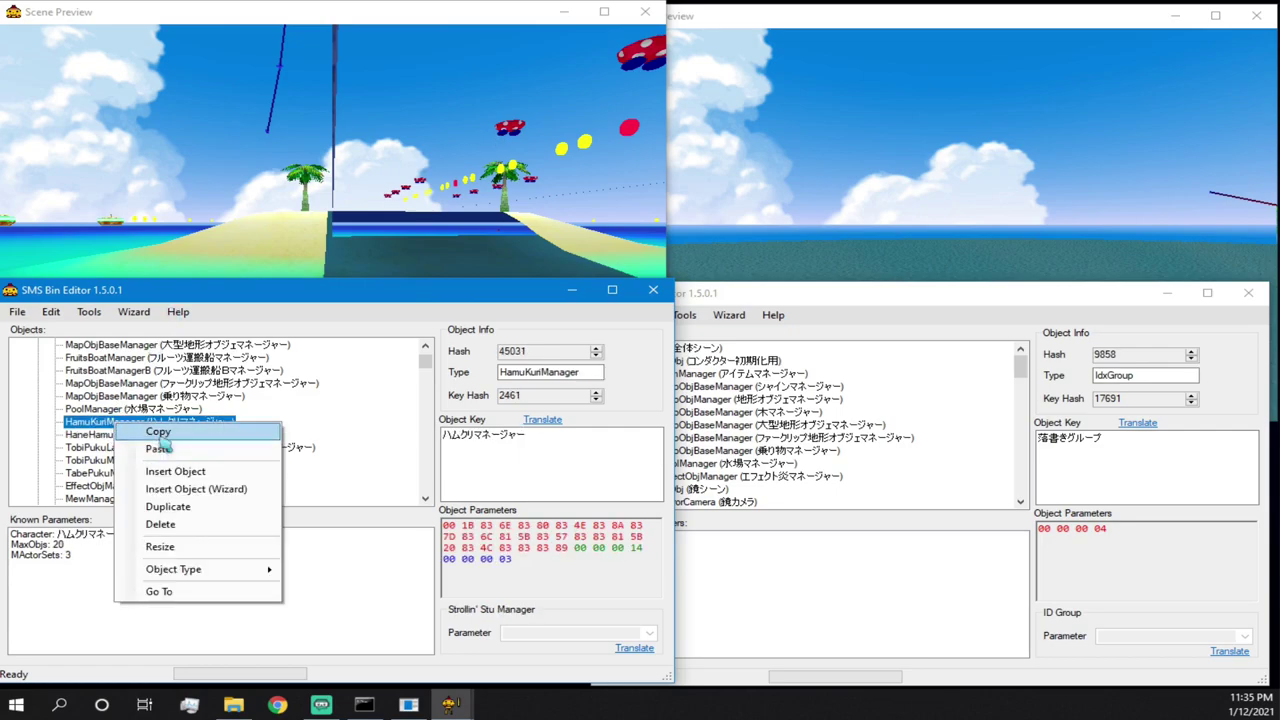
left_click(160, 432)
- Paste the copied HamuKuriManager into the コンダクター初期化用 group of mamma0
left_click(757, 295)
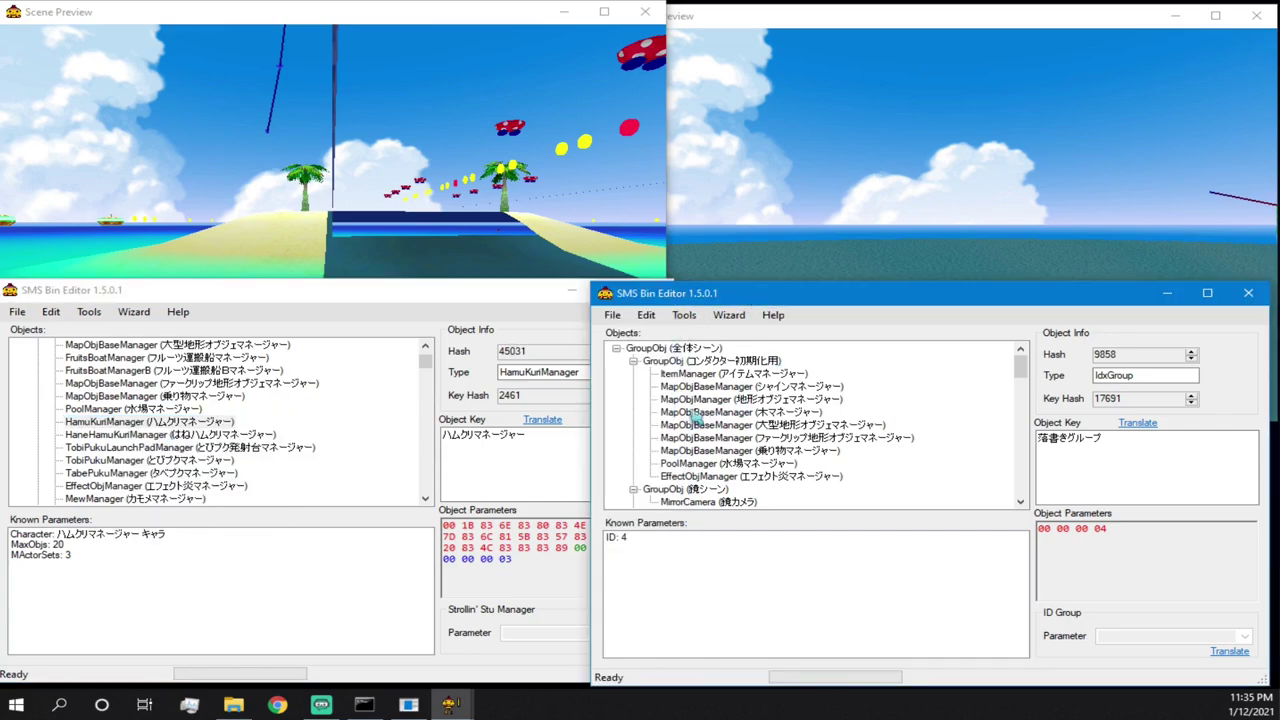
left_click(705, 378)
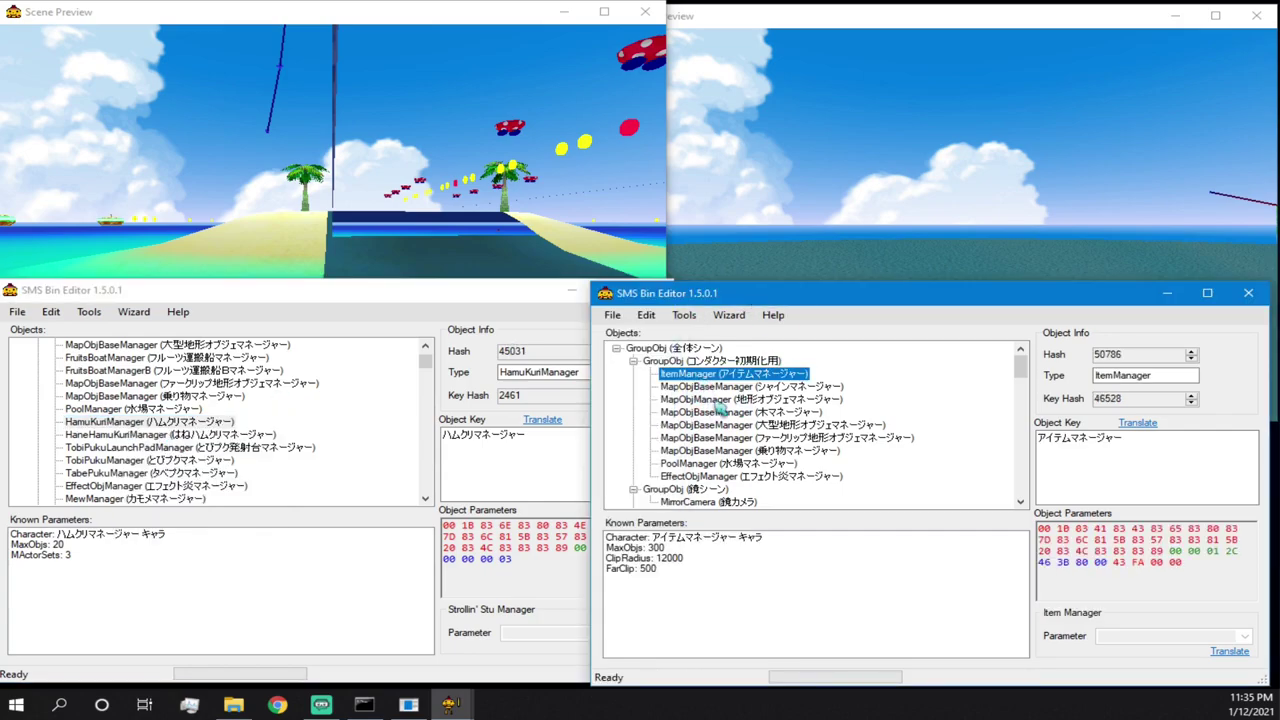
right_click(720, 406)
left_click(748, 432)
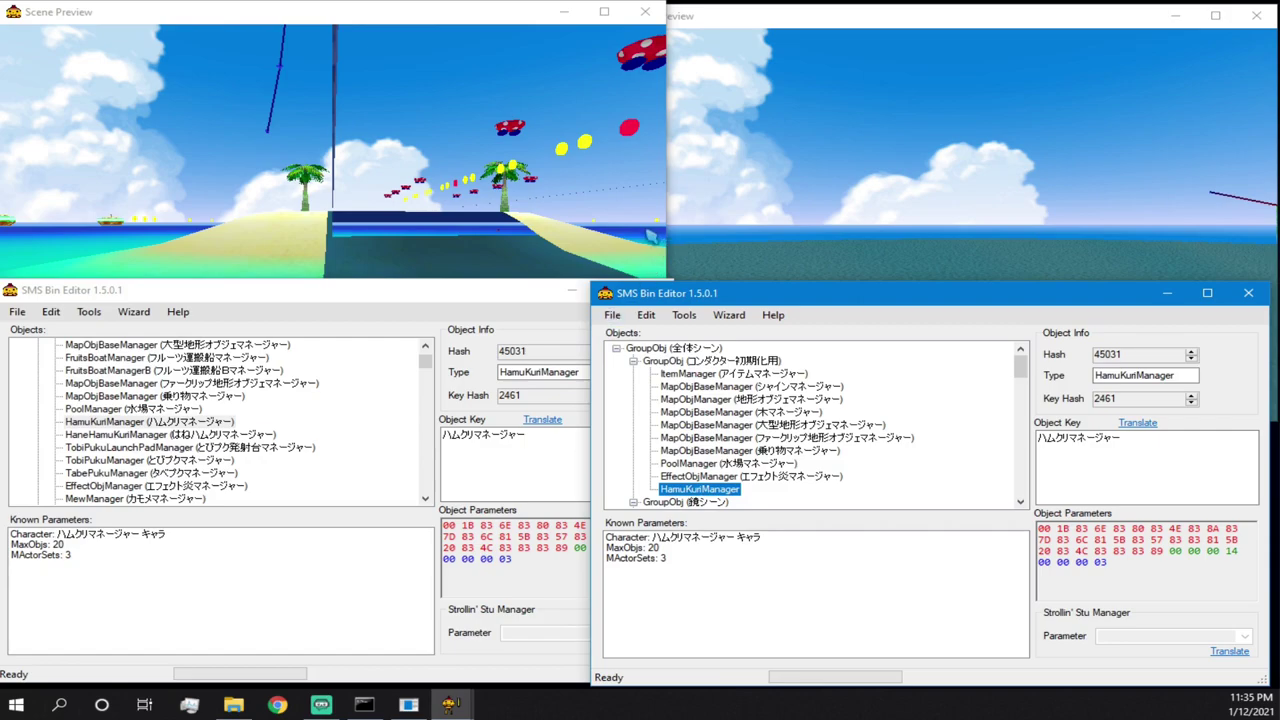
- Pick a HamuKuri enemy in dolpic_ex0's scene preview and copy its HamuKuri (ハムクリ 0) object
right_click_drag(213, 163, 105, 345)
key("w")
scroll(333, 222, "up", 4)
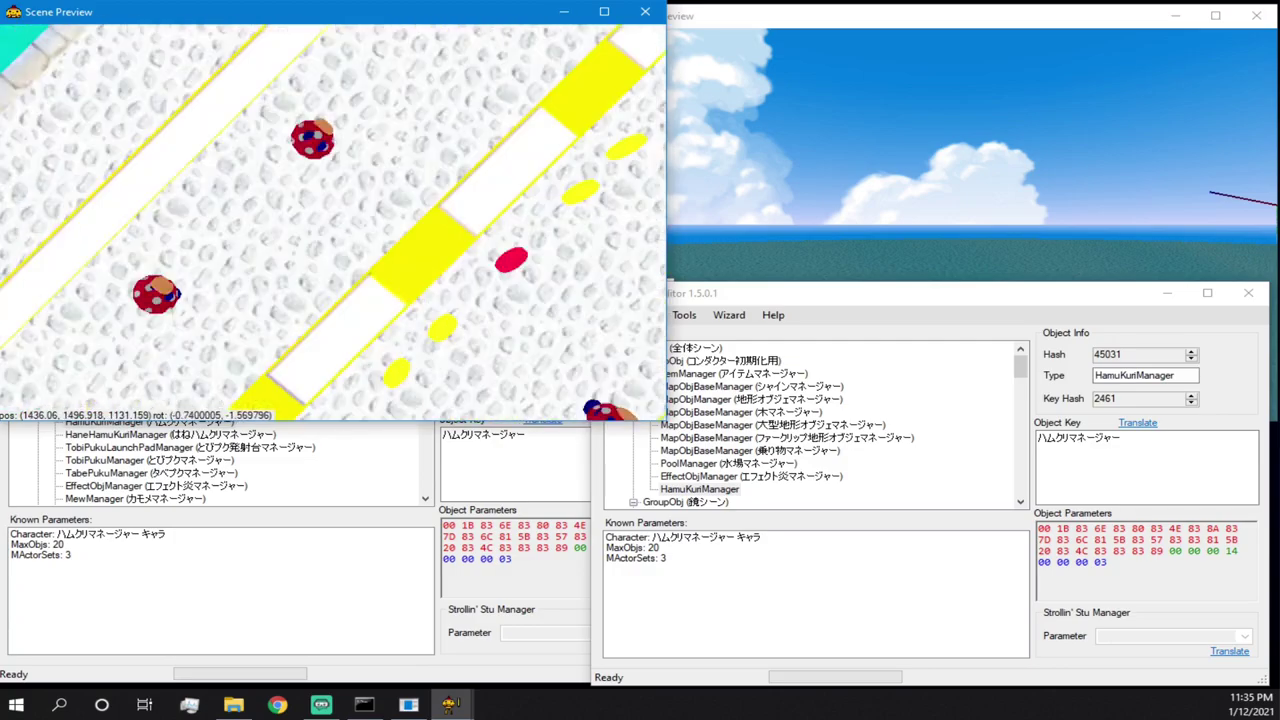
scroll(333, 222, "up", 1)
right_click_drag(333, 222, 319, 153)
left_click(355, 274)
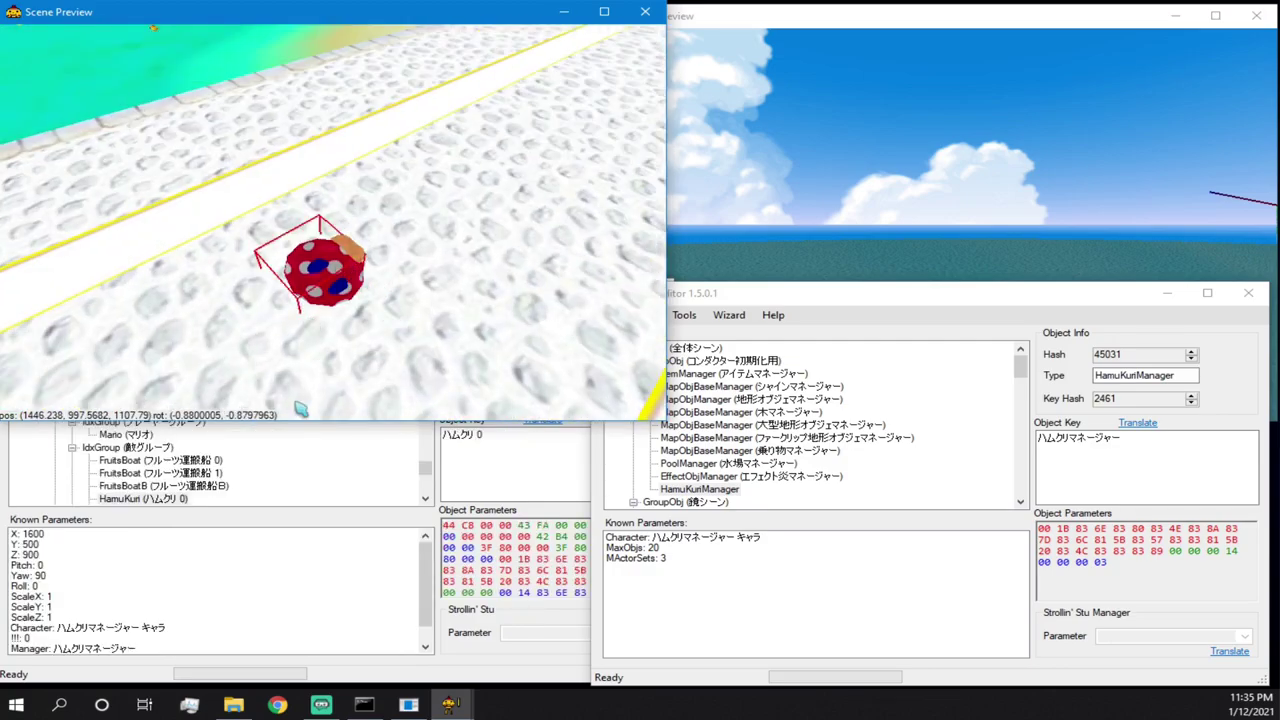
left_click(294, 530)
left_click(170, 487)
left_click(170, 498)
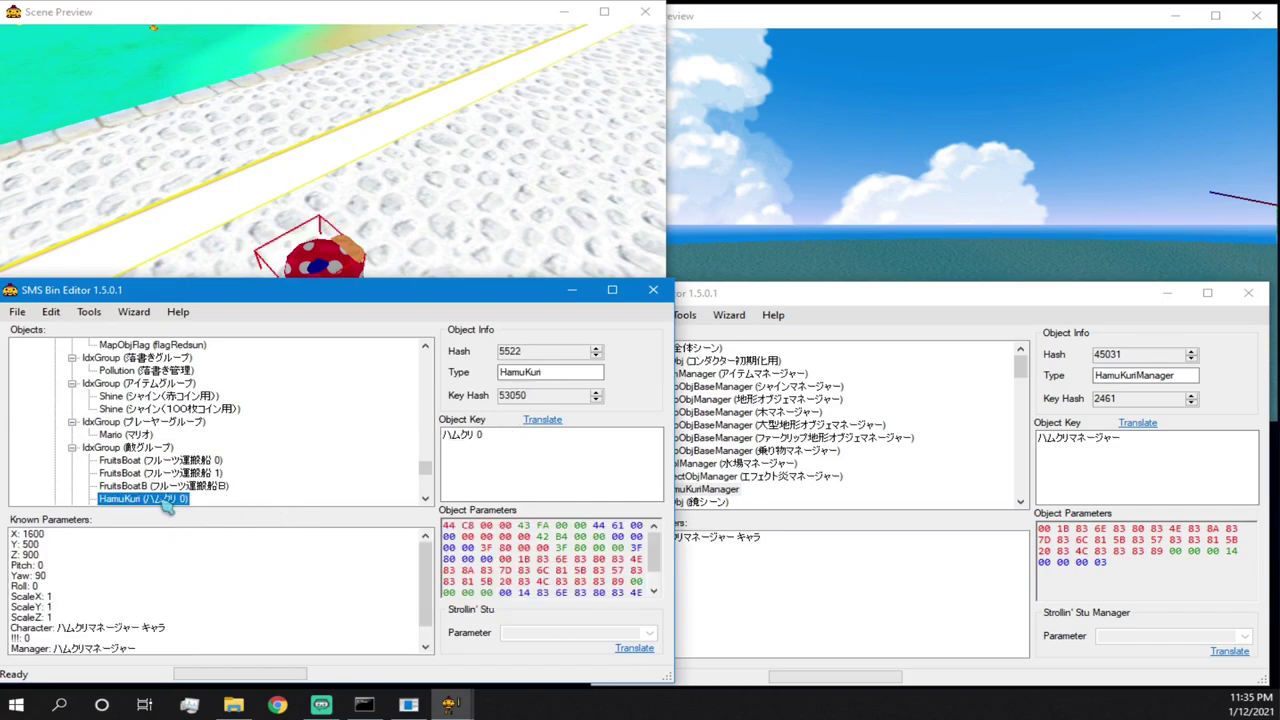
right_click(168, 498)
left_click(177, 508)
right_click(172, 503)
left_click(200, 513)
- Check the enemy's parent group in dolpic_ex0 and paste the HamuKuri into mamma0's 敵グループ group
left_click(128, 447)
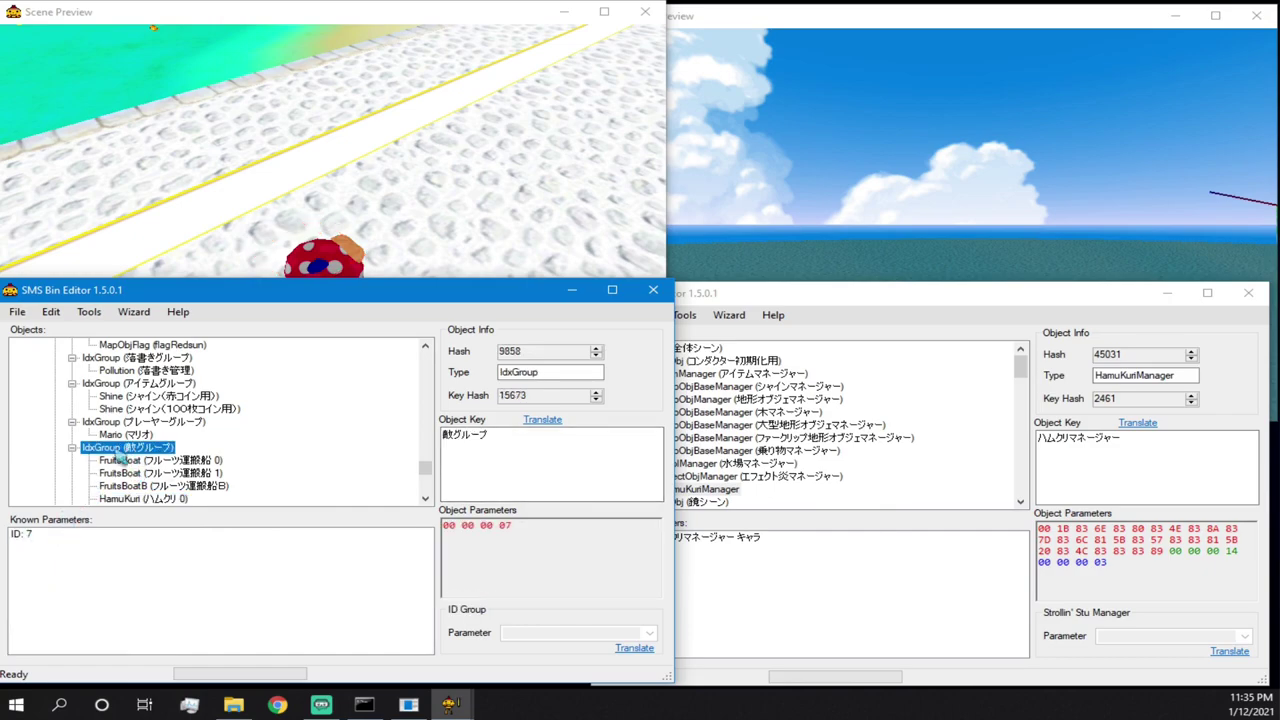
left_click(822, 452)
scroll(812, 445, "down", 10)
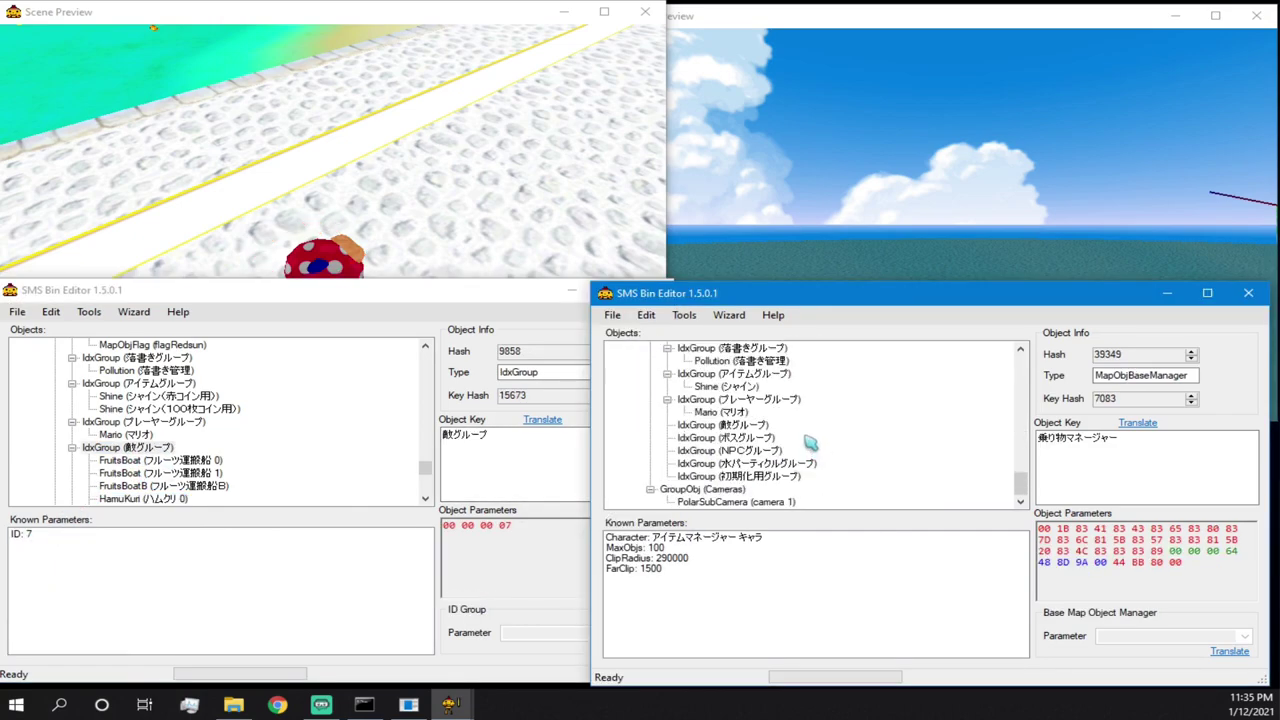
left_click(728, 426)
right_click(735, 430)
left_click(760, 452)
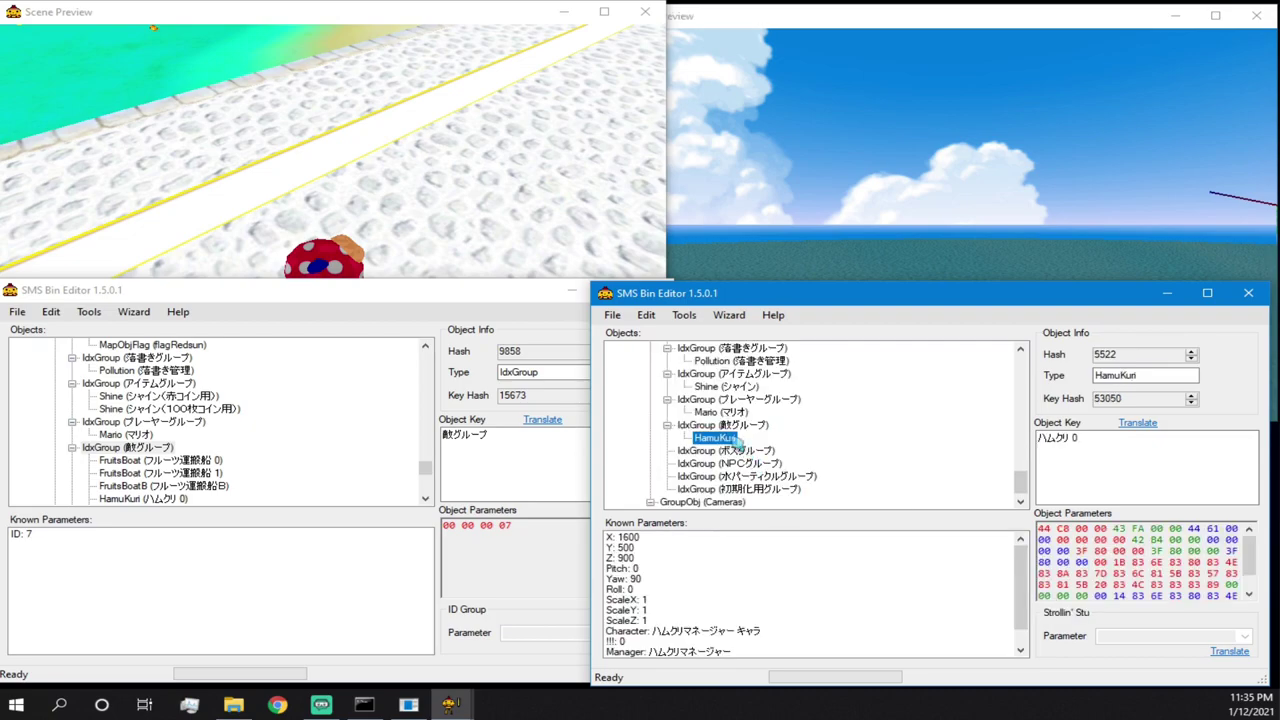
- Go to the pasted HamuKuri in mamma0's scene preview and view its location relative to the central island
right_click(714, 440)
left_click(1106, 134)
left_click_drag(1106, 134, 980, 292)
key("s")
key("w")
key("w")
key("s")
left_click(915, 311)
key("s")
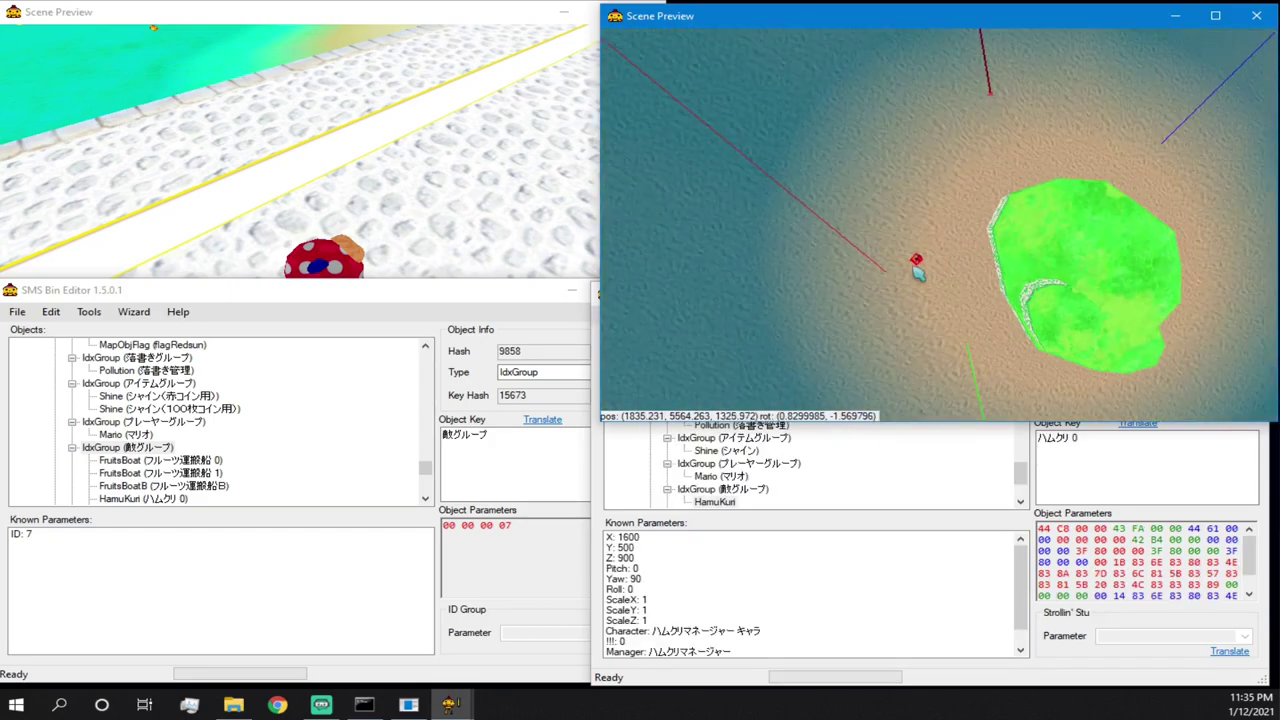
key("s")
- Move the HamuKuri across mamma0's scene preview to about X 6631, Z 12573
left_click(978, 109)
left_click_drag(900, 295, 989, 203)
key("w")
key("w")
key("w")
key("w")
left_click_drag(756, 177, 933, 226)
key("s")
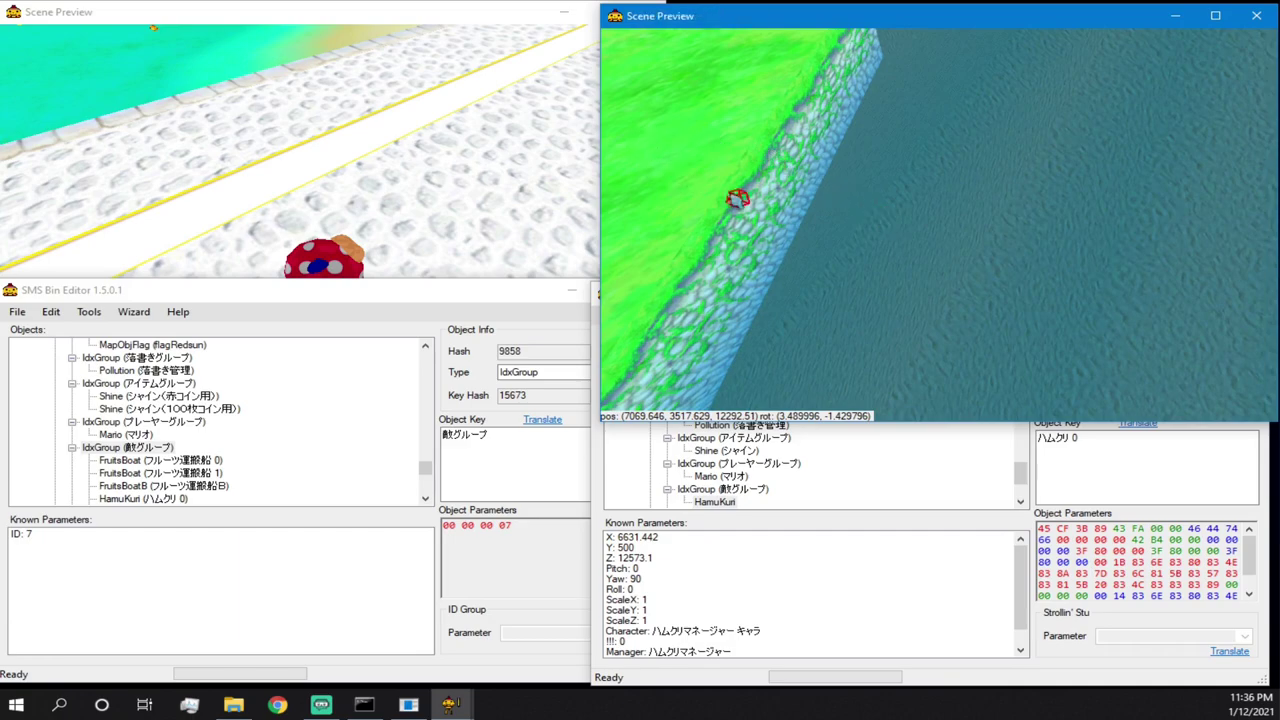
- Move the HamuKuri back toward the small round island, to about X 1241, Z 2354
scroll(740, 180, "down", 5)
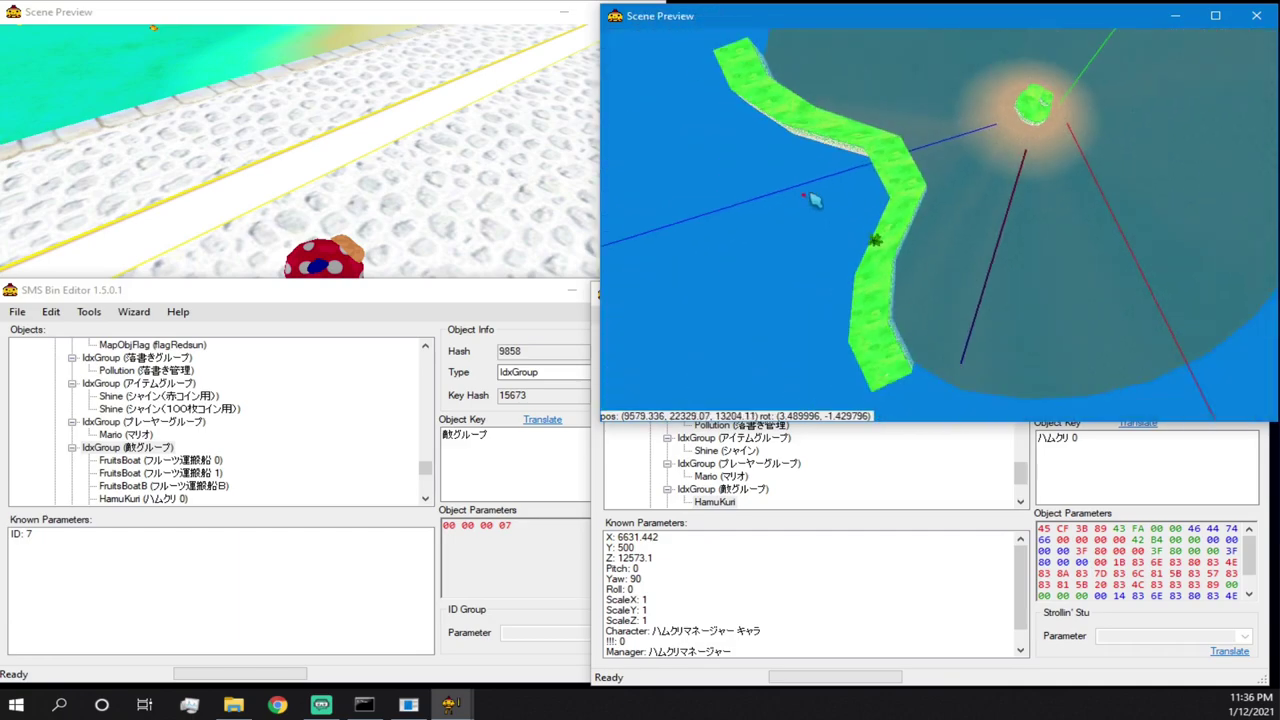
scroll(798, 203, "down", 5)
left_click(1030, 133)
scroll(983, 192, "up", 4)
right_click_drag(983, 192, 1003, 161)
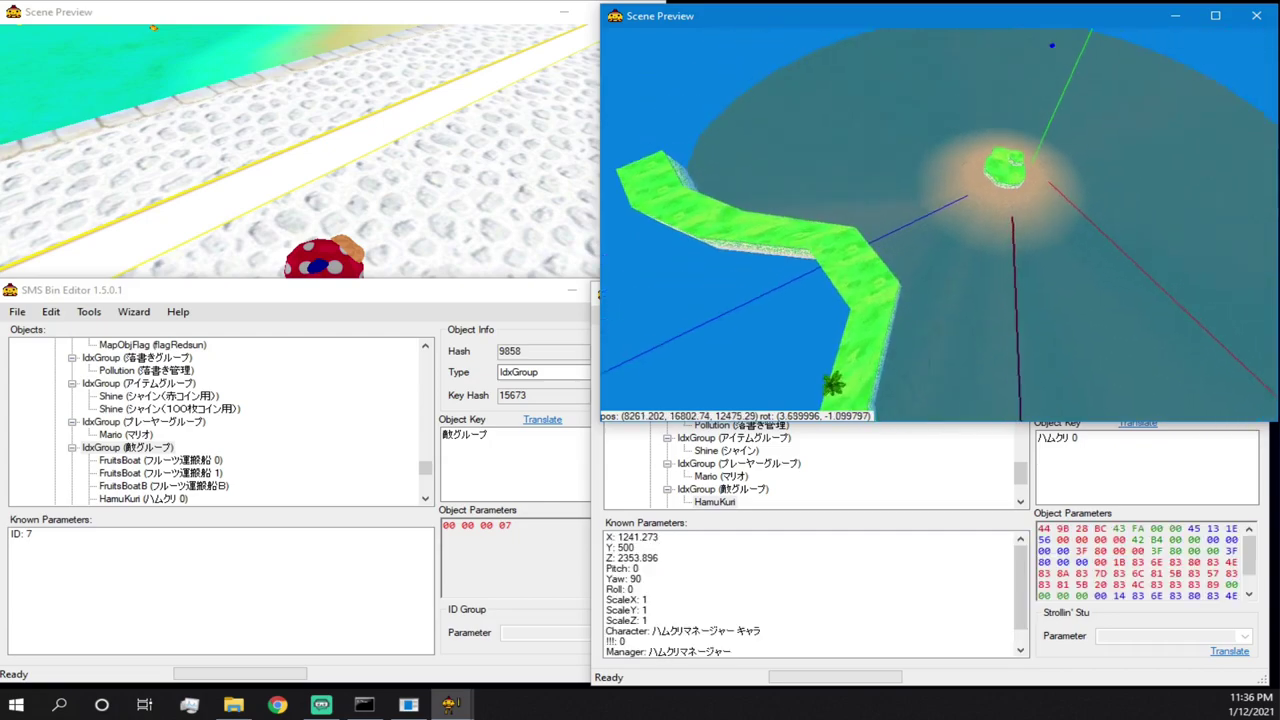
- Go to the HamuKuri in mamma0's preview and examine its position around the island from several angles
right_click(716, 505)
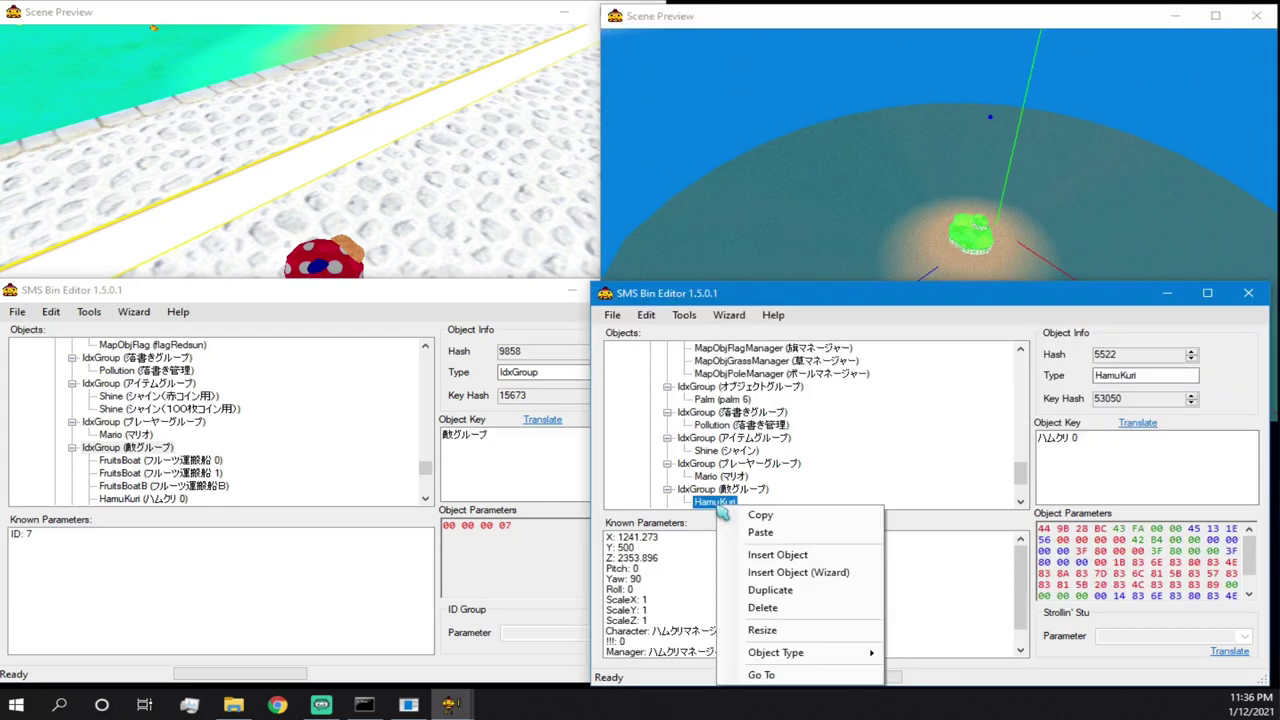
left_click(770, 676)
left_click_drag(905, 219, 923, 100)
key("s")
key("s")
key("space")
key("space")
key("w")
right_click_drag(923, 100, 762, 121)
key("space")
key("d")
key("d")
key("s")
key("a")
key("a")
key("s")
- Place the HamuKuri on the small island's grass at about X 83, Y 1179, Z 2082
left_click_drag(1013, 319, 862, 358)
right_click_drag(862, 358, 829, 462)
key("w")
right_click_drag(960, 266, 969, 173)
key("w")
left_click_drag(941, 207, 926, 342)
right_click_drag(926, 342, 919, 462)
key("w")
key("s")
right_click_drag(934, 190, 940, 217)
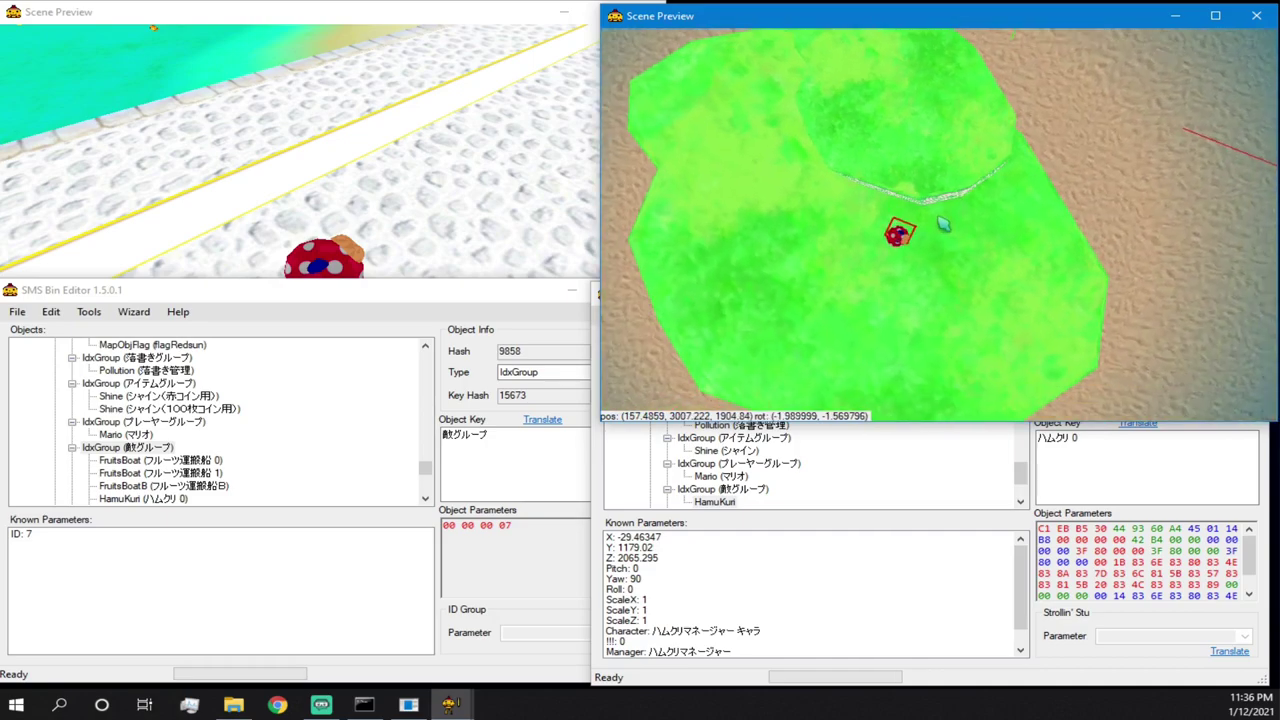
mouse_move(910, 238)
left_mouse_down()
mouse_move(934, 227)
mouse_move(926, 247)
left_mouse_up()
left_click(906, 530)
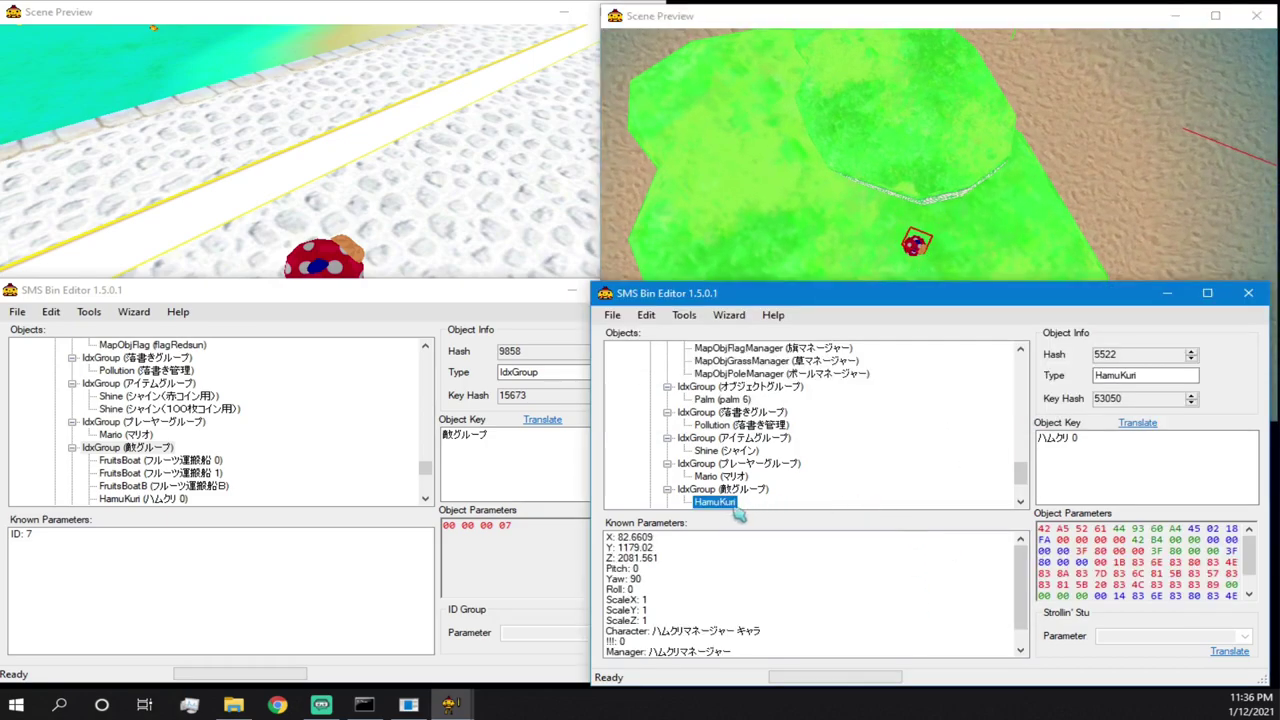
- Open the Rail Editor from the HamuKuri's Rail parameter, clear of mamma0's scene preview, and view the island from above
scroll(704, 593, "down", 1)
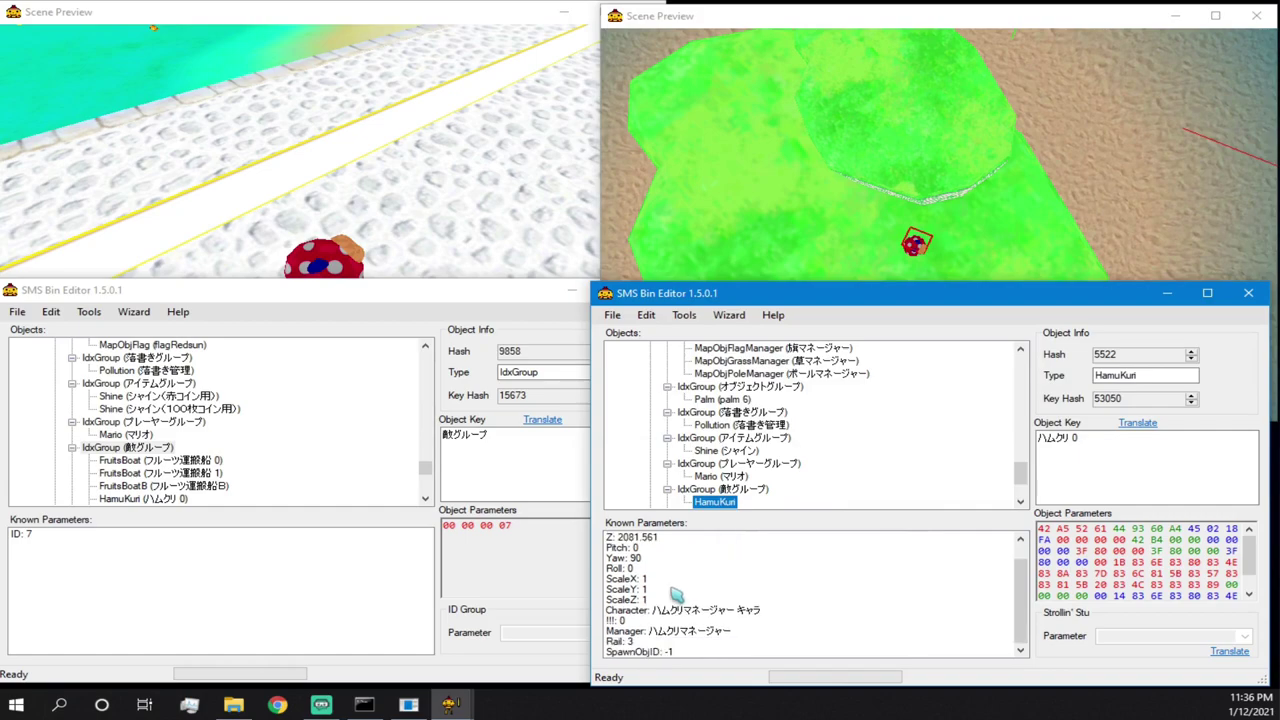
left_click(630, 641)
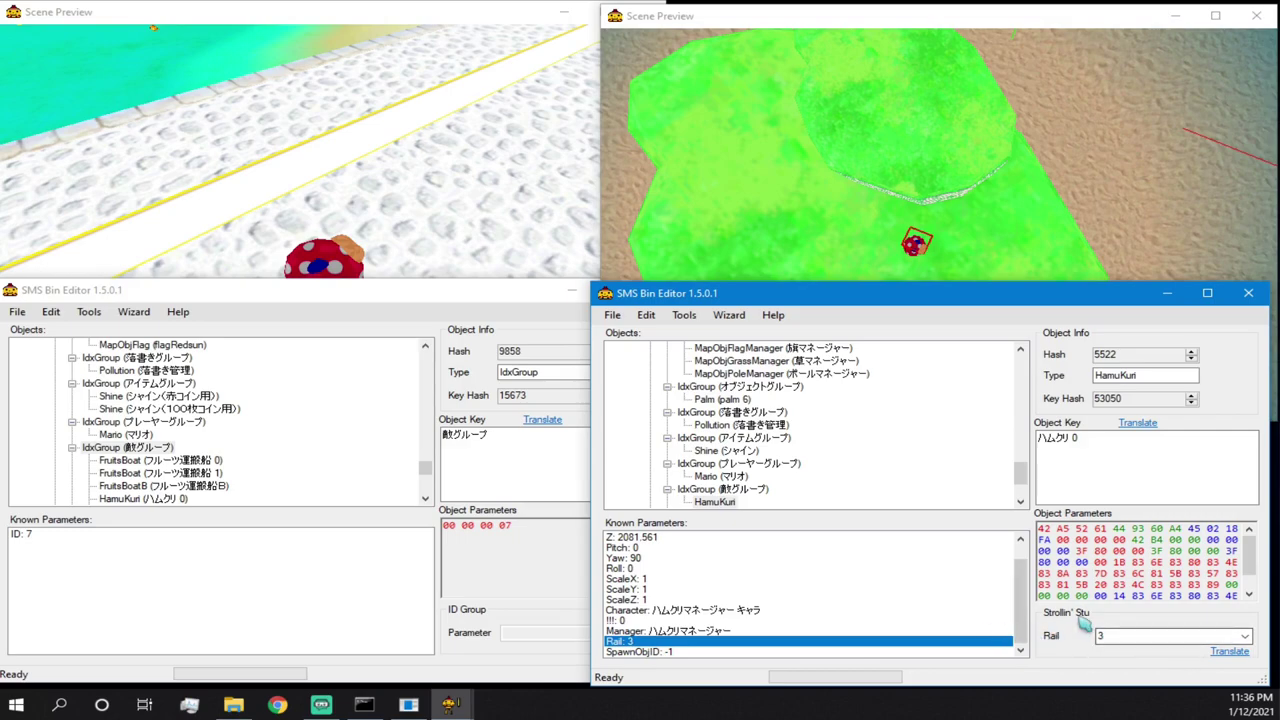
left_click(686, 315)
mouse_move(722, 409)
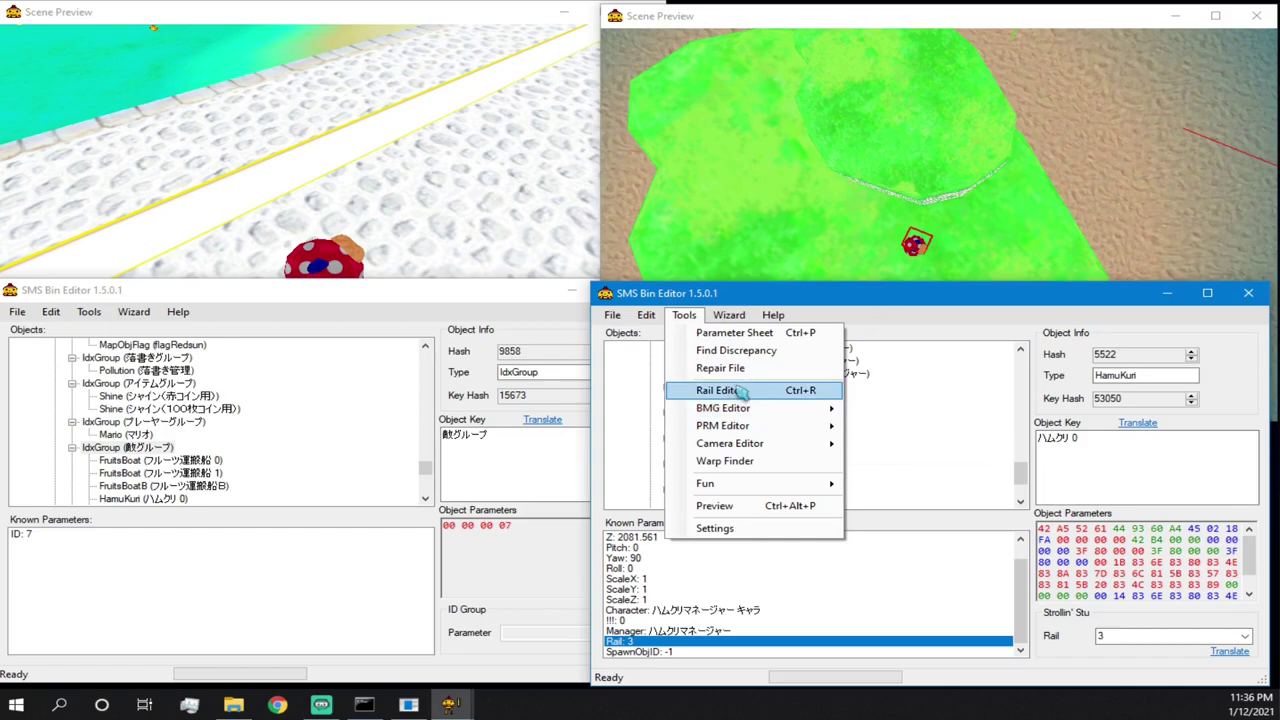
left_click(735, 390)
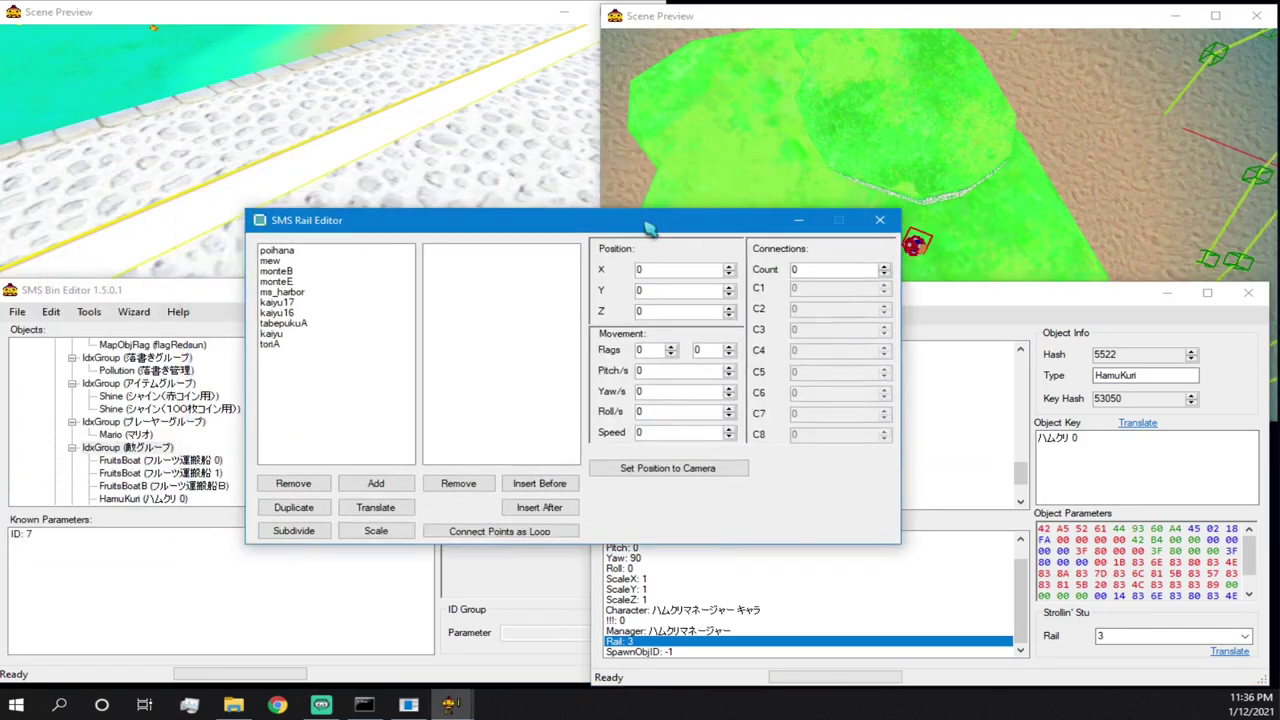
left_click_drag(654, 223, 391, 180)
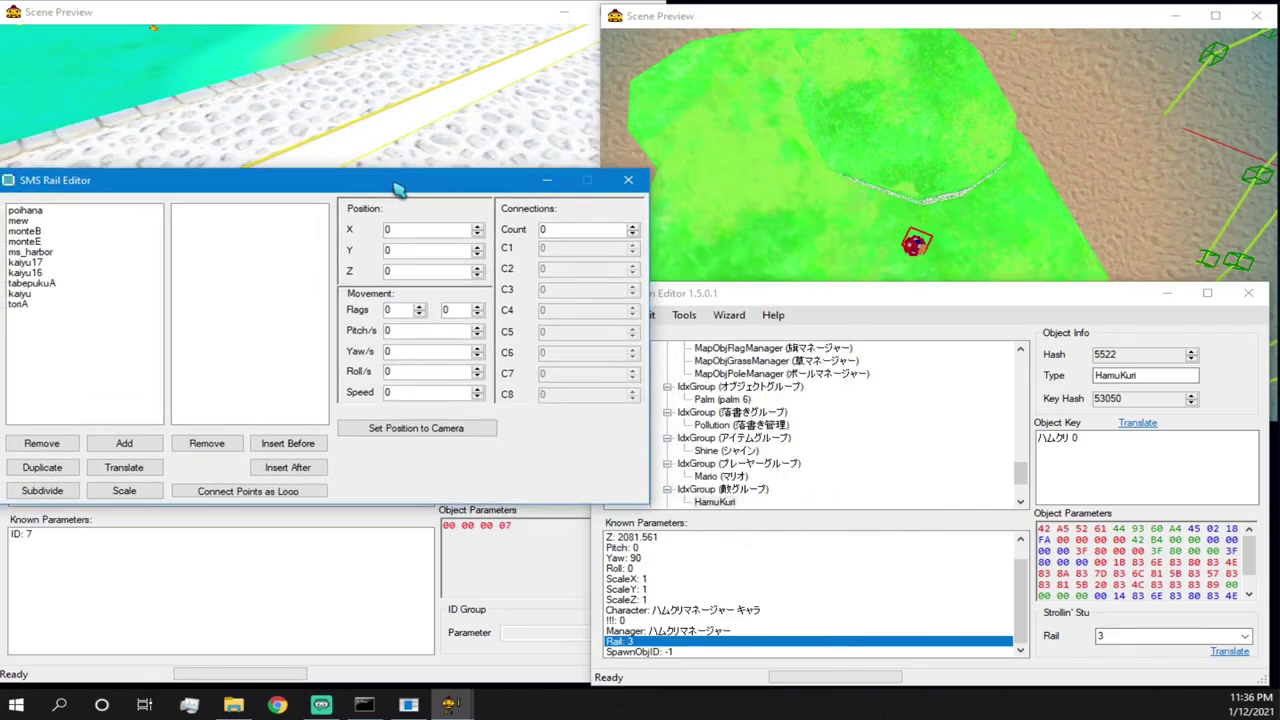
right_click_drag(793, 148, 1262, 391)
scroll(1220, 300, "down", 1)
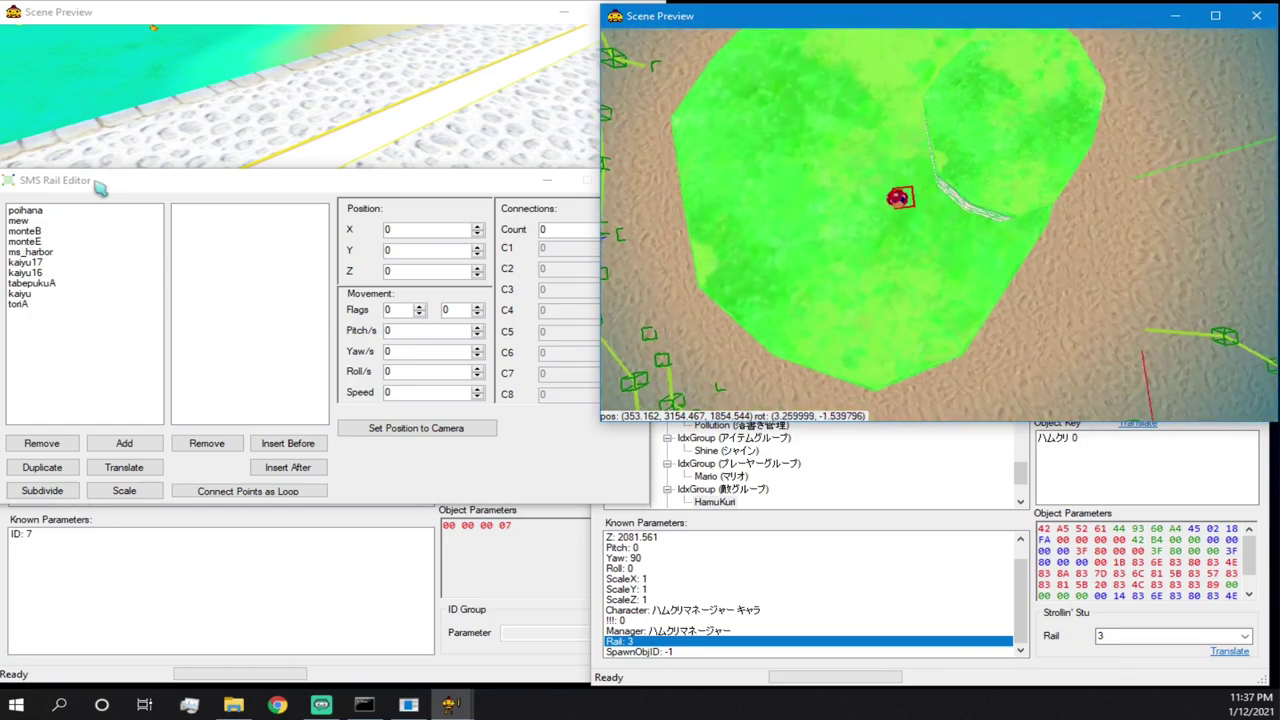
- Remove every existing rail from mamma0's rail list, from poihana through toriA
left_click(47, 212)
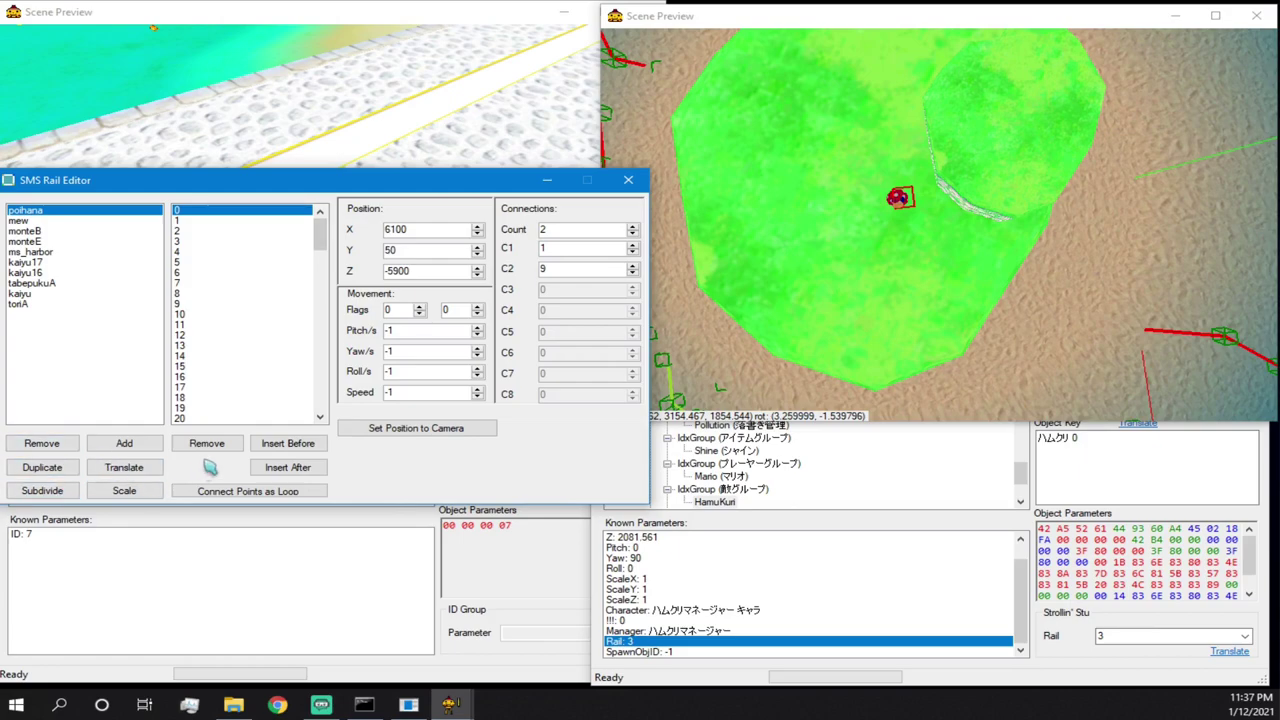
left_click(55, 446)
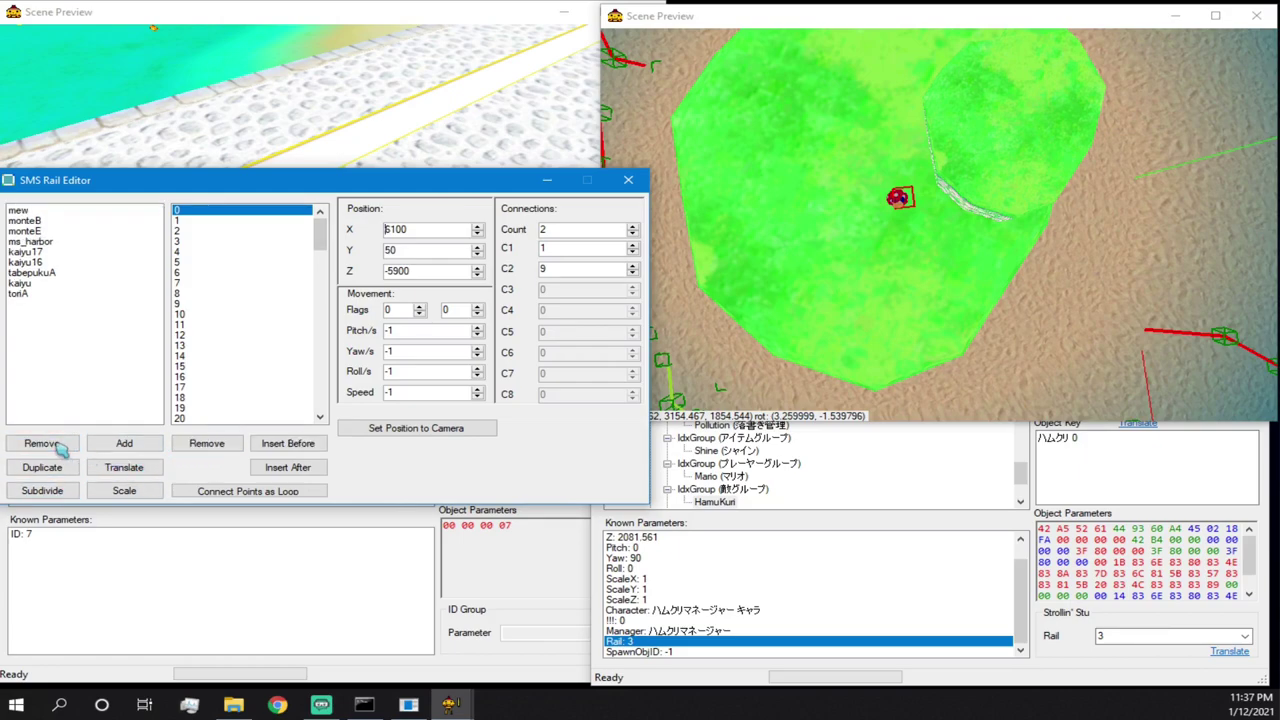
left_click(40, 211)
left_click(42, 443)
left_click(45, 211)
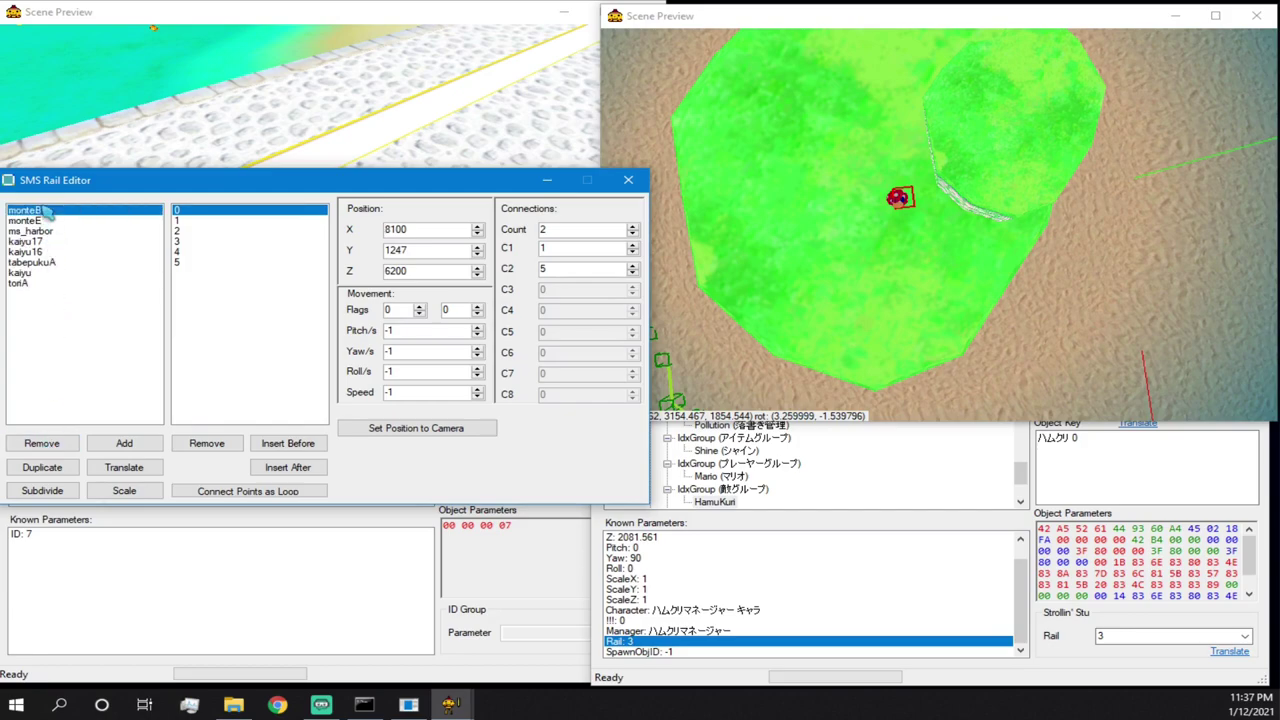
left_click(42, 443)
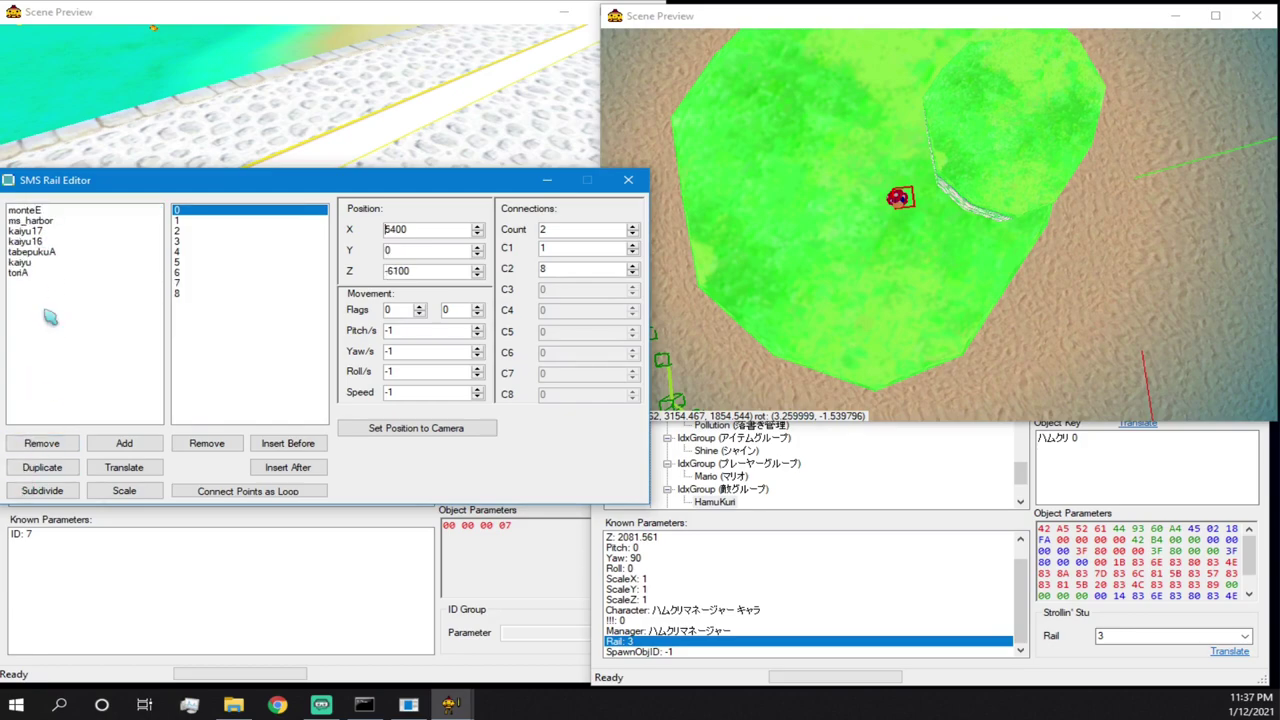
left_click(45, 211)
left_click(38, 441)
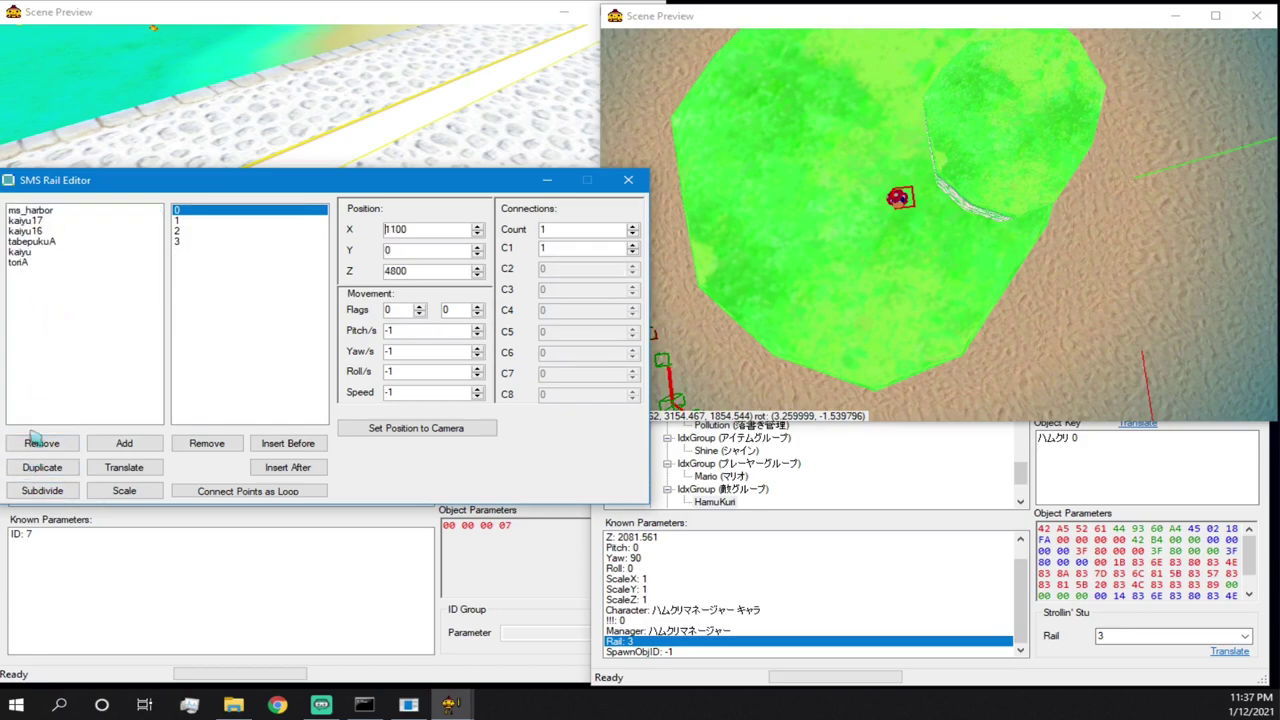
left_click(45, 211)
left_click(42, 443)
left_click(40, 211)
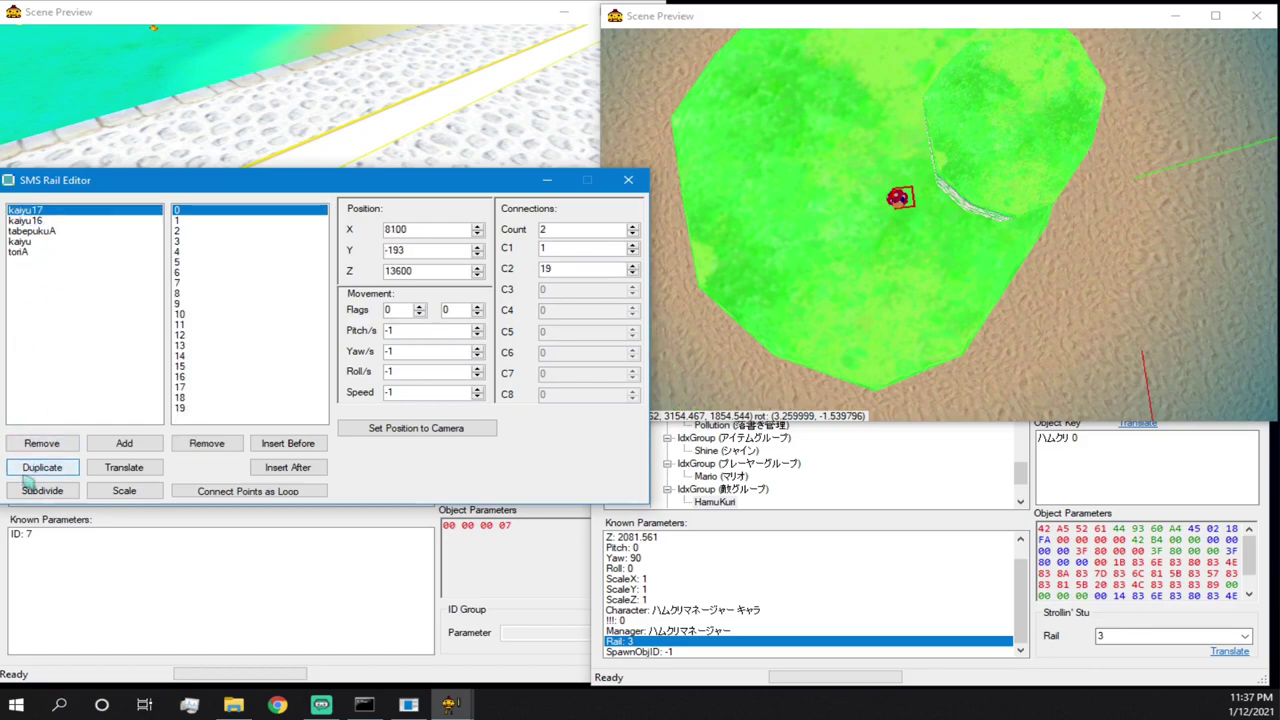
left_click(42, 443)
left_click(44, 212)
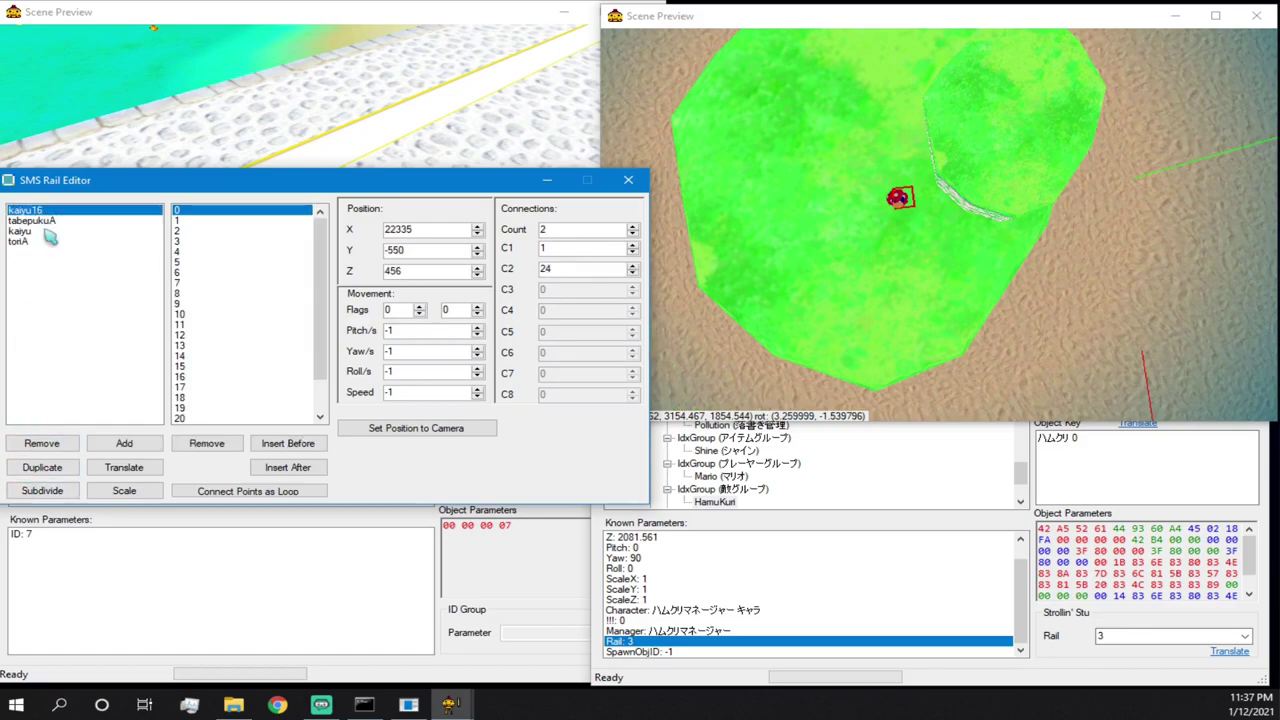
left_click(42, 443)
left_click(44, 211)
left_click(42, 443)
left_click(40, 211)
left_click(42, 445)
left_click(40, 211)
left_click(42, 443)
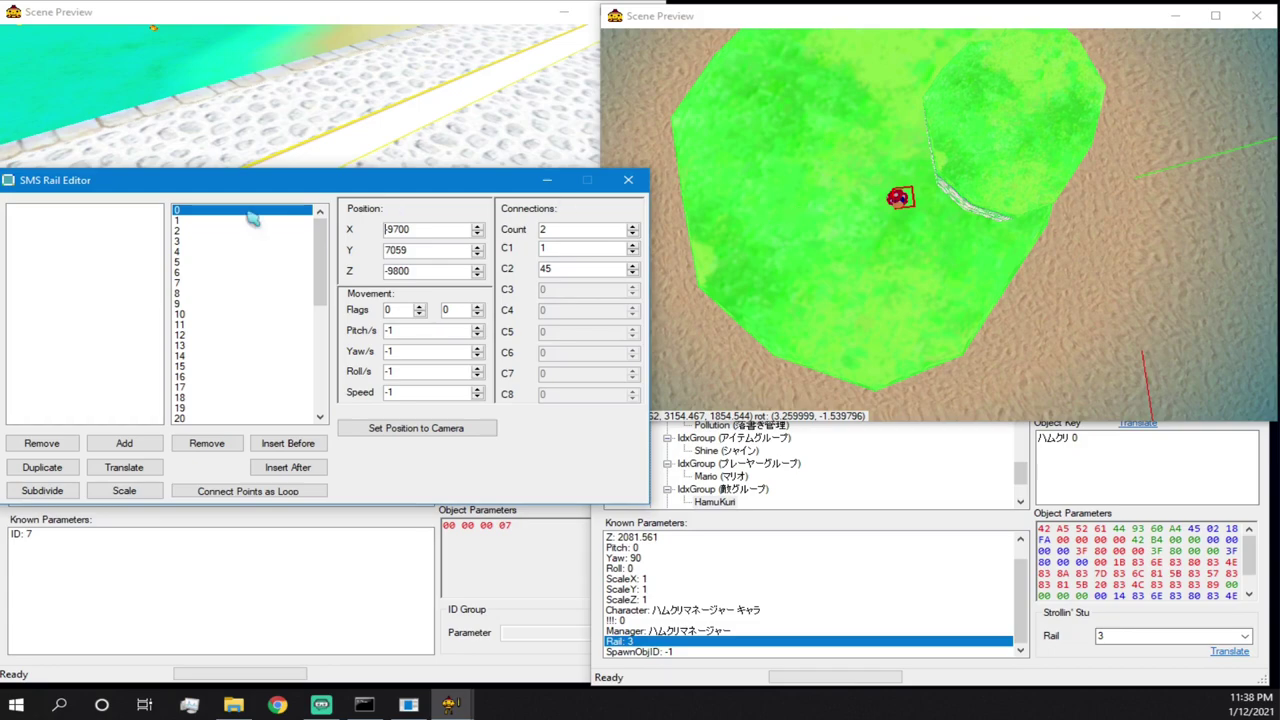
- Add a new rail named strollin and select it in the rail list
left_click(145, 450)
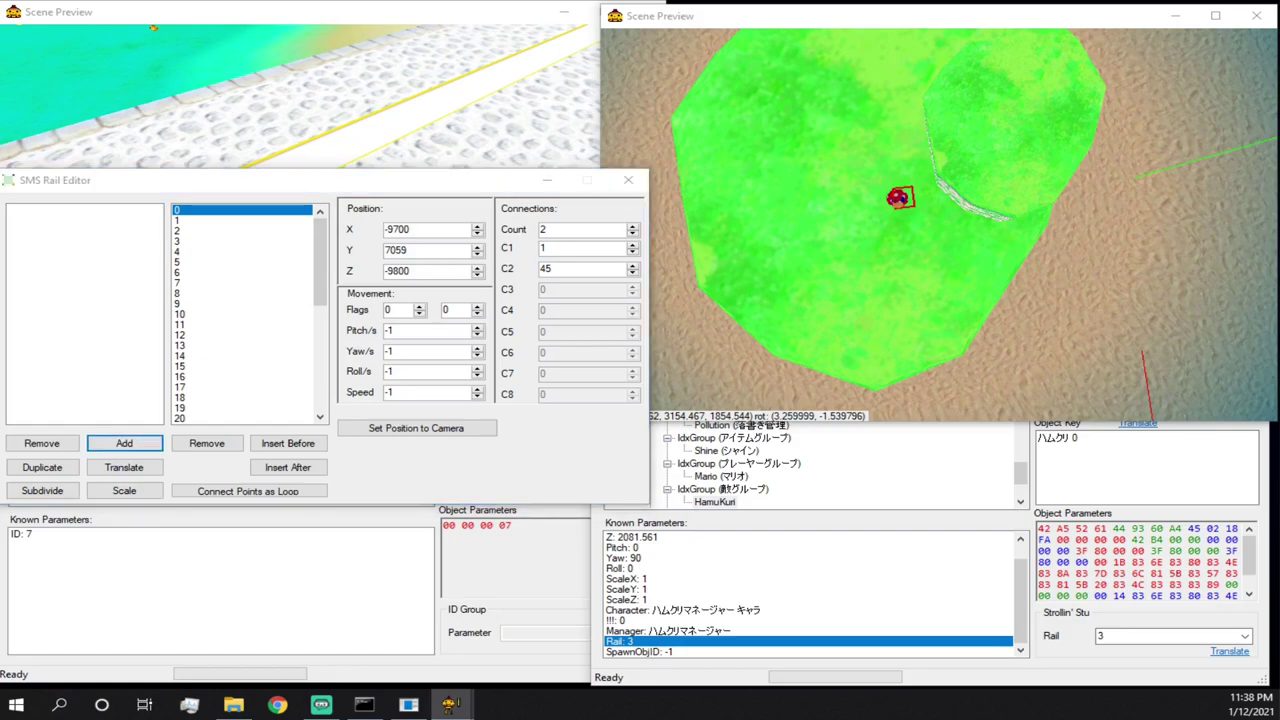
left_click_drag(640, 254, 267, 260)
left_click(377, 254)
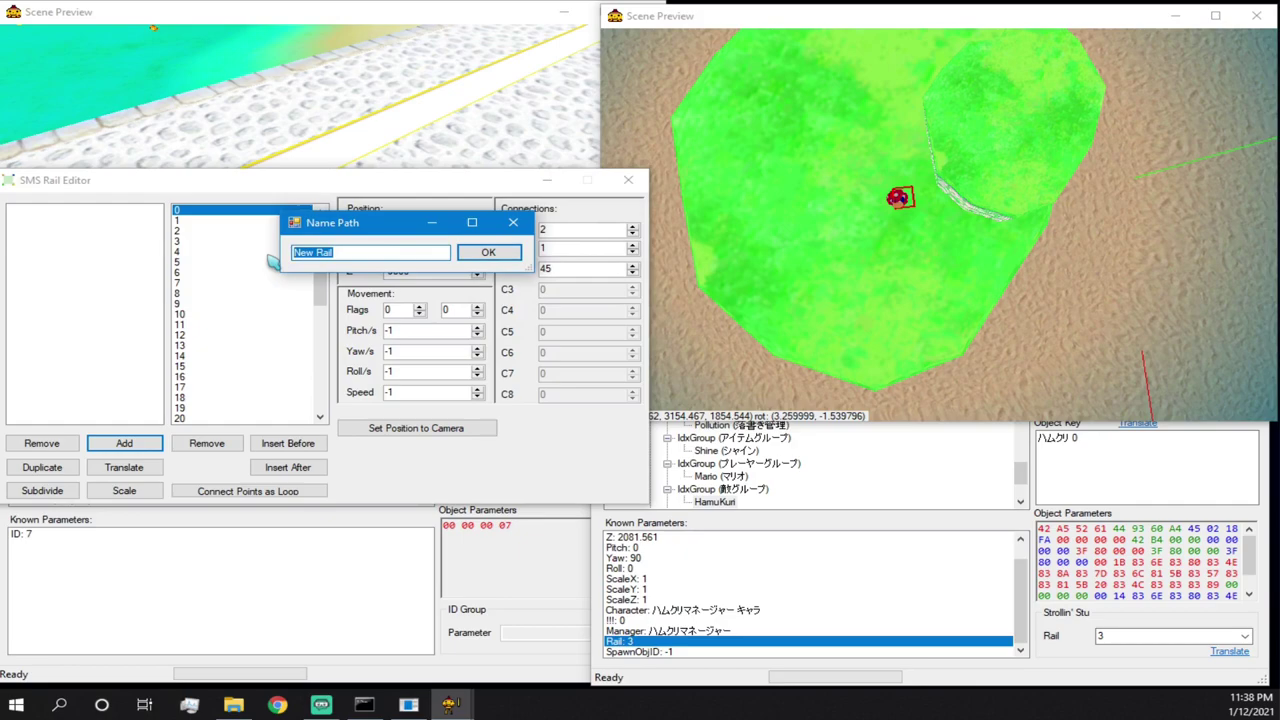
type("a")
left_click_drag(337, 254, 297, 254)
left_click(477, 255)
left_click(26, 213)
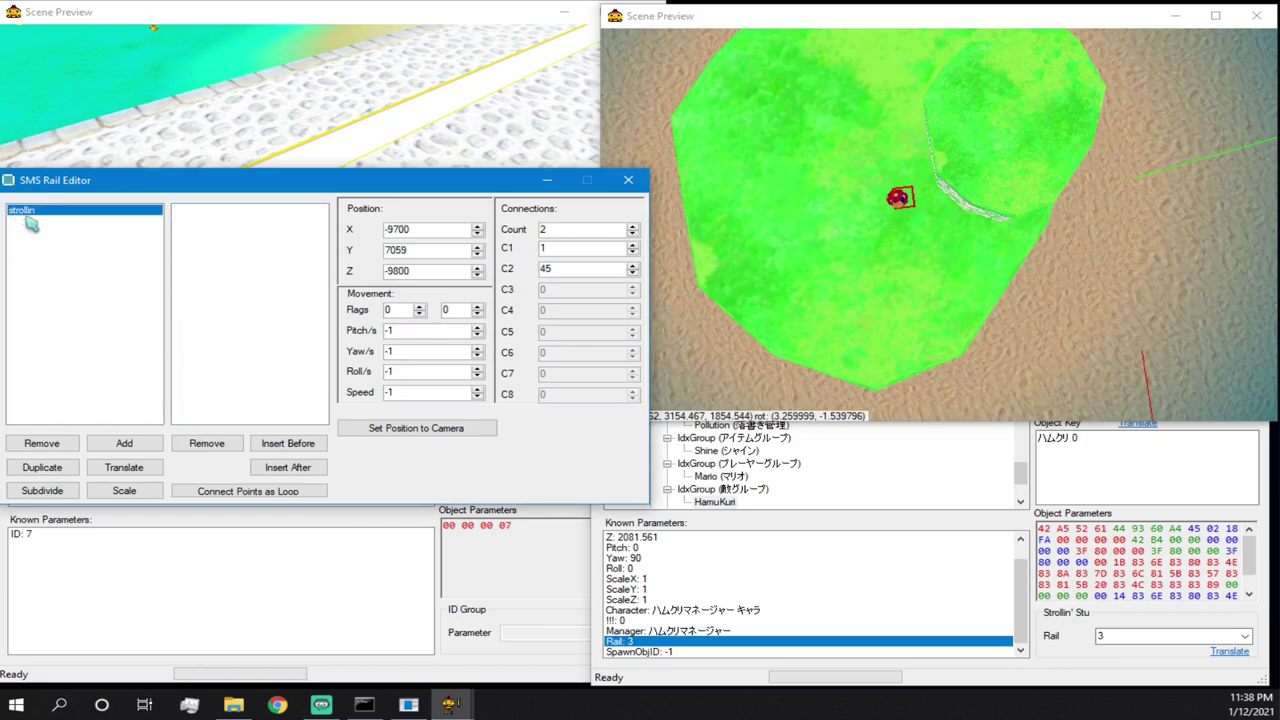
- Set the HamuKuri's Rail parameter to strollin
left_click(828, 527)
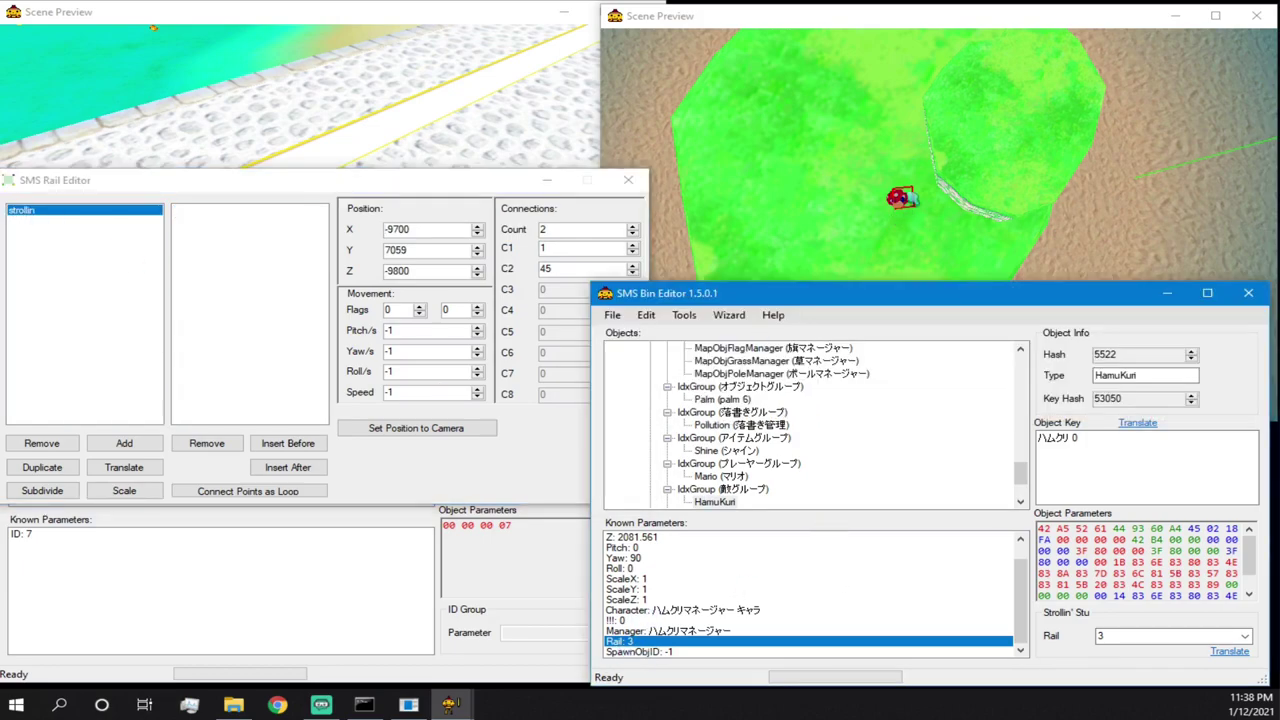
left_click(906, 207)
left_click(823, 518)
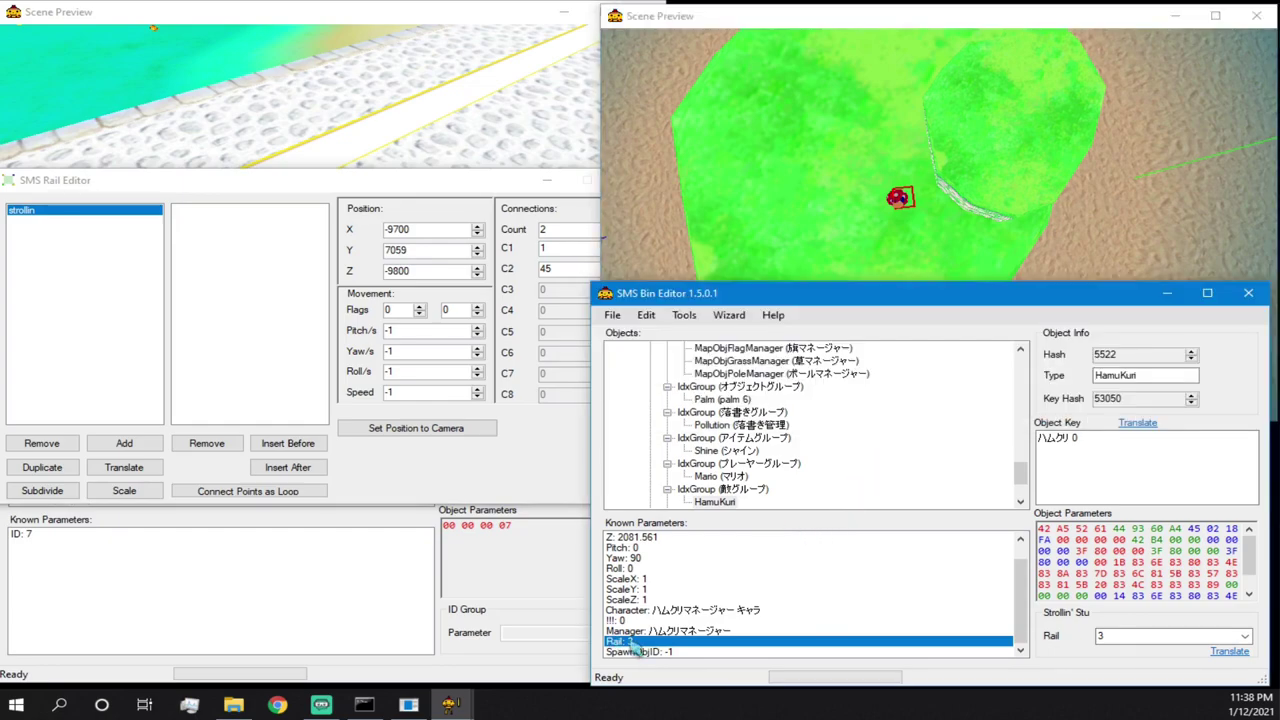
left_click_drag(1150, 634, 968, 670)
type("strollin")
left_click(740, 631)
left_click(722, 641)
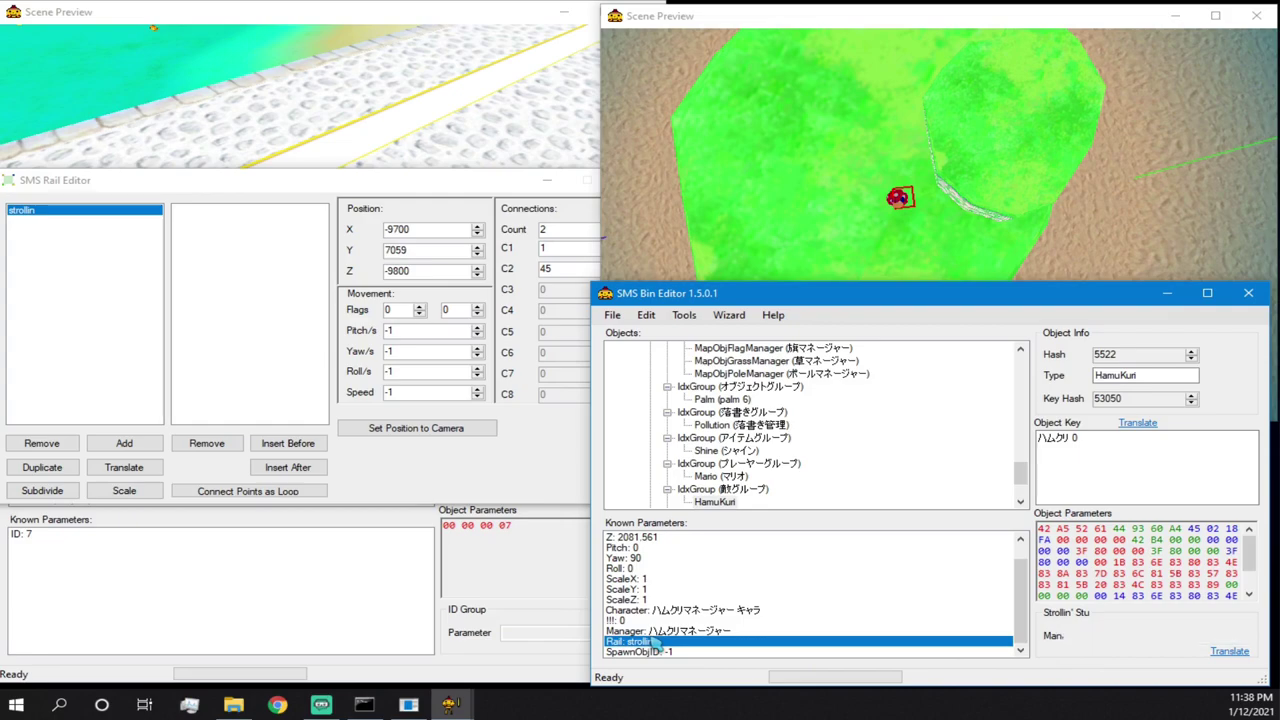
- Insert five points, 0 to 4, into the strollin rail
left_click(43, 226)
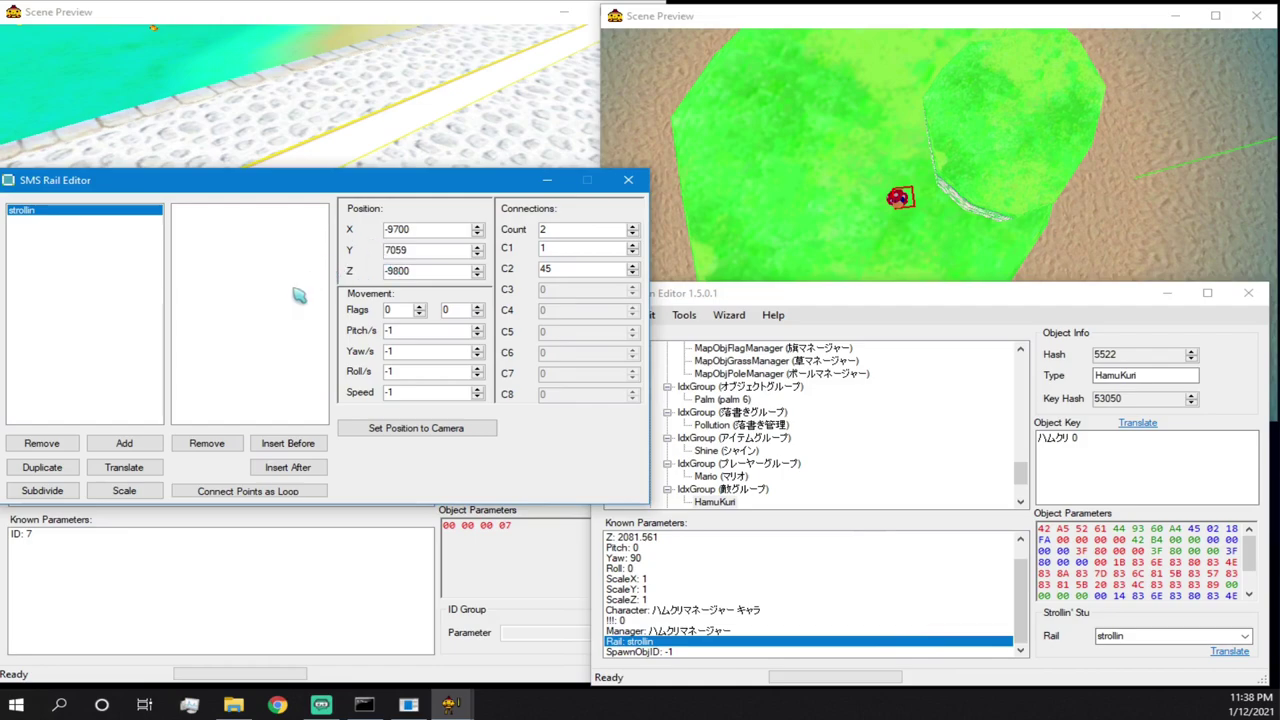
left_click(270, 443)
left_click(266, 446)
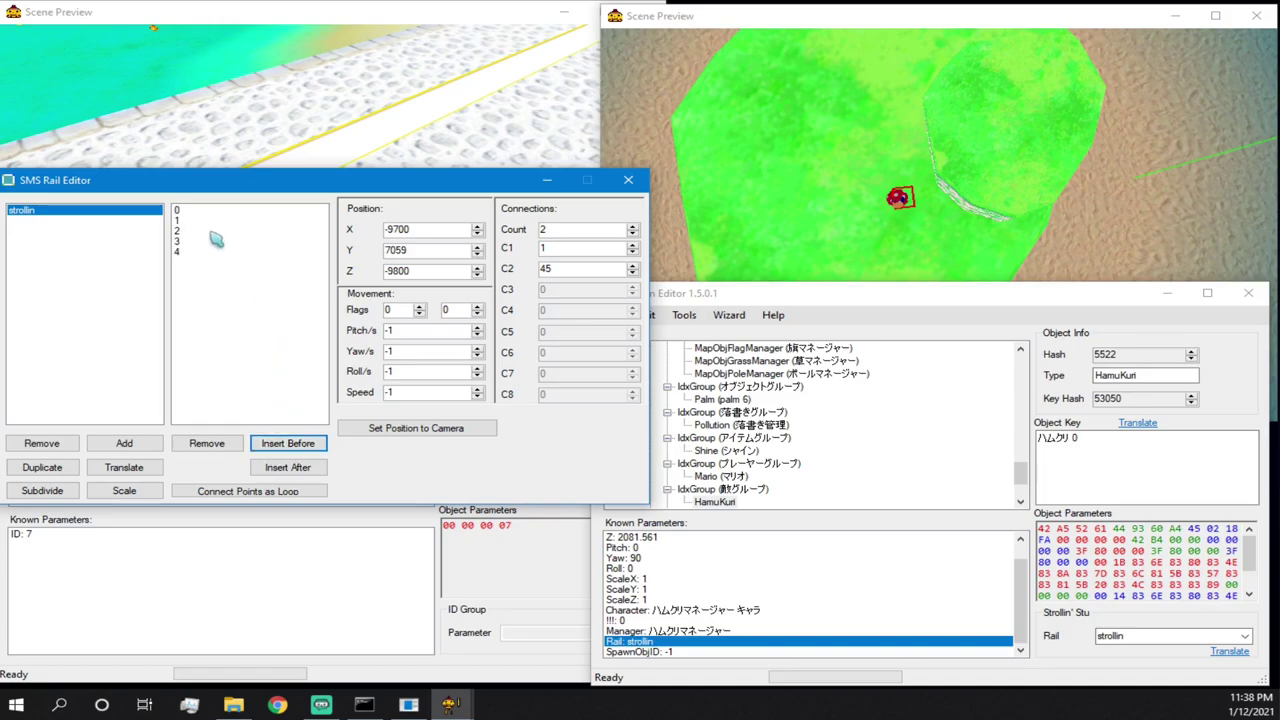
- Go through points 0 to 4 of the strollin rail and examine their position and connection values
left_click(179, 211)
left_click(181, 252)
left_click(188, 212)
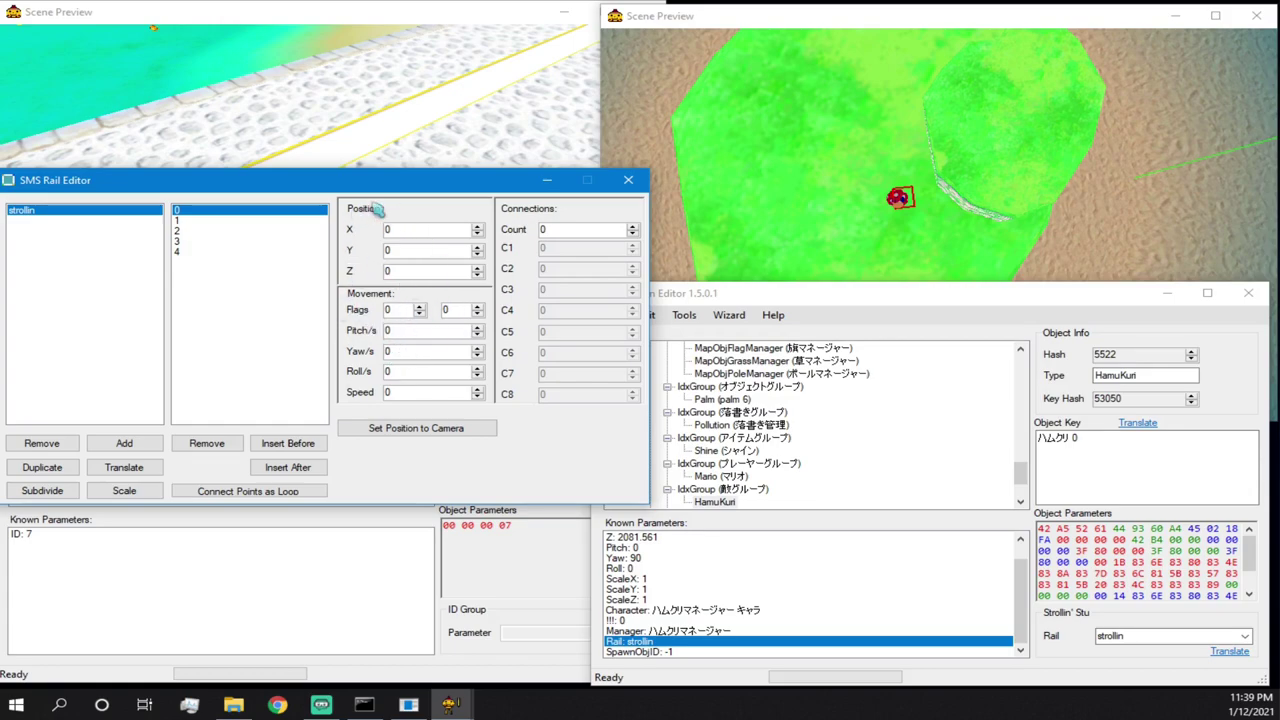
left_click(178, 220)
left_click(188, 232)
left_click(188, 243)
left_click(191, 253)
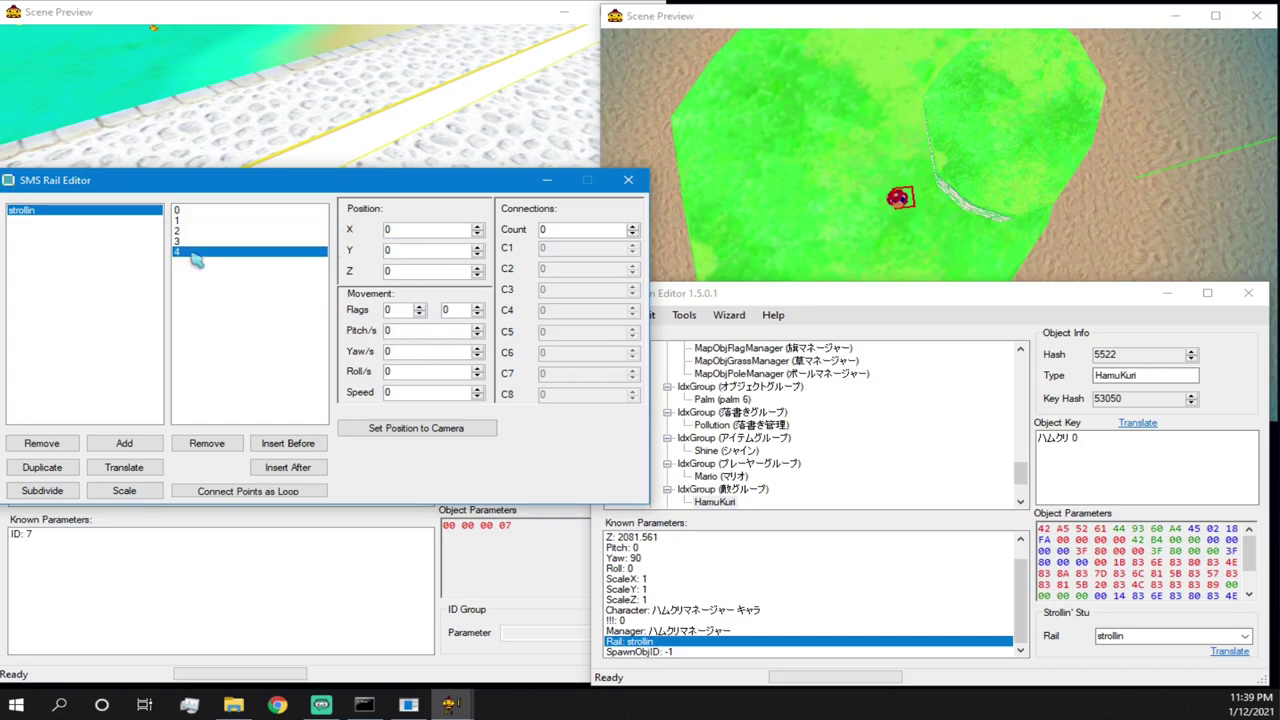
left_click(200, 212)
left_click(196, 220)
left_click(194, 241)
left_click(195, 232)
left_click(200, 213)
left_click(205, 221)
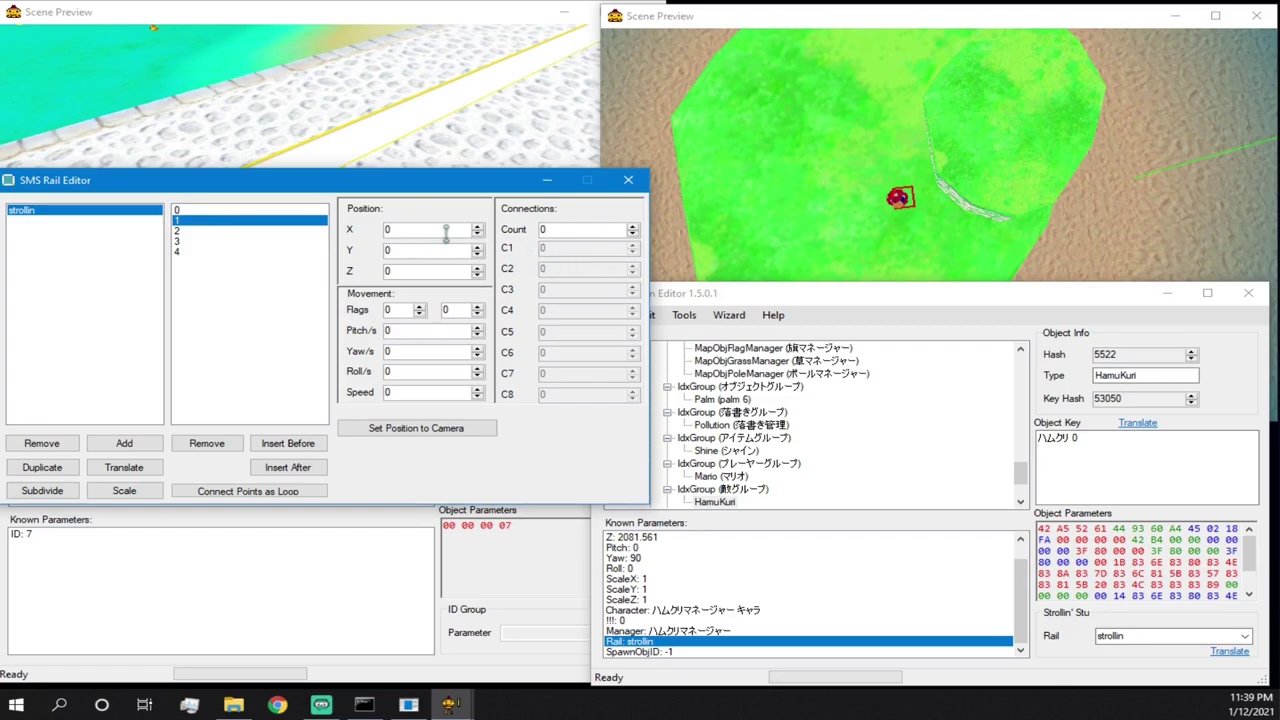
- Give point 0 of the strollin rail two connections, with C1 set to 1 and C2 set to 4
left_click(212, 212)
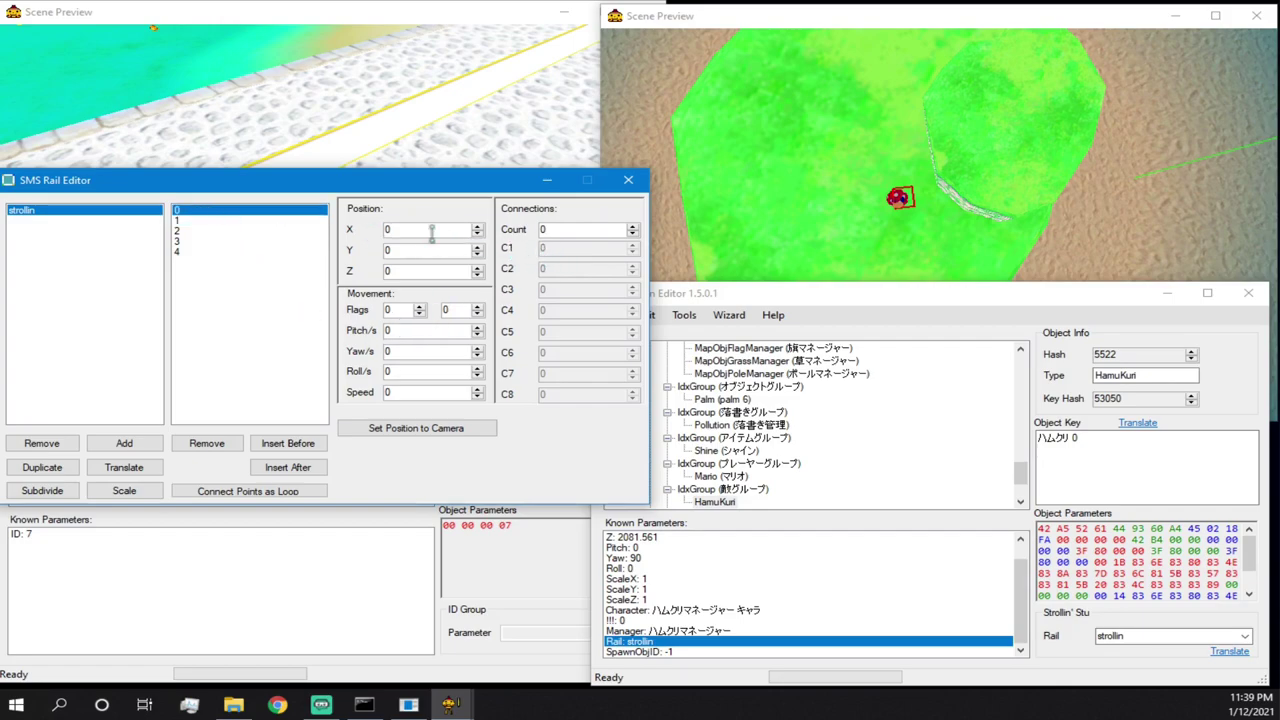
left_click(632, 227)
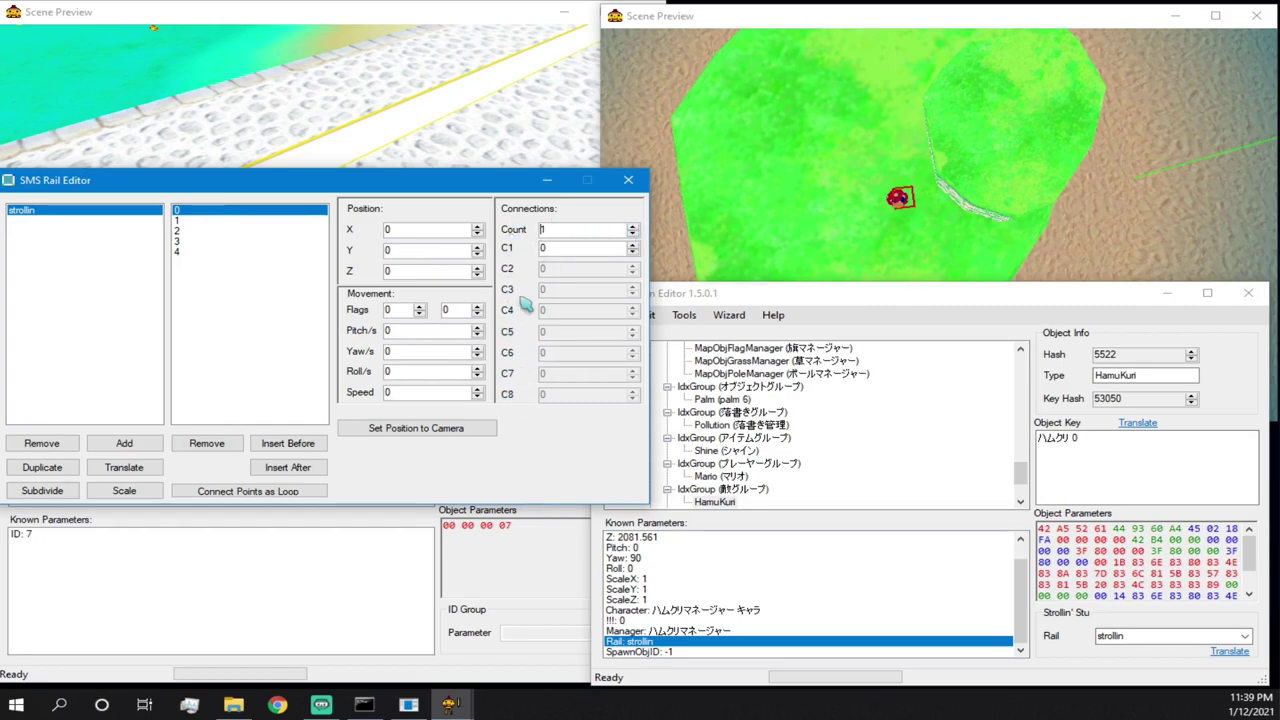
left_click(633, 228)
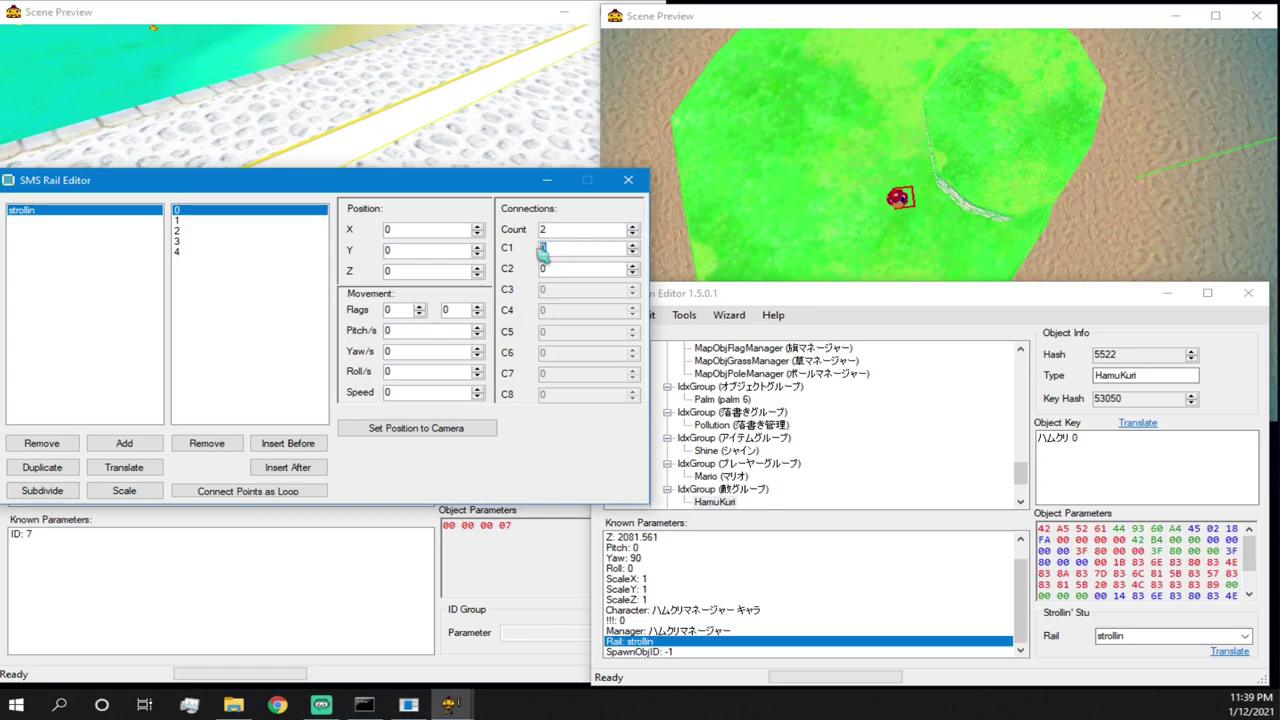
left_click(216, 221)
key("Up")
left_click_drag(564, 250, 510, 255)
left_click(563, 268)
double_click(559, 270)
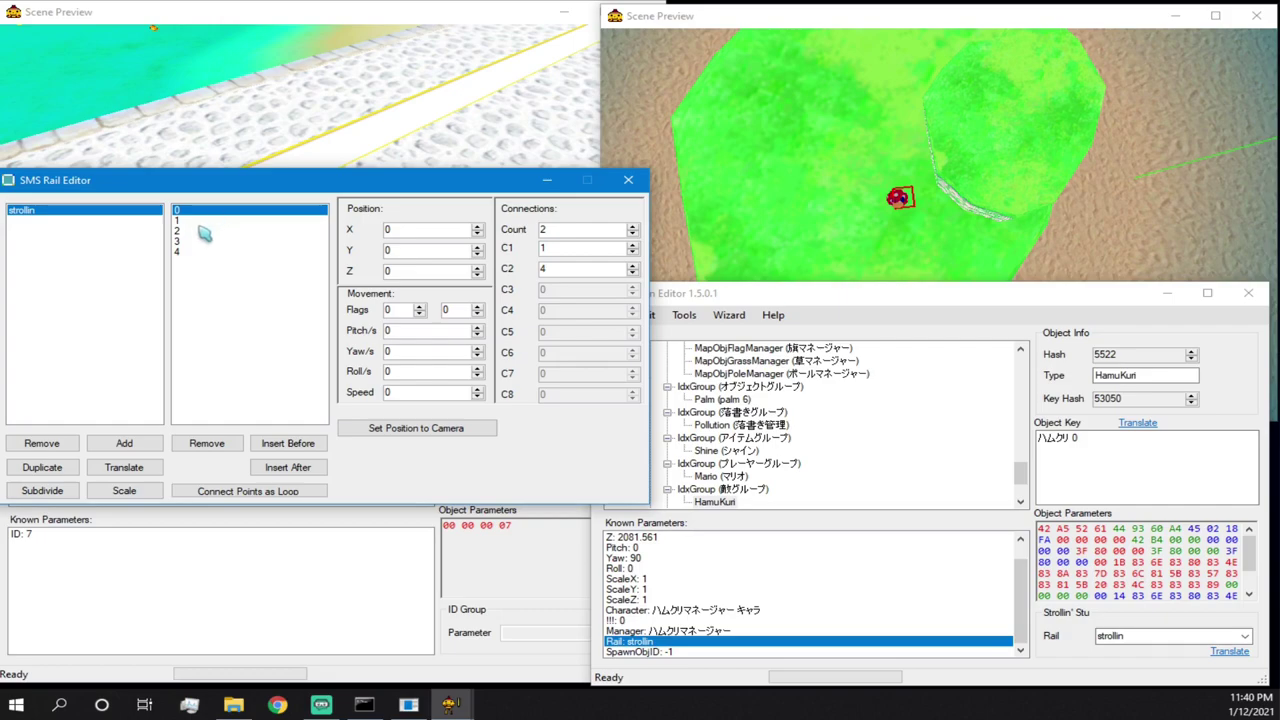
type("4")
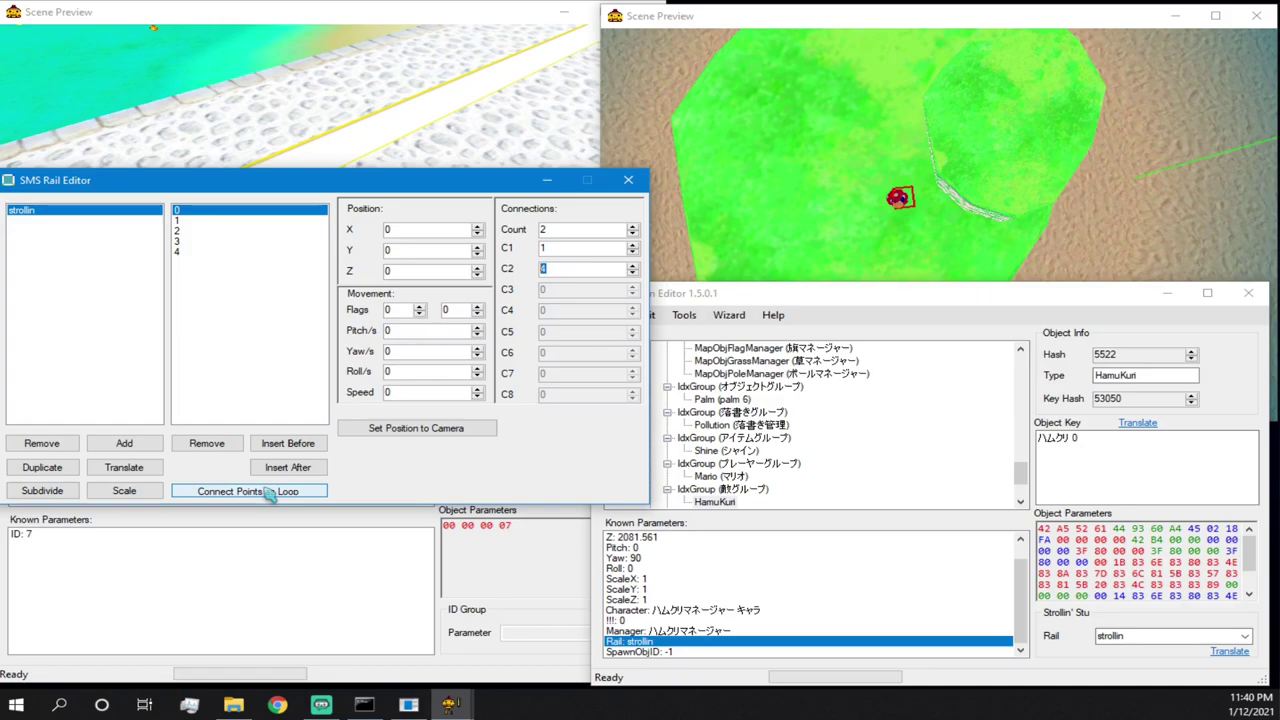
- Connect all points of the strollin rail as a loop
left_click(254, 220)
key("Down")
key("Down")
key("Down")
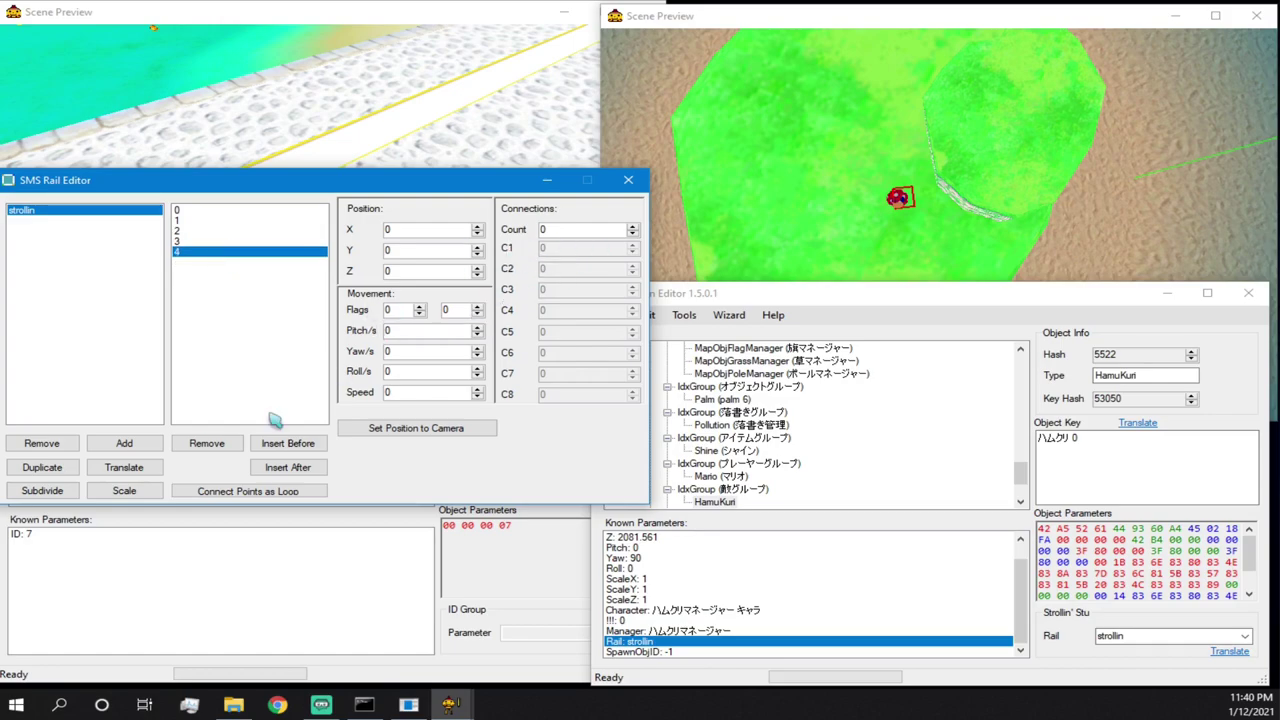
left_click(229, 491)
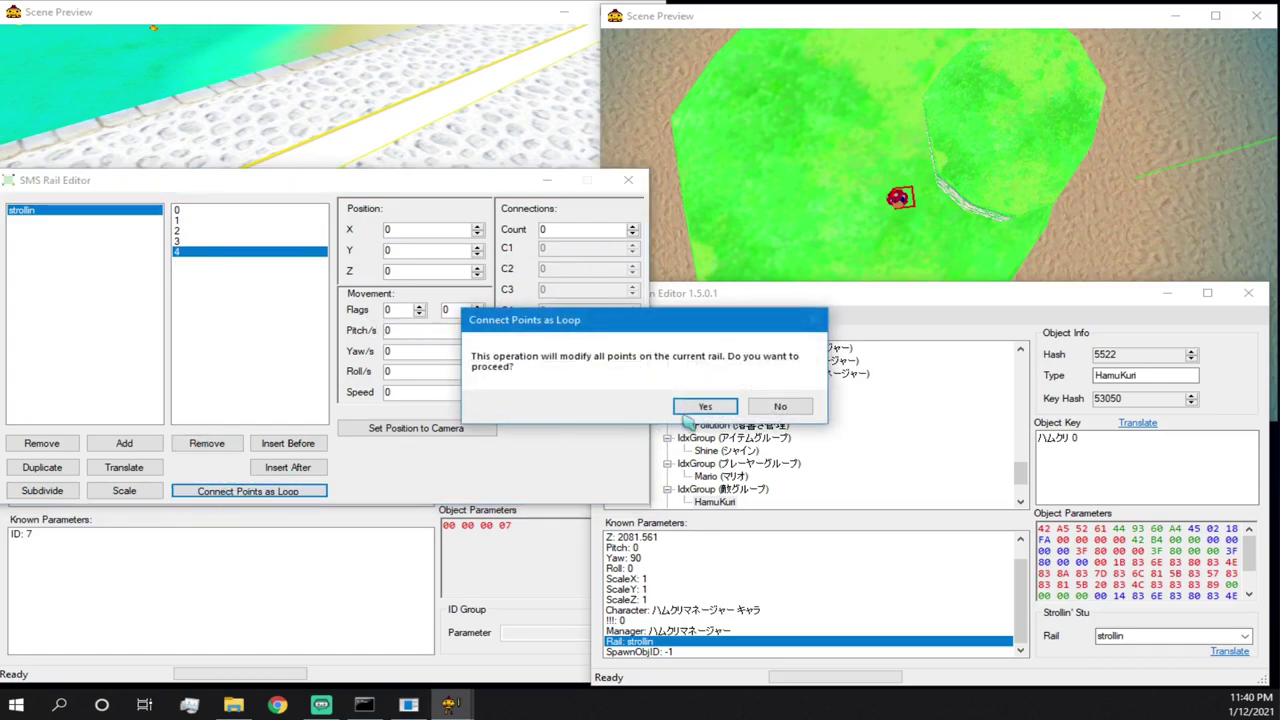
left_click(703, 408)
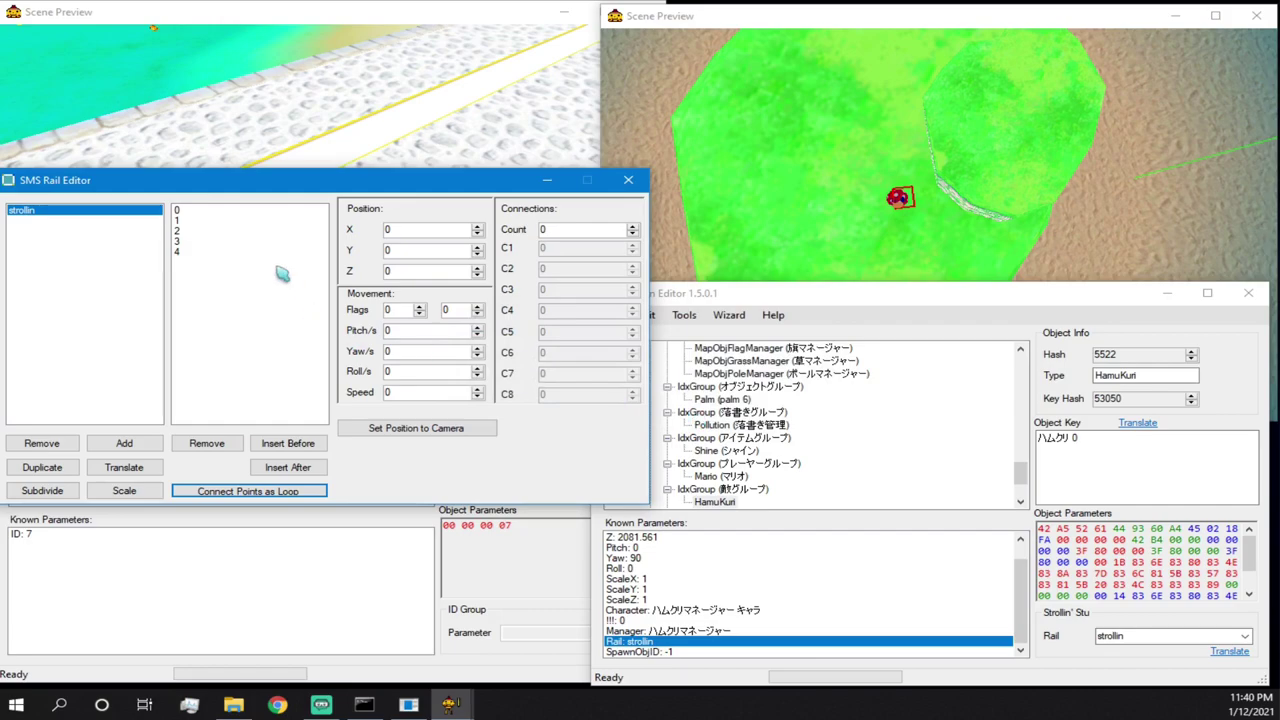
- Examine the connections of each strollin point from 0 to 4 to check the loop
left_click(235, 241)
left_click(231, 210)
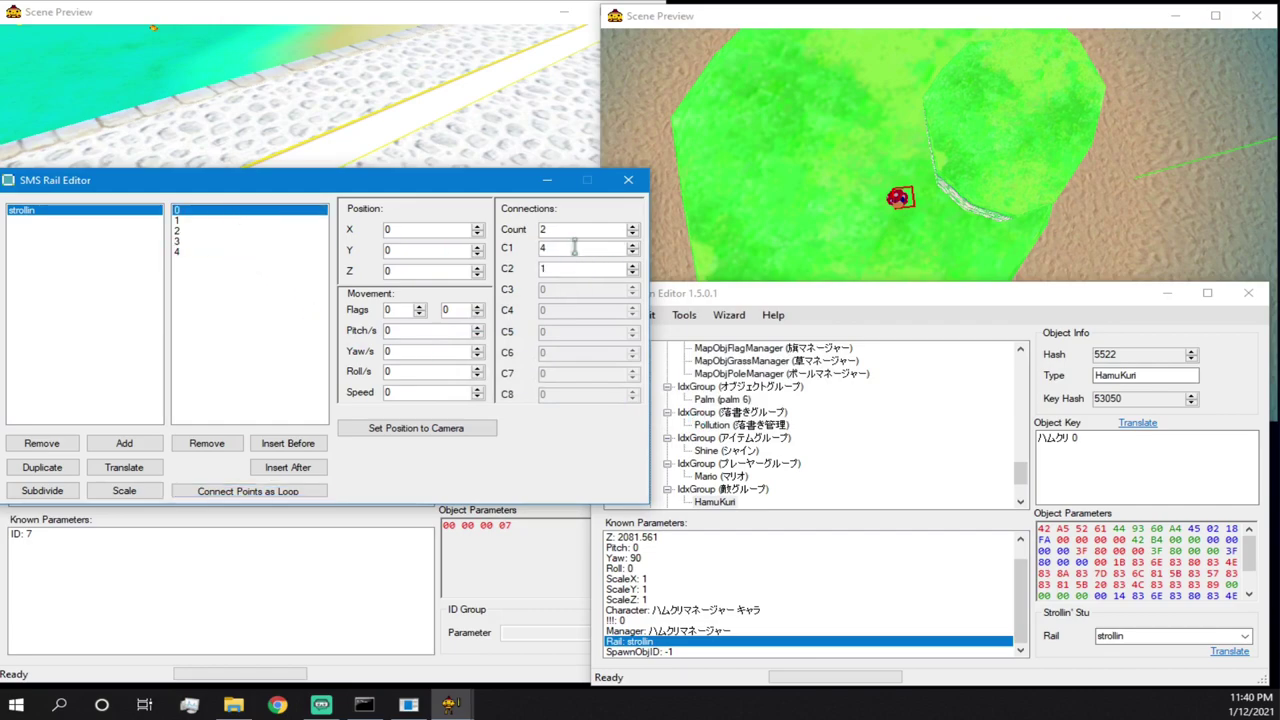
left_click(215, 221)
left_click(214, 231)
left_click(212, 241)
left_click(211, 251)
left_click(214, 241)
left_click(218, 231)
left_click(236, 211)
left_click(201, 221)
left_click(205, 231)
left_click(207, 241)
left_click(222, 252)
left_click(205, 241)
left_click(203, 231)
left_click(205, 221)
- Set point 0 of the strollin rail to the camera position, about X 353, Y 3154, Z 1855
left_click(222, 211)
left_click(443, 430)
- Examine point 0's placement relative to the island and the HamuKuri in mamma0's scene preview from several angles
left_click(866, 202)
right_click_drag(866, 202, 1088, 86)
key("s")
key("s")
right_click_drag(939, 217, 940, 218)
key("w")
mouse_move(968, 117)
right_mouse_down()
mouse_move(956, 231)
mouse_move(982, 112)
right_mouse_up()
key("d")
key("a")
key("s")
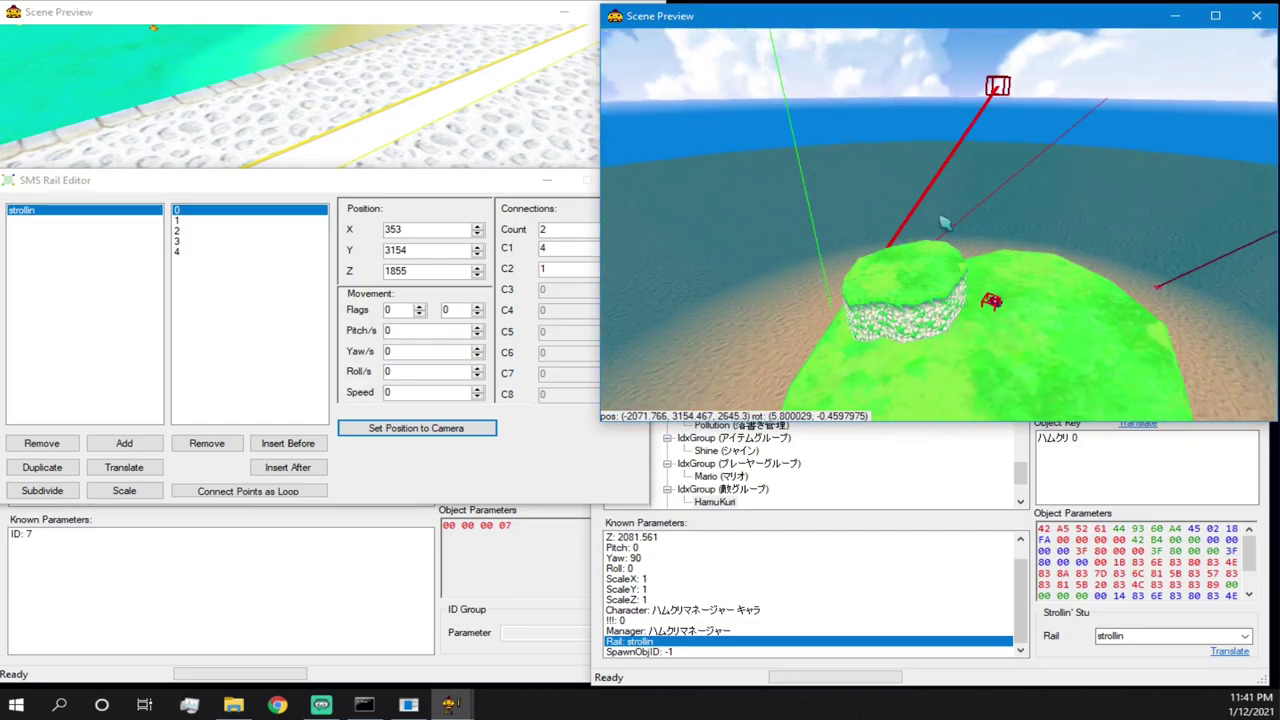
- Copy the HamuKuri's Y value, 1179.02, and set it as the Y position of point 0 on the strollin rail
left_click_drag(938, 222, 942, 308)
key("w")
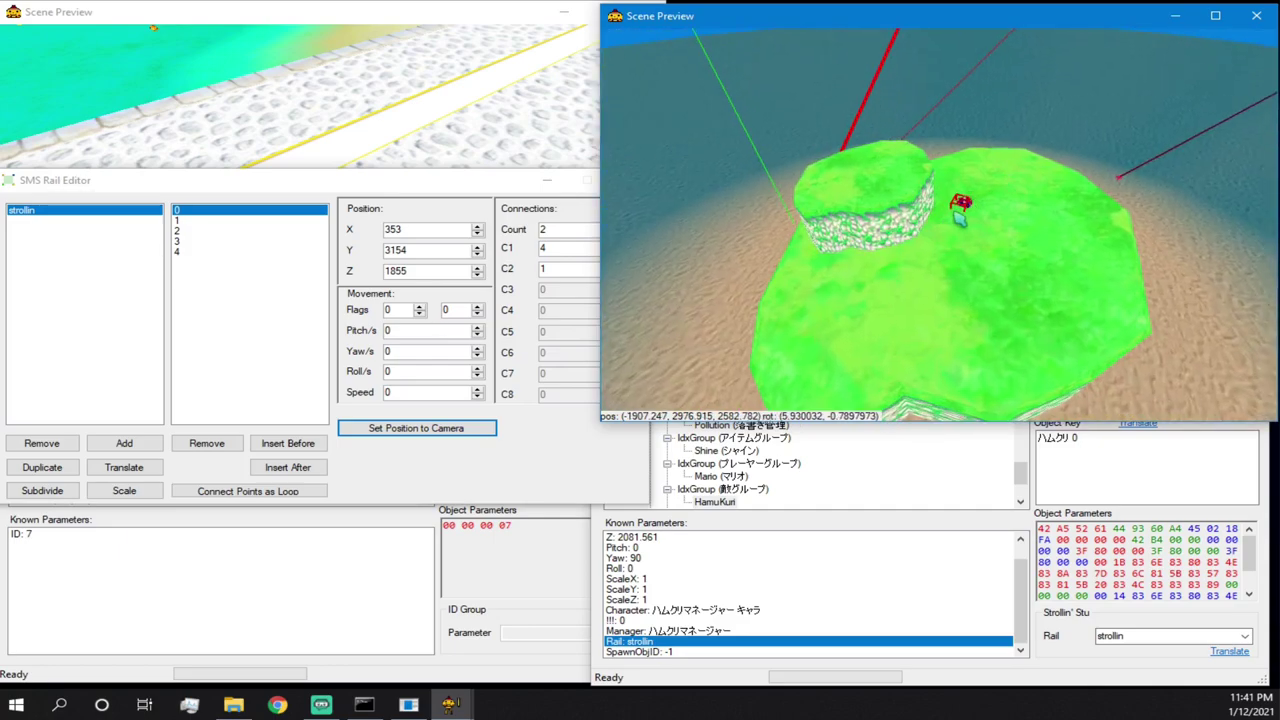
mouse_move(960, 204)
left_mouse_down()
mouse_move(891, 258)
mouse_move(955, 212)
left_mouse_up()
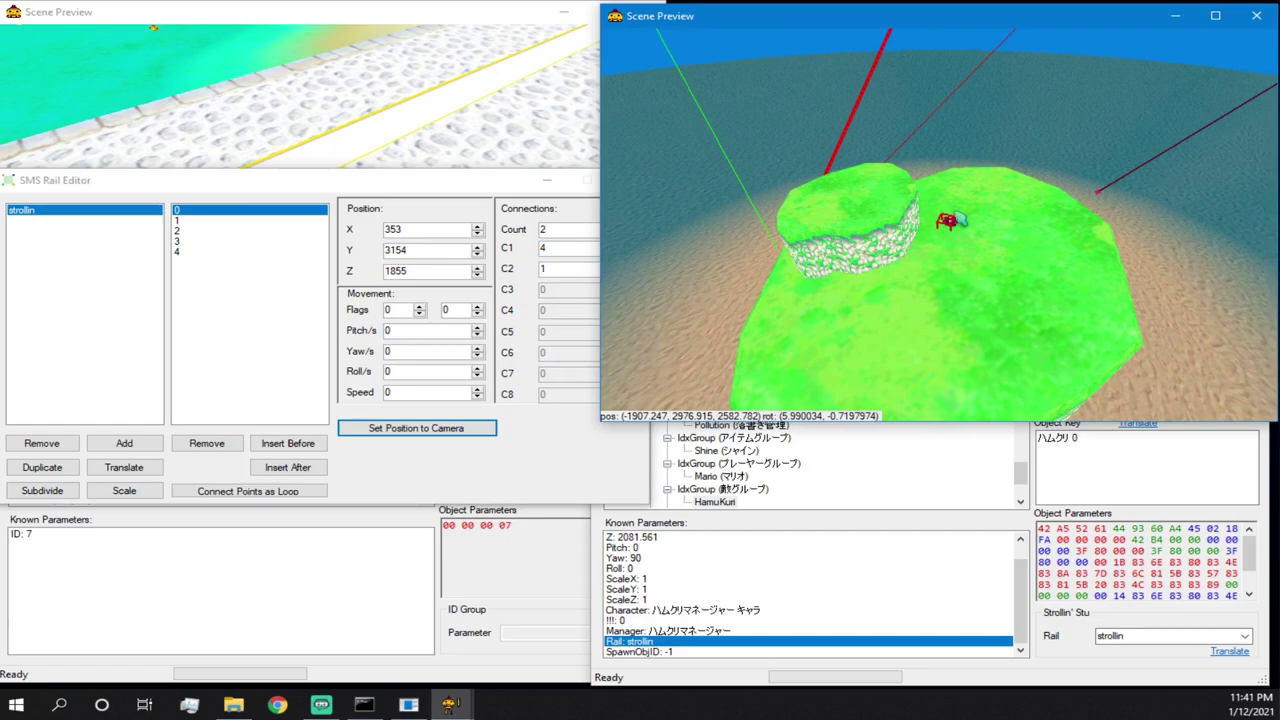
left_click(713, 525)
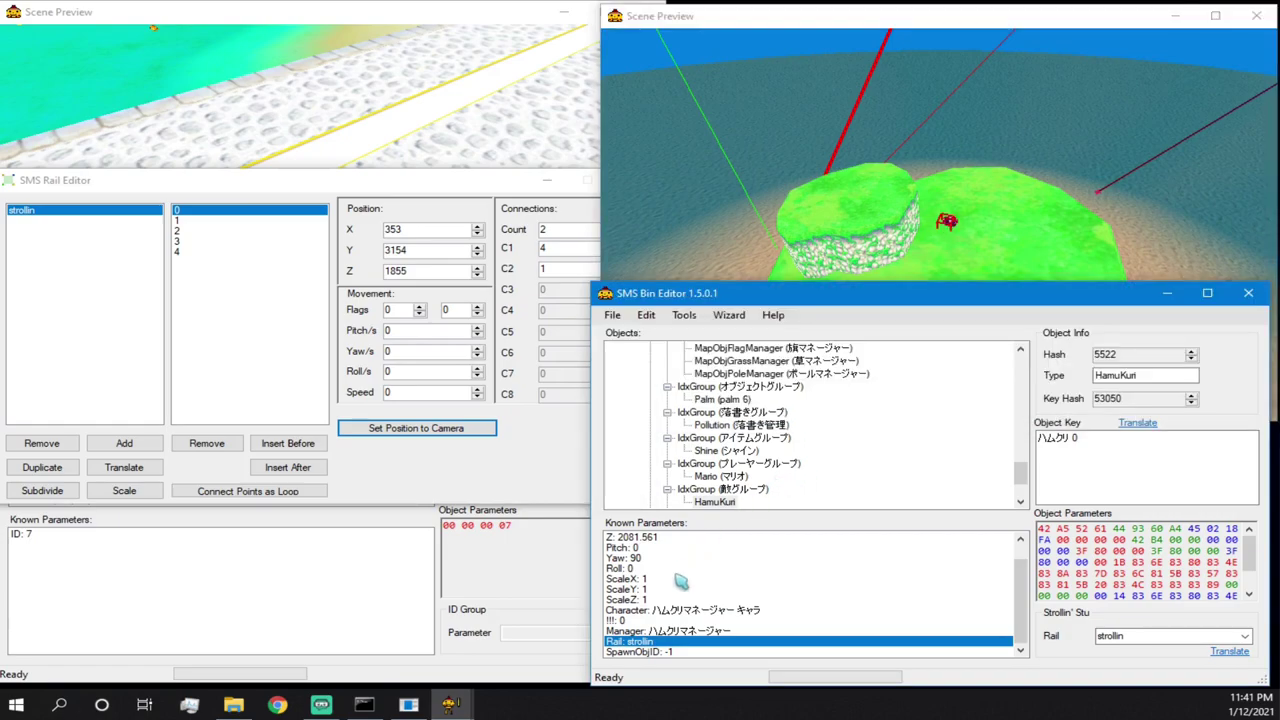
scroll(654, 647, "up", 1)
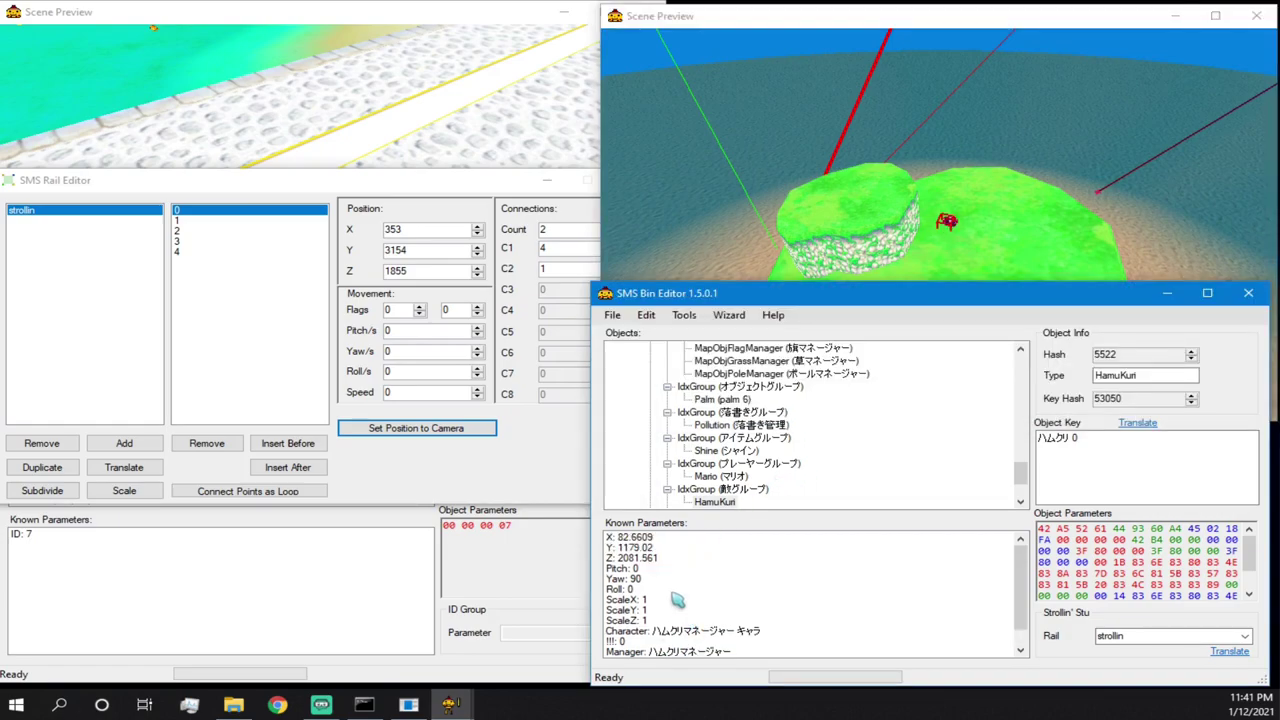
left_click(650, 548)
double_click(1141, 633)
key("ctrl+c")
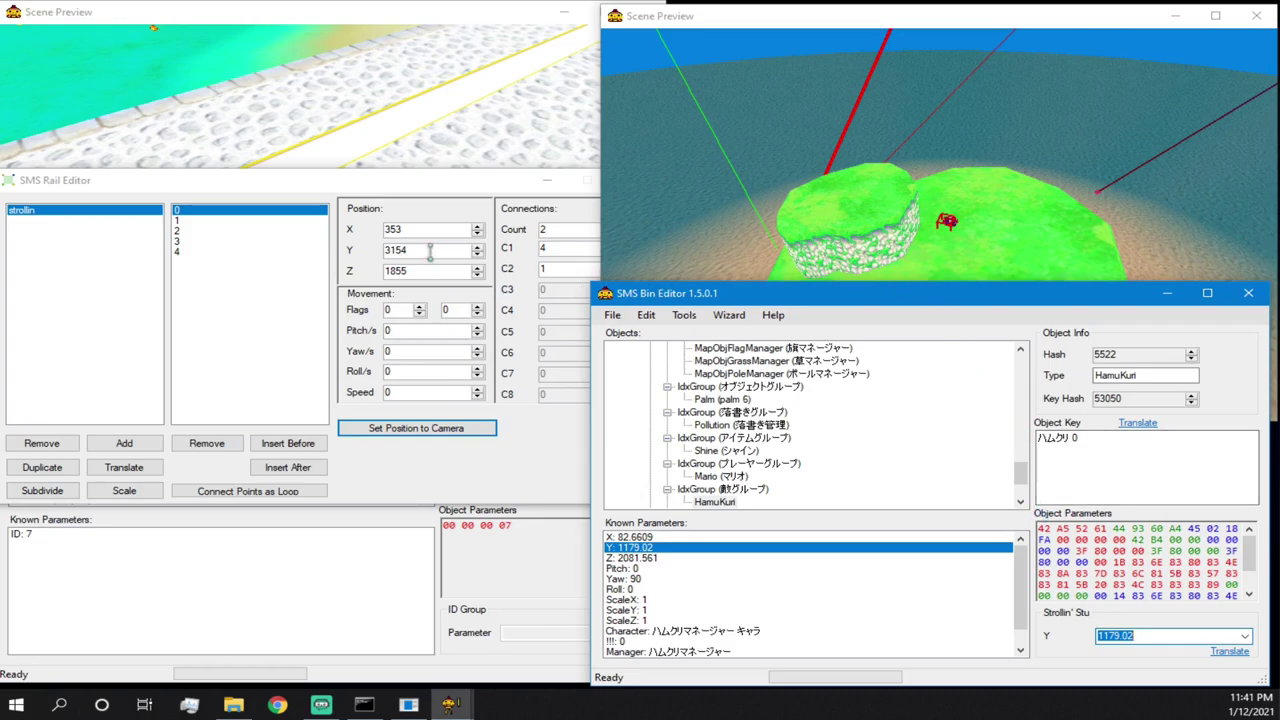
left_click_drag(430, 250, 360, 250)
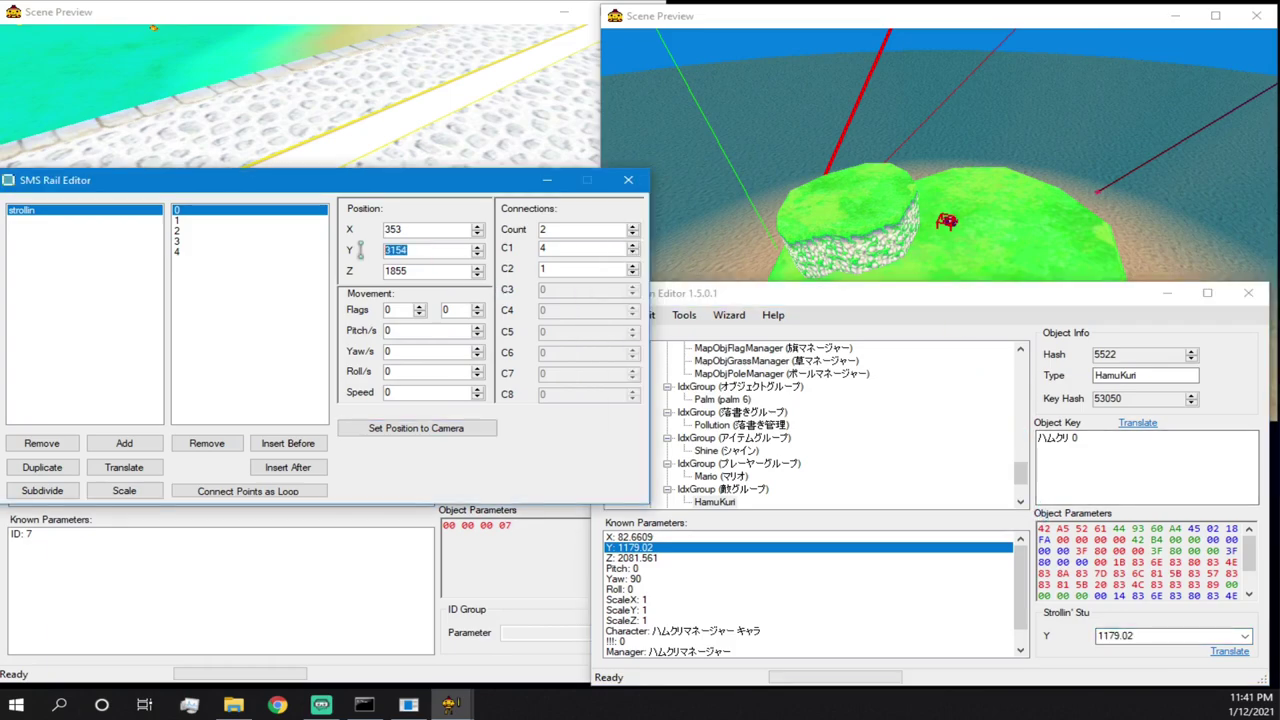
left_click(425, 268)
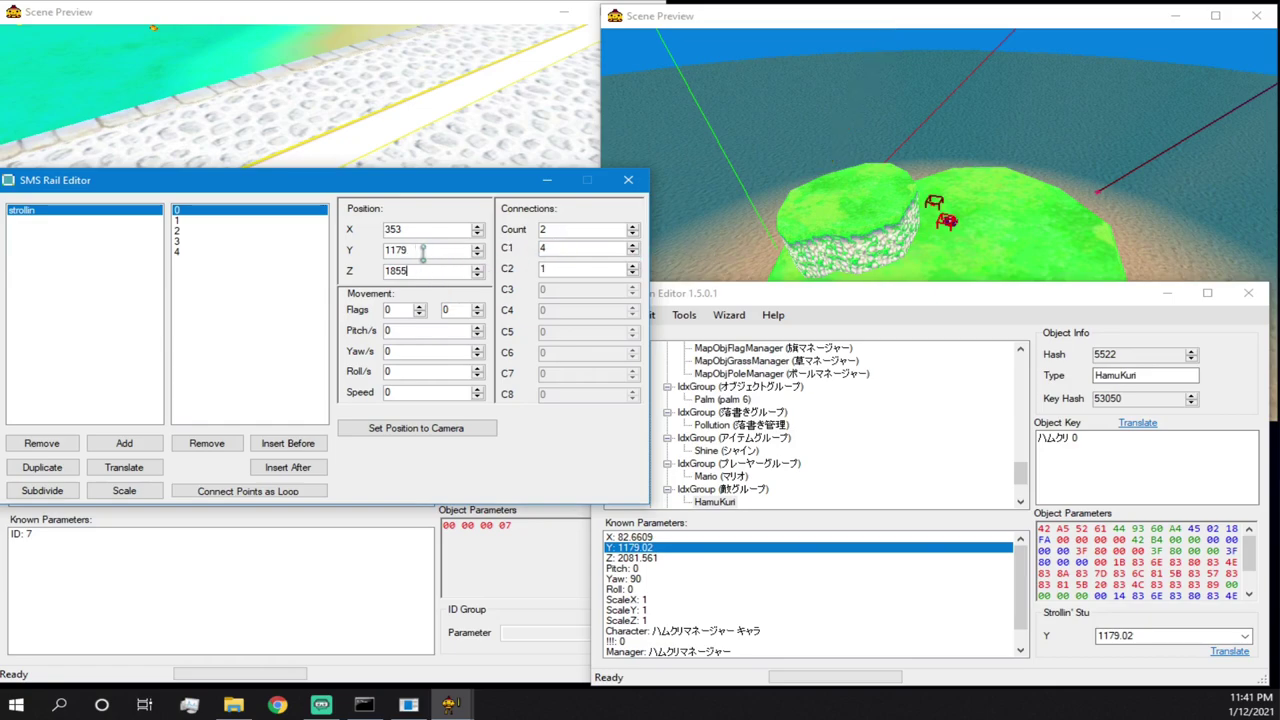
- Set strollin point 1 to a camera position beside point 0, about X 394, Z 2160, with Y set to 1179.02
right_click_drag(845, 230, 870, 100)
key("w")
key("w")
right_click_drag(885, 263, 687, 414)
key("s")
key("s")
key("d")
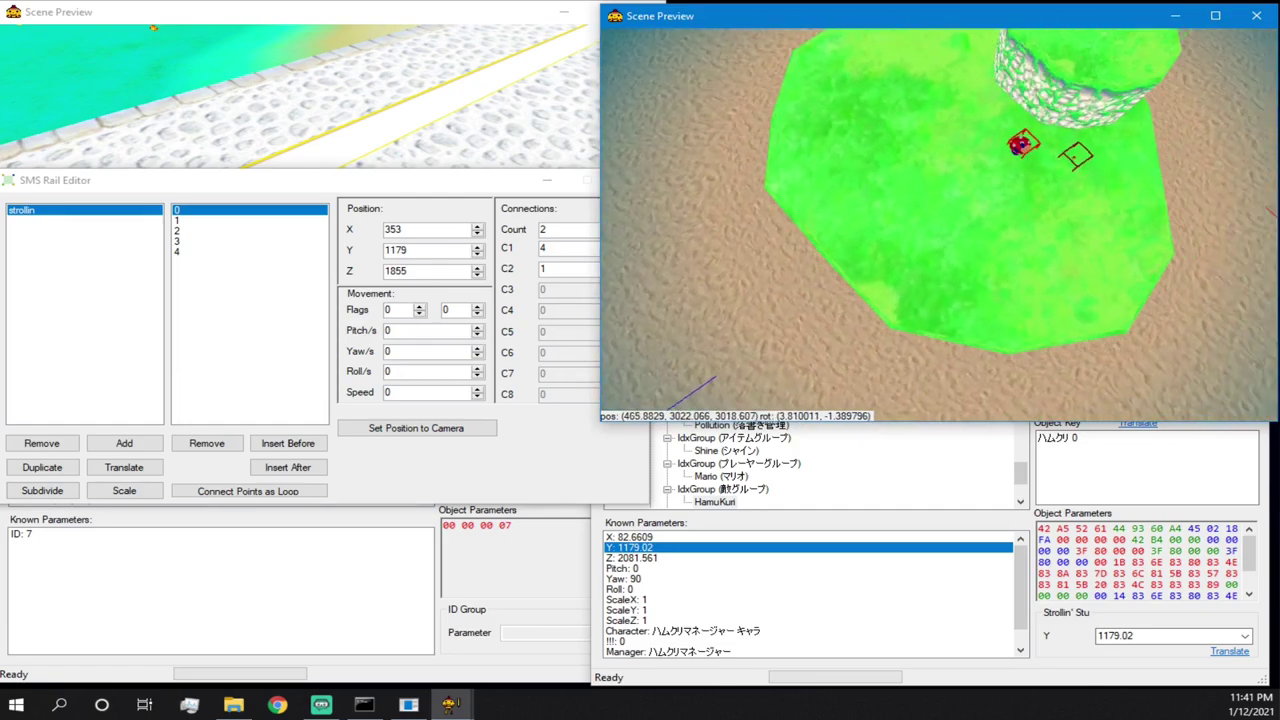
key("w")
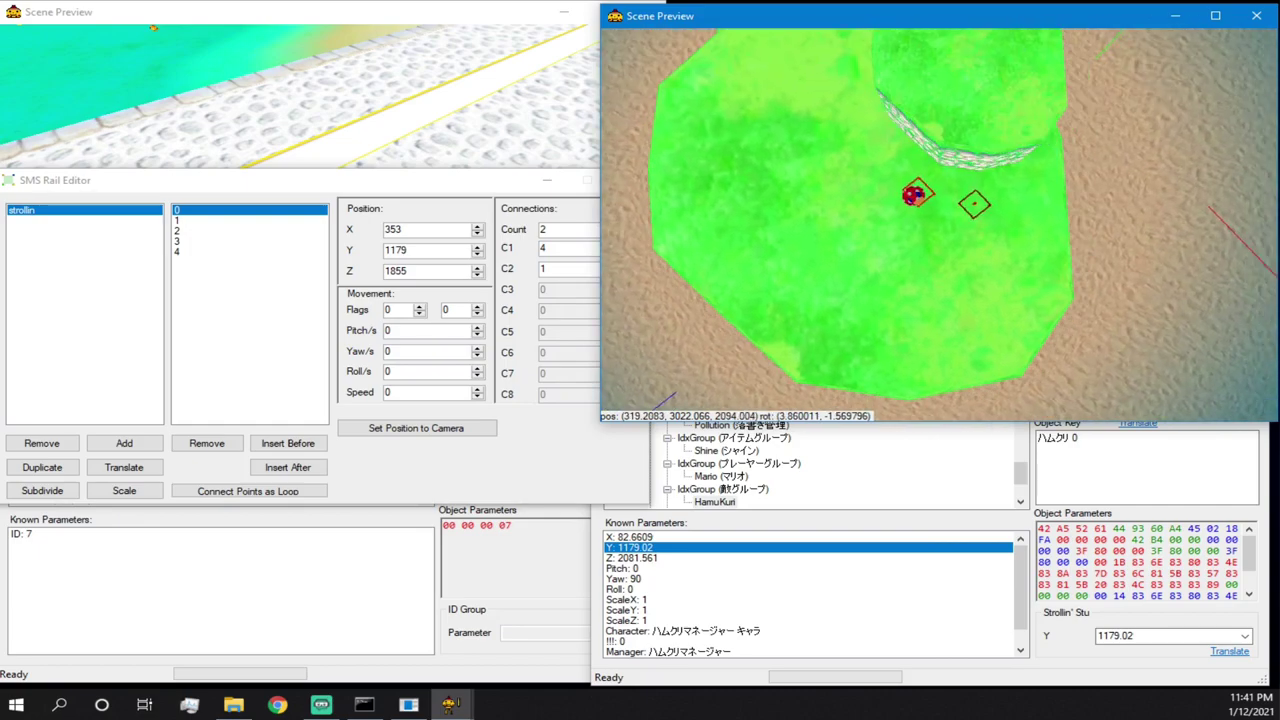
left_click(205, 220)
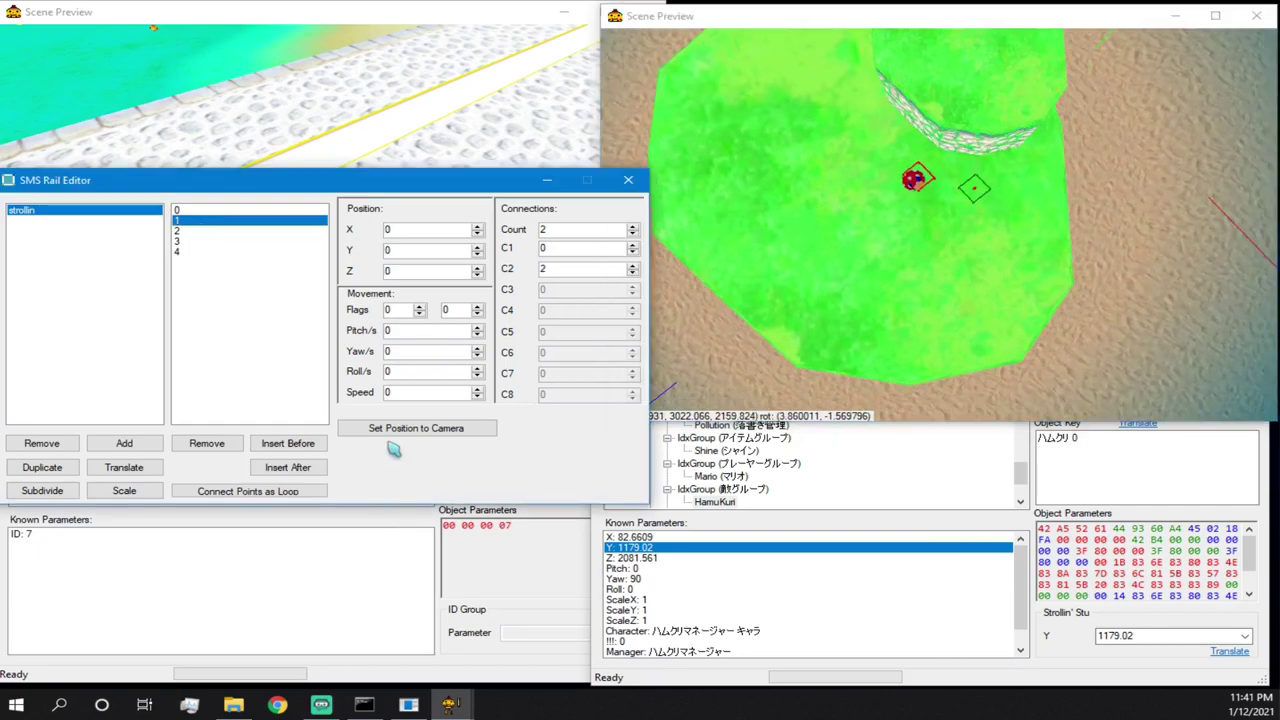
left_click(418, 428)
double_click(429, 249)
key("ctrl+v")
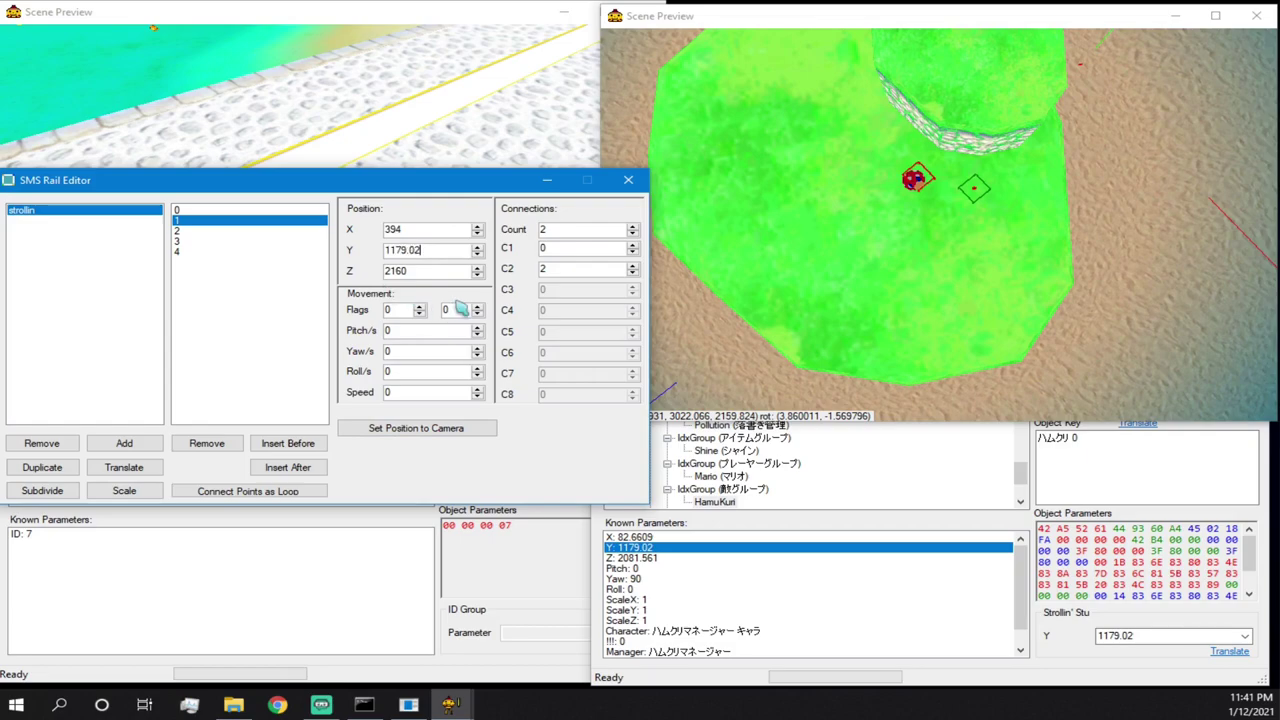
key("Return")
- Set strollin point 2 to a camera position at the island's edge, X -152, Z 3426, with Y set to 1179.02
left_click_drag(848, 231, 940, 231)
key("a")
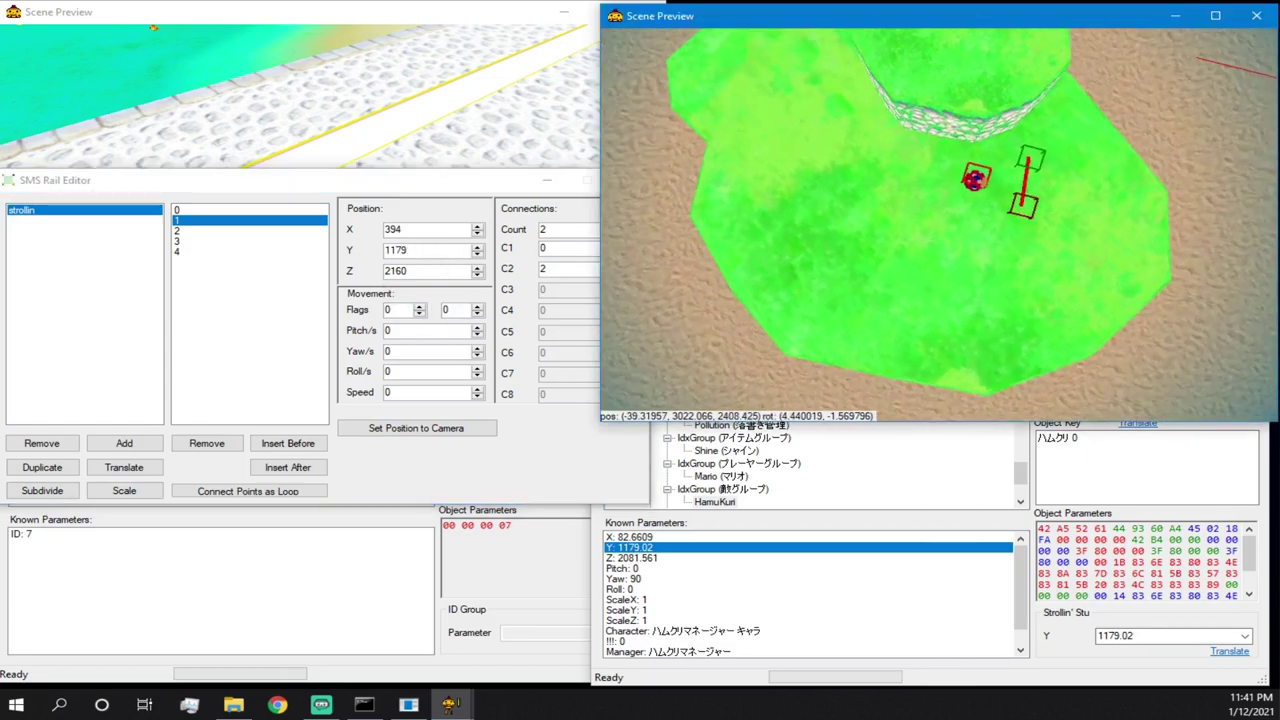
key("s")
key("s")
key("a")
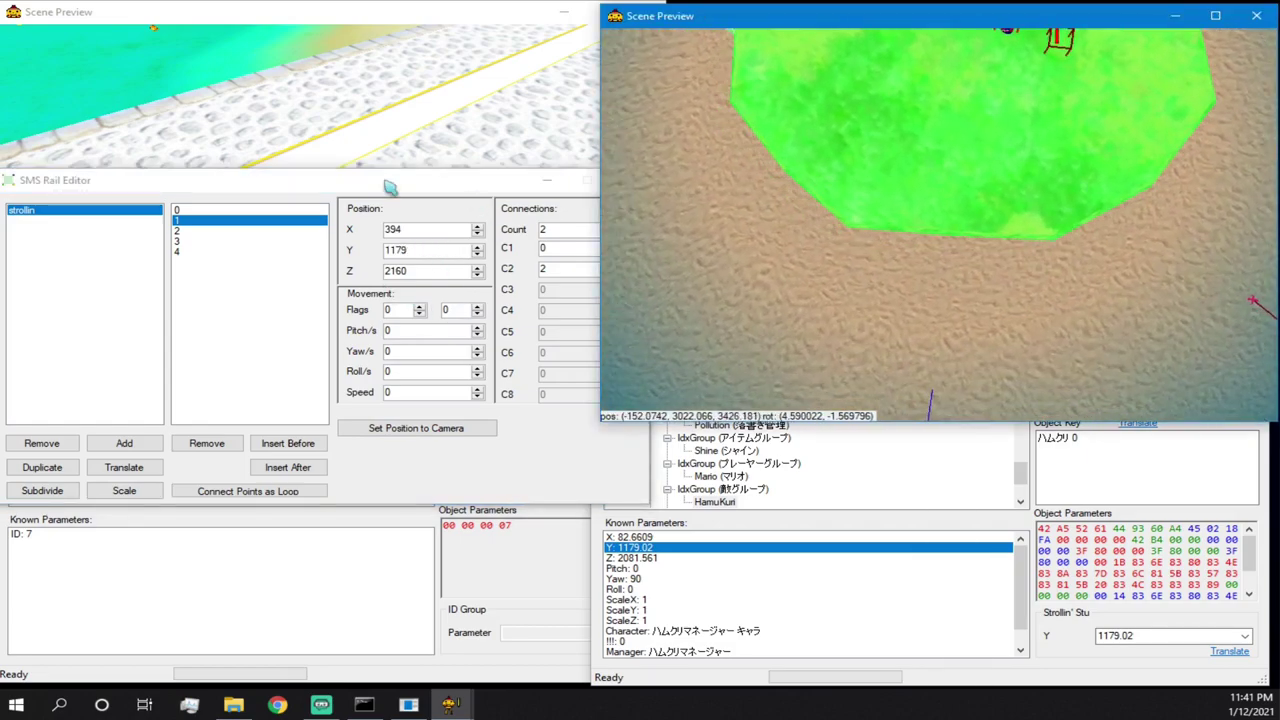
left_click(230, 231)
left_click(430, 430)
double_click(436, 250)
key("ctrl+v")
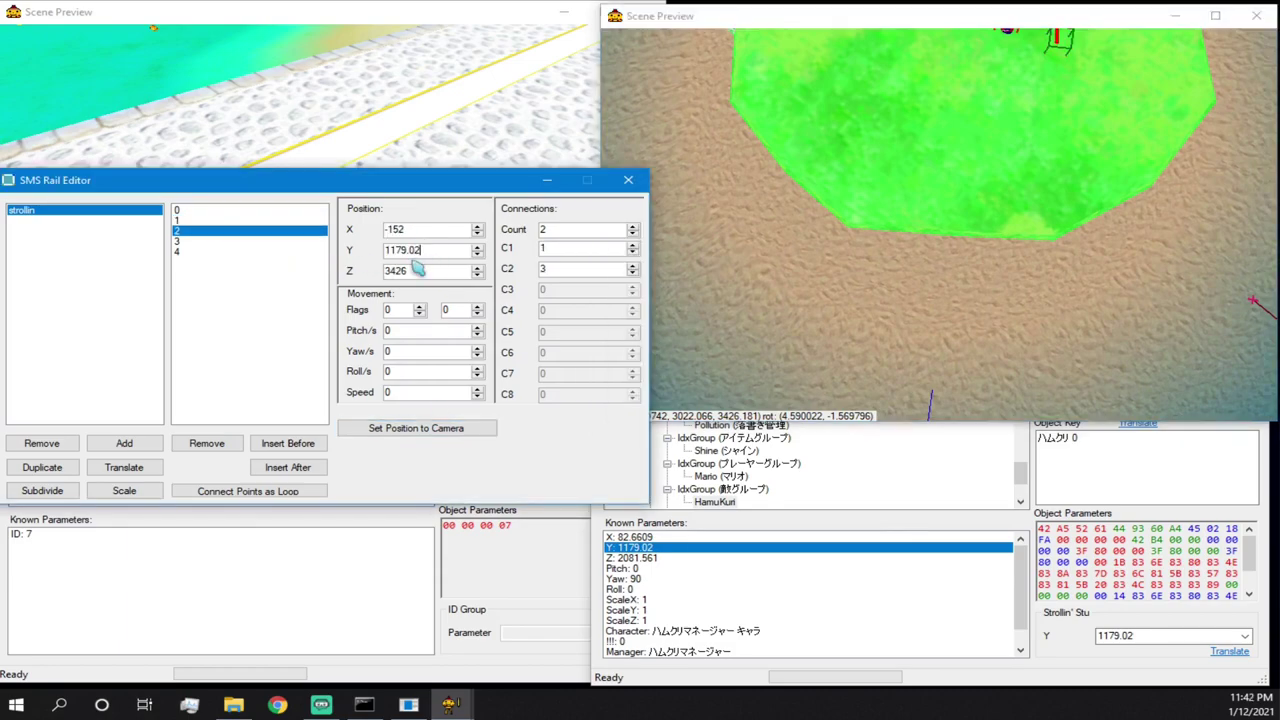
left_click(434, 272)
- Move strollin point 2 slightly inward from the island's edge to camera position X -155, Z 3226, with Y set to 1179.02
mouse_move(896, 178)
right_mouse_down()
mouse_move(947, 162)
mouse_move(902, 180)
right_mouse_up()
key("w")
key("w")
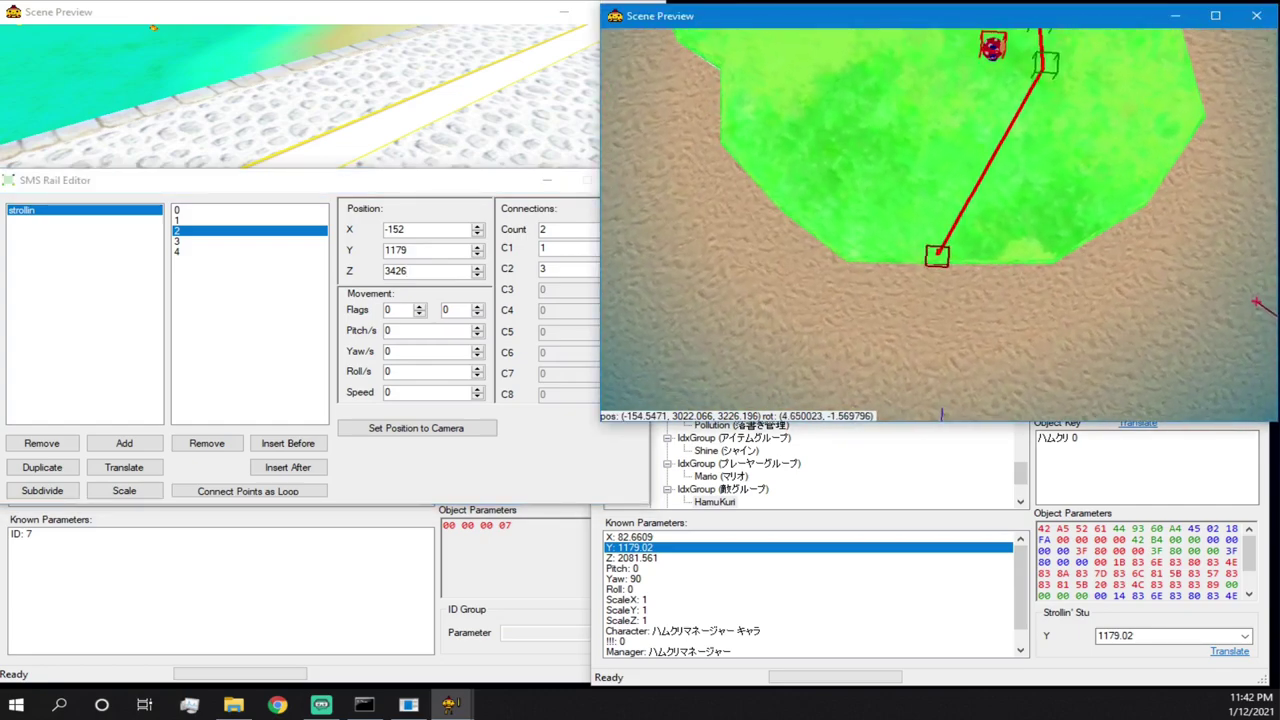
left_click(419, 250)
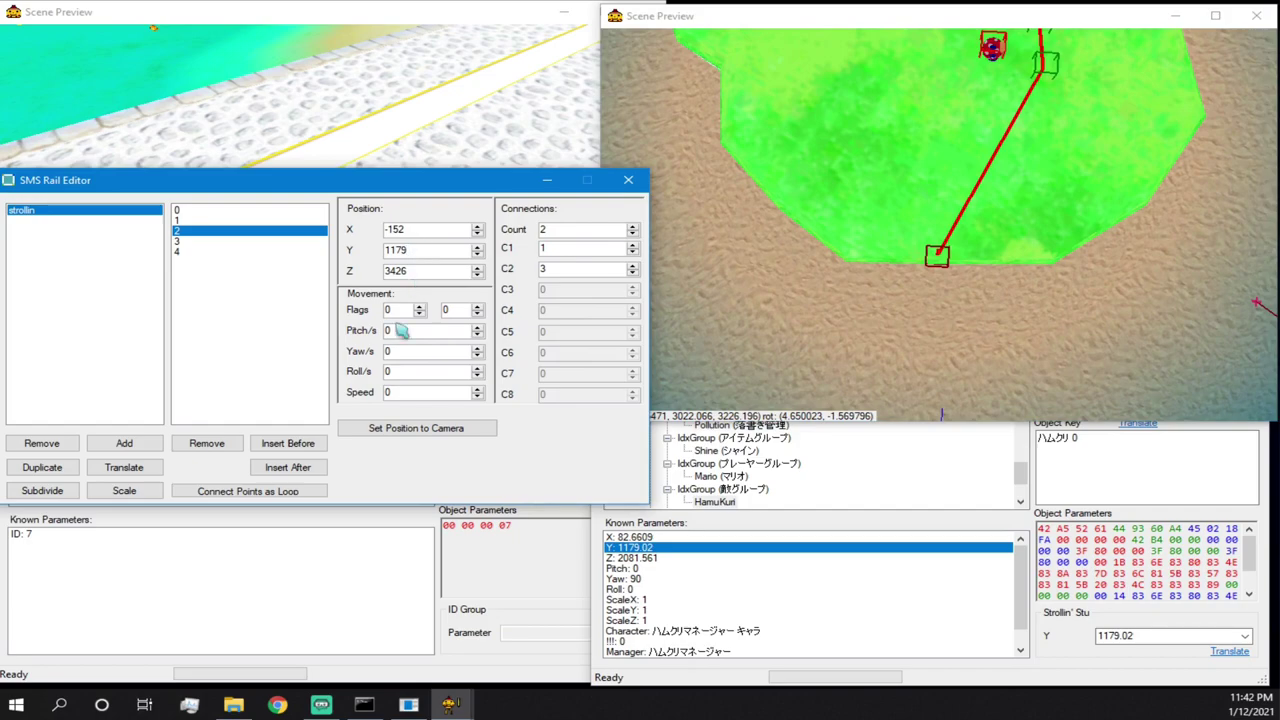
left_click(245, 220)
left_click(258, 230)
left_click(416, 428)
left_click_drag(420, 250, 354, 252)
type("1179.02")
left_click(394, 270)
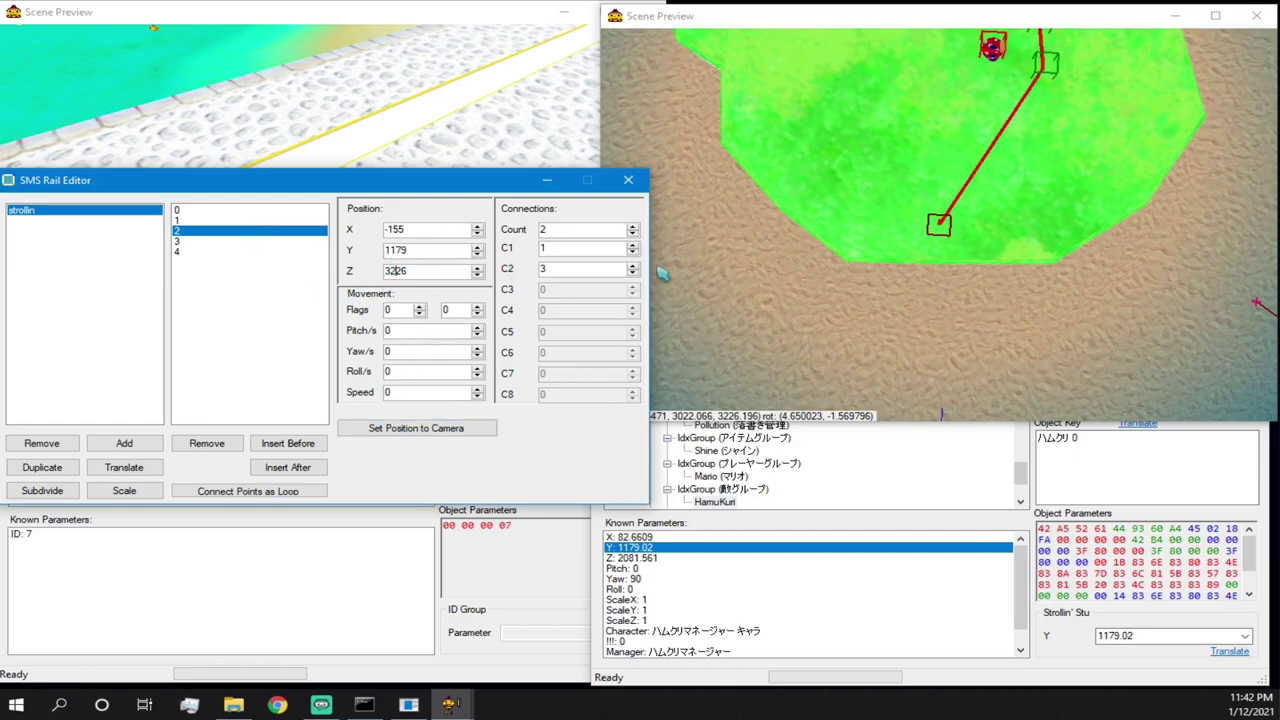
- Set strollin point 3 to a camera position across the island, X -788, Z 2323, with Y set to 1179.02
left_click(232, 241)
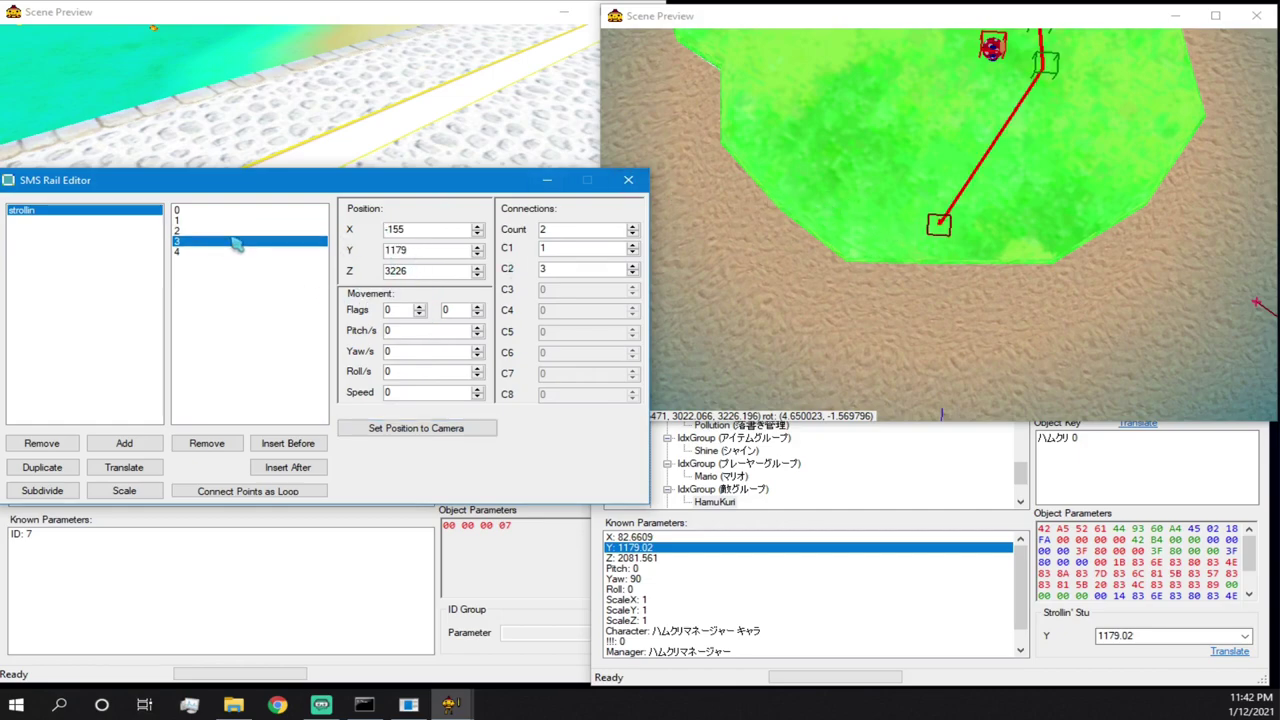
left_click(749, 146)
key("w")
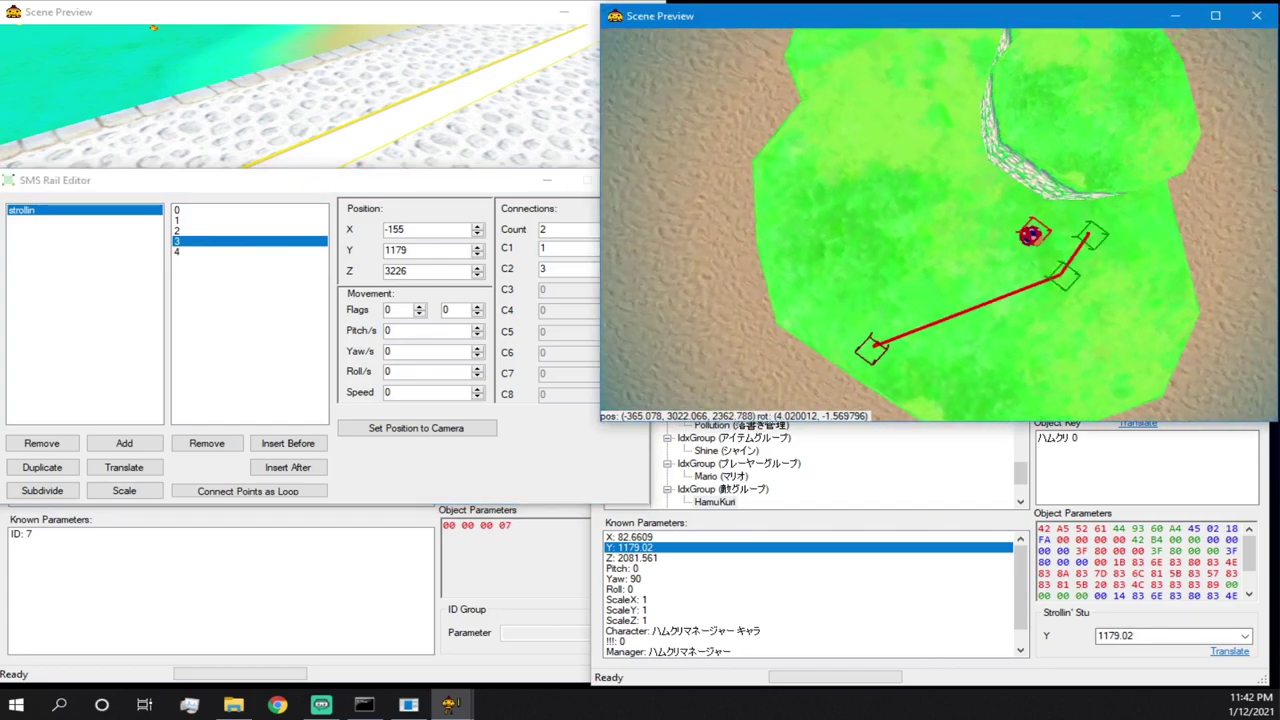
key("w")
key("s")
key("a")
key("w")
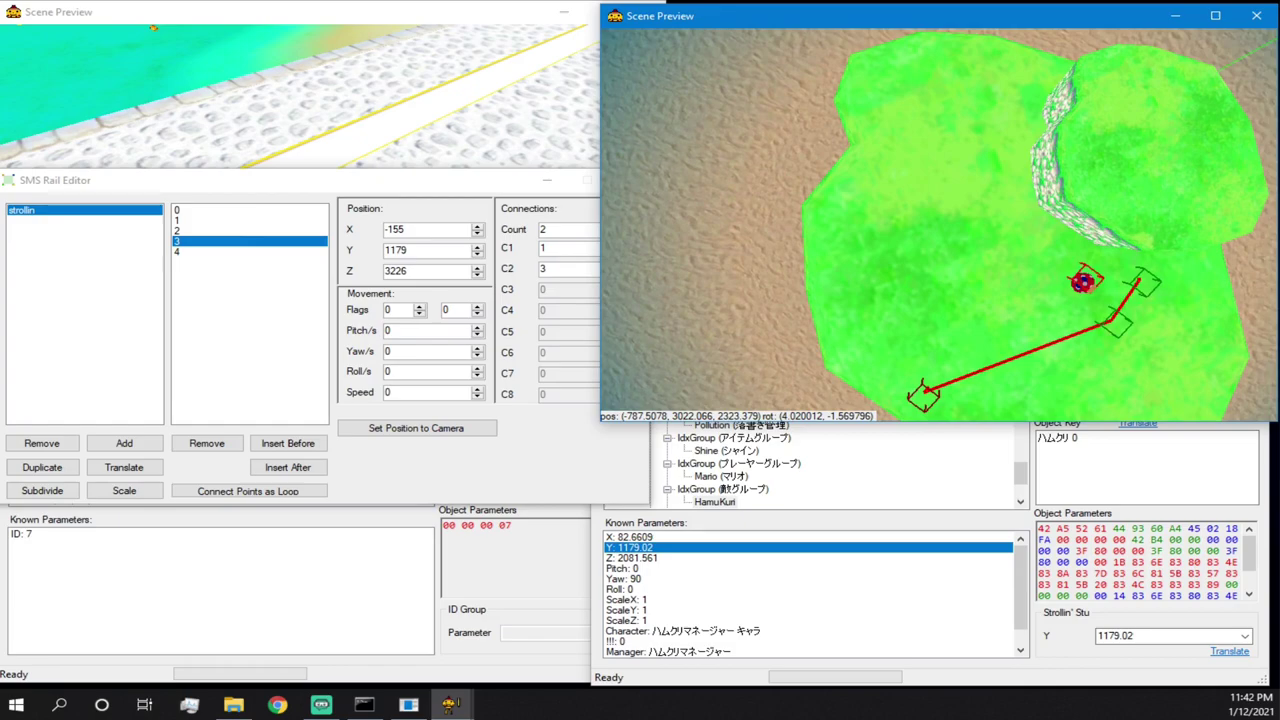
key("d")
key("a")
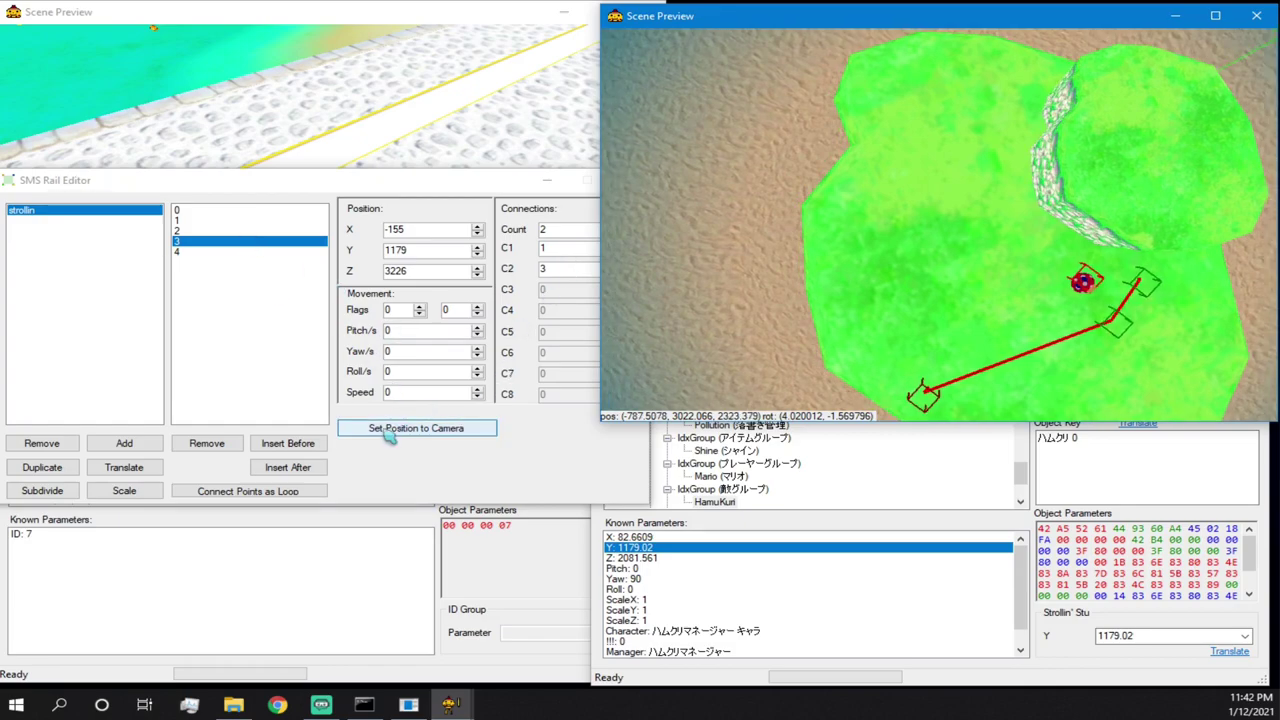
left_click(392, 432)
double_click(424, 252)
type("1179.02")
left_click(431, 270)
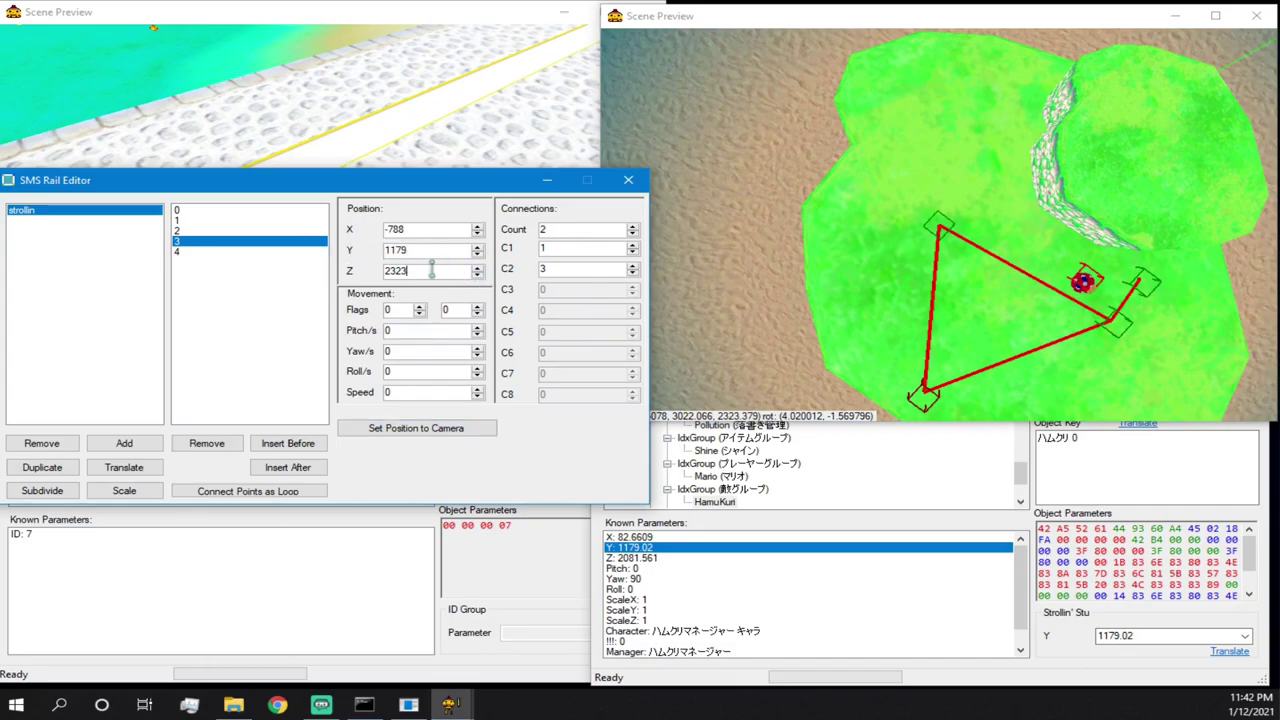
- Set strollin point 4 to a camera position near the HamuKuri, X -147, Z 2205, with Y set to 1179.02
left_click(243, 252)
right_click_drag(754, 230, 1088, 230)
key("w")
key("w")
key("w")
key("w")
key("w")
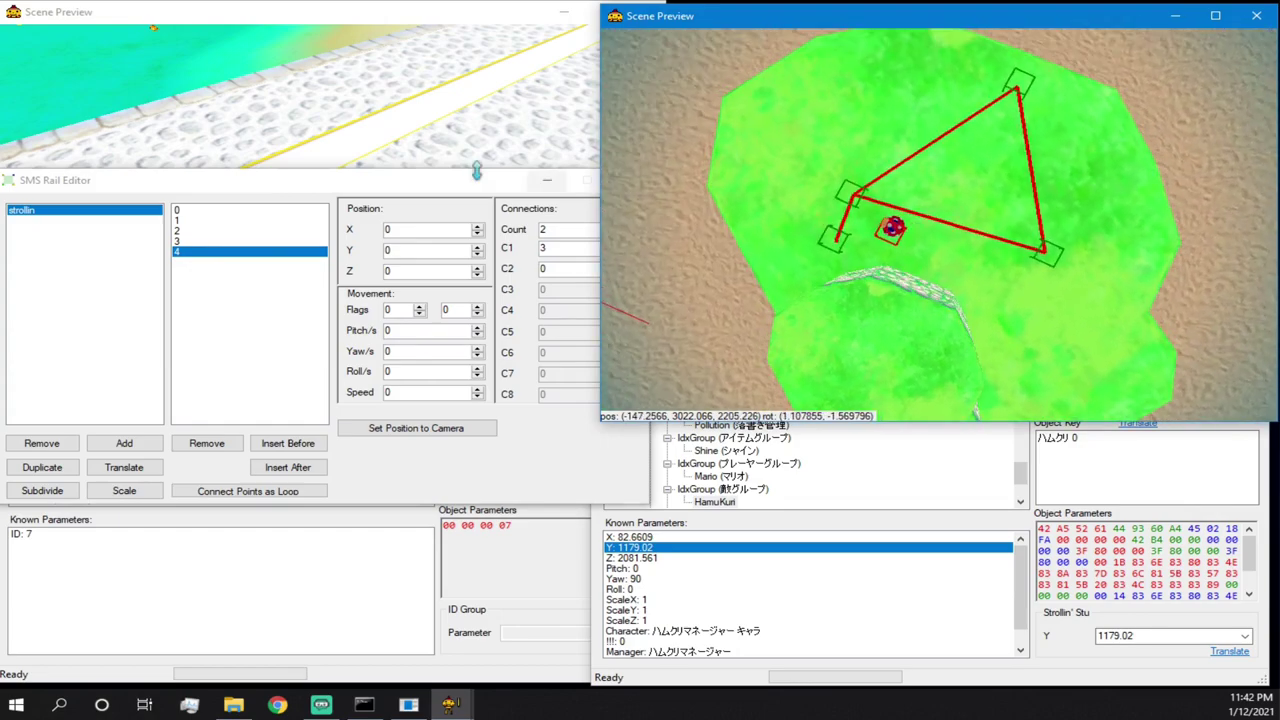
left_click(414, 425)
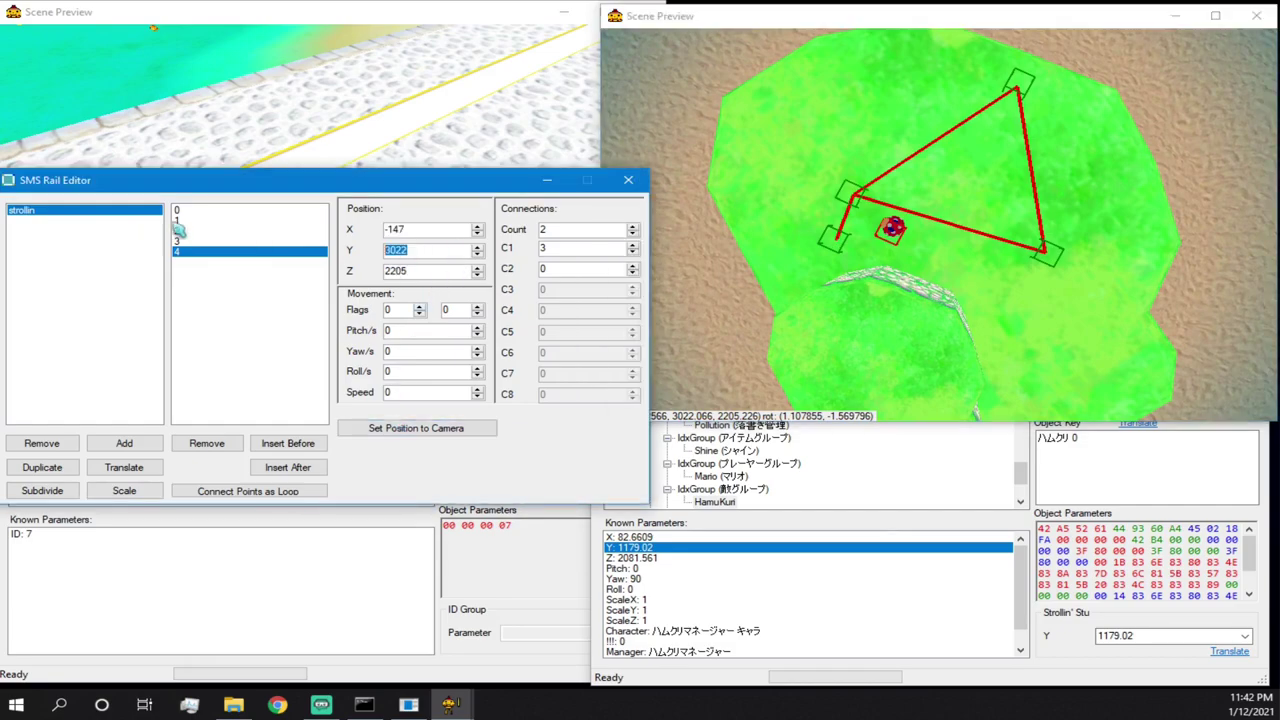
type("1179.02")
left_click(248, 256)
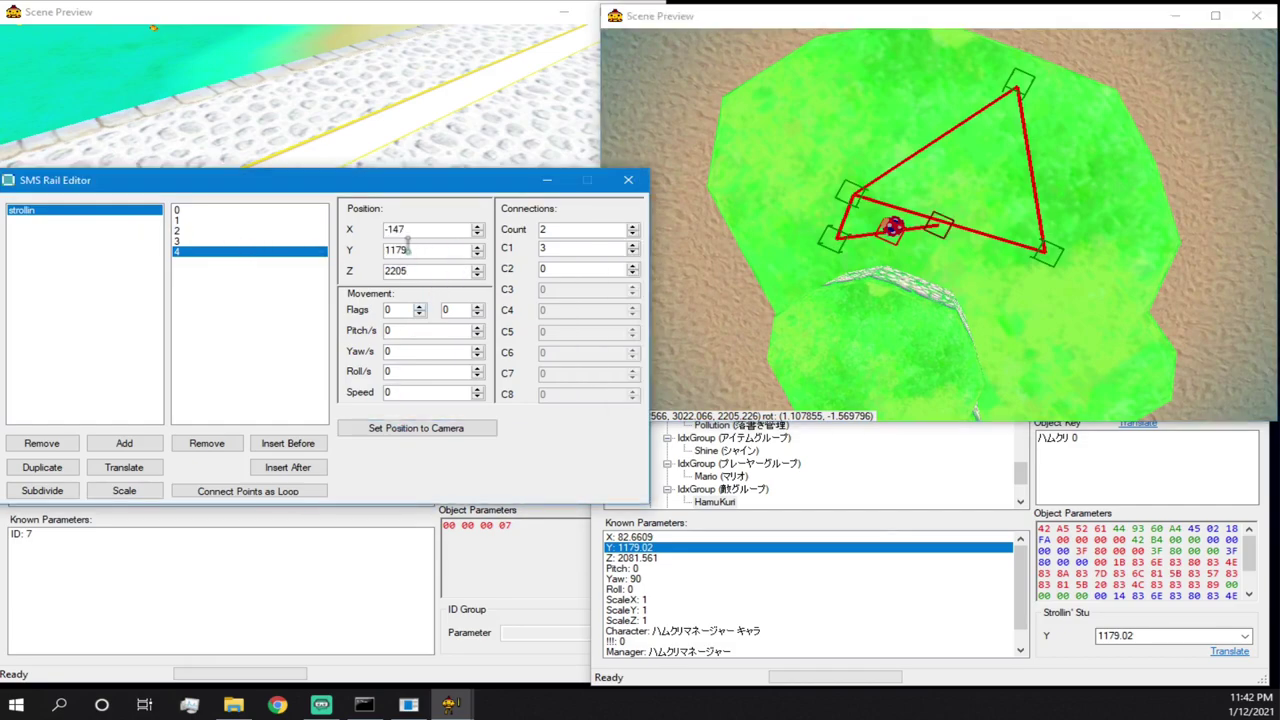
- Move strollin point 4 closer to the raised plateau, to camera position X -168, Z 2052, with Y set to 1179.02
left_click(938, 225)
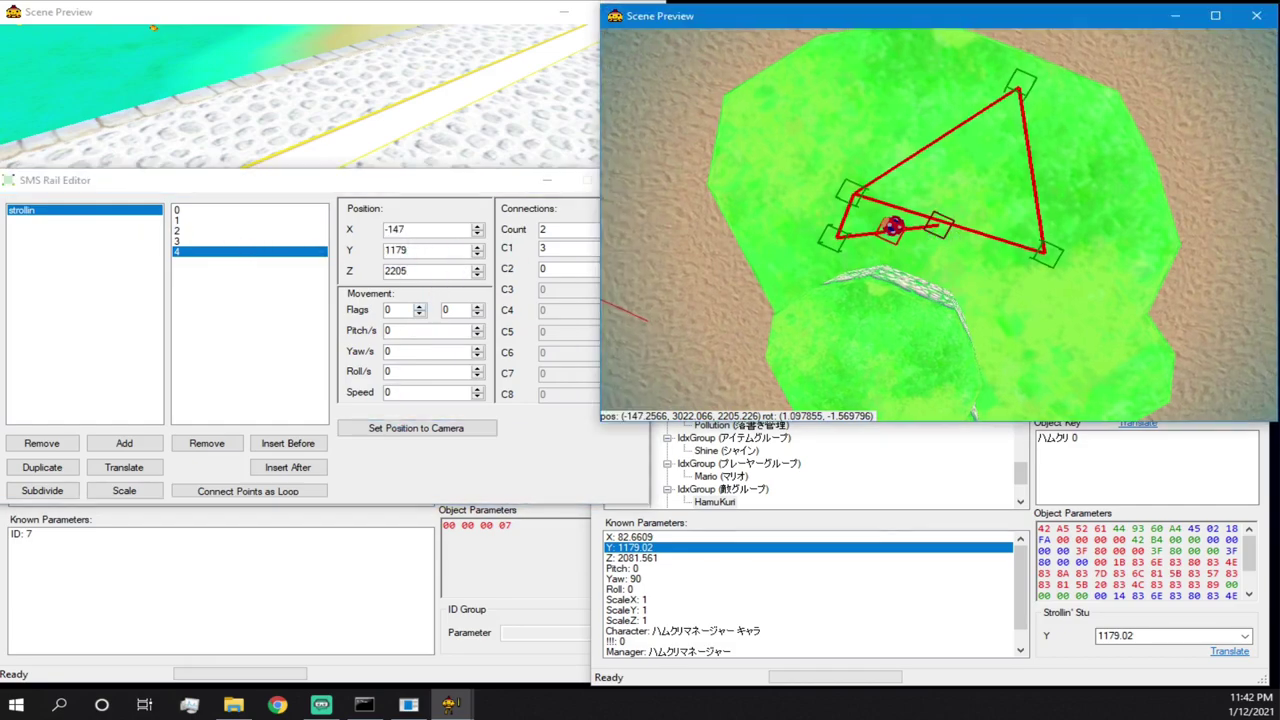
key("w")
key("s")
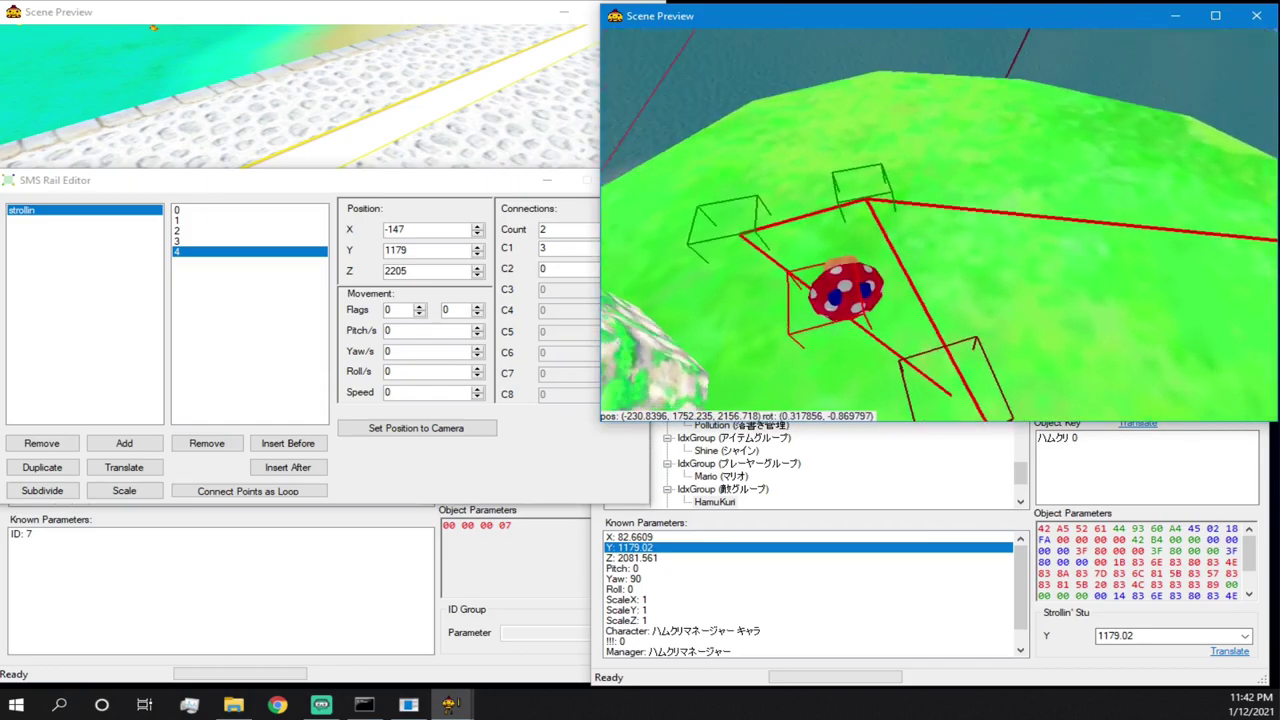
right_click_drag(938, 225, 837, 250)
key("w")
key("s")
key("w")
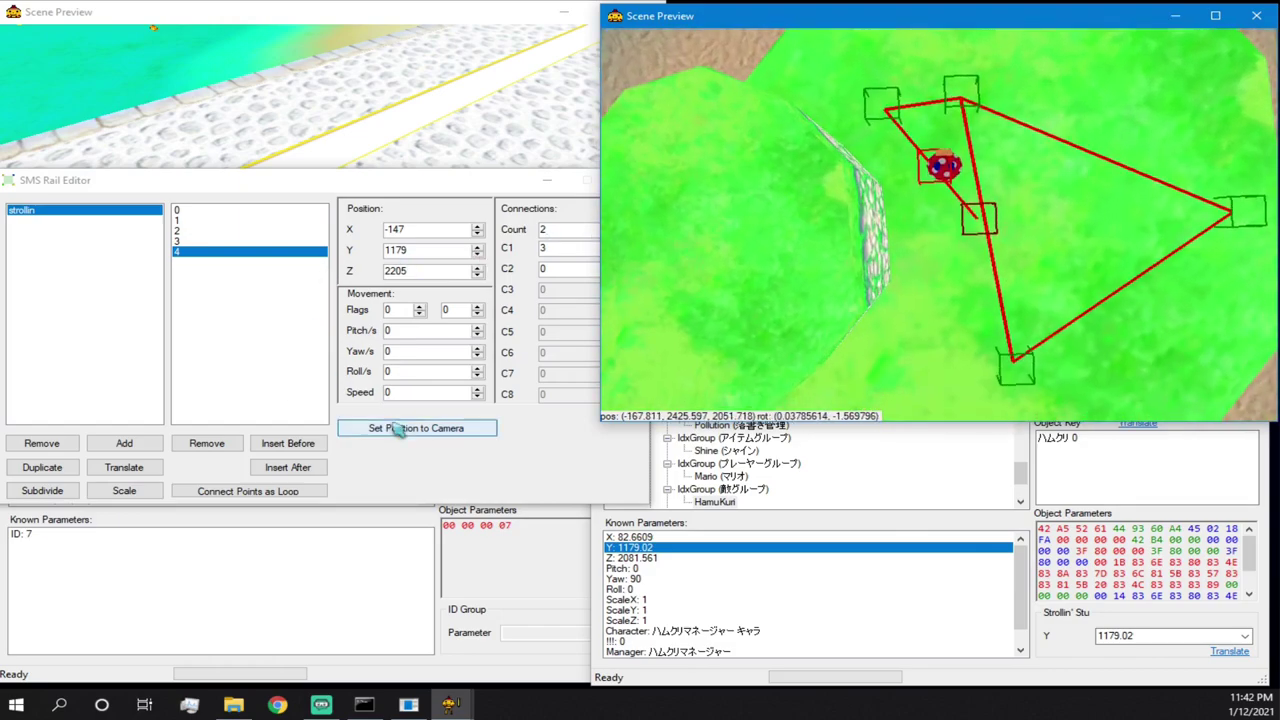
left_click(392, 430)
double_click(420, 249)
type("1179.02")
left_click(440, 271)
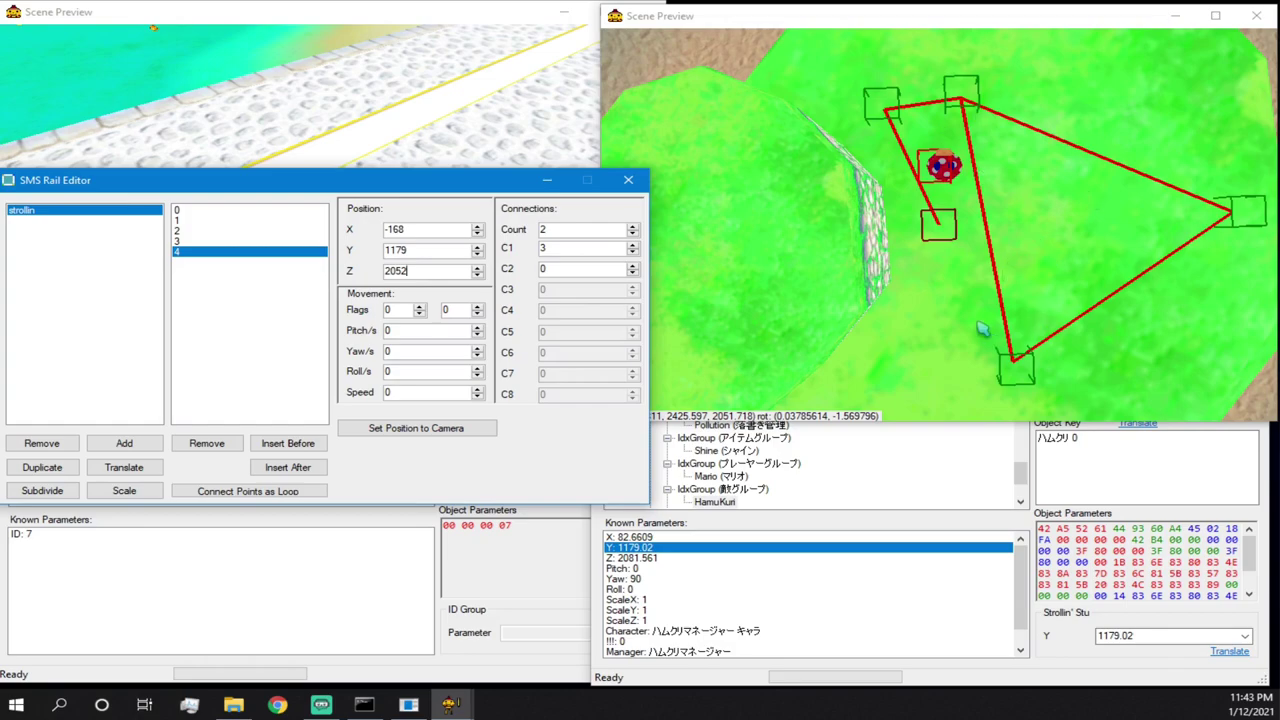
- Reconnect all strollin points as a loop and check the rail's path around the HamuKuri in the scene preview
left_click(262, 491)
left_click(704, 403)
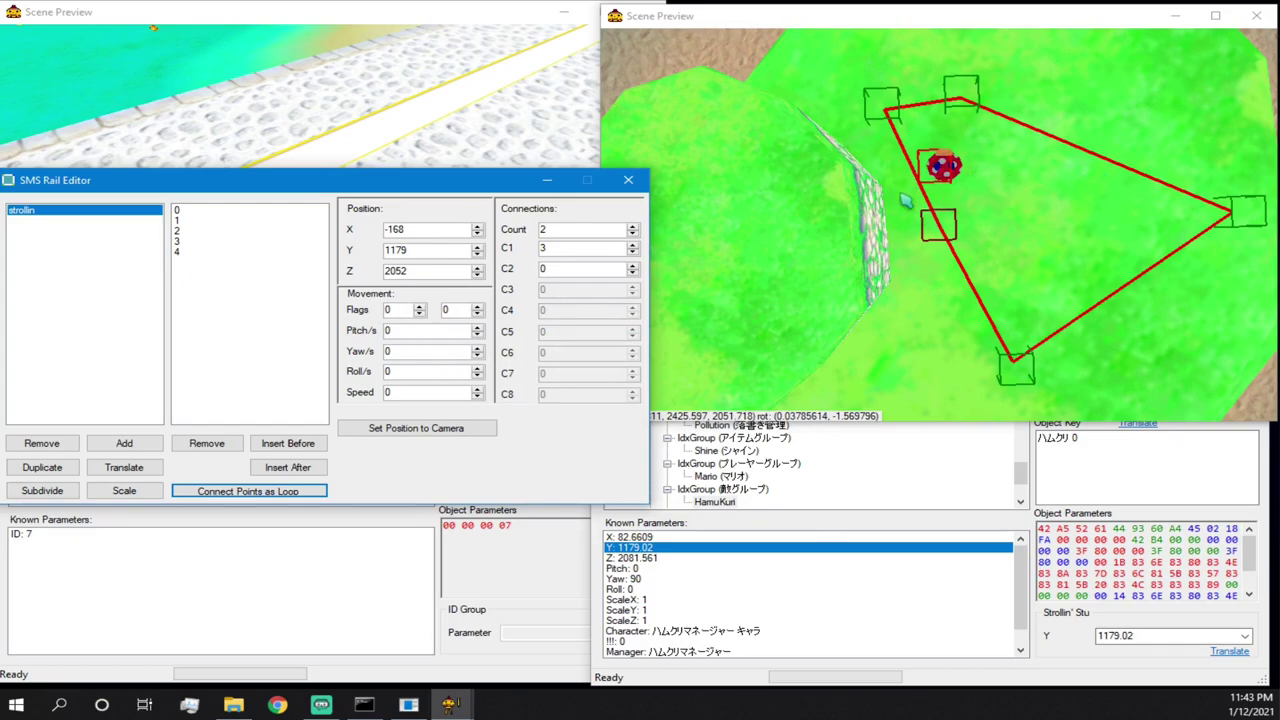
left_click(980, 195)
left_click_drag(980, 195, 1020, 176)
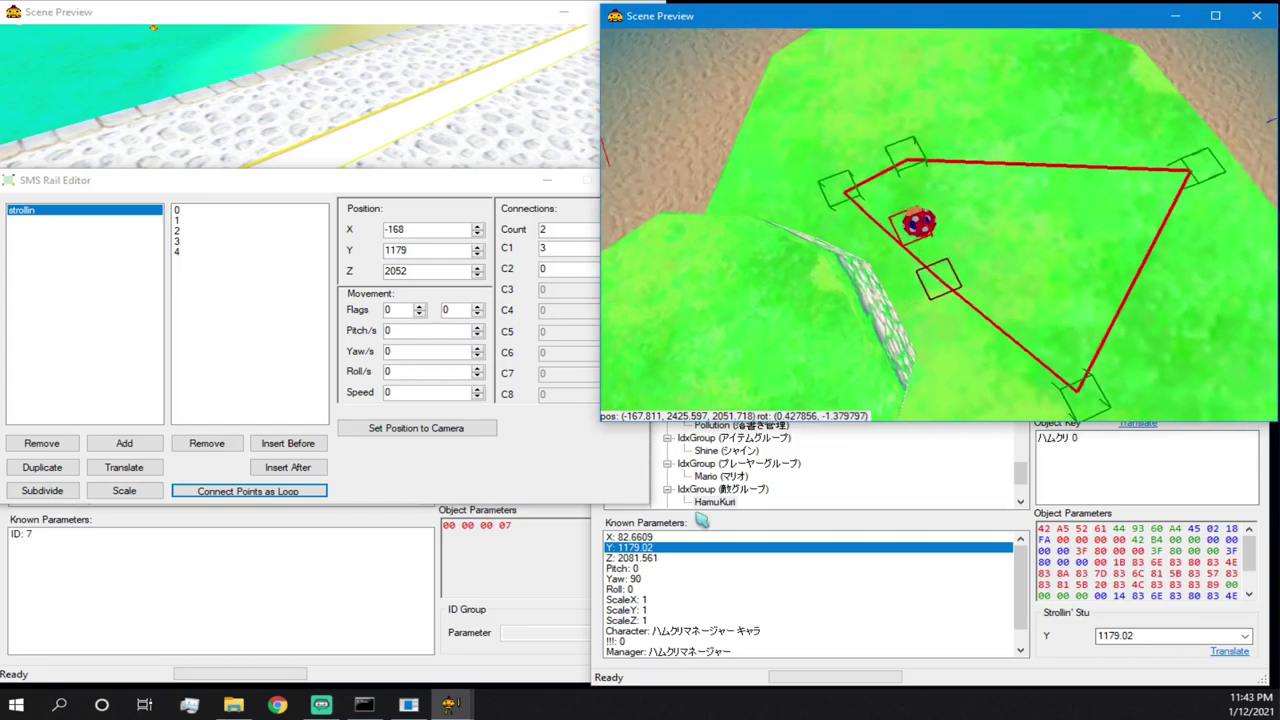
- Close the rail editor and return to mamma0's object list and scene preview
left_click(702, 520)
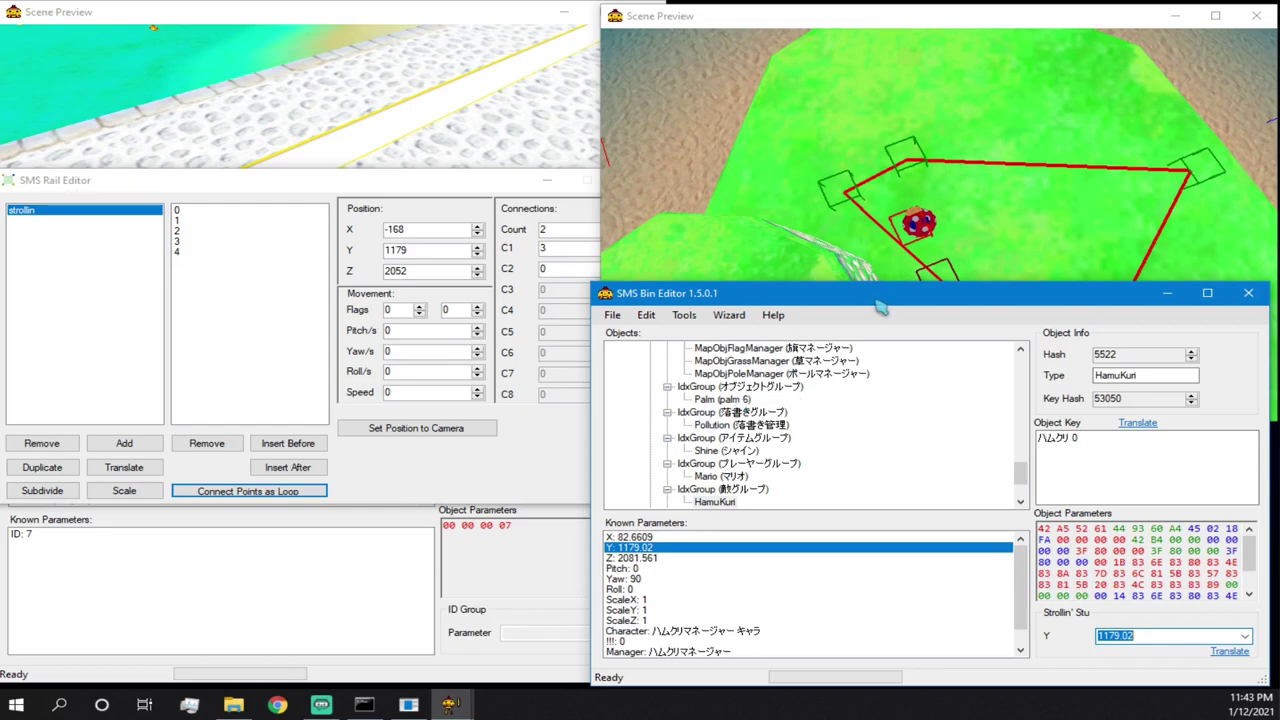
left_click(182, 186)
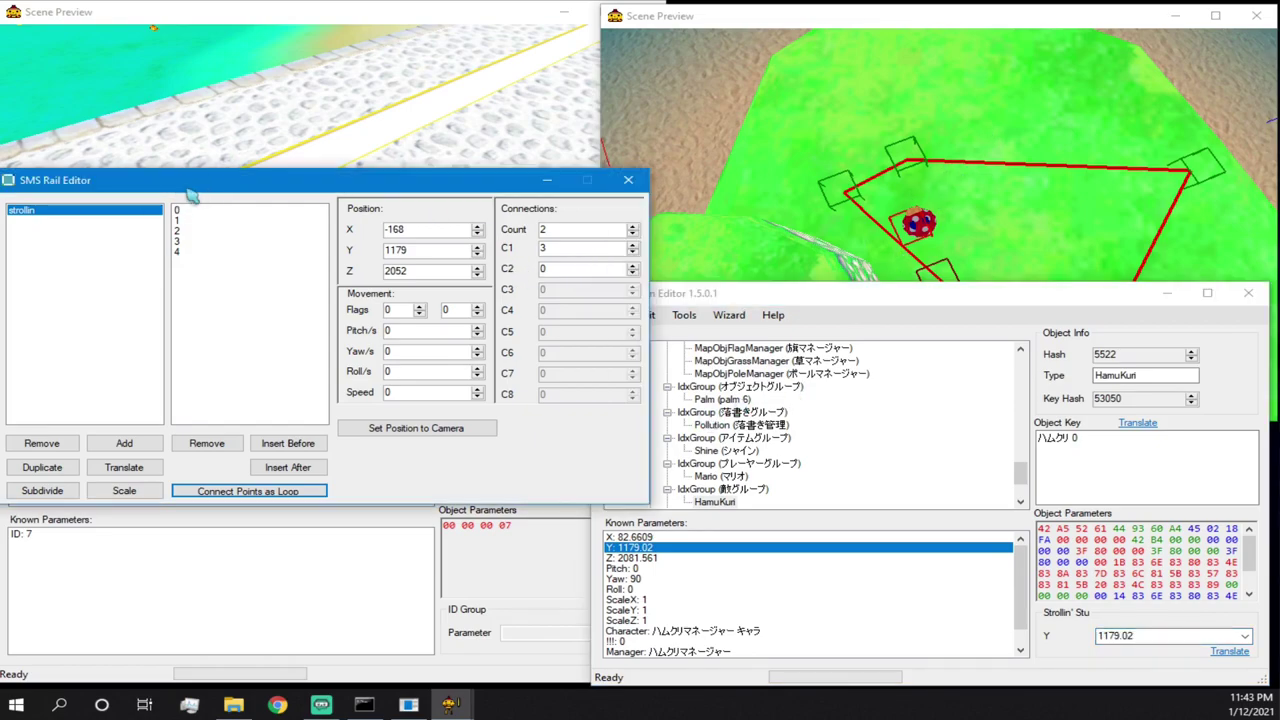
left_click_drag(204, 190, 315, 192)
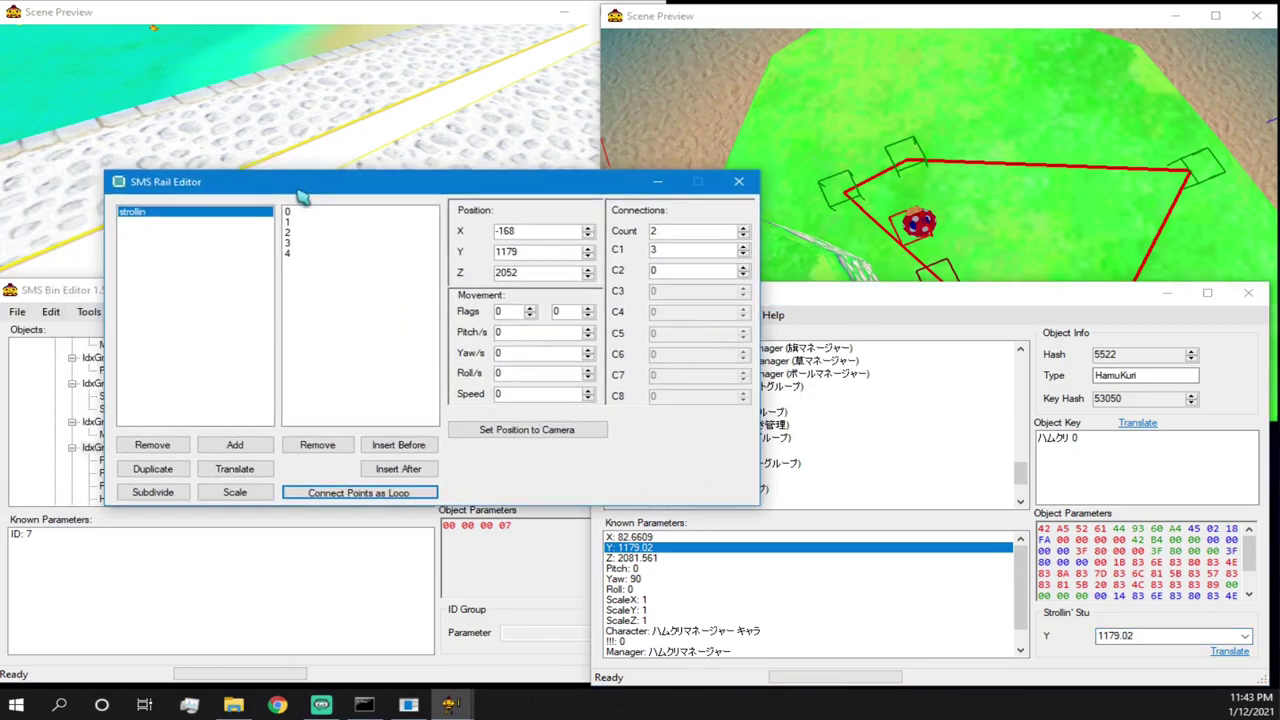
left_click(745, 186)
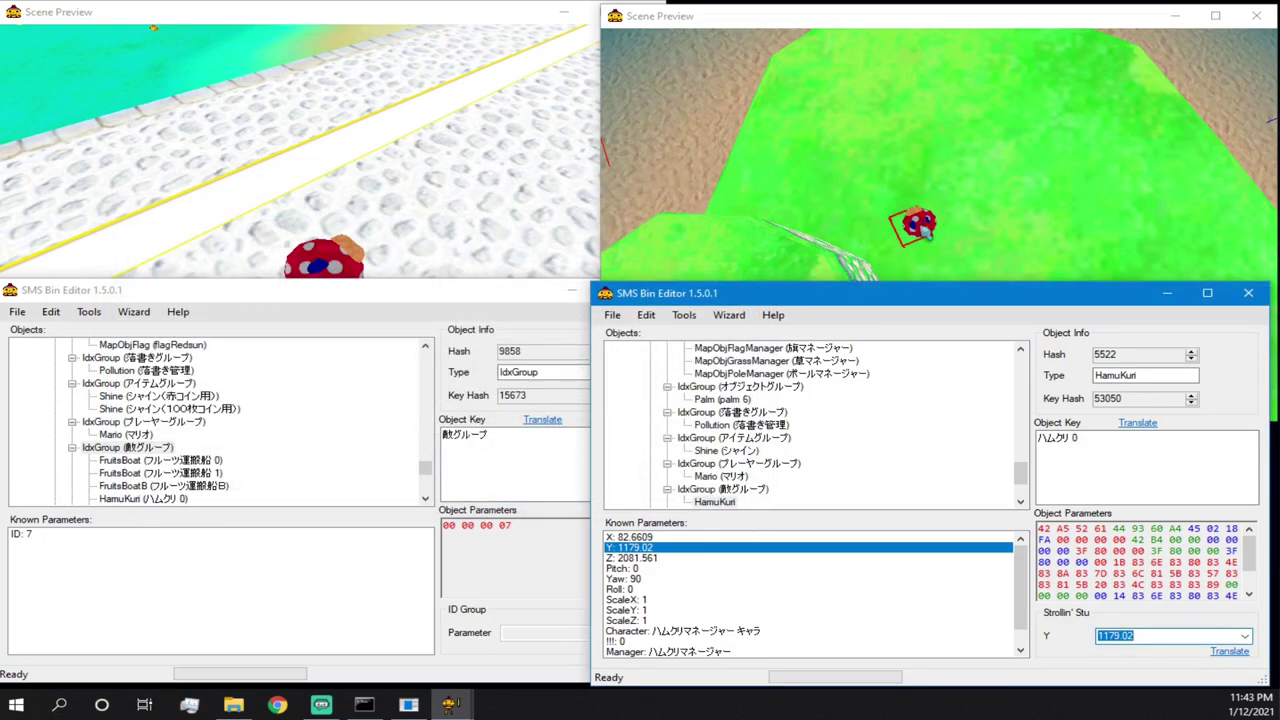
- Copy the HamuKuri in the enemy group, paste it, and place one HamuKuri on the grass plateau at about X -94, Z 2369
left_click_drag(901, 128, 878, 115)
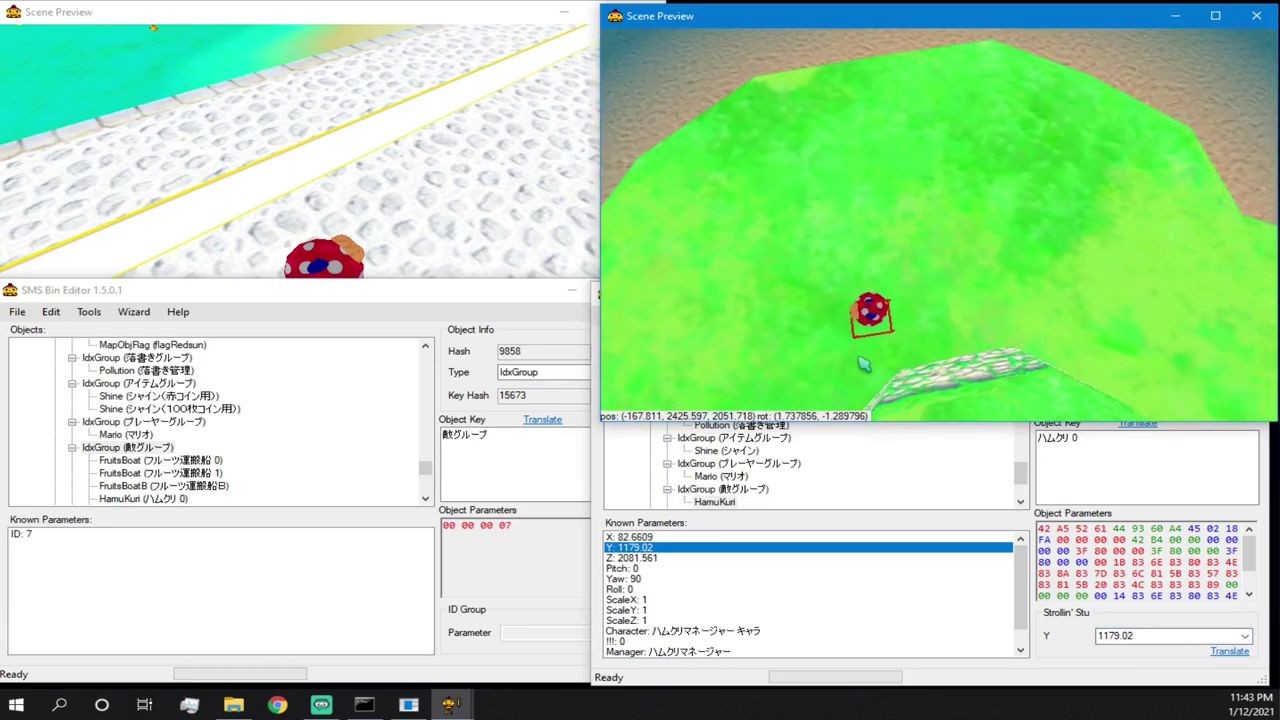
left_click(726, 502)
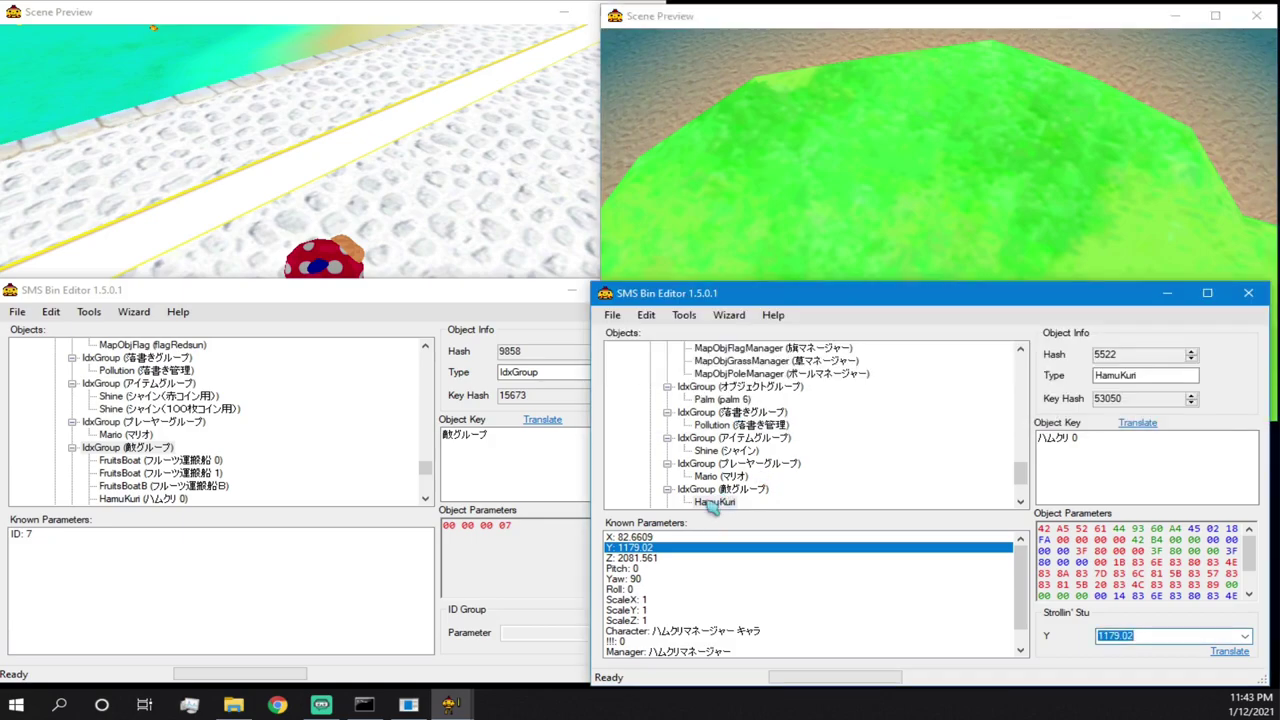
right_click(712, 502)
left_click(750, 528)
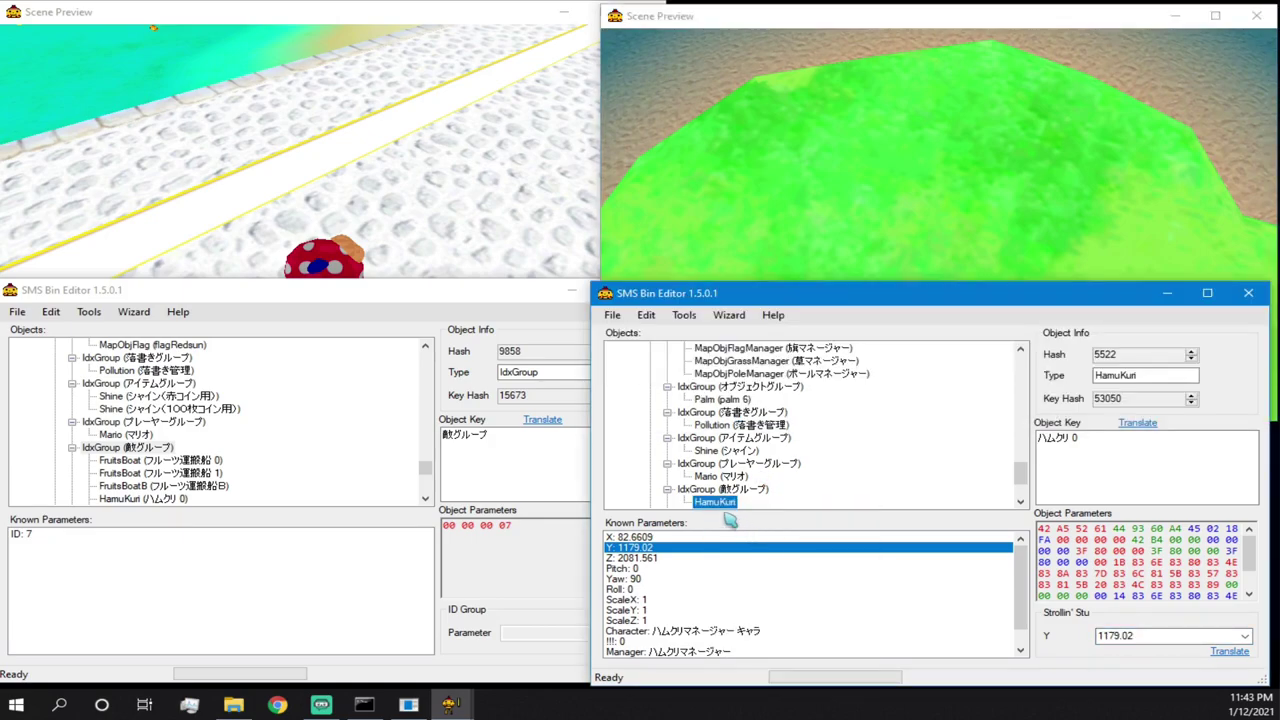
right_click(726, 512)
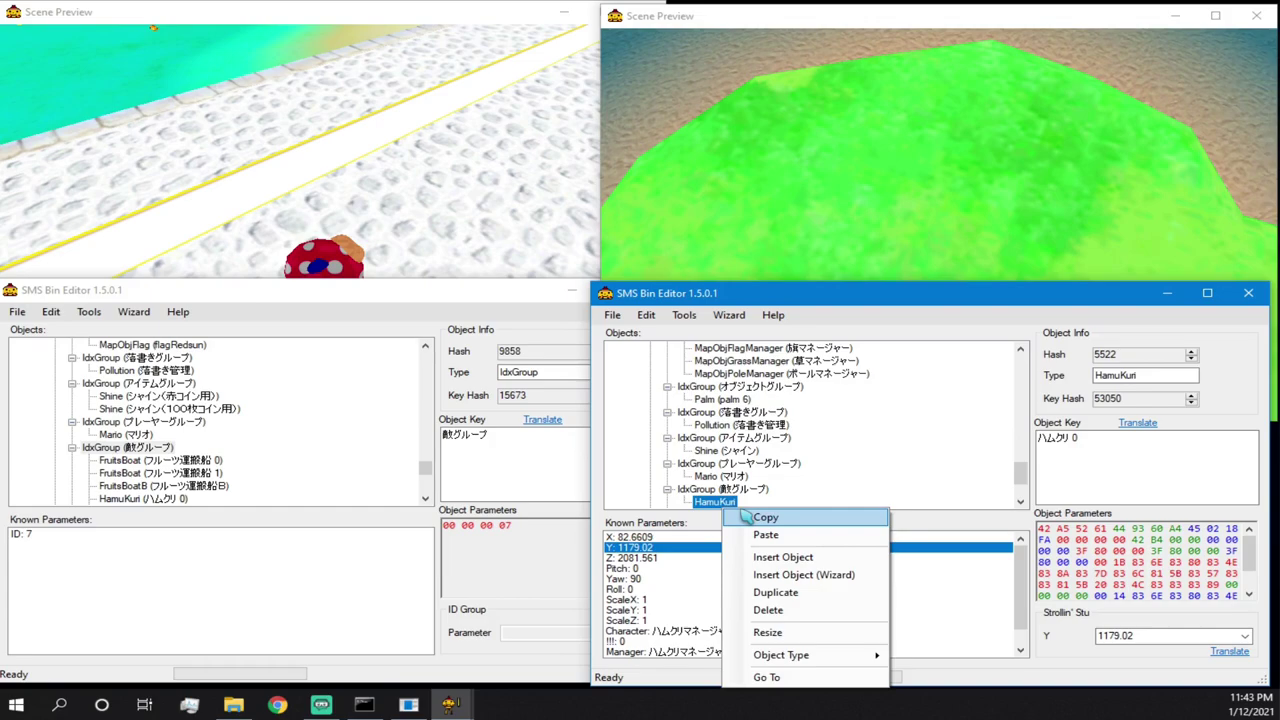
left_click(750, 518)
right_click(728, 425)
left_click(757, 439)
right_click(723, 426)
left_click(765, 452)
left_click_drag(896, 207, 960, 160)
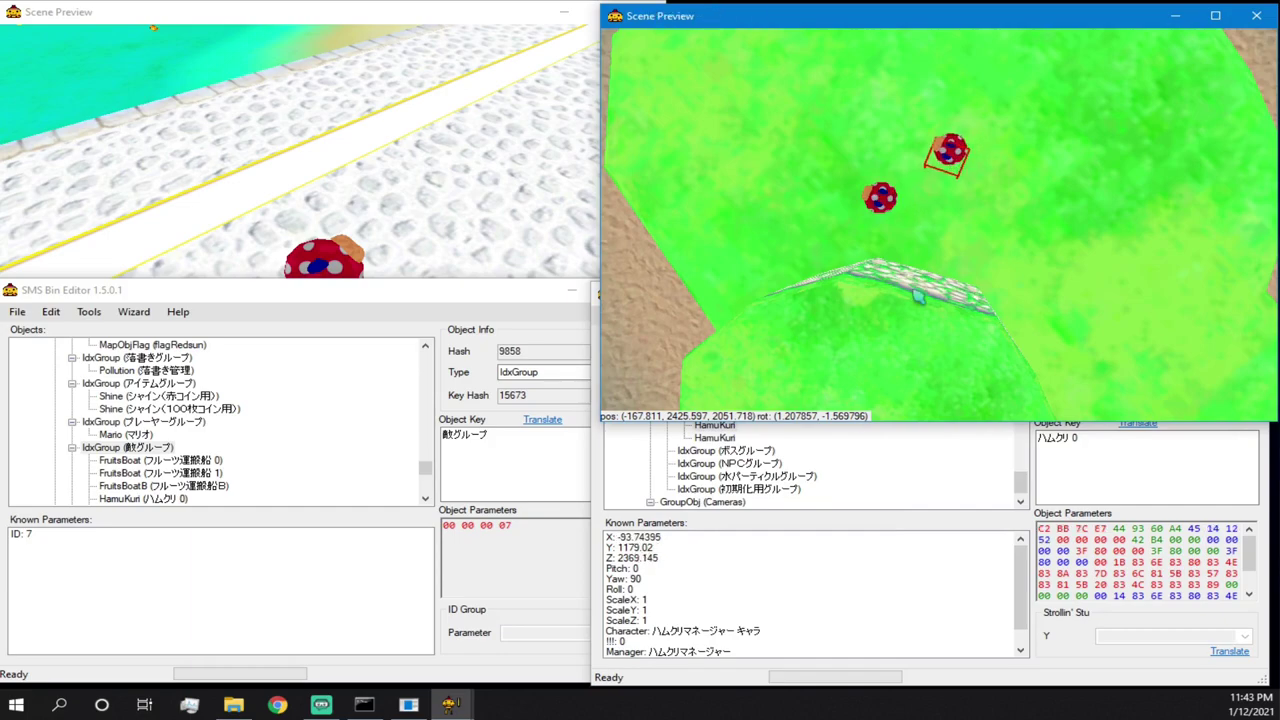
- Check the Rail parameter of the HamuKuri at Z 2369.145
scroll(663, 610, "down", 1)
left_click(612, 642)
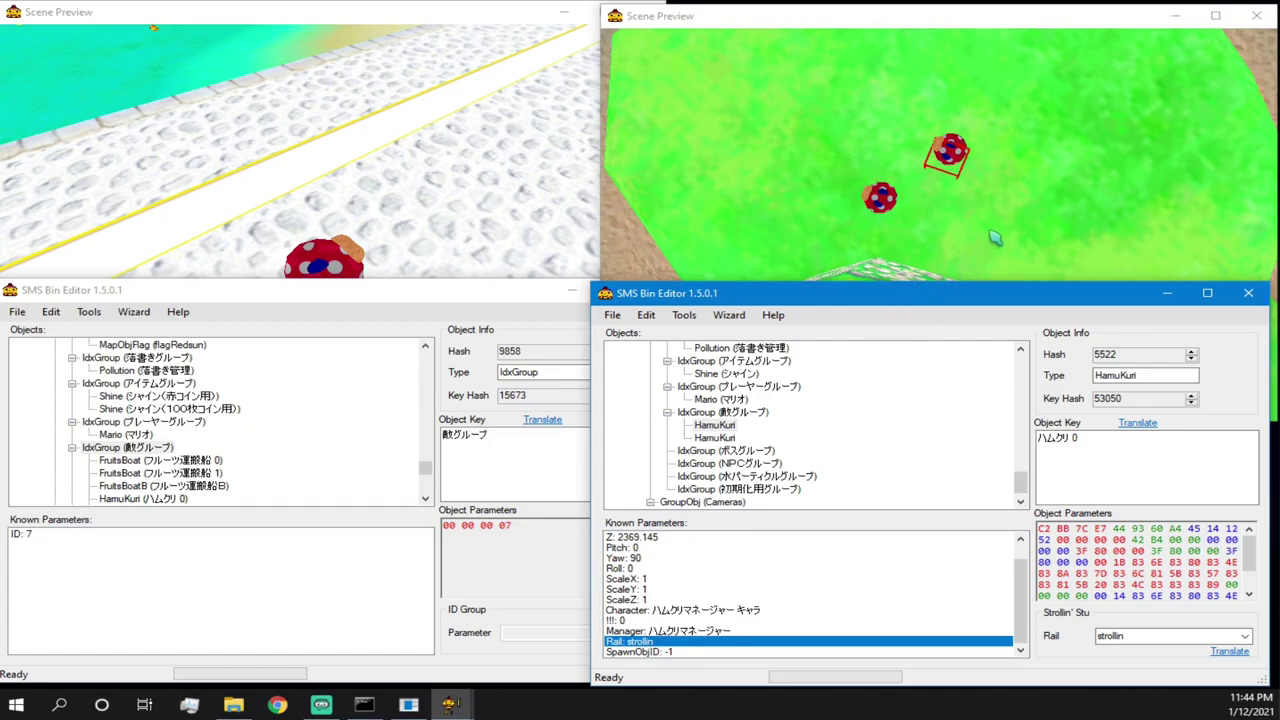
left_click(950, 176)
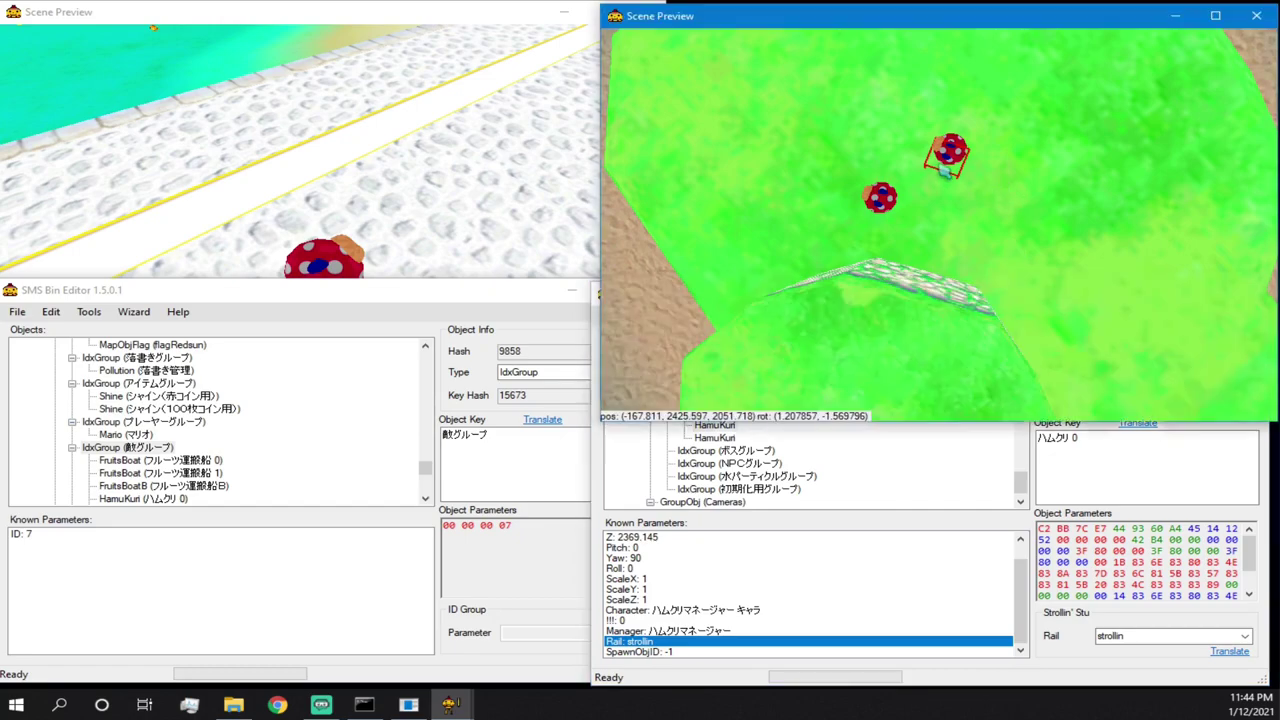
left_click(898, 533)
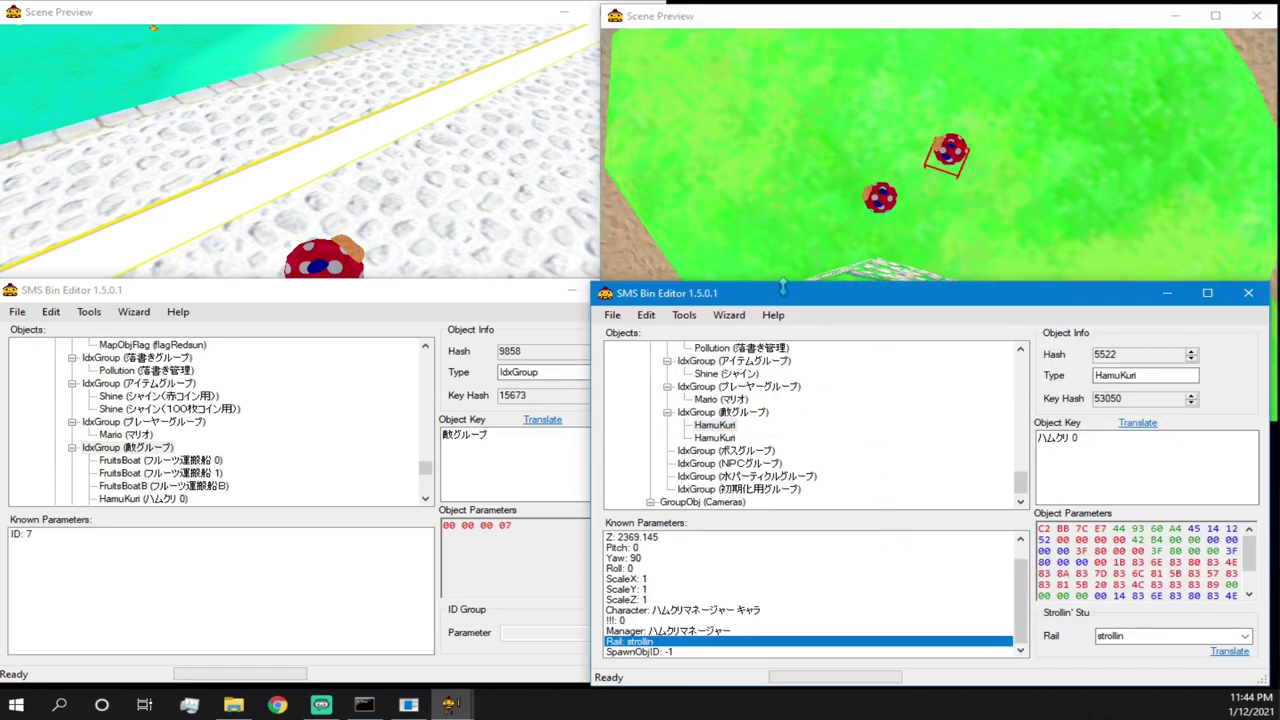
left_click(613, 316)
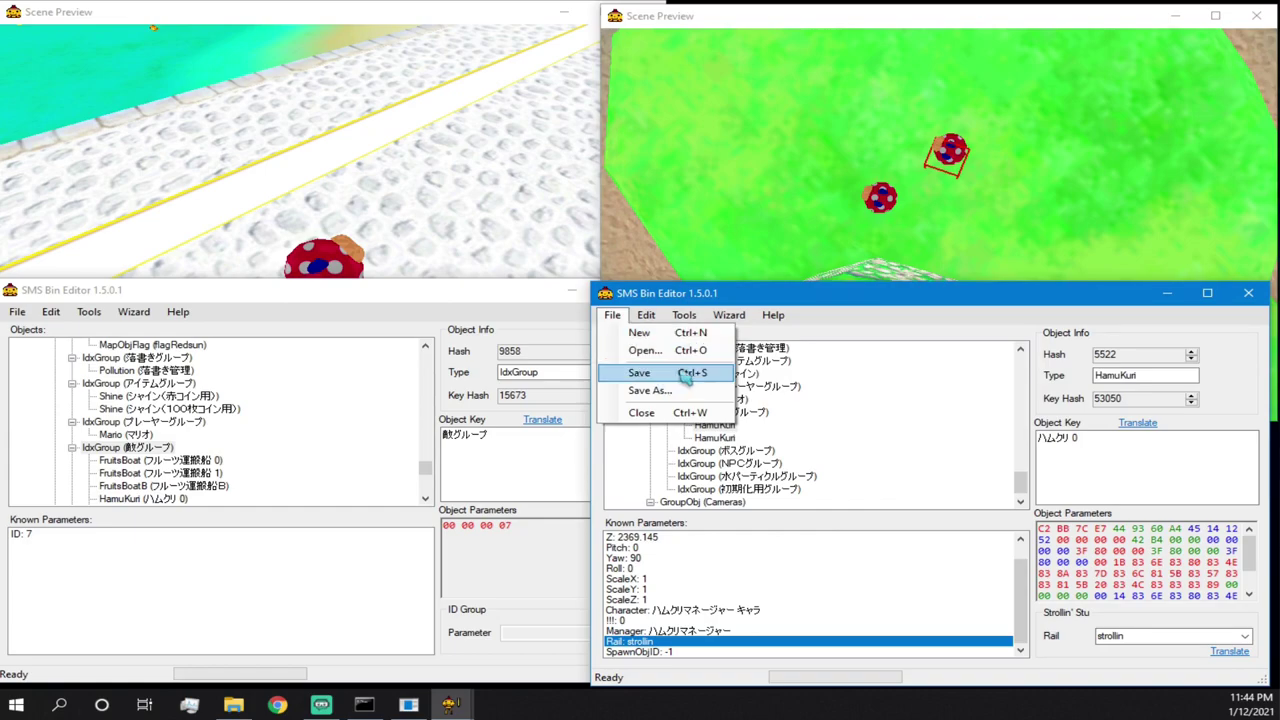
mouse_move(729, 315)
left_click(936, 289)
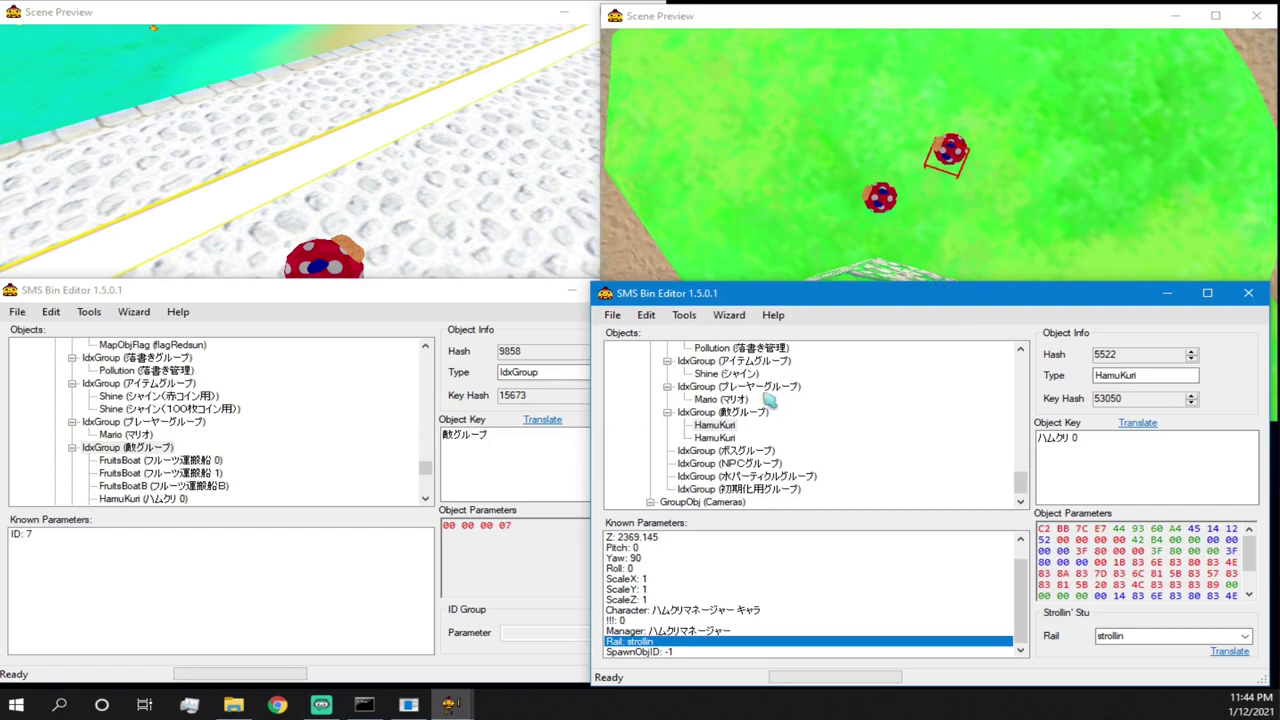
- Delete the HamuKuri at Z 2081.561 from the enemy group and save the mamma0 scene
left_click(711, 439)
right_click(716, 442)
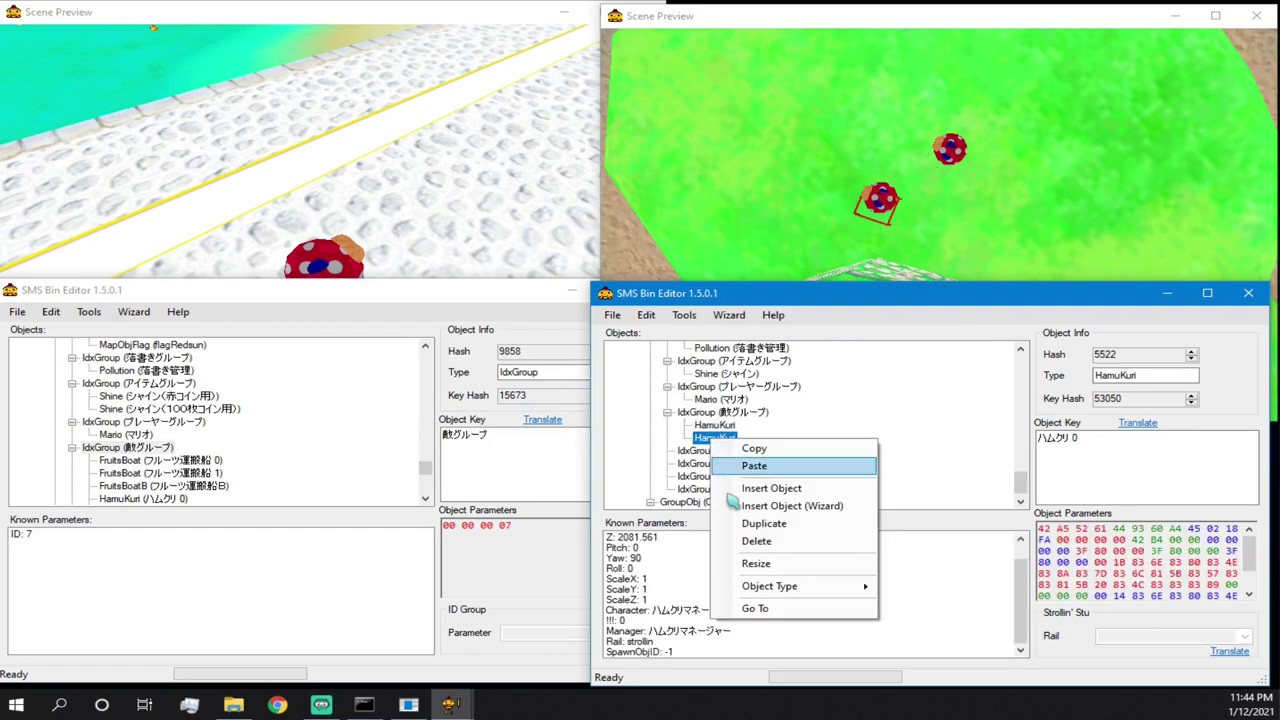
left_click(768, 540)
left_click(612, 316)
left_click(612, 316)
left_click(612, 316)
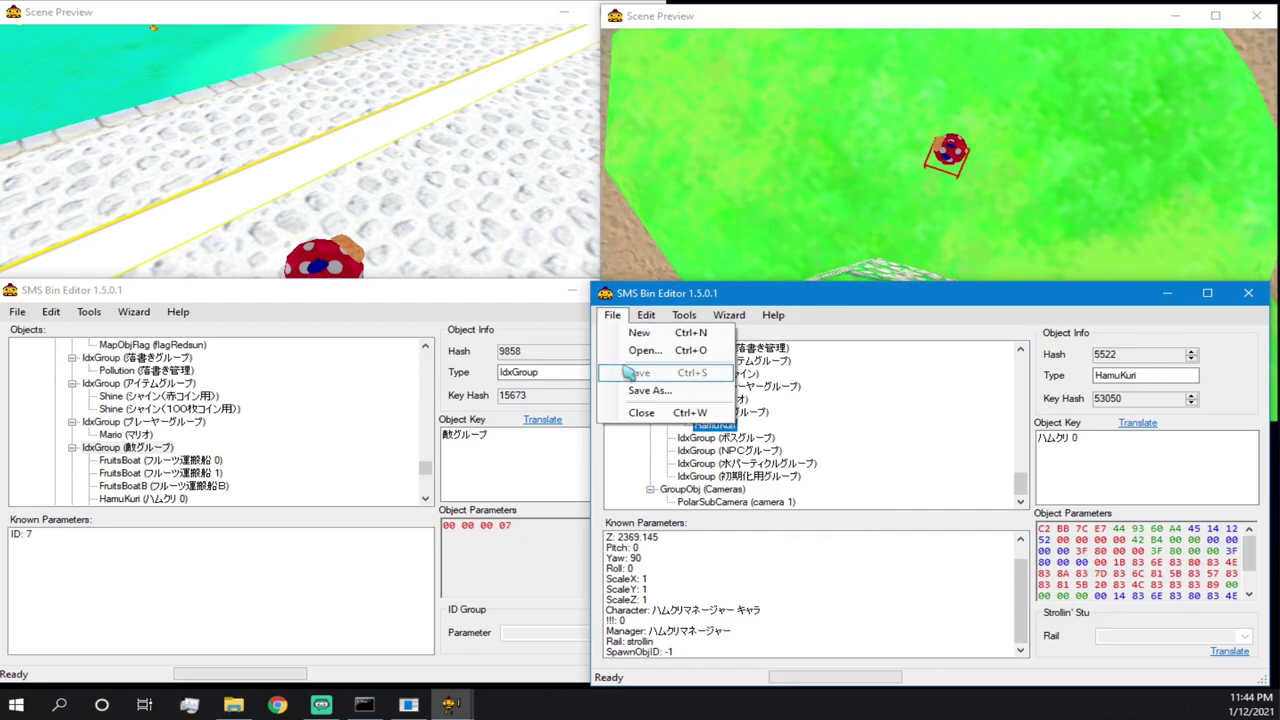
left_click(610, 315)
left_click(625, 362)
- Select the remaining HamuKuri on the plateau and check that the scene has no unsaved changes
scroll(760, 390, "up", 5)
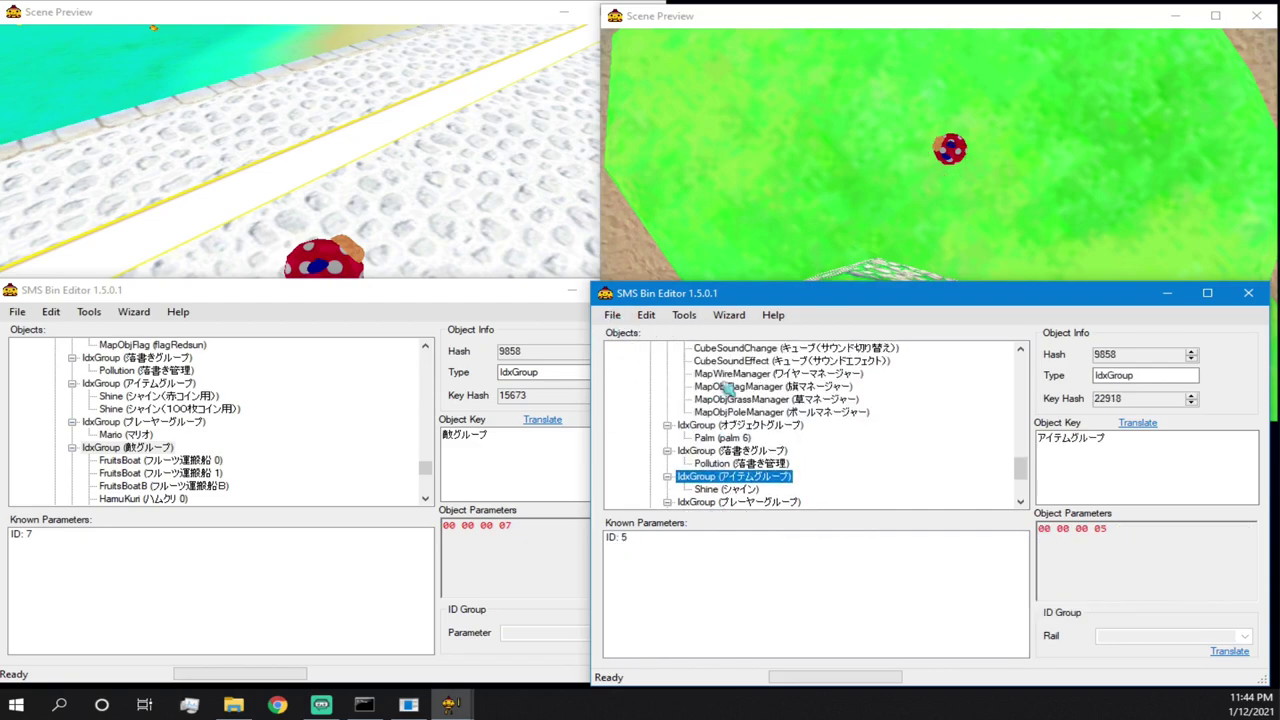
left_click(961, 161)
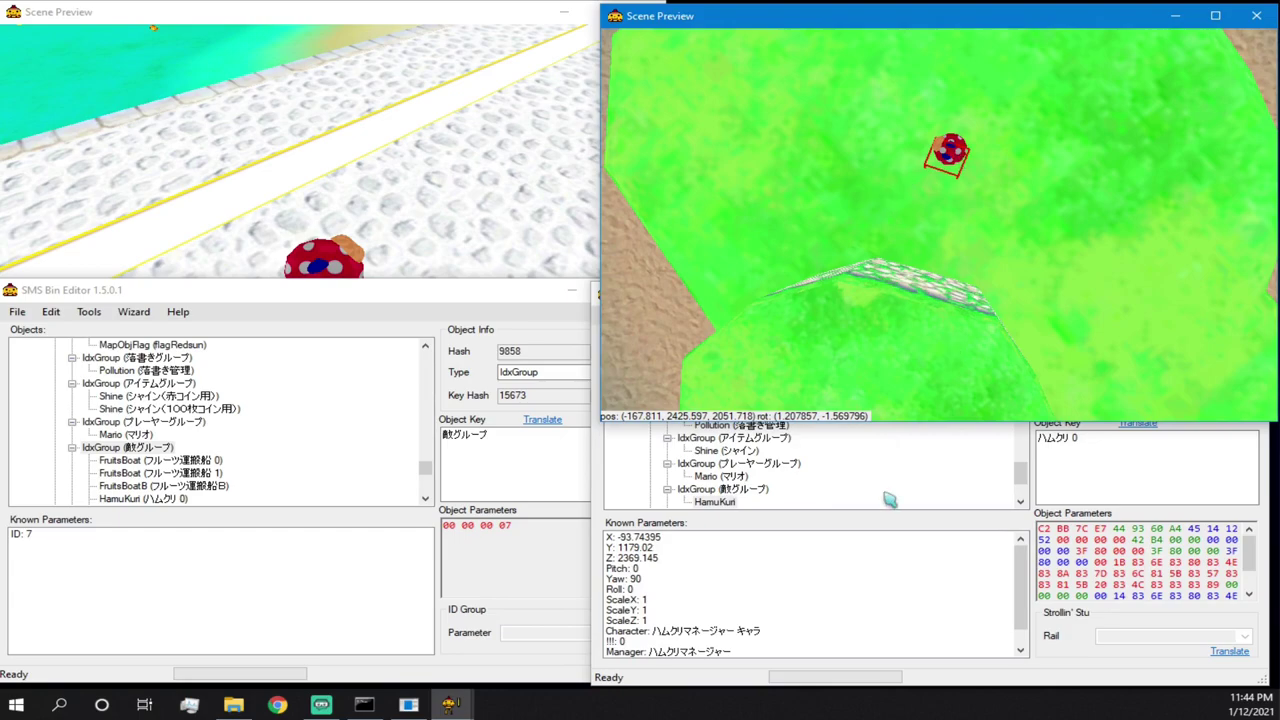
left_click(922, 528)
left_click(617, 317)
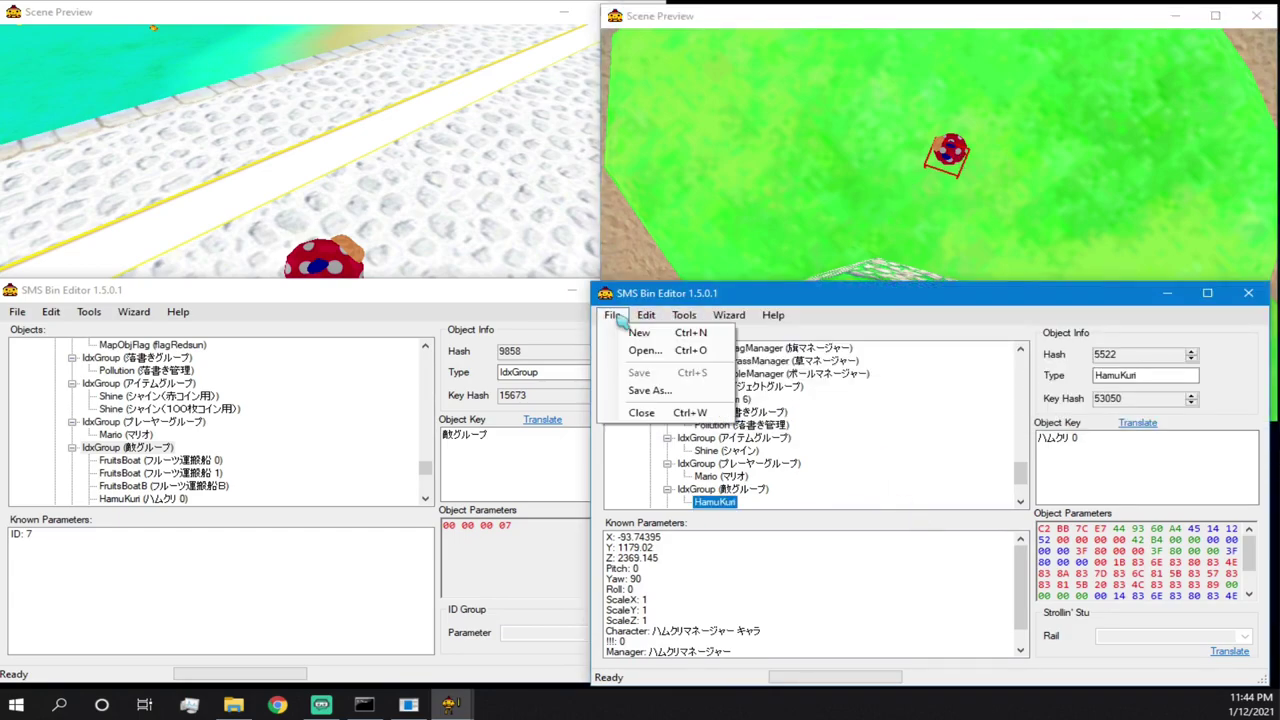
left_click(769, 297)
left_click_drag(773, 302, 554, 318)
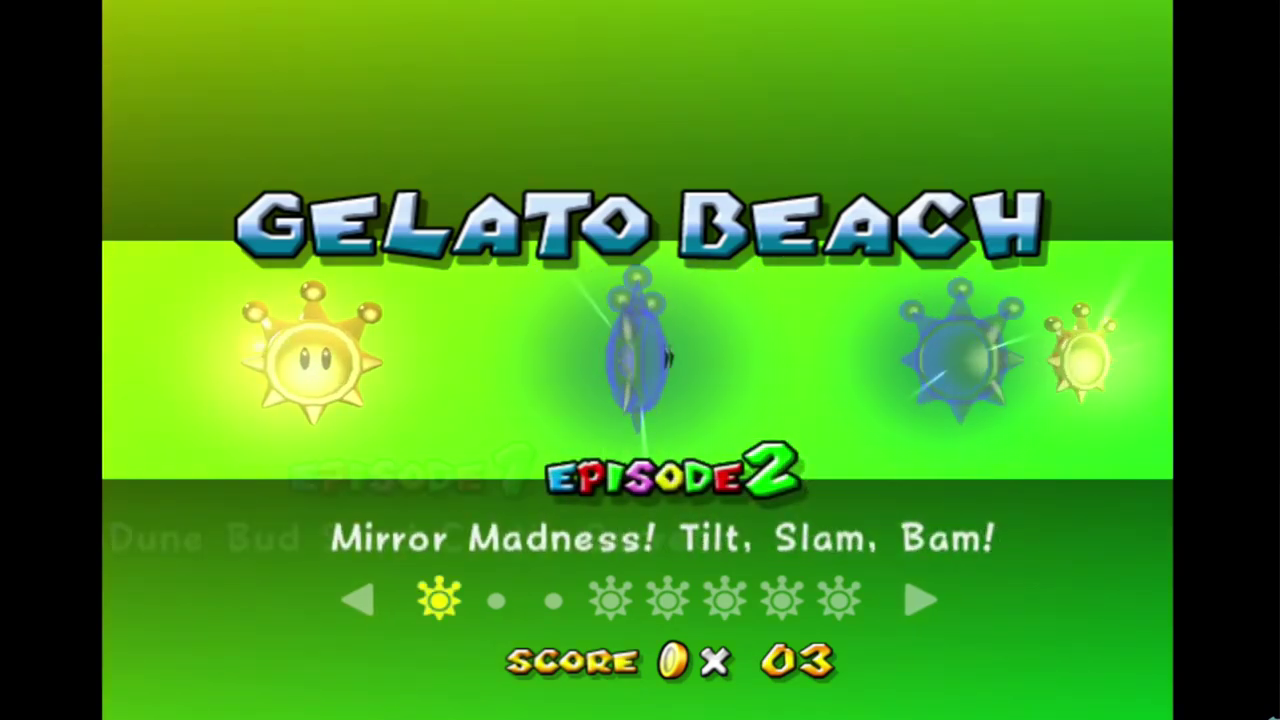
- Switch to the running game and start a Gelato Beach episode to test the saved level
key("Left")
key("x")
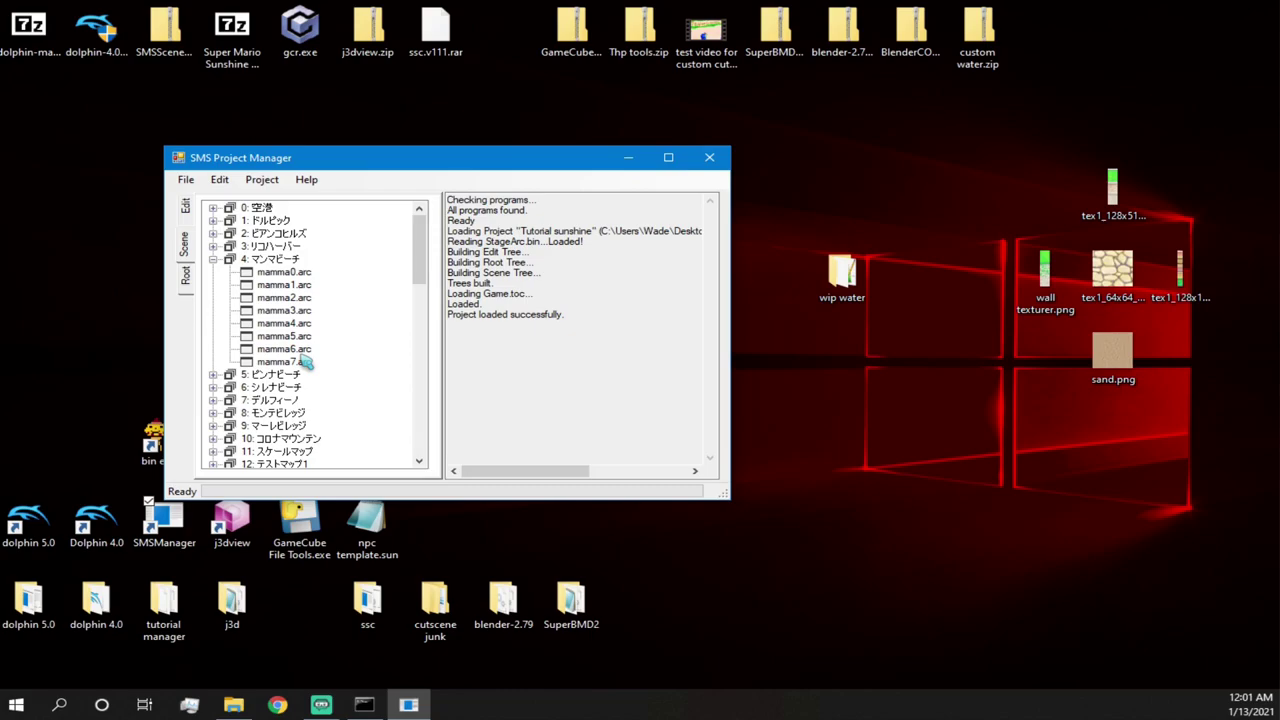
- Browse the project's stage list in SMS Project Manager and open the scene of a ビアンコヒルズ stage
left_click(213, 259)
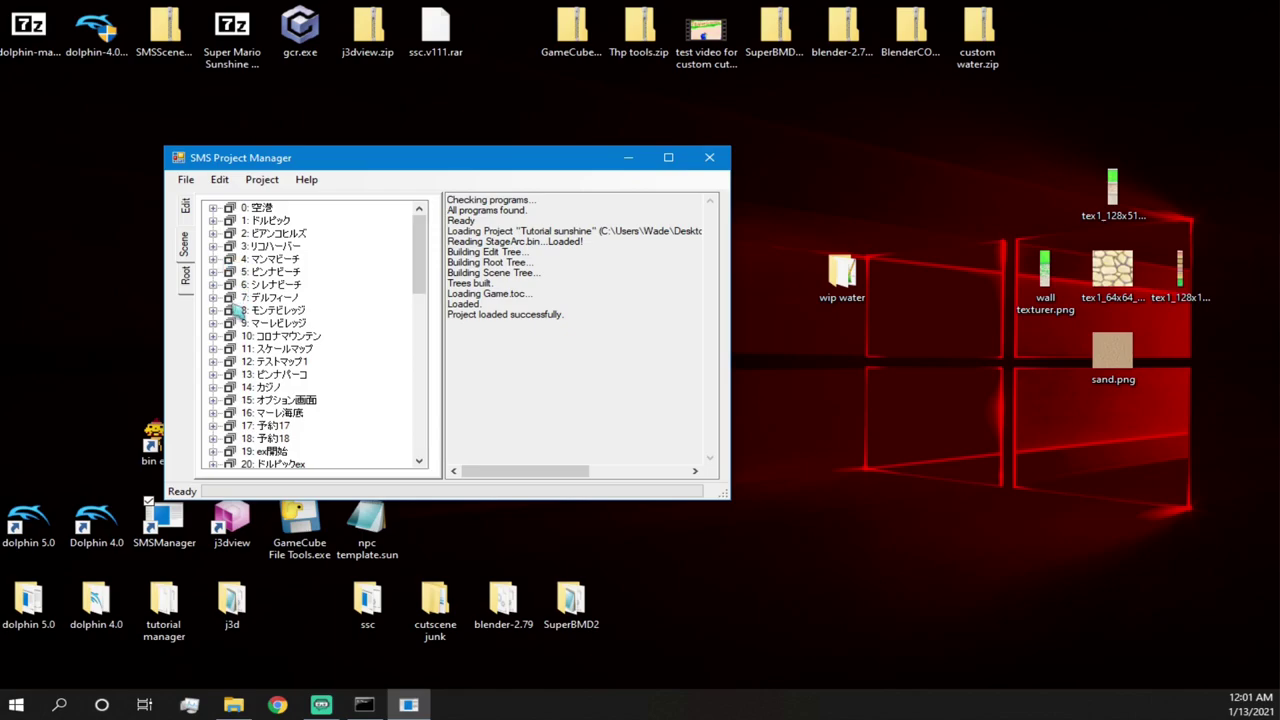
scroll(245, 305, "down", 2)
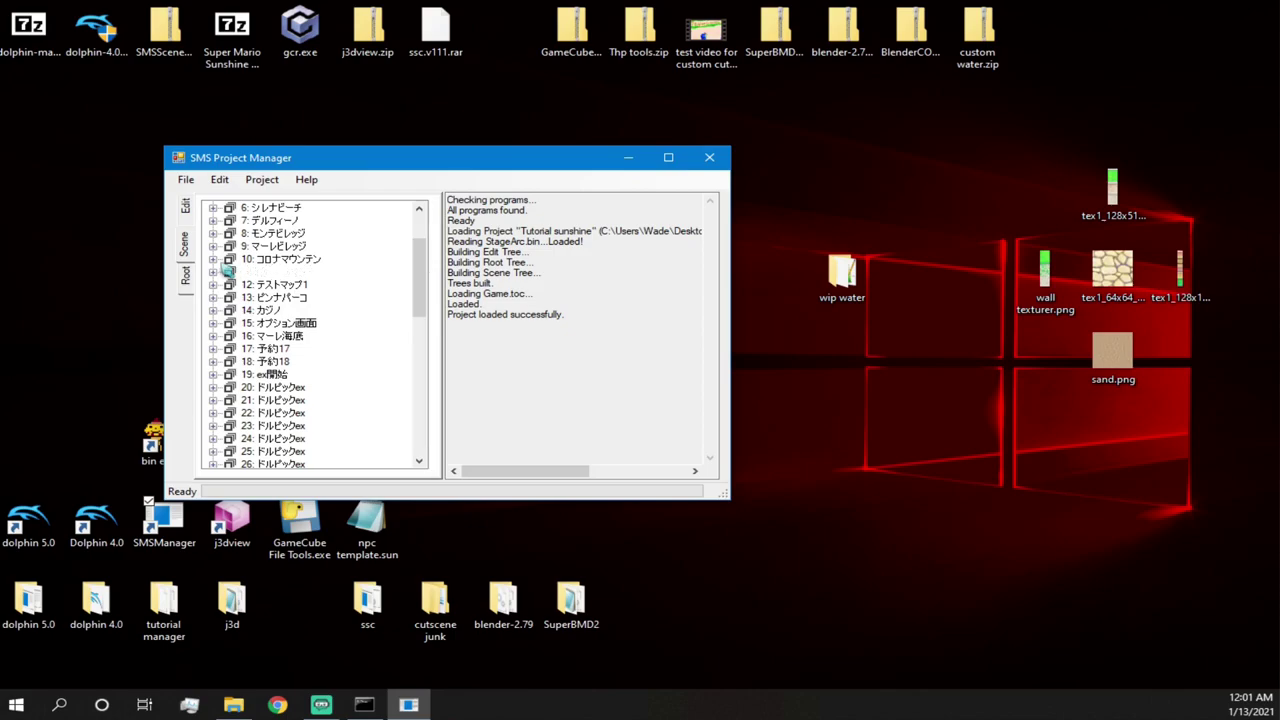
scroll(226, 270, "up", 2)
left_click(214, 221)
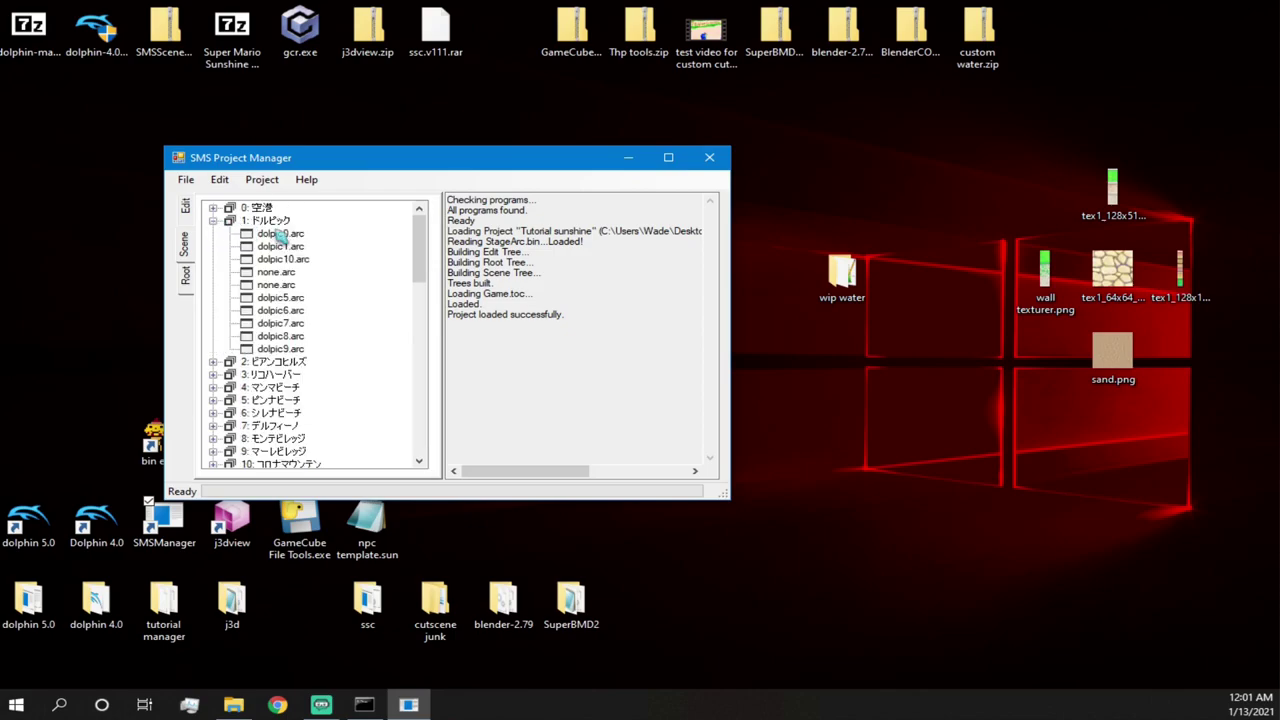
left_click(213, 221)
left_click(213, 233)
double_click(270, 247)
- Move through the village scene and select the red coin Shine above the wooden windmill platform
right_click_drag(472, 336, 458, 388)
key("Up")
key("Left")
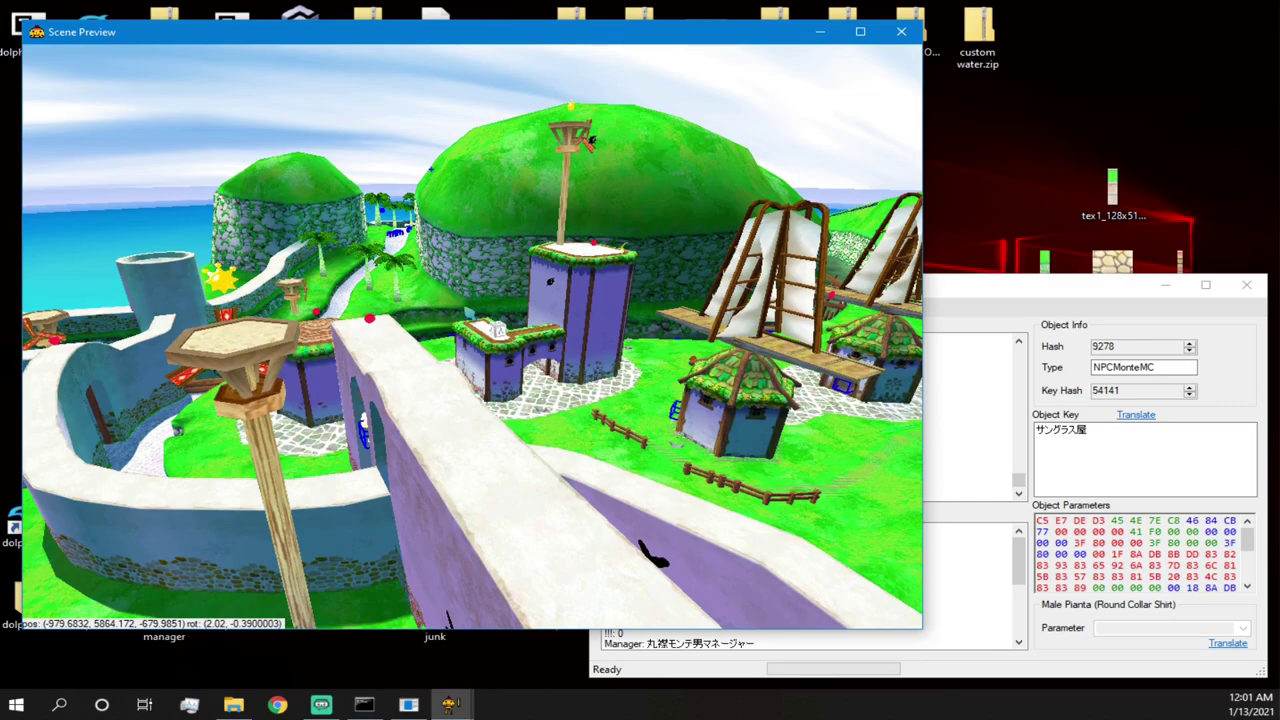
key("w")
right_click_drag(431, 170, 216, 177)
key("w")
key("Left")
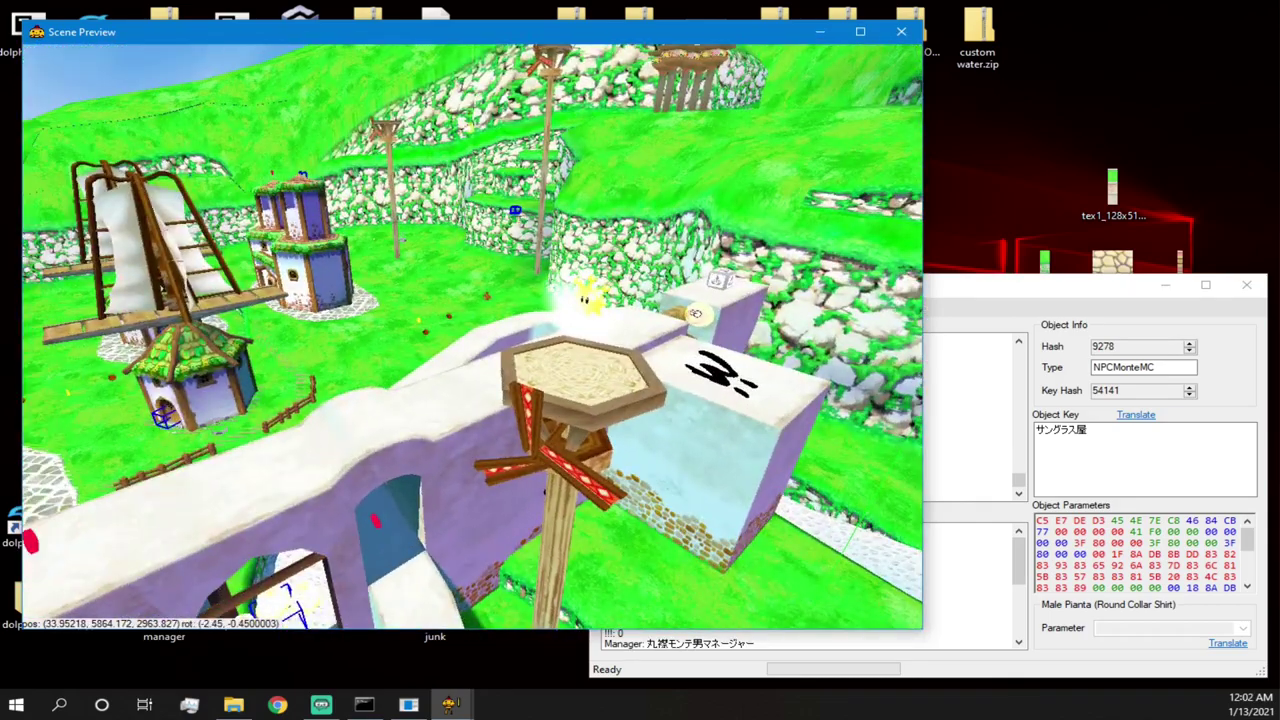
left_click(585, 306)
right_click_drag(585, 306, 485, 285)
key("w")
key("w")
key("a")
right_click_drag(465, 410, 698, 442)
left_click(540, 356)
key("s")
key("a")
key("a")
key("d")
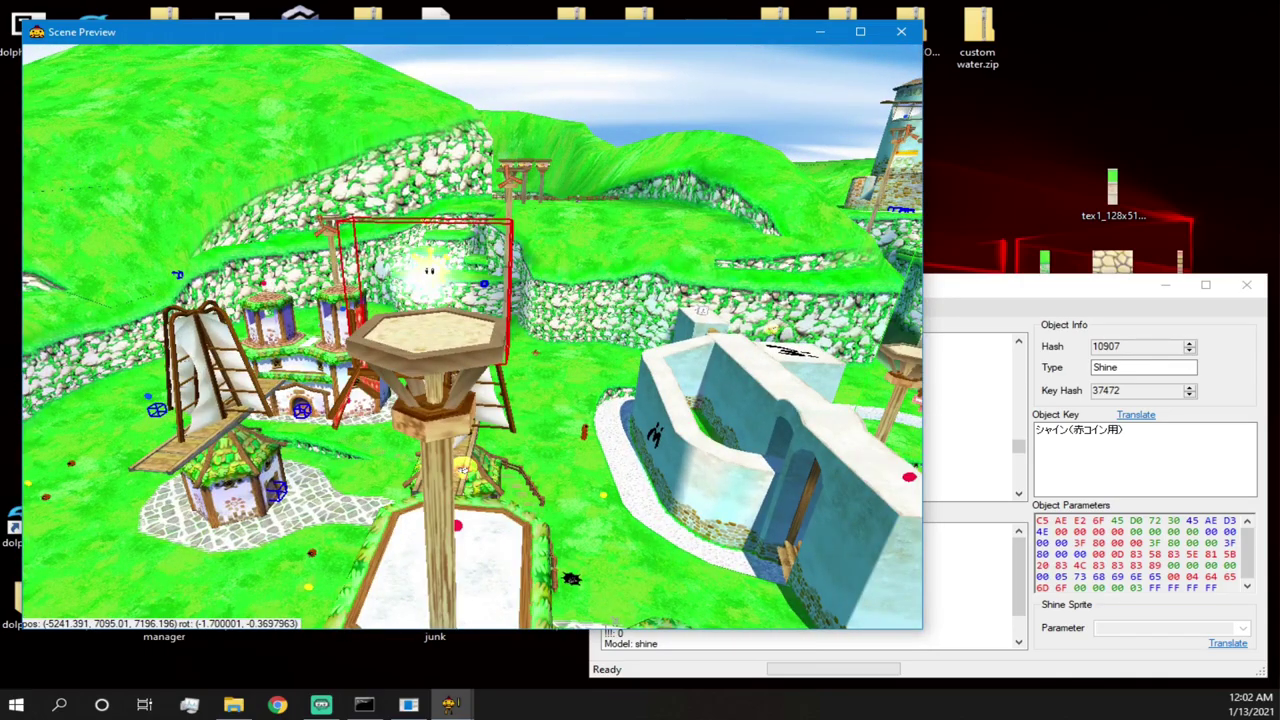
key("Left")
- Inspect the red coin Shine's Type and Model parameters
left_click(962, 287)
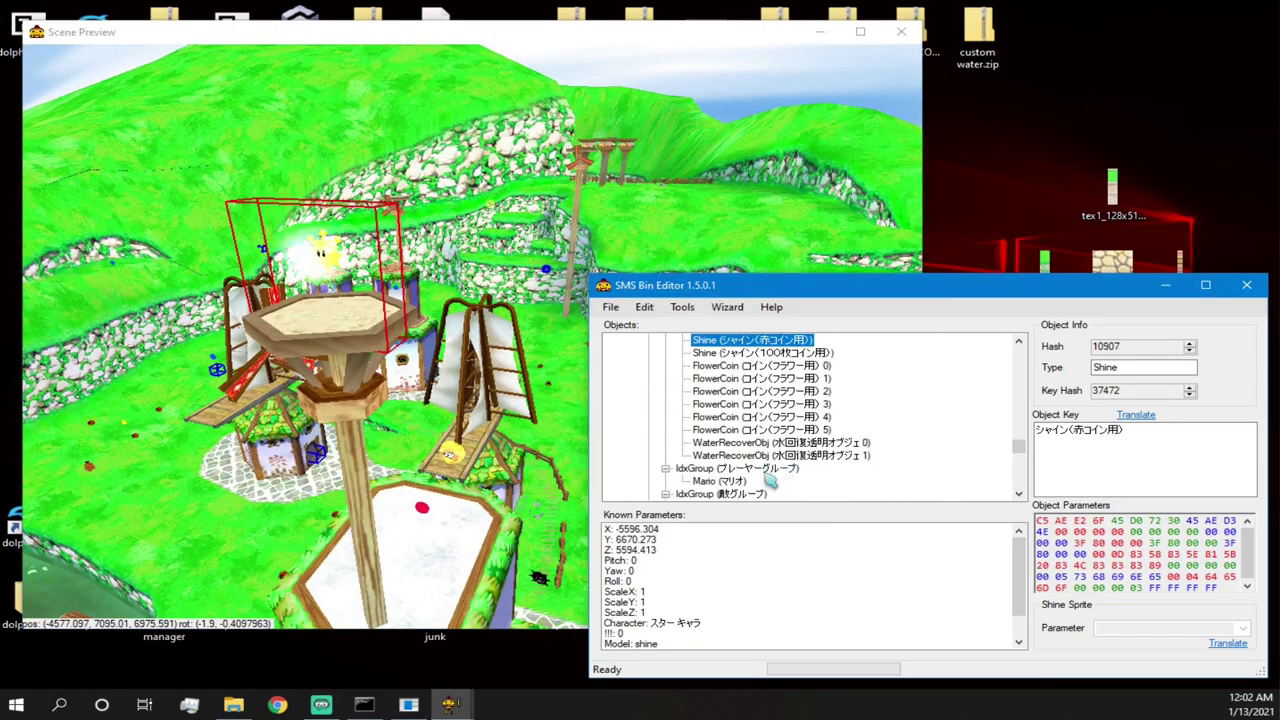
scroll(647, 590, "down", 1)
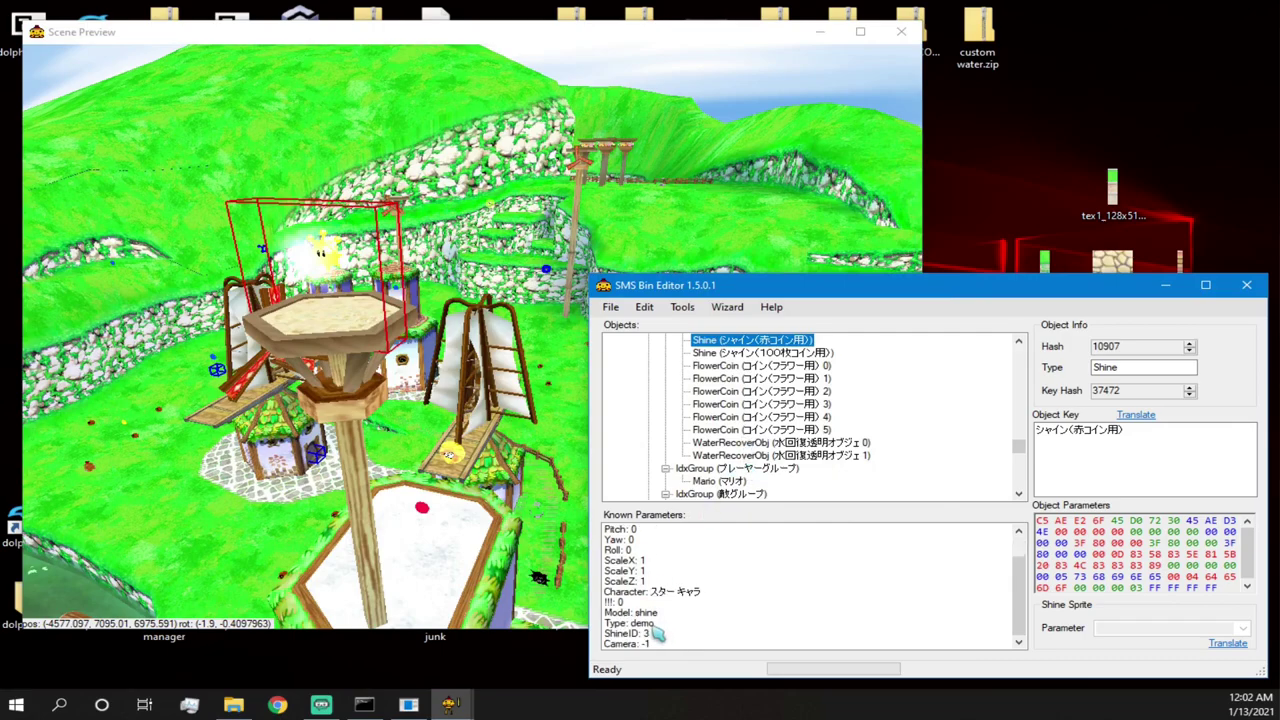
left_click(700, 623)
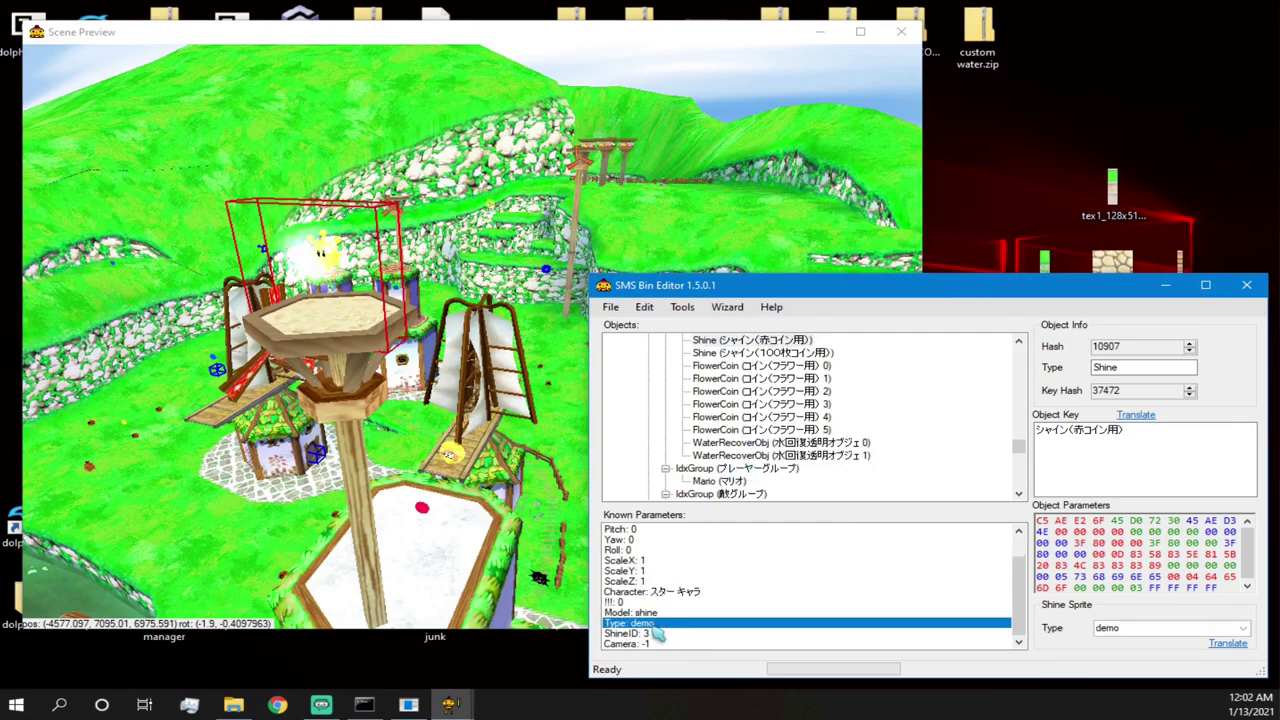
left_click(729, 613)
- Examine the village area around and below the selected red coin Shine in the scene preview
left_click(356, 352)
key("Down")
key("Down")
key("Down")
key("Down")
key("Down")
key("Down")
key("Down")
key("Down")
key("Down")
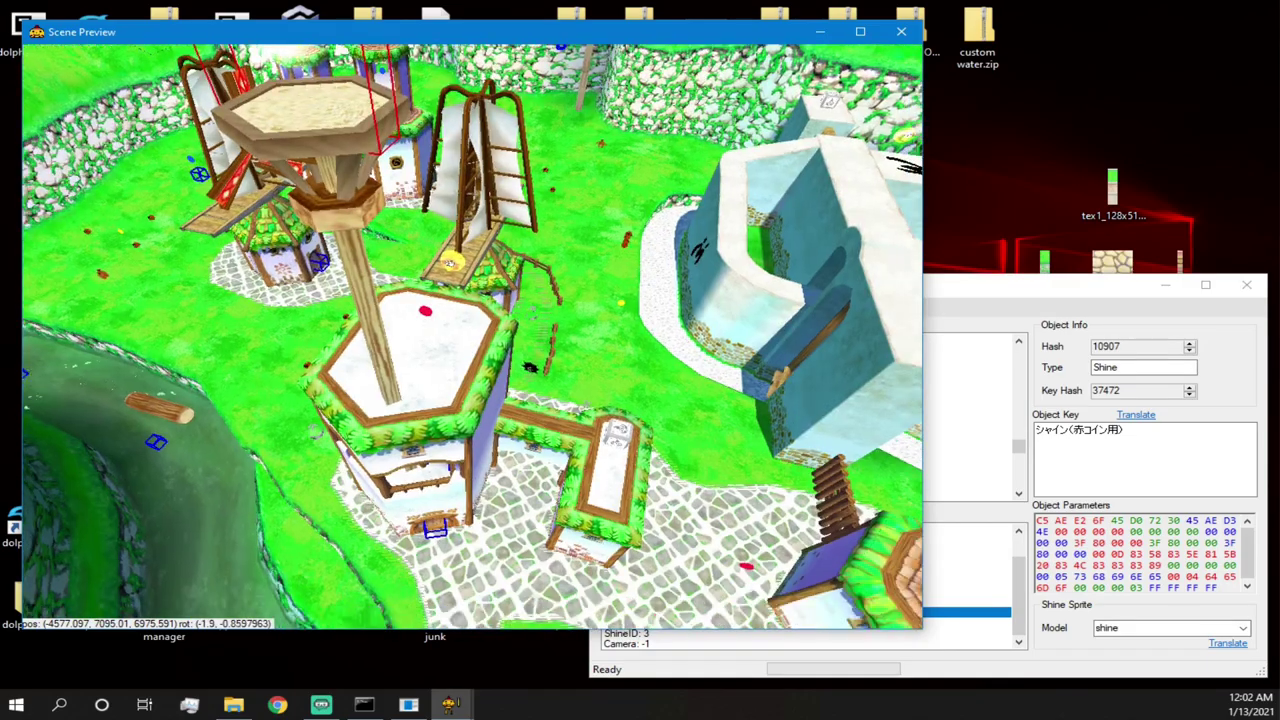
key("w")
key("w")
key("w")
key("w")
key("w")
key("Left")
key("Left")
key("Left")
key("Left")
key("Left")
key("Up")
key("Up")
key("Up")
key("Up")
key("Up")
key("Up")
key("Up")
key("Up")
key("Up")
key("Up")
key("Up")
key("Up")
key("Up")
key("Up")
key("Up")
key("Up")
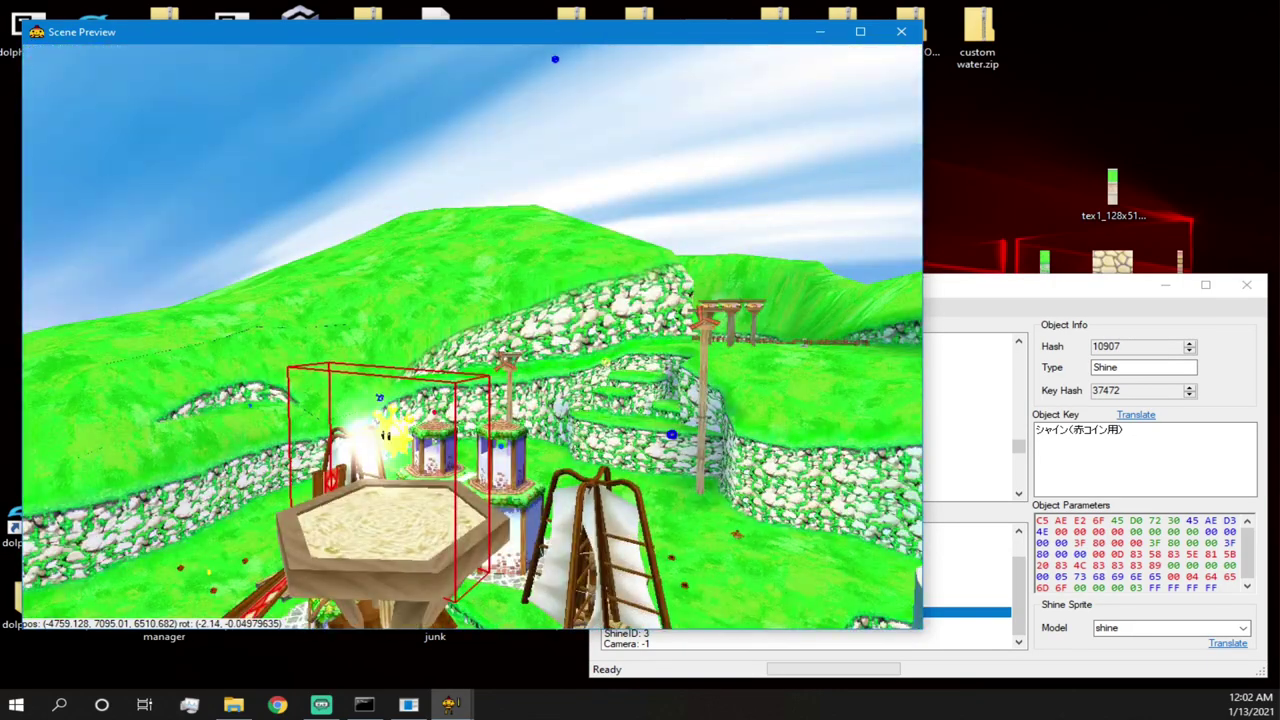
key("Down")
key("Down")
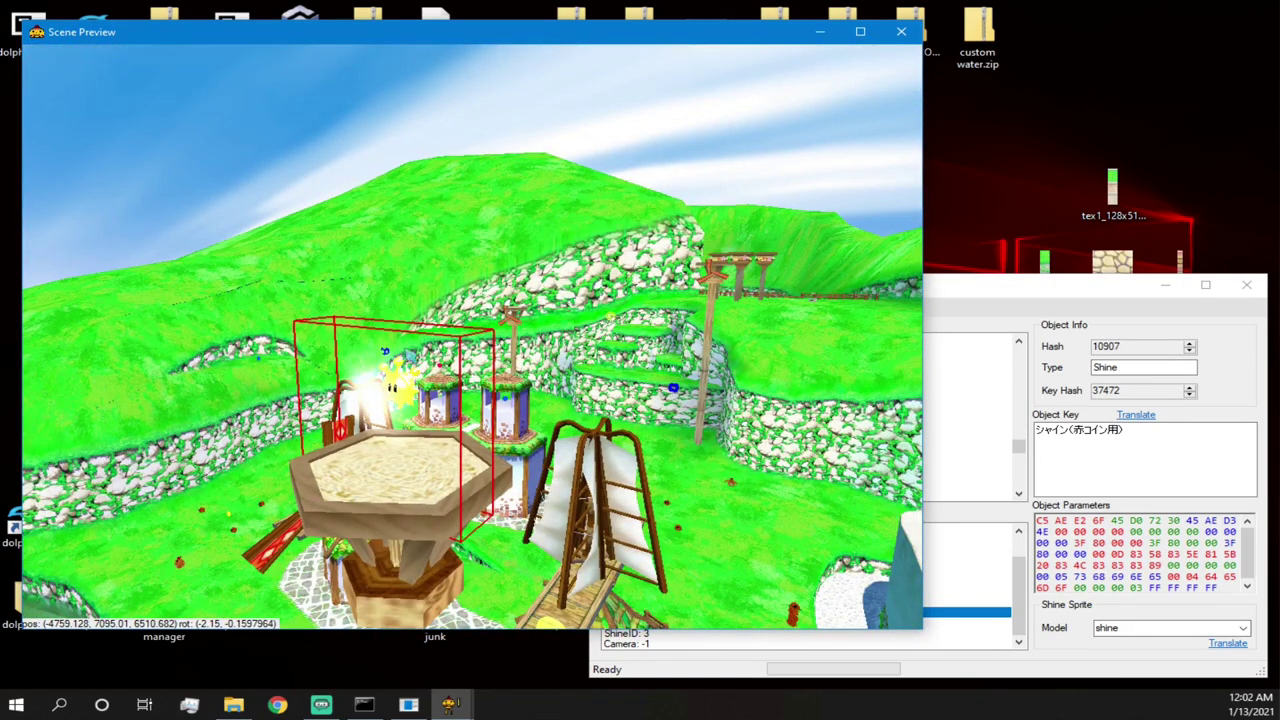
right_click_drag(408, 370, 435, 420)
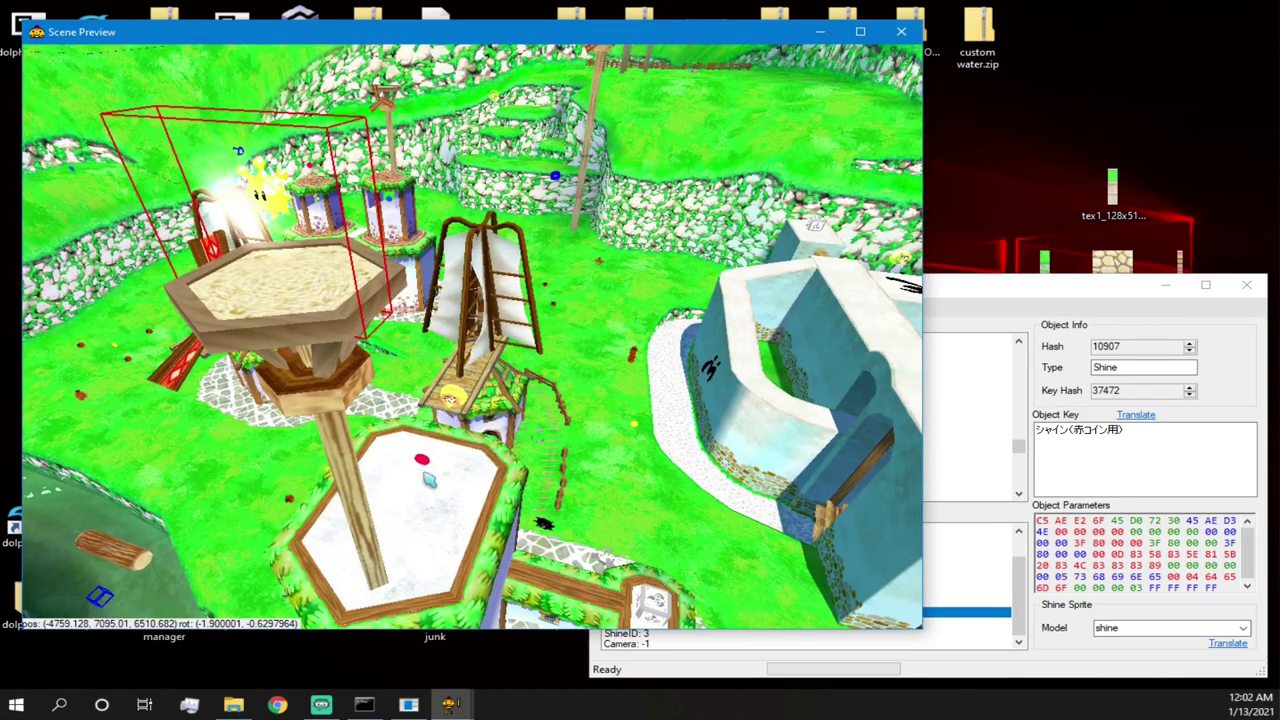
- Try to select the red coin on the roof below the wooden platform and look across the village
left_click(424, 463)
right_click_drag(575, 443, 579, 441)
key("d")
key("d")
key("d")
key("d")
key("d")
key("d")
key("d")
key("d")
key("d")
key("d")
key("d")
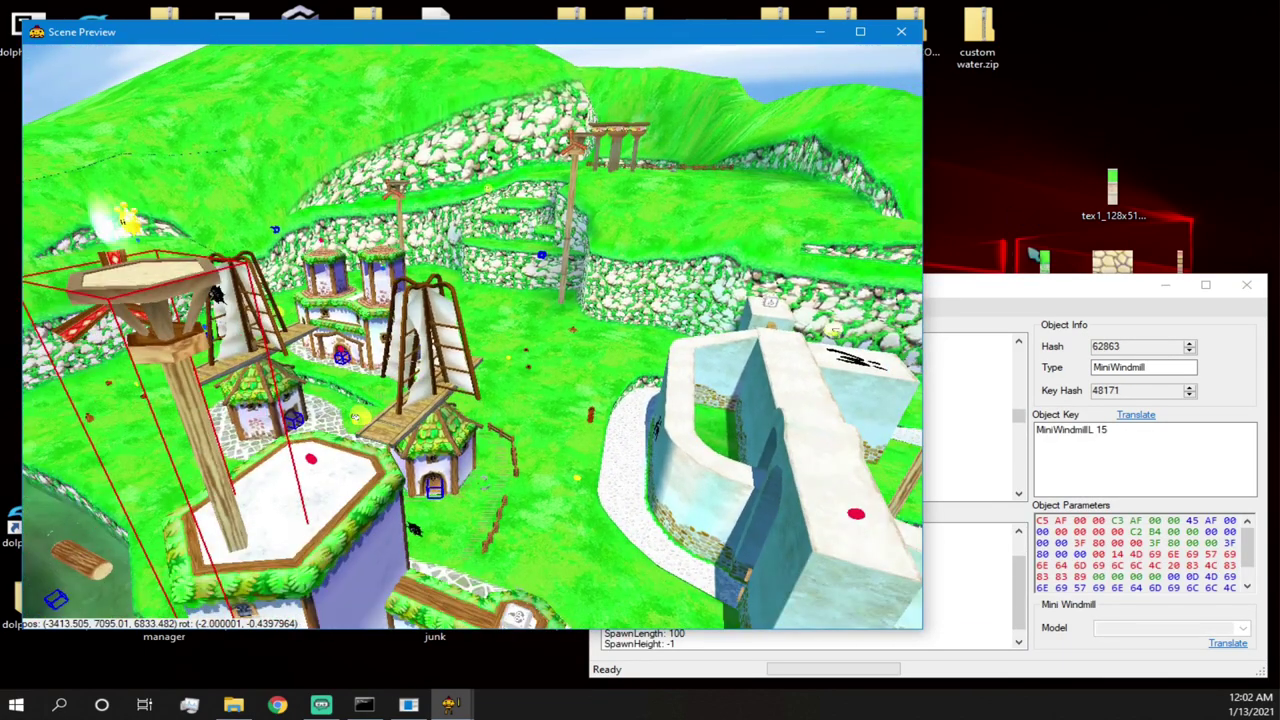
- Close the stage's scene editor and open the table bin of bianco3.arc, moving its editor window clear of the project list
left_click_drag(1027, 288, 828, 280)
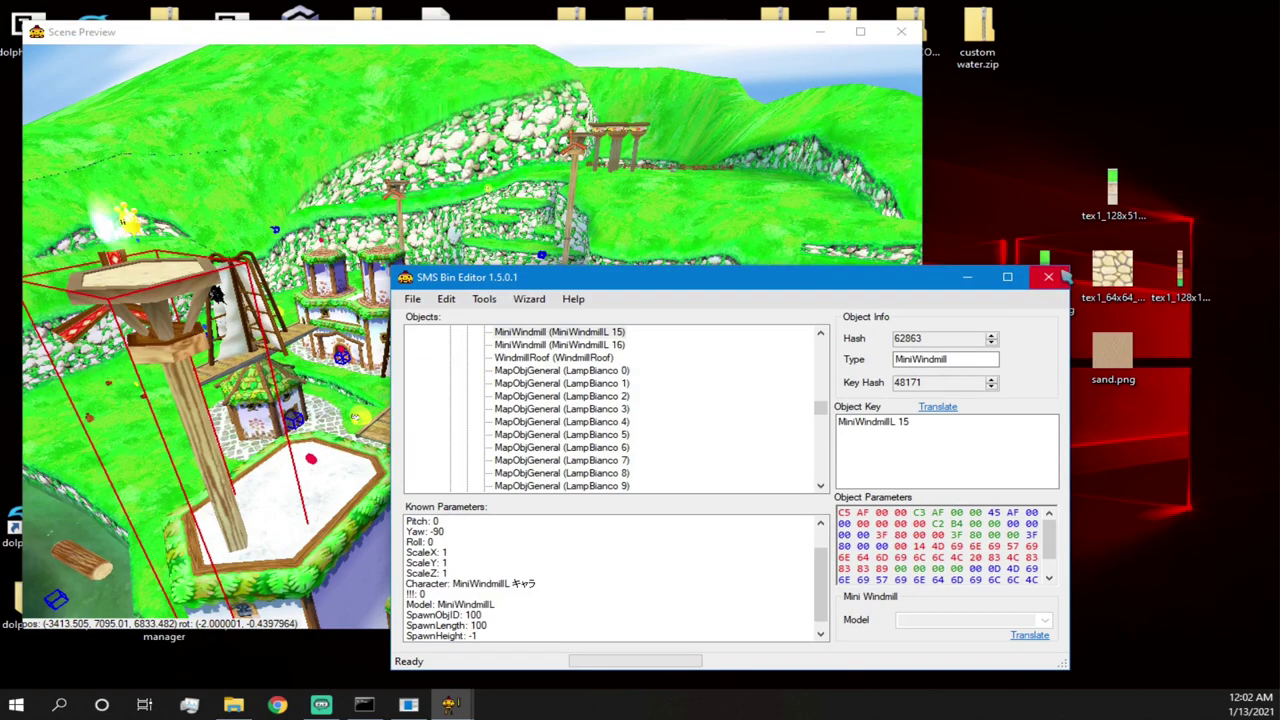
left_click(1048, 277)
right_click(292, 289)
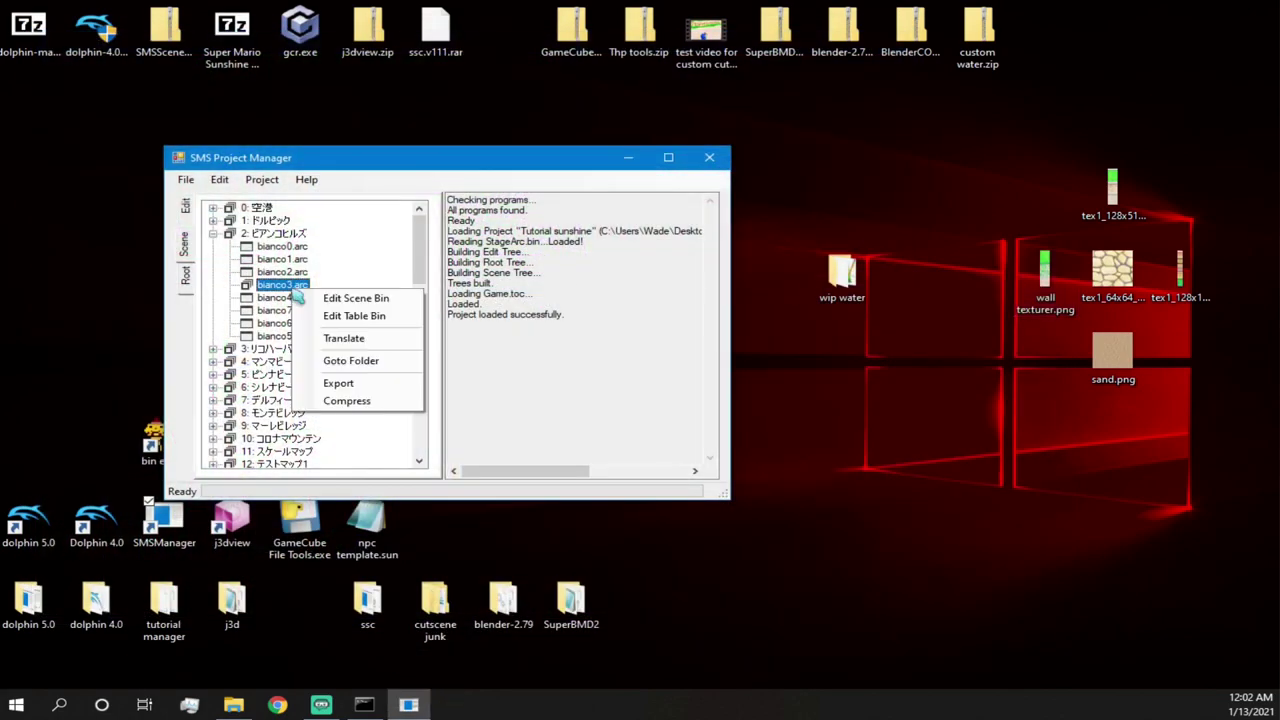
left_click(338, 317)
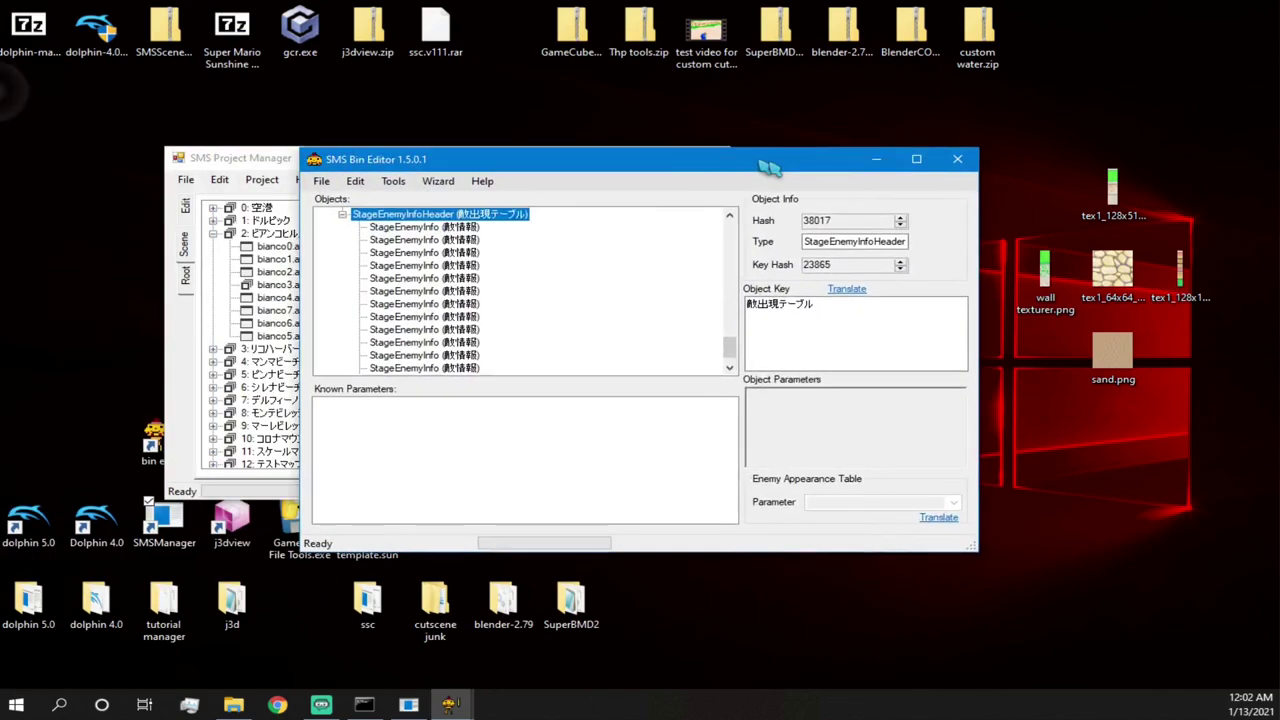
left_click_drag(785, 175, 1040, 290)
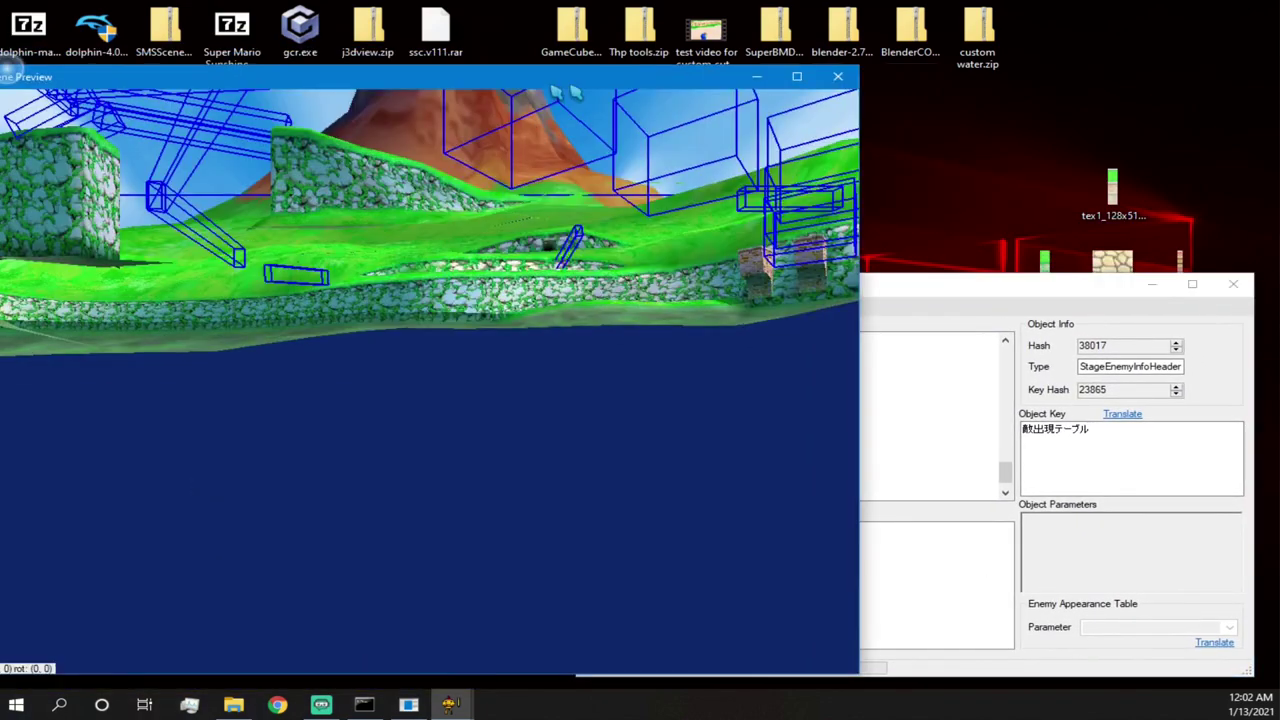
- Bring the Scene Preview fully onto the screen and examine the village houses in bianco3
left_click_drag(554, 90, 603, 37)
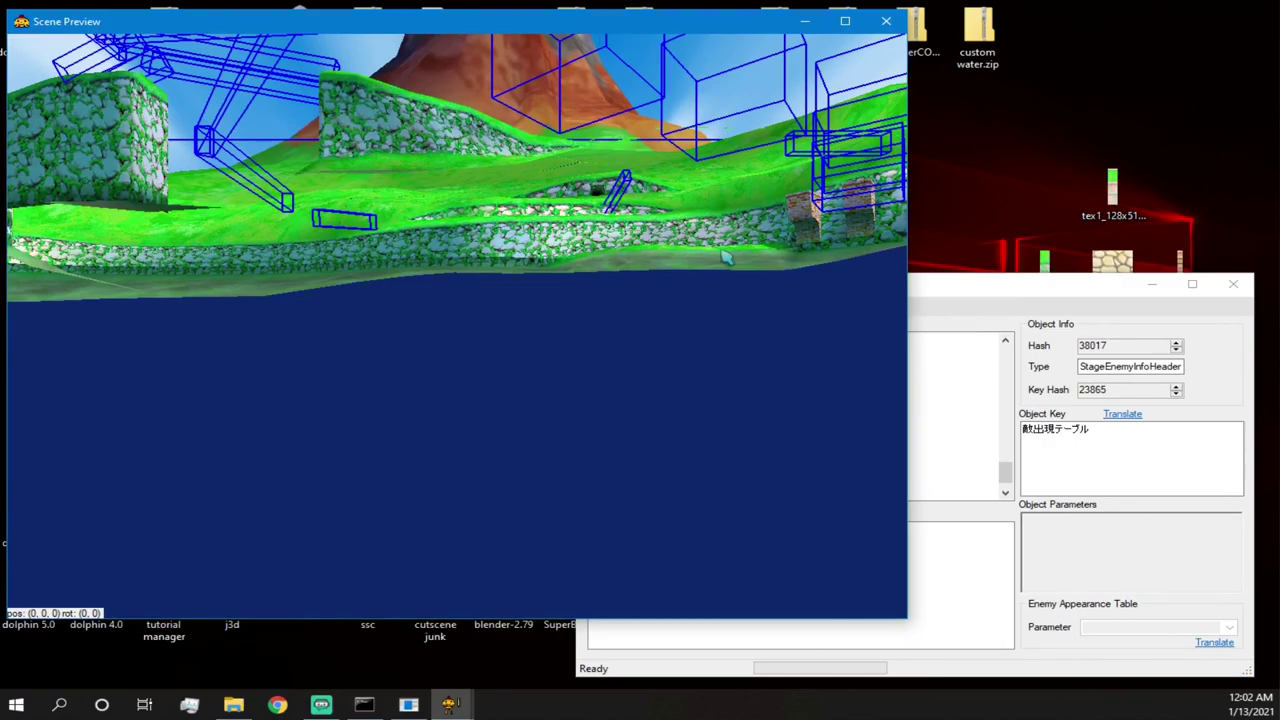
left_click(1000, 294)
right_click_drag(457, 326, 565, 344)
key("s")
right_click_drag(595, 393, 829, 385)
key("a")
right_click_drag(736, 322, 799, 379)
key("a")
key("d")
key("s")
key("w")
key("w")
right_click_drag(449, 345, 455, 295)
- Select the wire areas strung between the small flat-roofed house and the brown-roofed house and view them up close
left_click(453, 225)
left_click(530, 382)
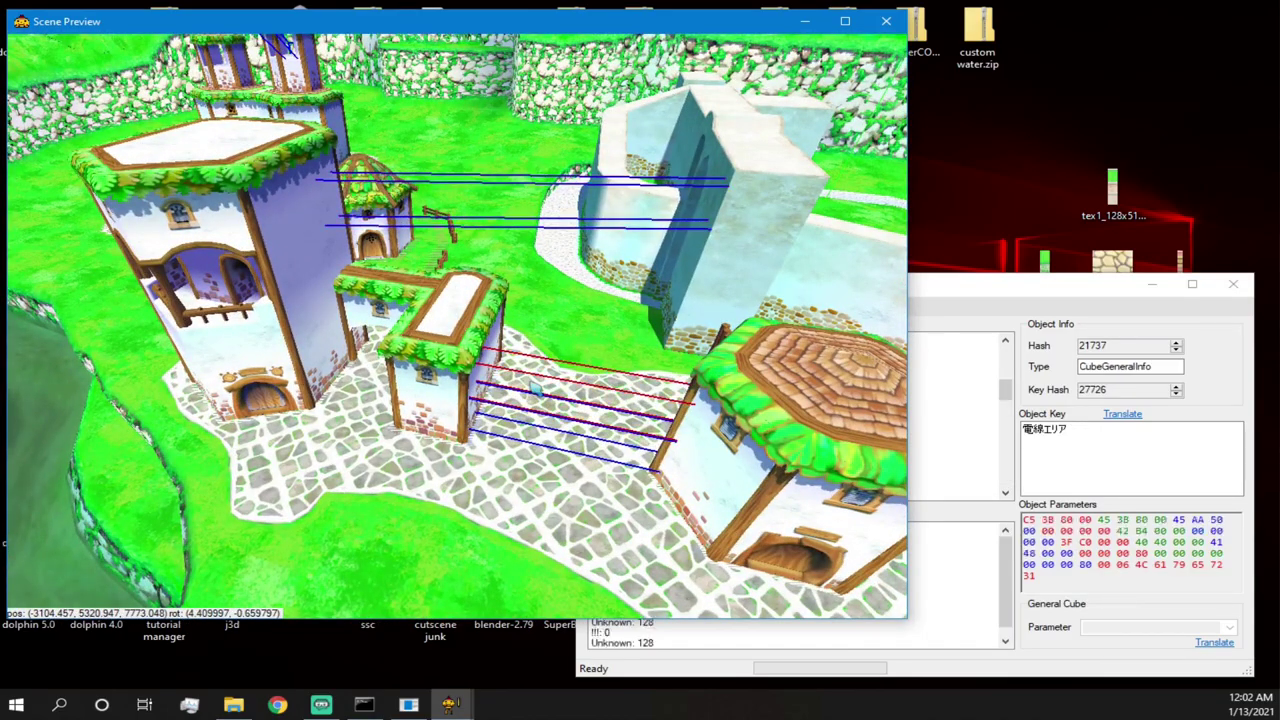
left_click(539, 432)
key("w")
right_click_drag(539, 432, 562, 381)
key("w")
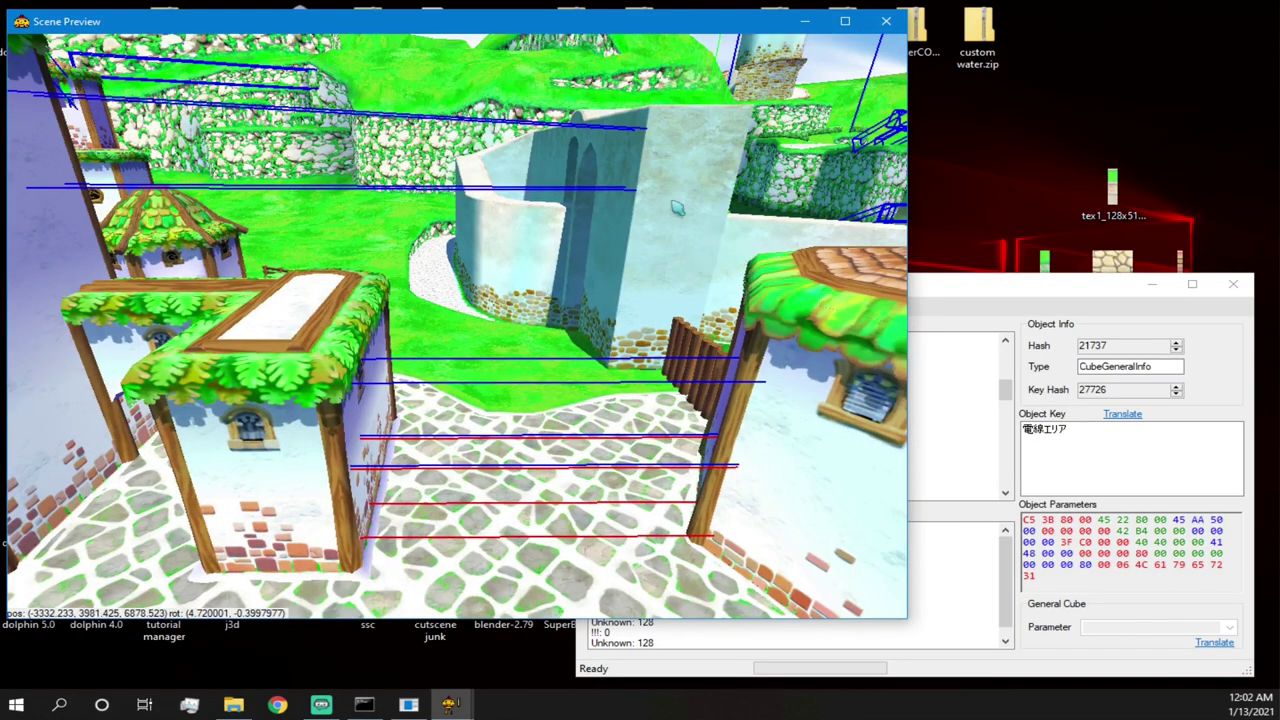
- Inspect the parameters of several neighbouring CubeGeneralInfo (電線エリア) wire entries in the object list
left_click(1005, 300)
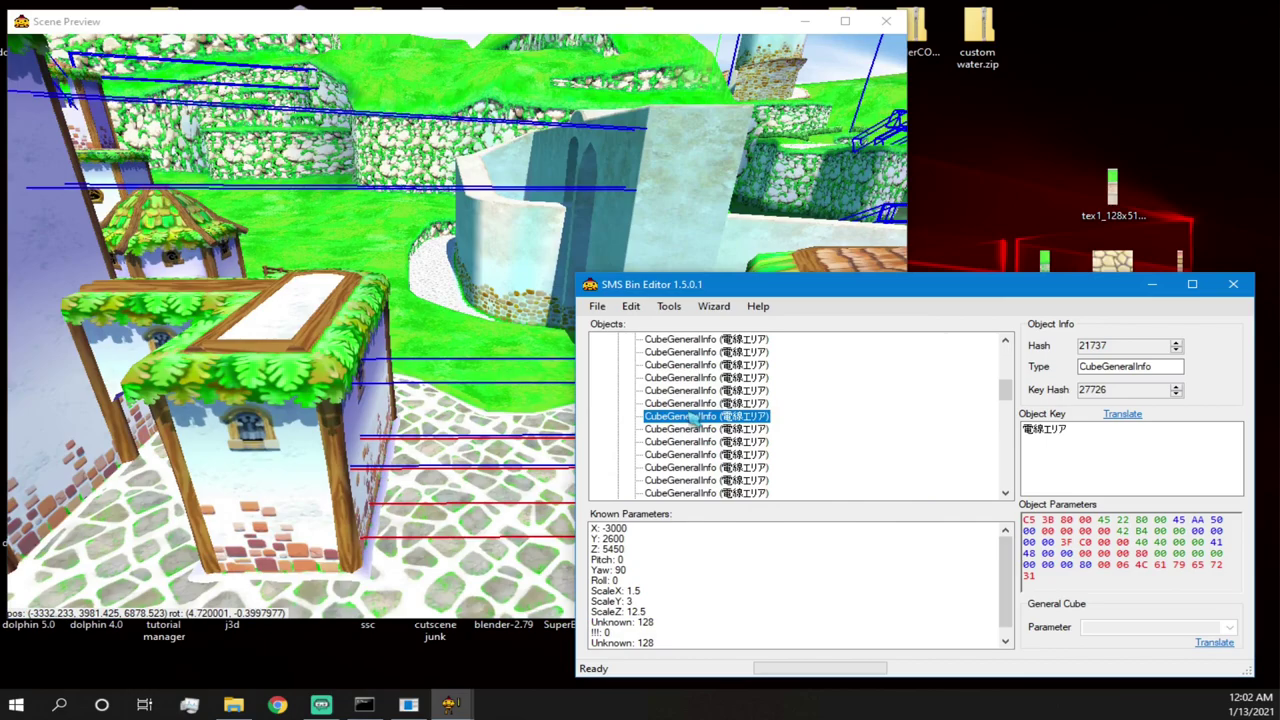
left_click(694, 391)
left_click(694, 400)
left_click(694, 390)
left_click(694, 378)
right_click(699, 376)
left_click(692, 368)
scroll(696, 376, "up", 5)
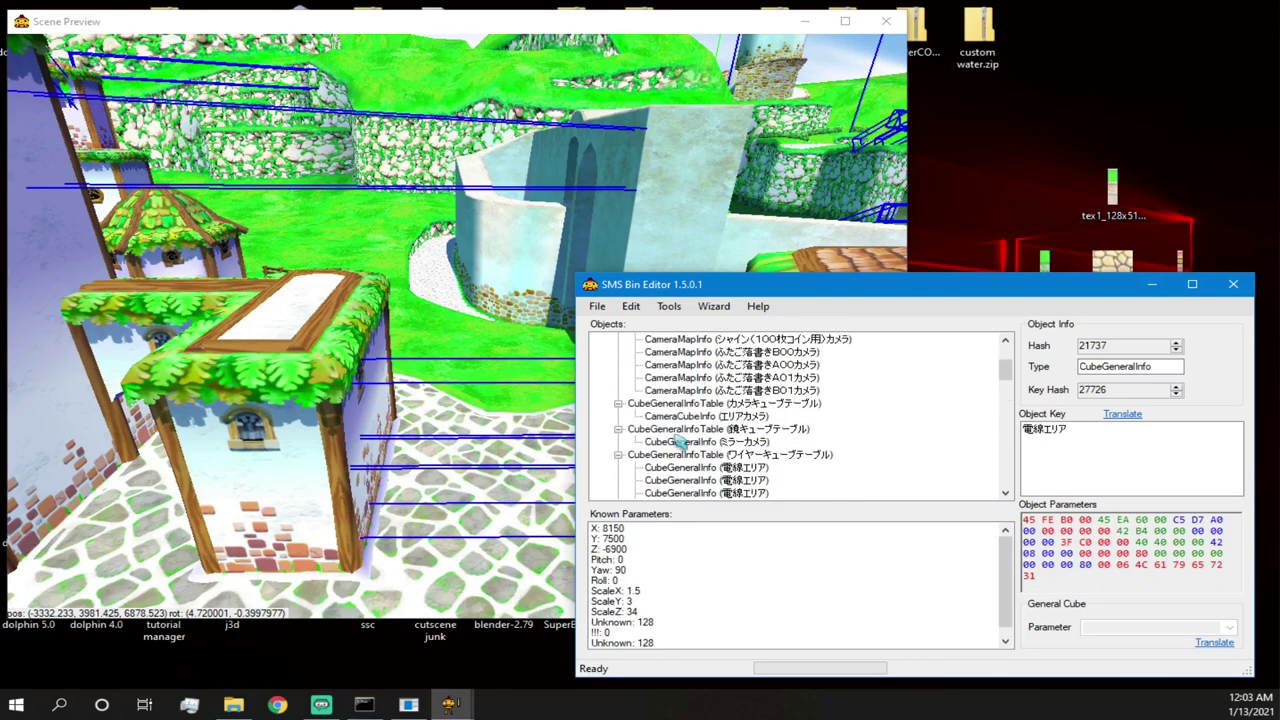
- Select the CubeGeneralInfoTable (ワイヤーキューブテーブル) and review the camera and cube tables around it
left_click(672, 455)
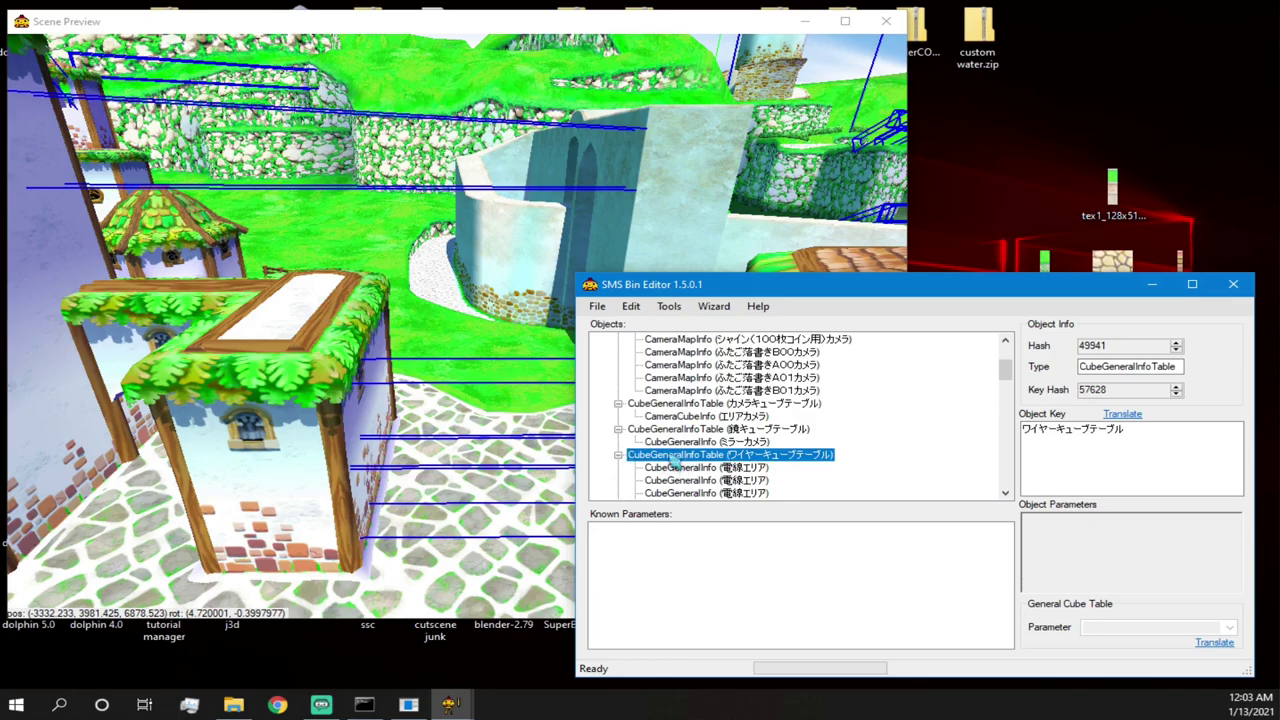
scroll(686, 452, "up", 3)
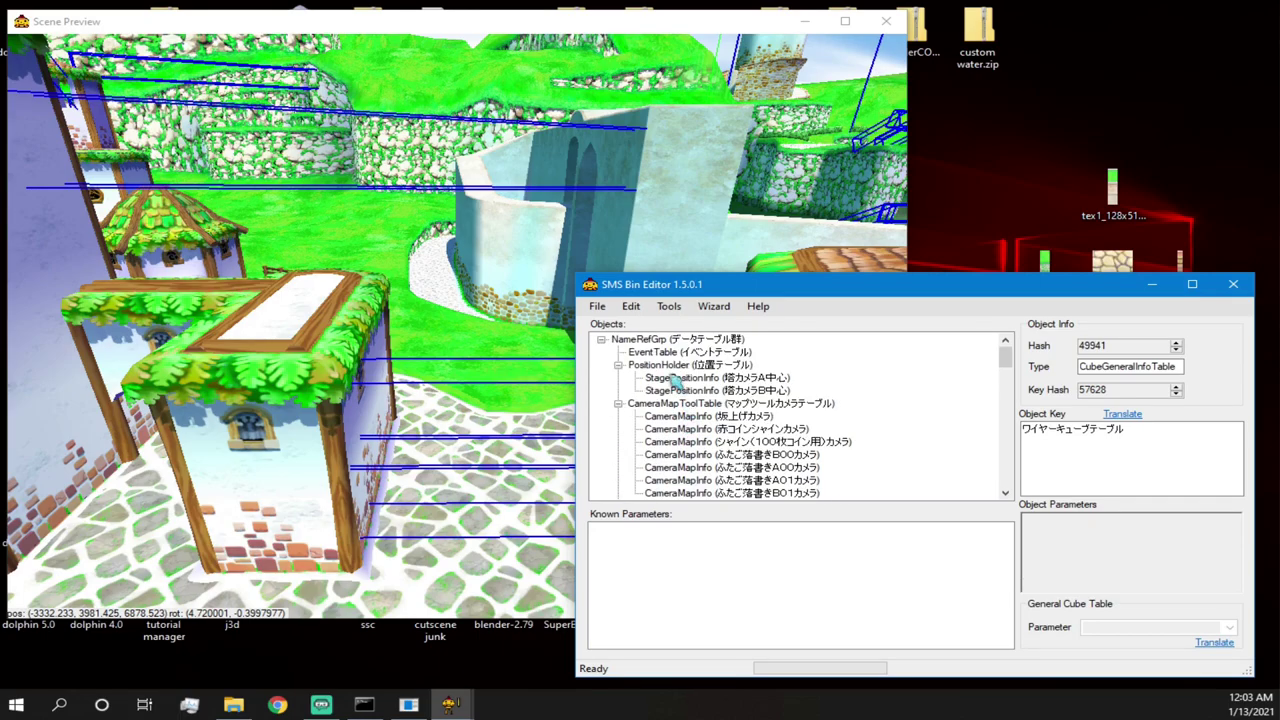
scroll(674, 413, "down", 2)
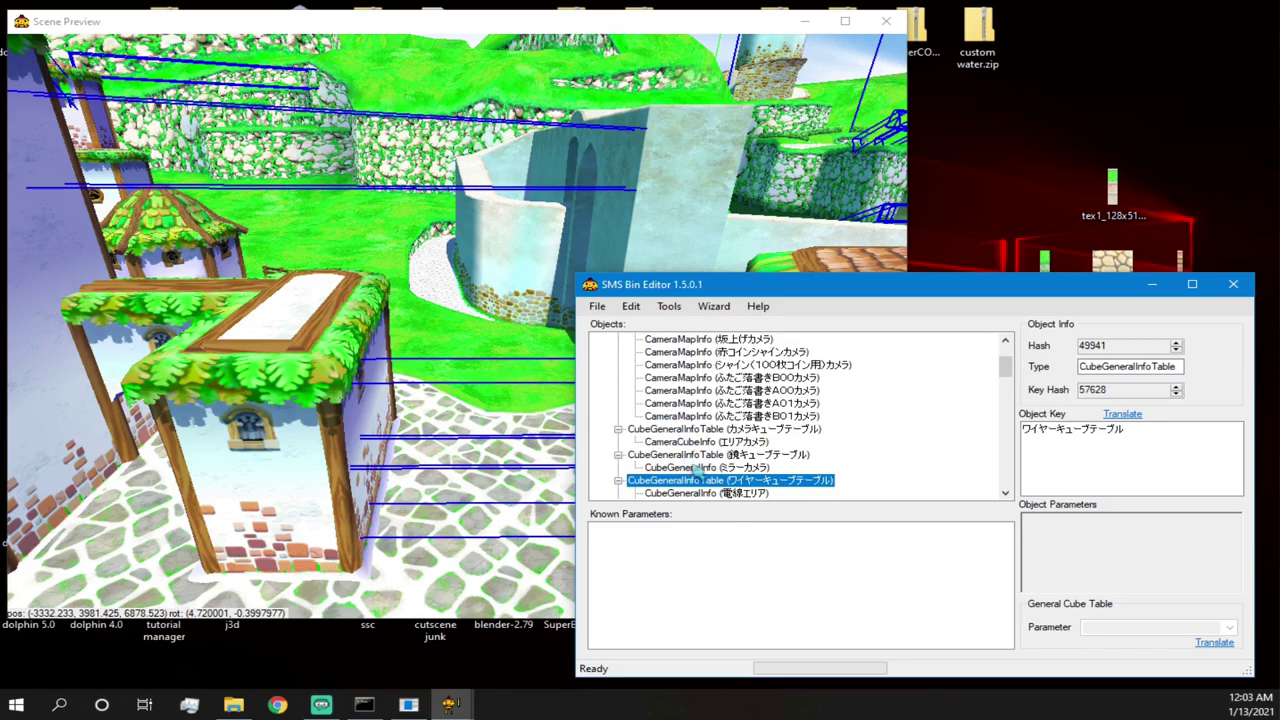
scroll(678, 483, "down", 2)
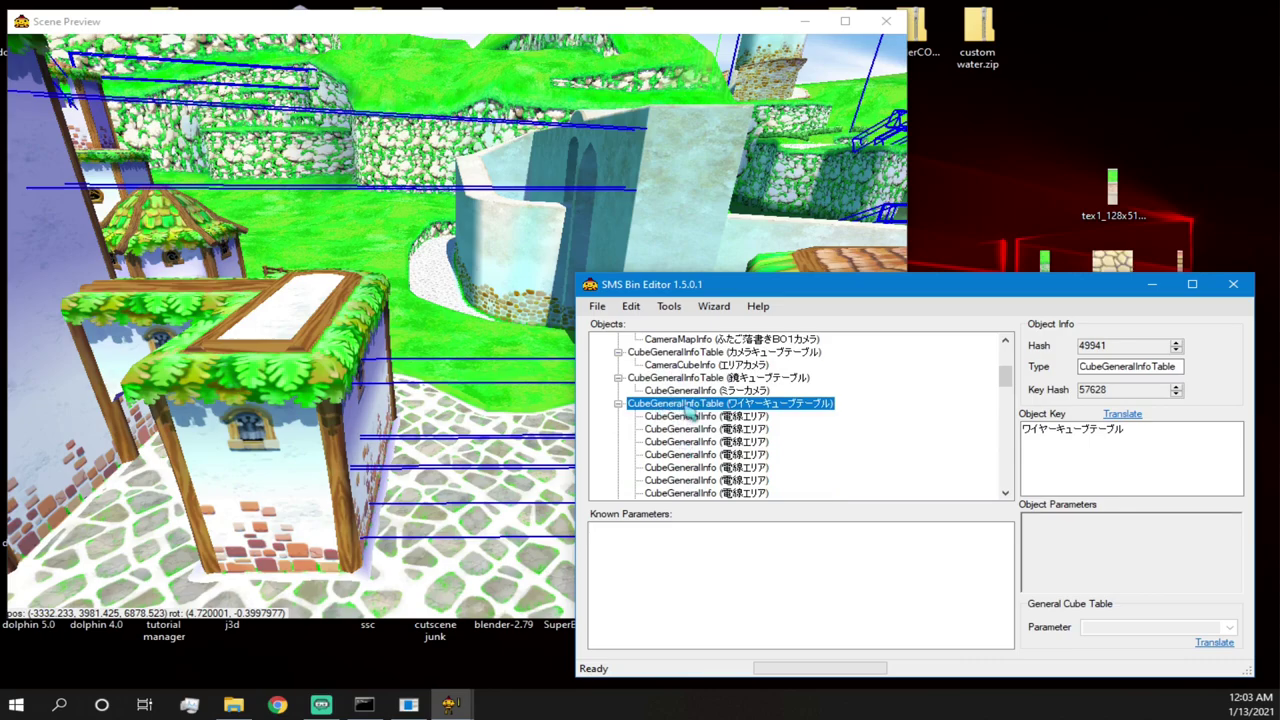
- Survey the wire areas across the village and its surroundings from above in the scene preview
left_click(467, 405)
key("s")
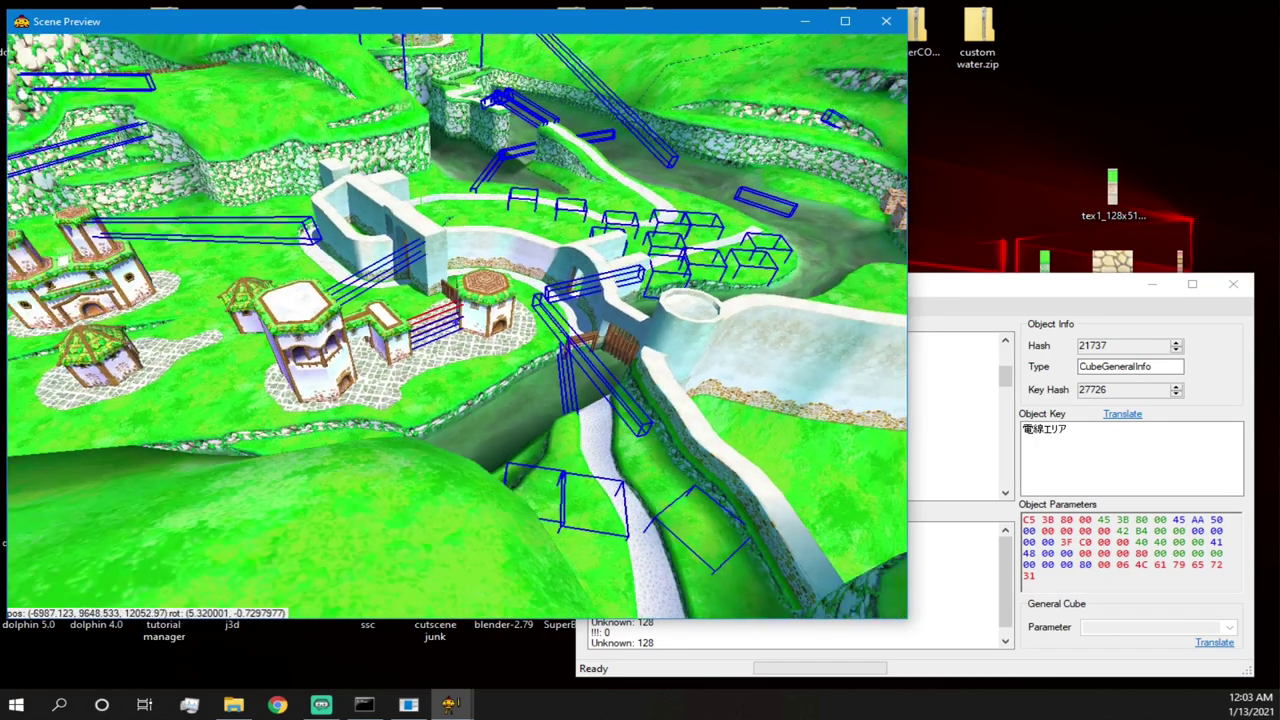
key("s")
key("w")
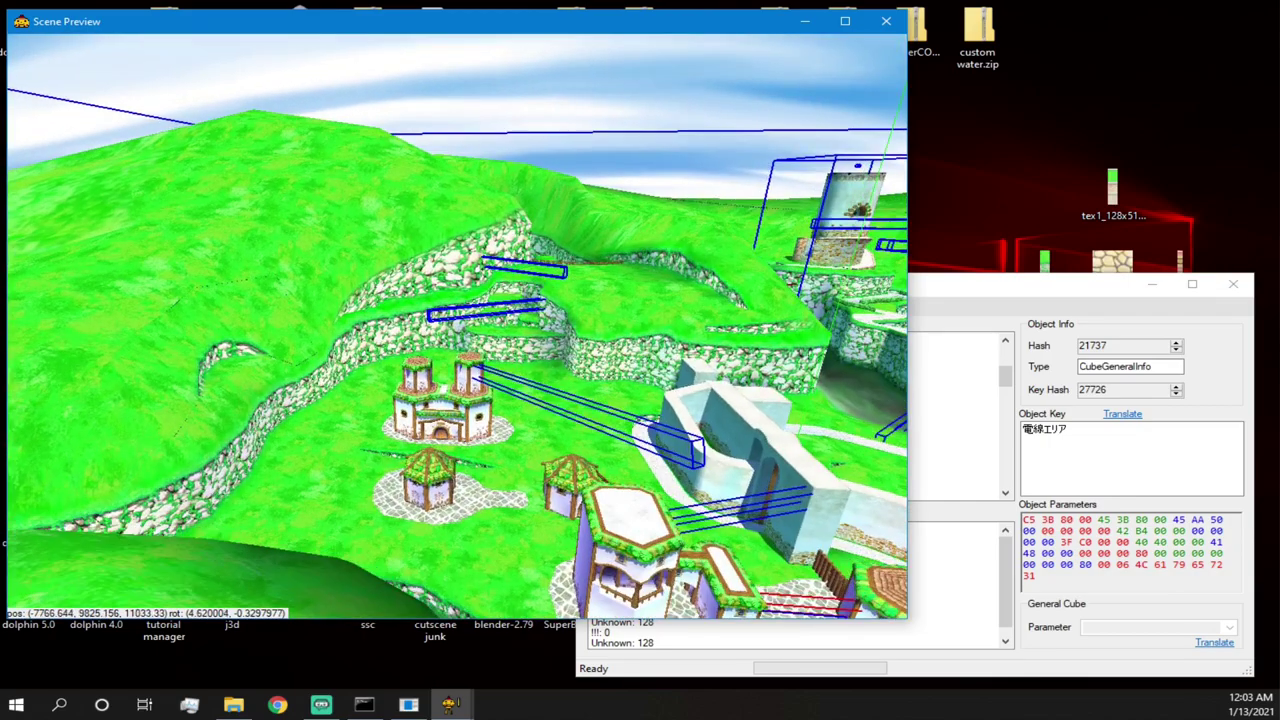
right_click_drag(565, 290, 598, 304)
- Select CameraMapInfo (坂上げカメラ) and move the bin editor window clear of the scene preview
left_click(1004, 289)
scroll(756, 414, "up", 4)
left_click(721, 417)
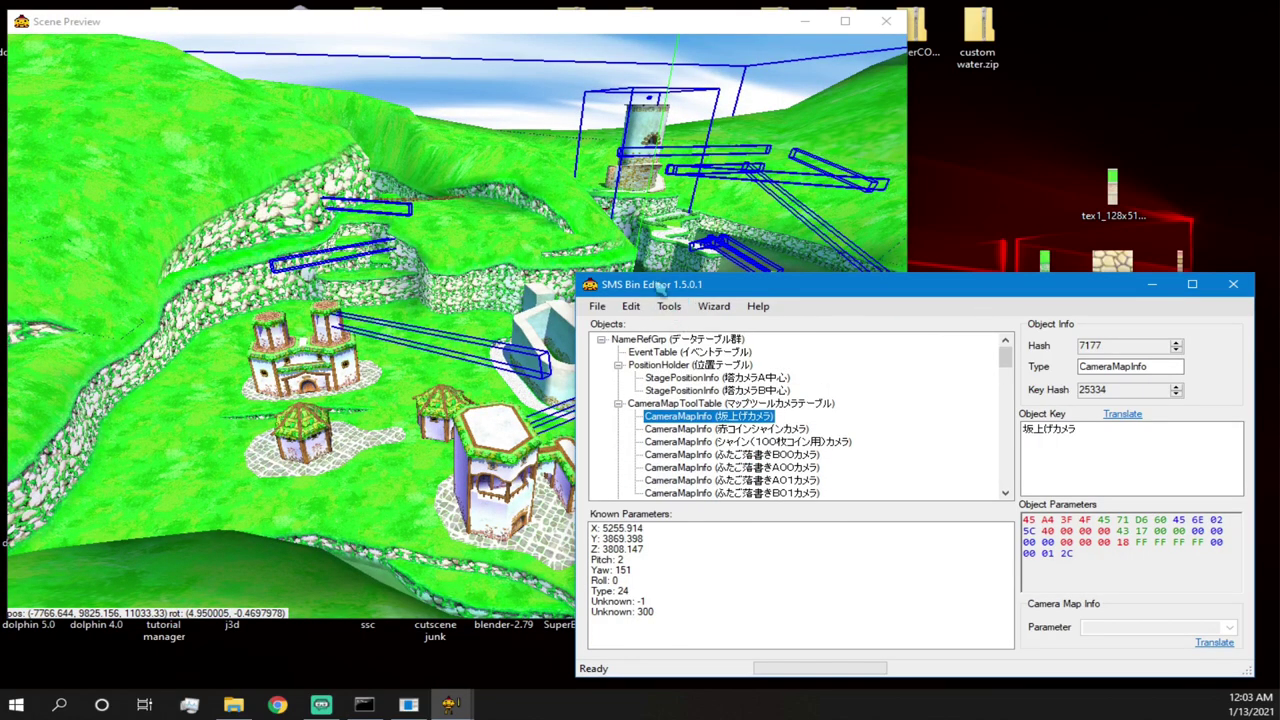
left_click_drag(656, 284, 909, 264)
right_click_drag(777, 432, 844, 489)
key("s")
left_click(960, 267)
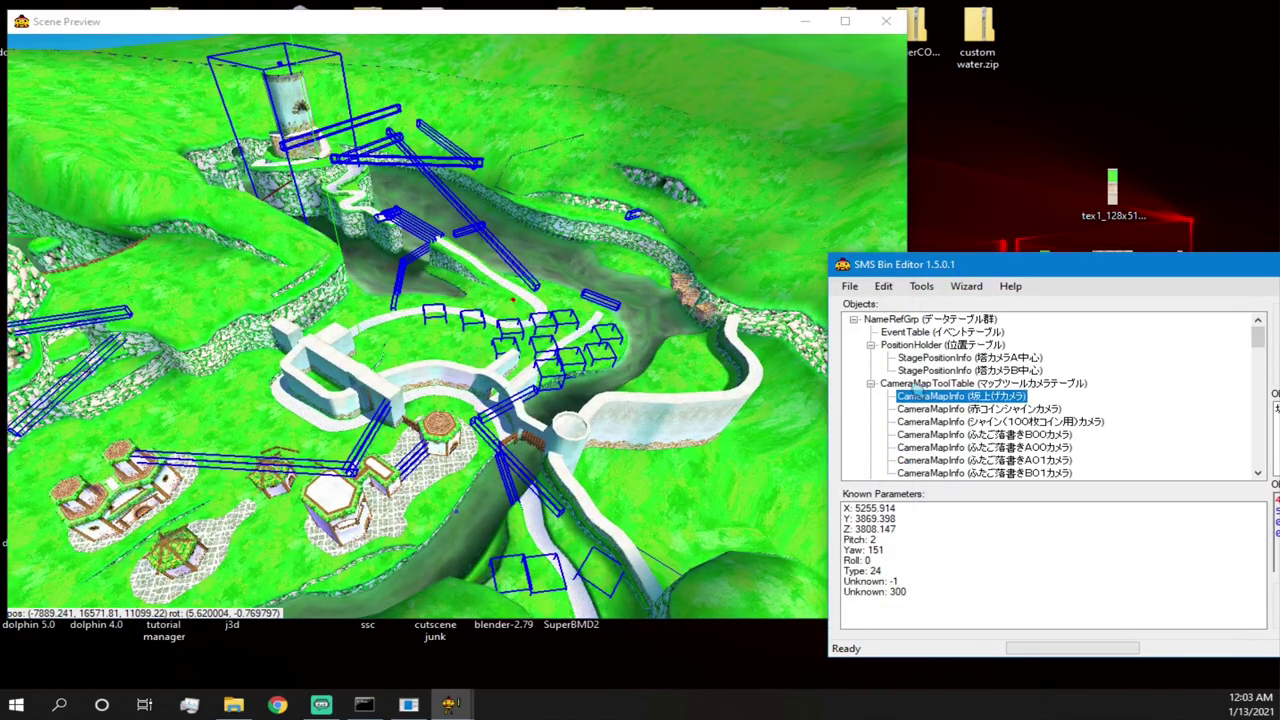
- Select the red coin Shine camera, CameraMapInfo (赤コインシャインカメラ), and locate it near the village in the preview
left_click(979, 409)
right_click_drag(780, 430, 729, 485)
key("w")
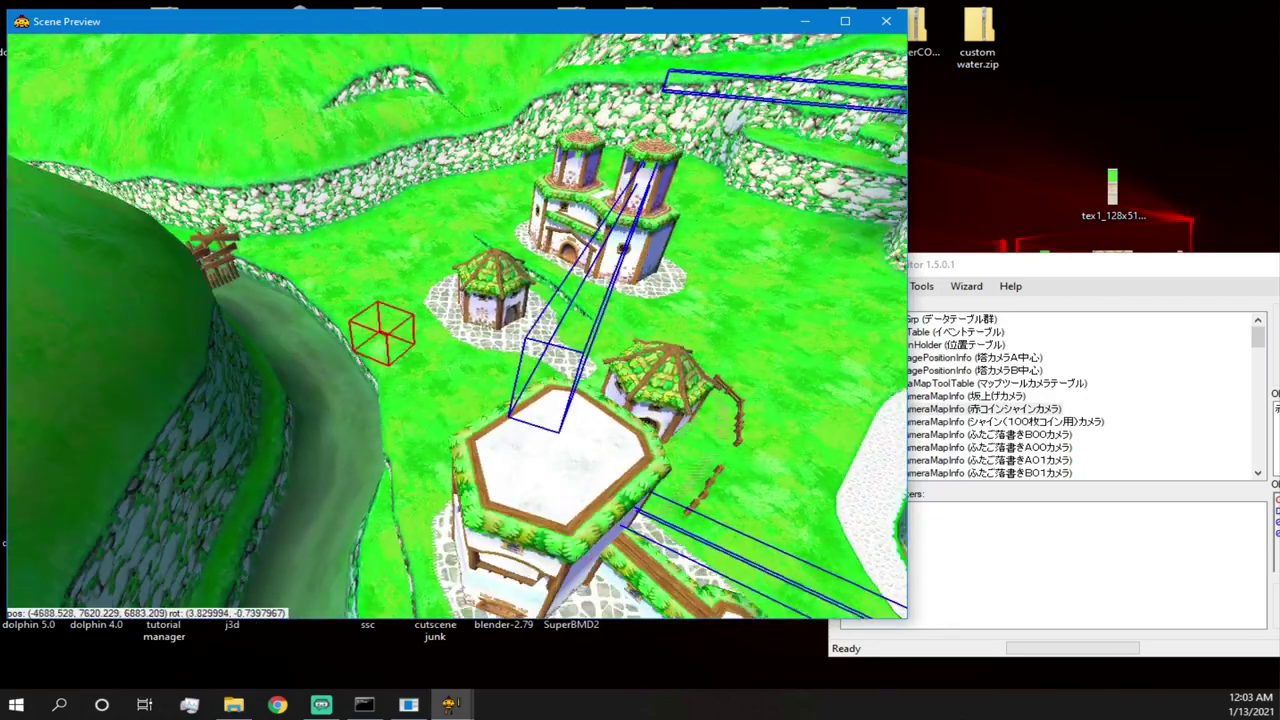
right_click_drag(485, 308, 466, 305)
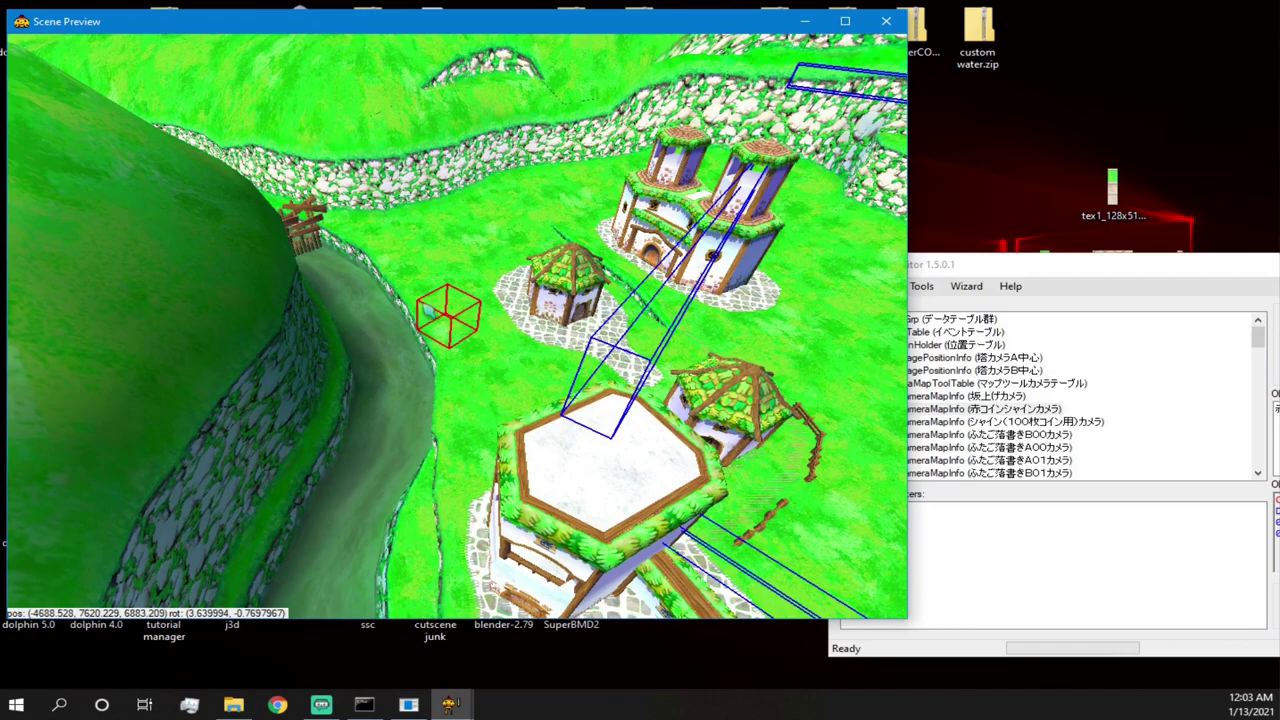
- Move the red coin Shine camera toward the octagonal brown-roofed house, to about X -896, Y 7205, Z 7355
left_click_drag(447, 305, 386, 308)
left_click(975, 268)
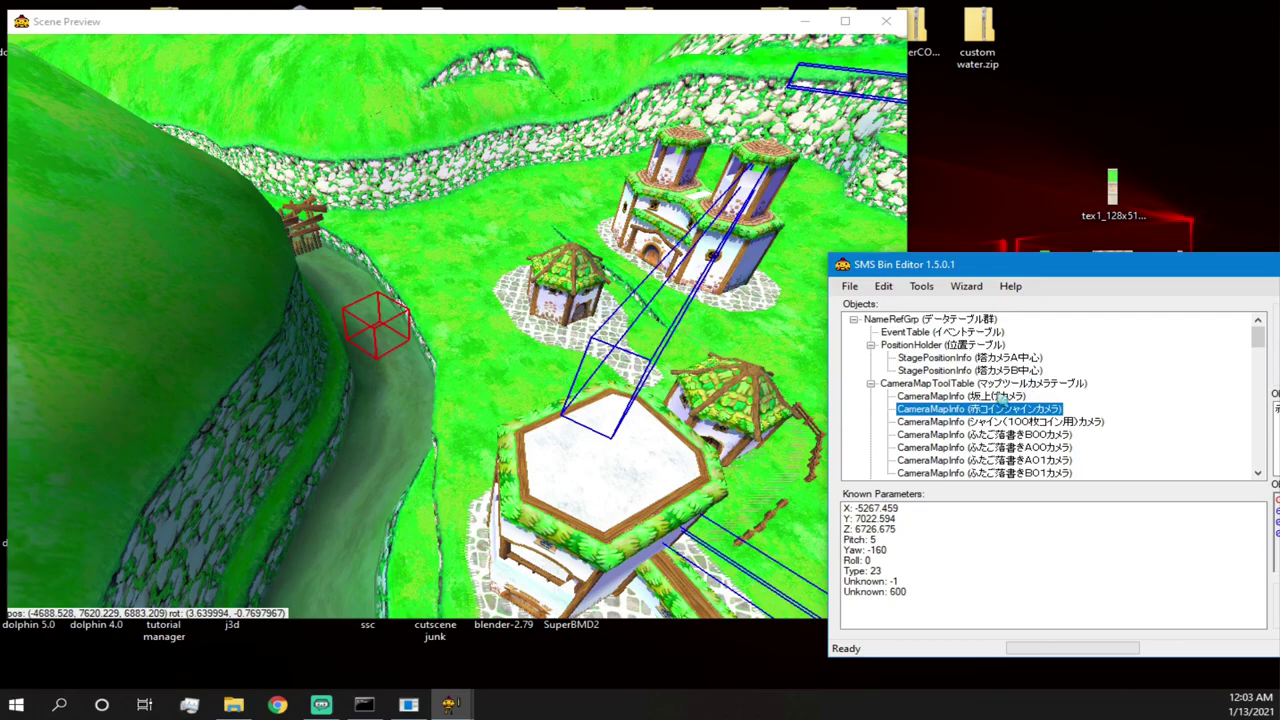
left_click(402, 328)
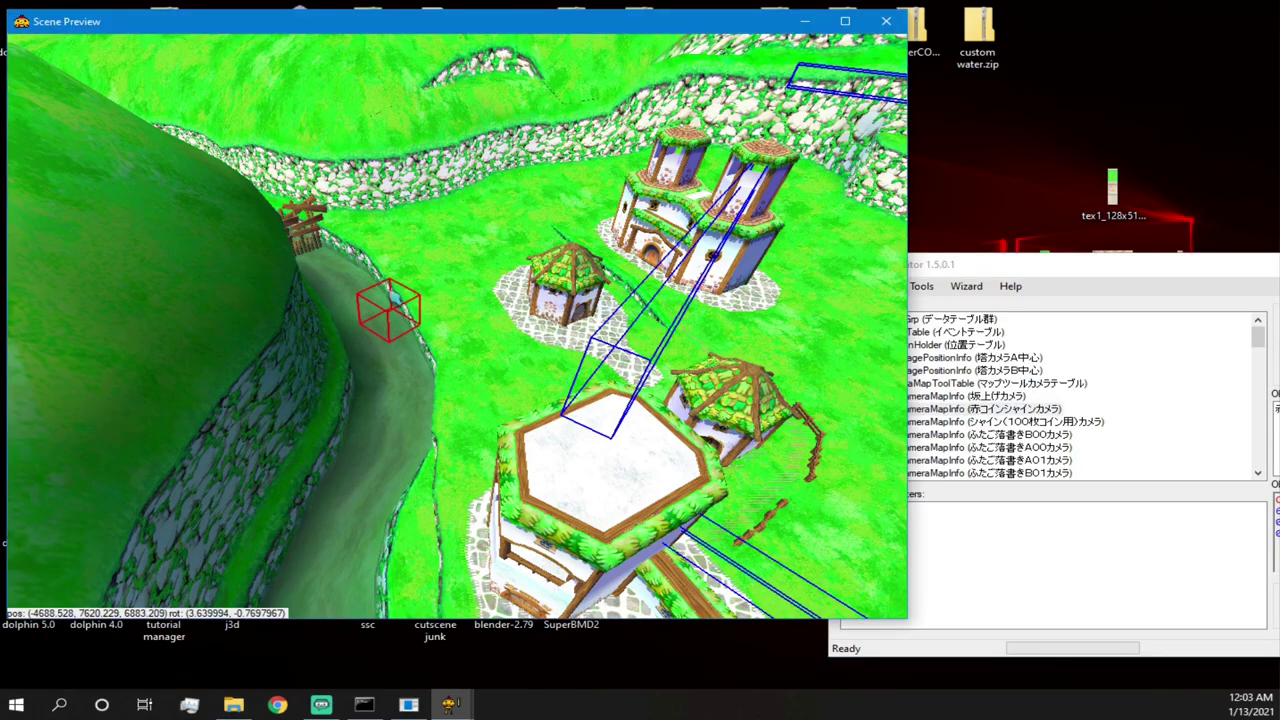
scroll(402, 320, "down", 6)
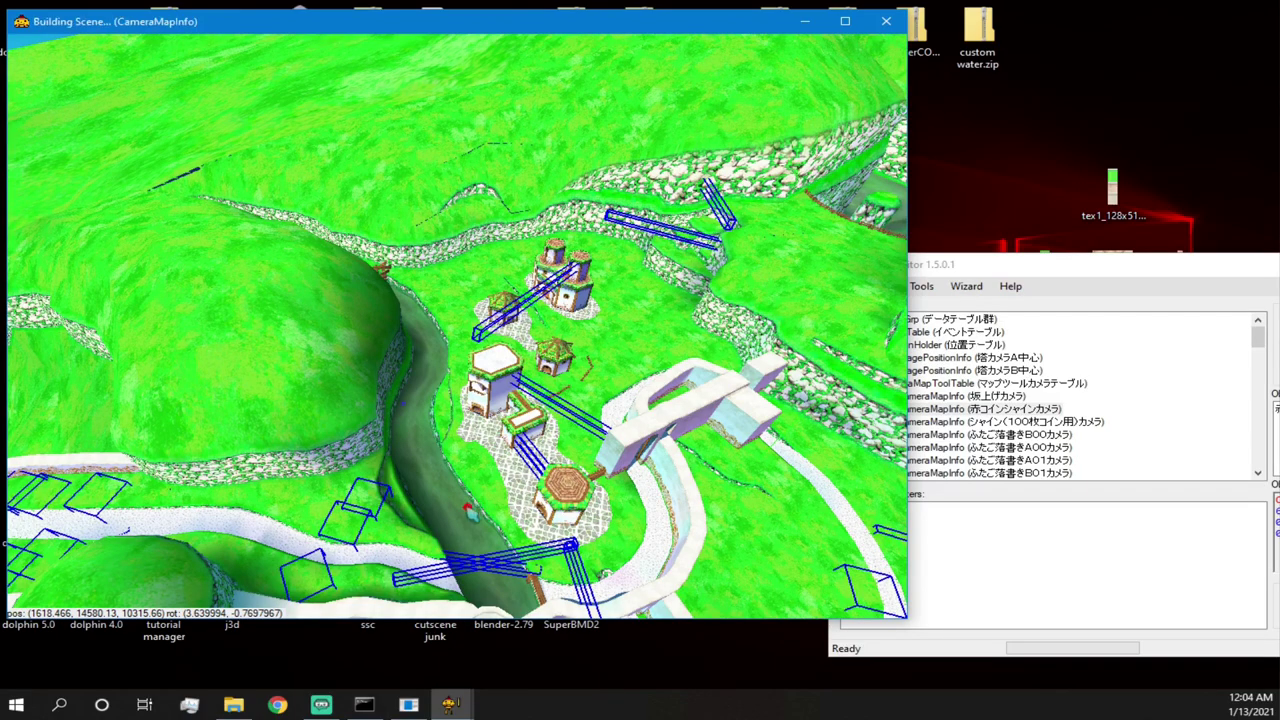
mouse_move(543, 481)
right_mouse_down()
mouse_move(570, 512)
mouse_move(578, 388)
mouse_move(572, 464)
mouse_move(554, 476)
right_mouse_up()
key("w")
left_click(970, 268)
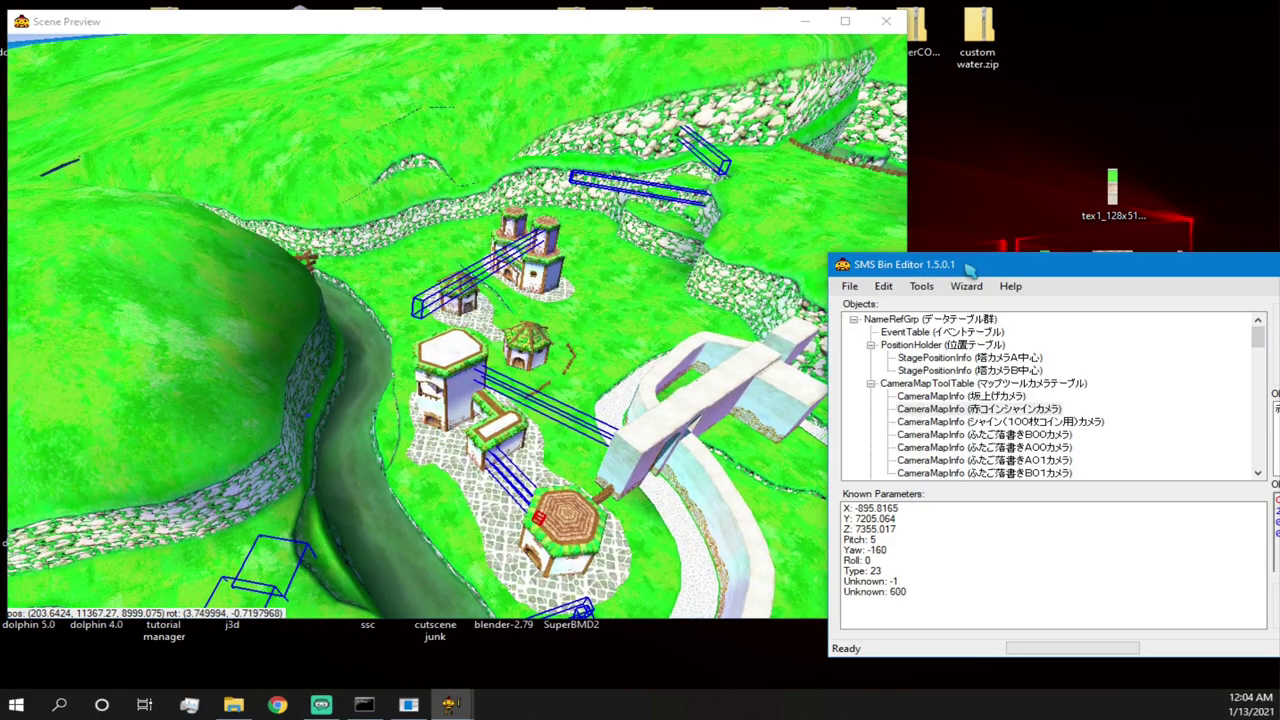
- Save the edited table bin of bianco3.arc
left_click(849, 286)
left_click(858, 342)
left_click(851, 287)
left_click(866, 342)
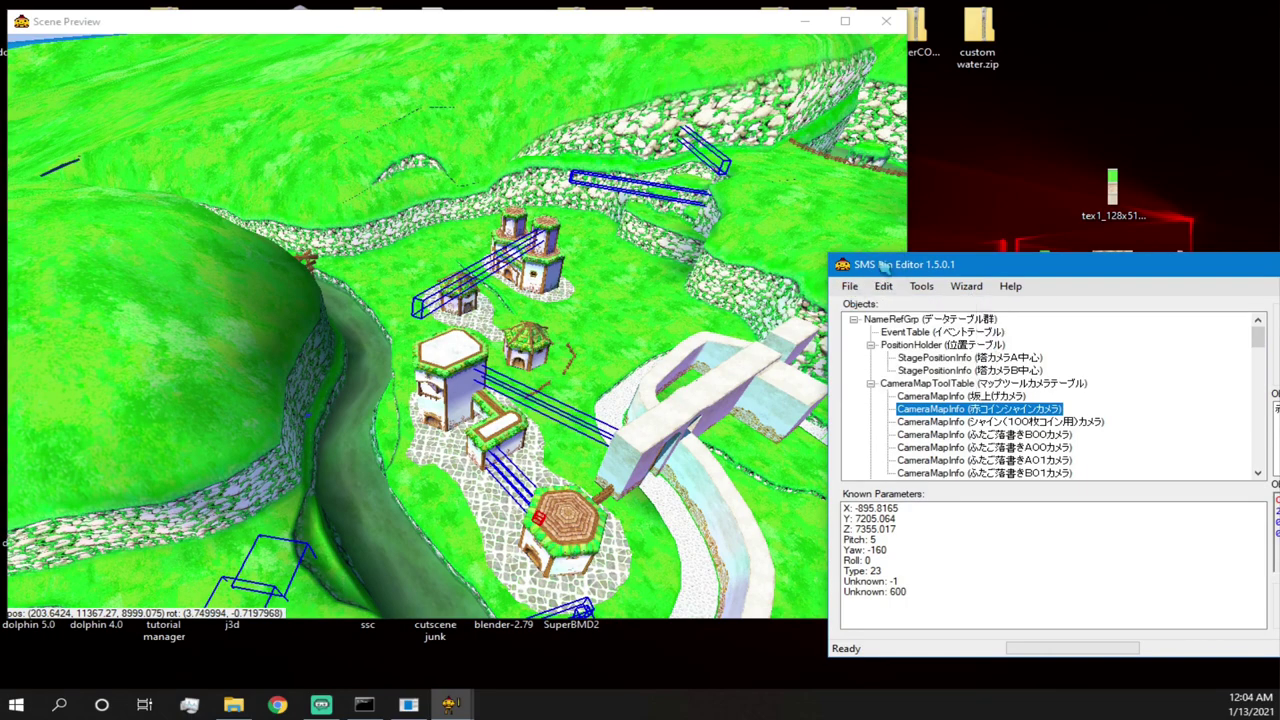
- Select the wire area between the tall white-roofed house and the stone wall and inspect its parameters
right_click_drag(640, 260, 651, 287)
left_click(978, 268)
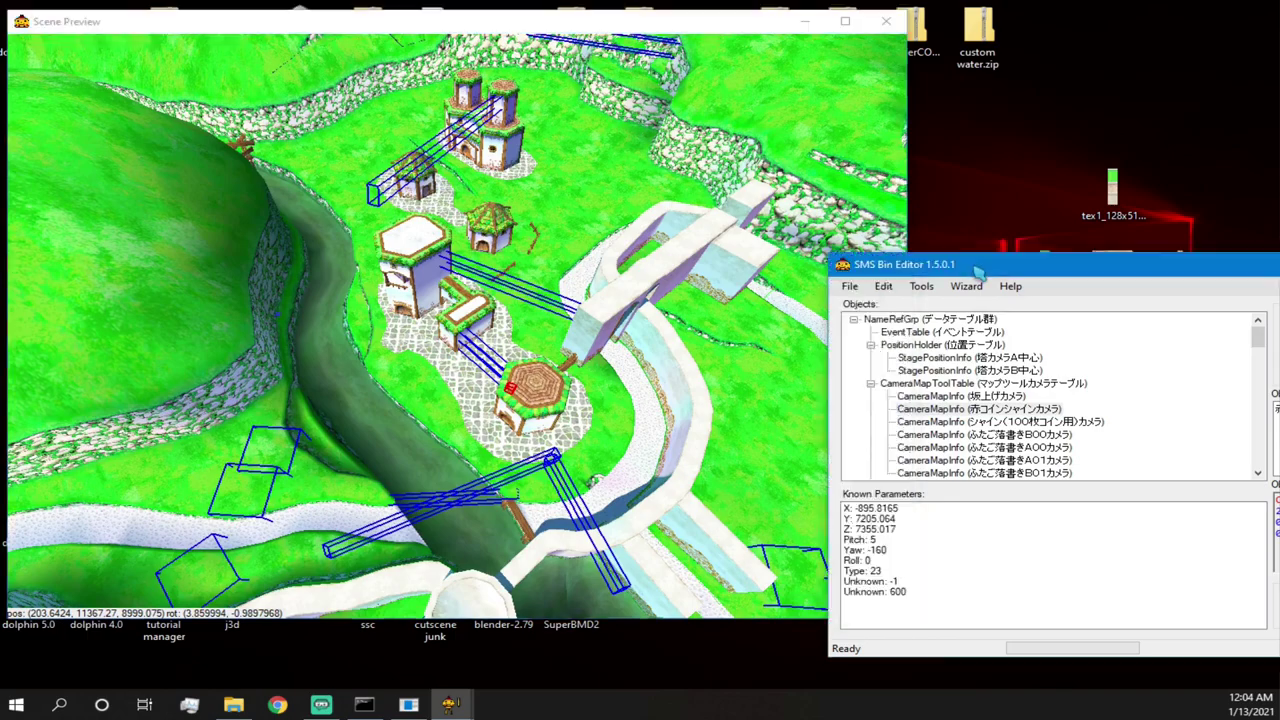
left_click(851, 287)
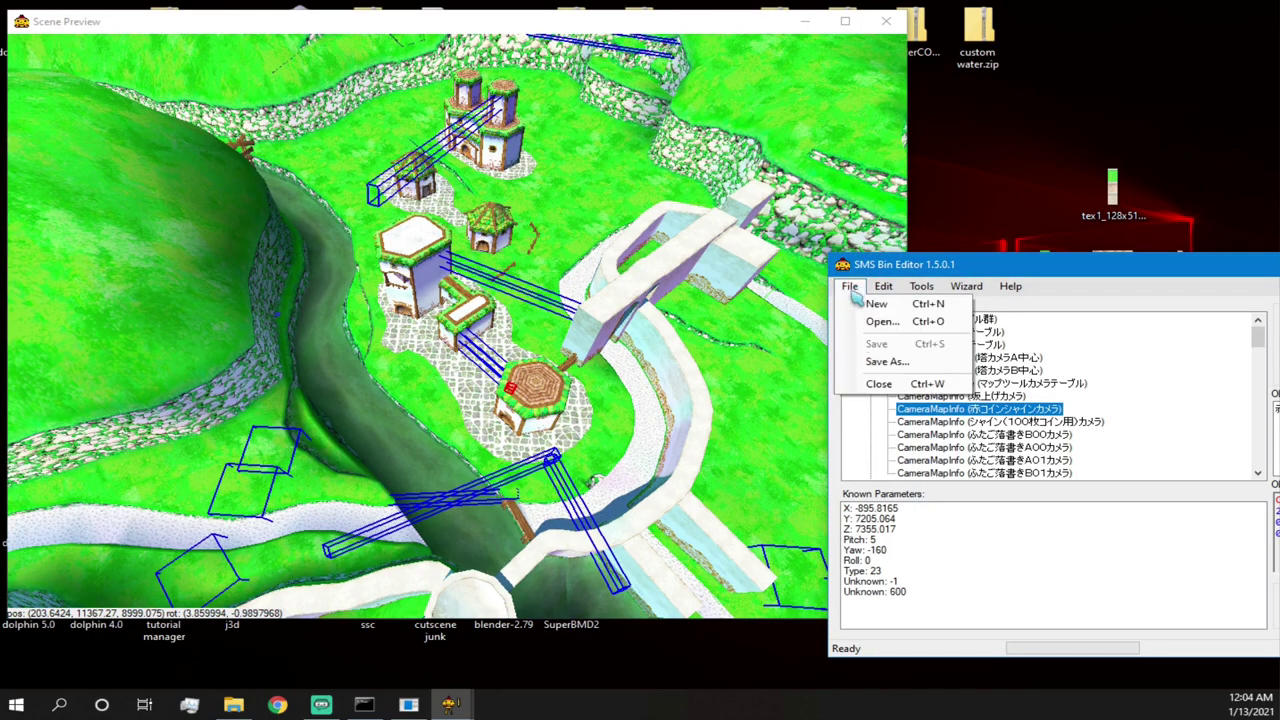
left_click(552, 310)
left_click(530, 300)
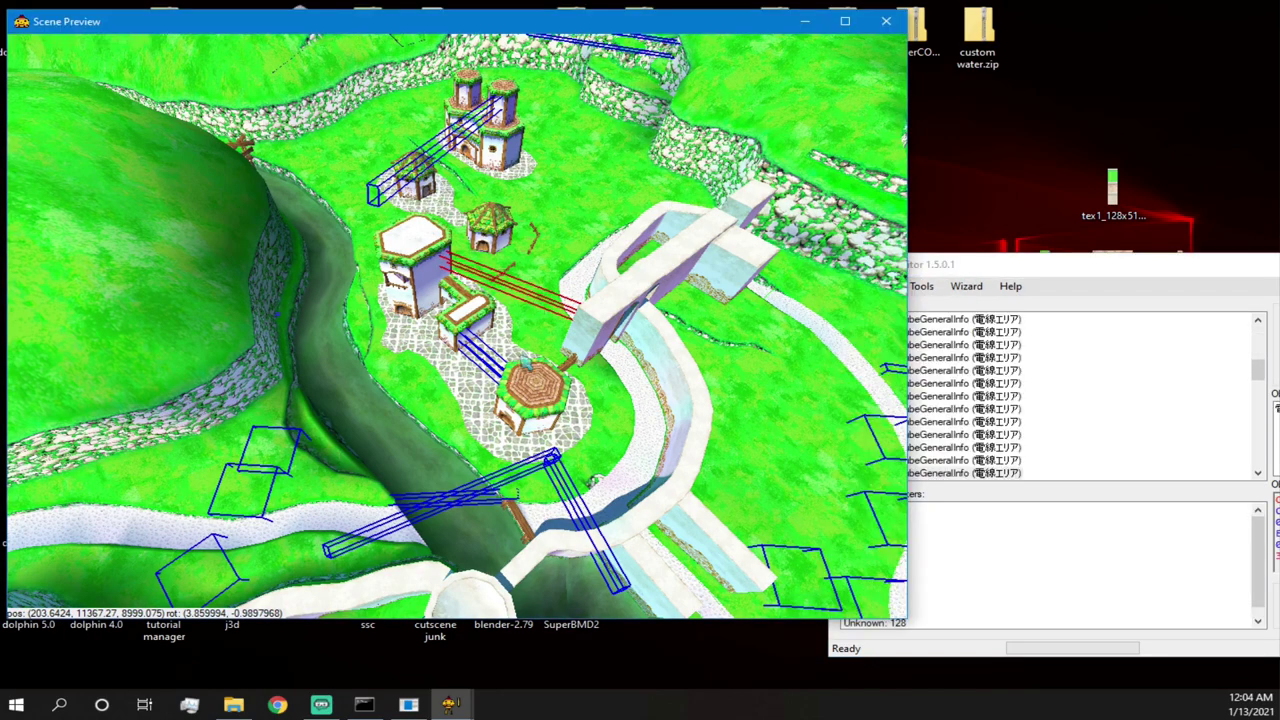
left_click(972, 268)
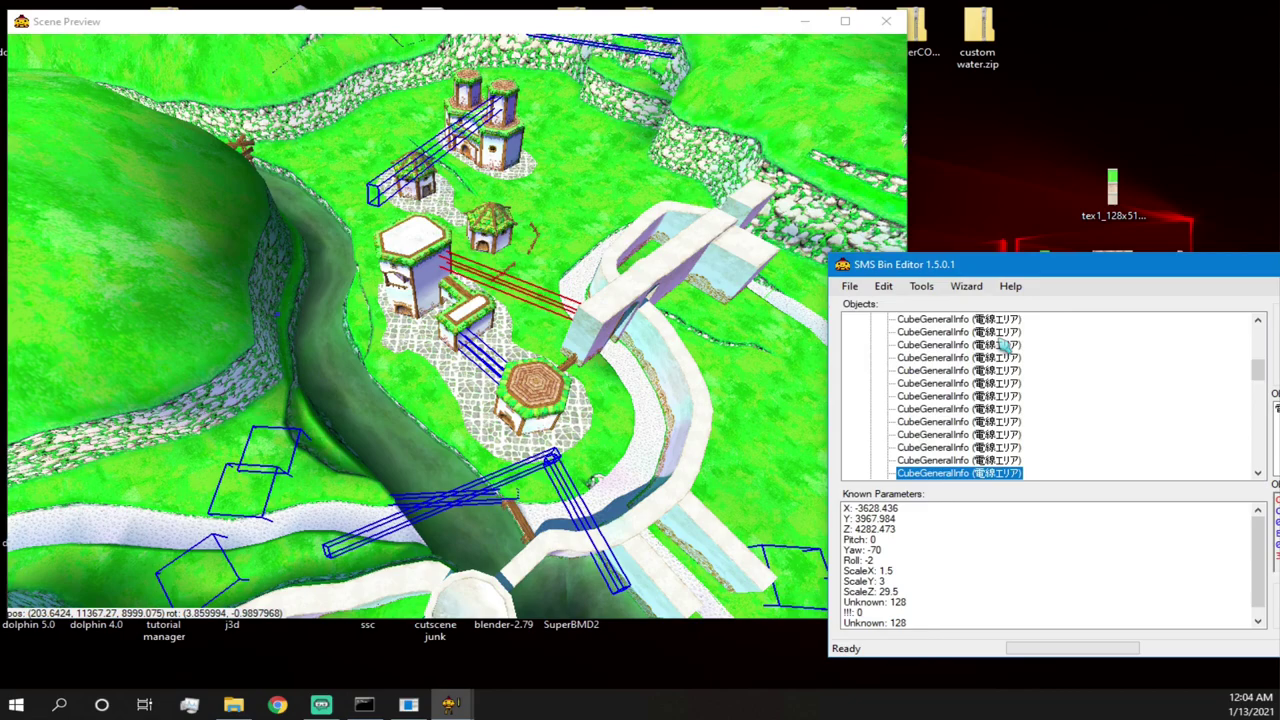
right_click(971, 475)
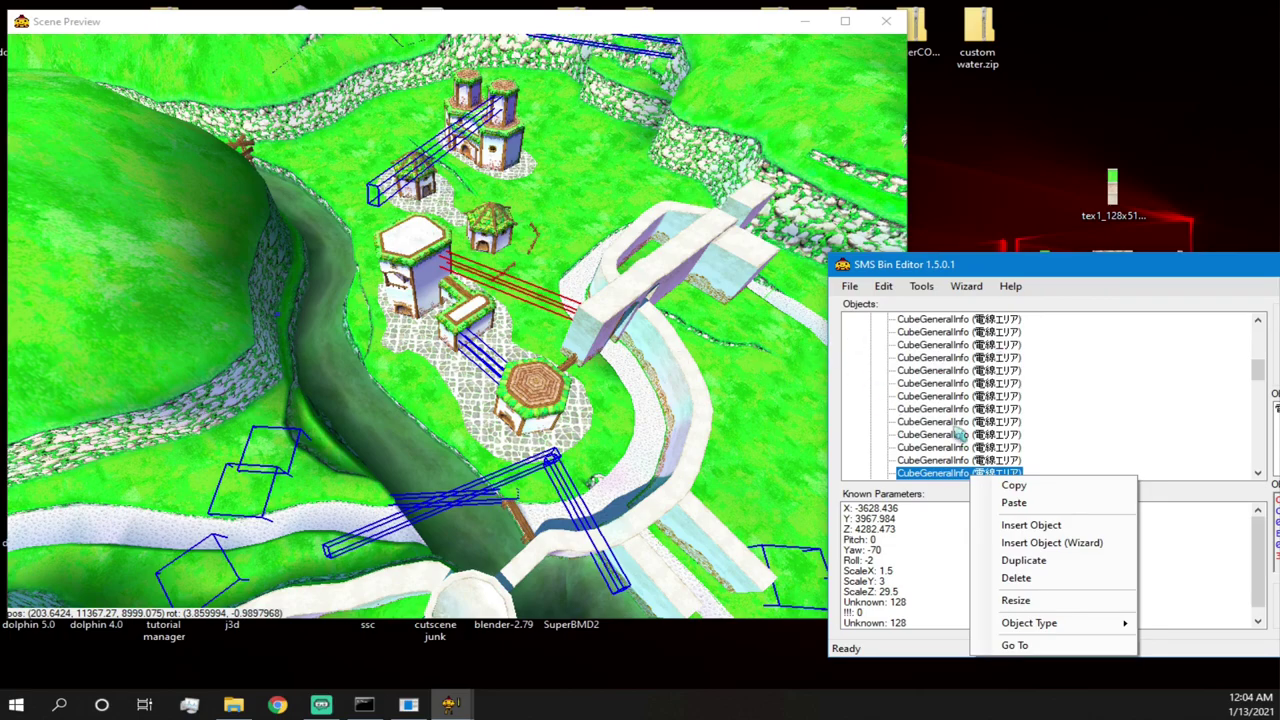
left_click(965, 472)
right_click(955, 477)
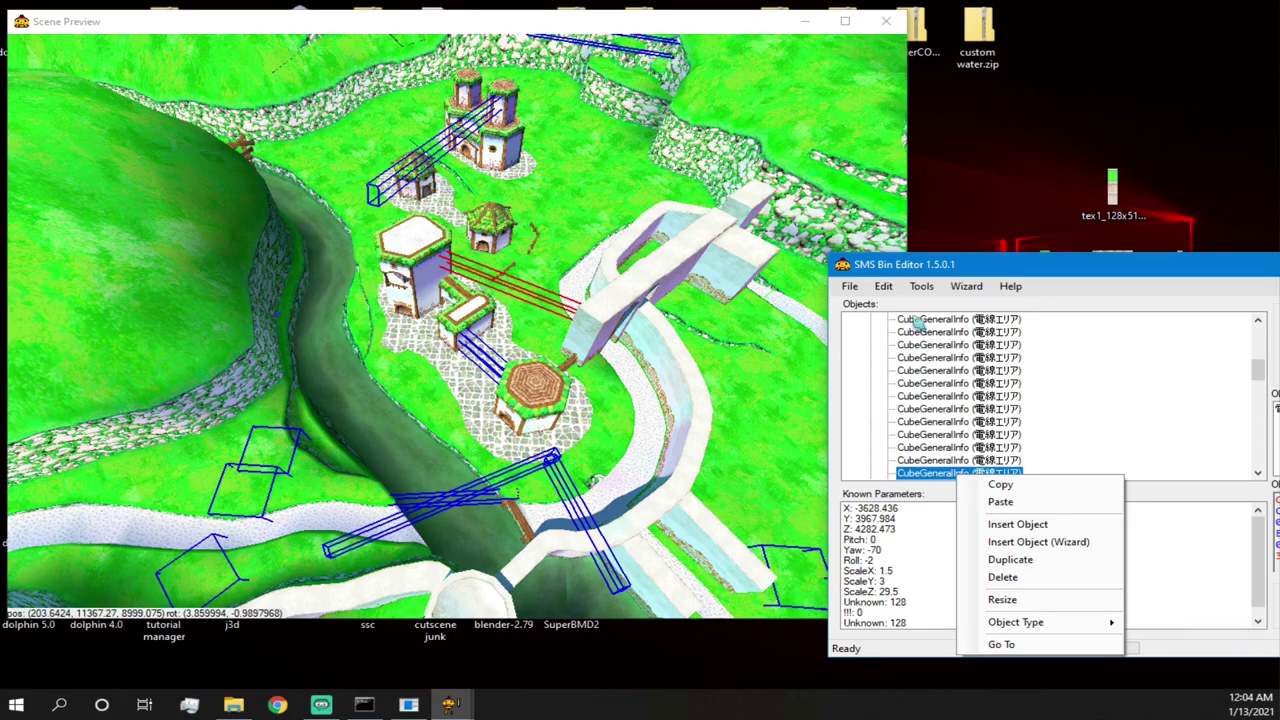
left_click(972, 285)
left_click(850, 287)
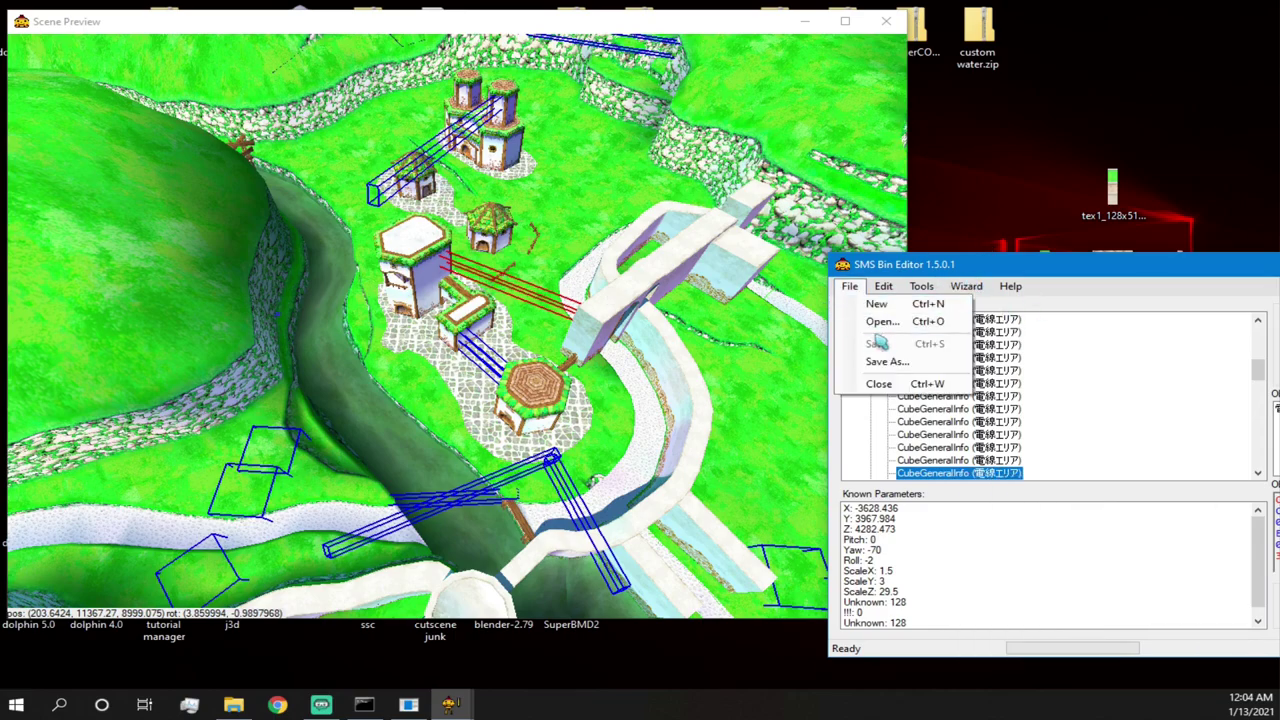
left_click(838, 288)
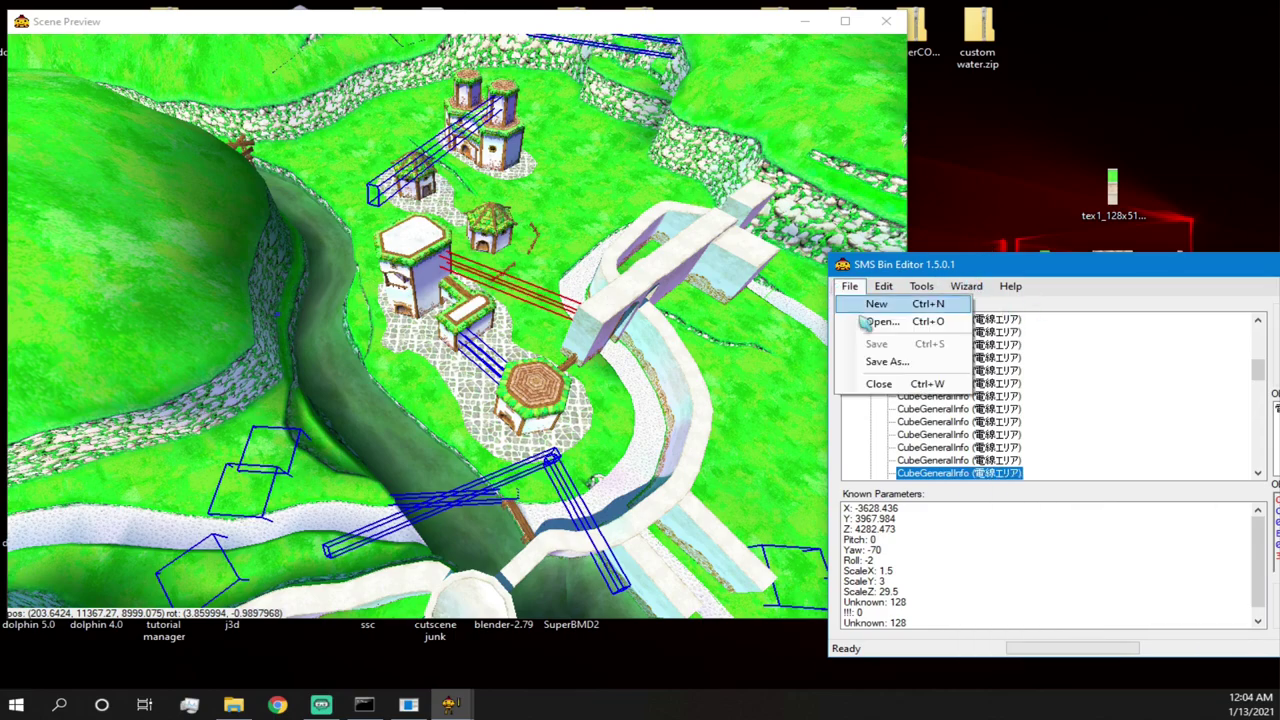
left_click(933, 283)
left_click_drag(938, 266, 590, 238)
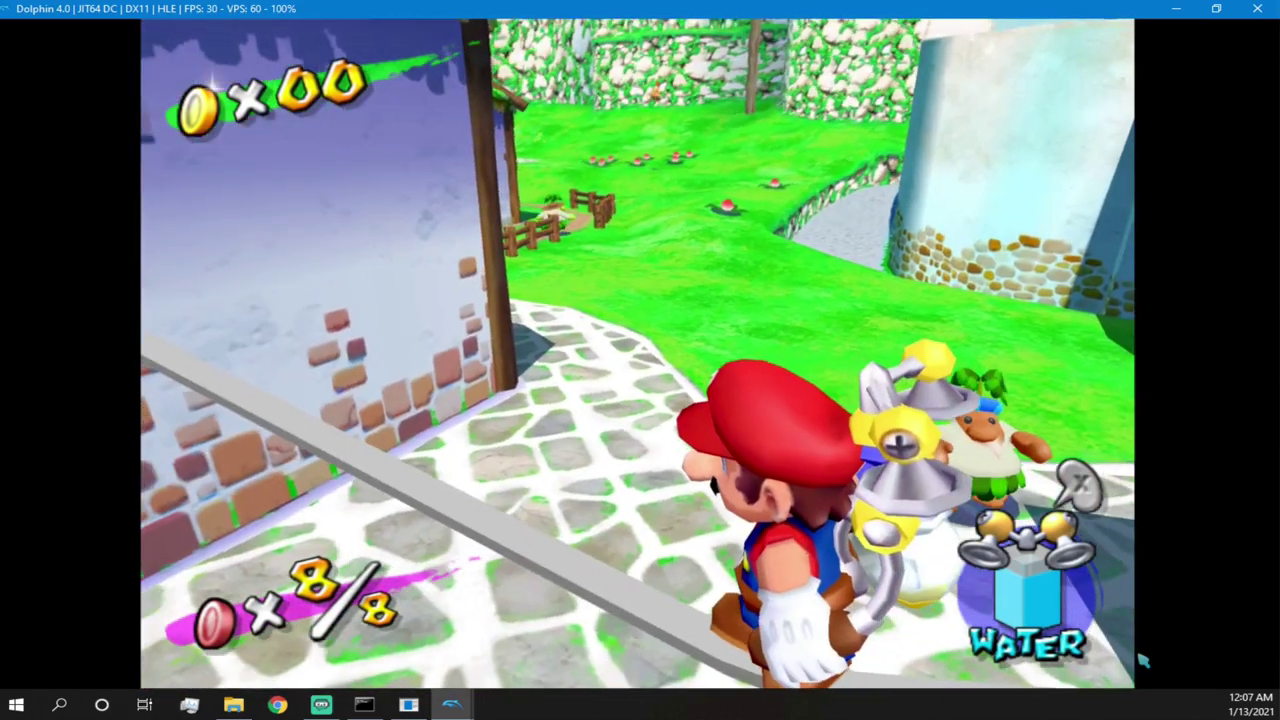
- Exit the running game in Dolphin and open the scene bin of mamma0.arc from the SMS Project Manager
key("Escape")
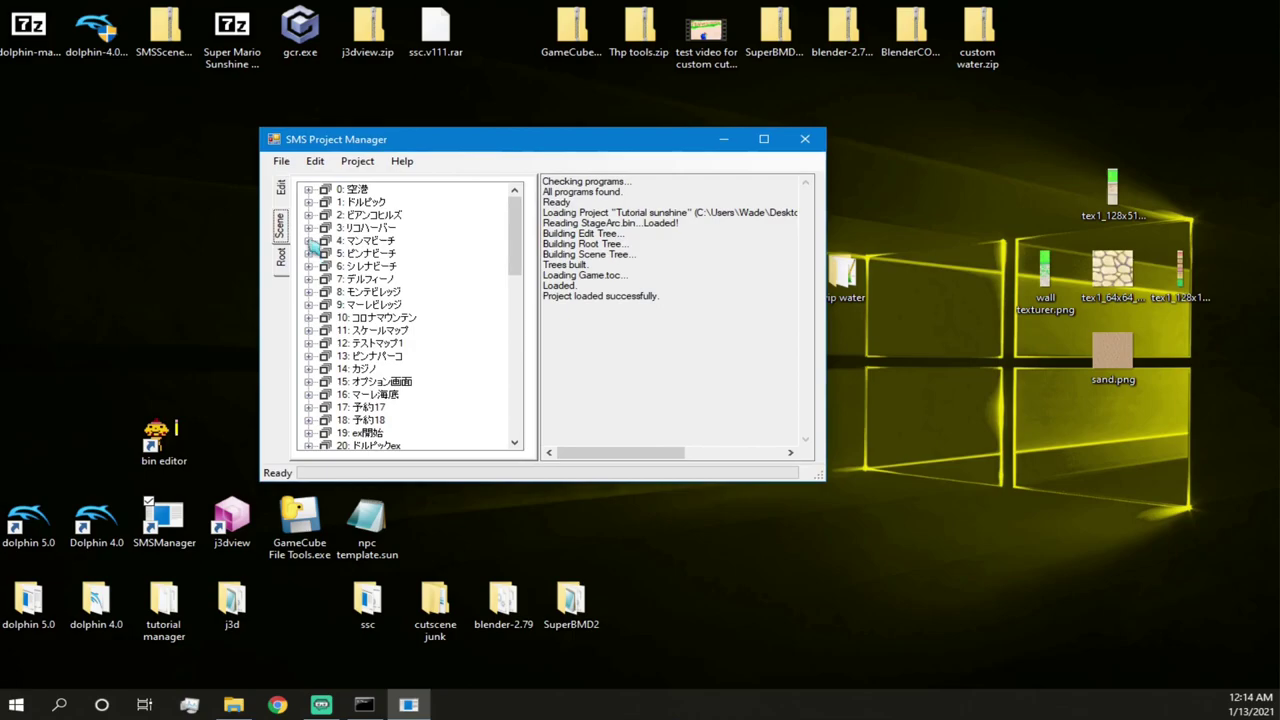
left_click(311, 241)
left_click(311, 241)
left_click(311, 241)
left_click(362, 255)
right_click(362, 255)
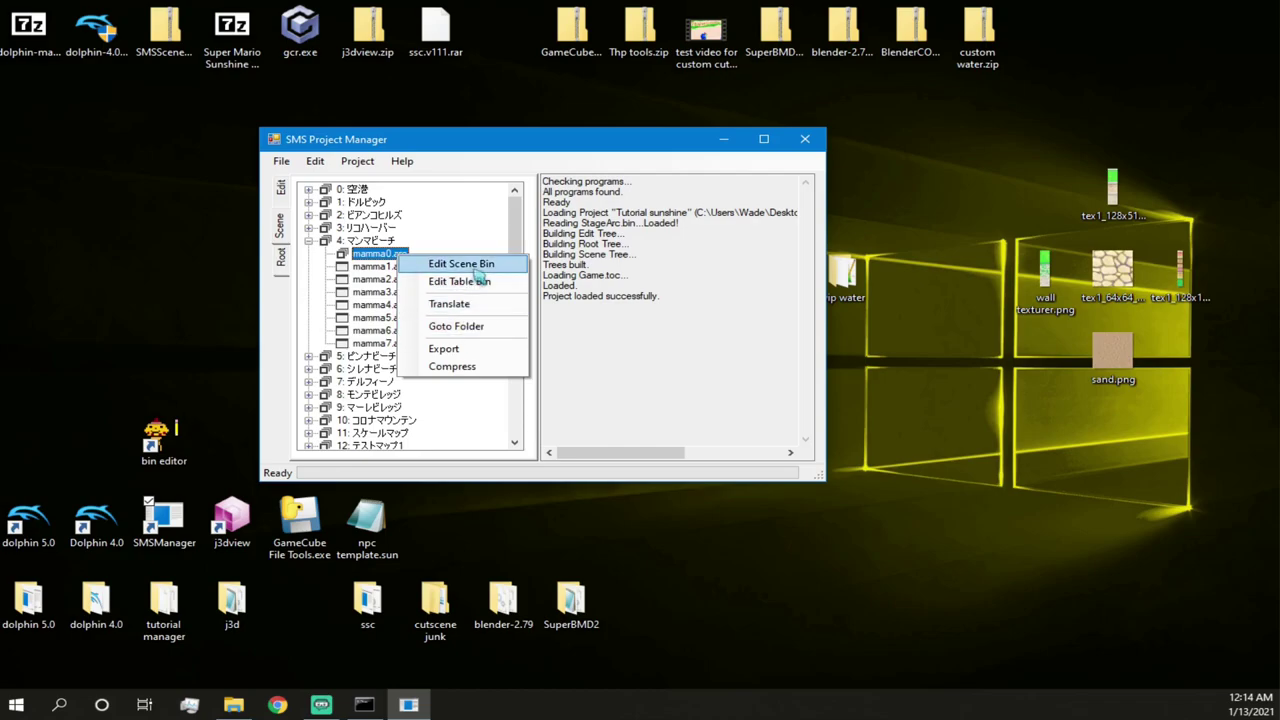
left_click(474, 268)
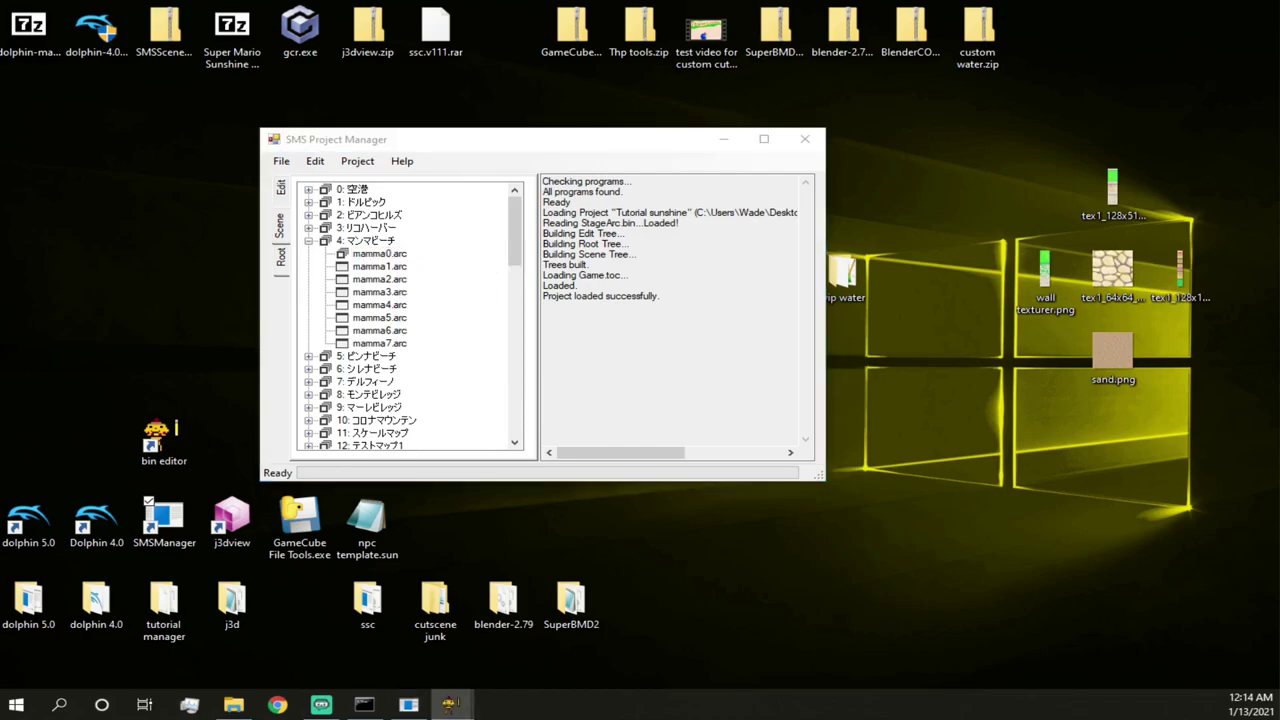
- Move the project list out of the way and turn the scene preview toward the level's grassy terrain
left_click_drag(638, 140, 1102, 291)
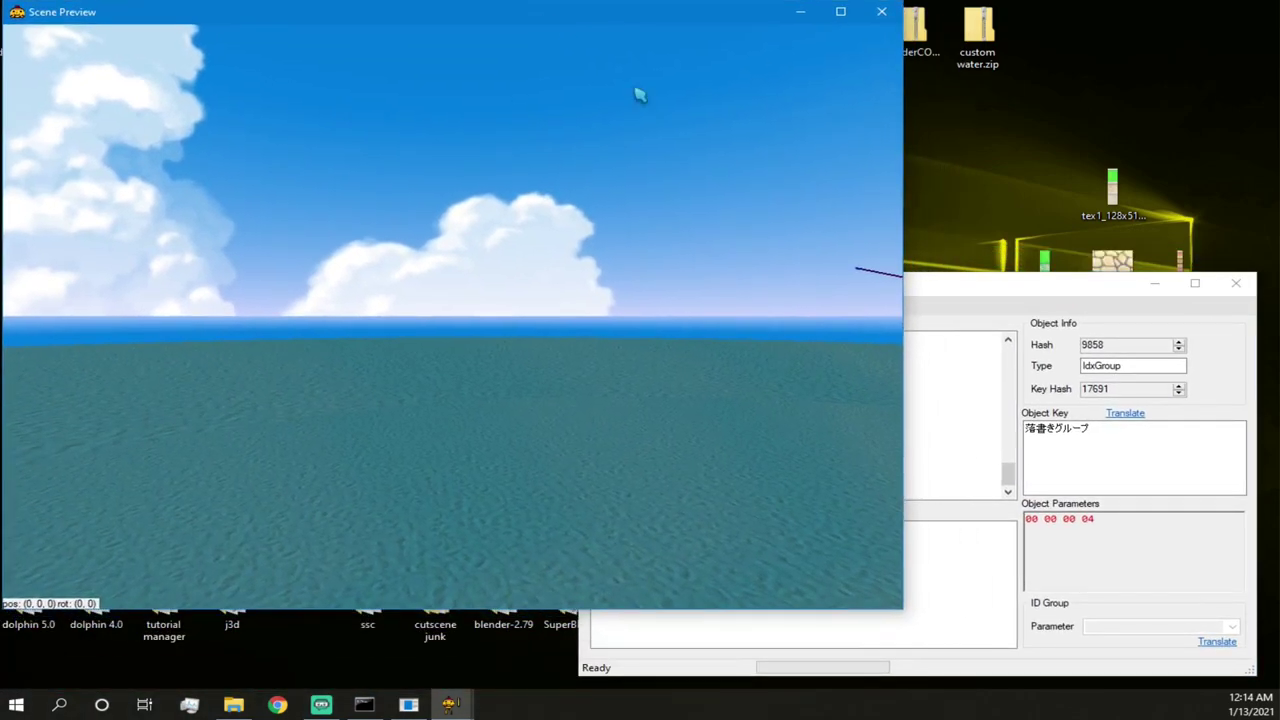
left_click(943, 286)
left_click(580, 243)
left_click_drag(580, 243, 623, 257)
- Open the Intro Editor from the bin editor's camera editing tools
left_click(971, 292)
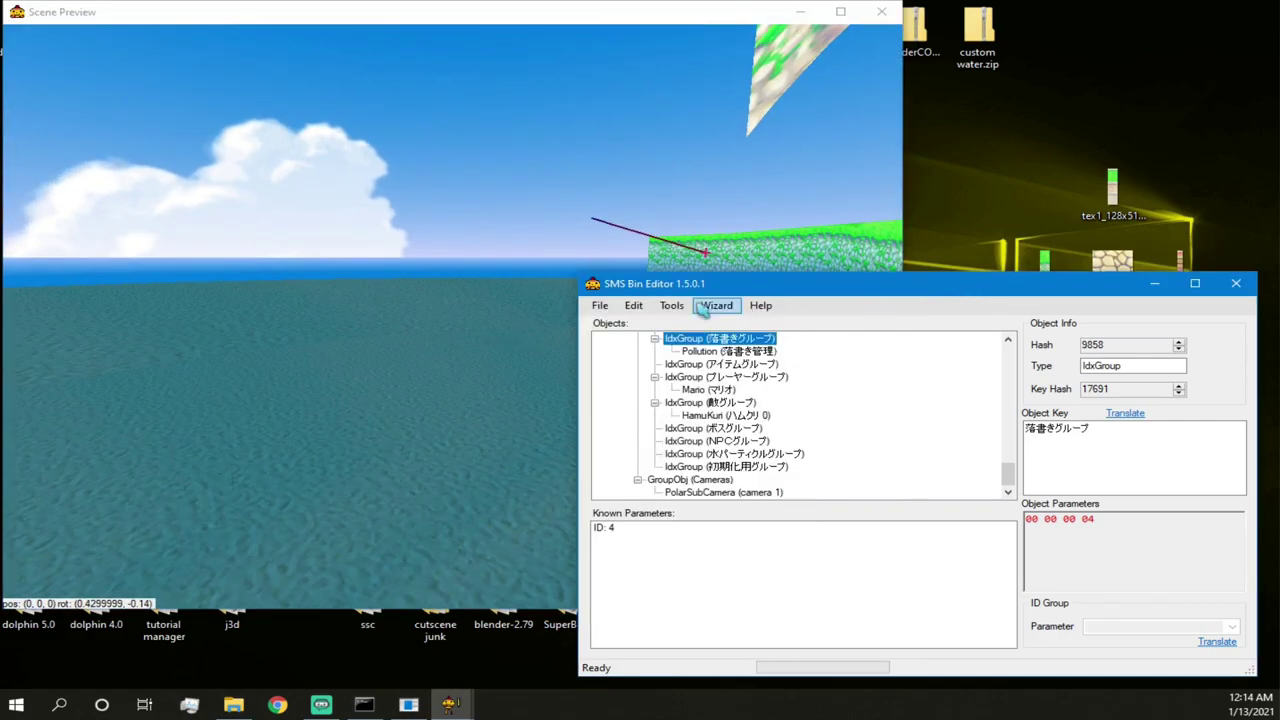
left_click(671, 305)
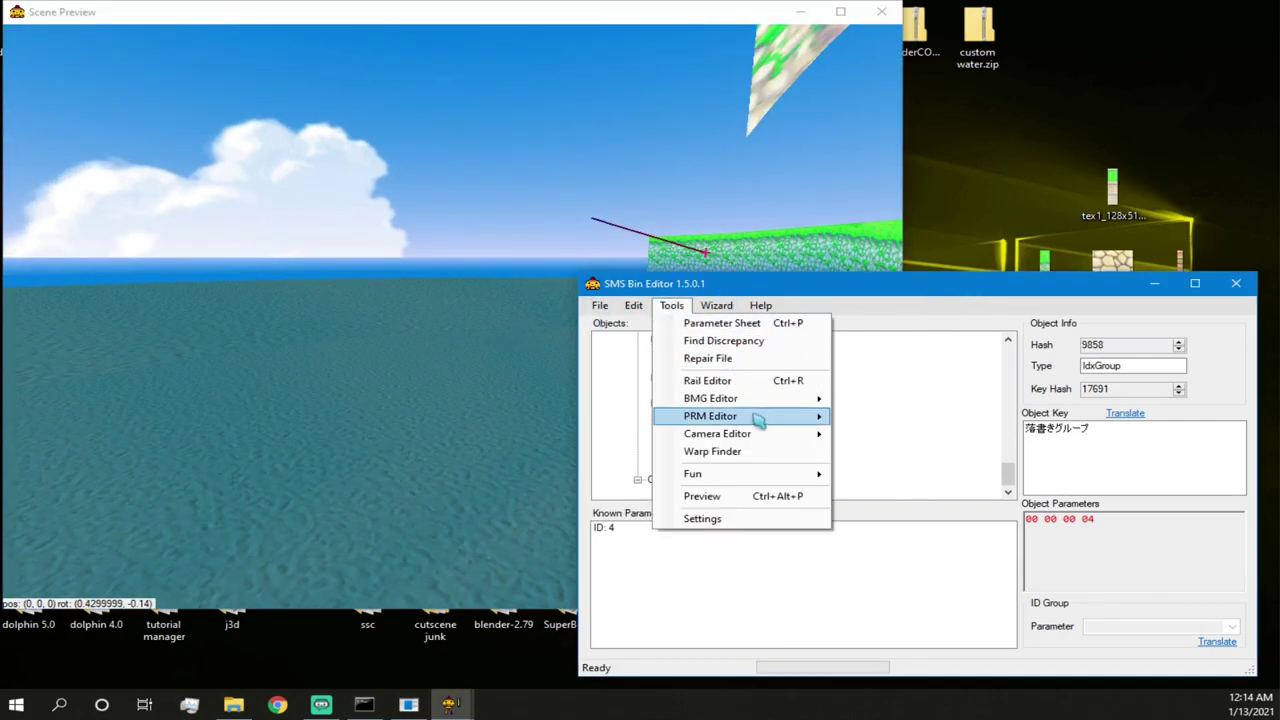
mouse_move(751, 436)
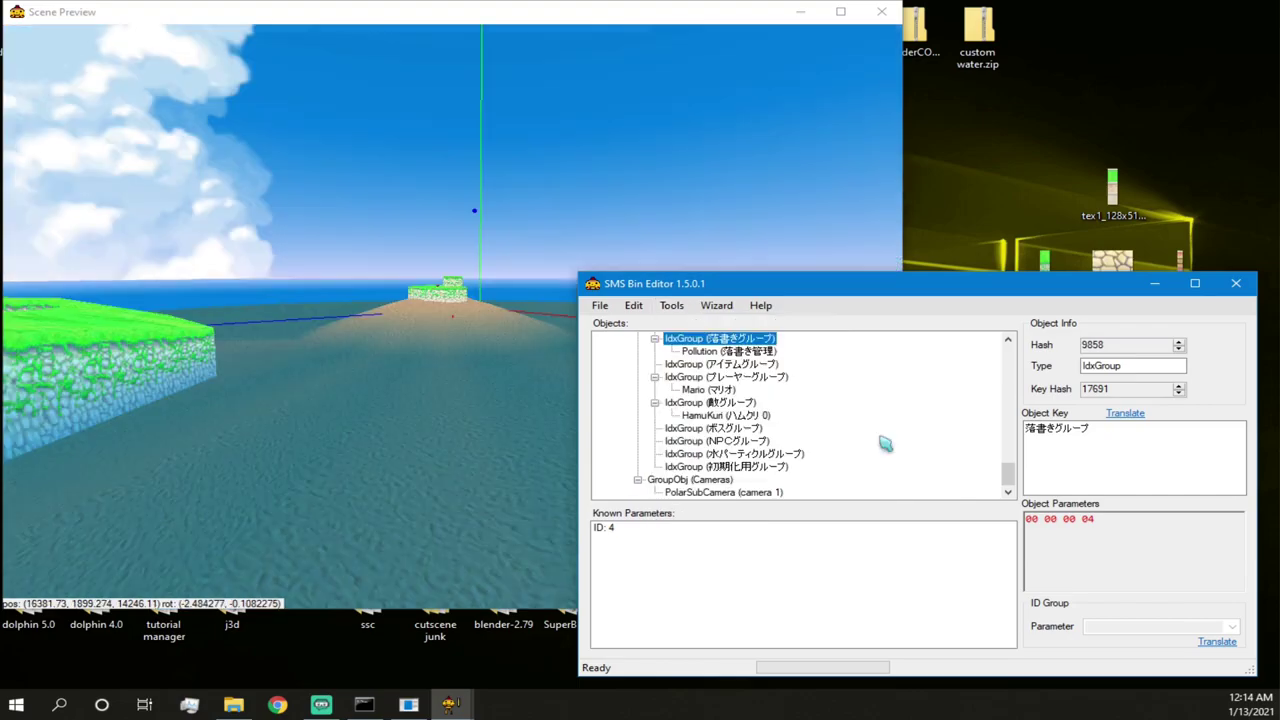
left_click(880, 452)
left_click_drag(662, 290, 926, 294)
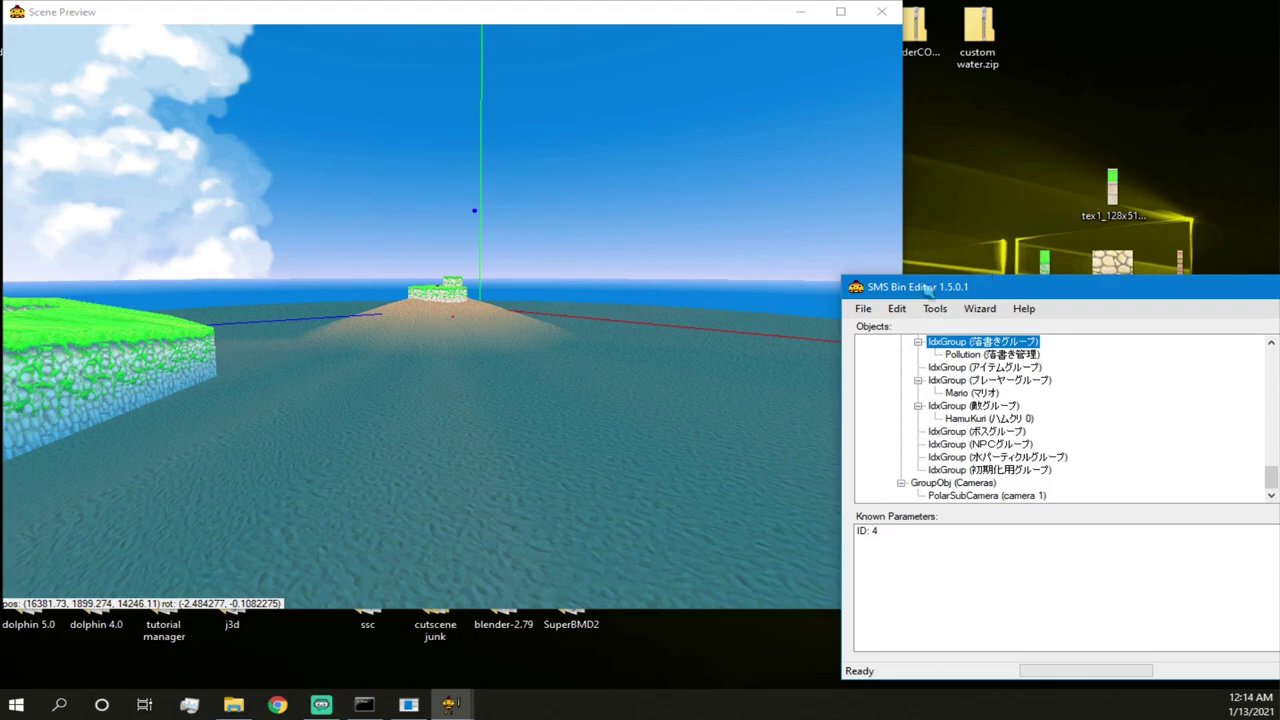
left_click_drag(928, 293, 485, 286)
left_click(449, 306)
left_click(449, 306)
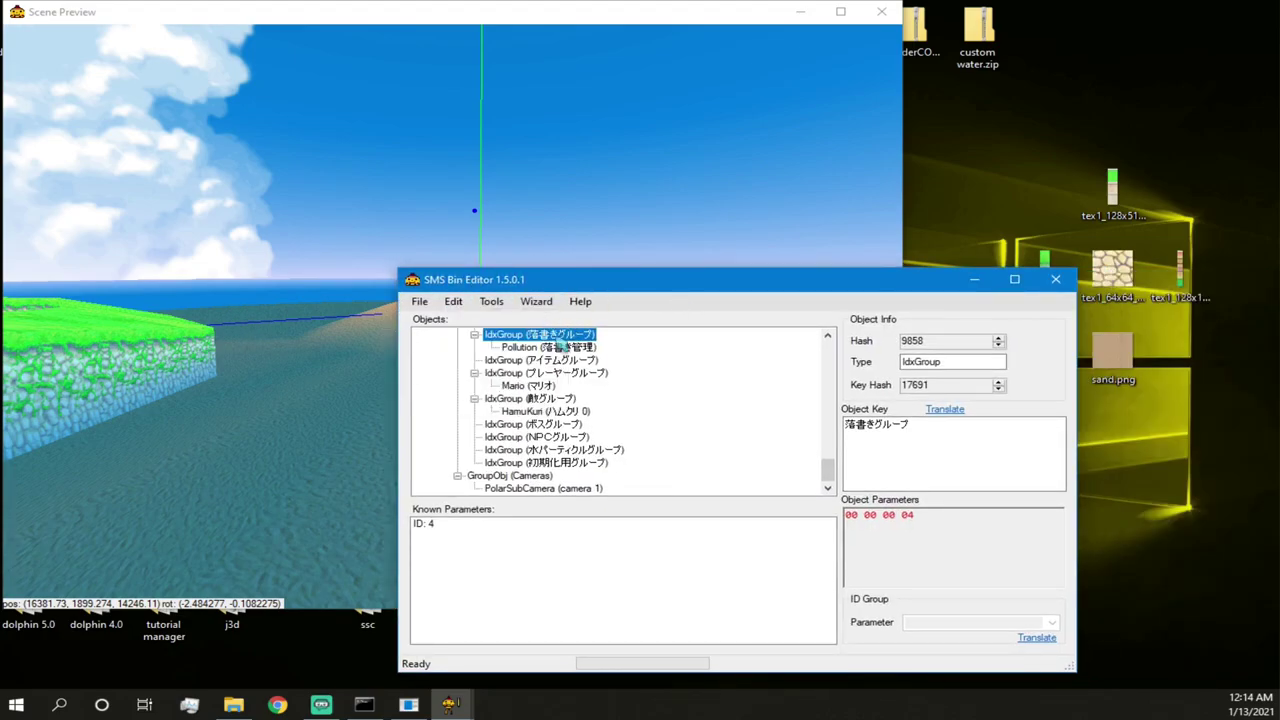
left_click(449, 306)
mouse_move(491, 301)
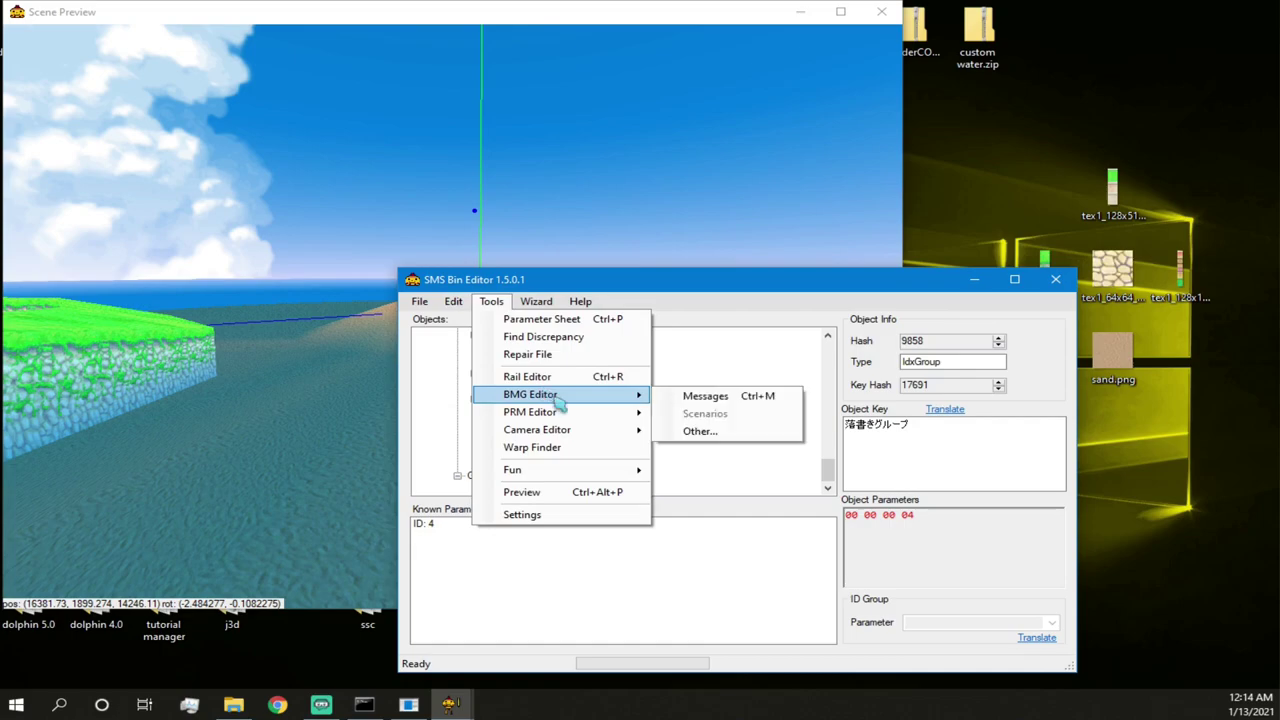
mouse_move(560, 429)
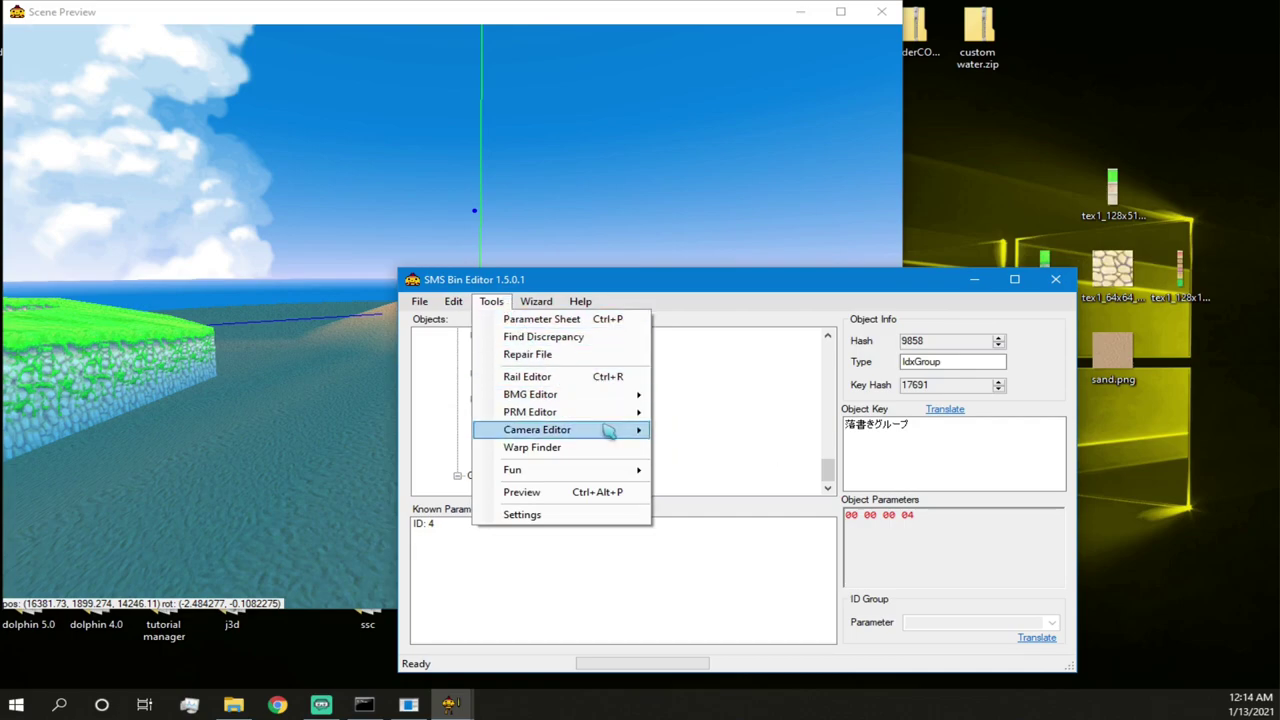
left_click(720, 452)
- Clear the scene preview and fly over the level to view the HamuKuri enemy on the small grassy island
left_click_drag(562, 288, 877, 310)
right_click_drag(624, 298, 390, 230)
key("s")
key("Down")
key("Left")
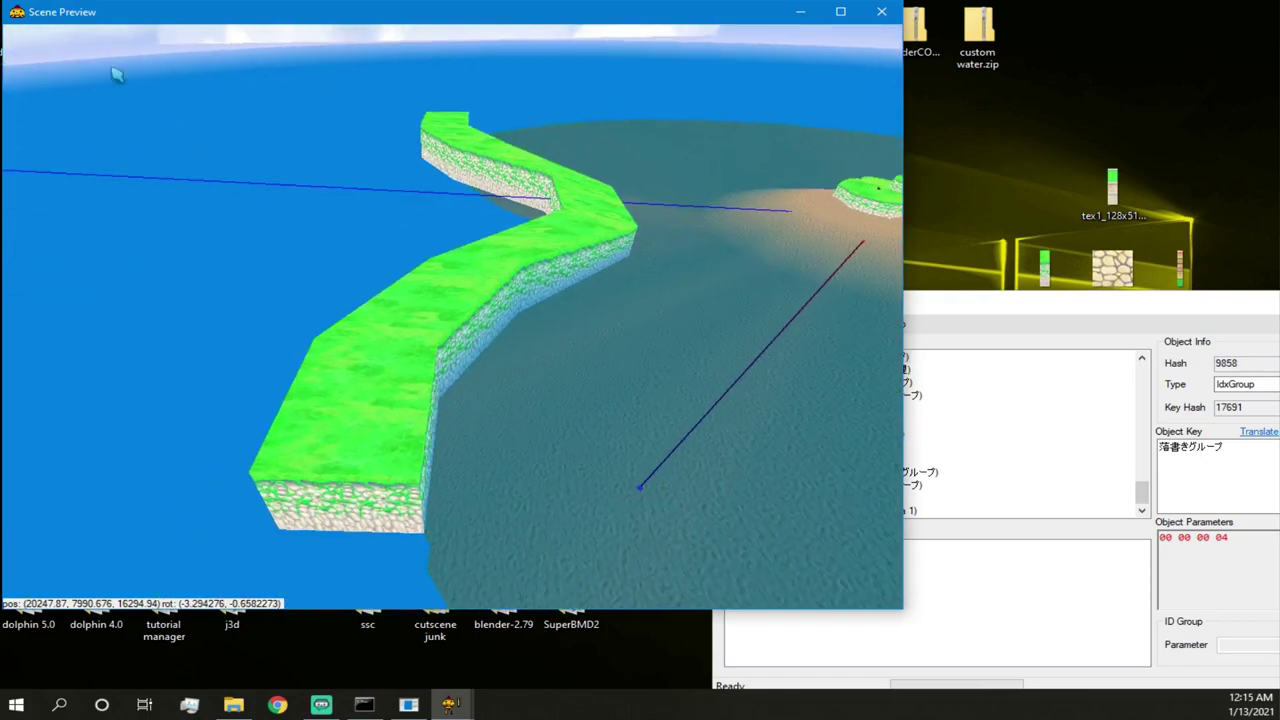
key("w")
right_click_drag(569, 182, 615, 163)
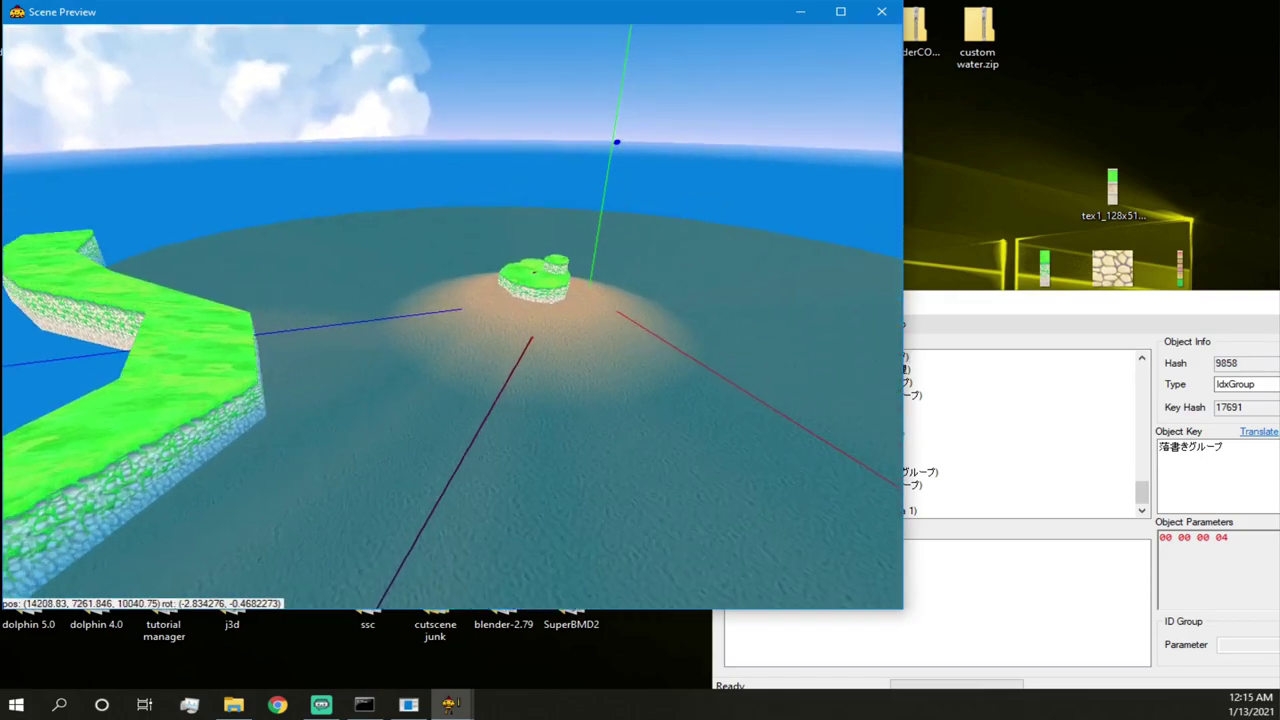
key("w")
key("d")
key("Down")
key("Left")
key("w")
key("d")
right_click_drag(498, 291, 451, 309)
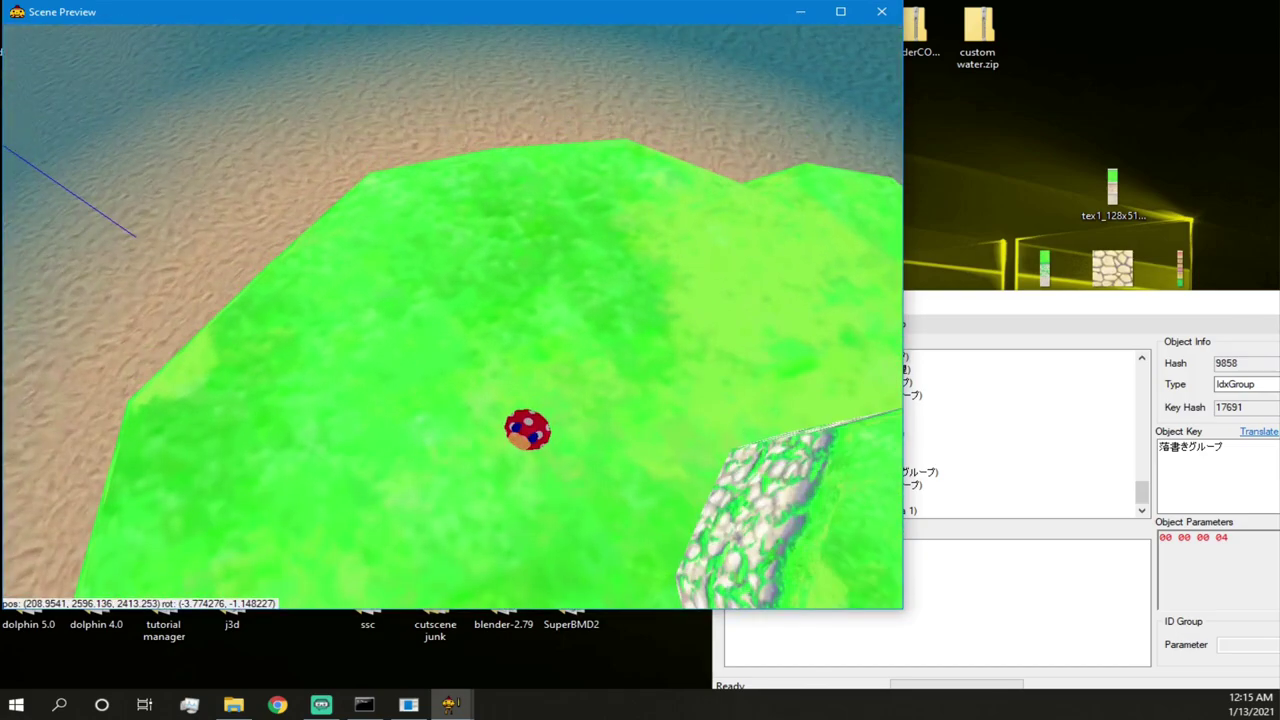
- Bring up the Intro Editor, load an existing intro and look through its timeline
key("alt+Tab")
left_click_drag(836, 245, 985, 124)
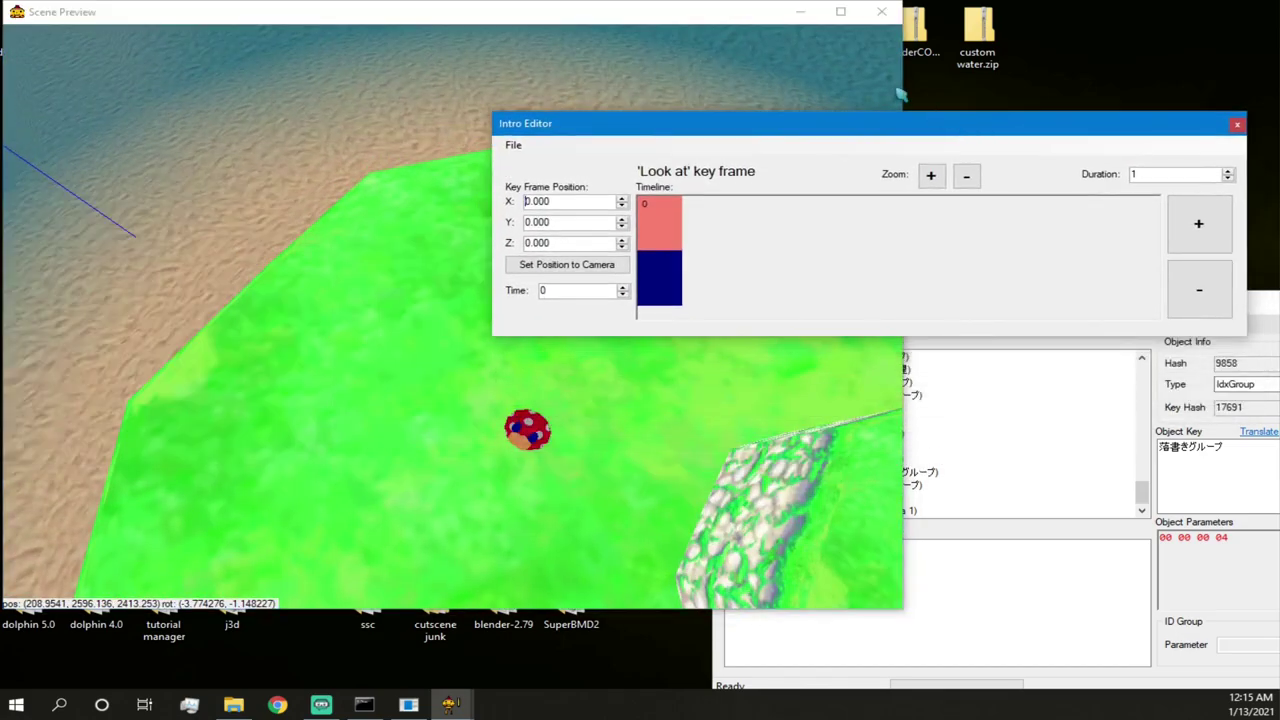
left_click(512, 148)
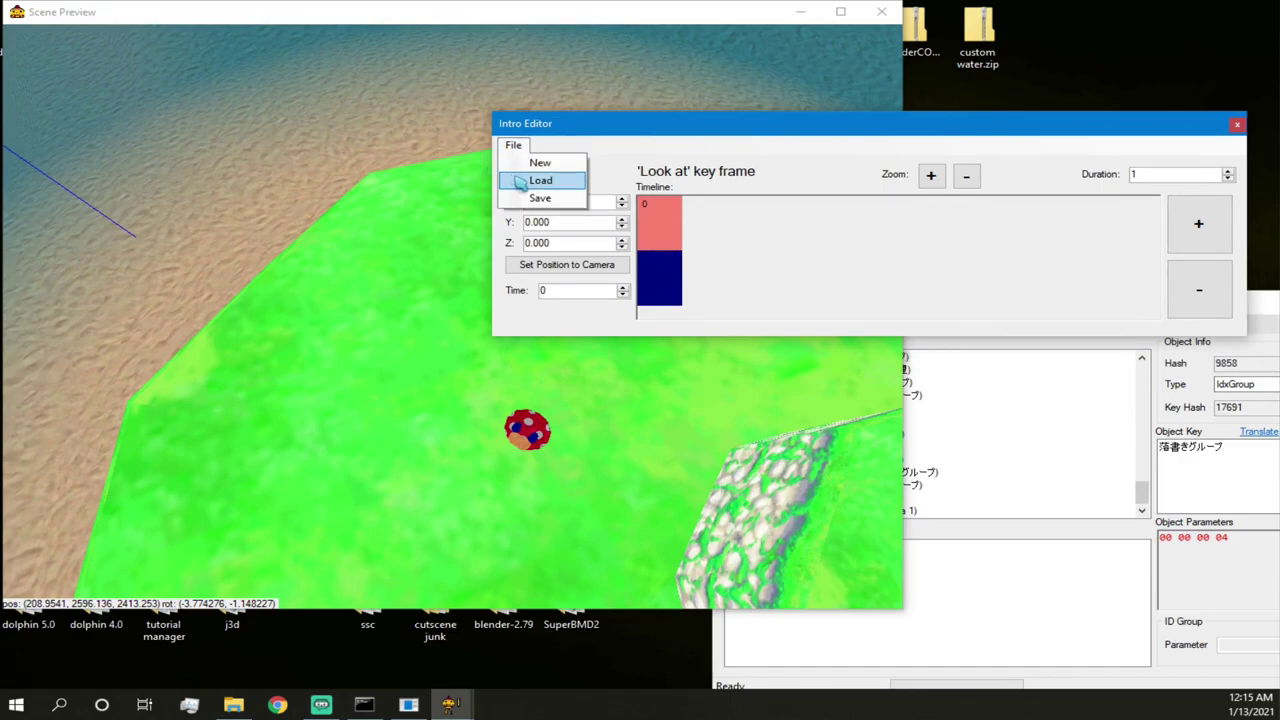
left_click(540, 180)
scroll(814, 230, "right", 10)
scroll(857, 273, "right", 15)
scroll(817, 263, "left", 5)
scroll(810, 237, "left", 20)
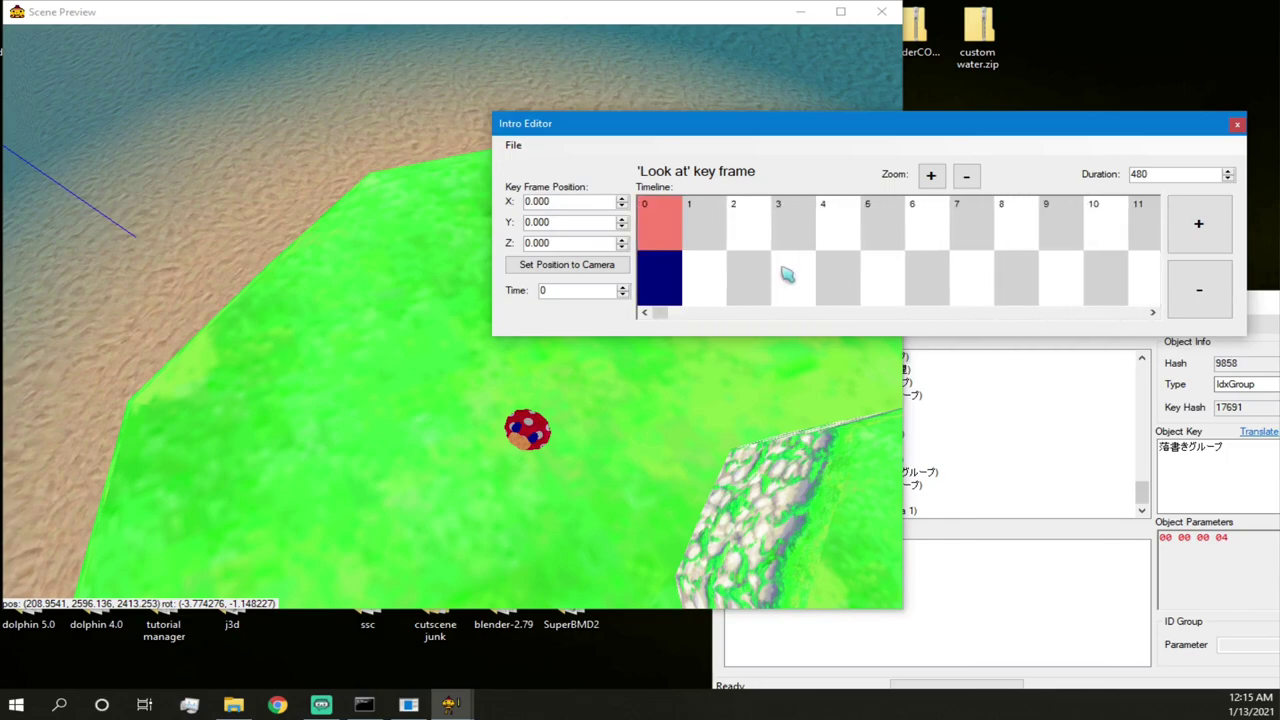
- Create a new intro and set its duration to 500
left_click(513, 145)
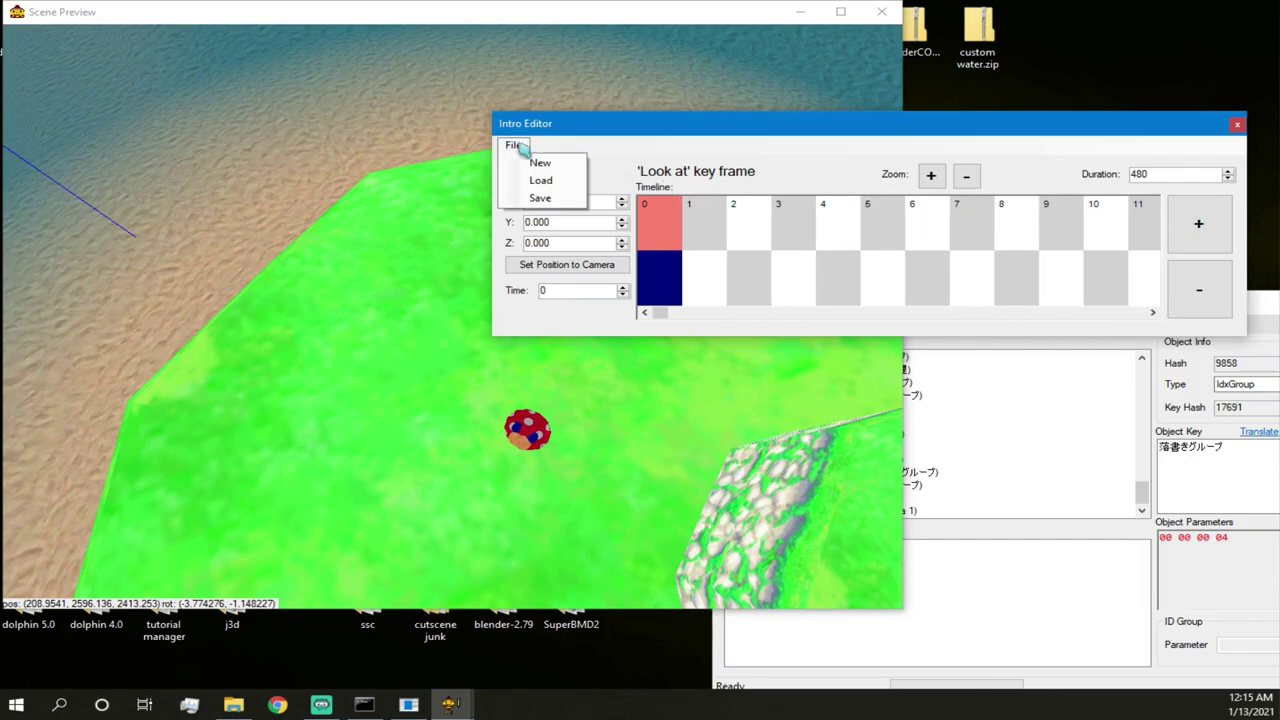
left_click(566, 163)
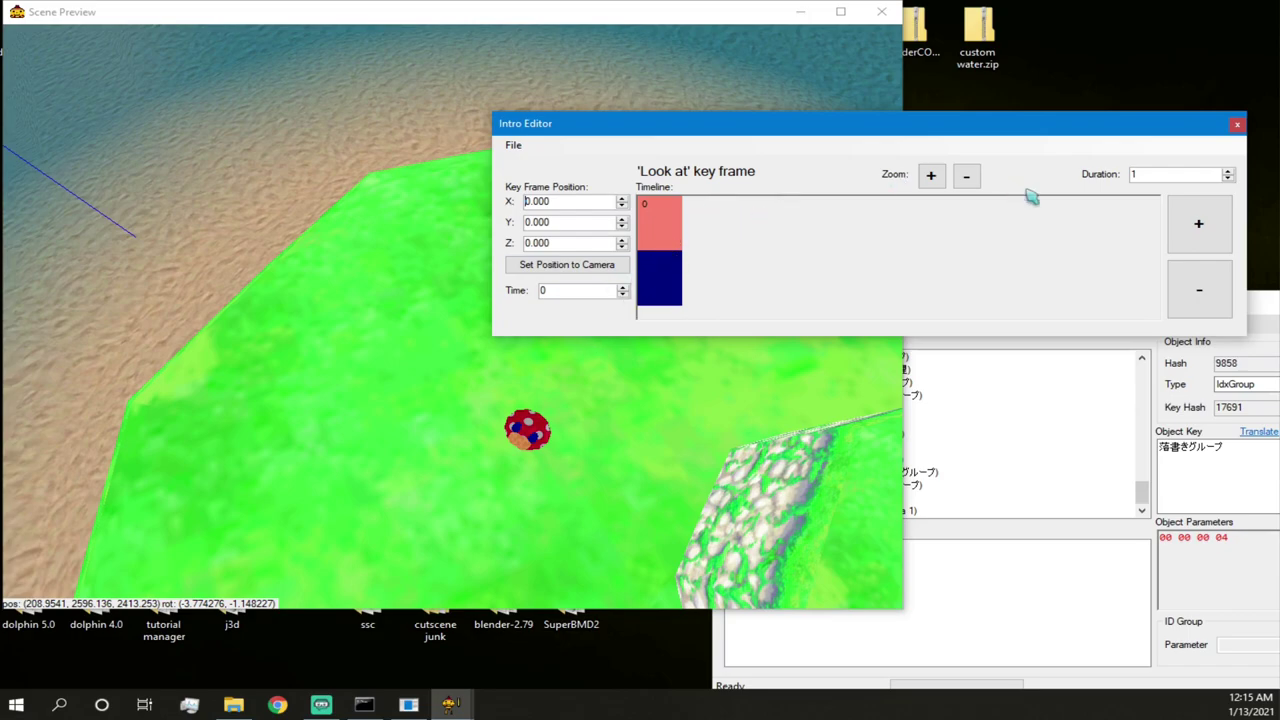
left_click(1160, 174)
type("500")
key("Return")
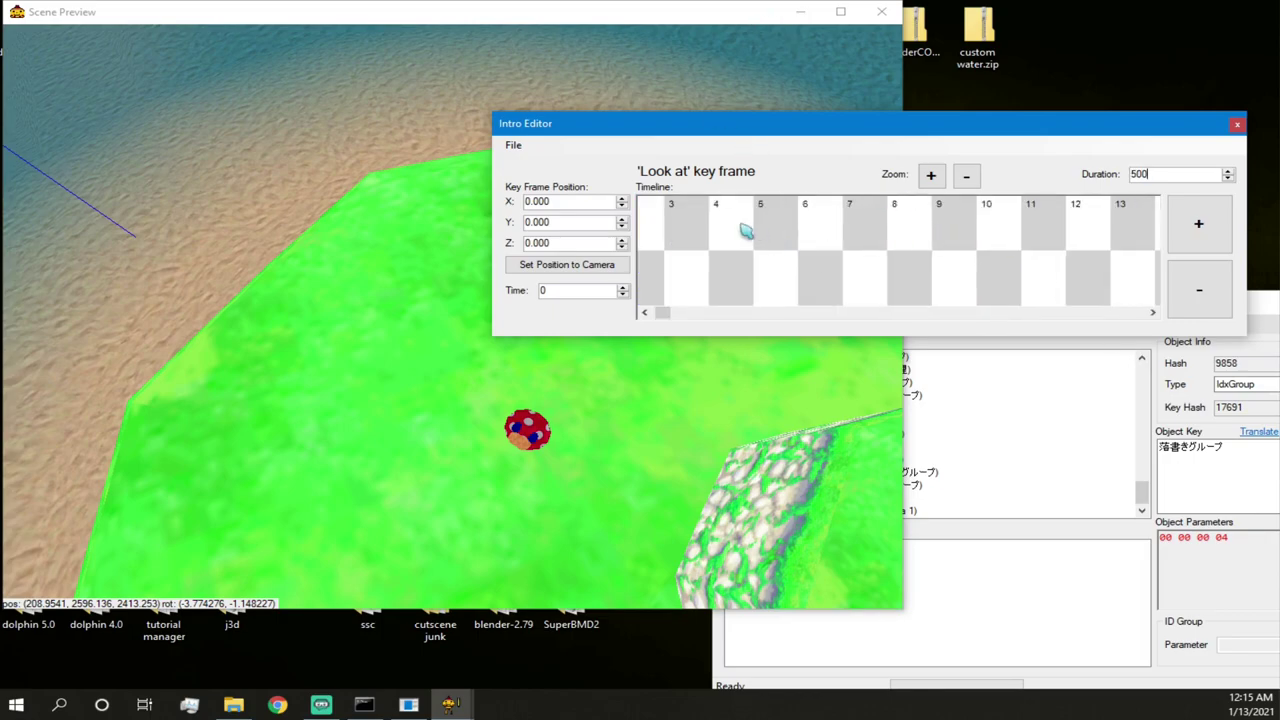
- Look along the intro timeline and check both the 'Look at' and 'Look from' key frames at frame 0
scroll(751, 232, "right", 10)
scroll(766, 241, "right", 9)
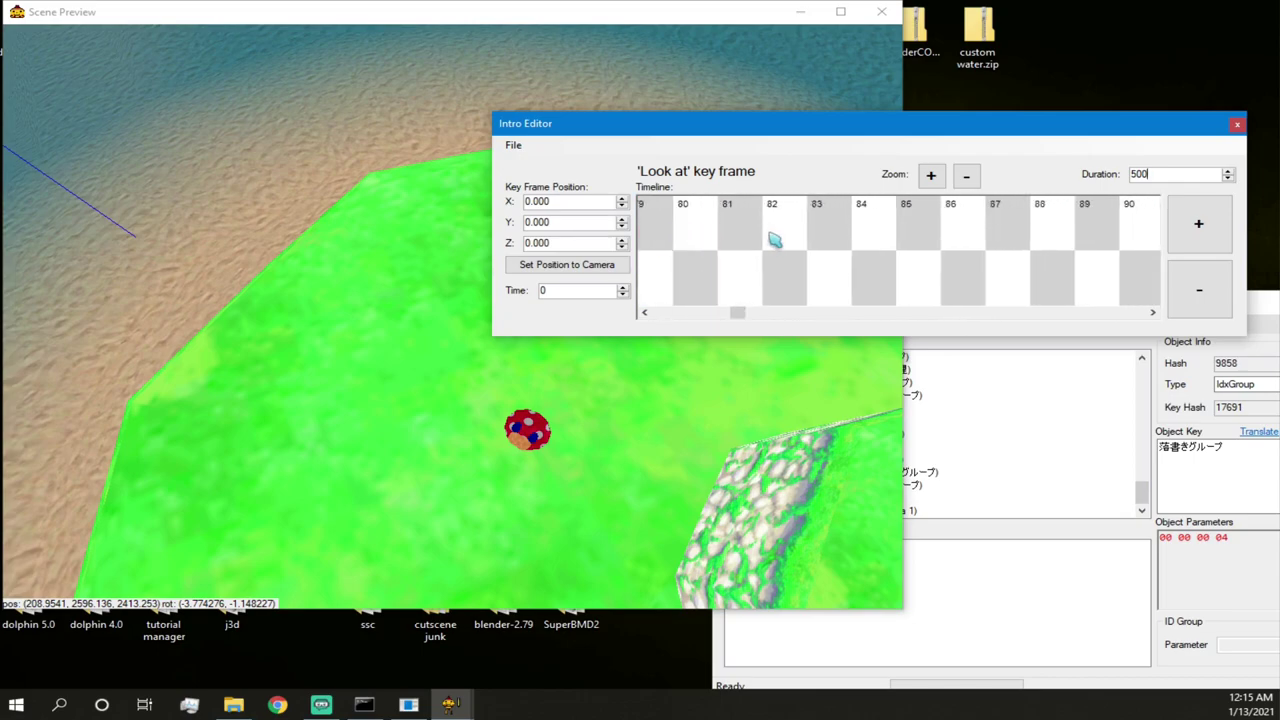
scroll(755, 241, "left", 19)
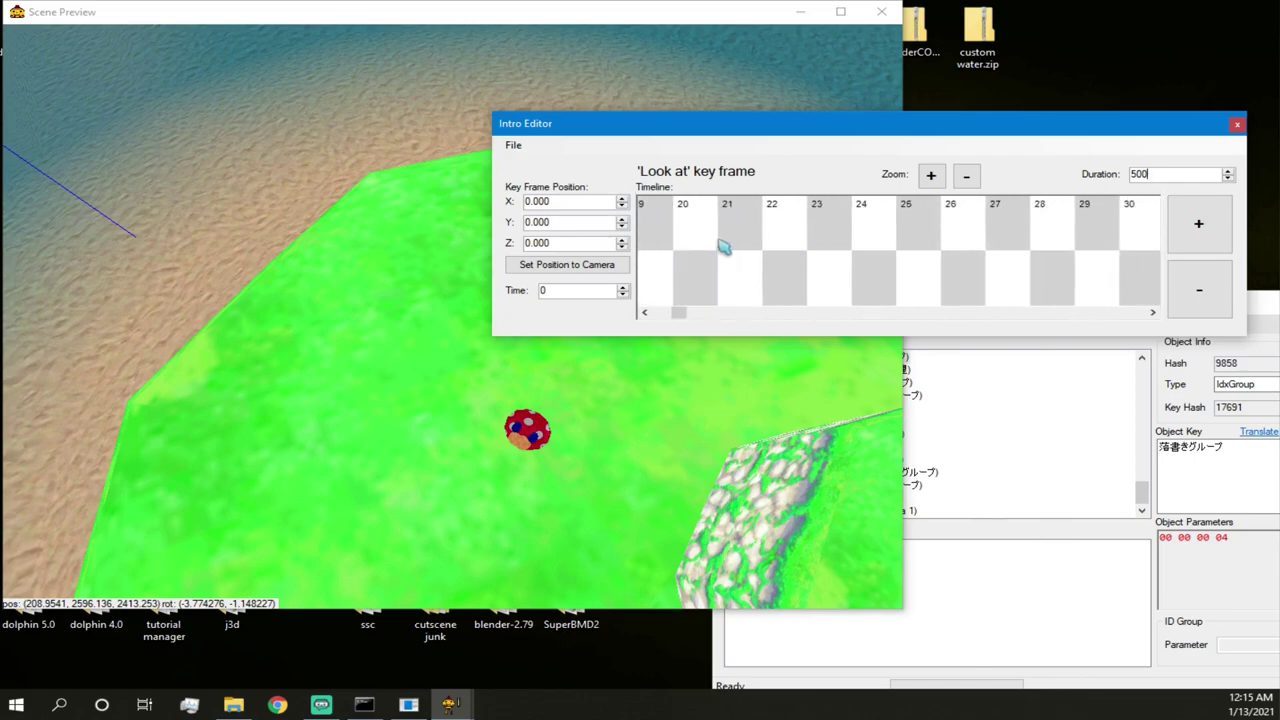
left_click(660, 240)
left_click(661, 240)
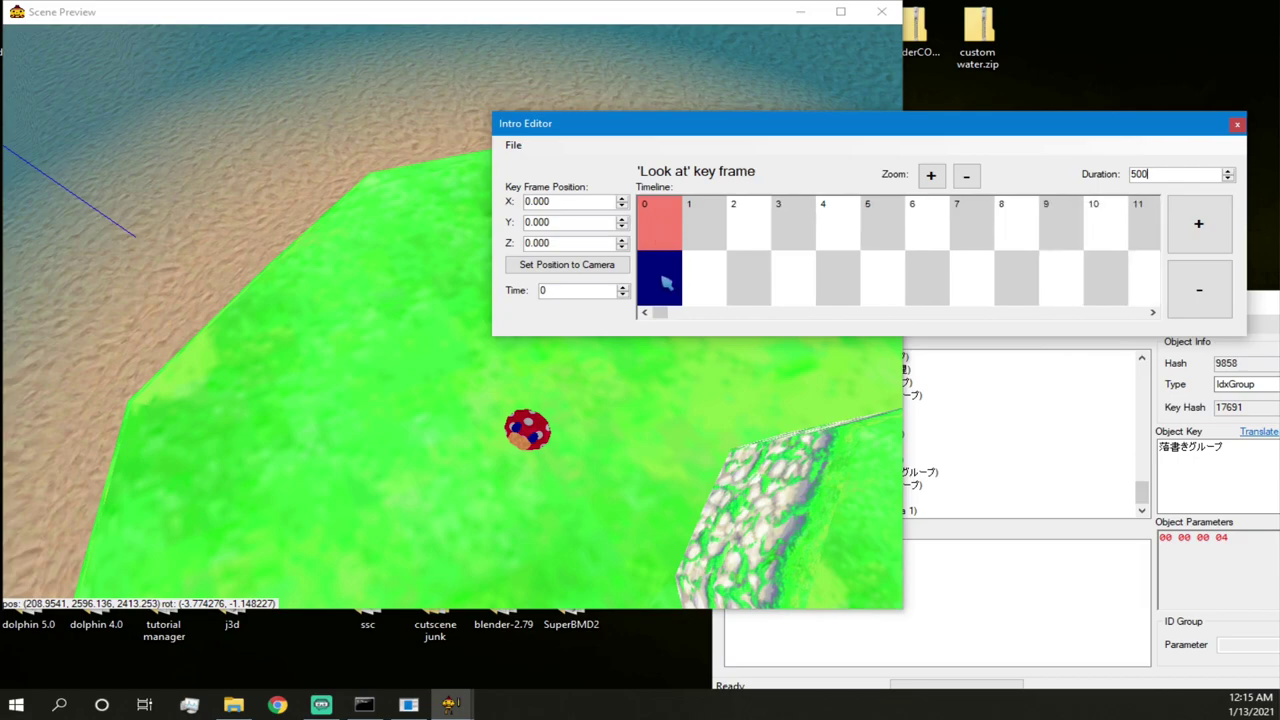
left_click(668, 268)
left_click(667, 242)
- Add a key frame at frame 200 of the intro timeline, keeping the default initial positions
scroll(840, 238, "down", 1)
scroll(737, 243, "up", 1)
scroll(830, 262, "down", 6)
scroll(836, 256, "down", 20)
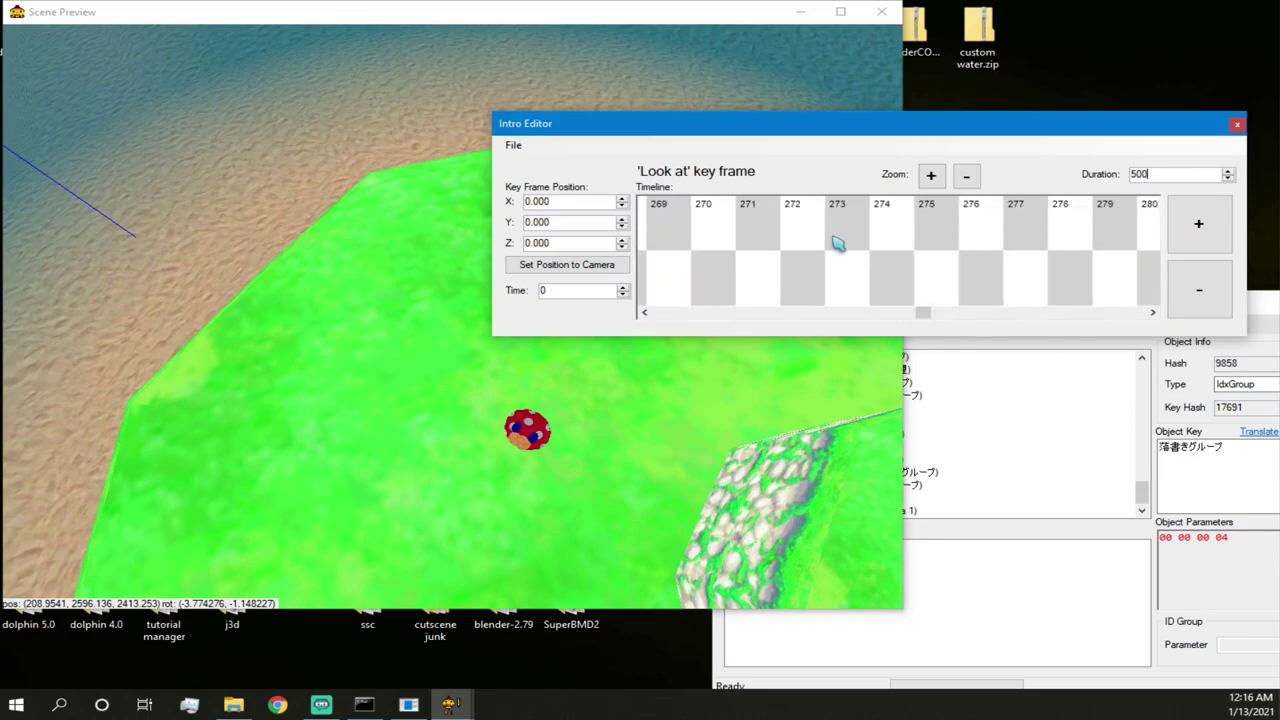
scroll(851, 238, "up", 15)
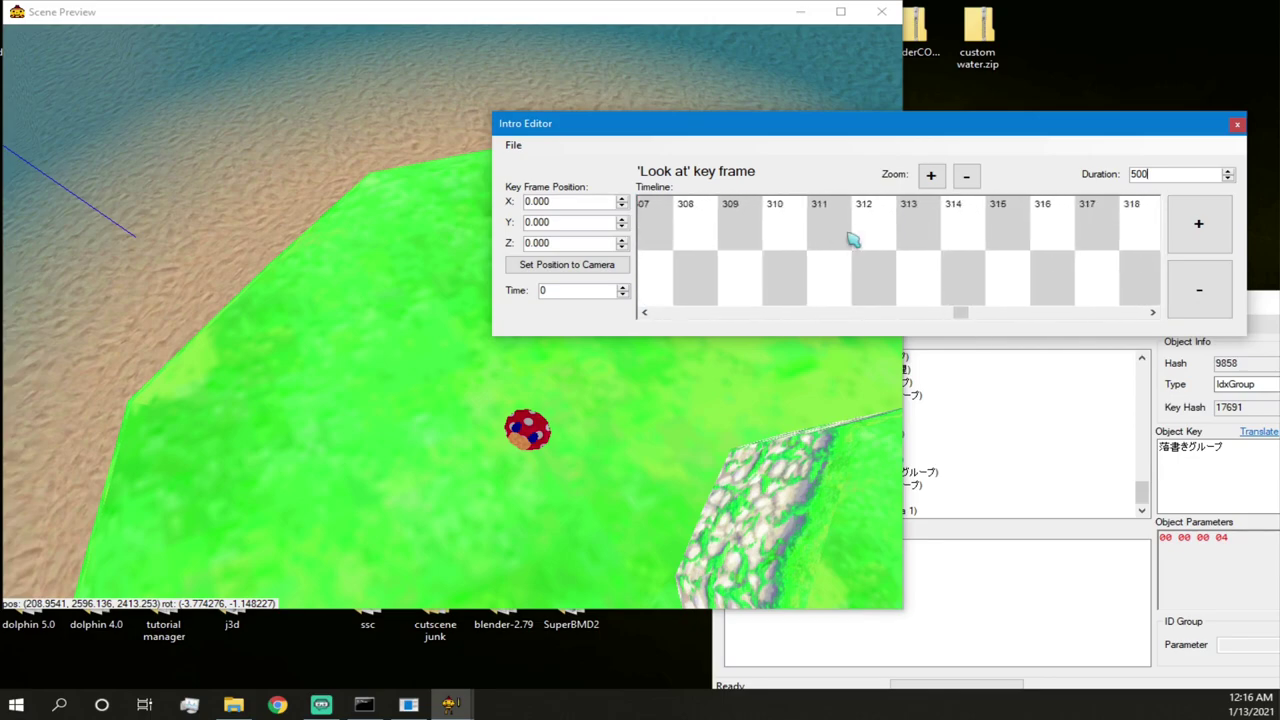
scroll(851, 238, "up", 20)
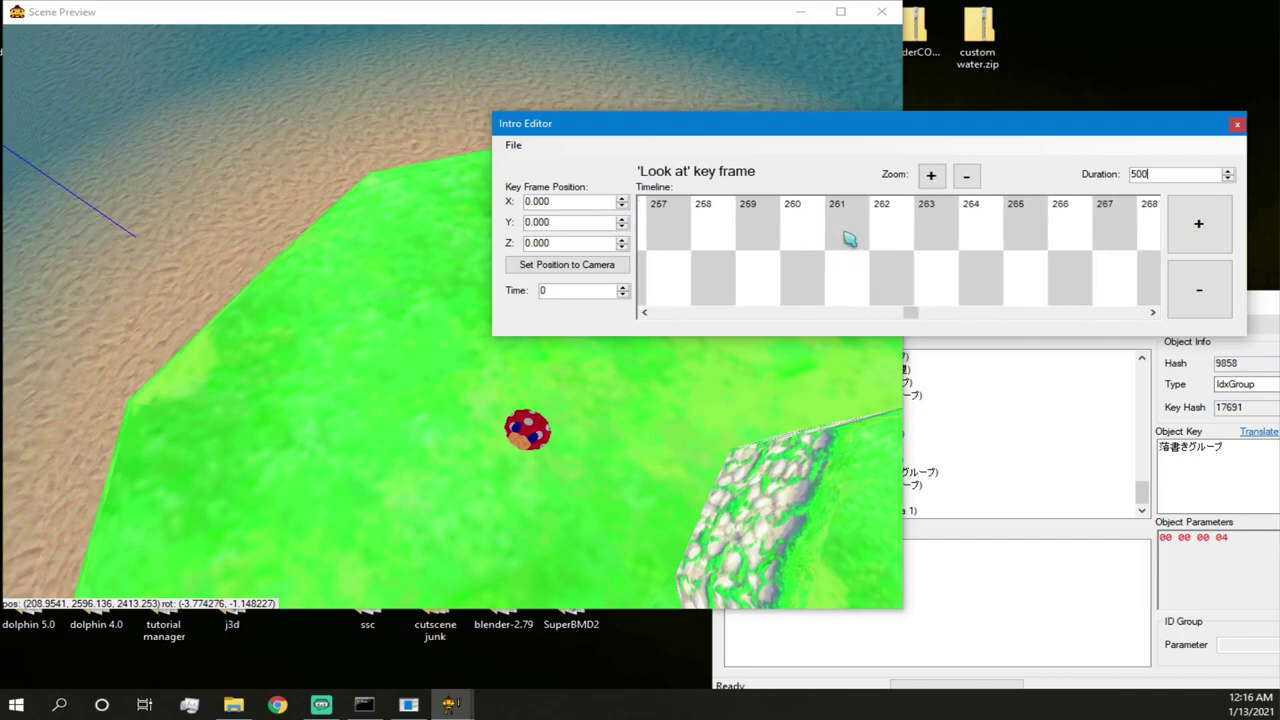
scroll(849, 238, "up", 10)
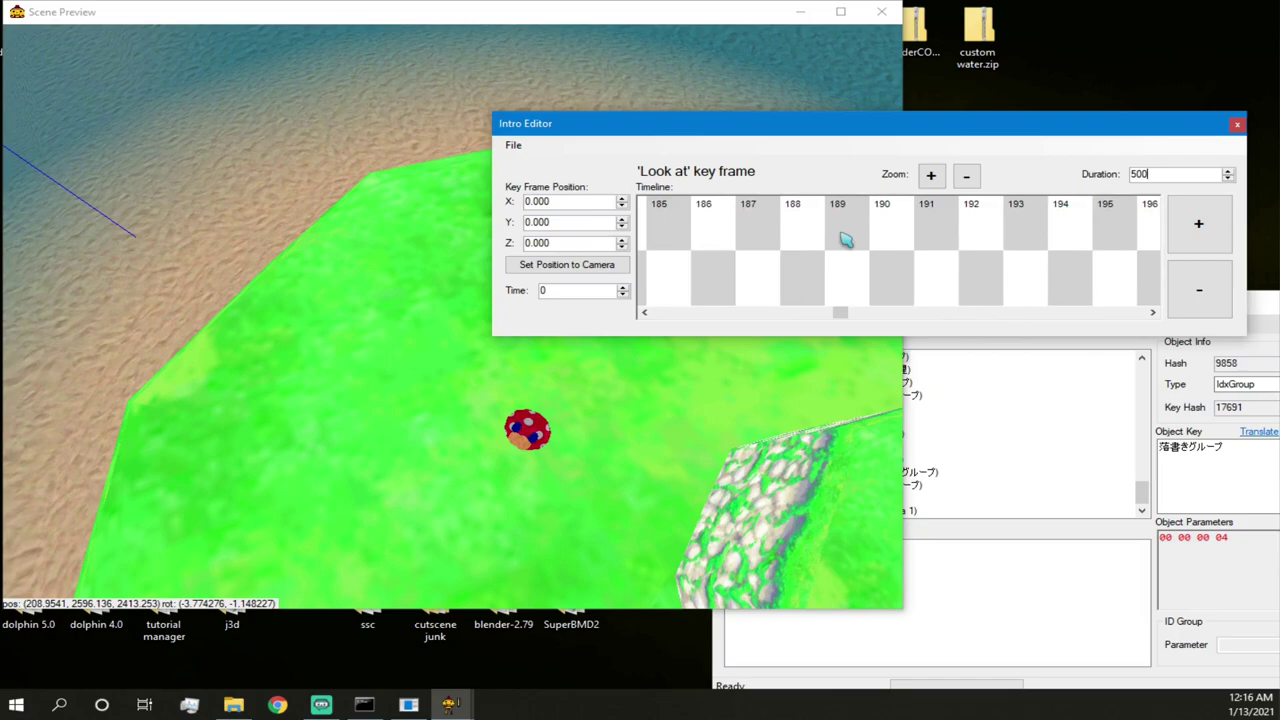
scroll(845, 240, "down", 9)
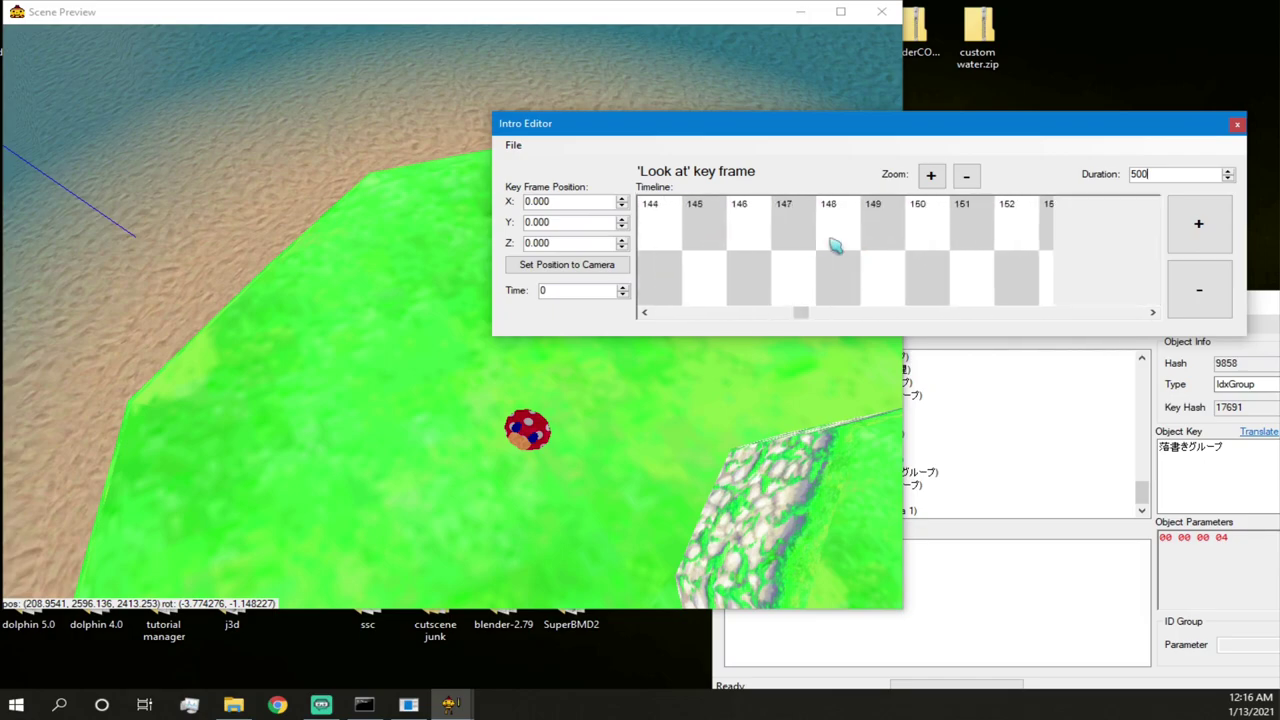
scroll(835, 245, "down", 5)
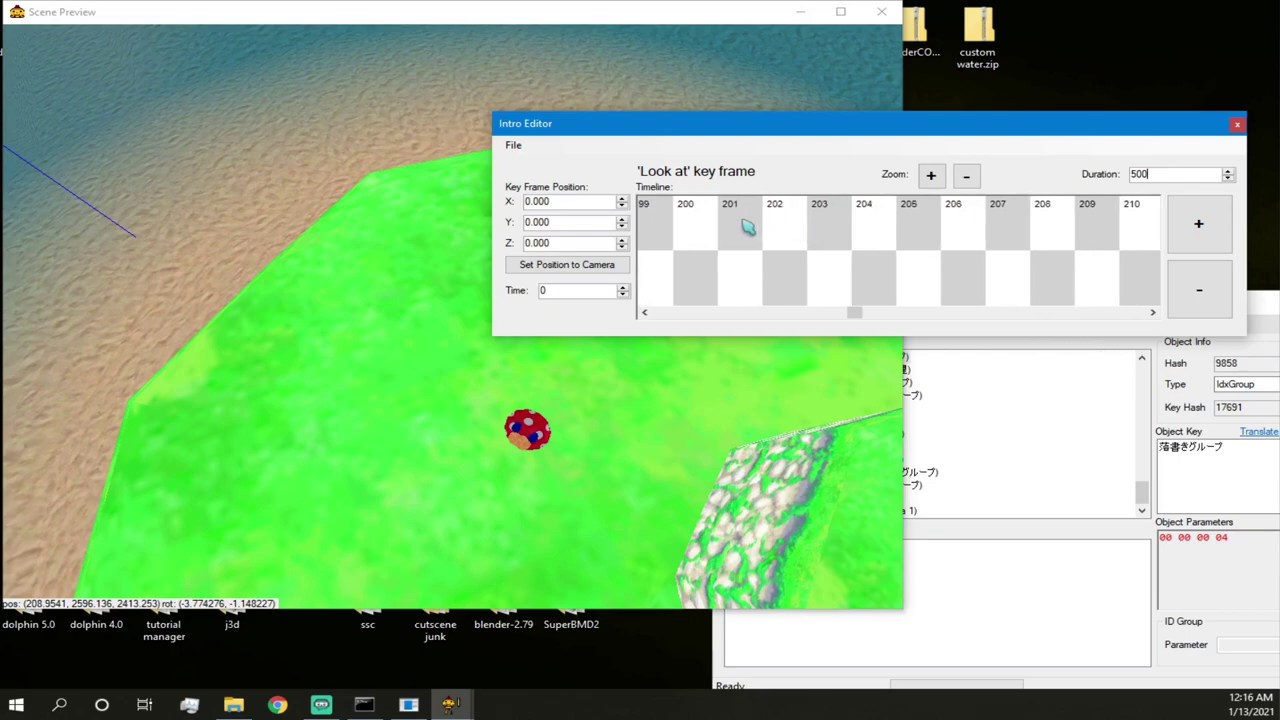
left_click(707, 221)
scroll(705, 238, "up", 2)
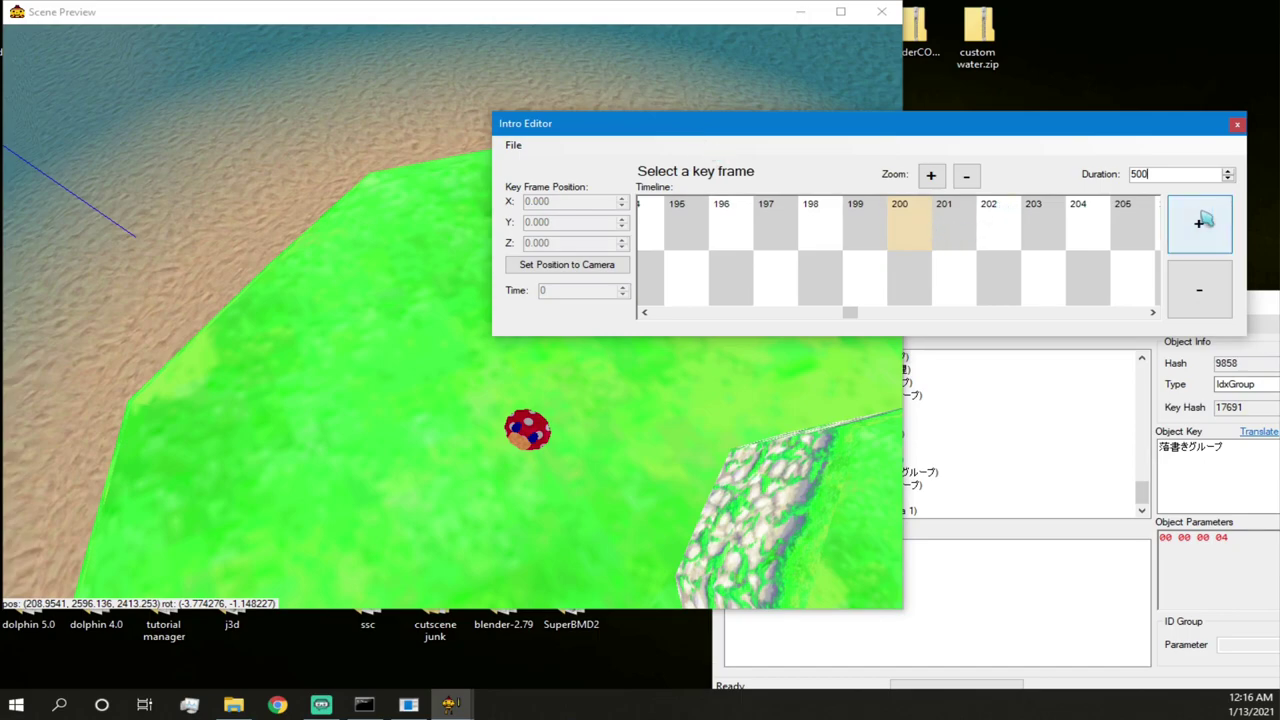
left_click(1201, 221)
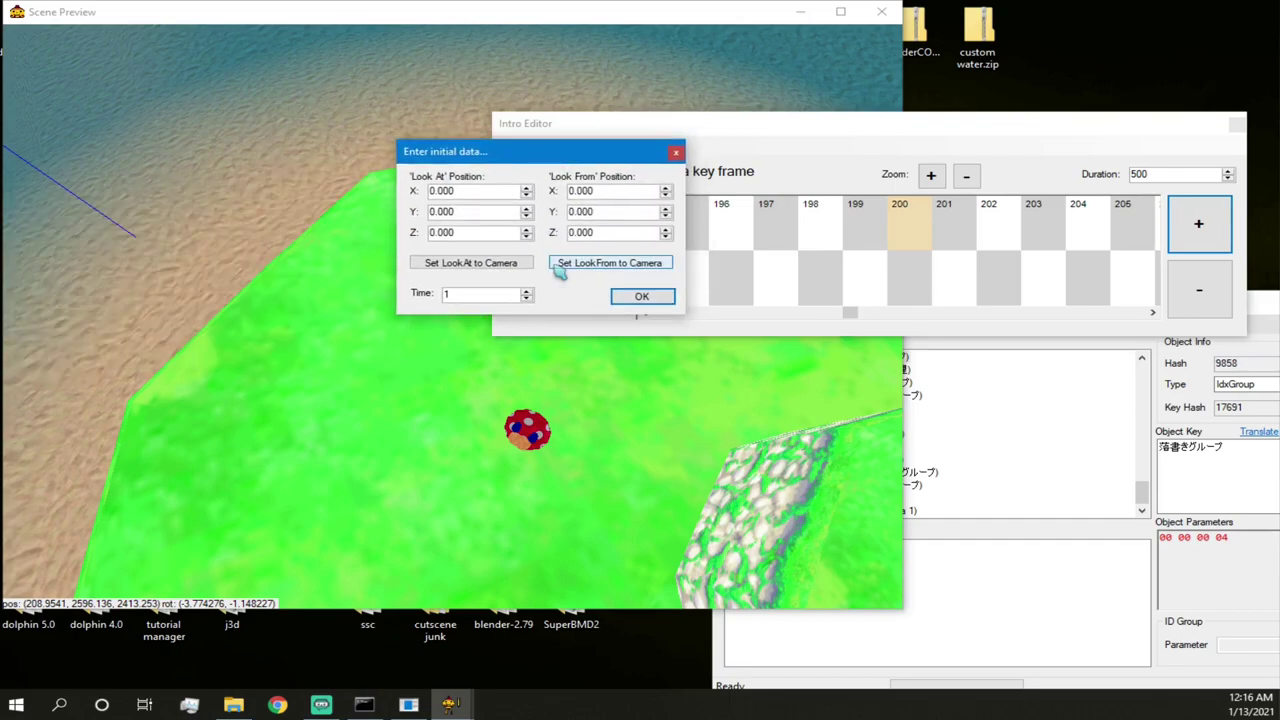
left_click(630, 299)
- Select the new 'Look from' and 'Look at' key frames at frame 200 to check them
left_click(876, 236)
left_click(905, 246)
left_click(883, 272)
left_click(897, 266)
left_click(907, 238)
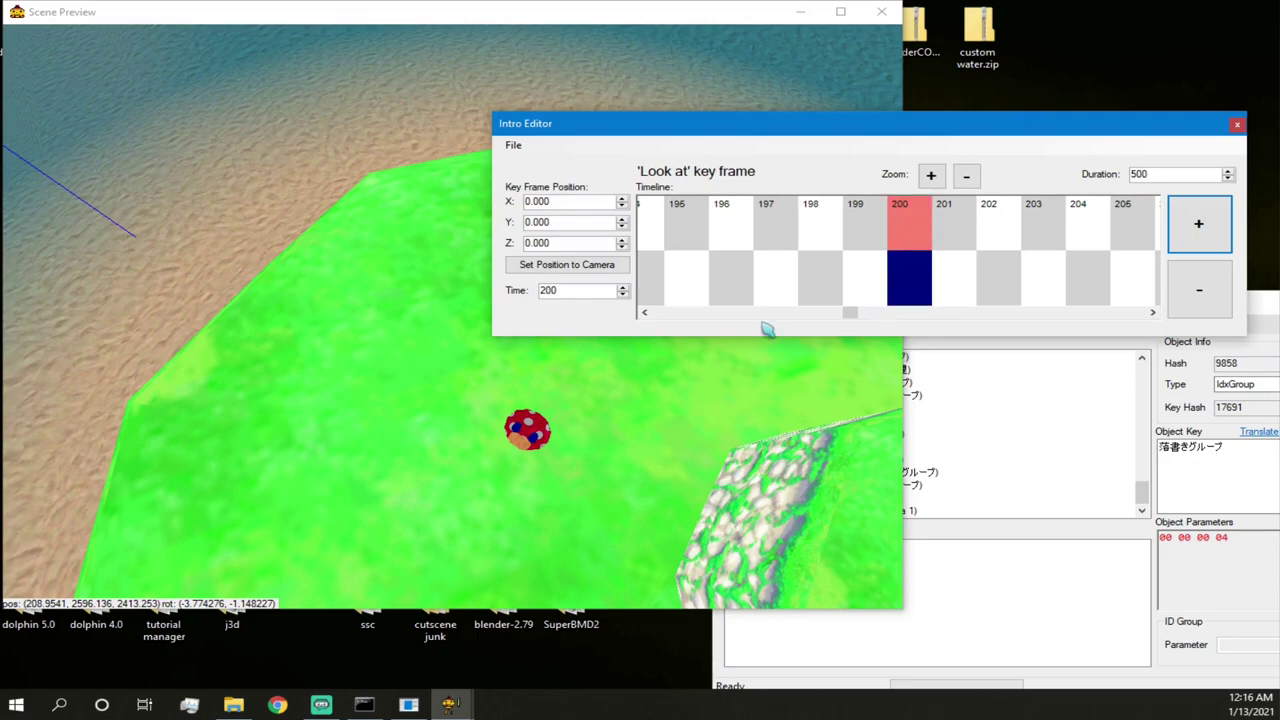
- Add a key frame at the last frame of the timeline, frame 499
left_click_drag(849, 318, 1148, 315)
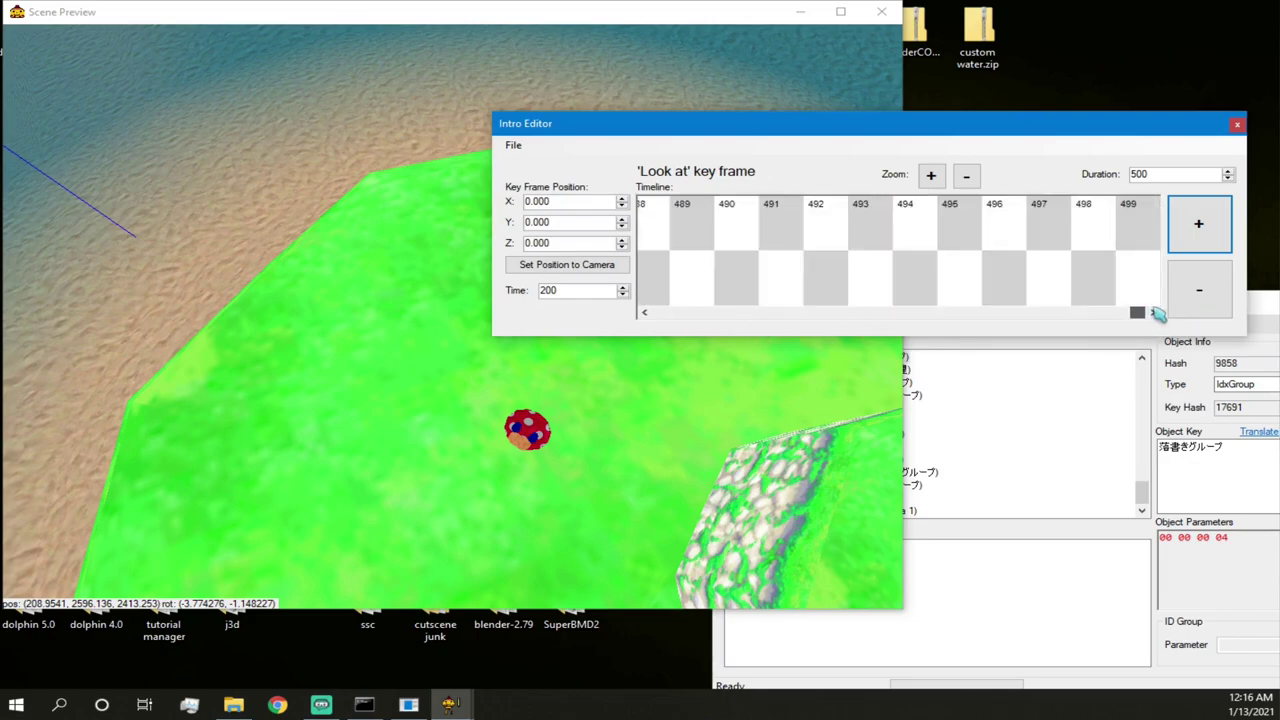
left_click(1155, 244)
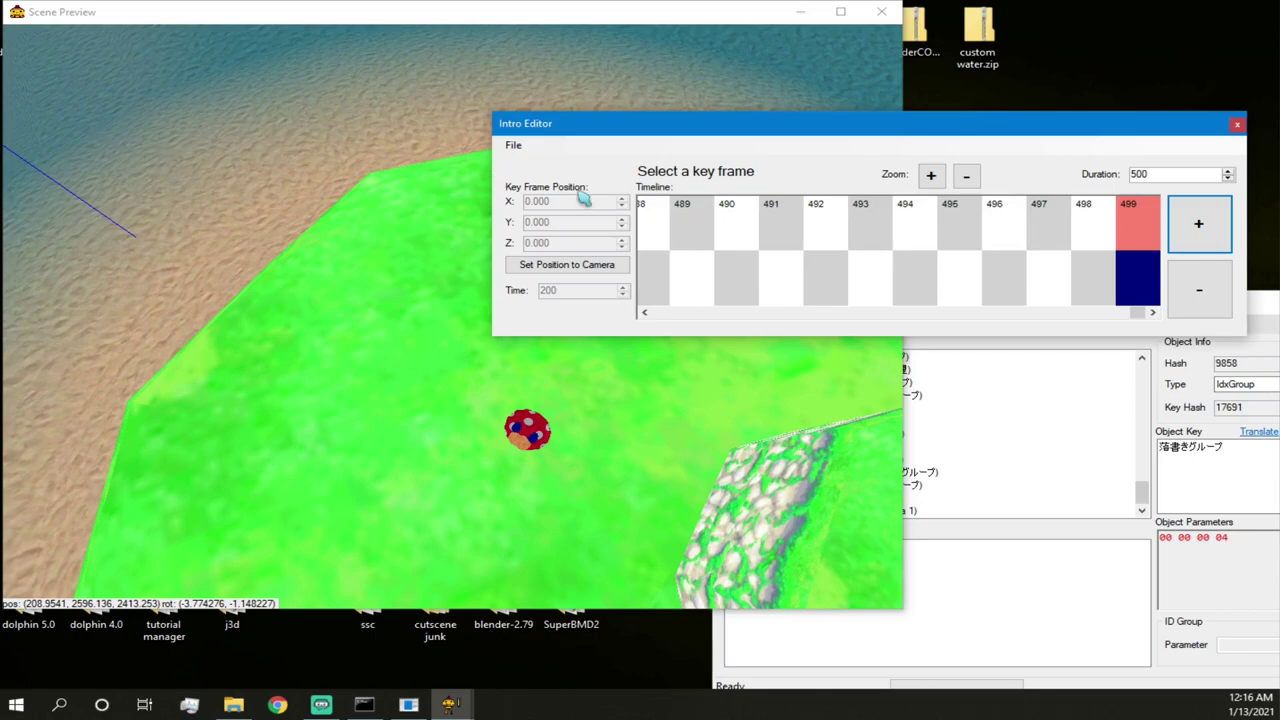
- Return to the start of the timeline and select the 'Look at' key frame at frame 0
scroll(949, 303, "up", 8)
left_click_drag(1121, 314, 671, 346)
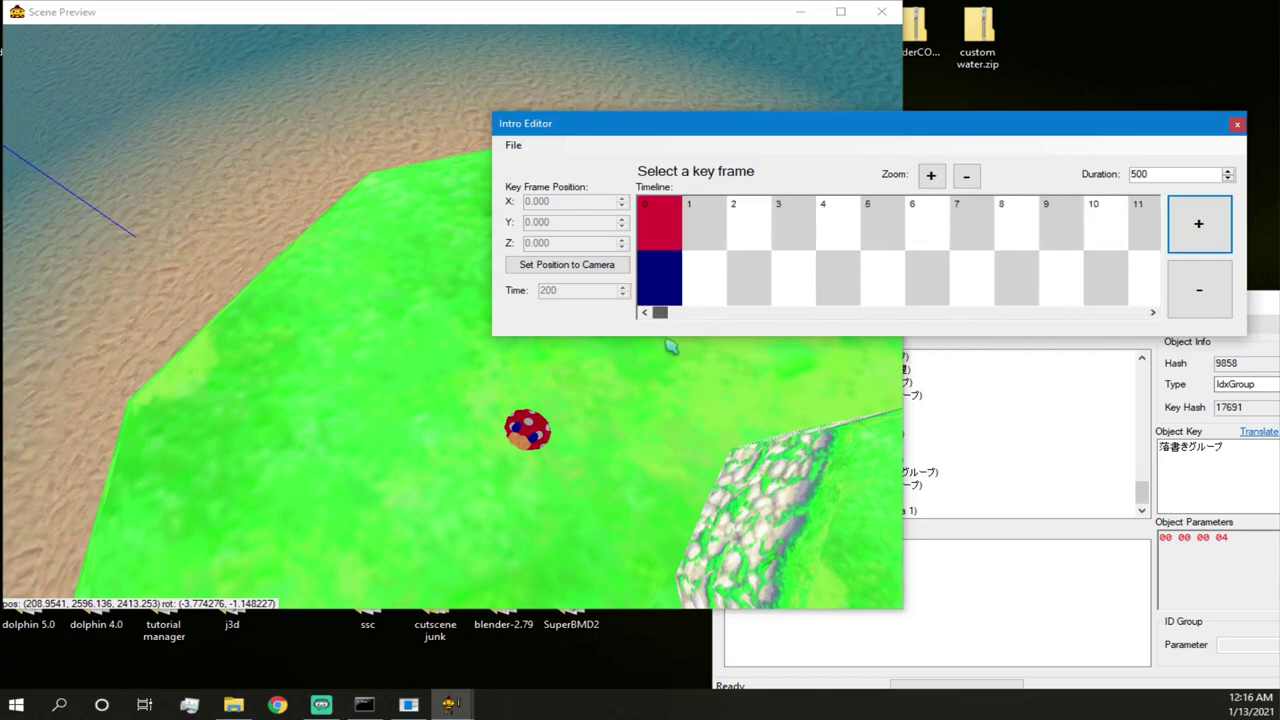
left_click(662, 234)
left_click(664, 257)
left_click(665, 222)
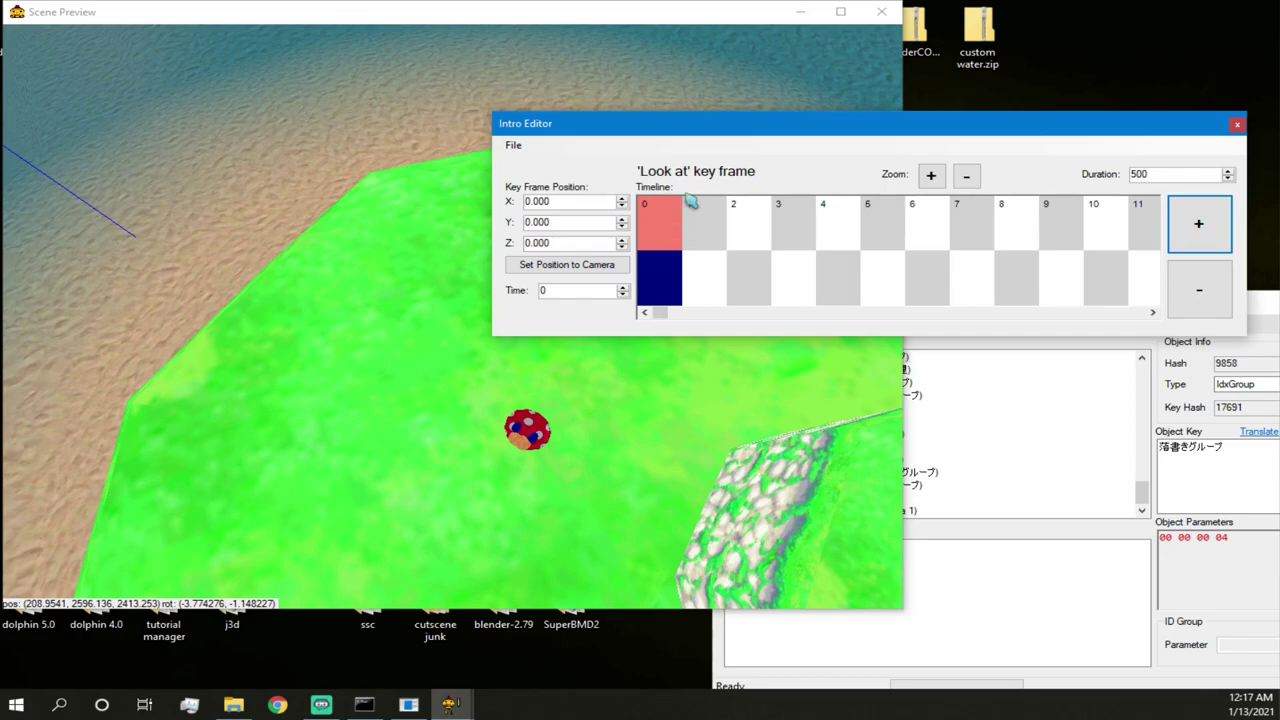
- Examine the island around Mario in the scene preview, from close up and from high above
key("s")
right_click_drag(406, 238, 852, 240)
left_click(978, 150)
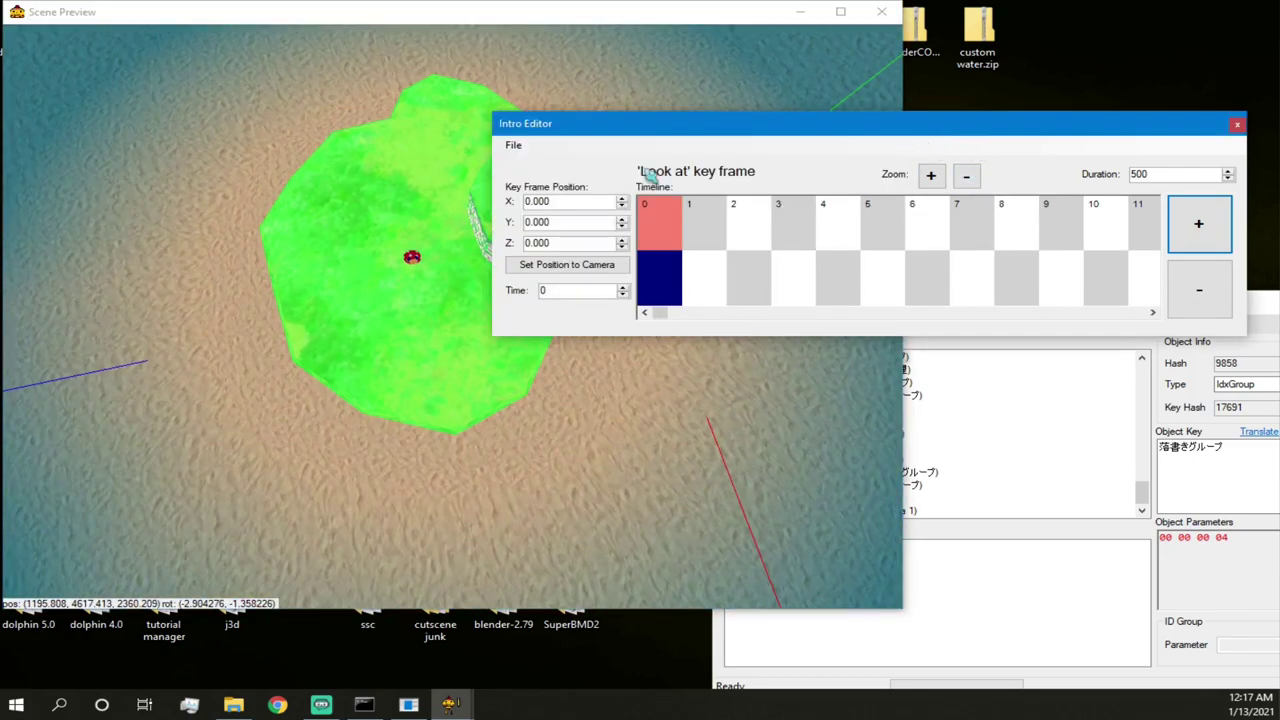
right_click_drag(440, 238, 340, 105)
key("w")
key("w")
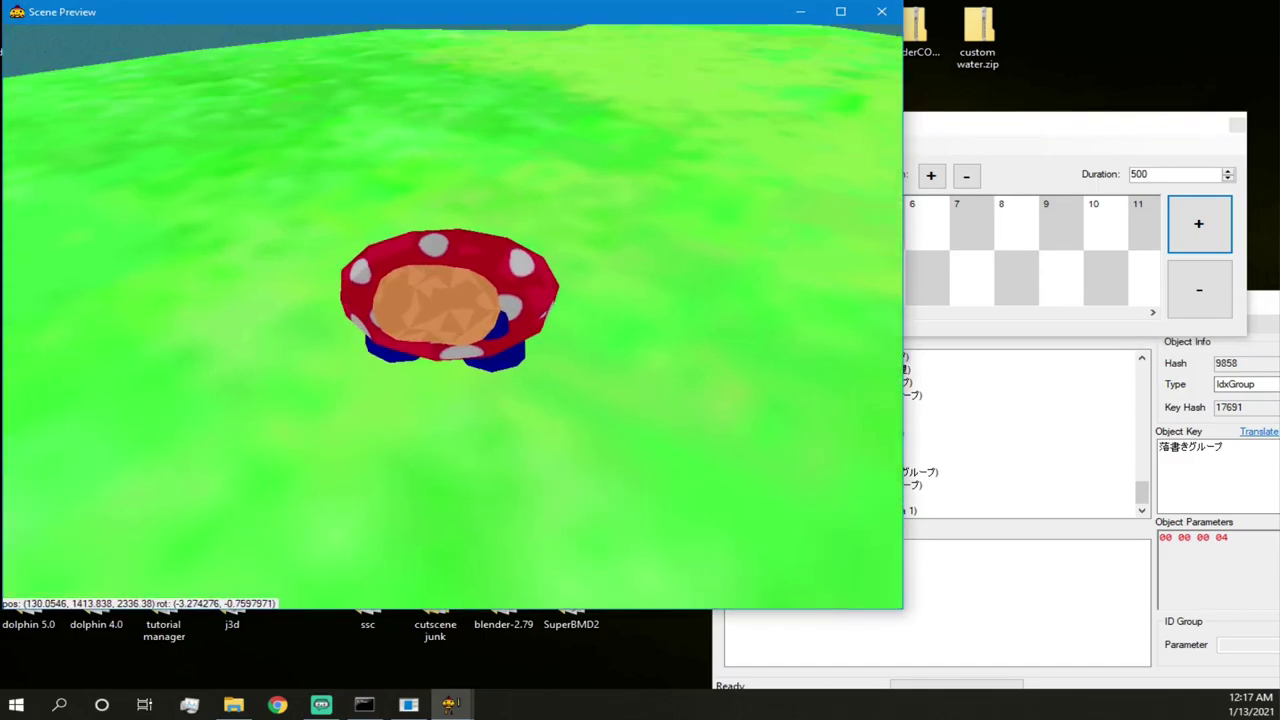
key("w")
key("s")
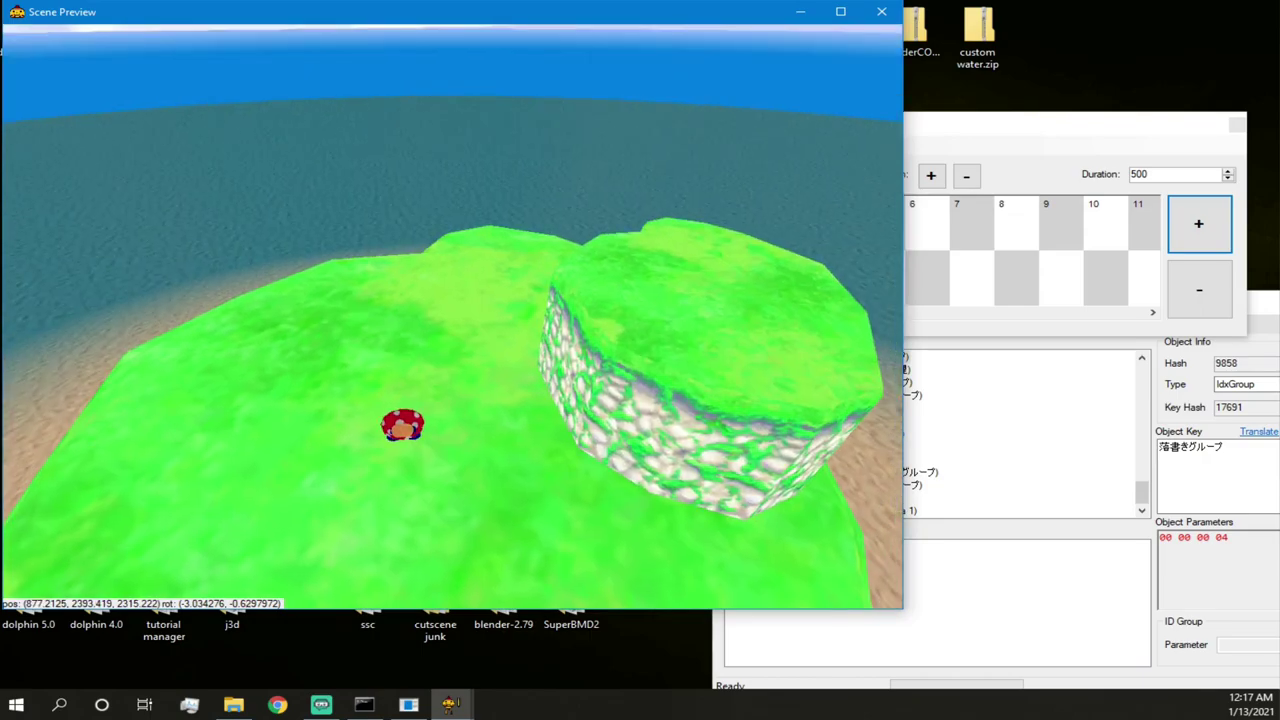
right_click_drag(702, 244, 693, 243)
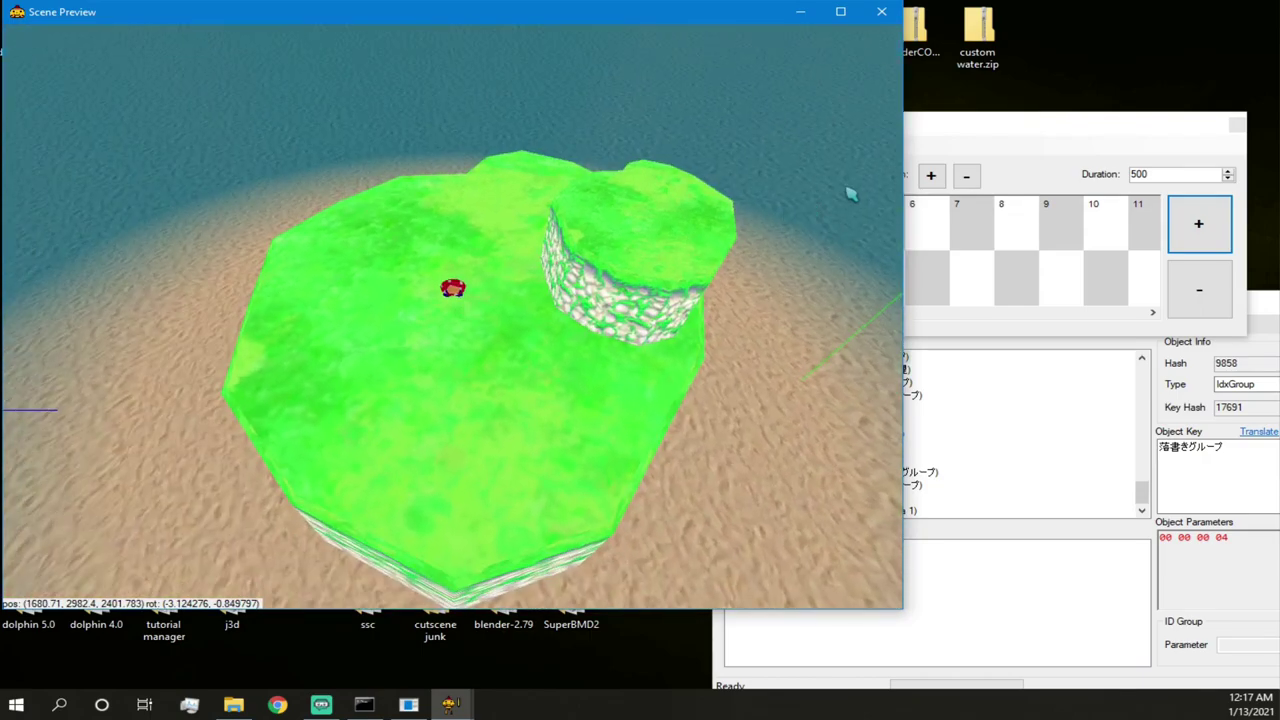
left_click(984, 129)
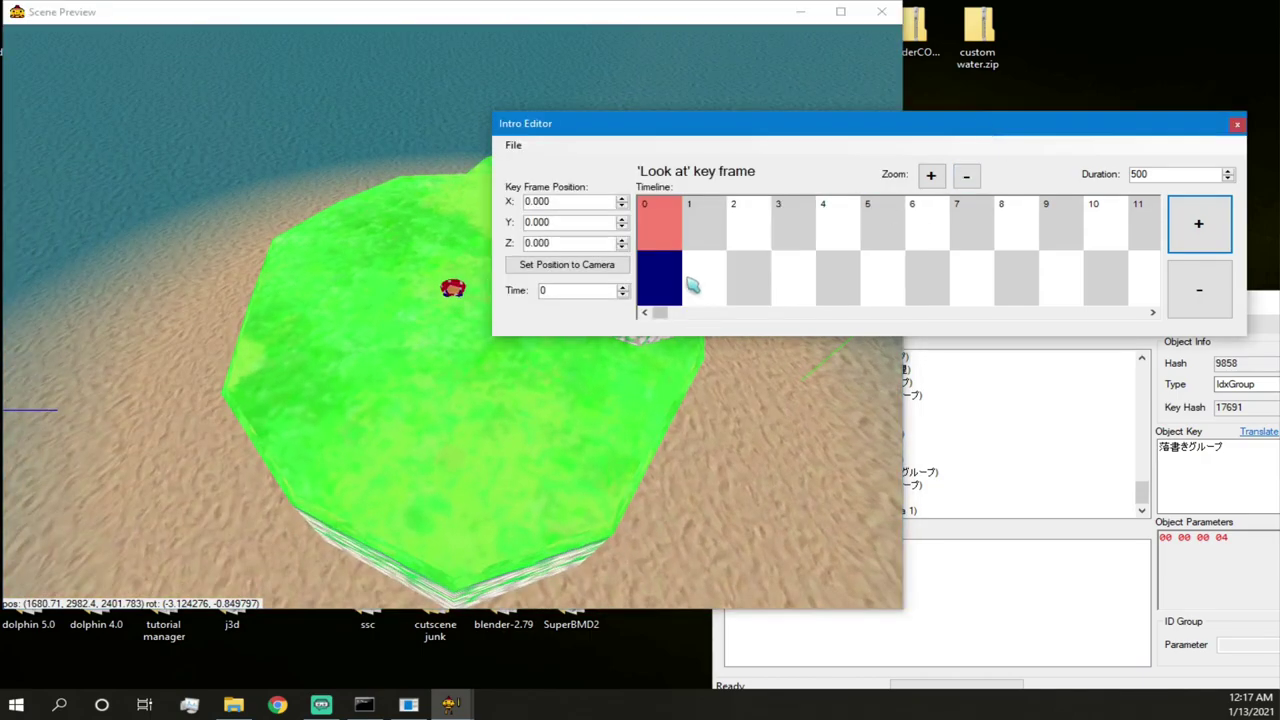
- Compare the 'Look from' and 'Look at' key frames at frame 0 against wider views of the island, moving the Intro Editor aside
left_click(672, 240)
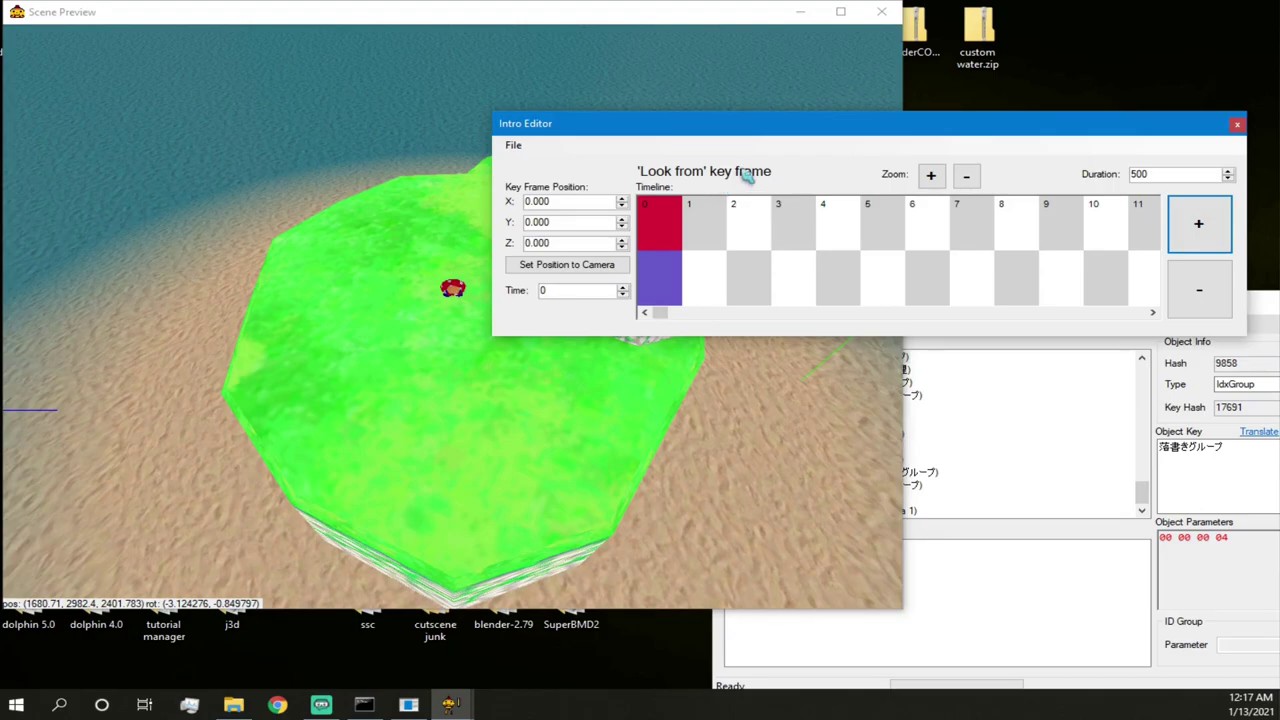
mouse_move(392, 317)
right_mouse_down()
mouse_move(420, 295)
mouse_move(428, 240)
mouse_move(395, 270)
mouse_move(415, 288)
mouse_move(416, 318)
right_mouse_up()
key("s")
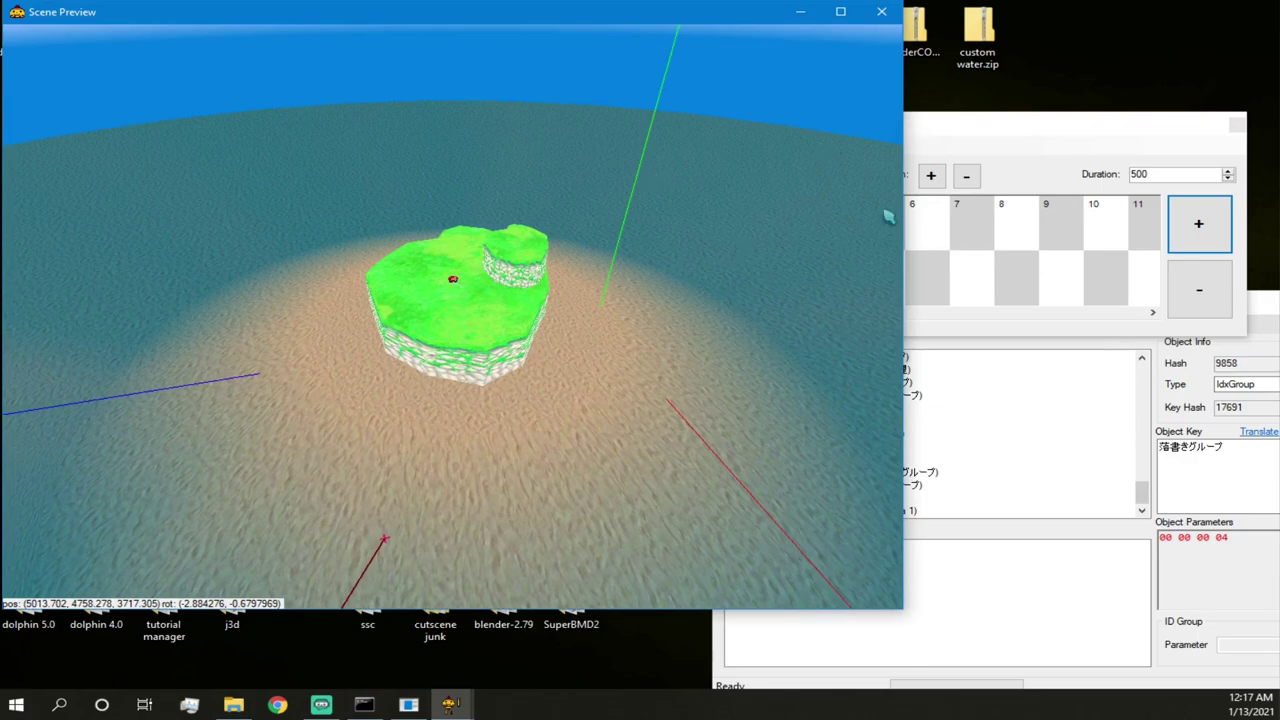
left_click(971, 137)
left_click(678, 218)
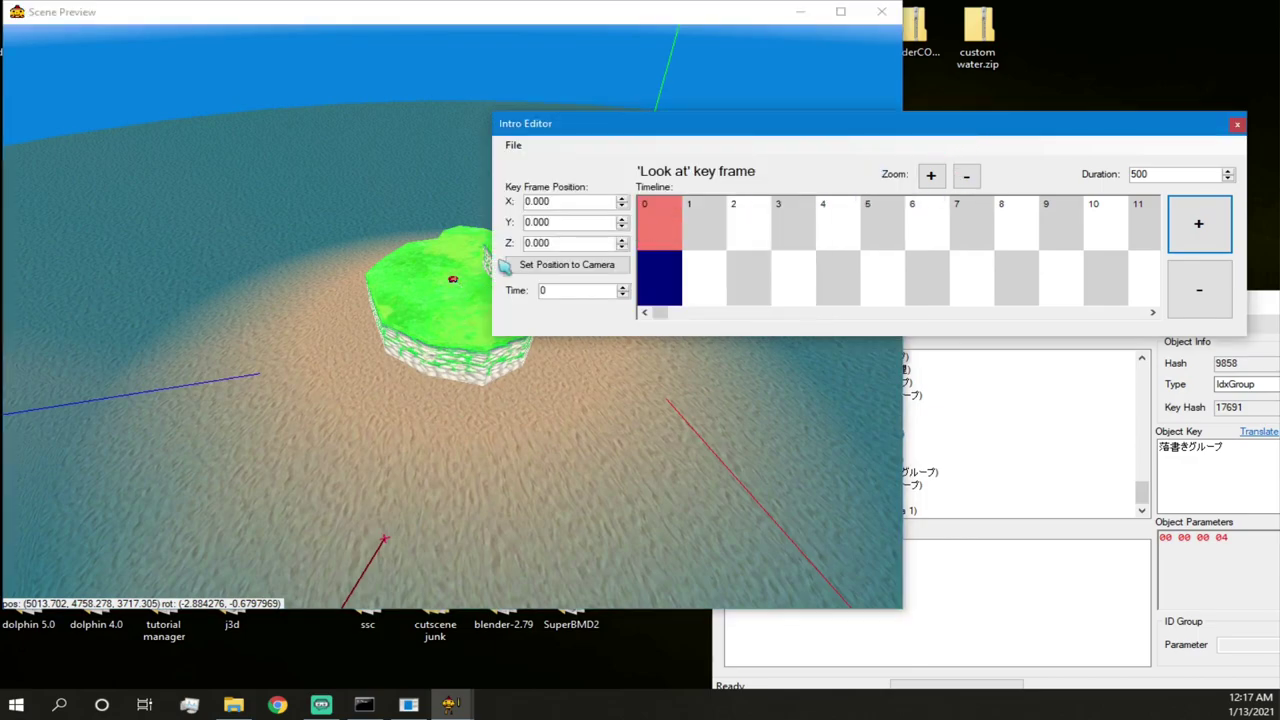
left_click_drag(840, 140, 981, 170)
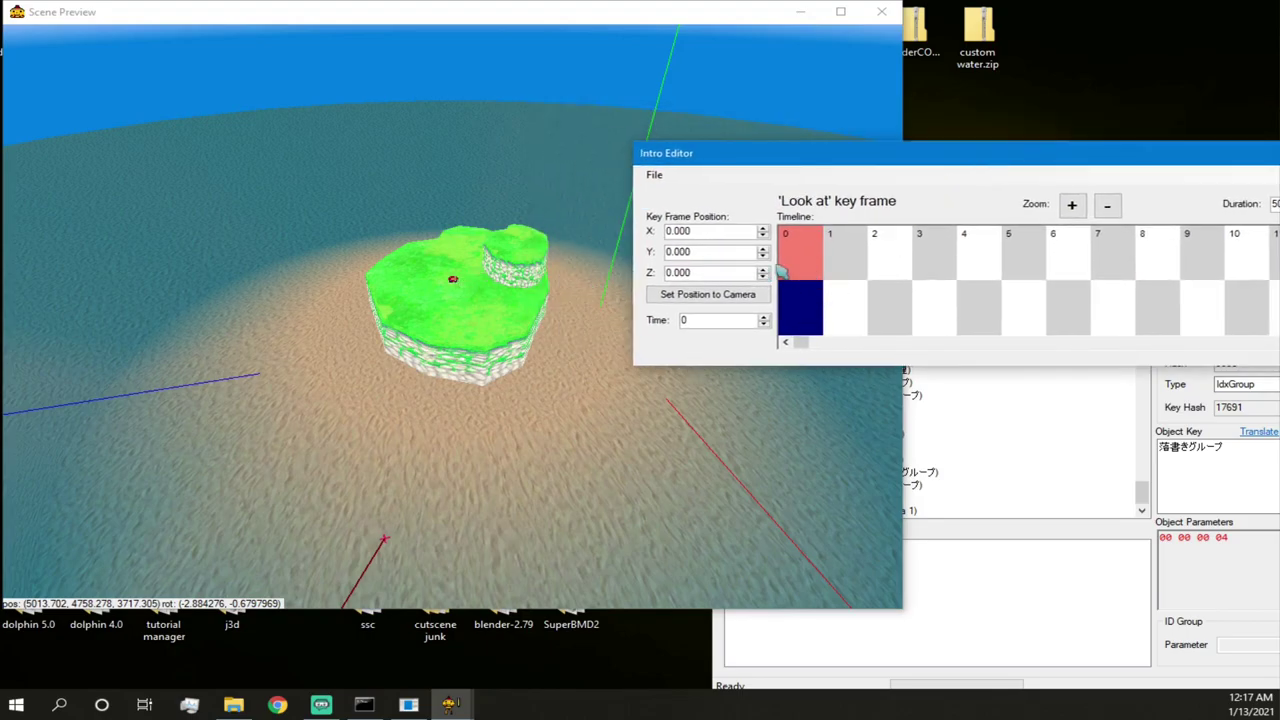
left_click(811, 318)
right_click_drag(470, 362, 473, 405)
left_click_drag(325, 265, 330, 292)
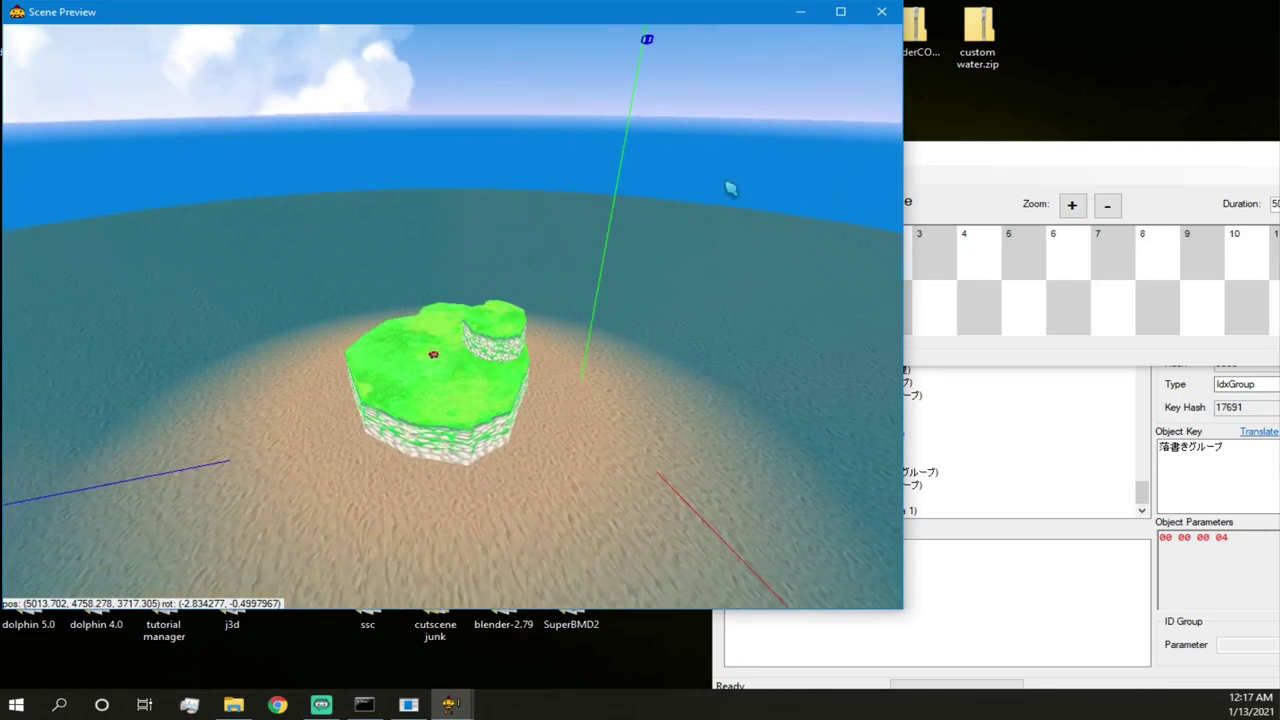
left_click(960, 152)
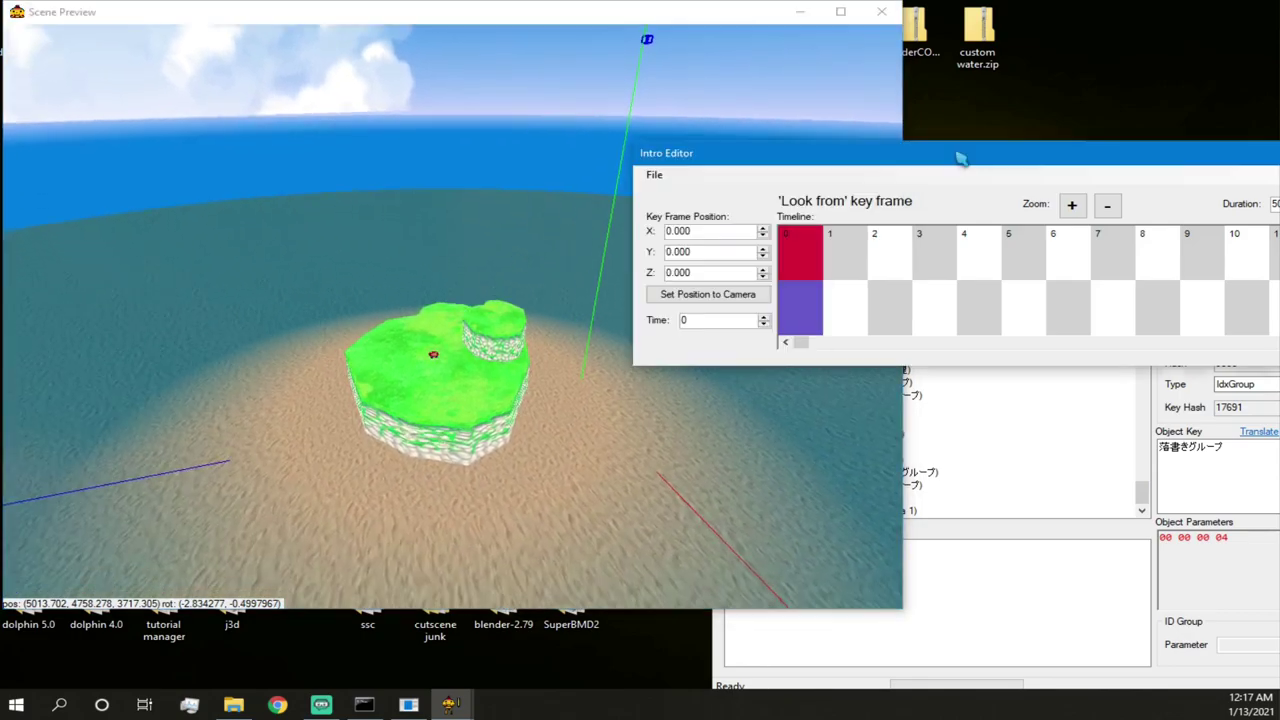
- Set the frame 0 'Look at' key frame to the camera position at Mario's spot on the island, -58.126, 1255.892, 2319.248
left_click(800, 262)
key("w")
left_click_drag(450, 300, 330, 488)
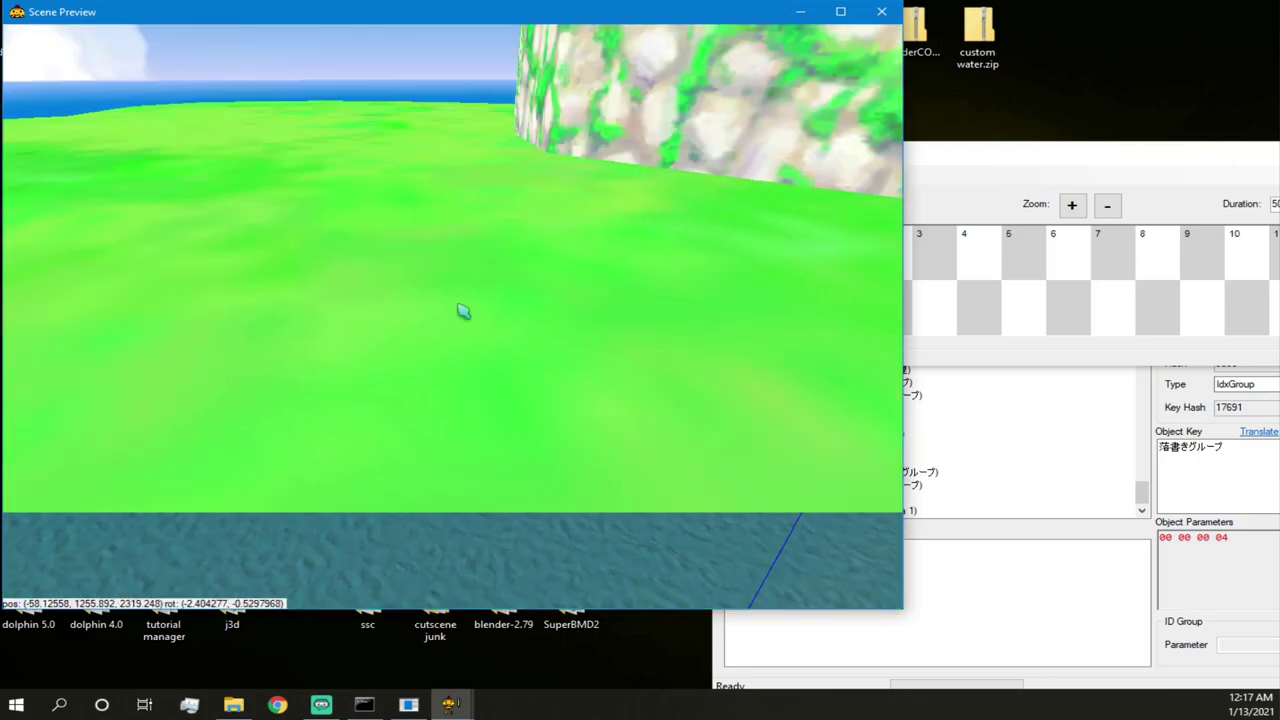
left_click(993, 163)
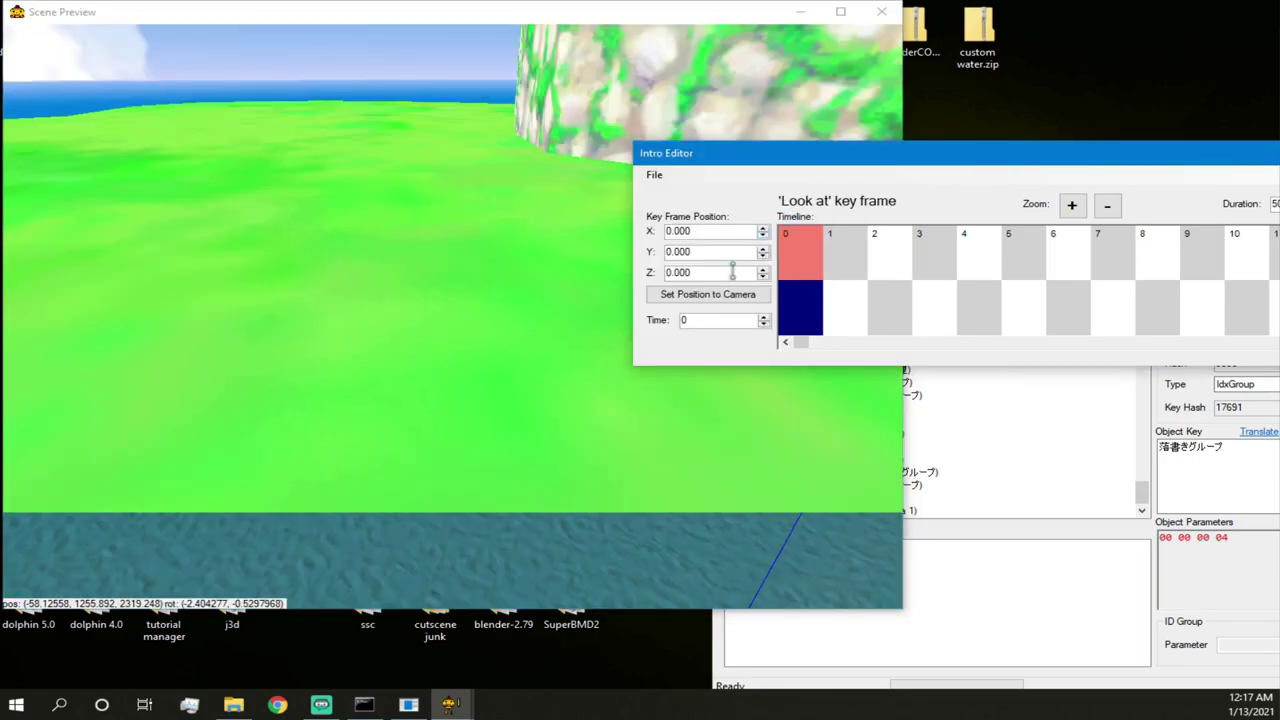
left_click(723, 306)
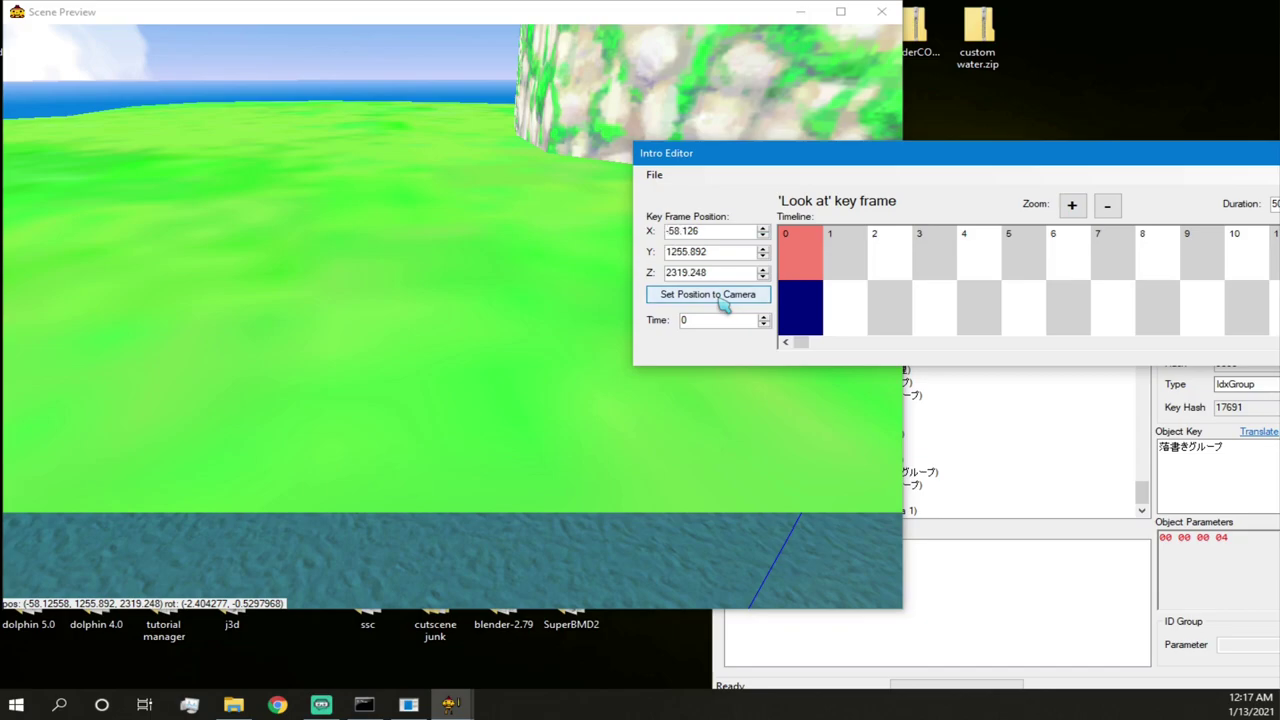
left_click(719, 299)
- Set the 'Look at' key frame at frame 200 to the same camera position, -58.126, 1255.892, 2319.248
scroll(846, 266, "down", 15)
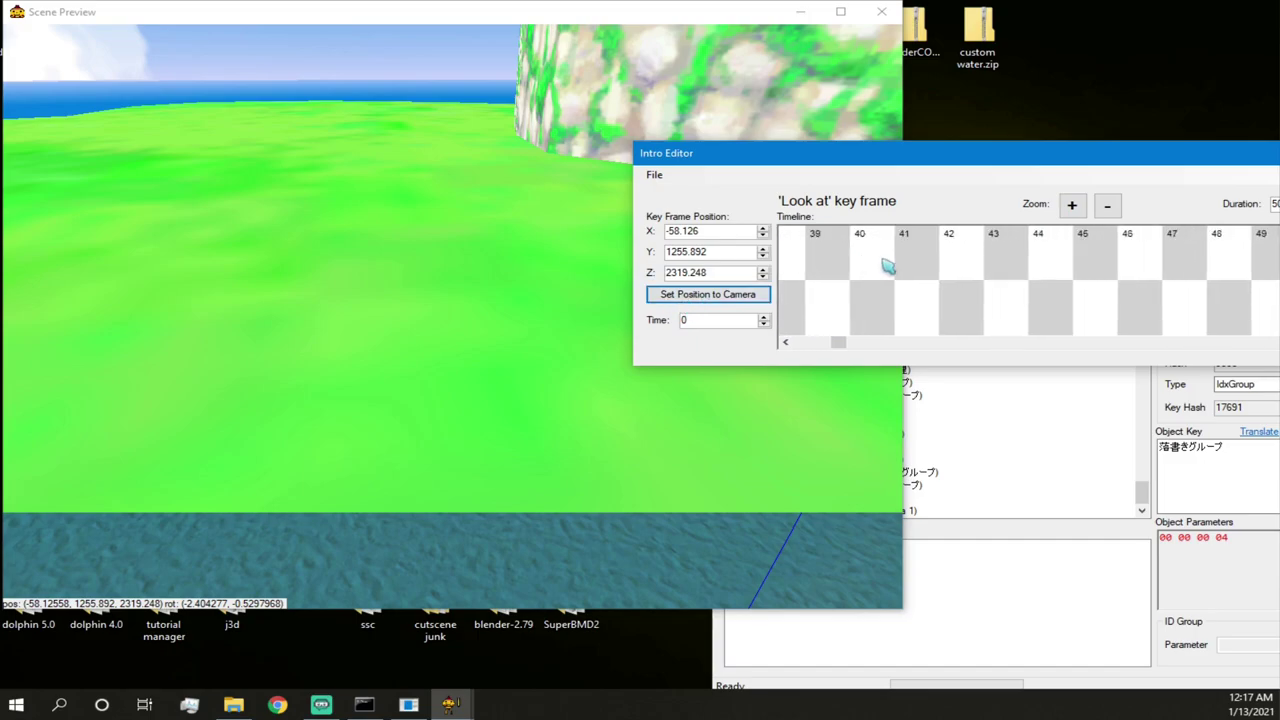
scroll(895, 268, "down", 12)
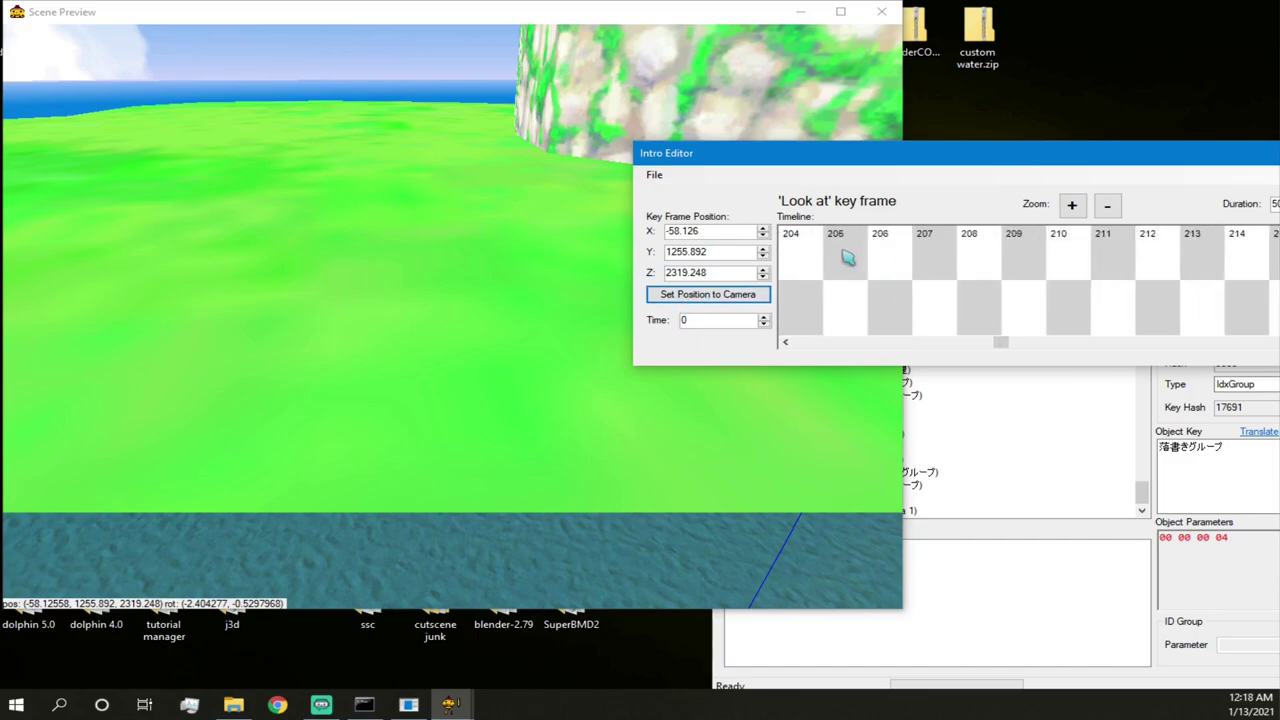
left_click(852, 258)
left_click(757, 295)
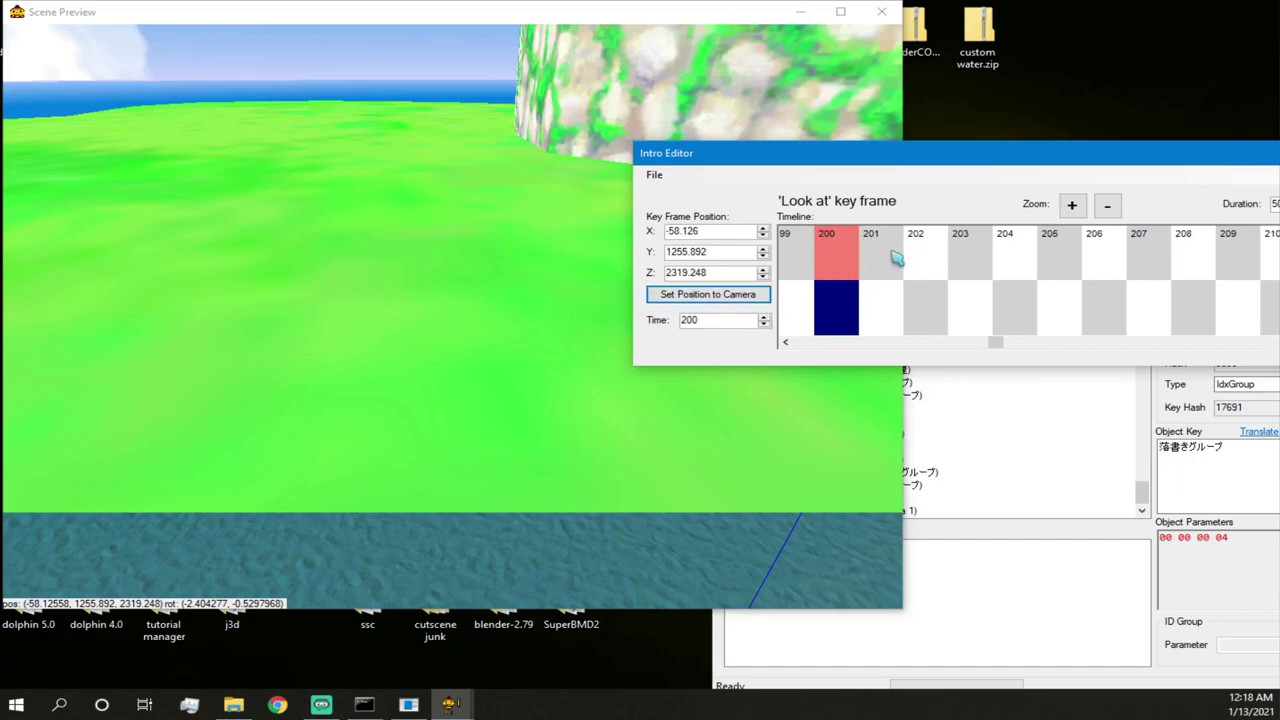
- Set the 'Look at' key frame at frame 499 to the current camera position, -58.126, 1255.892, 2319.248
scroll(838, 250, "down", 10)
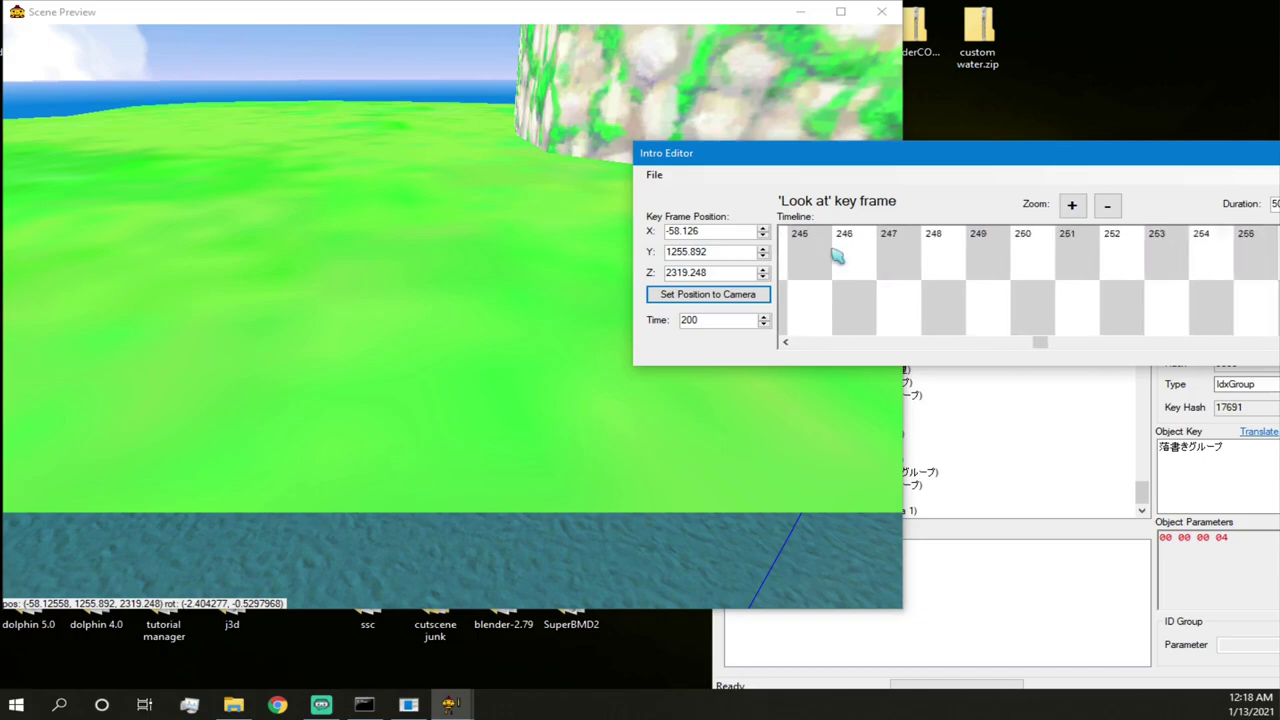
scroll(866, 265, "down", 20)
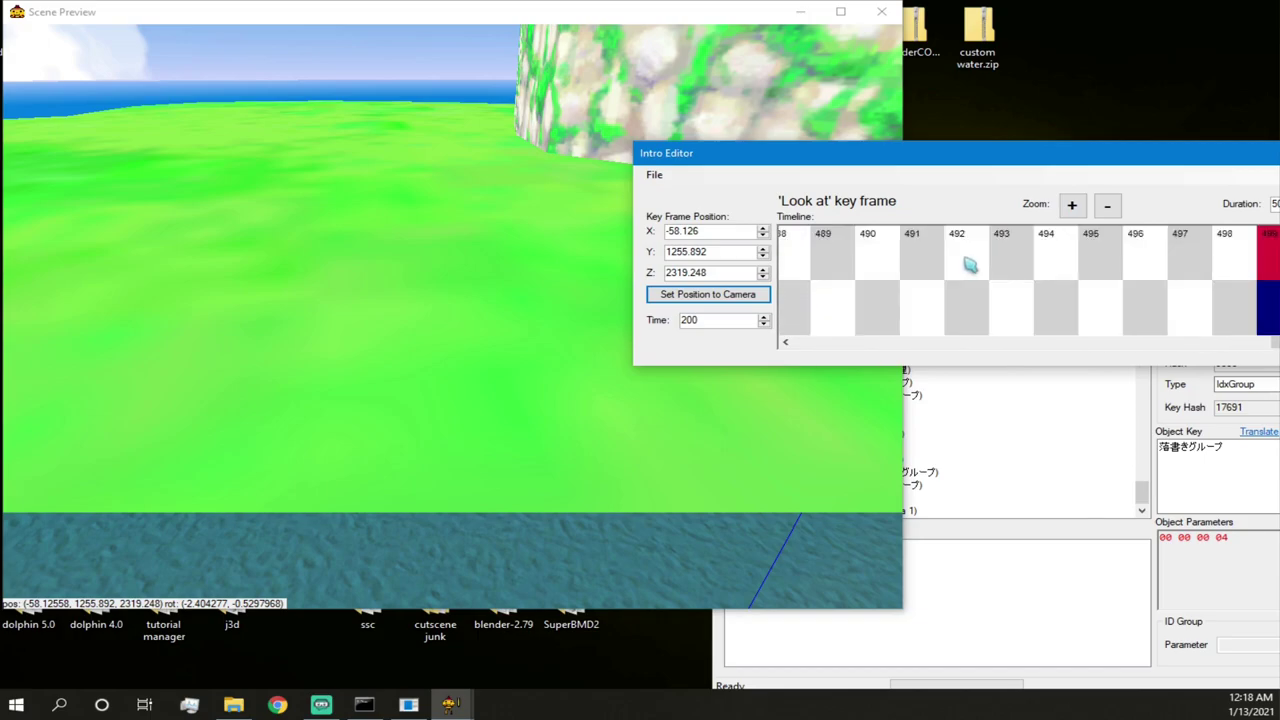
left_click(1268, 255)
left_click(690, 298)
- Set the frame 0 'Look from' key frame to a camera position facing Mario from the island's edge, 1904.303, 1845.376, 2408.843
scroll(931, 286, "up", 20)
left_click_drag(1100, 348, 800, 352)
left_click(622, 278)
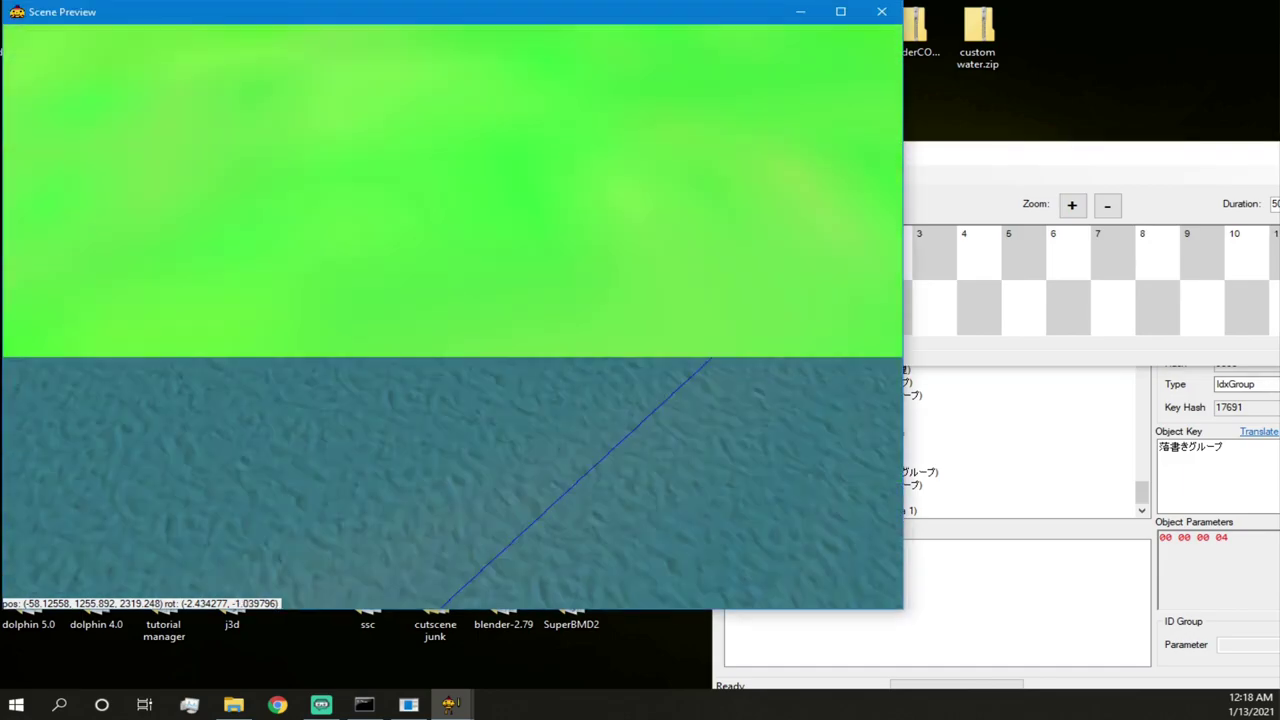
key("s")
key("w")
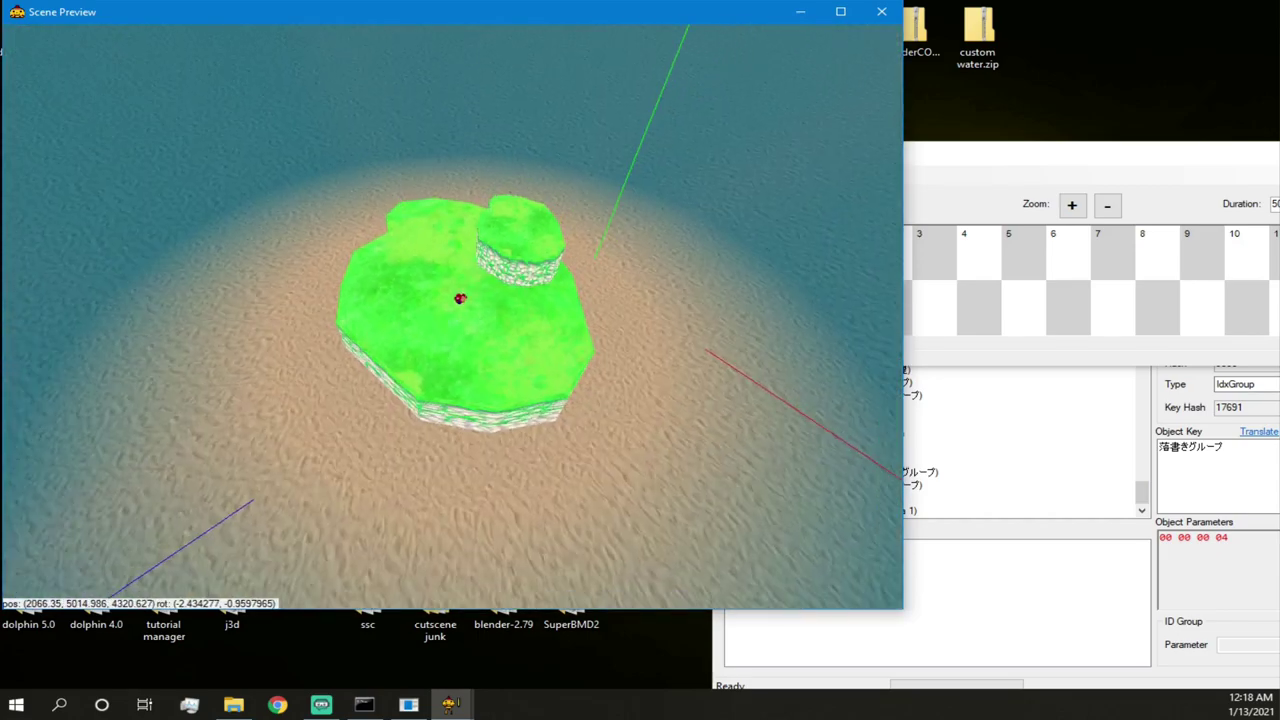
left_click(941, 153)
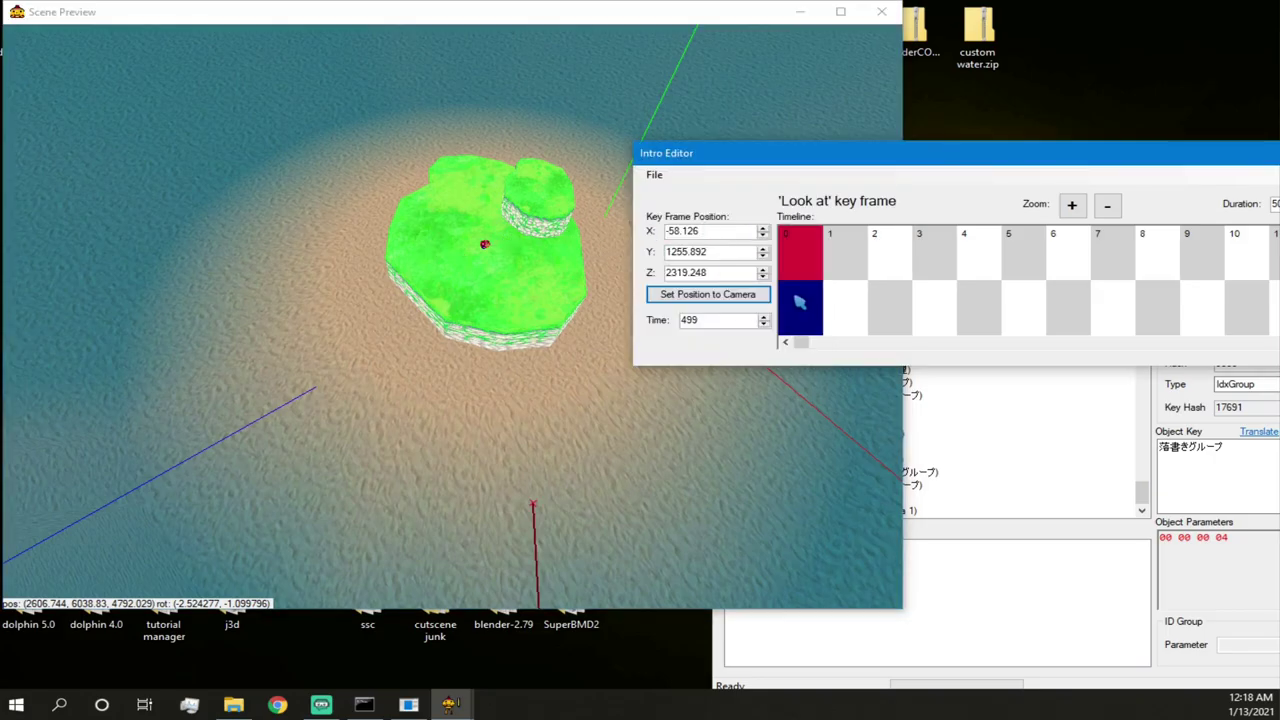
left_click(600, 302)
key("w")
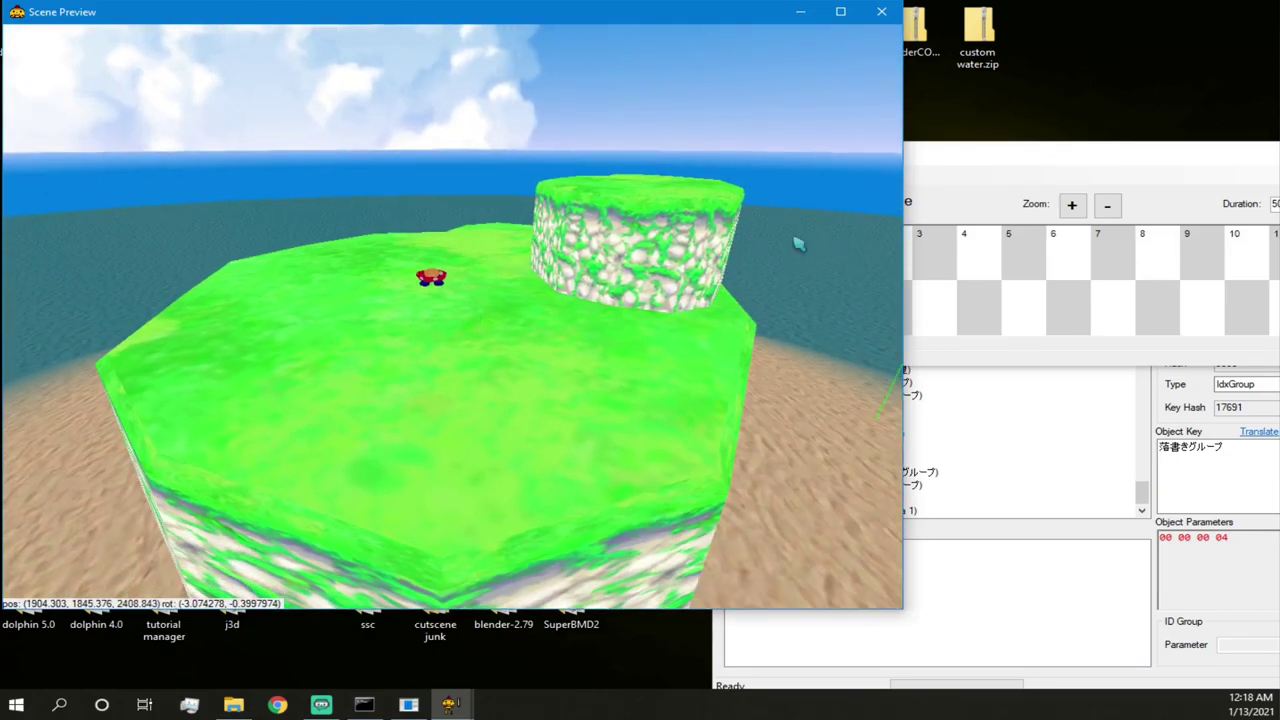
left_click(1006, 153)
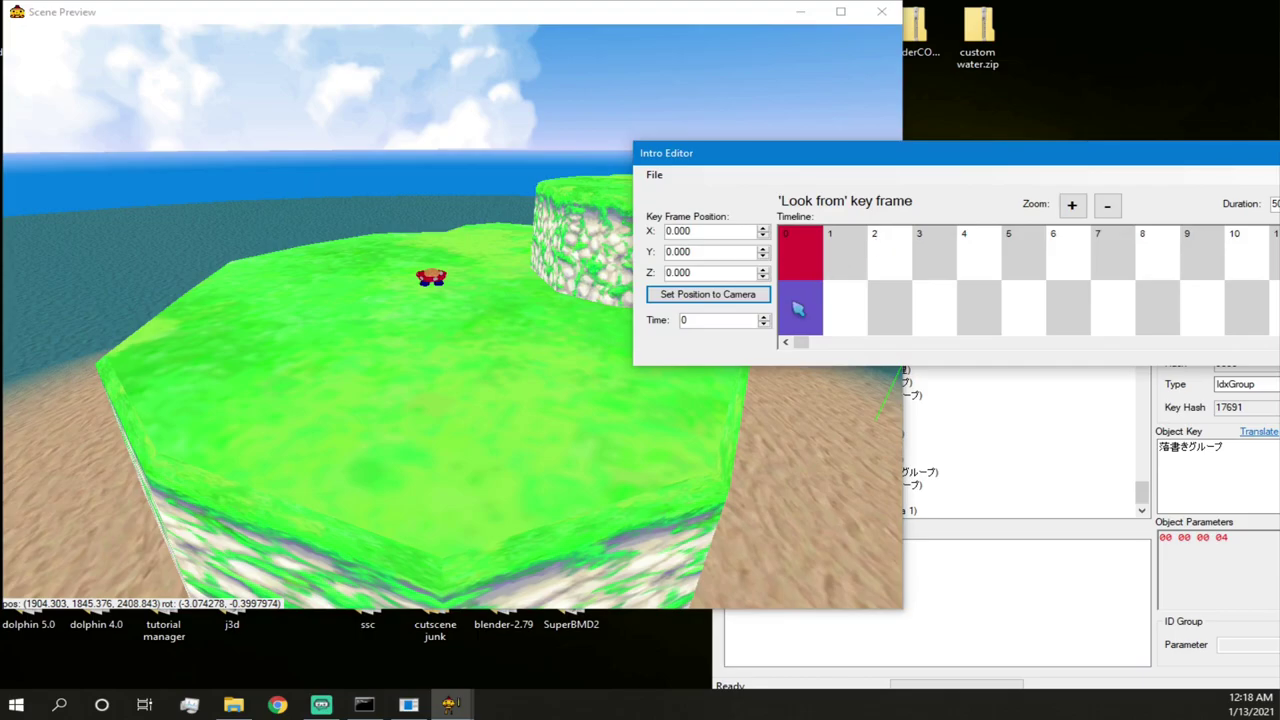
left_click(714, 295)
- Set the frame 200 'Look from' key frame to a higher camera position on another side of the island, 3416.689, 6101.940, -1663.939
right_click_drag(610, 288, 458, 314)
key("s")
key("s")
left_click(962, 171)
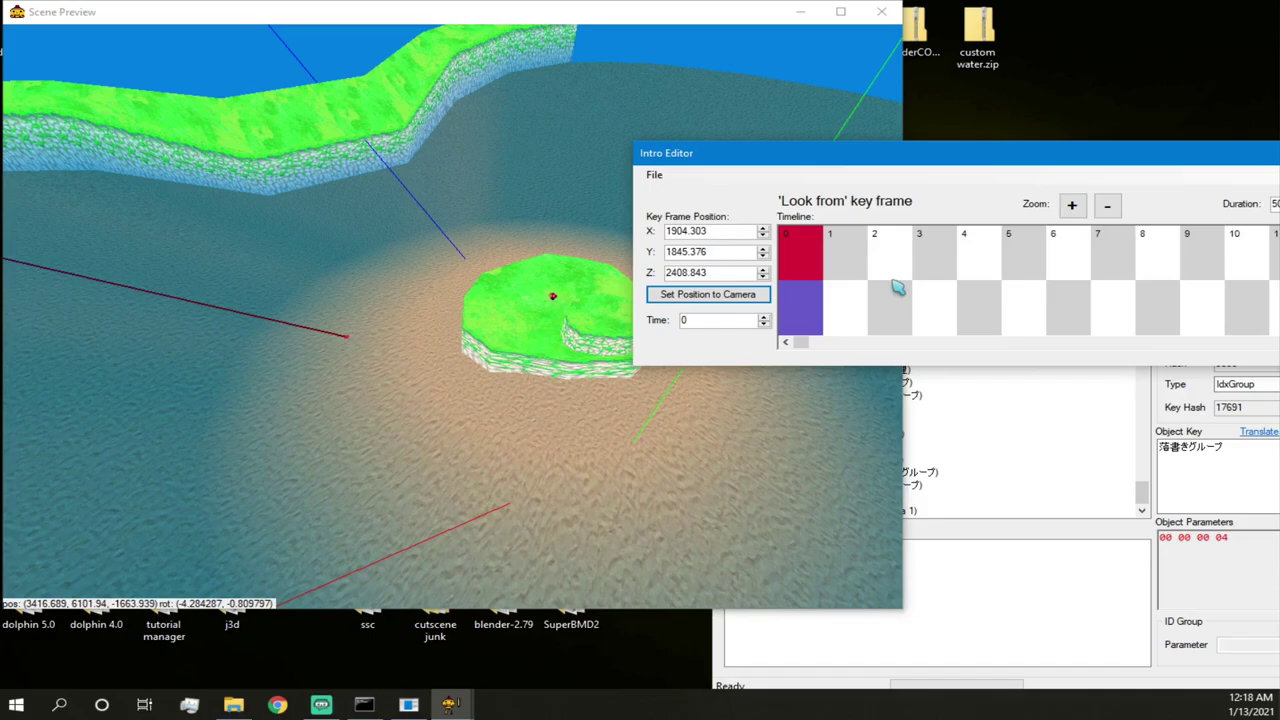
scroll(898, 288, "right", 20)
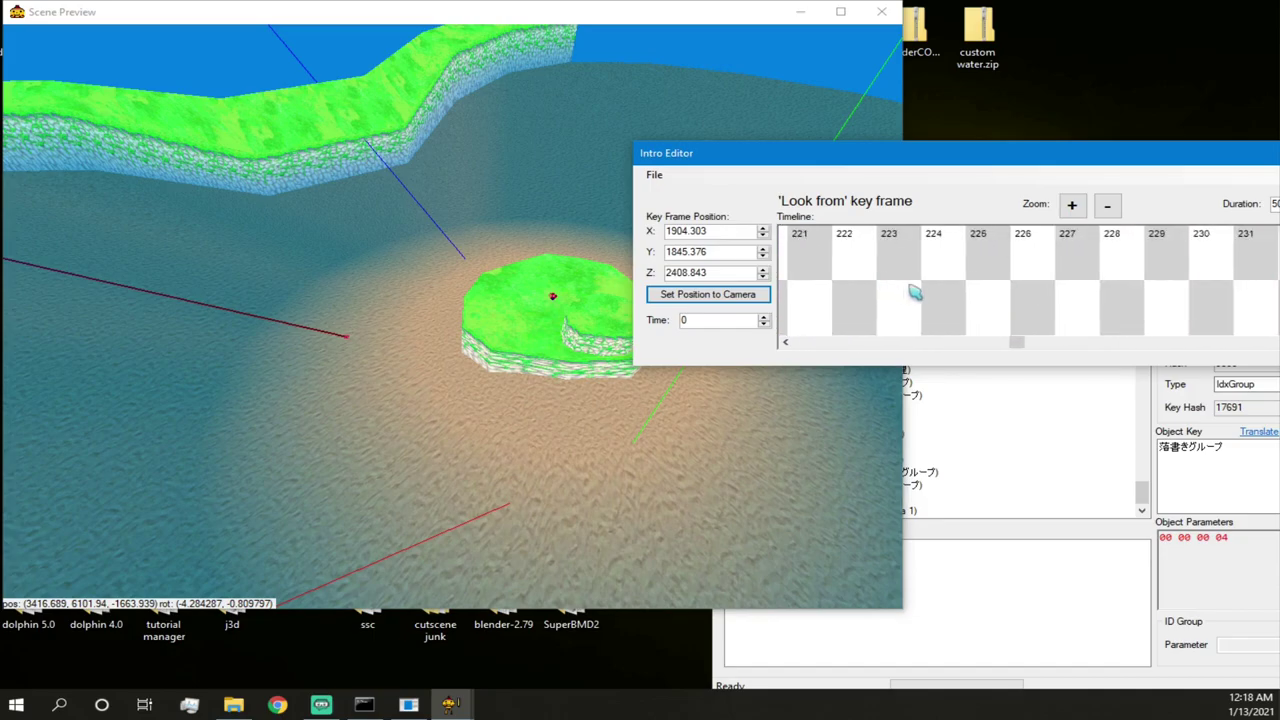
scroll(914, 291, "left", 5)
left_click(952, 320)
left_click(694, 298)
- Set the frame 499 'Look from' key frame to a camera position far above the island, -4484.470, 12473.530, -1748.096
right_click_drag(590, 310, 508, 412)
key("s")
key("s")
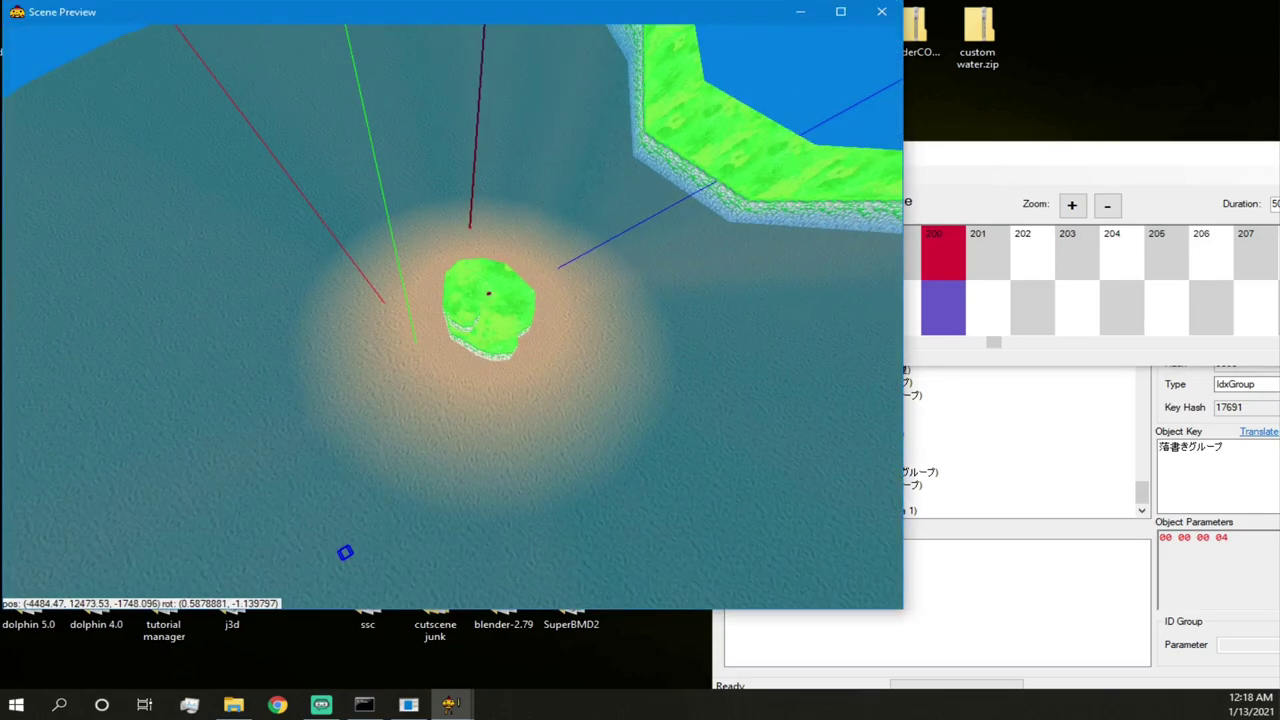
left_click(966, 155)
right_click_drag(619, 380, 795, 273)
left_click(935, 165)
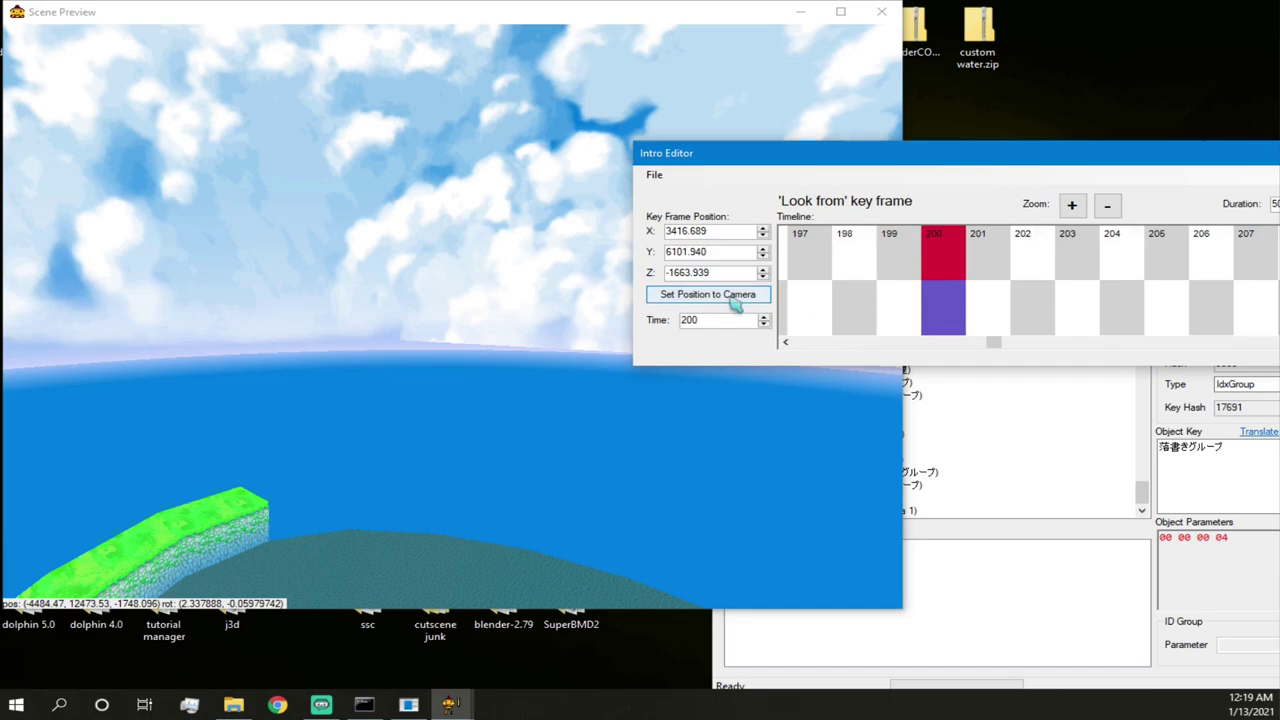
scroll(940, 297, "down", 5)
scroll(953, 298, "down", 10)
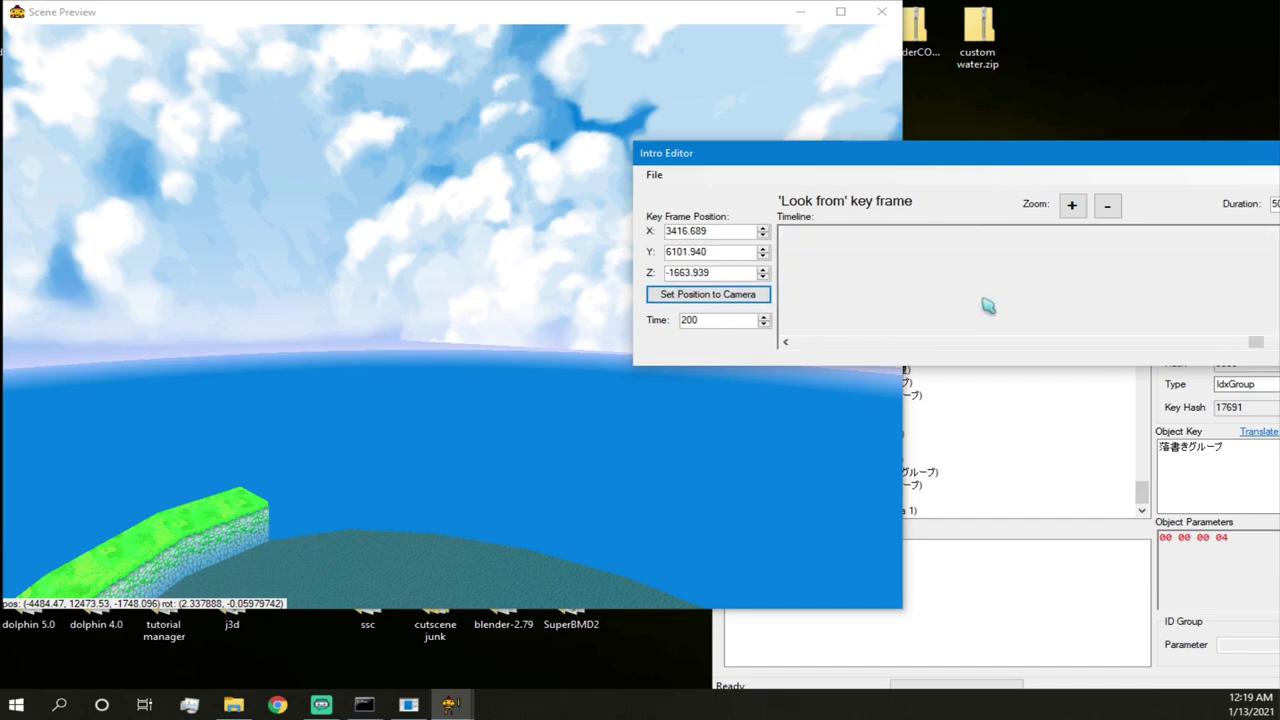
left_click(1258, 293)
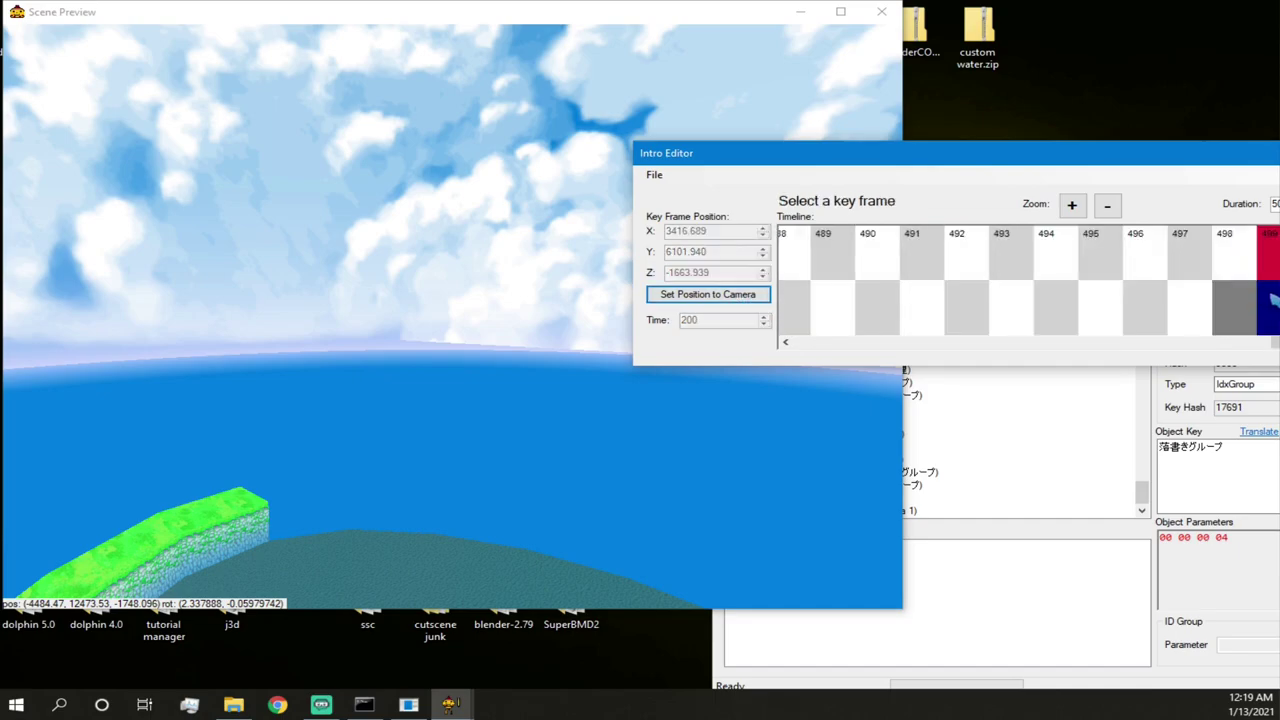
left_click(1270, 298)
left_click(748, 294)
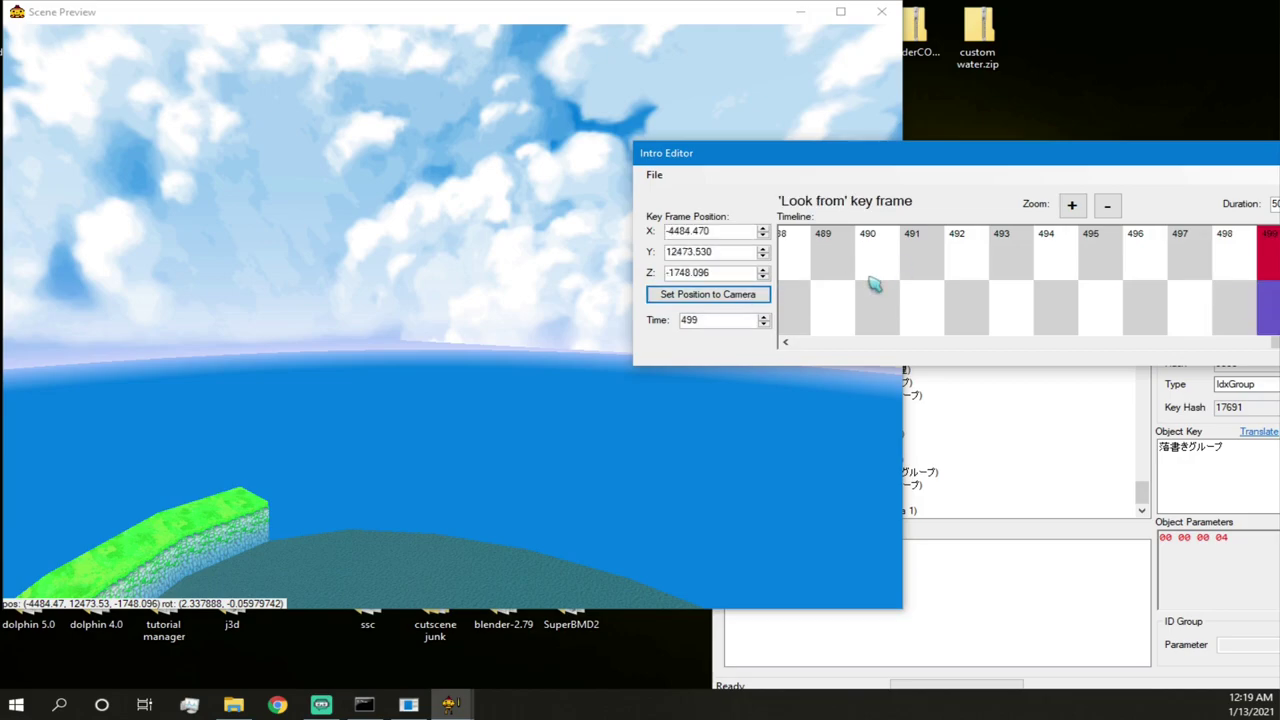
- Save the intro camera sequence and close the Intro Editor
left_click(654, 175)
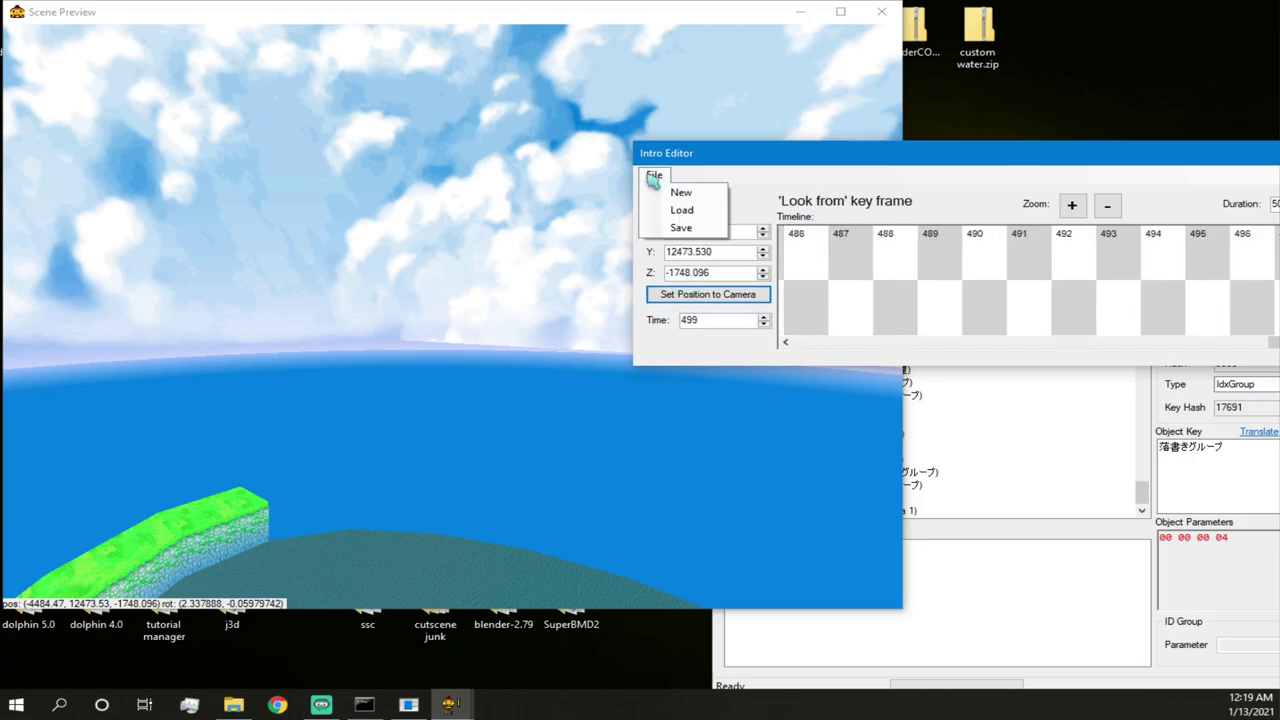
left_click(687, 229)
left_click(657, 176)
left_click(681, 229)
left_click(661, 179)
left_click_drag(890, 162, 489, 171)
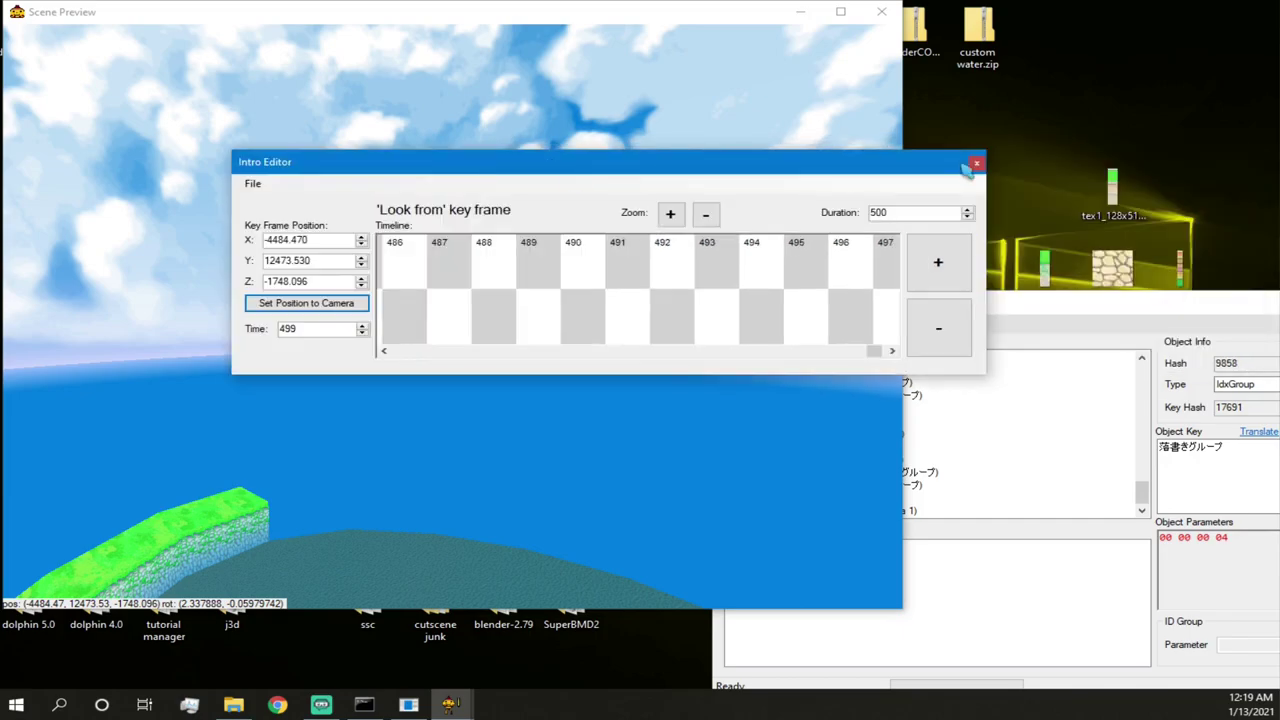
left_click(977, 165)
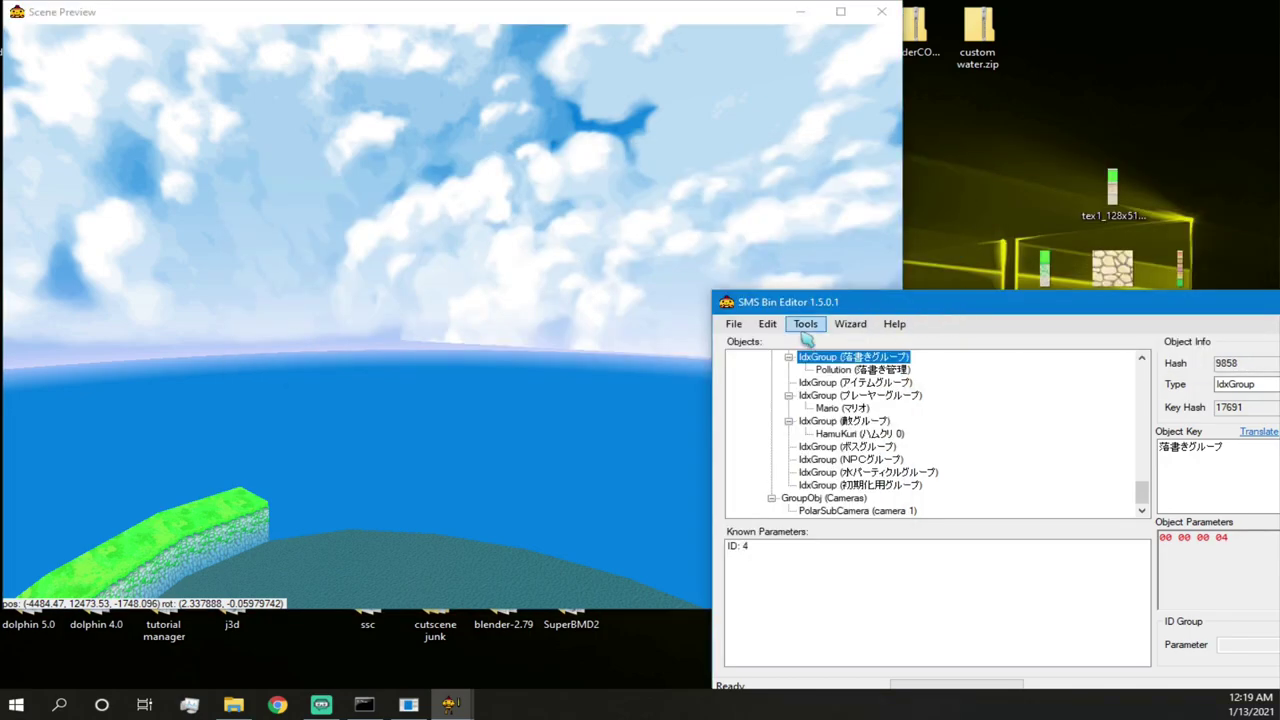
- Run the intro camera demo in the scene preview and inspect the camera path lines around the island
left_click(805, 324)
mouse_move(862, 452)
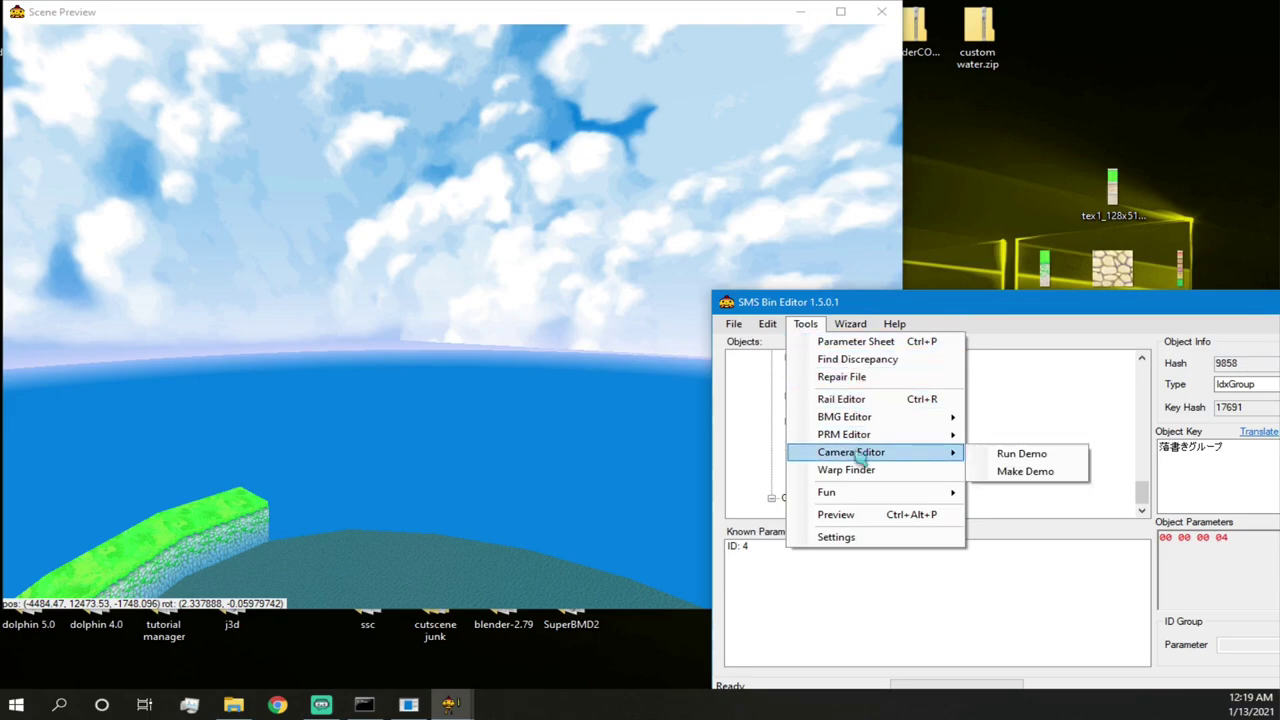
left_click(1018, 471)
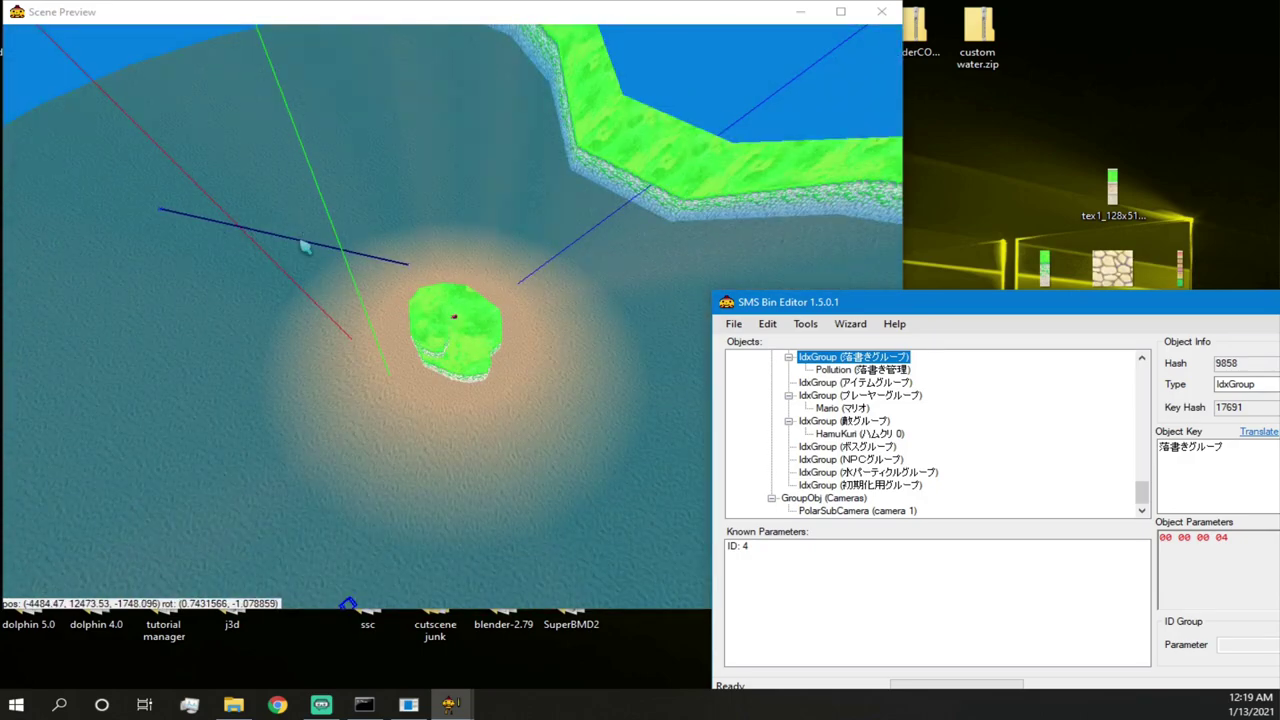
right_click_drag(305, 247, 60, 120)
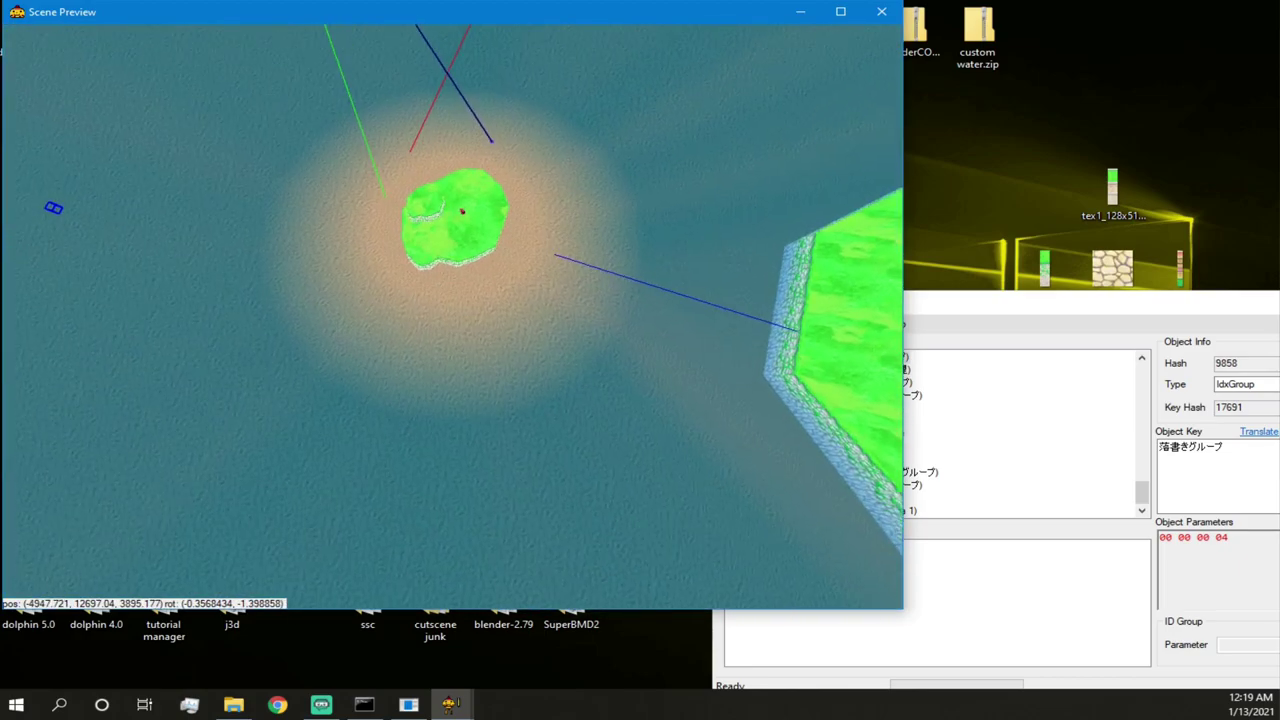
key("w")
right_click_drag(443, 319, 459, 315)
scroll(448, 230, "up", 5)
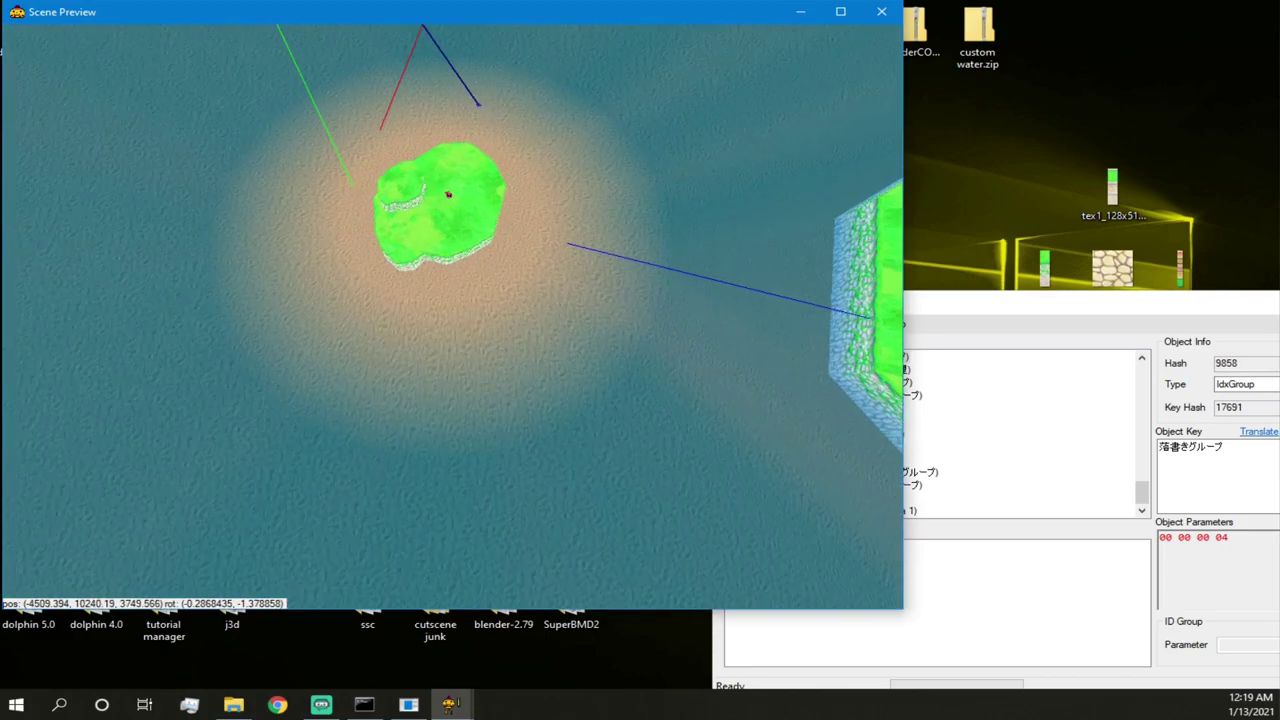
scroll(480, 225, "down", 10)
right_click_drag(497, 265, 501, 327)
right_click_drag(424, 174, 503, 337)
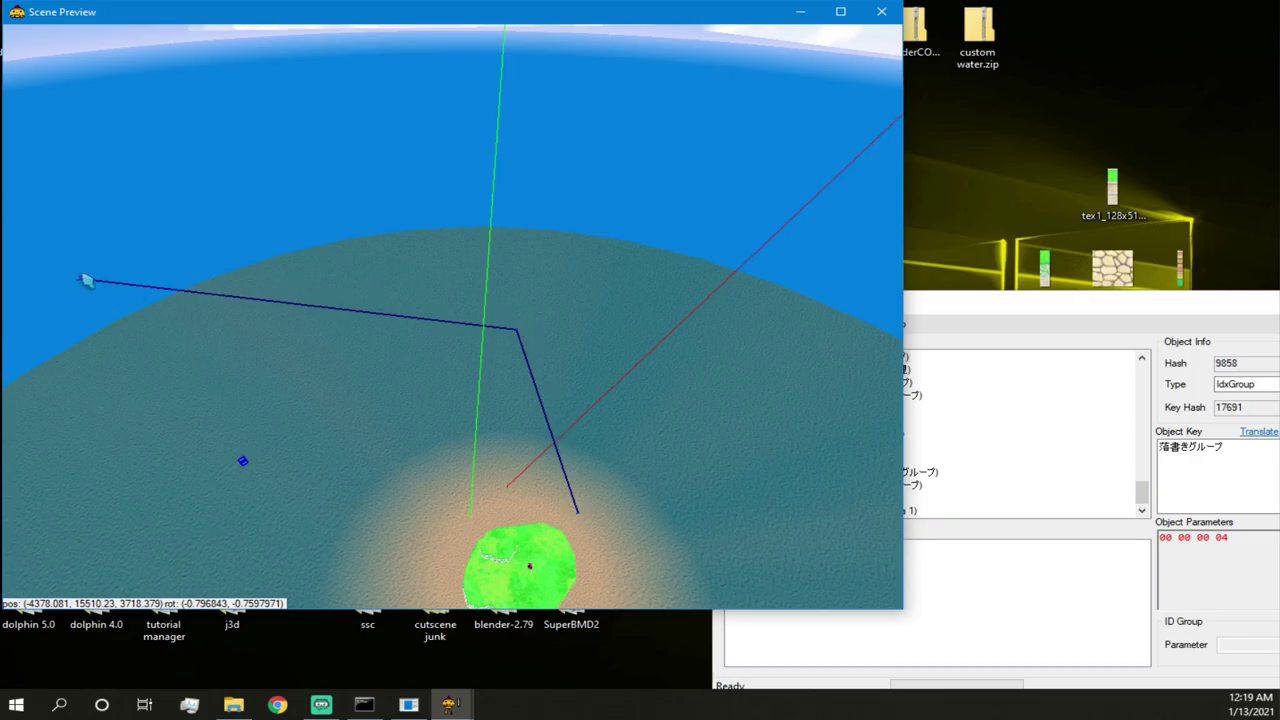
- Replay the intro camera demo in the scene preview
left_click(975, 318)
left_click(805, 325)
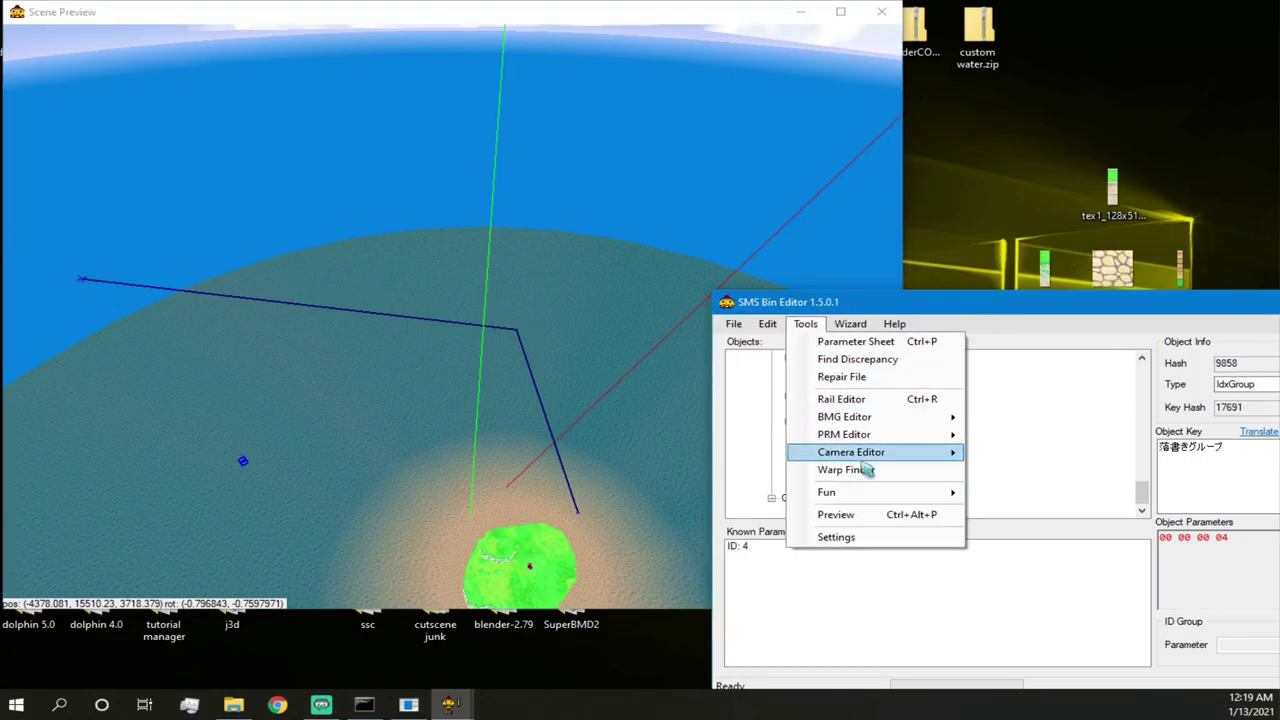
mouse_move(877, 454)
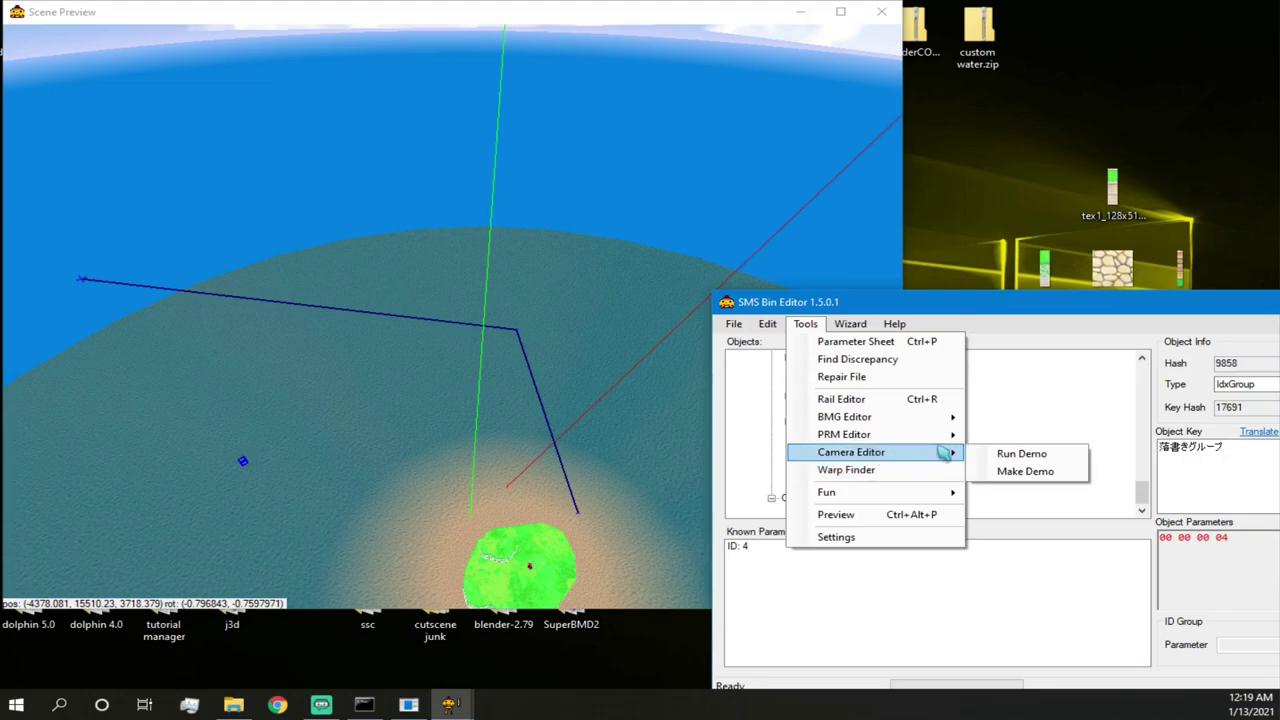
left_click(1005, 454)
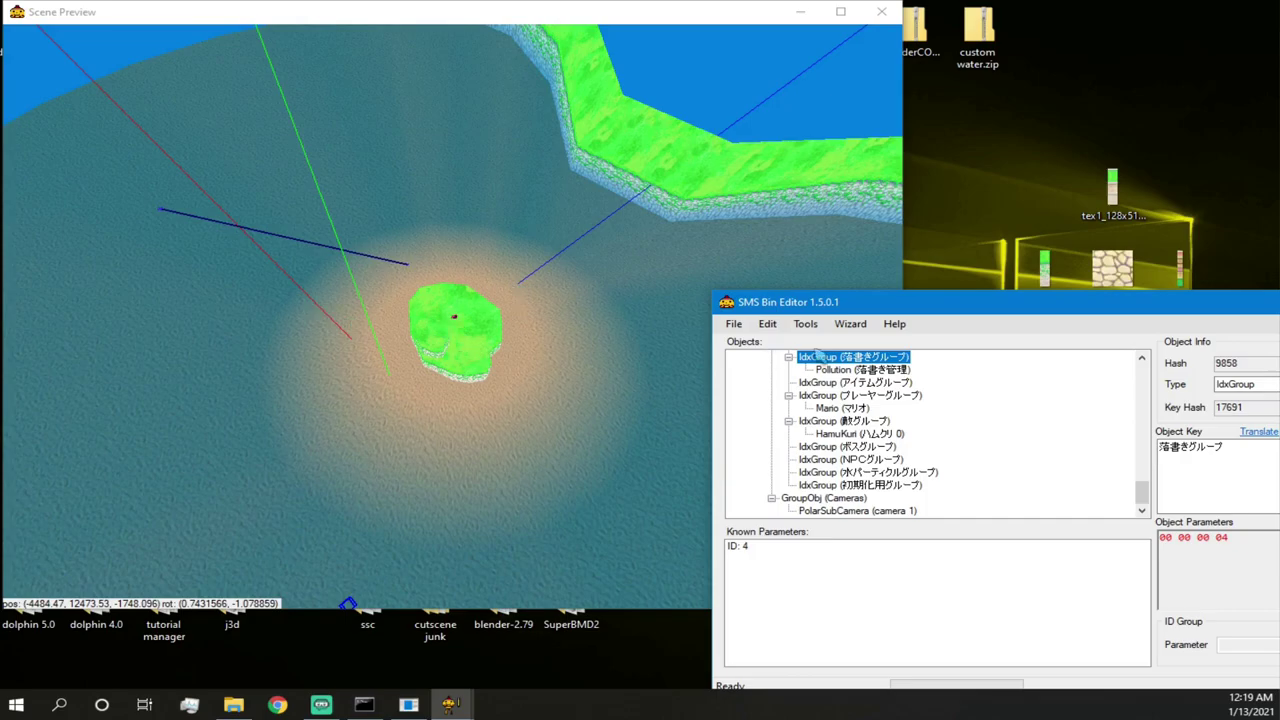
- Open the demo maker and load the saved 500-frame intro camera sequence into the Intro Editor
left_click(390, 305)
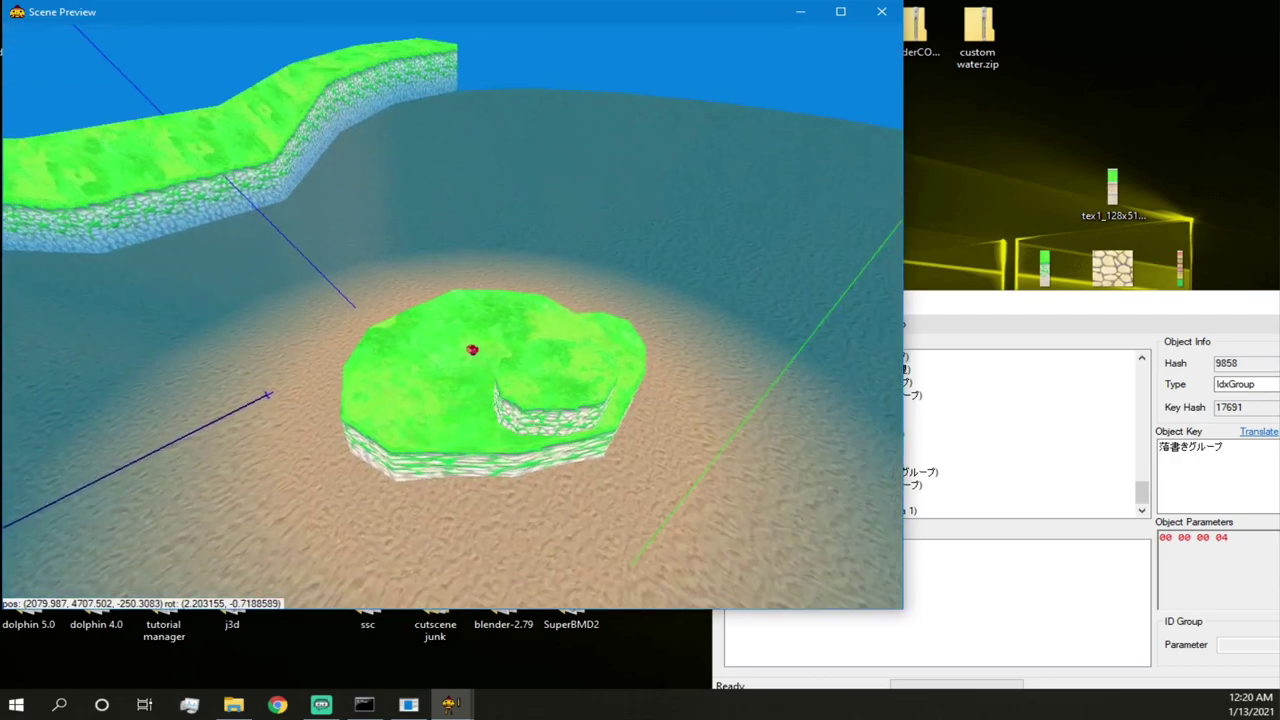
right_click_drag(452, 308, 499, 323)
key("w")
key("s")
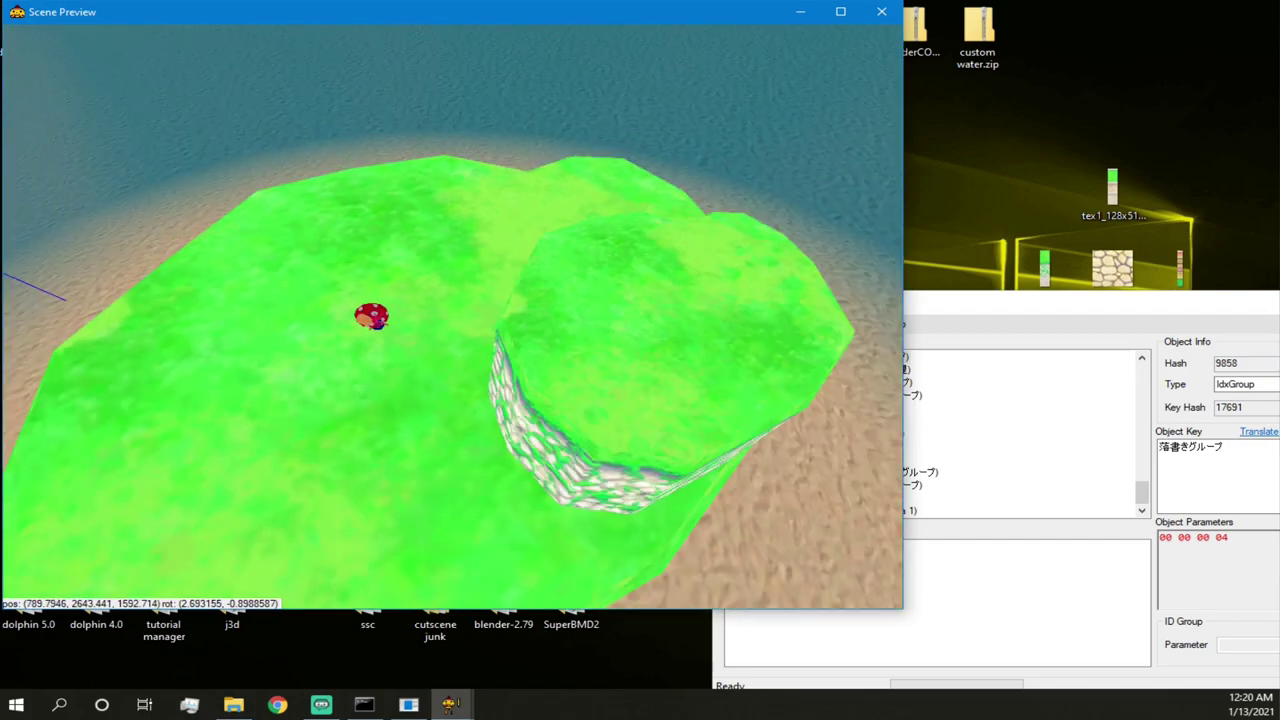
left_click(957, 308)
left_click(805, 323)
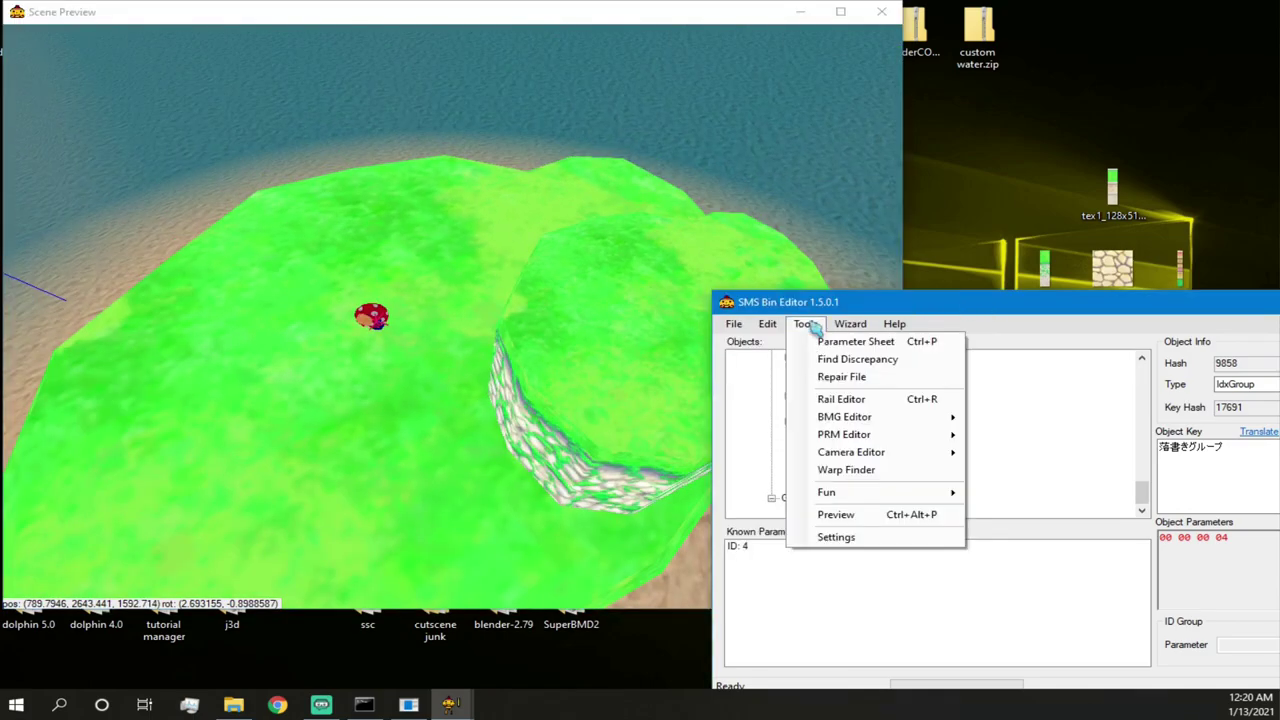
mouse_move(843, 455)
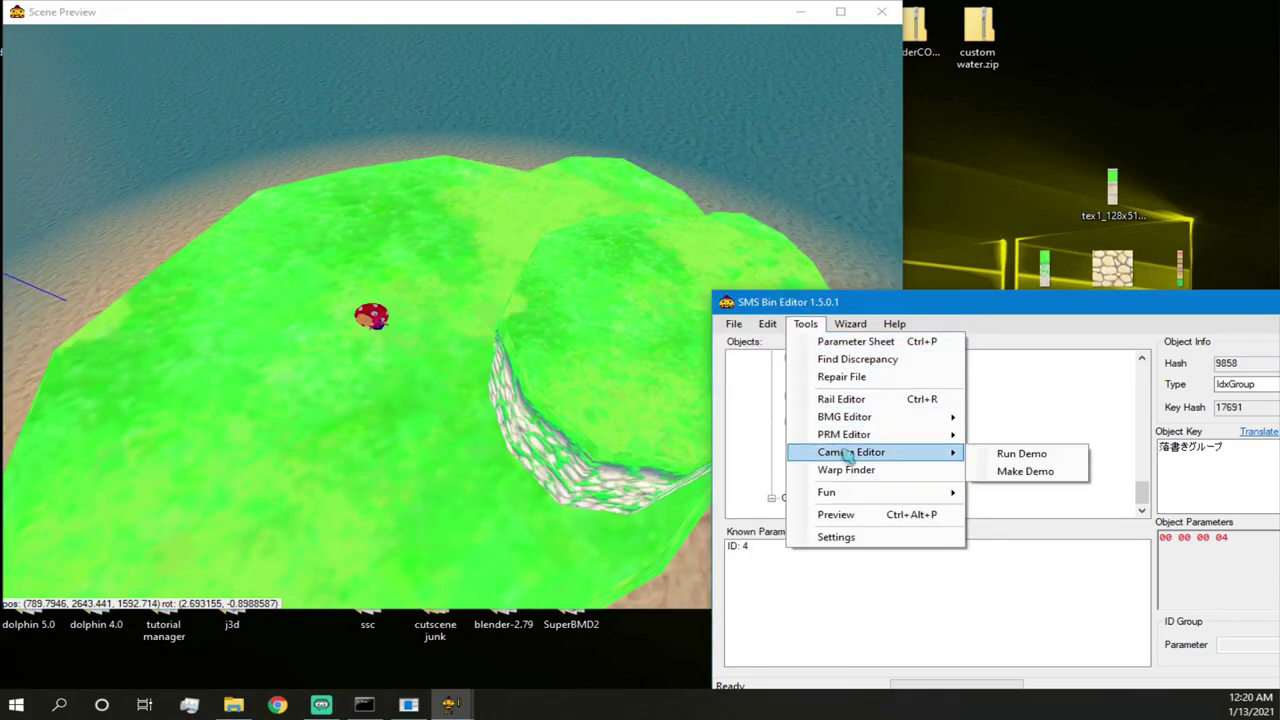
left_click(1000, 472)
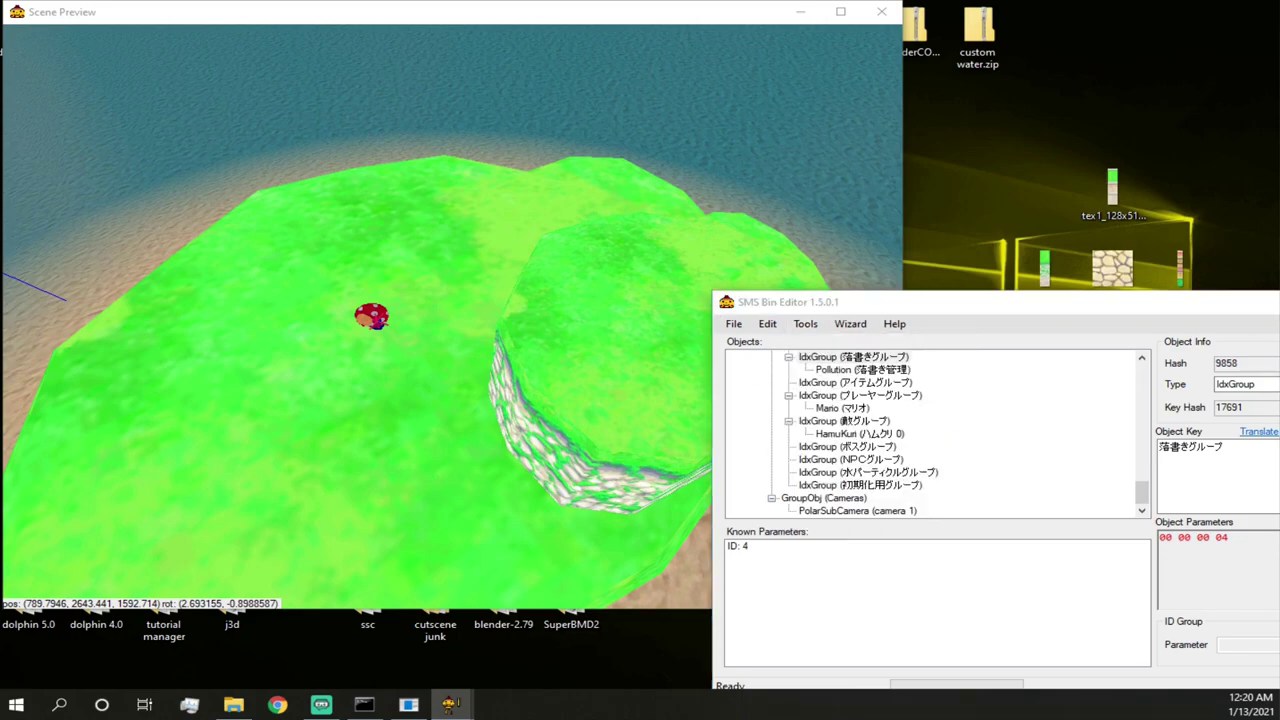
left_click(313, 118)
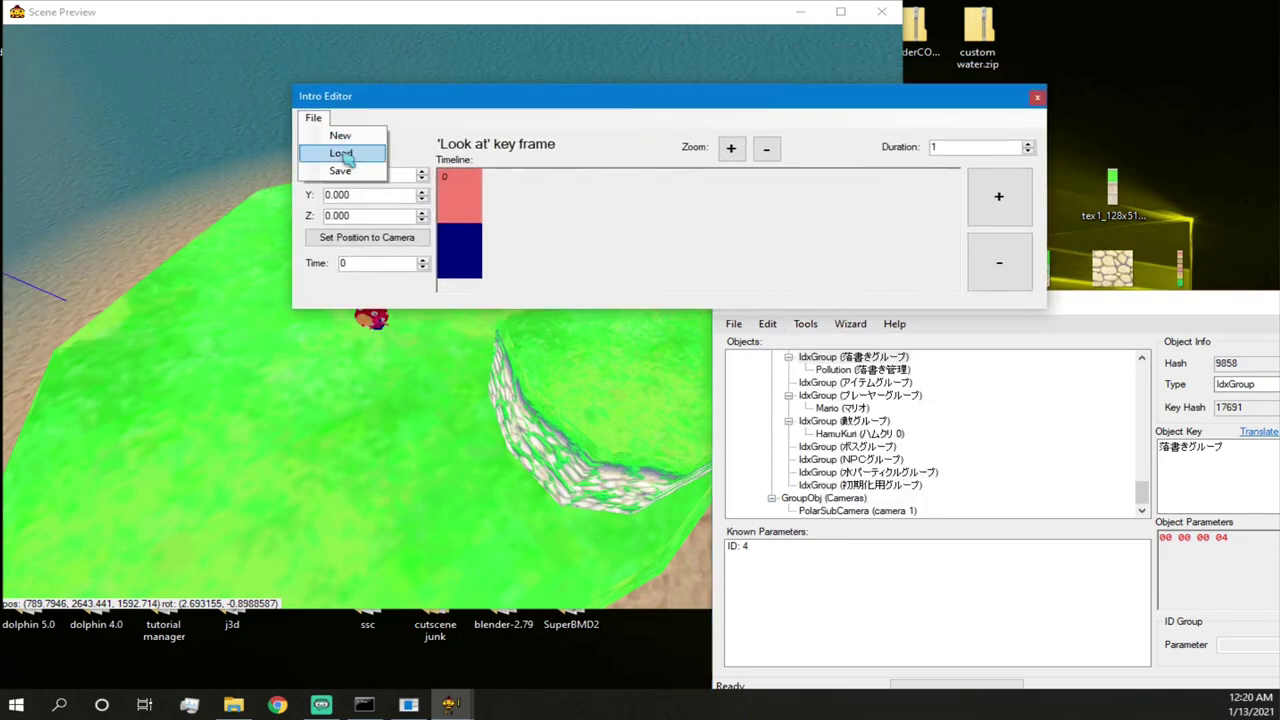
left_click(343, 156)
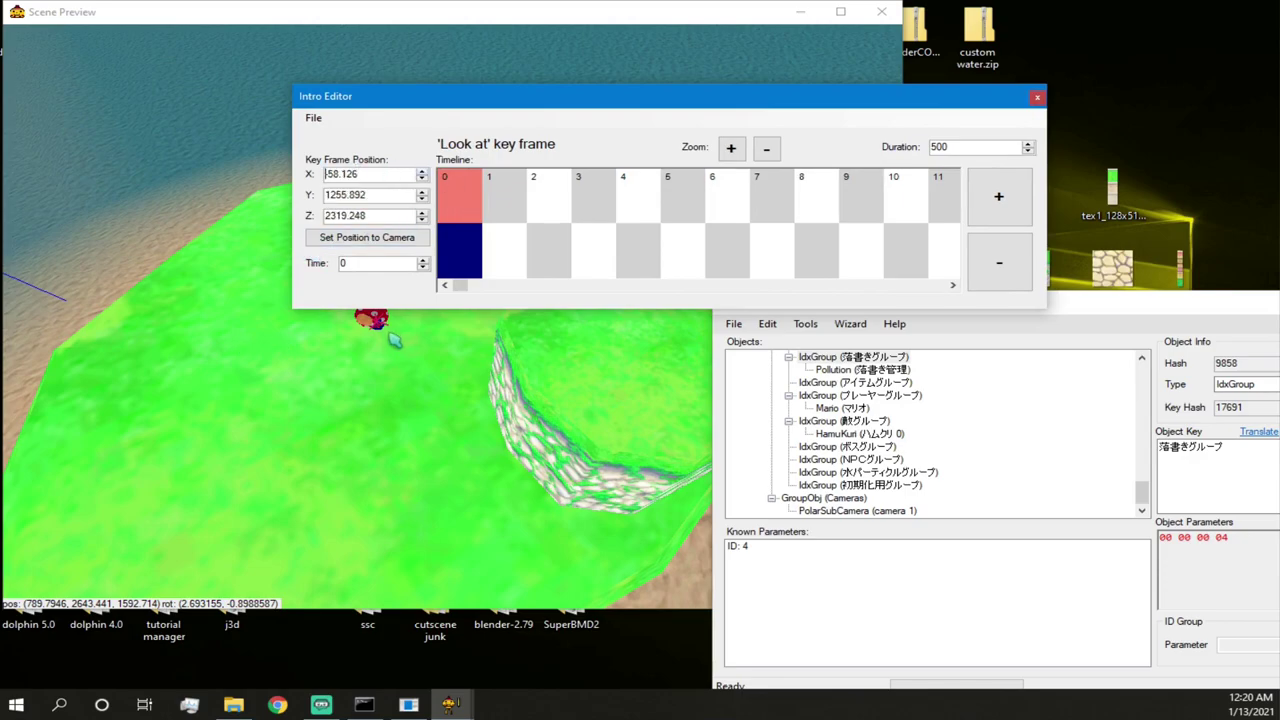
- Set the frame 200 'Look at' key frame to a camera position before the outer grassy cliff, 158.629, 1343.194, 7564.763
scroll(612, 224, "down", 10)
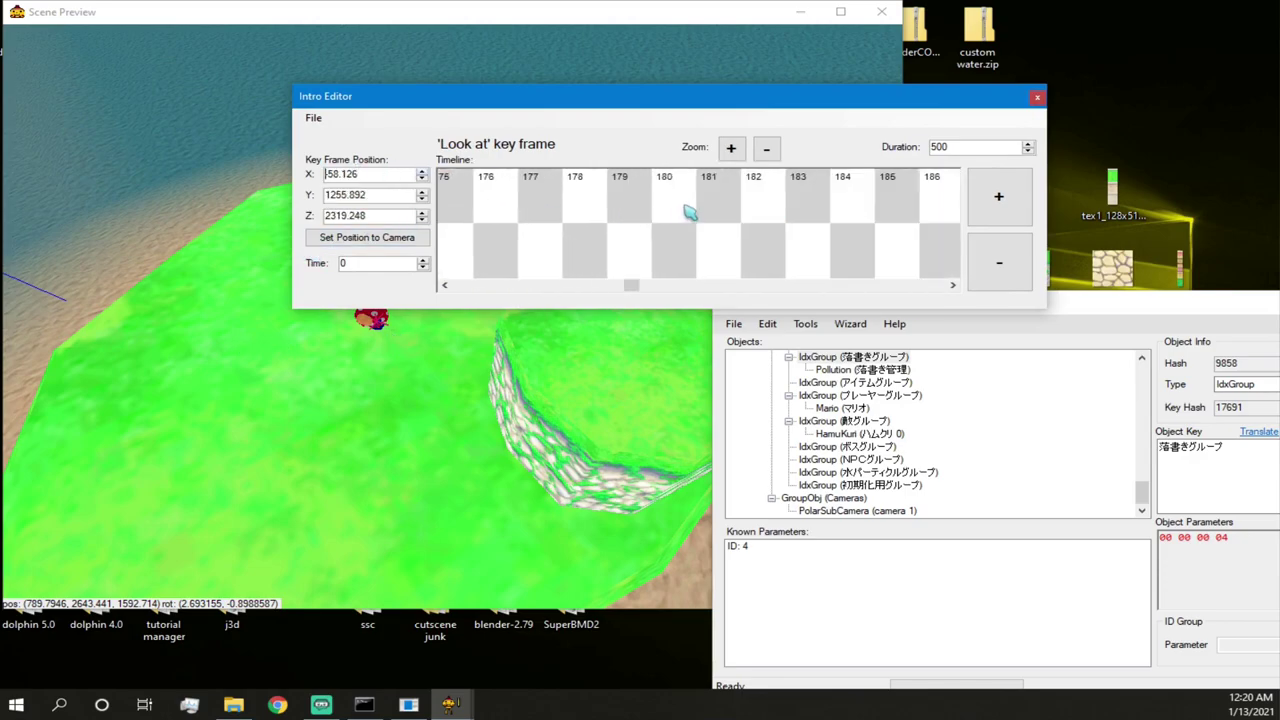
scroll(703, 211, "up", 3)
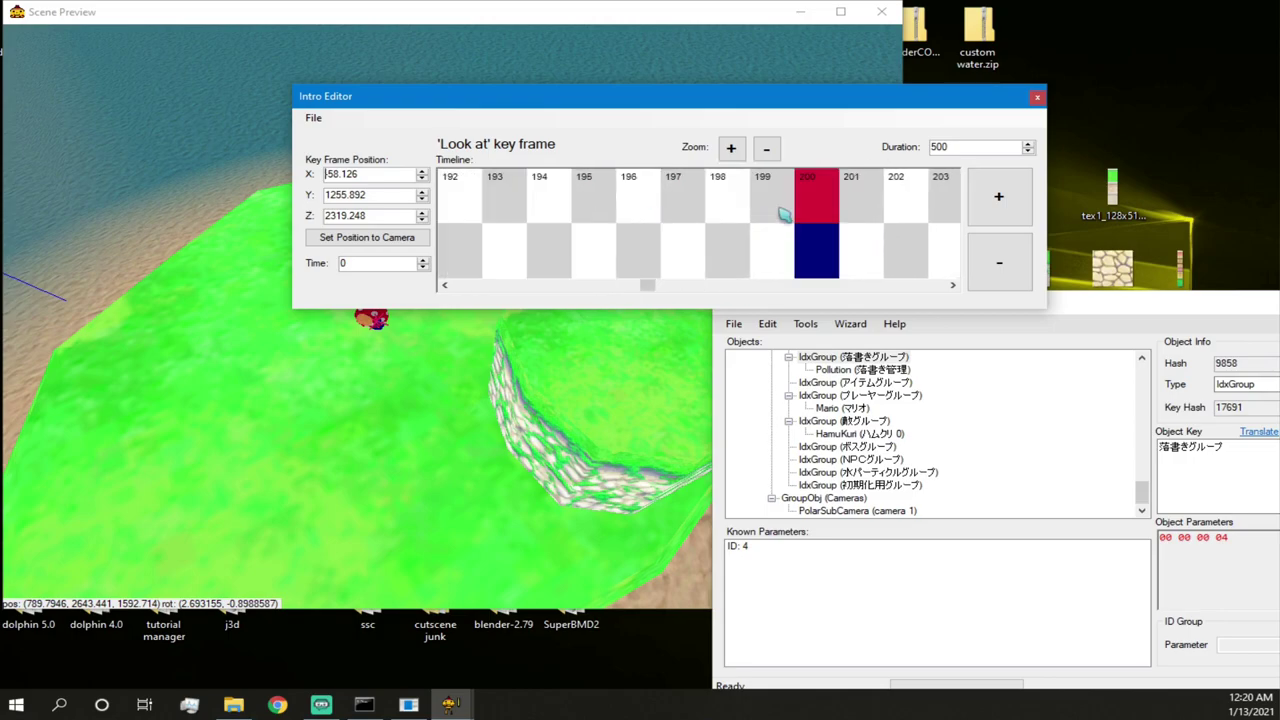
left_click(806, 205)
right_click_drag(222, 219, 116, 140)
key("w")
key("s")
key("w")
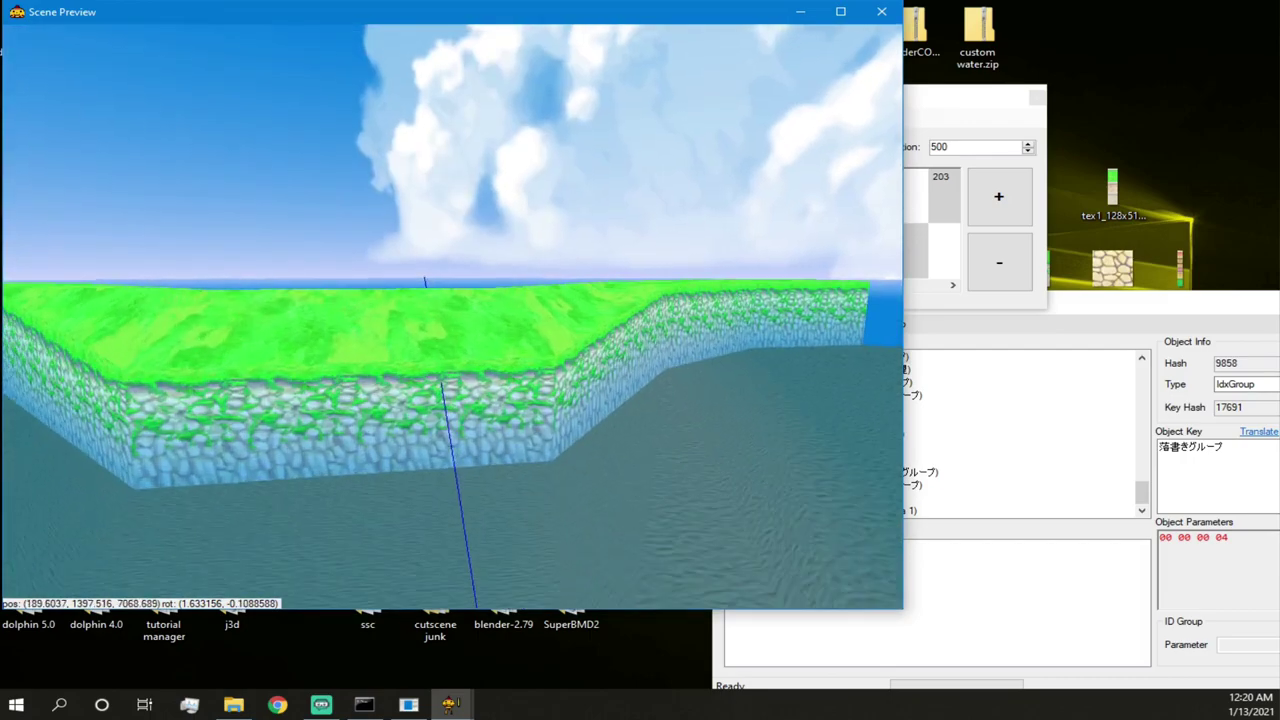
left_click(1052, 295)
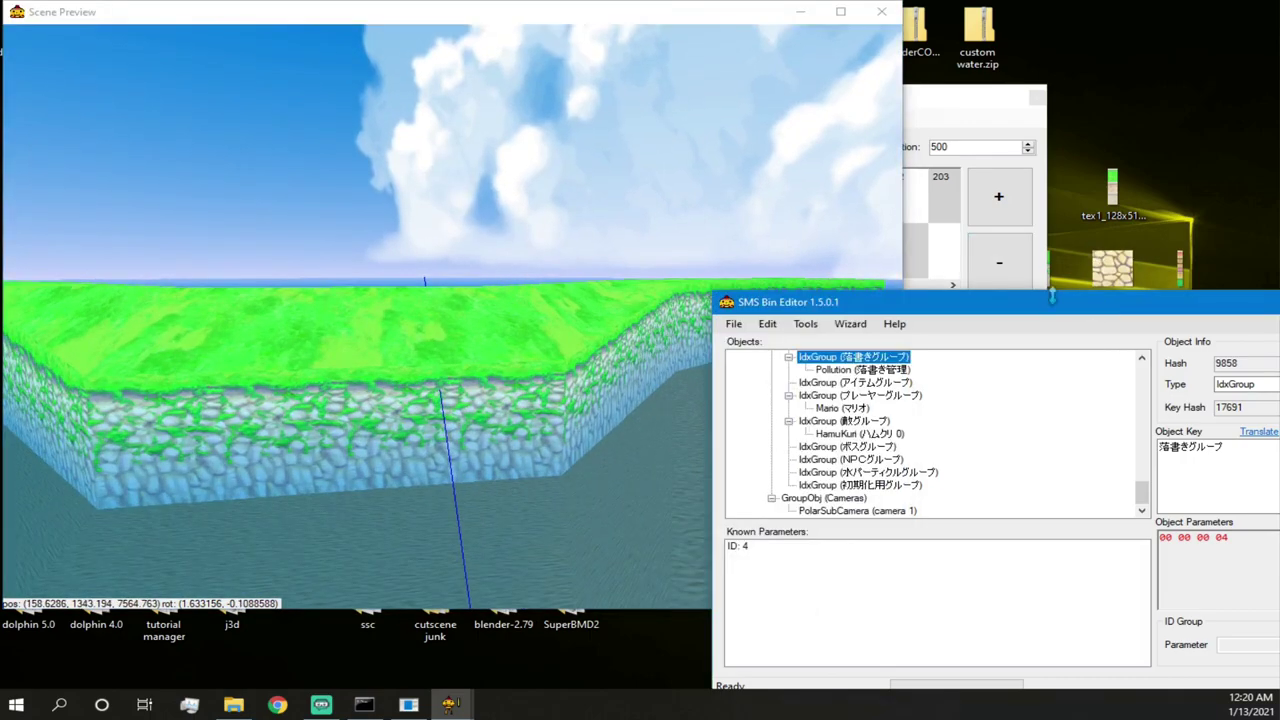
left_click(933, 121)
left_click(385, 237)
- Set the frame 499 'Look at' key frame to a camera position over the open sea, 6909.687, 1013.392, 16283.900
scroll(870, 230, "down", 5)
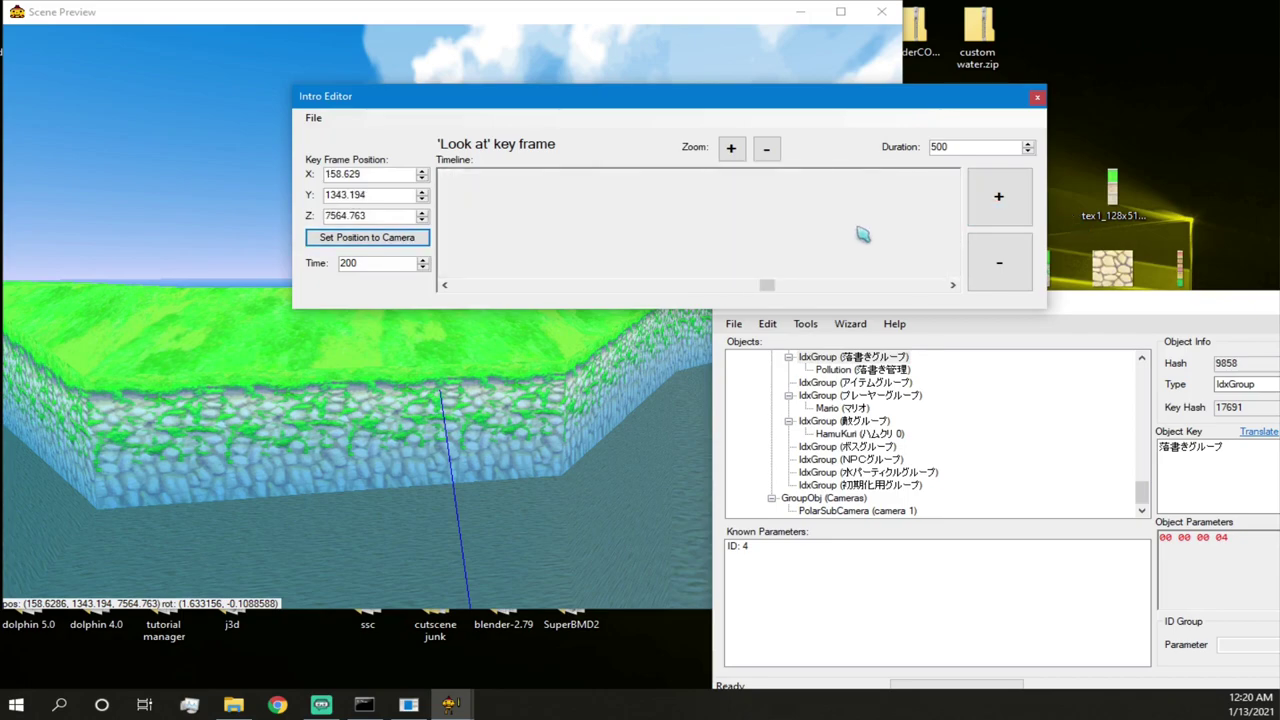
left_click(937, 200)
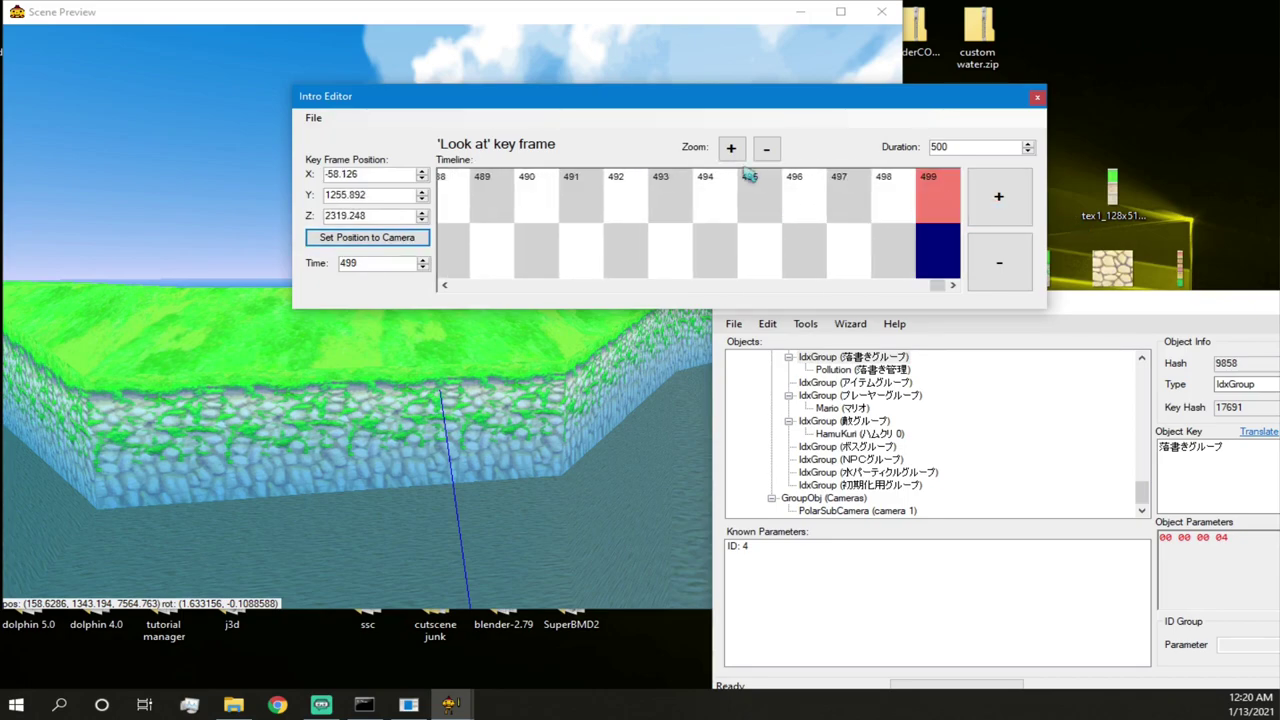
key("s")
right_click_drag(196, 297, 100, 288)
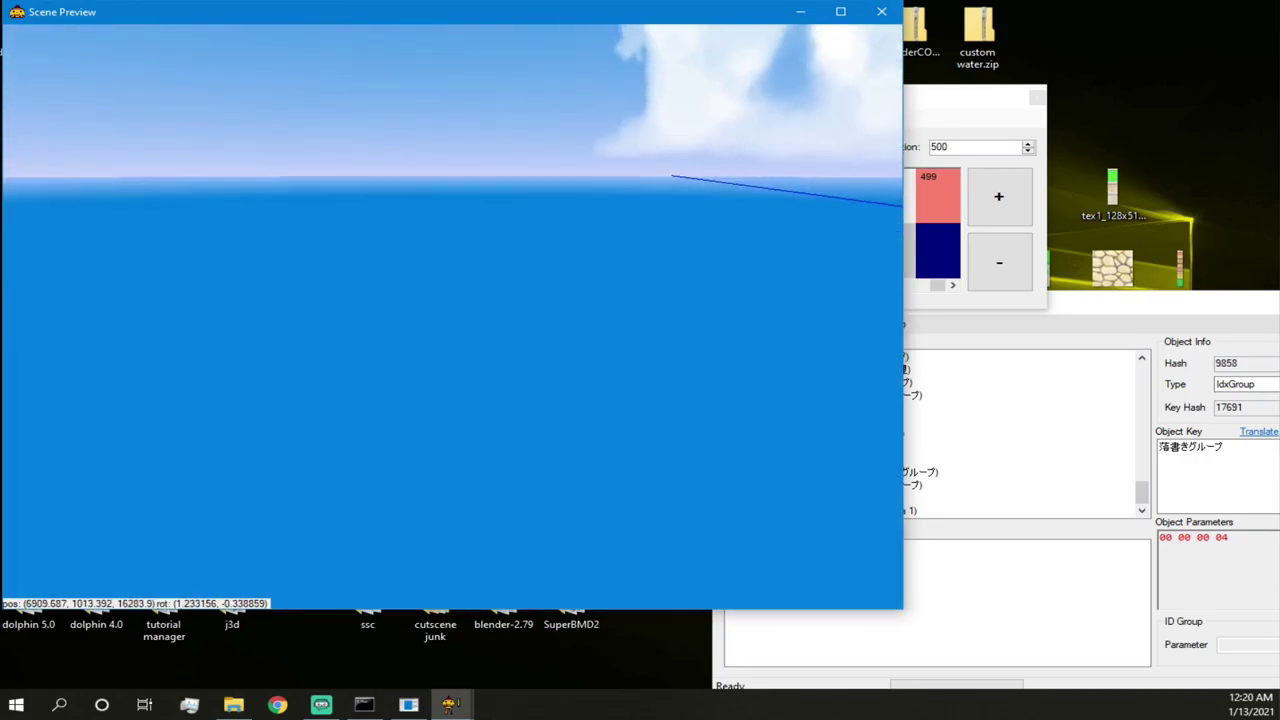
right_click_drag(652, 283, 683, 274)
left_click(948, 132)
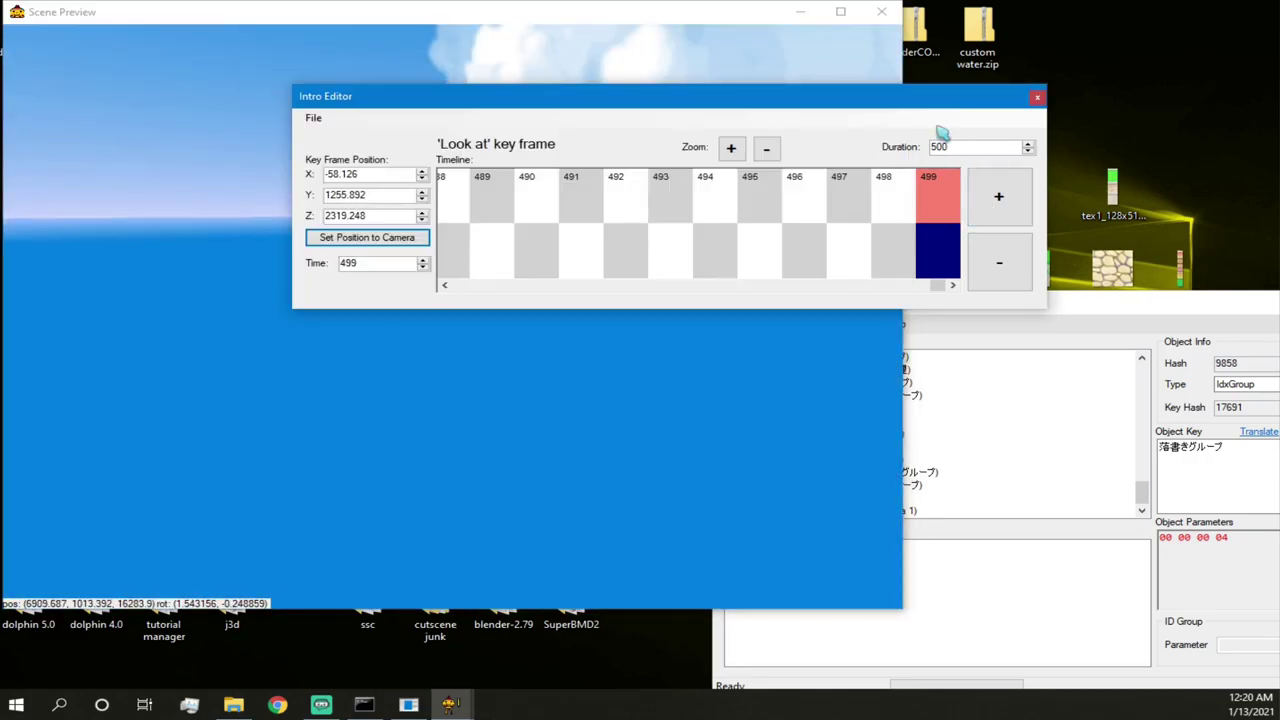
left_click(415, 241)
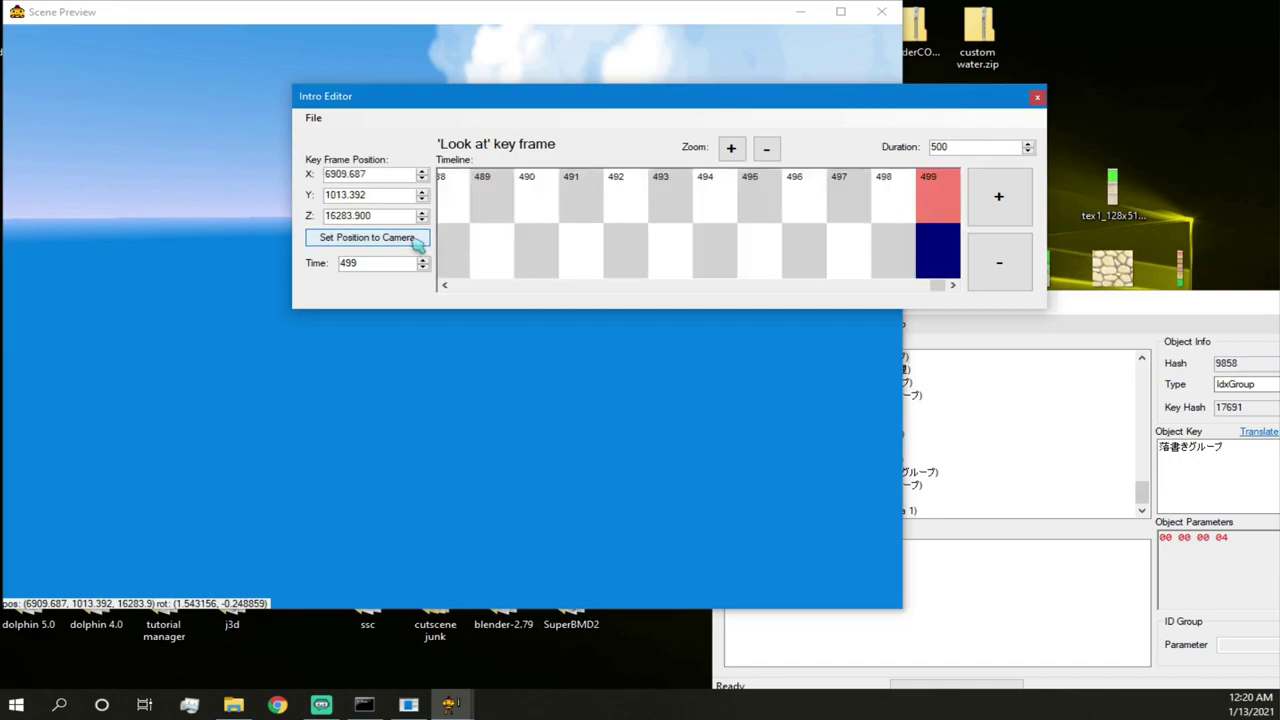
- Save the edited intro camera sequence and close the Intro Editor
left_click(319, 117)
left_click(335, 171)
left_click(312, 121)
left_click(340, 171)
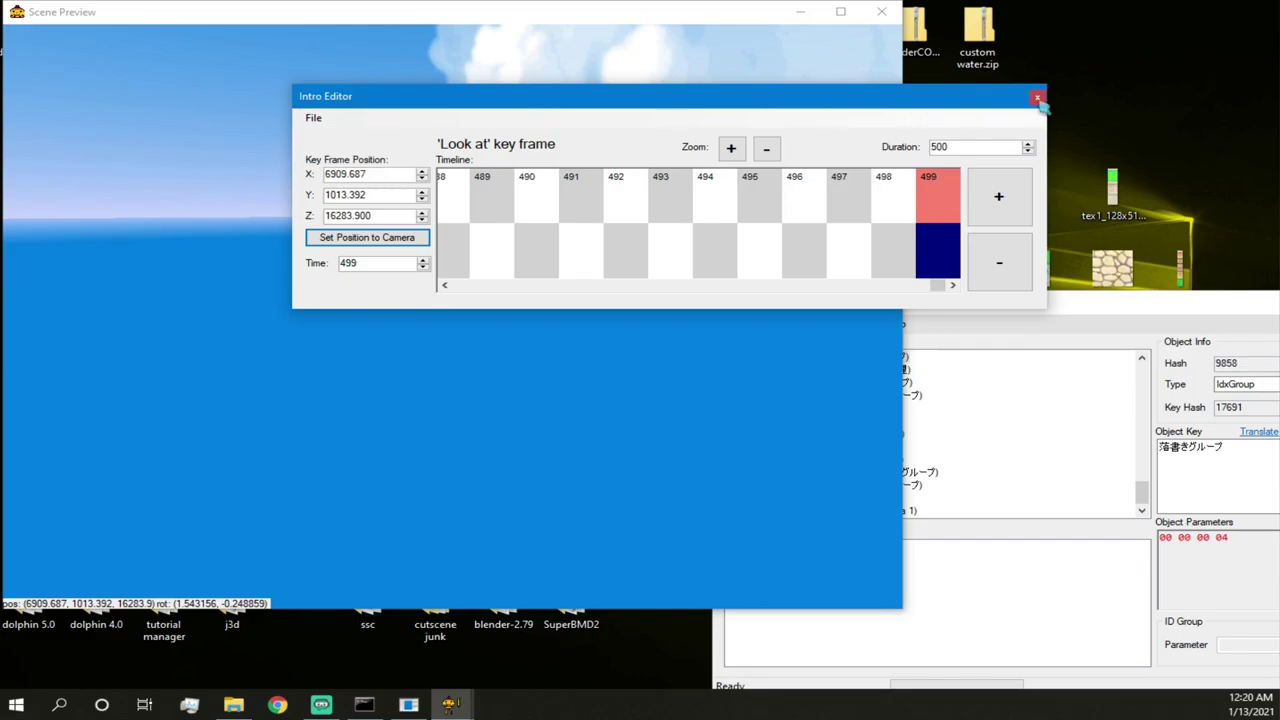
left_click(1037, 96)
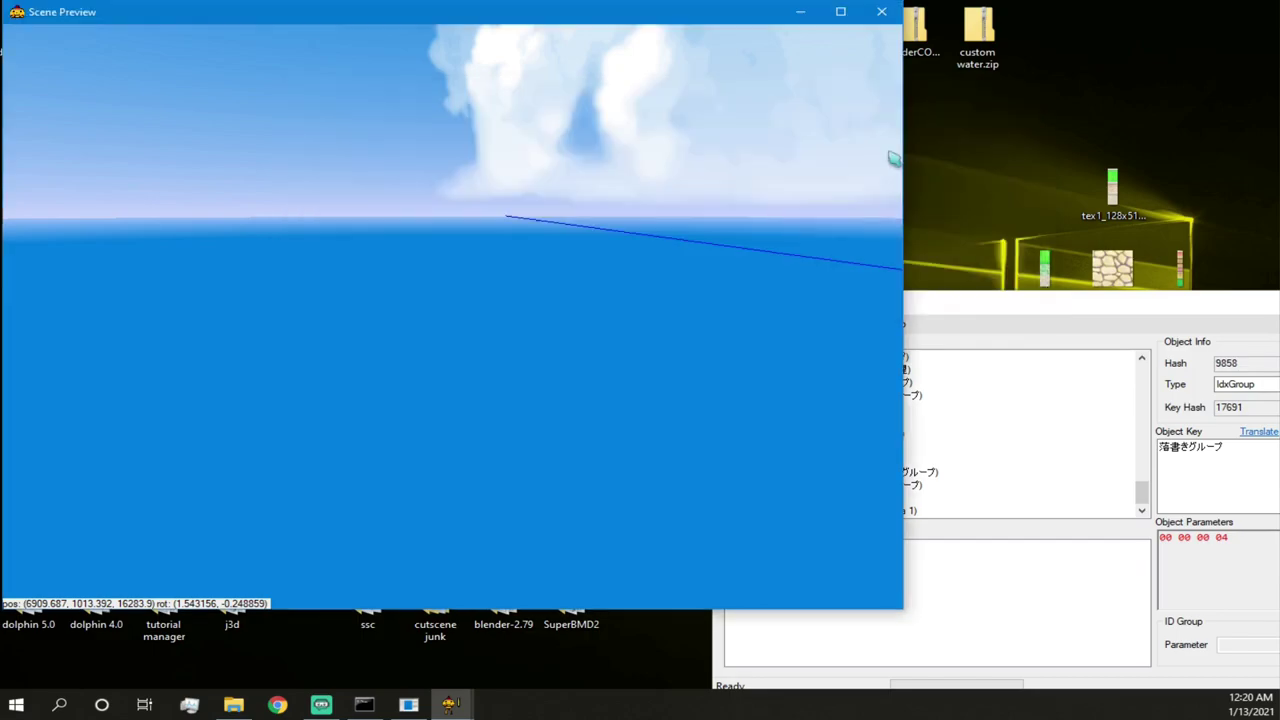
- Close and reopen the scene preview, and run the edited intro camera demo in it
left_click(882, 14)
left_click(805, 324)
left_click(828, 487)
left_click(87, 290)
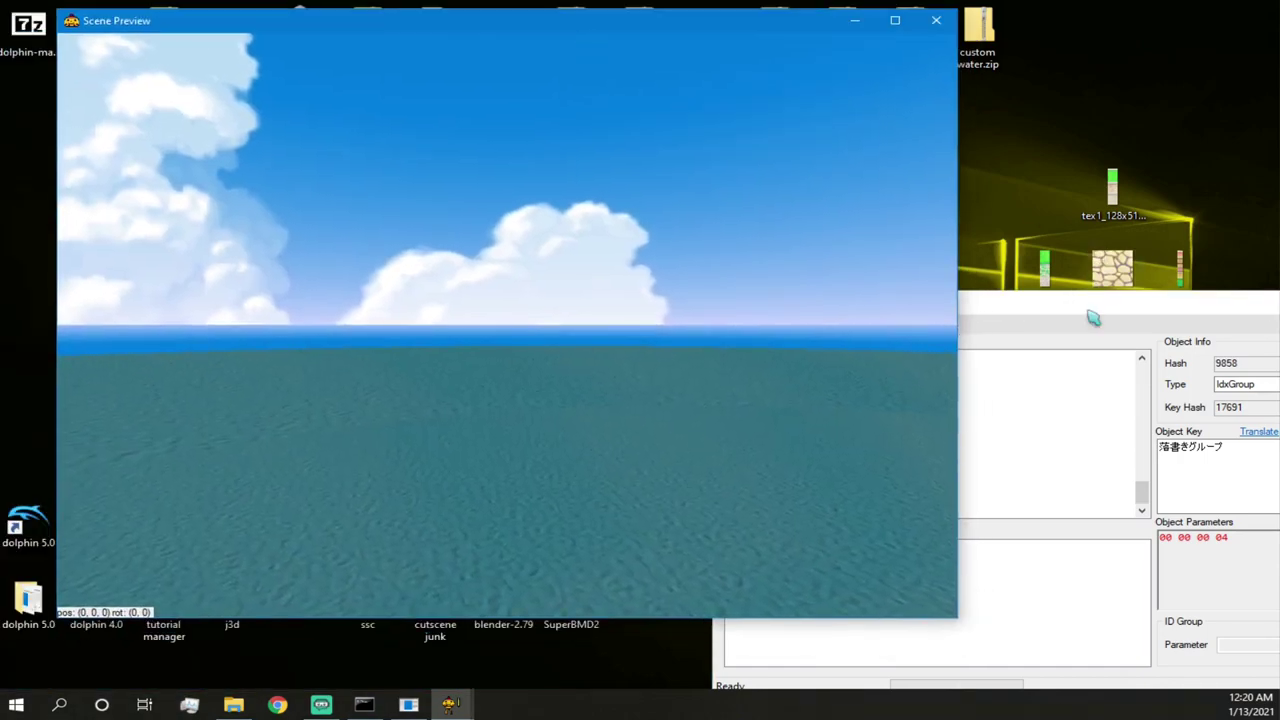
left_click(1067, 293)
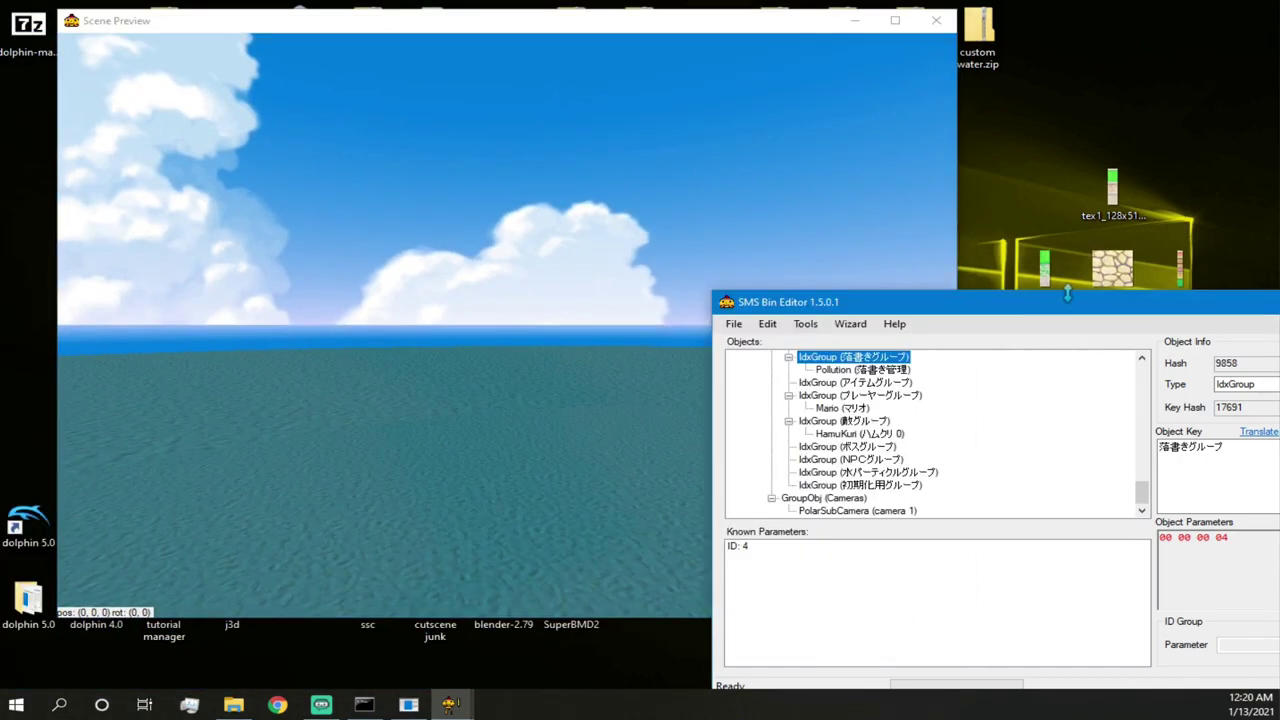
left_click(805, 324)
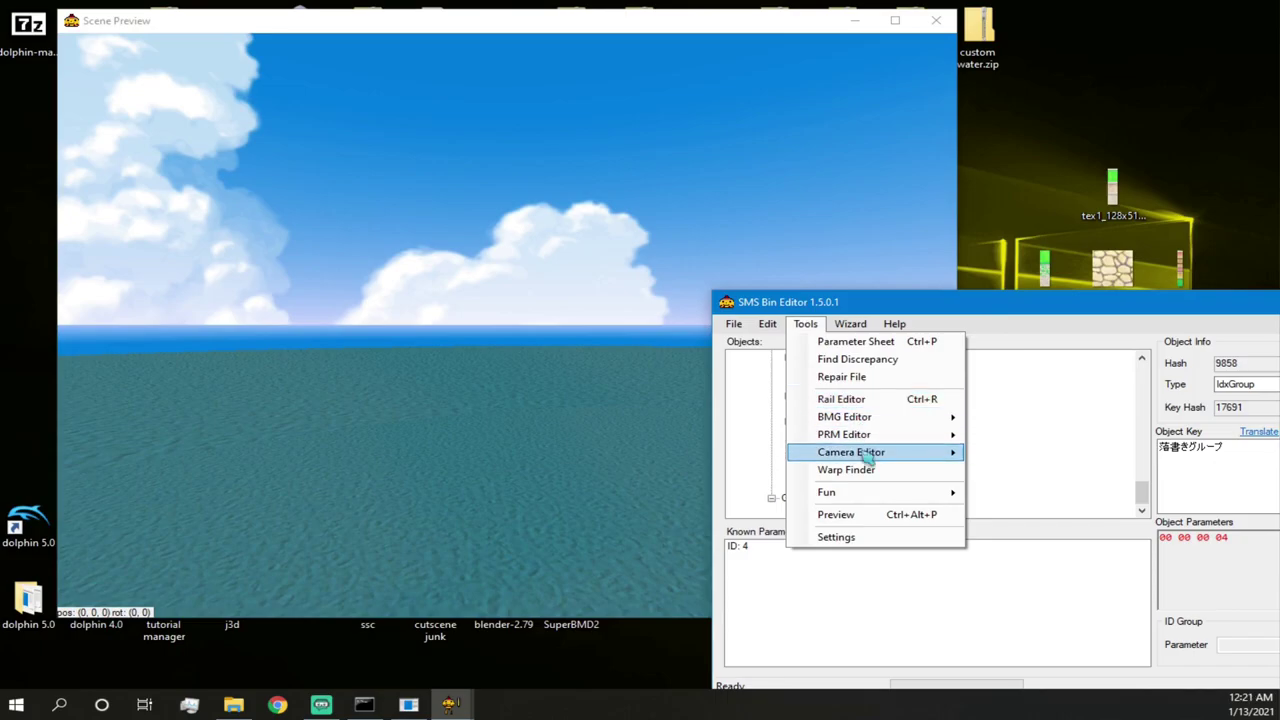
mouse_move(866, 456)
left_click(1022, 455)
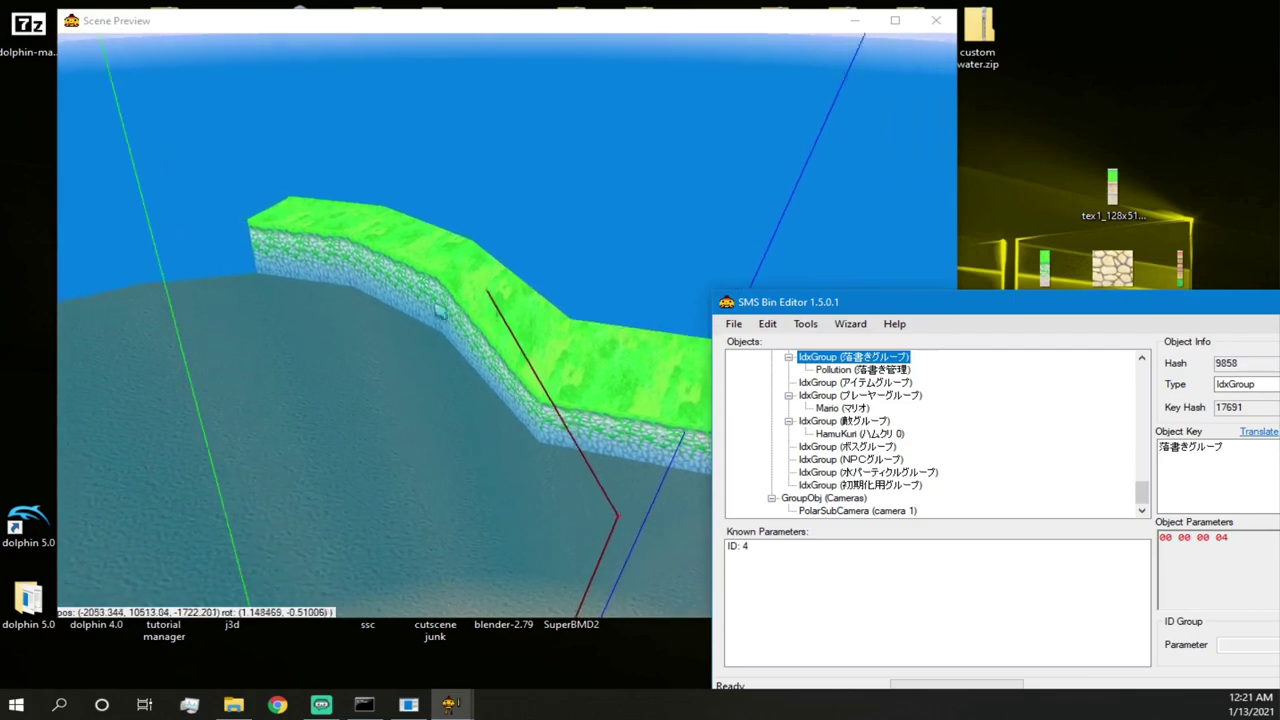
- Bring the SMS Bin Editor window fully into view and close it
left_click_drag(835, 302, 918, 302)
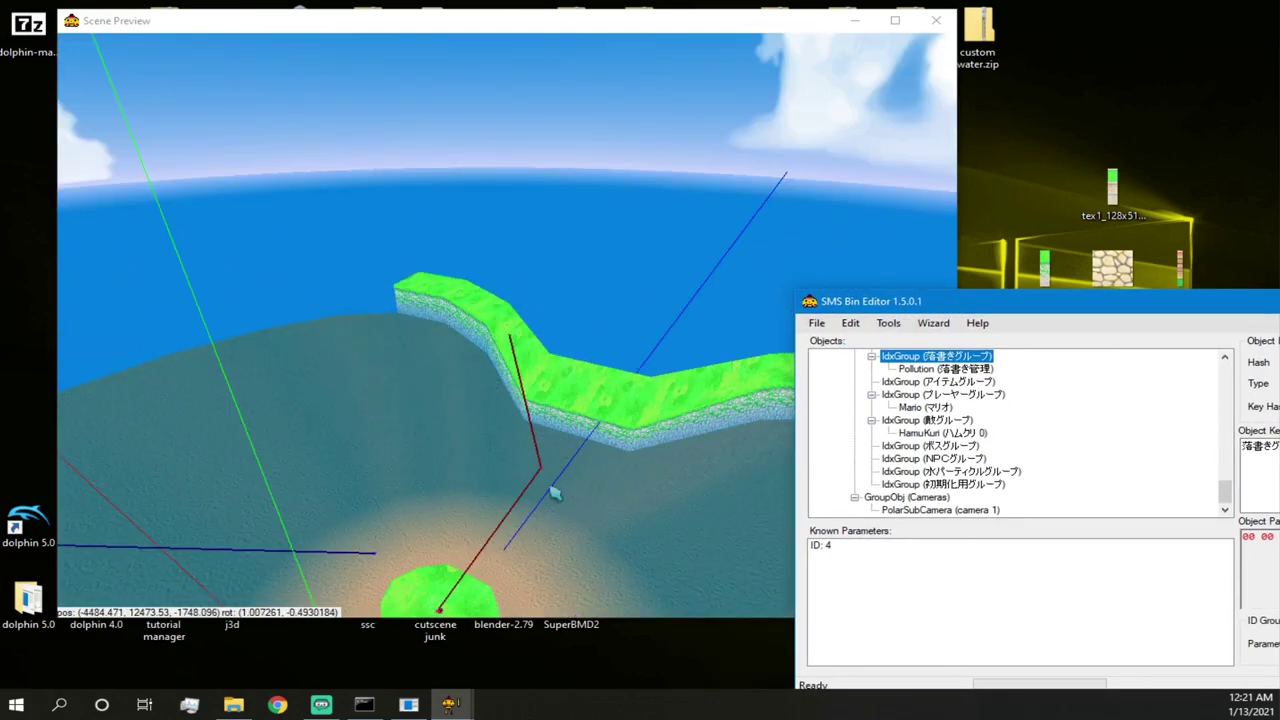
left_click_drag(1027, 308, 607, 207)
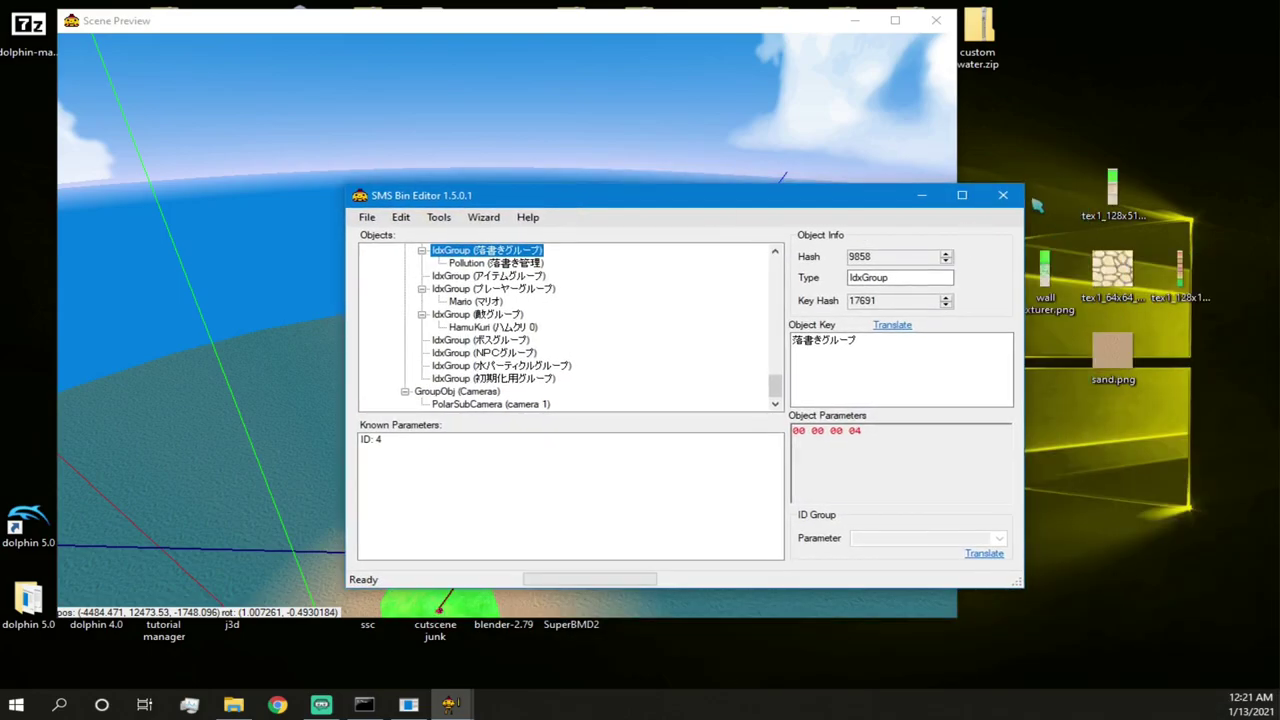
left_click(1003, 195)
- Check startcamera.bck in the map/camera folder of the mamma0.arc scene files, and close the folder window
right_click(402, 253)
left_click(494, 334)
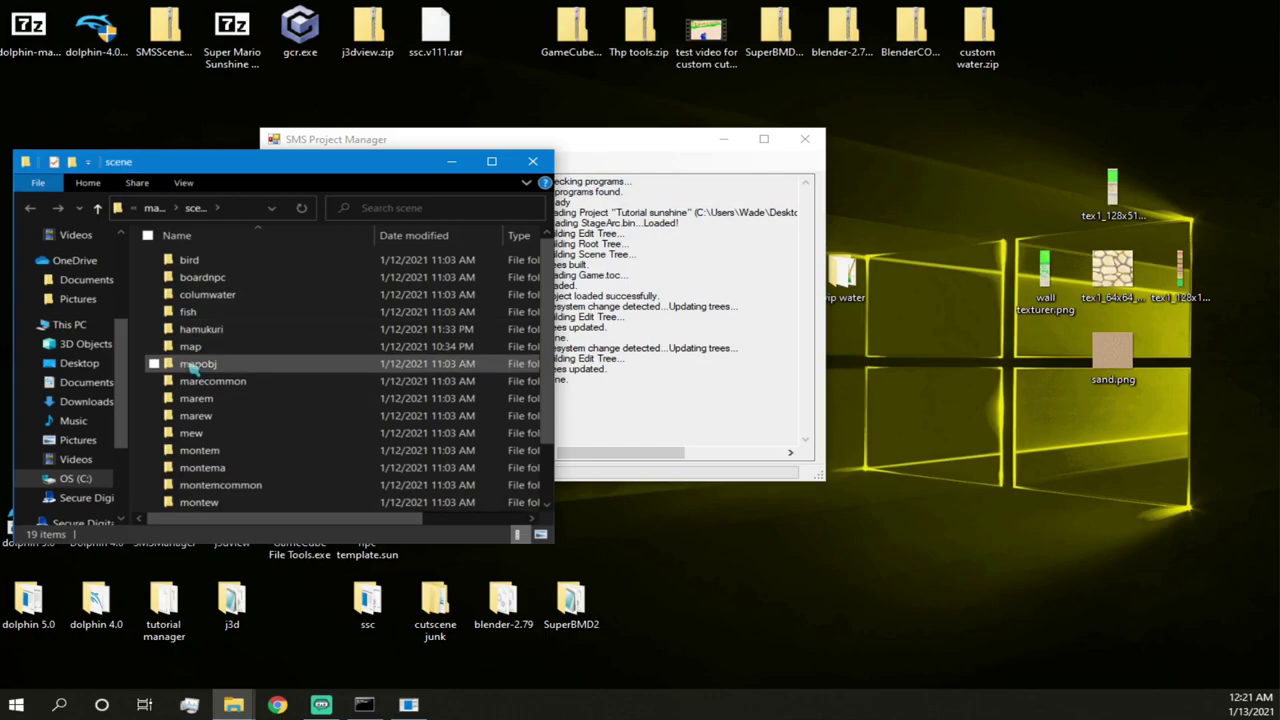
double_click(190, 346)
double_click(200, 260)
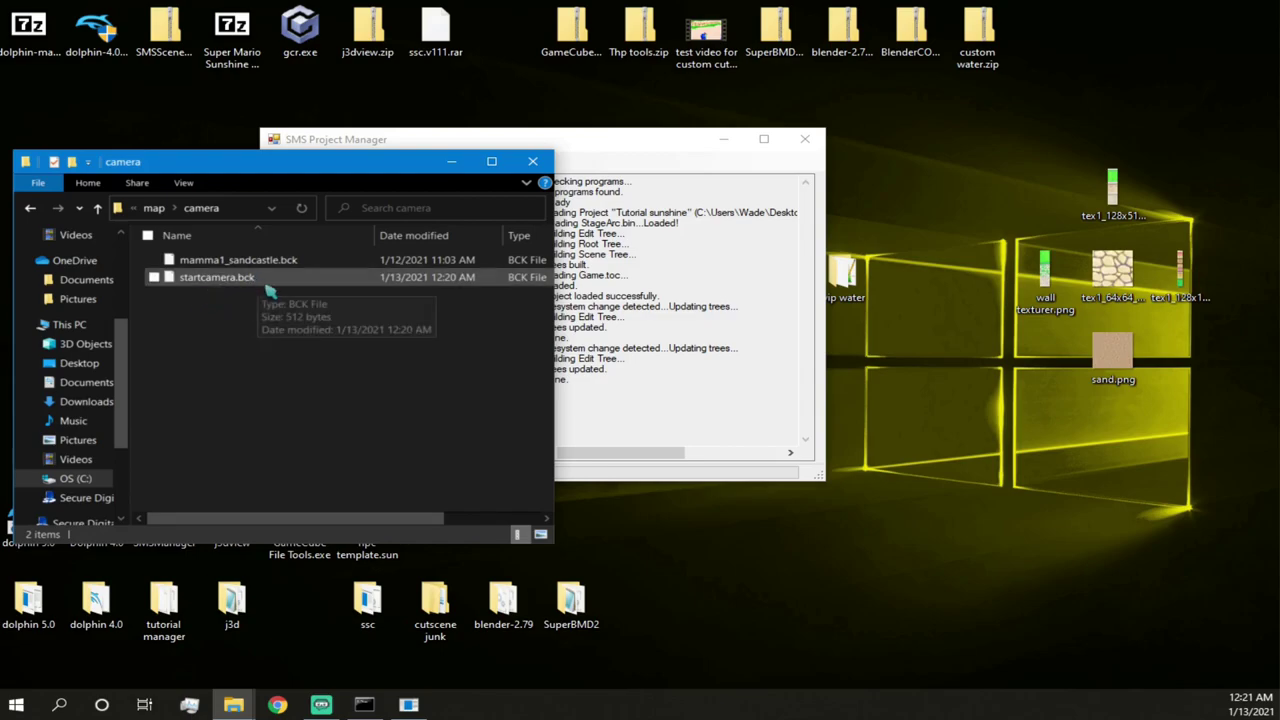
left_click(532, 161)
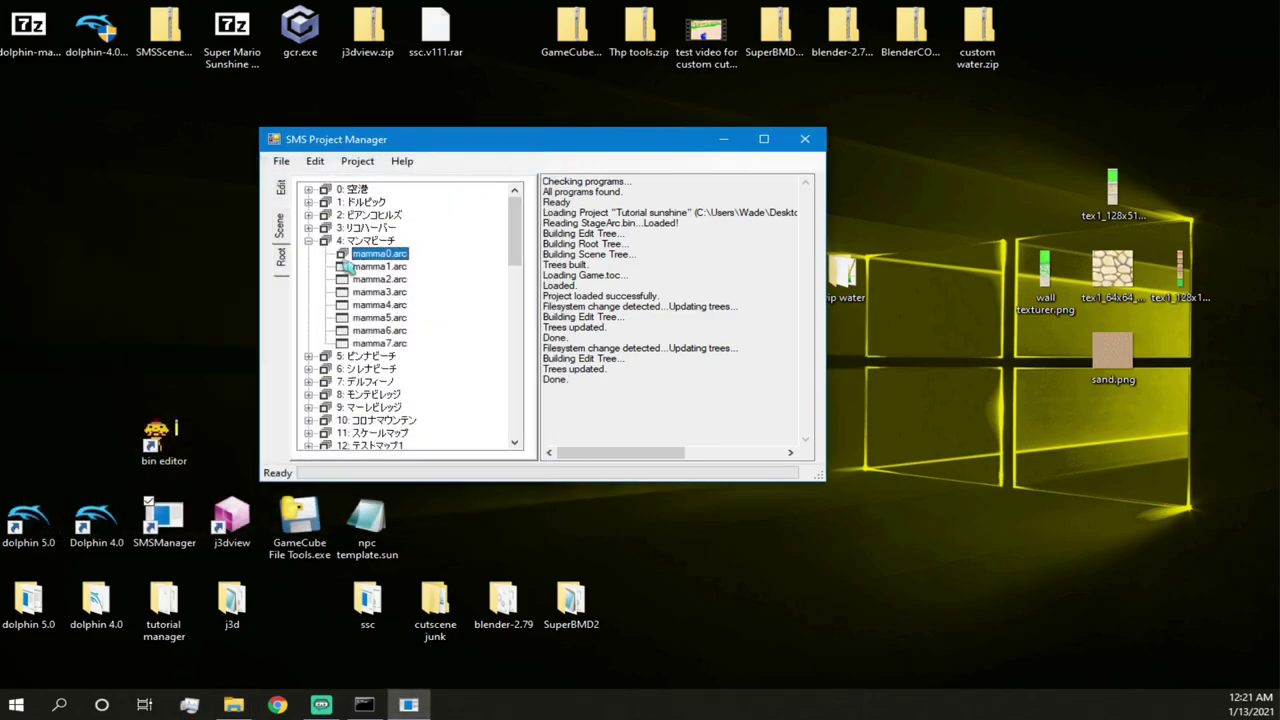
- Open the scene bin of ricco8.arc under stage 59 and arrange the editor beside its scene preview
left_click(309, 356)
left_click(309, 331)
scroll(309, 380, "down", 10)
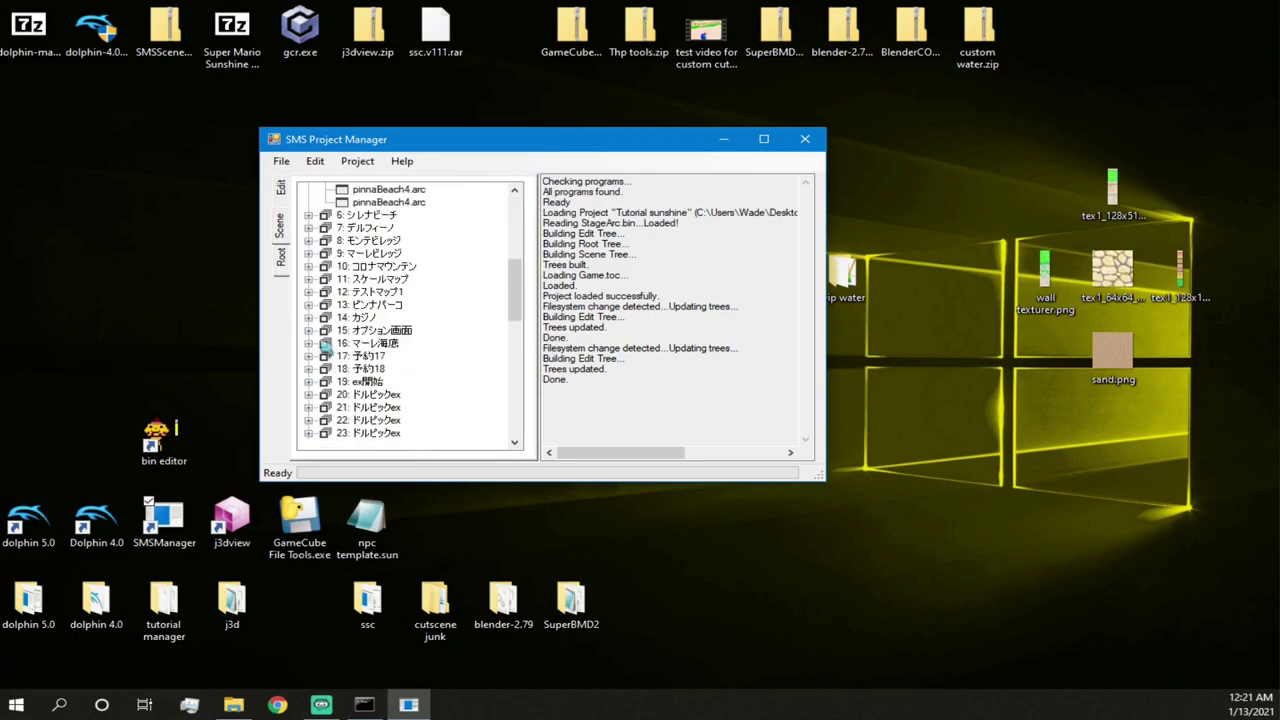
left_click(308, 433)
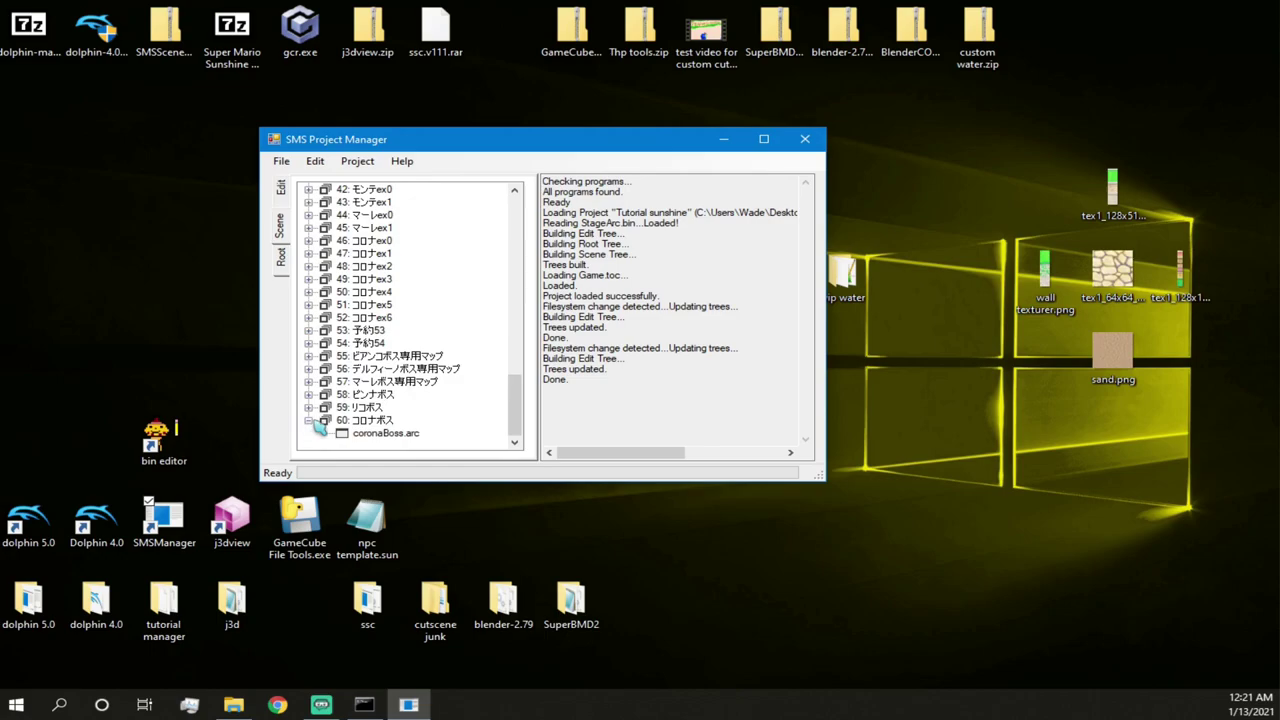
left_click(310, 421)
left_click(309, 420)
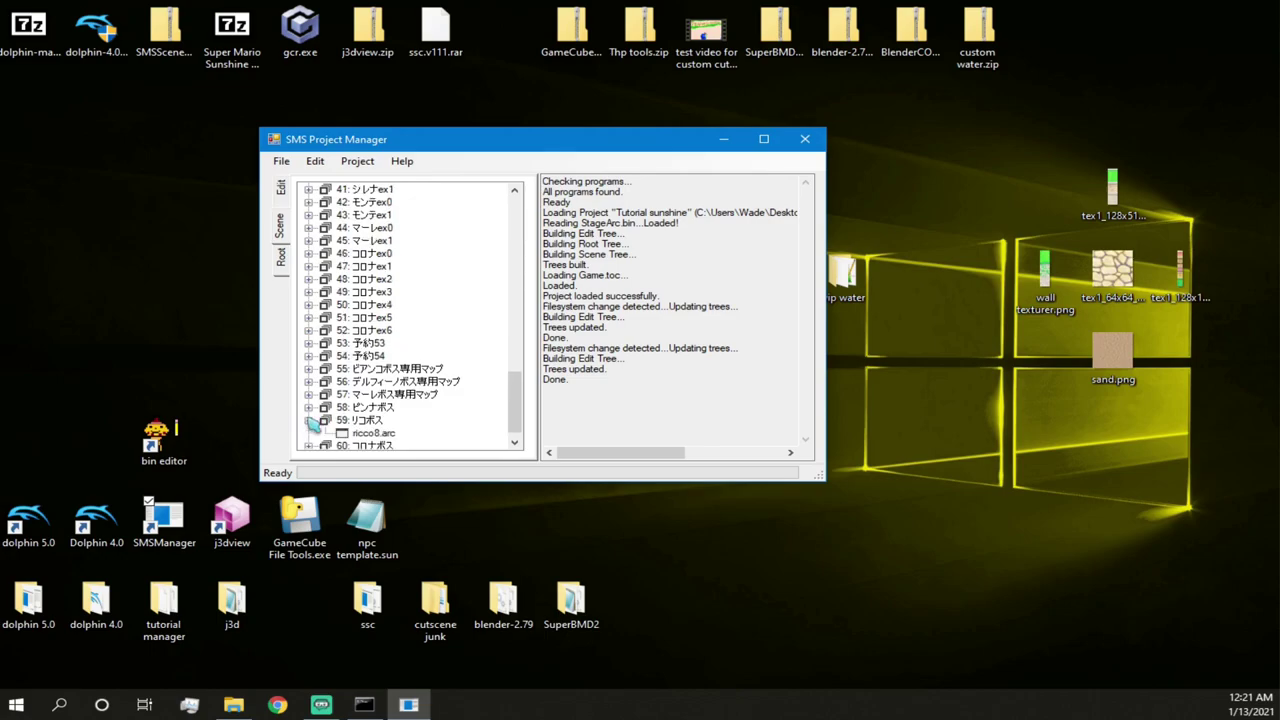
right_click(358, 433)
left_click(390, 441)
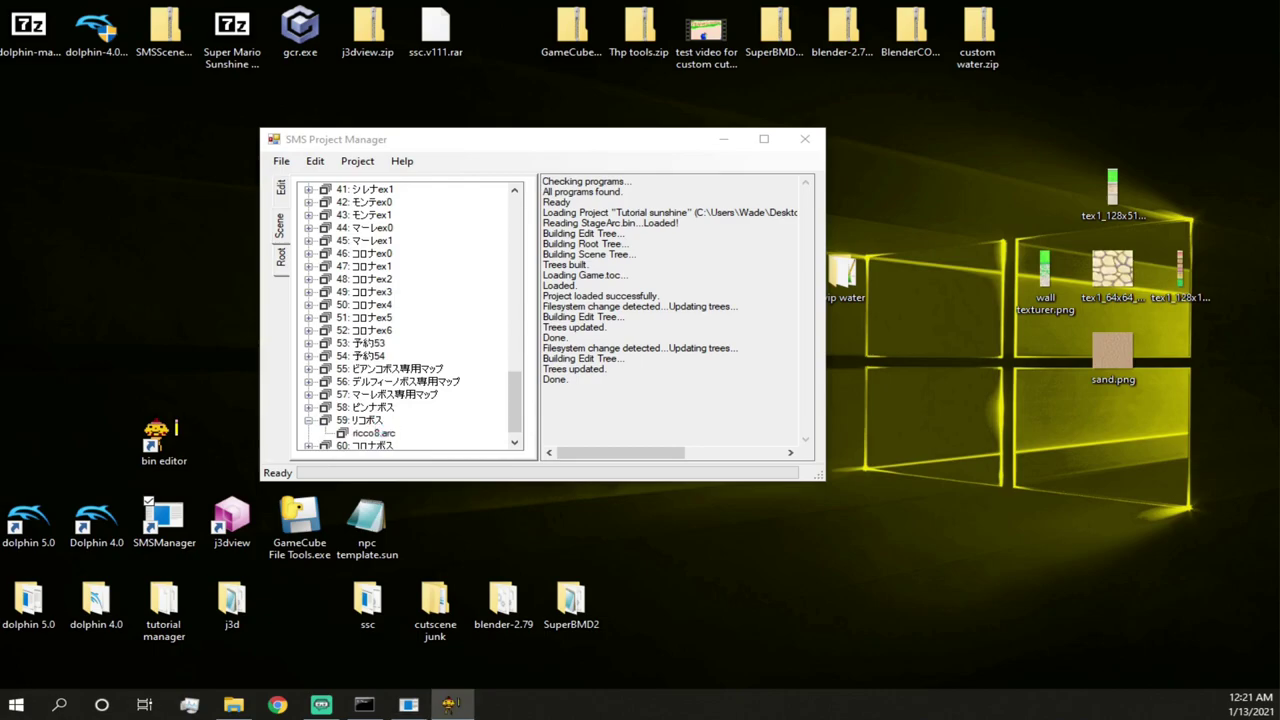
left_click_drag(0, 100, 1115, 294)
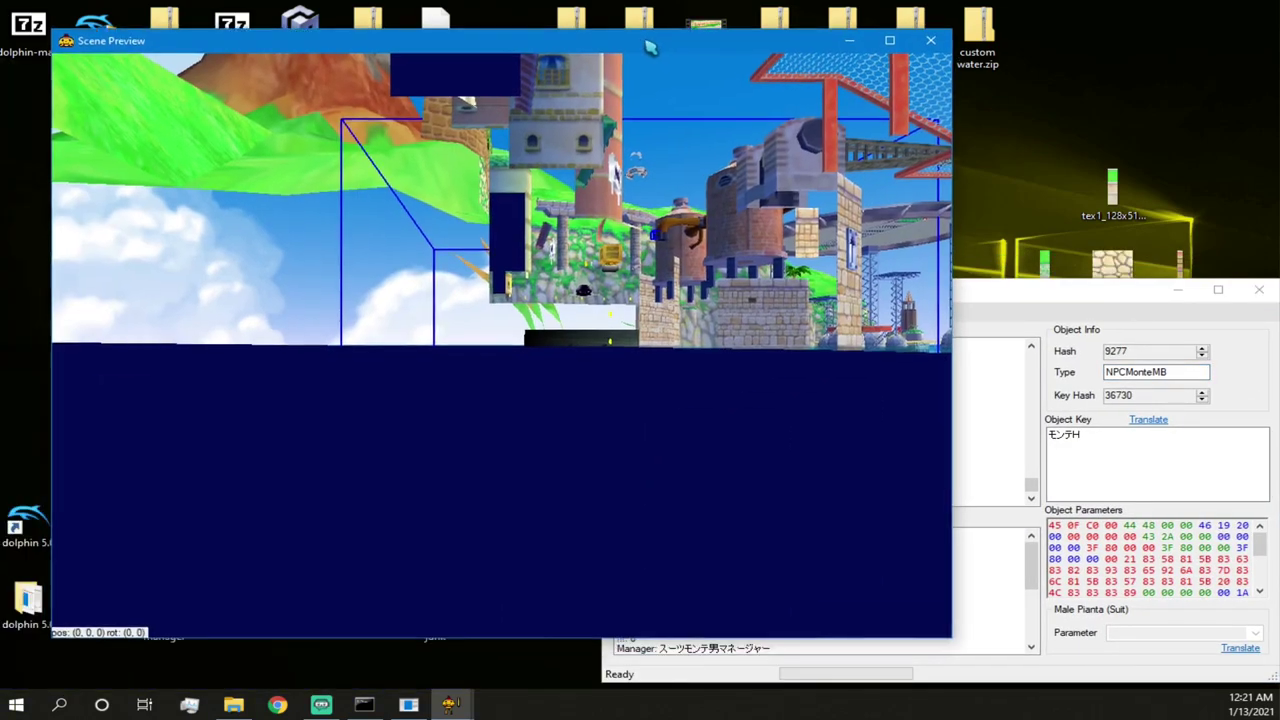
- Fly through the harbor scene preview to the BossGesso on the star-patterned plaza, select it and examine it up close
key("w")
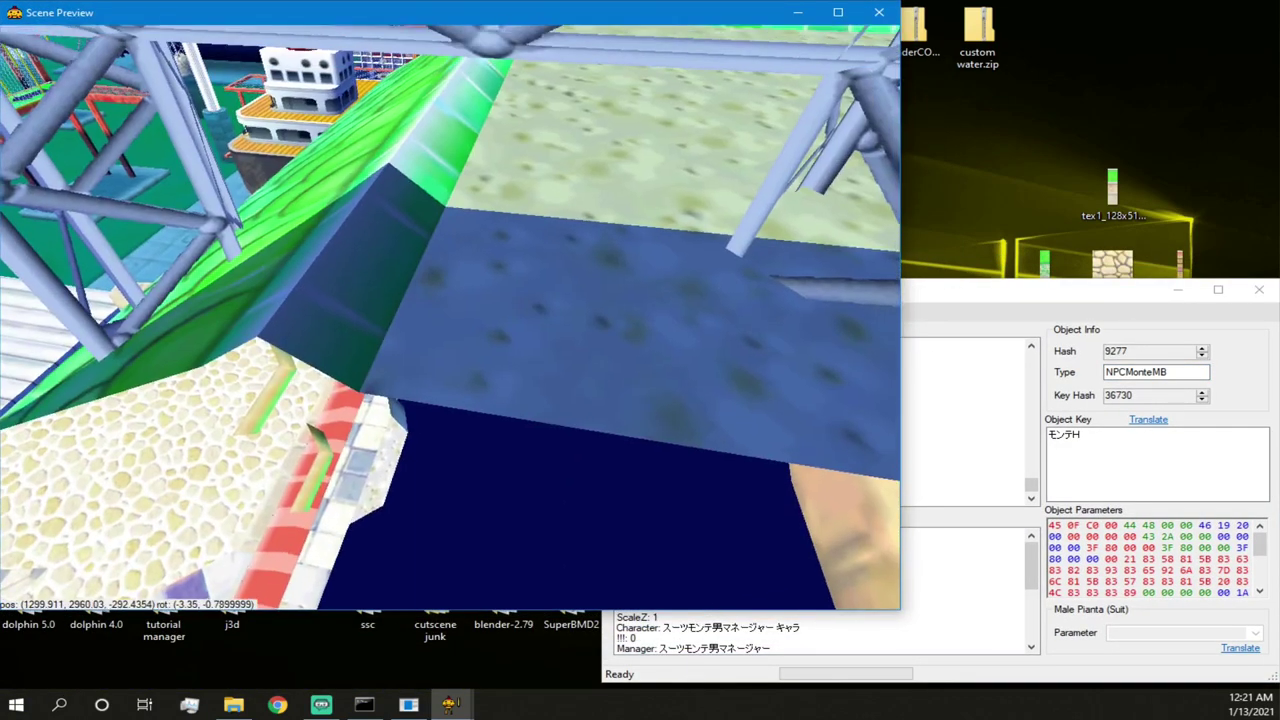
key("s")
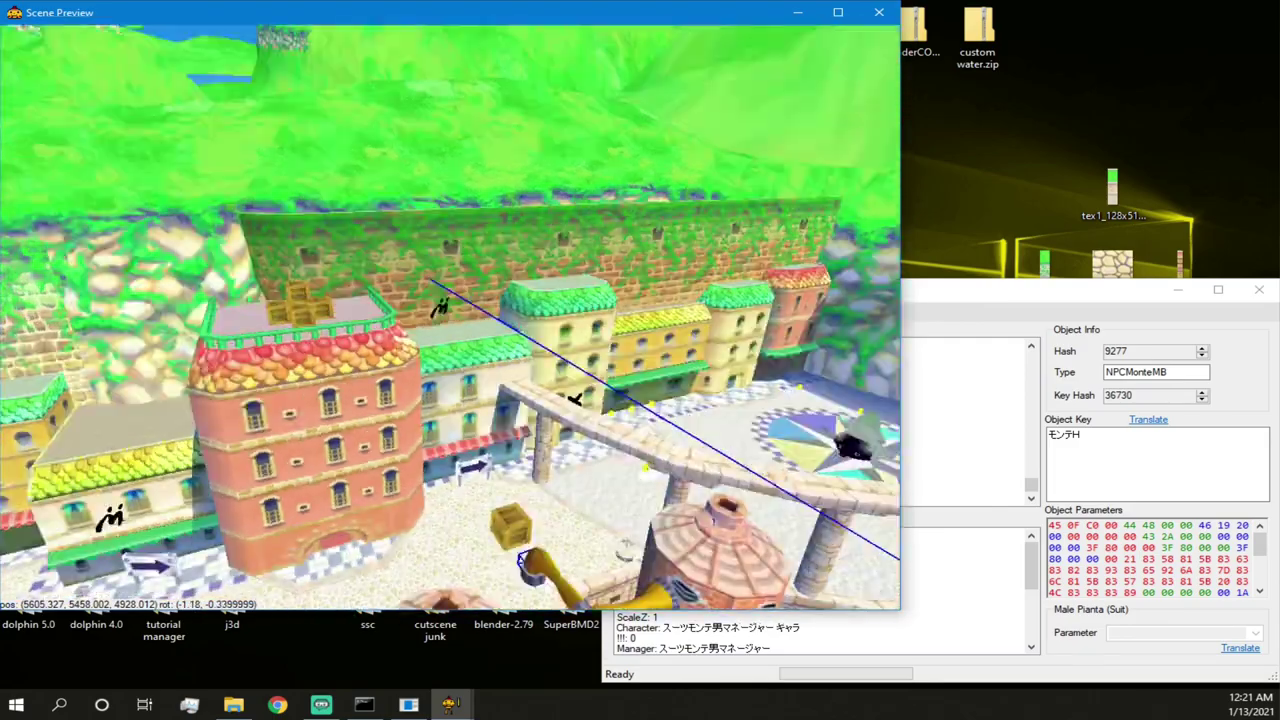
key("w")
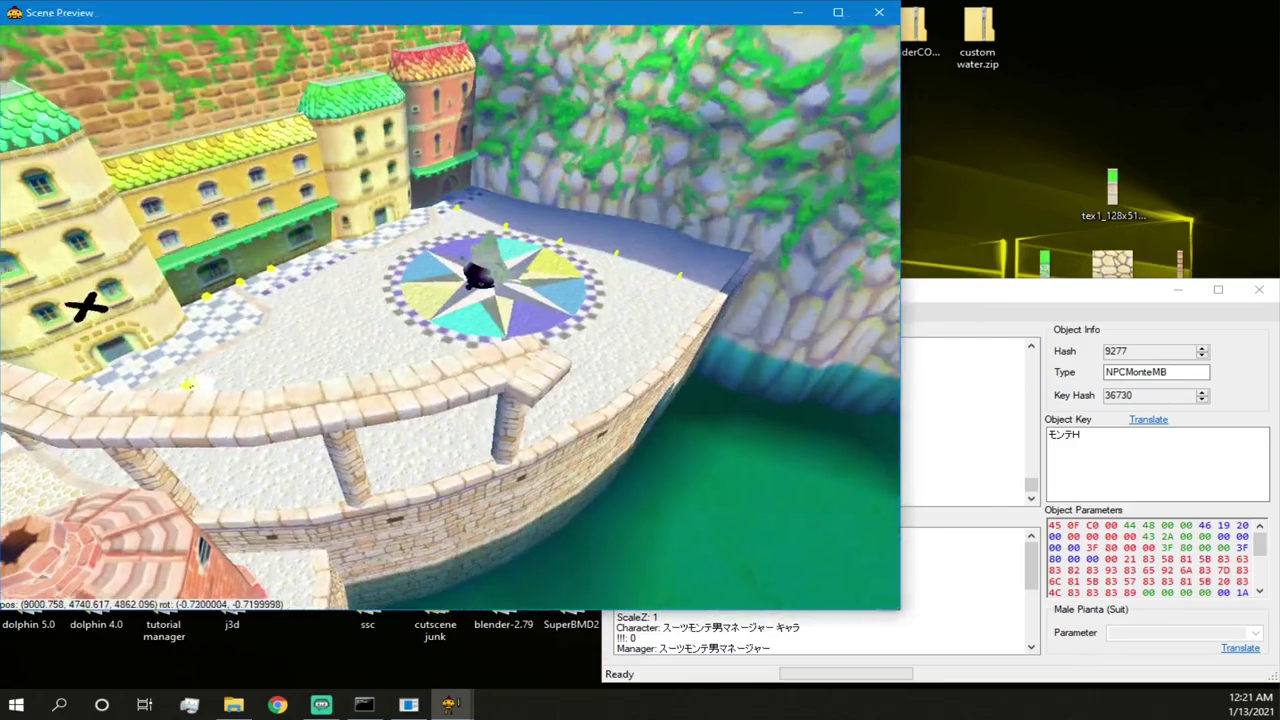
key("w")
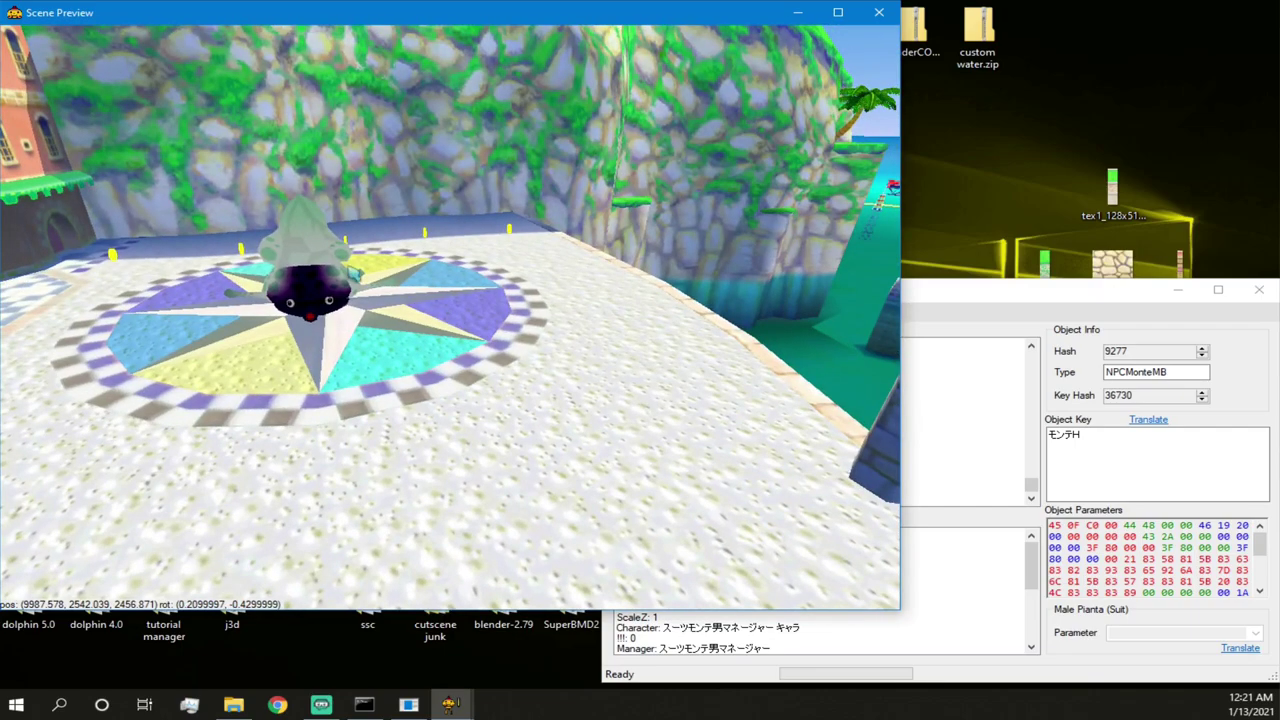
left_click(301, 313)
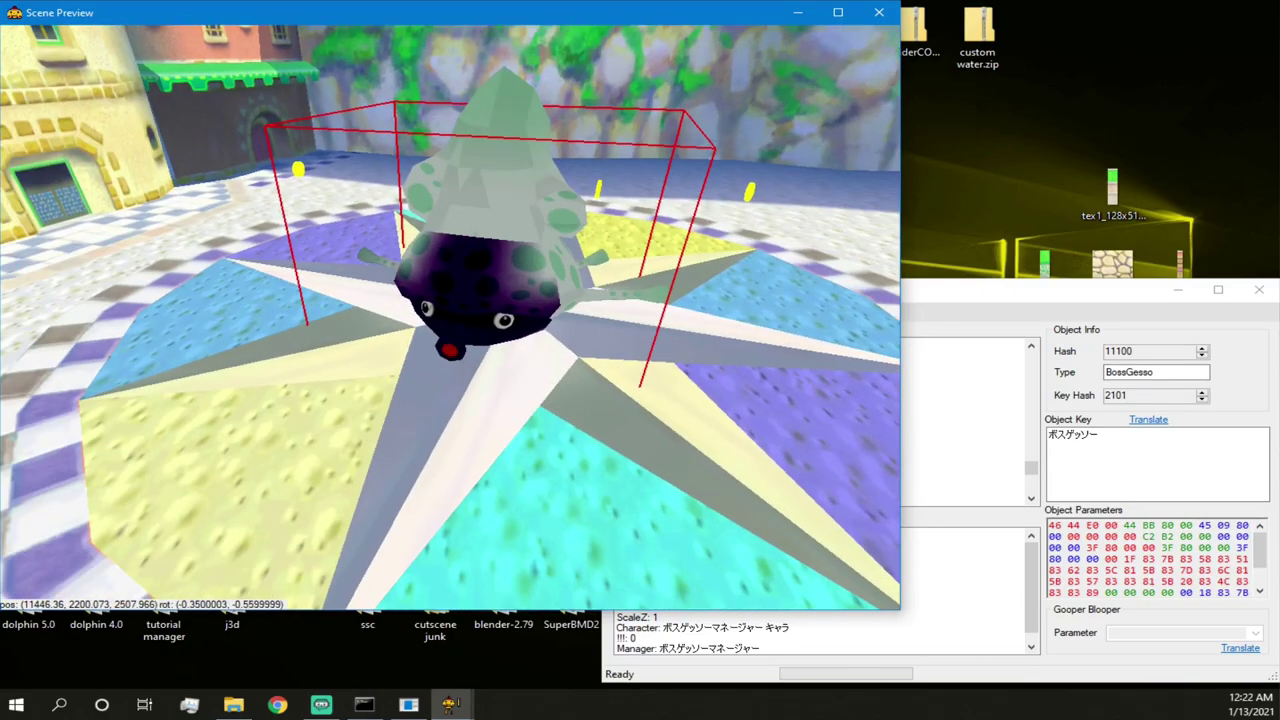
right_click_drag(450, 317, 491, 291)
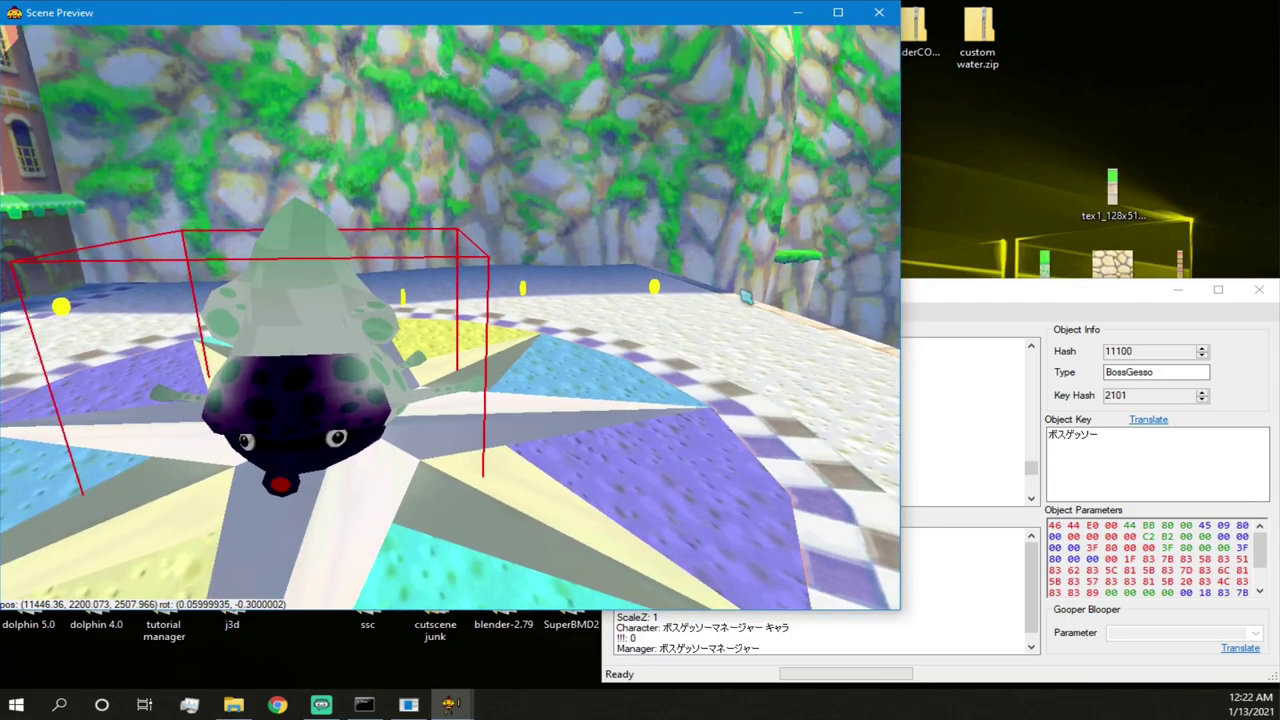
- Try the Camera Editor's Make Demo command on the ricco8 scene, and close the SMS Bin Editor
left_click(933, 292)
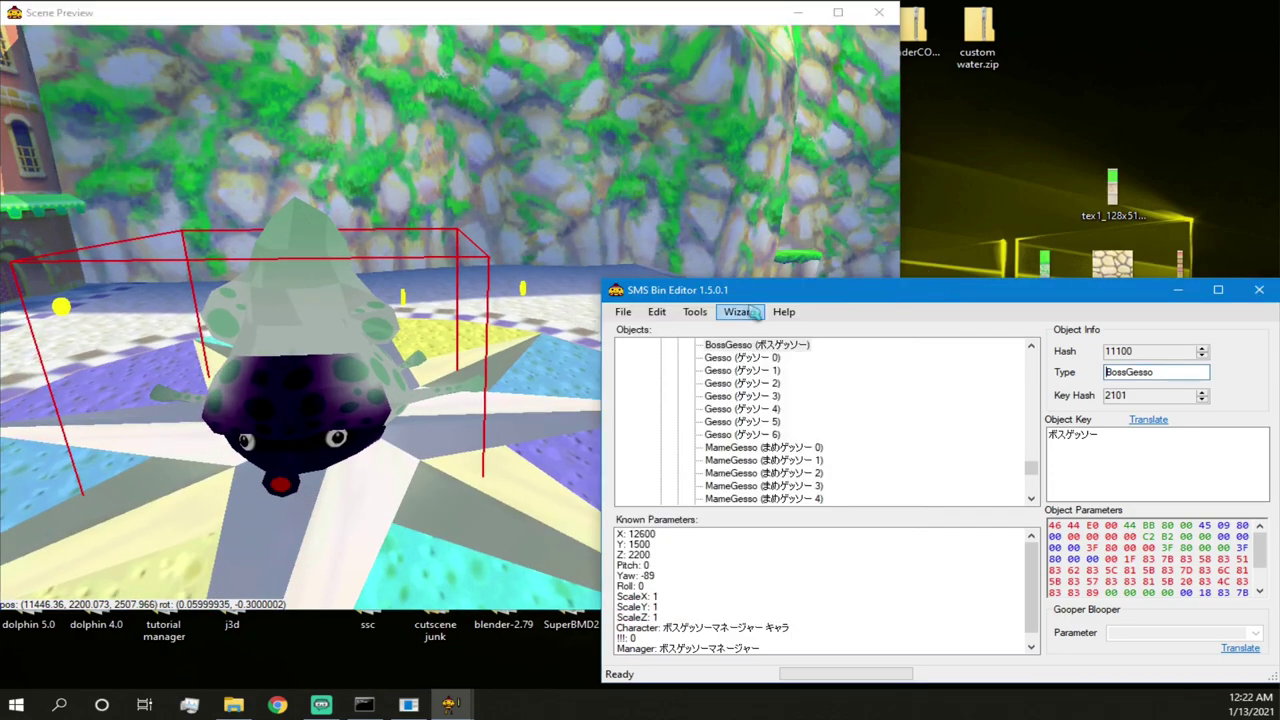
left_click(695, 313)
mouse_move(762, 440)
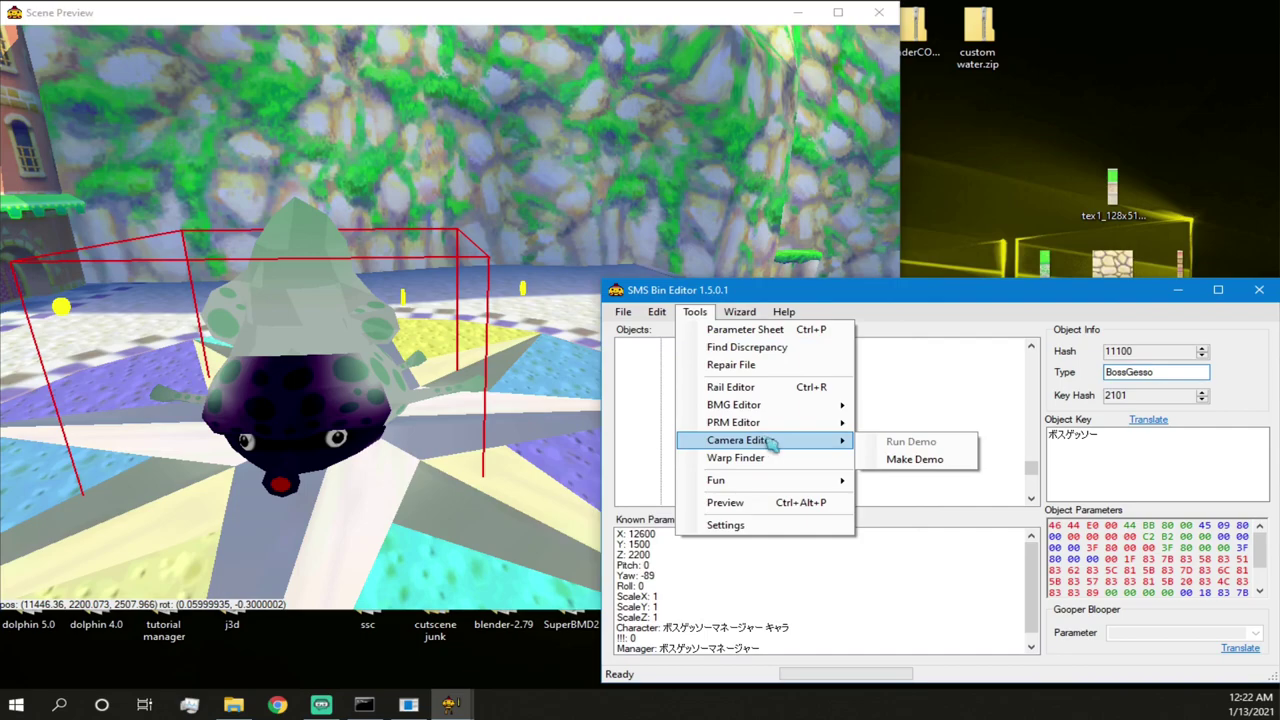
left_click(885, 461)
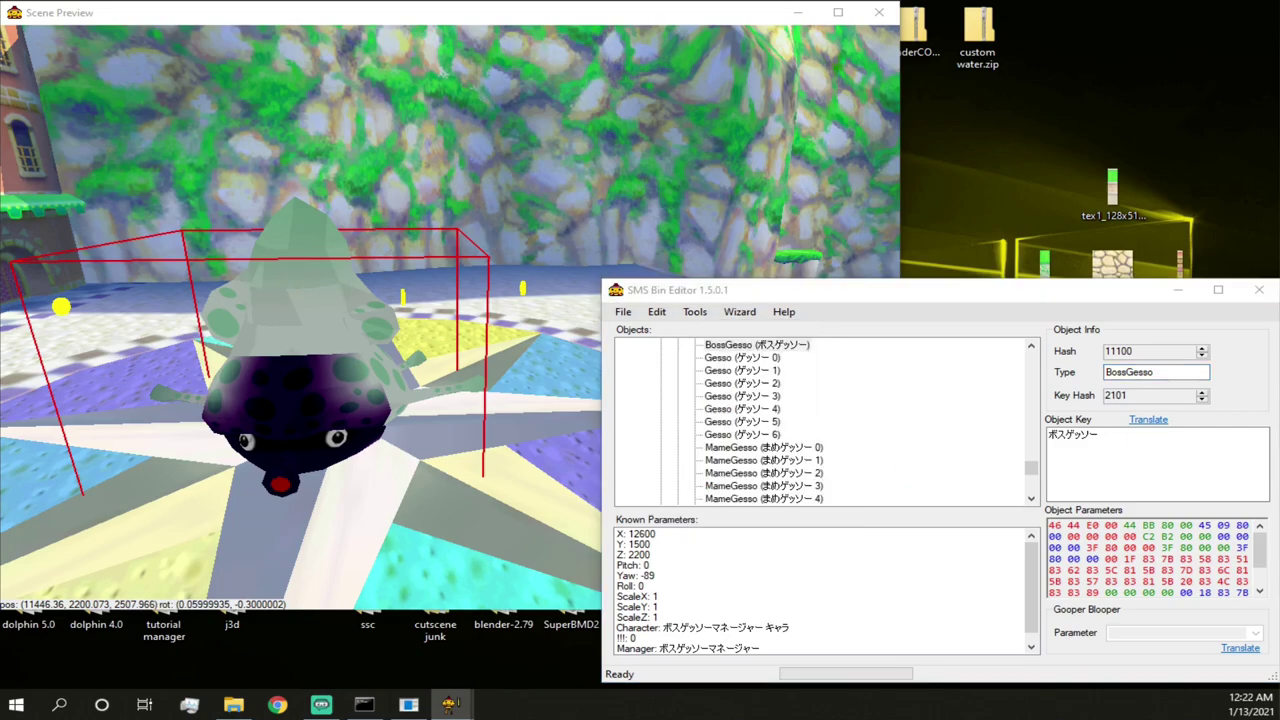
left_click(1106, 372)
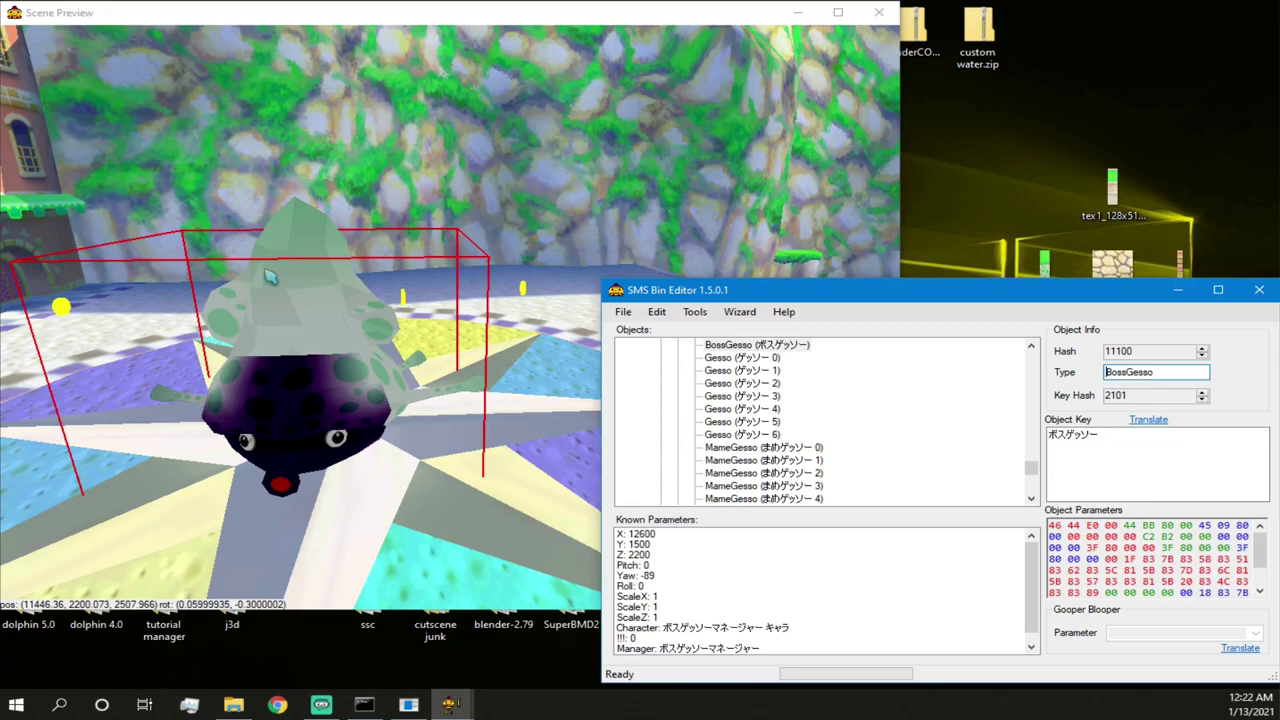
left_click_drag(1042, 299, 883, 296)
left_click(1100, 287)
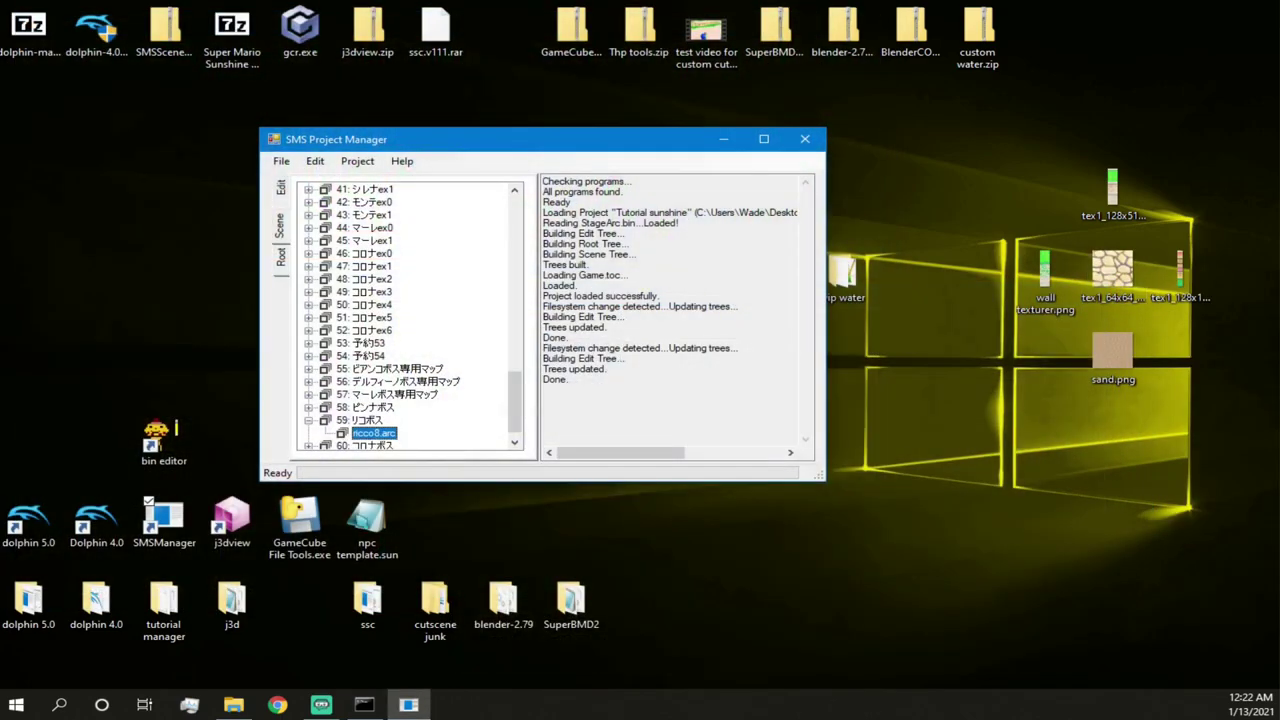
- Check the BCK camera files in the map/camera folder of ricco8.arc, and close the folder window and the SMS Project Manager
right_click(382, 432)
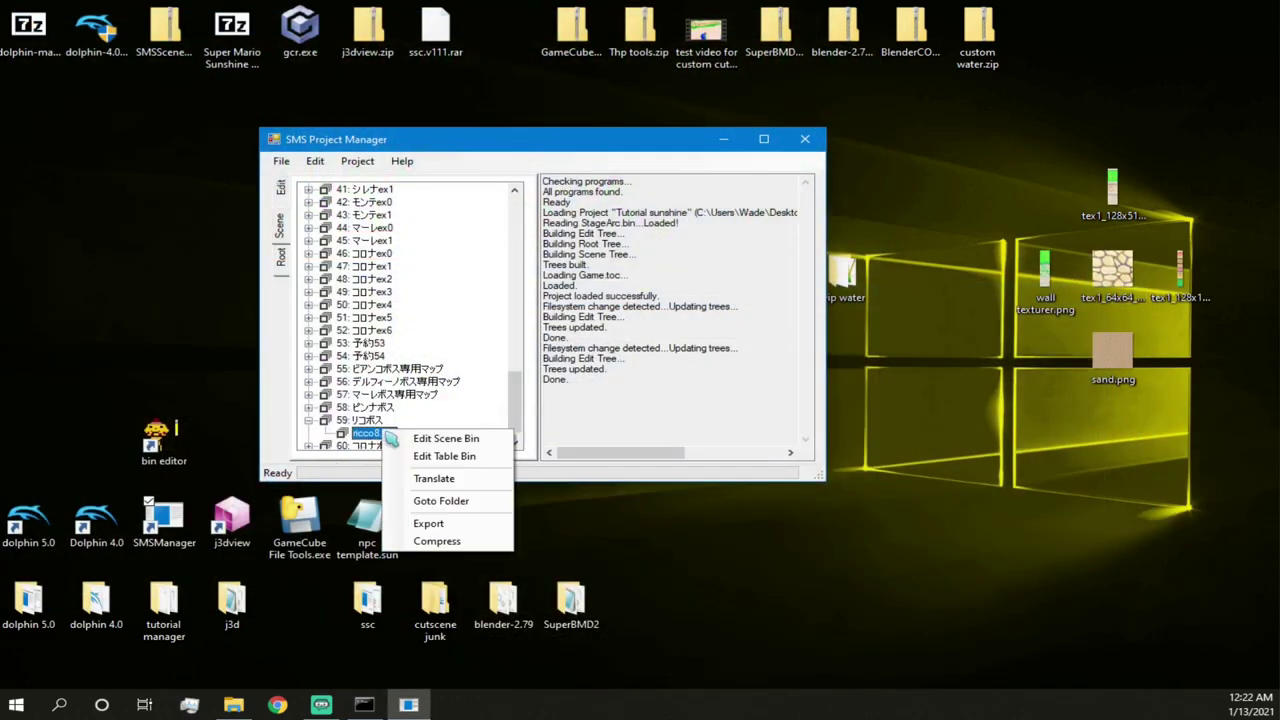
left_click(455, 502)
left_click(219, 333)
double_click(219, 333)
double_click(232, 262)
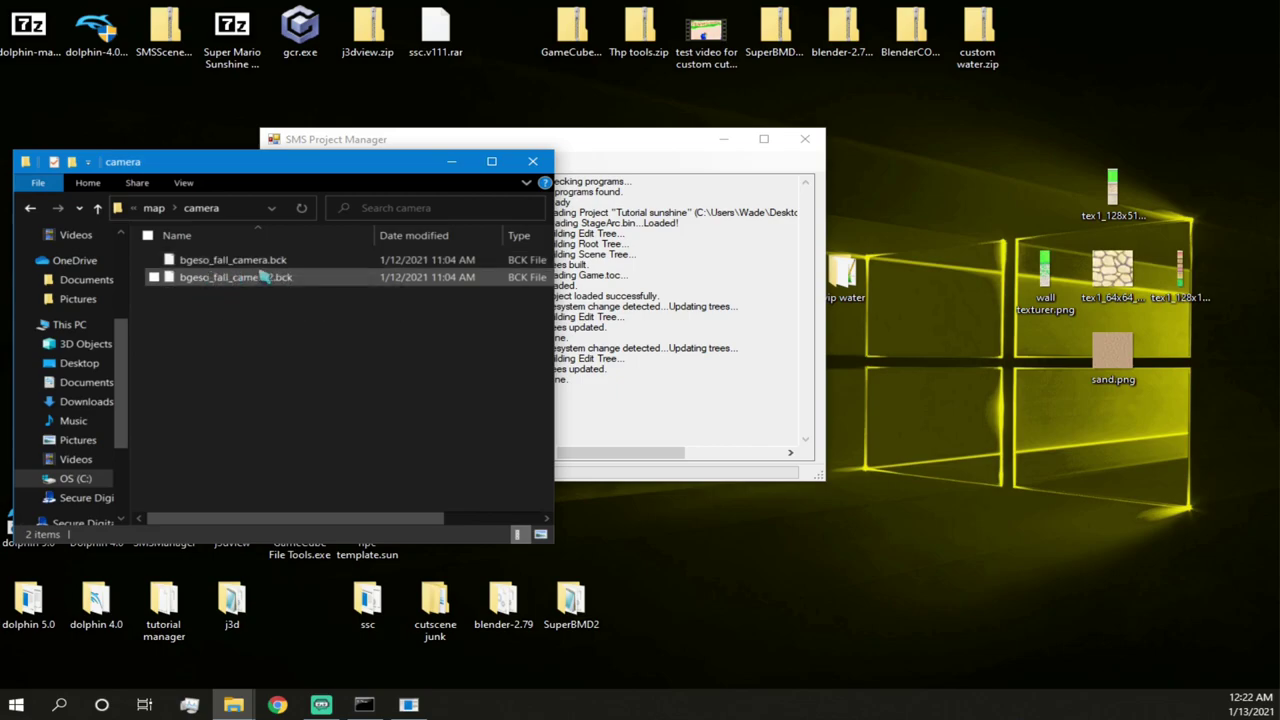
left_click(532, 161)
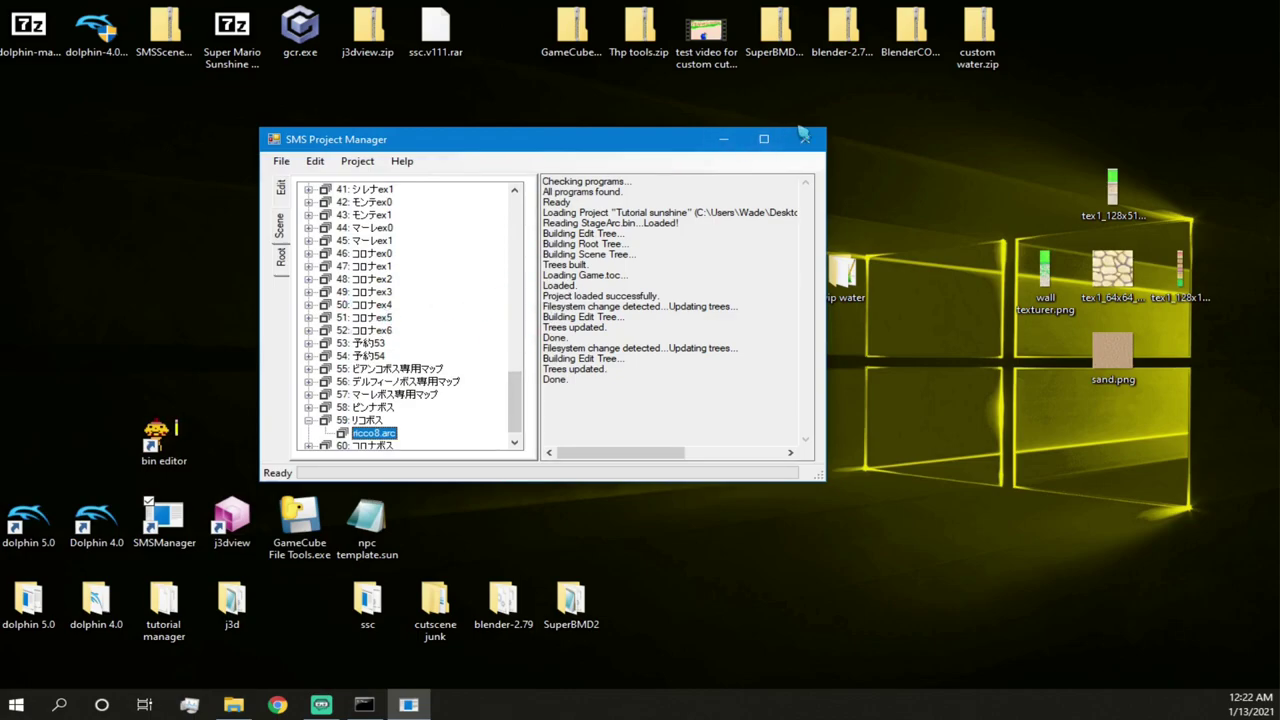
left_click(806, 140)
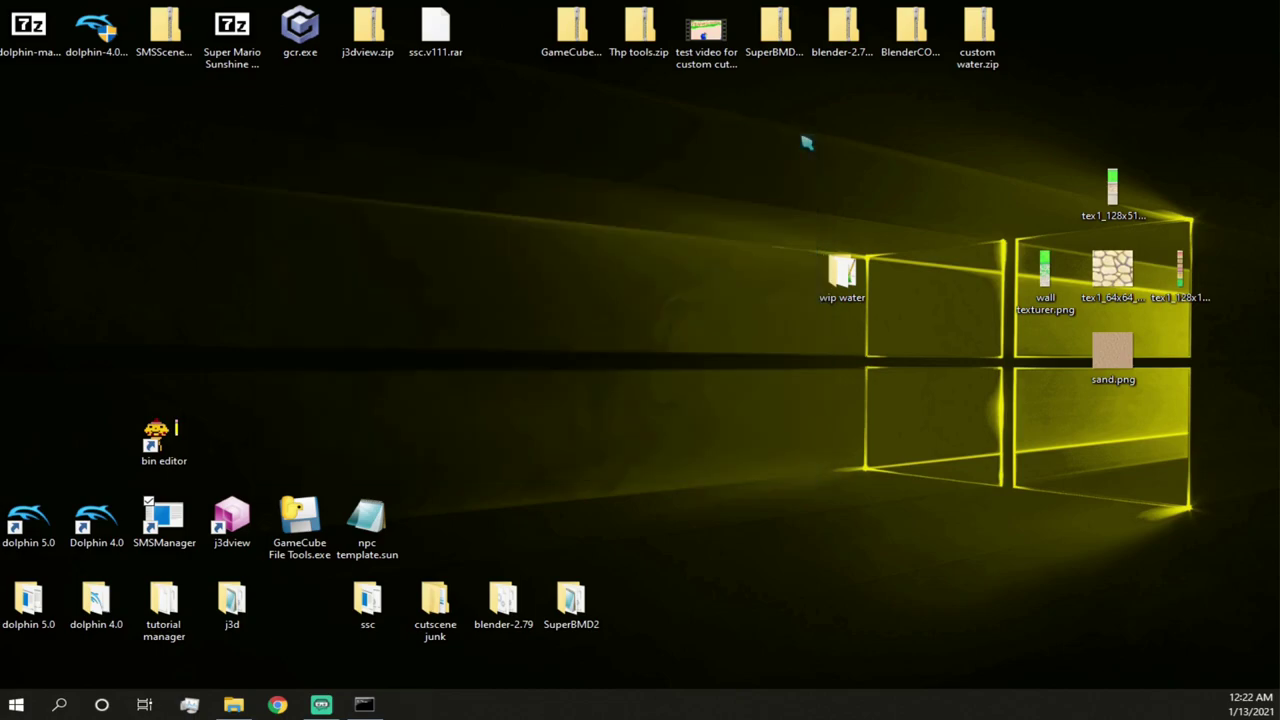